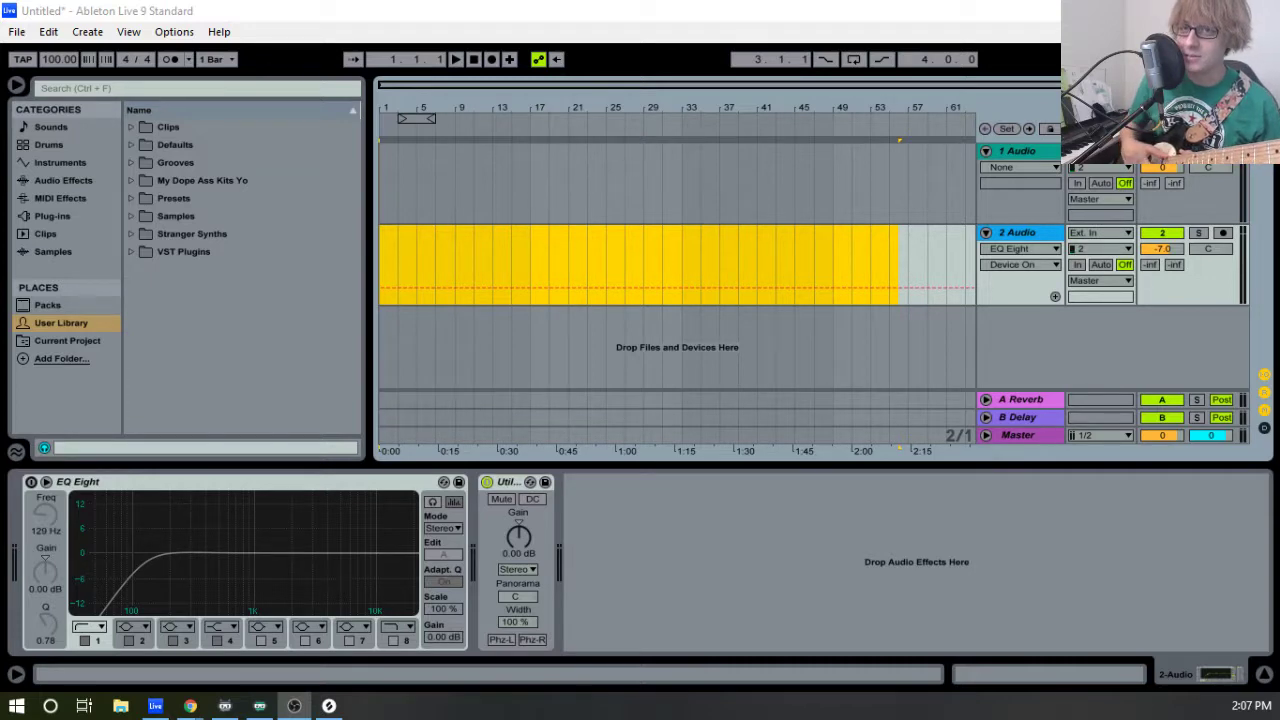
- Delete the empty 1 Audio track and turn on the EQ Eight on the remaining audio track
click(579, 109)
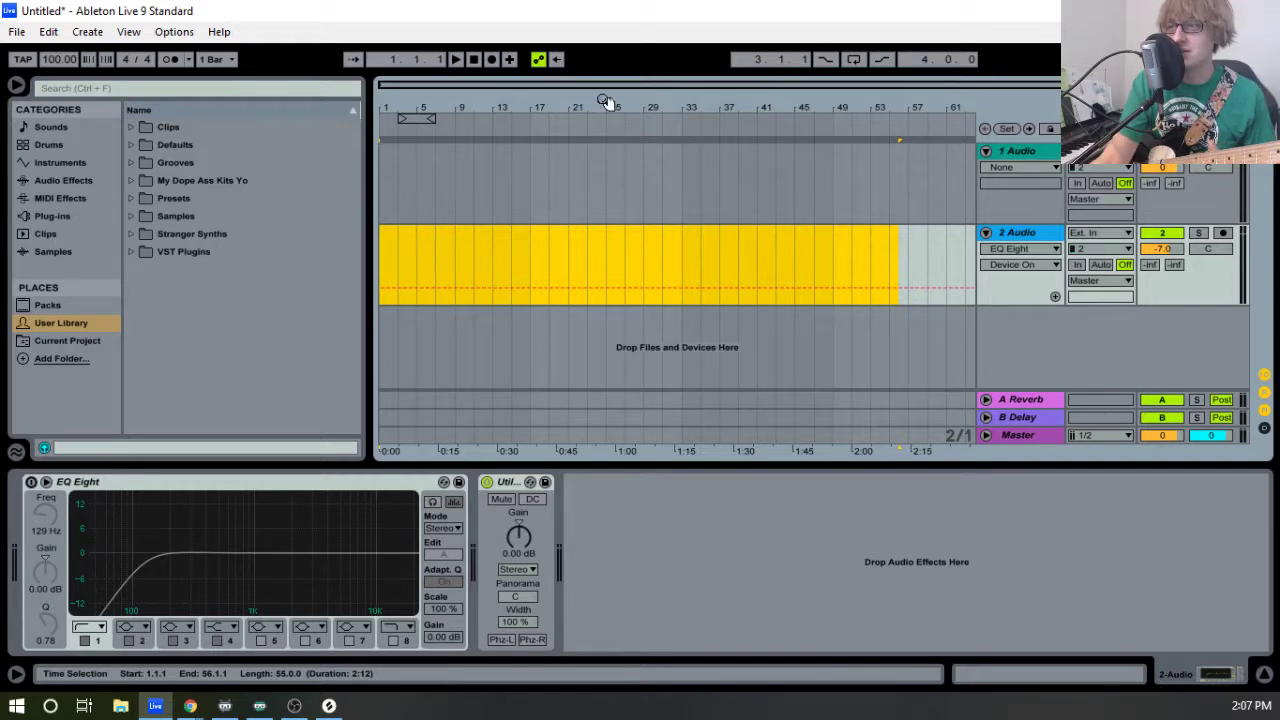
click(474, 61)
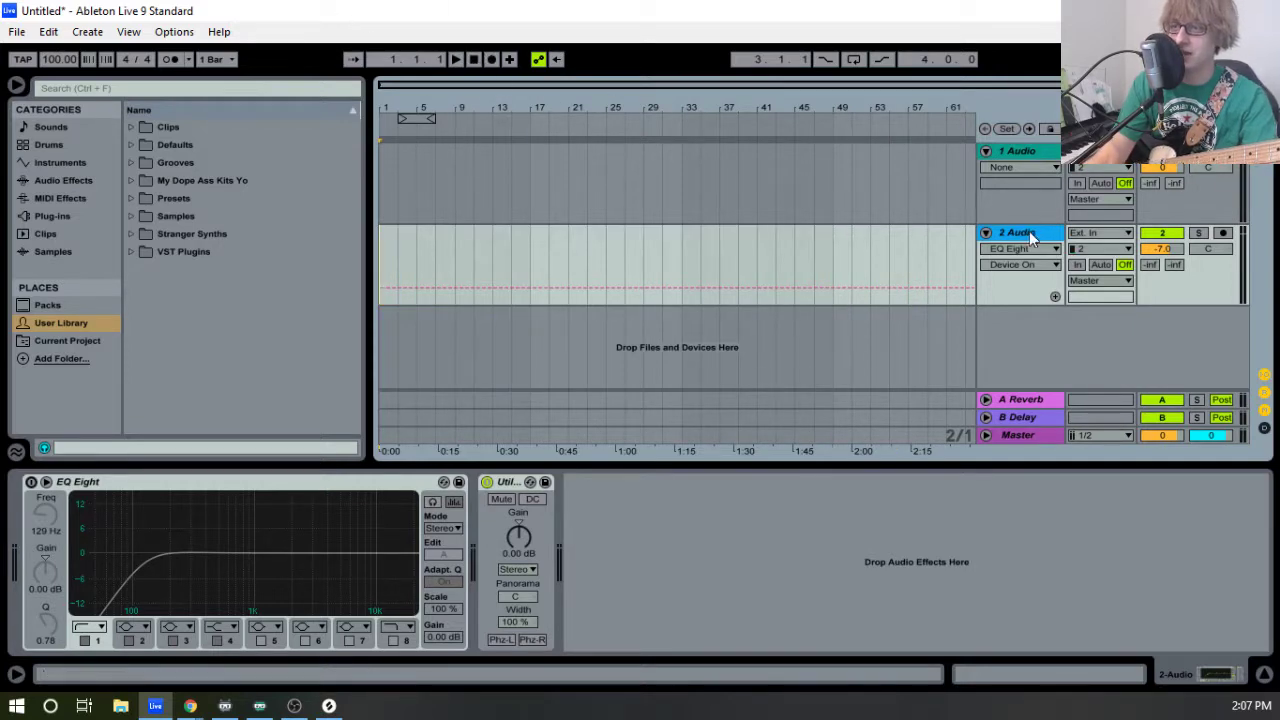
click(1017, 150)
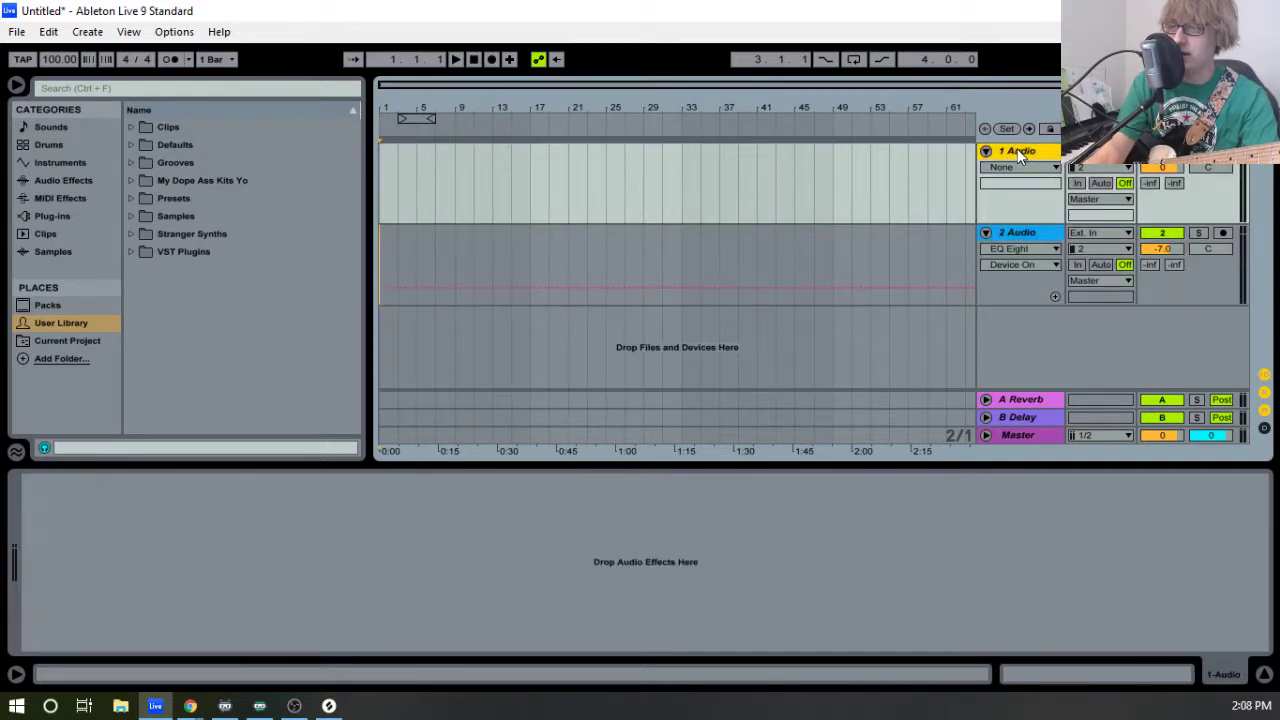
key(Delete)
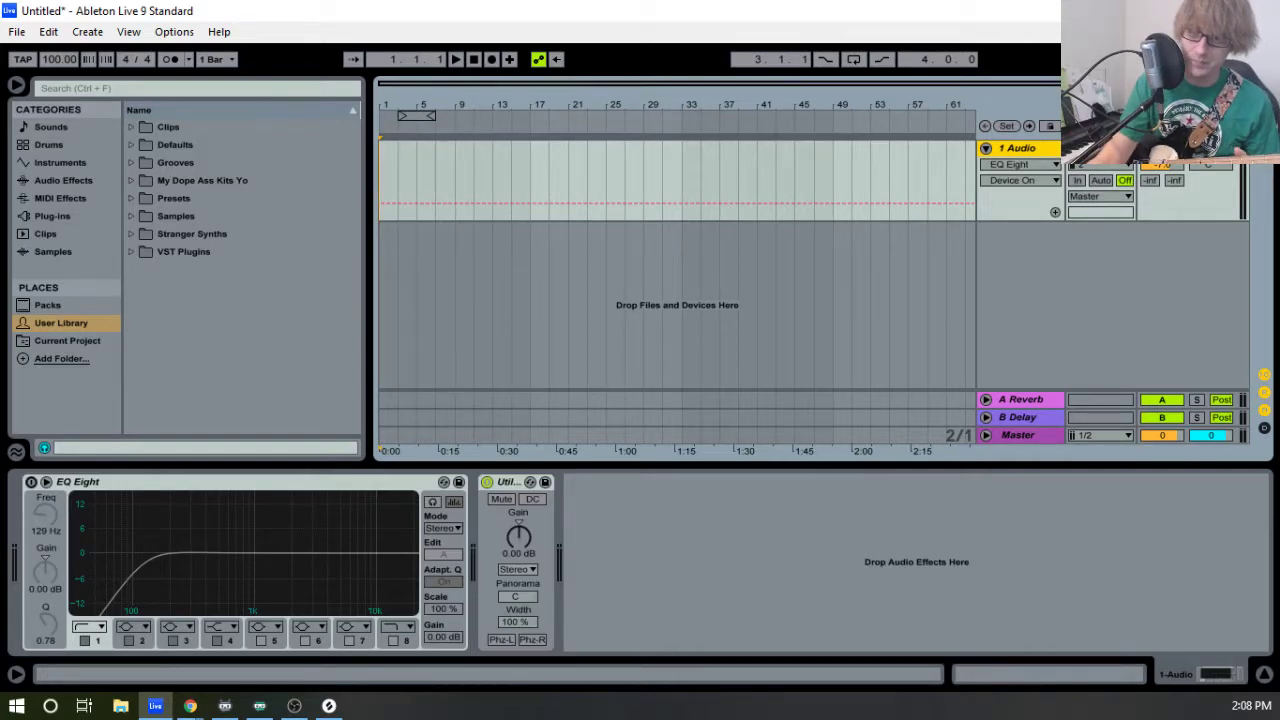
click(31, 482)
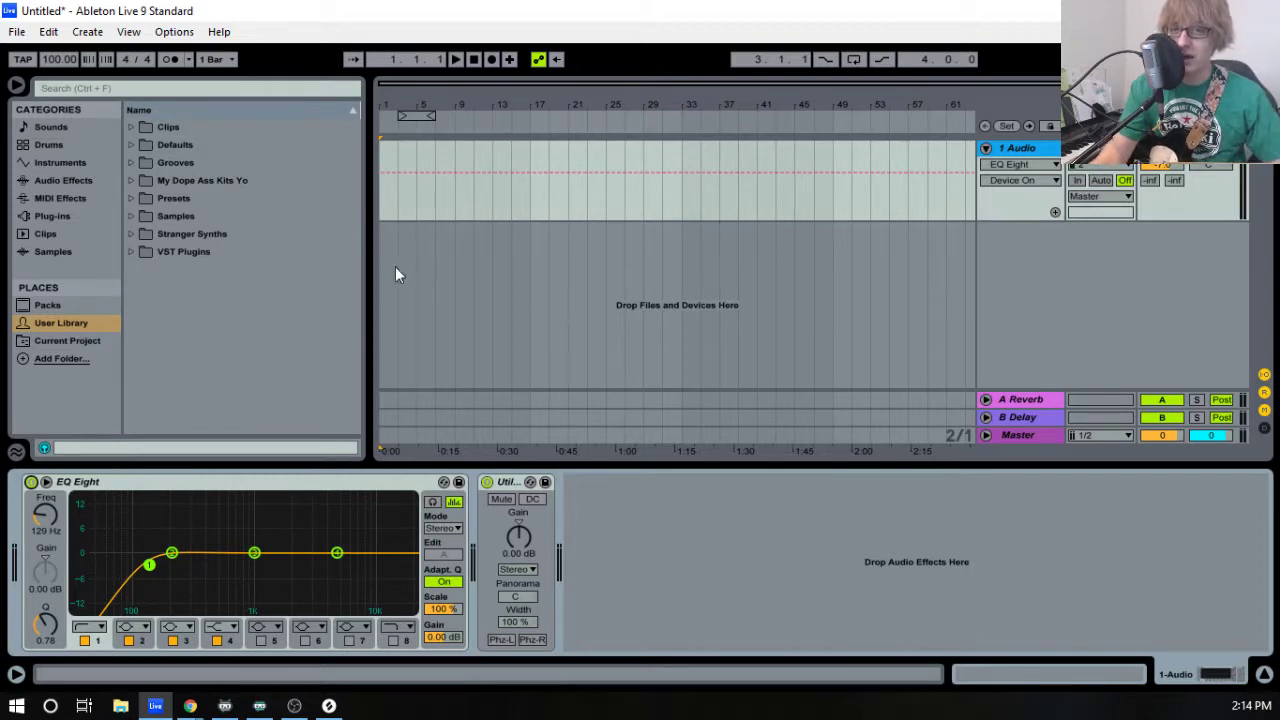
- Switch to the Splice desktop app and show the library's drum samples filtered by kicks instead of grooves
click(606, 107)
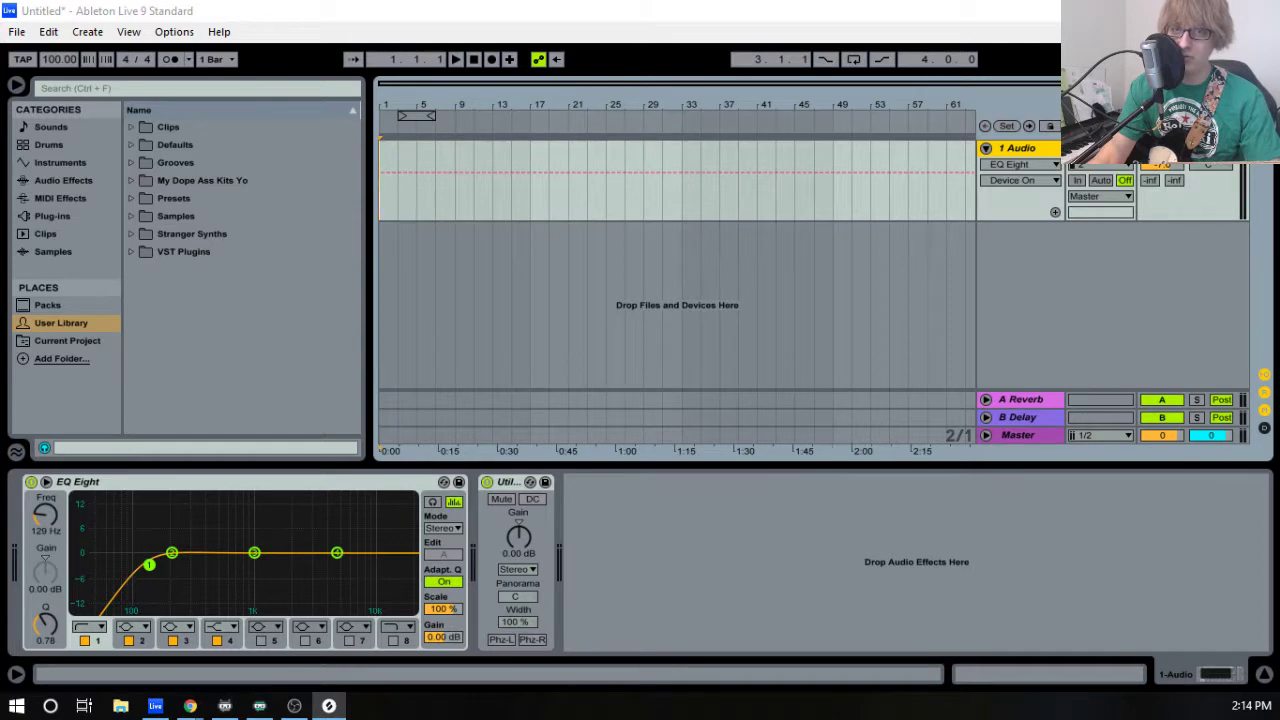
drag(1279, 262, 632, 209)
scroll(628, 342, up, 5)
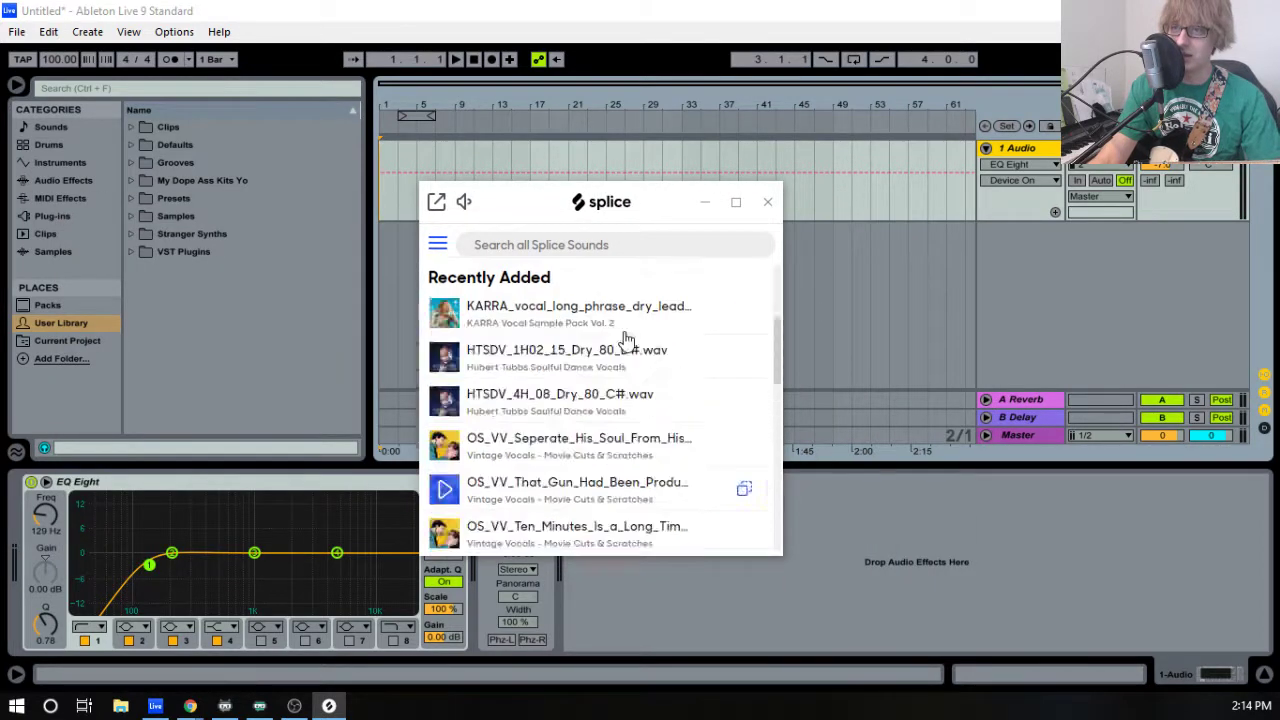
scroll(628, 342, up, 3)
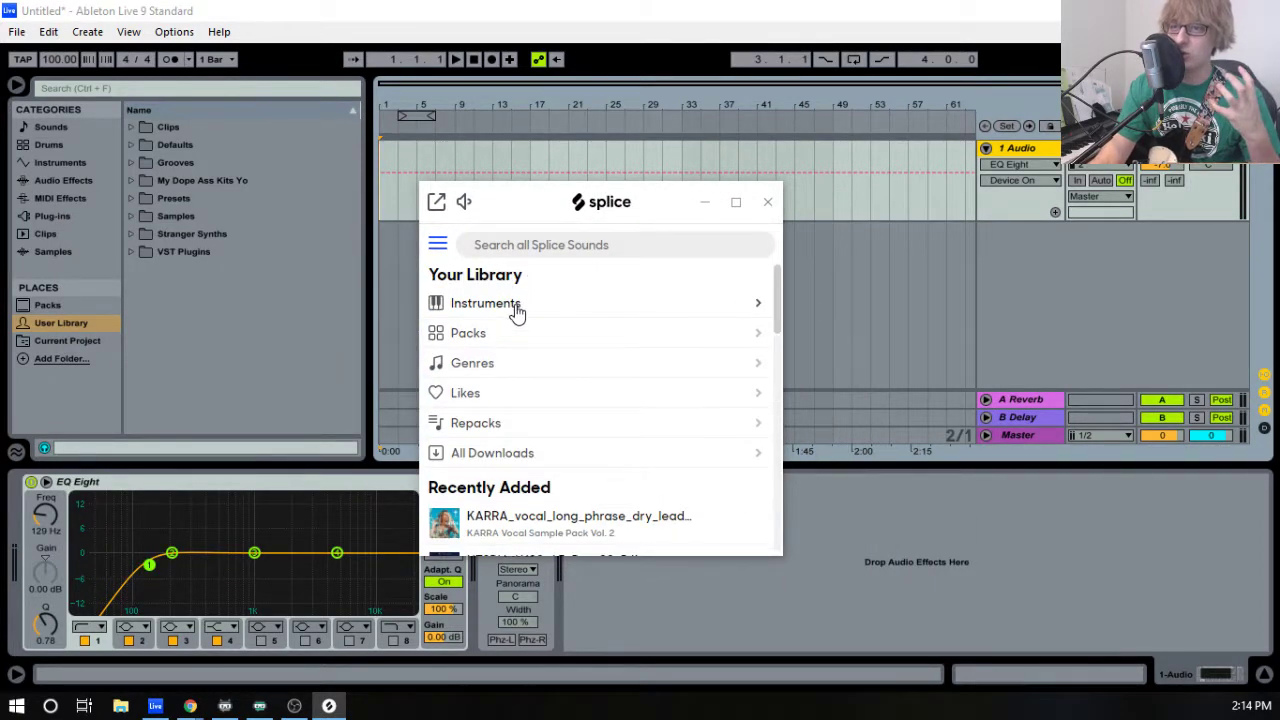
click(521, 308)
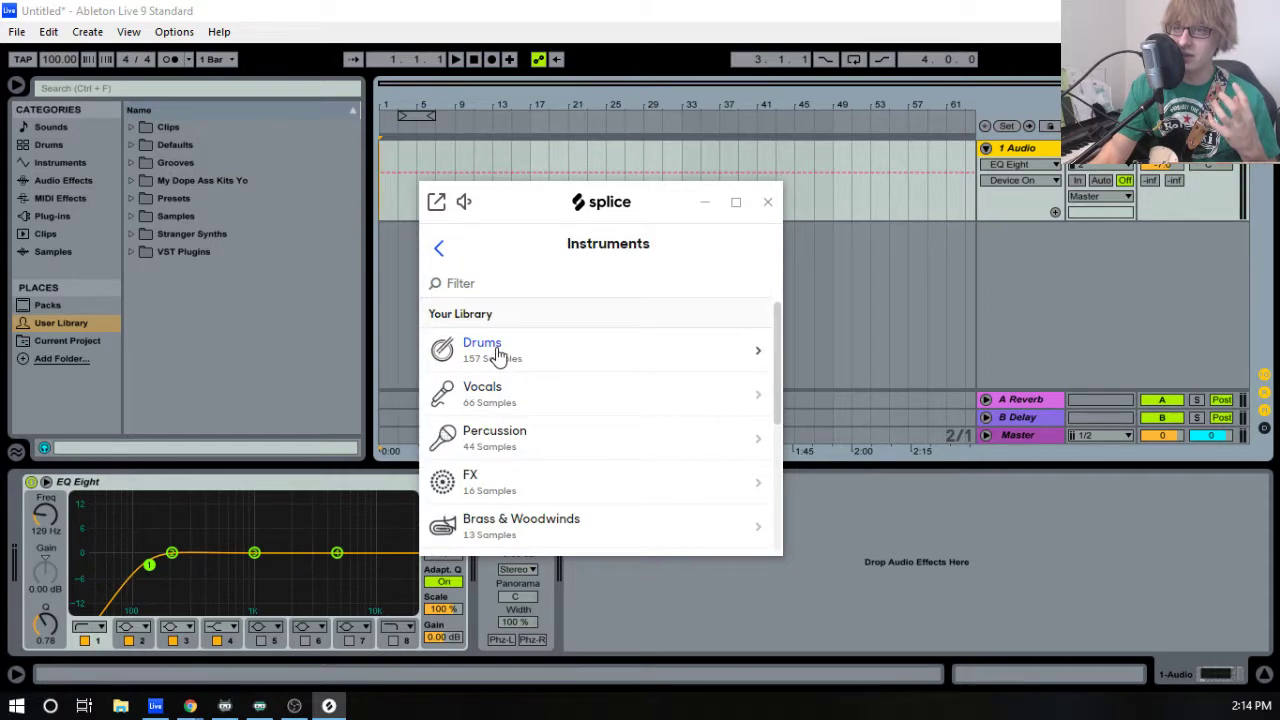
click(497, 350)
click(527, 291)
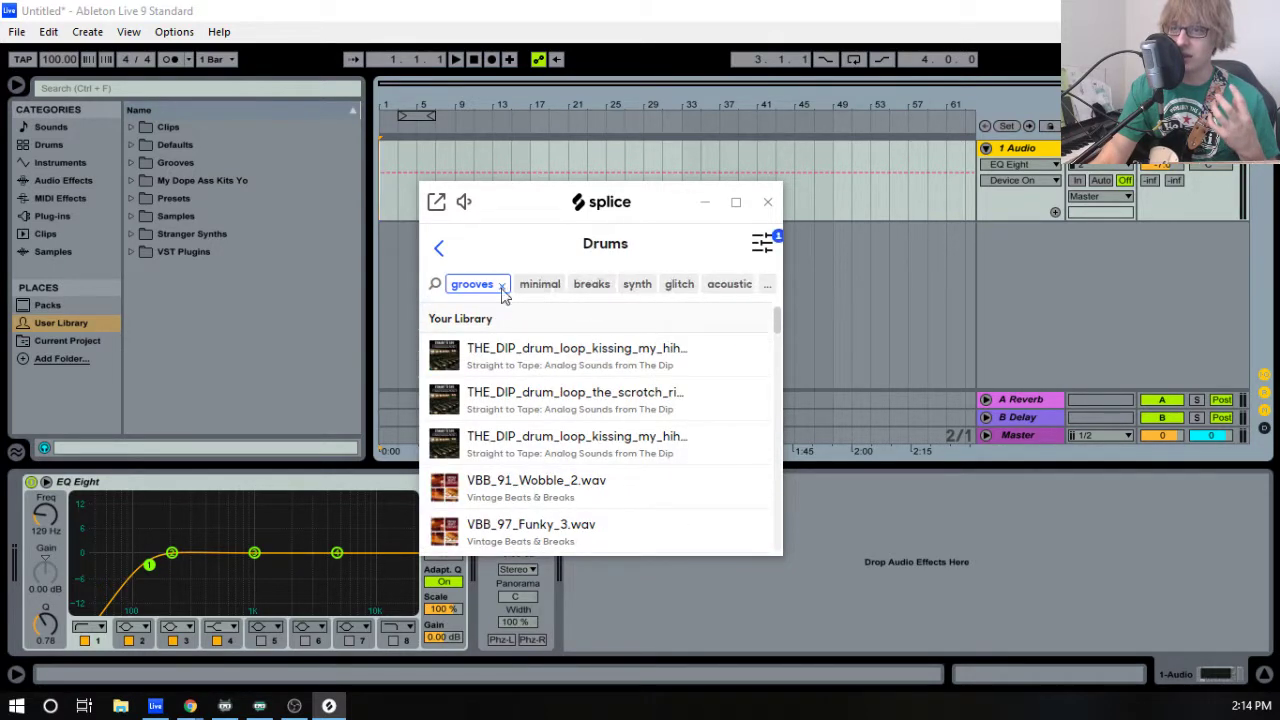
click(502, 286)
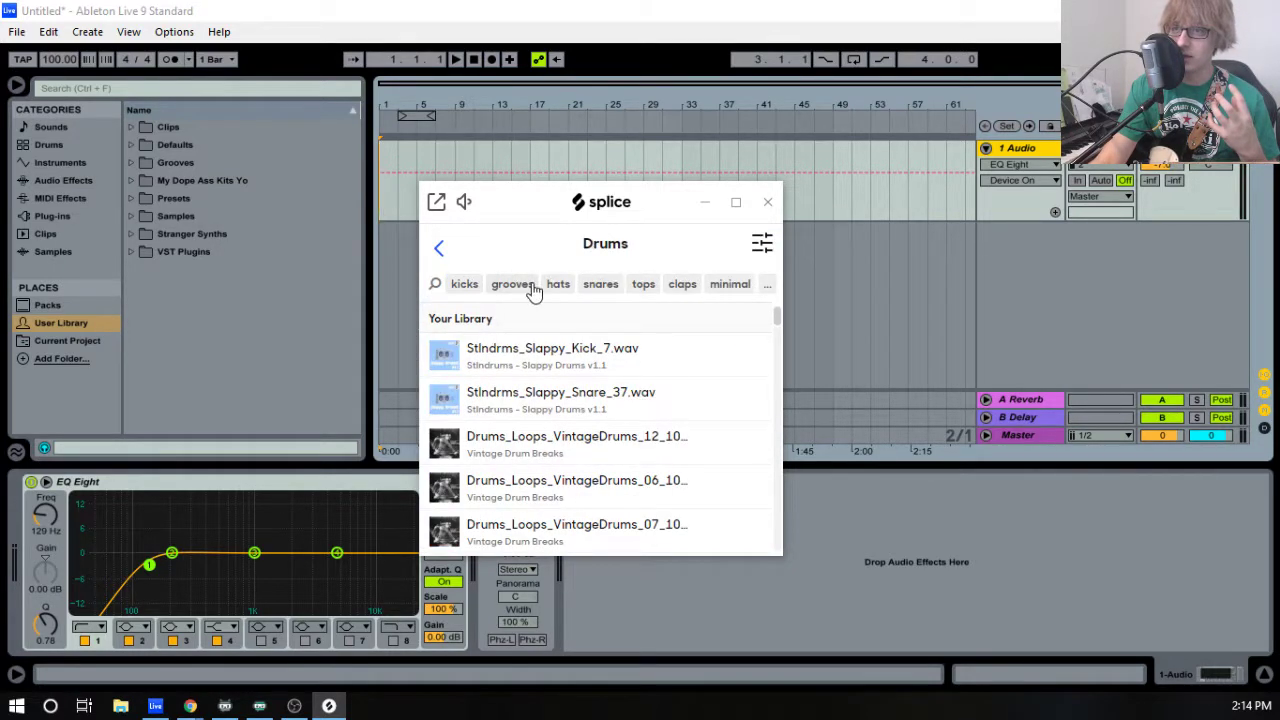
click(466, 289)
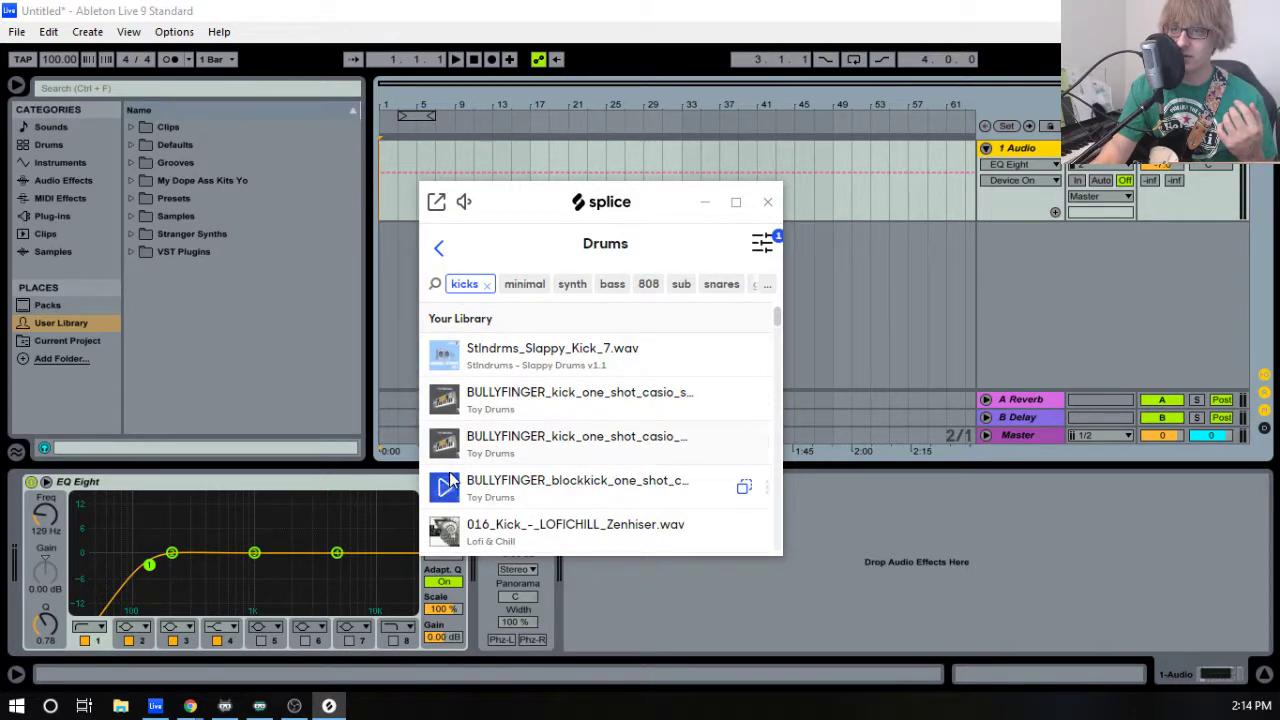
- Slightly raise the Splice preview volume and audition kick samples, including SR_1_KICK_04, SR_5_KICK_03 and SR_4_KICK_02
scroll(445, 515, down, 2)
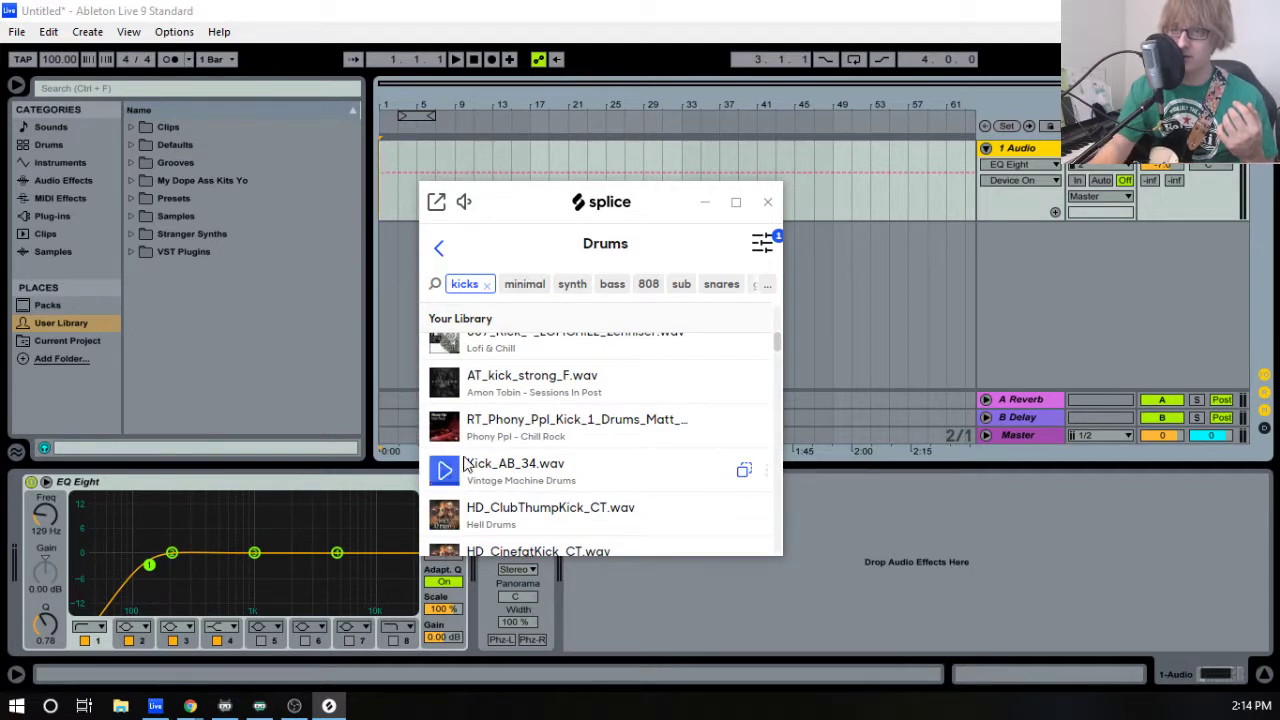
mouse_move(465, 208)
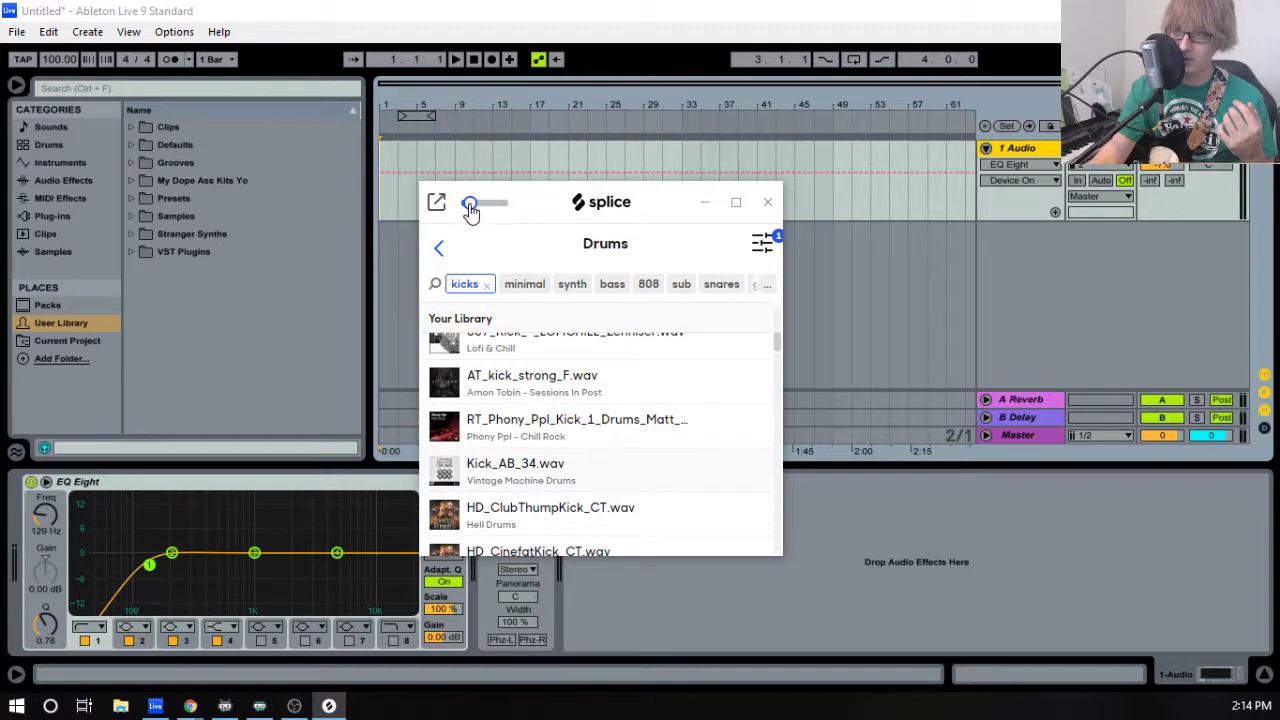
drag(470, 206, 473, 207)
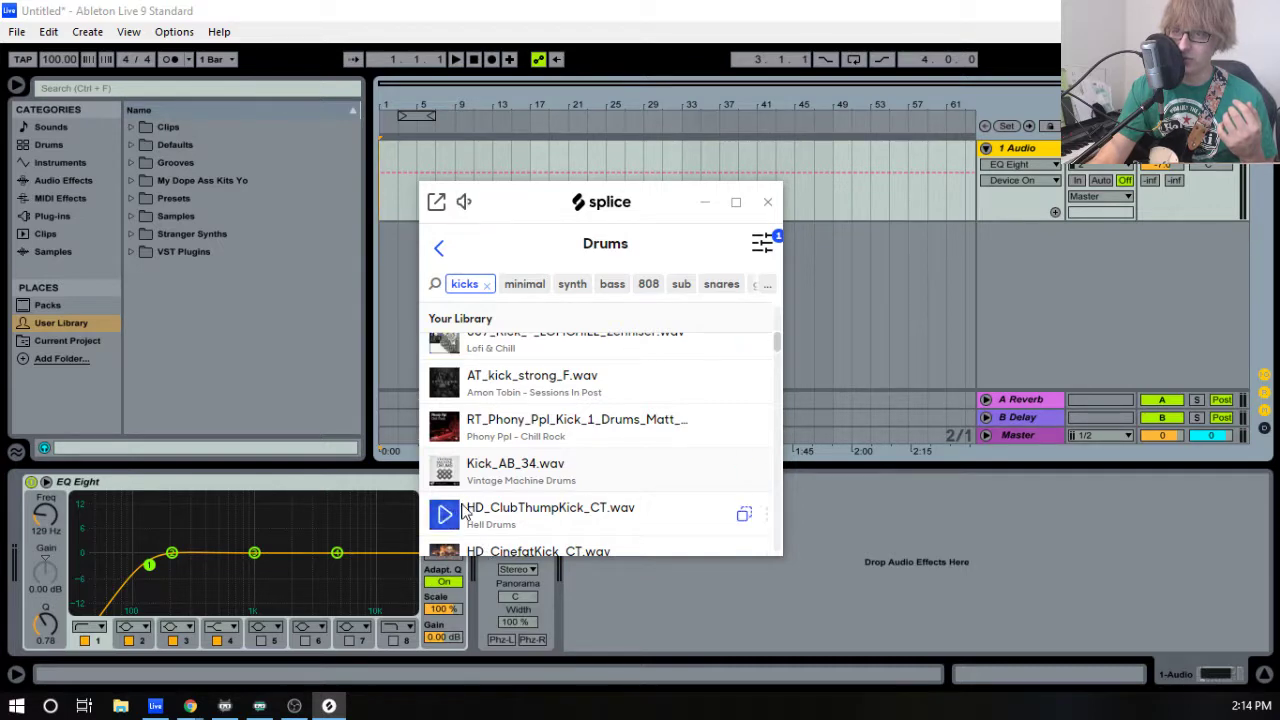
scroll(447, 470, down, 3)
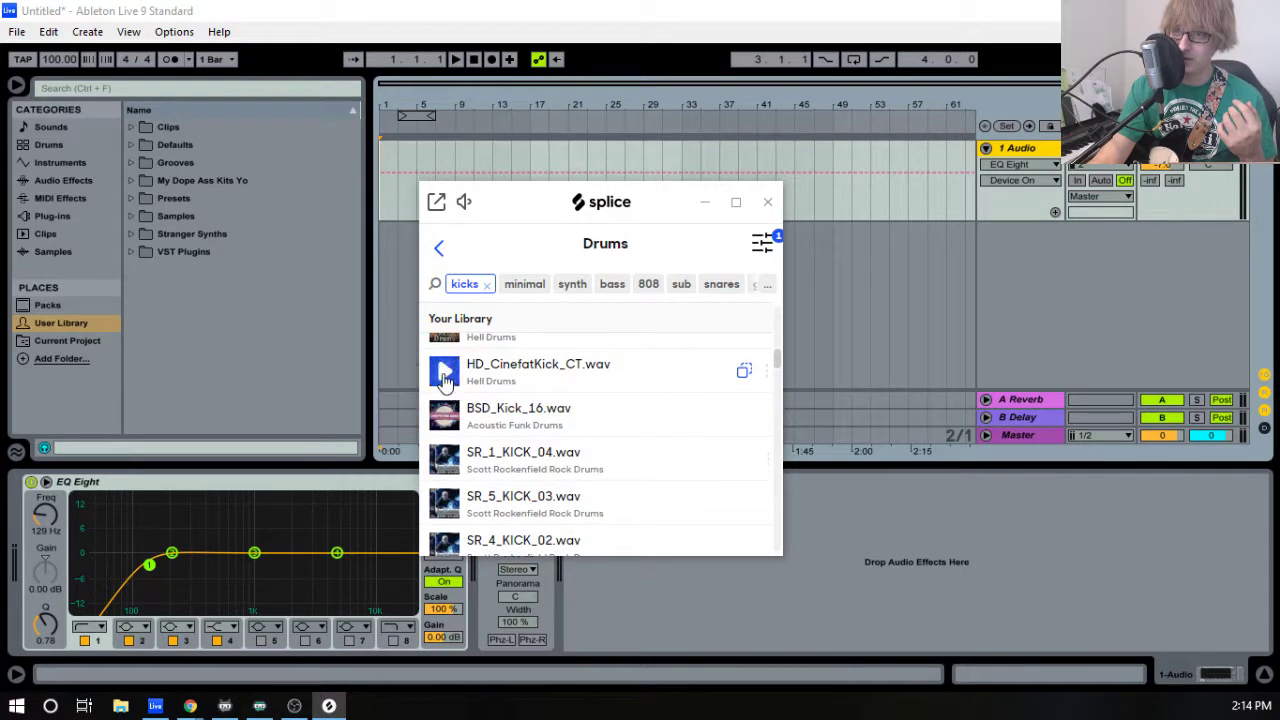
mouse_move(468, 218)
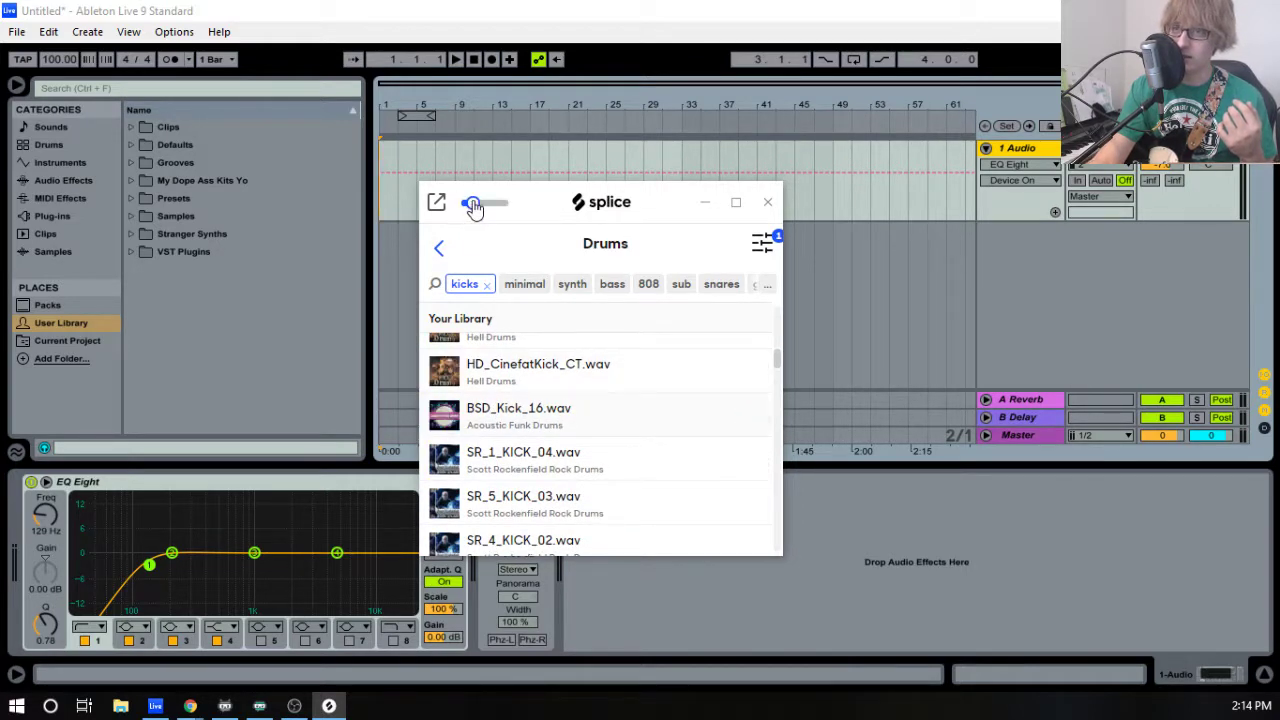
click(447, 500)
click(446, 458)
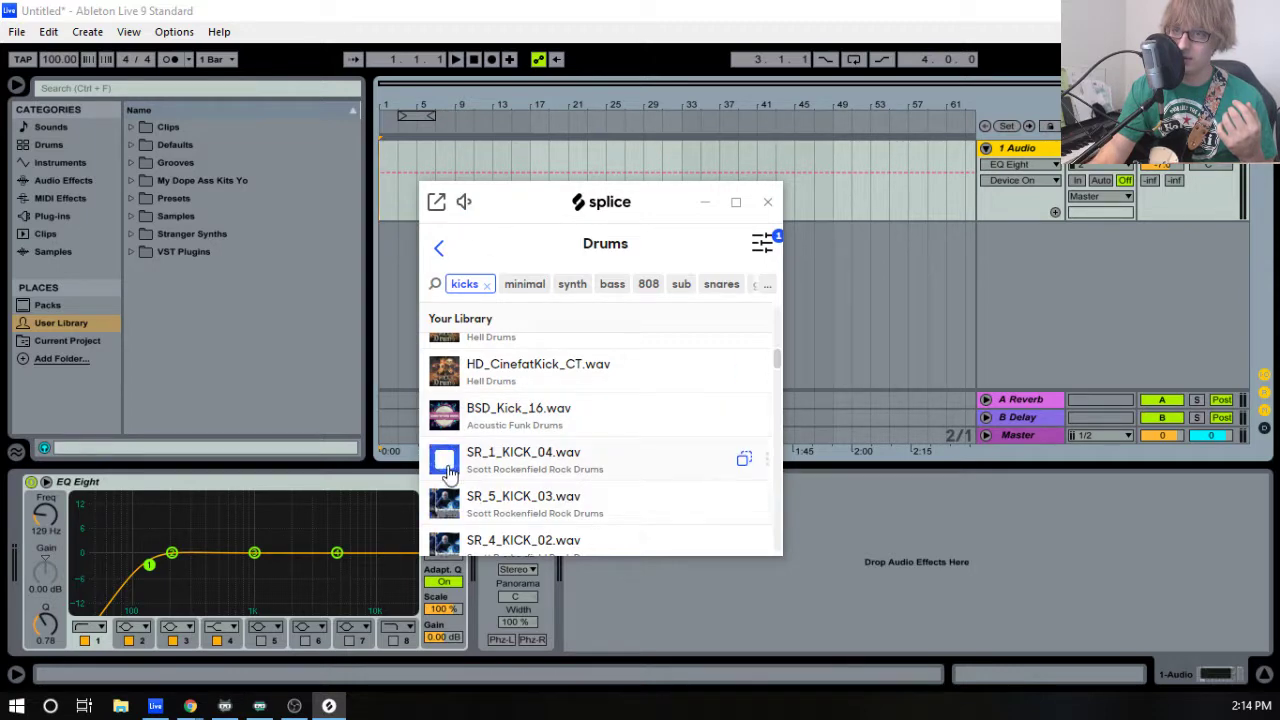
scroll(441, 464, down, 3)
click(447, 362)
scroll(450, 411, up, 2)
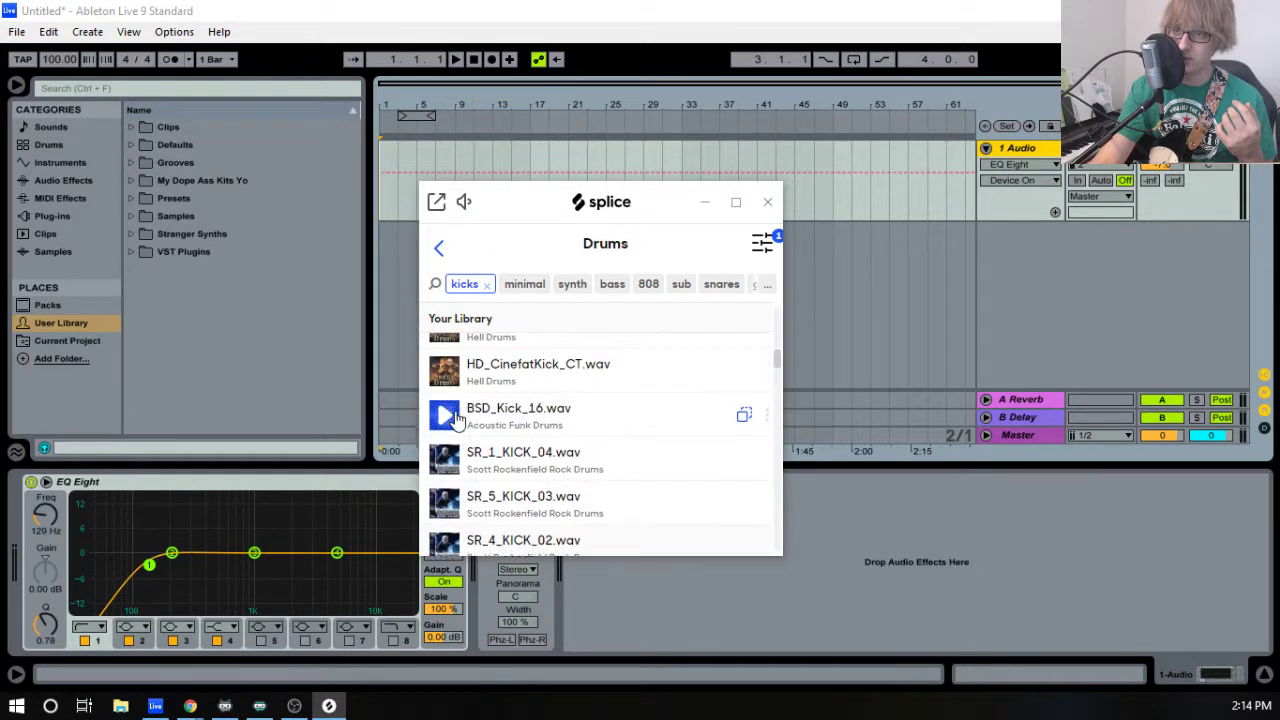
scroll(448, 458, down, 1)
click(446, 457)
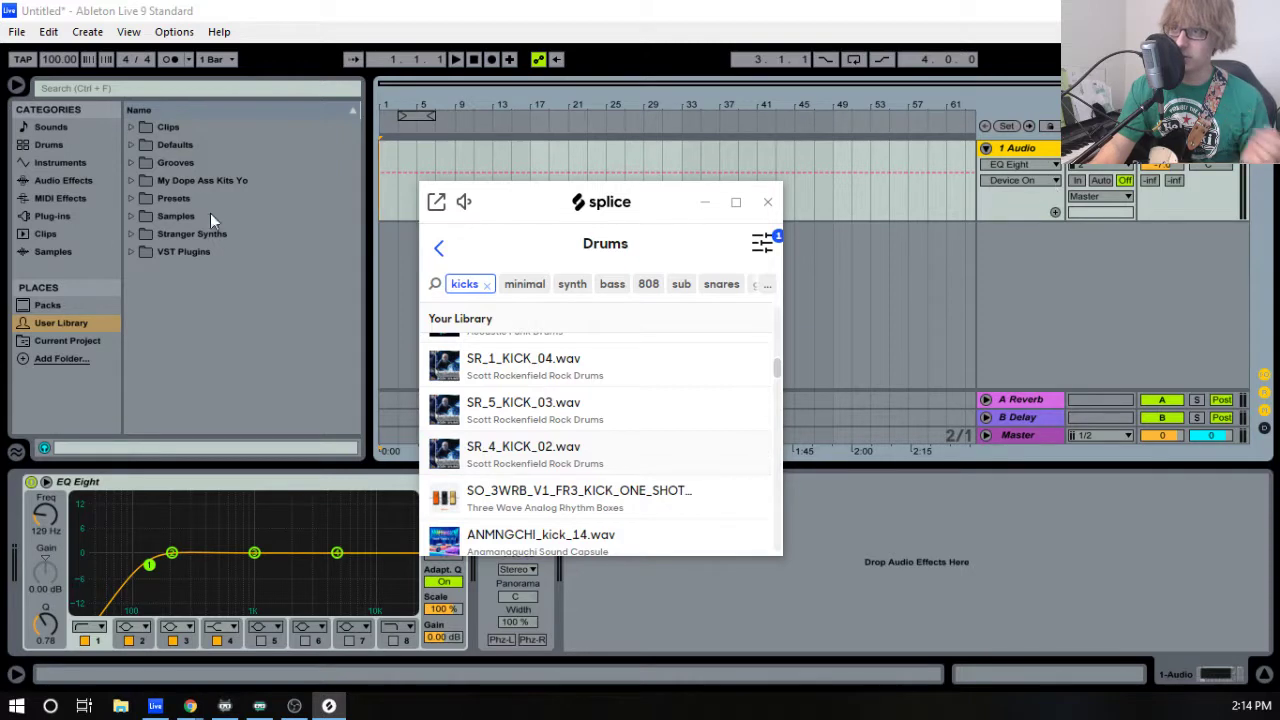
- Move the Splice window off this screen and add an empty Drum Rack on a new track below the audio track
drag(598, 199, 0, 205)
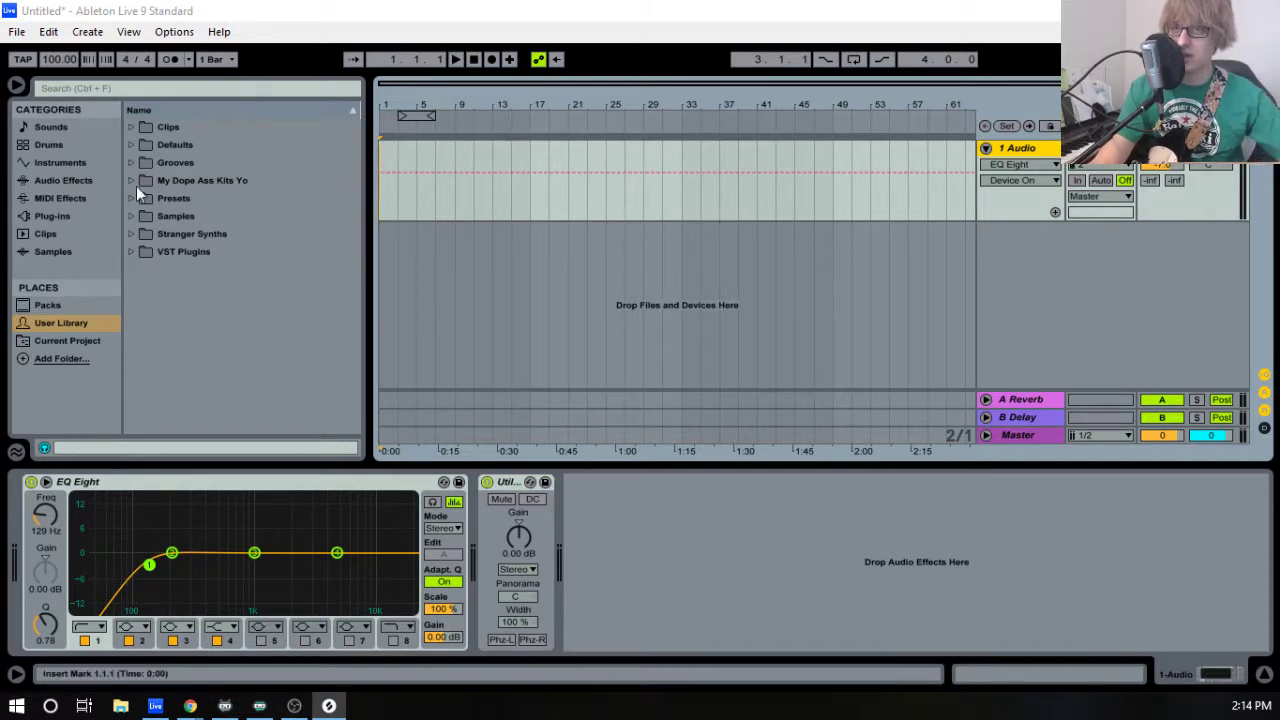
click(49, 145)
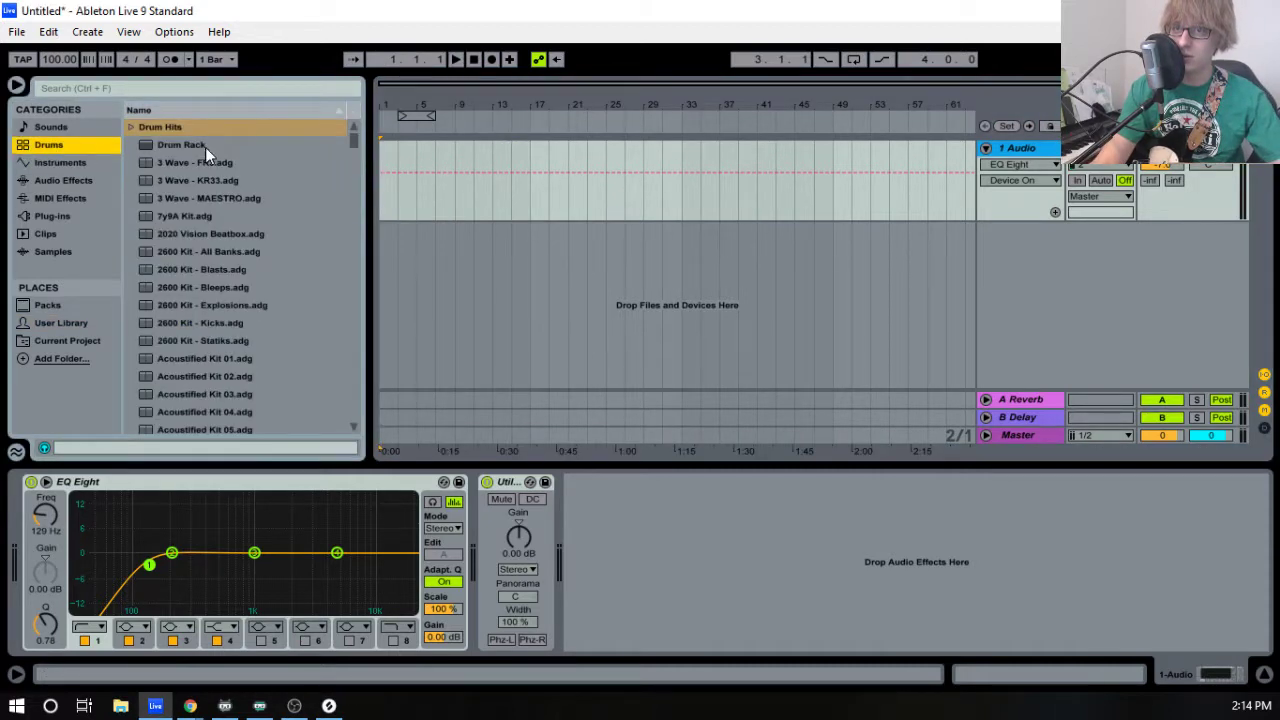
drag(205, 147, 1082, 296)
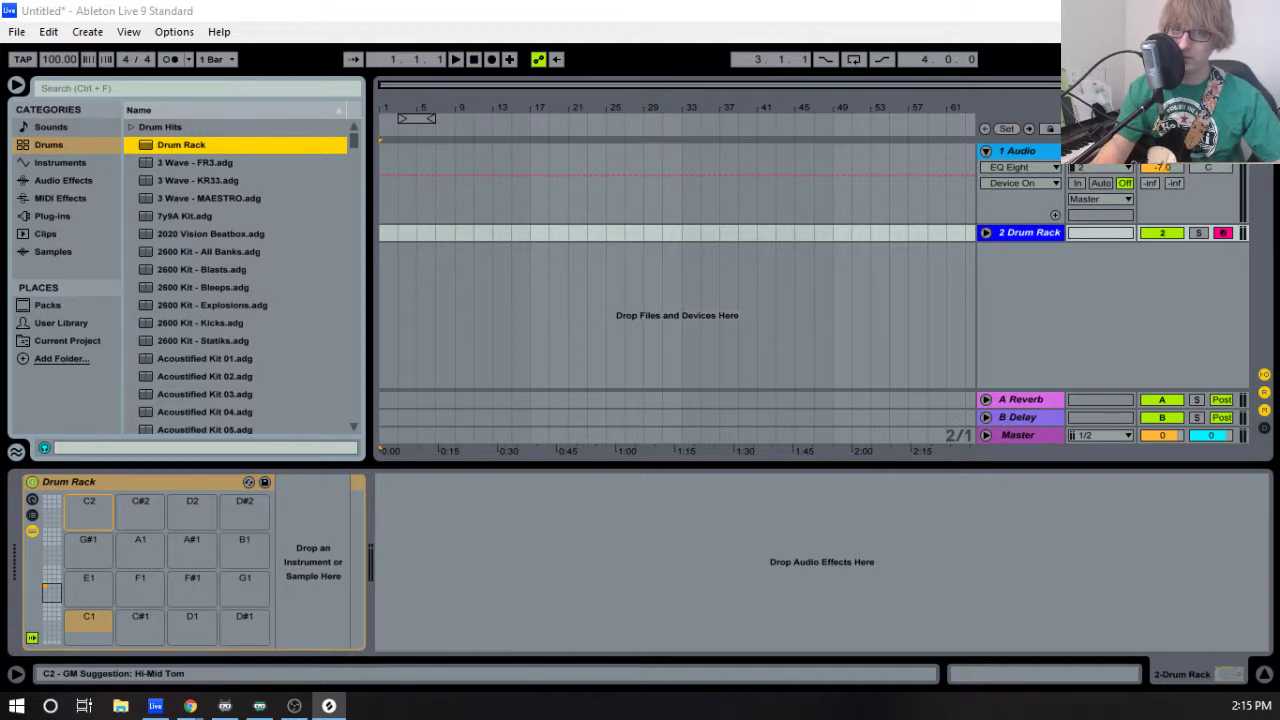
- Load SR_1_KICK_04, SR_5_KICK_03 and SR_4_KICK_02 from Splice onto the Drum Rack pads C2, C#2 and D2
drag(89, 512, 89, 512)
drag(26, 400, 151, 513)
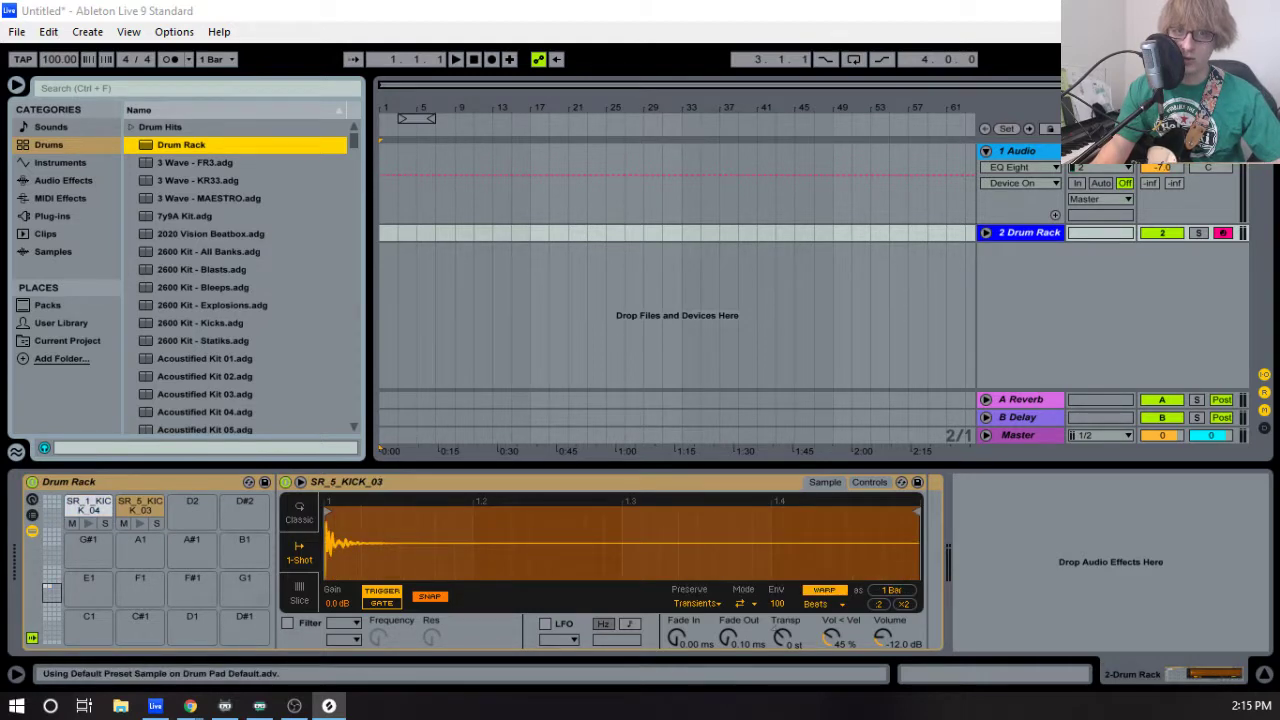
drag(247, 500, 211, 510)
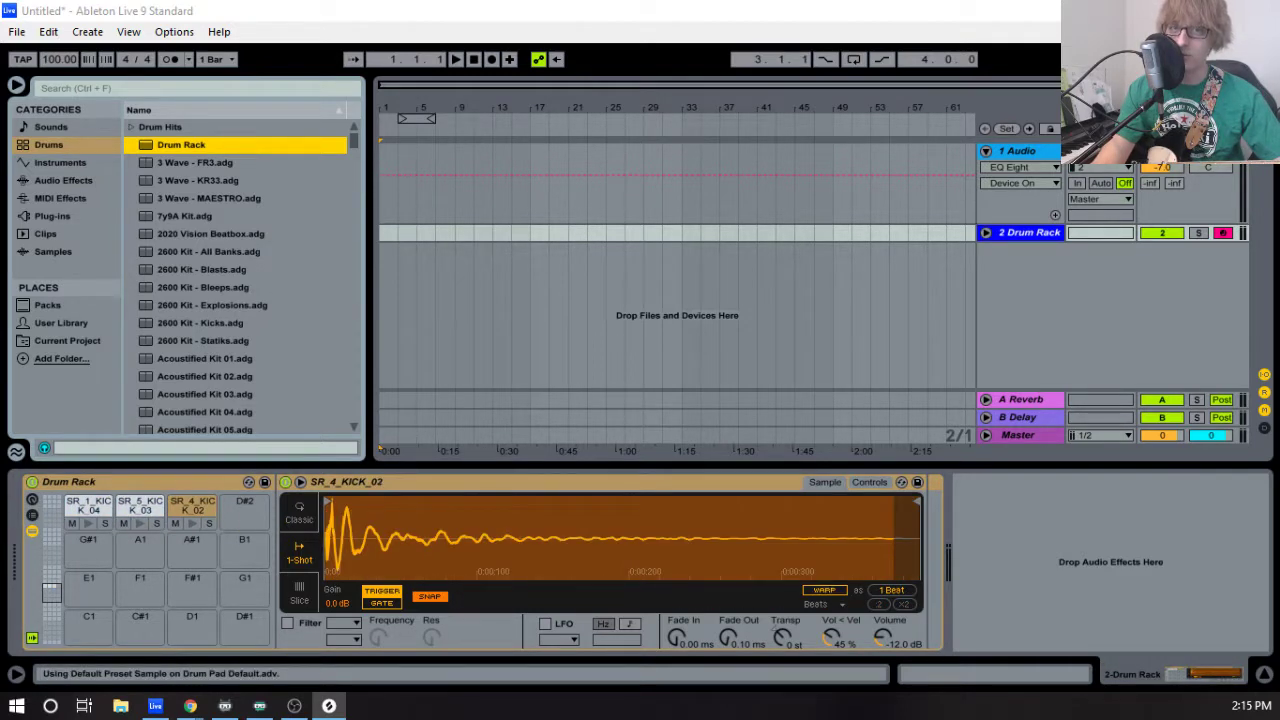
drag(0, 160, 0, 160)
scroll(688, 305, up, 1)
scroll(670, 318, down, 1)
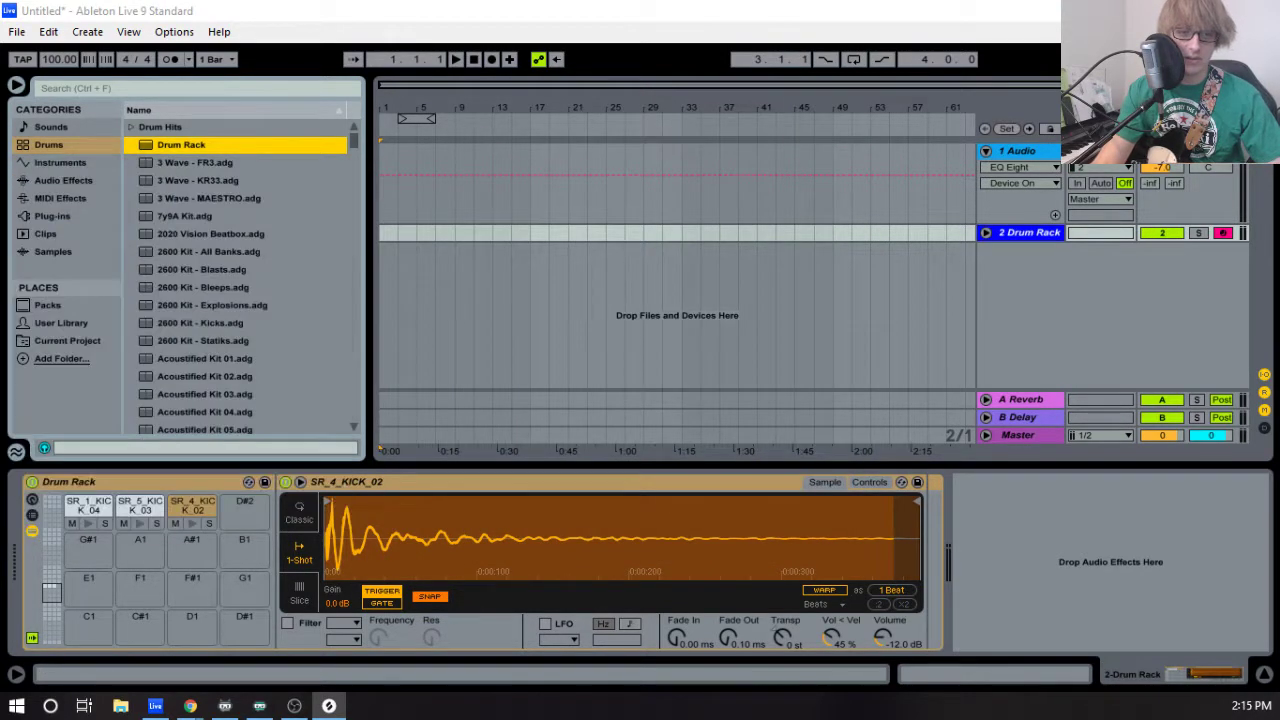
- Switch to Chrome, bring splice.com onto this screen and look over the dashboard's cards and announcements
key(alt+Tab)
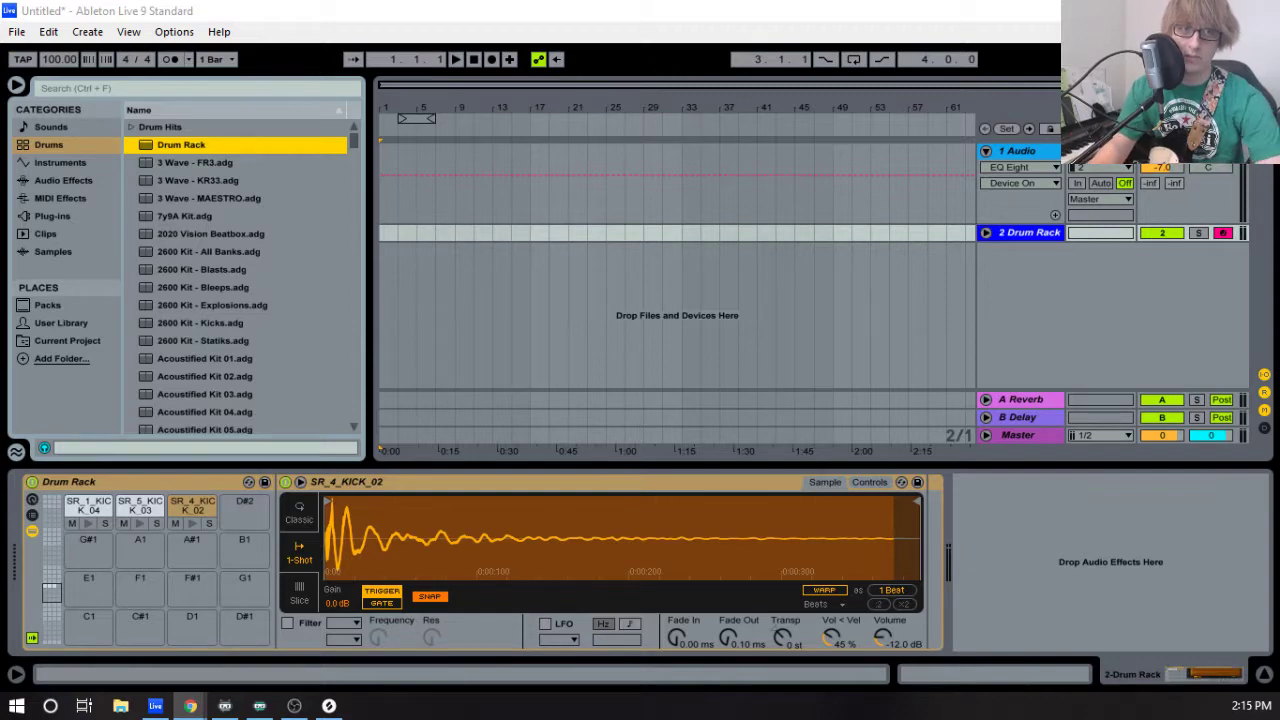
drag(2, 700, 985, 1)
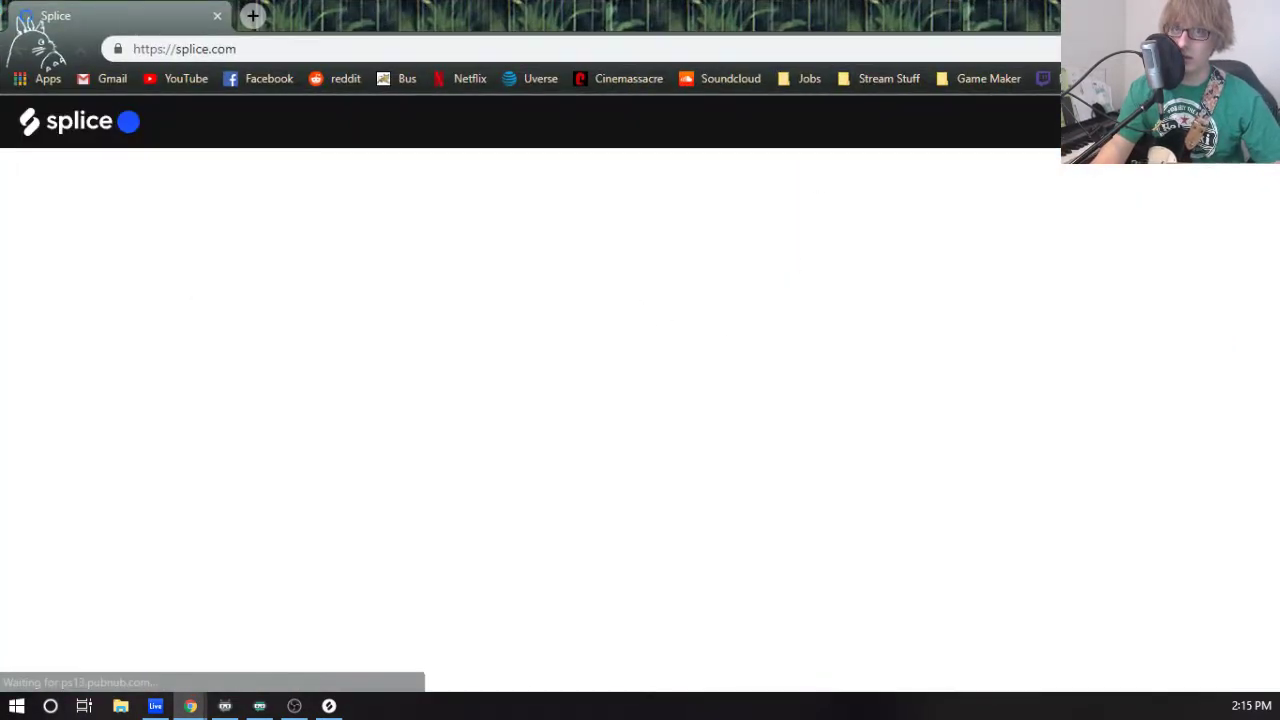
scroll(640, 500, down, 1)
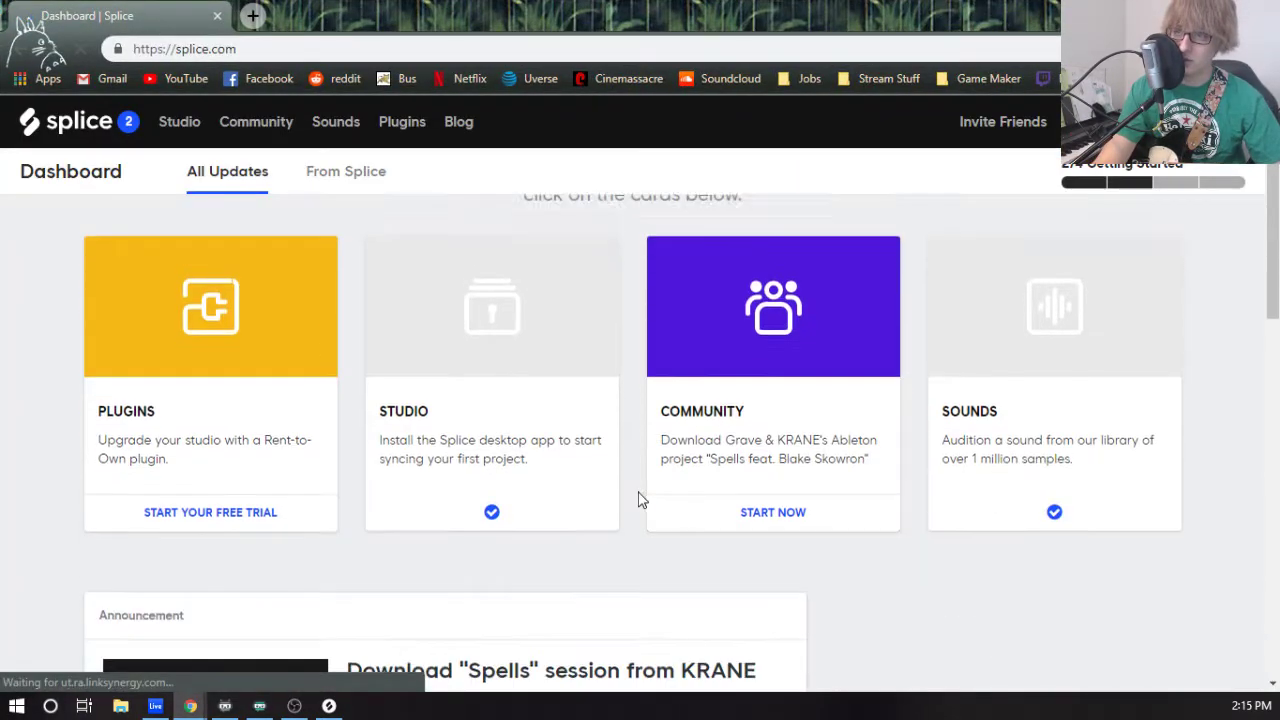
scroll(737, 428, down, 10)
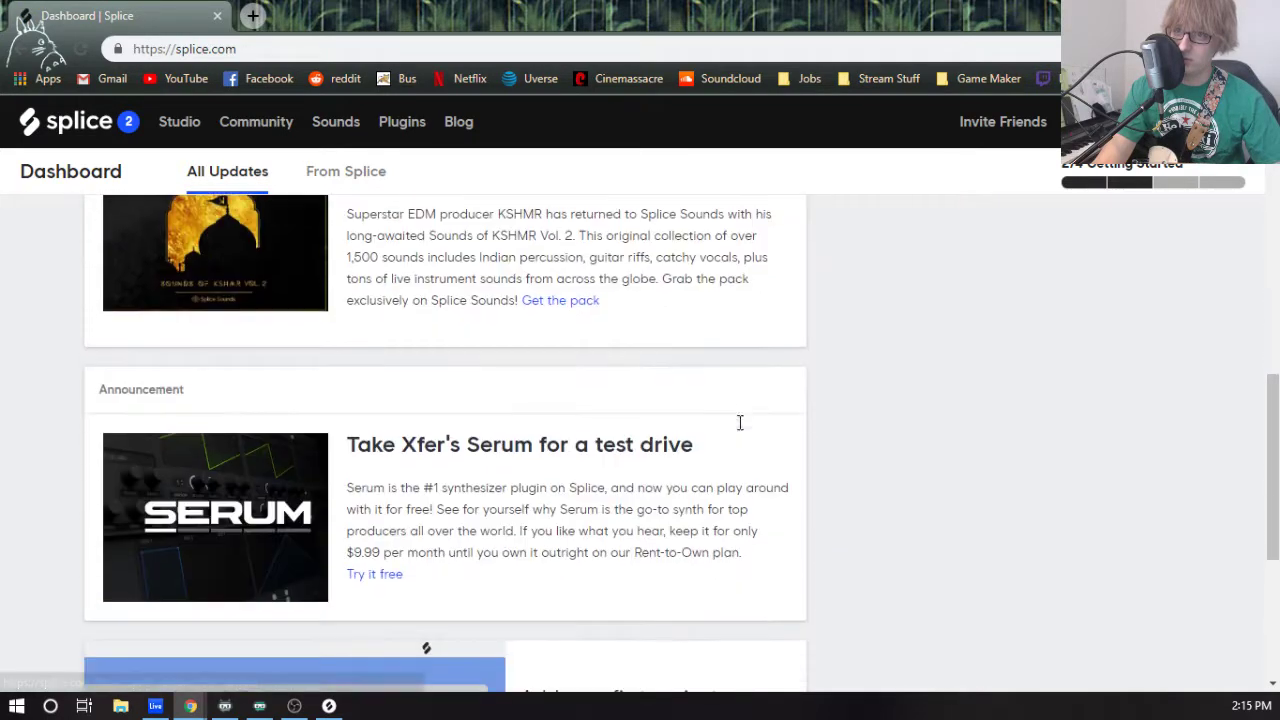
scroll(740, 423, up, 10)
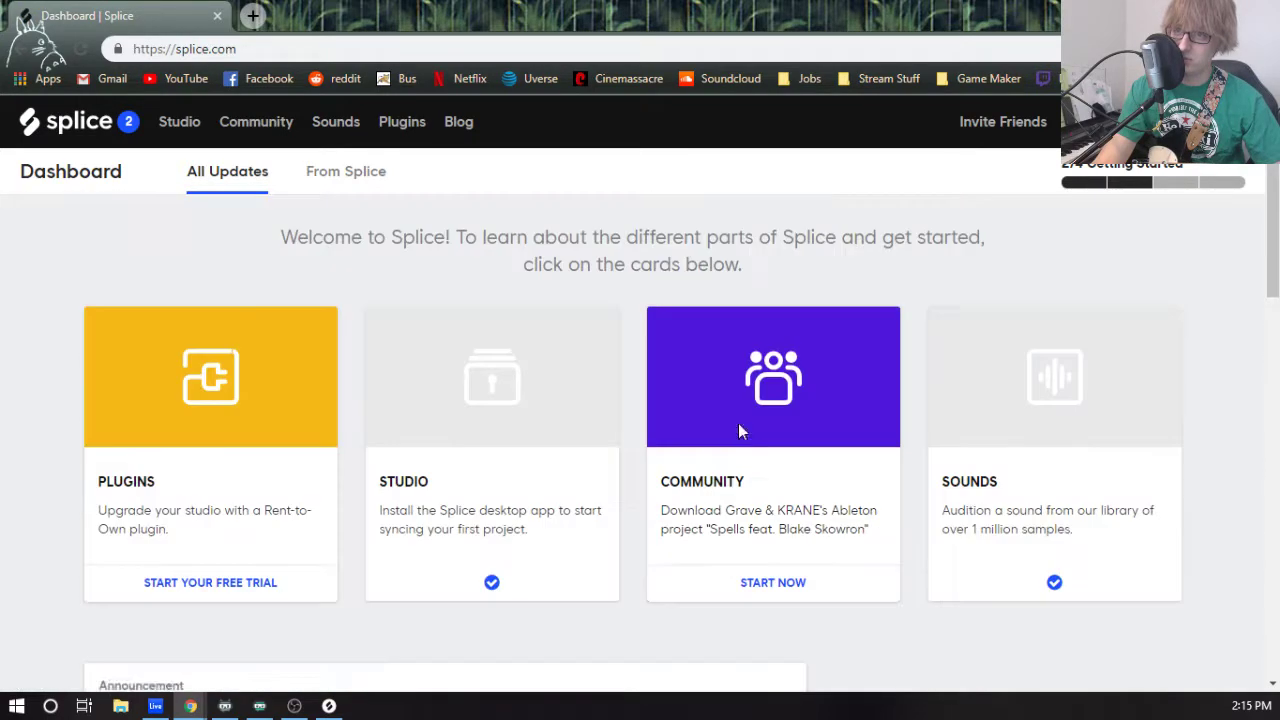
- Open the Splice Community page and look through its trending projects
click(773, 583)
scroll(308, 454, down, 2)
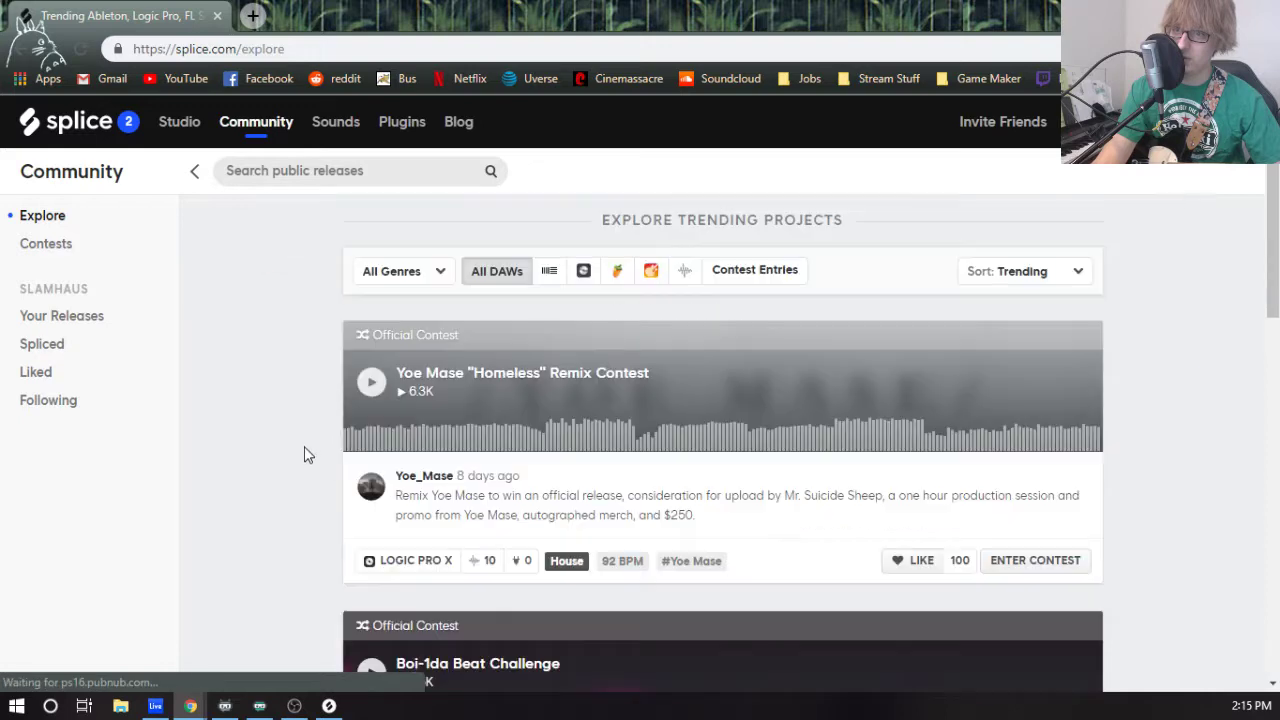
scroll(295, 450, down, 3)
scroll(270, 450, up, 5)
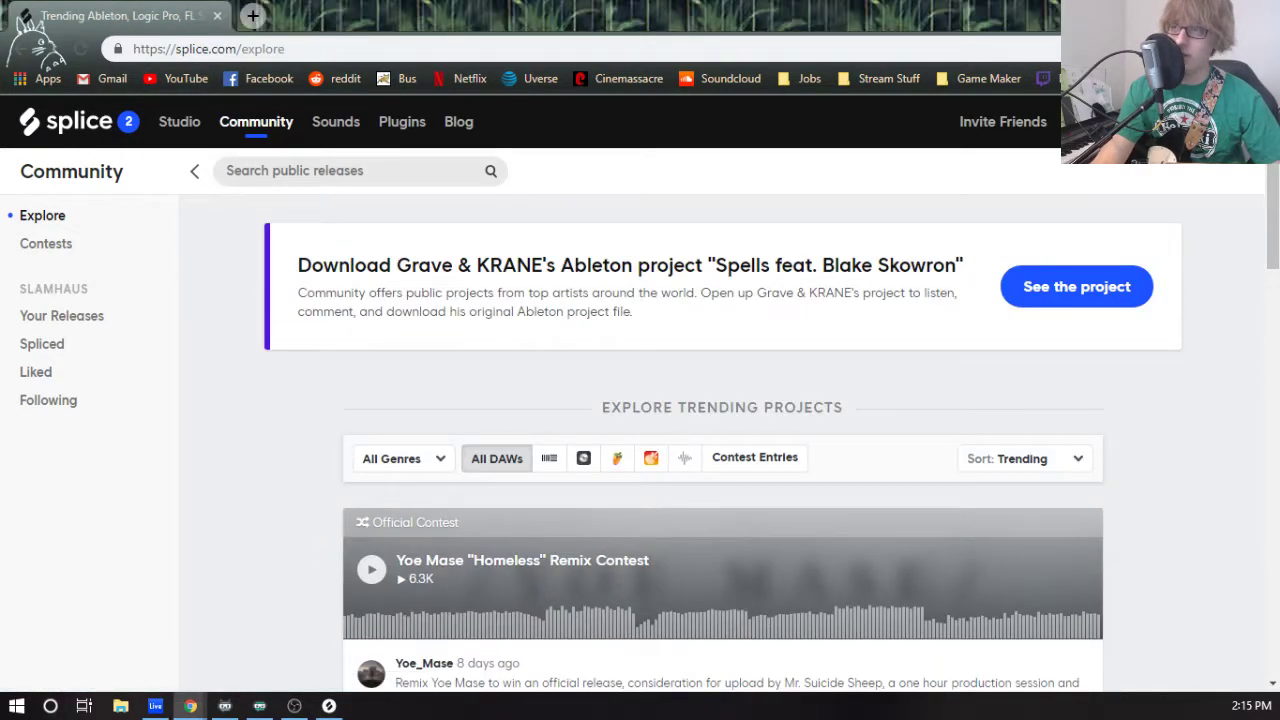
- Open the Splice page for inviting friends and view the referral link section
click(1018, 133)
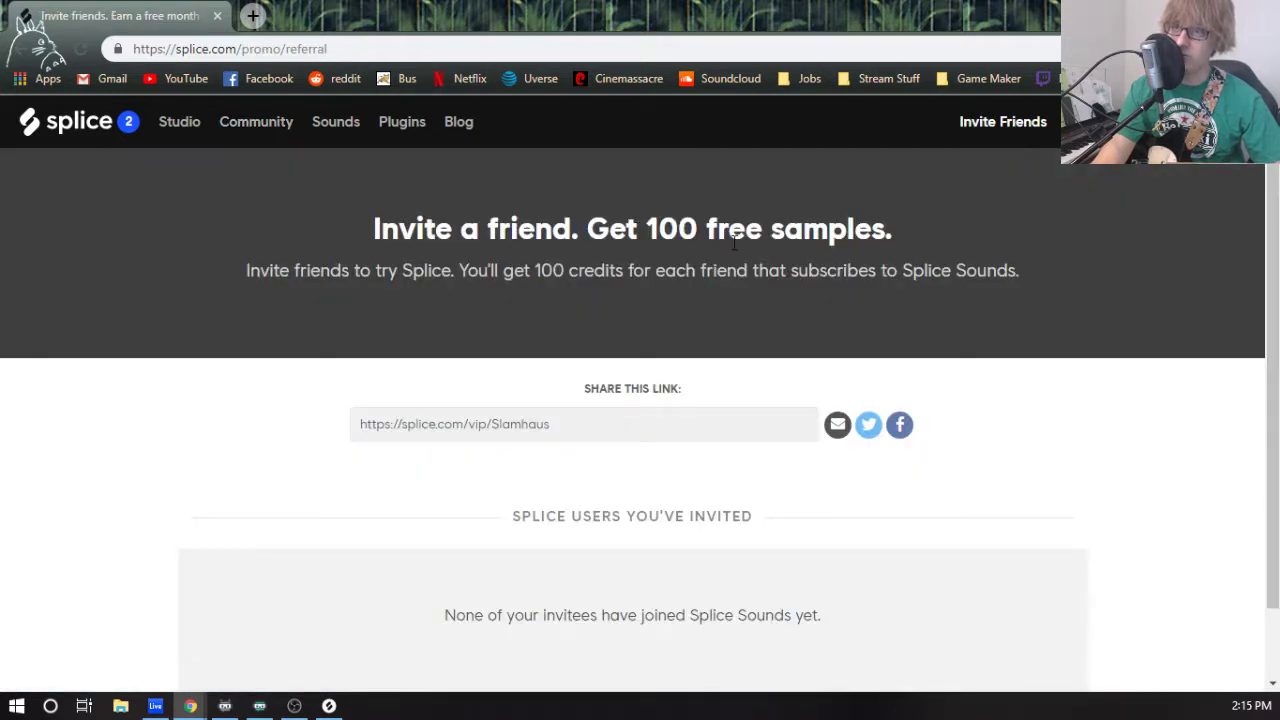
scroll(583, 346, down, 1)
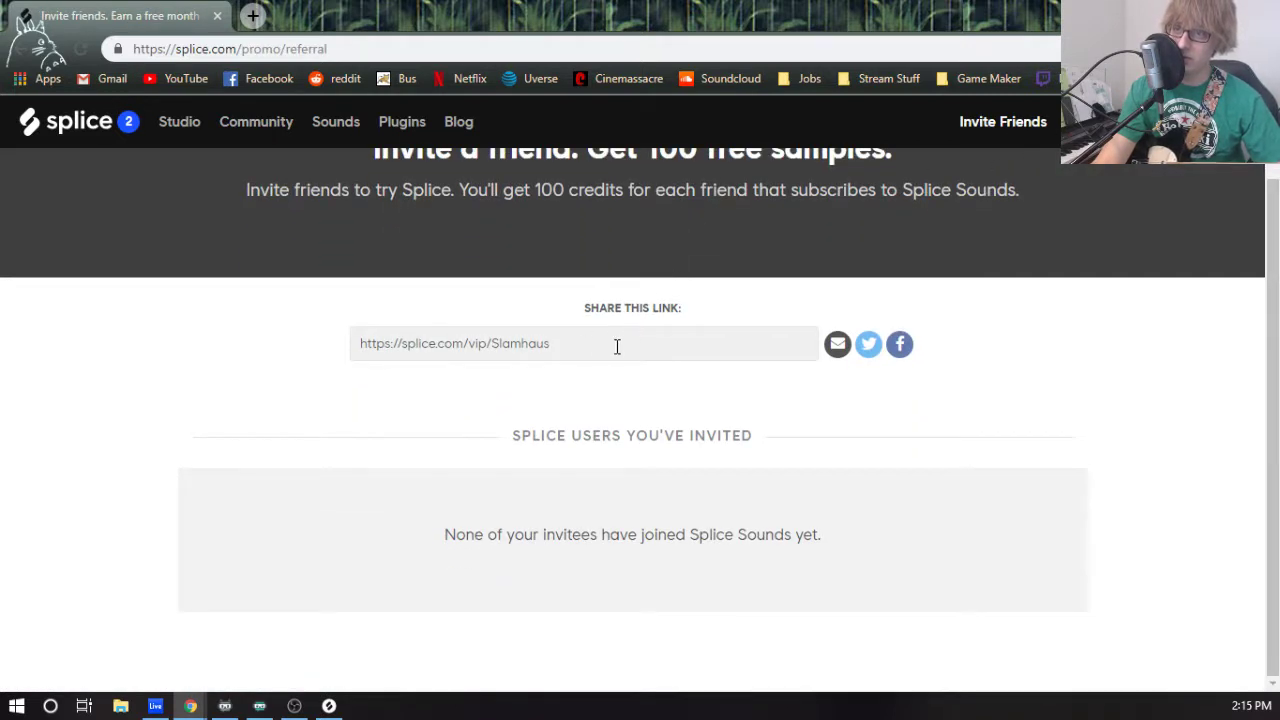
- Highlight the personal referral link on the invite page and clear the selection again
drag(617, 346, 340, 347)
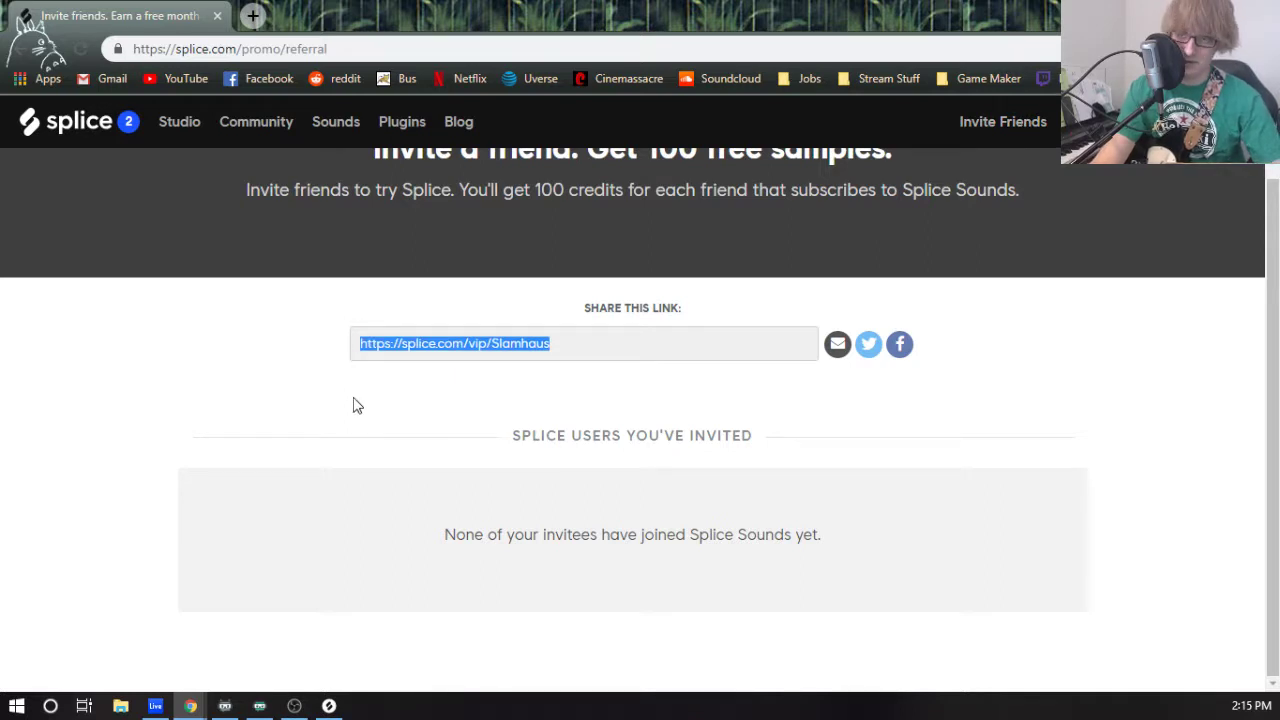
click(290, 416)
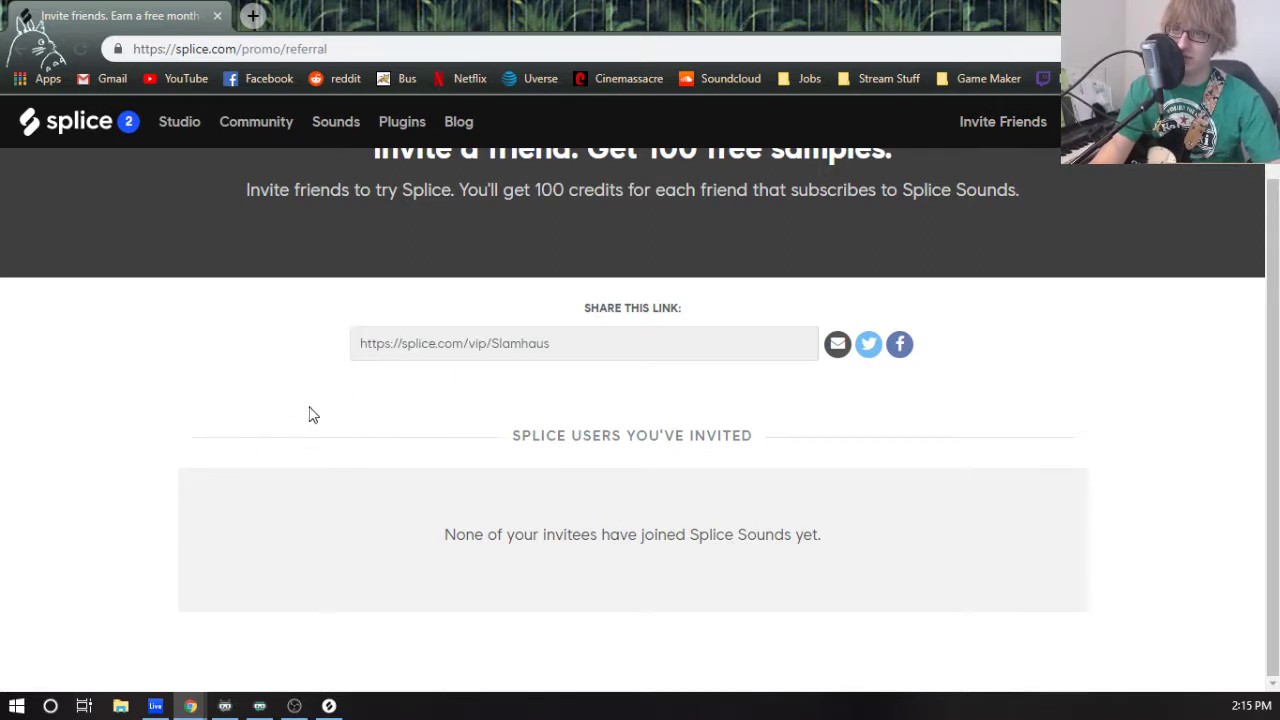
scroll(380, 465, up, 1)
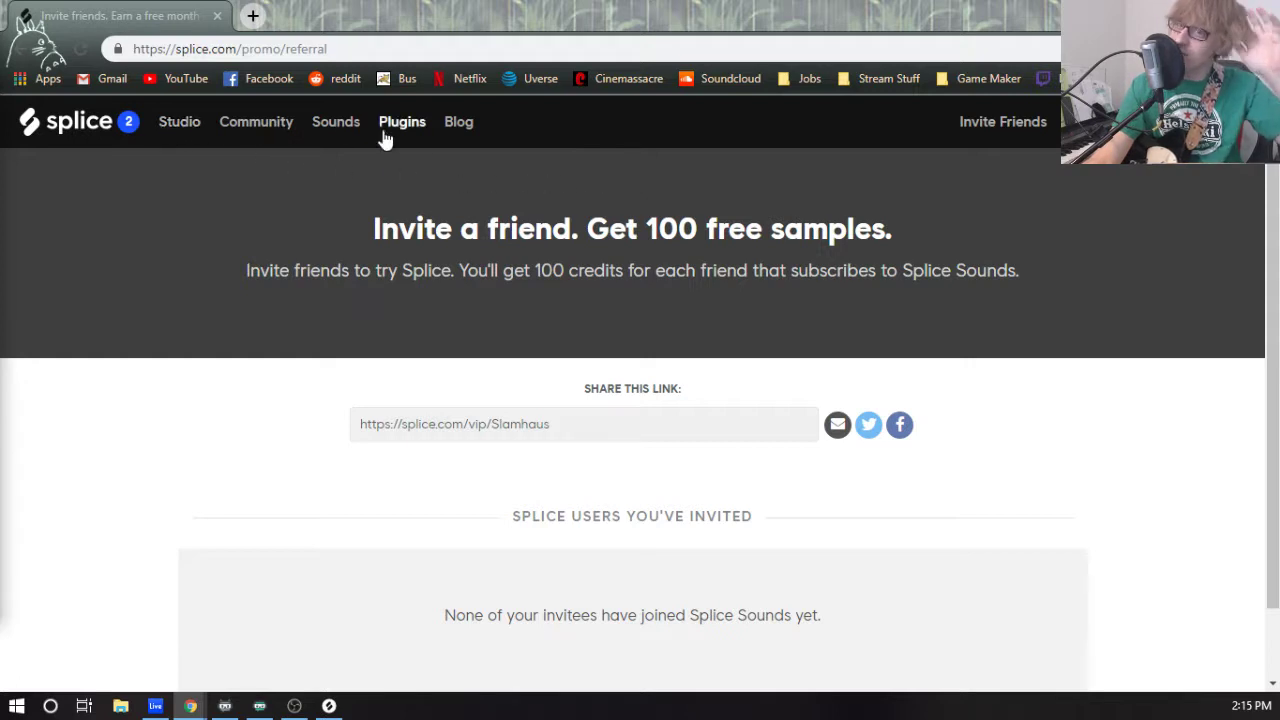
- Open the Splice Sounds page and highlight the account's remaining credits
click(344, 132)
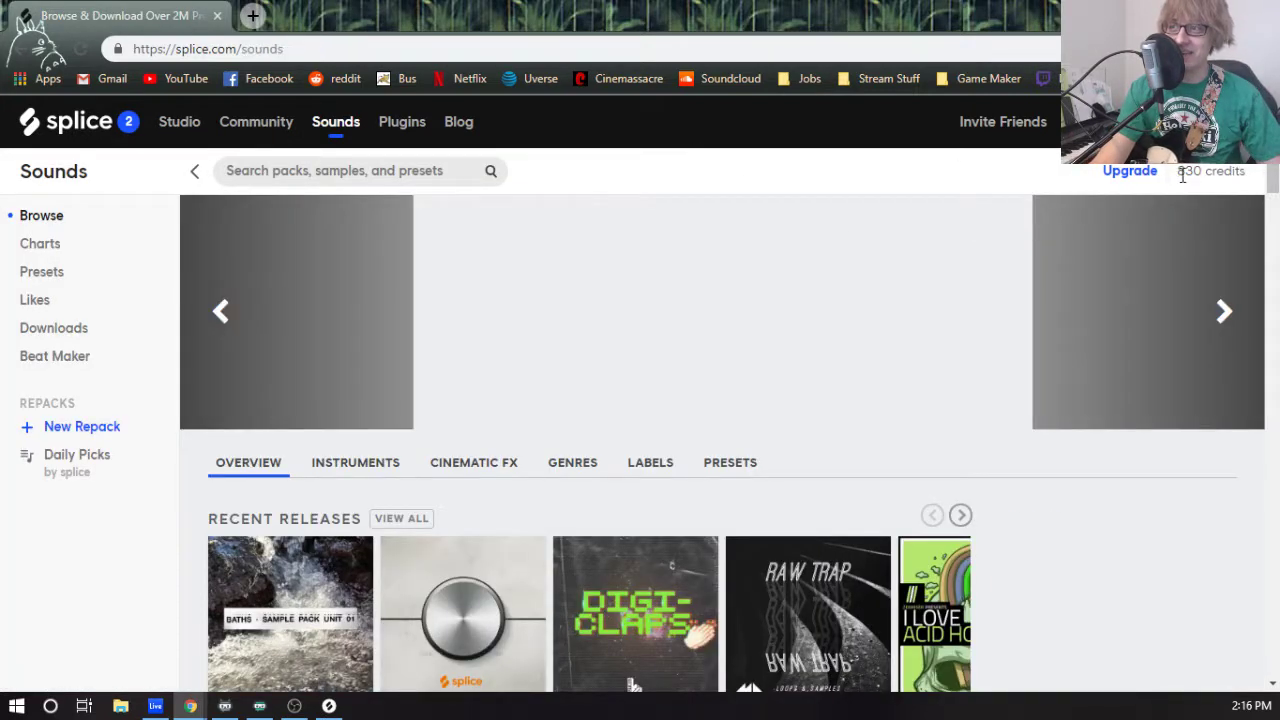
drag(1177, 171, 1214, 172)
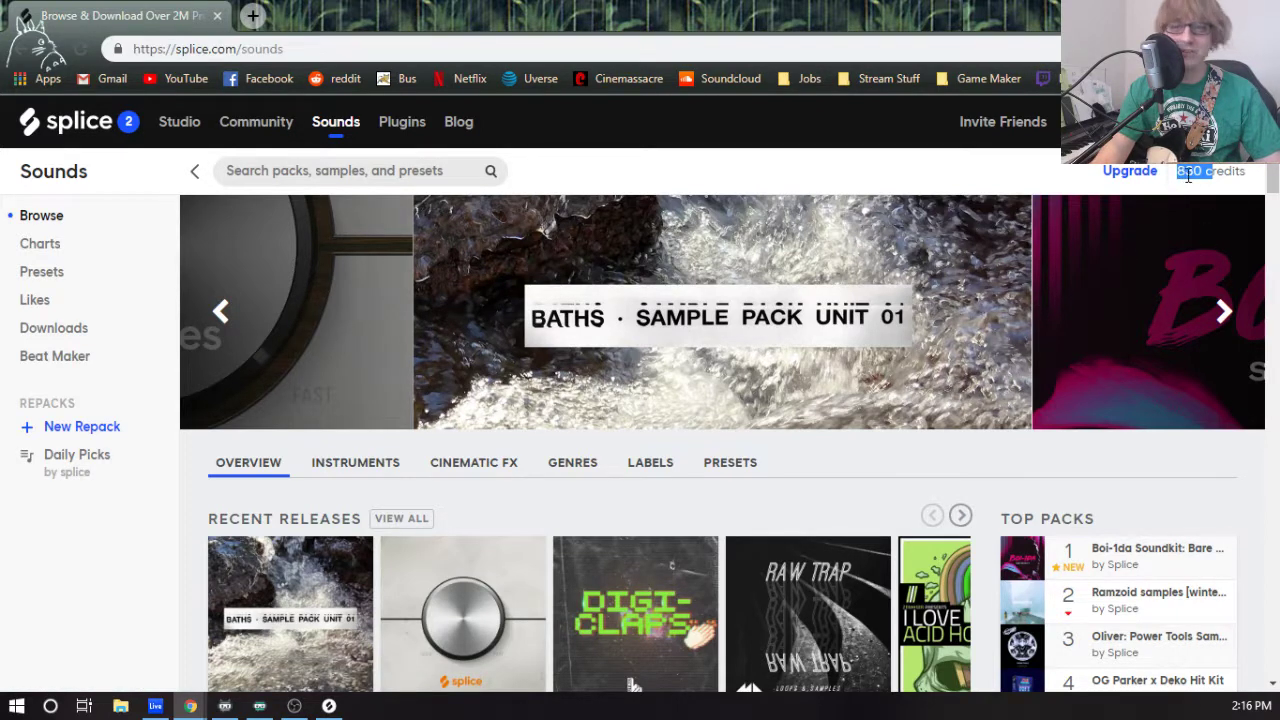
click(1233, 174)
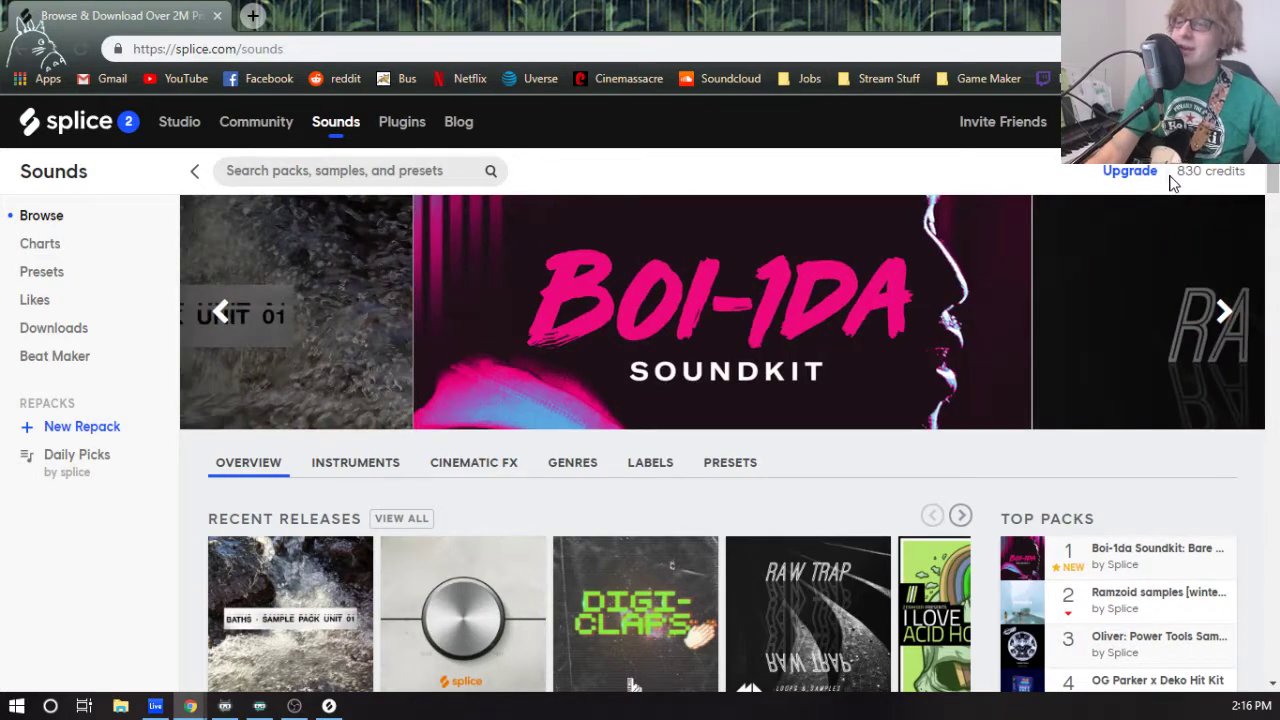
- Look through the sample packs under Recent Releases and the sections further down the Sounds page
scroll(614, 443, down, 2)
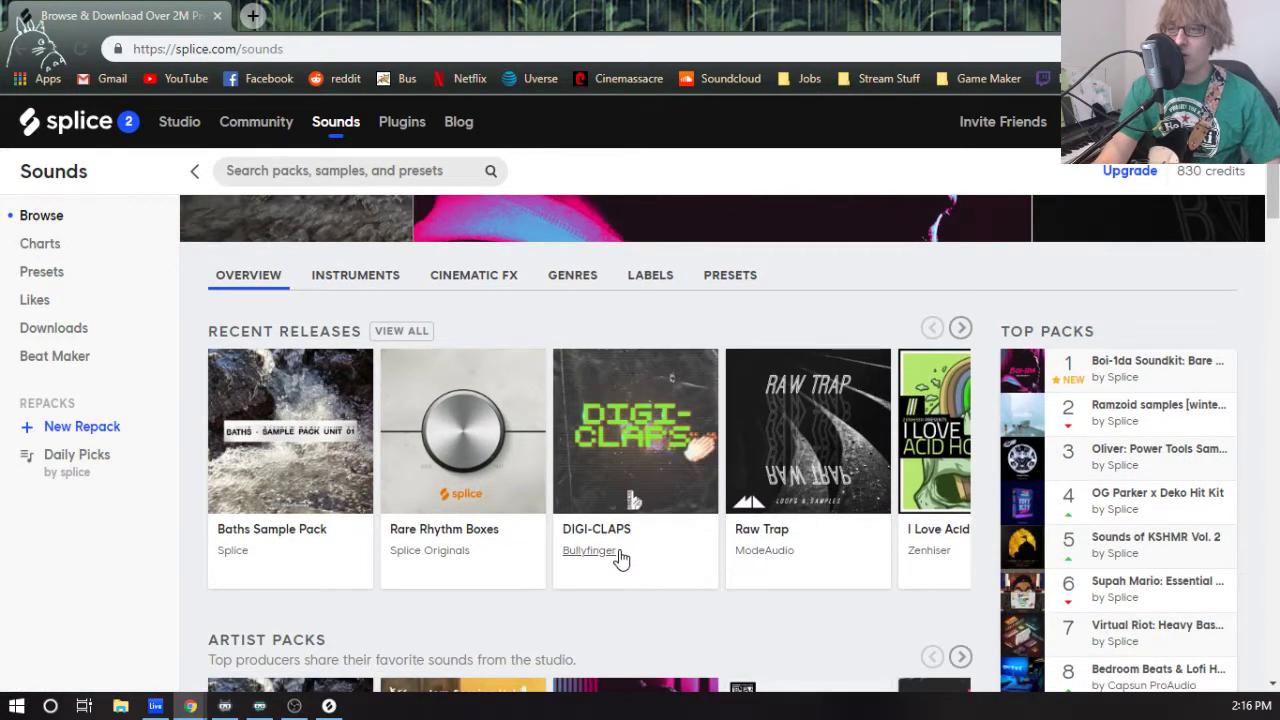
click(959, 336)
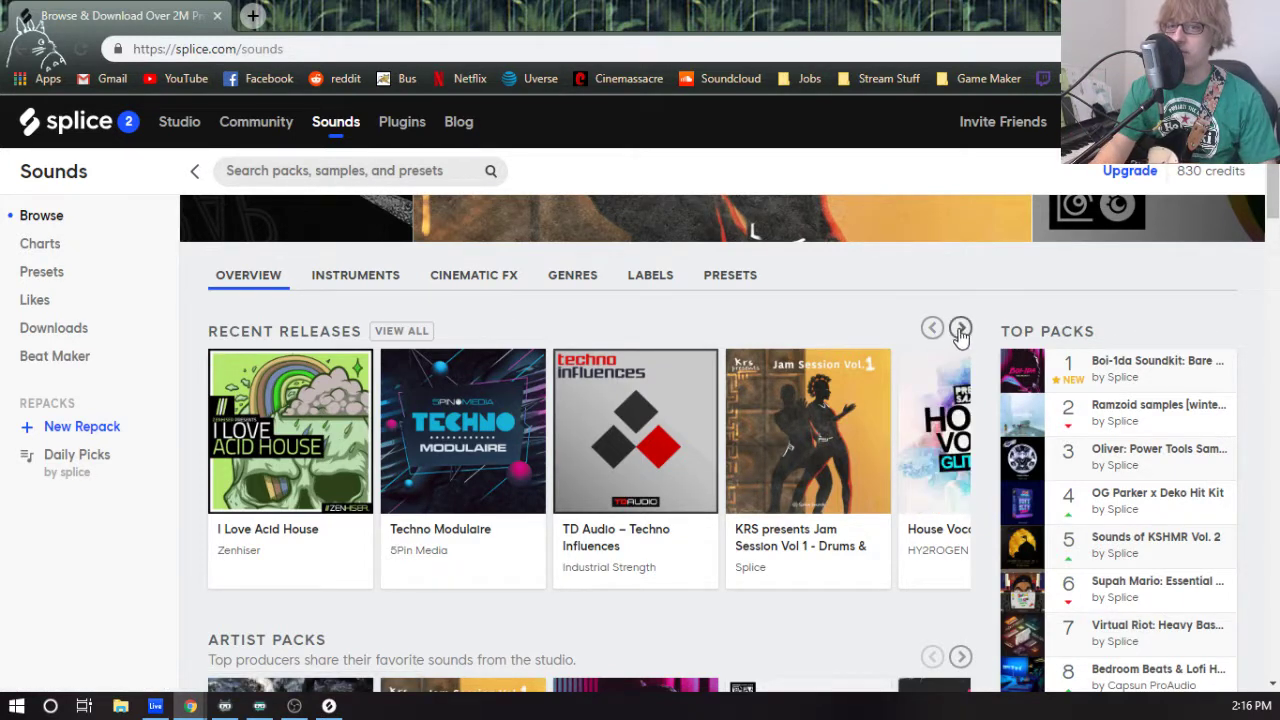
click(960, 330)
click(929, 333)
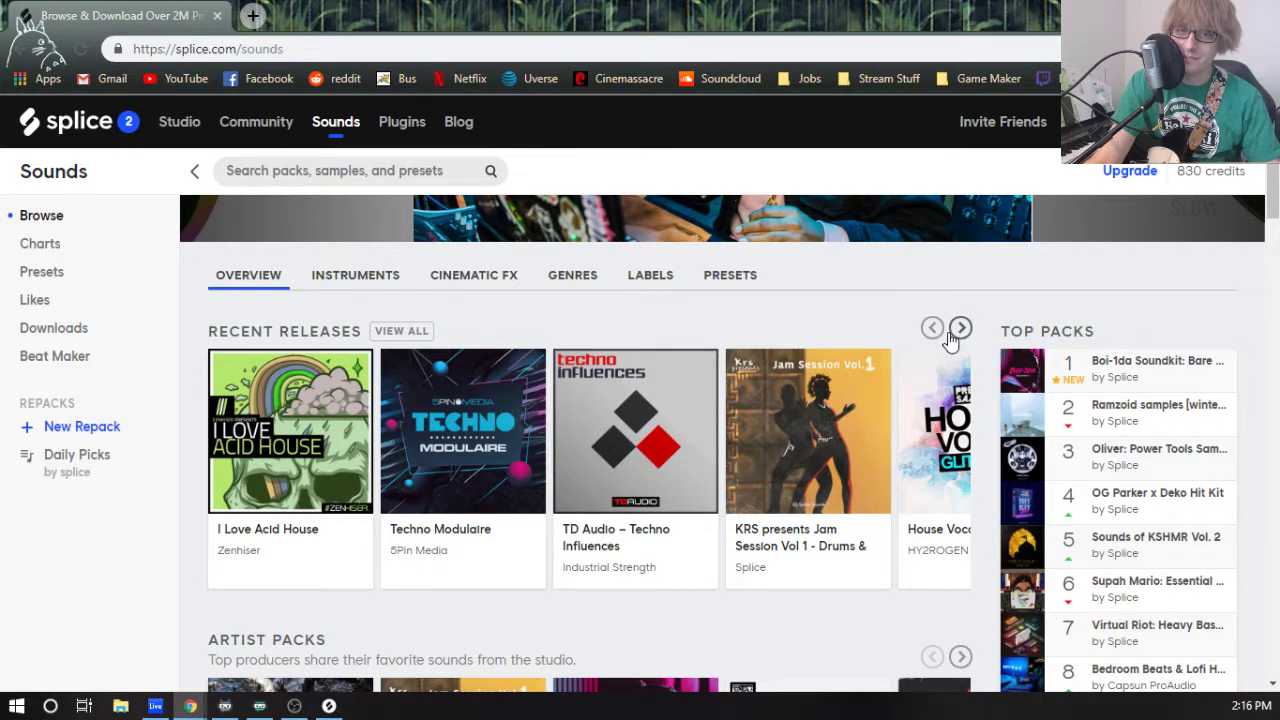
click(952, 338)
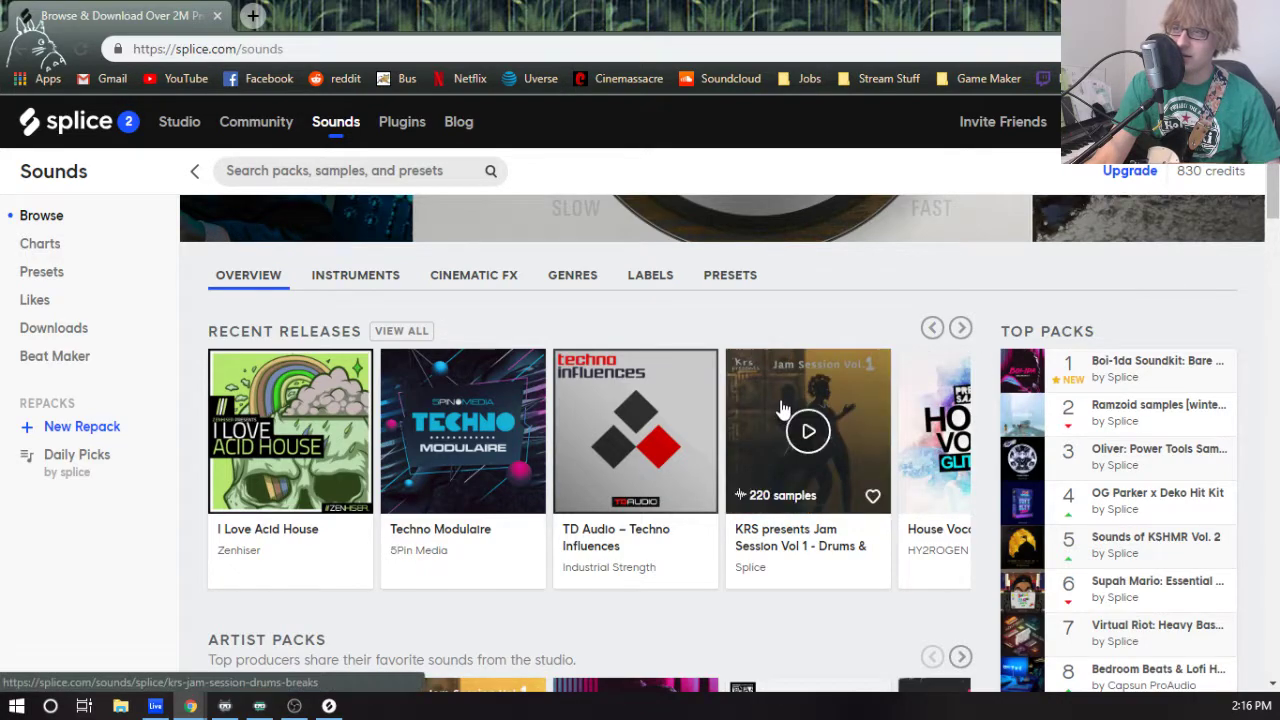
scroll(775, 414, down, 3)
scroll(775, 414, up, 3)
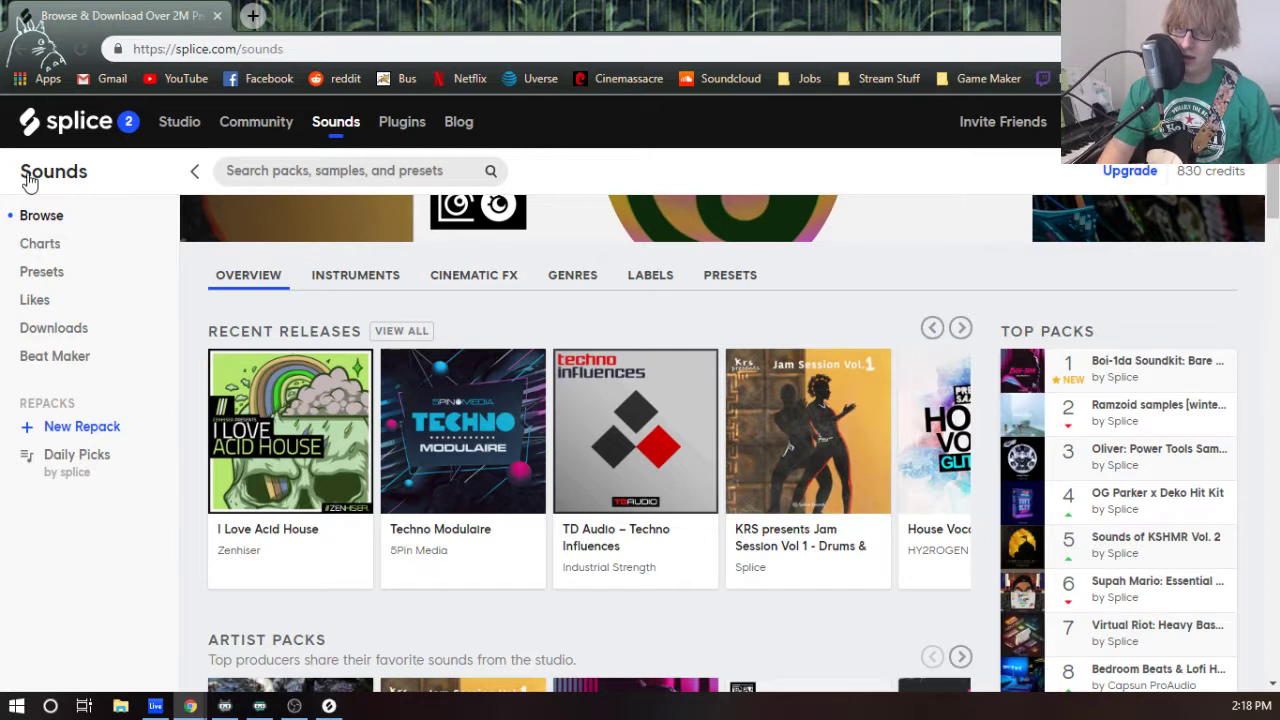
- Switch to the Splice desktop app and replace the kicks filter in the Drums library with snares
click(329, 706)
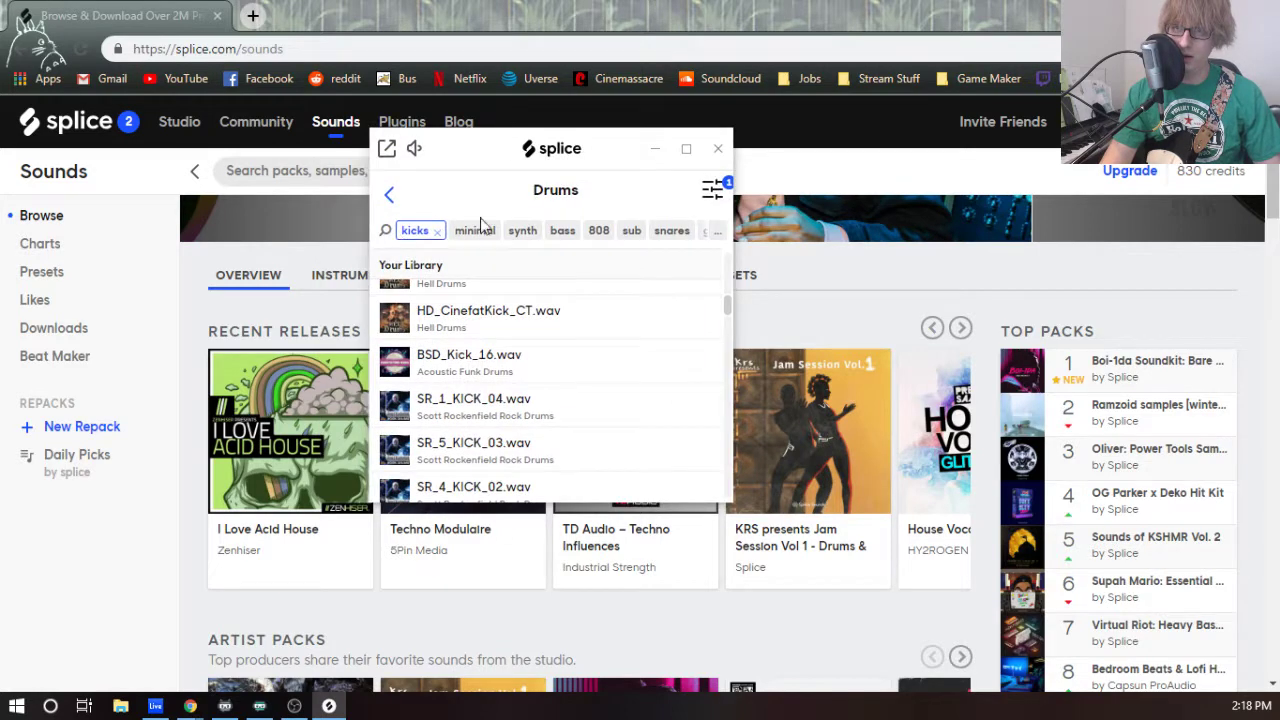
click(438, 232)
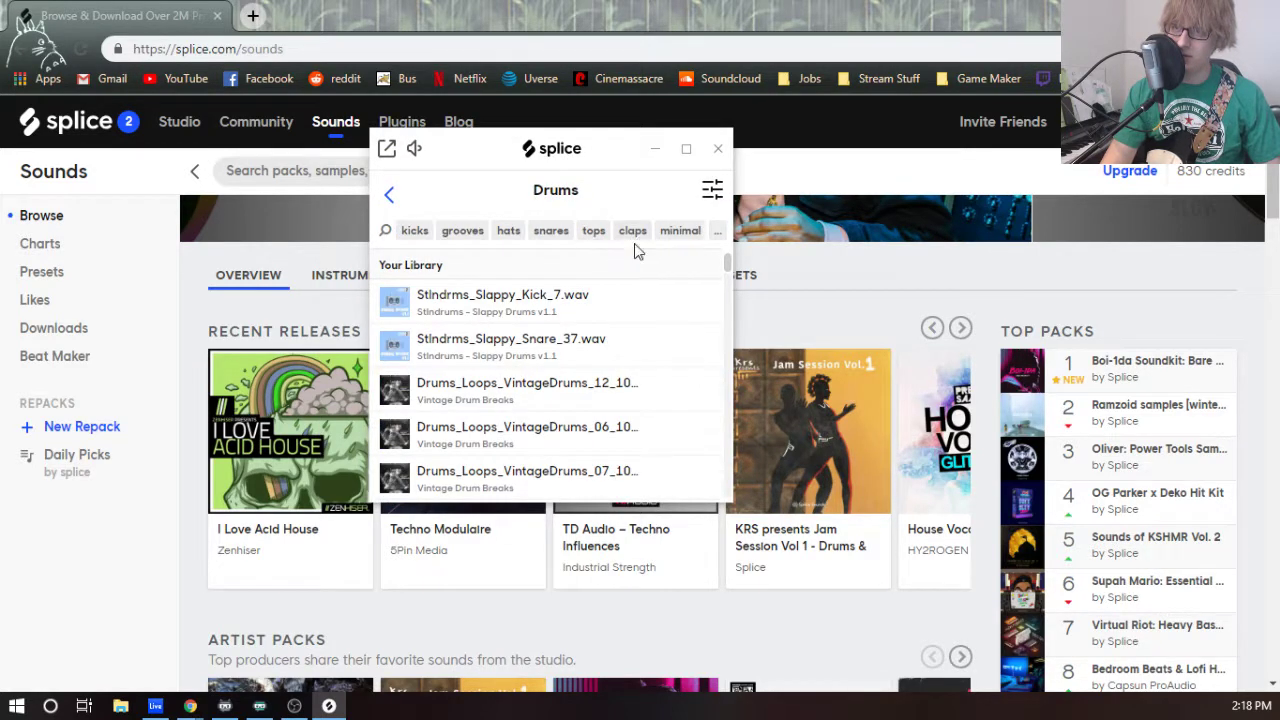
click(548, 232)
scroll(555, 378, down, 3)
scroll(555, 378, down, 2)
- Preview the samples SR_5_SNARE_01 and SR_3_SNARE_01 from Scott Rockenfield Rock Drums
click(395, 373)
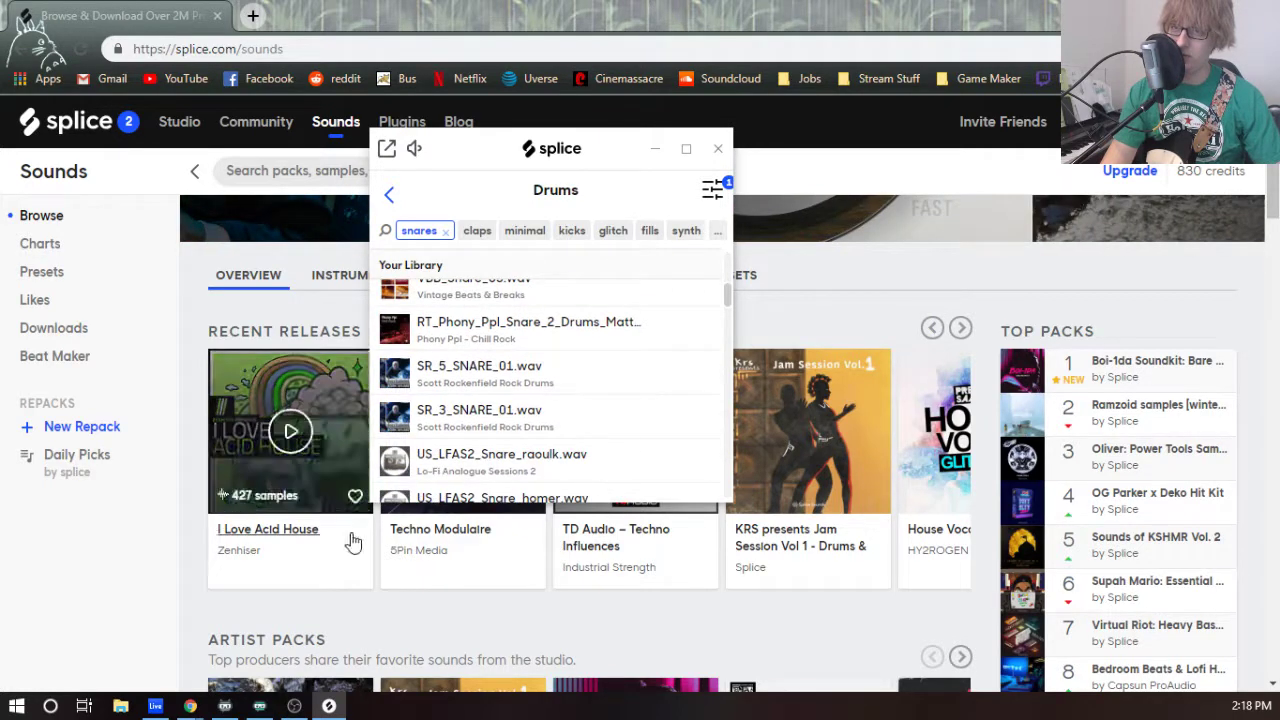
click(400, 416)
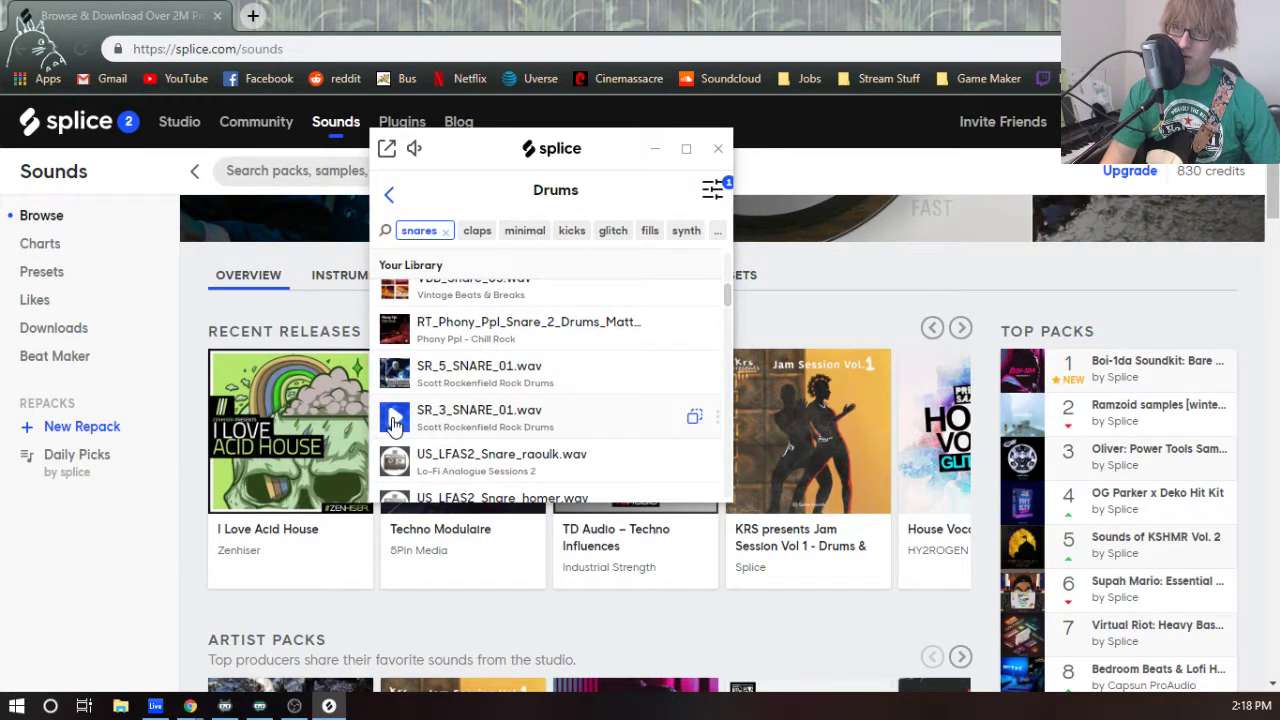
click(399, 418)
click(395, 378)
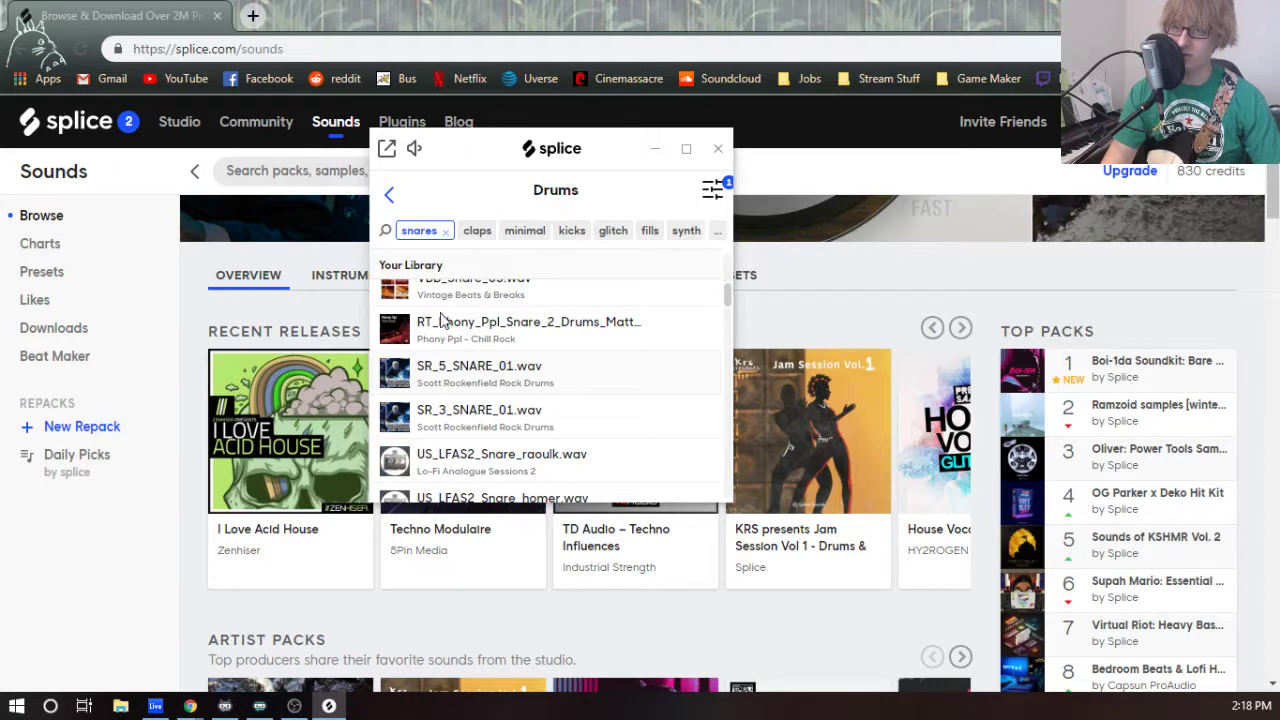
- Switch to Ableton Live and load SR_5_SNARE_01 and SR_3_SNARE_01 from Splice onto the Drum Rack pads G#1 and A1
click(155, 706)
click(329, 706)
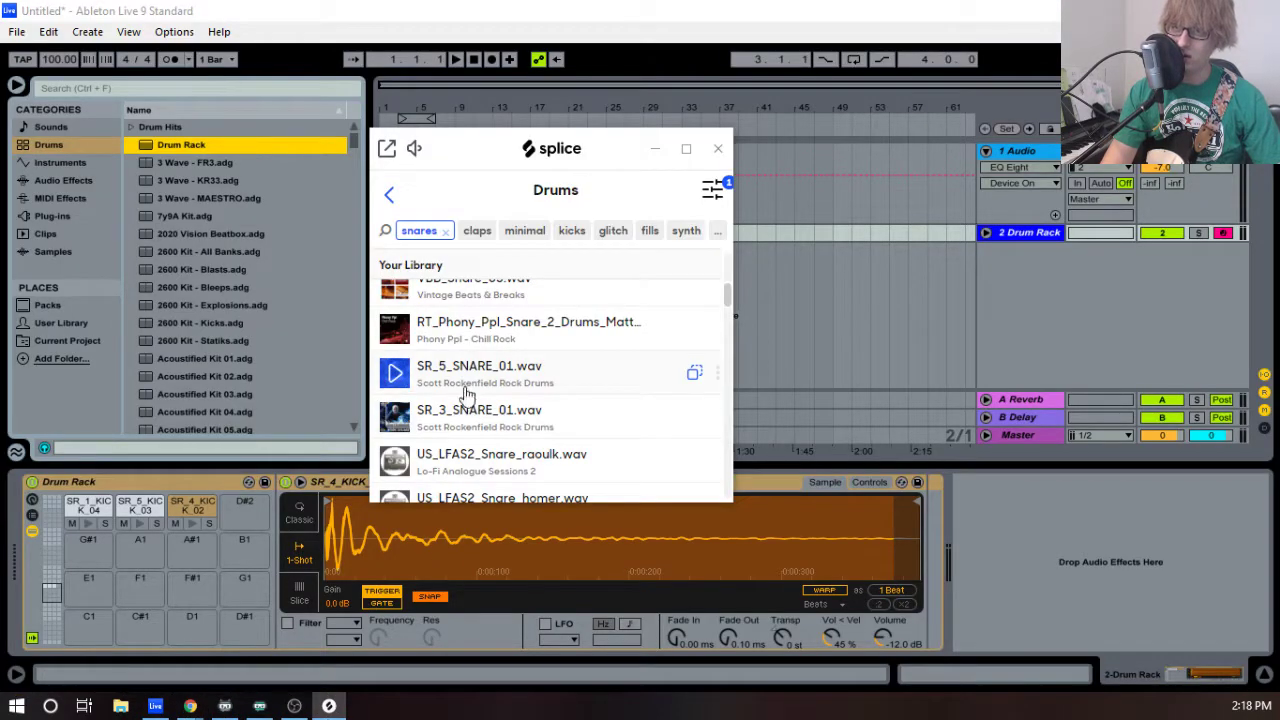
drag(466, 382, 68, 545)
drag(515, 418, 140, 550)
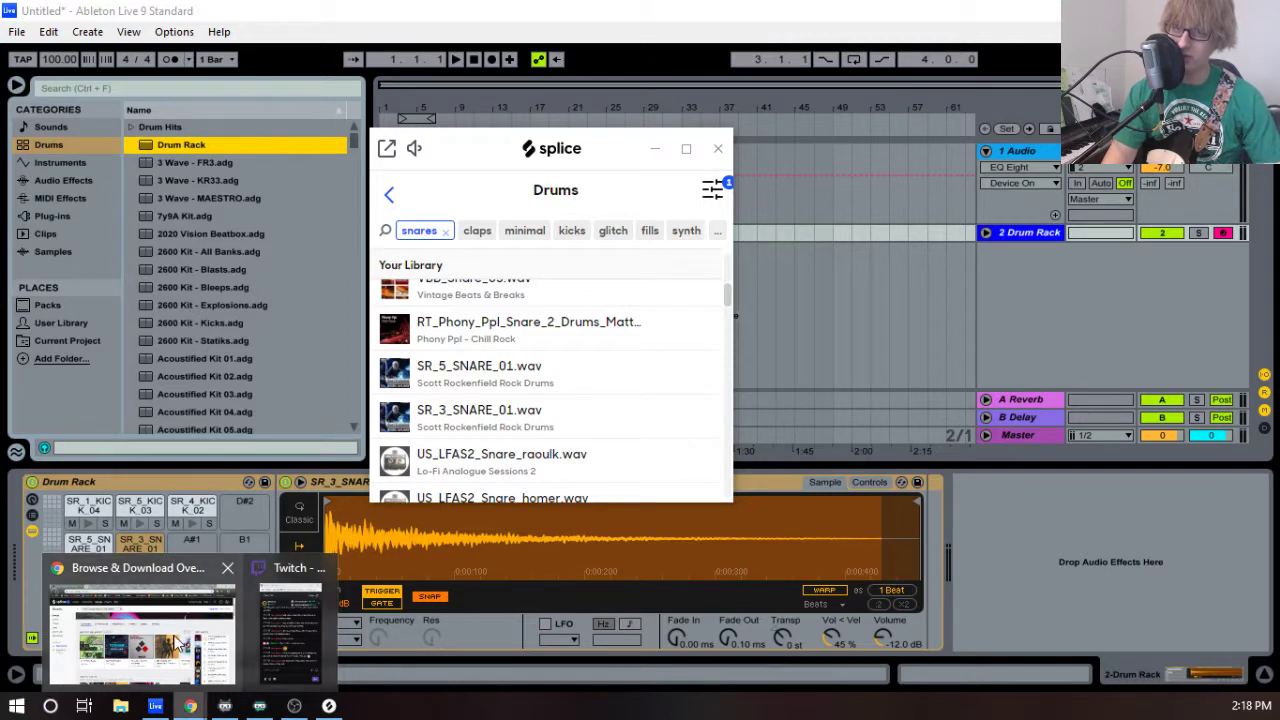
- Switch to Splice Sounds in Chrome, open the Likes page, show all liked packs and look through them
click(150, 620)
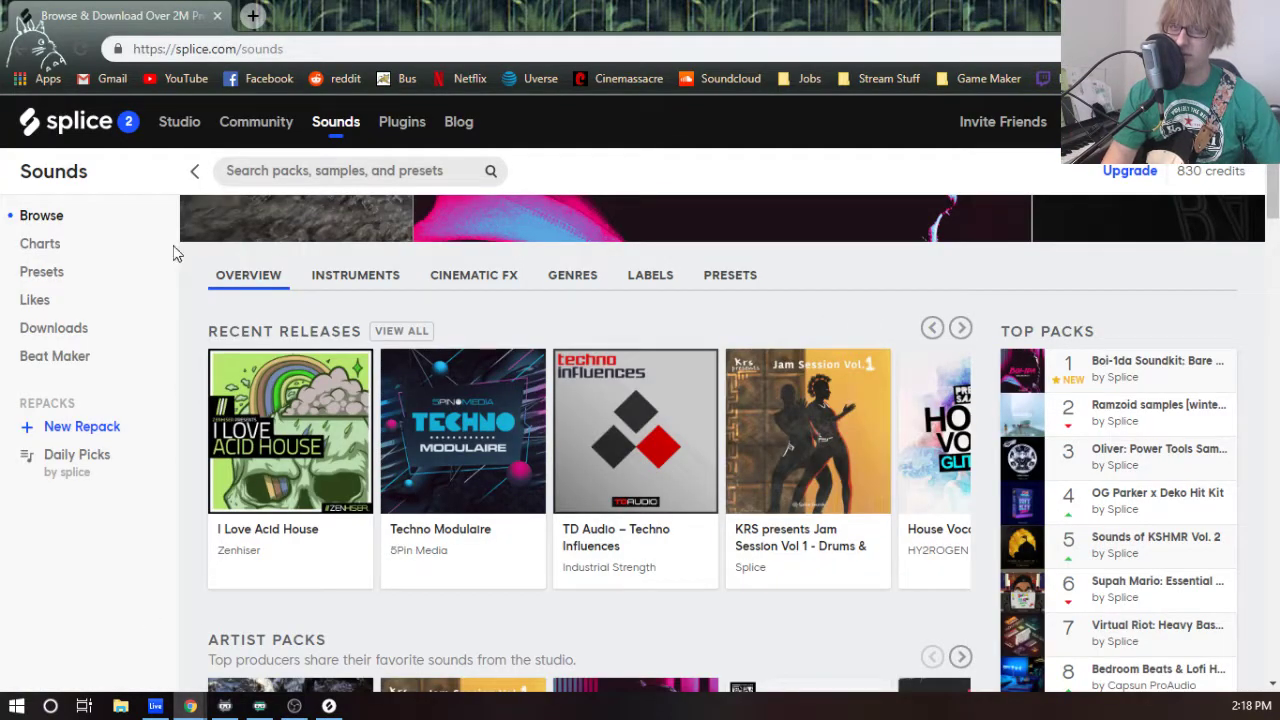
click(35, 299)
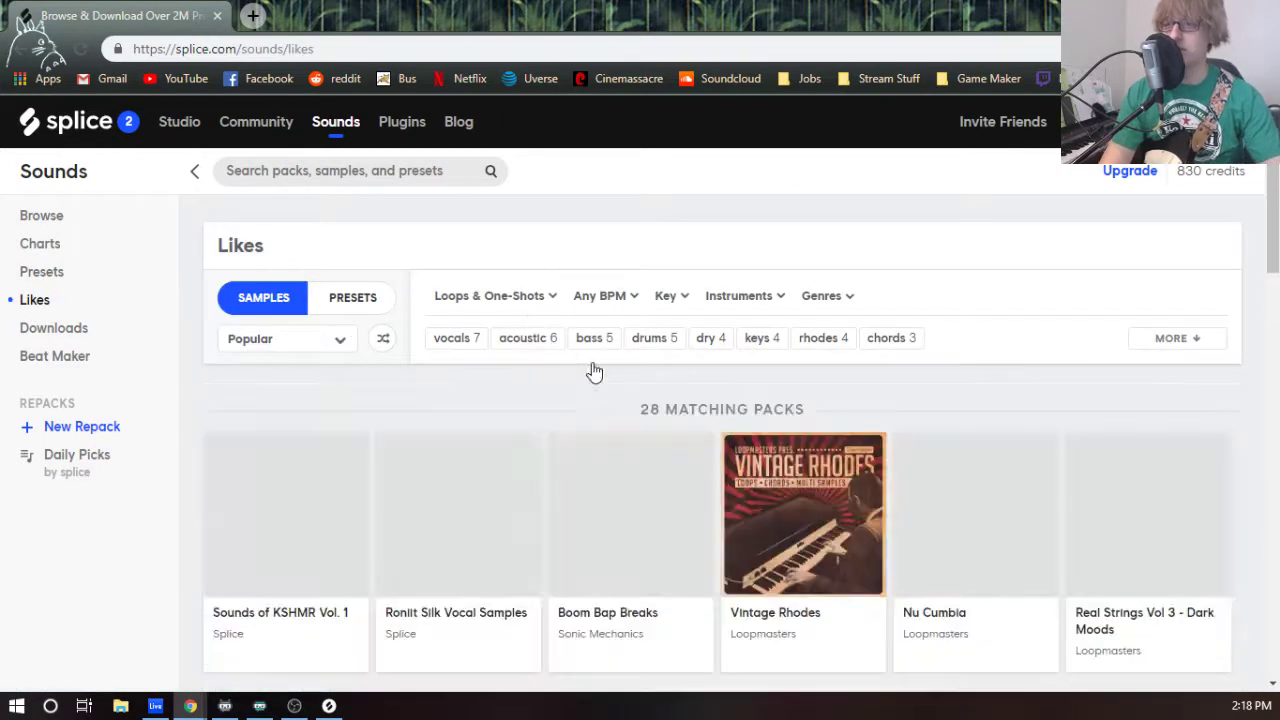
scroll(595, 375, down, 2)
scroll(597, 405, up, 1)
click(721, 630)
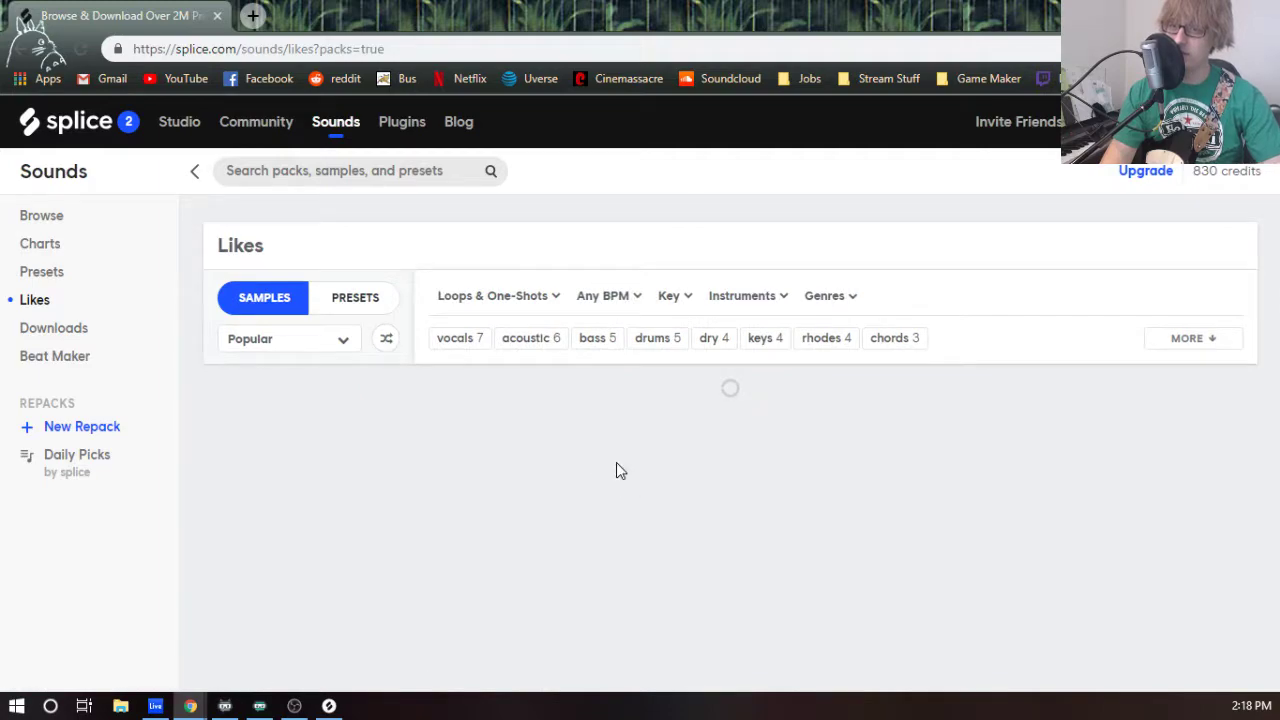
scroll(625, 470, down, 5)
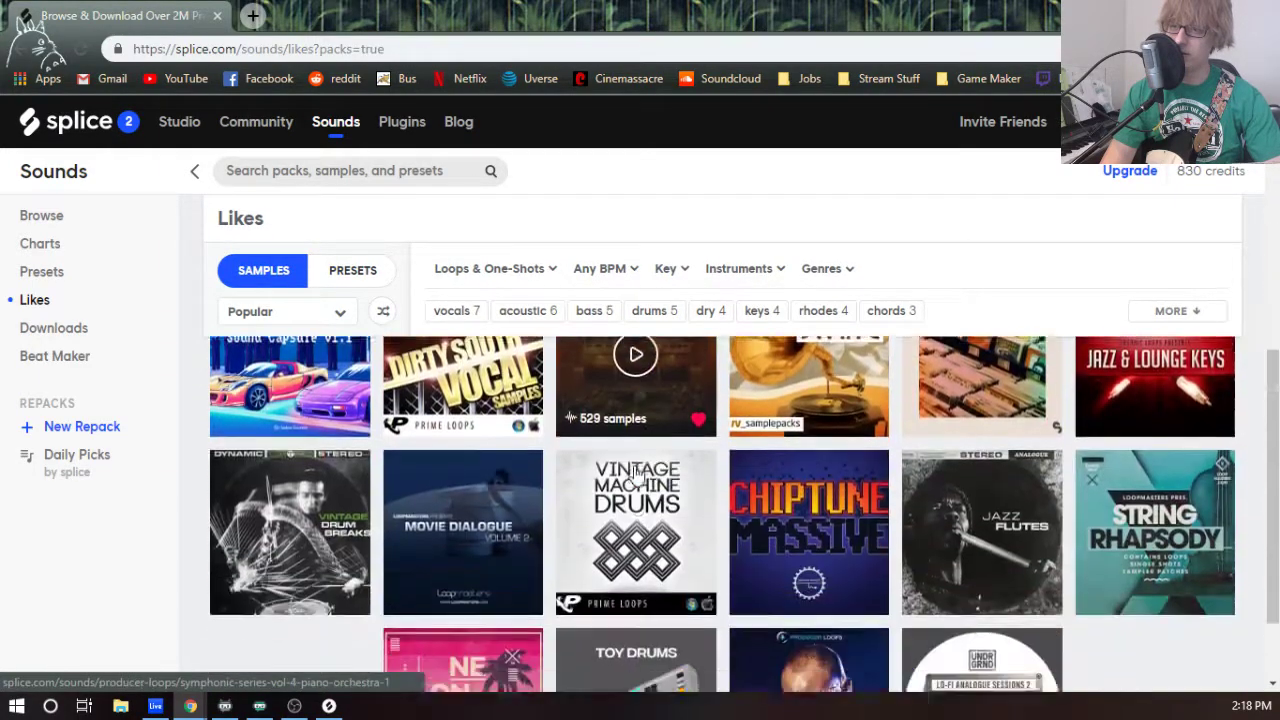
scroll(635, 473, down, 1)
scroll(636, 473, up, 4)
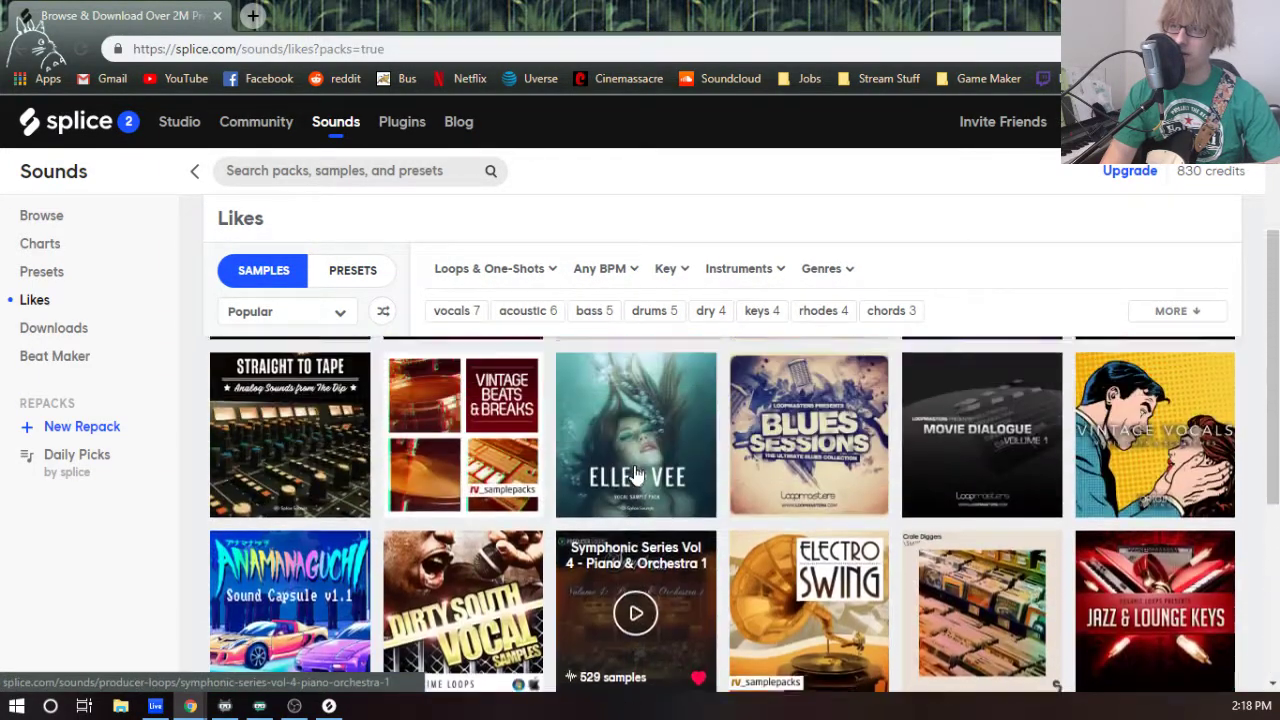
scroll(636, 473, up, 3)
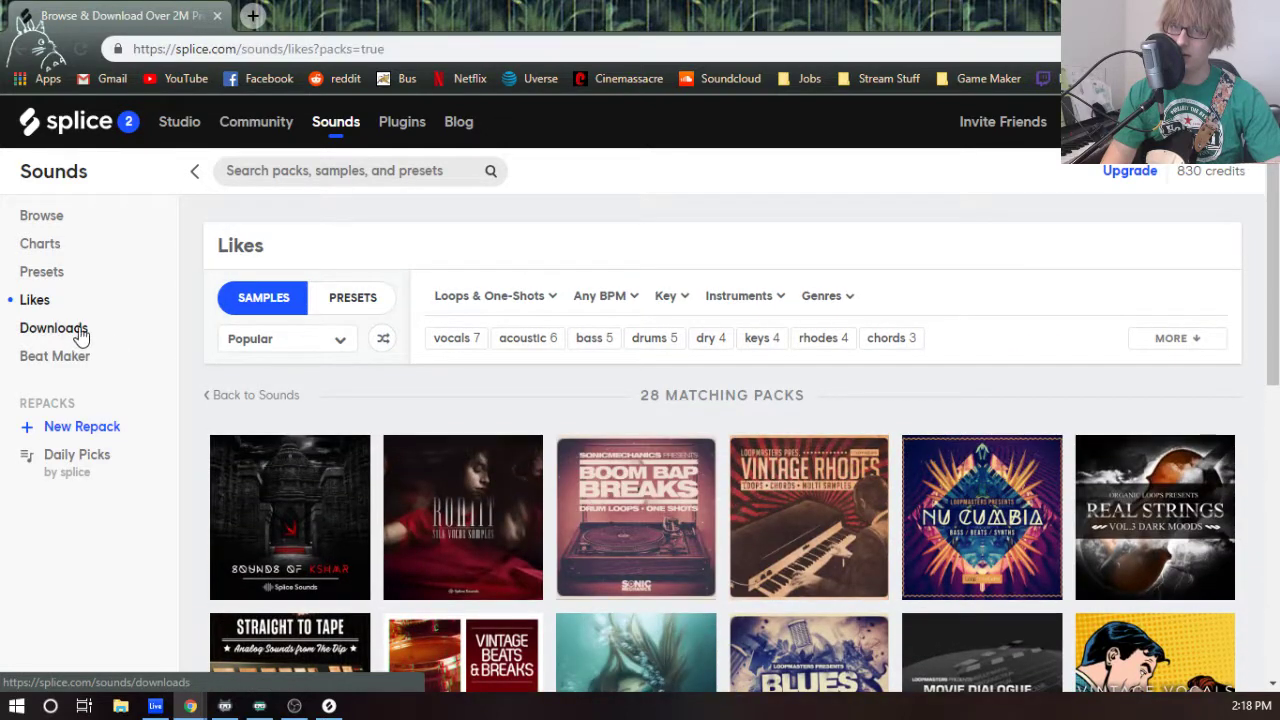
- Open the Downloads page and look through the downloaded samples down to SR_3_SNARE_01
click(80, 334)
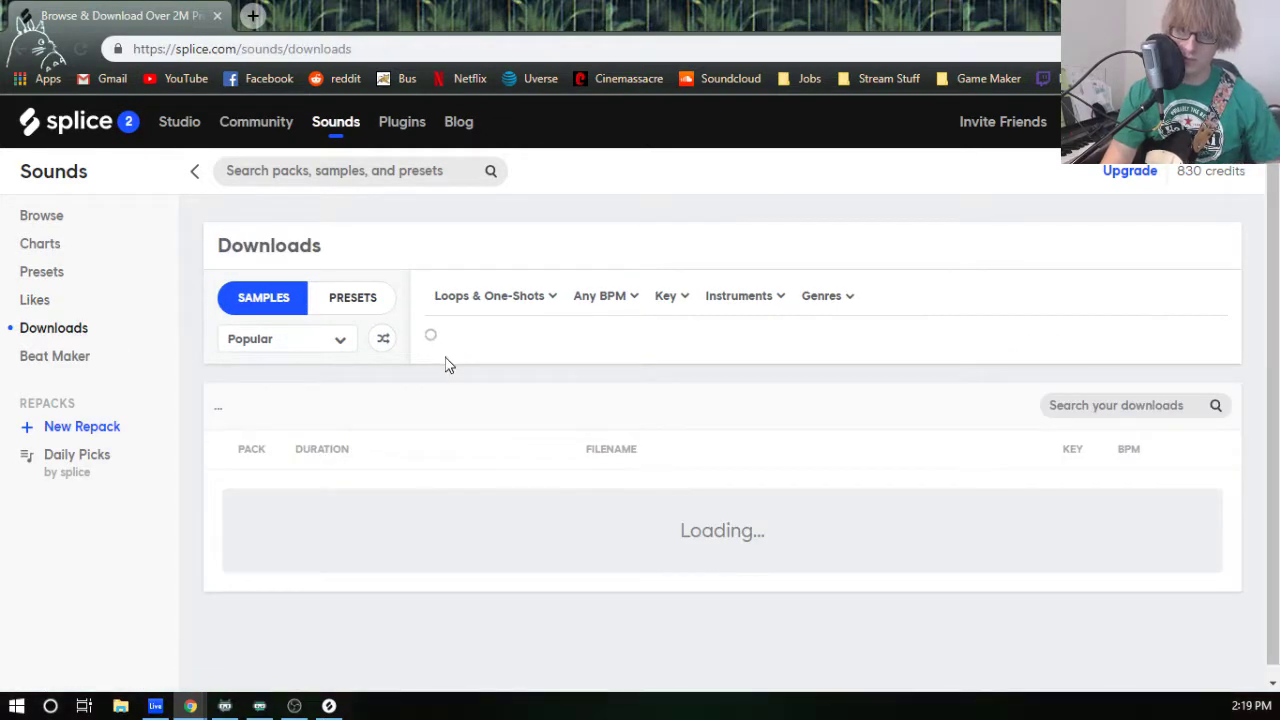
scroll(500, 400, down, 10)
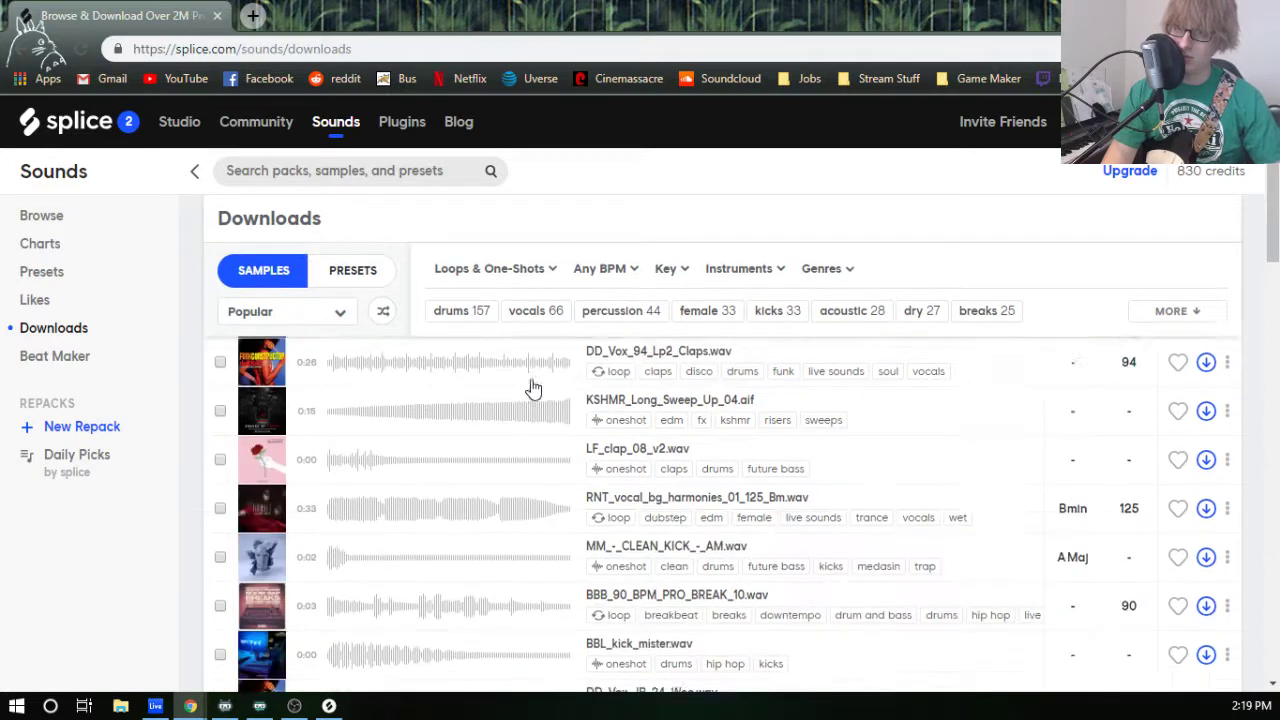
scroll(471, 432, down, 15)
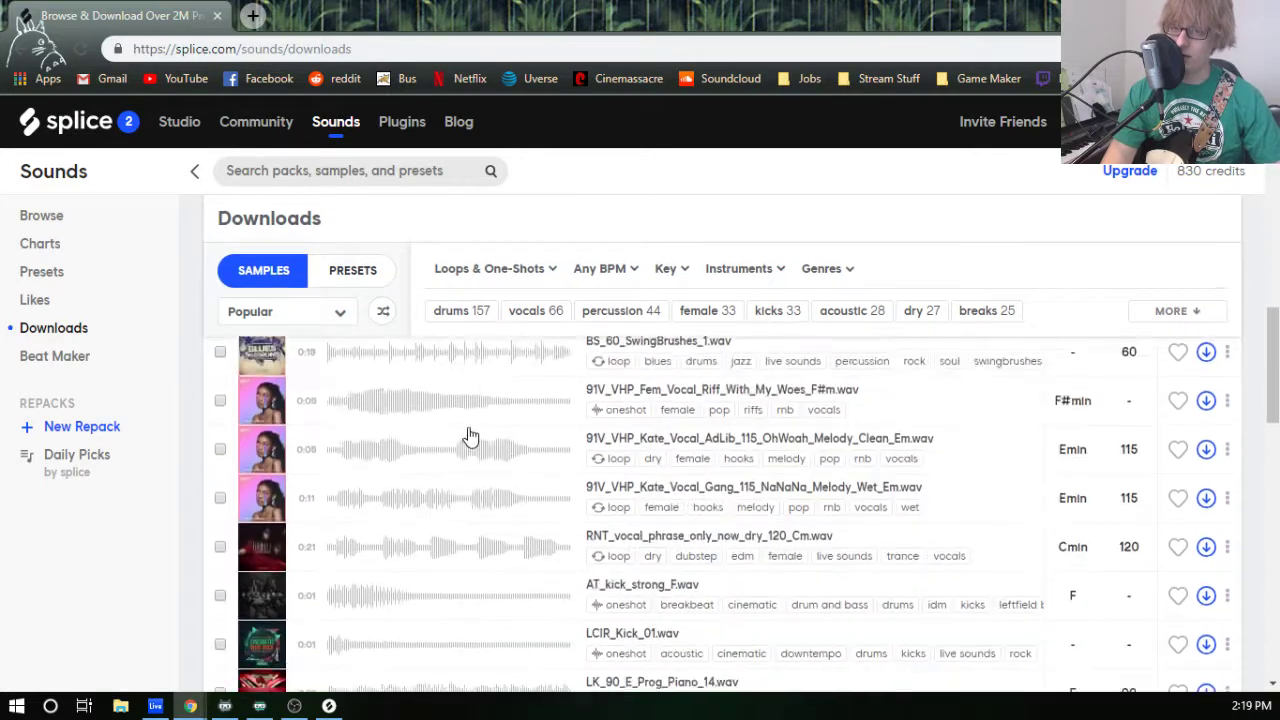
scroll(308, 533, down, 5)
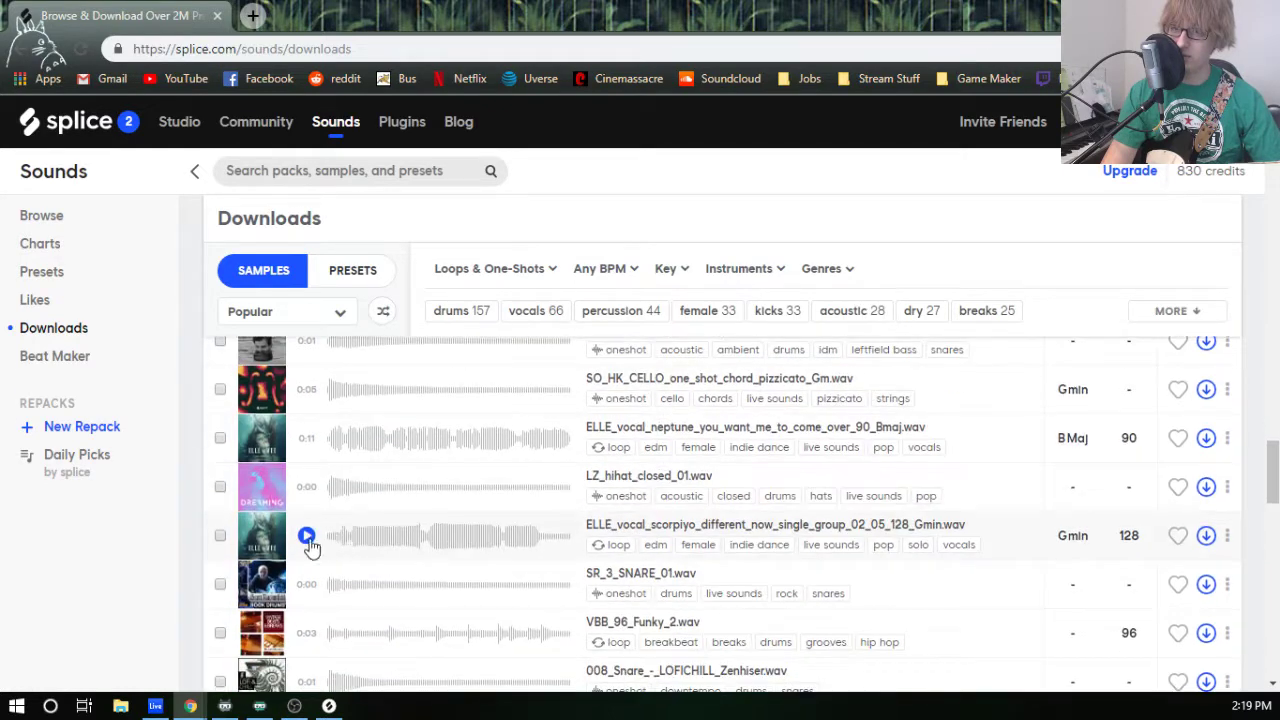
- Open the Scott Rockenfield Rock Drums pack from the SR_3_SNARE_01 entry and filter its samples by kicks
click(264, 580)
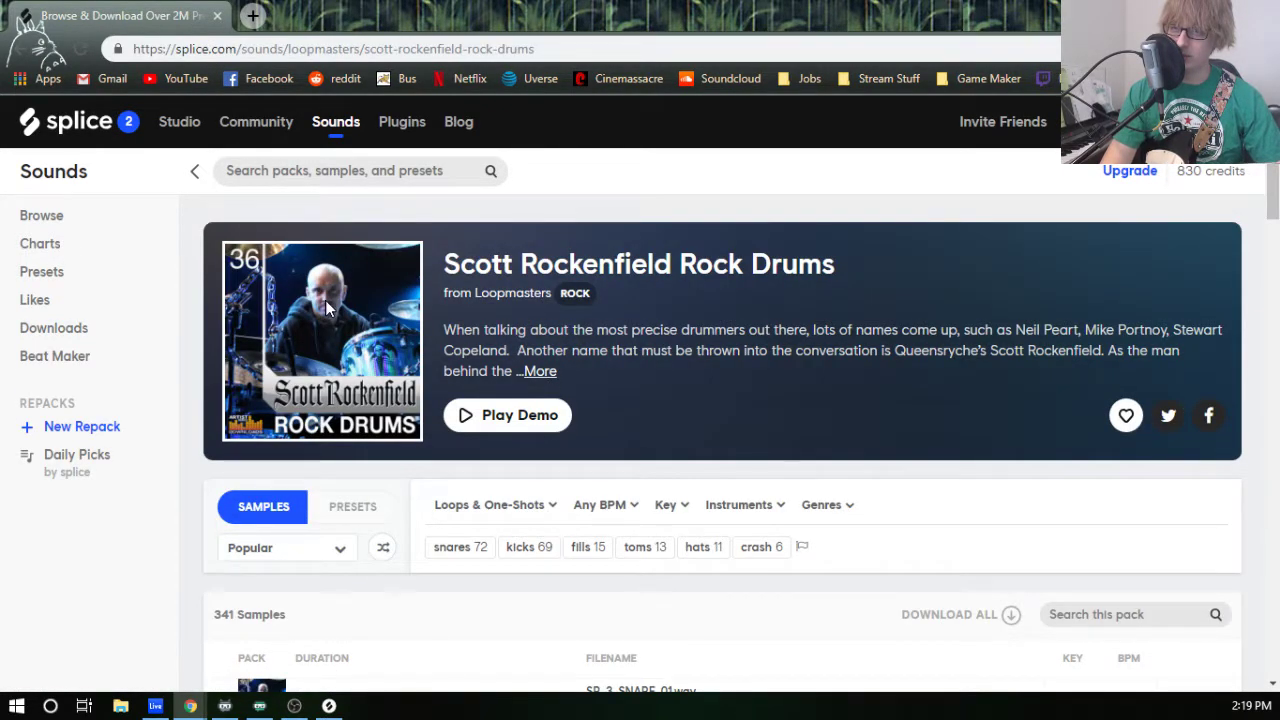
scroll(585, 327, down, 3)
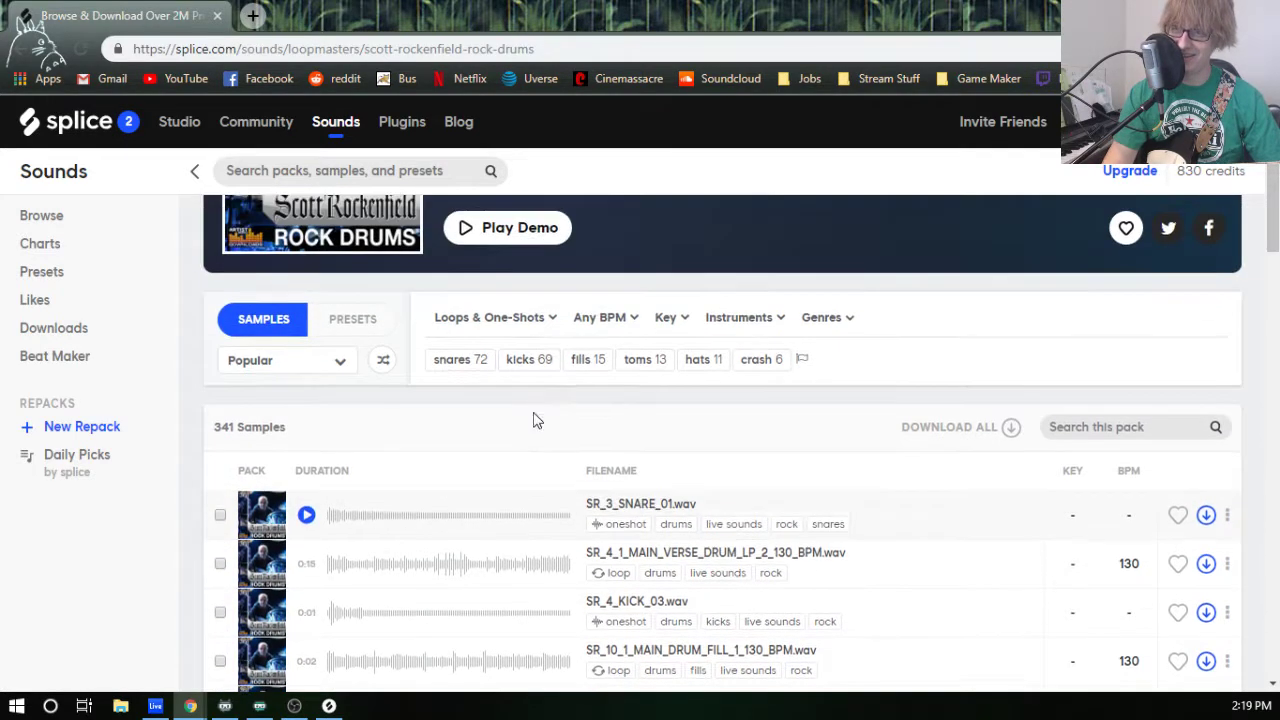
scroll(531, 420, up, 1)
click(521, 359)
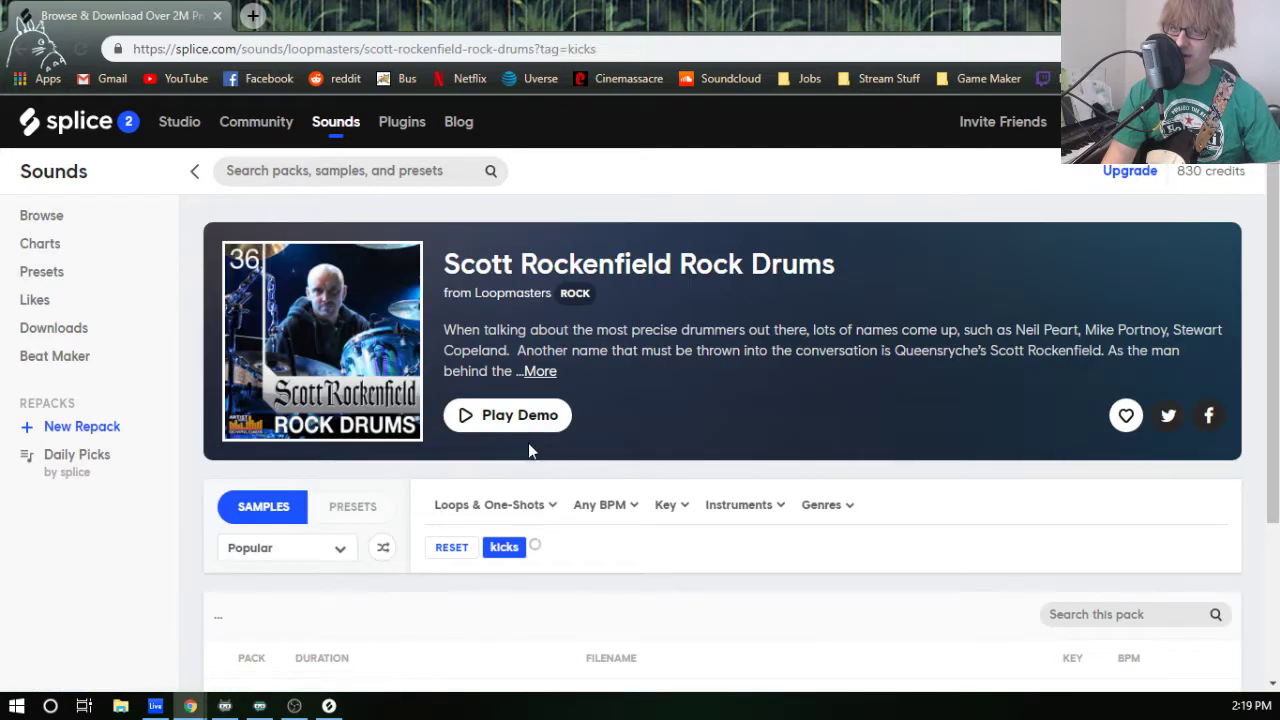
scroll(529, 483, down, 3)
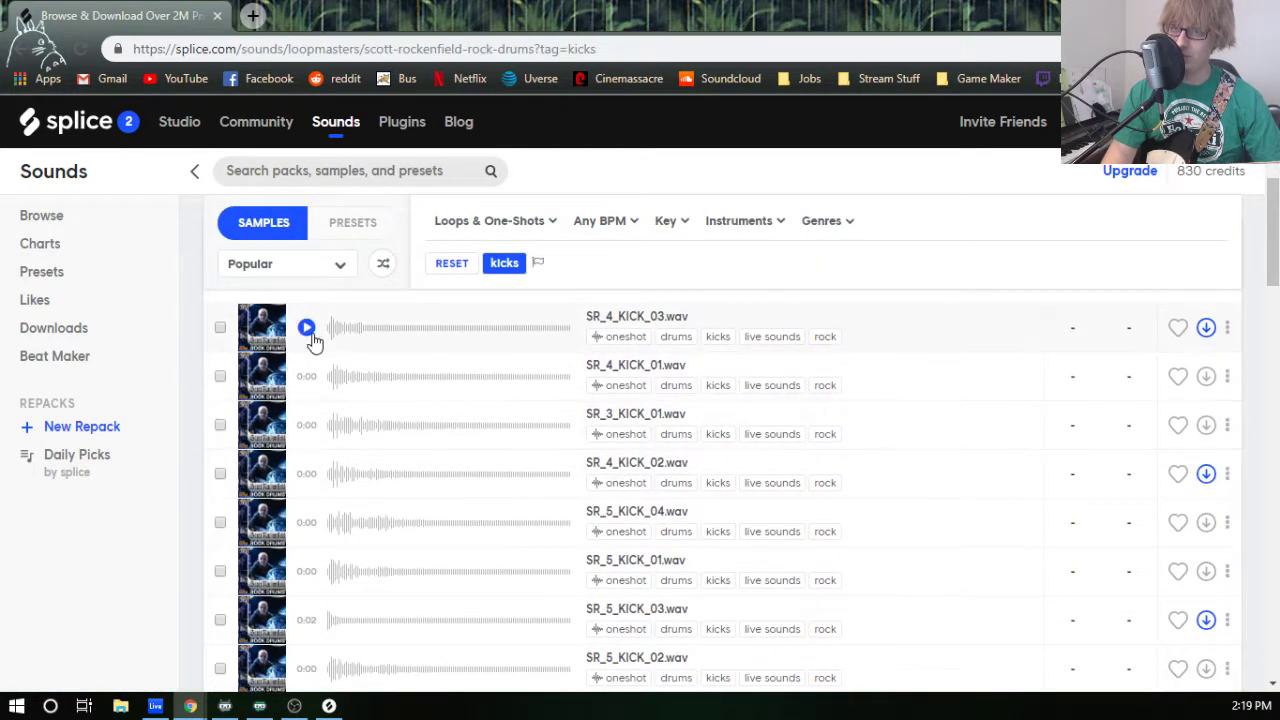
- Preview SR_4_KICK_03, SR_4_KICK_01 and SR_3_KICK_01, and download SR_4_KICK_01
click(307, 328)
click(306, 377)
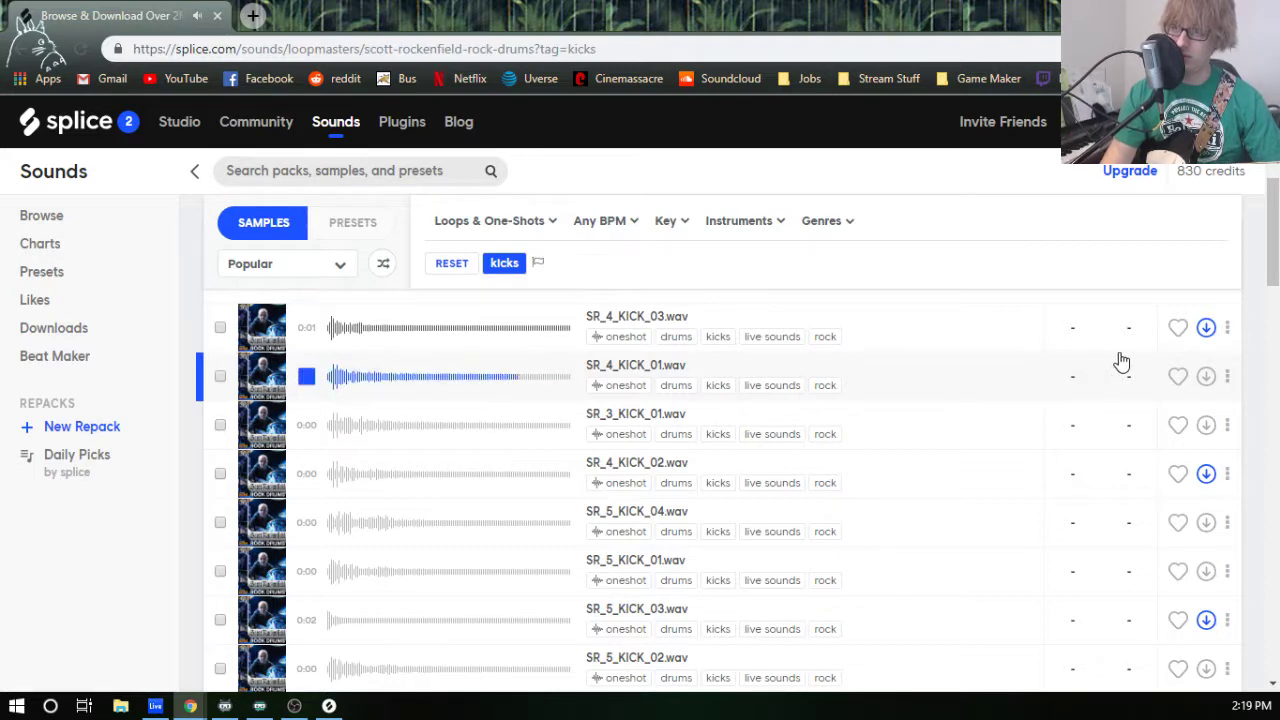
click(1206, 378)
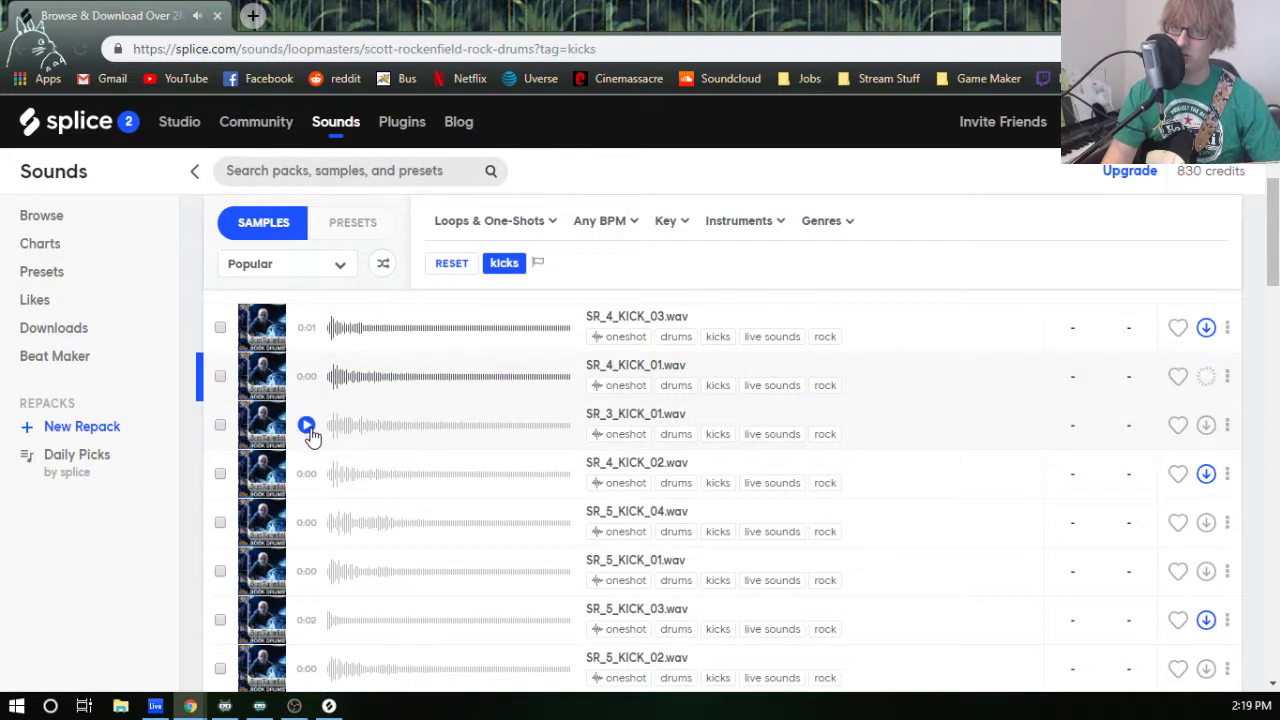
click(307, 426)
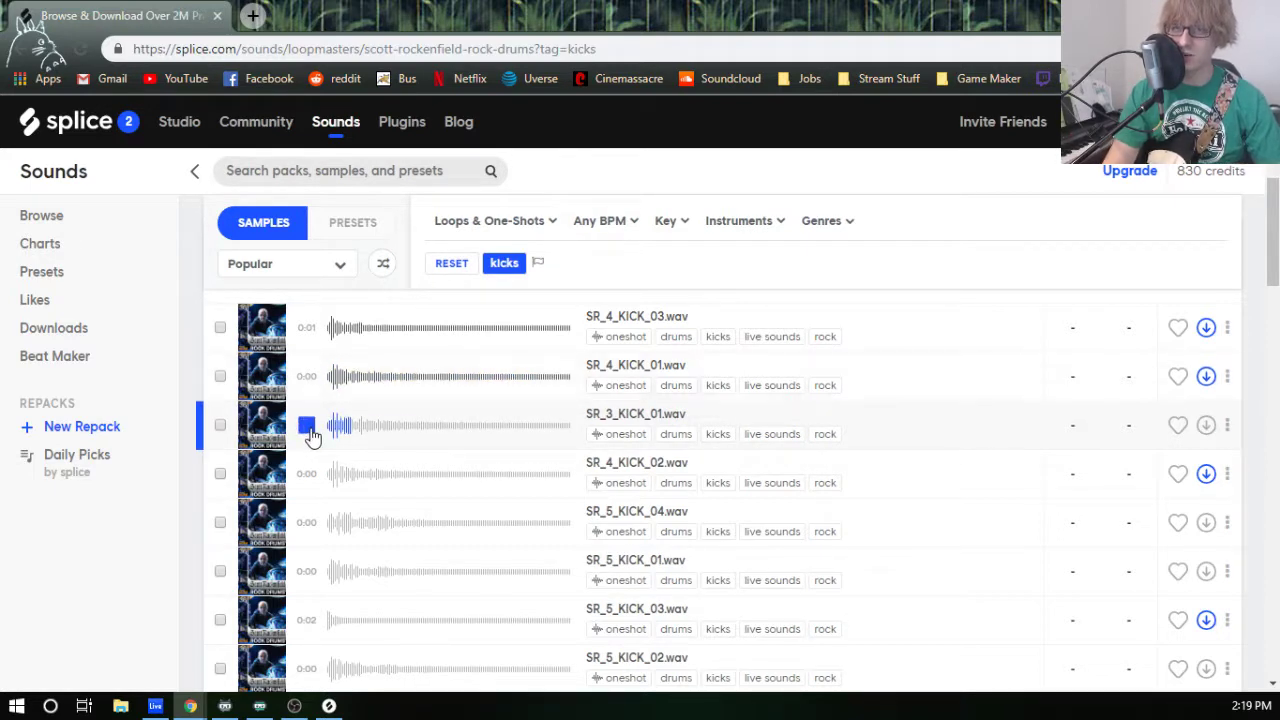
- Preview and download the kick samples SR_5_KICK_04 and SR_5_KICK_01
click(307, 522)
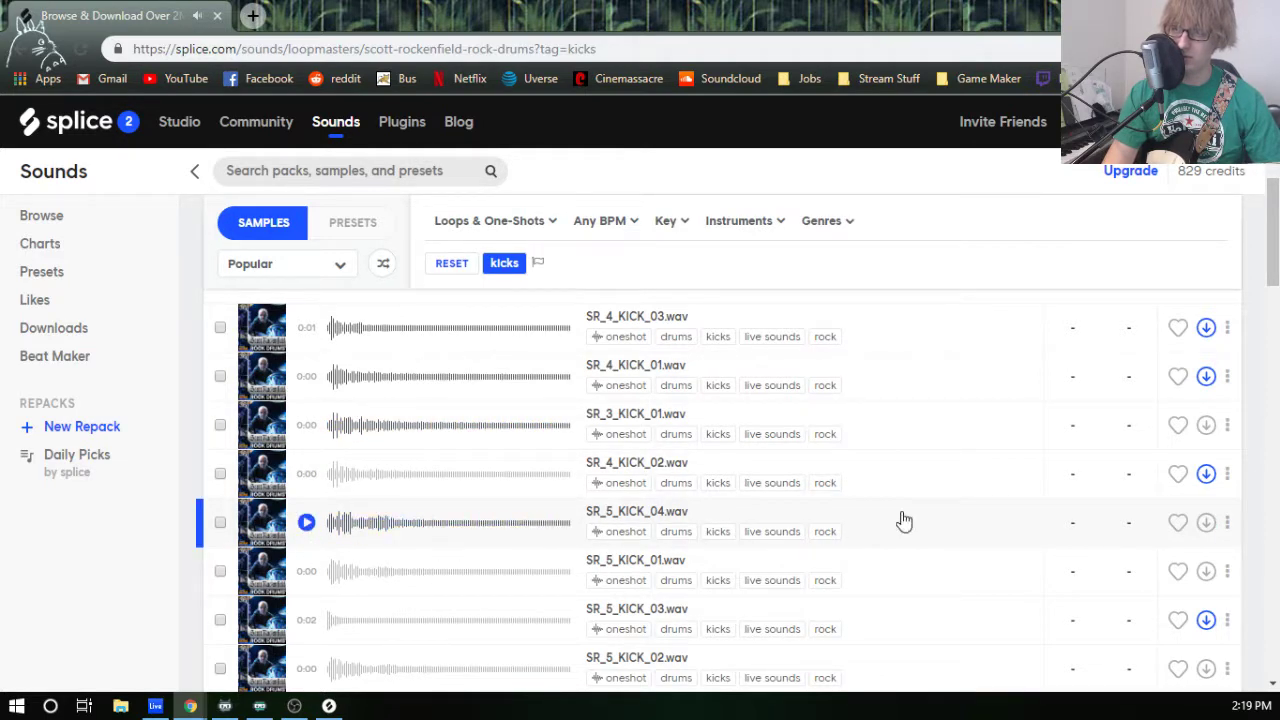
click(1208, 533)
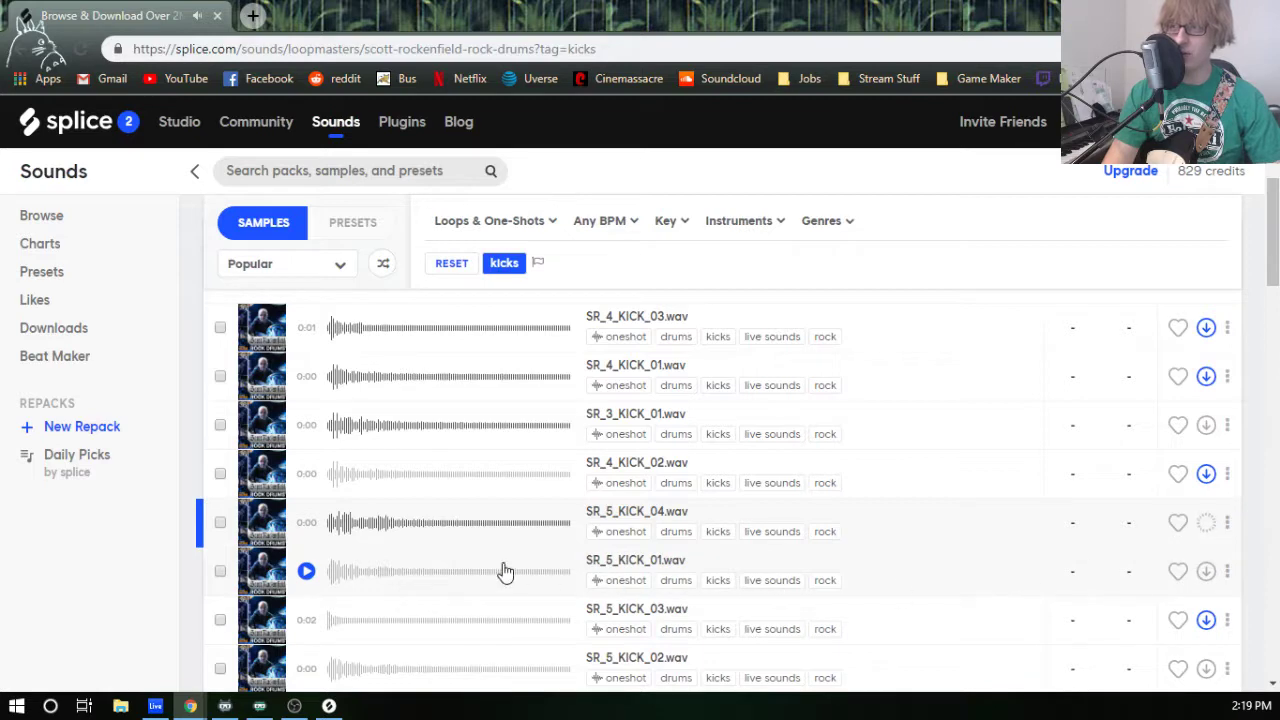
click(306, 572)
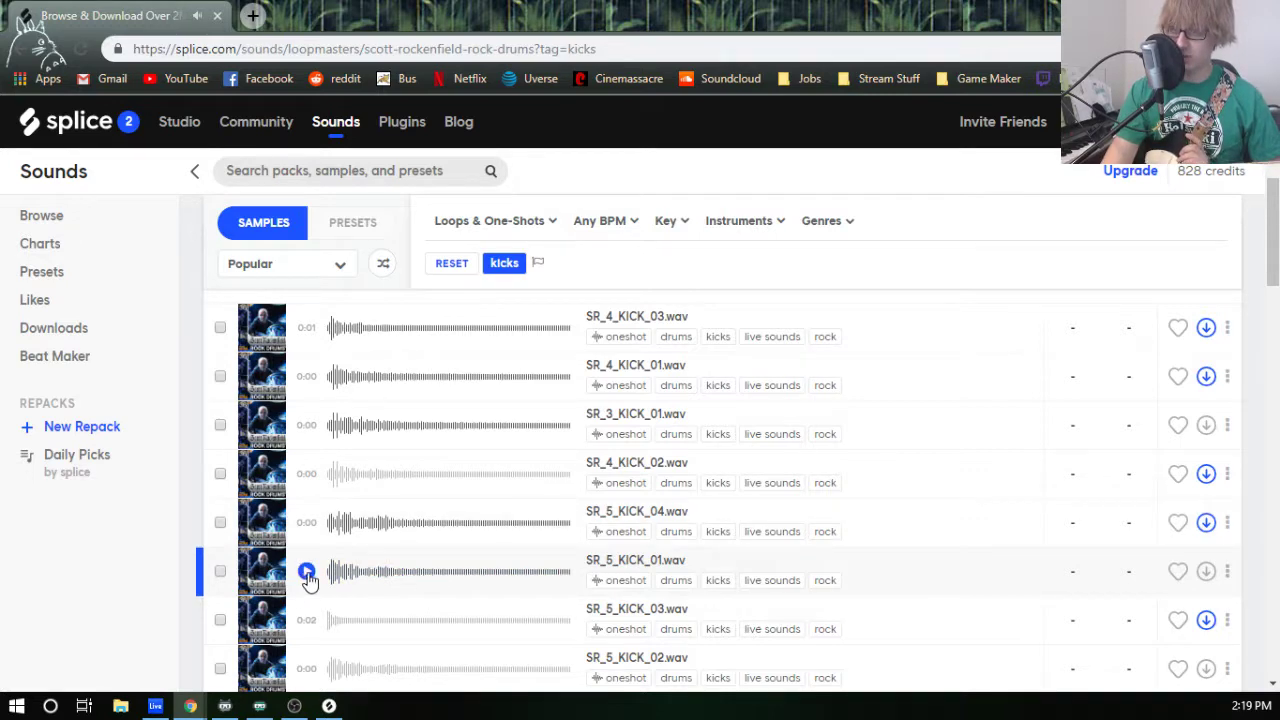
click(1206, 571)
- Preview SR_5_KICK_02 and SR_1_KICK_04, replay SR_5_KICK_02 and download it
scroll(300, 540, down, 1)
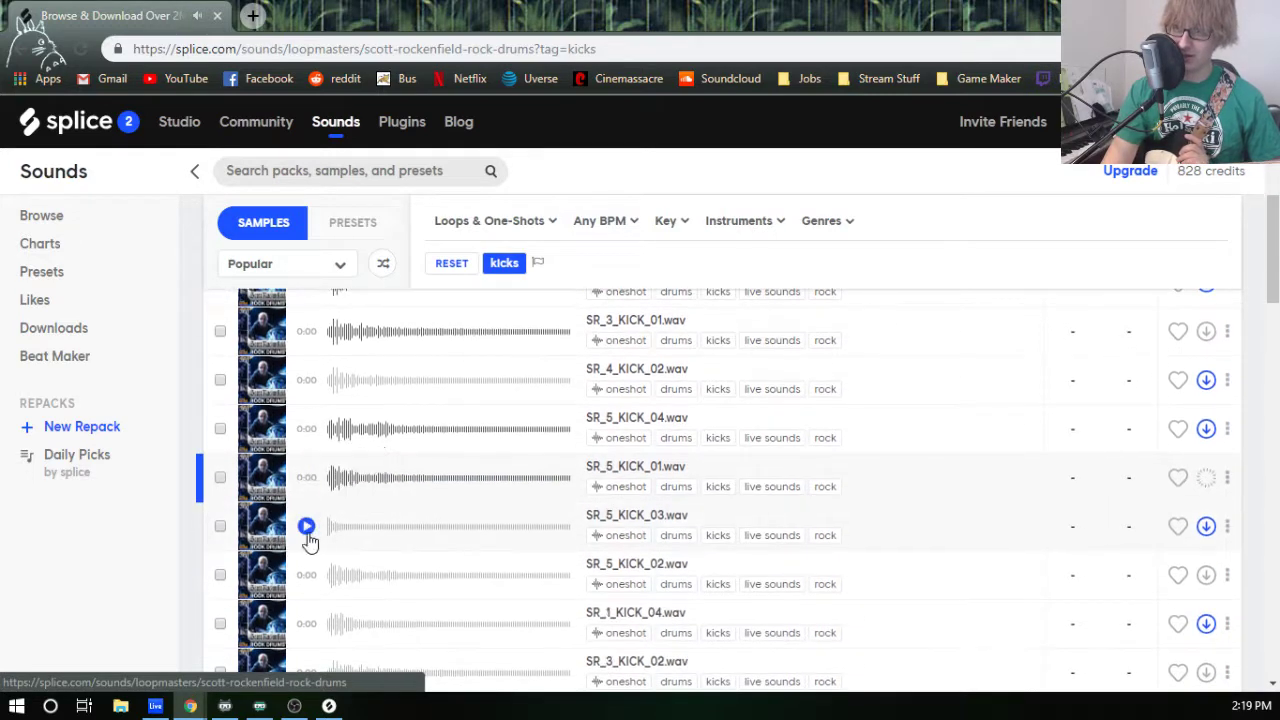
click(307, 576)
click(306, 623)
scroll(312, 600, down, 2)
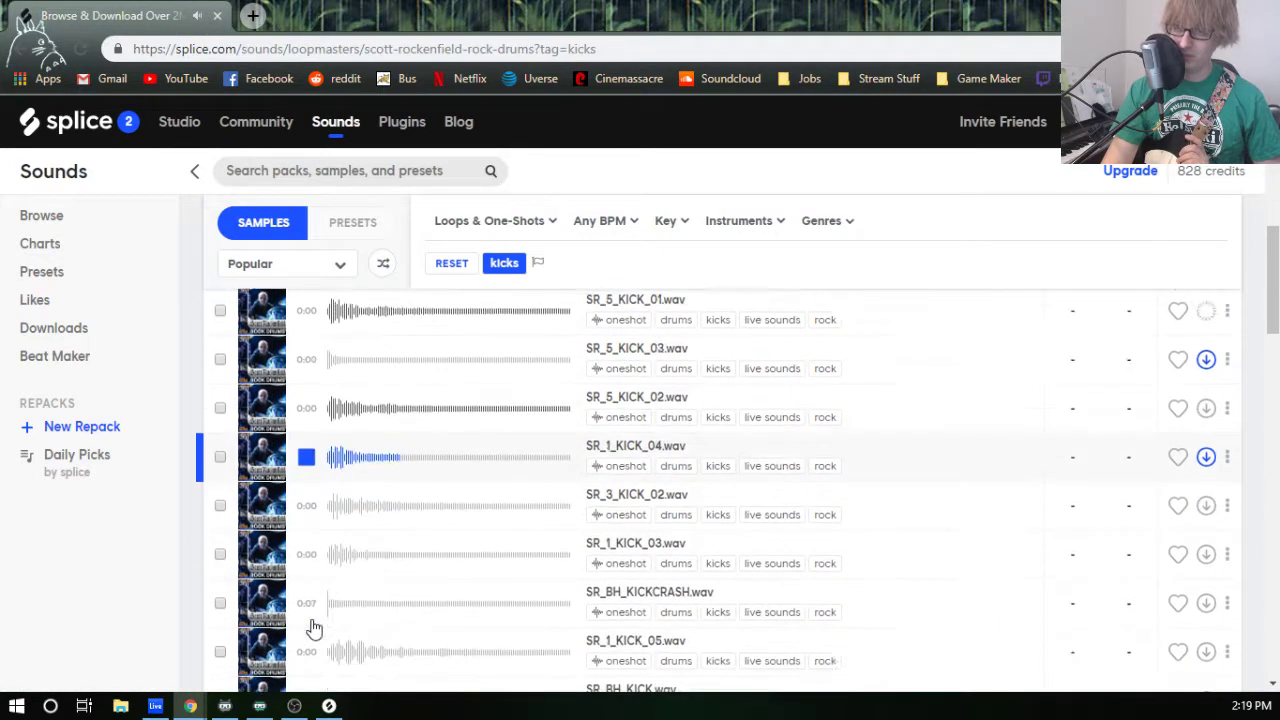
click(306, 346)
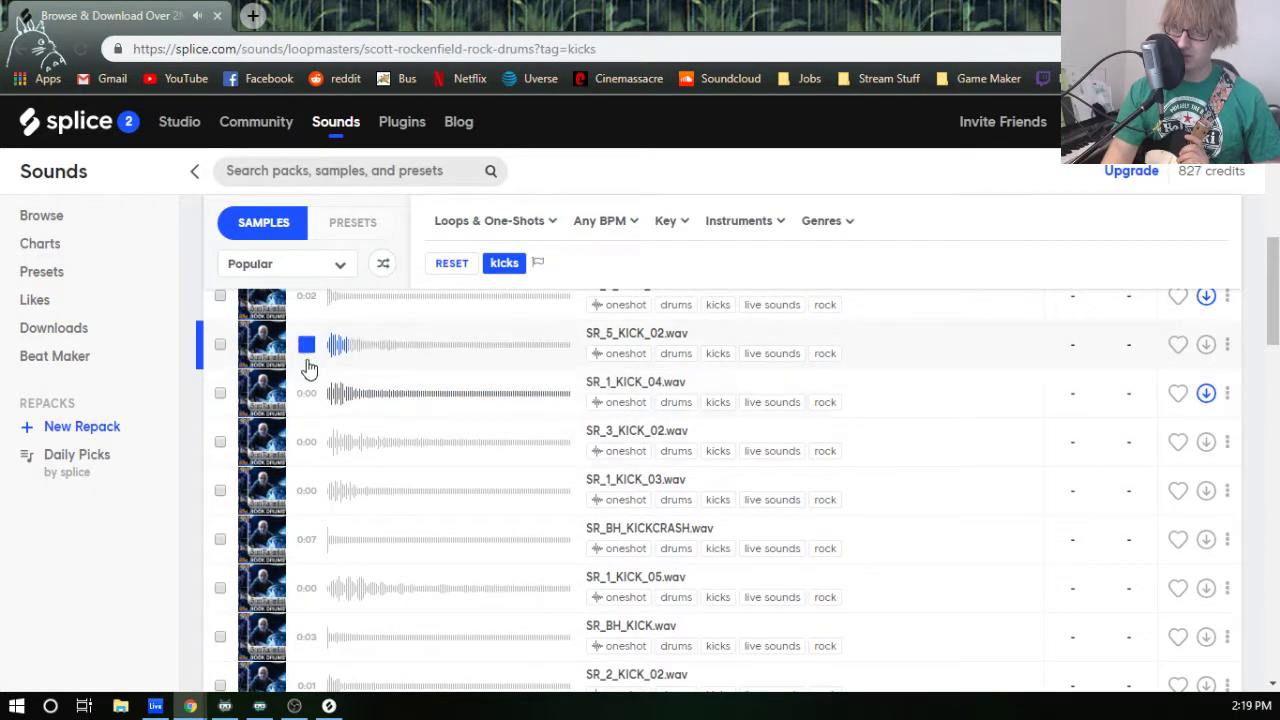
click(1206, 344)
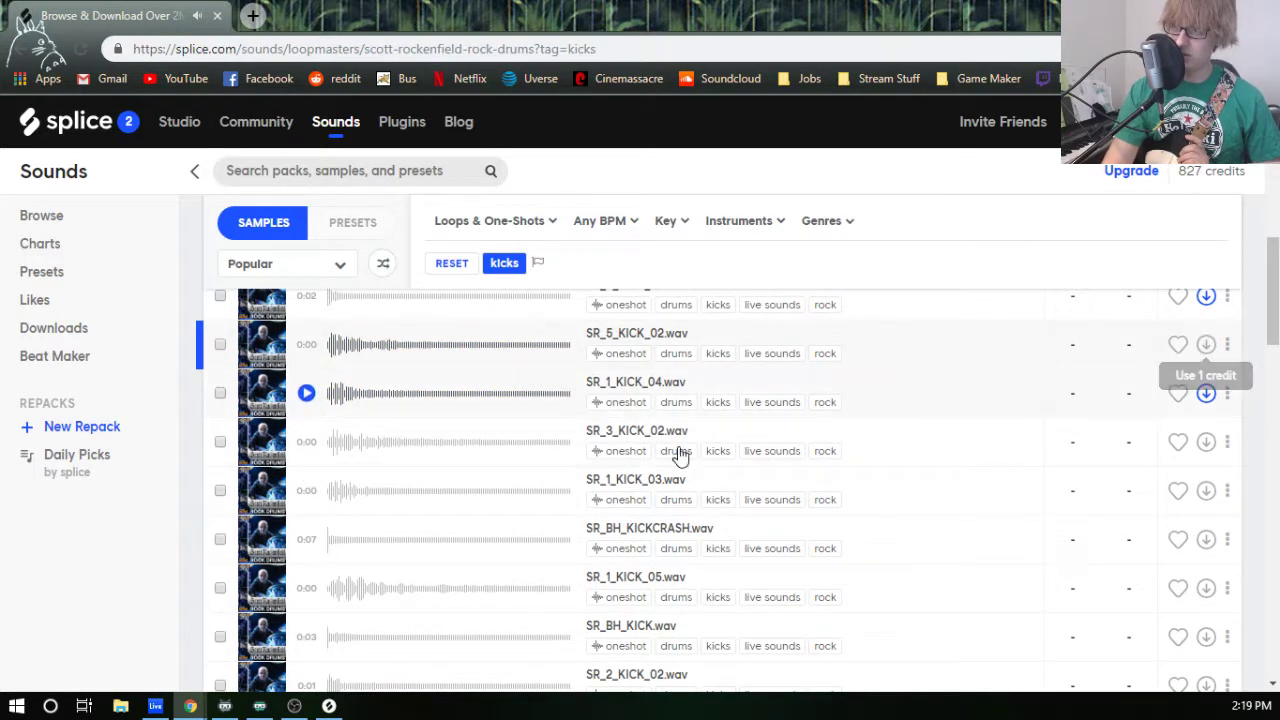
- Preview the kick samples SR_3_KICK_02, SR_1_KICK_03, SR_BH_KICKCRASH and SR_1_KICK_05
click(306, 441)
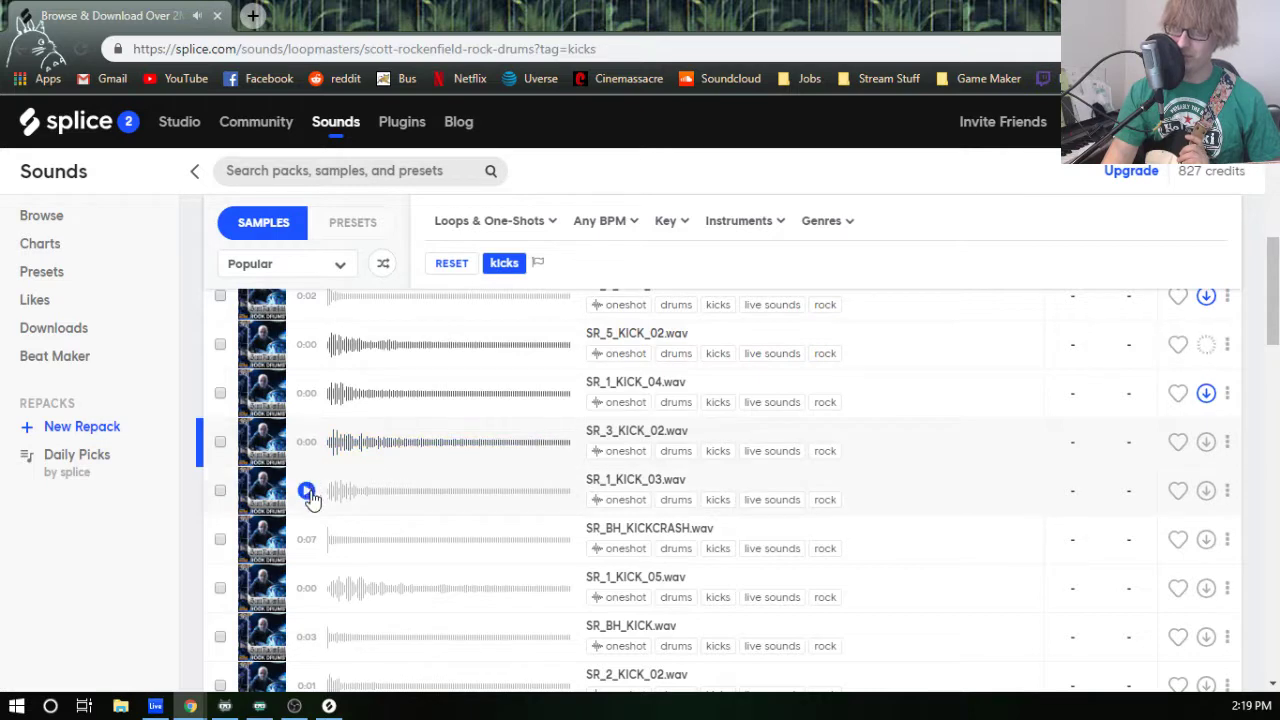
click(306, 490)
click(306, 543)
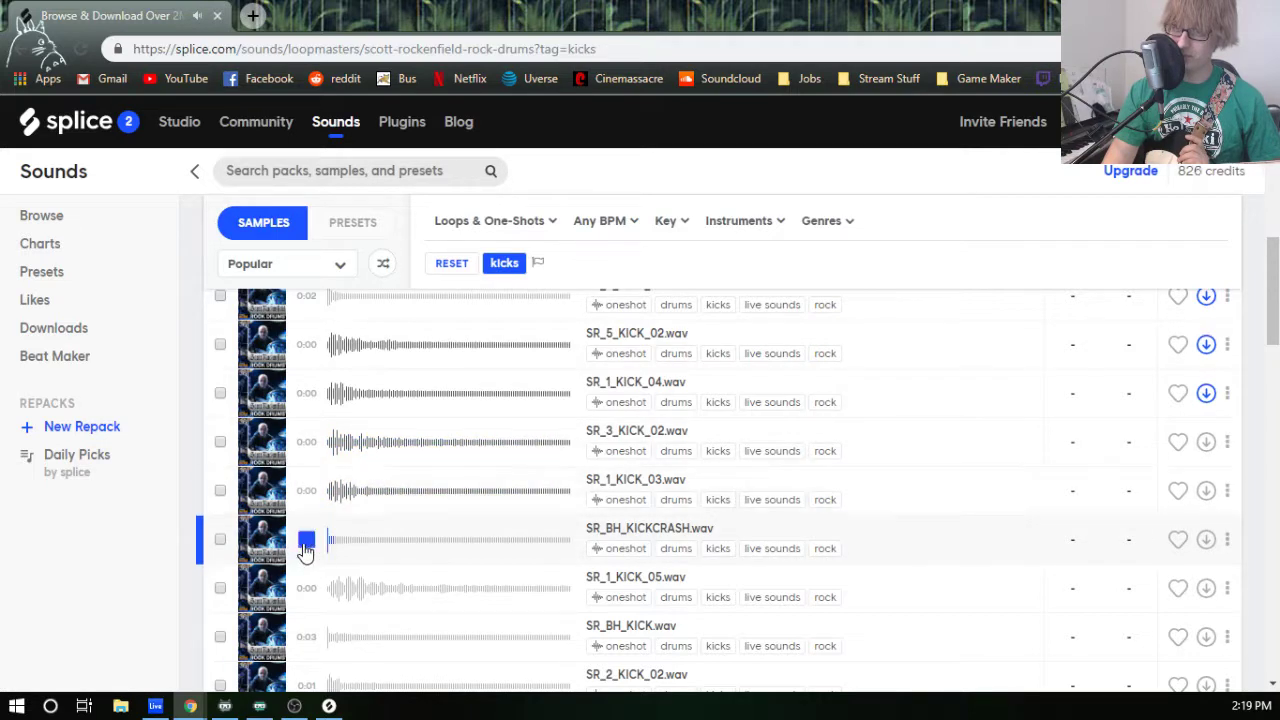
click(306, 588)
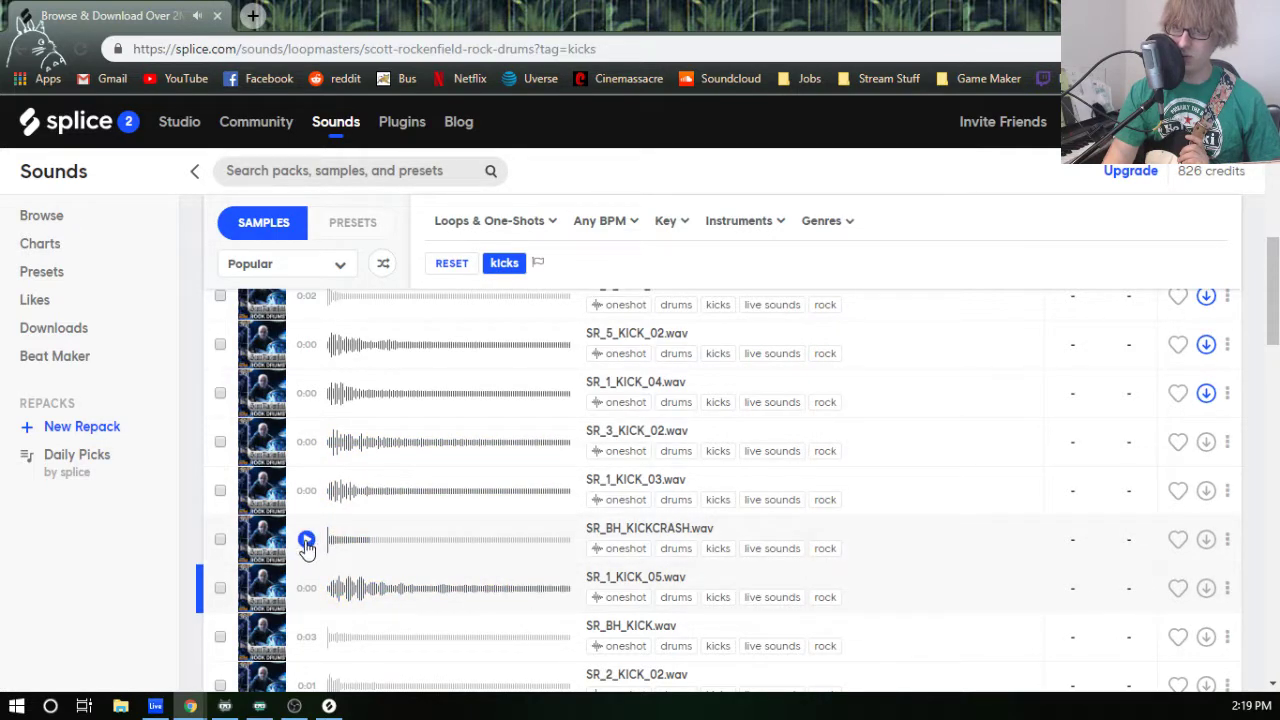
click(306, 538)
- Reset the kicks filter and filter the Scott Rockenfield Rock Drums pack by snares
scroll(333, 553, up, 10)
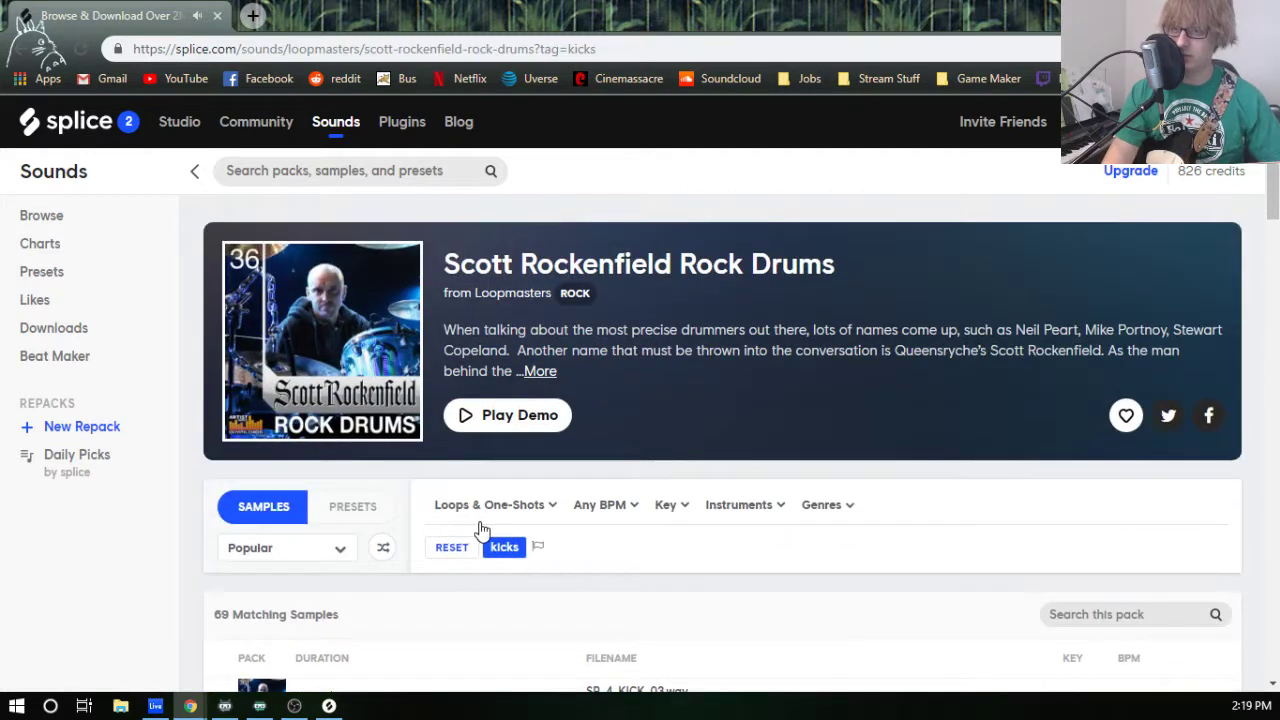
click(451, 548)
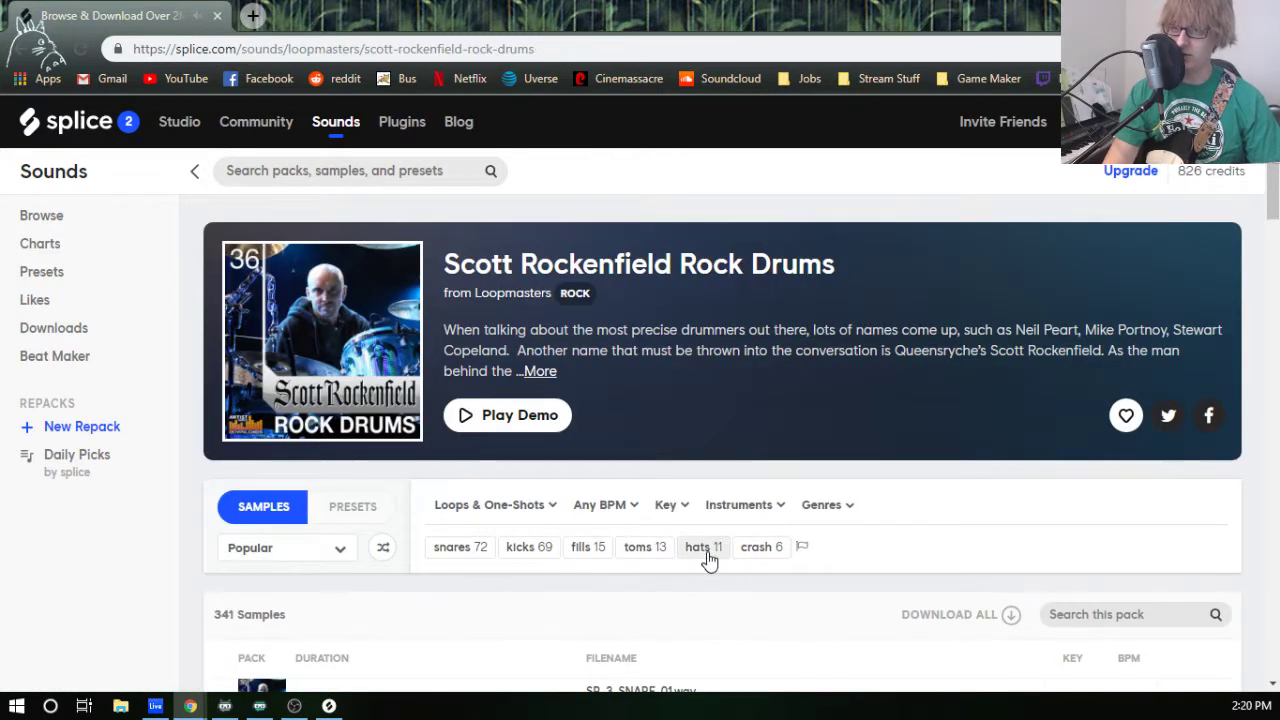
click(468, 553)
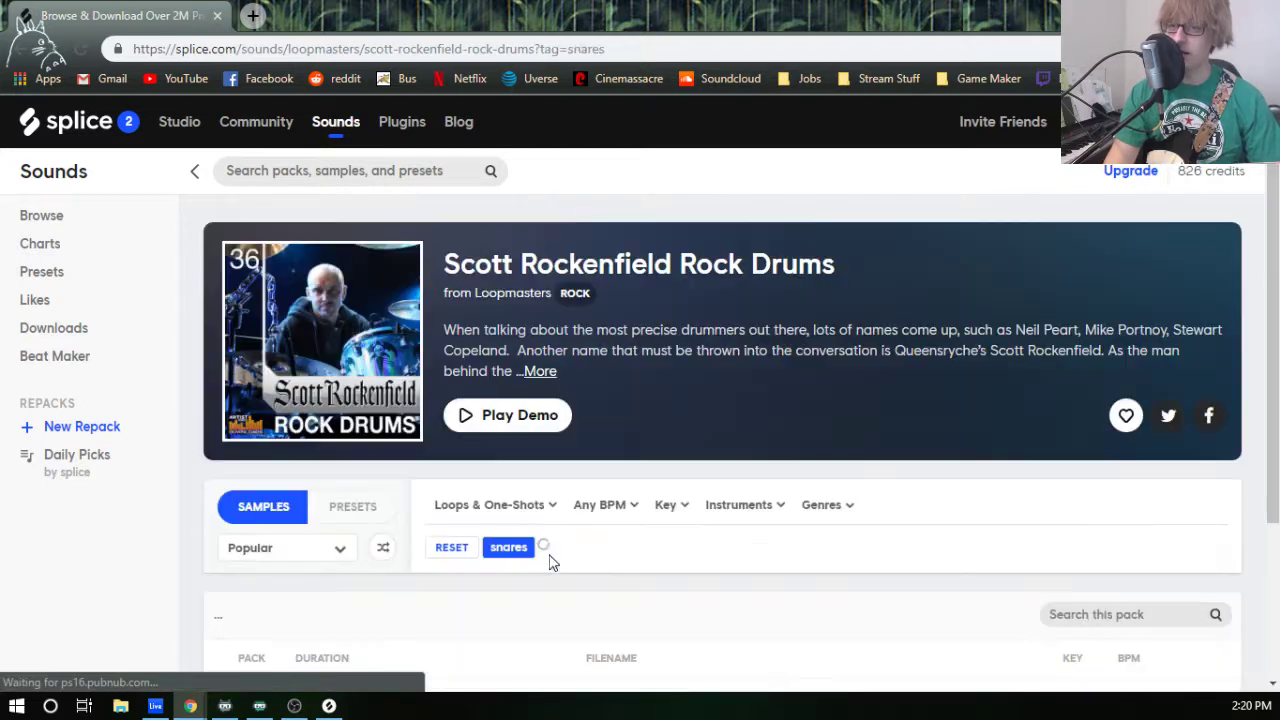
scroll(506, 583, down, 3)
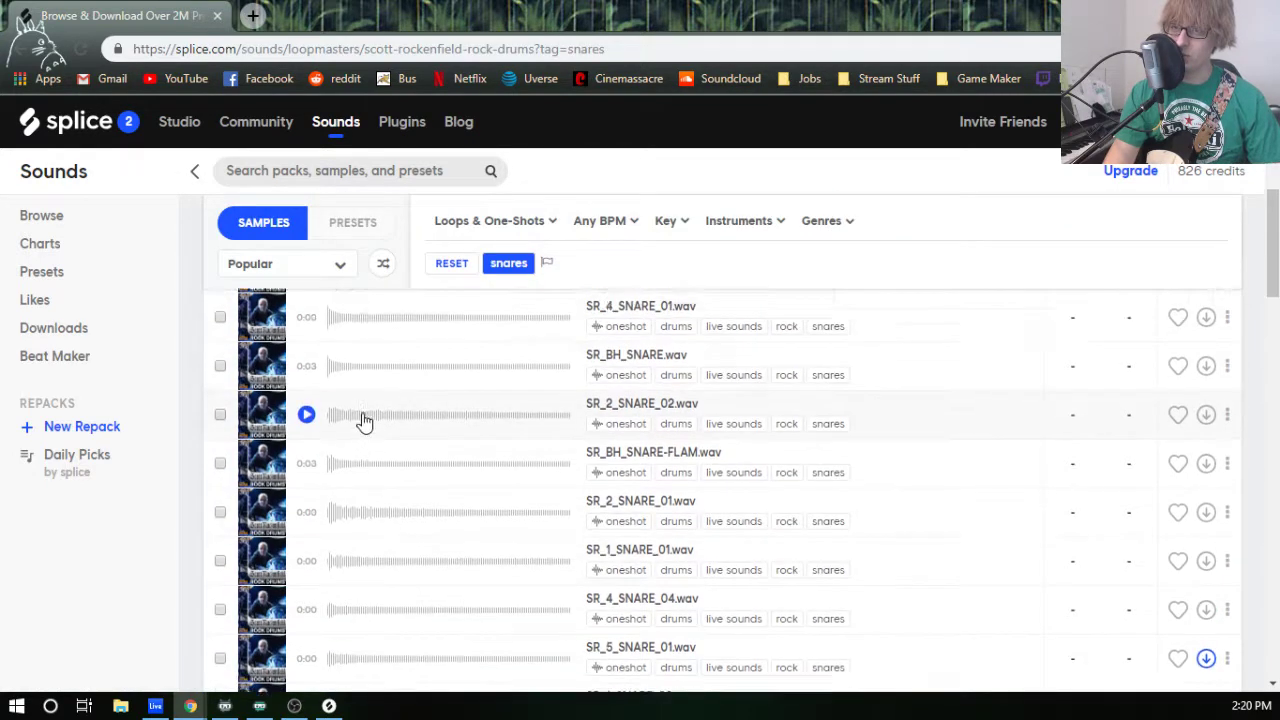
- Preview SR_3_SNARE_01, SR_4_SNARE_01, SR_BH_SNARE and SR_2_SNARE_02, replaying SR_3_SNARE_01 and SR_2_SNARE_02 to compare them
click(307, 421)
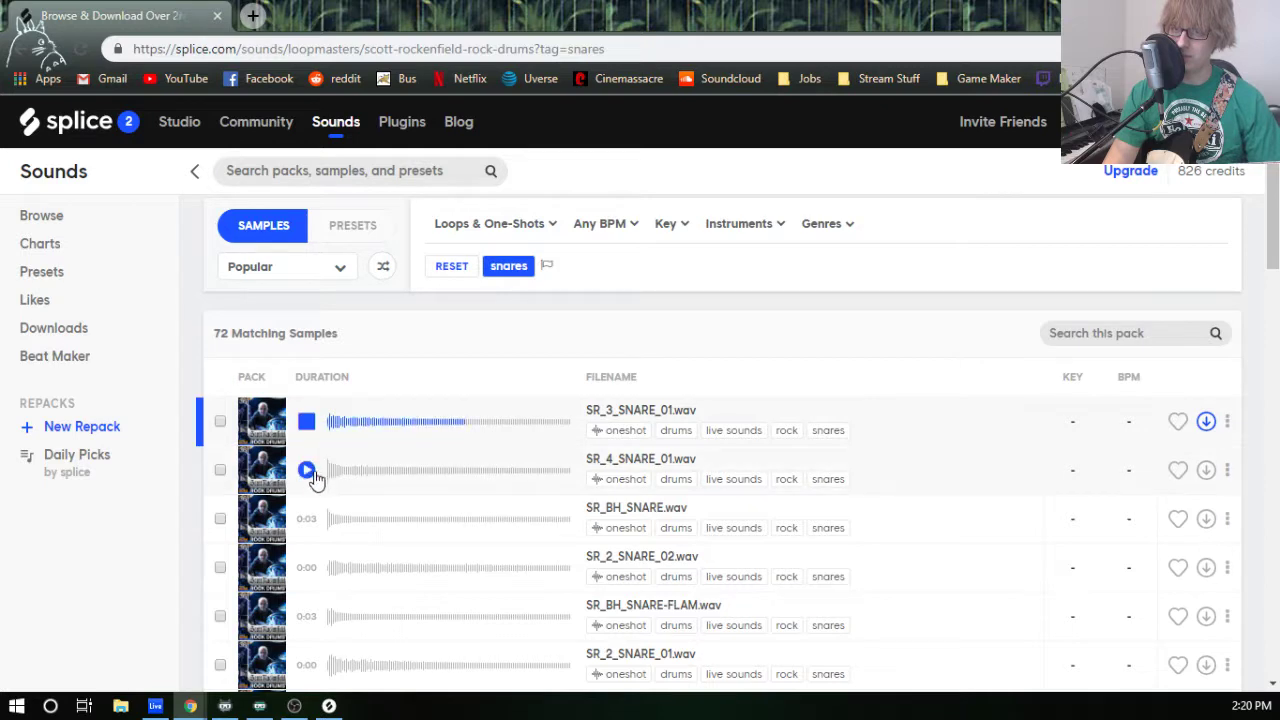
click(307, 470)
click(307, 519)
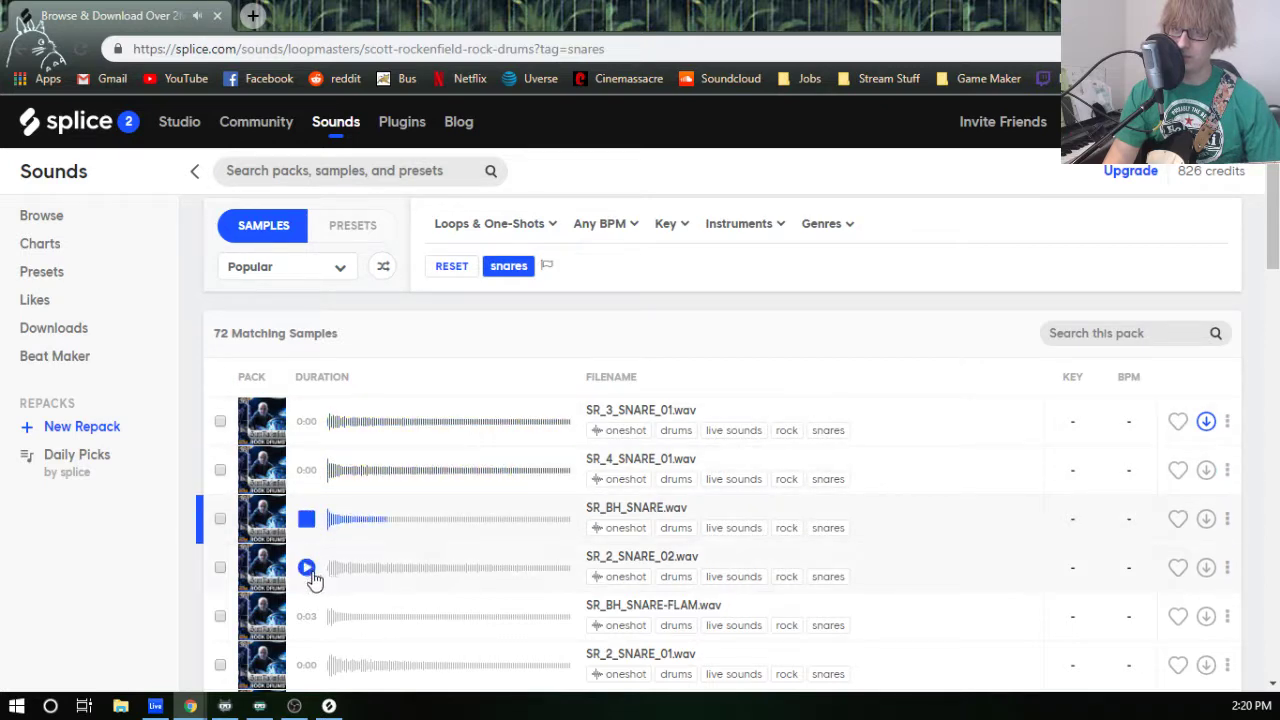
click(307, 567)
scroll(320, 568, down, 1)
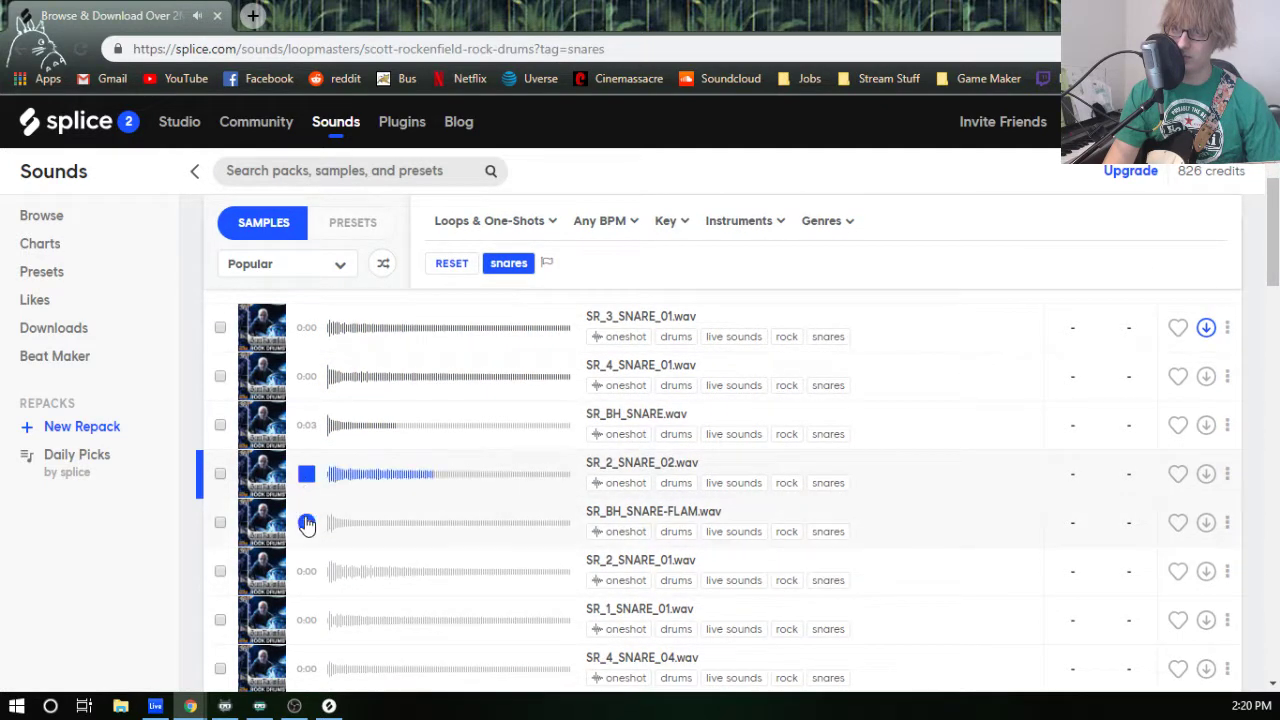
click(307, 474)
click(307, 328)
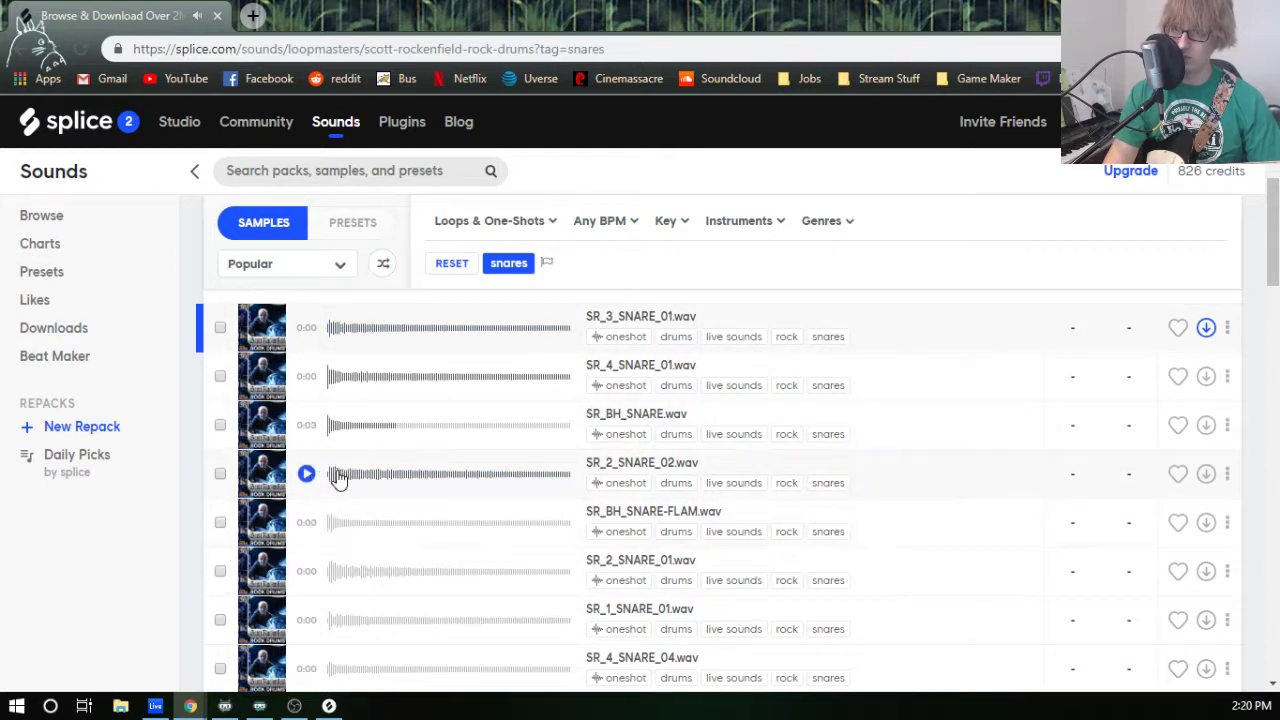
click(312, 476)
- Preview the snare samples SR_BH_SNARE-FLAM, SR_2_SNARE_01, SR_1_SNARE_01 and SR_4_SNARE_04
click(307, 524)
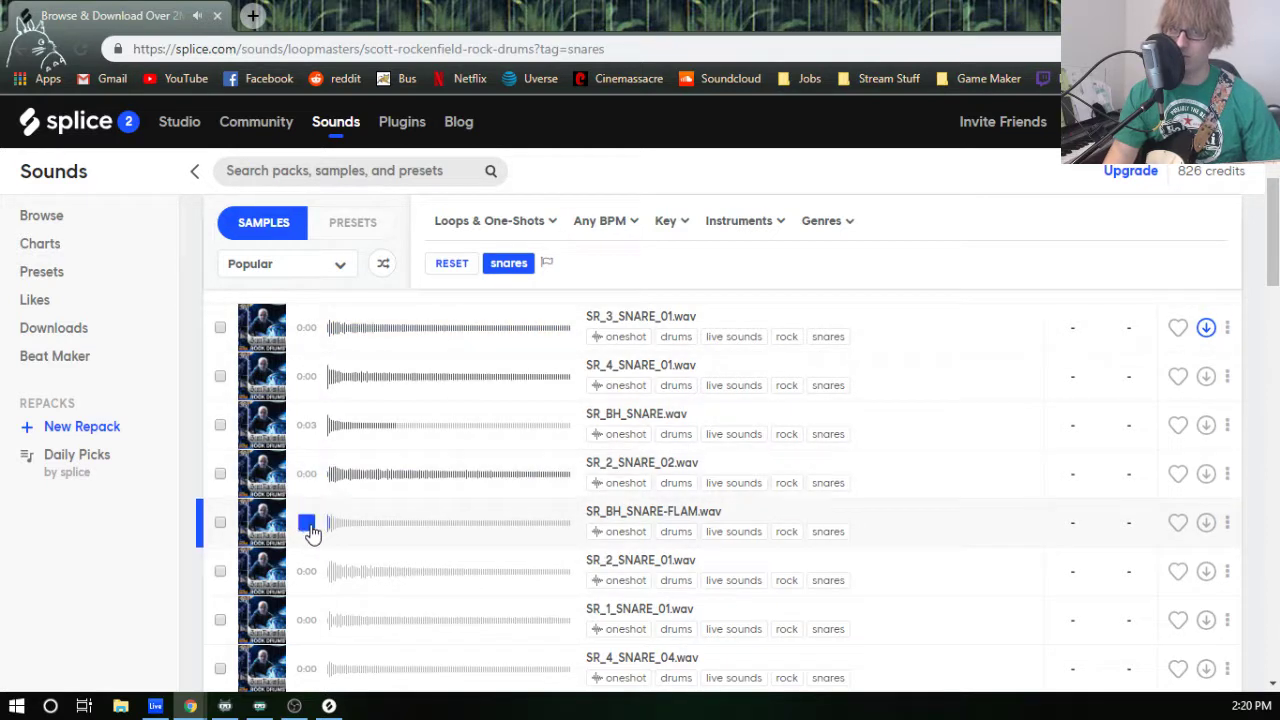
click(307, 571)
scroll(305, 578, down, 1)
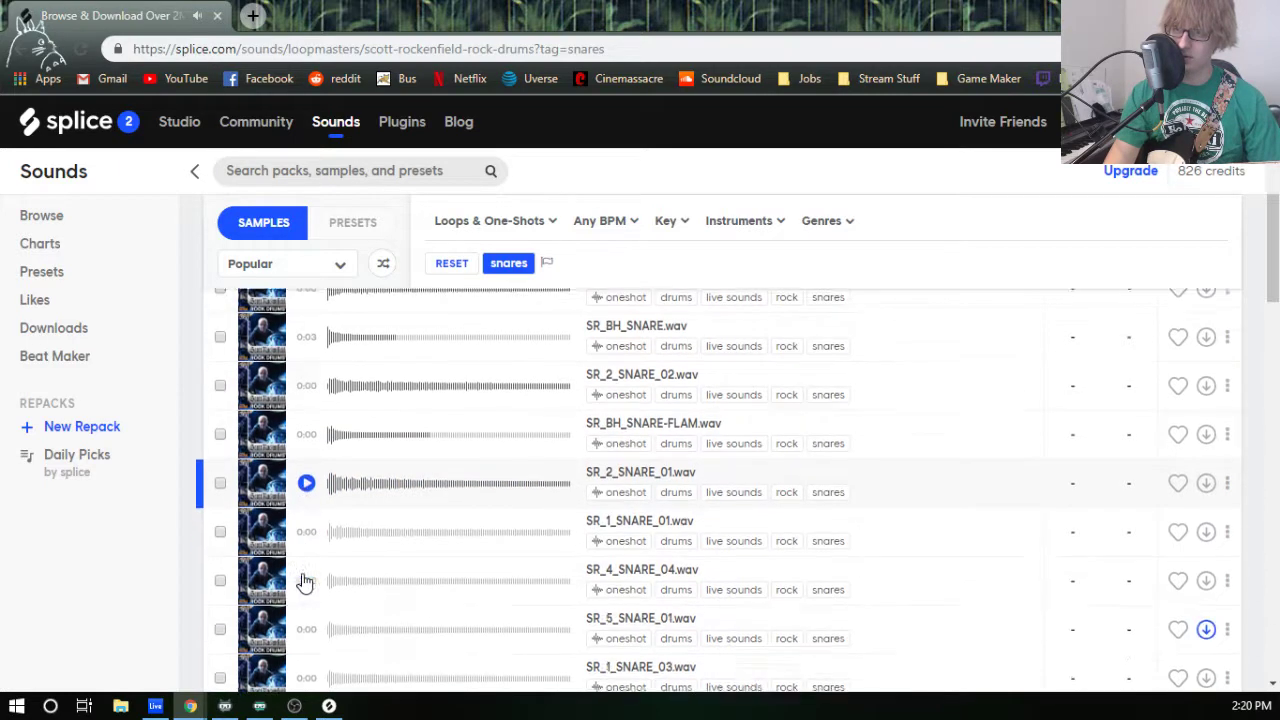
click(306, 526)
click(307, 576)
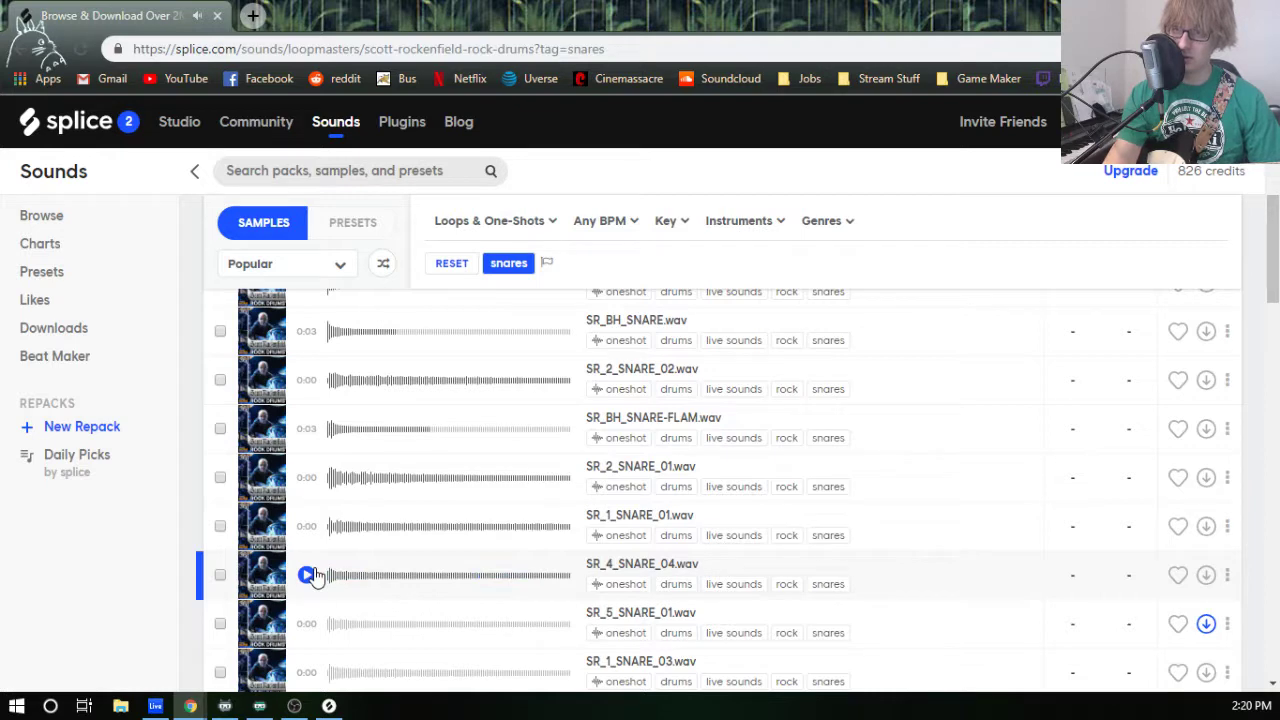
- Preview the snare samples SR_5_SNARE_01, SR_1_SNARE_03 and SR_4_SNARE_03
scroll(318, 578, down, 2)
click(306, 529)
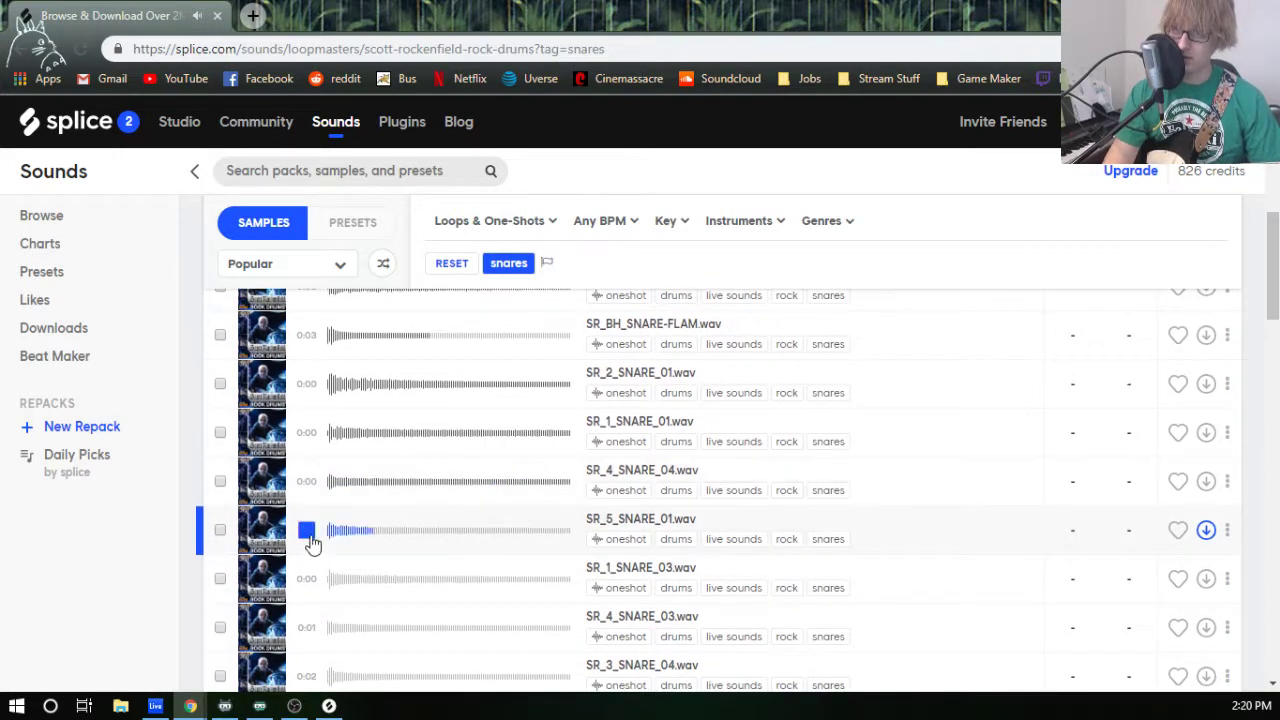
click(306, 579)
scroll(308, 588, down, 2)
click(307, 538)
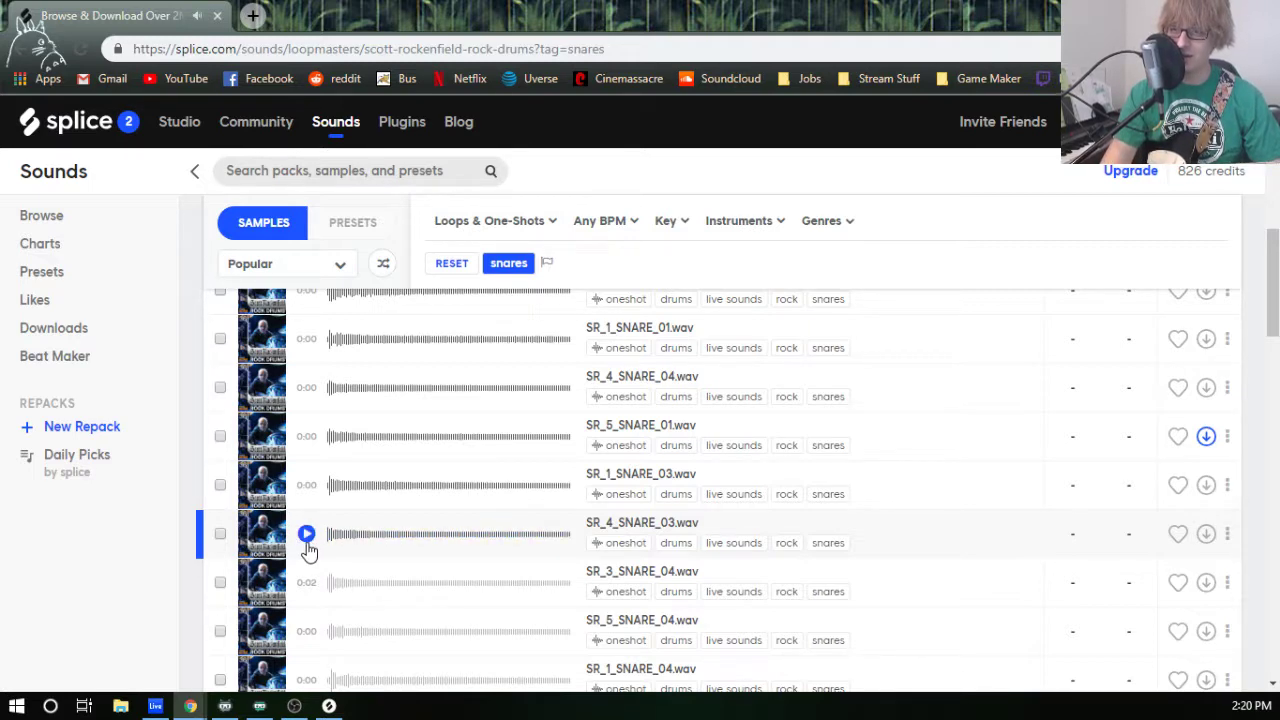
- Preview the snare samples SR_3_SNARE_04, SR_5_SNARE_04 and SR_1_SNARE_04
scroll(304, 590, down, 2)
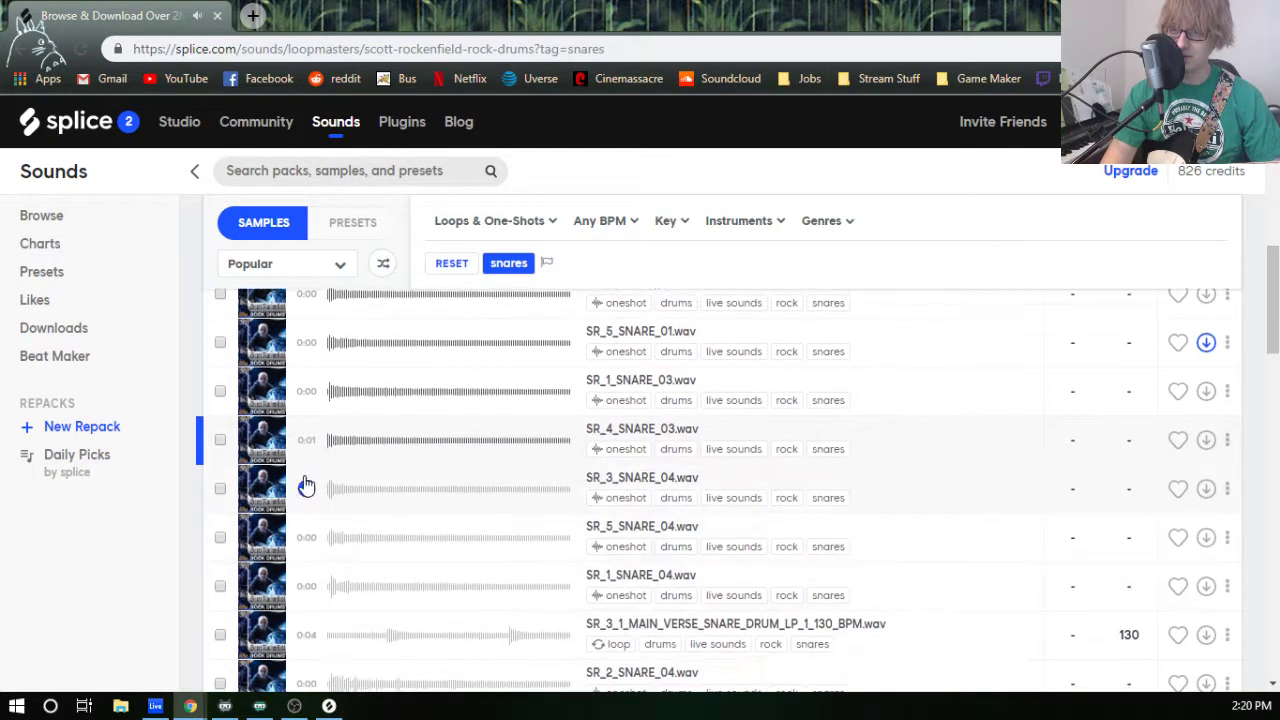
click(307, 489)
click(306, 540)
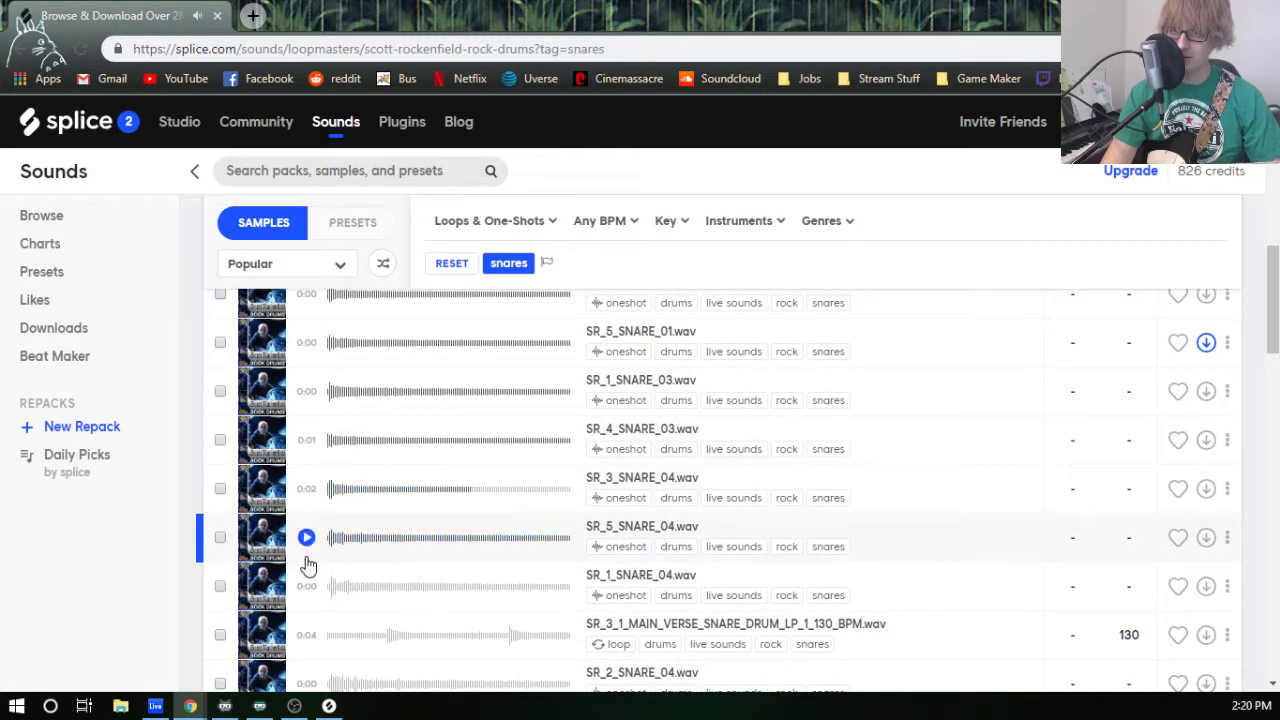
click(306, 588)
- Preview the SR_3_1_MAIN_VERSE_SNARE_DRUM_LP_1_130_BPM loop and play SR_2_SNARE_04 several times
scroll(307, 580, down, 2)
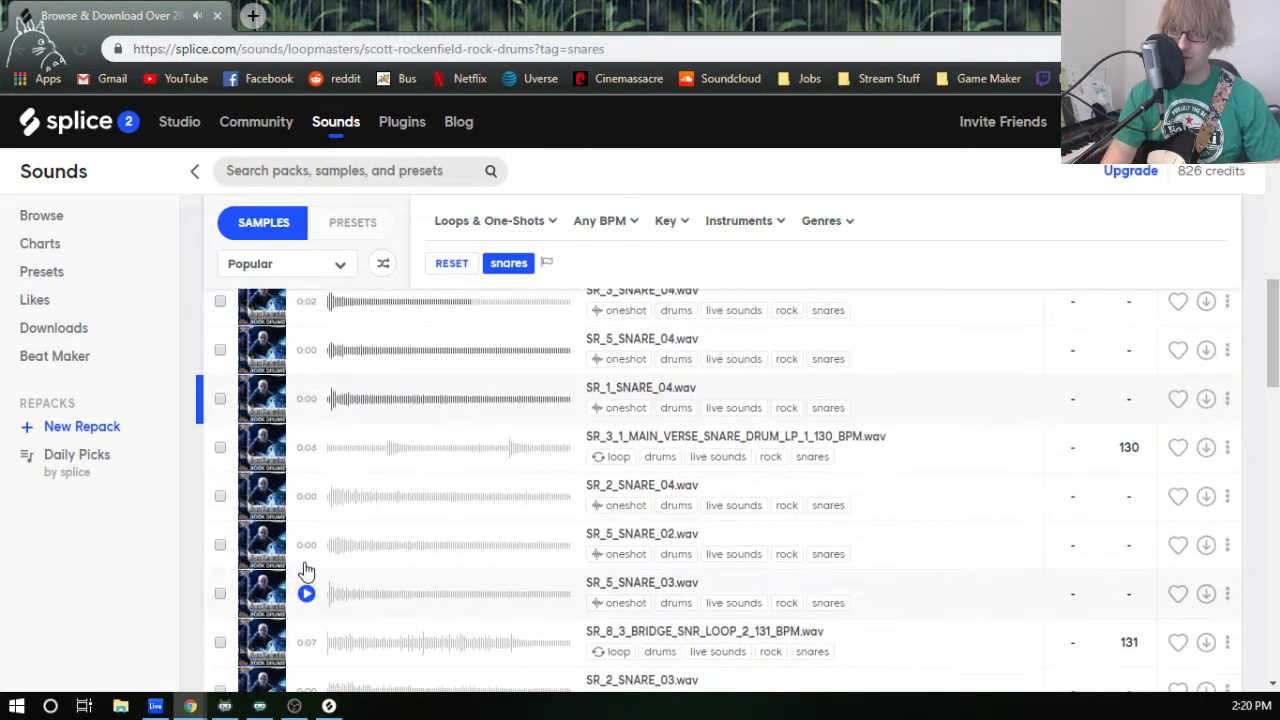
click(307, 449)
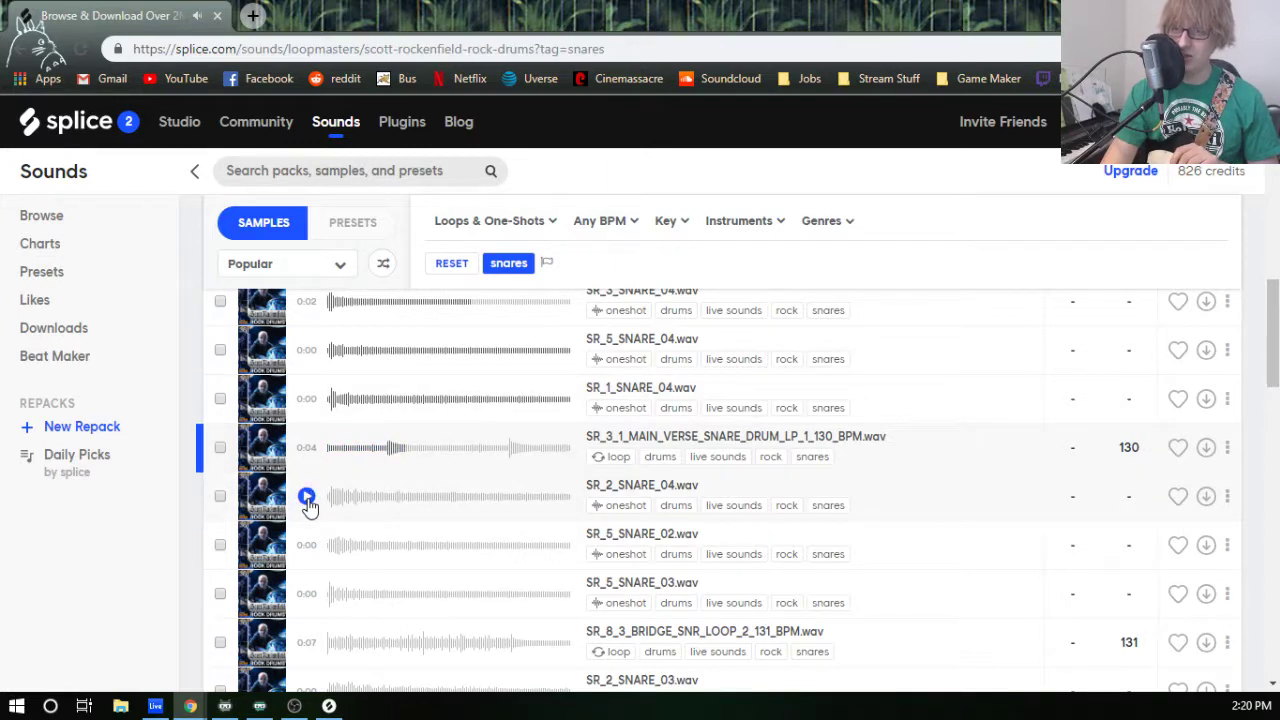
click(307, 497)
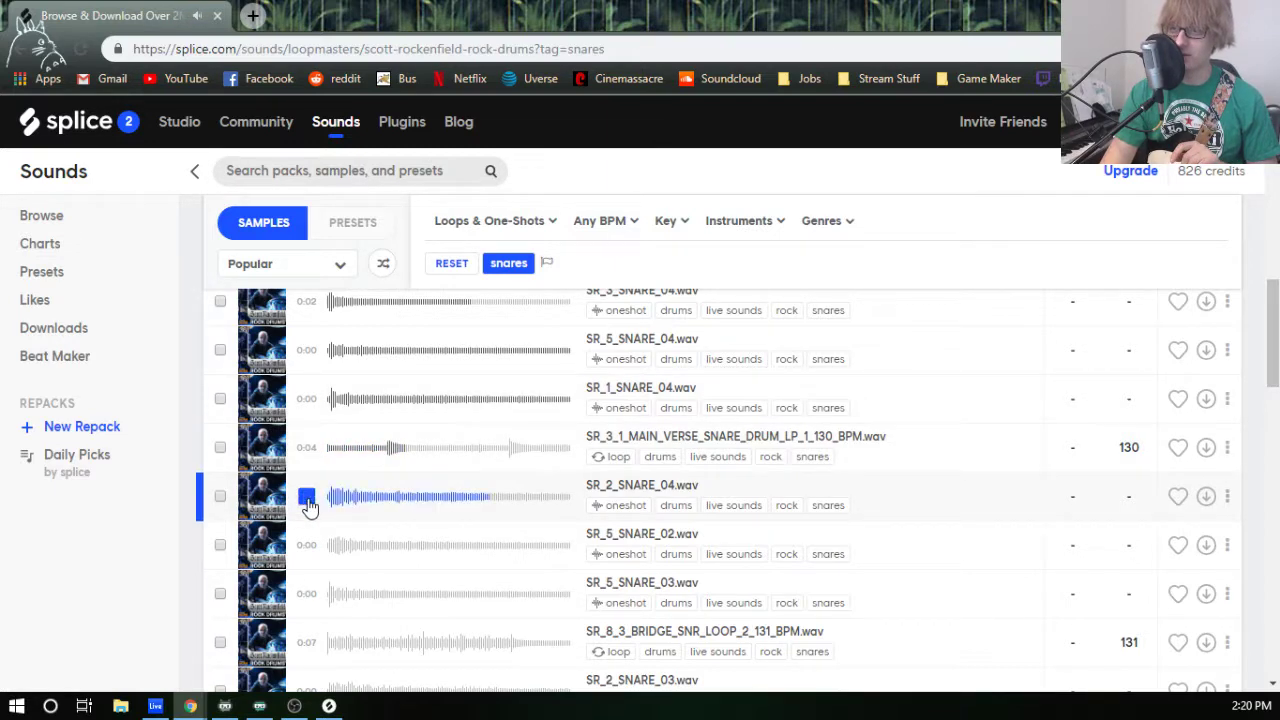
click(308, 499)
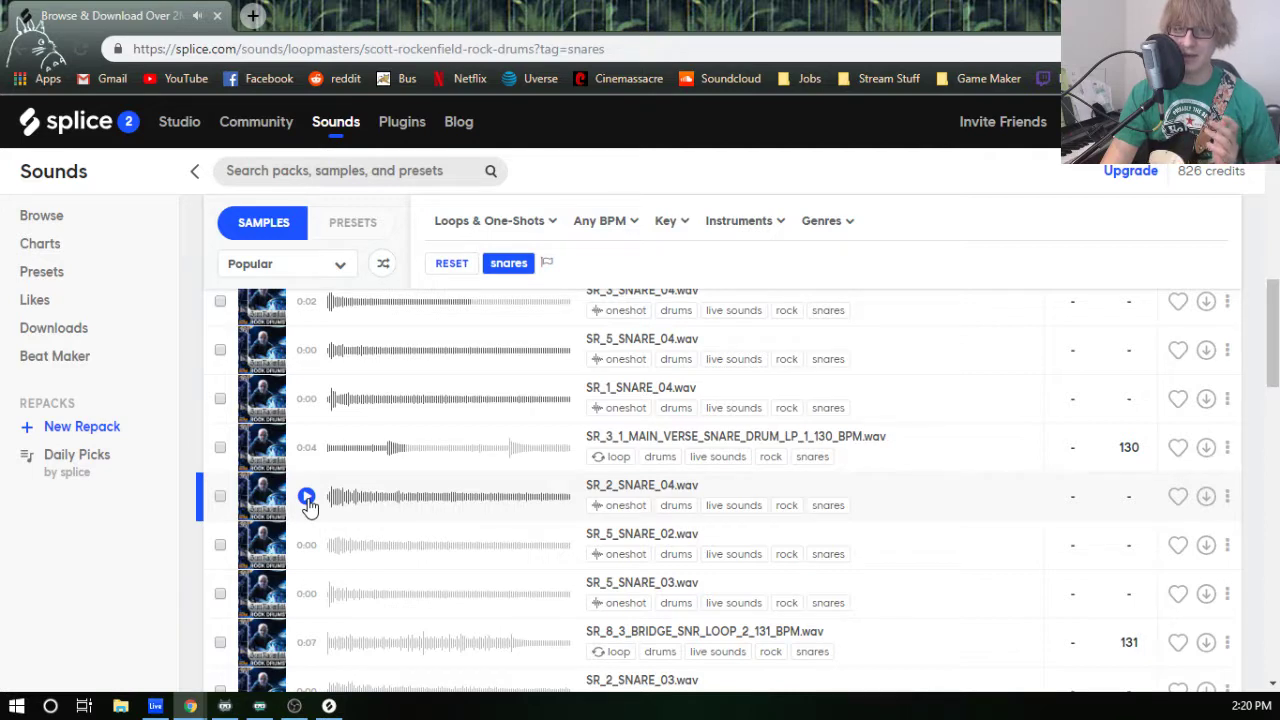
click(308, 499)
click(308, 499)
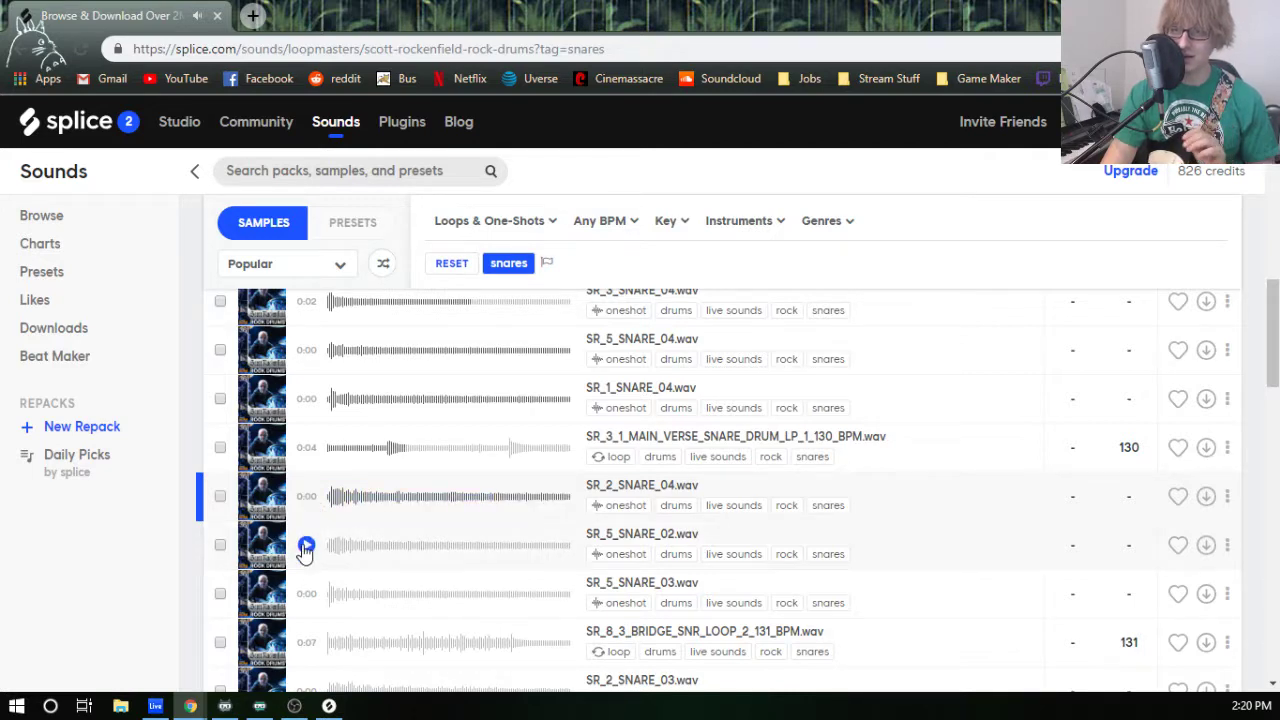
- Preview SR_5_SNARE_02, SR_5_SNARE_03 and the SR_8_3_BRIDGE_SNR_LOOP_2_131_BPM loop, and look through the snare list again
click(307, 546)
click(307, 546)
click(304, 597)
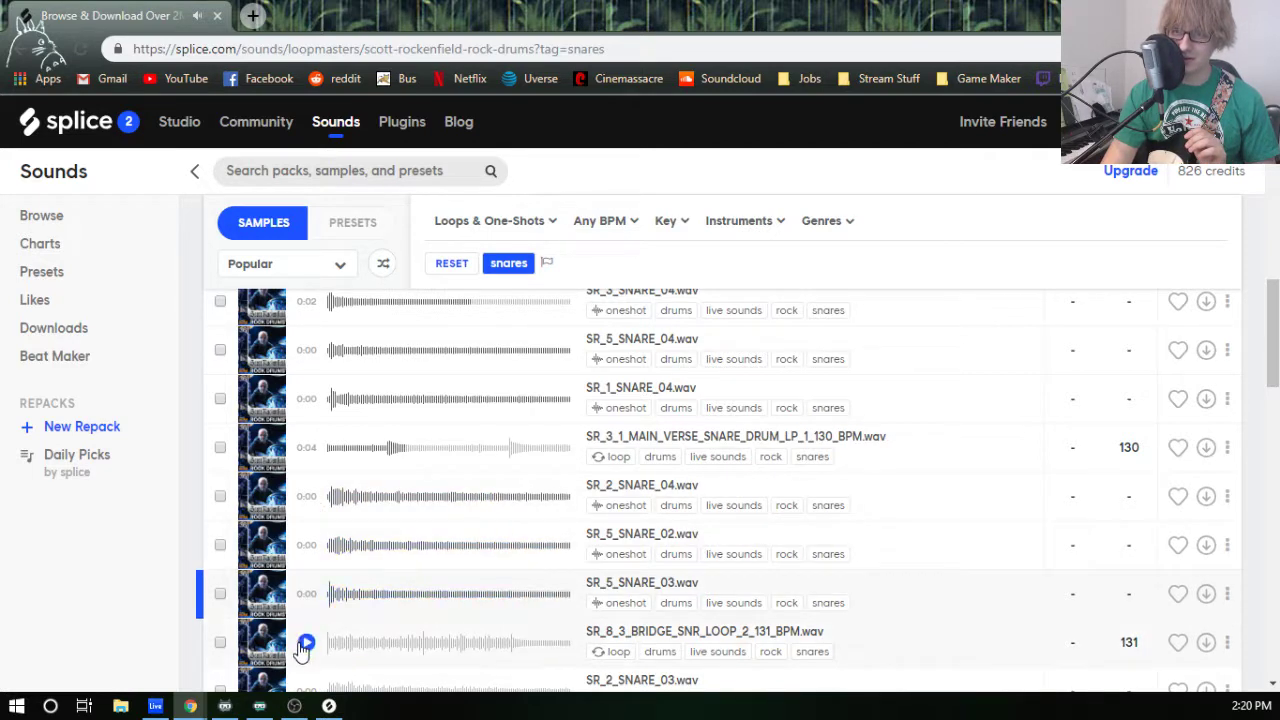
click(304, 648)
scroll(312, 630, down, 4)
scroll(361, 456, up, 12)
scroll(363, 459, down, 6)
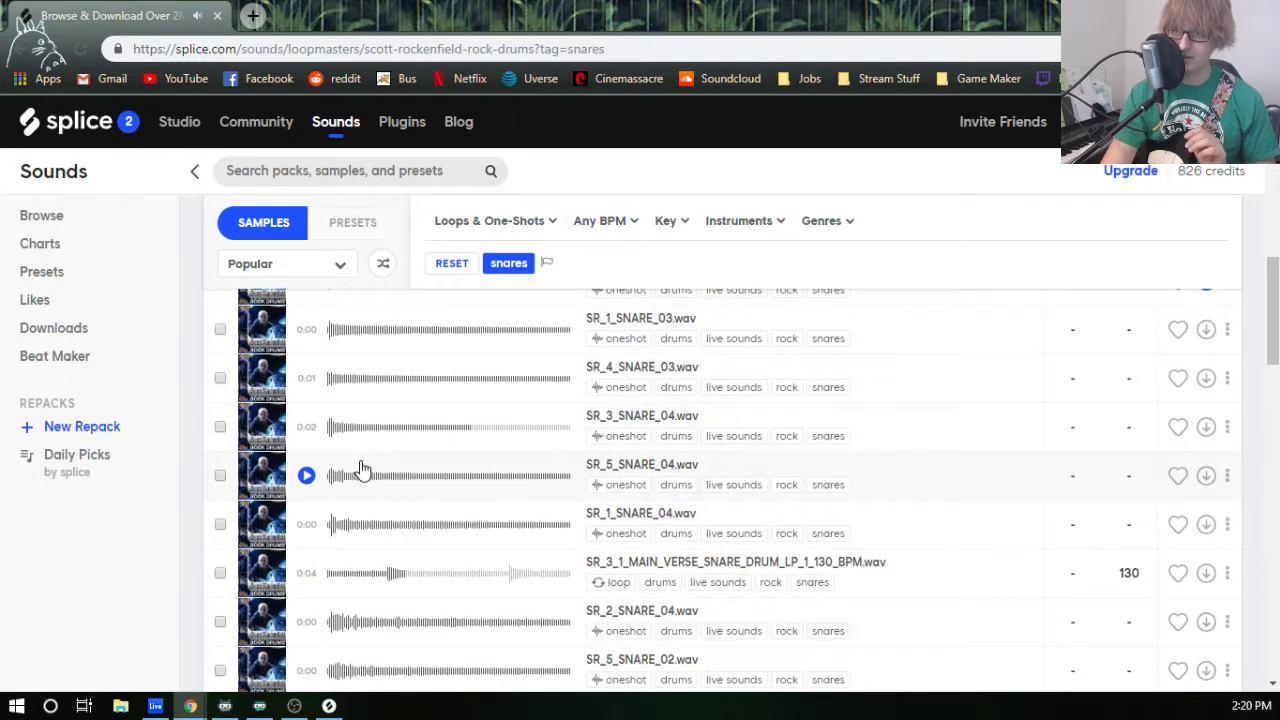
scroll(360, 466, down, 2)
- Reset the snares filter and filter the pack's samples by hats
scroll(305, 585, up, 10)
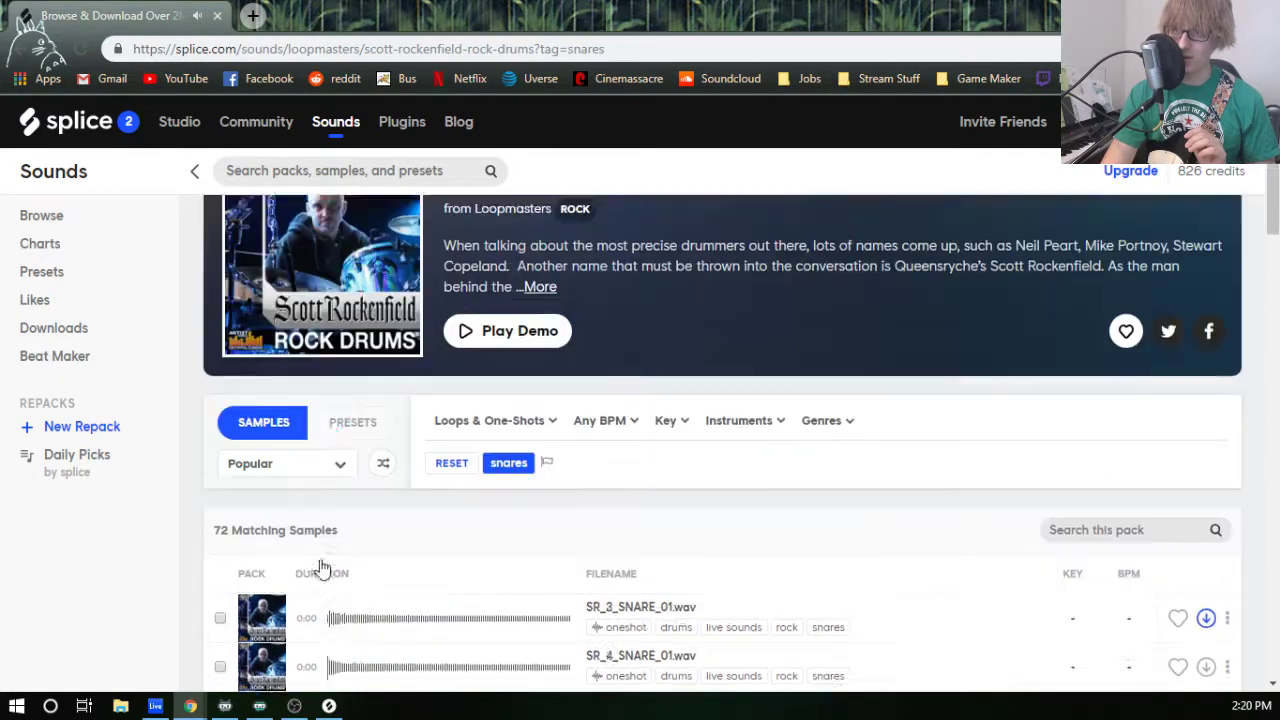
click(500, 556)
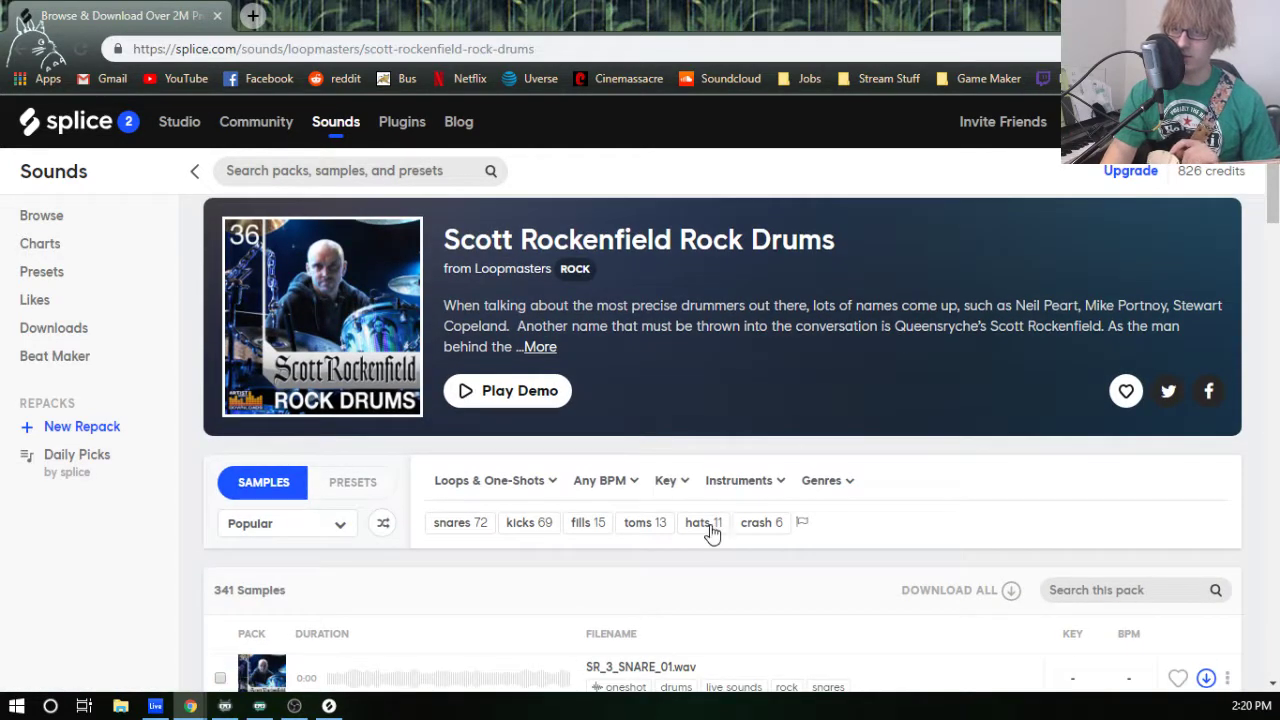
scroll(726, 477, down, 1)
click(697, 453)
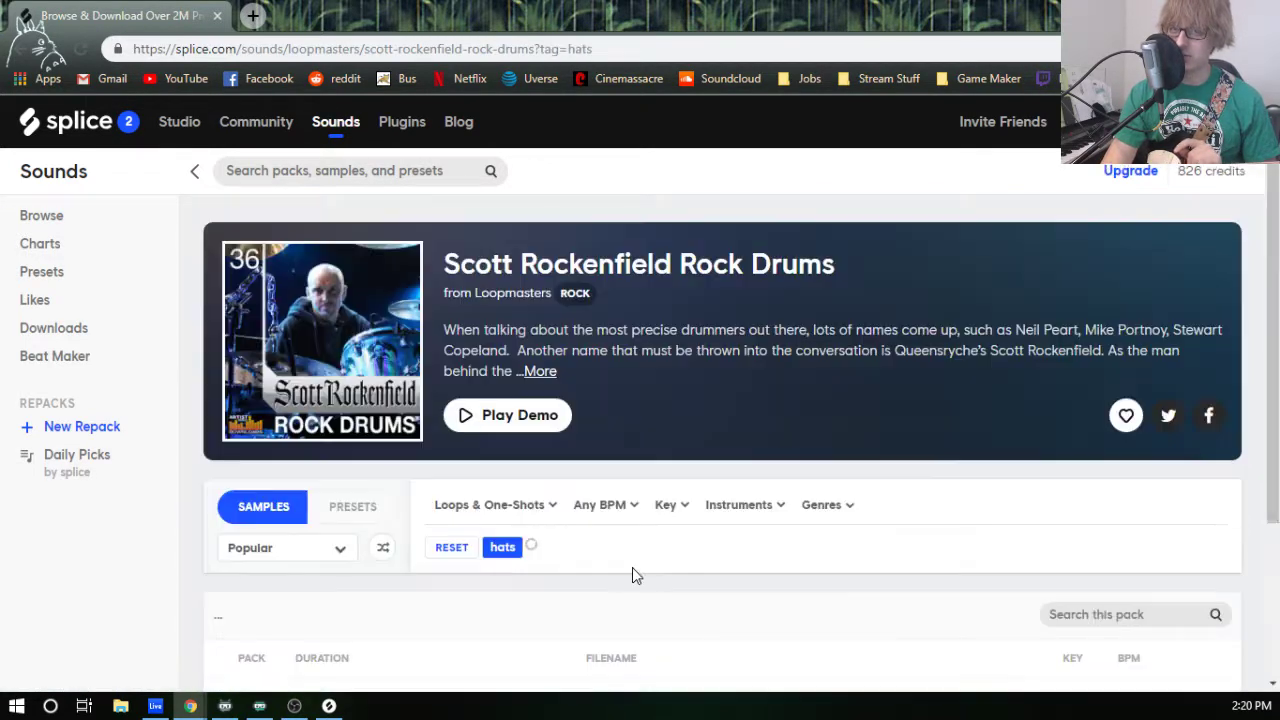
- Preview the SR_BH_CLHAT and SR_BH_OPHAT hat samples, alternating between the two several times
scroll(500, 497, down, 3)
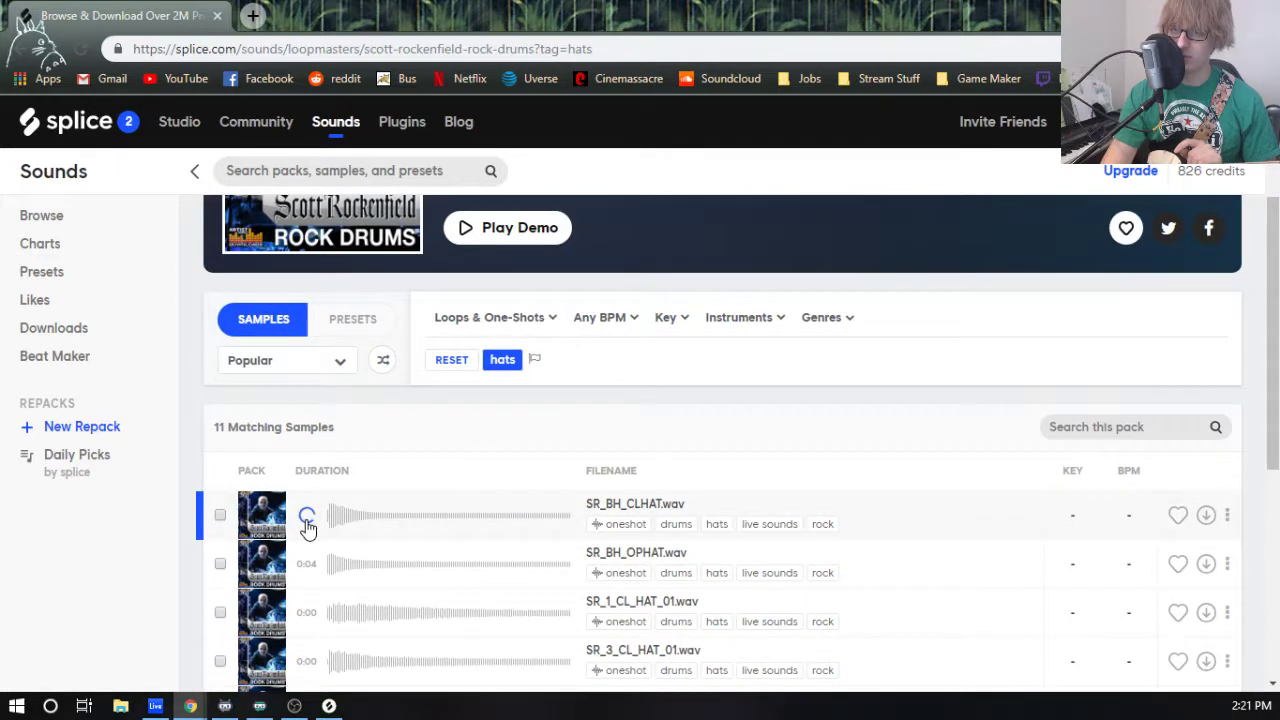
scroll(306, 537, down, 3)
click(307, 376)
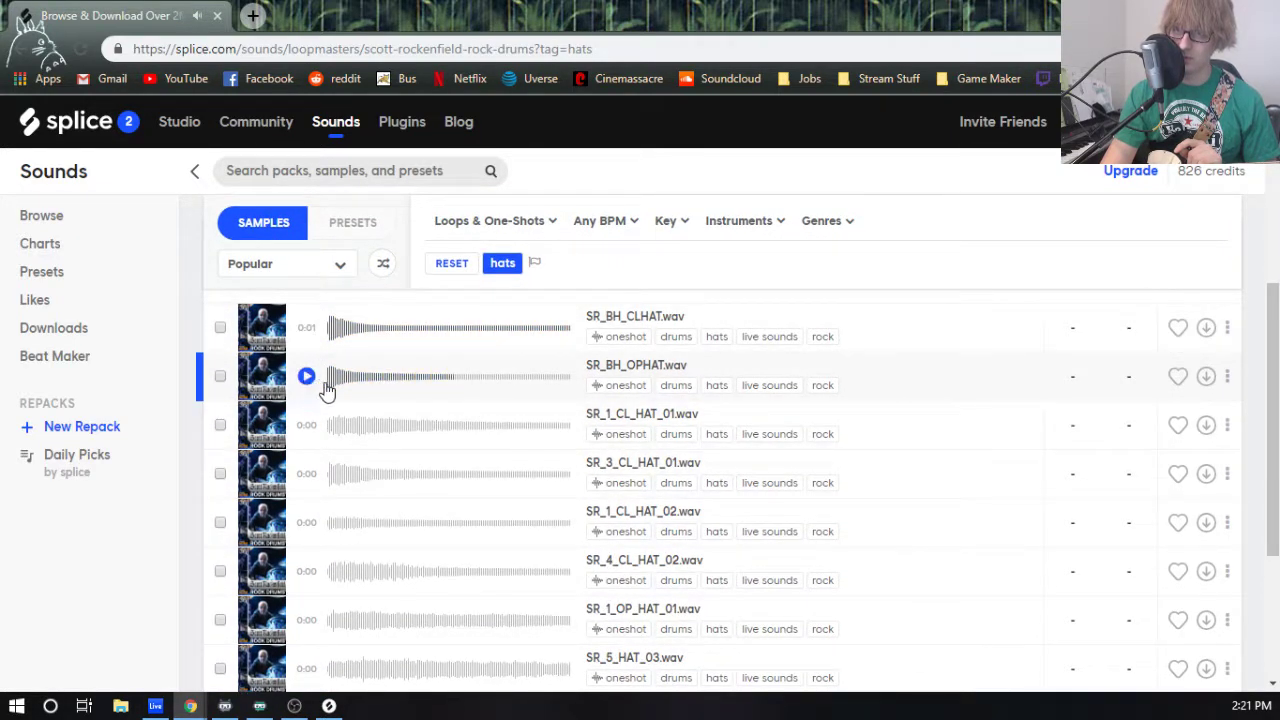
click(329, 329)
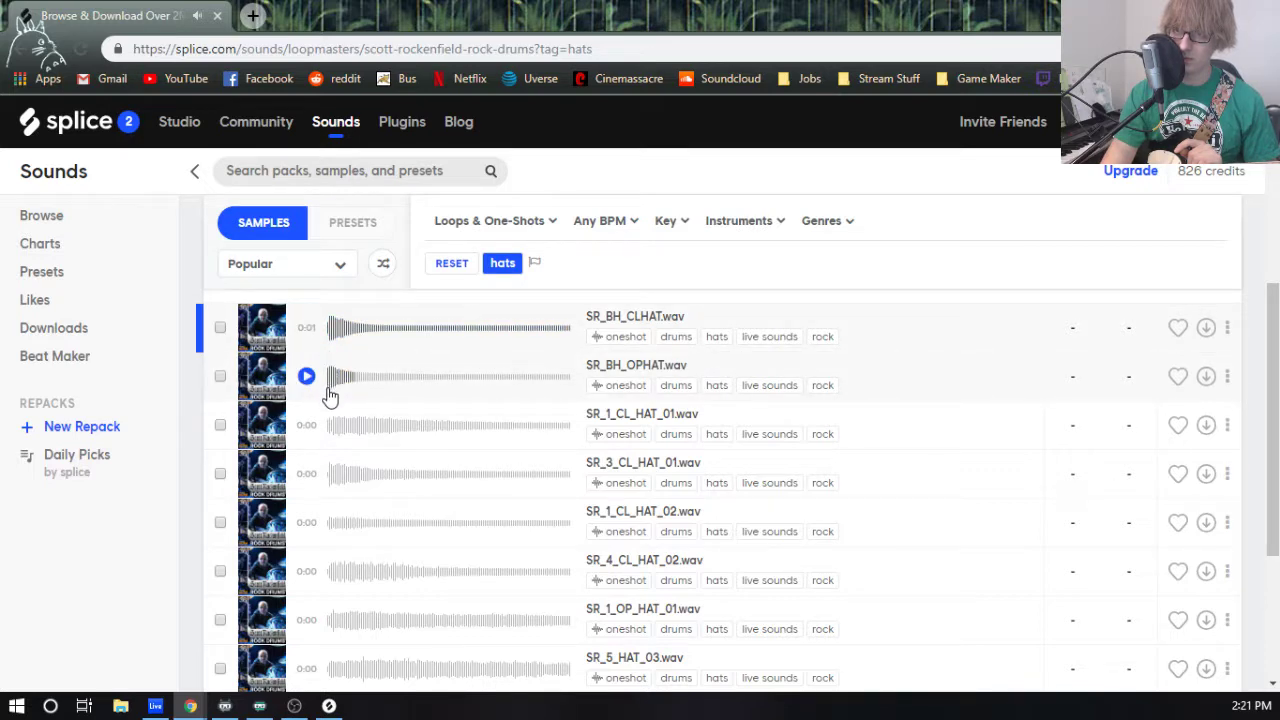
click(330, 397)
click(331, 329)
click(336, 394)
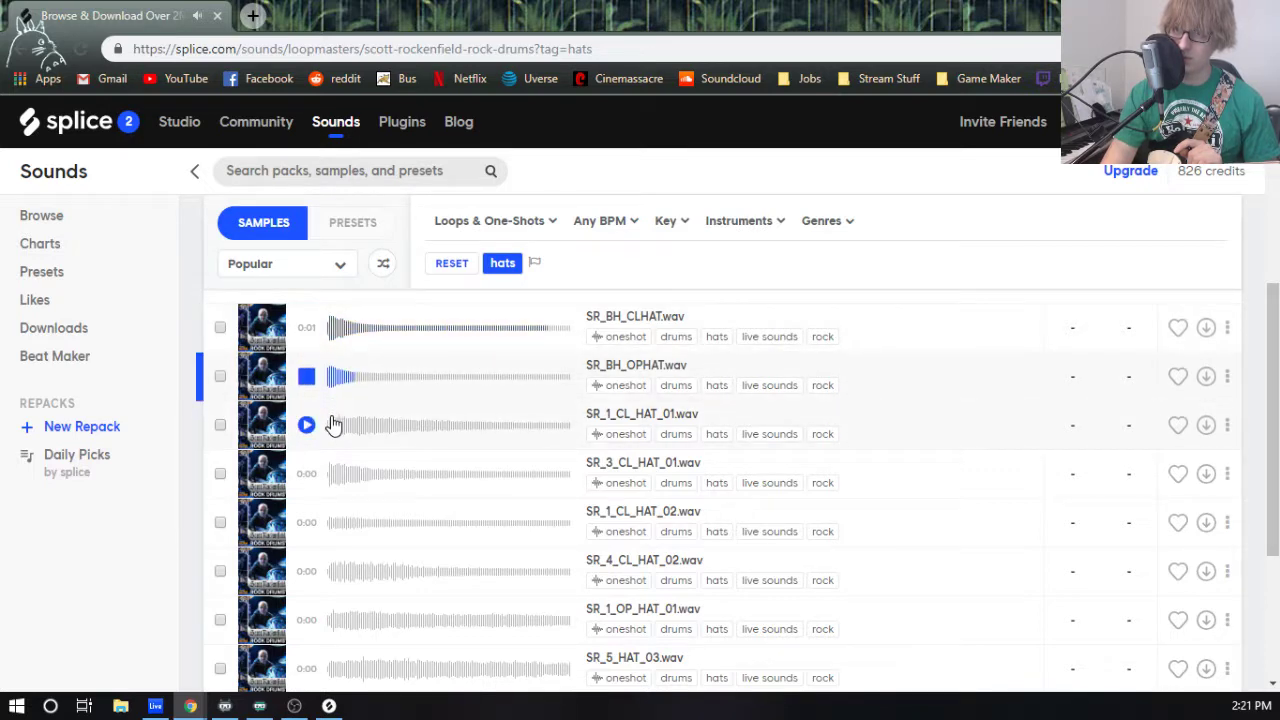
- Preview the closed hats SR_1_CL_HAT_01, SR_3_CL_HAT_01 and SR_4_CL_HAT_02, and play SR_1_CL_HAT_02 twice
click(333, 425)
click(330, 482)
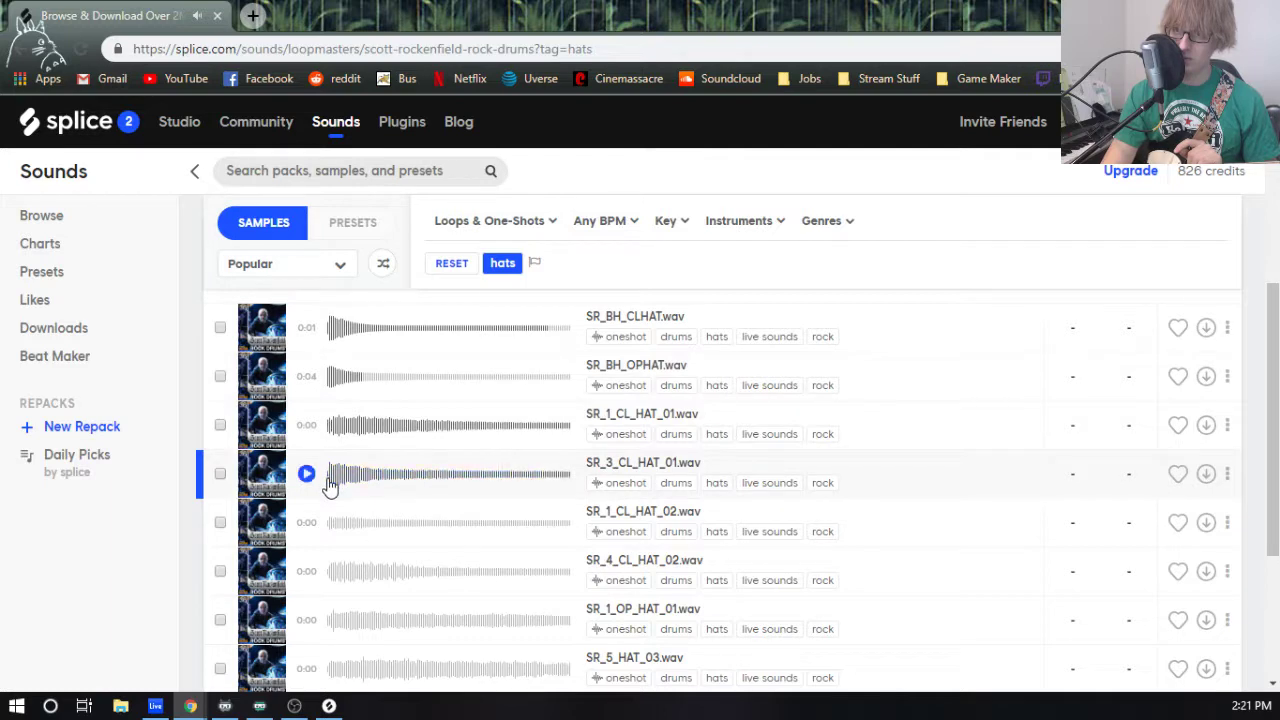
click(309, 525)
click(306, 571)
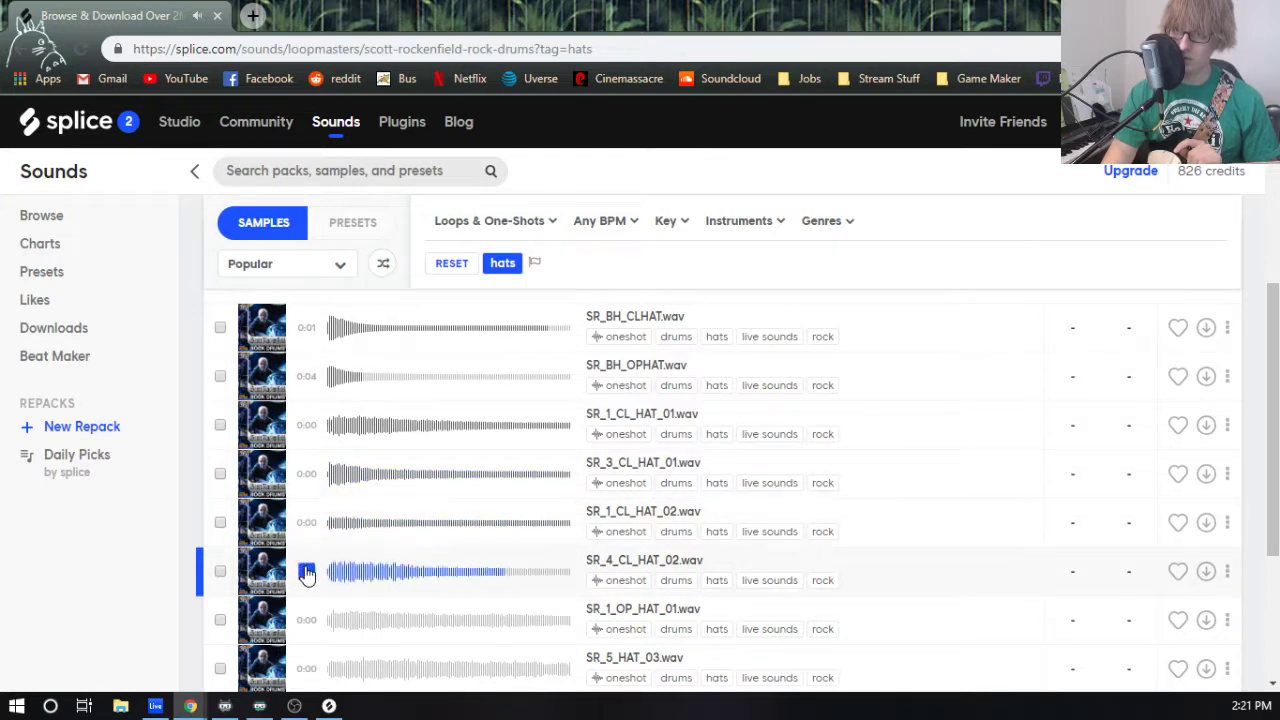
click(306, 522)
- Preview the hat samples from SR_1_OP_HAT_01 through SR_5_HAT_02 to SR_4_CL_HAT_01, replaying SR_4_CL_HAT_02 in between
scroll(306, 524, down, 1)
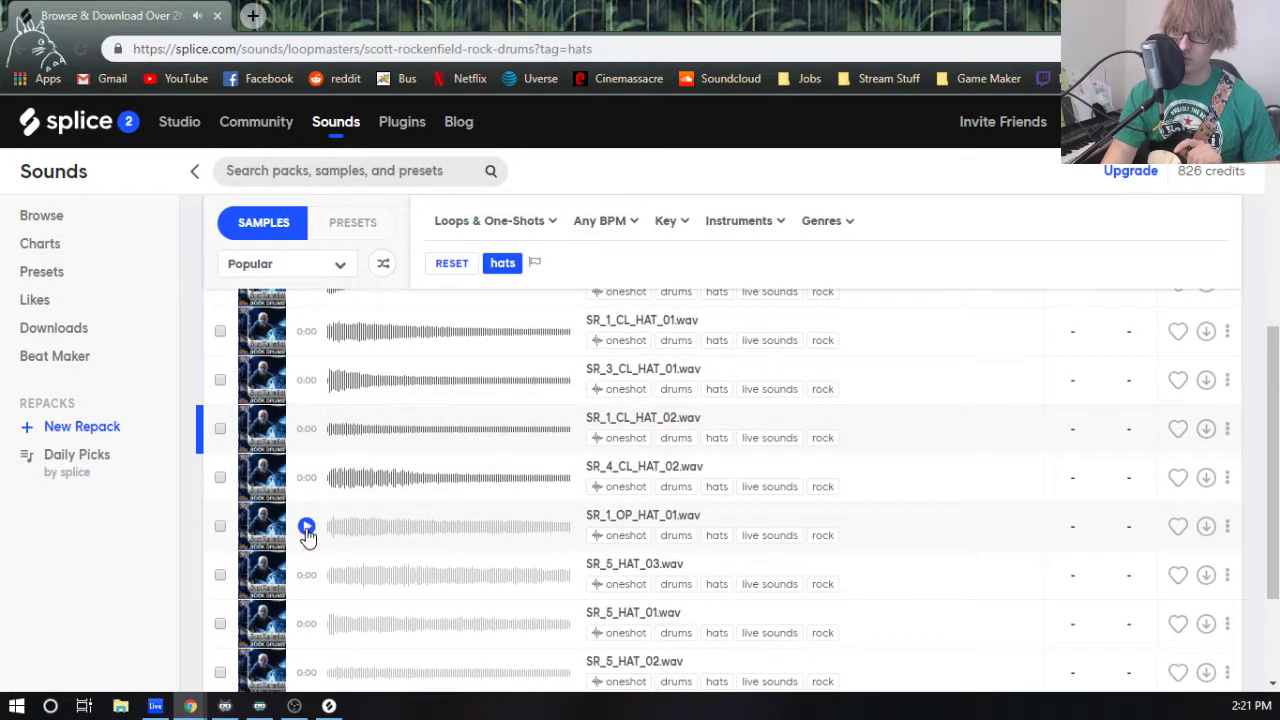
click(307, 530)
click(307, 480)
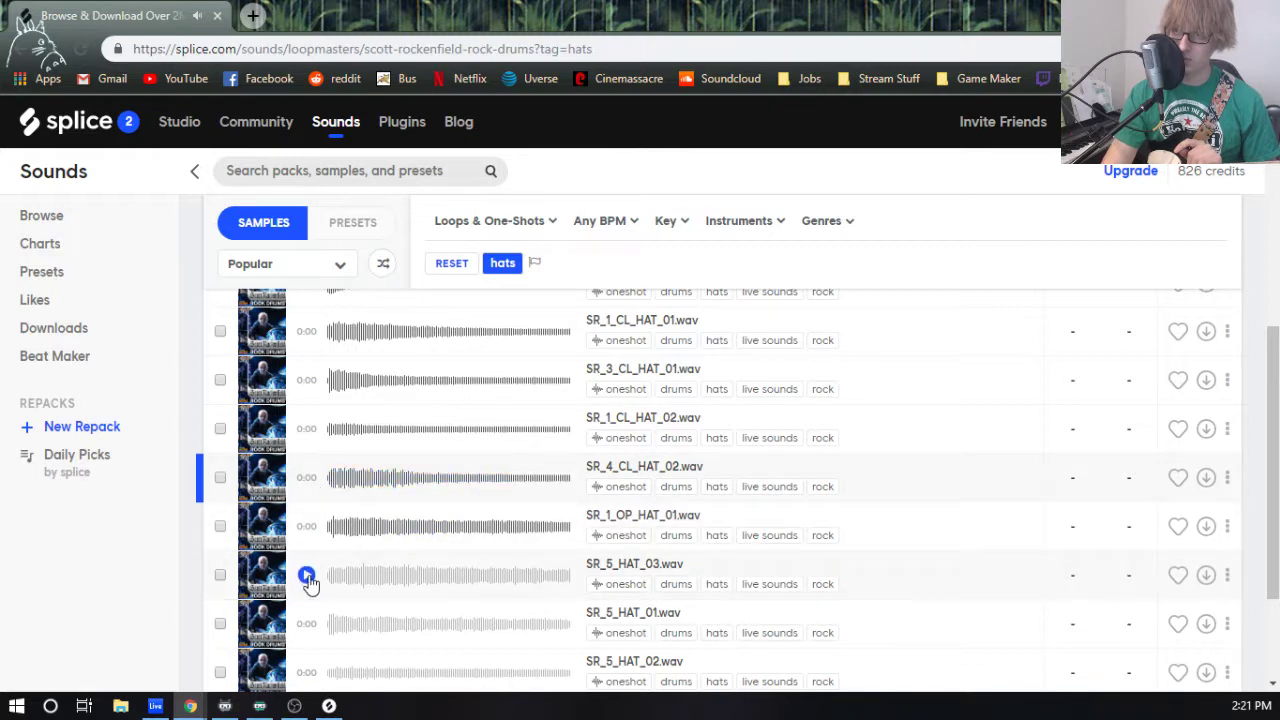
click(308, 622)
scroll(313, 621, down, 3)
click(309, 528)
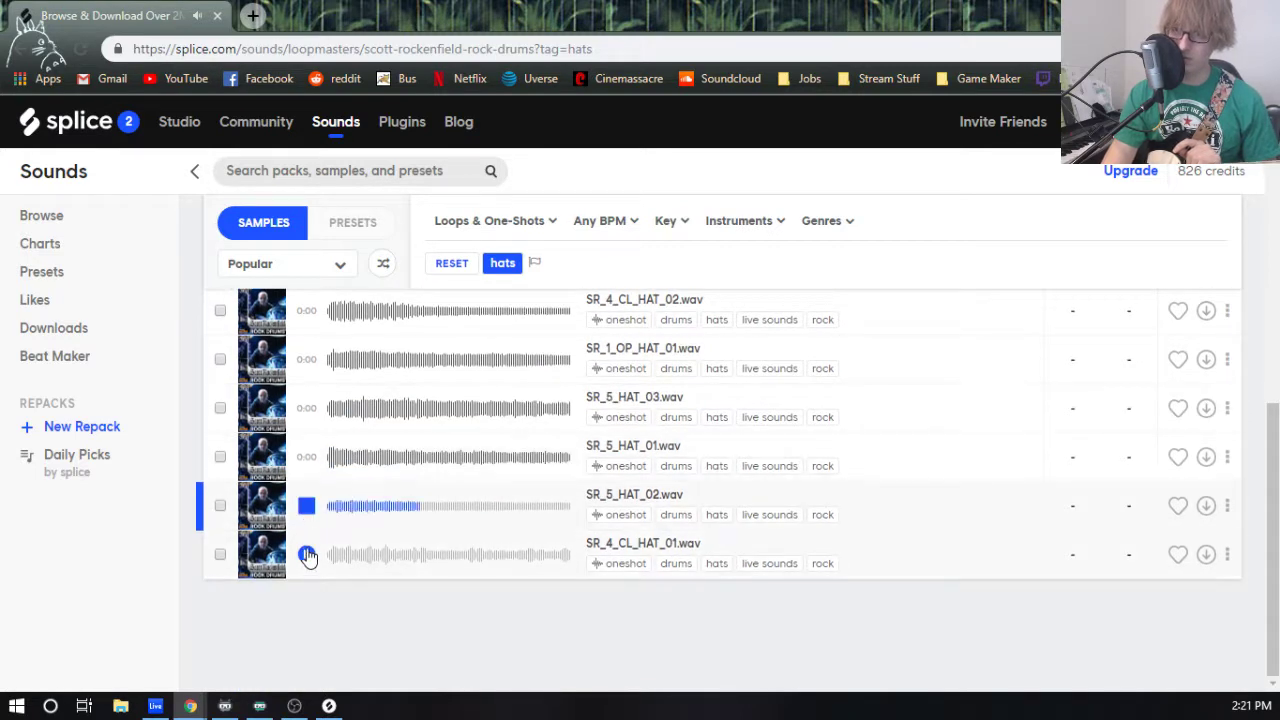
click(309, 564)
scroll(320, 540, up, 3)
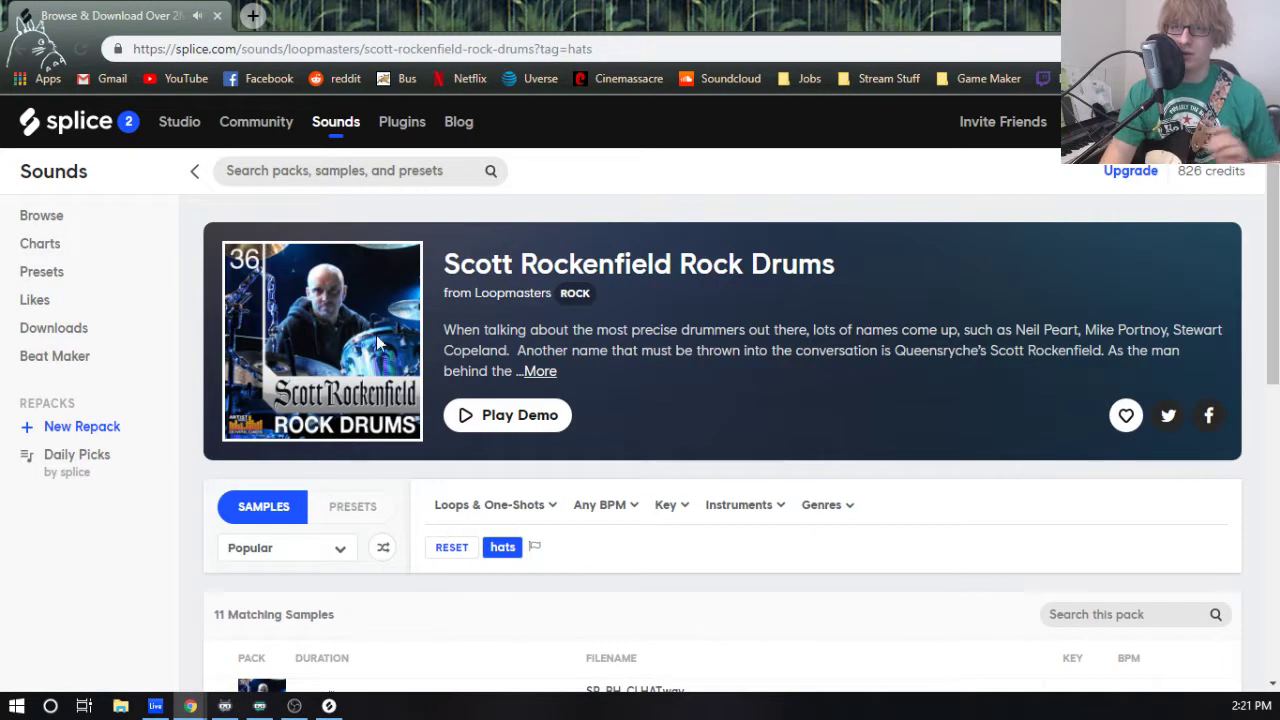
click(195, 171)
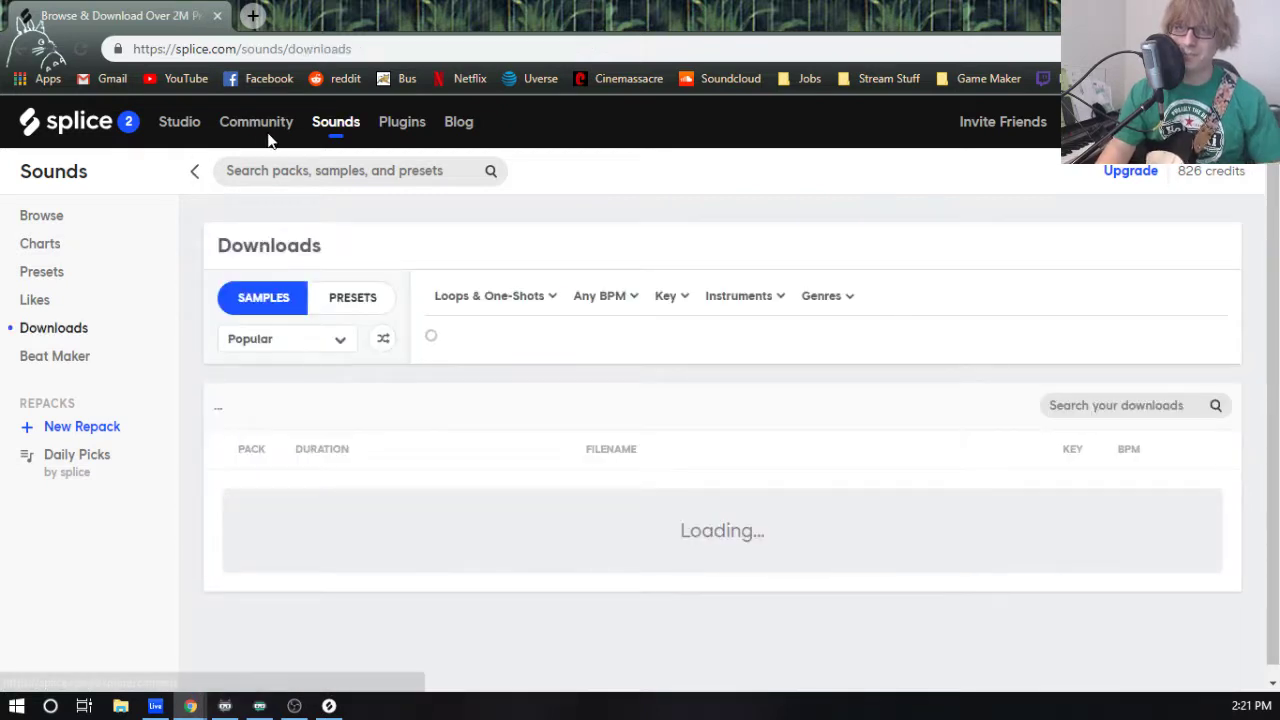
click(326, 170)
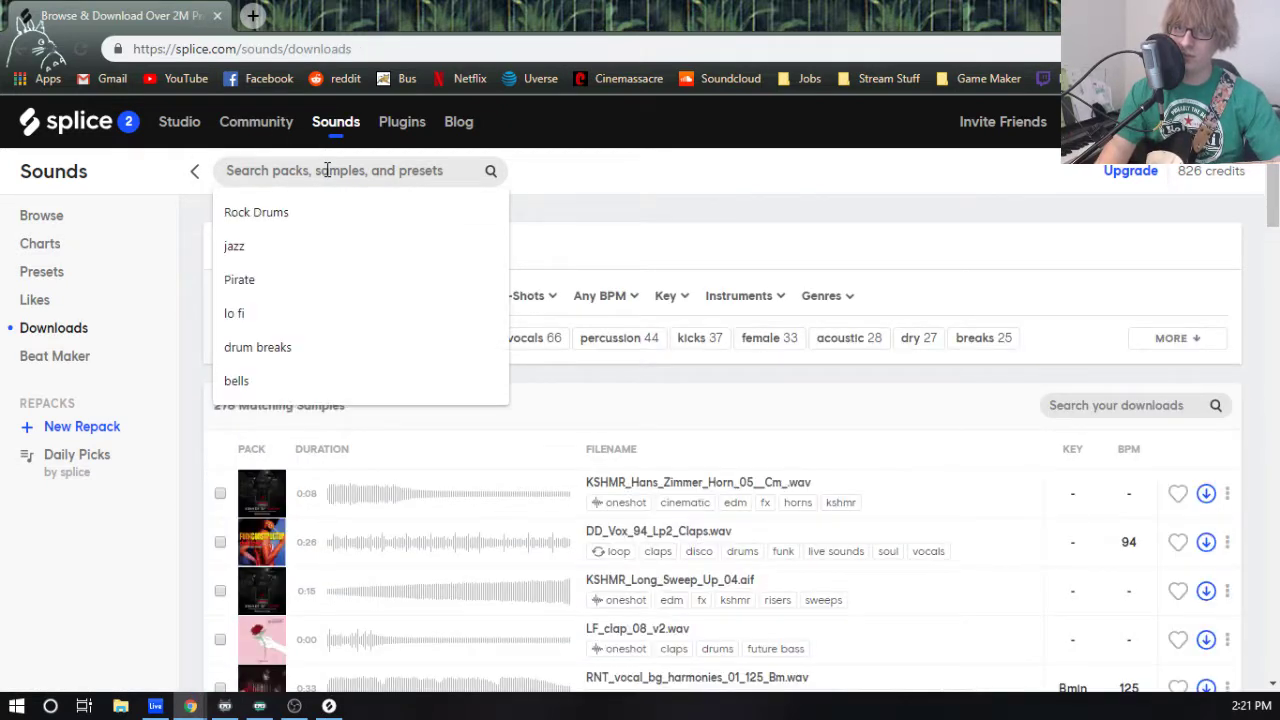
click(297, 220)
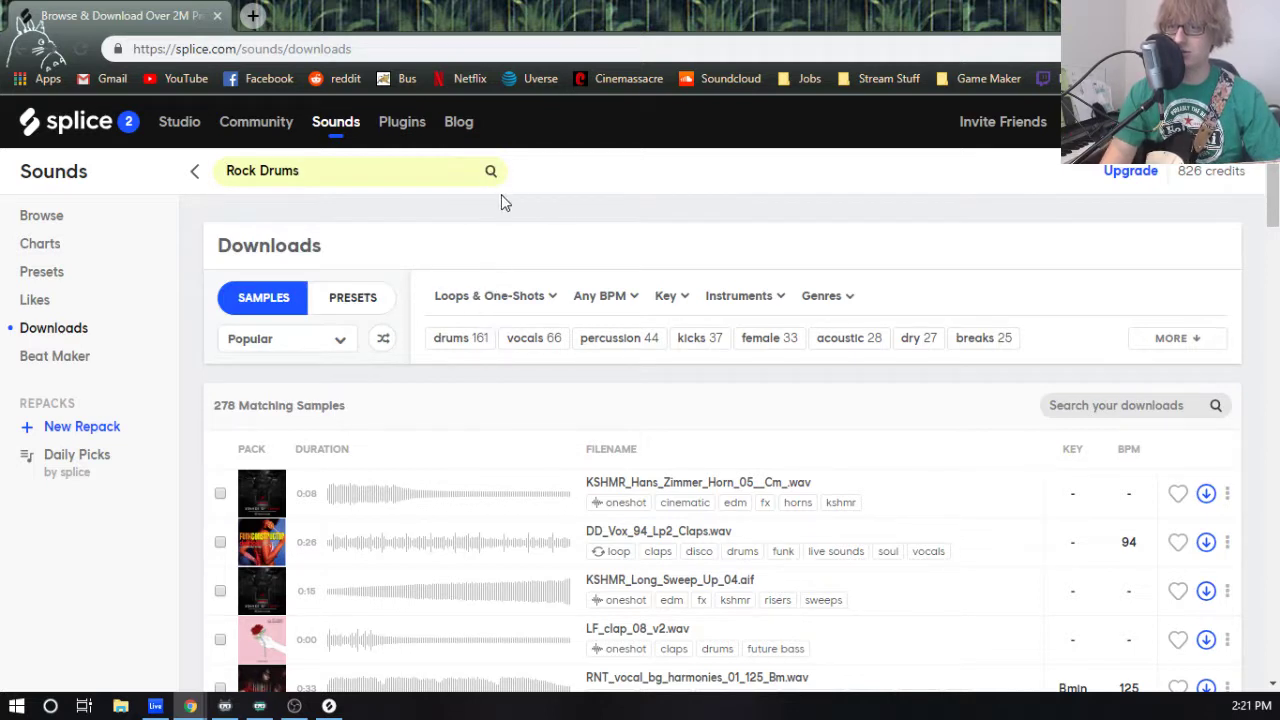
- Go to the sounds browse page and search all packs and samples for Rock Drums
click(80, 222)
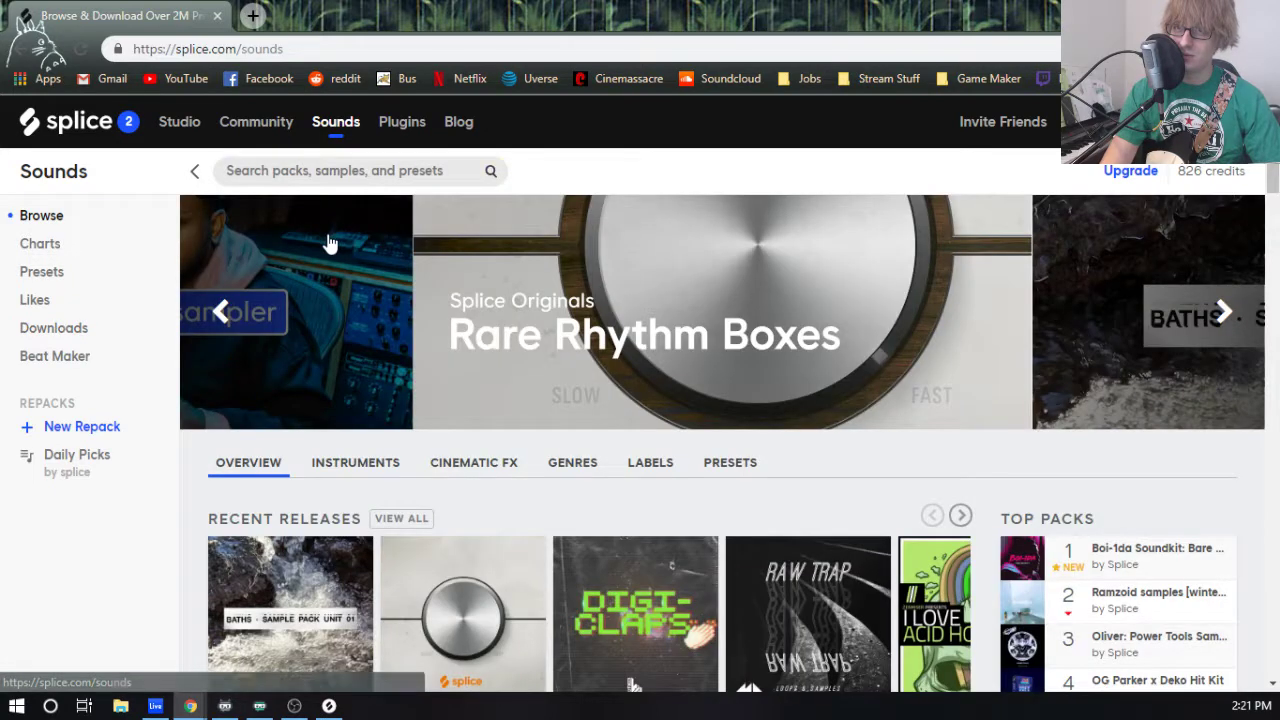
click(330, 172)
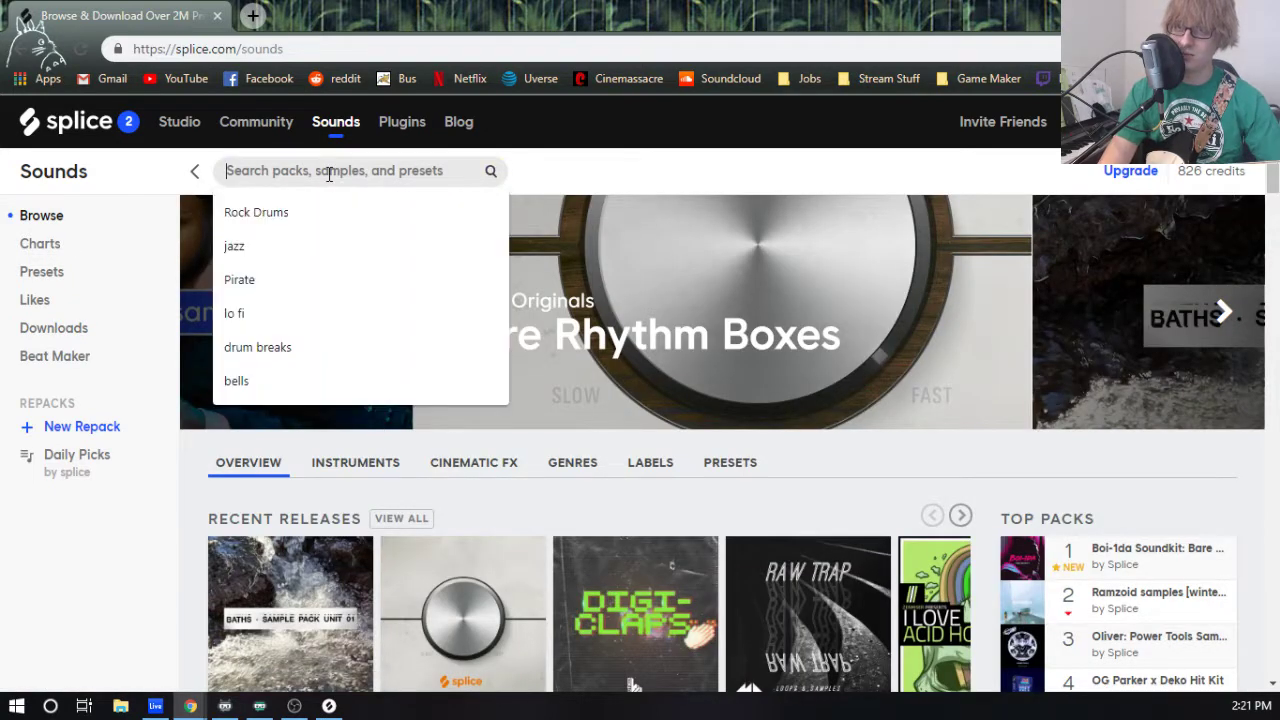
click(300, 220)
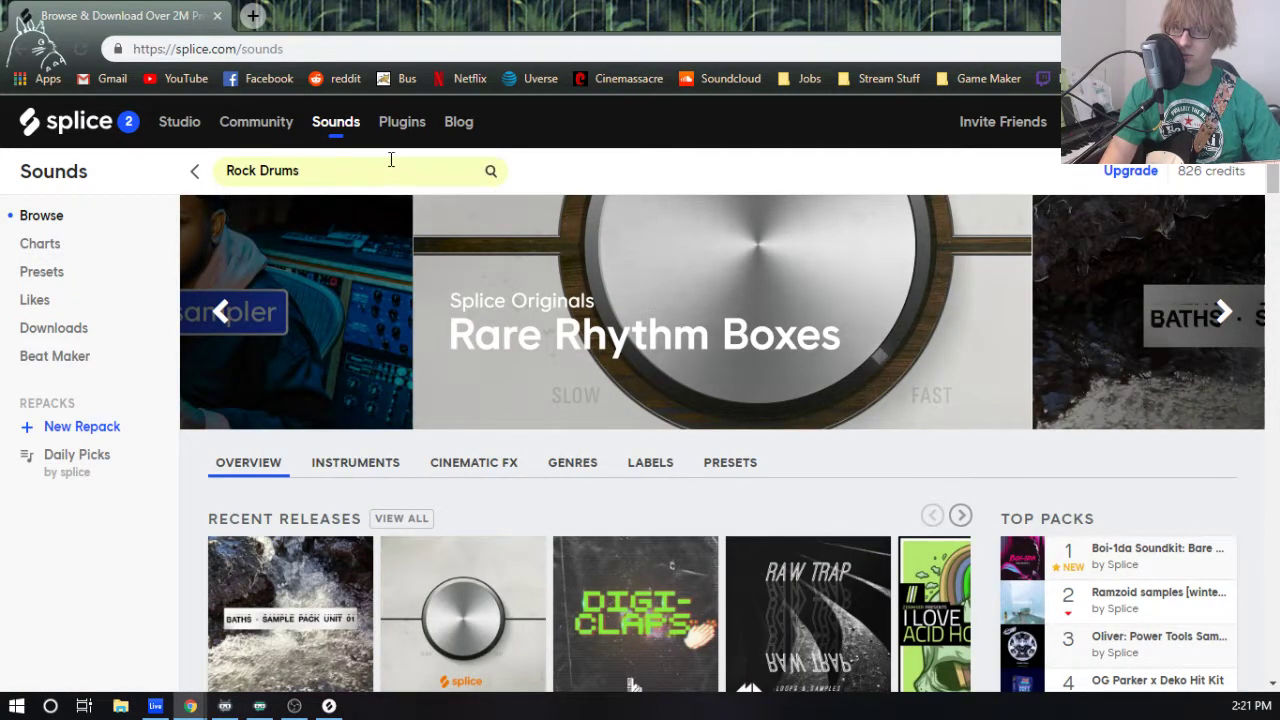
key(Return)
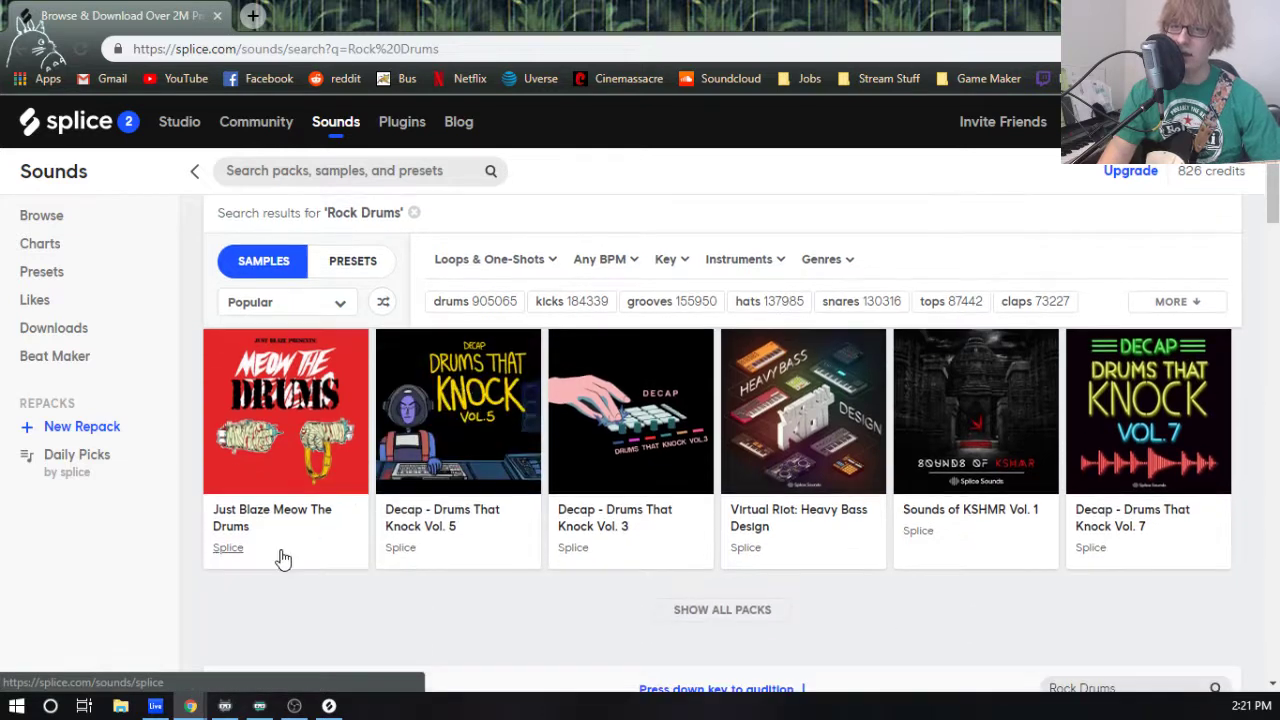
- Look over the Rock Drums packs and samples, and filter the search results by the acoustic tag
mouse_move(300, 448)
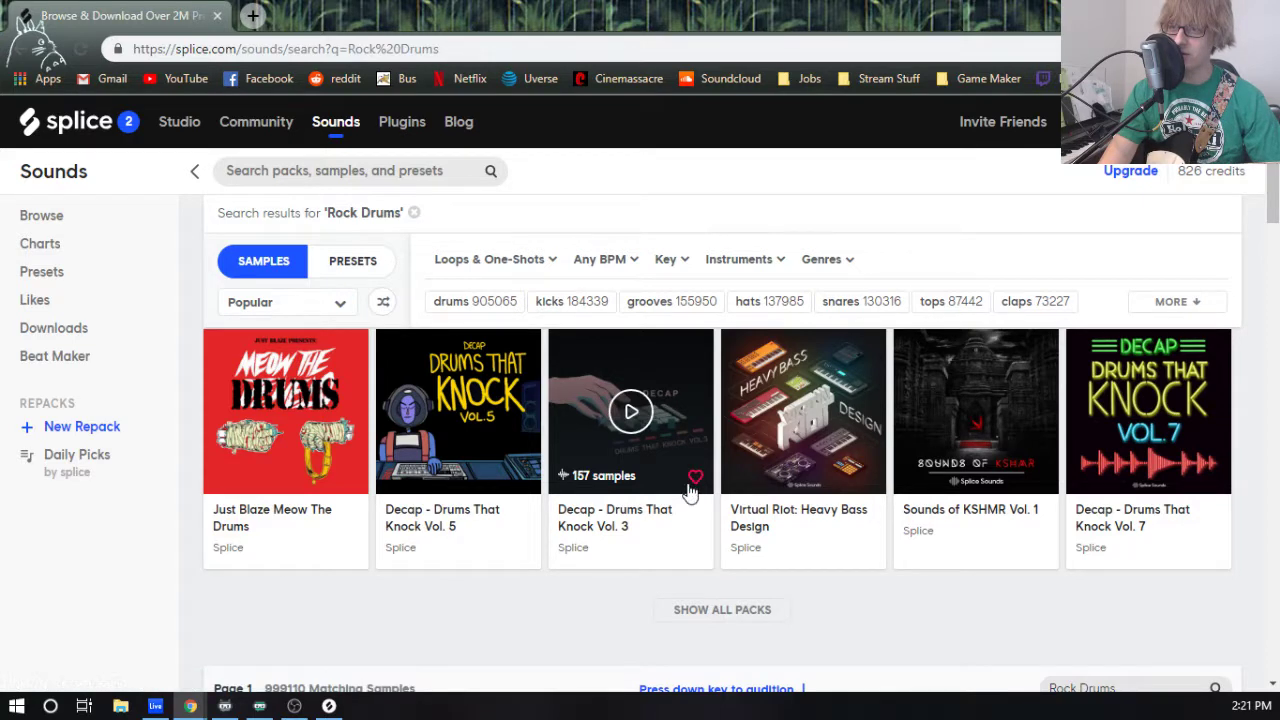
scroll(950, 558, down, 2)
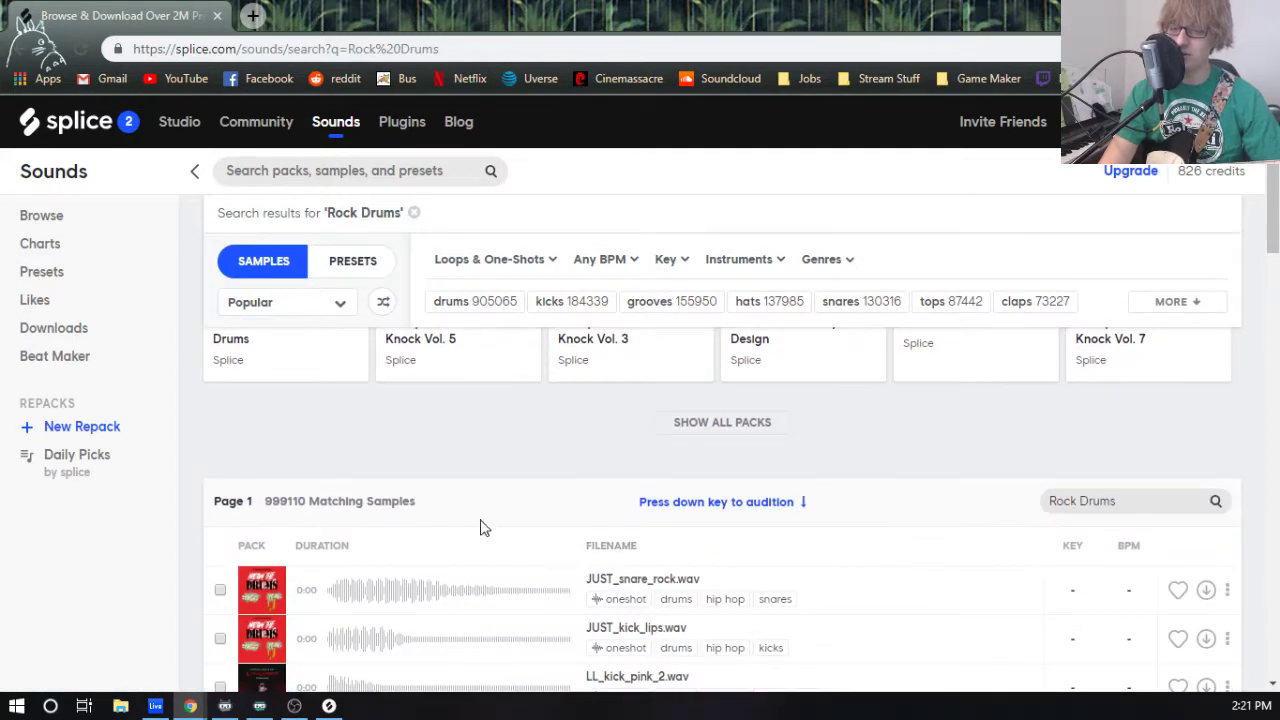
scroll(480, 528, down, 3)
scroll(473, 532, up, 4)
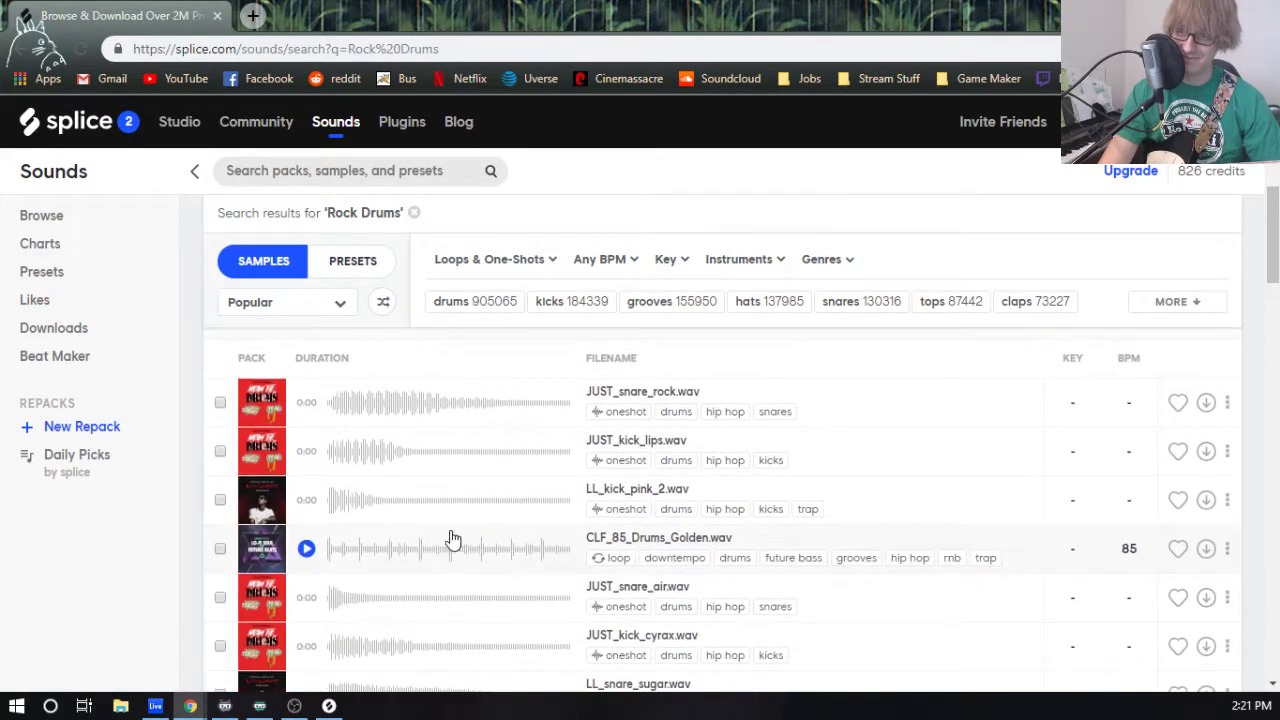
scroll(797, 470, up, 3)
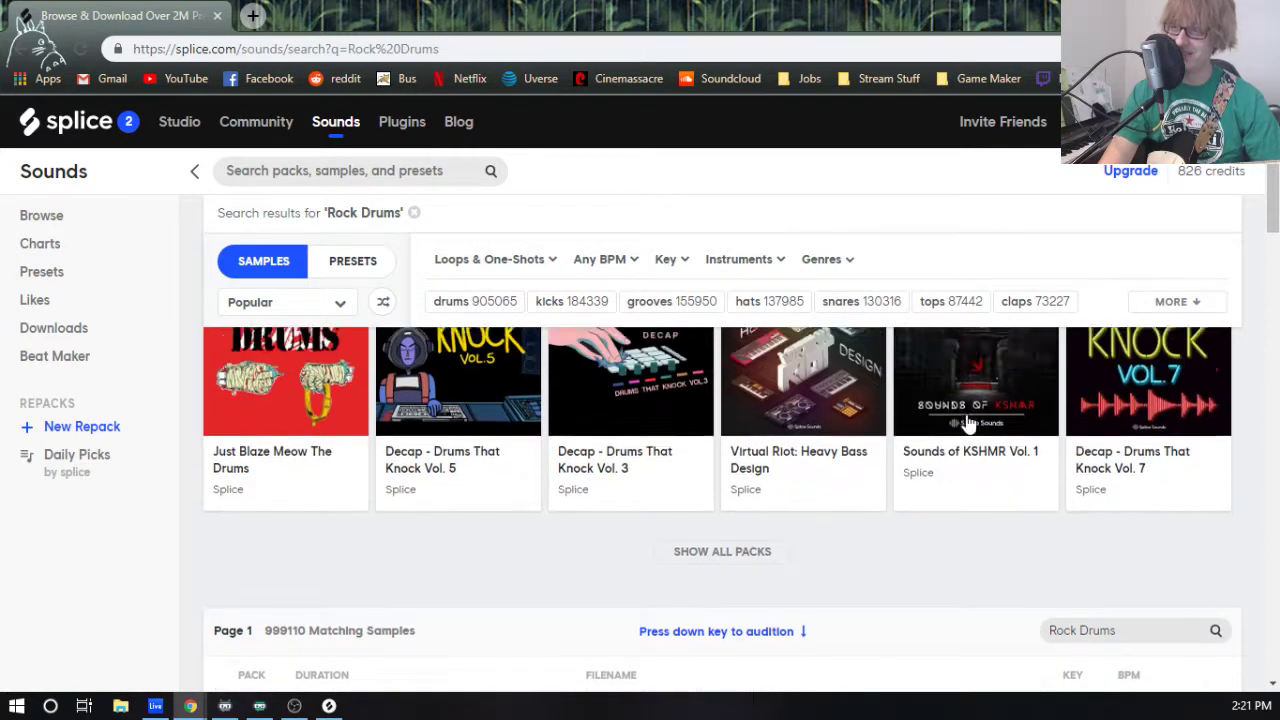
click(1168, 332)
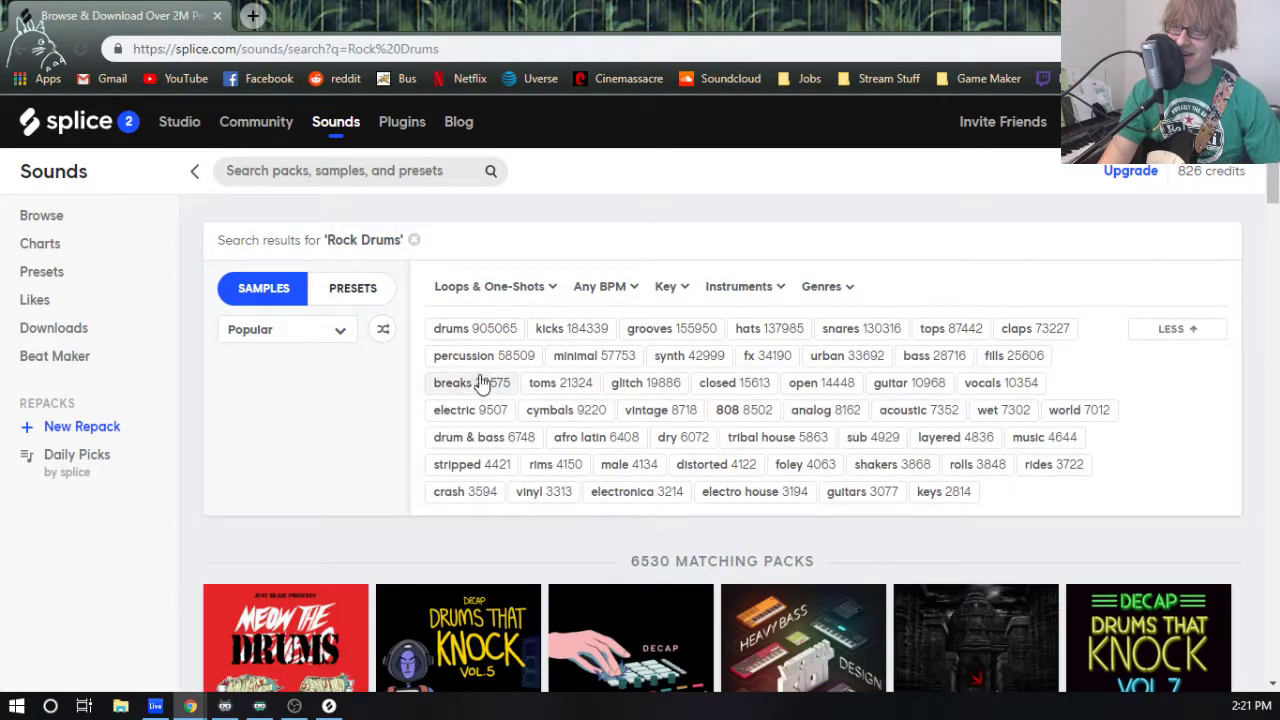
click(908, 410)
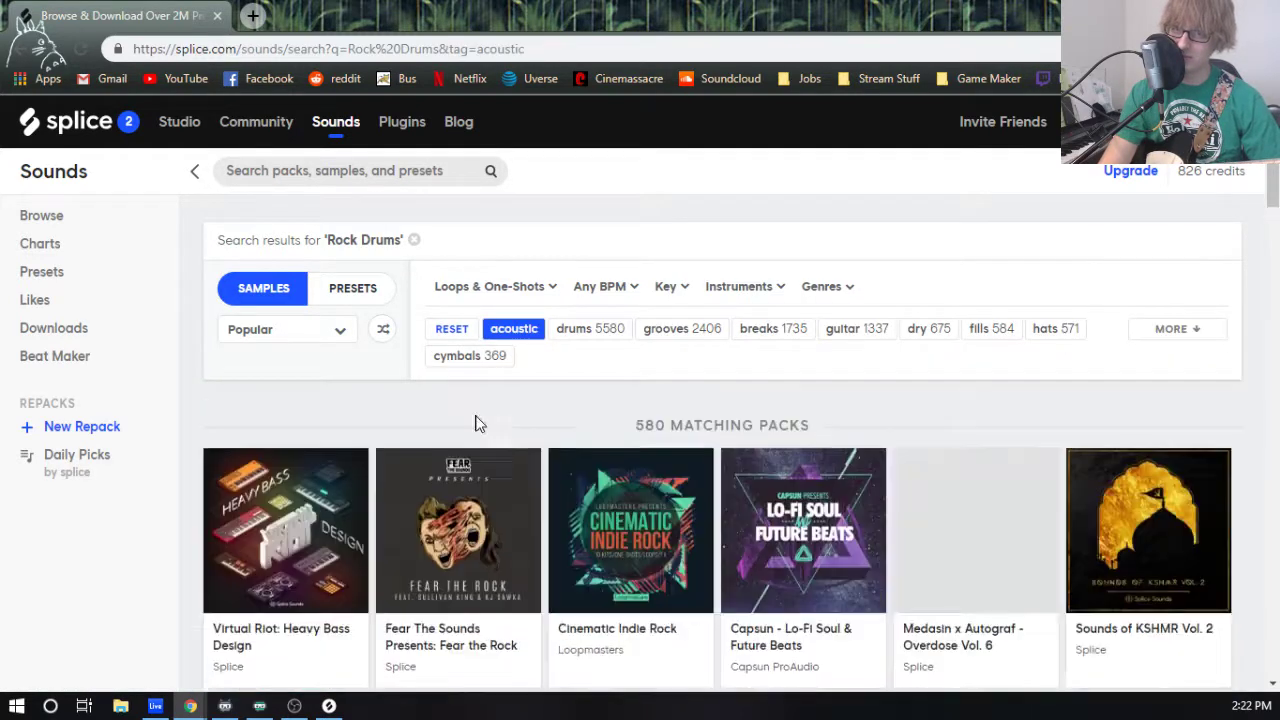
- Open the Cinematic Indie Rock pack in a new tab and the Fear the Rock pack in the current one
scroll(477, 425, down, 2)
scroll(453, 445, up, 1)
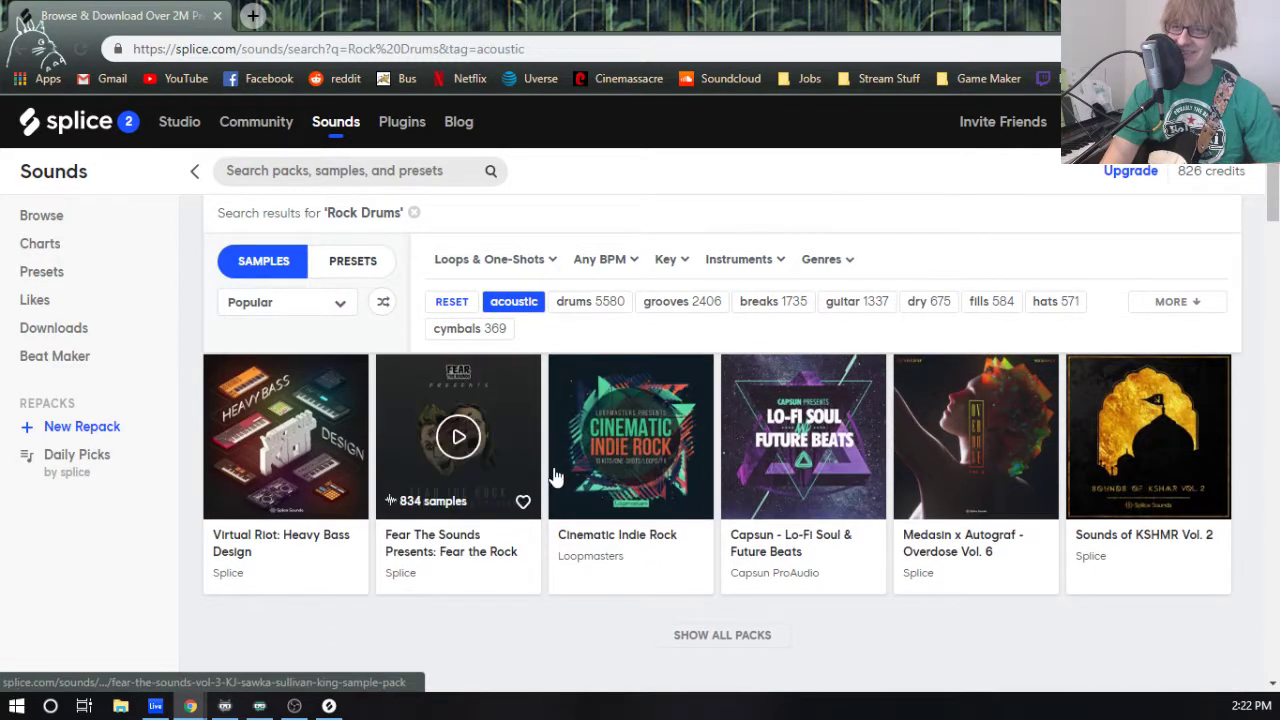
middle_click(658, 386)
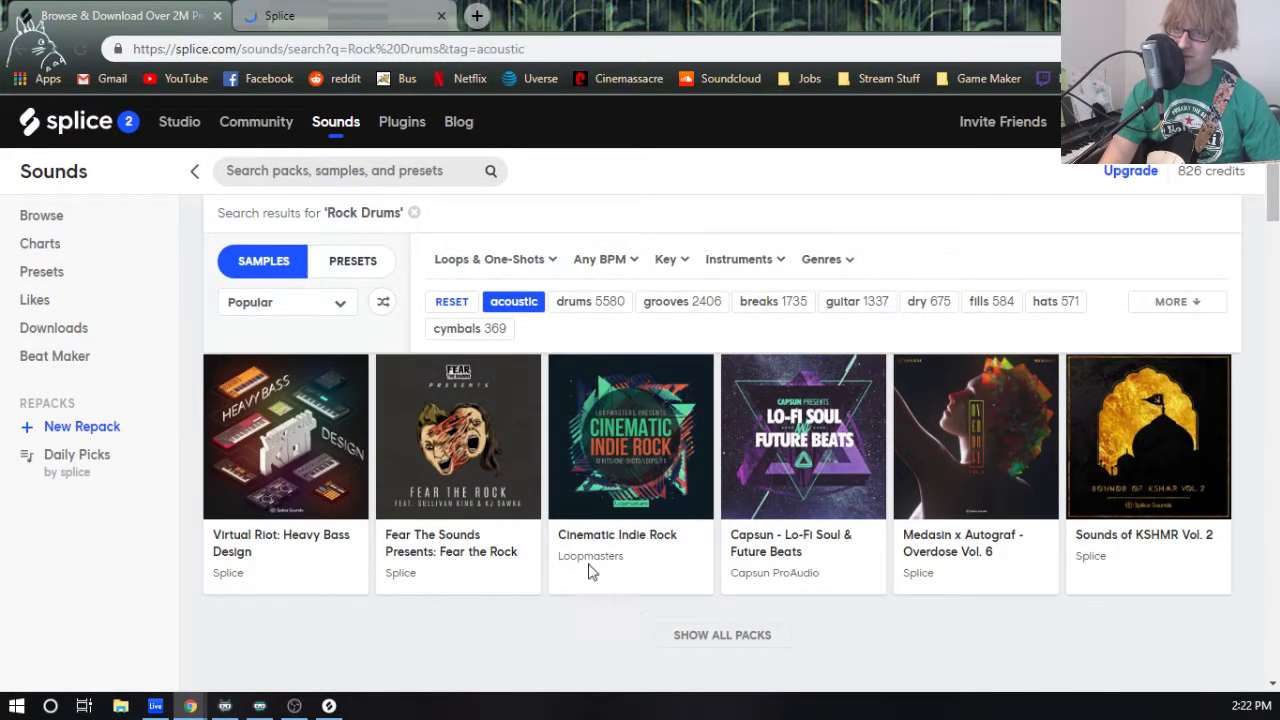
click(530, 415)
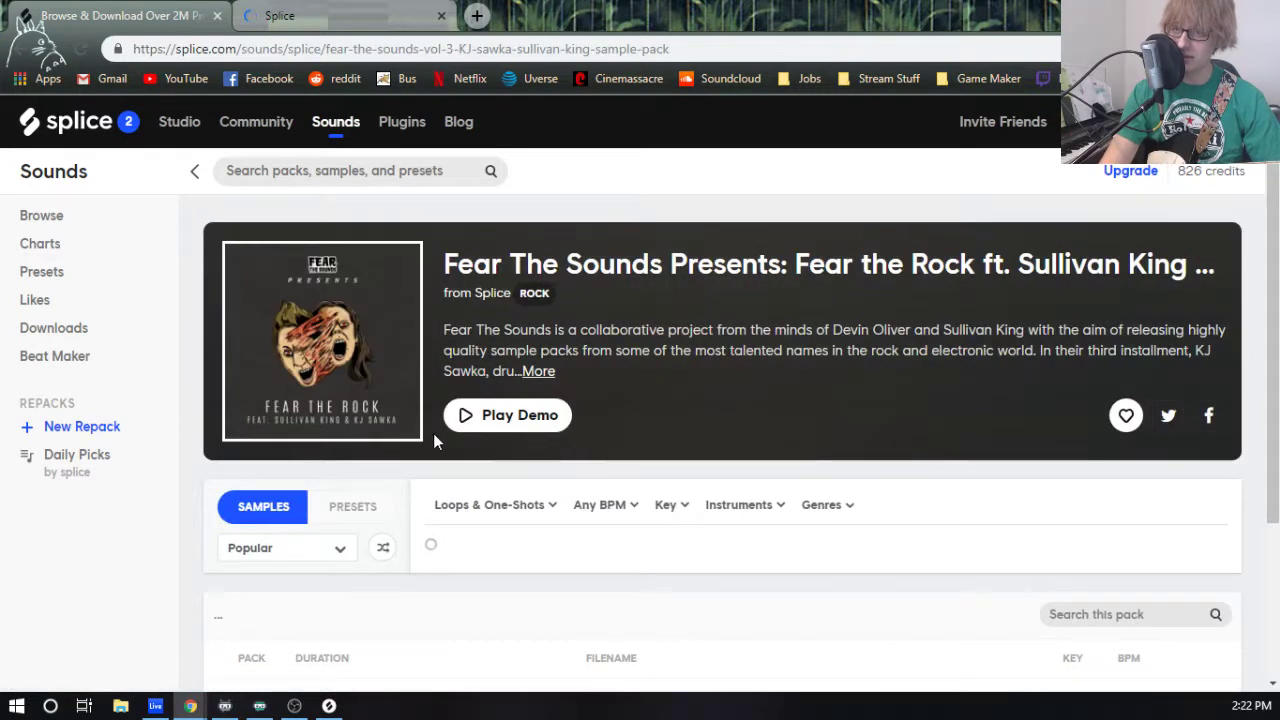
- Filter the Fear the Rock pack's samples by the drums and kicks tags
scroll(329, 574, down, 2)
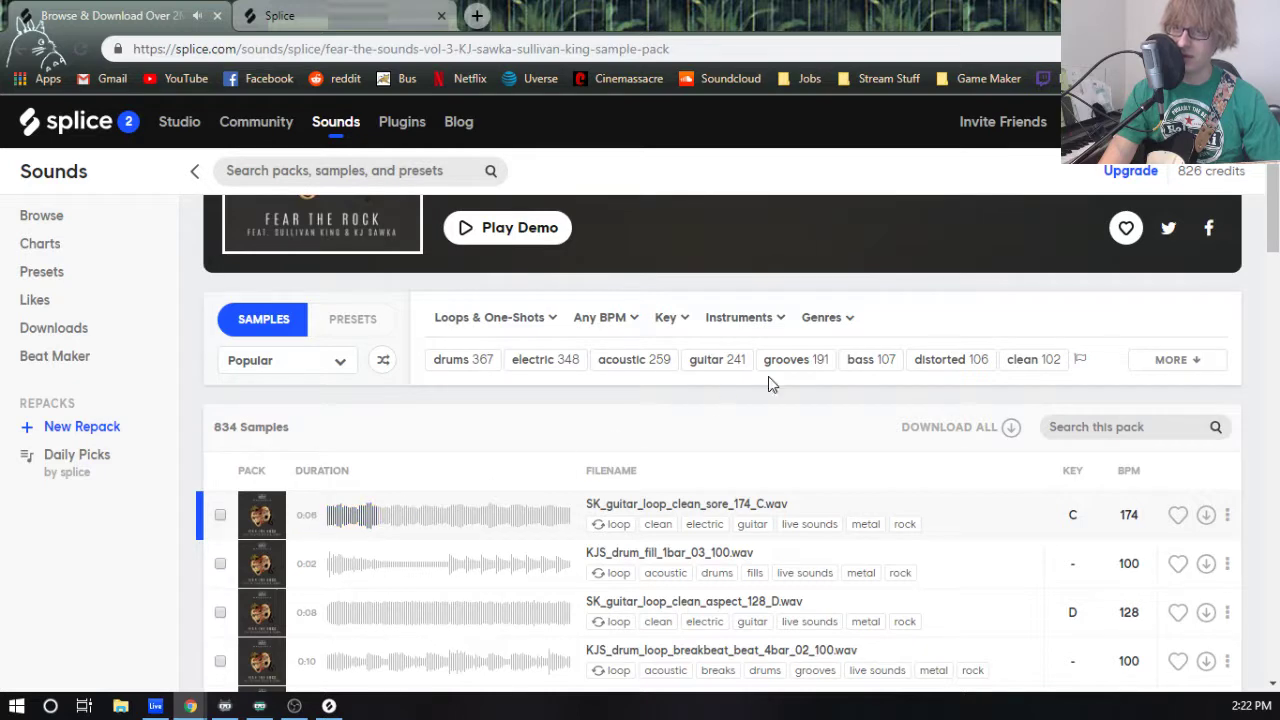
click(1172, 362)
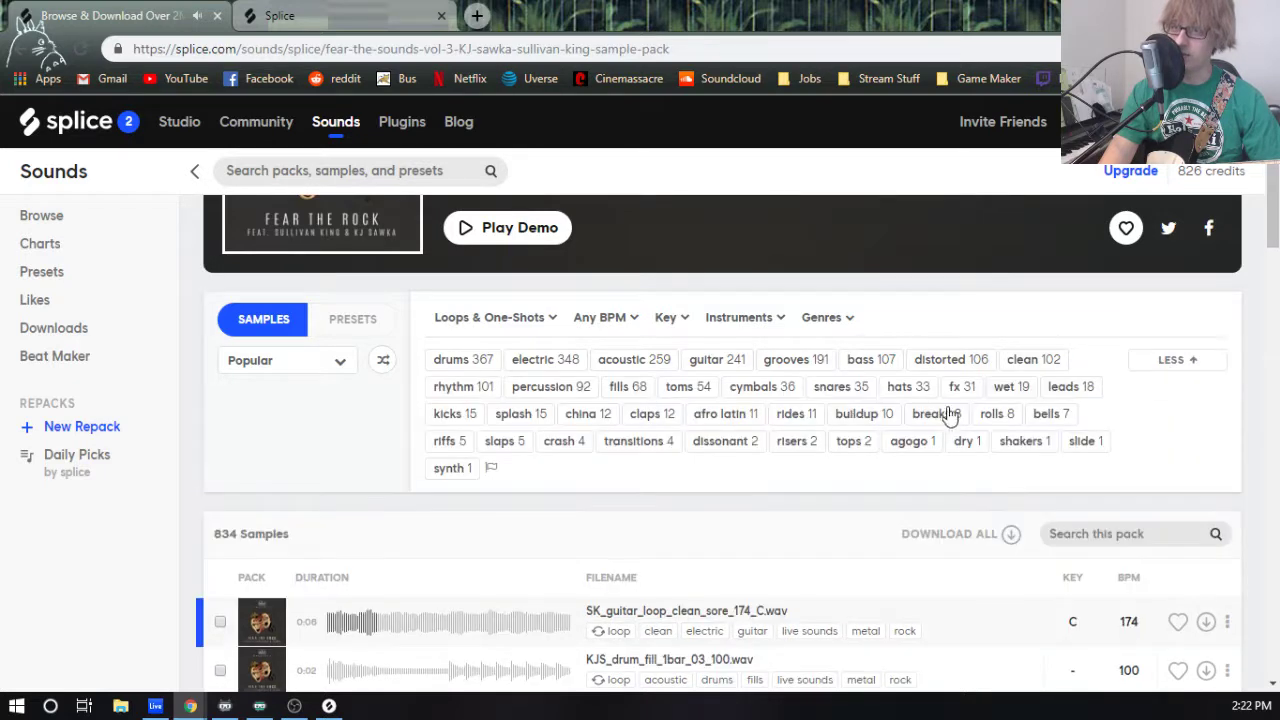
click(452, 362)
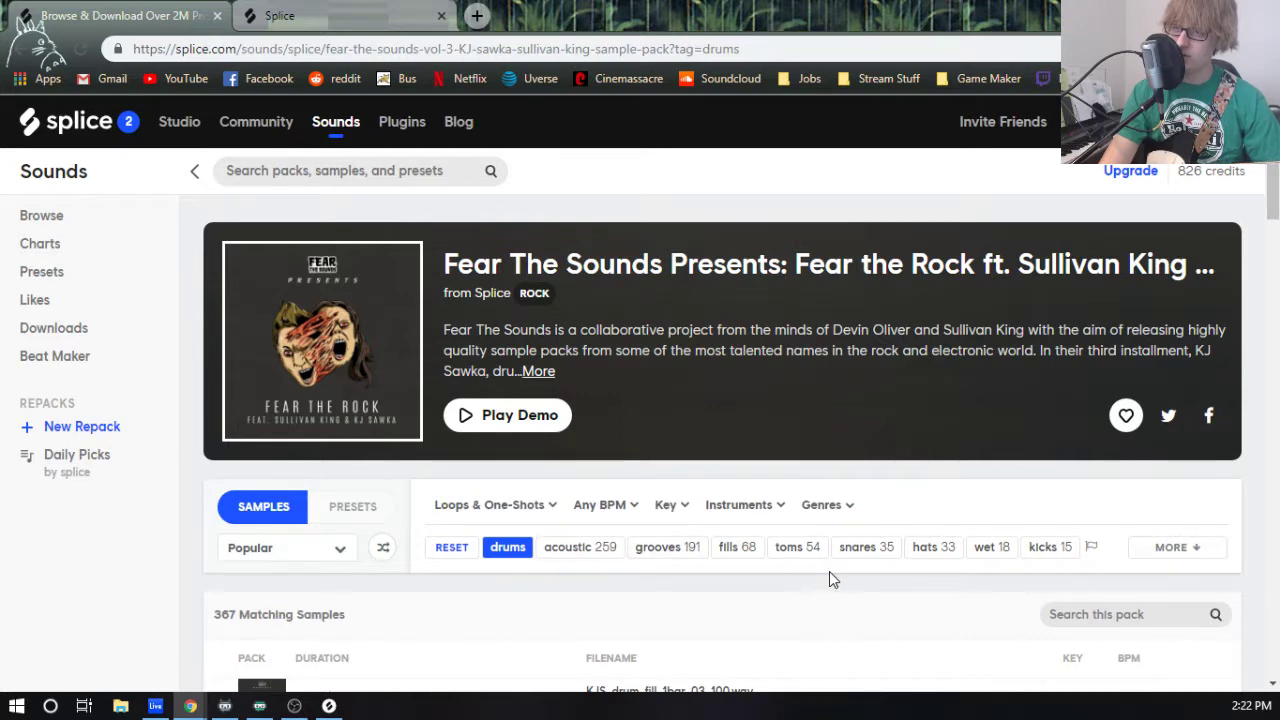
scroll(831, 568, down, 1)
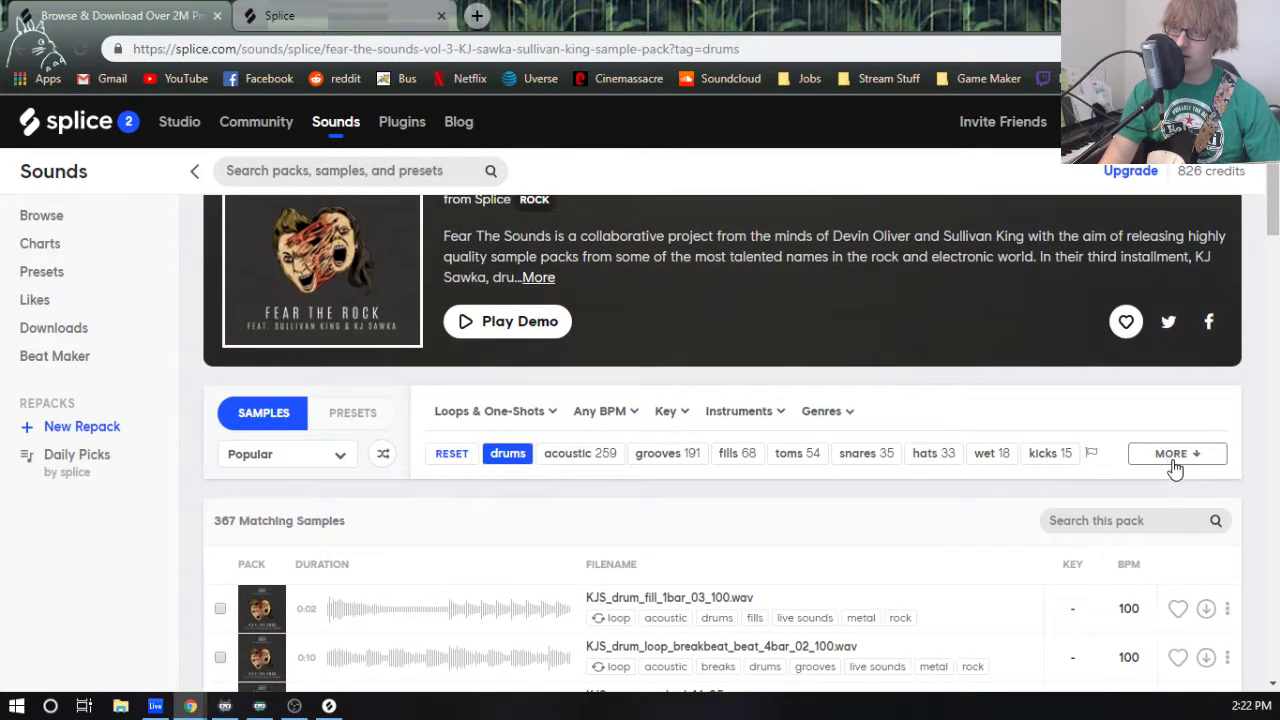
click(1046, 455)
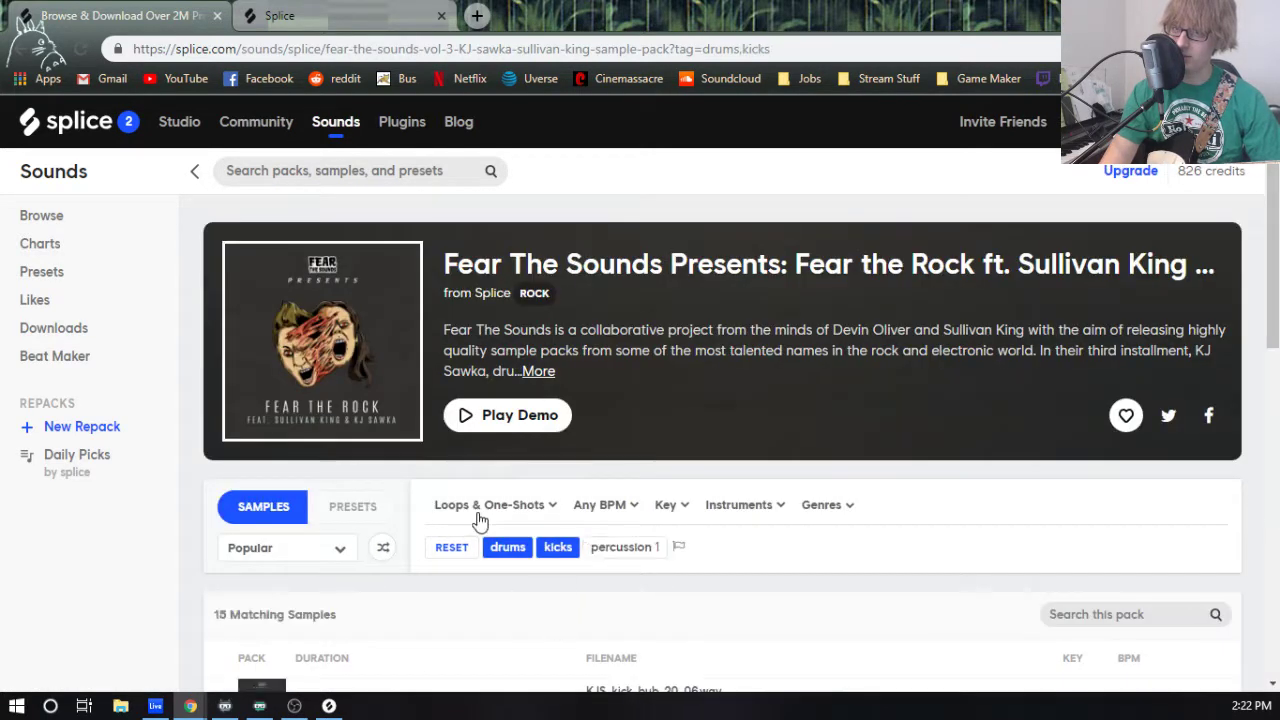
- Preview the kick samples KJS_kick_bub_20_06, KJS_kick_bub_20_01 and KJS_kick_bub_20_09, and replay KJS_kick_bub_20_06
scroll(622, 555, down, 3)
click(306, 421)
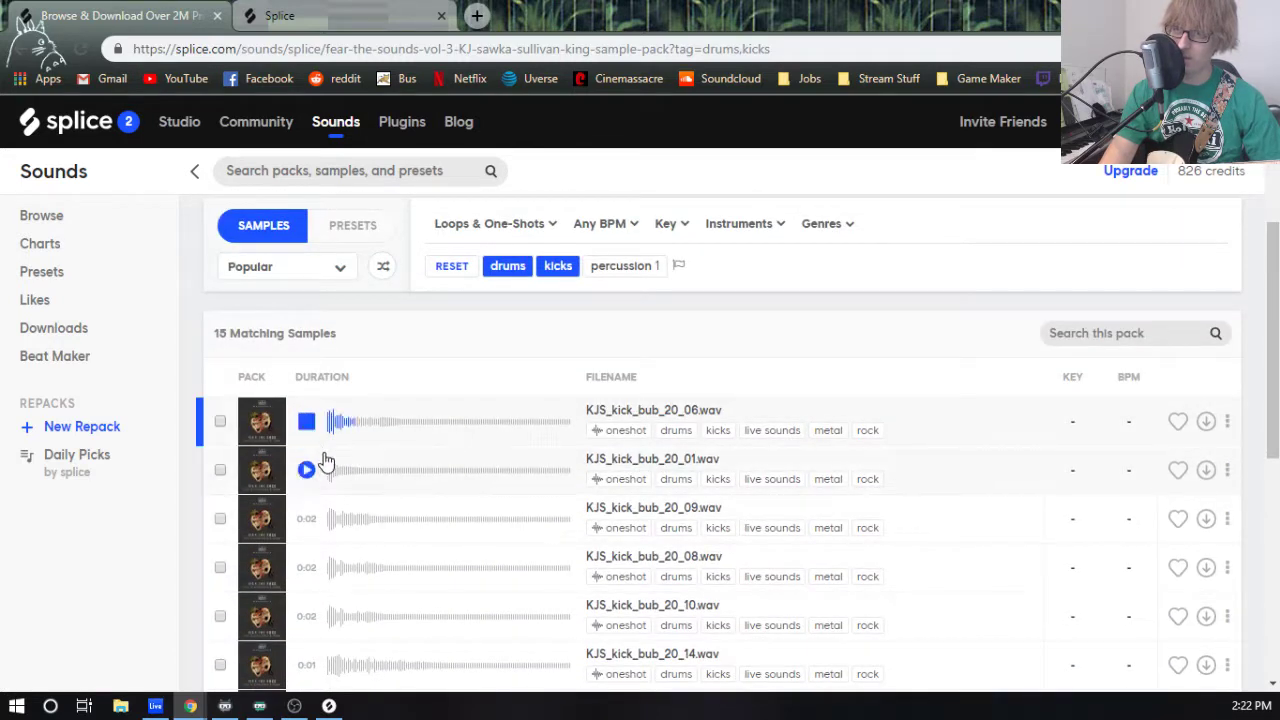
click(306, 470)
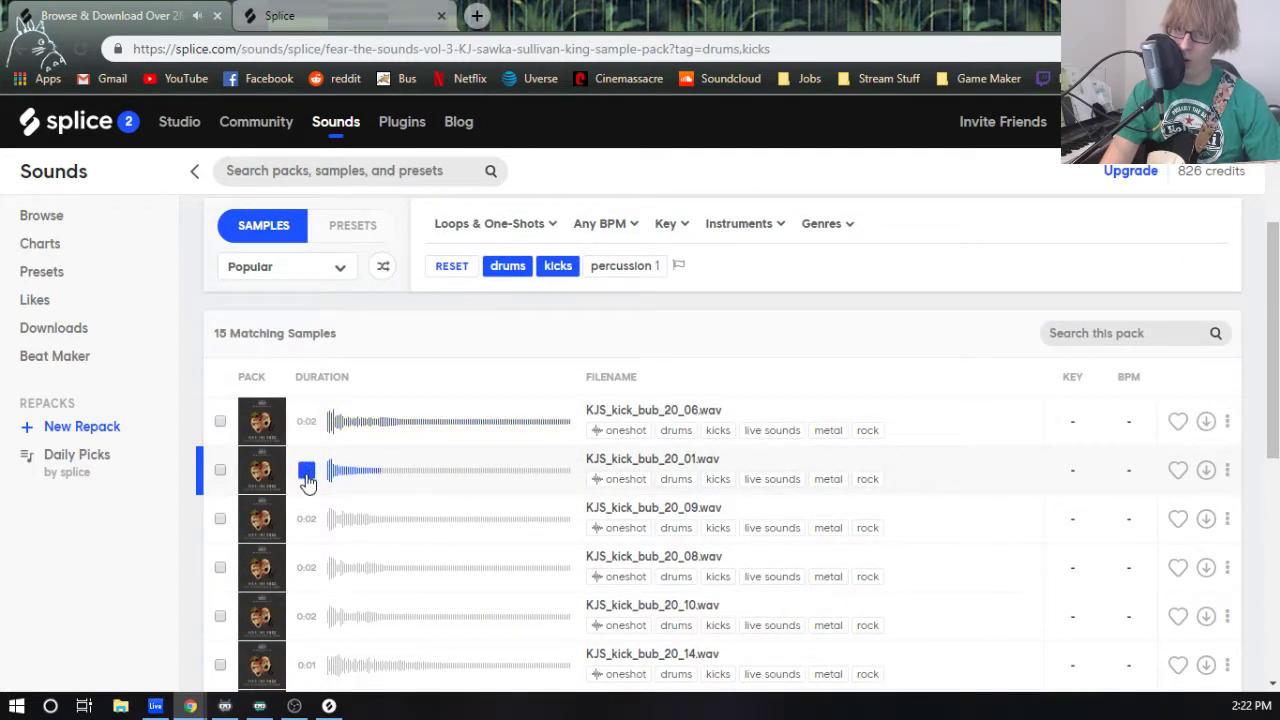
click(307, 518)
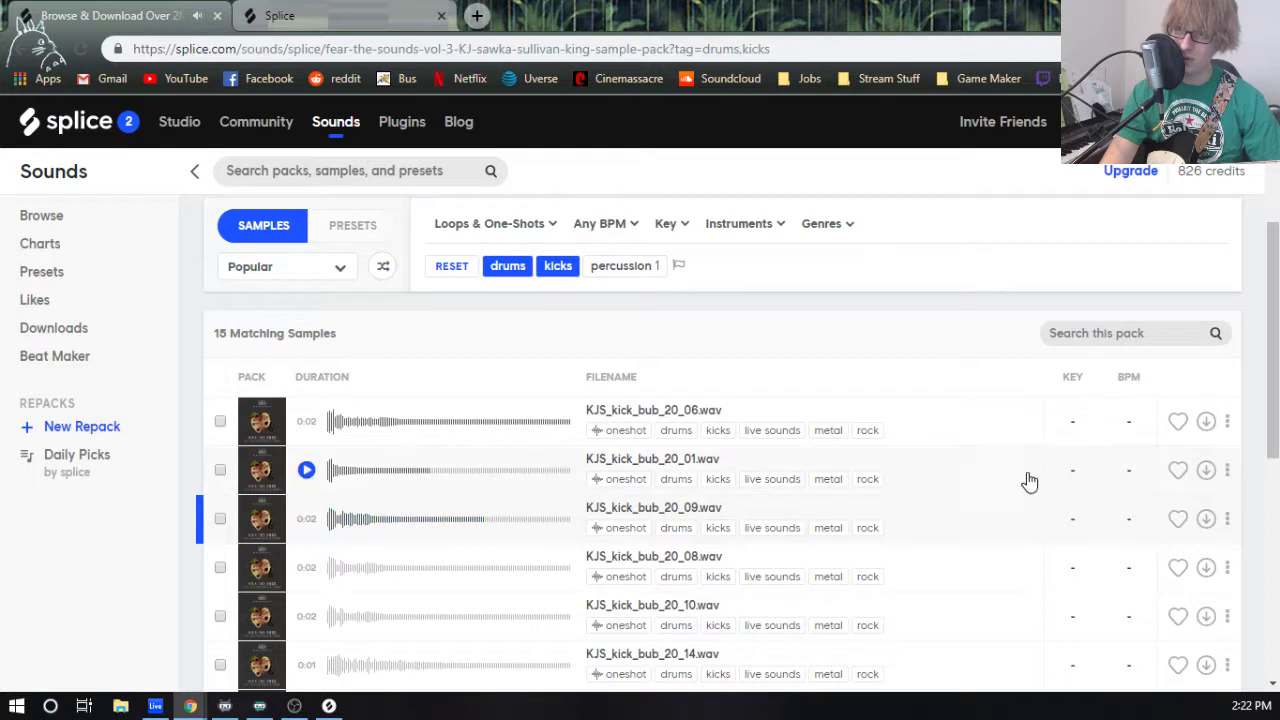
click(306, 421)
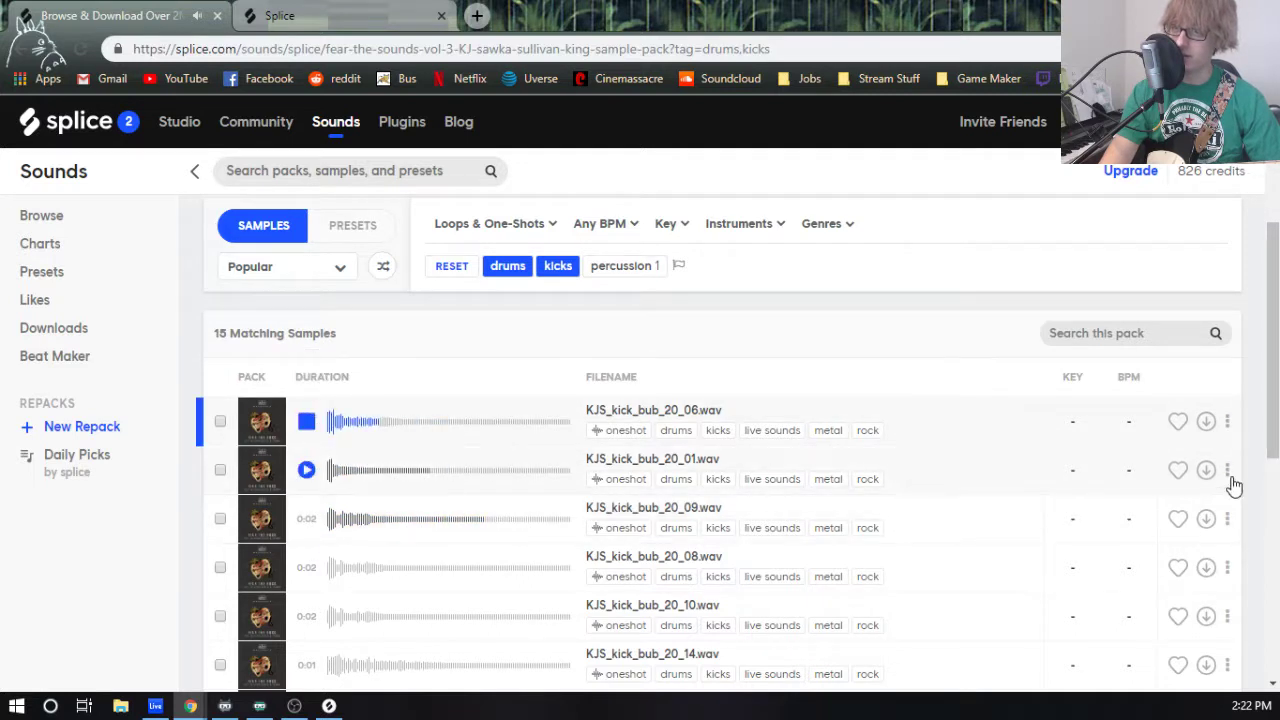
- Download the kick KJS_kick_bub_20_06 and preview the kicks KJS_kick_bub_20_08, 20_10 and 20_14
click(1206, 421)
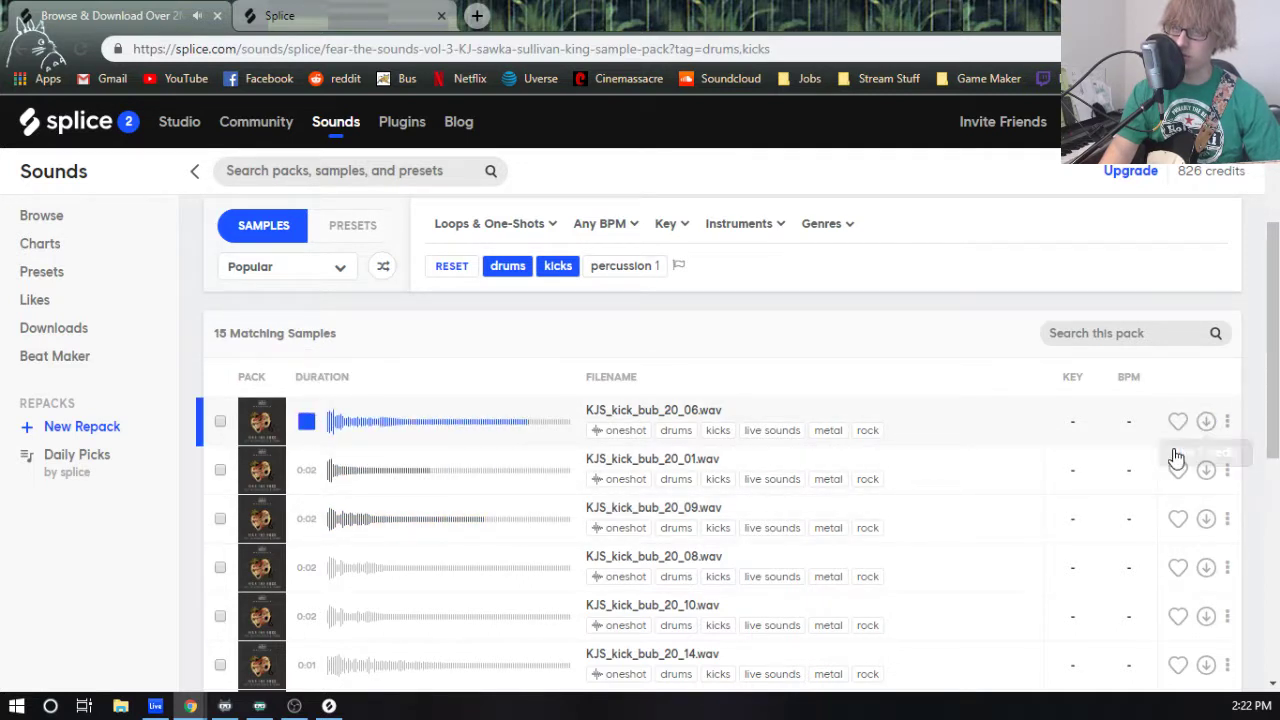
click(307, 570)
scroll(307, 500, down, 2)
click(307, 430)
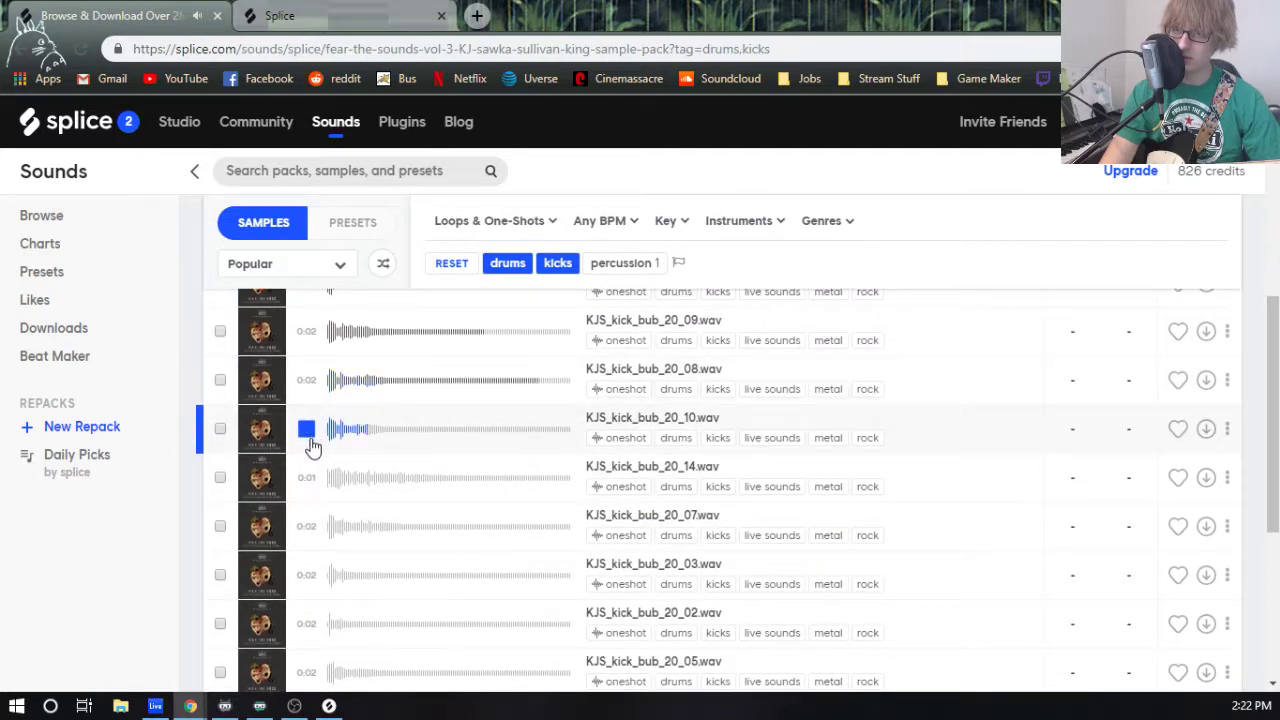
click(307, 477)
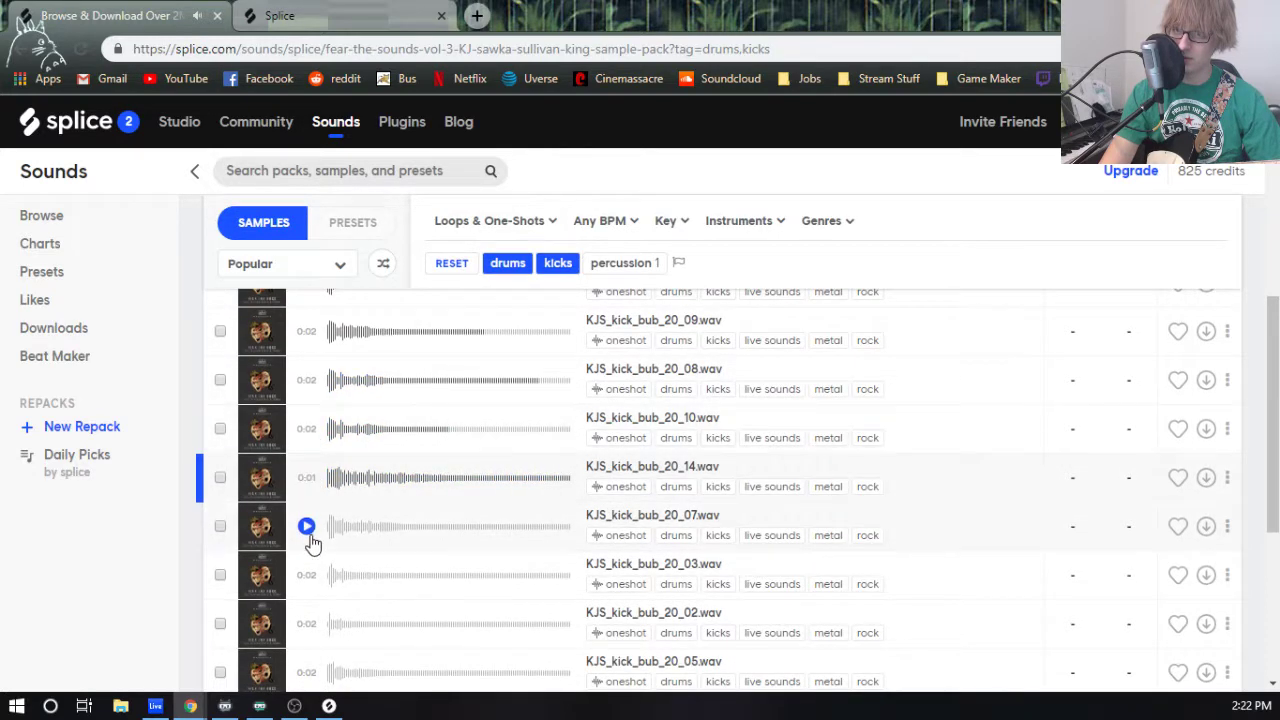
- Compare the kicks KJS_kick_bub_20_07, 20_14, 20_10 and 20_08, and download KJS_kick_bub_20_08
click(307, 527)
click(308, 480)
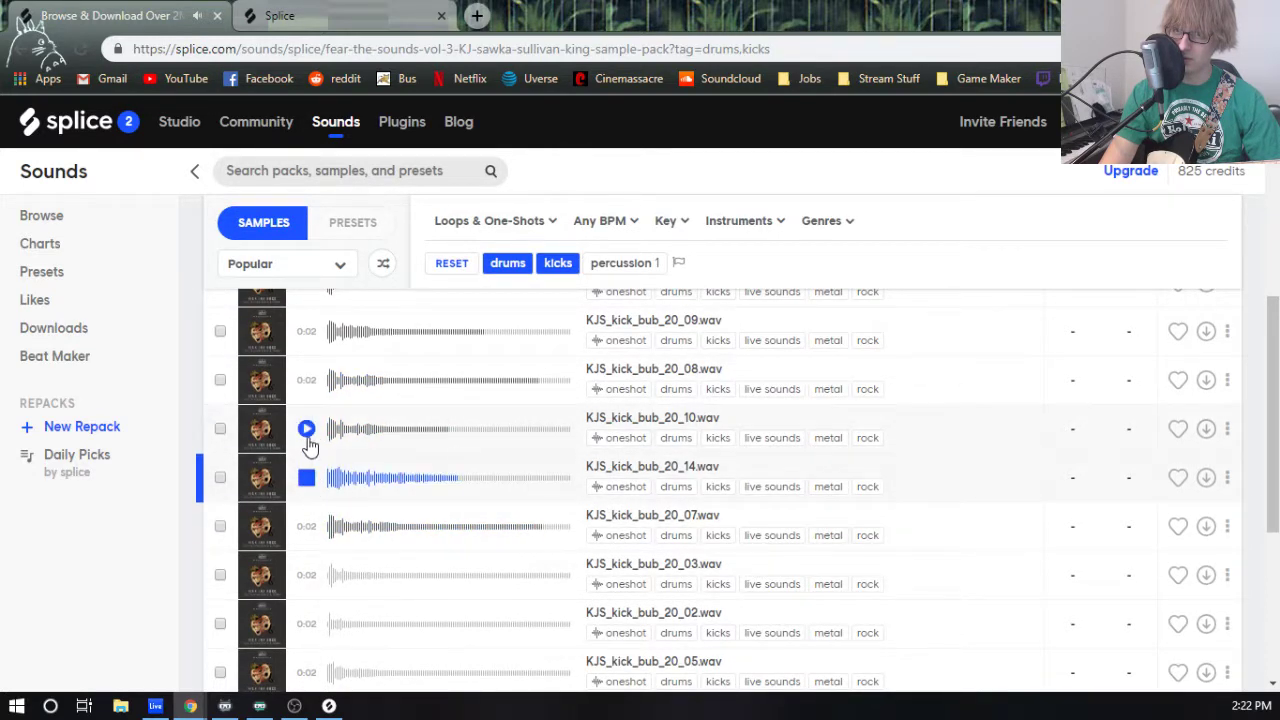
click(309, 438)
scroll(328, 455, up, 1)
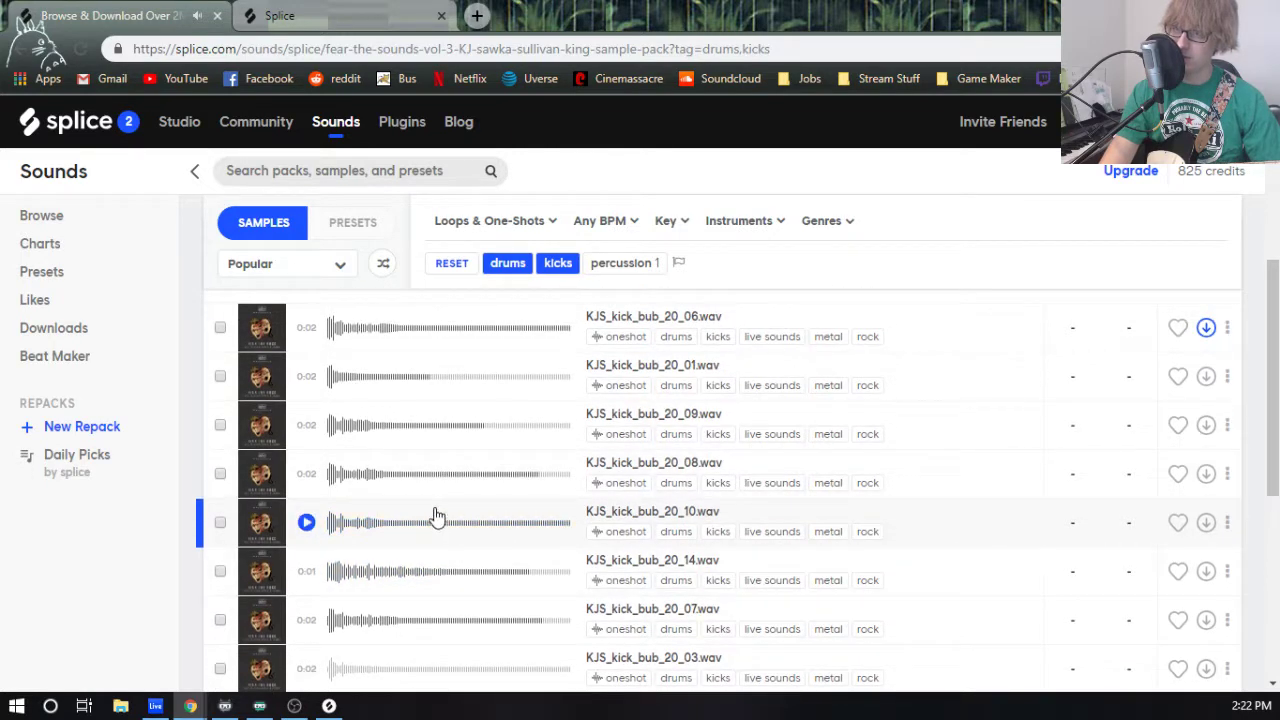
click(306, 477)
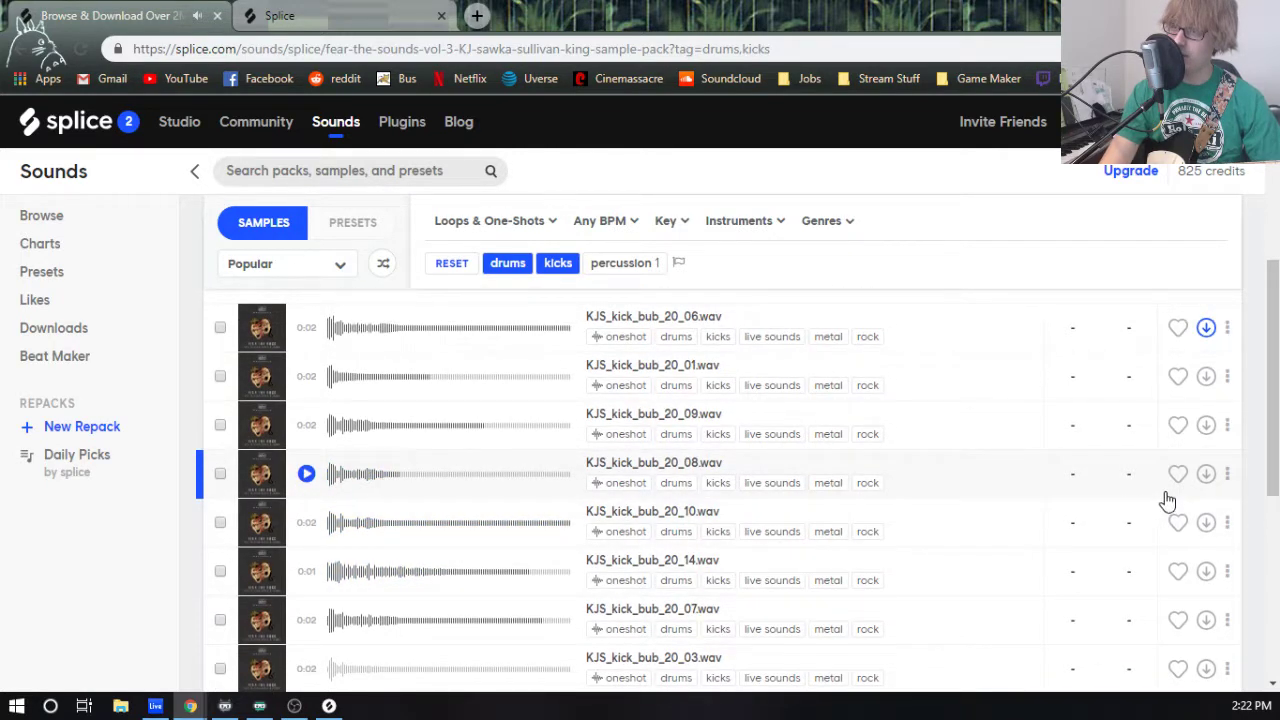
click(1206, 473)
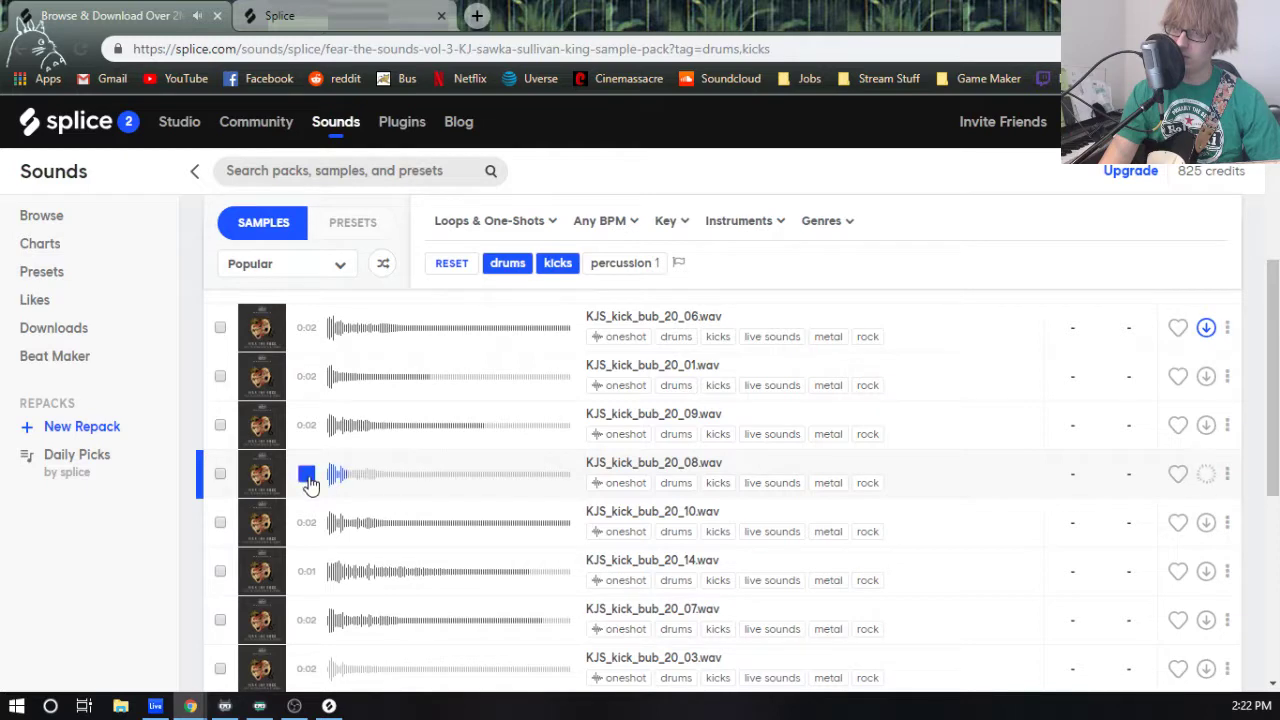
- Compare the kicks KJS_kick_bub_20_09, 20_06, 20_01, 20_08 and 20_10, and download KJS_kick_bub_20_10
click(306, 424)
click(306, 327)
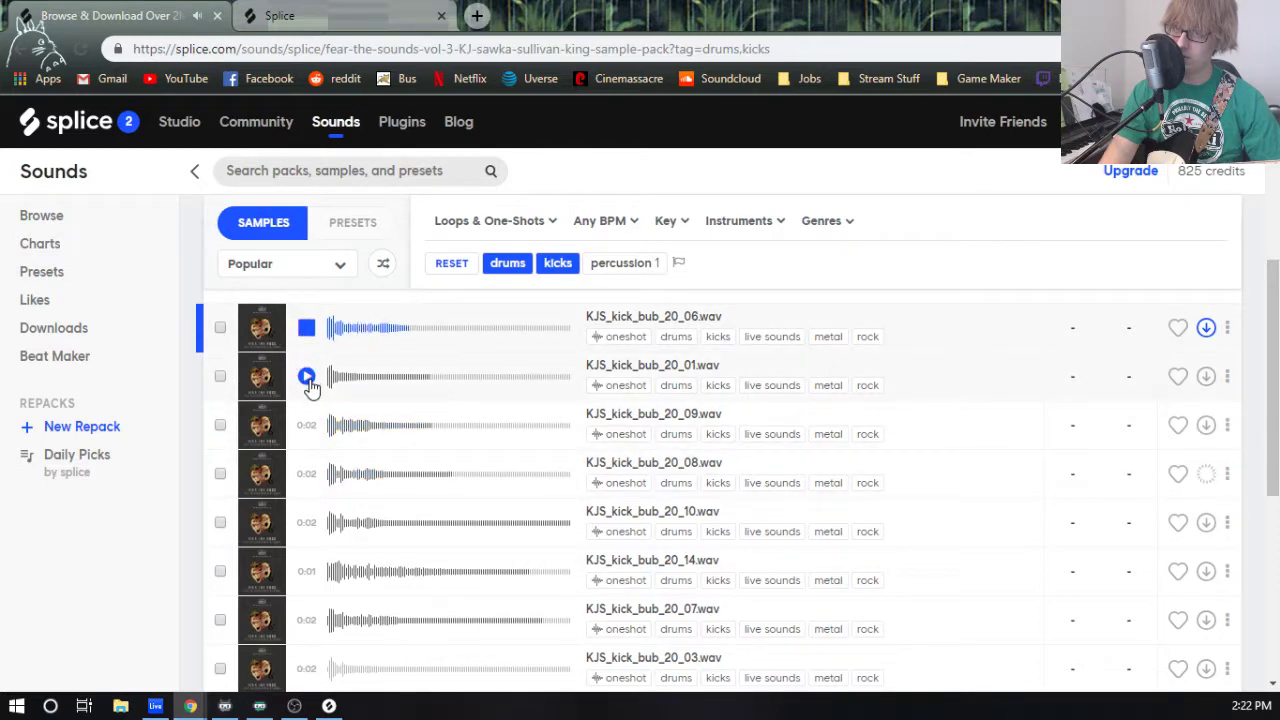
click(307, 377)
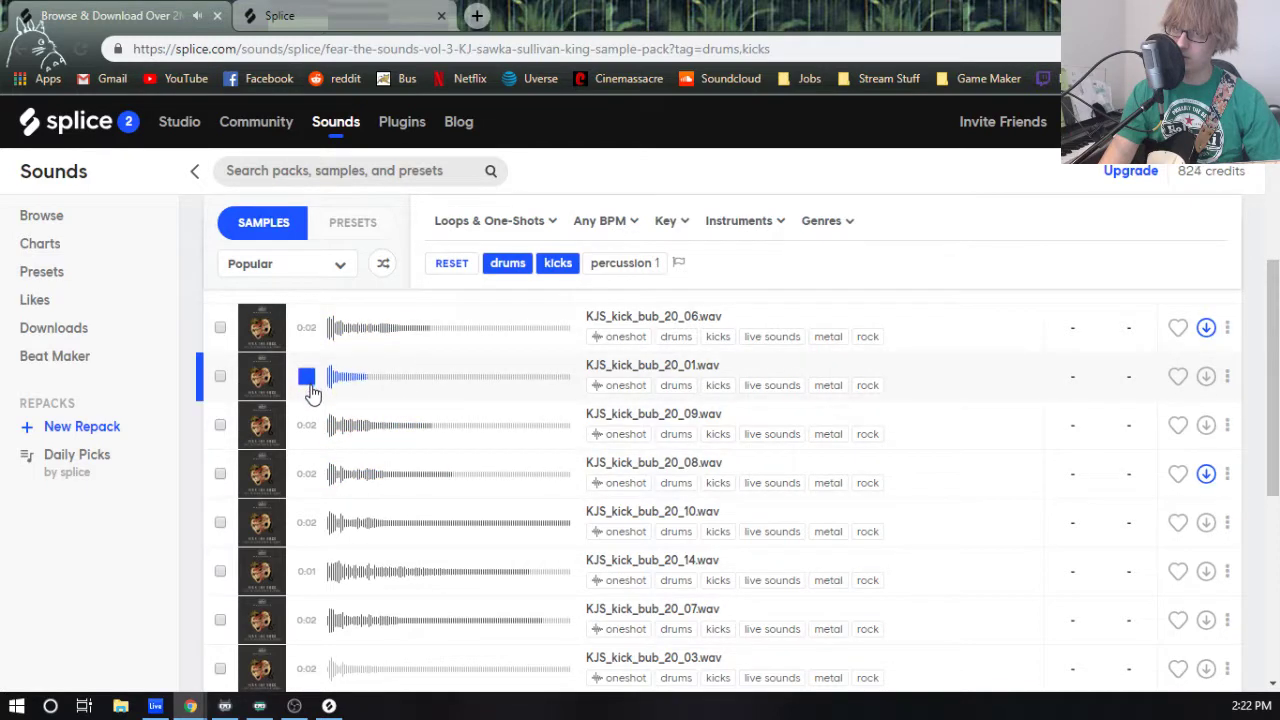
click(306, 522)
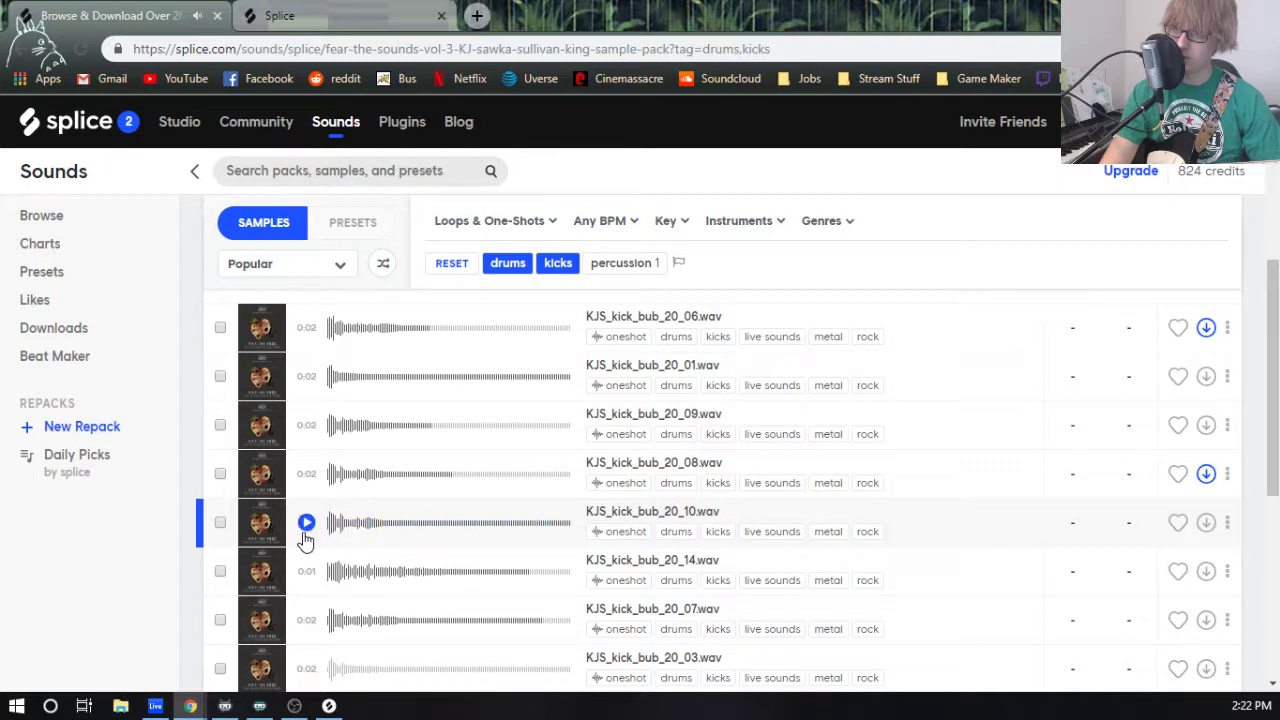
click(306, 524)
click(306, 474)
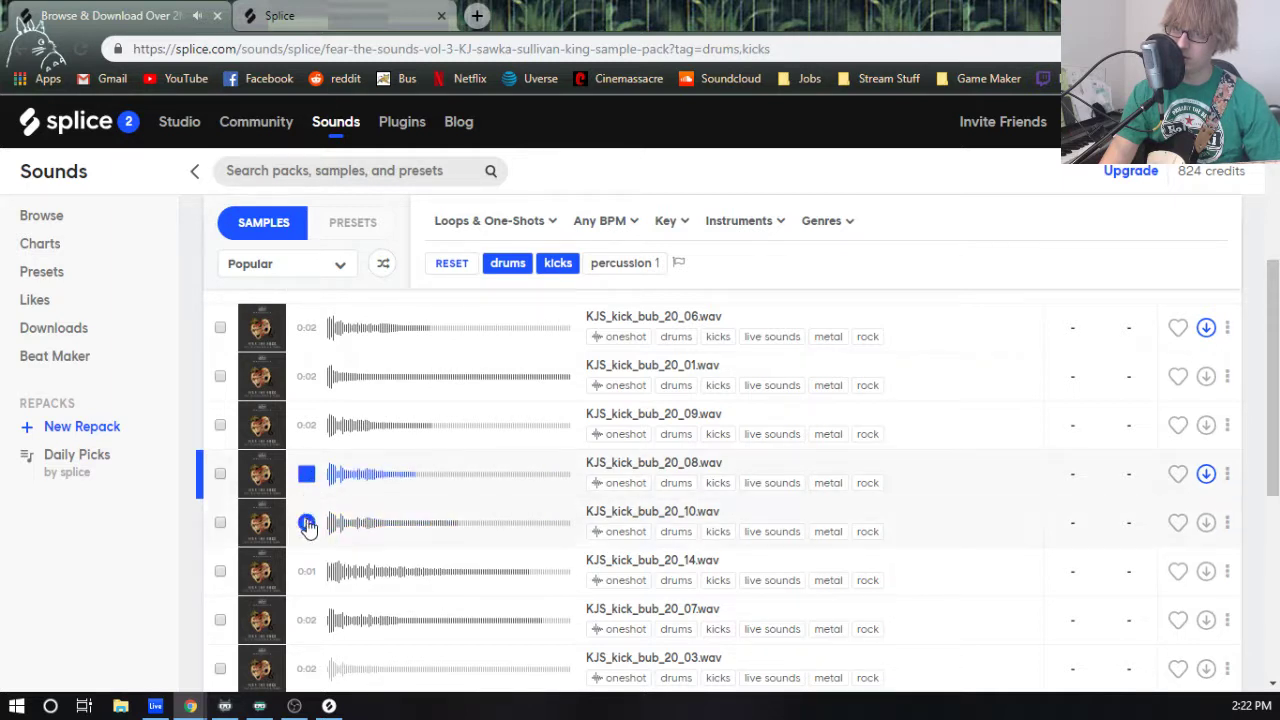
click(306, 524)
click(1206, 522)
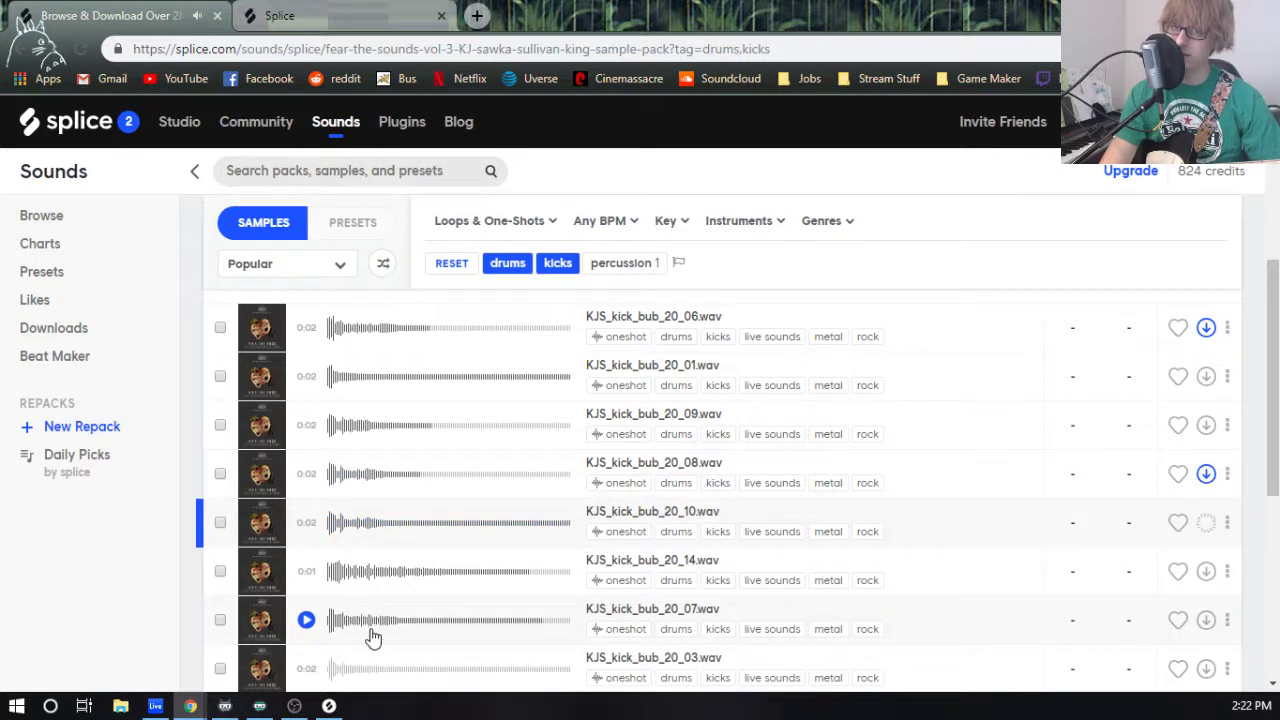
- Preview the kick samples KJS_kick_bub_20_07, 20_03, 20_02 and 20_05, replaying the last two for comparison
click(306, 620)
scroll(308, 610, down, 1)
click(306, 573)
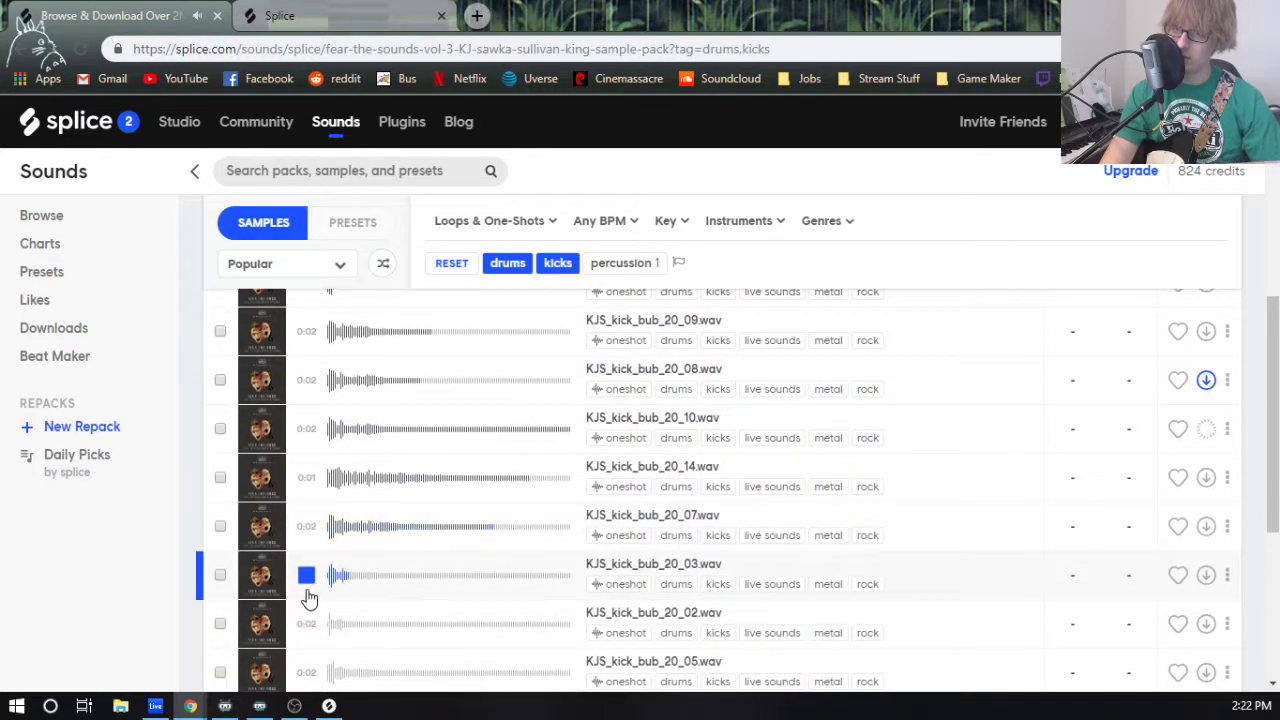
scroll(309, 597, down, 1)
click(306, 530)
click(307, 580)
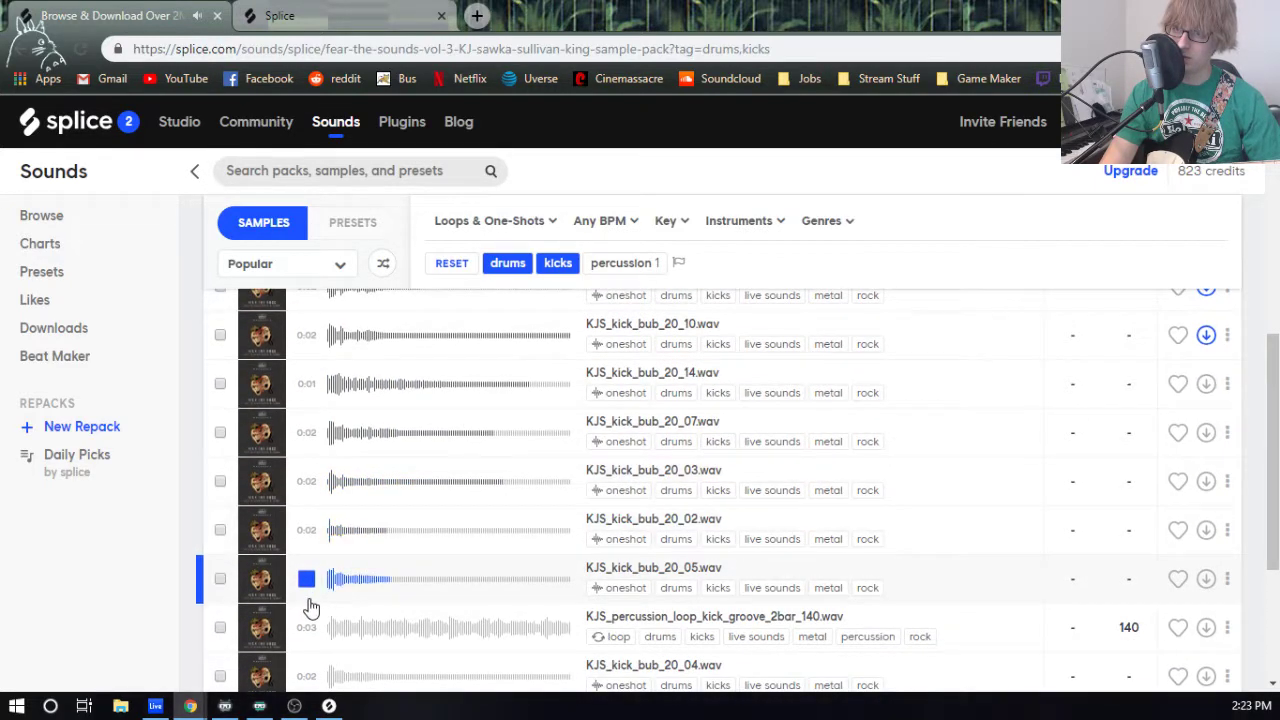
click(306, 530)
click(307, 579)
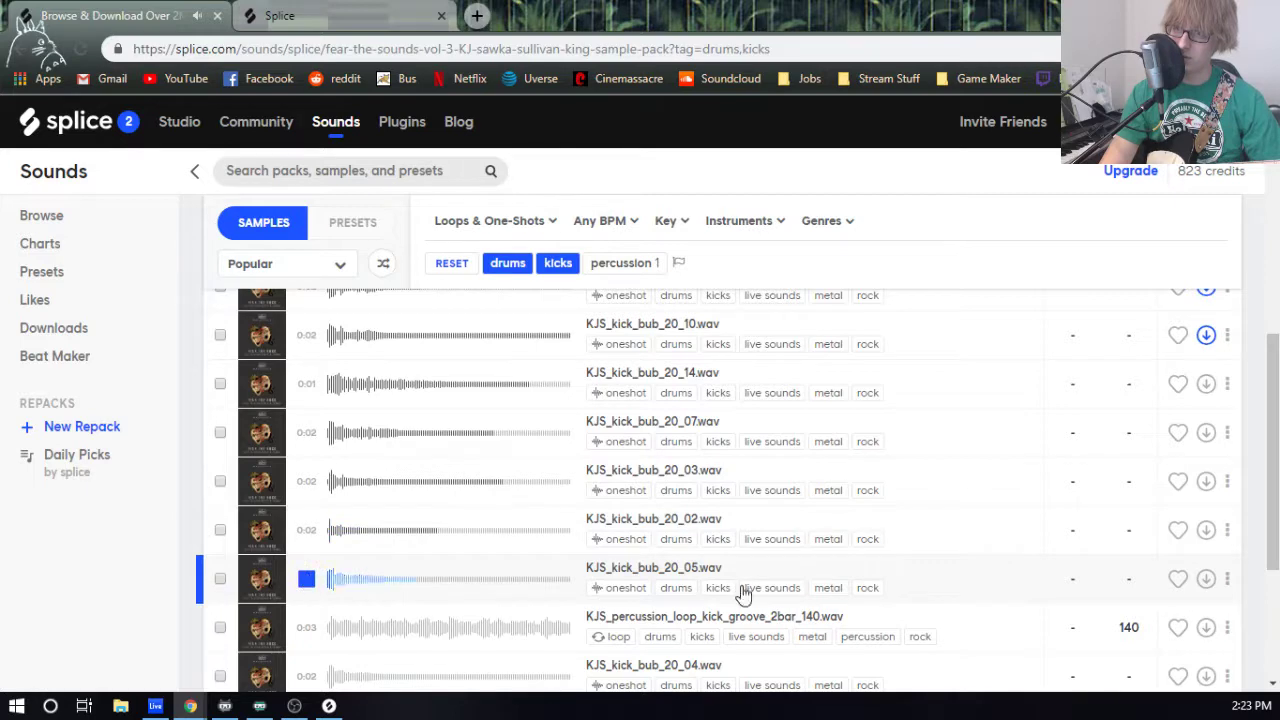
scroll(486, 551, down, 1)
scroll(530, 460, up, 1)
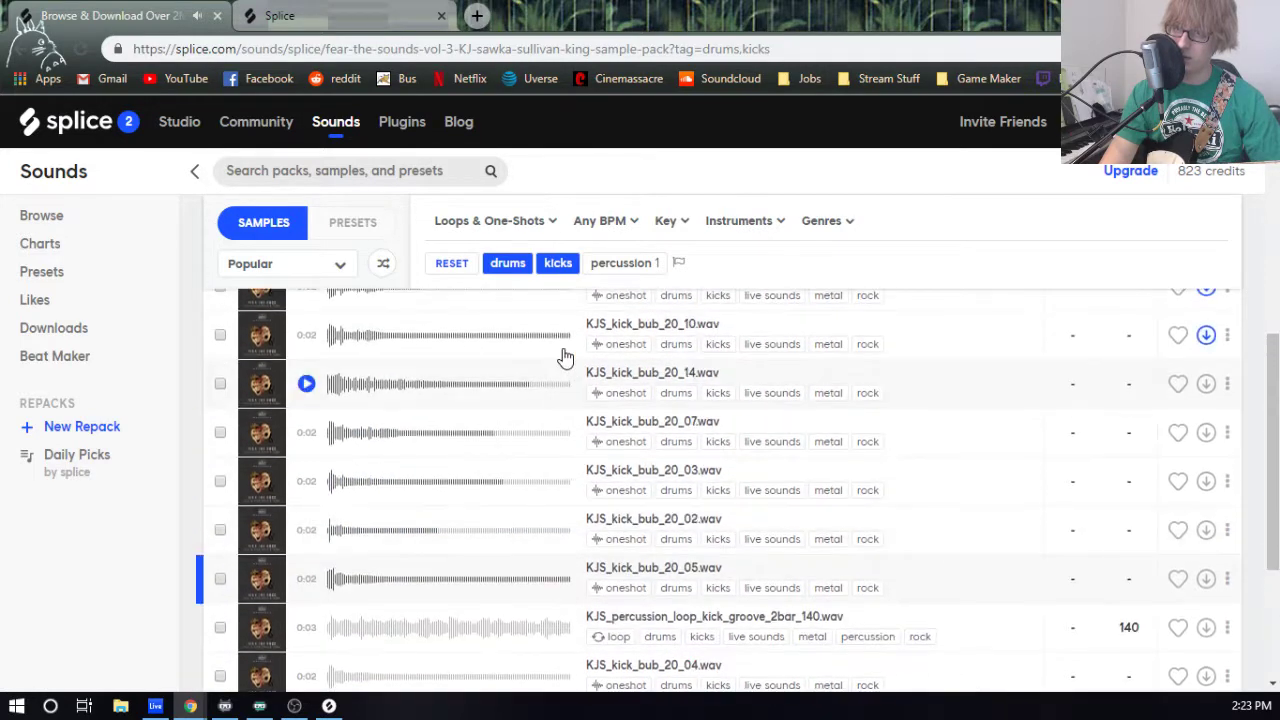
- Replace the pack's kicks tag filter with snares and preview the samples KJS_snare_warlord_14_05 and 14_07
click(560, 268)
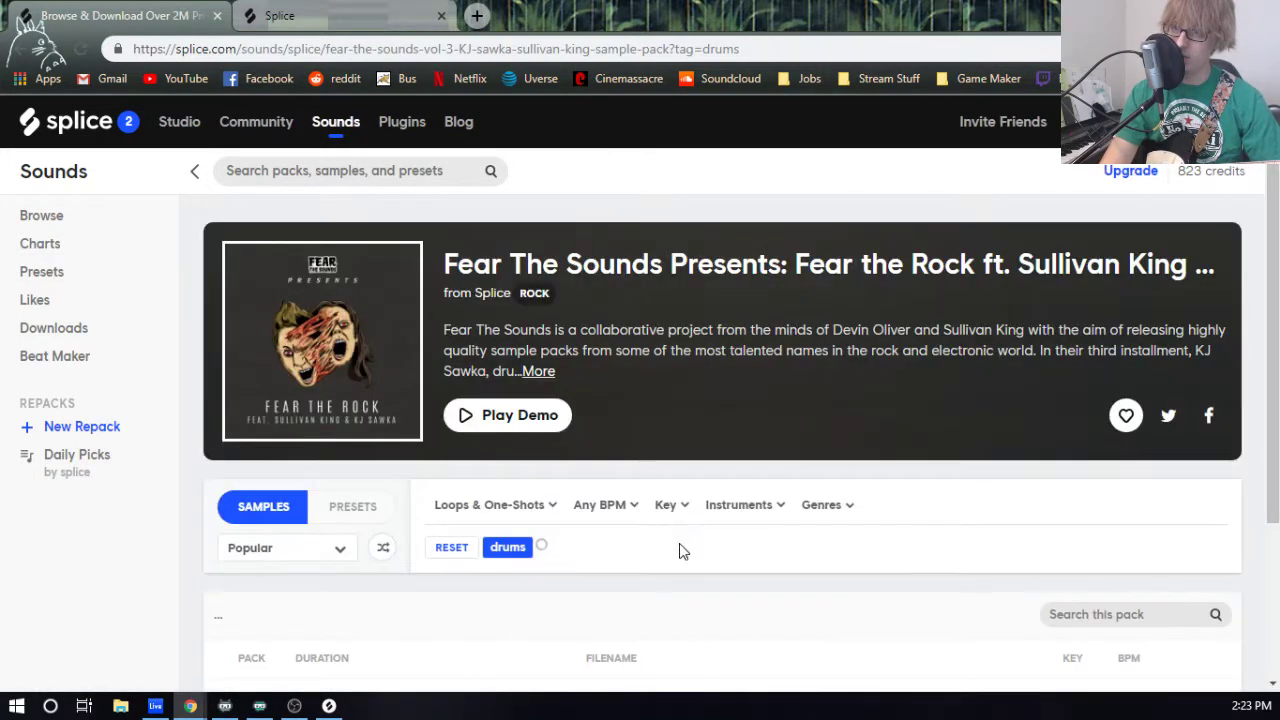
click(857, 549)
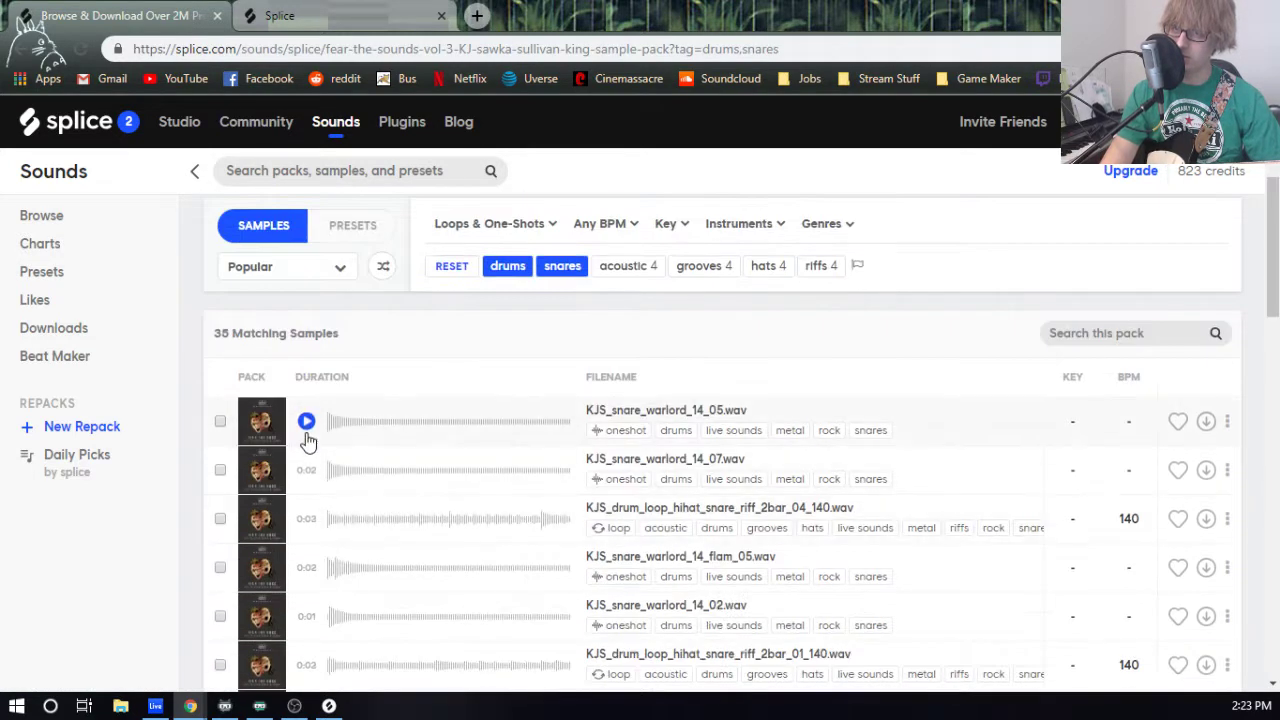
click(307, 471)
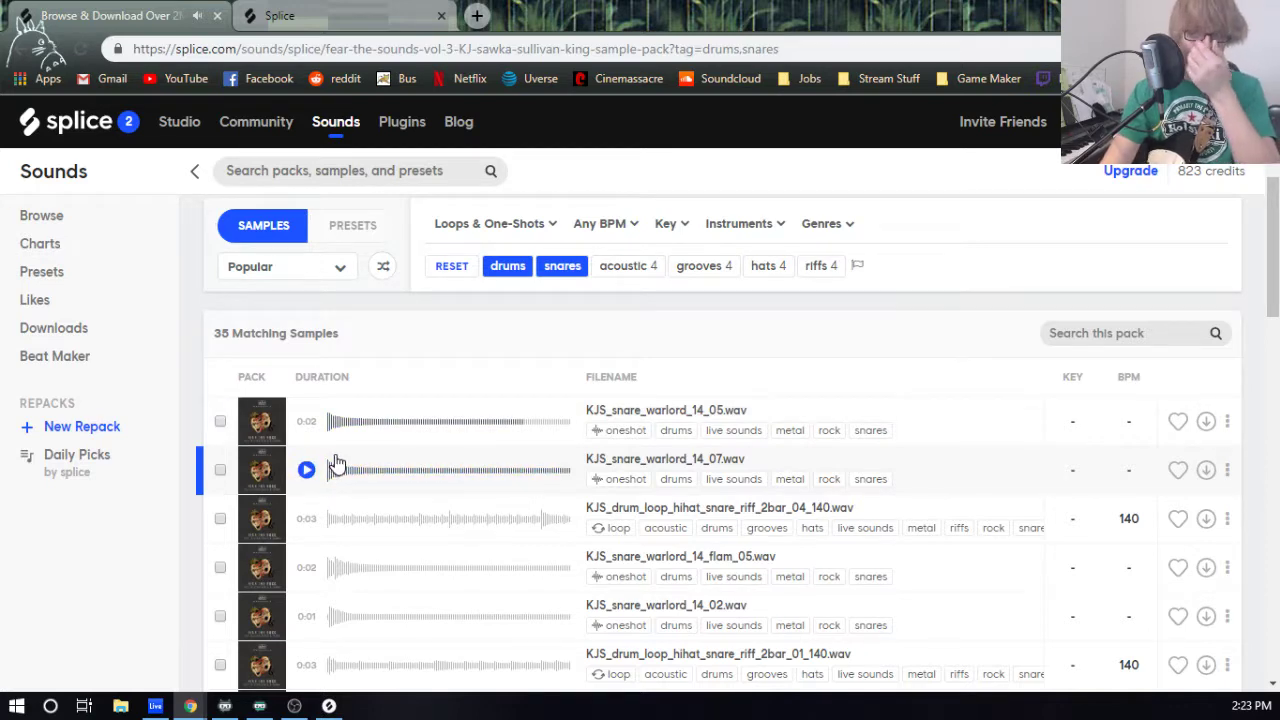
- Replay KJS_snare_warlord_14_05, and download both KJS_snare_warlord_14_05 and KJS_snare_warlord_14_07
click(305, 422)
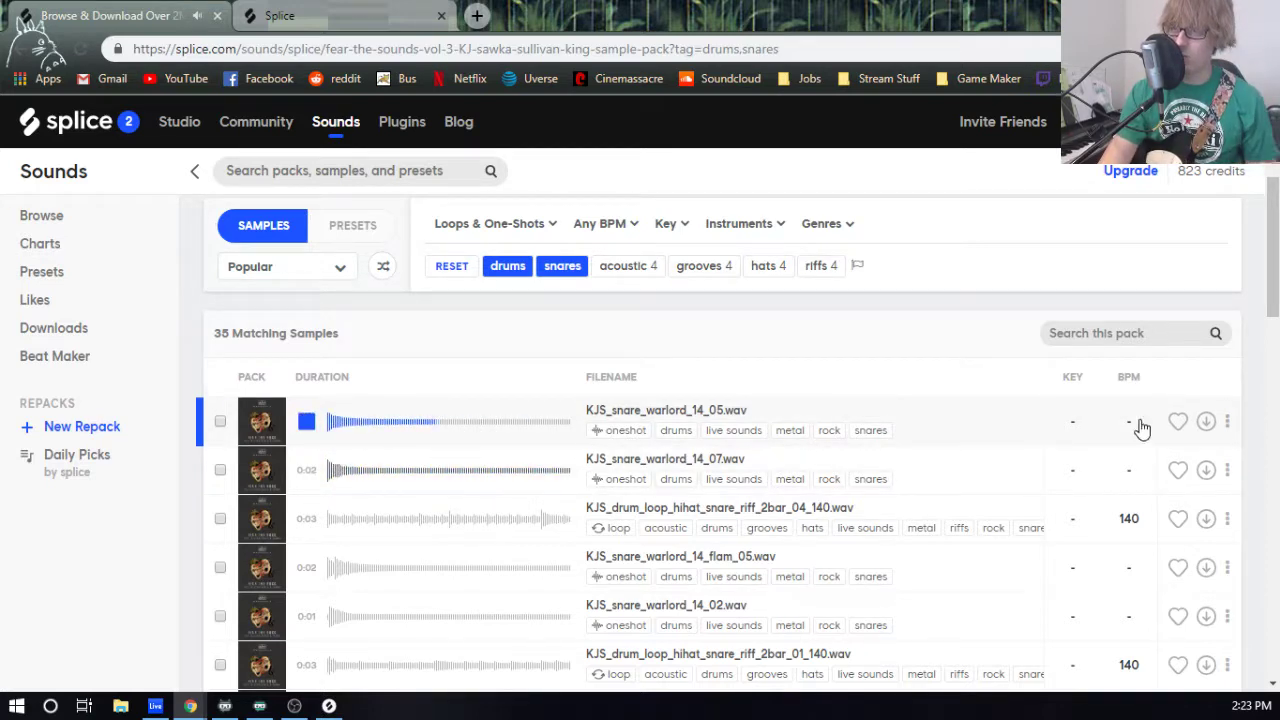
click(1206, 421)
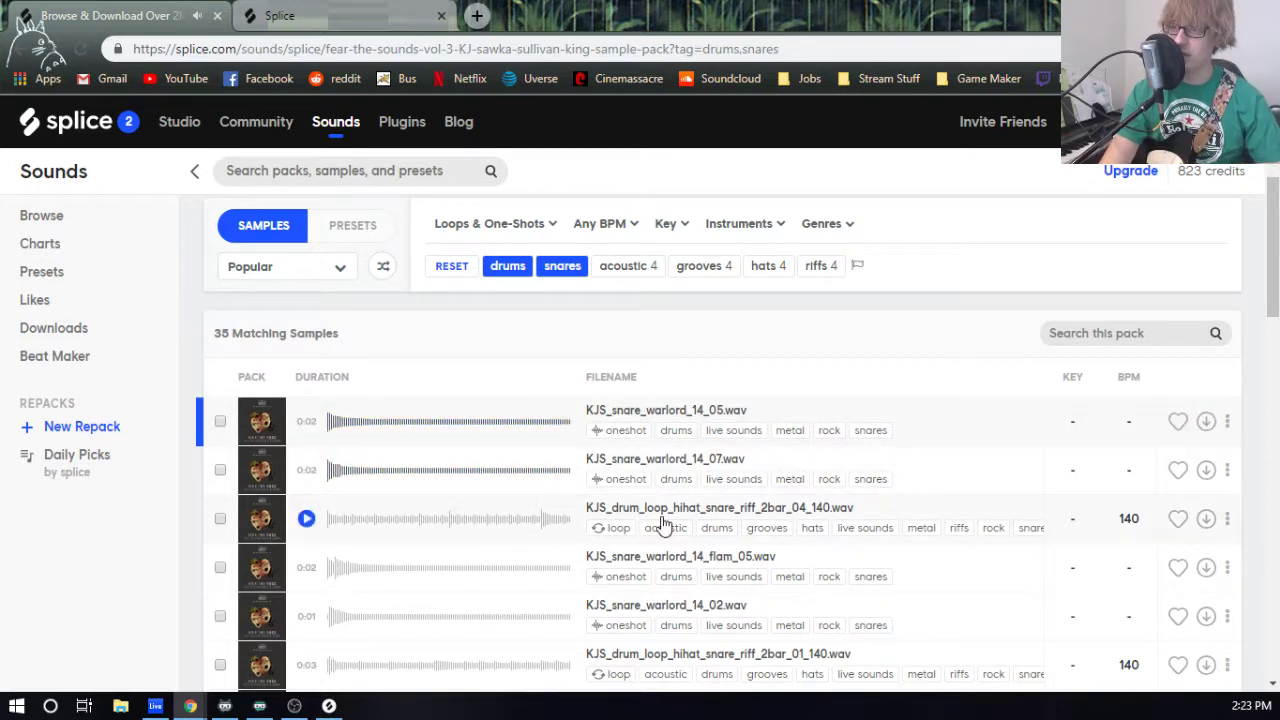
click(306, 470)
- Preview the loop KJS_drum_loop_hihat_snare_riff_2bar_04_140 and the snare KJS_snare_warlord_14_flam_05
scroll(700, 420, down, 1)
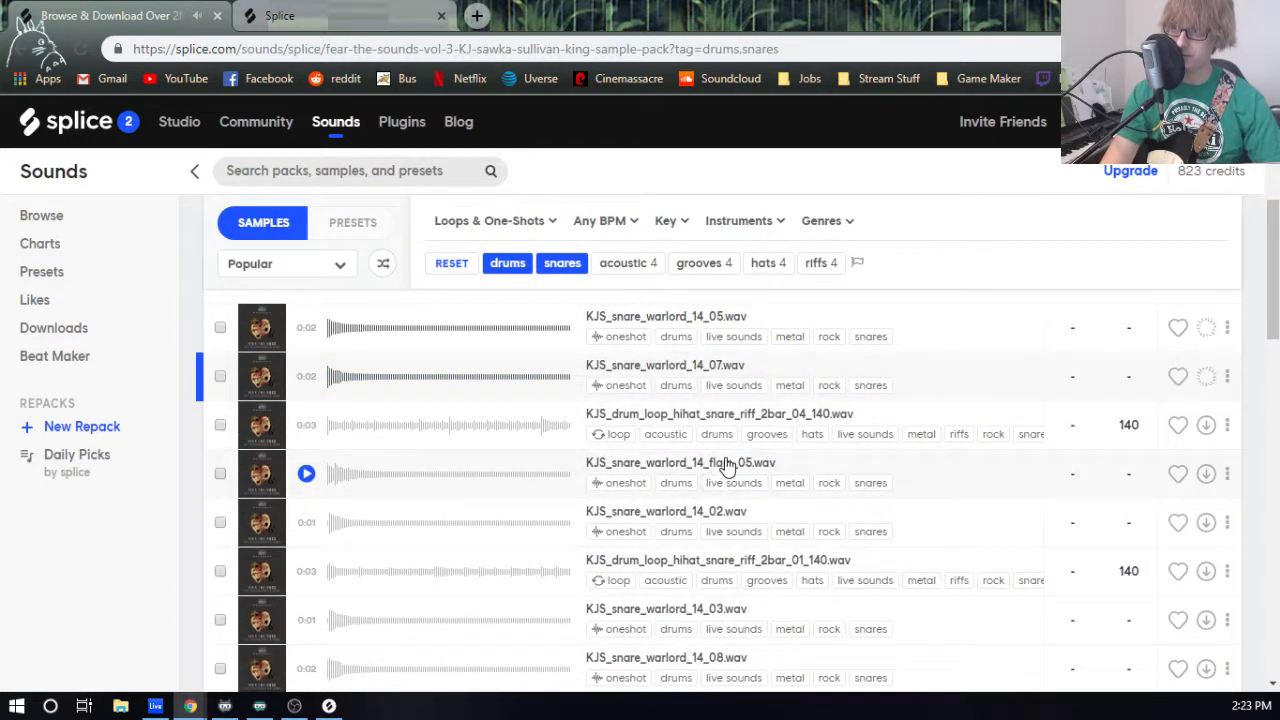
scroll(728, 465, up, 1)
click(306, 518)
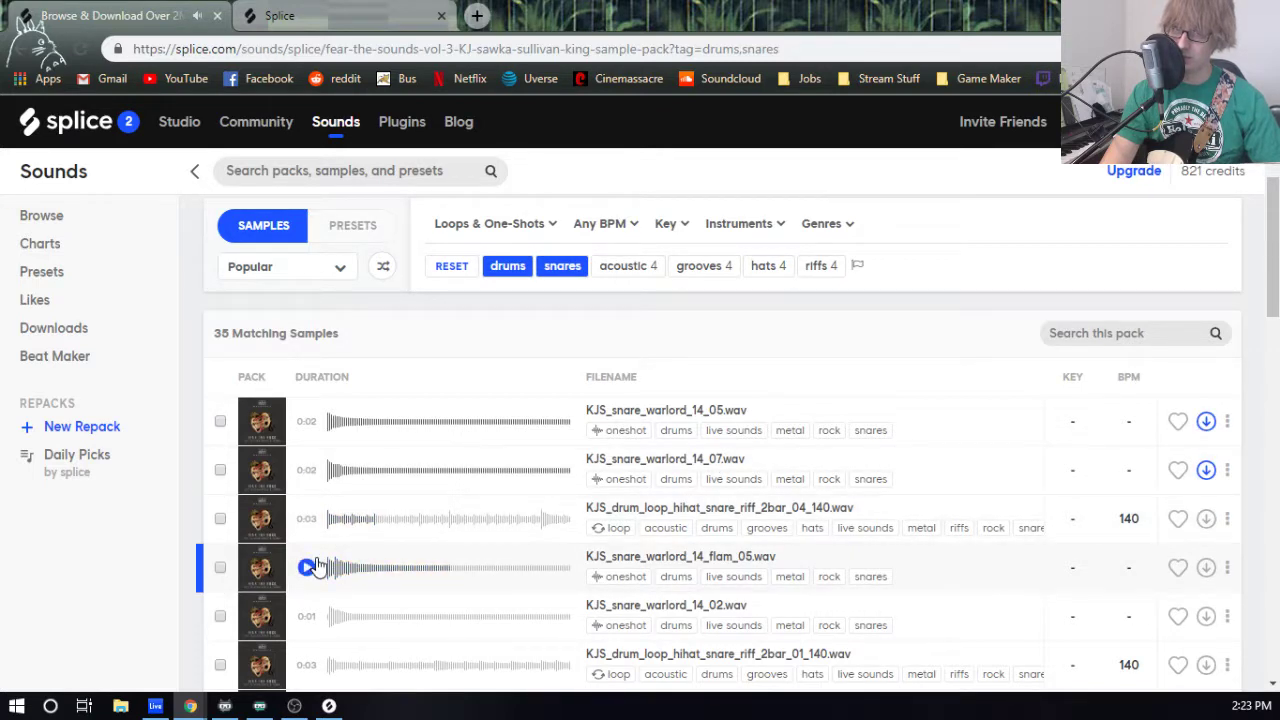
scroll(340, 525, up, 1)
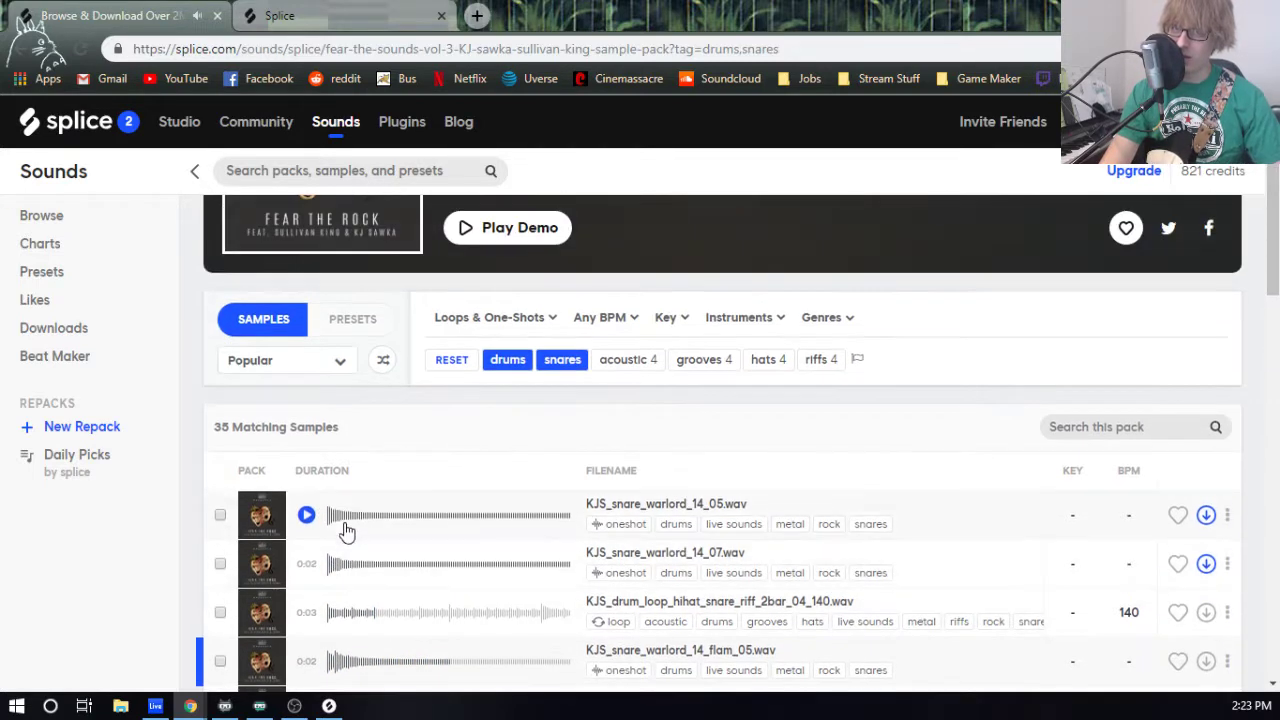
click(324, 376)
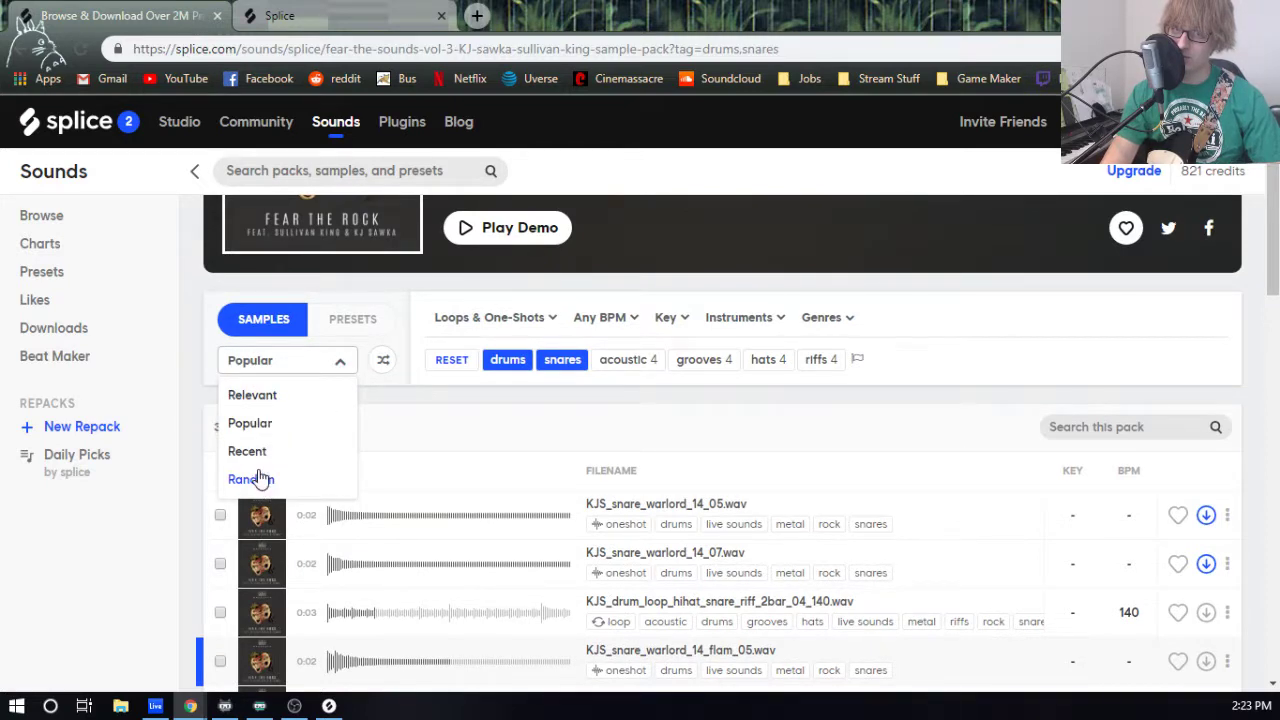
click(343, 366)
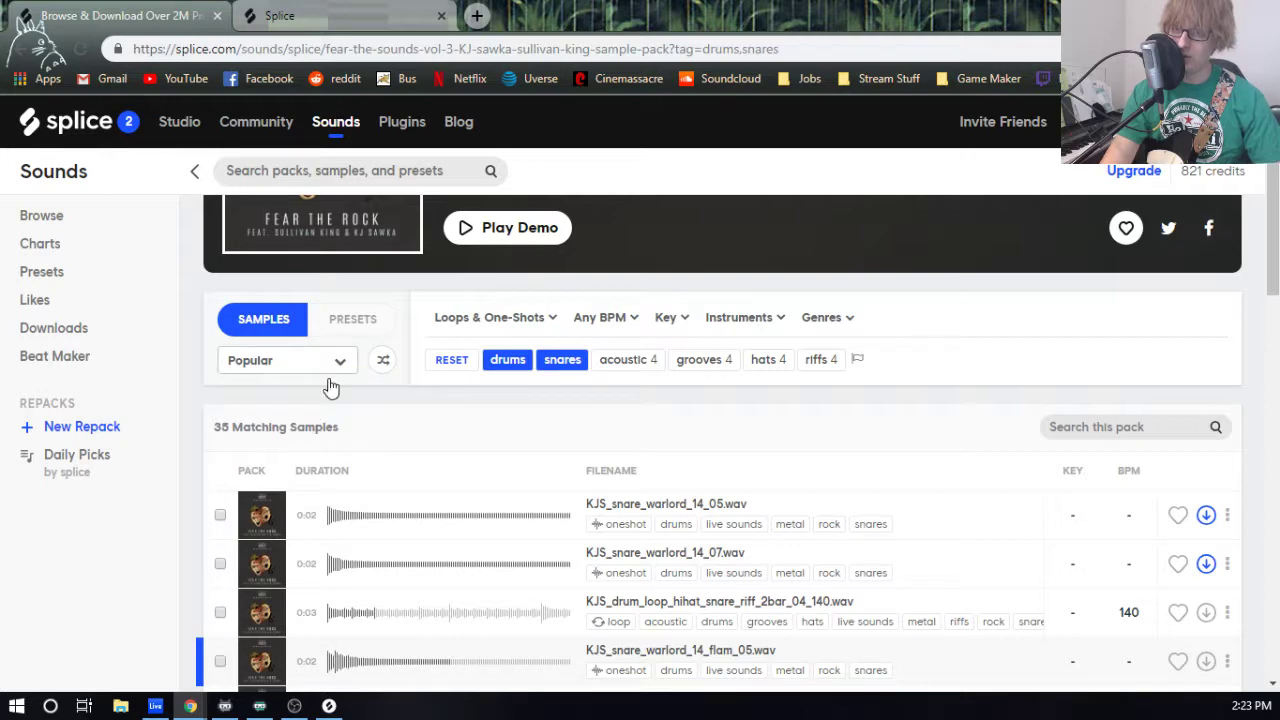
click(336, 368)
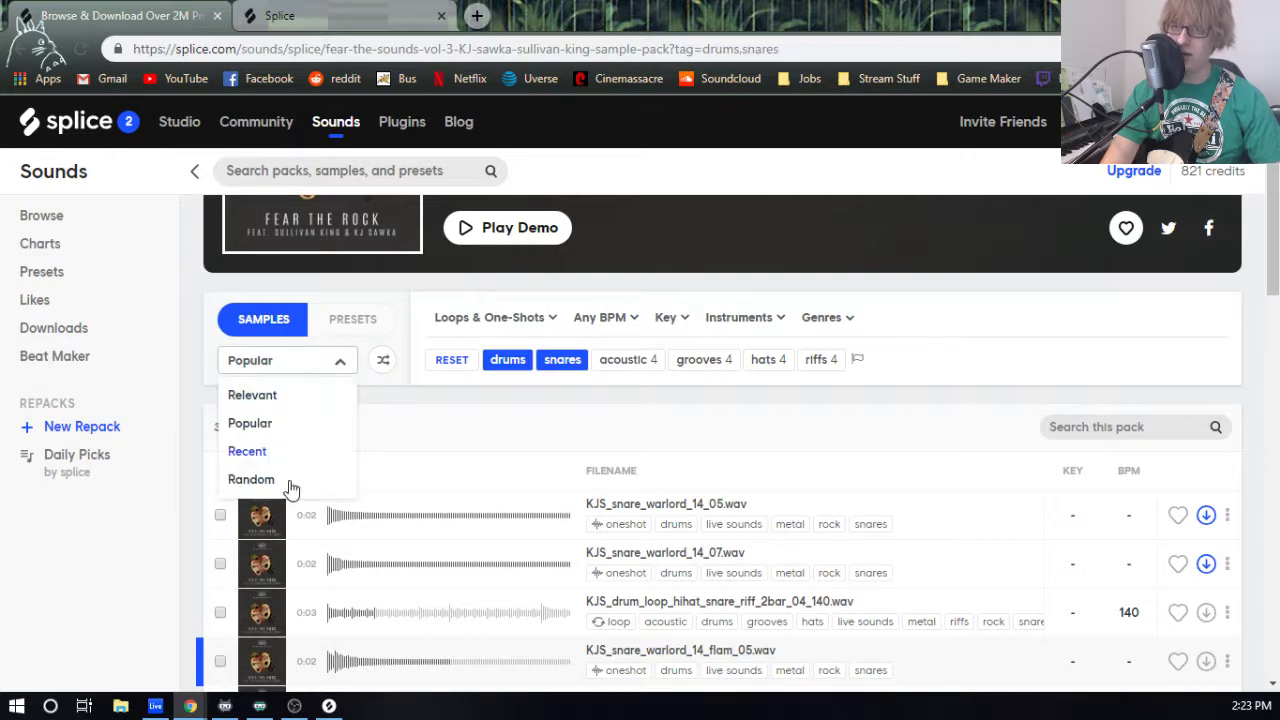
click(340, 368)
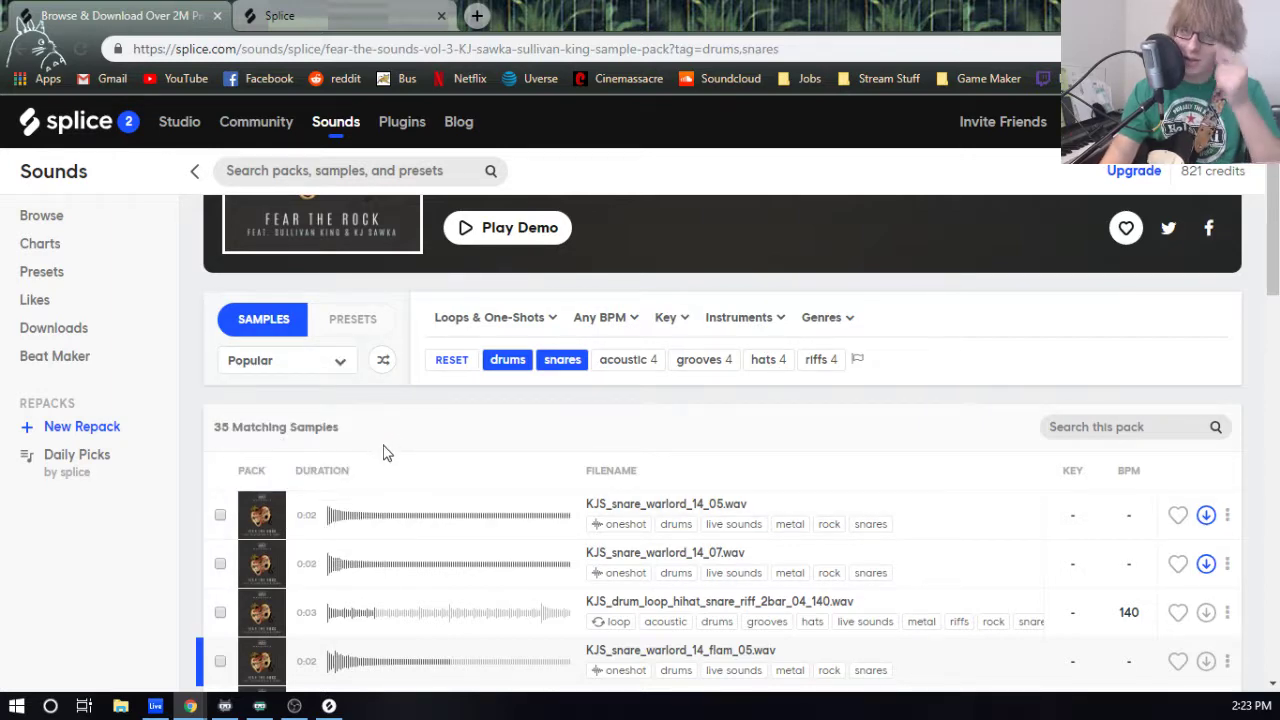
- Preview the snare KJS_snare_warlord_14_02 twice and download it
scroll(386, 450, down, 3)
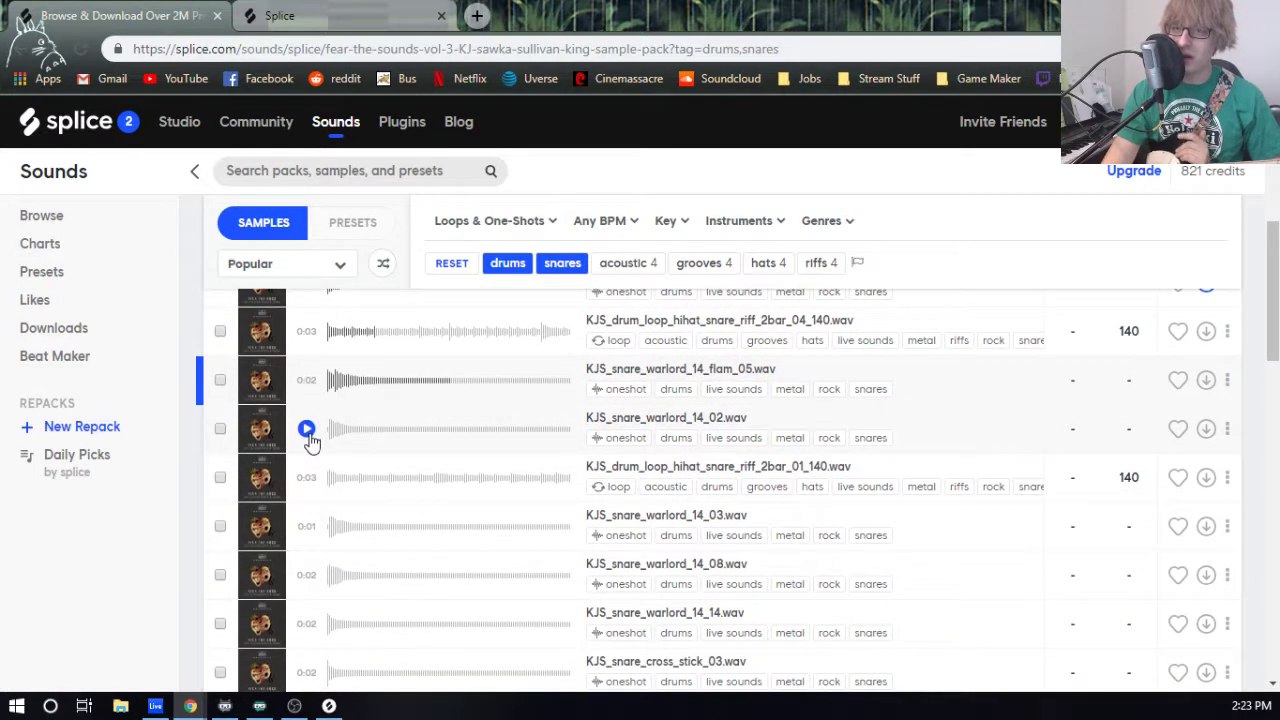
click(307, 430)
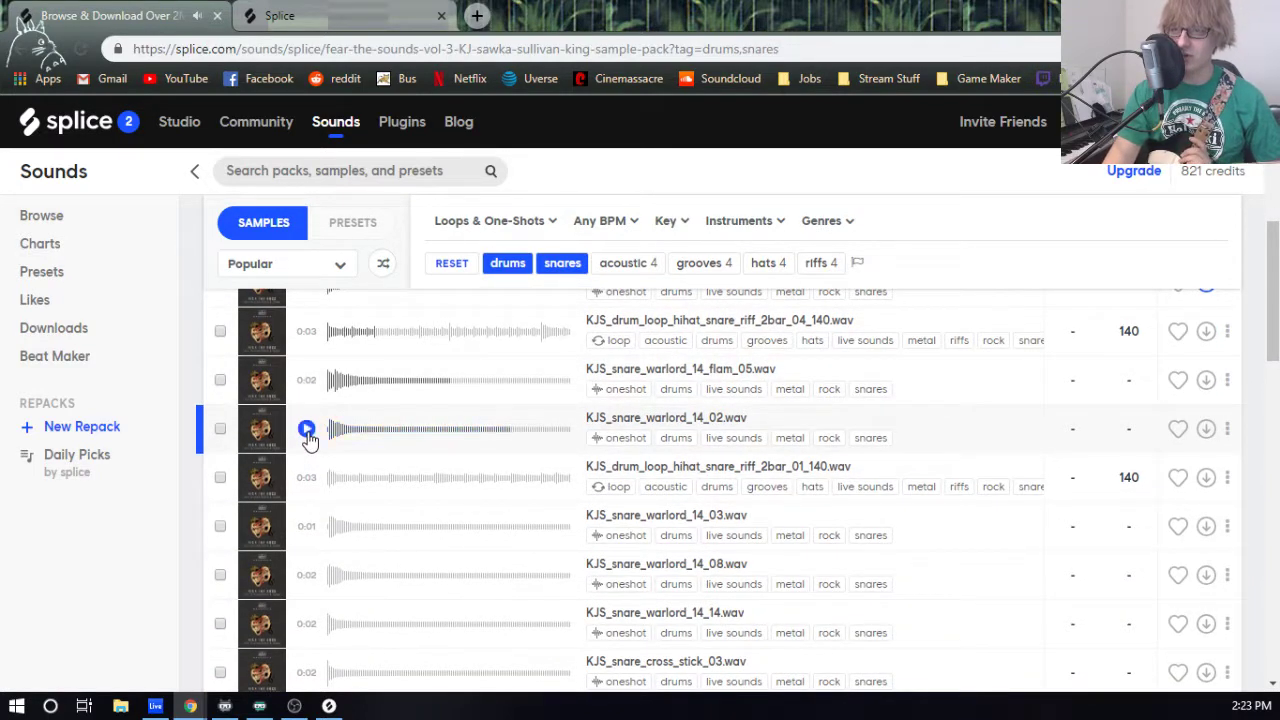
click(307, 430)
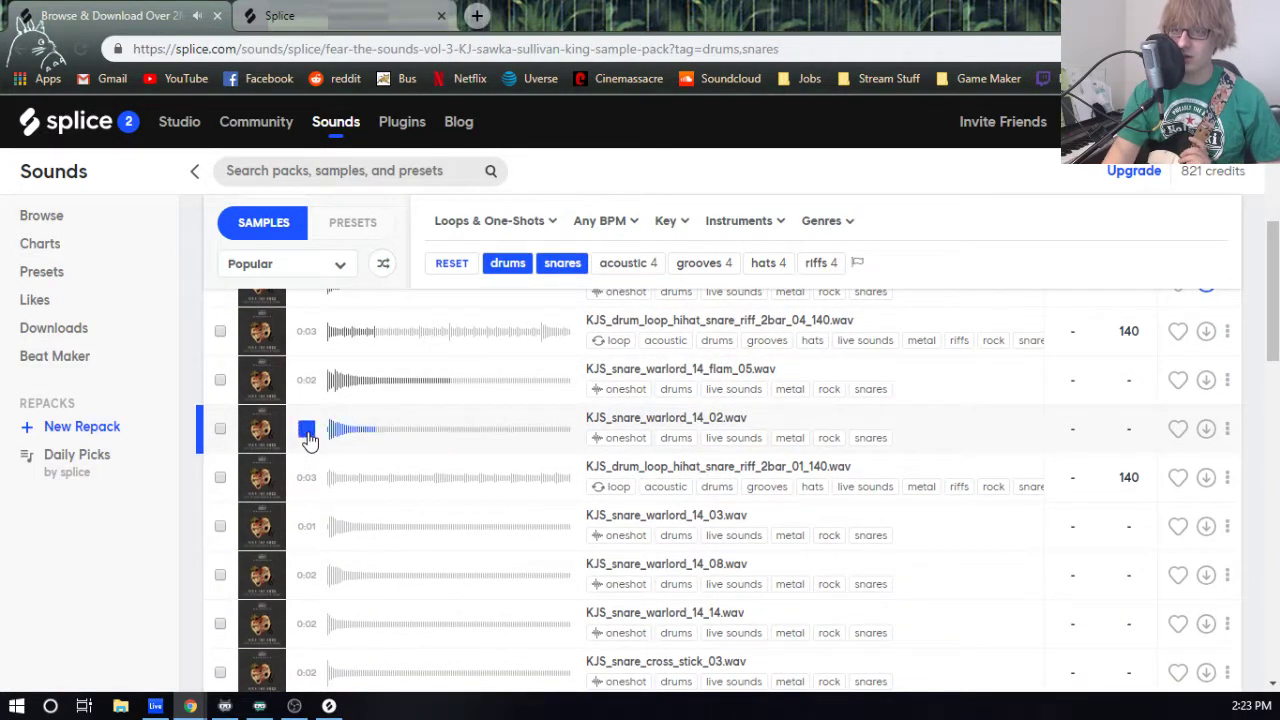
click(1206, 432)
- Preview KJS_snare_warlord_14_flam_05, the loop KJS_drum_loop_hihat_snare_riff_2bar_01_140, and the snares KJS_snare_warlord_14_03, 14_08 and 14_14
click(306, 382)
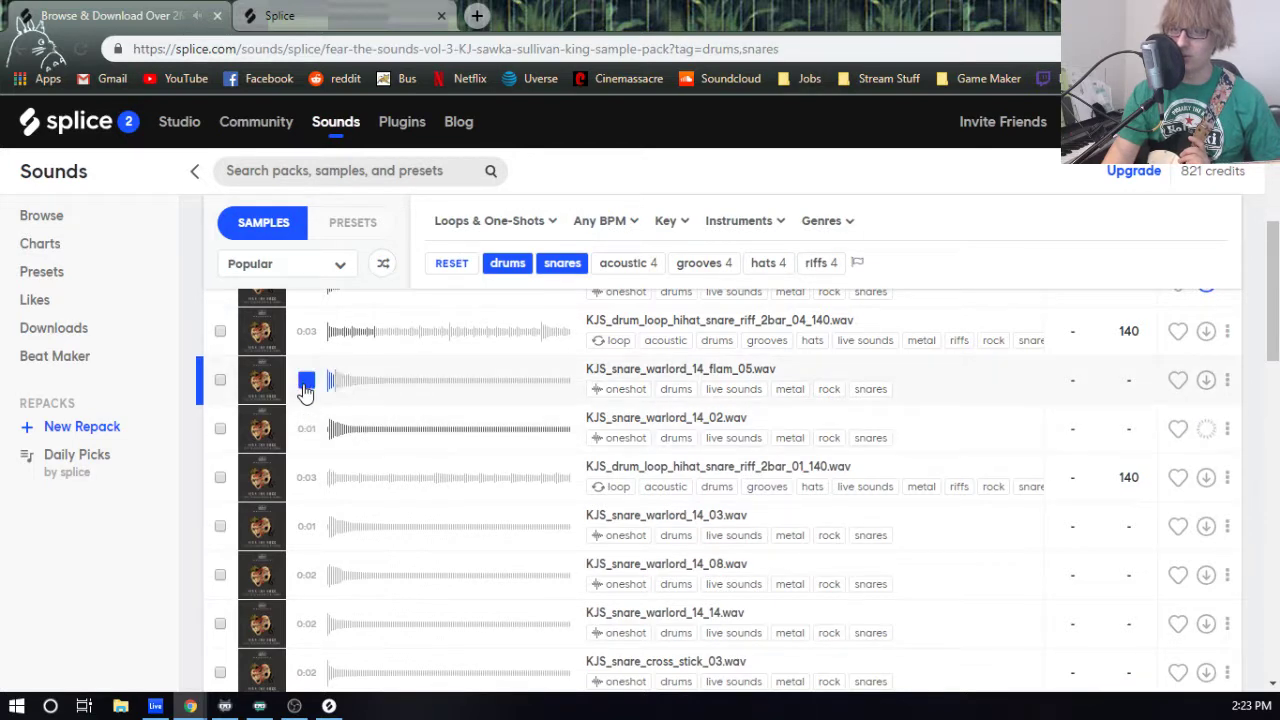
click(306, 479)
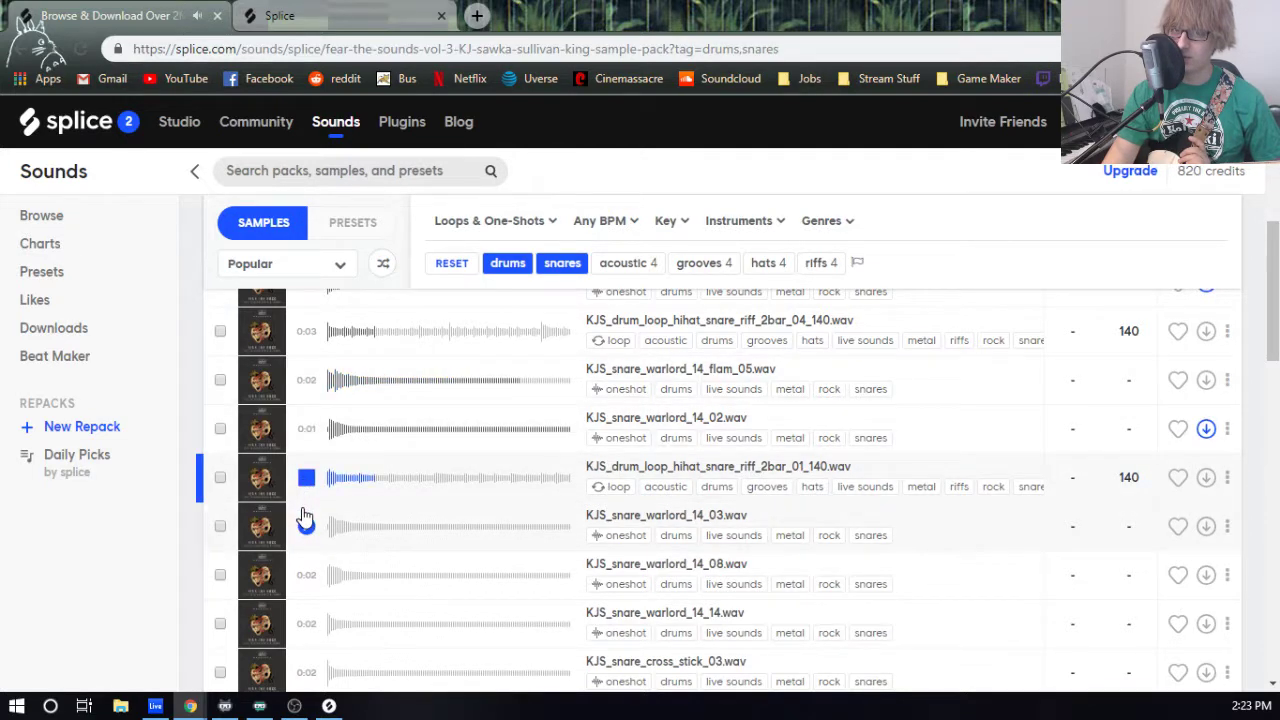
click(306, 524)
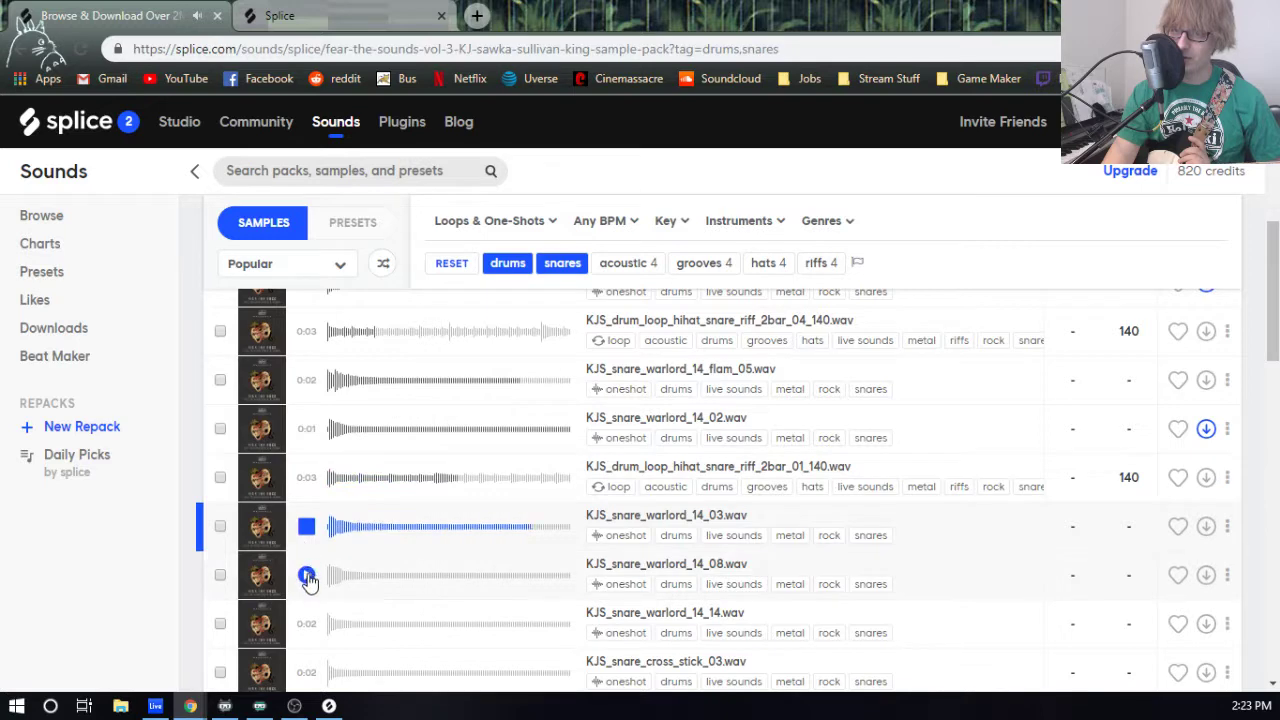
click(307, 577)
scroll(320, 640, down, 2)
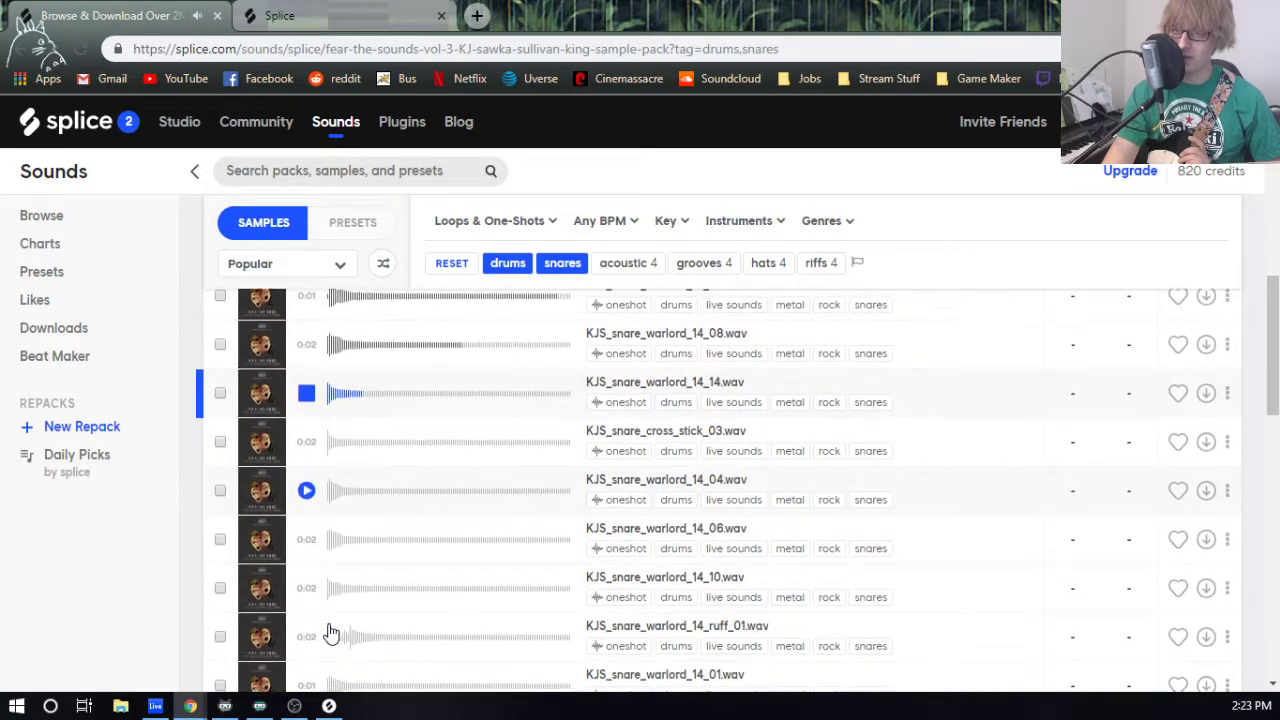
- In the already open Cinematic Indie Rock pack, preview LCIR_Kick_17 and sort the samples by Random
click(350, 12)
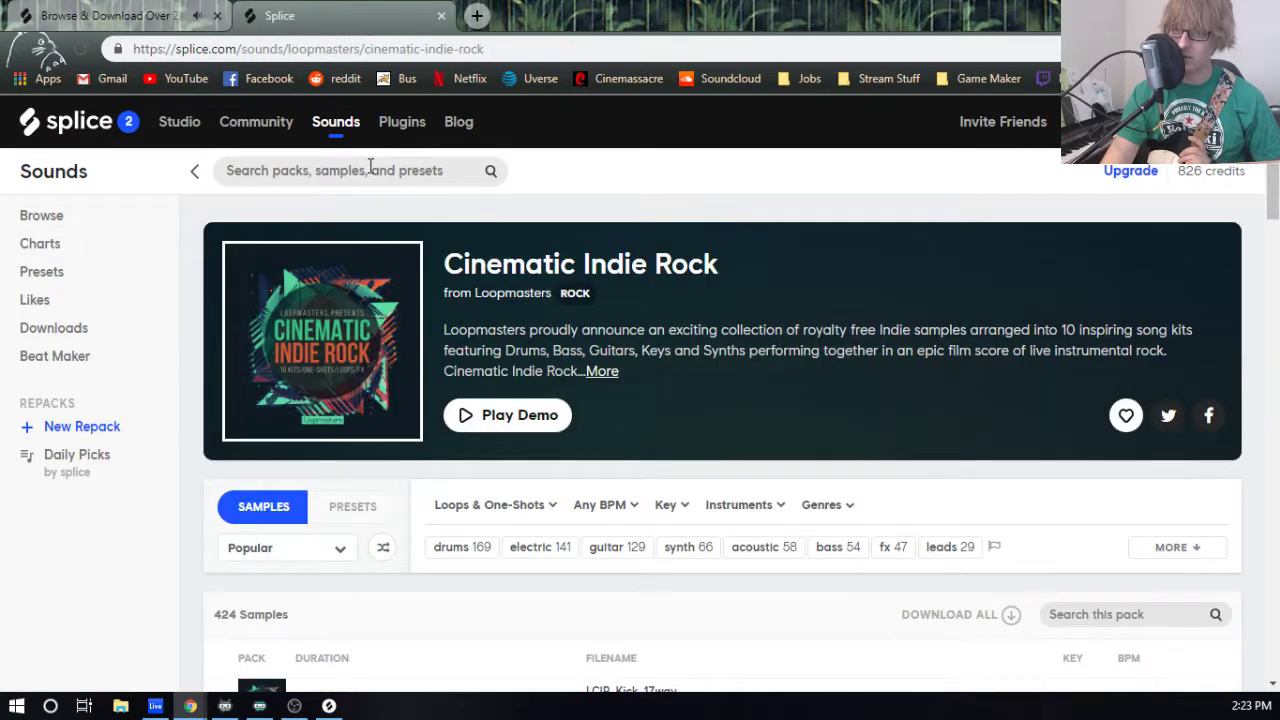
scroll(356, 405, down, 3)
scroll(380, 428, up, 2)
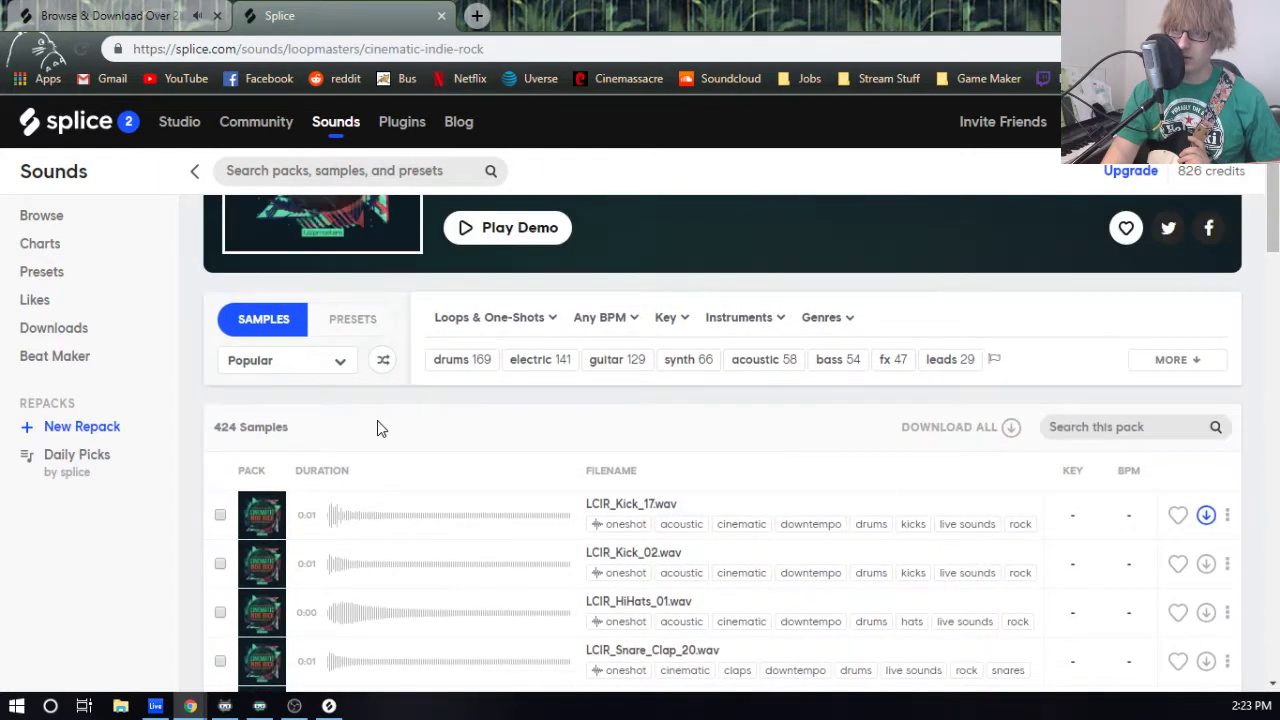
click(306, 518)
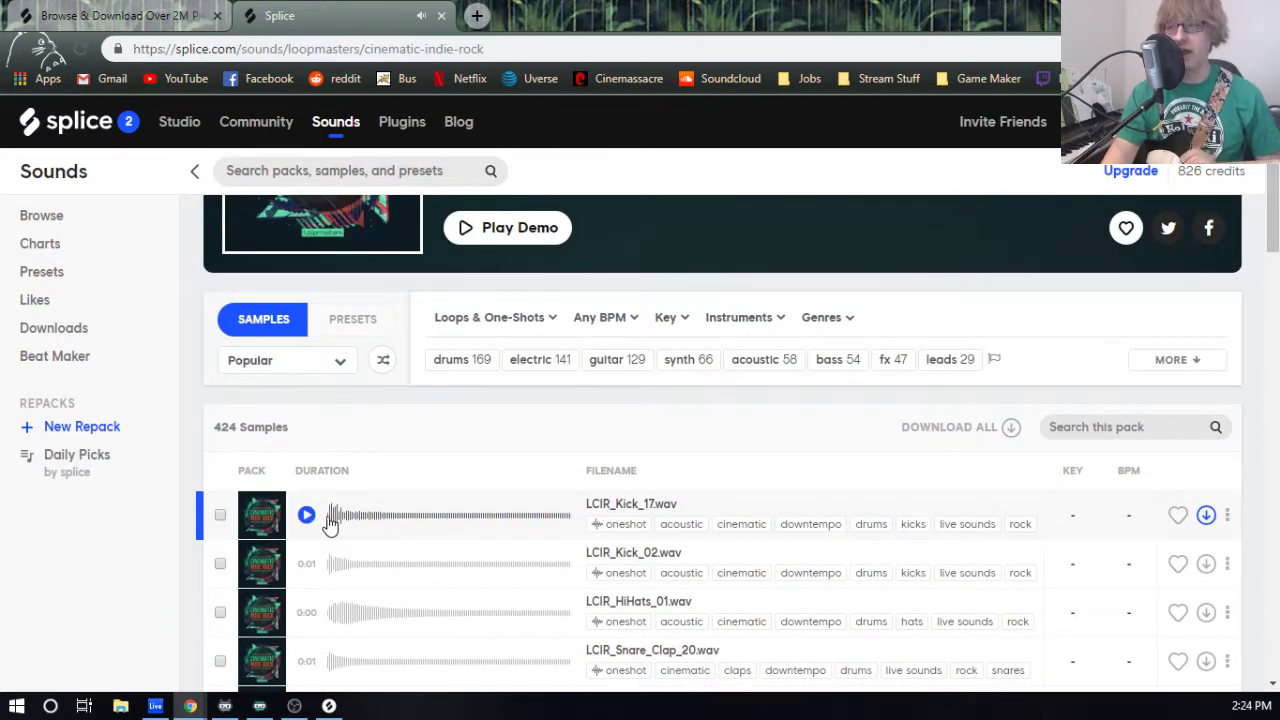
click(297, 372)
click(251, 479)
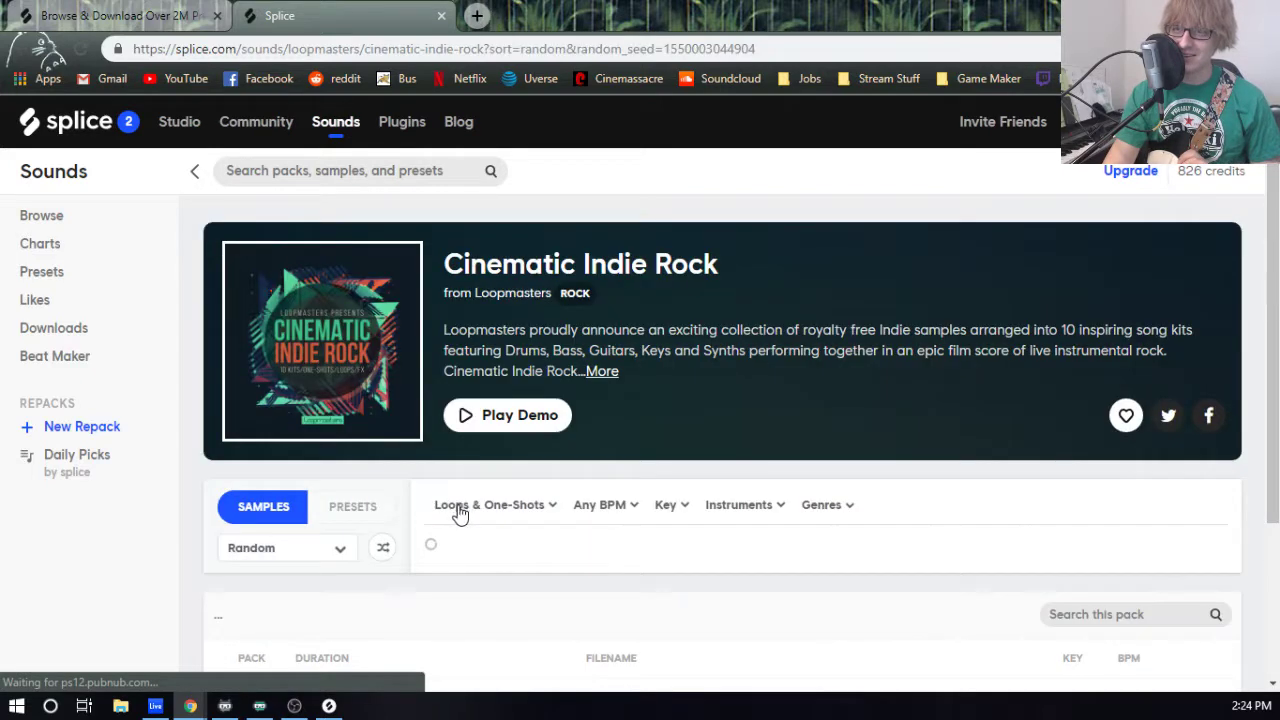
- Preview the toms loop LCIR_85_Kit8_toms_01 and the pad loop LCIR_85_Bmin_Kit2_Pad_chorus
scroll(397, 457, down, 3)
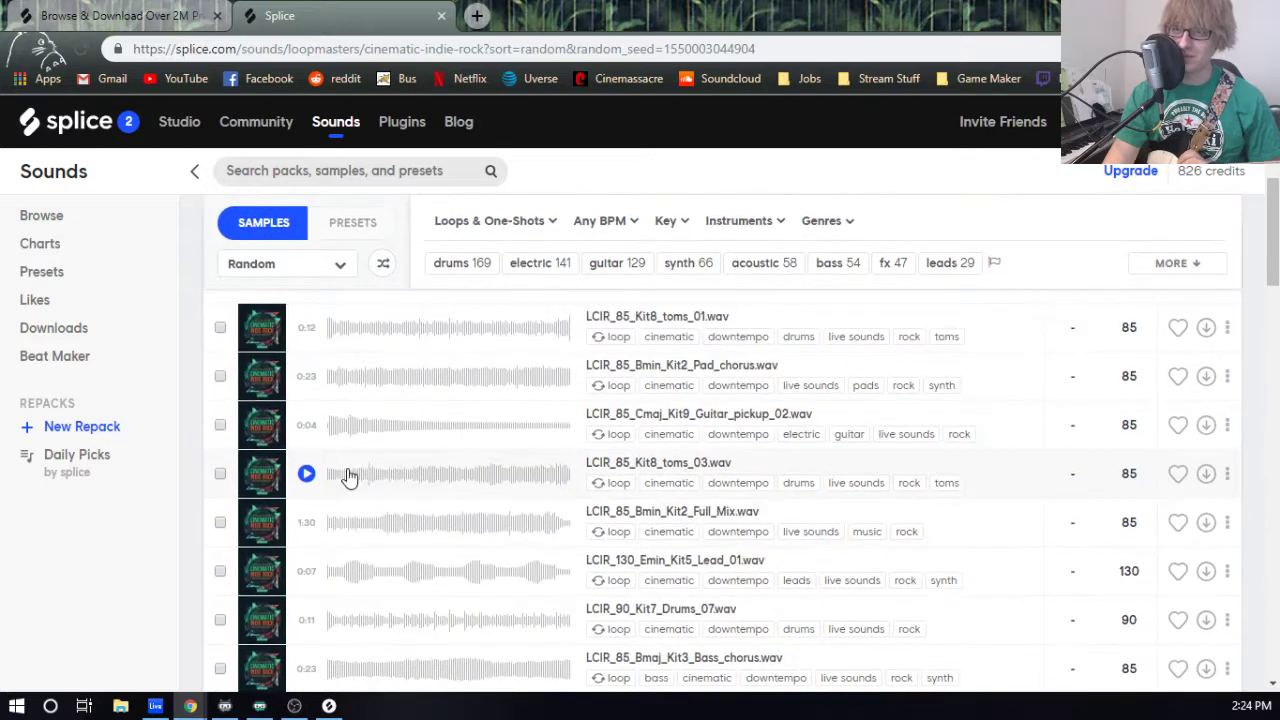
scroll(340, 437, up, 1)
click(306, 421)
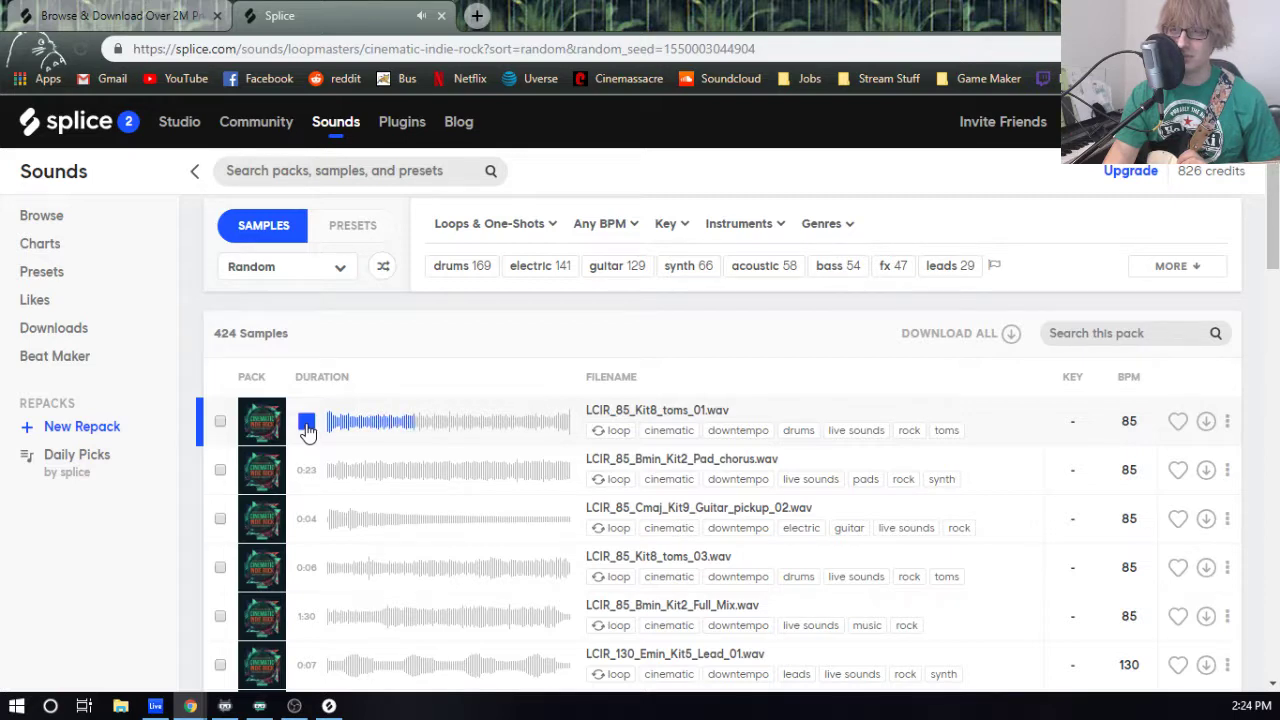
click(306, 470)
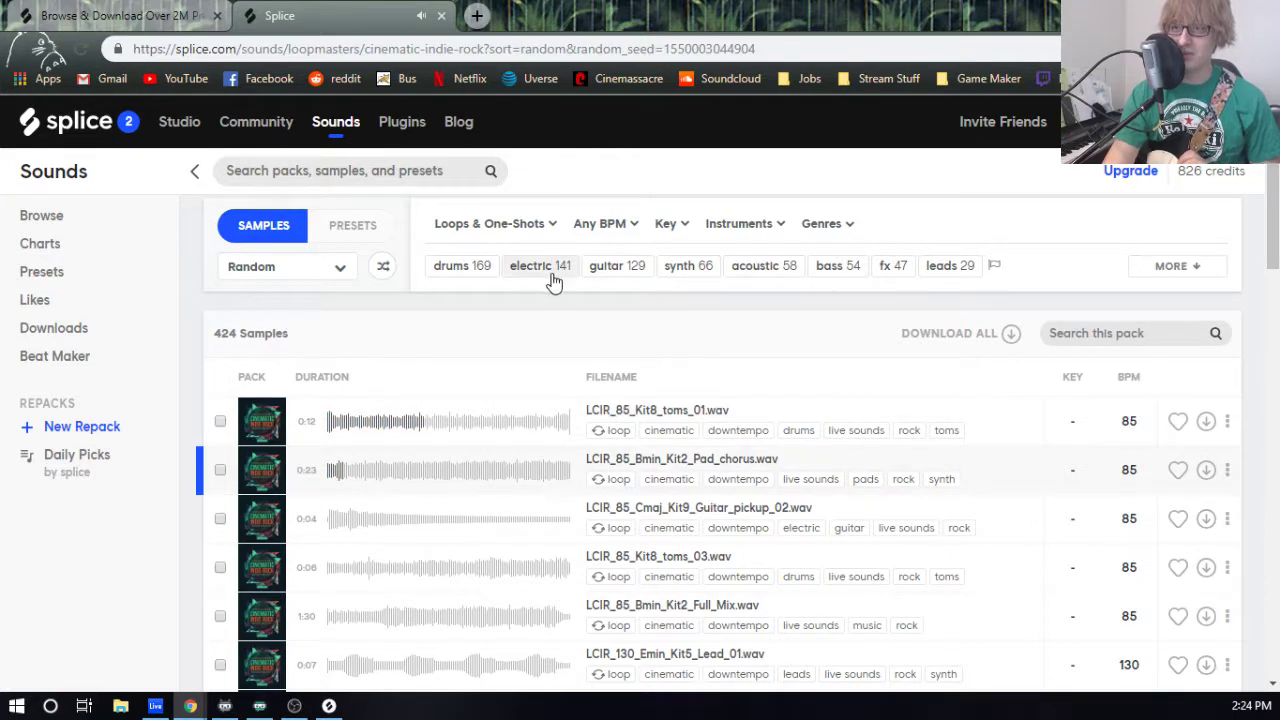
- Return to the Fear the Rock pack and preview KJS_snare_cross_stick_03 and KJS_snare_warlord_14_04
click(103, 30)
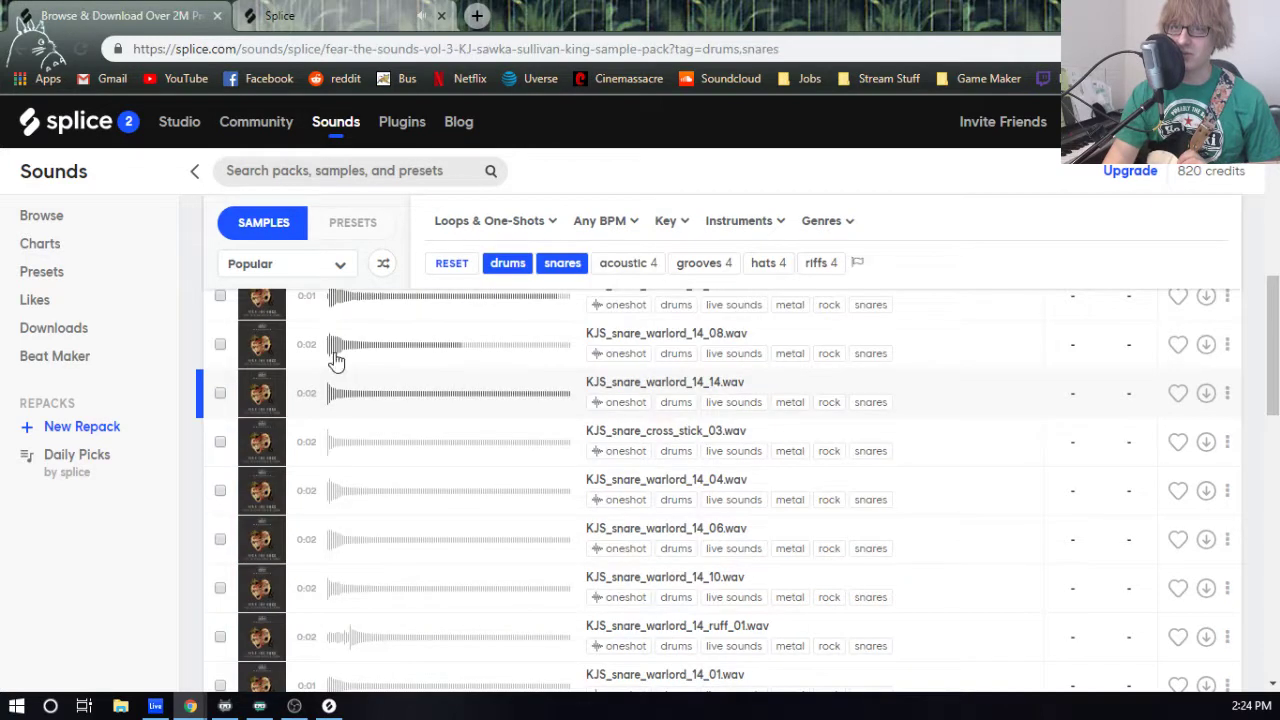
click(306, 441)
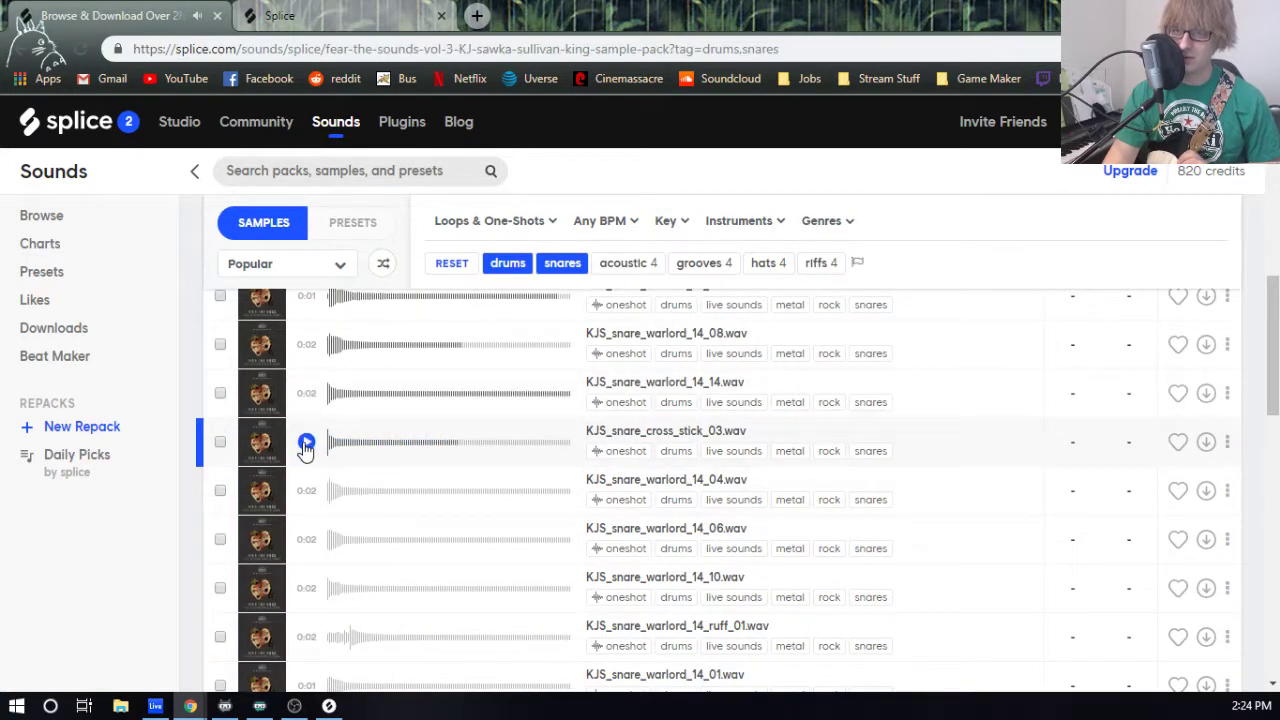
click(305, 490)
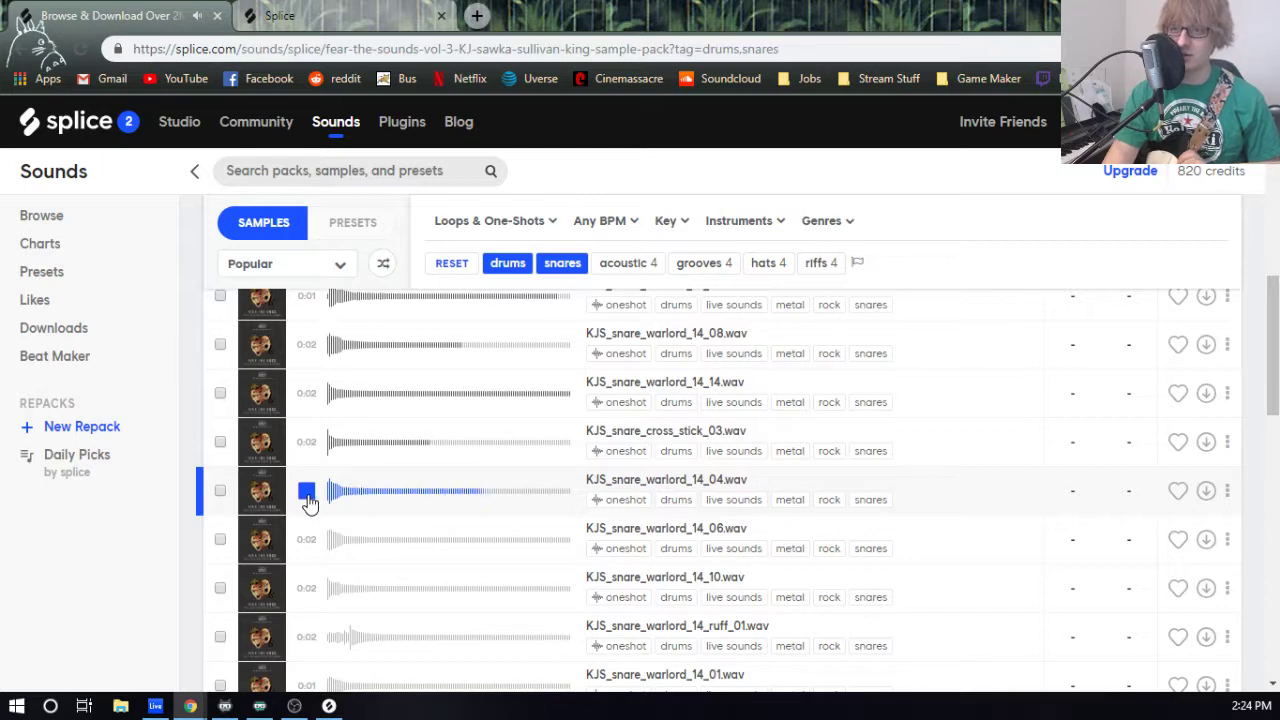
click(307, 491)
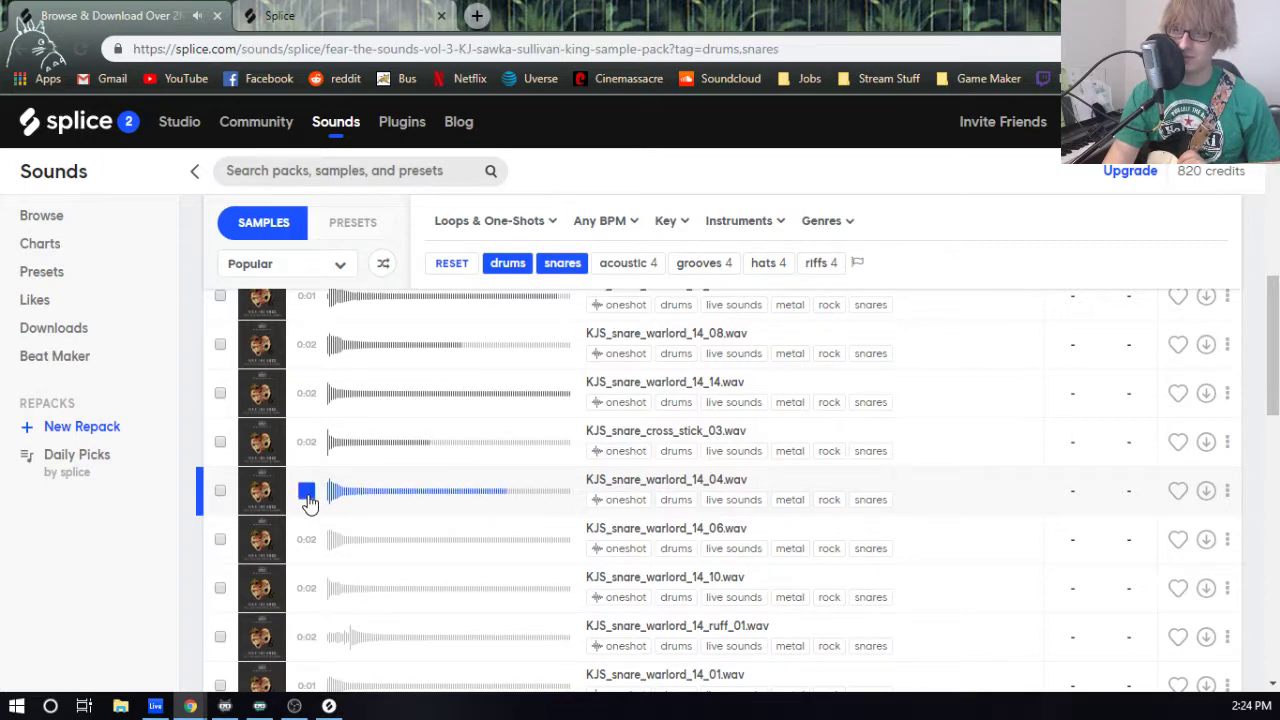
- Preview the snares KJS_snare_warlord_14_06 and KJS_snare_warlord_14_10, and download both
click(311, 539)
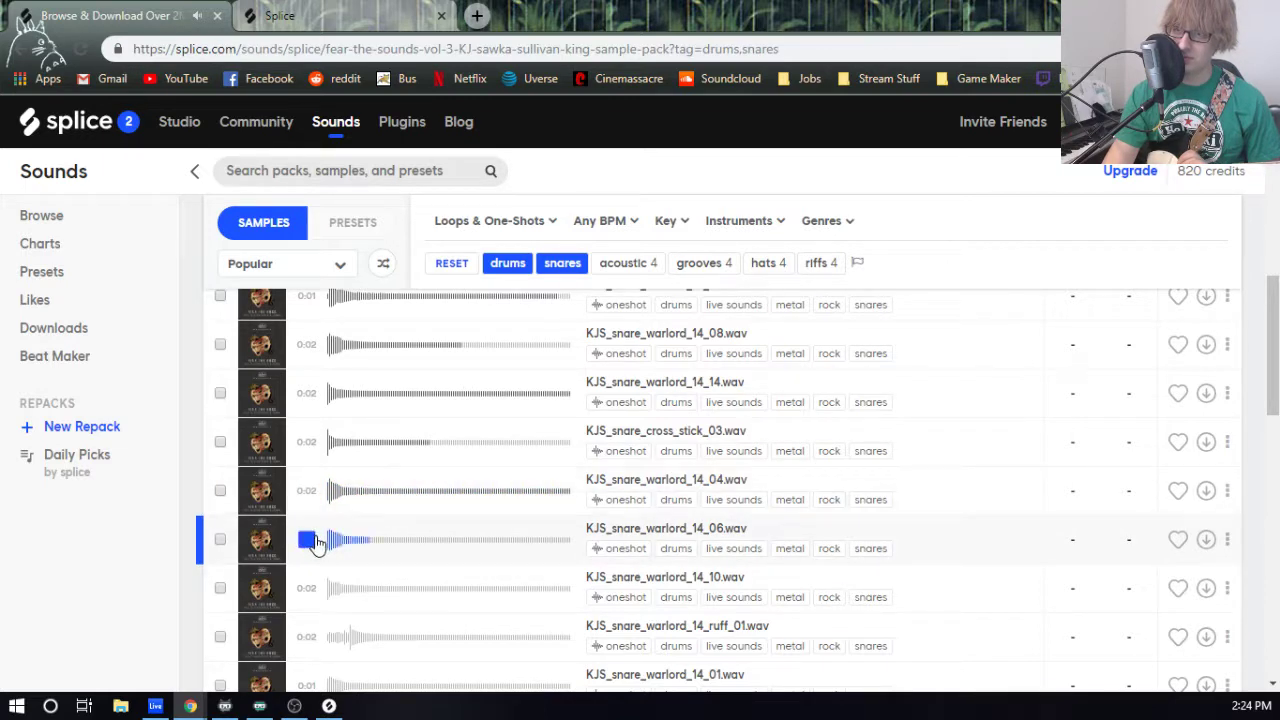
click(306, 590)
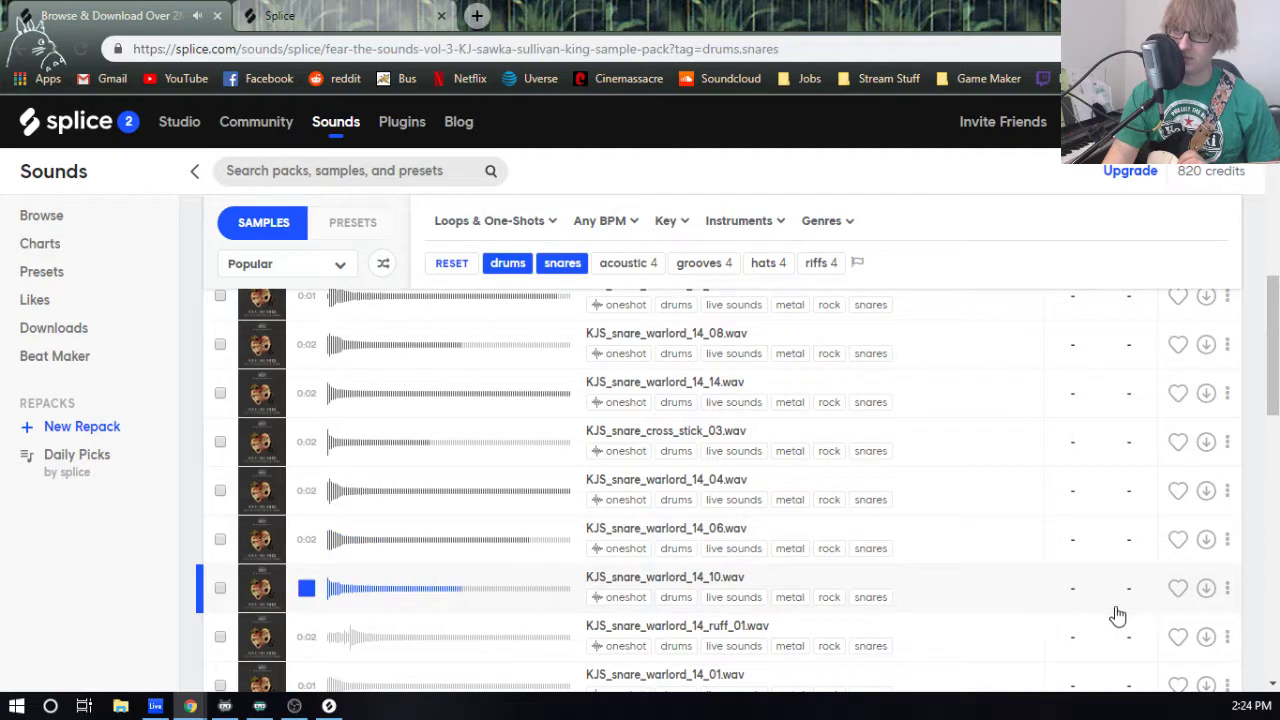
click(307, 541)
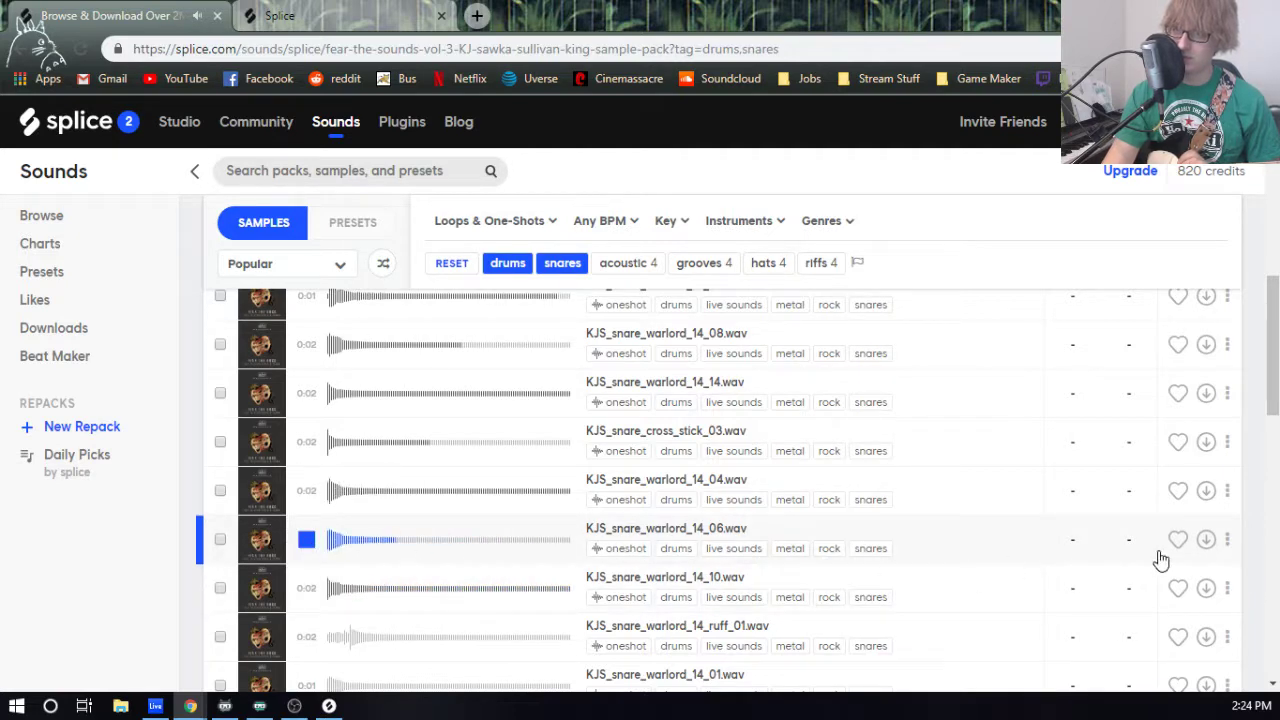
click(1208, 590)
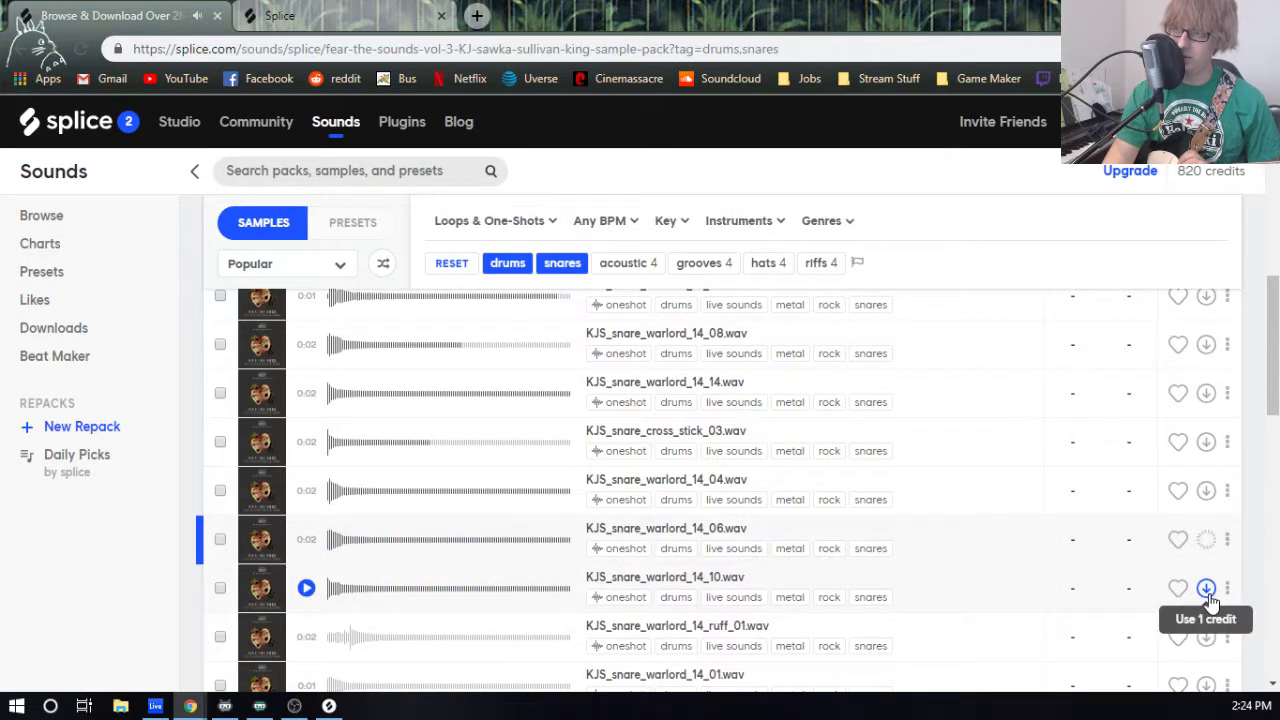
- Replace the snares tag filter with the hats tag, keeping the drums tag on the Fear the Rock samples
scroll(359, 570, down, 1)
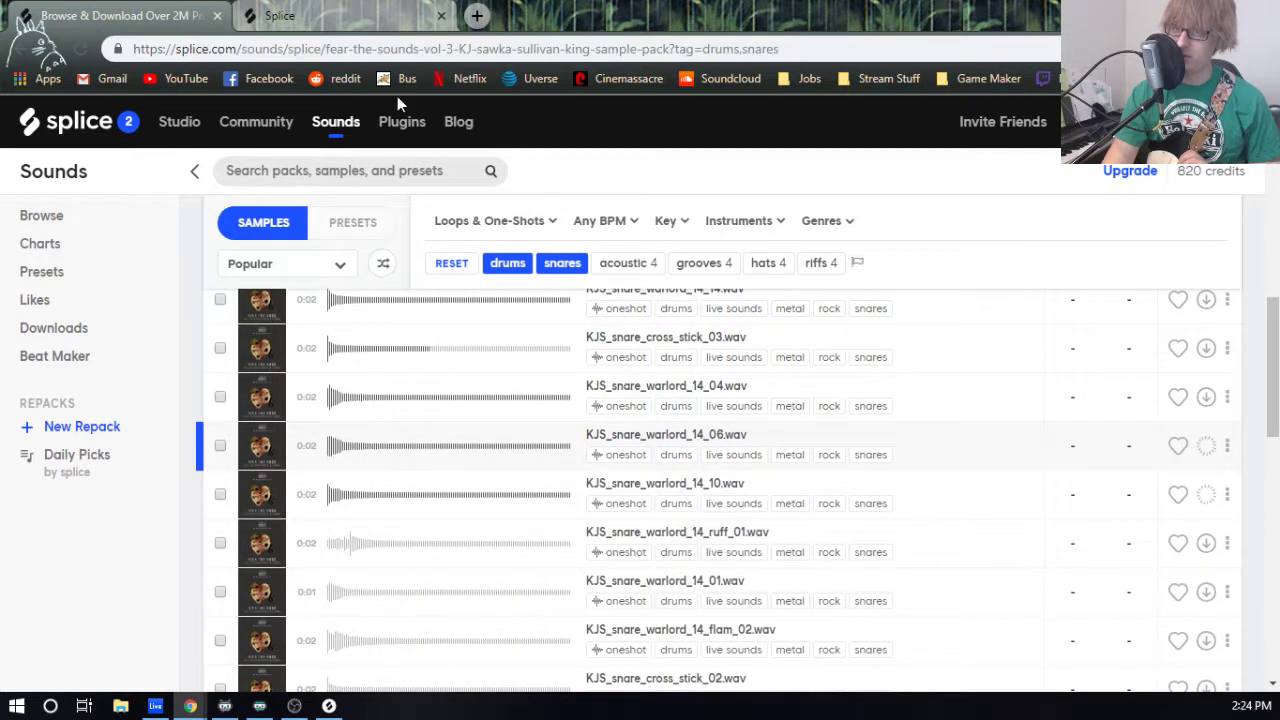
scroll(593, 290, up, 3)
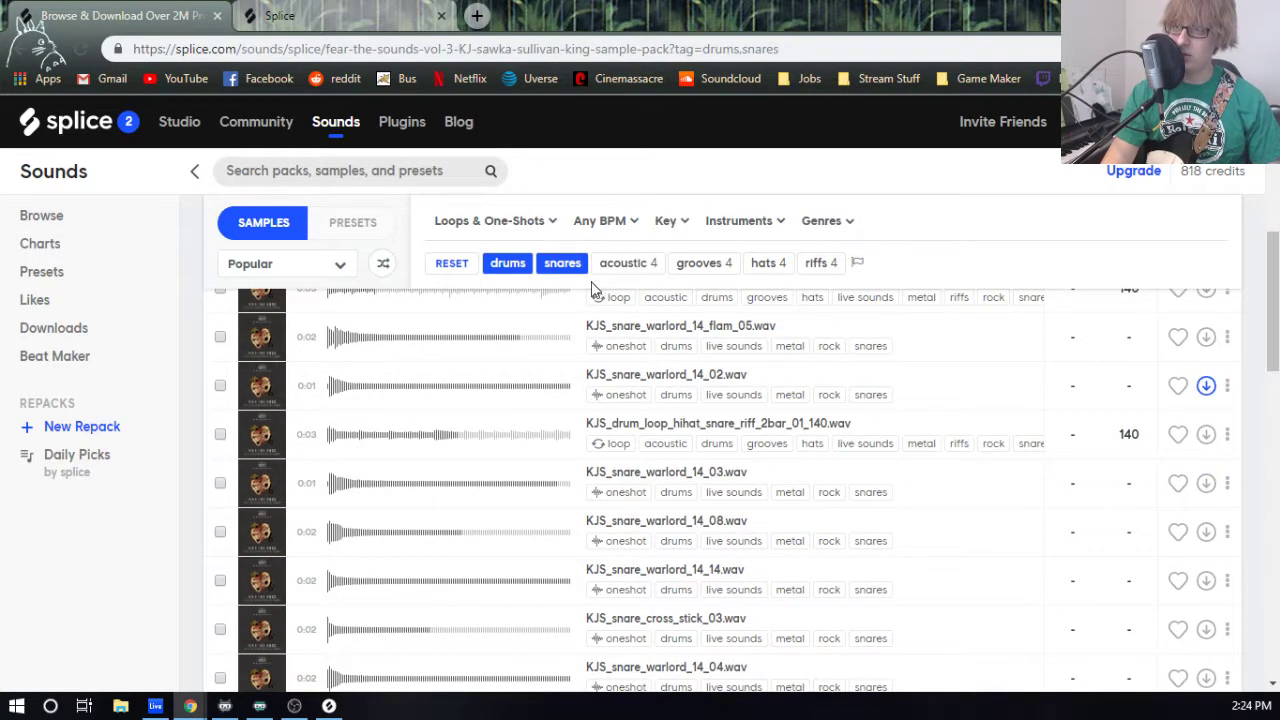
click(563, 263)
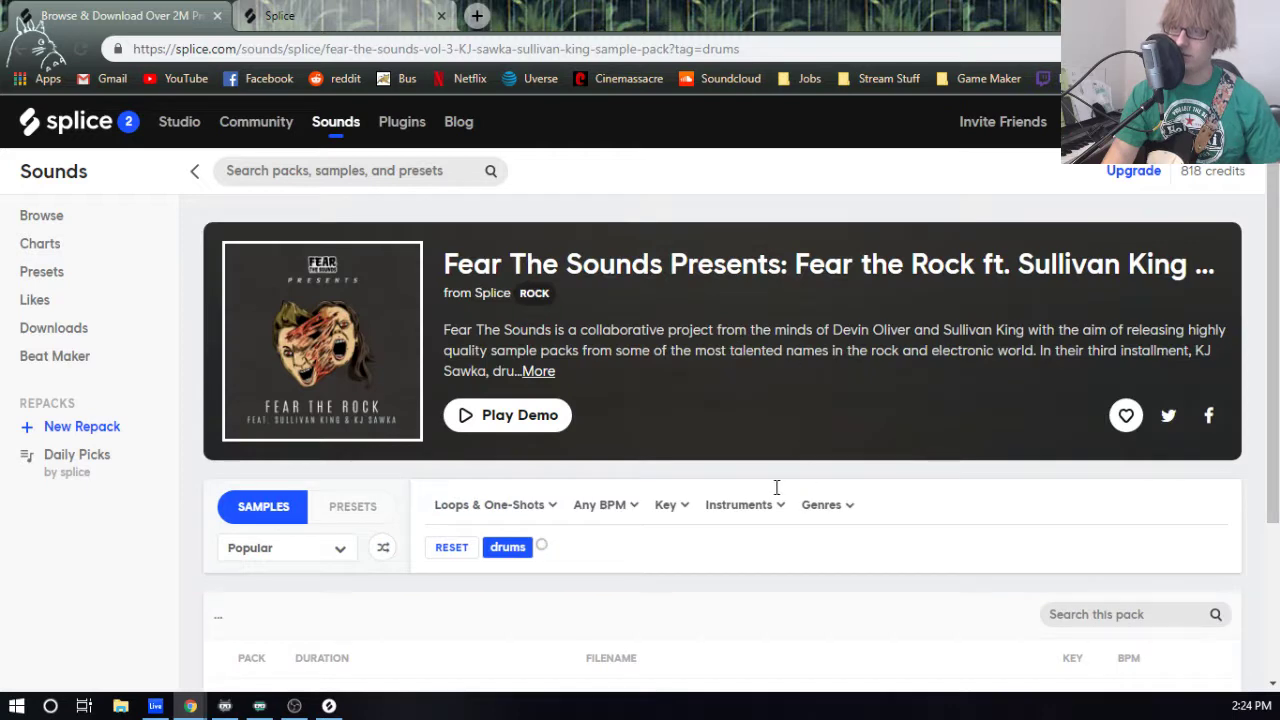
scroll(843, 520, down, 1)
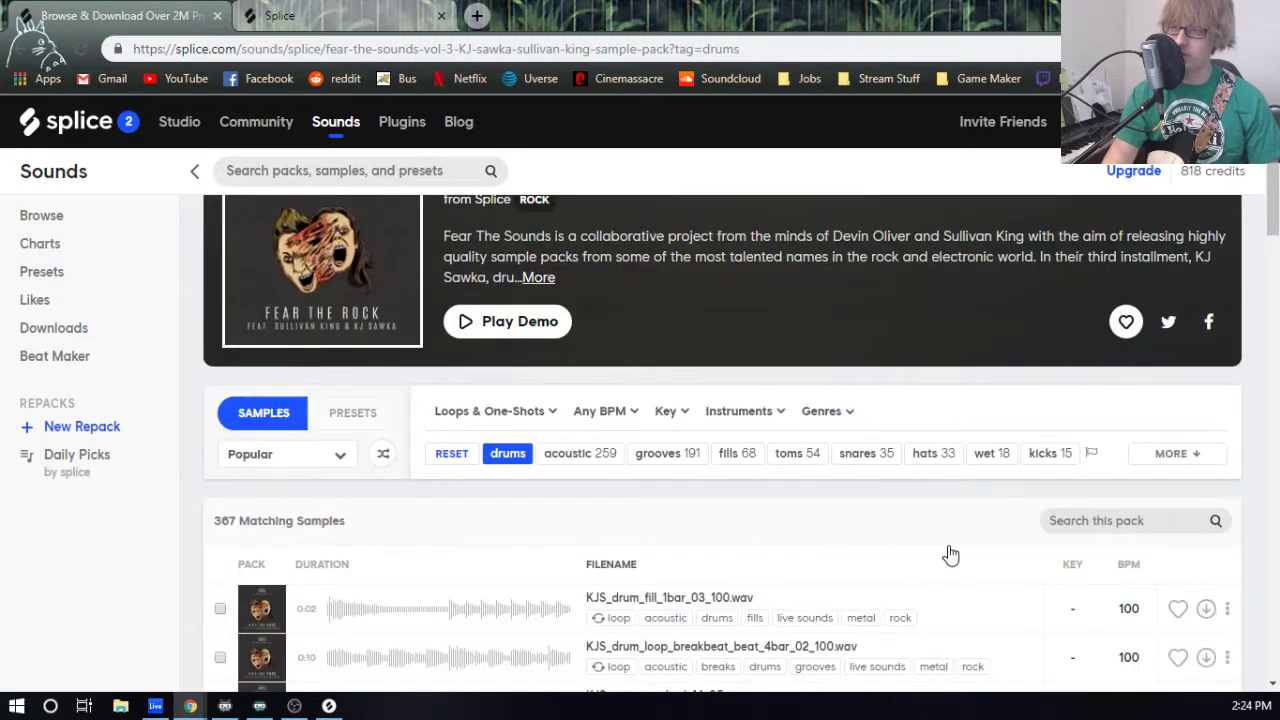
click(928, 457)
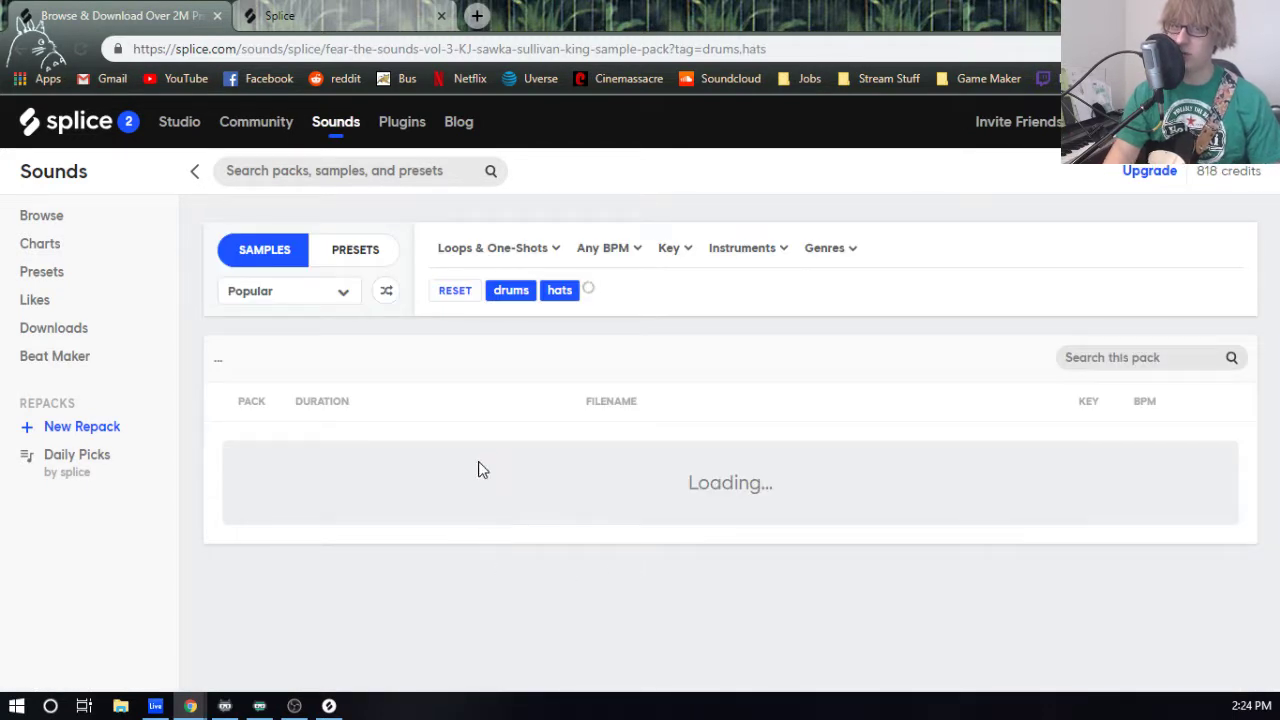
scroll(530, 470, down, 3)
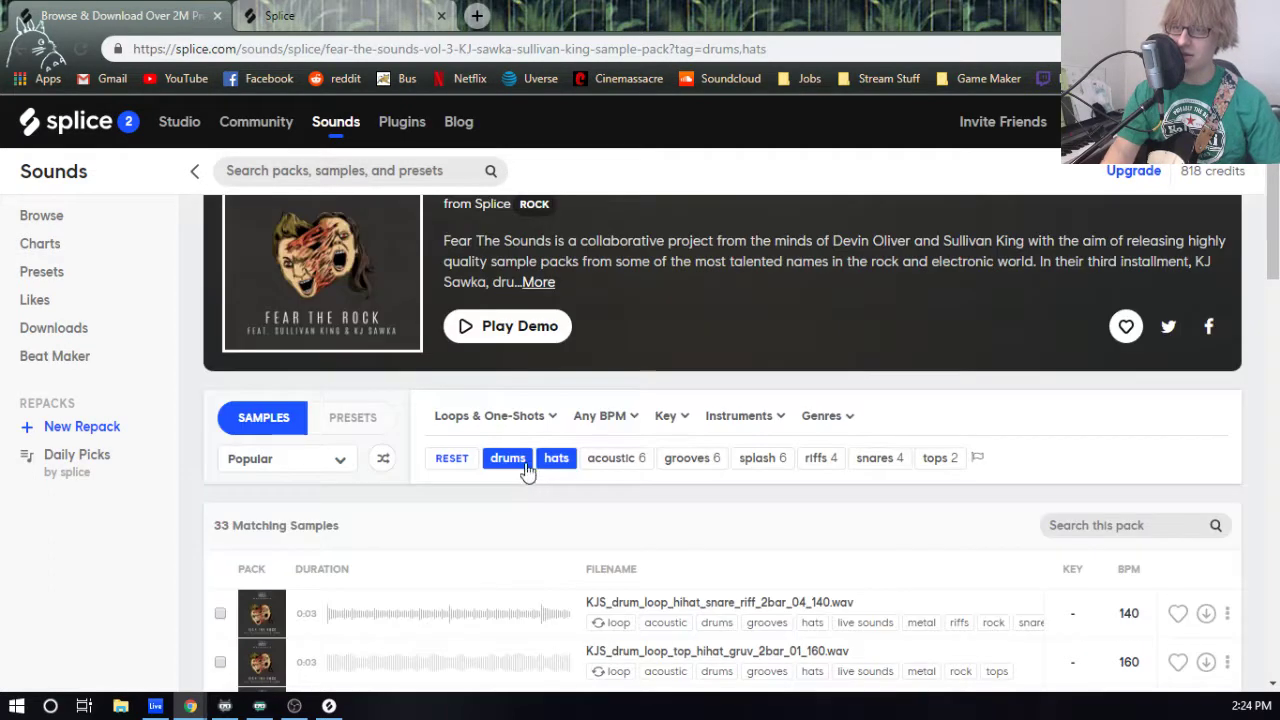
scroll(480, 471, up, 2)
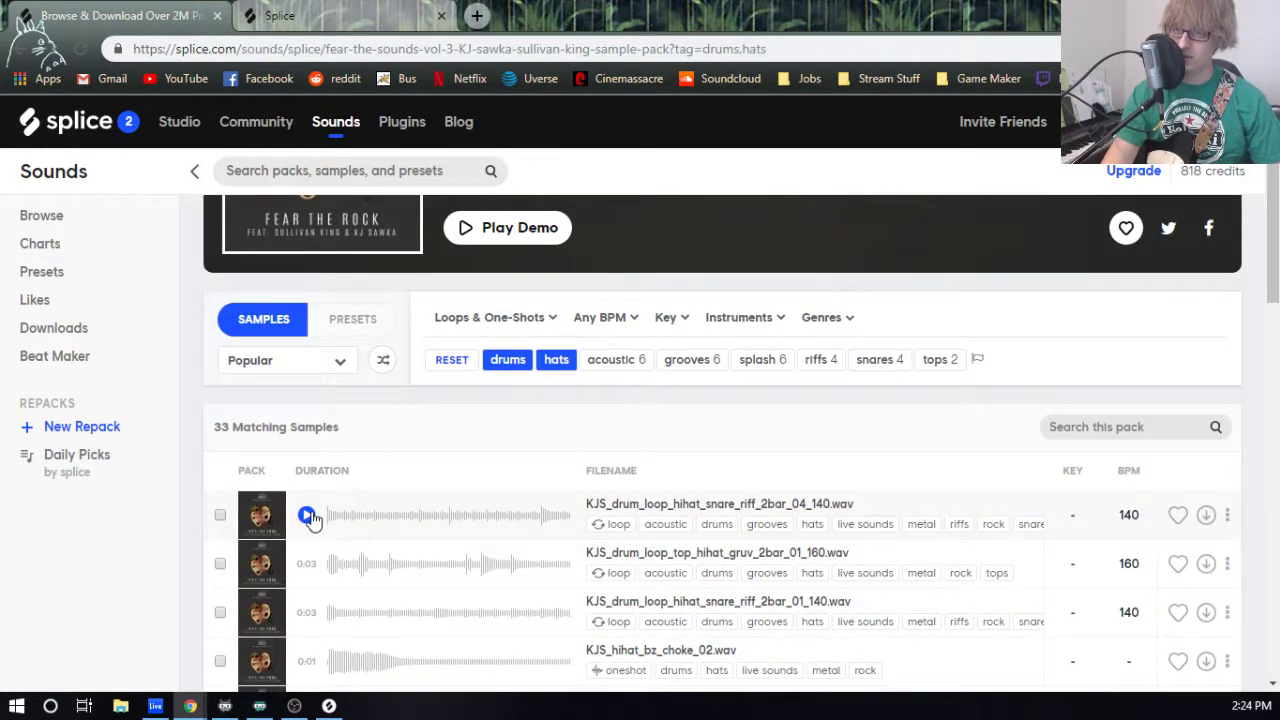
- Preview the loops hihat_snare_riff_2bar_04_140 and top_hihat_gruv_2bar_01_160, and the hats KJS_hihat_bz_choke_02, byzance_12_09 and byzance_12_08
click(307, 515)
scroll(312, 520, down, 1)
click(307, 470)
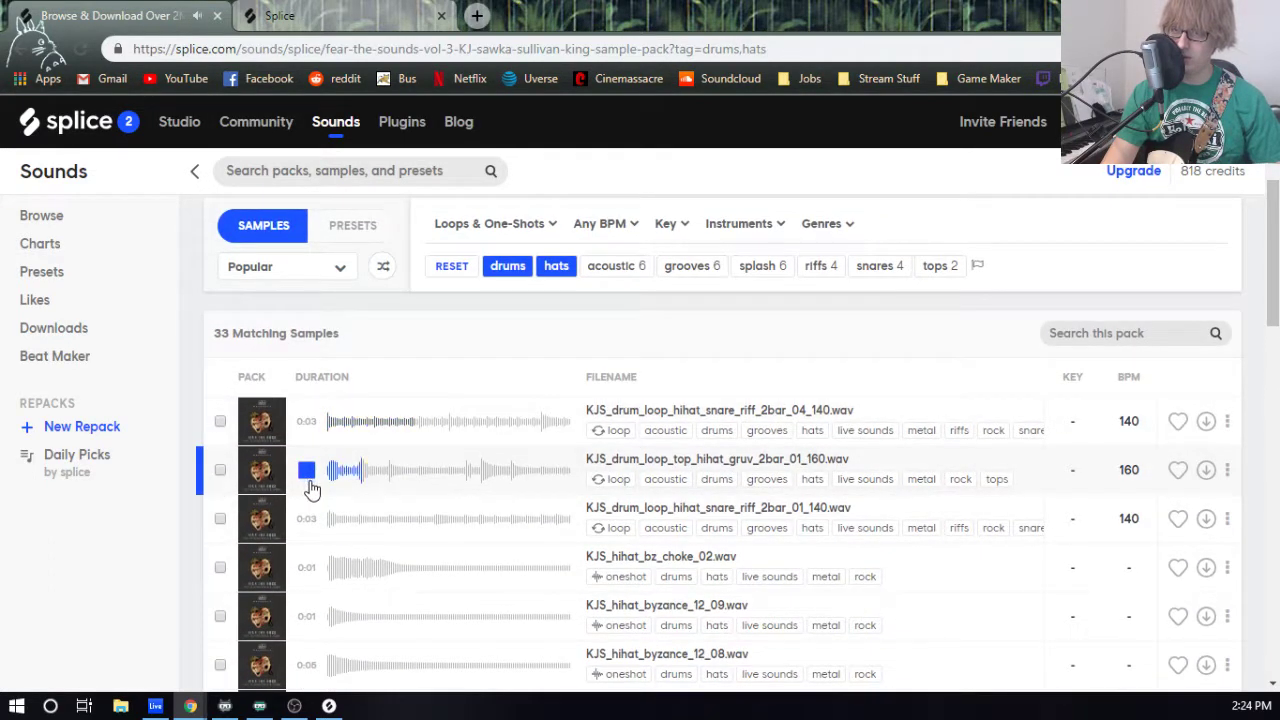
click(307, 470)
click(306, 568)
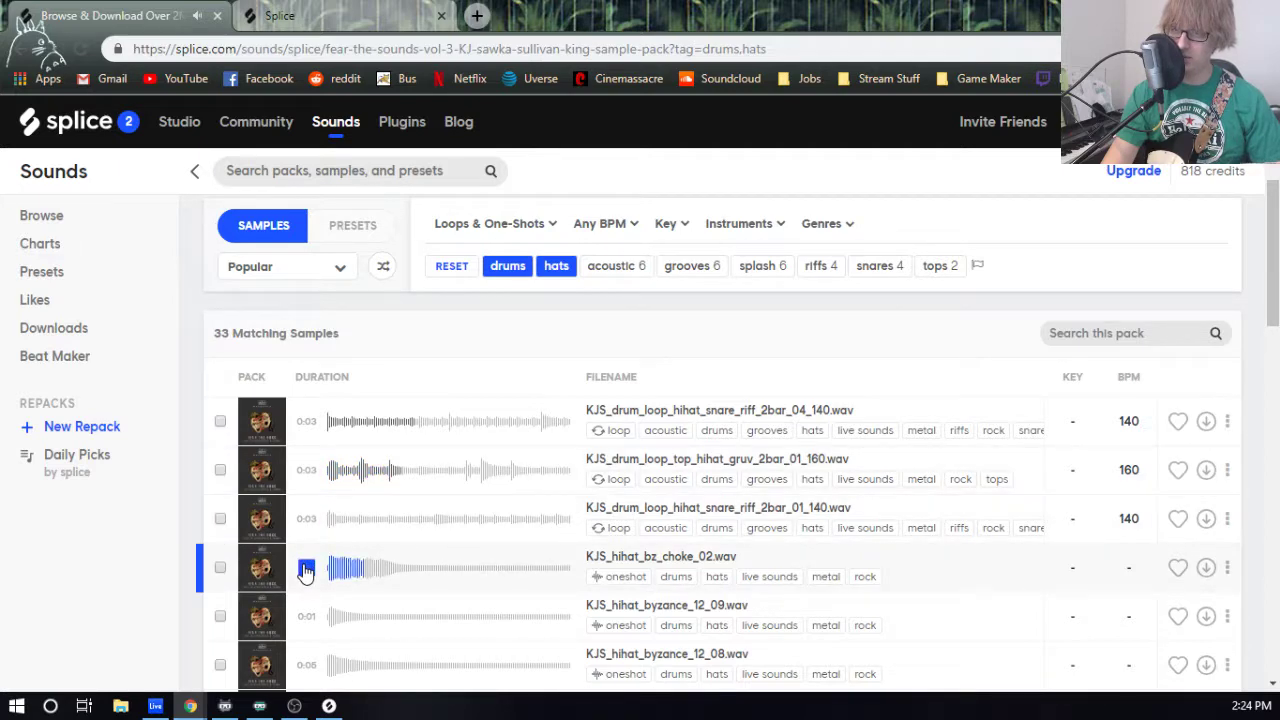
scroll(306, 560, down, 2)
click(307, 430)
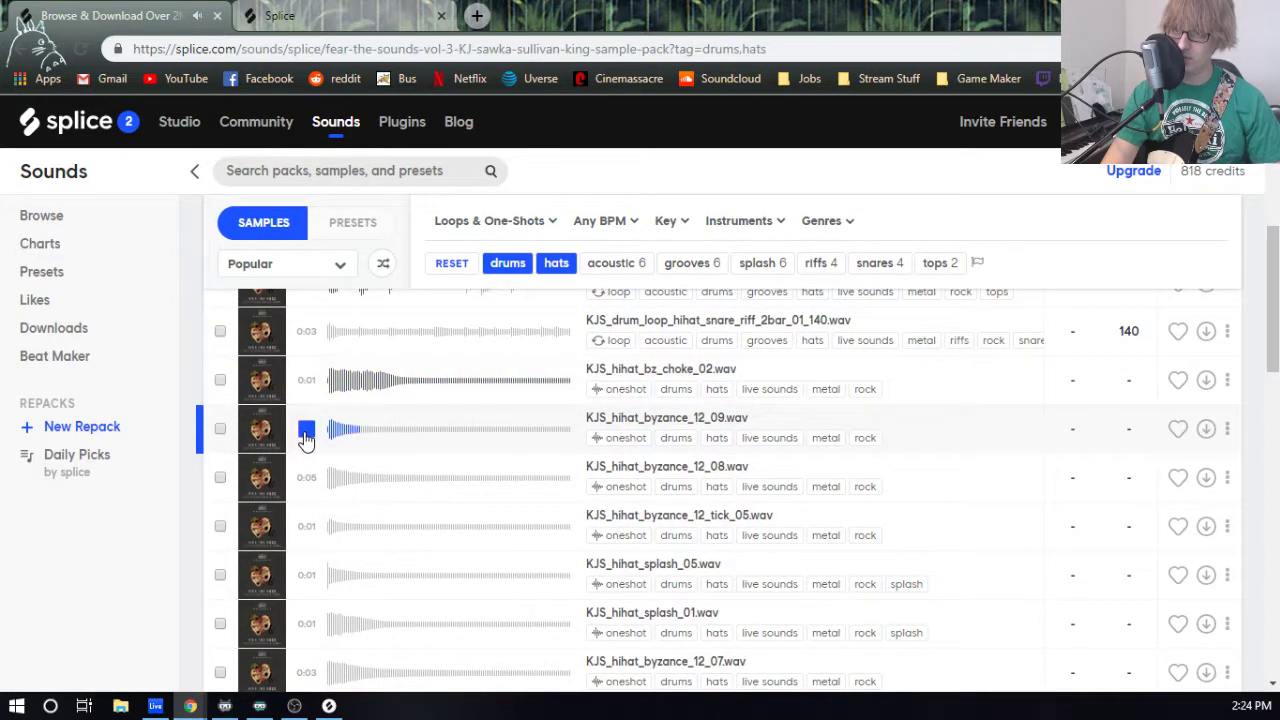
click(306, 476)
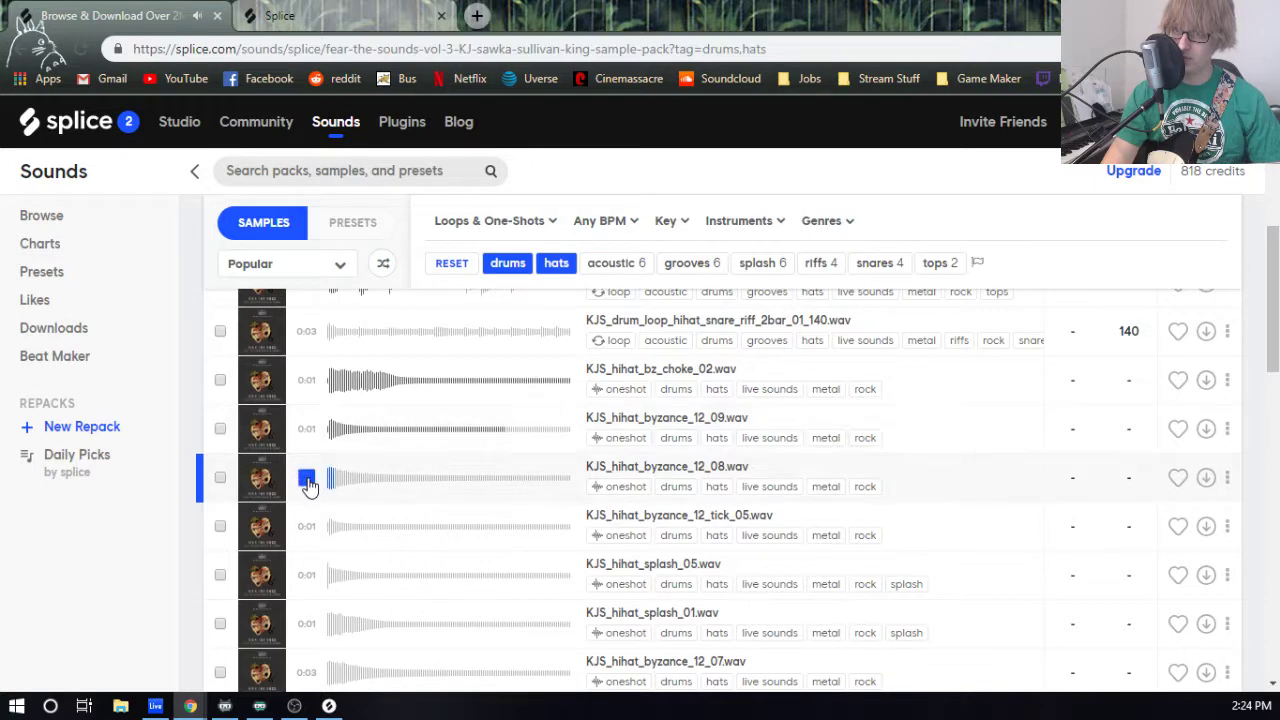
- Replay KJS_hihat_byzance_12_09, and preview and download KJS_hihat_byzance_12_tick_05
click(307, 430)
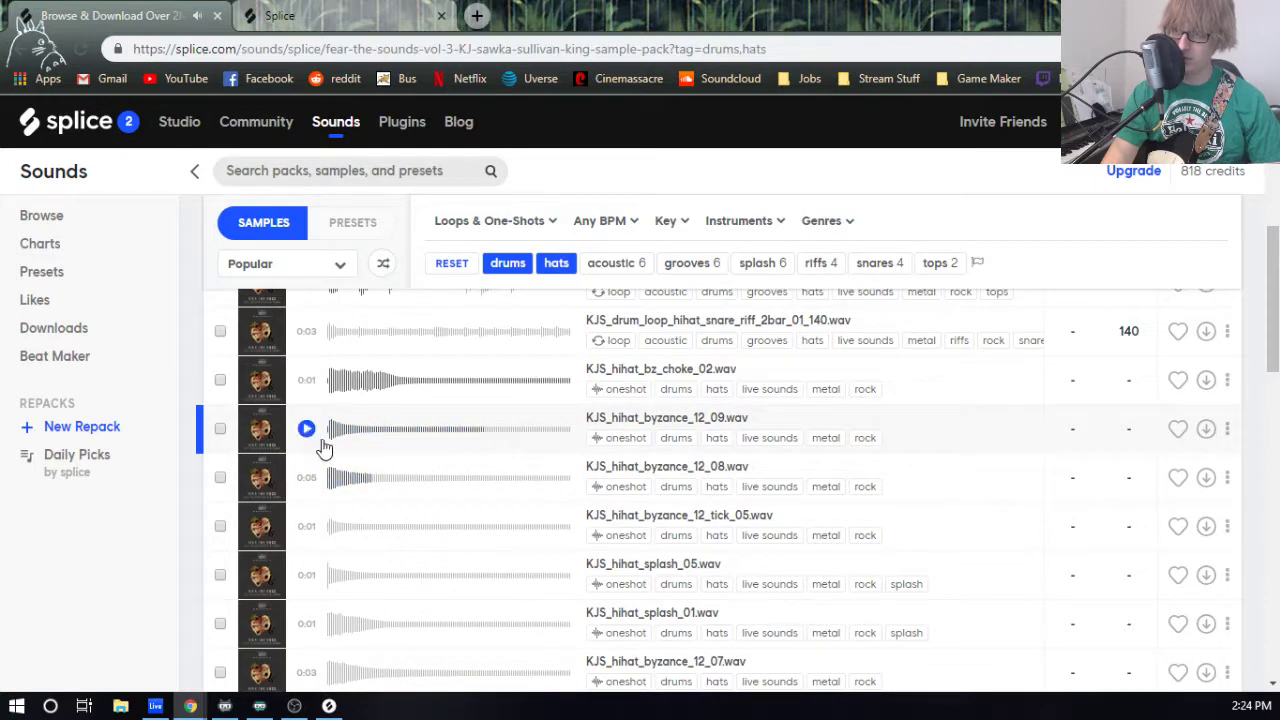
click(328, 436)
click(329, 534)
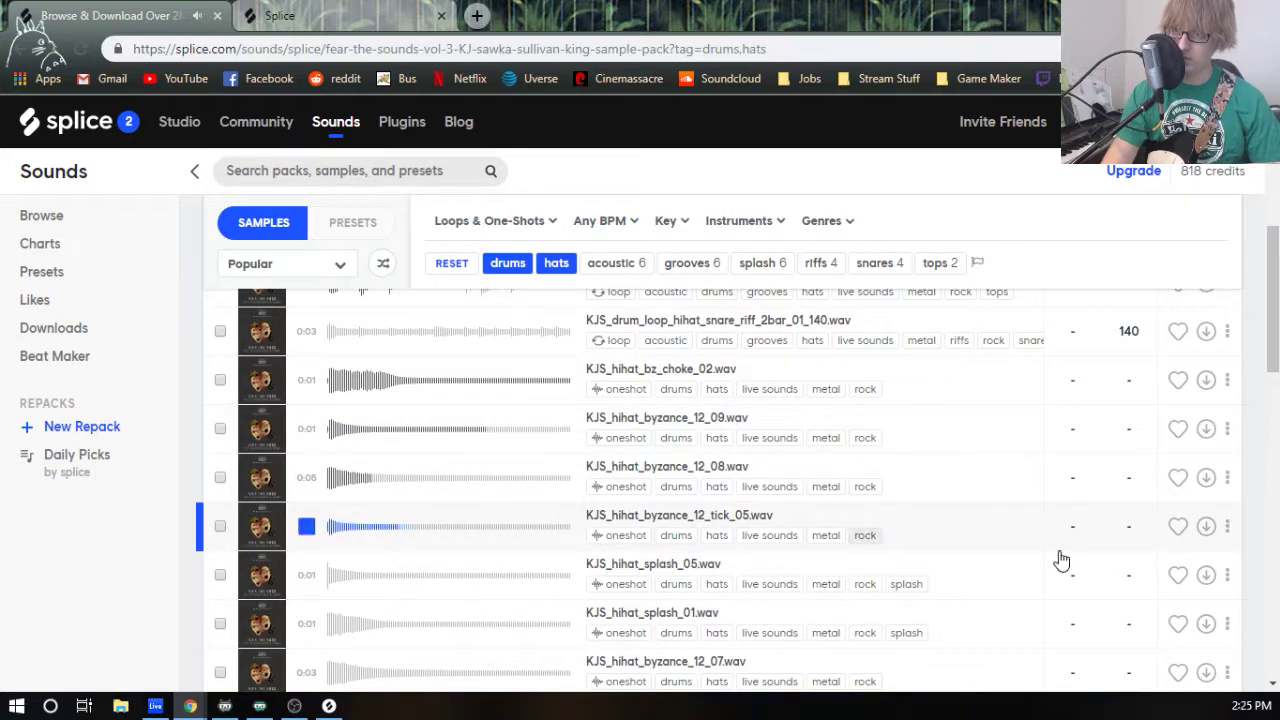
click(1206, 526)
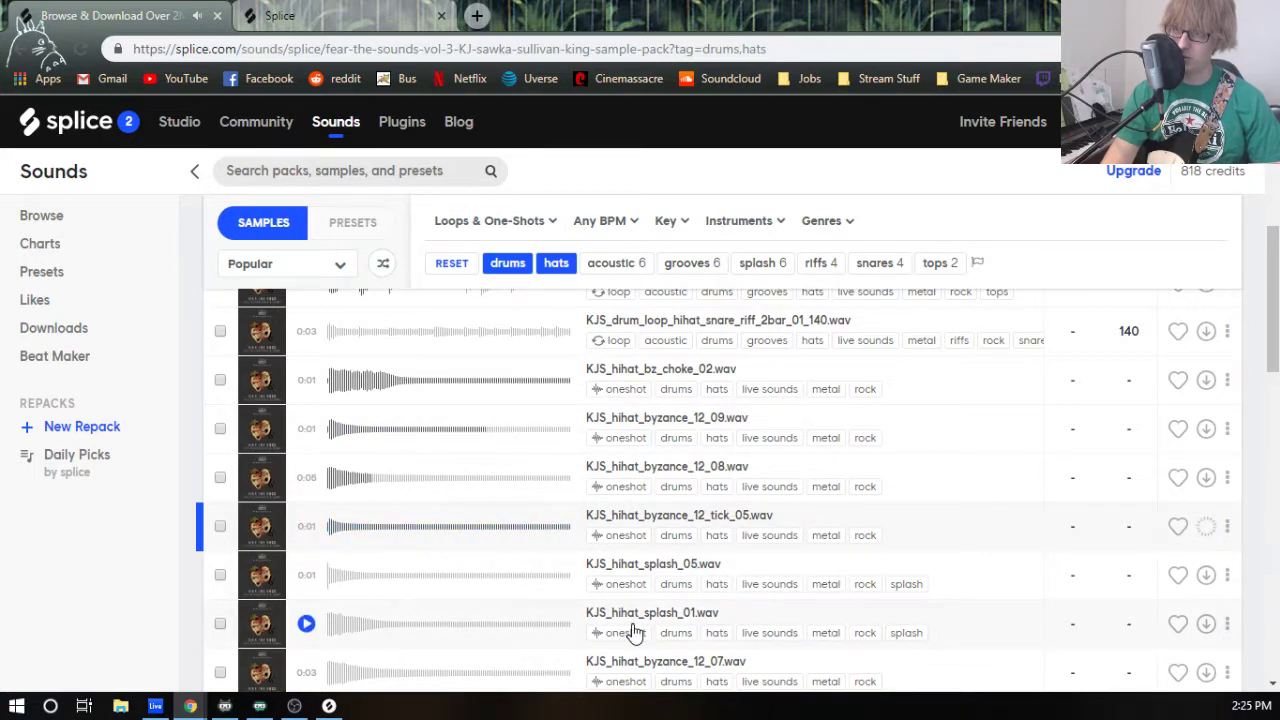
- Preview the hats KJS_hihat_splash_05, splash_01, byzance_12_07 and byzance_12_11, replaying byzance_12_07
click(305, 590)
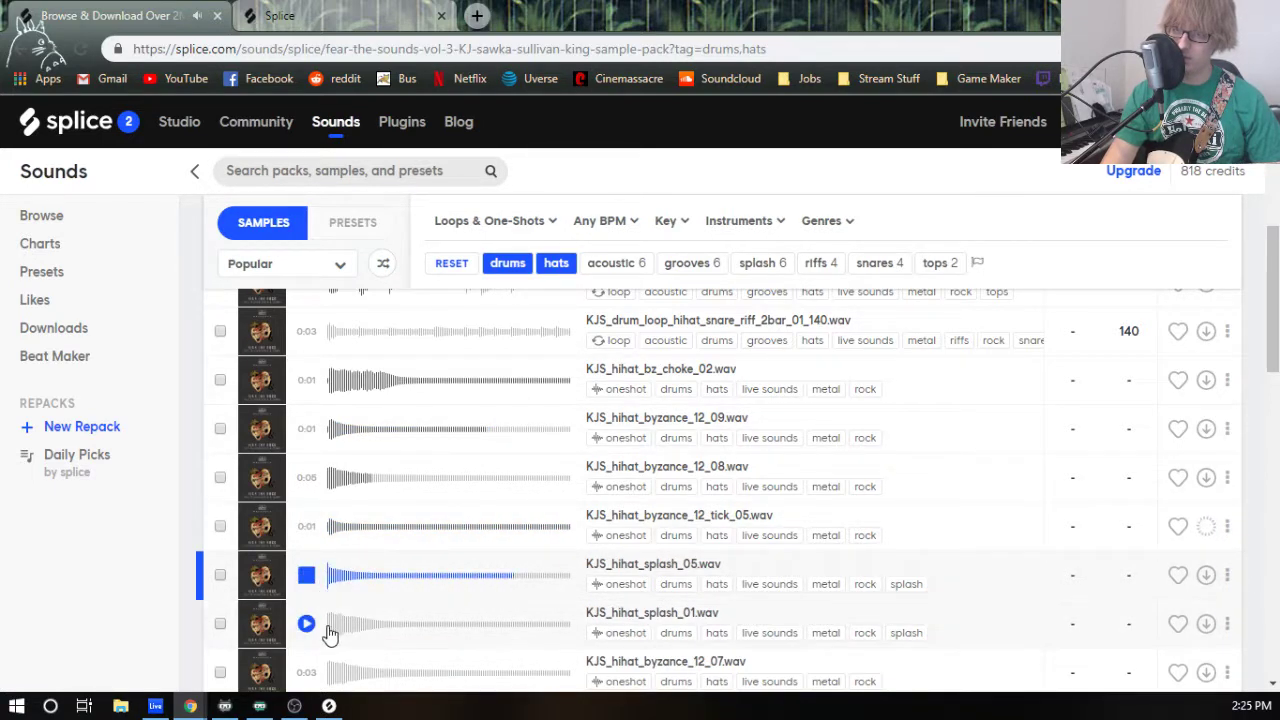
click(330, 635)
scroll(330, 635, down, 2)
click(306, 447)
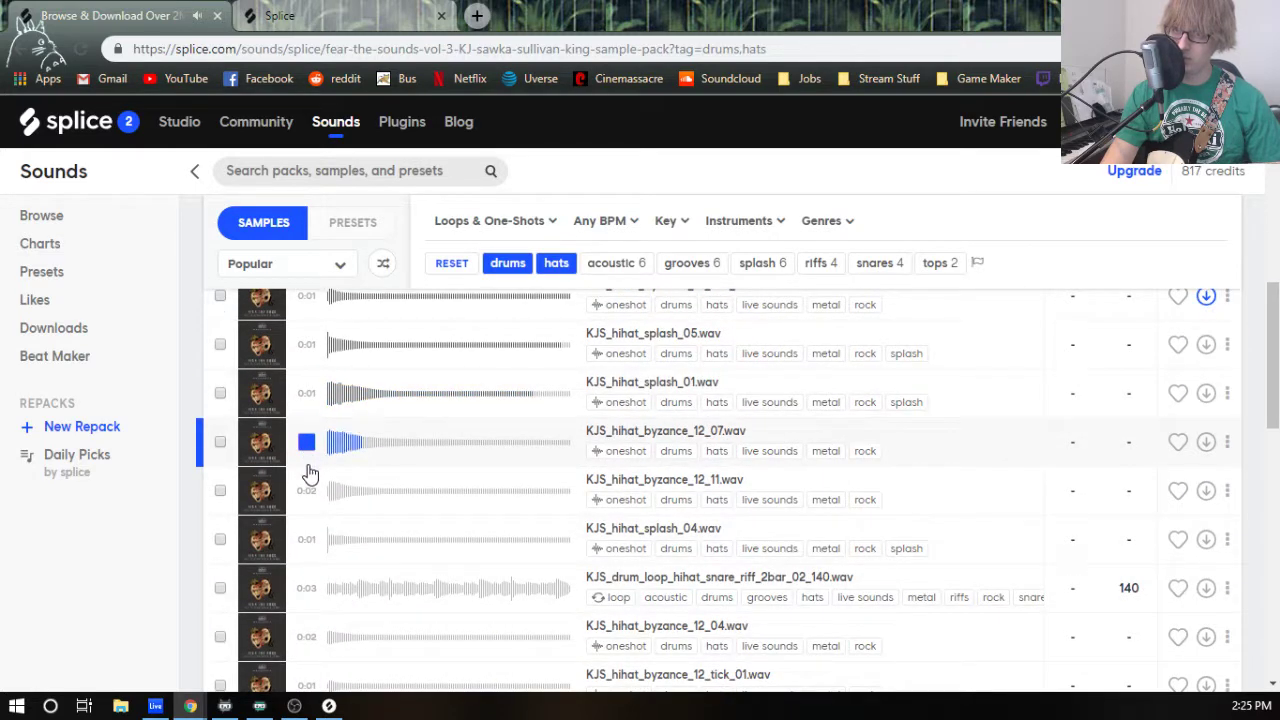
click(330, 500)
click(330, 449)
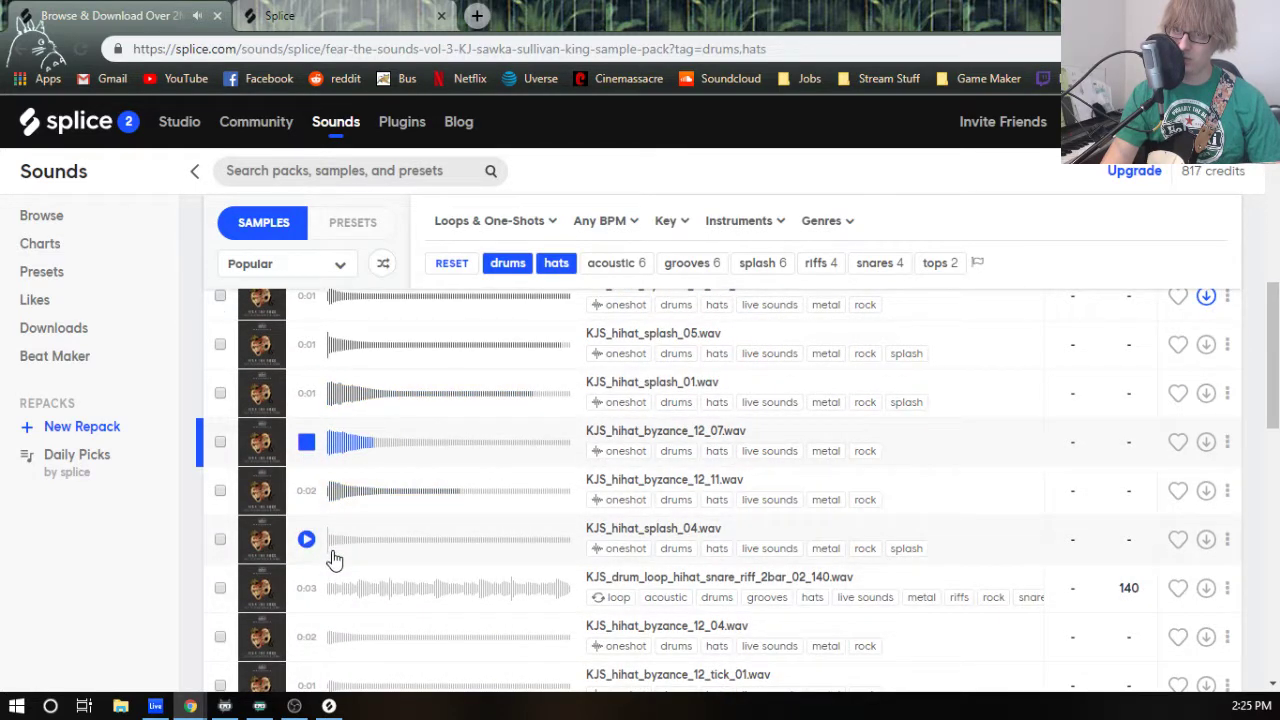
- Compare KJS_hihat_splash_04, splash_05 and splash_01 with KJS_hihat_byzance_12_07 by playing them in turn
click(334, 557)
click(334, 452)
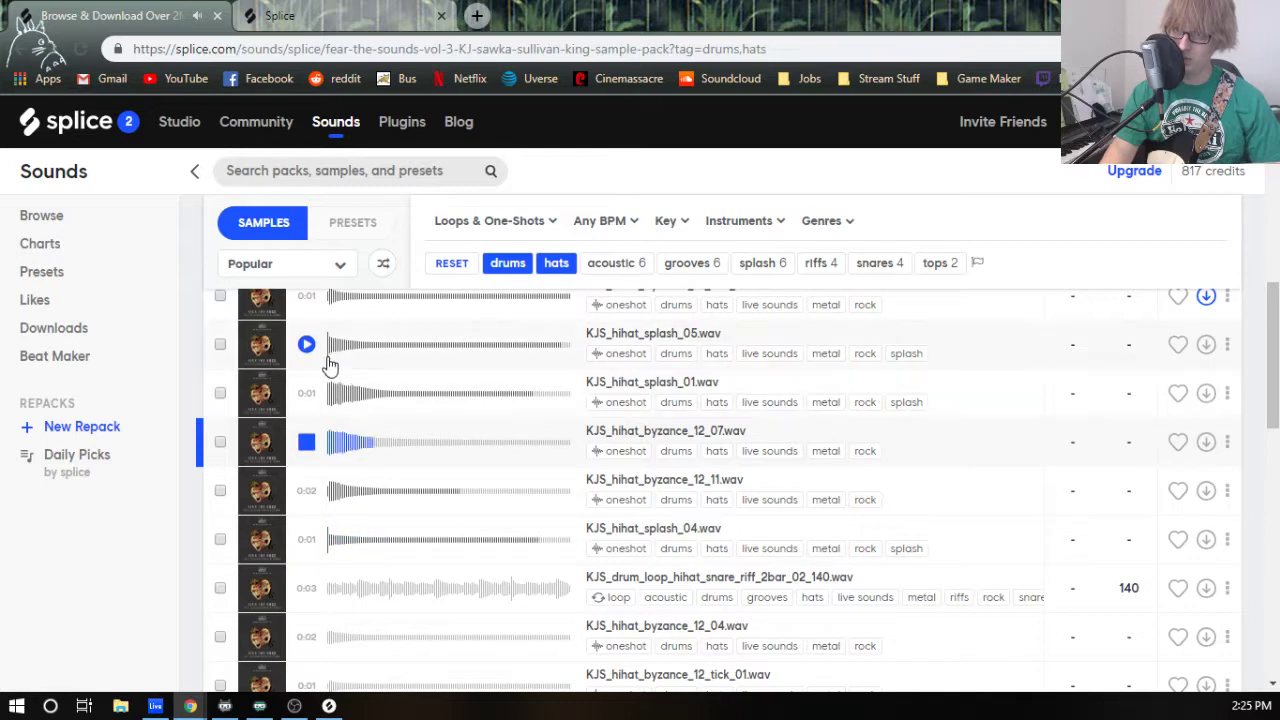
click(330, 364)
click(326, 446)
click(332, 394)
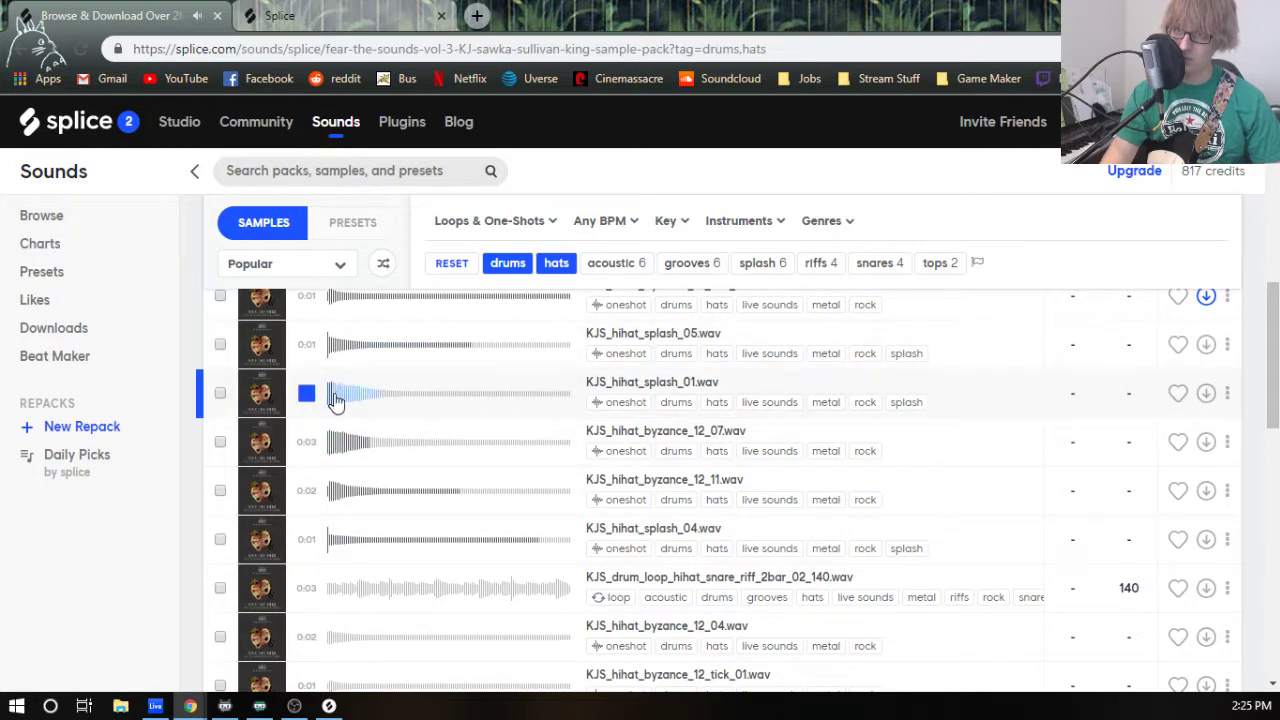
- Preview the loop KJS_drum_loop_hihat_snare_riff_2bar_02_140 and the hat KJS_hihat_byzance_12_04
click(329, 586)
click(329, 634)
scroll(329, 620, down, 3)
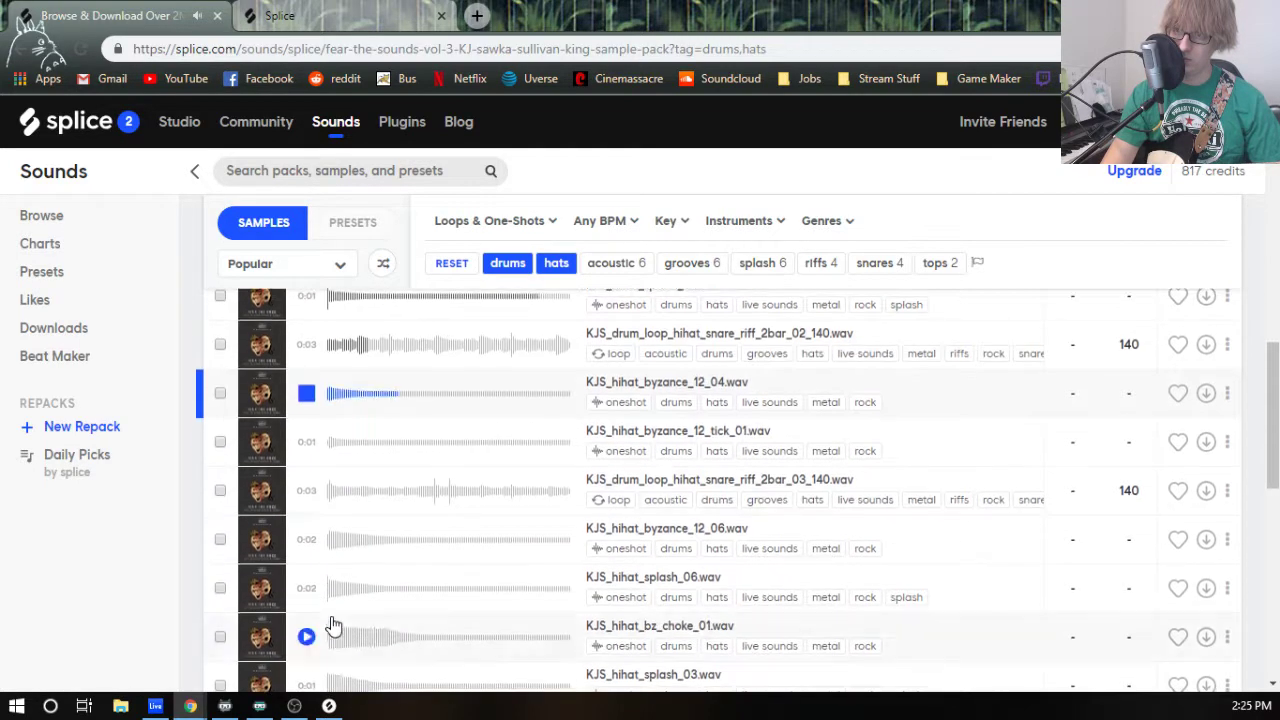
- Replay and compare the hats KJS_hihat_byzance_12_11, byzance_12_07, splash_01 and byzance_12_04
scroll(337, 423, up, 2)
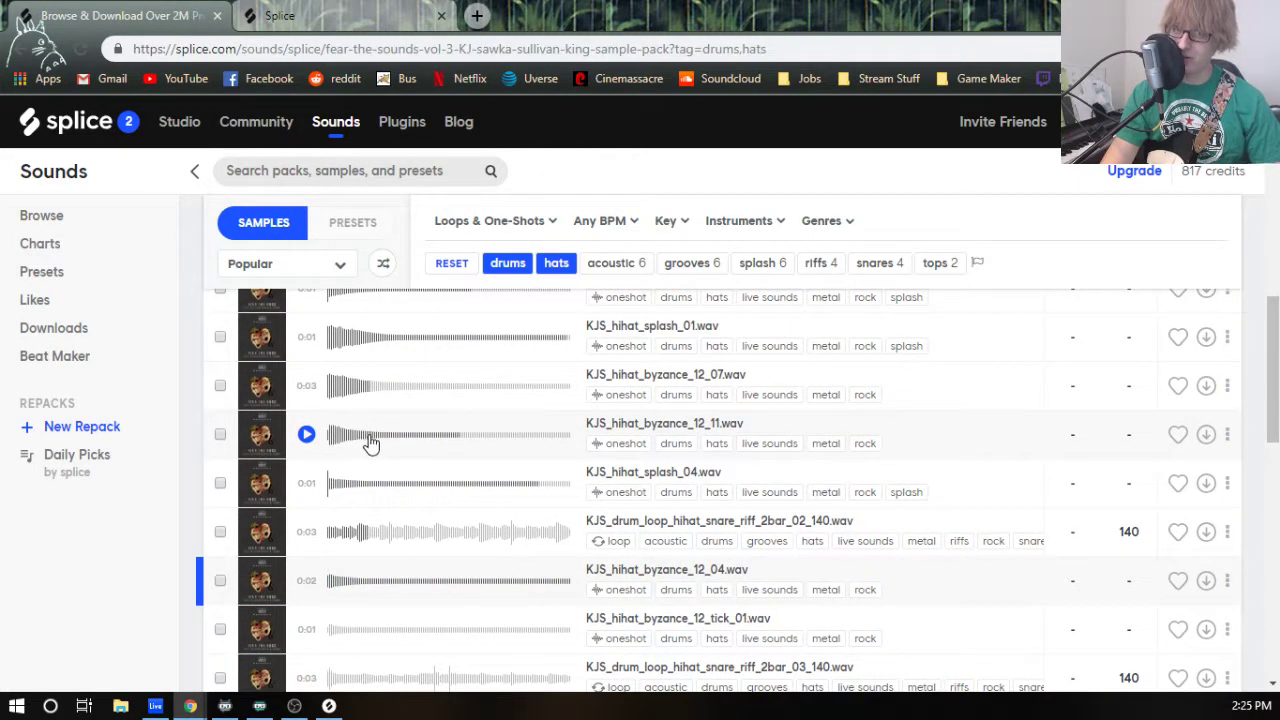
click(307, 434)
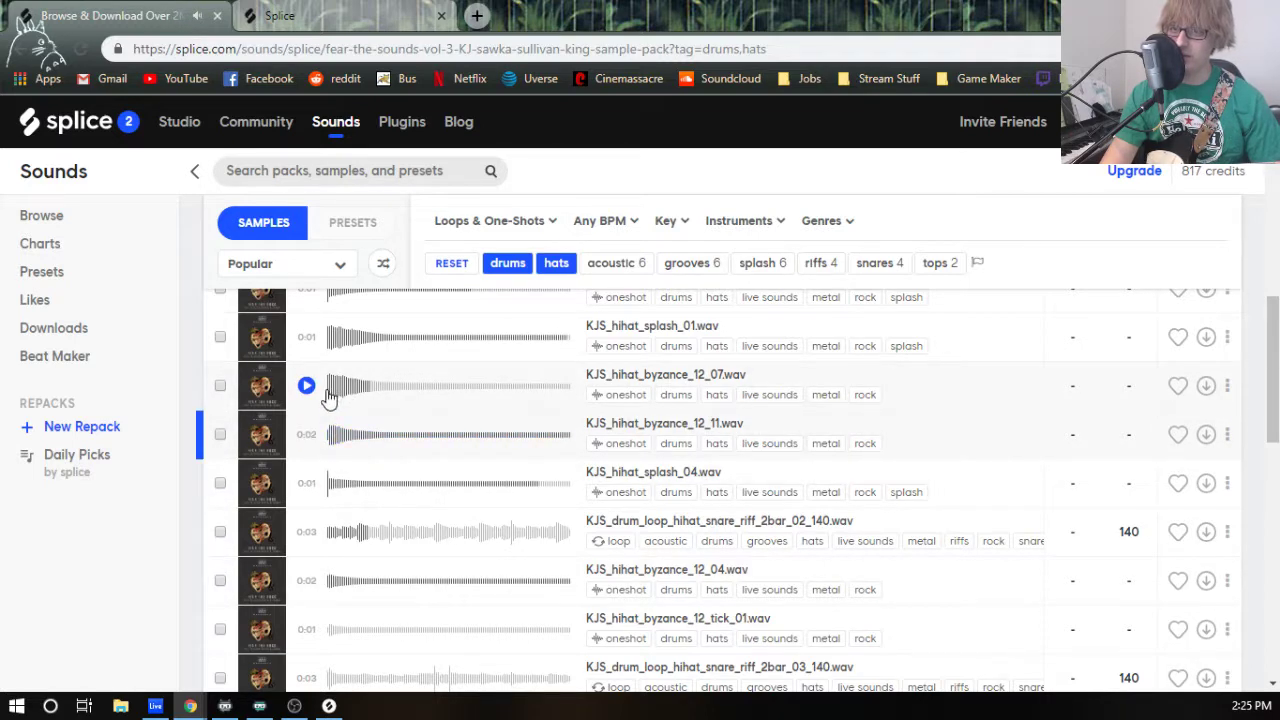
click(333, 397)
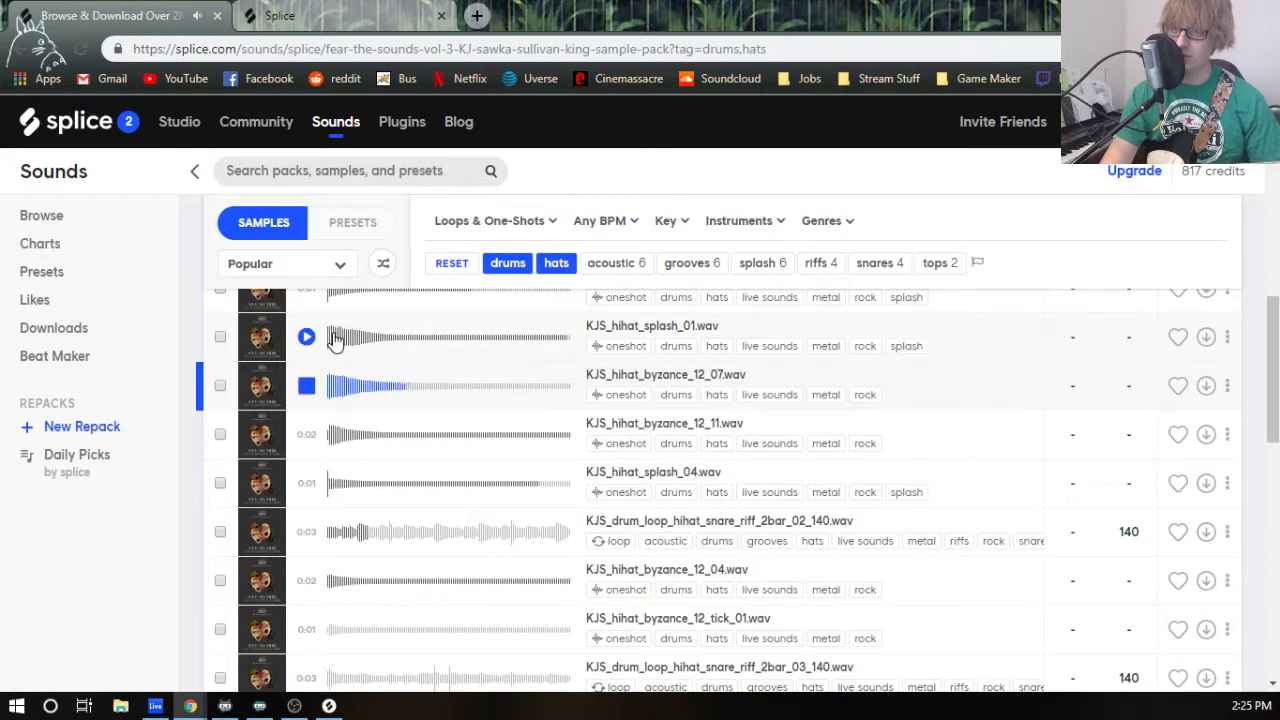
click(334, 342)
click(333, 397)
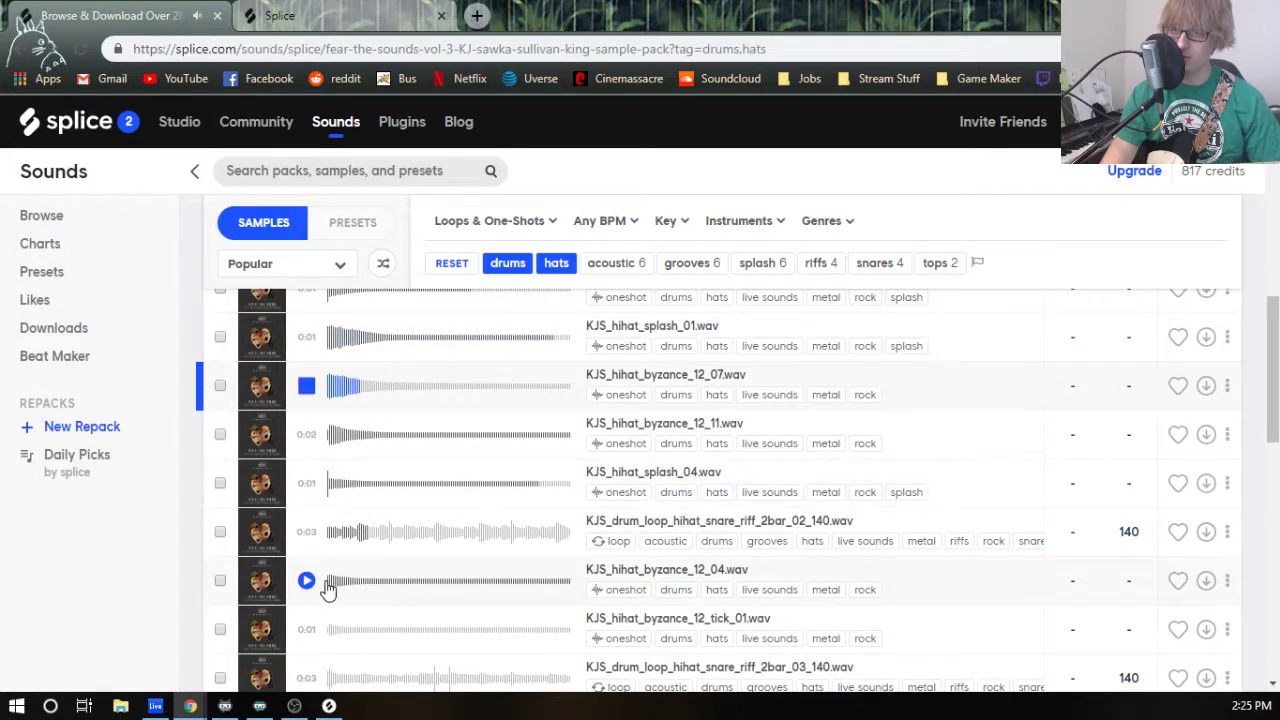
click(326, 588)
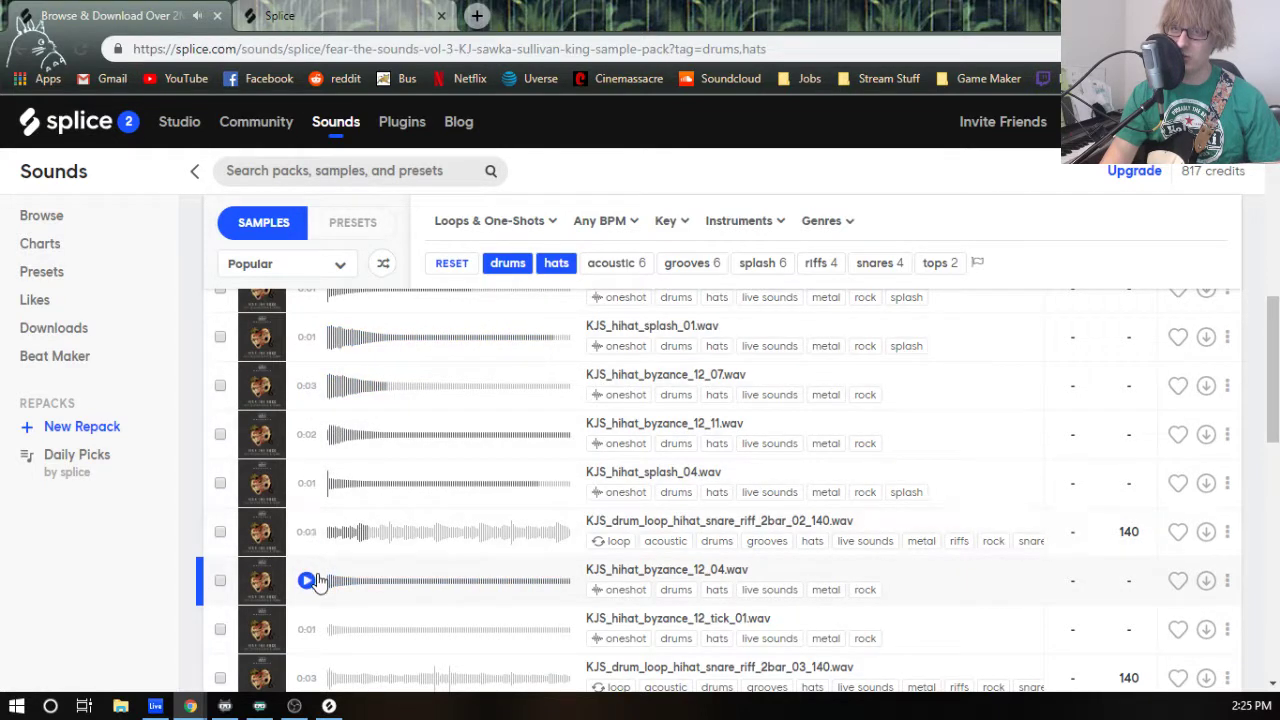
click(330, 396)
- Preview KJS_hihat_byzance_12_tick_01 twice and download it
click(333, 640)
scroll(337, 634, down, 2)
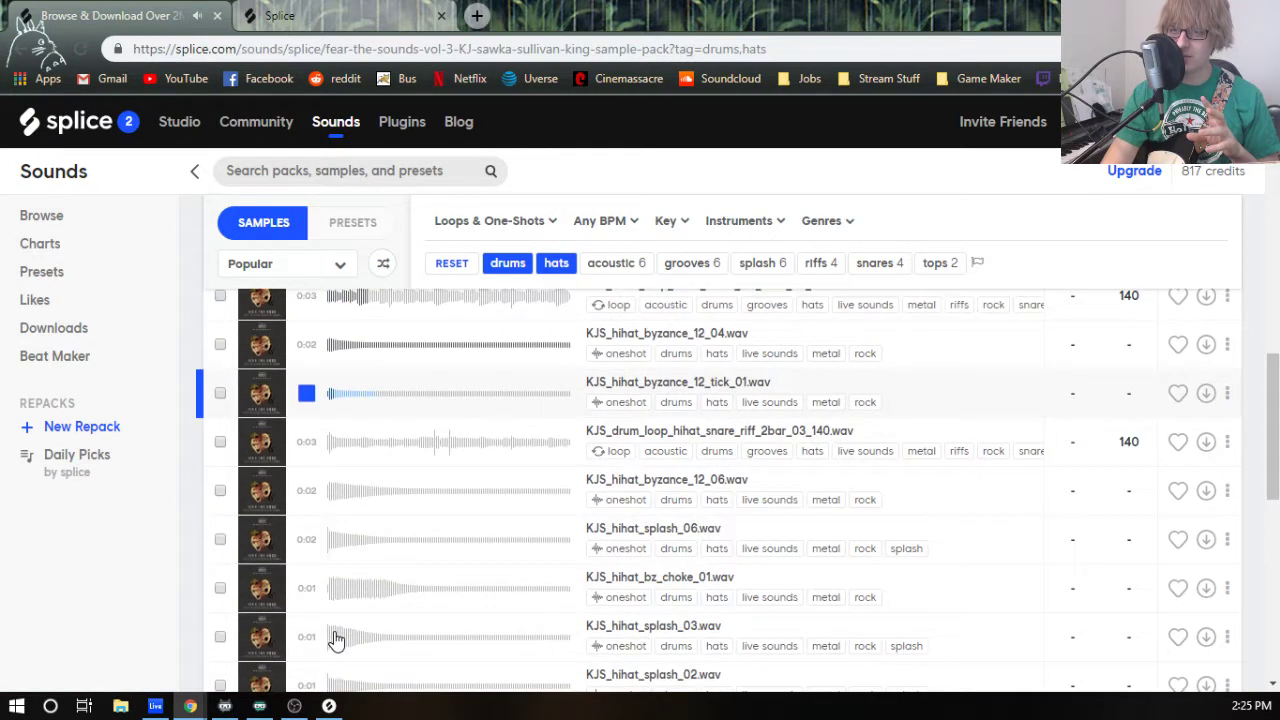
scroll(340, 434, up, 2)
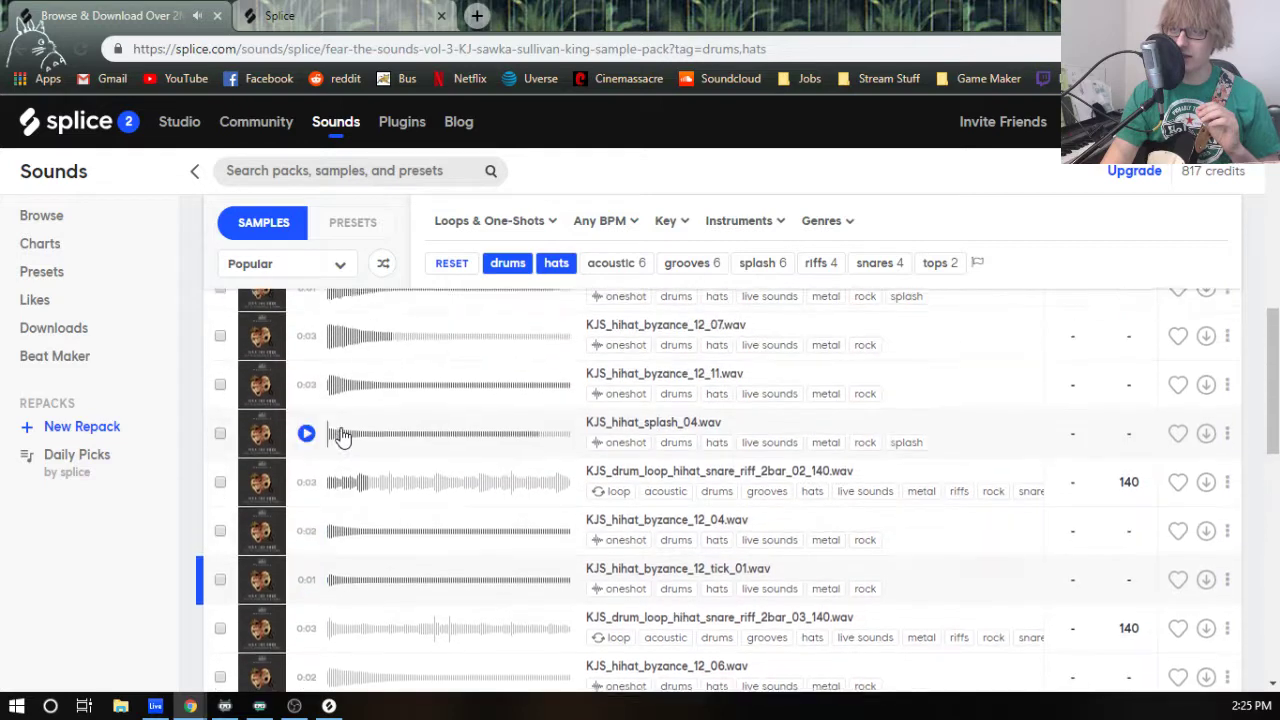
click(330, 585)
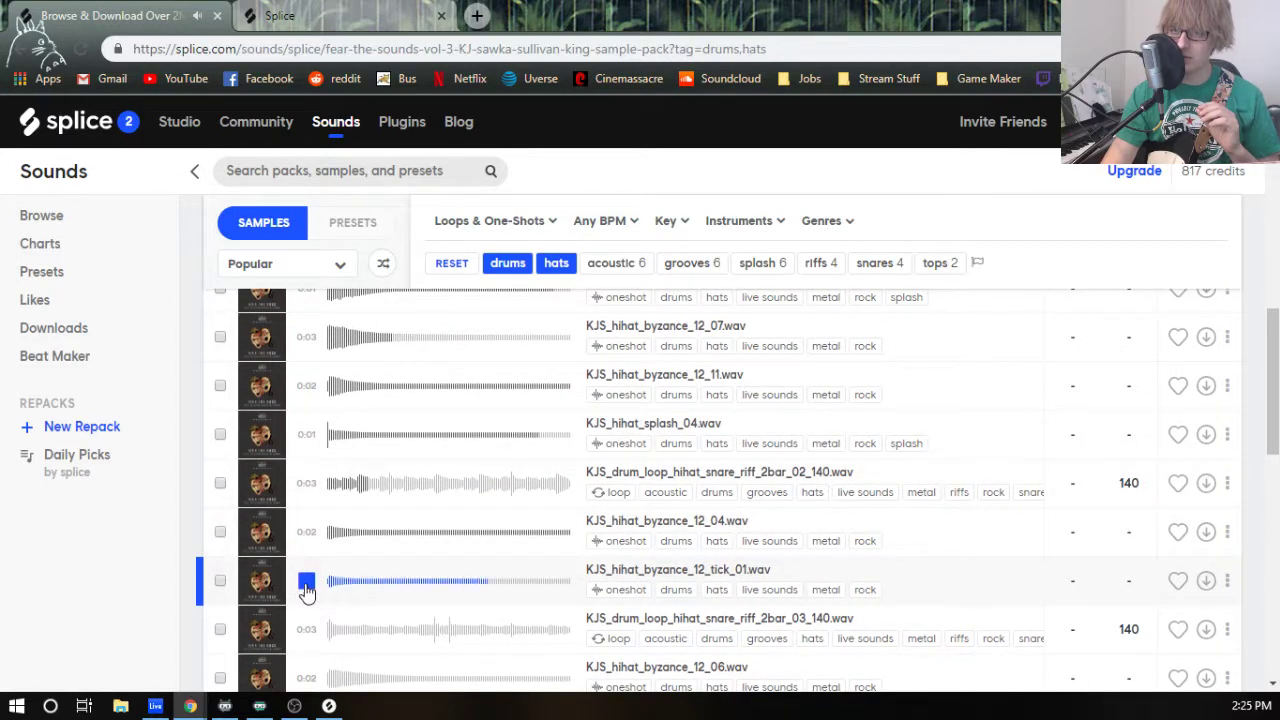
click(1207, 584)
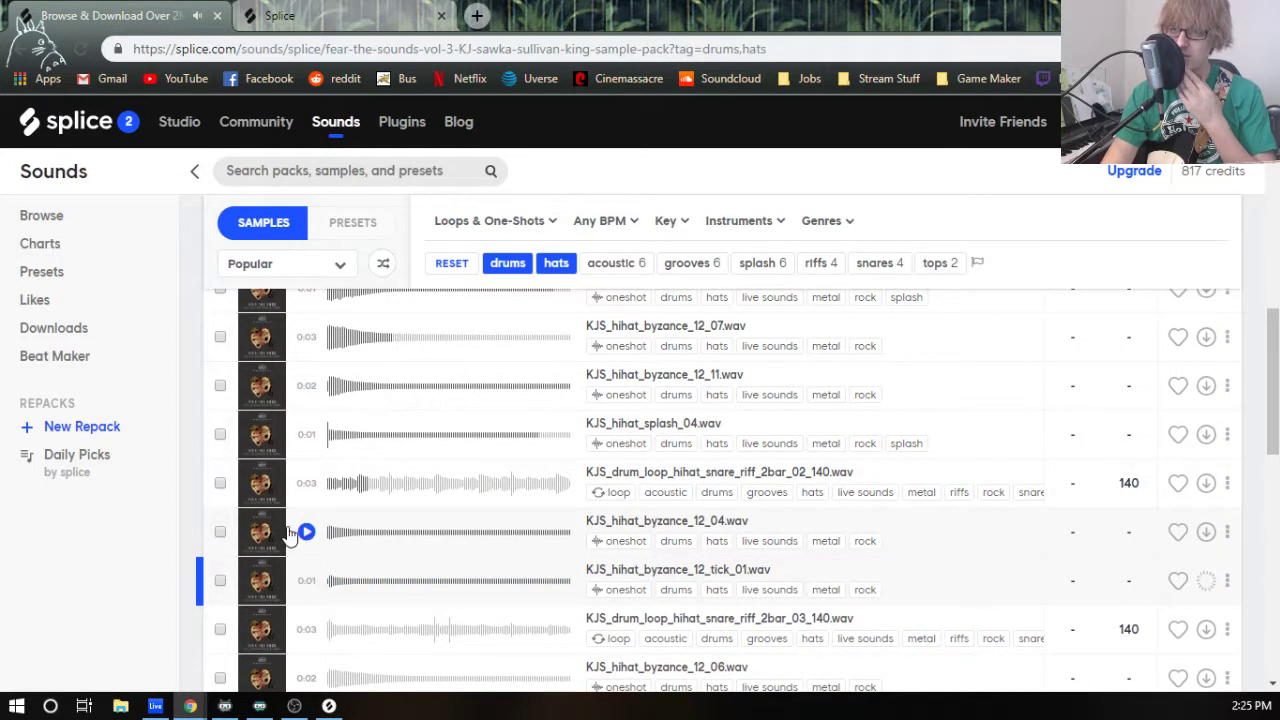
- Preview the hats KJS_hihat_byzance_12_04, byzance_12_06, splash_06 and bz_choke_01
click(304, 531)
scroll(318, 535, down, 2)
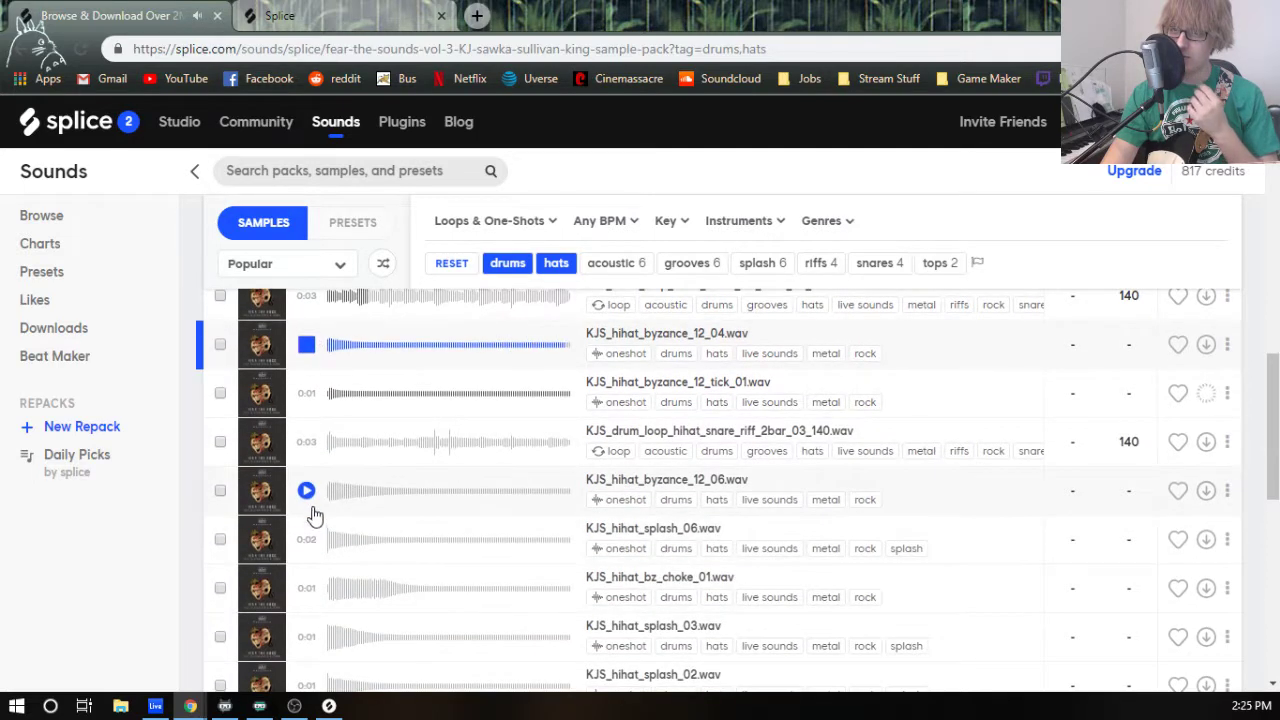
click(307, 492)
click(309, 540)
click(316, 588)
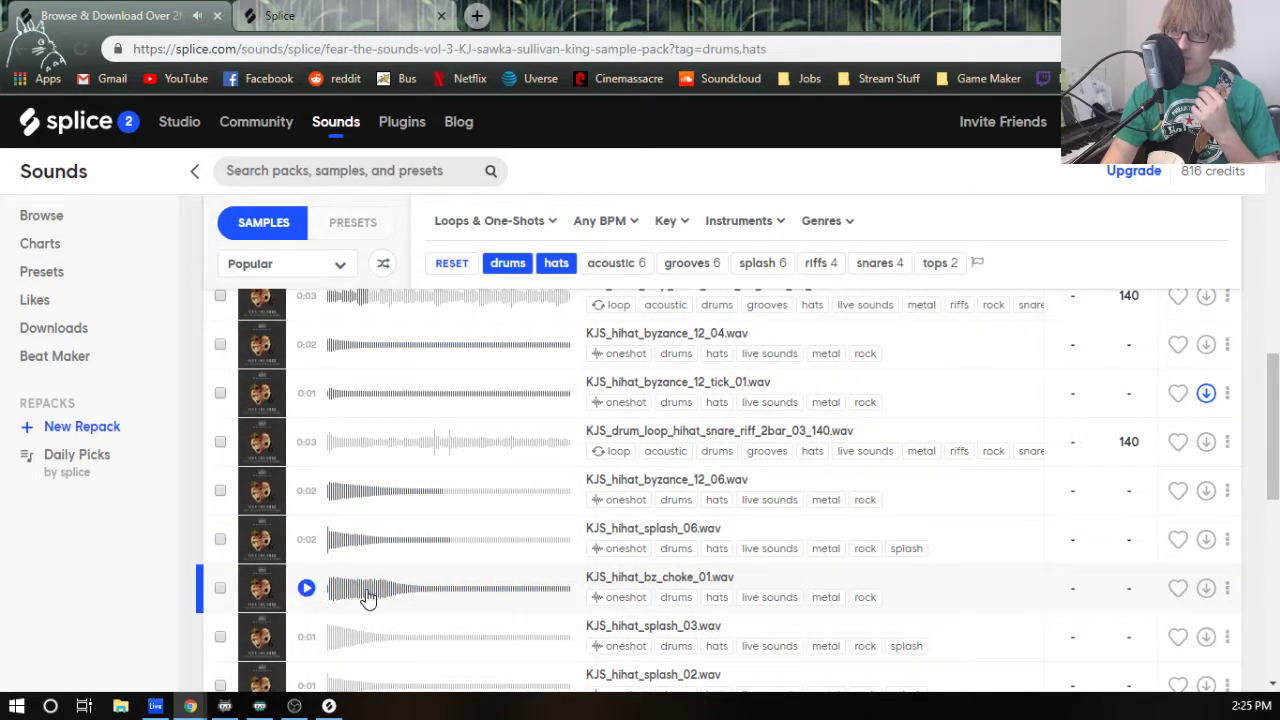
click(367, 597)
- Preview KJS_hihat_splash_03, splash_02 and byzance_12_05, and preview and download KJS_hihat_byzance_12_tick_02
click(306, 637)
scroll(307, 645, down, 3)
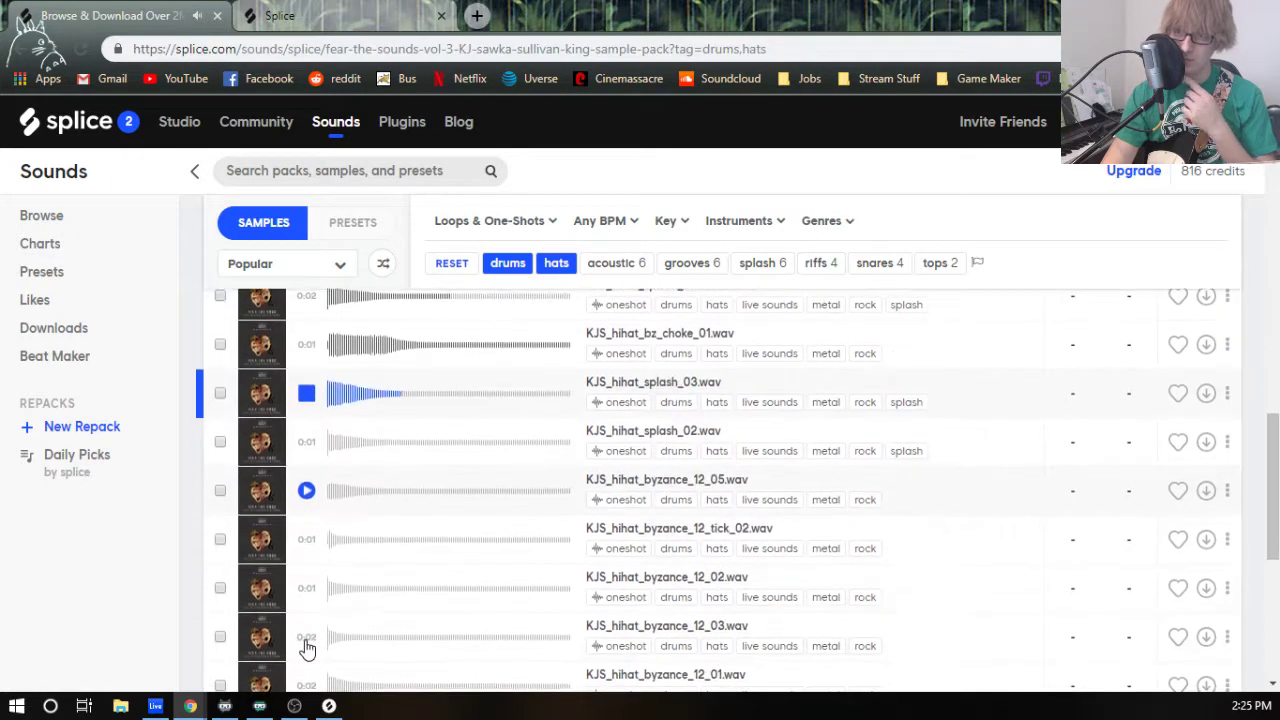
click(306, 445)
click(307, 492)
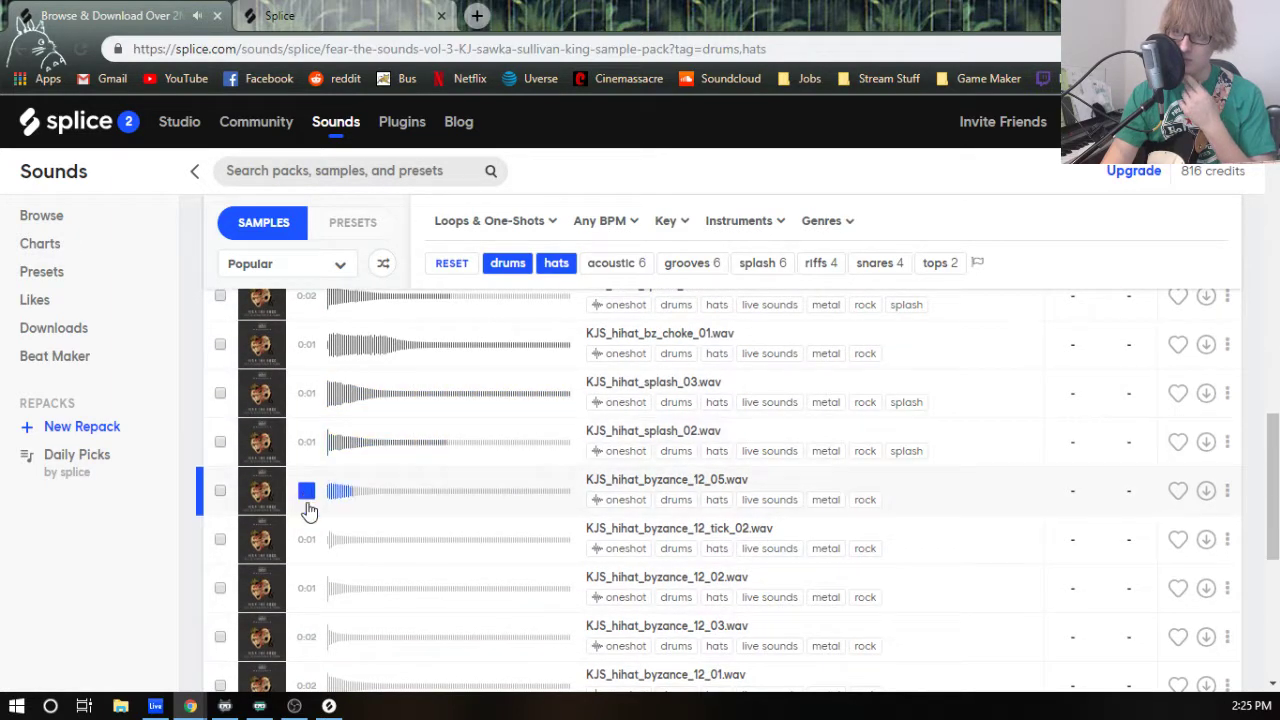
click(306, 540)
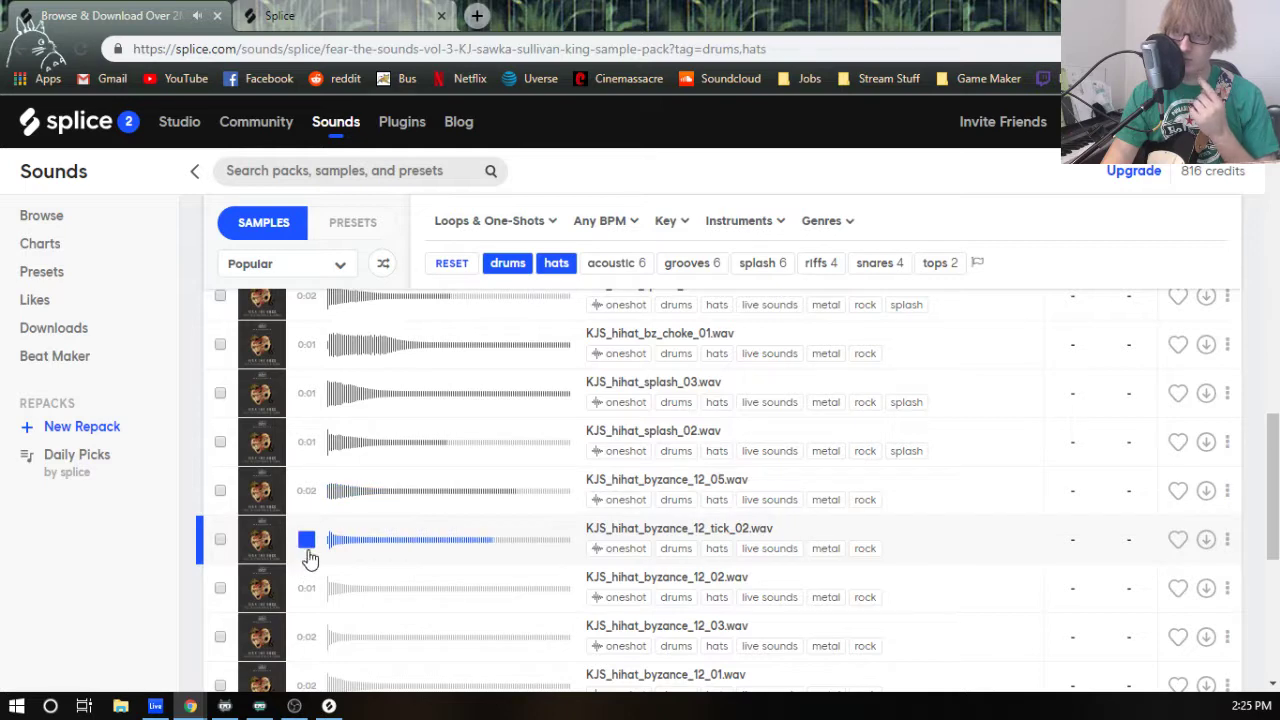
click(1206, 540)
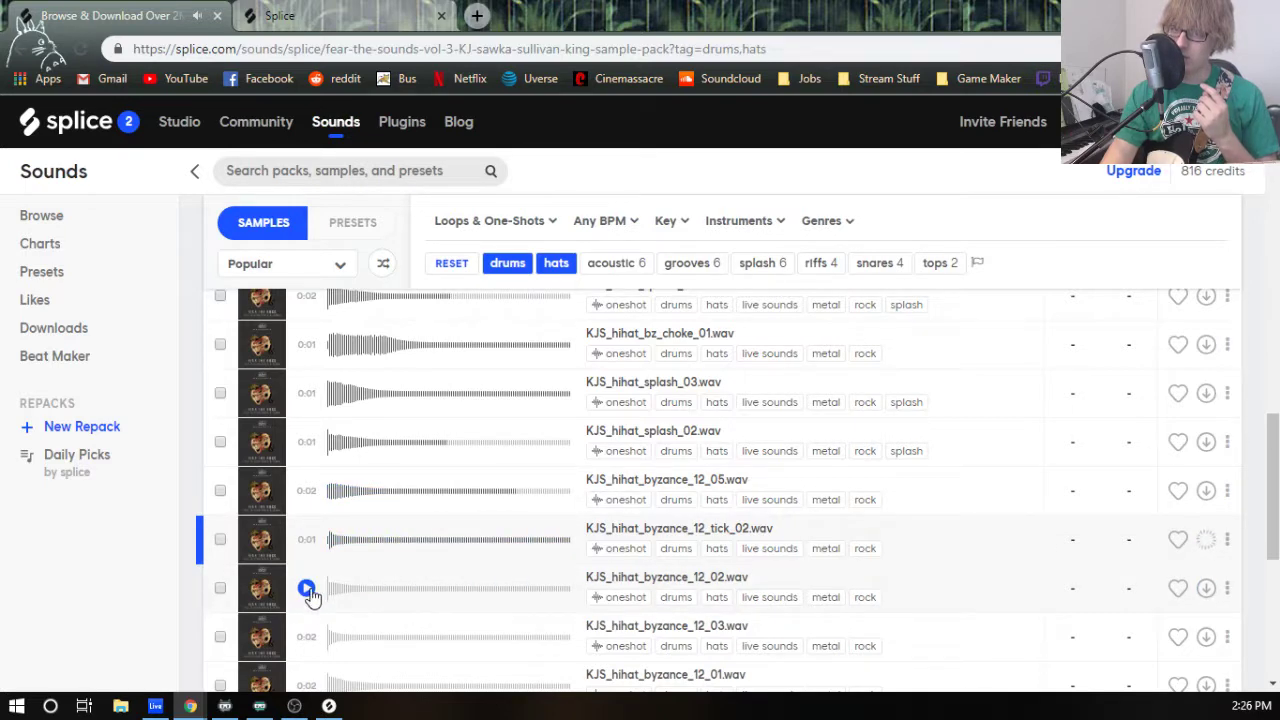
- Preview KJS_hihat_byzance_12_02, byzance_12_03 and byzance_12_01, replaying byzance_12_03 for comparison
click(307, 588)
click(308, 640)
scroll(312, 647, down, 1)
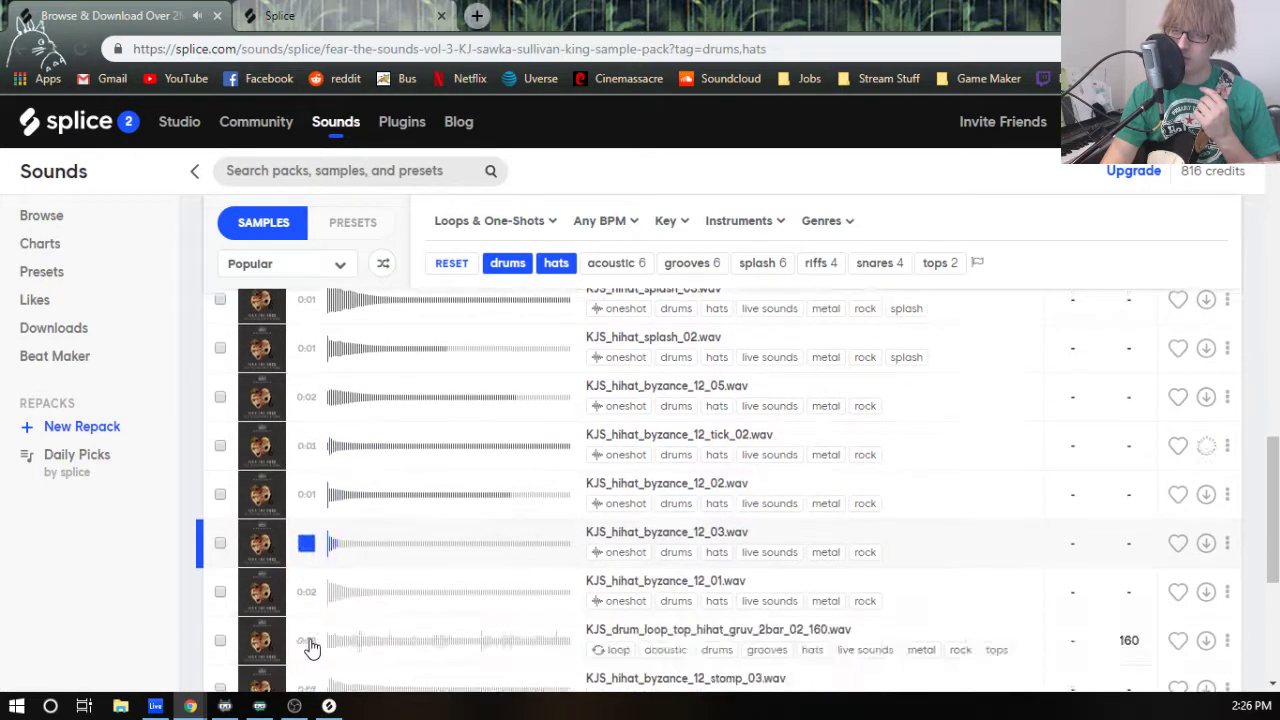
scroll(312, 647, down, 3)
scroll(314, 623, up, 2)
click(313, 410)
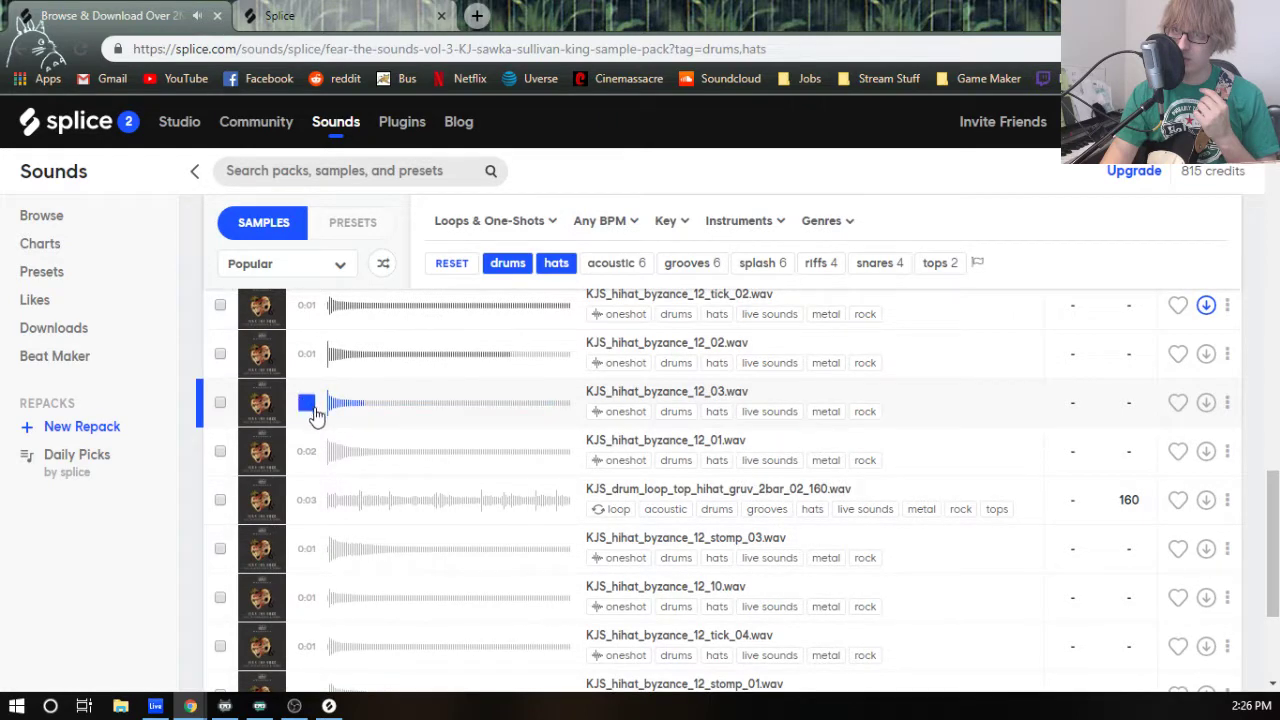
click(306, 451)
click(306, 402)
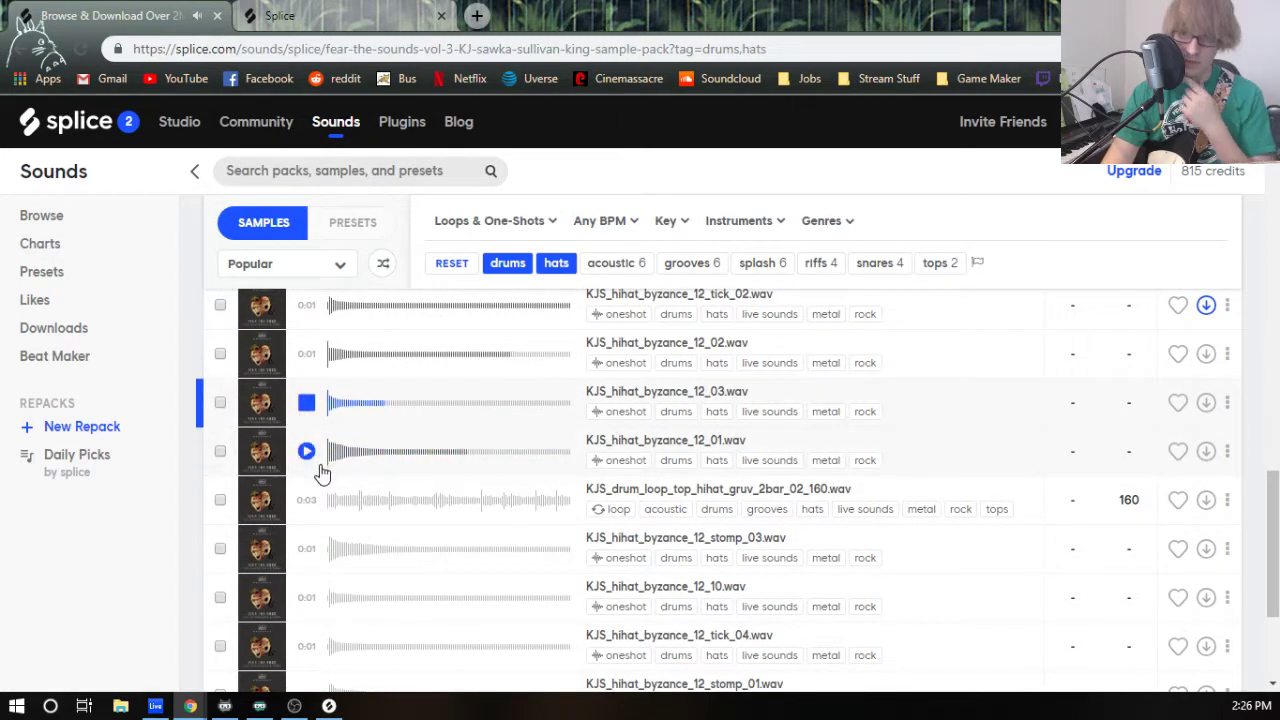
- Preview the loop KJS_drum_loop_top_hihat_gruv_2bar_02_160 and the hats KJS_hihat_byzance_12_stomp_03 and byzance_12_10
click(306, 500)
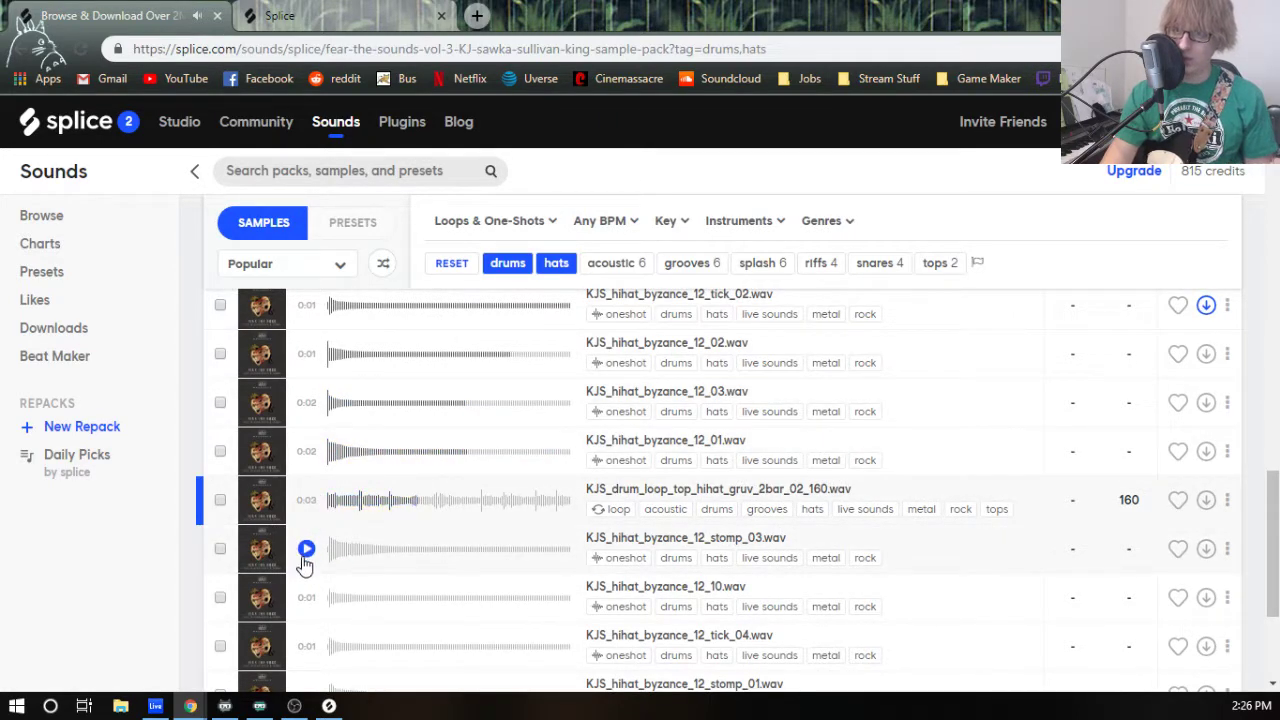
click(306, 560)
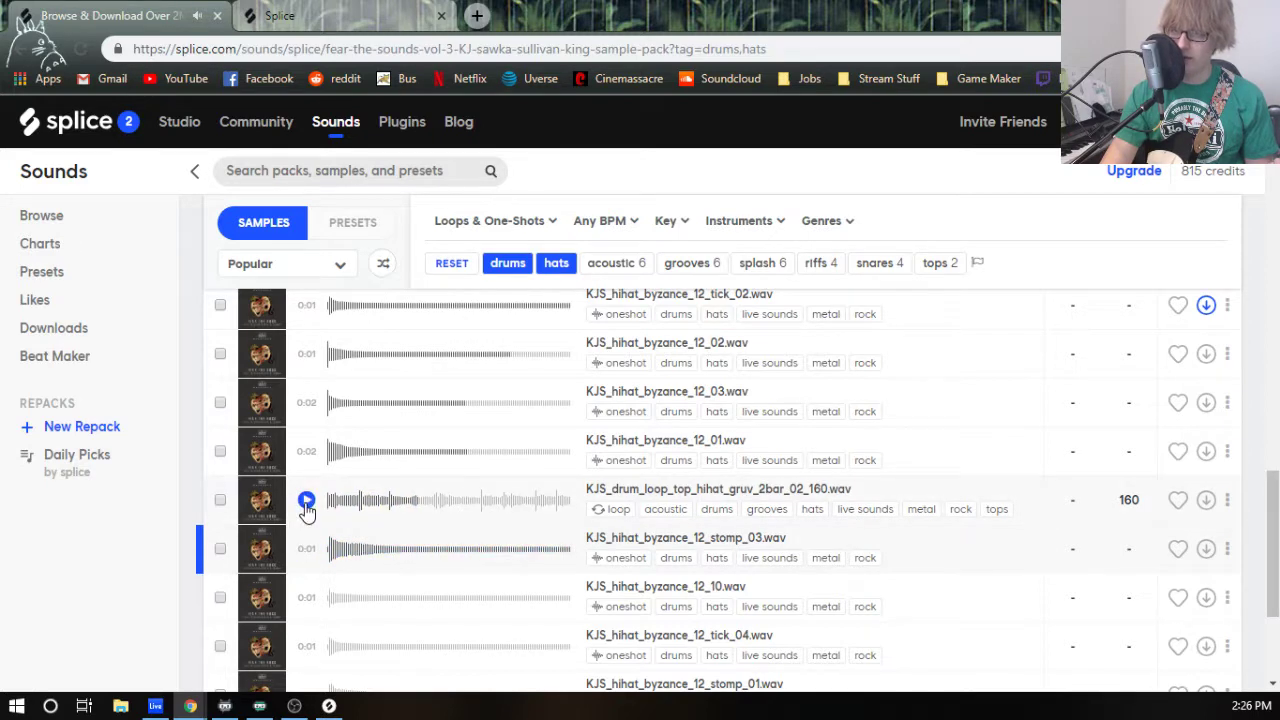
click(307, 502)
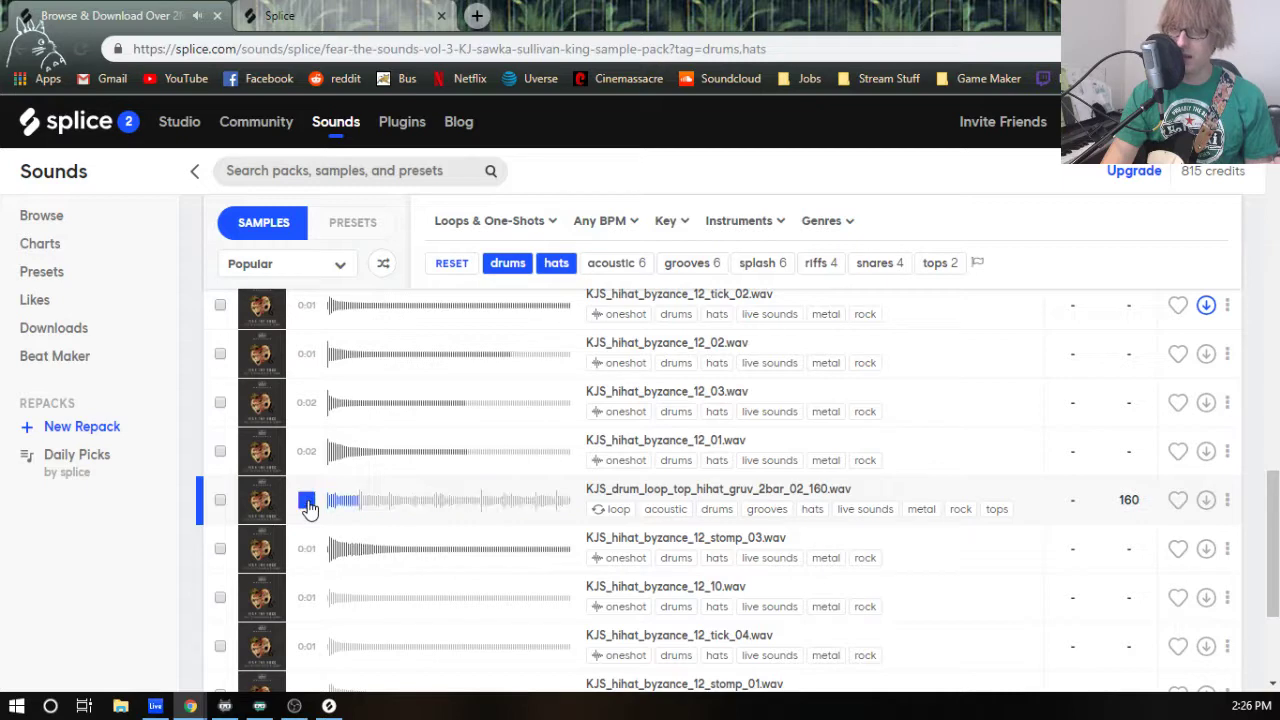
click(307, 597)
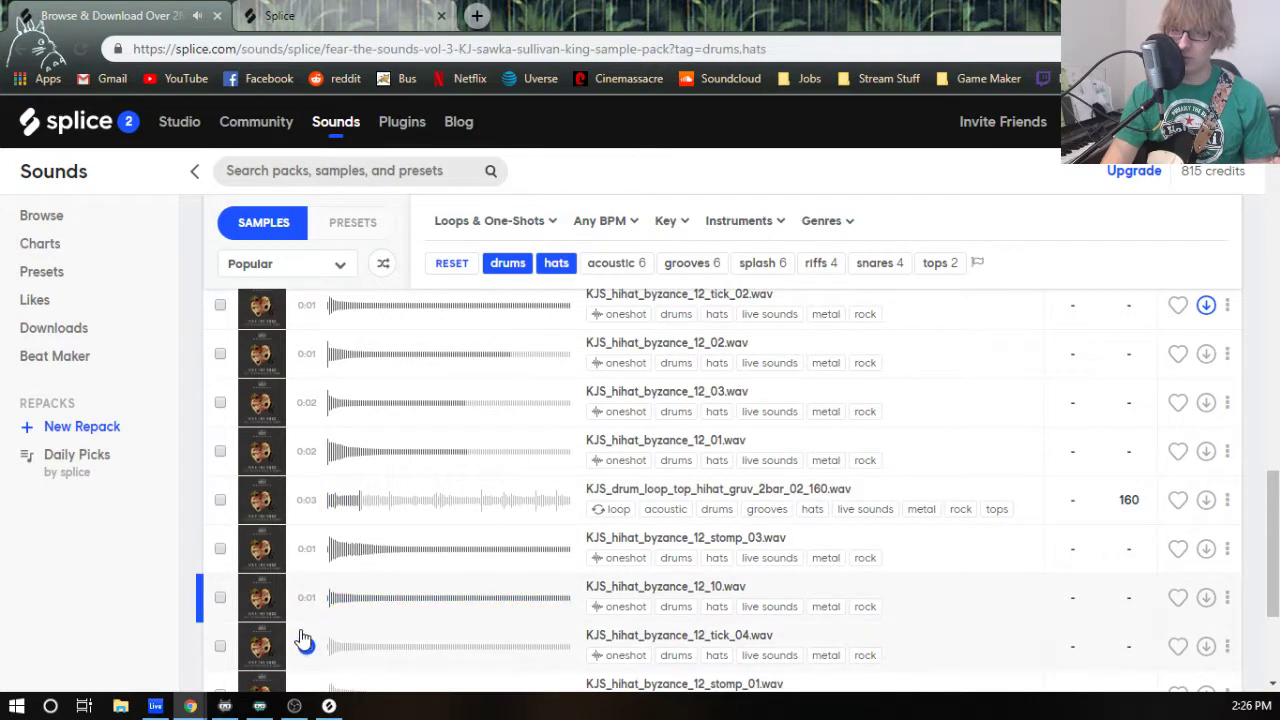
- Compare KJS_hihat_byzance_12_tick_04 with byzance_12_stomp_01 and download byzance_12_tick_04
scroll(300, 632, down, 2)
click(312, 470)
click(307, 505)
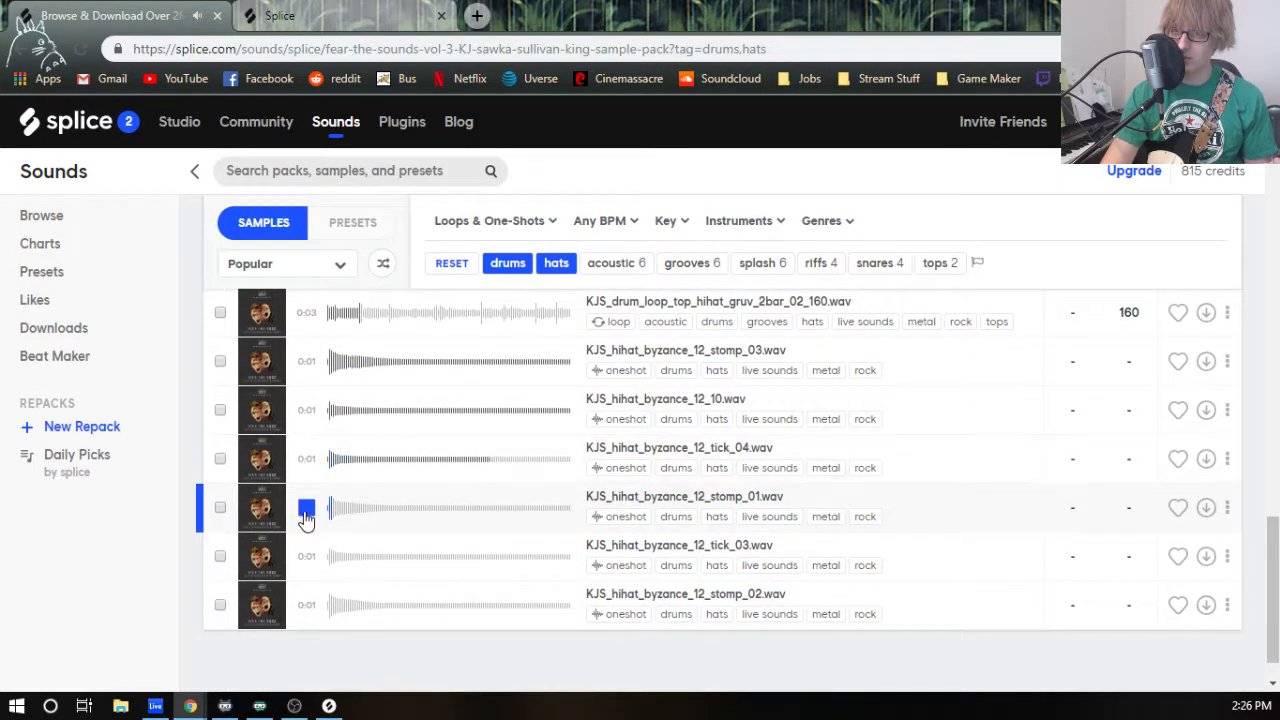
click(303, 462)
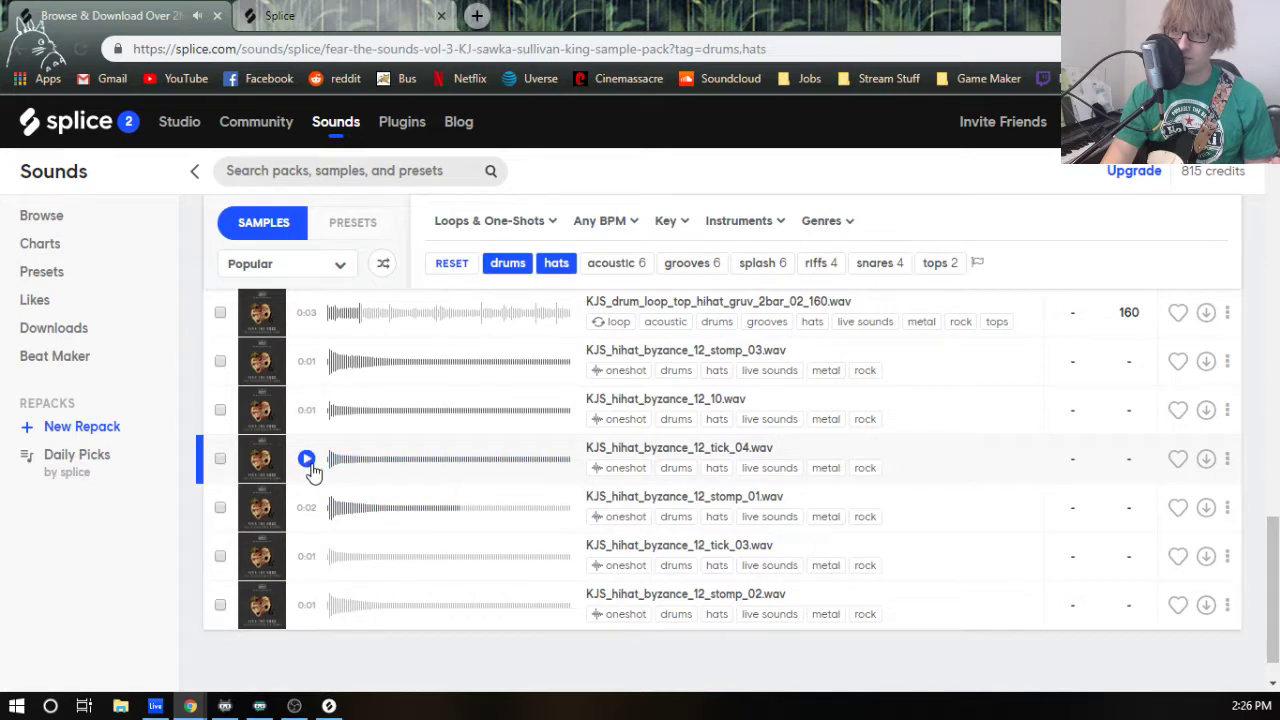
click(311, 470)
click(1206, 458)
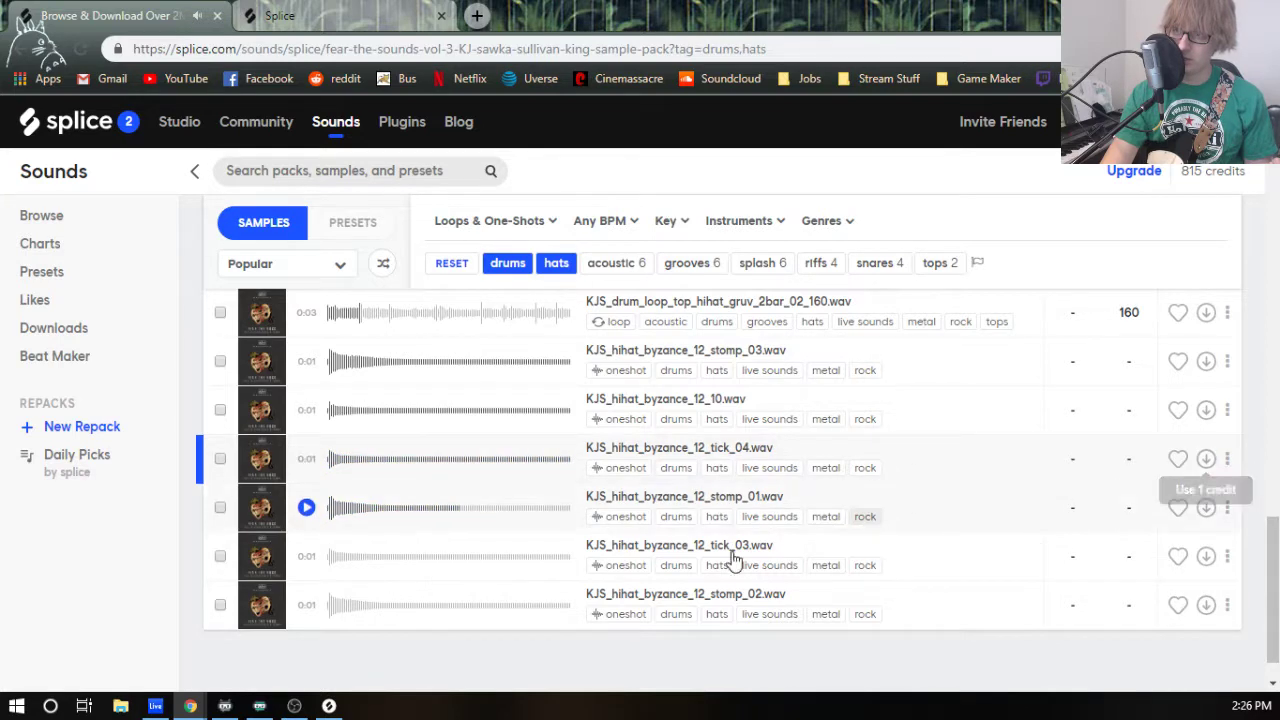
- Switch to the Splice desktop app over Ableton Live, go back to Your Library's main page and move the window clear of the Drum Rack
click(337, 8)
scroll(530, 400, down, 1)
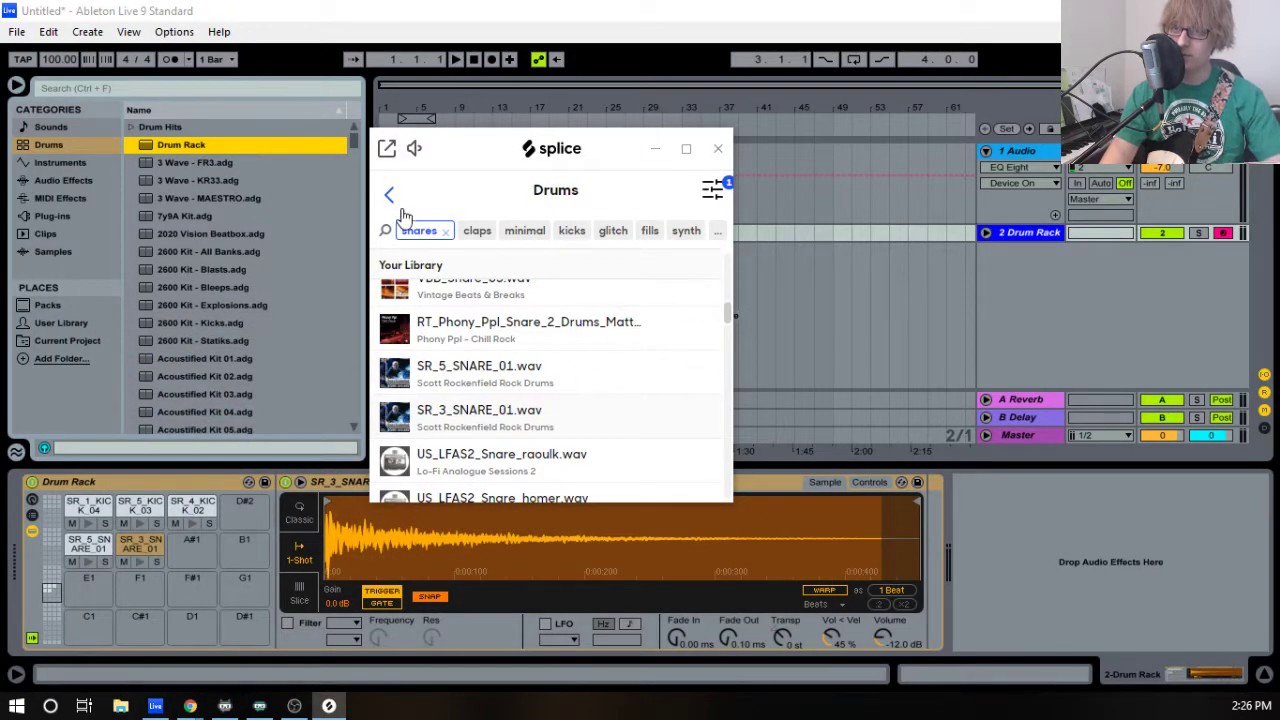
click(392, 200)
click(390, 200)
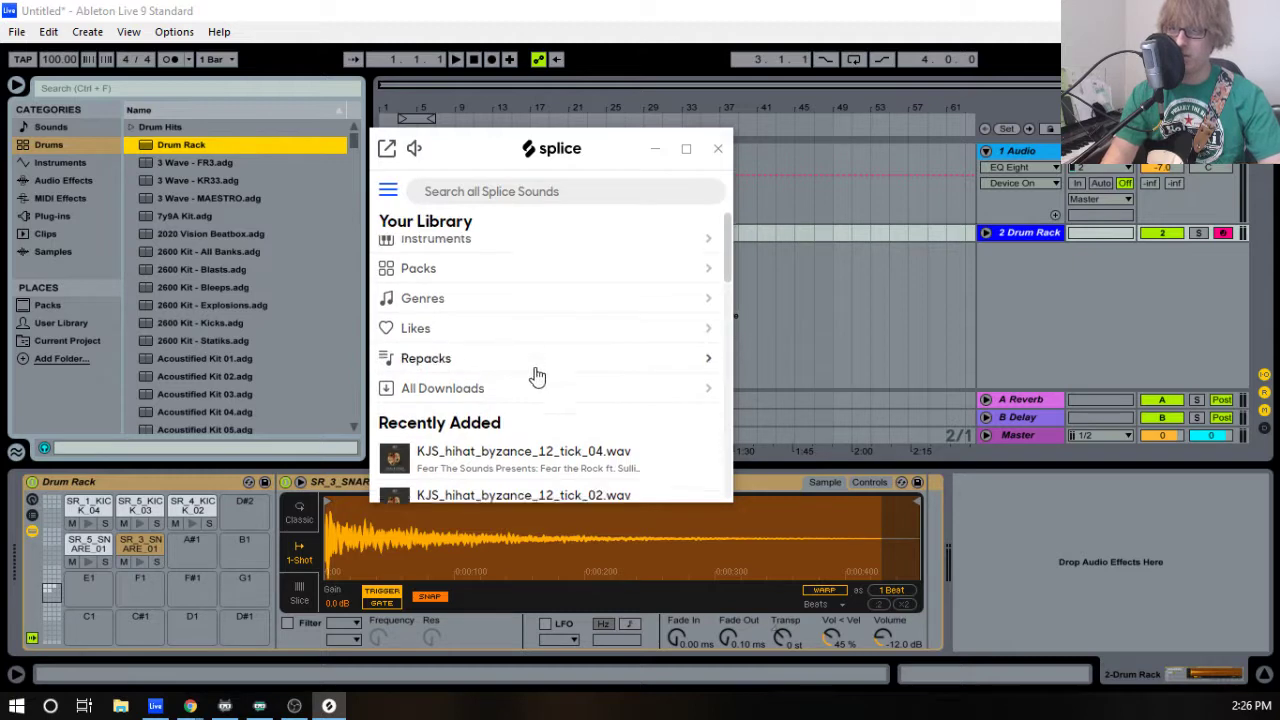
scroll(531, 374, down, 3)
drag(600, 172, 716, 139)
- Load SR_4_KICK_01 from the recently added samples onto the D#2 pad of the Drum Rack
scroll(700, 280, down, 10)
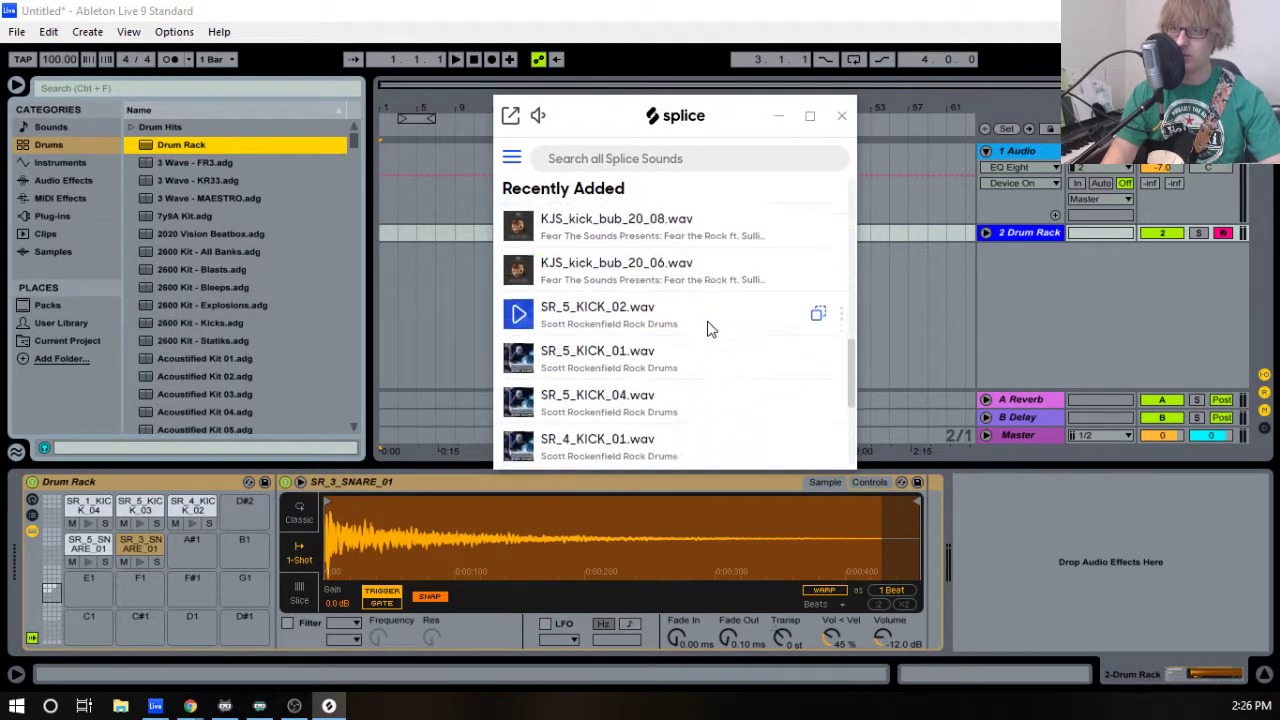
scroll(720, 358, up, 2)
scroll(718, 358, up, 3)
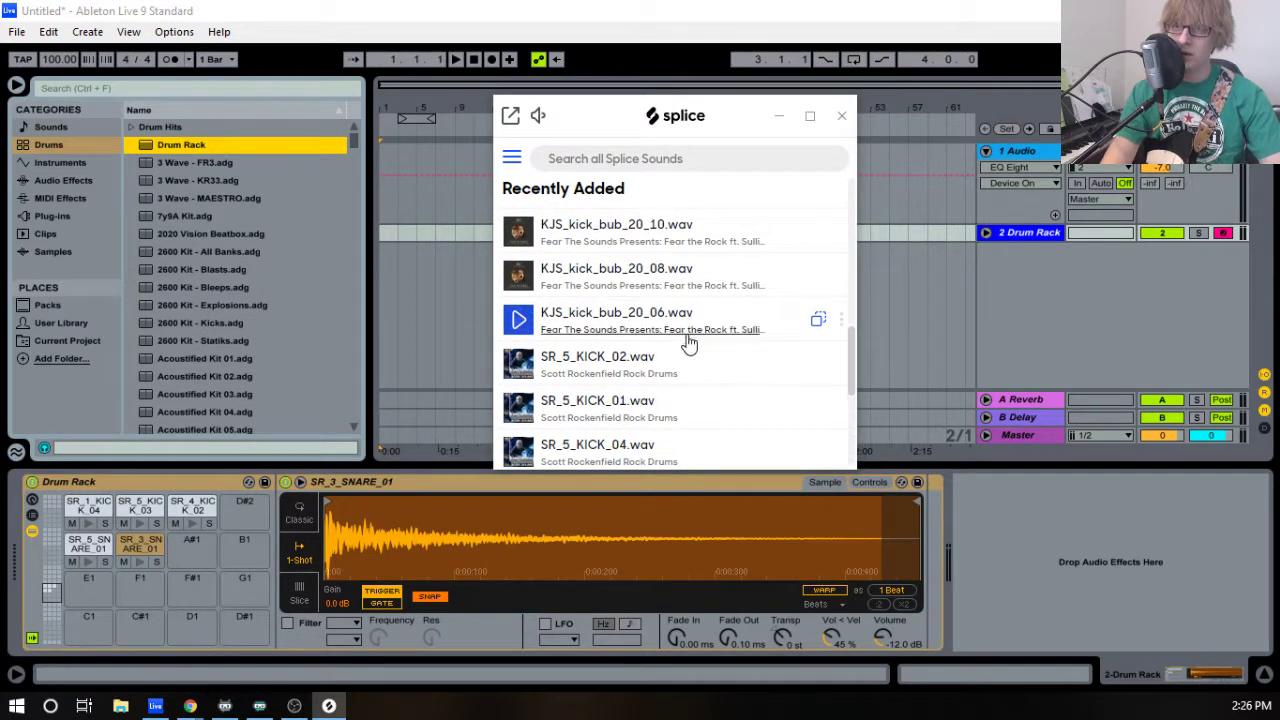
scroll(680, 365, down, 2)
drag(612, 404, 250, 510)
- Move SR_5_SNARE_01 and SR_3_SNARE_01 to the C1 and C#1 pads and bring the Splice app back up
drag(136, 566, 88, 624)
click(88, 556)
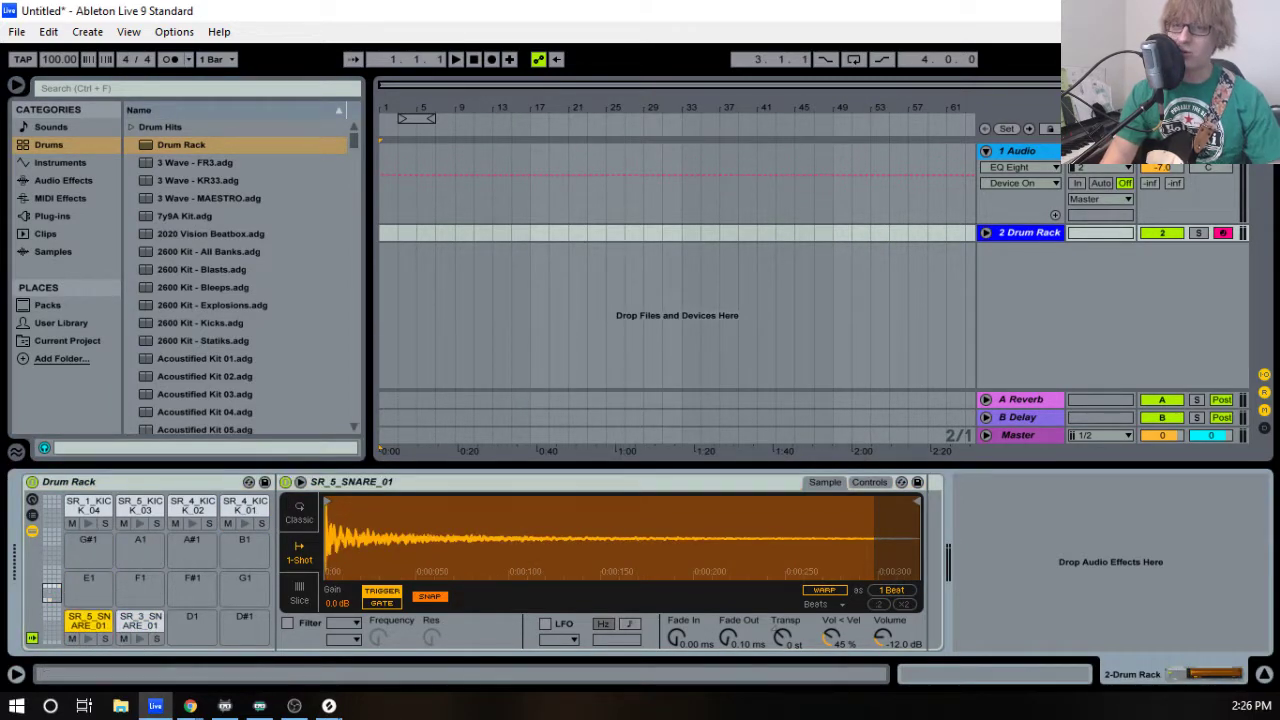
click(329, 706)
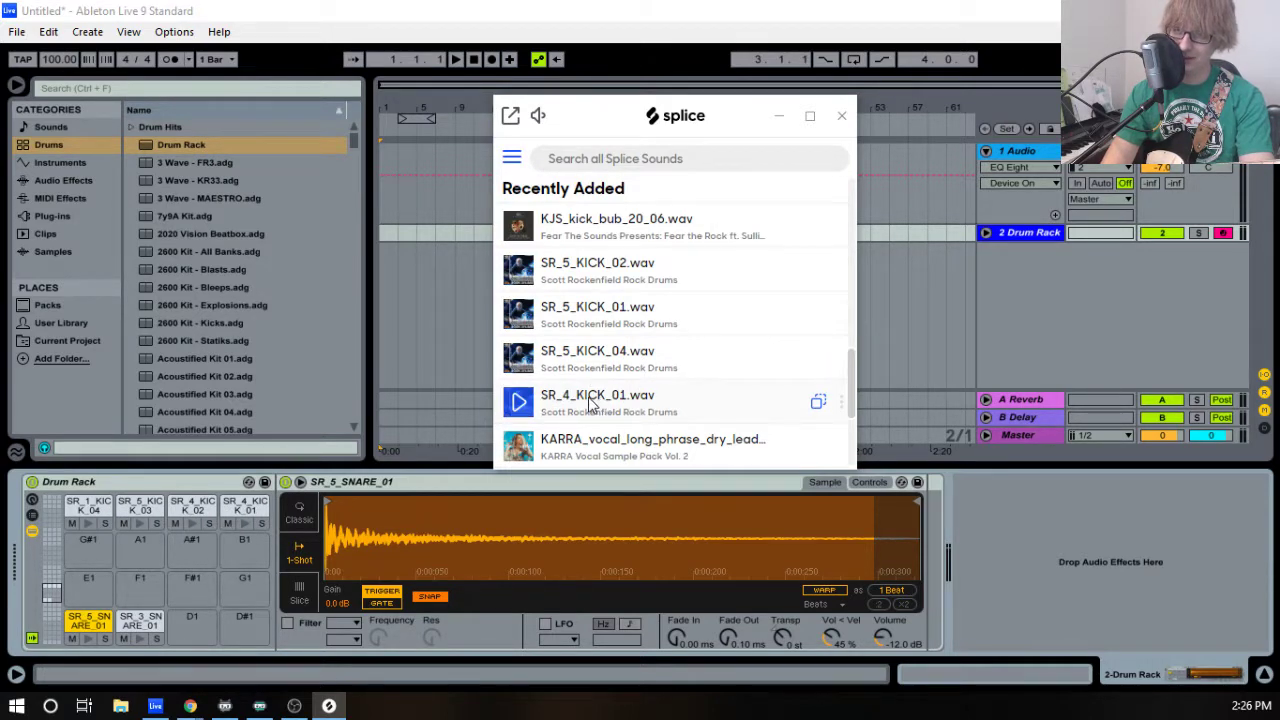
click(245, 523)
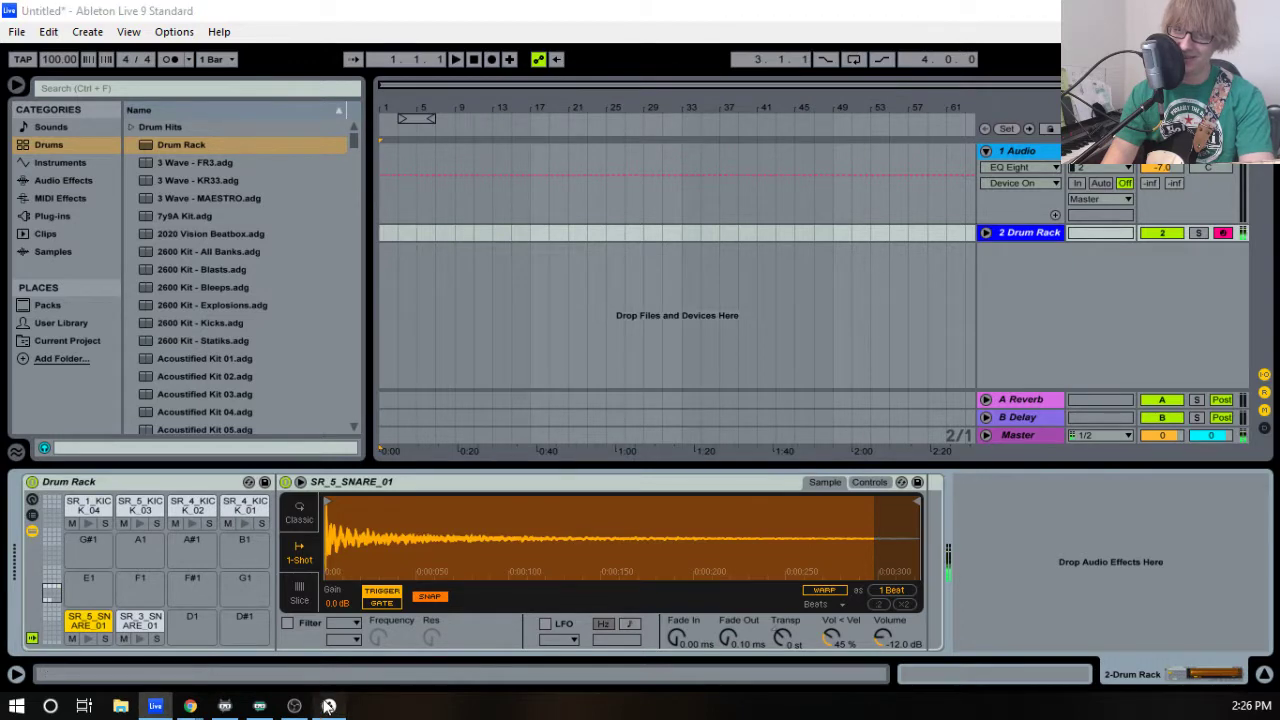
click(329, 706)
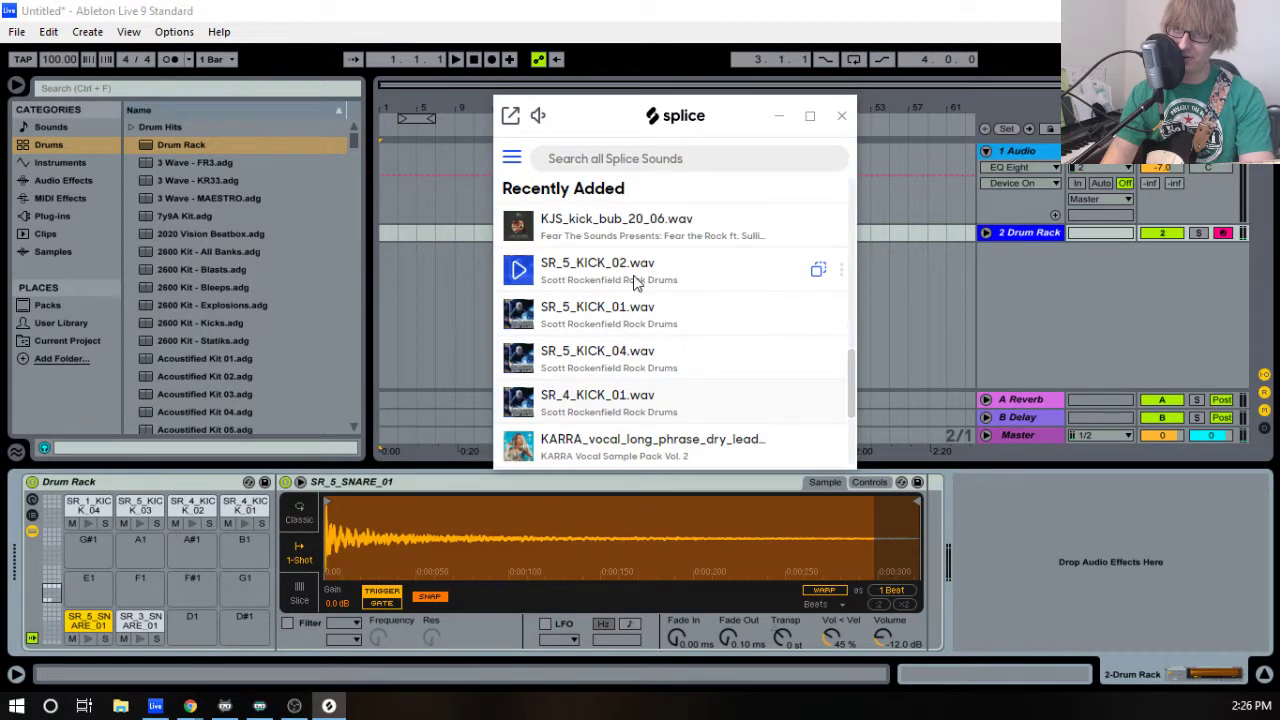
drag(614, 406, 245, 541)
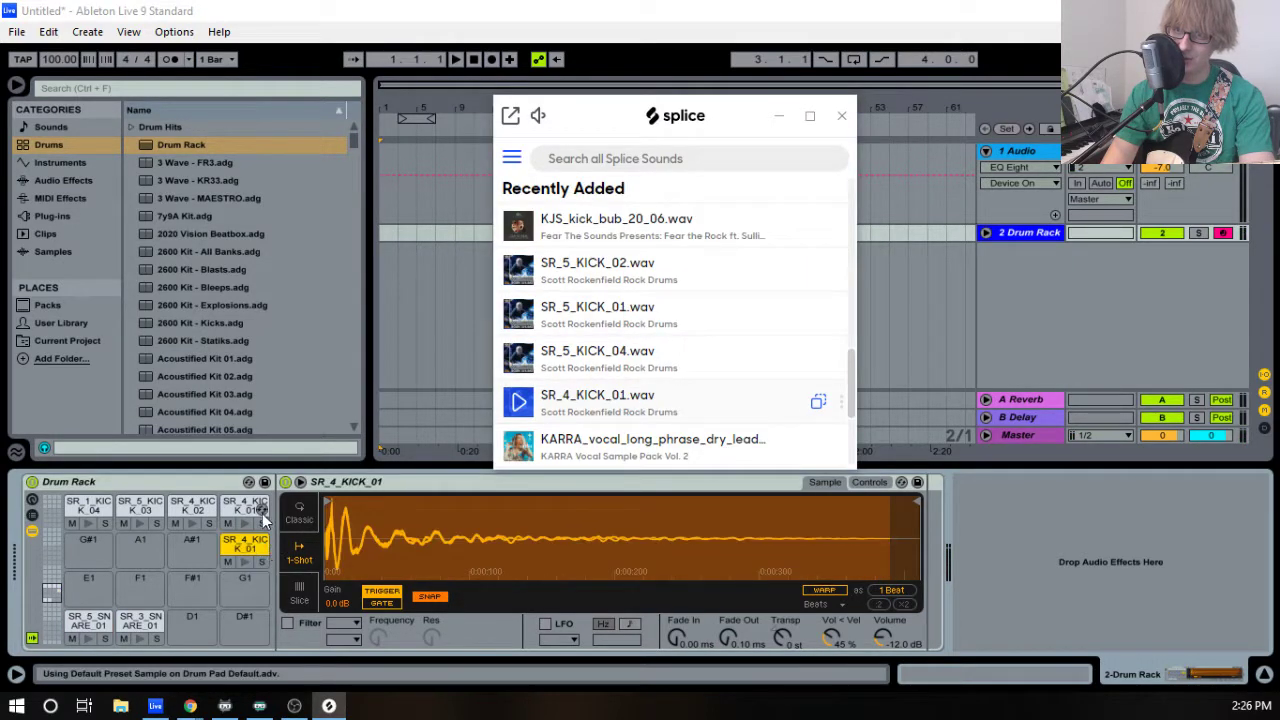
click(245, 546)
key(Delete)
click(329, 706)
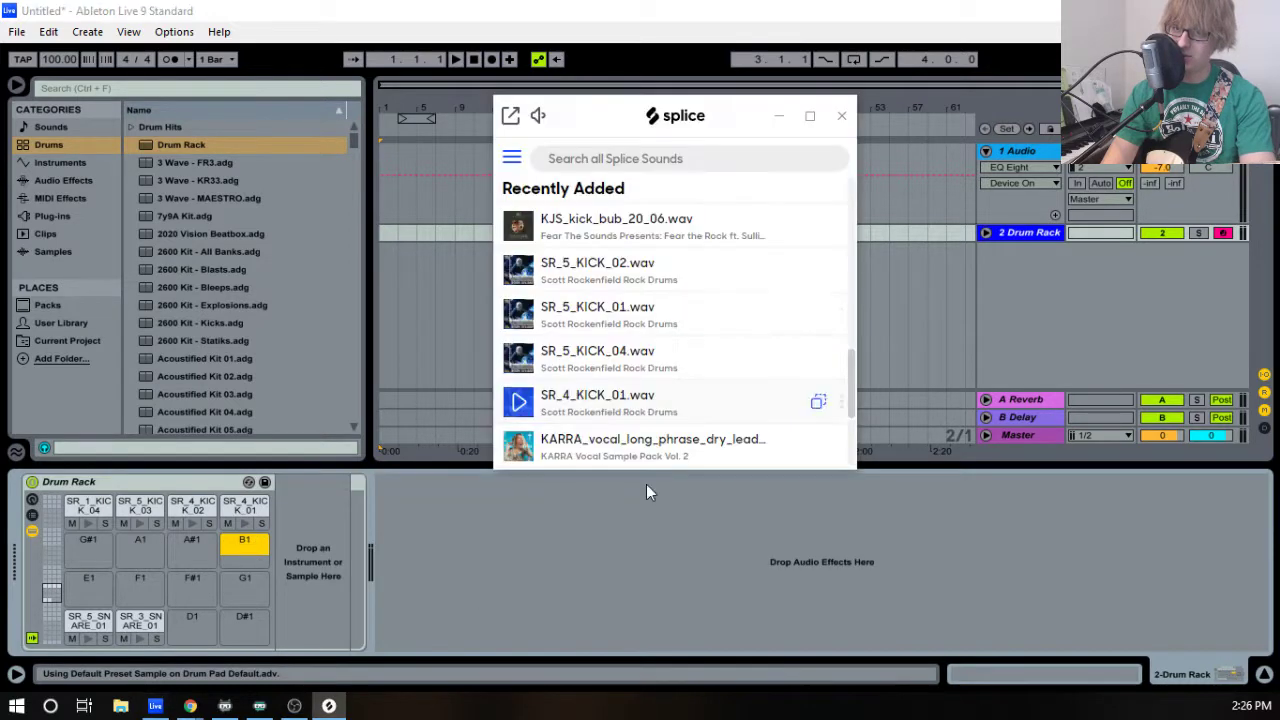
- Load SR_5_KICK_04, SR_5_KICK_01 and SR_5_KICK_02 from Splice onto the B1, A#1 and A1 pads of the Drum Rack
drag(648, 348, 248, 543)
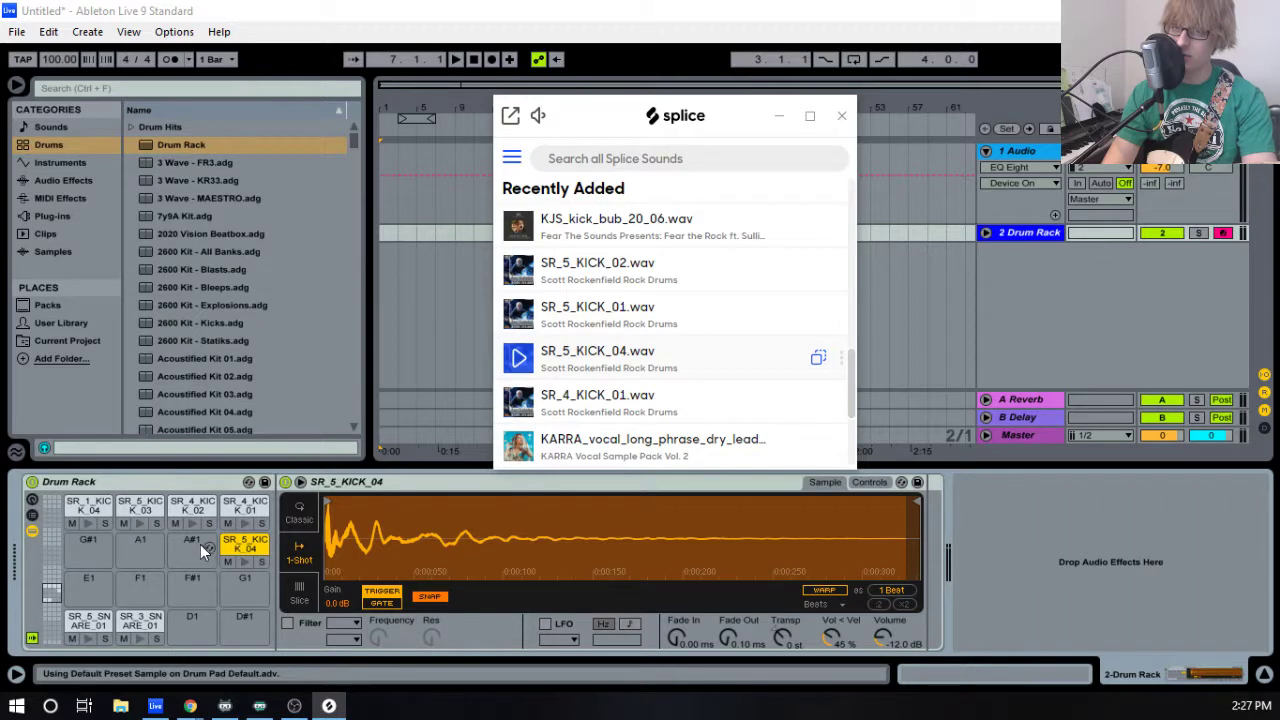
click(246, 563)
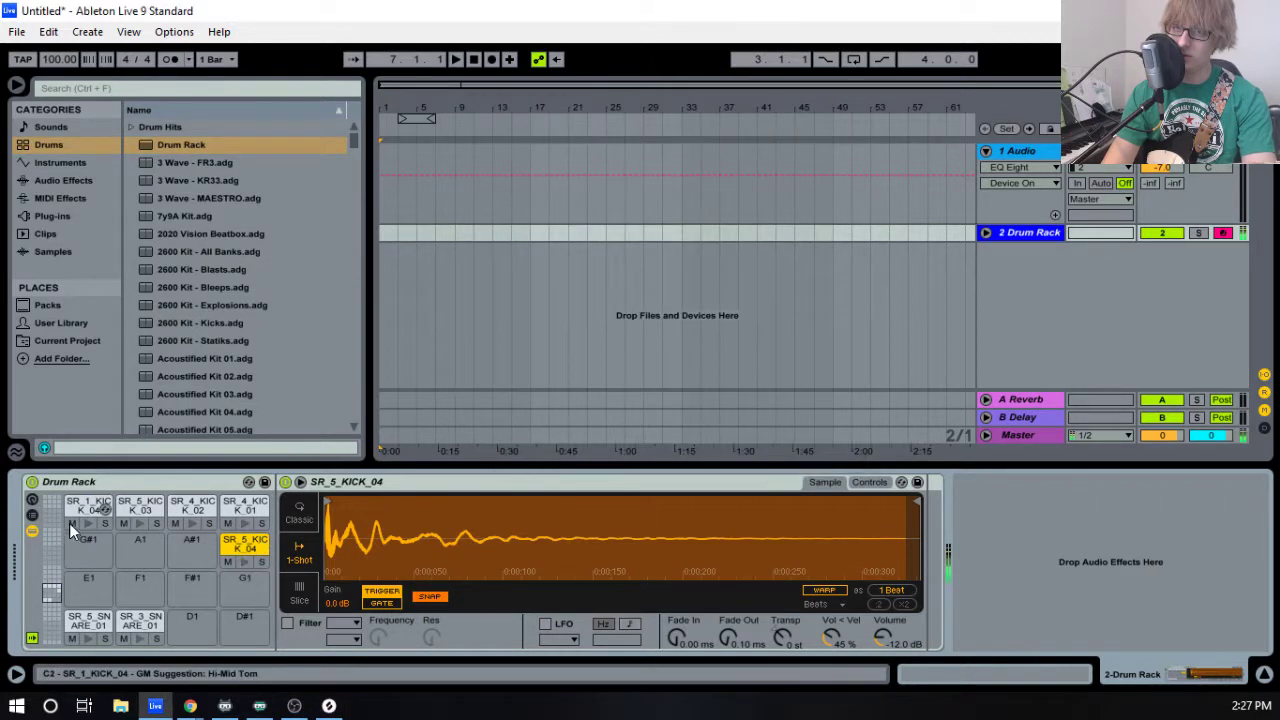
click(329, 706)
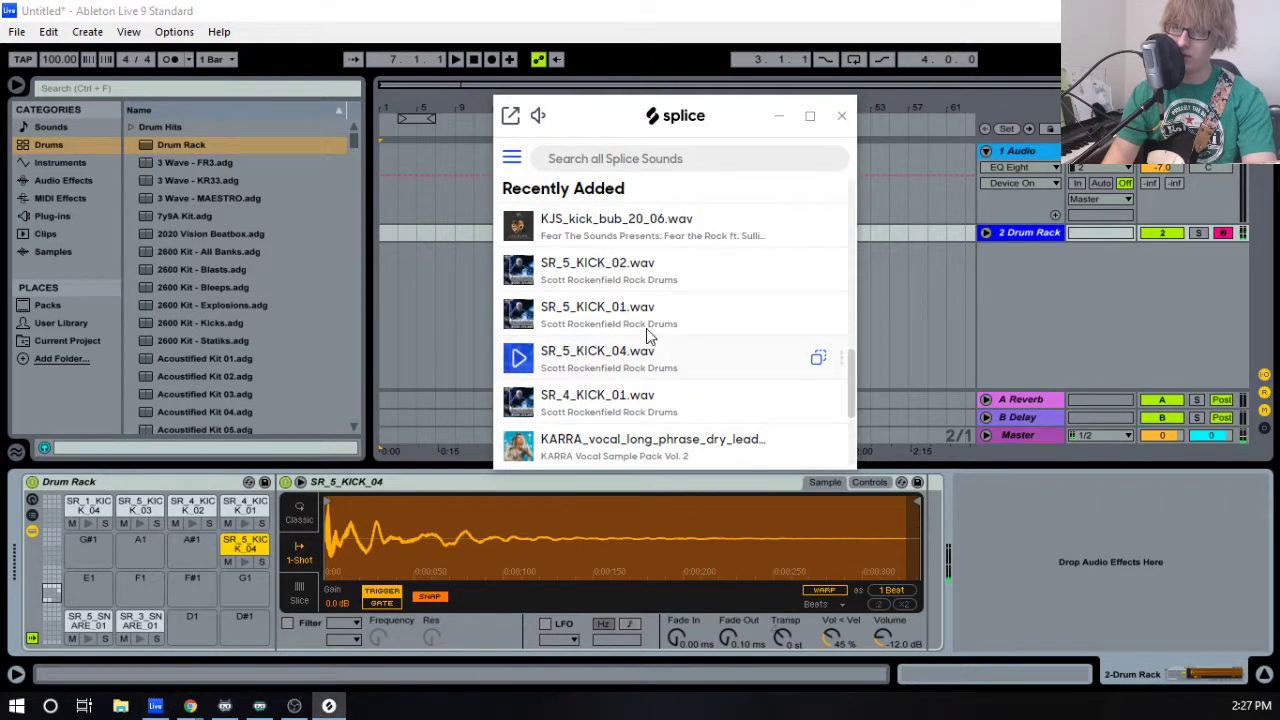
drag(648, 337, 192, 545)
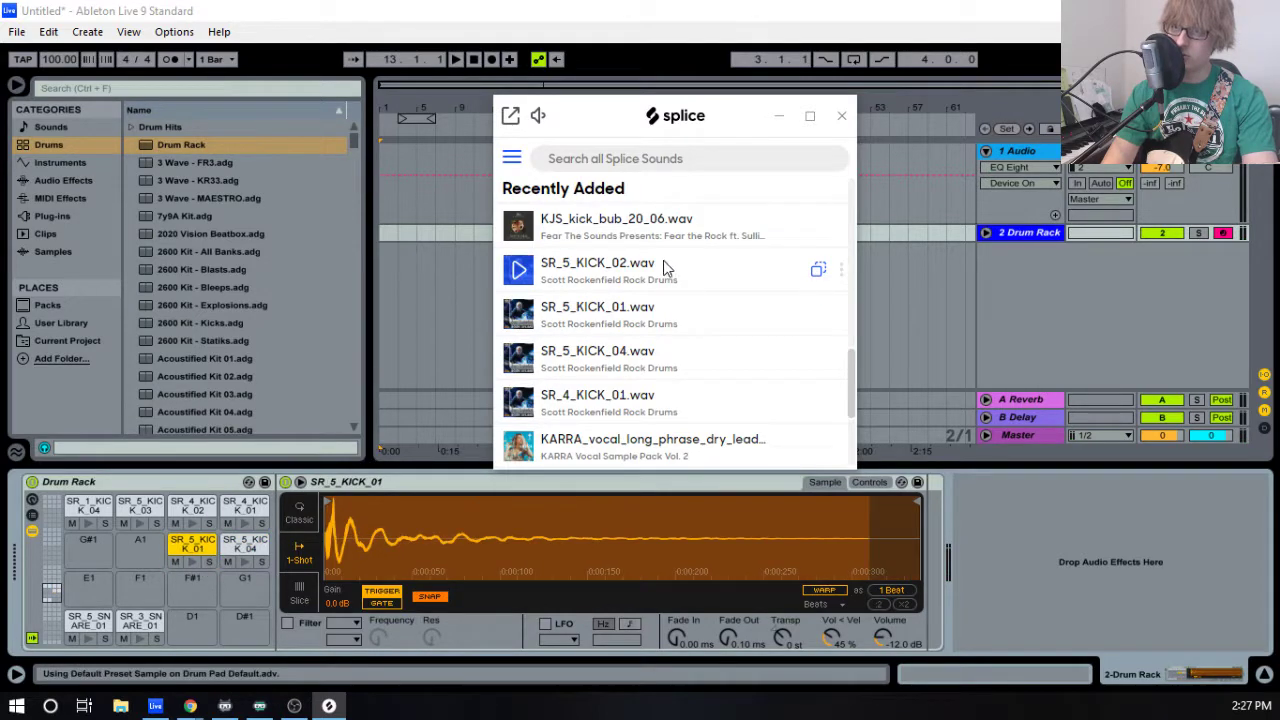
drag(445, 367, 165, 545)
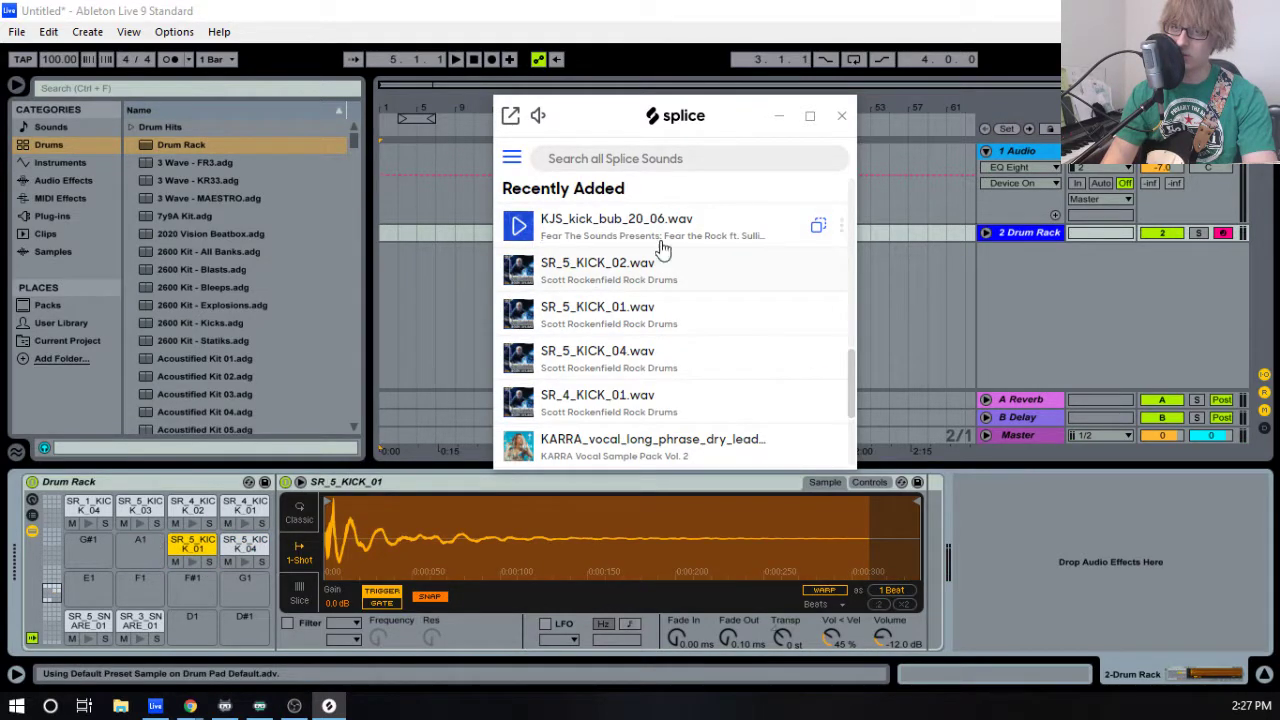
drag(632, 266, 134, 554)
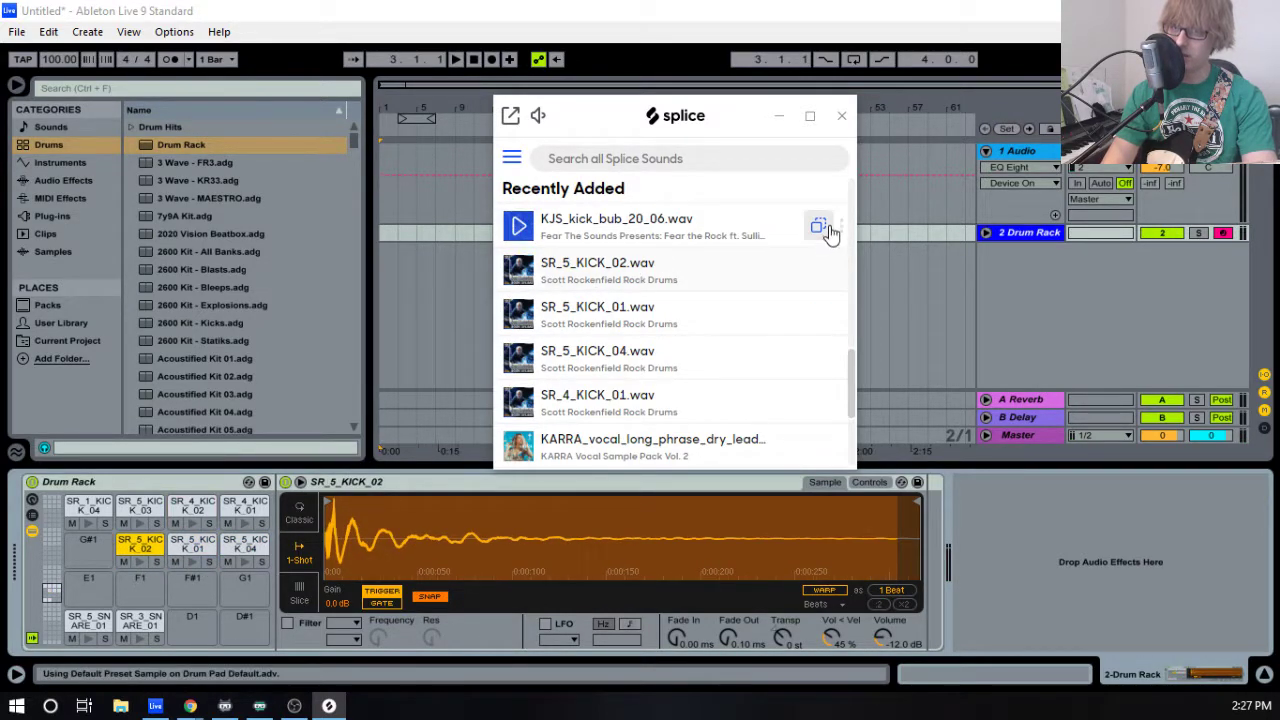
- Load KJS_kick_bub_20_06 onto the G#1 pad, KJS_kick_bub_20_10 onto E1 and KJS_kick_bub_20_06 again onto F1
scroll(744, 331, up, 1)
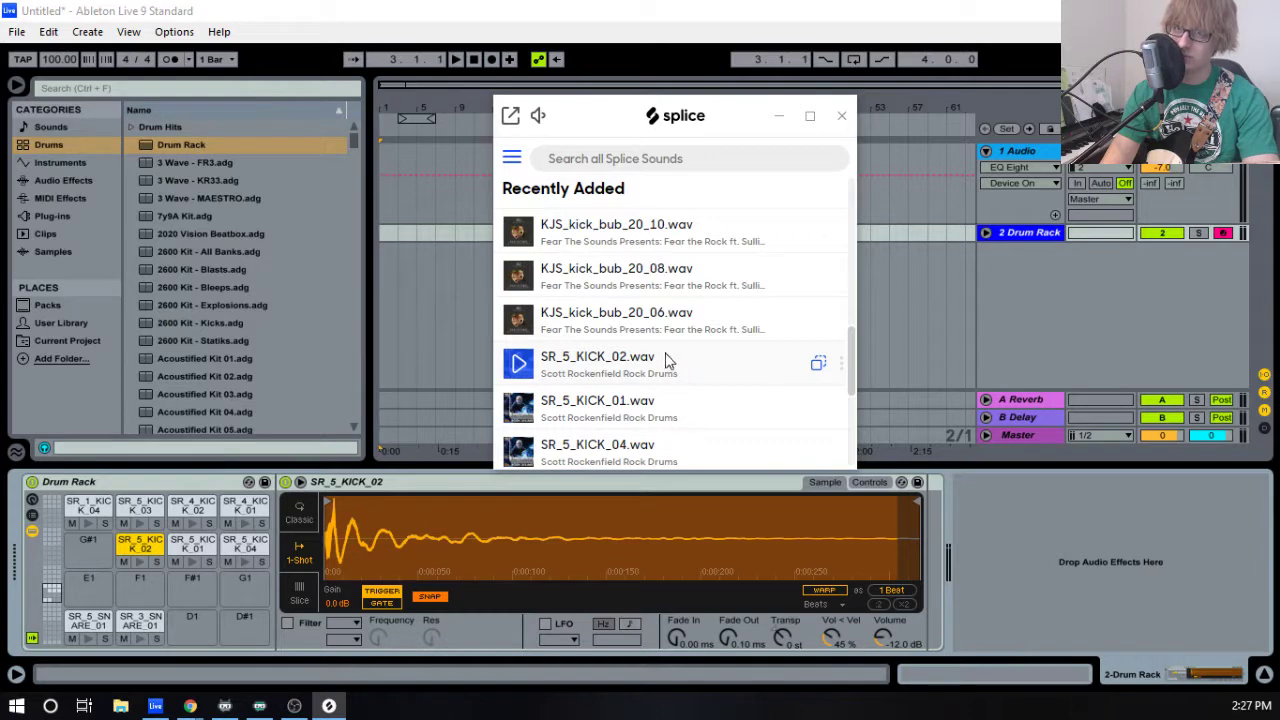
scroll(627, 356, up, 1)
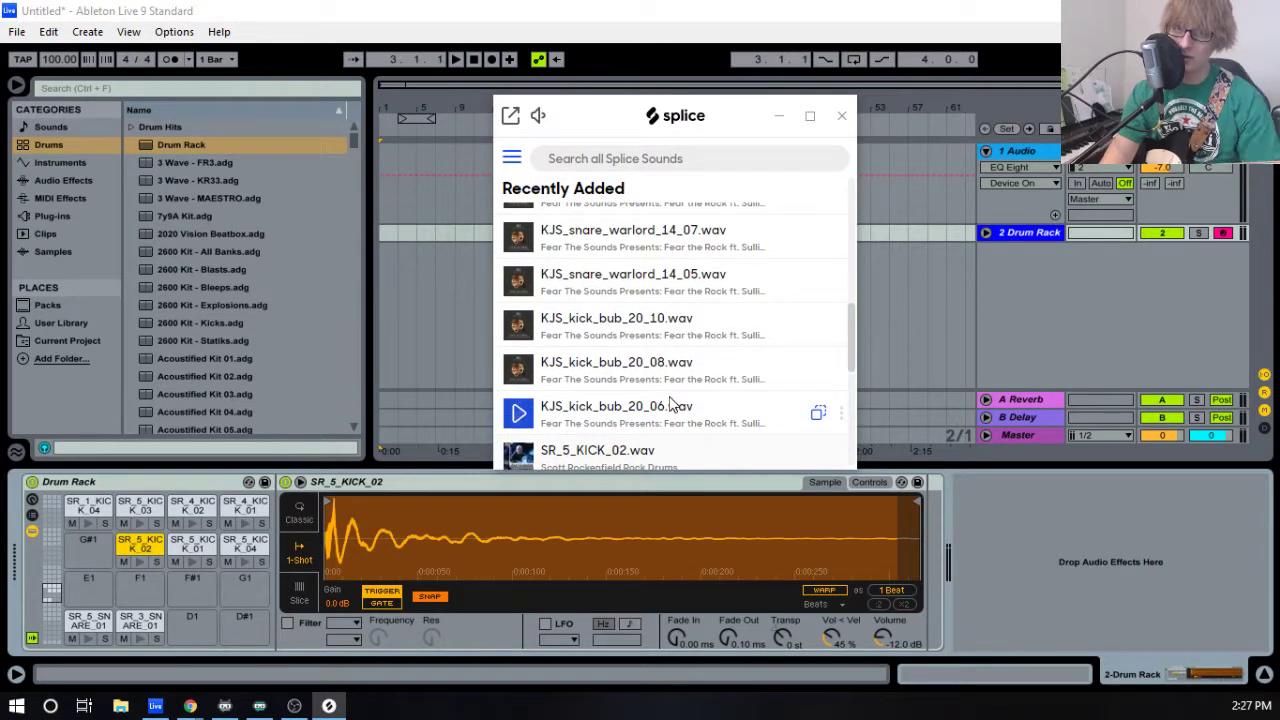
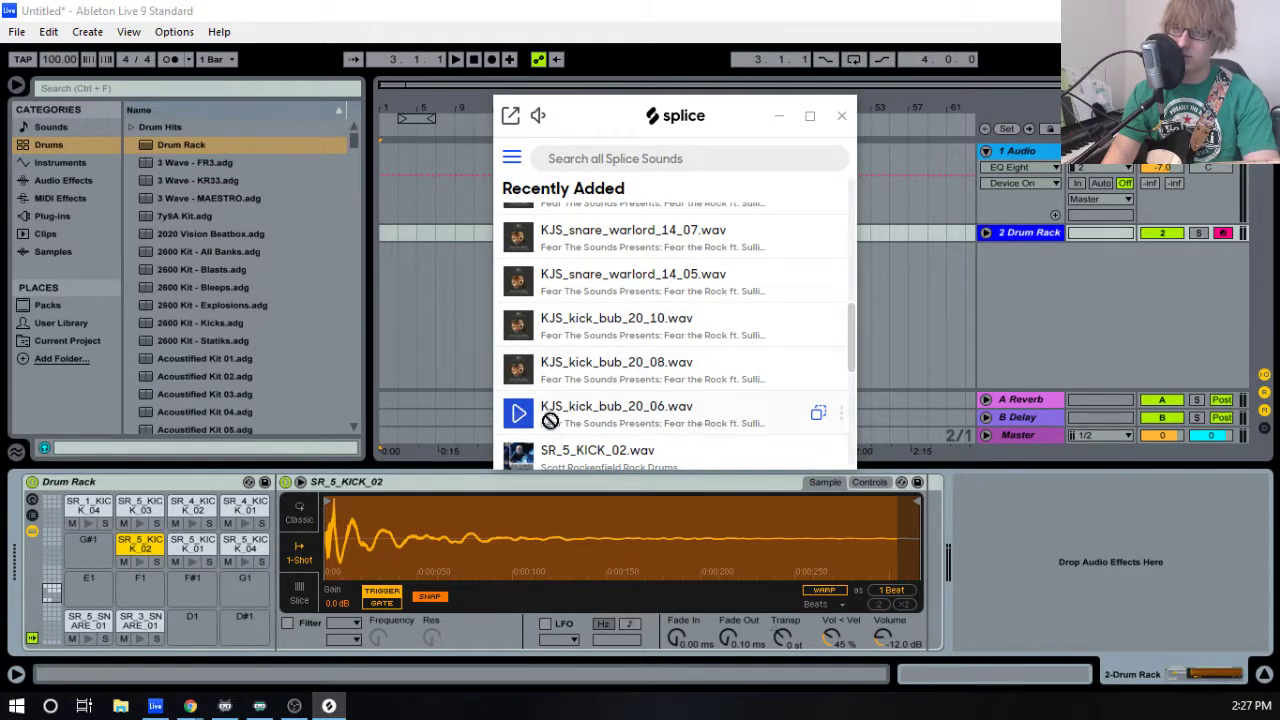
drag(550, 420, 88, 545)
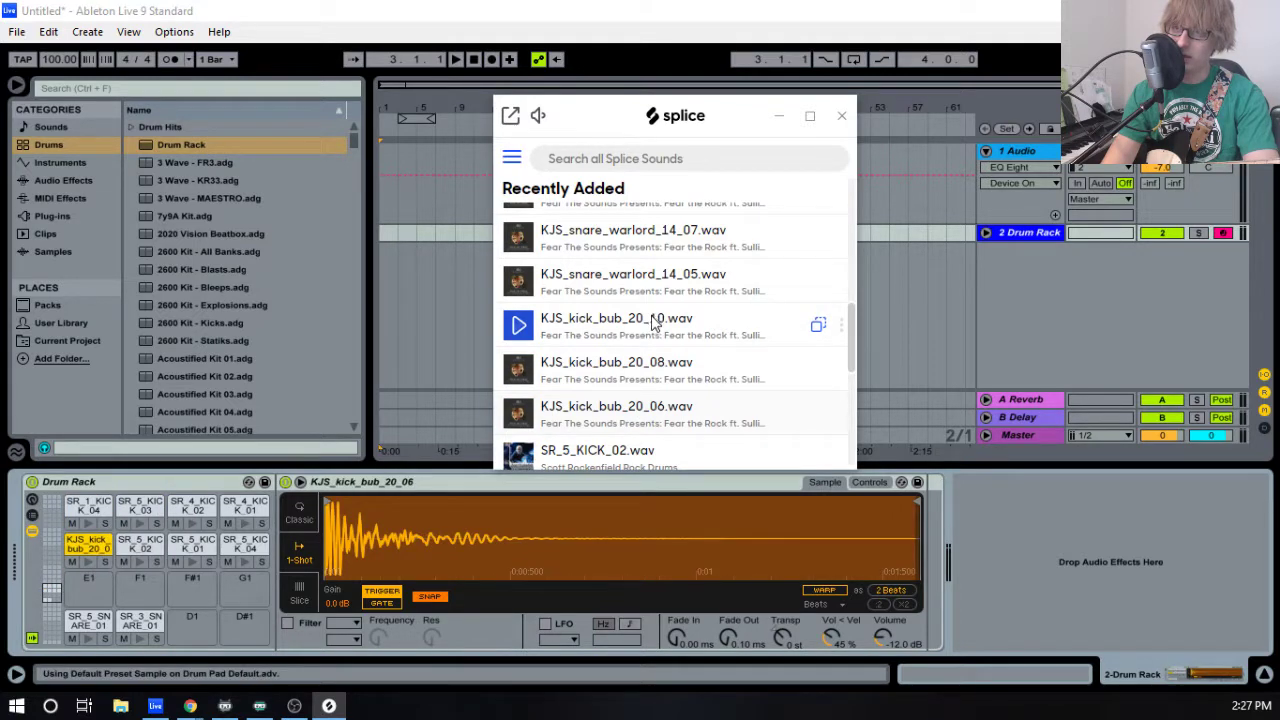
drag(121, 549, 83, 582)
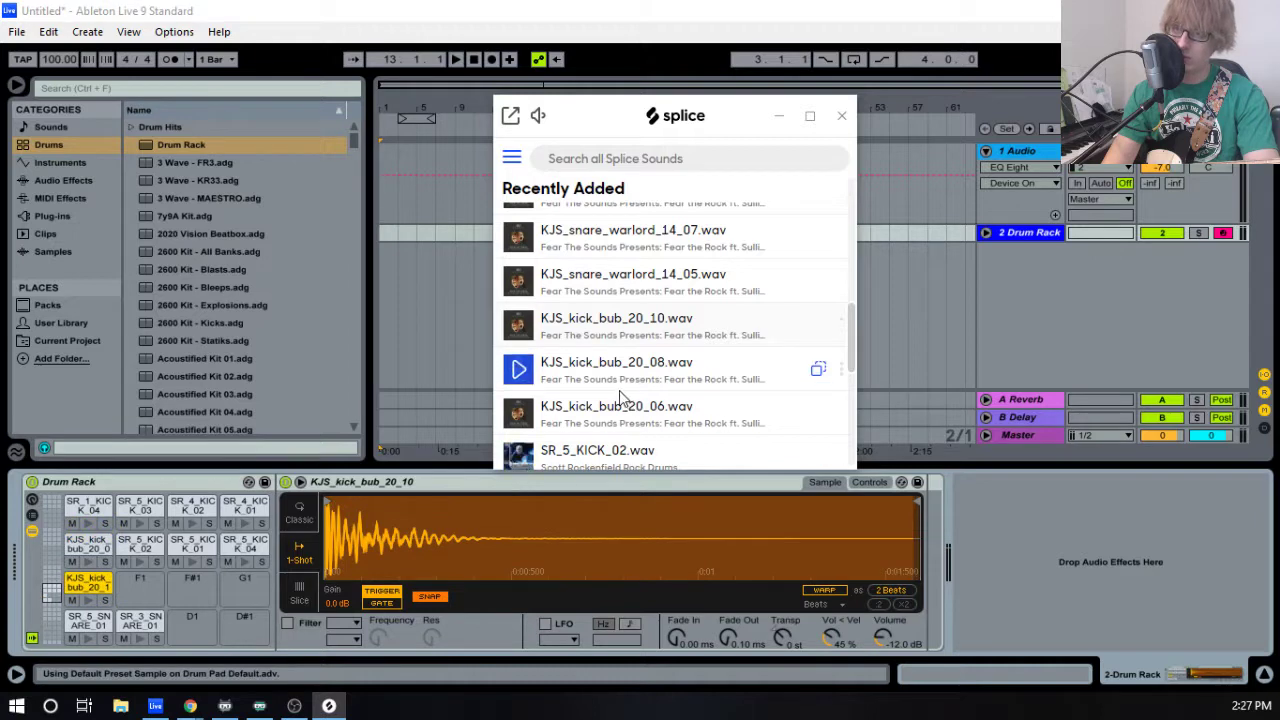
drag(621, 412, 22, 545)
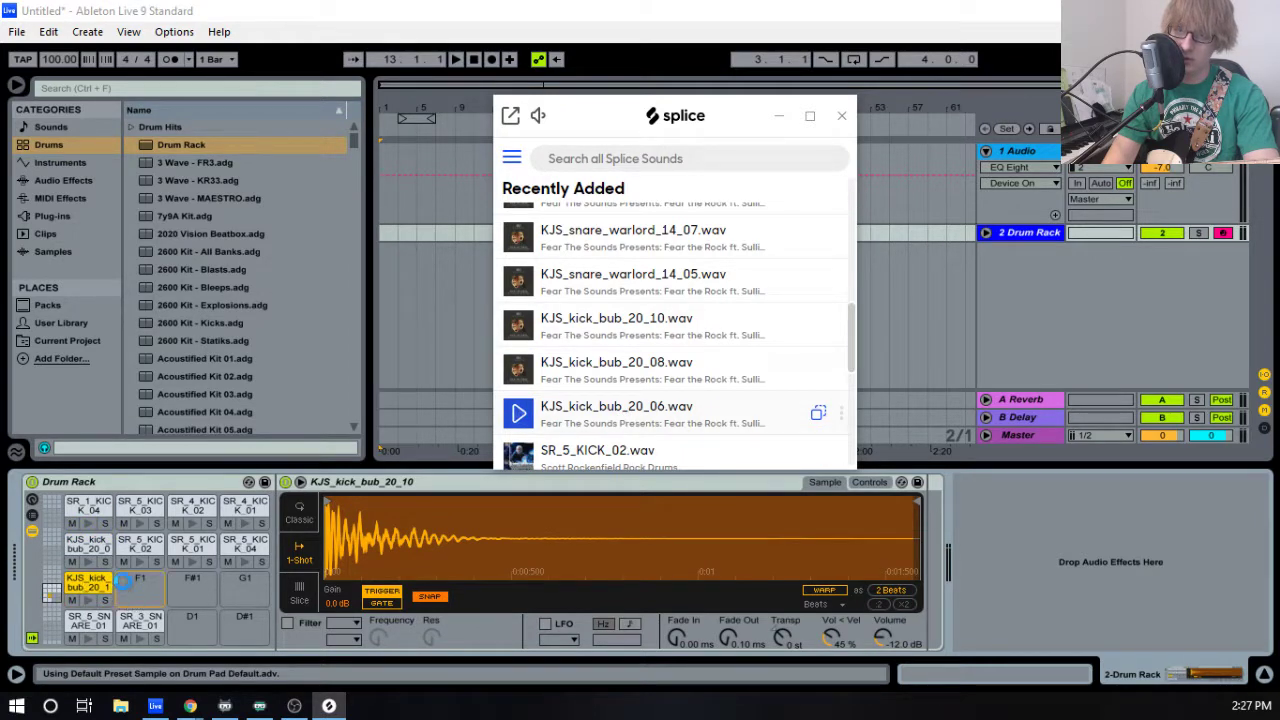
drag(122, 580, 124, 581)
click(135, 593)
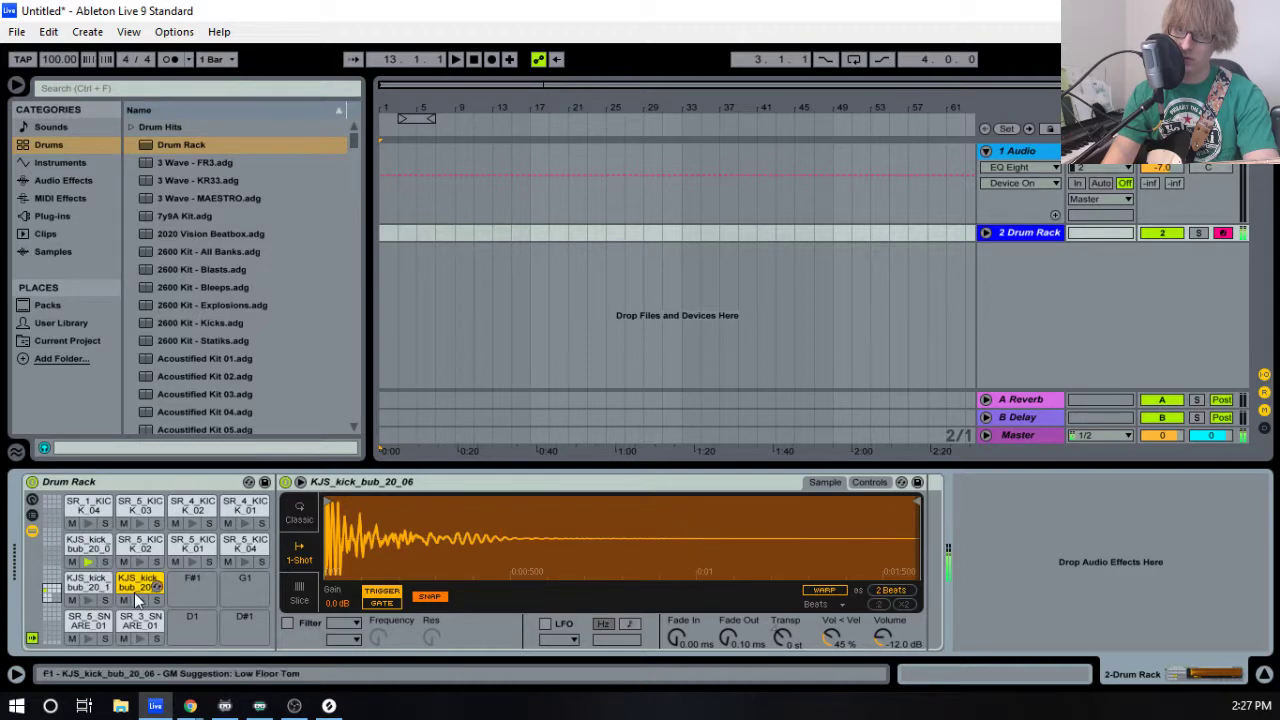
- Audition the kicks on the G#1, A#1 and B1 pads and leave Ableton Live in Session View
key(Tab)
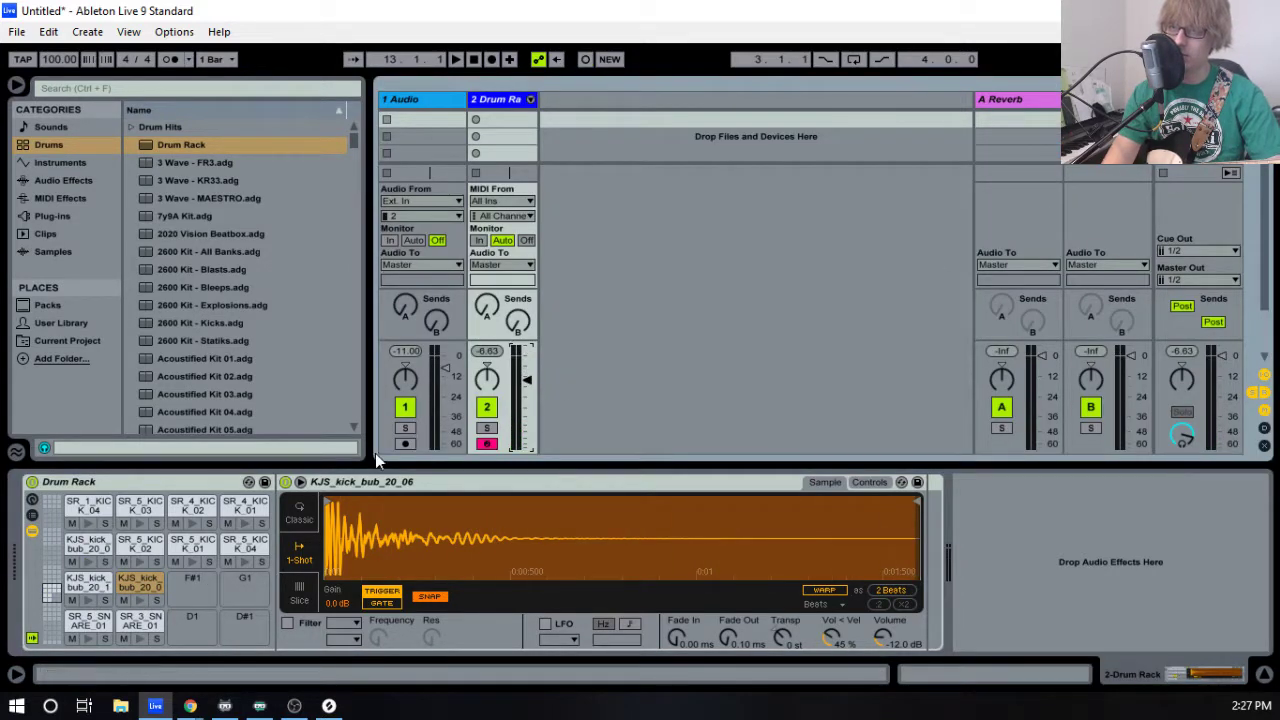
click(89, 563)
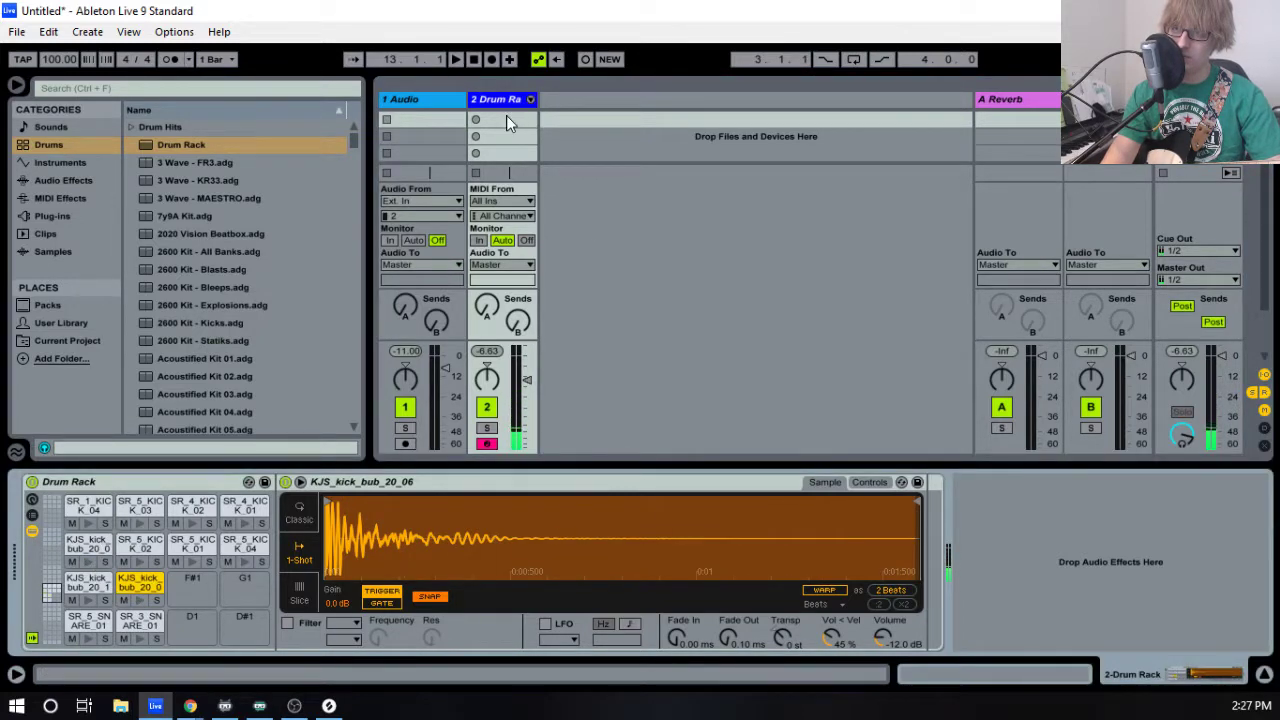
click(194, 563)
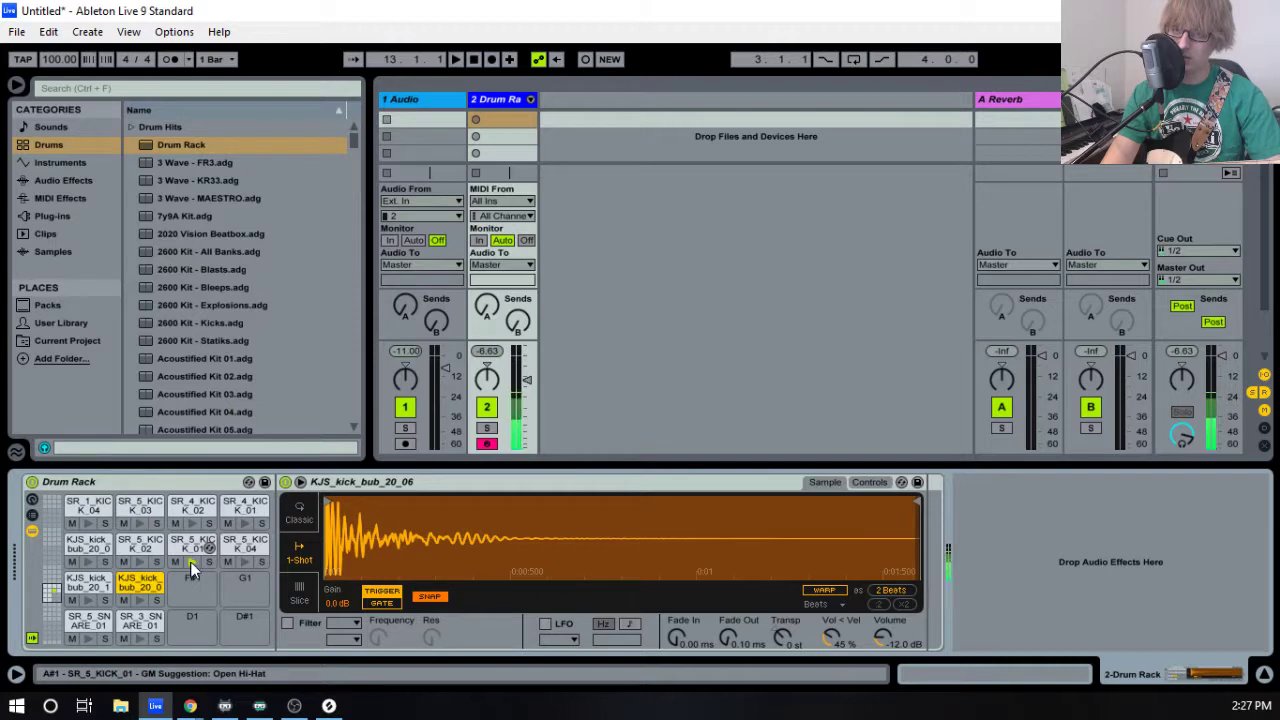
click(243, 561)
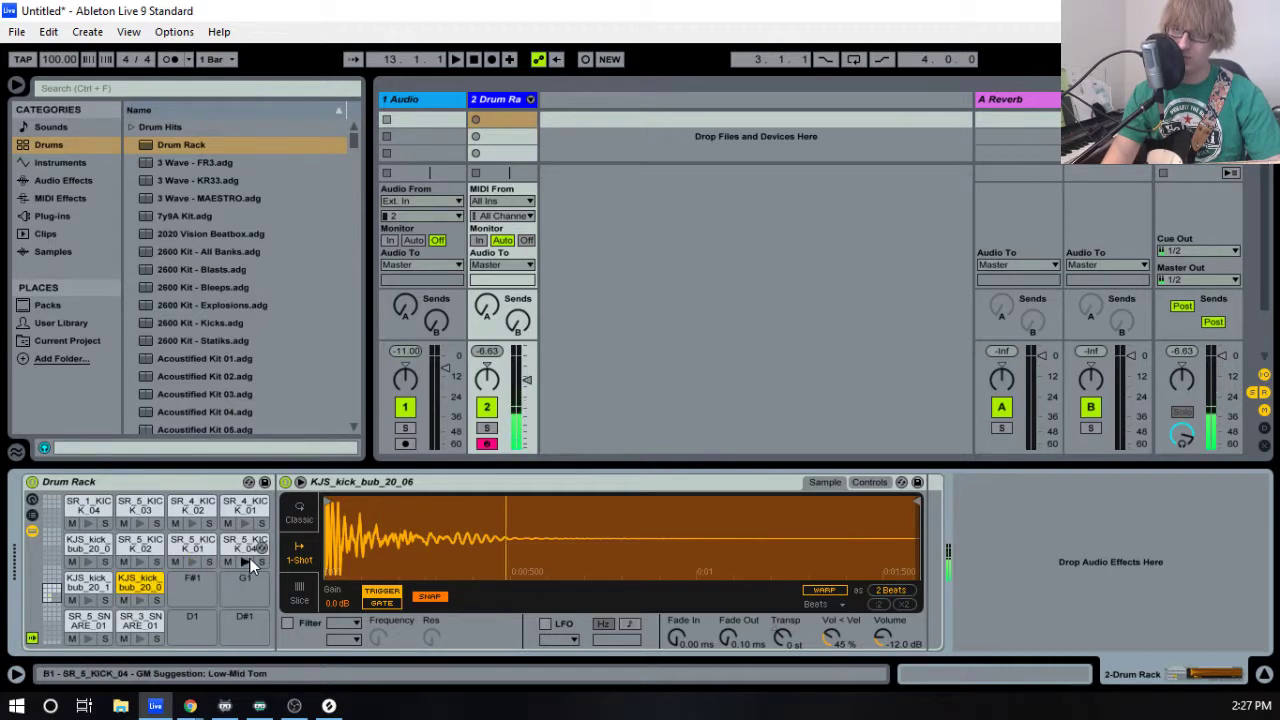
key(Tab)
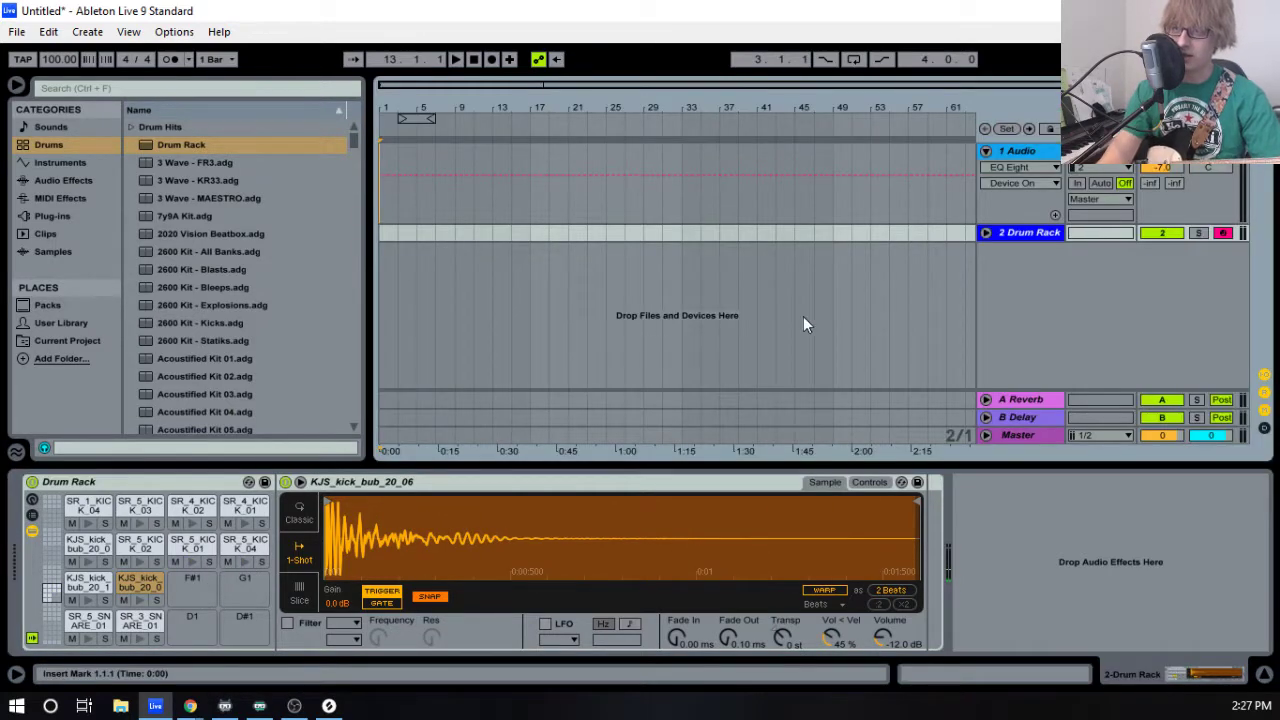
key(Tab)
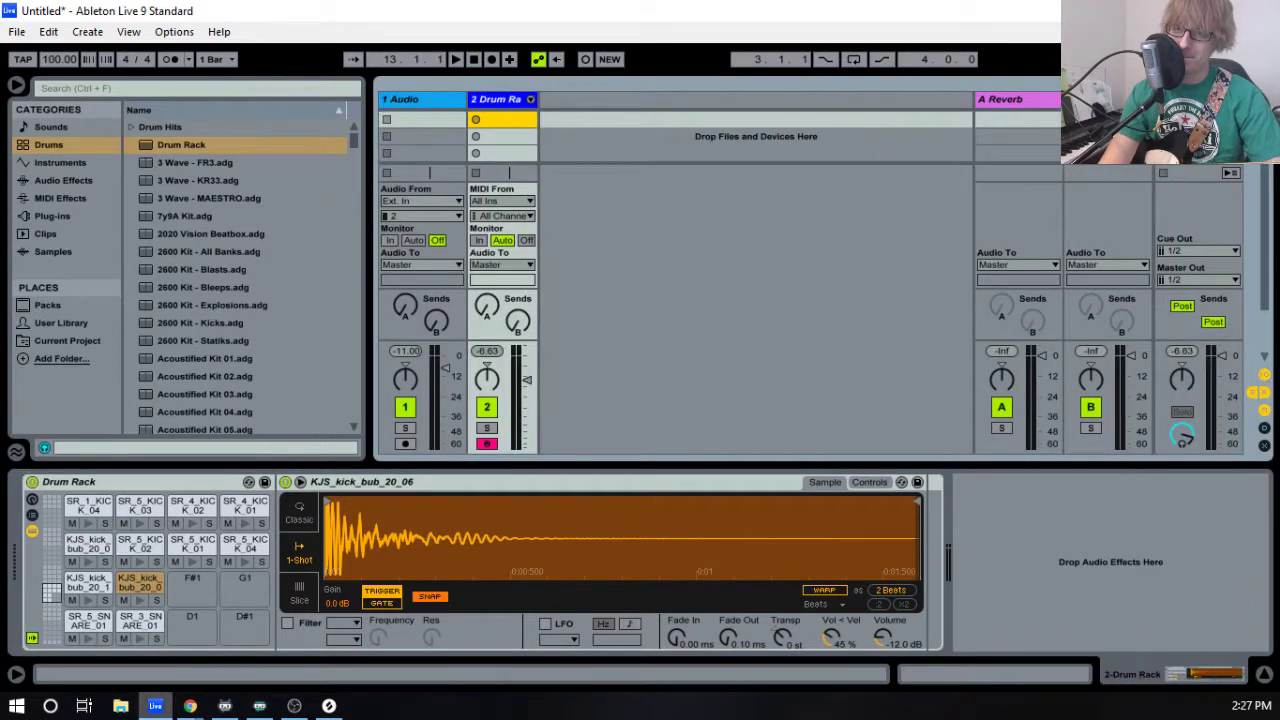
- Load the recently added snares KJS_snare_warlord_14_05 and KJS_snare_warlord_14_07 from Splice onto the D1 and D#1 pads
click(328, 706)
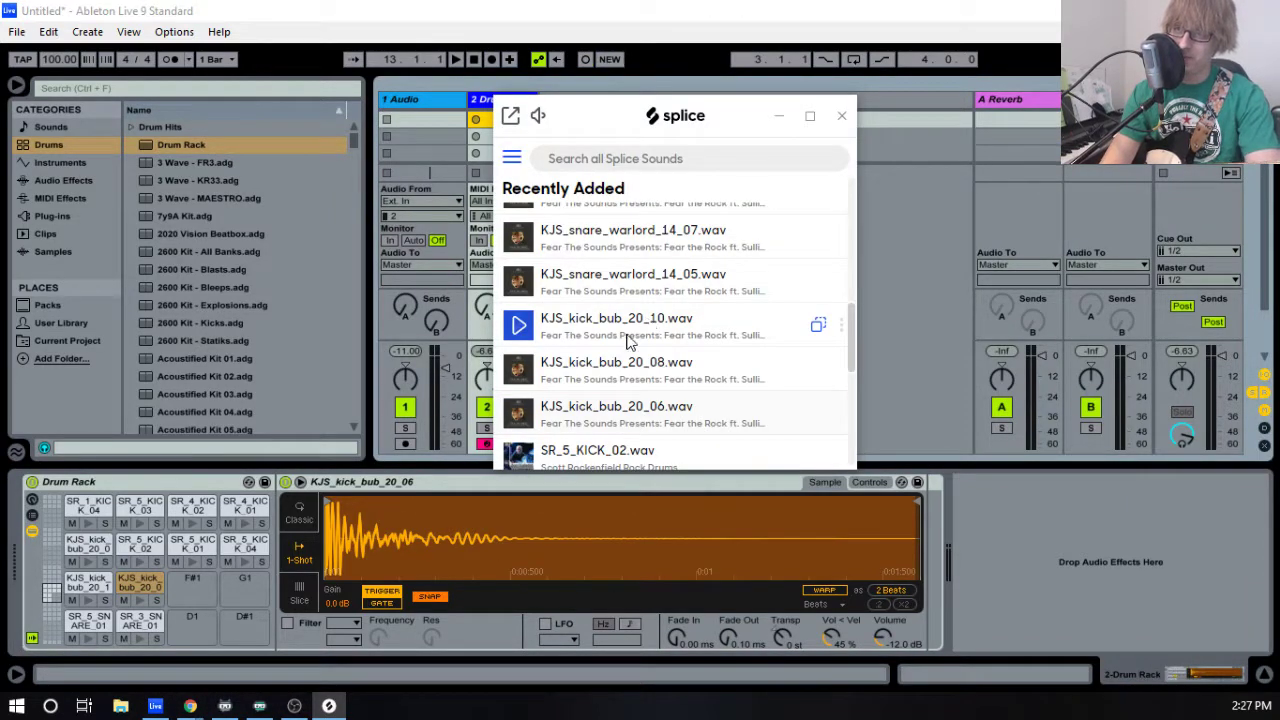
scroll(668, 333, up, 2)
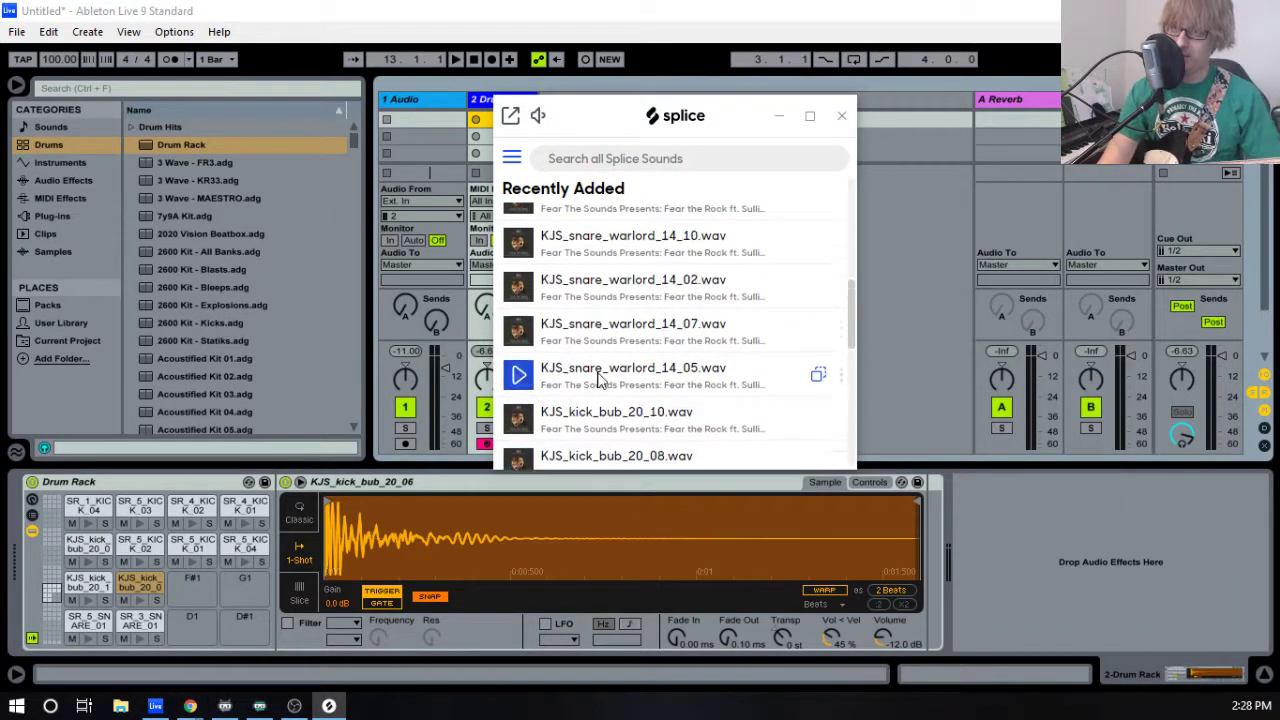
drag(640, 372, 195, 620)
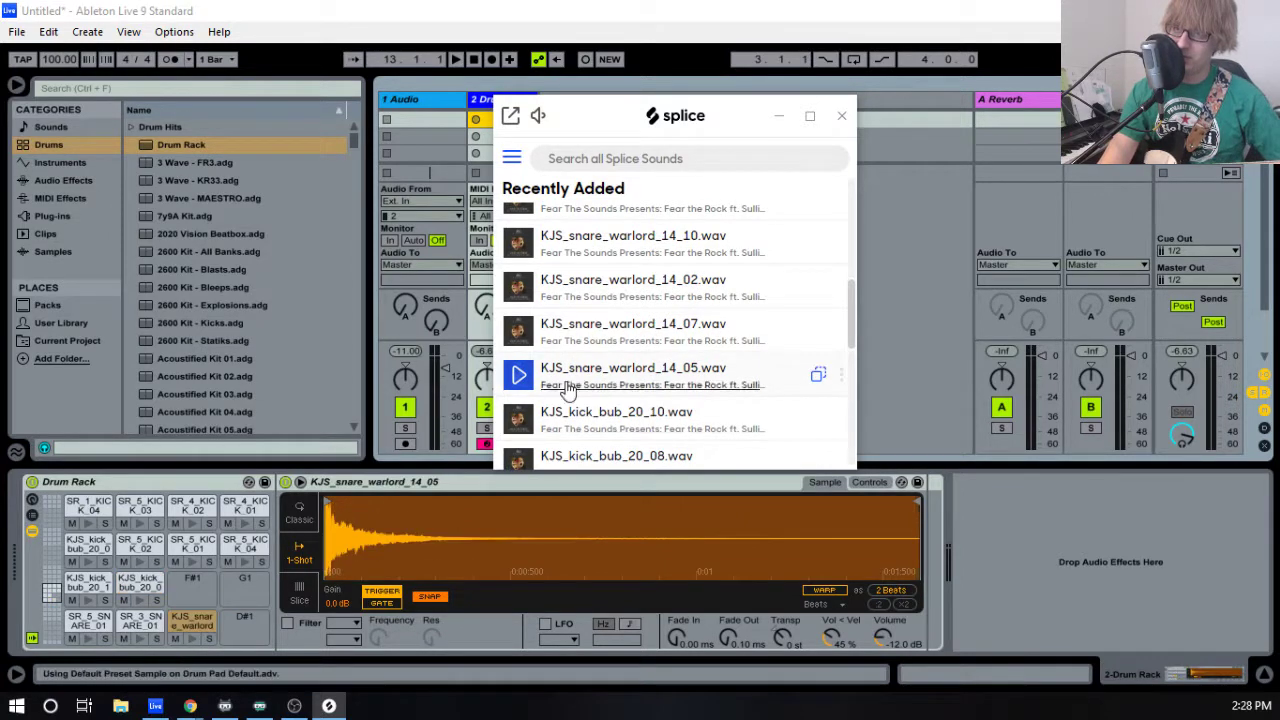
drag(660, 332, 240, 612)
- In the lower pad bank, load KJS_snare_warlord_14_02, 14_10 and 14_06 onto the G#0, A0 and A#0 pads
scroll(221, 618, down, 2)
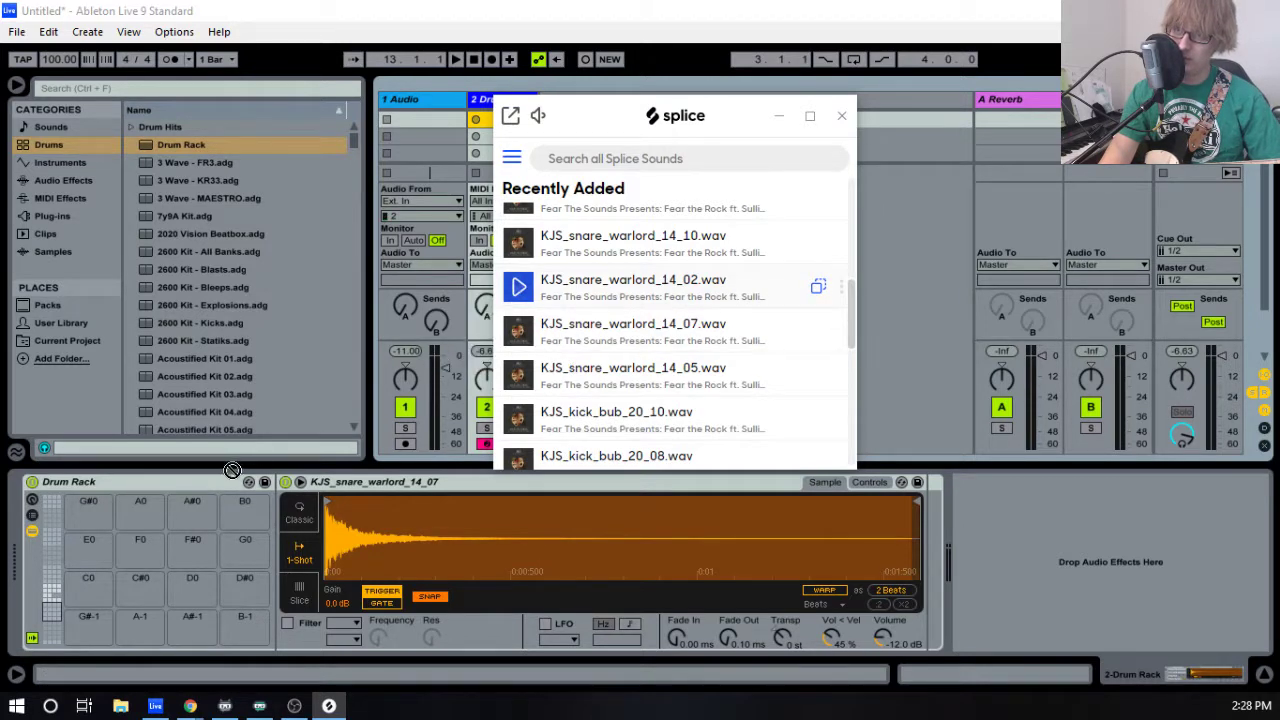
drag(232, 470, 135, 518)
scroll(655, 330, up, 2)
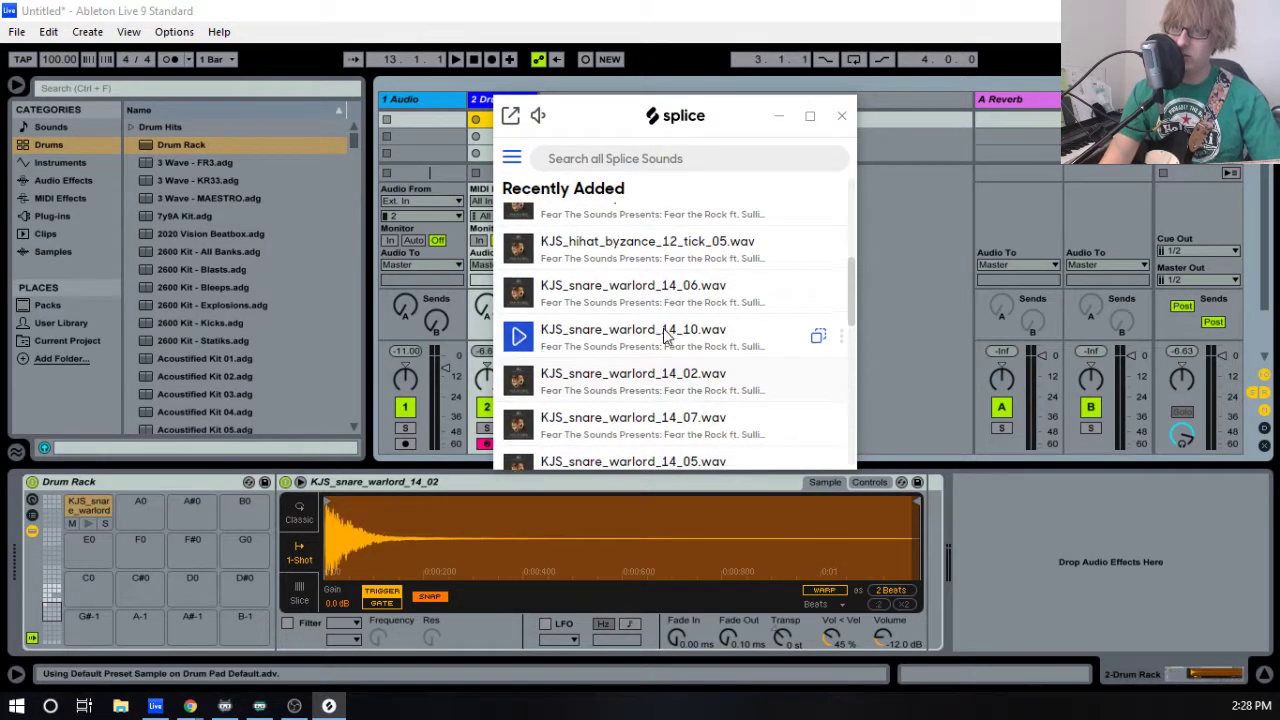
drag(648, 333, 142, 495)
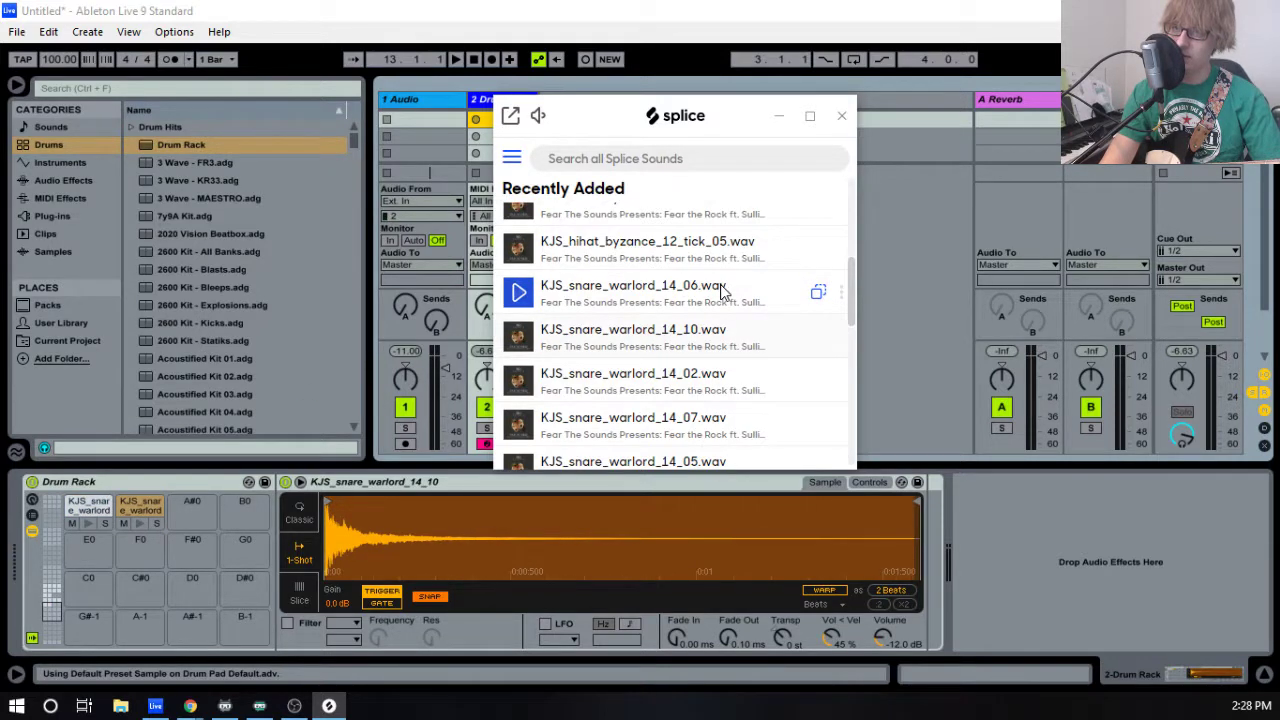
drag(722, 290, 231, 505)
- Load the KJS_hihat_byzance_12 samples tick_05, tick_01, tick_02 and tick_04 onto the B0, G0, F#0 and F0 pads
scroll(716, 318, up, 2)
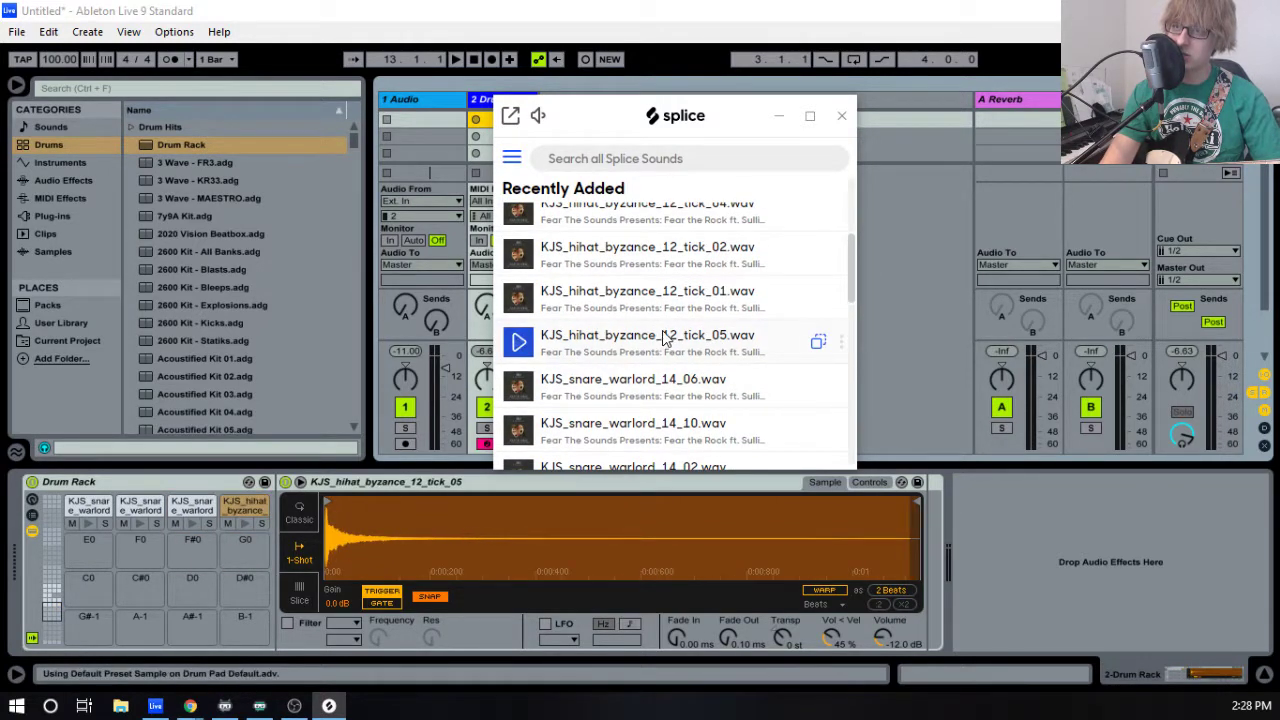
drag(722, 295, 202, 550)
scroll(620, 358, up, 1)
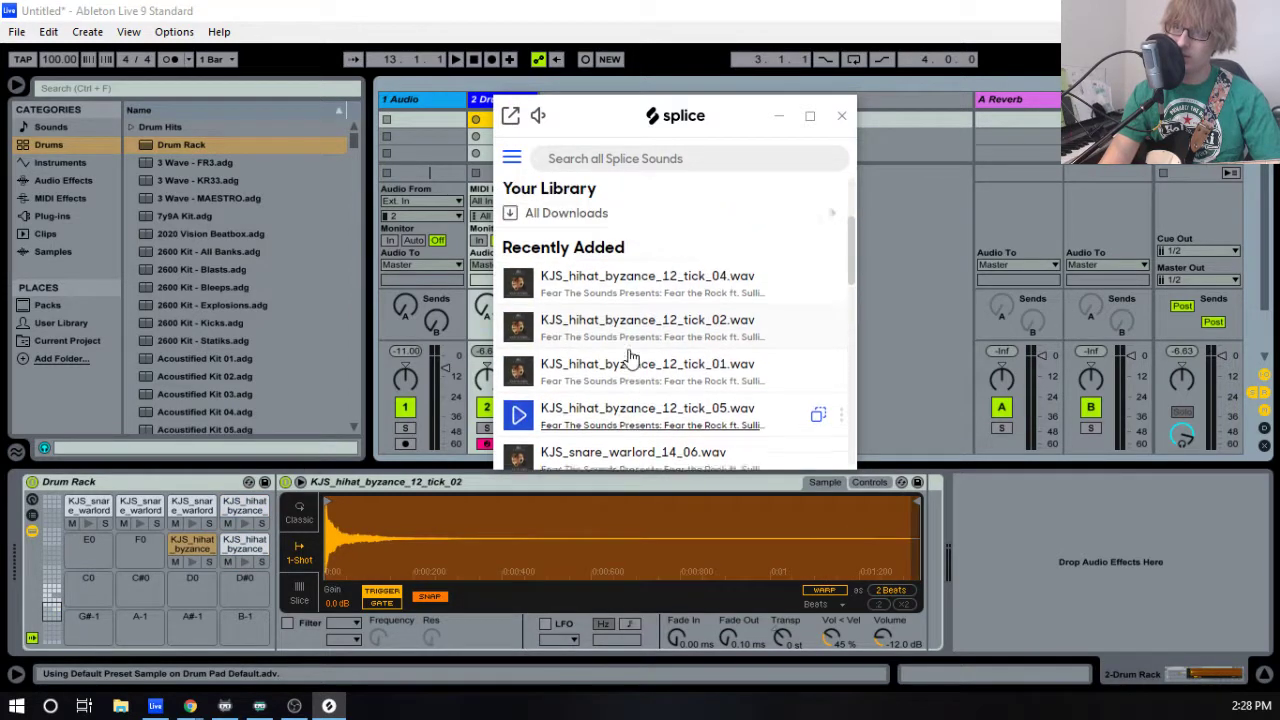
drag(684, 299, 148, 547)
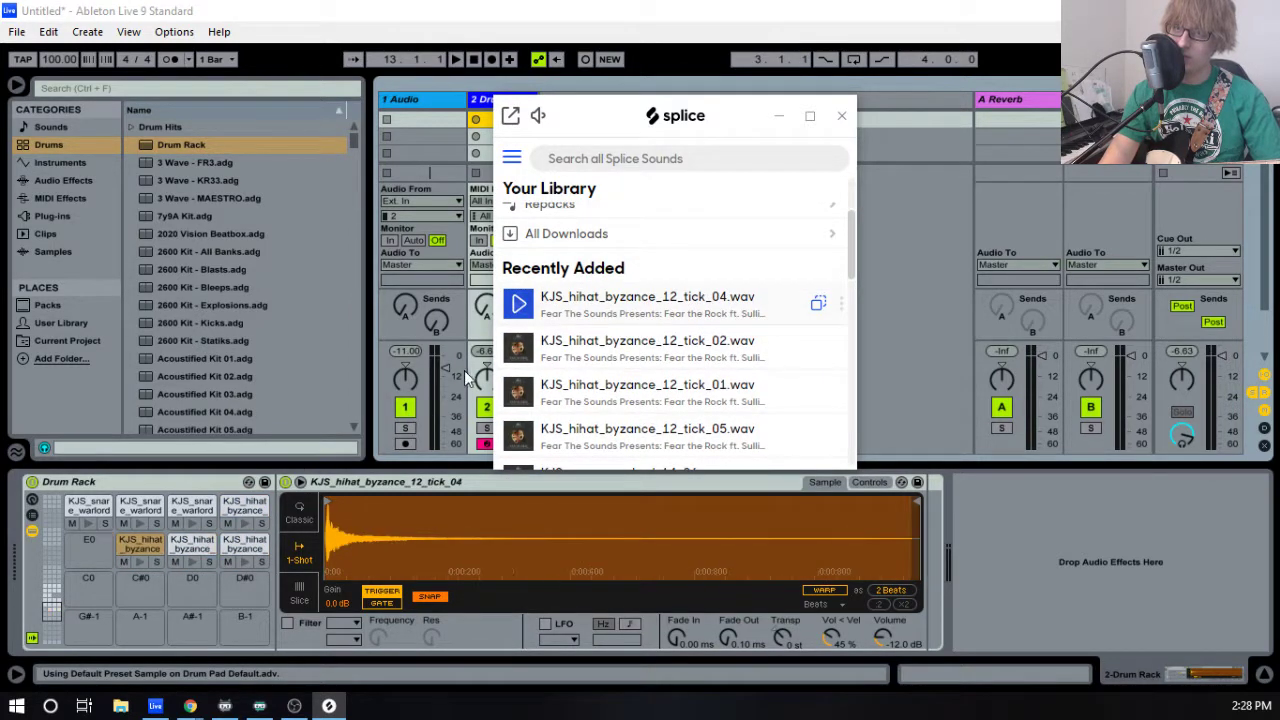
- Return to Ableton Live's Arrangement View and record a short empty MIDI clip from 1.1.1 on the Drum Rack track
click(957, 238)
click(469, 60)
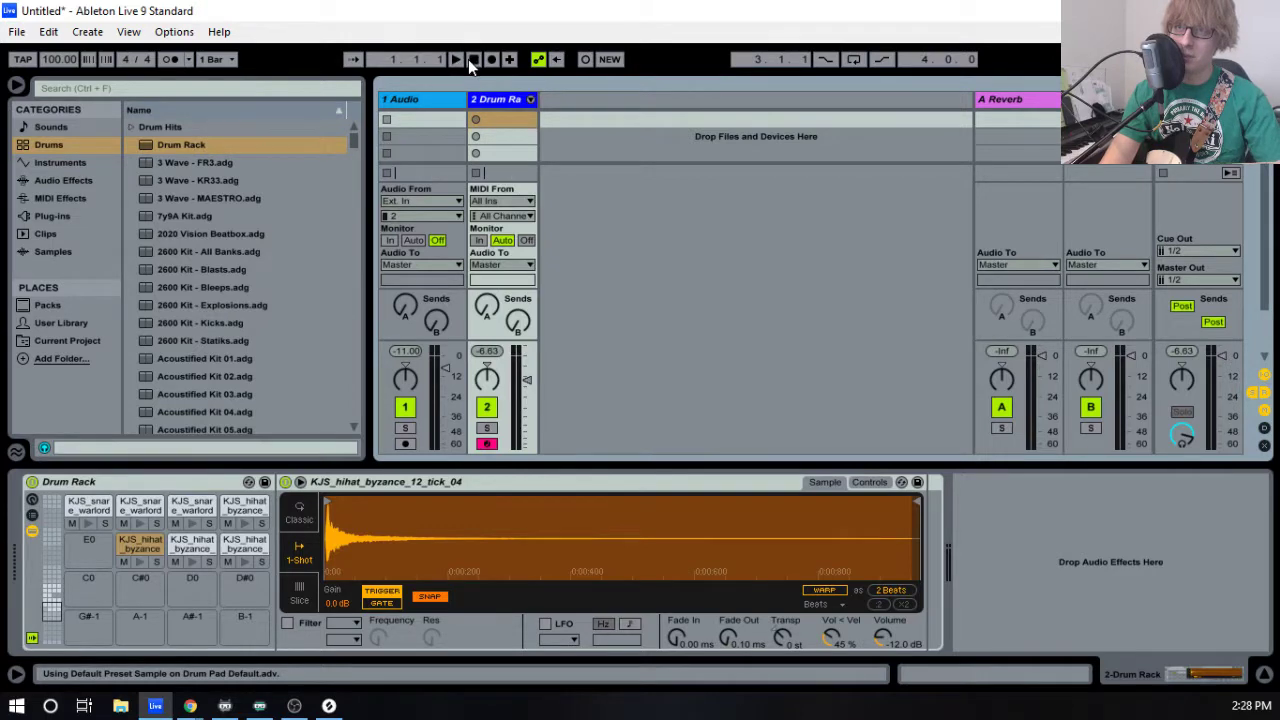
key(Tab)
click(491, 60)
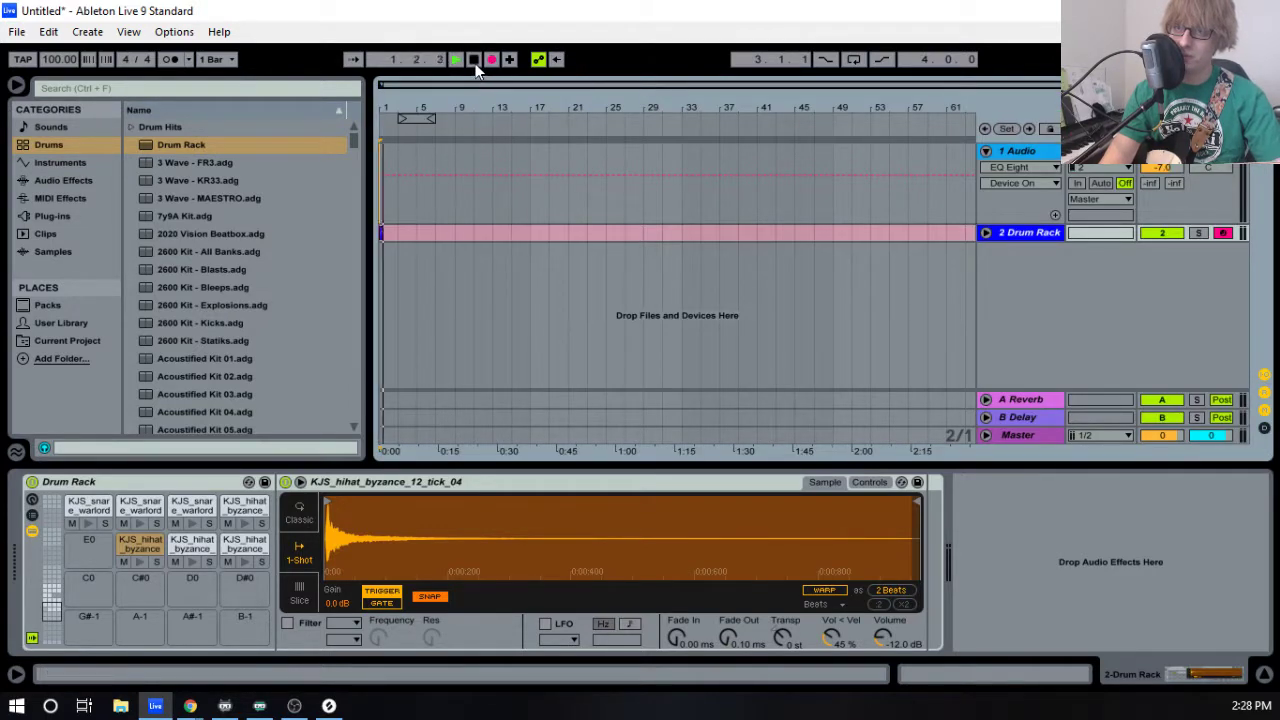
click(475, 62)
- Extend the recorded Drum Rack clip to four bars so that it ends at 5.1.1
drag(410, 117, 467, 160)
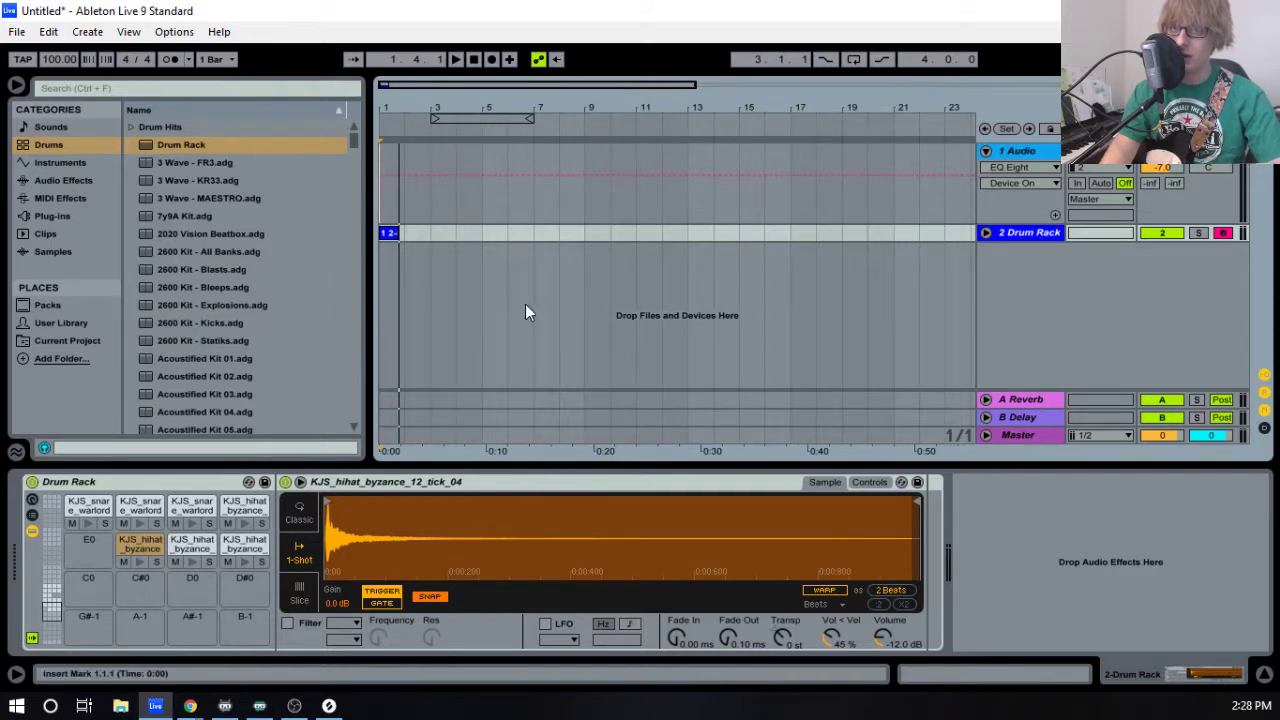
drag(398, 238, 481, 243)
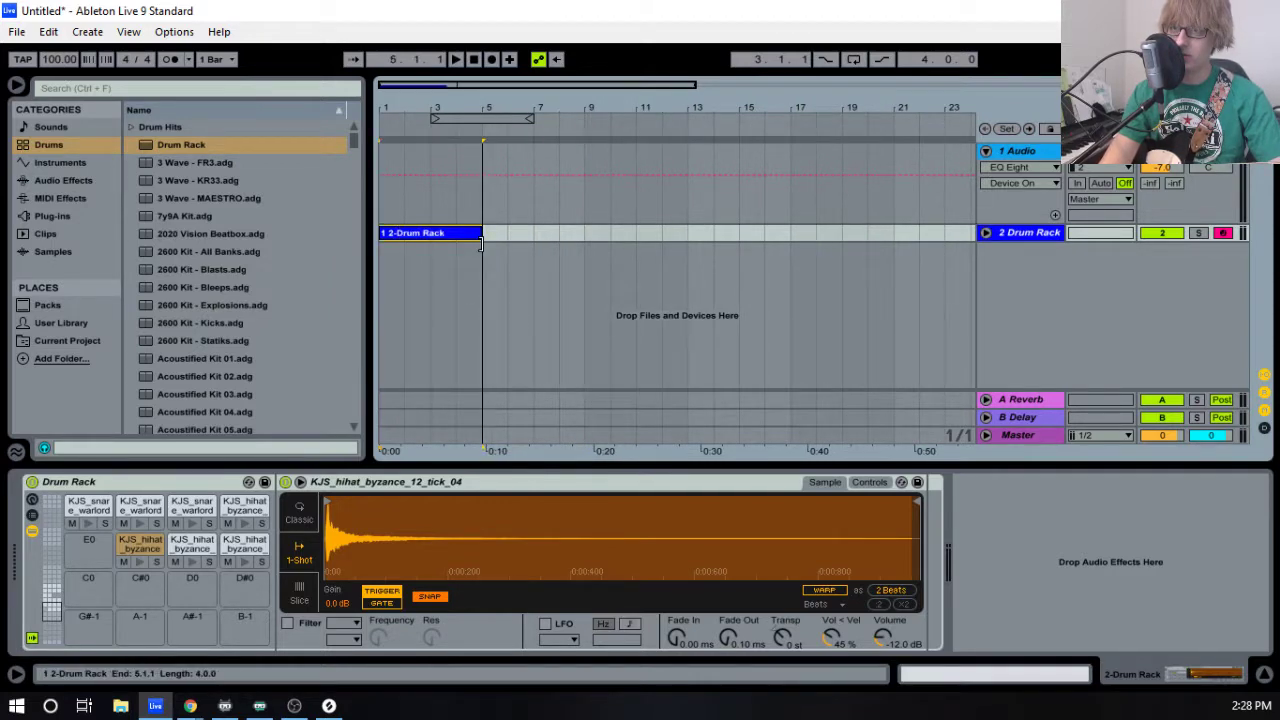
right_click(468, 237)
click(525, 375)
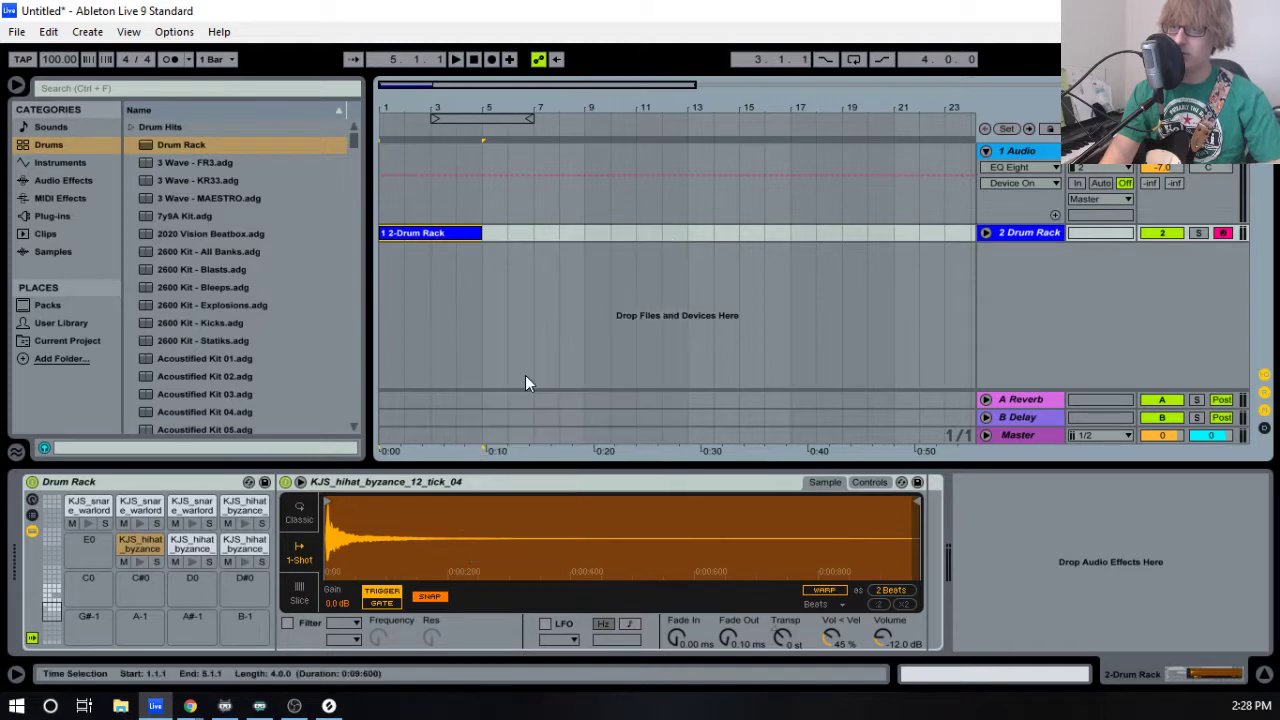
- Open the four-bar clip in an enlarged note editor and turn on its loop
double_click(452, 234)
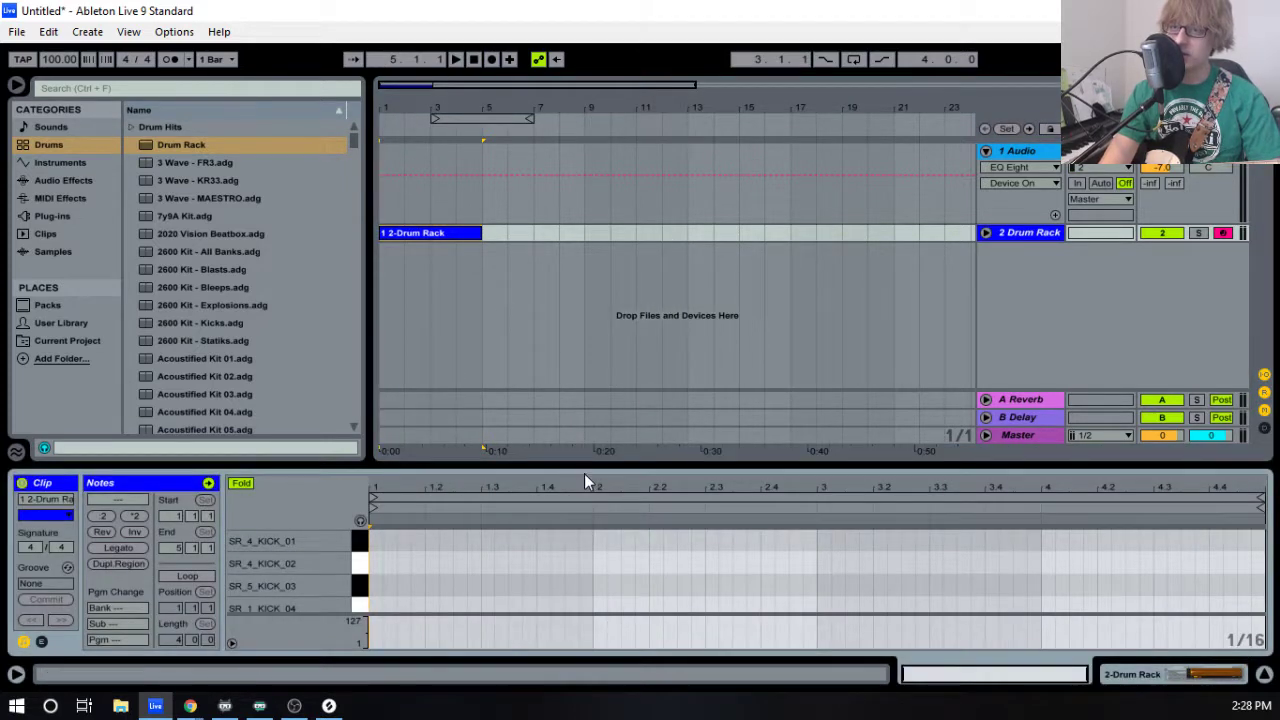
drag(589, 467, 568, 384)
click(181, 578)
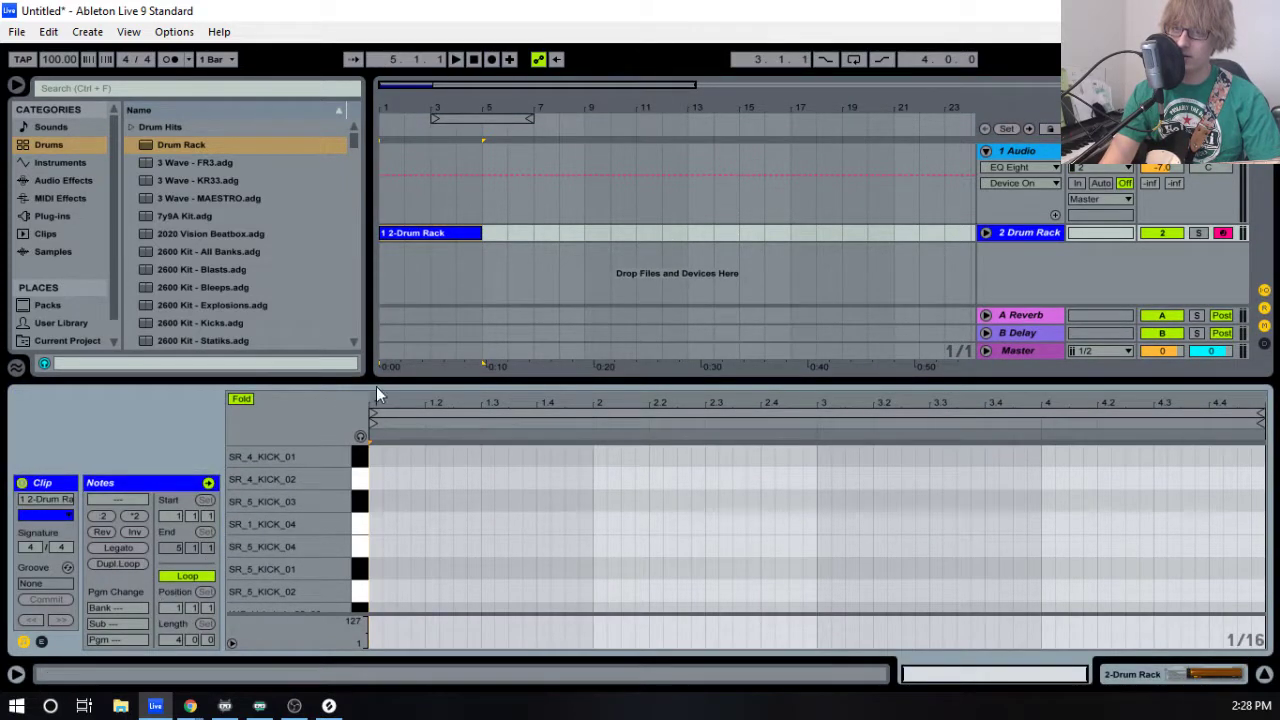
- Extend the looping Drum Rack clip past bar 23 of the arrangement and enlarge the note editor
drag(481, 235, 1183, 235)
key(space)
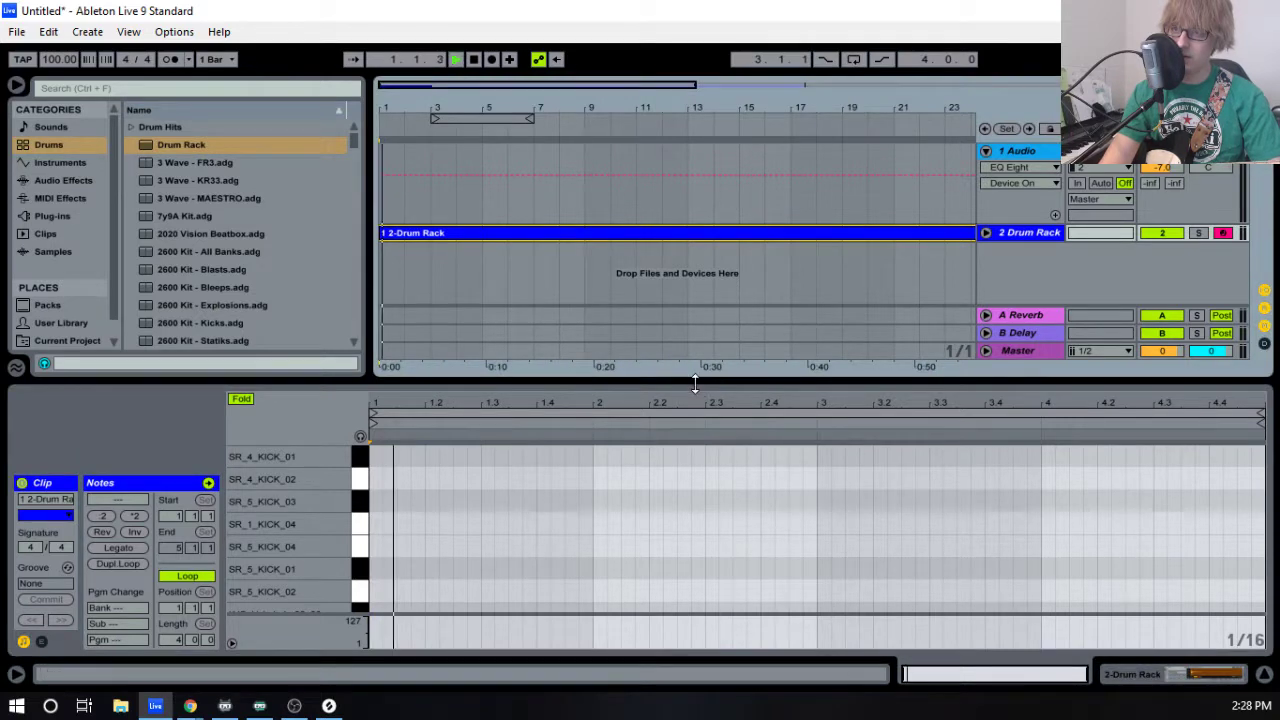
key(space)
drag(694, 380, 700, 294)
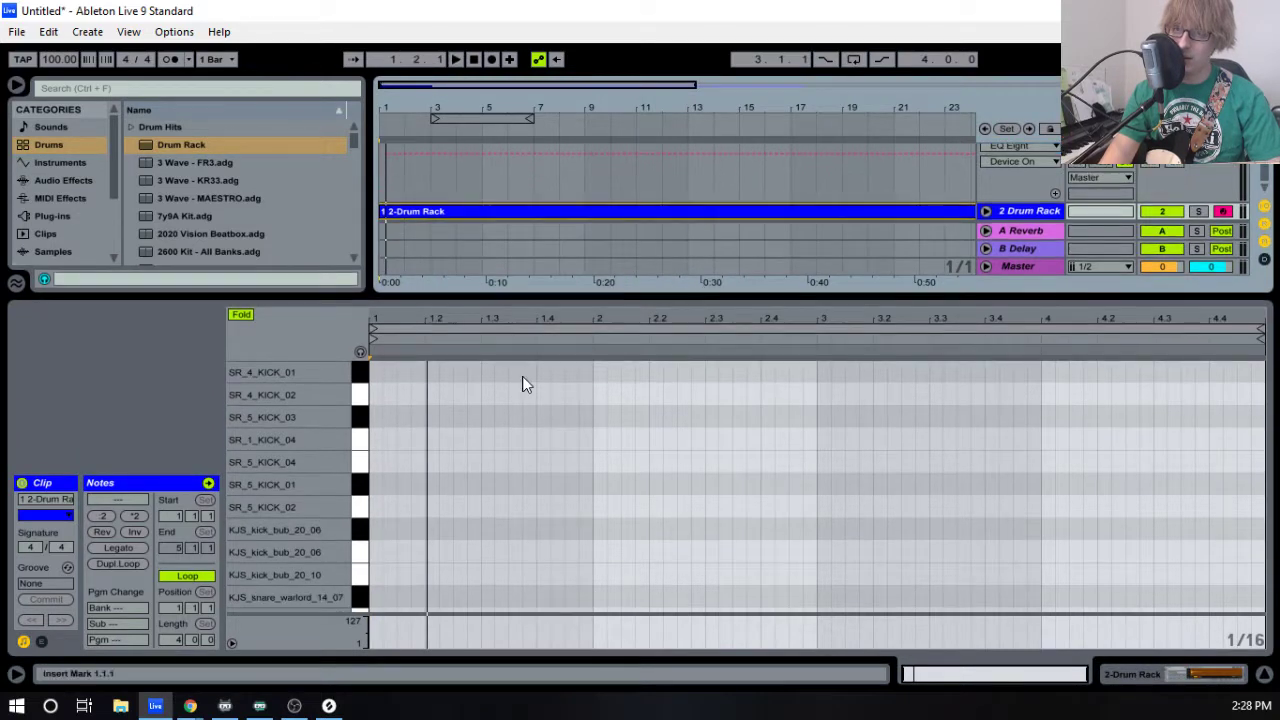
- Add an SR_4_KICK_01 note at 1.1.1 in the clip and play it back
click(381, 378)
double_click(377, 373)
key(space)
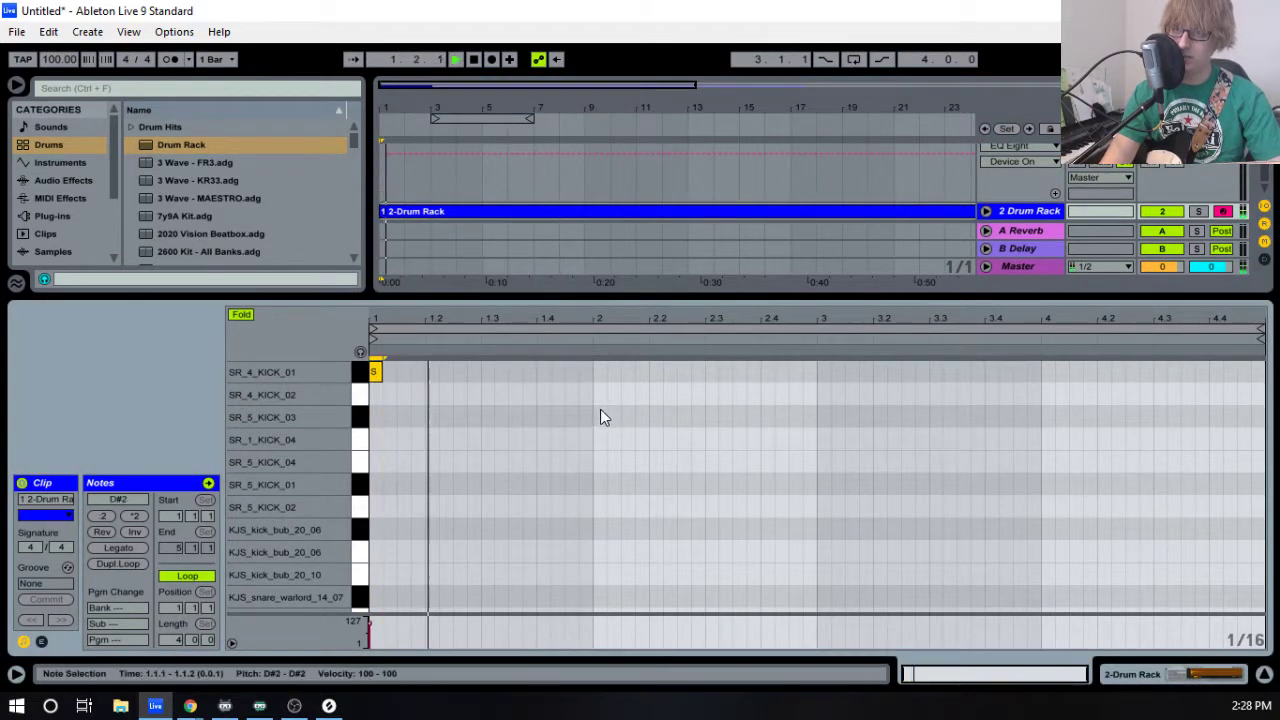
key(space)
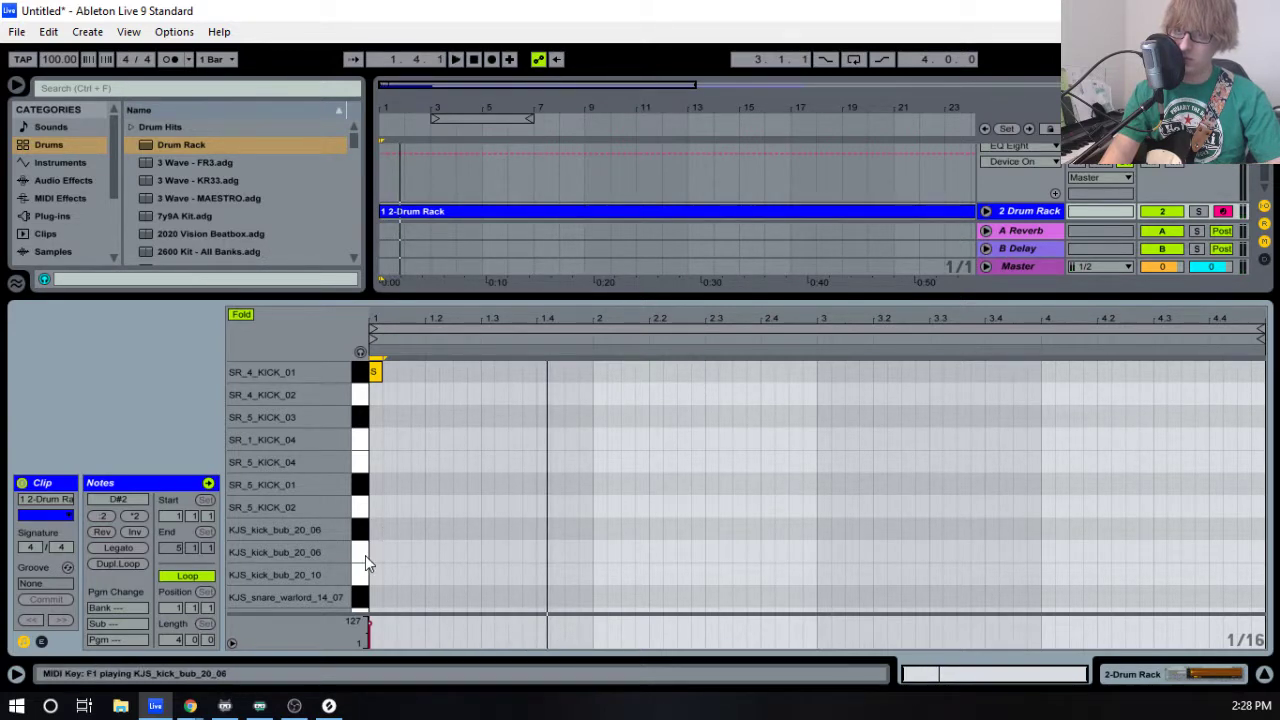
- Audition the KJS_snare_warlord, SR snare and hi-hat samples from the note editor's keys to choose a snare
scroll(365, 560, down, 2)
click(362, 528)
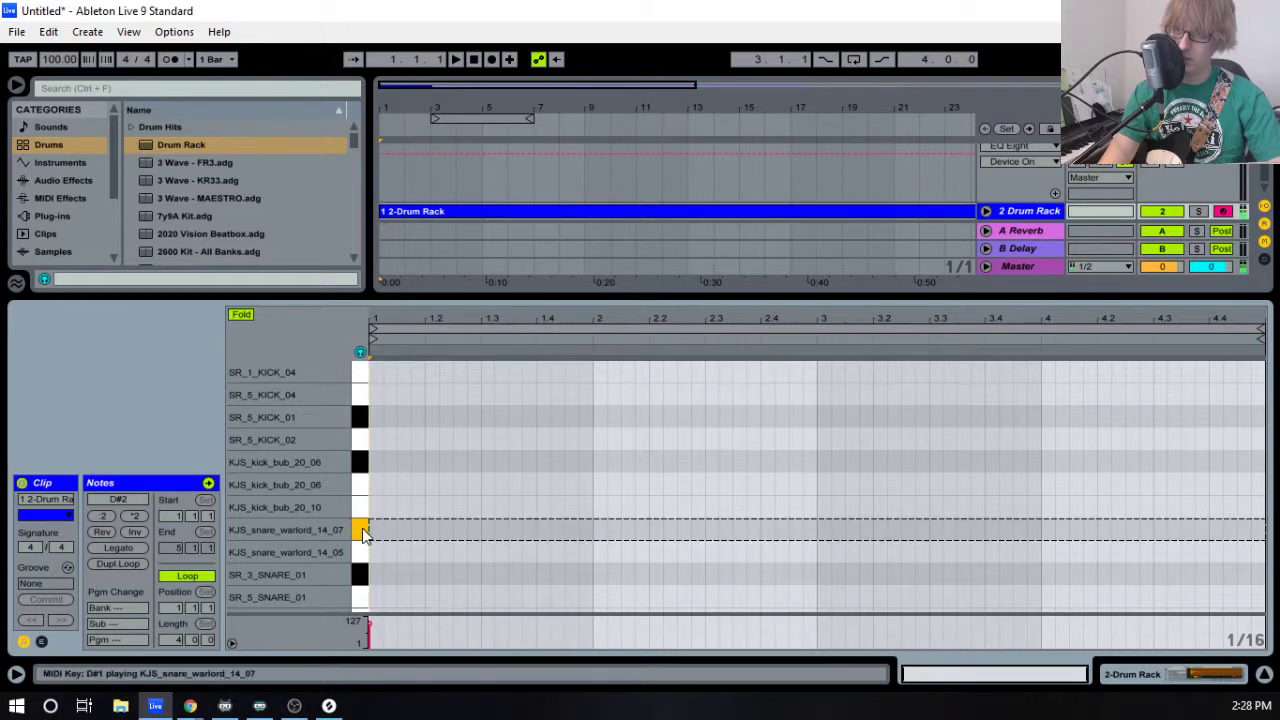
click(359, 553)
click(361, 575)
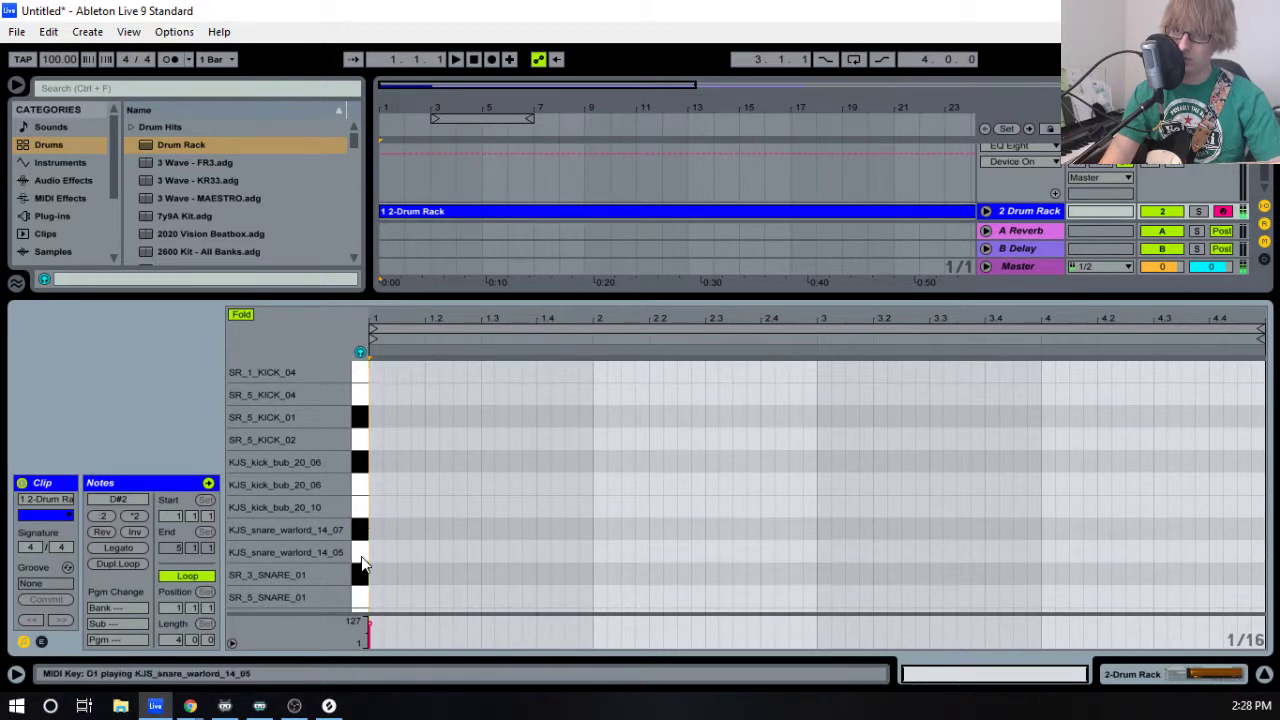
scroll(362, 533, down, 2)
click(360, 566)
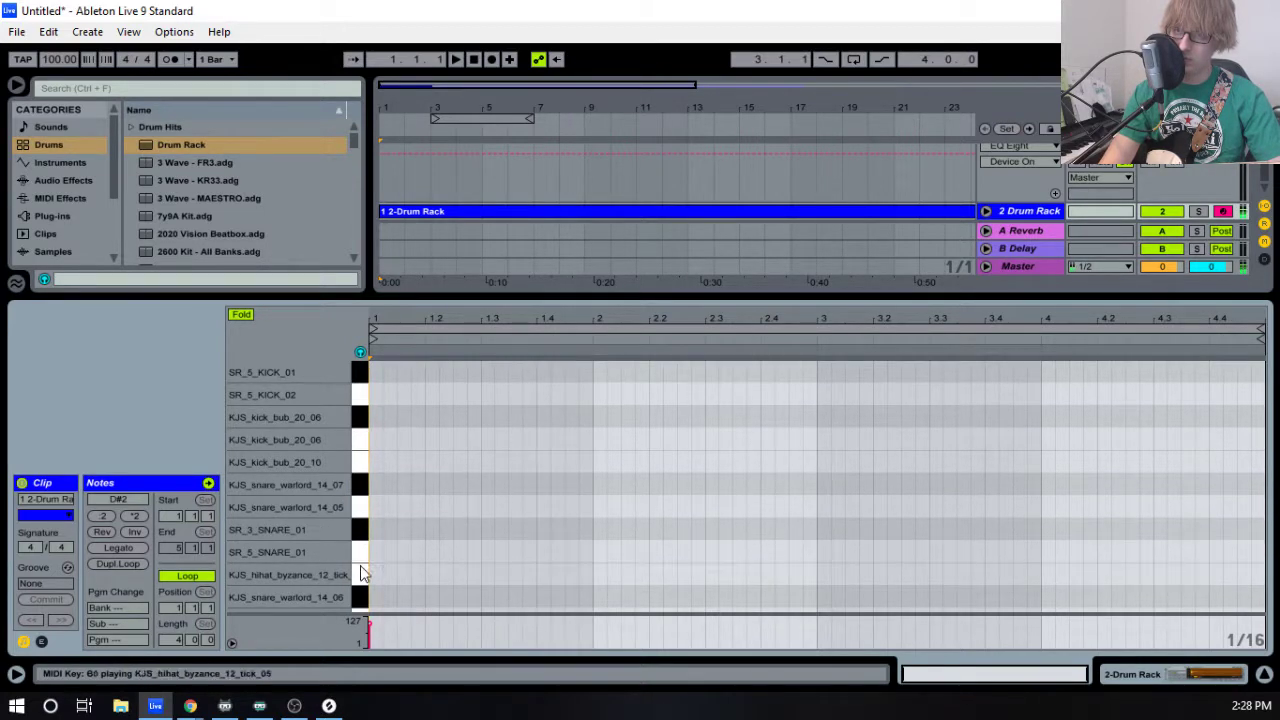
click(362, 597)
click(362, 466)
scroll(362, 472, down, 5)
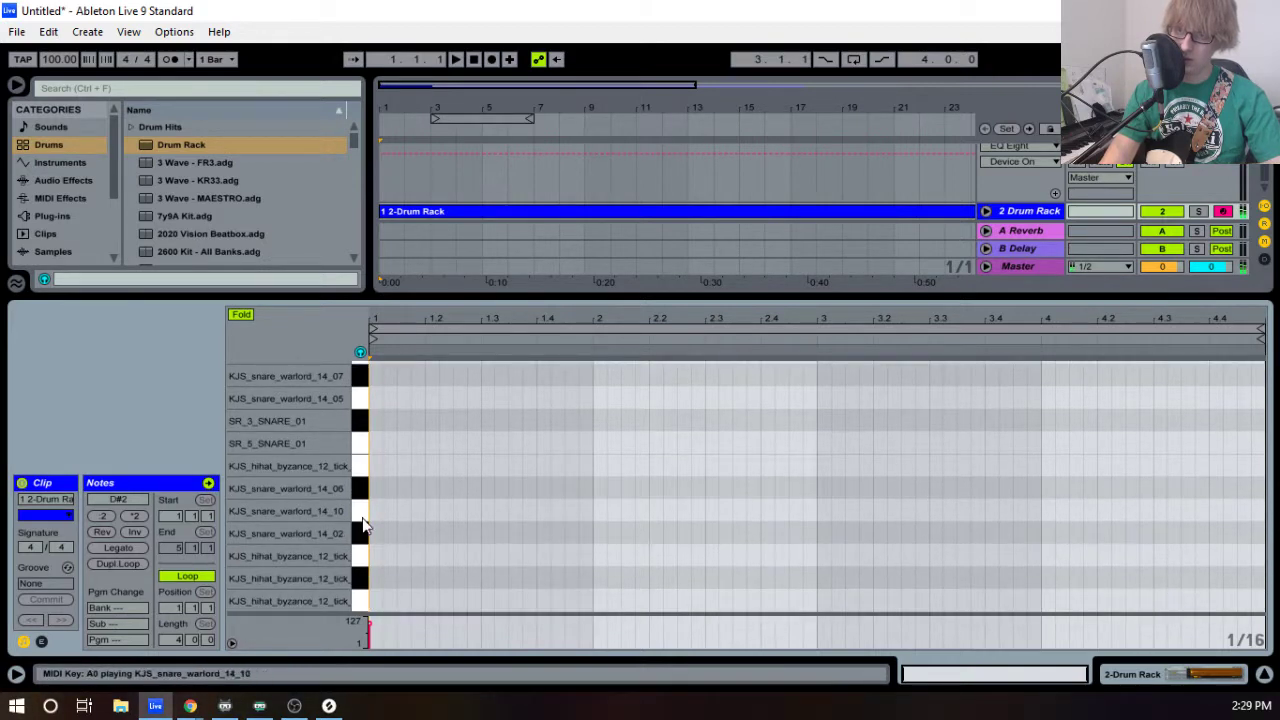
click(361, 490)
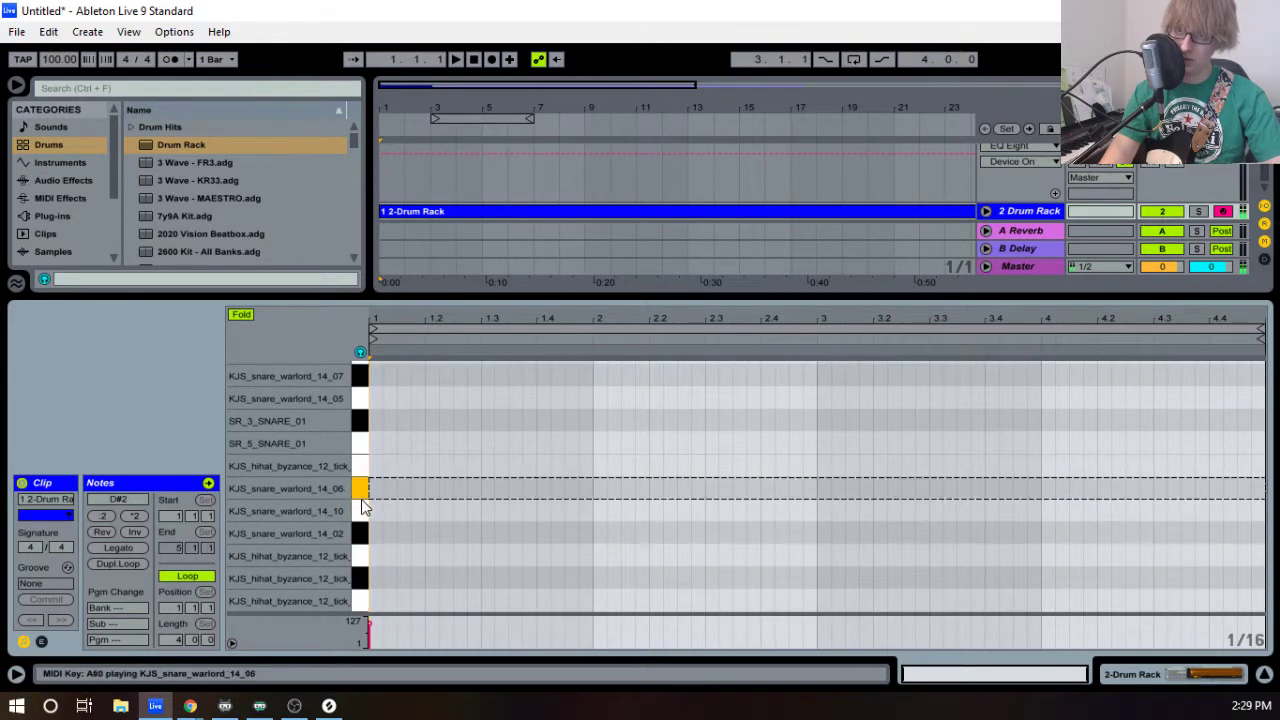
- Place KJS_snare_warlord_14_06 notes on beats 1.2 and 1.4 and play the bar back
double_click(489, 489)
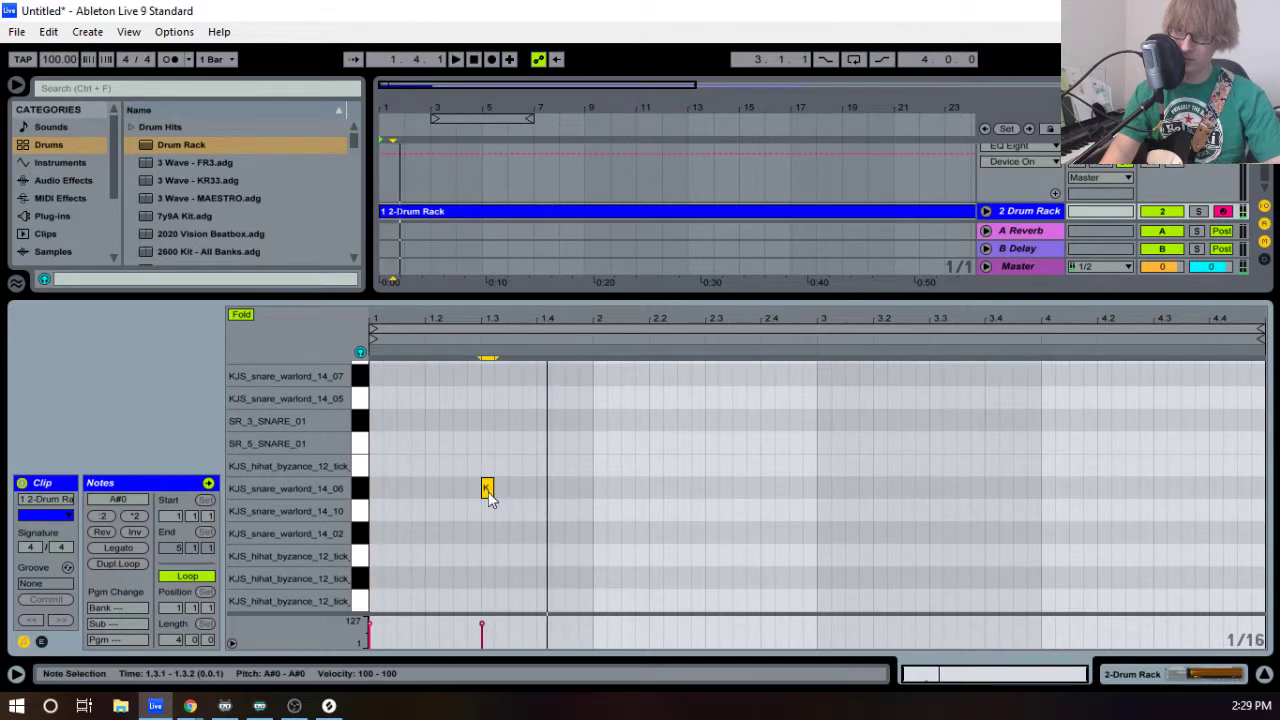
drag(488, 490, 431, 492)
scroll(555, 480, up, 2)
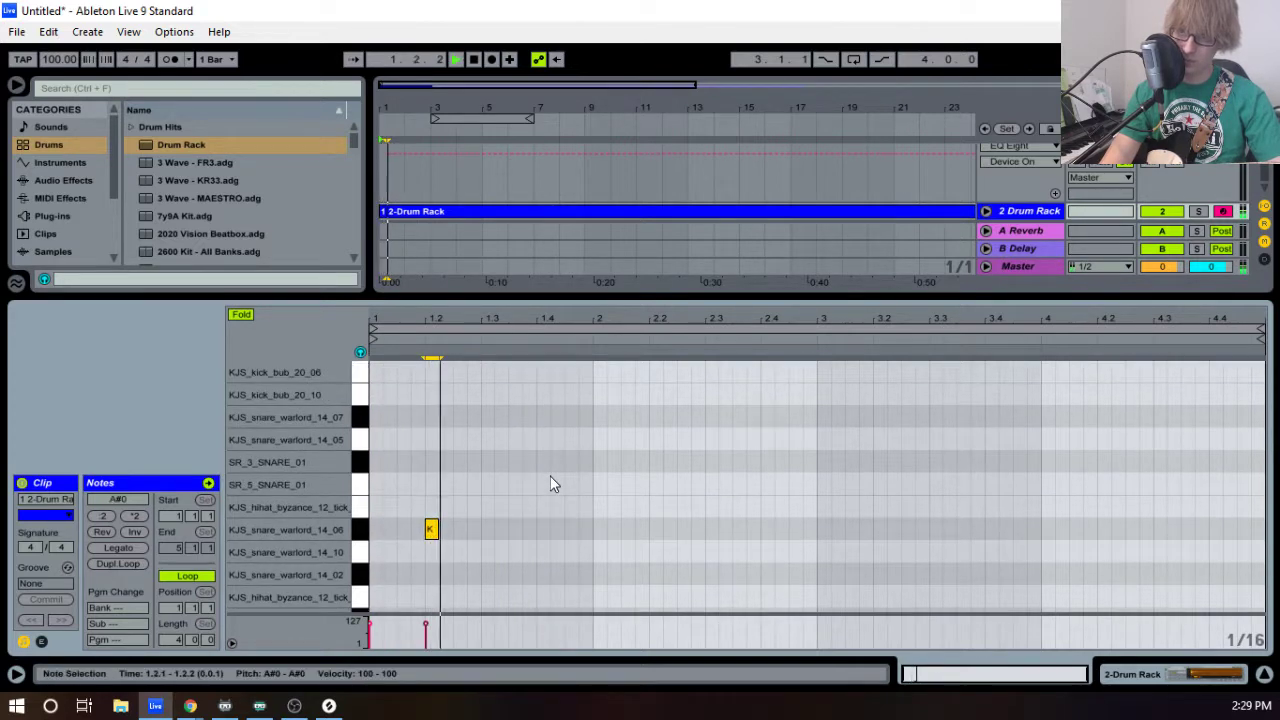
double_click(543, 529)
key(space)
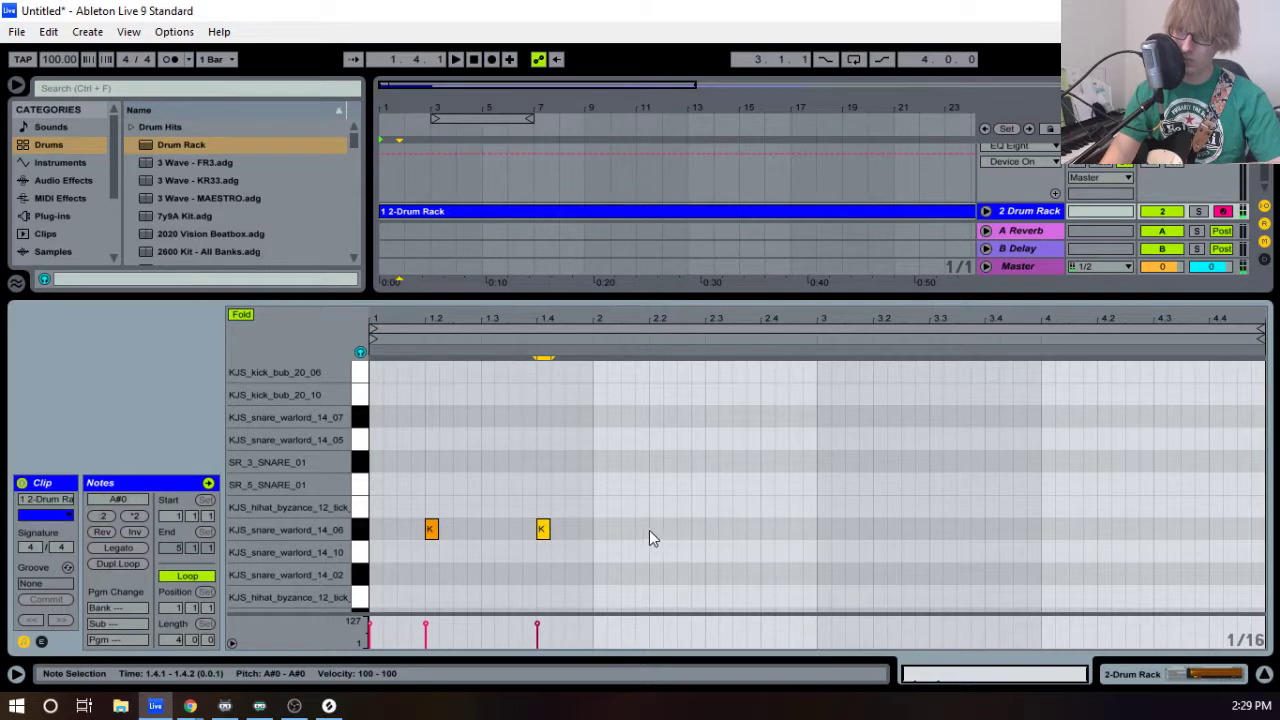
- Add KJS_snare_warlord_14_06 notes on 2.2 and 2.4, and duplicate the two-bar snare pattern into bars 3 and 4
double_click(652, 530)
double_click(767, 530)
drag(898, 480, 370, 565)
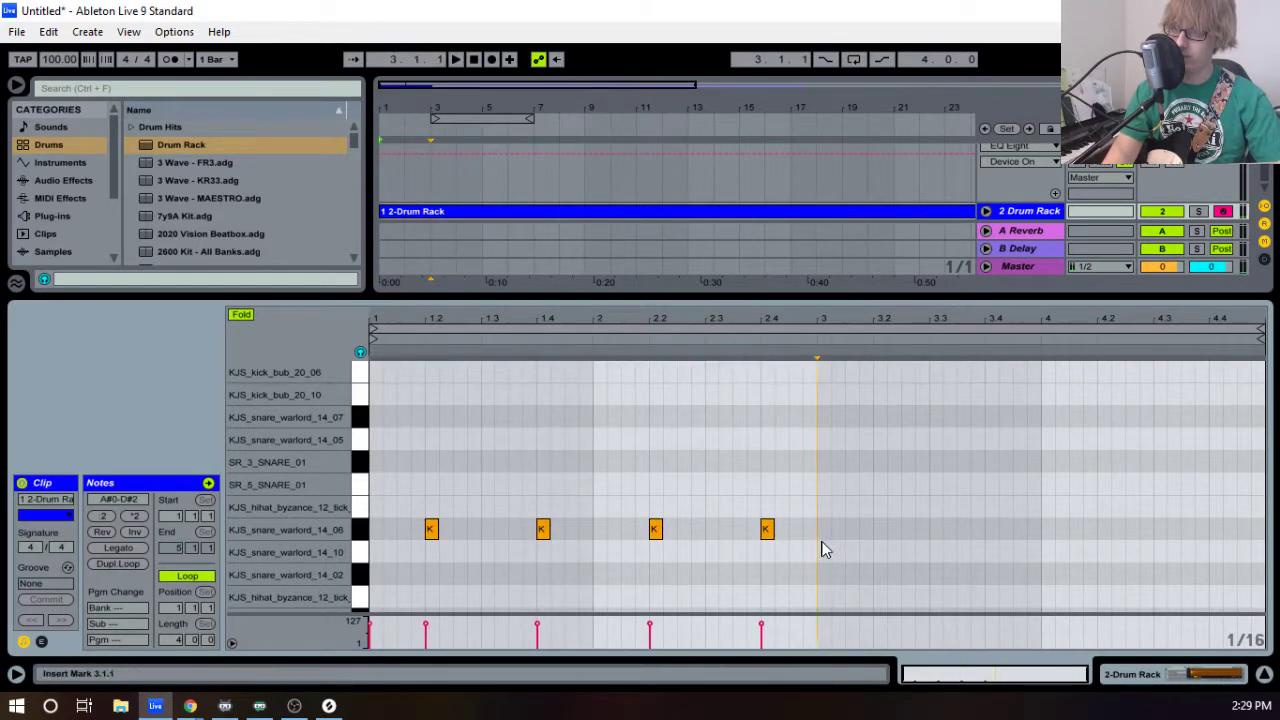
key(ctrl+d)
key(space)
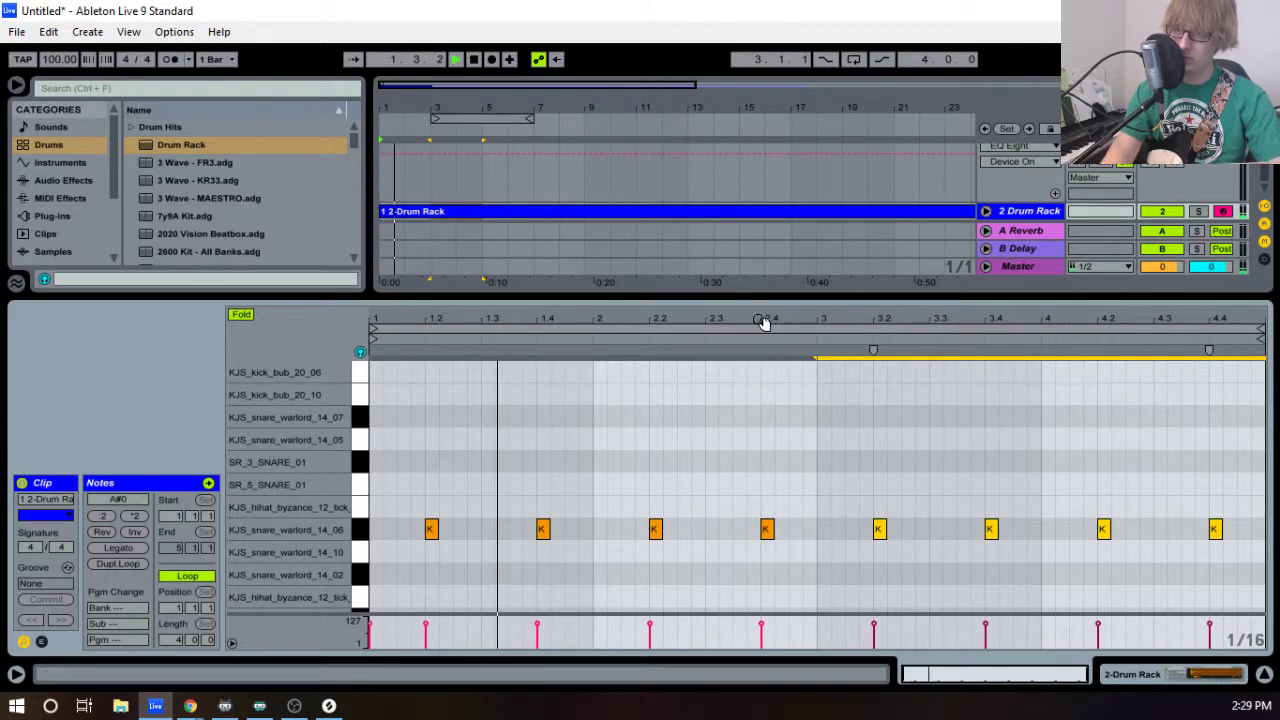
- Adjust the Drum Rack track's volume to about -13 dB in Session View and return to the arrangement
scroll(435, 530, down, 2)
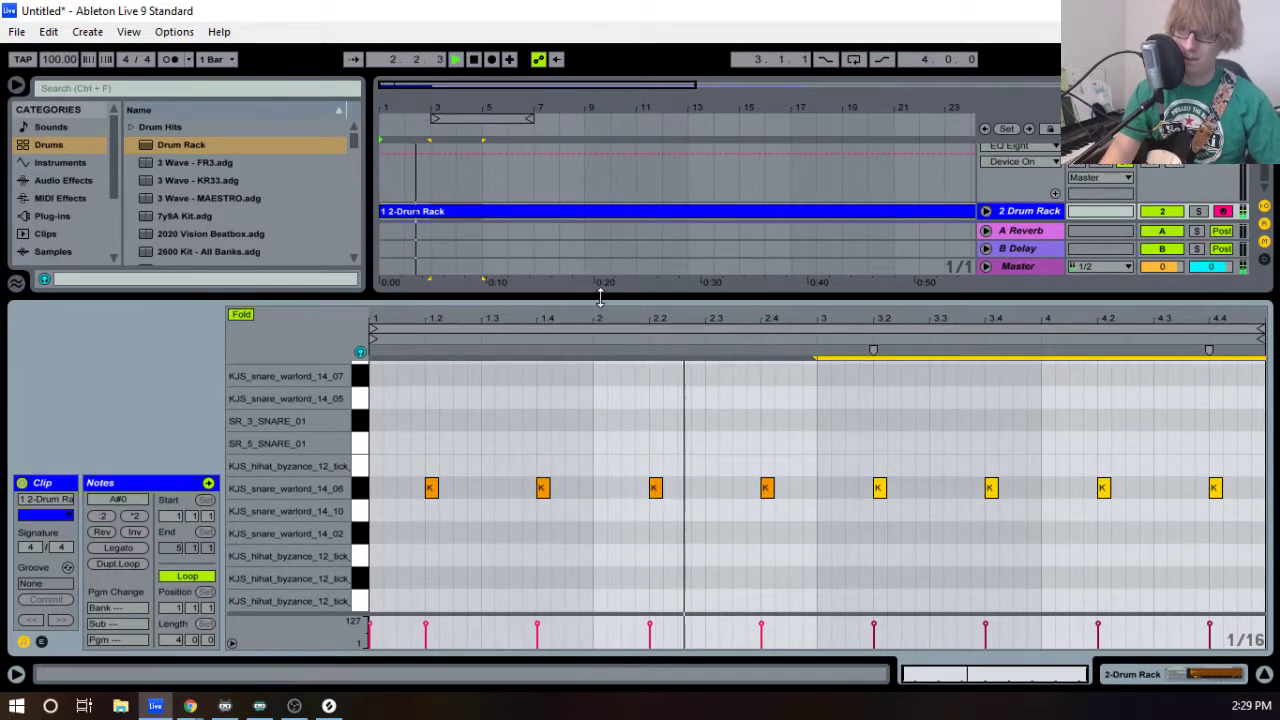
key(Tab)
drag(527, 211, 527, 209)
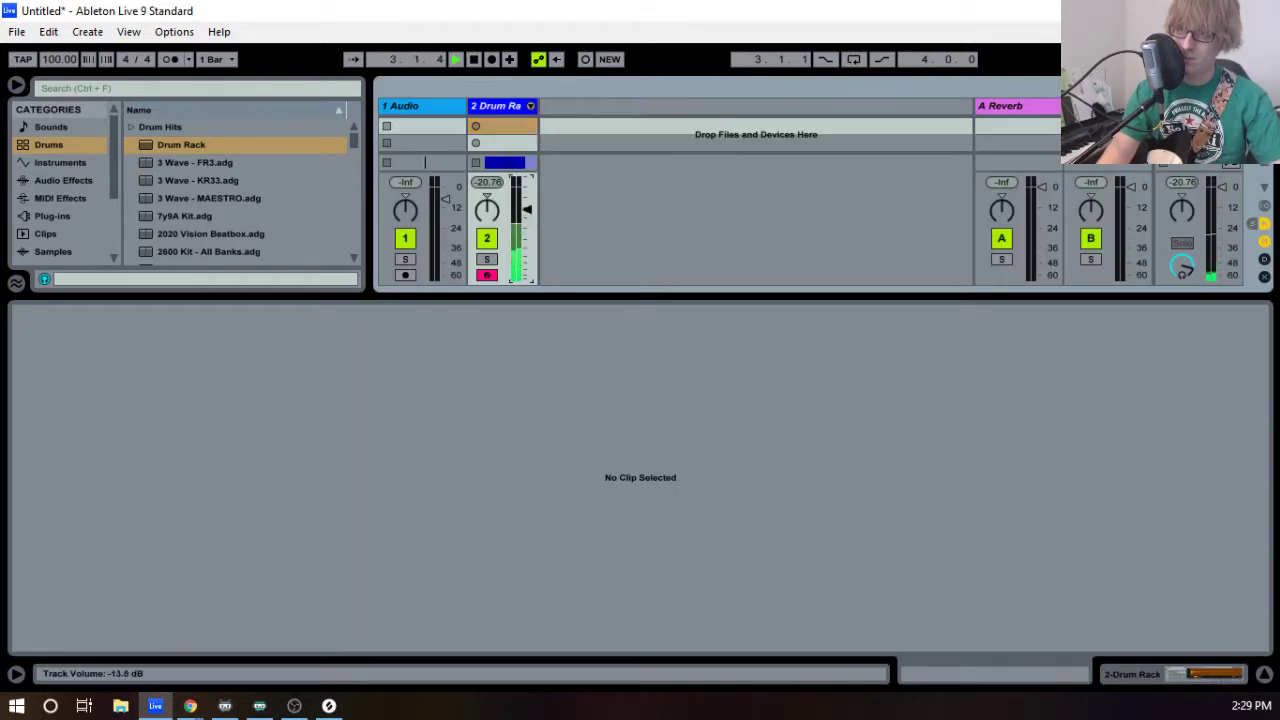
key(Tab)
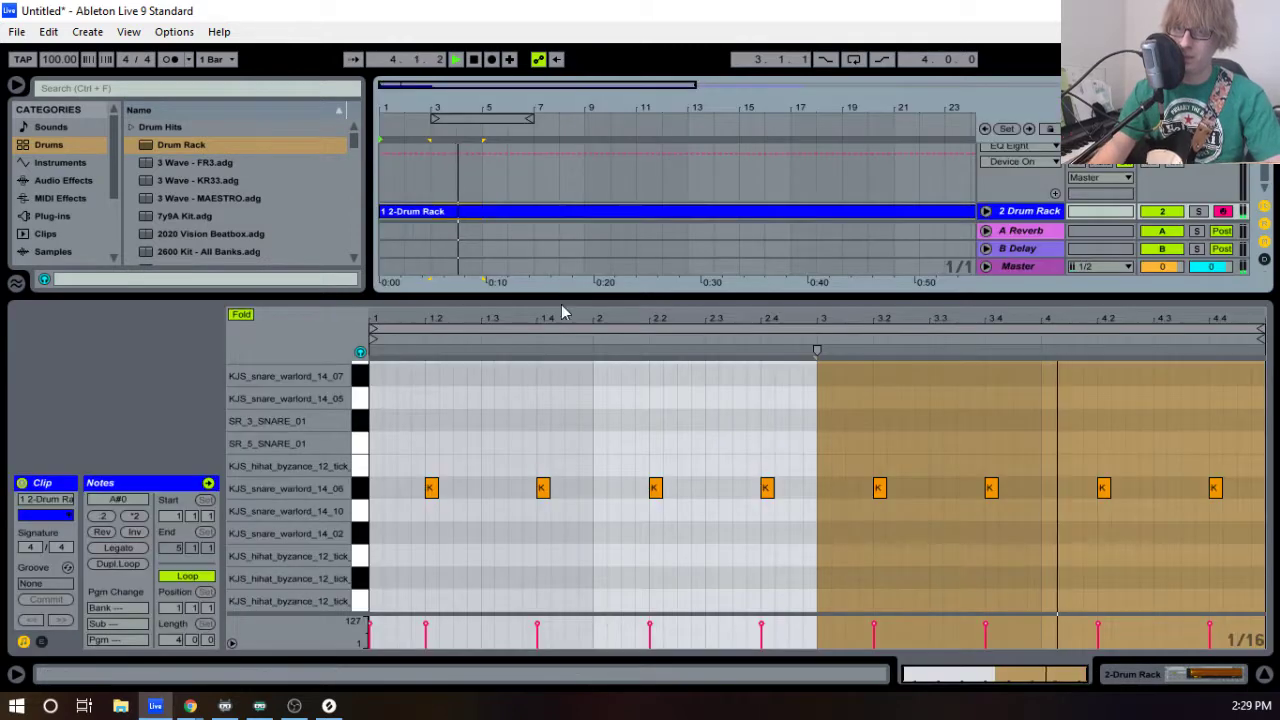
- Add SR_4_KICK_01 notes at 1.1.2 and 1.1.3, directly after the opening kick, and play them back
scroll(473, 465, up, 5)
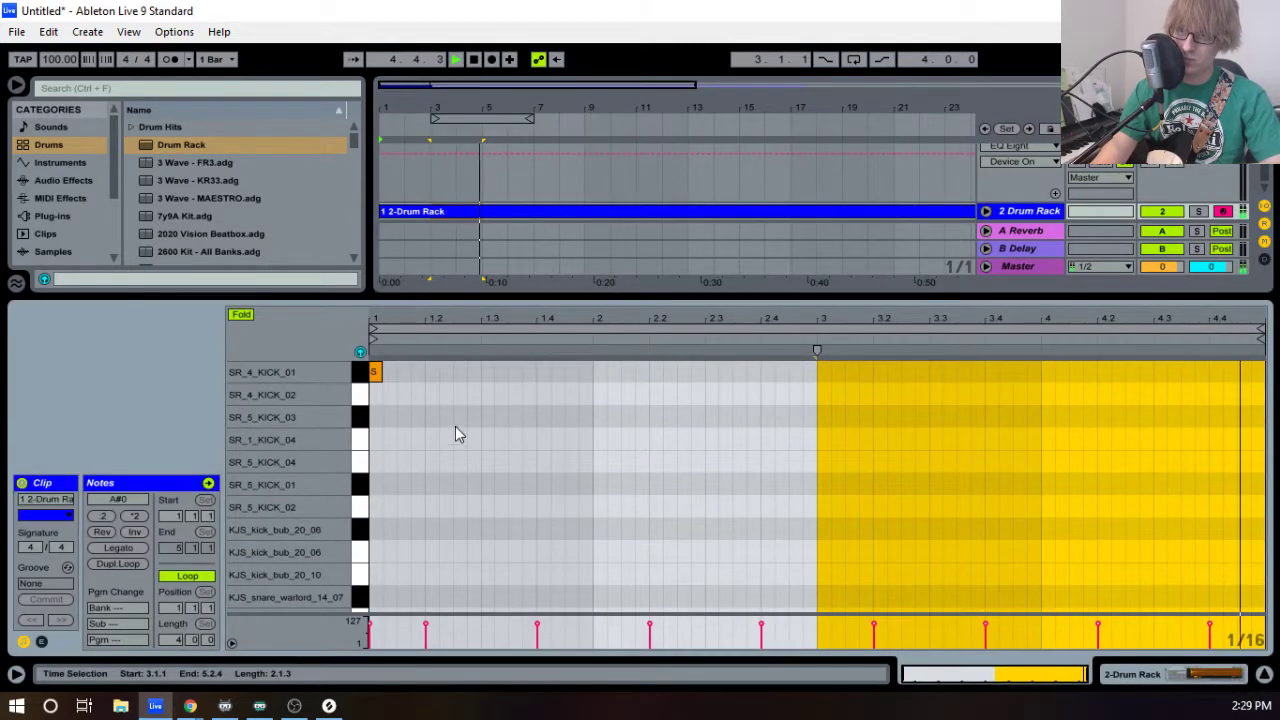
key(space)
double_click(462, 372)
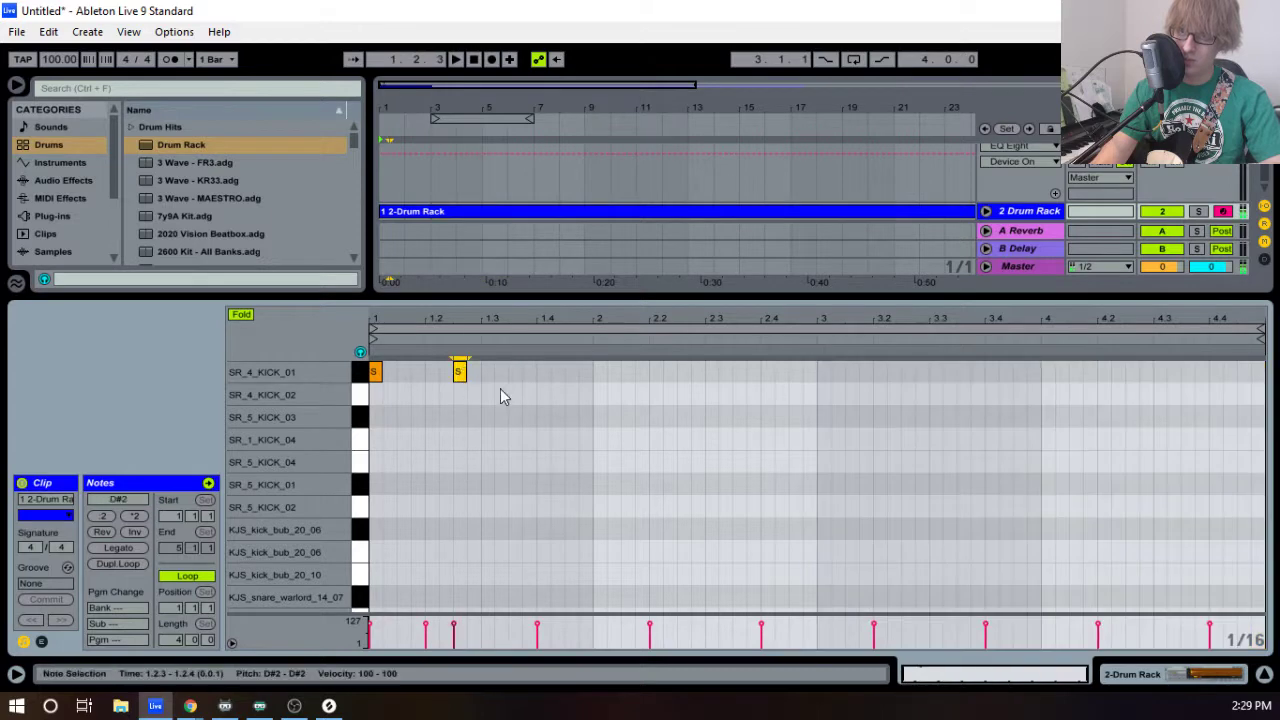
scroll(497, 404, down, 2)
scroll(470, 412, up, 2)
drag(460, 378, 388, 377)
double_click(402, 372)
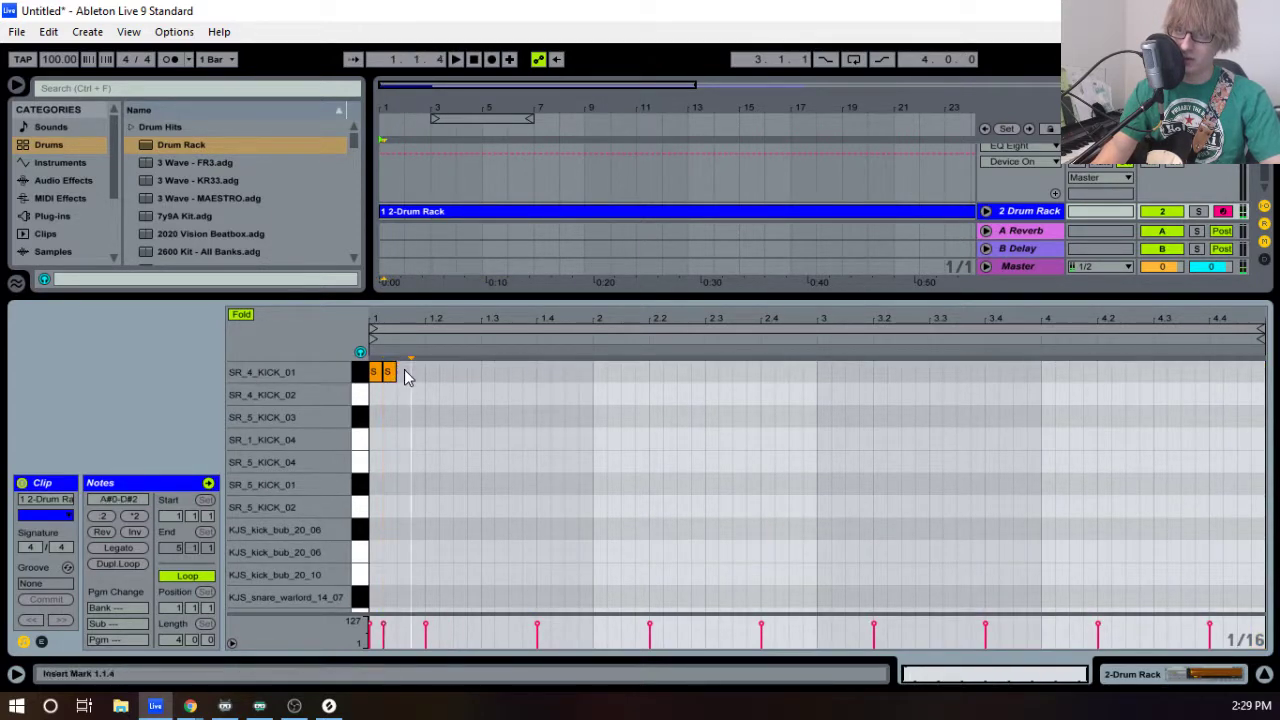
click(424, 378)
key(space)
key(space)
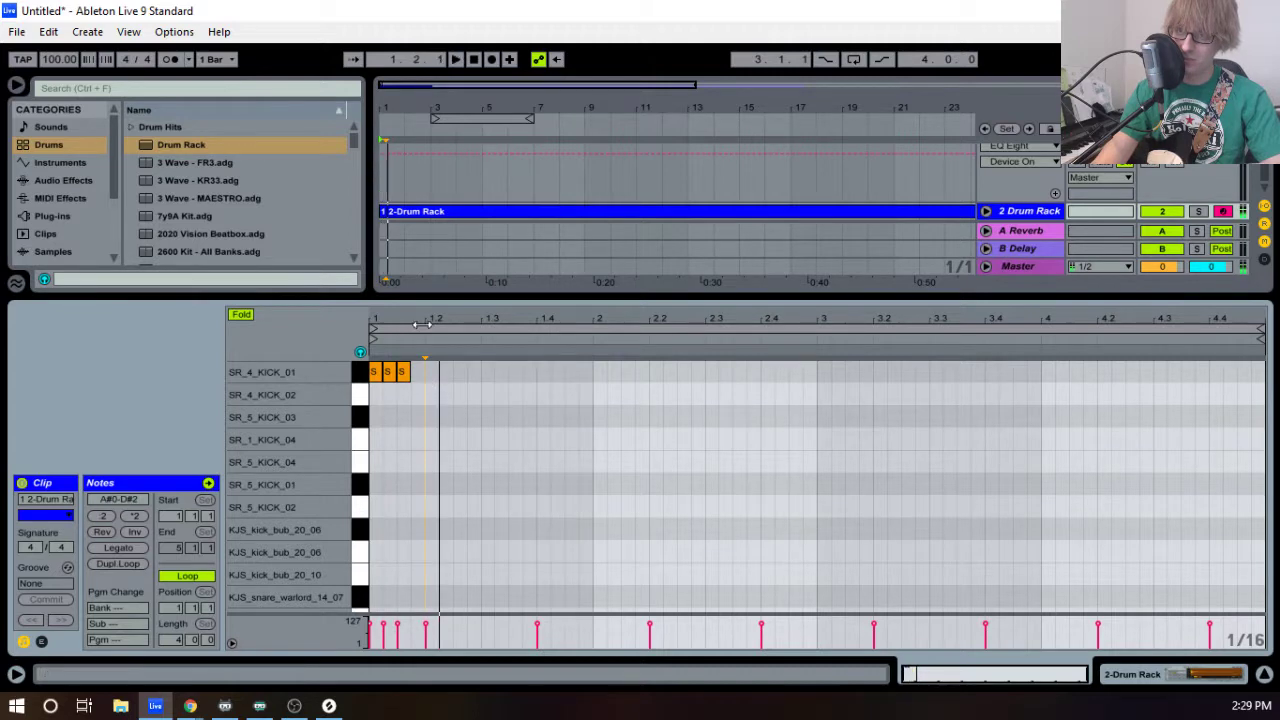
- Tighten the three opening kicks into two 1/32 notes from 1.1.1 followed by a 1/16 note at 1.1.2
mouse_move(423, 320)
mouse_down()
mouse_move(424, 370)
mouse_move(440, 385)
mouse_move(395, 387)
mouse_move(416, 386)
mouse_up()
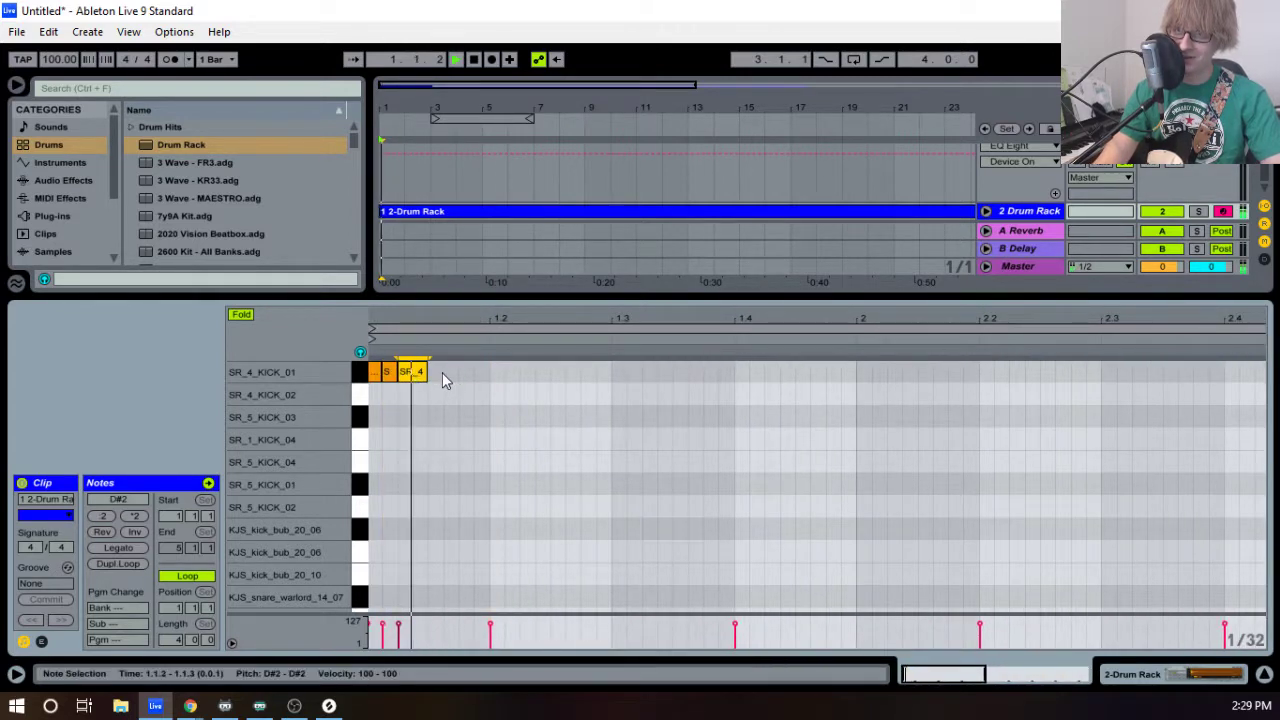
key(space)
drag(480, 320, 462, 300)
key(space)
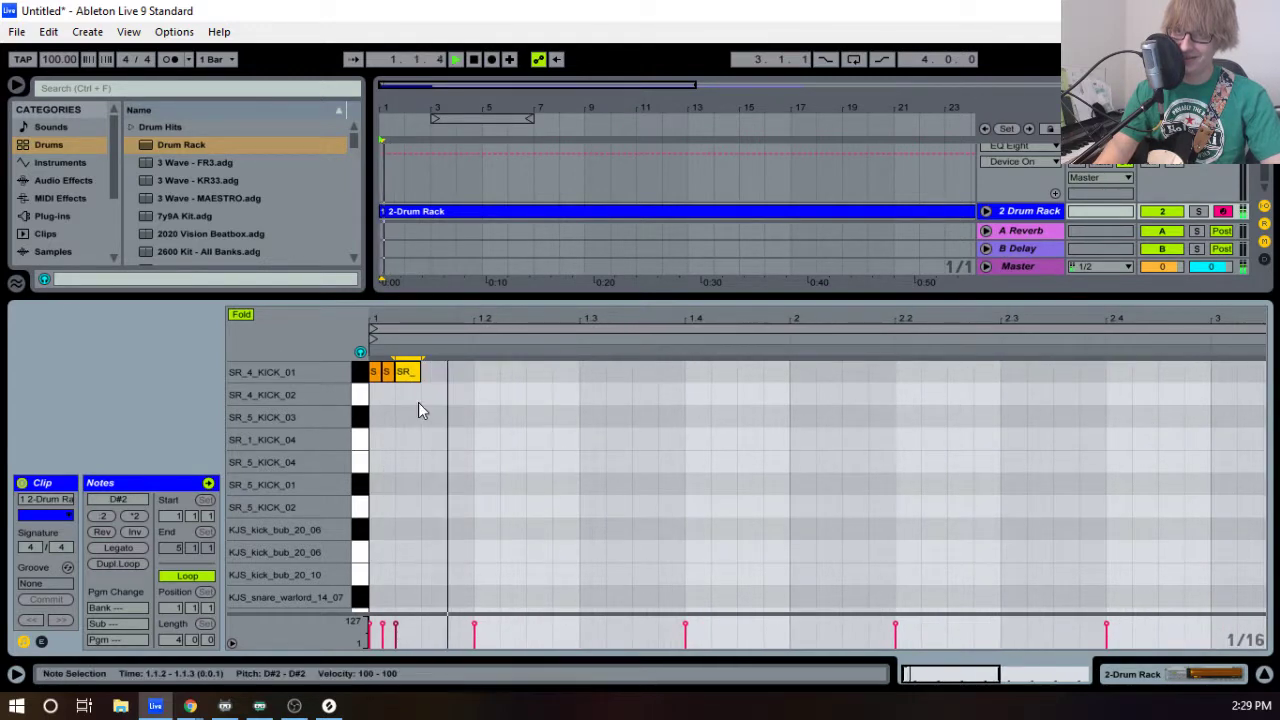
- Add an SR_4_KICK_01 note at 1.1.4, play the pattern and audition SR_5_KICK_03
click(524, 380)
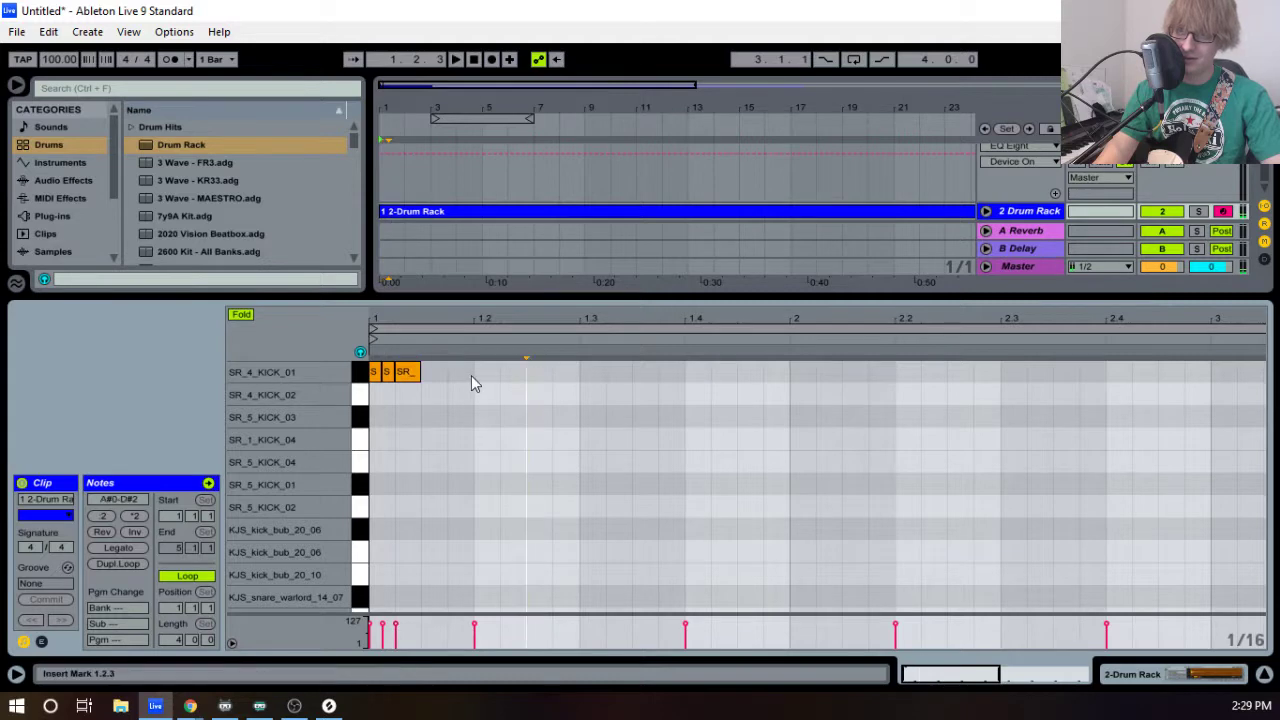
double_click(472, 377)
key(space)
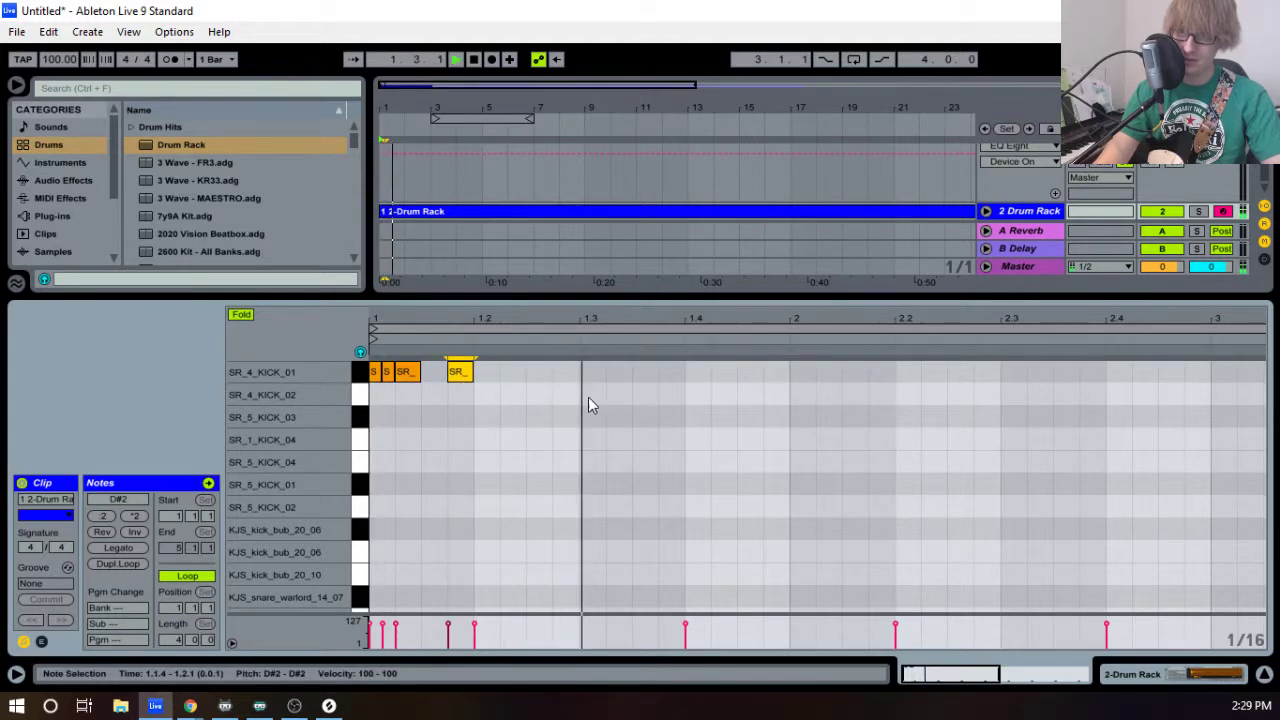
key(space)
click(364, 417)
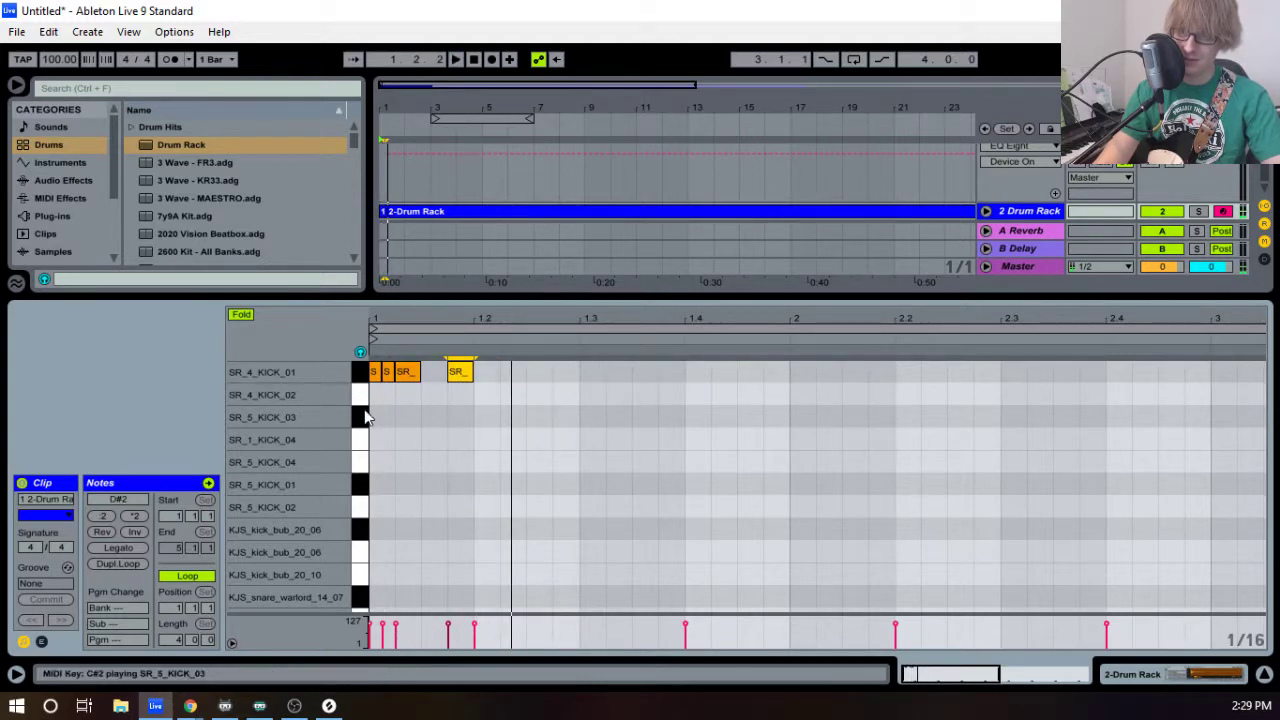
- Add an SR_4_KICK_01 note at 1.2.3 and play the first bar back to check the groove
key(space)
double_click(539, 374)
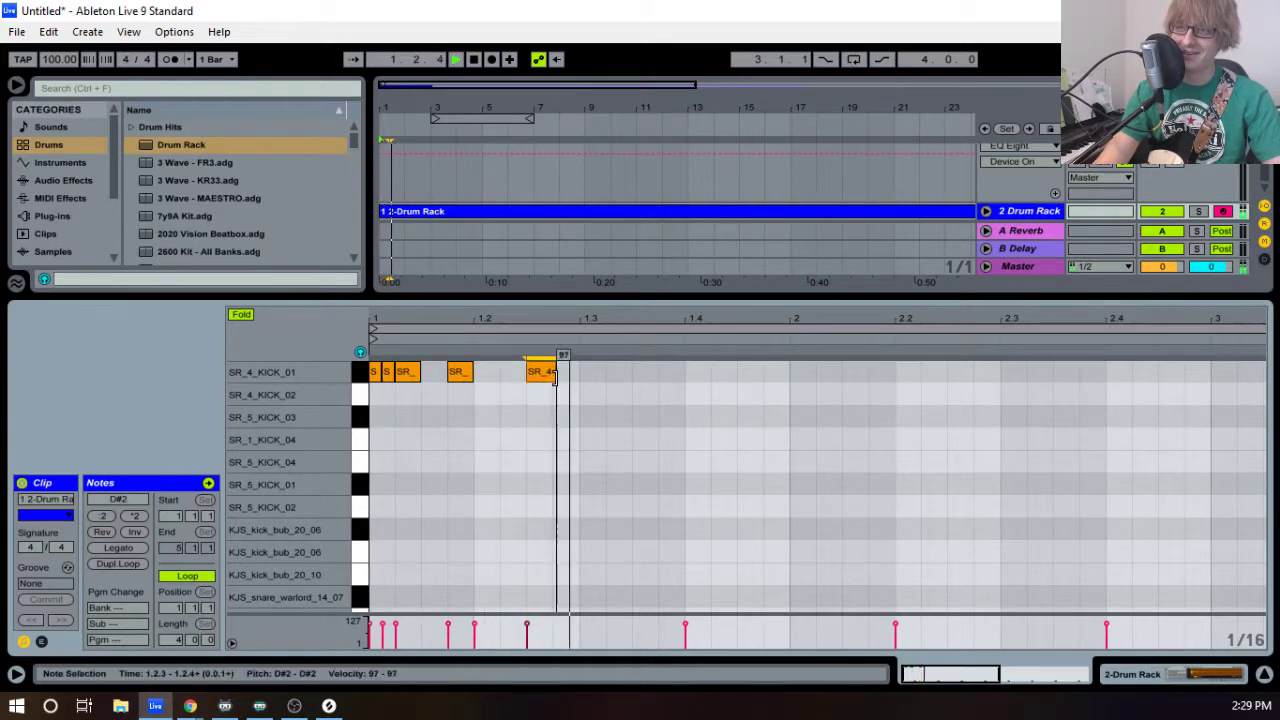
click(630, 383)
key(space)
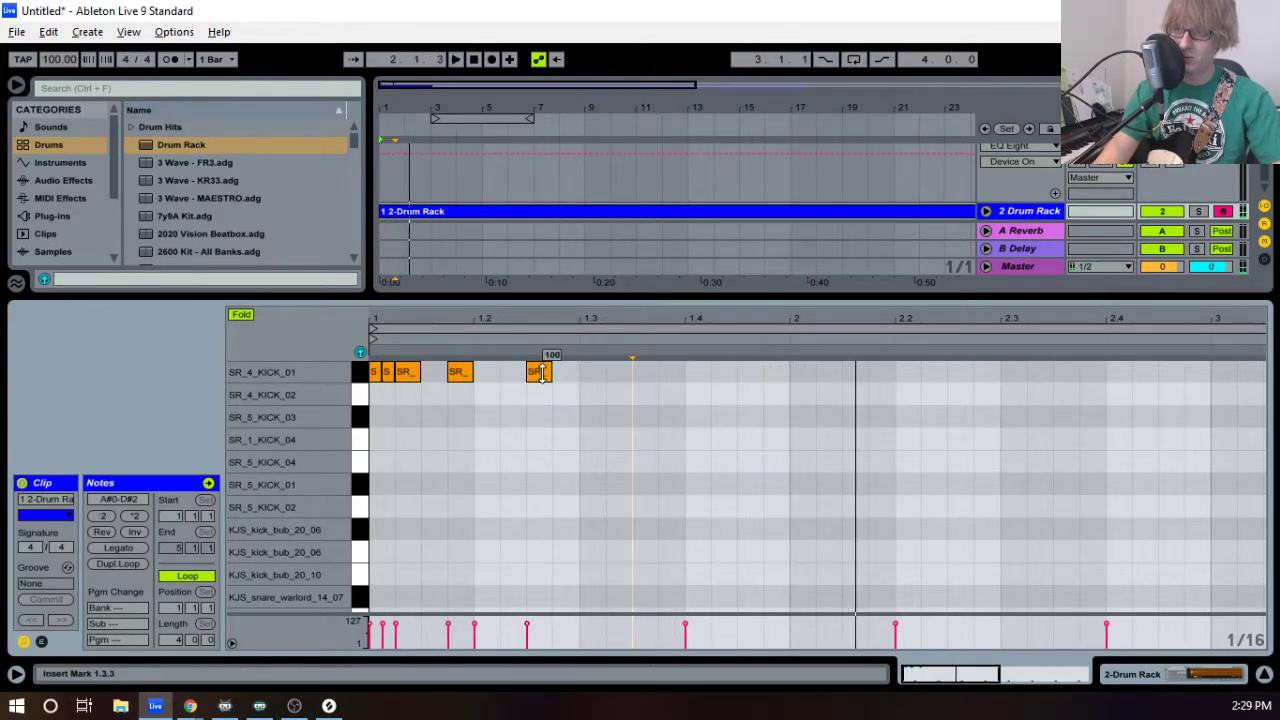
key(space)
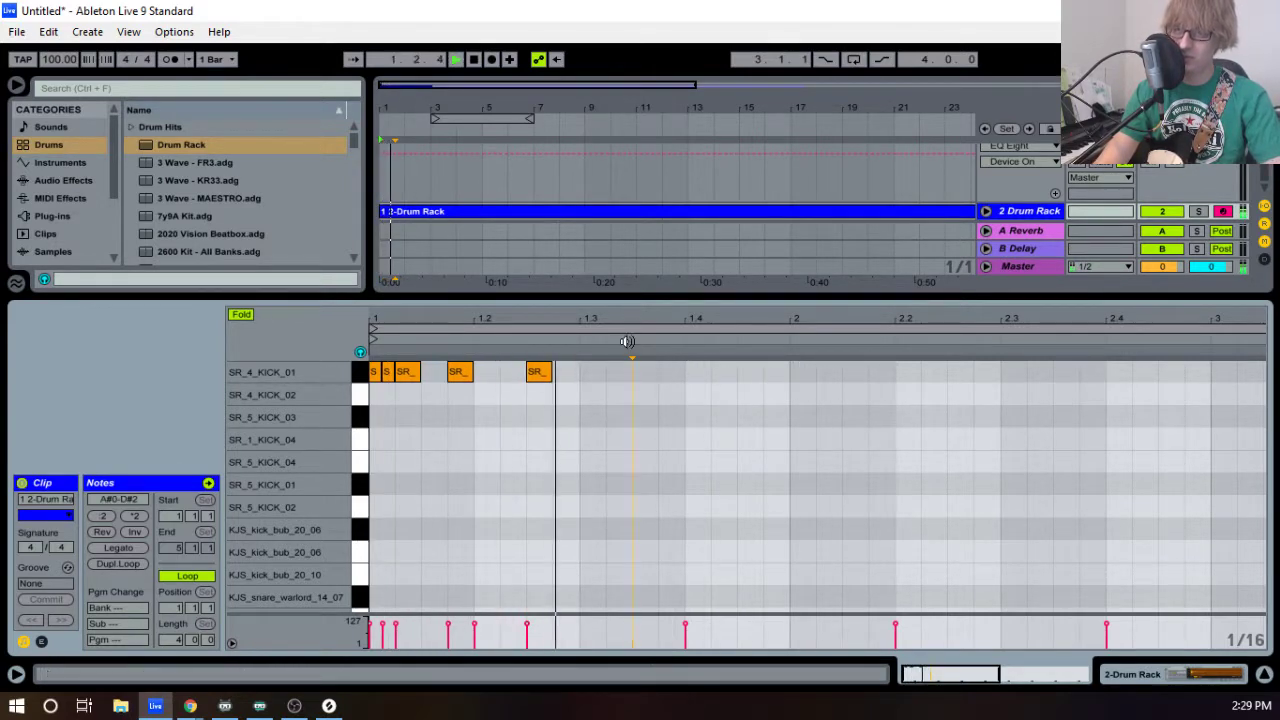
key(space)
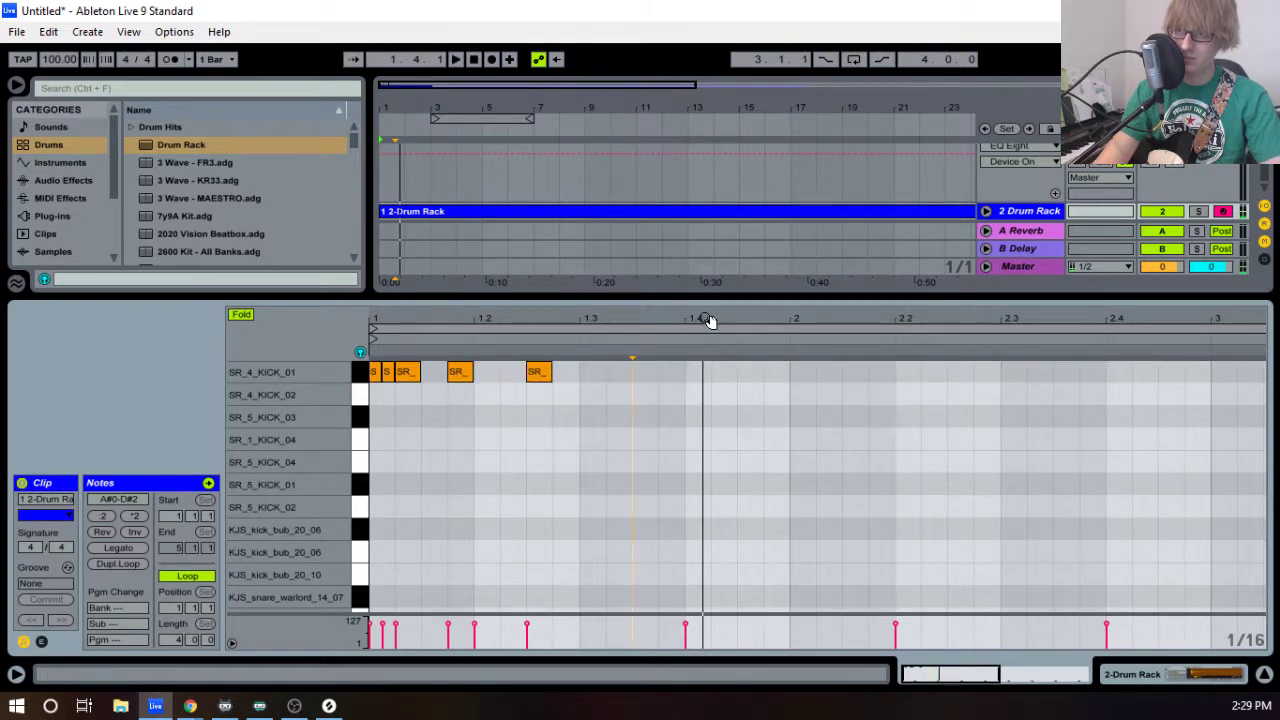
key(space)
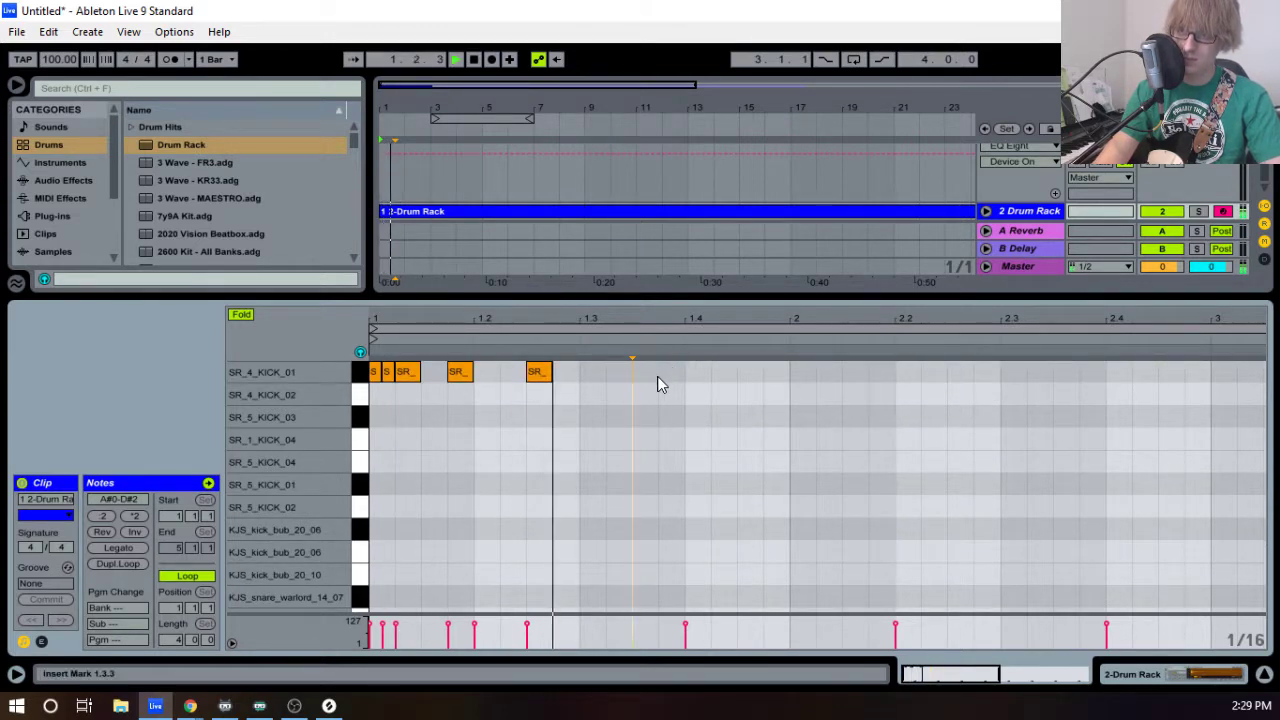
- Add SR_4_KICK_01 notes at 1.3.2 and 1.3.4 and play the extended kick pattern back
double_click(617, 381)
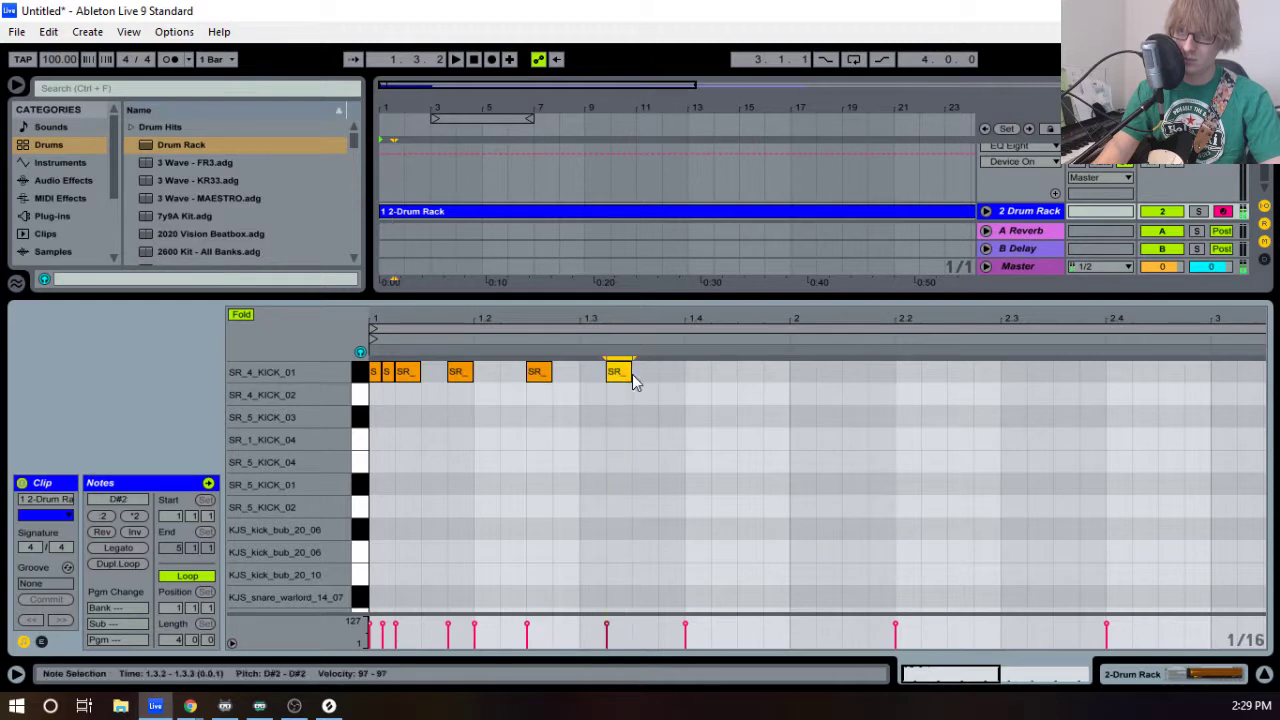
key(space)
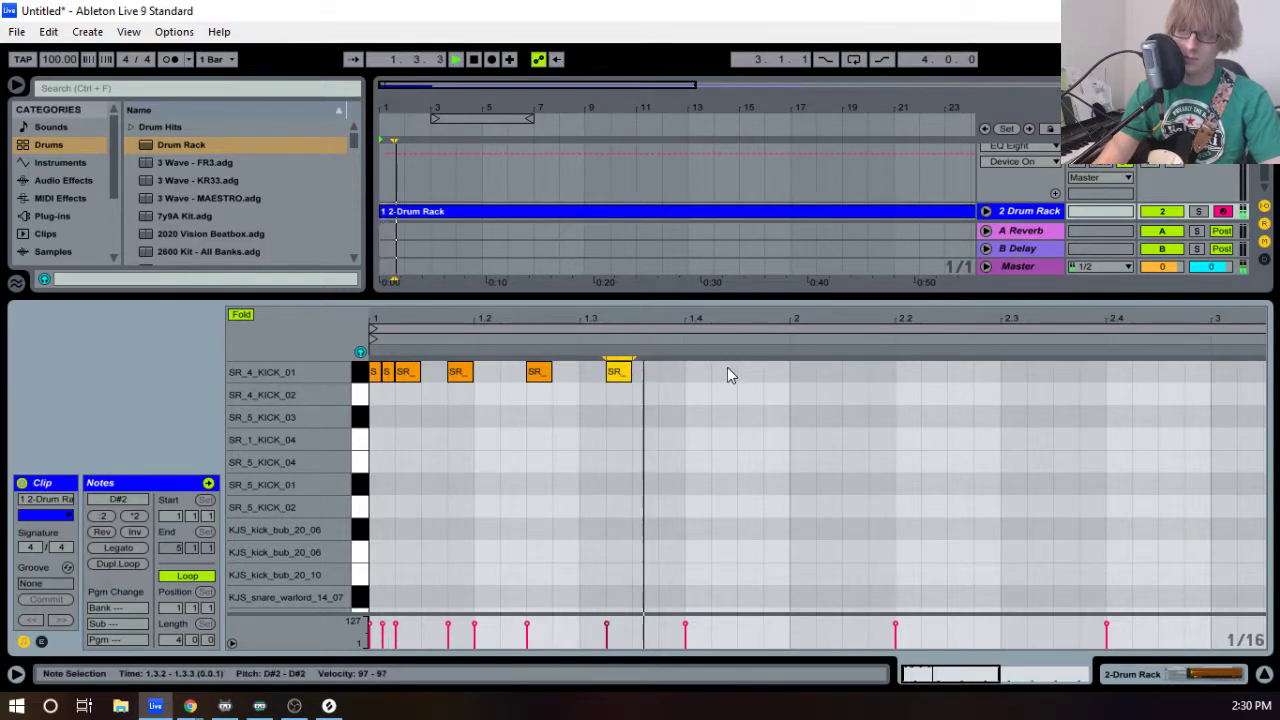
key(space)
double_click(670, 372)
click(797, 381)
key(space)
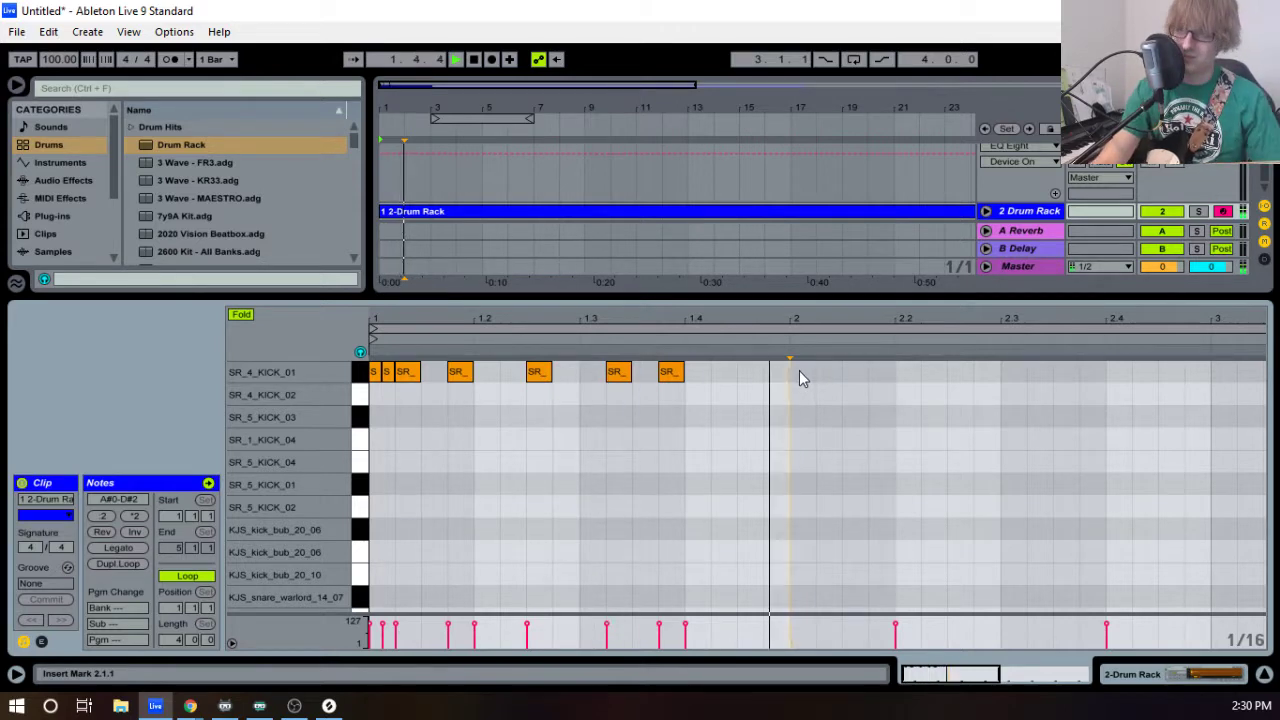
key(space)
- Duplicate the first bar's SR_4_KICK_01 pattern across all four bars of the clip and play it back
drag(724, 383, 374, 395)
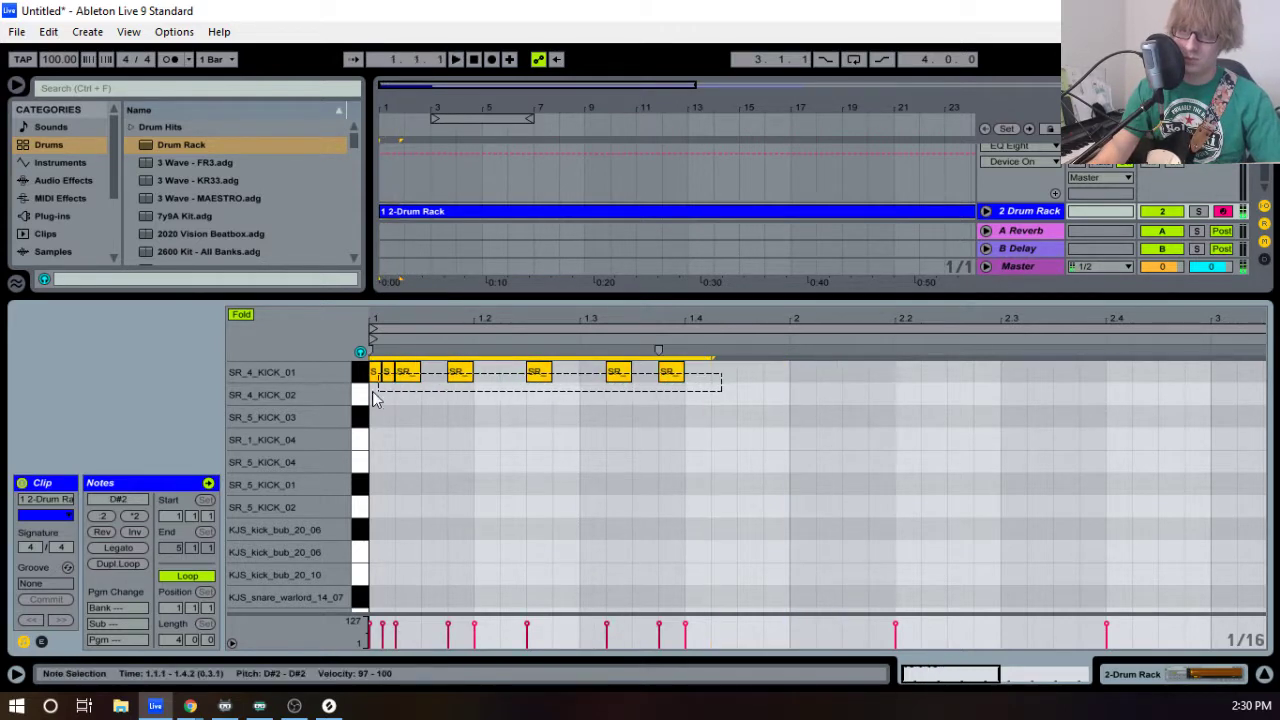
key(ctrl+d)
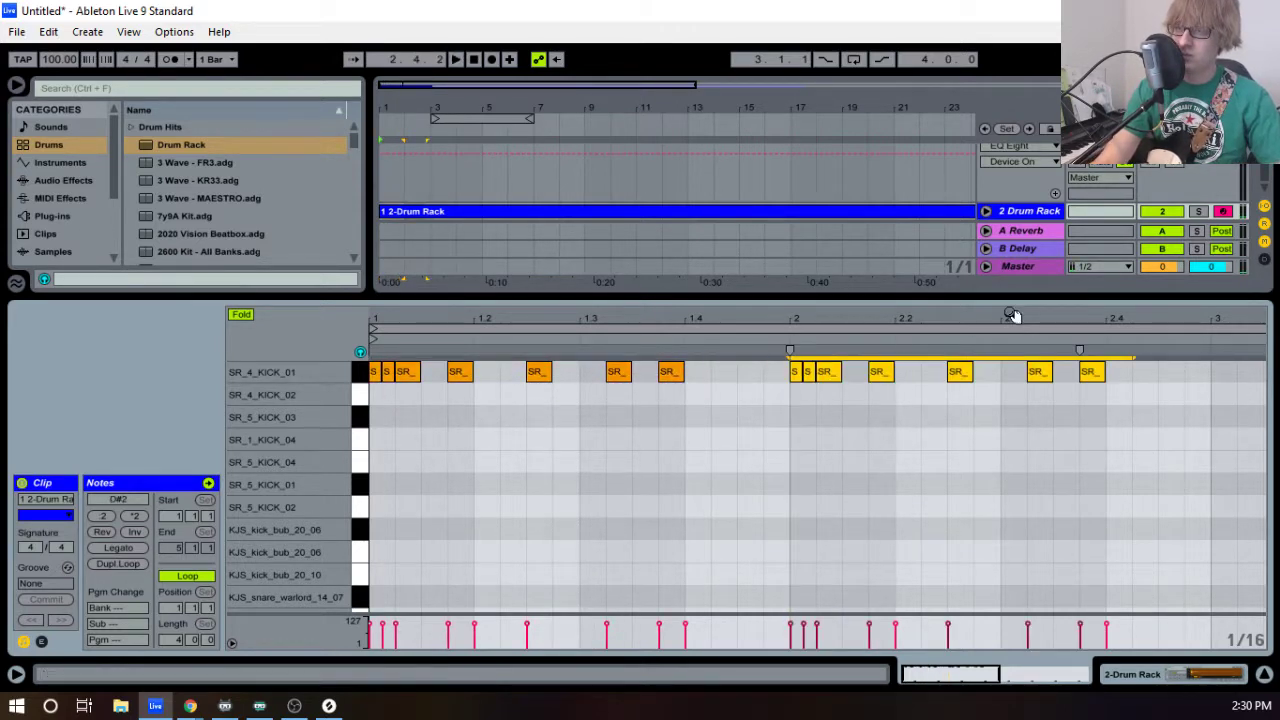
key(space)
drag(858, 414, 410, 385)
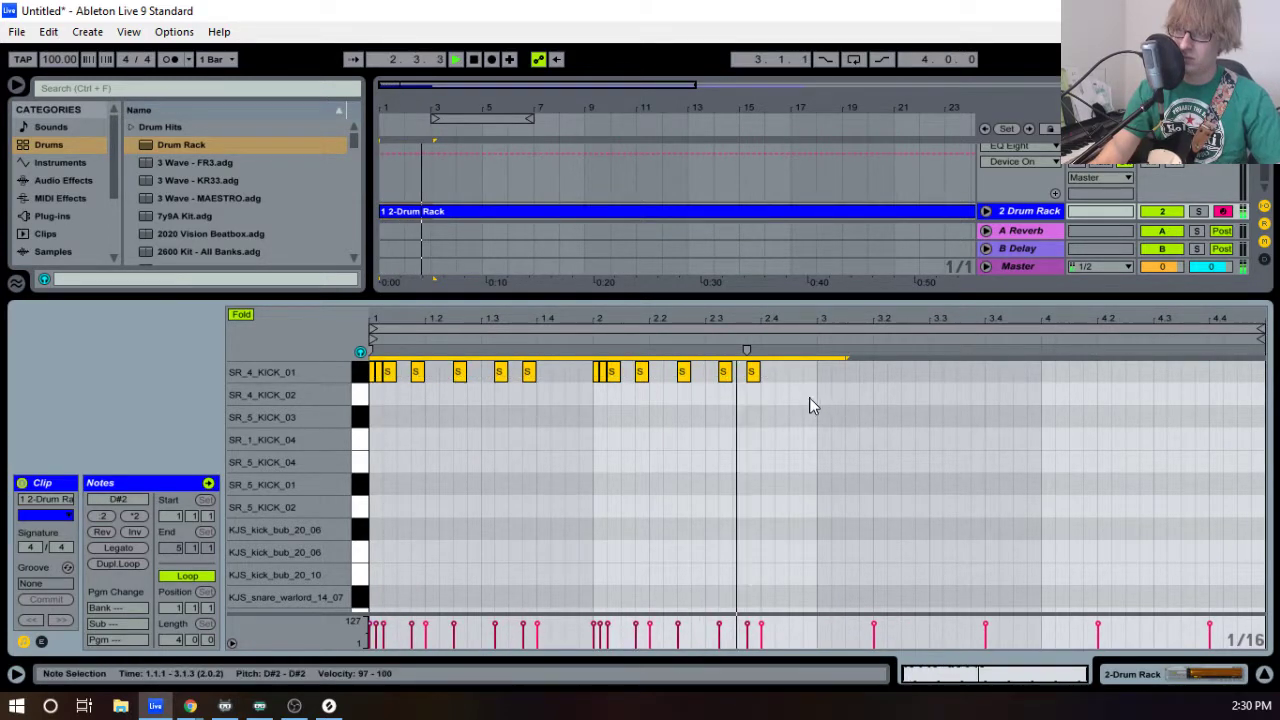
key(ctrl+d)
scroll(915, 488, down, 3)
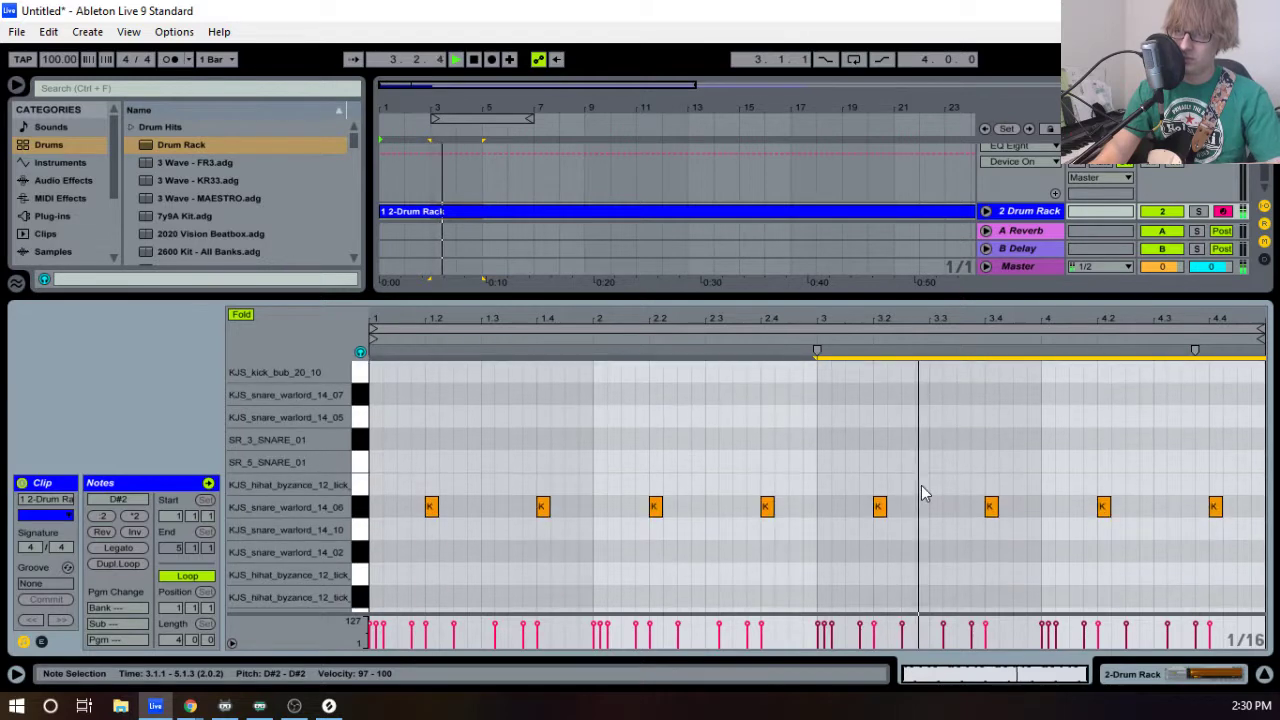
scroll(868, 494, up, 3)
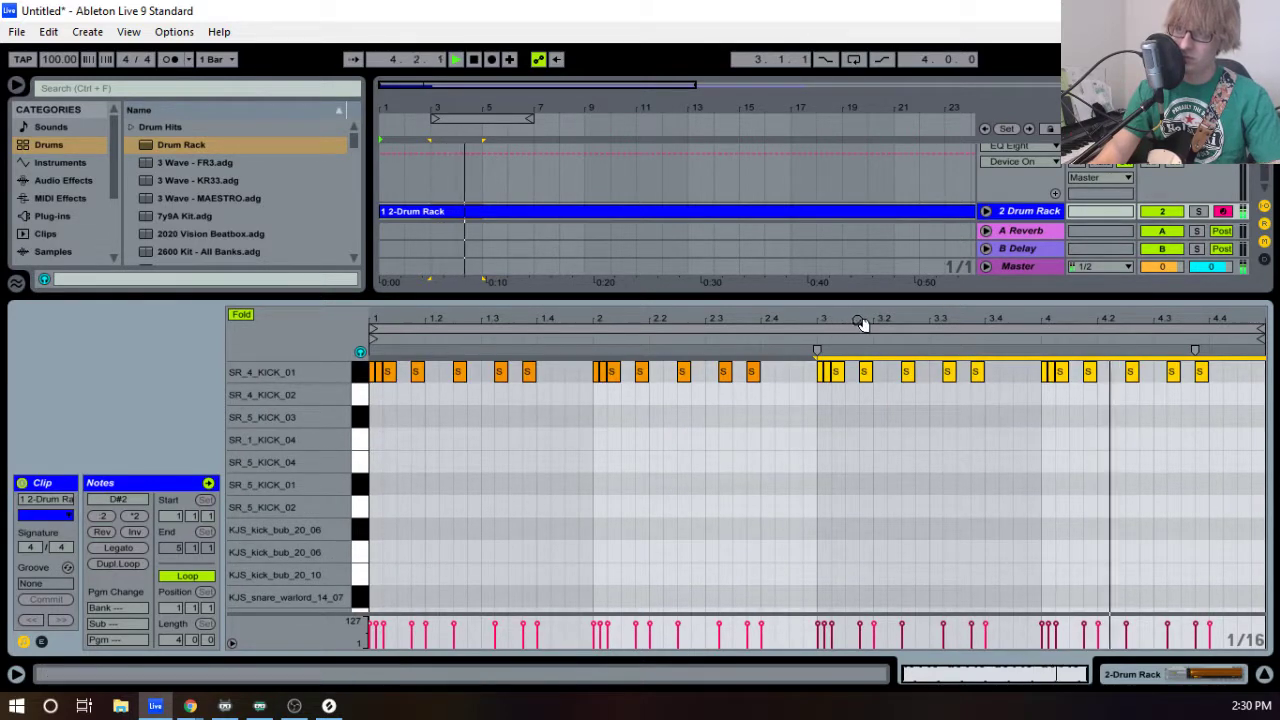
- Select all kick notes in the four bars and shift them down lane by lane to KJS_kick_bub_20_06 (G#1) while playing, comparing samples
drag(1026, 450, 1000, 448)
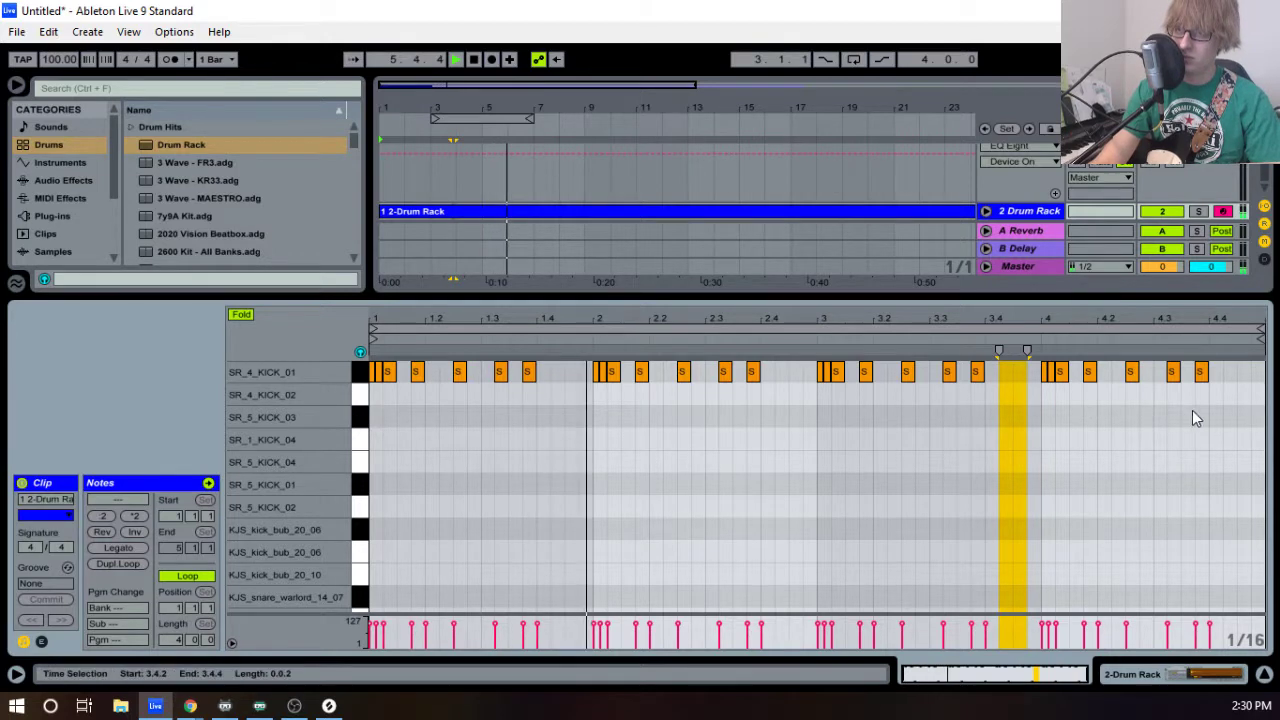
drag(1229, 432, 366, 420)
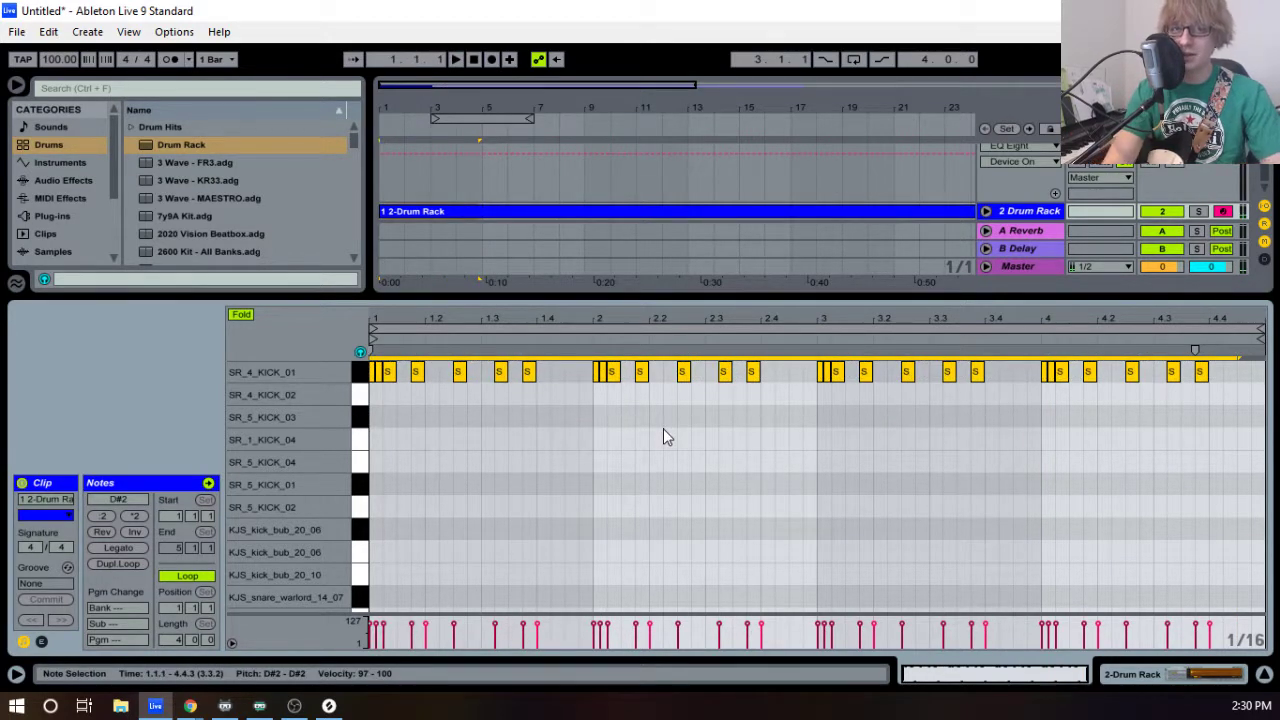
key(Down)
key(space)
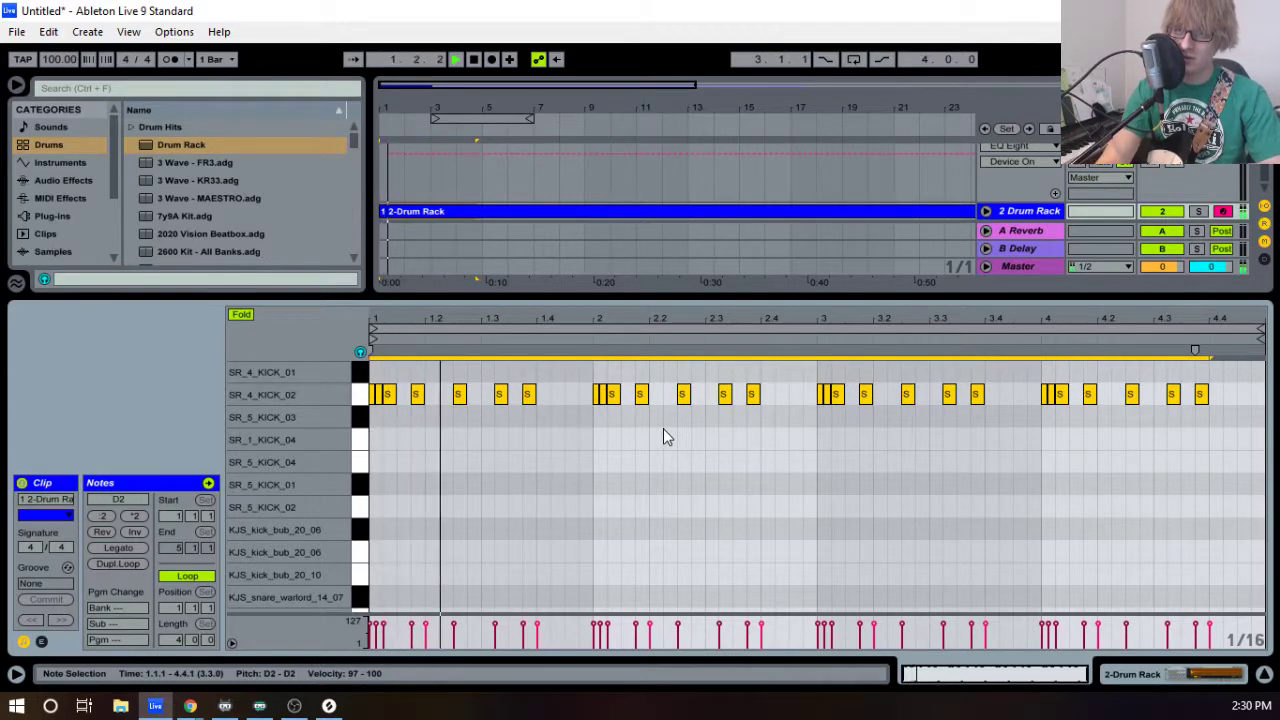
key(Down)
key(Down)
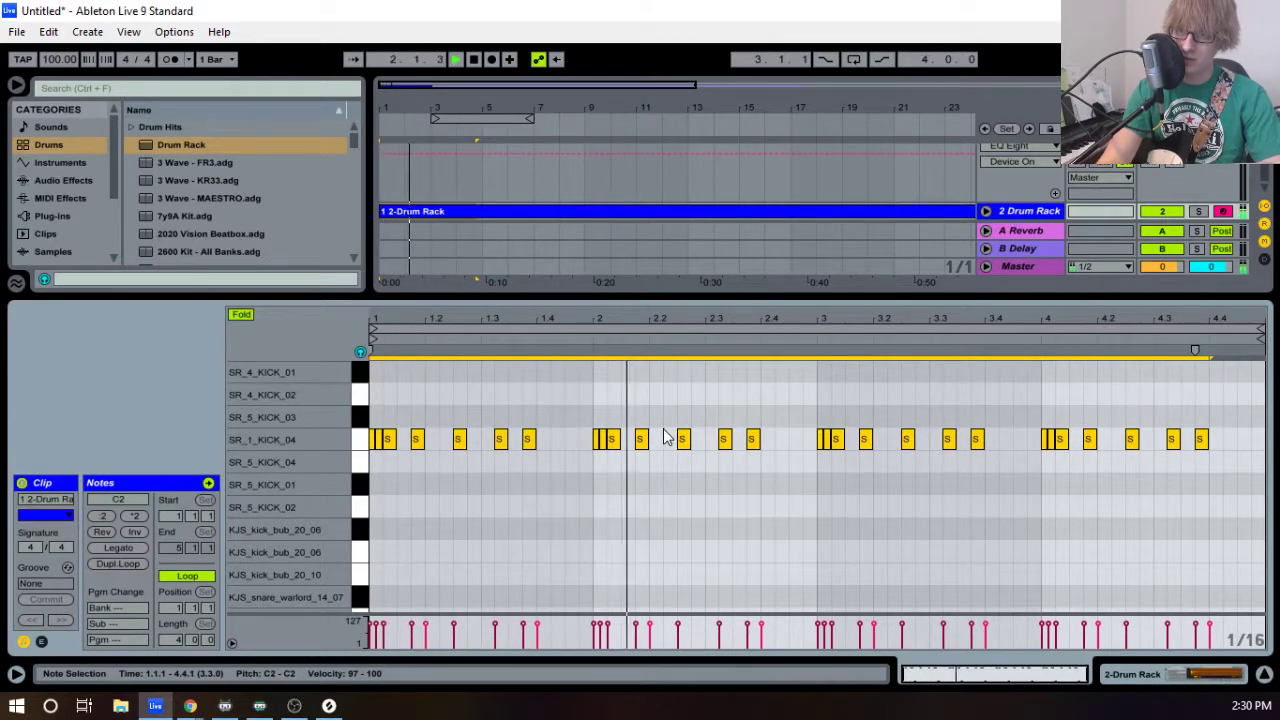
key(Down)
key(Down)
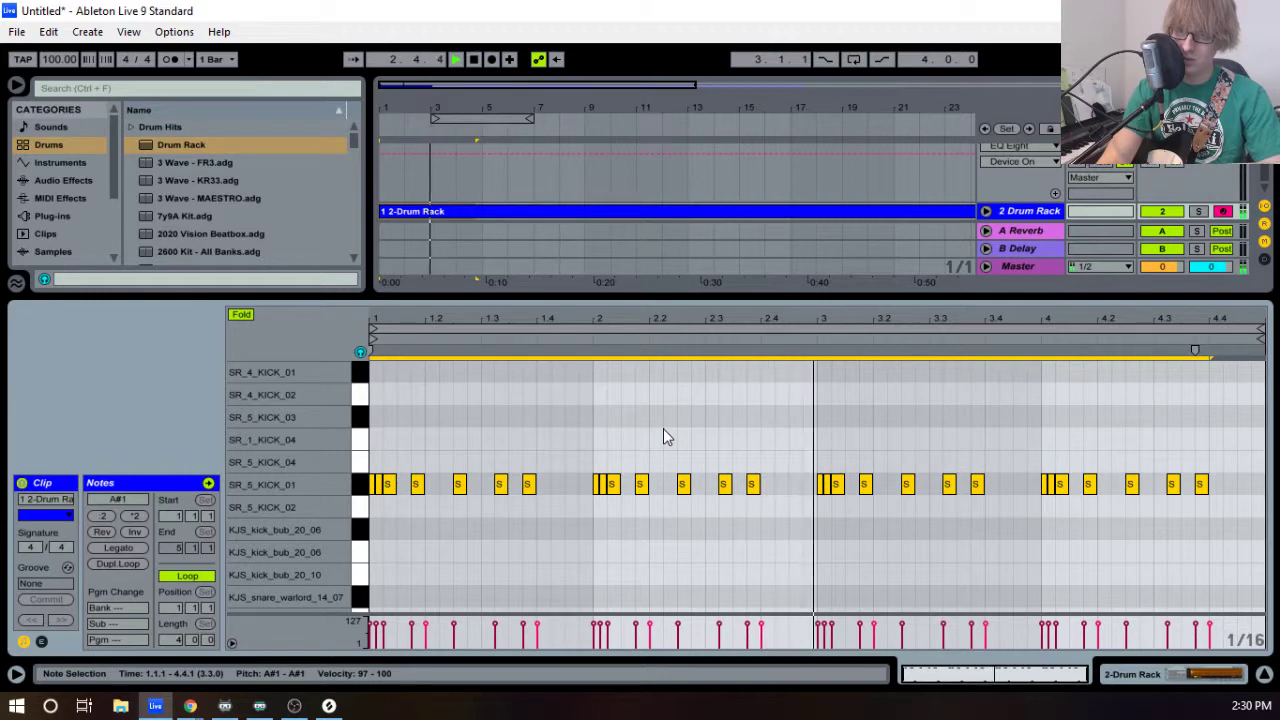
key(Down)
key(Down)
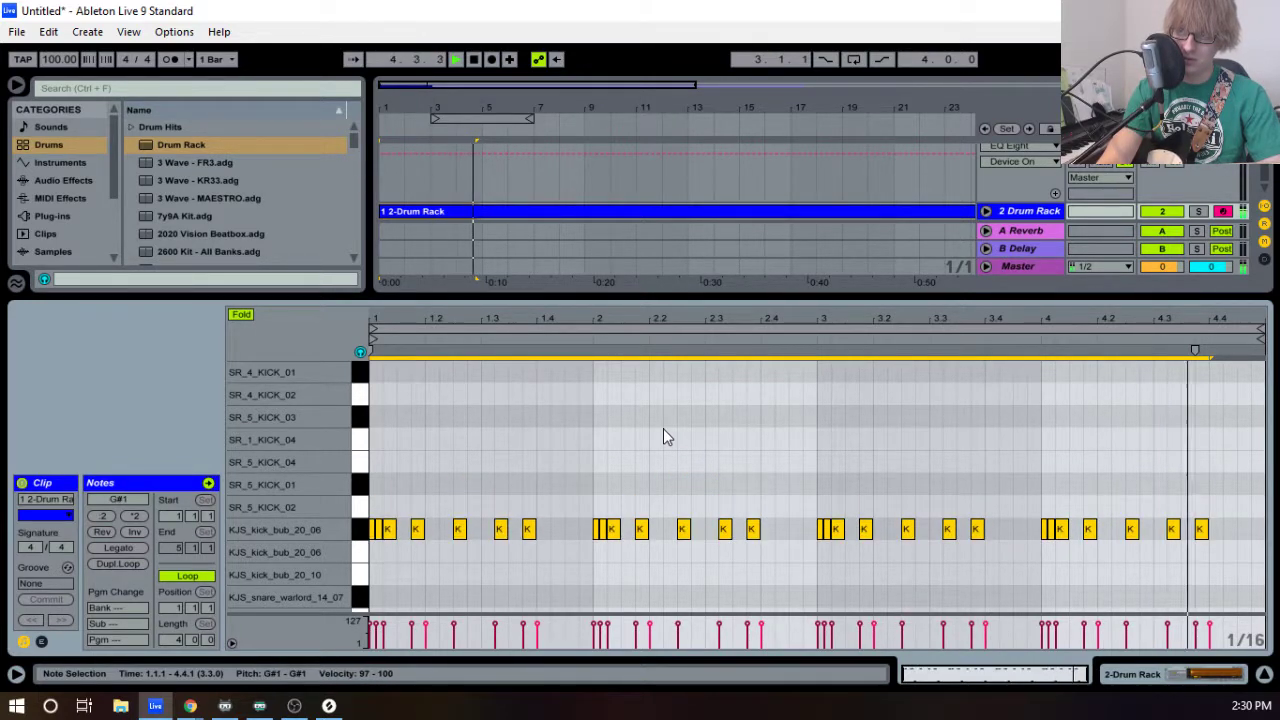
- Try the kick pattern on KJS_kick_bub_20_10, then back up through SR_5_KICK_01 and SR_5_KICK_02 during playback
key(space)
key(Down)
key(Down)
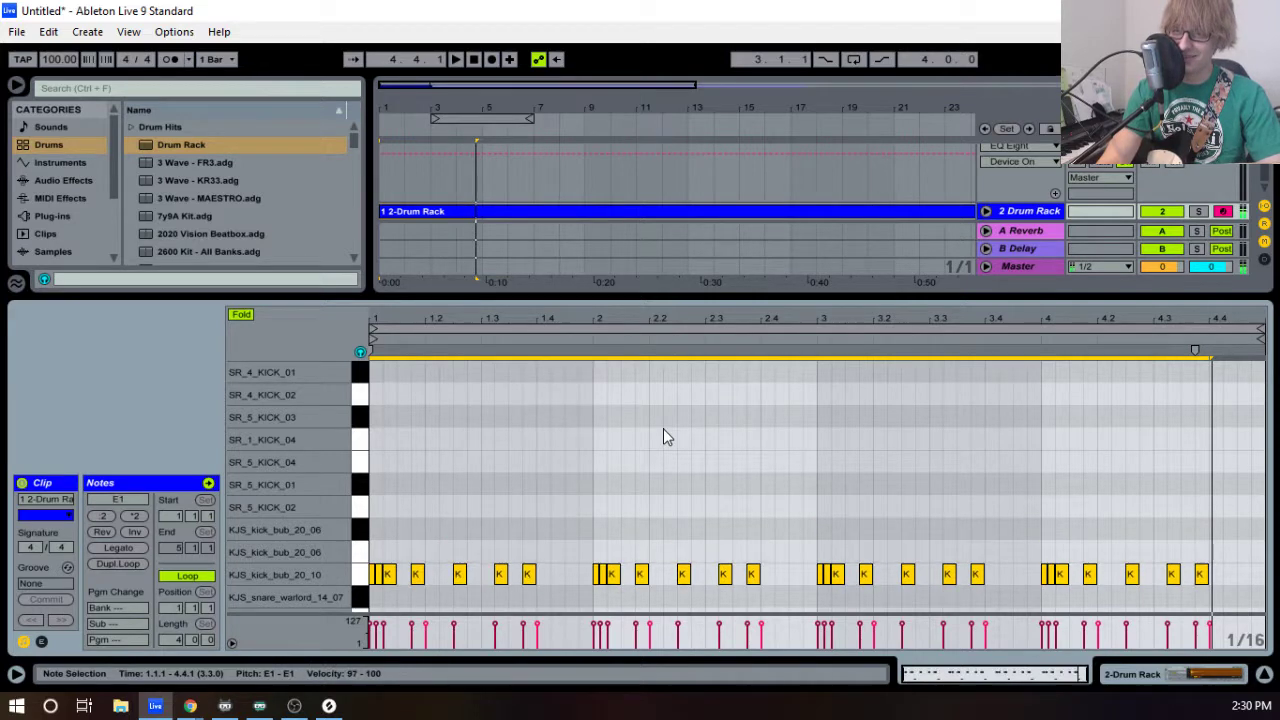
key(space)
key(Up)
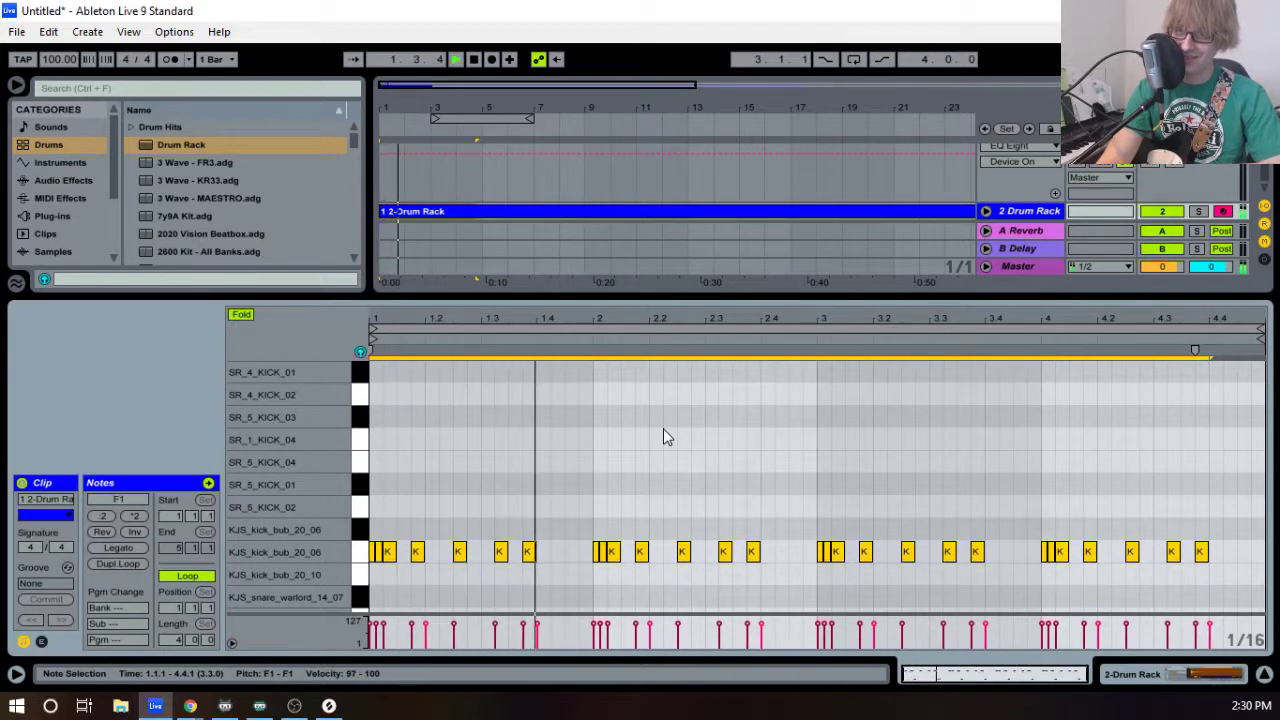
key(Up)
key(Up)
key(Up)
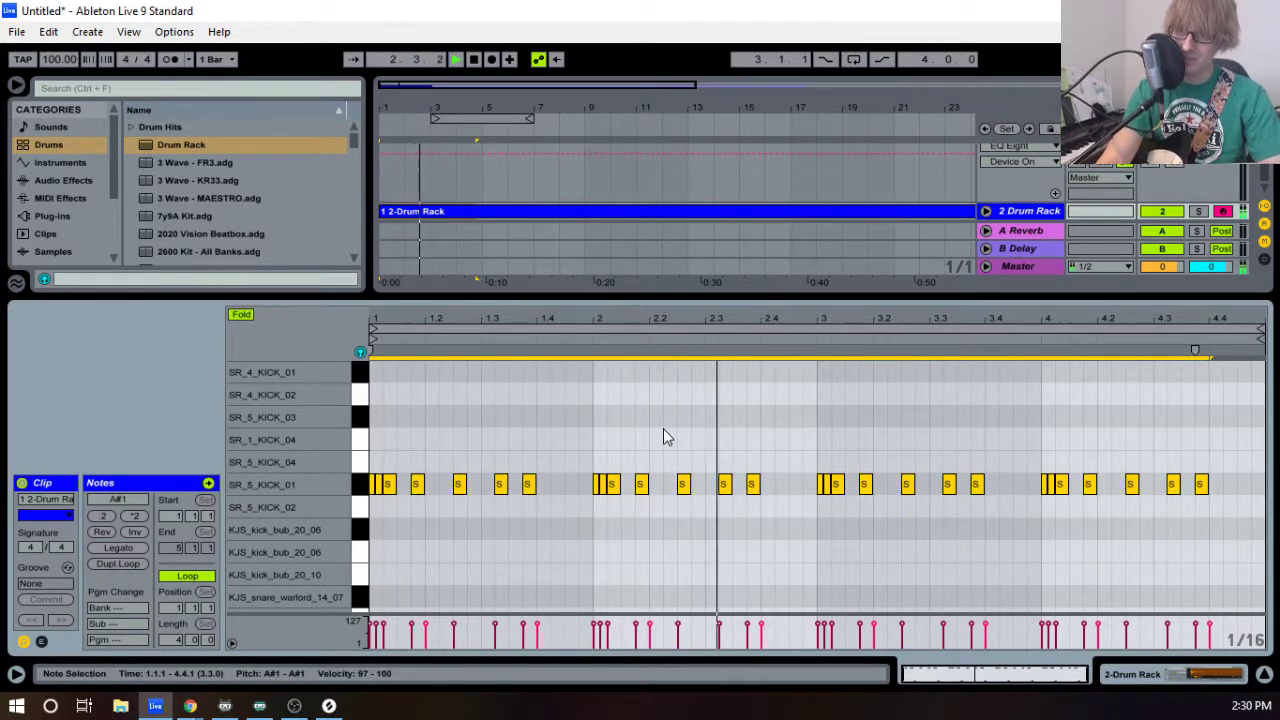
key(Down)
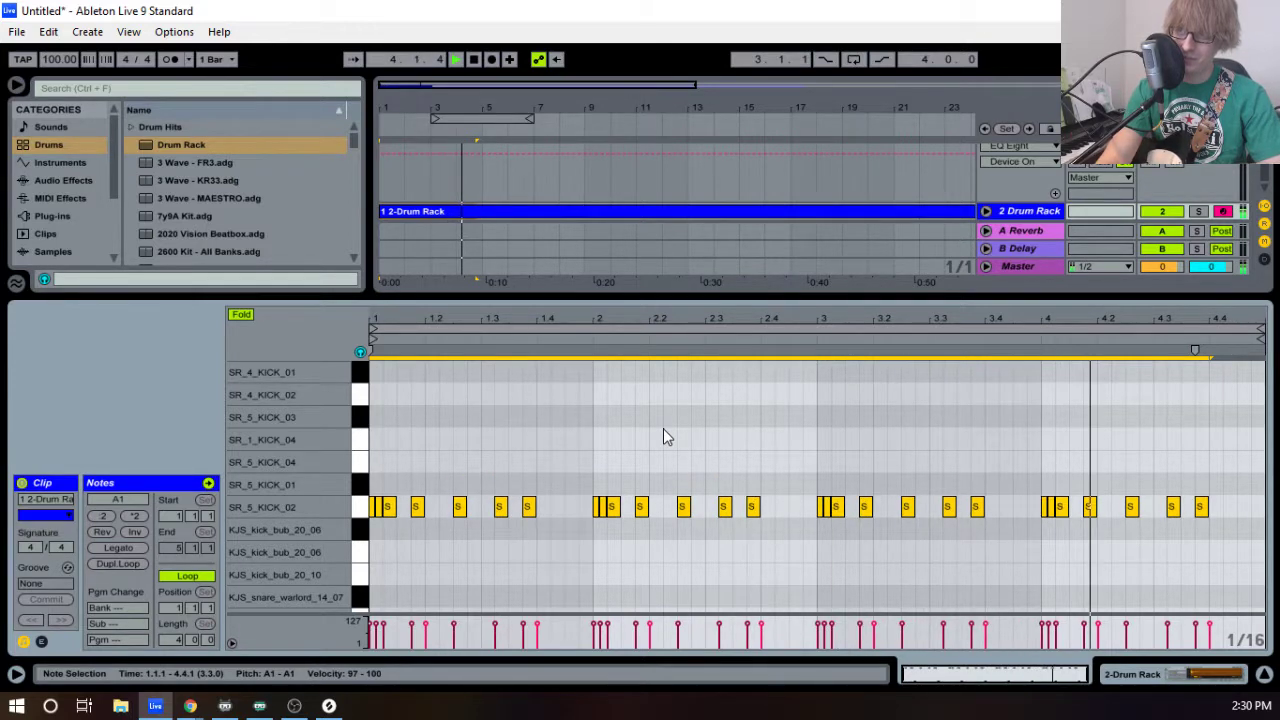
- Shift the playing kick pattern up through SR_5_KICK_01 and SR_1_KICK_04 to SR_4_KICK_02 to compare the samples
key(Up)
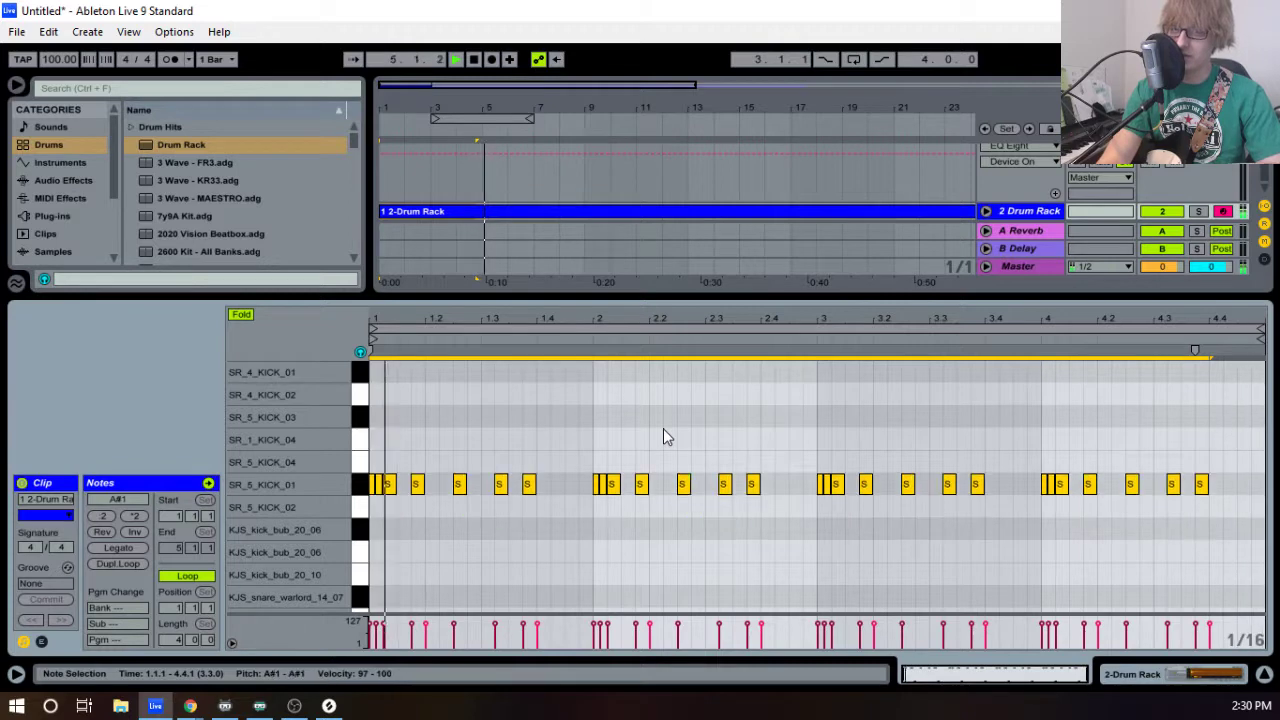
key(Up)
key(Up)
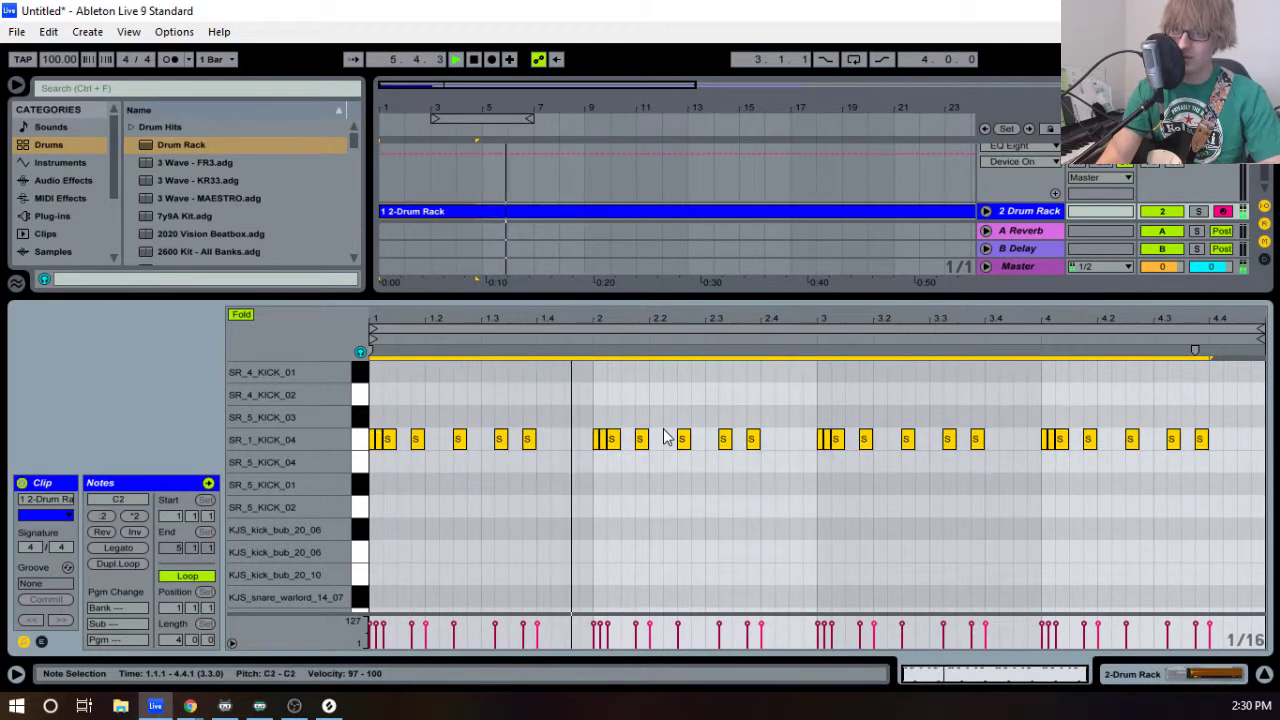
key(Up)
key(Up)
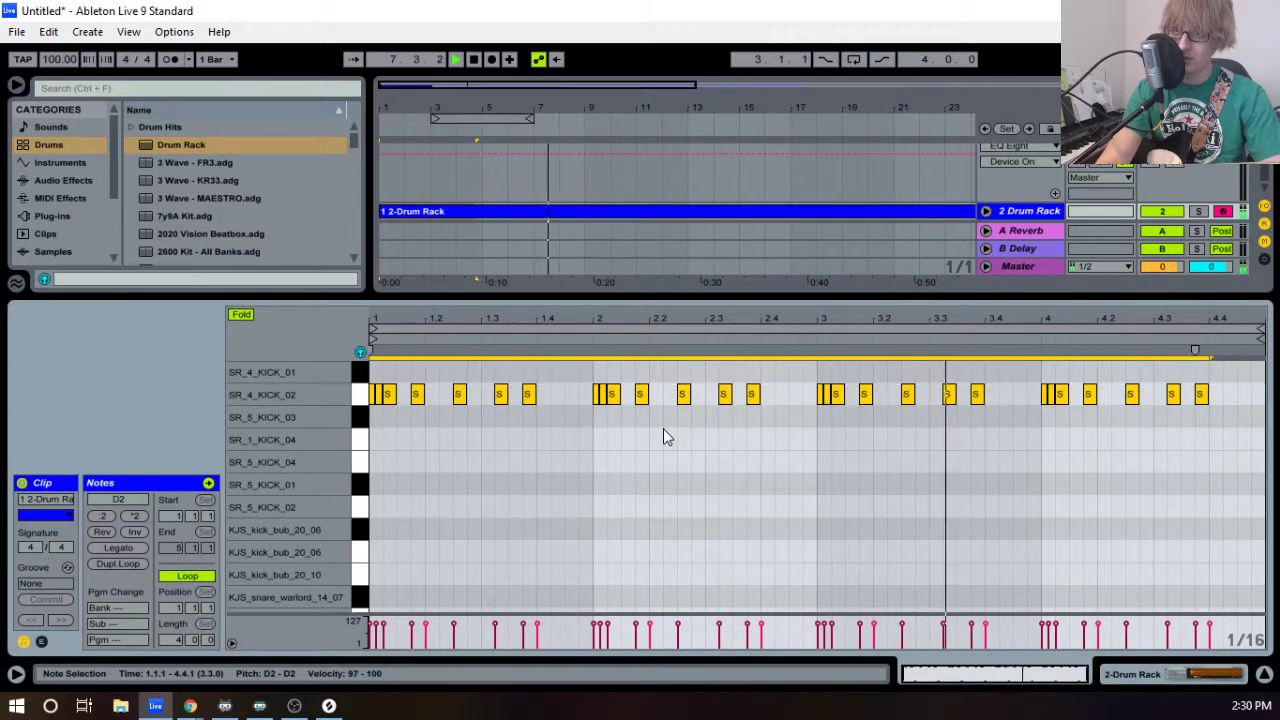
- Settle all the selected kick notes on the SR_5_KICK_02 lane
key(Down)
key(Down)
key(Down)
key(Down)
key(Down)
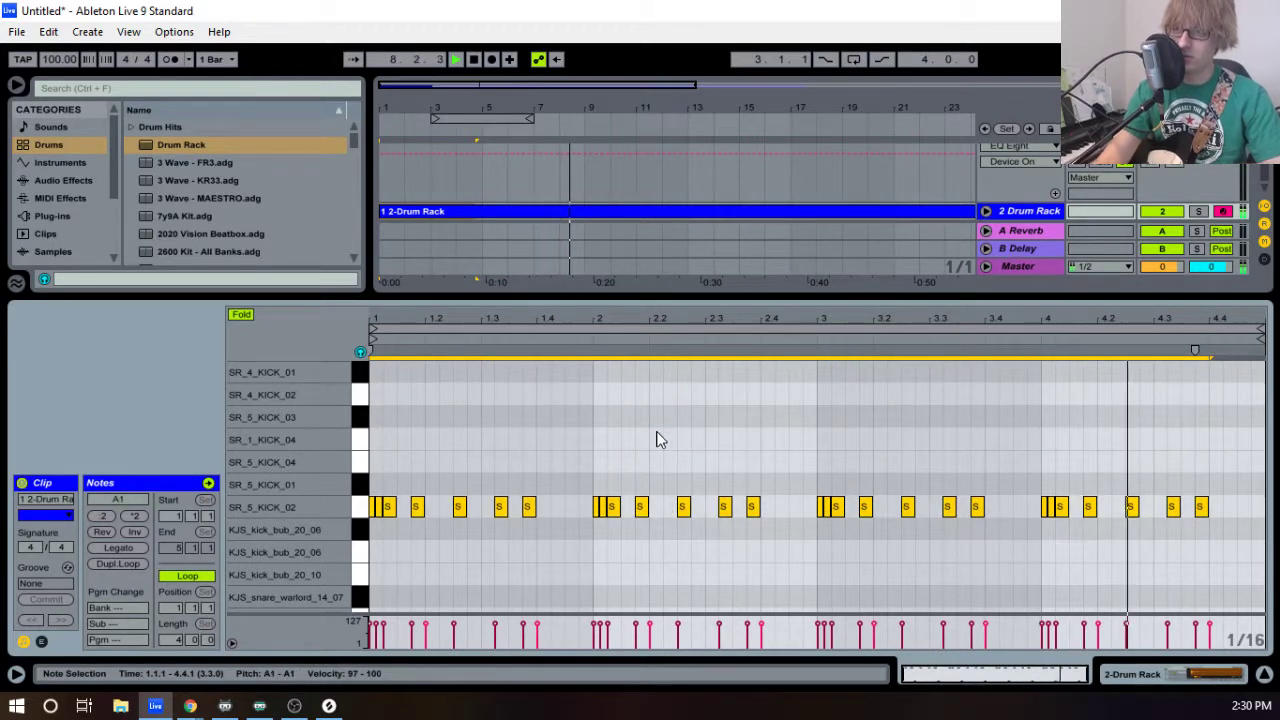
- Enlarge the note editor, audition the hi-hat samples and add KJS_hihat_byzance_12_tick notes on F0 at 1.1.1, 1.1.3, 1.2.1 and 1.2.3
drag(761, 300, 712, 237)
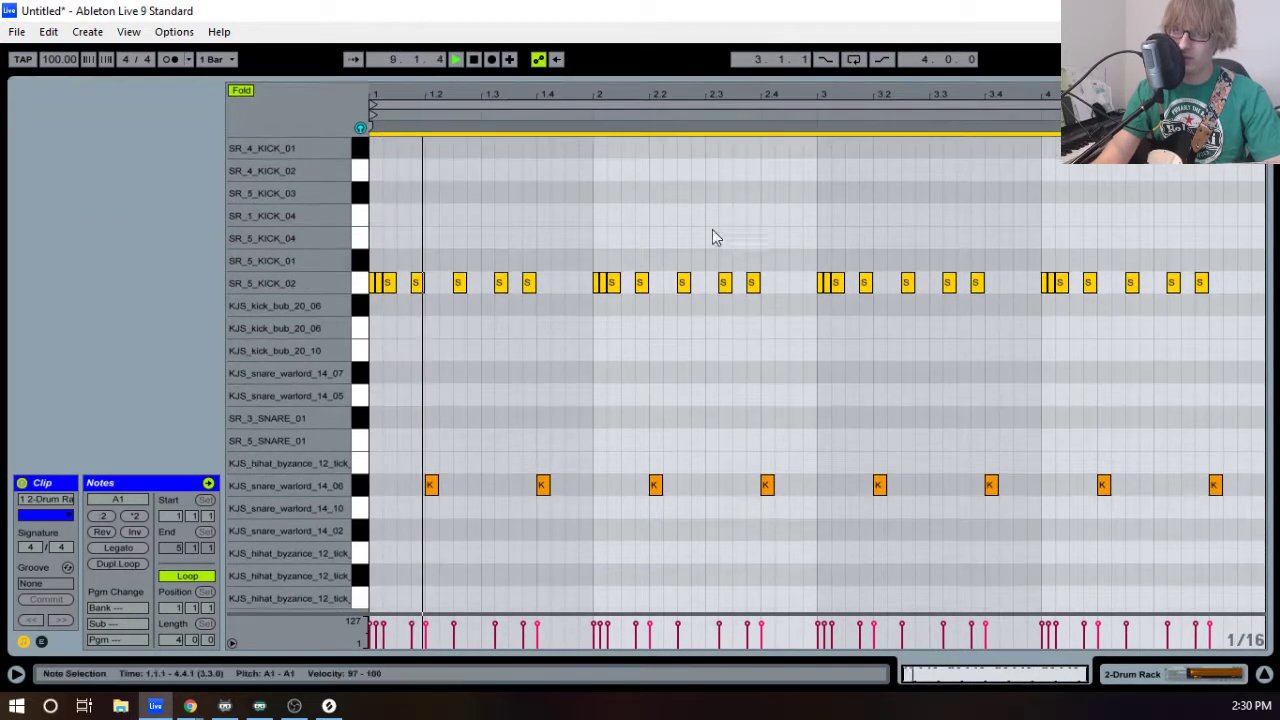
key(space)
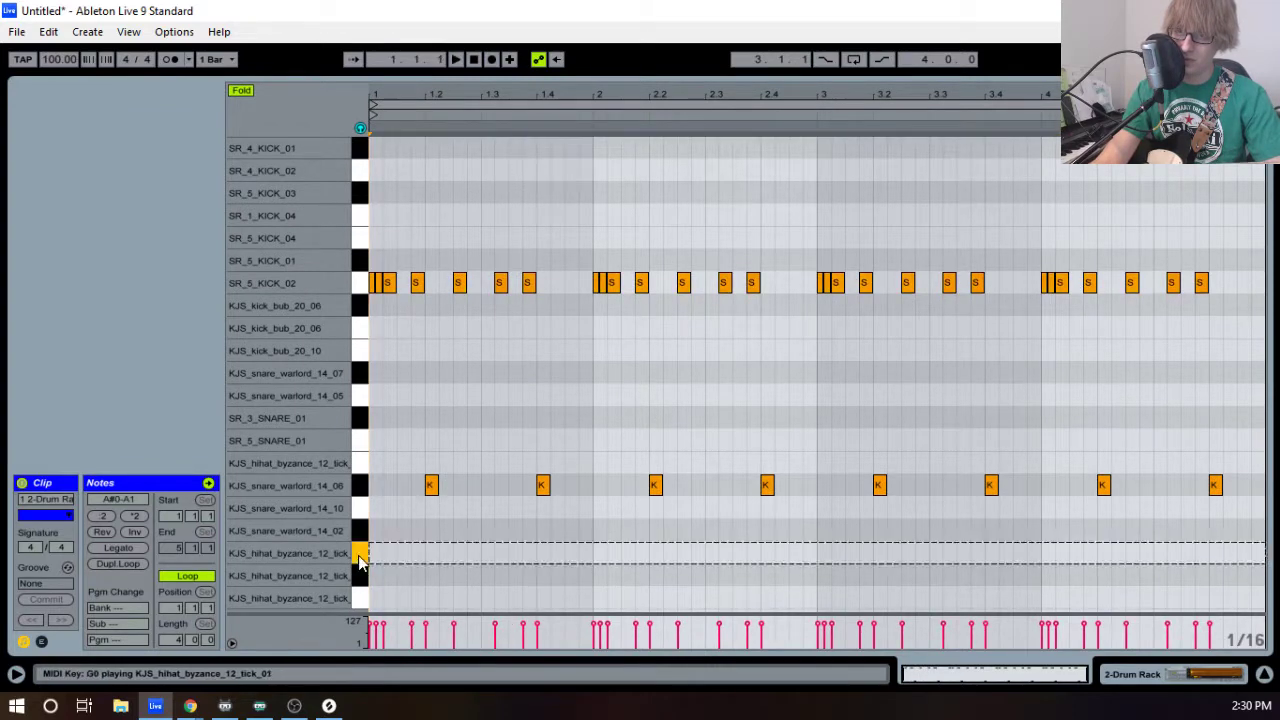
click(360, 562)
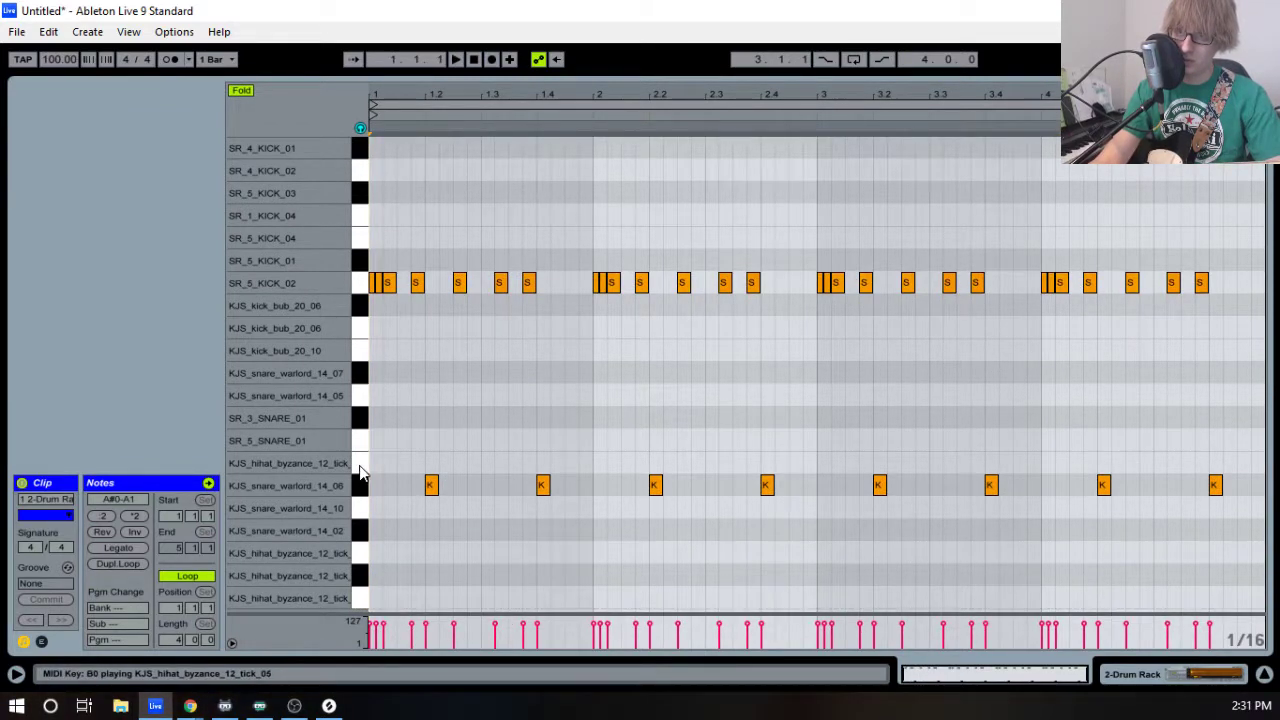
key(space)
double_click(376, 598)
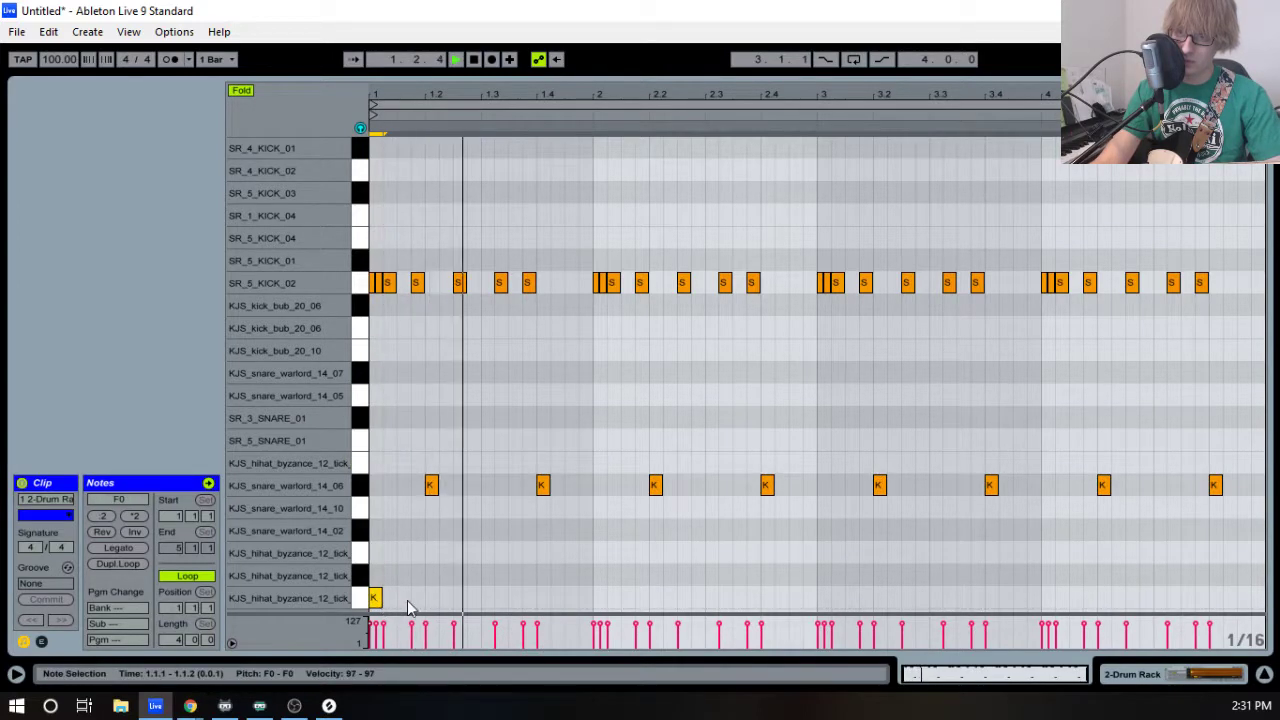
double_click(402, 598)
key(space)
double_click(431, 598)
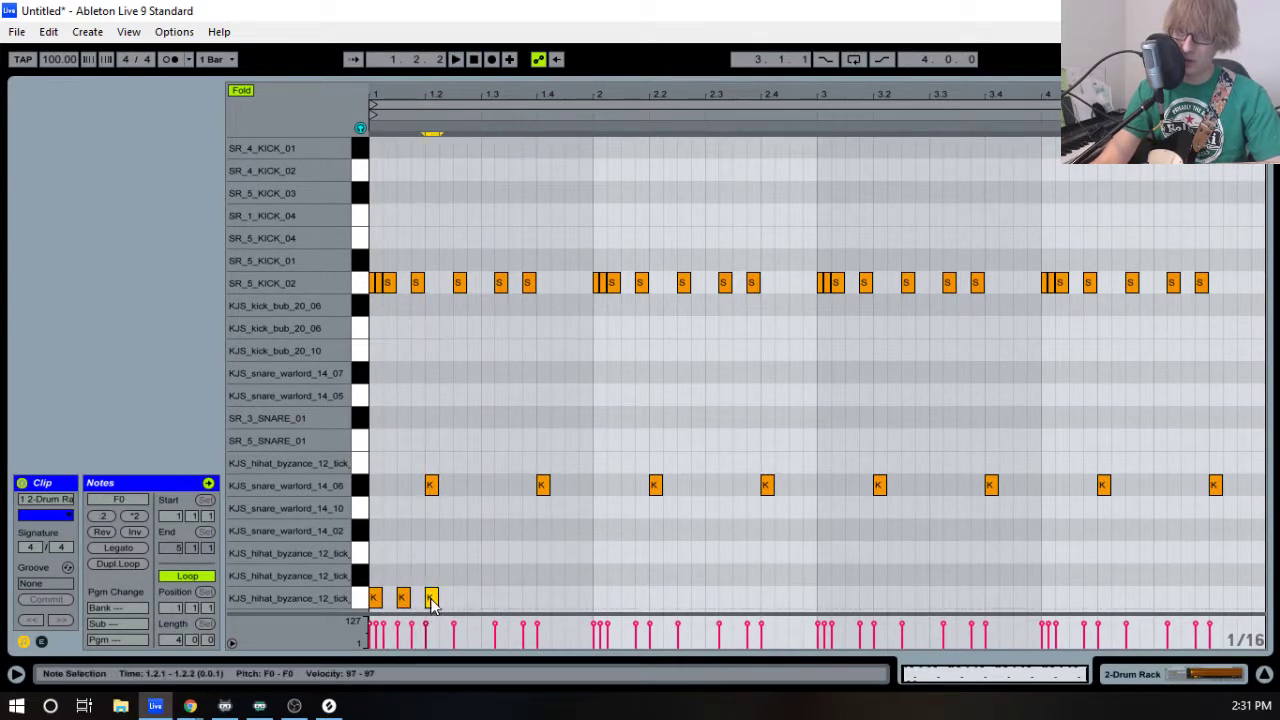
double_click(459, 598)
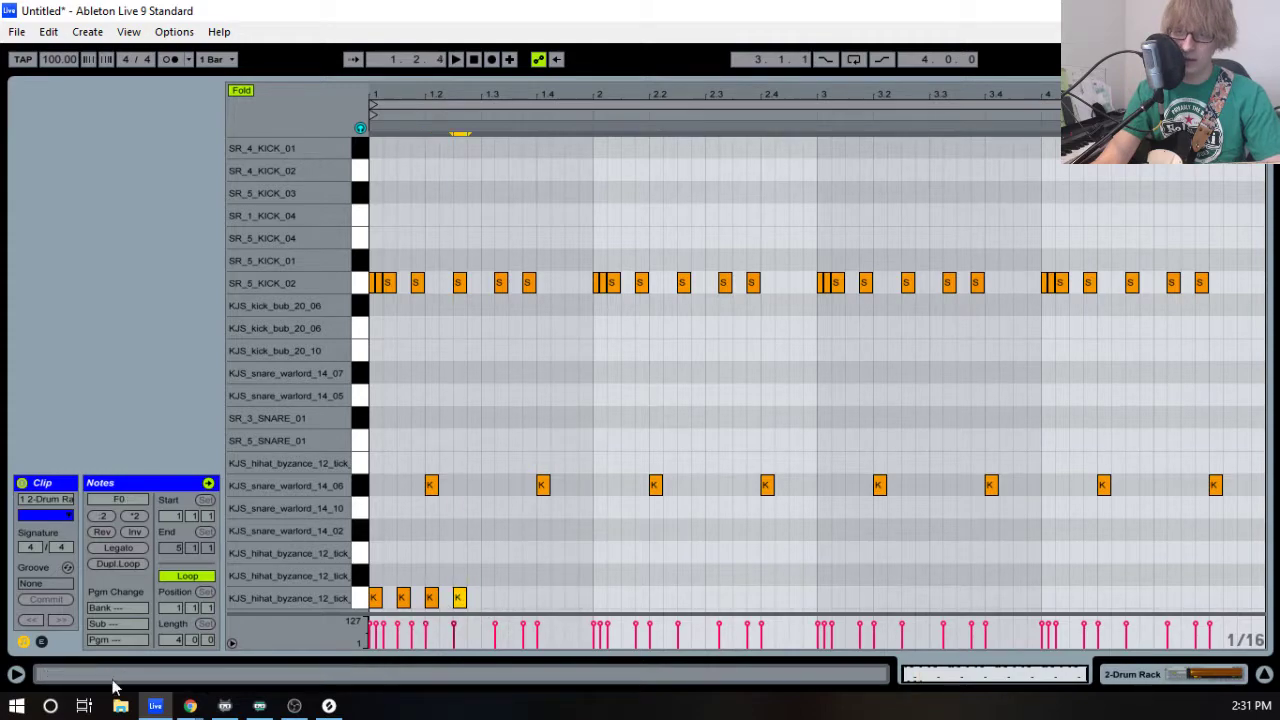
- Switch to Splice in Chrome and filter the Fear the Rock pack's drum samples by the splash tag
mouse_move(192, 706)
click(168, 640)
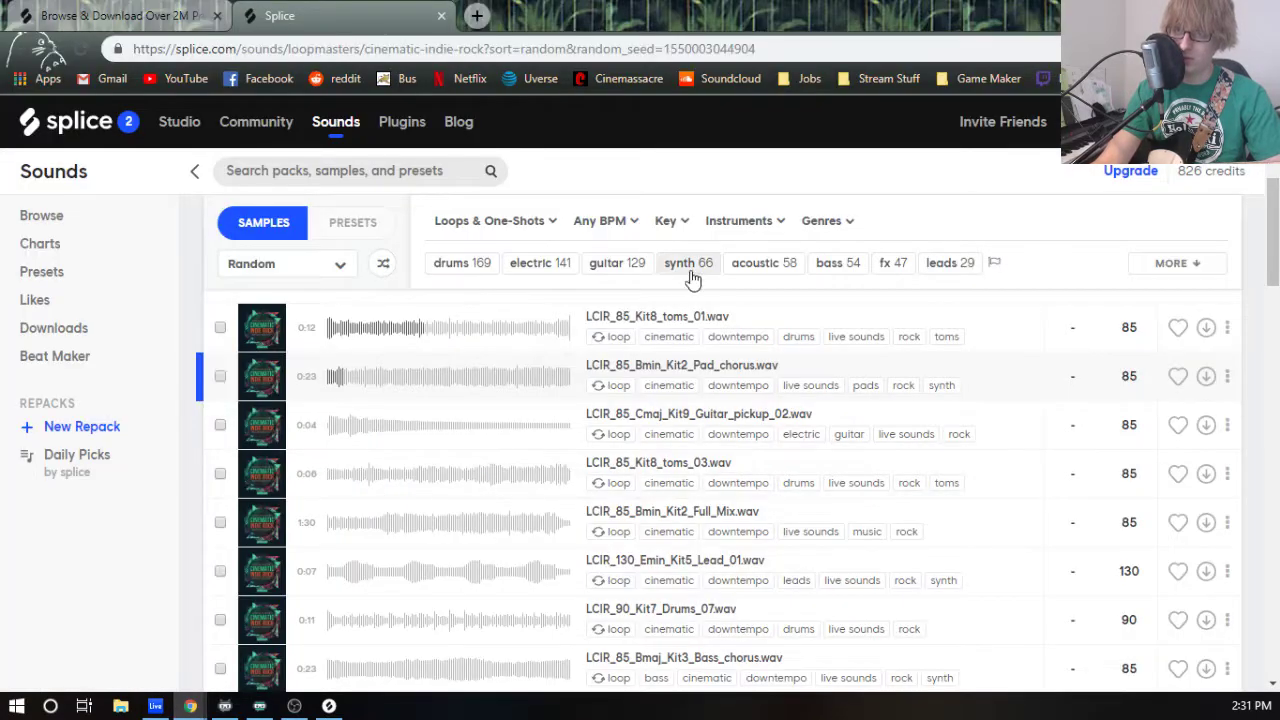
click(197, 8)
scroll(526, 351, up, 2)
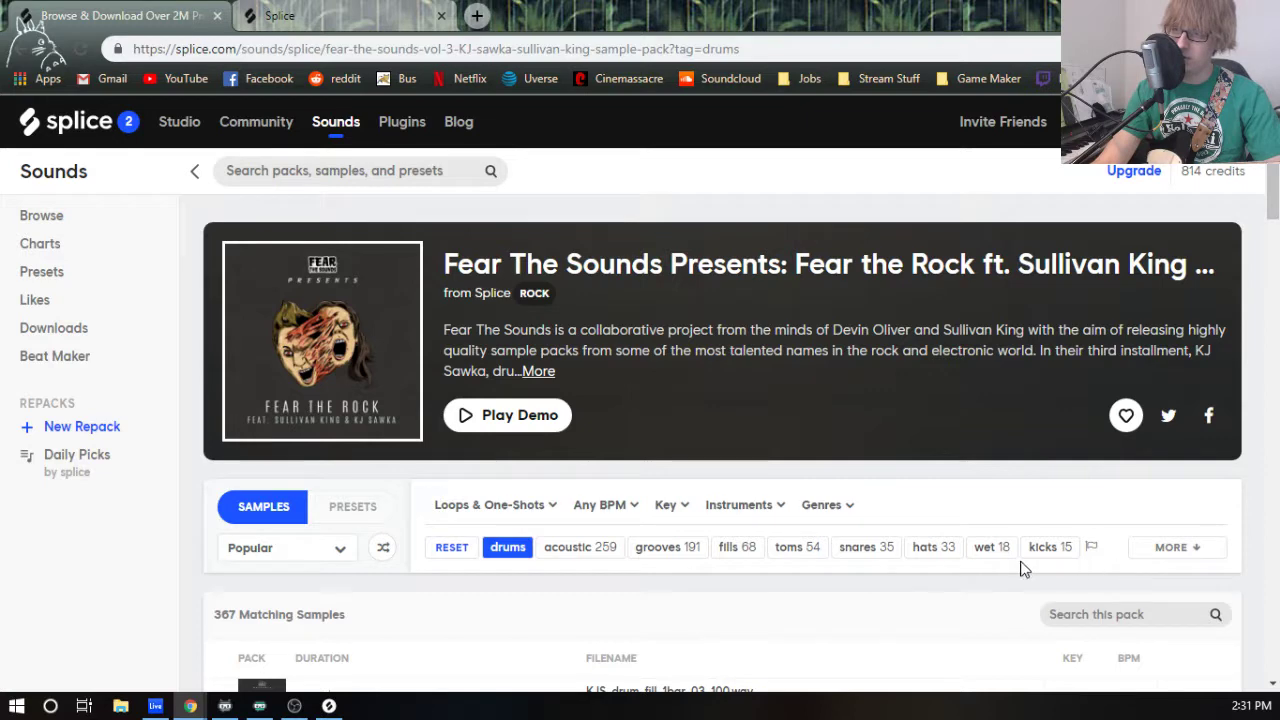
click(1163, 556)
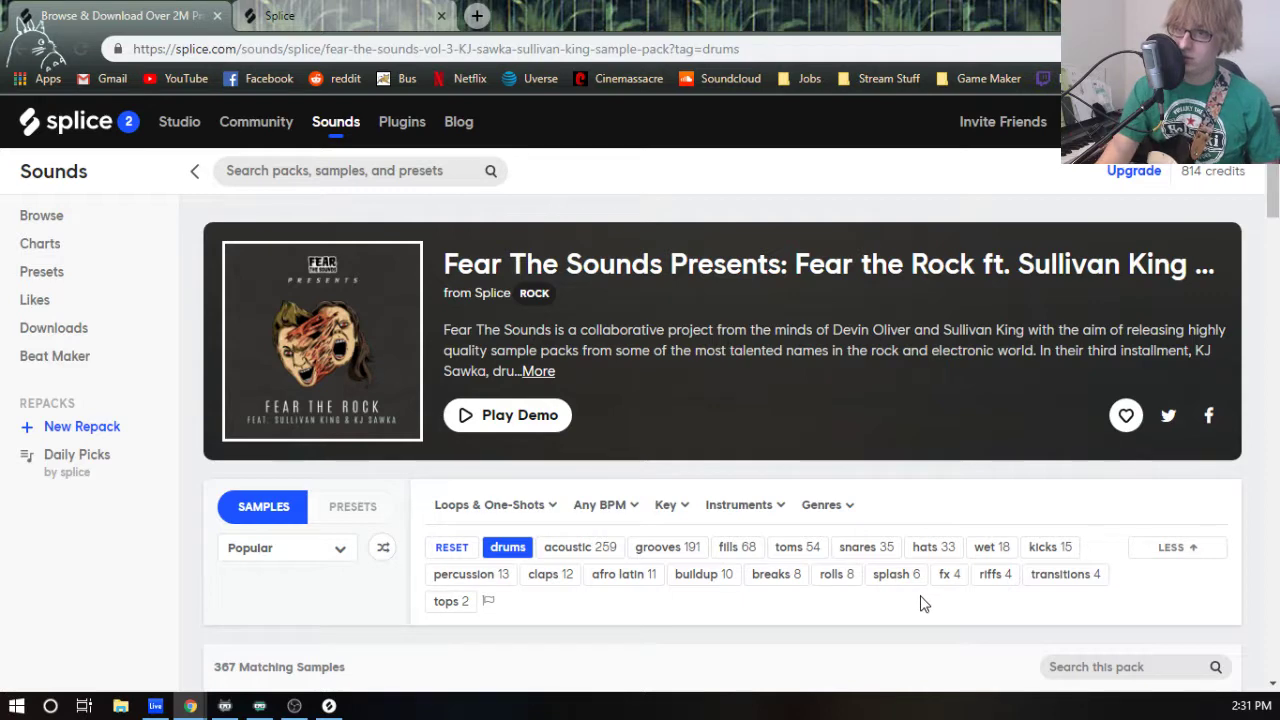
scroll(922, 603, down, 1)
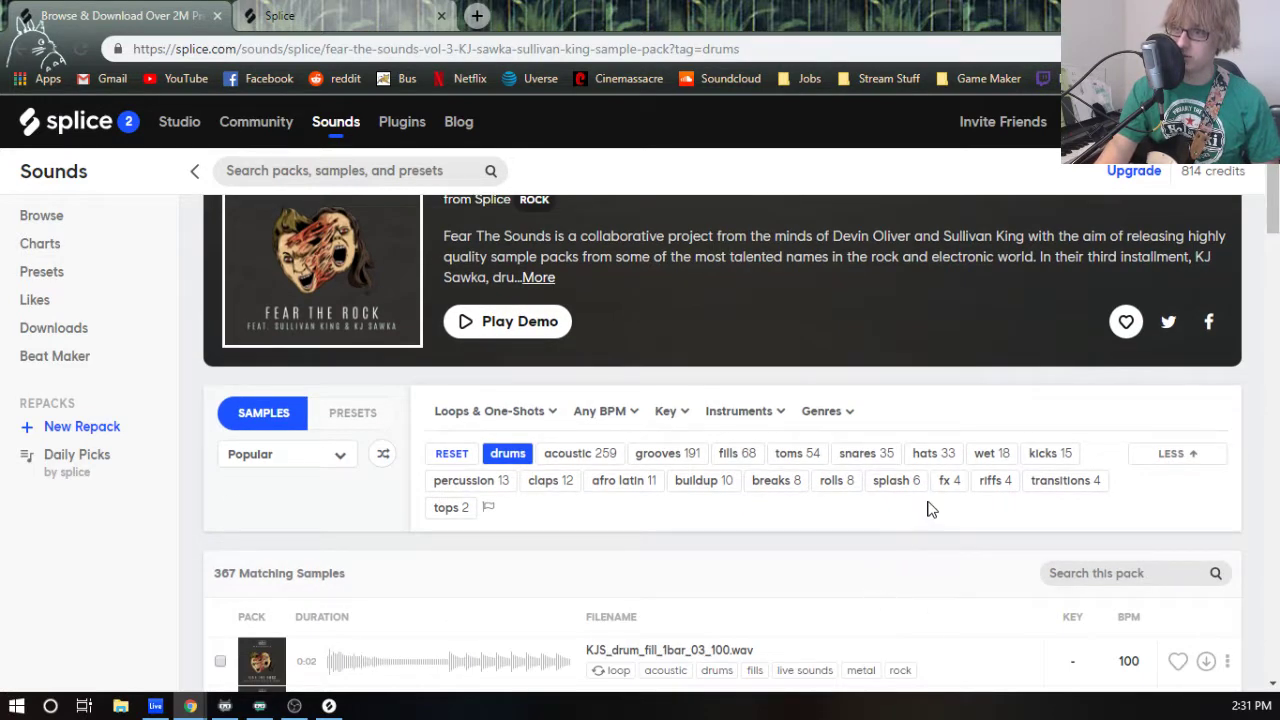
click(898, 481)
- Audition the KJS_hihat_splash_05 and KJS_hihat_splash_01 samples
scroll(480, 465, down, 2)
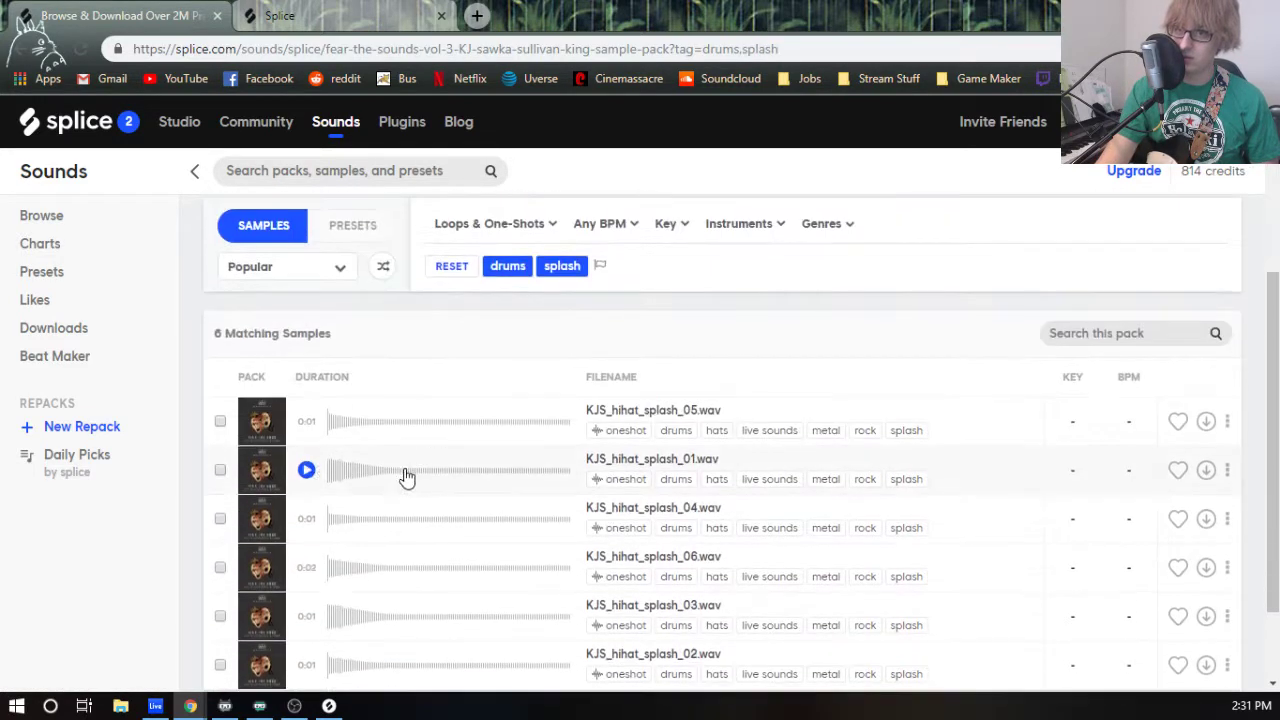
click(306, 421)
click(306, 470)
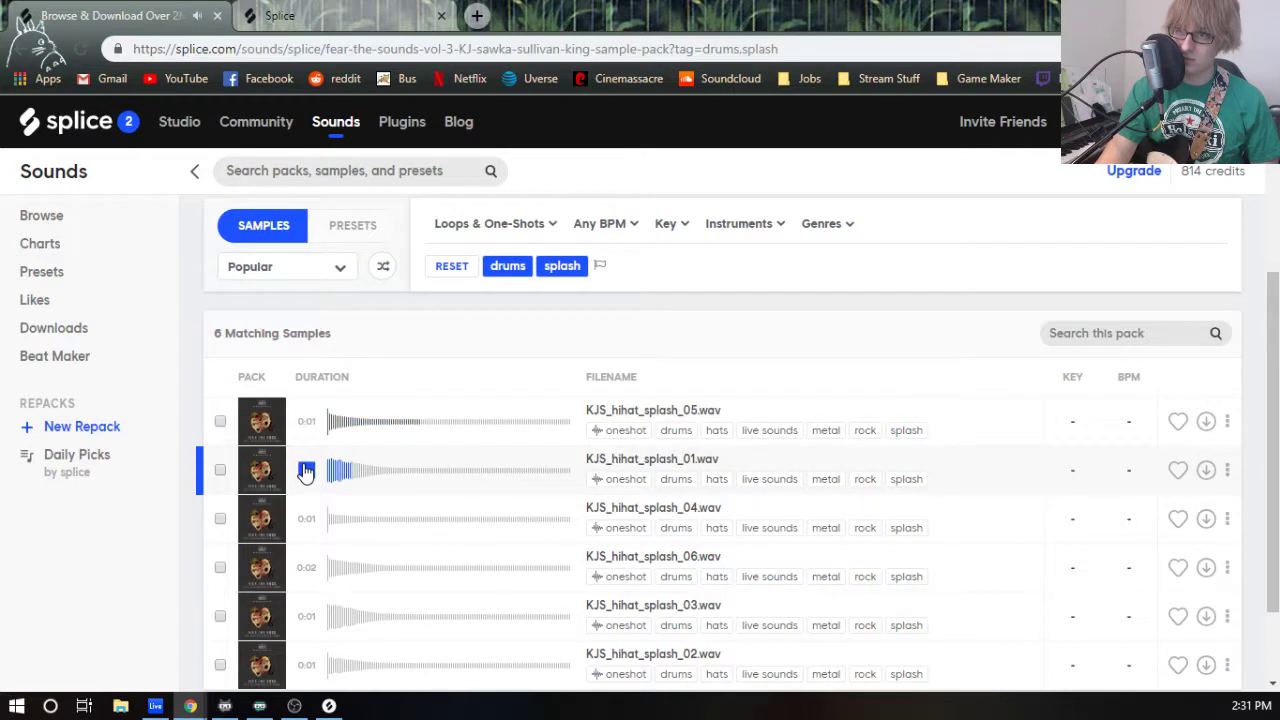
scroll(300, 500, up, 2)
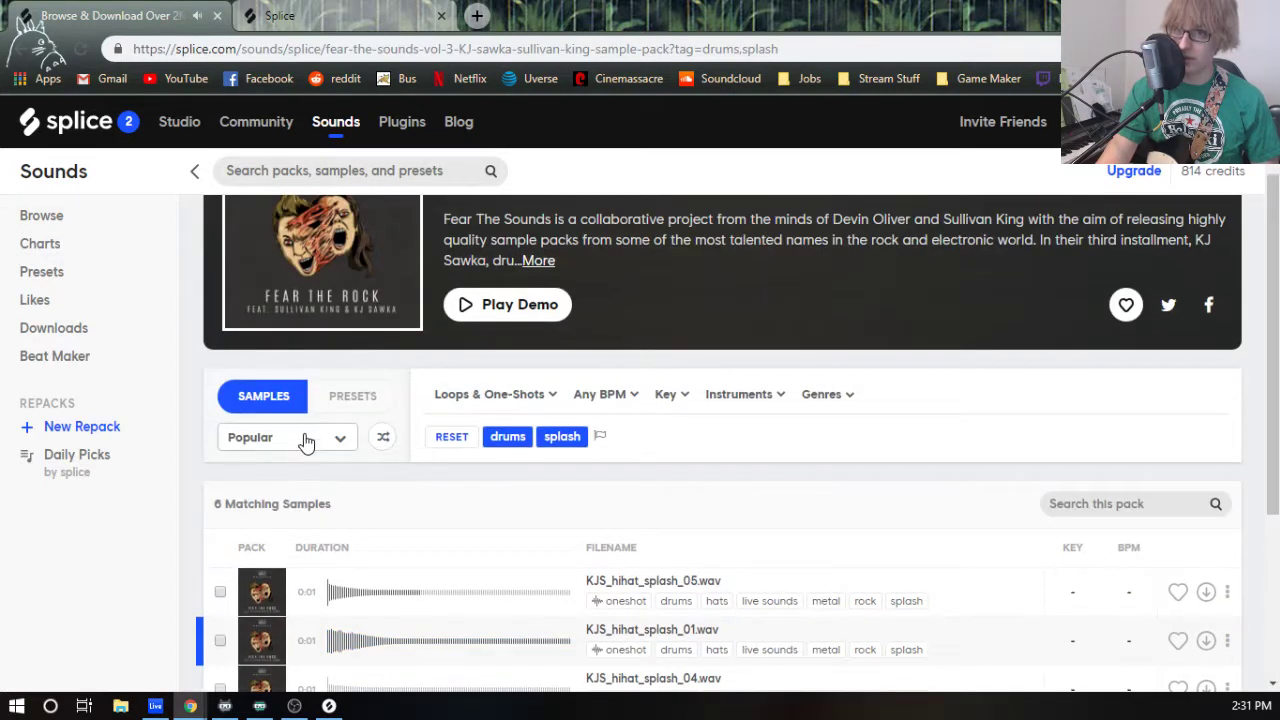
- Remove the splash tag, expand the tag list and filter the pack's drums by afro latin
click(560, 442)
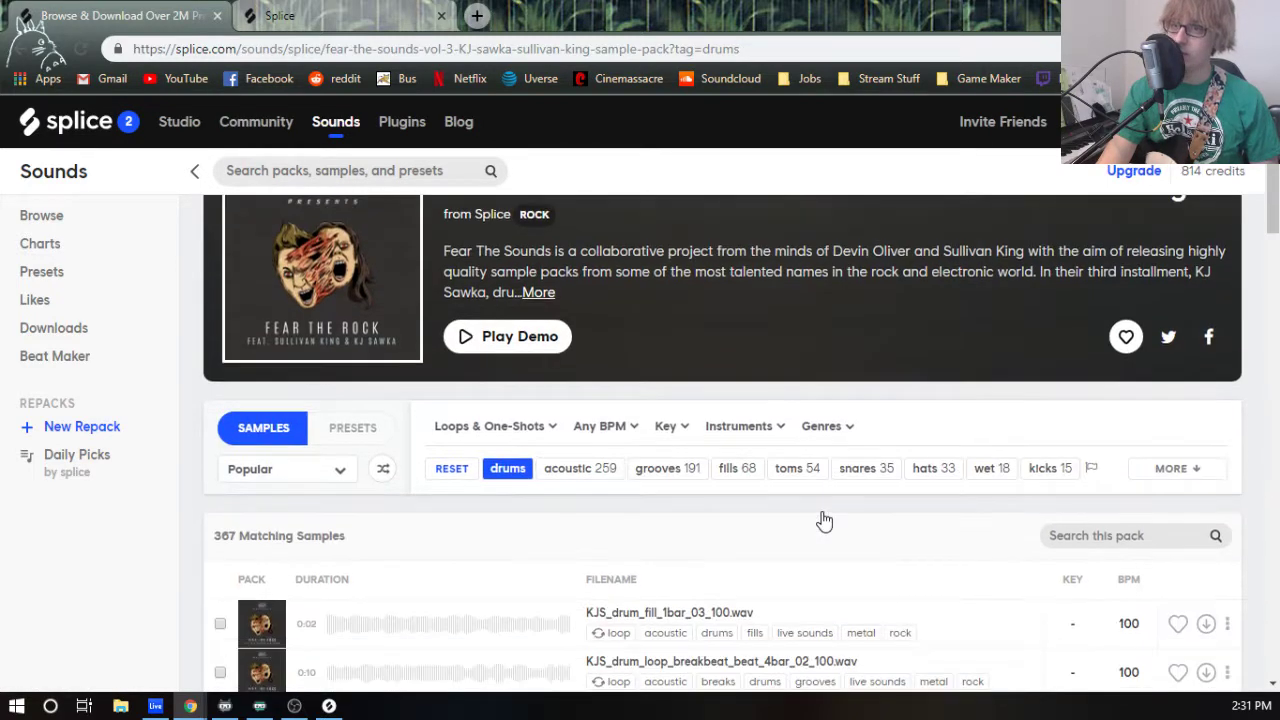
scroll(826, 515, down, 2)
click(1194, 362)
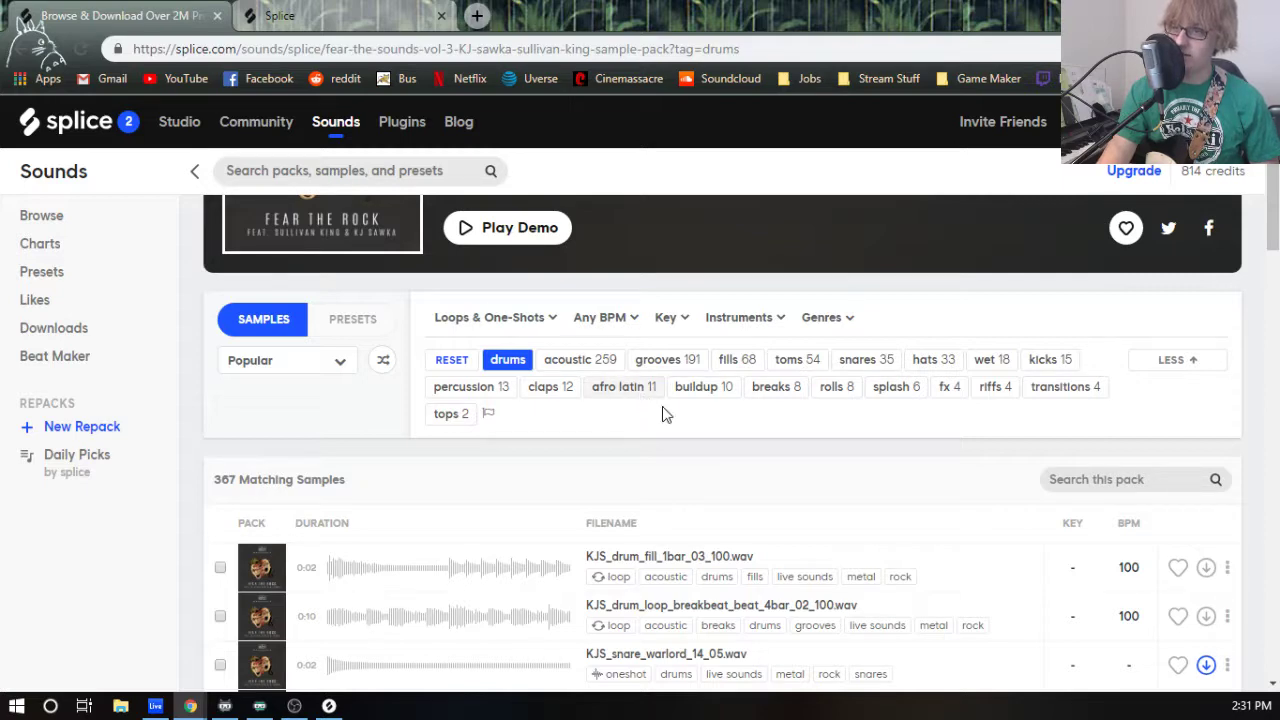
click(608, 386)
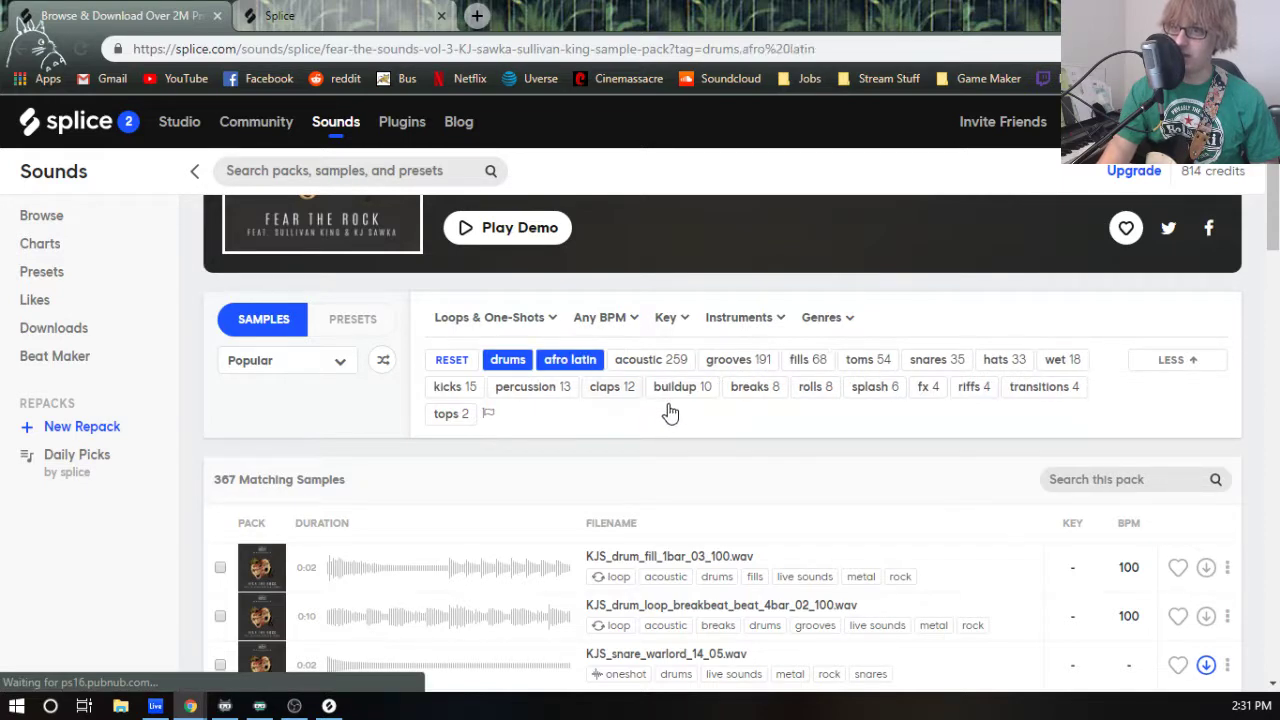
- Look through the afro latin drum loops and audition KJS_drum_loop_mambatone_beat_2bar_01_100
scroll(620, 391, down, 2)
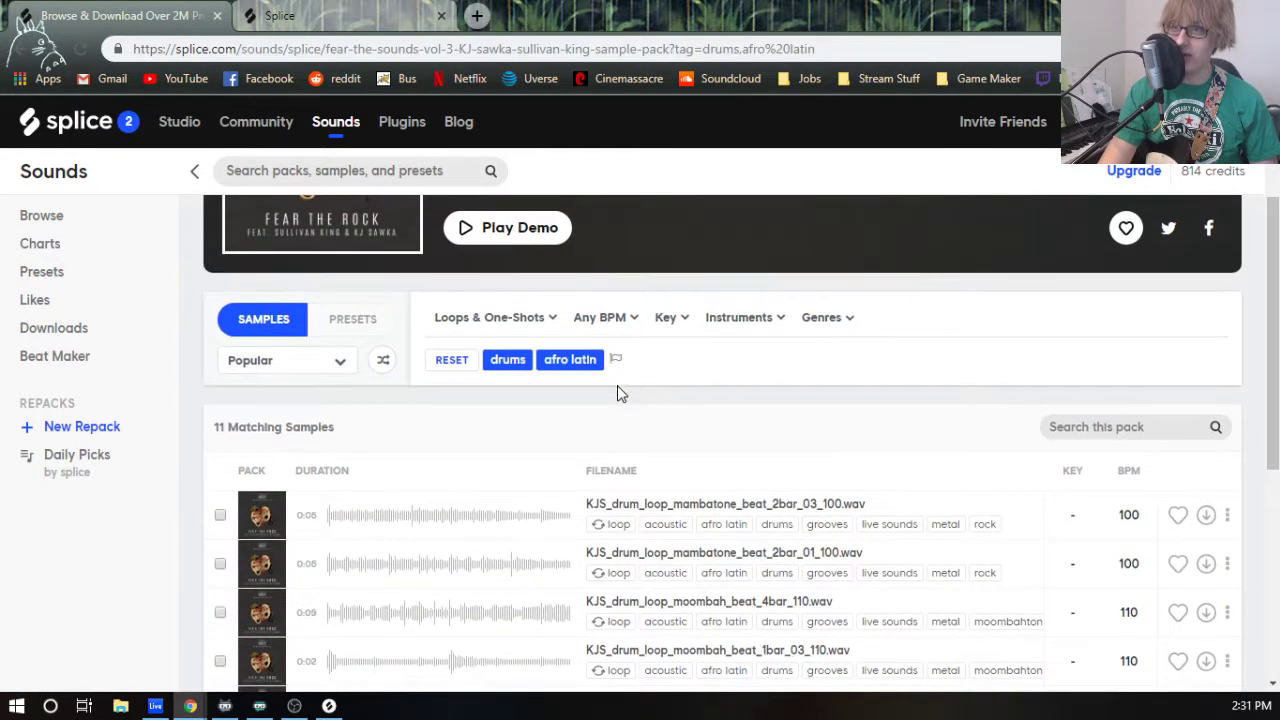
scroll(537, 417, down, 2)
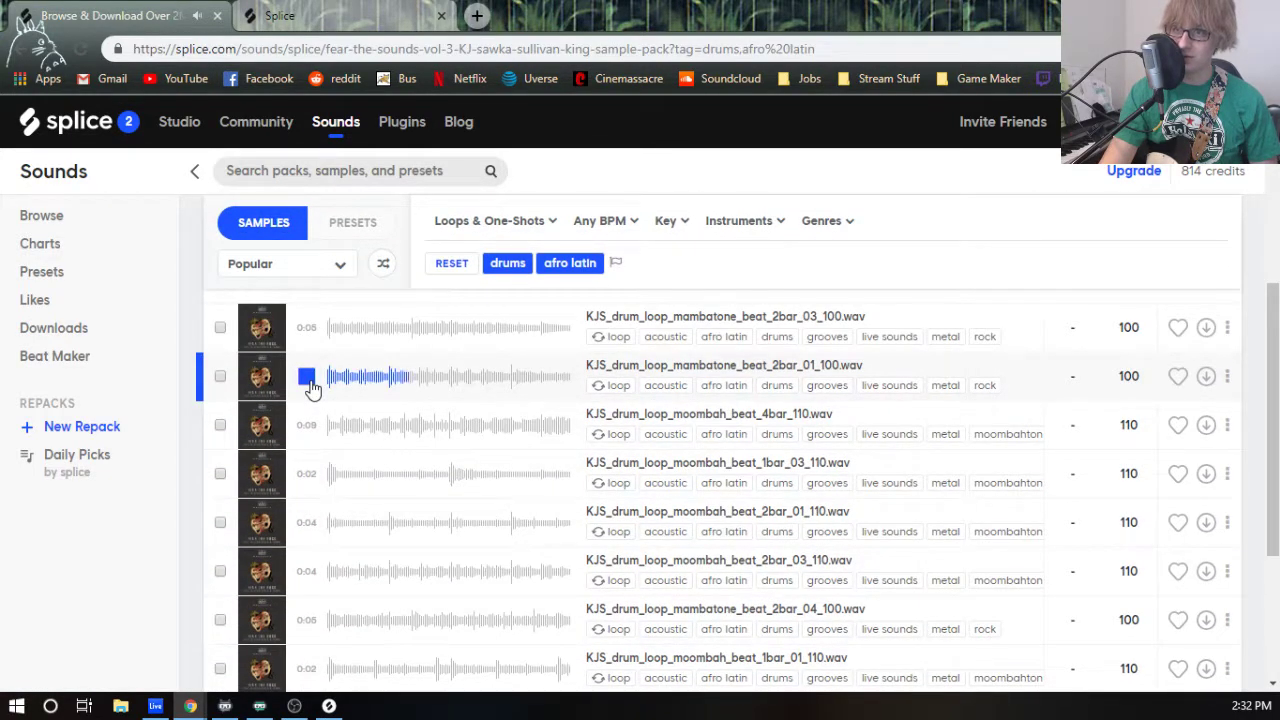
scroll(310, 390, down, 3)
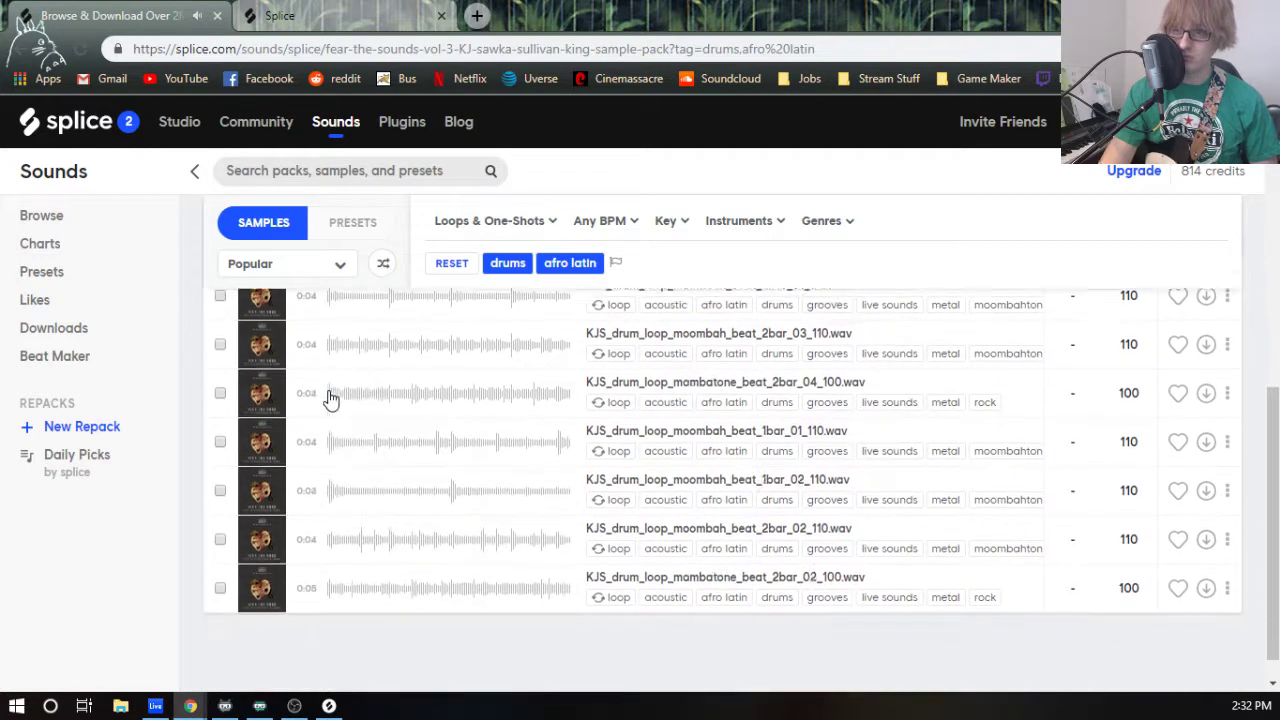
scroll(300, 400, up, 6)
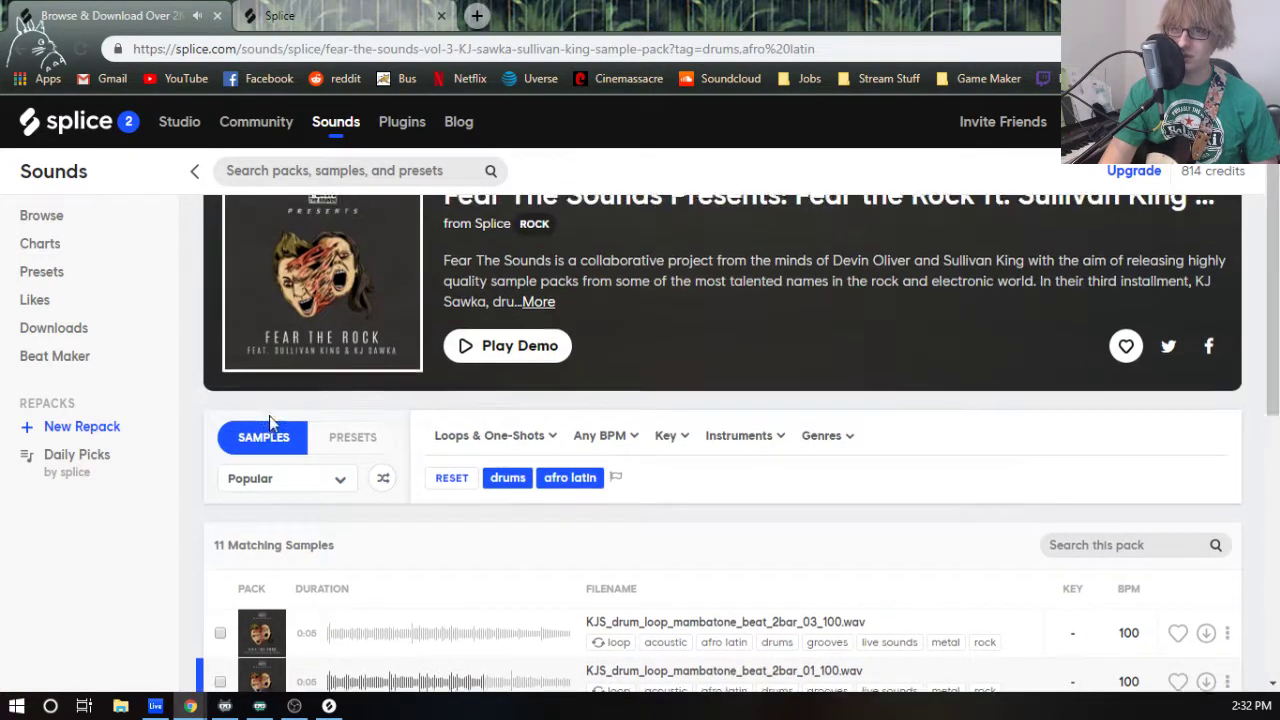
scroll(230, 330, up, 2)
- Go back to the Rock Drums search results, reopen the Fear the Rock pack and filter its samples by drums
click(194, 171)
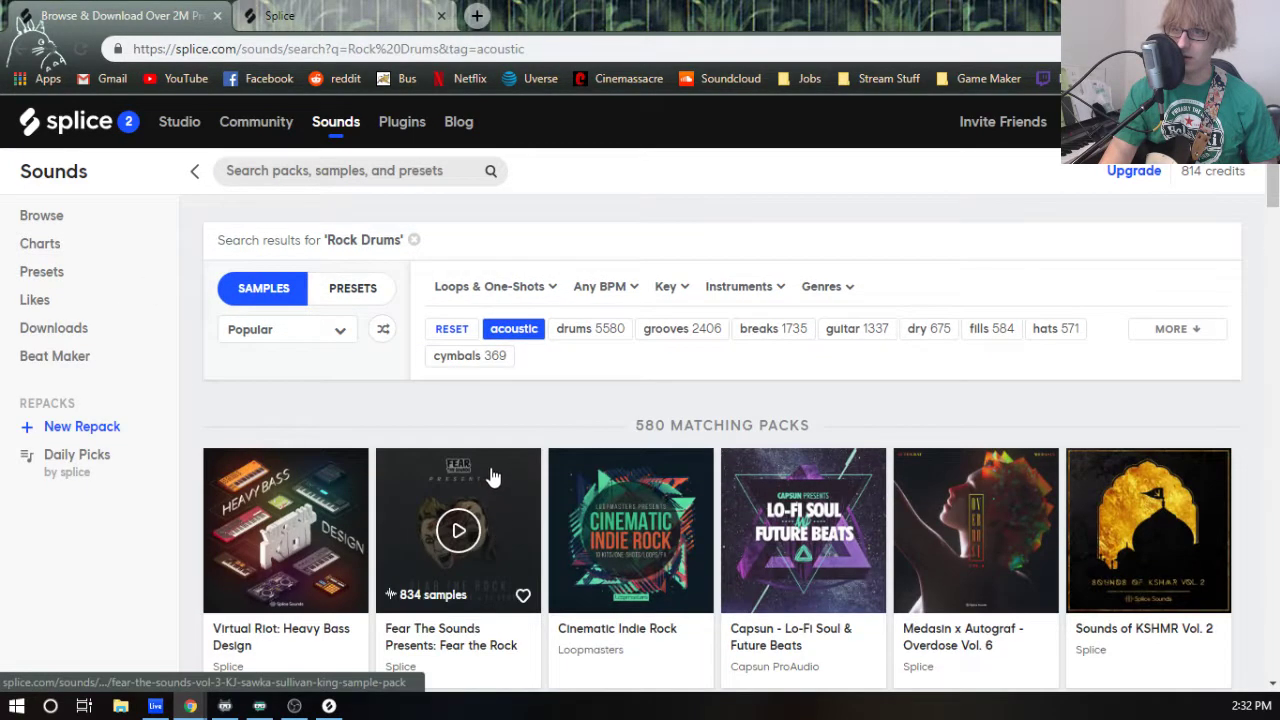
click(492, 468)
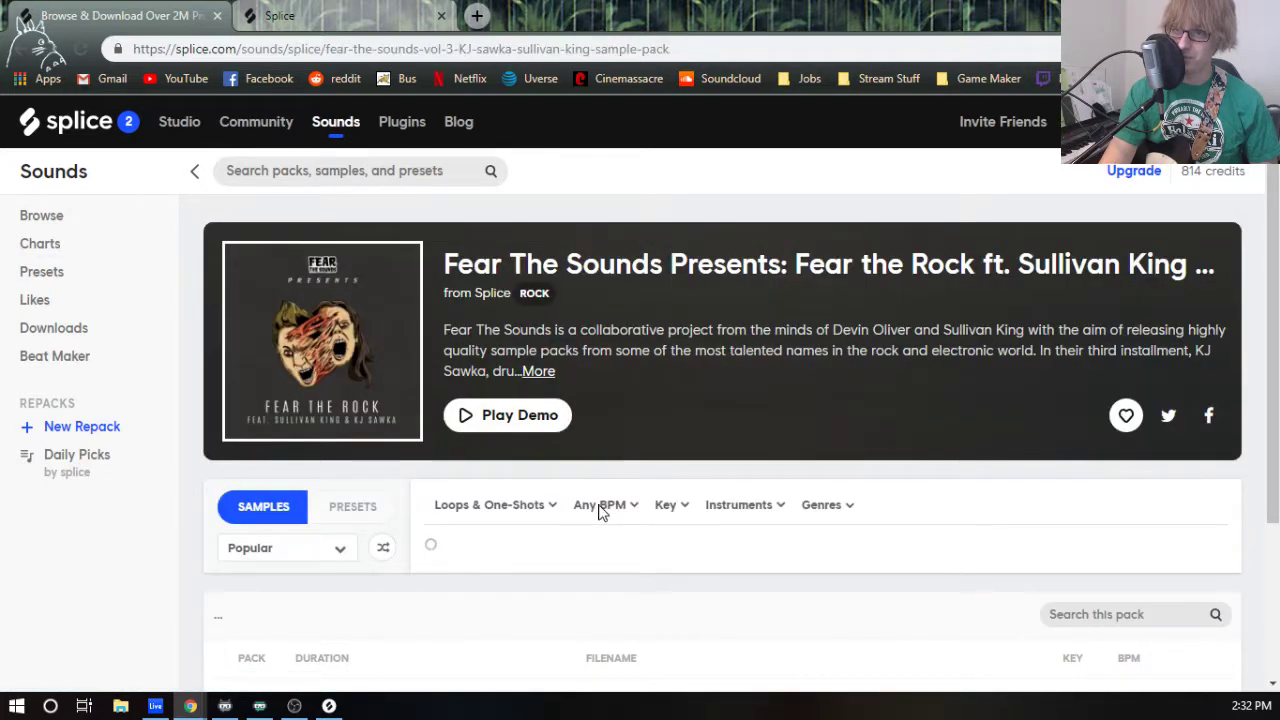
scroll(600, 510, down, 2)
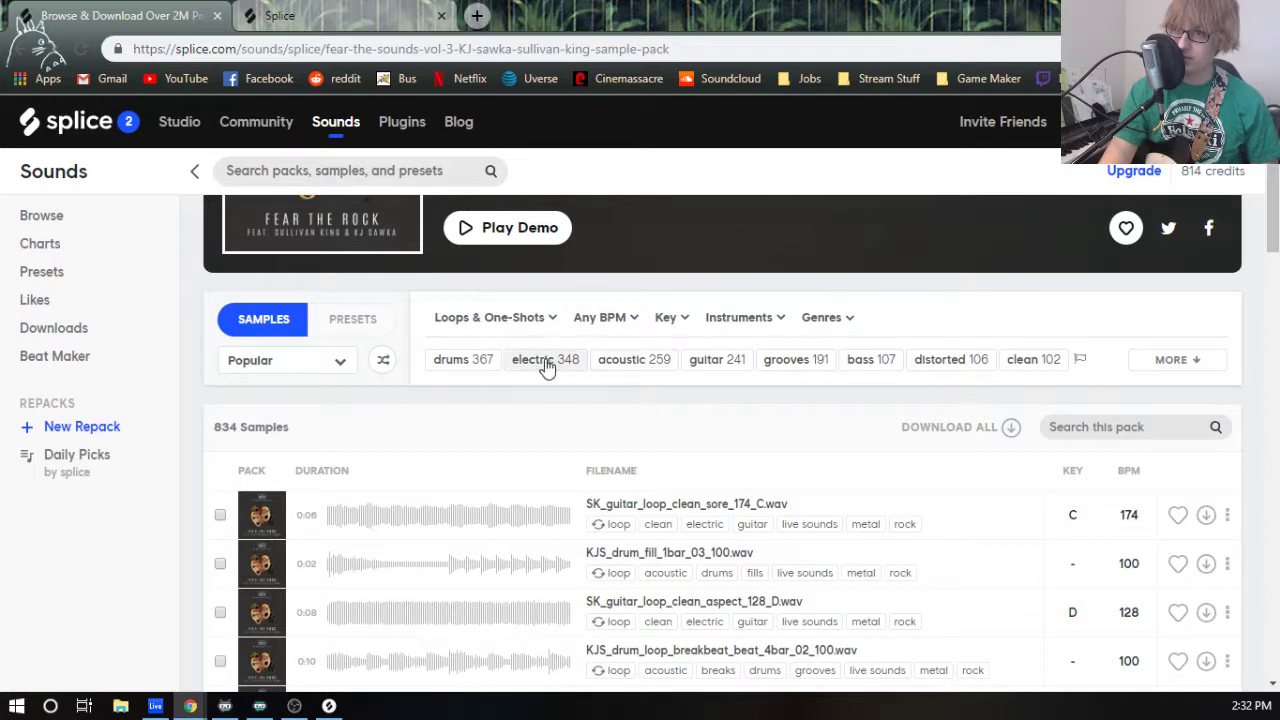
click(458, 360)
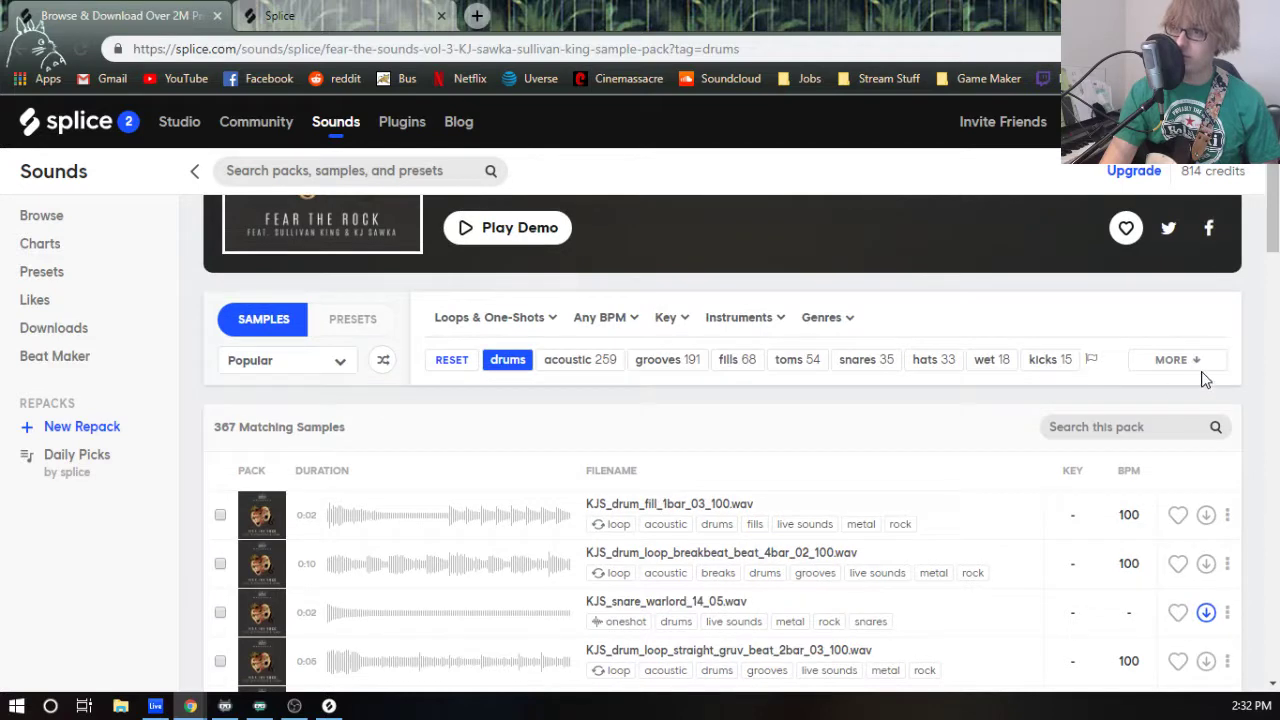
- Narrow the drum samples to the tops tag and audition both KJS_drum_loop_top_hihat_gruv loops
click(1195, 364)
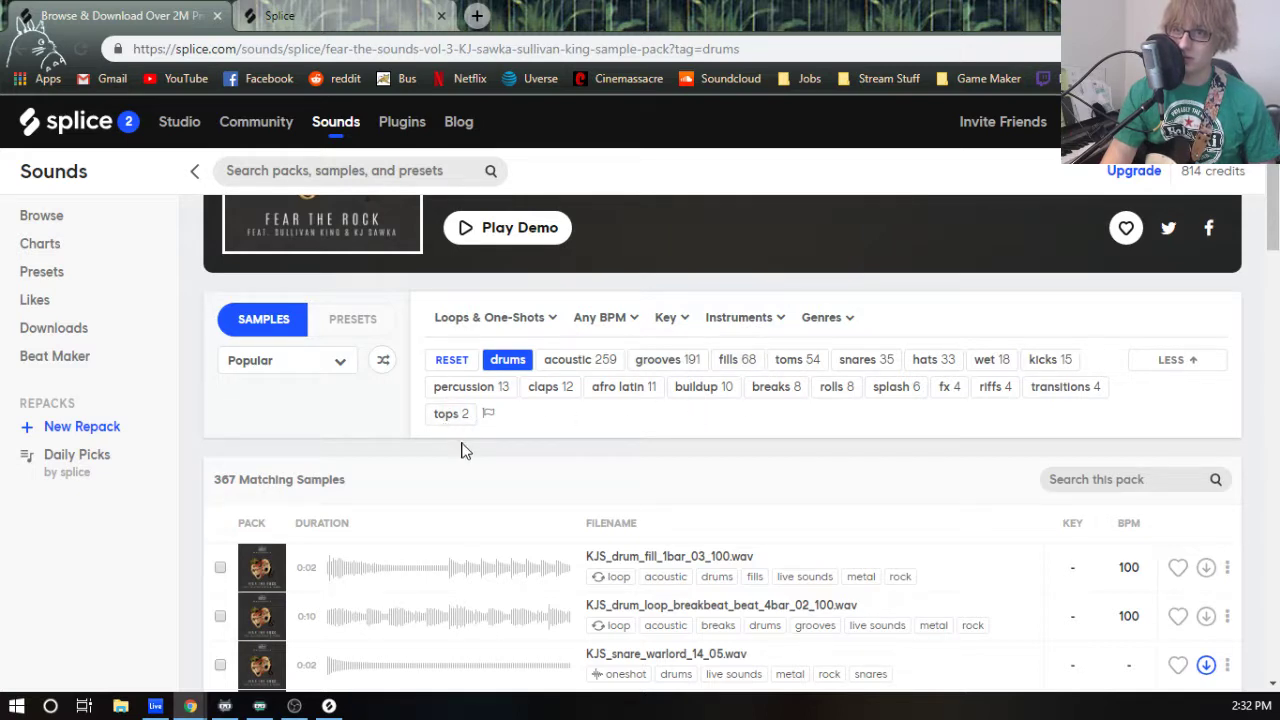
click(450, 414)
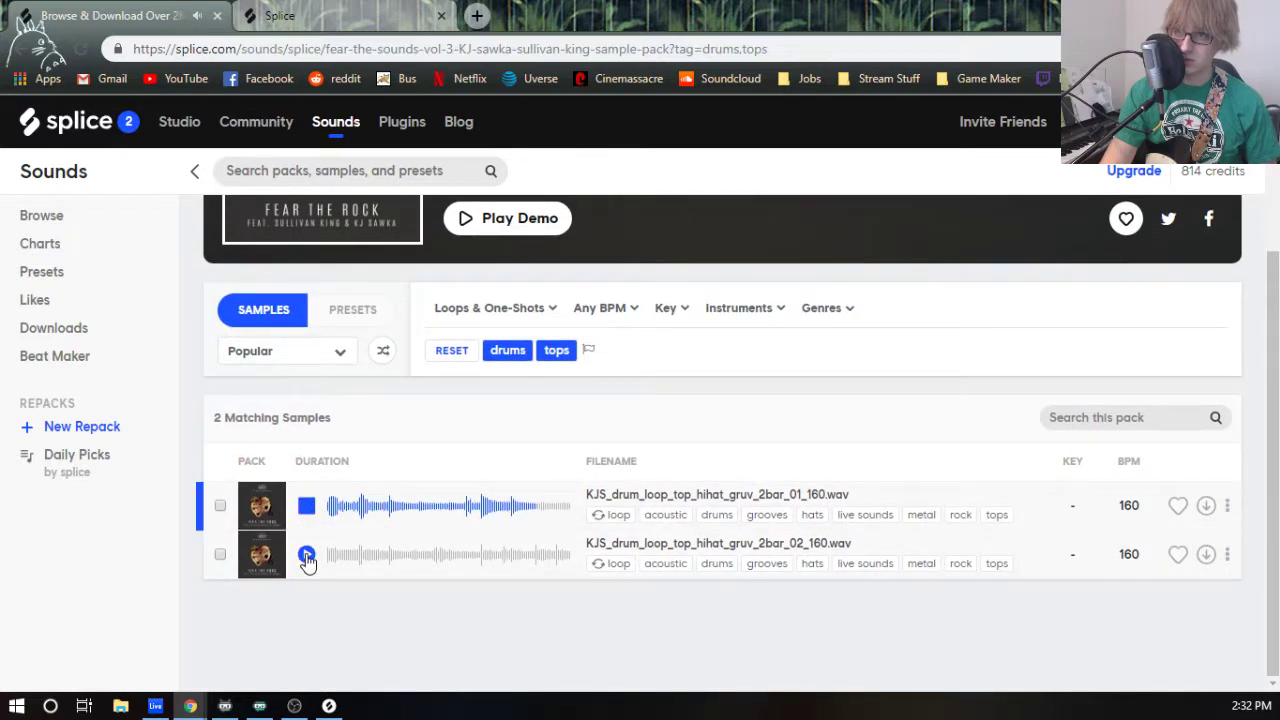
click(307, 555)
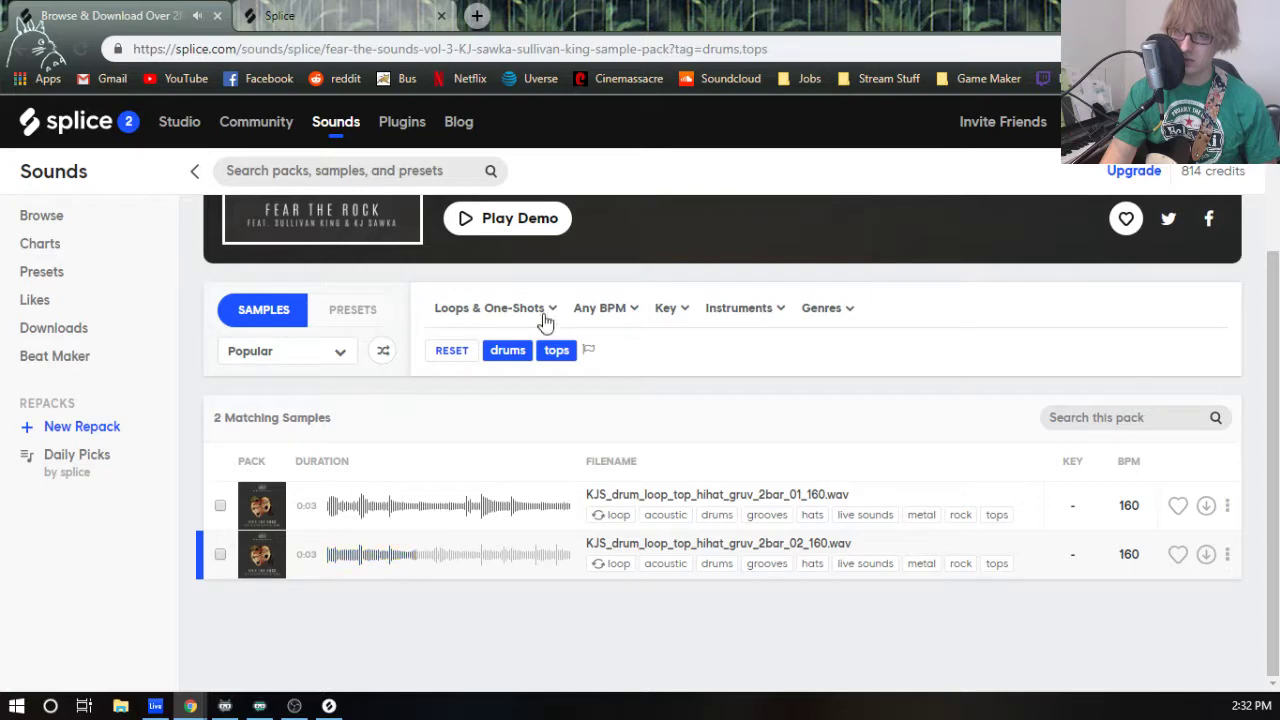
- Replace the tops tag with the percussion tag in the pack's drum filter
click(557, 351)
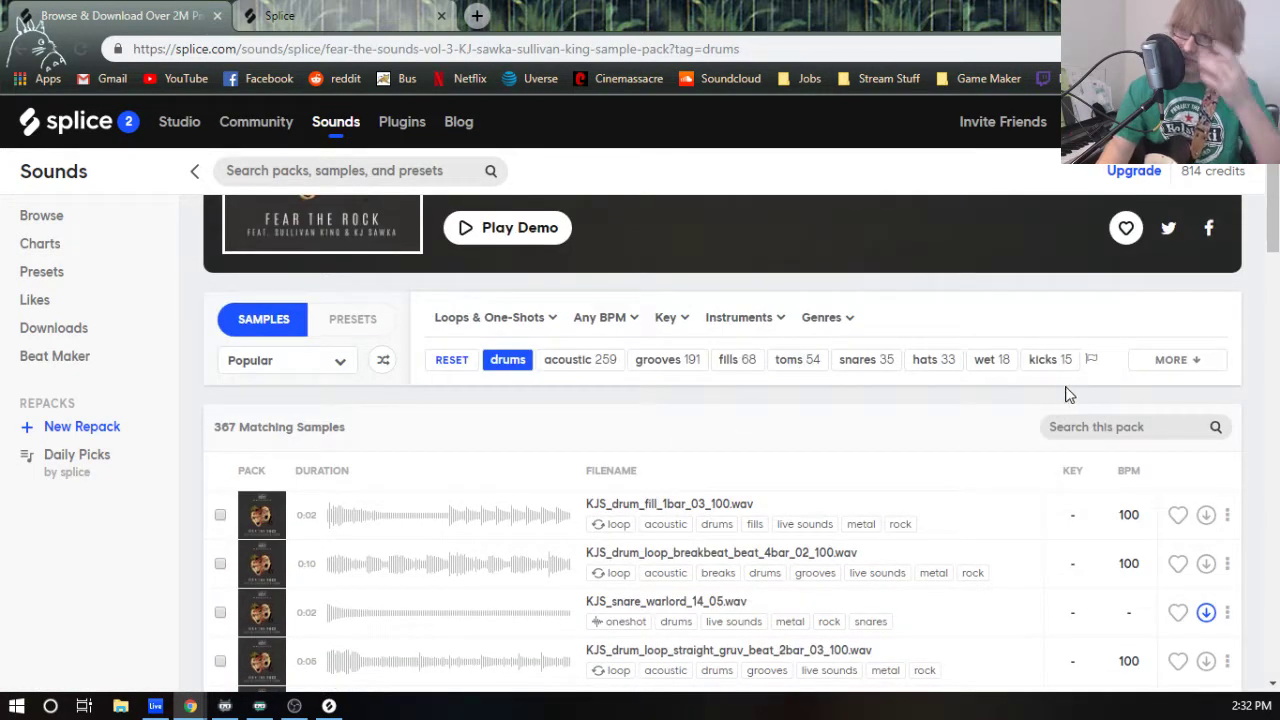
click(1178, 360)
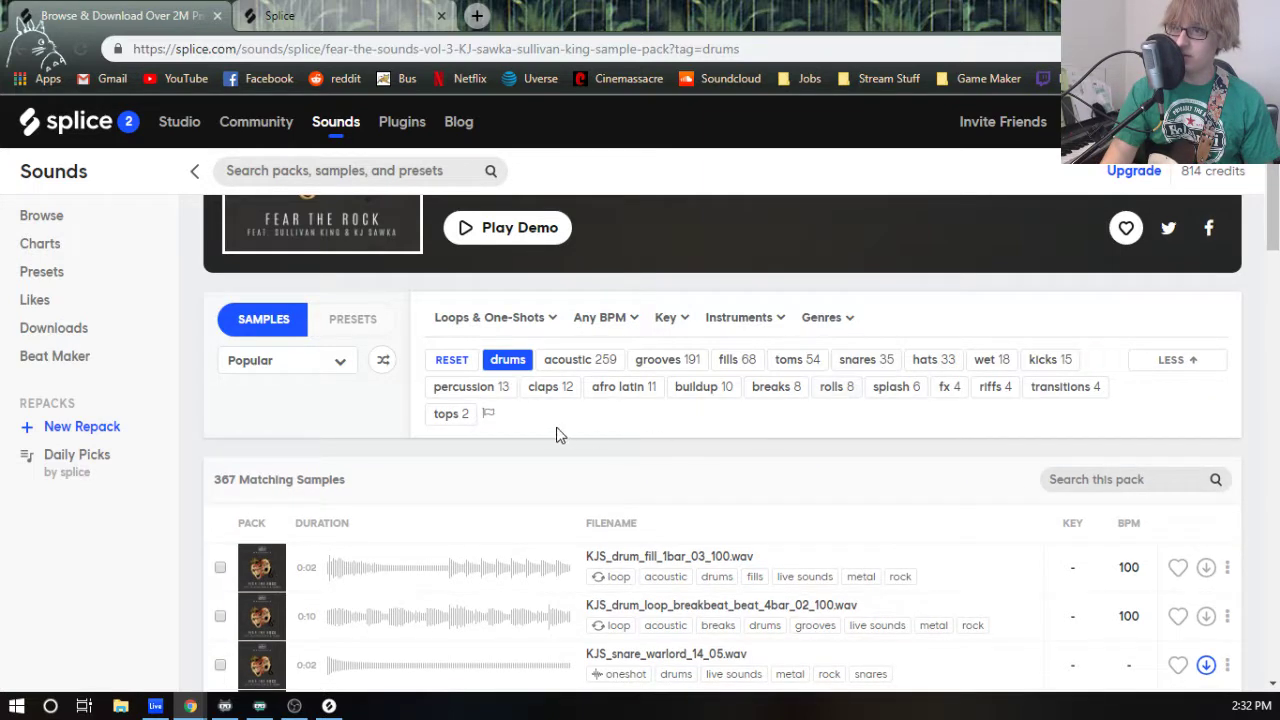
click(476, 388)
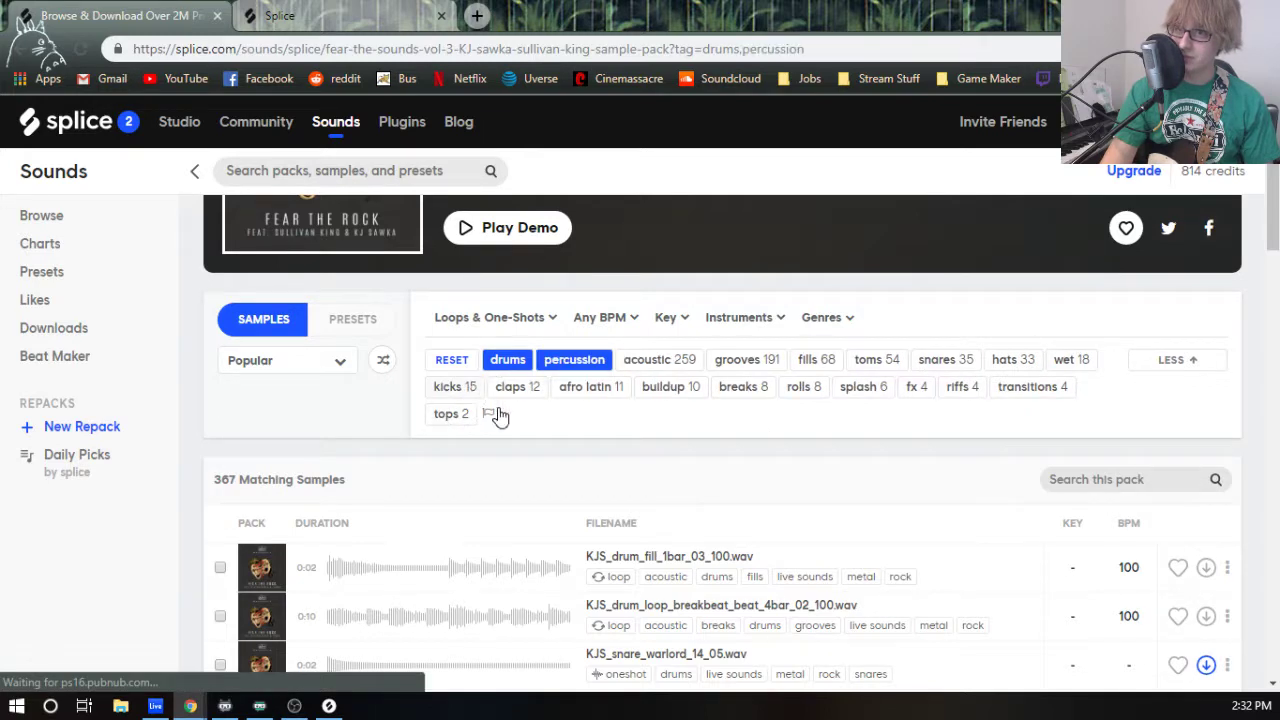
scroll(443, 460, down, 5)
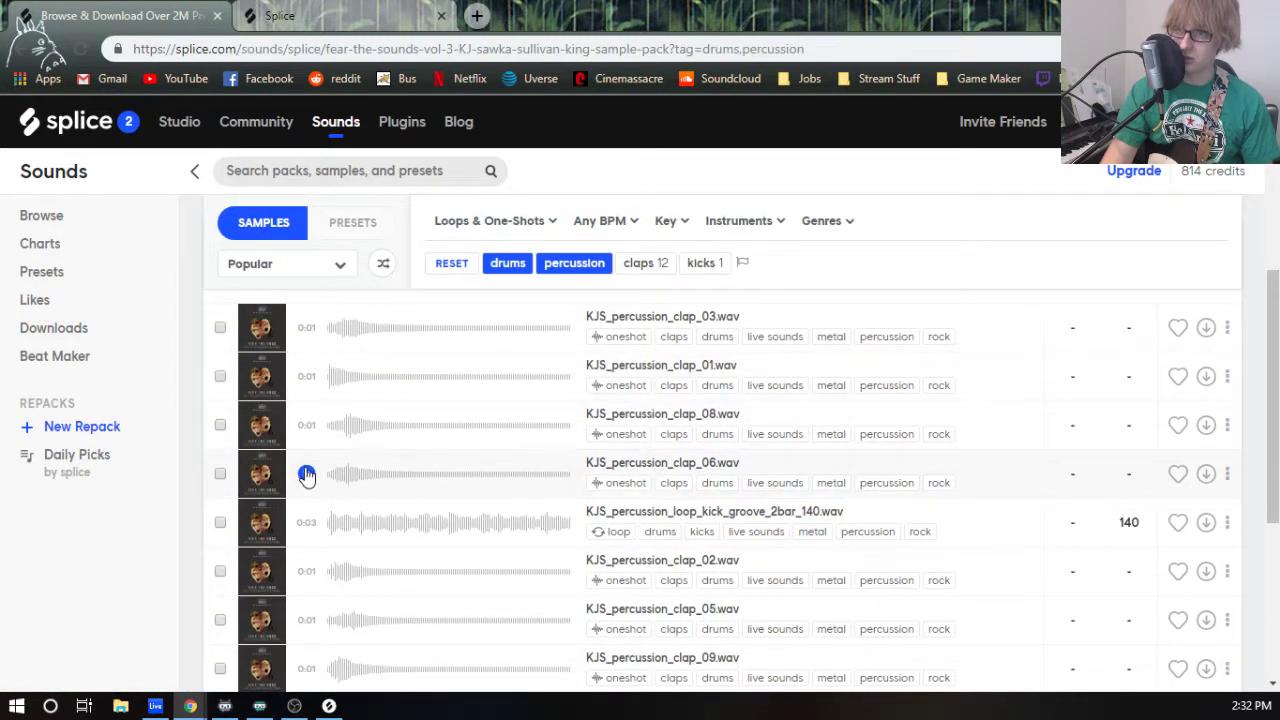
- Audition the KJS_percussion_clap_01 and KJS_percussion_clap_03 samples and look through the other percussion samples
click(307, 375)
scroll(308, 440, up, 1)
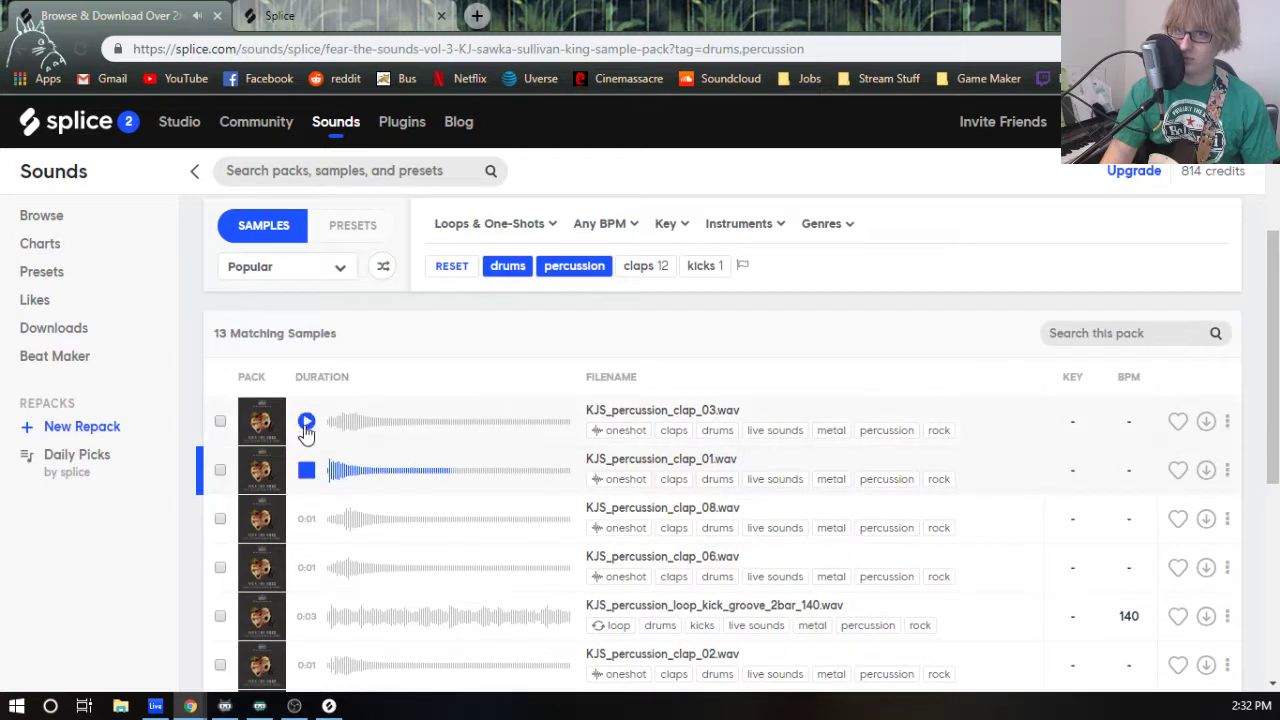
click(307, 422)
scroll(306, 438, down, 4)
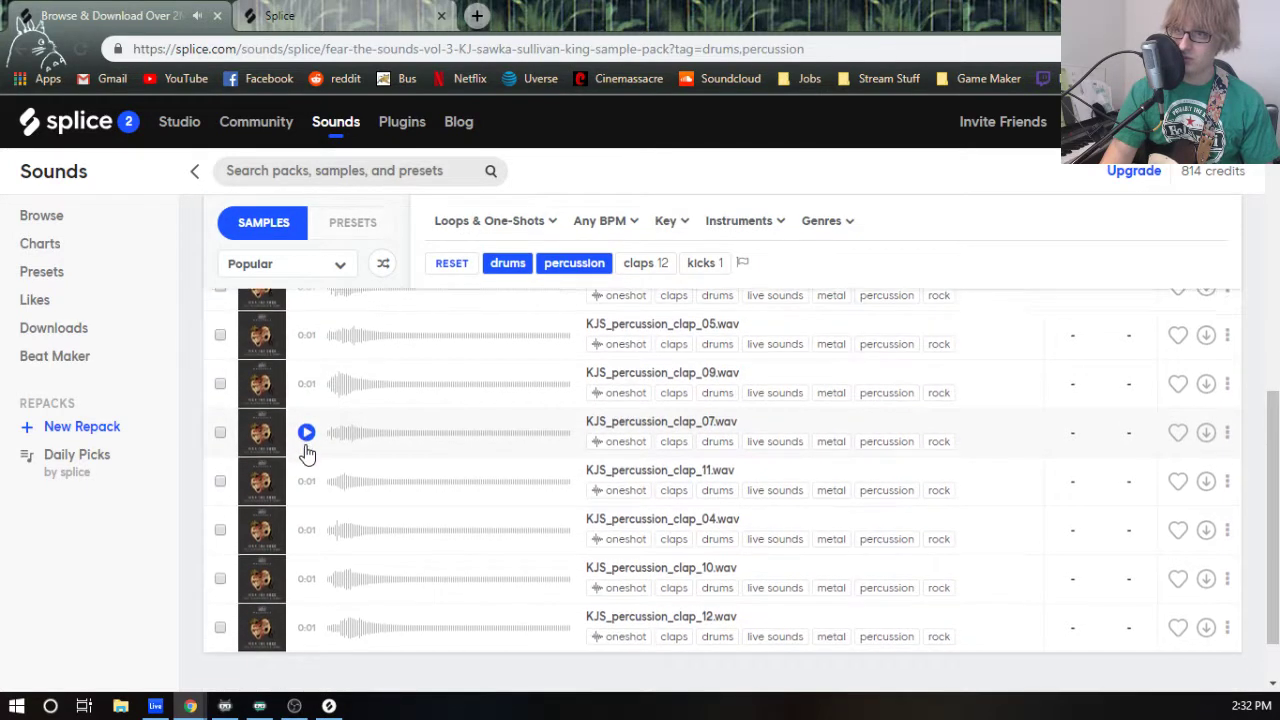
click(307, 432)
scroll(309, 452, up, 2)
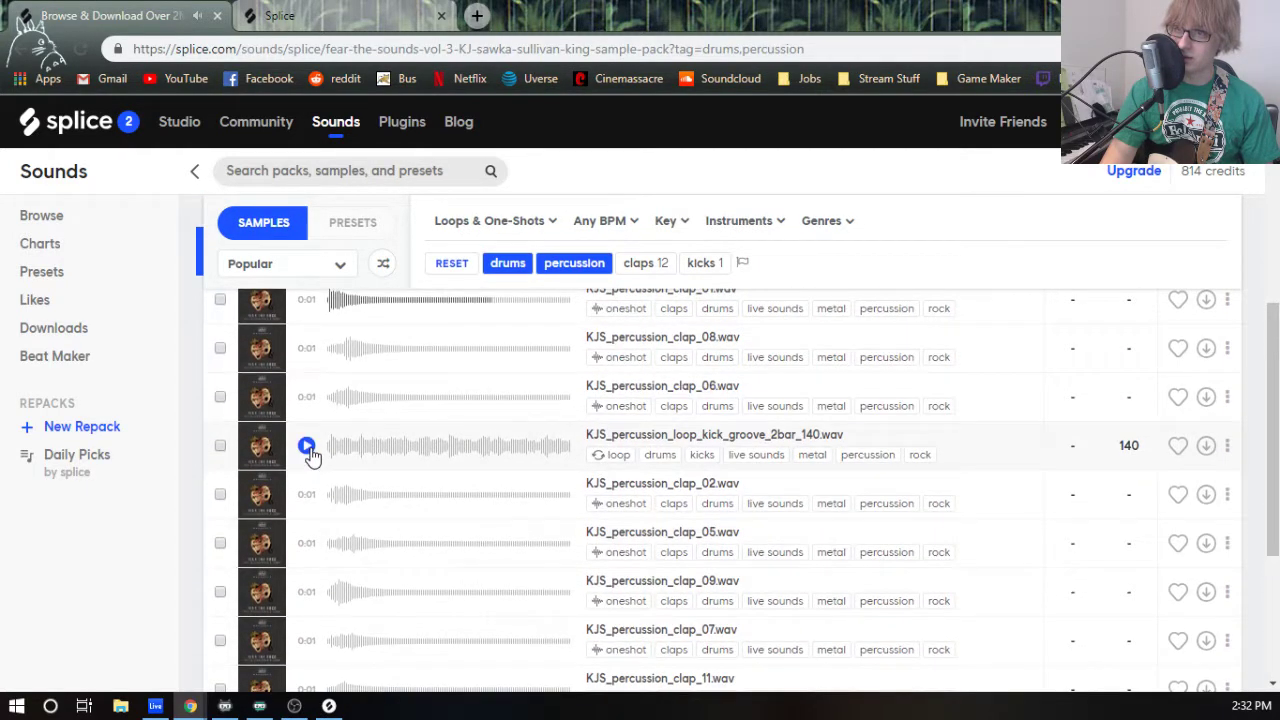
scroll(686, 466, up, 5)
- Remove the percussion tag and expand the full list of drum tags
click(600, 474)
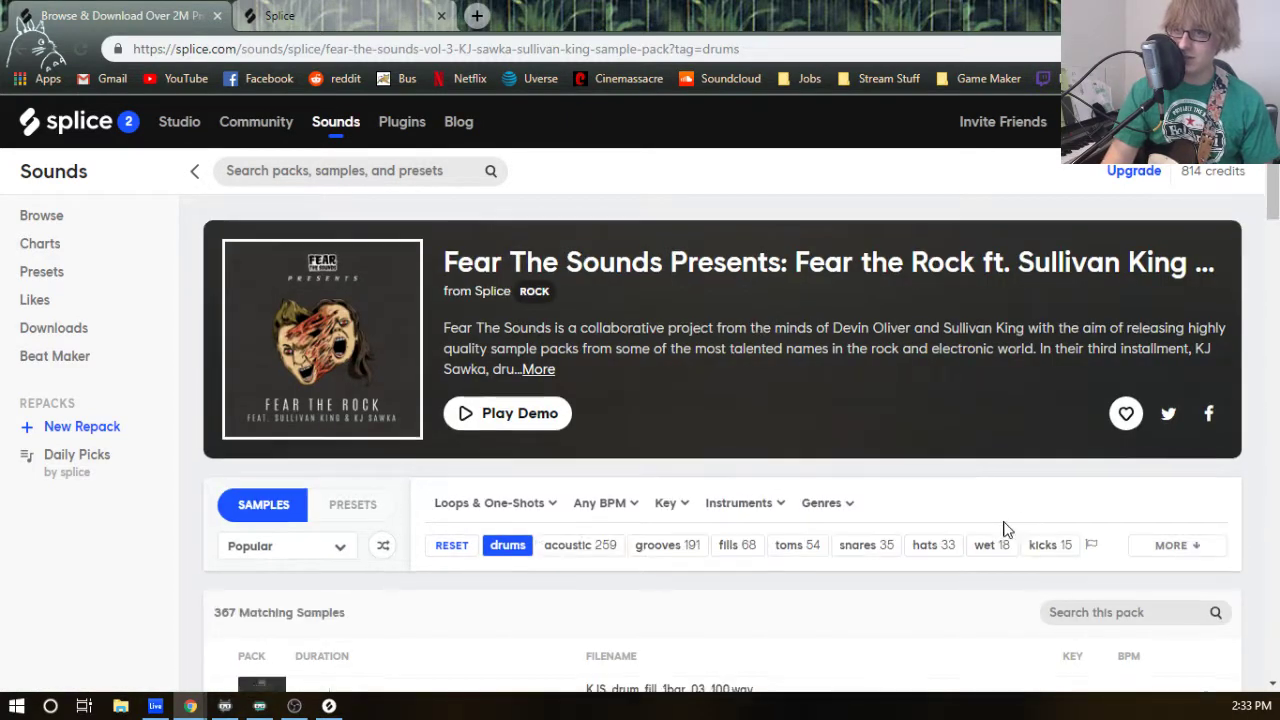
scroll(1085, 526, down, 1)
click(1176, 454)
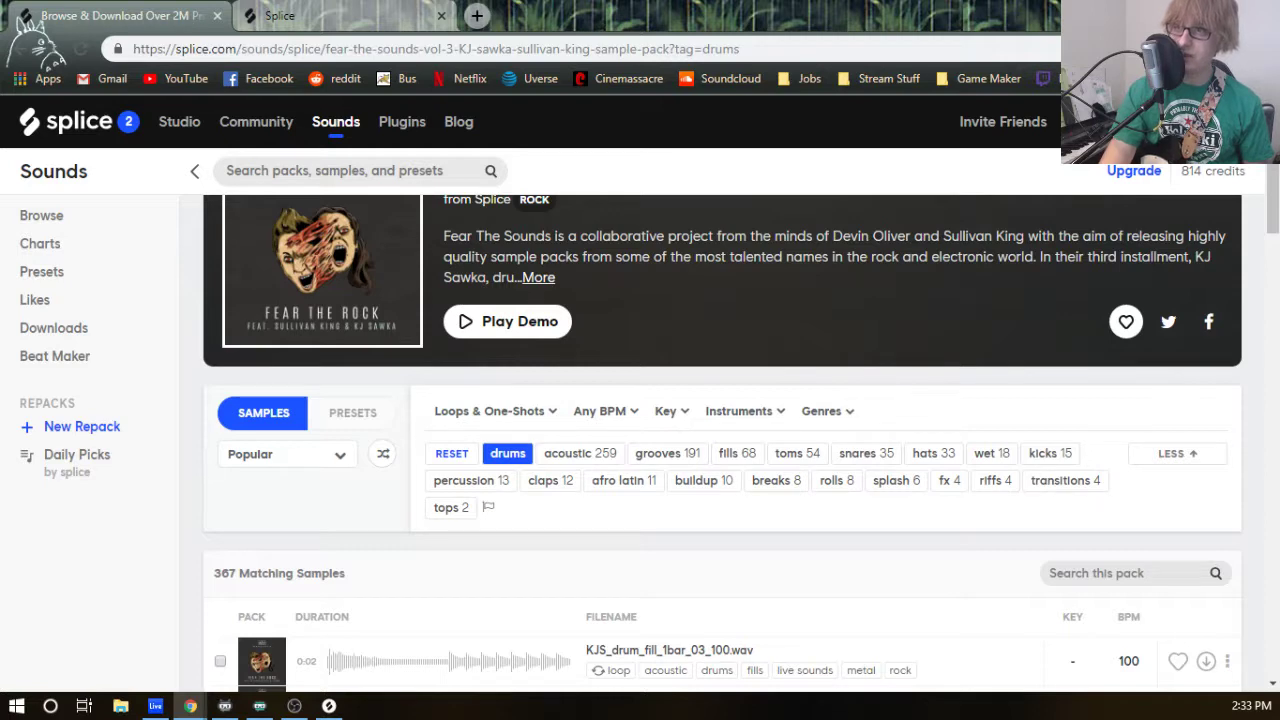
- Leave Splice and switch back to the drum clip's note editor in Ableton Live
click(358, 10)
click(212, 8)
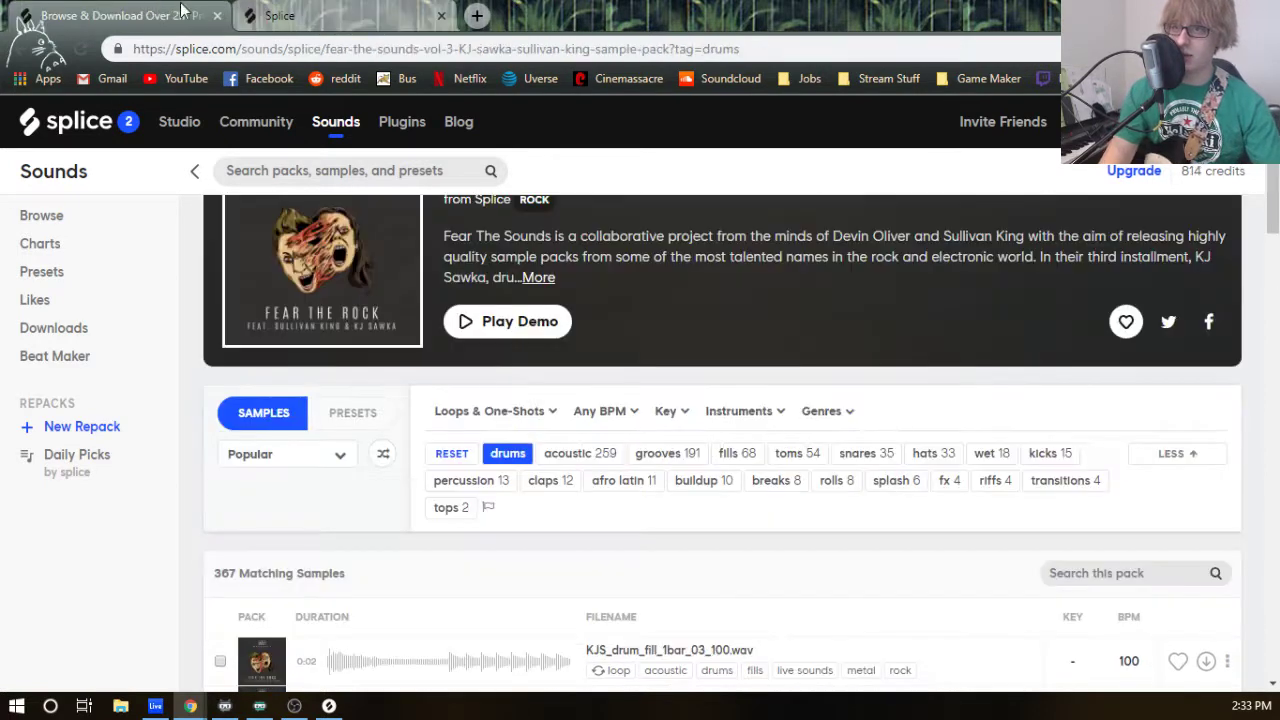
key(alt+Tab)
click(520, 487)
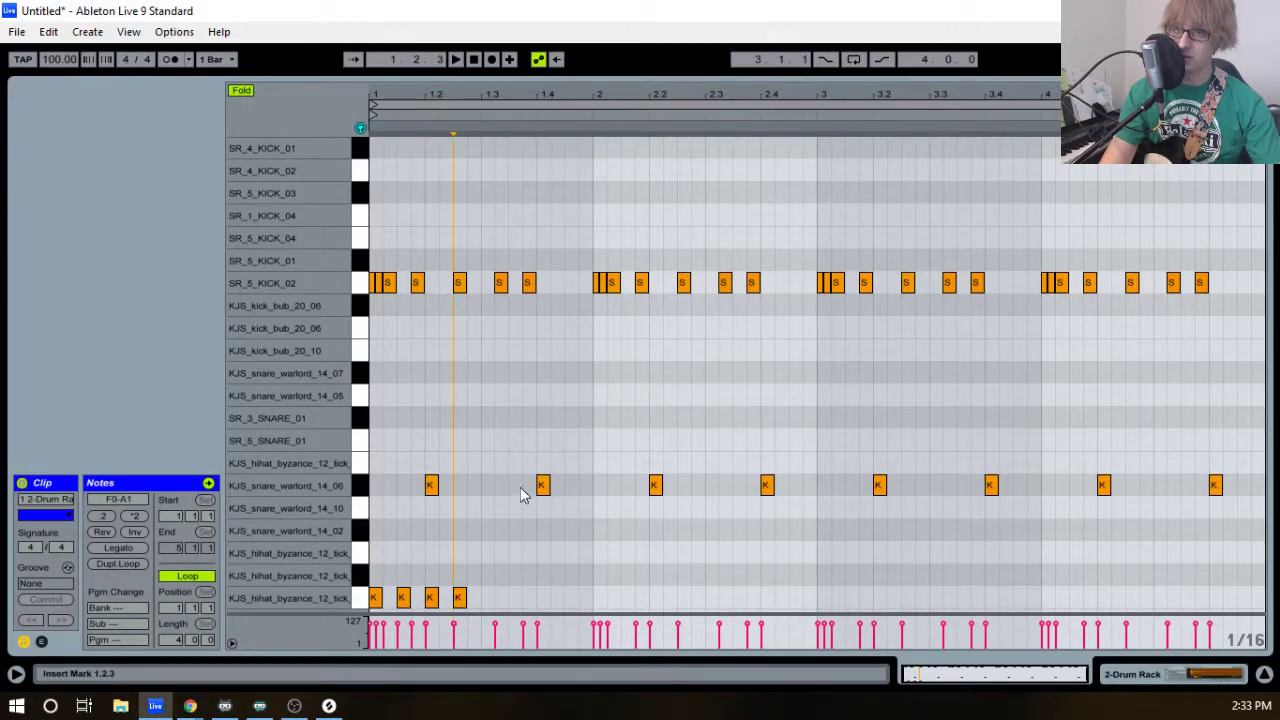
- Fill the gaps between the opening KJS_hihat_byzance_12_tick_04 notes with sixteenth-note hits at 1.1.2, 1.1.4 and 1.2.2, and play the pattern
click(522, 576)
key(space)
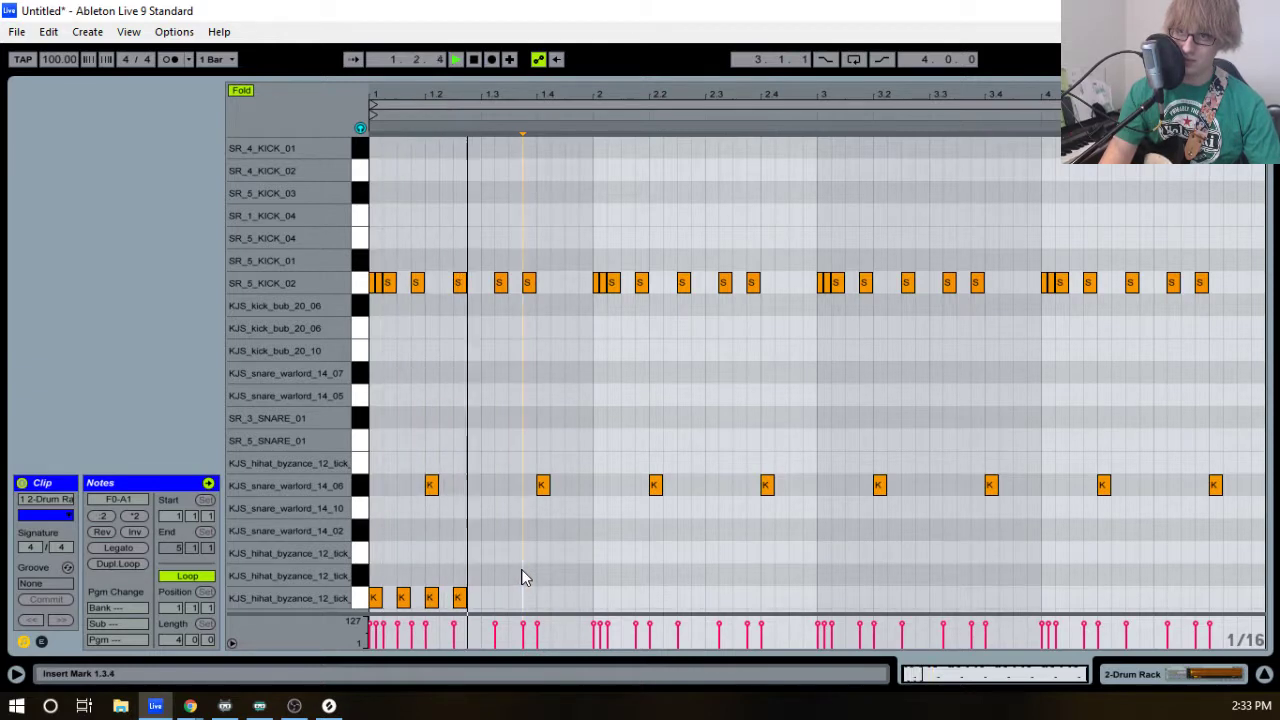
key(space)
drag(520, 571, 496, 590)
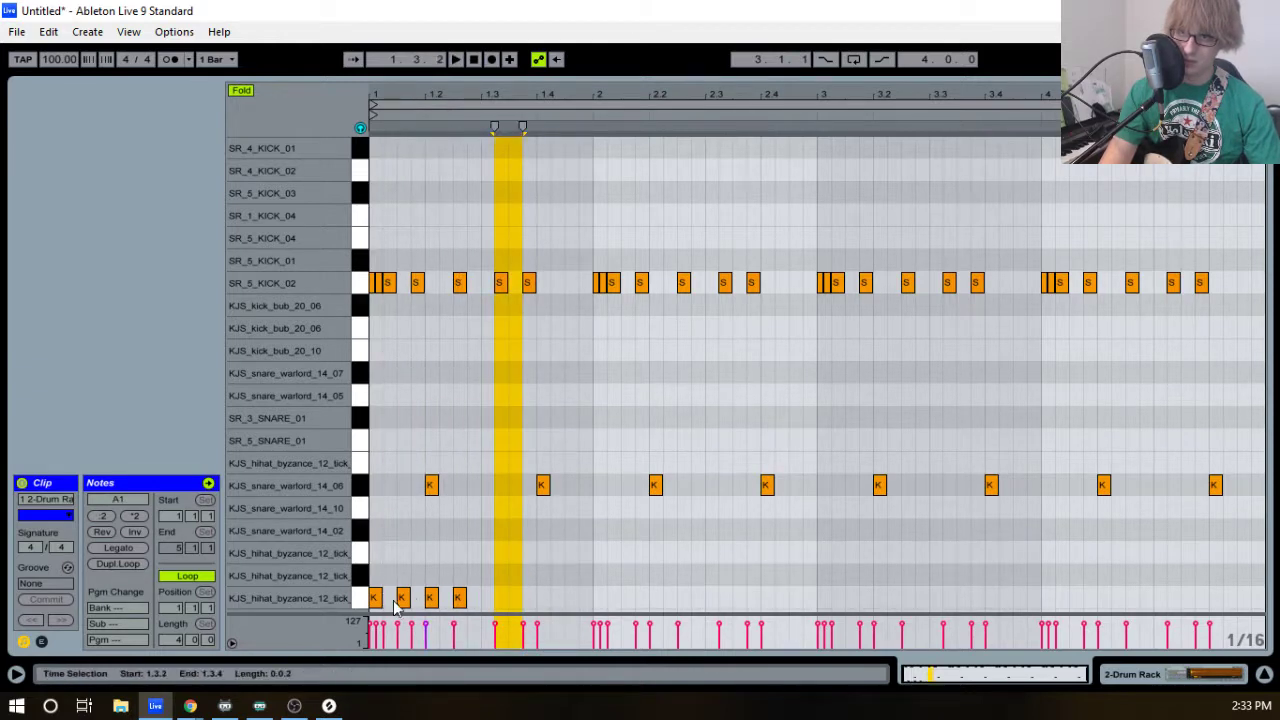
double_click(387, 598)
double_click(416, 598)
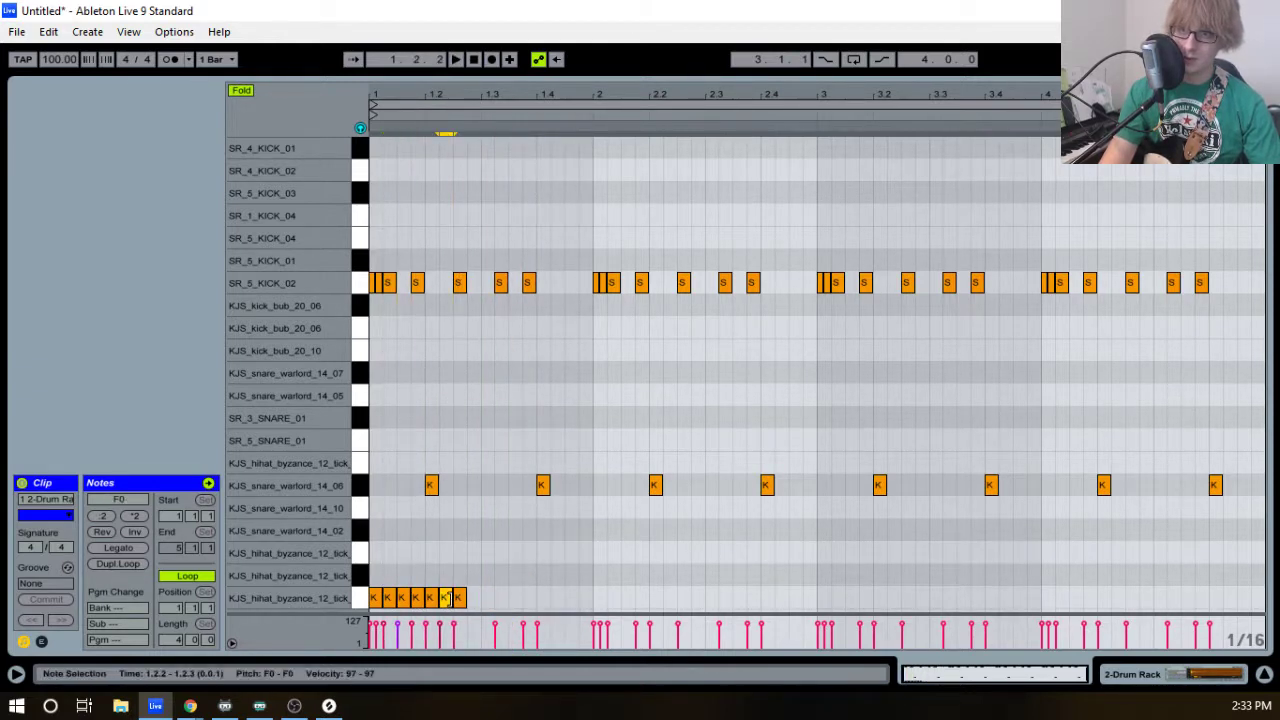
key(space)
key(space)
- Audition the whole row of hi-hat notes on the other hi-hat samples and settle it on KJS_hihat_byzance_12_tick_01 (G0)
click(343, 600)
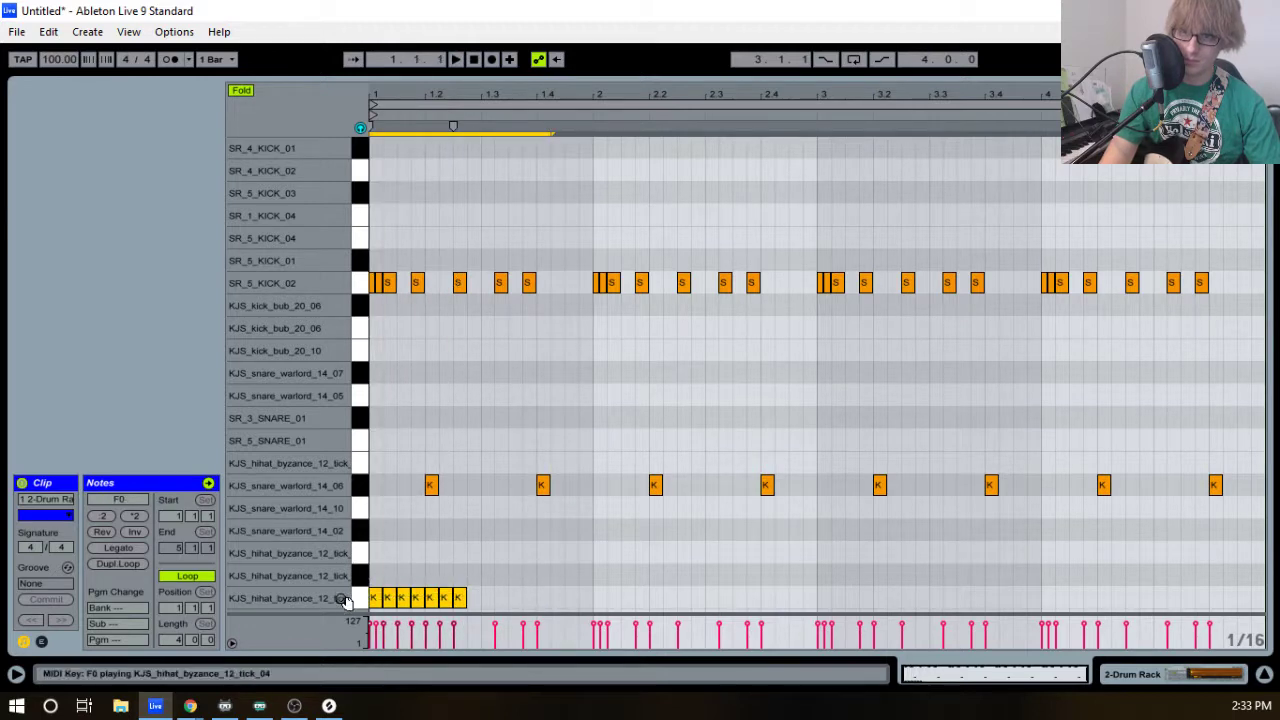
key(Up)
key(Up)
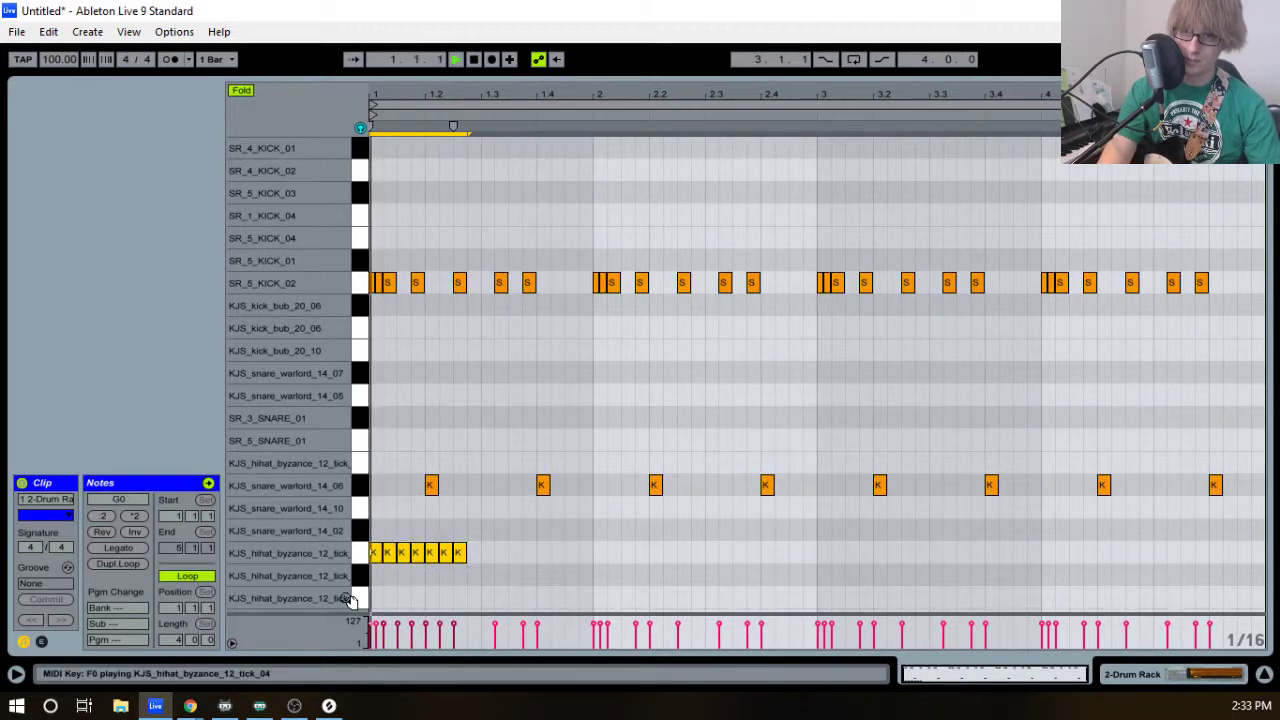
key(Up)
key(Up)
key(Up)
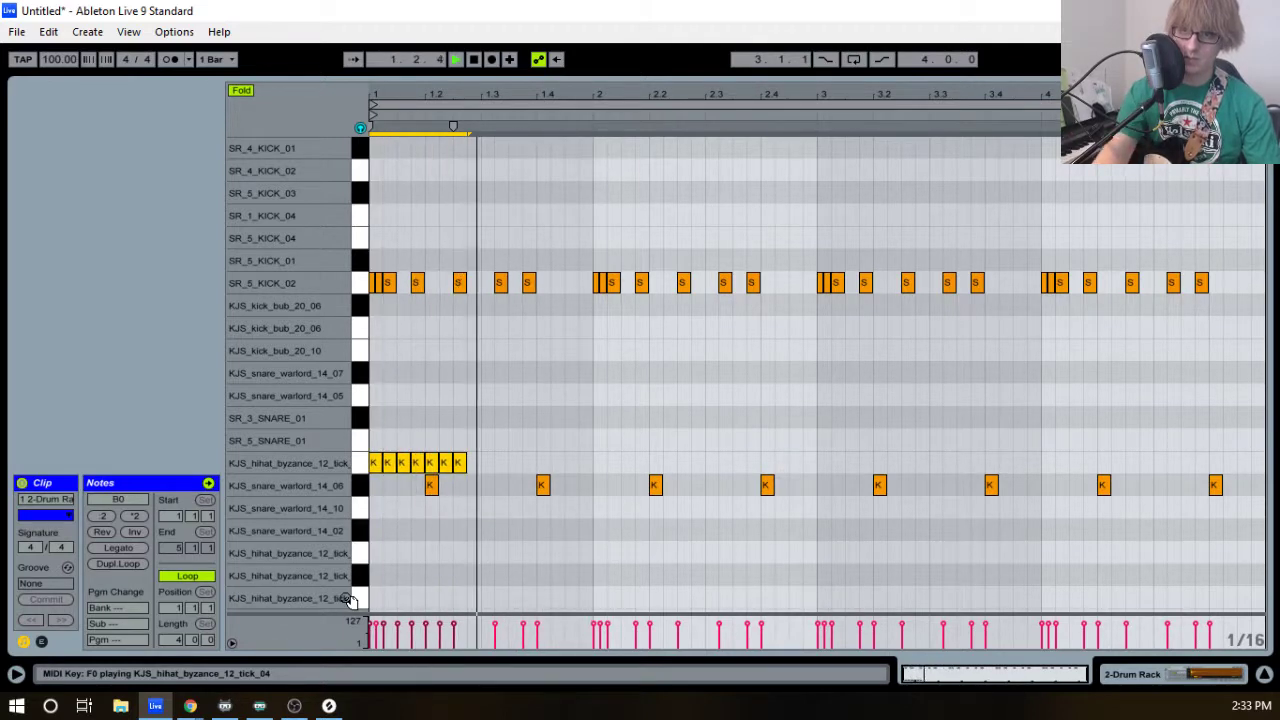
key(Down)
key(Down)
key(Down)
key(Down)
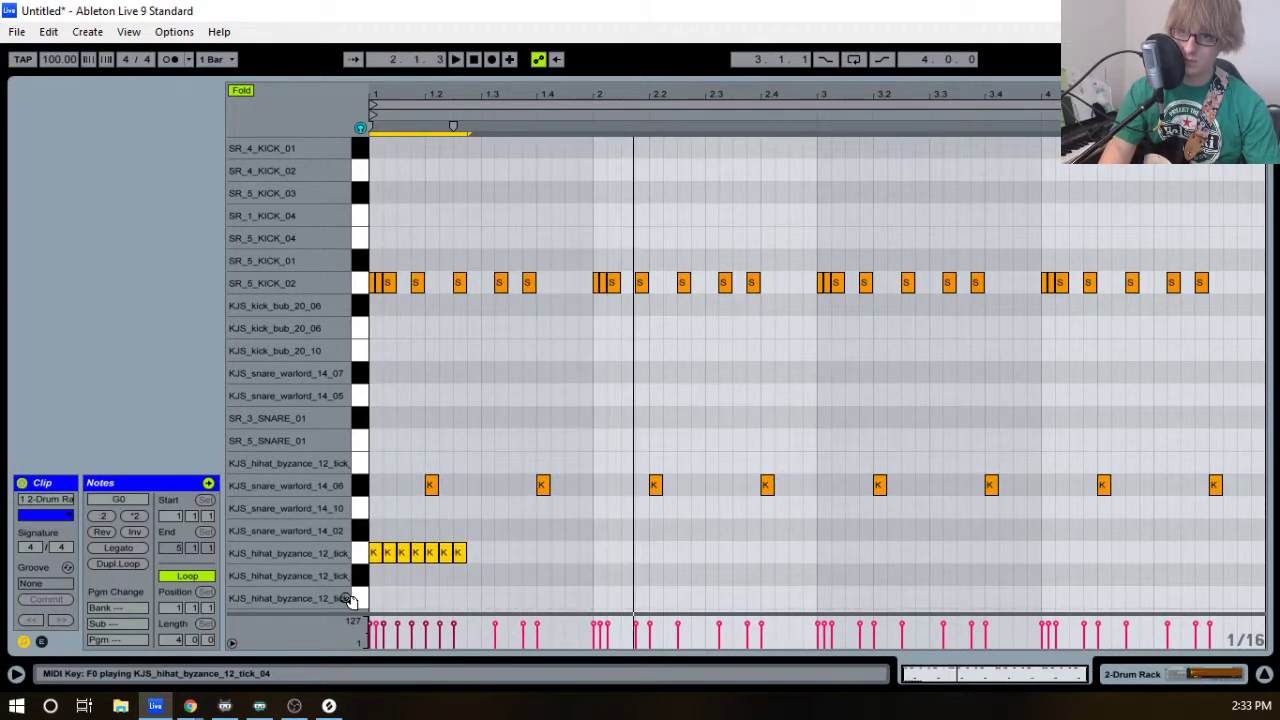
key(Down)
key(Up)
key(space)
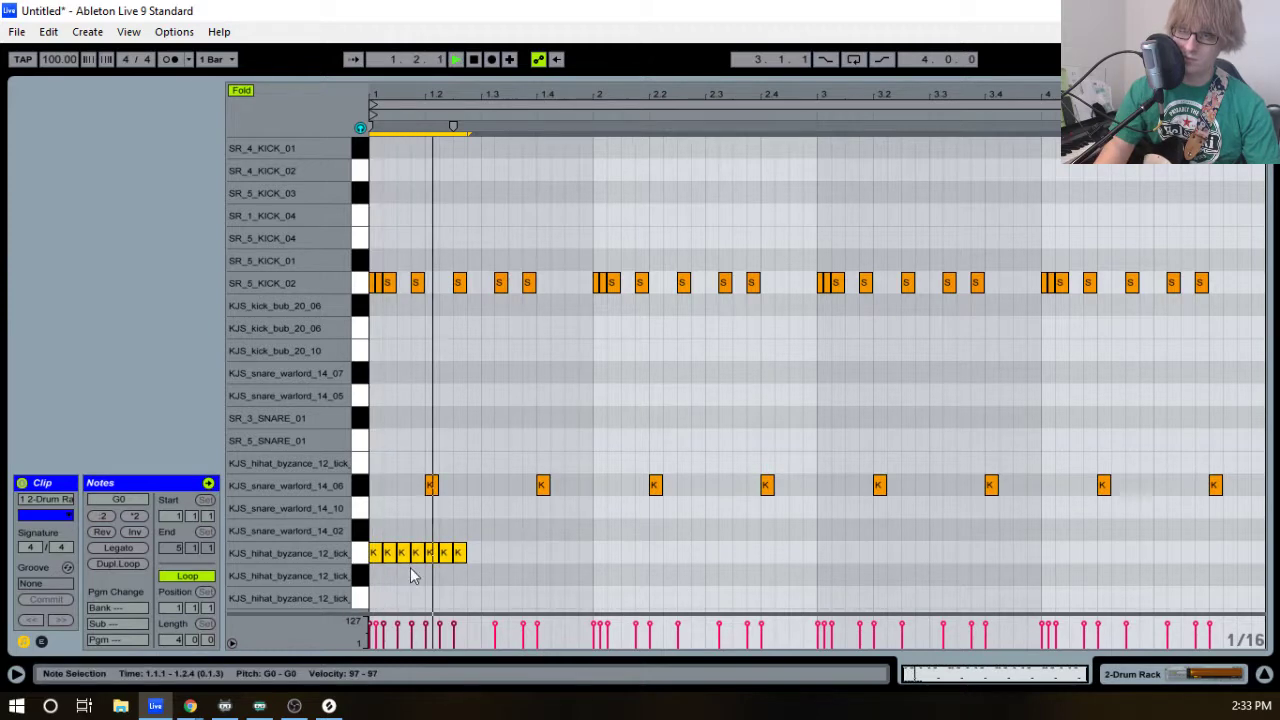
key(space)
- Add a hi-hat hit at 1.2.4 and repeat the eight-note group through the end of bar 2
drag(520, 552, 350, 580)
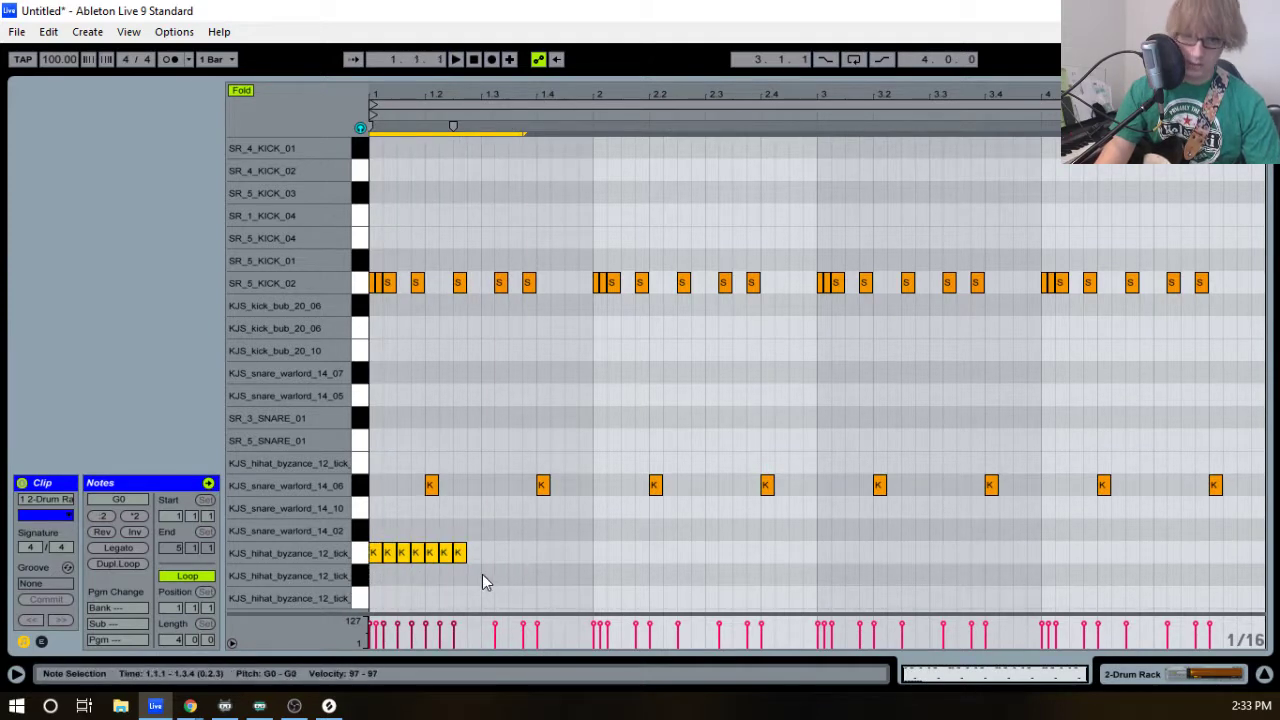
double_click(472, 553)
drag(522, 528, 378, 554)
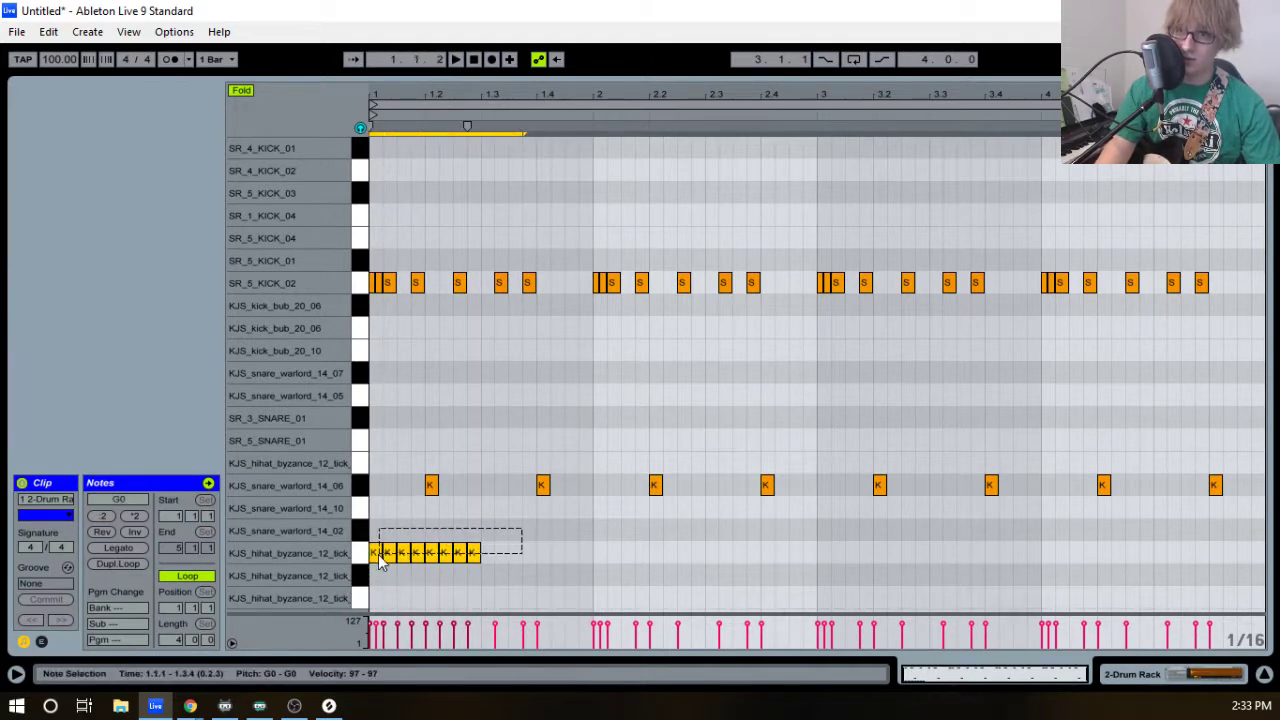
click(494, 583)
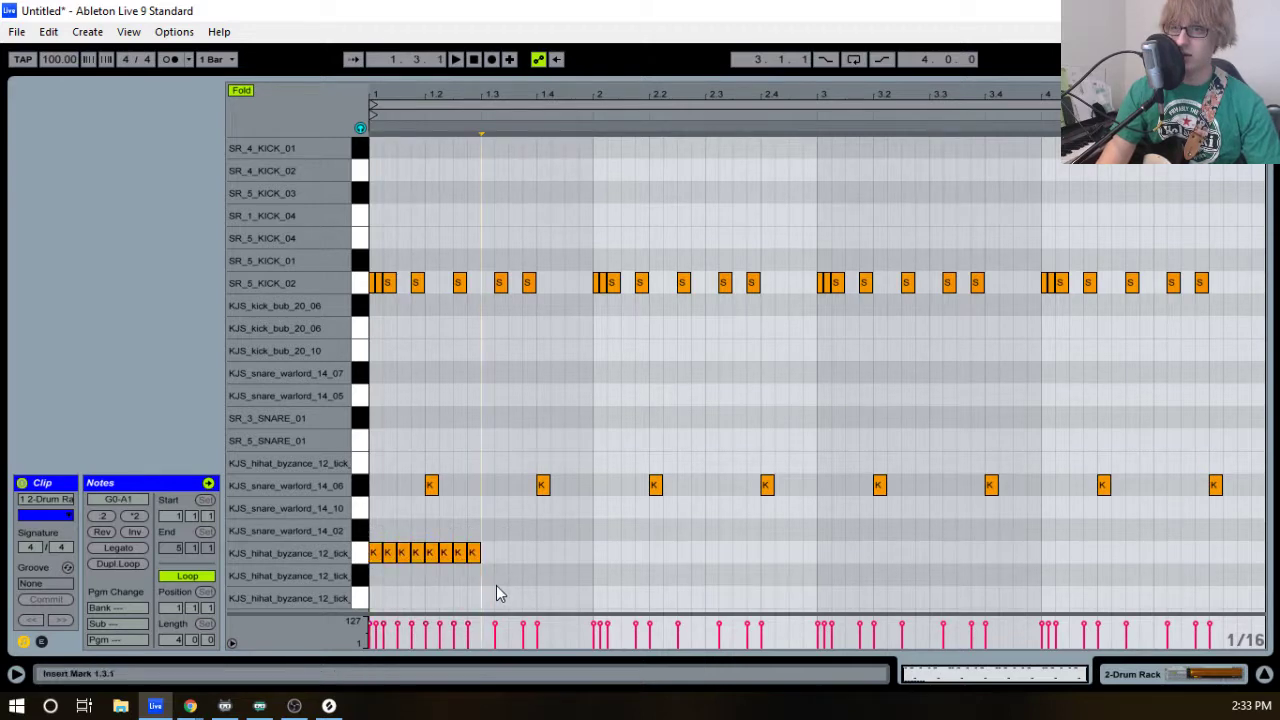
key(ctrl+v)
click(591, 587)
key(ctrl+v)
click(712, 581)
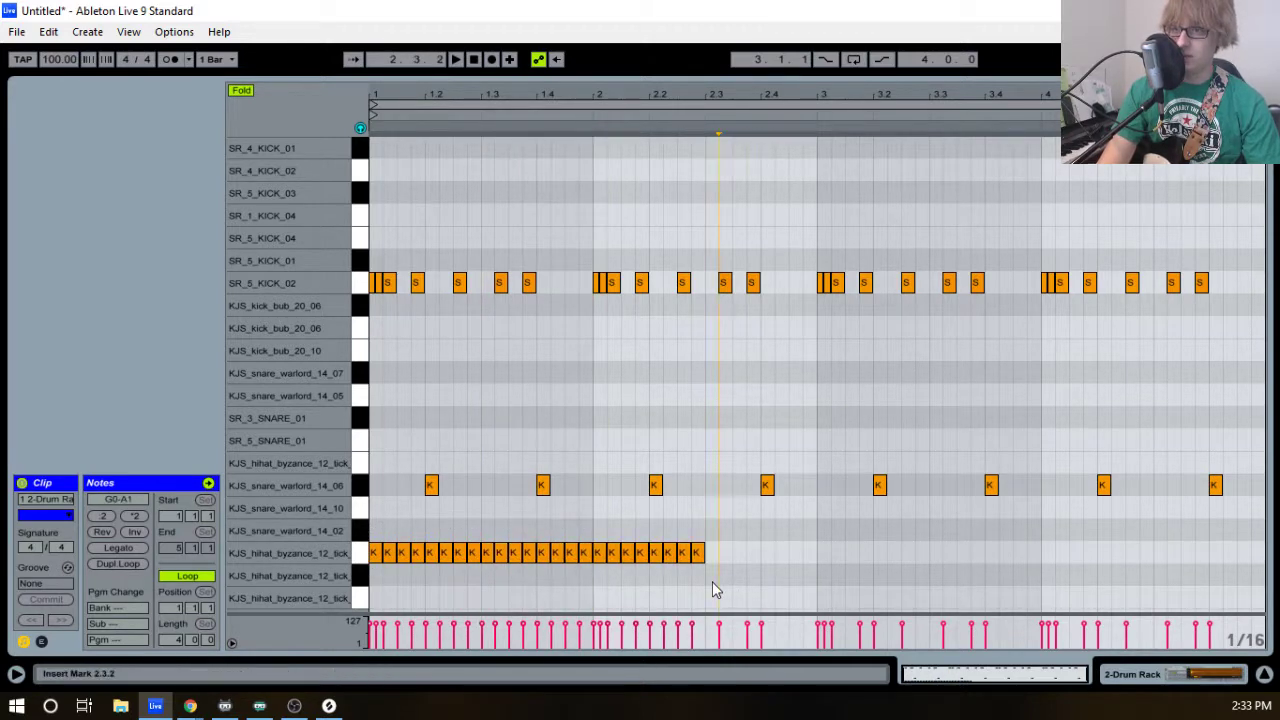
key(ctrl+v)
- Copy the two bars of hi-hats to bar 3 to fill bars 3 and 4, and start playback
drag(906, 544, 365, 563)
key(ctrl+c)
click(820, 578)
key(ctrl+v)
key(space)
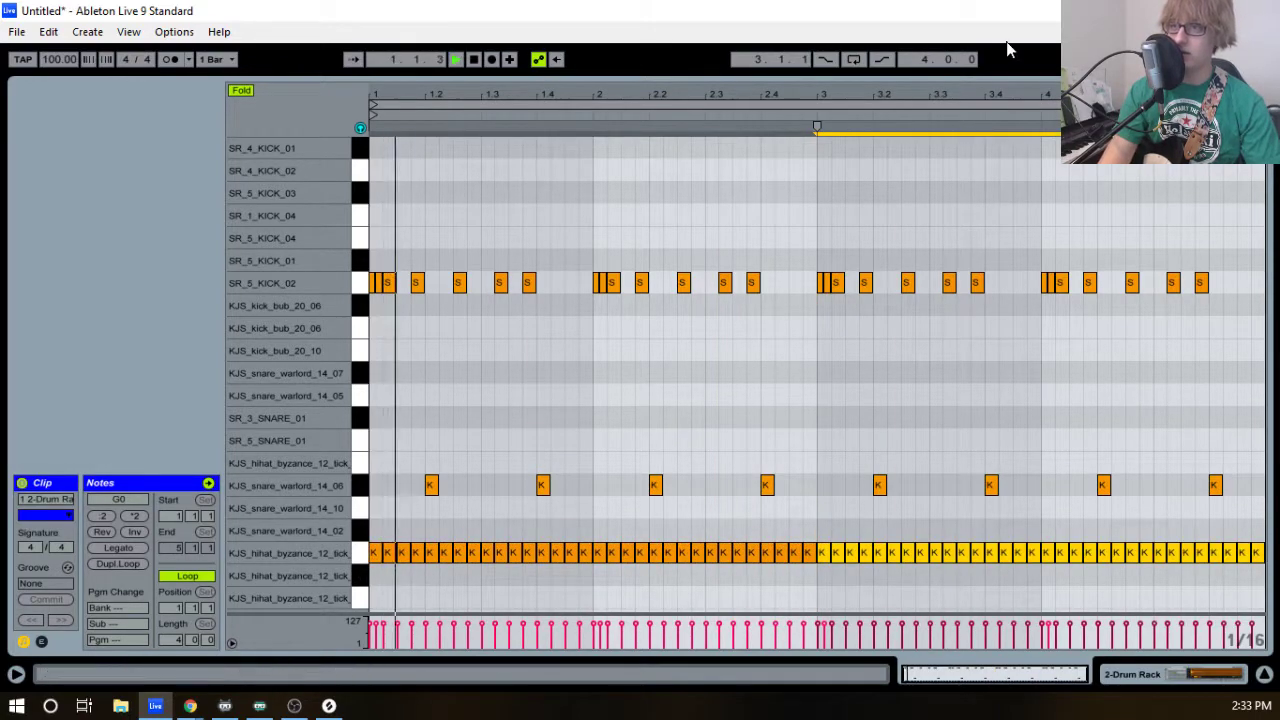
- Show the Drum Rack track's devices and listen to the beat with the hi-hats
drag(943, 73, 933, 480)
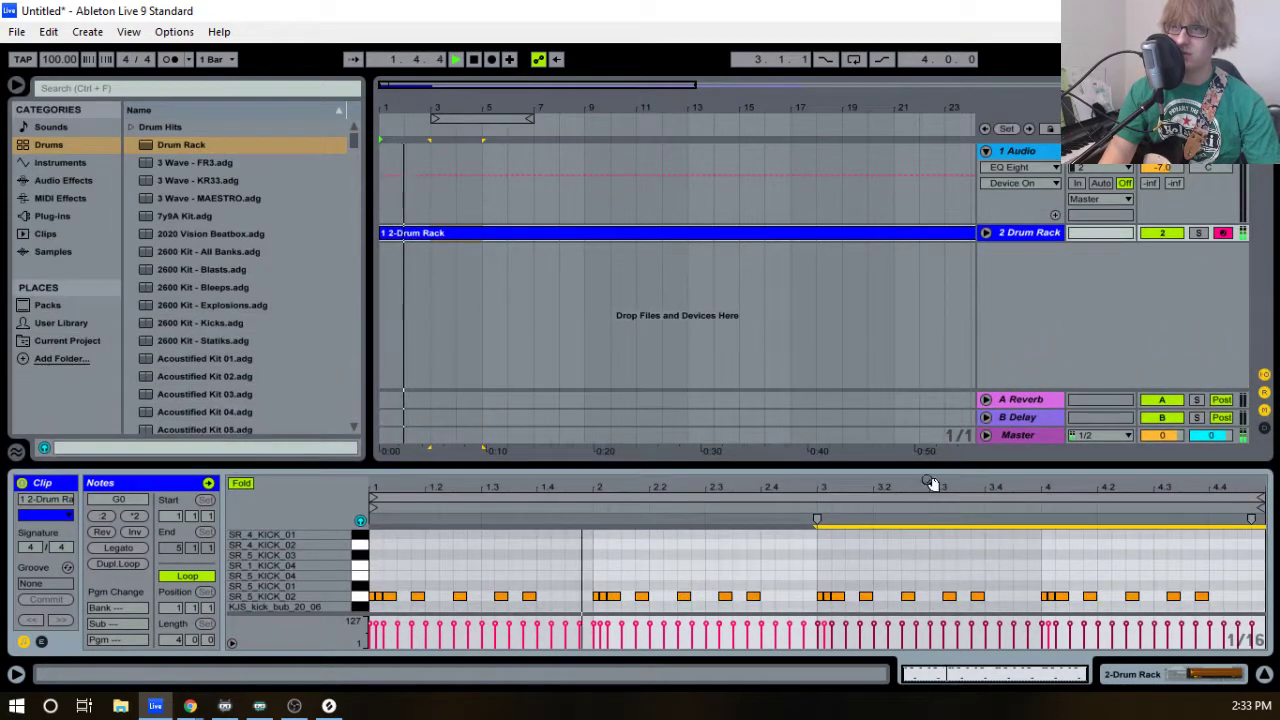
key(space)
double_click(1025, 237)
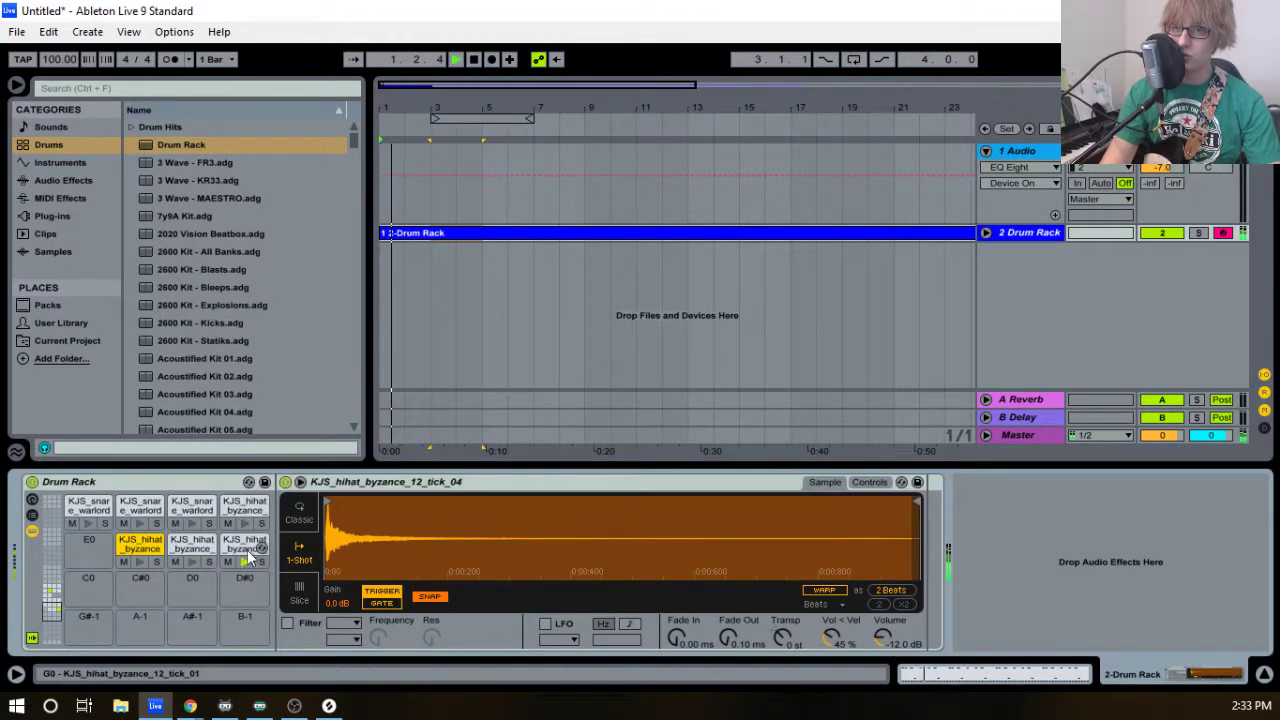
key(space)
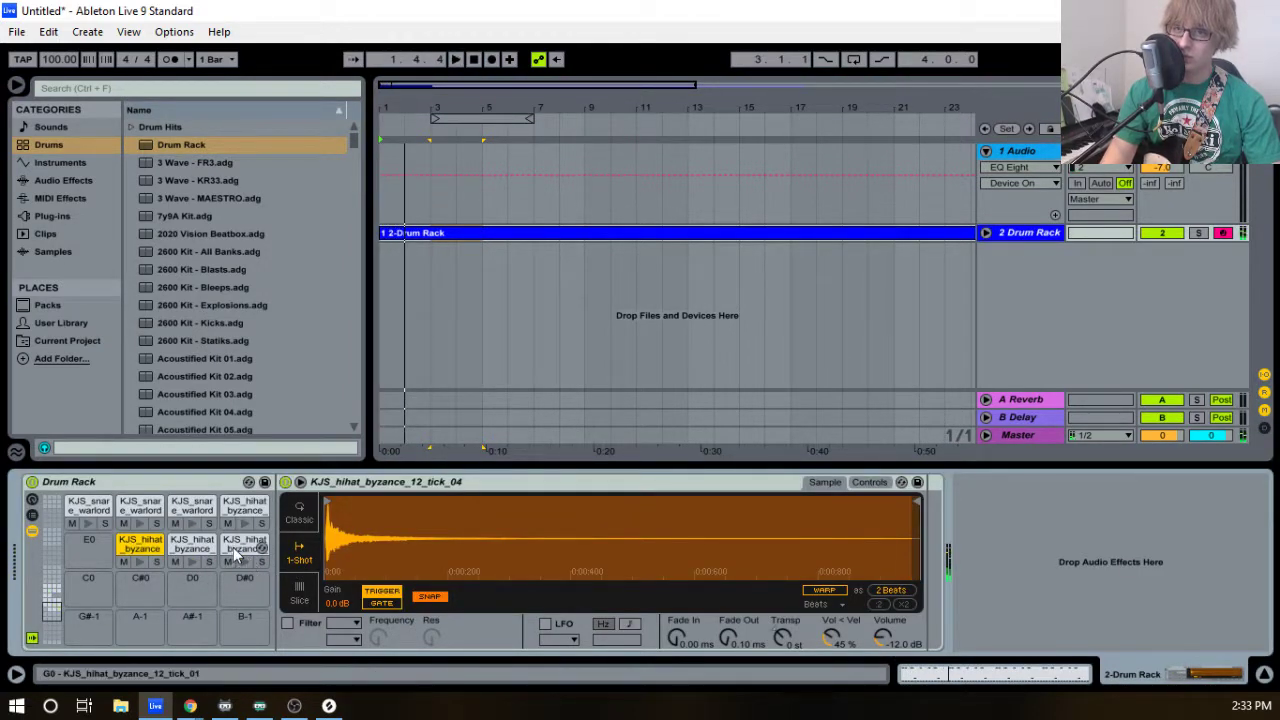
- Duplicate the Drum Rack track twice to get three identical drum tracks
click(1026, 233)
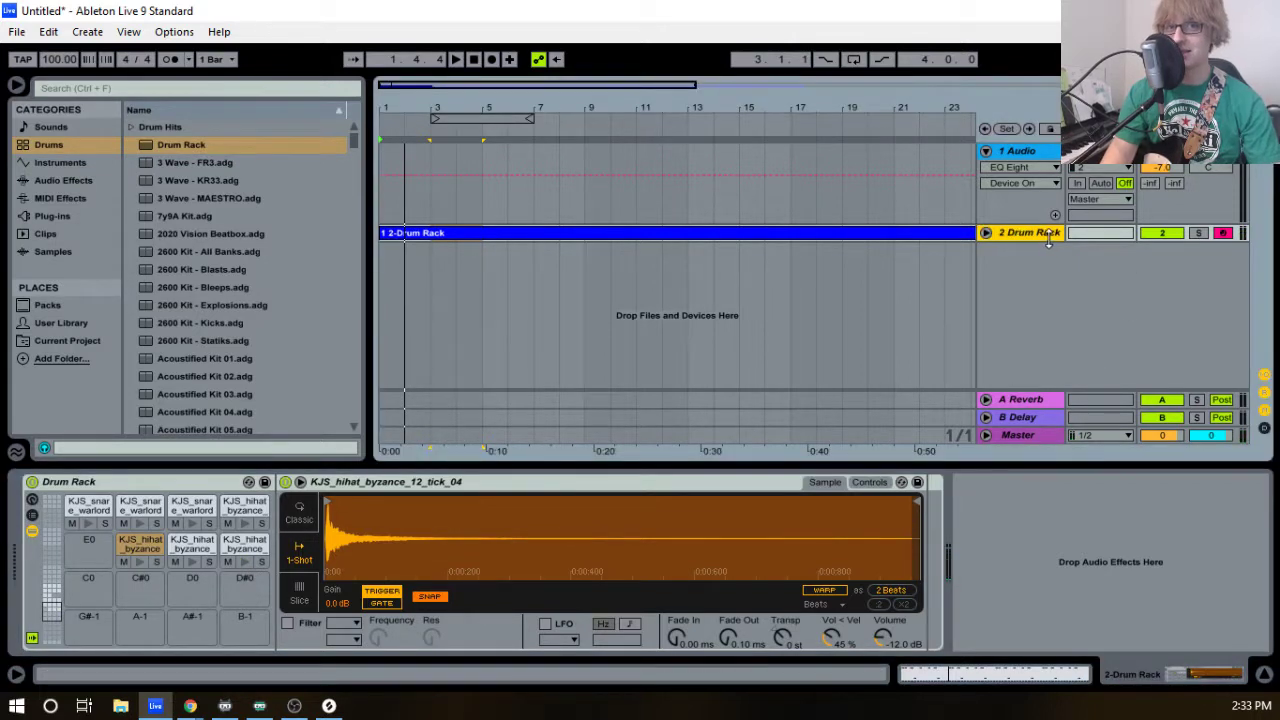
right_click(1030, 234)
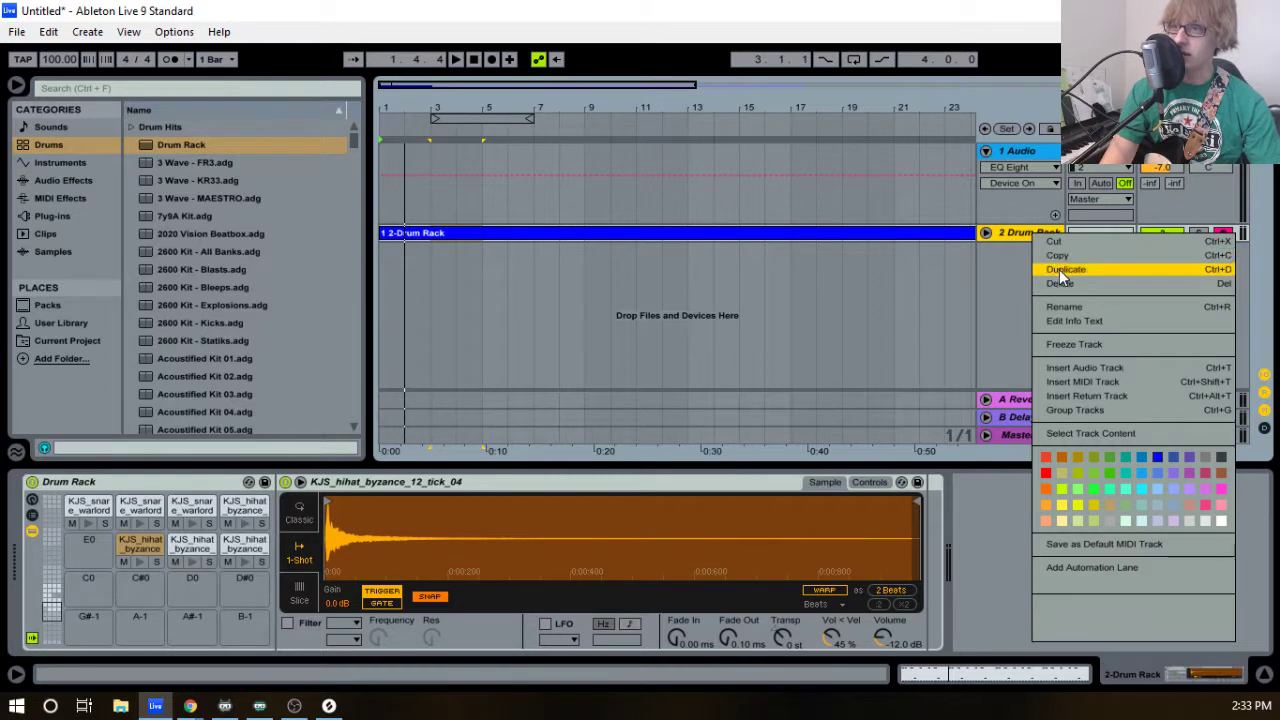
click(1061, 271)
right_click(1030, 256)
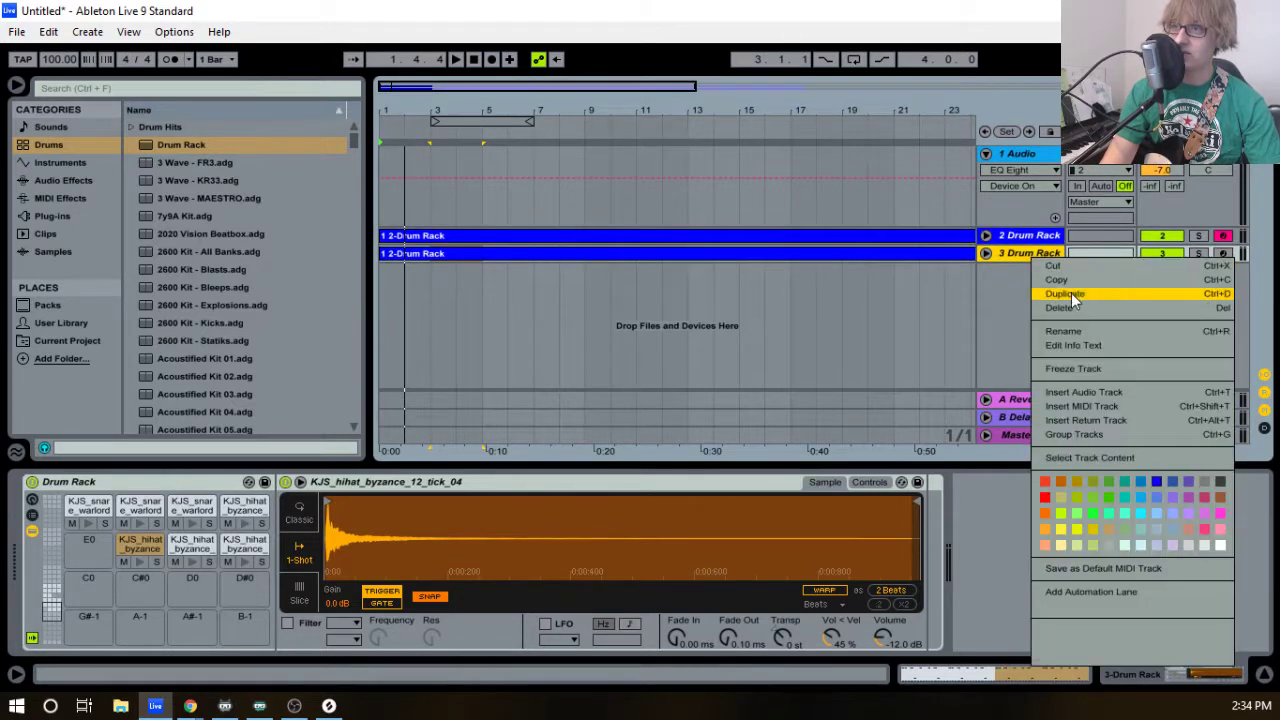
click(1057, 290)
- Rename the three drum tracks Kick, Snare and Hat, in that order
right_click(1022, 240)
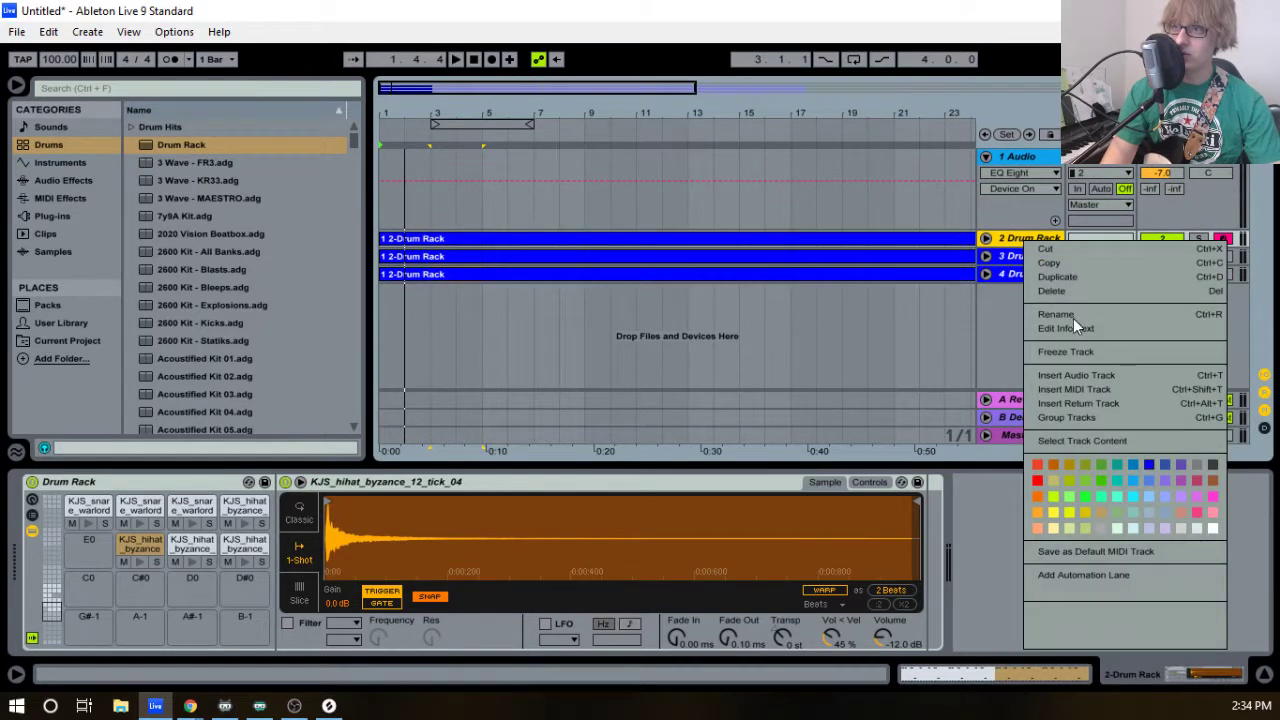
click(1073, 316)
text(Kick)
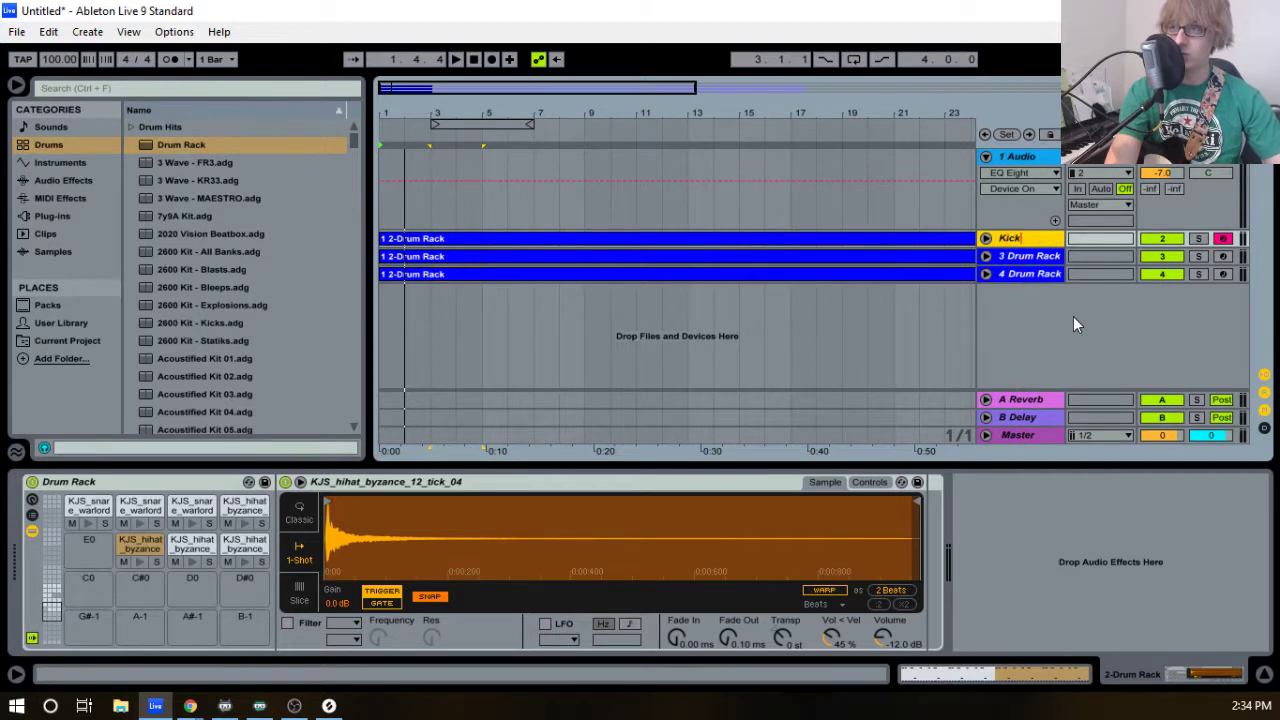
key(Tab)
text(Snare)
key(Tab)
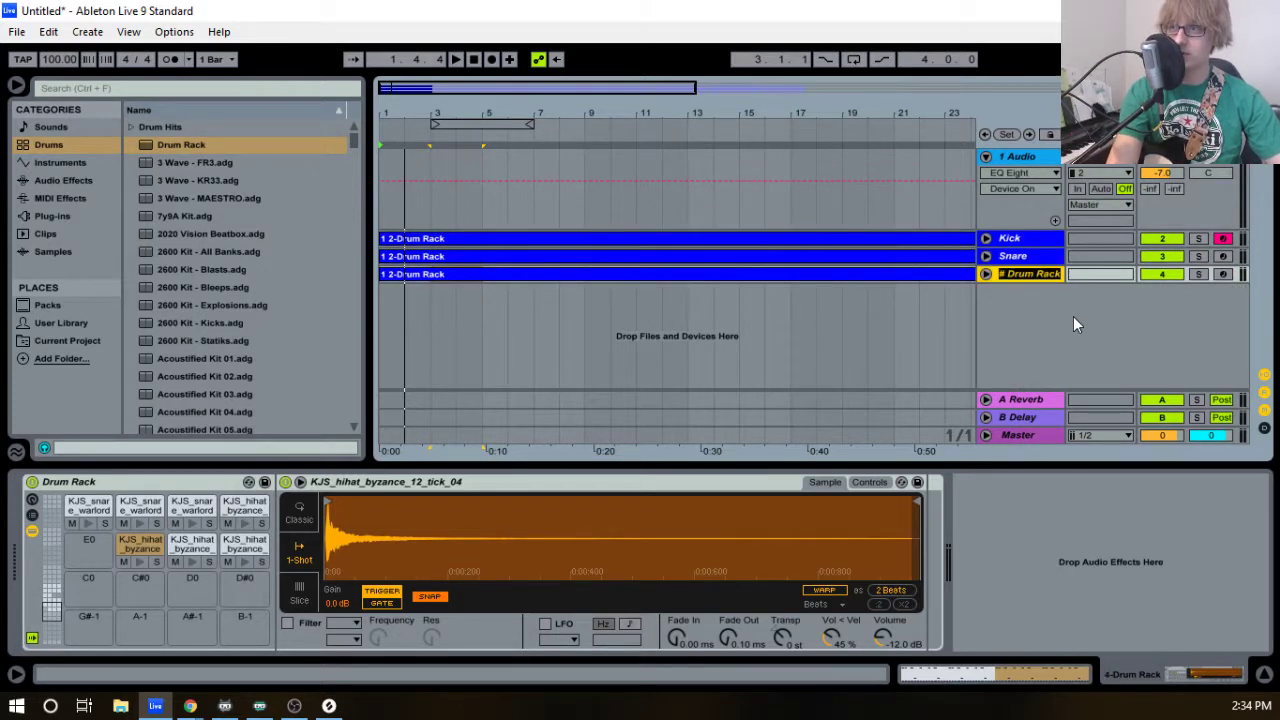
text(Hat)
key(Return)
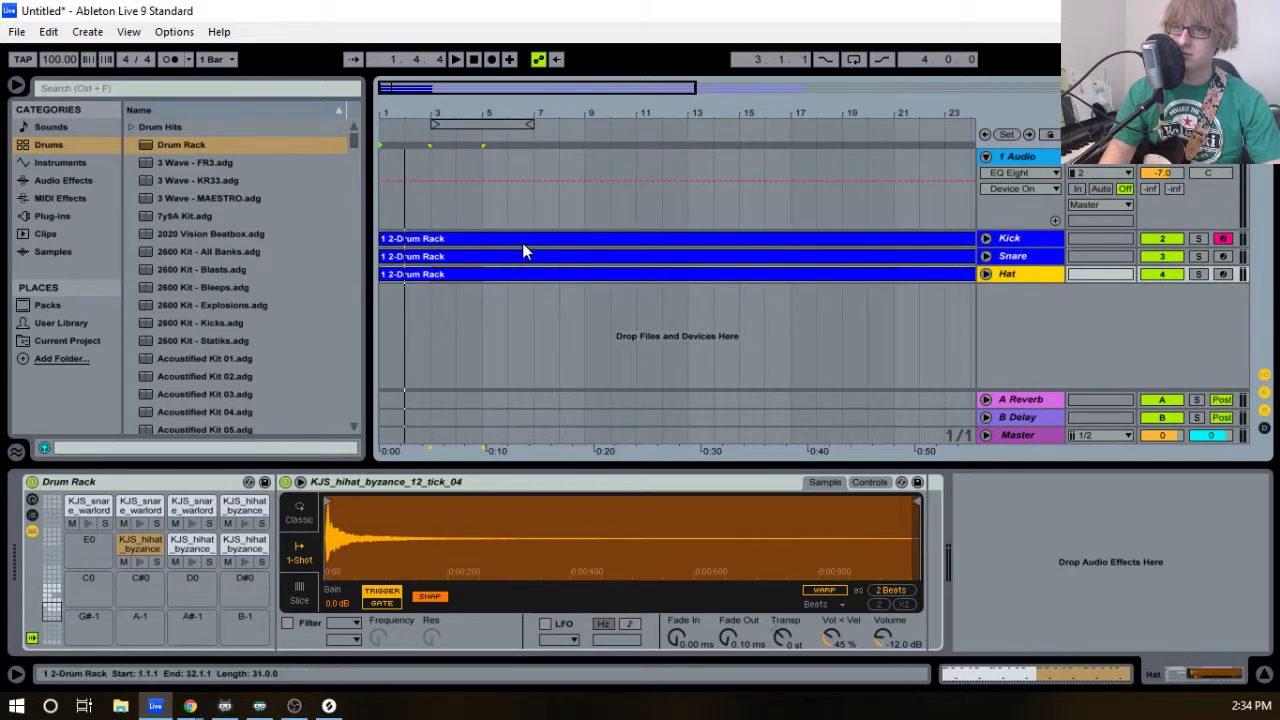
- Delete all snare and hi-hat notes from the Kick track's clip, leaving only the kick notes
click(522, 243)
drag(536, 466, 536, 300)
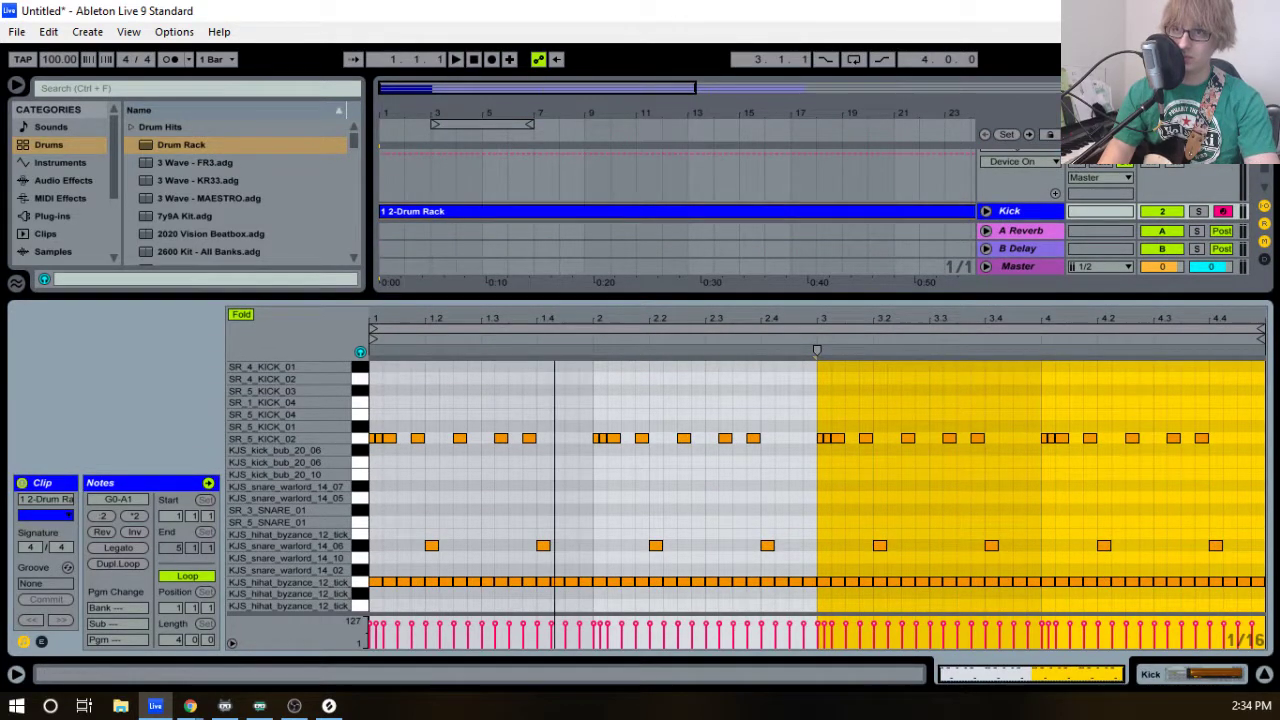
drag(378, 516, 1262, 595)
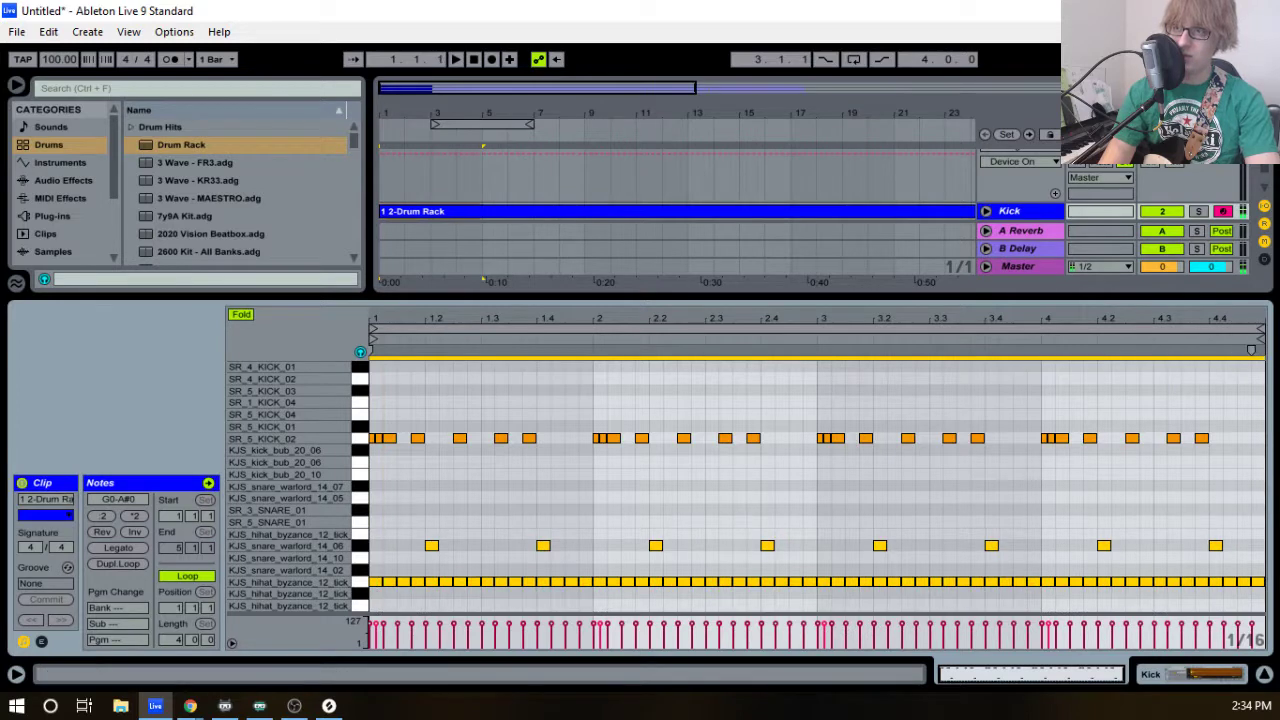
key(Delete)
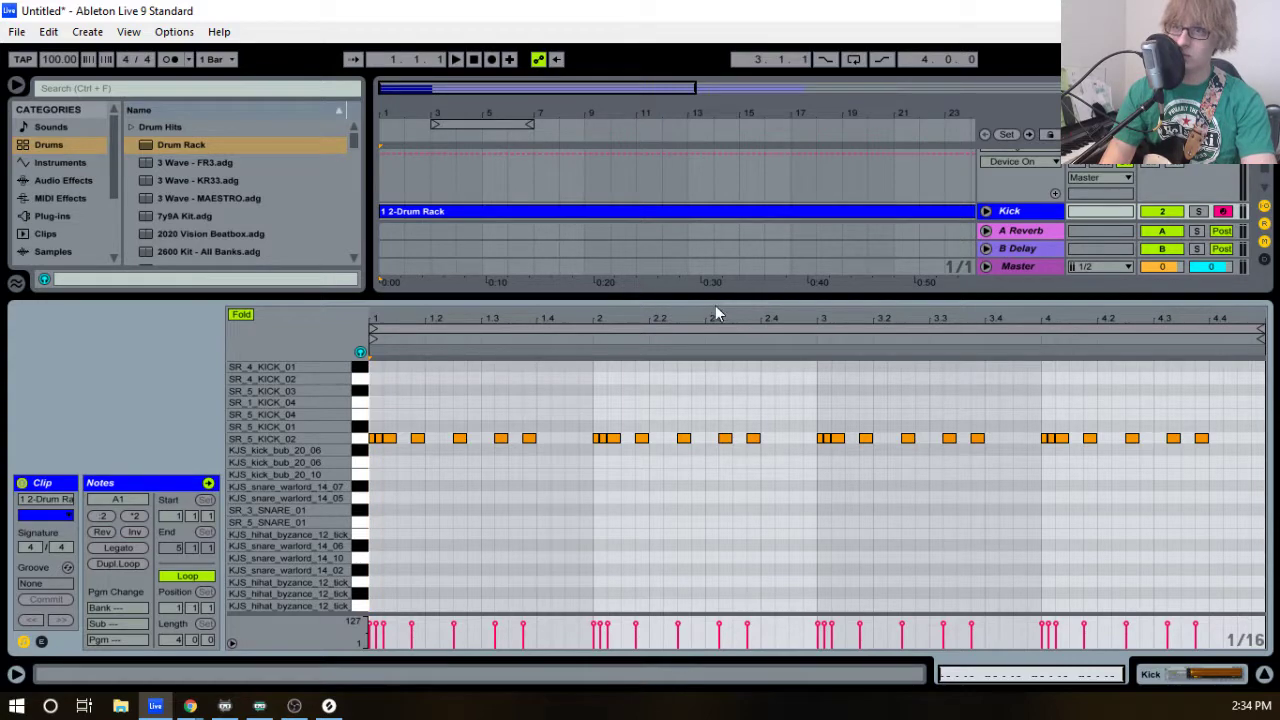
drag(716, 296, 706, 507)
- Delete all kick and hi-hat notes from the Snare track's clip, leaving only the snare notes
click(1095, 253)
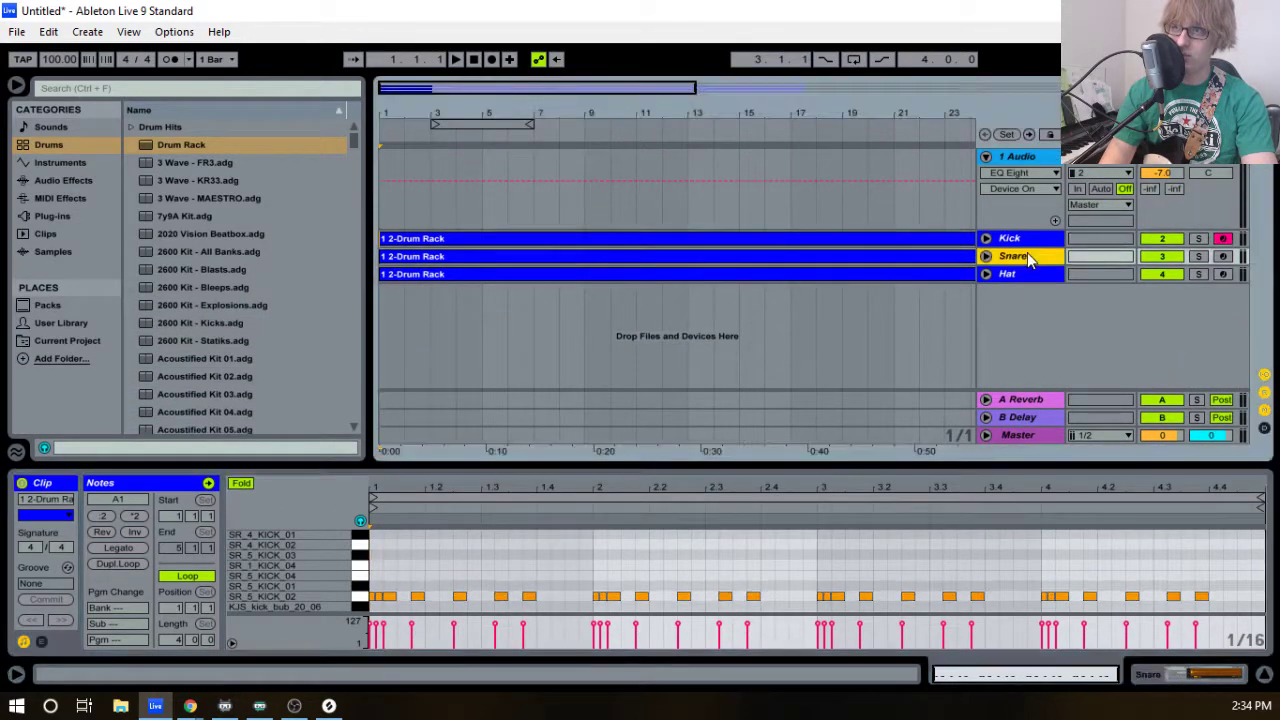
click(778, 258)
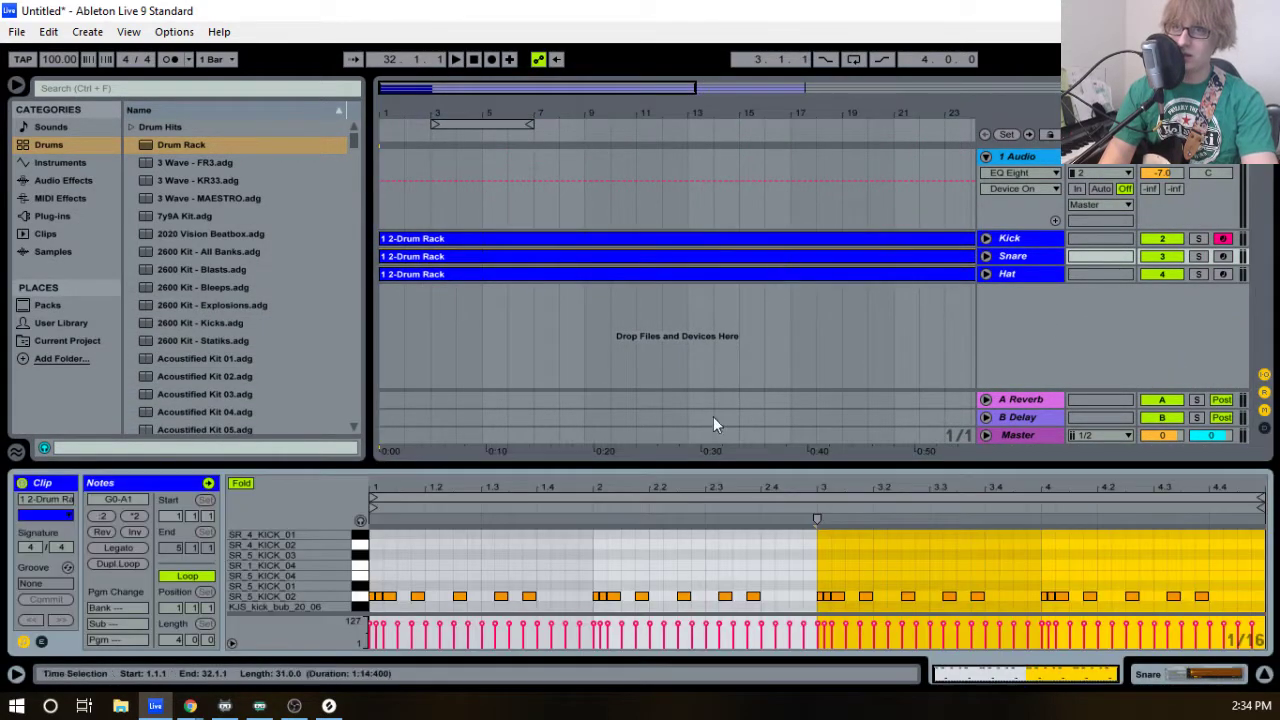
drag(614, 461, 652, 213)
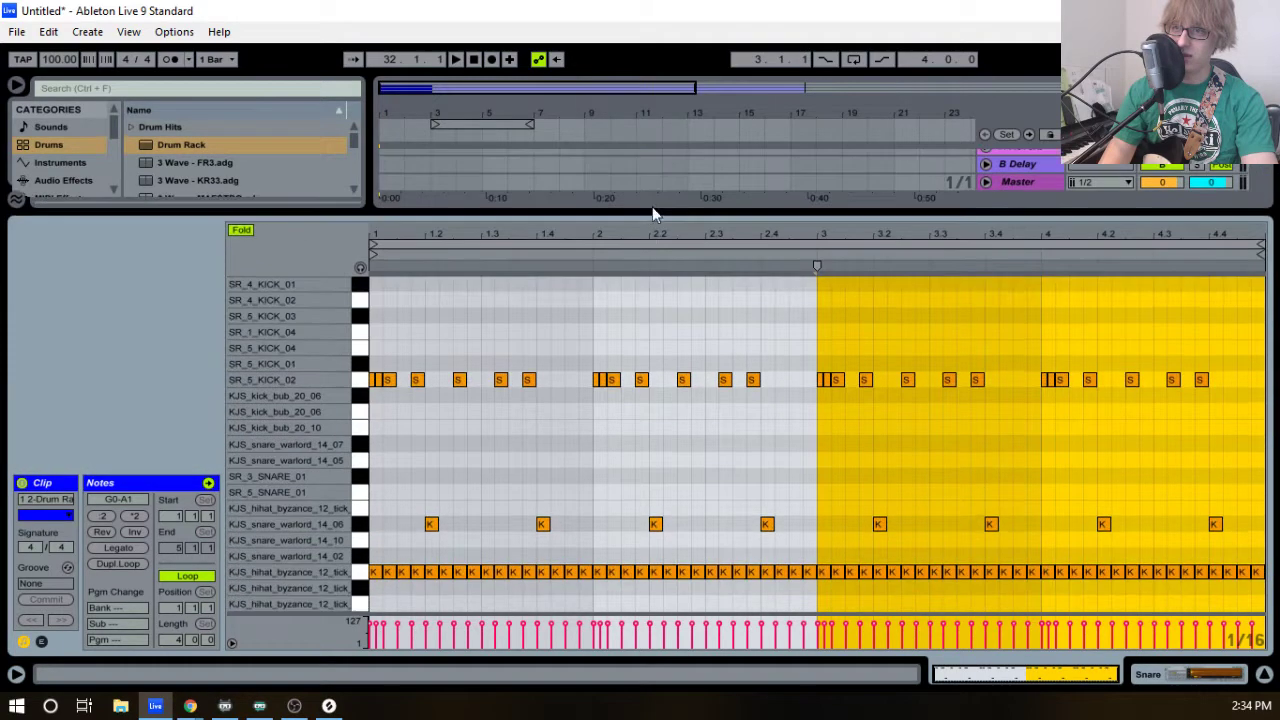
drag(371, 361, 1250, 389)
key(Delete)
drag(1262, 560, 365, 598)
key(Delete)
key(space)
- Delete all kick and snare notes from the Hat track's clip, leaving only the hi-hat notes
drag(706, 208, 800, 177)
drag(374, 343, 1258, 524)
key(Delete)
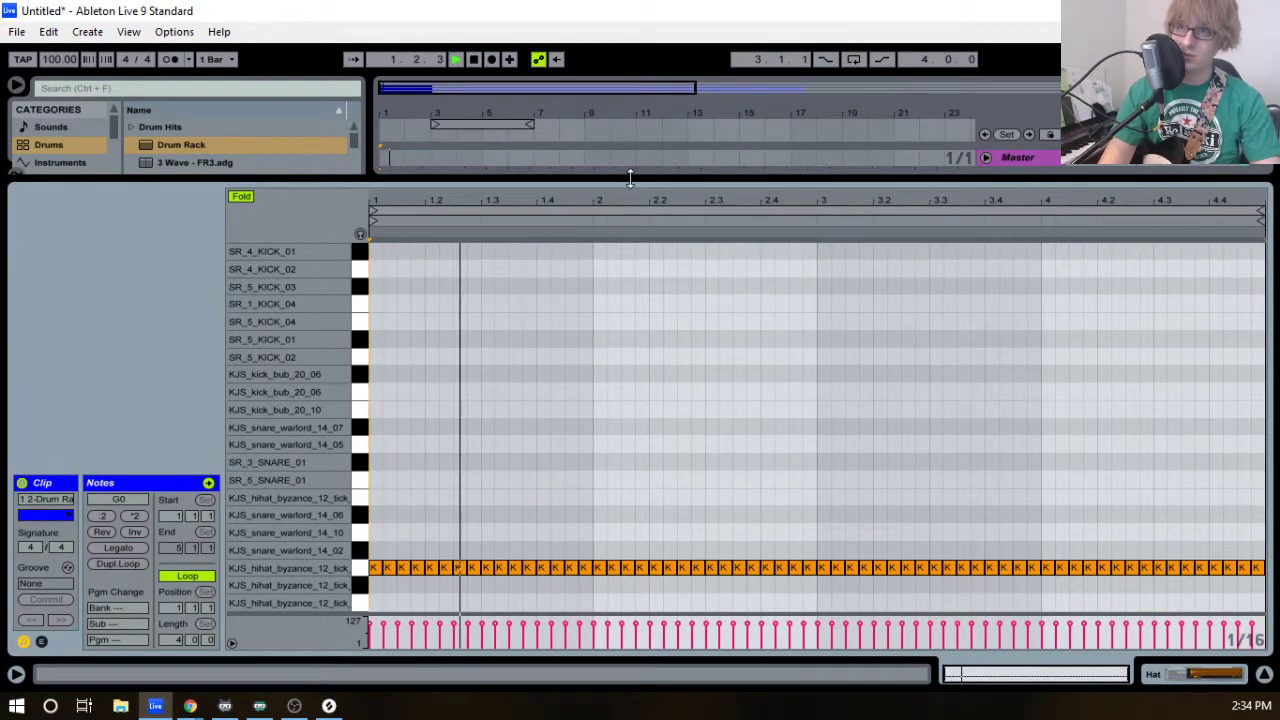
drag(629, 179, 650, 464)
key(space)
- Switch to the session mixer and lower the Hat track's volume while the beat plays
click(1030, 275)
key(Tab)
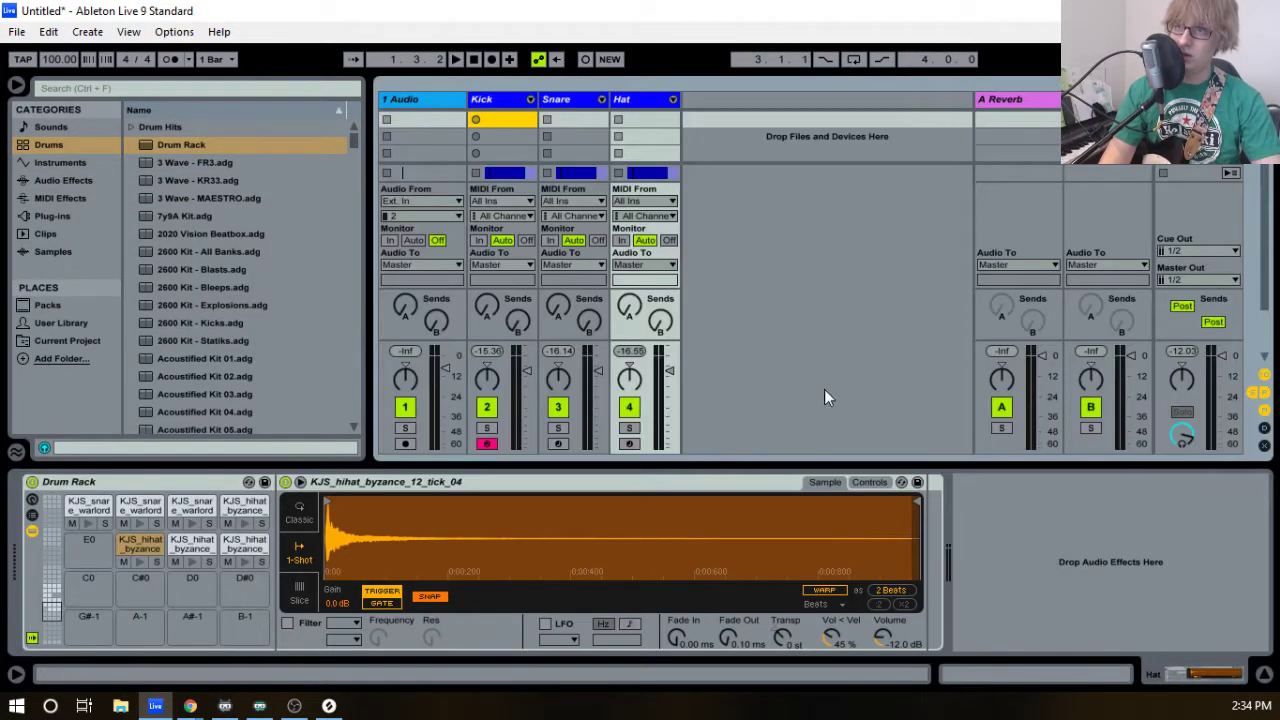
key(space)
drag(669, 383, 669, 392)
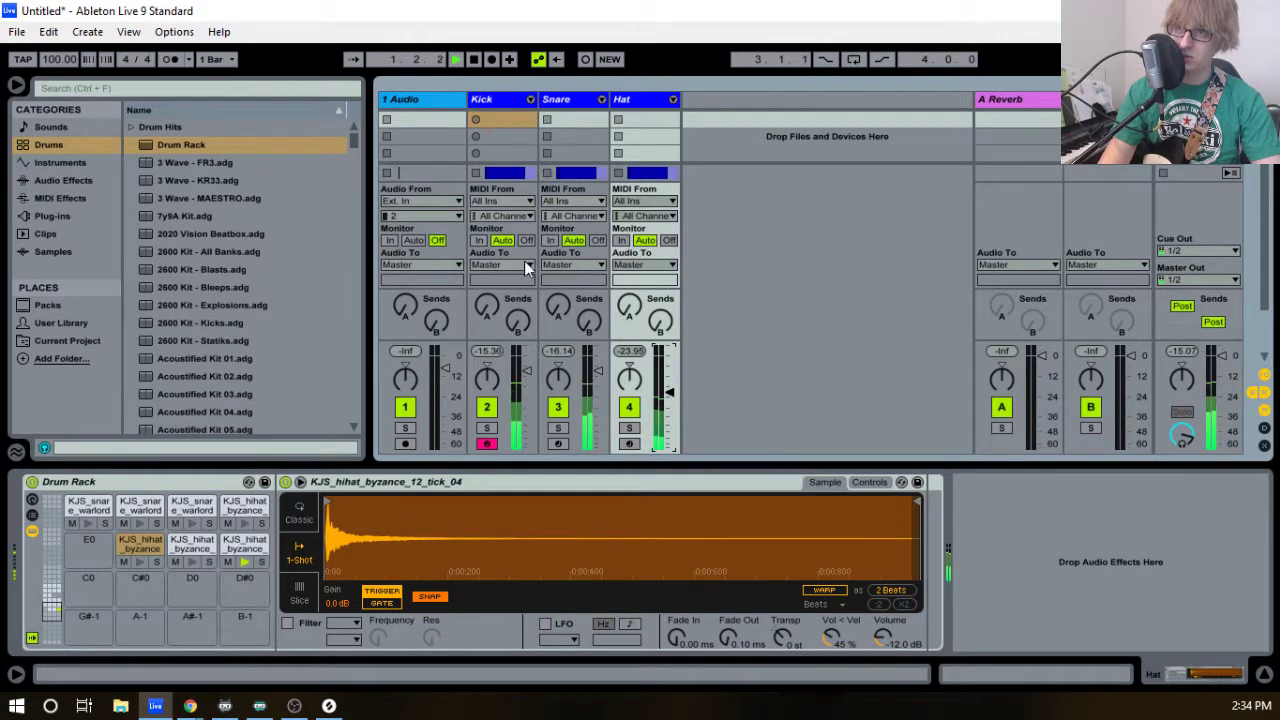
- Add the EQ Eight drum preset Kick EQ 2 to the Kick track
click(488, 99)
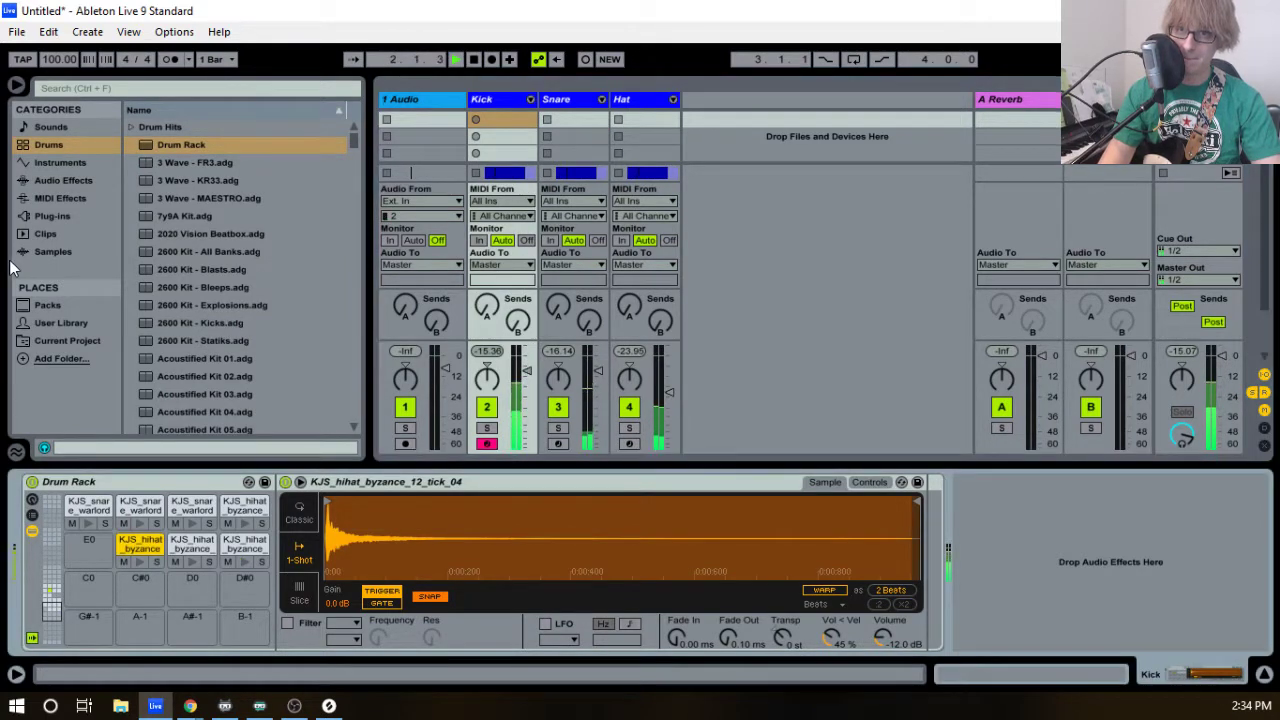
click(61, 182)
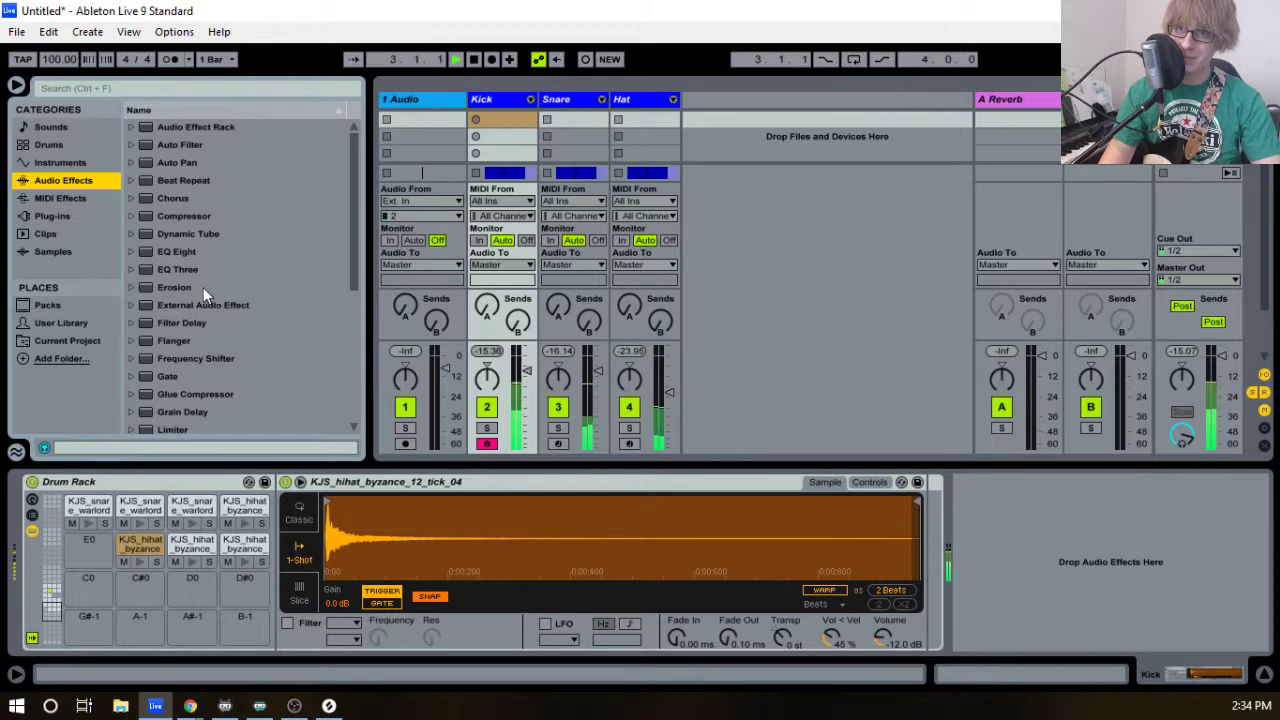
click(131, 251)
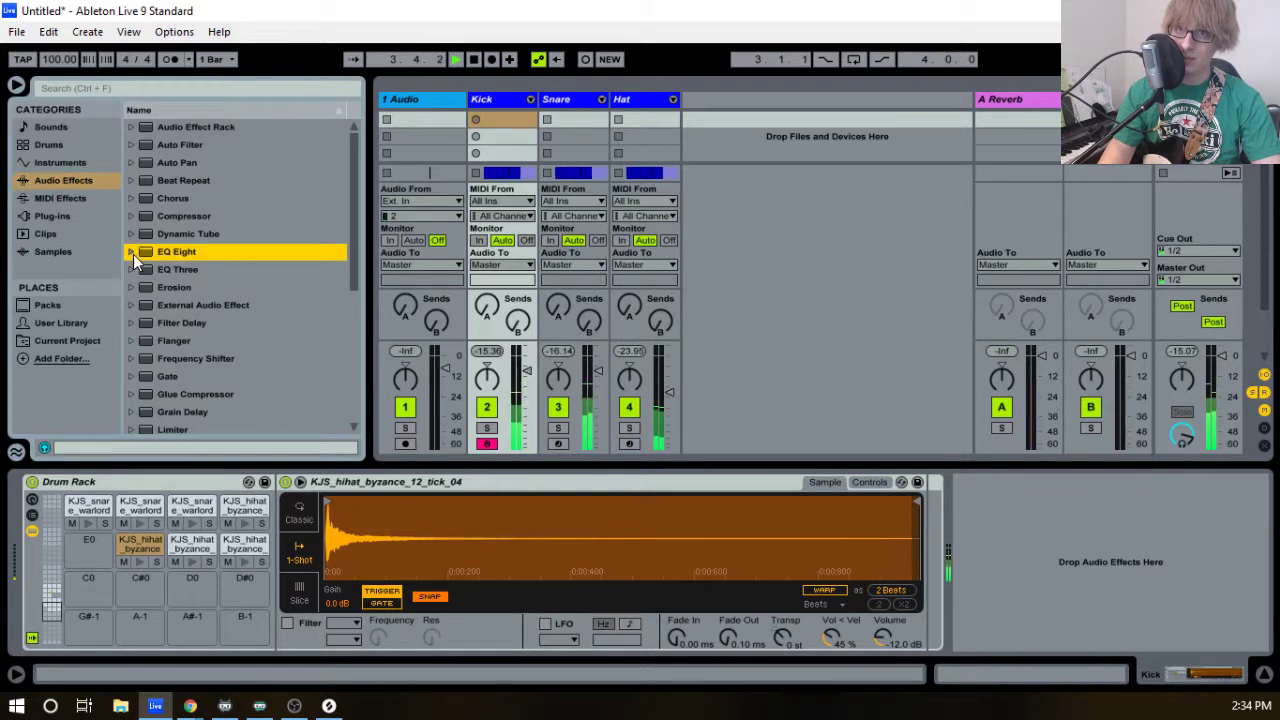
click(131, 251)
click(142, 271)
click(143, 271)
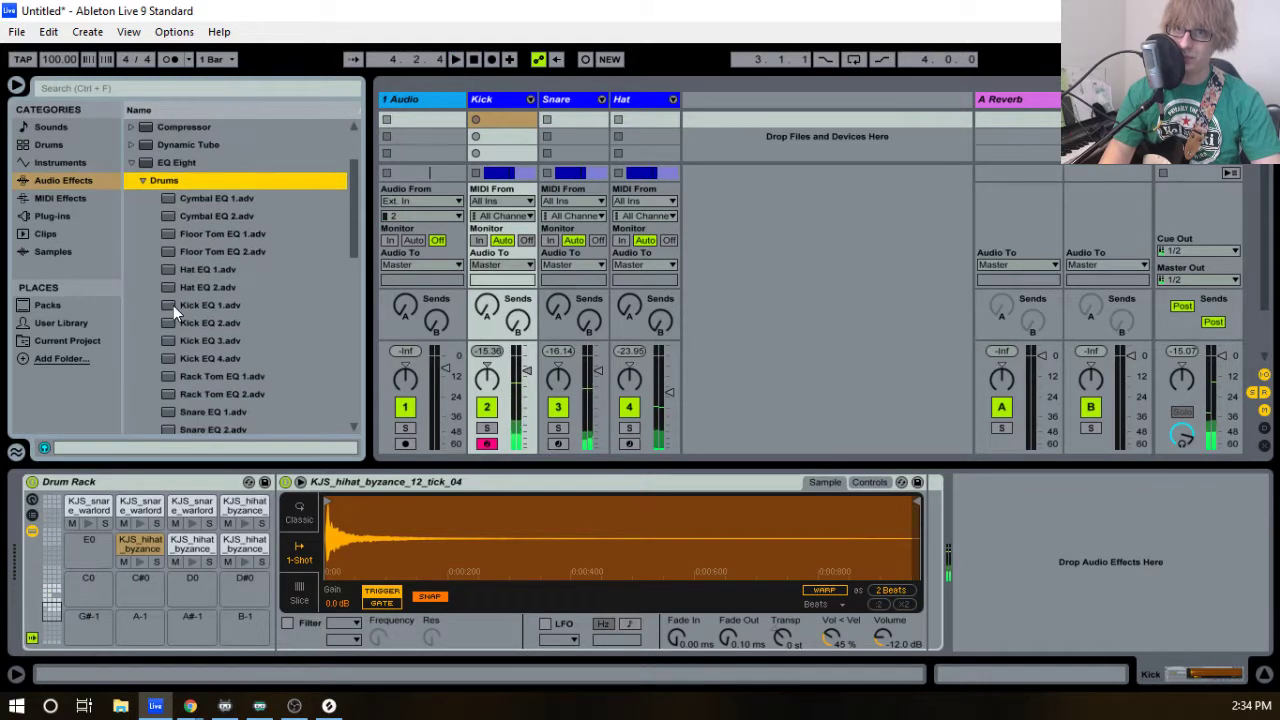
click(481, 103)
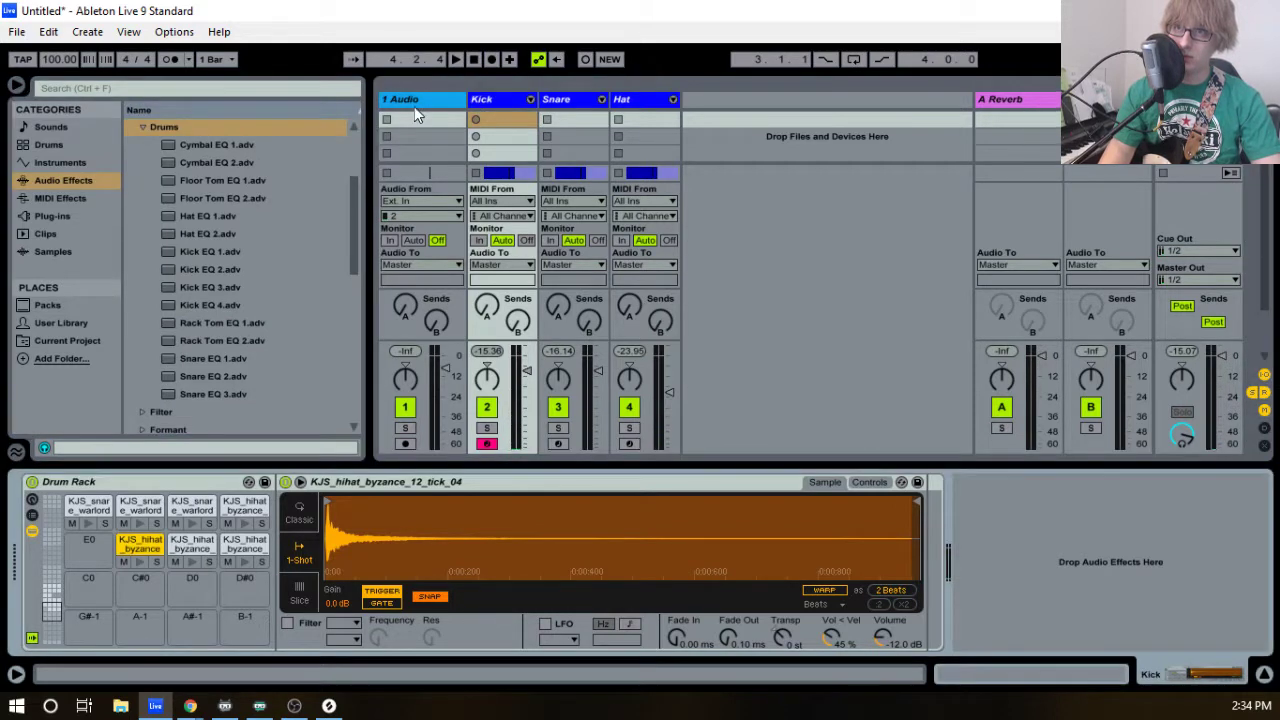
click(208, 269)
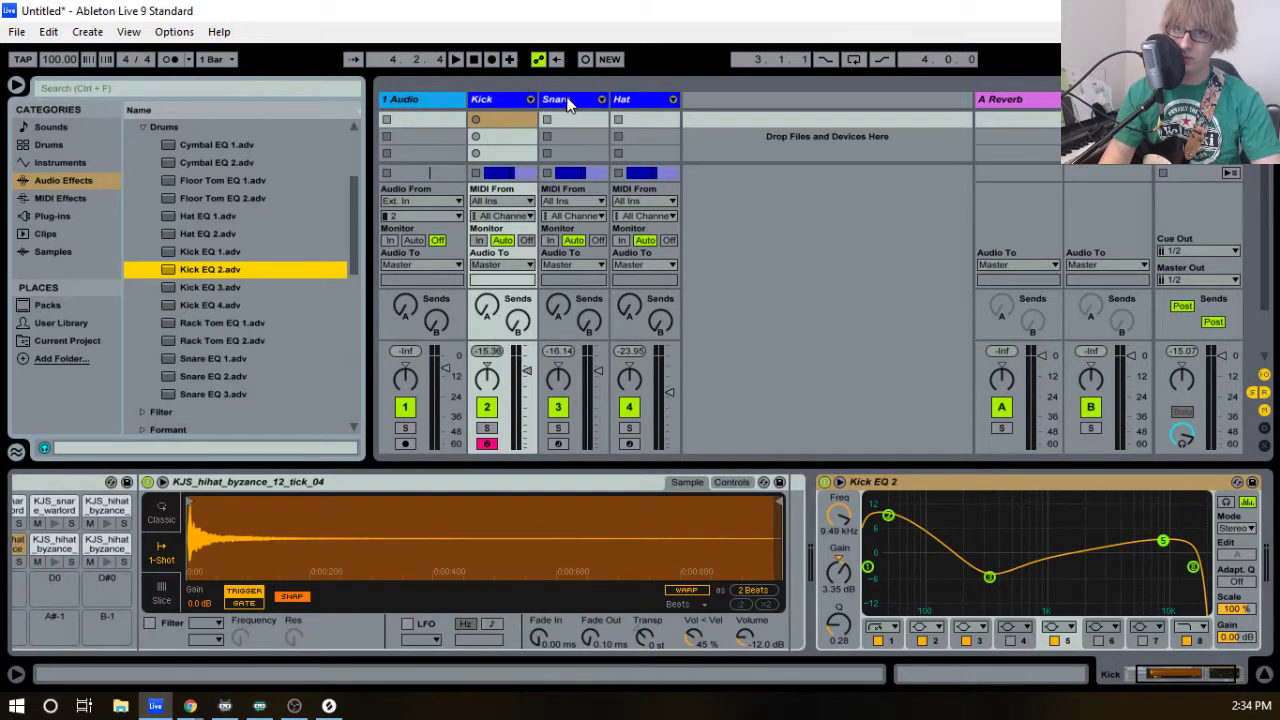
- Add the EQ Eight drum presets Snare EQ 1 to the Snare track and Hat EQ 1 to the Hat track
click(563, 99)
scroll(205, 328, up, 2)
scroll(210, 315, up, 1)
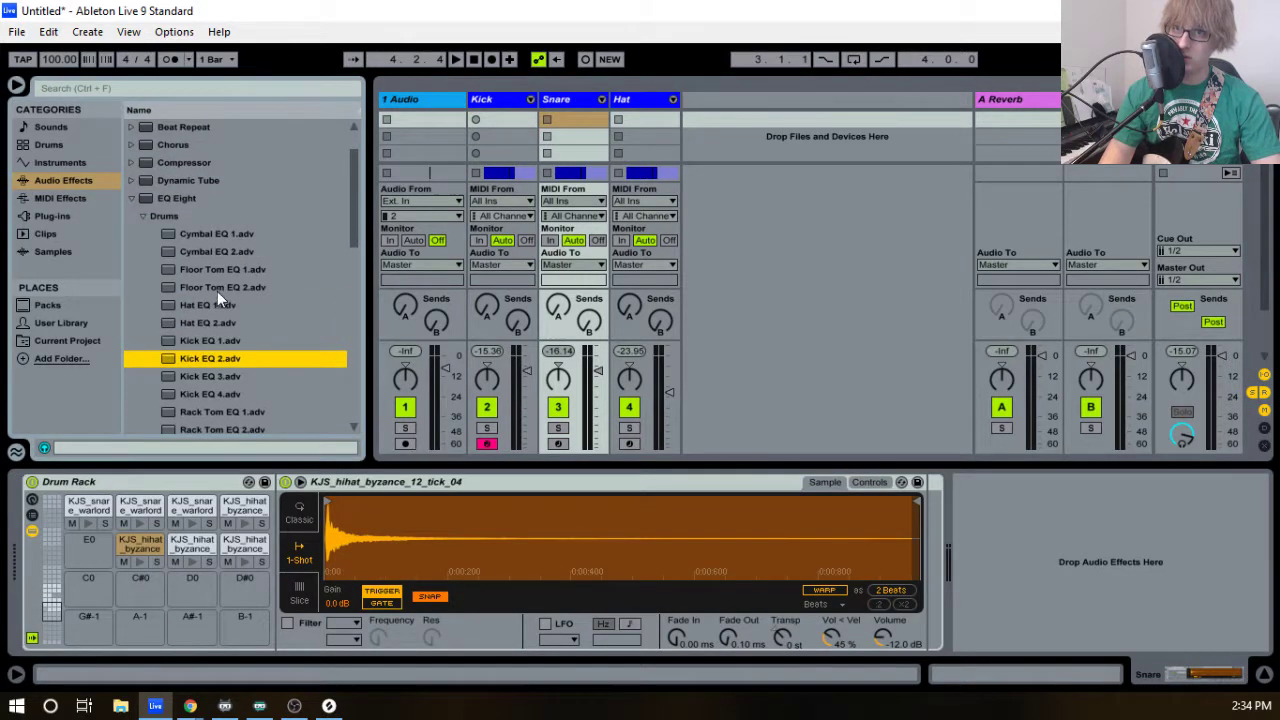
scroll(221, 328, down, 2)
click(212, 378)
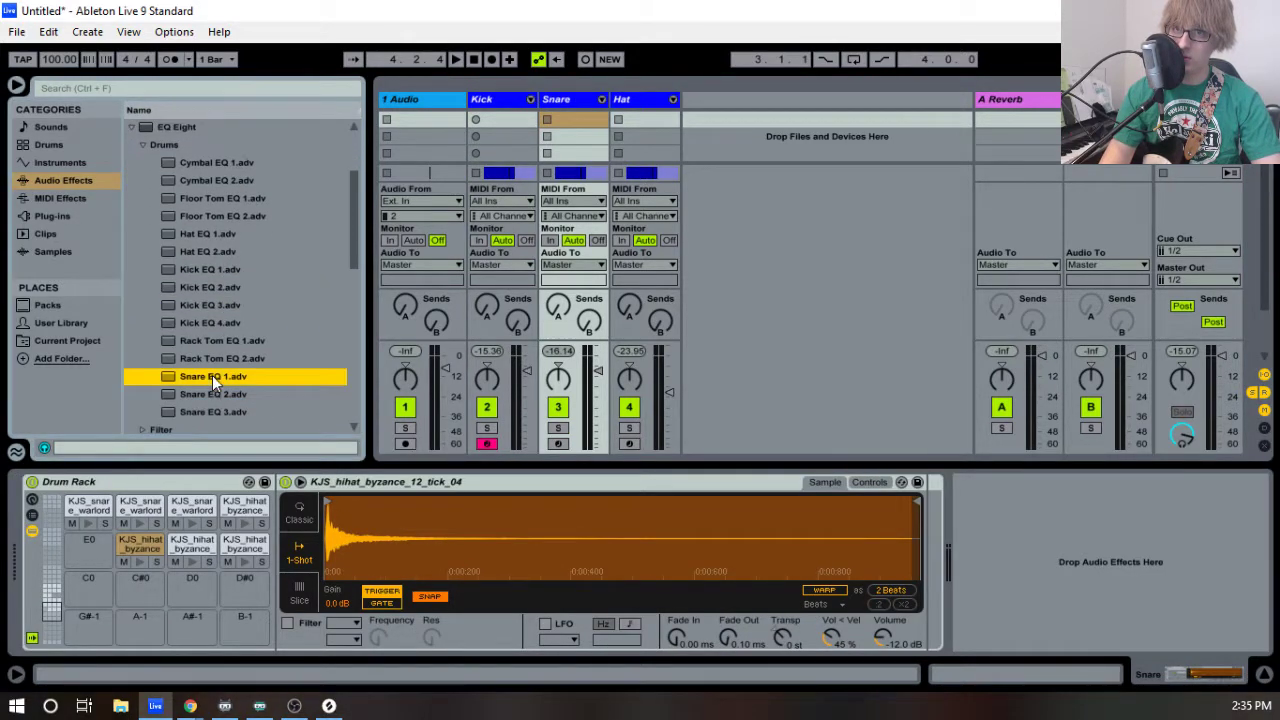
click(645, 100)
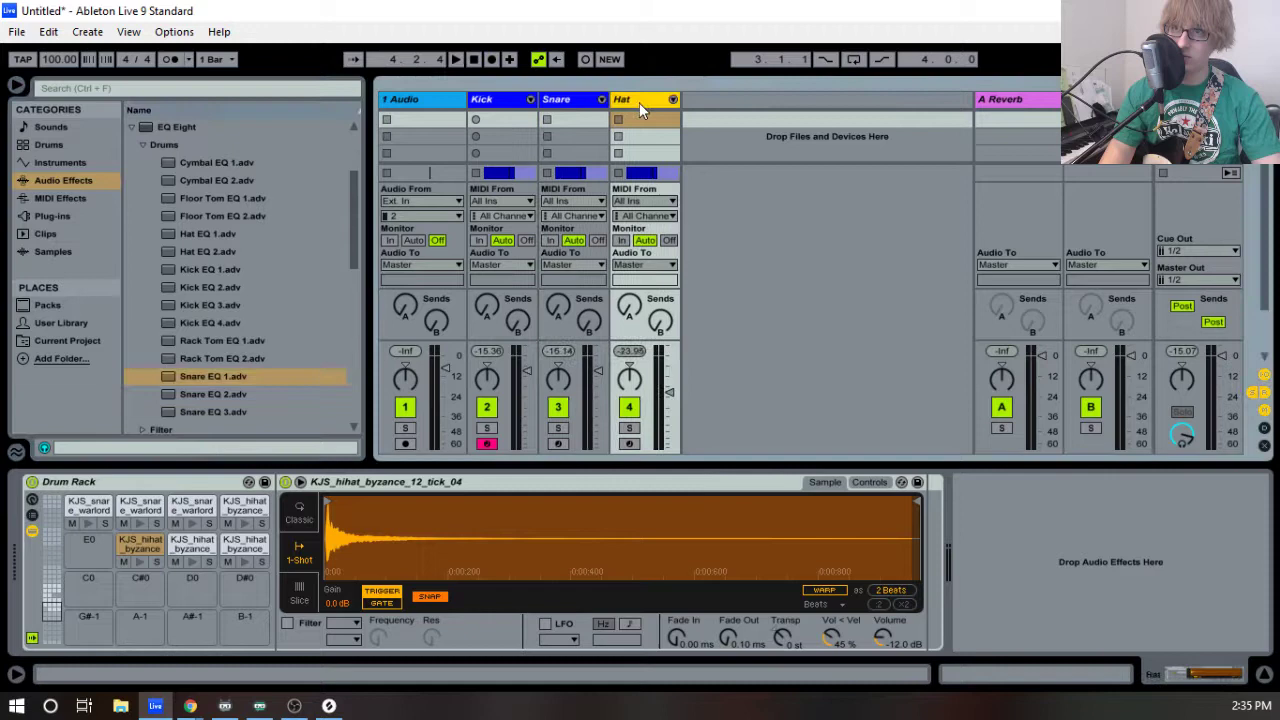
click(193, 235)
- Play the beat and raise the Kick track's volume slightly
click(508, 107)
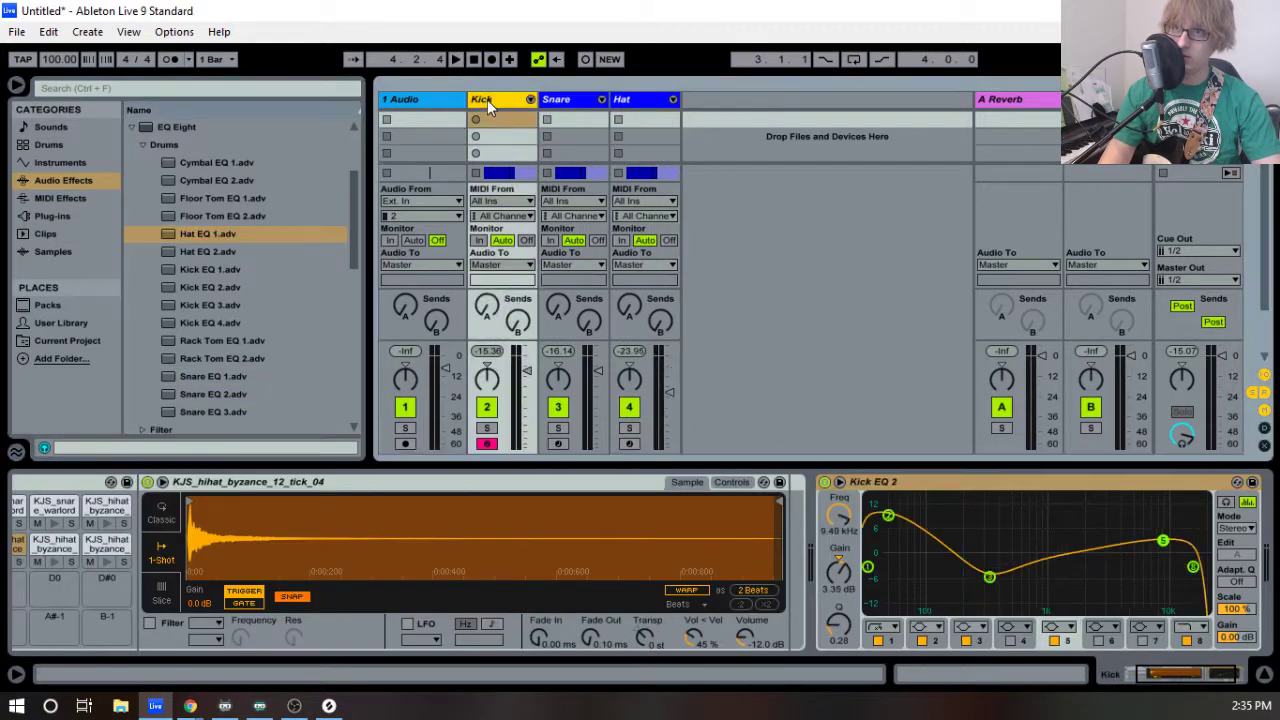
key(space)
click(529, 373)
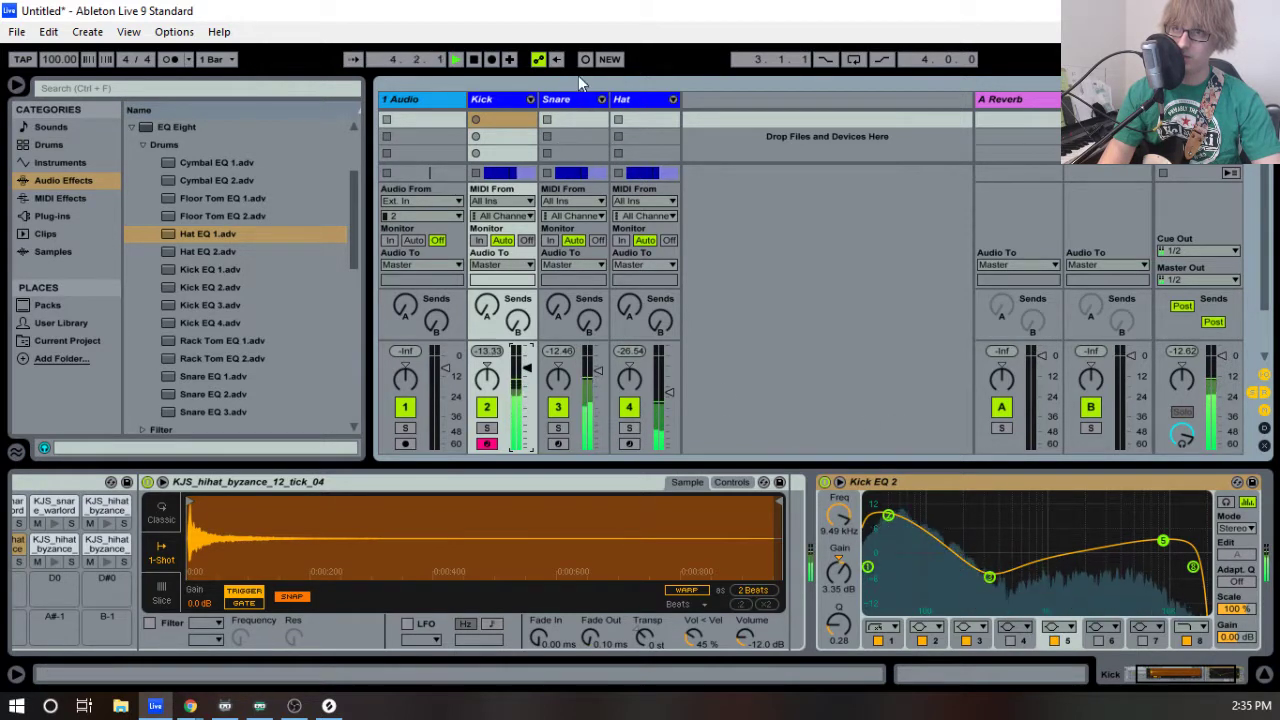
- Solo the Snare track to hear its EQ, unsolo it, and raise its volume to -6.0 dB
click(567, 99)
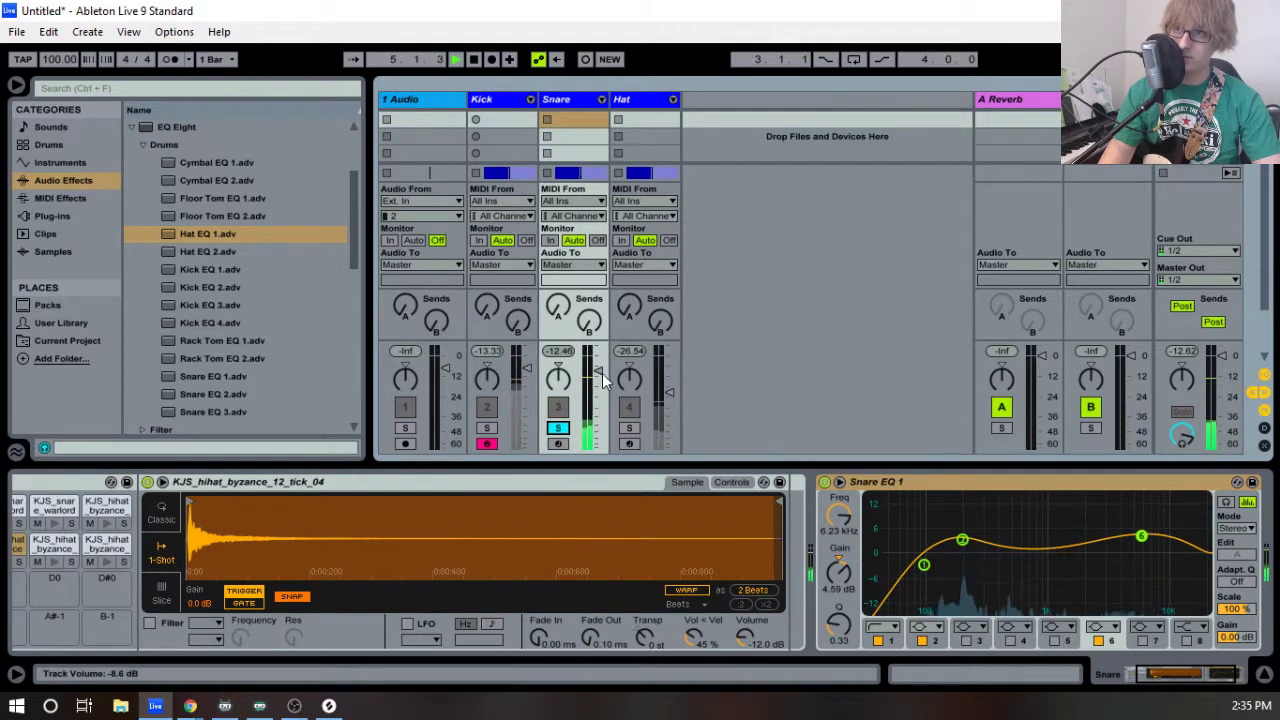
click(558, 428)
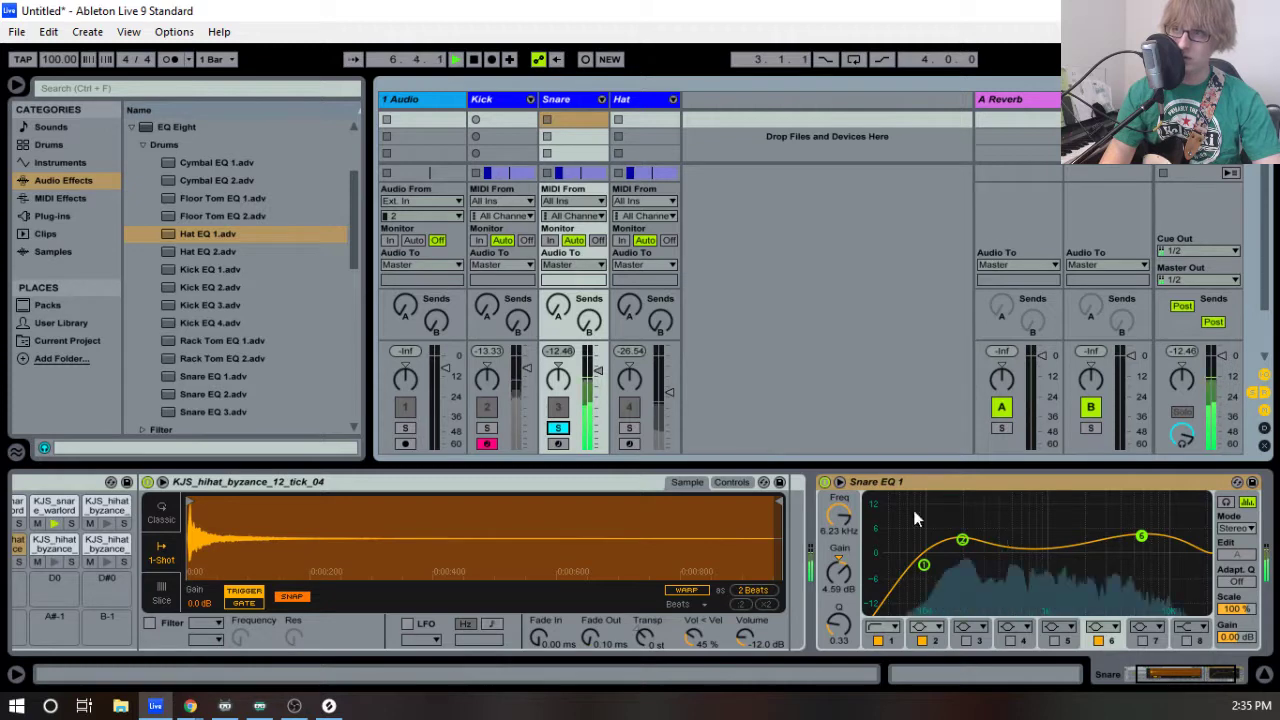
click(558, 428)
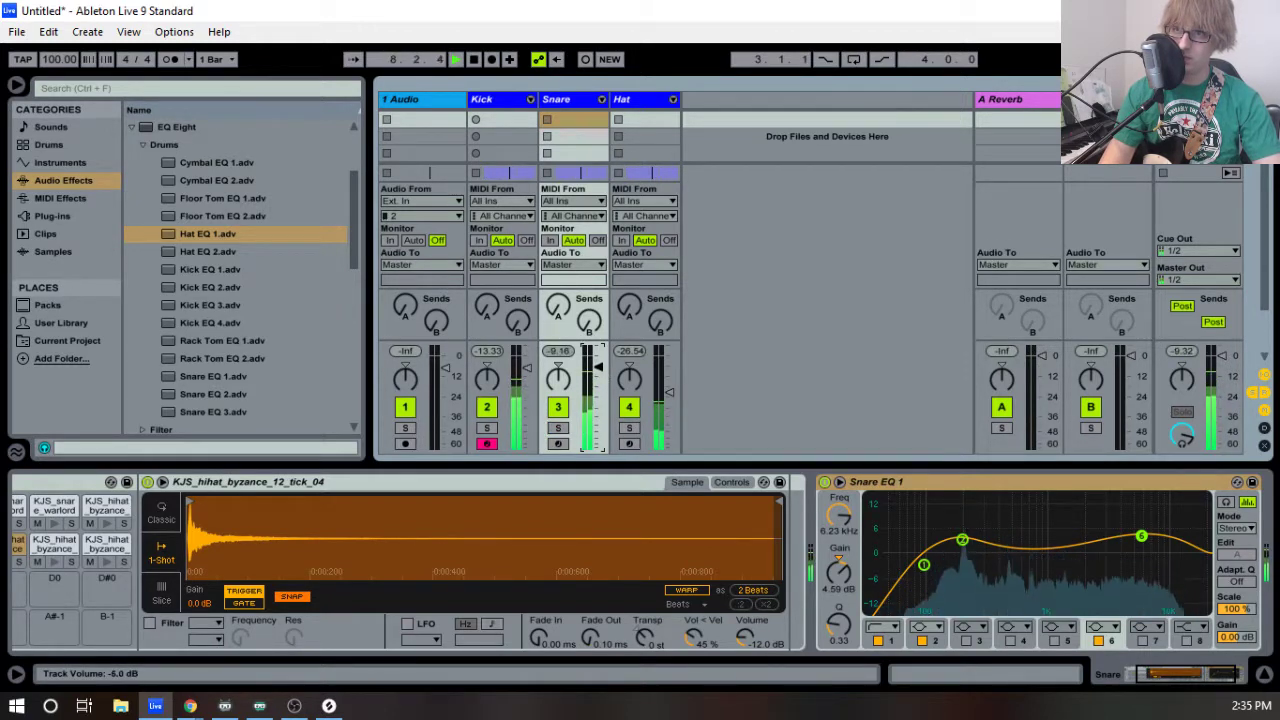
key(space)
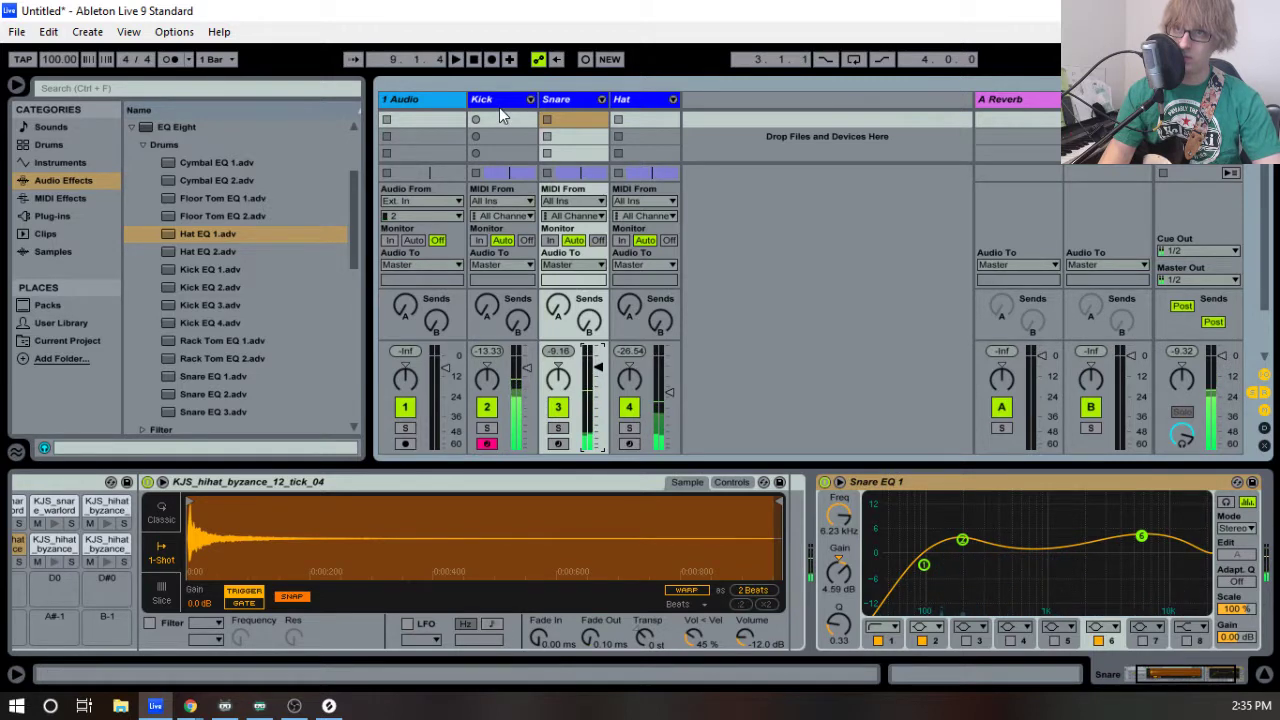
- Open the Kick track's clip from the arrangement and enlarge the note editor
click(499, 104)
key(Tab)
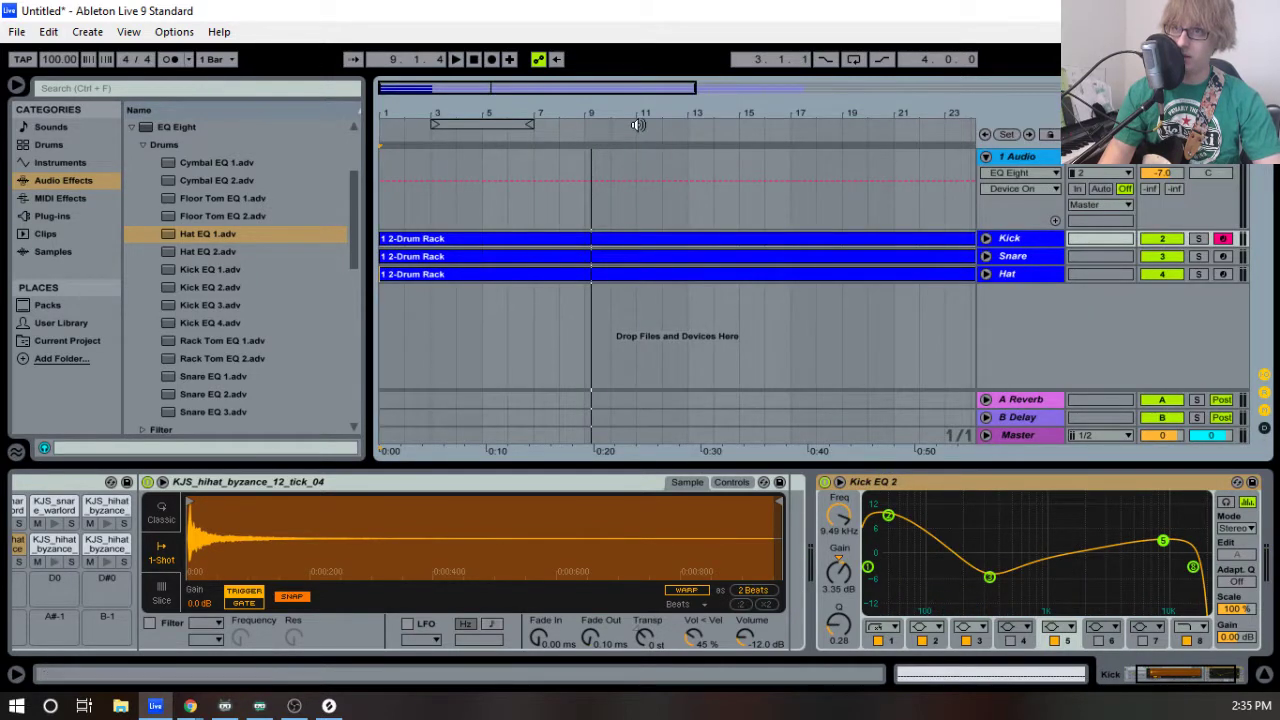
click(557, 240)
key(space)
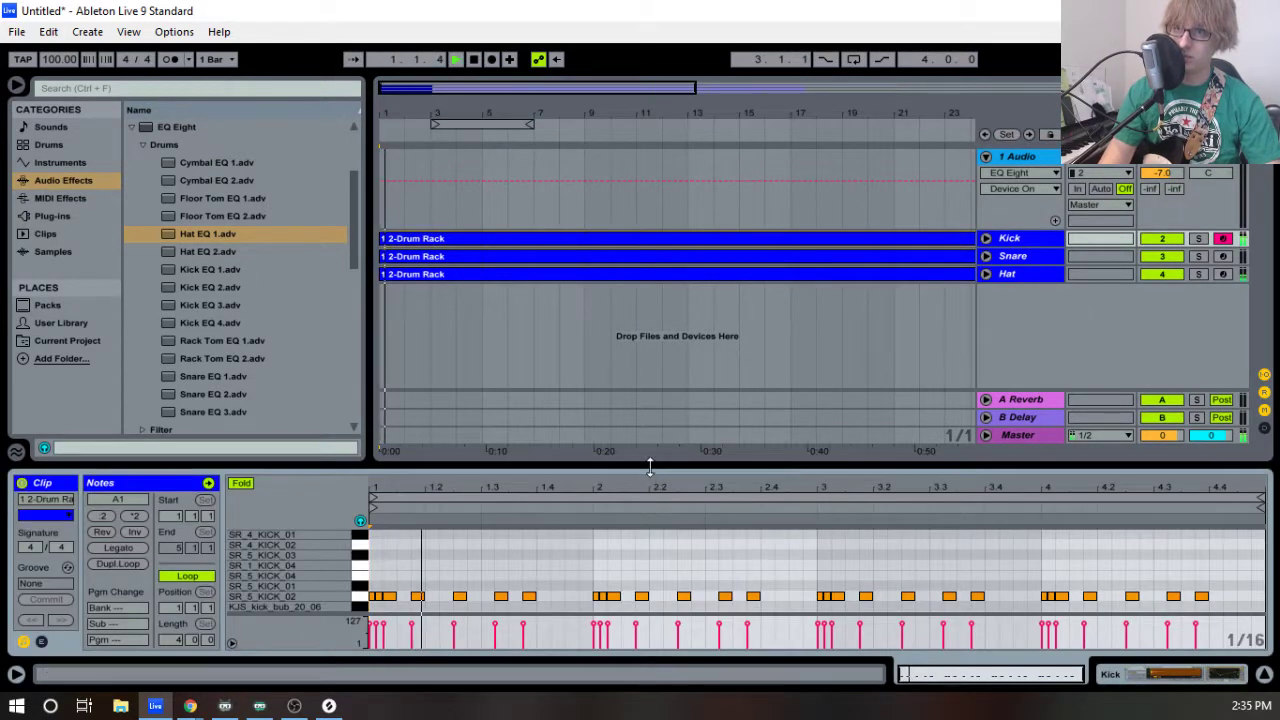
drag(649, 457, 665, 357)
- Add two sixteenth SR_5_KICK_02 notes at 1.4.3 and 1.4.4 in the Kick clip and play the result
key(space)
mouse_move(519, 352)
mouse_down()
mouse_move(536, 363)
mouse_move(522, 351)
mouse_up()
key(space)
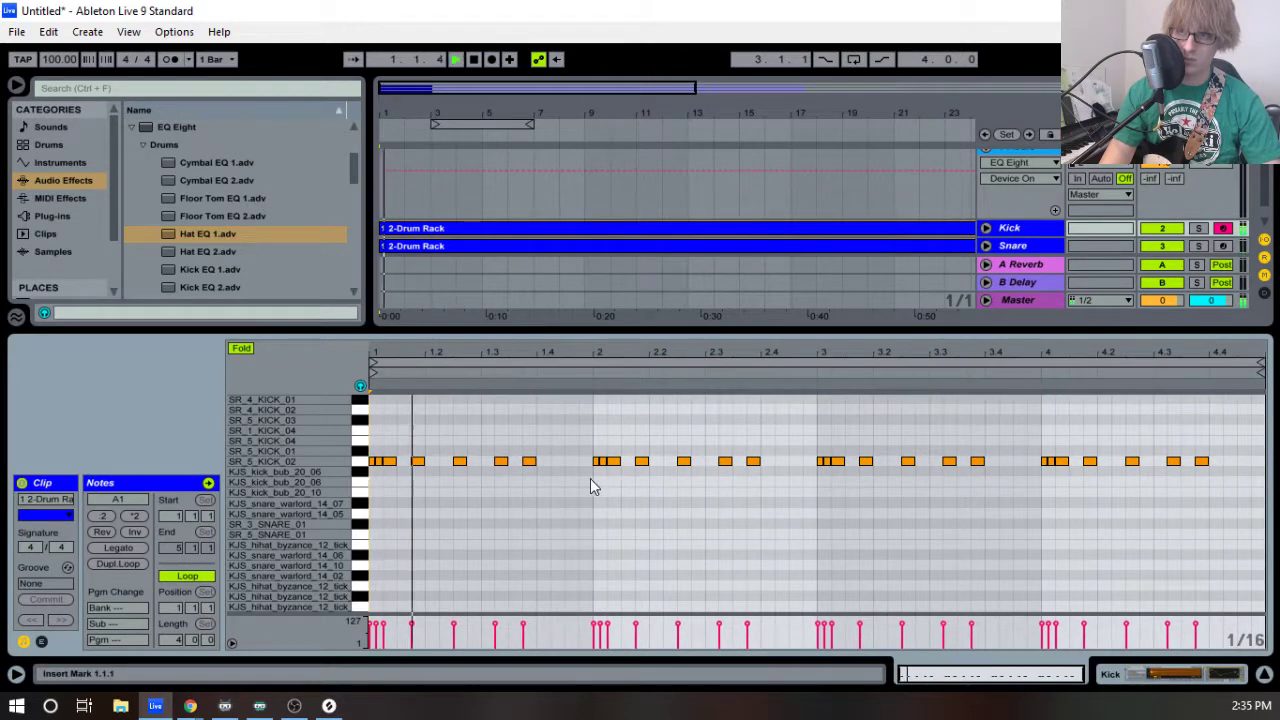
drag(566, 352, 571, 352)
key(space)
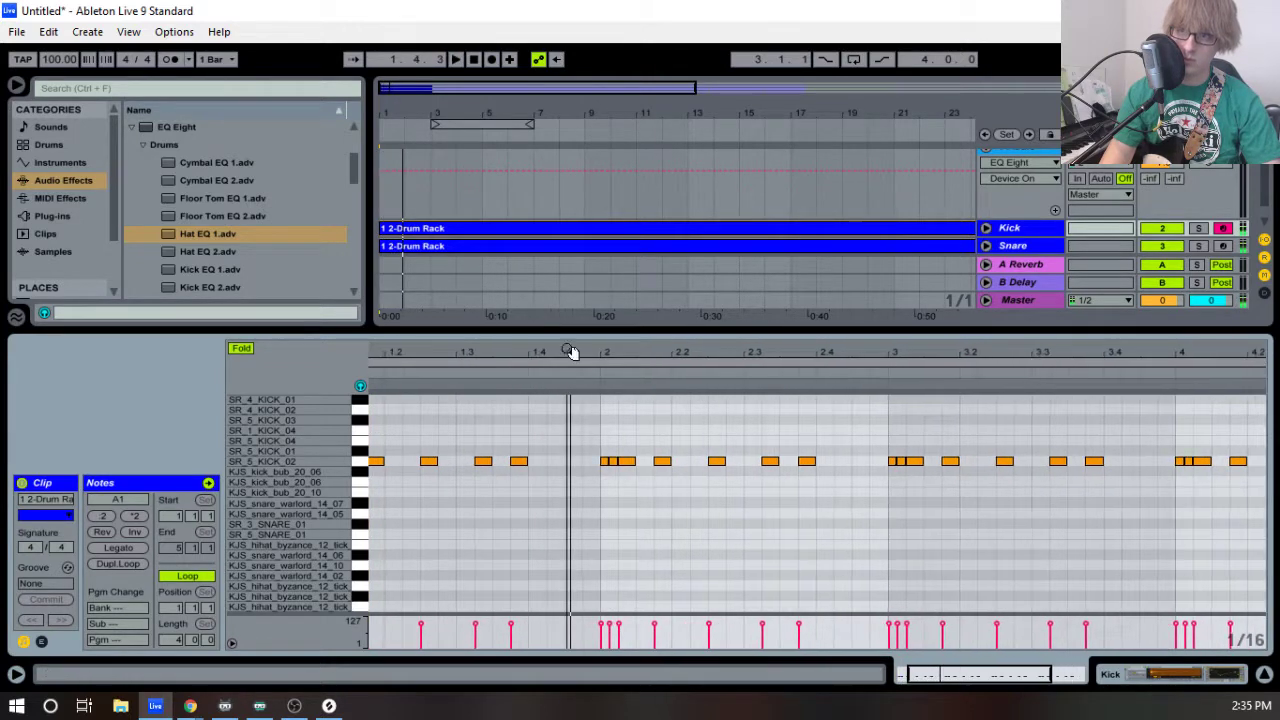
key(ctrl+v)
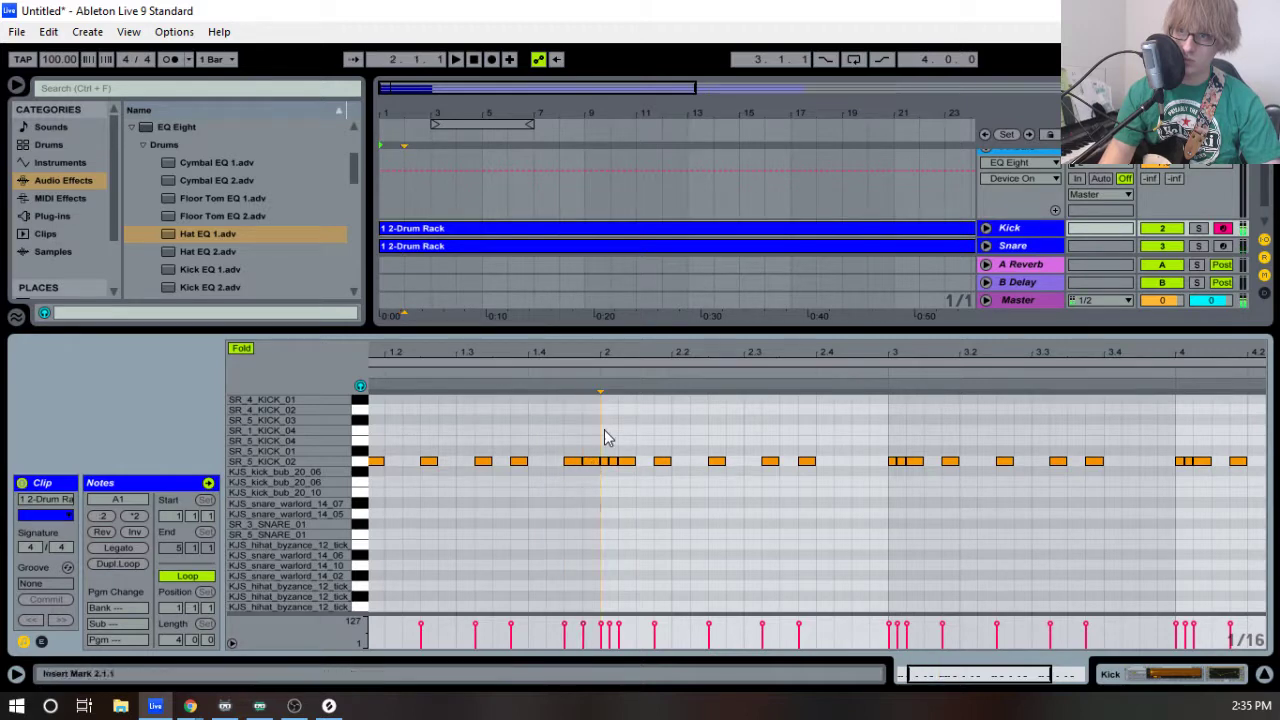
drag(636, 356, 572, 349)
key(space)
click(496, 377)
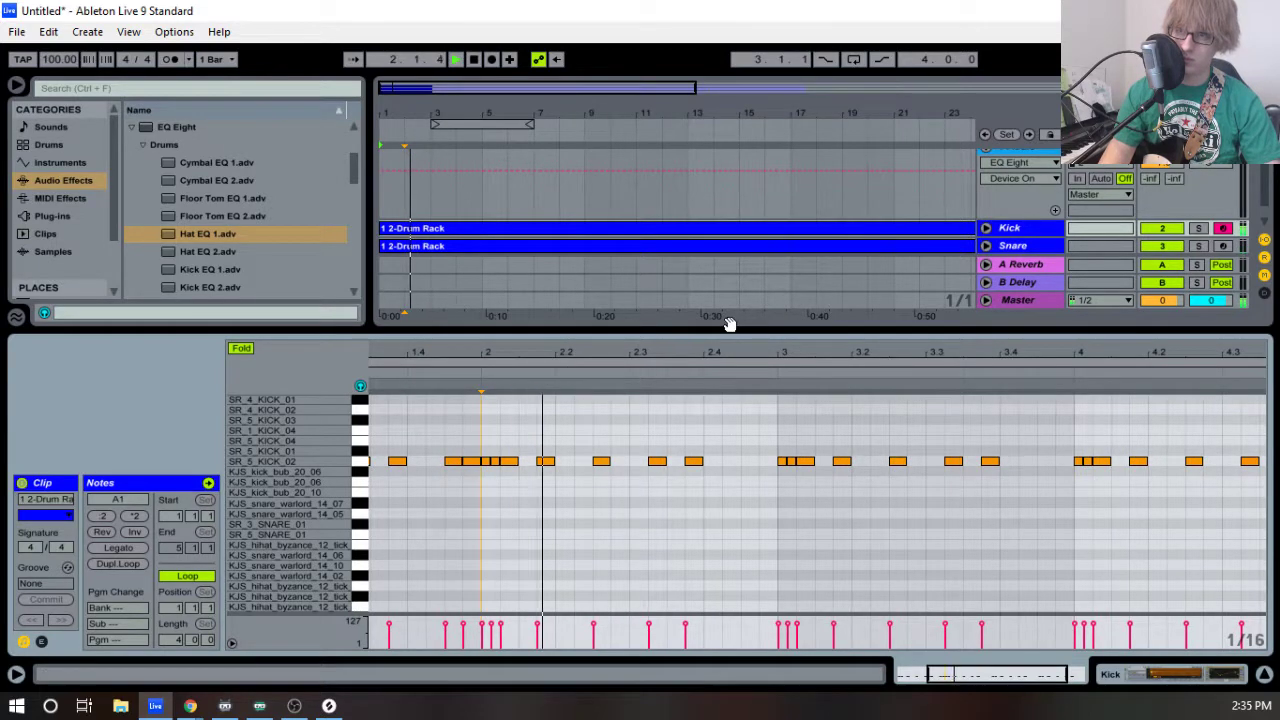
key(space)
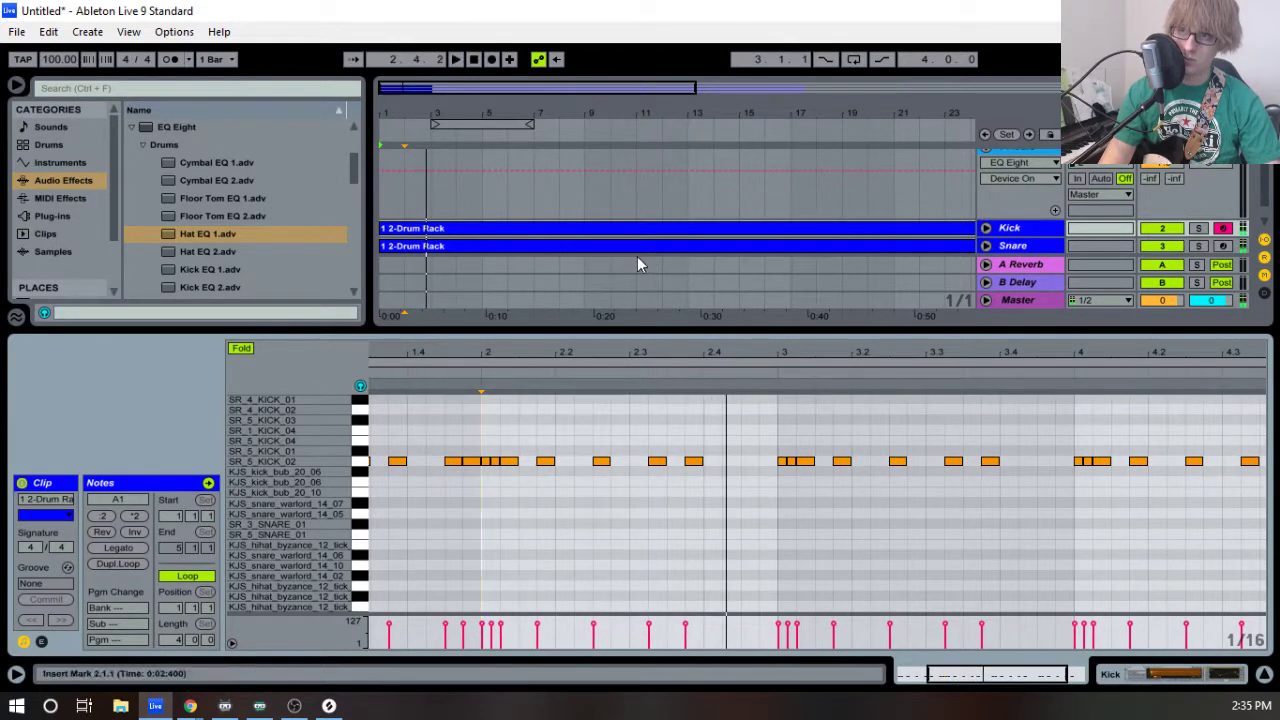
- Add a sixteenth KJS_snare_warlord_14_06 note at 2.4.2 in the Snare track's clip
click(586, 250)
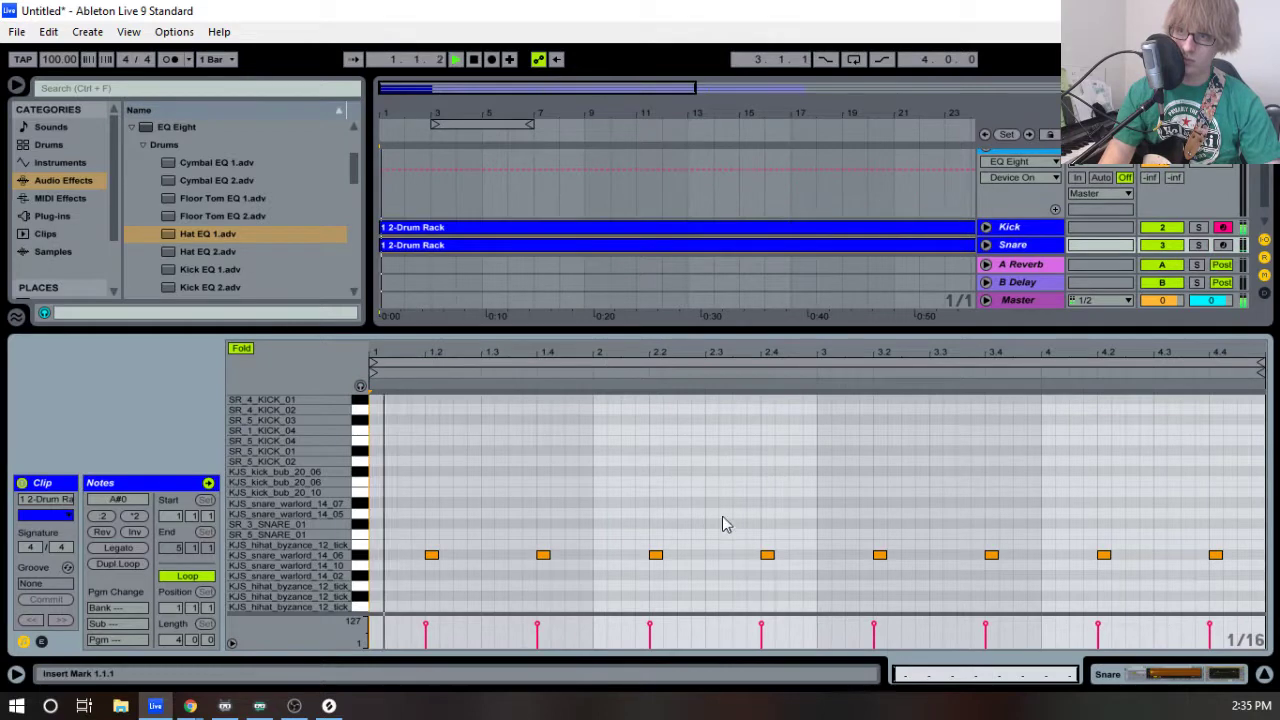
double_click(785, 556)
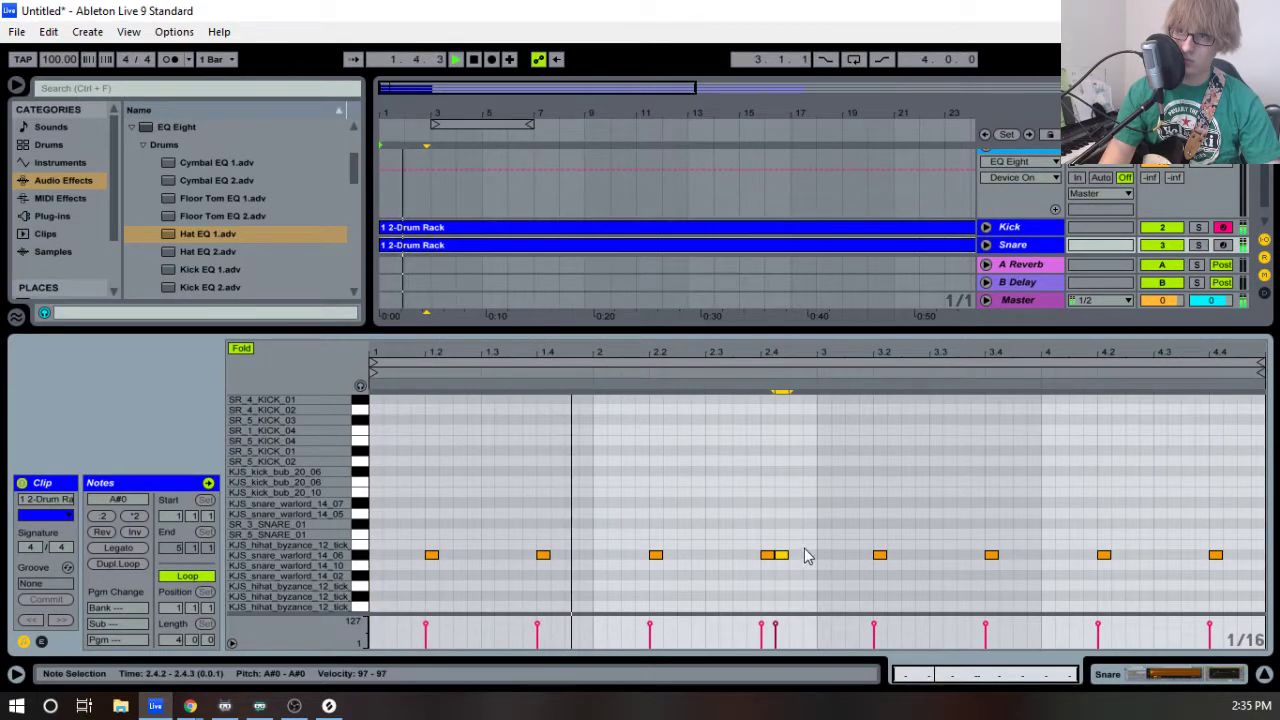
click(806, 543)
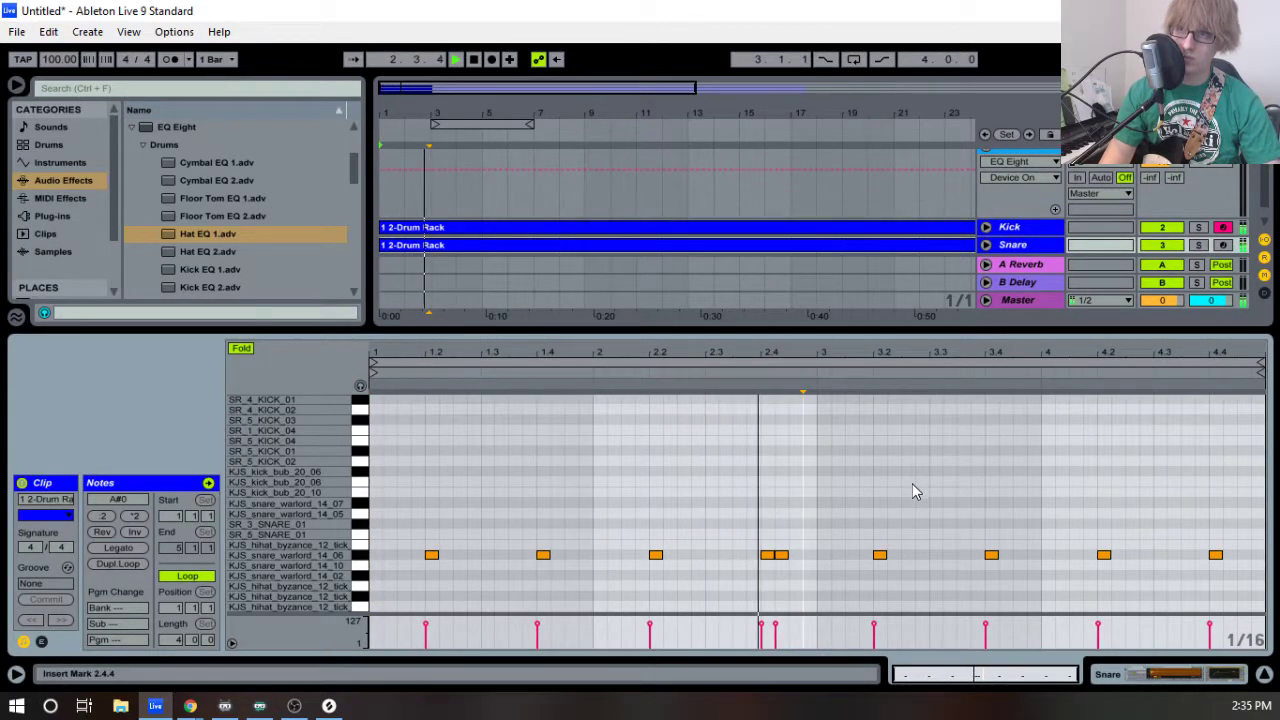
key(space)
- Add a sixteenth SR_5_KICK_02 note at 2.4.3 in the Kick track's clip
click(609, 233)
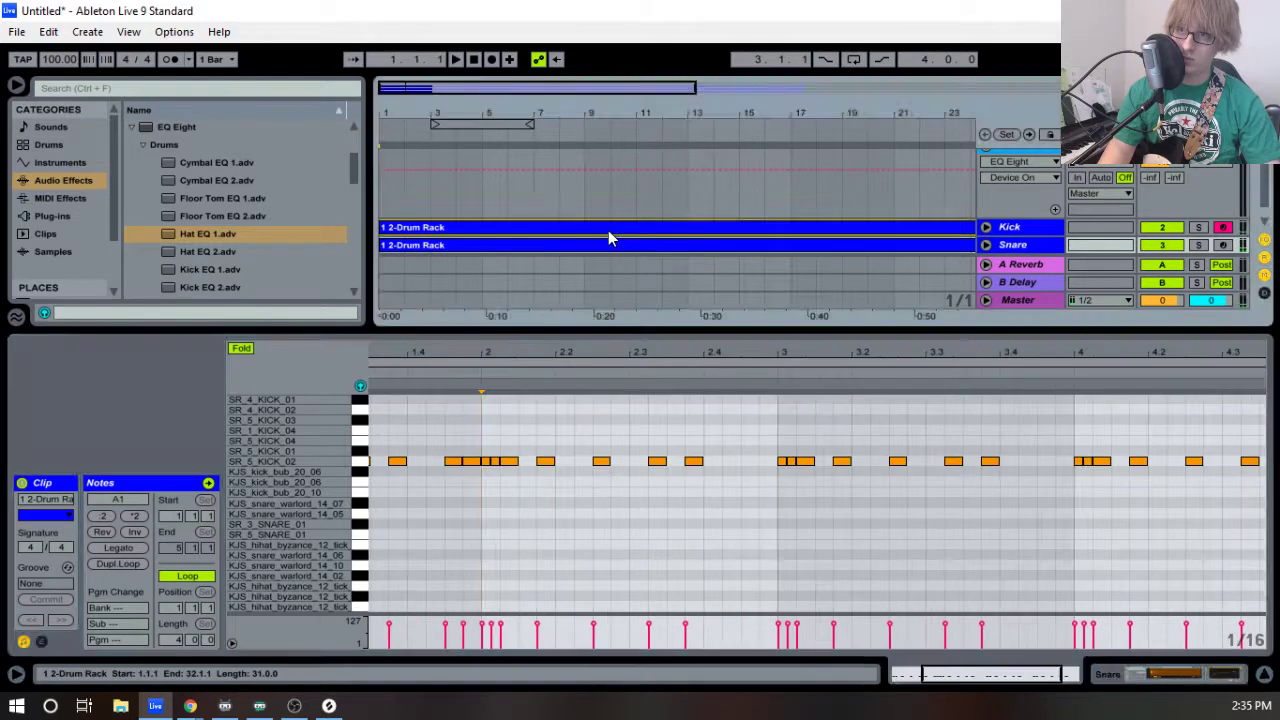
double_click(609, 232)
double_click(748, 462)
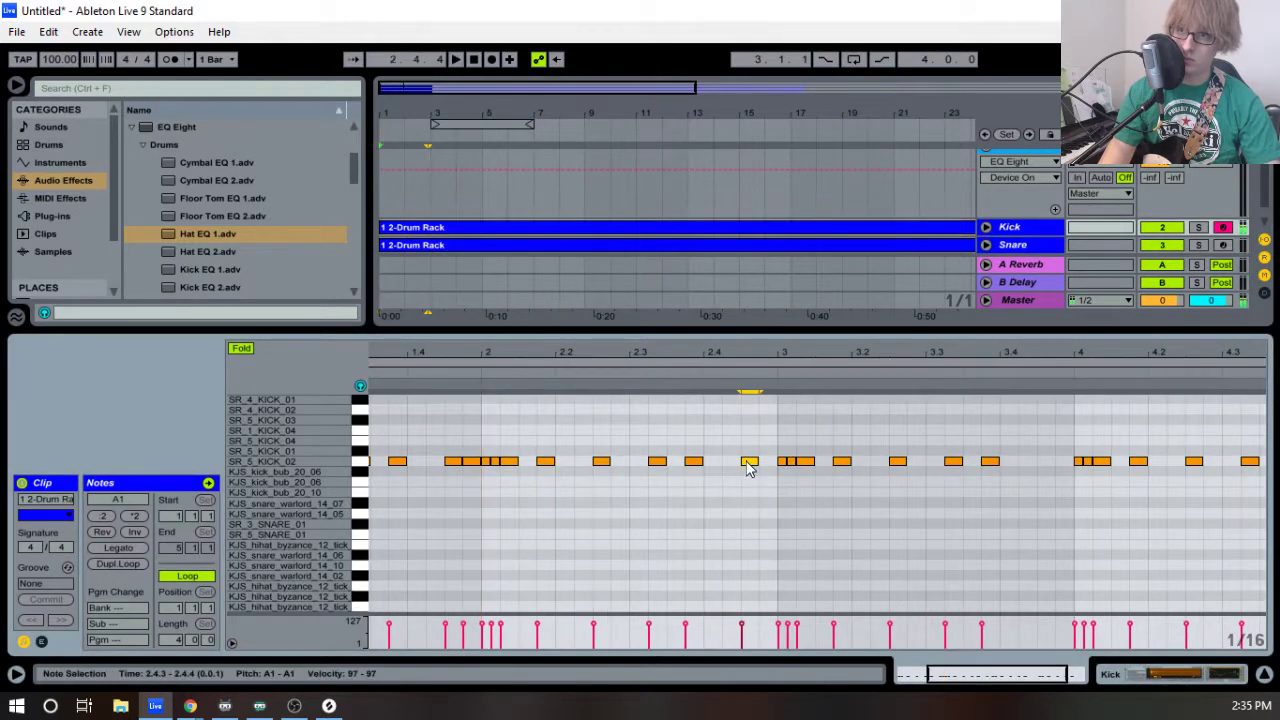
- Add a sixteenth snare note at 2.4.4 in the Snare track's clip and play the beat
click(598, 249)
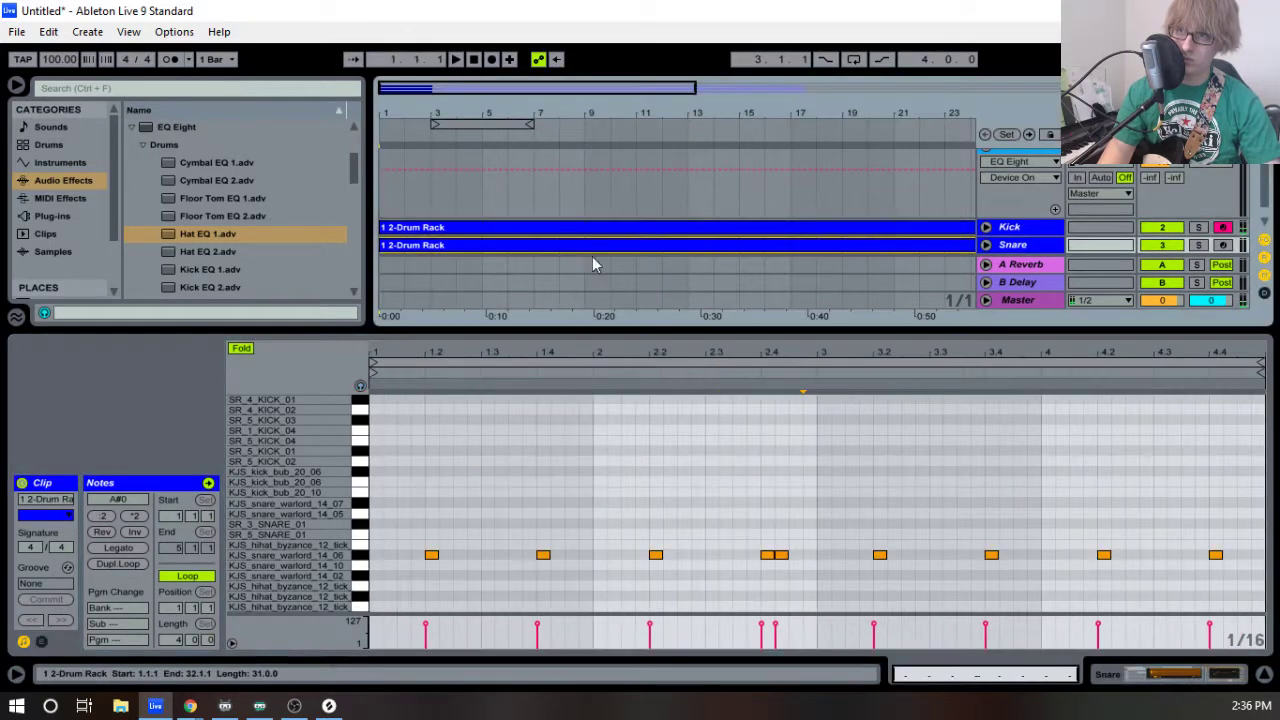
double_click(809, 556)
key(space)
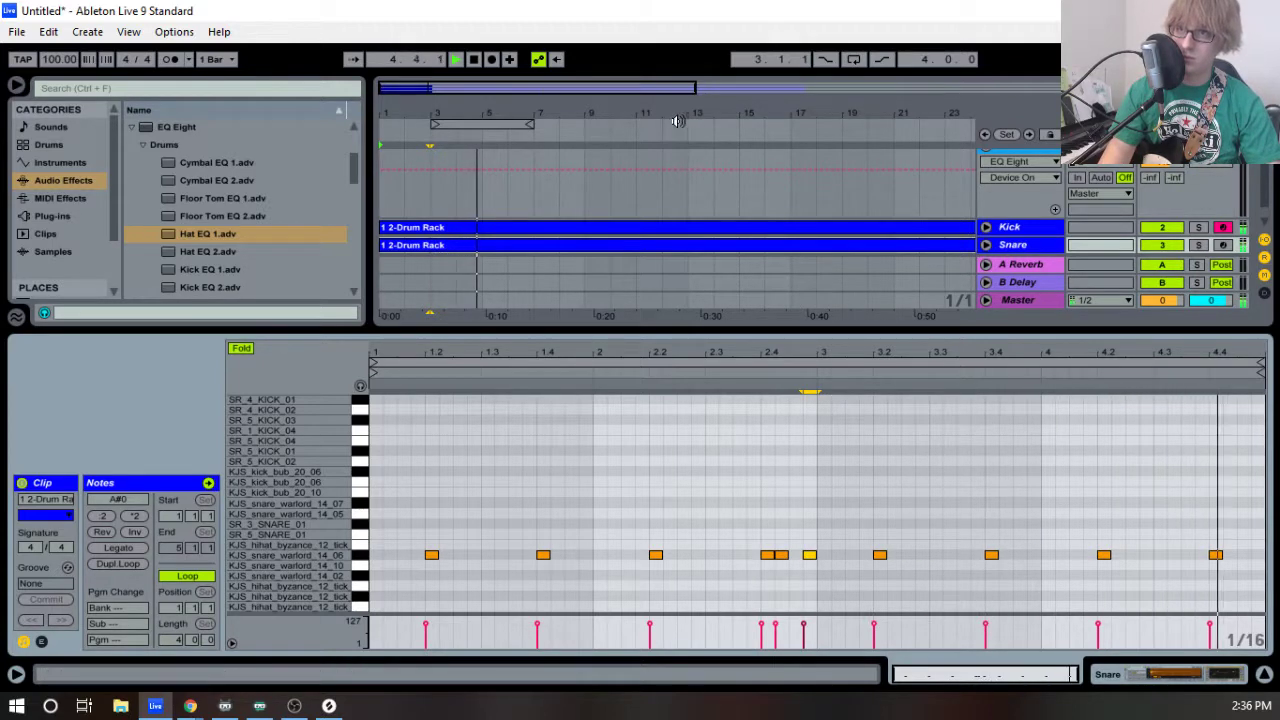
- In the Kick clip, move bar 3's two short opening notes to 3.1.2, add a sixteenth kick at 3.1.1, and play the beat
click(711, 232)
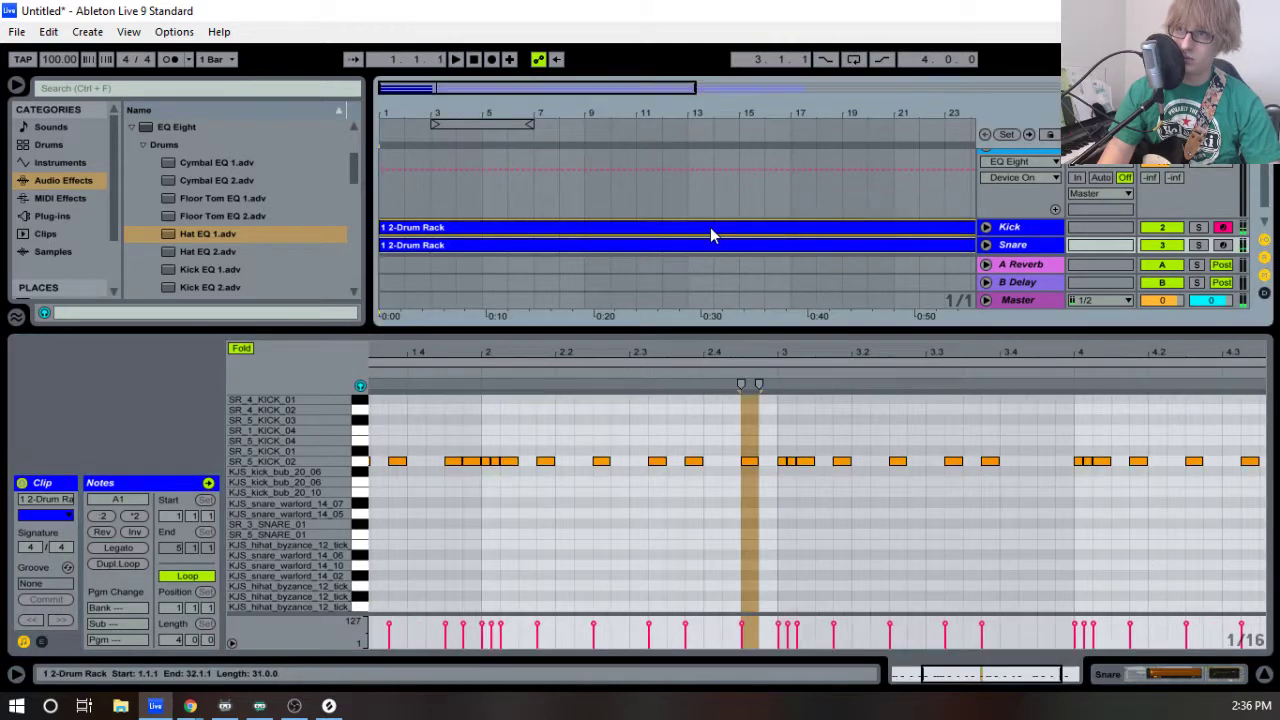
drag(808, 353, 843, 349)
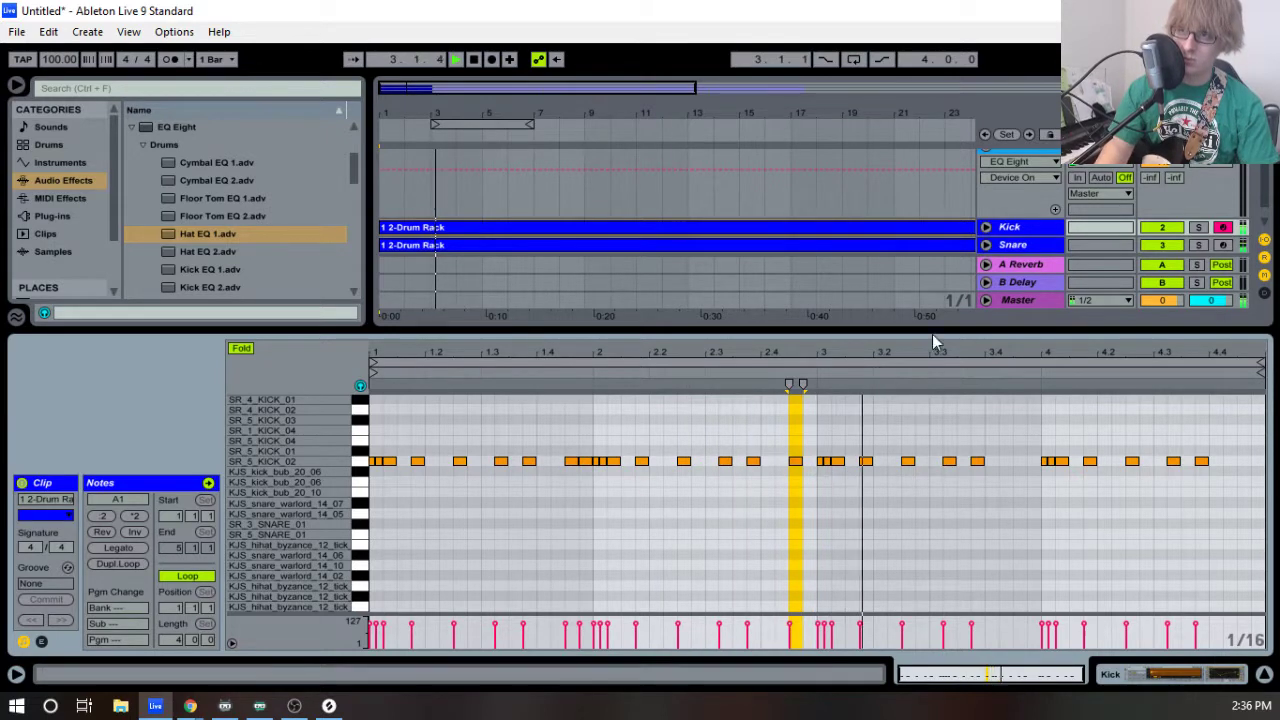
key(space)
drag(938, 352, 865, 354)
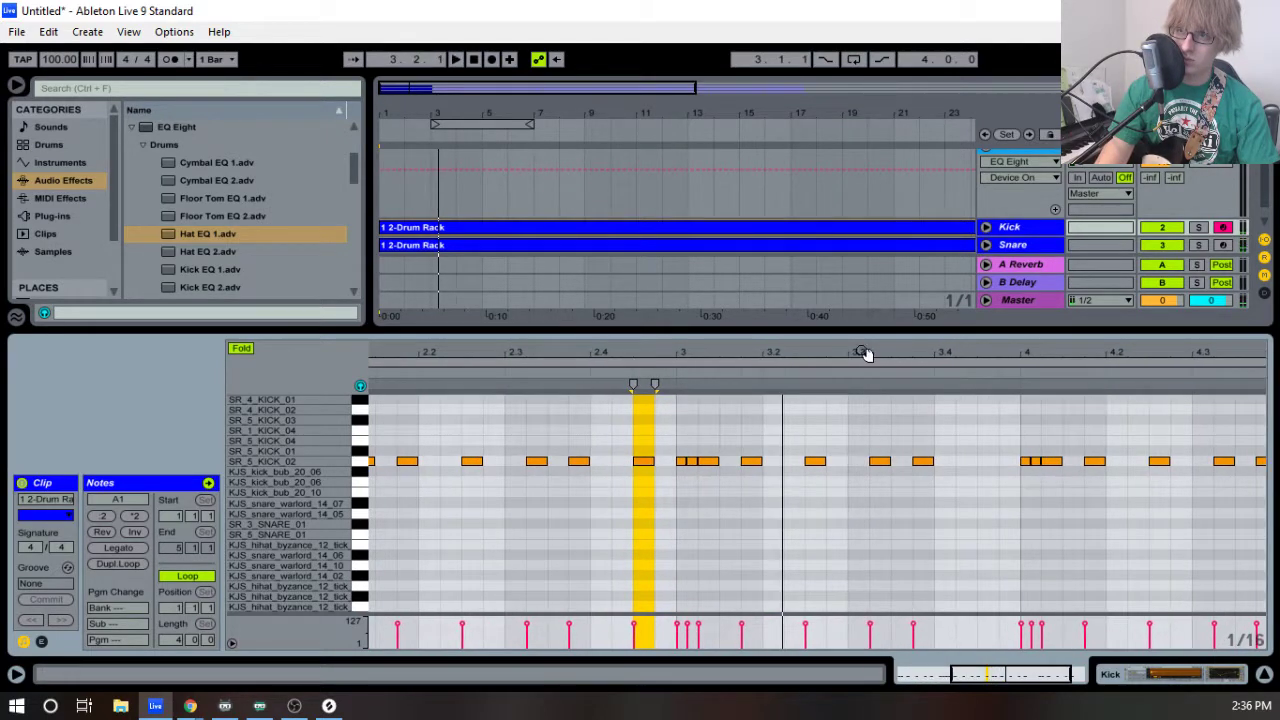
click(689, 461)
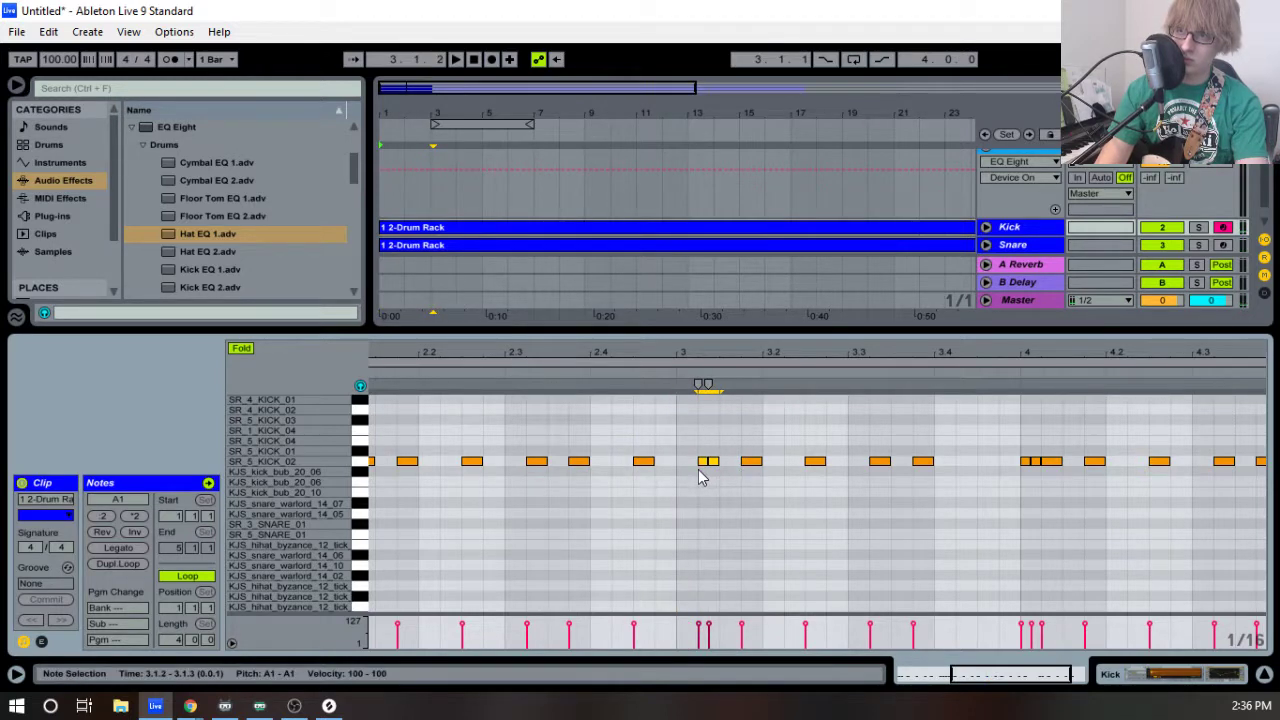
double_click(687, 462)
click(587, 390)
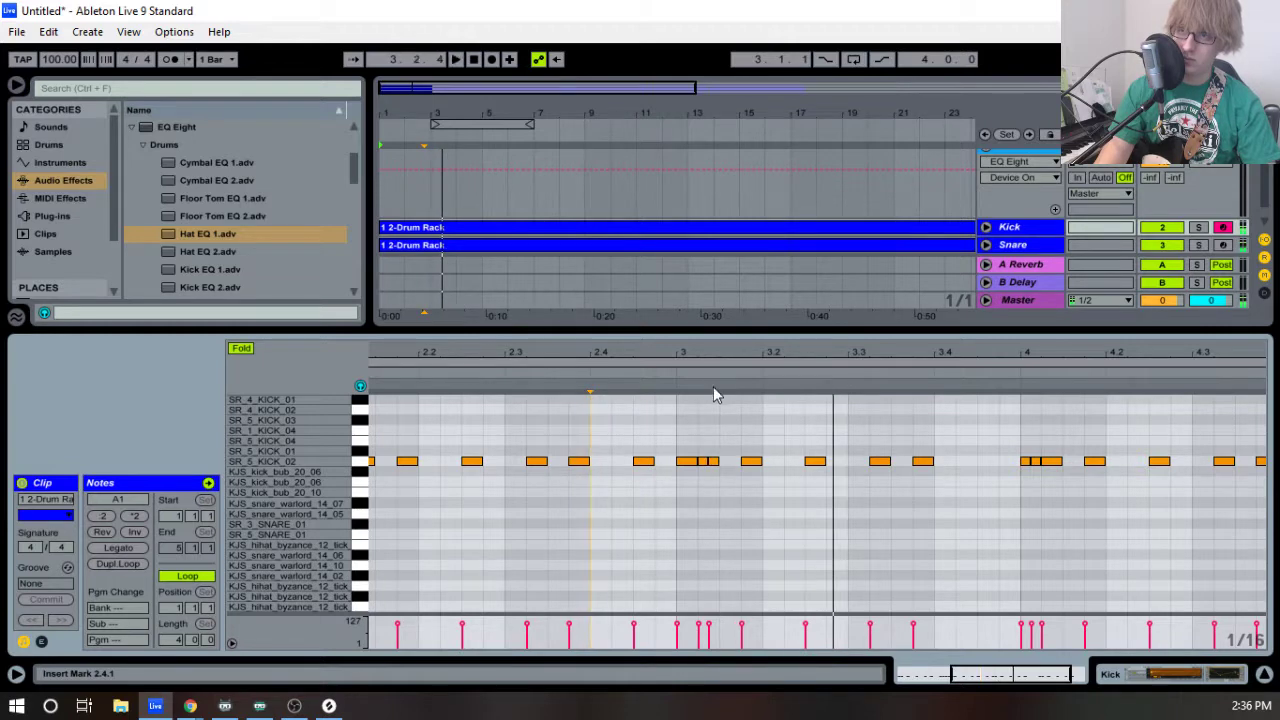
key(space)
drag(711, 354, 840, 354)
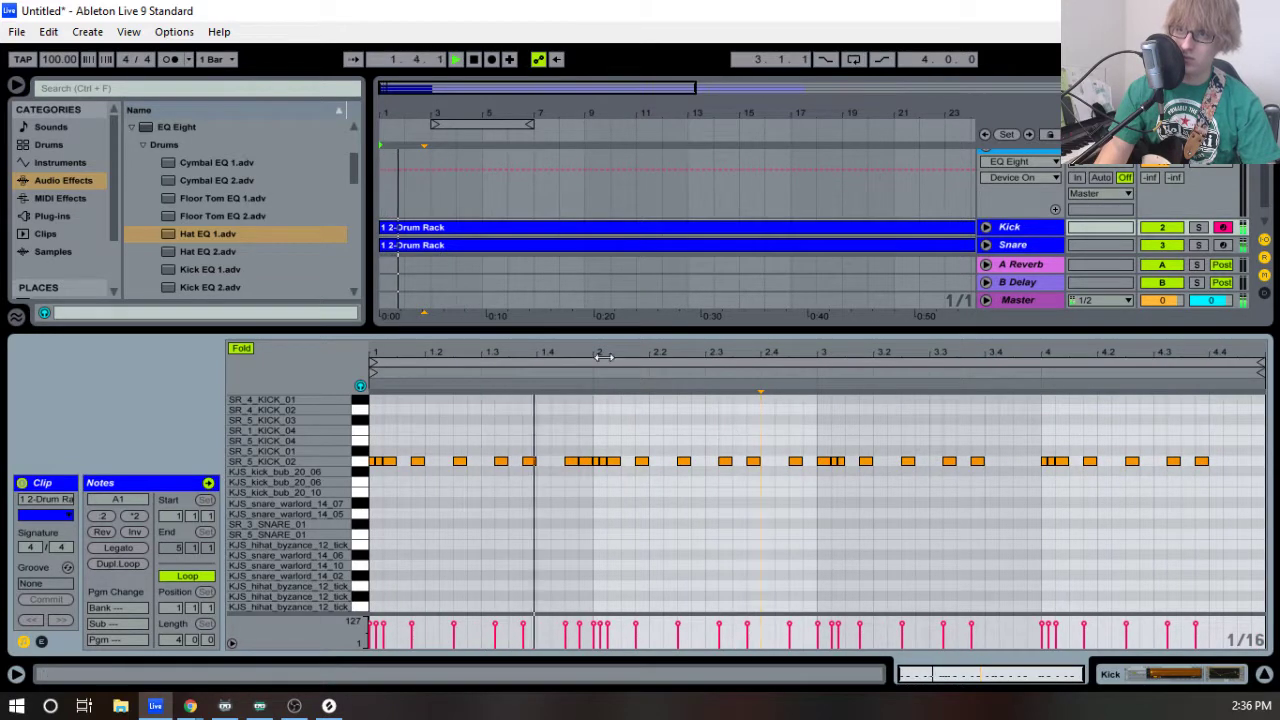
- Try moving bar 2's two short opening kicks to 2.1.2 after a sixteenth kick at 2.1.1, play the beat, and undo the change
drag(604, 357, 604, 400)
key(space)
drag(601, 477, 631, 468)
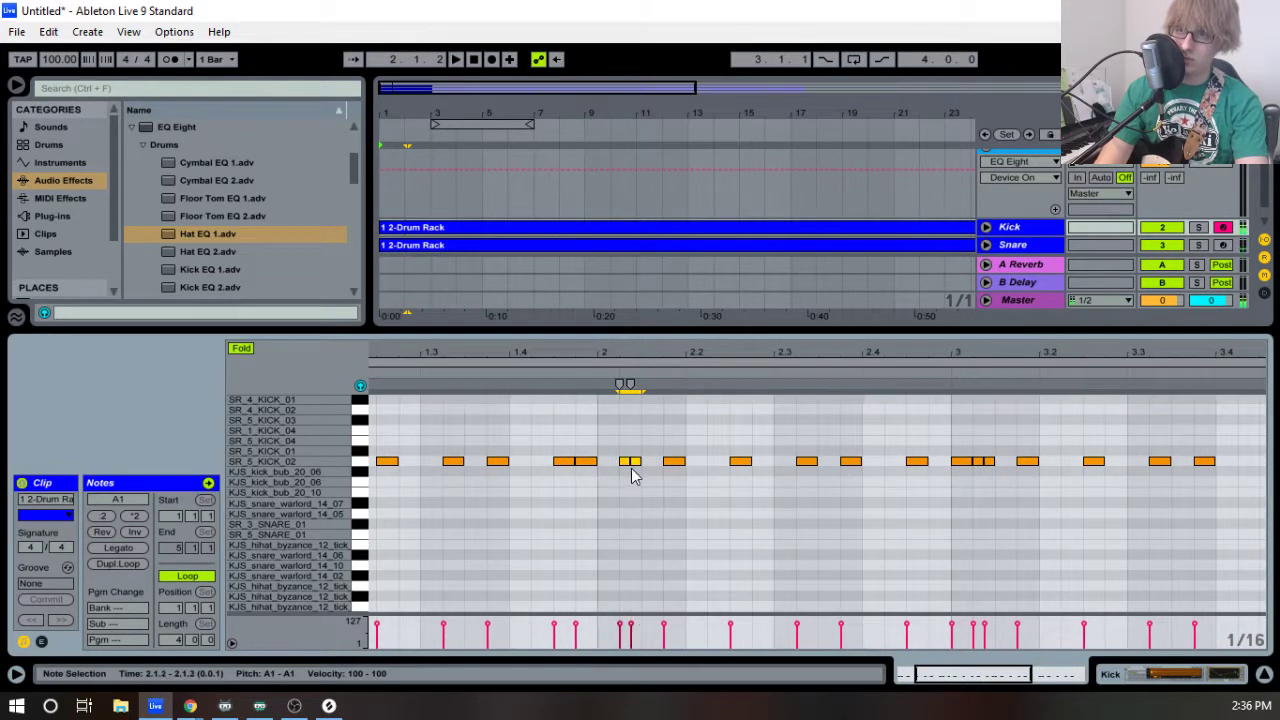
click(686, 430)
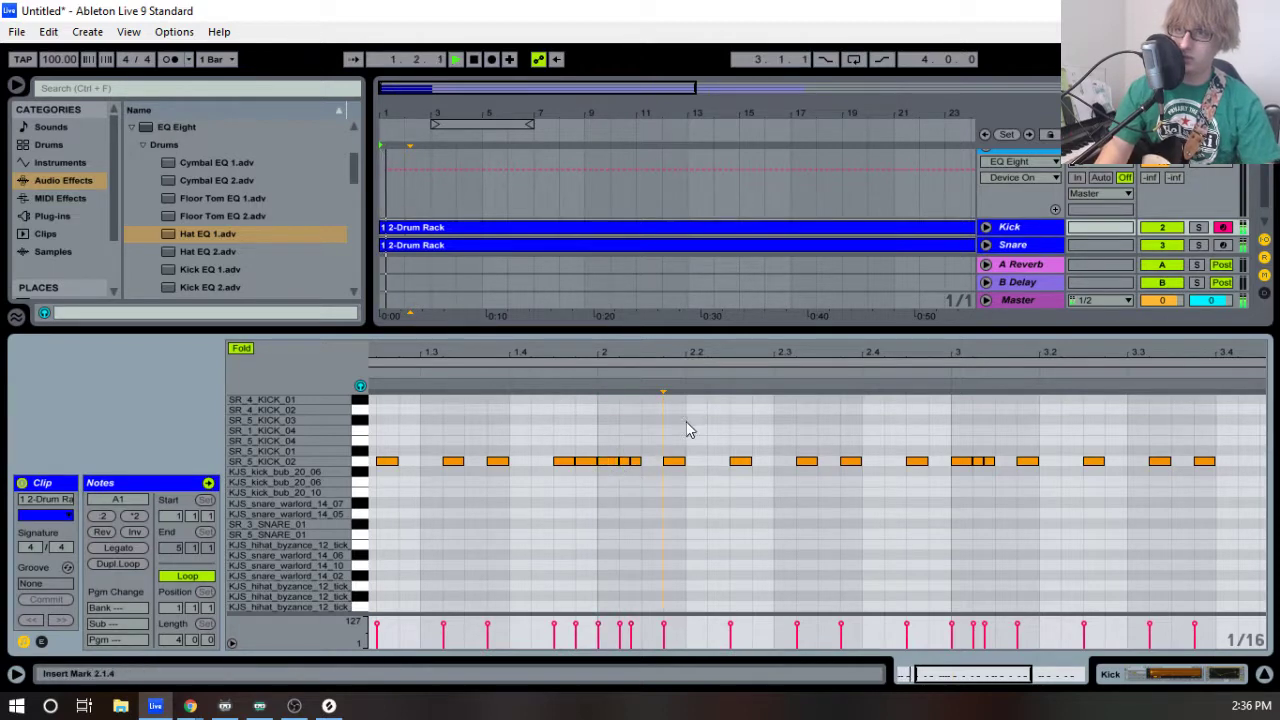
key(space)
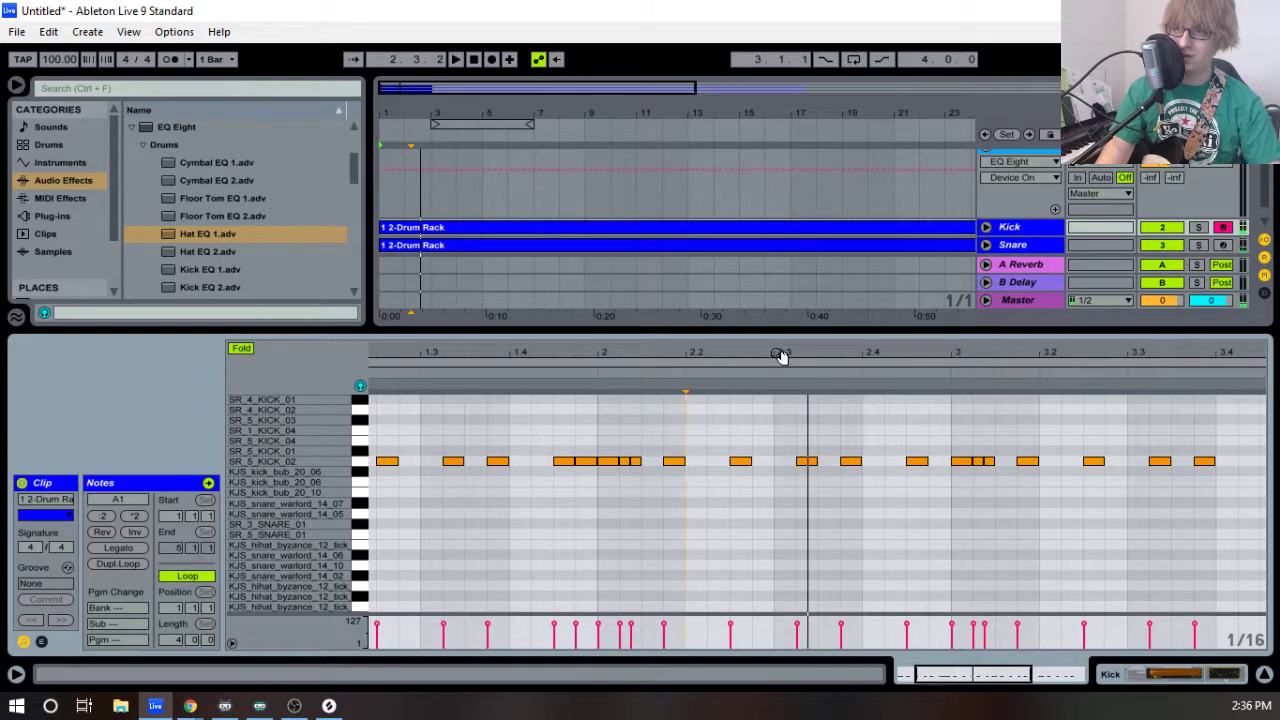
key(ctrl+z)
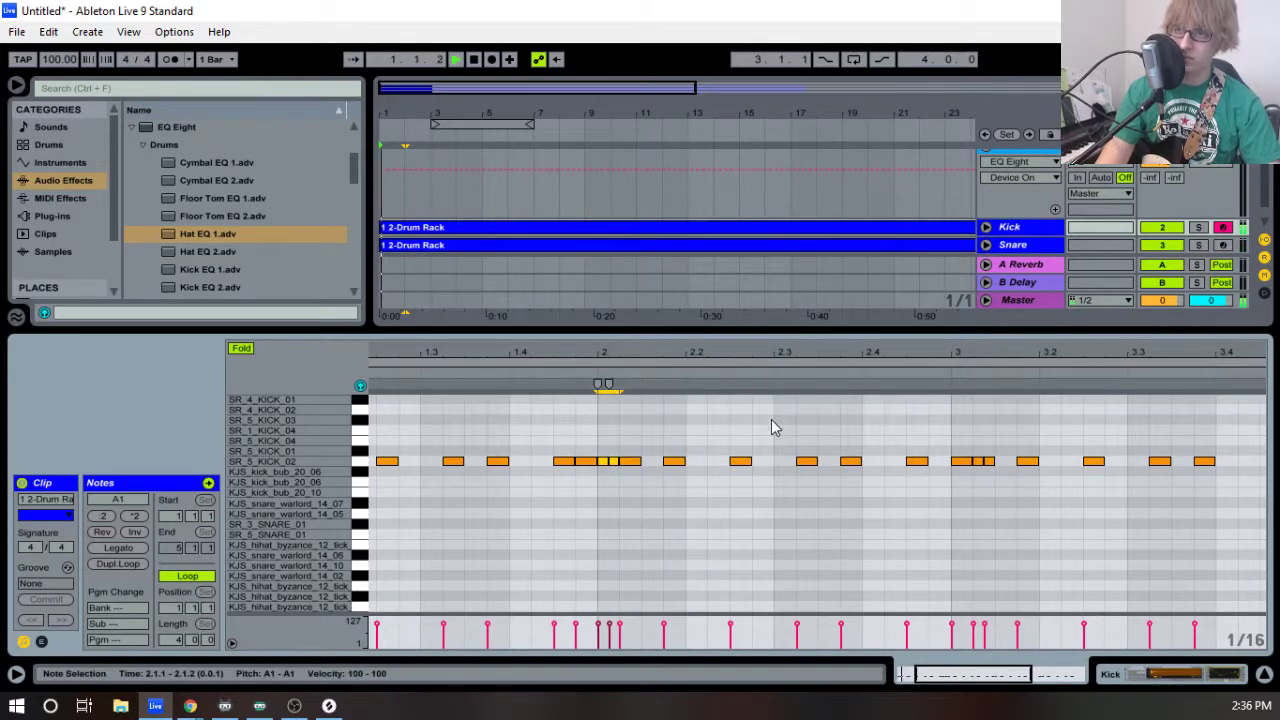
click(772, 421)
- In the Kick clip, move bar 3's two short kicks back to 3.1.1, place a sixteenth kick at 3.1.2, and play the beat
mouse_move(734, 349)
mouse_down()
mouse_move(734, 310)
mouse_move(734, 334)
mouse_move(675, 349)
mouse_move(422, 346)
mouse_up()
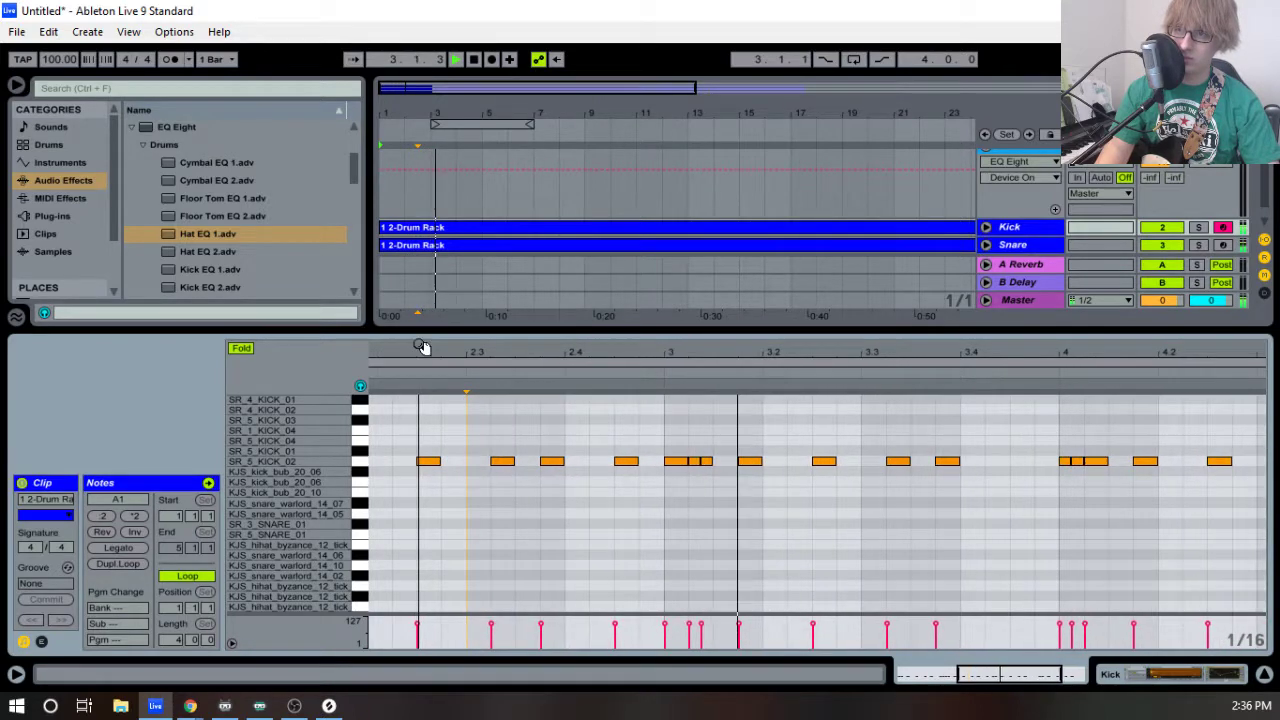
drag(694, 484, 719, 458)
key(Left)
double_click(702, 463)
key(space)
click(734, 411)
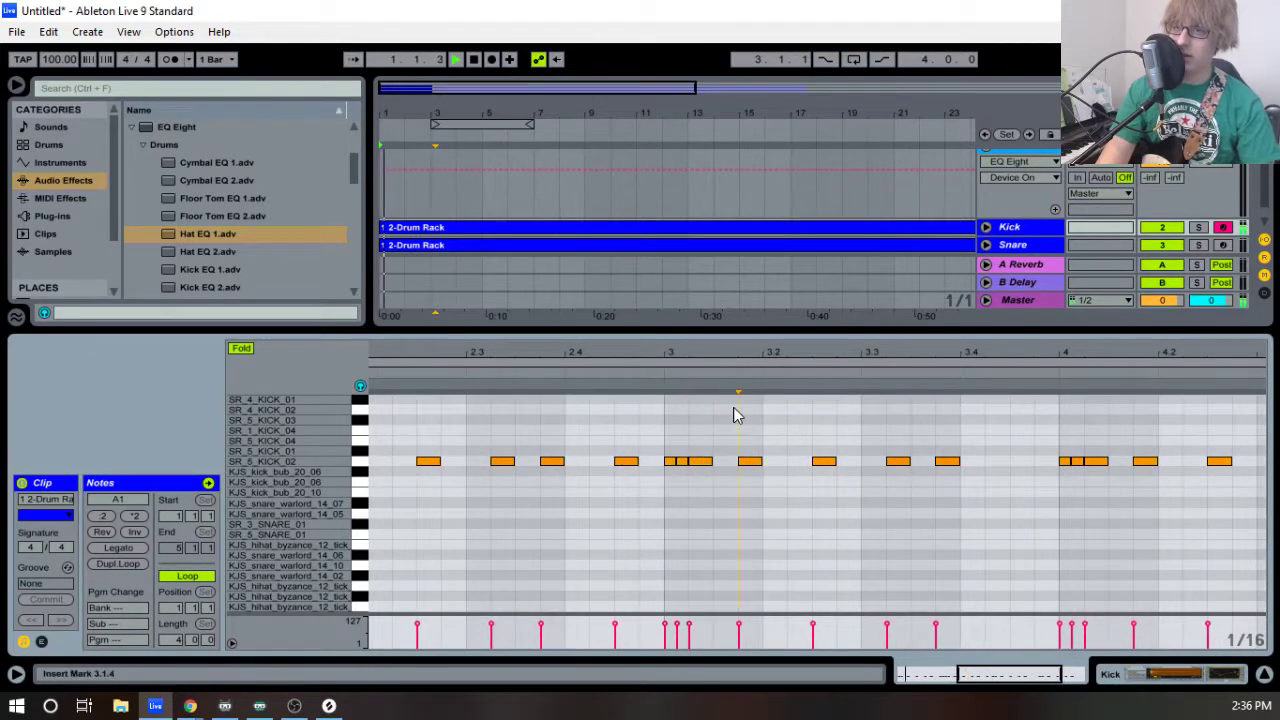
mouse_move(737, 355)
mouse_down()
mouse_move(741, 338)
mouse_move(870, 340)
mouse_move(883, 357)
mouse_move(736, 381)
mouse_move(798, 357)
mouse_up()
key(space)
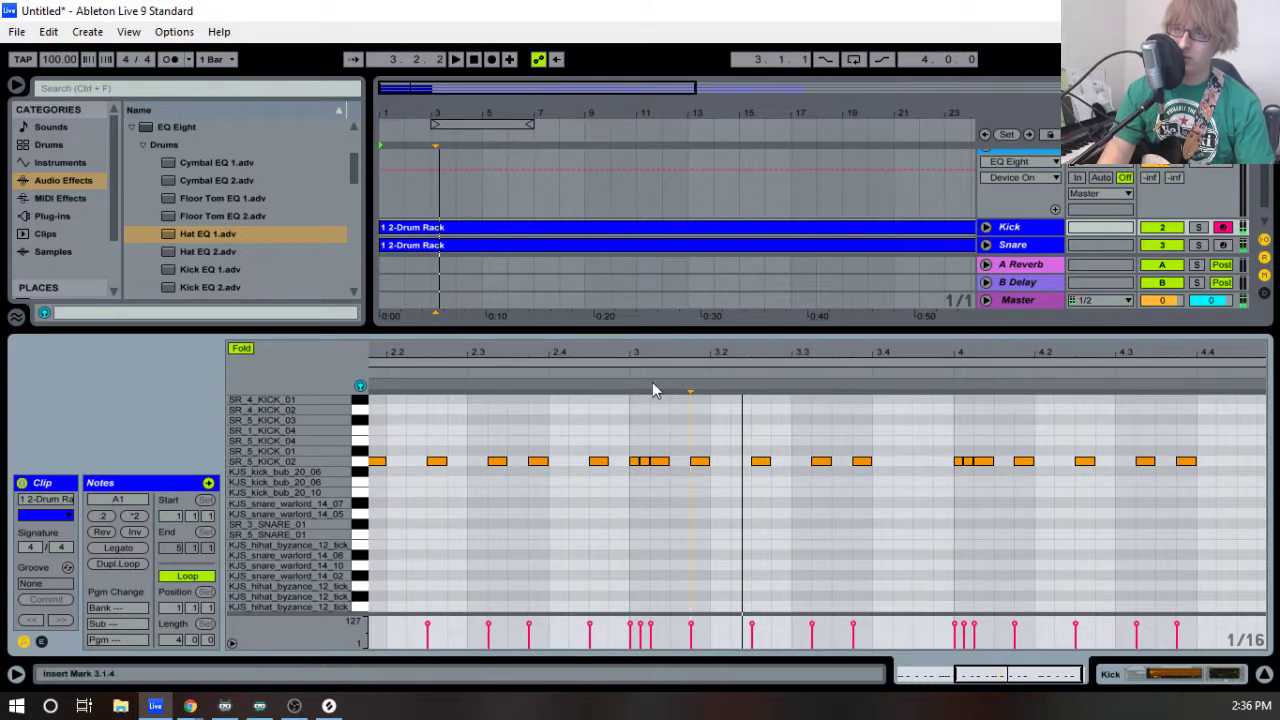
- Play bar 3, add a sixteenth SR_5_KICK_02 note at 3.4.3 in the Kick clip, and listen to the result
key(space)
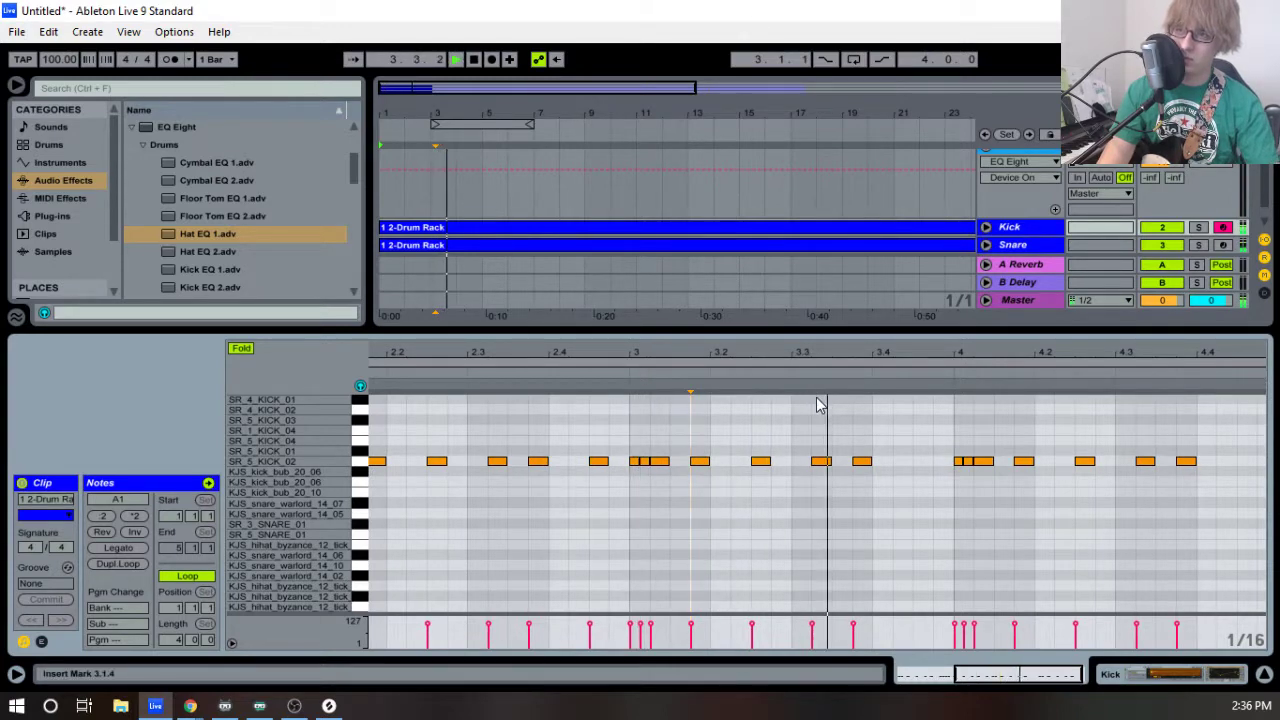
key(space)
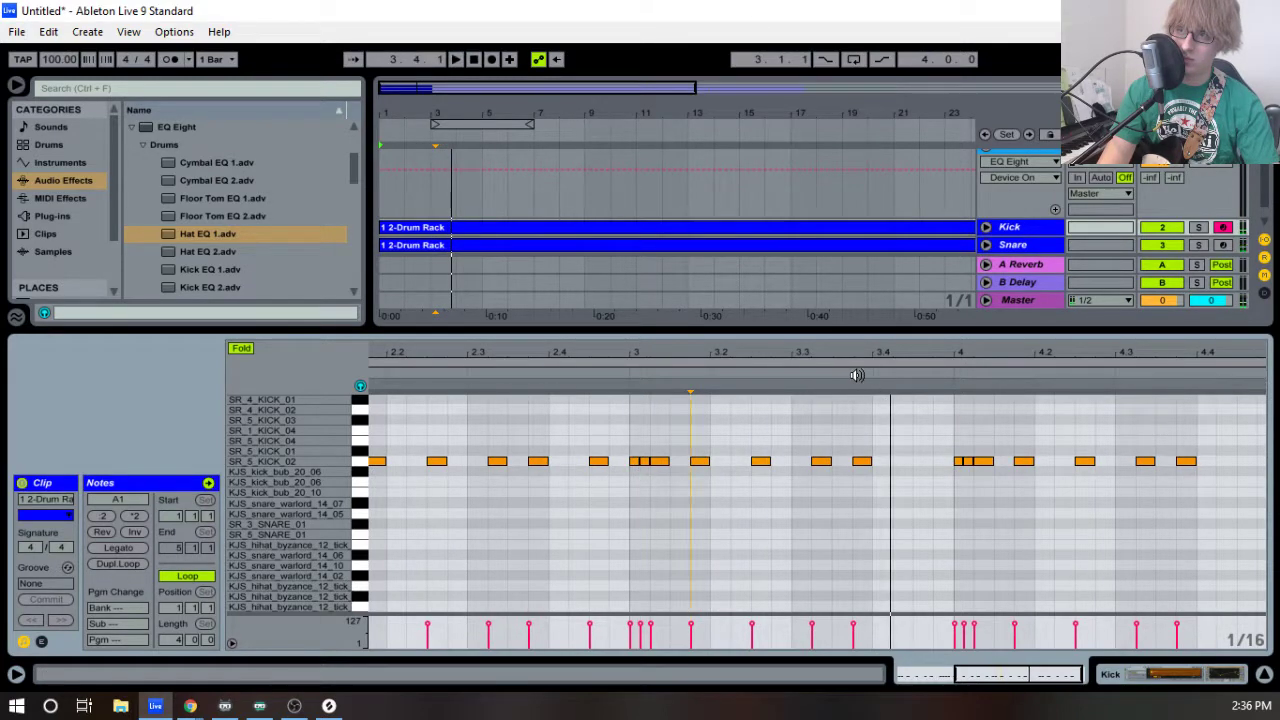
double_click(924, 463)
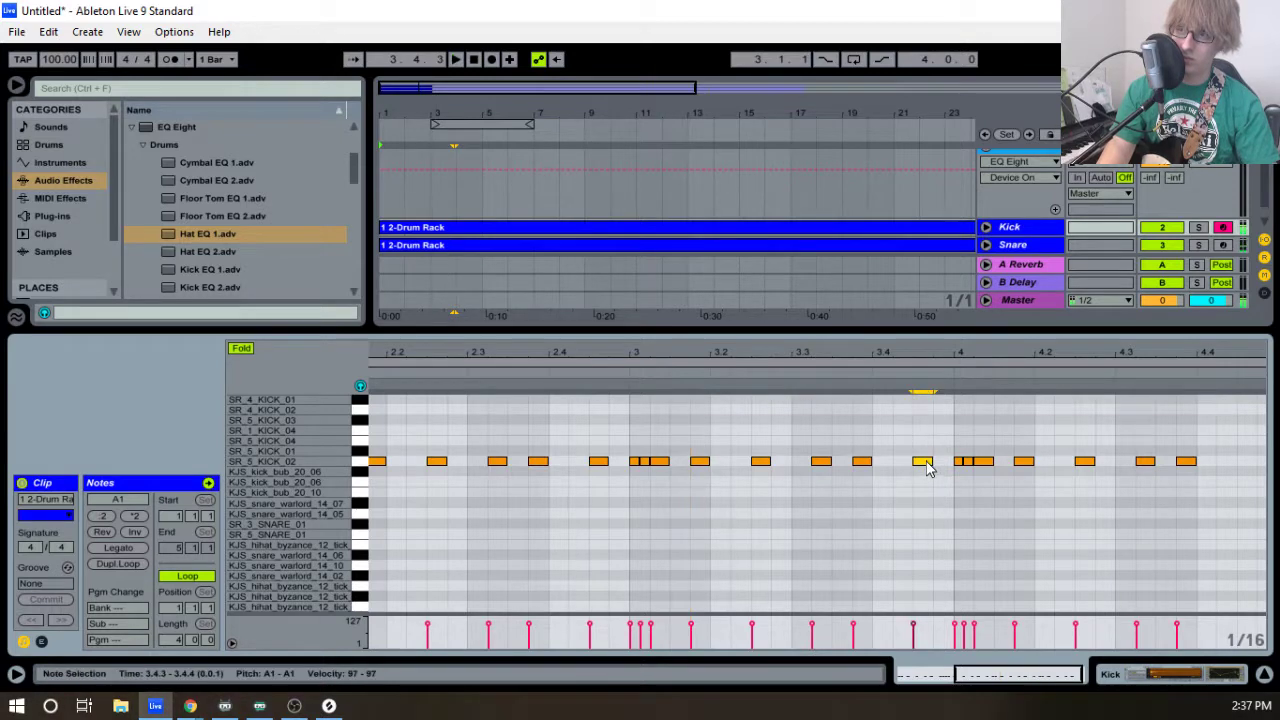
click(926, 470)
key(space)
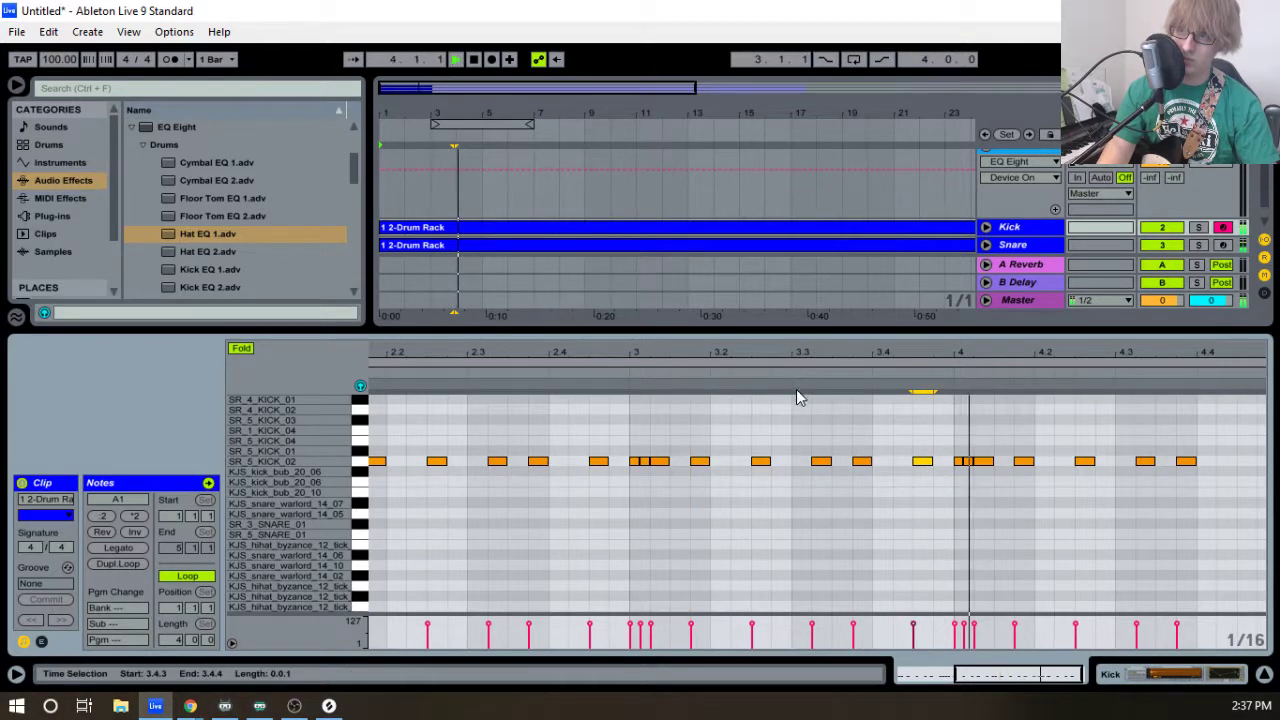
key(space)
drag(1034, 354, 996, 364)
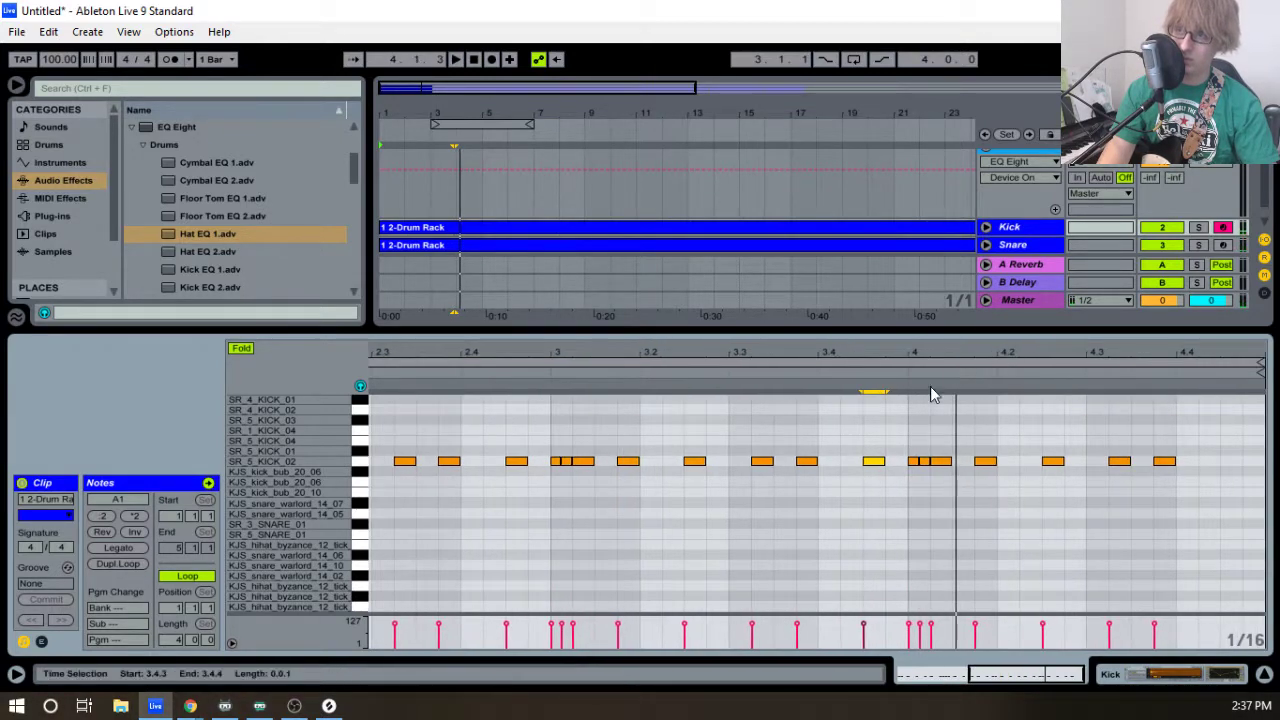
- In the Snare track's clip, move the snare note at 4.2.1 to 4.1.1 and play the beat
click(910, 497)
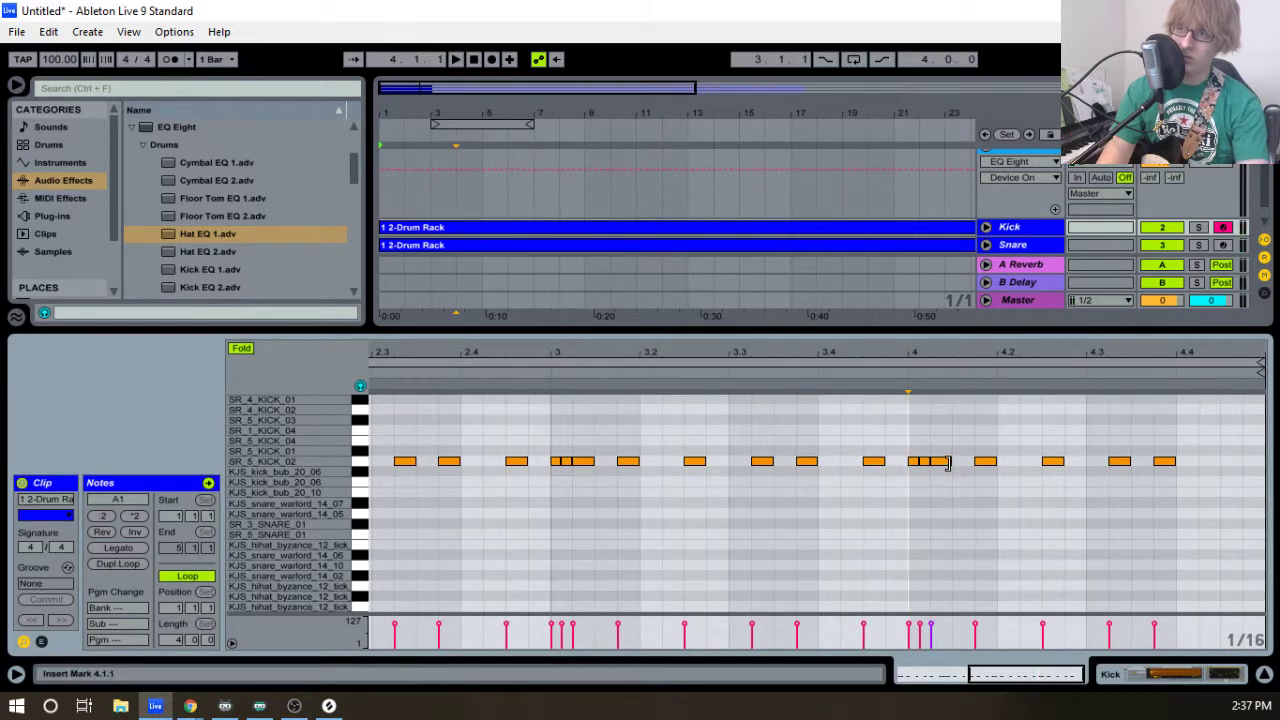
click(912, 249)
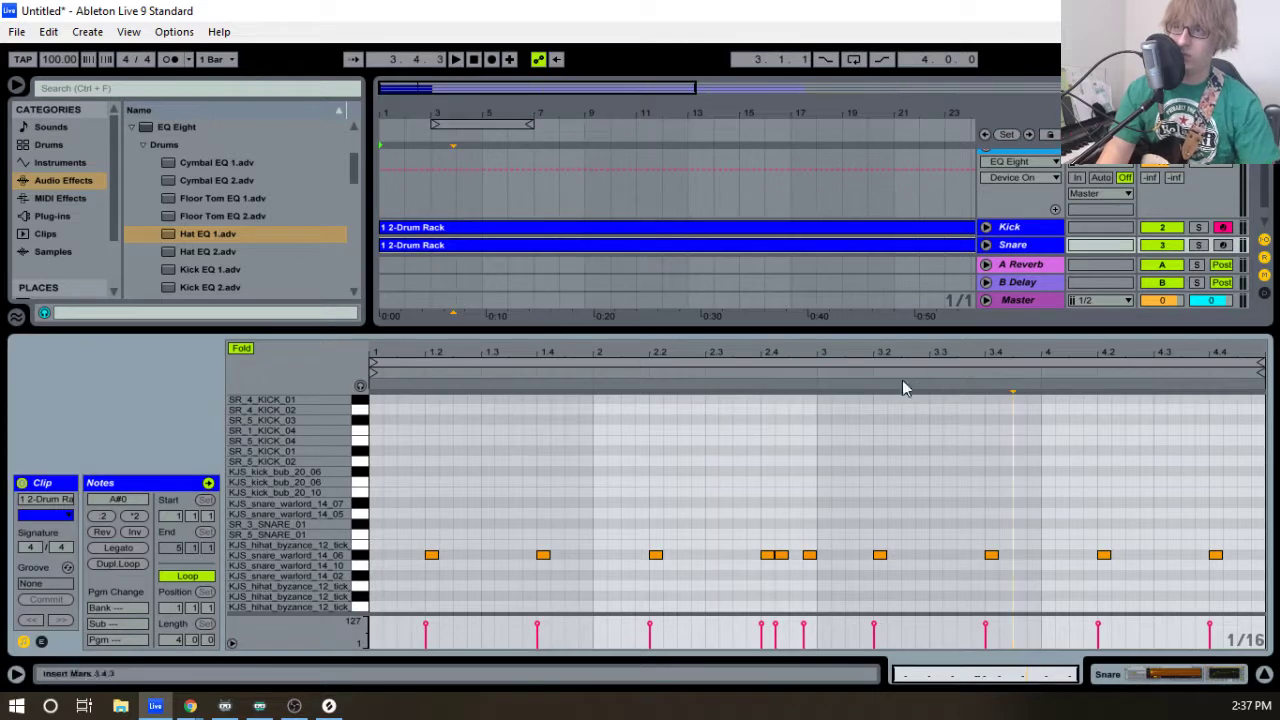
key(space)
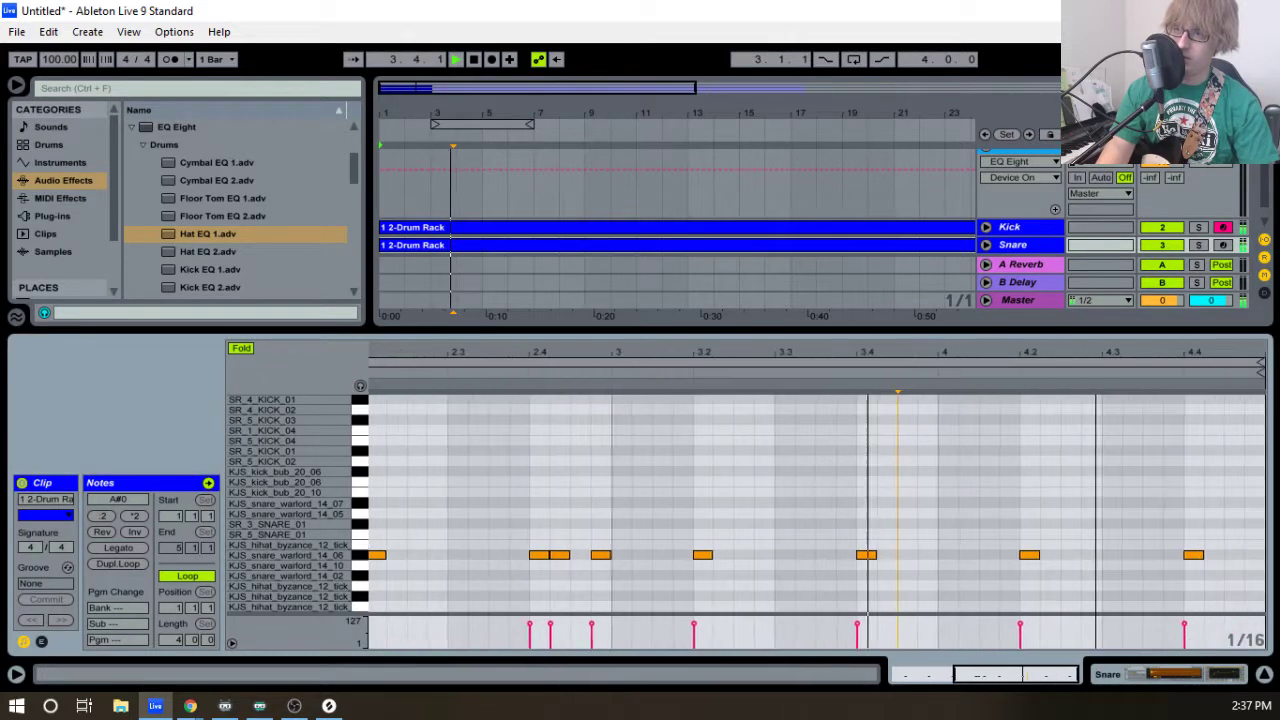
click(1033, 556)
key(space)
drag(1035, 557, 957, 562)
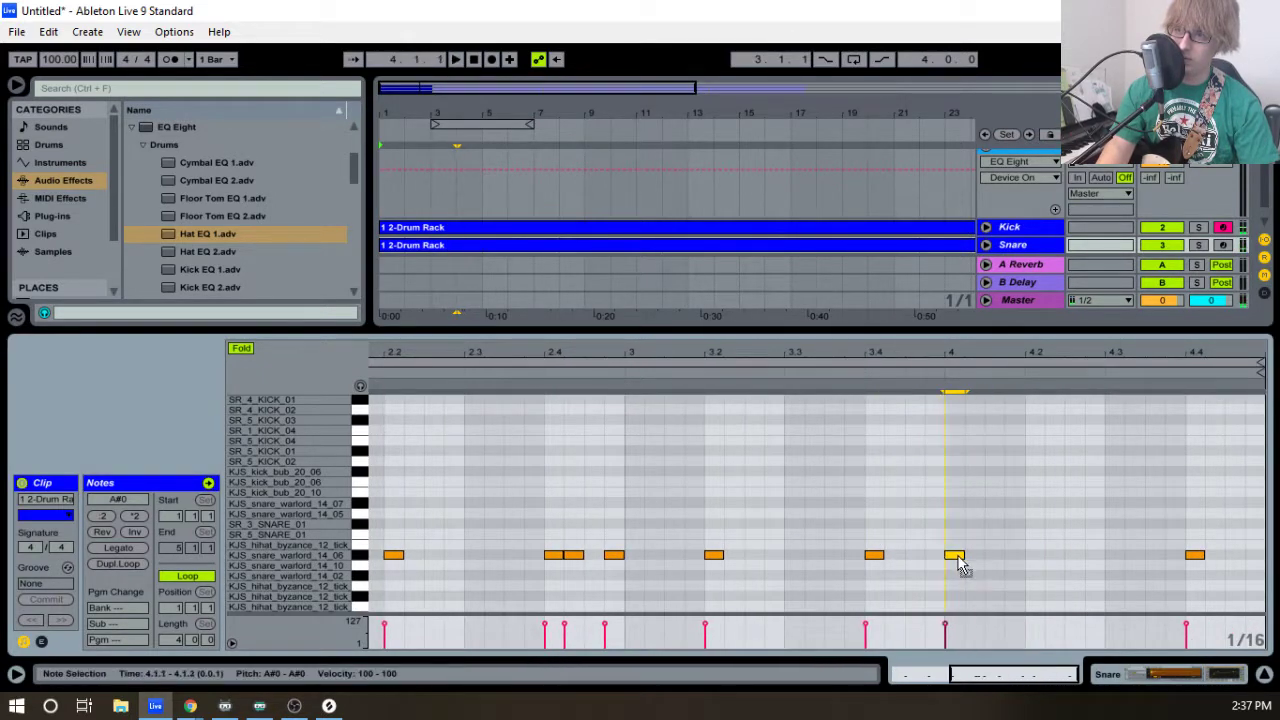
click(918, 389)
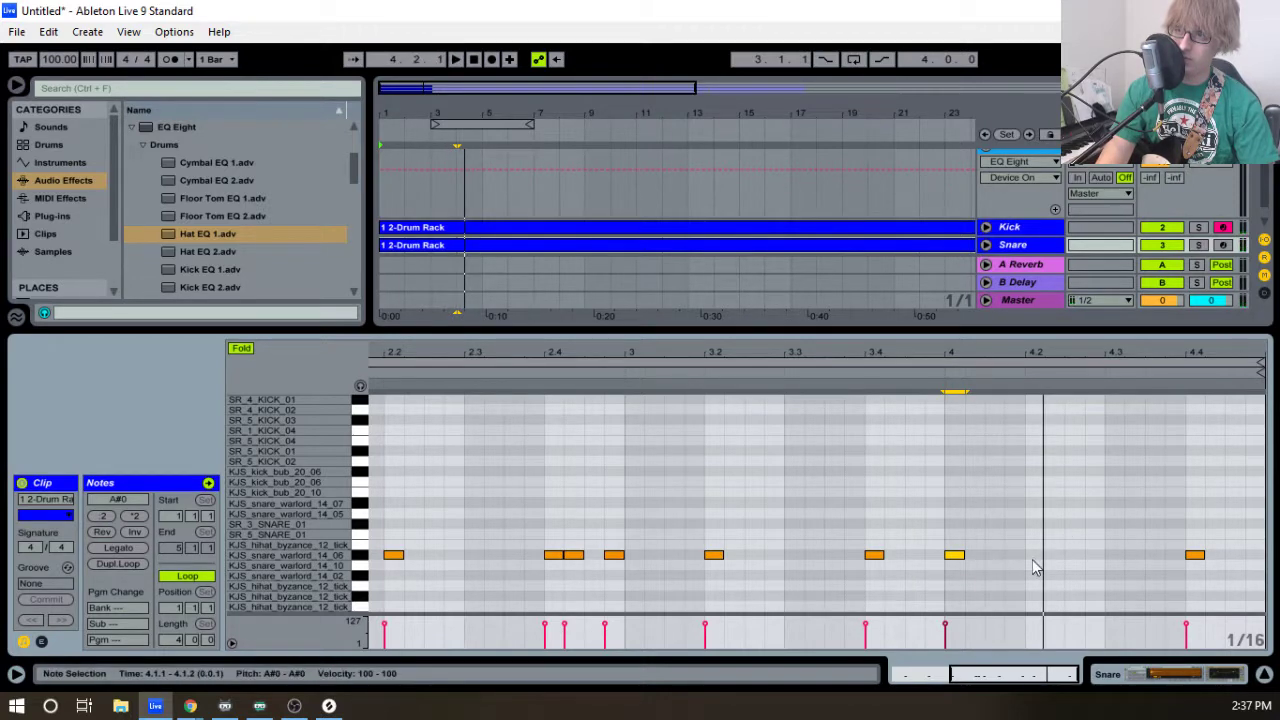
- Add a sixteenth snare note at 4.2.1 in the Snare clip and move the 4.4.1 snare to 4.3.1
key(ctrl+z)
click(912, 387)
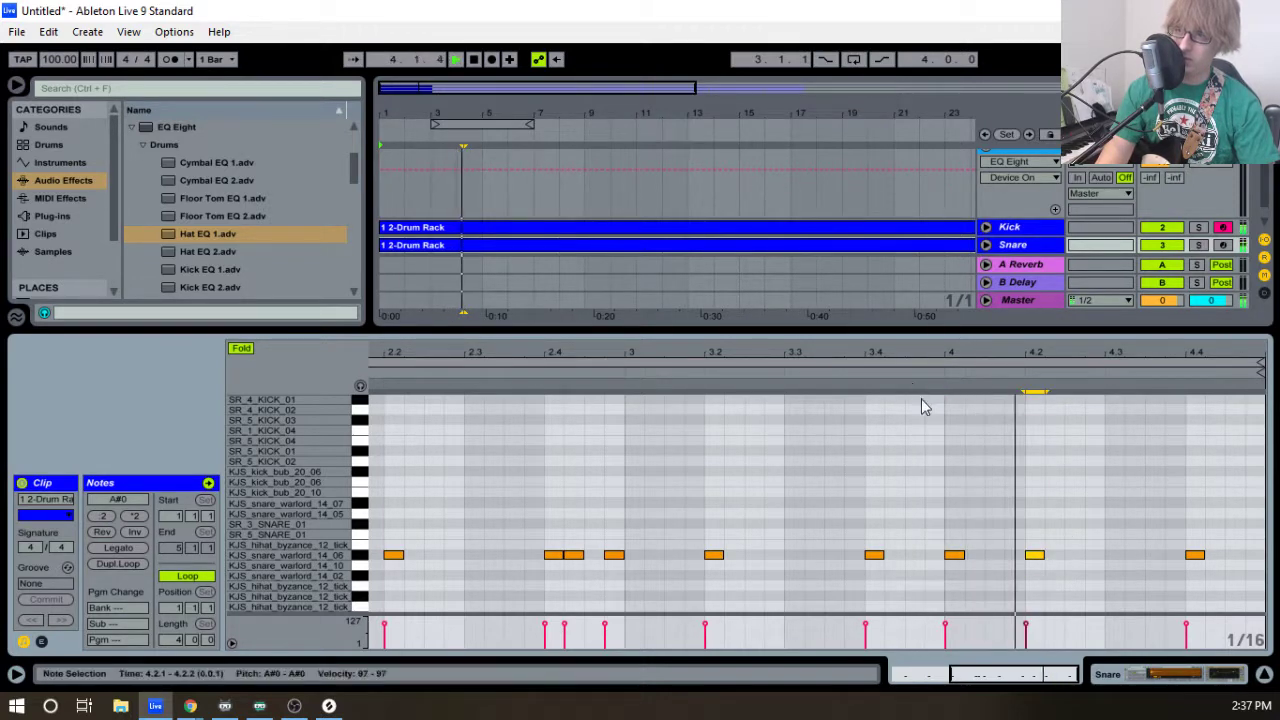
drag(1198, 563, 1115, 565)
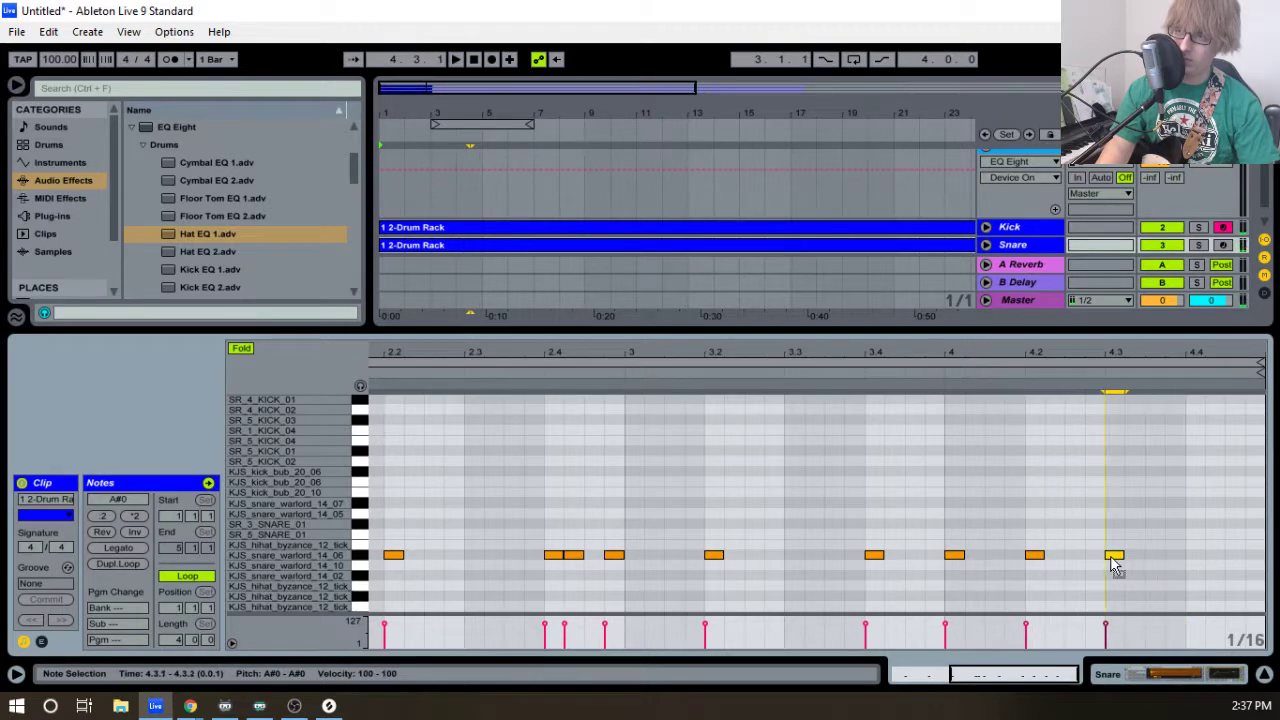
- In the Kick track's clip, delete the two short kicks opening bar 4 at 4.1.1 and play the beat
click(876, 230)
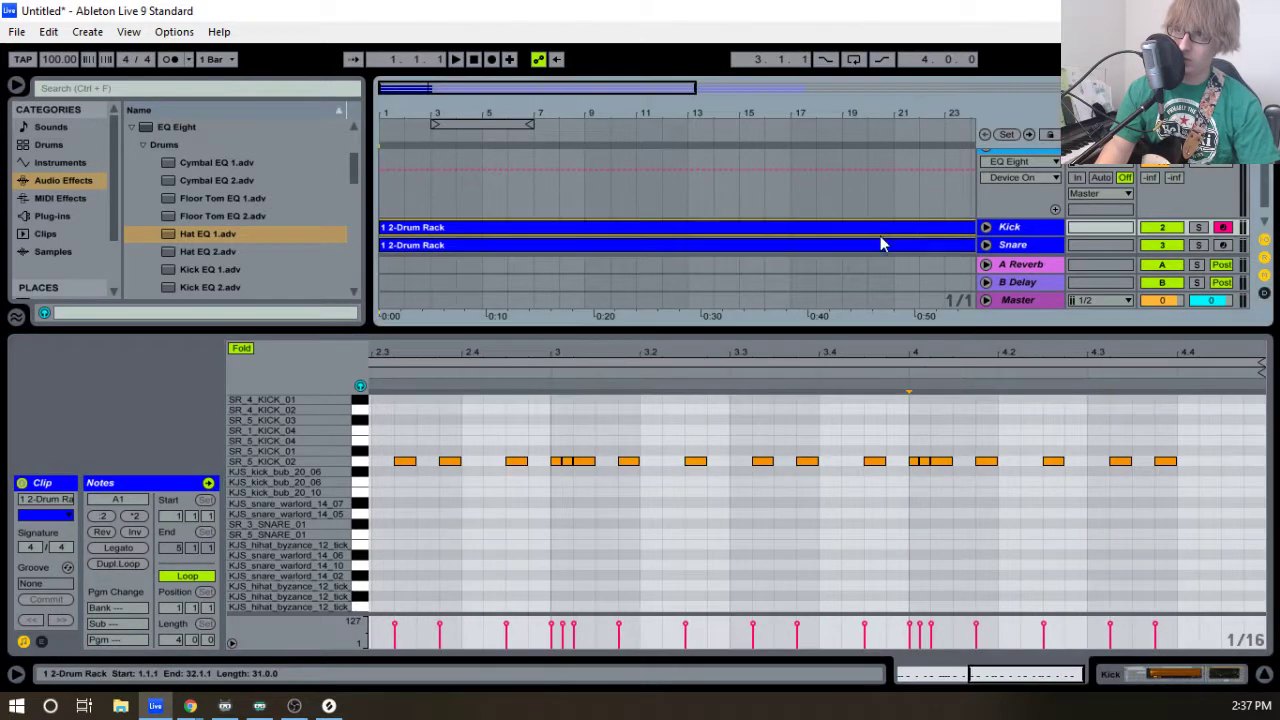
click(864, 370)
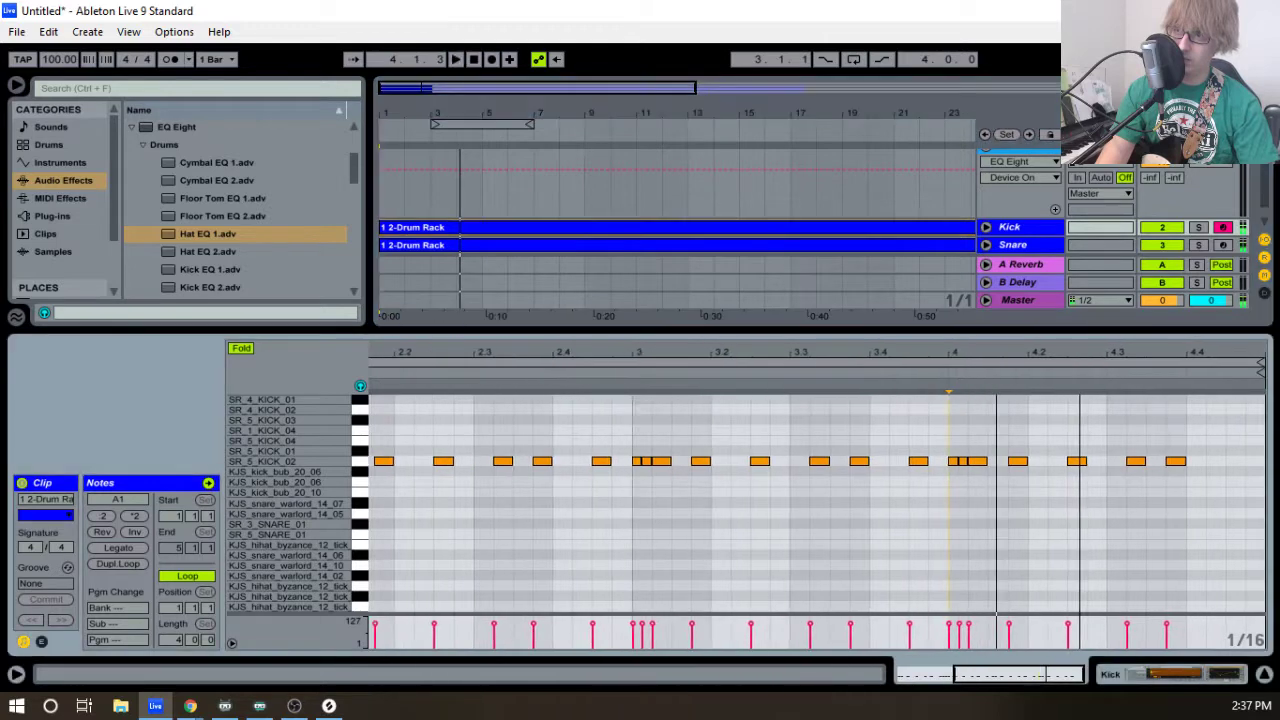
double_click(917, 461)
double_click(927, 461)
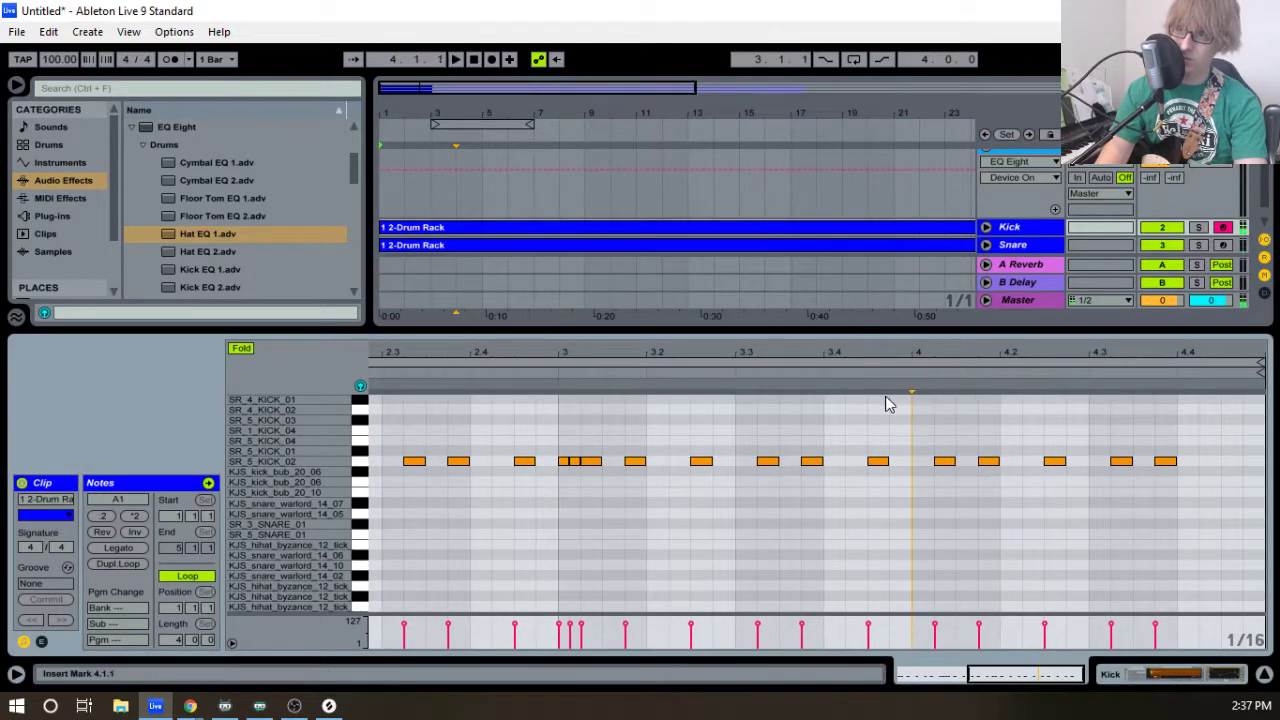
click(816, 372)
key(space)
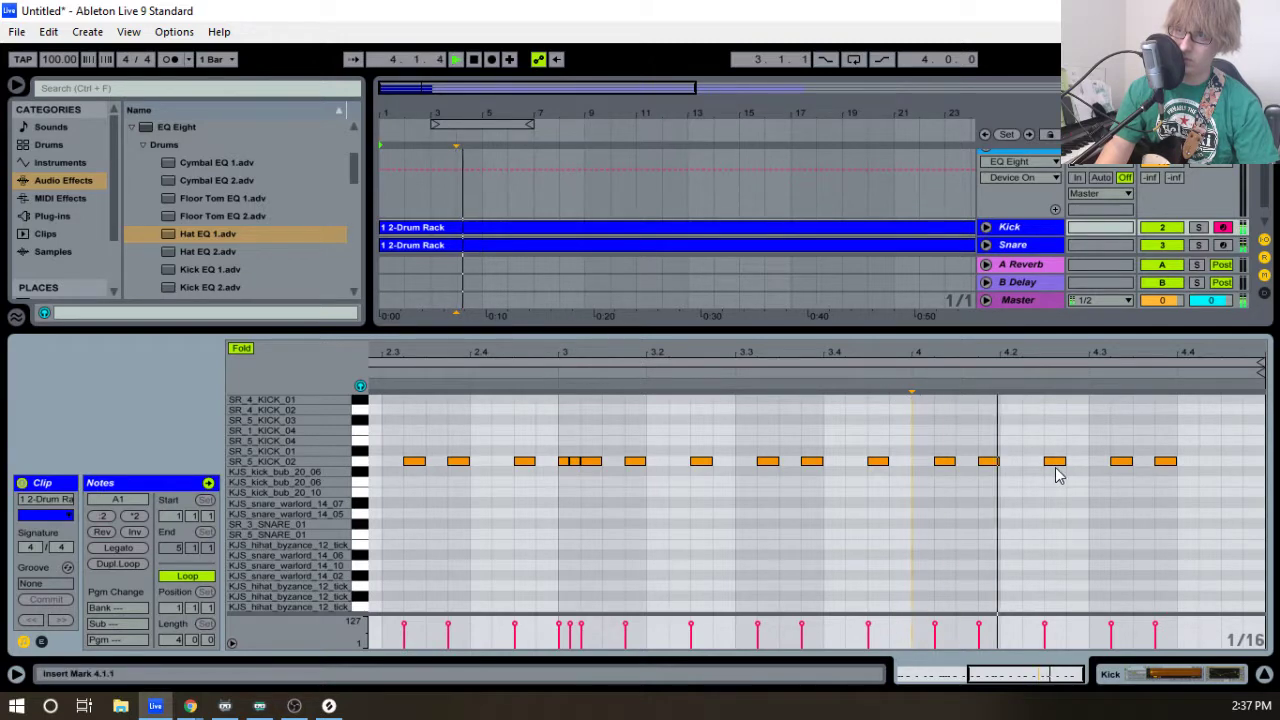
- Replace the kick at 4.2.3 with one at 4.2.2, add a sixteenth kick at 4.2.4, and play the beat
double_click(1033, 461)
double_click(1077, 461)
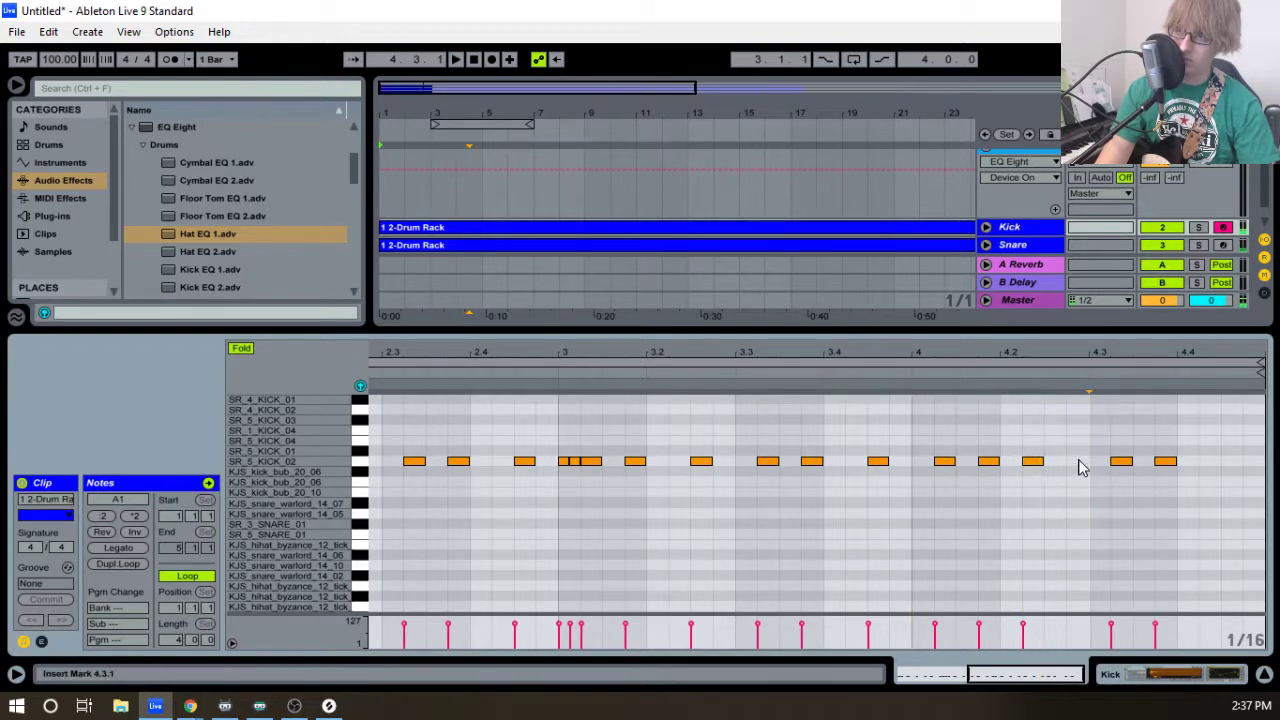
click(894, 372)
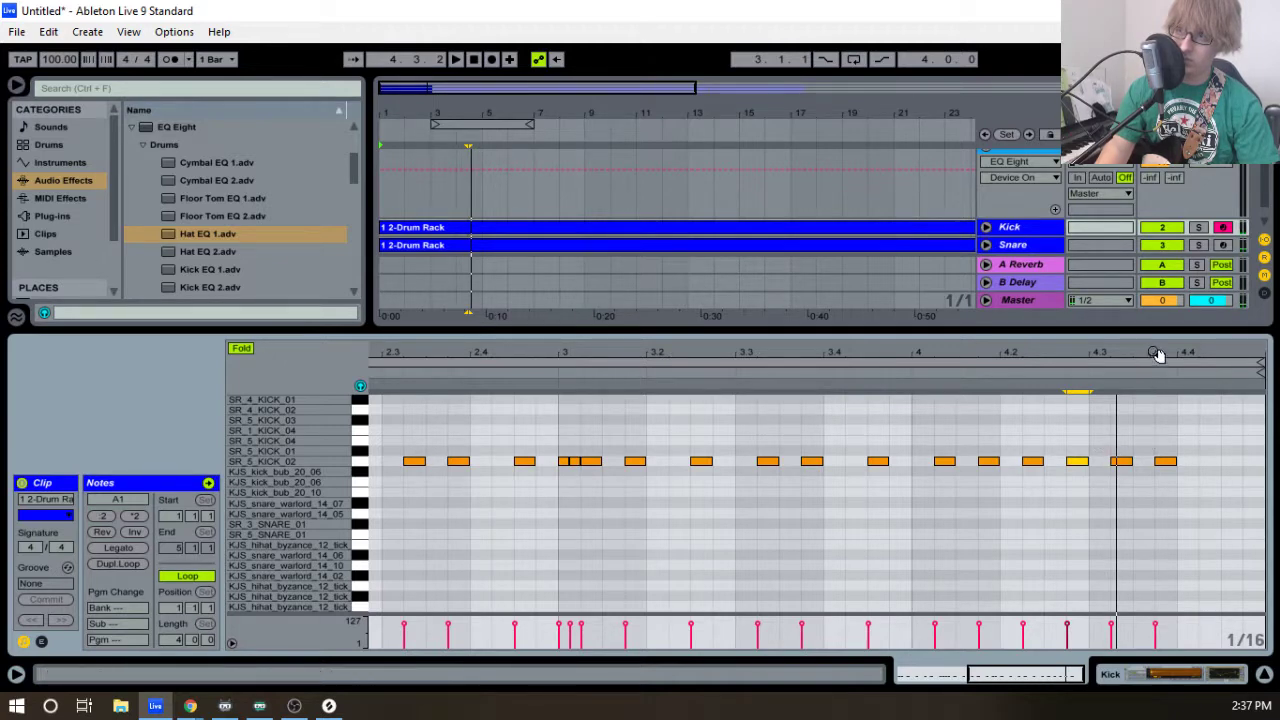
- Shorten the kick at 4.3.2 to a thirty-second, add a second thirty-second kick directly after it, and play the beat
drag(1151, 352, 1076, 461)
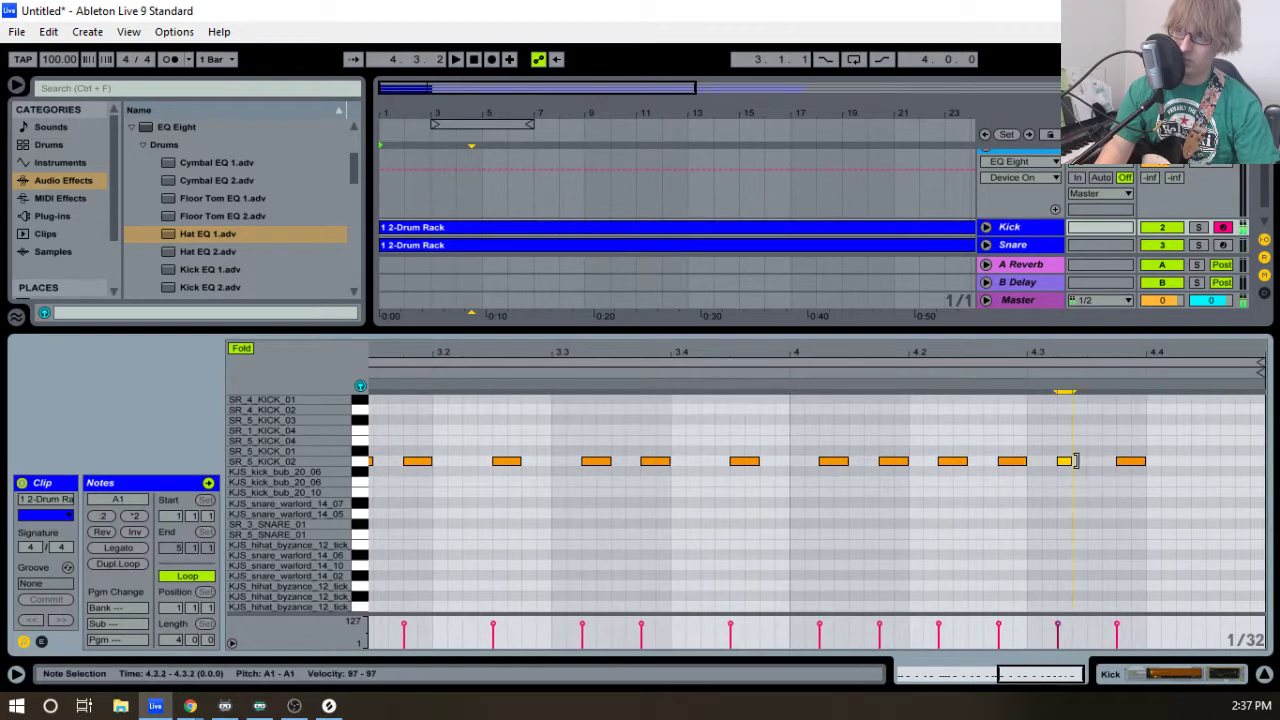
double_click(1078, 463)
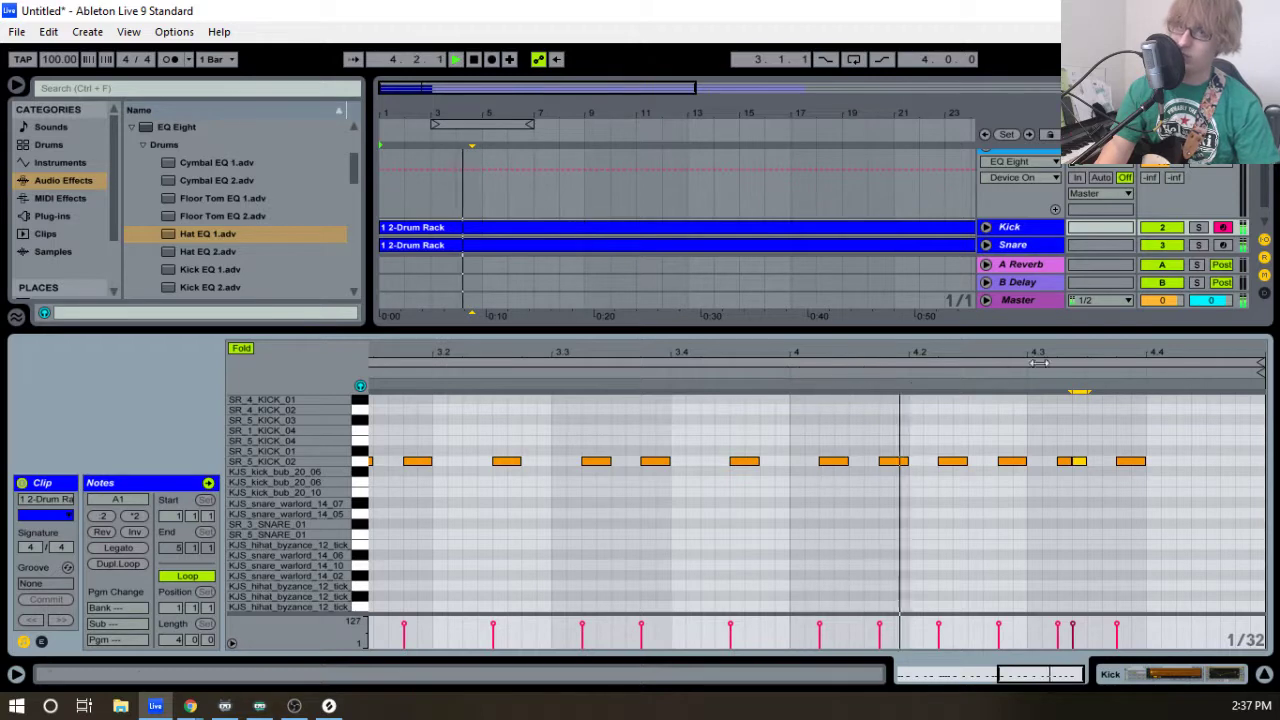
key(space)
mouse_move(1073, 355)
mouse_down()
mouse_move(1073, 342)
mouse_move(1097, 394)
mouse_up()
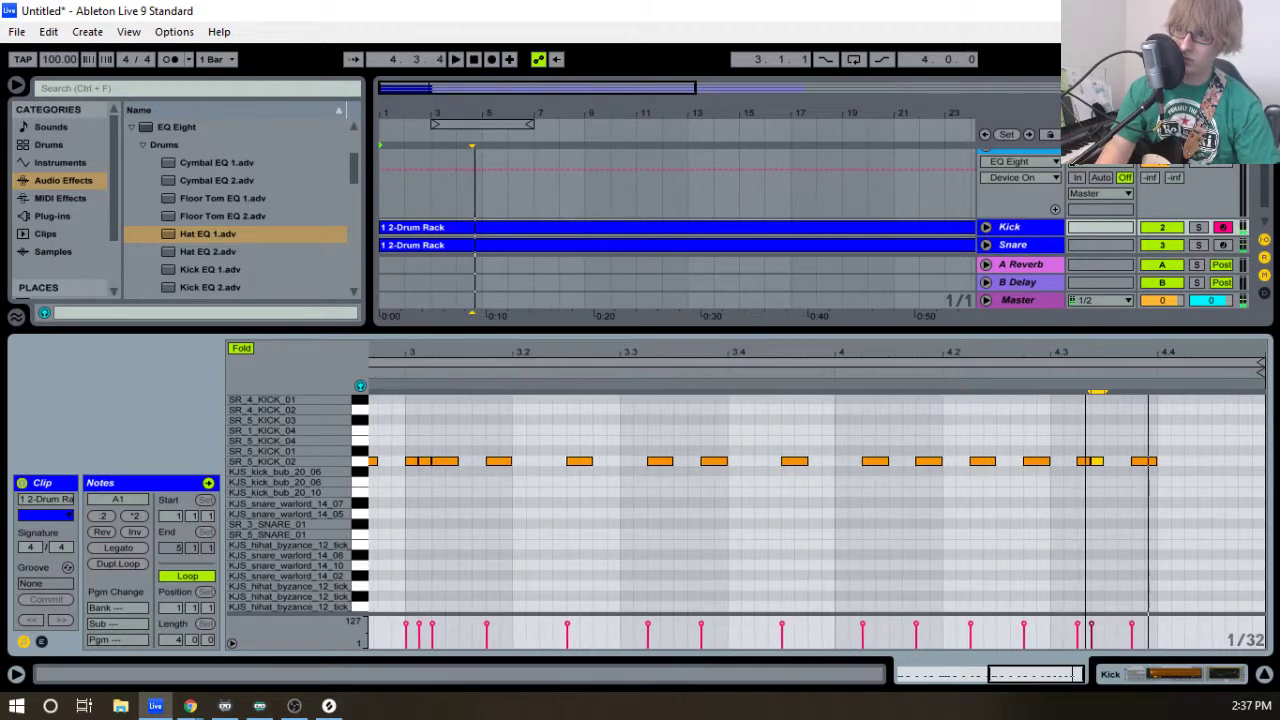
- Delete the 4.3.4 kick, duplicate the two thirty-second kicks at 4.3.2 twice to fill up to 4.4.1, and play the beat
click(1135, 487)
drag(1148, 467, 1149, 463)
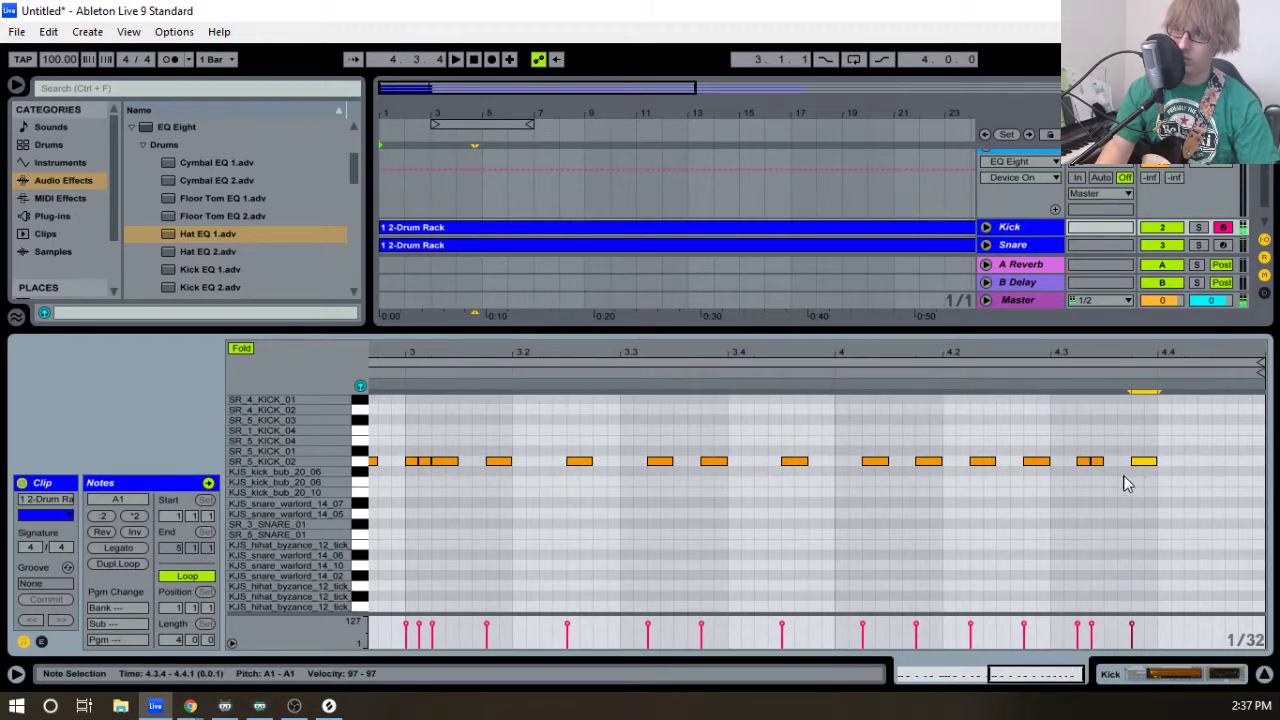
key(Delete)
drag(1073, 480, 1131, 452)
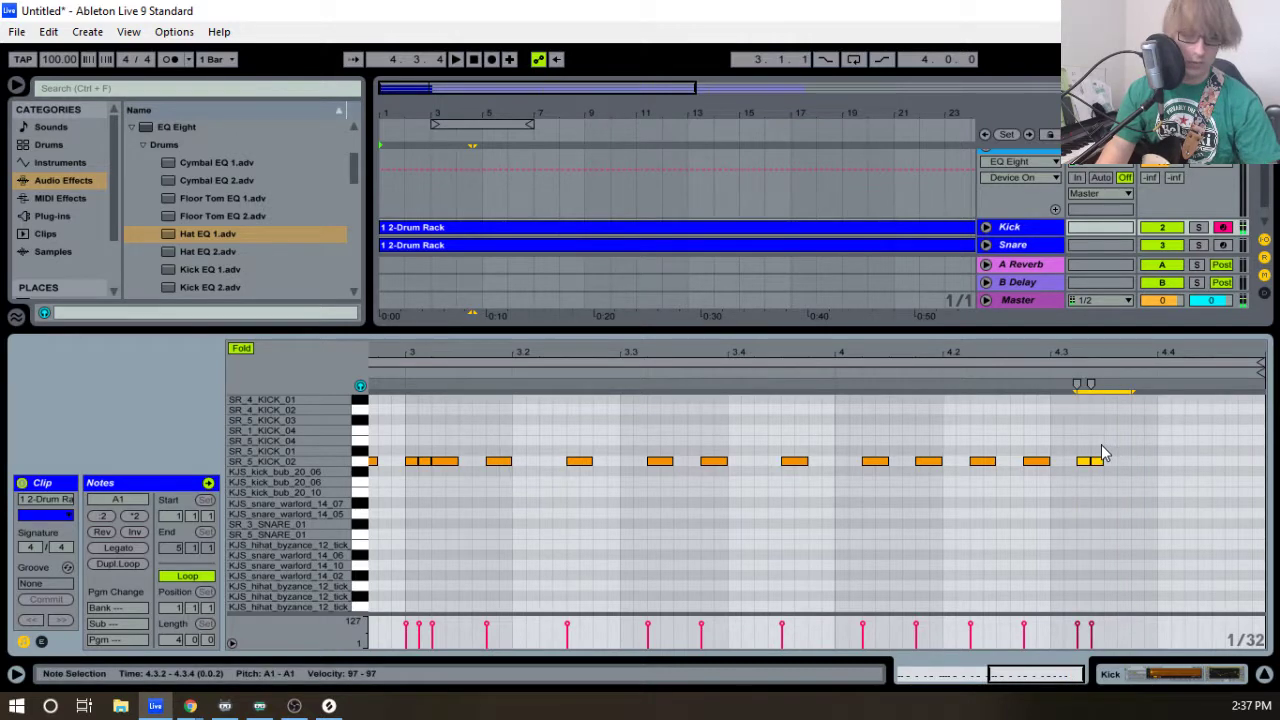
key(ctrl+d)
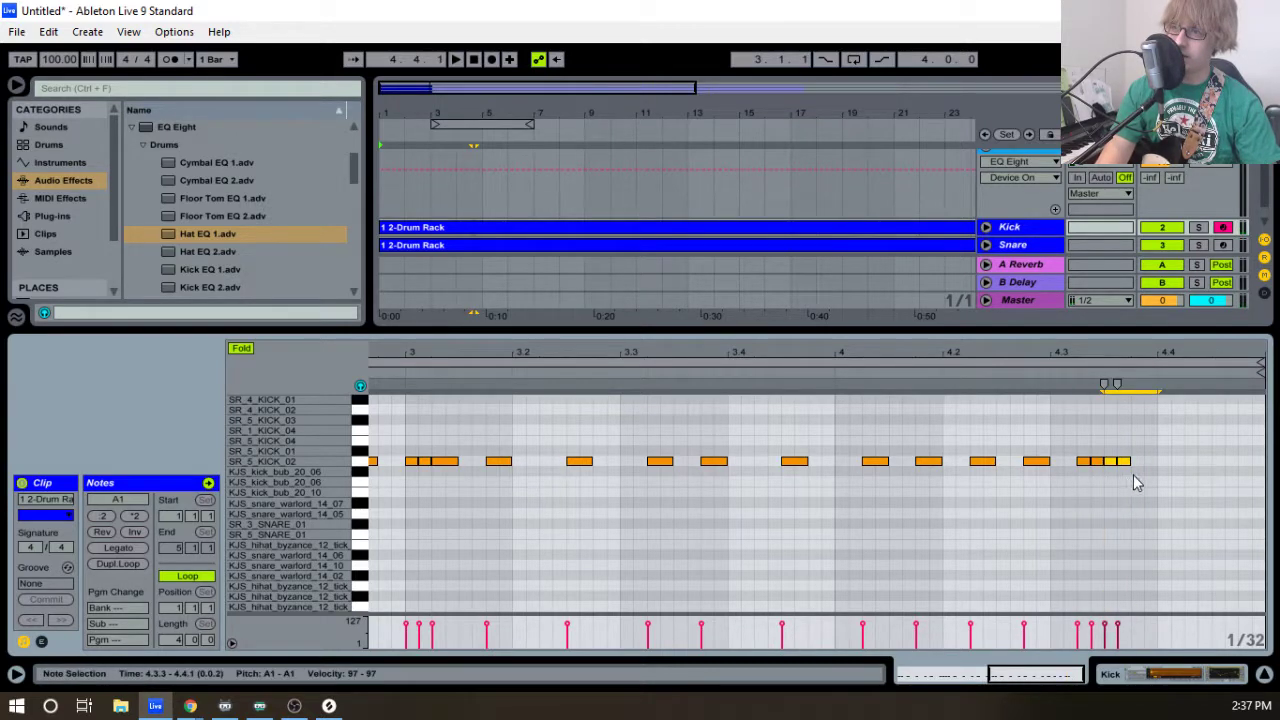
key(ctrl+d)
click(812, 389)
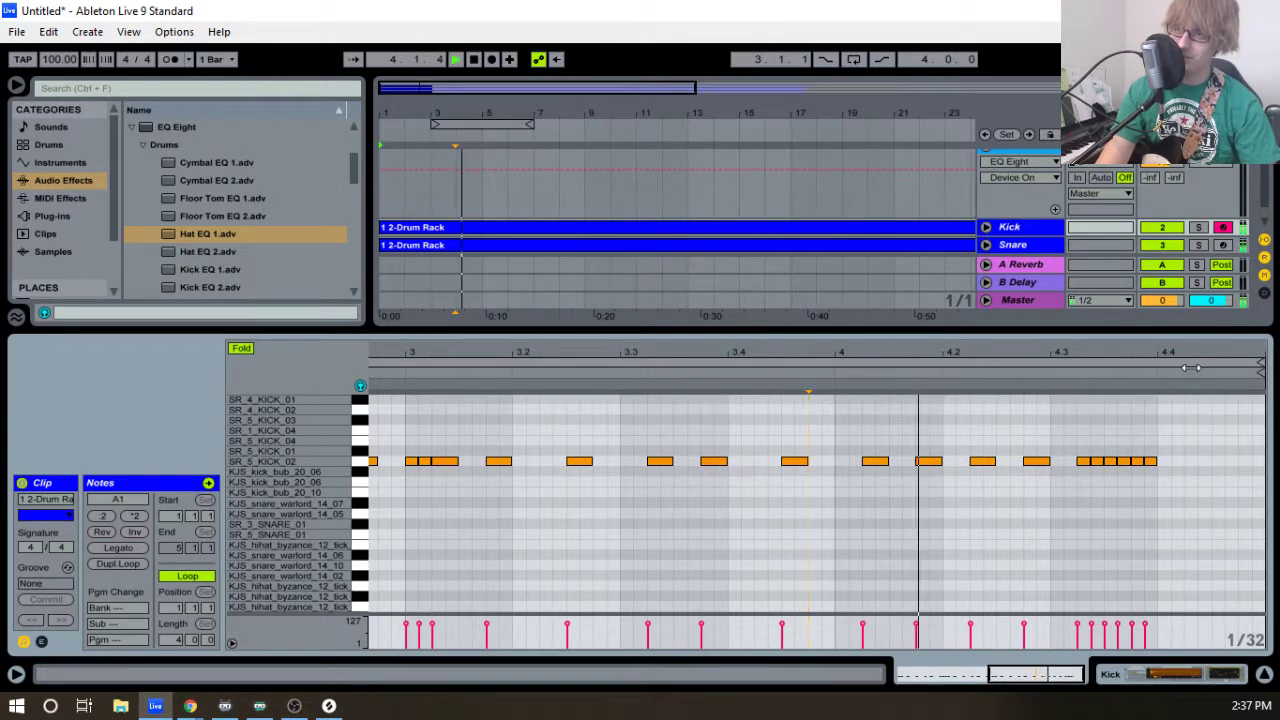
key(space)
drag(1190, 353, 1190, 343)
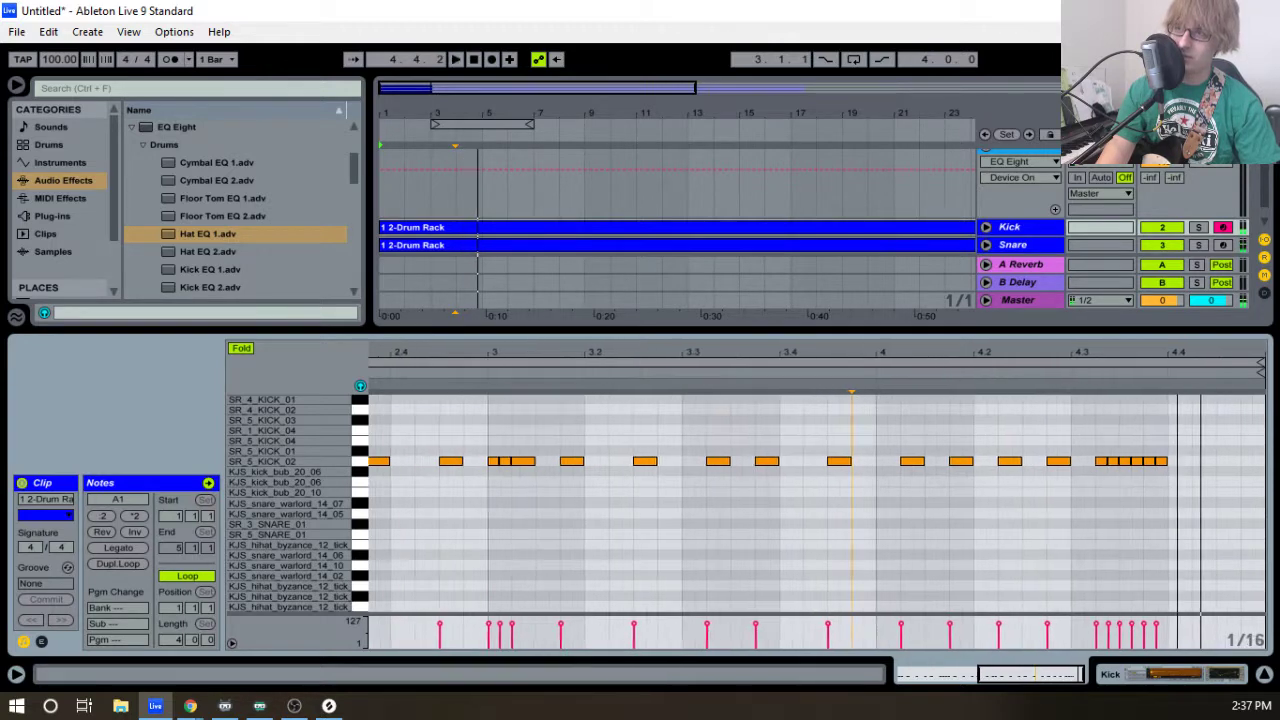
- Add a sixteenth KJS_snare_warlord_14_06 note at 4.4.1 in the Snare track's clip
click(897, 247)
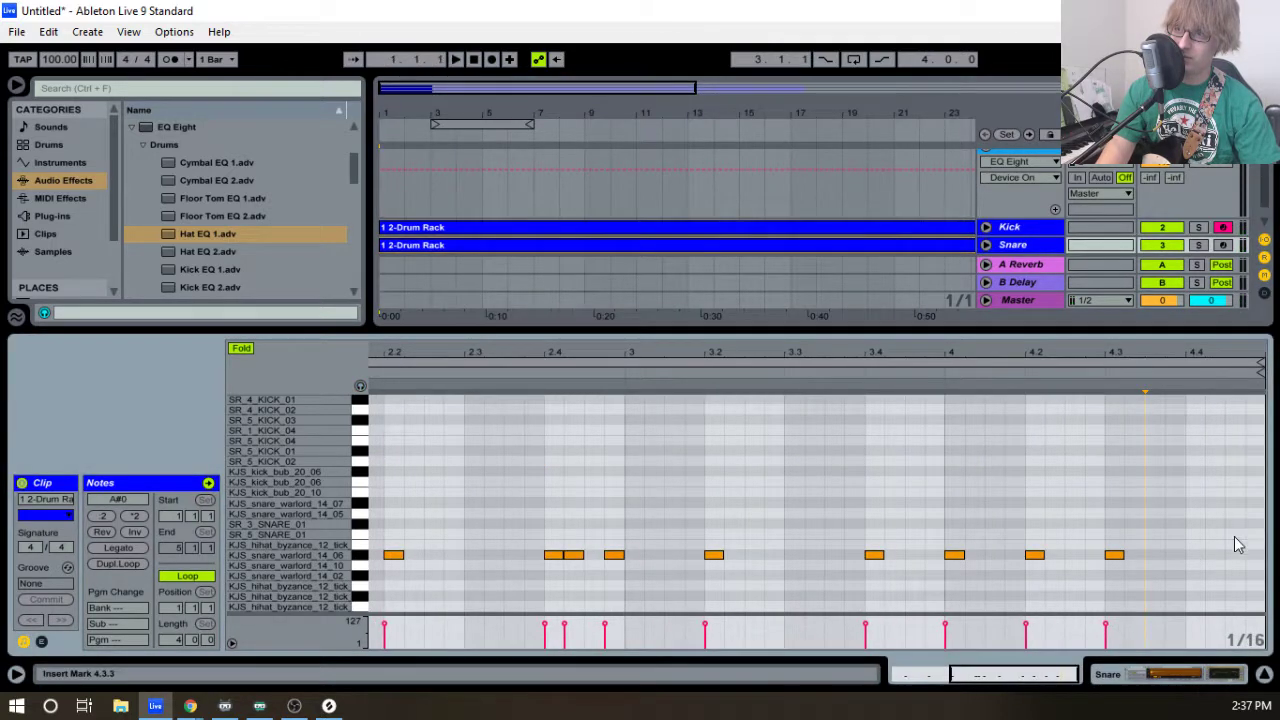
double_click(1197, 556)
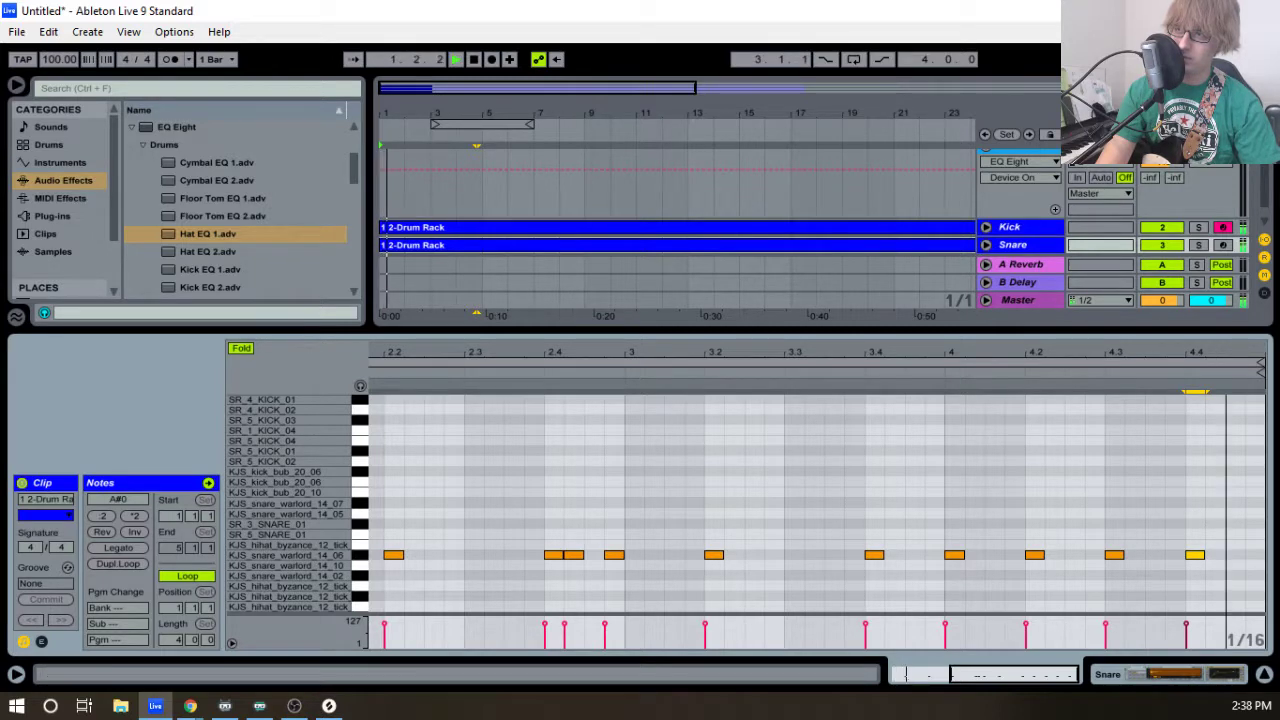
- Shorten the snare at 4.4.1 to a thirty-second and add two more thirty-second snares directly after it
scroll(1245, 492, up, 2)
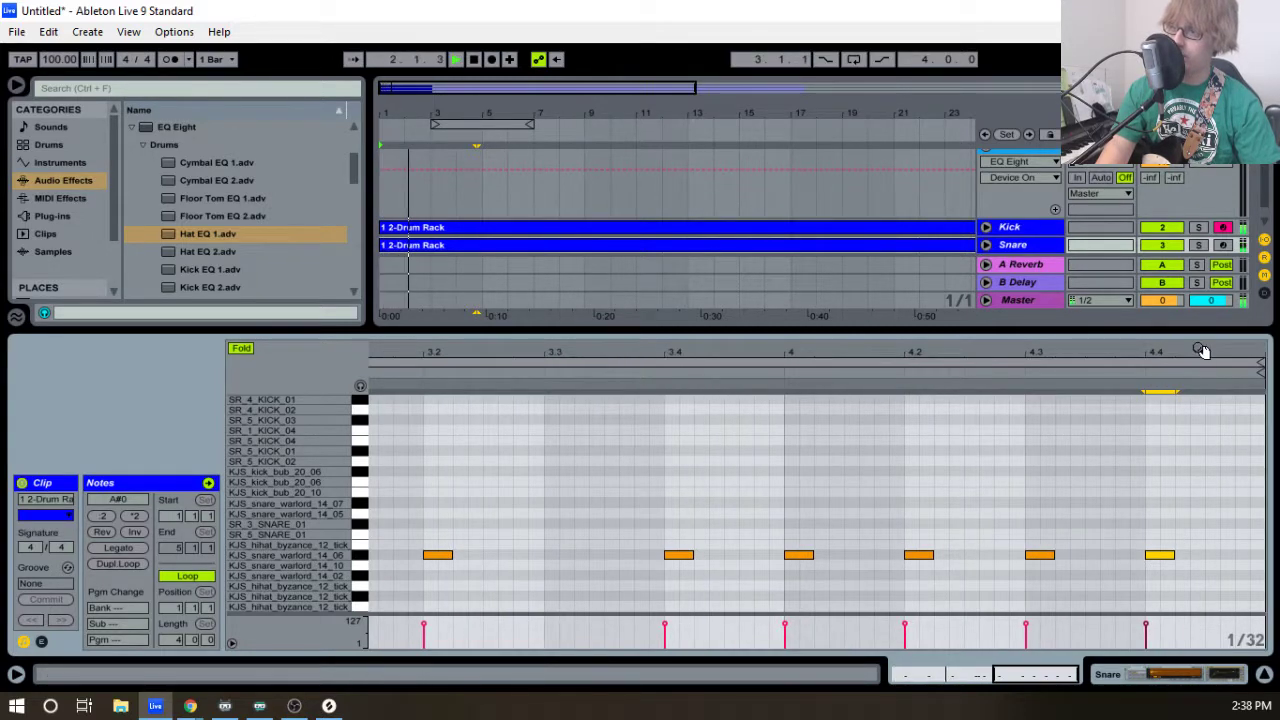
drag(1204, 352, 1206, 351)
click(1190, 559)
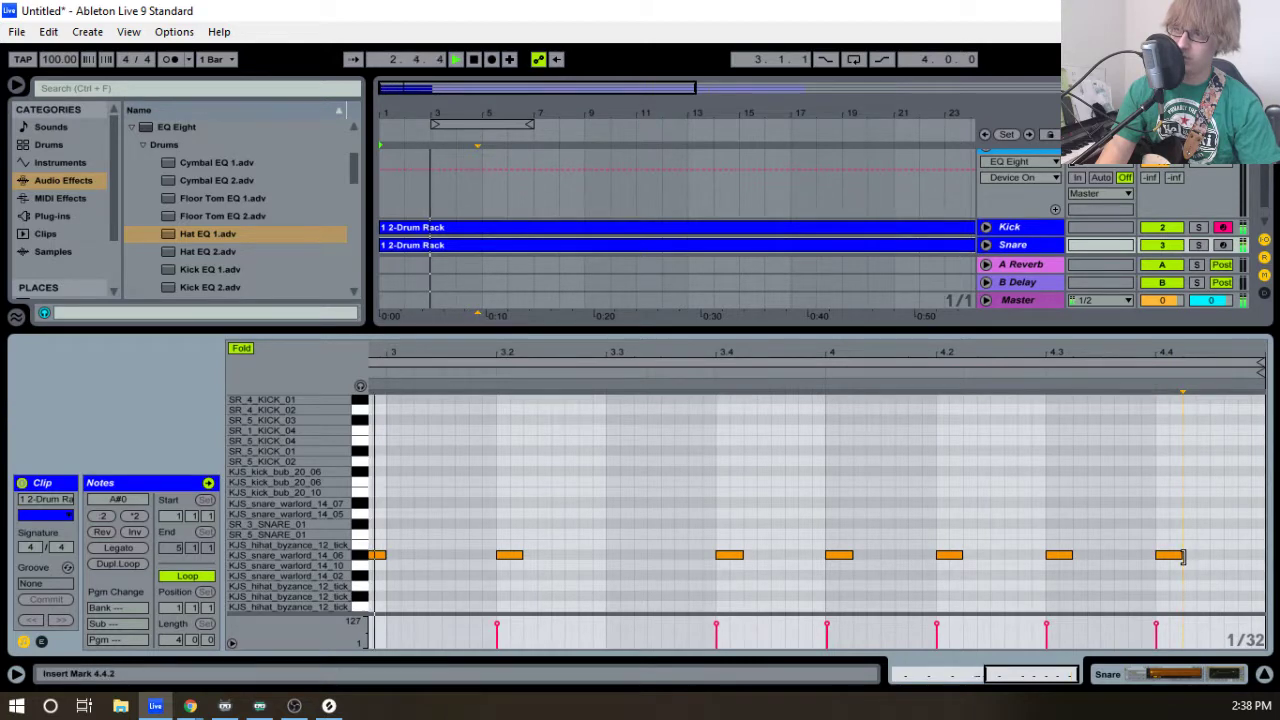
drag(1181, 556, 1169, 556)
double_click(1177, 556)
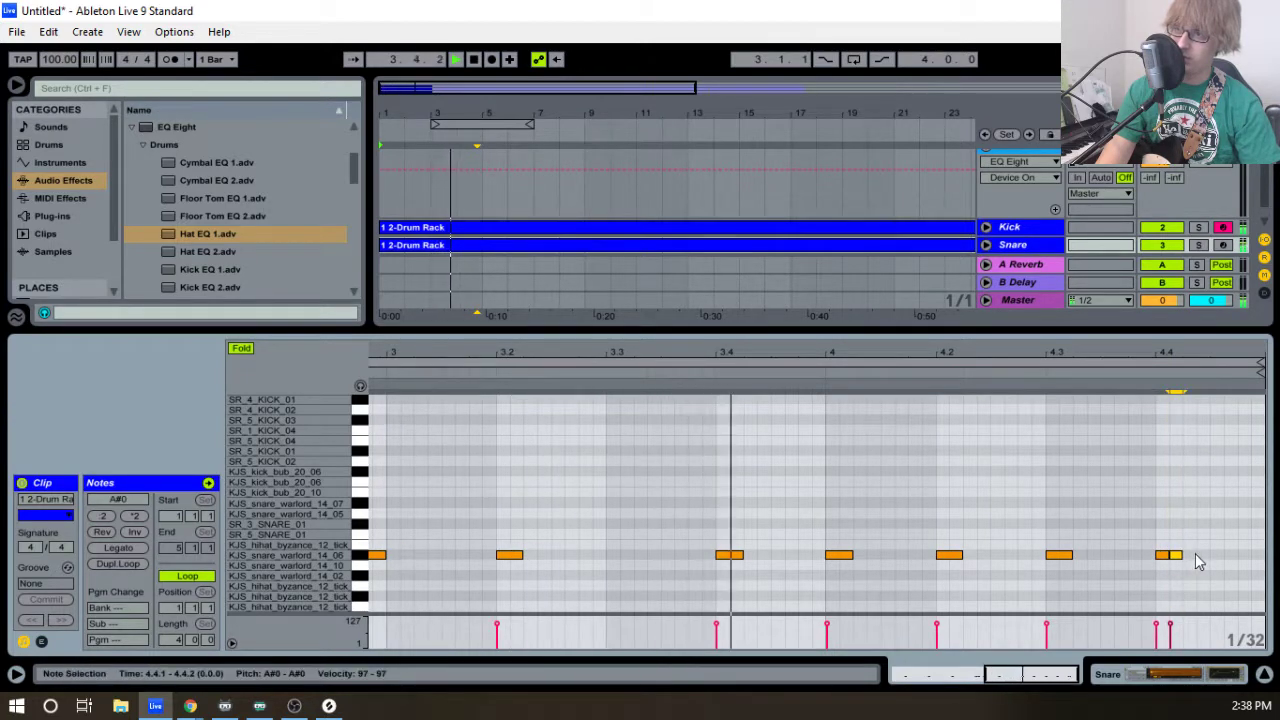
double_click(1189, 556)
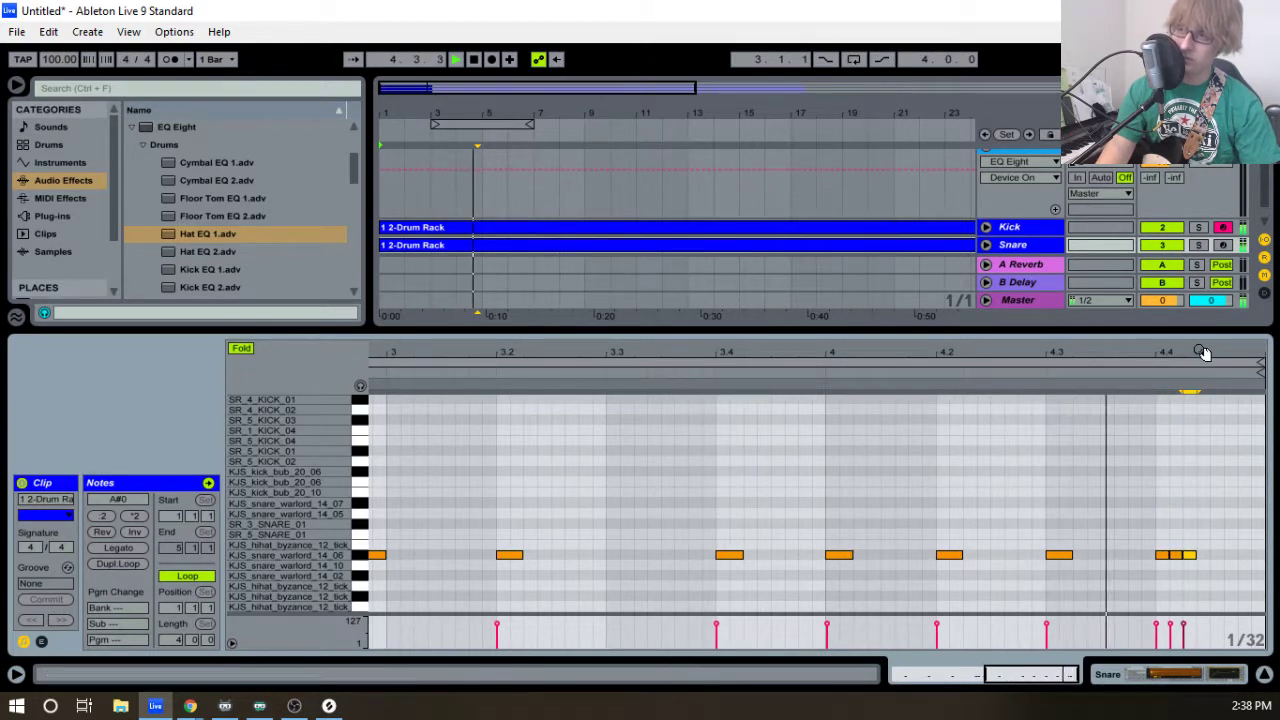
- Delete the middle of the three thirty-second snares at 4.4.1 and play the beat
key(space)
drag(1202, 354, 1202, 340)
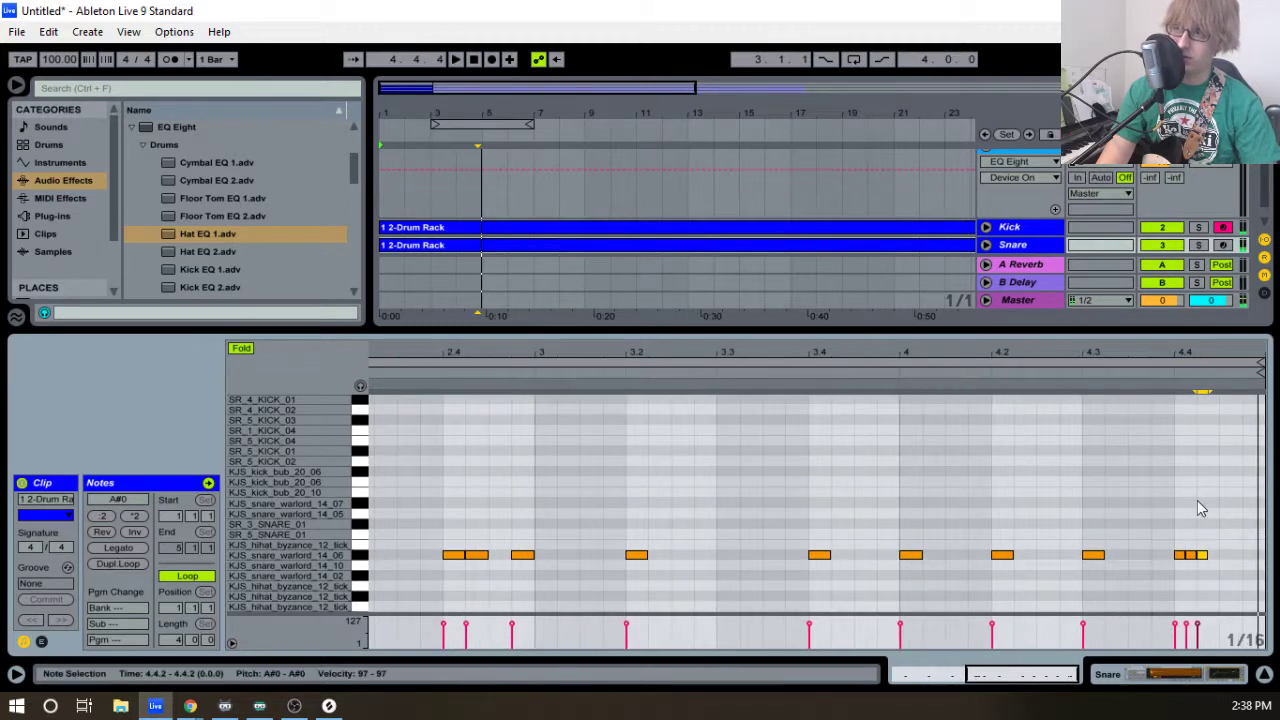
double_click(1189, 556)
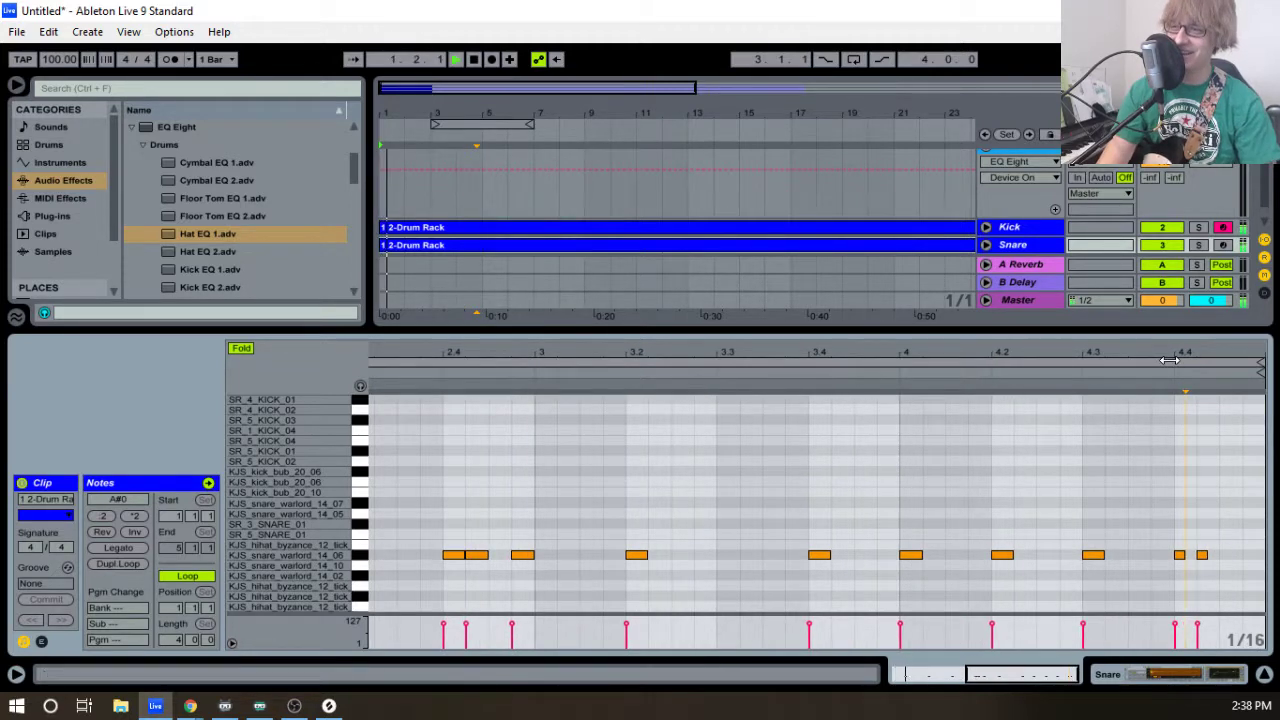
- Compare the Kick clip's fill with the snares, and move the Snare clip's last thirty-second note to 4.4.3
drag(1148, 330, 1148, 398)
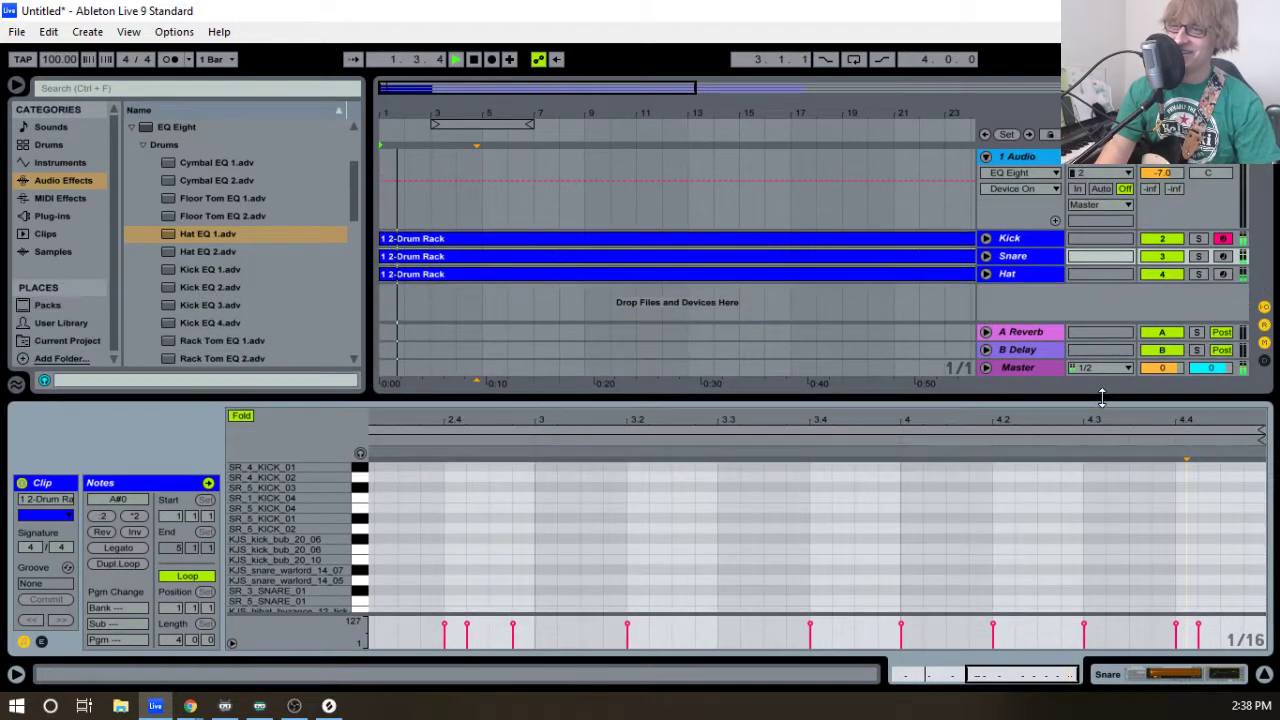
click(917, 243)
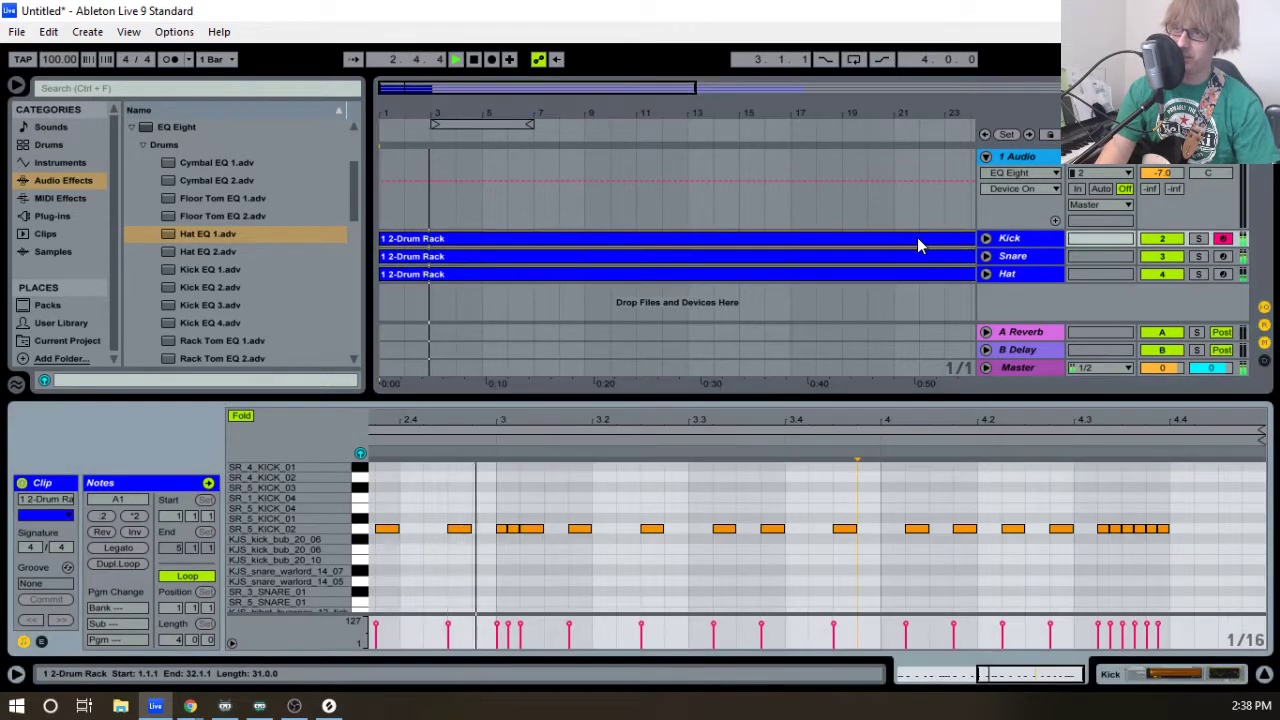
drag(1092, 398, 1094, 347)
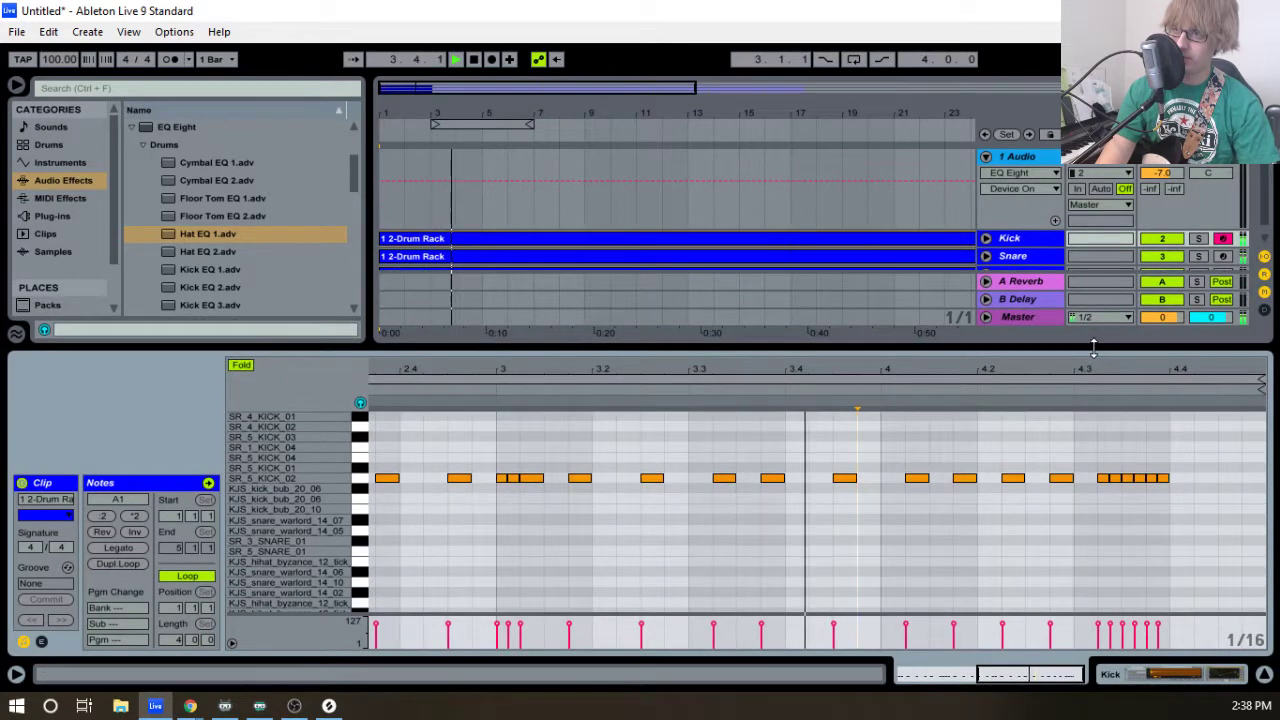
drag(1172, 365, 1181, 375)
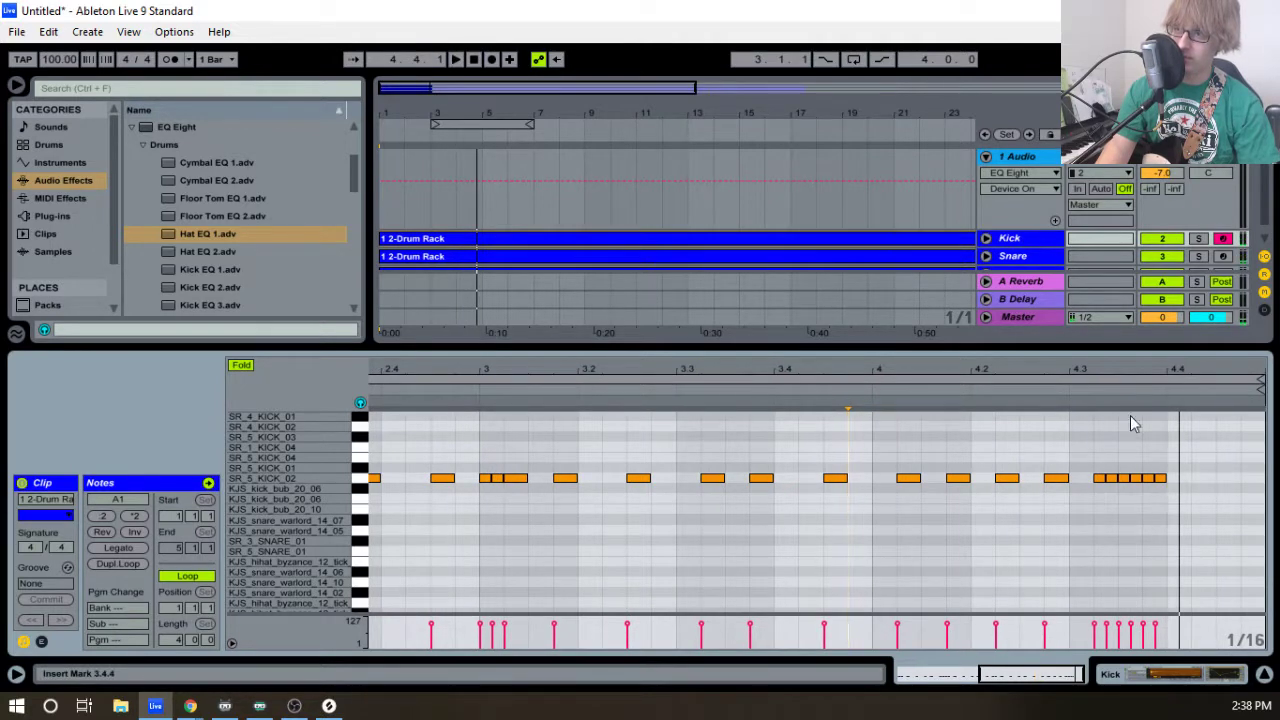
click(954, 258)
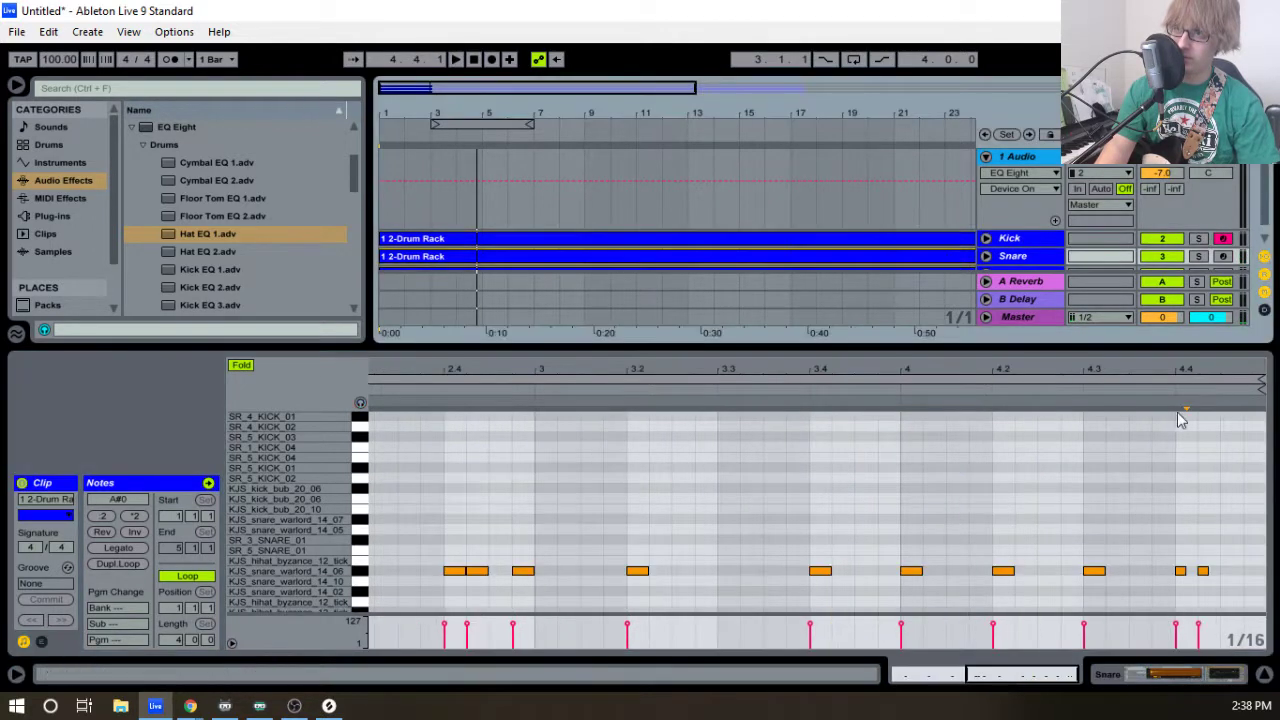
click(1203, 571)
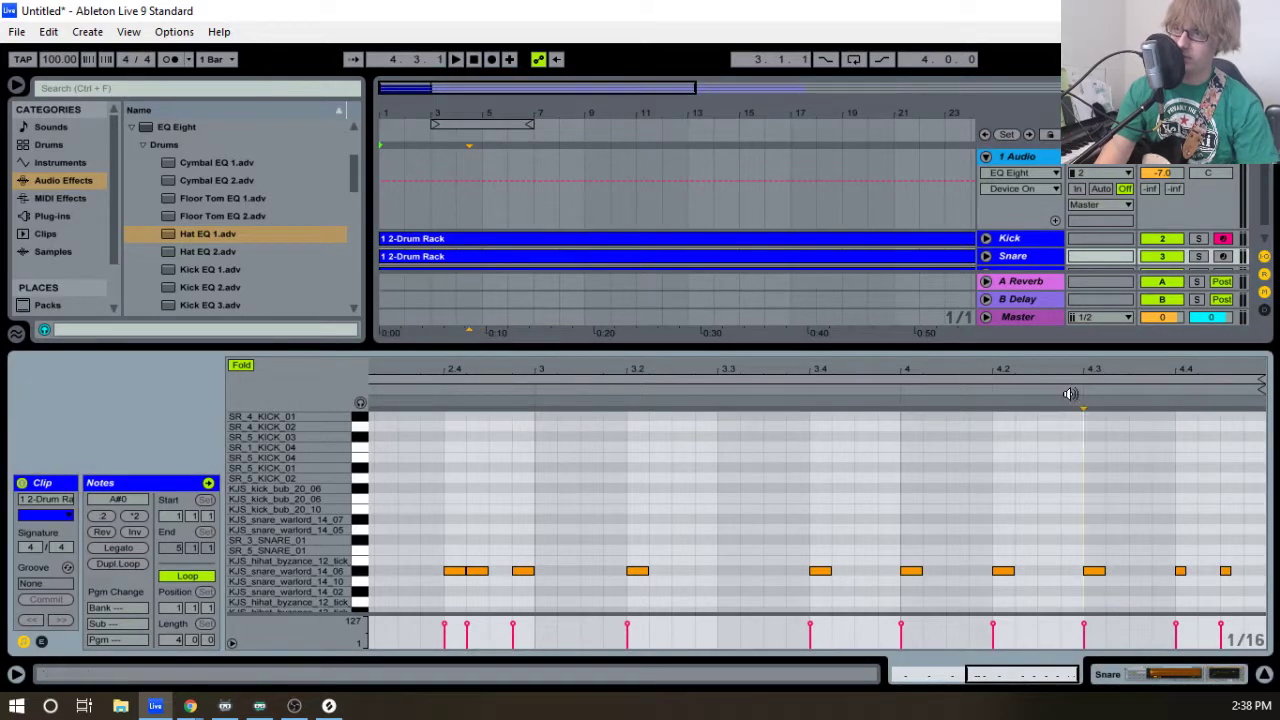
- Add a sixteenth SR_5_KICK_02 note at 4.4.2 in the Kick clip and play the beat from 4.2.3
click(951, 244)
key(space)
double_click(1204, 479)
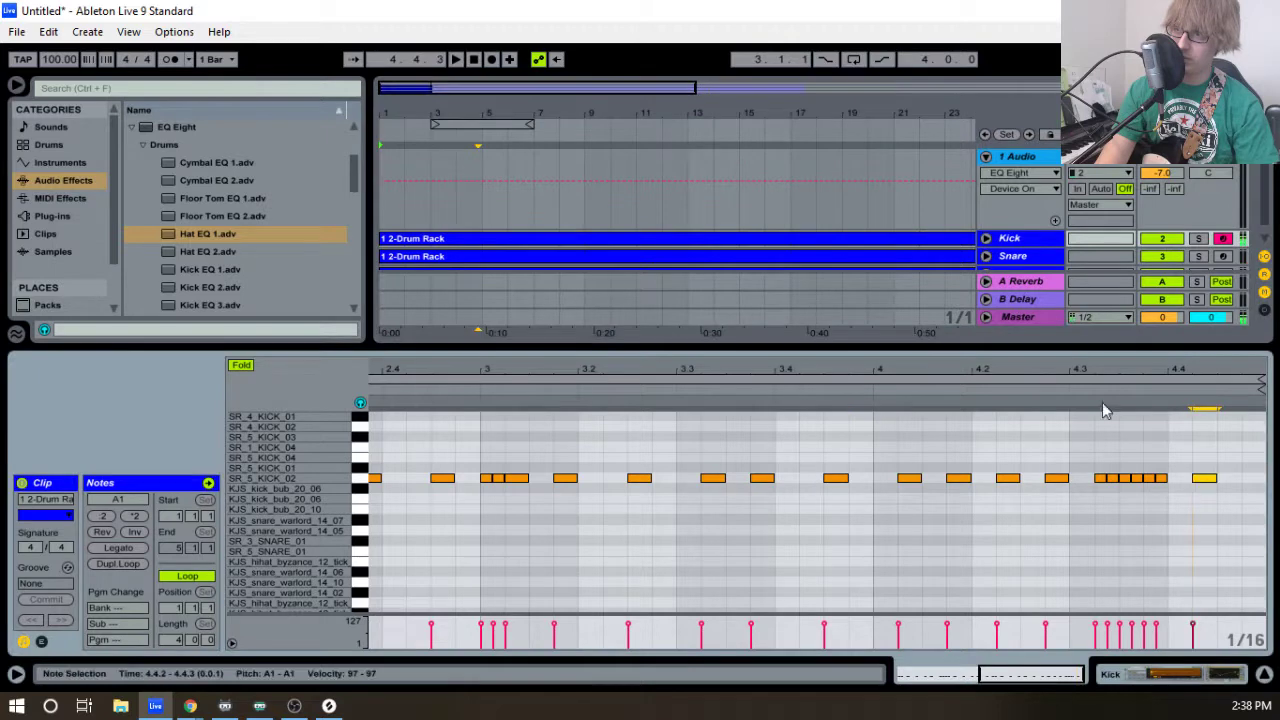
click(1035, 404)
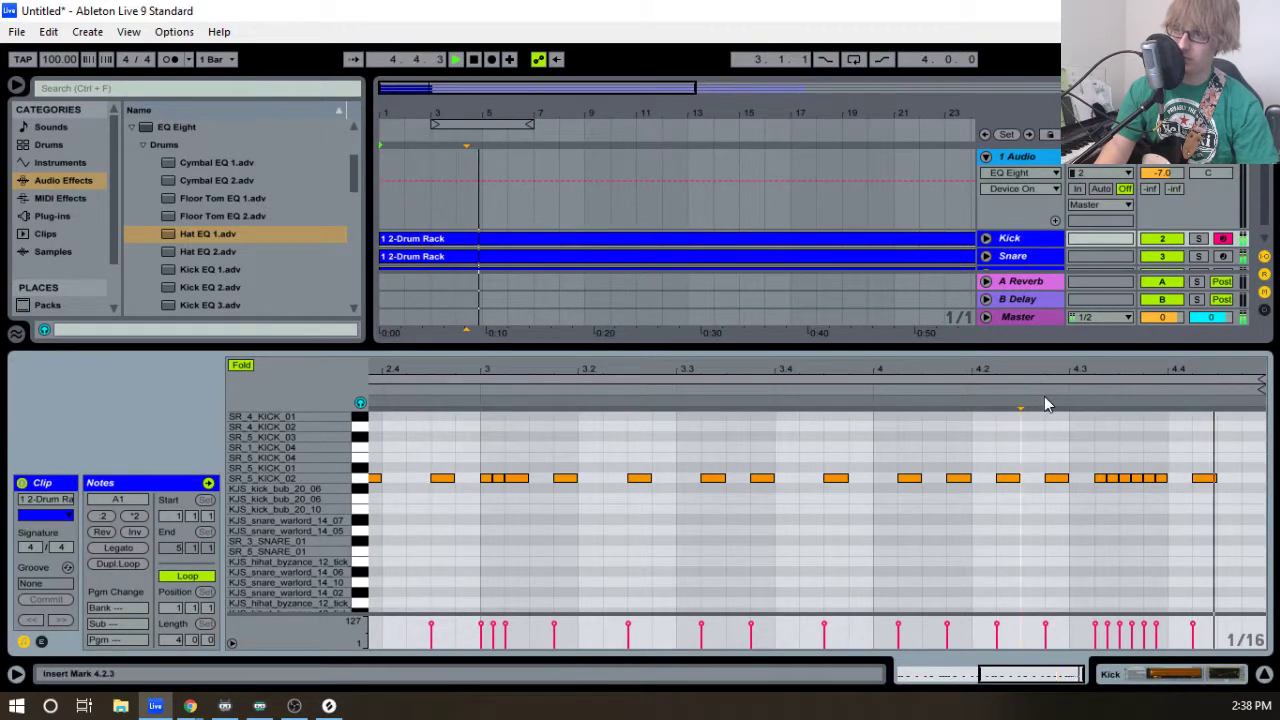
- Load Crash.adg from the My Dope Ass Kits Yo folder in the User Library onto a new track below Hat
drag(1138, 345, 1136, 463)
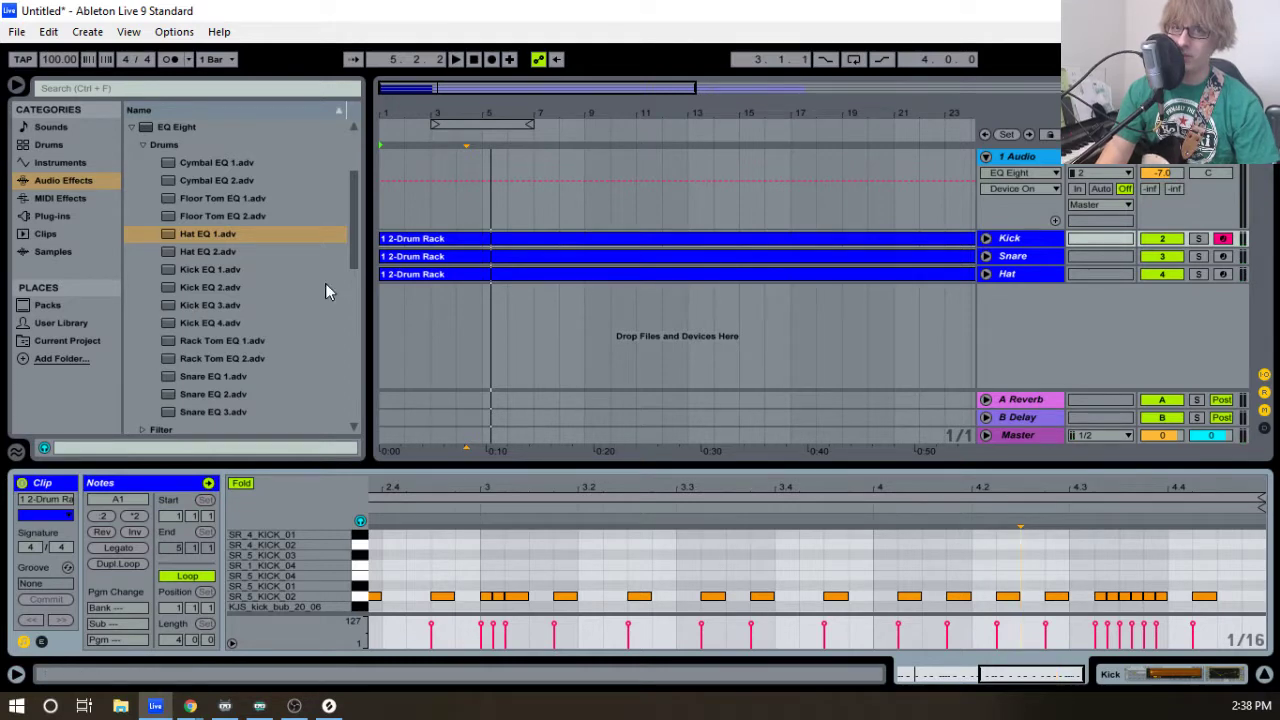
scroll(245, 315, down, 6)
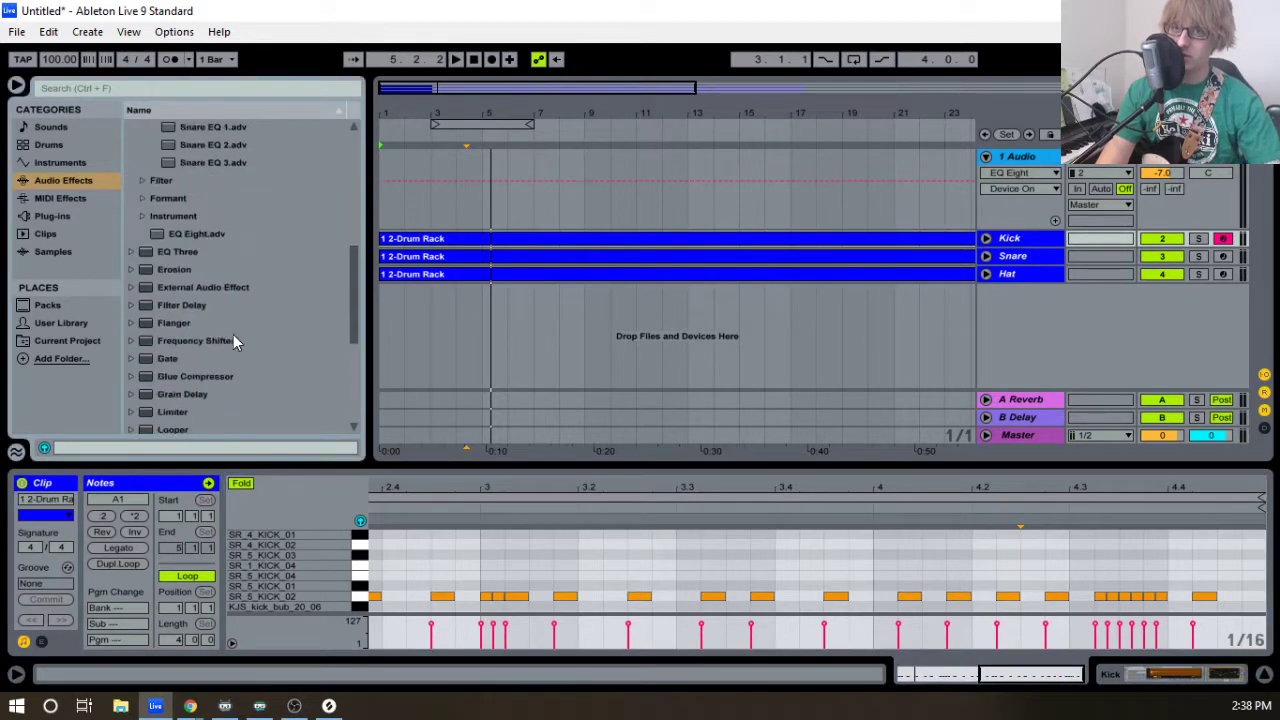
click(60, 325)
click(138, 182)
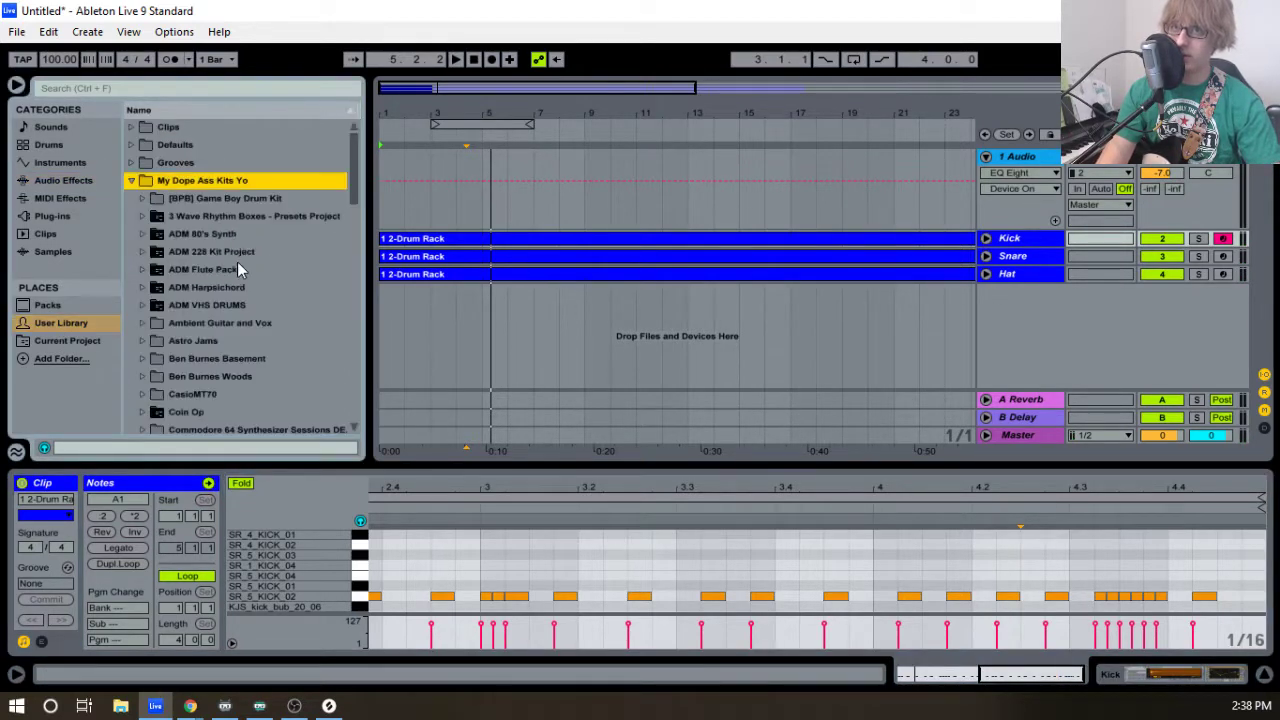
scroll(249, 293, down, 5)
scroll(249, 293, down, 10)
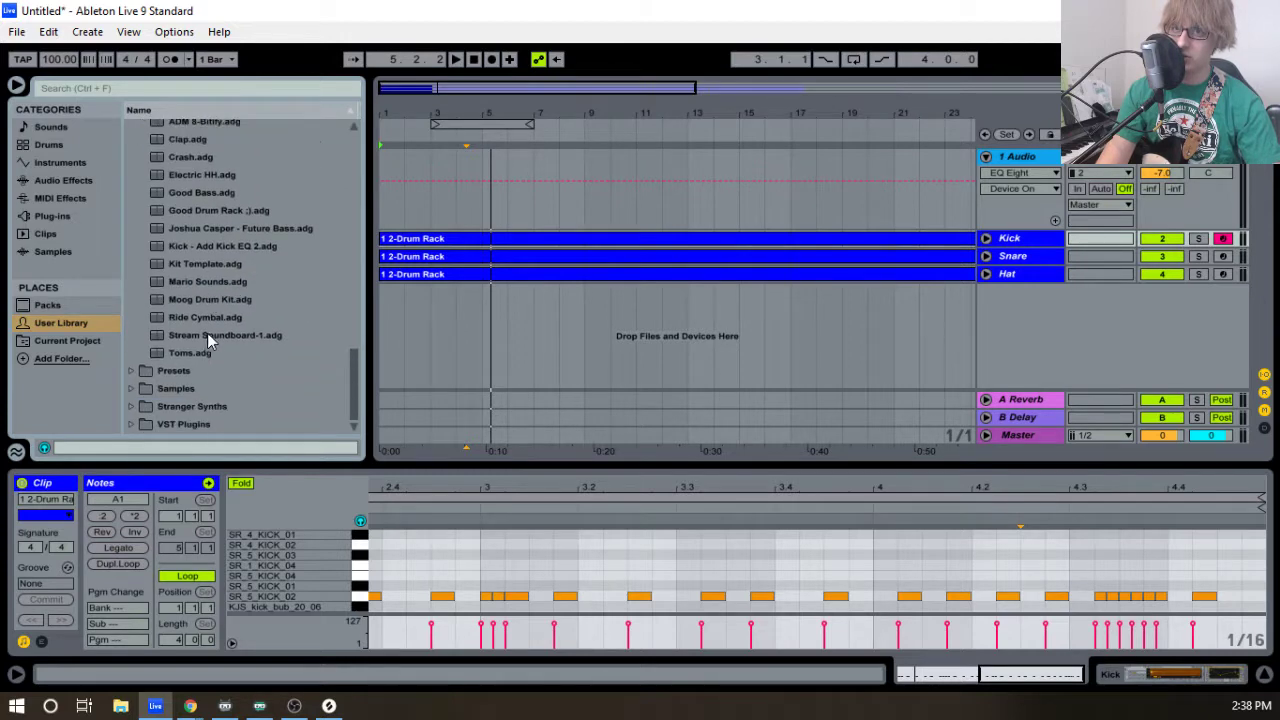
click(204, 336)
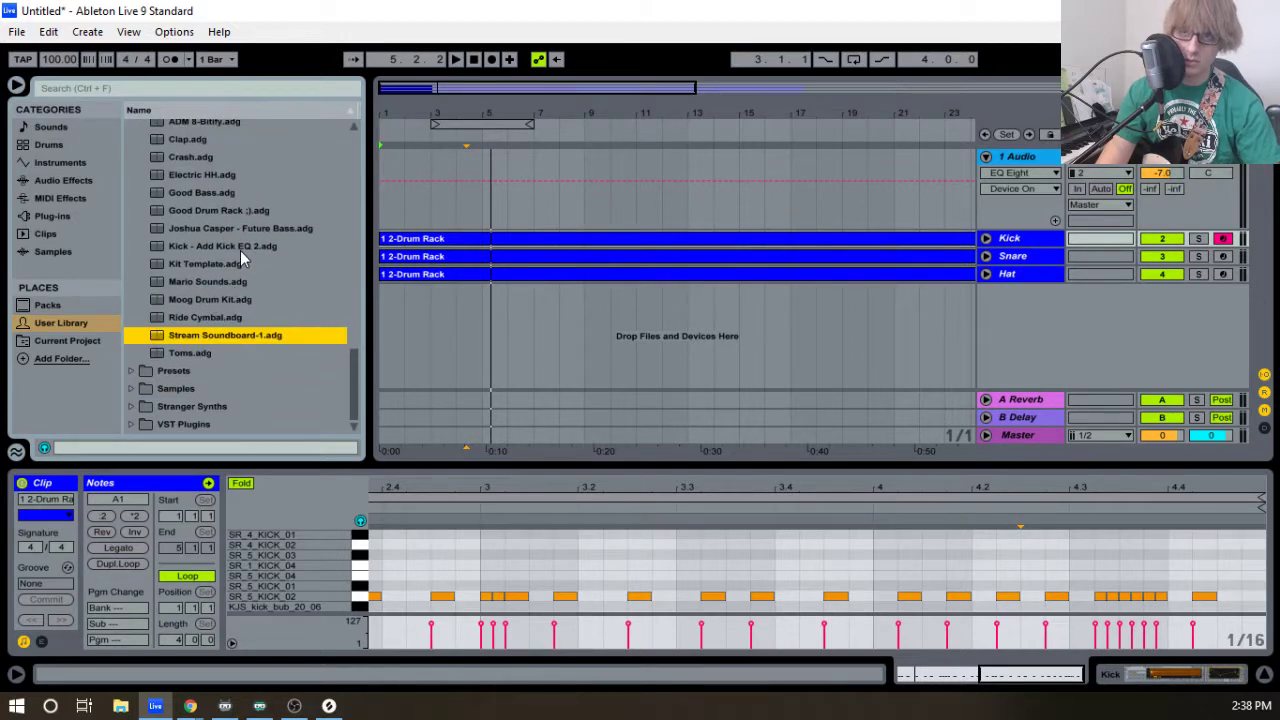
scroll(218, 292, up, 1)
click(195, 246)
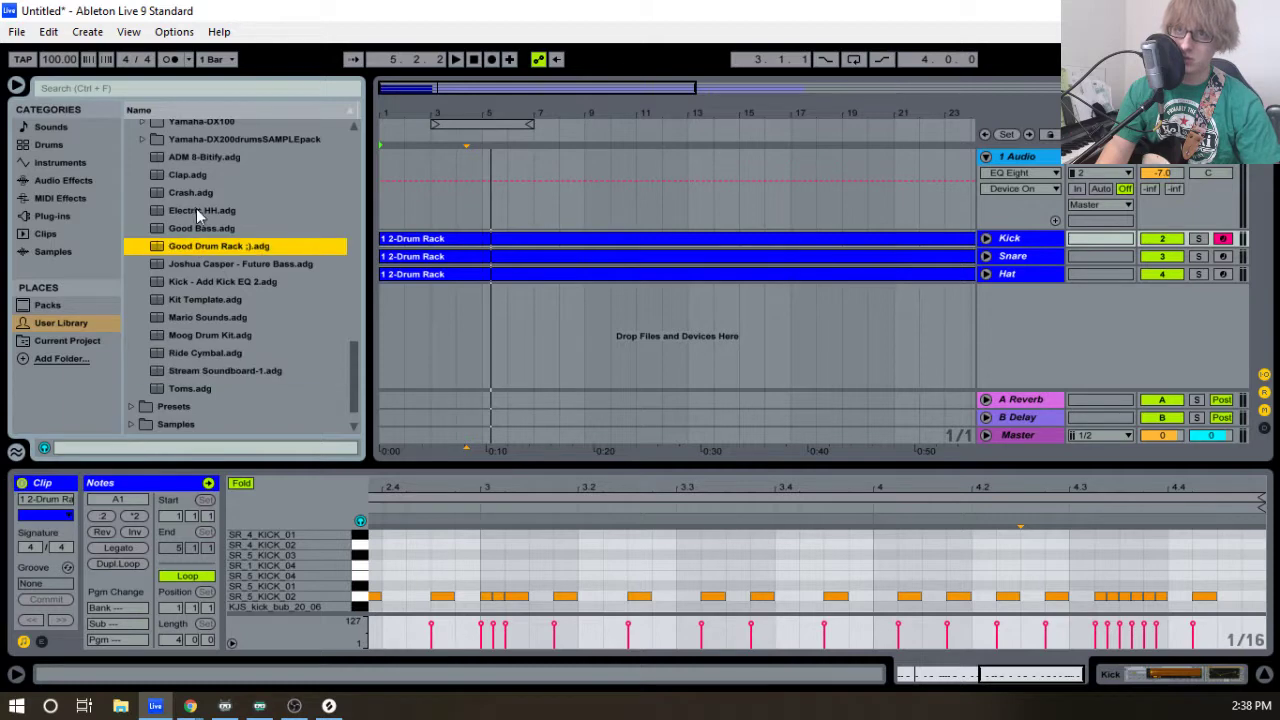
drag(200, 192, 1062, 344)
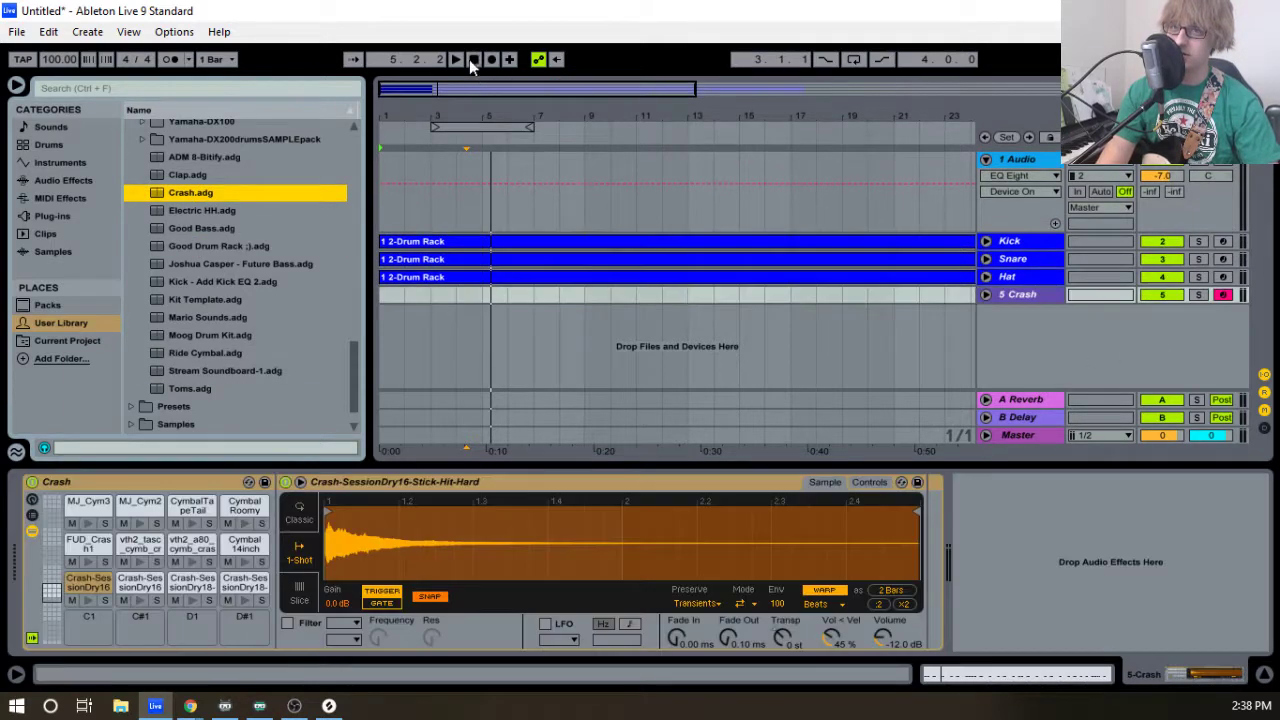
- Record a short empty clip at the start of the Crash track and extend it to four bars, ending at 5.1.1
click(492, 60)
click(476, 60)
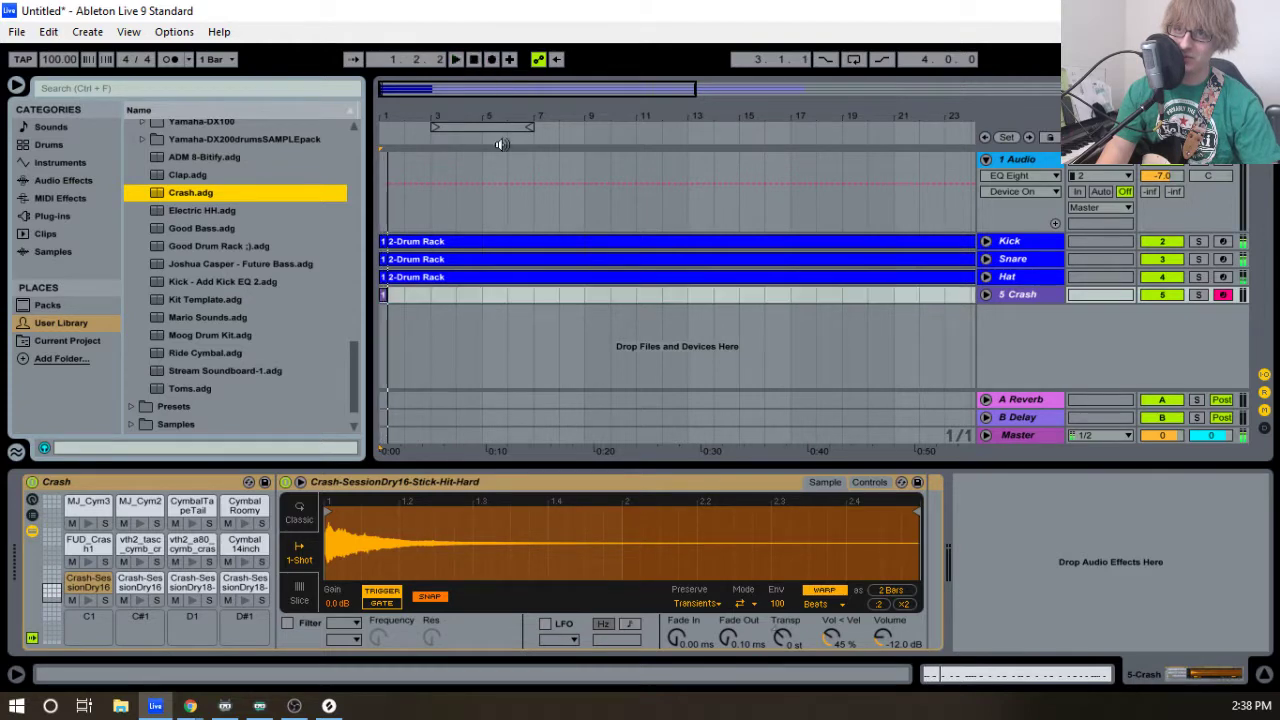
mouse_move(425, 117)
mouse_down()
mouse_move(429, 136)
mouse_move(421, 118)
mouse_up()
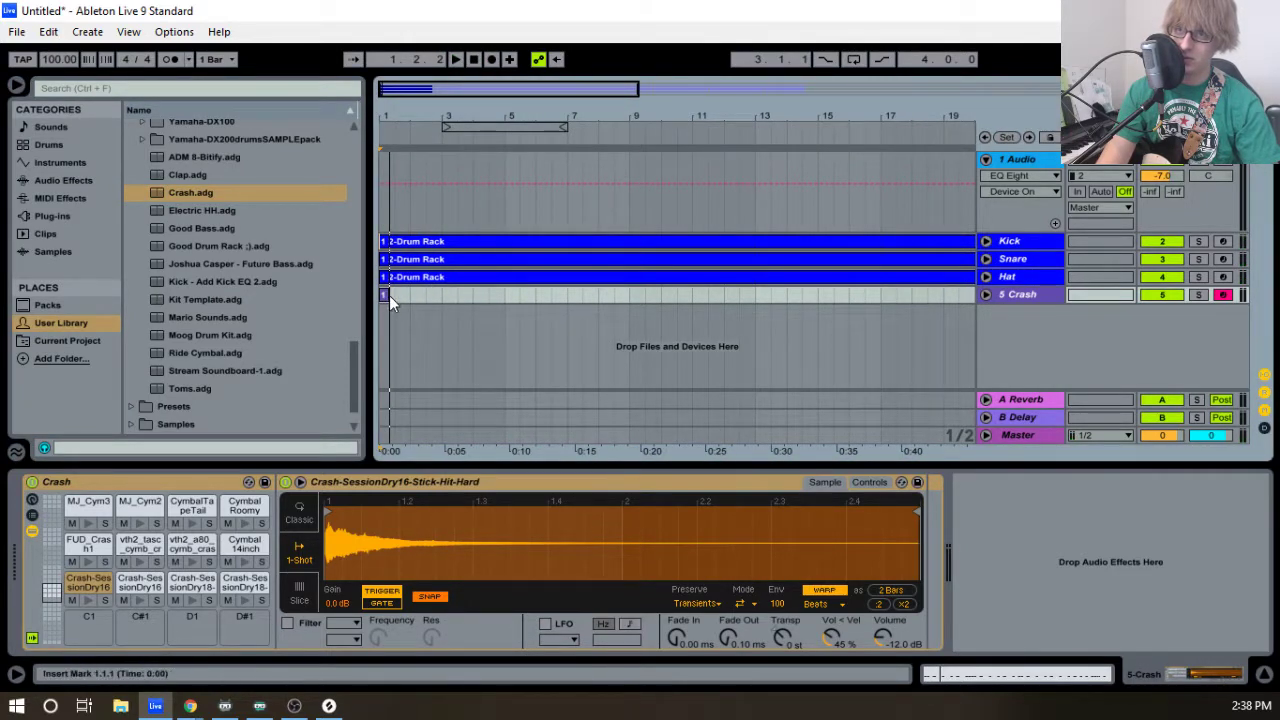
drag(389, 295, 505, 315)
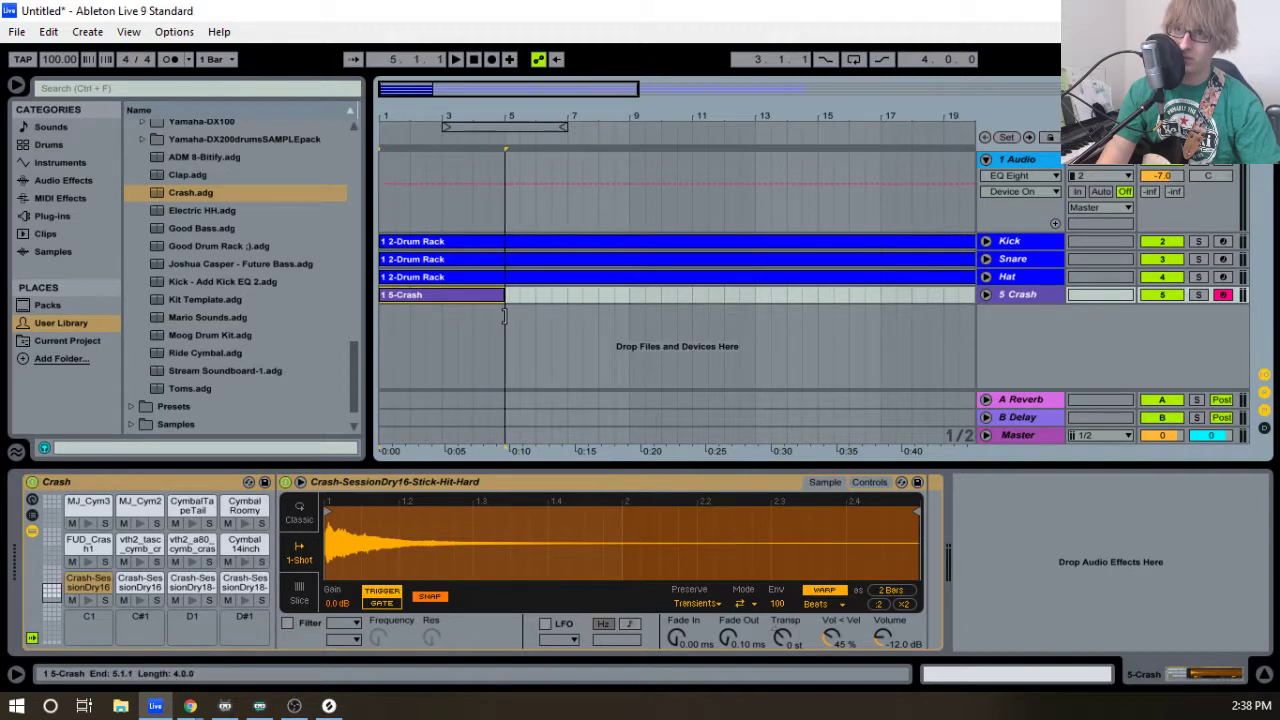
- Colour the Kick, Snare and Hat tracks and their clips green
click(952, 276)
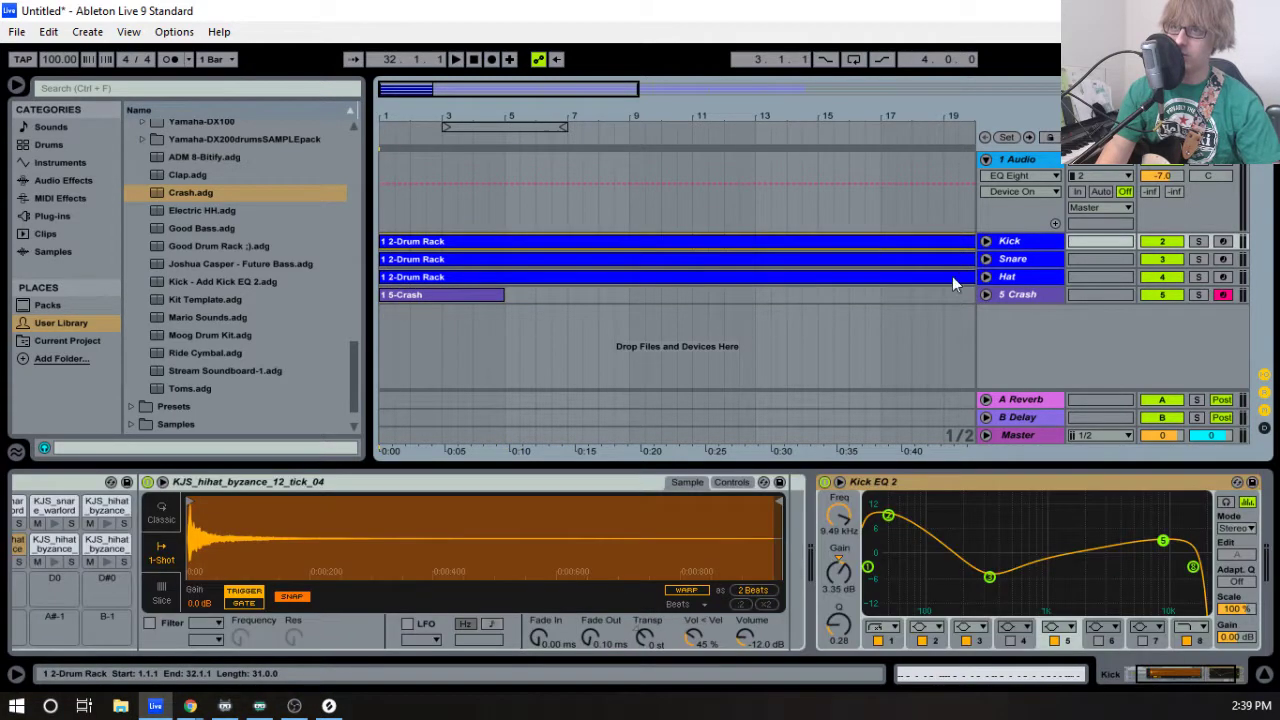
click(1035, 282)
right_click(1035, 280)
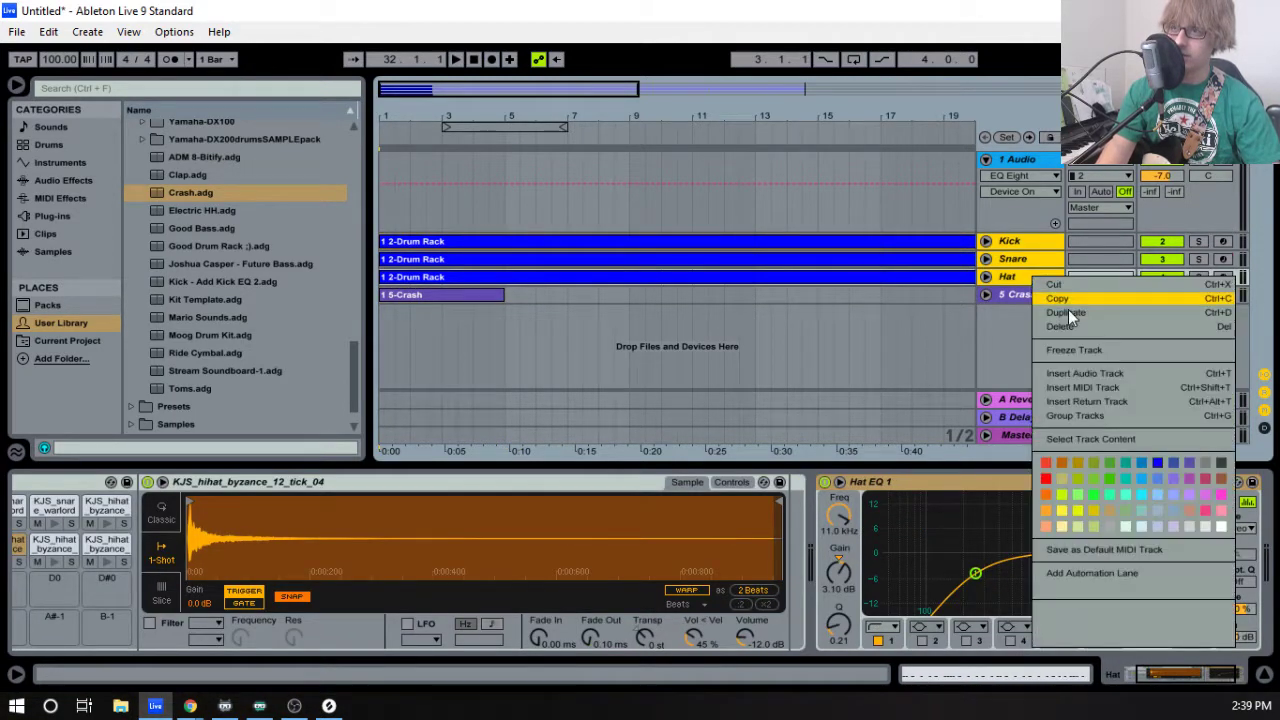
click(1108, 462)
click(804, 241)
right_click(806, 278)
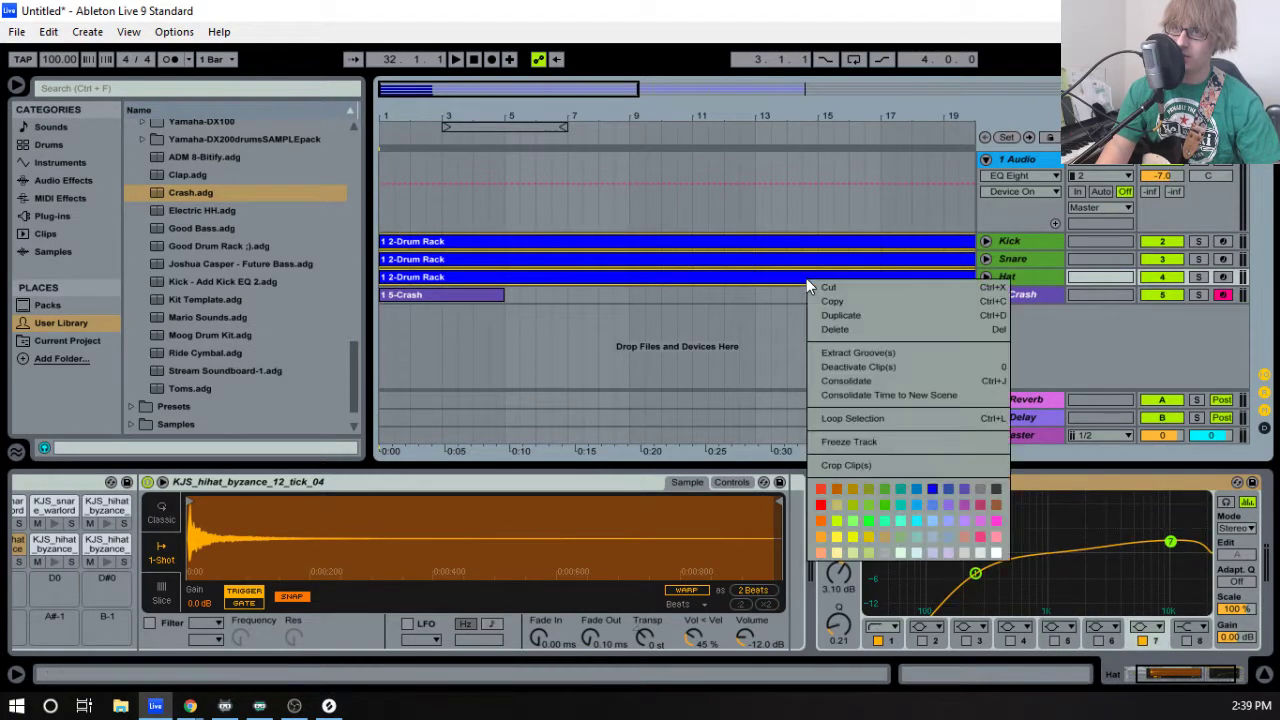
click(883, 494)
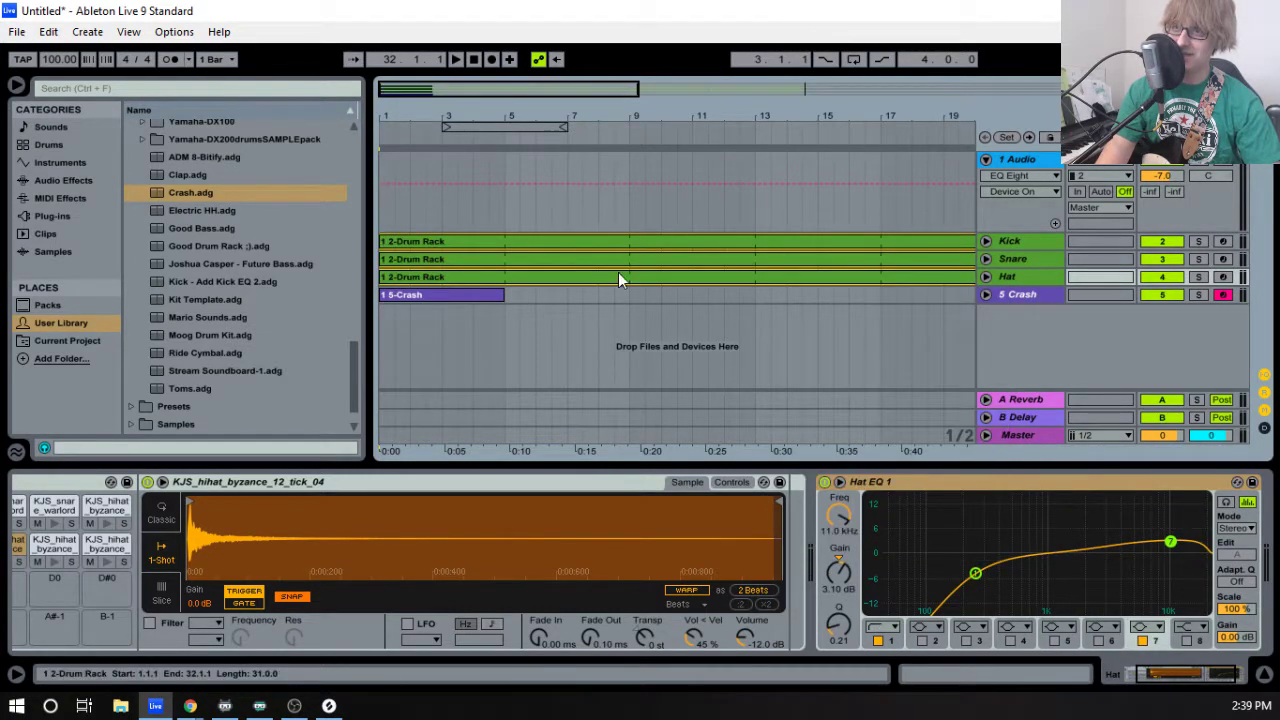
- Consolidate the Crash clip into one four-bar clip, open its notes and turn on looping for it
click(579, 308)
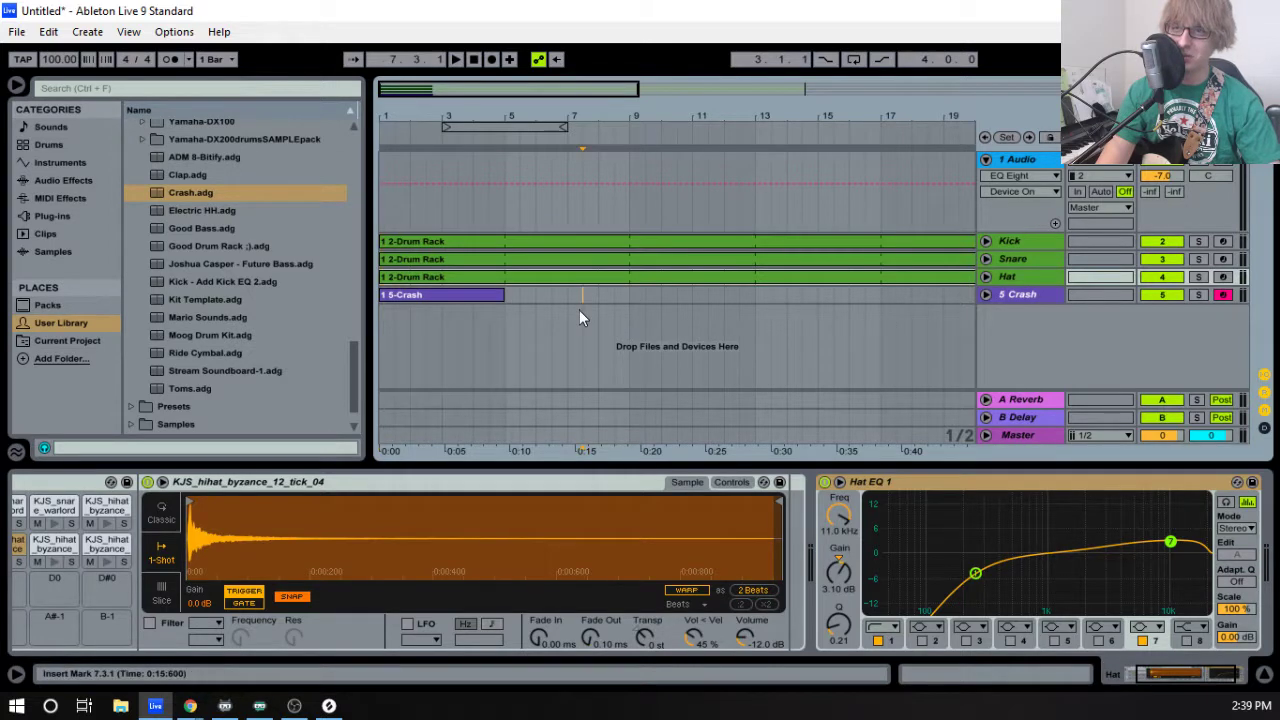
click(483, 295)
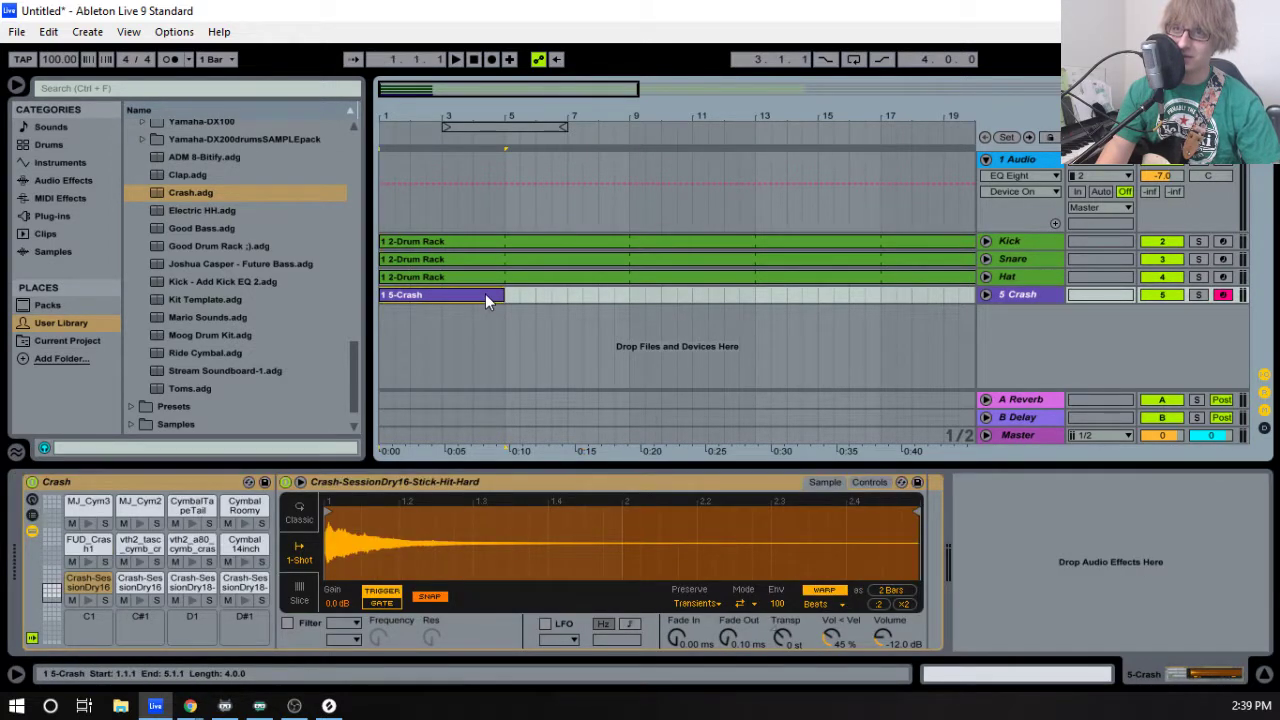
right_click(485, 294)
click(563, 428)
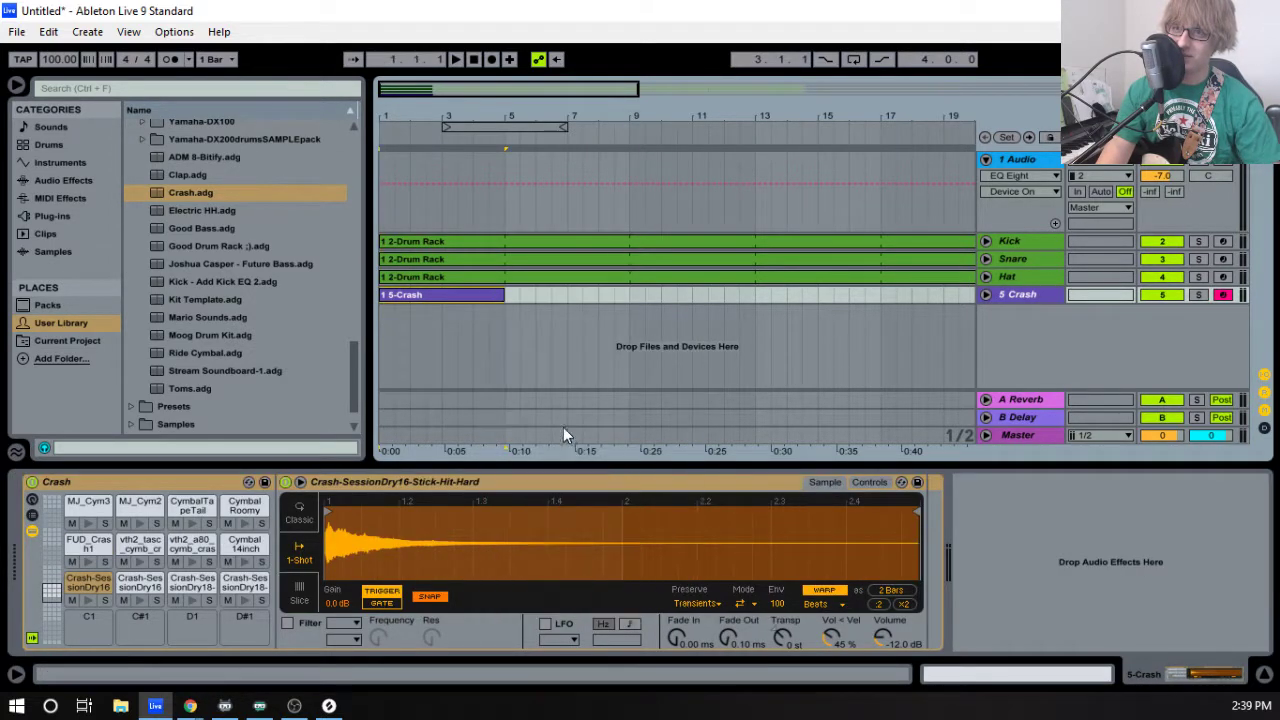
double_click(452, 296)
click(186, 578)
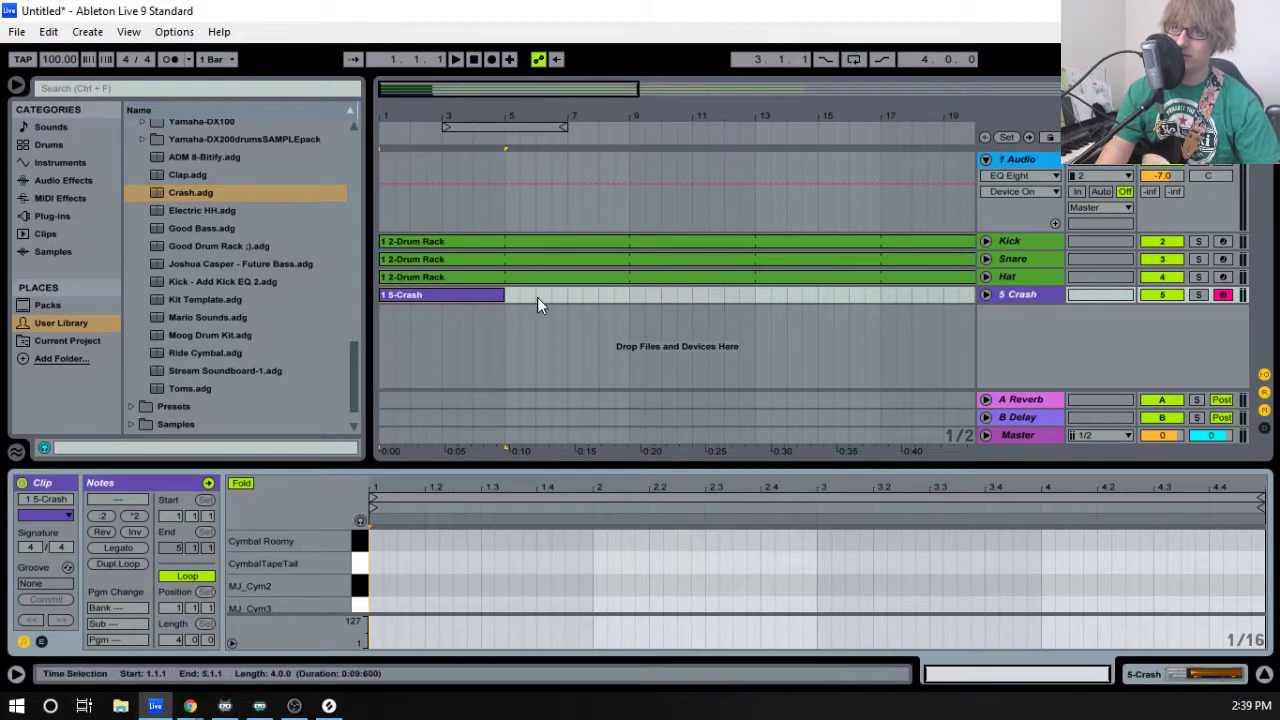
- Extend the looped Crash clip to 29.3.1 and colour the Crash track and its clip green like the other drums
drag(501, 295, 1253, 260)
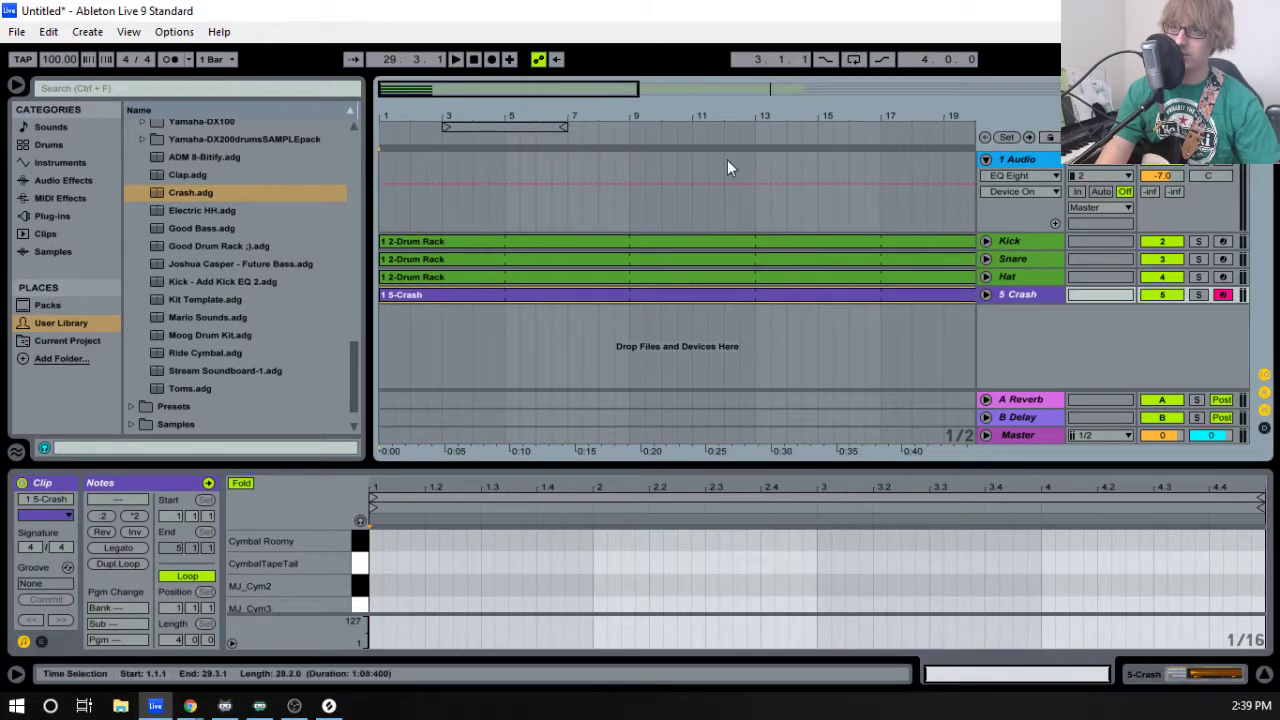
drag(541, 108, 467, 109)
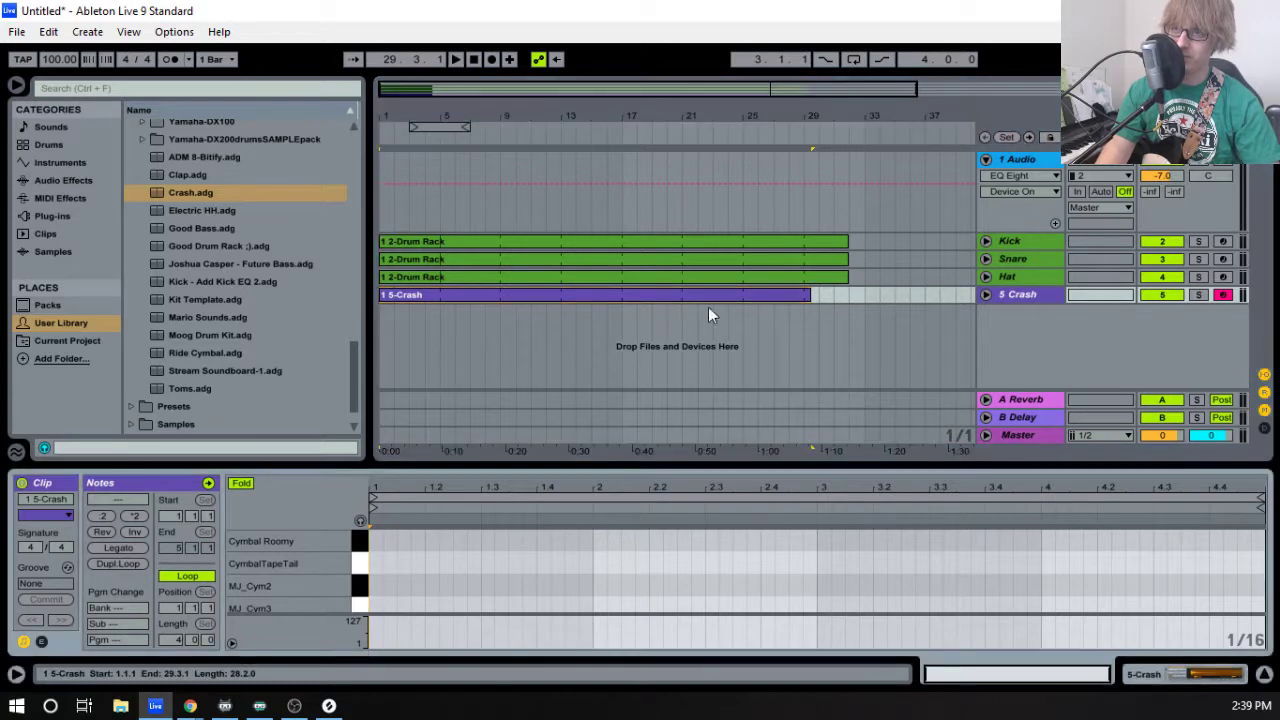
right_click(1010, 297)
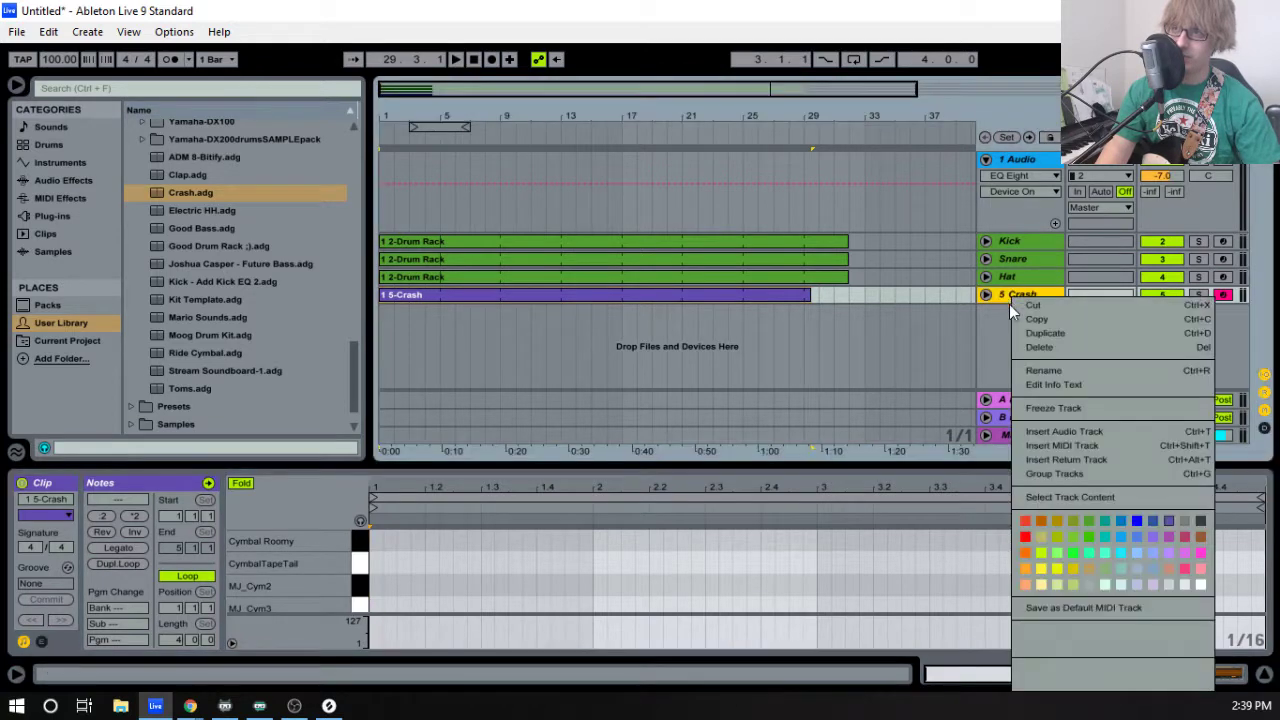
click(1088, 522)
right_click(715, 293)
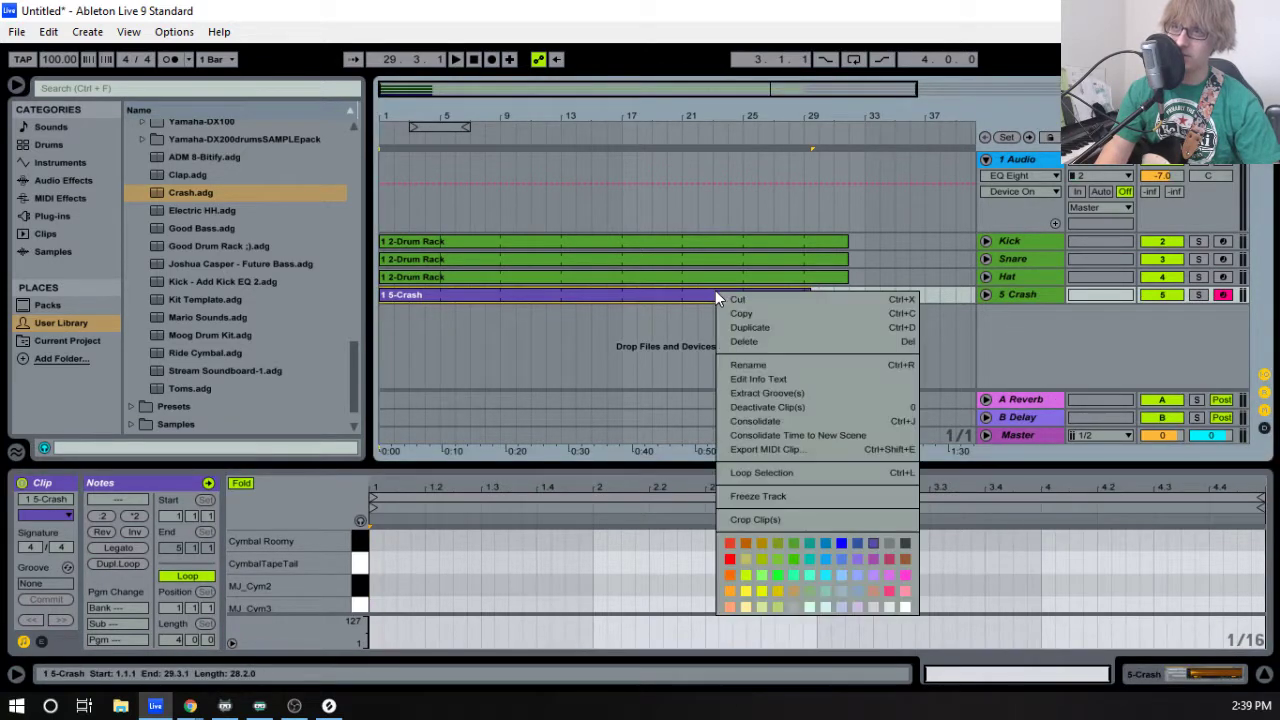
click(792, 544)
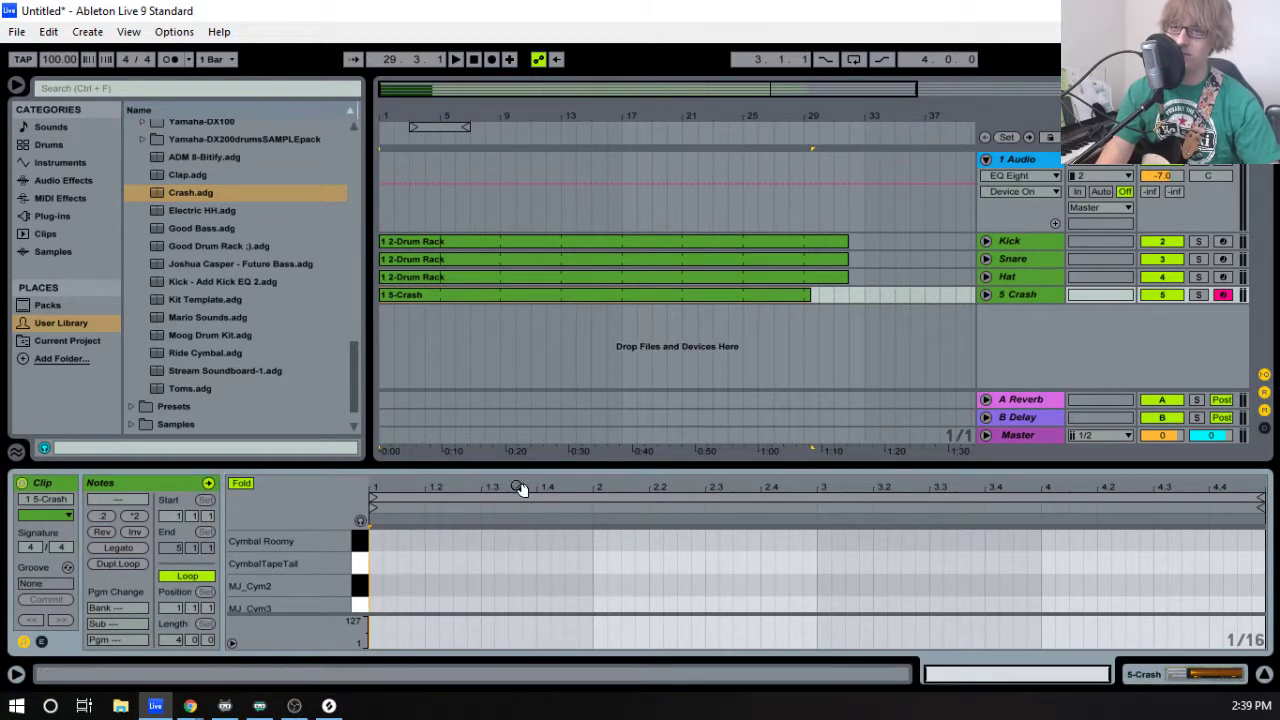
- Lower the Crash track's volume and load the Cymbal EQ 1 preset of EQ Eight onto that track
key(space)
drag(493, 465, 709, 365)
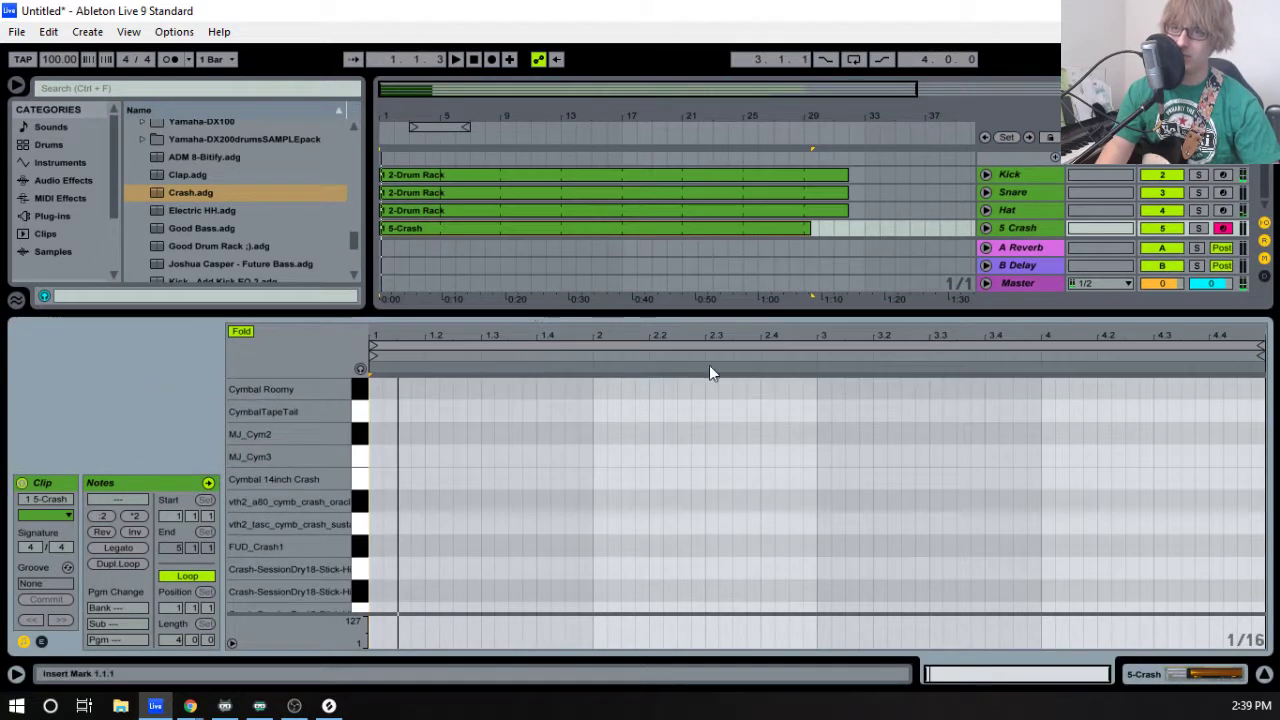
key(Tab)
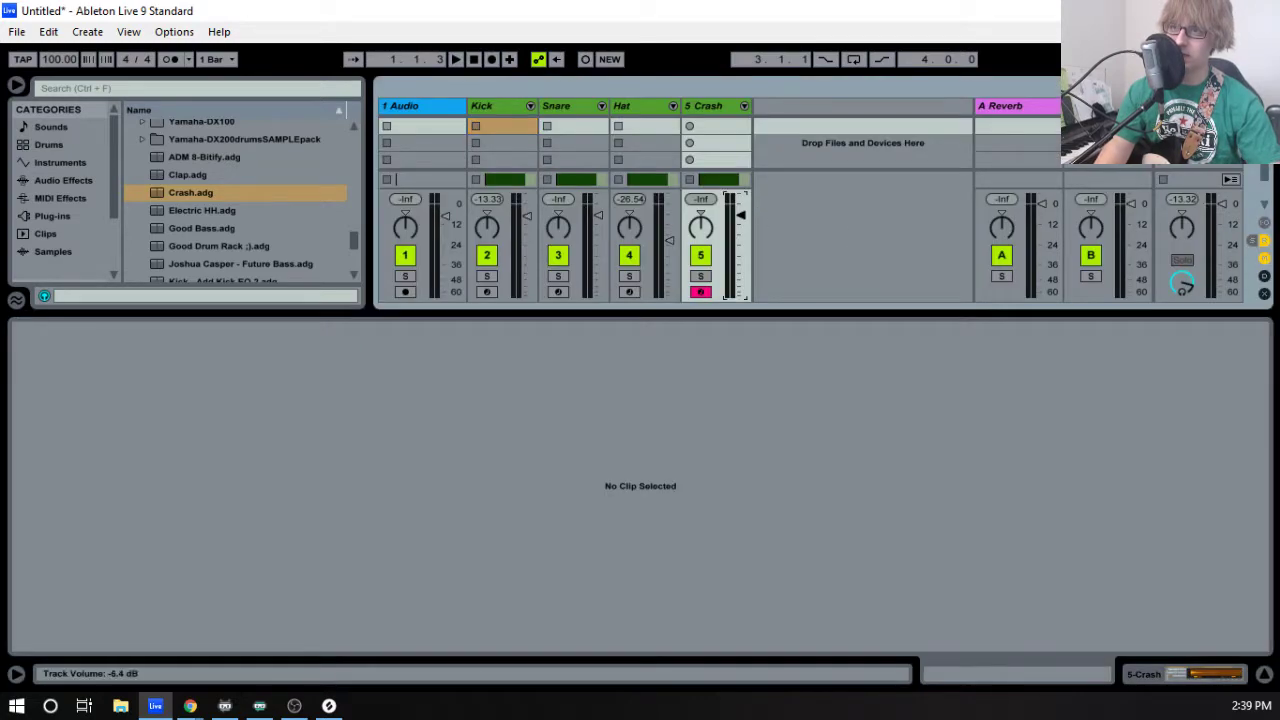
drag(778, 316, 730, 509)
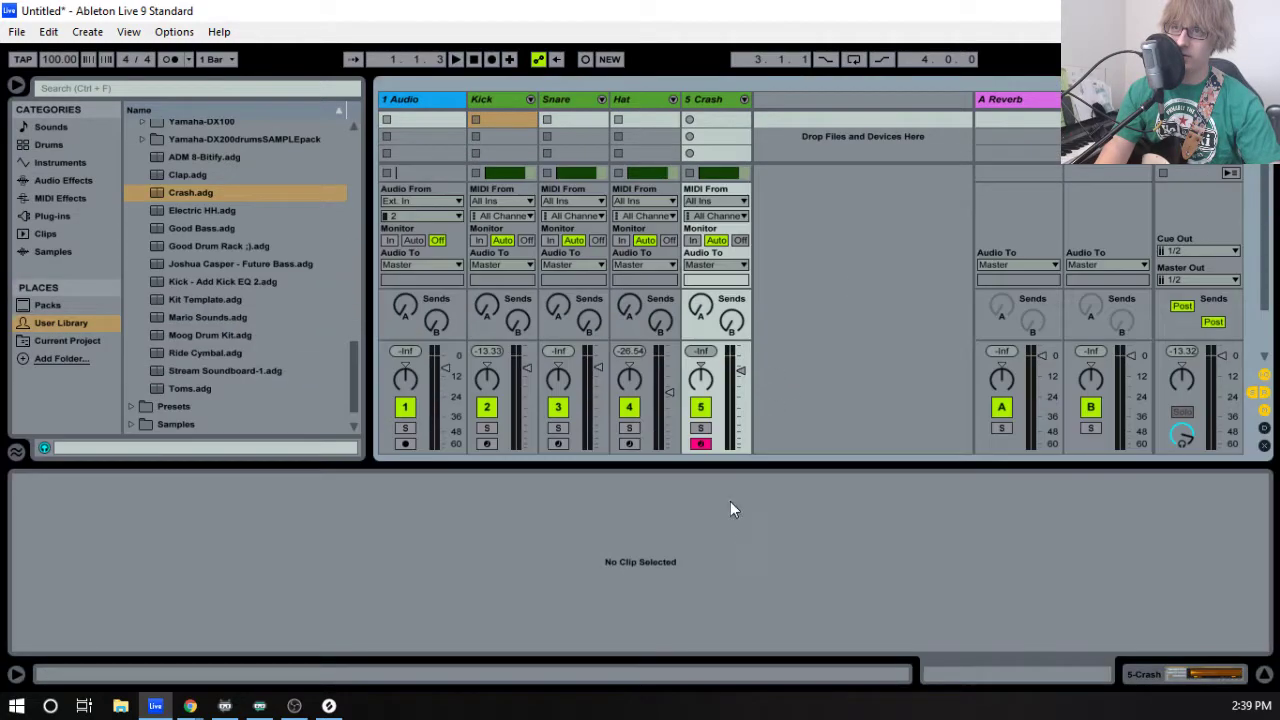
click(700, 116)
click(51, 161)
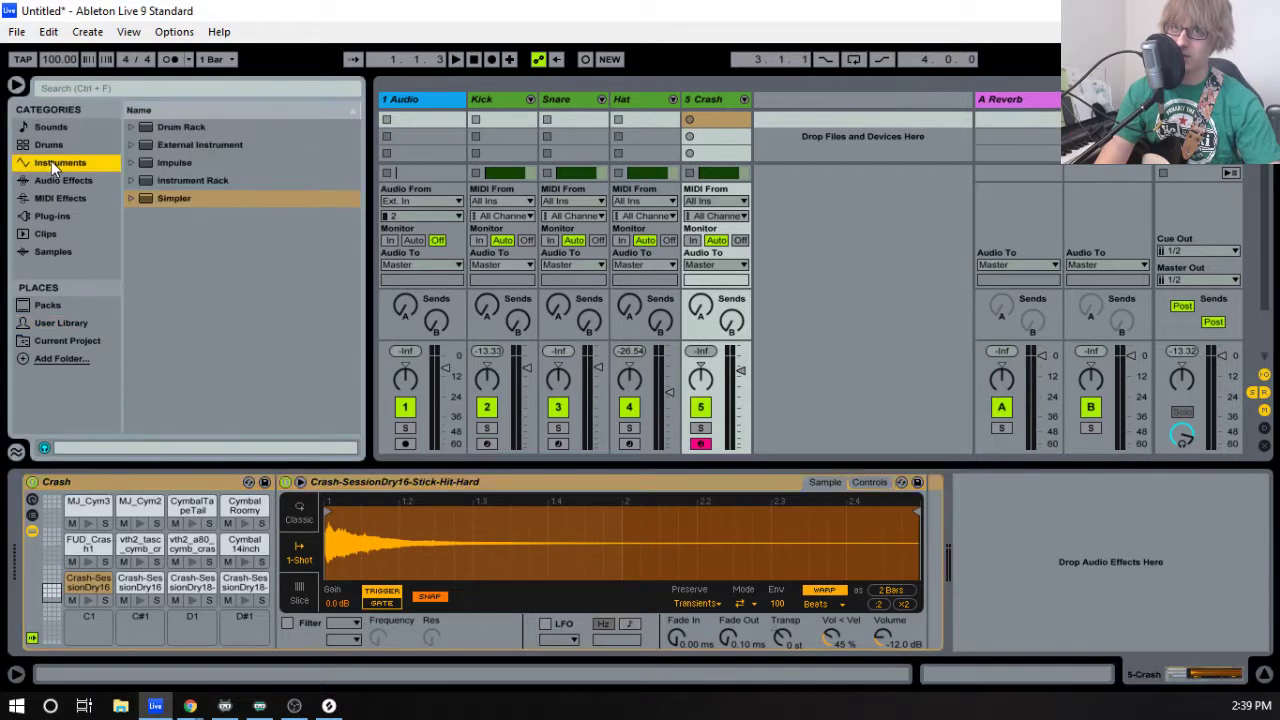
click(68, 184)
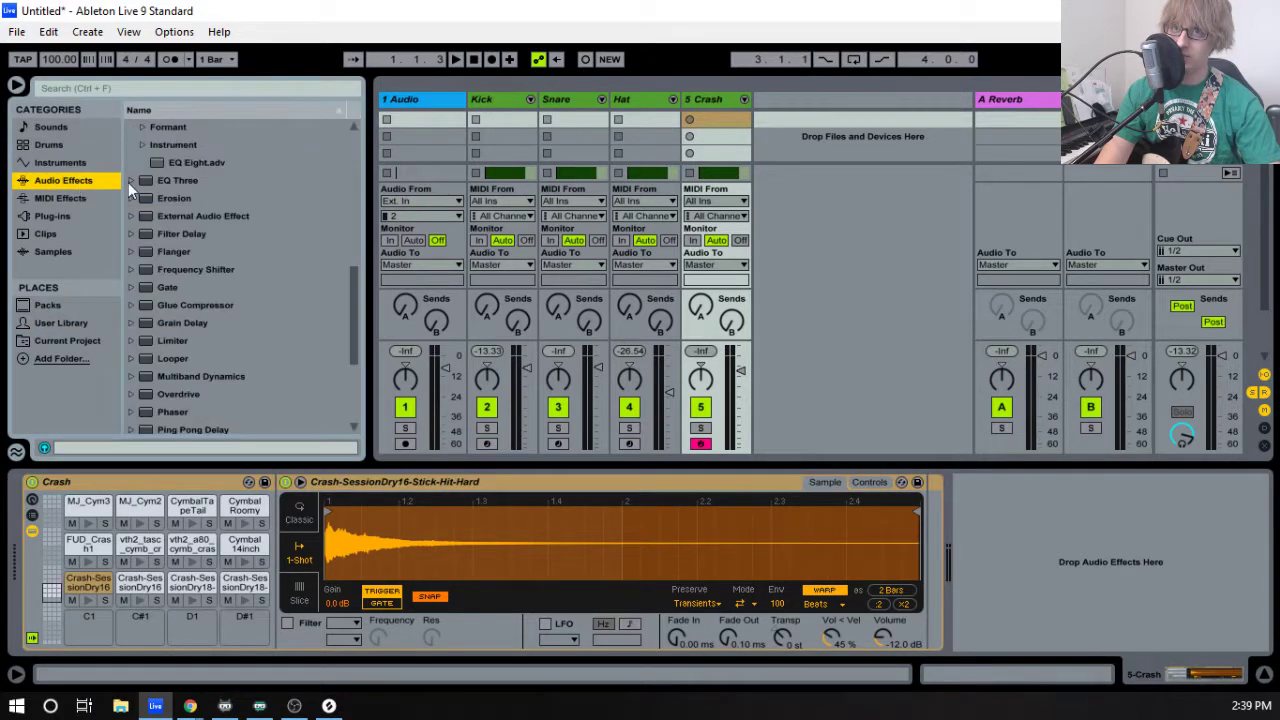
scroll(182, 202, up, 6)
click(219, 180)
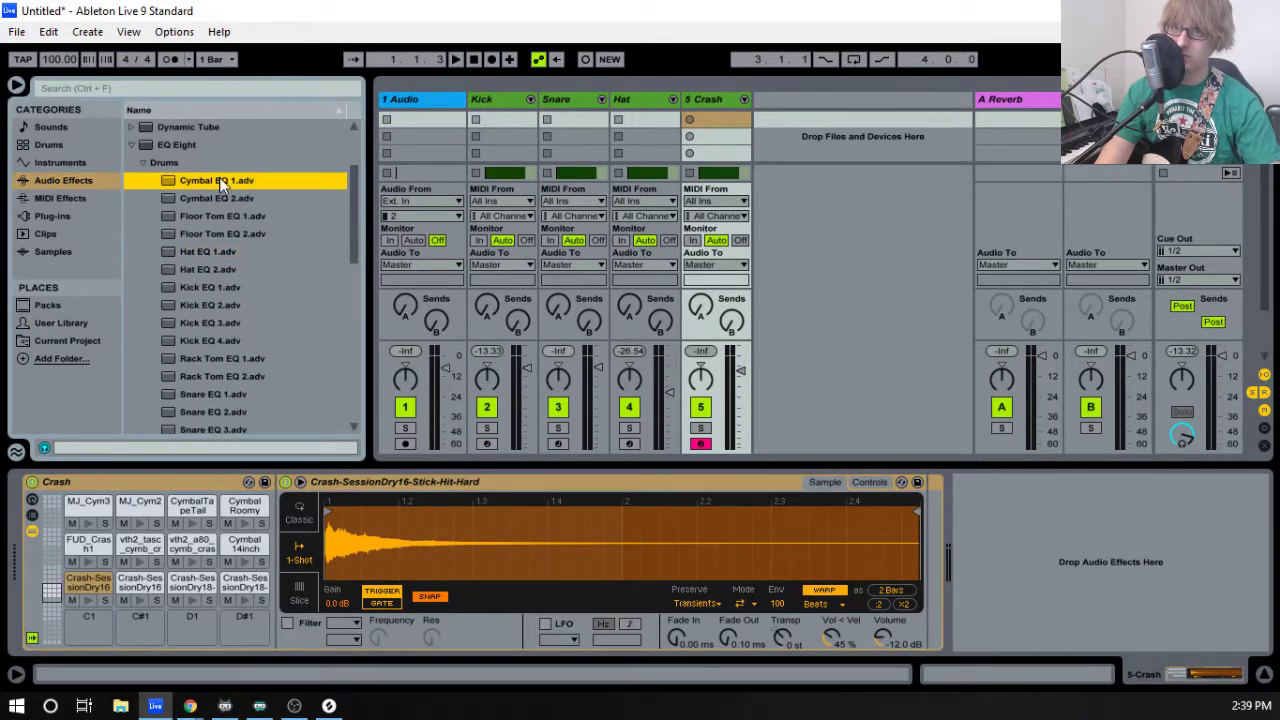
- Open the Crash clip's notes in an enlarged editor, turn on note preview and audition the cymbal sounds
key(Tab)
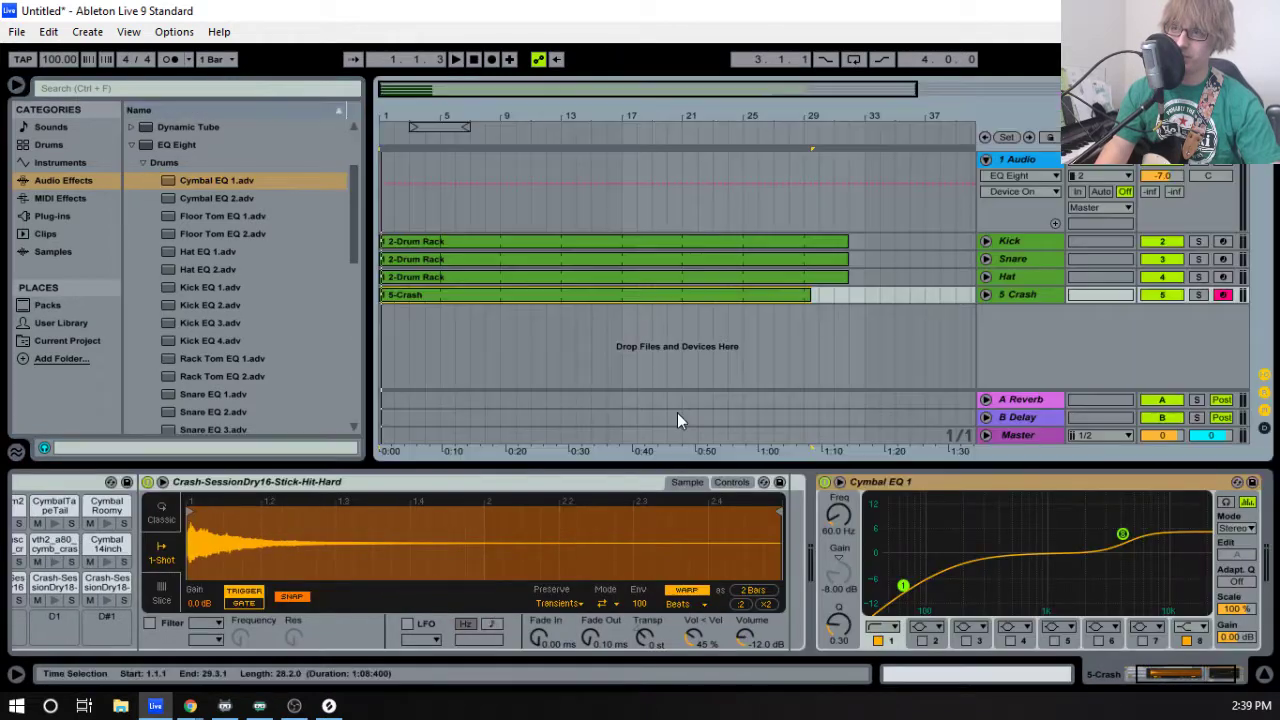
double_click(547, 294)
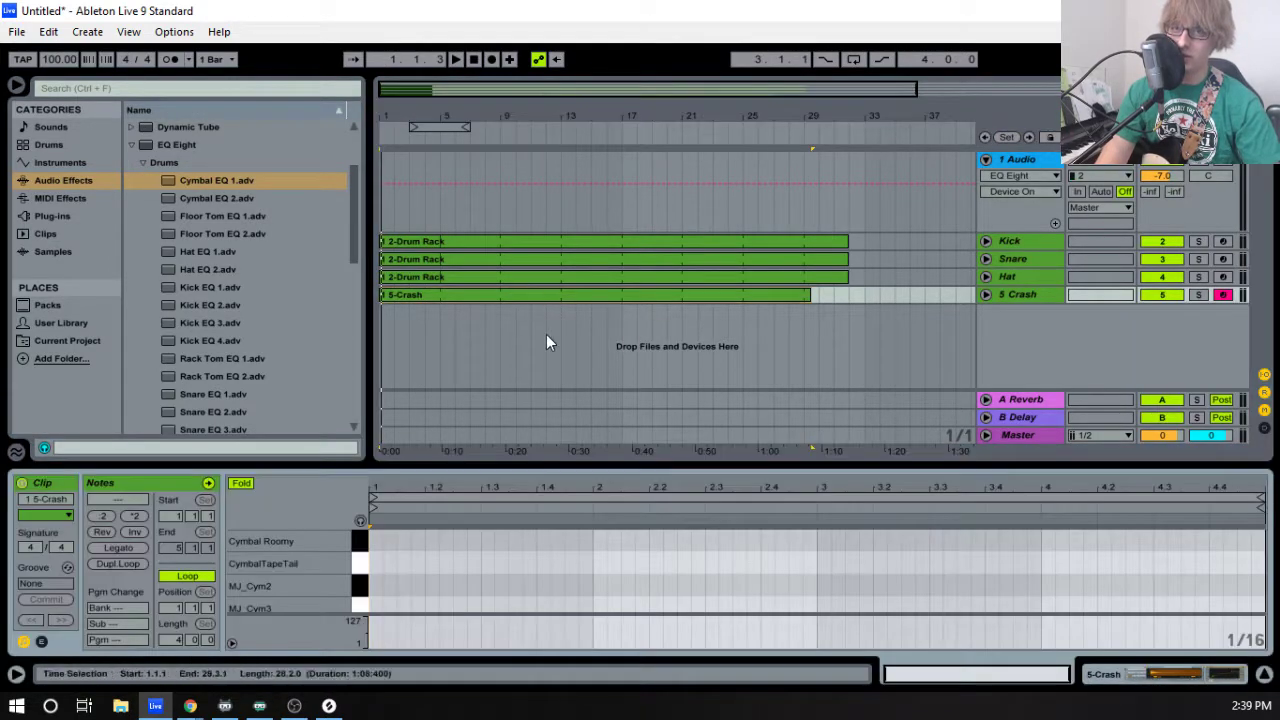
key(space)
drag(537, 465, 485, 296)
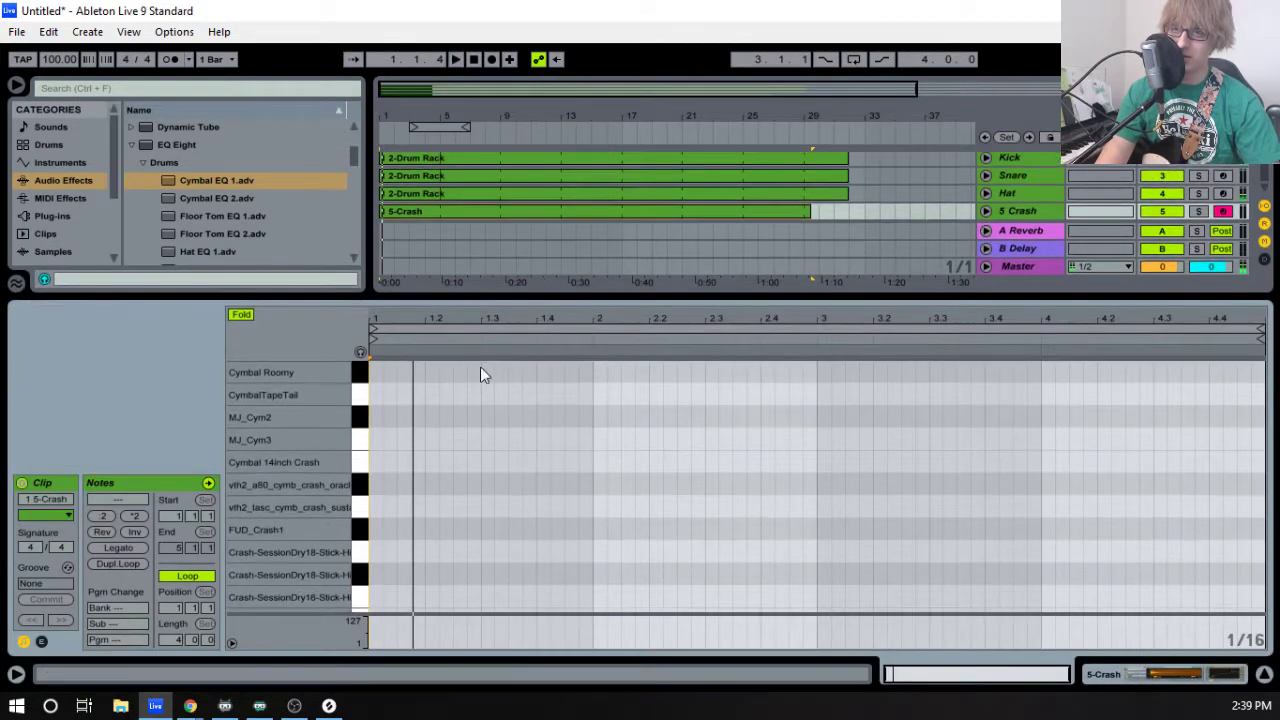
click(364, 417)
key(space)
key(space)
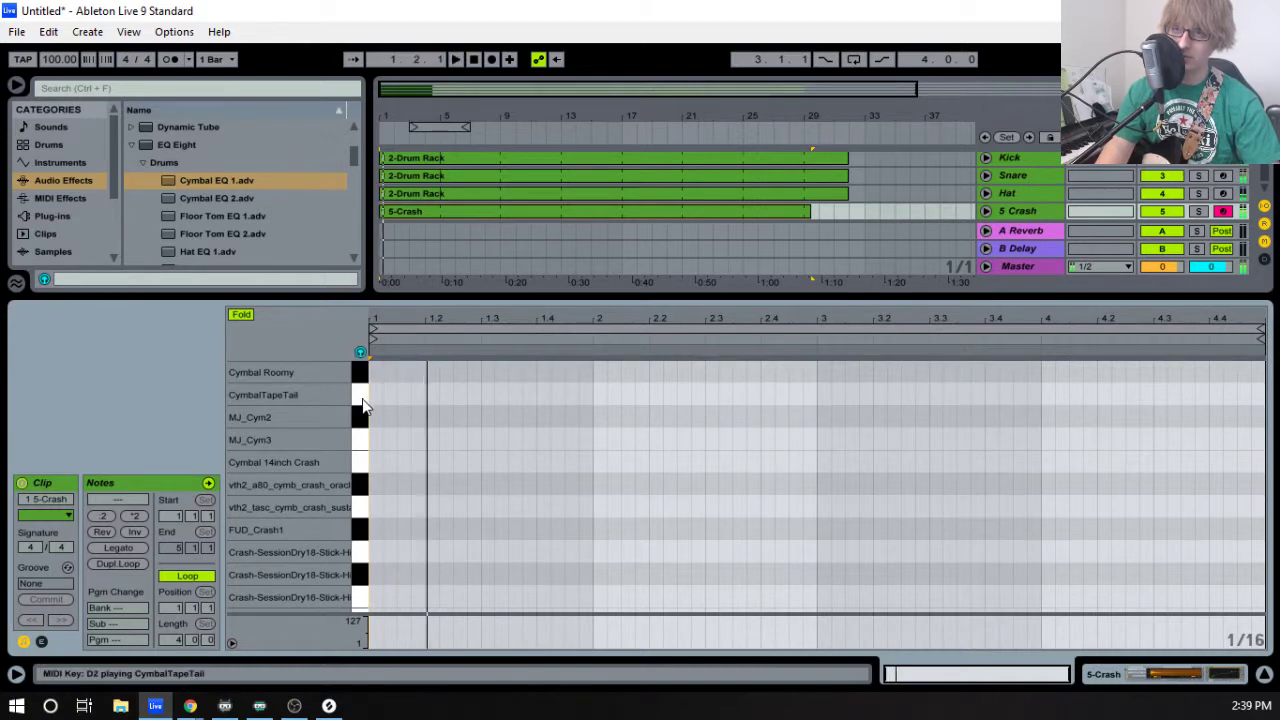
click(362, 397)
click(362, 424)
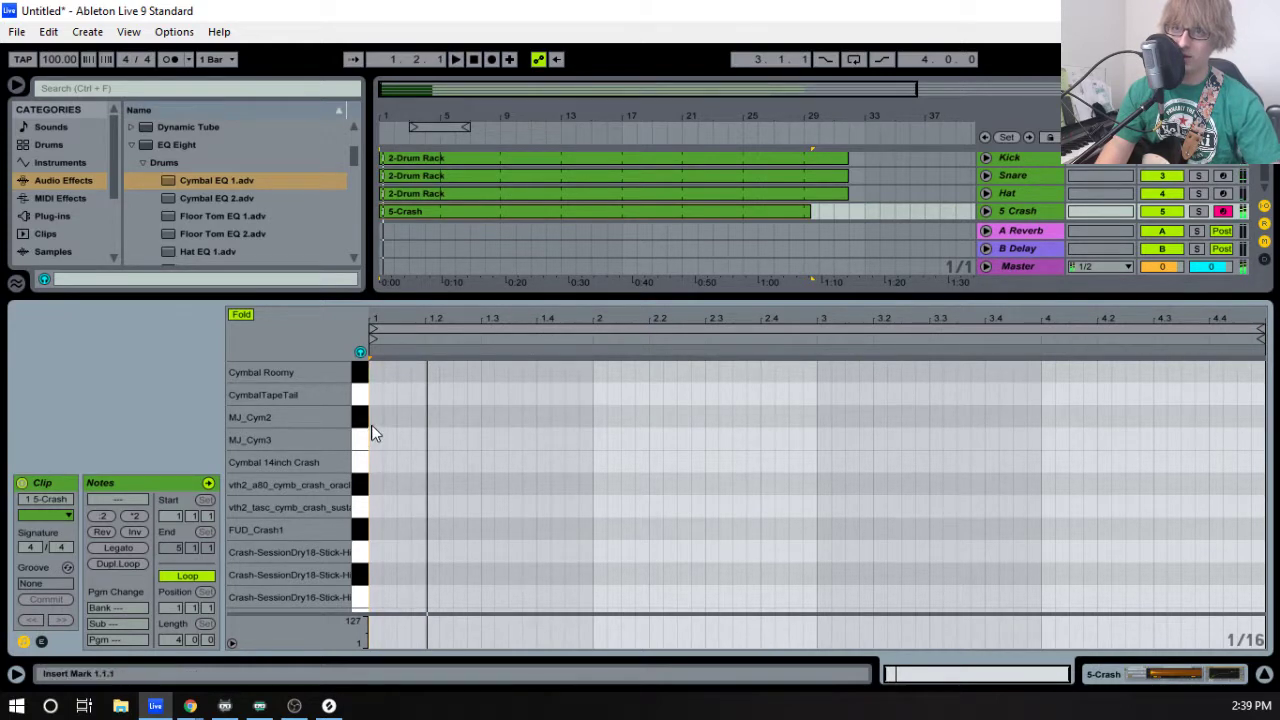
- Add an MJ_Cym2 note at 1.1.1 in the Crash clip and play it with the beat
double_click(375, 418)
click(629, 428)
key(space)
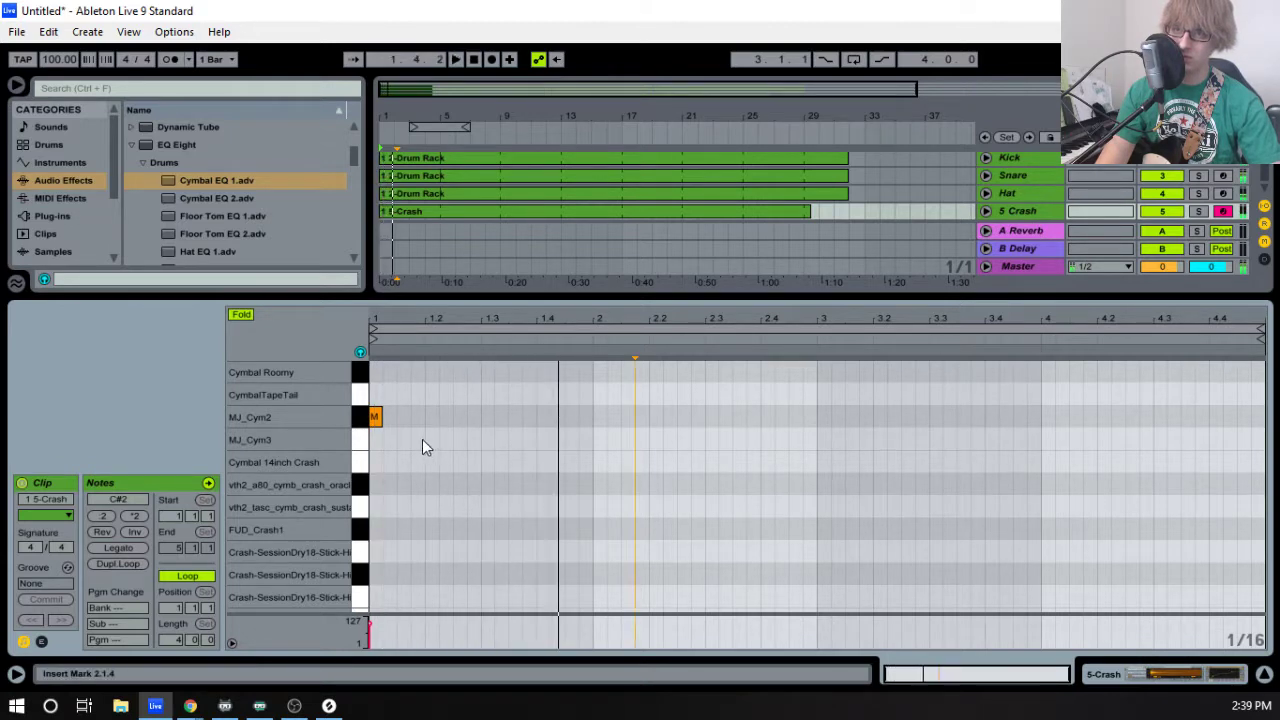
key(space)
- Try the opening crash note on CymbalTapeTail while adjusting the Crash track's volume
click(375, 417)
key(Tab)
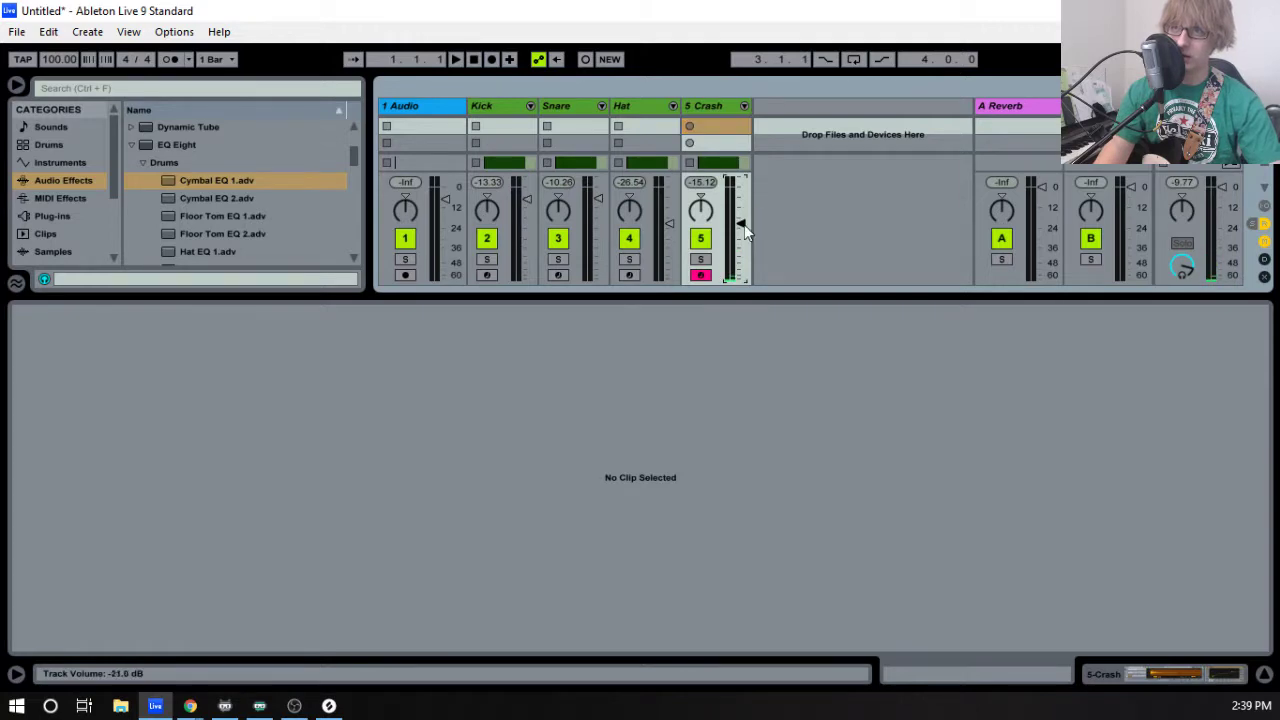
key(Tab)
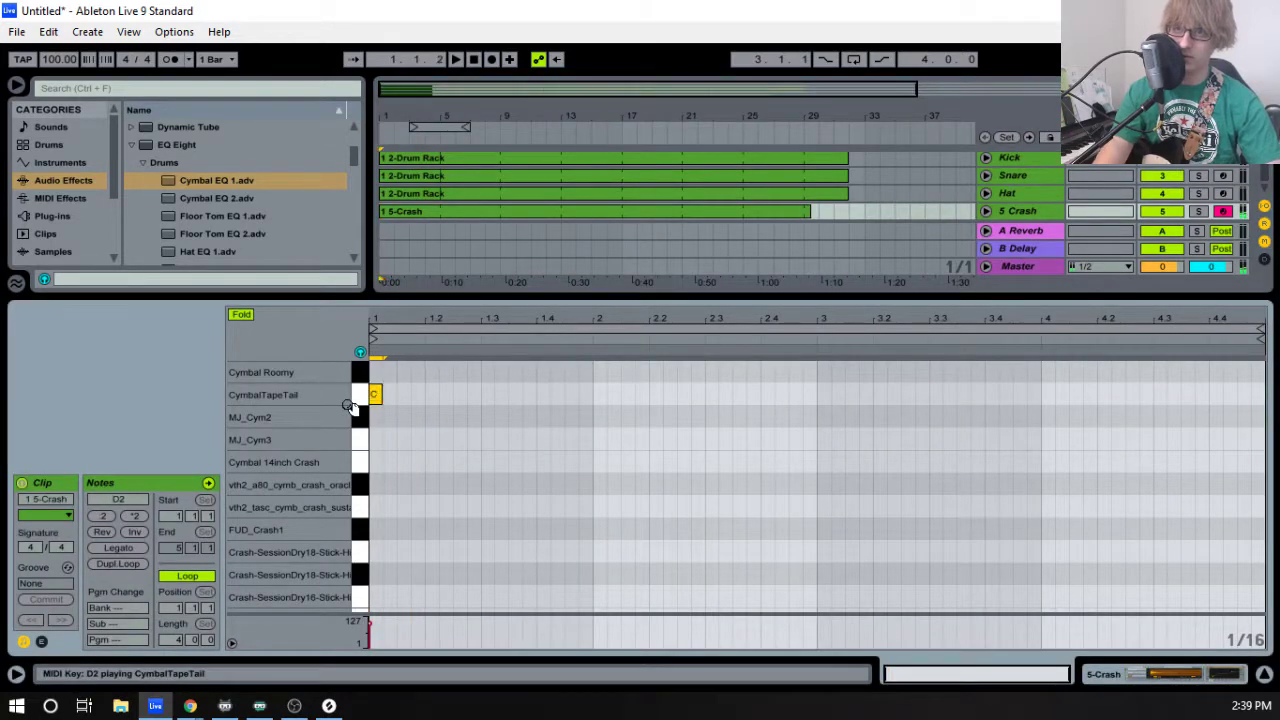
key(Tab)
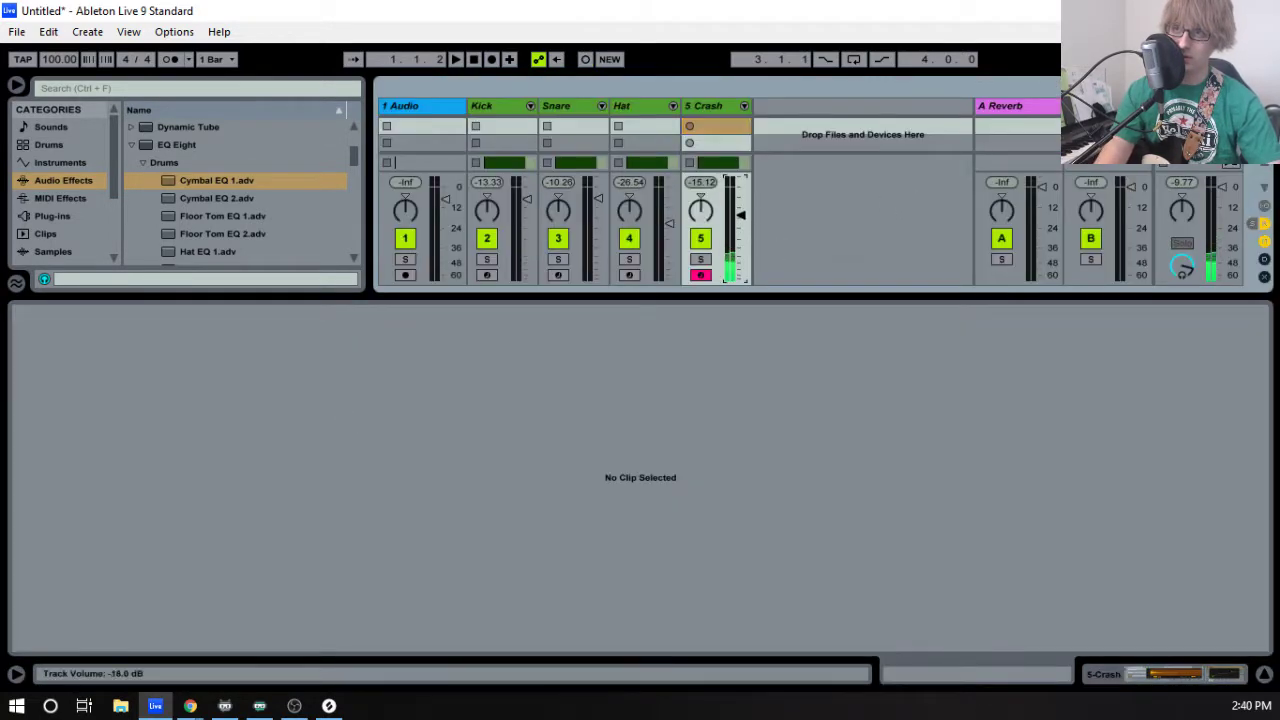
key(space)
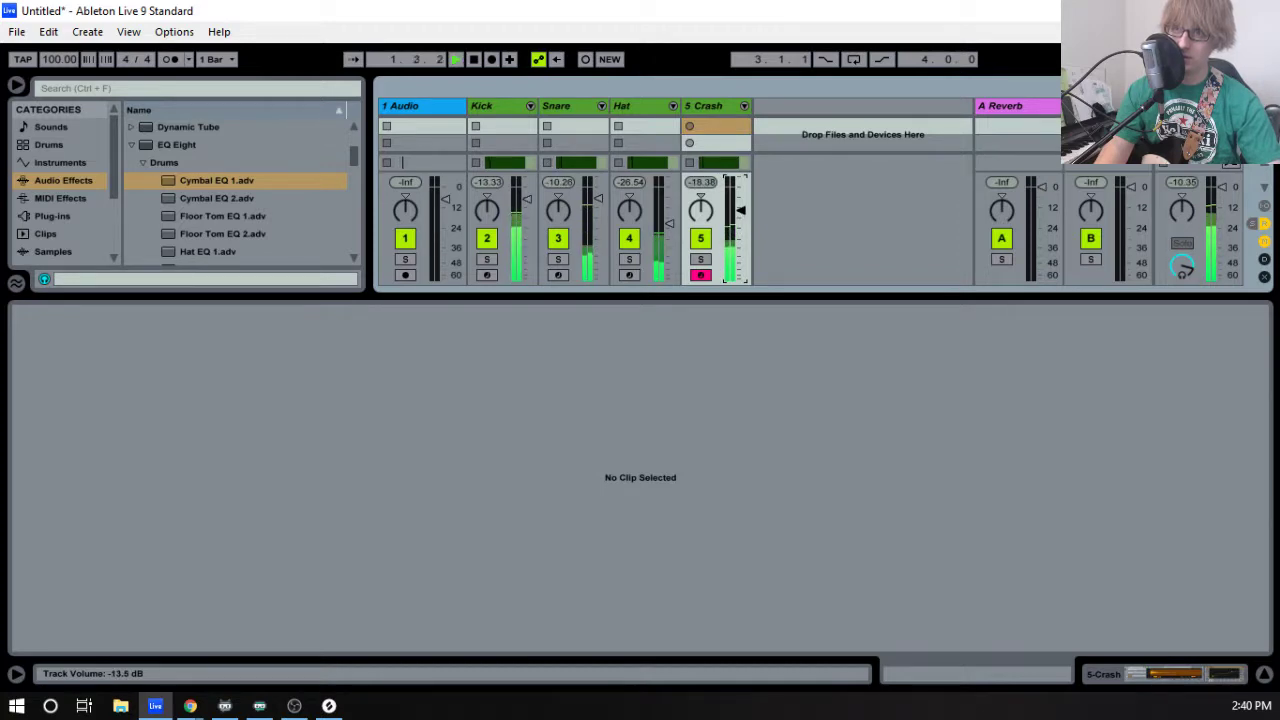
- Try the opening crash note on MJ_Cym3 and raise the Crash track's volume to -7.5 dB during playback
key(Tab)
key(space)
click(377, 372)
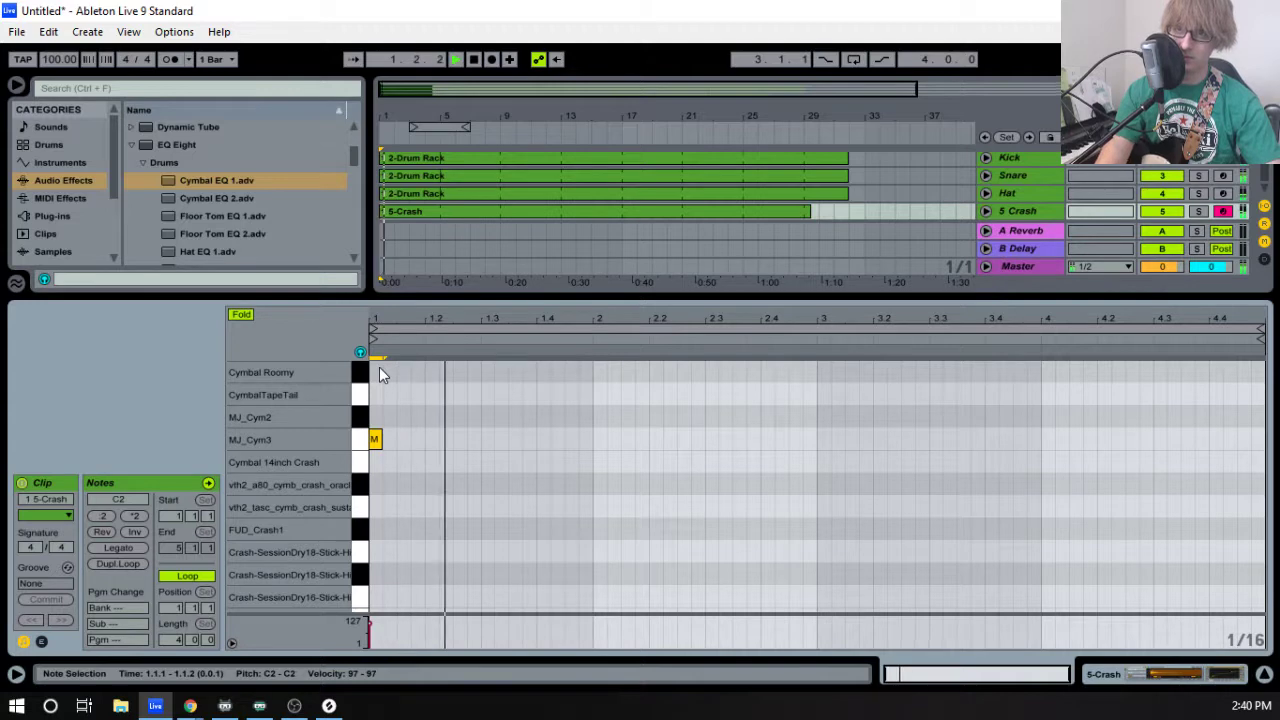
key(Tab)
drag(743, 217, 743, 206)
key(Tab)
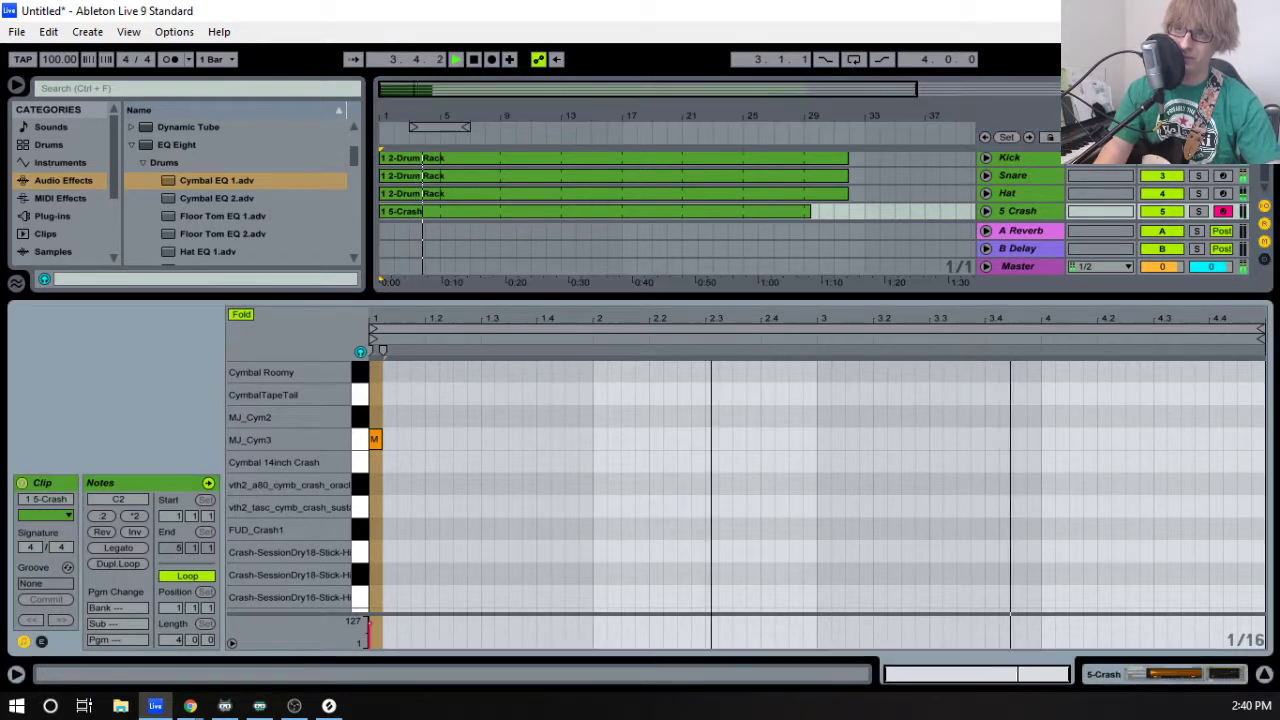
key(Tab)
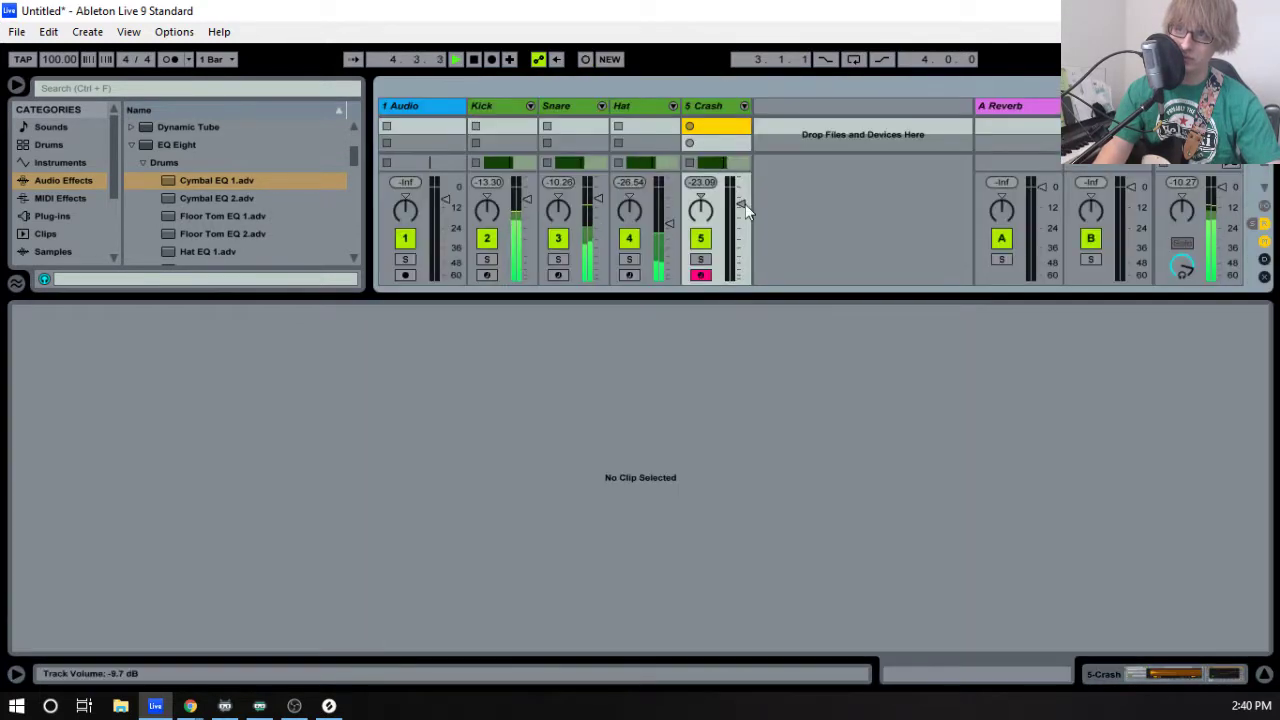
drag(744, 204, 744, 200)
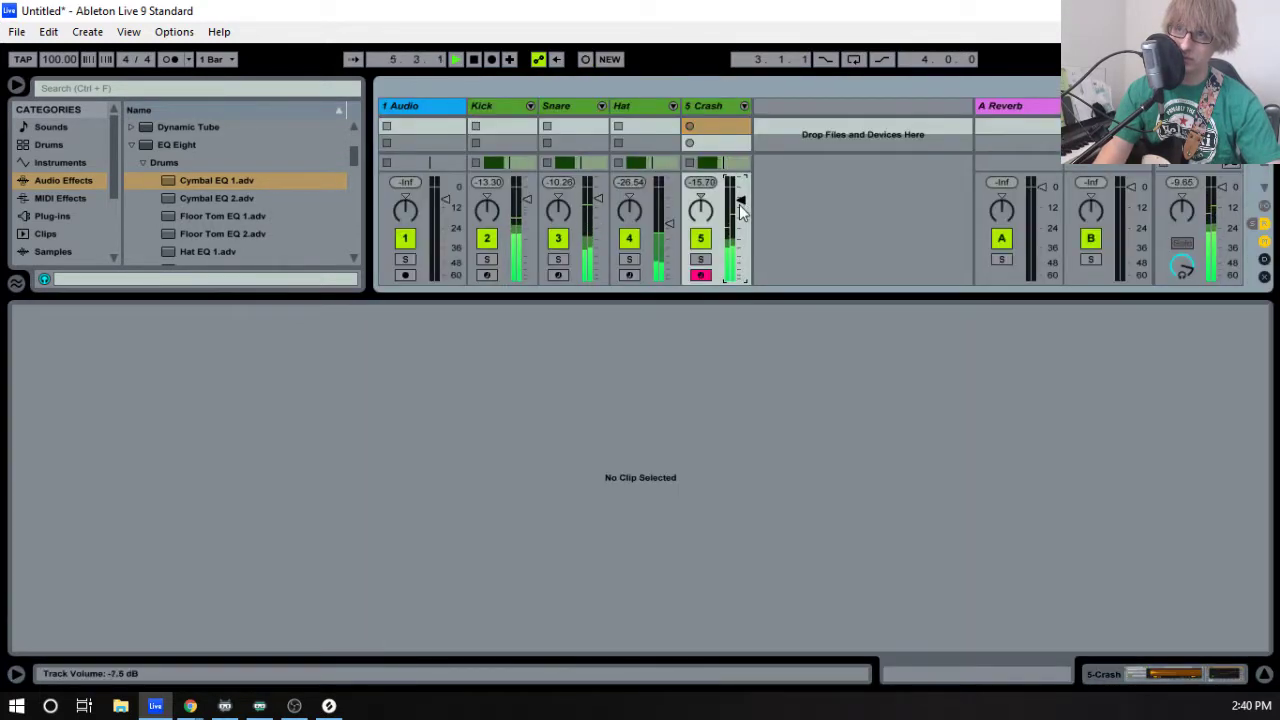
- Move the opening crash note up to MJ_Cym2 and play the beat through the four bars
key(Tab)
drag(449, 452, 377, 434)
key(Up)
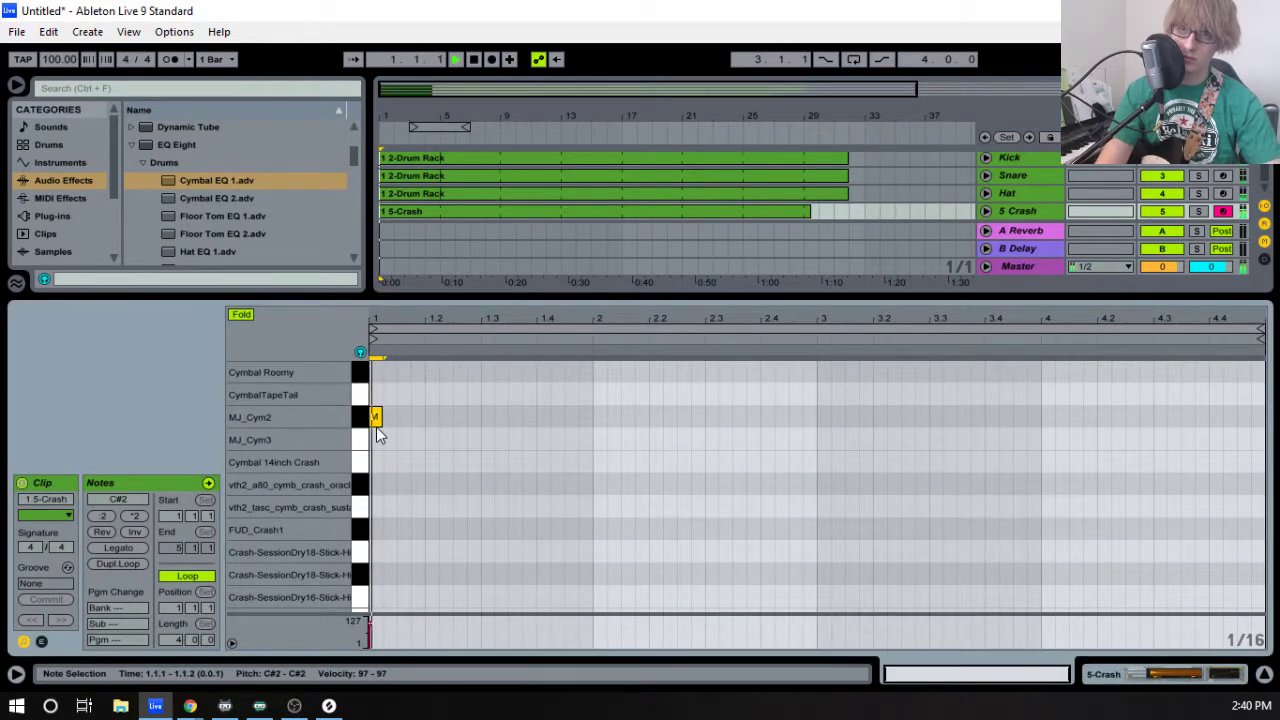
key(space)
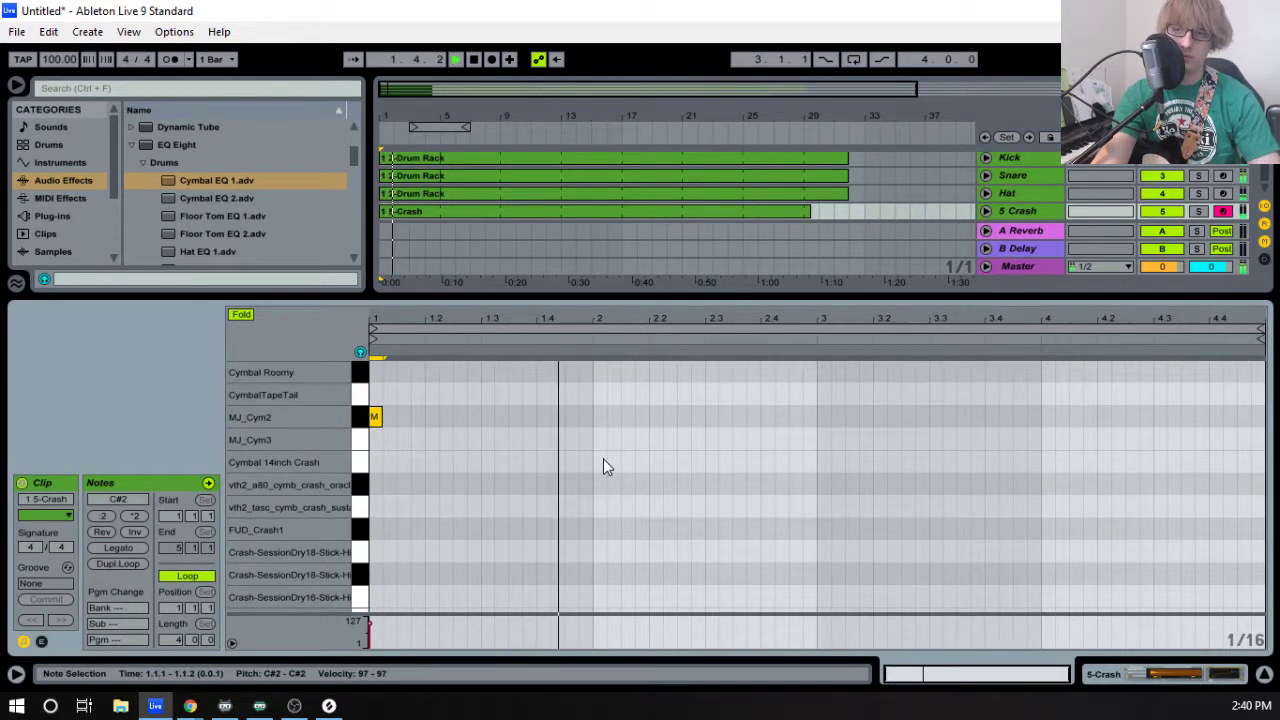
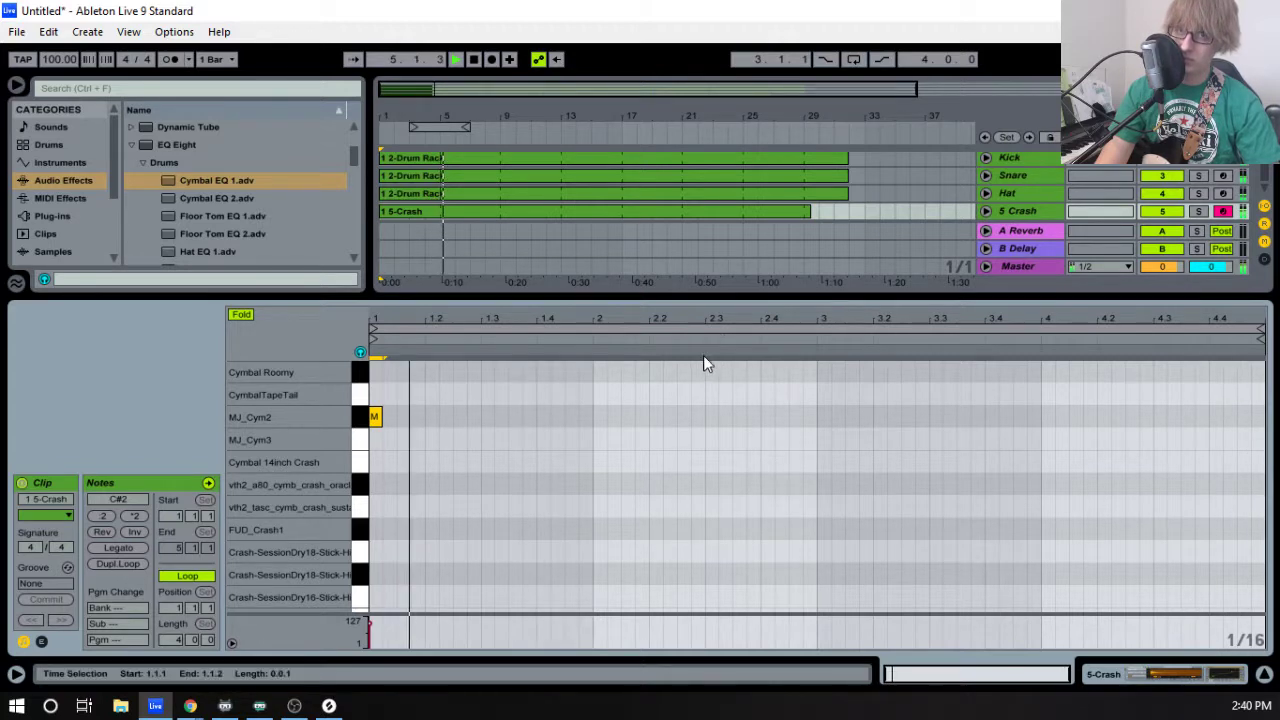
key(space)
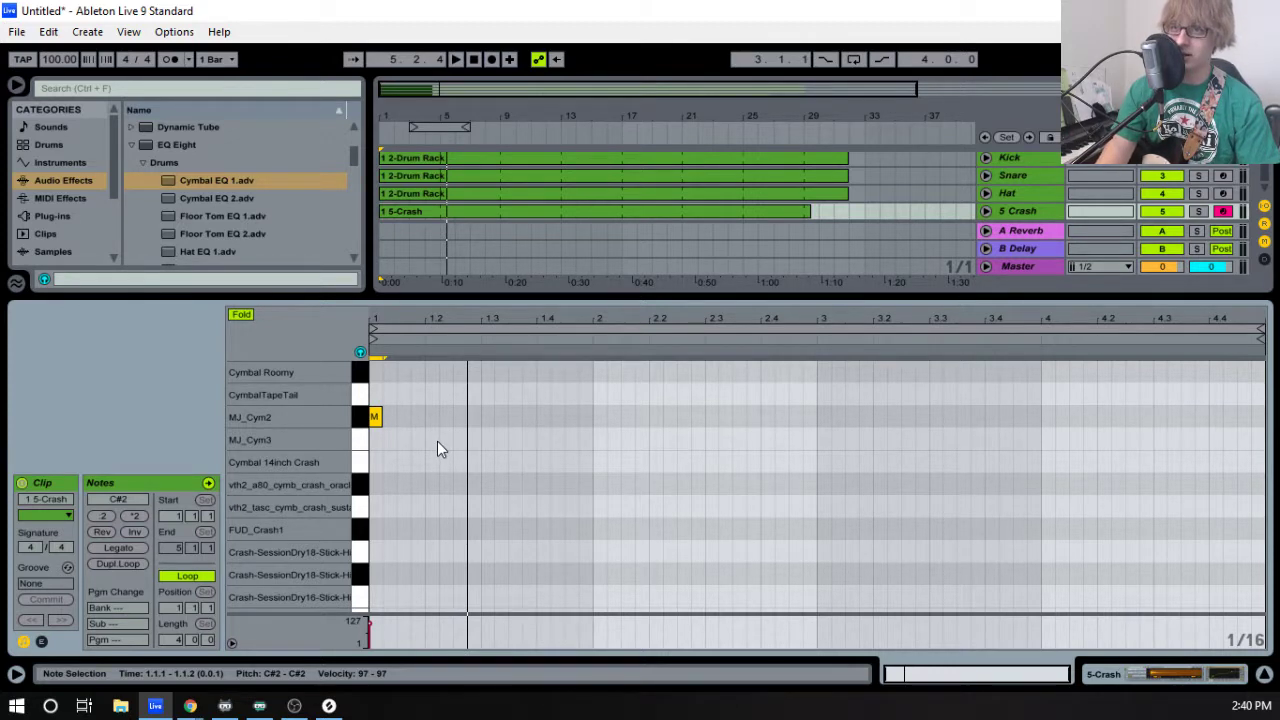
key(space)
- Add an MJ_Cym3 note, move it to 1.1.3 and lower its velocity to 47
double_click(432, 441)
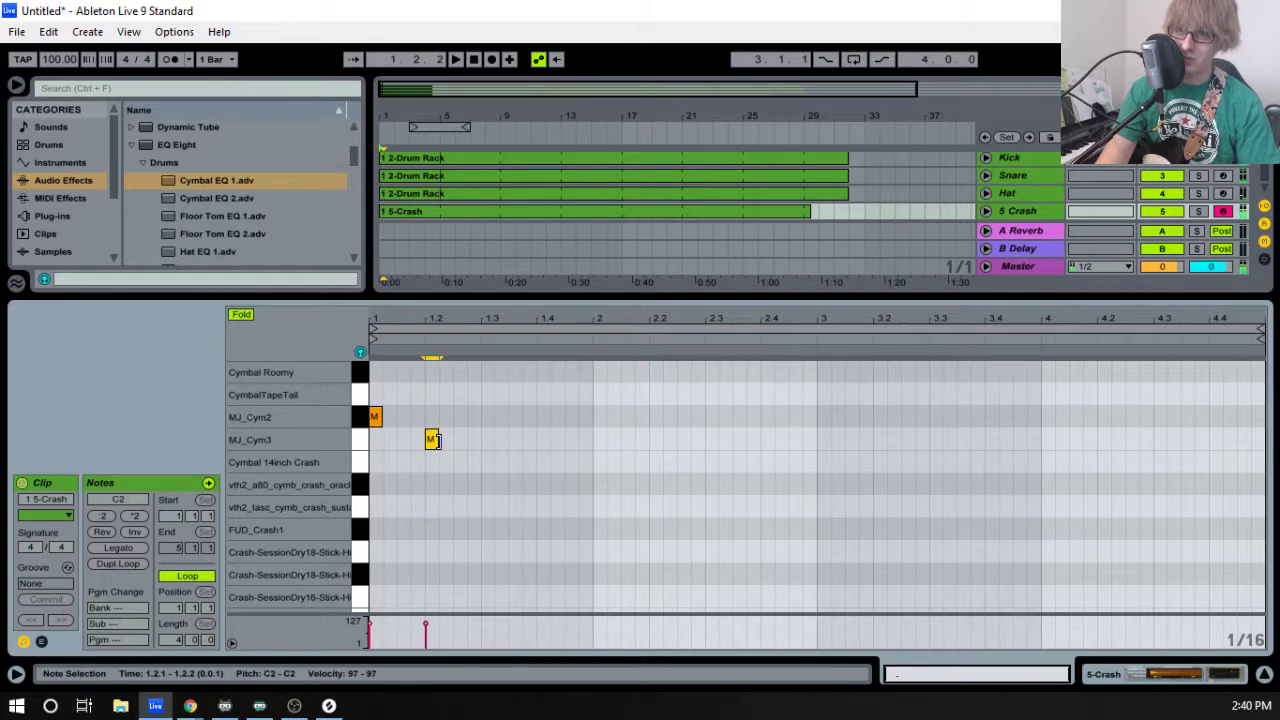
drag(431, 445, 404, 446)
click(492, 438)
key(space)
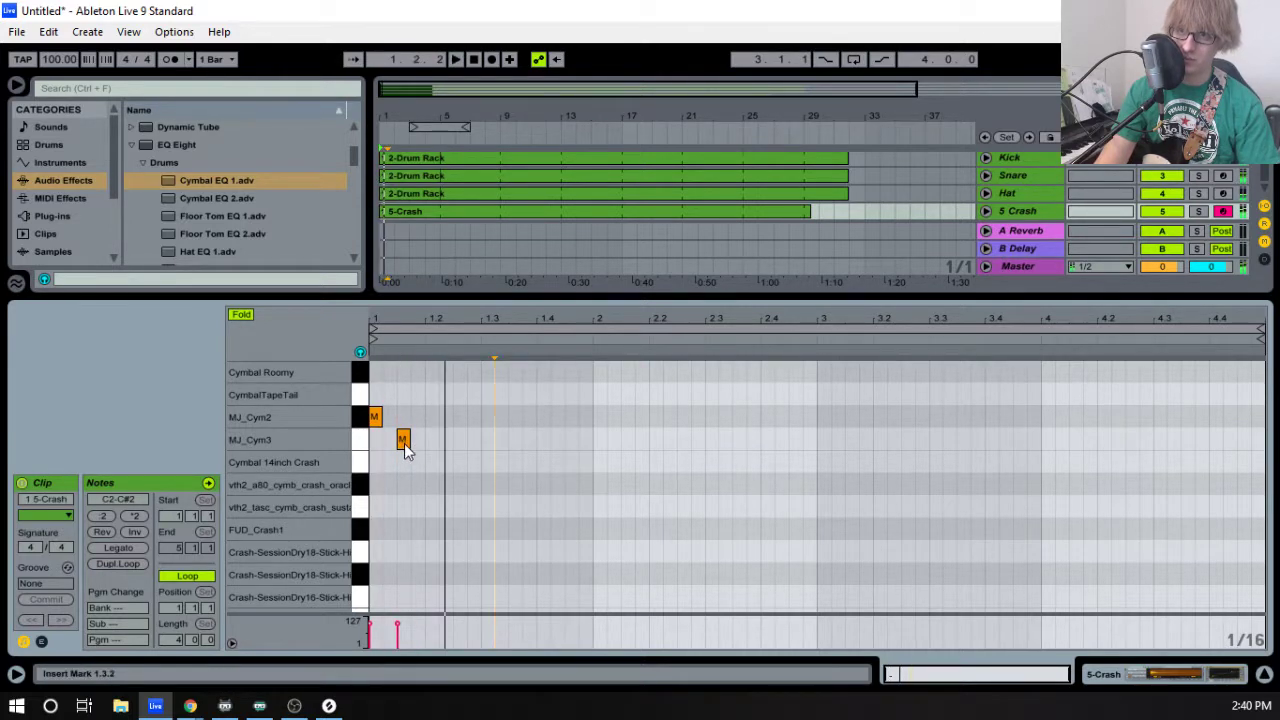
click(403, 440)
key(space)
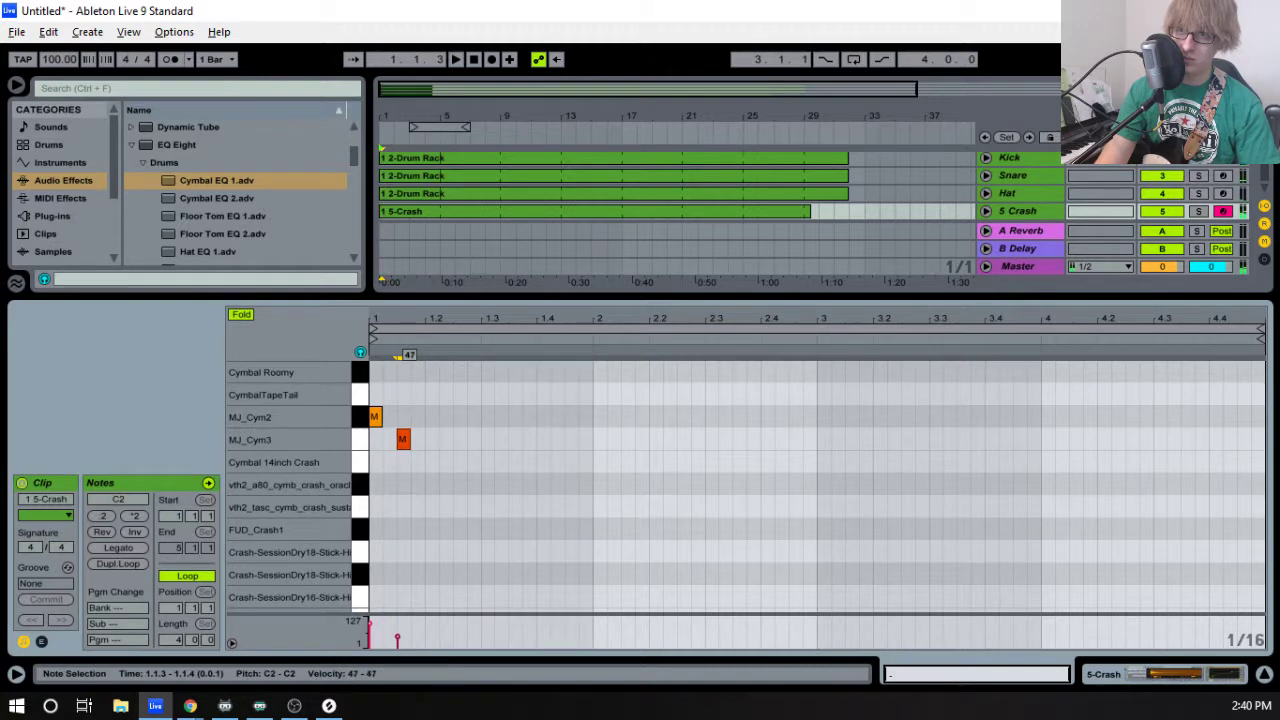
- Try more MJ_Cym3 notes on the Crash clip at 1.2.1, 1.2.3, 1.3.1 and 1.3.3, with a short playback
double_click(431, 441)
double_click(459, 441)
click(487, 443)
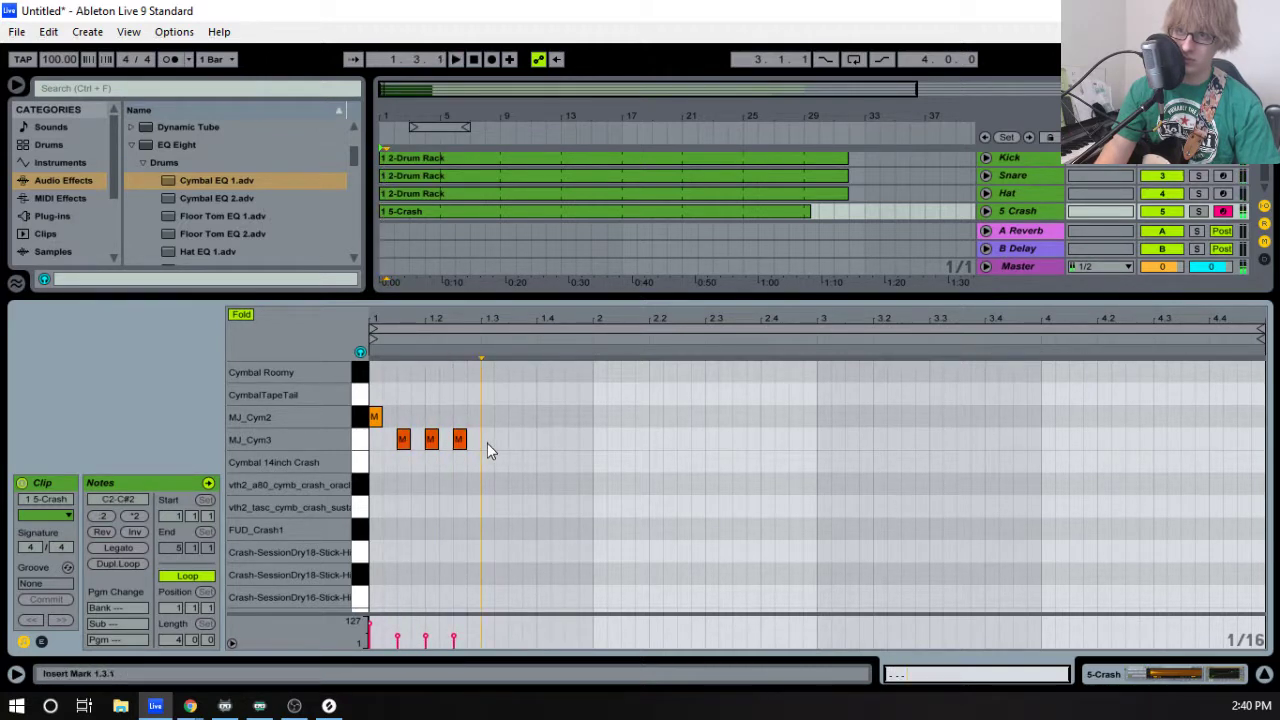
double_click(487, 441)
click(550, 437)
key(space)
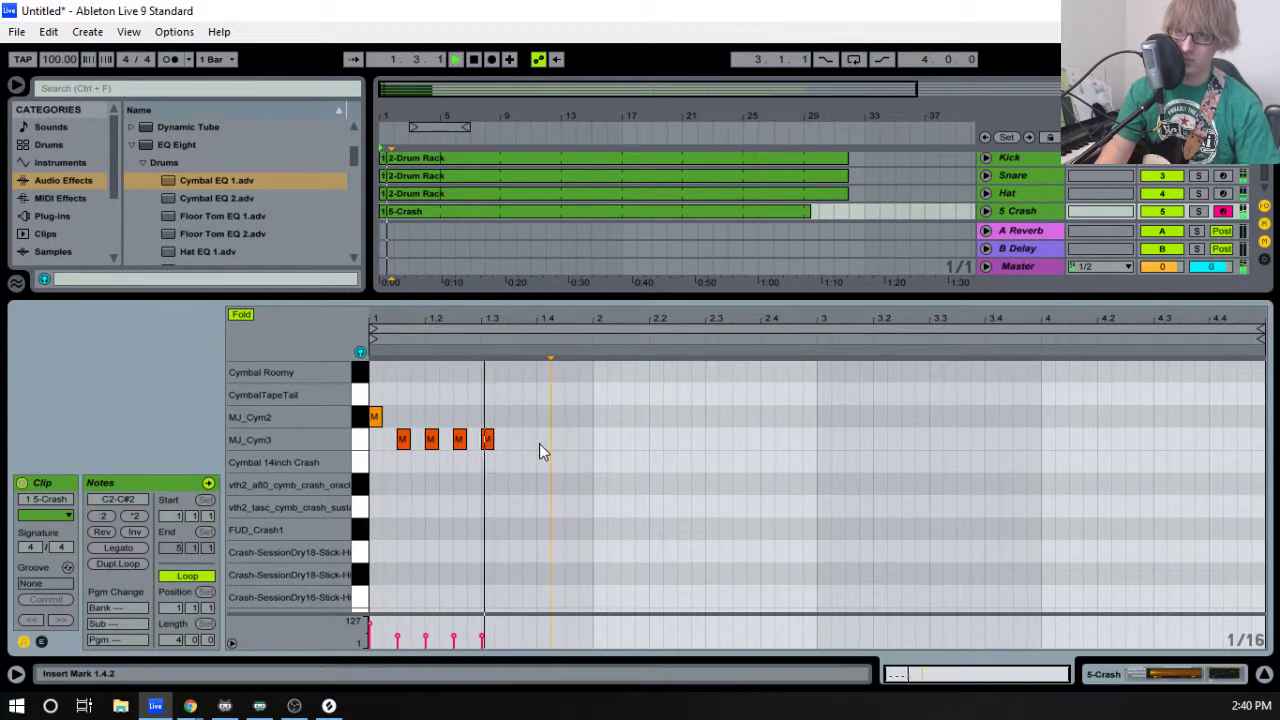
double_click(514, 440)
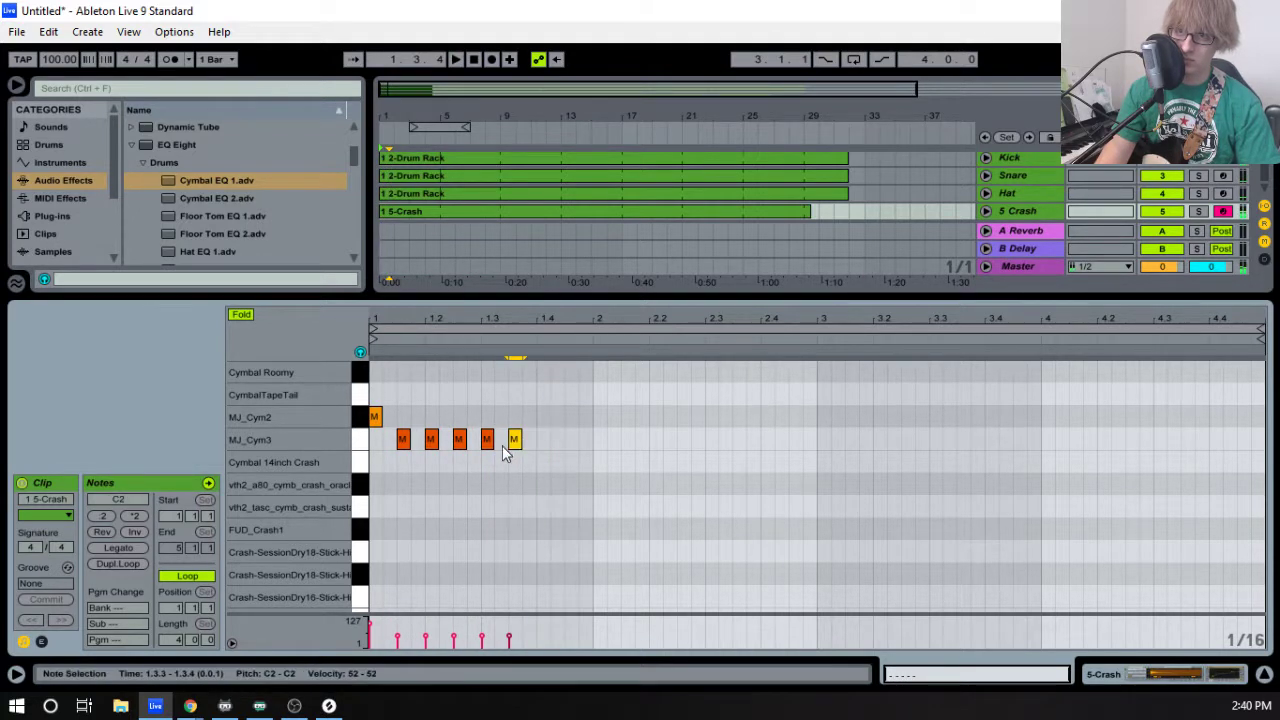
- Try an MJ_Cym2 accent at 1.3.1 and extra MJ_Cym3 notes at 1.4.1 and 1.4.3, playing the pattern back
drag(432, 444, 437, 428)
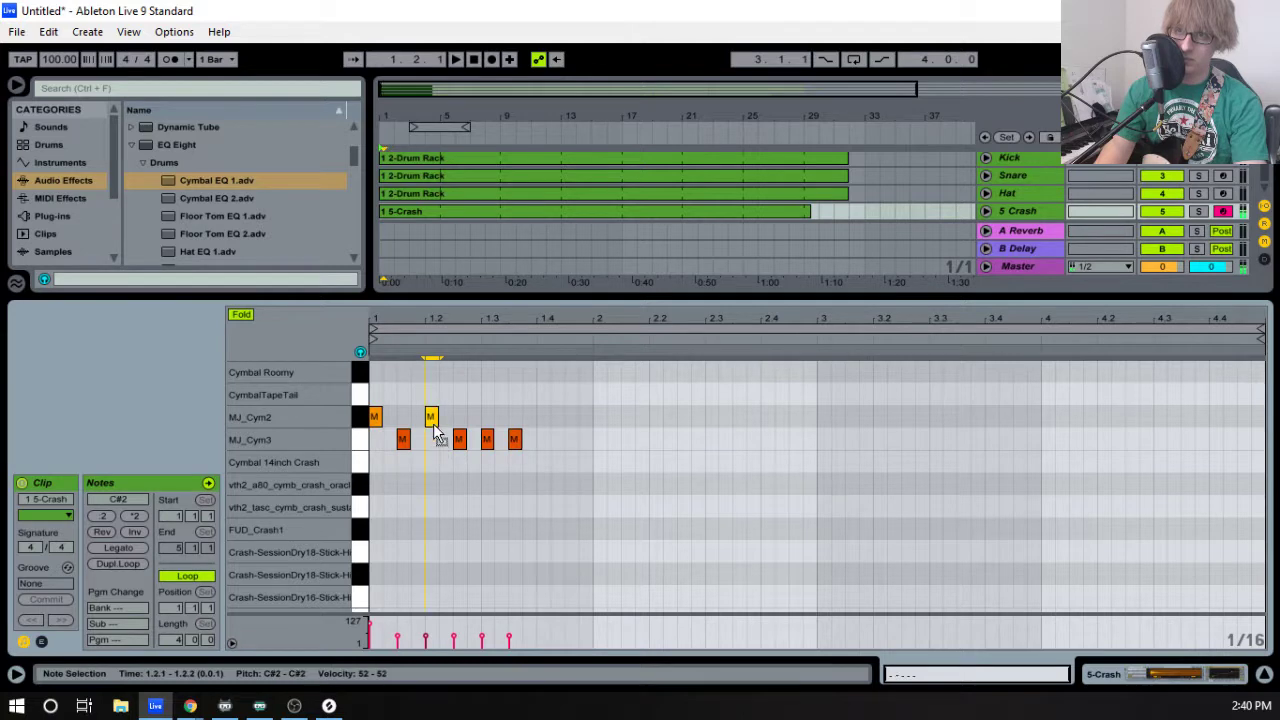
key(space)
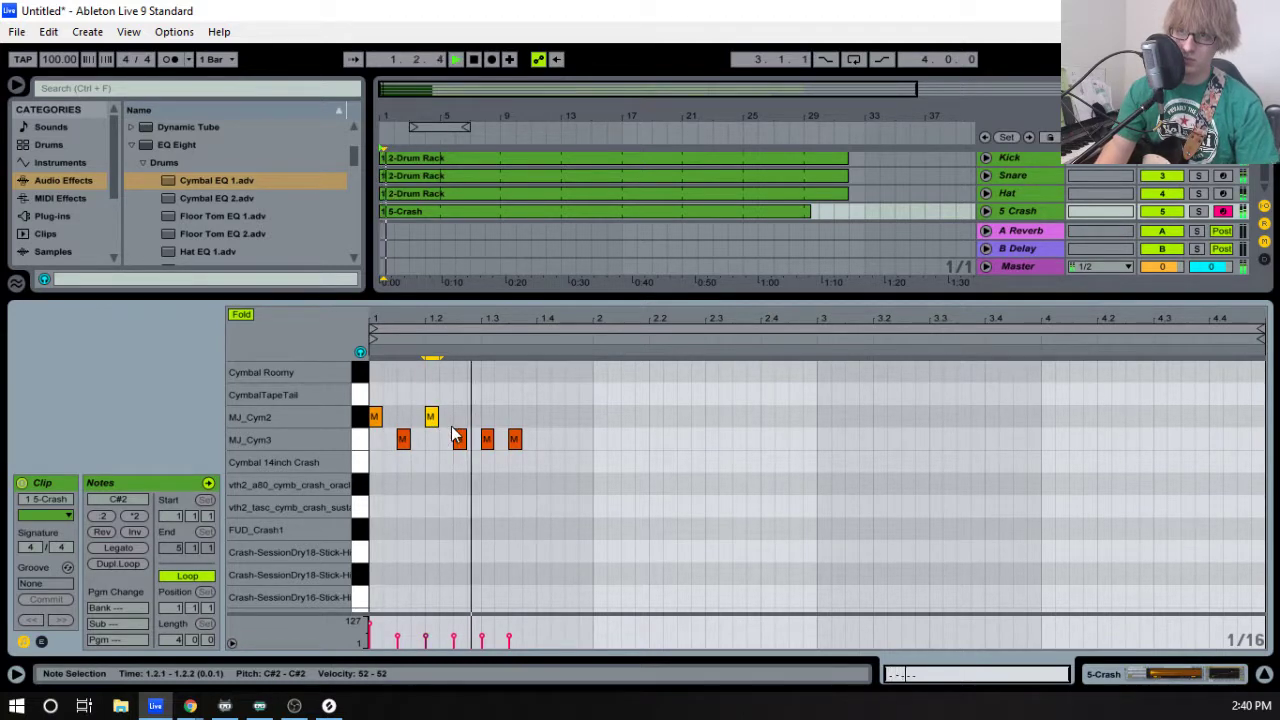
drag(430, 421, 487, 420)
click(548, 412)
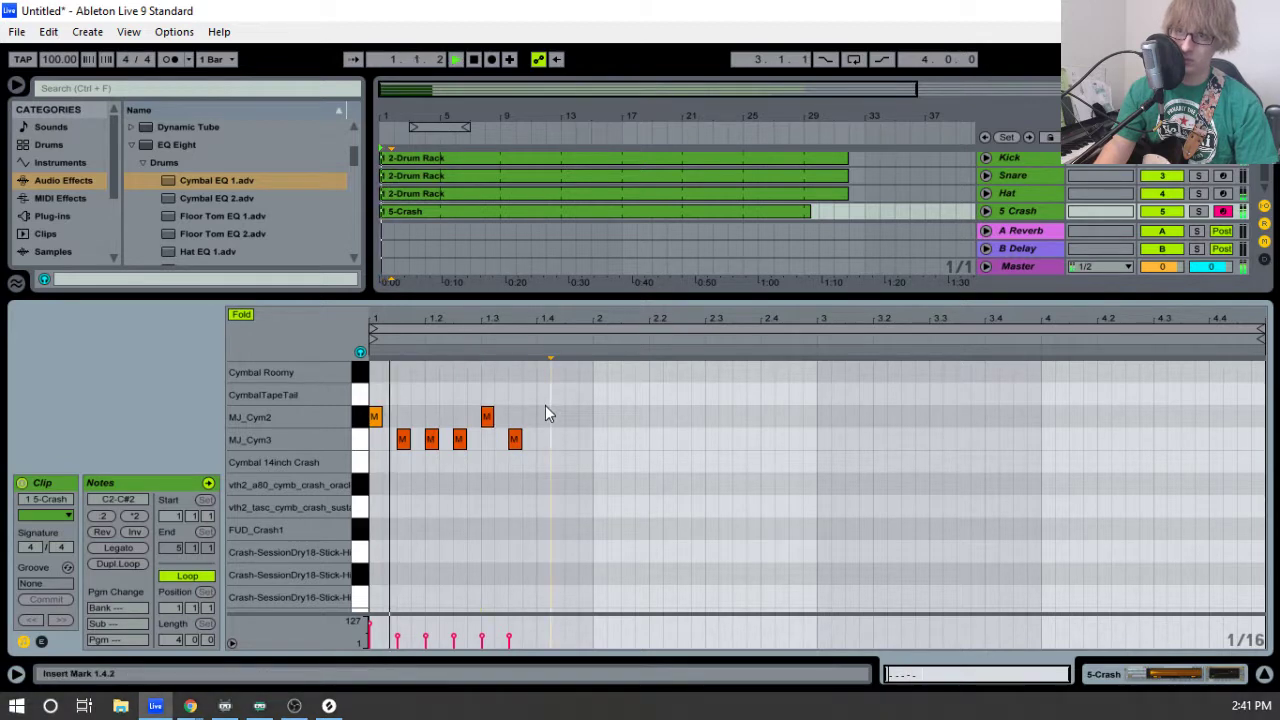
key(space)
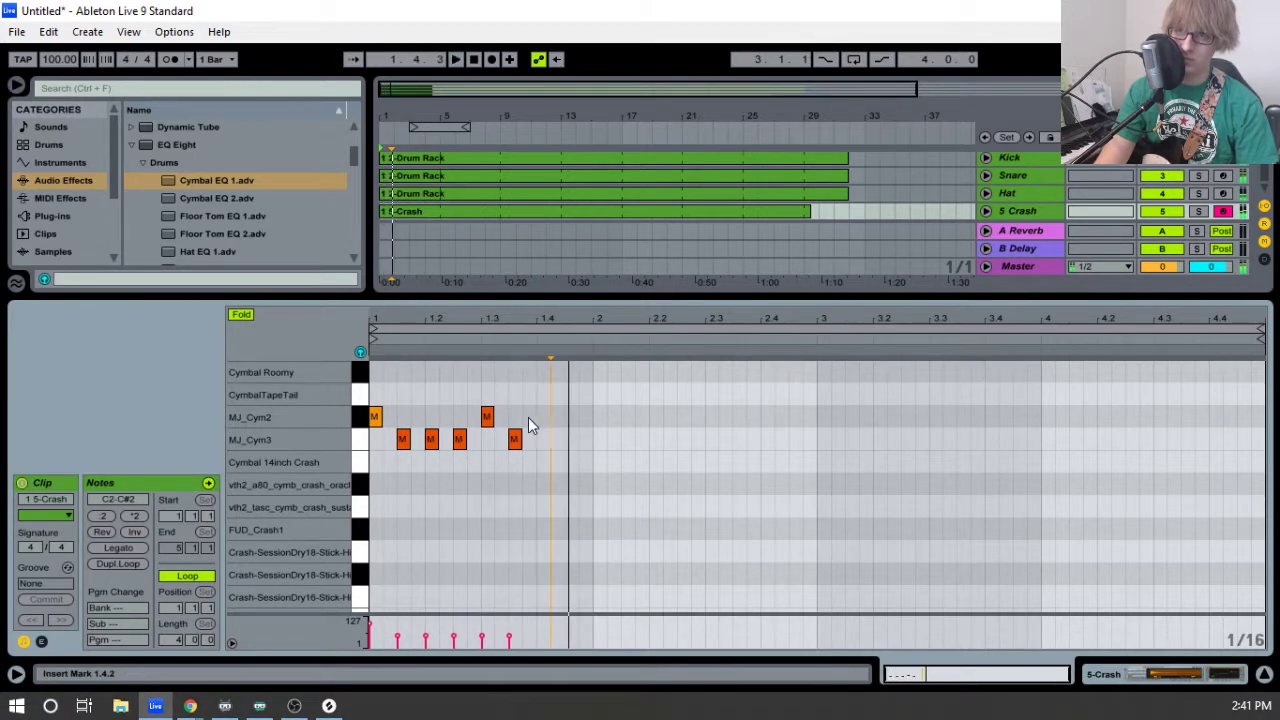
double_click(545, 440)
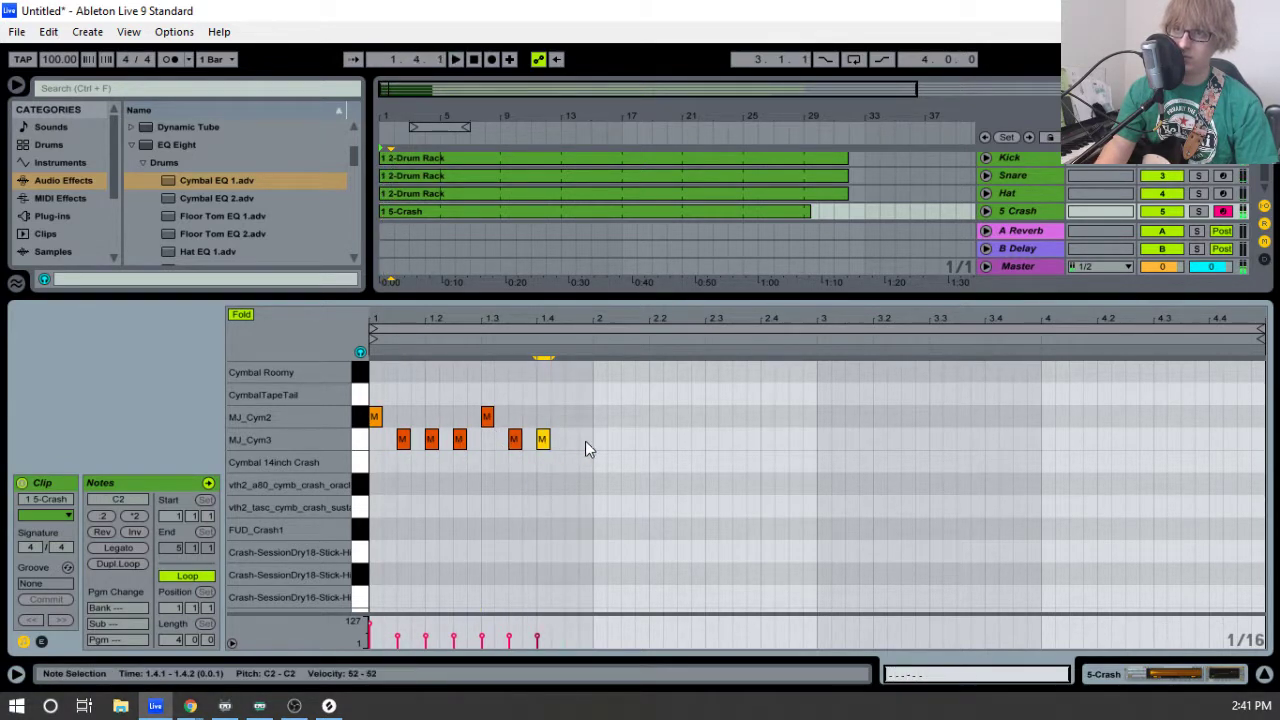
key(space)
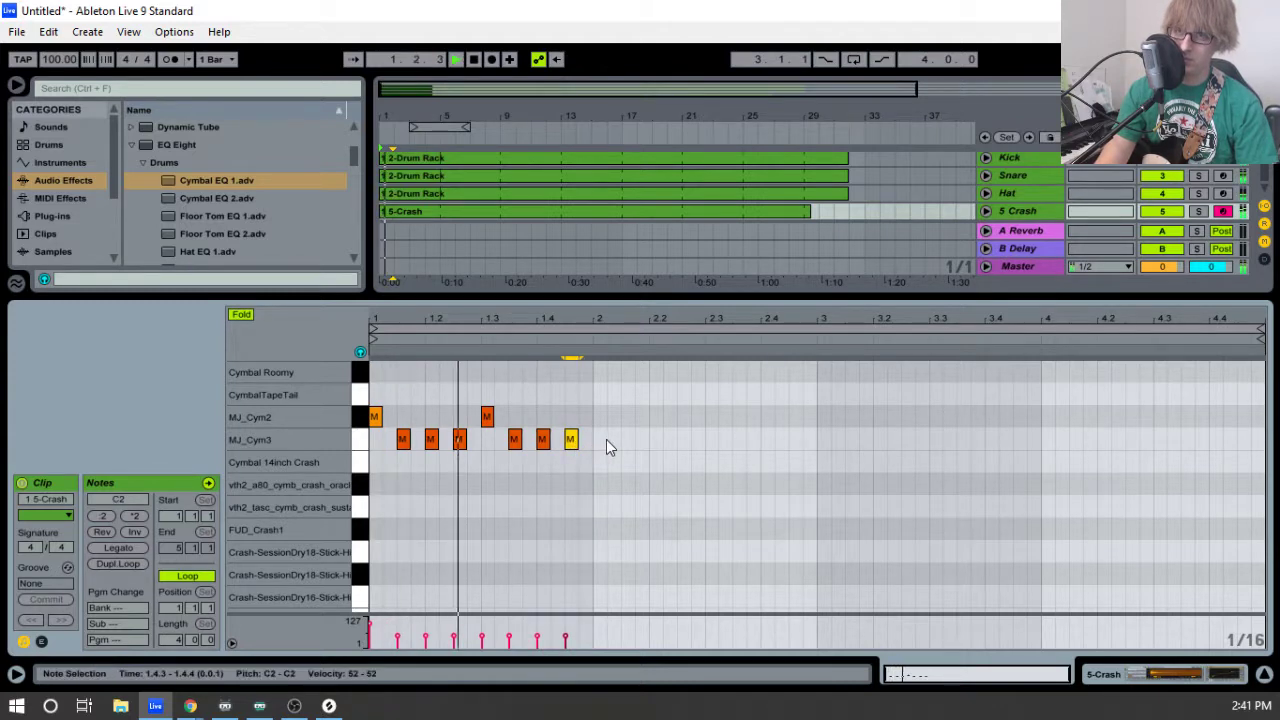
key(space)
- Delete every crash note after the opening MJ_Cym2 hit and start playback
drag(663, 406, 400, 479)
key(Delete)
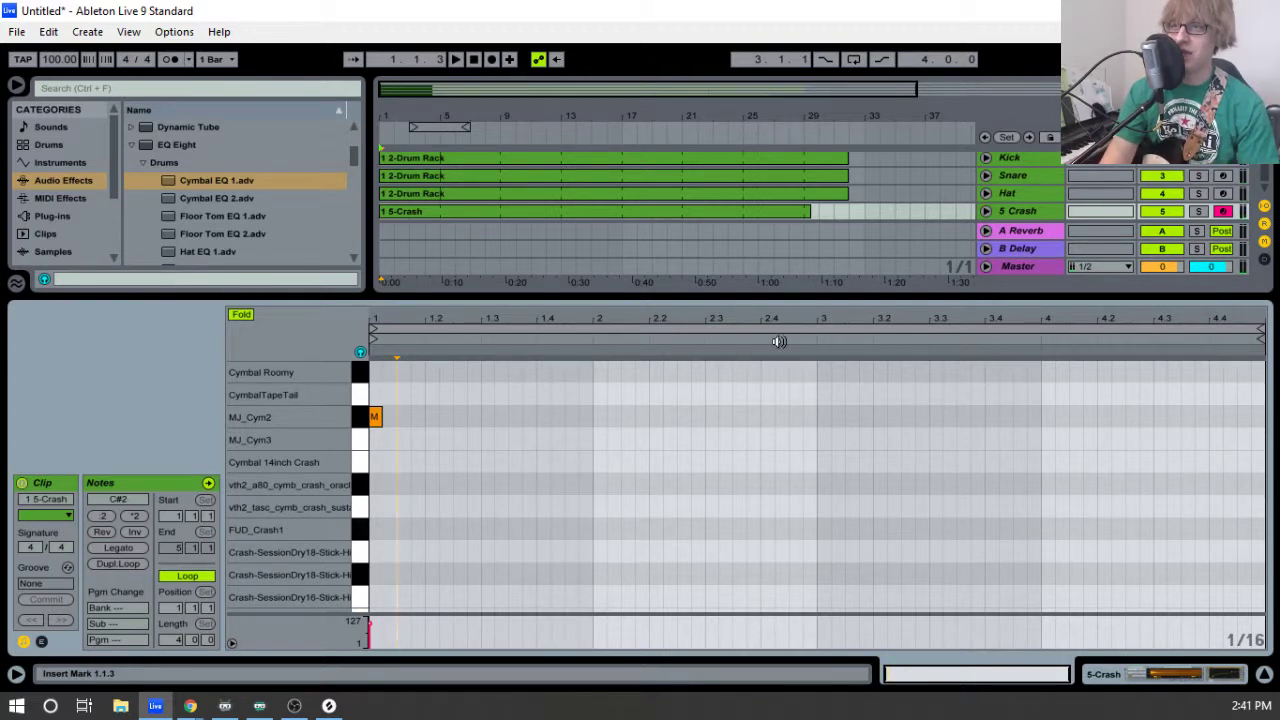
key(space)
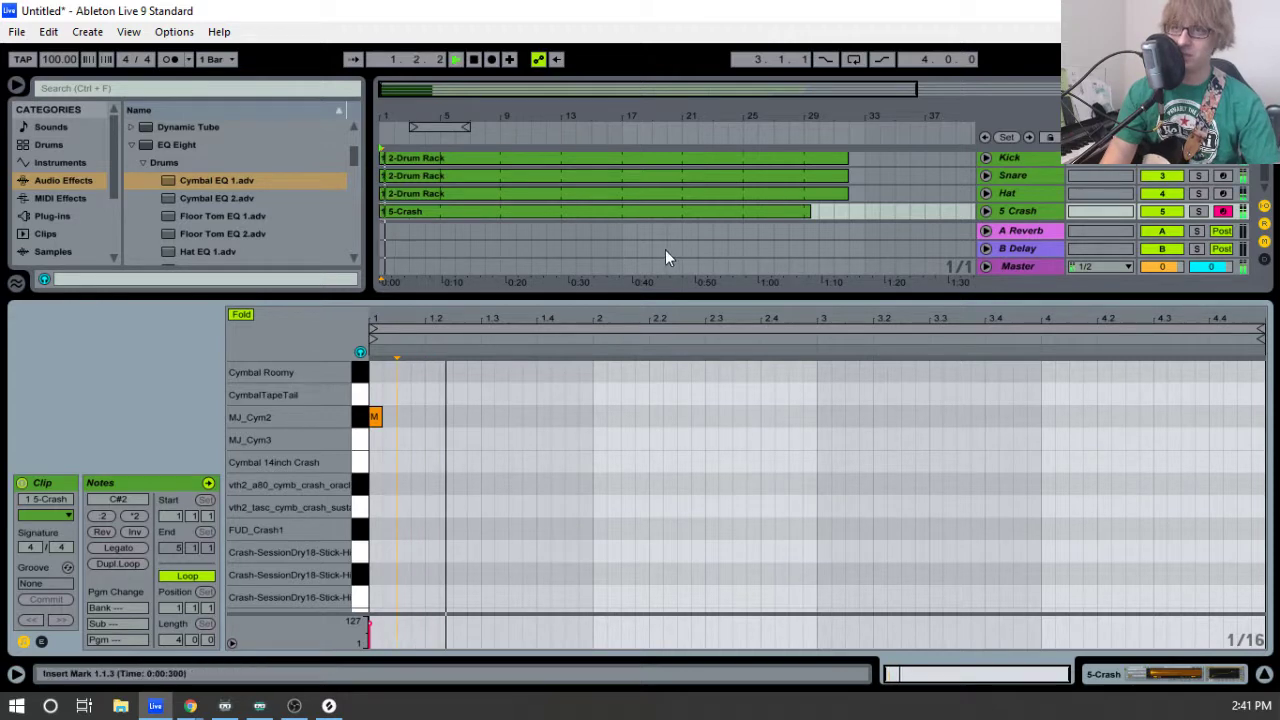
- Raise the Hat track's volume to -18.6 dB during playback and return the stopped song to its start
key(Tab)
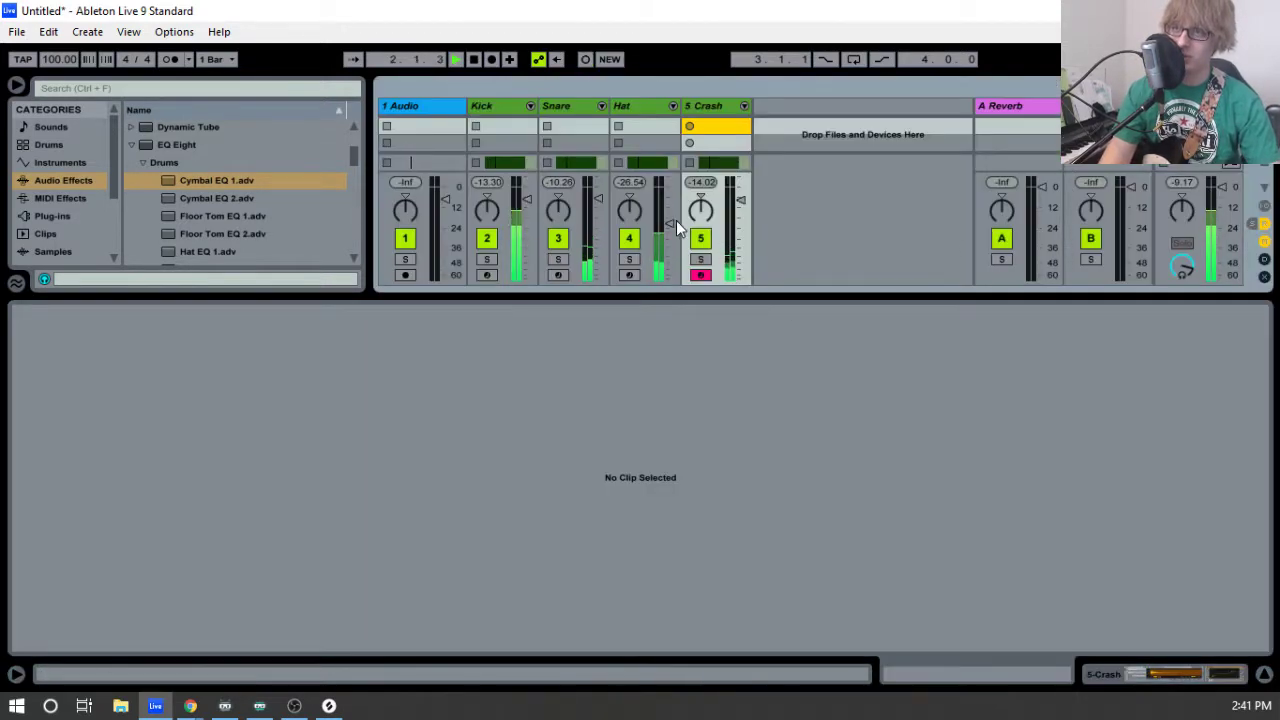
drag(670, 223, 670, 217)
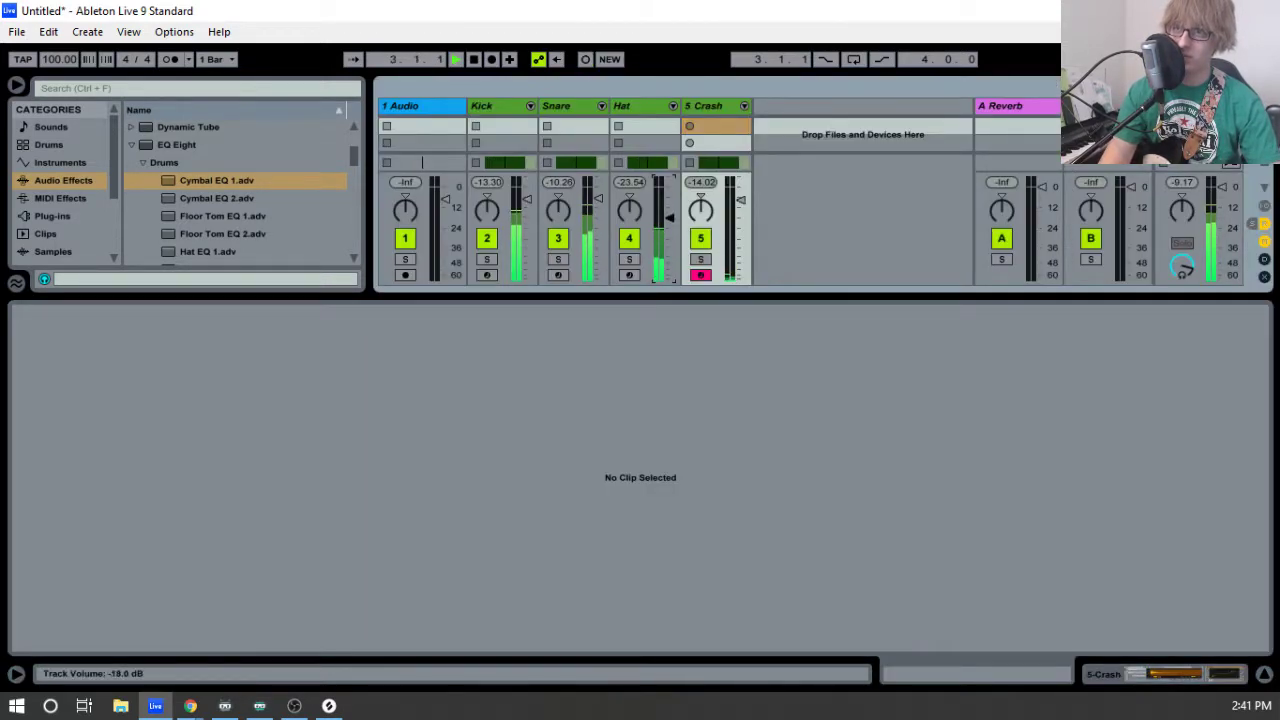
key(Tab)
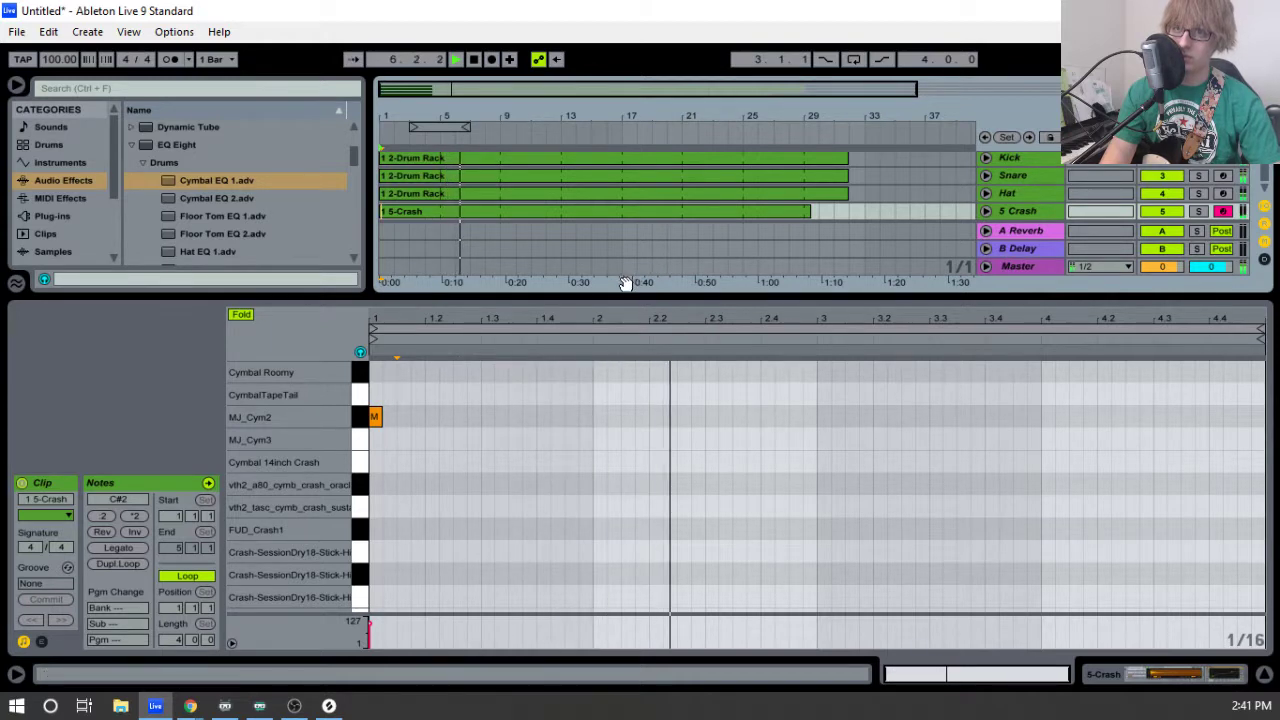
key(Tab)
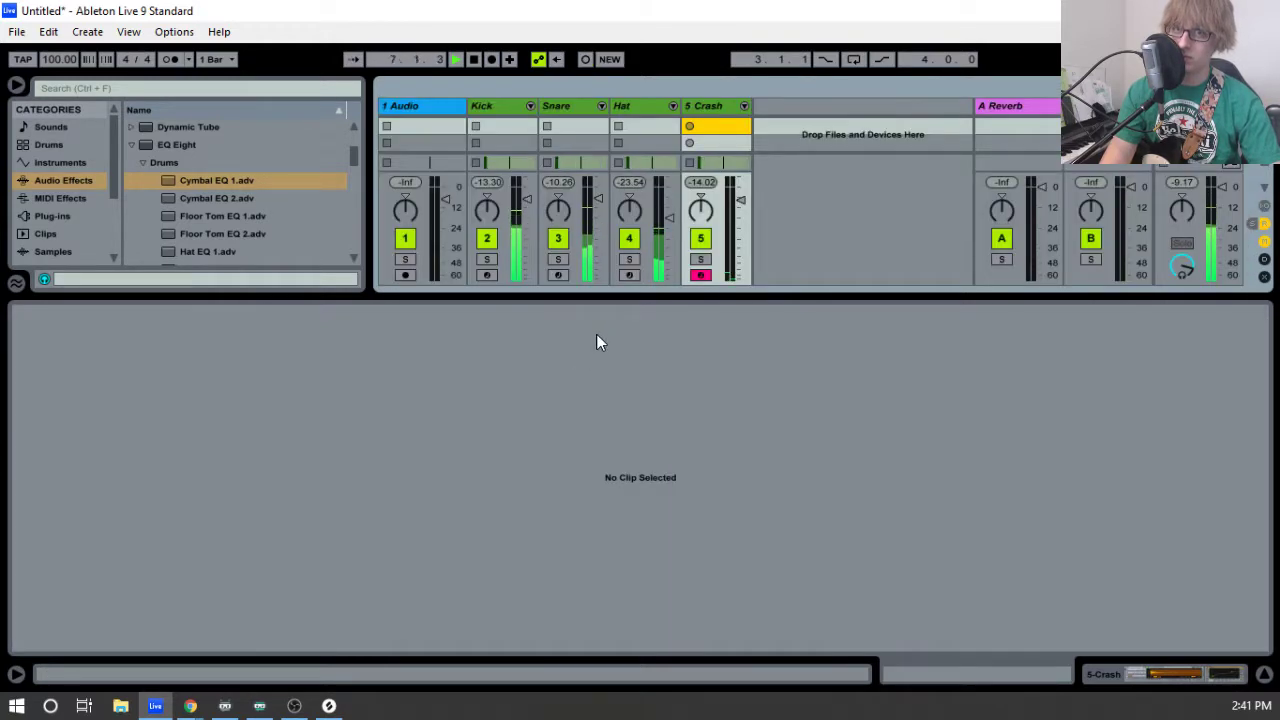
key(Tab)
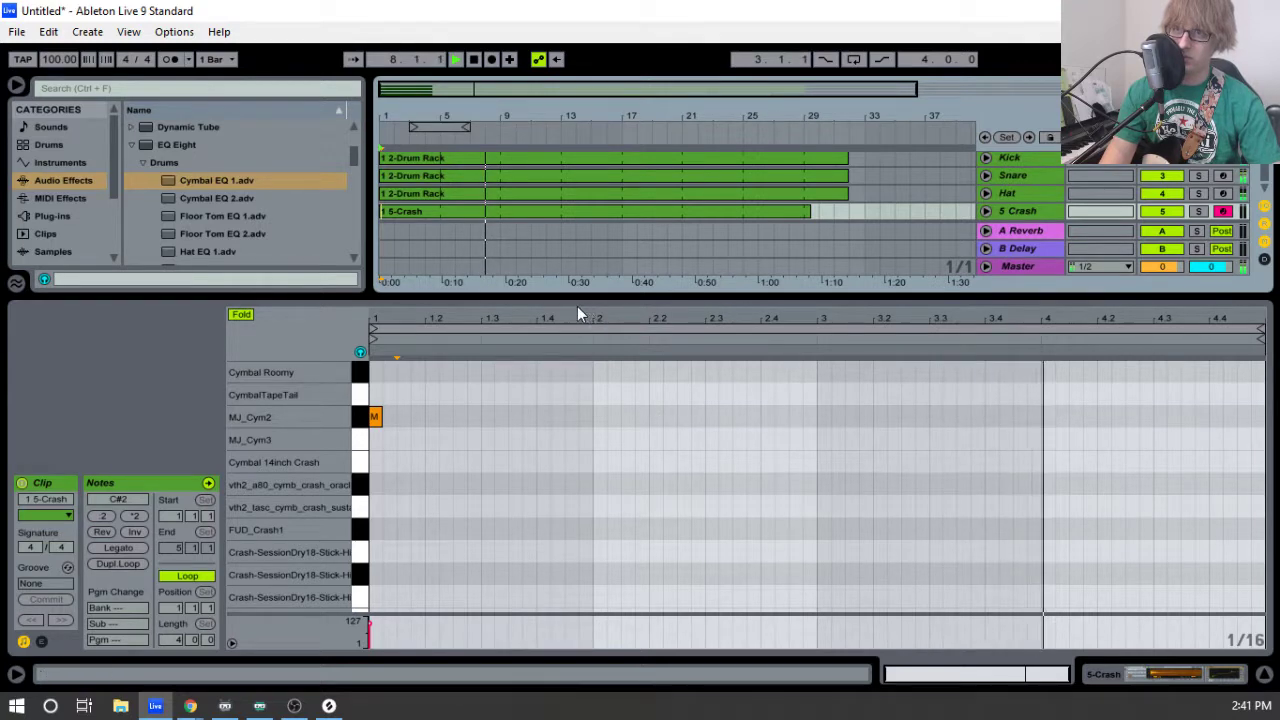
key(Tab)
key(Tab)
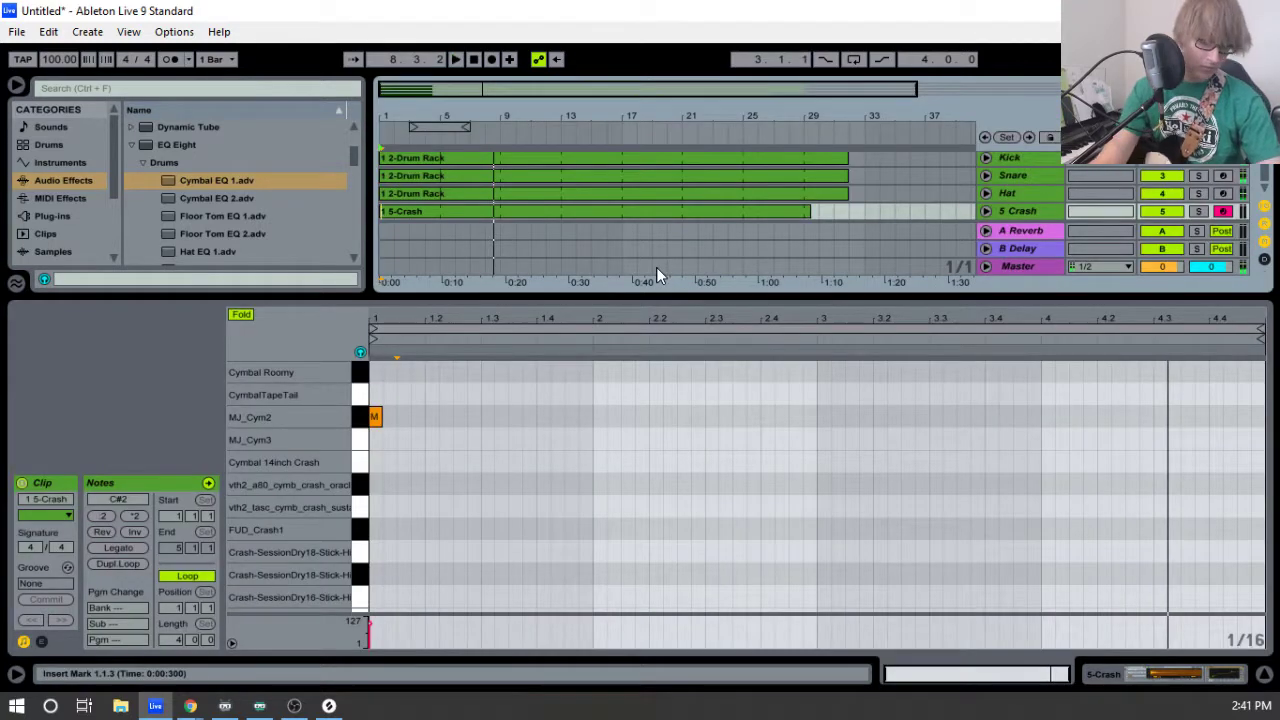
click(473, 60)
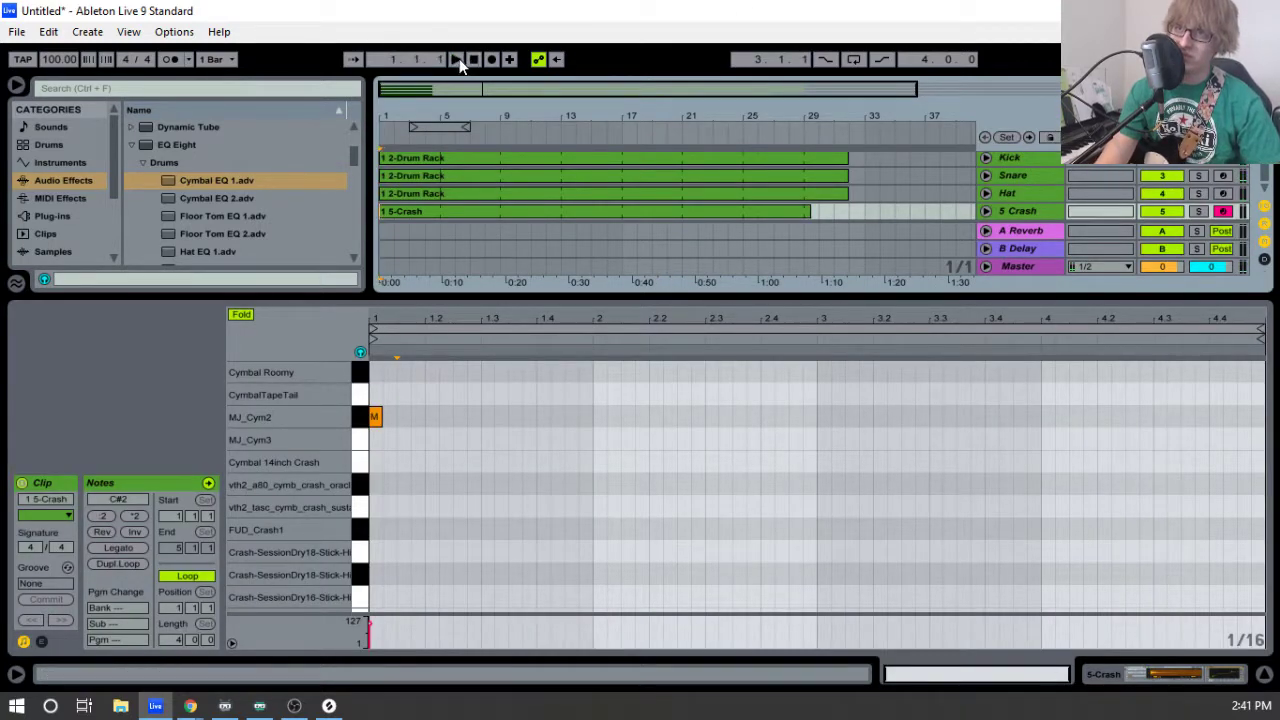
- Extend the Crash, Kick, Snare and Hat clips in the arrangement so all four end at 33.1.1
drag(811, 212, 862, 212)
scroll(837, 191, up, 1)
click(846, 177)
shift+click(837, 218)
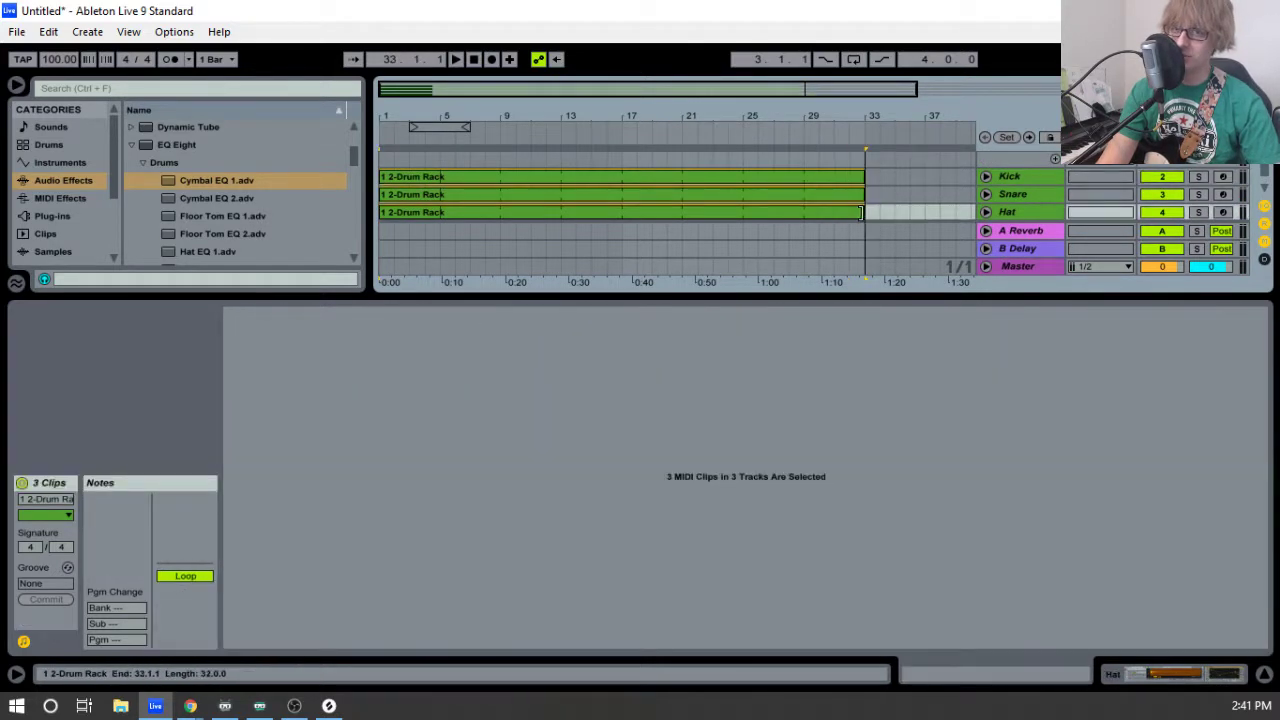
drag(737, 292, 737, 464)
- Play the extended drum arrangement from the start to check the beat
drag(519, 117, 519, 104)
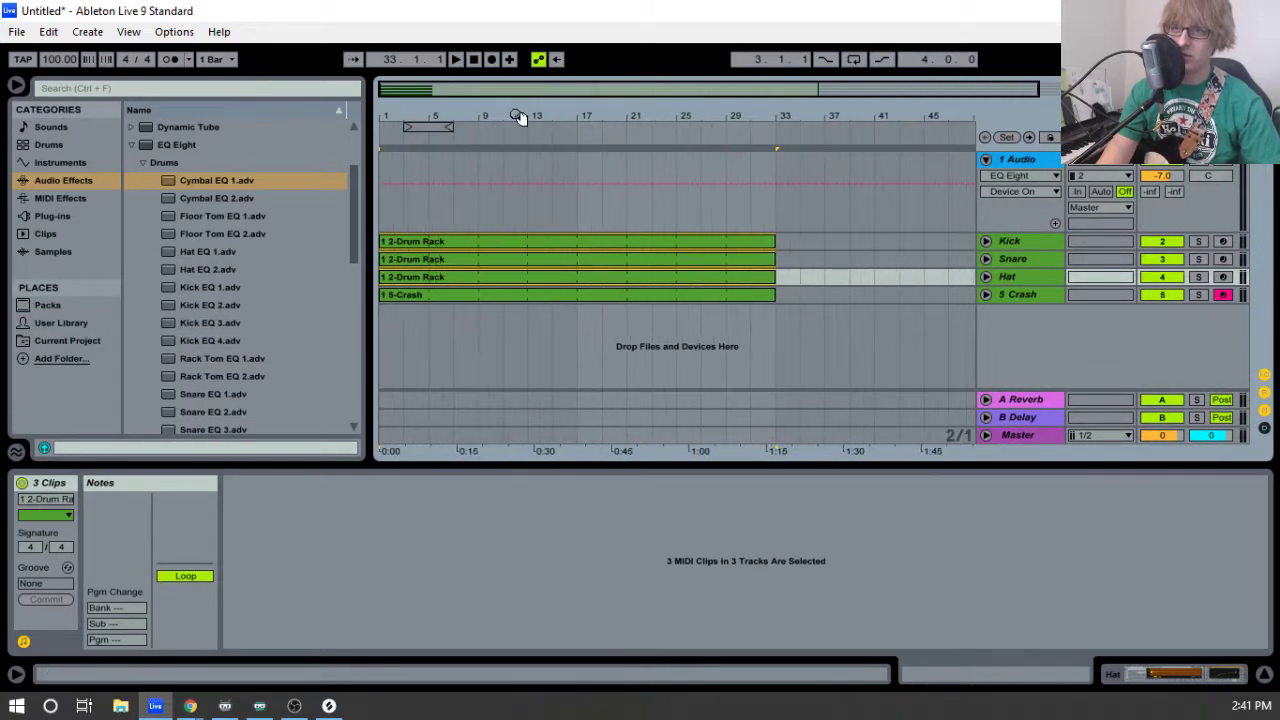
click(473, 59)
click(455, 59)
drag(446, 118, 446, 112)
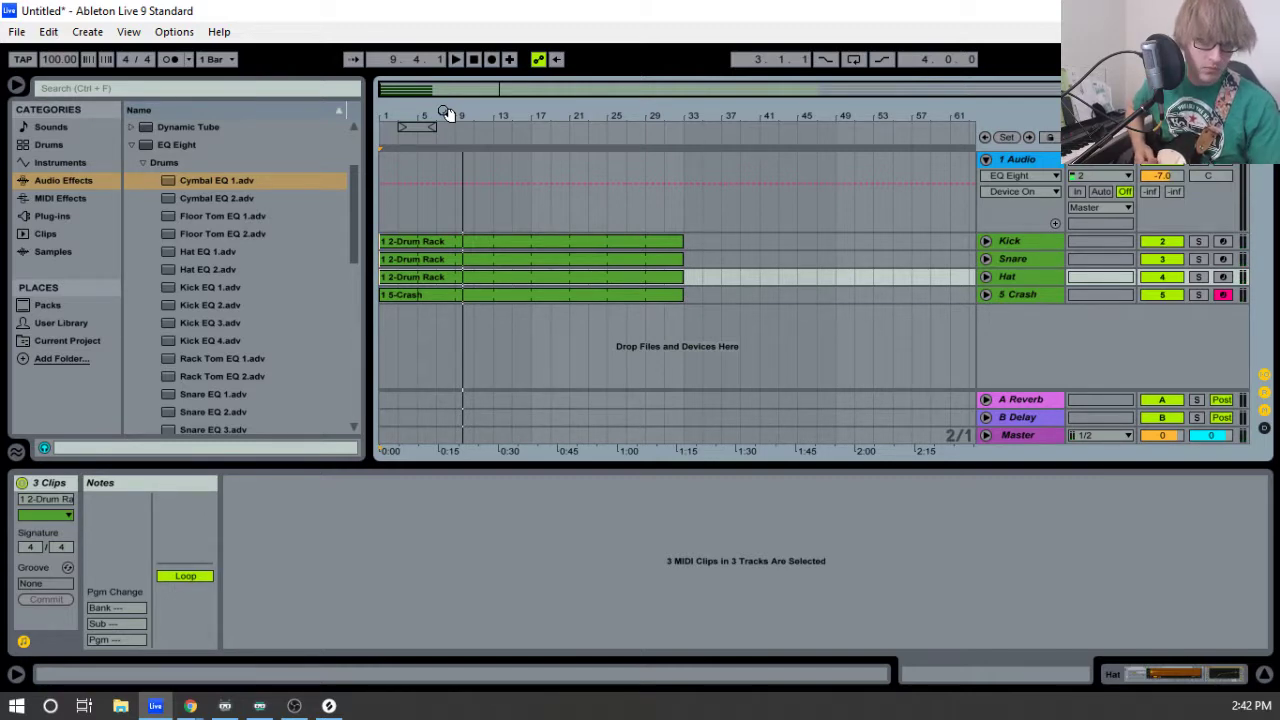
key(space)
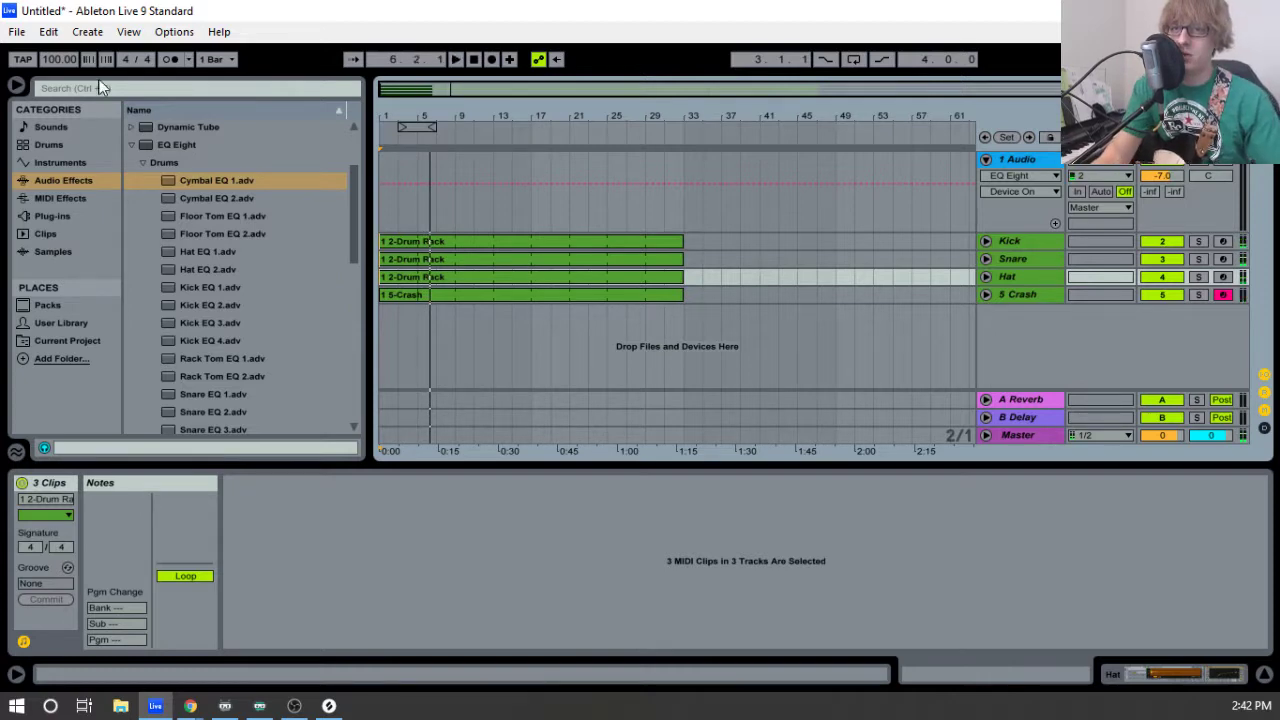
- Set the song tempo to 90 BPM and play the beat at that speed
drag(47, 61, 47, 71)
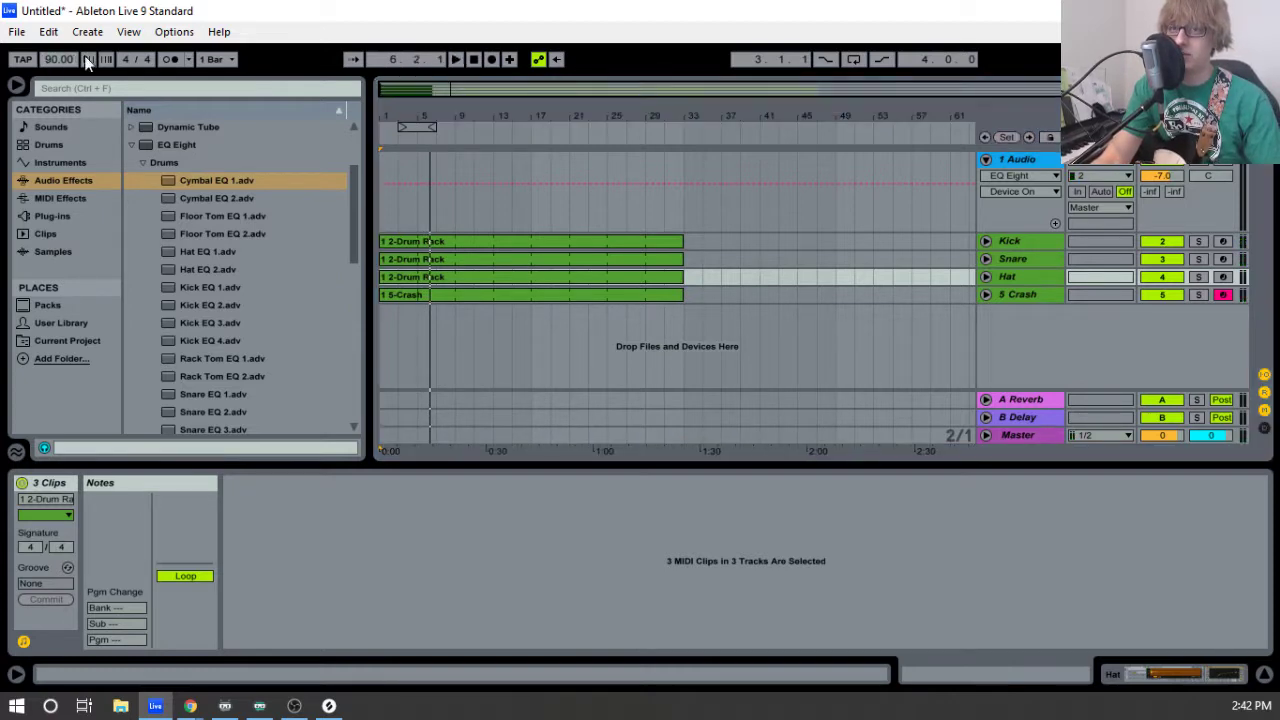
click(455, 59)
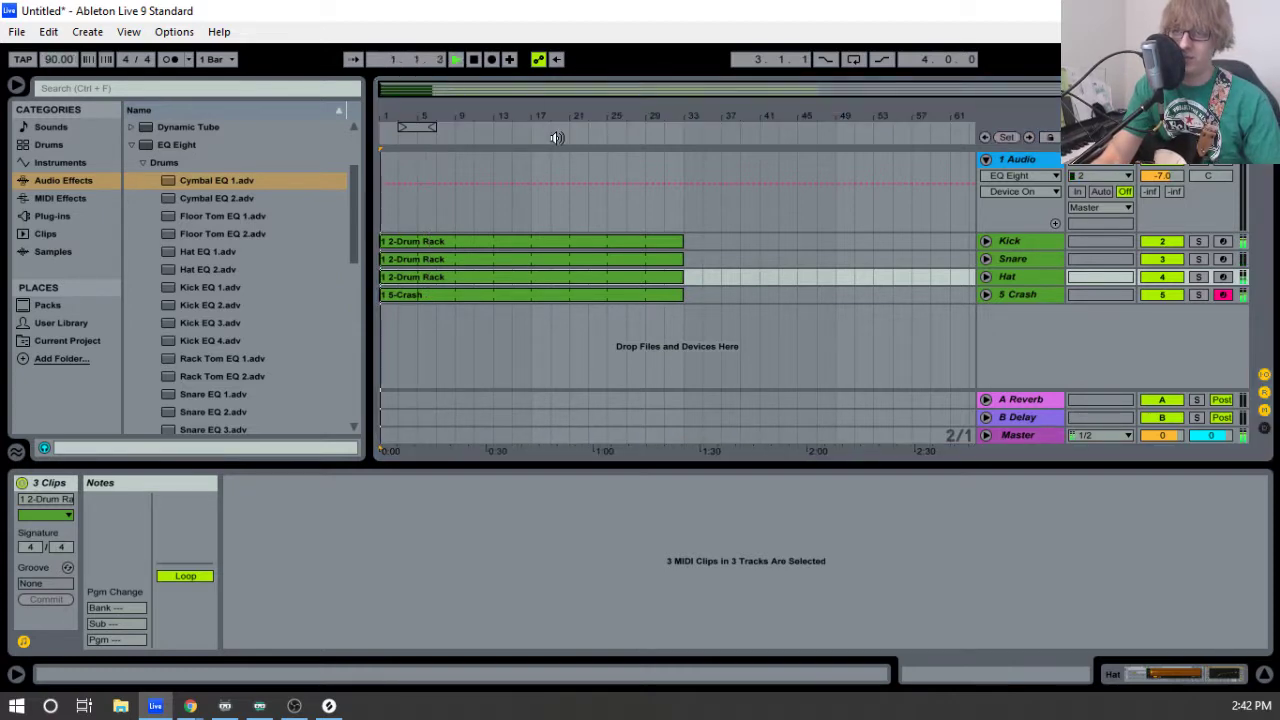
click(473, 64)
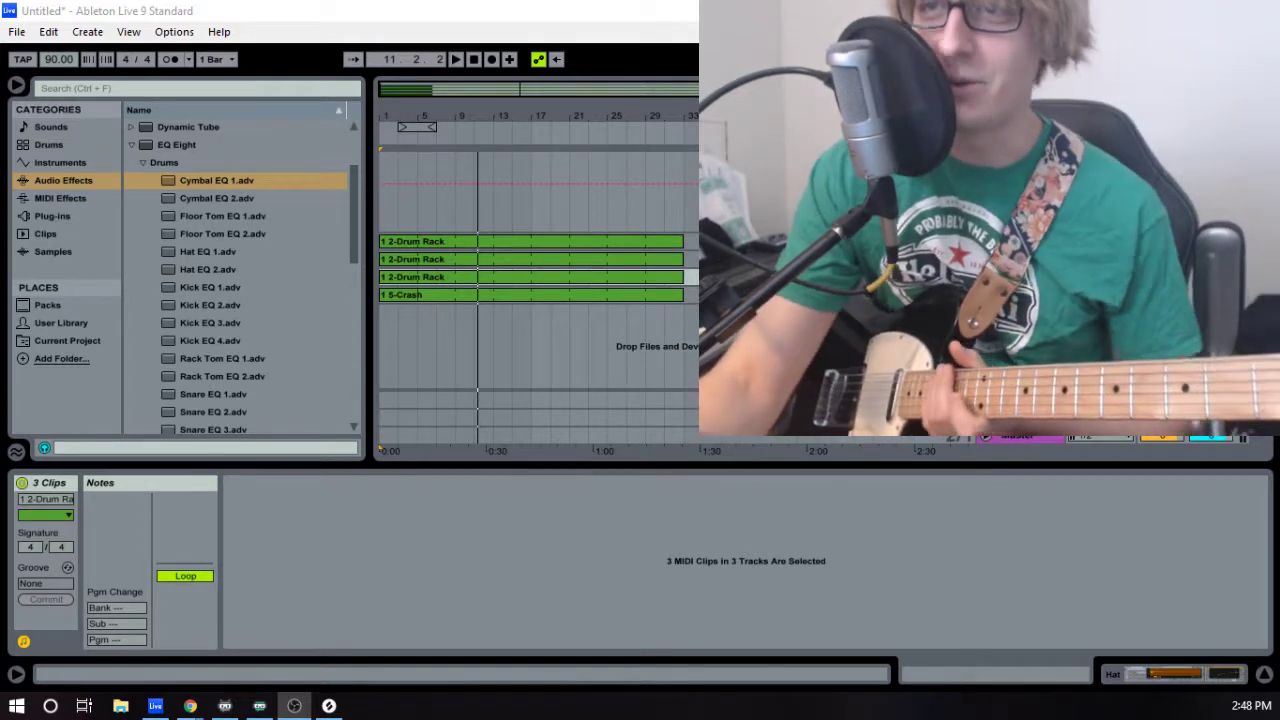
- Select the 1 Audio track, play the arrangement briefly from the start and reset the song position to 1.1.1
click(1018, 158)
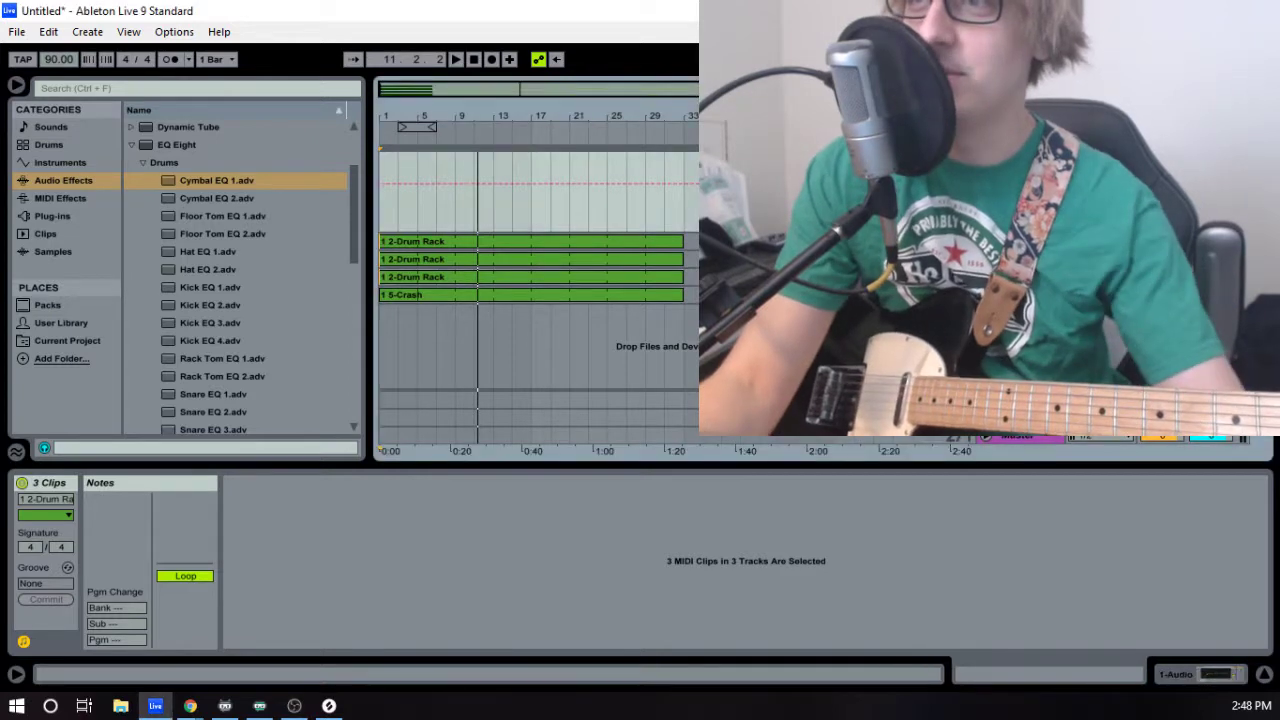
key(Home)
key(space)
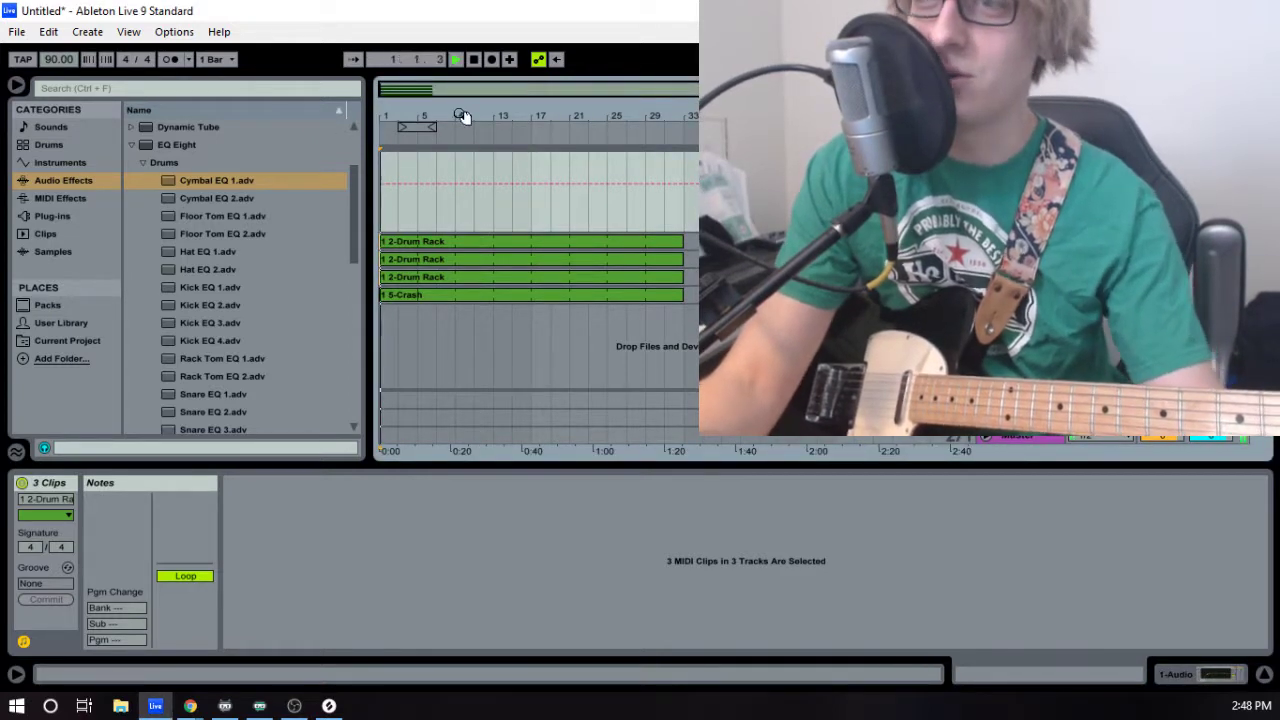
key(Tab)
key(Tab)
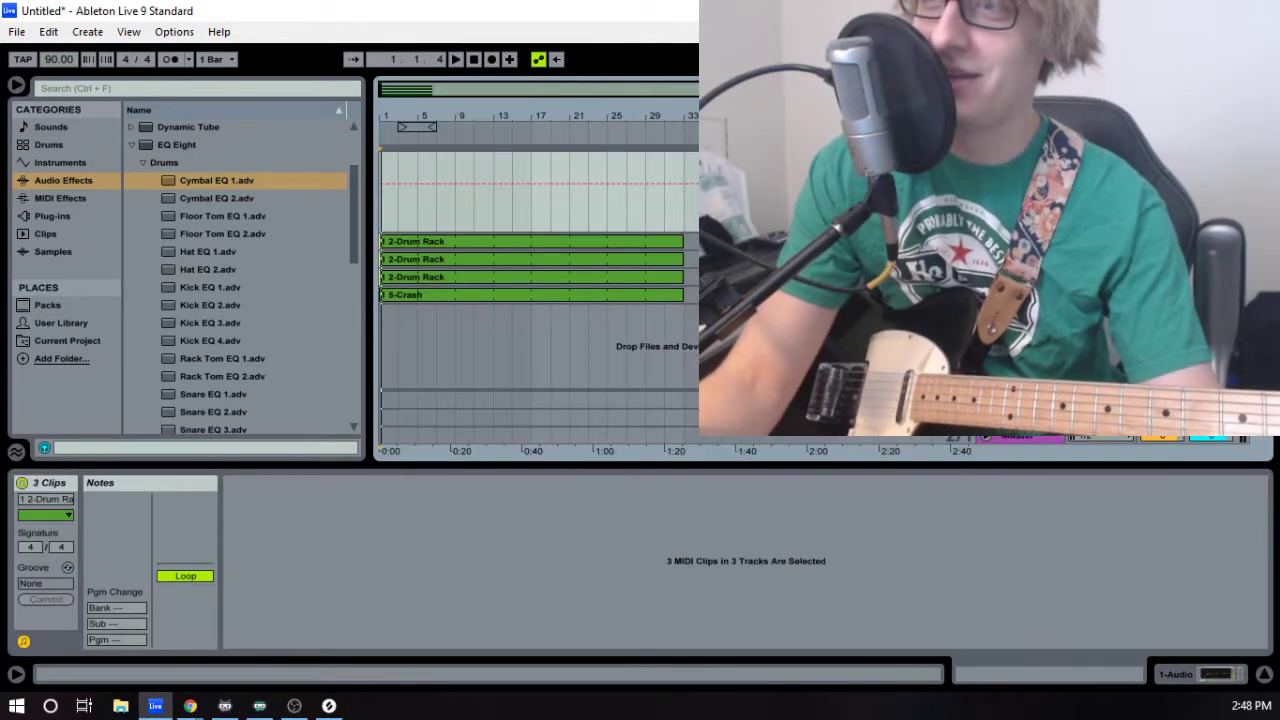
click(986, 159)
click(986, 159)
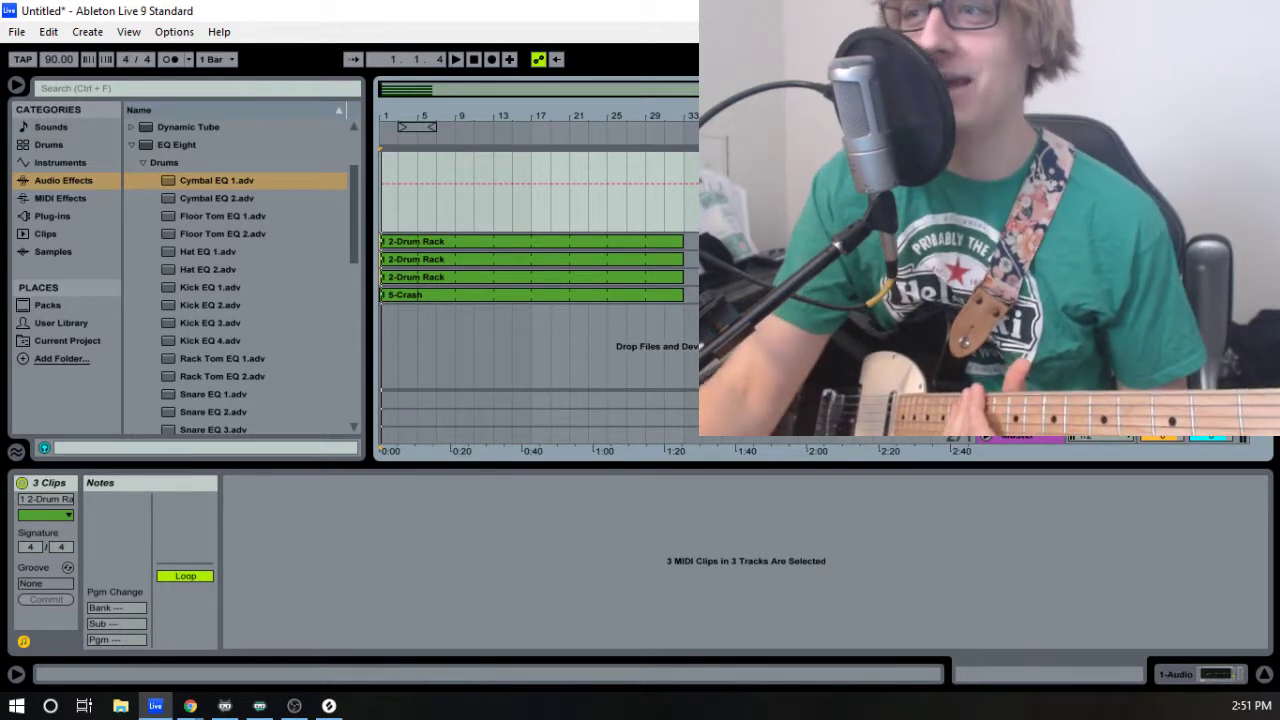
click(476, 60)
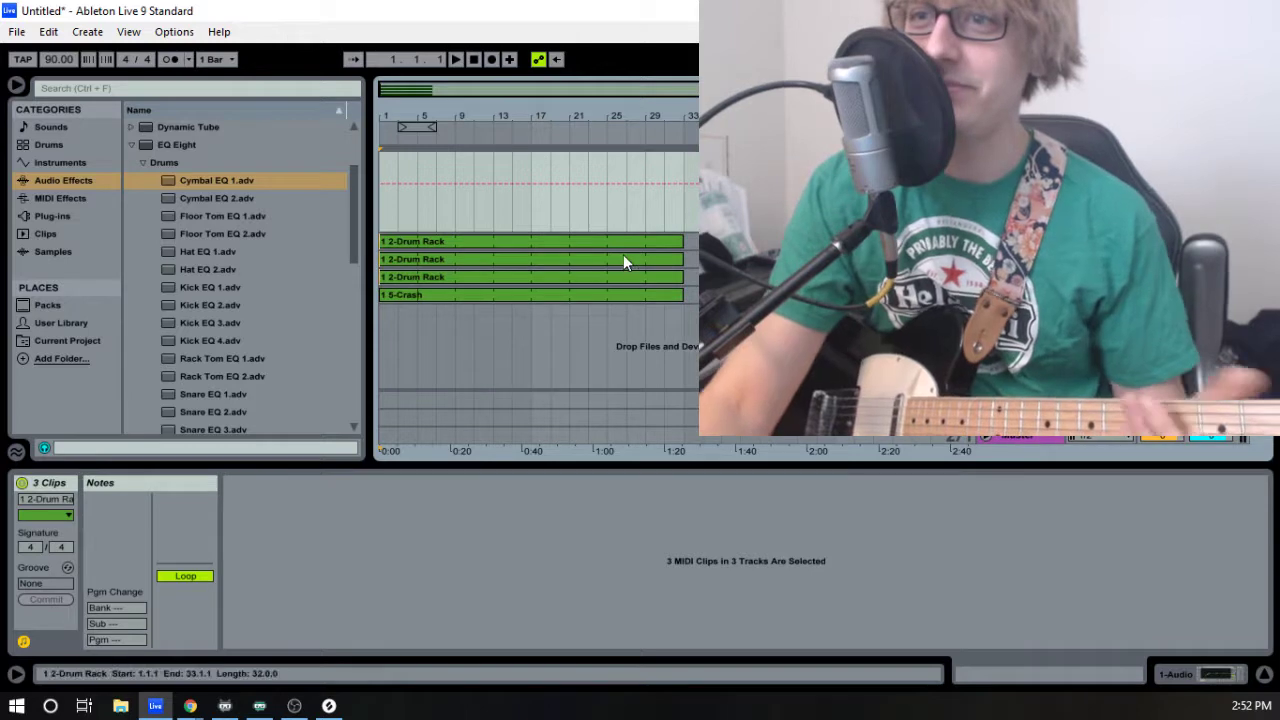
- Extend all four drum clips together to end at 61.1.1 and play the arrangement from the start
click(631, 294)
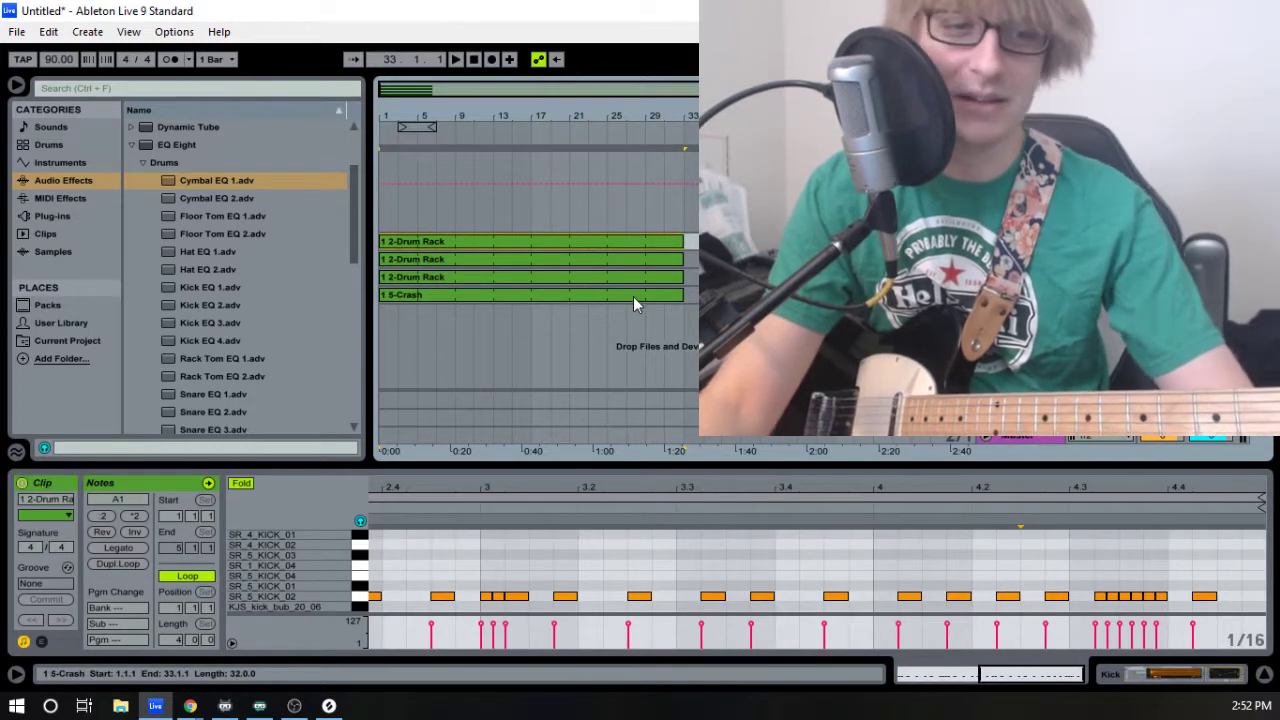
key(ctrl+a)
drag(684, 298, 961, 298)
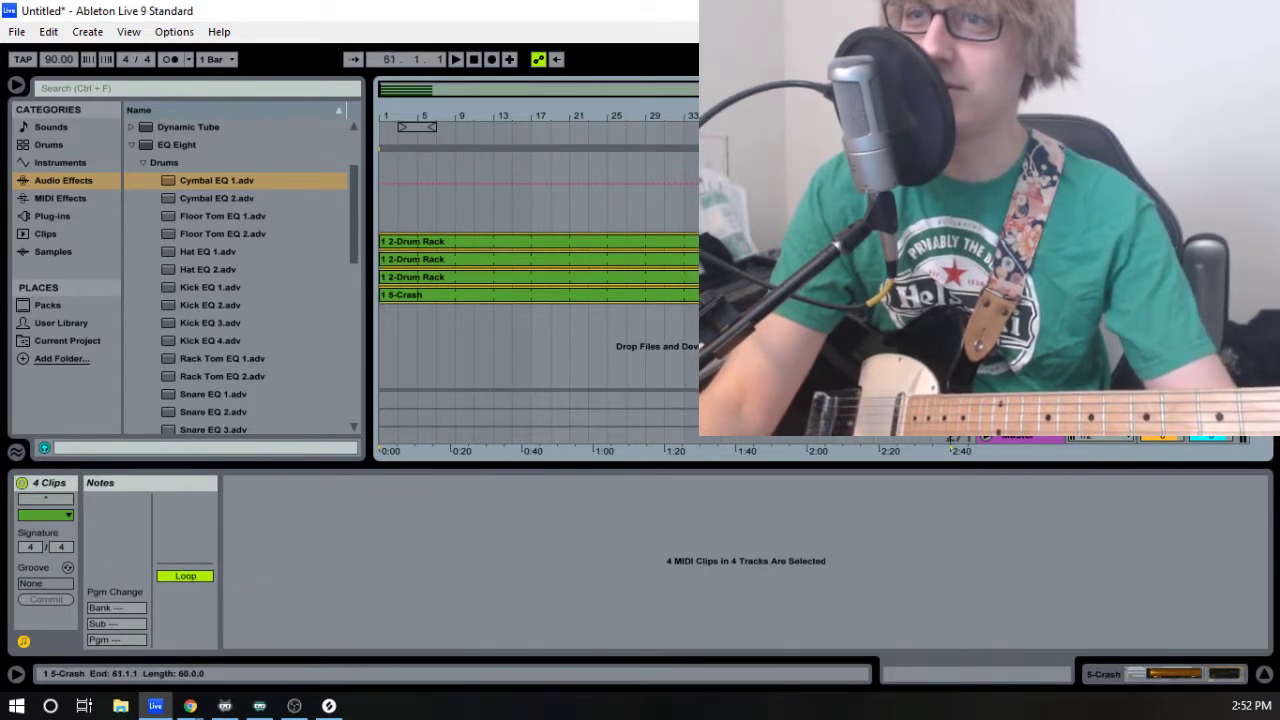
drag(588, 118, 570, 106)
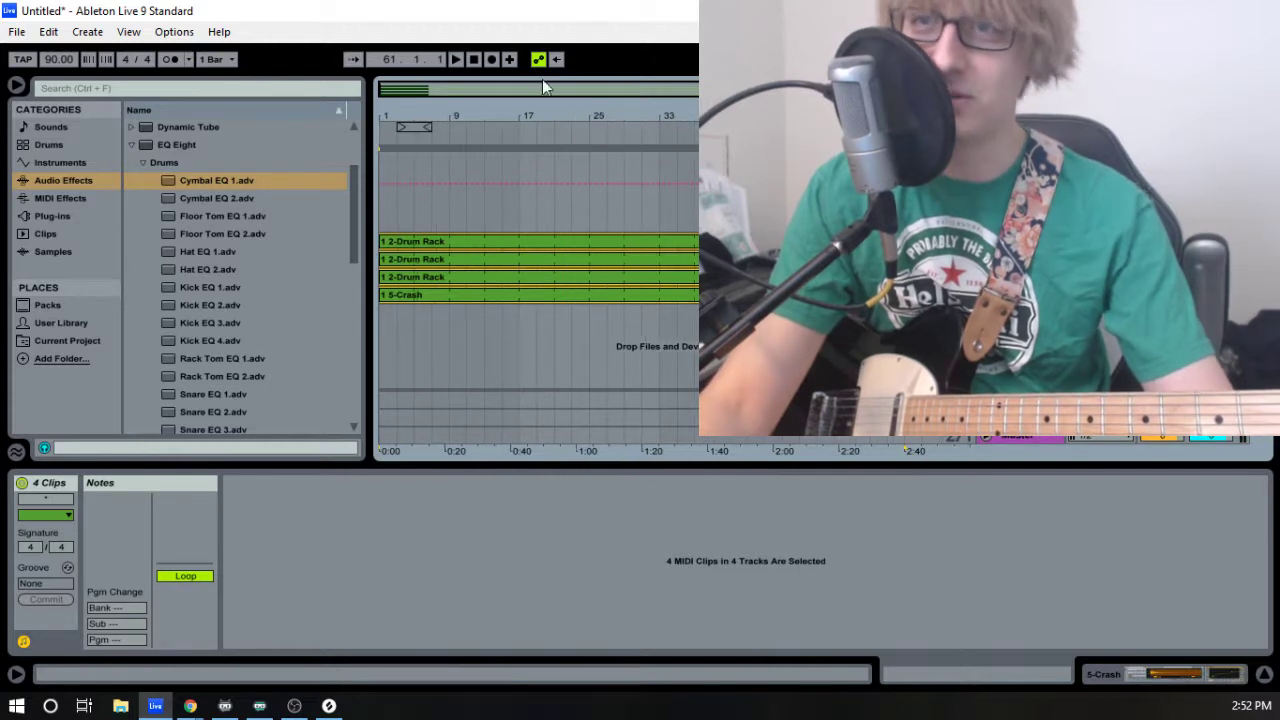
click(475, 62)
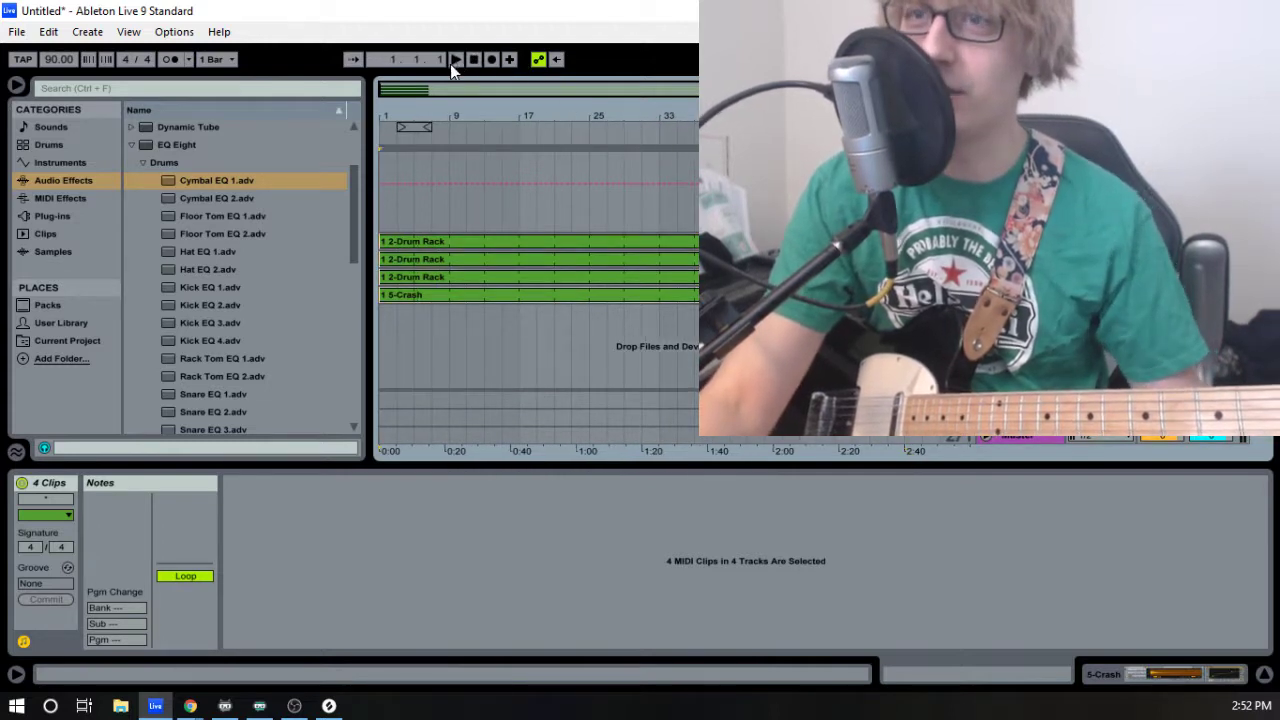
click(453, 60)
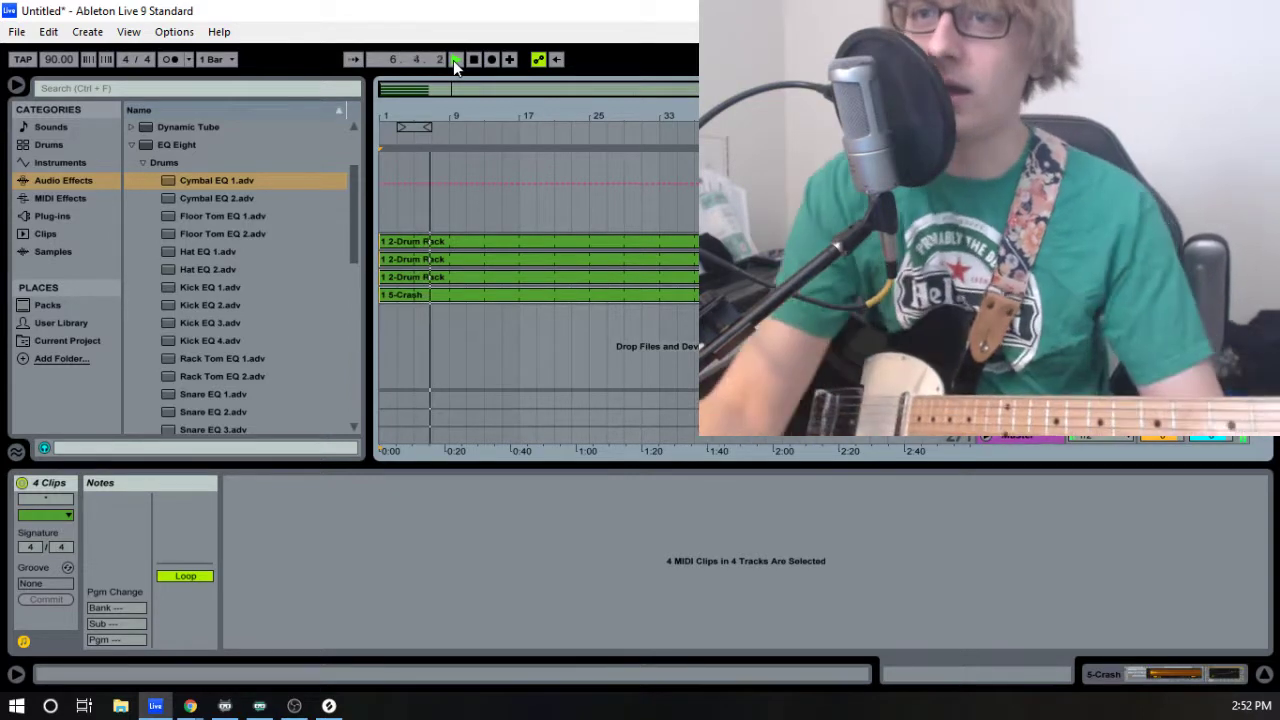
- Stop playback, select the Kick, Snare, Hat and Crash clips together and shorten them all to end at 9.1.1
key(space)
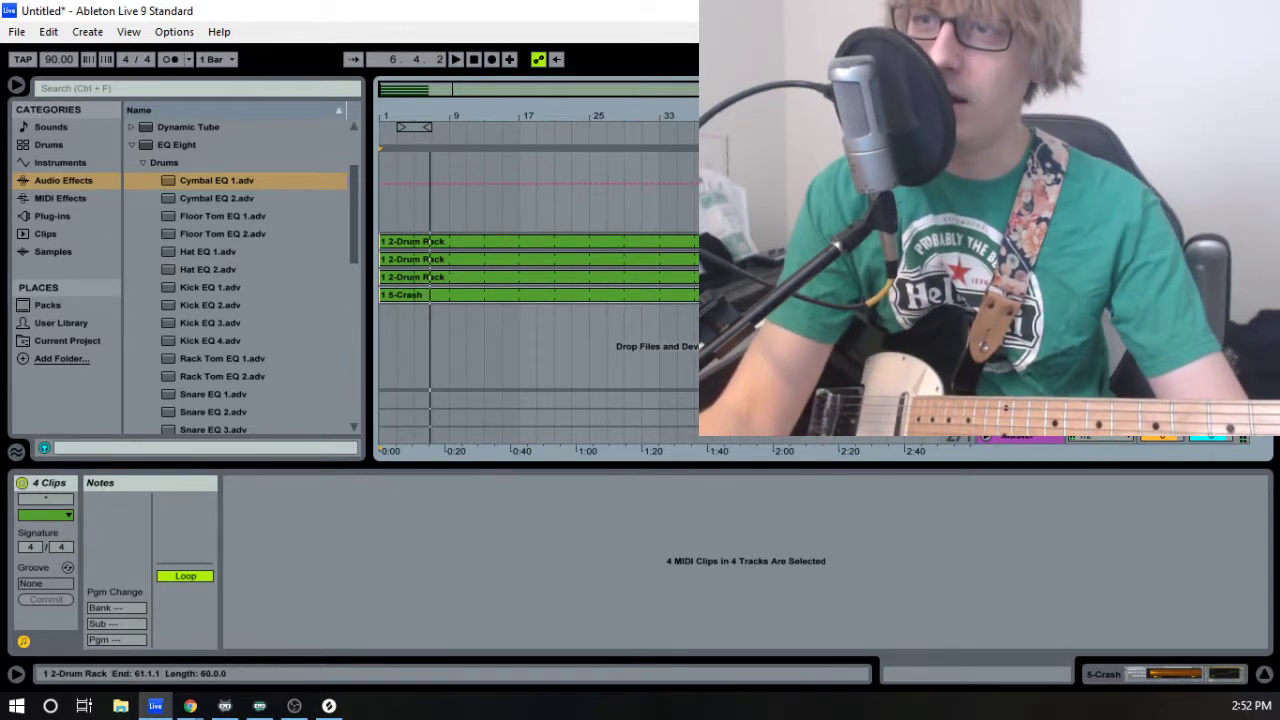
click(904, 241)
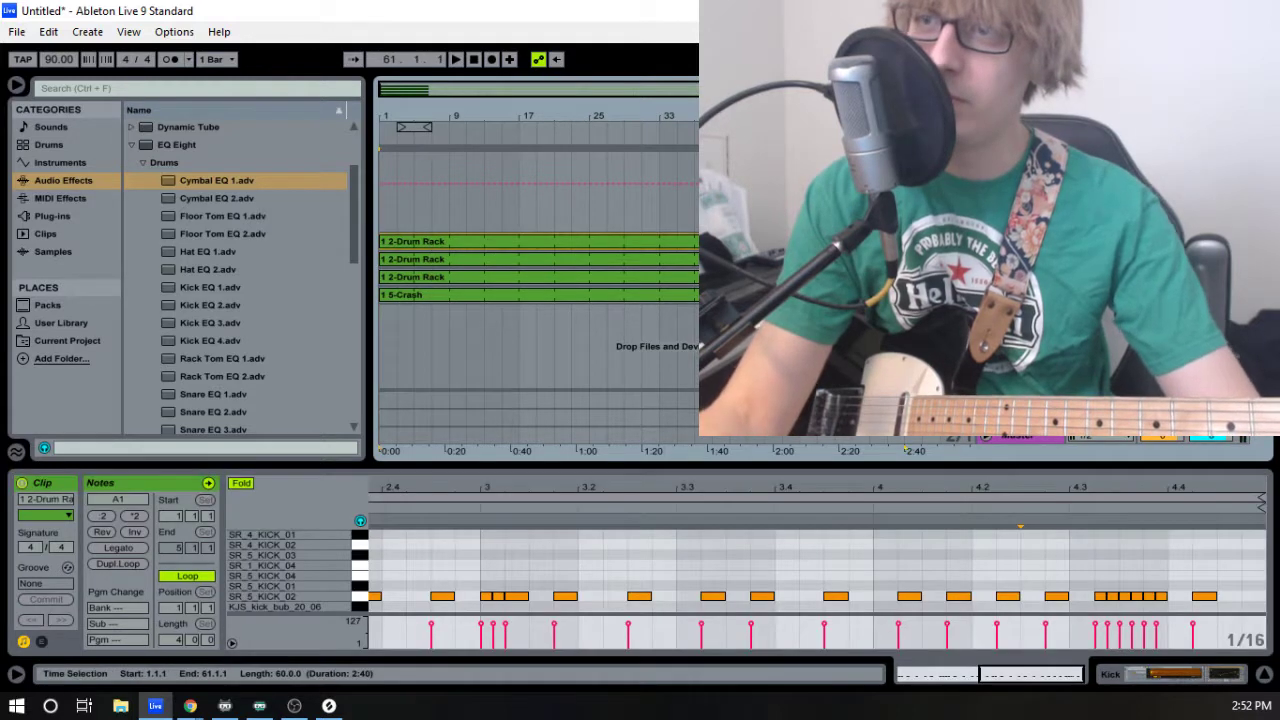
shift+click(904, 295)
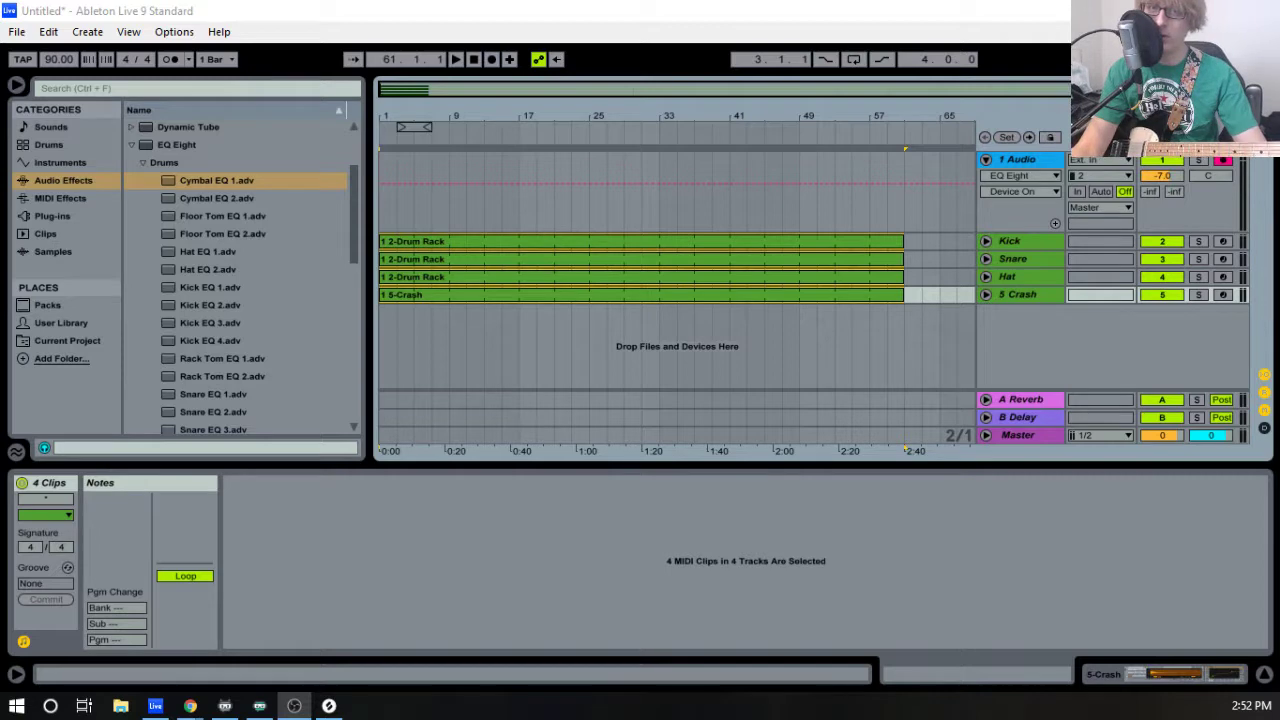
click(803, 242)
shift+click(896, 295)
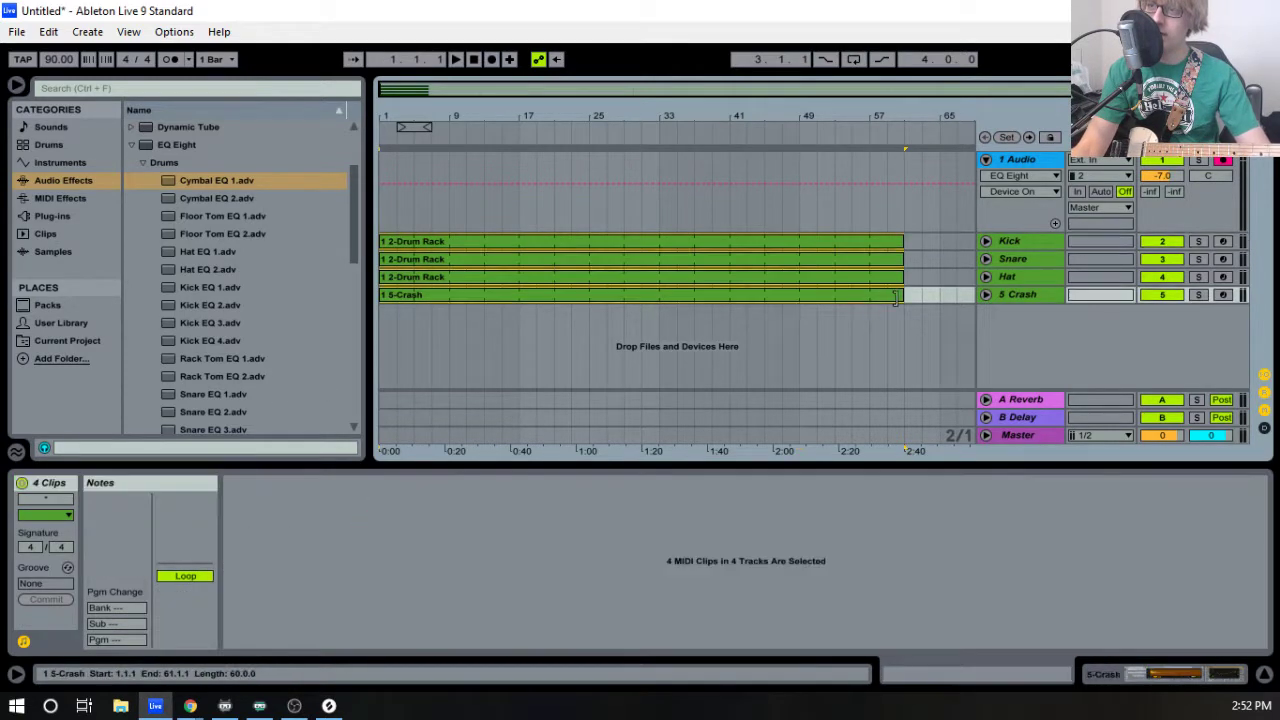
drag(901, 296, 449, 297)
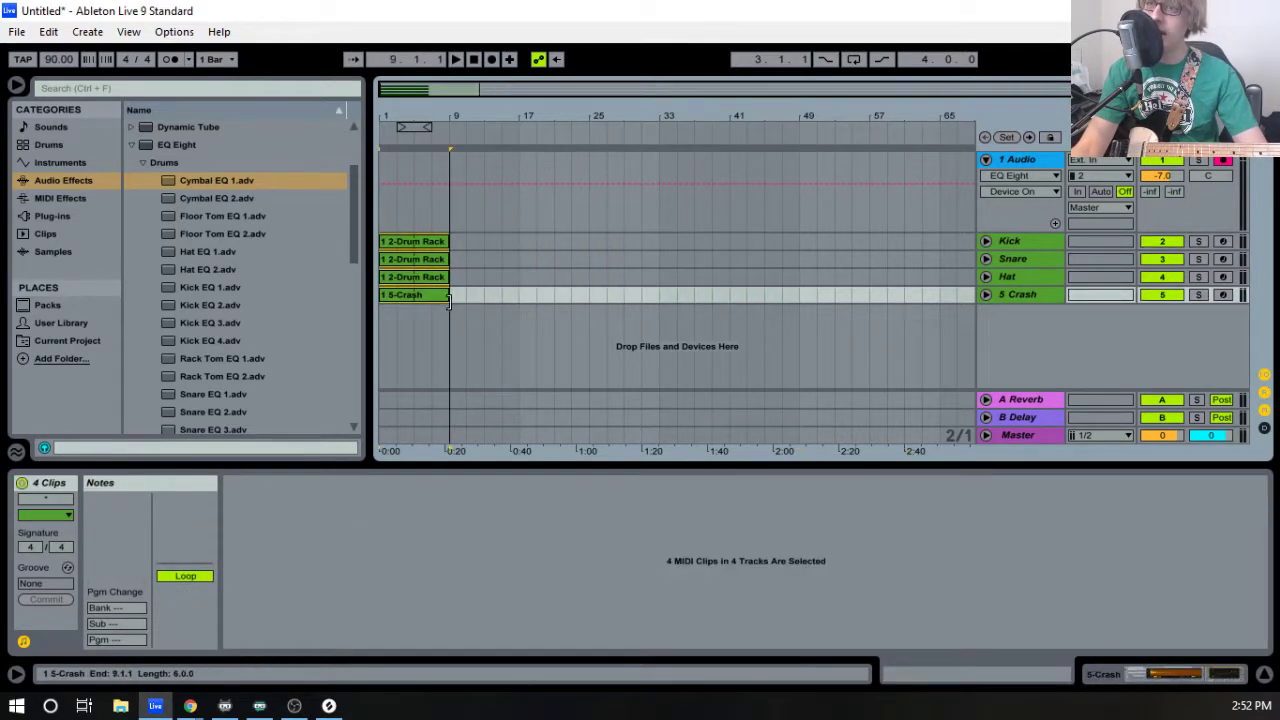
right_click(423, 242)
key(Escape)
click(520, 242)
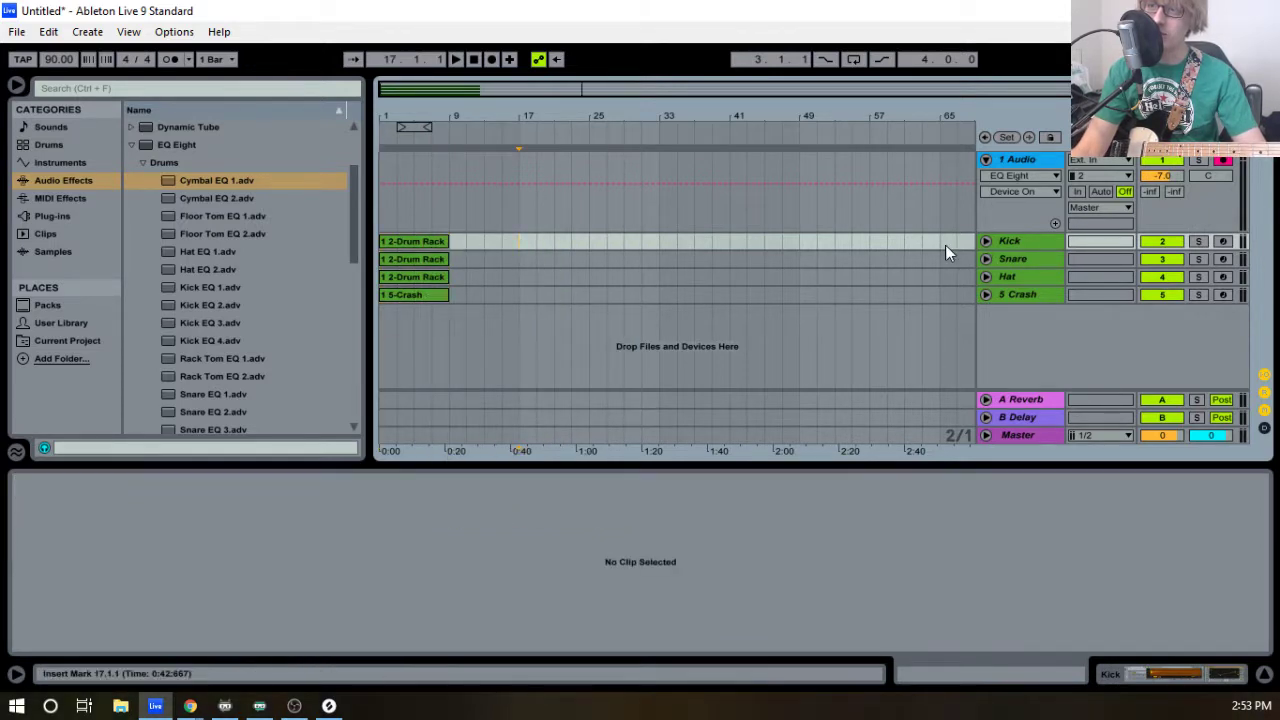
- Copy the first two bars of all four drum clips to 3.1.1 and consolidate each track from 1.1.1 to 9.1.1
drag(402, 116, 449, 300)
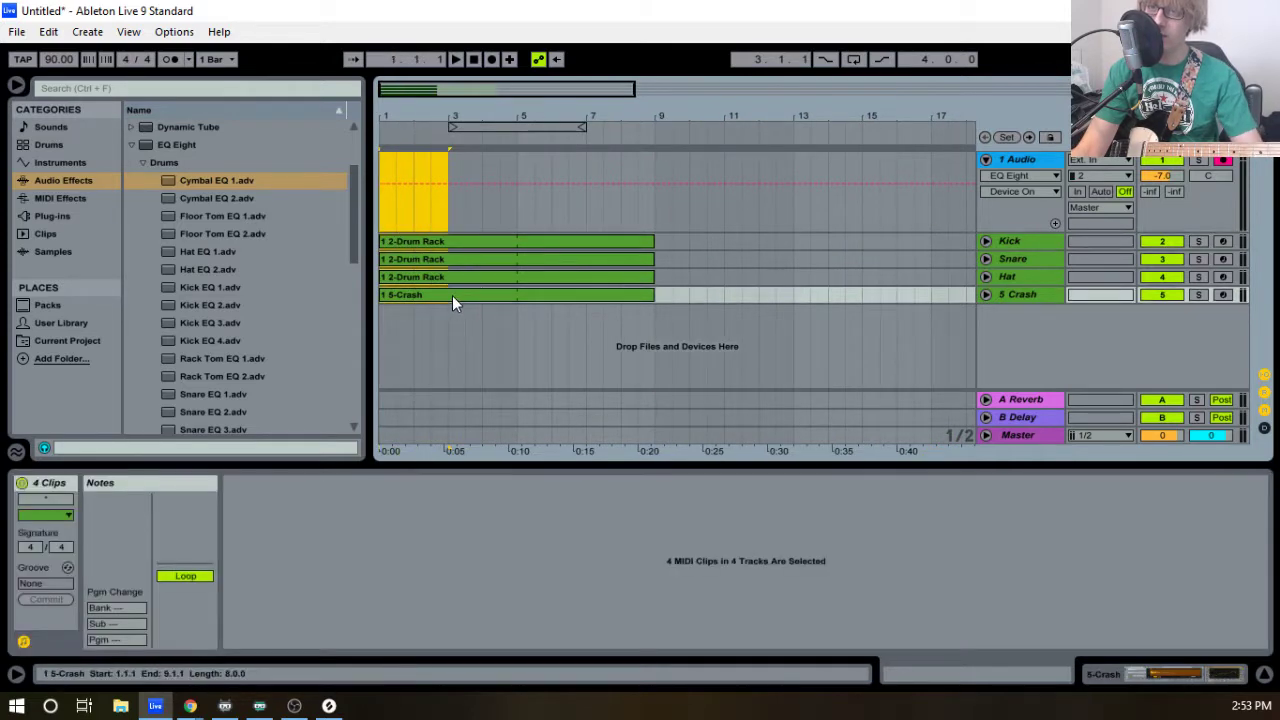
click(448, 217)
key(ctrl+v)
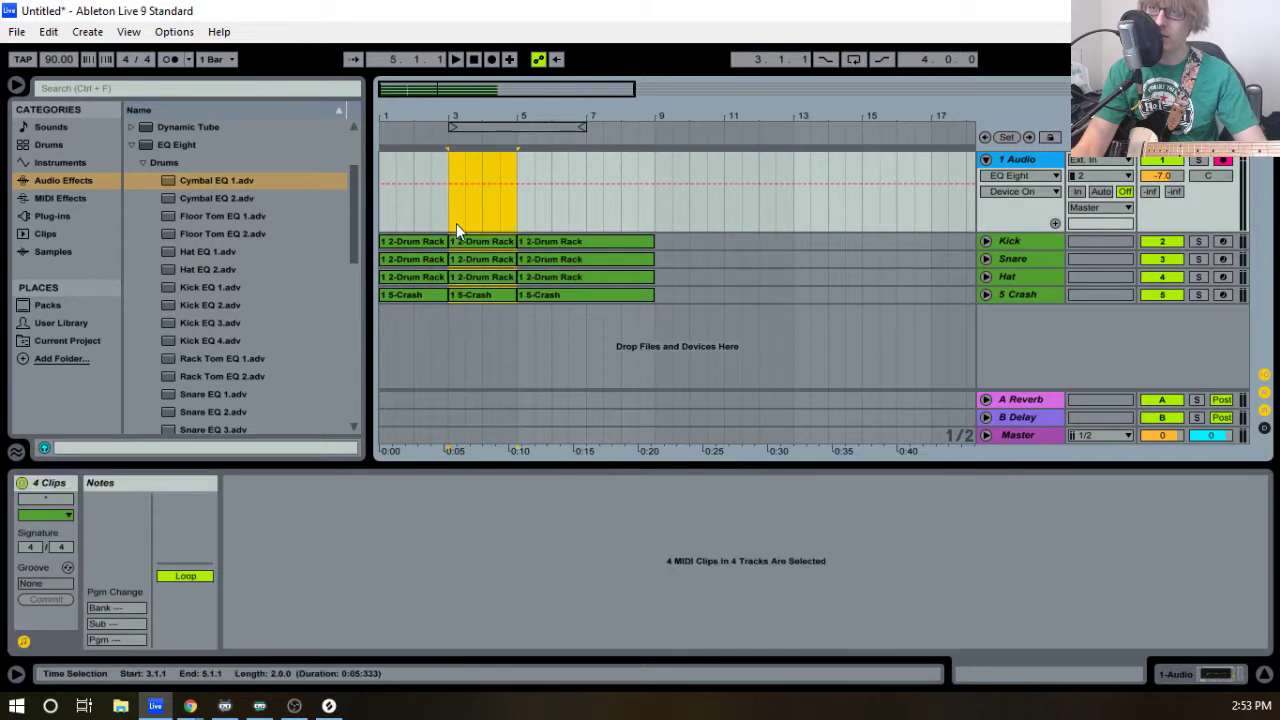
click(416, 240)
shift+click(557, 290)
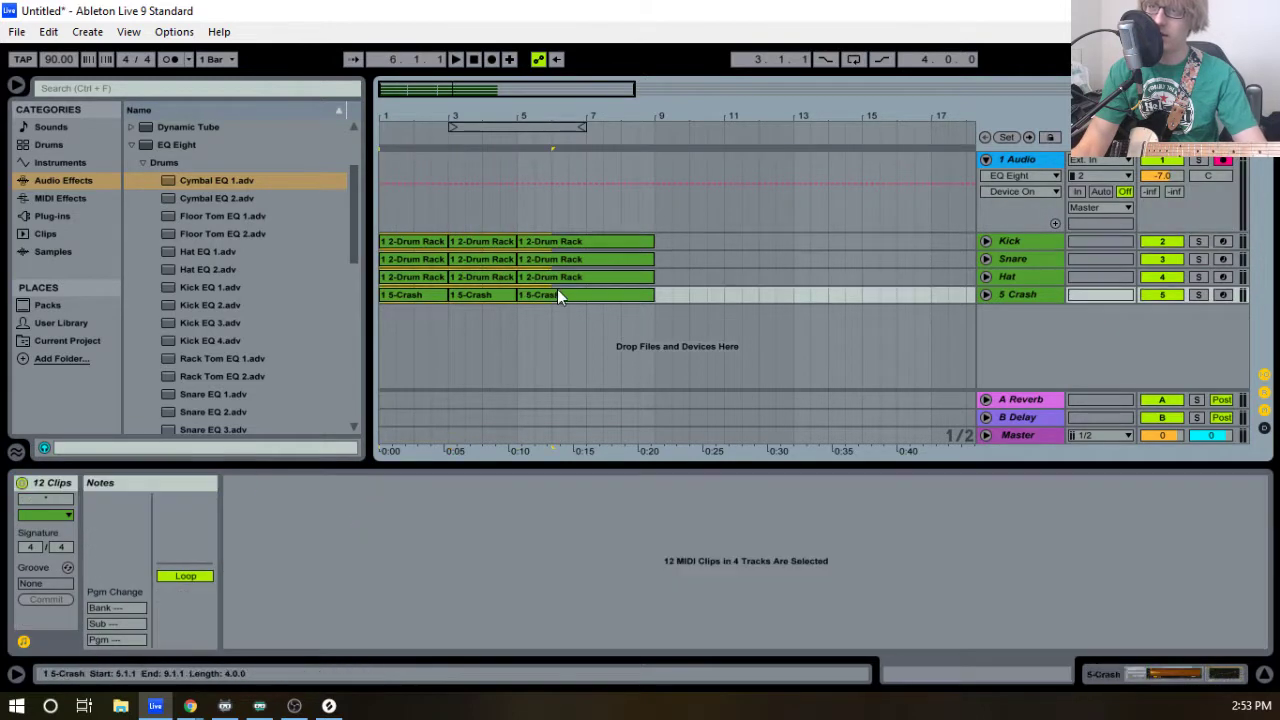
right_click(613, 291)
click(680, 410)
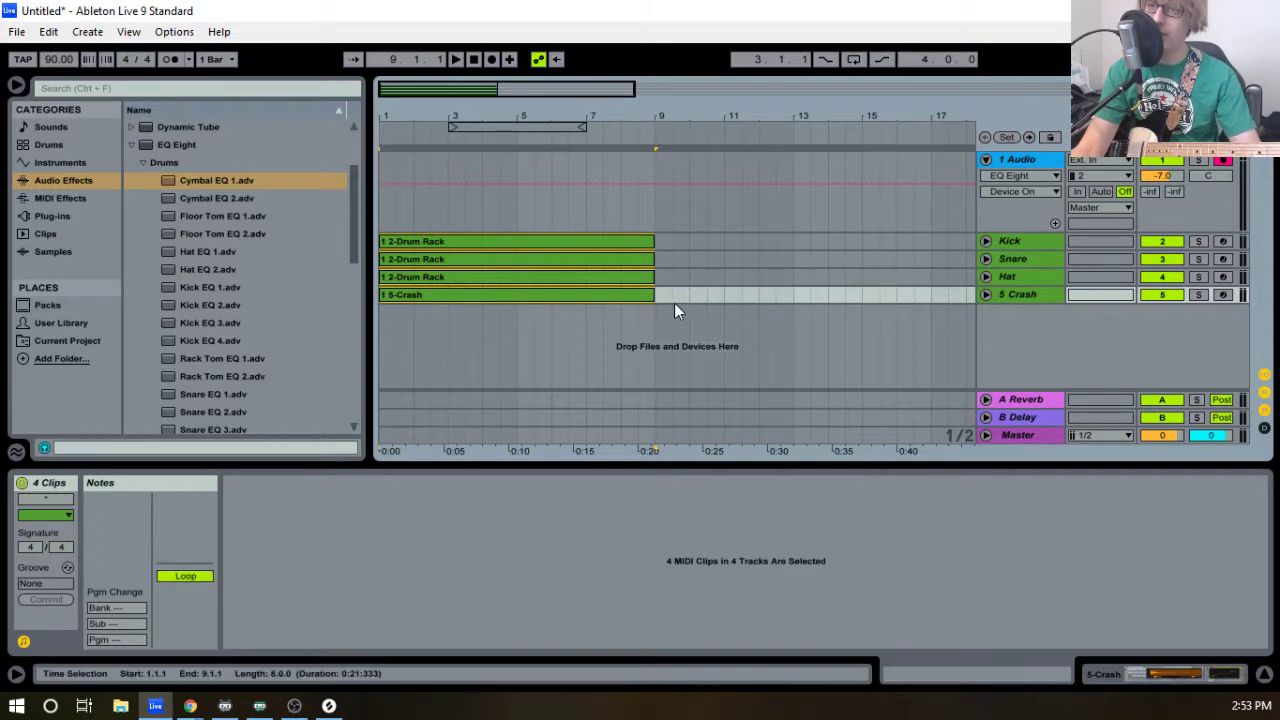
- Start playback and extend the four consolidated drum clips together to end at 85.1.1
key(ctrl+d)
key(space)
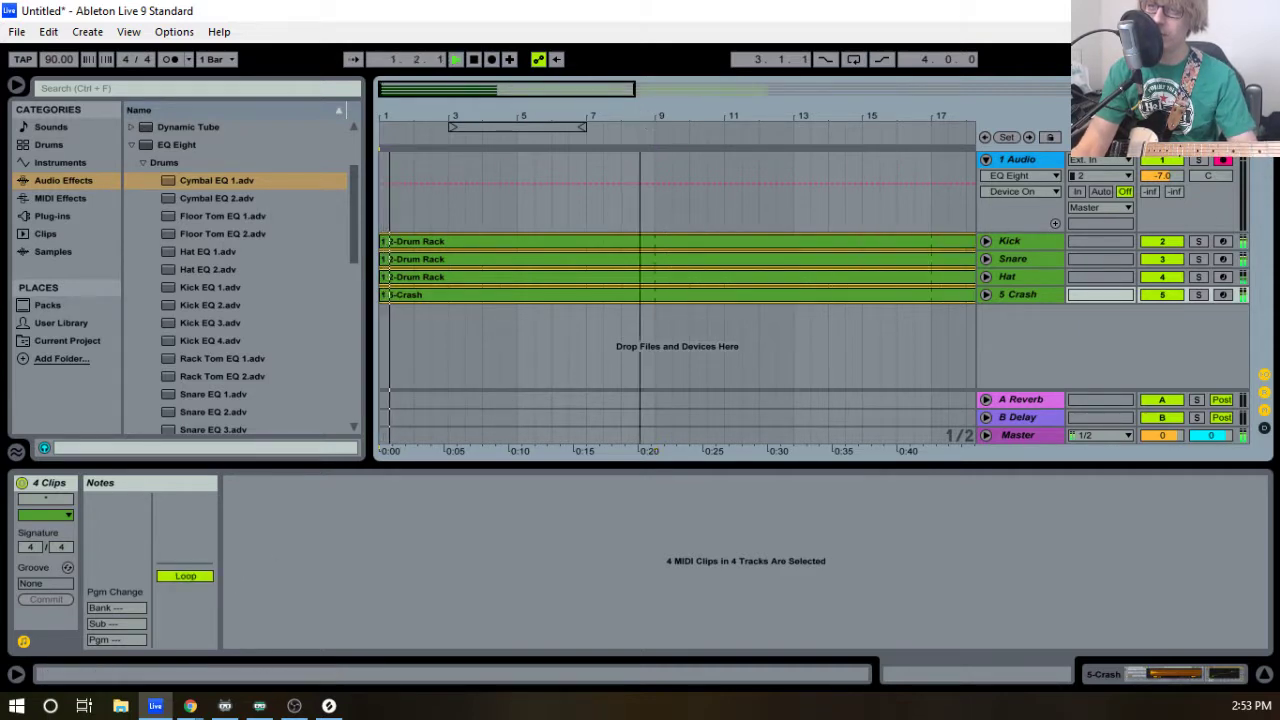
drag(655, 119, 463, 120)
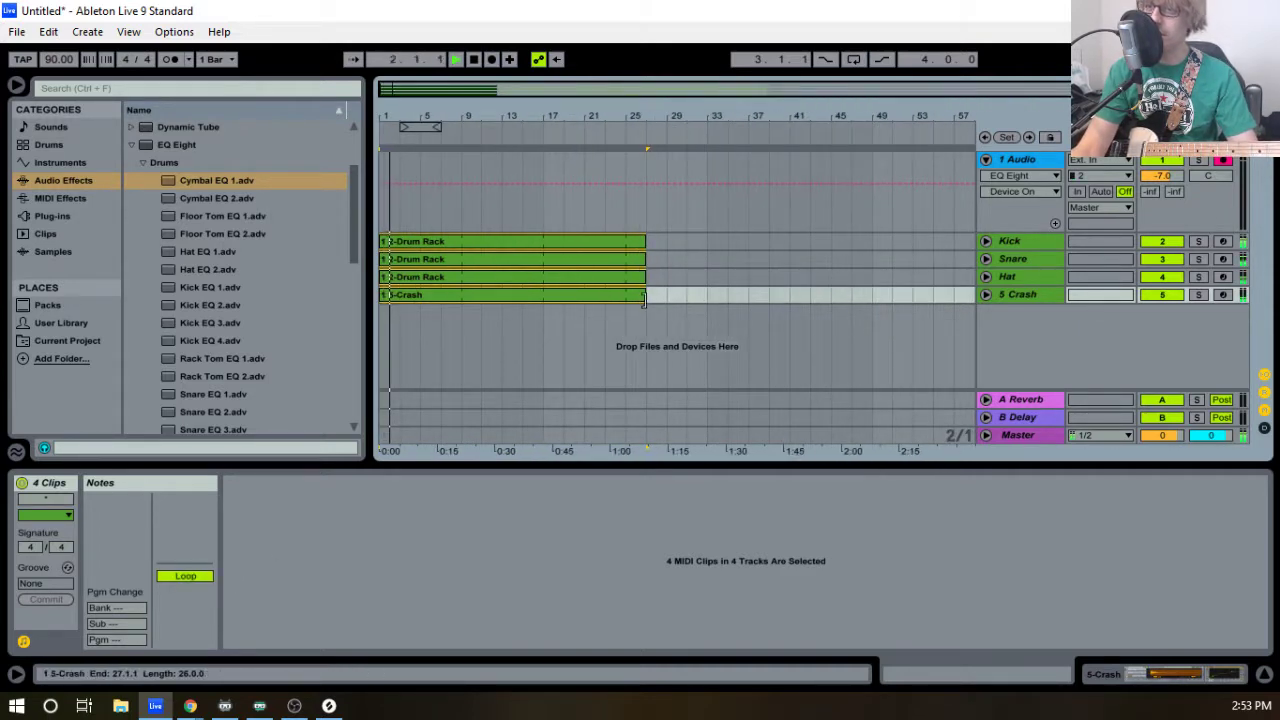
drag(646, 297, 1238, 279)
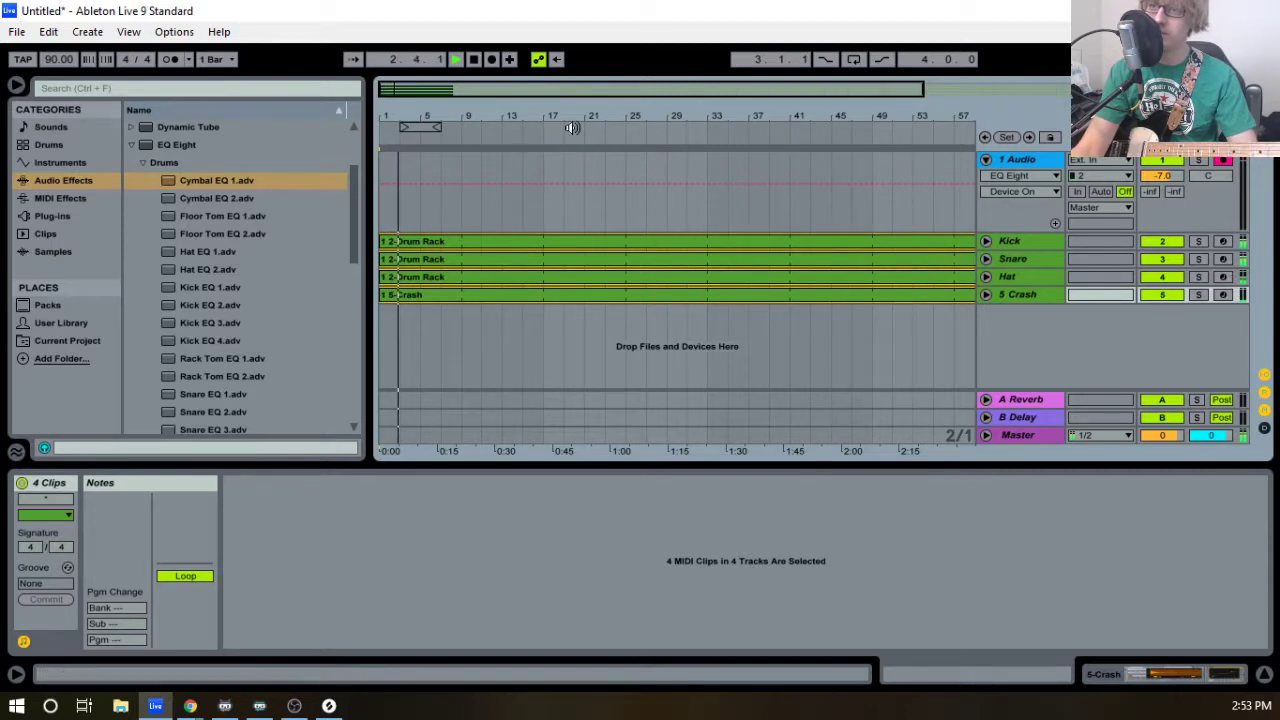
- On the Crash track, keep only the two-bar clip at 1.1.1 and a copy at 5.1.1, deleting everything else through 85.1.1
drag(463, 116, 465, 122)
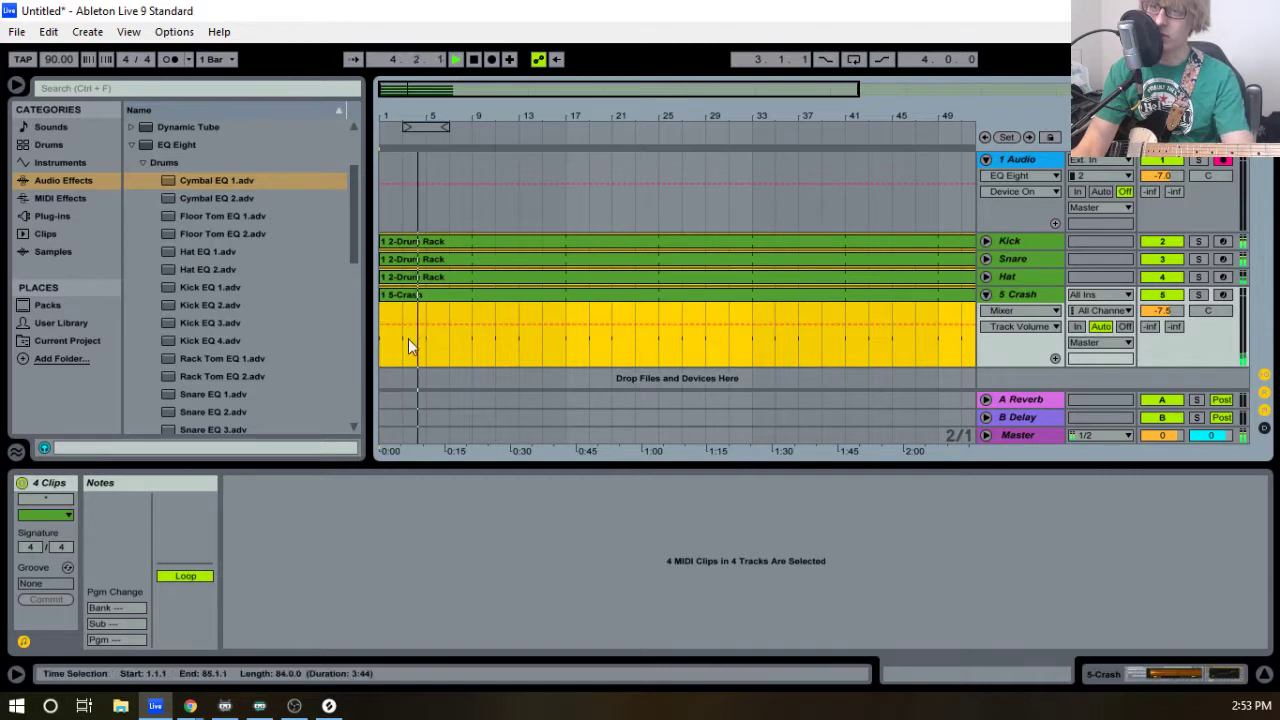
drag(401, 352, 467, 350)
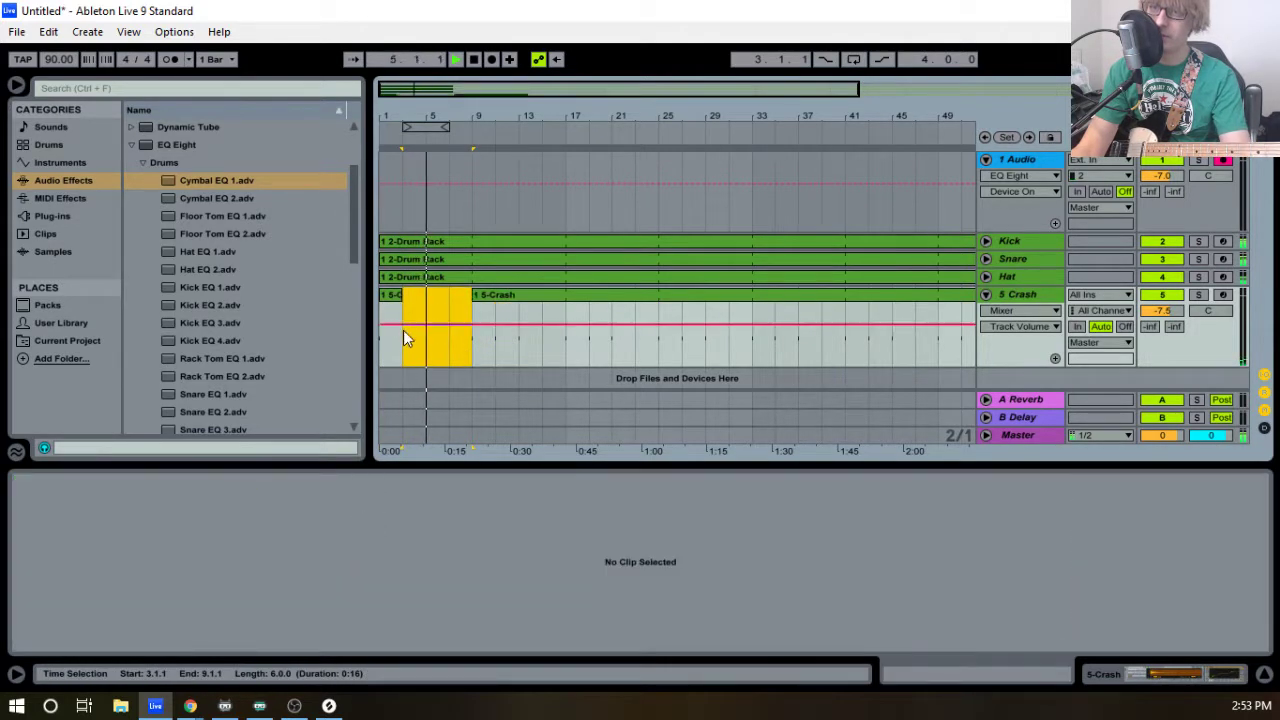
click(397, 294)
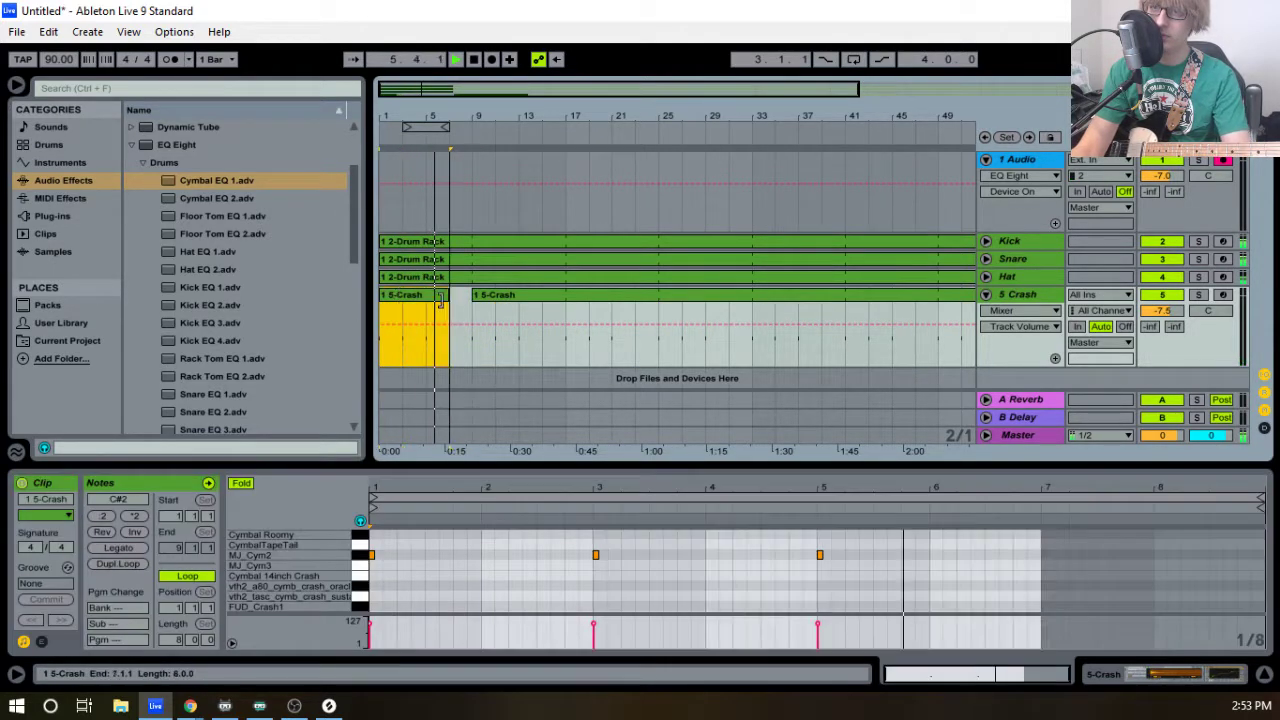
key(ctrl+c)
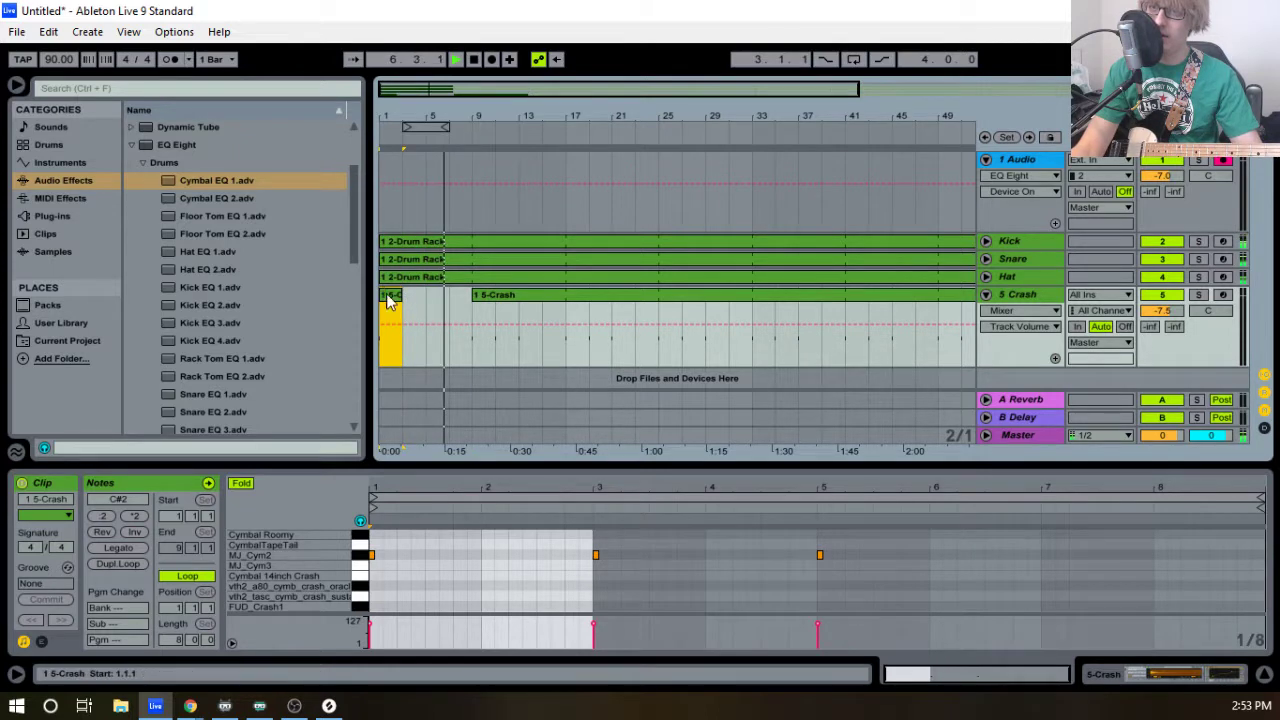
click(423, 298)
key(ctrl+v)
click(490, 297)
key(Delete)
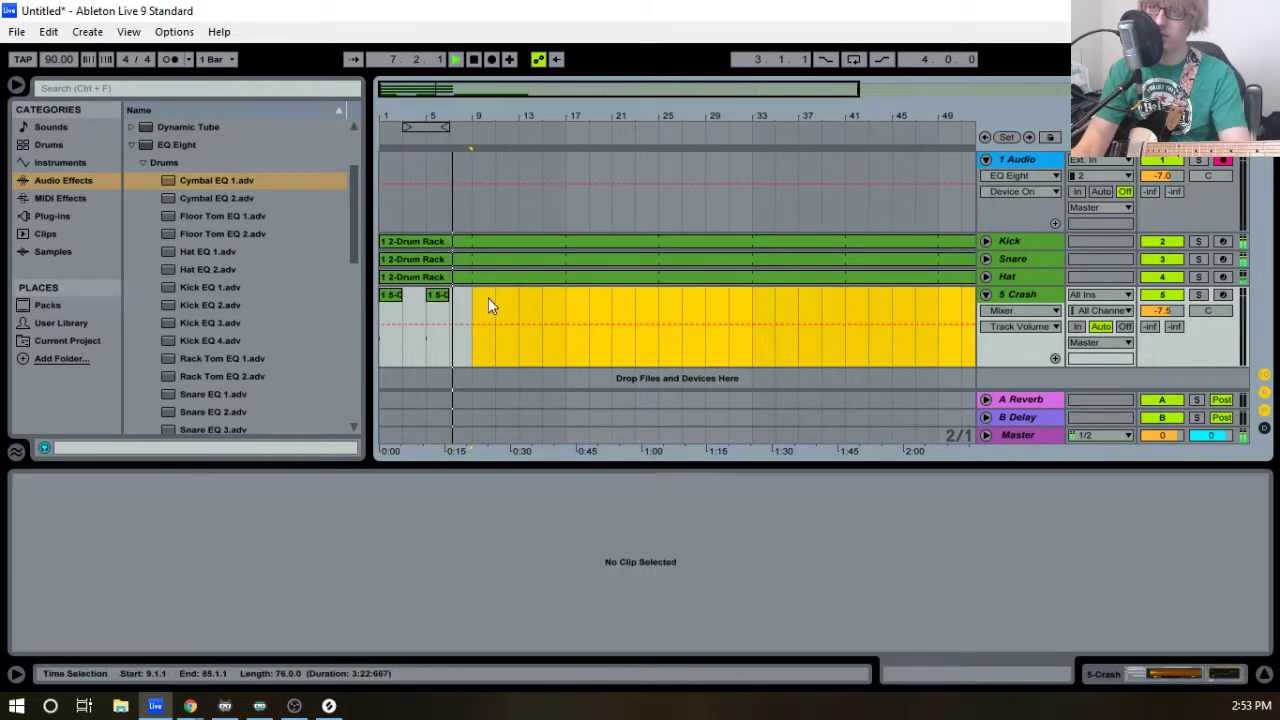
- Consolidate the Crash track from 1.1.1 to 9.1.1 into one clip and turn on its loop
click(388, 295)
shift+click(472, 305)
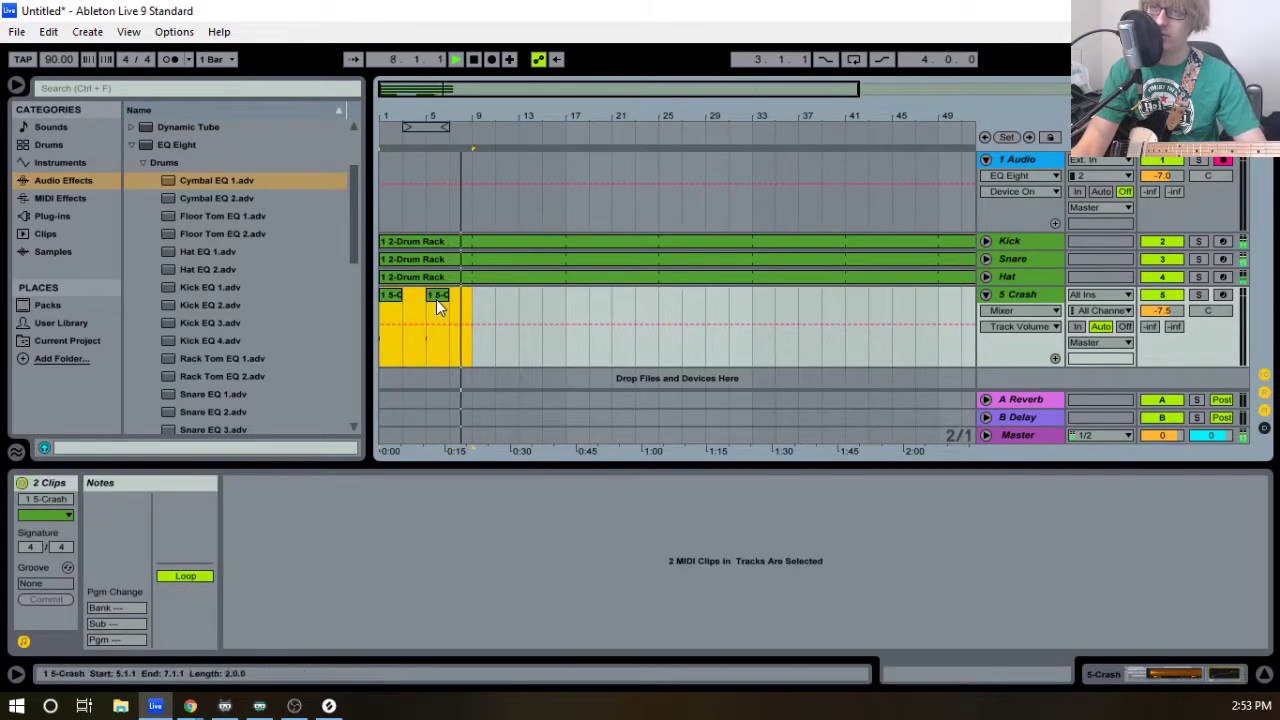
right_click(436, 297)
click(483, 402)
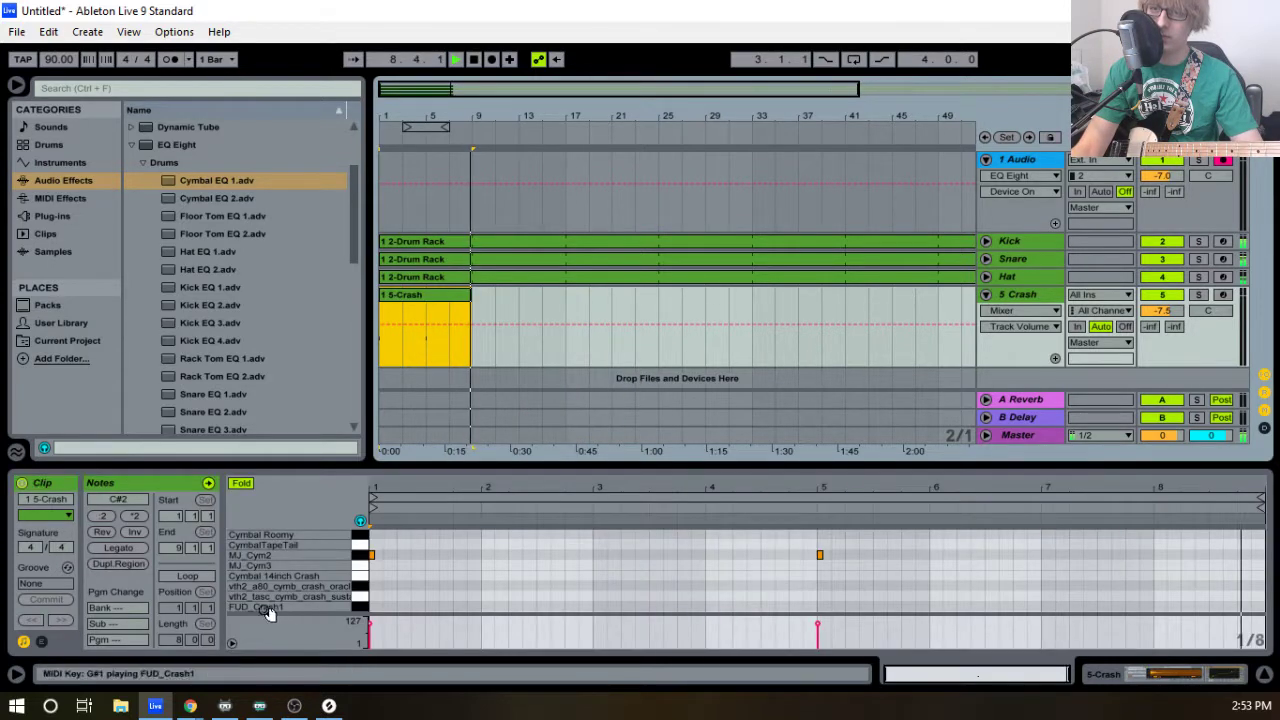
click(187, 576)
- Extend the looping Crash clip and the Kick, Snare and Hat clips so all four end together past bar 129
drag(465, 297, 1278, 297)
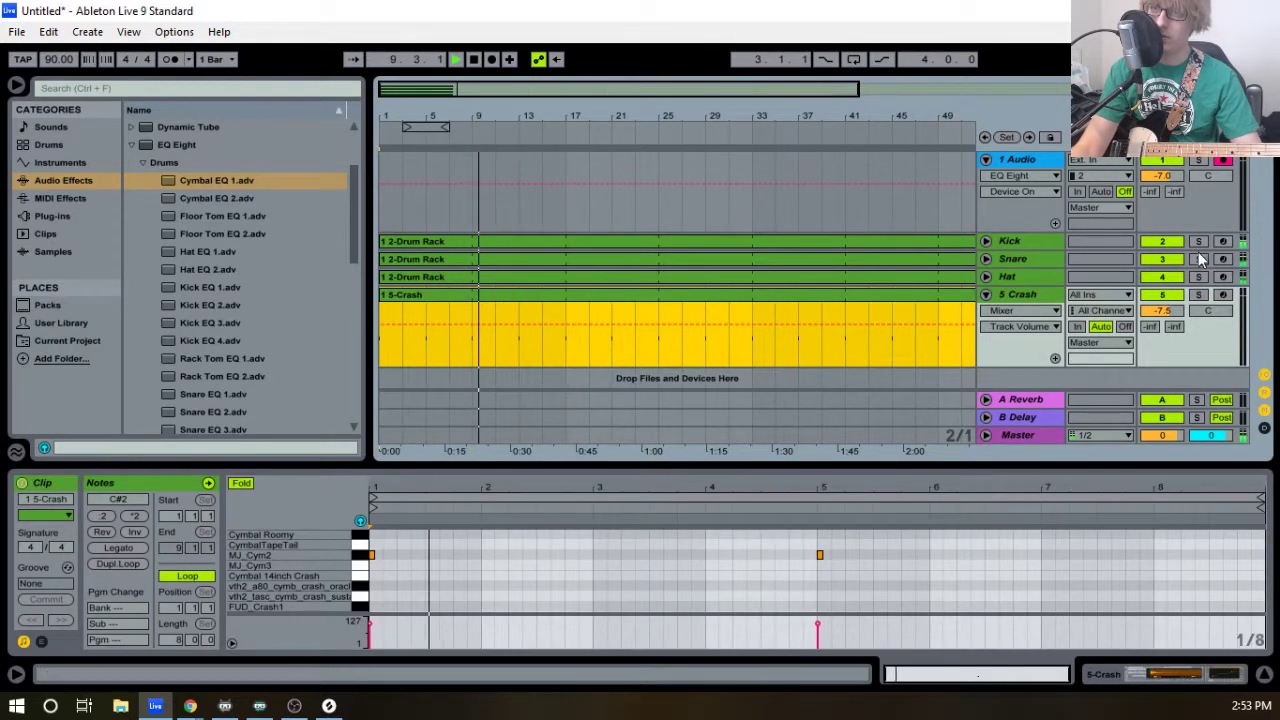
drag(677, 117, 677, 85)
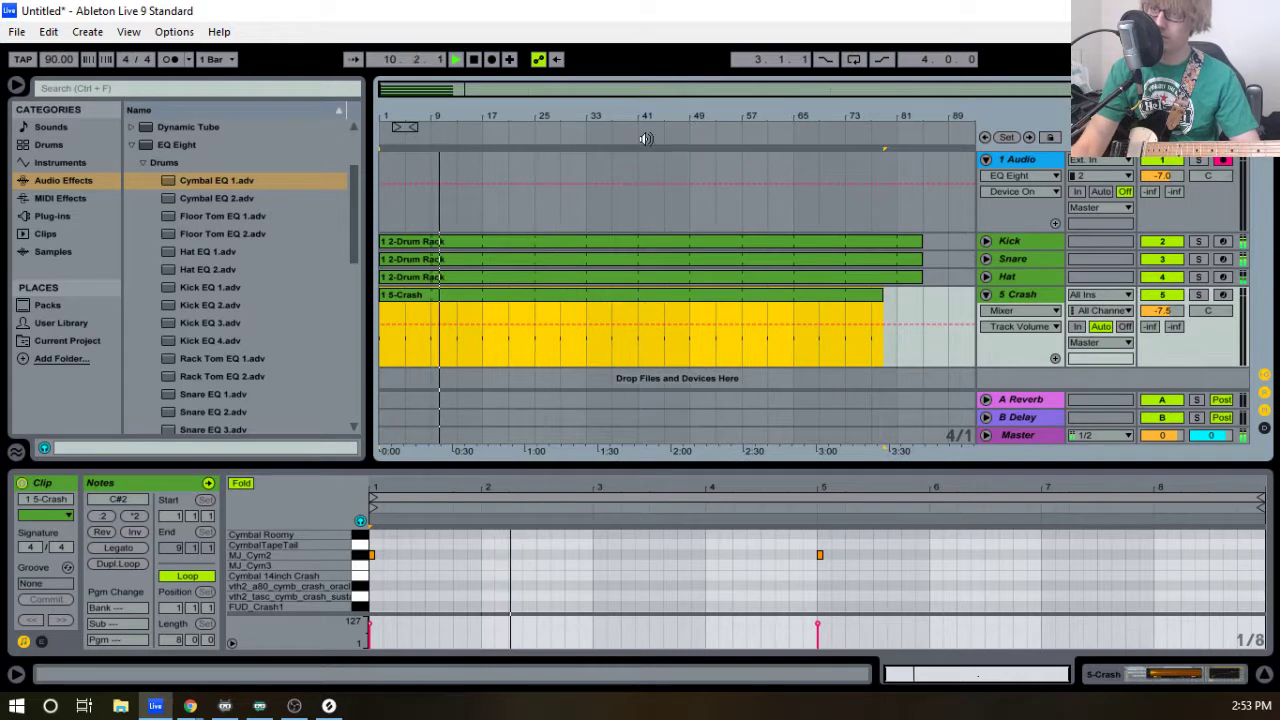
drag(886, 320, 1052, 120)
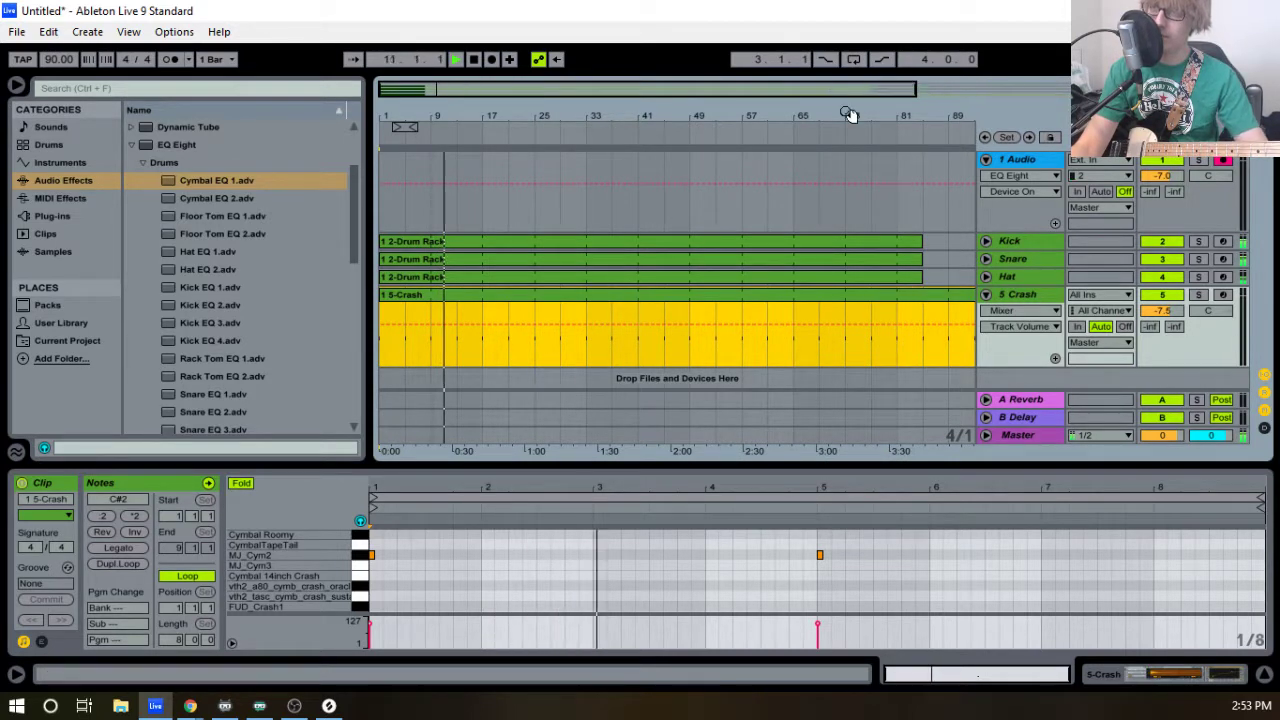
drag(851, 115, 674, 115)
click(714, 242)
shift+click(704, 278)
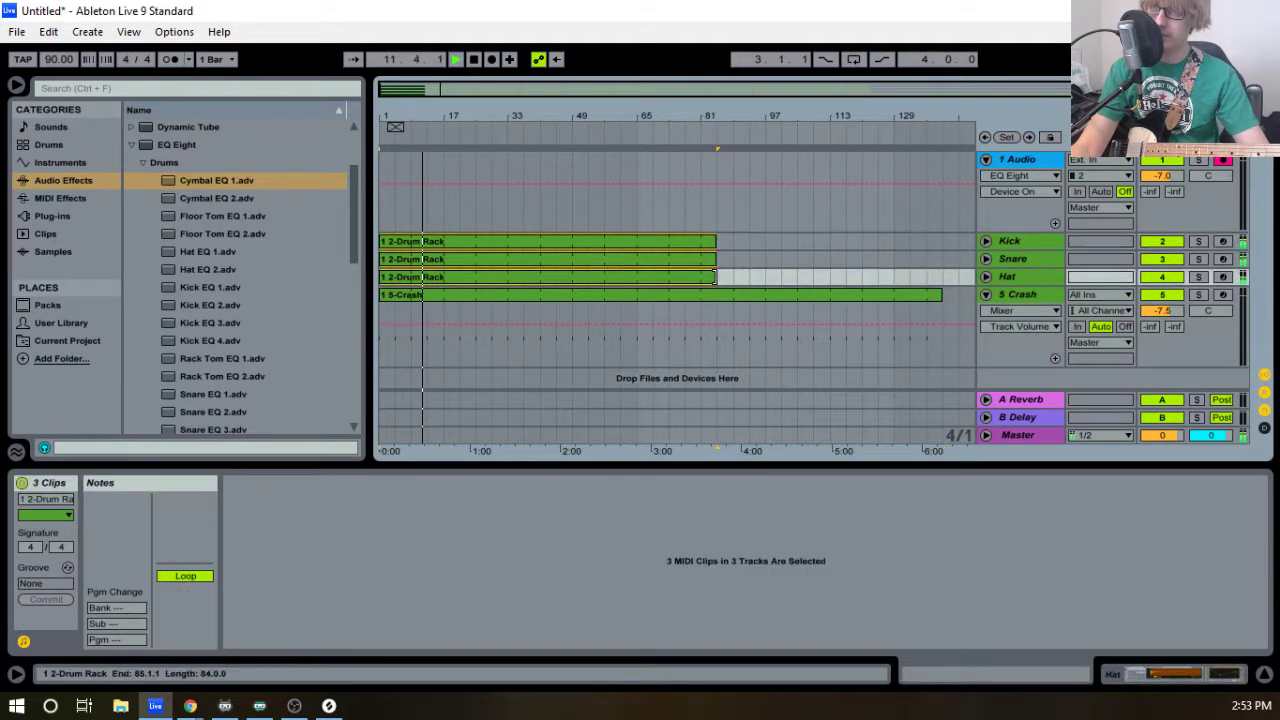
drag(704, 278, 926, 295)
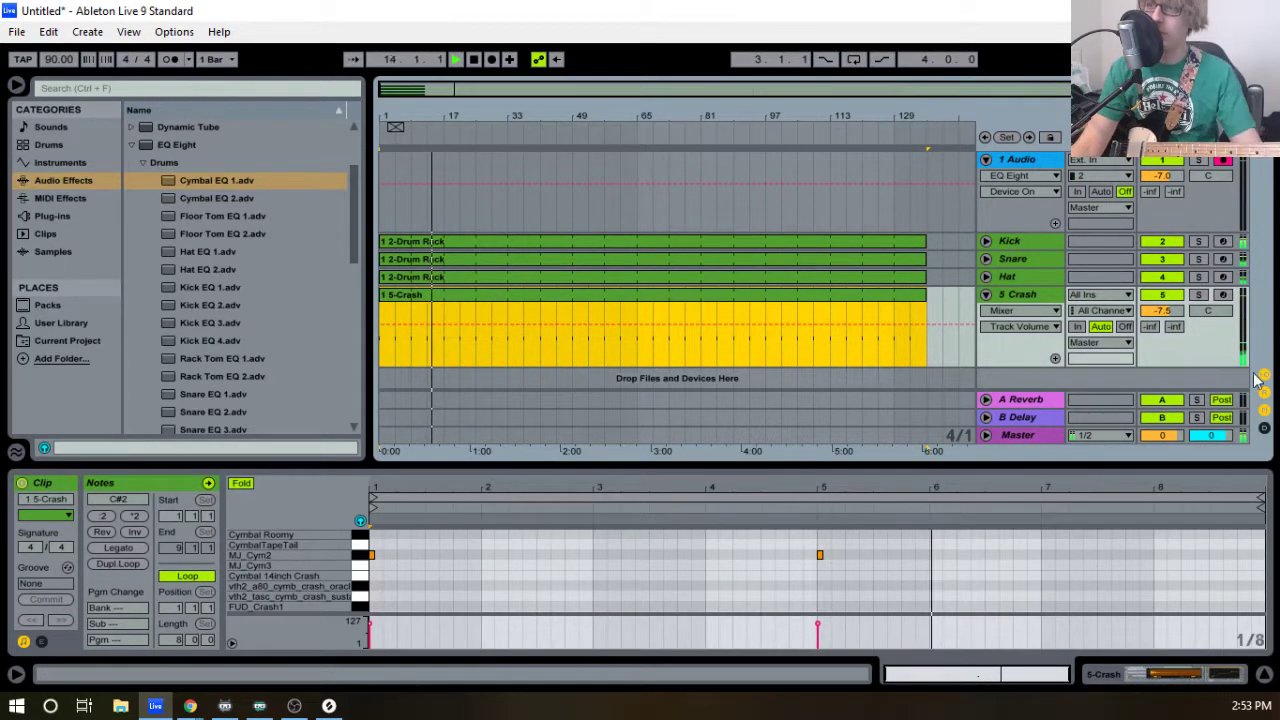
- Lower the Crash track's volume to -9.0 dB and fold the track in the arrangement
key(Tab)
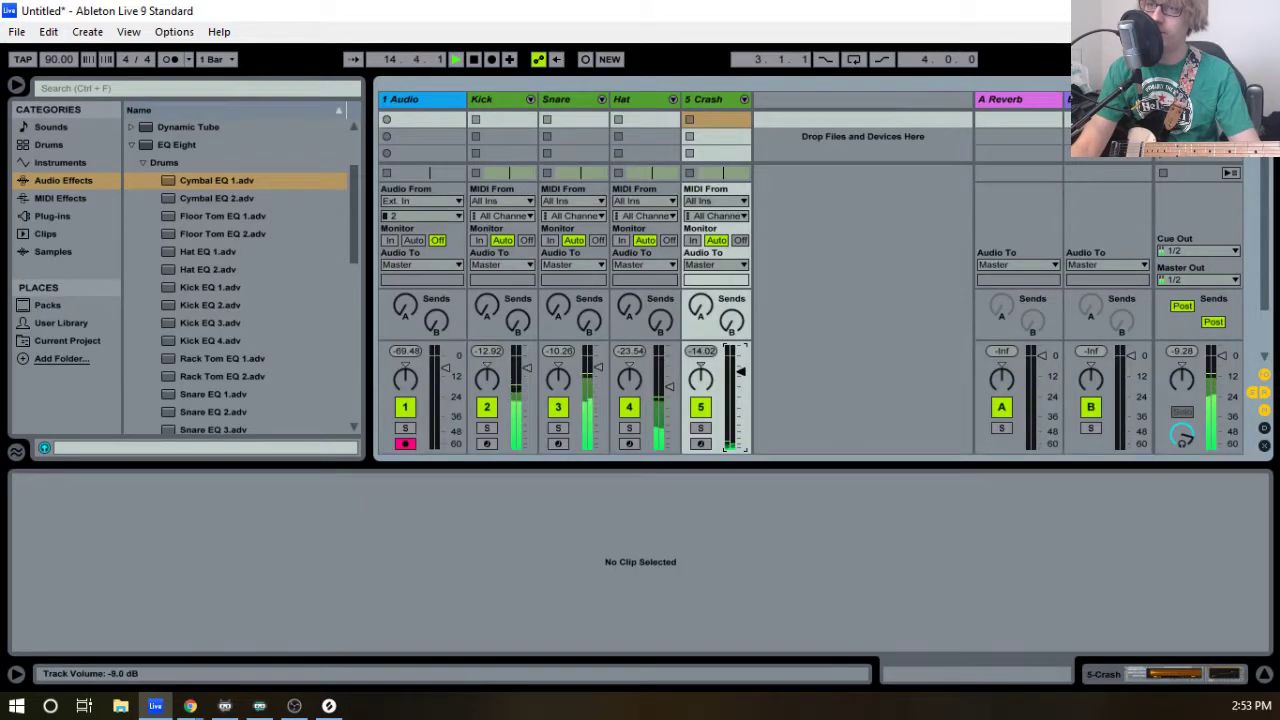
key(Tab)
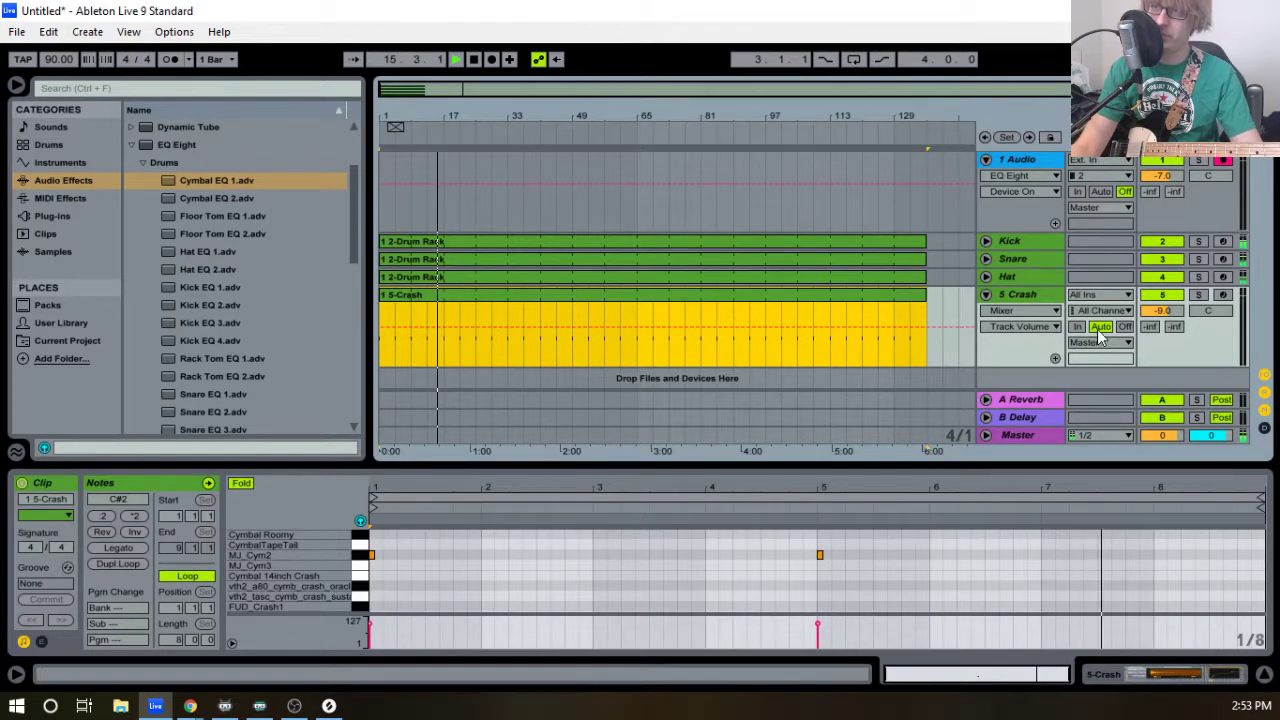
click(986, 294)
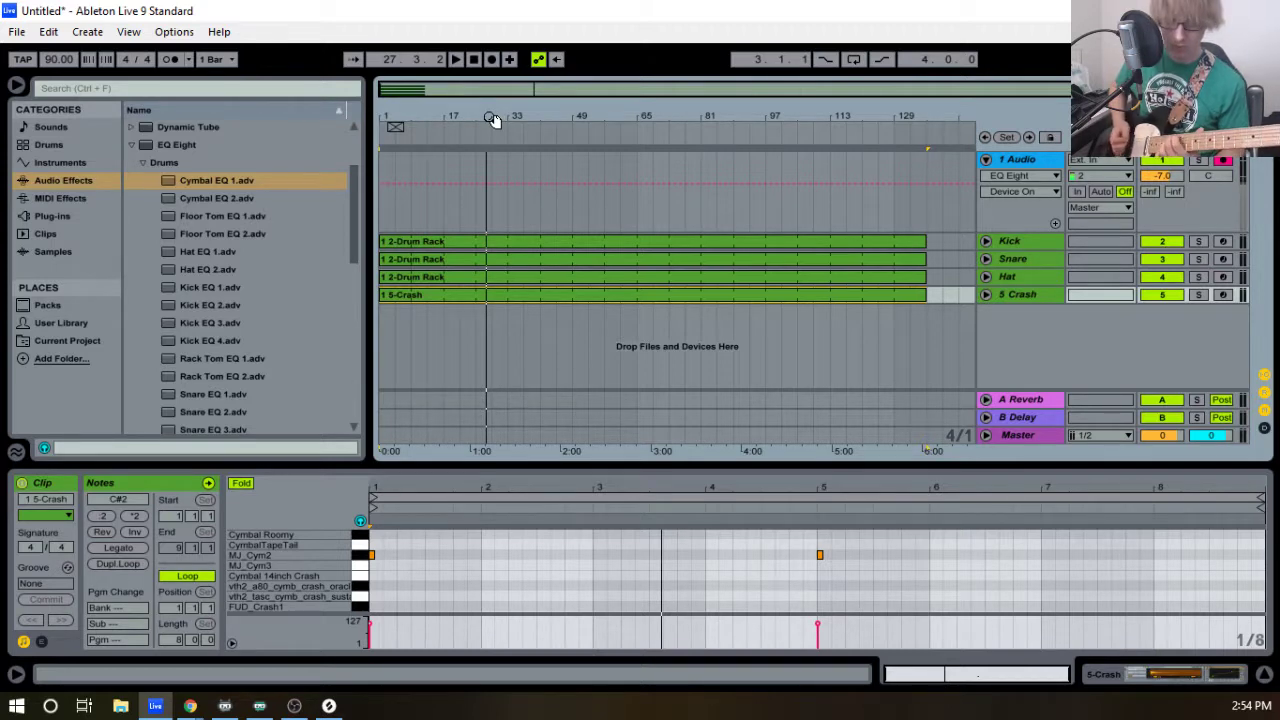
- Play the opening bars of the arrangement and view the input source options of the 1 Audio track
key(space)
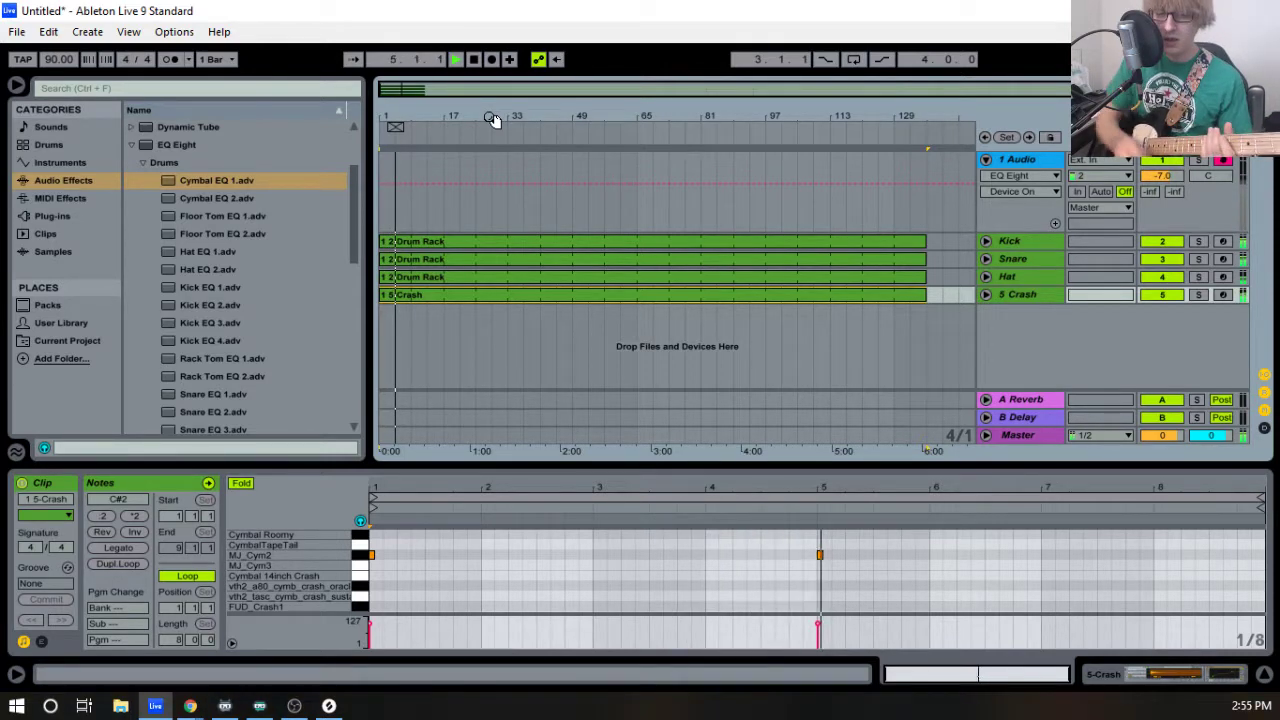
click(1073, 160)
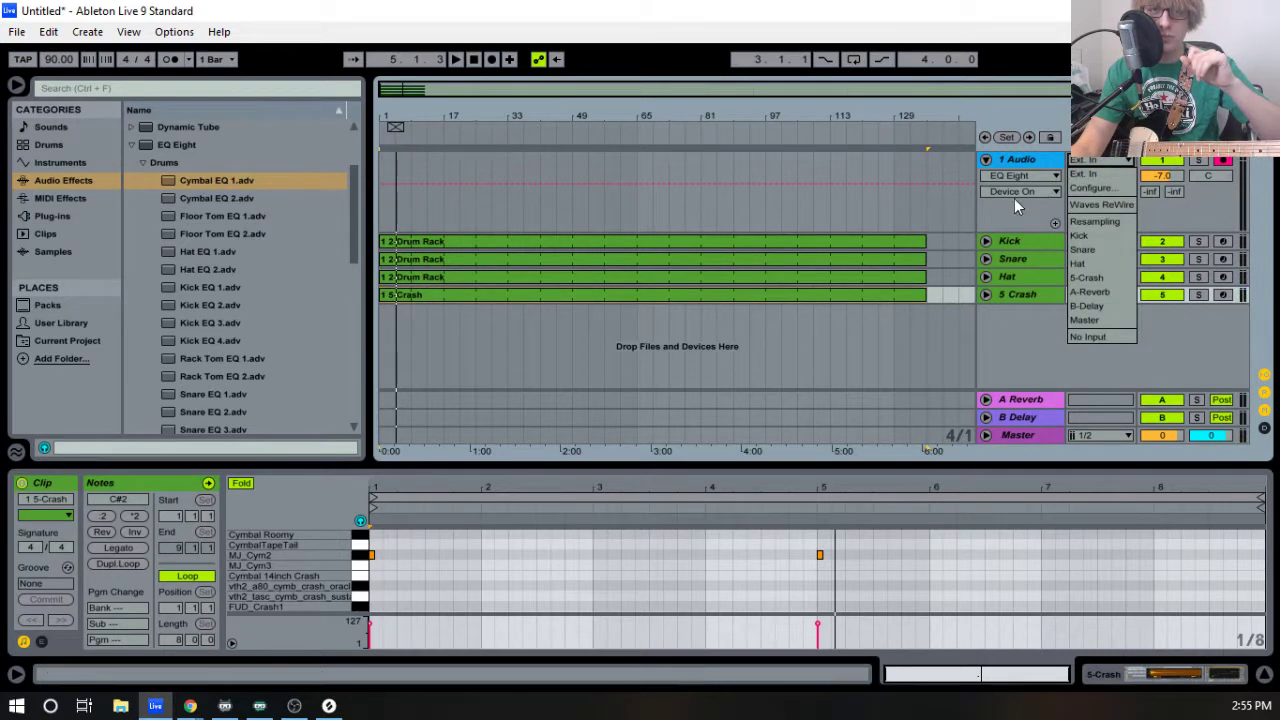
click(1107, 162)
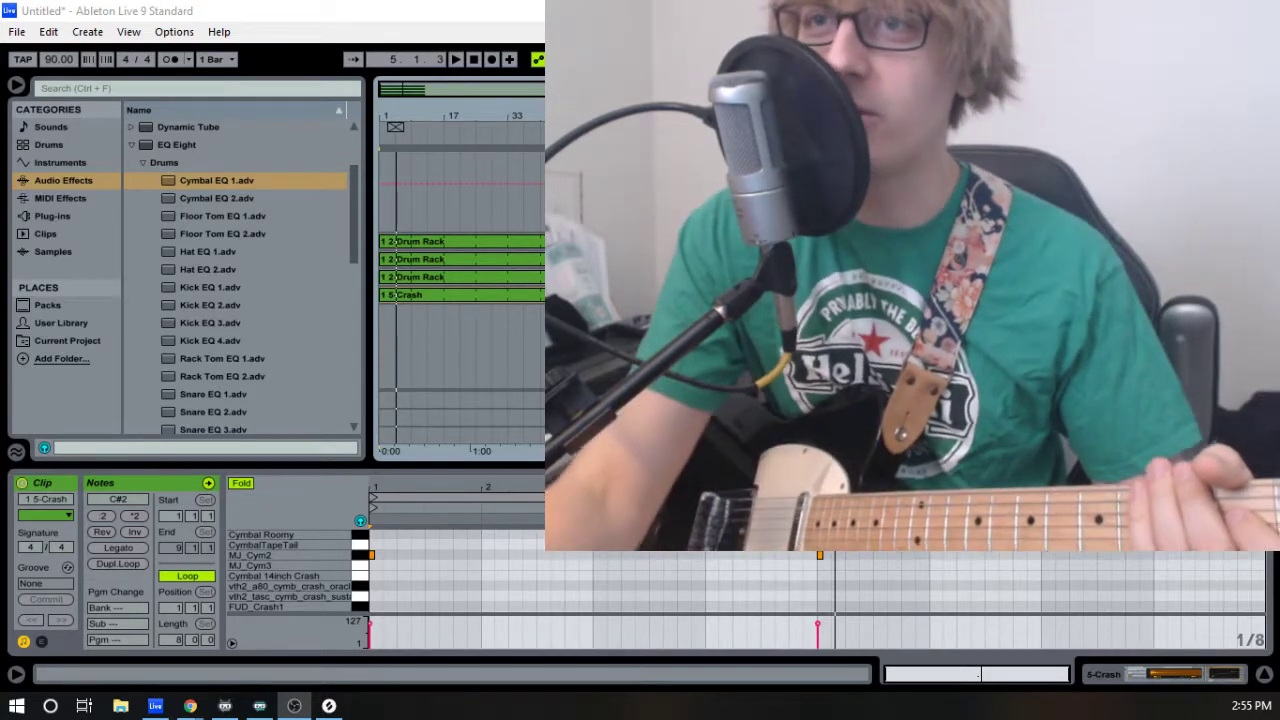
- Reset the song position to 1.1.1 and play the drum backing from the start twice for the guitar part
click(474, 60)
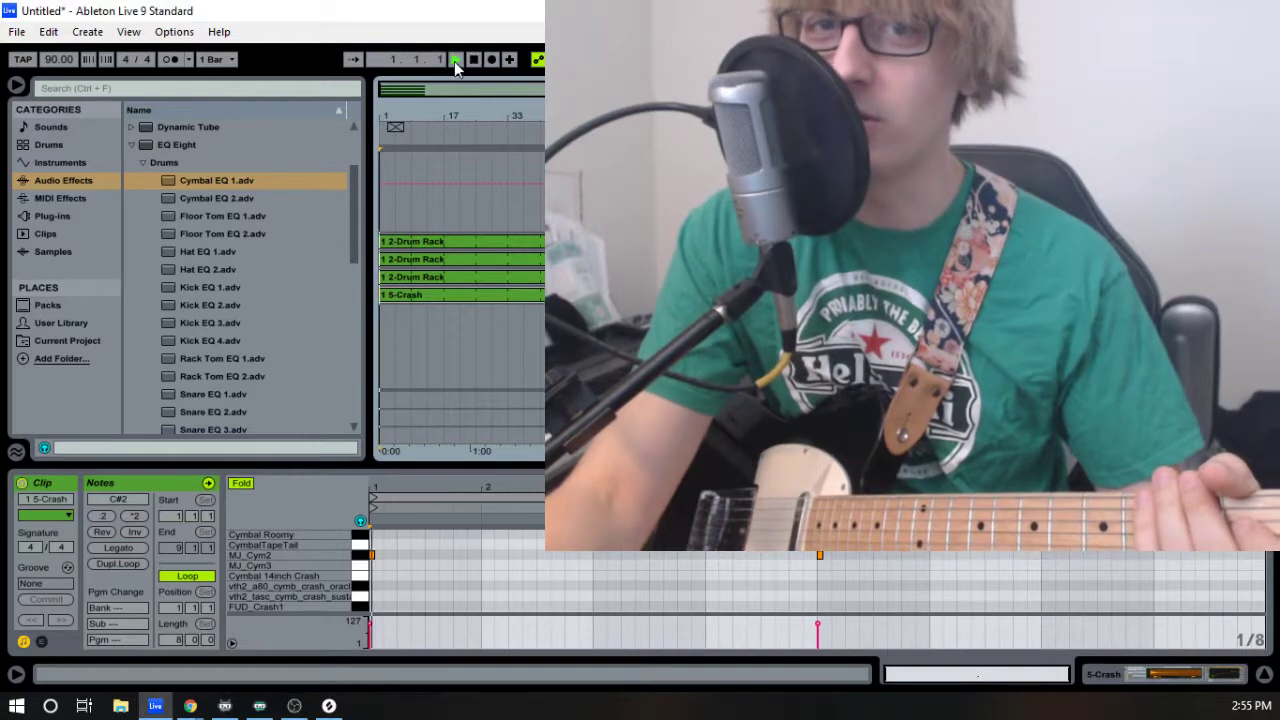
click(455, 60)
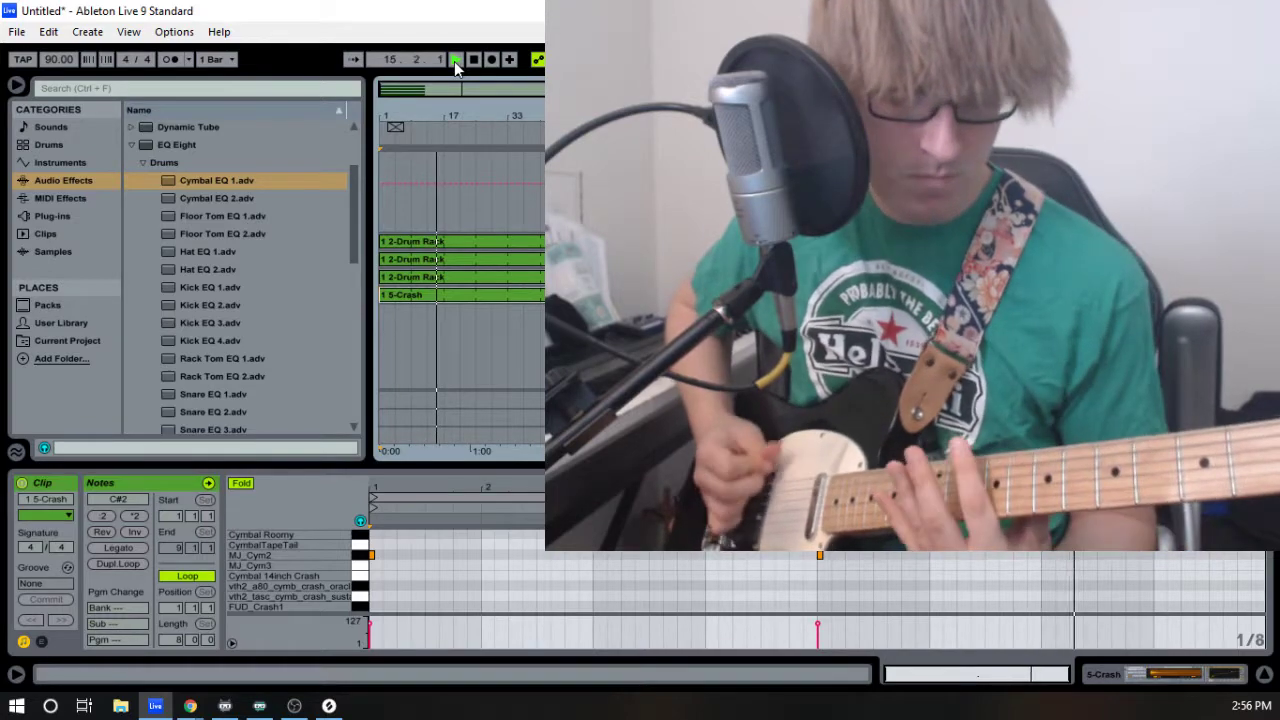
key(space)
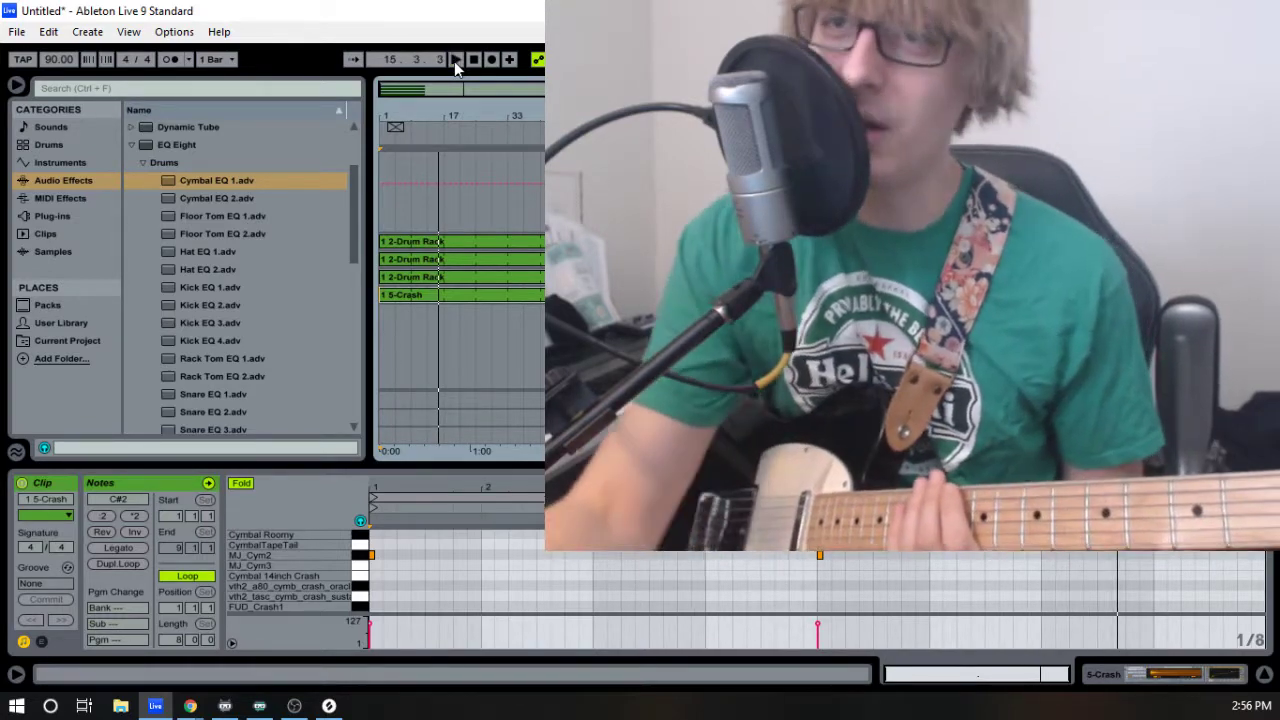
click(475, 62)
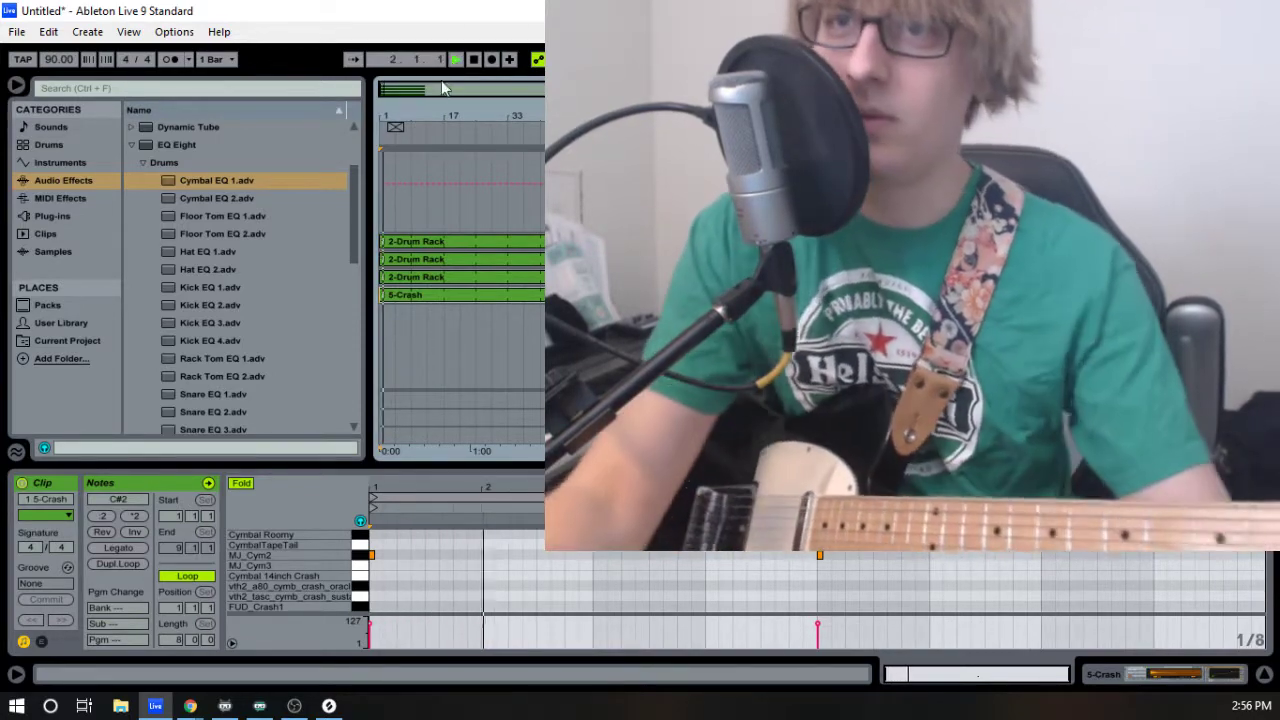
- Shift the Kick, Snare, Hat and Crash clips to 3.1.1 and extend their starts back to 1.1.1 for a two-bar lead-in
key(space)
drag(440, 115, 414, 196)
click(418, 243)
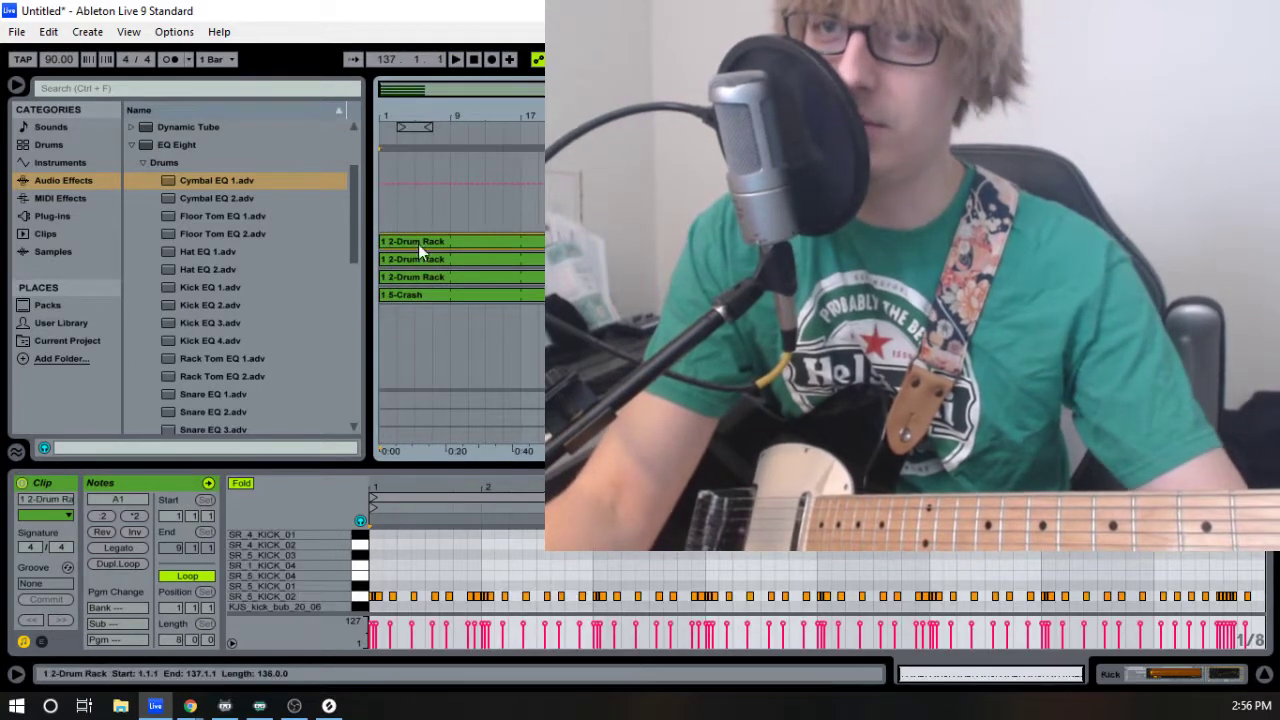
shift+click(415, 293)
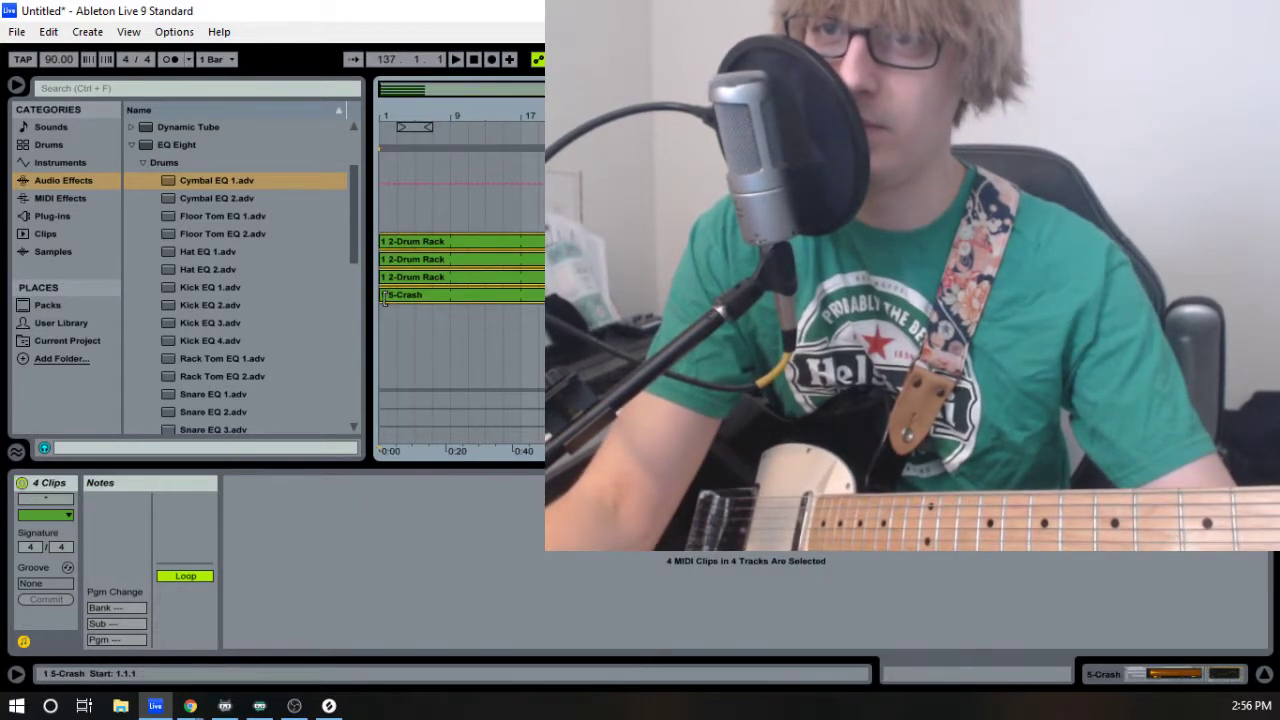
click(420, 243)
shift+click(424, 290)
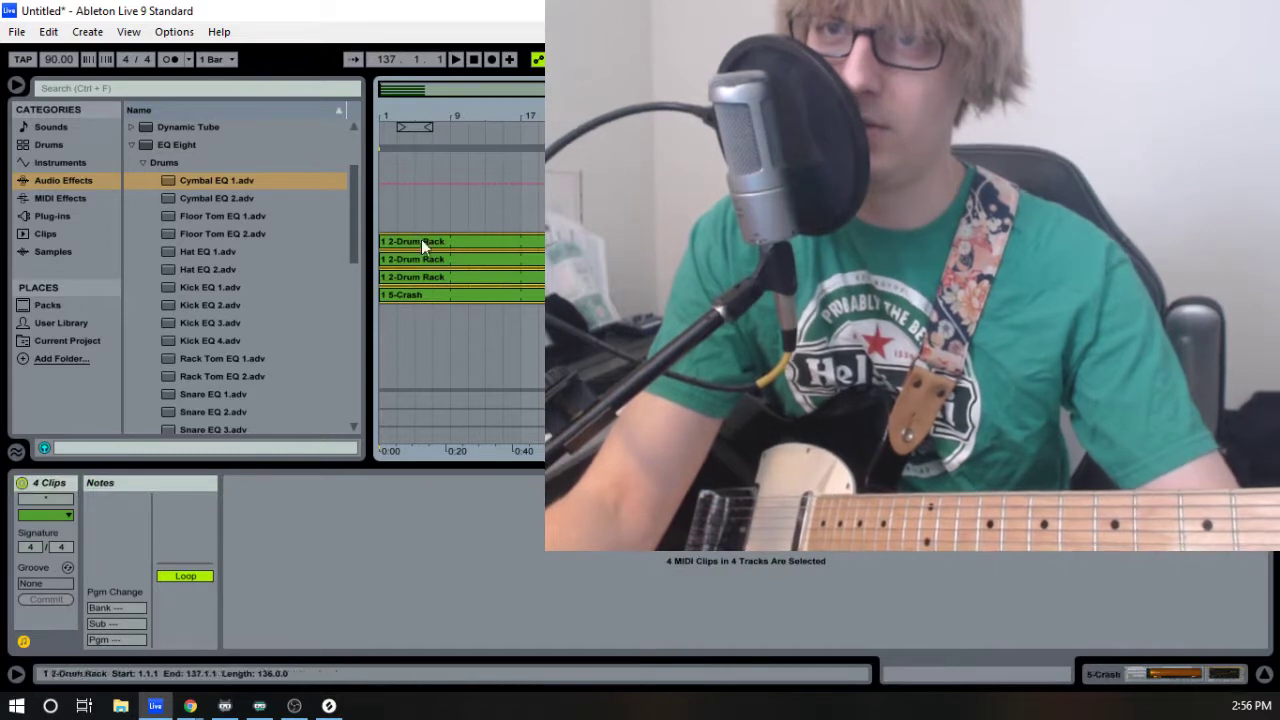
drag(420, 242, 388, 243)
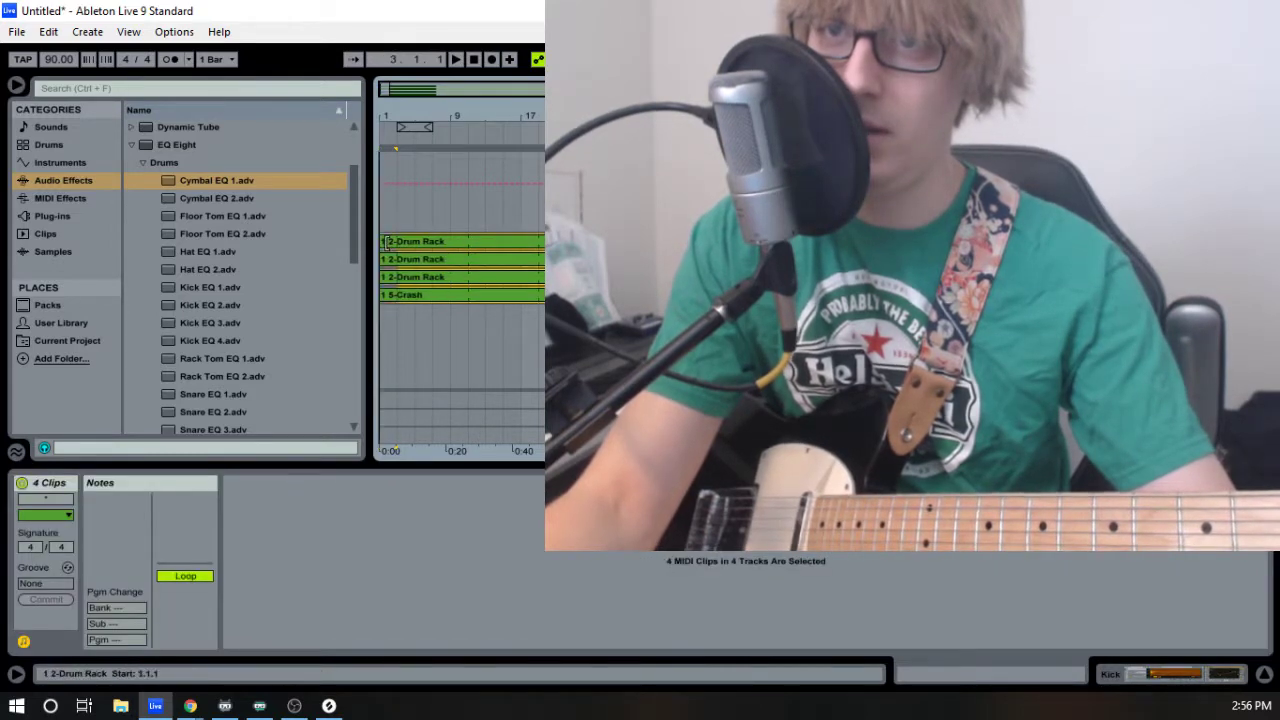
- Play the drum backing from 1.1.1 to rehearse the guitar part, and return the song position to the start
click(472, 60)
click(457, 60)
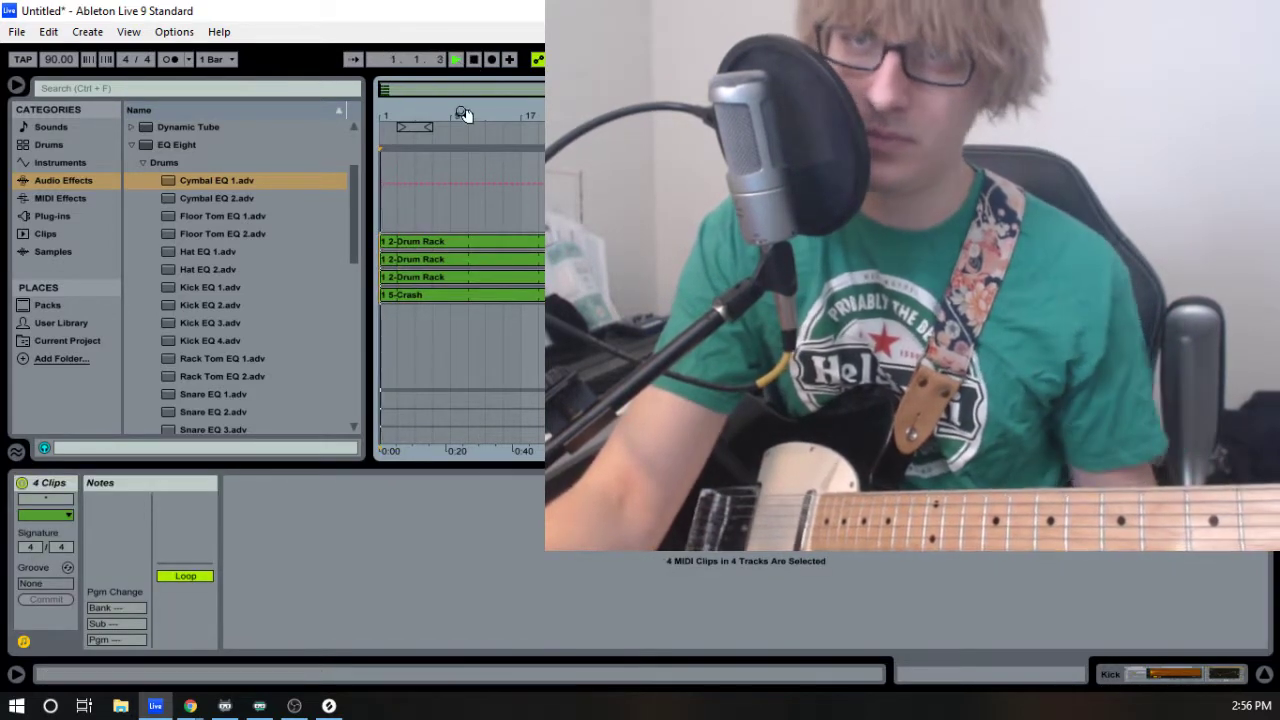
drag(463, 114, 424, 88)
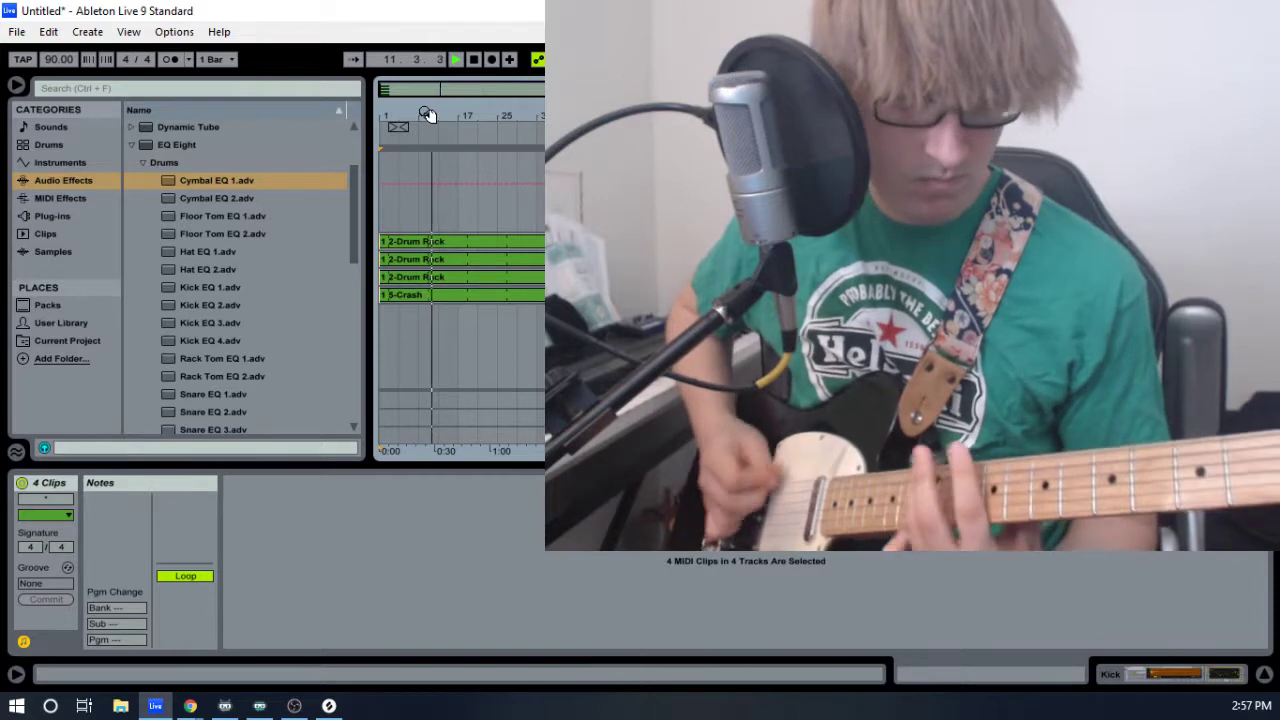
key(space)
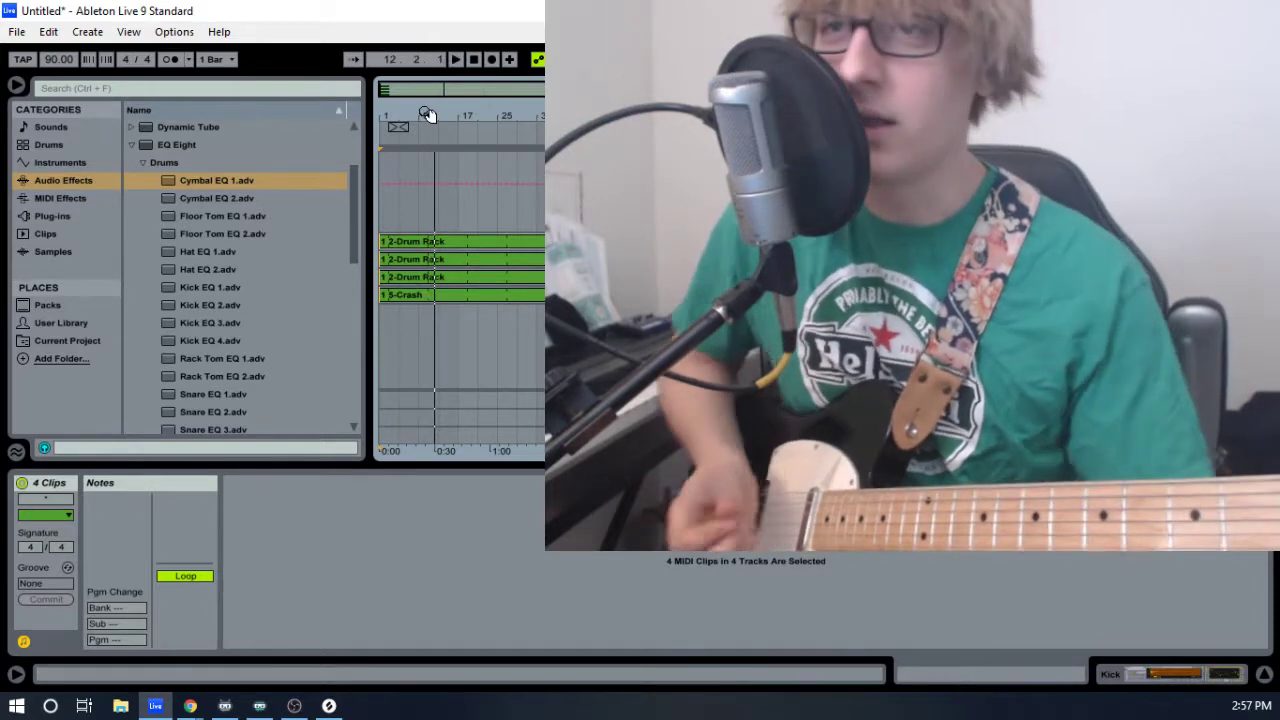
click(474, 59)
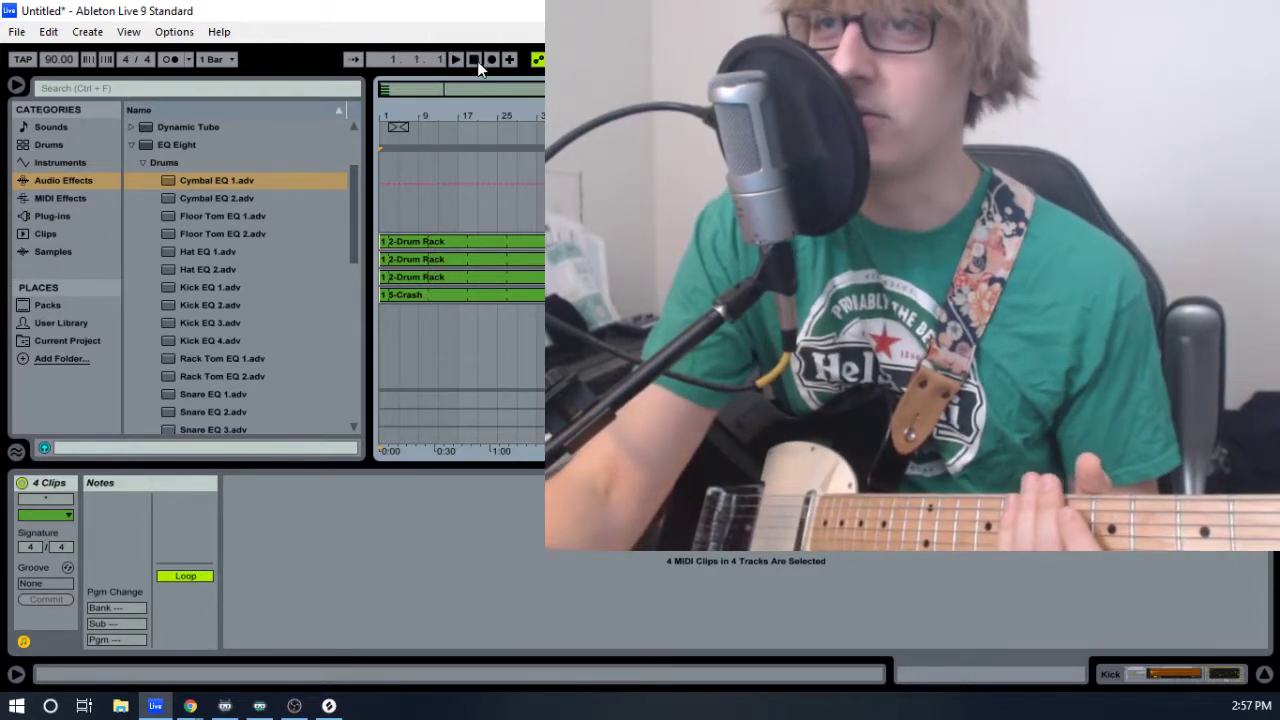
- Record a guitar take on the 1 Audio track over the first 28 bars and delete the recorded clip
click(491, 60)
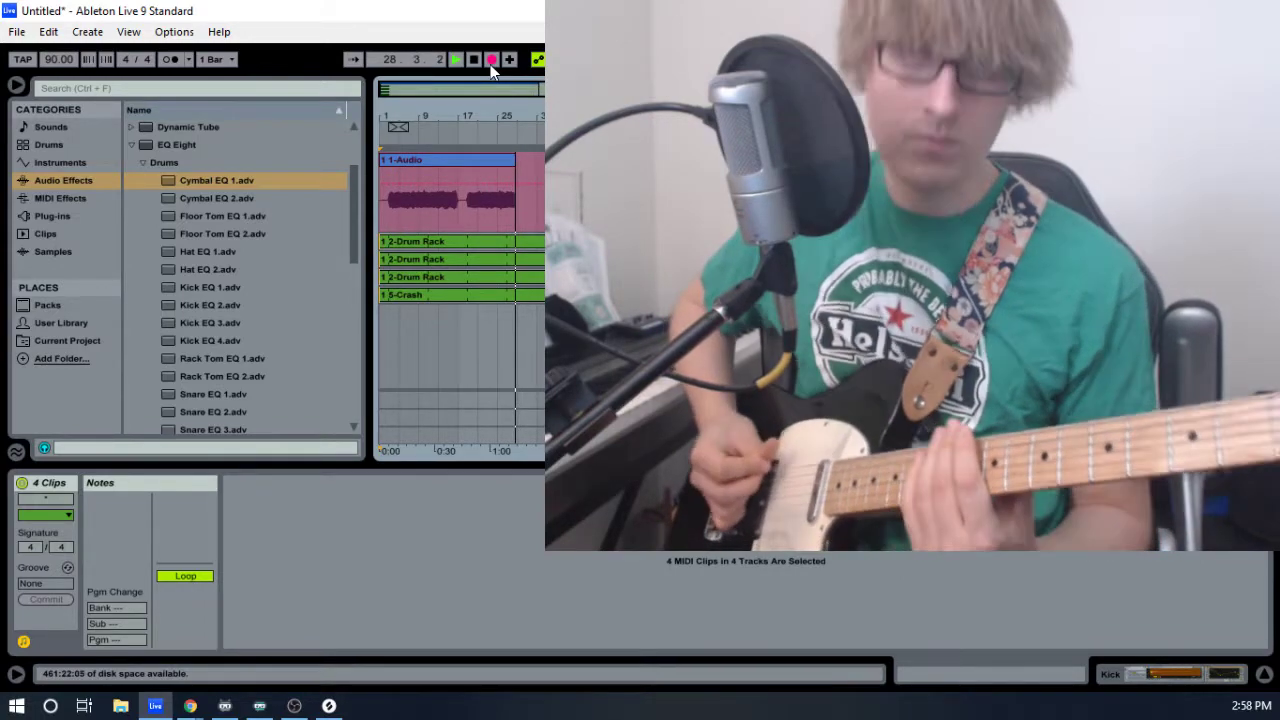
key(space)
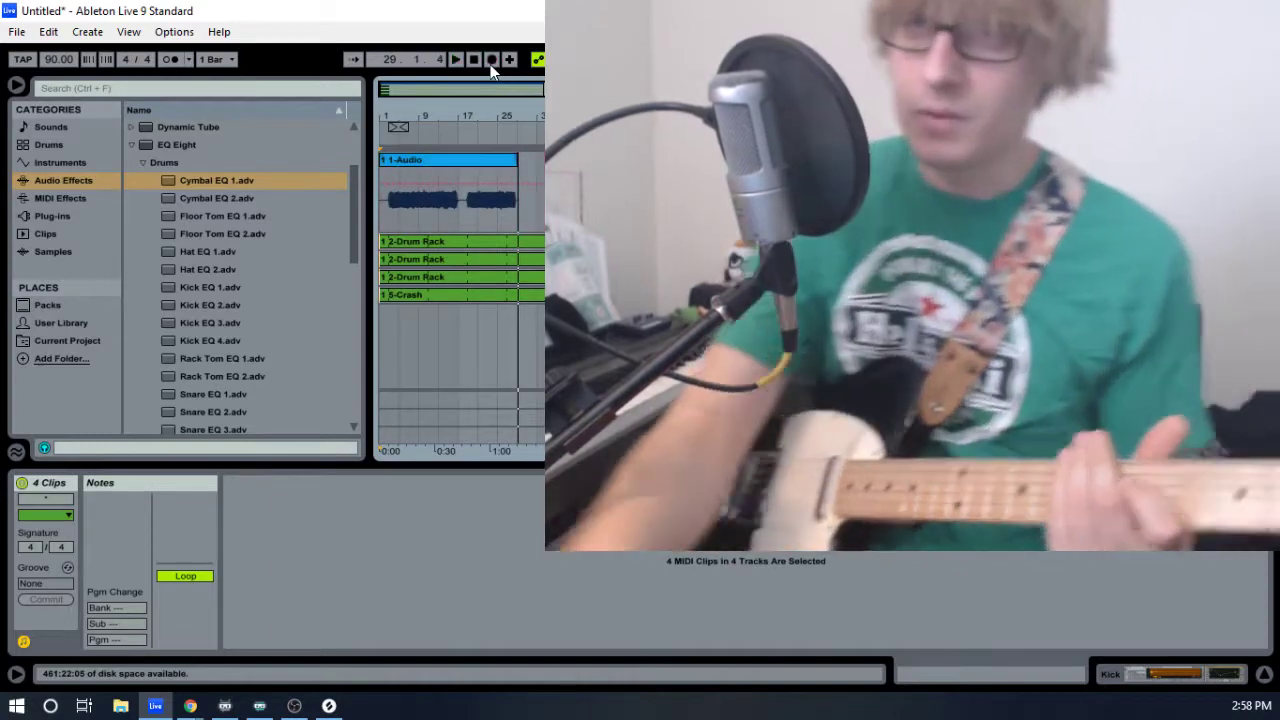
click(465, 157)
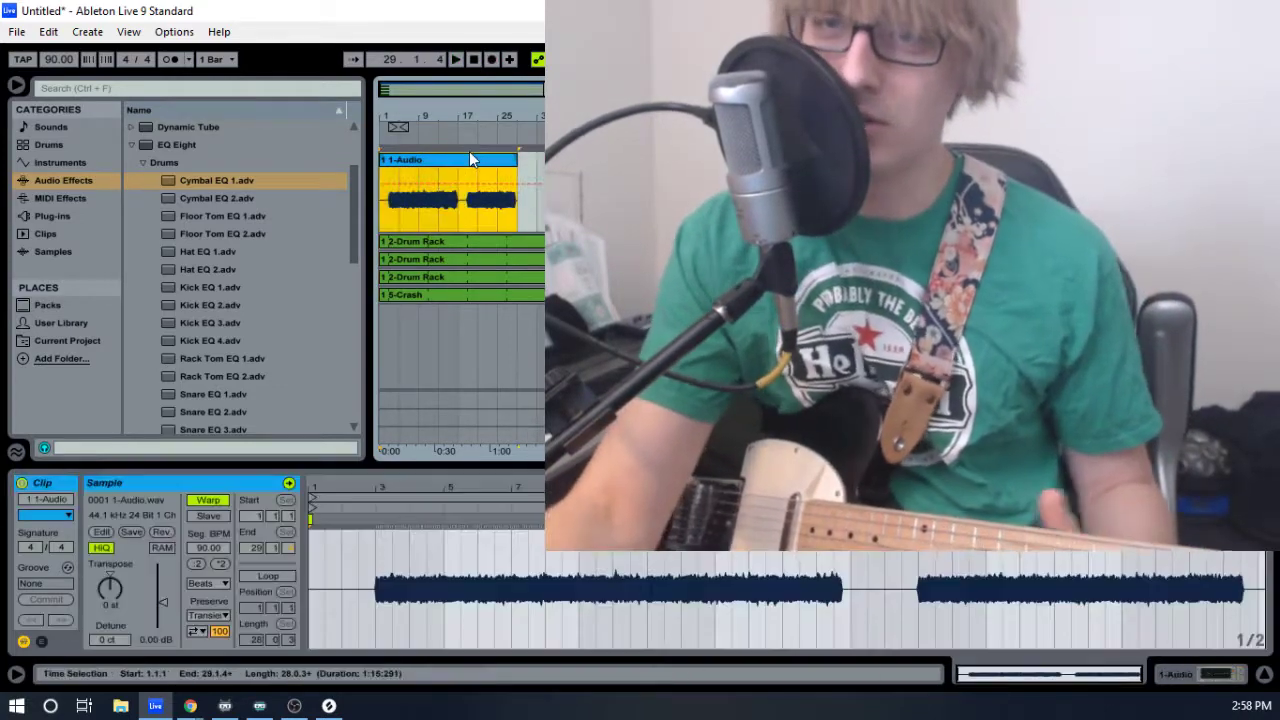
key(Delete)
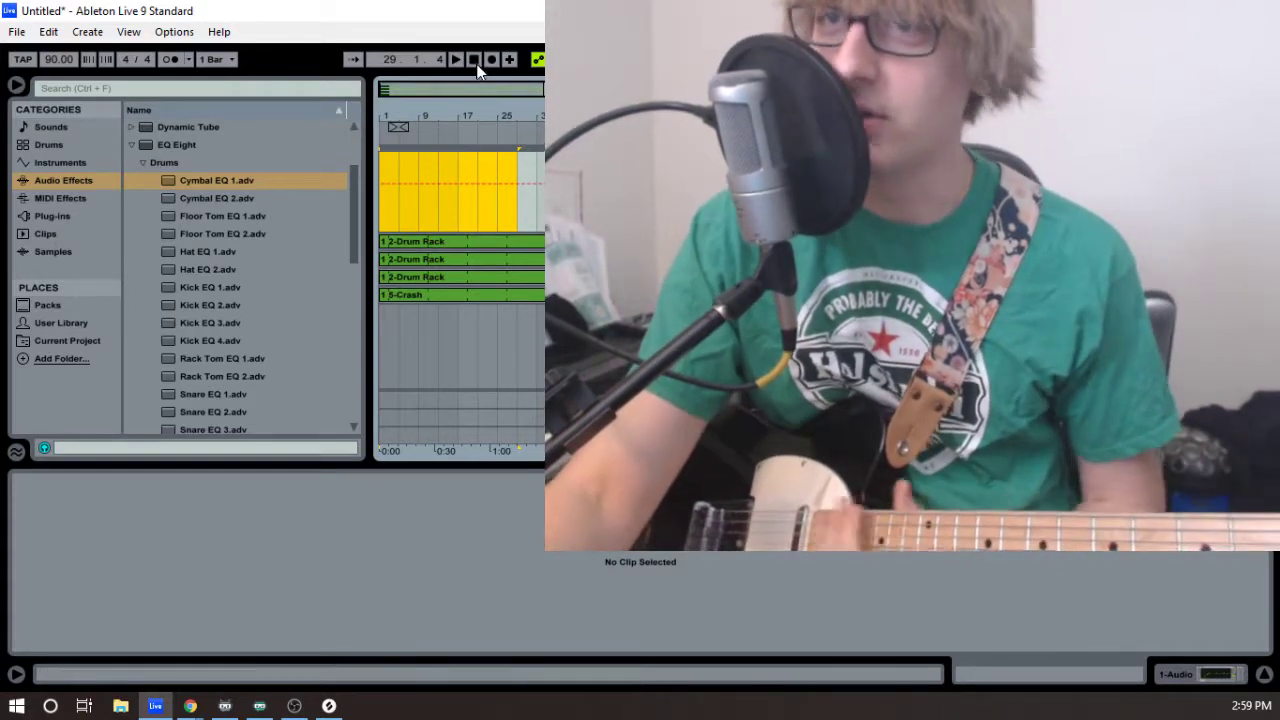
- Try several short guitar takes on the 1 Audio track, restarting the recording from 1.1.1 each time
click(475, 60)
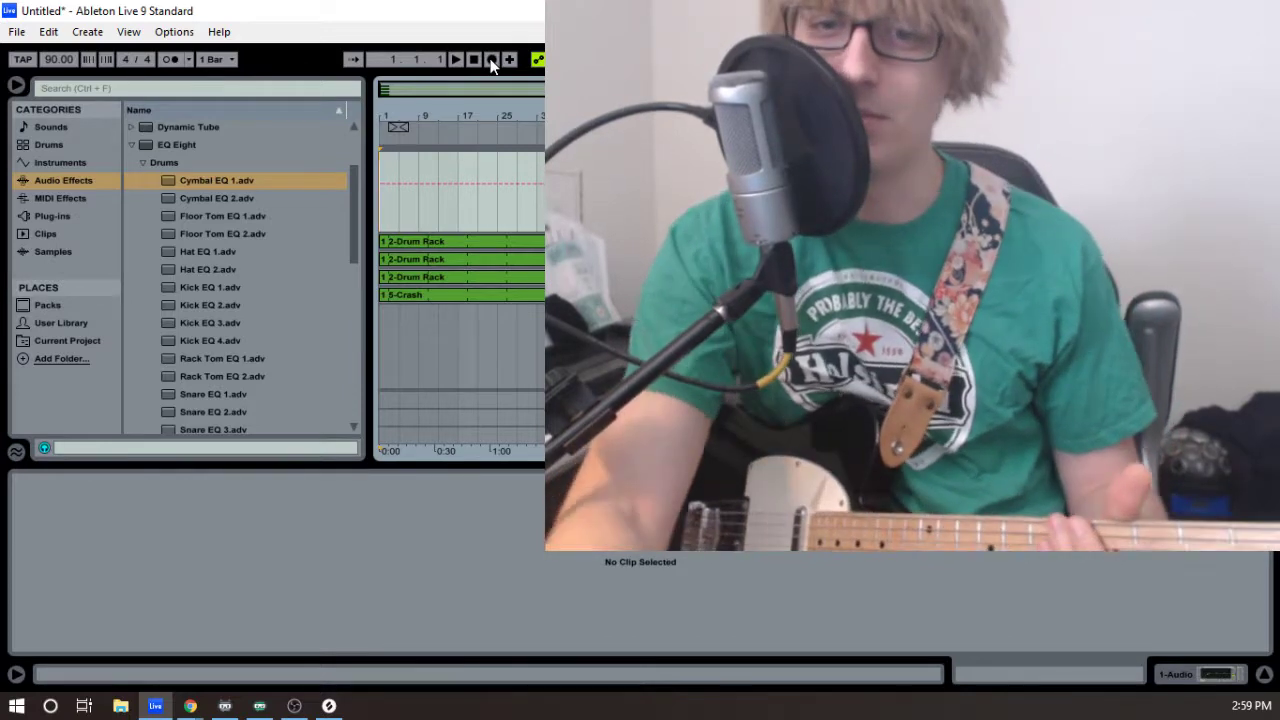
click(491, 60)
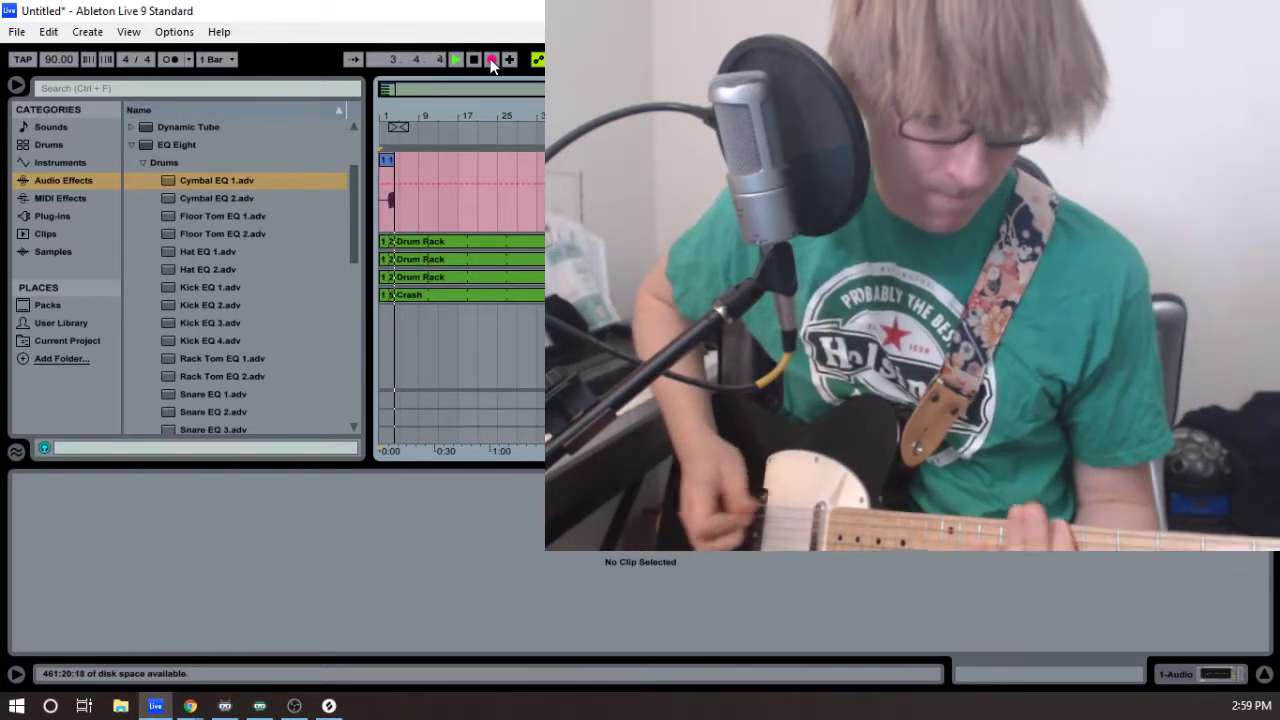
click(491, 59)
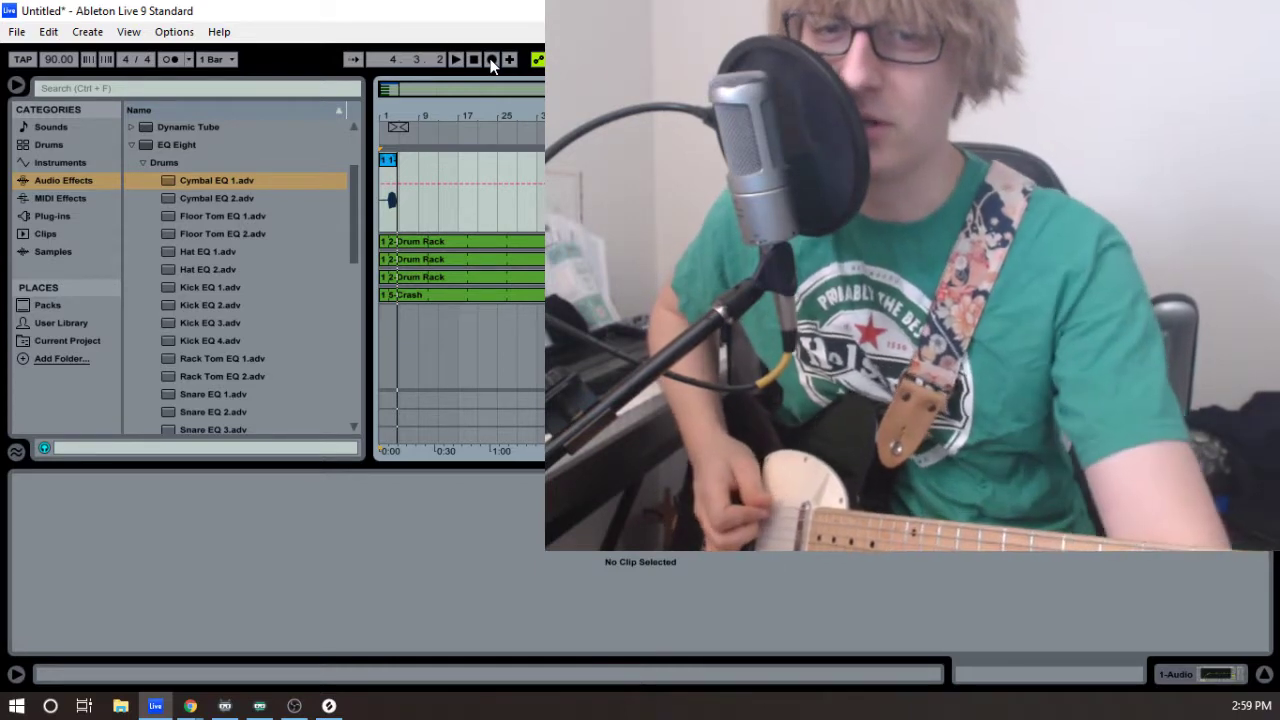
click(491, 59)
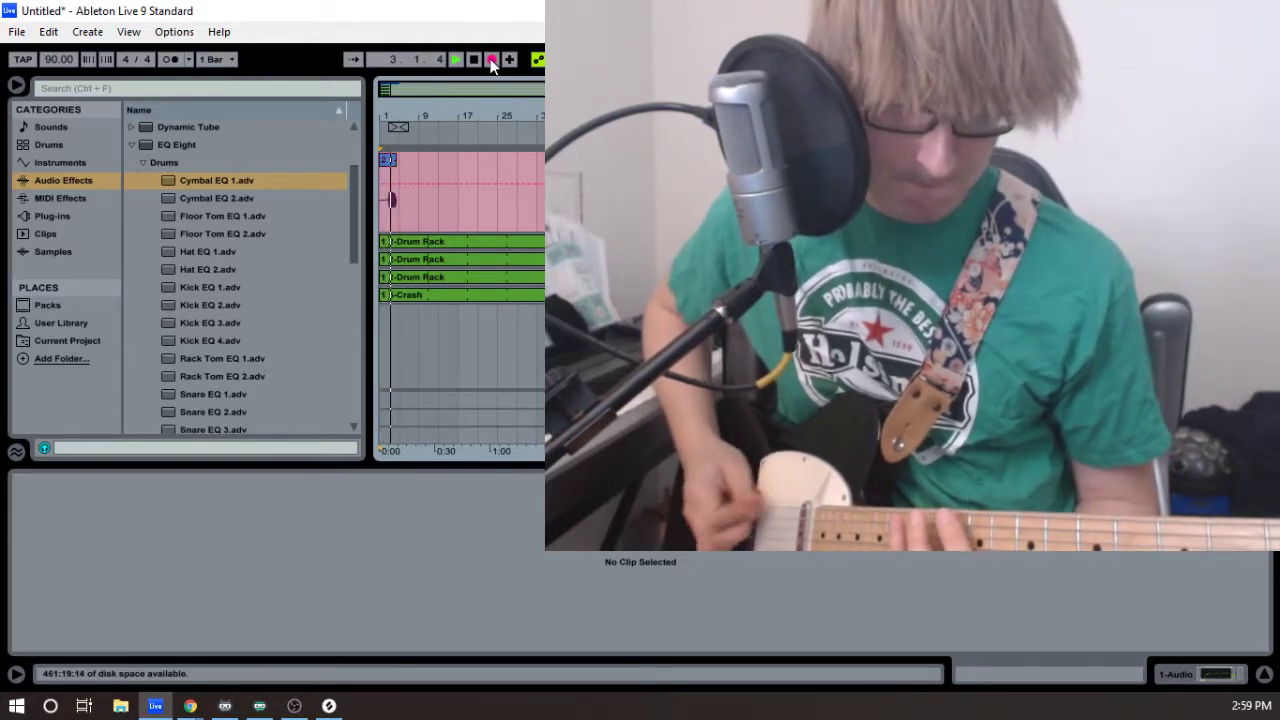
key(space)
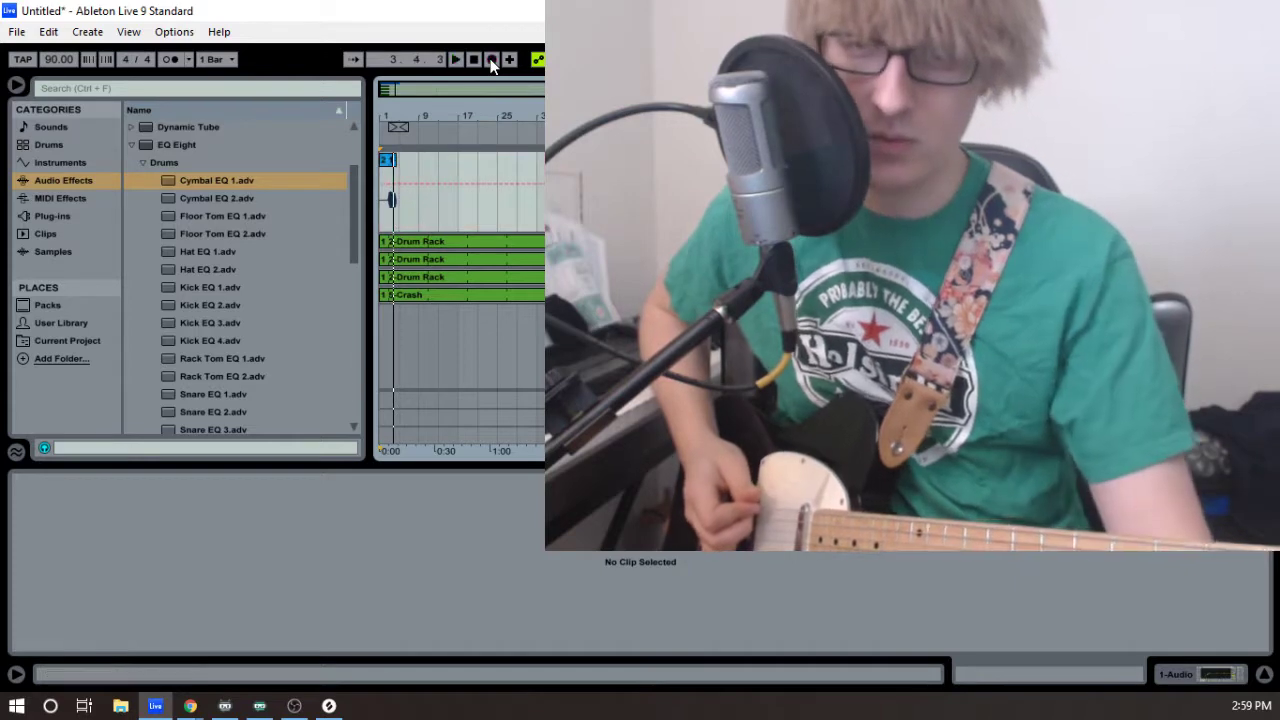
click(491, 60)
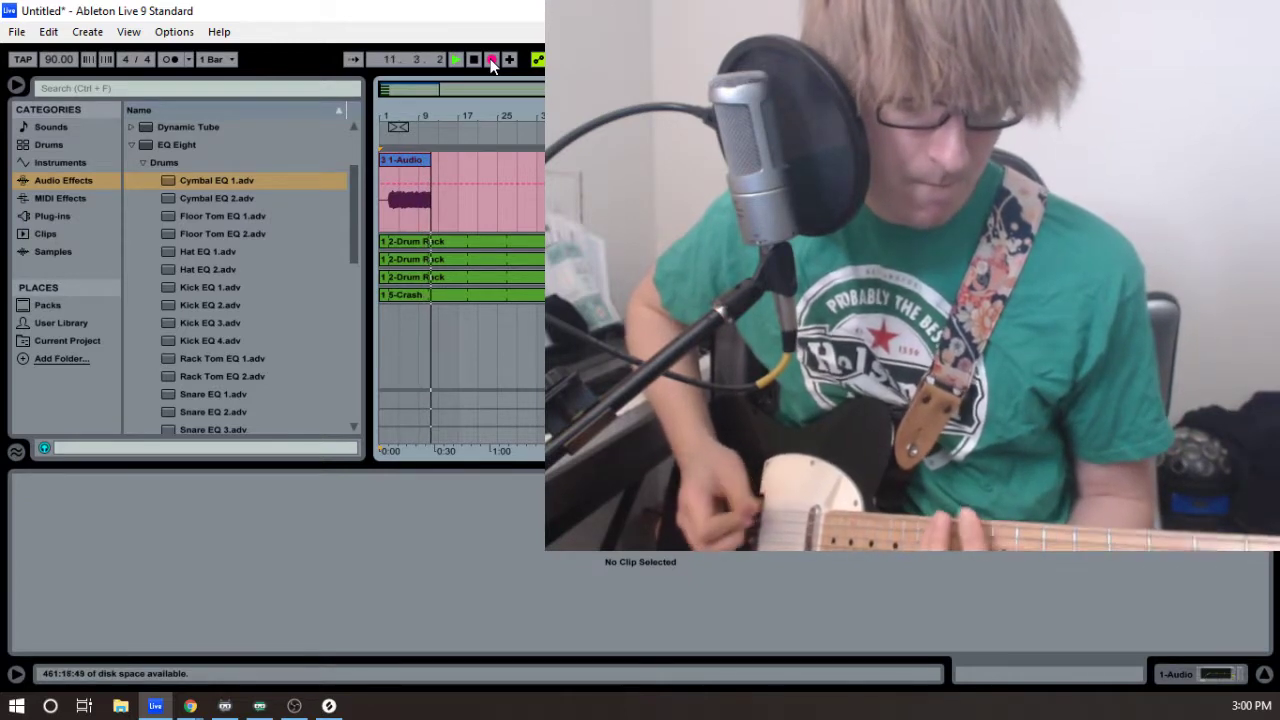
click(491, 62)
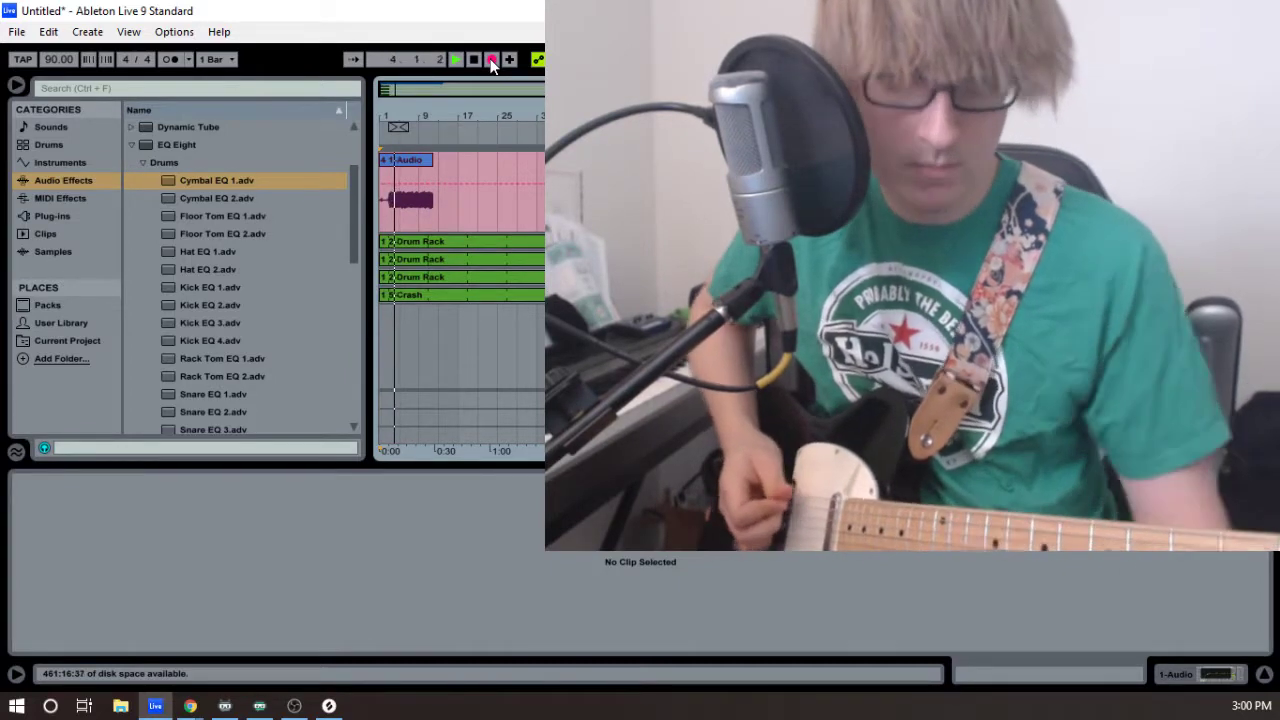
key(space)
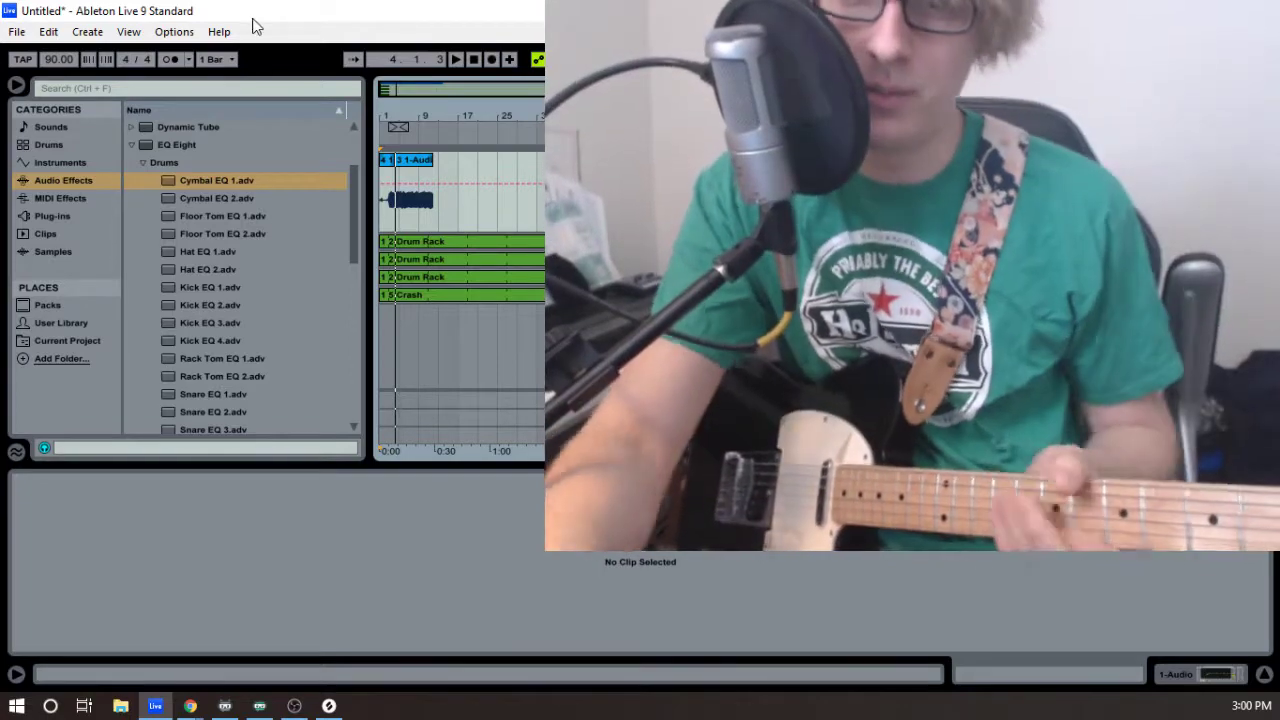
- Record a guitar take on the 1 Audio track from 1.1.1 to about bar 38
key(F9)
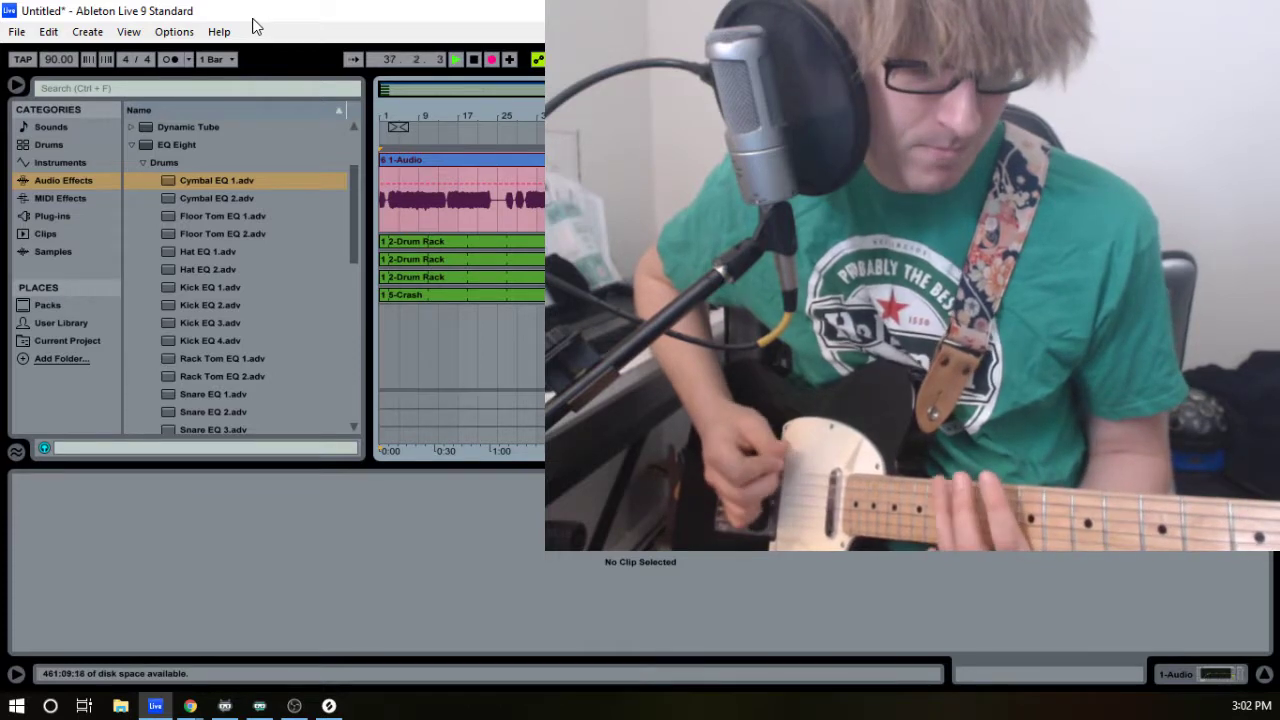
key(space)
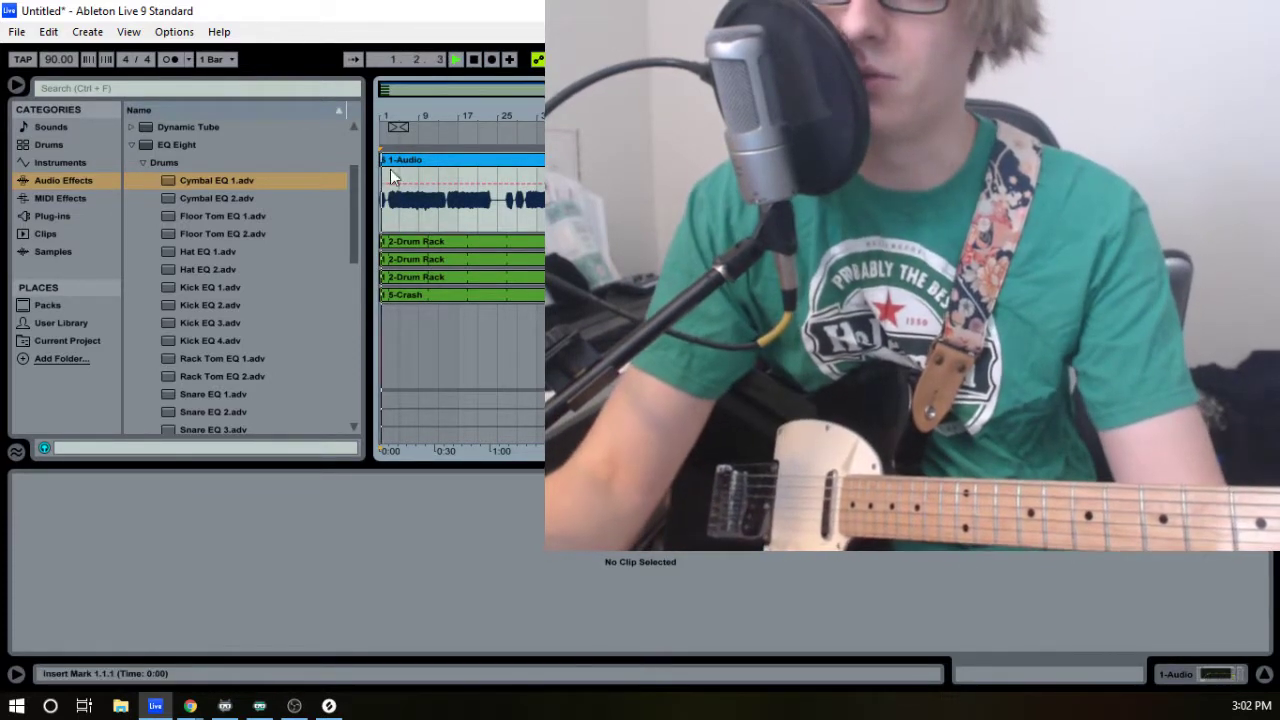
- Trim the recorded guitar clip to start at 3.1.1 and check its entry by playing the opening bars
drag(404, 115, 428, 230)
key(space)
key(space)
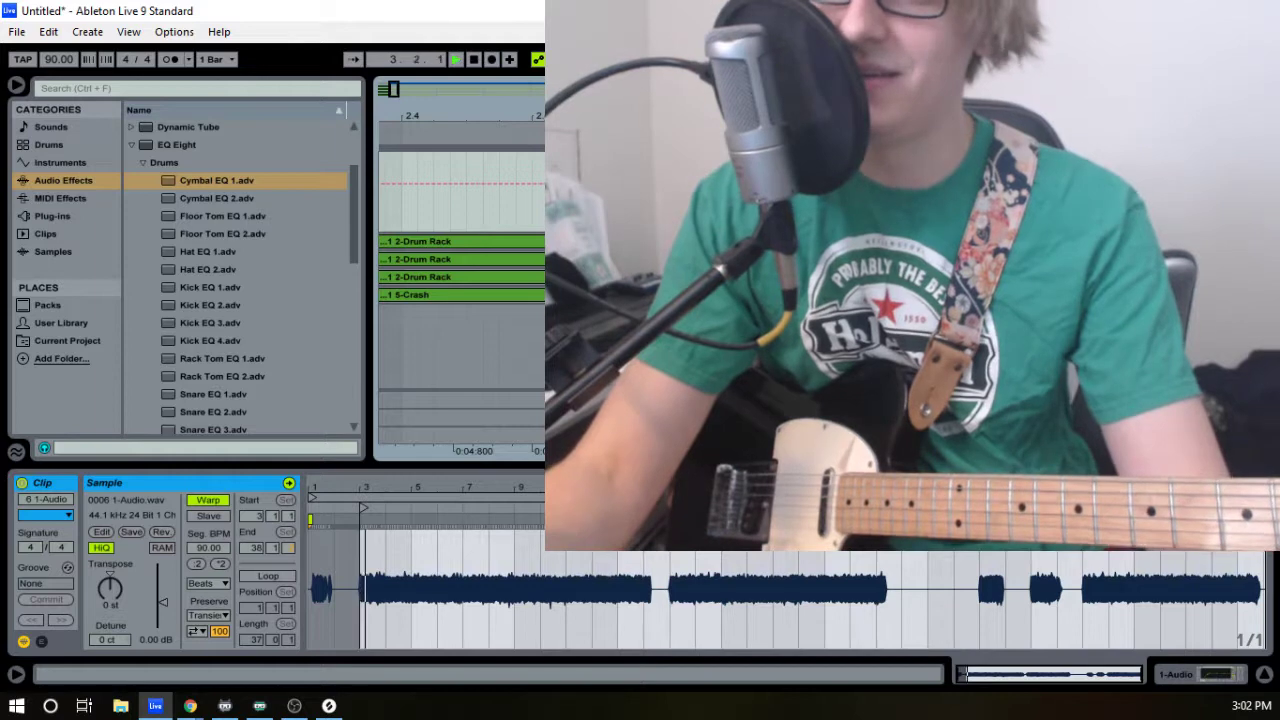
key(space)
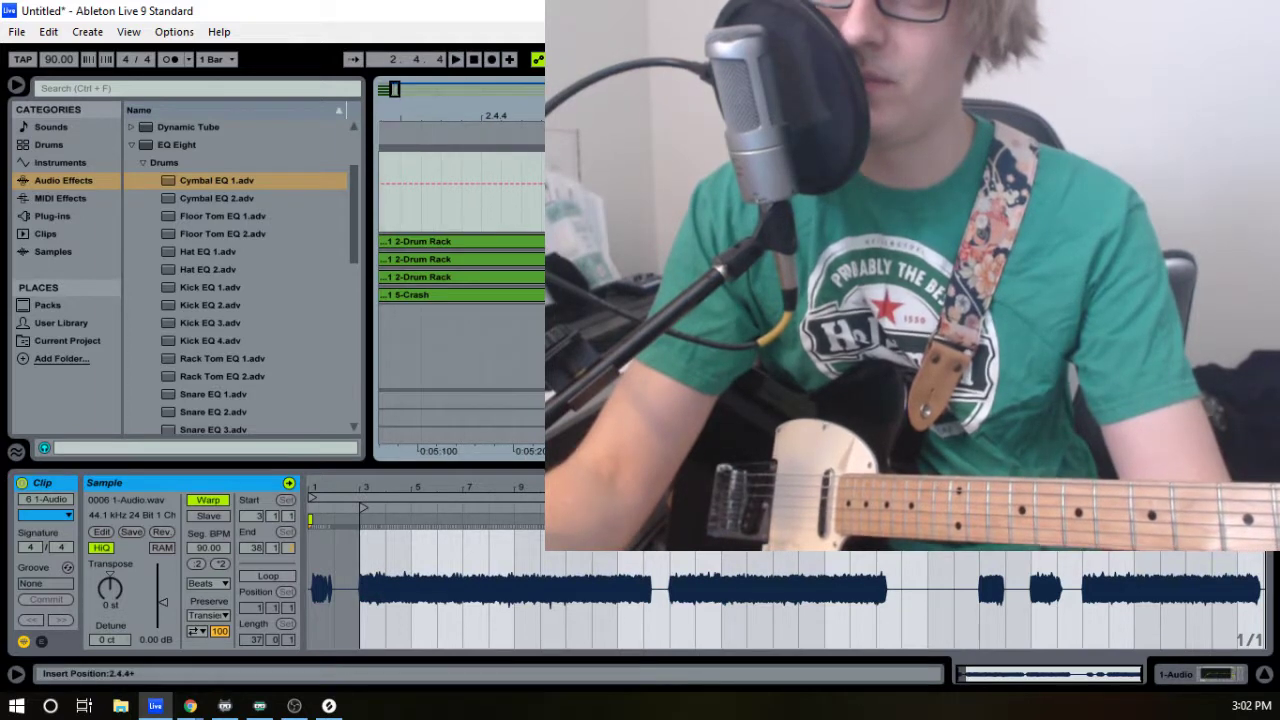
key(space)
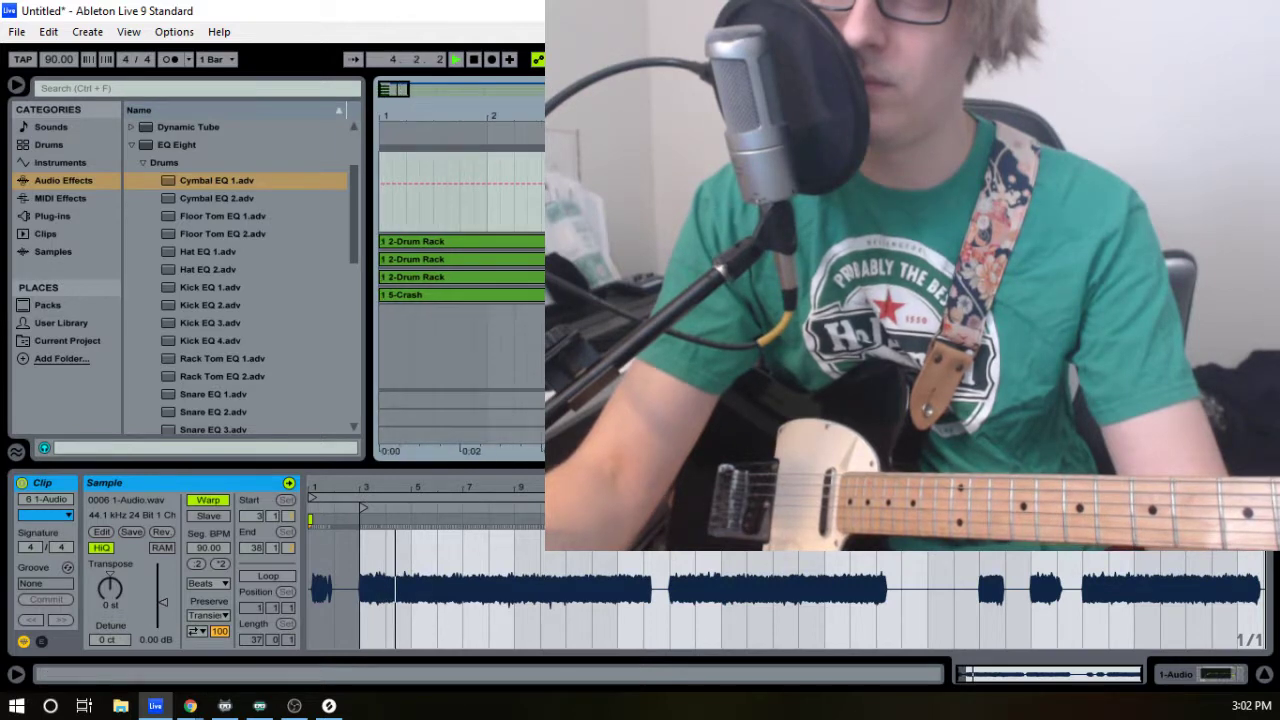
- Set the 1 Audio track's volume to -5.3 dB while the guitar plays with the drums
key(minus)
key(minus)
key(minus)
key(minus)
key(minus)
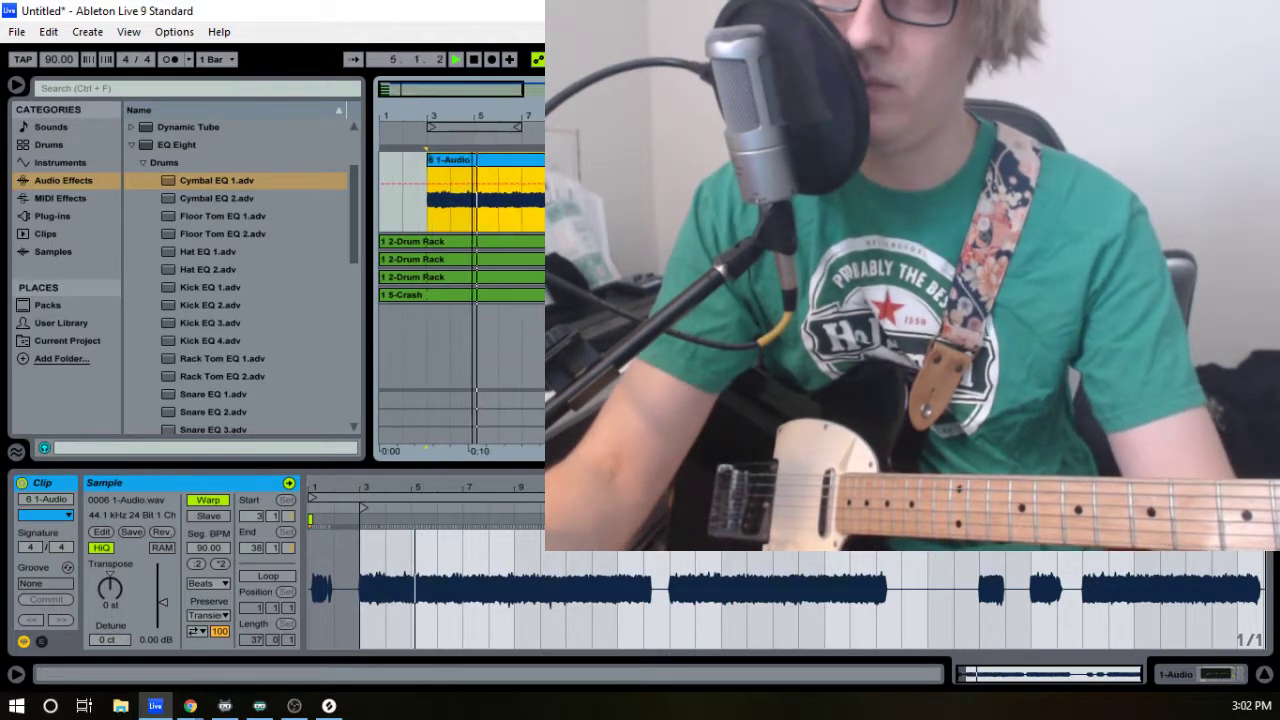
key(Tab)
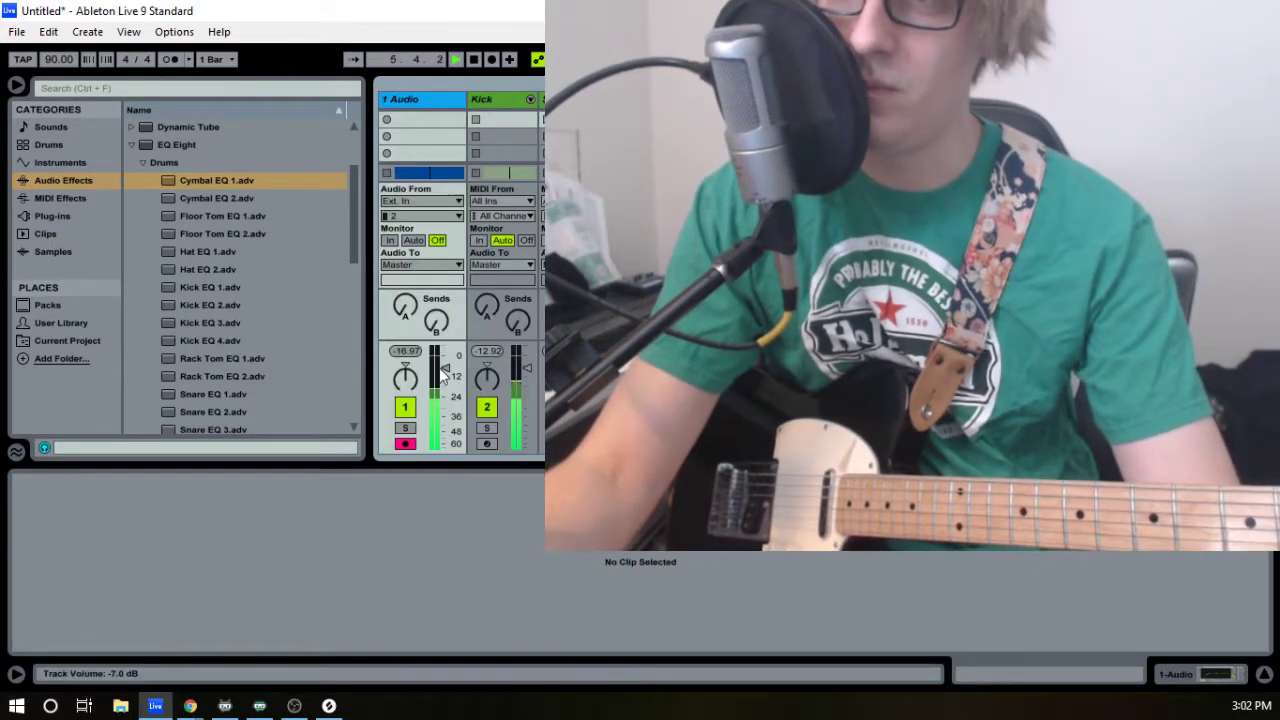
click(426, 99)
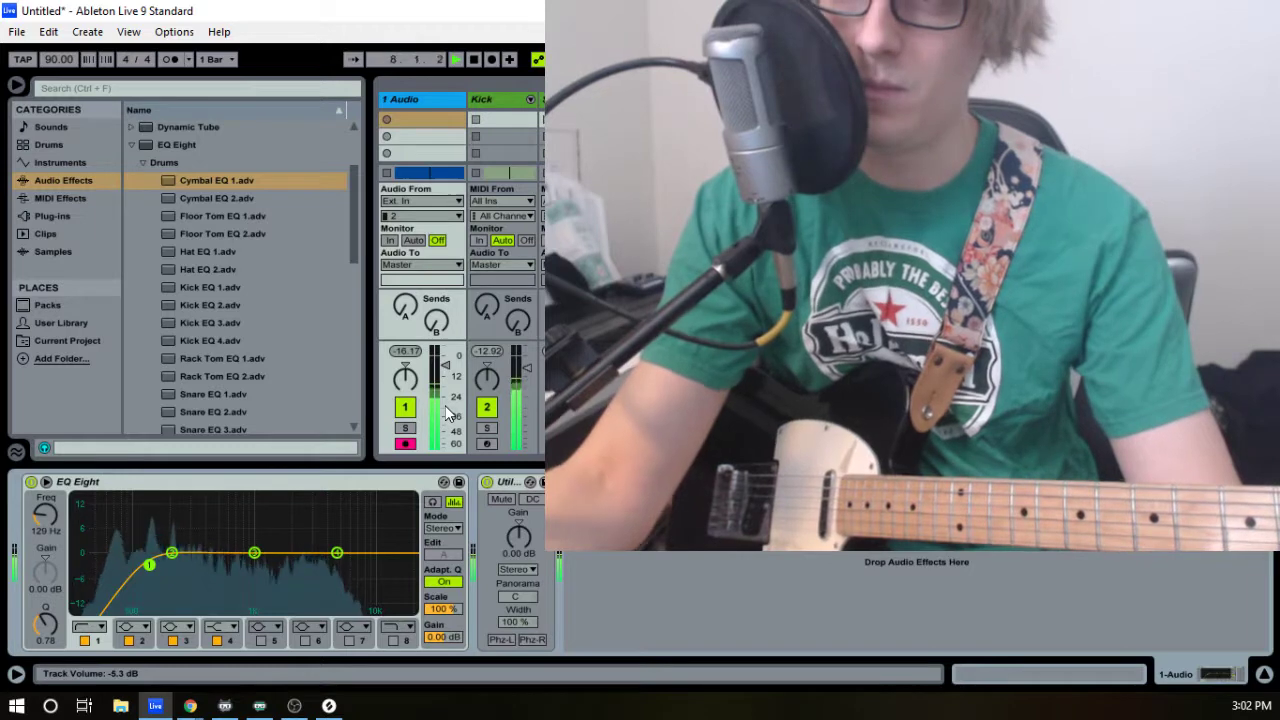
key(Tab)
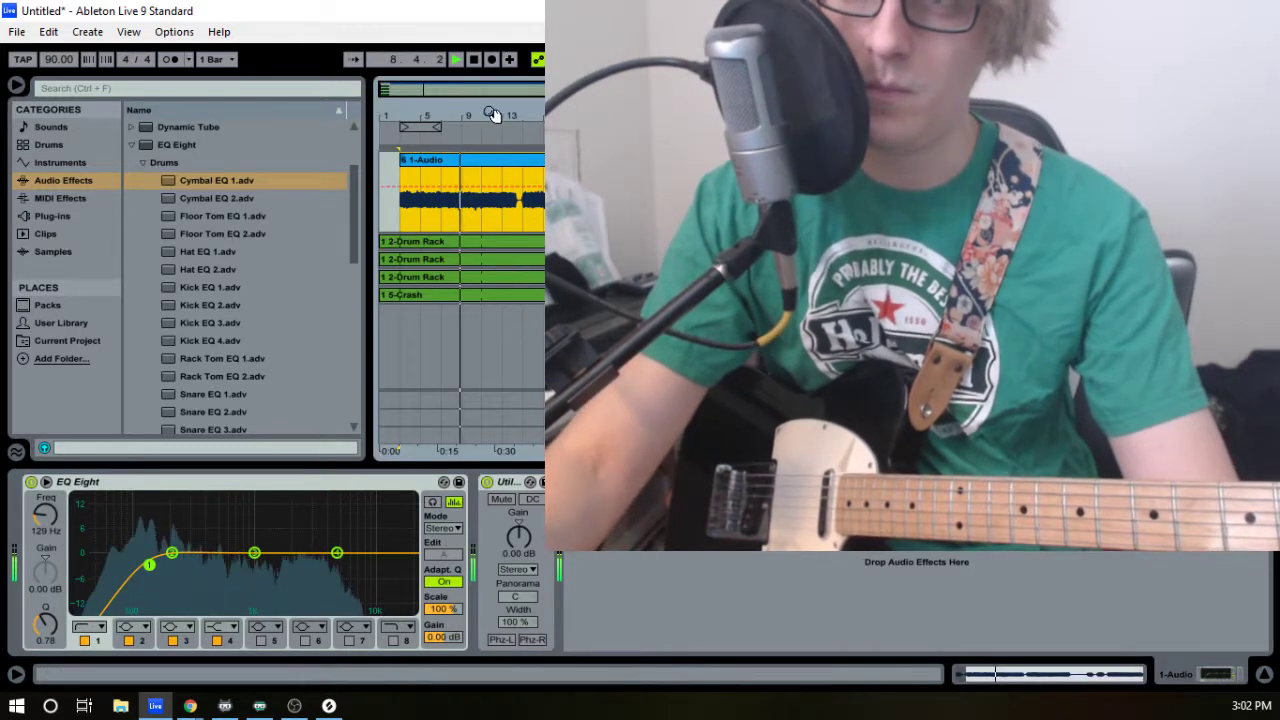
- Select the guitar phrase from 3.1.1 to 11.1.1 on the 1 Audio track and listen to it with the drums
mouse_move(491, 115)
mouse_down()
mouse_move(491, 235)
mouse_move(510, 150)
mouse_move(500, 215)
mouse_move(500, 112)
mouse_up()
key(space)
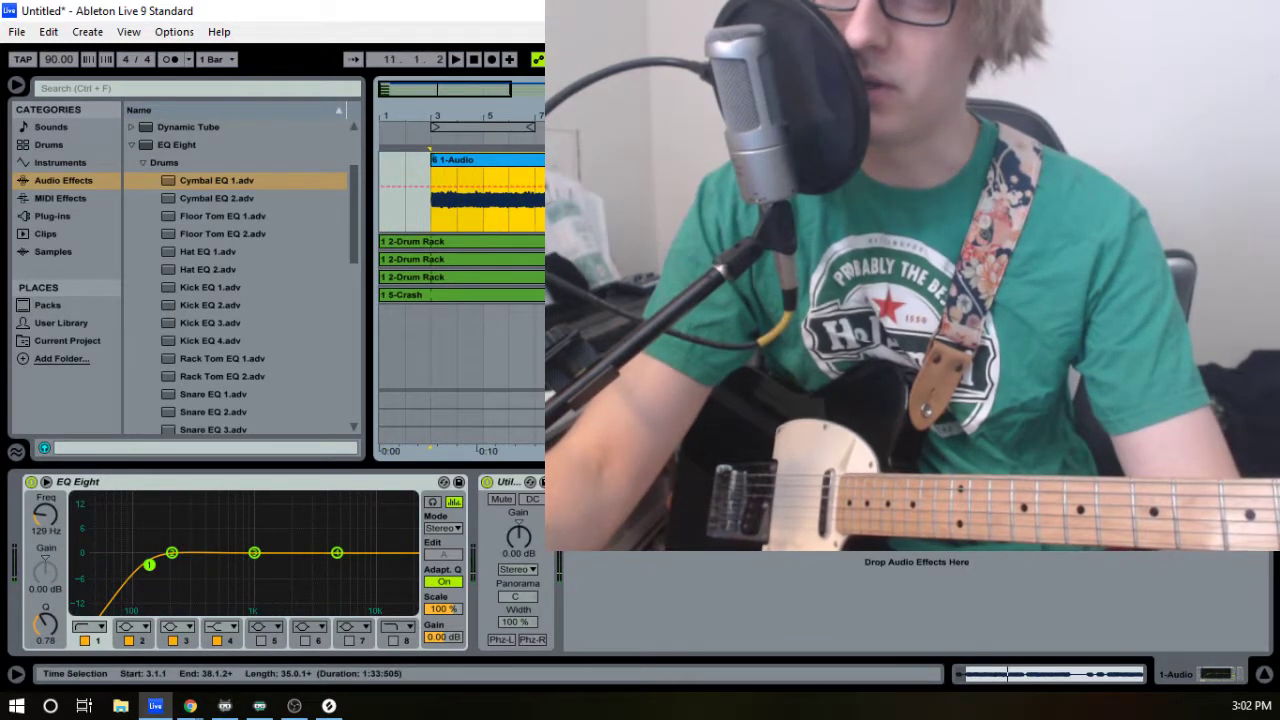
drag(634, 200, 576, 200)
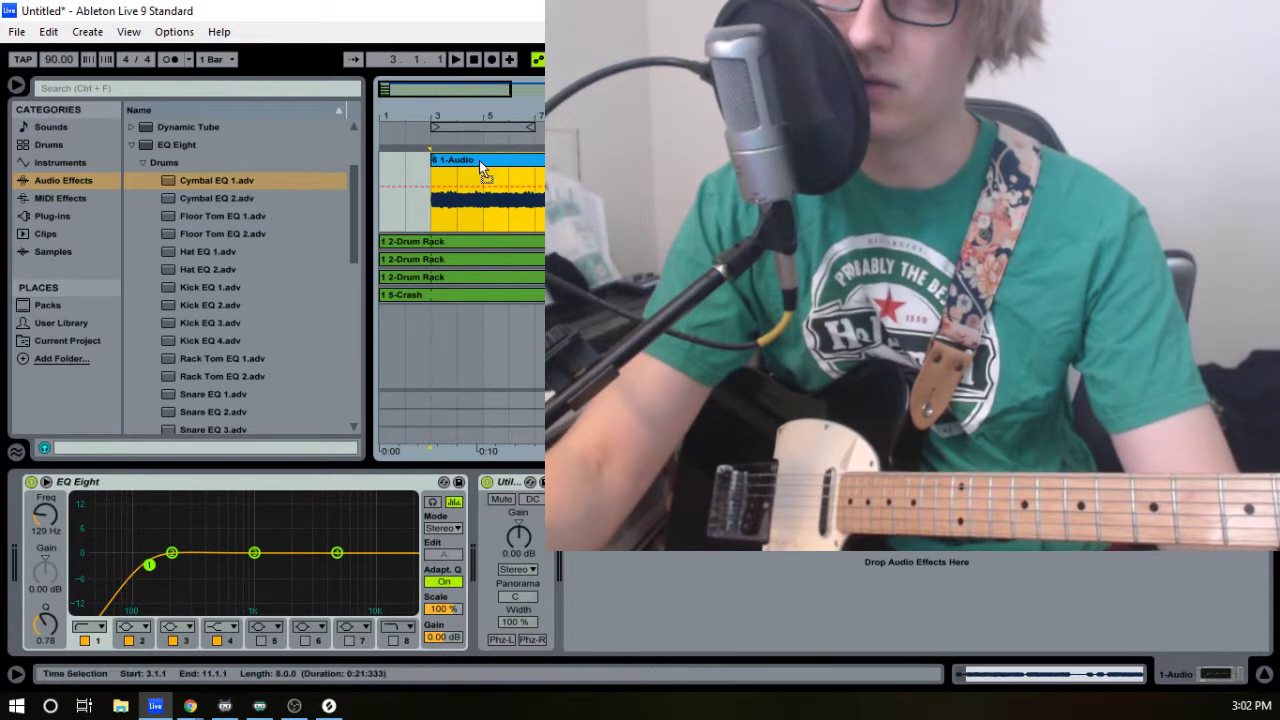
drag(479, 160, 435, 161)
key(space)
drag(457, 115, 509, 160)
key(space)
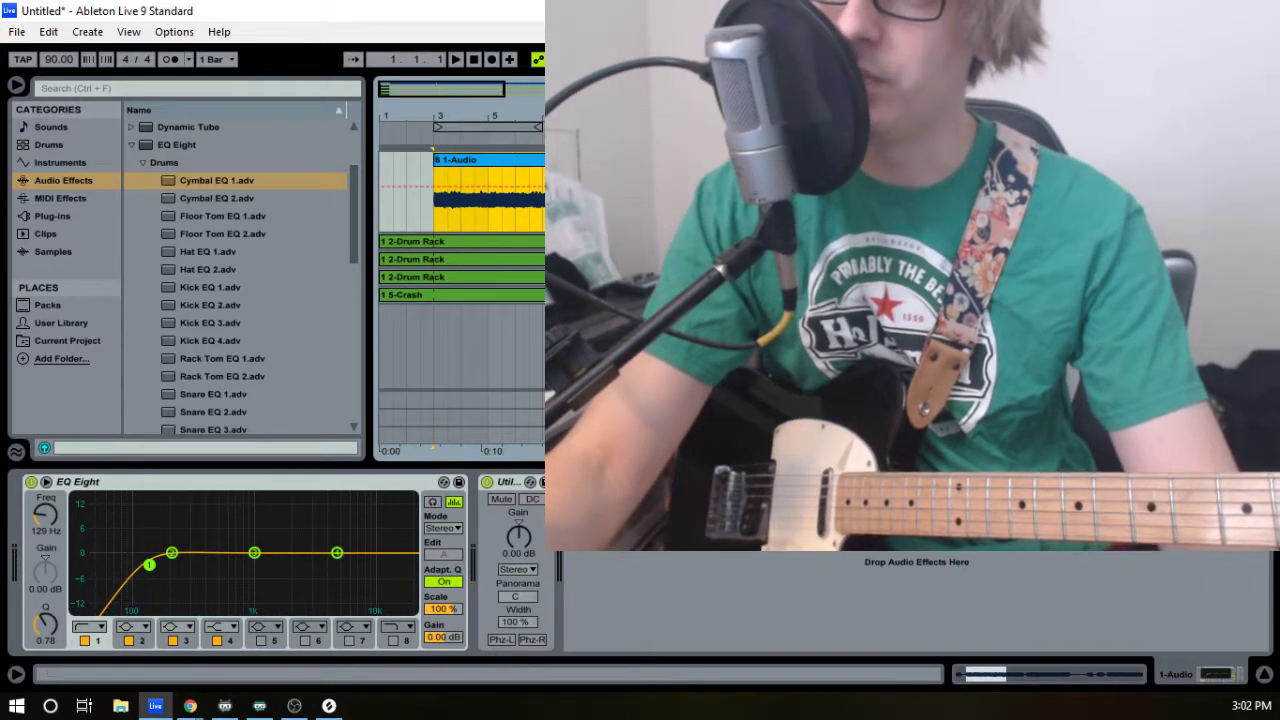
- Duplicate the 1 Audio track, then on 2 Audio keep only the guitar phrase's last four bars and move them to 3.1.1
right_click(1010, 160)
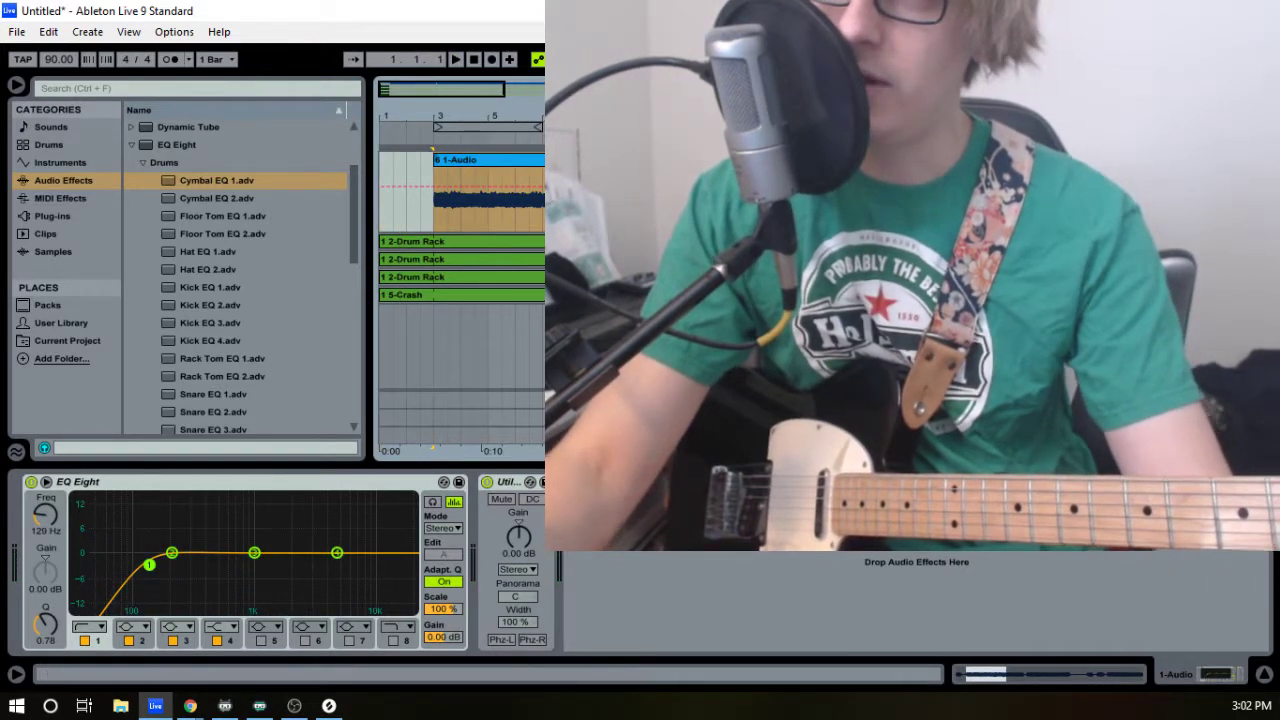
click(1050, 207)
drag(650, 162, 839, 162)
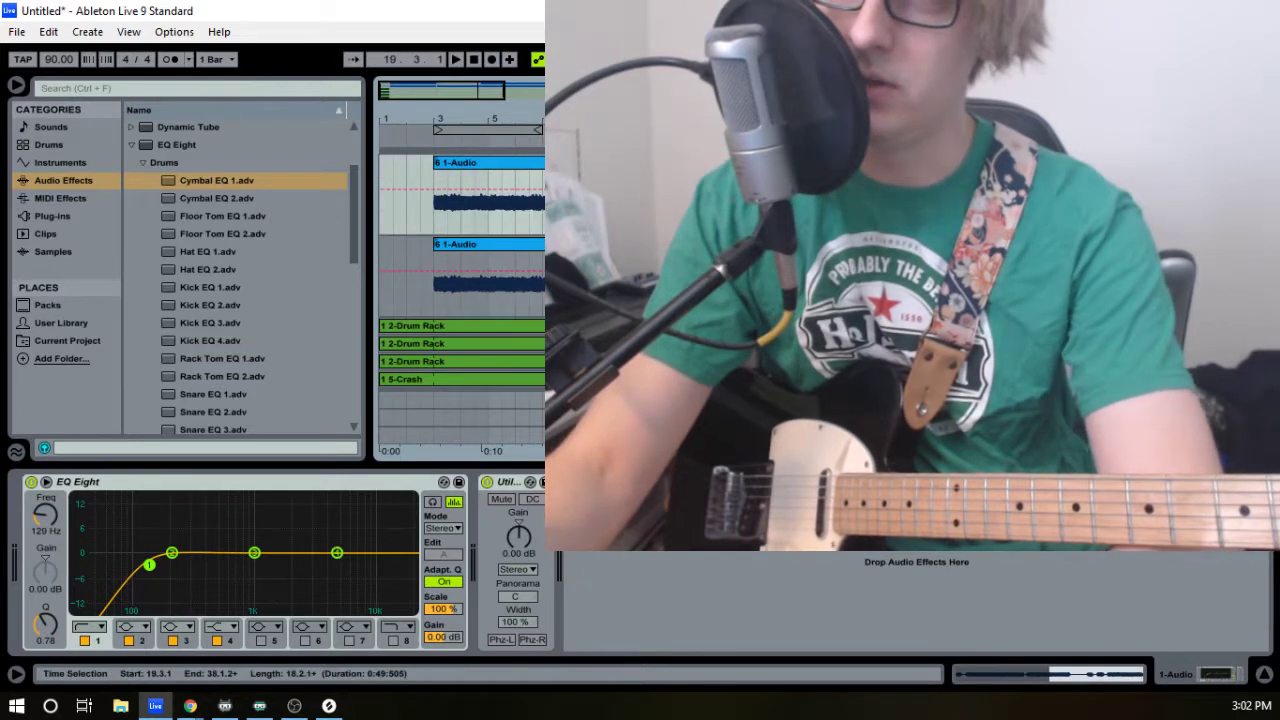
click(442, 245)
mouse_move(441, 245)
mouse_down()
mouse_move(549, 245)
mouse_move(456, 244)
mouse_up()
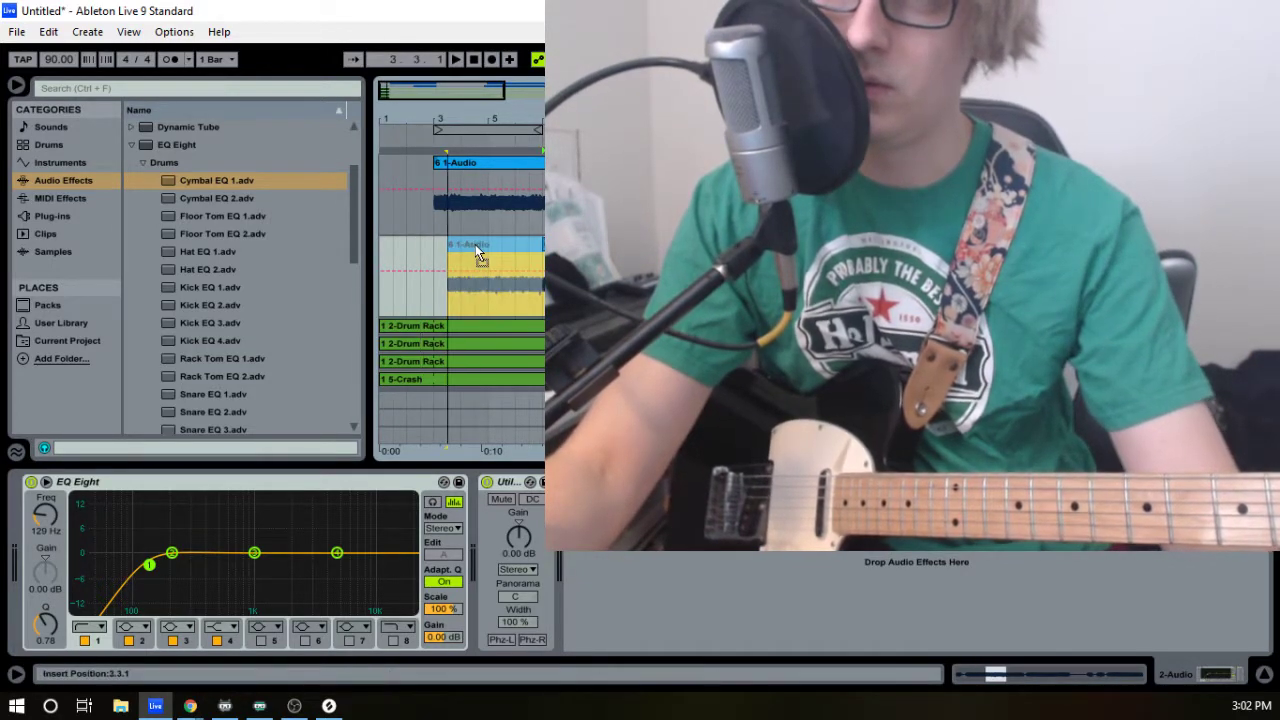
- Pan 1 Audio to 50L and 2 Audio to 50R, and set both tracks' volume to -12.0 dB
key(space)
key(Tab)
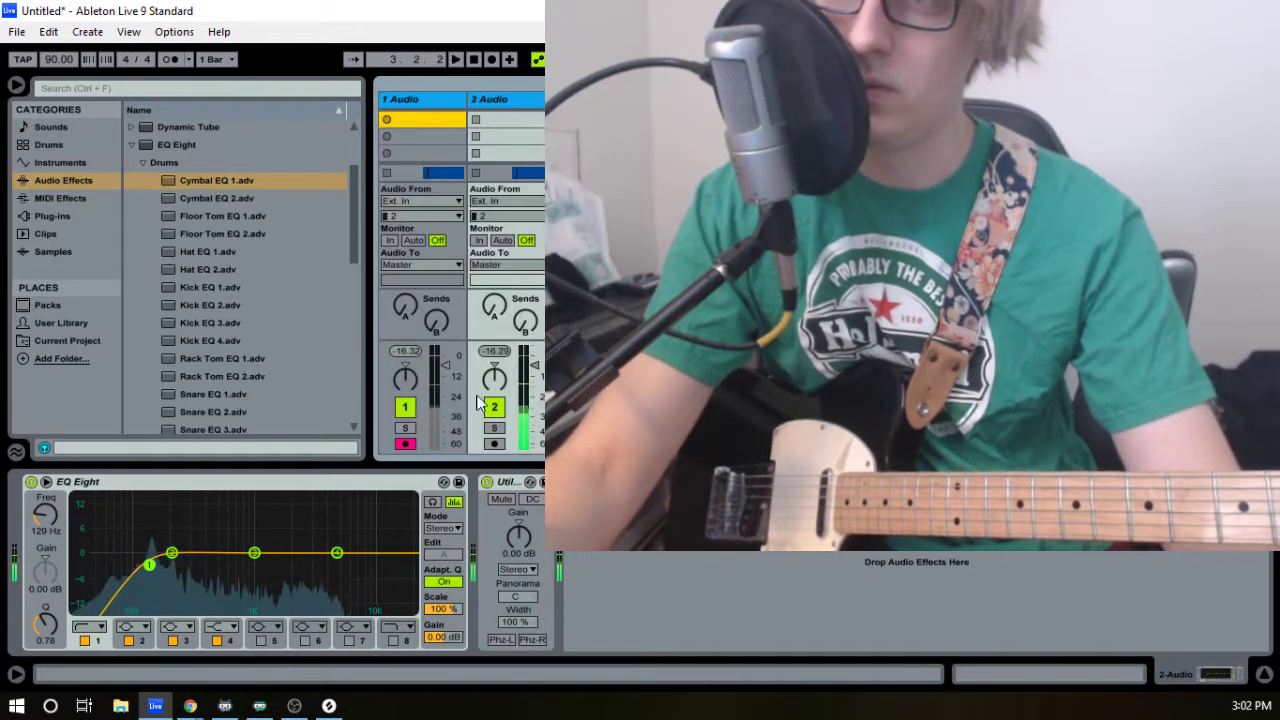
drag(403, 380, 403, 430)
drag(495, 378, 495, 328)
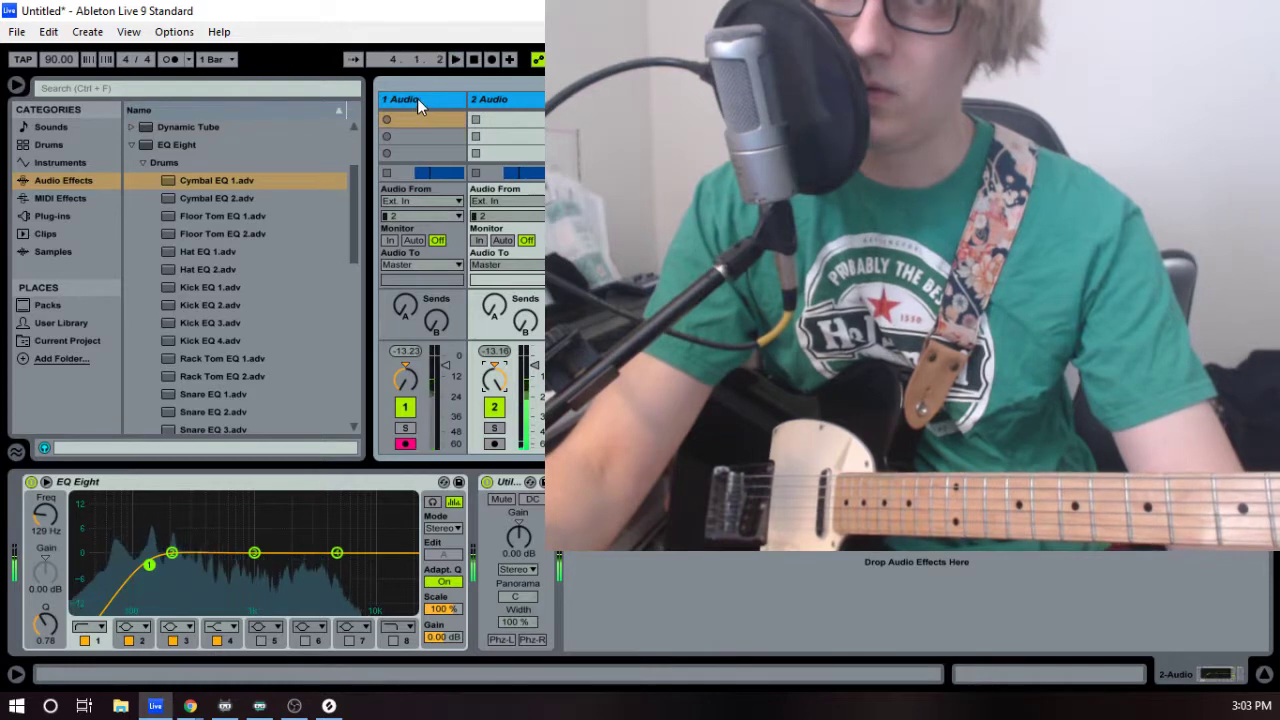
key(space)
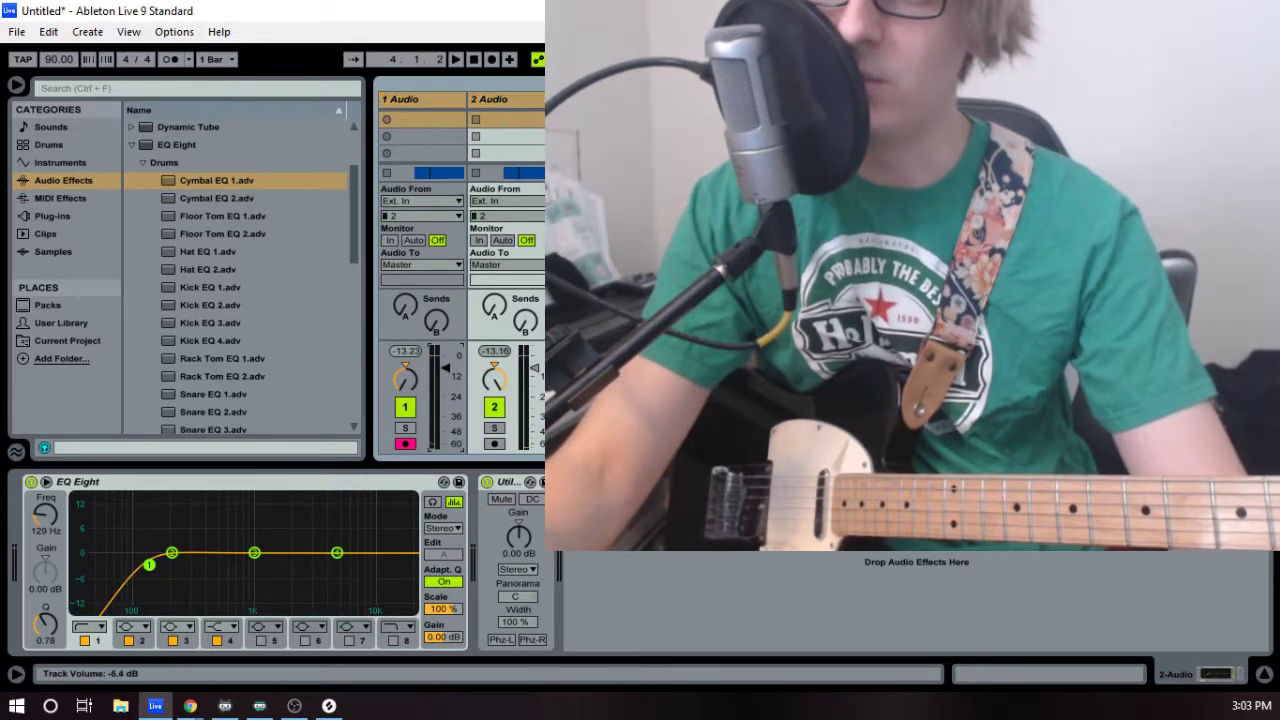
key(Tab)
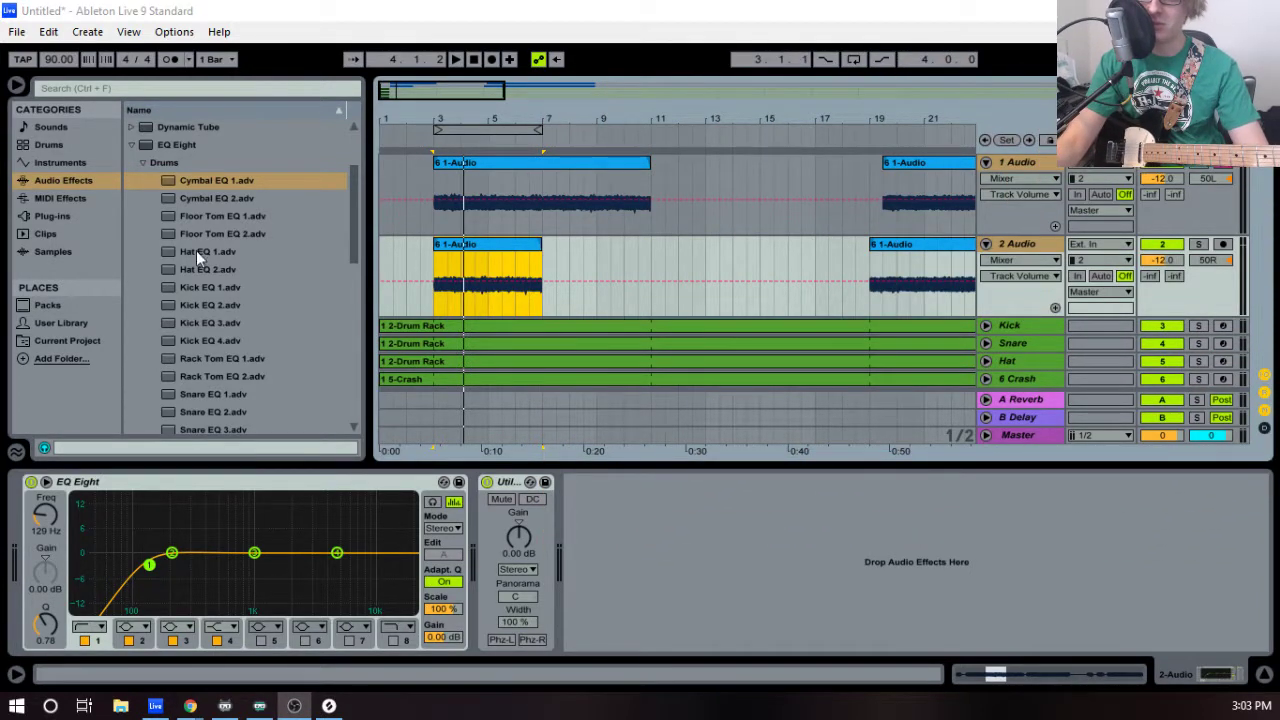
- Shorten the opening guitar clip on the 1 Audio track to end at 7.1.1, matching the 2 Audio clip
click(424, 202)
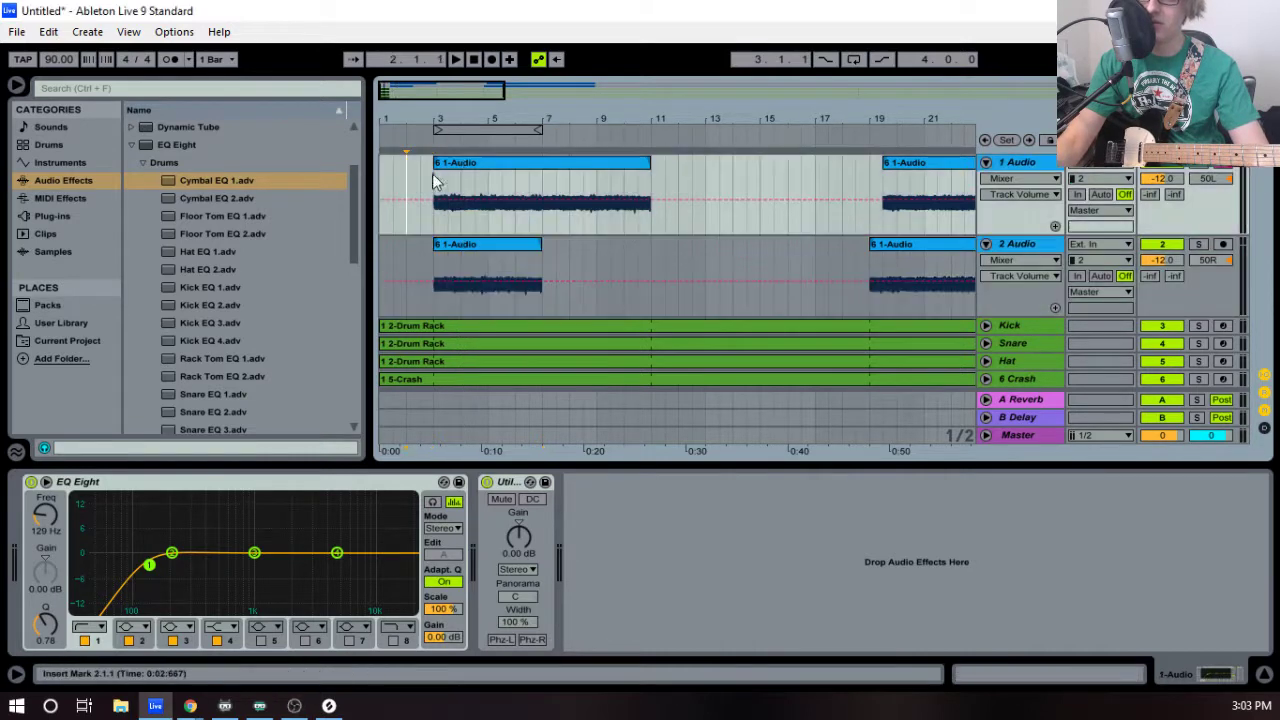
click(1017, 250)
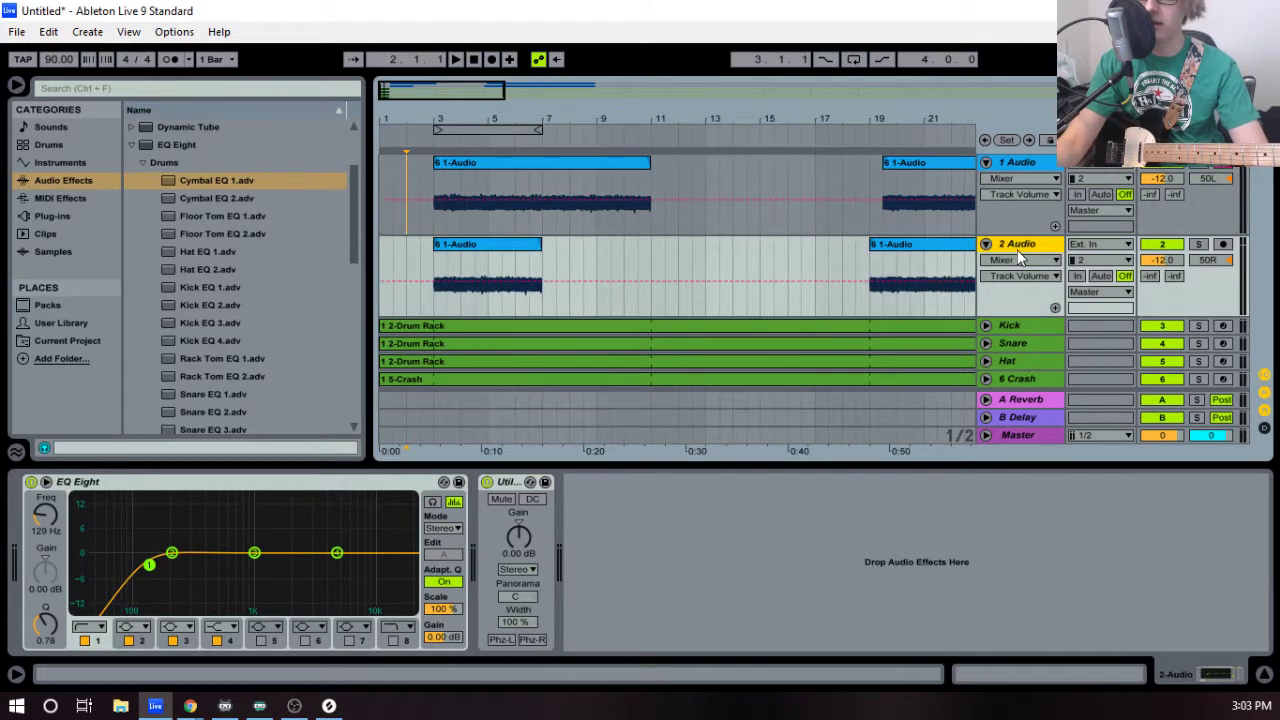
drag(546, 172, 511, 260)
- Solo the 1 Audio and 2 Audio tracks and listen to both guitar clips through their end at 7.1.1
key(space)
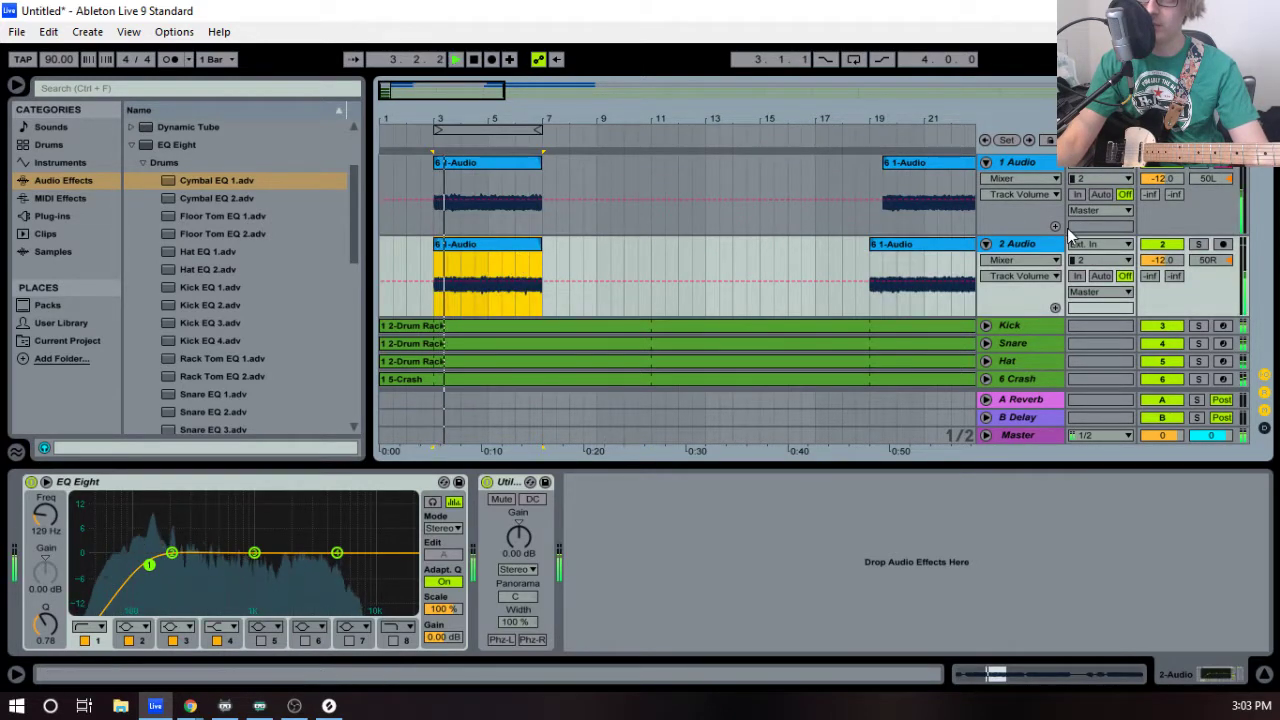
key(Tab)
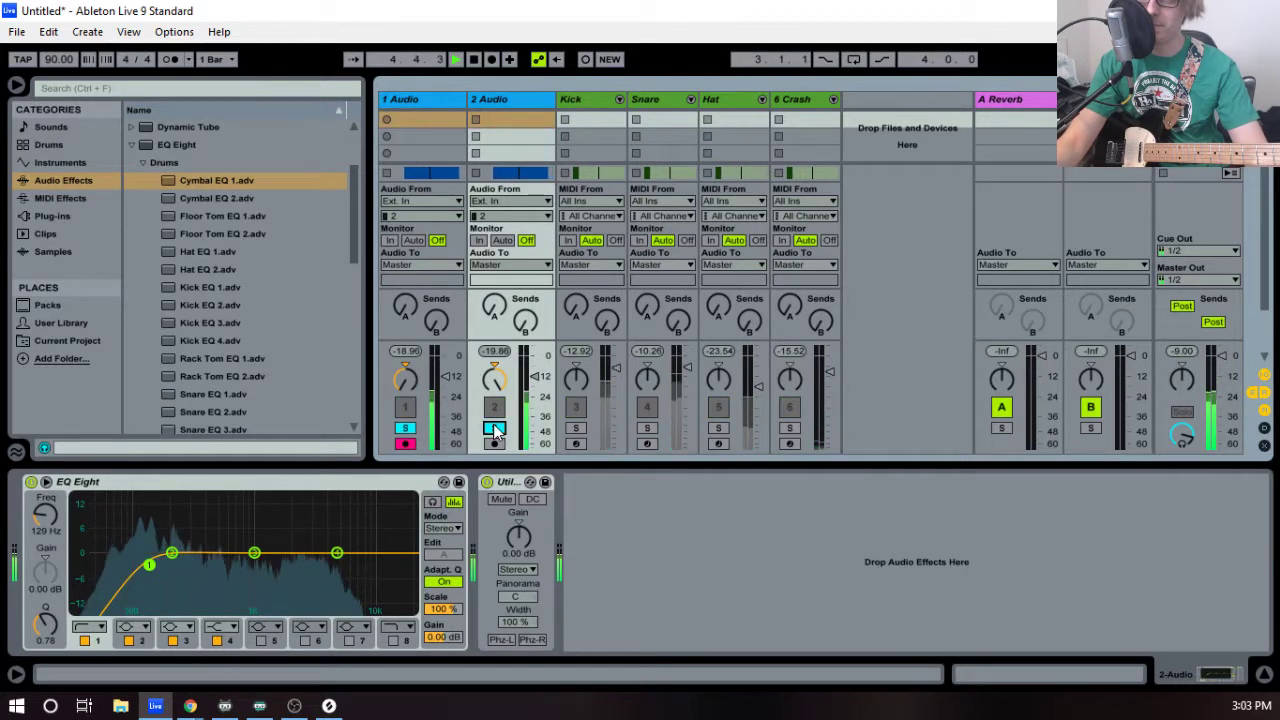
key(Tab)
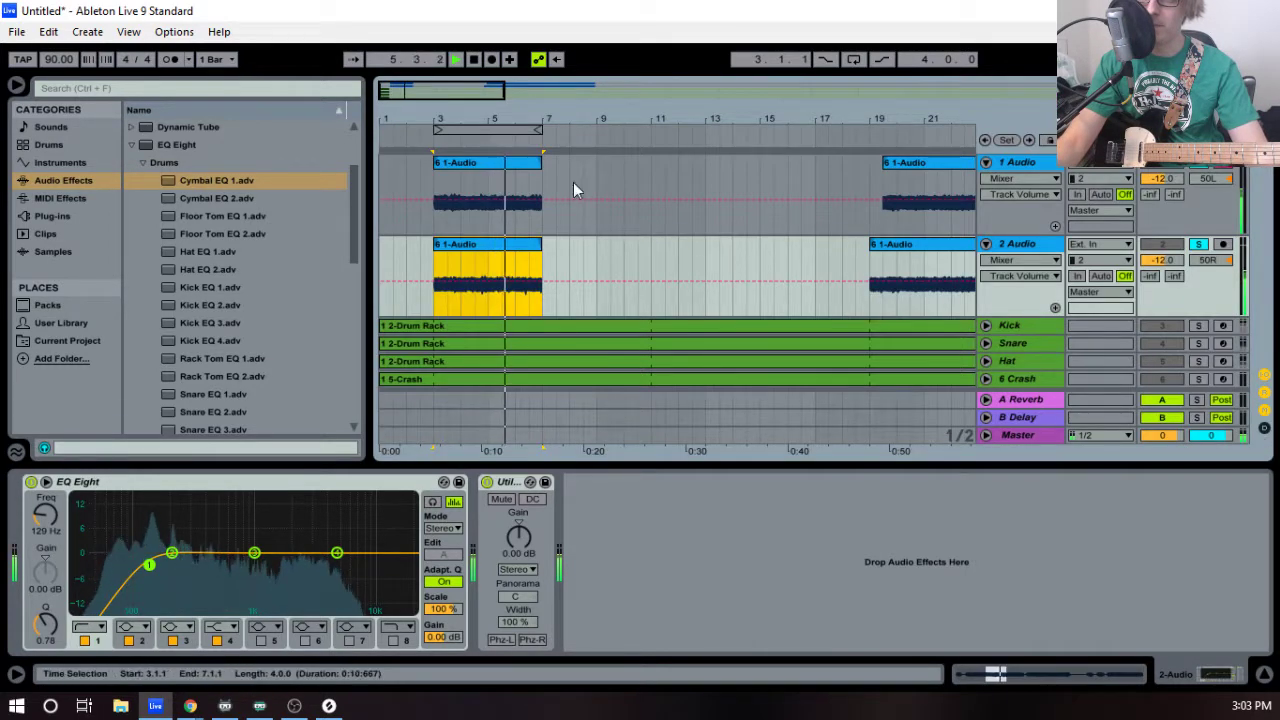
drag(500, 120, 503, 119)
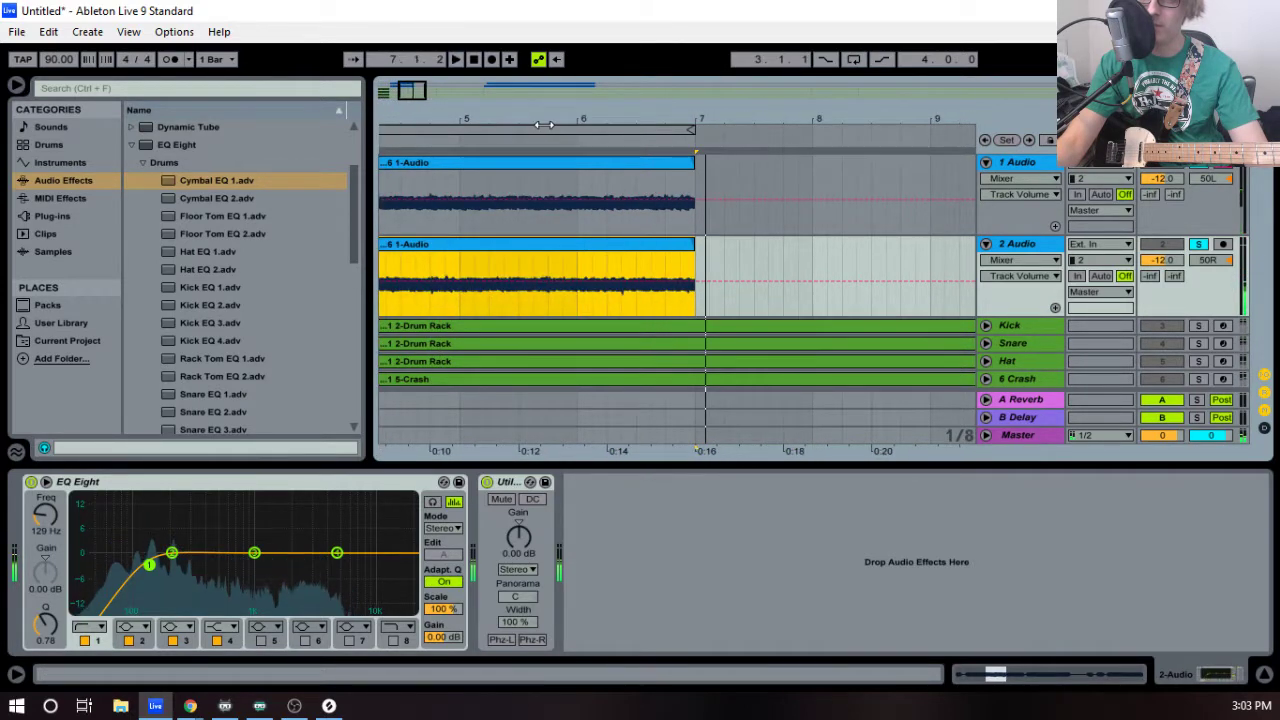
key(space)
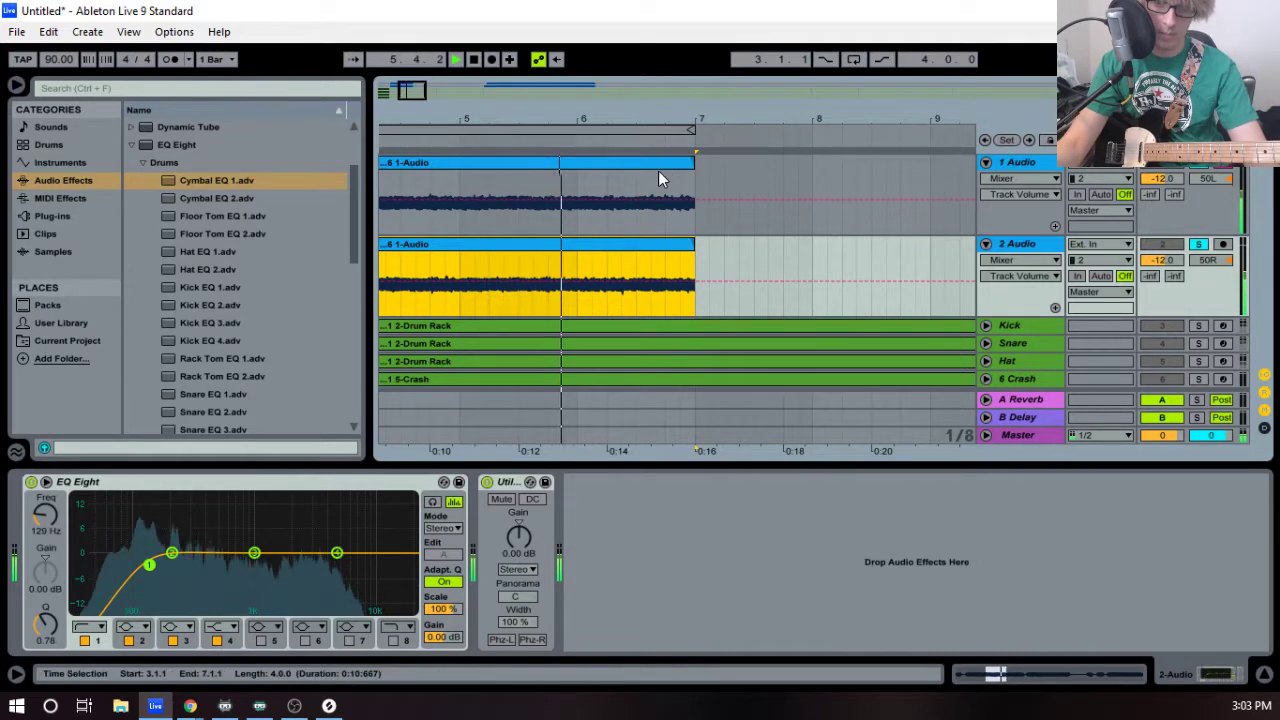
drag(725, 119, 620, 118)
key(space)
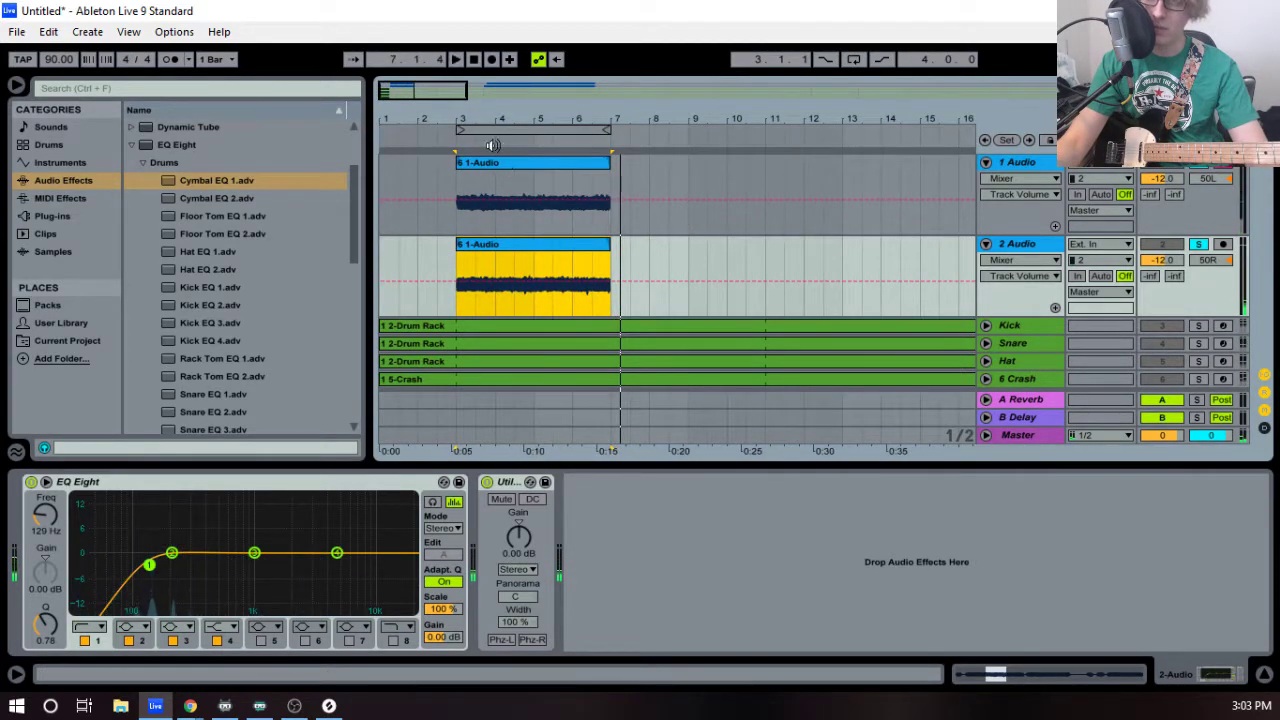
- Consolidate the two four-bar guitar clips from 3.1.1 to 7.1.1 on 1 Audio and 2 Audio
click(508, 167)
shift+click(560, 247)
right_click(564, 244)
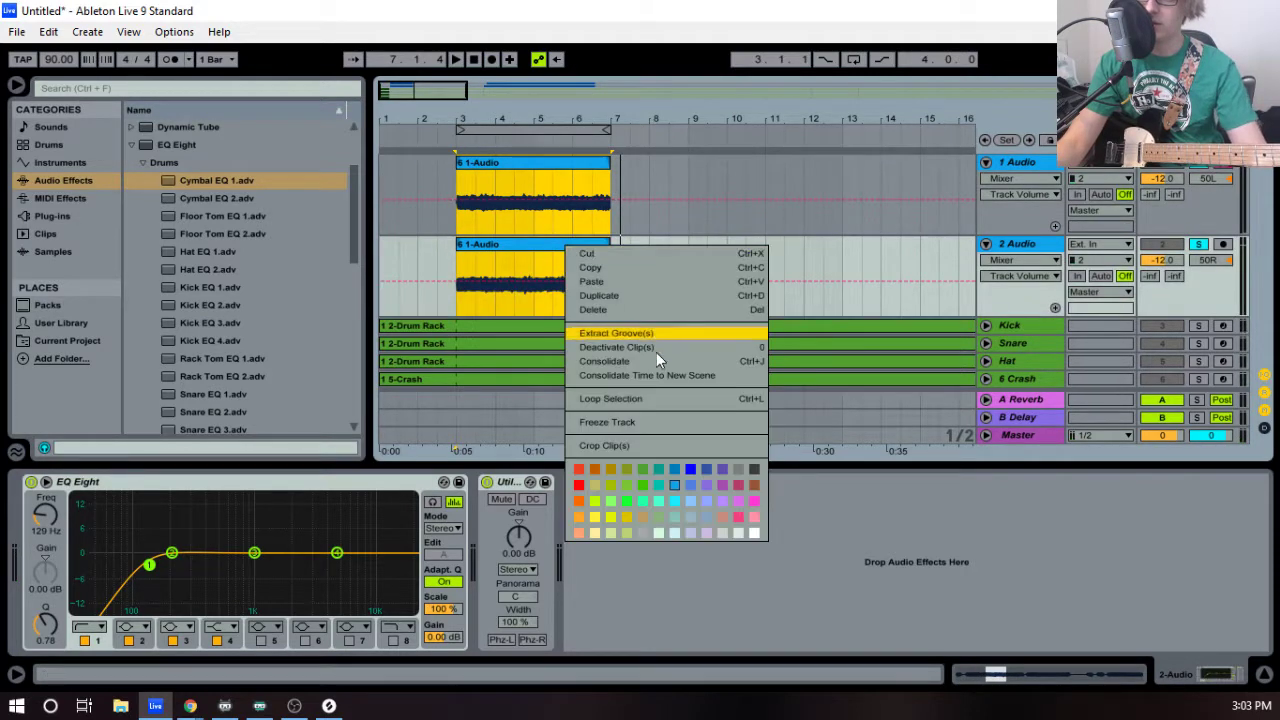
click(628, 355)
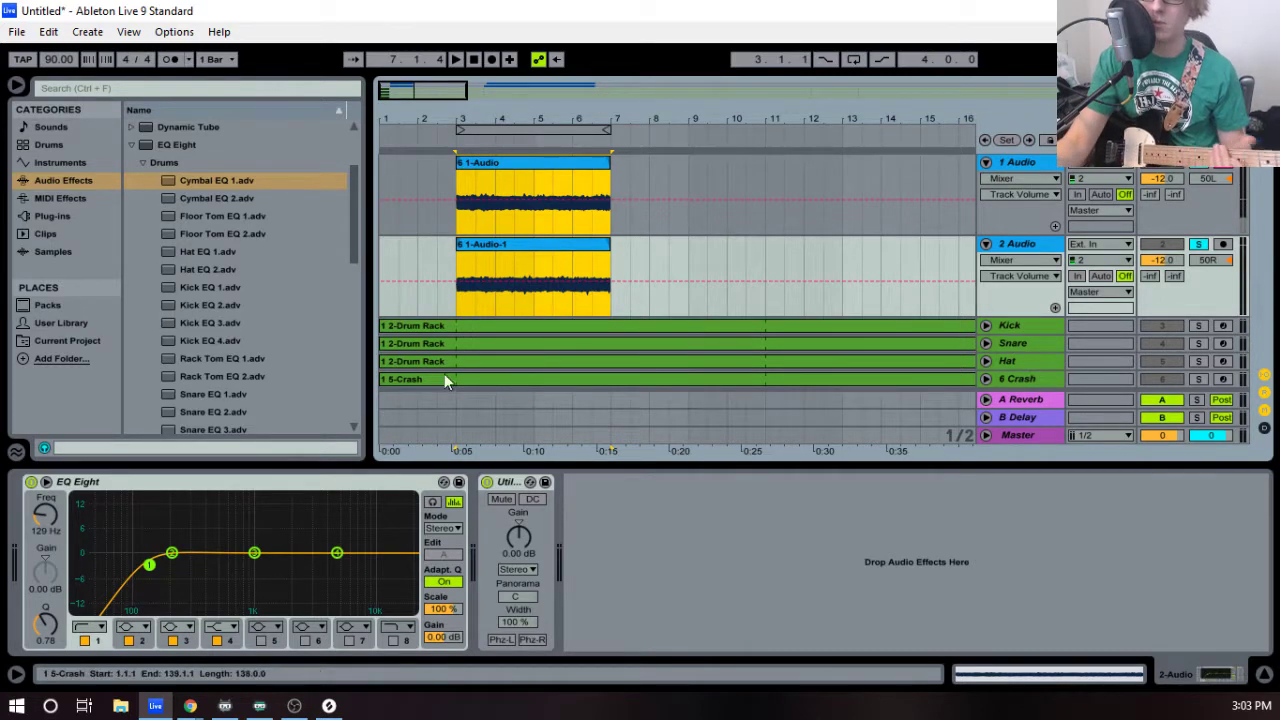
- Compare the two guitar tracks by playing from 3.1.1 with 1 Audio and 2 Audio soloed in turn, then clear the solos
key(space)
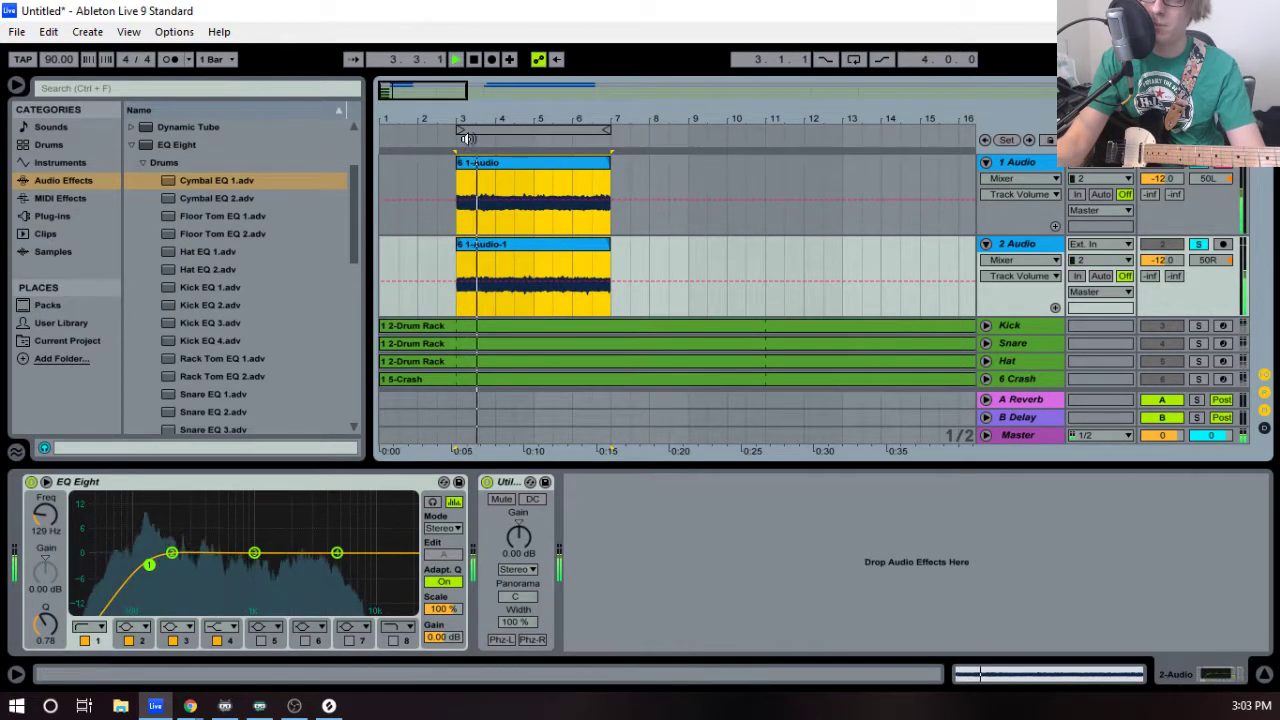
drag(485, 122, 514, 142)
key(space)
click(1196, 165)
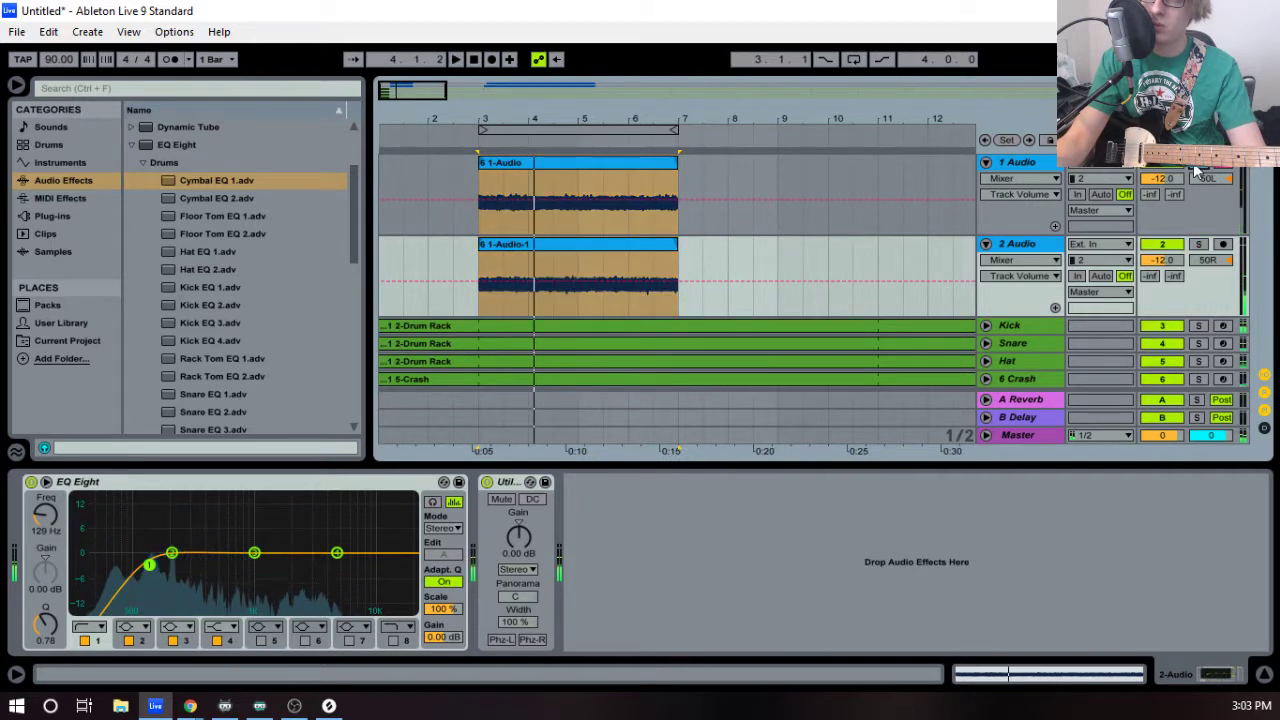
click(1196, 168)
key(space)
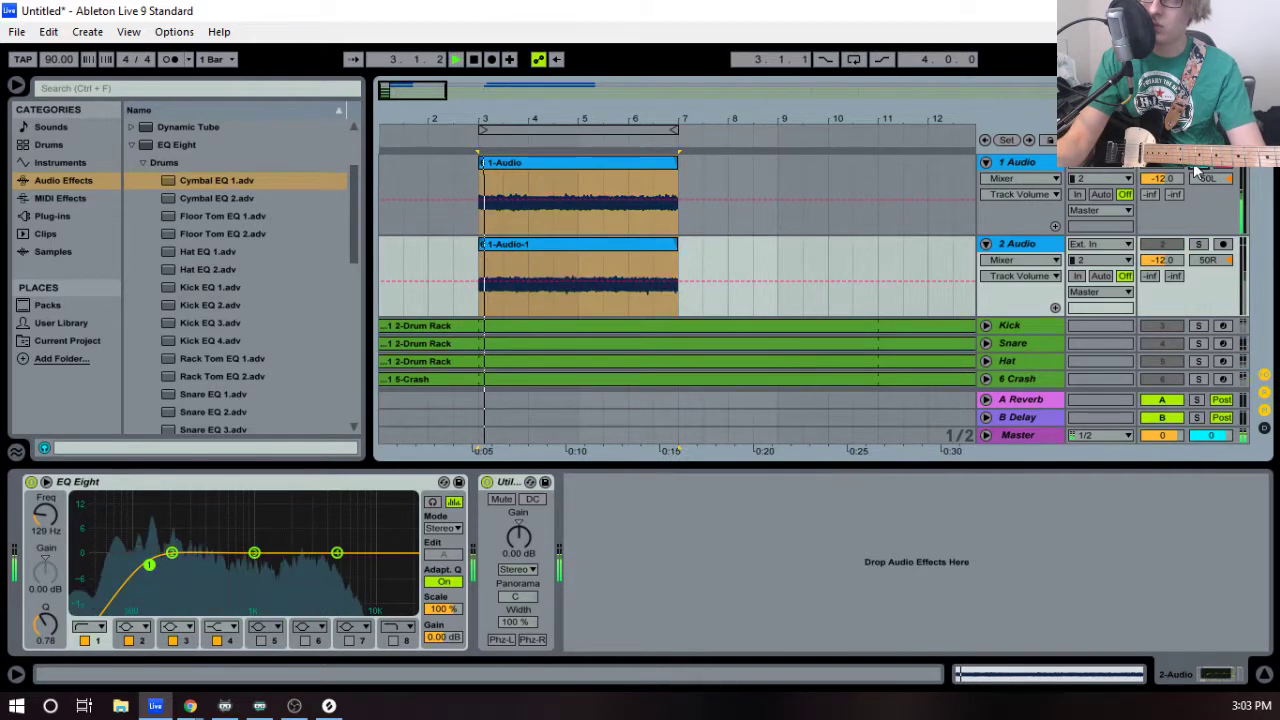
key(space)
click(1198, 245)
key(space)
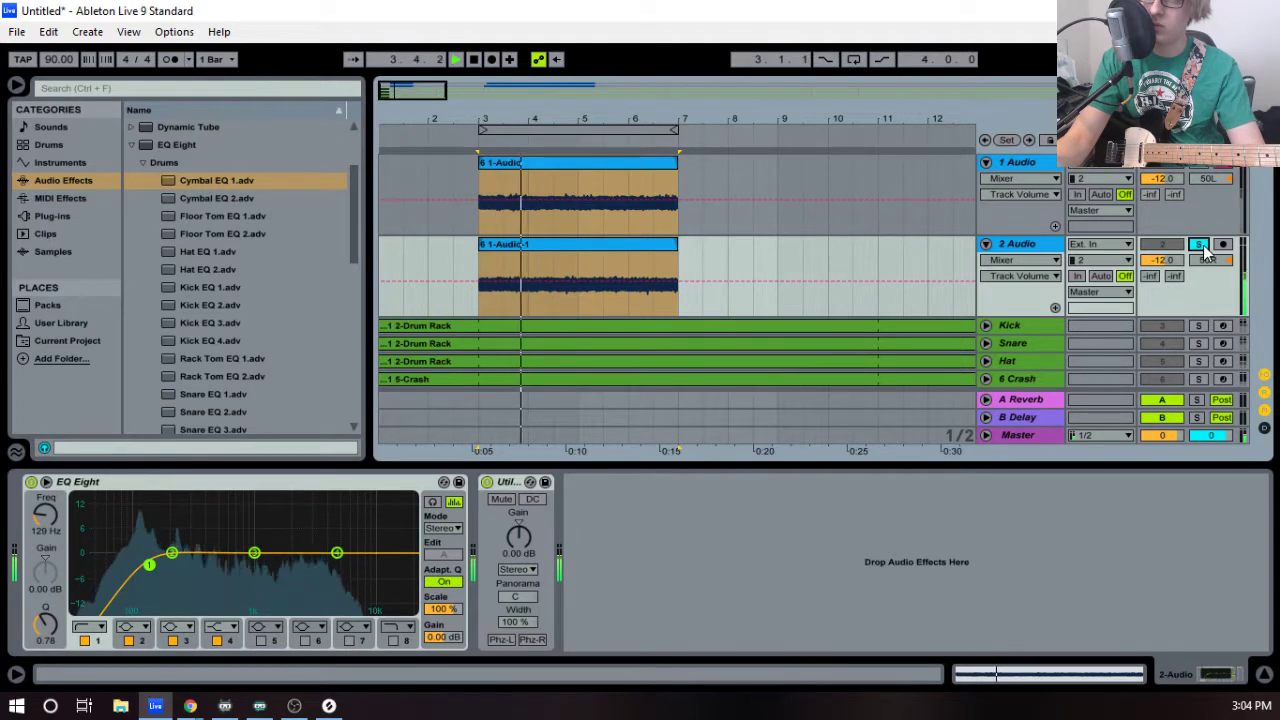
click(1203, 248)
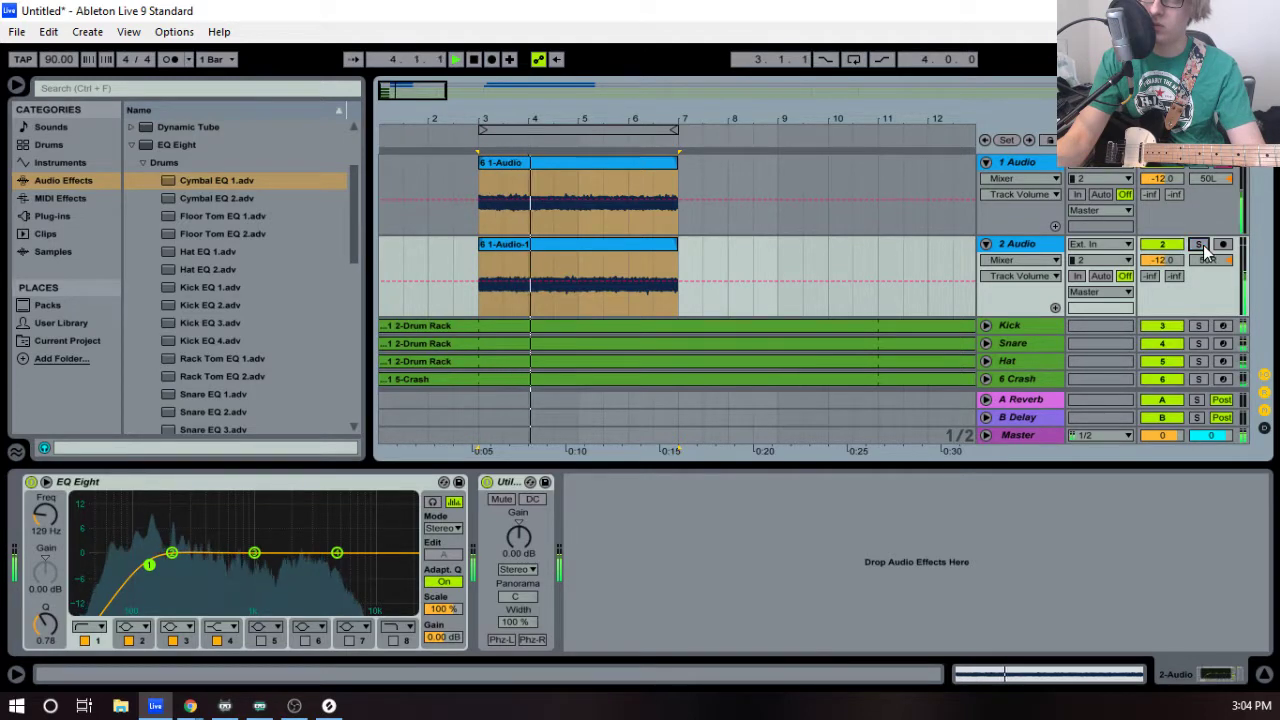
- Turn on Loop for both consolidated guitar clips and extend them together to 11.3.1
click(557, 163)
shift+click(581, 243)
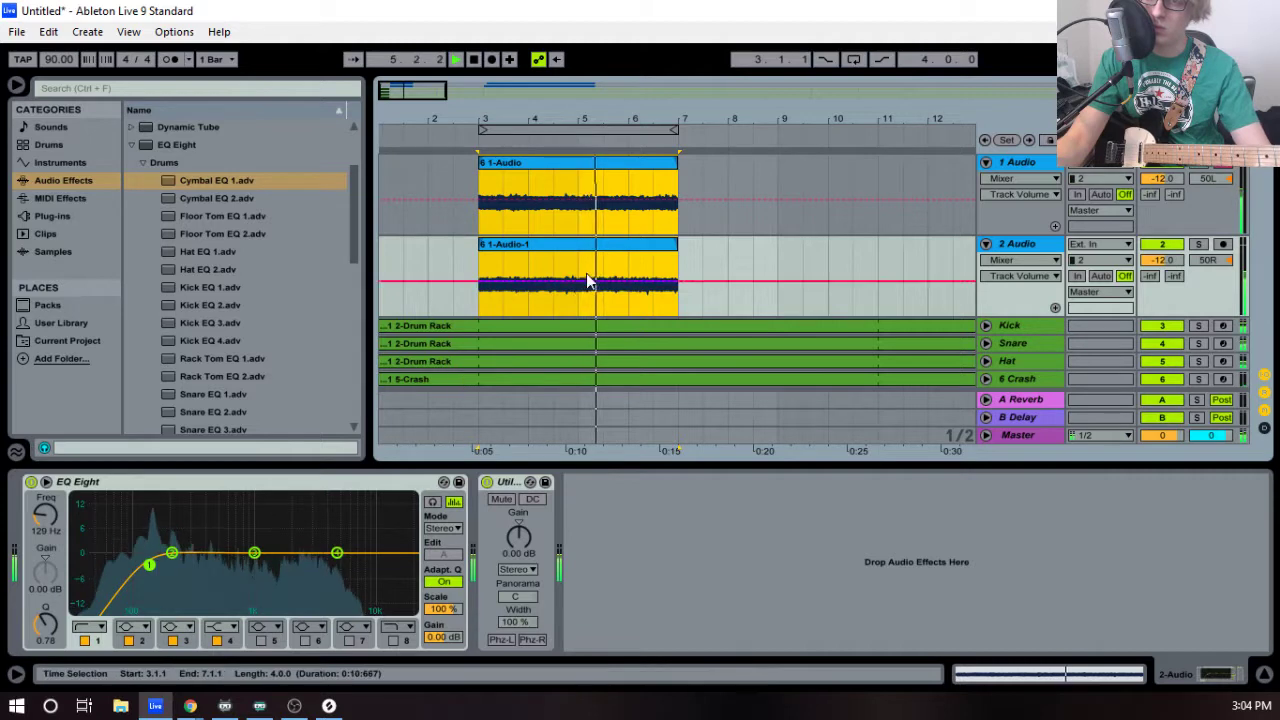
double_click(604, 245)
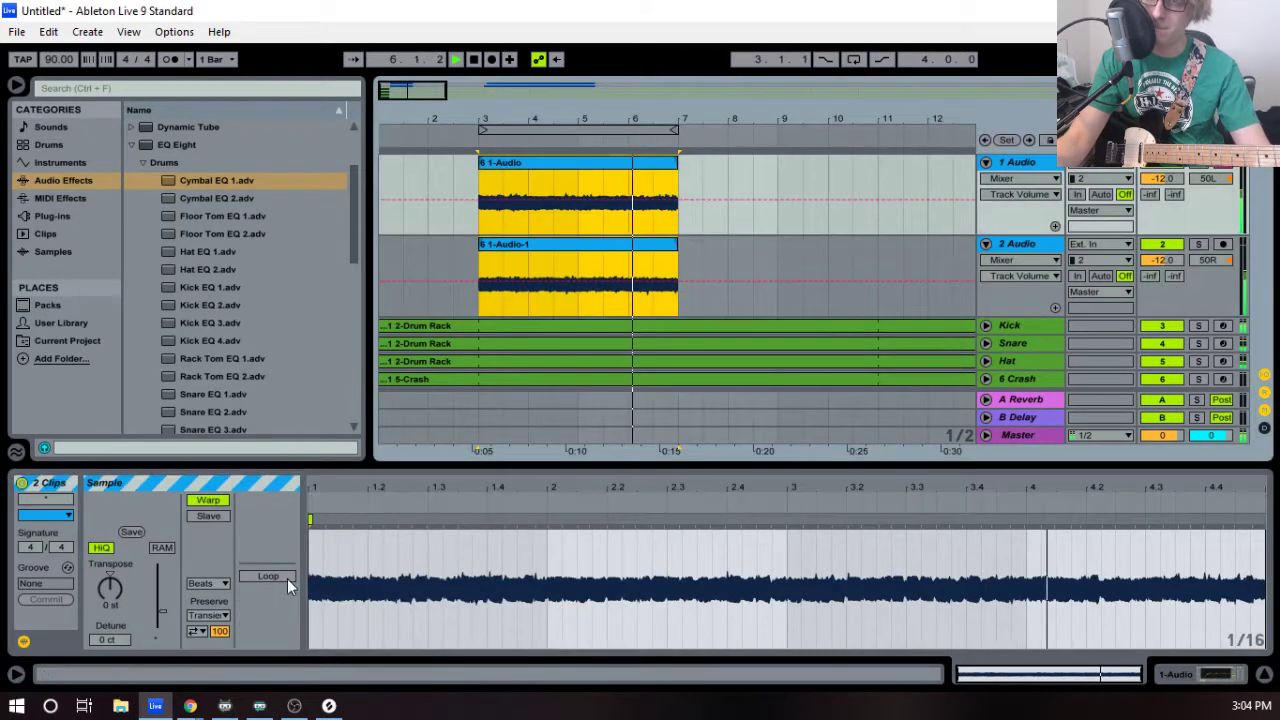
drag(680, 262, 876, 245)
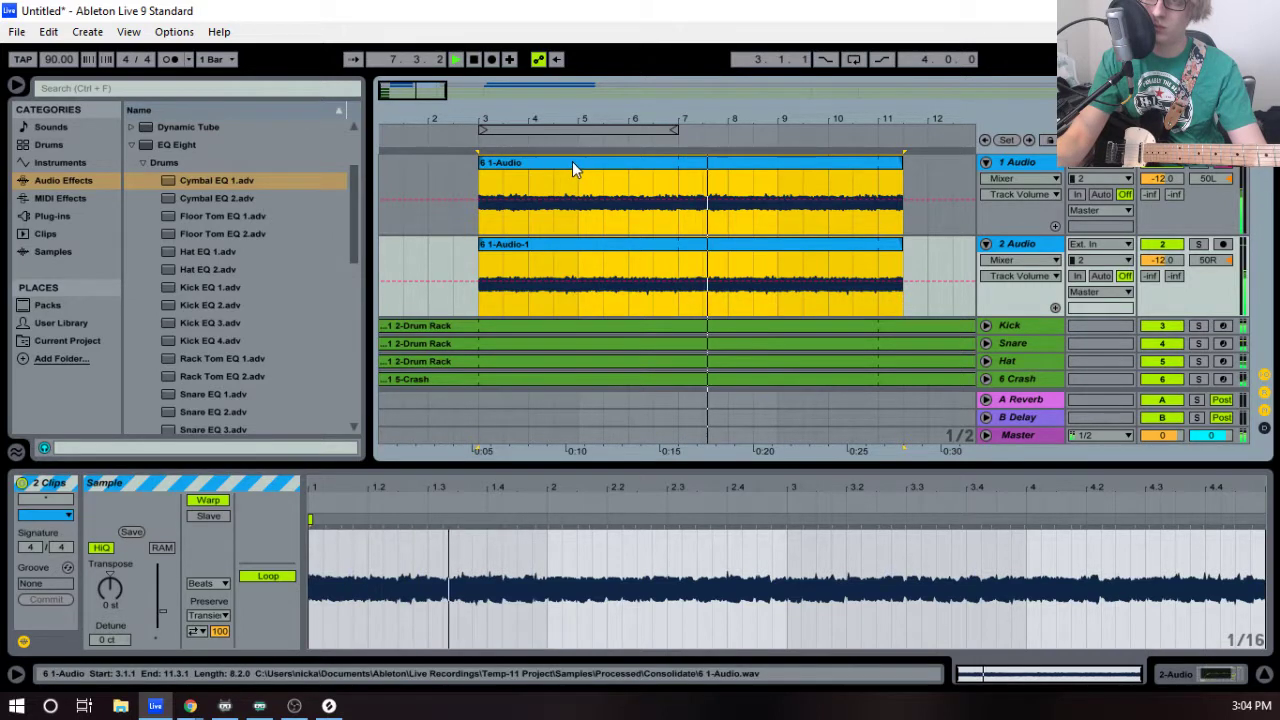
- Move both looped guitar clips one bar earlier to start at 2.1.1
drag(528, 119, 528, 48)
key(space)
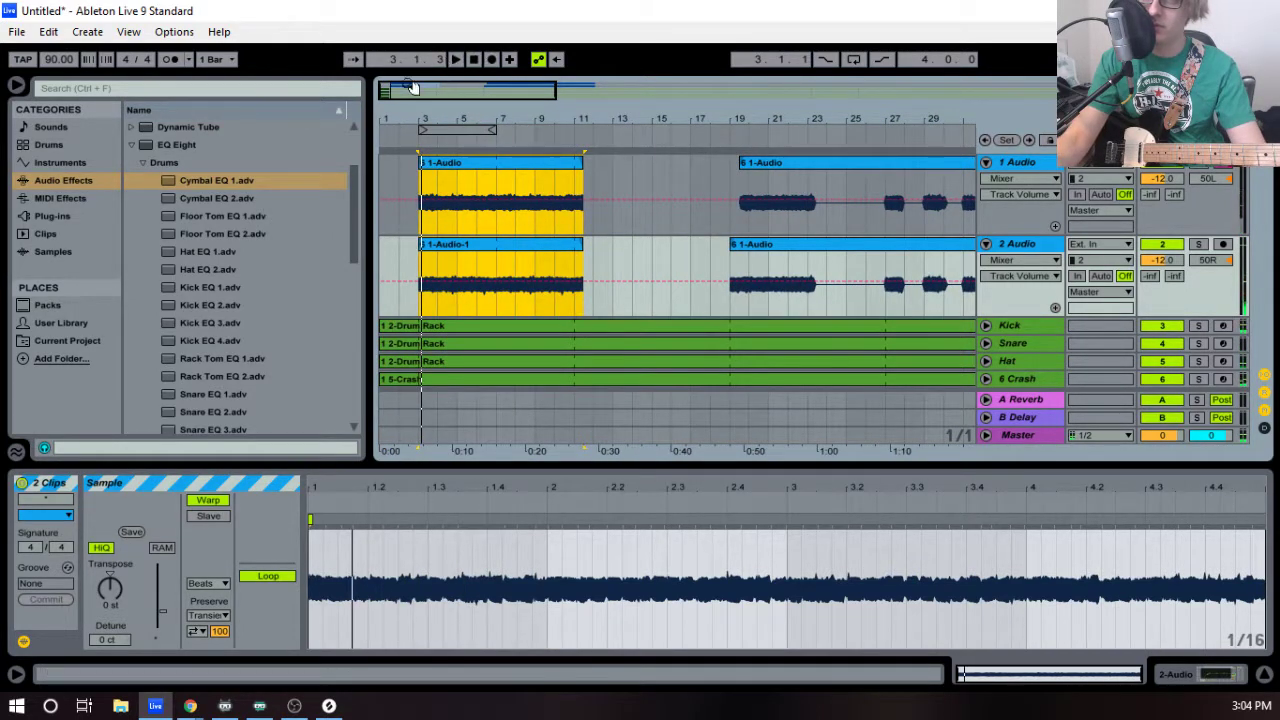
drag(408, 109, 425, 170)
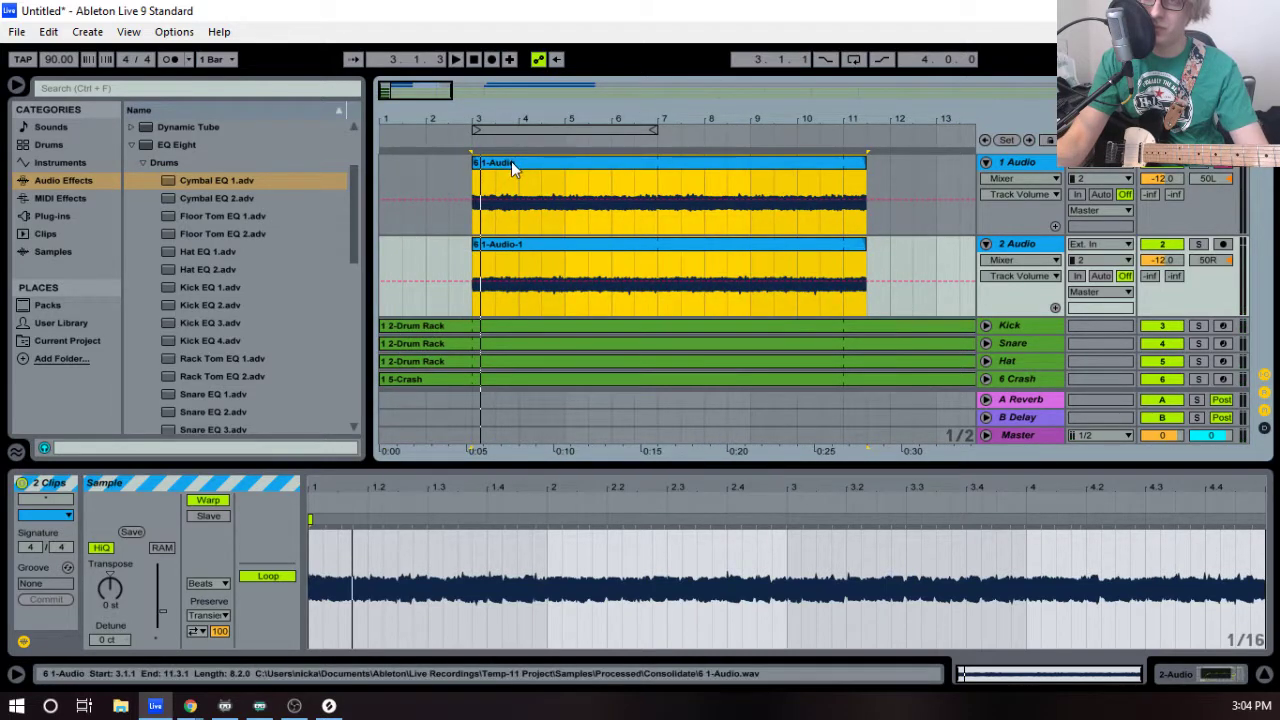
drag(511, 163, 461, 170)
- Trim one bar off the start of the Kick, Snare, Hat and Crash clips and move them back to 1.1.1
click(401, 326)
shift+click(402, 378)
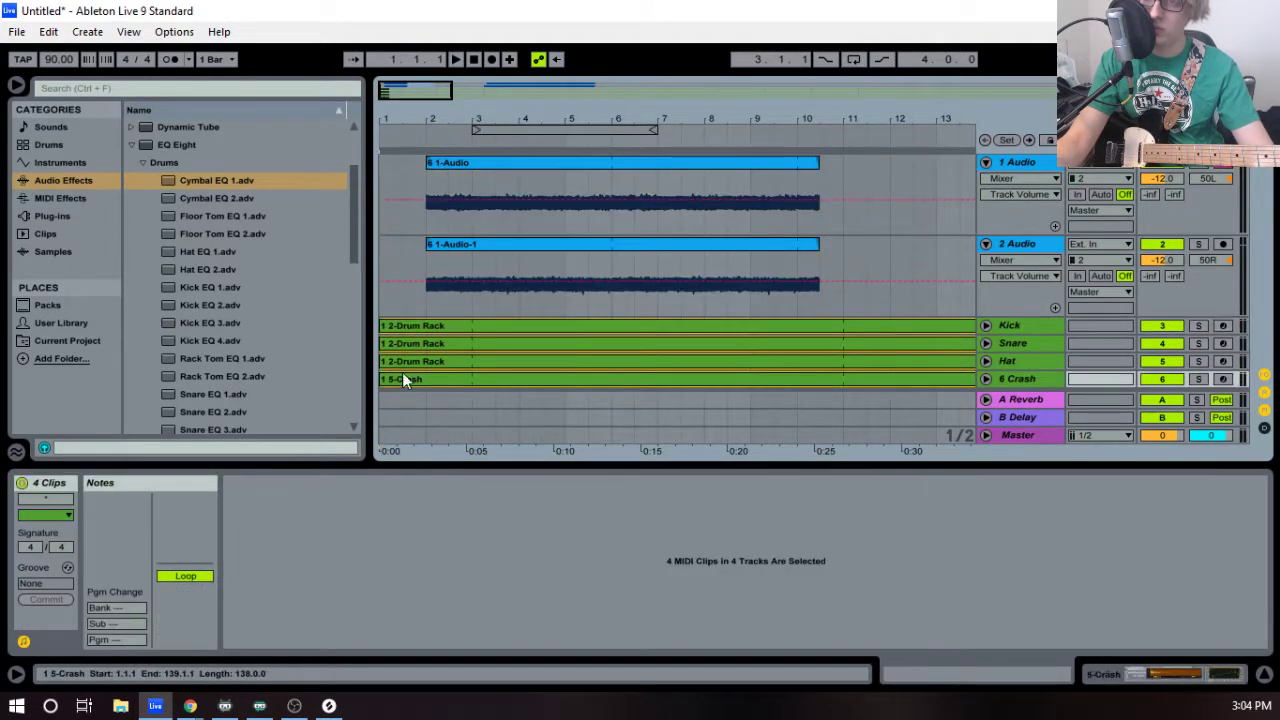
drag(384, 321, 411, 326)
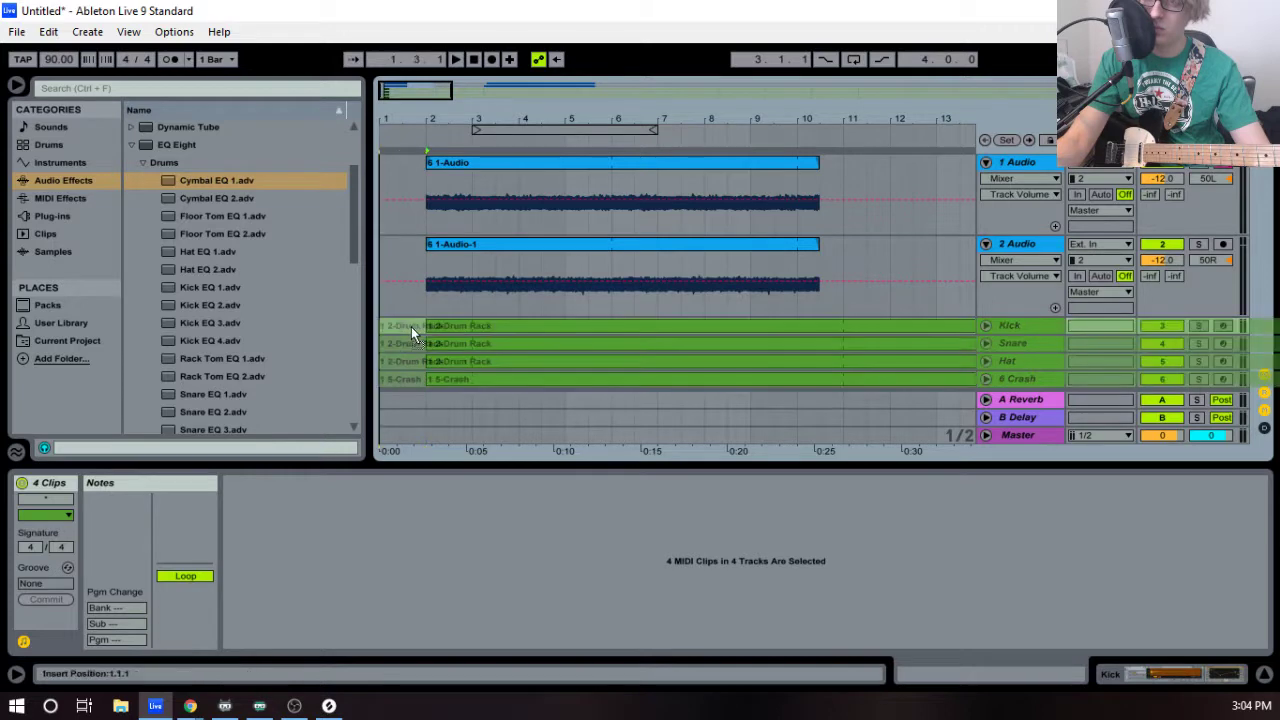
- Delete the leftover guitar clips around bars 18 to 38 on the 1 Audio and 2 Audio tracks while the song plays
key(space)
drag(494, 121, 494, 62)
click(628, 163)
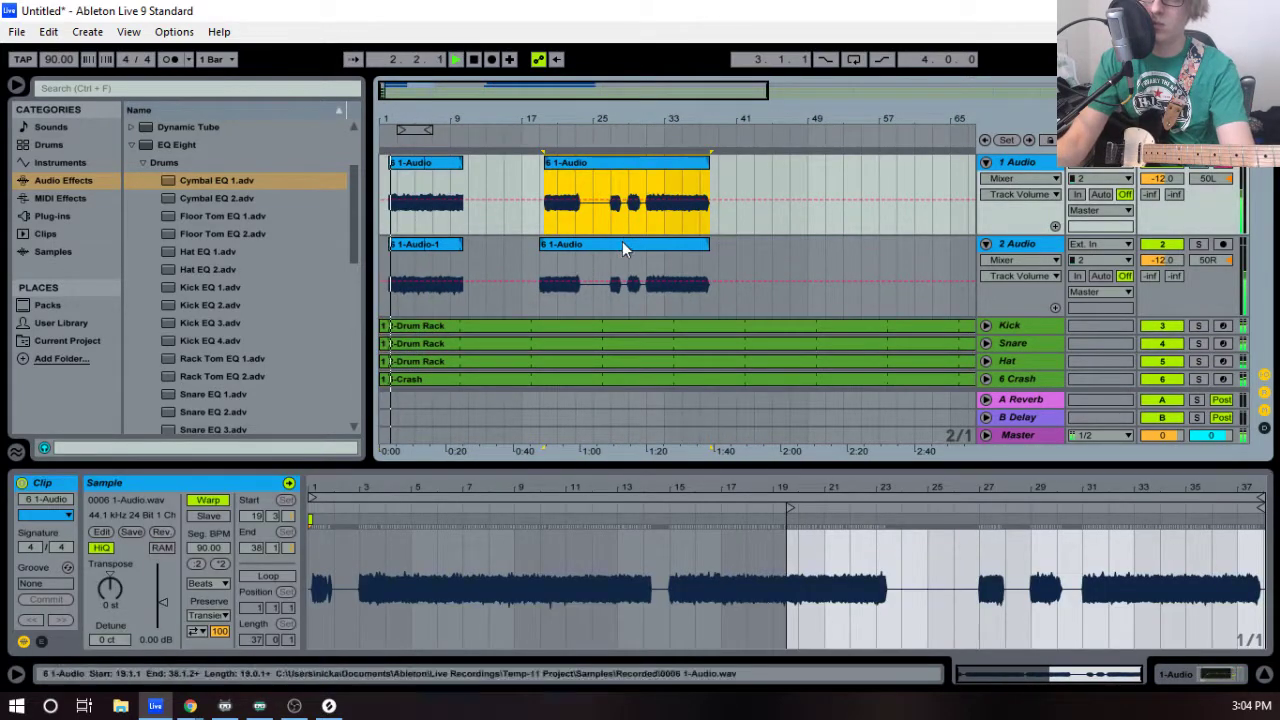
key(Delete)
click(622, 246)
key(Delete)
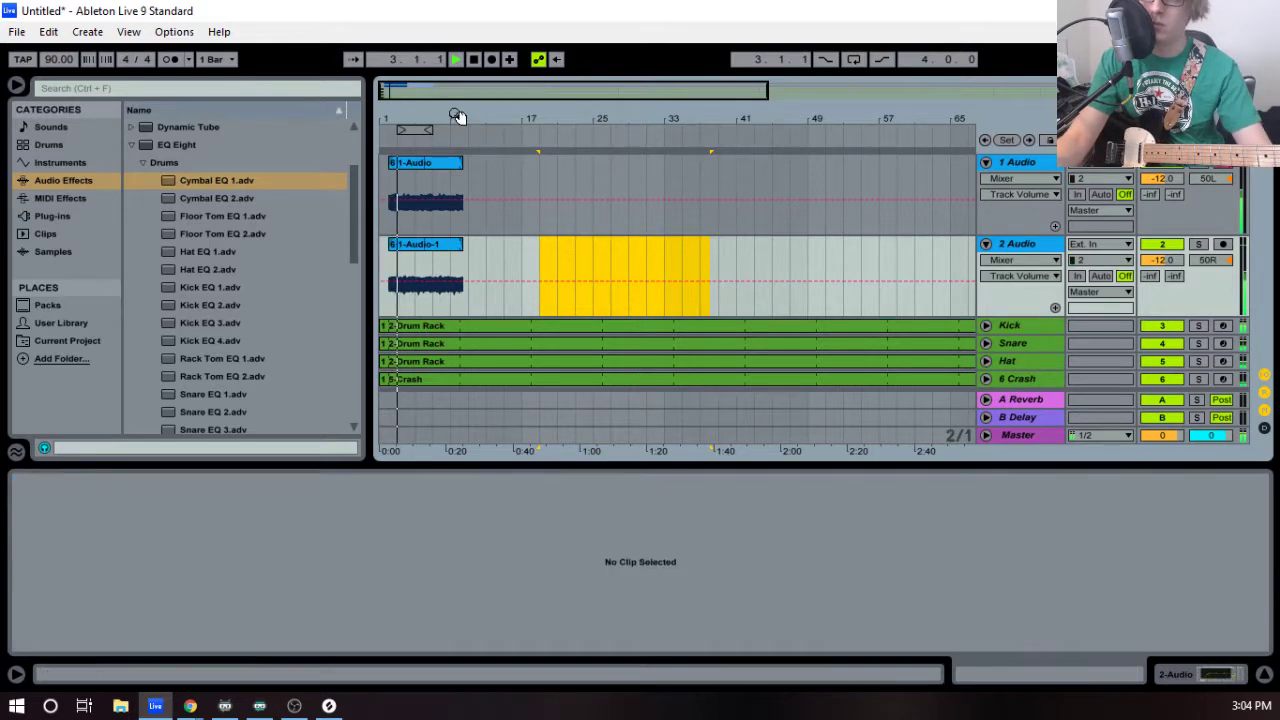
- Lower the Kick, Snare, Hat and Crash volumes together, bringing the 6 Crash track to -11.3 dB
drag(457, 117, 457, 136)
key(Tab)
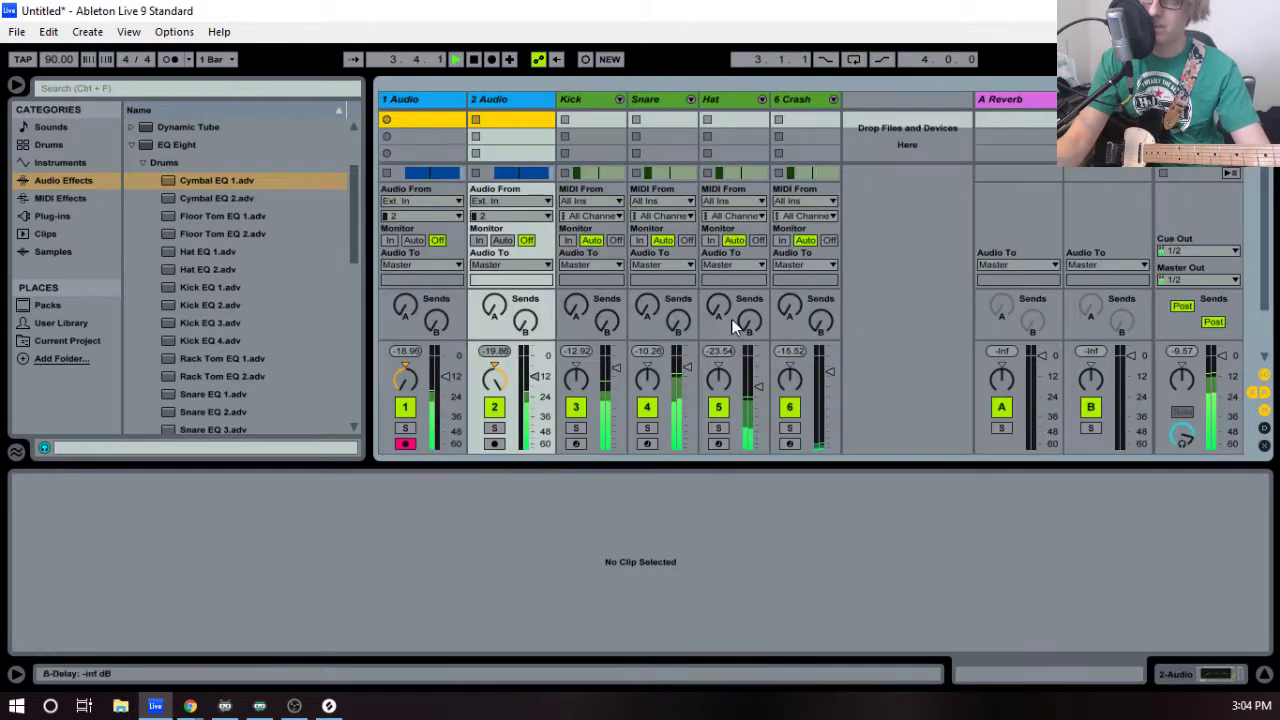
click(595, 105)
shift+click(807, 104)
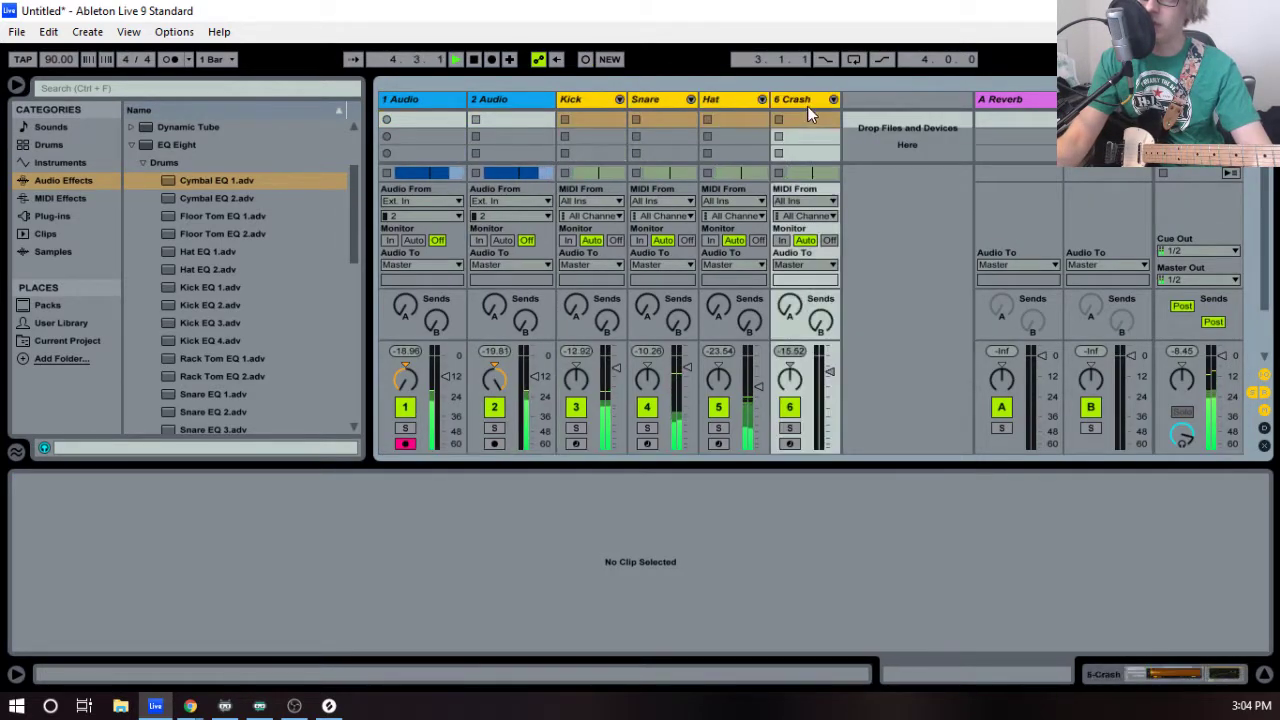
drag(832, 373, 832, 377)
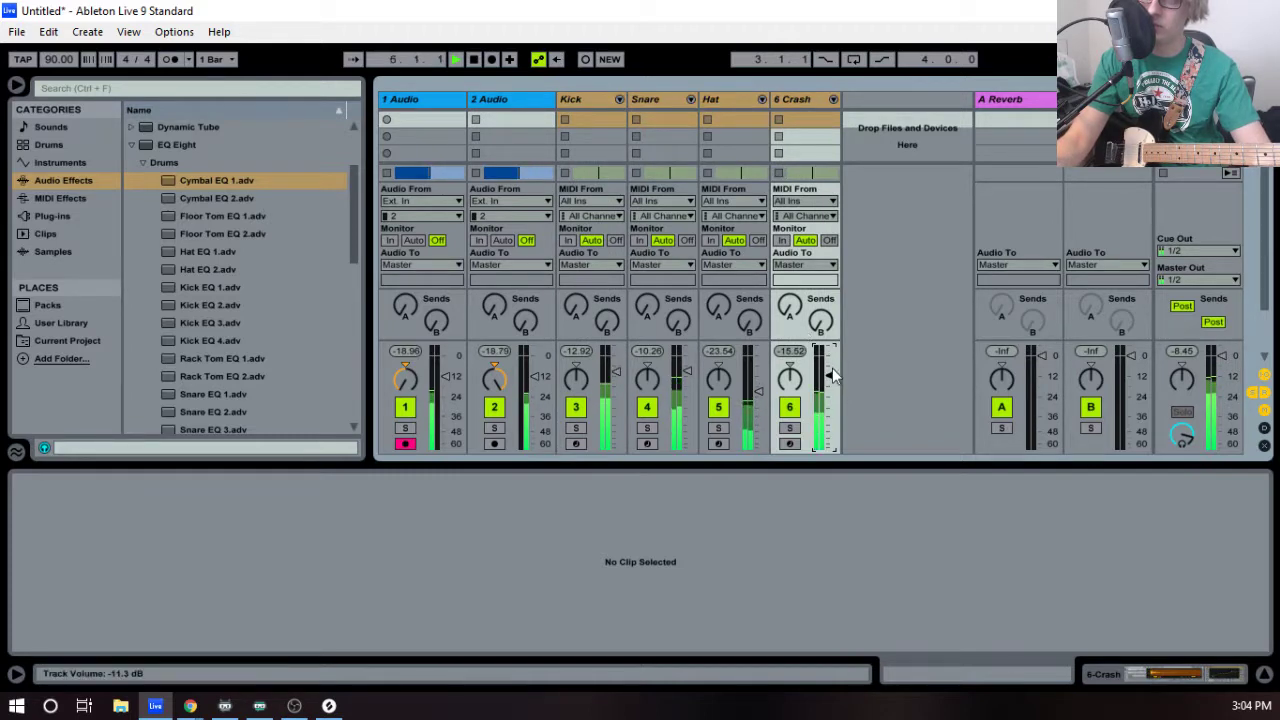
- Raise the 1 Audio and 2 Audio track volumes slightly together while the song plays
click(417, 110)
shift+click(519, 104)
drag(538, 380, 538, 376)
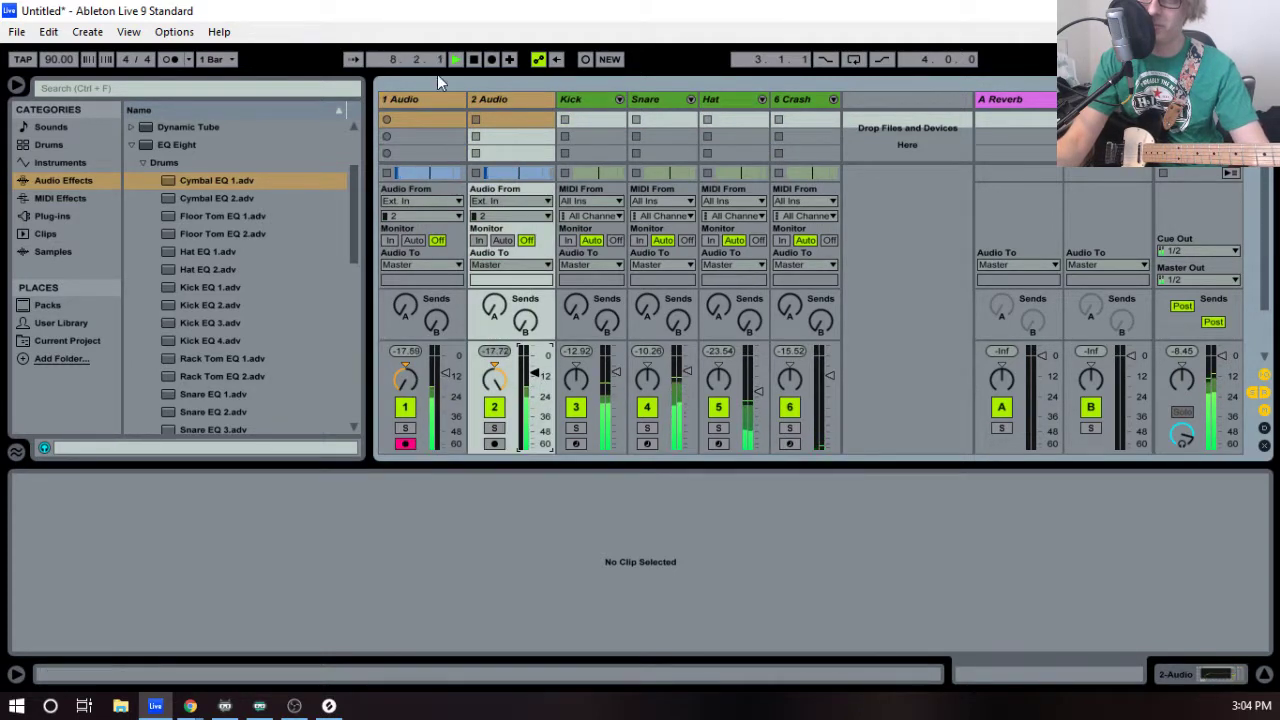
- Stop playback and rename the 1 Audio track as Guitar L and the 2 Audio track as Guitar R
click(413, 104)
right_click(410, 102)
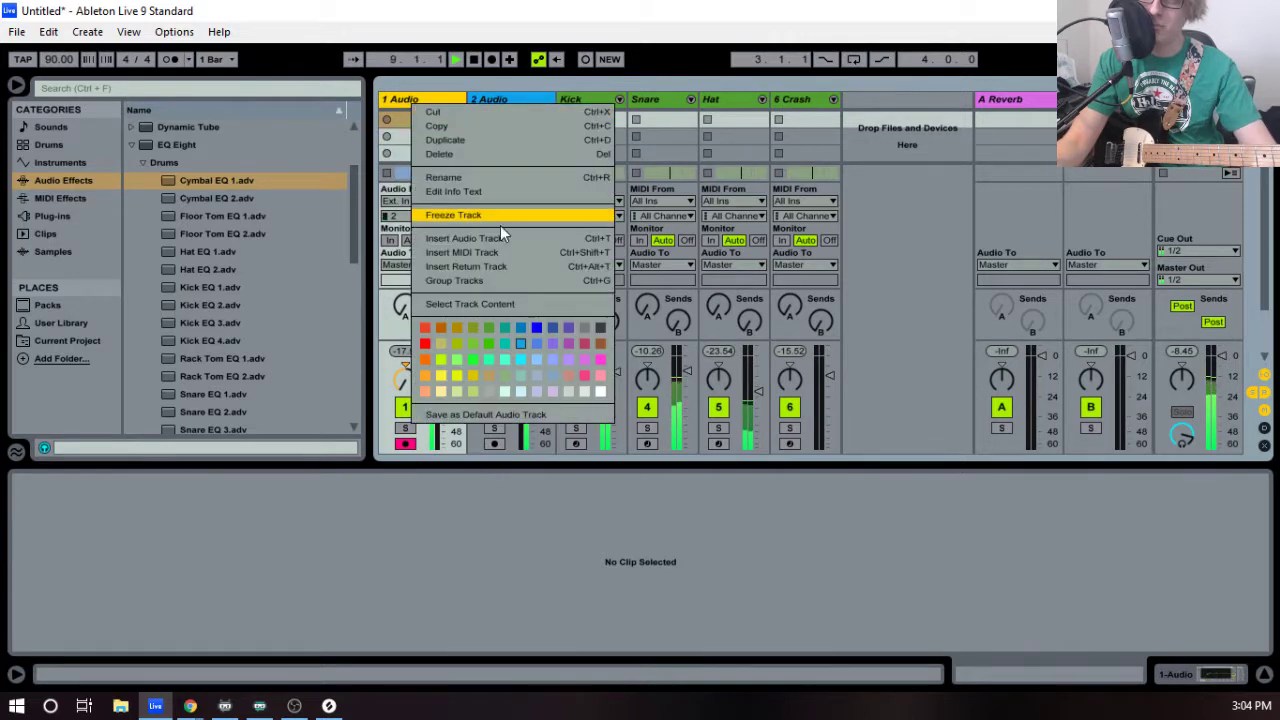
click(458, 180)
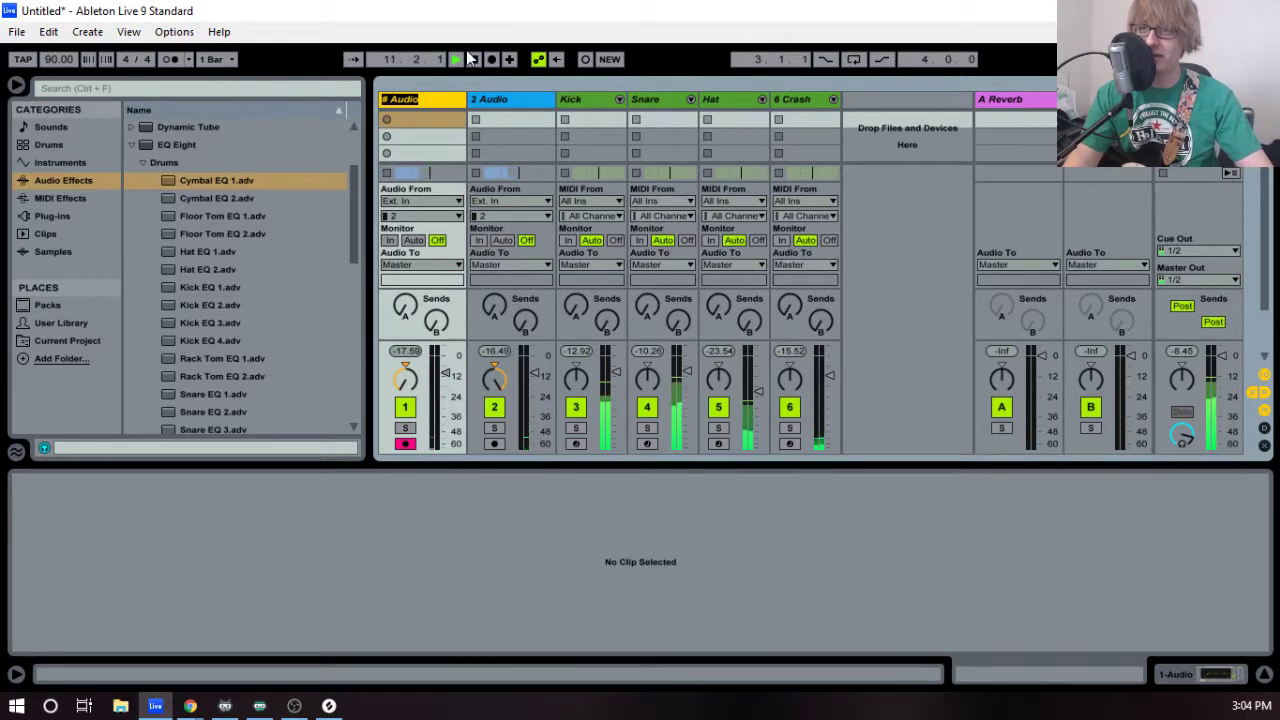
right_click(420, 101)
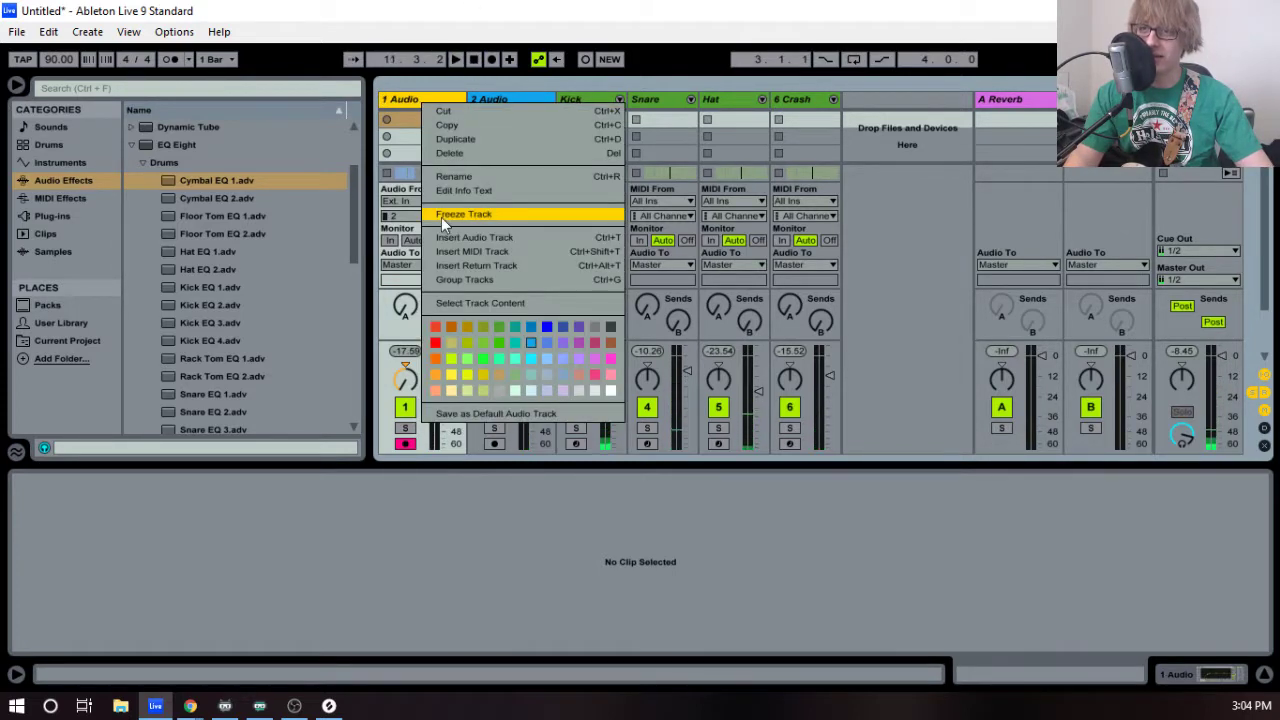
click(466, 176)
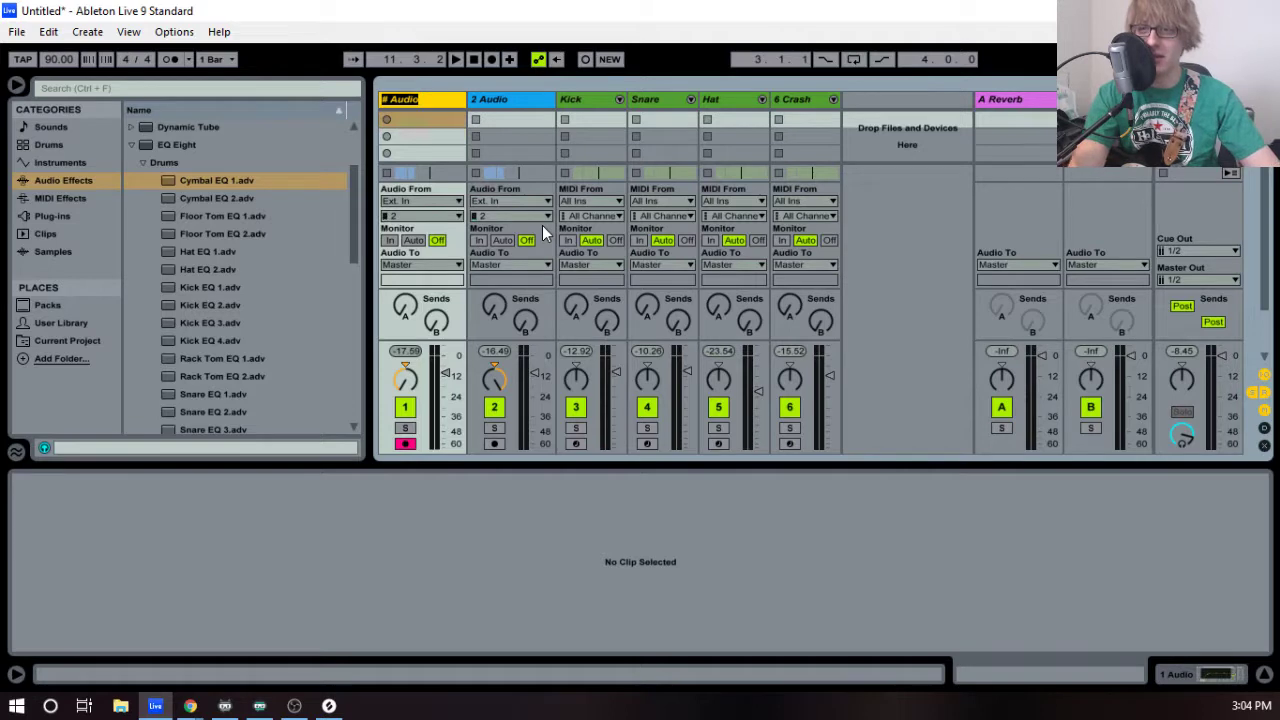
text(Guitar L)
key(Tab)
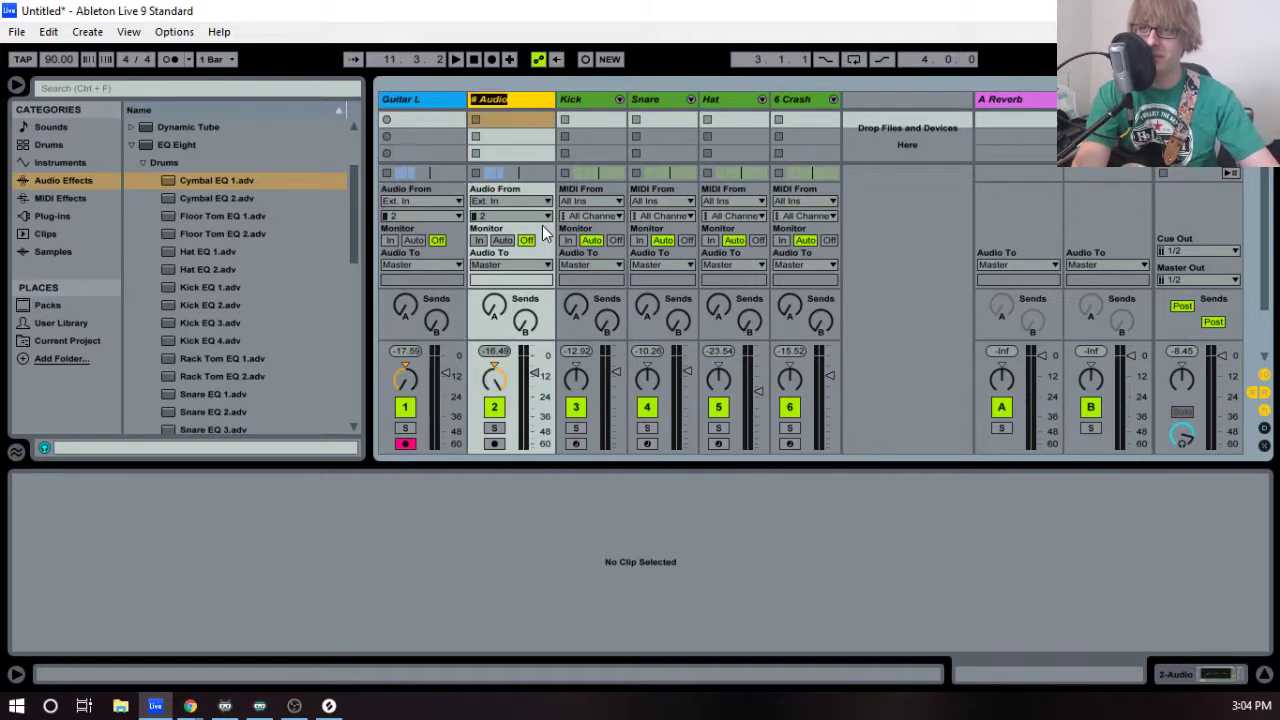
text(Guita)
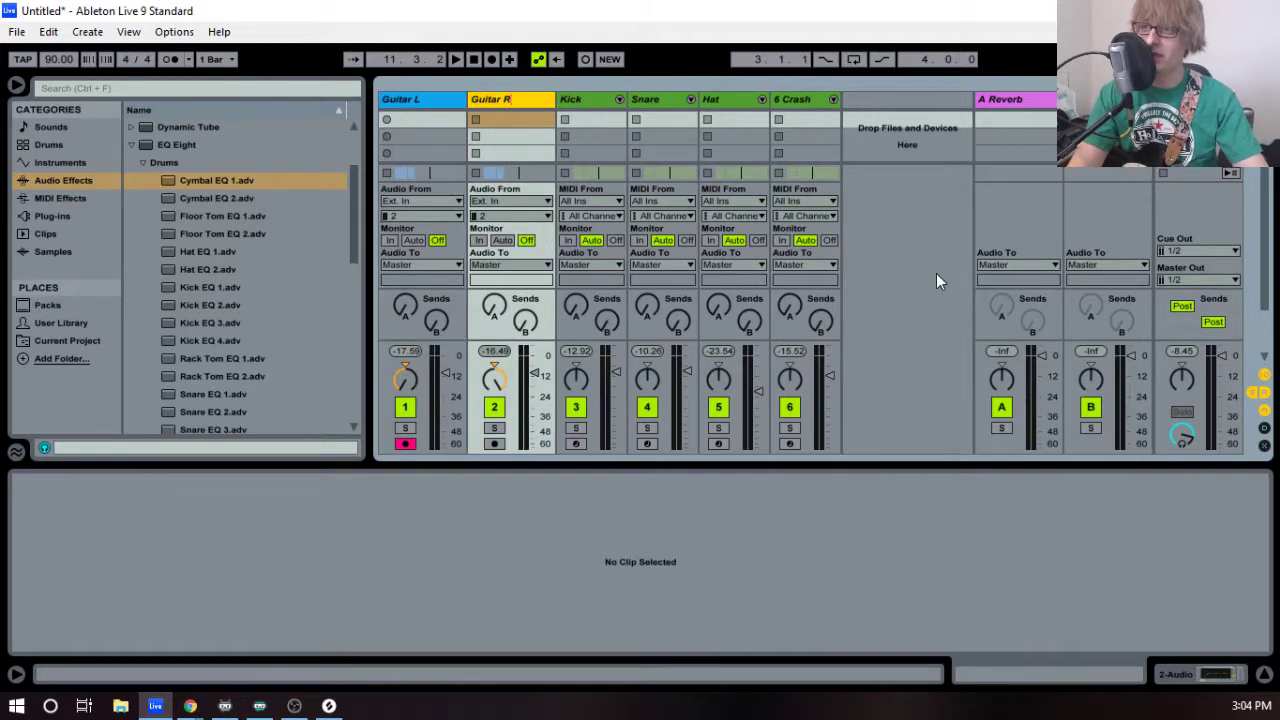
text(r R)
key(Return)
- Extend the looped clips on Guitar L and Guitar R together to end at bar 18, and fold both tracks
key(Tab)
click(418, 165)
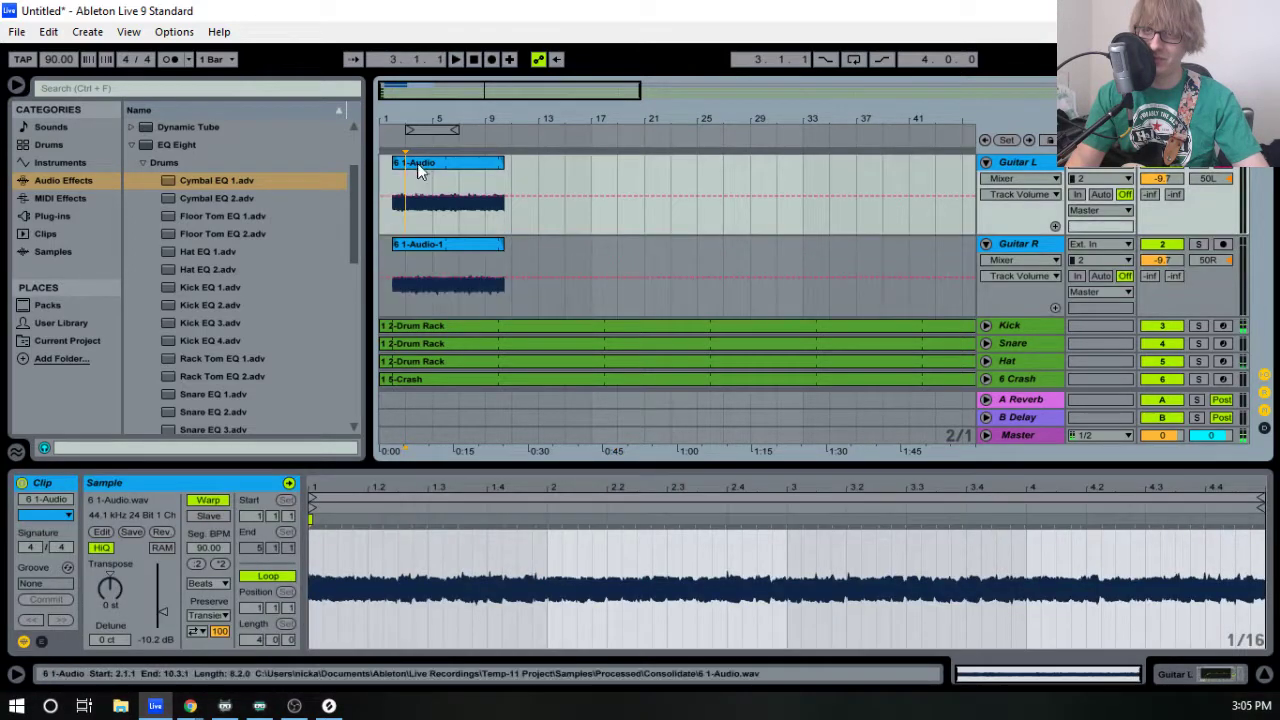
mouse_move(446, 116)
mouse_down()
mouse_move(446, 152)
mouse_move(447, 132)
mouse_up()
shift+click(511, 248)
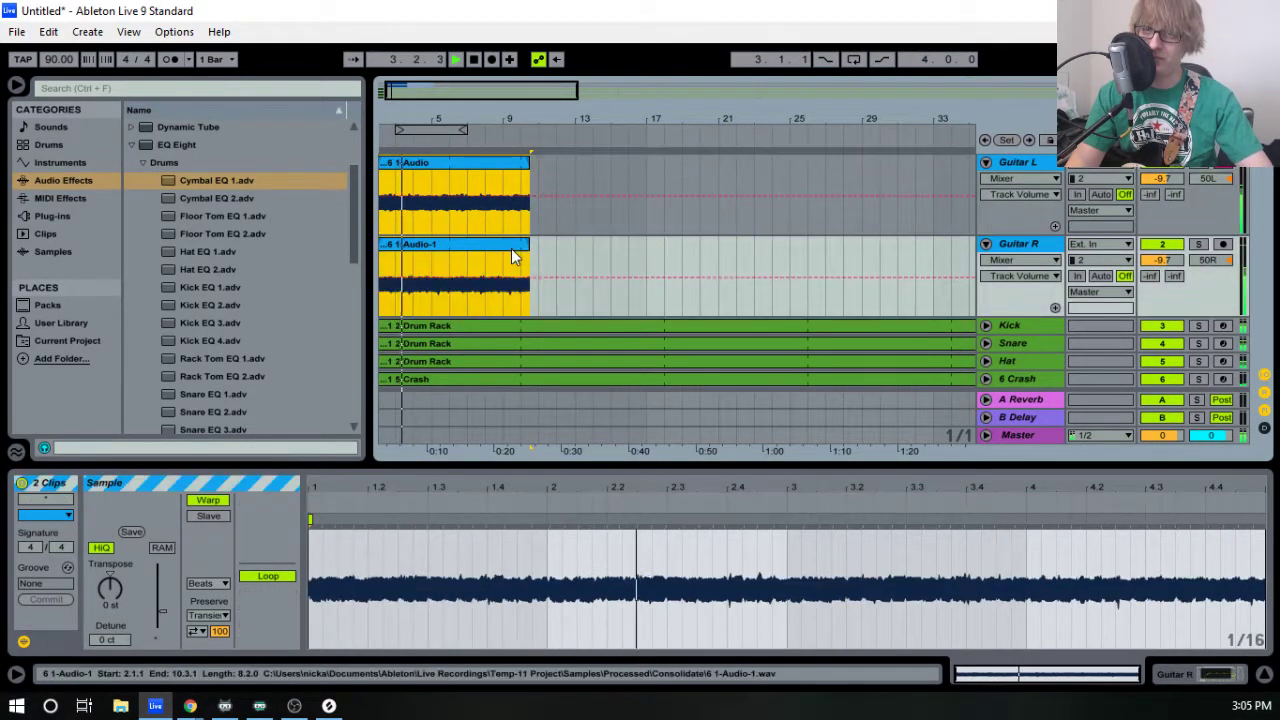
drag(524, 247, 662, 256)
drag(574, 114, 566, 100)
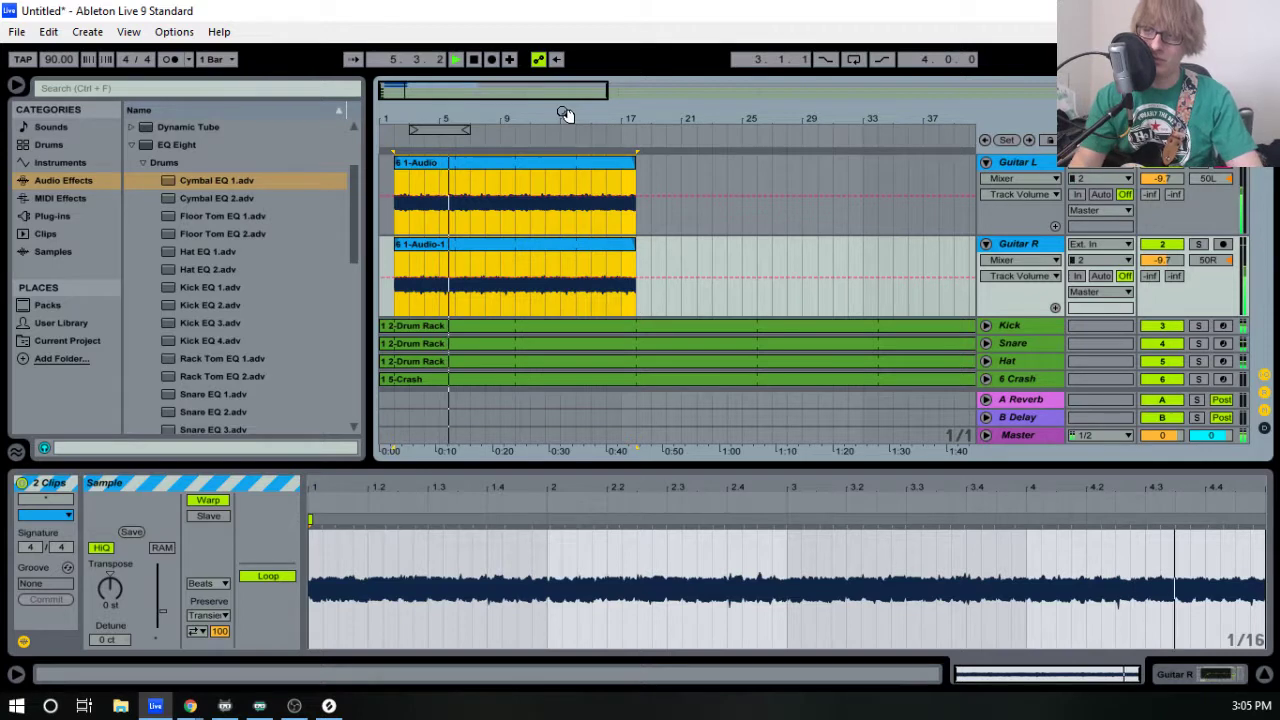
click(986, 244)
click(985, 162)
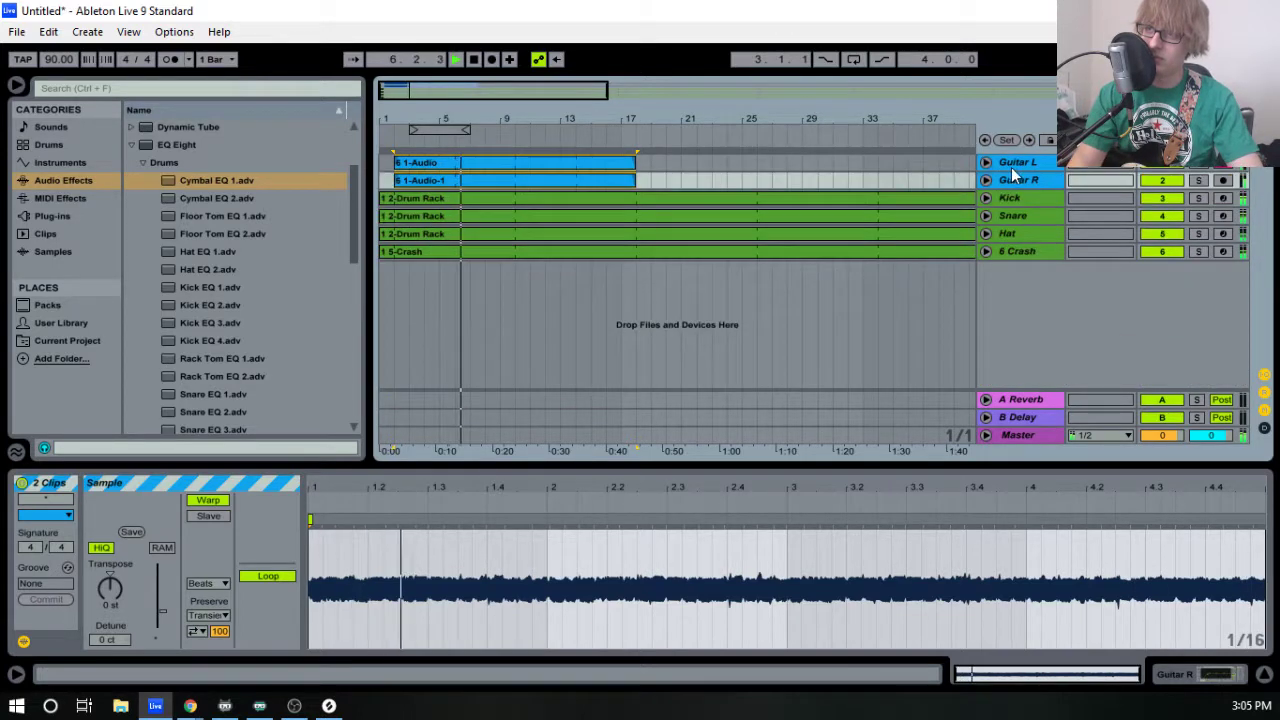
- Add the Glue Compressor preset "Guitar - controlled dynamics" to the Guitar L track ahead of EQ Eight
click(1020, 161)
key(space)
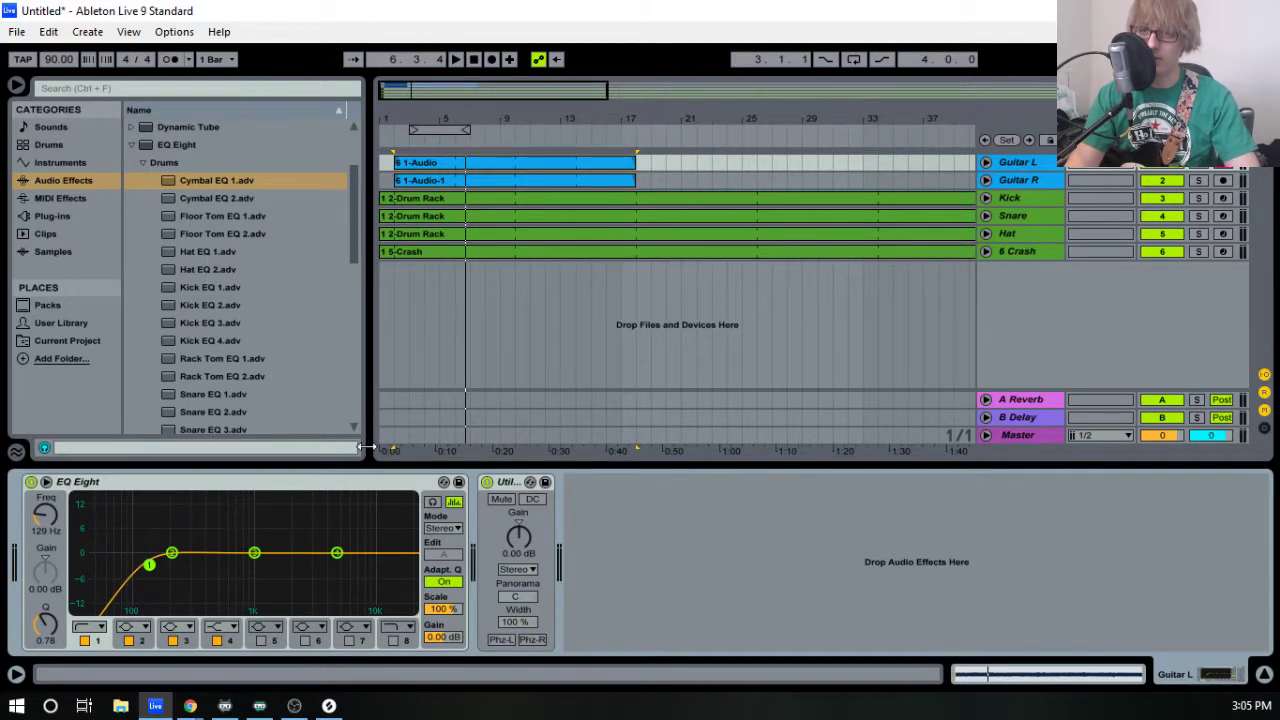
click(136, 144)
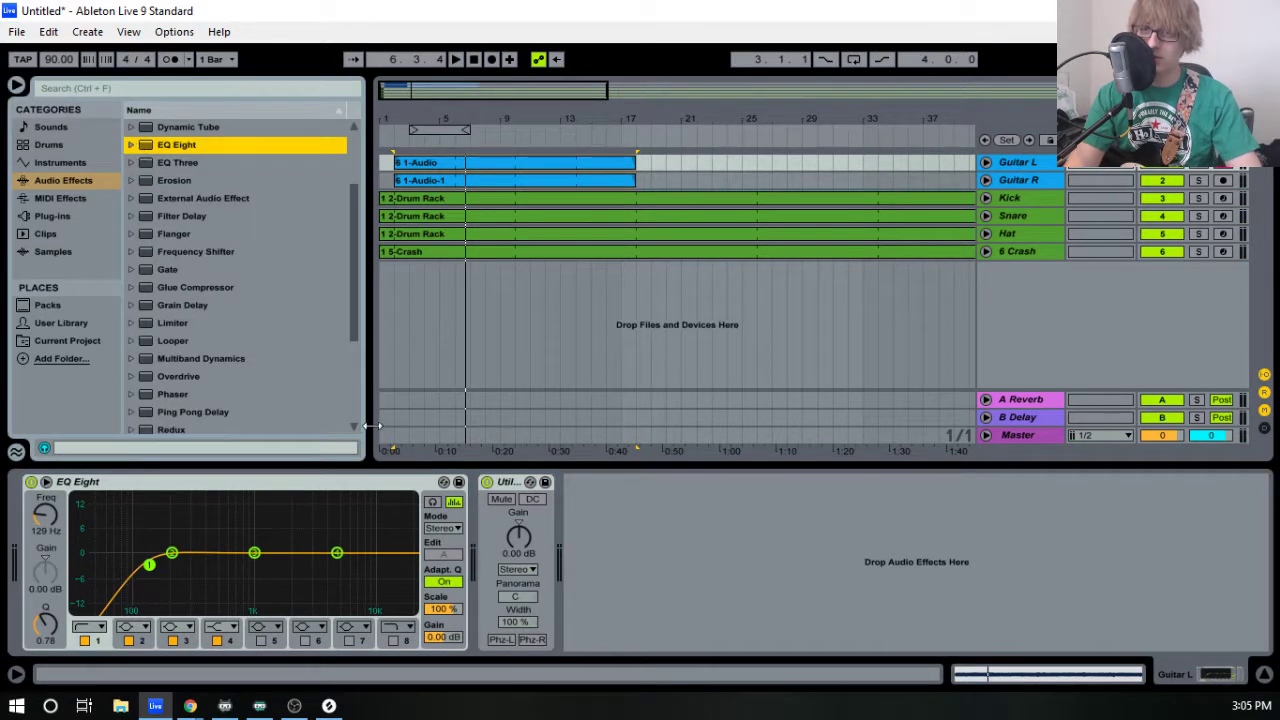
scroll(241, 340, down, 1)
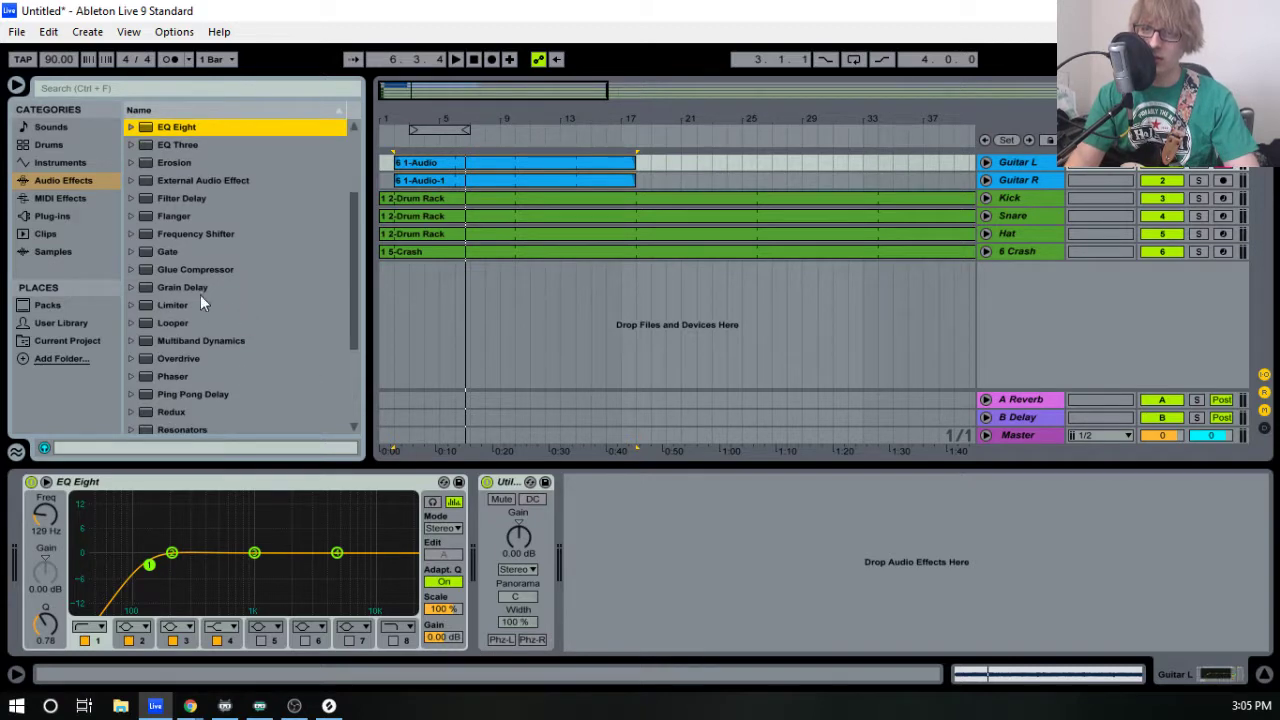
click(131, 269)
scroll(150, 260, down, 7)
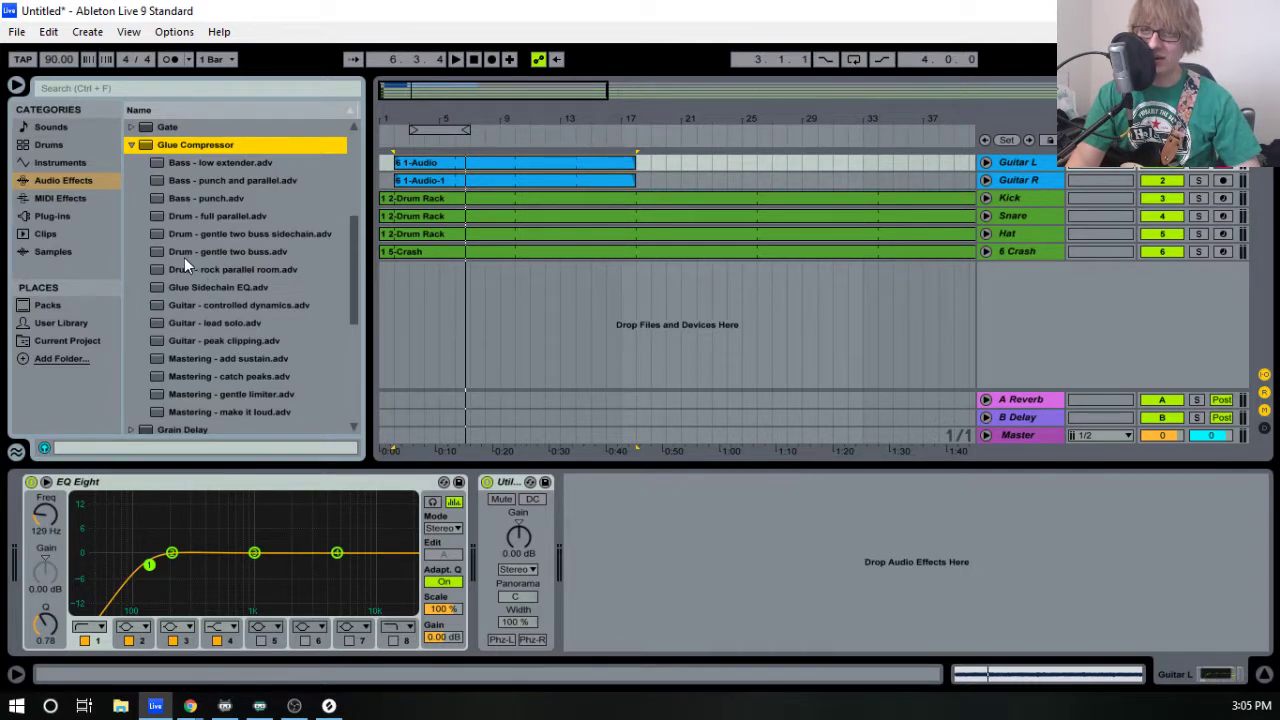
scroll(184, 263, down, 1)
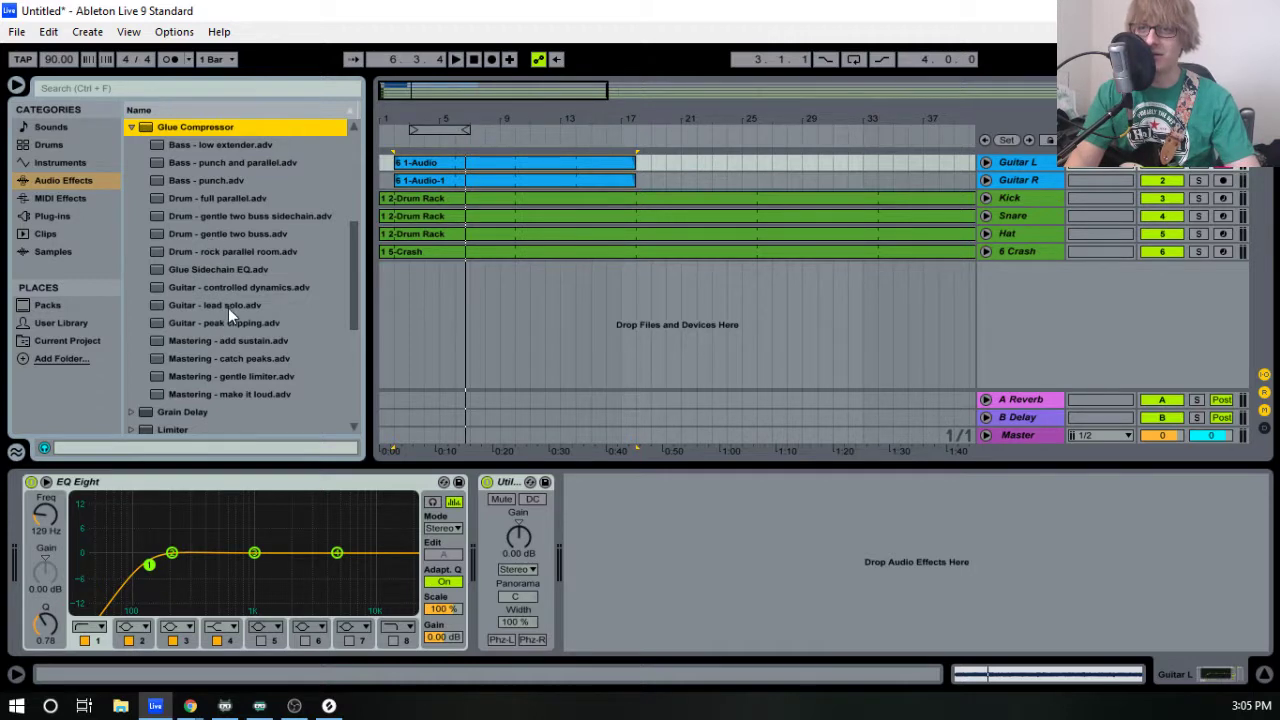
click(214, 287)
drag(67, 448, 40, 548)
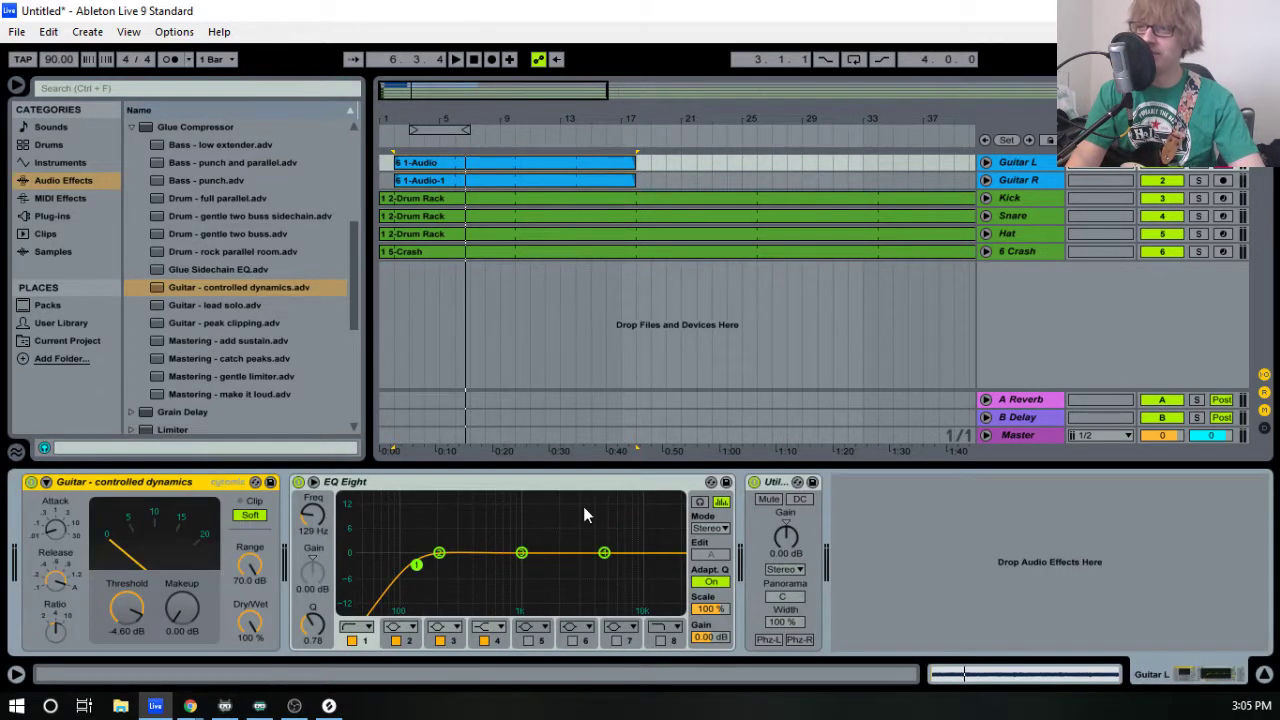
- Solo Guitar L during playback and set its compressor's threshold to -22.9 dB and makeup gain to 6.03 dB
key(space)
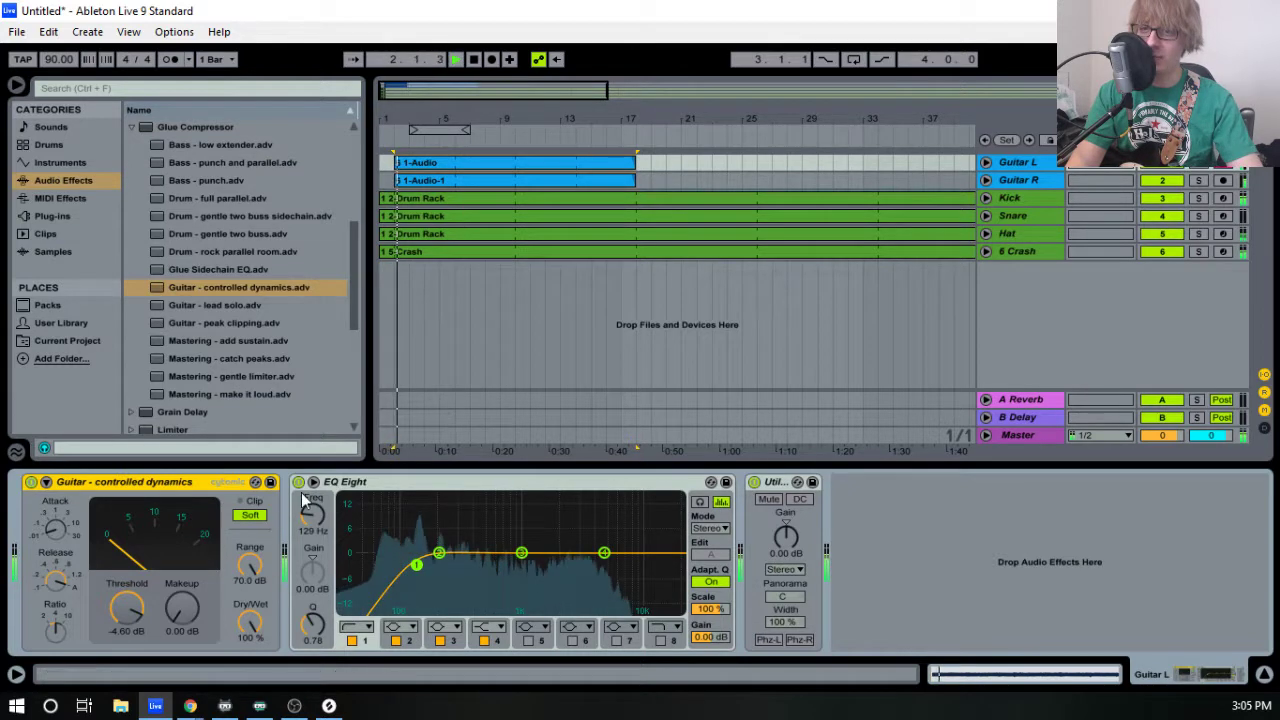
click(1018, 166)
click(642, 384)
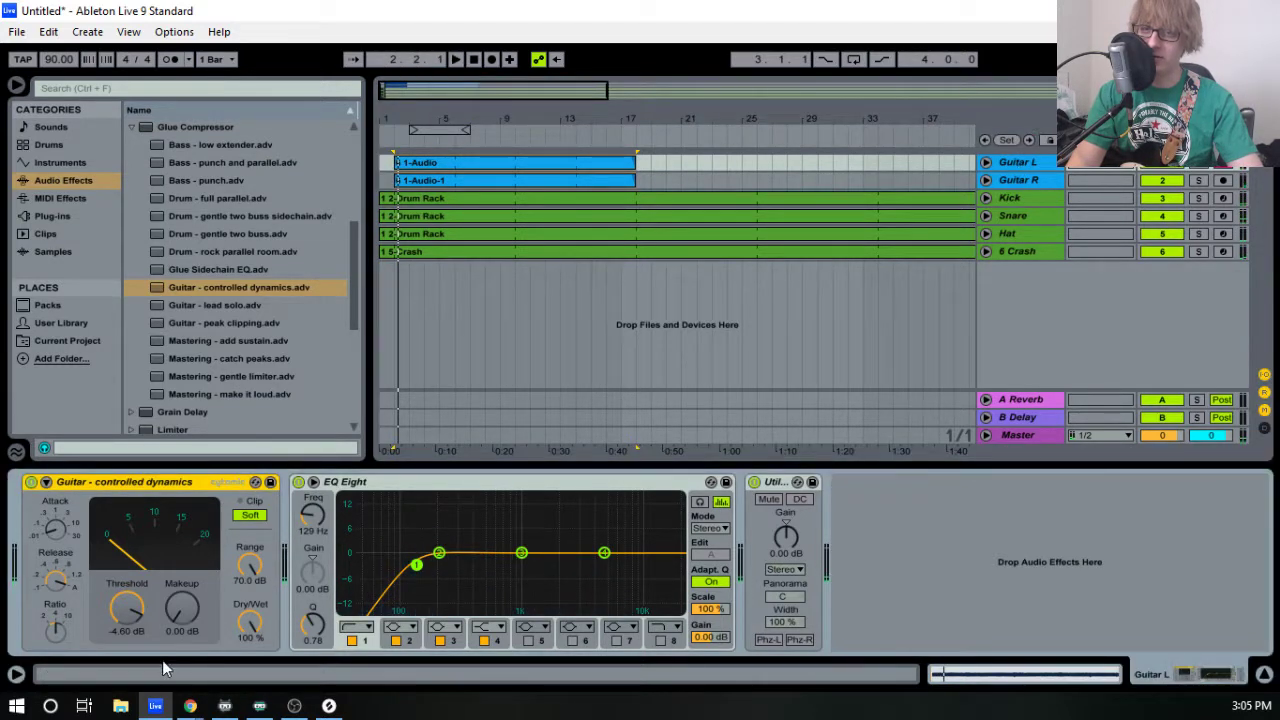
key(space)
drag(127, 608, 127, 640)
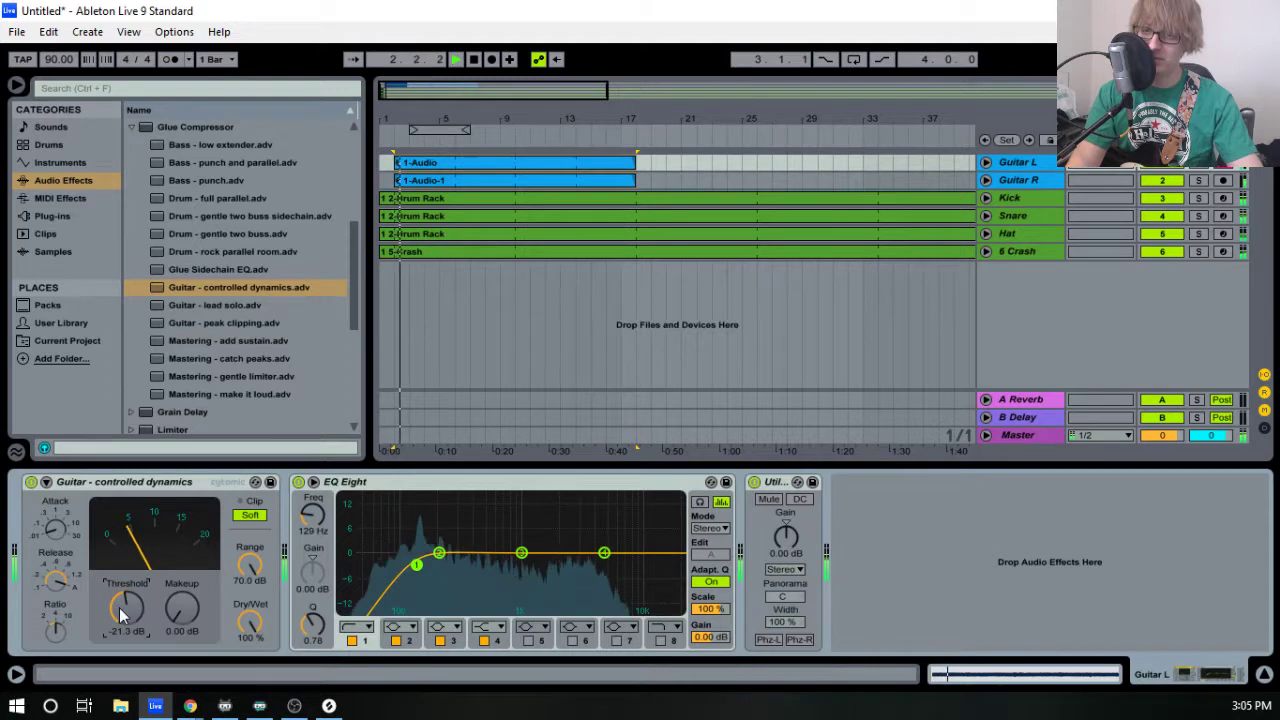
click(1199, 165)
click(1199, 165)
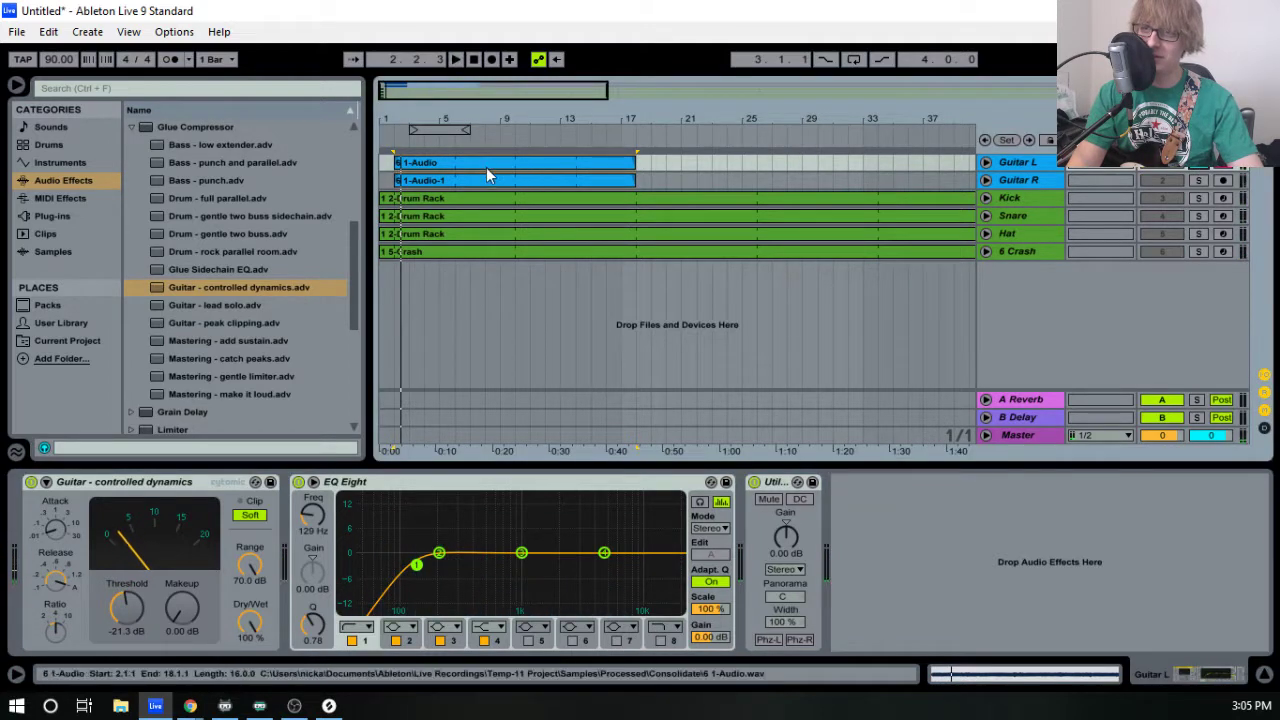
key(space)
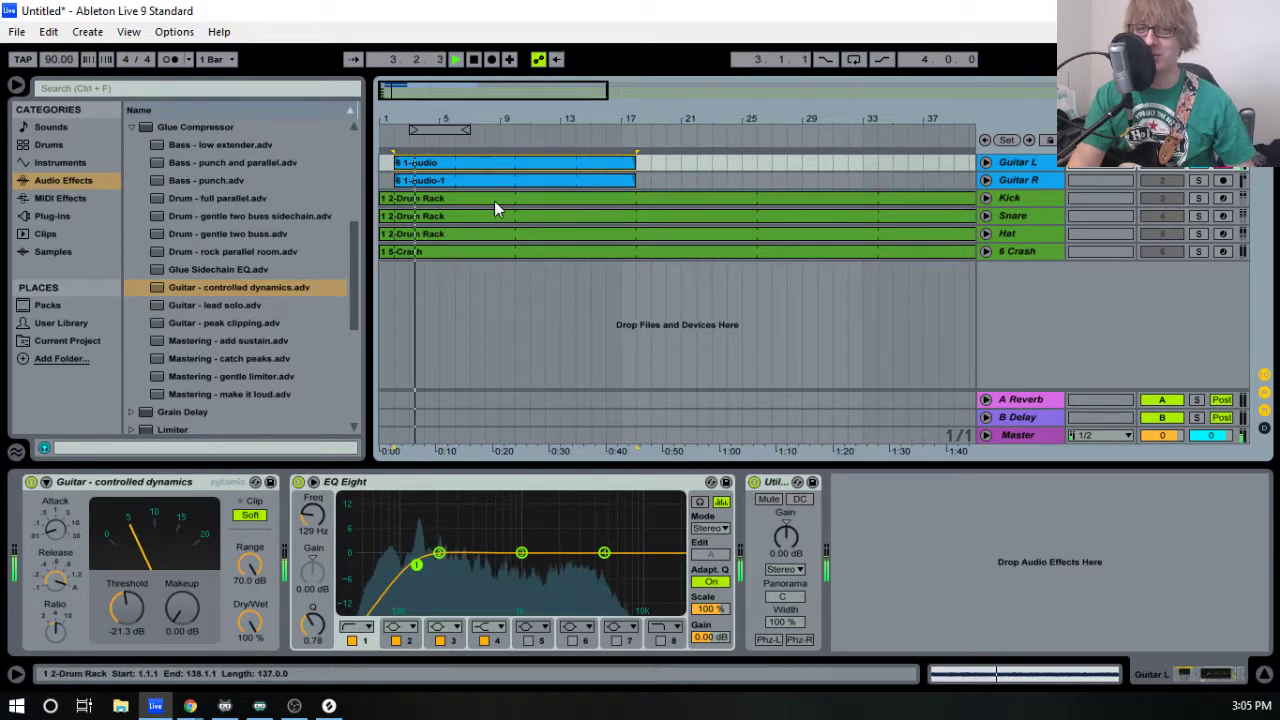
drag(183, 622, 183, 587)
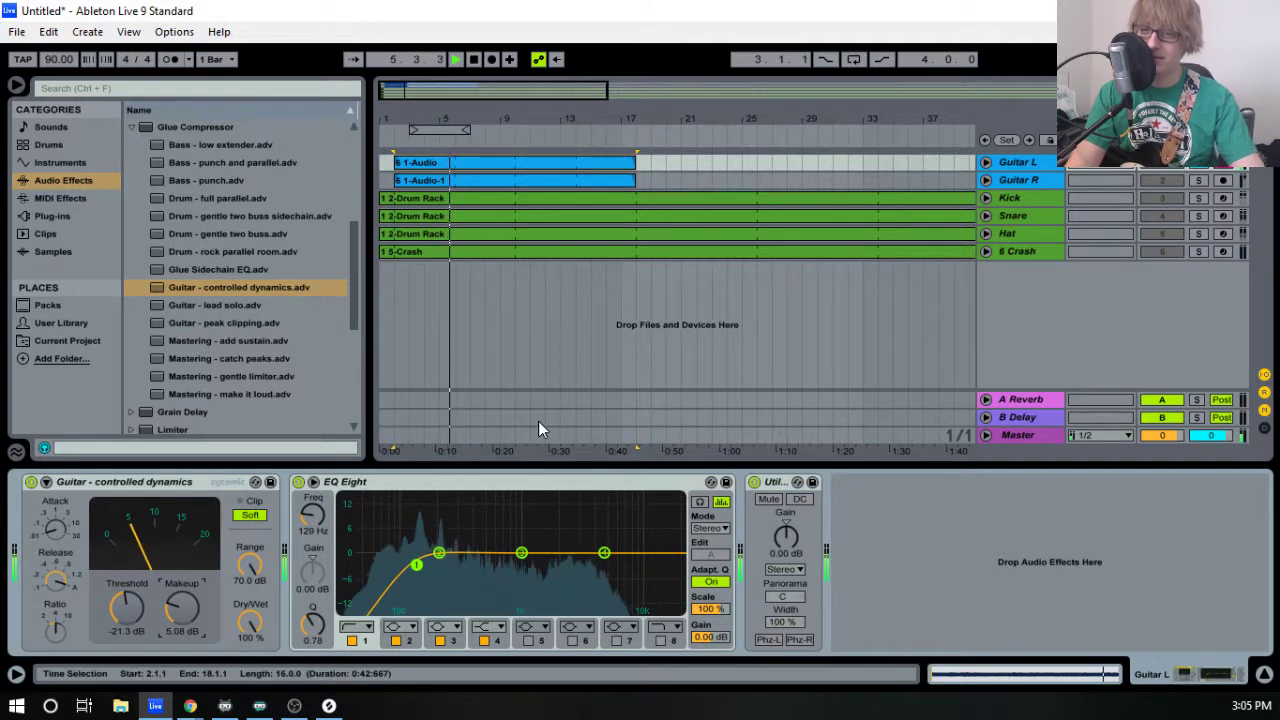
drag(130, 632, 130, 641)
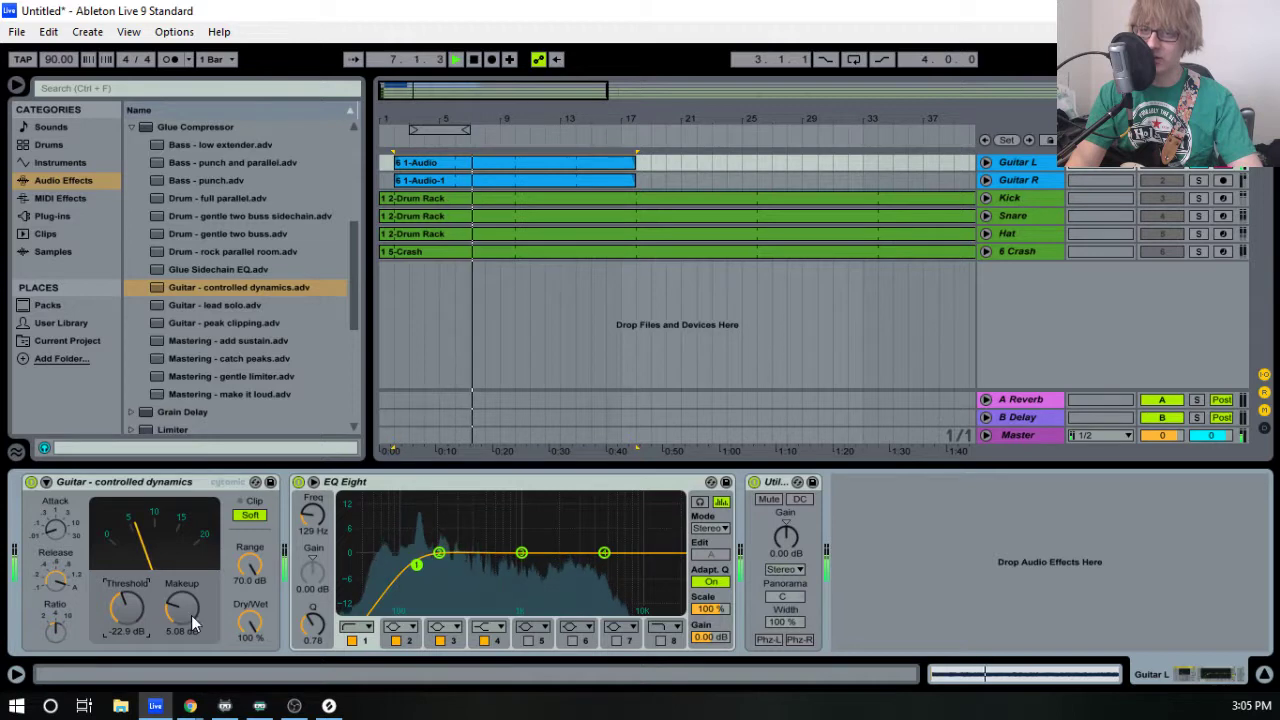
drag(184, 610, 184, 602)
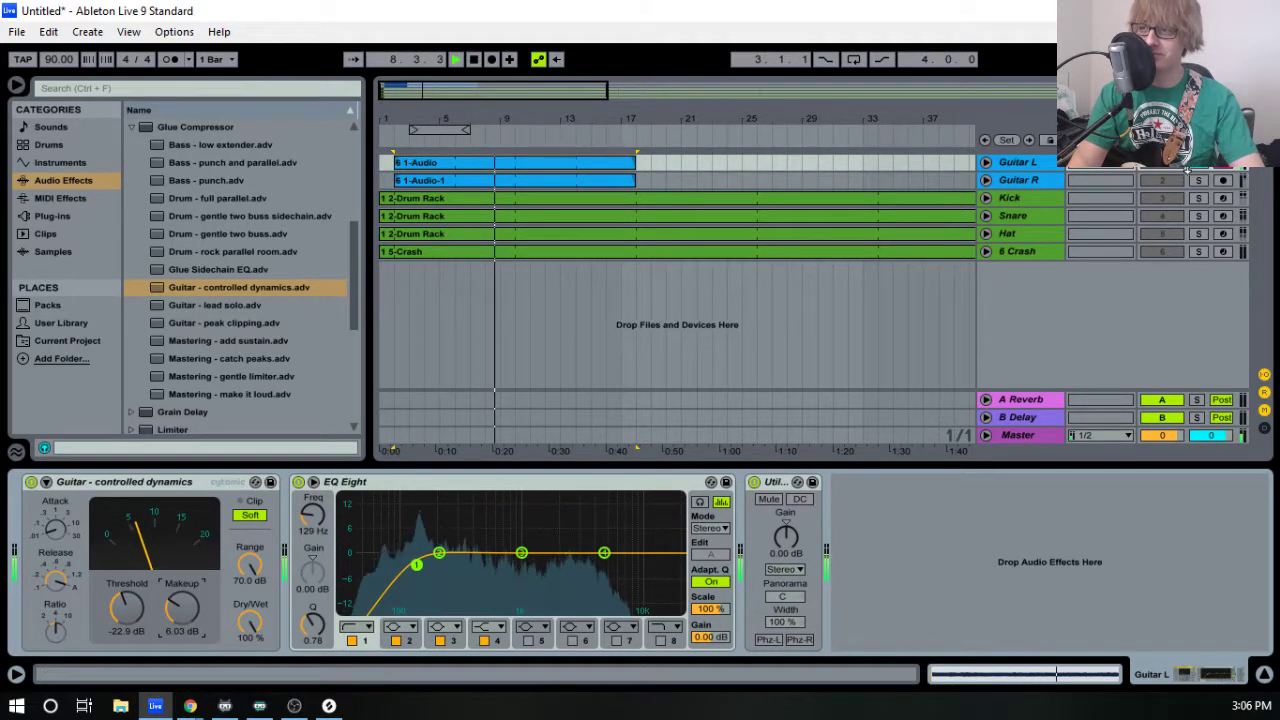
- Copy the adjusted compressor from Guitar L to the Guitar R track, placing it ahead of EQ Eight
click(178, 505)
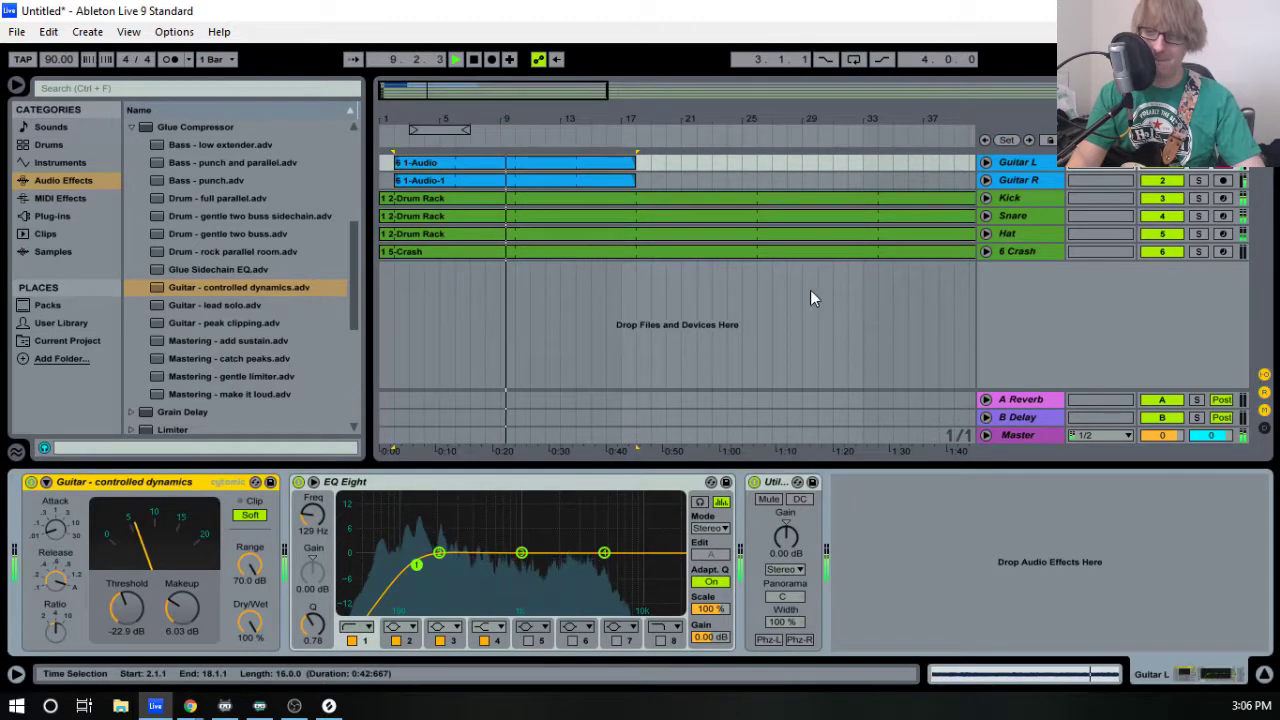
click(1032, 181)
right_click(193, 482)
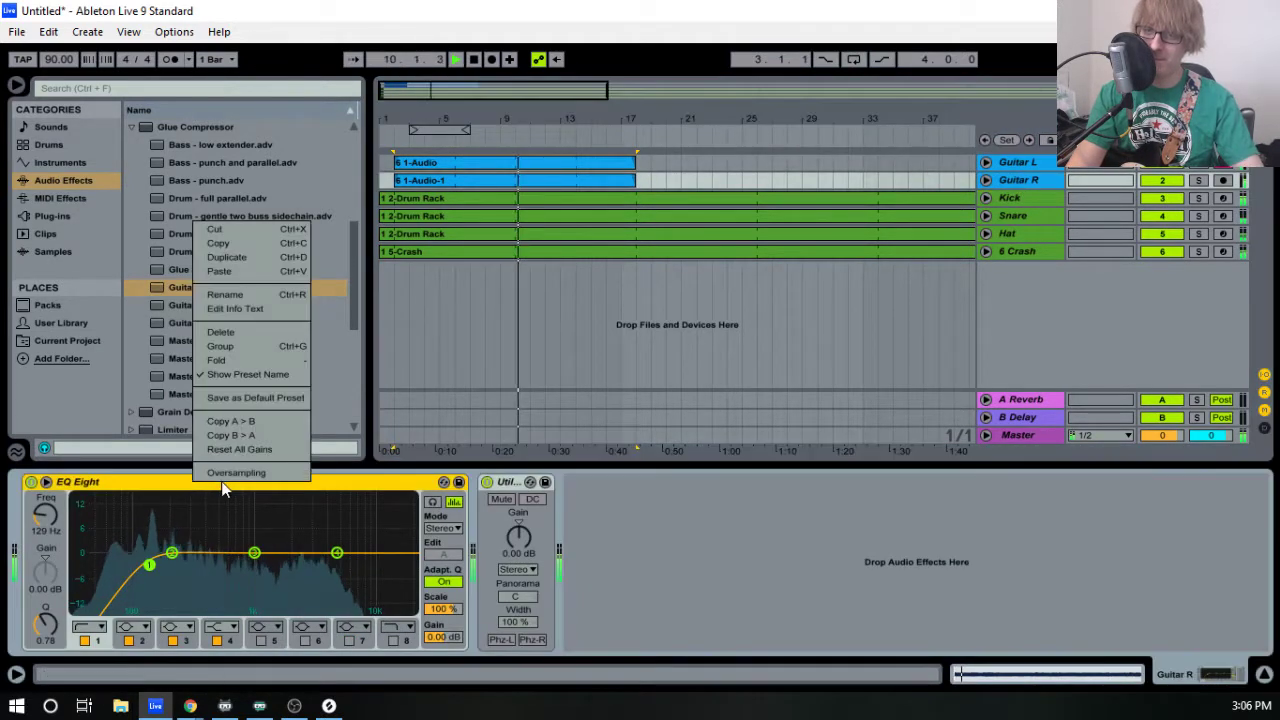
click(243, 242)
double_click(231, 280)
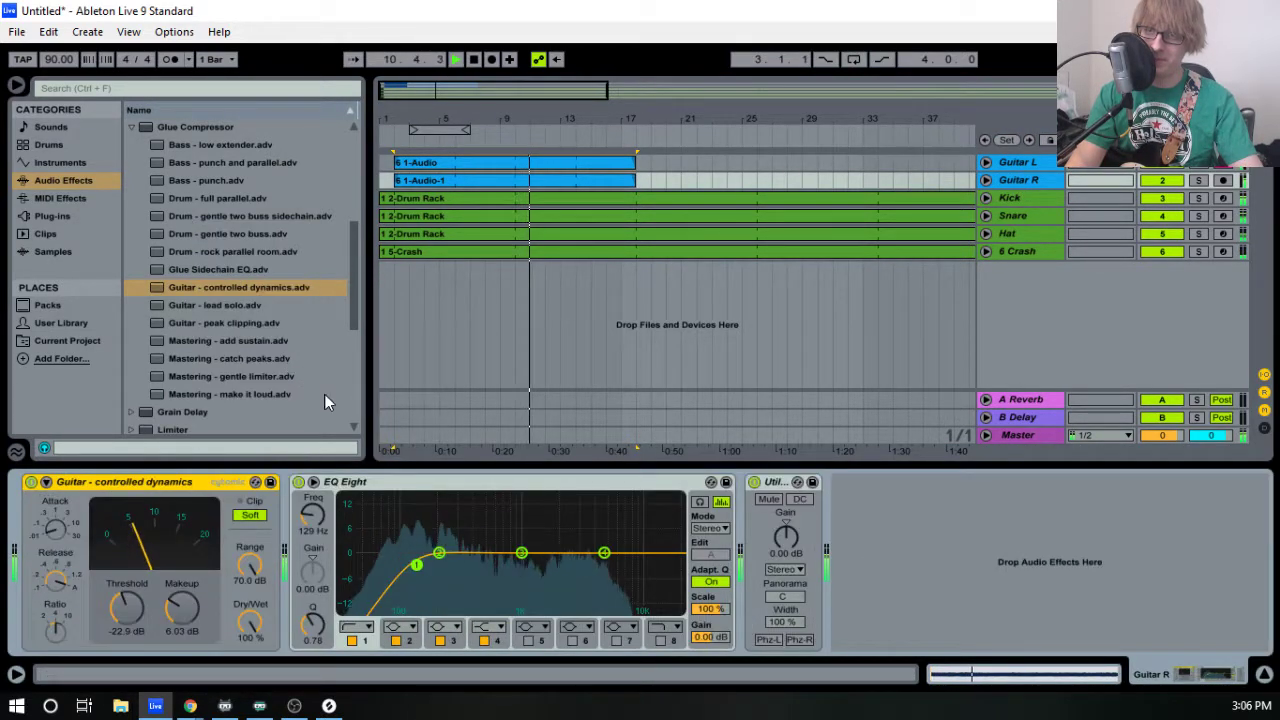
- Stop playback and shorten the Kick, Snare, Hat and Crash clips together to end at bar 34
click(515, 251)
key(space)
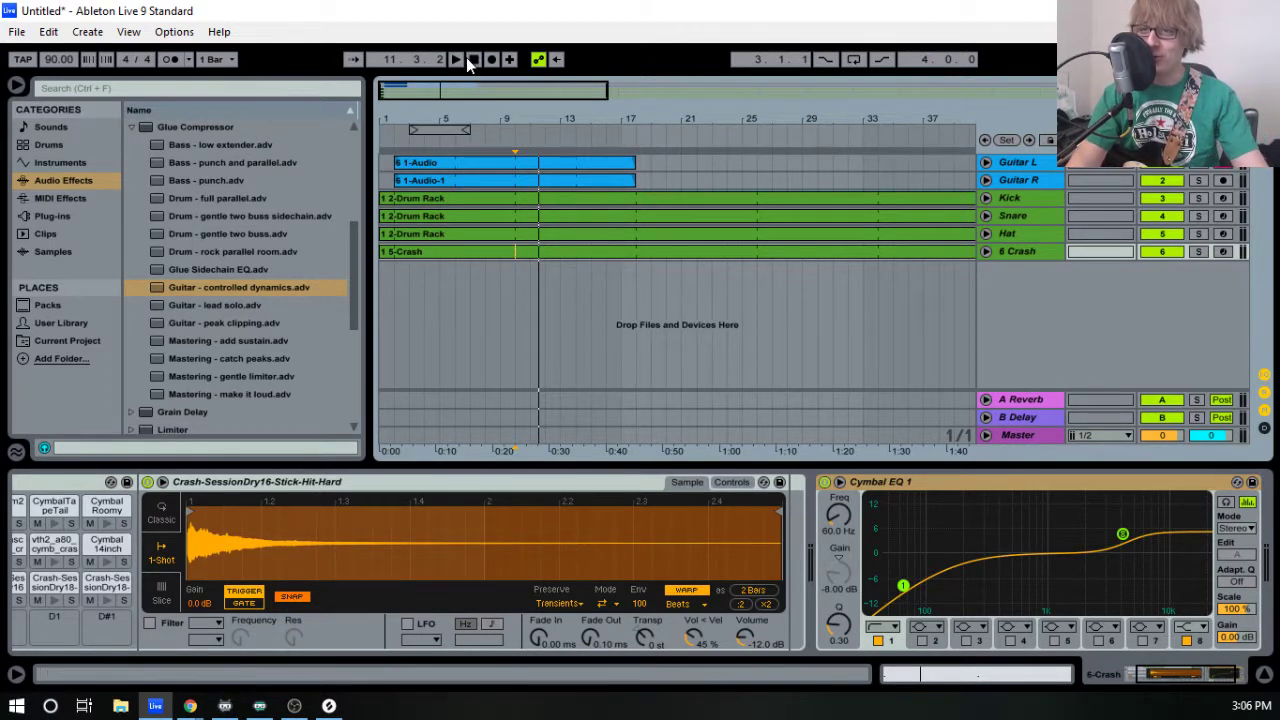
drag(597, 124, 594, 51)
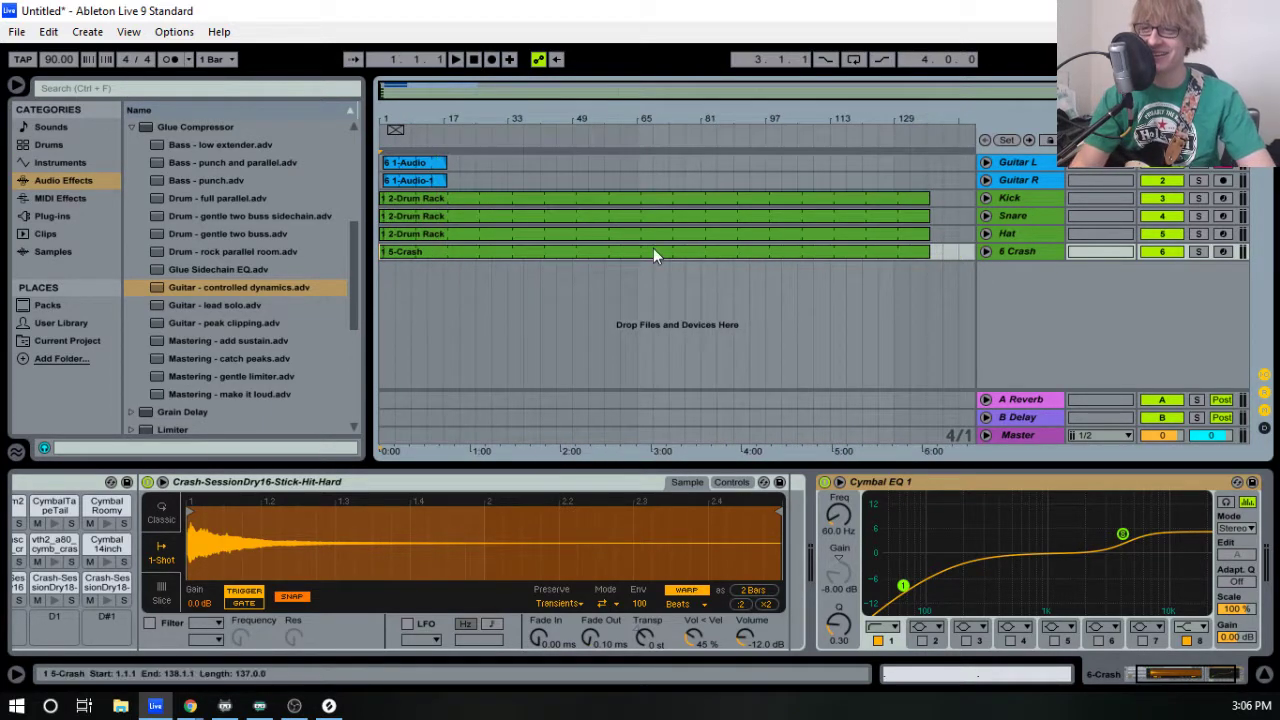
click(852, 198)
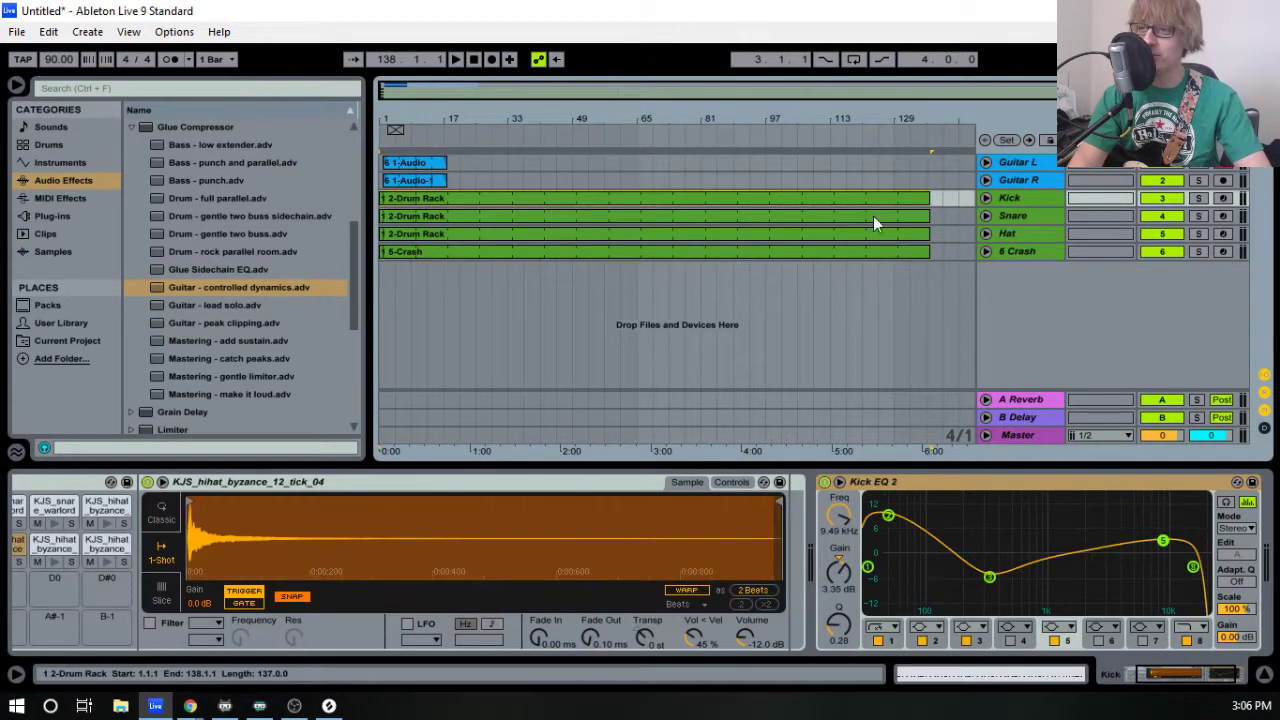
drag(928, 252, 513, 272)
drag(405, 125, 405, 172)
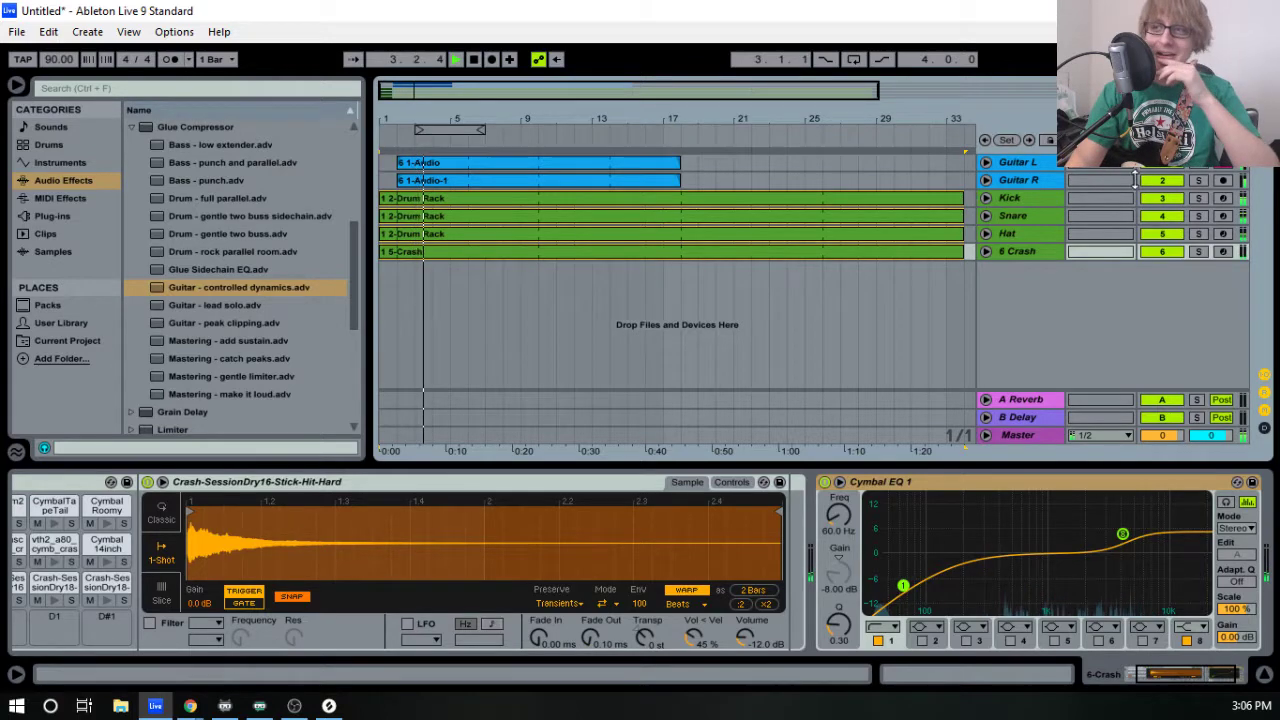
- Duplicate the Guitar L track below the 6 Crash track, delete the copy's clip and arm it for recording
click(1058, 179)
key(space)
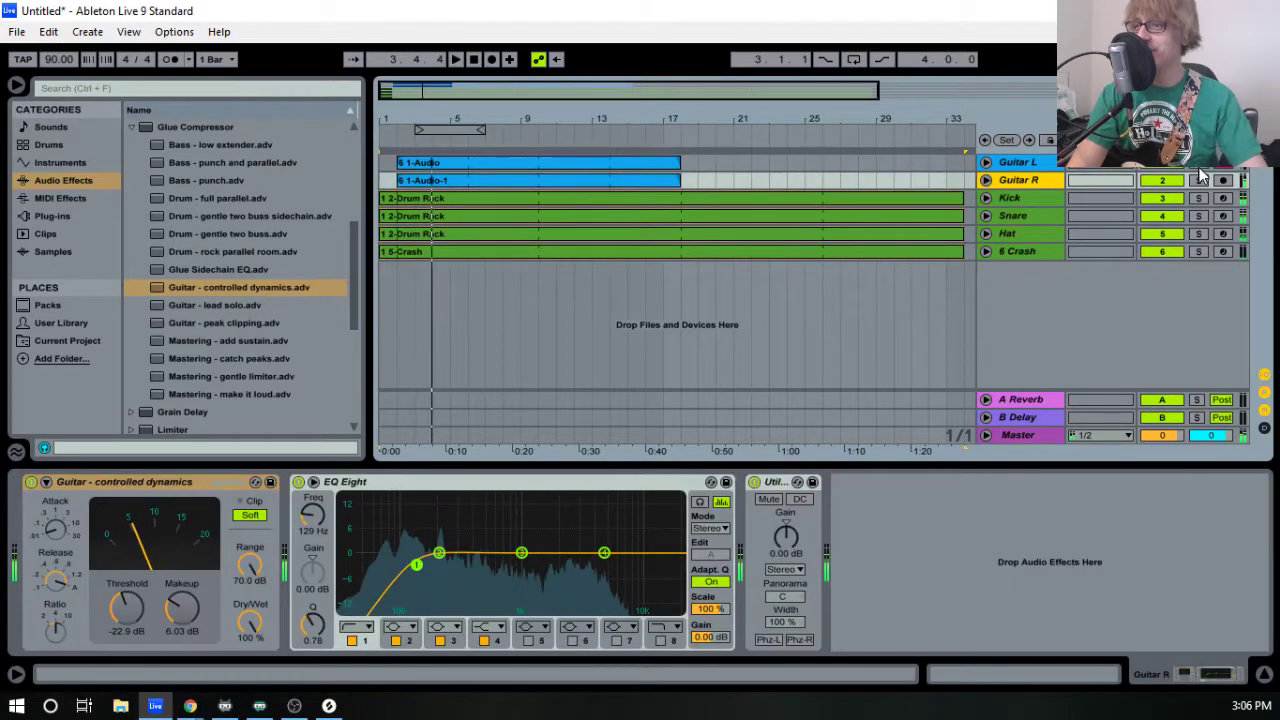
right_click(1055, 165)
click(1108, 204)
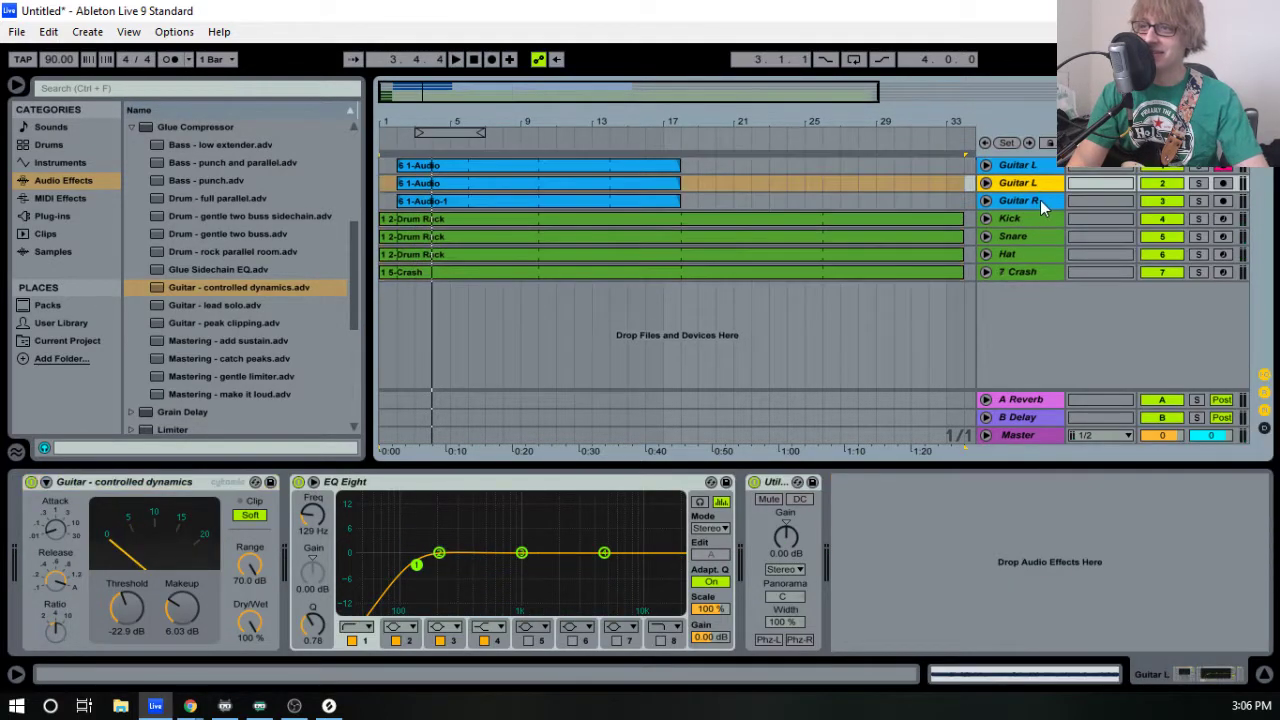
drag(675, 319, 670, 318)
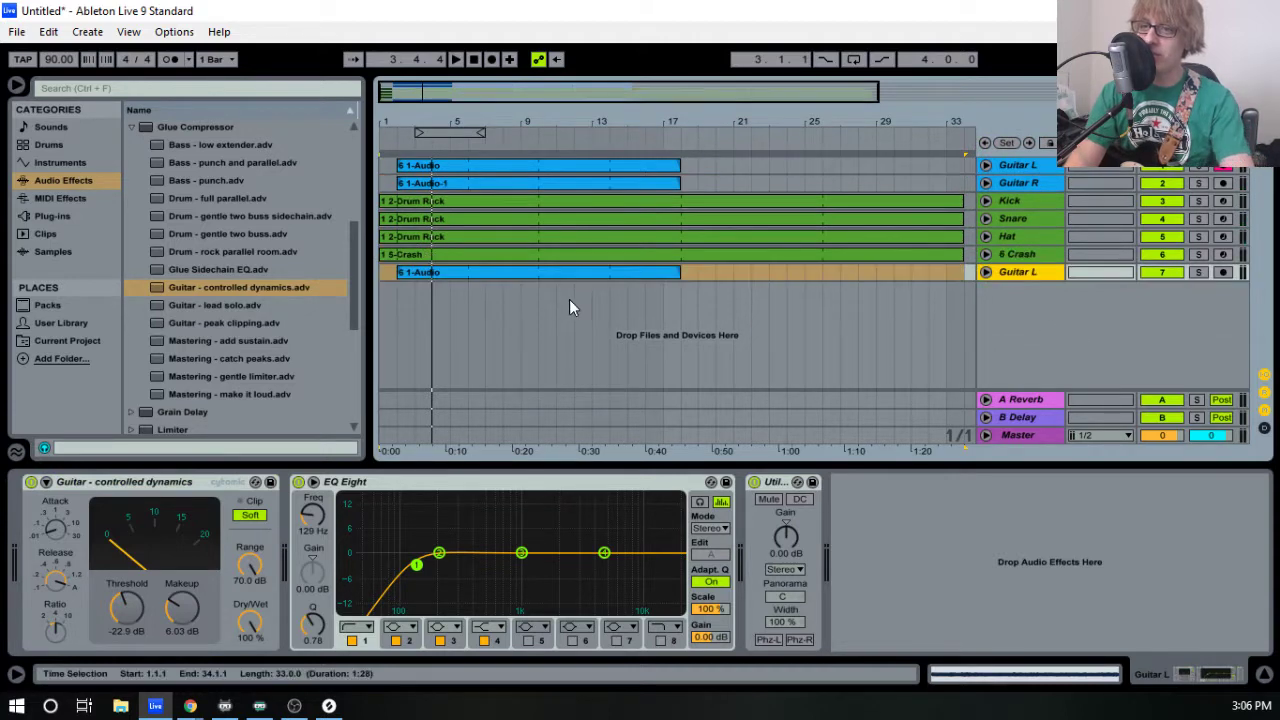
click(1222, 273)
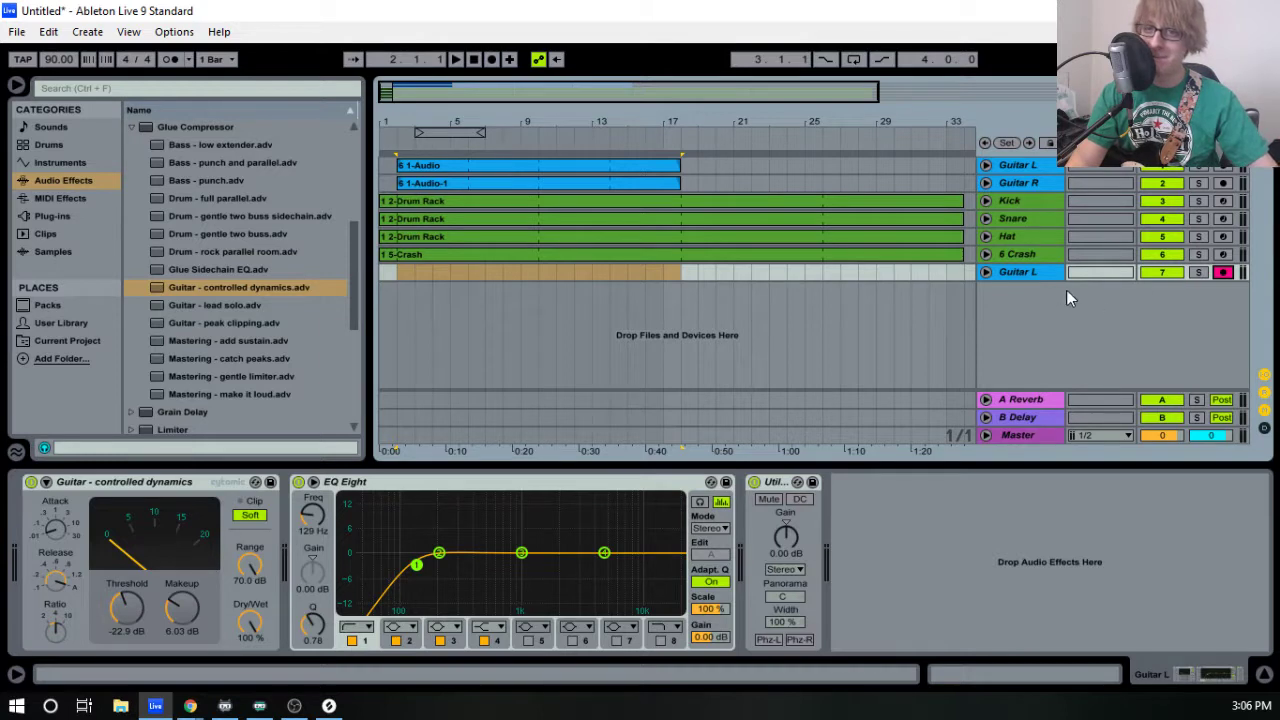
- Show the Session mixer and centre the pan of the duplicated Guitar L track
key(Tab)
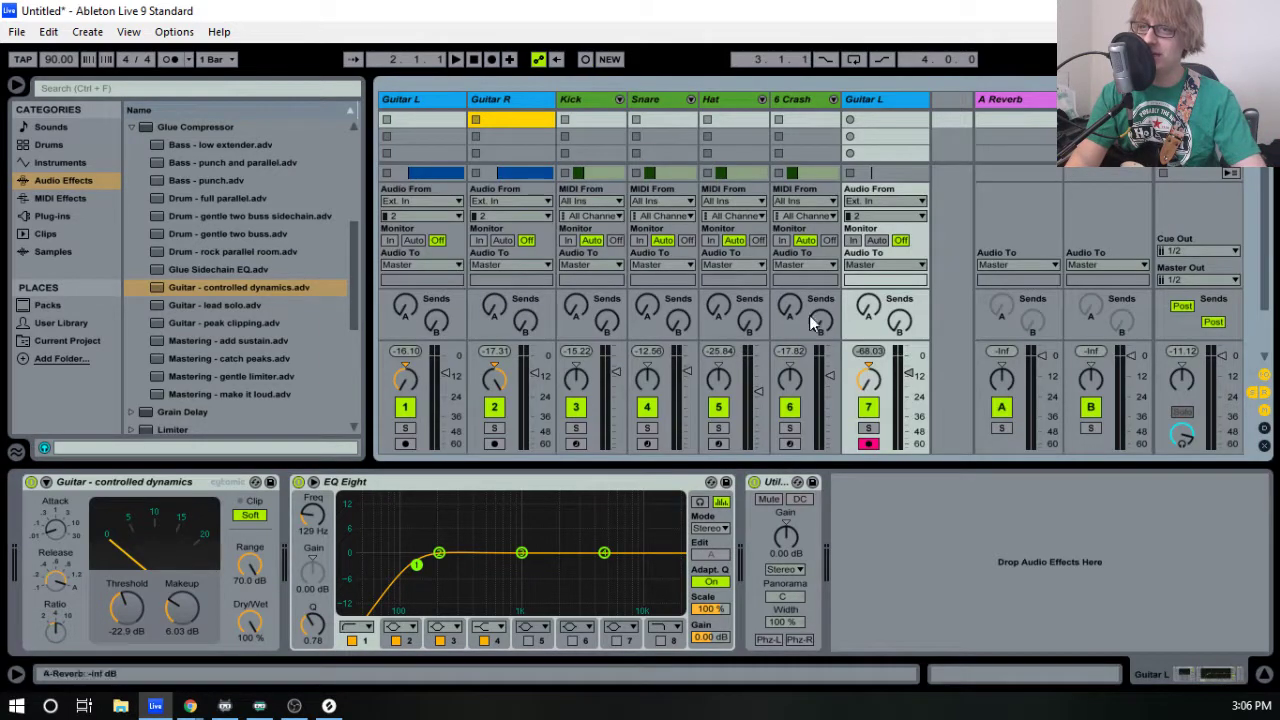
click(868, 366)
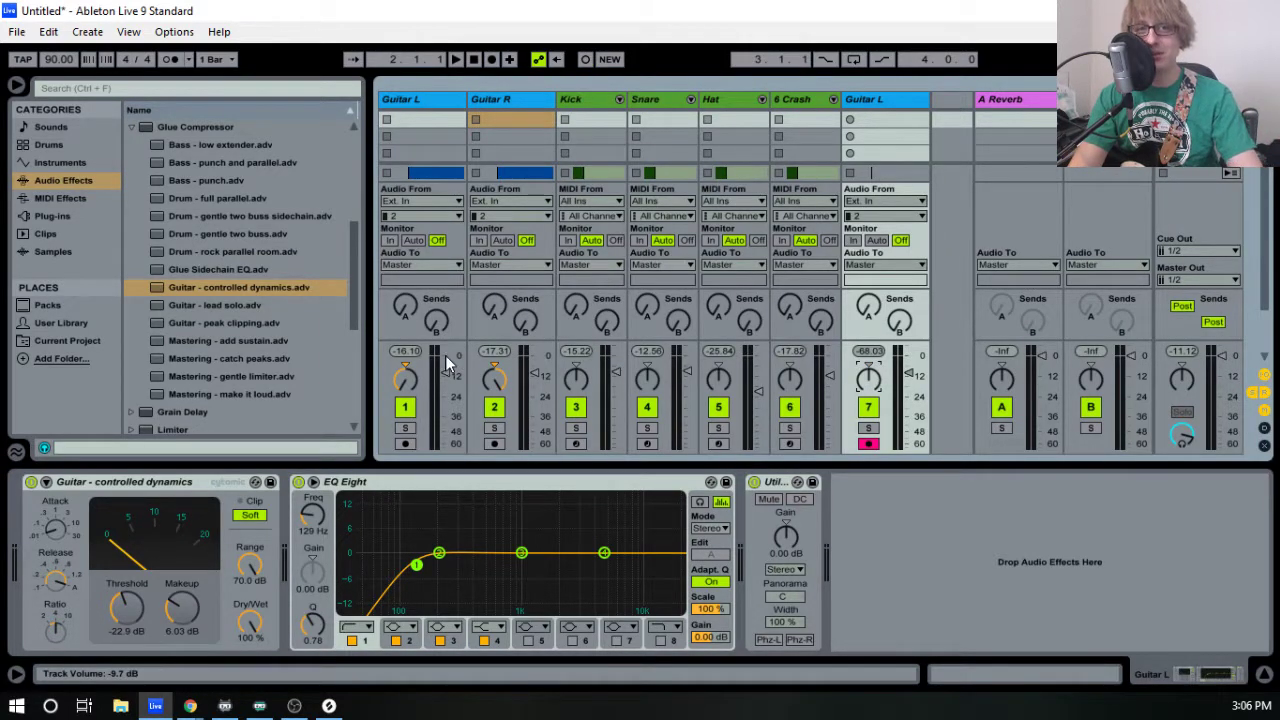
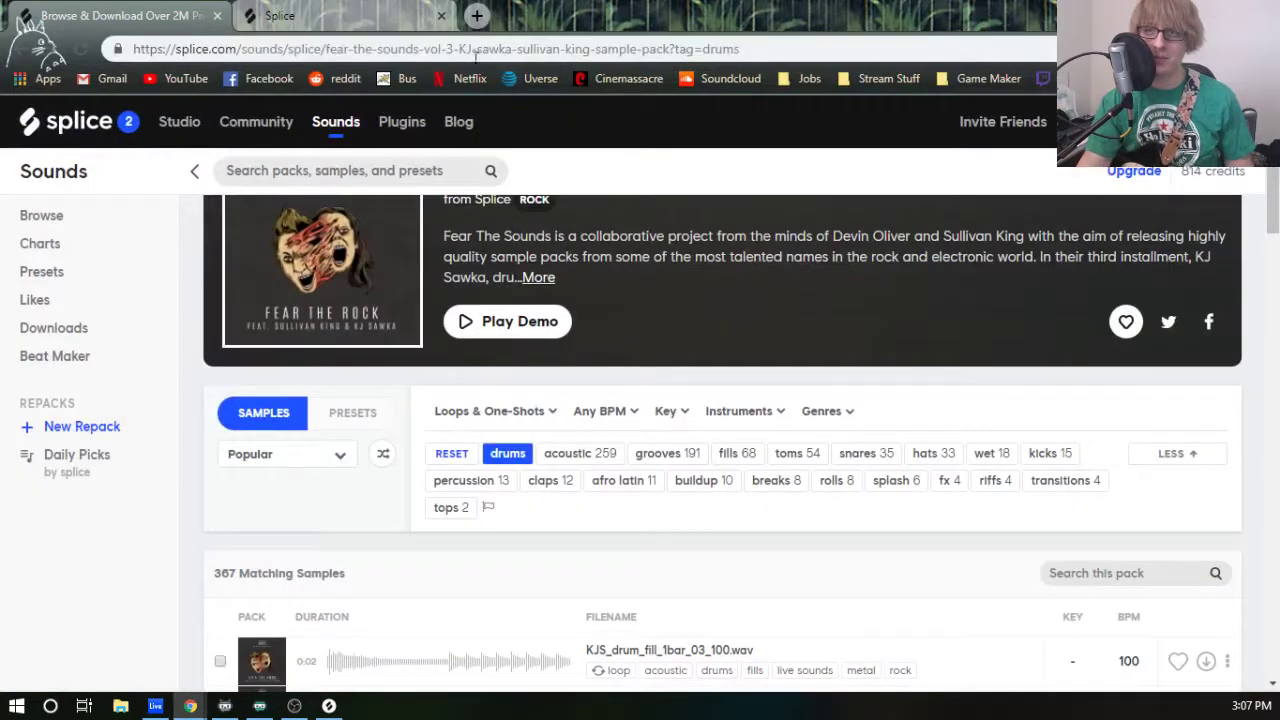
- Switch to Chrome, open YouTube in a new tab and search for "amplitude ps4"
click(478, 16)
click(184, 79)
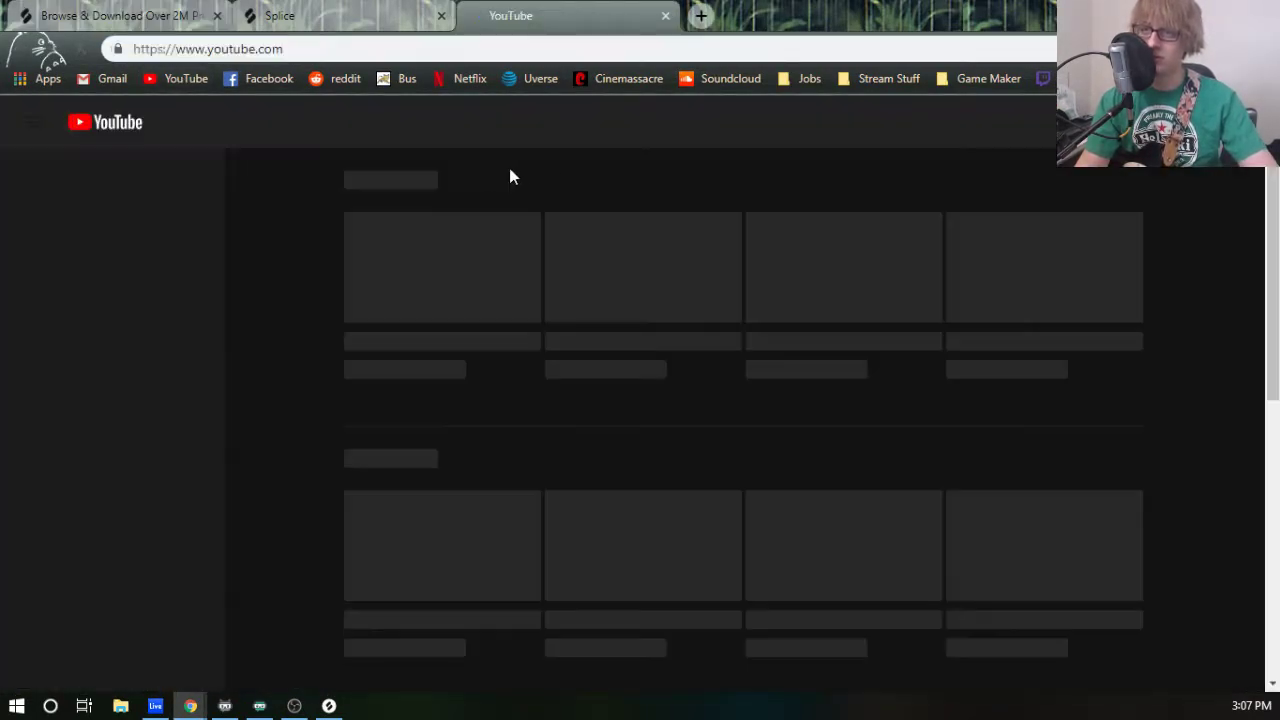
click(385, 122)
text(am)
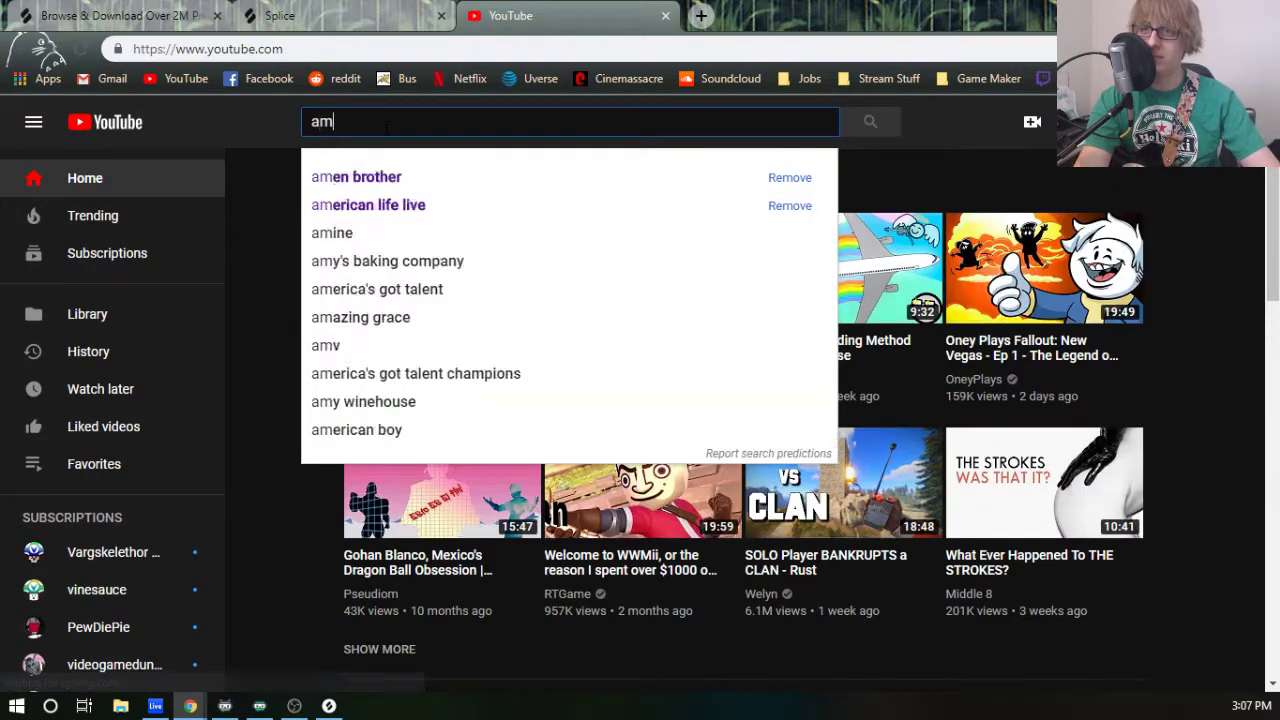
text(plitude)
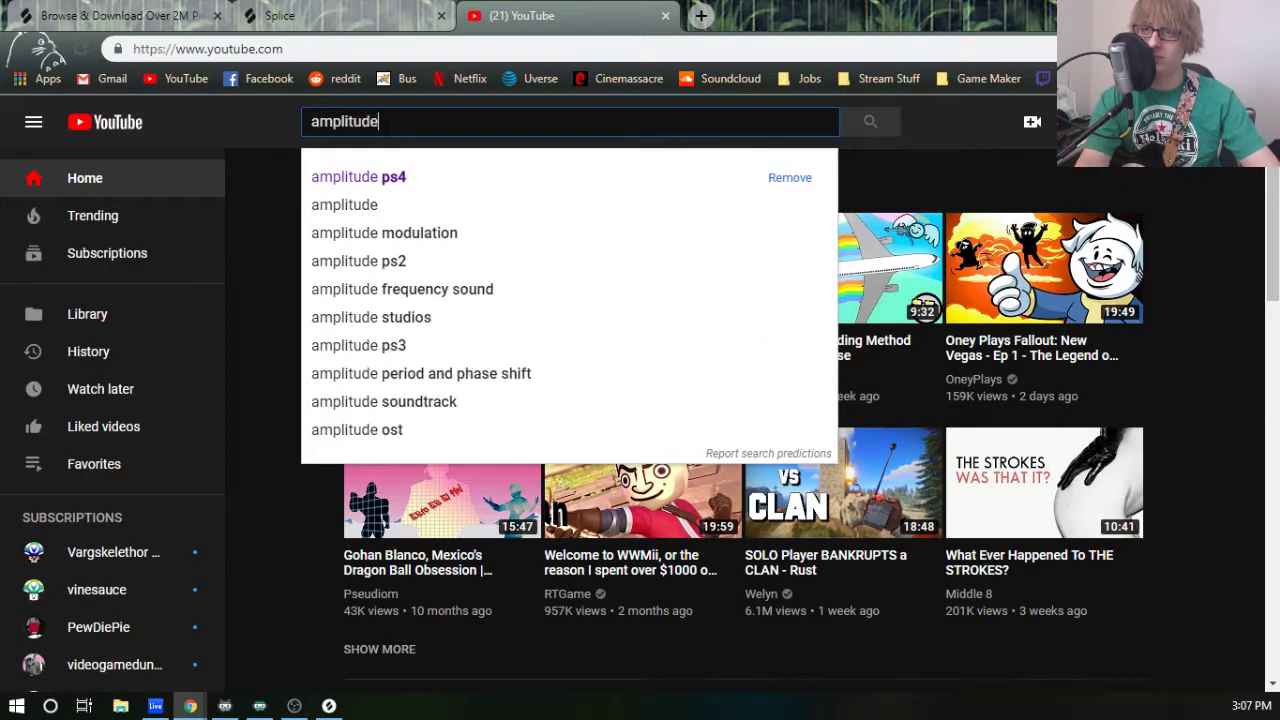
key(Down)
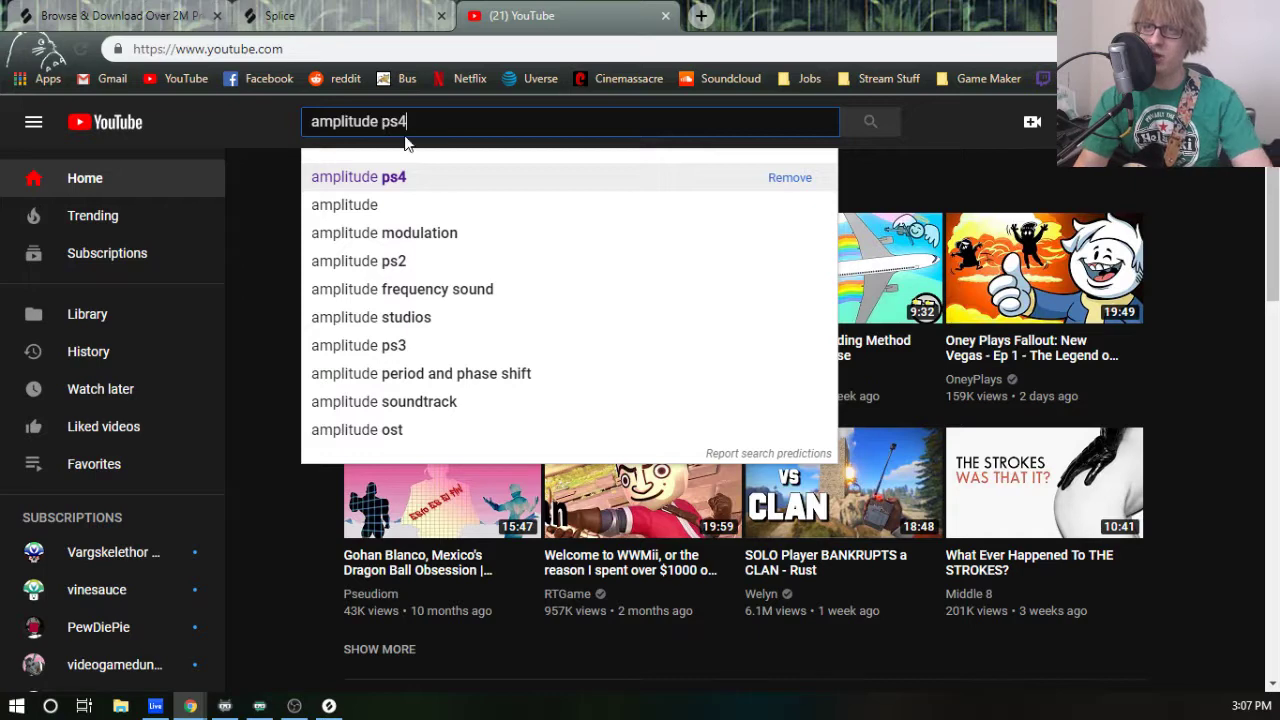
click(480, 177)
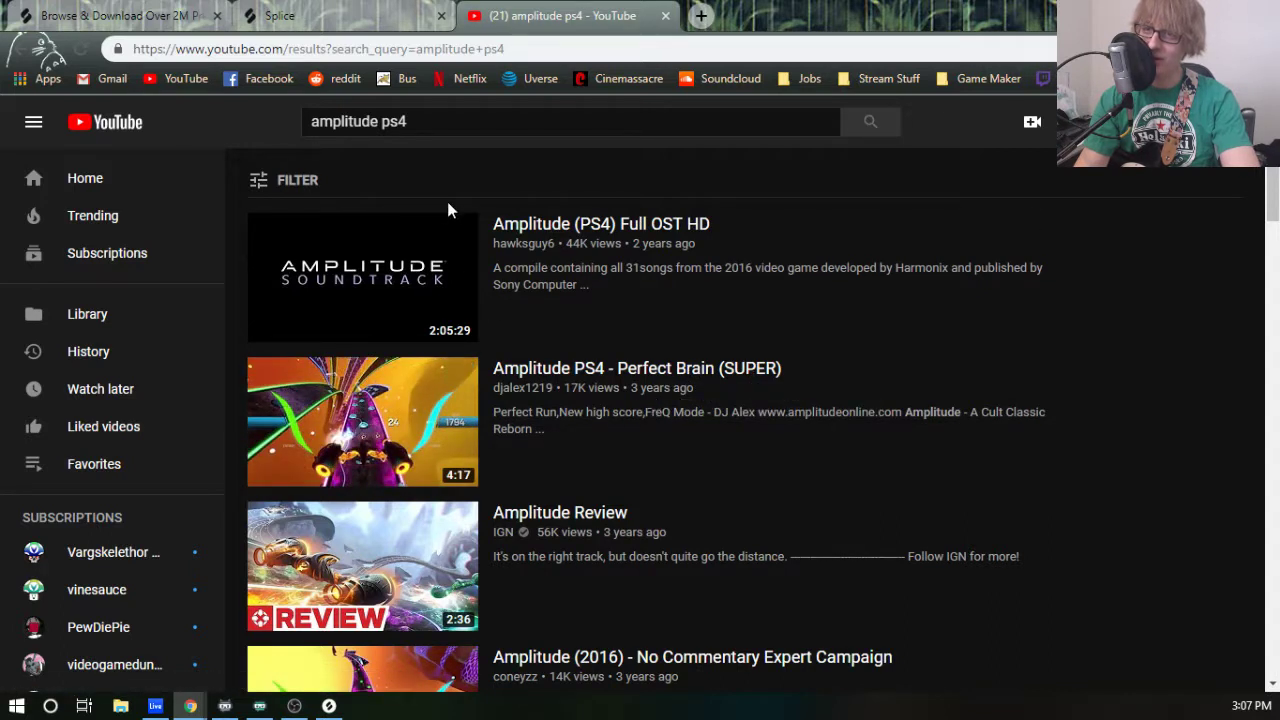
- Change the YouTube search to "amplitude ps2"
click(408, 122)
key(BackSpace)
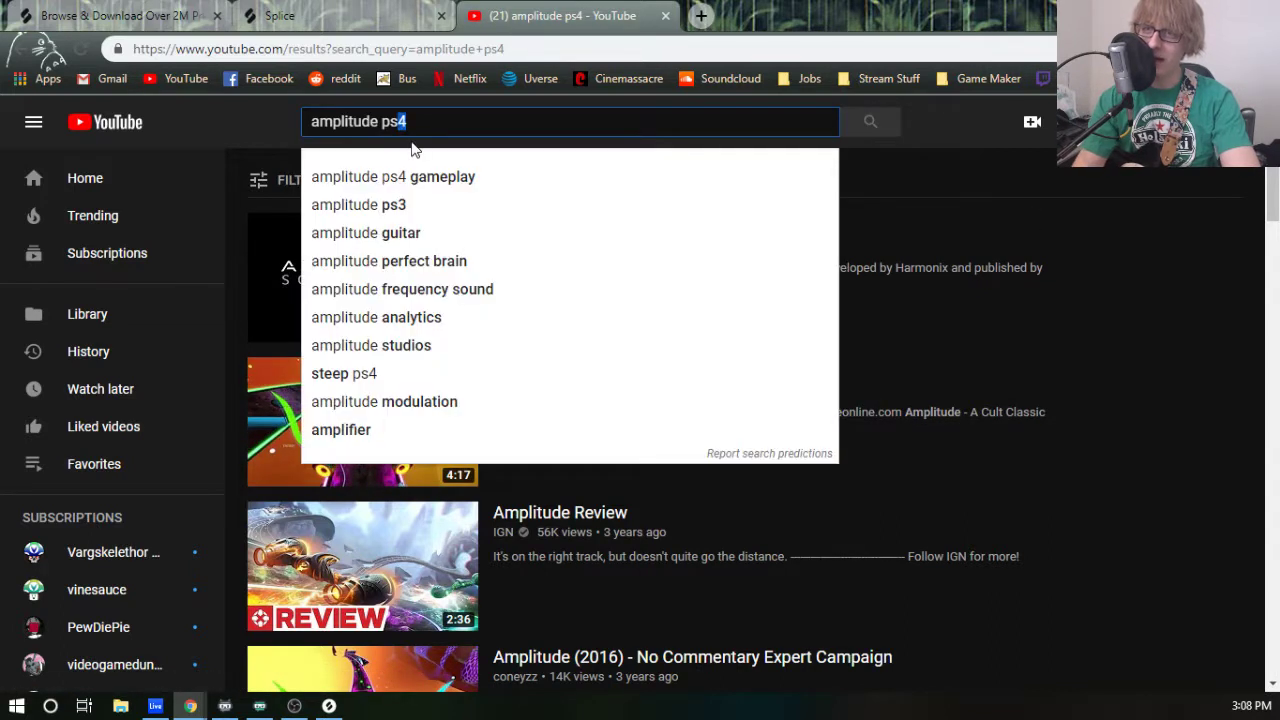
text(2)
key(Return)
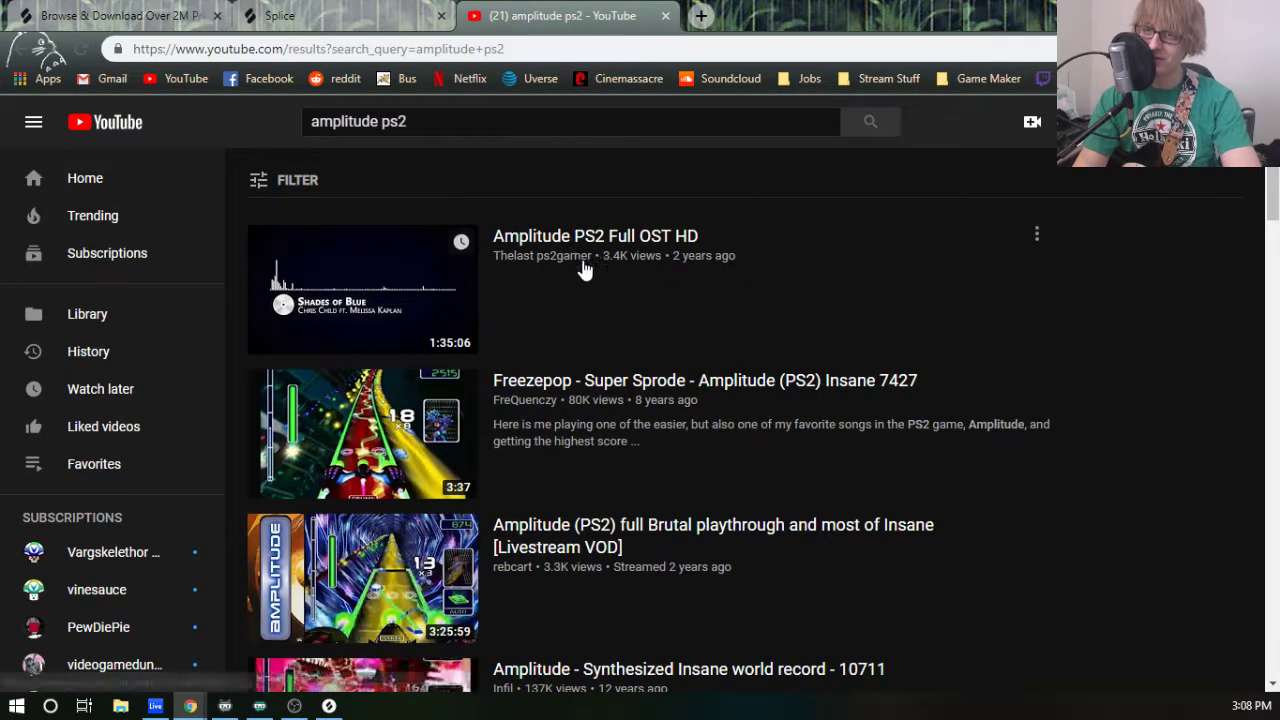
- Open the Freezepop - Super Sprode Amplitude (PS2) video in its own tab, mute it and watch it full screen
middle_click(645, 386)
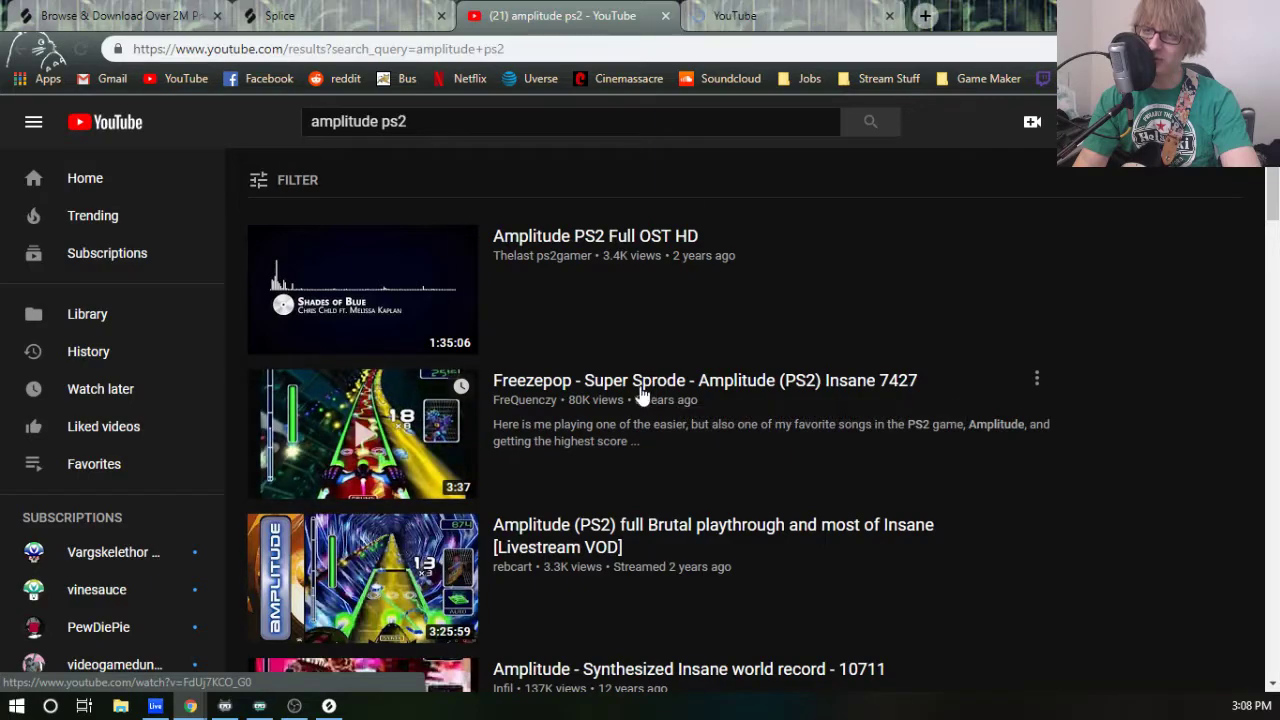
click(712, 17)
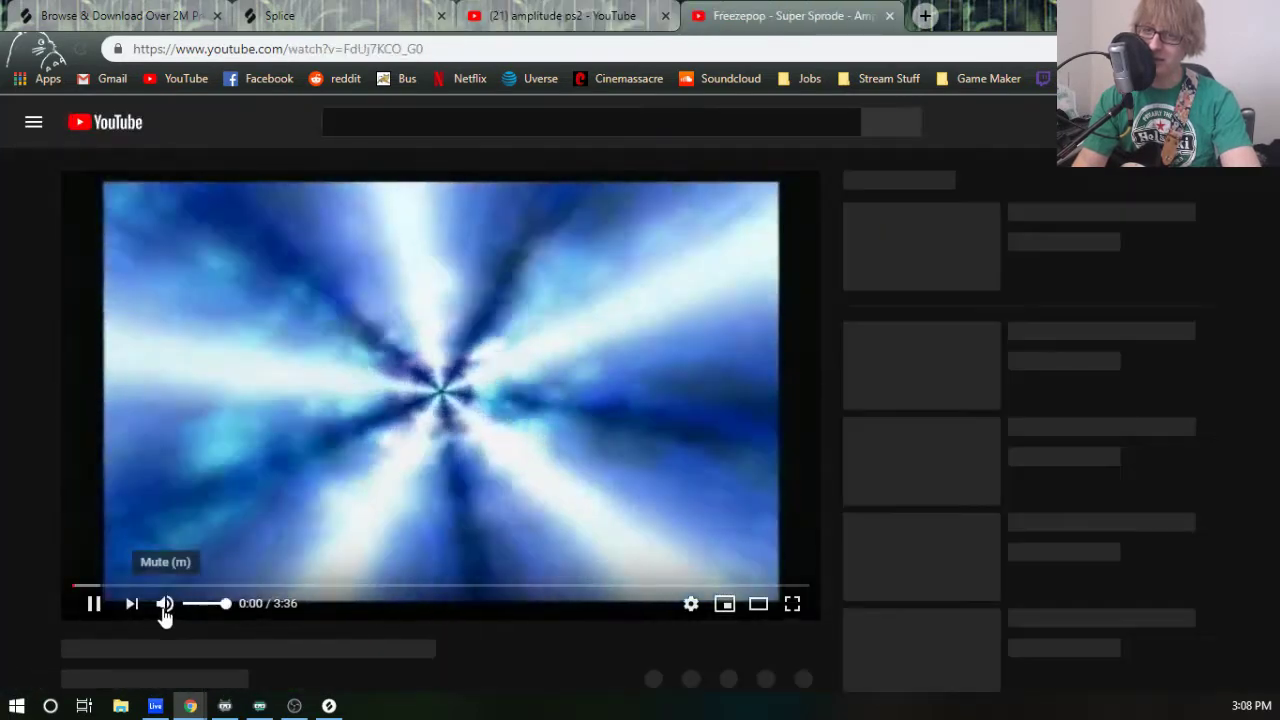
click(161, 608)
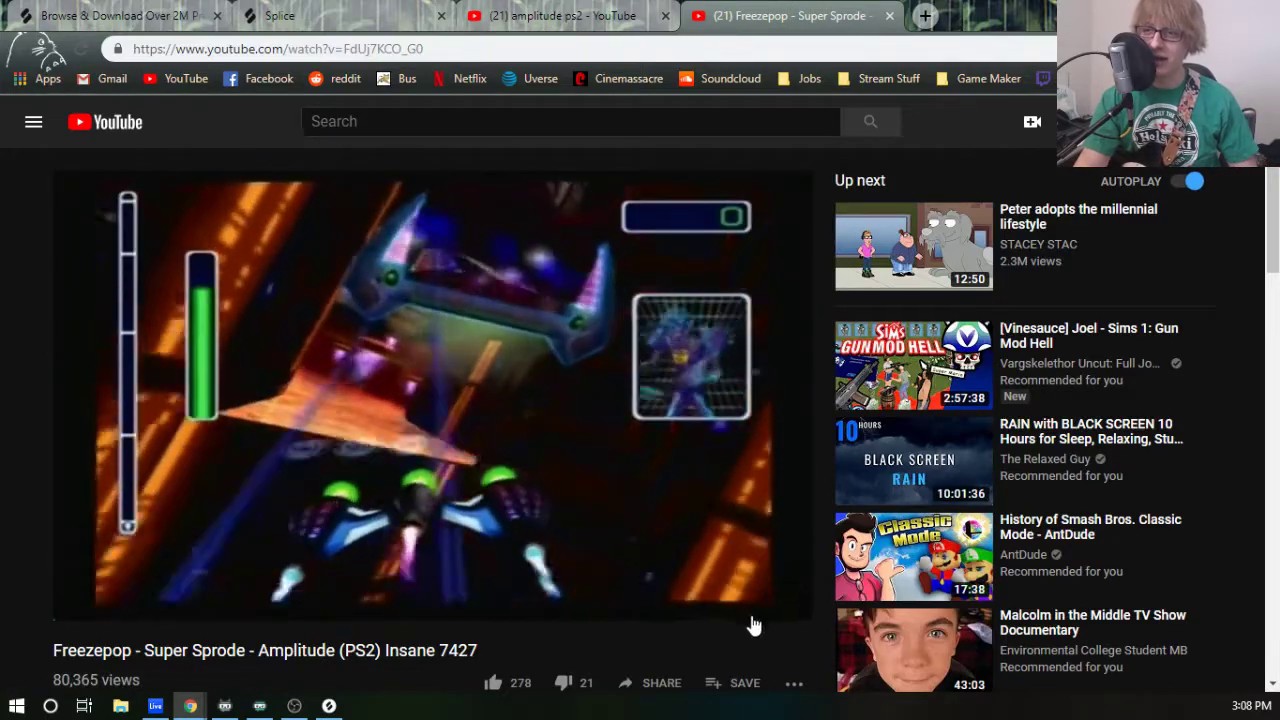
click(780, 607)
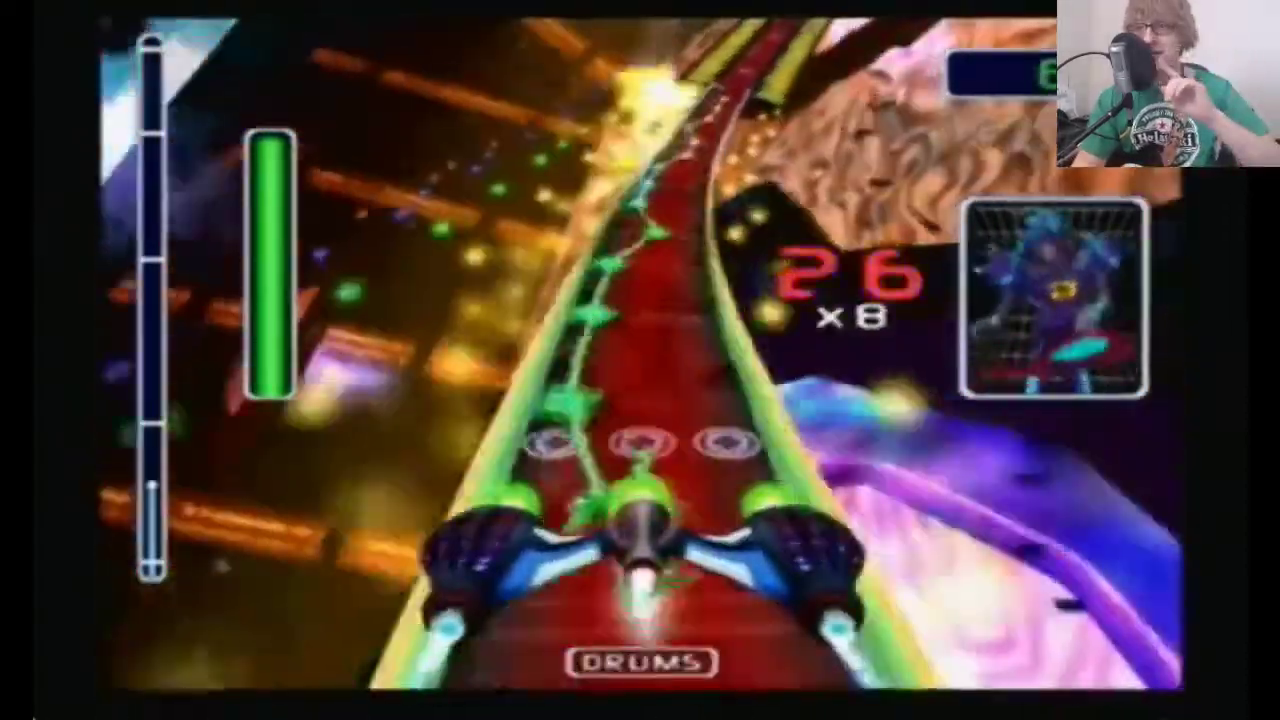
- Leave full screen, close the video's tab and go back to the "amplitude ps4" results
mouse_move(359, 229)
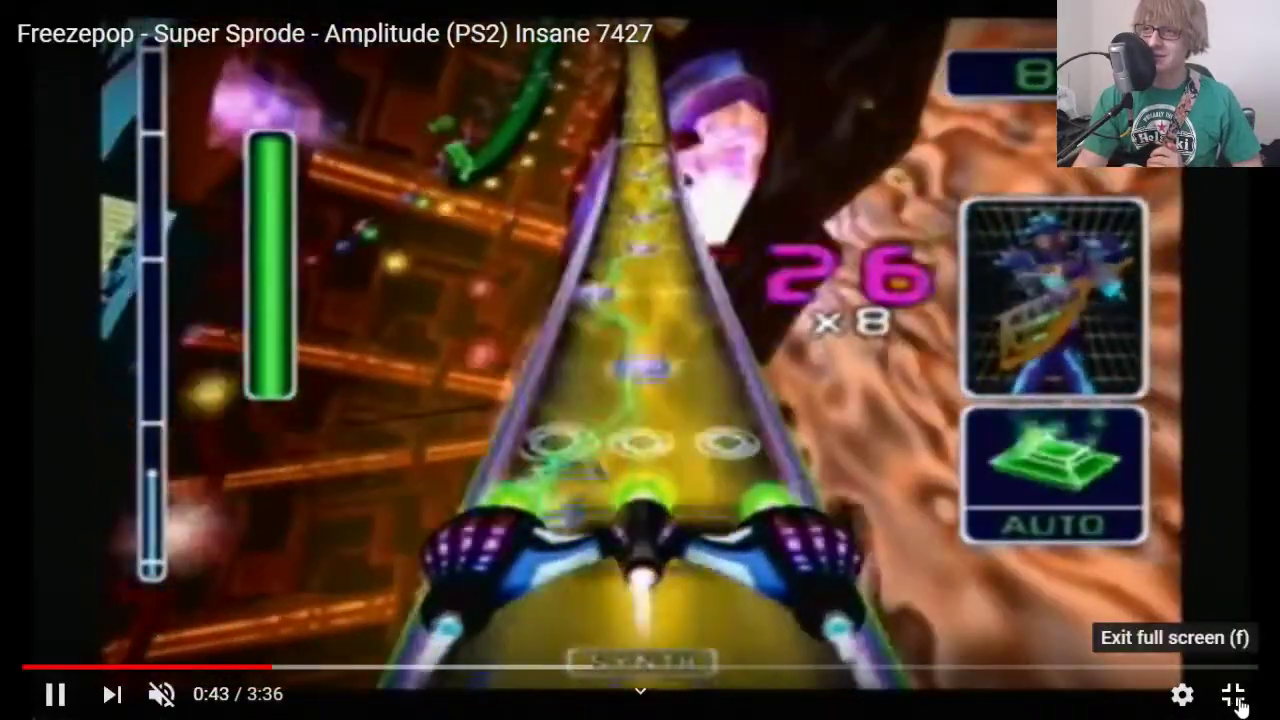
click(1232, 697)
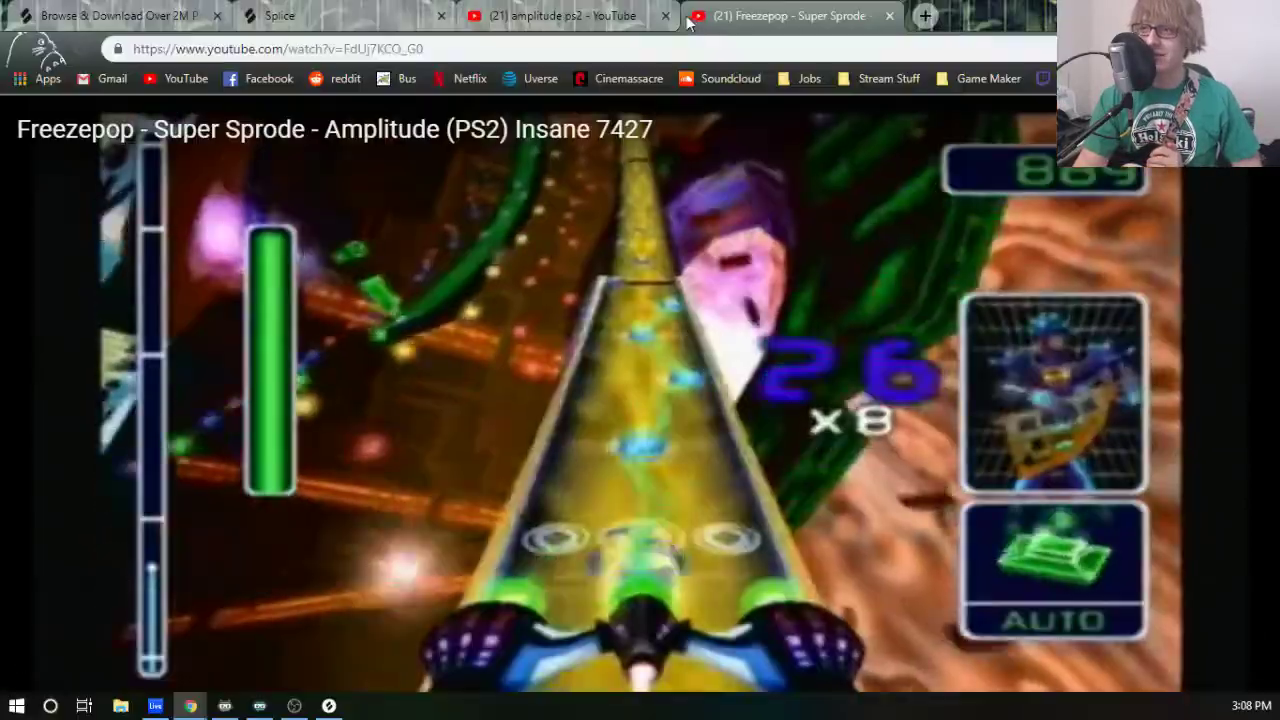
click(890, 16)
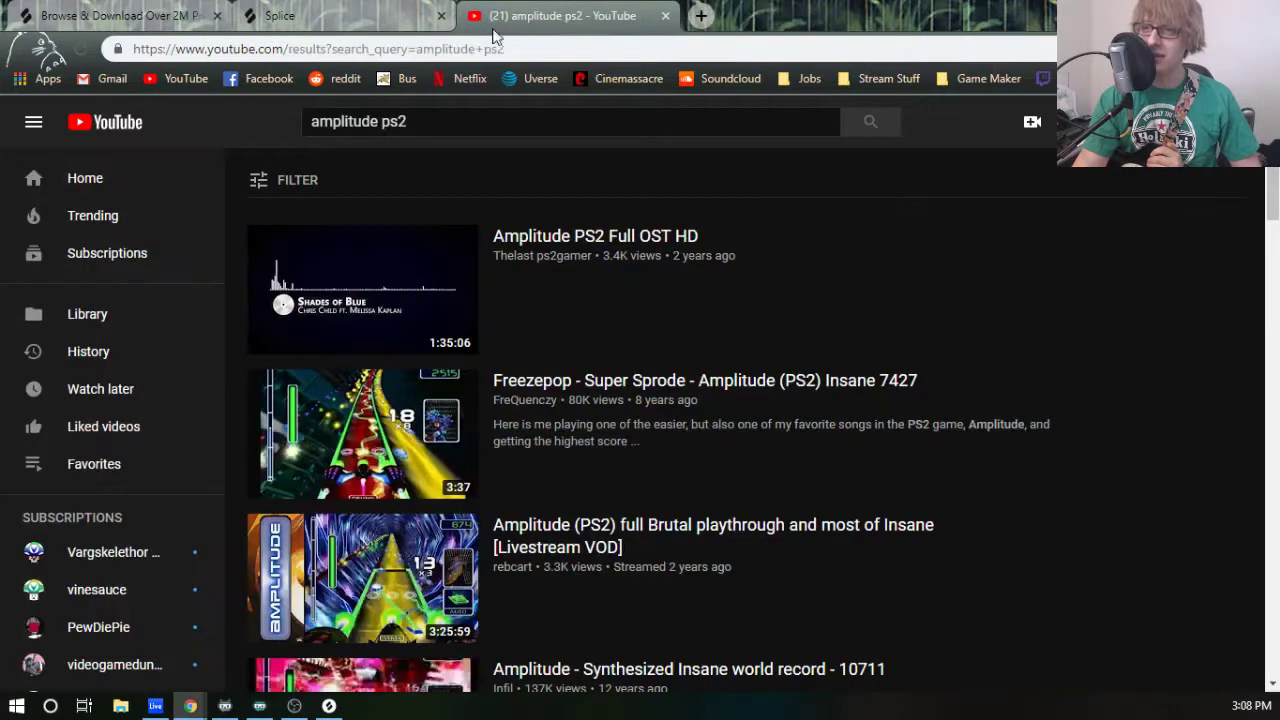
click(20, 55)
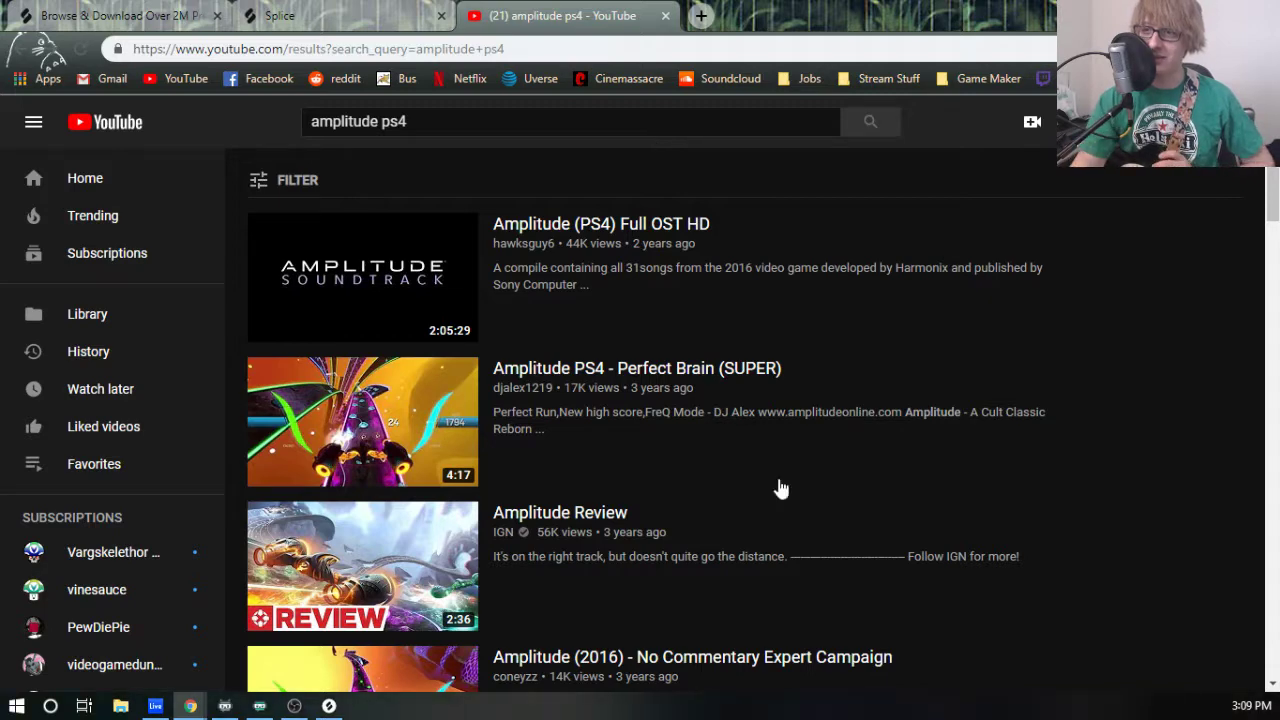
- Look through the Amplitude PS4 video results, then return to Ableton Live
scroll(651, 386, down, 2)
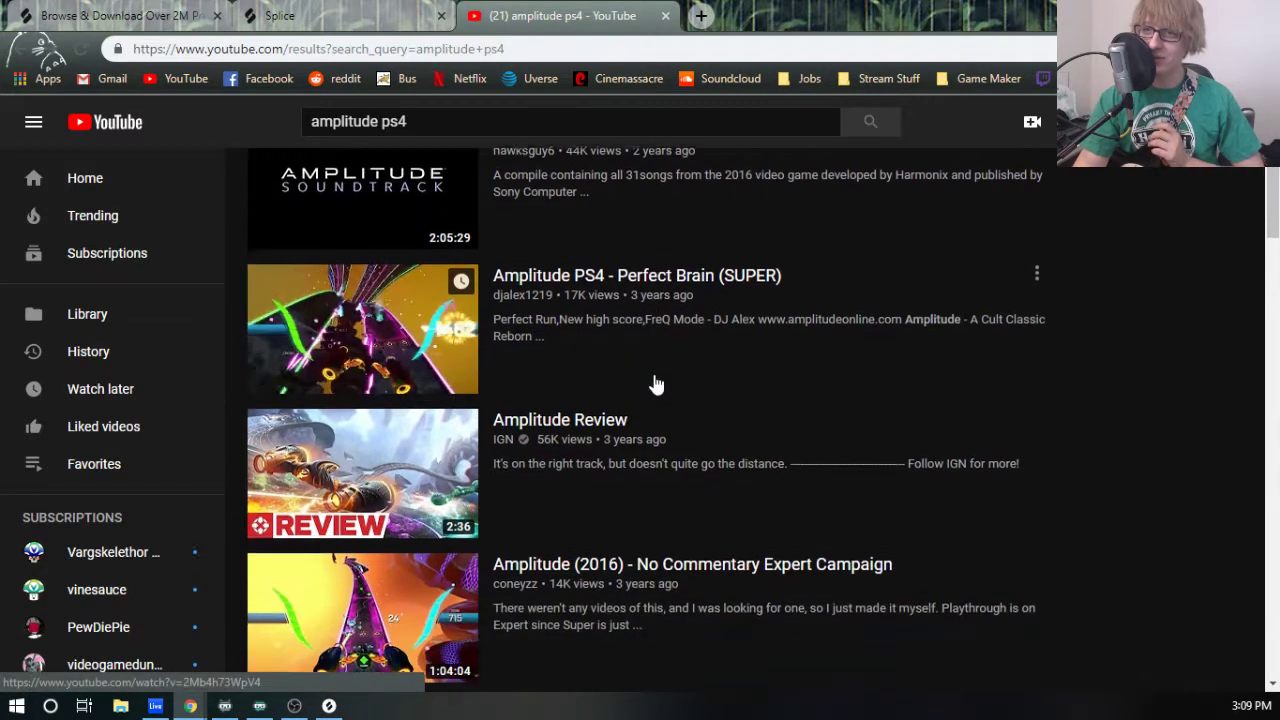
scroll(655, 385, down, 3)
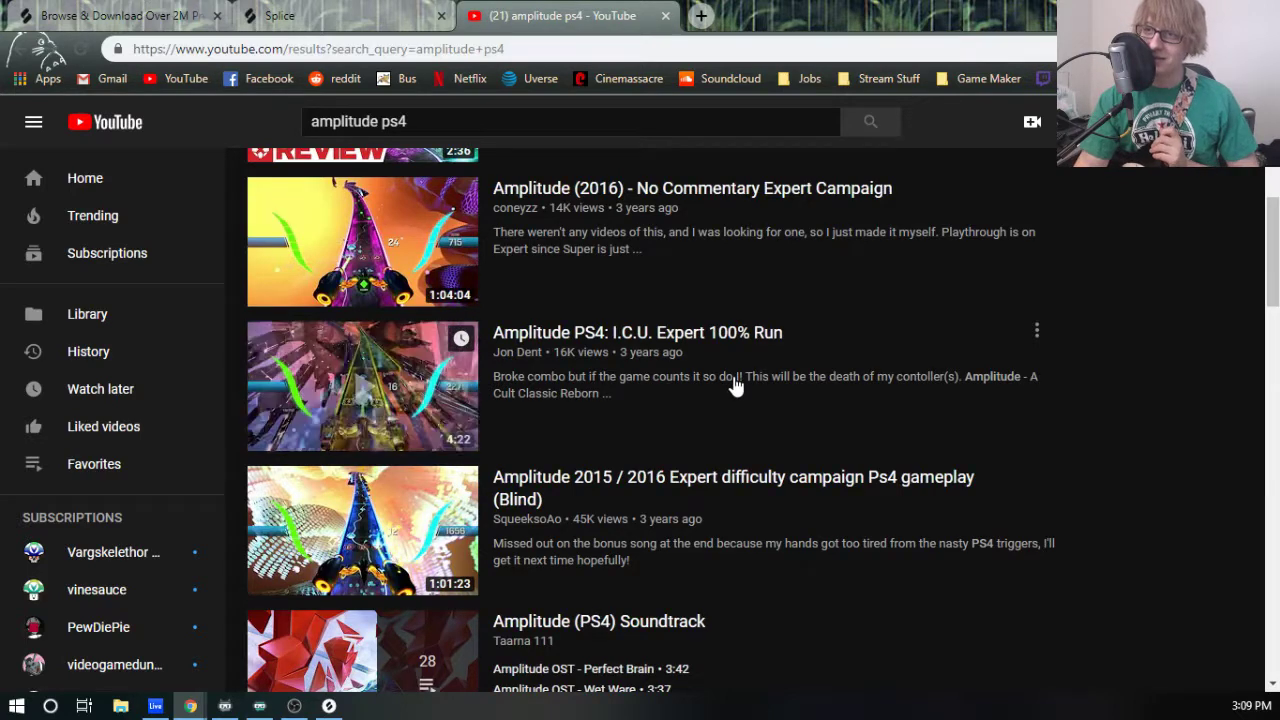
scroll(734, 386, up, 2)
scroll(737, 380, up, 3)
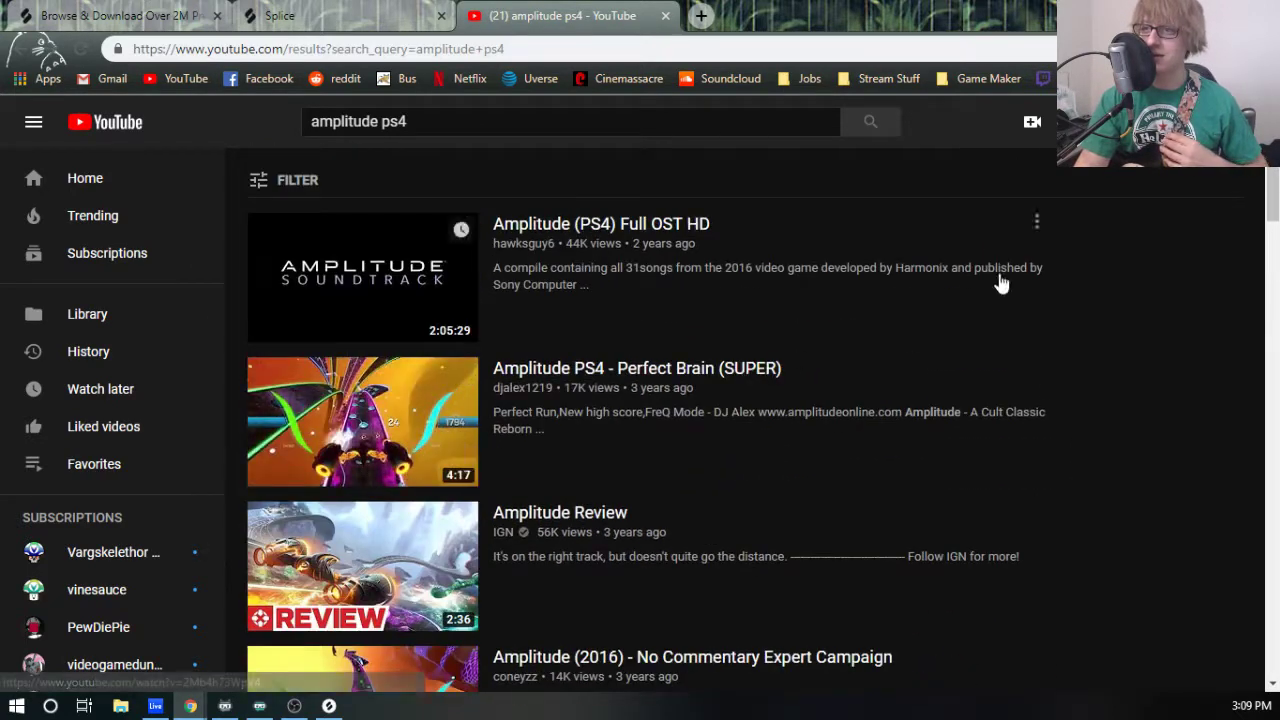
click(1174, 10)
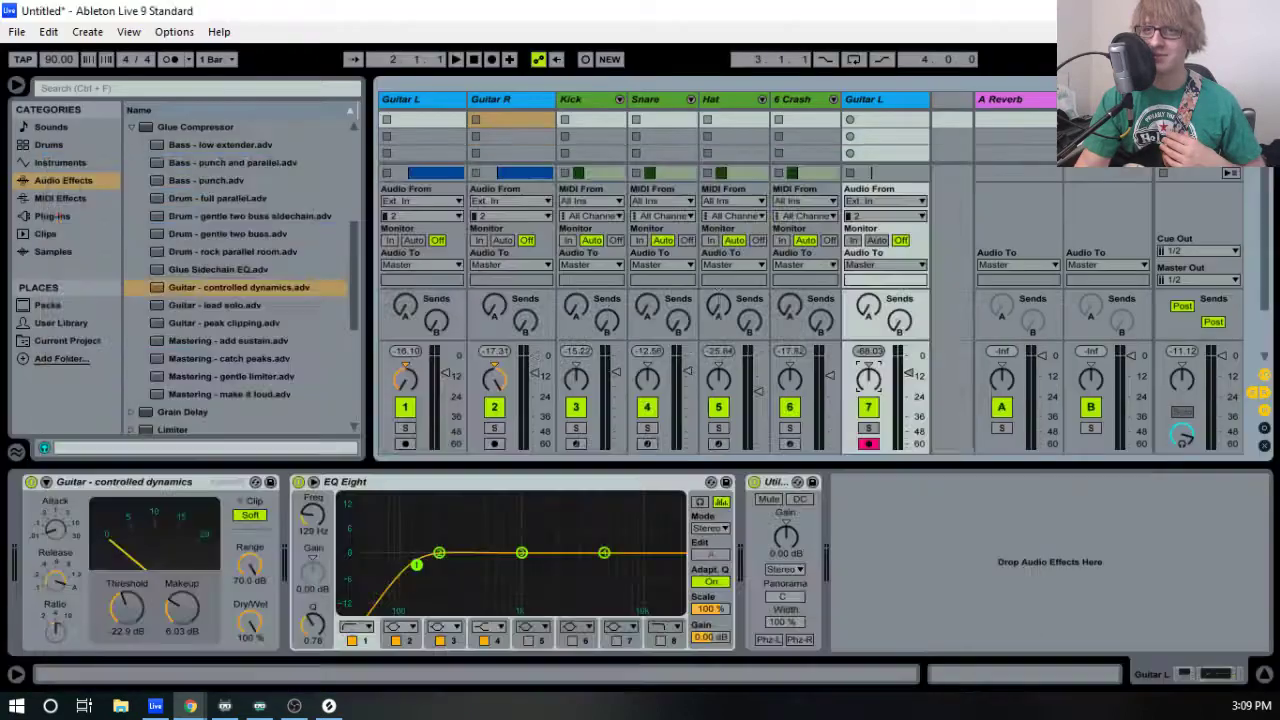
- Save the Live Set as "February 12th" in the Easy Lo Fi Project folder
click(18, 38)
click(59, 195)
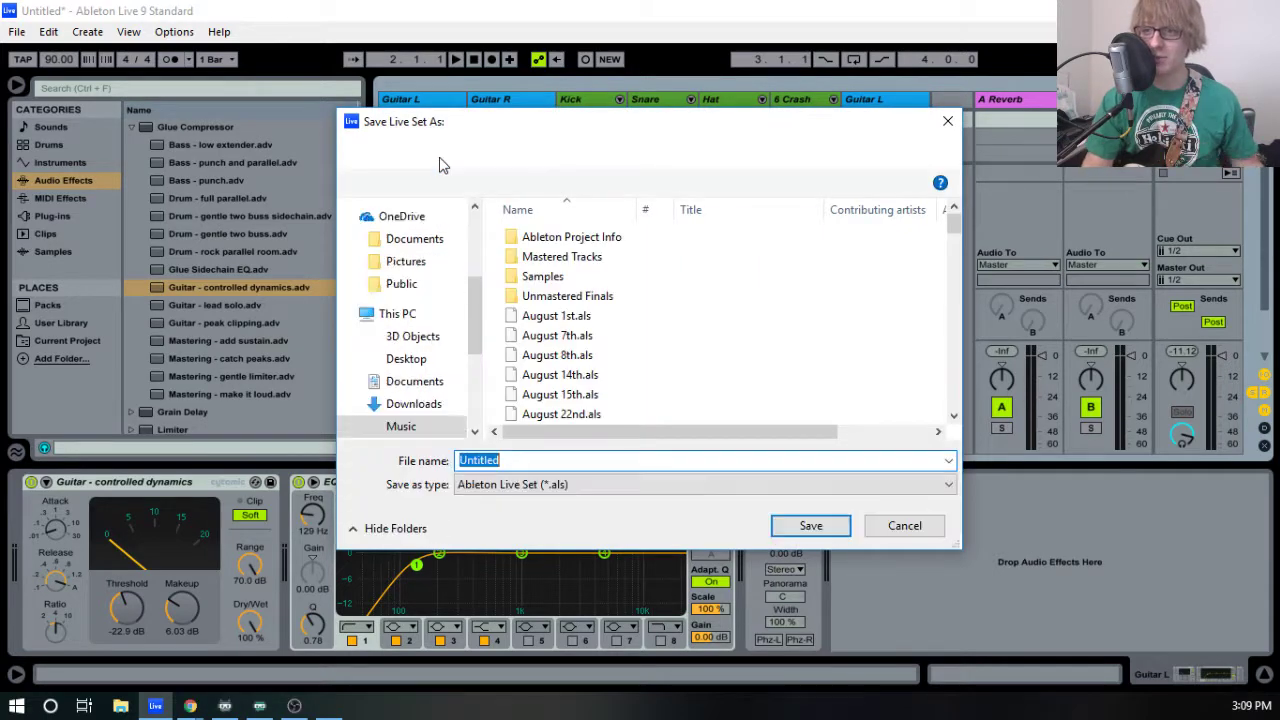
text(S)
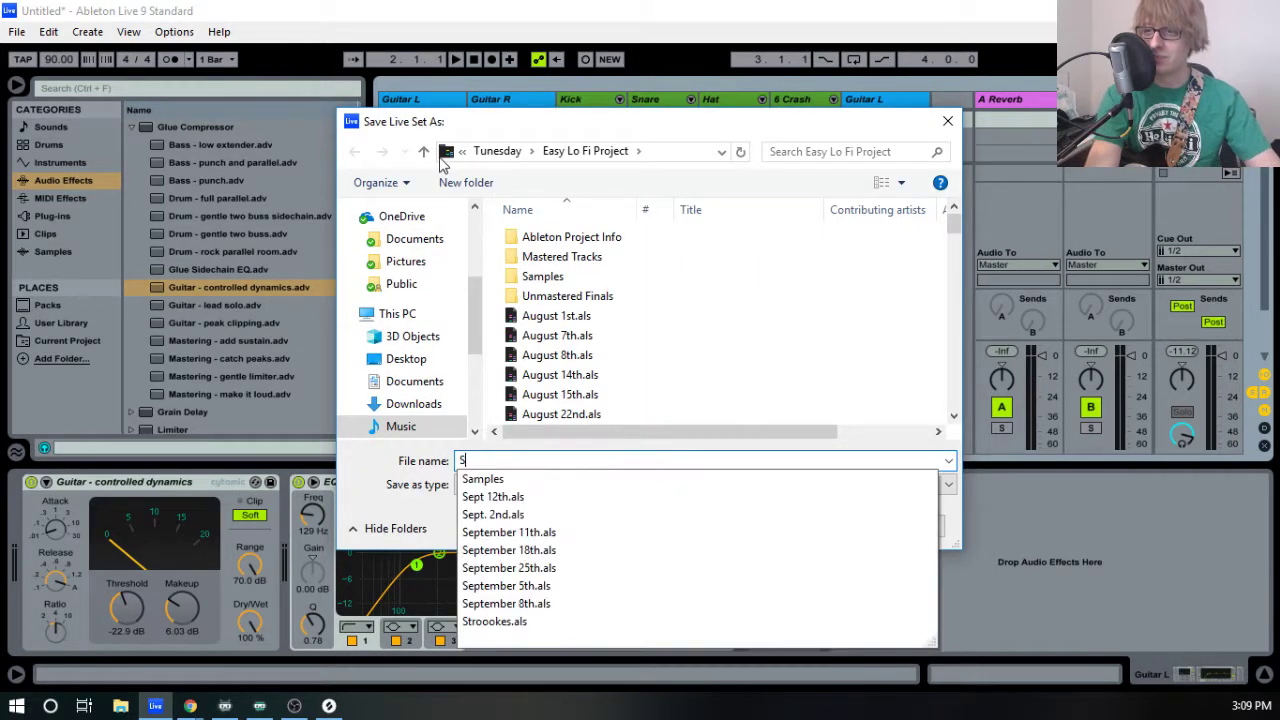
key(BackSpace)
text(Fevb)
key(BackSpace)
text(b)
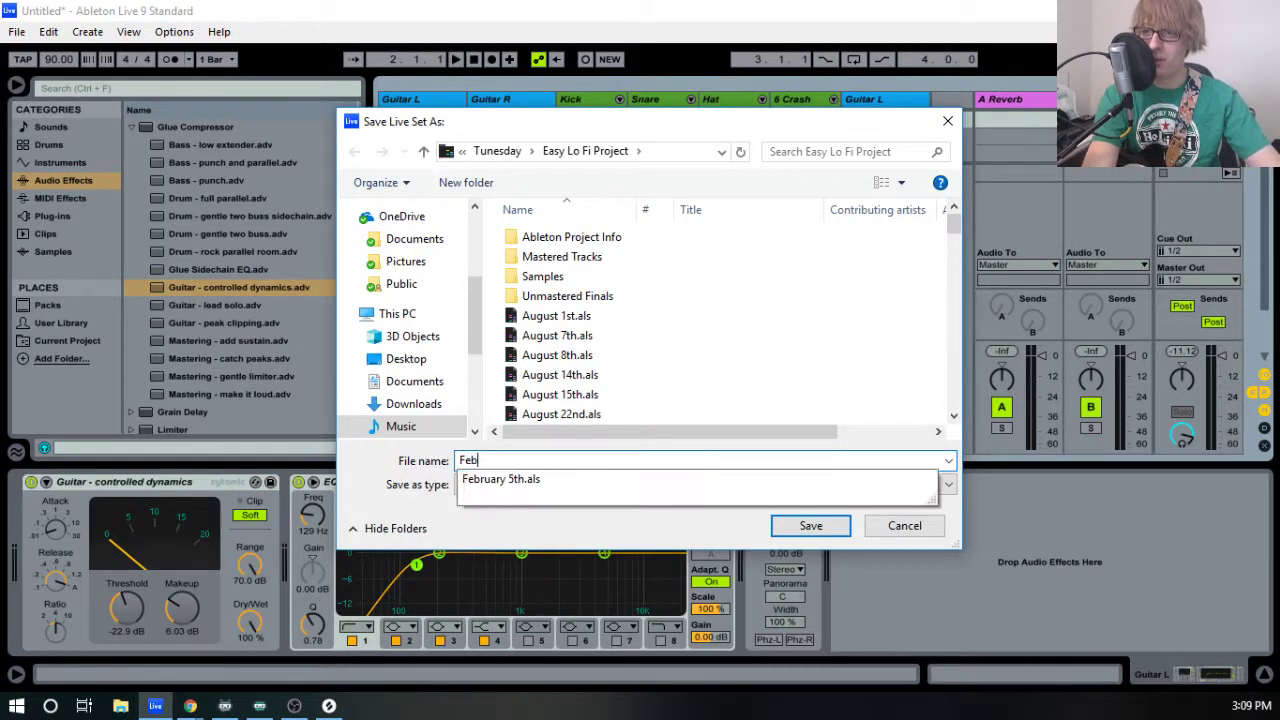
text(ruary 12)
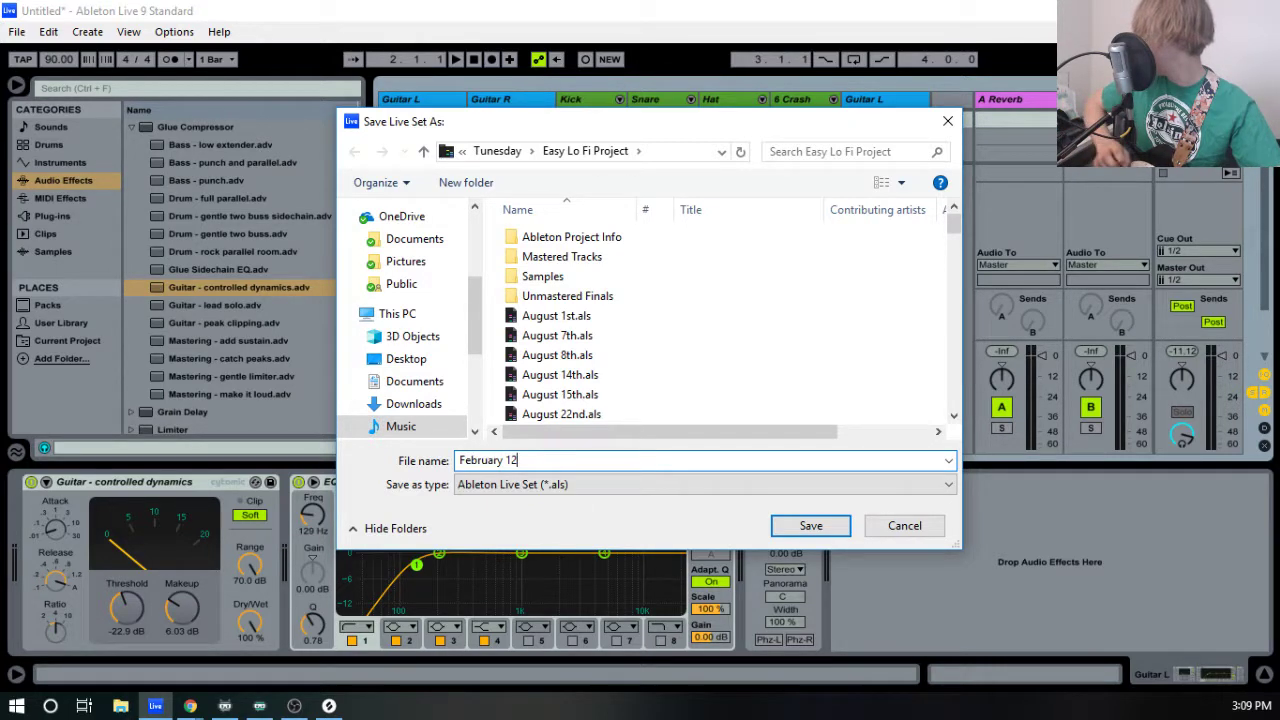
text(th)
key(Return)
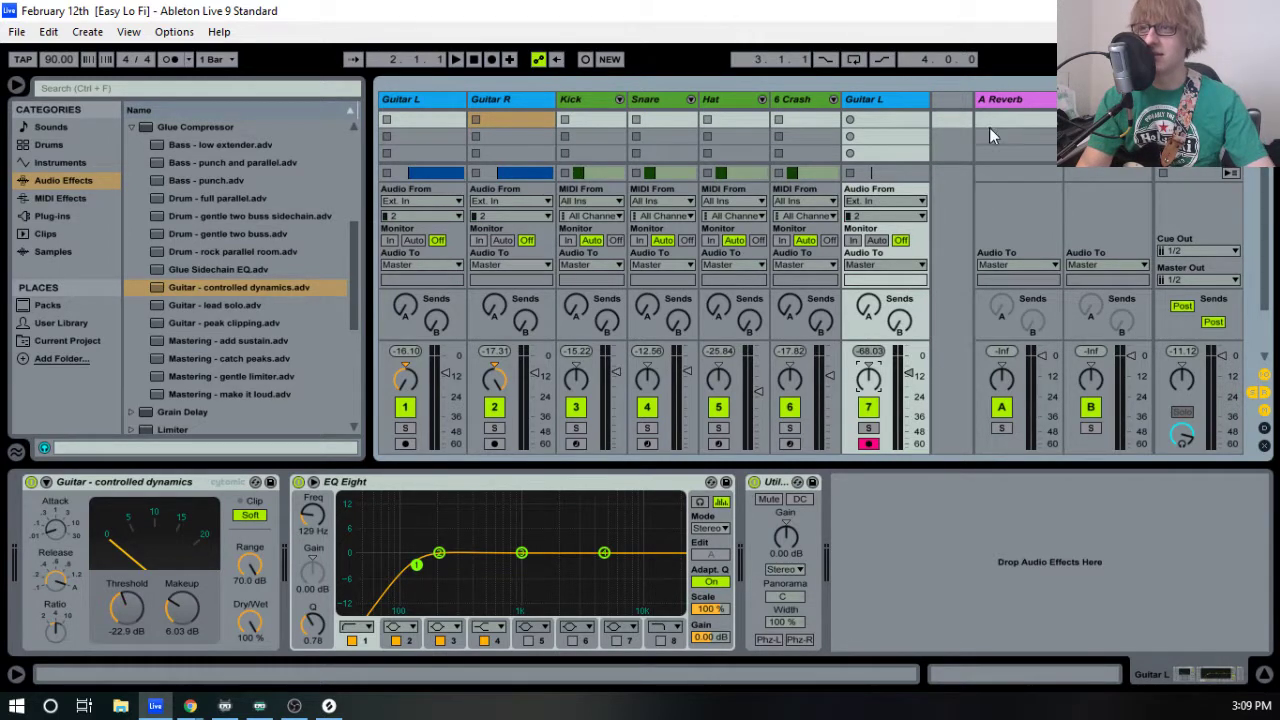
- Show the arrangement, mark out empty regions after bar 34 on the drum and guitar tracks, and reset the playback position to 1.1.1
key(Tab)
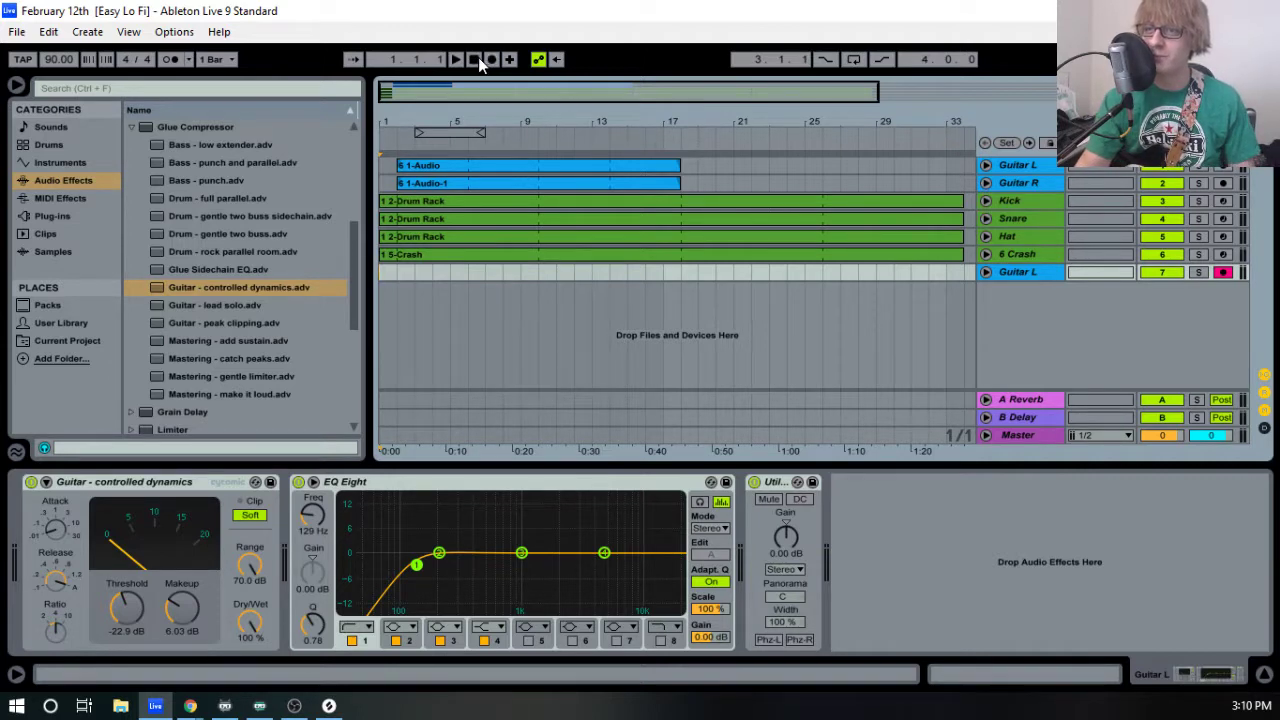
drag(497, 115, 492, 100)
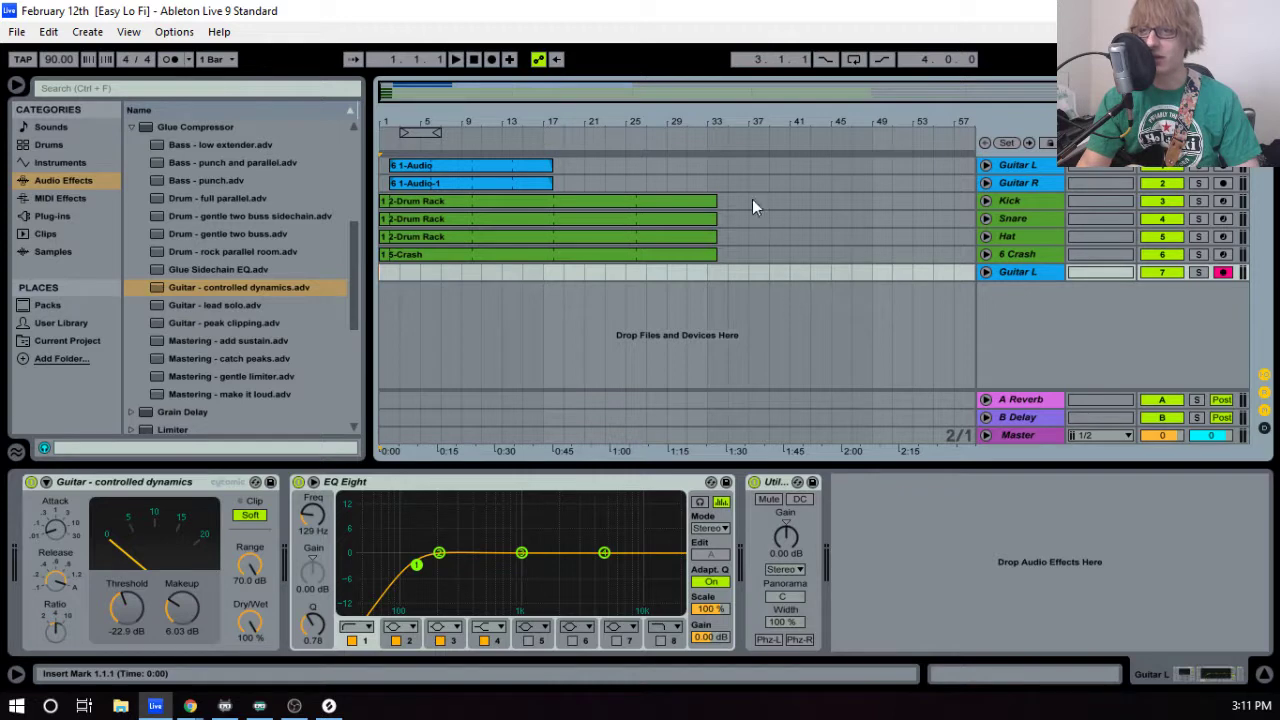
drag(768, 184, 872, 259)
drag(813, 201, 865, 253)
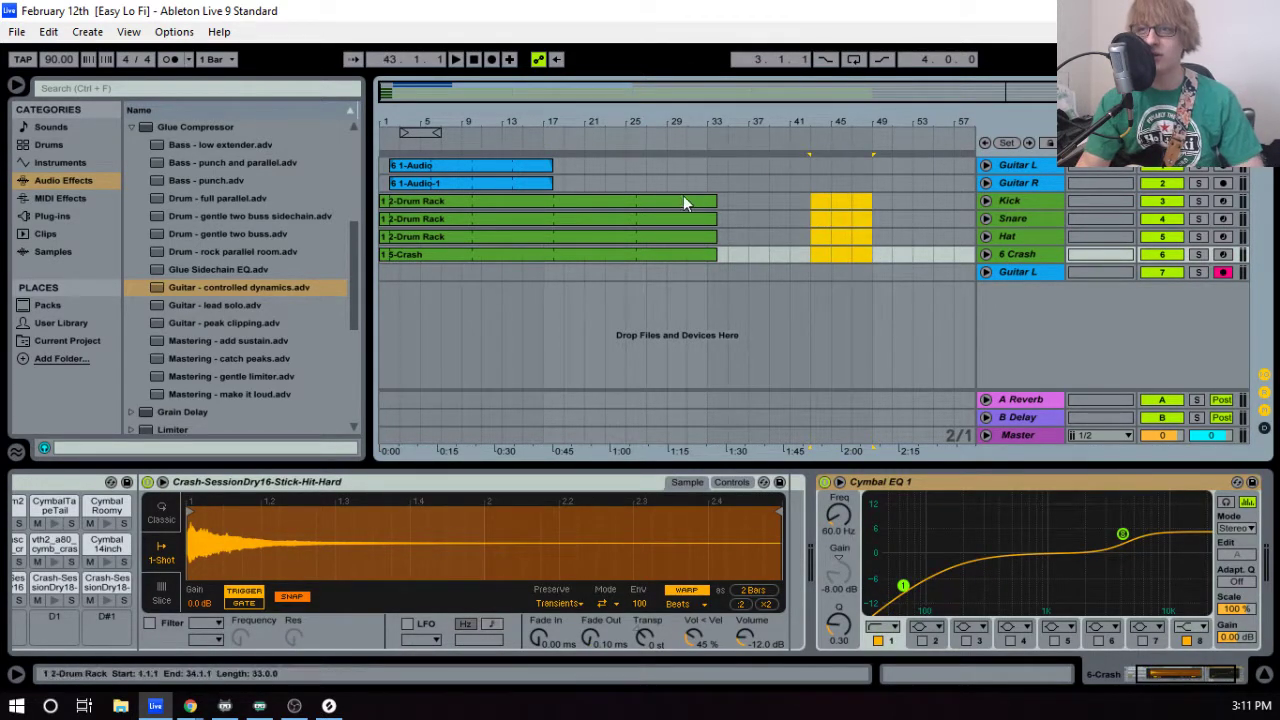
drag(725, 179, 811, 162)
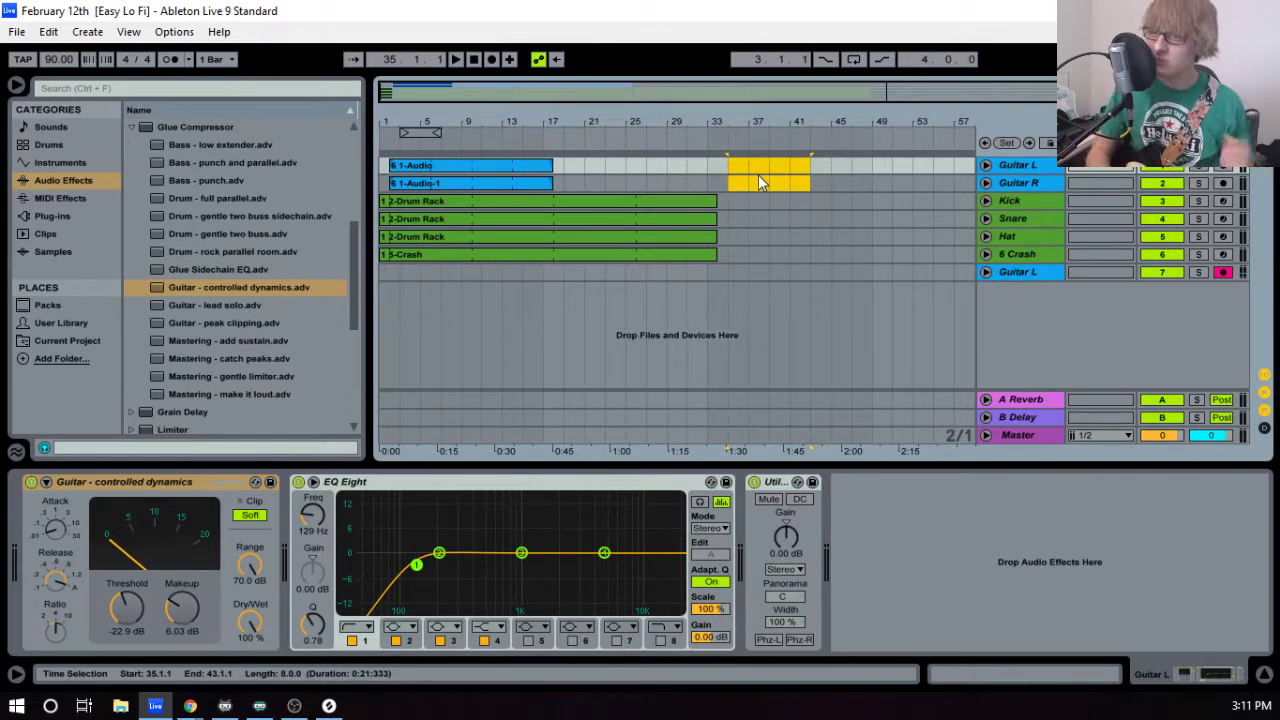
click(474, 60)
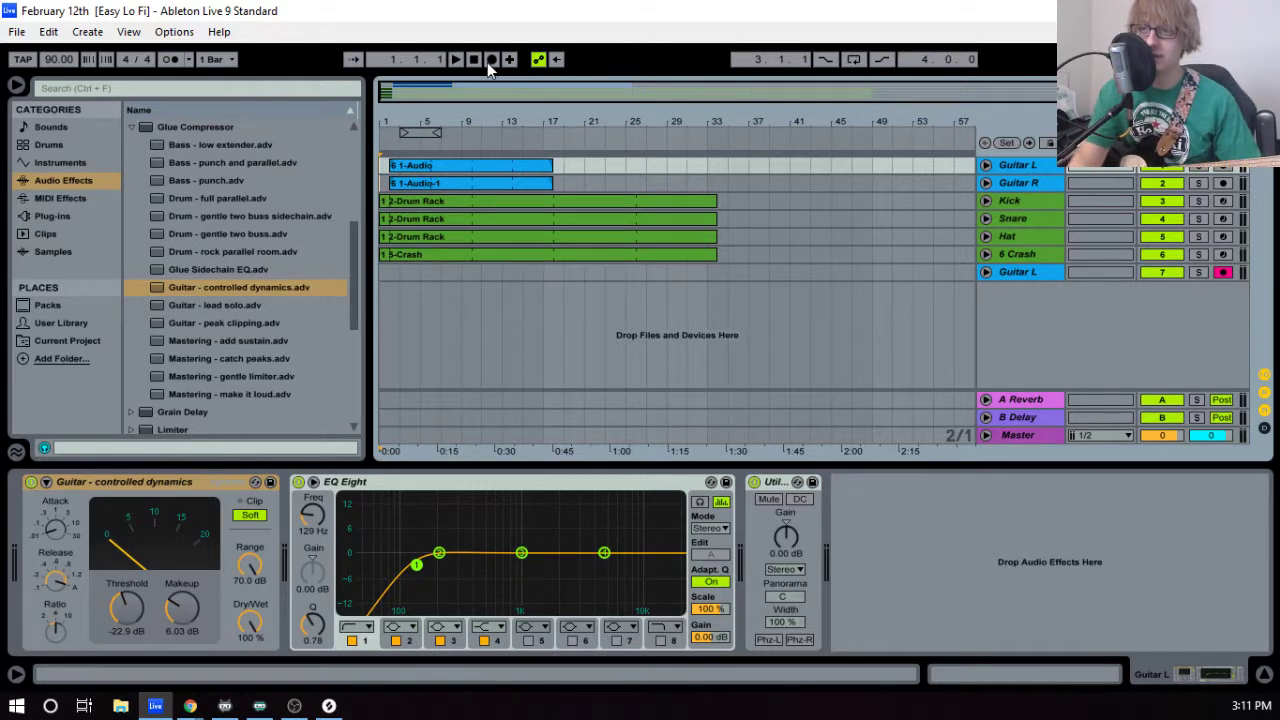
- Play the arrangement from the start to rehearse along with the guitar and drum tracks
click(457, 60)
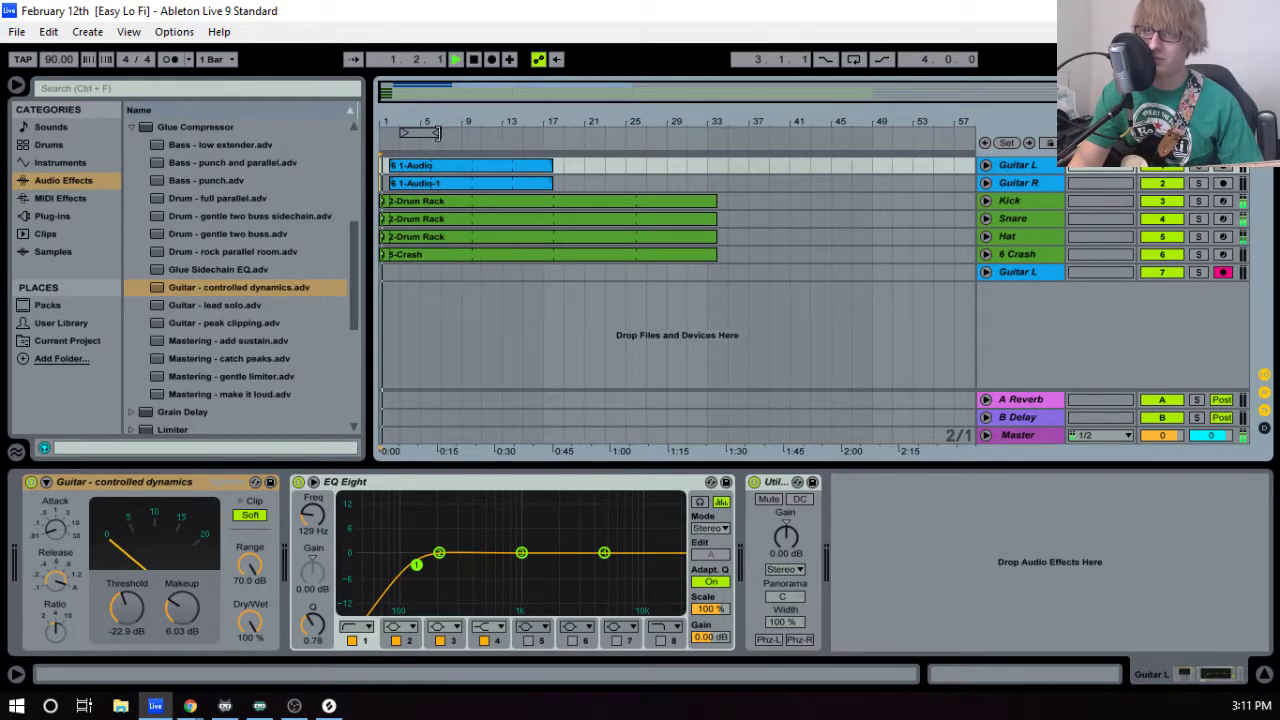
drag(422, 117, 422, 117)
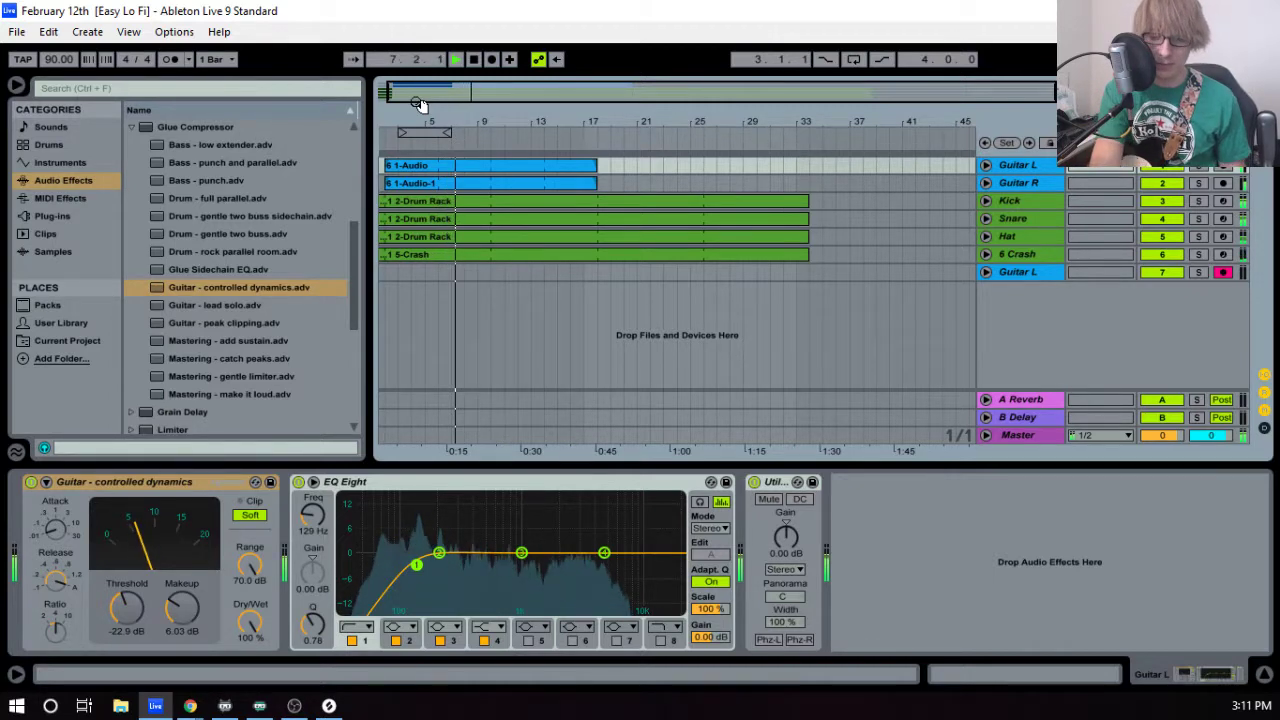
key(space)
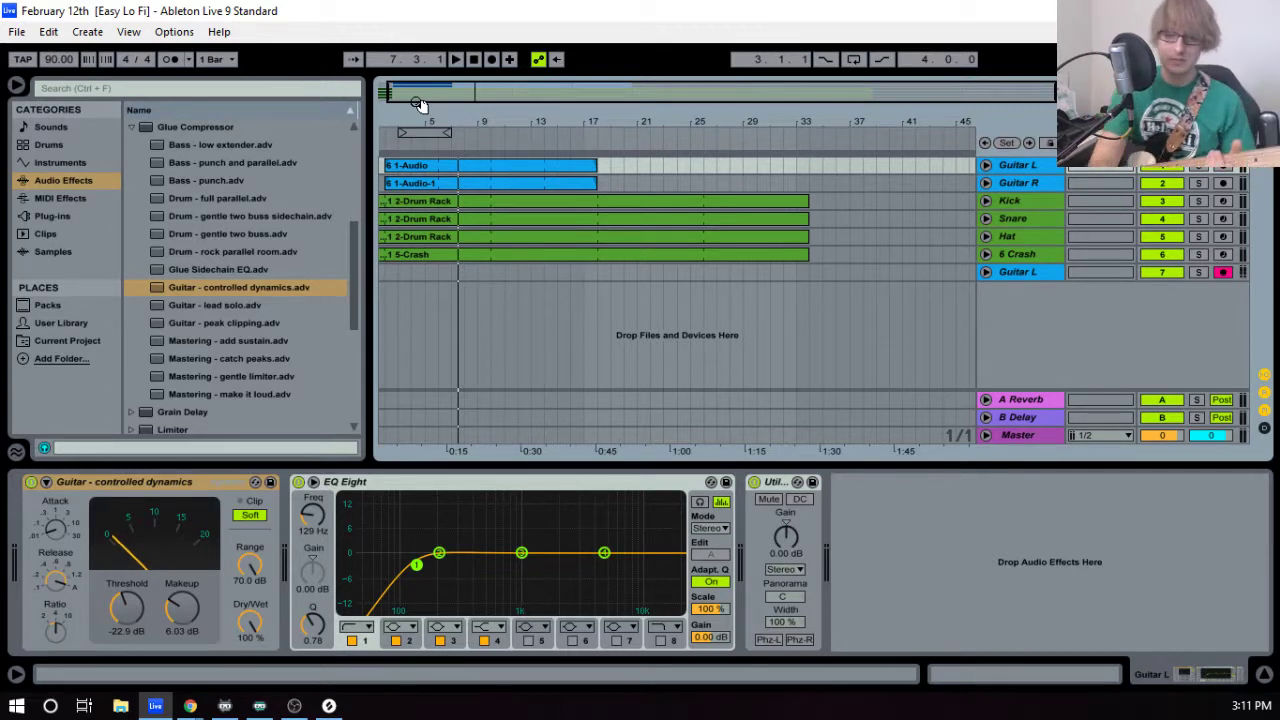
key(space)
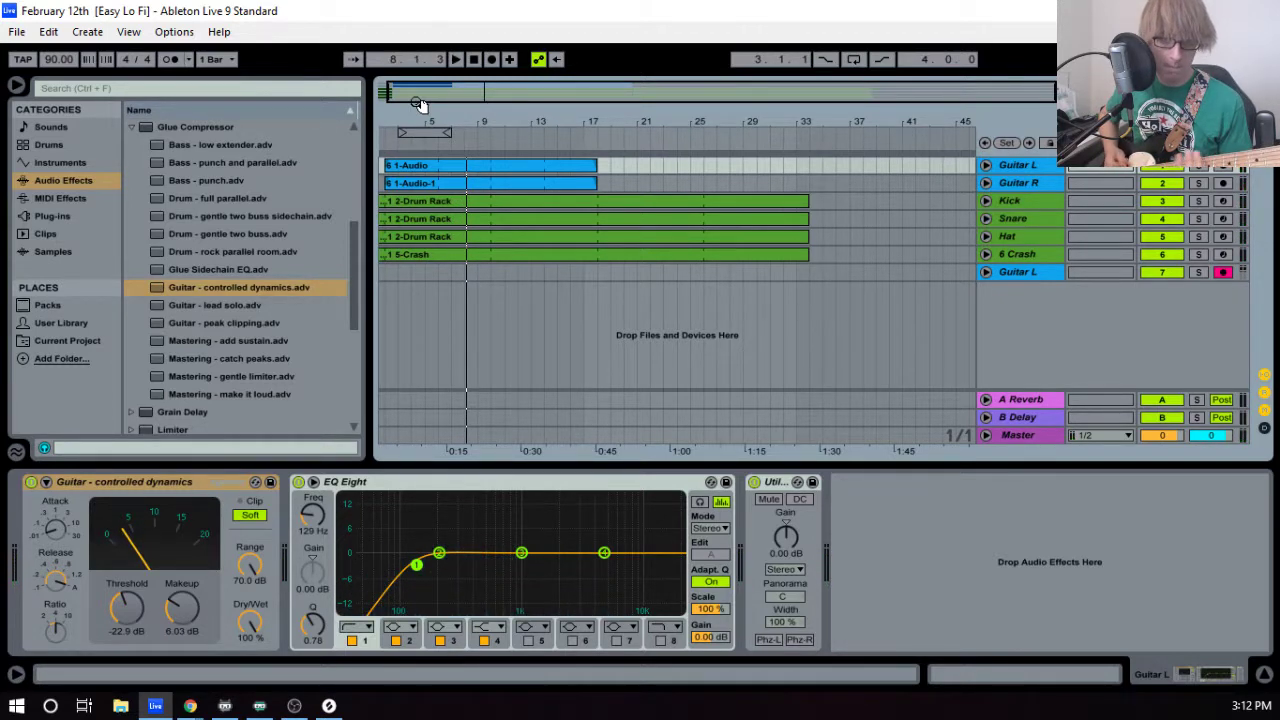
- Record a take on the armed track 7 from the song's start until near the end of bar 15
click(473, 59)
click(492, 60)
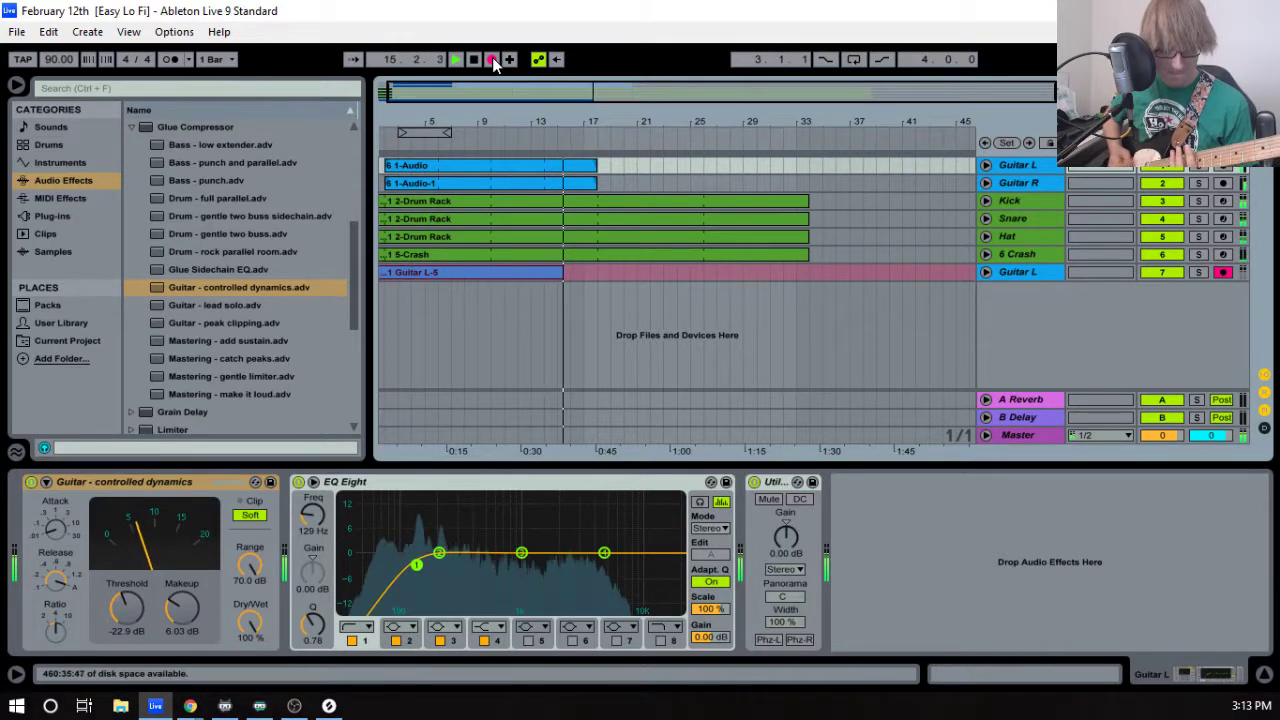
key(space)
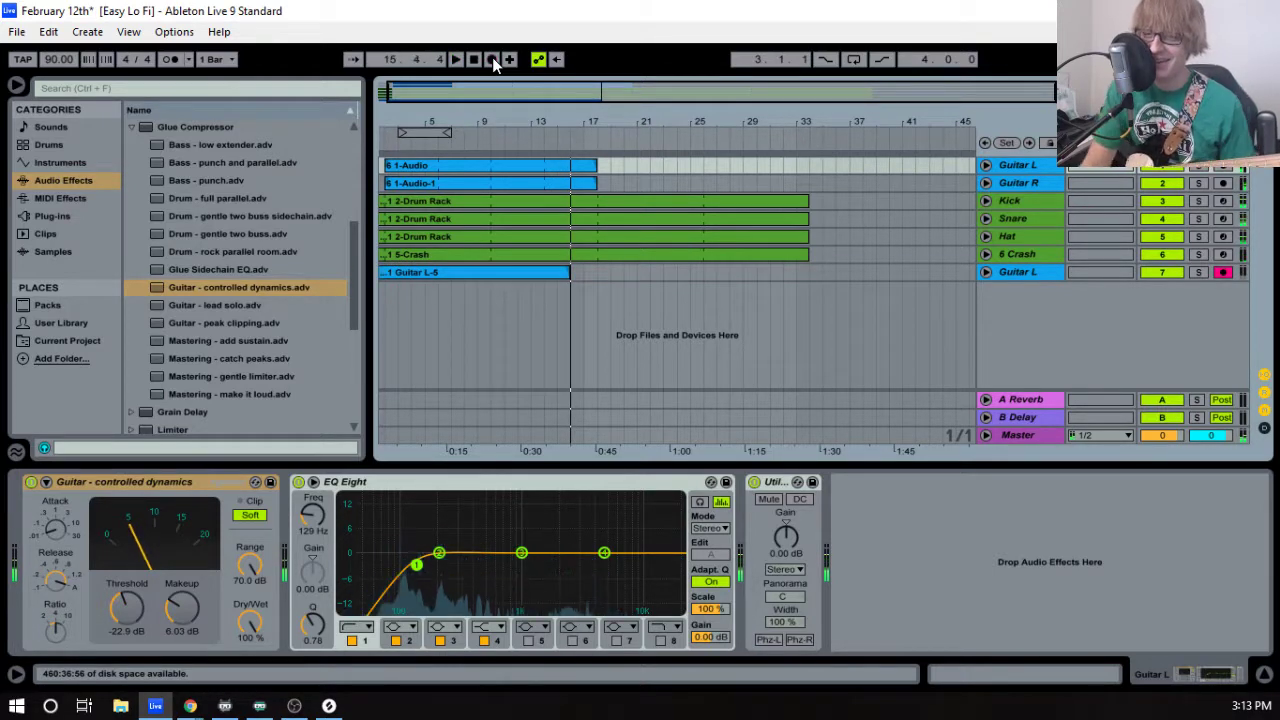
- Unfold track 7 and rename it Bass
click(986, 272)
right_click(1028, 272)
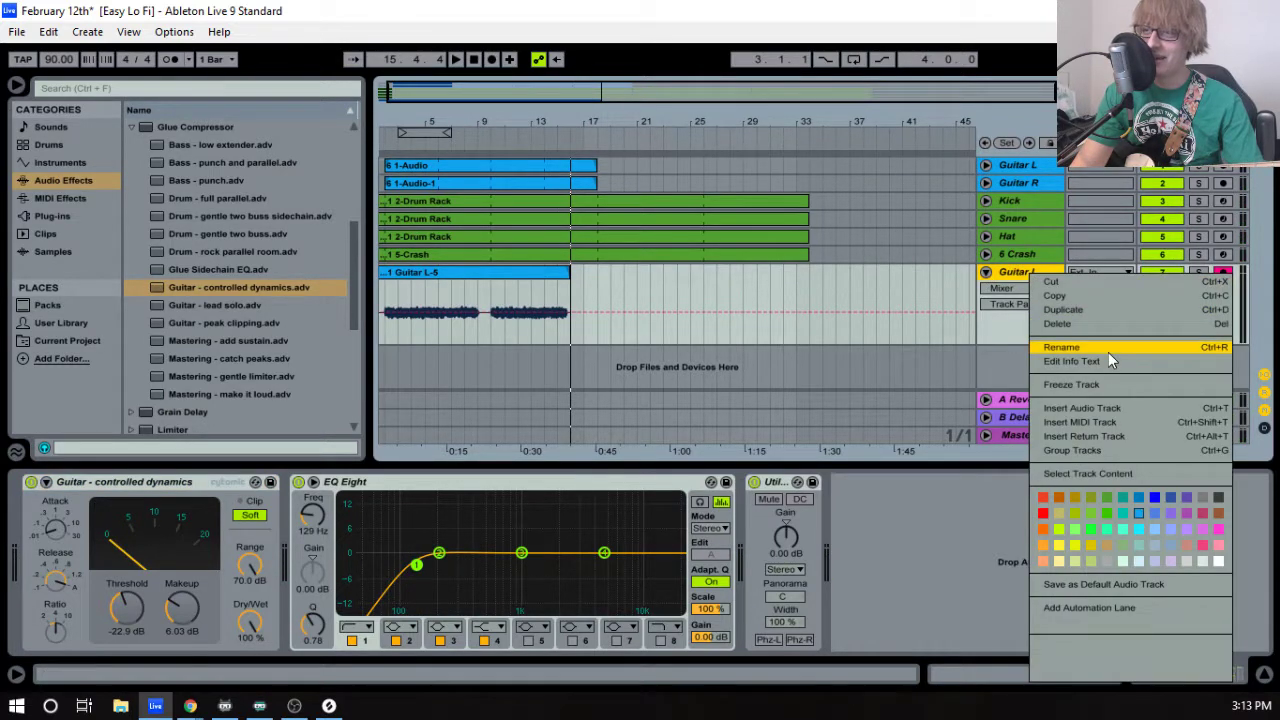
click(1108, 348)
text(Bass)
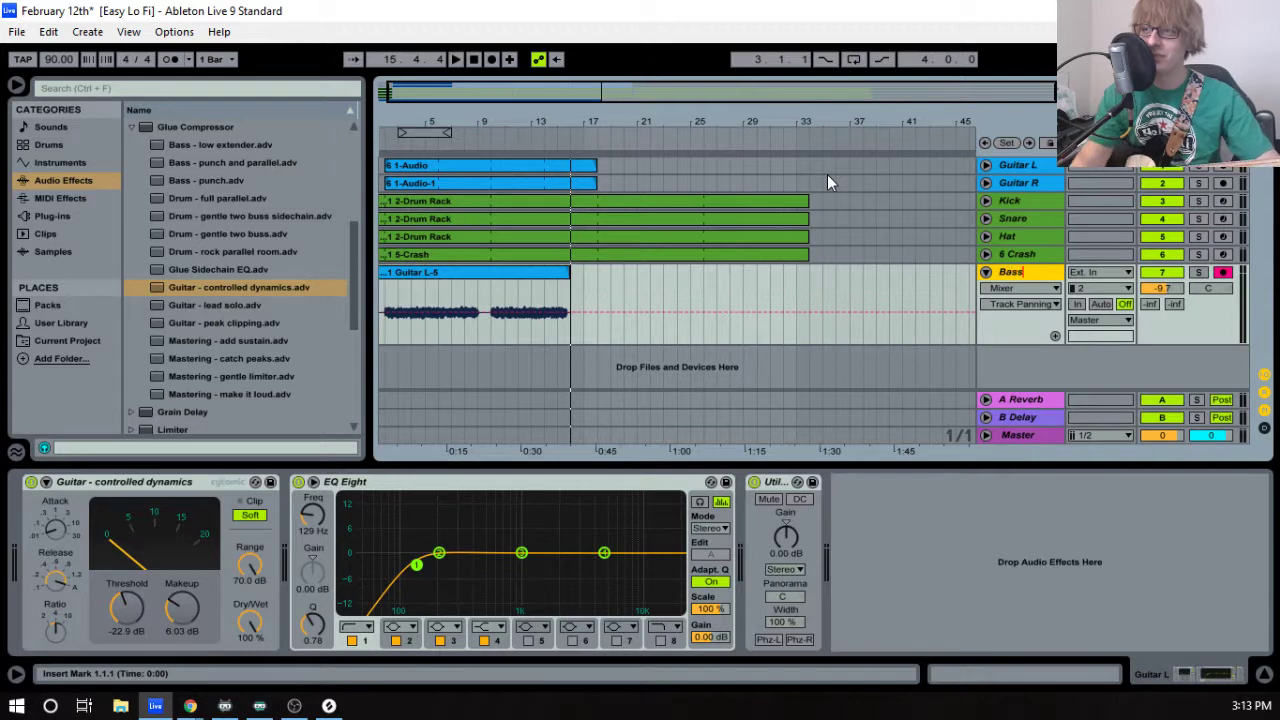
click(651, 308)
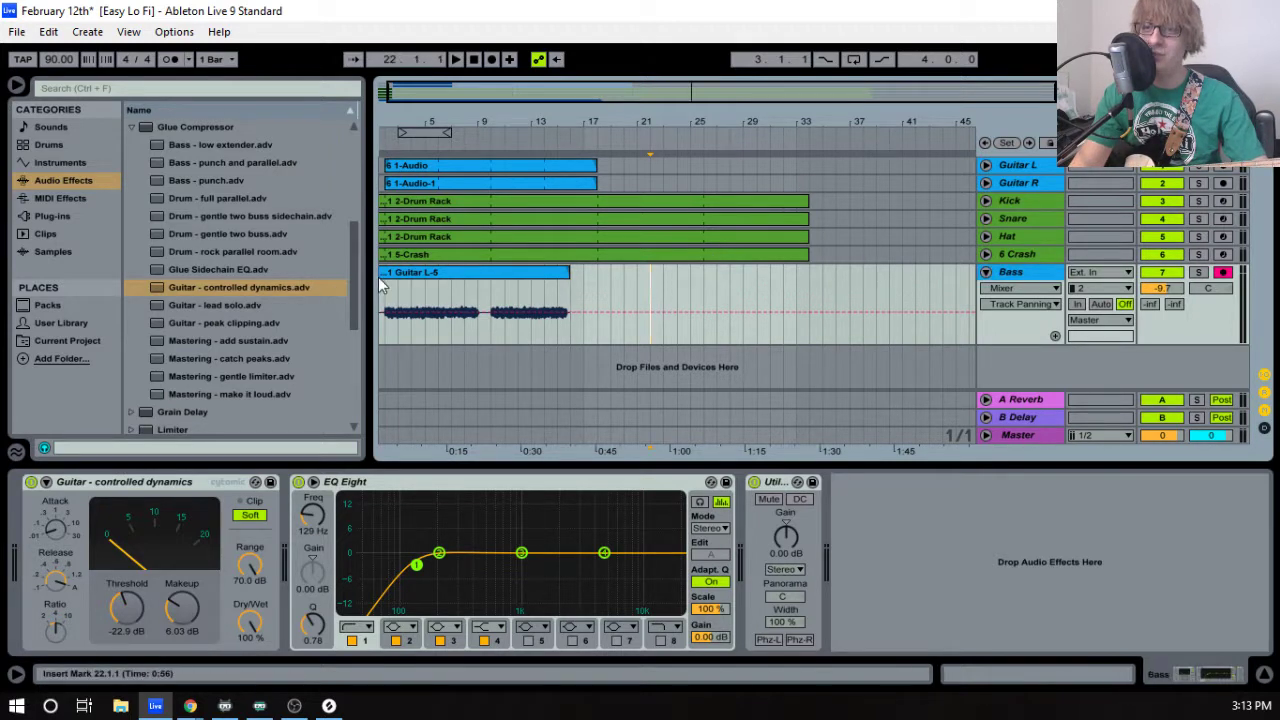
- Trim the start of the recorded Bass clip to 10.1.1 and listen to it with the Bass track soloed
drag(422, 127, 405, 165)
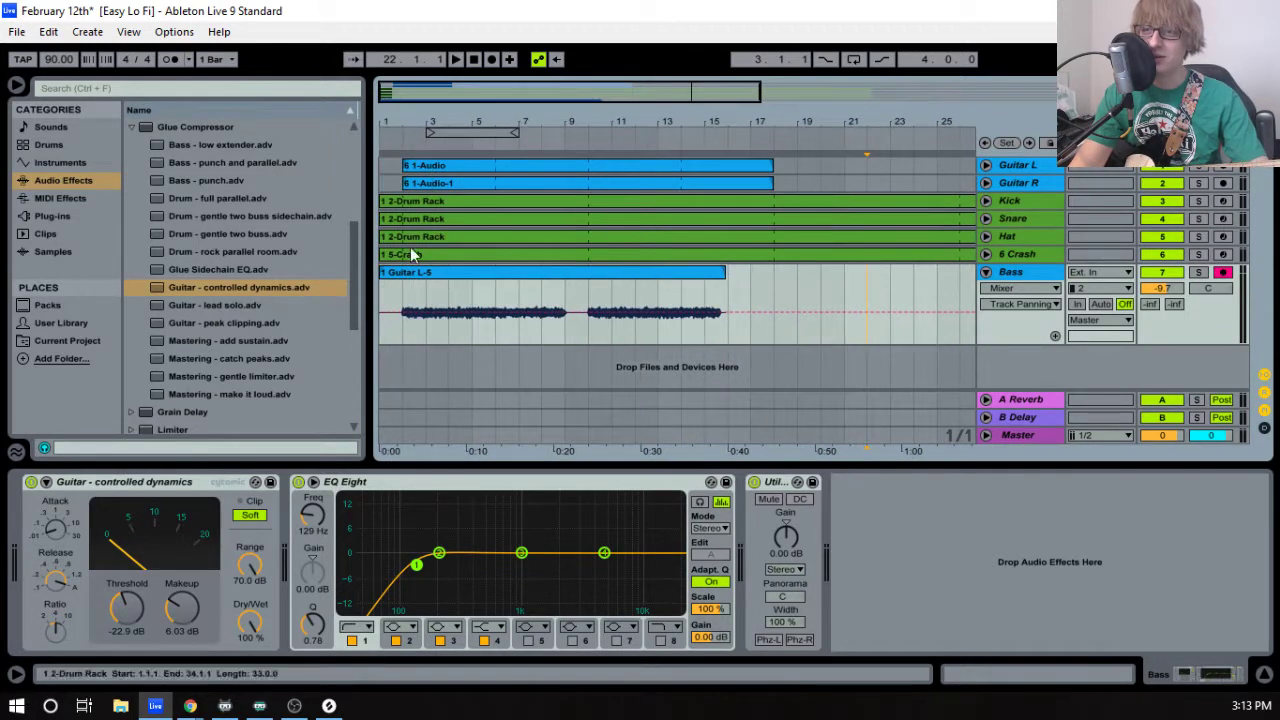
click(383, 275)
drag(383, 275, 588, 275)
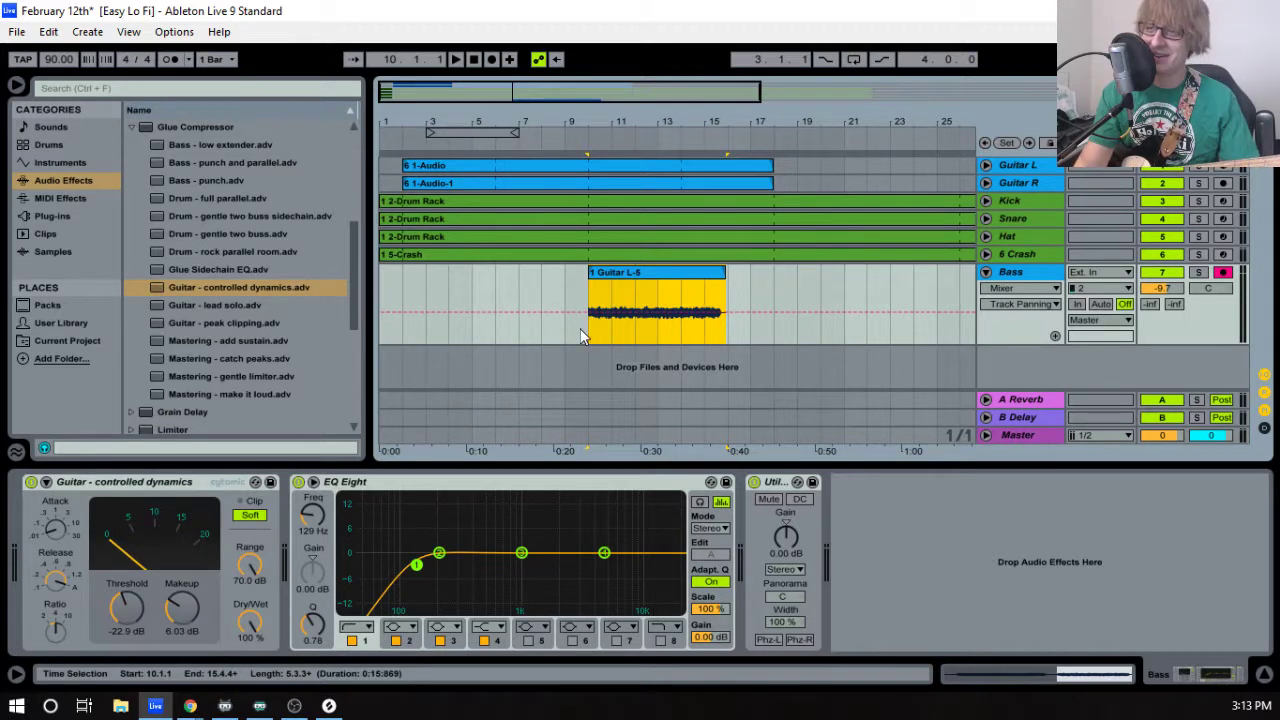
drag(601, 121, 607, 210)
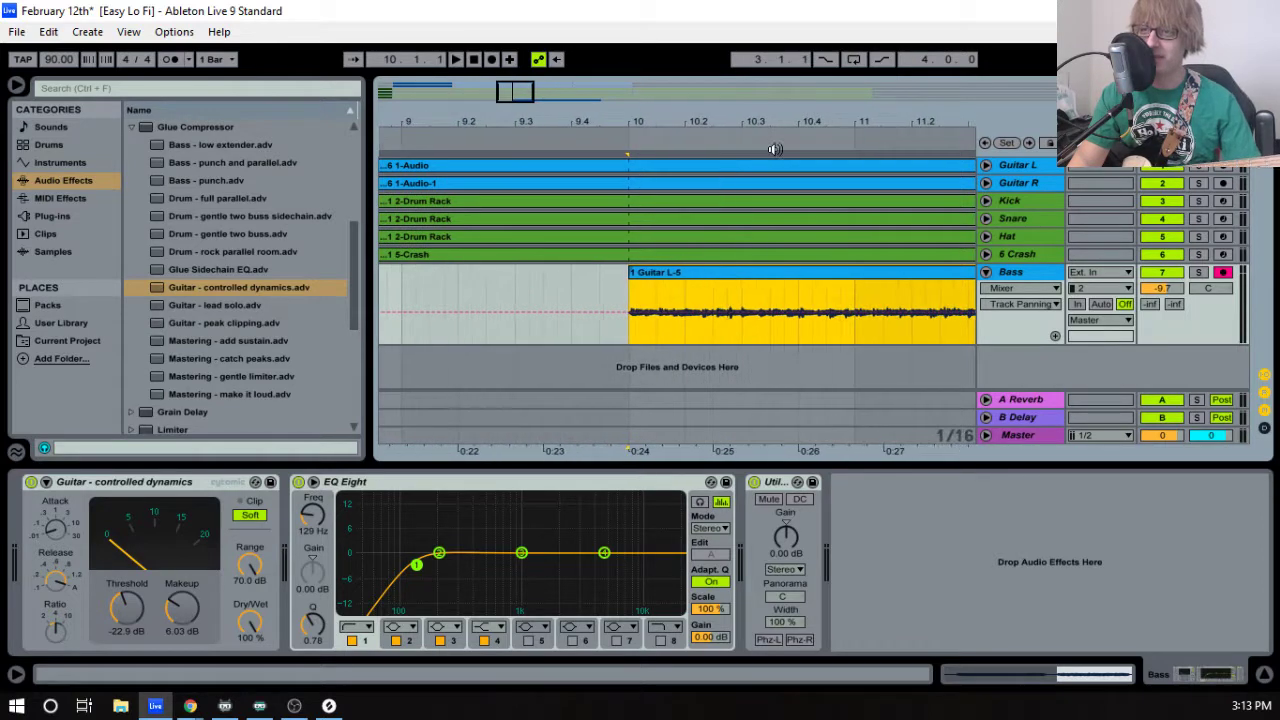
click(1199, 272)
key(space)
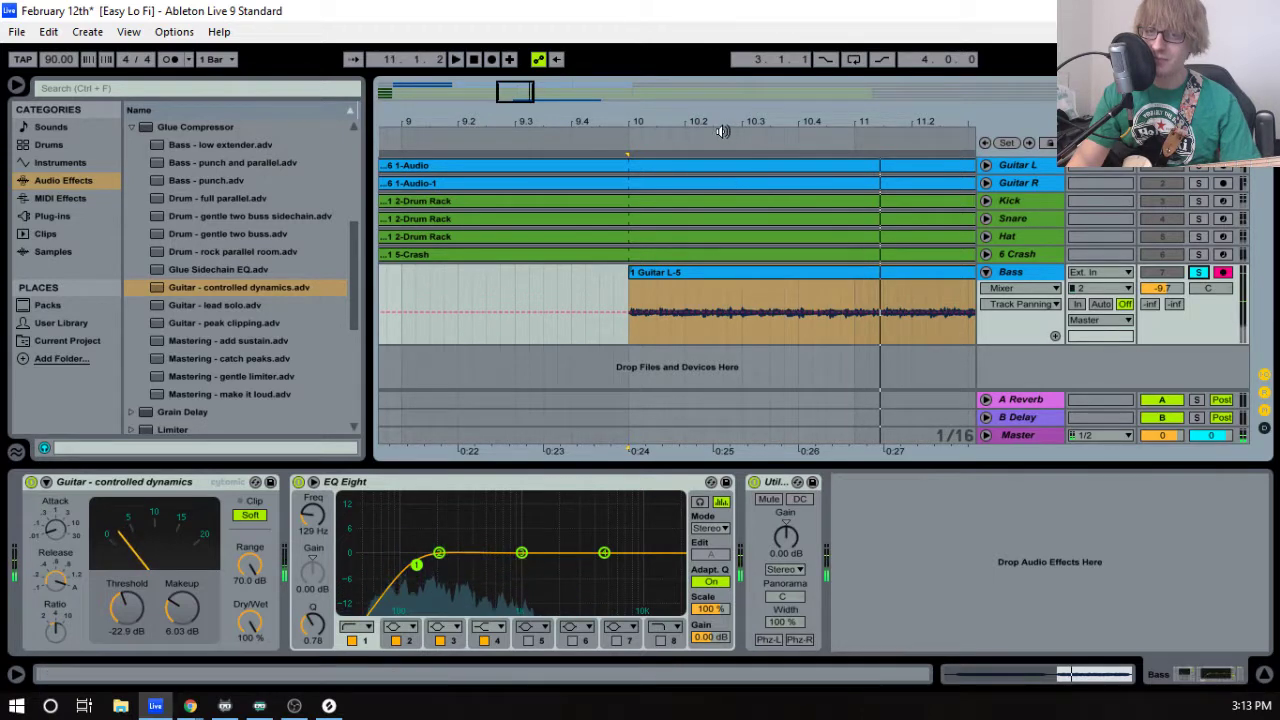
drag(674, 122, 458, 60)
- Trim the start of the Bass clip further to 13.1.1 and listen to its opening notes
drag(450, 281, 574, 281)
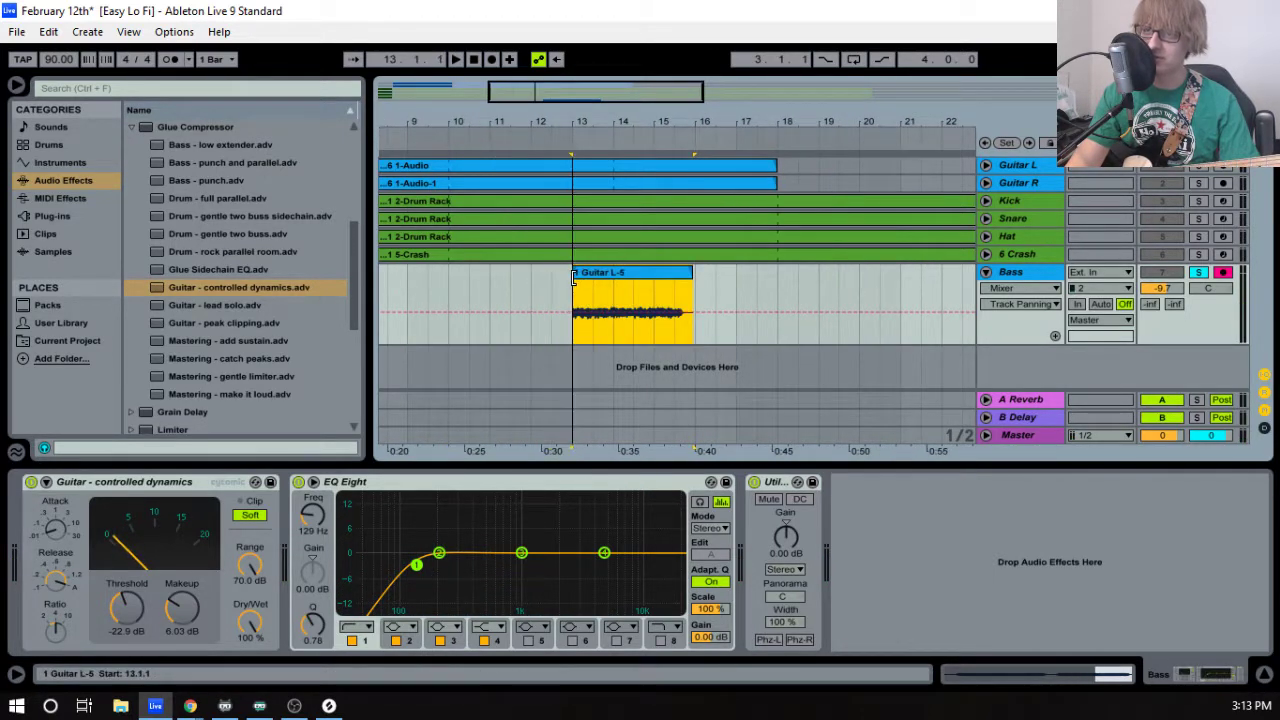
key(space)
key(space)
drag(573, 117, 571, 302)
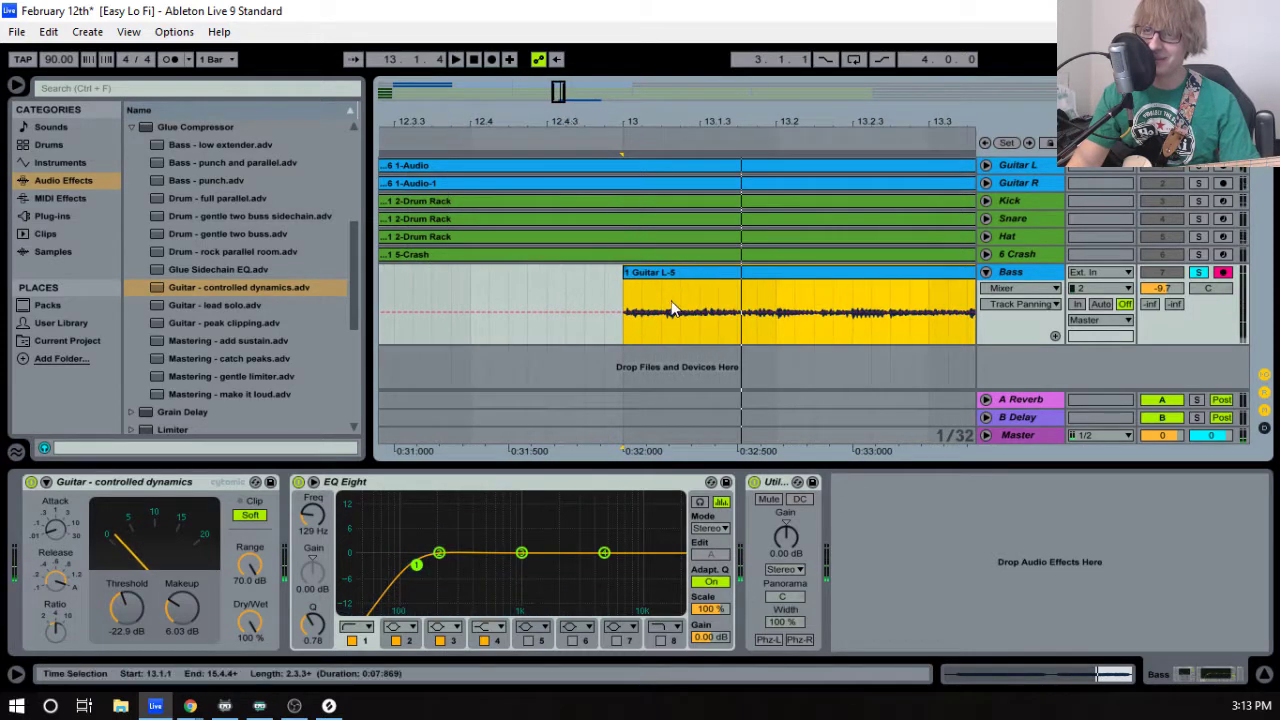
key(space)
key(space)
- Move the Bass clip earlier to 12.4.4, audition it, and trim its start back to 13.1.1
drag(664, 272, 645, 271)
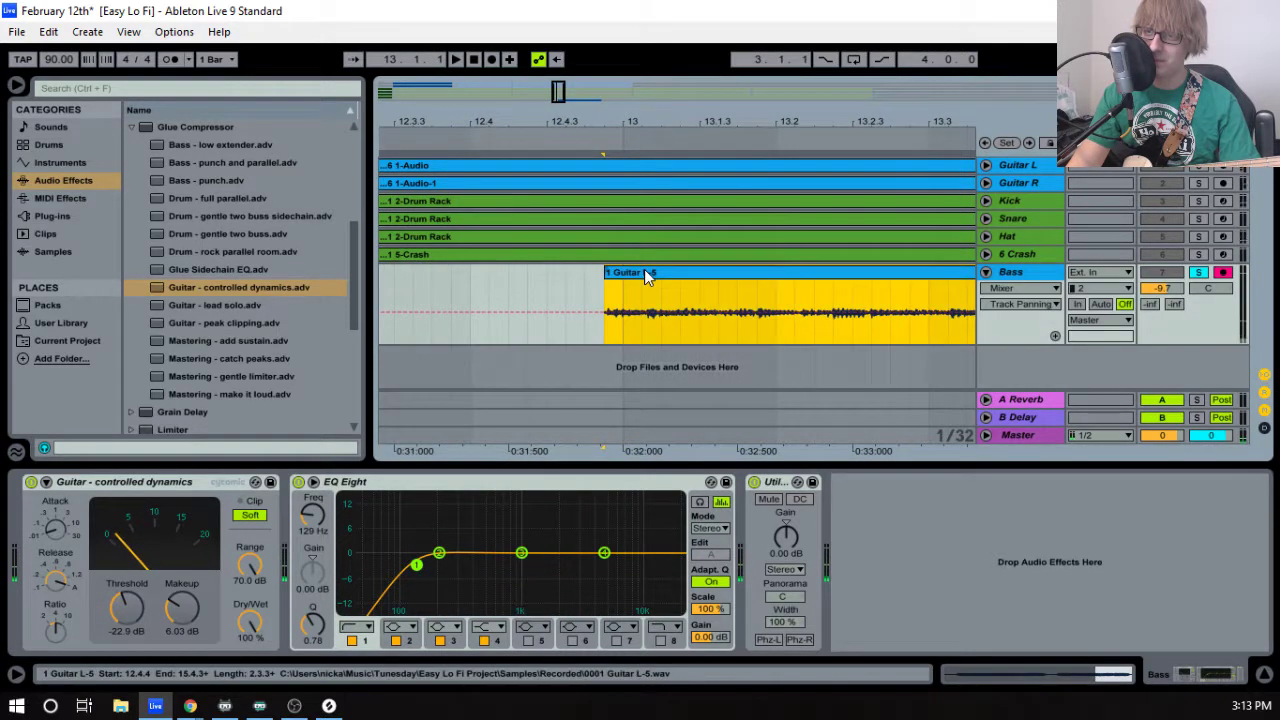
key(space)
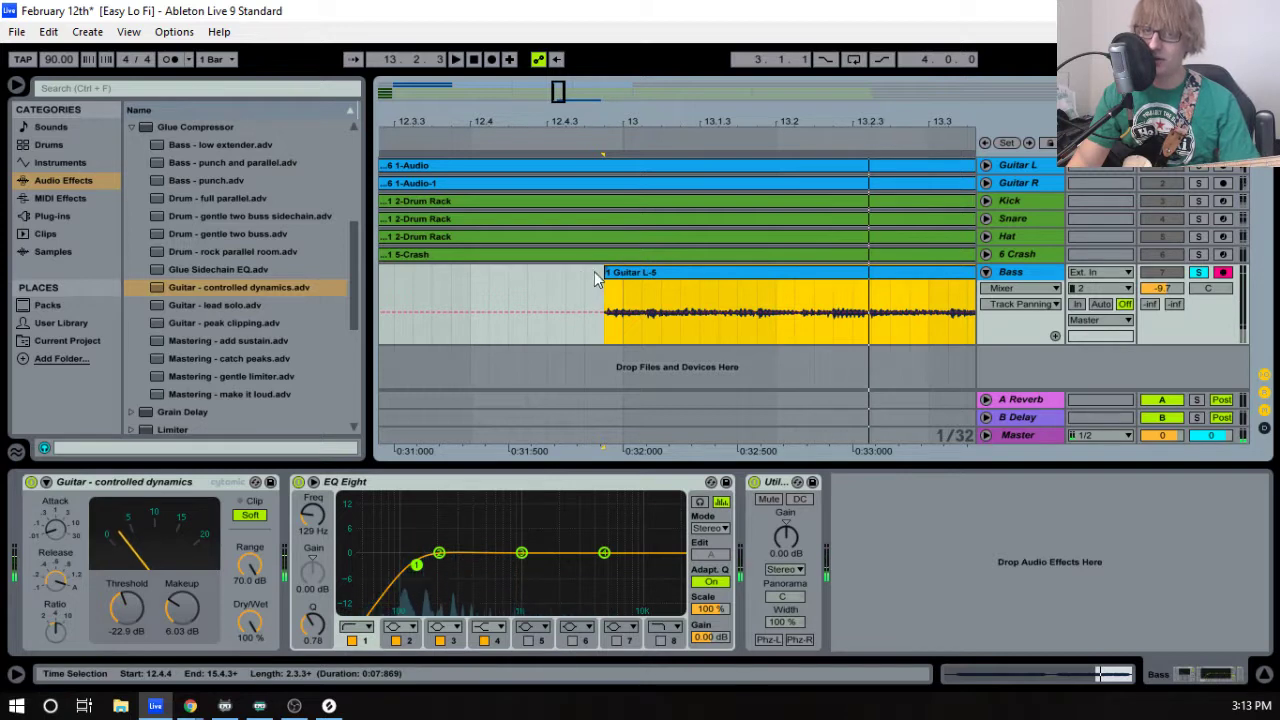
key(space)
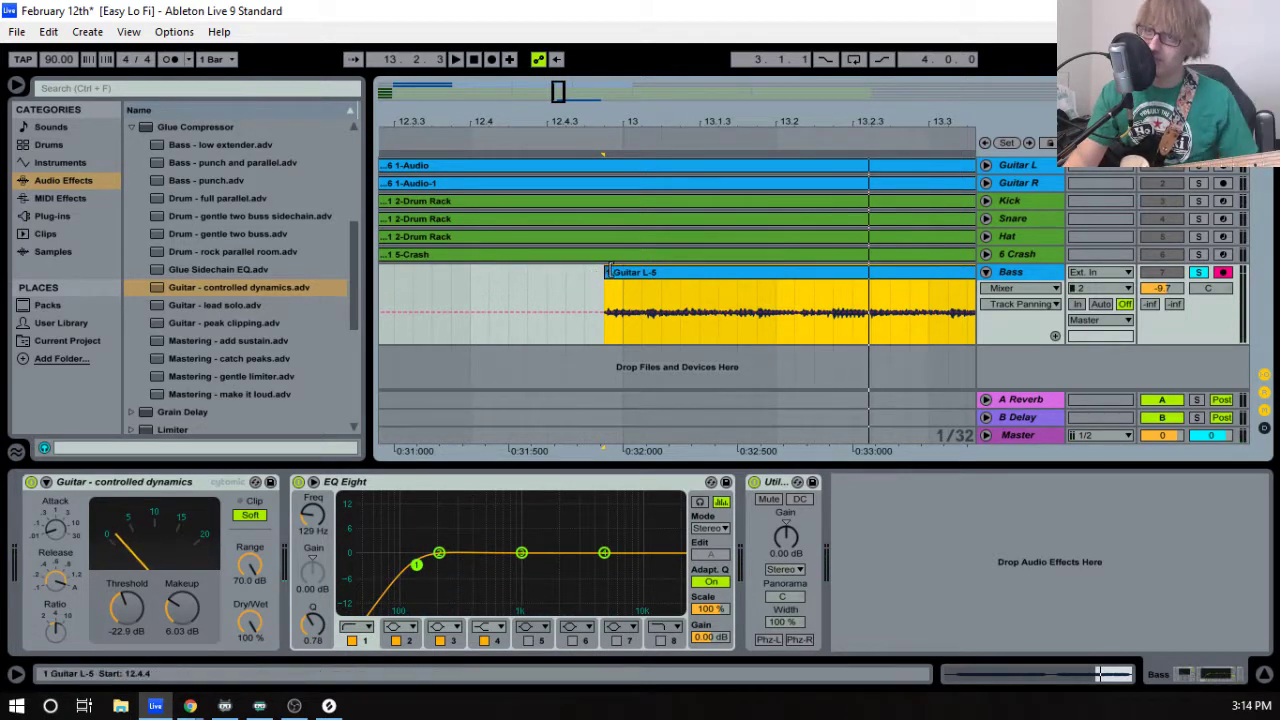
drag(609, 273, 627, 272)
drag(641, 122, 641, 70)
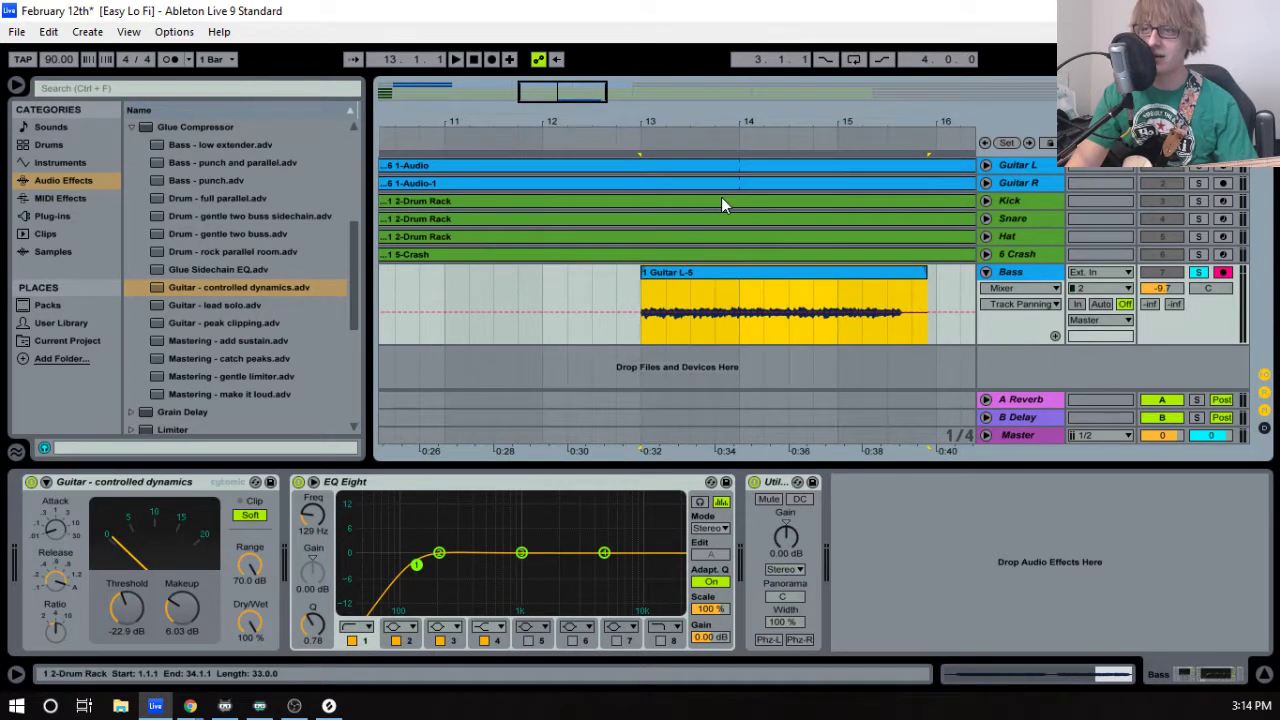
- Play the trimmed Bass clip once more and delete it from the track
key(space)
drag(729, 120, 580, 80)
key(space)
key(Delete)
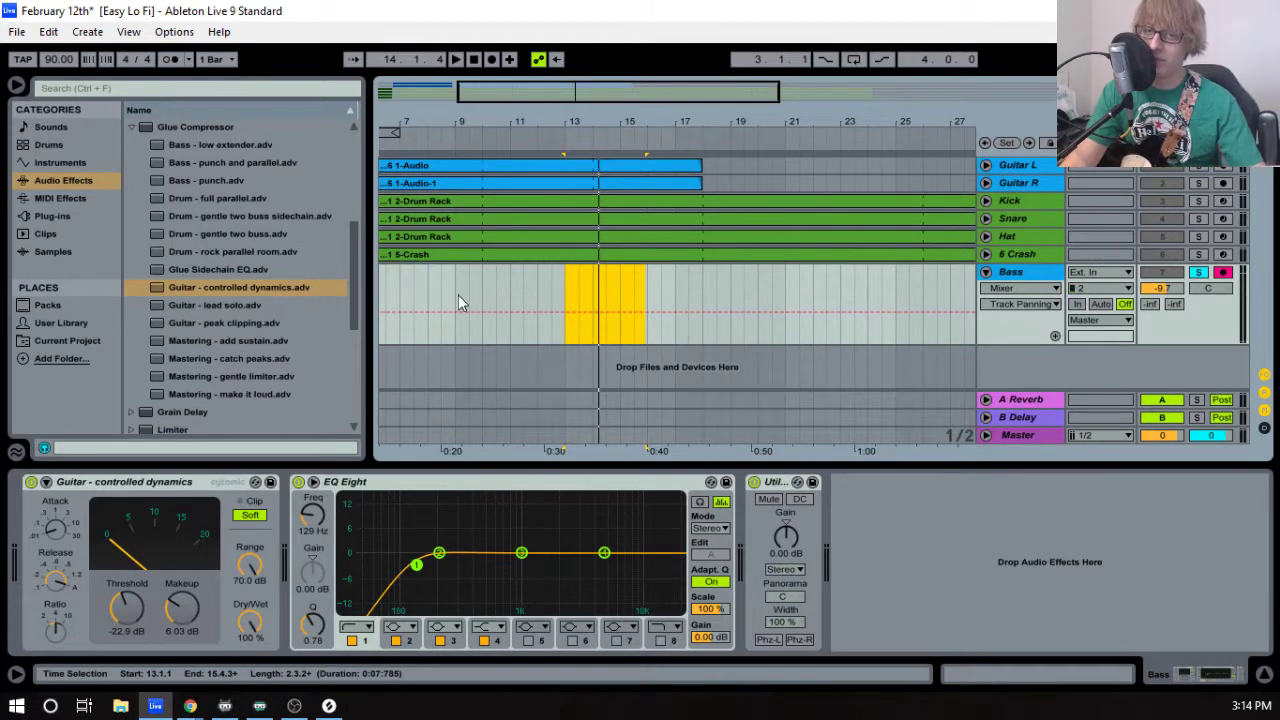
- Set the loop region to start at 2.1.1 with a length of 16 bars, and return playback to the song's start
drag(514, 129, 645, 133)
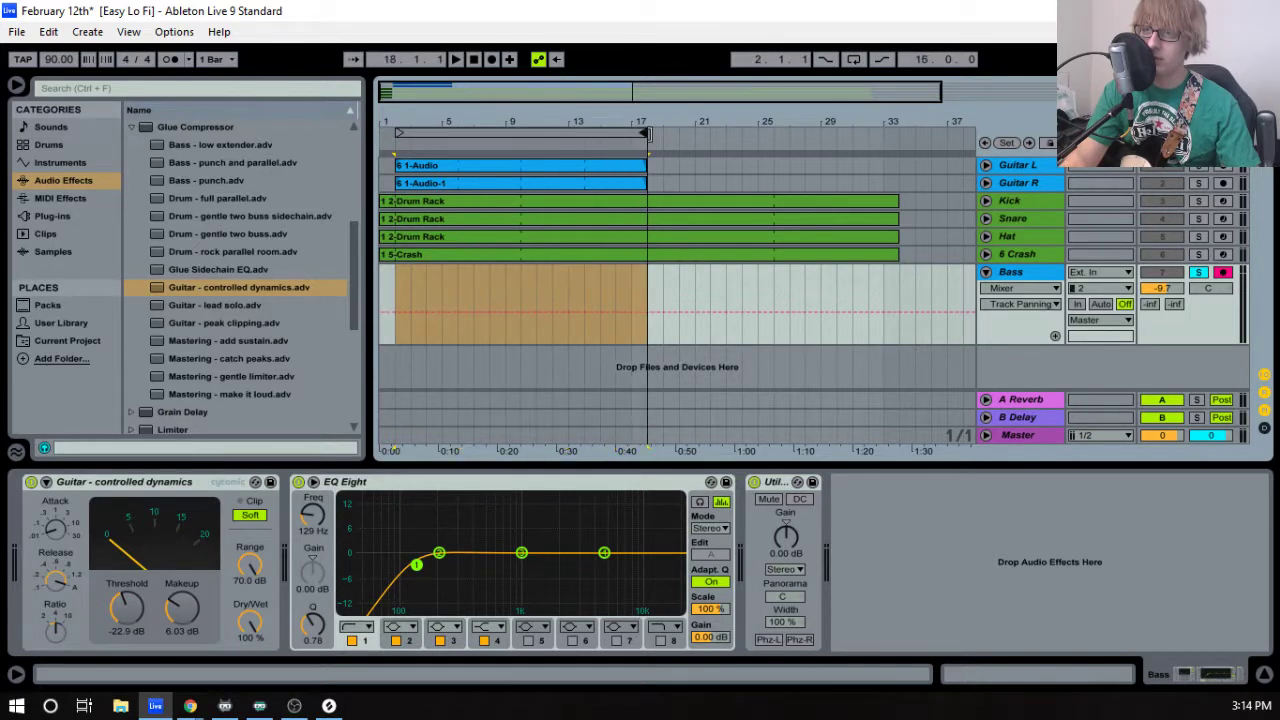
drag(513, 124, 496, 128)
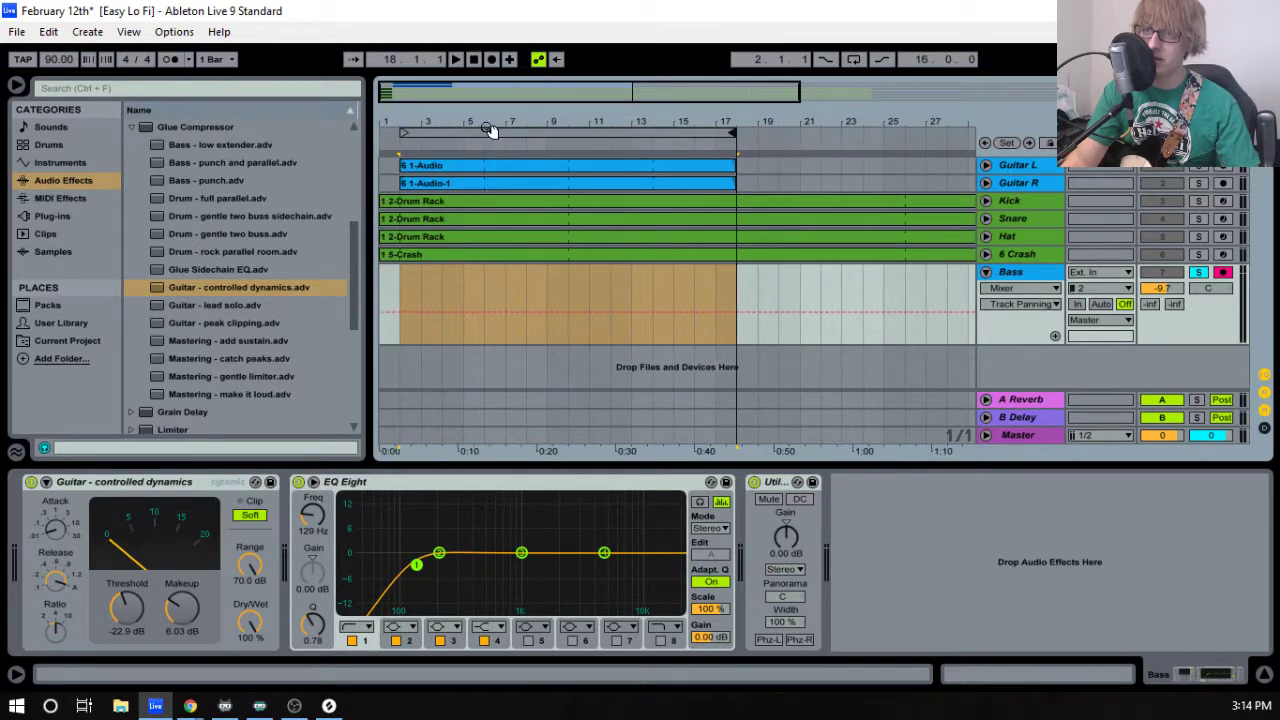
click(473, 64)
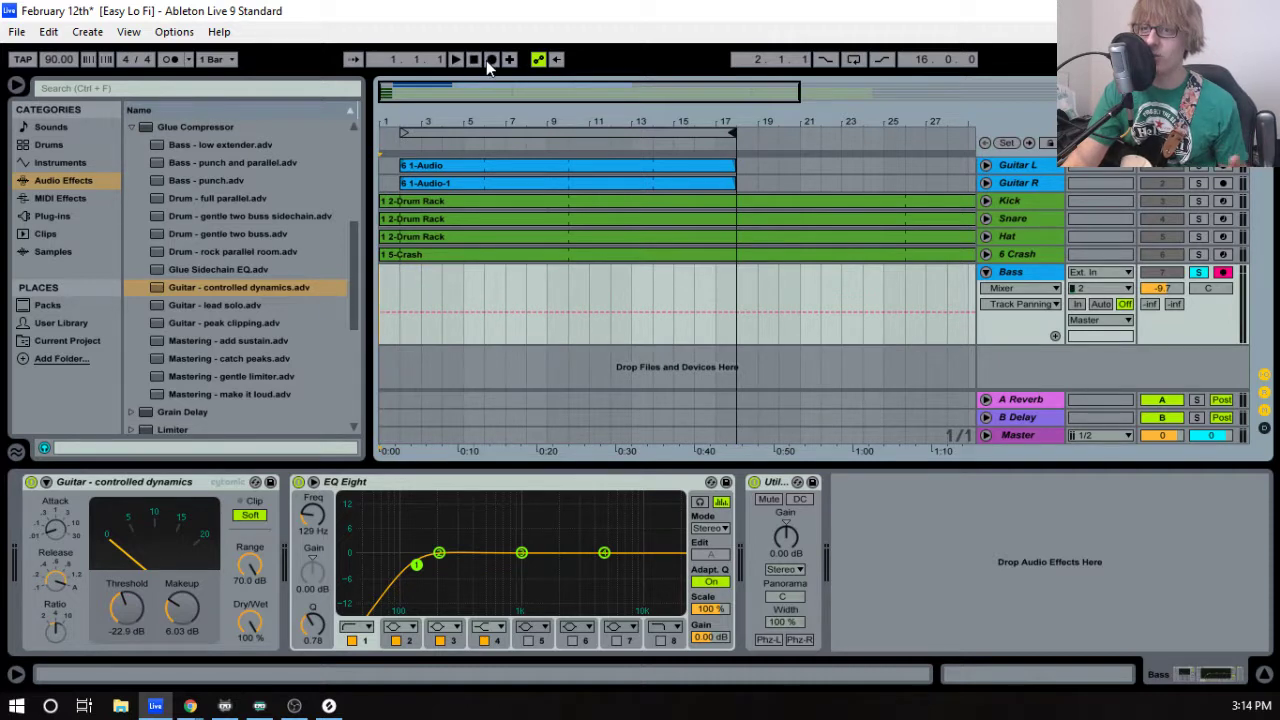
- Start recording on the Bass track, stop within the first bar, and unsolo the track
click(491, 60)
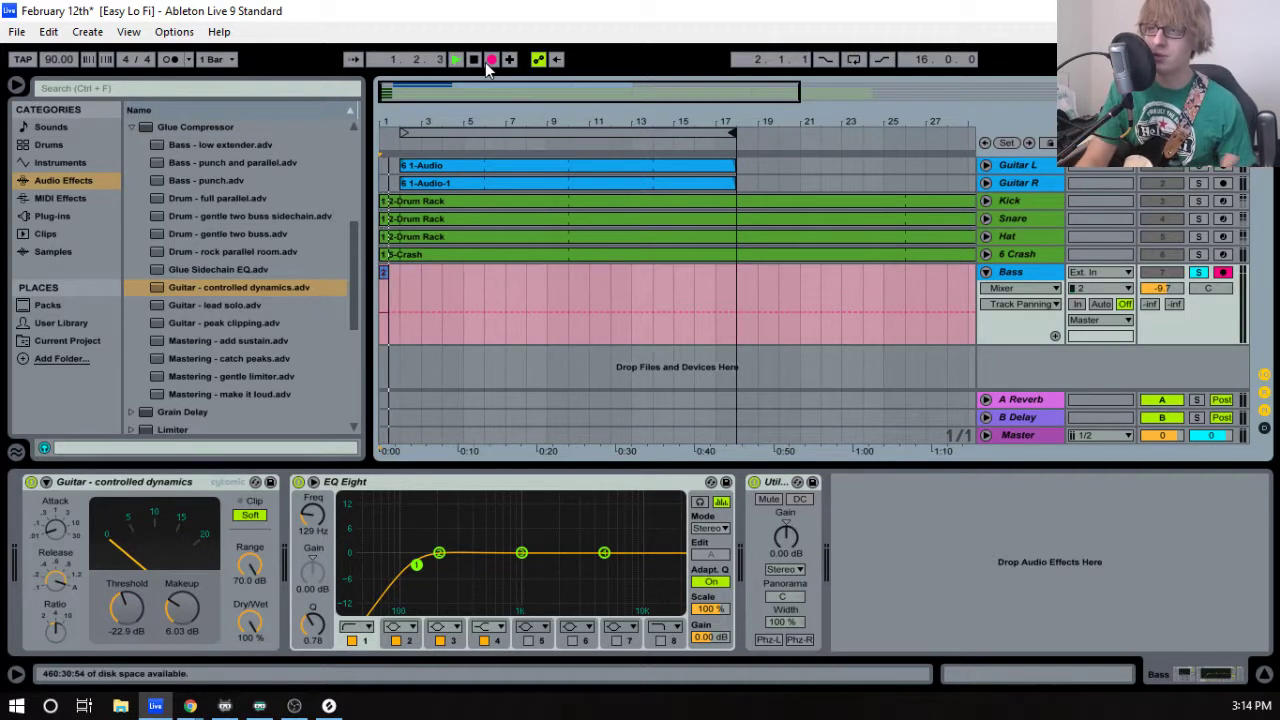
key(space)
click(1198, 272)
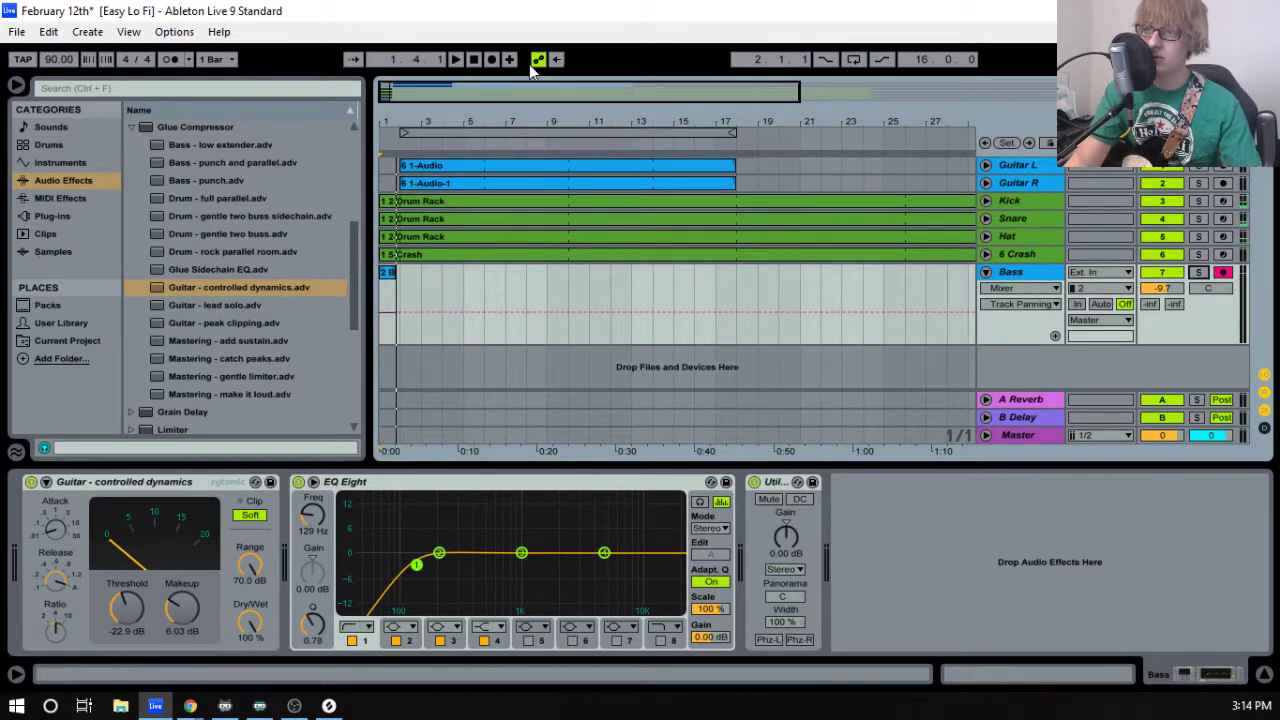
- Record another bass take from the song's start to about bar 4 and delete it
click(477, 59)
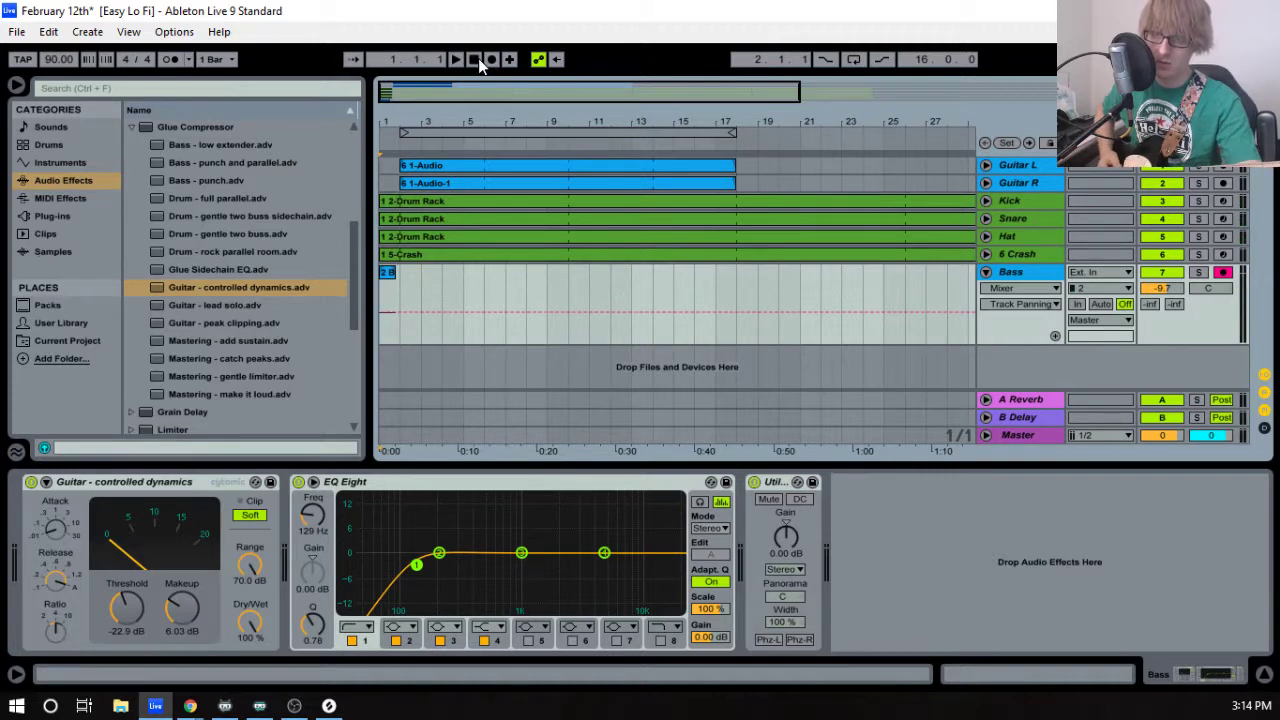
key(F9)
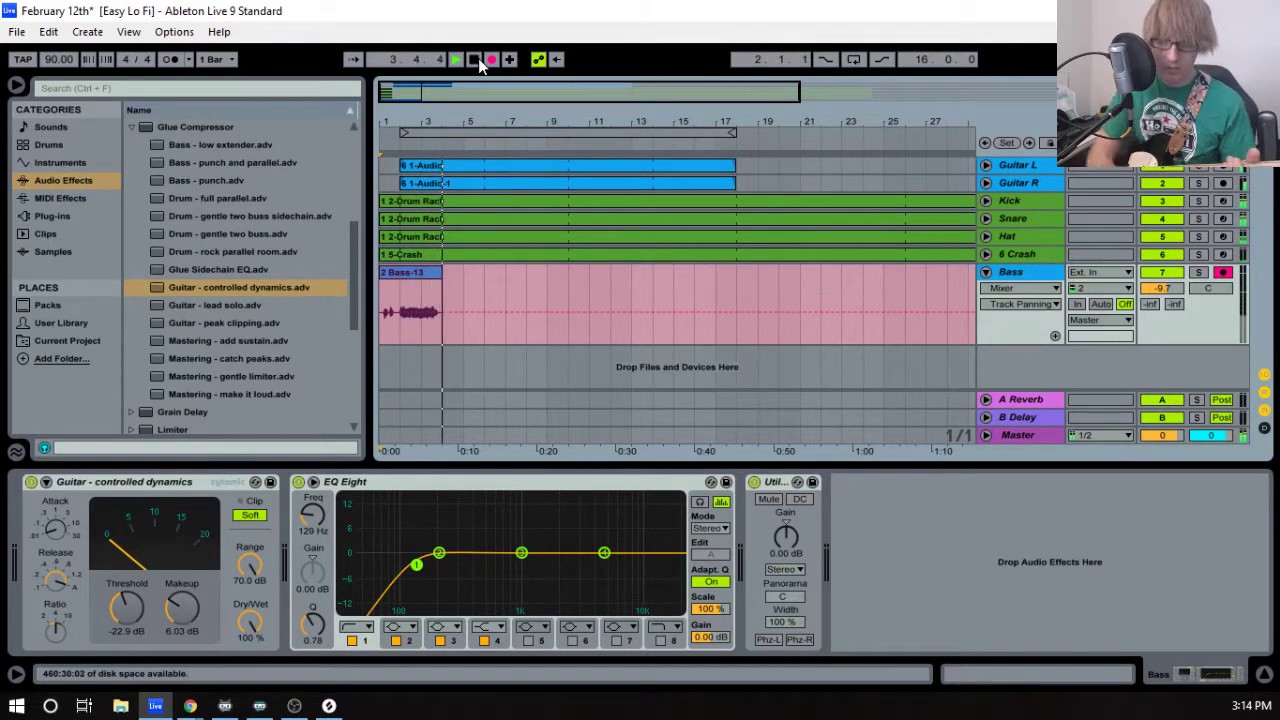
click(476, 60)
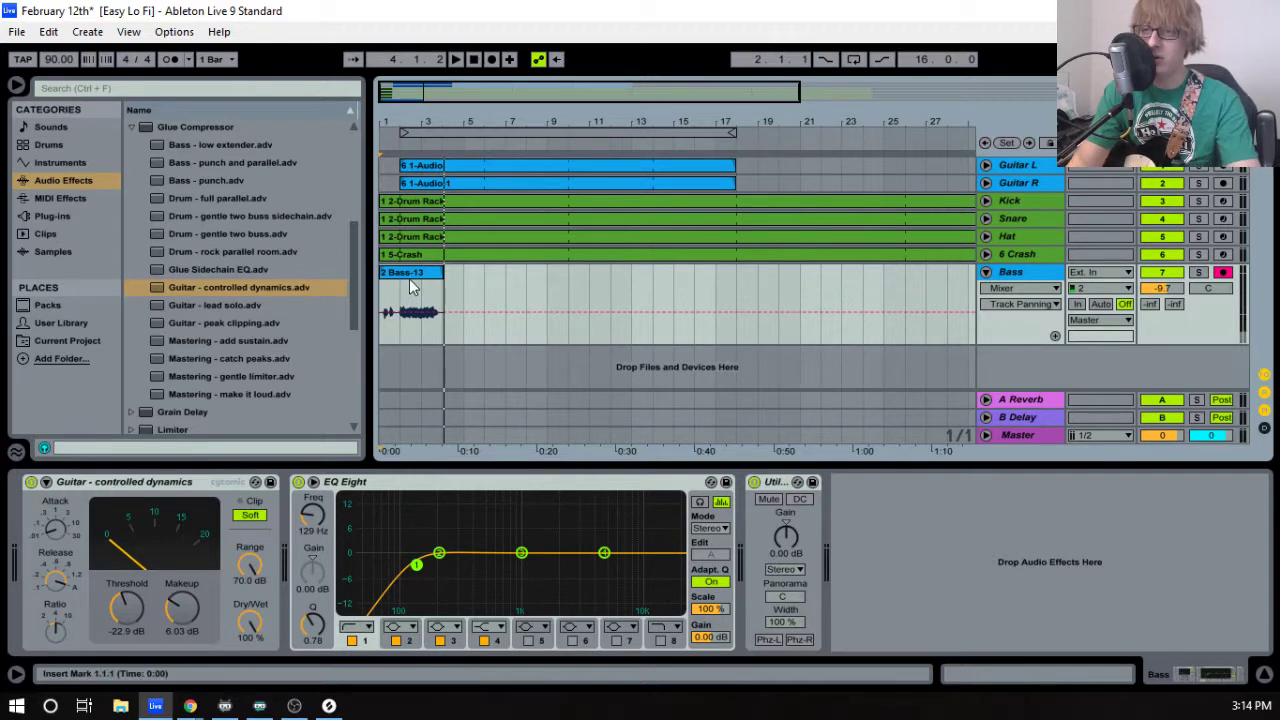
key(Delete)
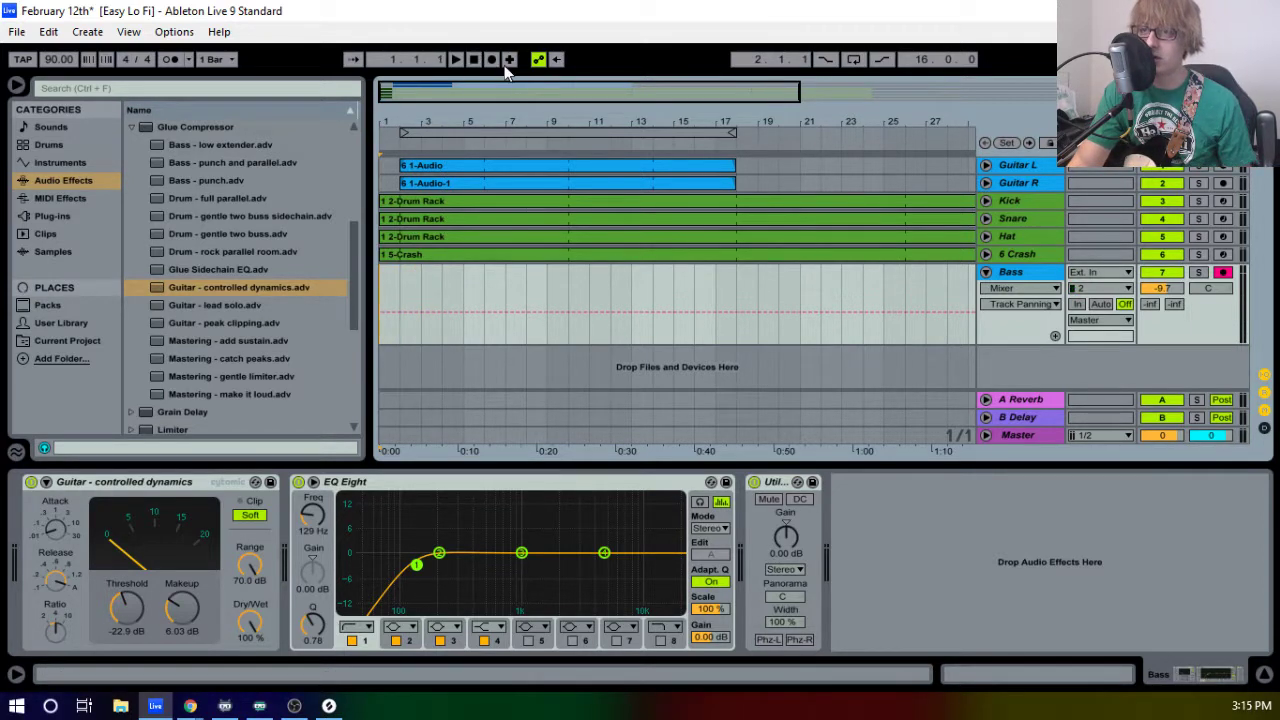
- Record a new bass take from the song's start until near the end of bar 31
click(491, 60)
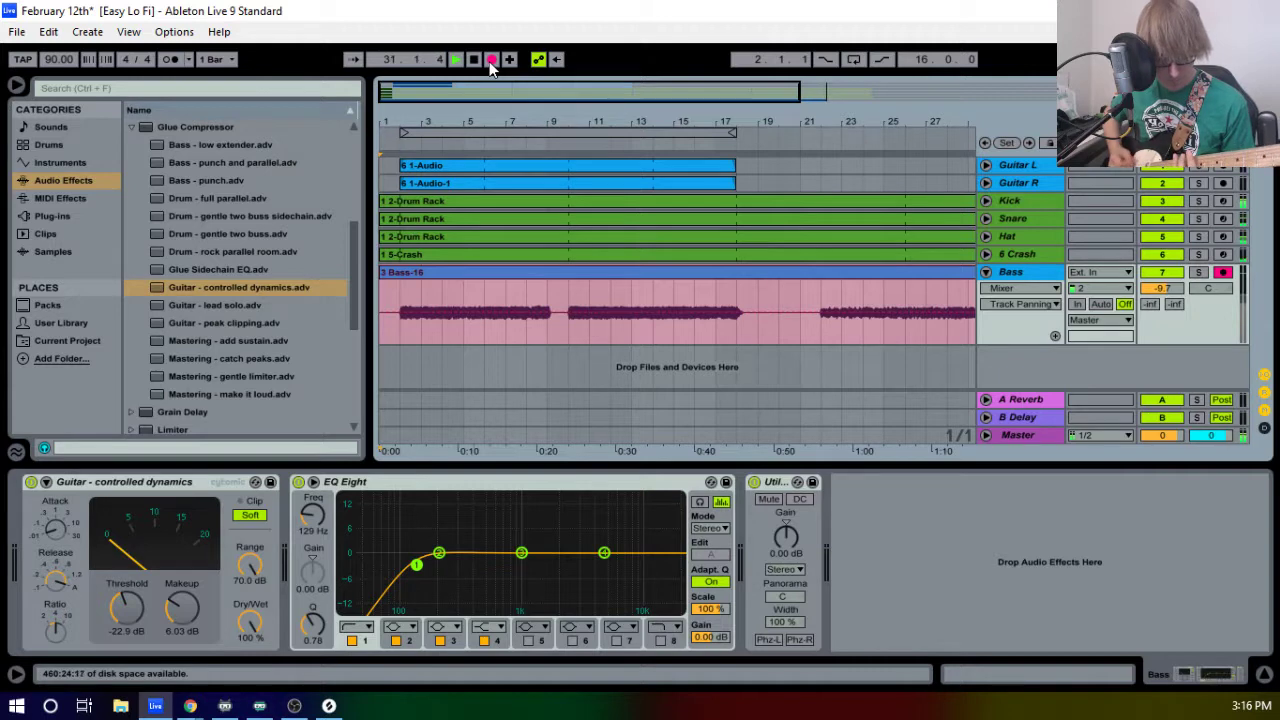
click(491, 60)
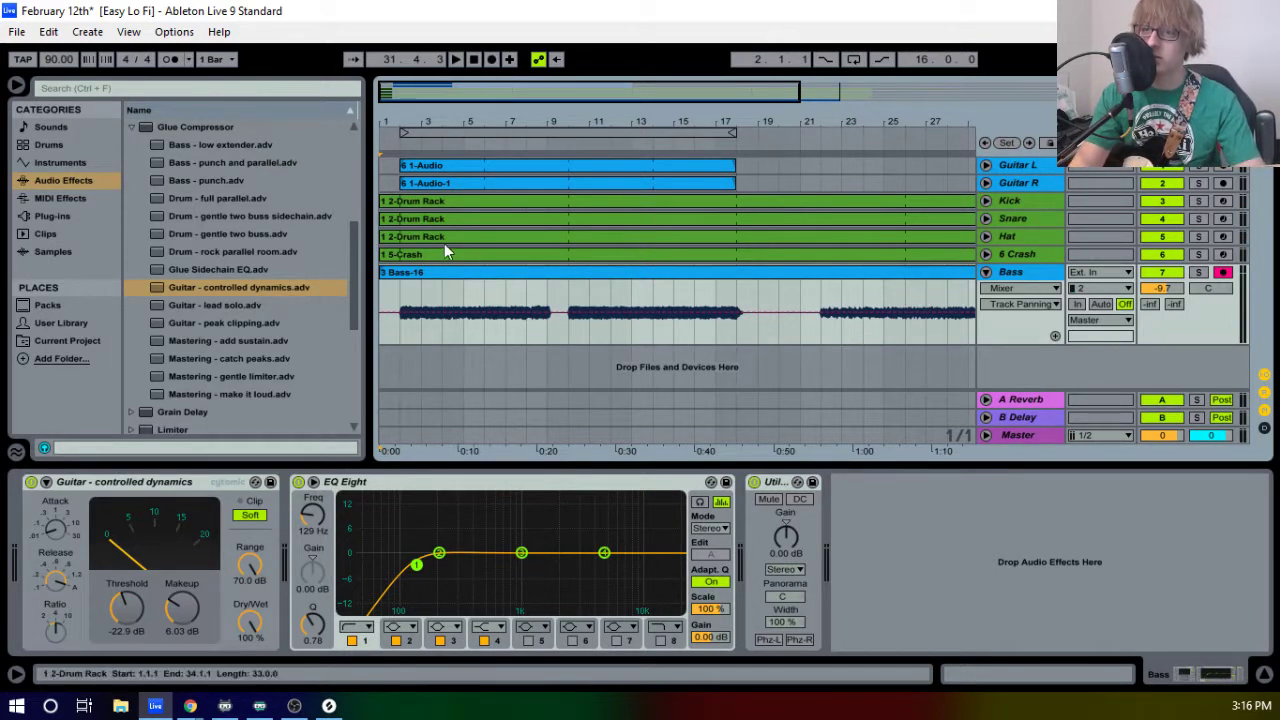
- Trim the start of the new Bass clip to 2.1.1 and shift its audio slightly earlier so the first note begins there
click(383, 275)
drag(383, 275, 401, 275)
drag(406, 123, 865, 260)
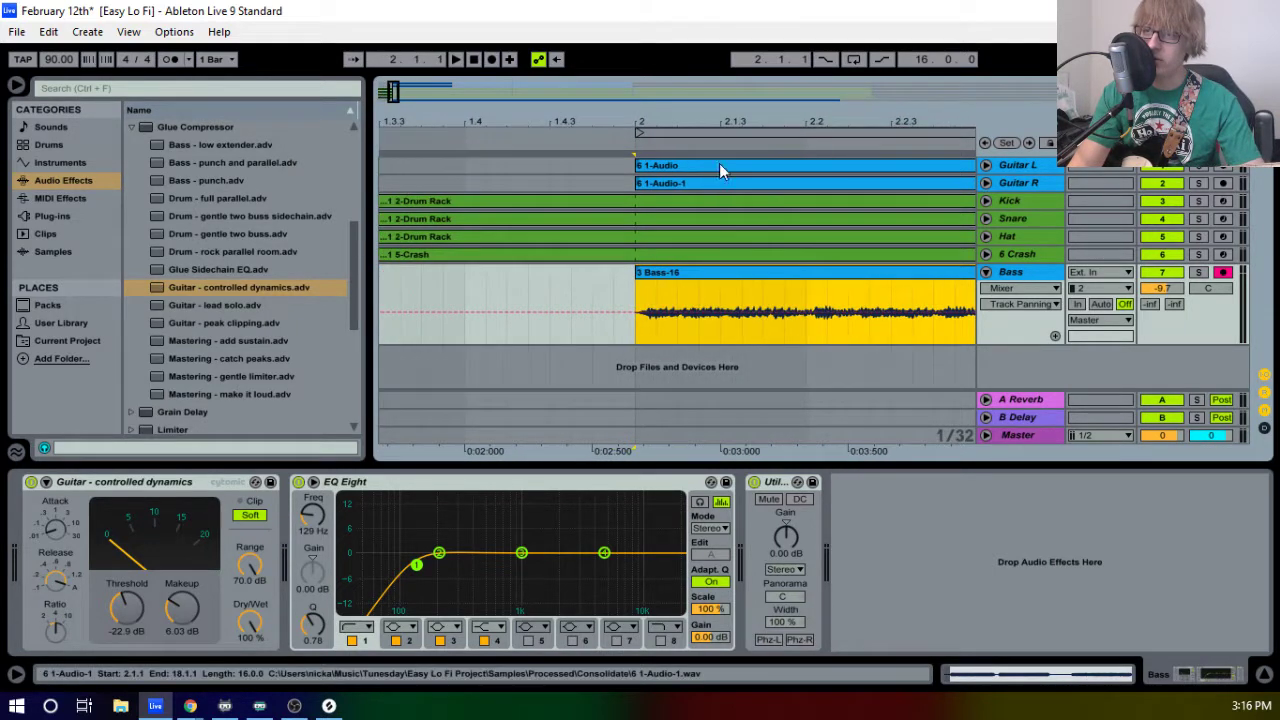
drag(651, 120, 651, 121)
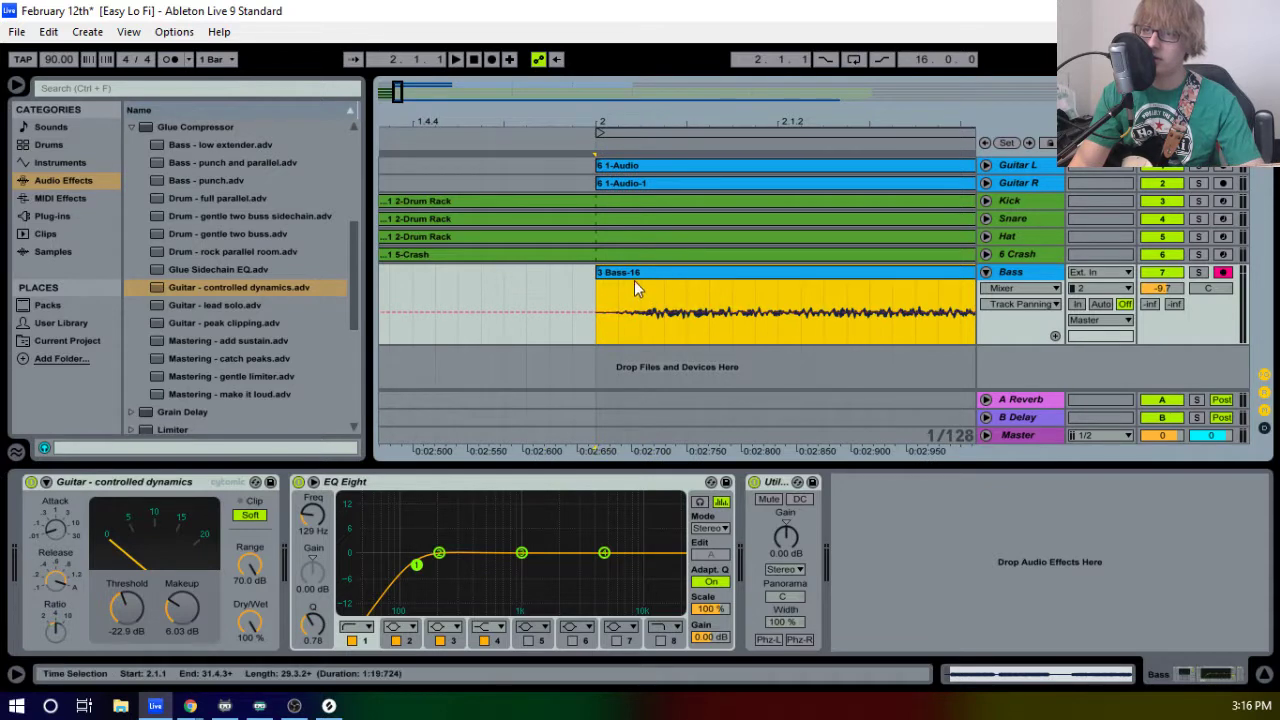
drag(638, 275, 602, 271)
- Play the Bass take soloed from 2.1.1, adding Kick and switching to Hat, and stop around bar 8 to check its timing
key(space)
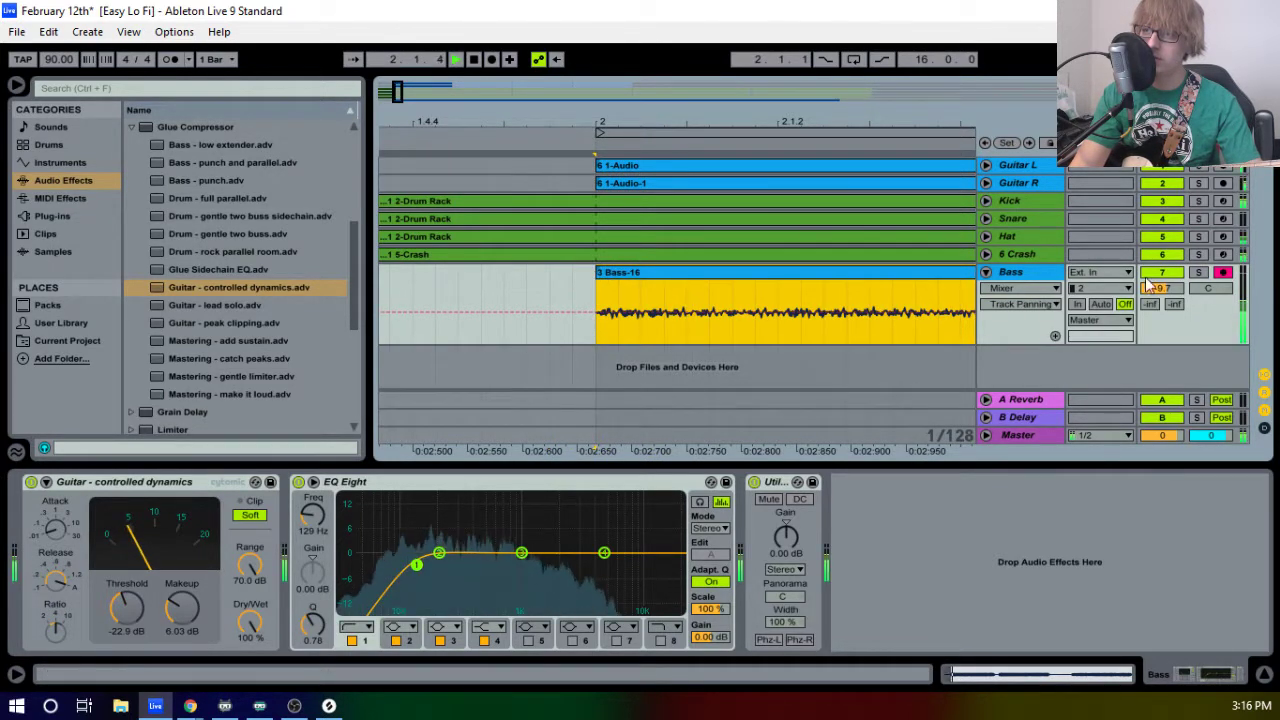
click(1198, 272)
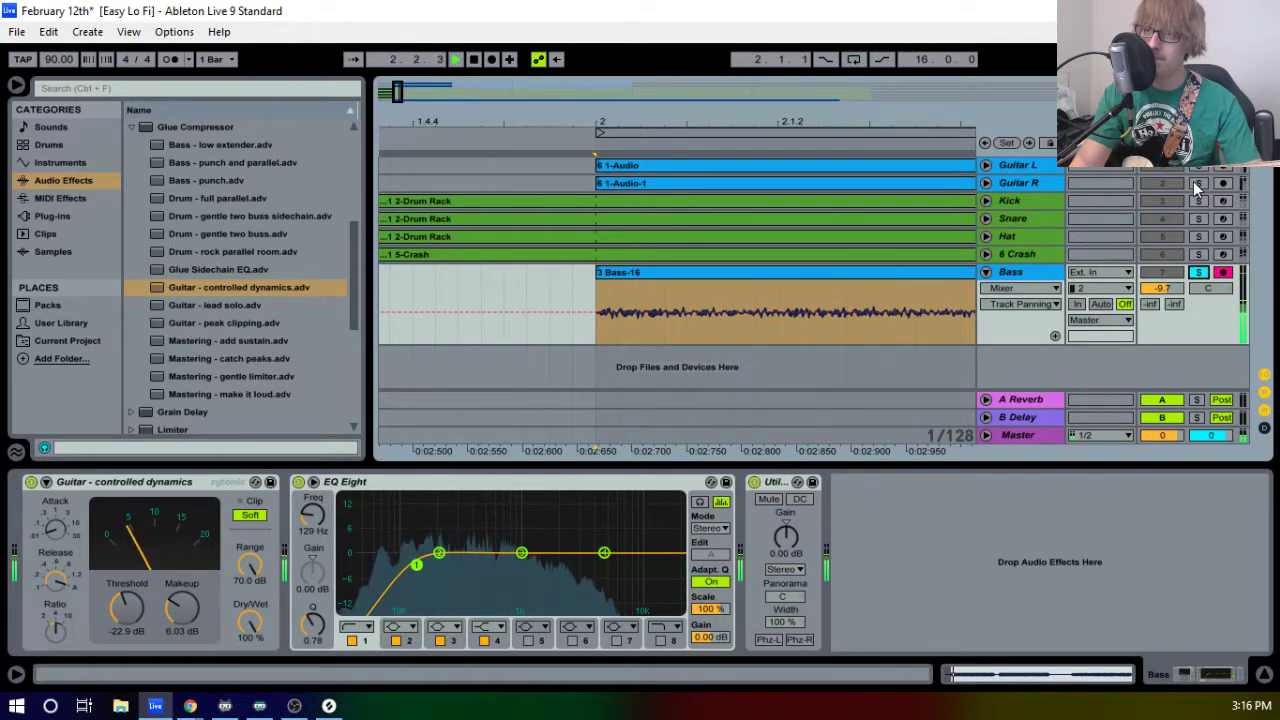
drag(787, 122, 783, 80)
drag(505, 122, 490, 80)
click(1202, 203)
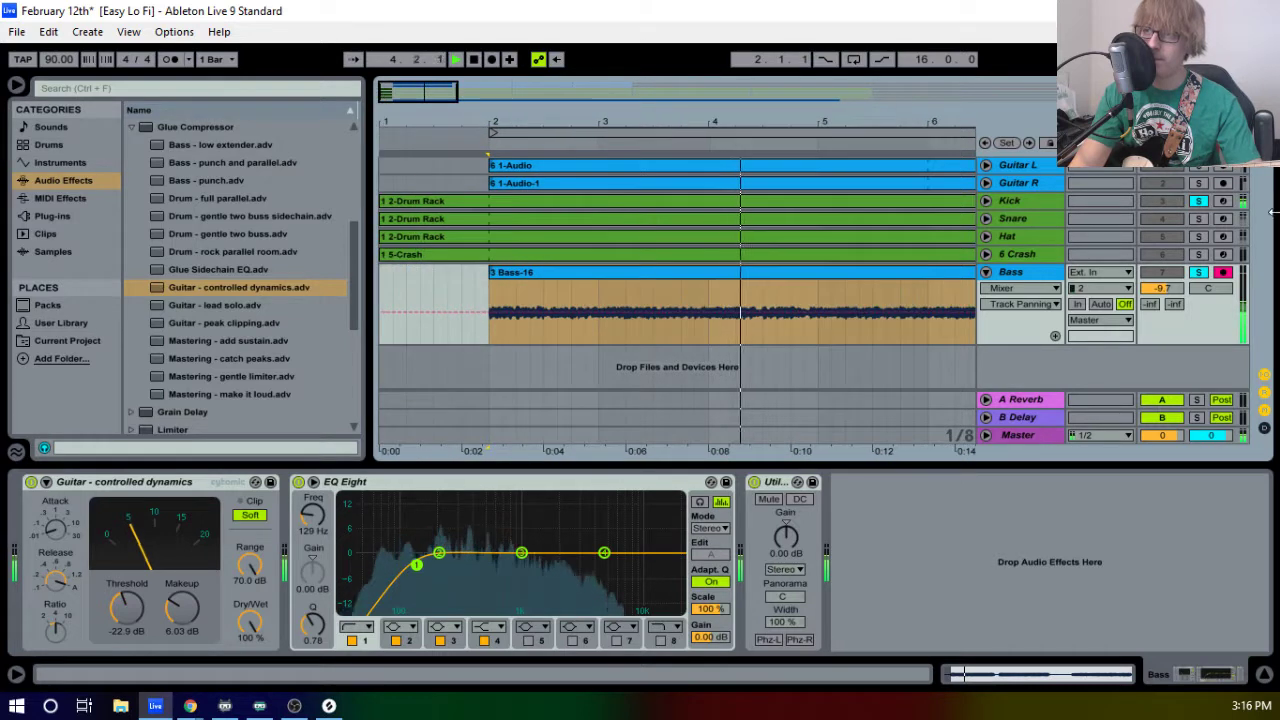
click(1197, 236)
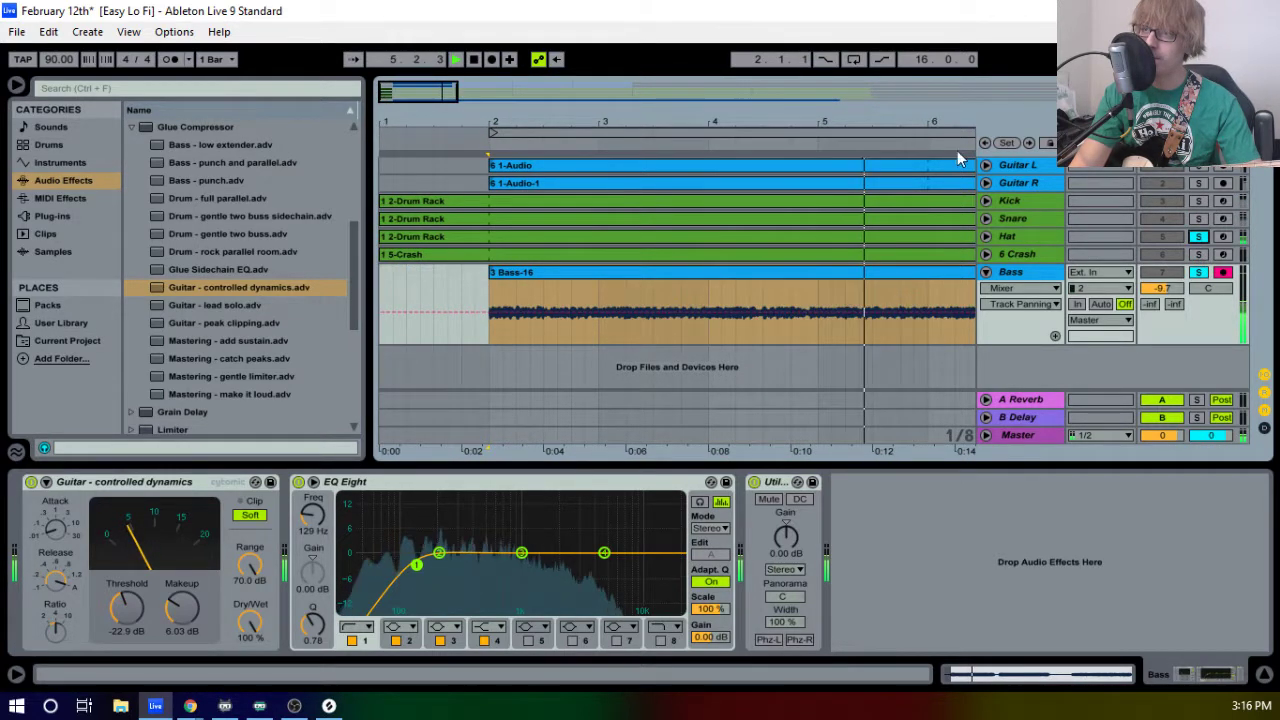
drag(947, 124, 688, 180)
key(space)
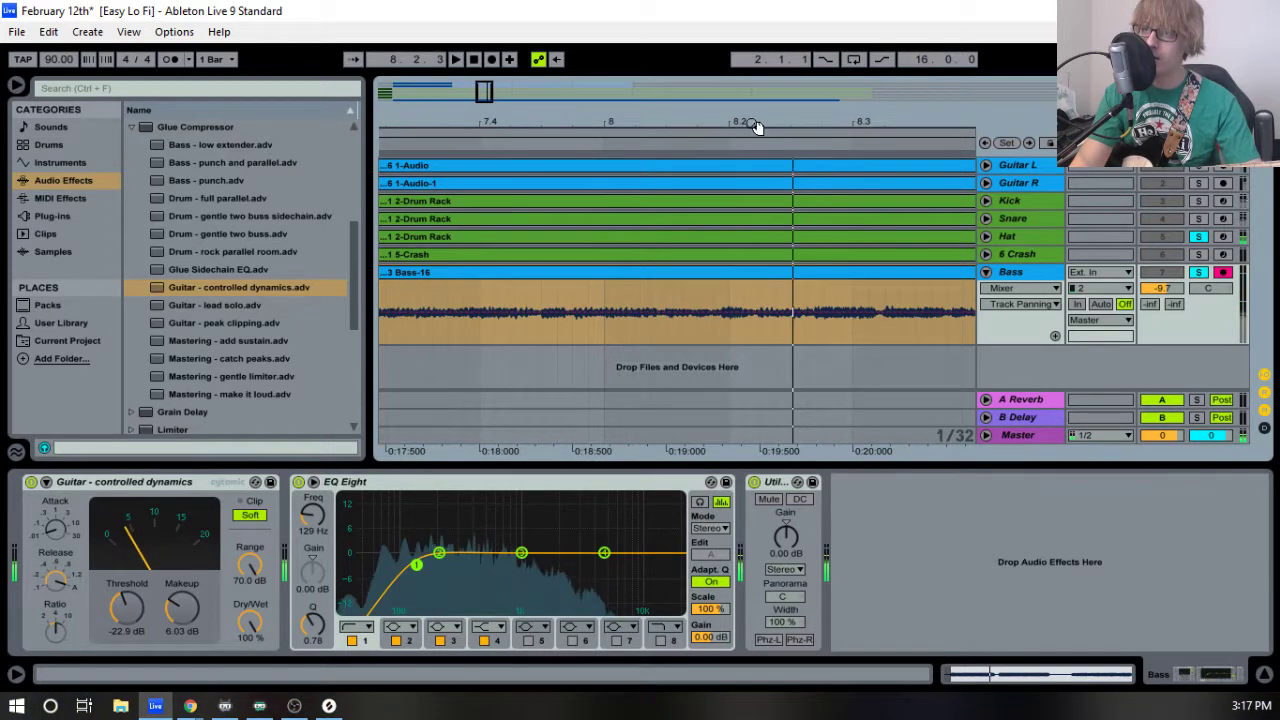
- Nudge the Bass clip slightly later so its note at 8.2 lands on the beat, and replay it with Hat
drag(757, 126, 727, 150)
click(723, 270)
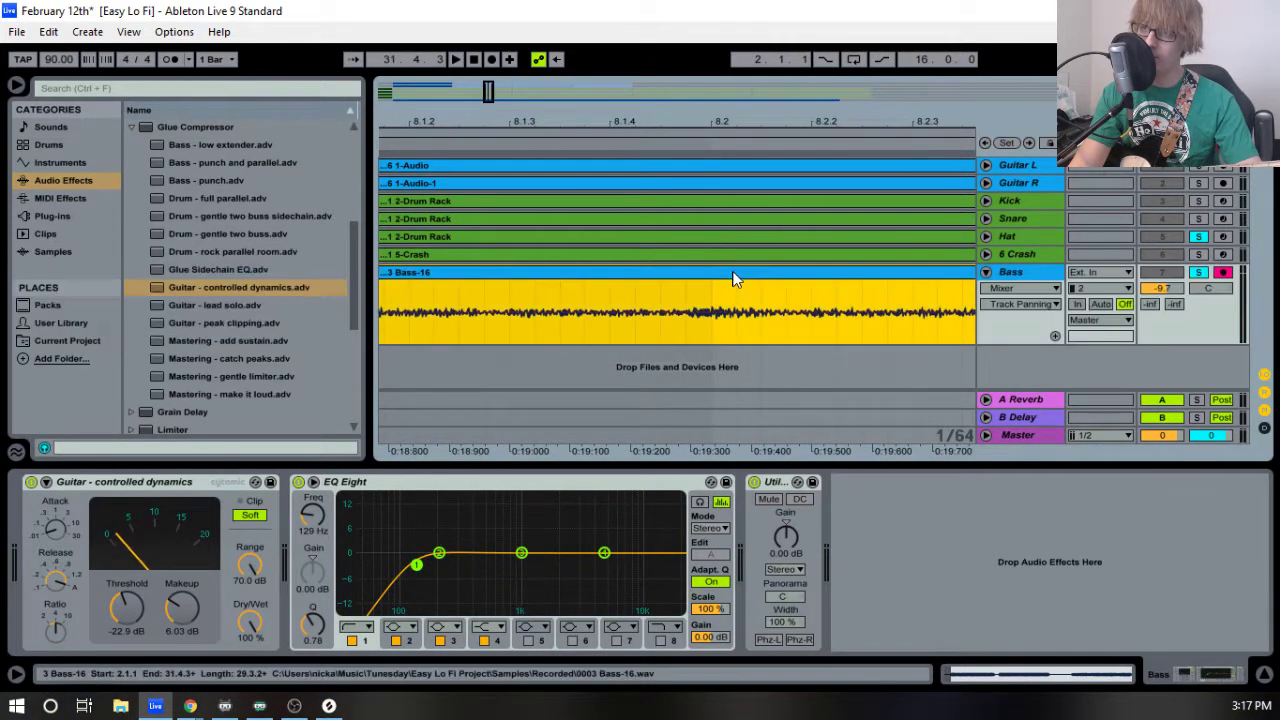
key(space)
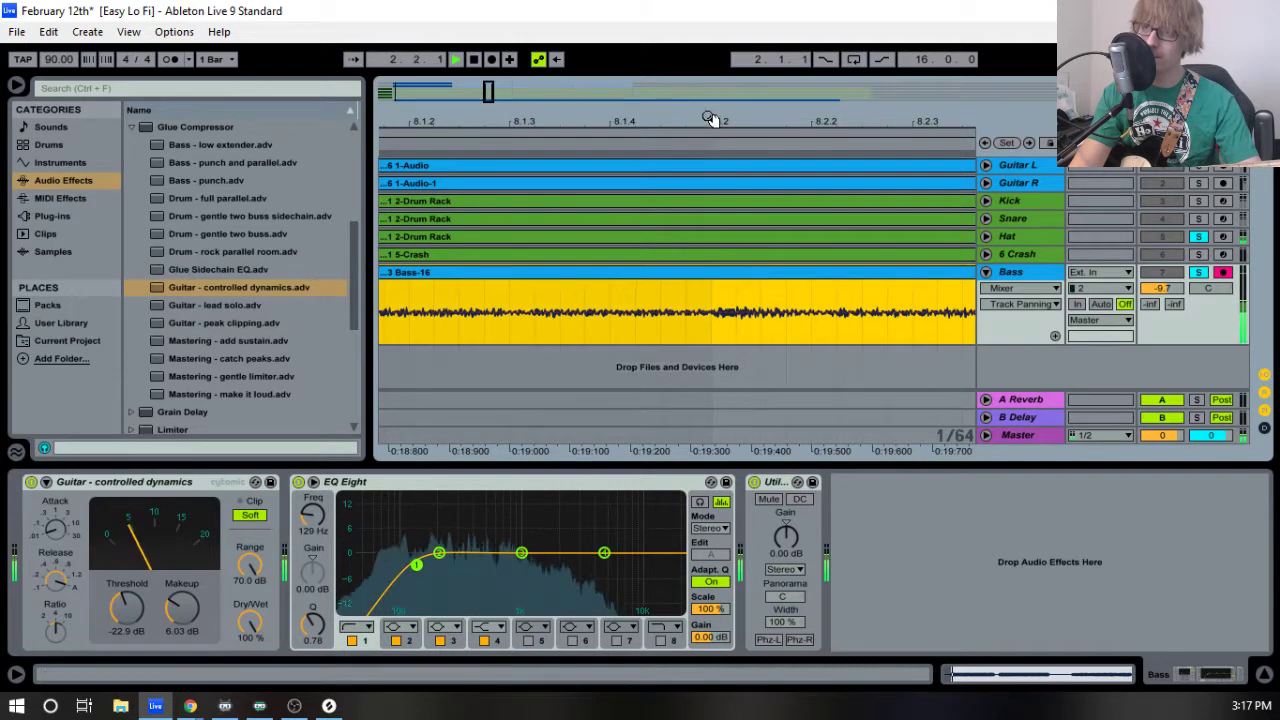
drag(712, 120, 708, 62)
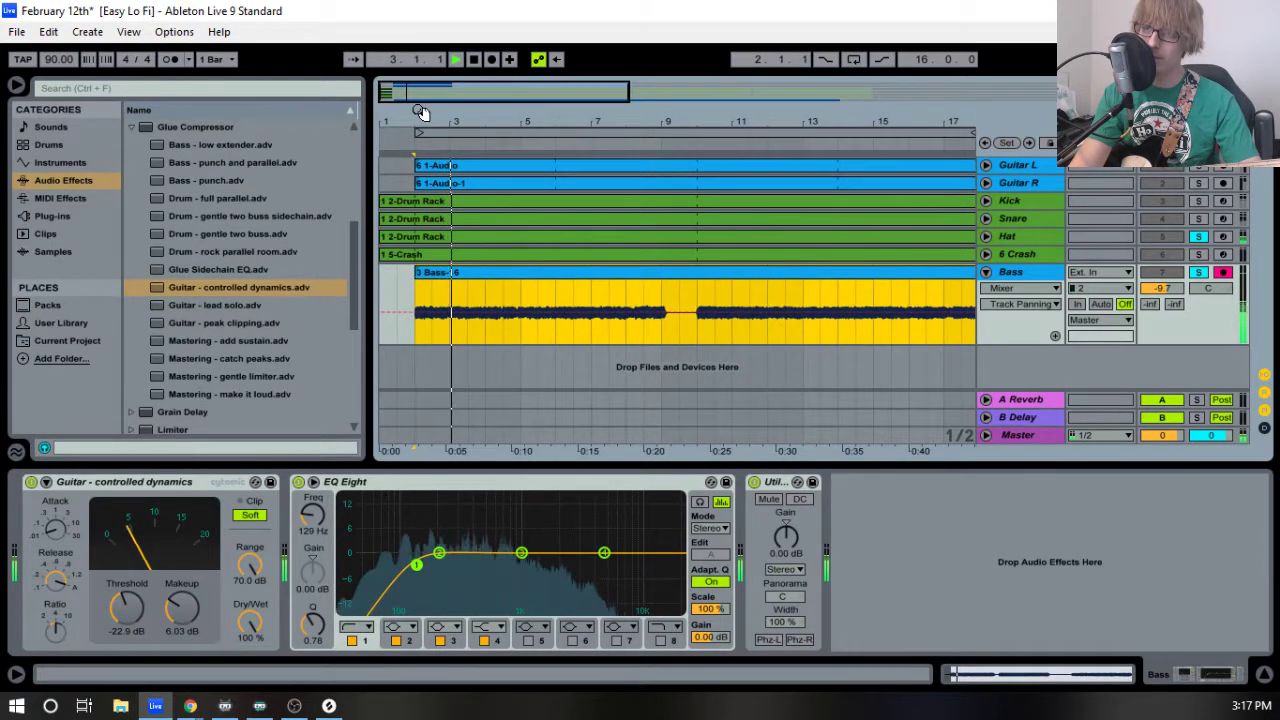
drag(420, 112, 628, 127)
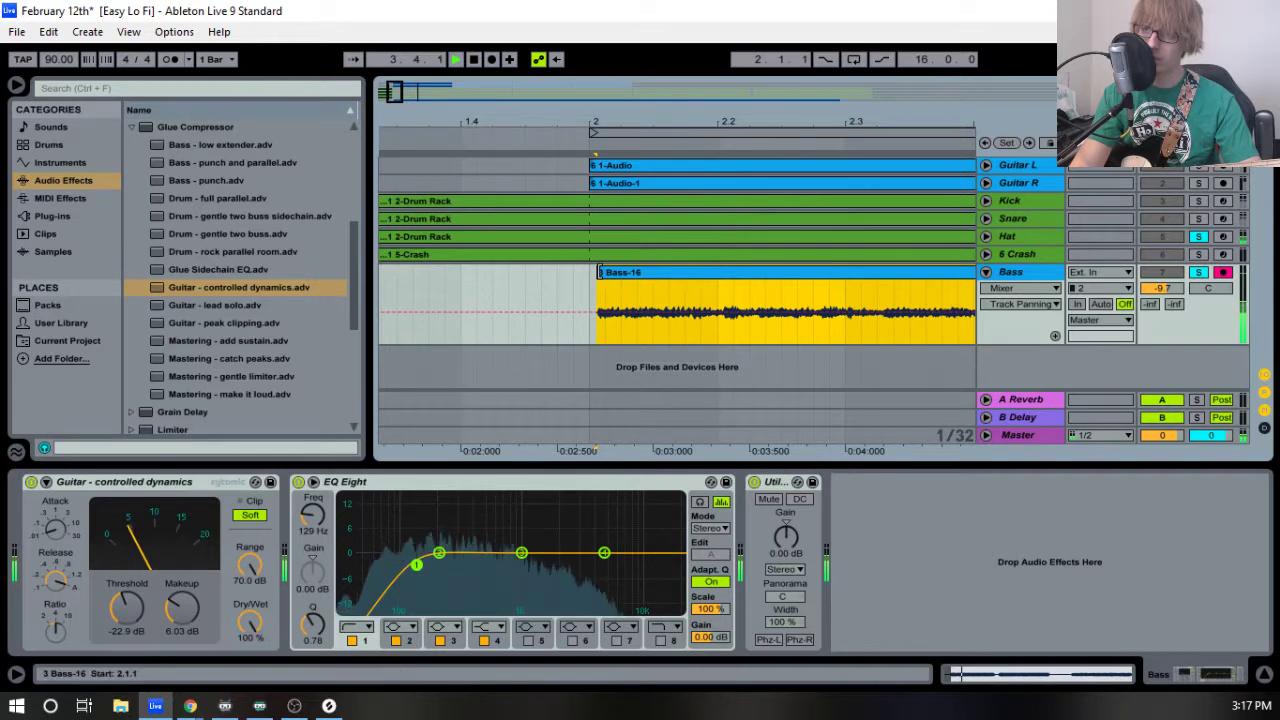
key(space)
- Shift the Bass clip earlier so it starts just before 2.1.1, checking the fine alignment during playback with Hat
drag(601, 124, 604, 164)
drag(583, 285, 545, 278)
key(space)
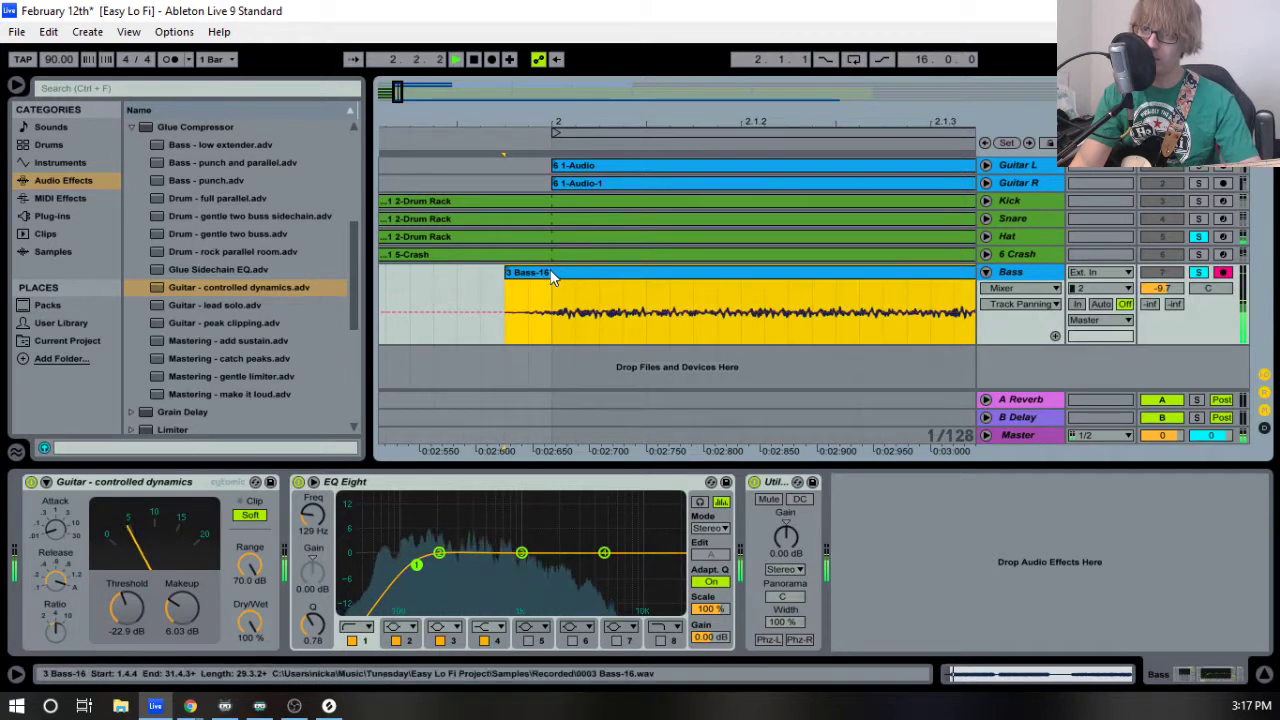
drag(556, 118, 557, 123)
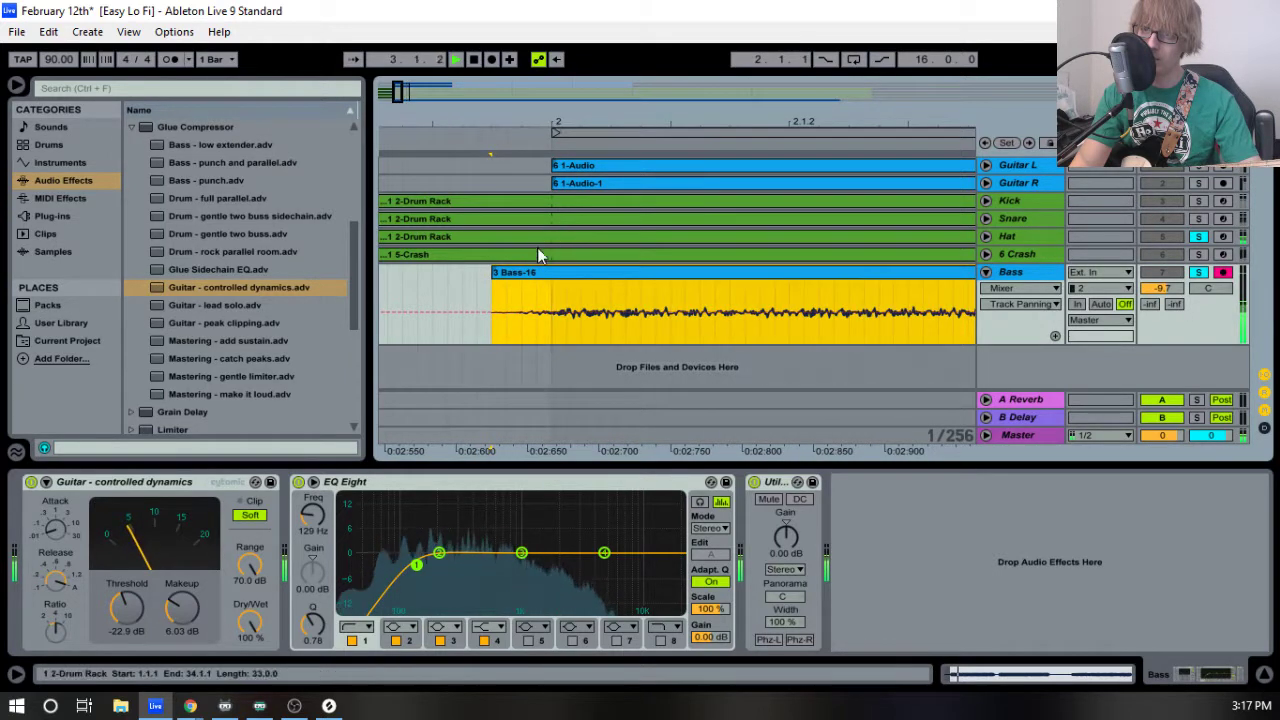
drag(532, 274, 562, 274)
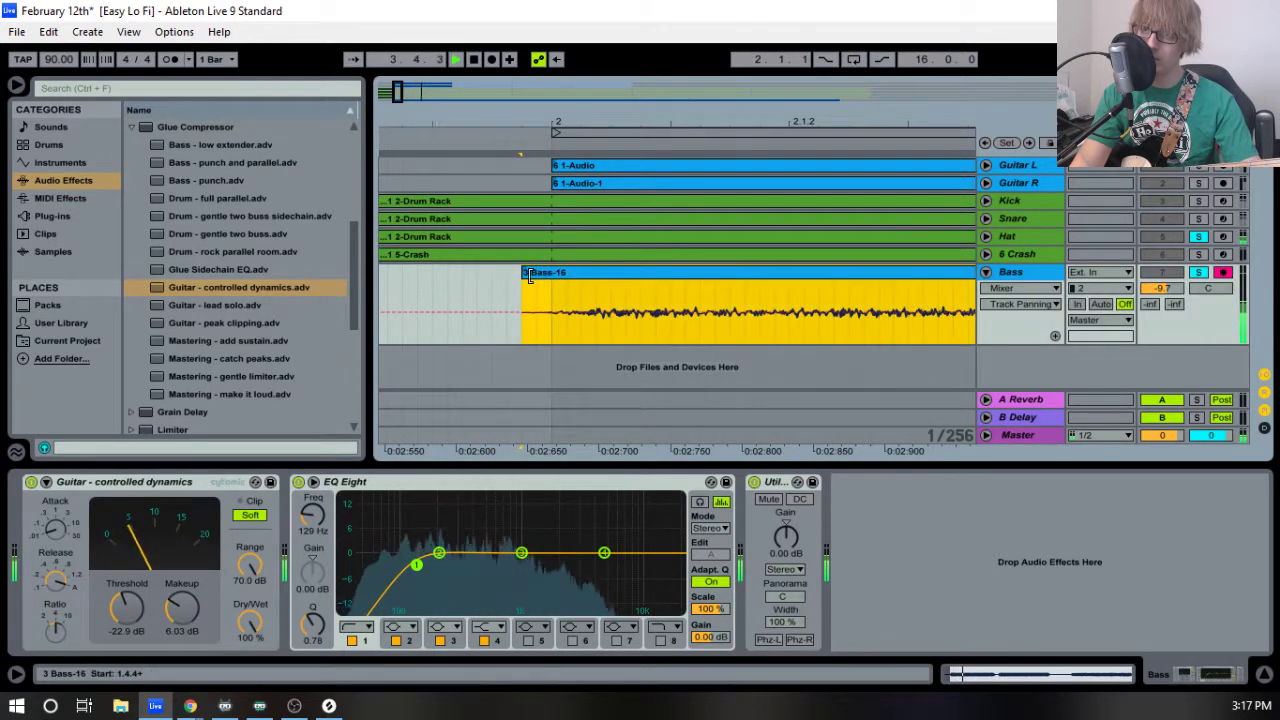
drag(610, 126, 614, 122)
drag(602, 280, 584, 279)
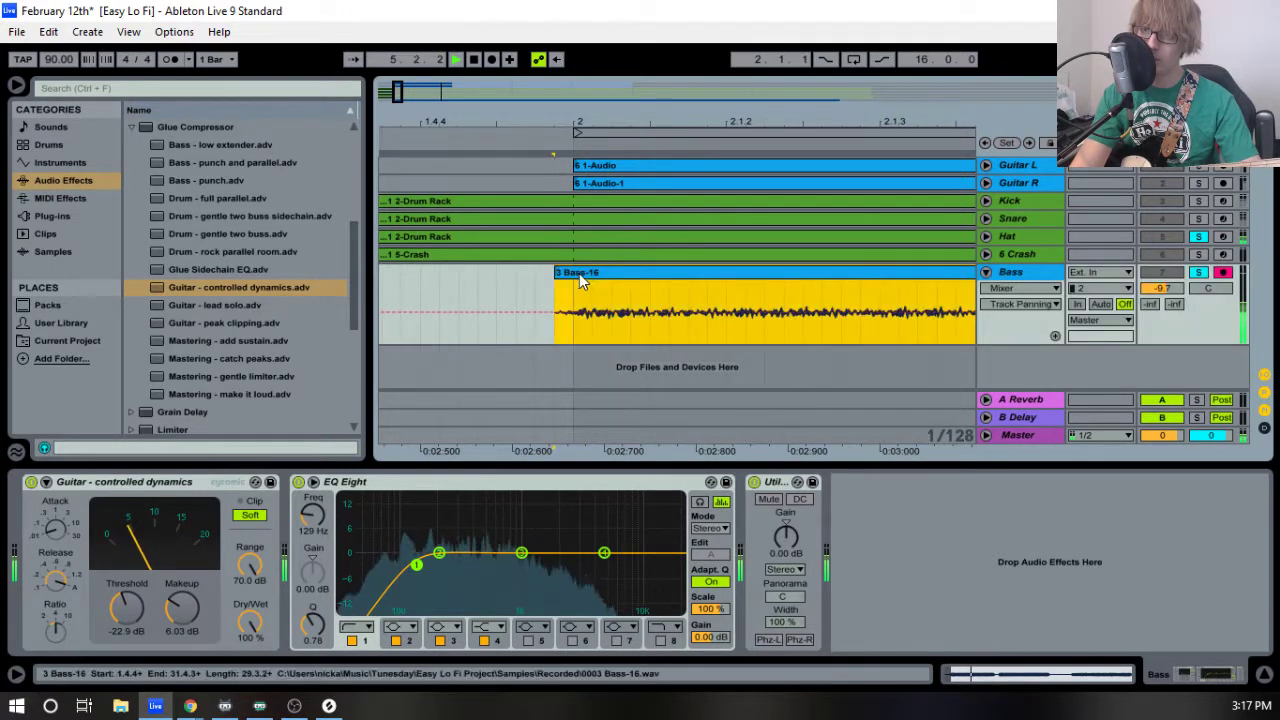
drag(661, 123, 403, 122)
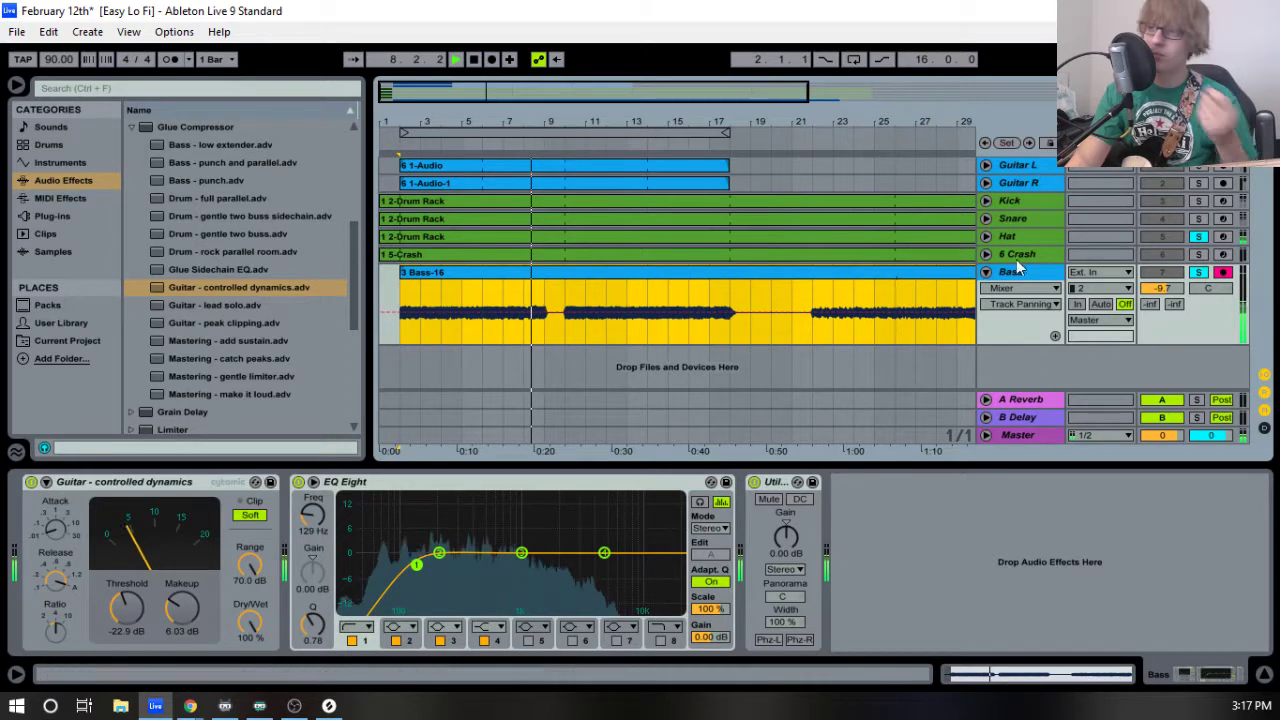
- Clear the Bass and Hat solos and listen to the take in the full mix until about bar 11
click(1205, 273)
click(1205, 273)
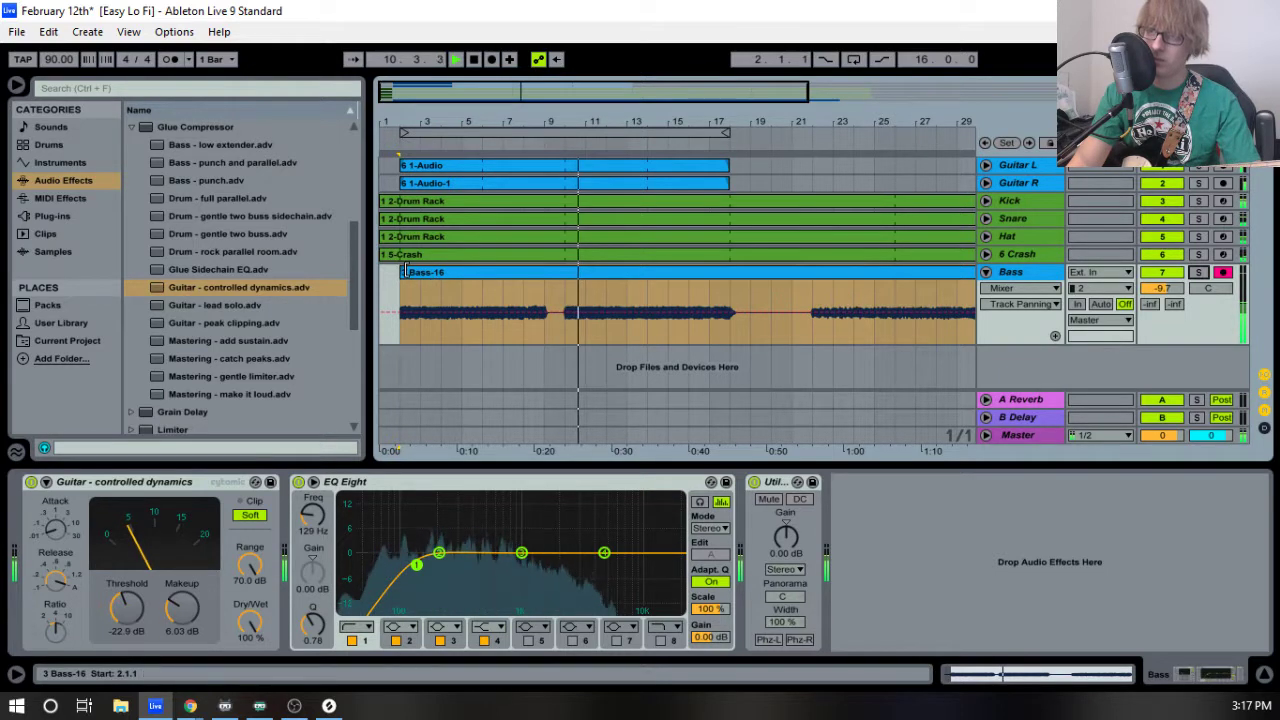
key(space)
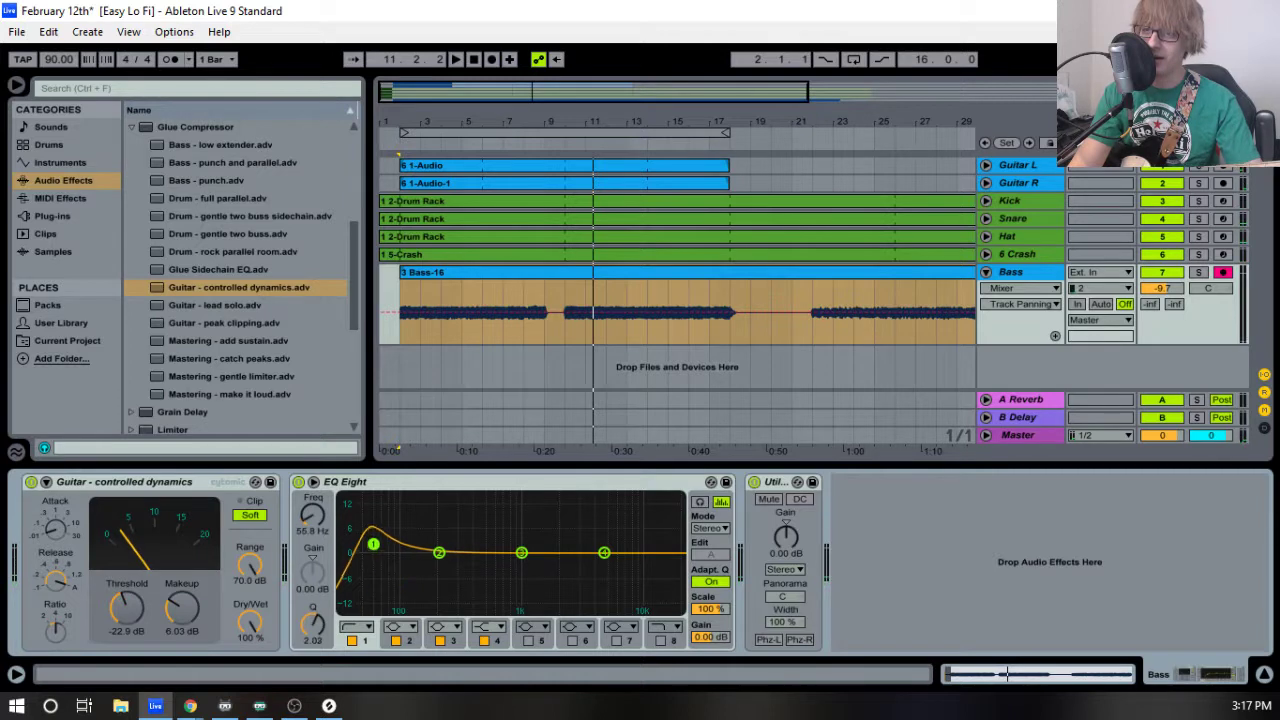
- Solo Bass during playback from 2.1.1 and set EQ Eight's band 1 low cut to 38.0 Hz with a Q of 0.82
key(space)
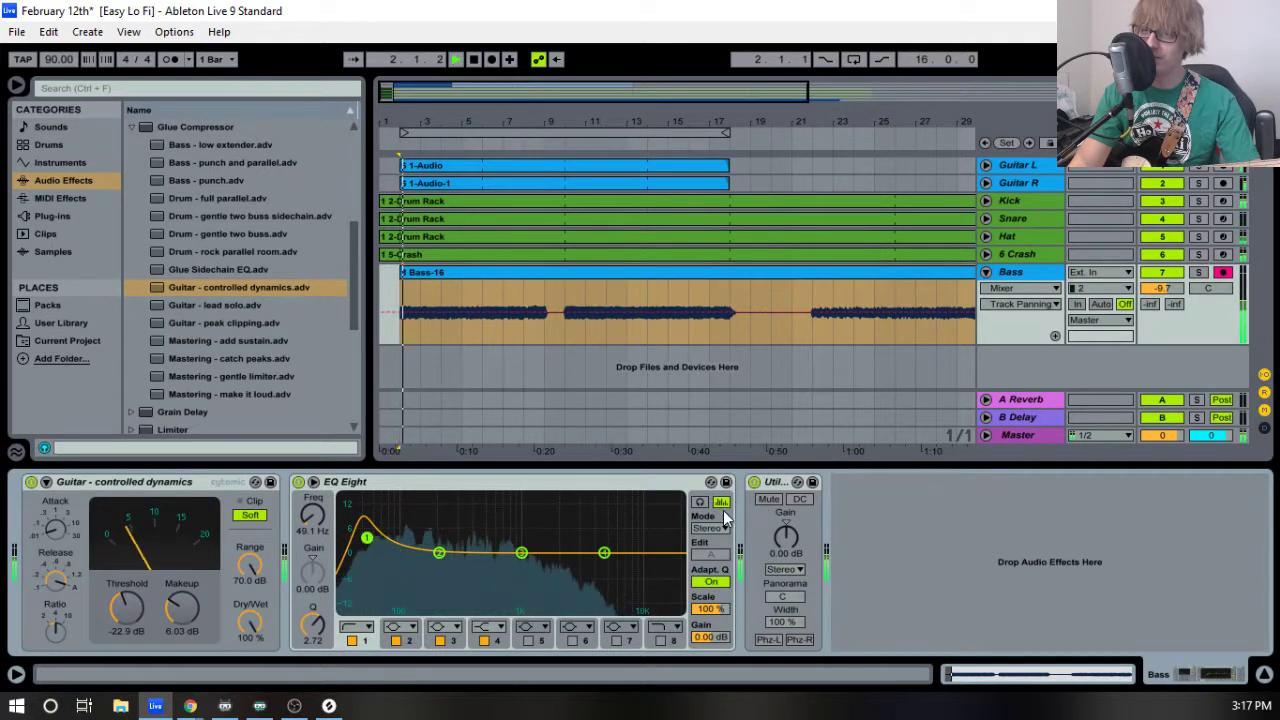
click(1198, 272)
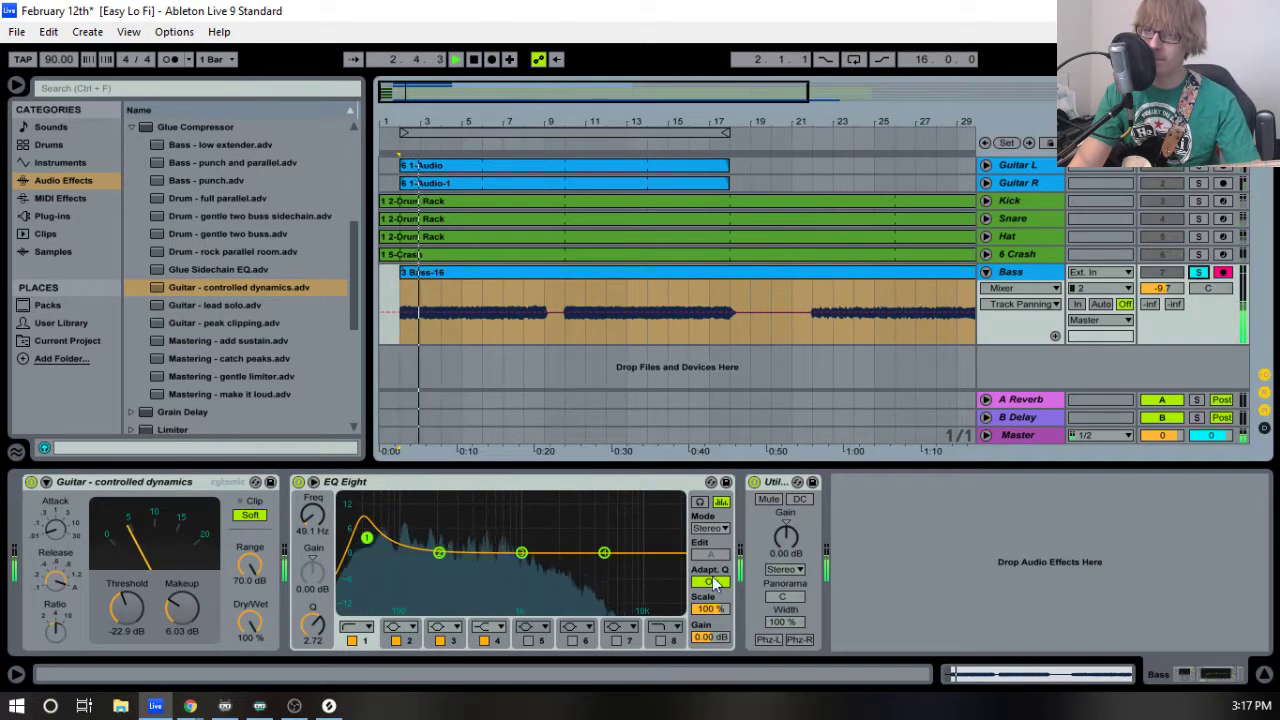
drag(366, 538, 354, 564)
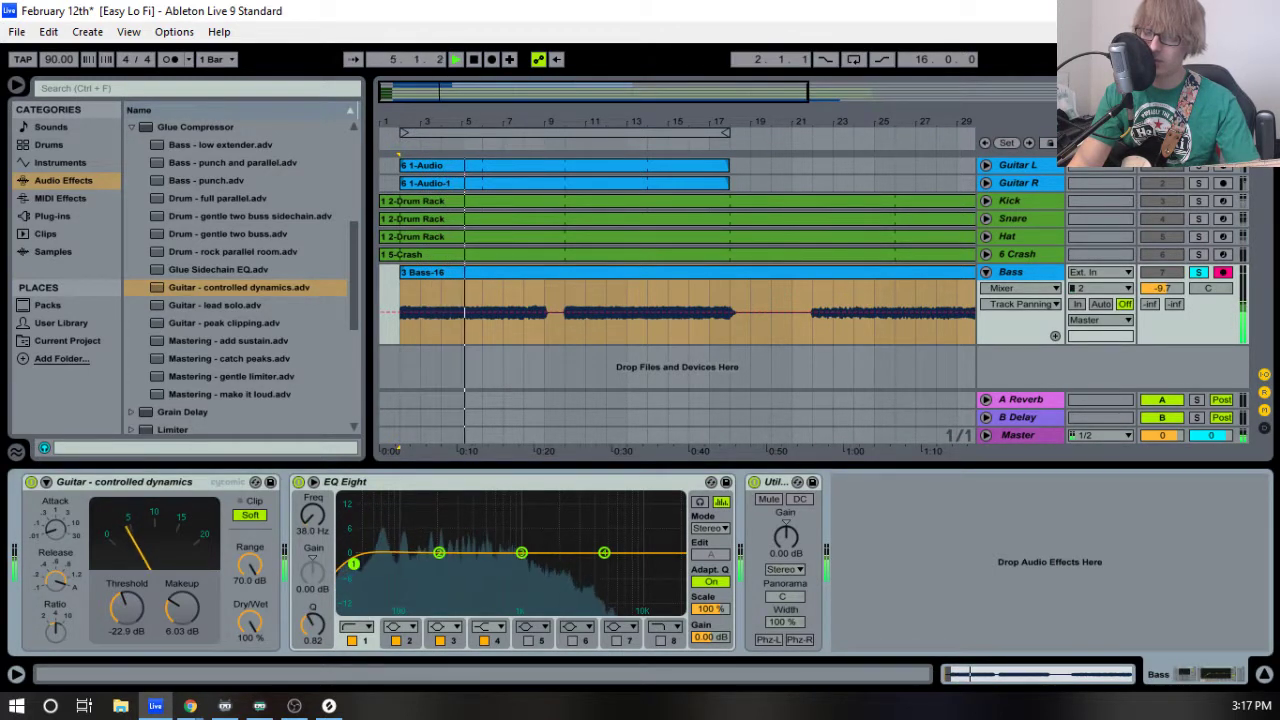
- Boost EQ Eight's band 2 on the Bass track by 7.56 dB at 72.1 Hz with a Q of 0.59
drag(439, 553, 389, 515)
drag(331, 621, 331, 658)
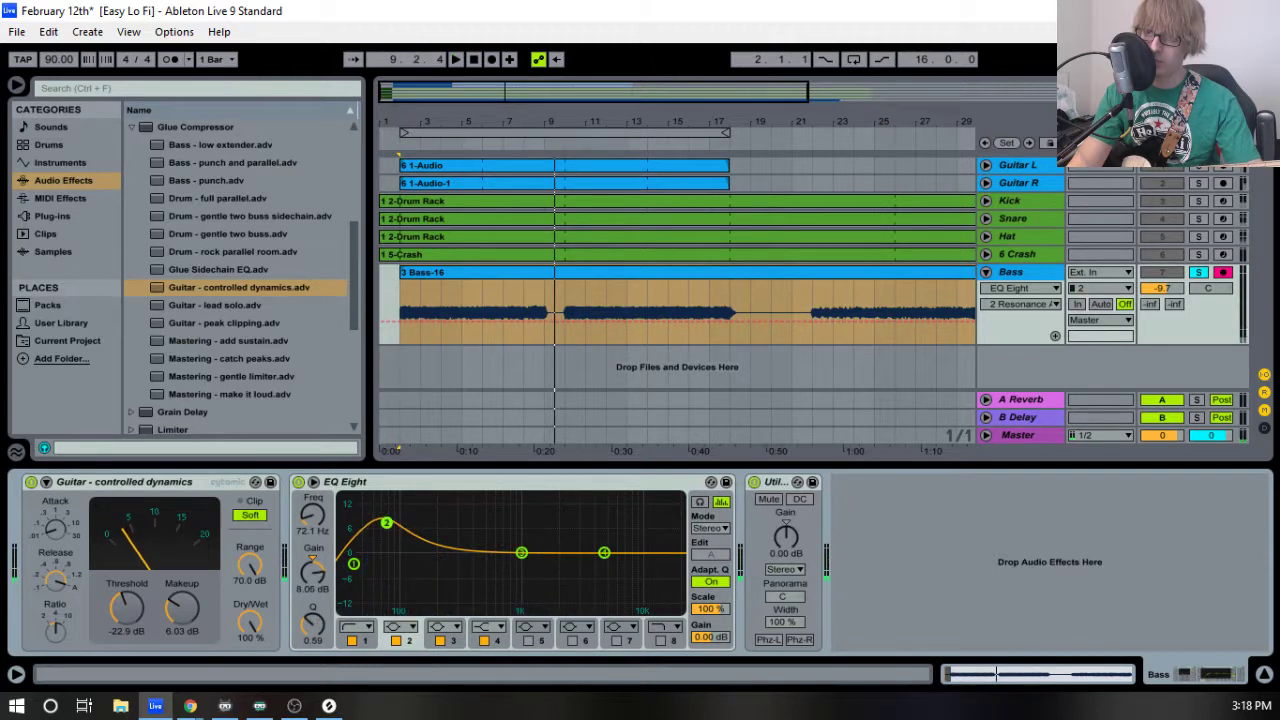
click(560, 134)
key(space)
click(566, 145)
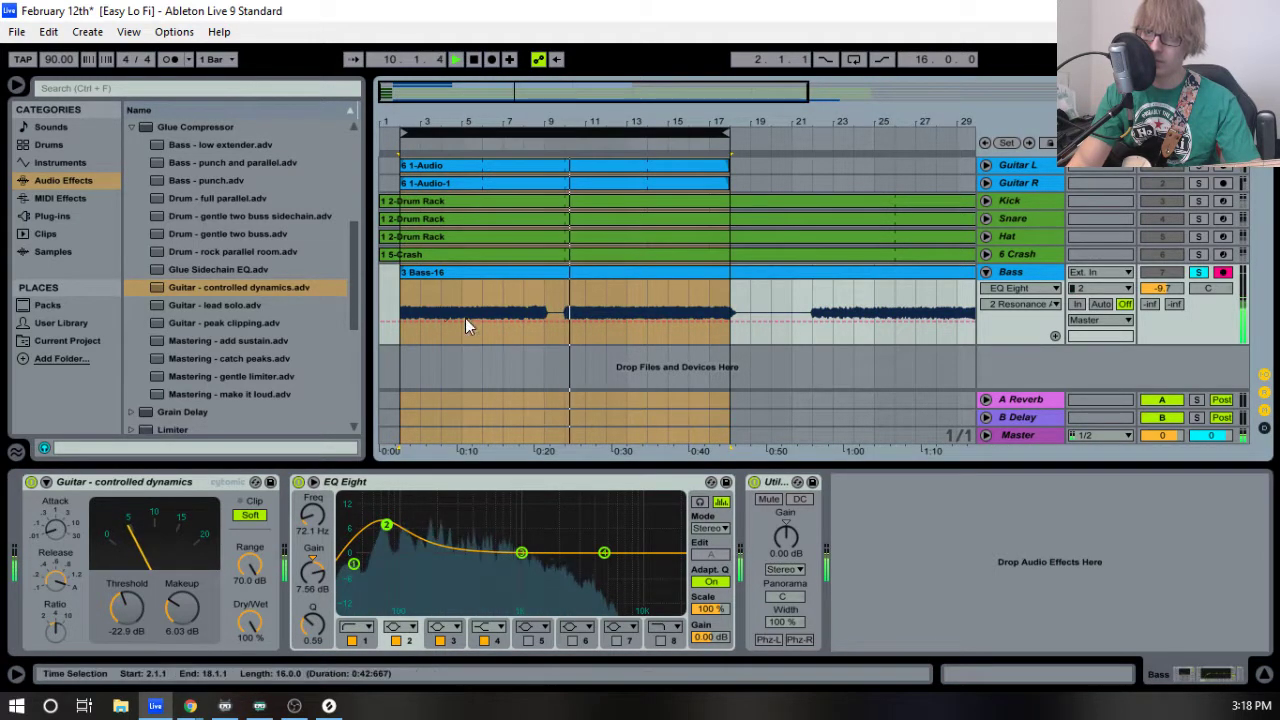
- Move the Bass section between bars 10 and 13 onto 2.1.1–5.1.1, replacing the audio there, and play from 2.1.1
click(410, 273)
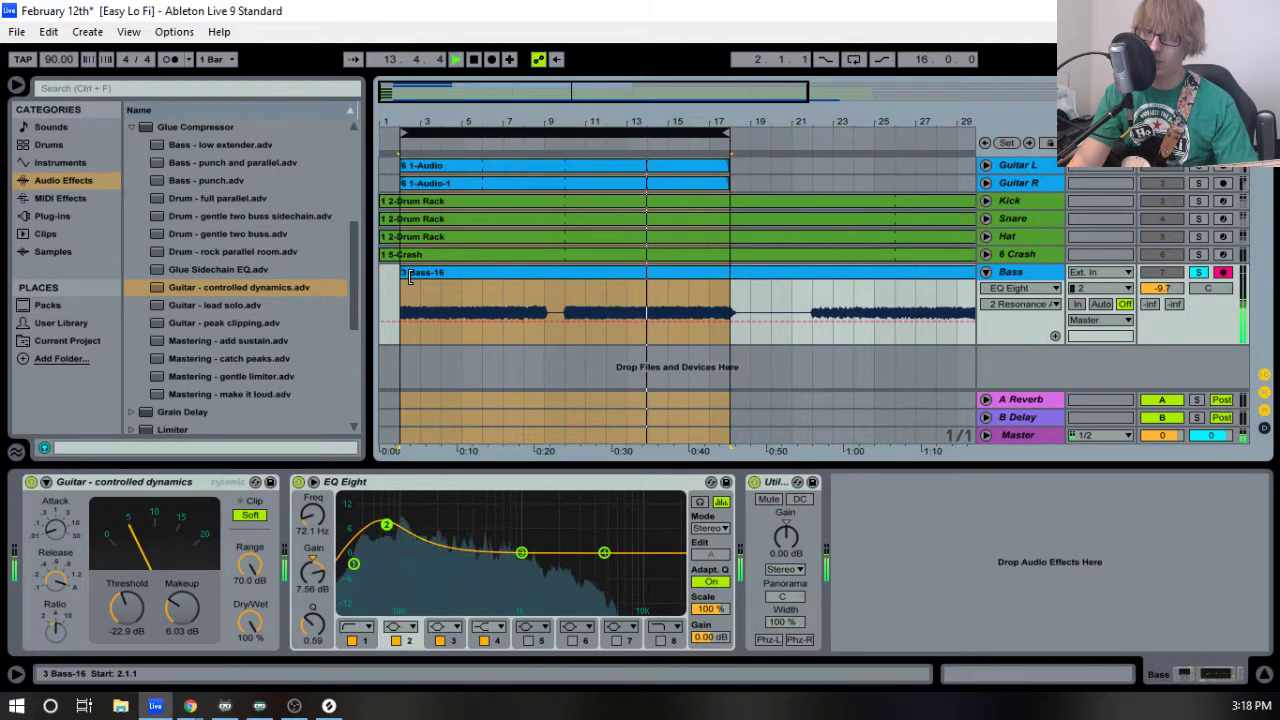
drag(566, 335, 634, 337)
drag(601, 270, 435, 292)
key(space)
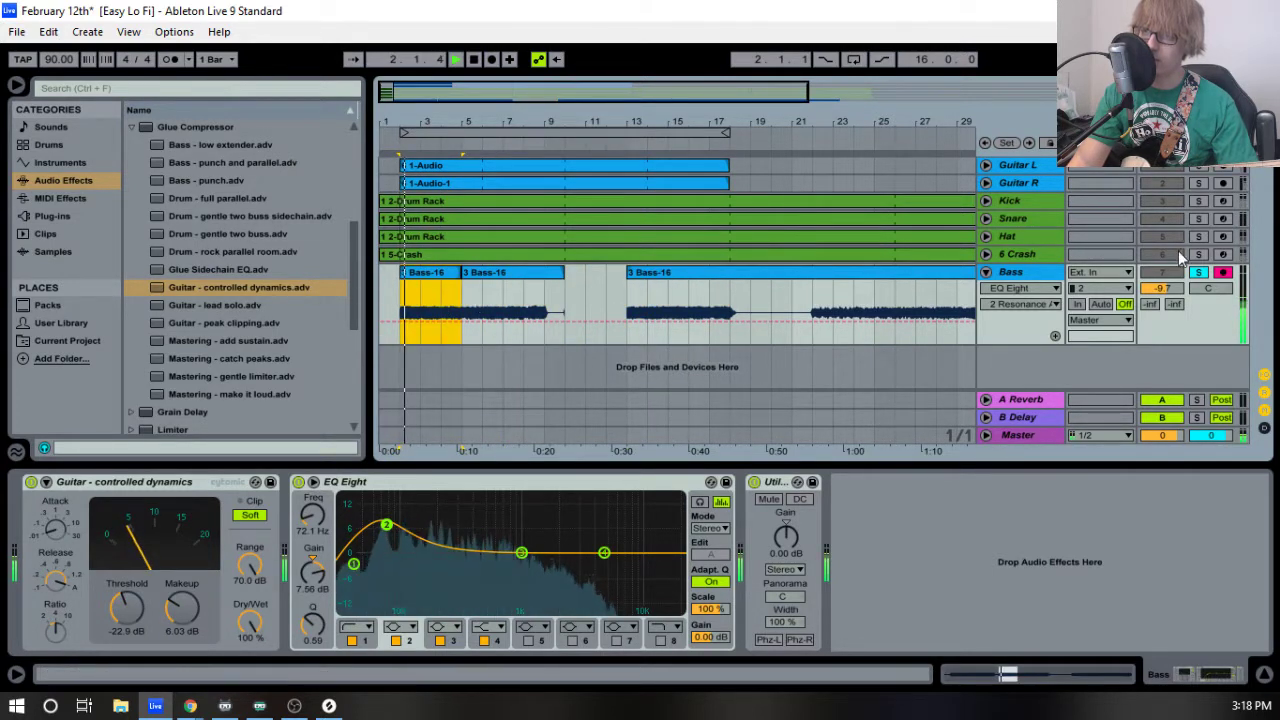
- Solo Guitar L and Guitar R alongside Bass, set the Bass track volume to -5.3 dB, and replay from 2.1.1
click(1198, 184)
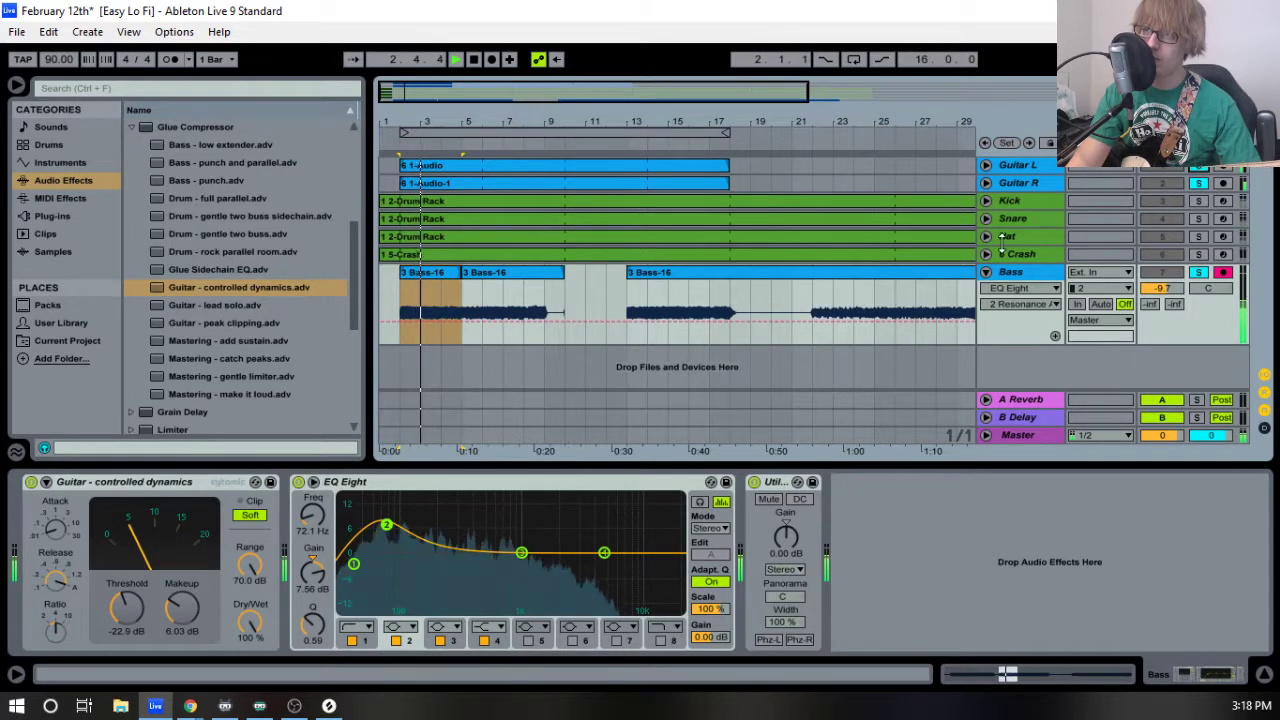
key(Tab)
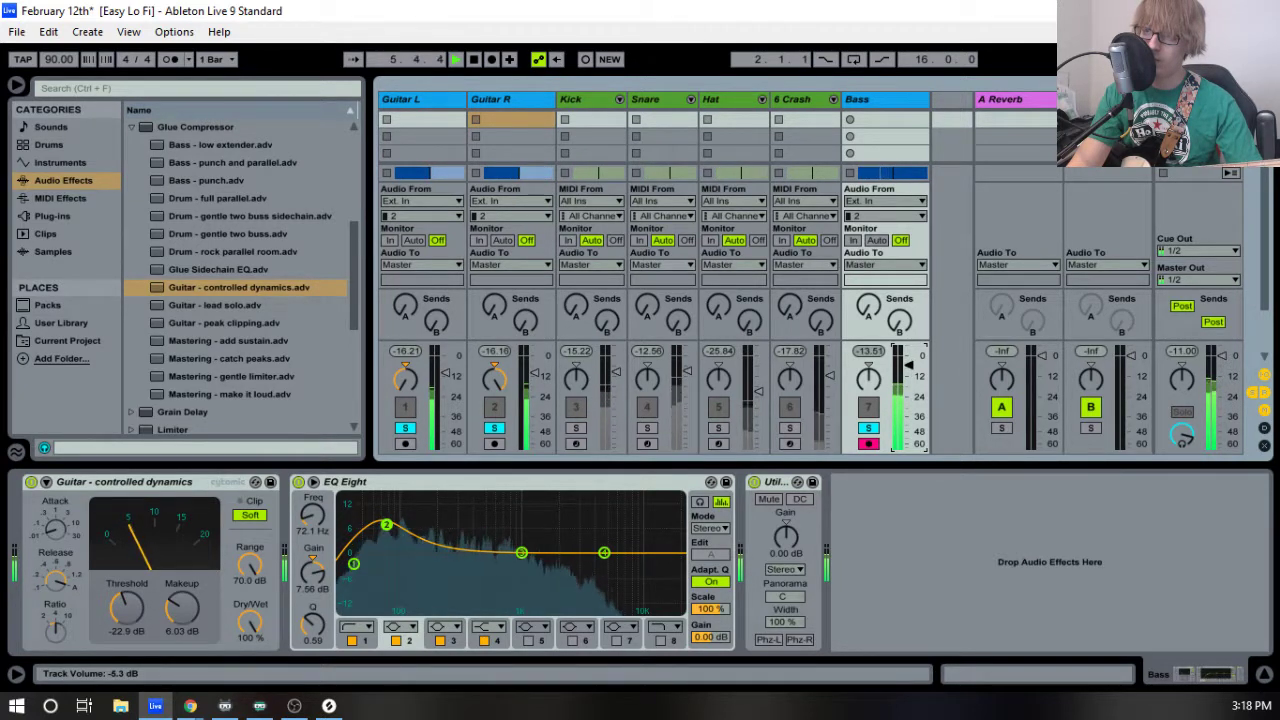
key(Tab)
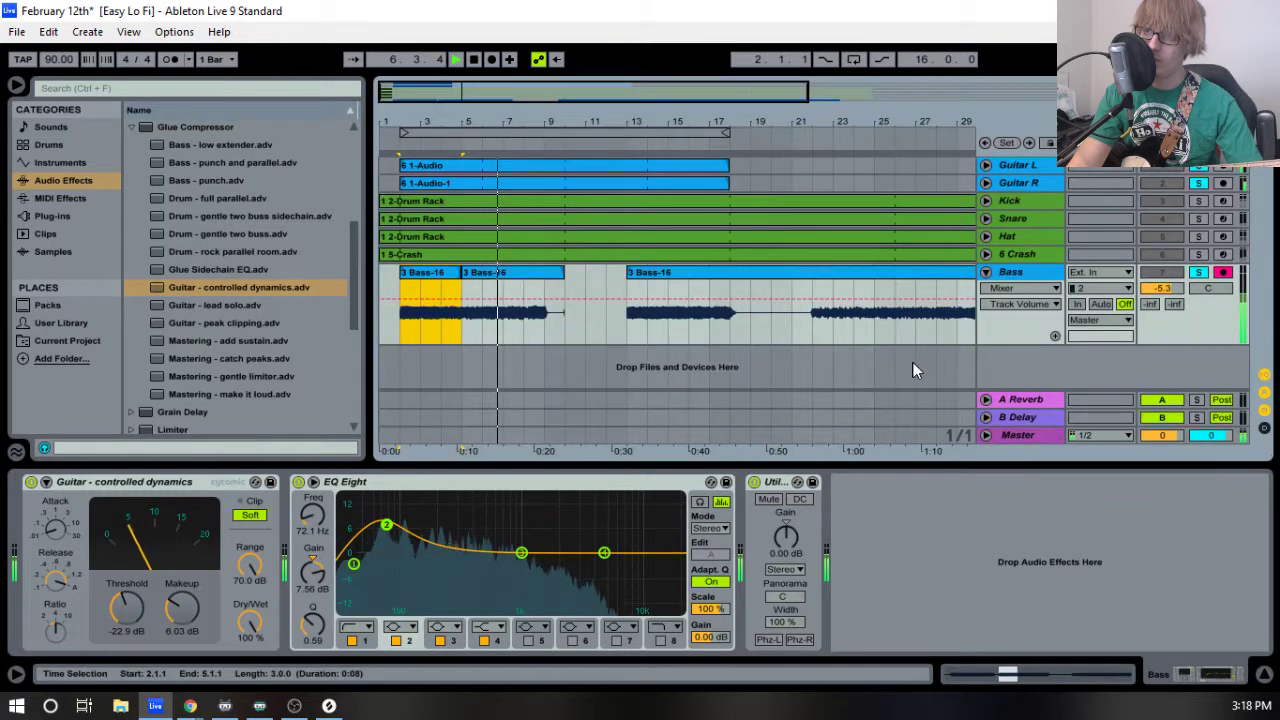
key(space)
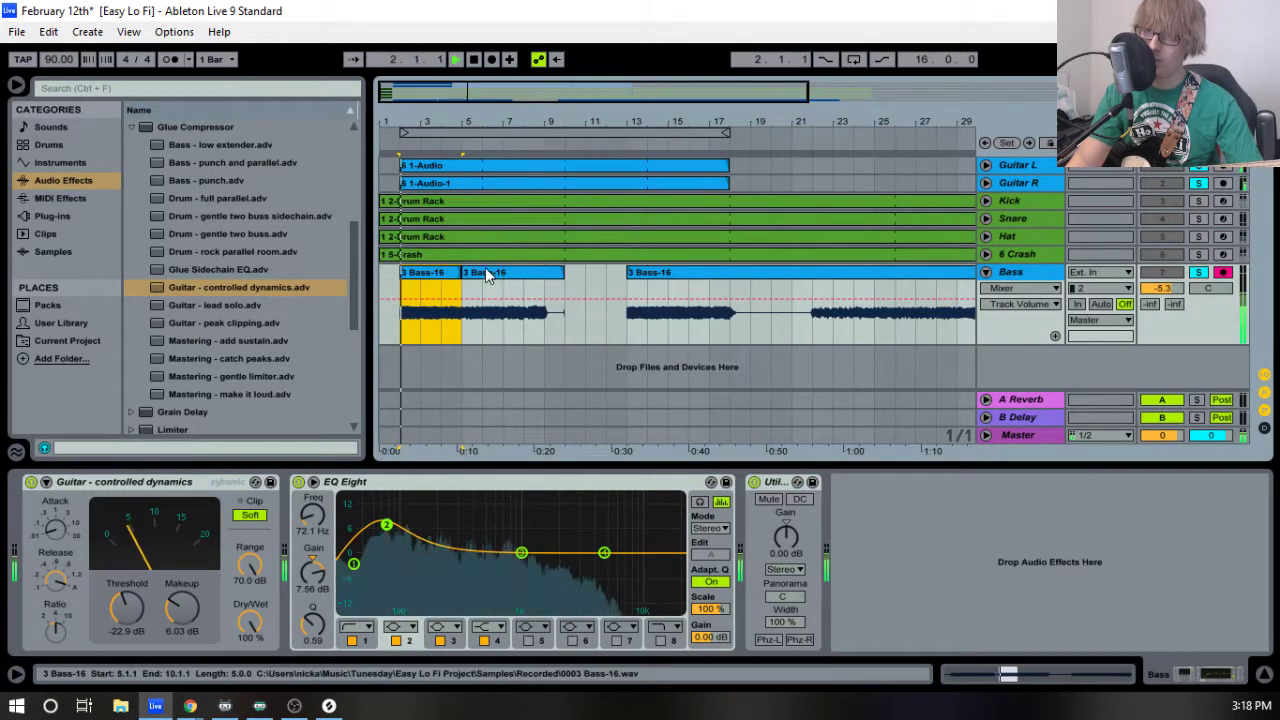
key(space)
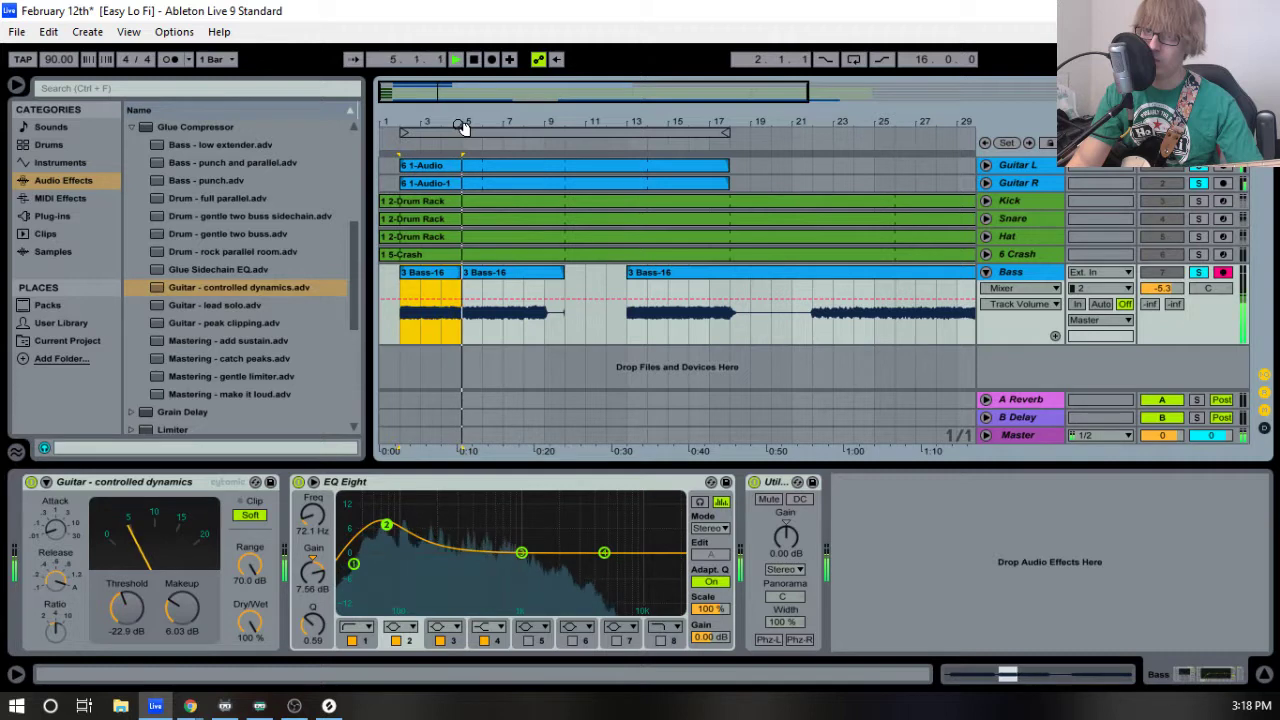
- Extend the end of the first Bass clip to 6.1.1 and replay it with the guitars from 2.1.1
drag(461, 122, 514, 226)
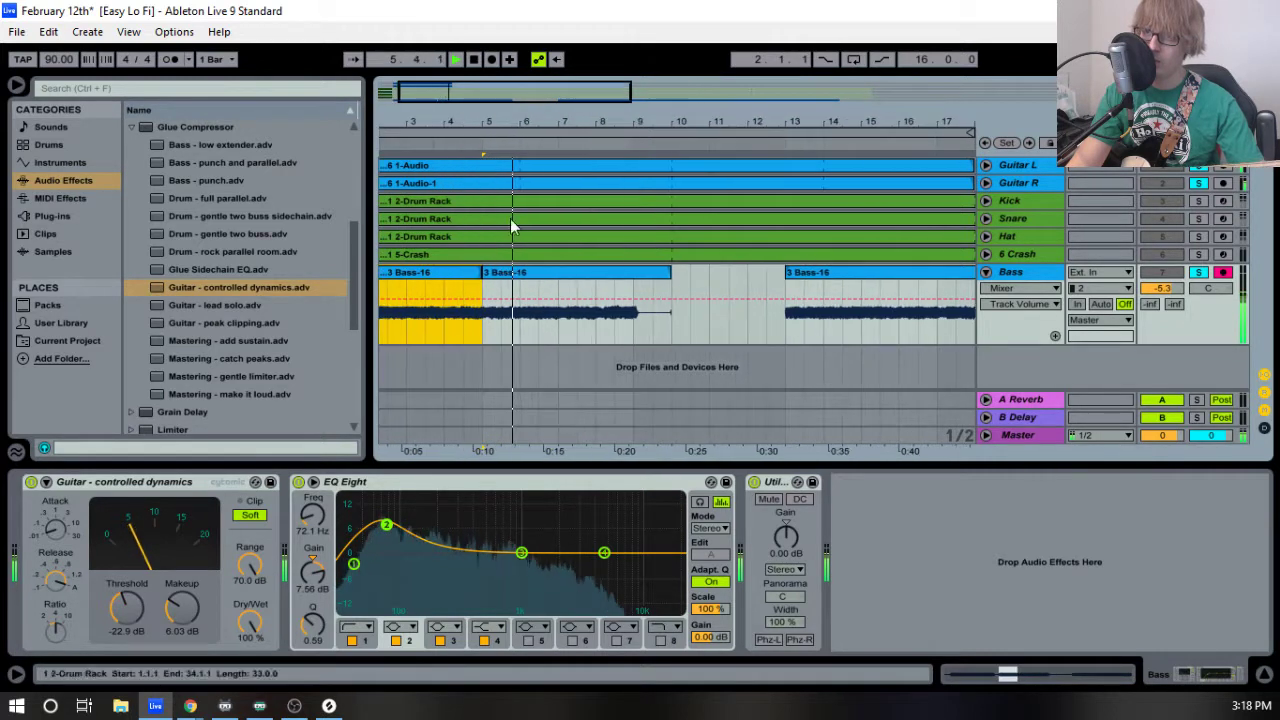
key(space)
drag(480, 276, 521, 277)
key(space)
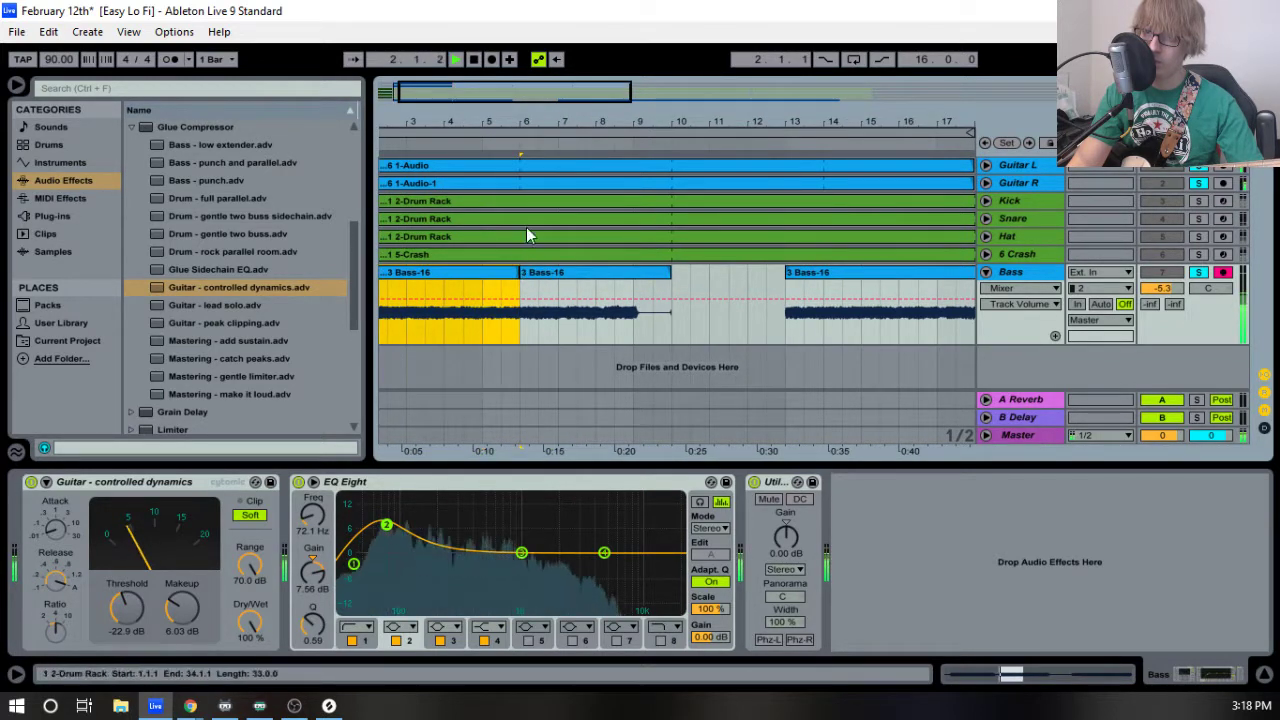
drag(508, 114, 558, 116)
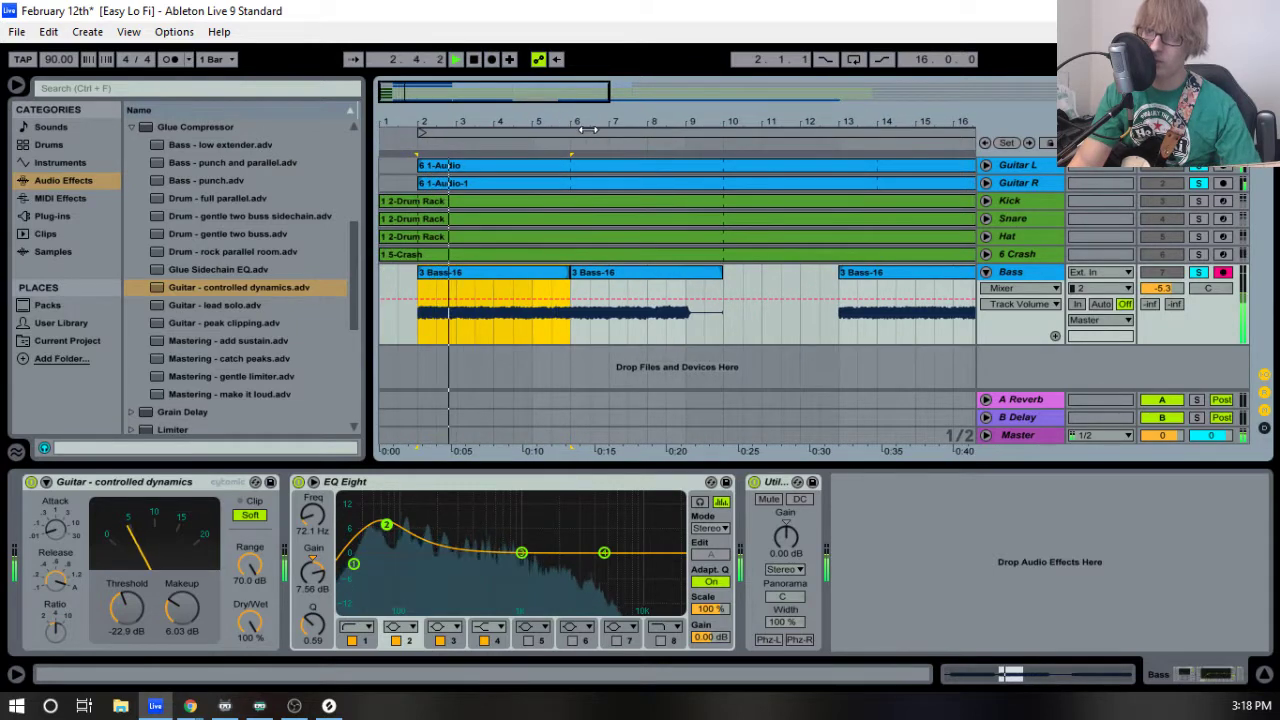
- Extend the second Bass clip's start back to 2.1.1, return it to 6.1.1, and delete the clip spanning 6.1.1–10.1.1
drag(576, 279, 426, 281)
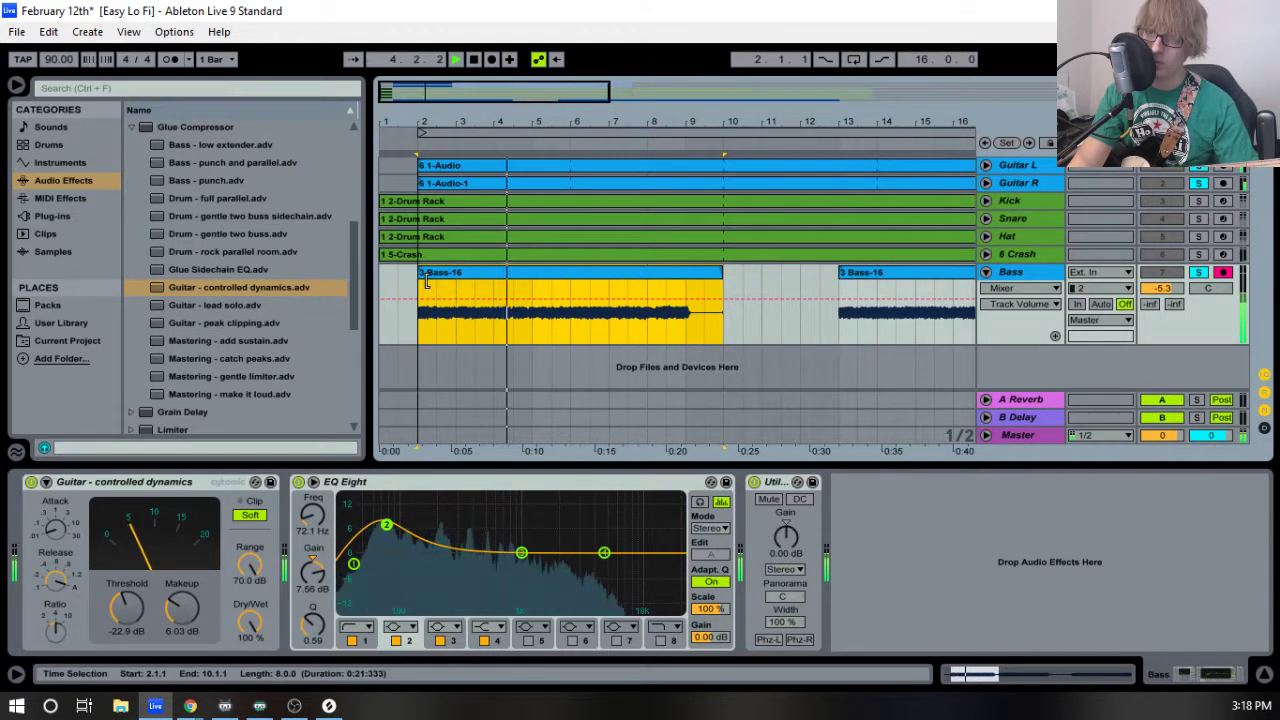
drag(426, 281, 571, 281)
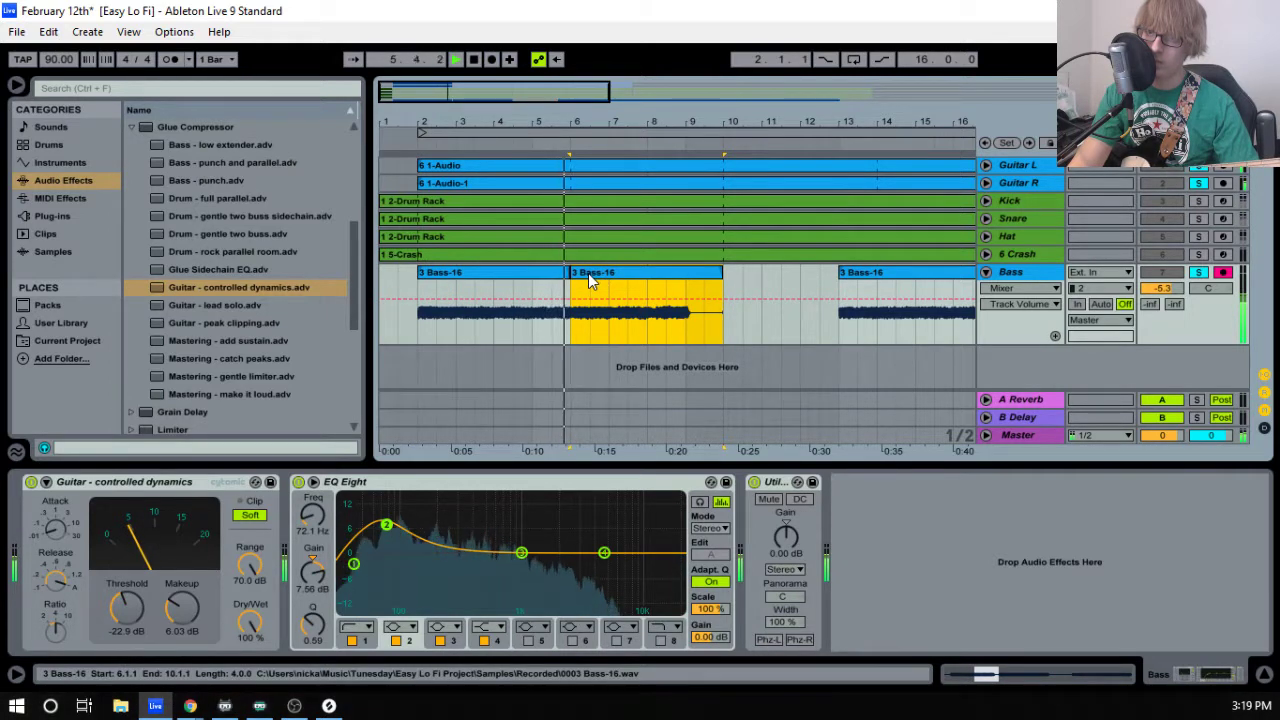
key(Delete)
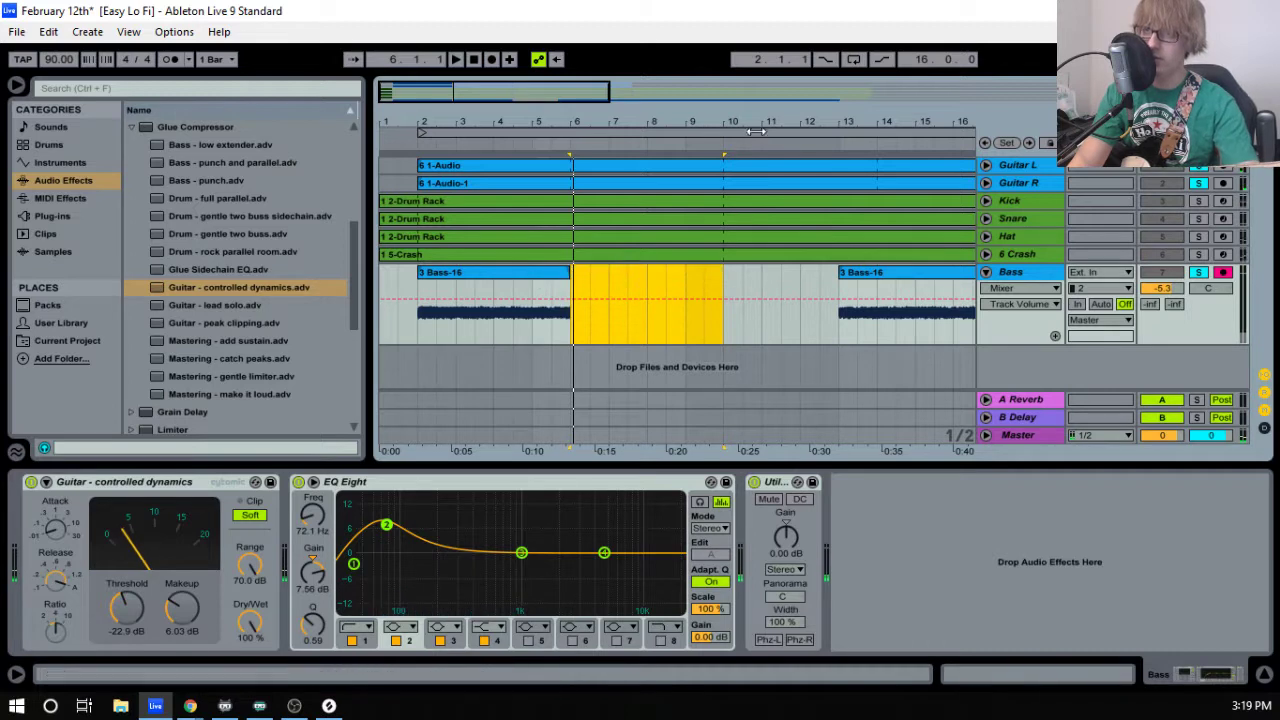
drag(757, 121, 757, 60)
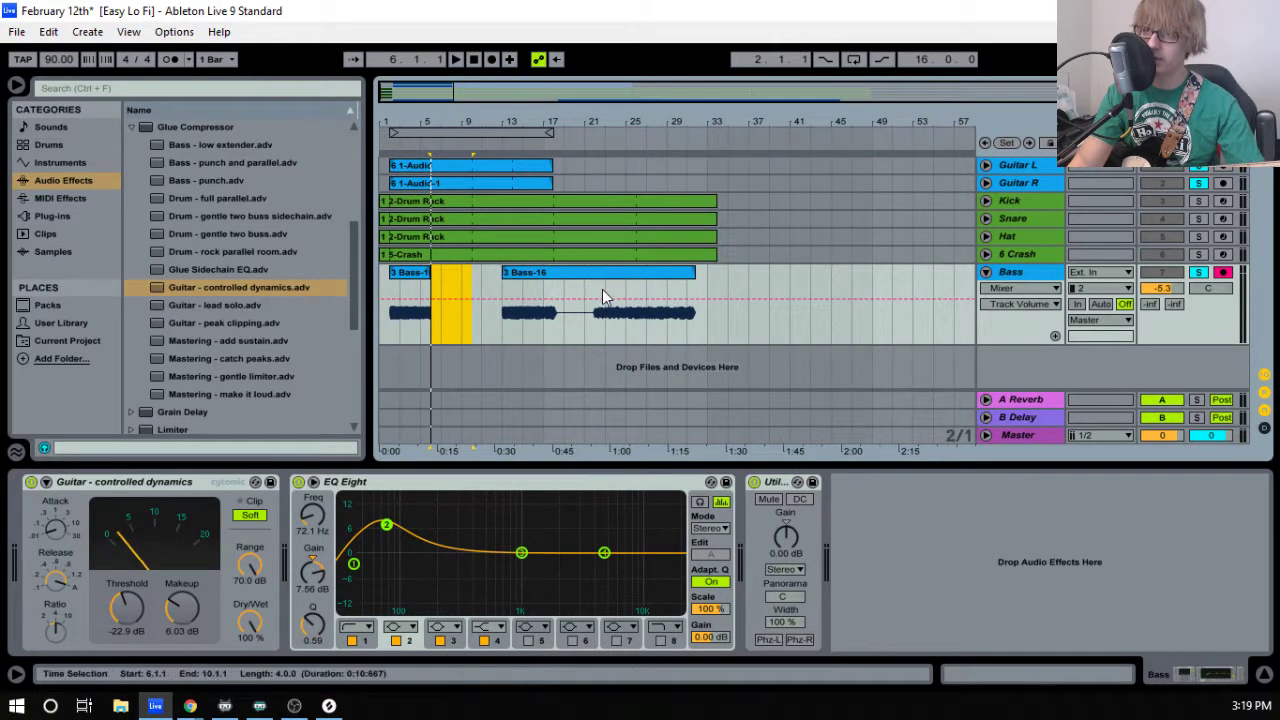
- Audition the second Bass clip from about bar 22 and trim its start to 26.1.1
click(597, 140)
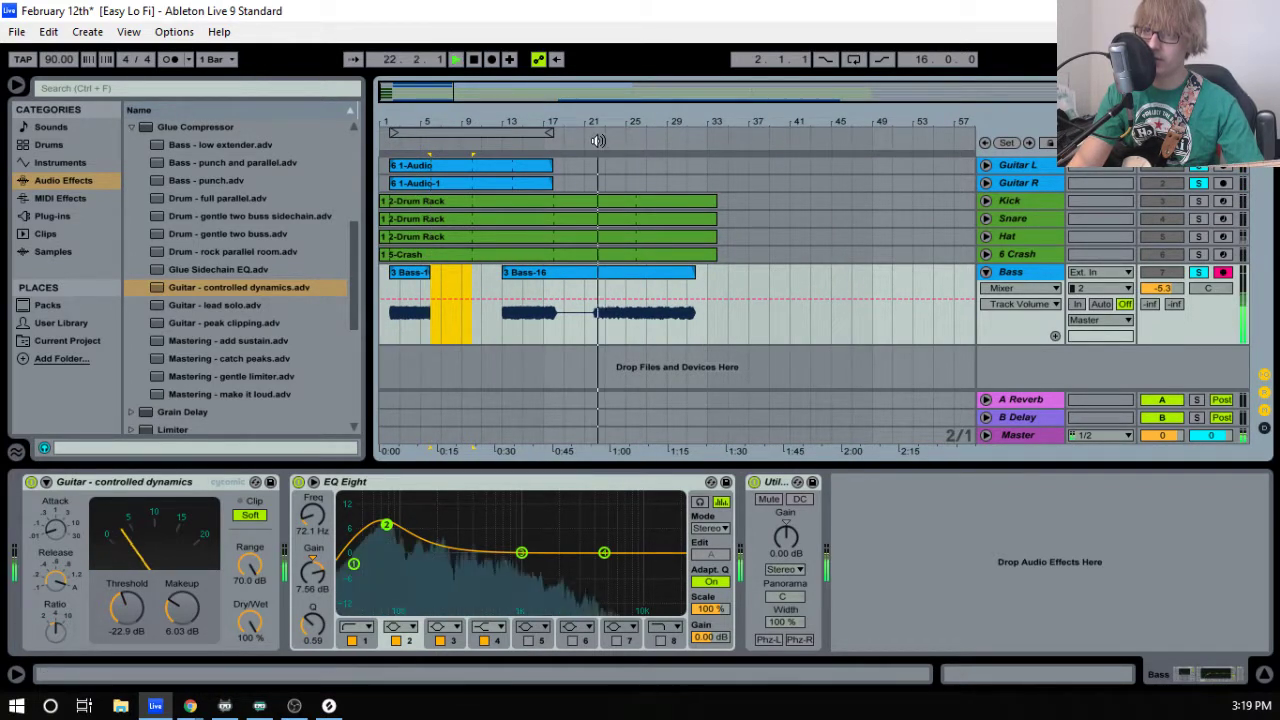
click(511, 274)
drag(511, 274, 587, 276)
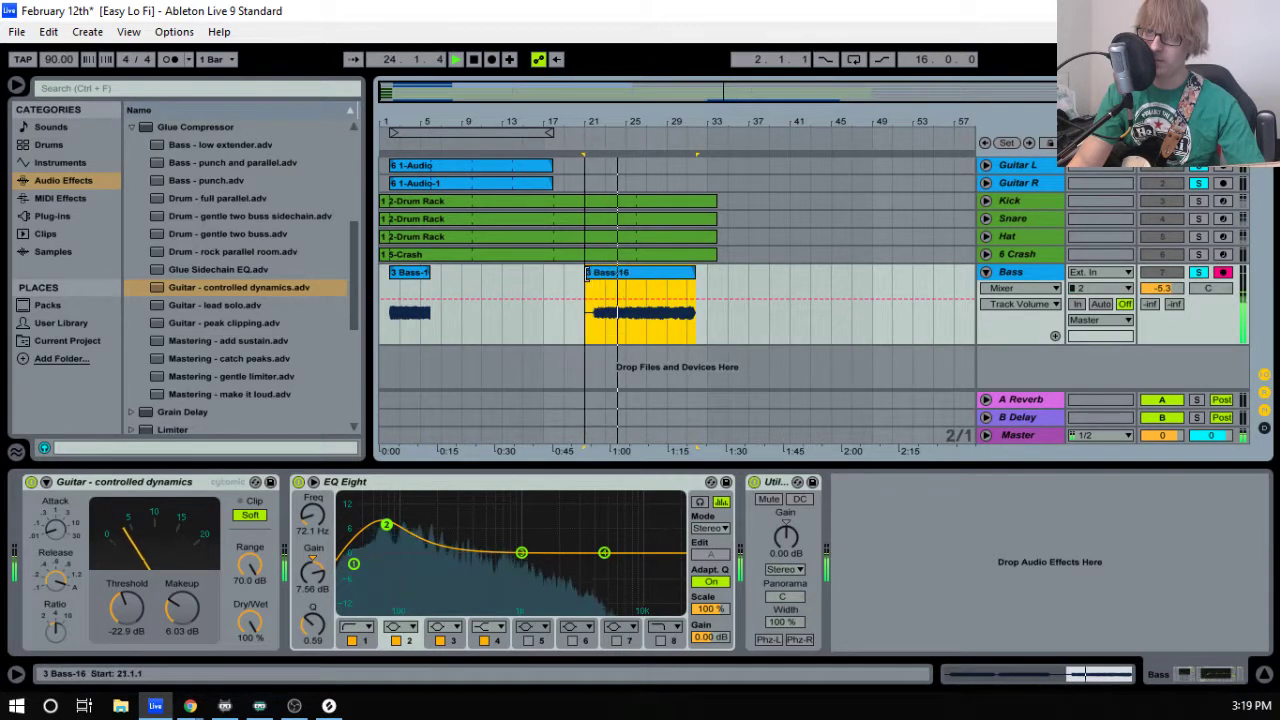
drag(621, 147, 614, 137)
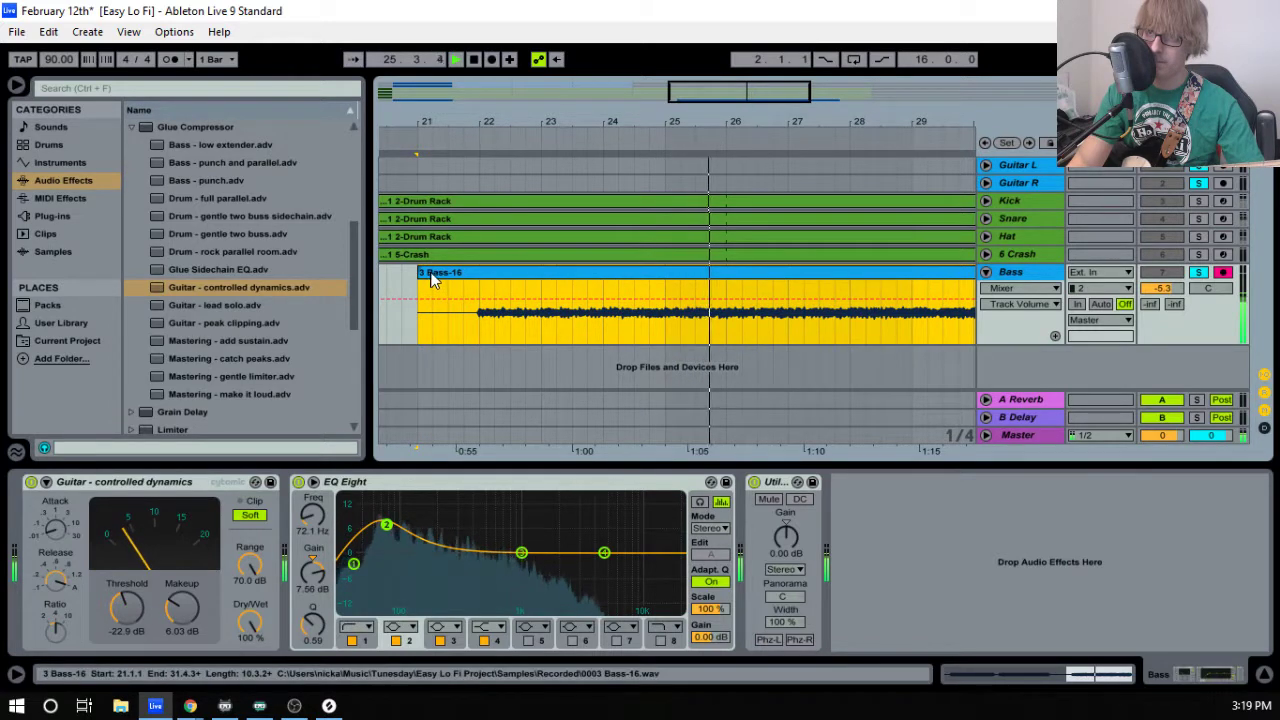
key(space)
drag(432, 276, 741, 262)
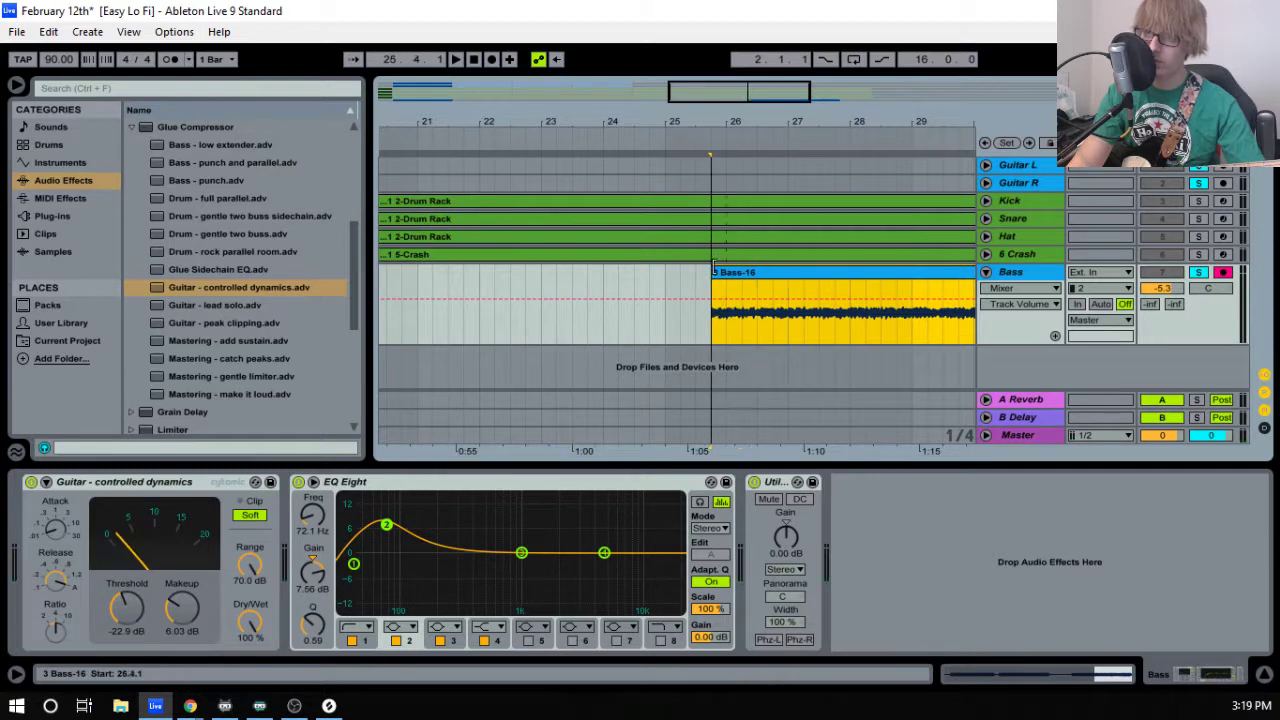
click(731, 272)
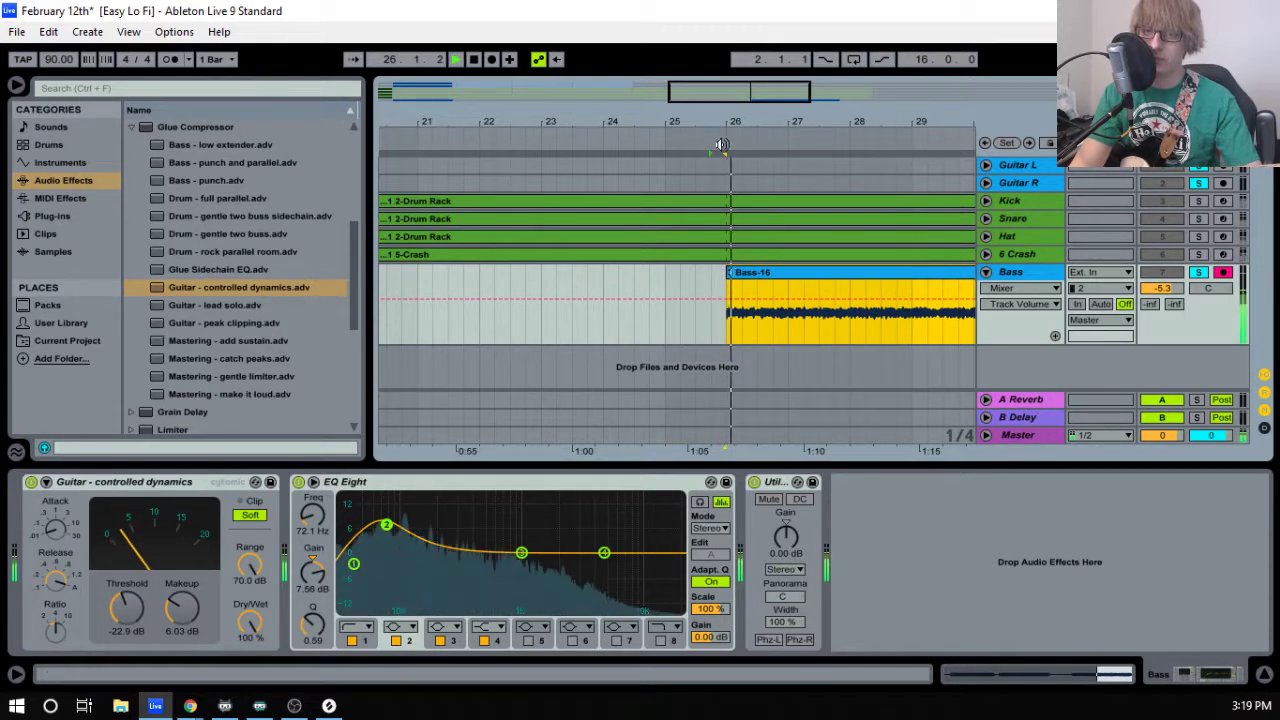
- Play the trimmed second Bass clip from its start and set its end to 30.1.1
drag(791, 122, 661, 96)
key(space)
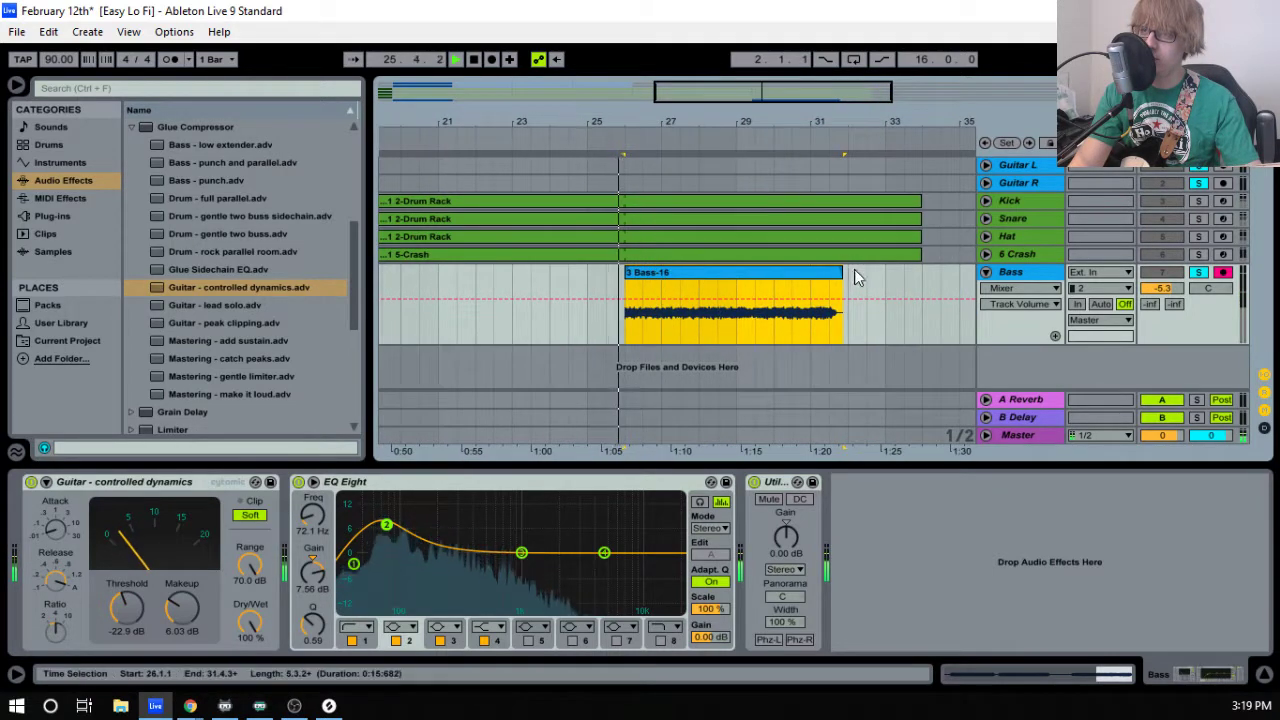
key(space)
drag(839, 277, 736, 277)
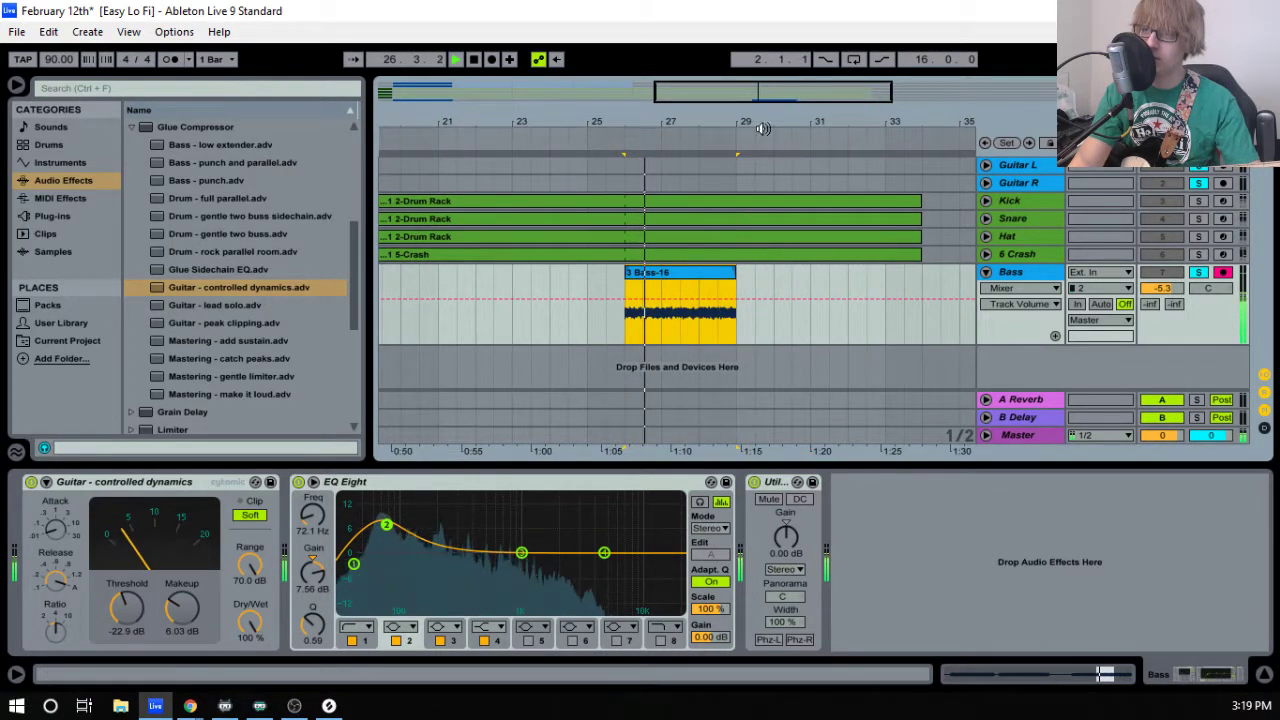
mouse_move(720, 126)
mouse_down()
mouse_move(720, 109)
mouse_move(742, 134)
mouse_move(711, 138)
mouse_up()
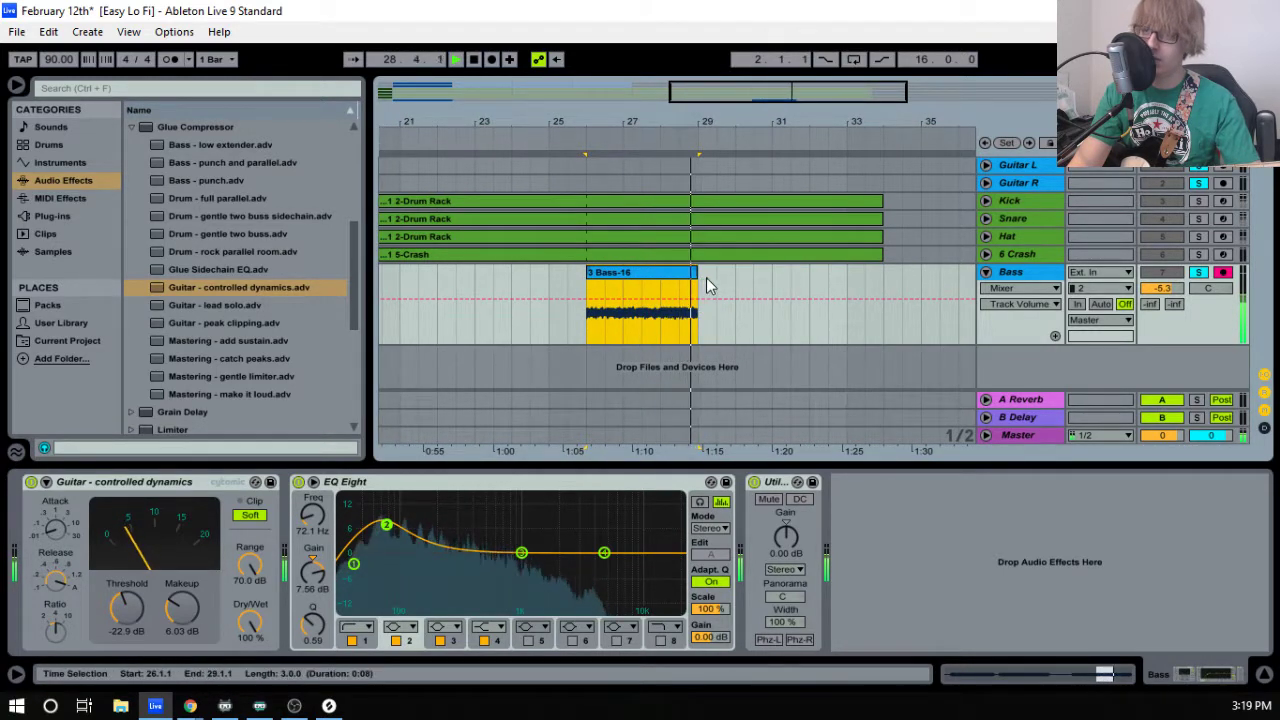
drag(700, 280, 737, 275)
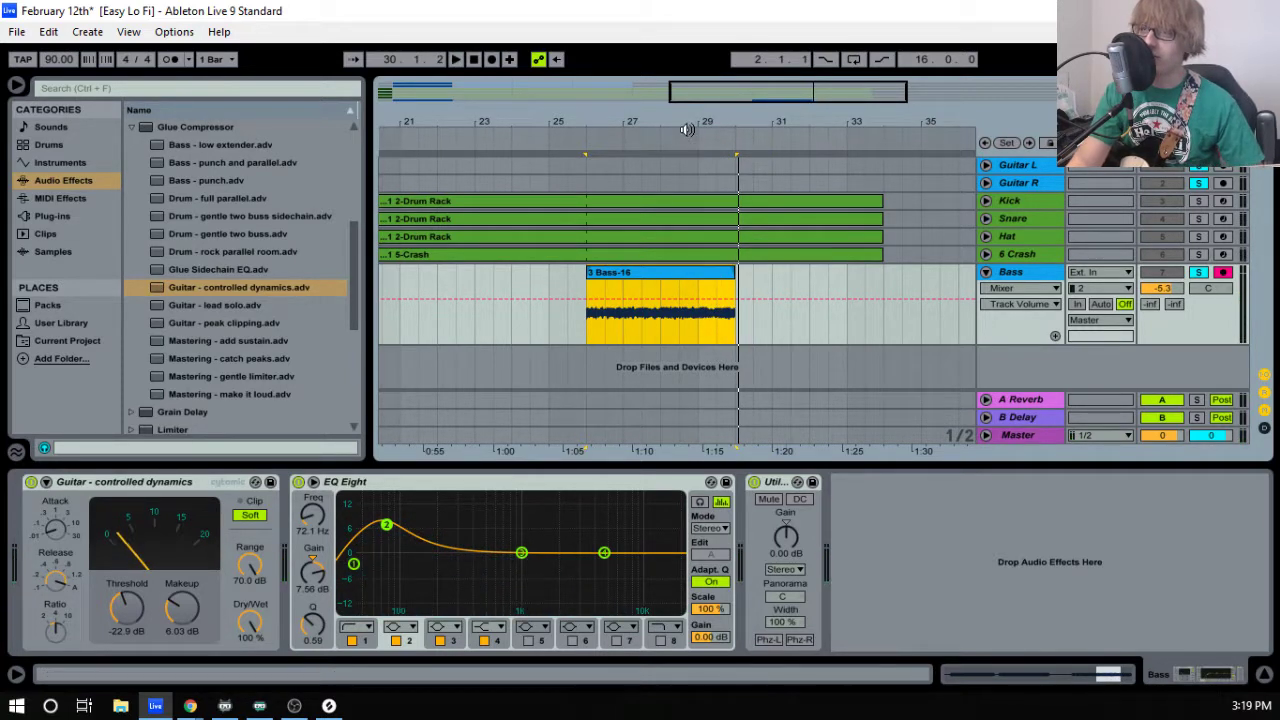
- Move the trimmed four-bar Bass clip to 10.1.1 and consolidate it
drag(687, 123, 687, 60)
drag(647, 275, 490, 288)
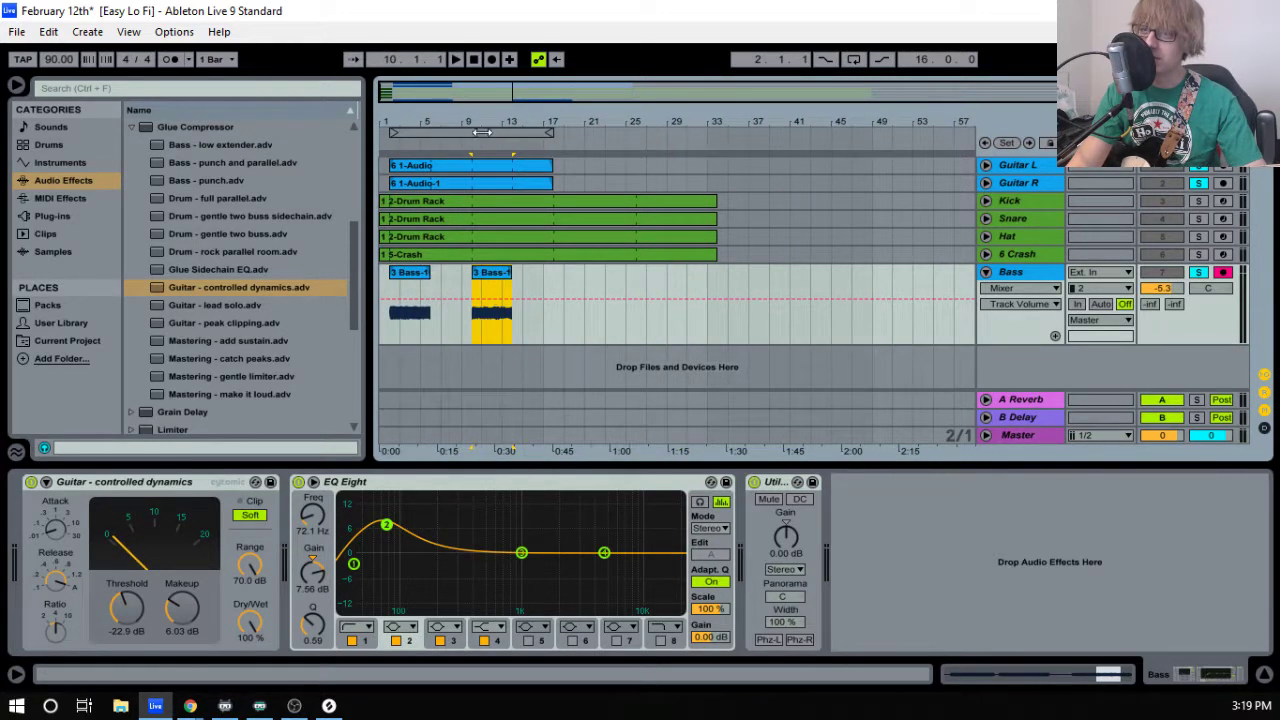
drag(482, 132, 571, 266)
right_click(571, 274)
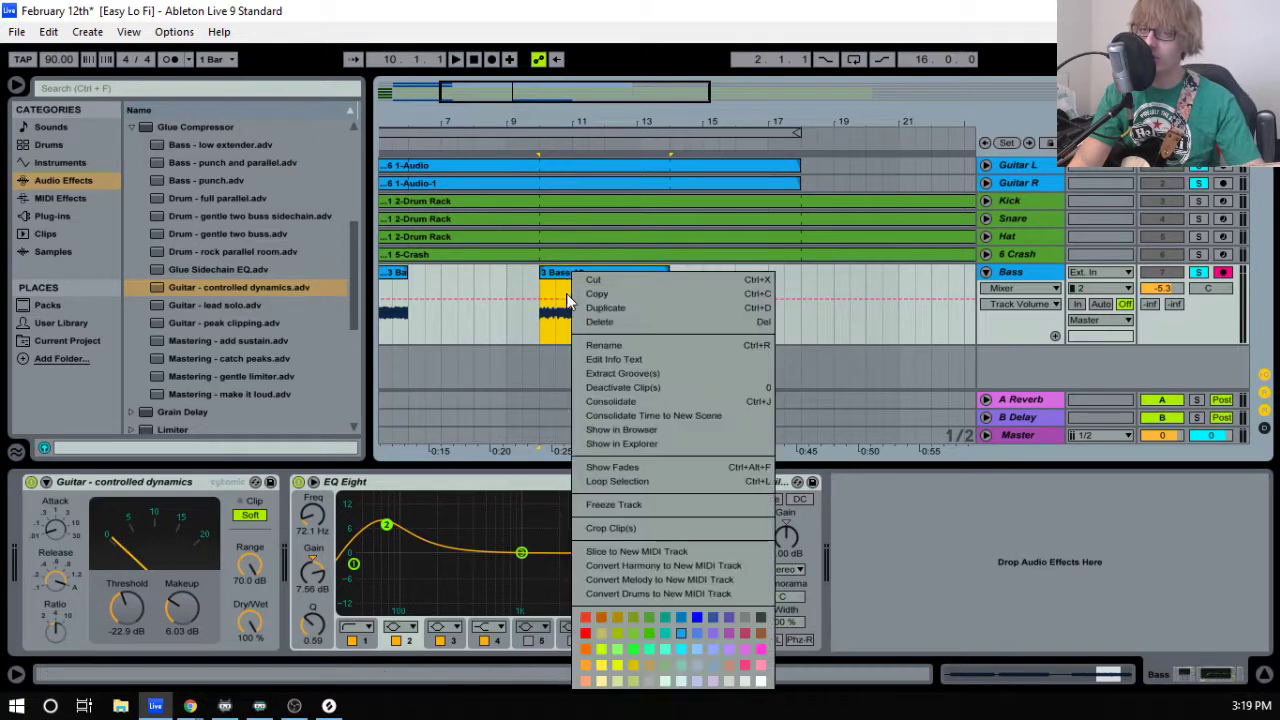
click(638, 401)
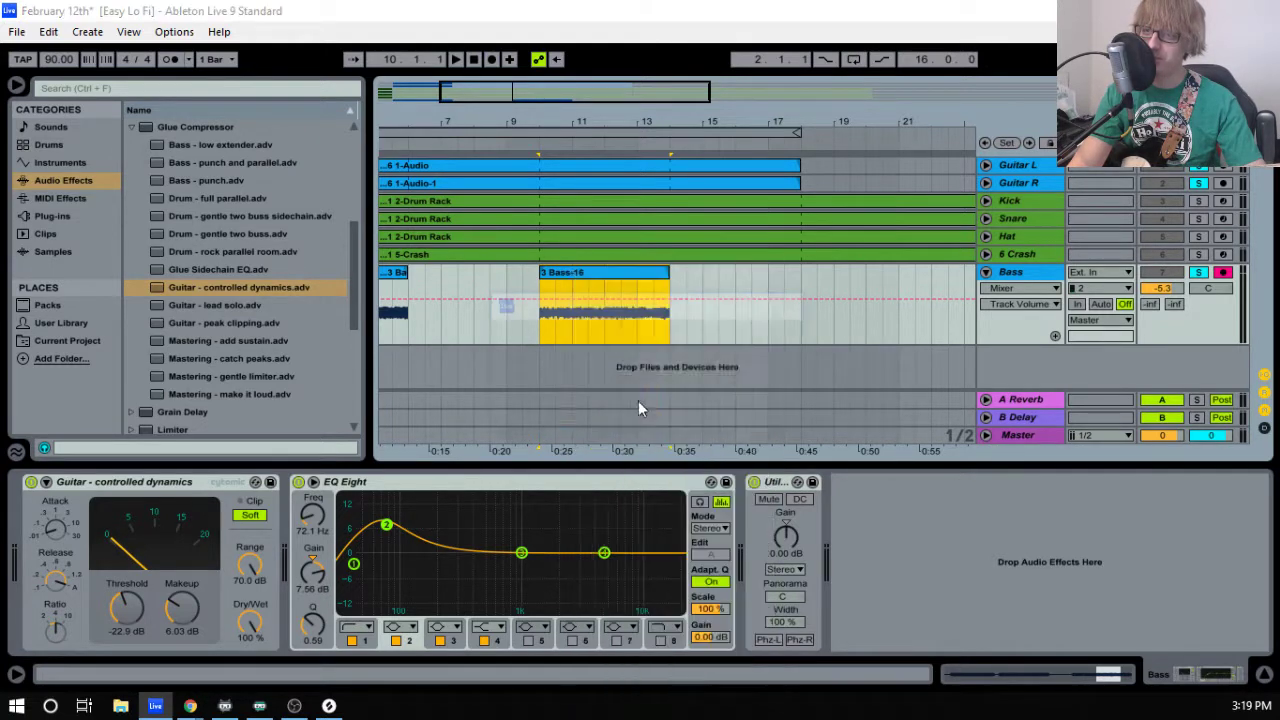
- Consolidate the first Bass clip spanning 2.1.1–6.1.1
scroll(618, 423, left, 3)
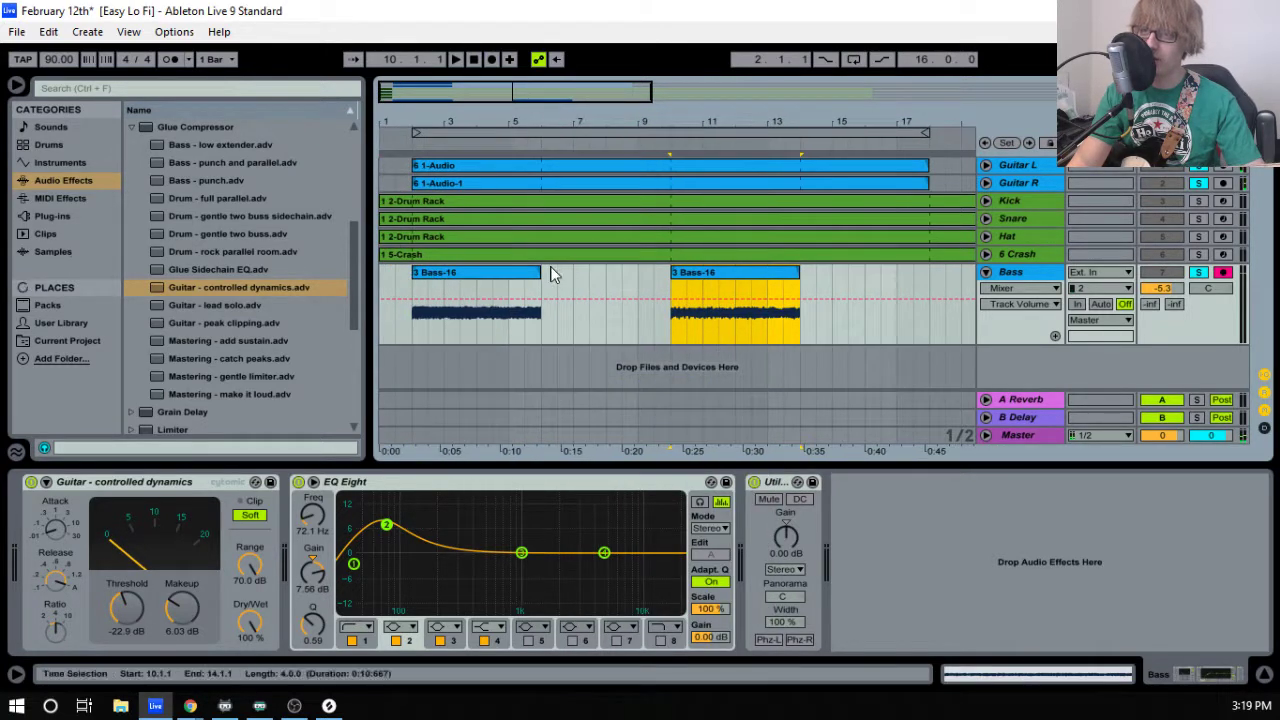
click(510, 273)
right_click(512, 273)
click(558, 404)
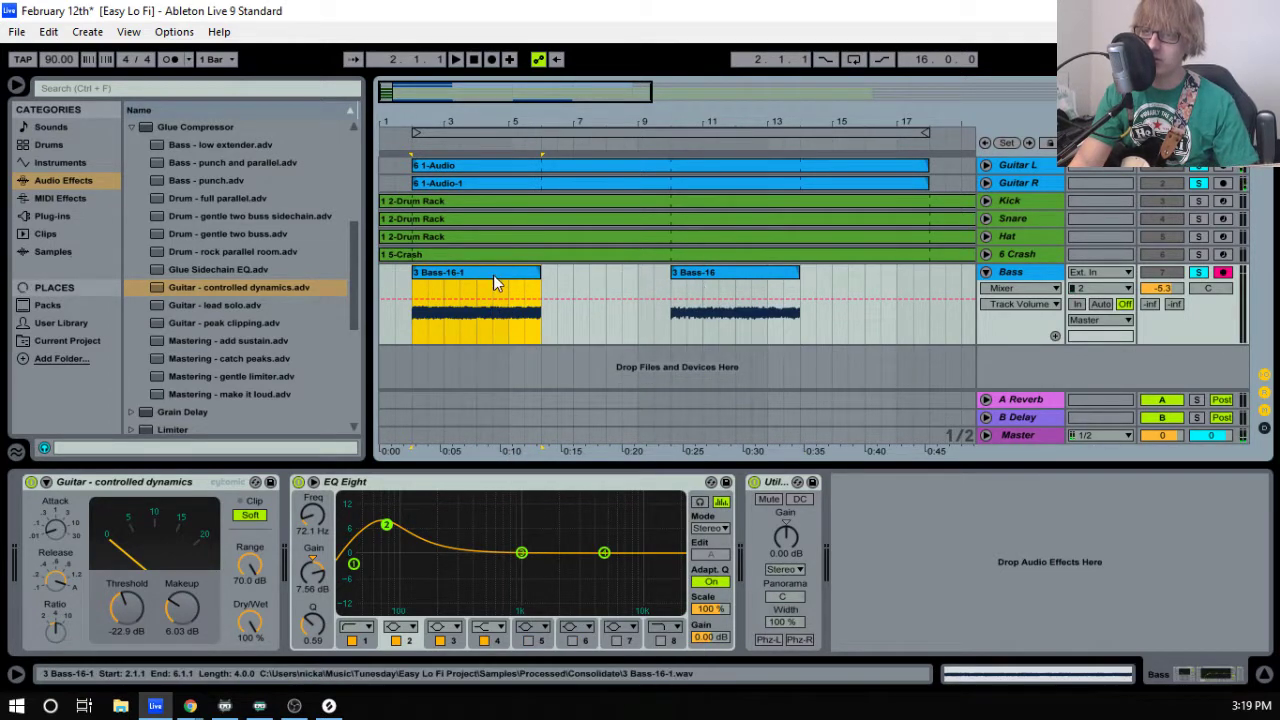
- Enable looping on both consolidated Bass clips
double_click(480, 279)
click(755, 268)
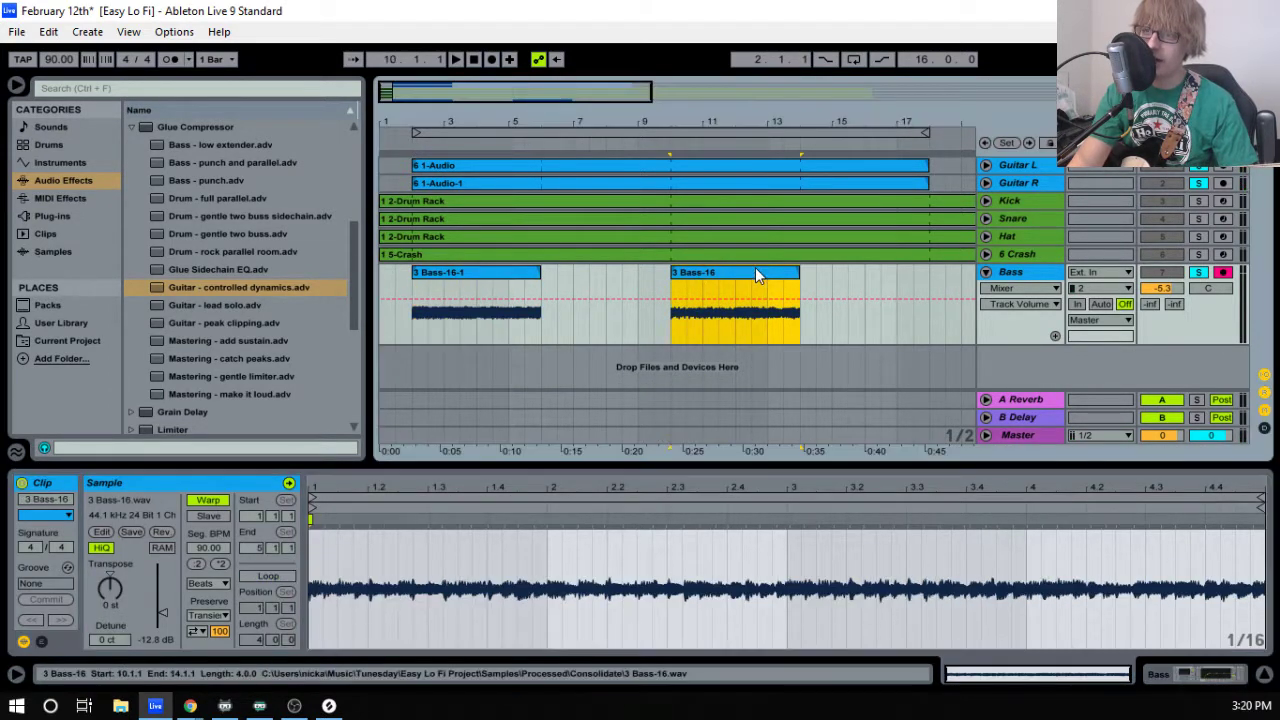
click(292, 579)
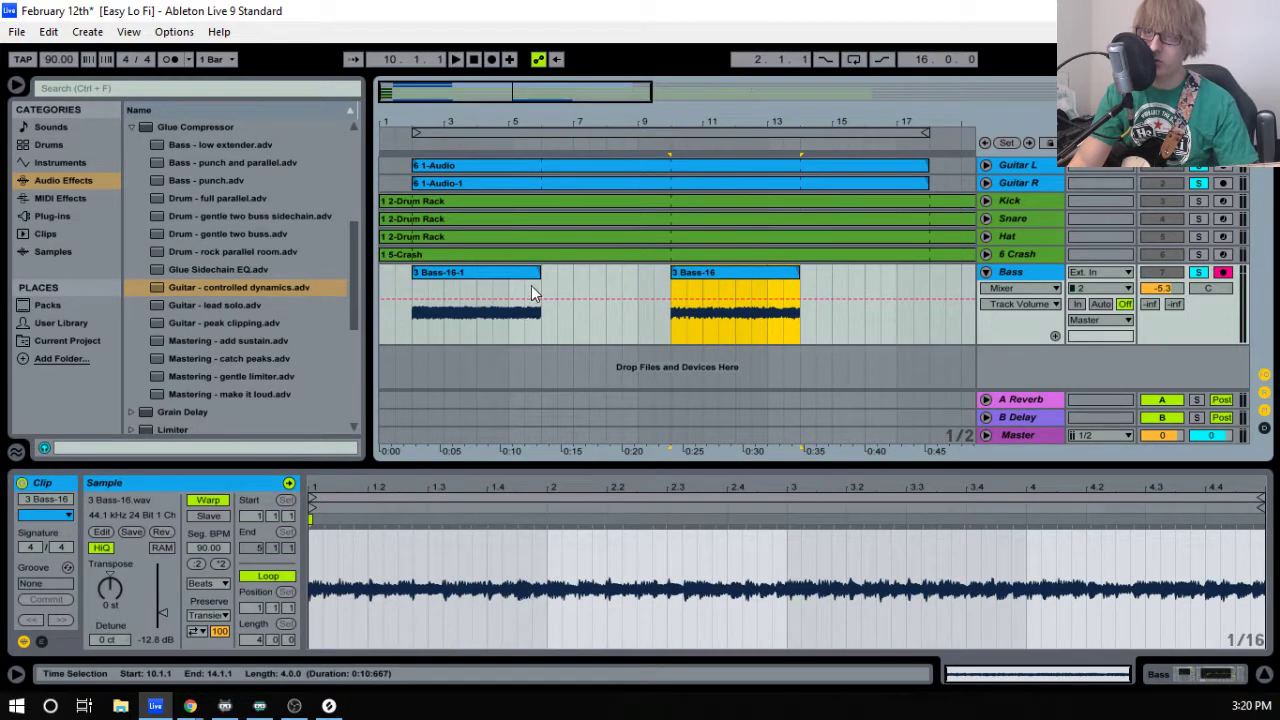
click(496, 279)
shift+click(804, 273)
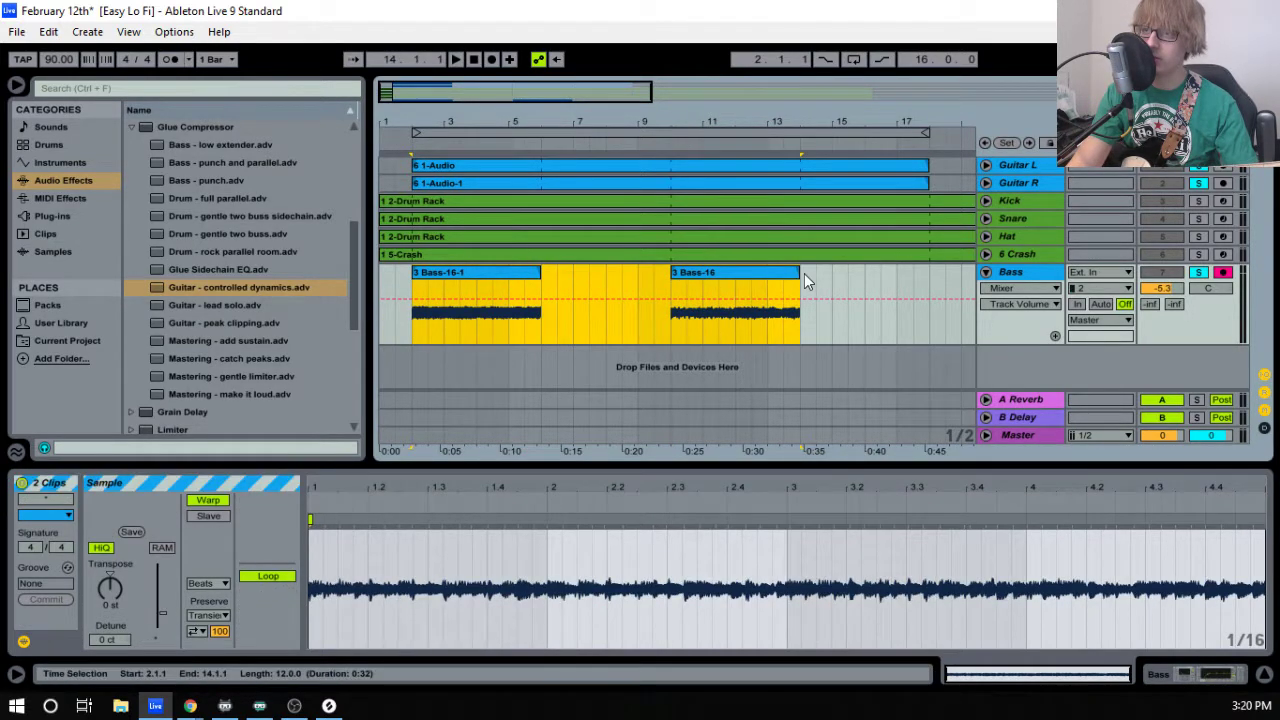
- Move the second Bass clip to 6.1.1 and play both clips with the guitars to compare them
click(653, 281)
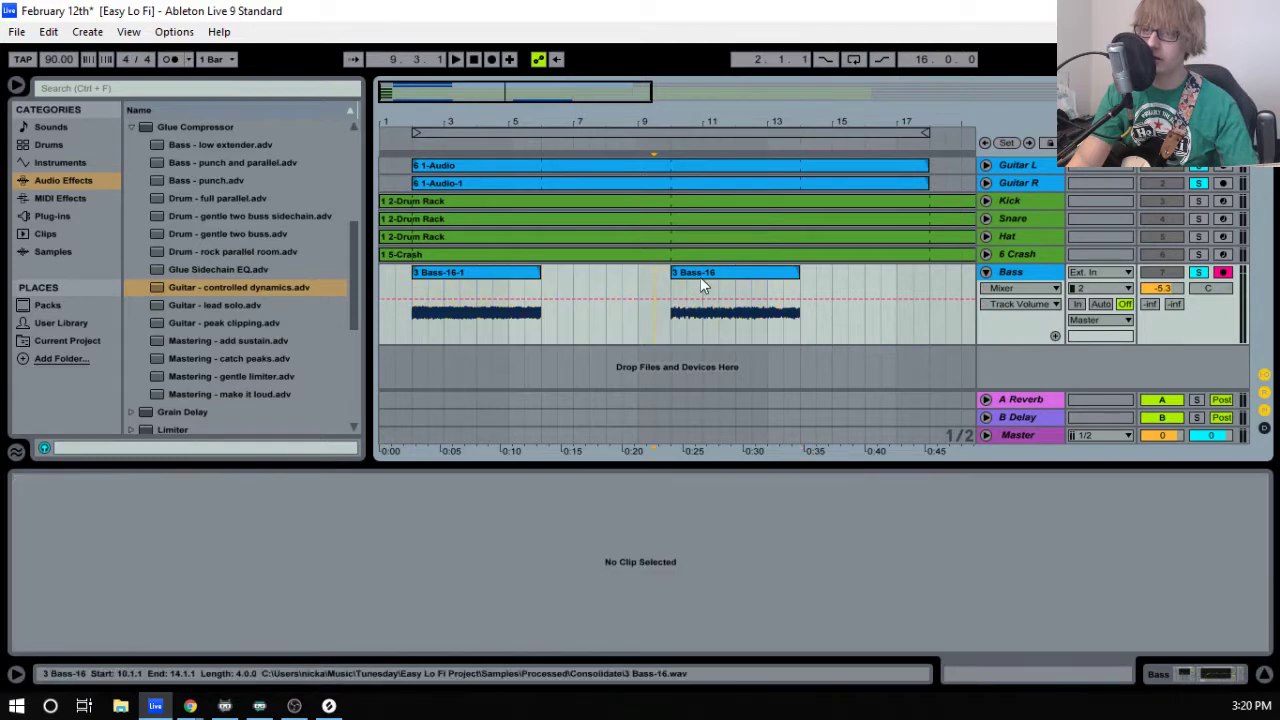
drag(700, 277, 576, 288)
click(501, 278)
key(space)
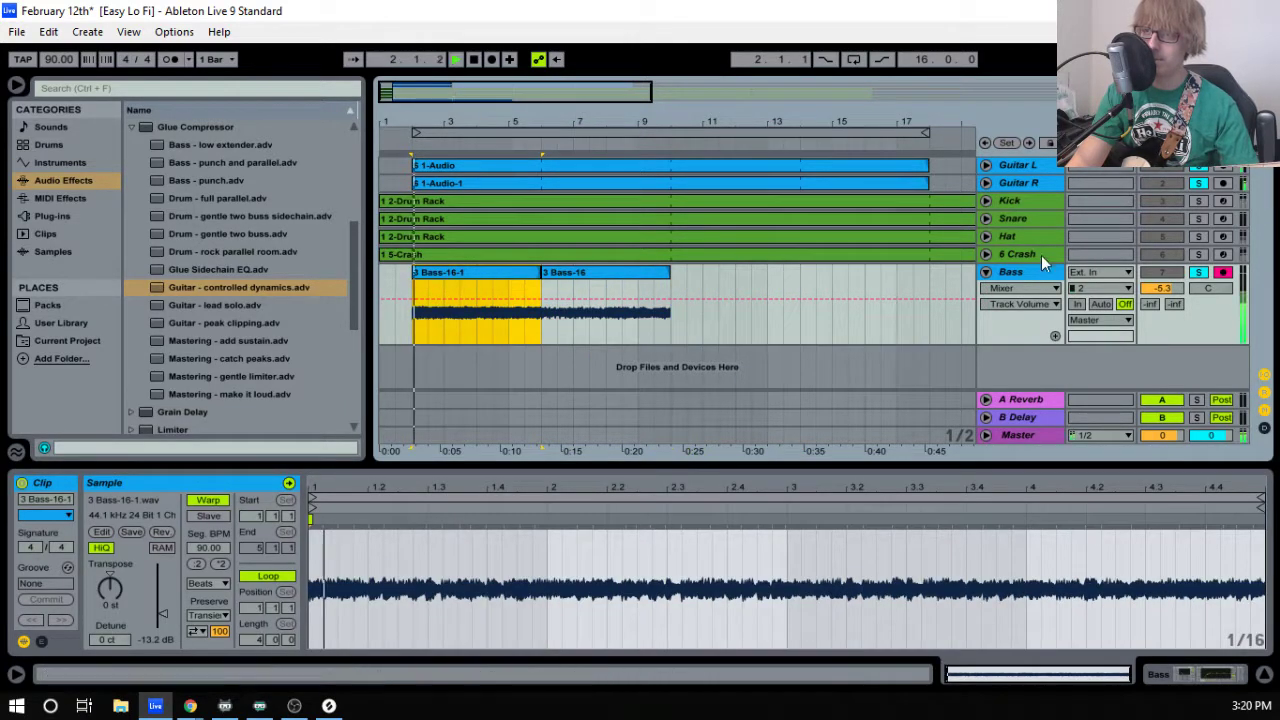
click(1031, 273)
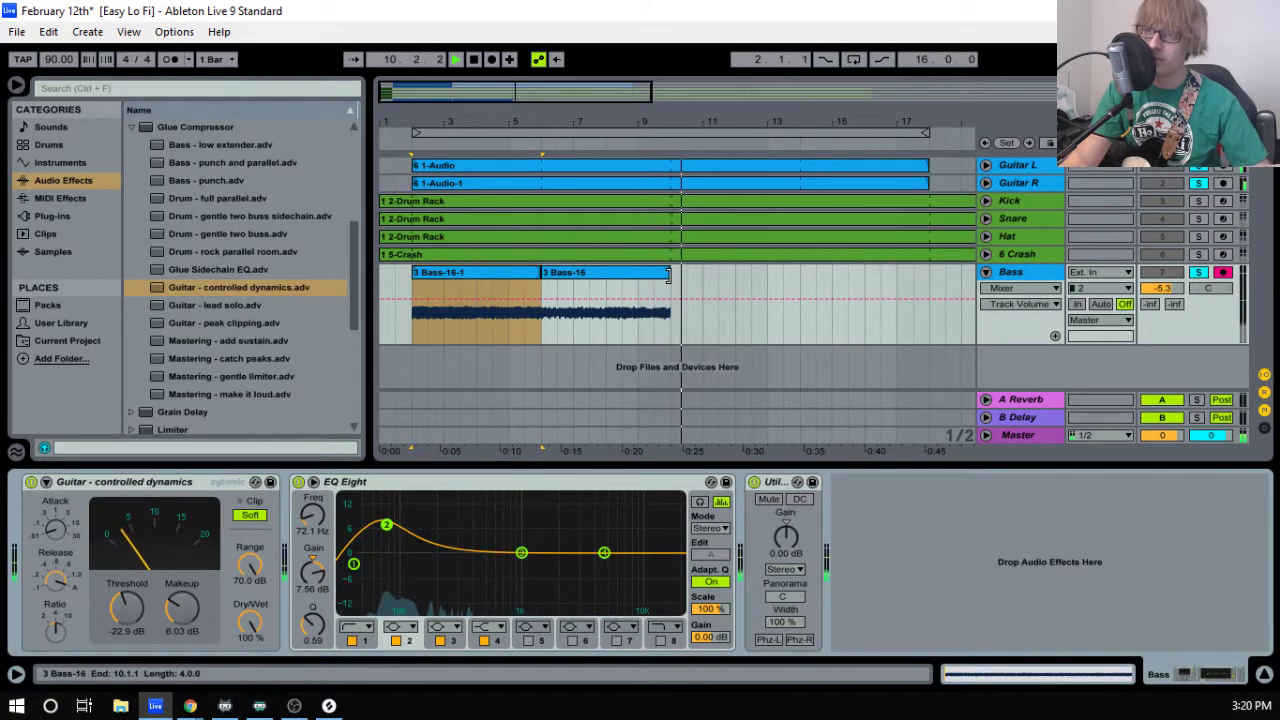
key(space)
key(space)
- Replace the first Bass clip with the second at 2.1.1 and extend its loop to 18.1.1 during playback
click(500, 270)
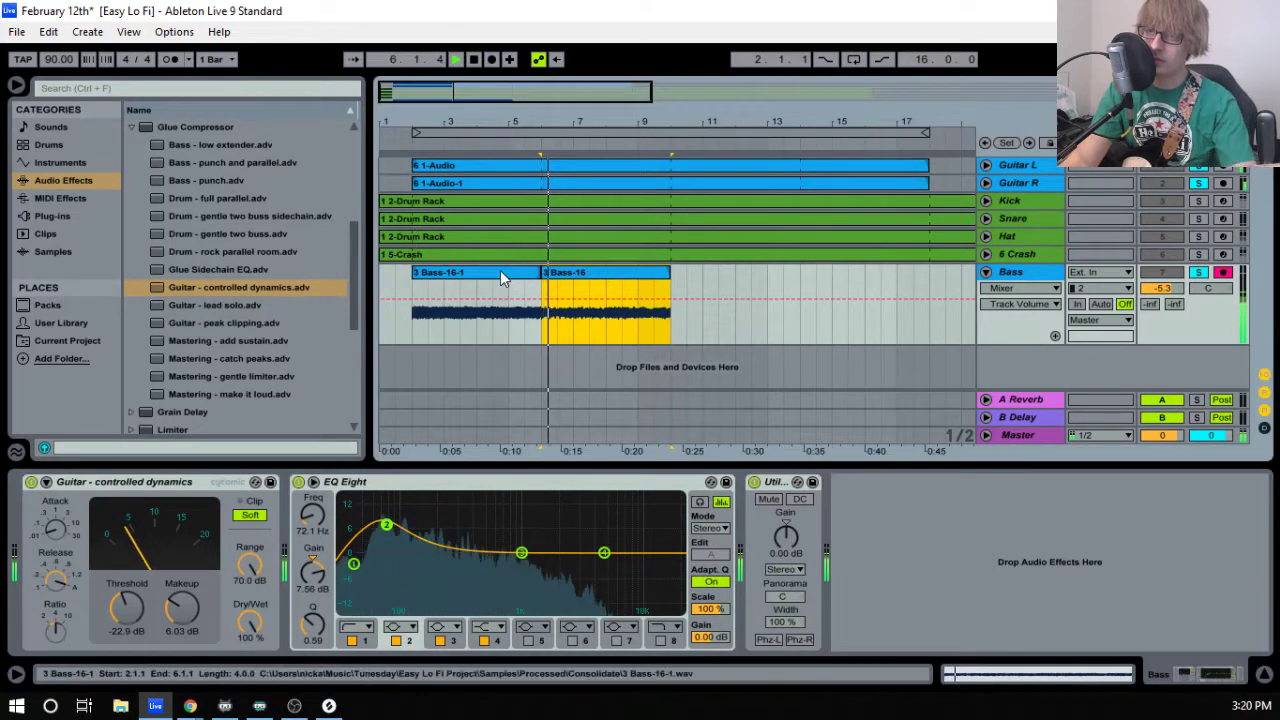
key(Delete)
drag(589, 272, 469, 278)
key(space)
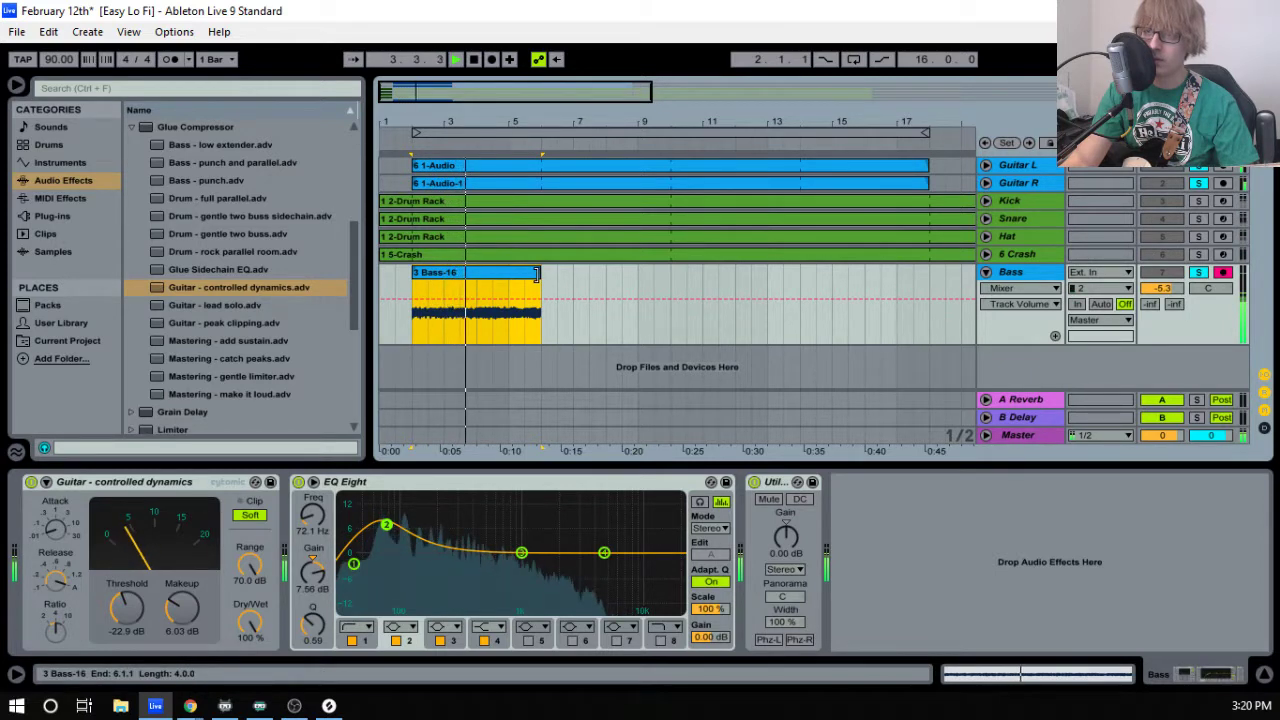
drag(541, 274, 929, 275)
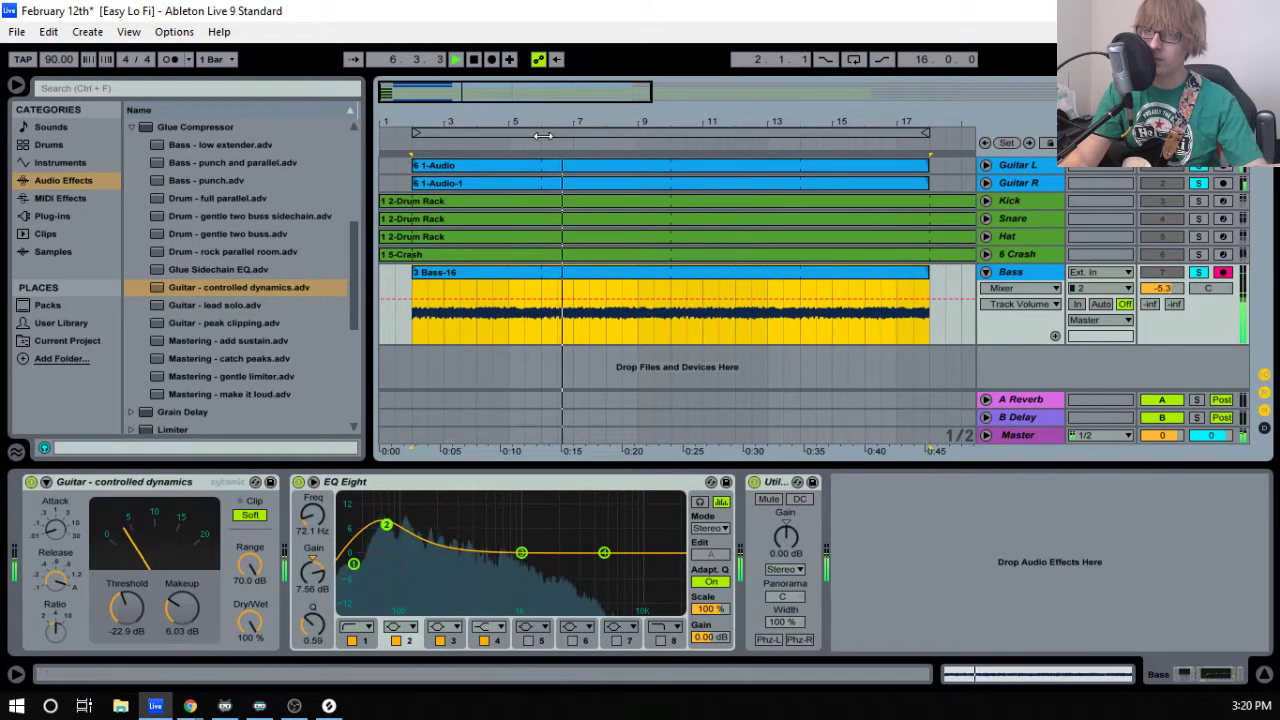
drag(563, 120, 486, 123)
- Set the Bass track volume to -7.5 dB in the mixer and stop playback in the arrangement
key(Tab)
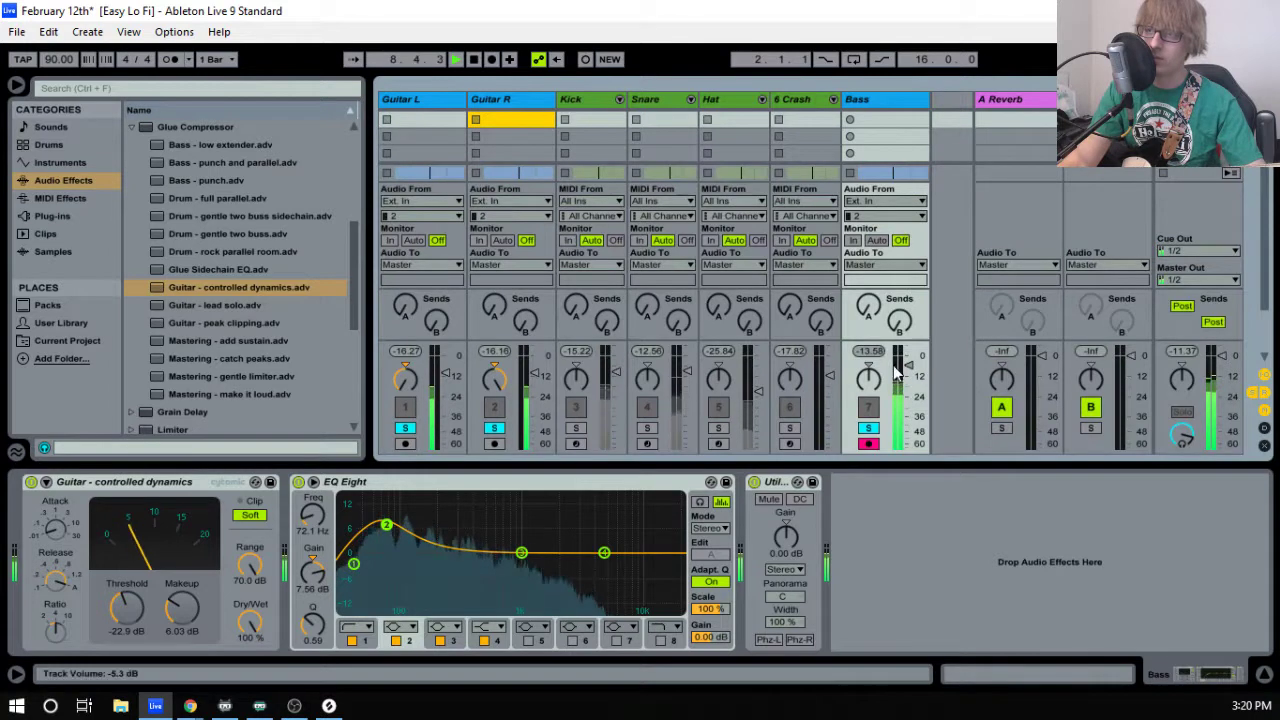
drag(908, 367, 908, 372)
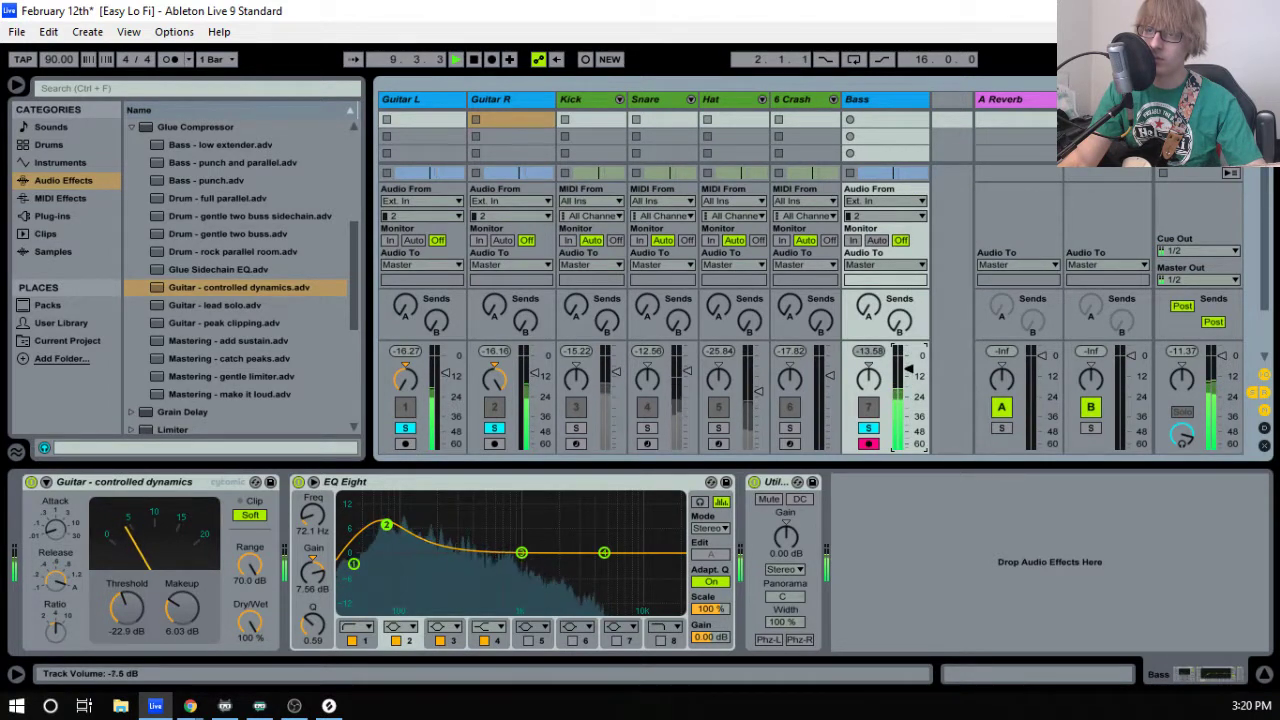
key(Tab)
key(space)
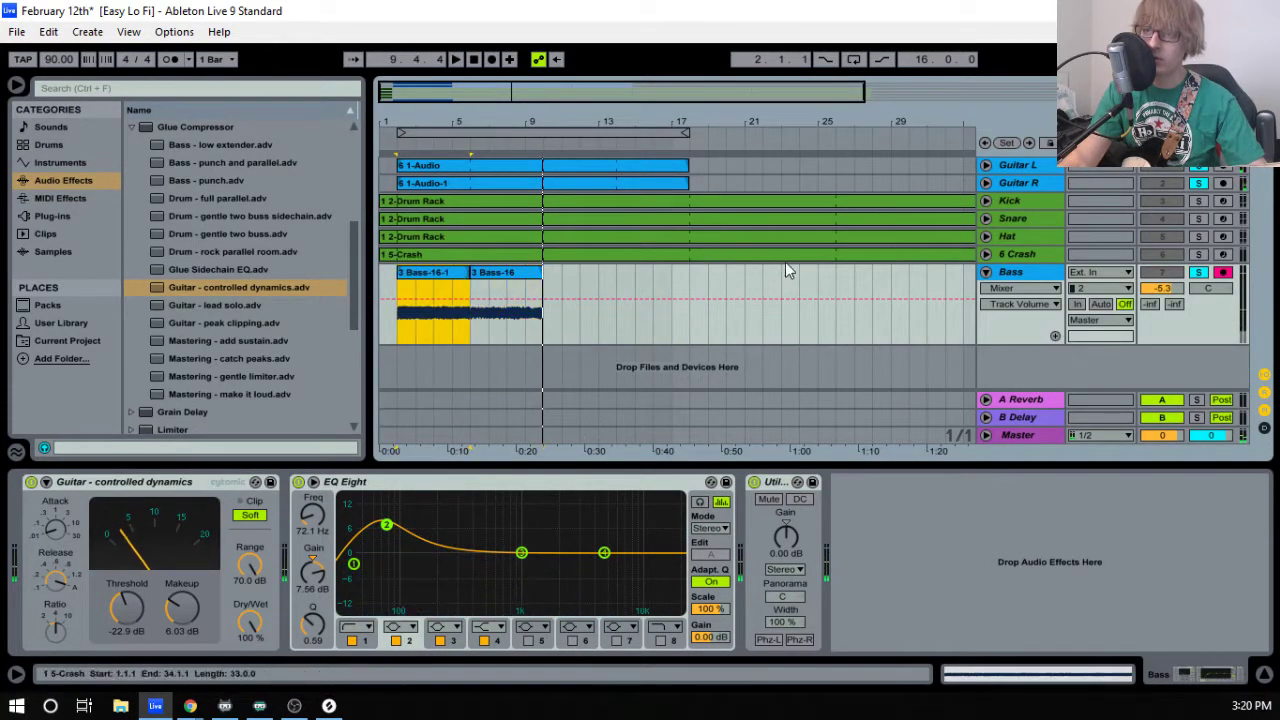
- Undo the recent Bass volume and clip edits back to before the first clip's consolidation
key(ctrl+z)
key(ctrl+z)
key(ctrl+z)
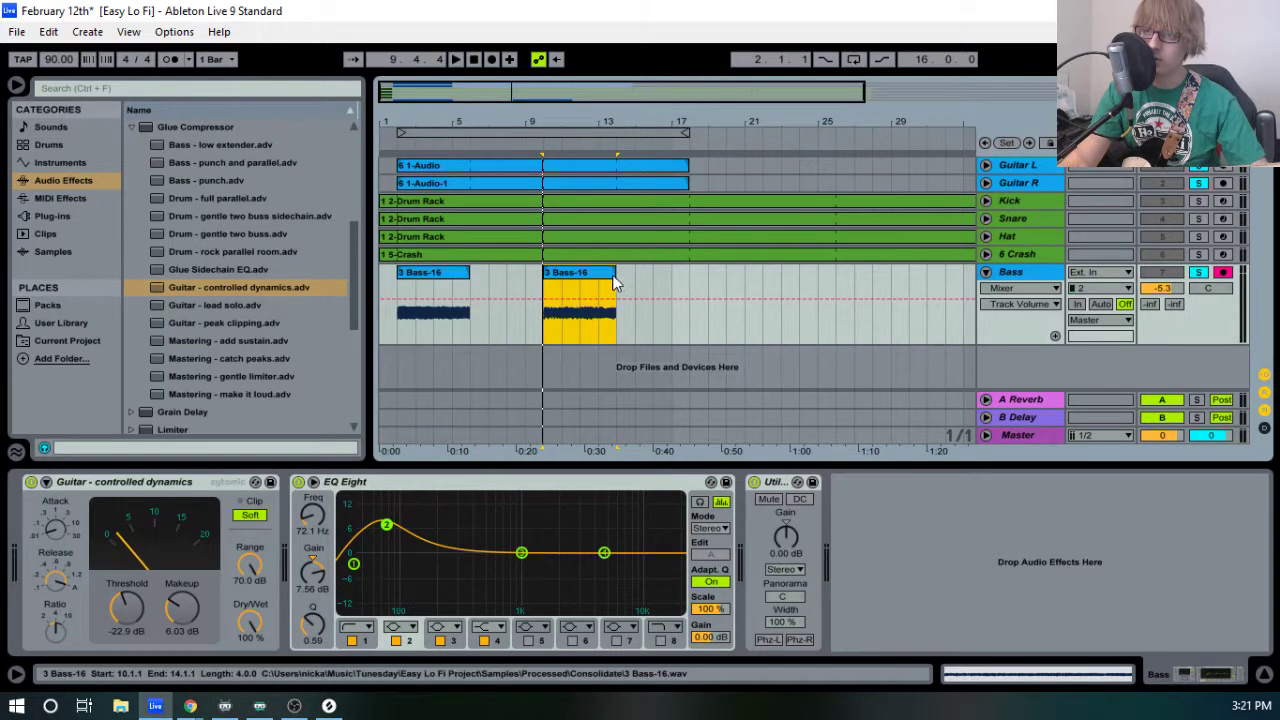
- Delete both Bass clips, at 10.1.1–14.1.1 and 2.1.1–6.1.1
key(Delete)
click(434, 276)
key(Delete)
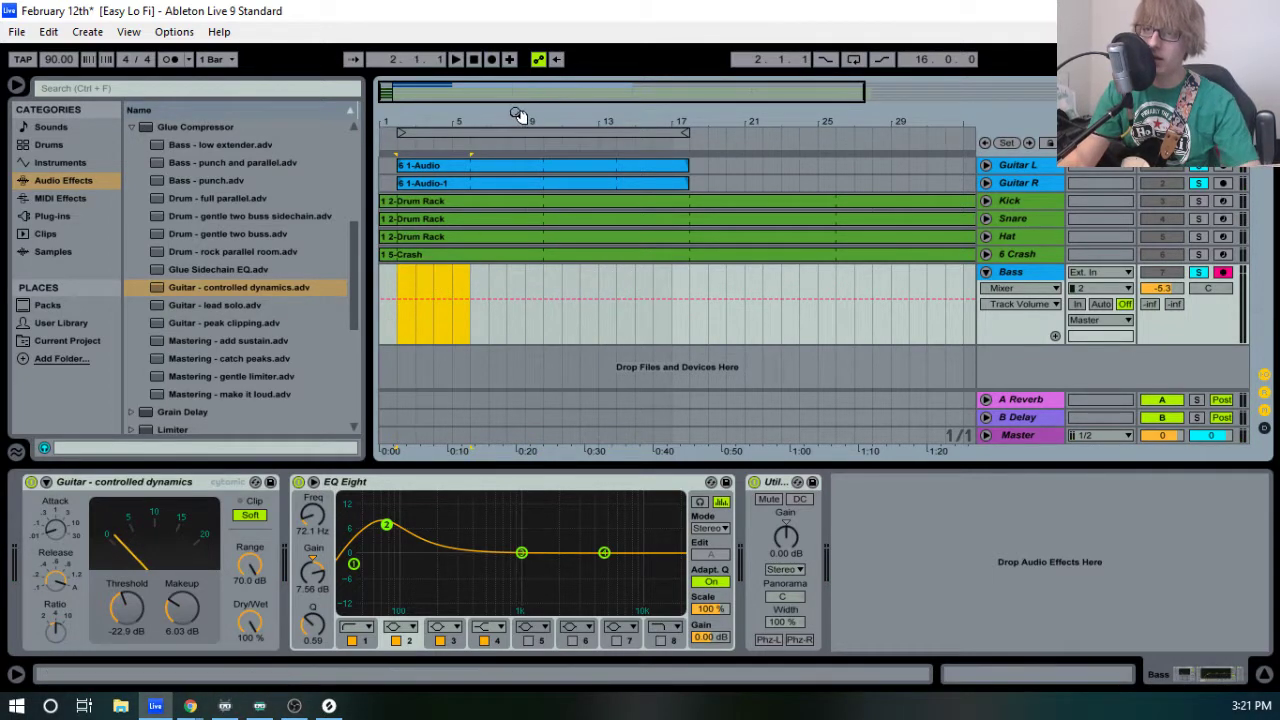
- Extend the looped Guitar L and Guitar R clips to 34.1.1
drag(508, 119, 508, 122)
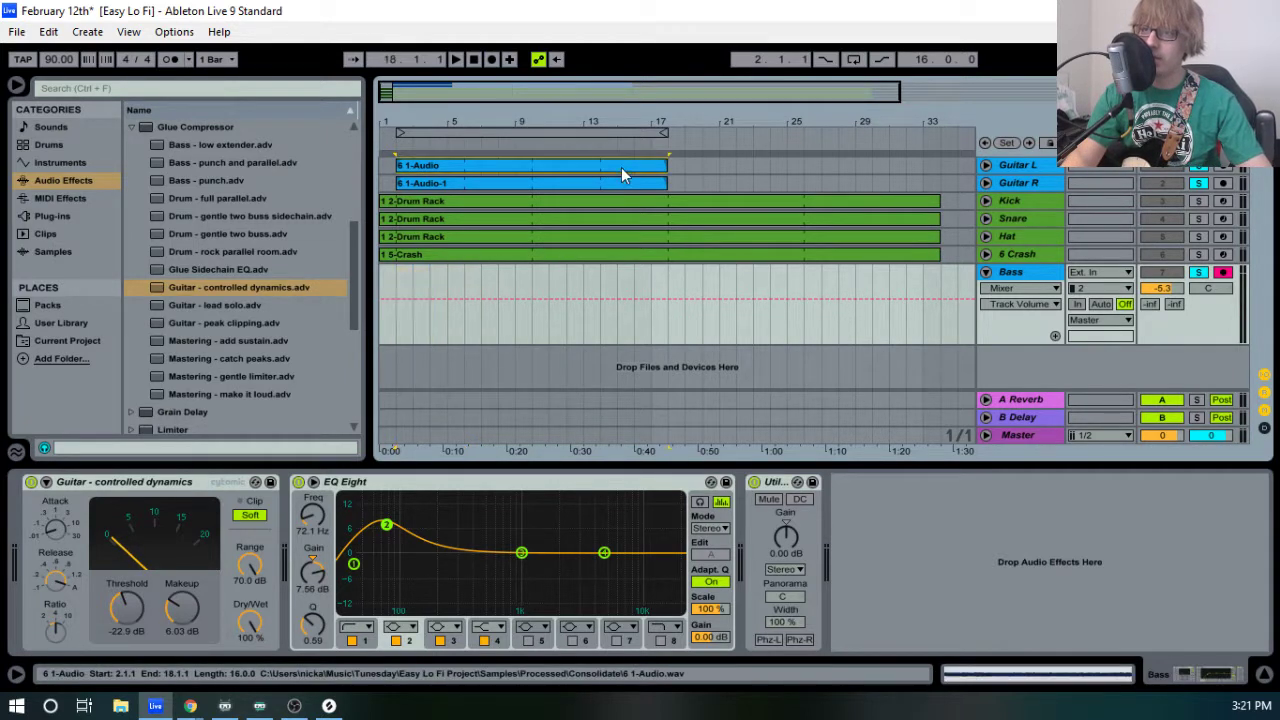
click(651, 185)
drag(667, 185, 941, 185)
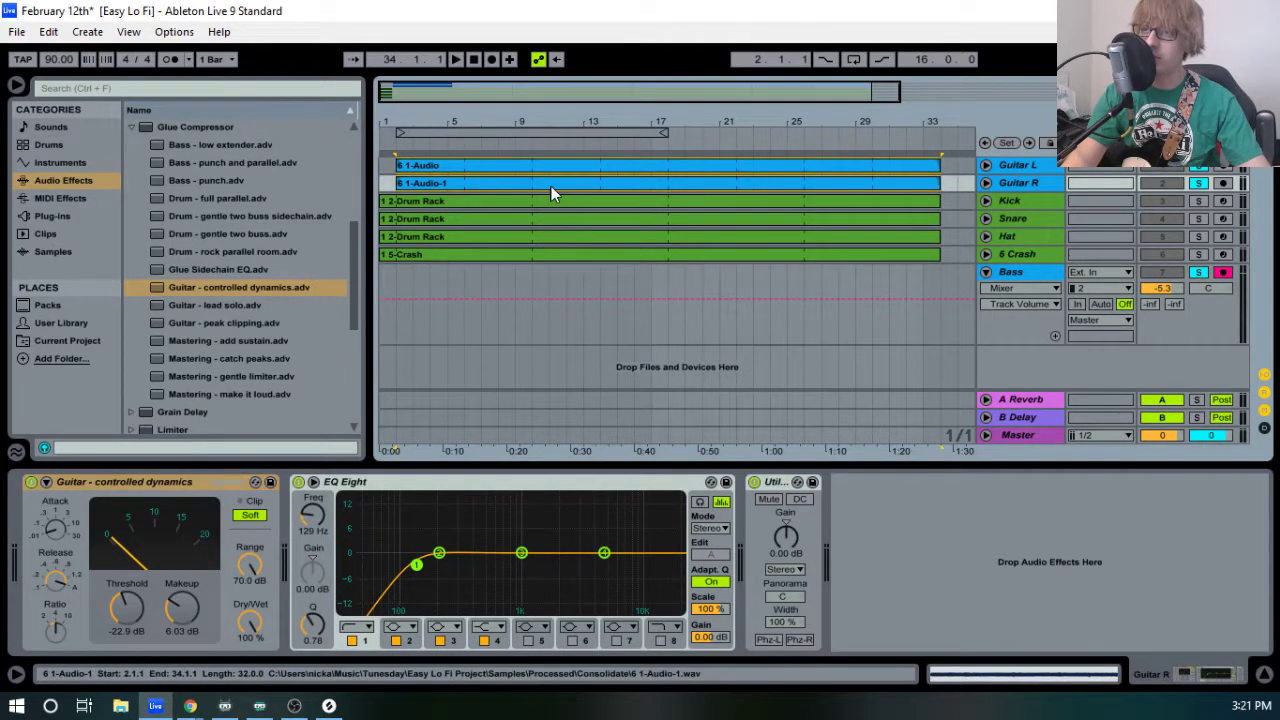
- Unsolo all tracks and record a new Bass take from 1.1.1 to about bar 11, restarting after a false start
click(1199, 183)
click(474, 60)
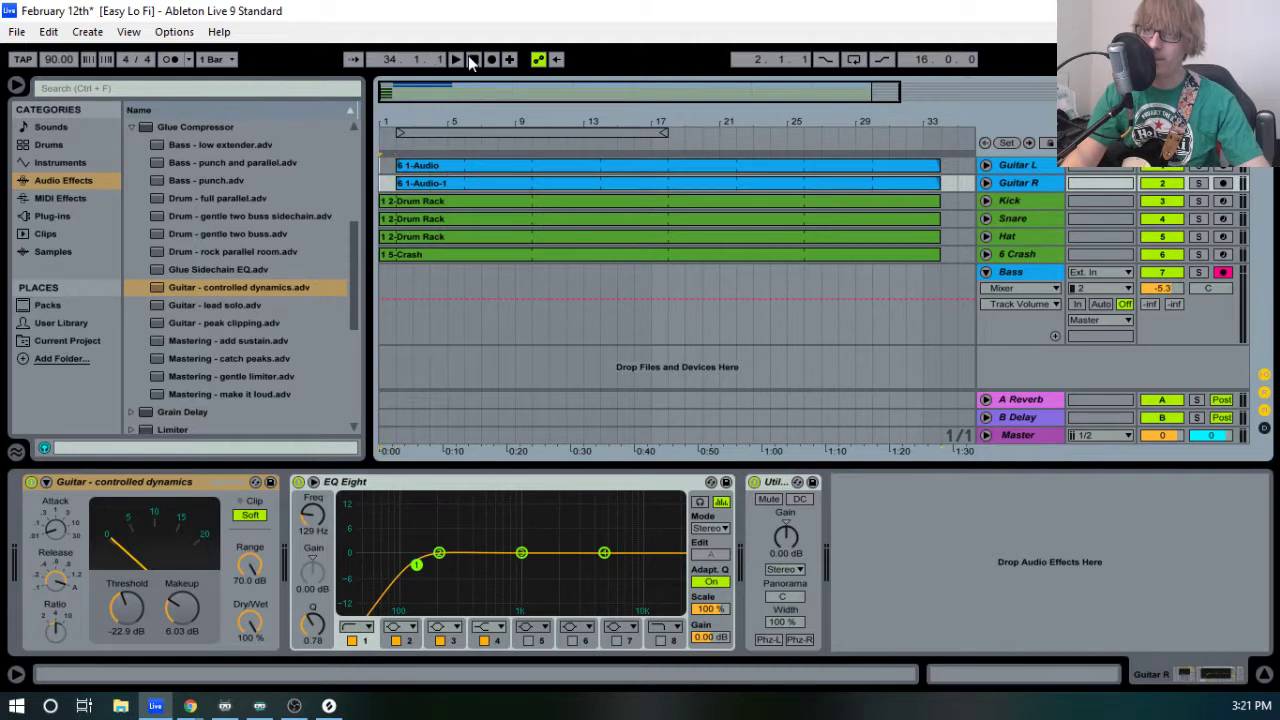
click(493, 60)
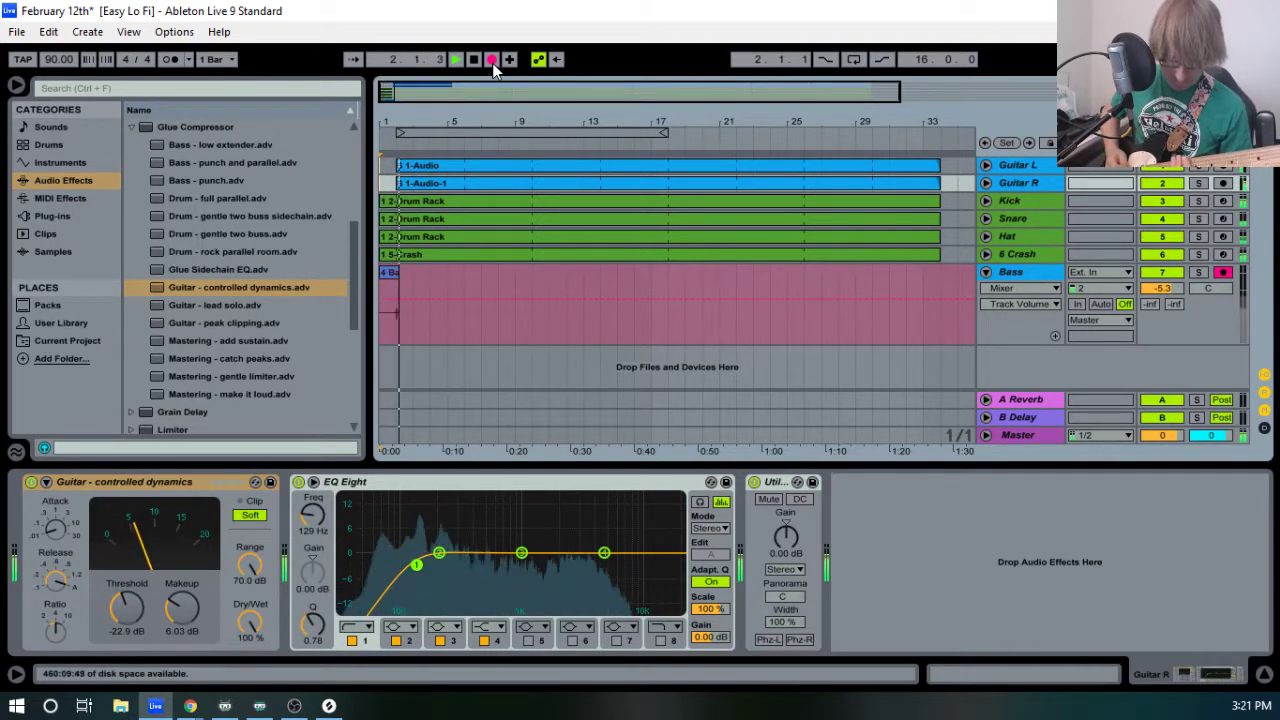
key(space)
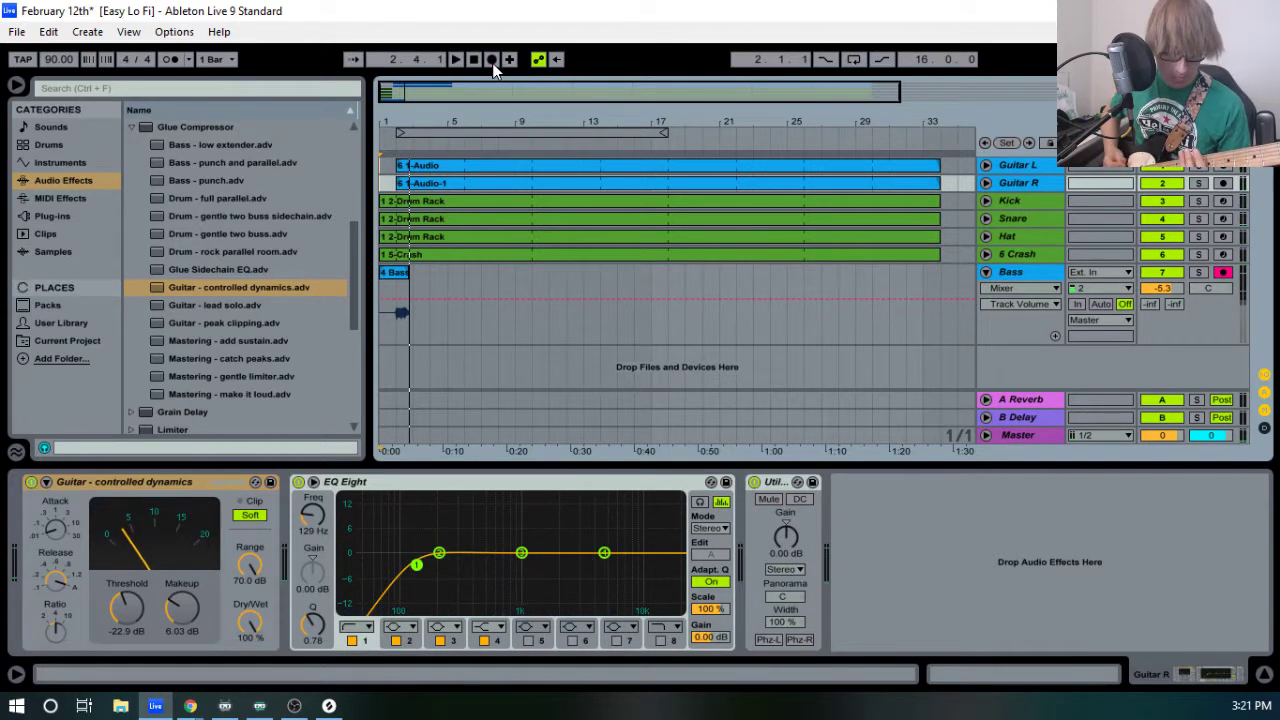
click(492, 60)
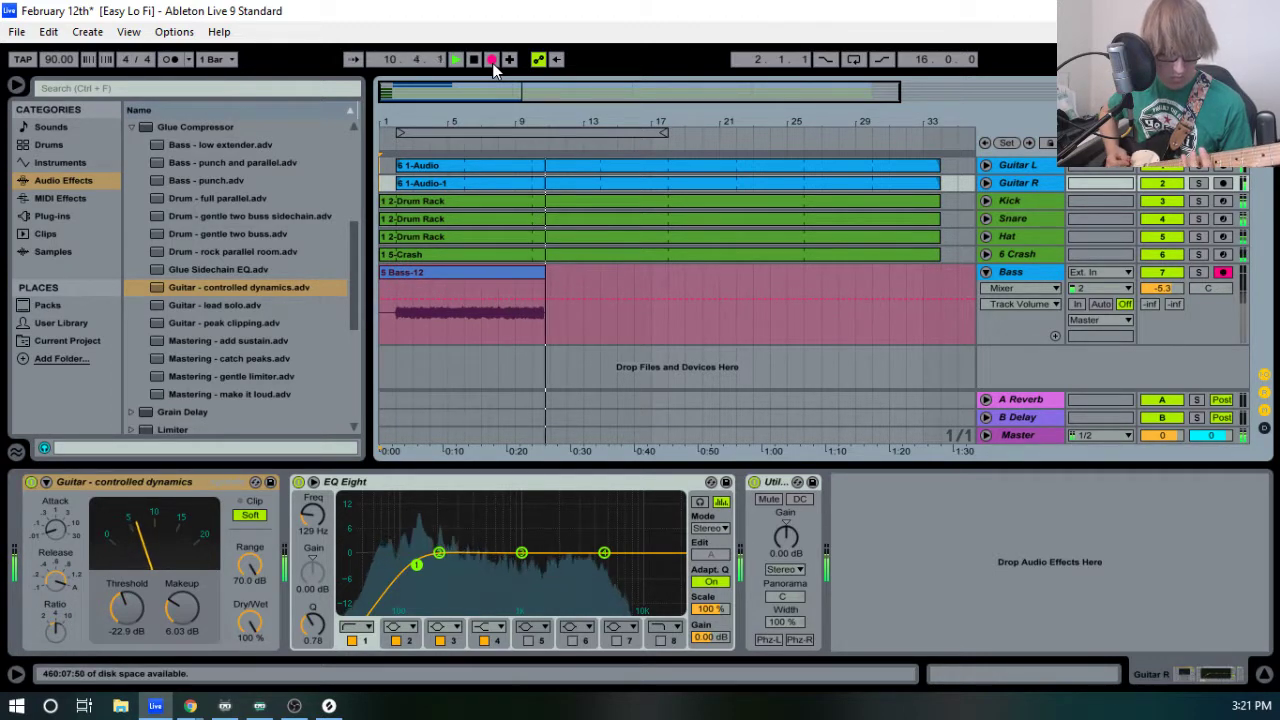
key(space)
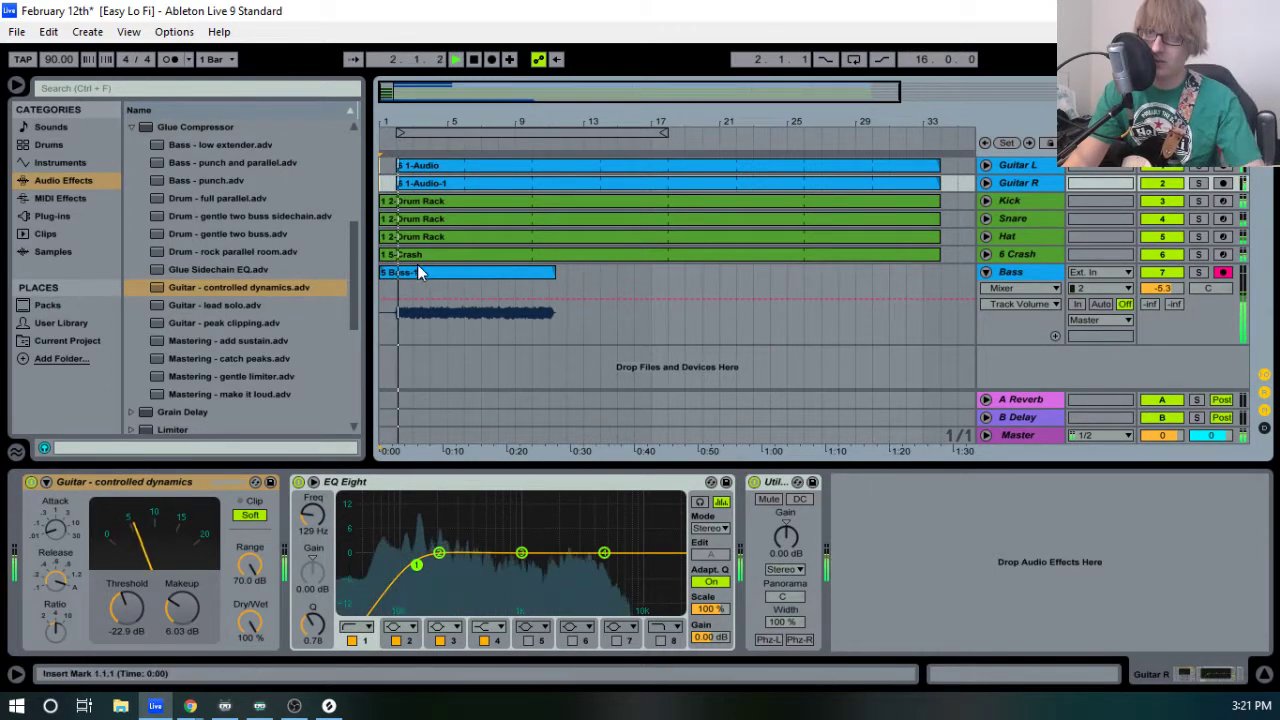
- Trim the start of the new Bass clip to 2.1.1, in line with the start of the guitar clips
drag(384, 273, 399, 273)
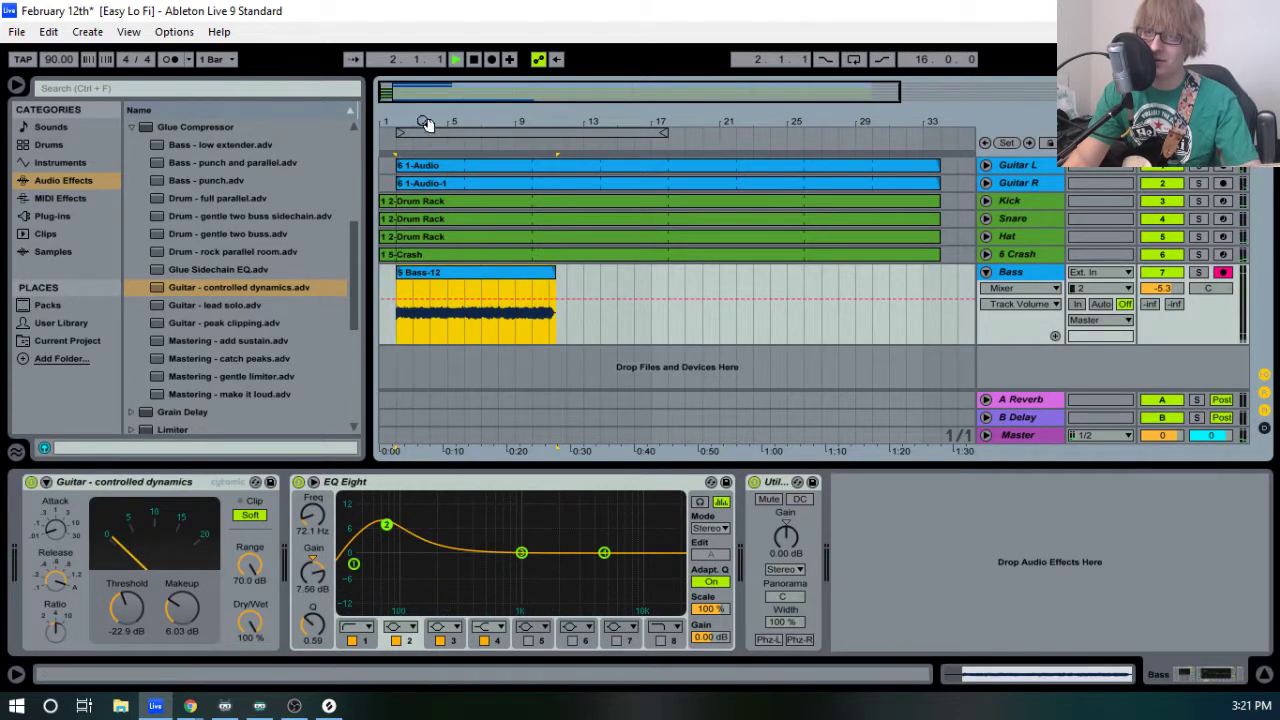
key(space)
drag(400, 125, 436, 270)
drag(643, 277, 617, 276)
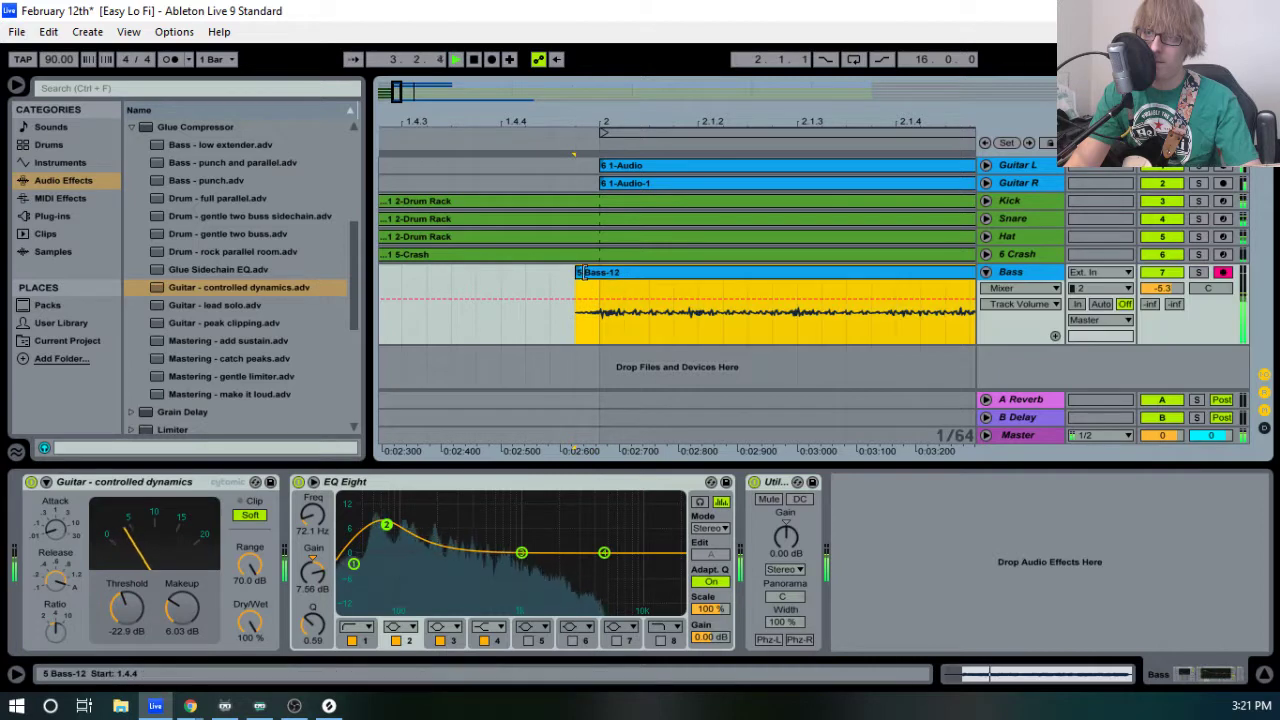
drag(612, 122, 612, 165)
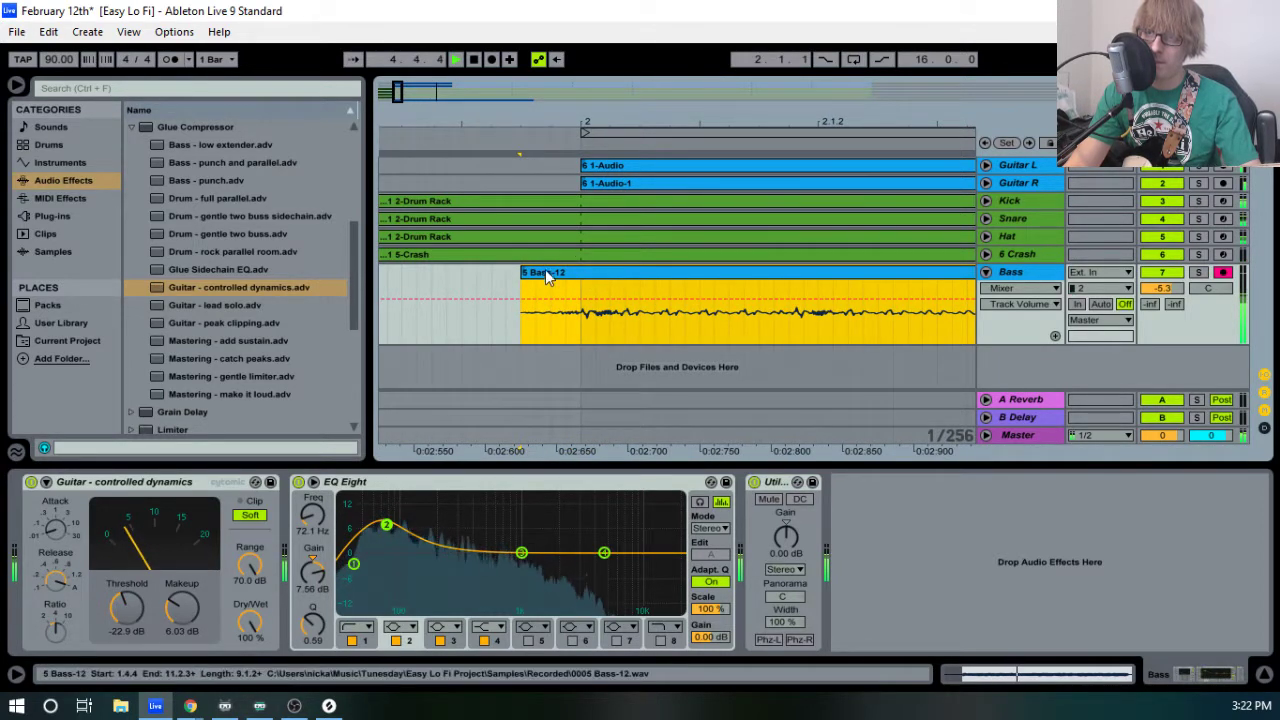
drag(533, 276, 594, 280)
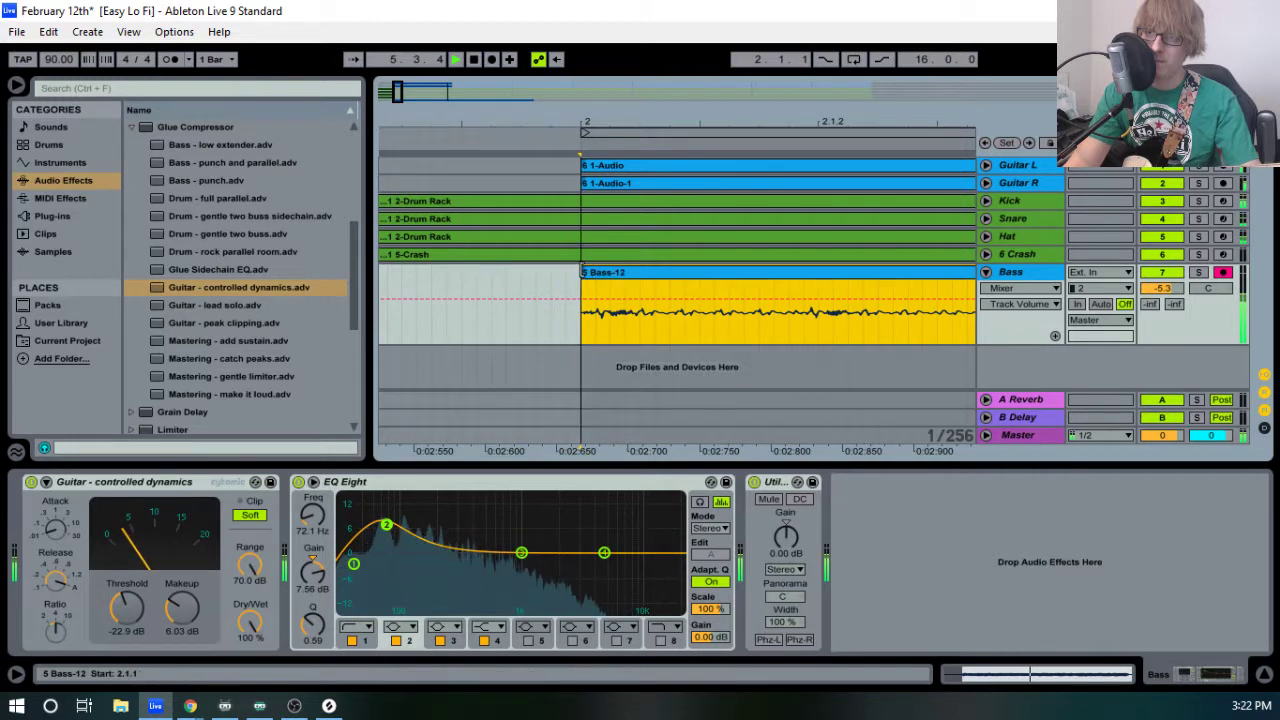
- Delete the part of the Bass clip after 6.1.1, keeping only 2.1.1–6.1.1
drag(651, 114, 651, 51)
key(space)
drag(598, 331, 692, 321)
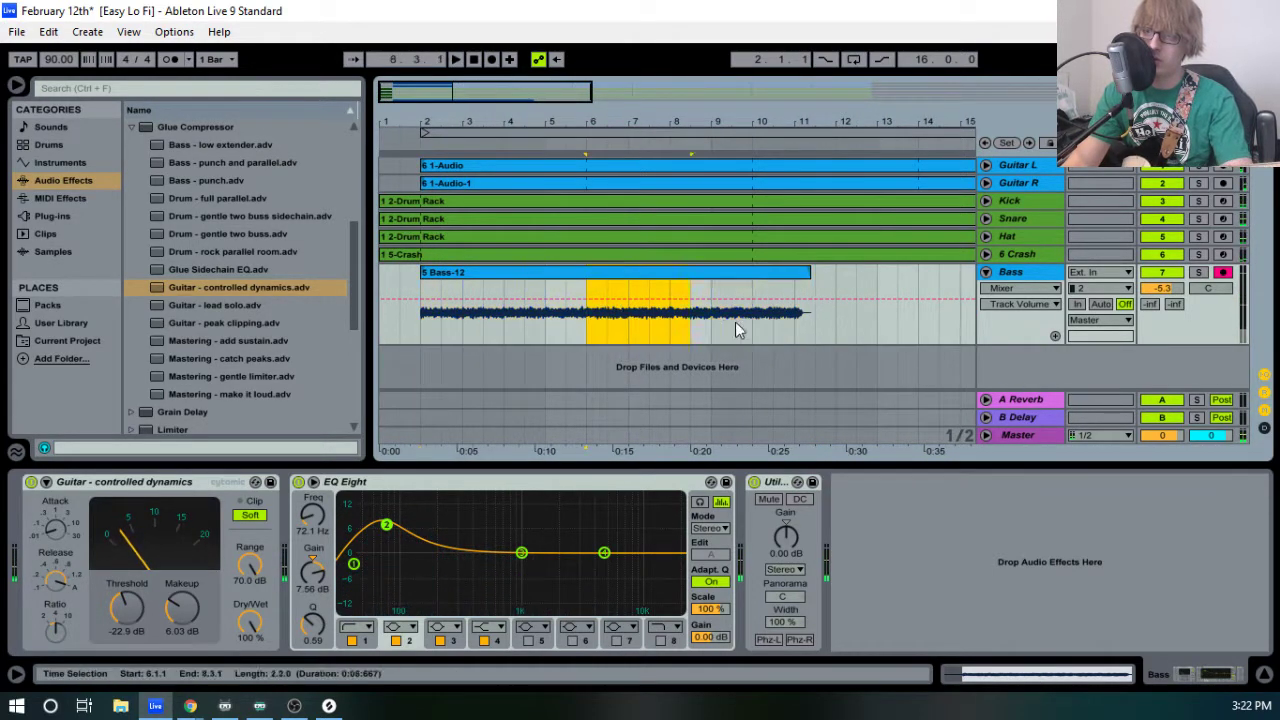
key(Delete)
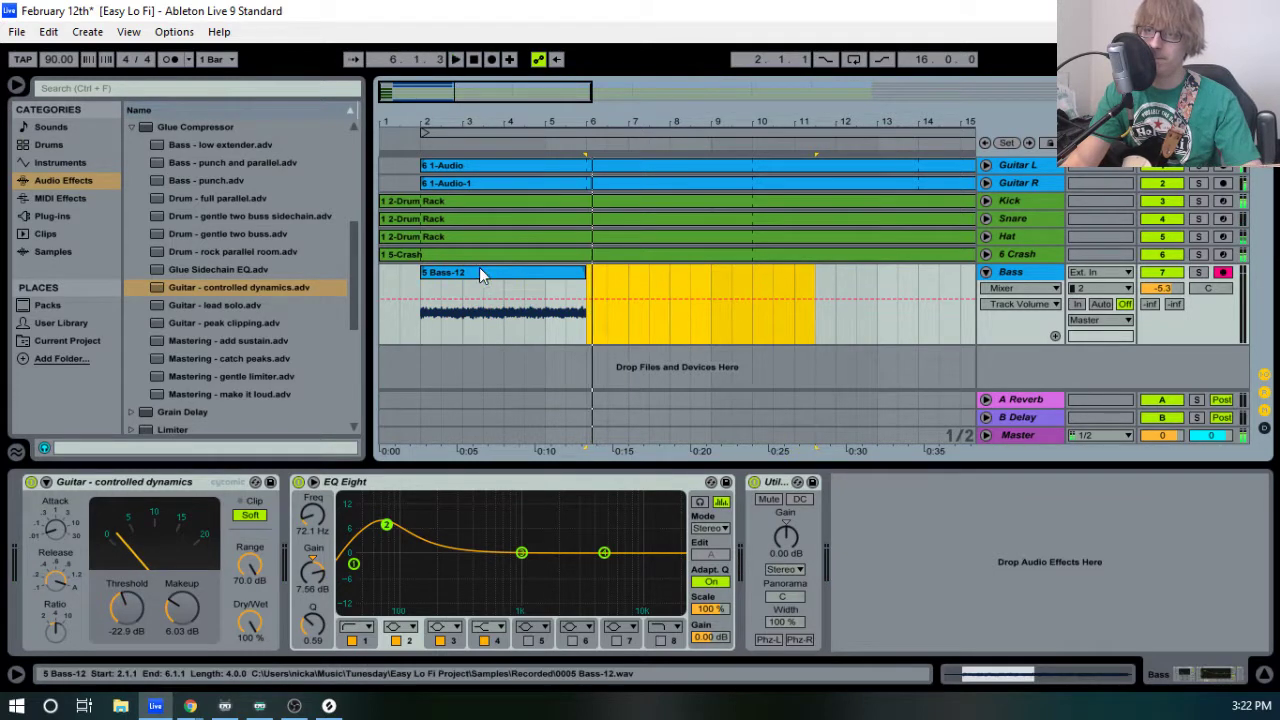
- Play the trimmed Bass clip soloed with both guitar tracks, and consolidate the clip
click(480, 271)
key(space)
click(1198, 272)
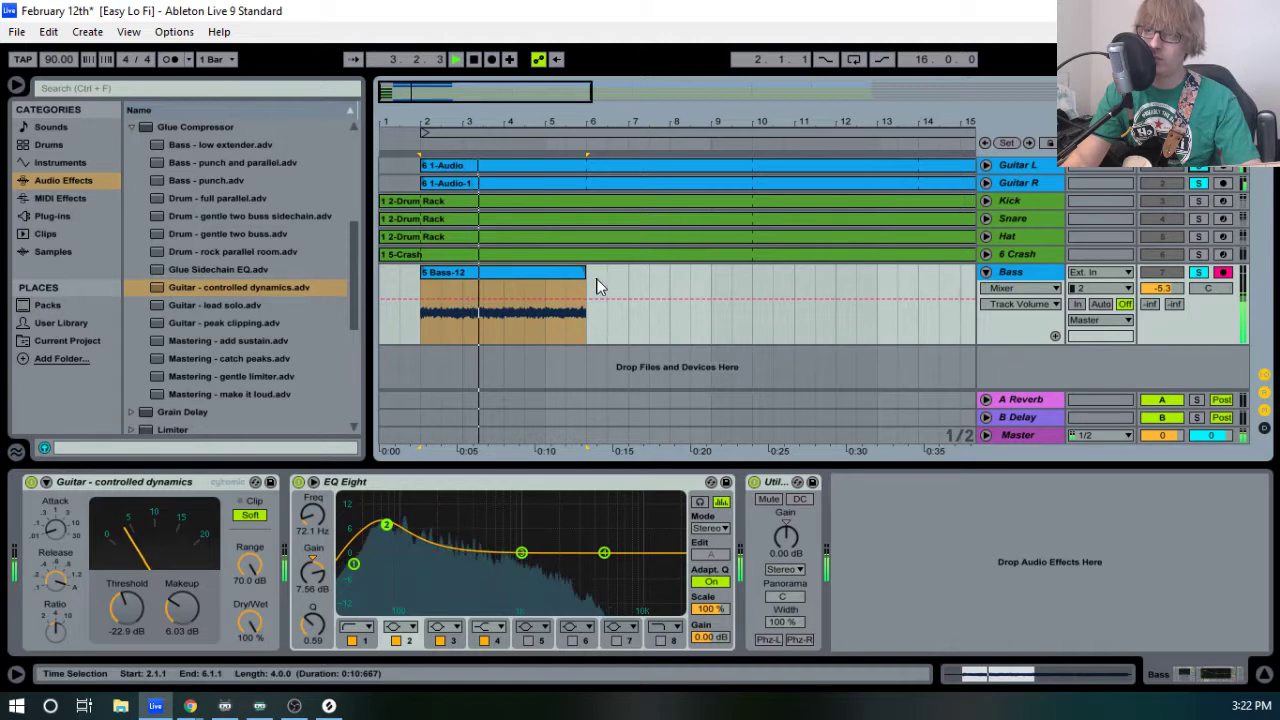
click(564, 274)
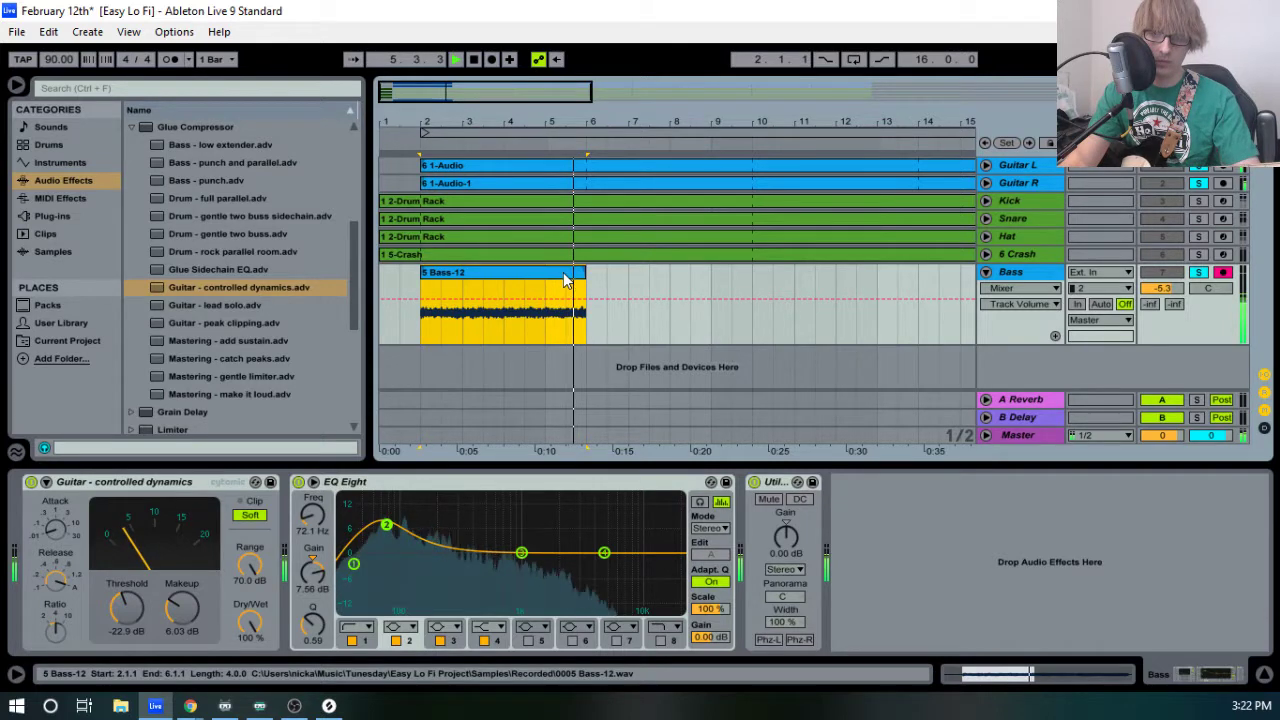
right_click(565, 276)
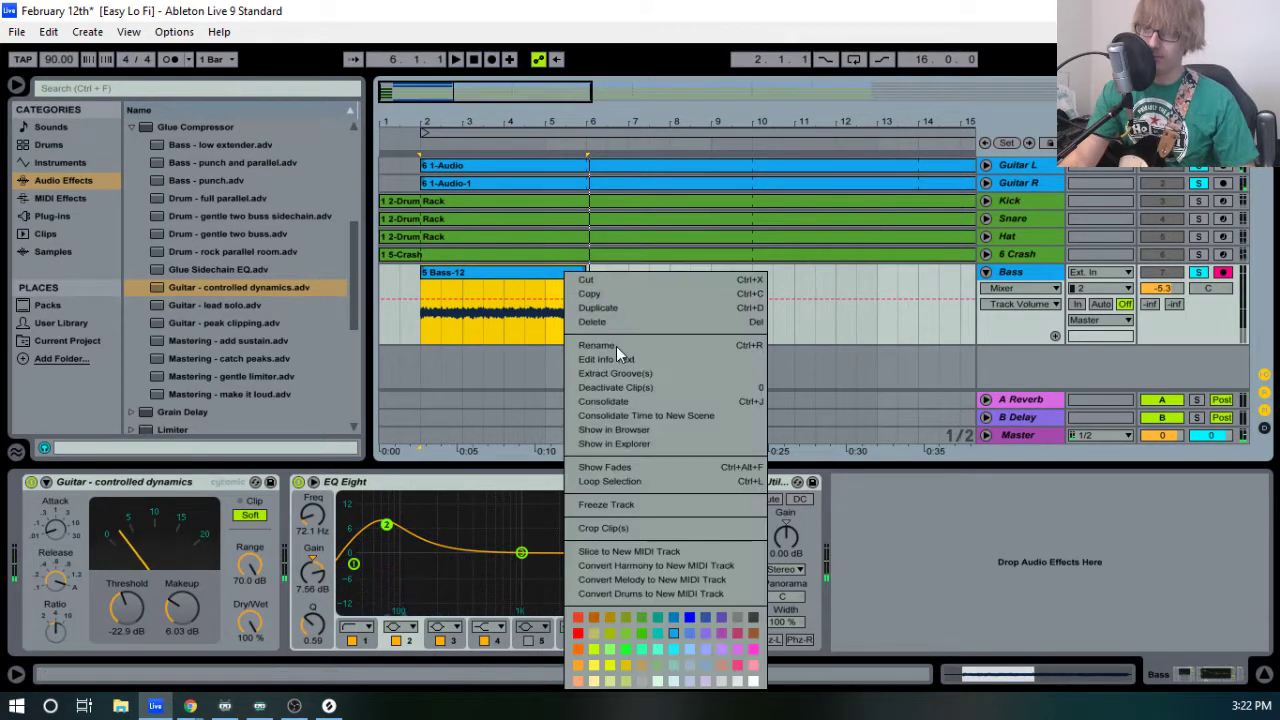
click(620, 402)
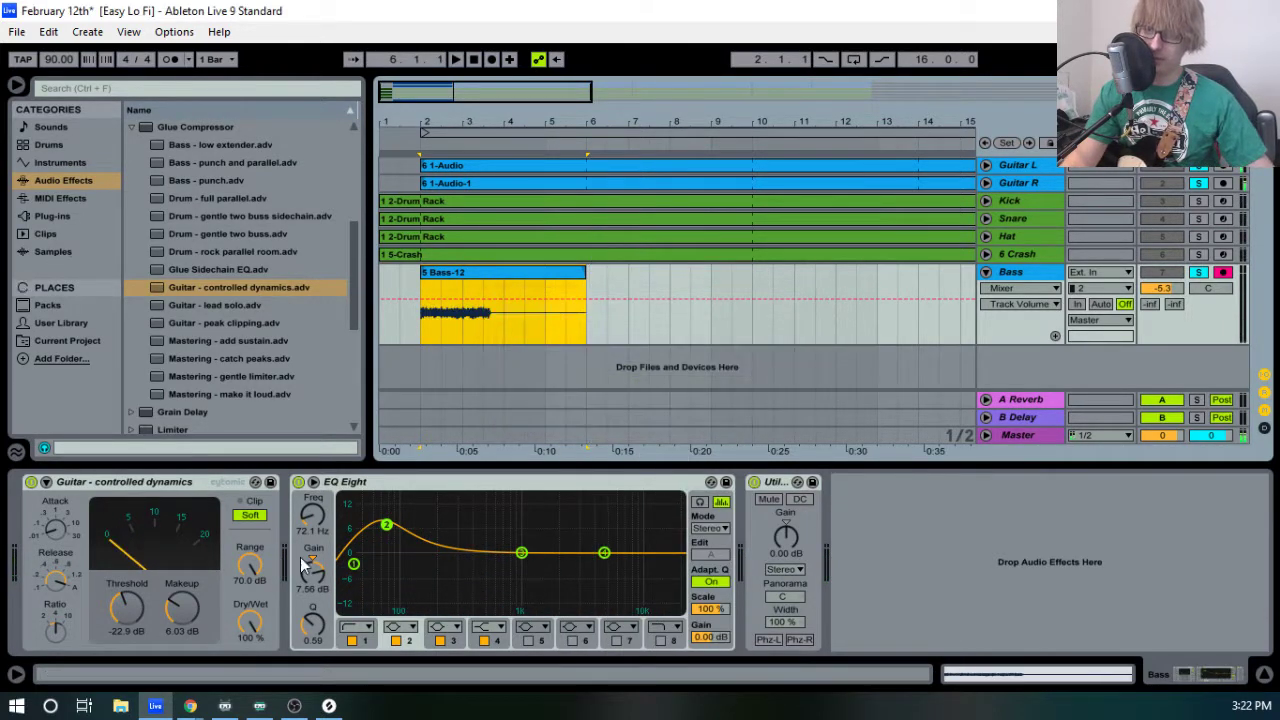
- Turn on looping for the consolidated Bass clip and extend it to 34.1.1
double_click(502, 271)
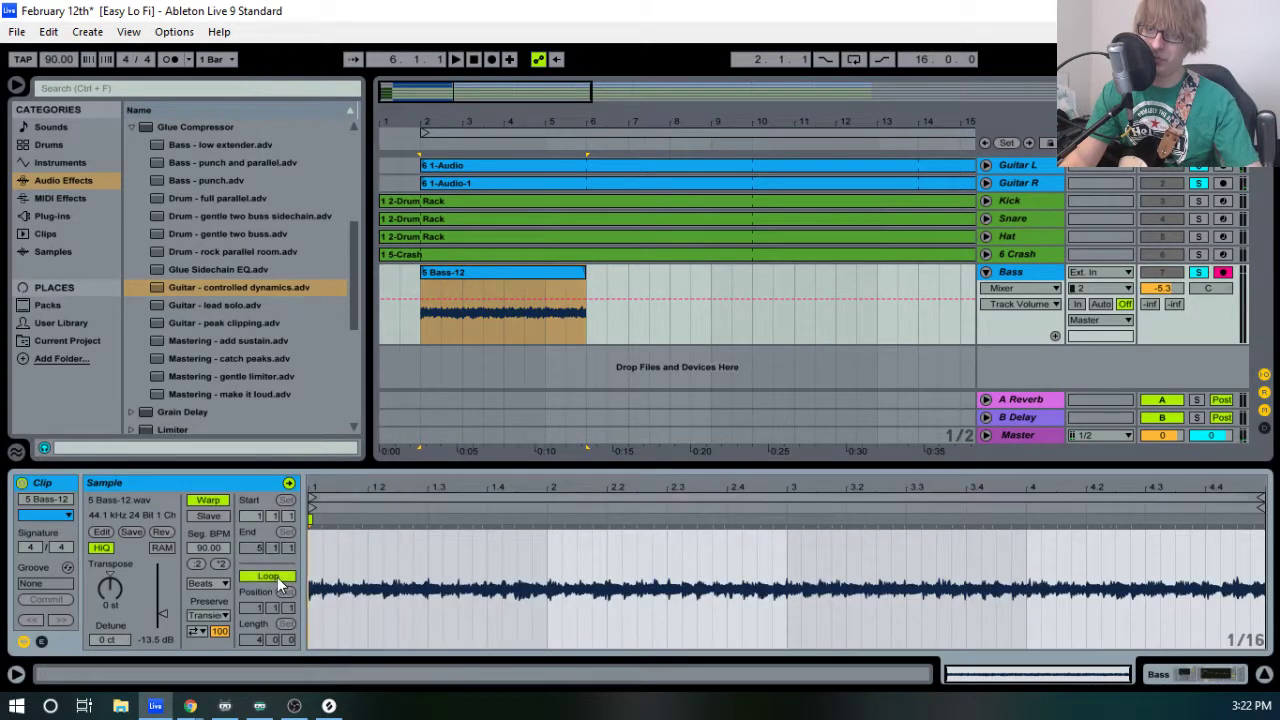
key(space)
drag(585, 272, 1020, 260)
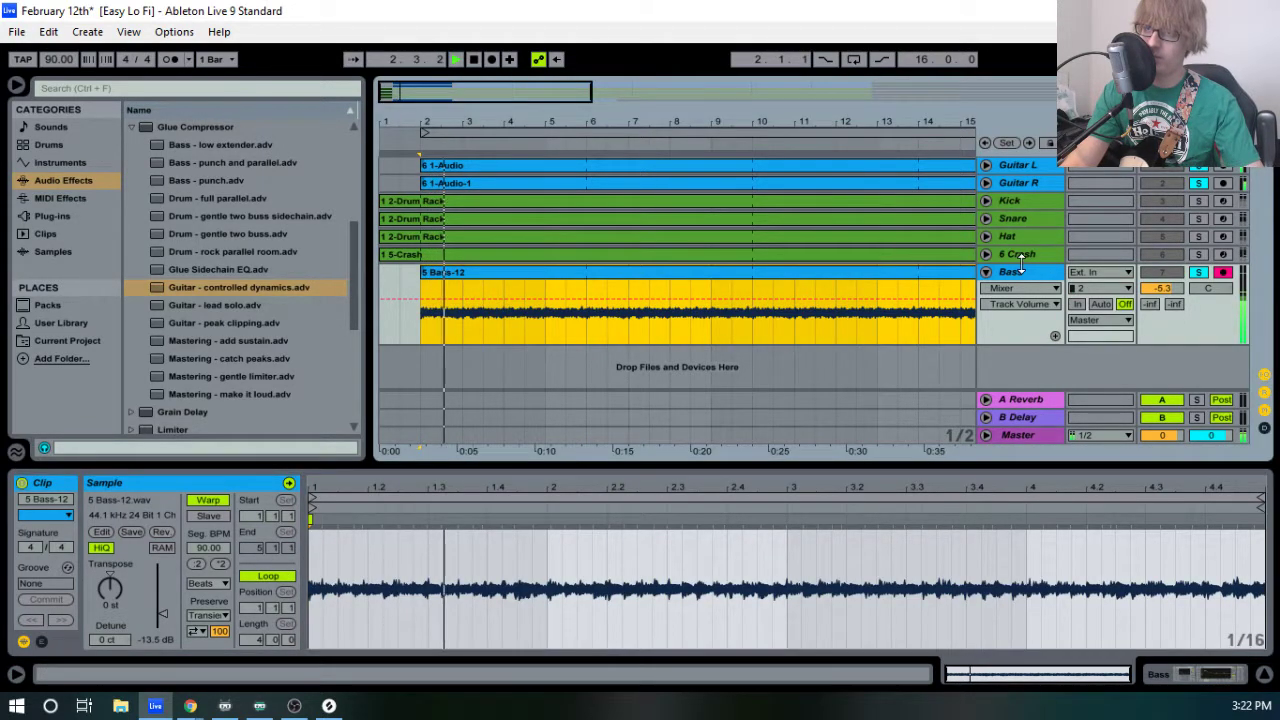
drag(757, 117, 757, 50)
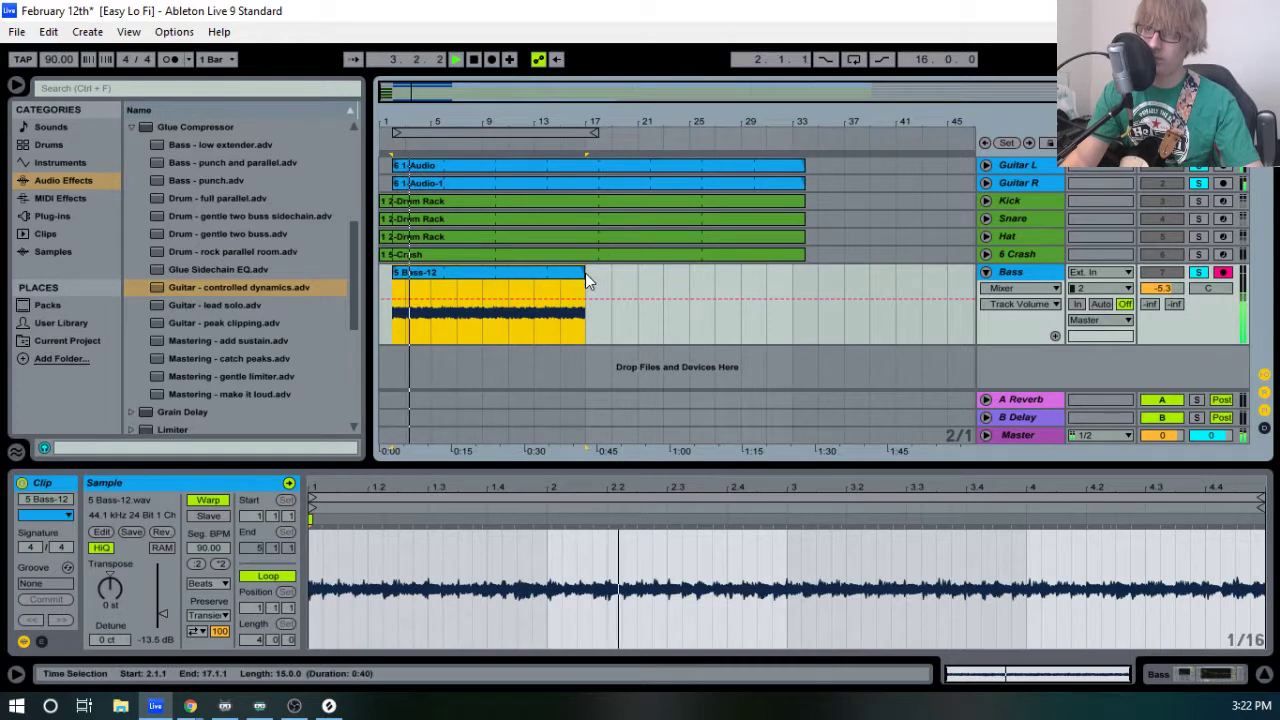
drag(587, 273, 805, 272)
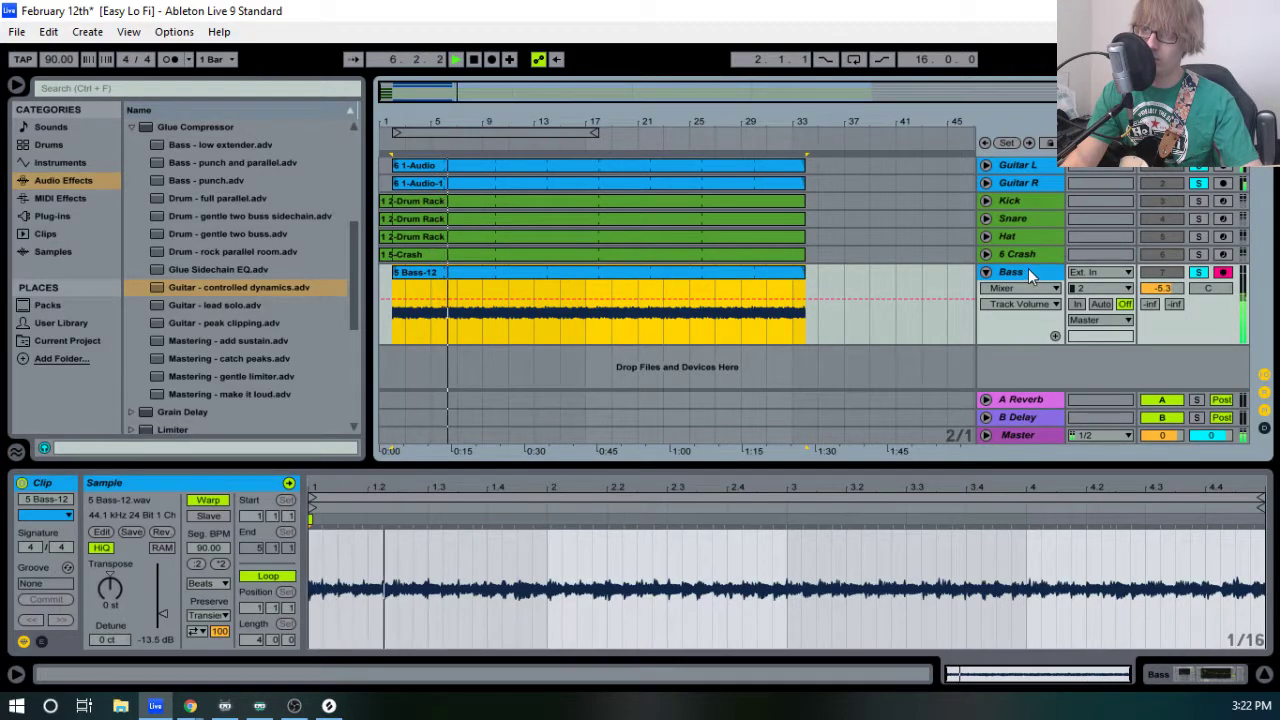
- Move the Bass track directly below Guitar R and set its track volume to -8.6 dB
drag(1029, 273, 1033, 188)
key(Tab)
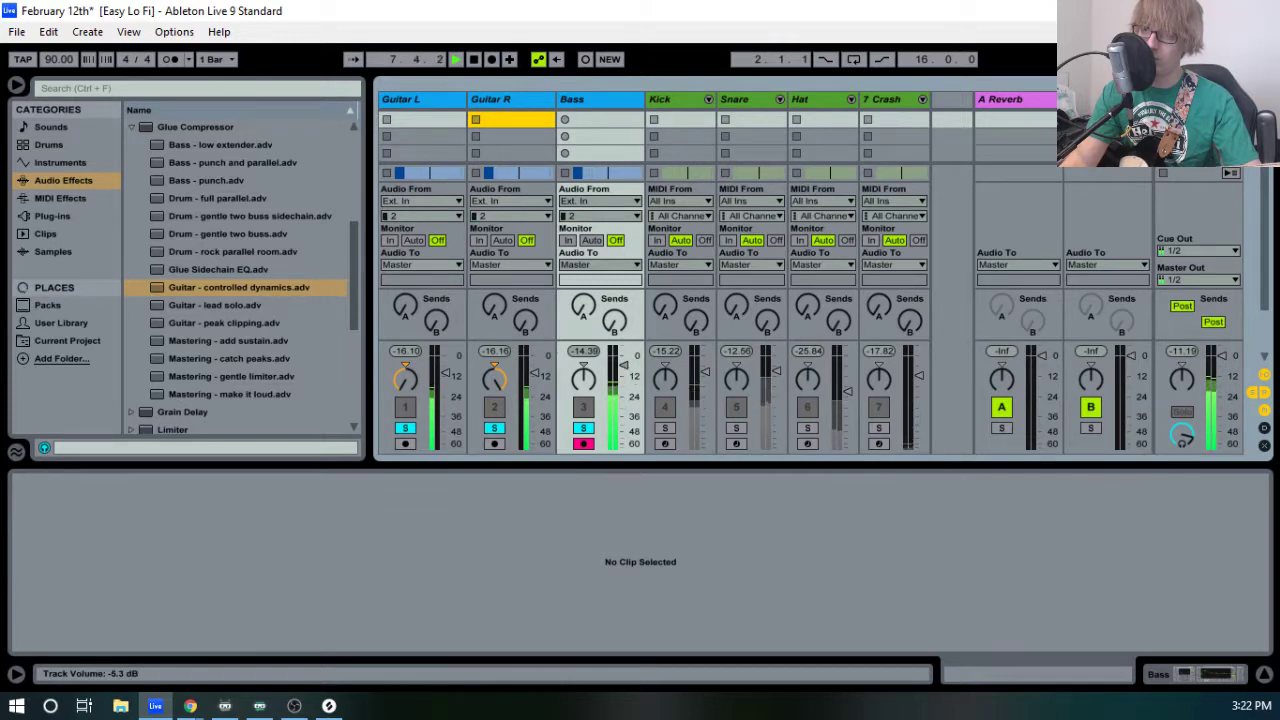
drag(624, 365, 622, 372)
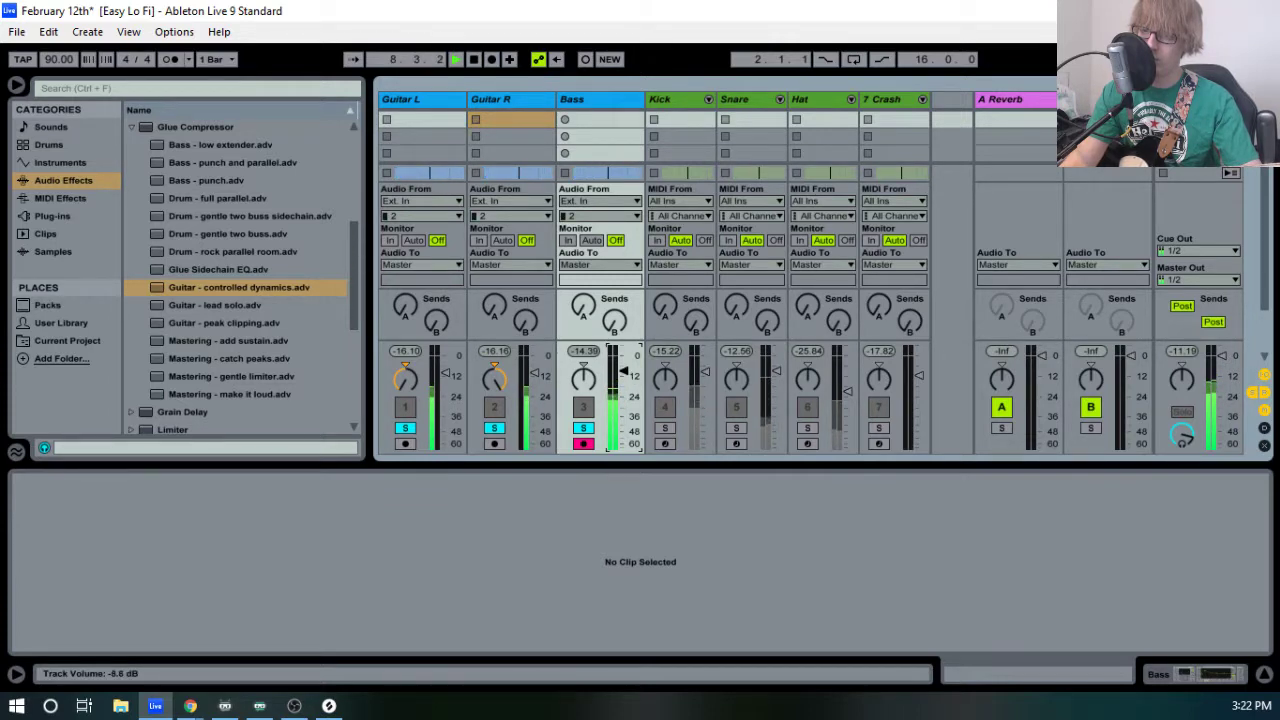
key(Tab)
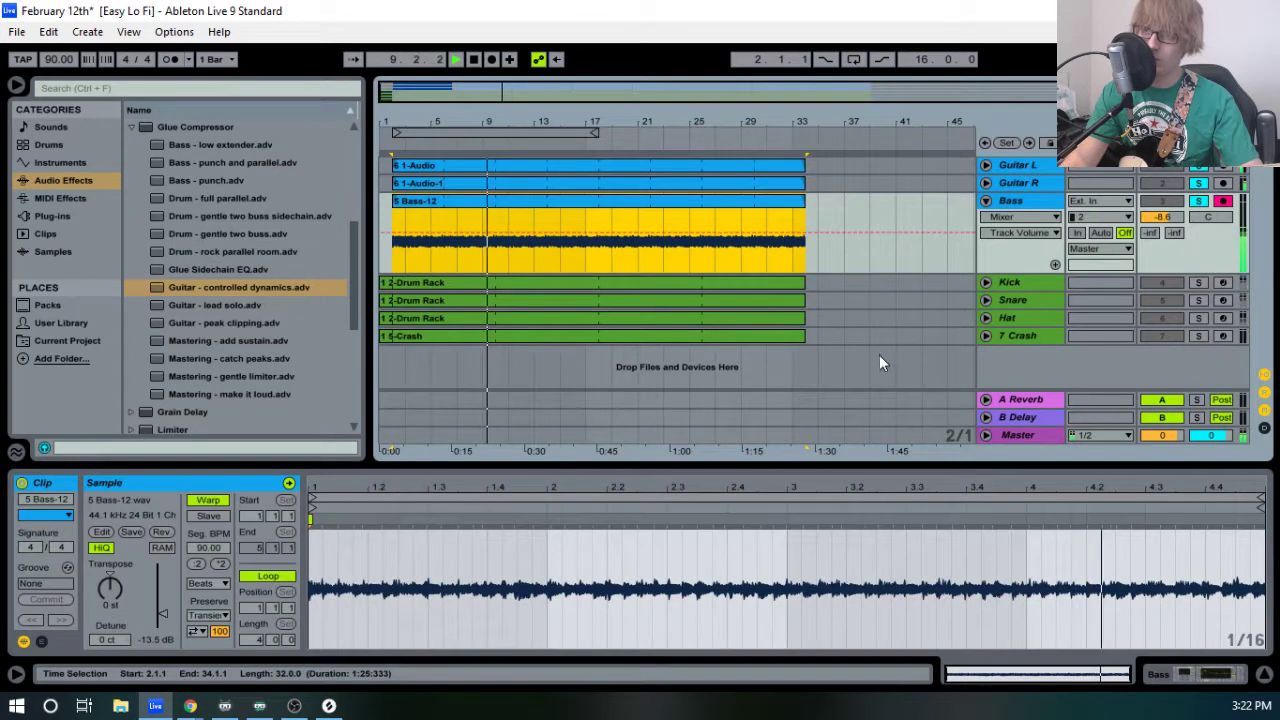
- Fold the Bass track, then unsolo the guitars and Bass and play the full arrangement from 1.1.1
click(987, 200)
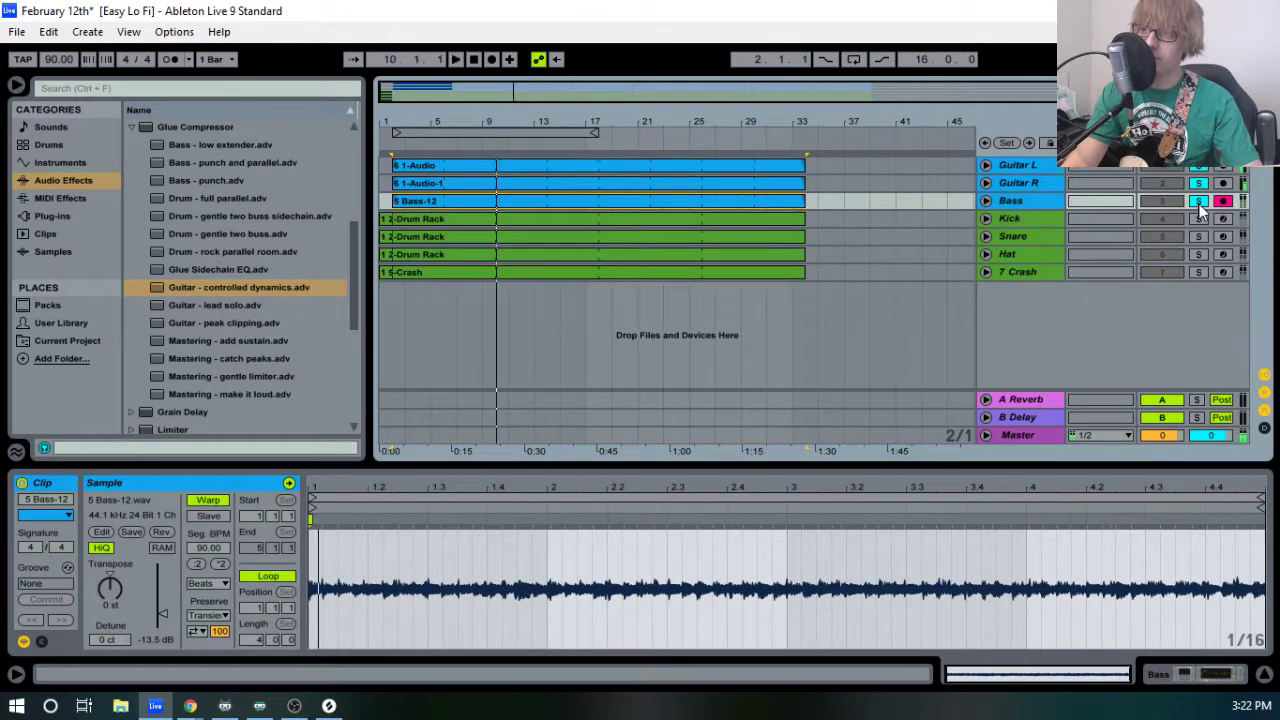
key(space)
click(1035, 199)
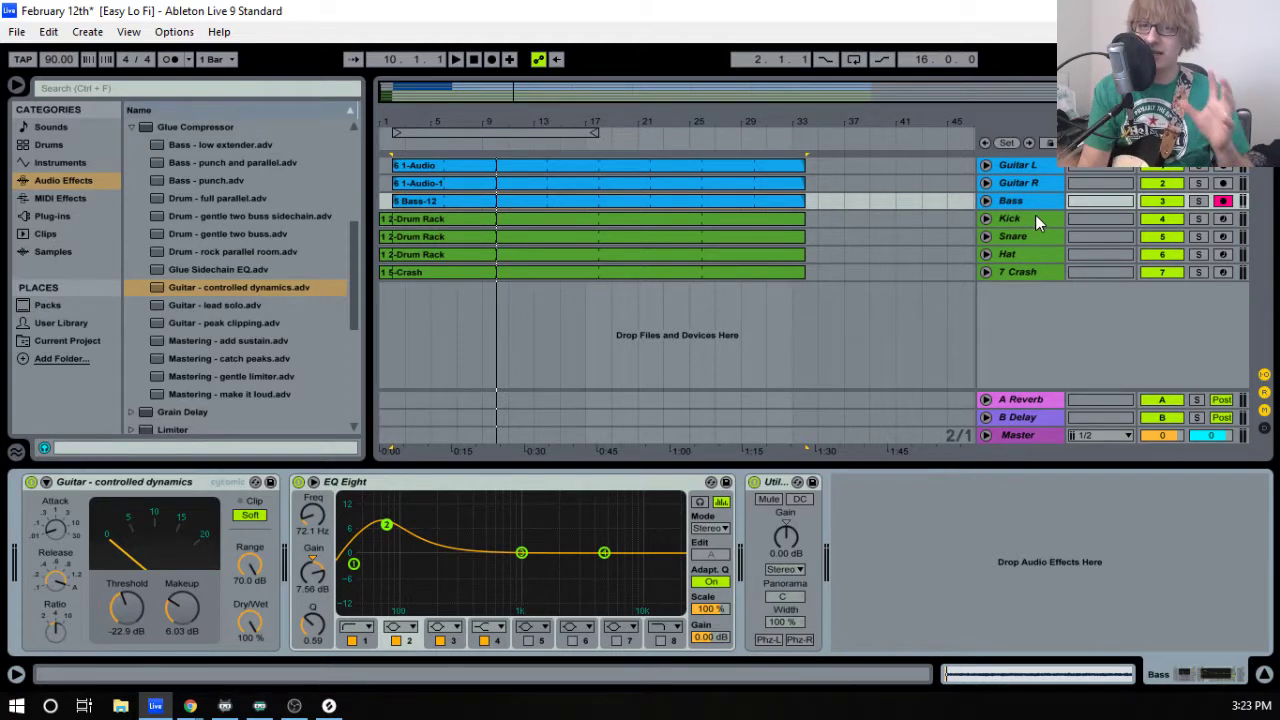
click(471, 63)
click(451, 61)
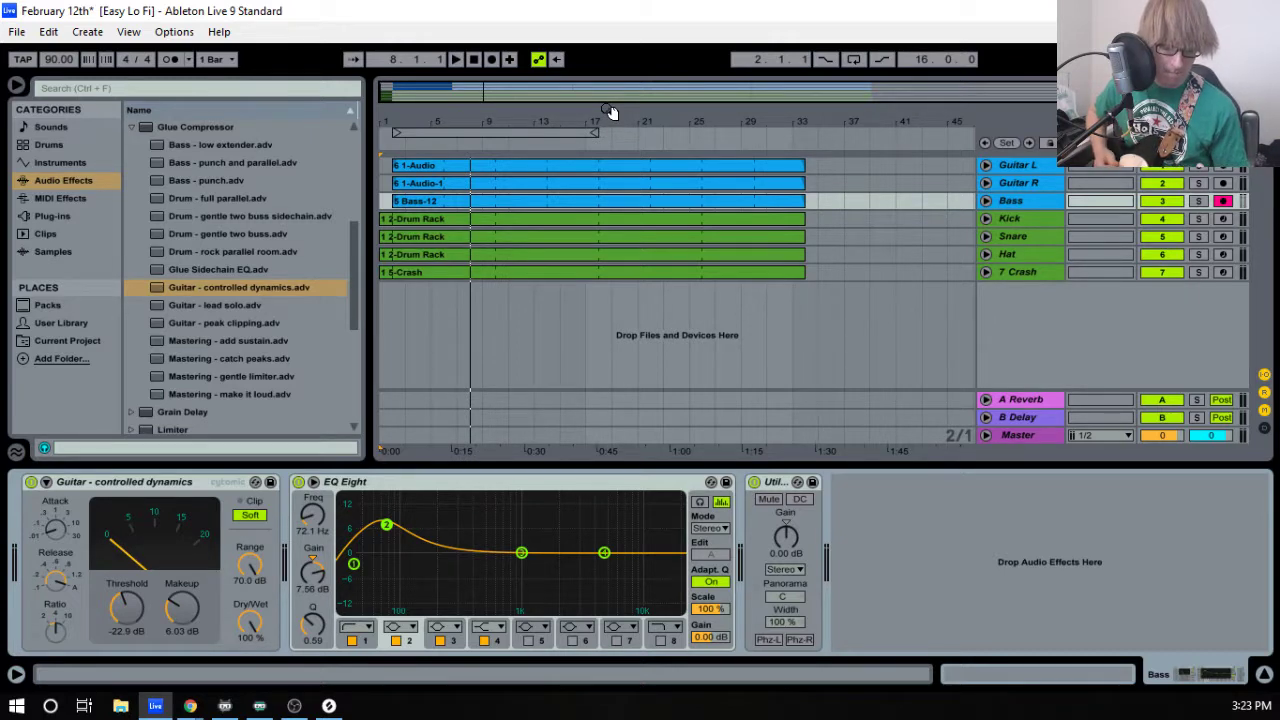
- Duplicate the Guitar L track and delete the 2.1.1–34.1.1 clip from the upper copy, arming that track for recording
click(985, 165)
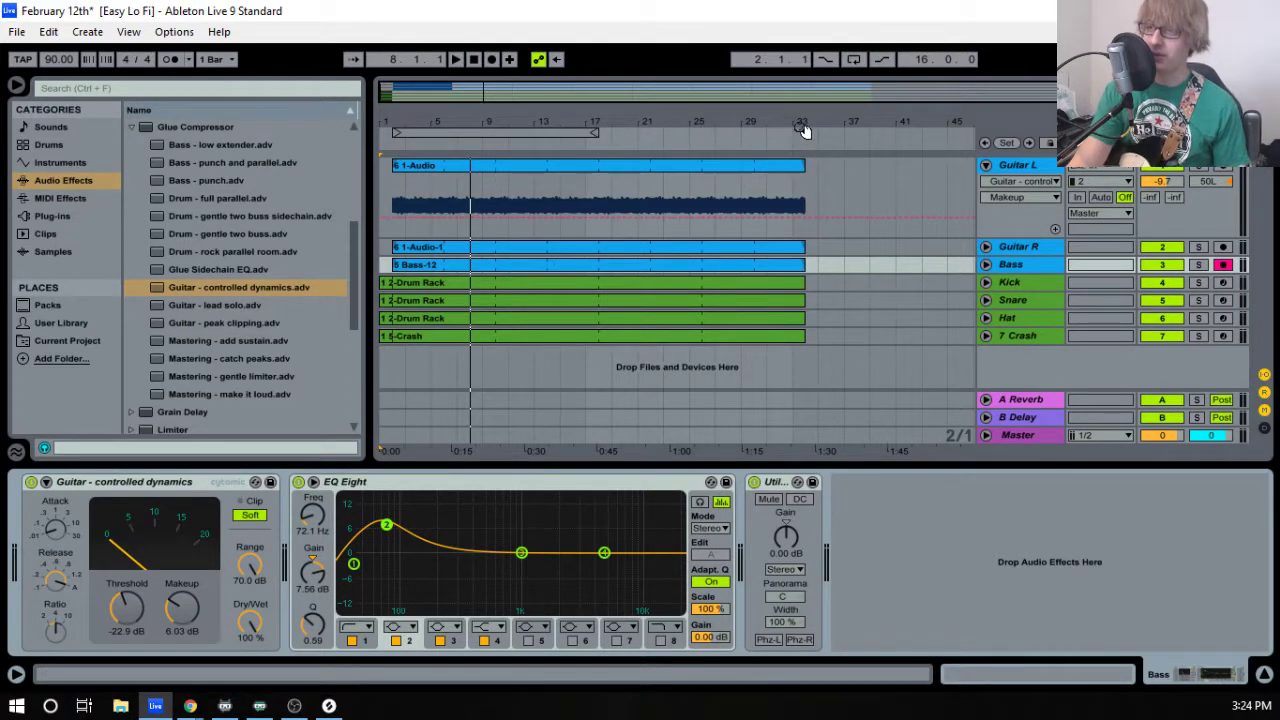
click(986, 165)
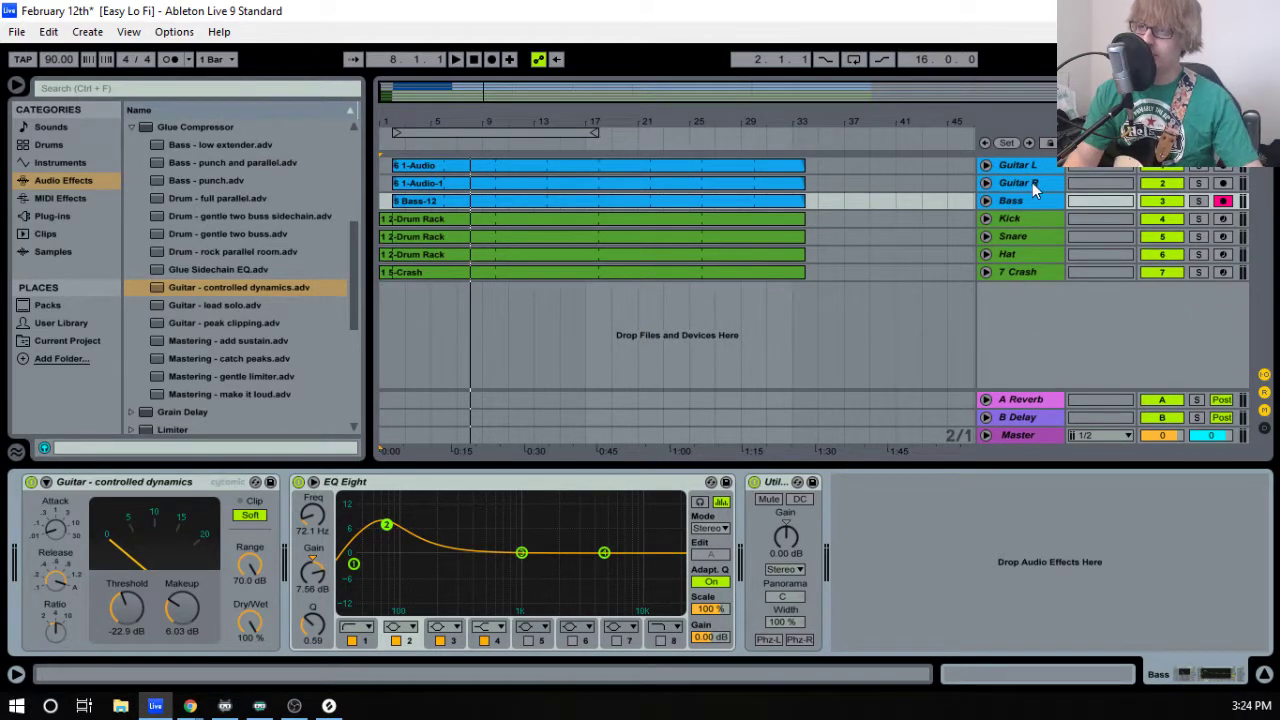
right_click(1021, 167)
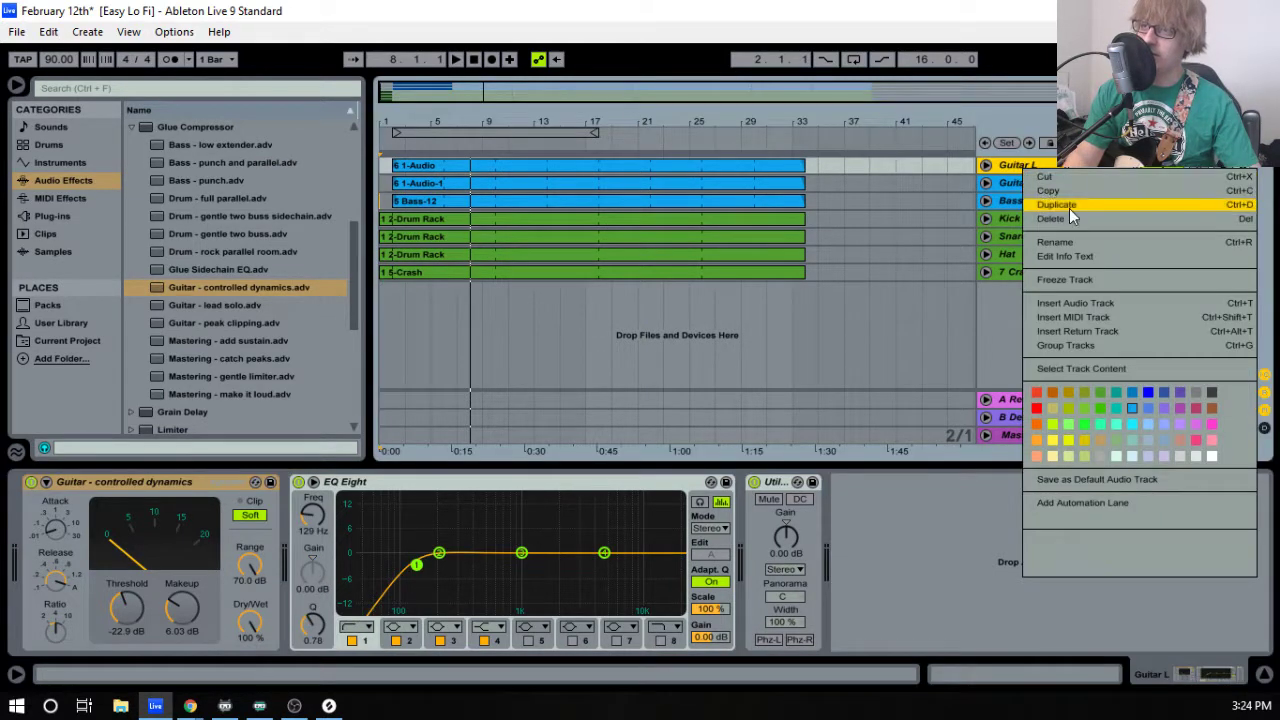
click(1057, 205)
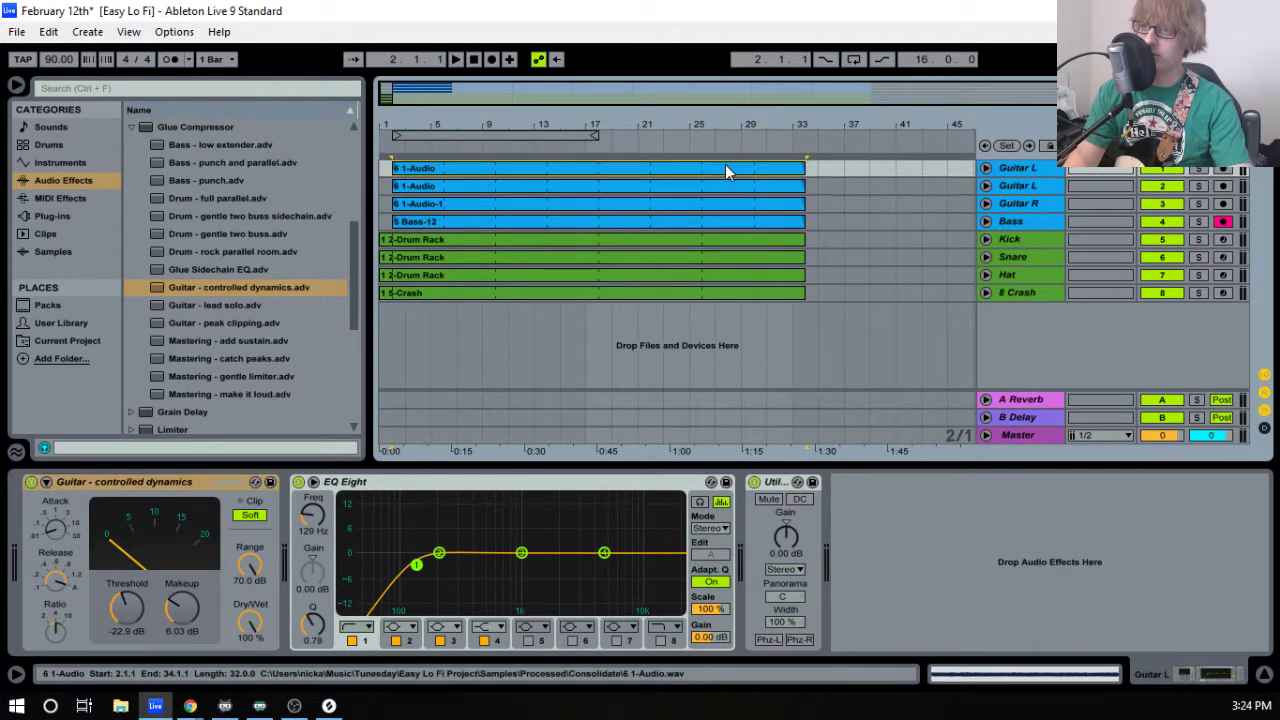
click(727, 172)
key(Delete)
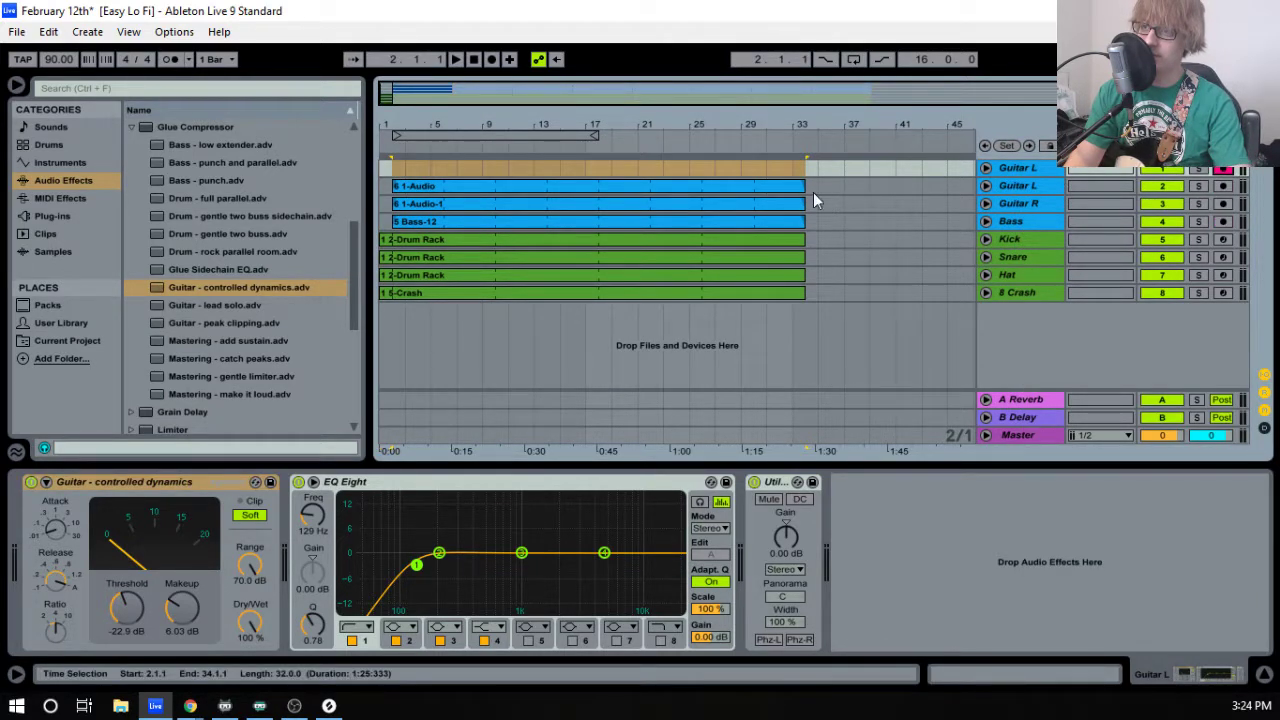
- Deactivate the original Guitar L and Guitar R tracks and record a new take on the empty Guitar L copy from 1.1.1 to 10.1.1
click(1160, 186)
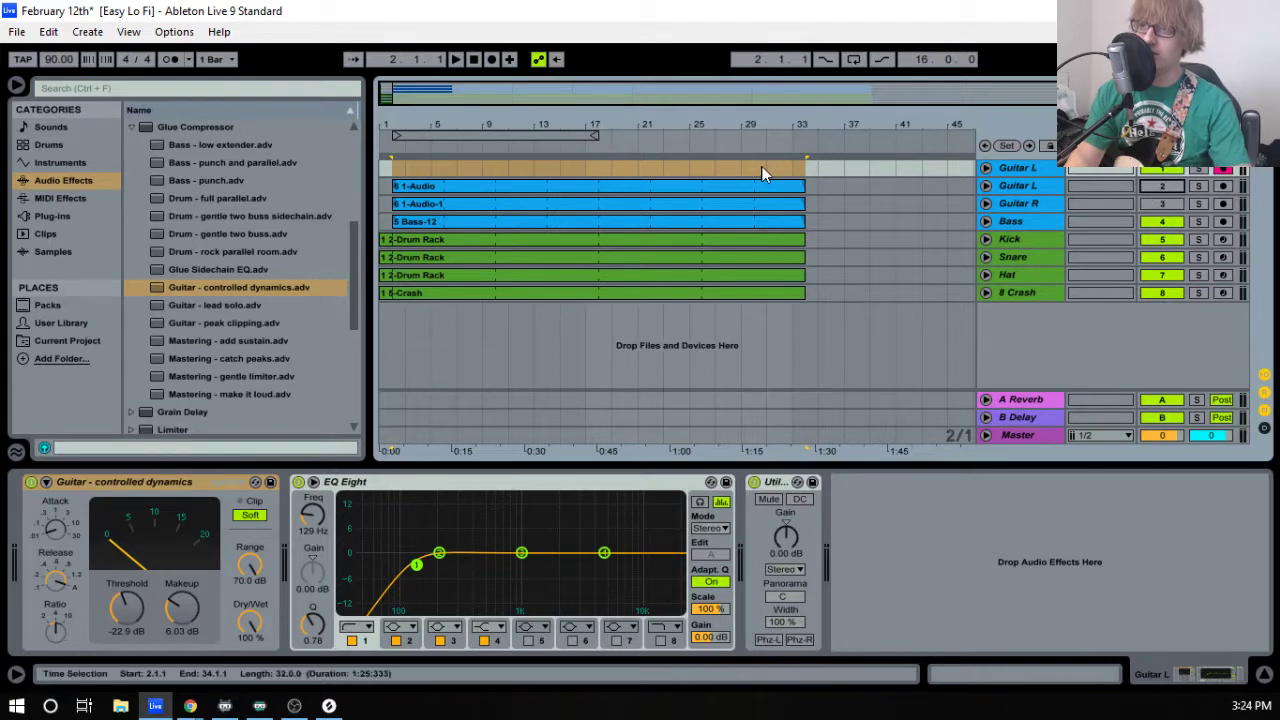
click(476, 61)
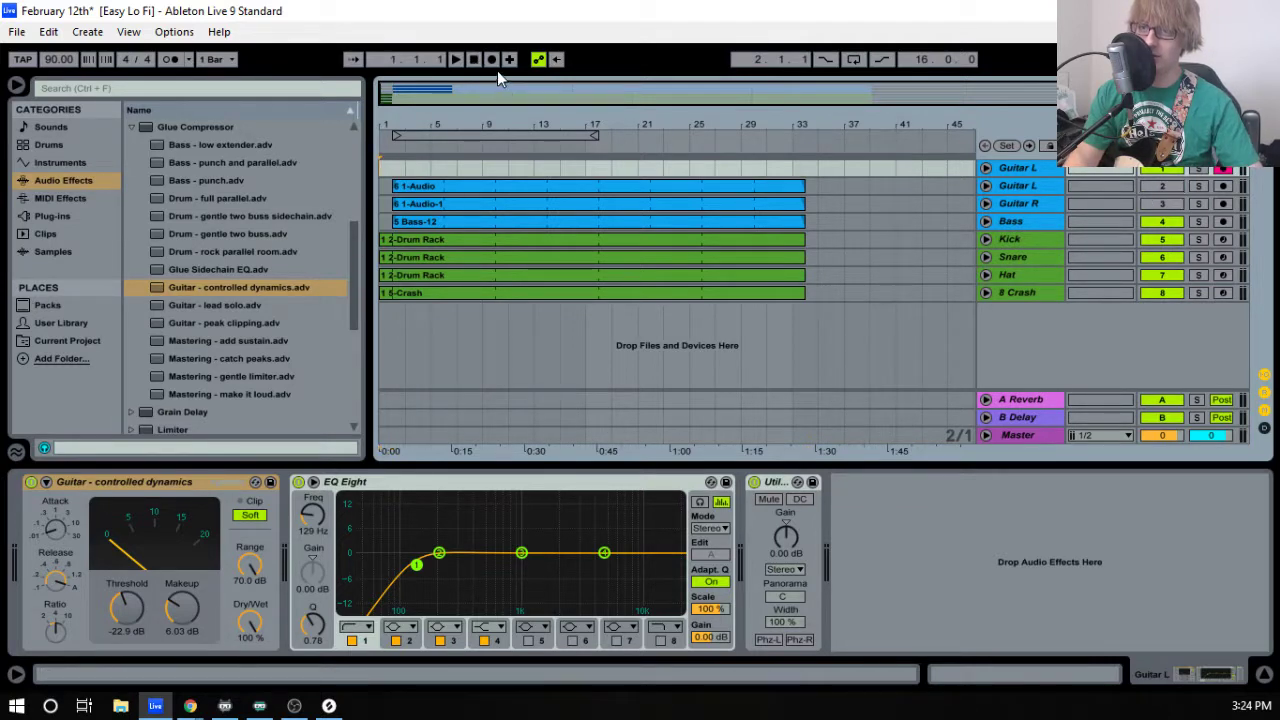
click(494, 61)
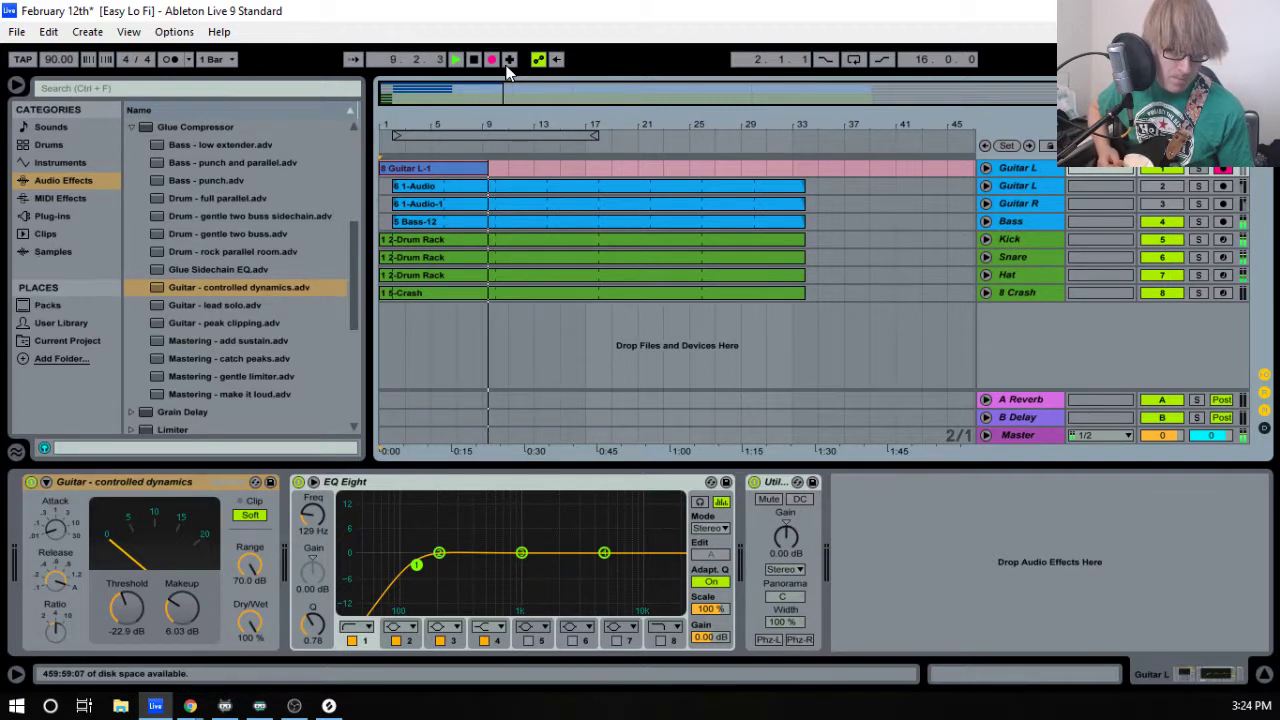
key(space)
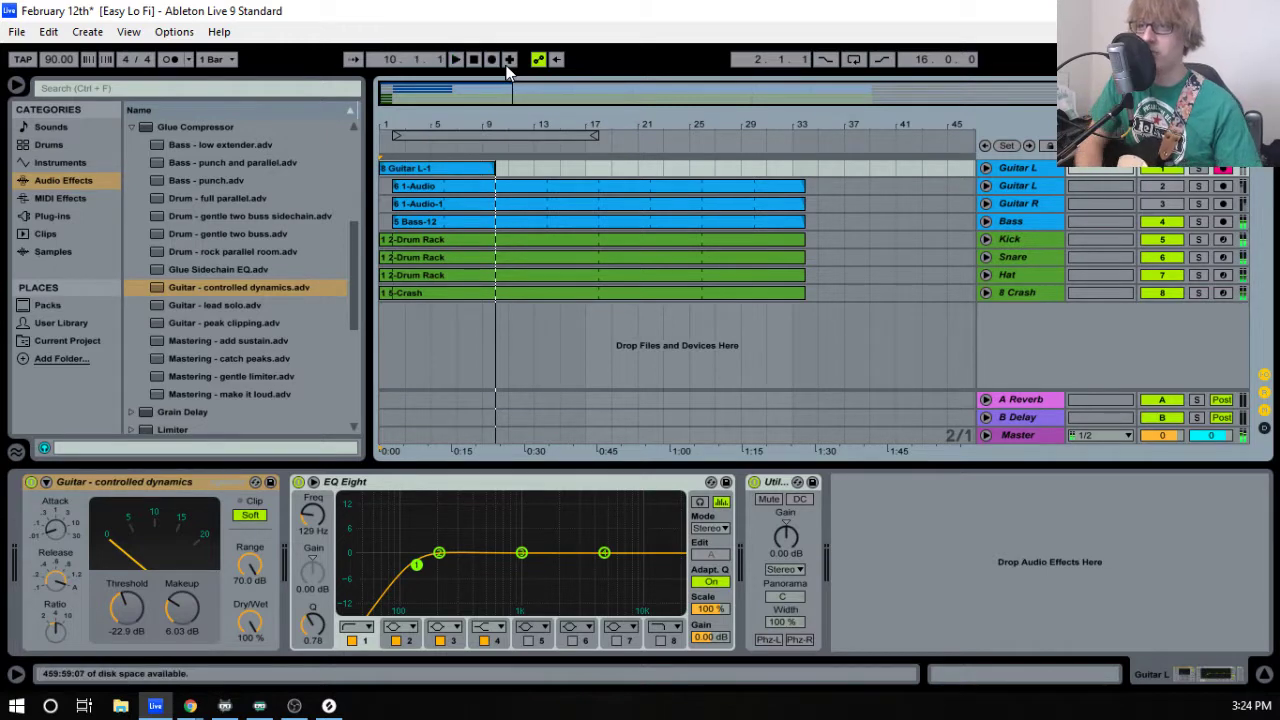
- Unfold both Guitar L tracks and compare the waveform of the new take with the original clip
click(985, 168)
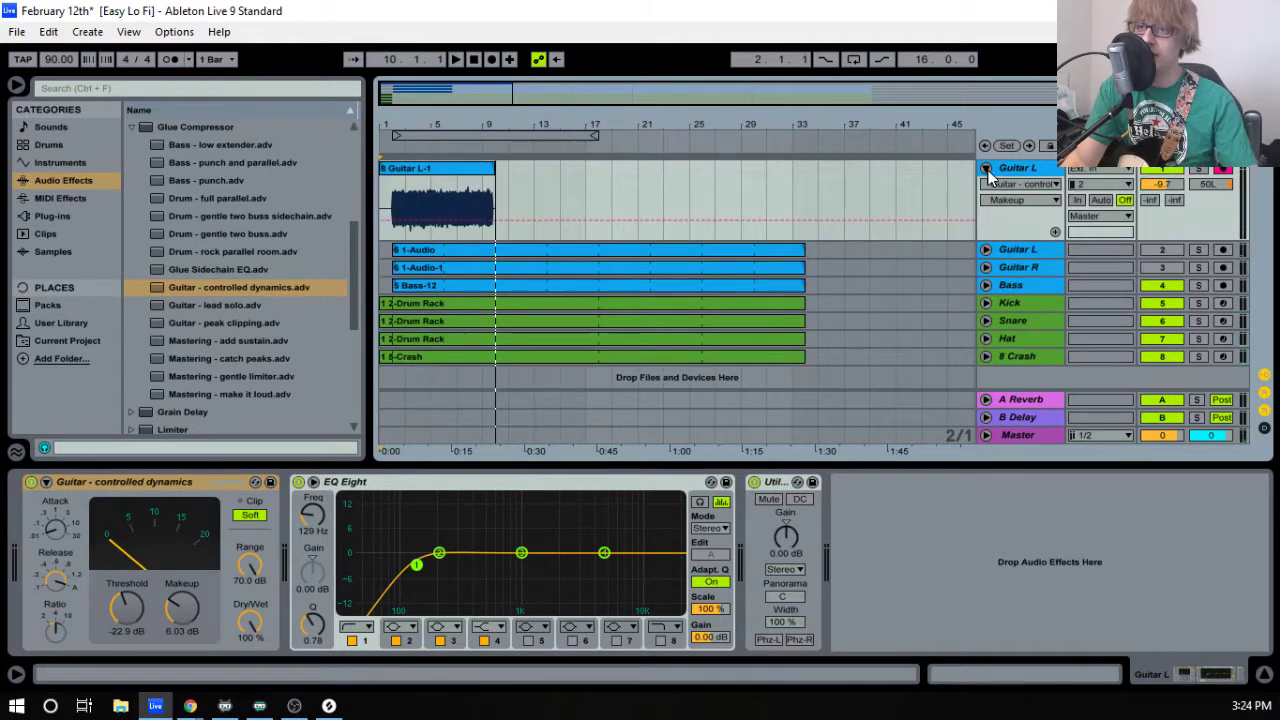
click(985, 249)
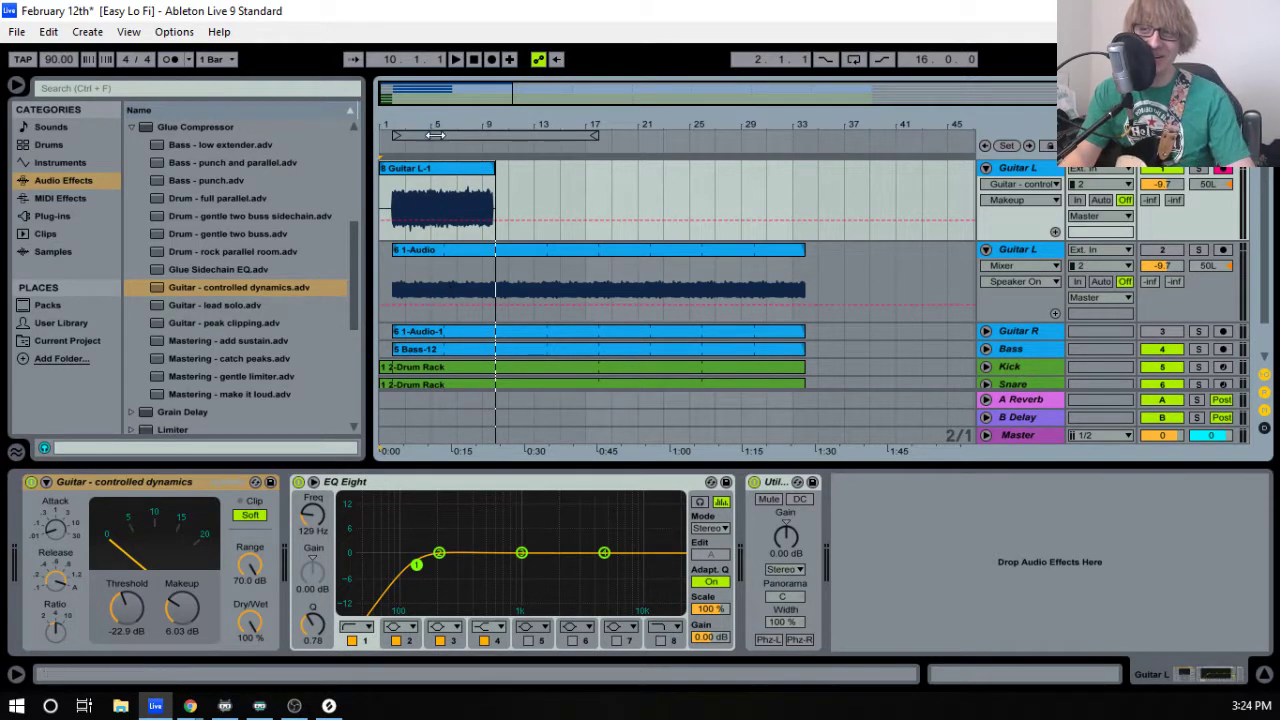
drag(417, 126, 594, 122)
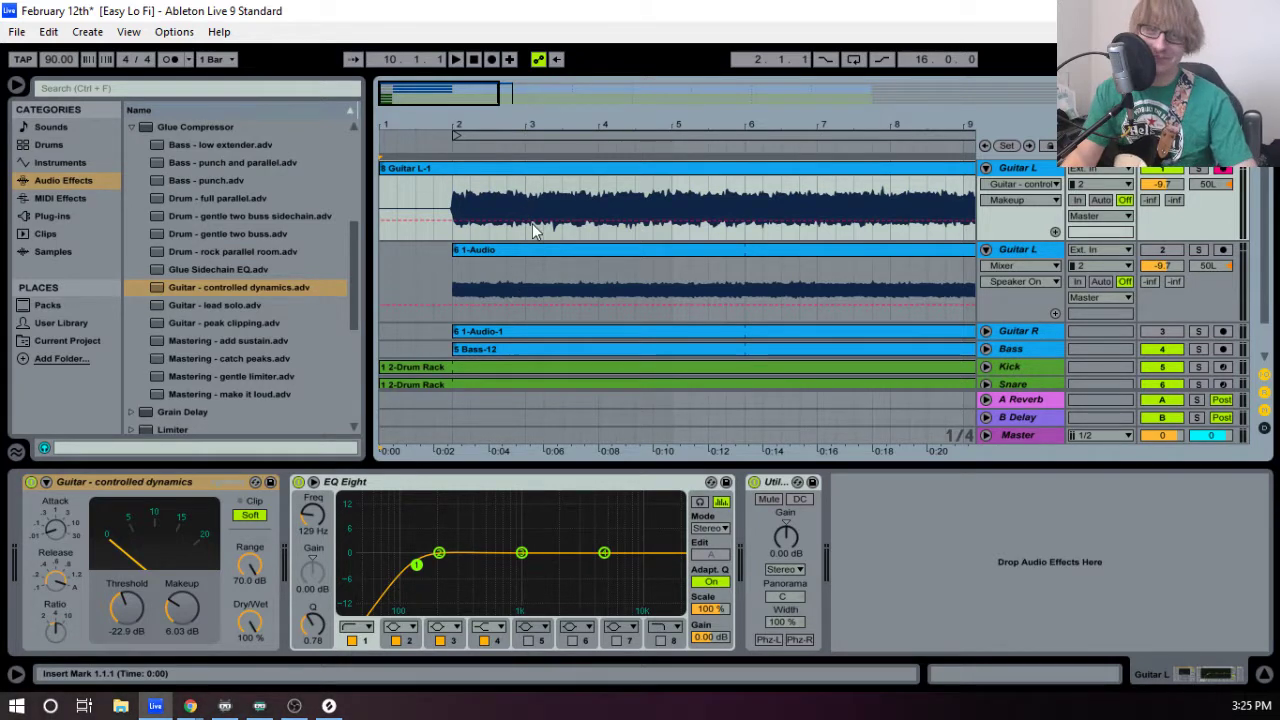
drag(551, 126, 414, 122)
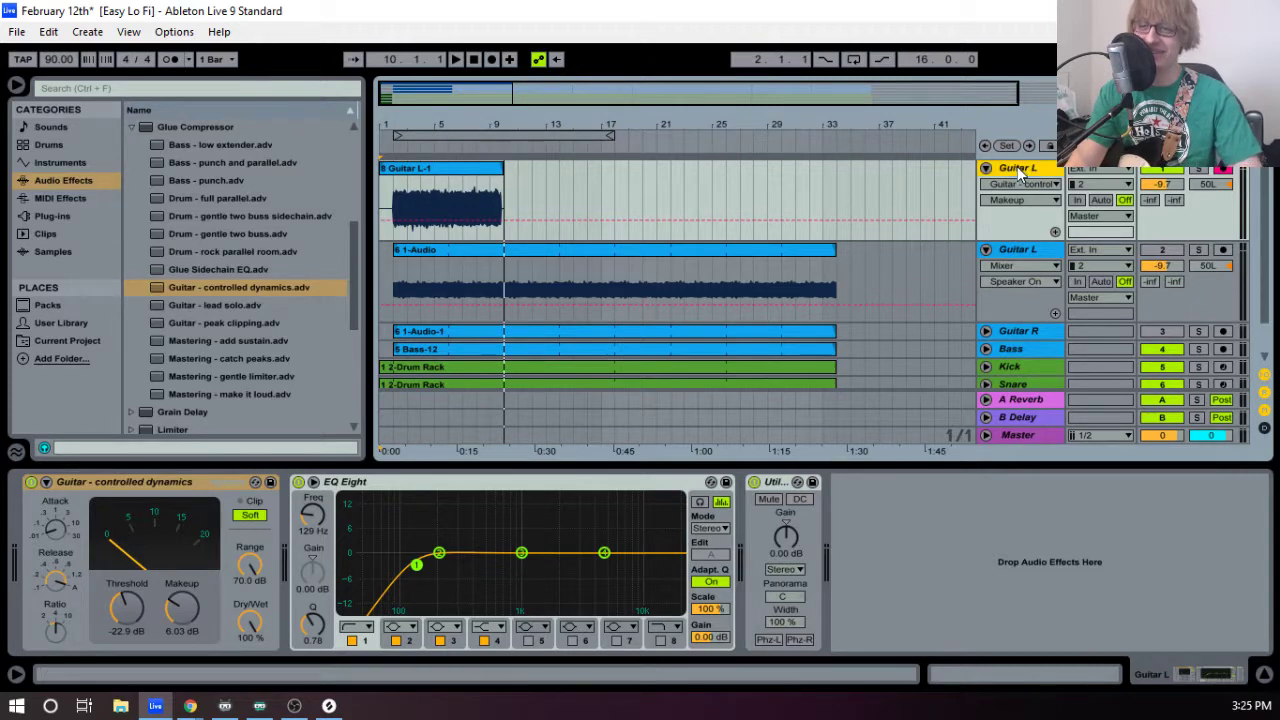
key(Tab)
key(Tab)
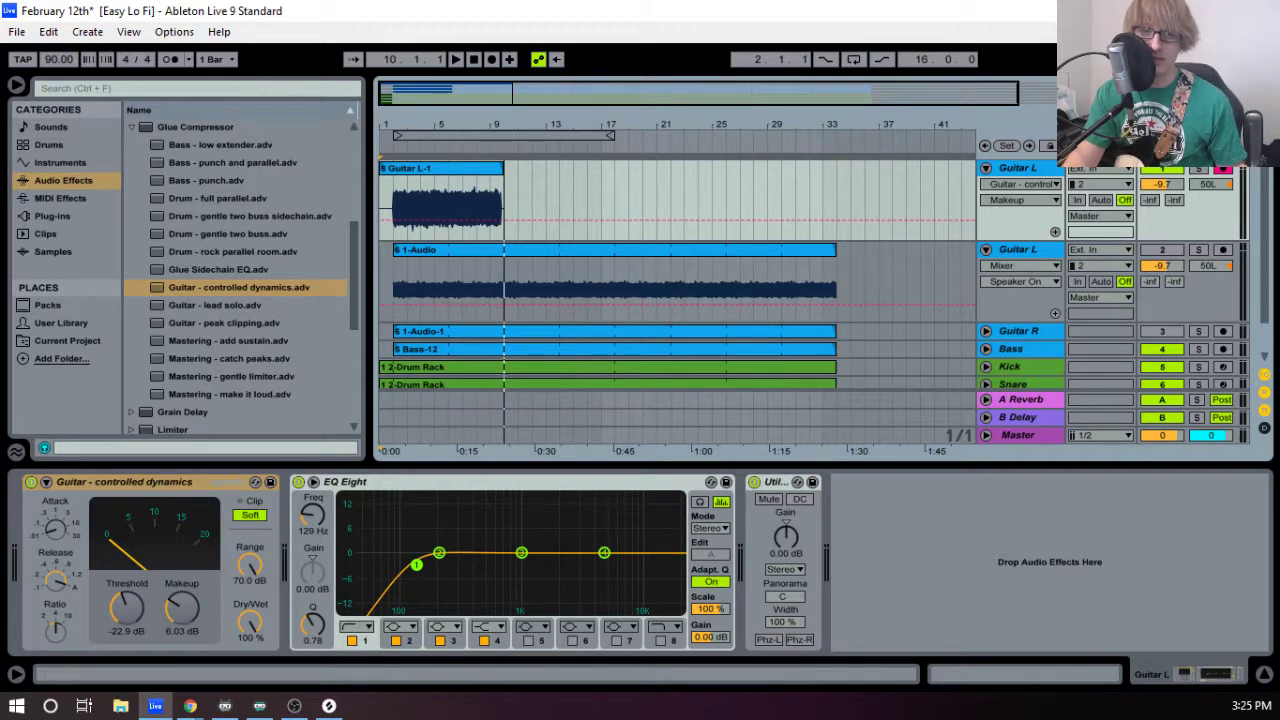
key(alt+Tab)
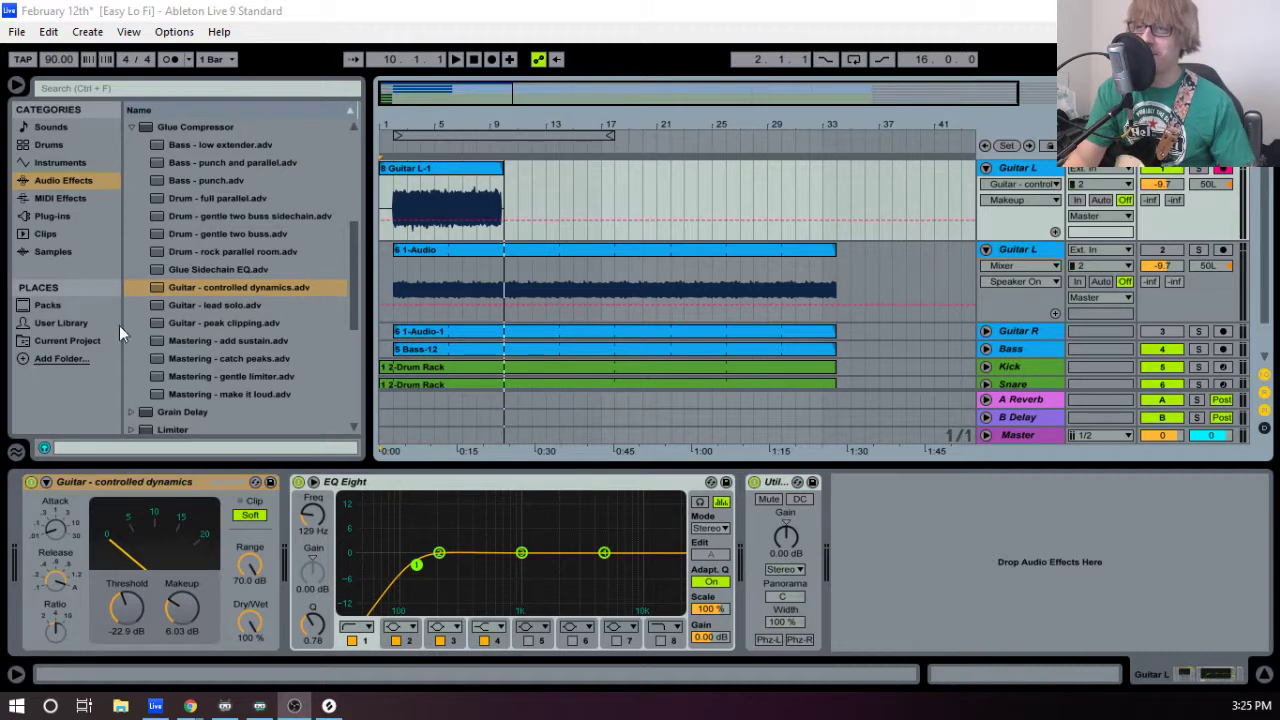
- Re-record the guitar on the upper Guitar L track from 1.1.1, restarting until a pass runs past bar 10
click(476, 62)
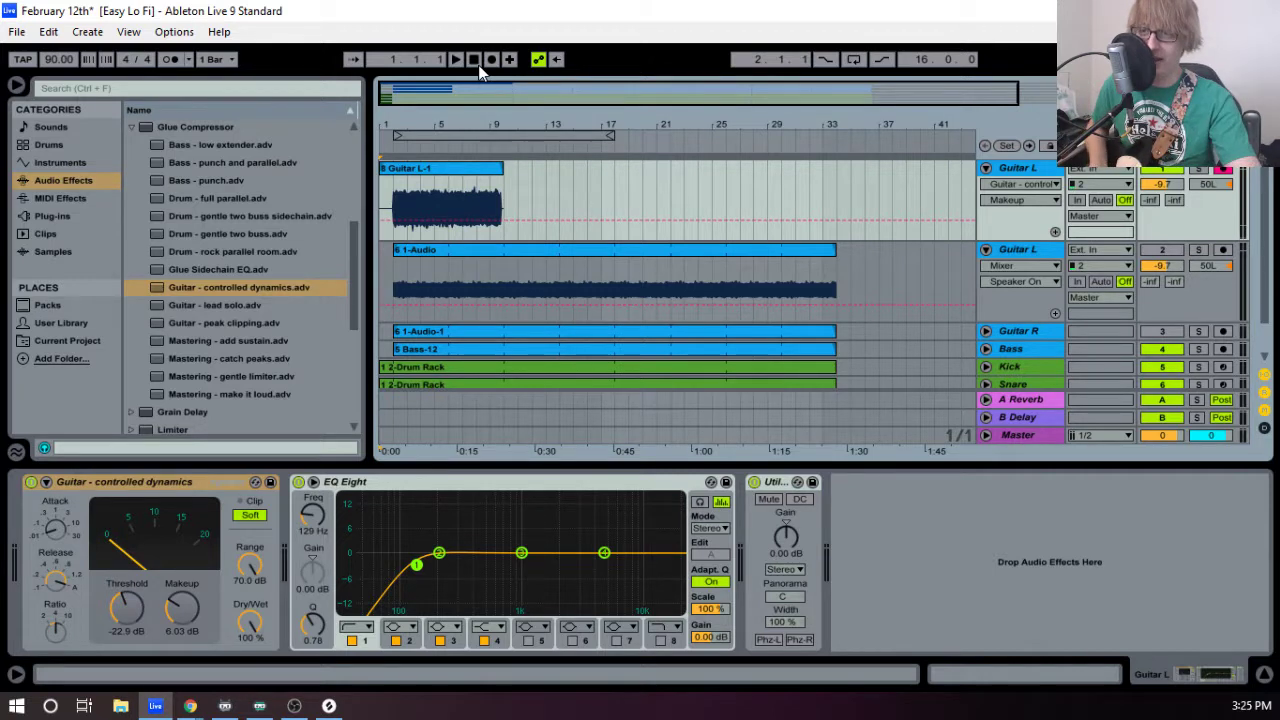
key(F9)
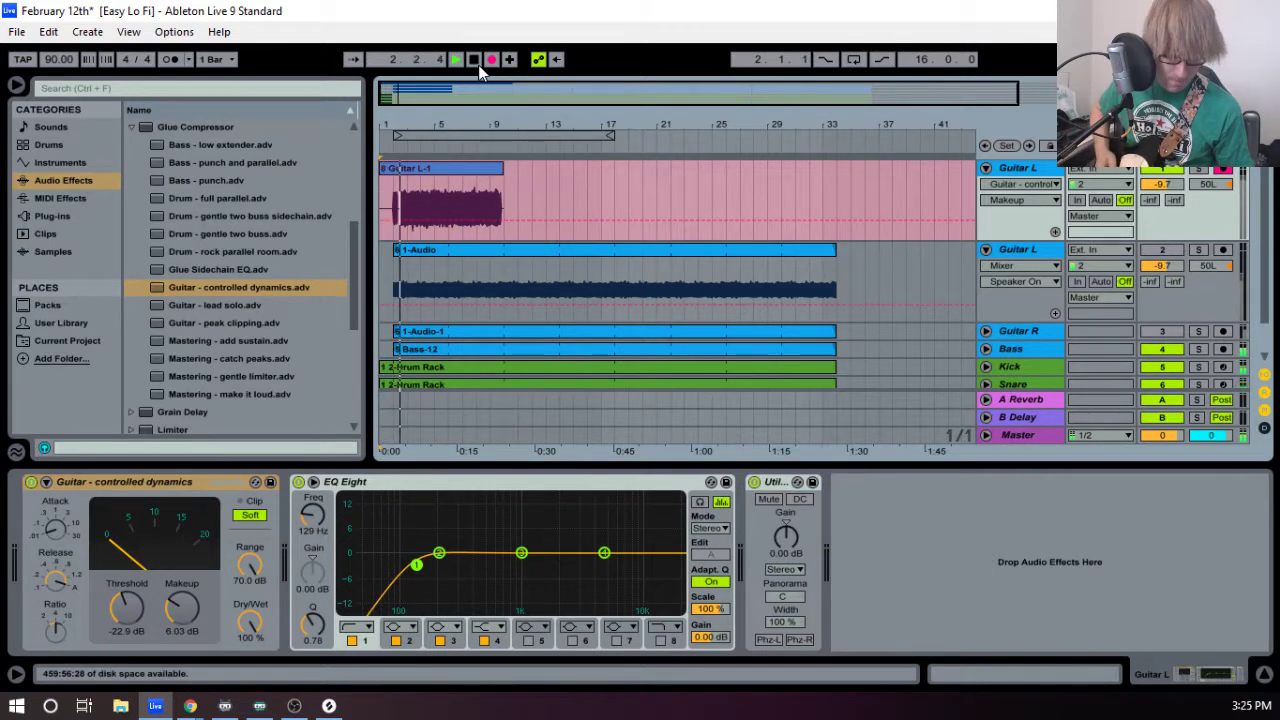
key(space)
key(F9)
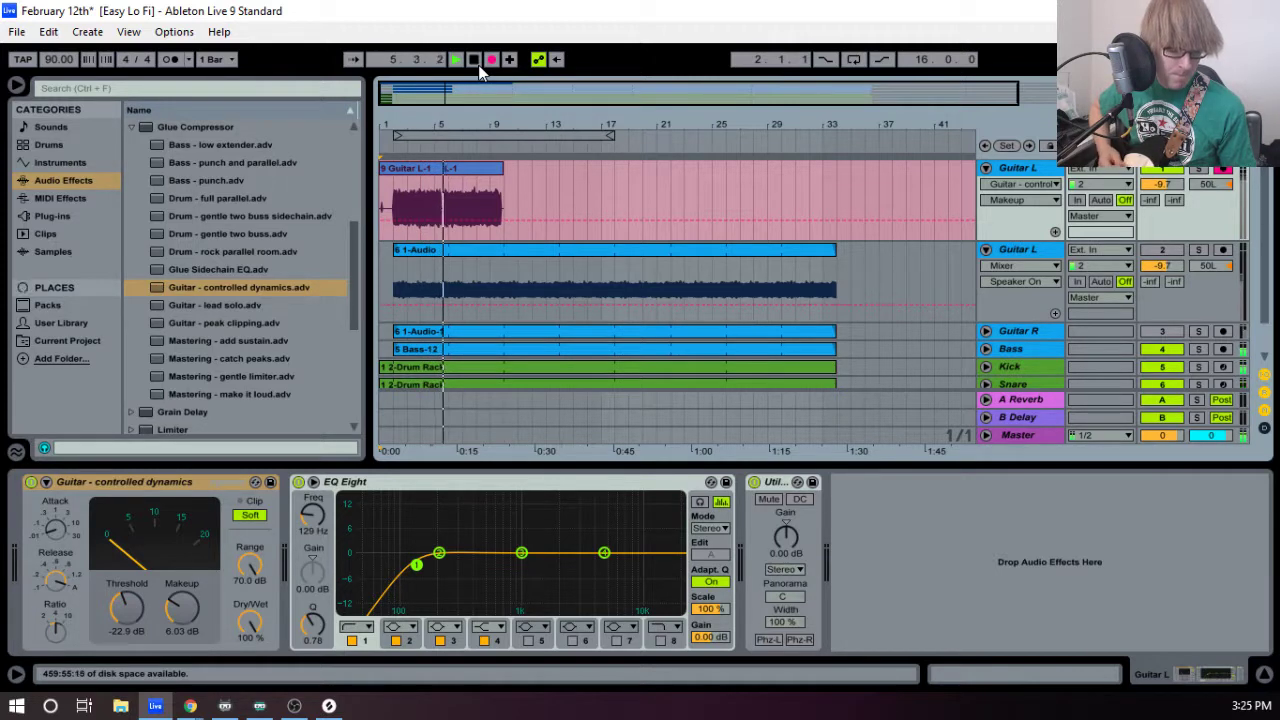
click(477, 63)
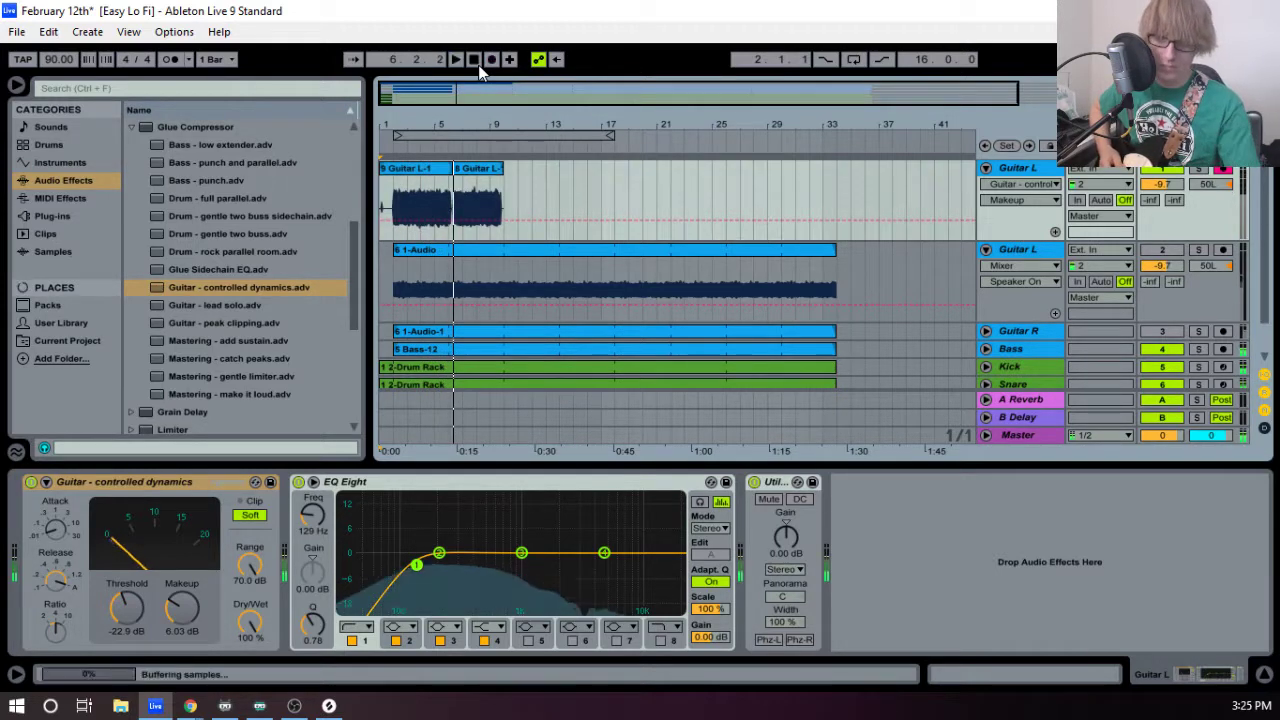
key(F9)
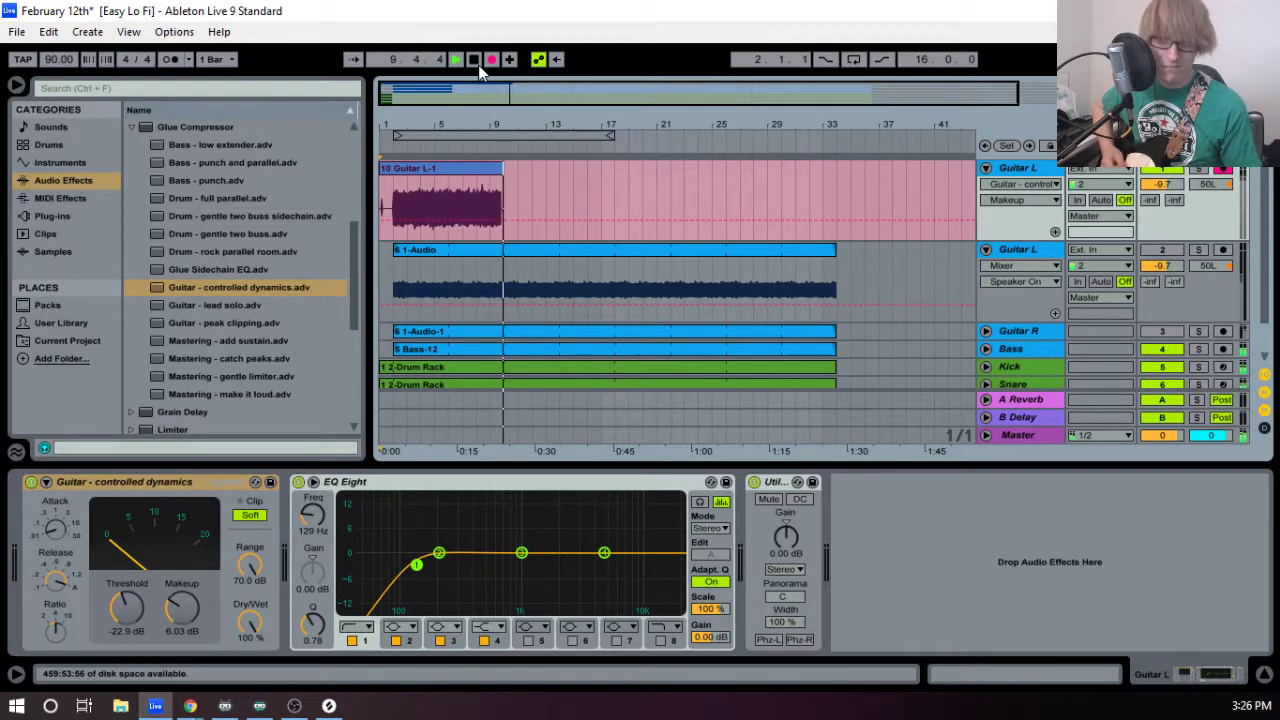
click(476, 62)
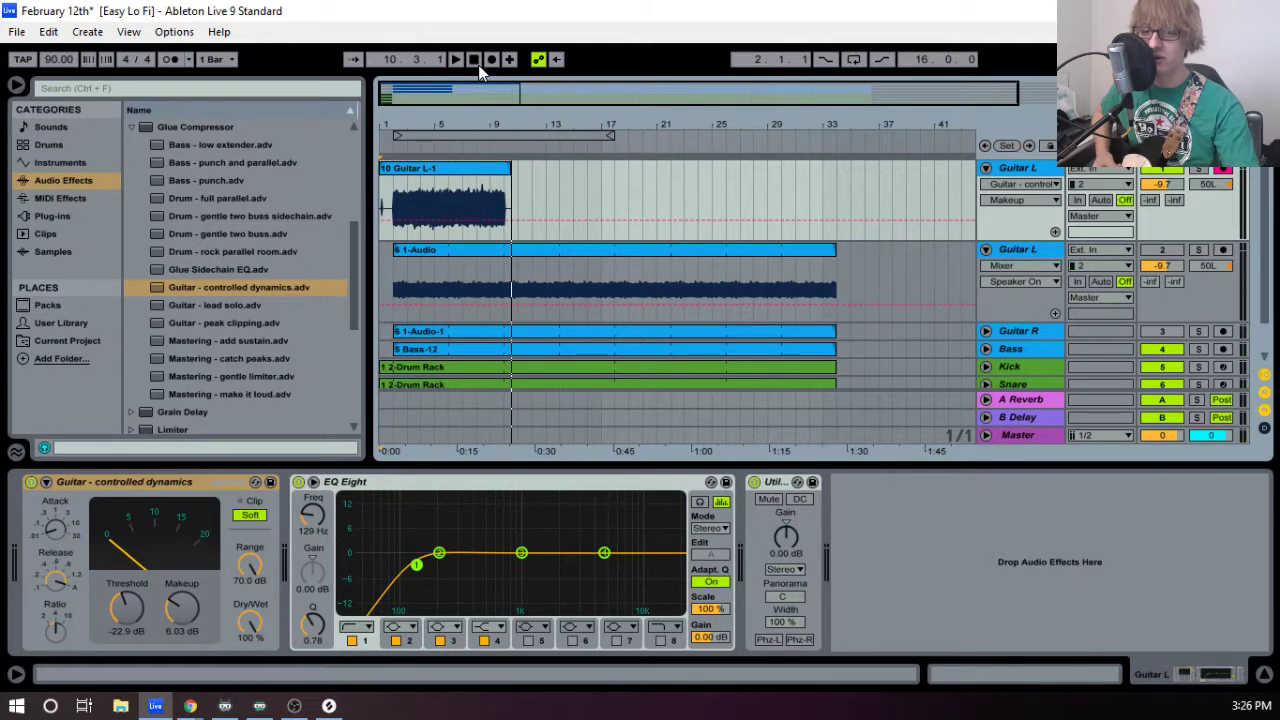
- Try several more guitar takes on the upper Guitar L track from 1.1.1, abandoning each within the first few bars
key(F9)
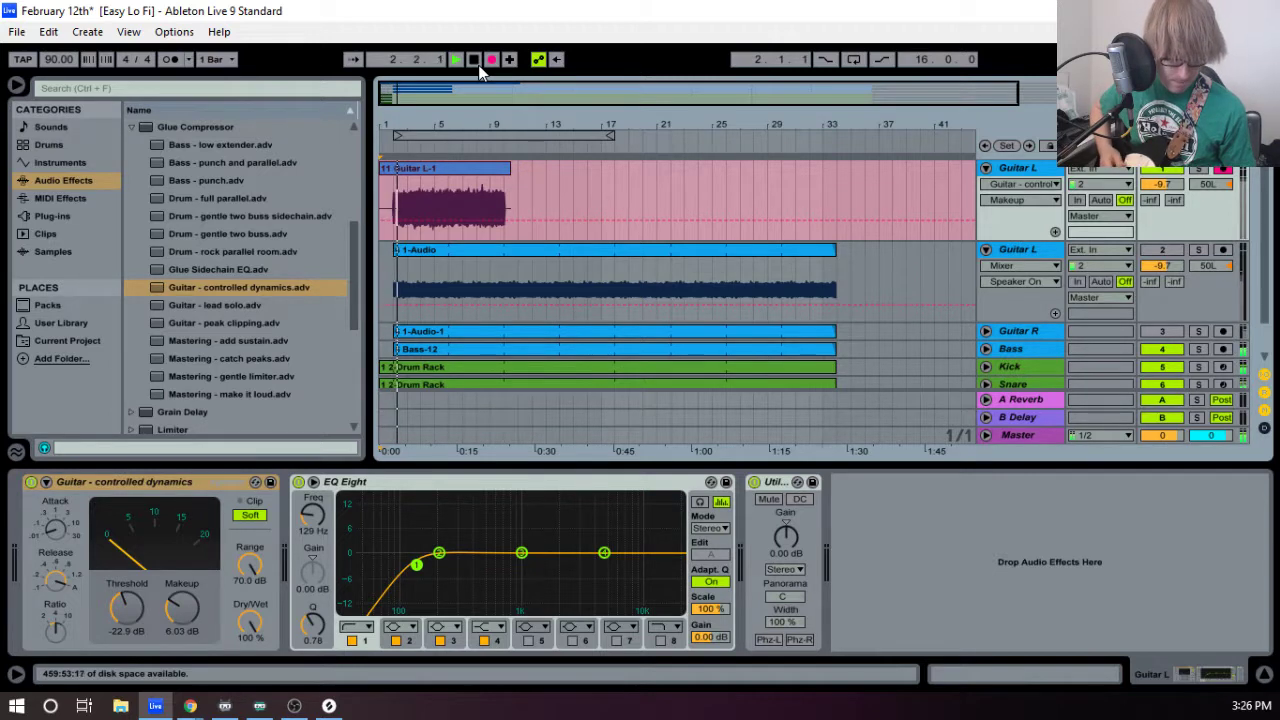
click(476, 62)
key(F9)
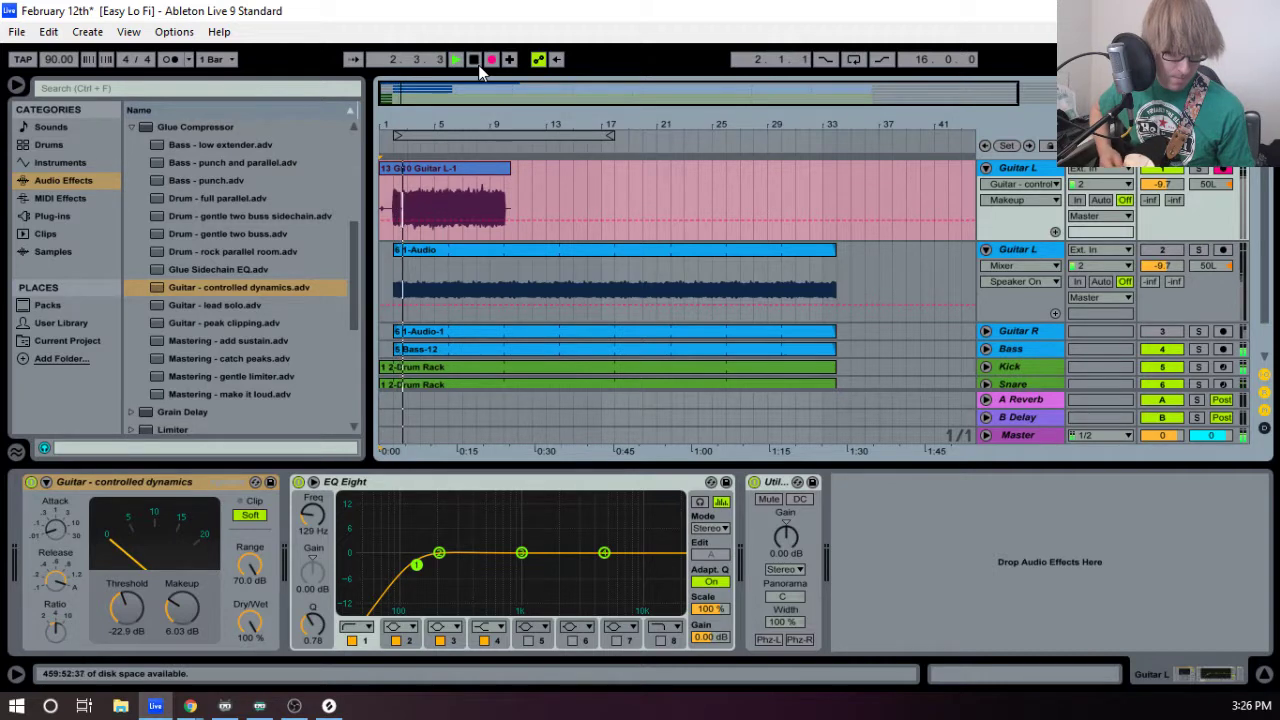
key(space)
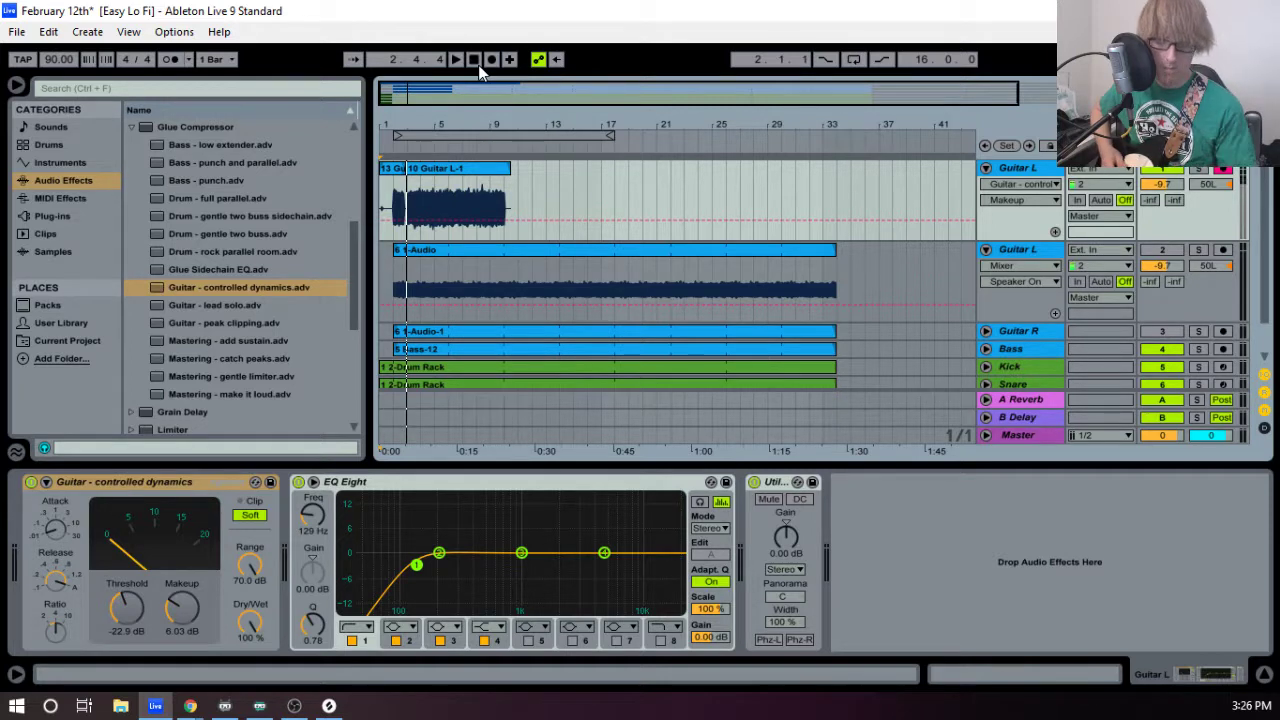
key(F9)
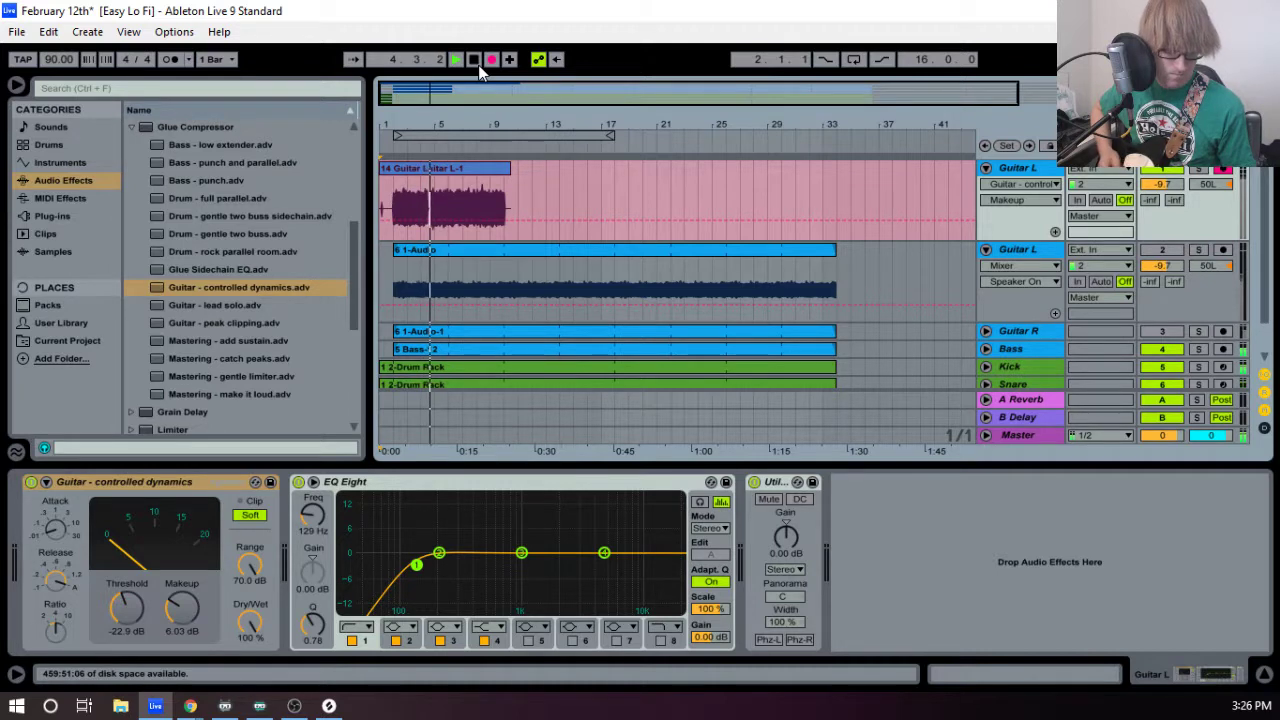
click(474, 60)
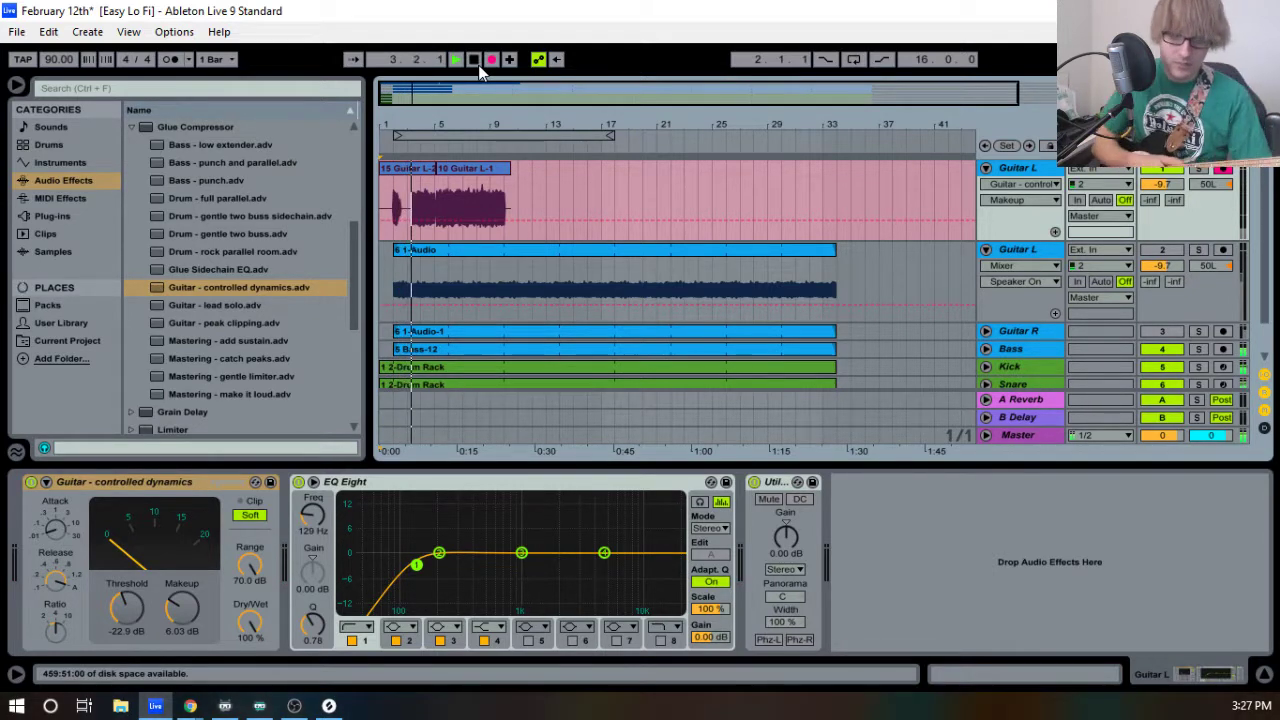
click(478, 66)
key(F9)
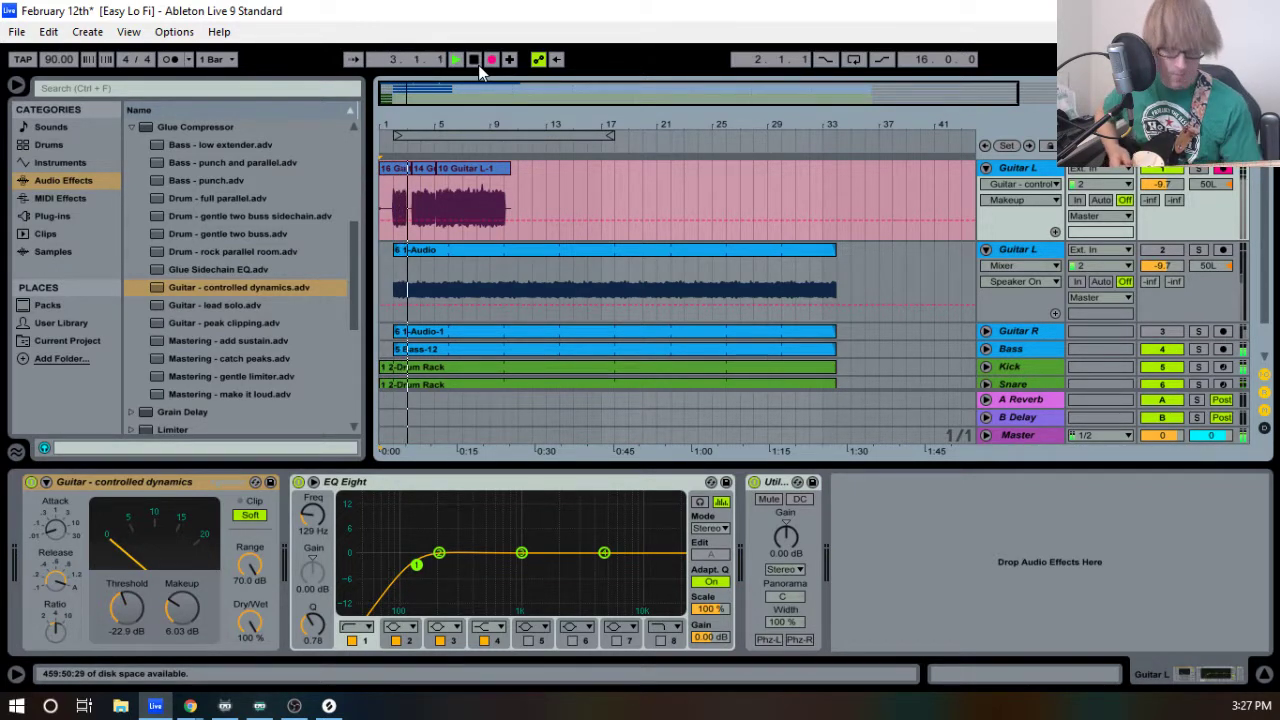
click(478, 66)
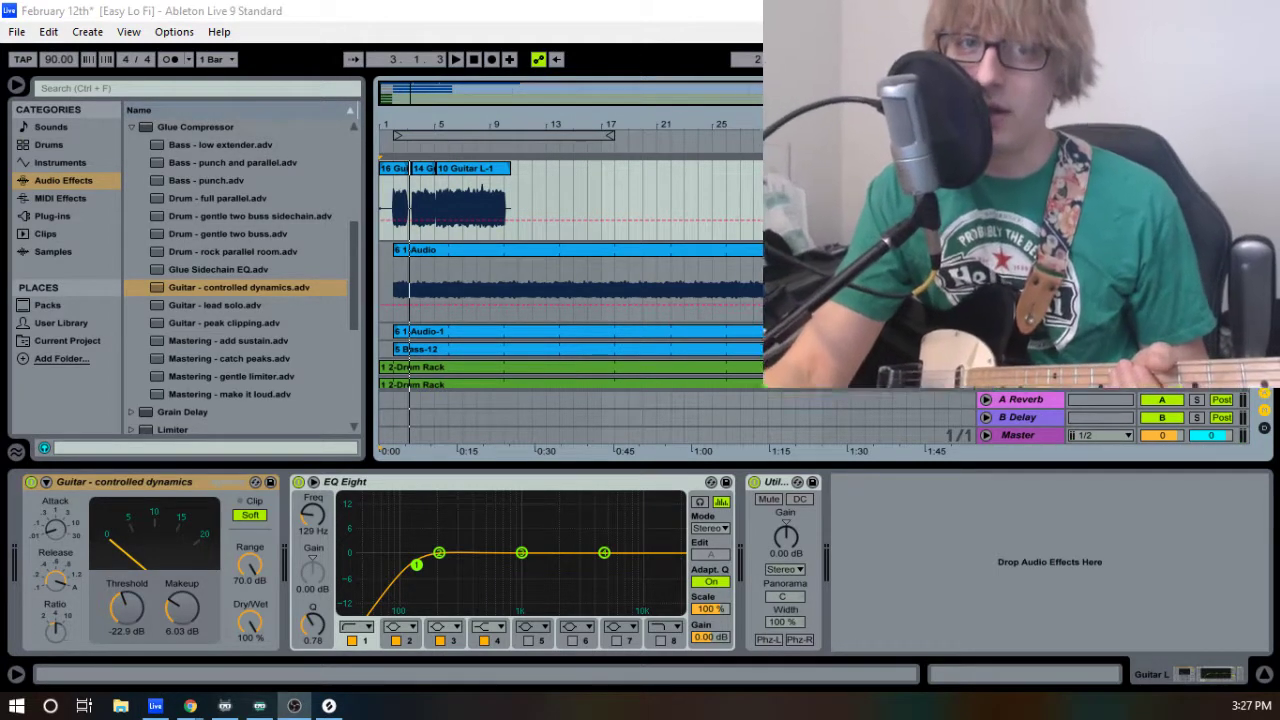
- Record a full guitar take on the upper Guitar L track from 1.1.1 to 11.1.2
click(491, 60)
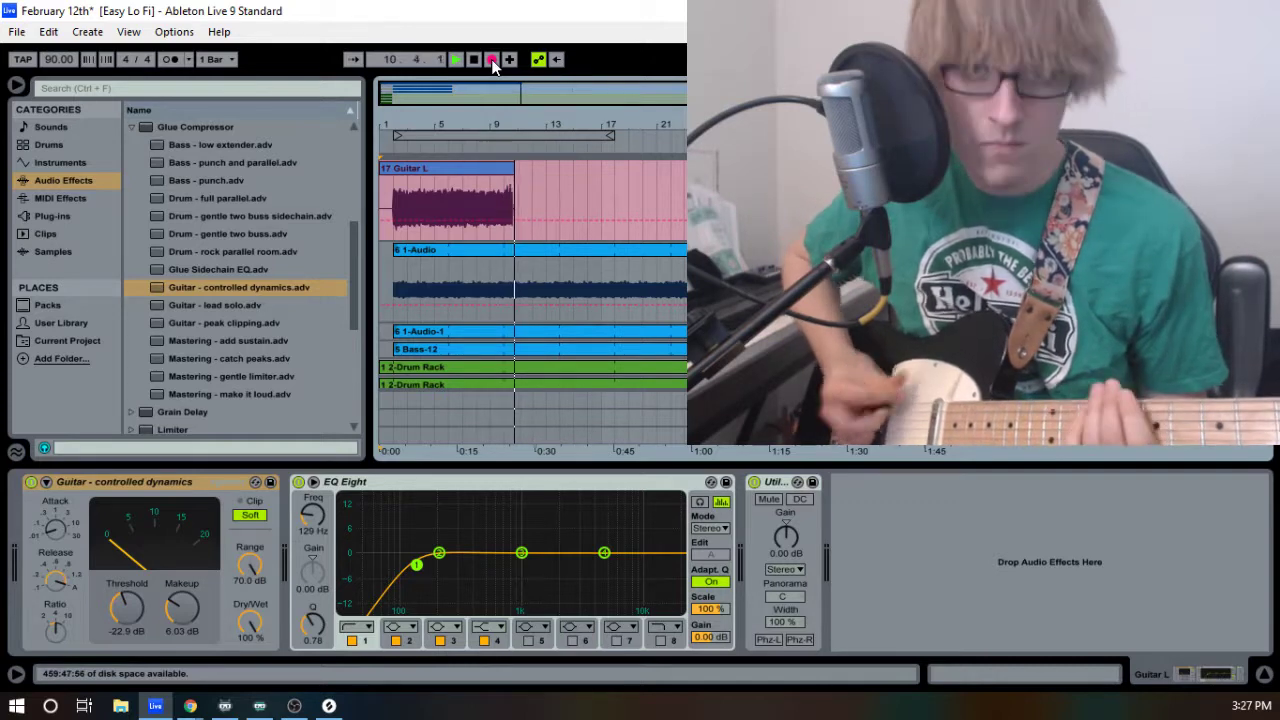
key(space)
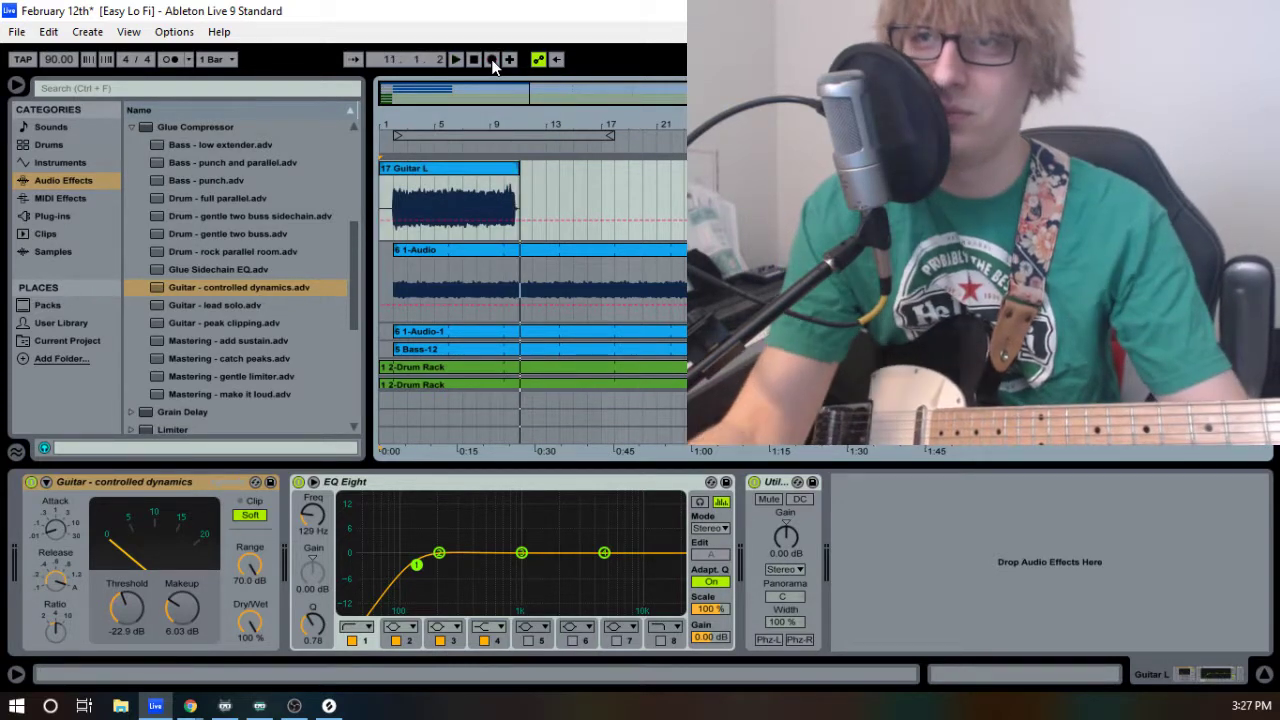
click(492, 62)
- Trim the start of the newly recorded Guitar L clip to 2.1.1 and inspect its opening waveform
click(385, 172)
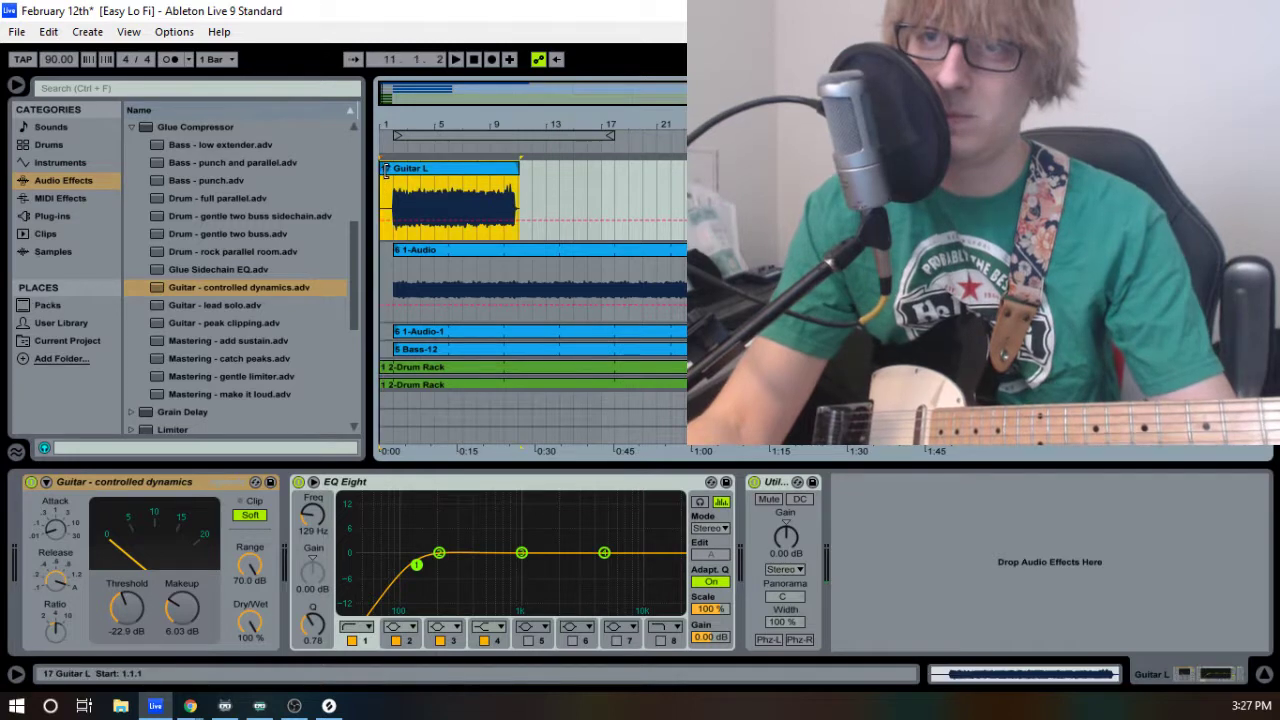
drag(386, 171, 397, 171)
drag(400, 127, 606, 127)
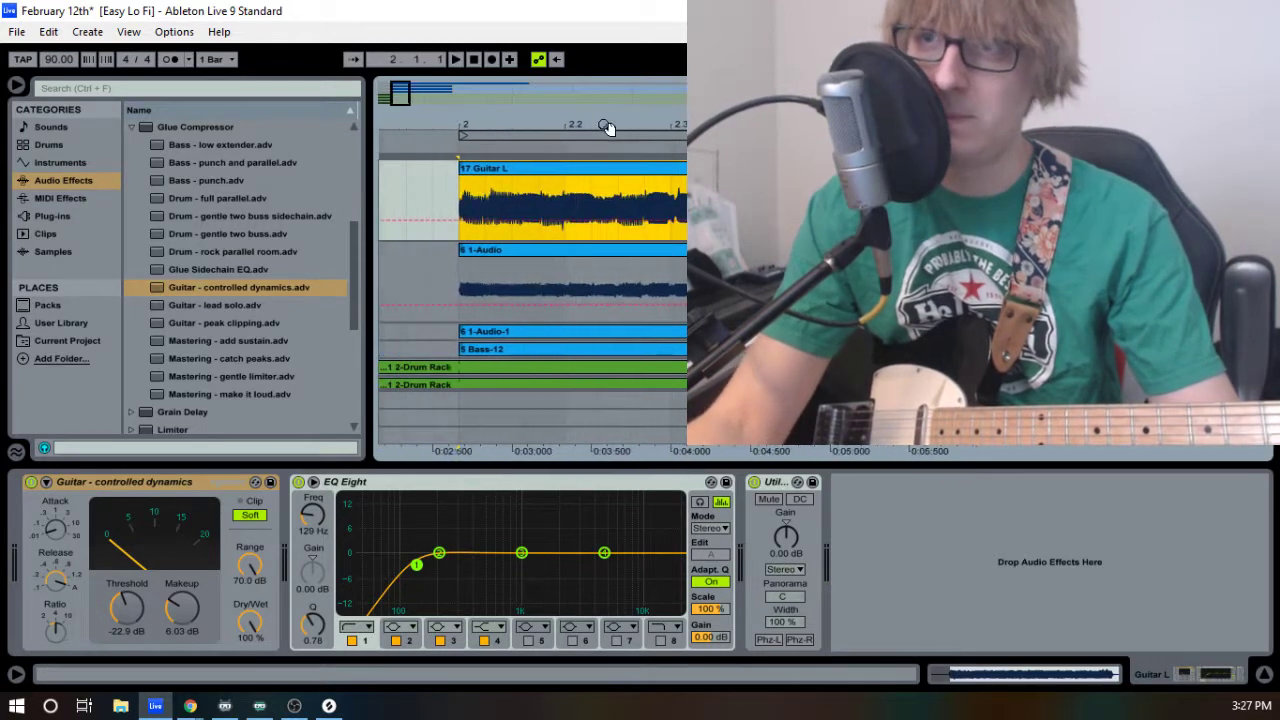
- Delete the old 2.1.1–34.1.1 clips from the original Guitar L and Guitar R tracks
key(Down)
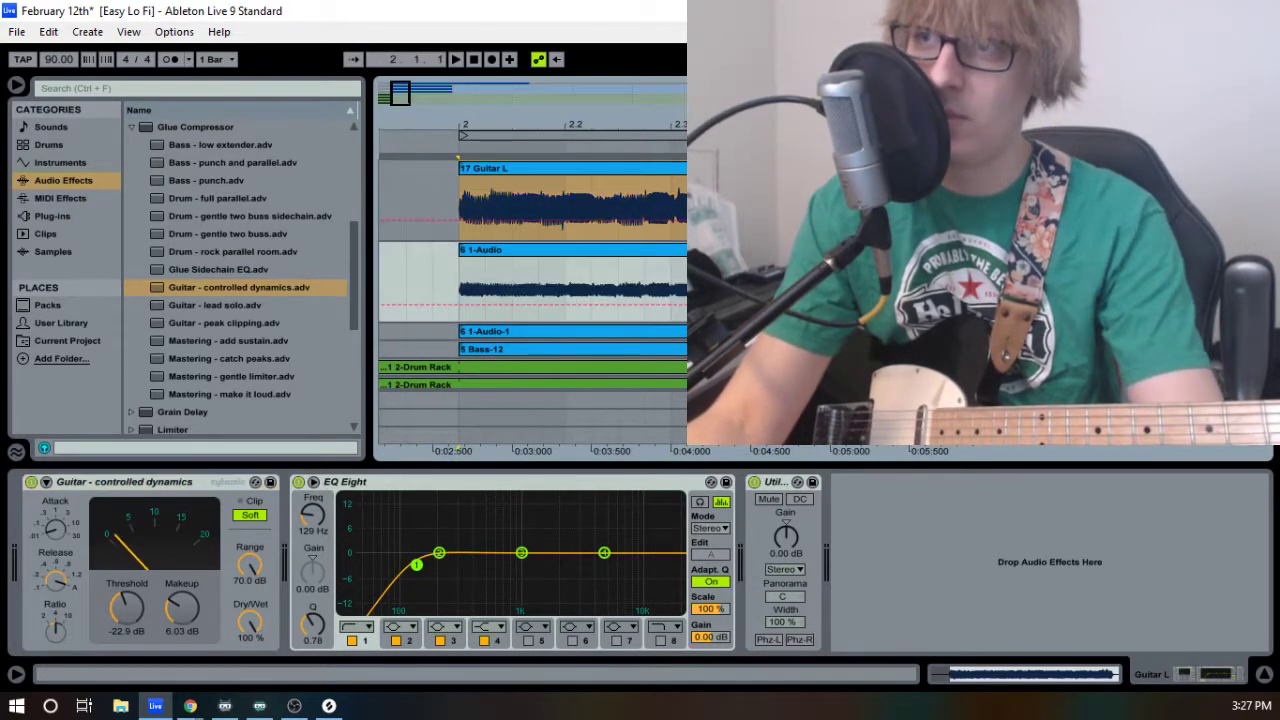
key(Delete)
click(660, 330)
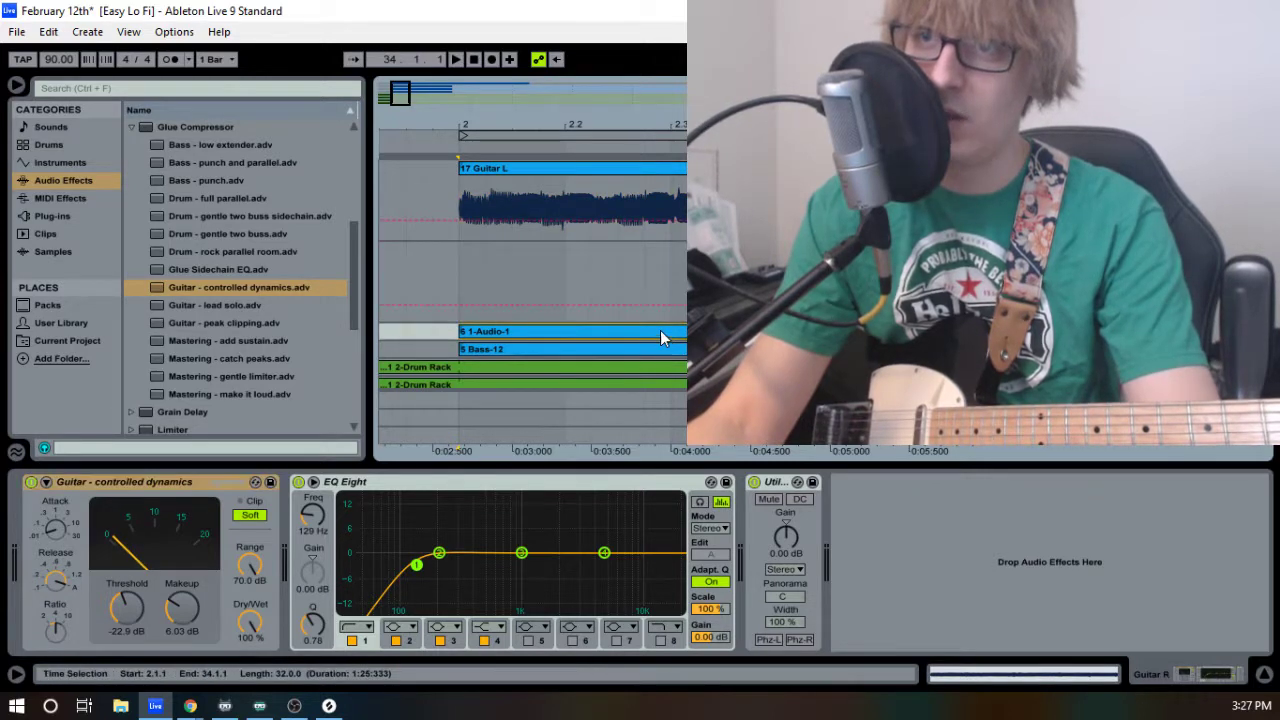
key(Delete)
drag(480, 121, 678, 137)
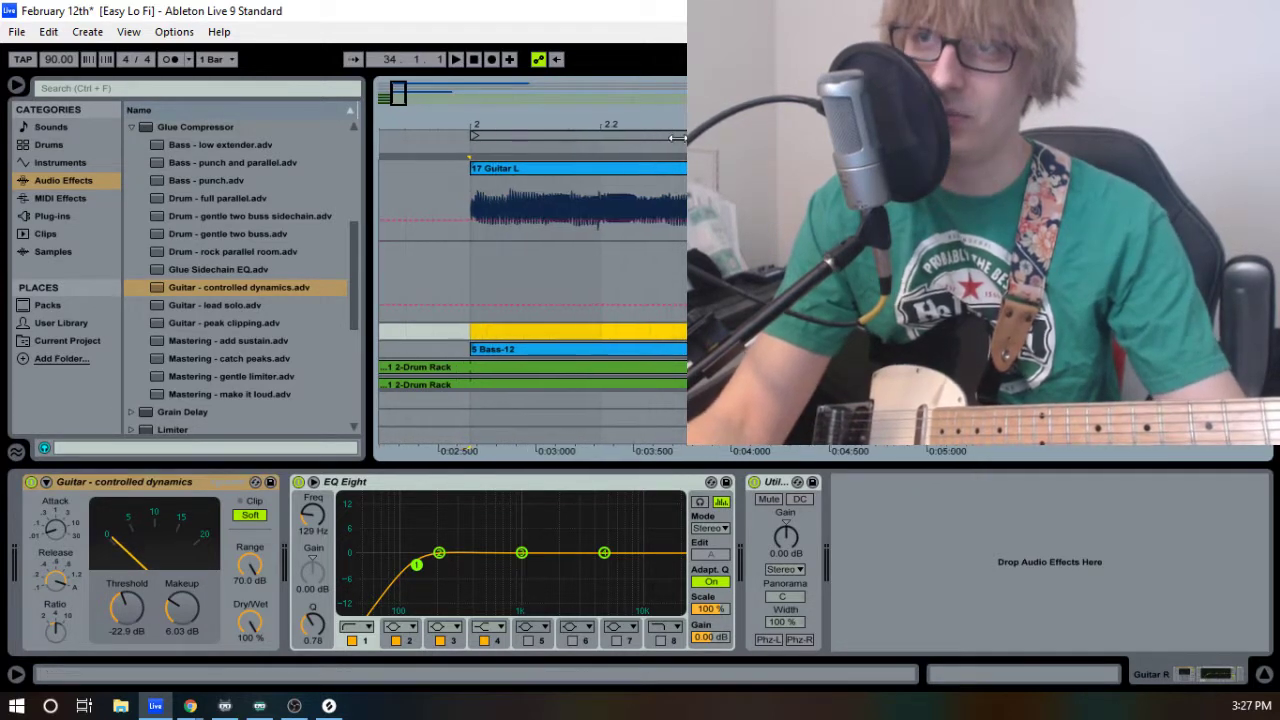
- Raise the Glue Compressor threshold on the upper Guitar L track to -15.6 dB while playing the new take
key(Tab)
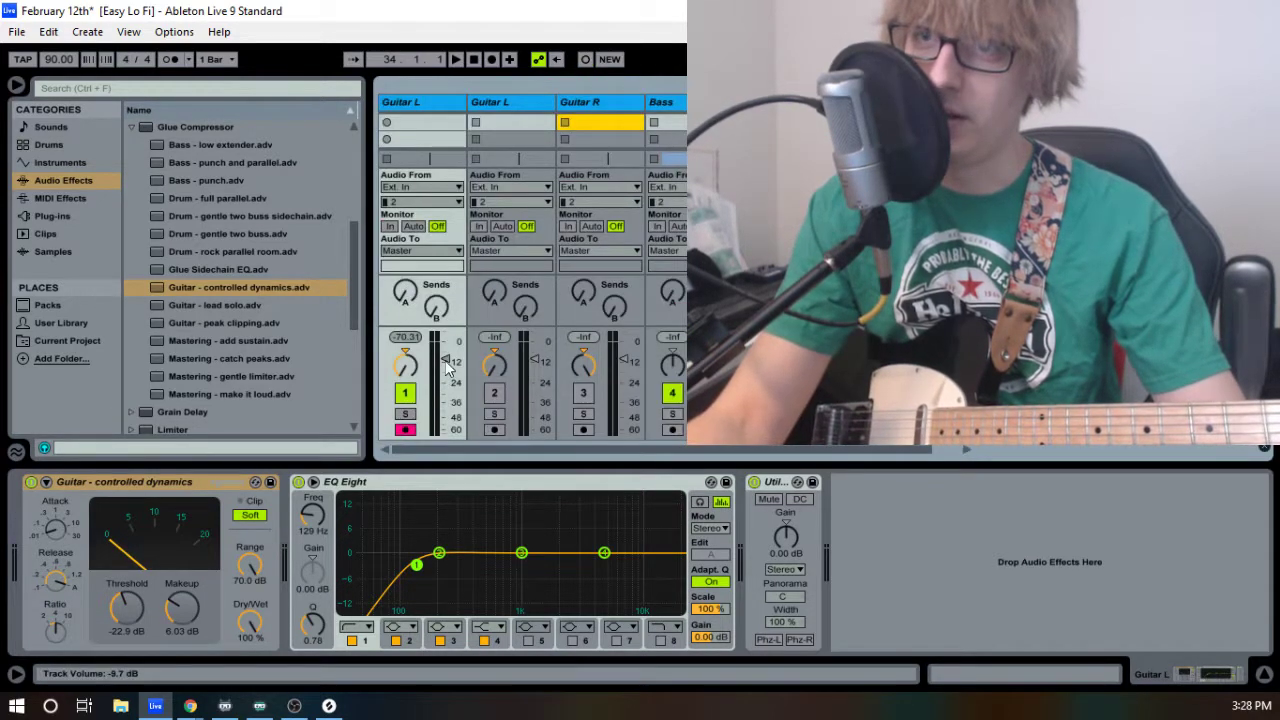
drag(447, 368, 446, 369)
key(space)
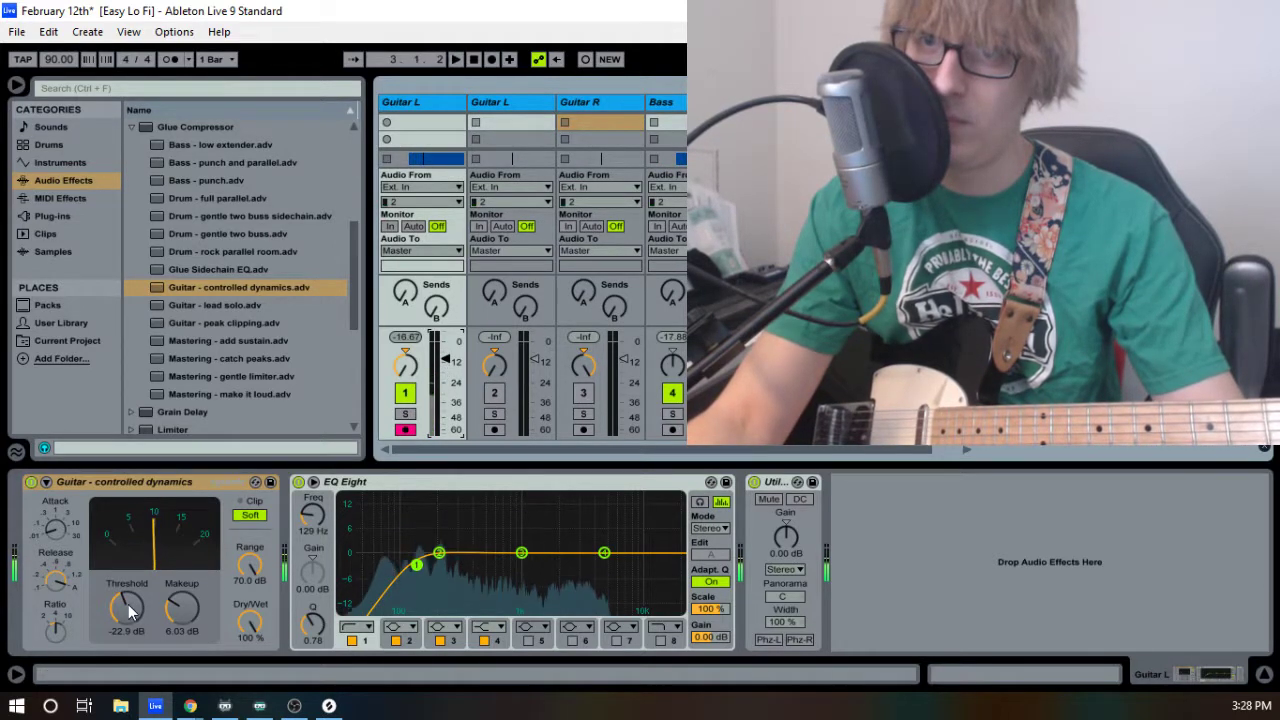
drag(130, 612, 130, 588)
key(space)
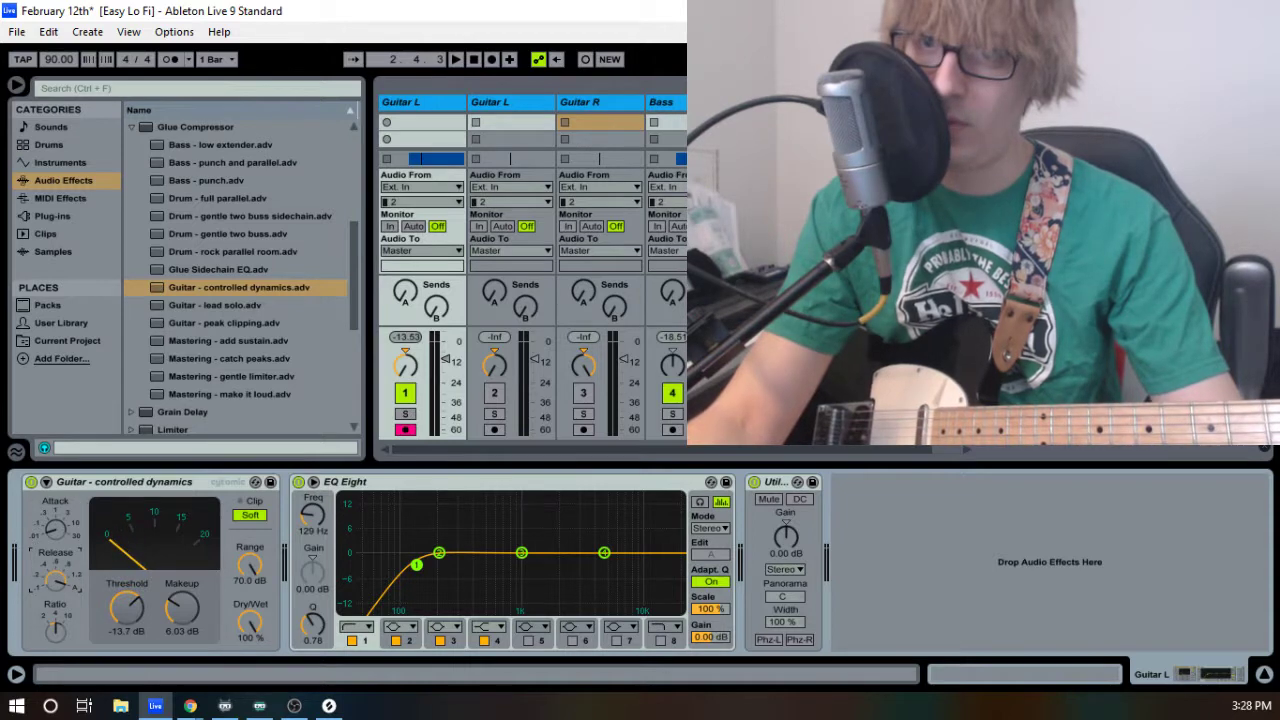
key(space)
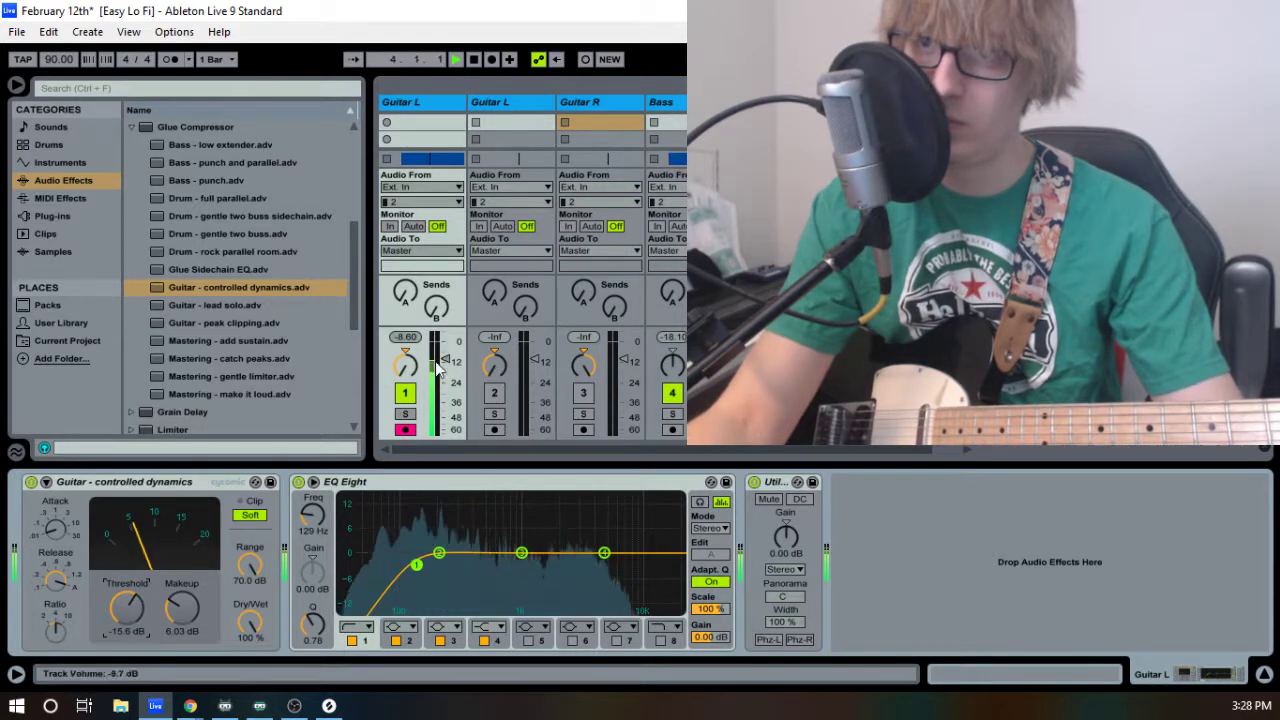
- Try extending the start of the new Guitar L clip back to 1.4.4 in the arrangement
key(Tab)
key(space)
drag(497, 124, 497, 177)
click(489, 173)
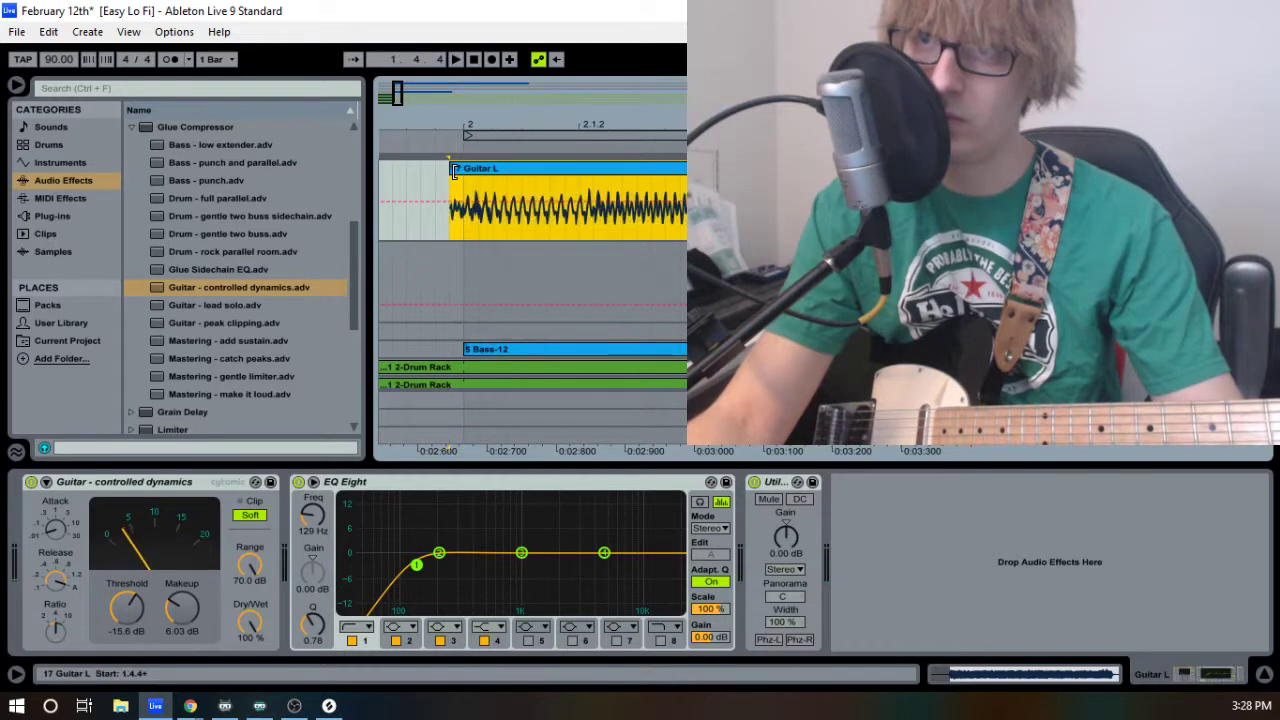
- Play the new Guitar L take from its start to 6.1.1, following its waveform
key(space)
drag(505, 124, 395, 78)
drag(556, 124, 383, 129)
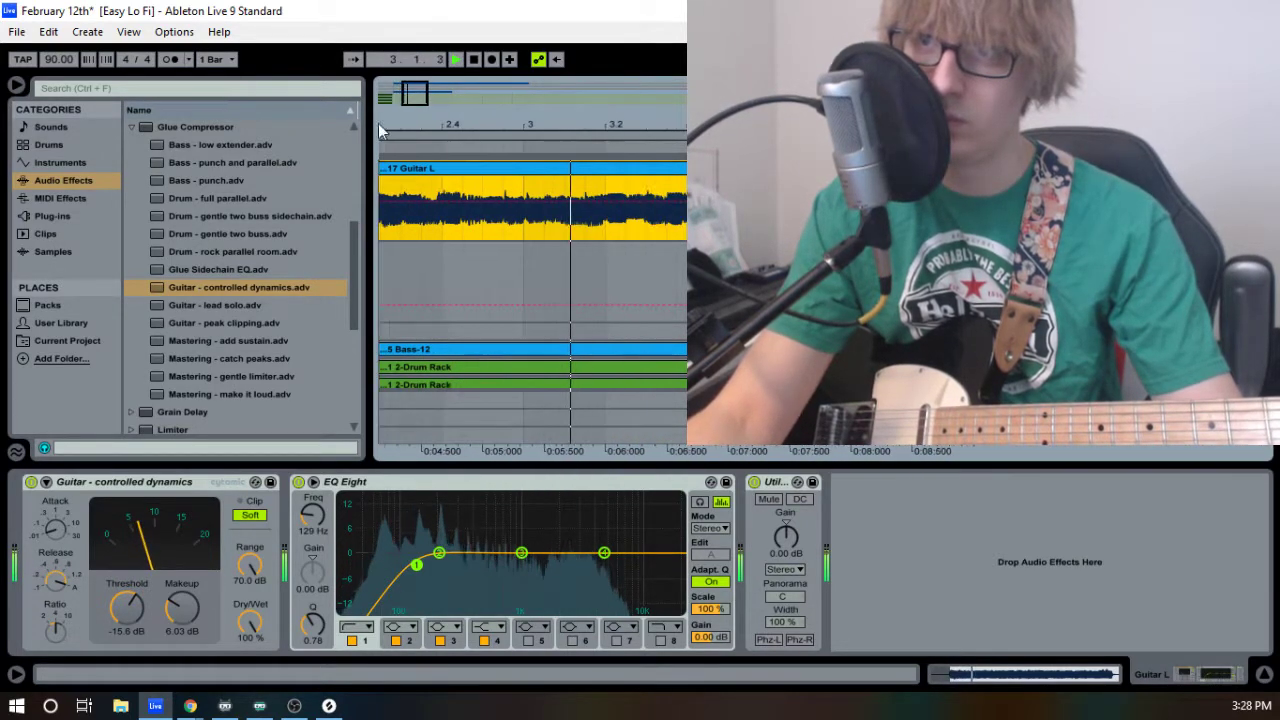
drag(532, 129, 459, 91)
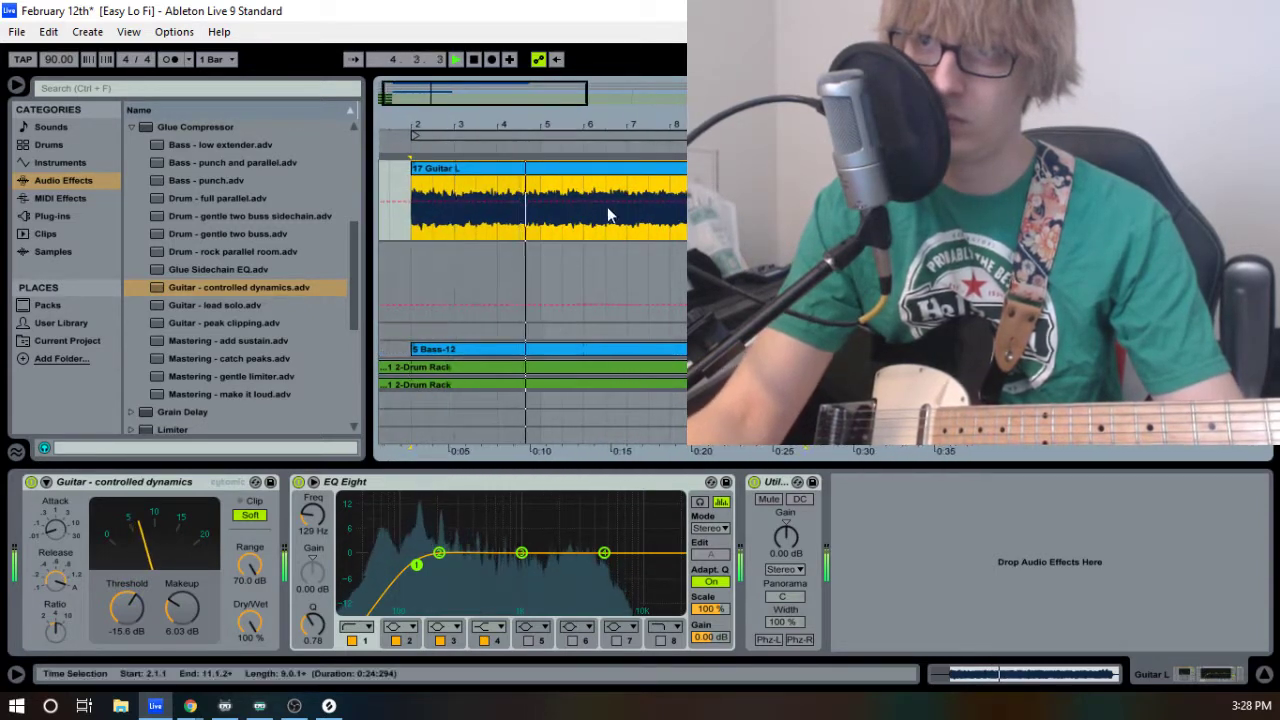
drag(594, 124, 654, 126)
key(space)
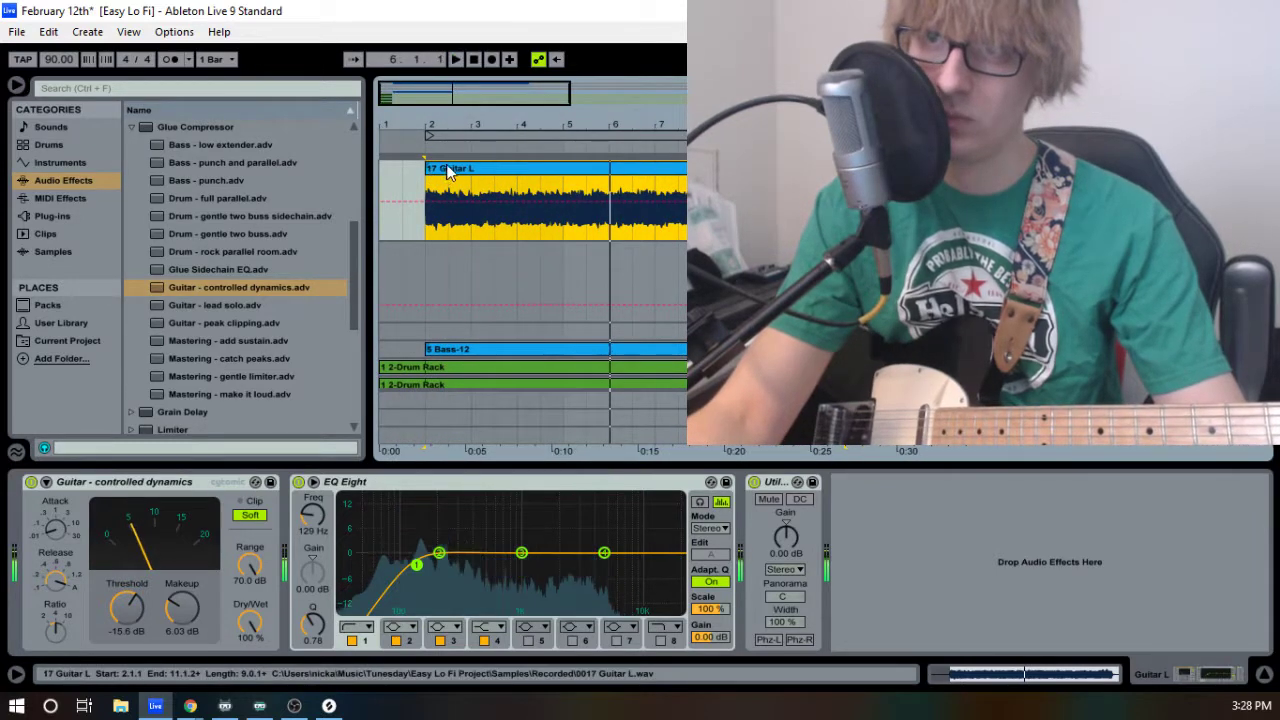
- Move the new take to the original Guitar L track at 2.1.1 and its 6.1.1–11.1.1 section to Guitar R at 2.1.1
drag(449, 170, 510, 266)
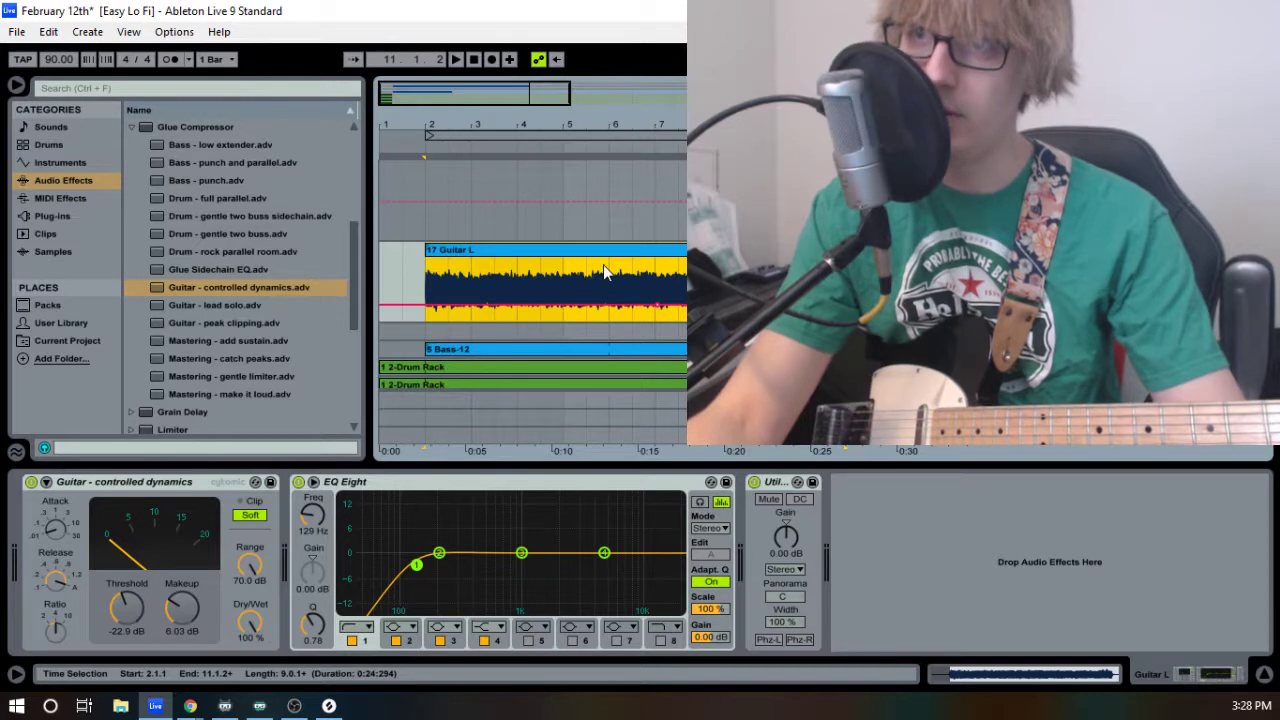
drag(606, 272, 845, 272)
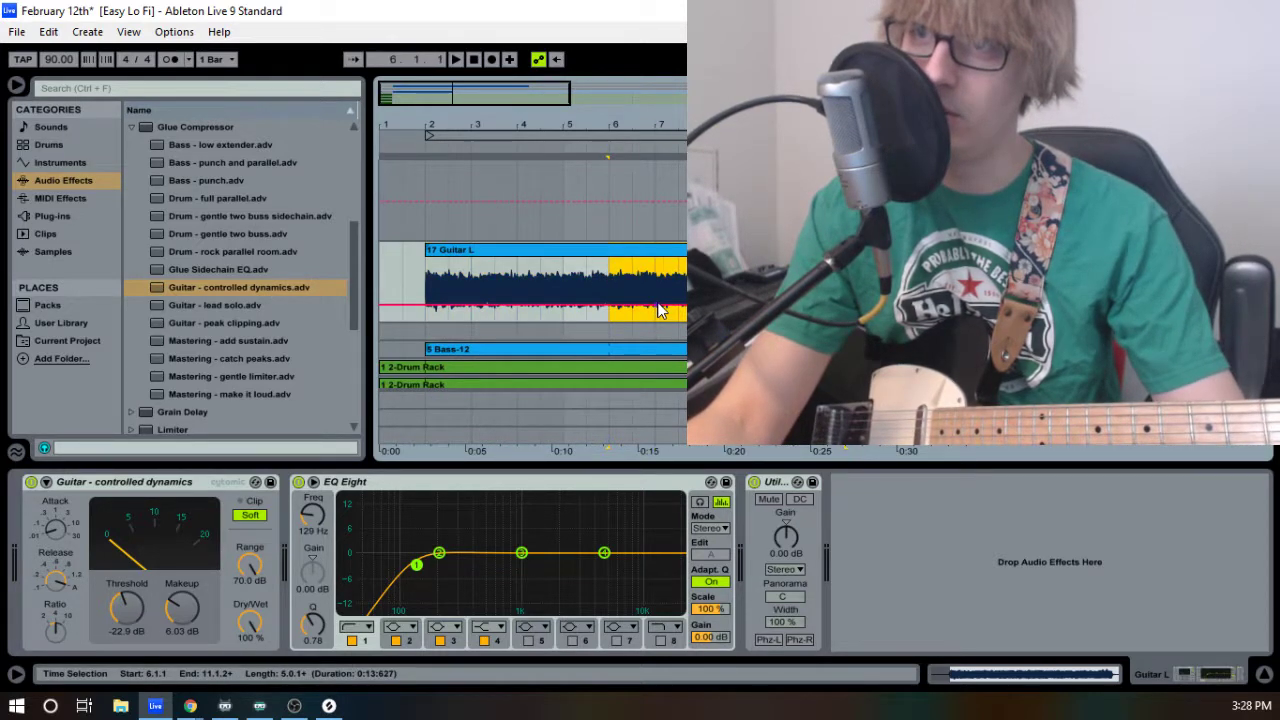
drag(606, 281, 816, 280)
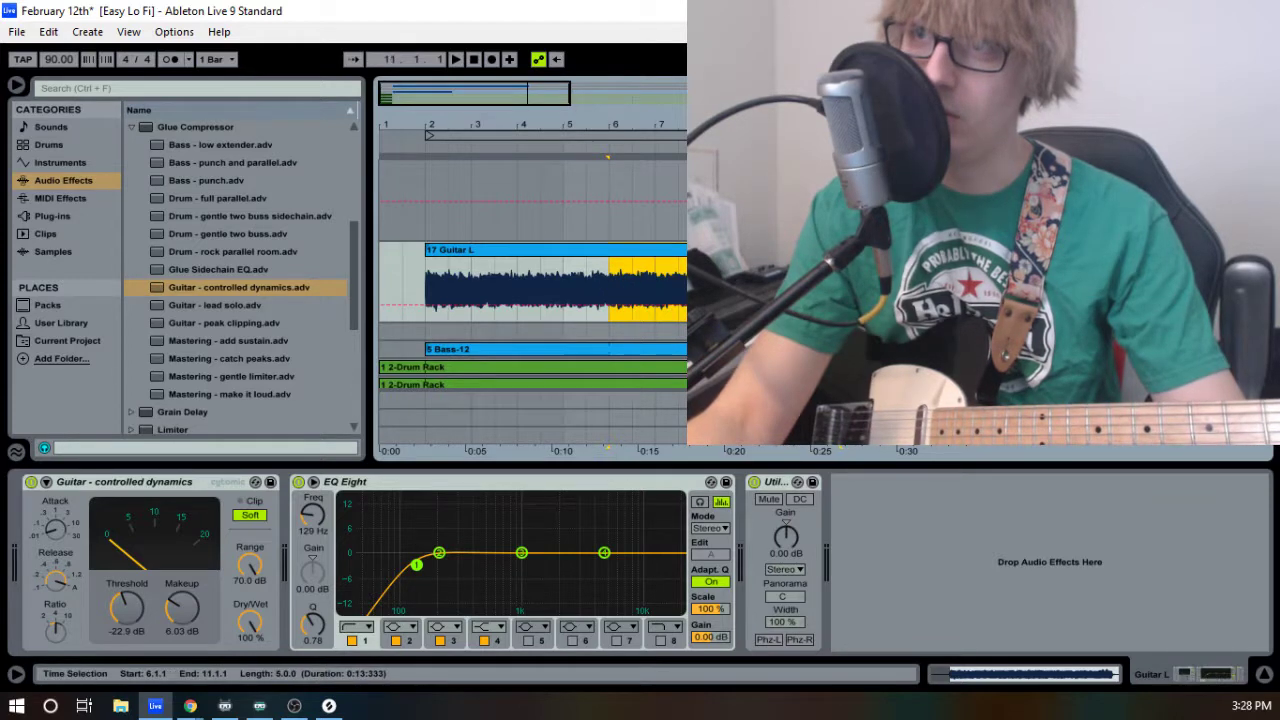
drag(737, 250, 553, 328)
key(space)
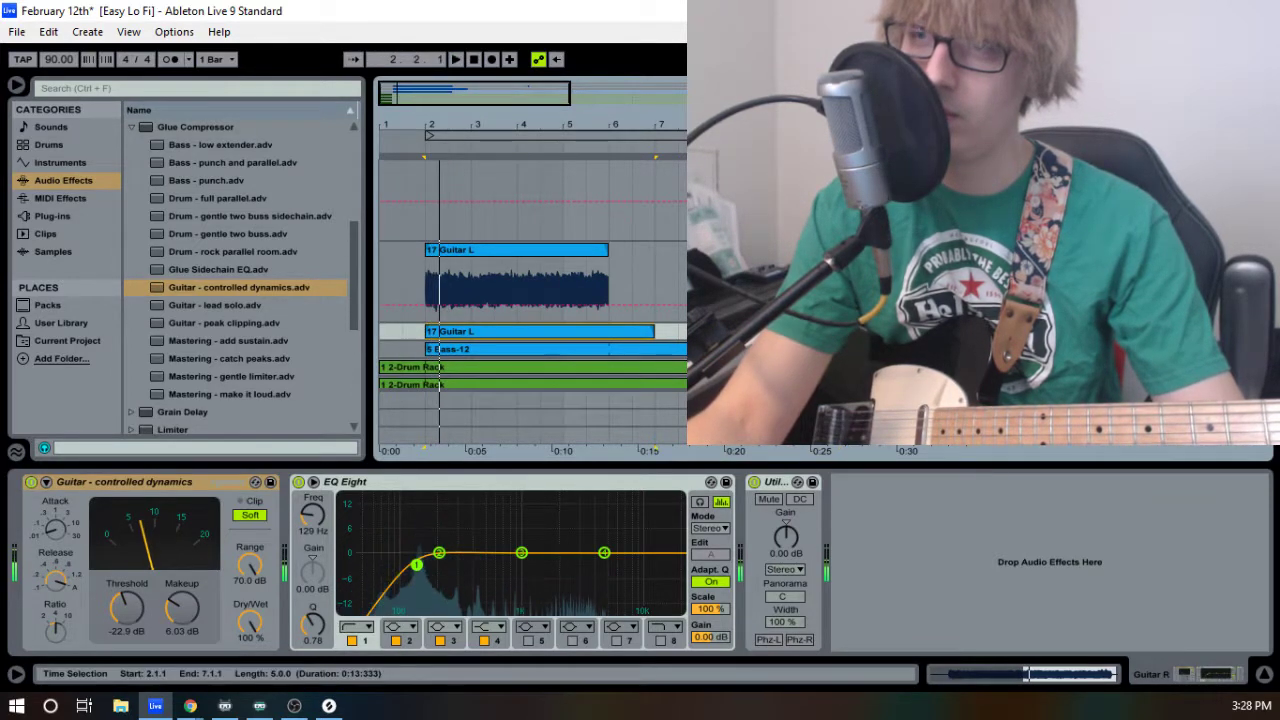
- Replace the original Guitar L track's Glue Compressor with a copy of the upper Guitar L track's compressor, threshold -15.6 dB
click(1035, 250)
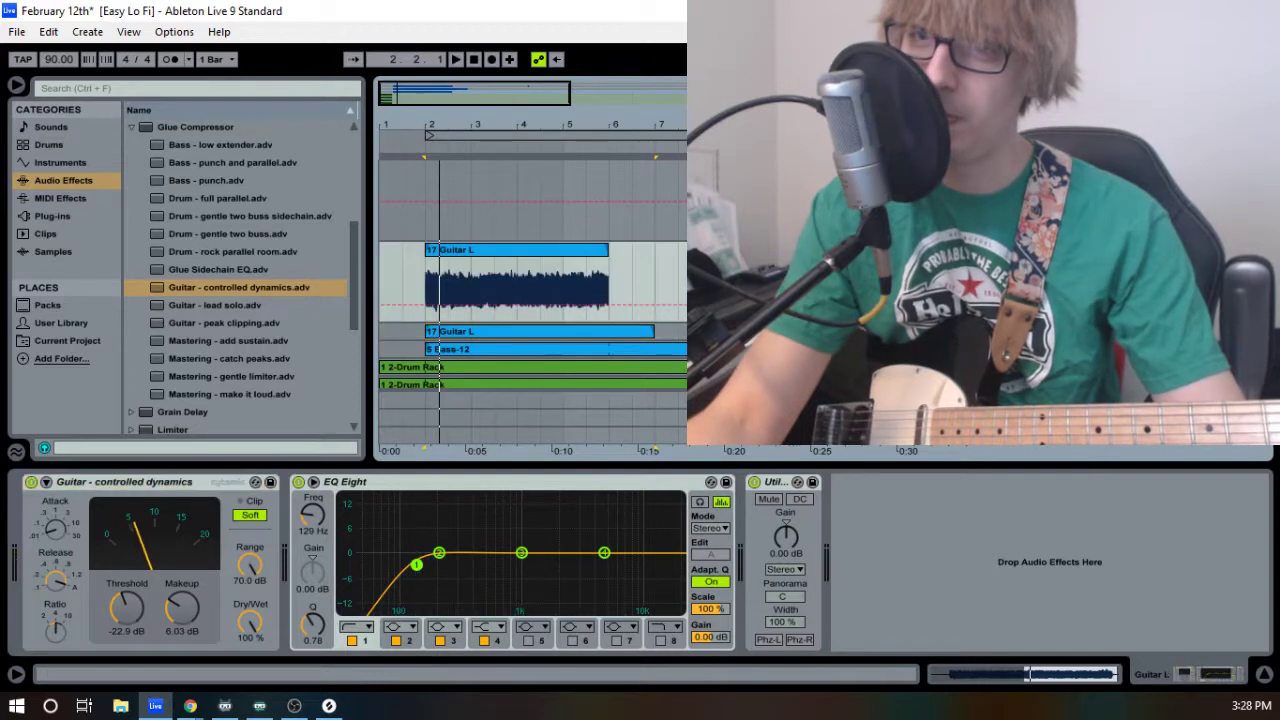
click(157, 483)
click(1035, 169)
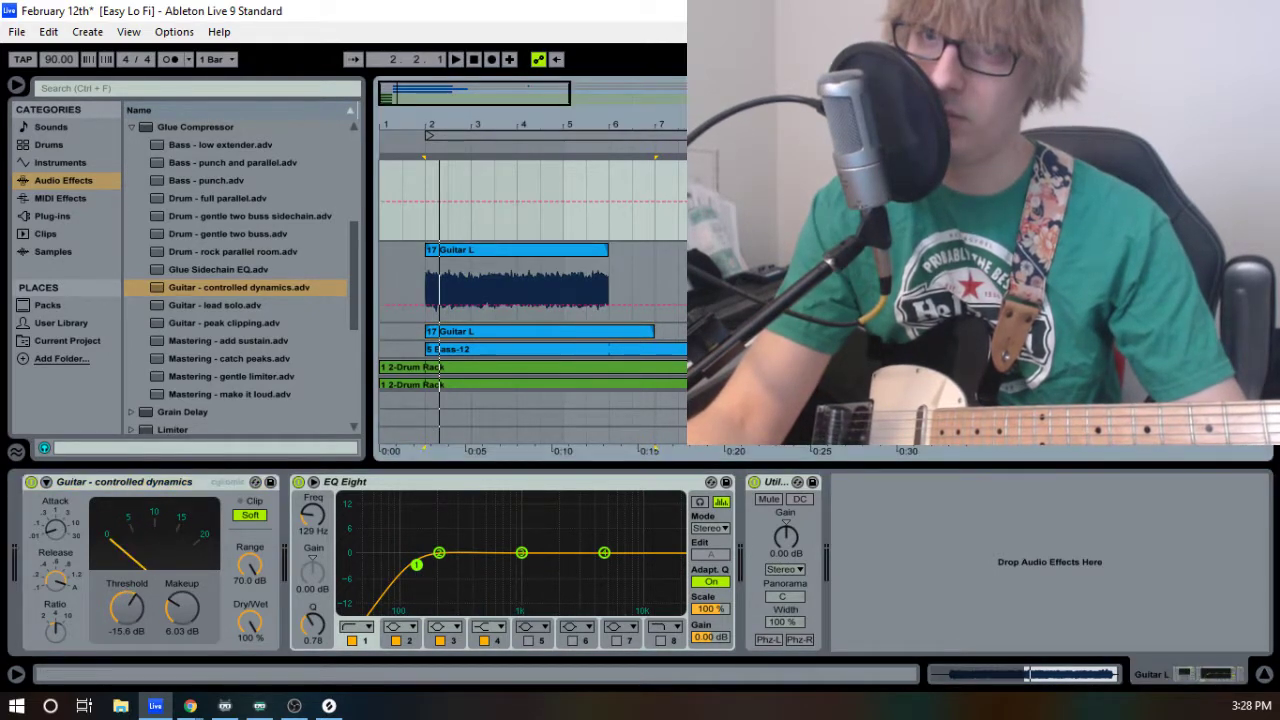
click(222, 482)
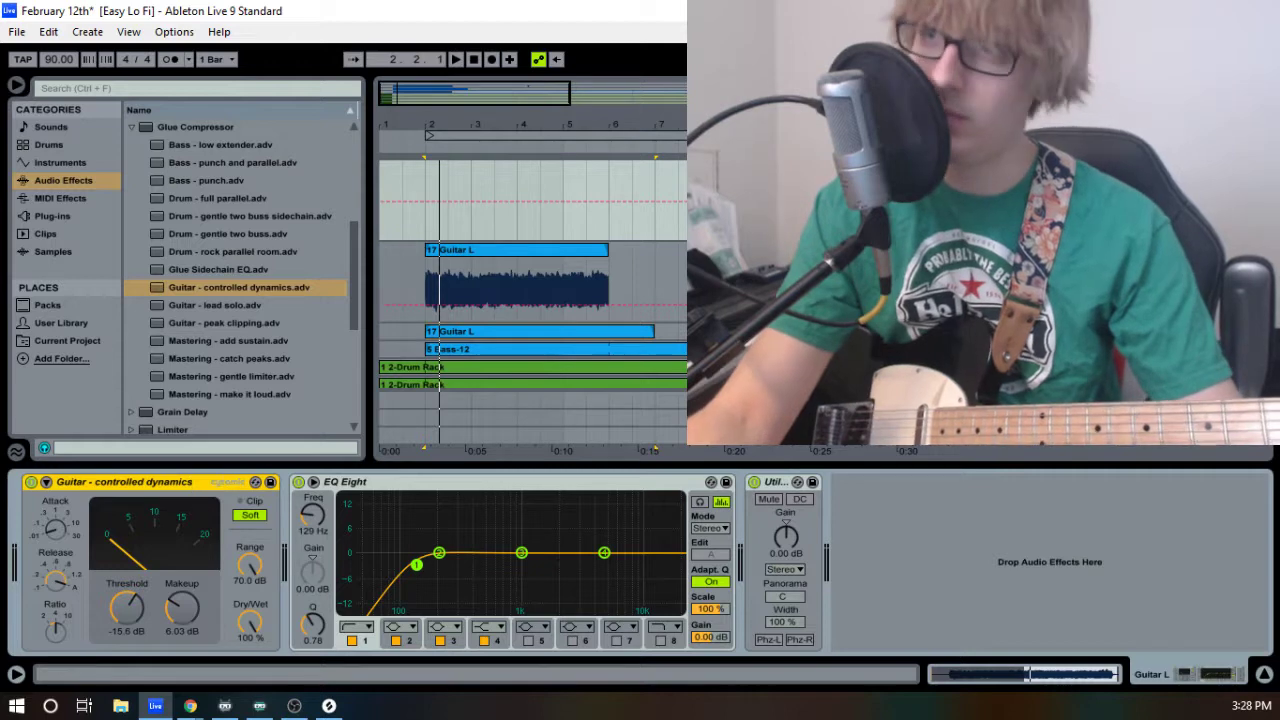
click(840, 282)
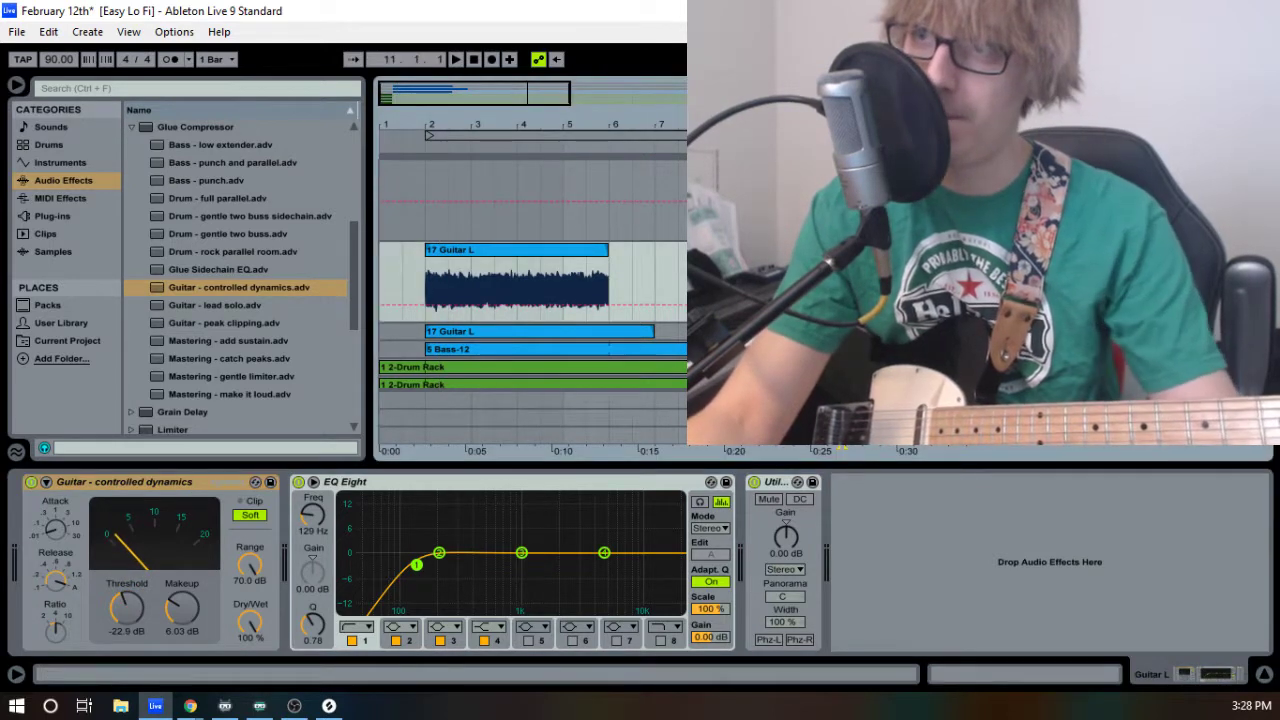
click(203, 484)
key(Delete)
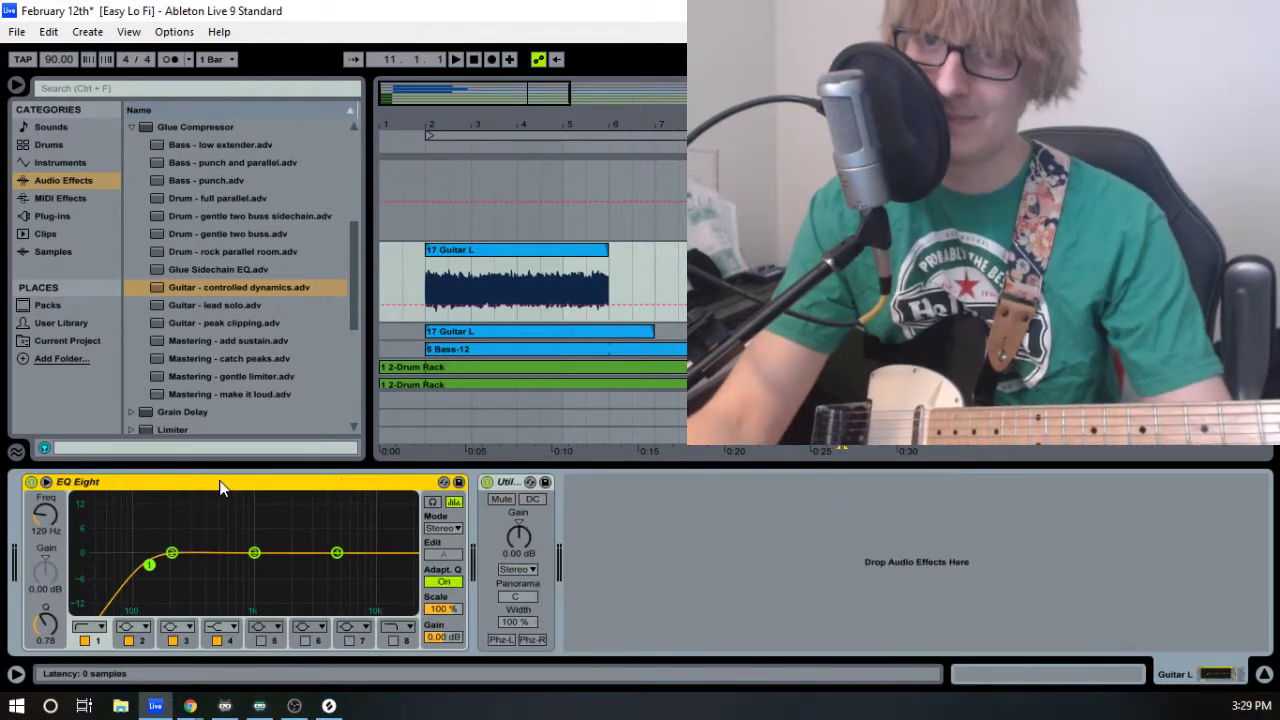
right_click(225, 481)
click(311, 265)
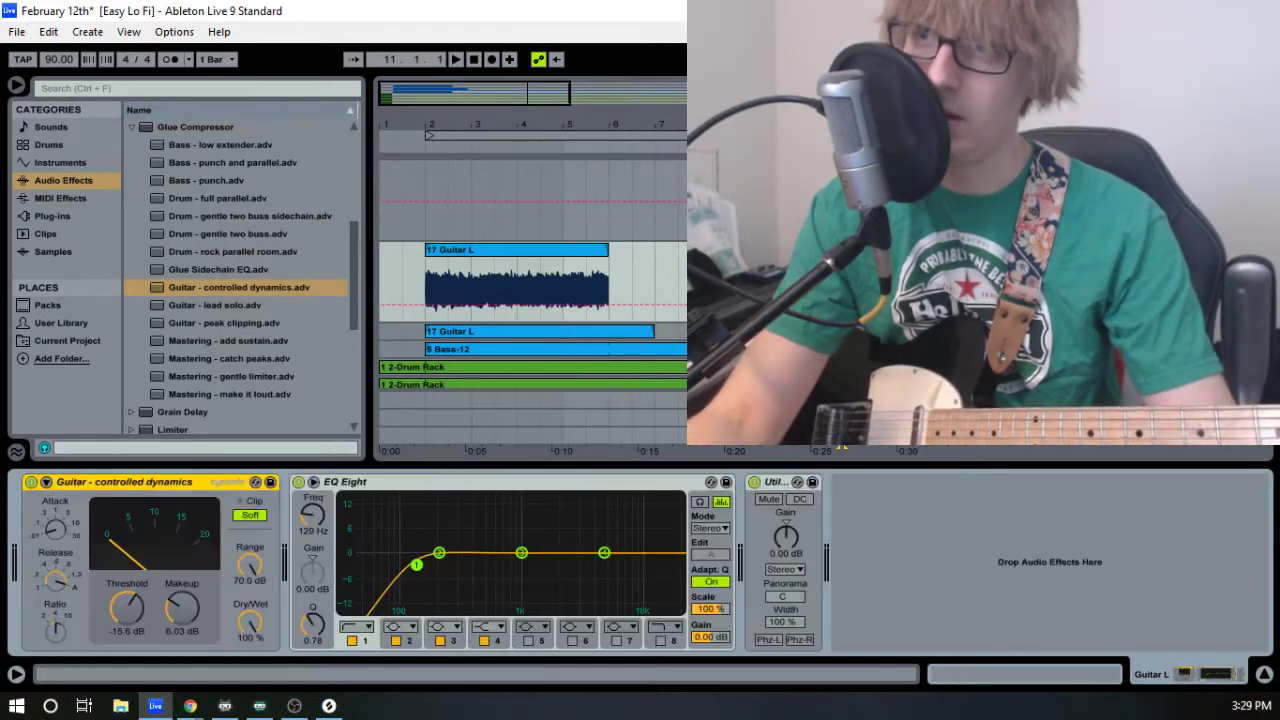
- Replace the Glue Compressor on Guitar R with the copied compressor that has the -15.6 dB threshold
click(183, 481)
key(Delete)
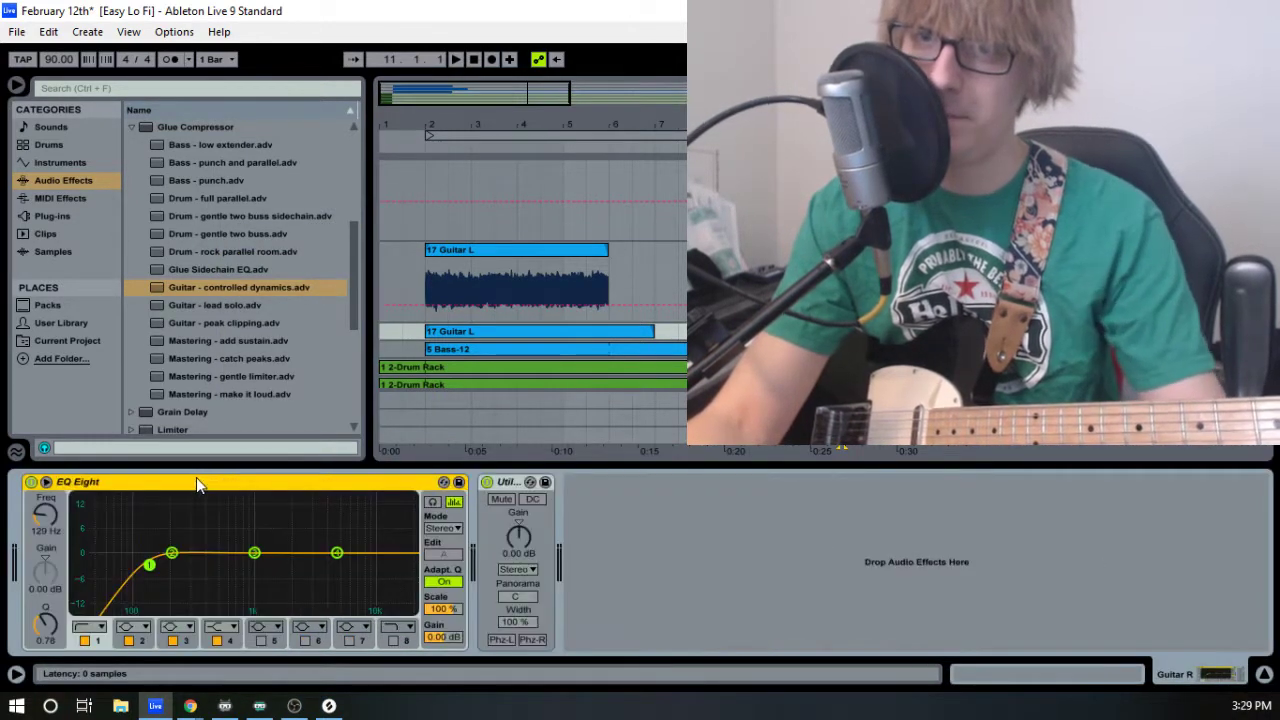
right_click(176, 492)
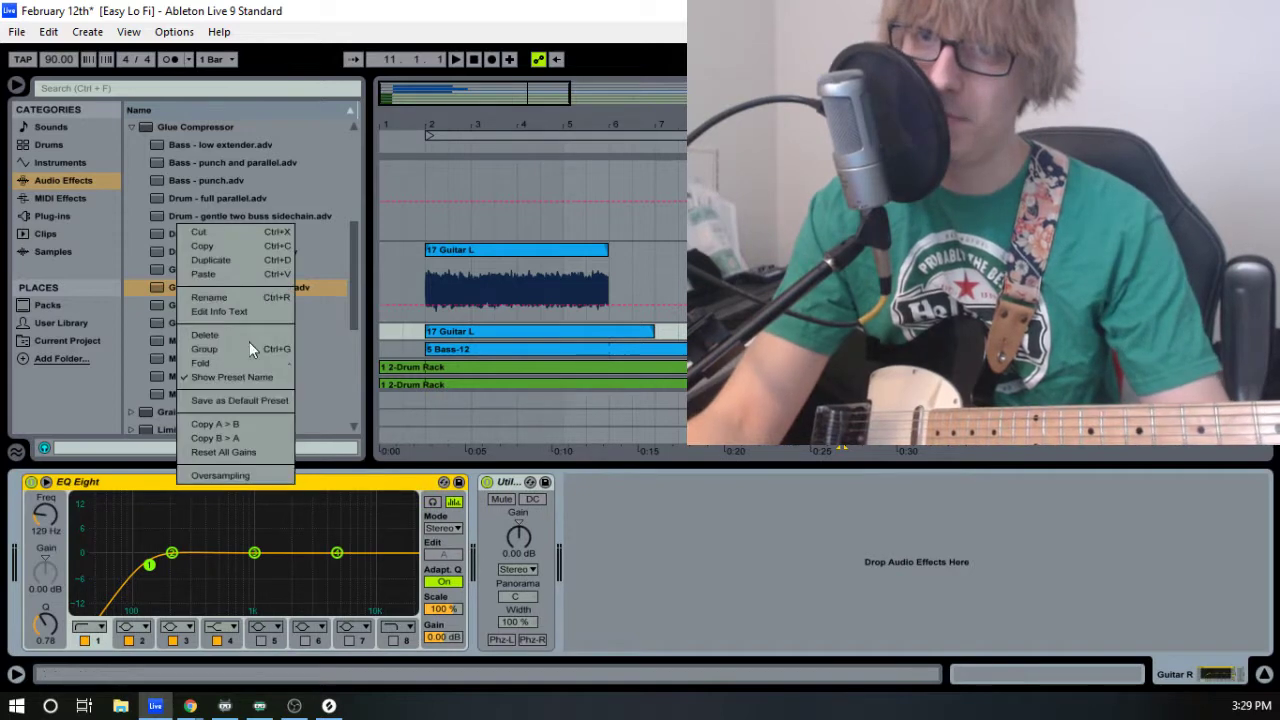
click(239, 273)
- Delete the empty upper Guitar L track and show the session mixer
click(1204, 250)
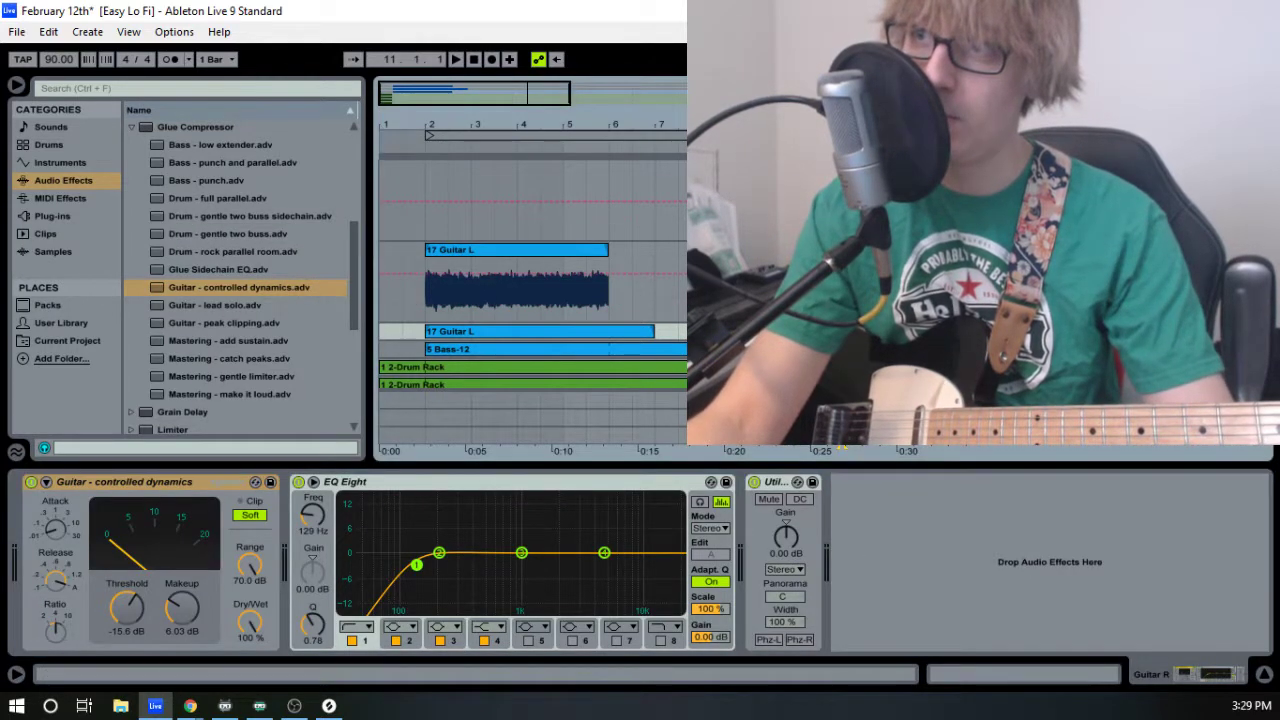
click(1100, 168)
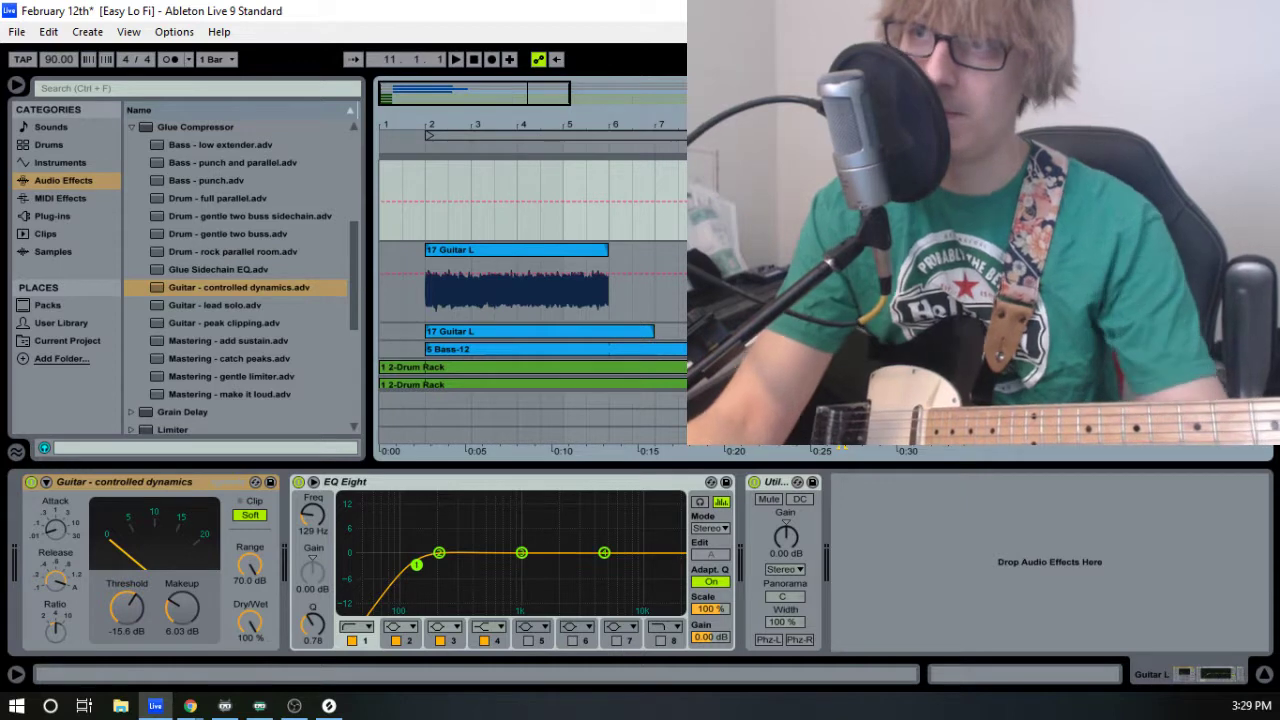
key(Tab)
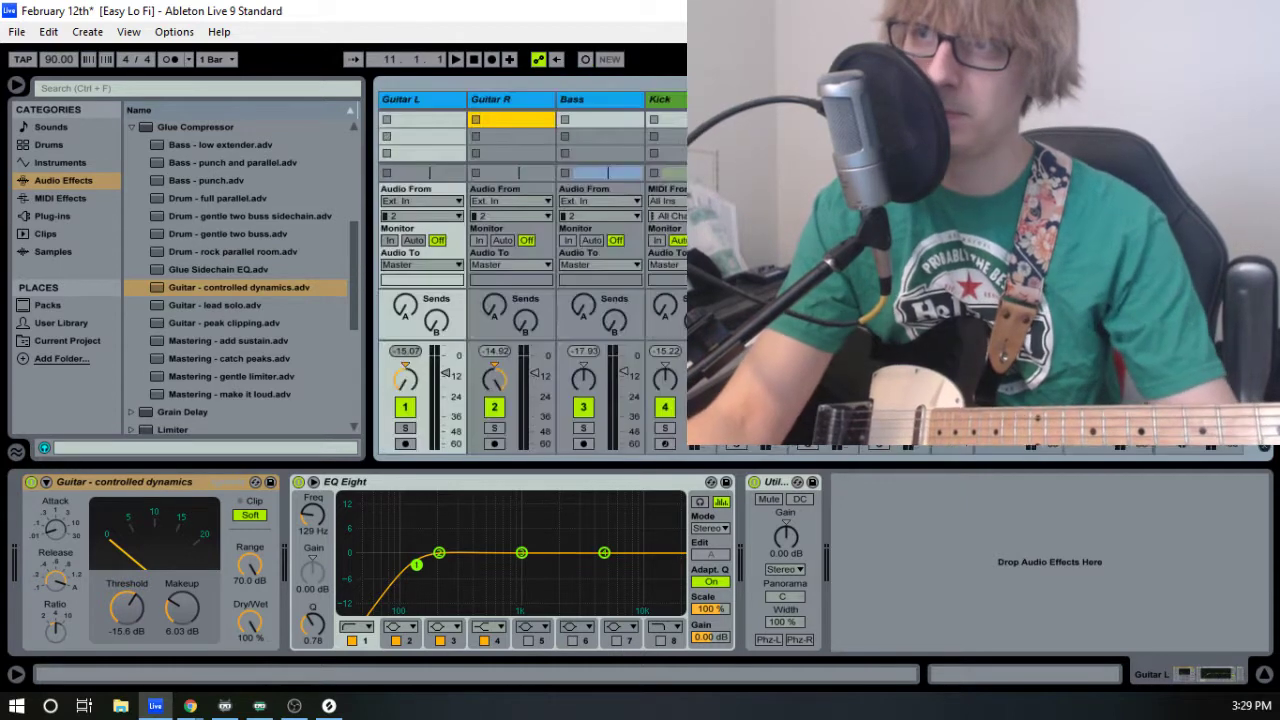
- Lower the Guitar L and Guitar R track volumes together, comparing playback with both tracks muted and unmuted
click(521, 104)
click(588, 193)
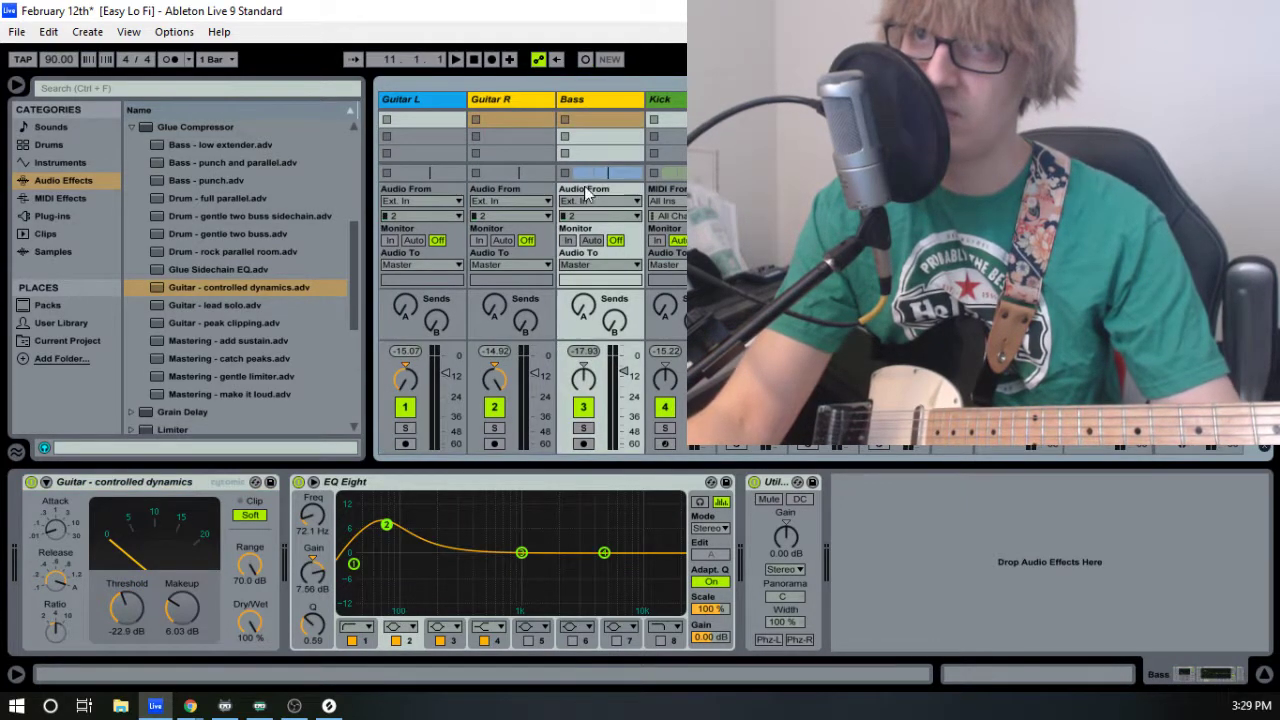
click(484, 98)
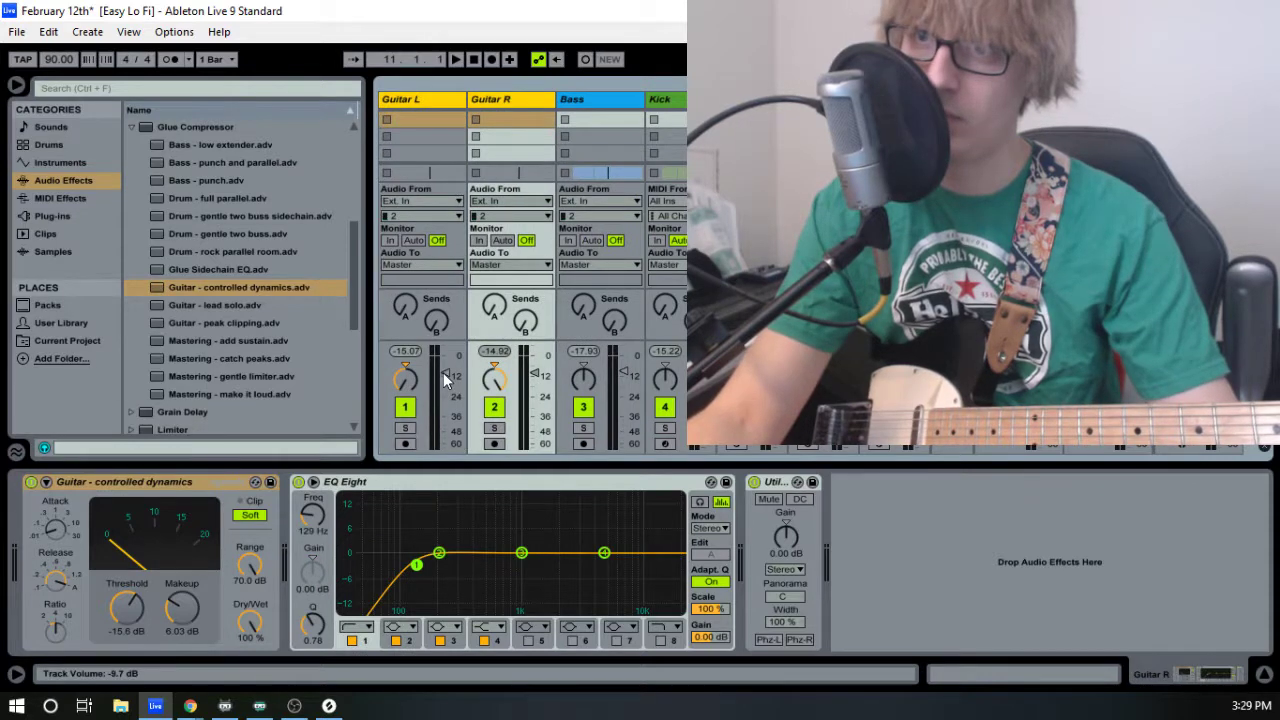
drag(445, 378, 446, 385)
key(space)
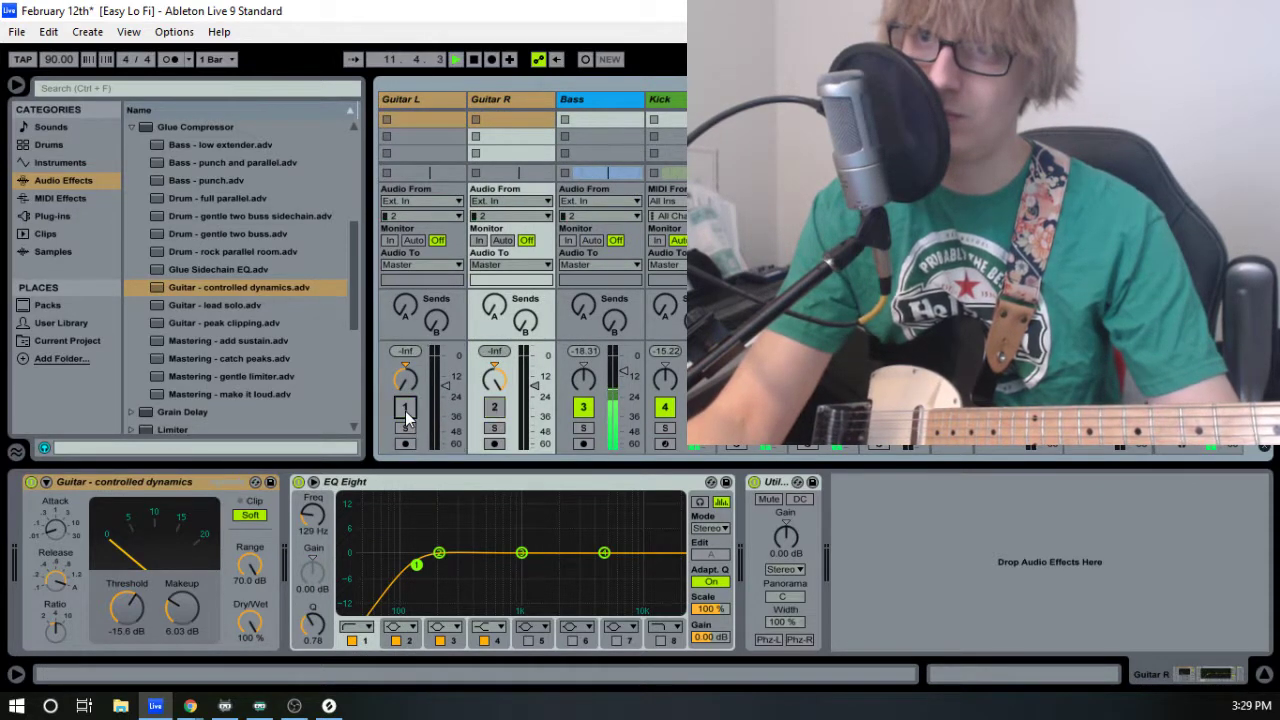
click(405, 410)
- Unfold the Guitar R track in the arrangement and shorten its clip to end at 6.1.1
key(Tab)
click(486, 165)
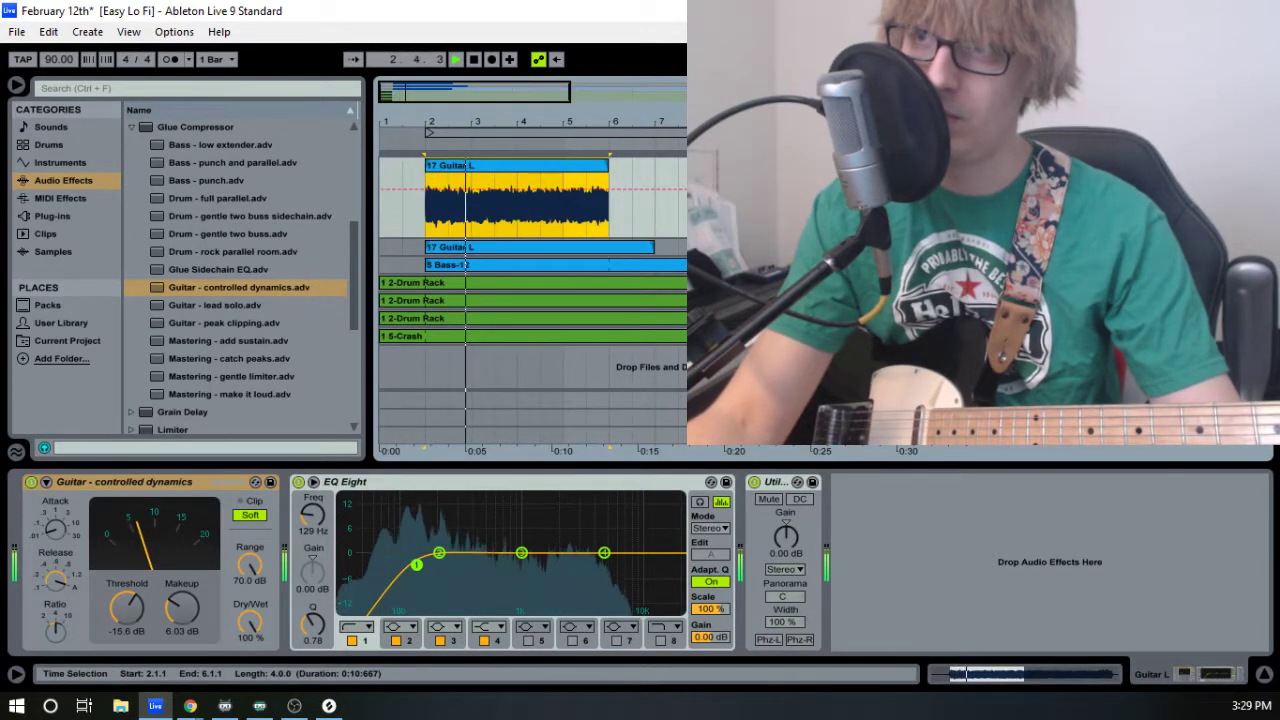
click(987, 247)
drag(653, 247, 608, 246)
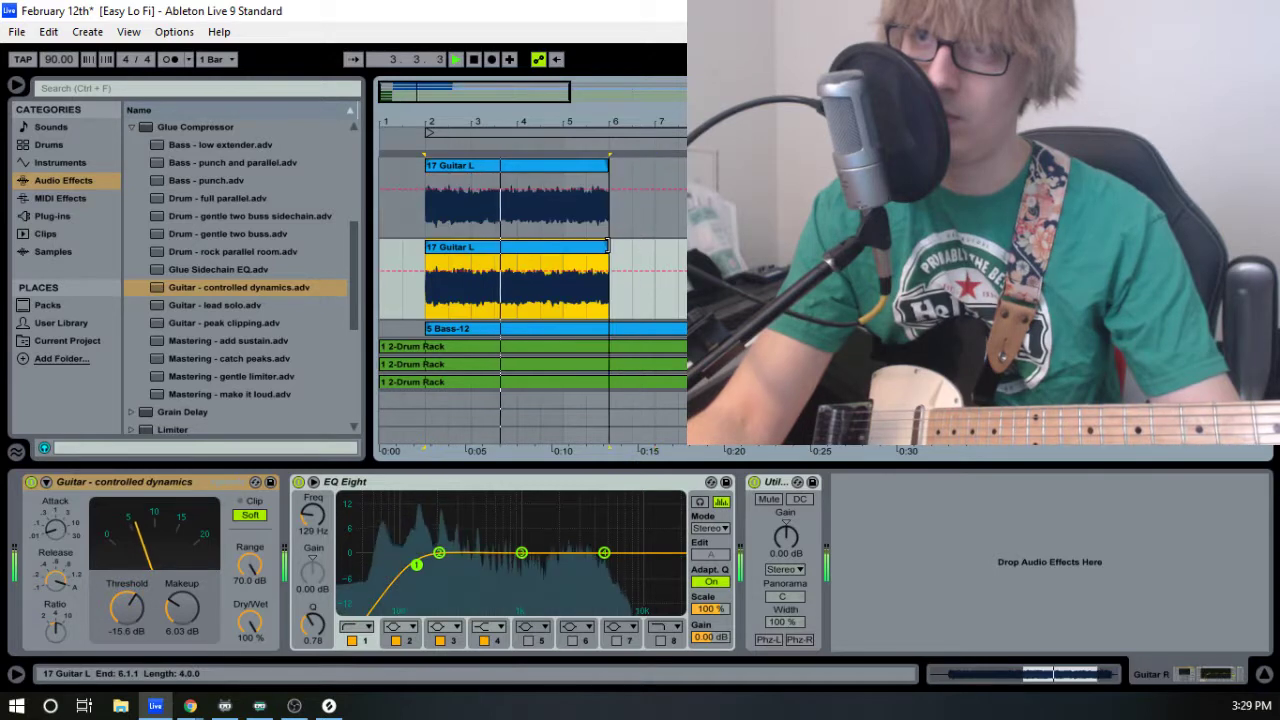
- Set the Guitar L and Guitar R track volumes together to -12.4 dB and listen to both parts soloed
key(Tab)
click(418, 100)
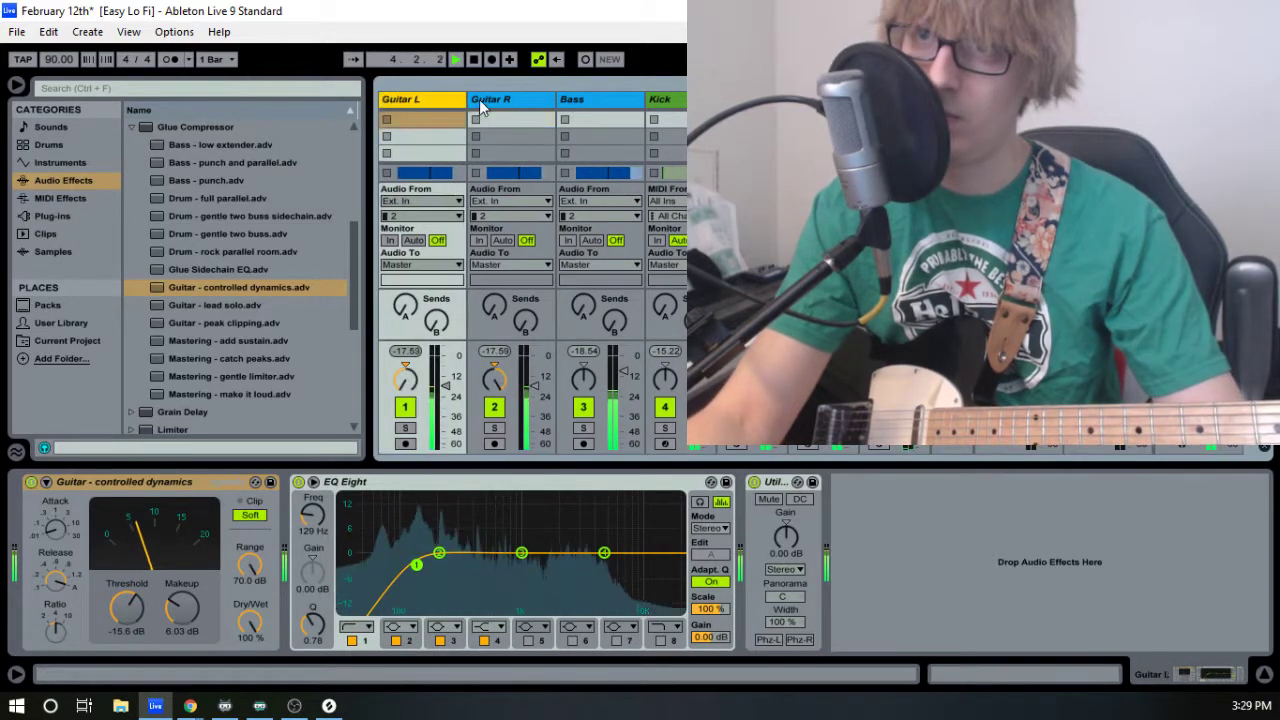
shift+click(478, 100)
drag(445, 385, 446, 378)
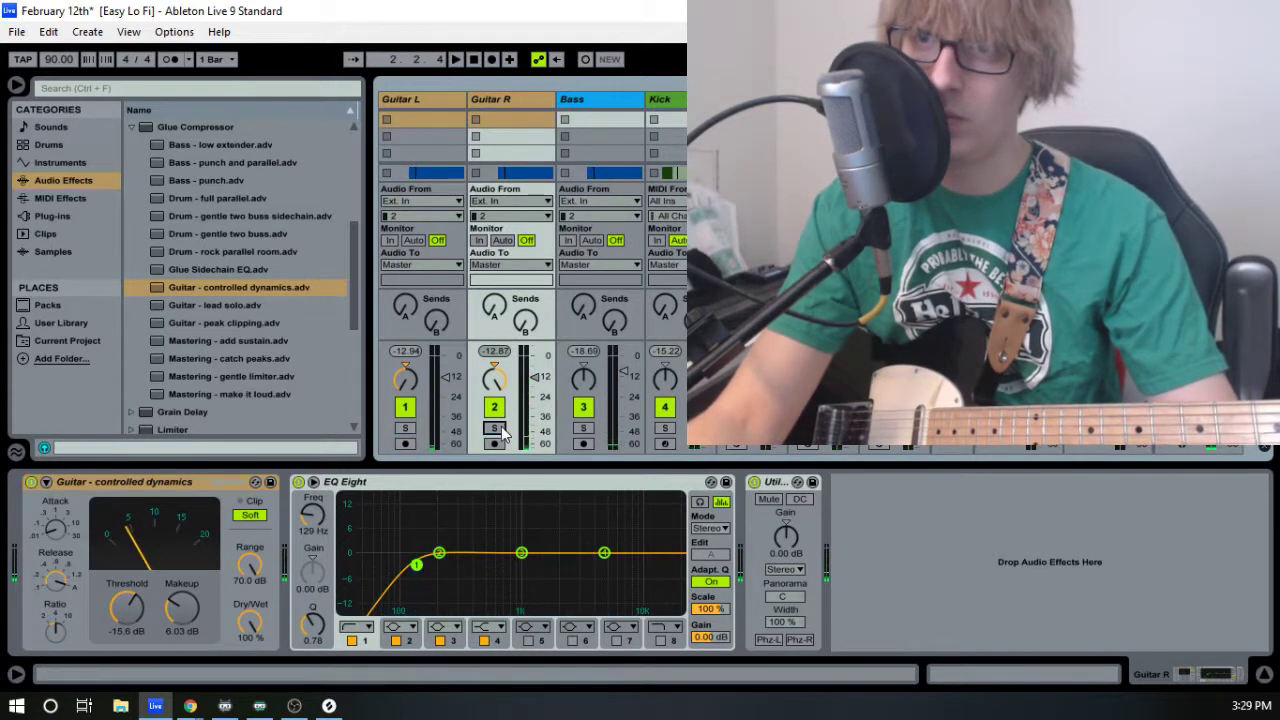
key(Tab)
key(space)
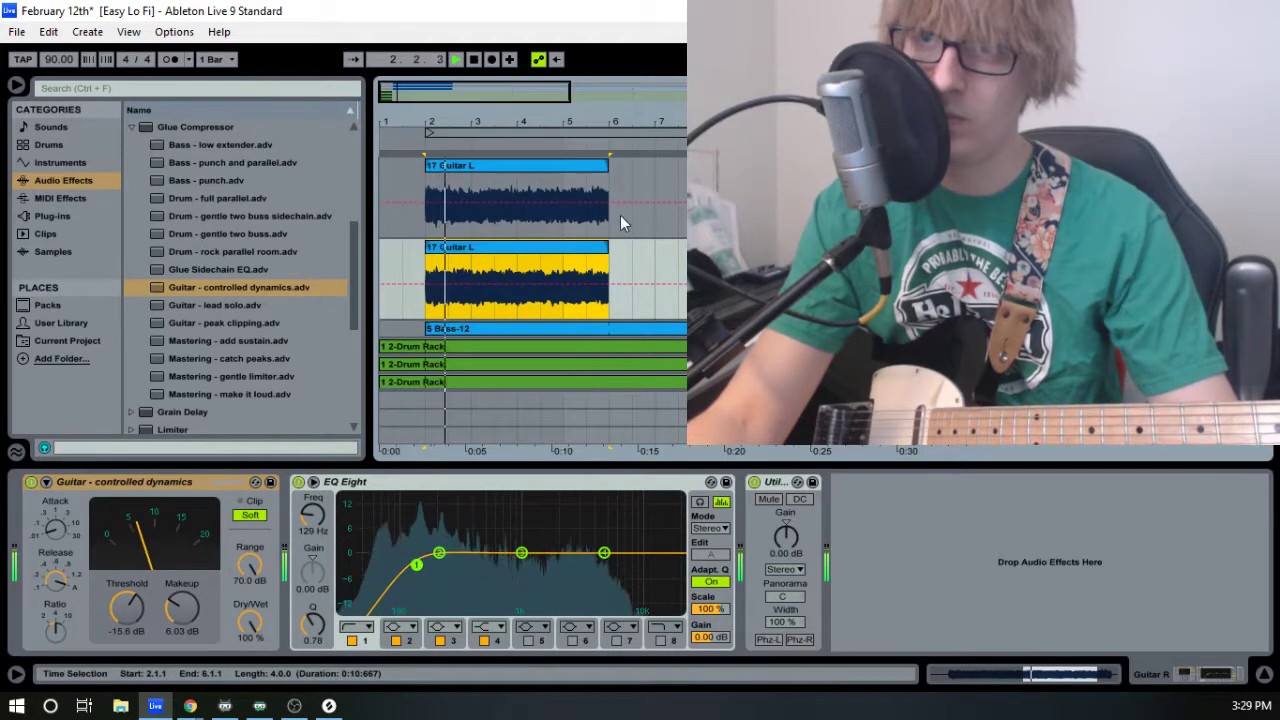
- Stop playback and consolidate the Guitar L and Guitar R clips spanning 2.1.1 to 6.1.1
click(587, 174)
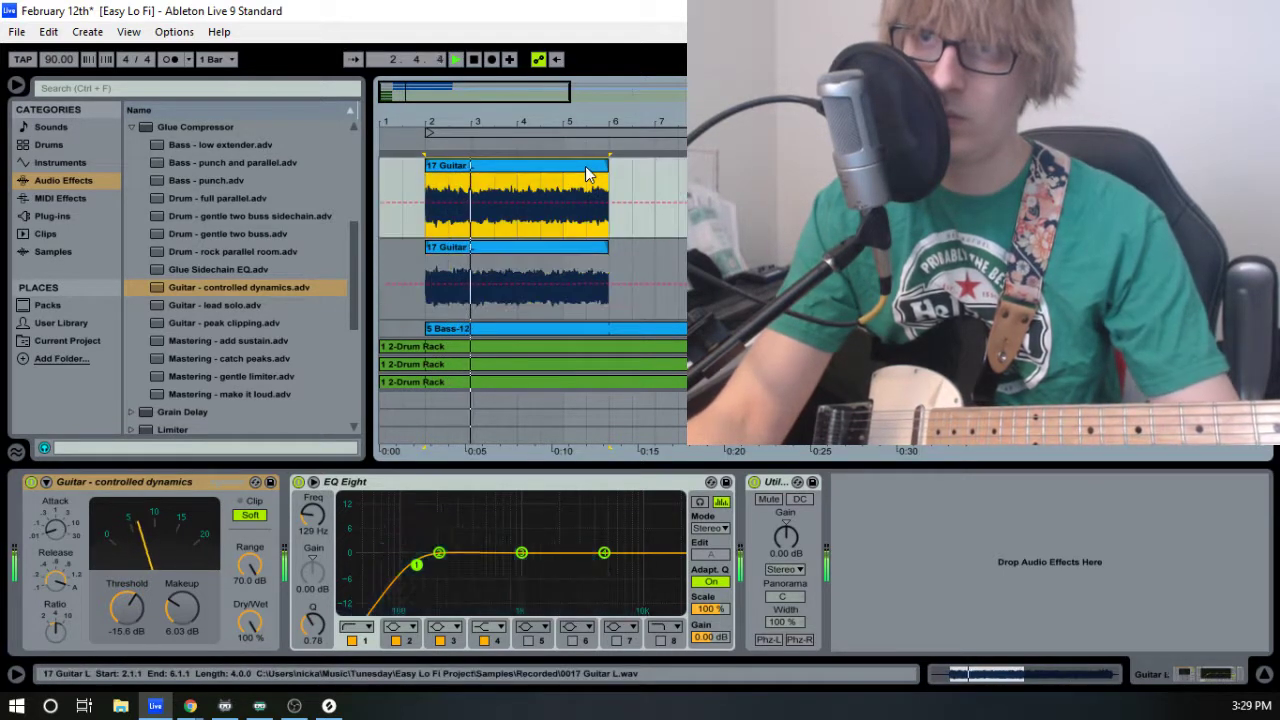
shift+click(586, 255)
drag(528, 122, 487, 118)
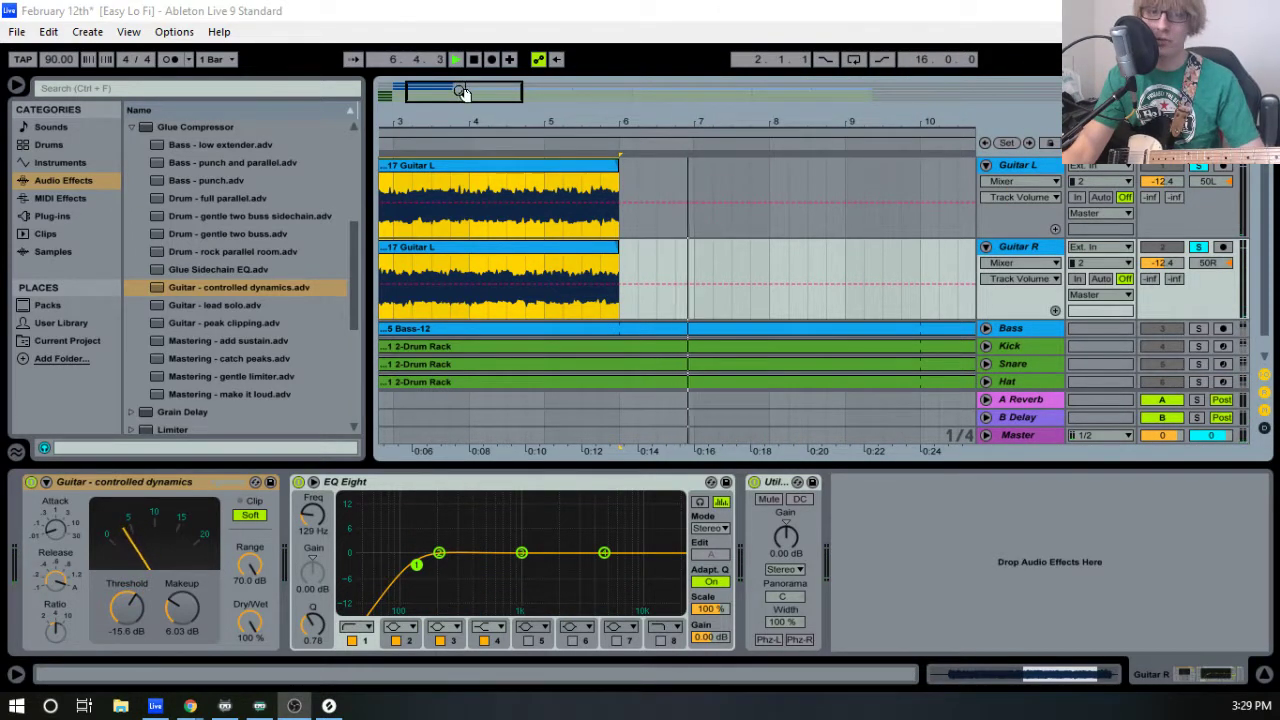
drag(508, 132, 508, 105)
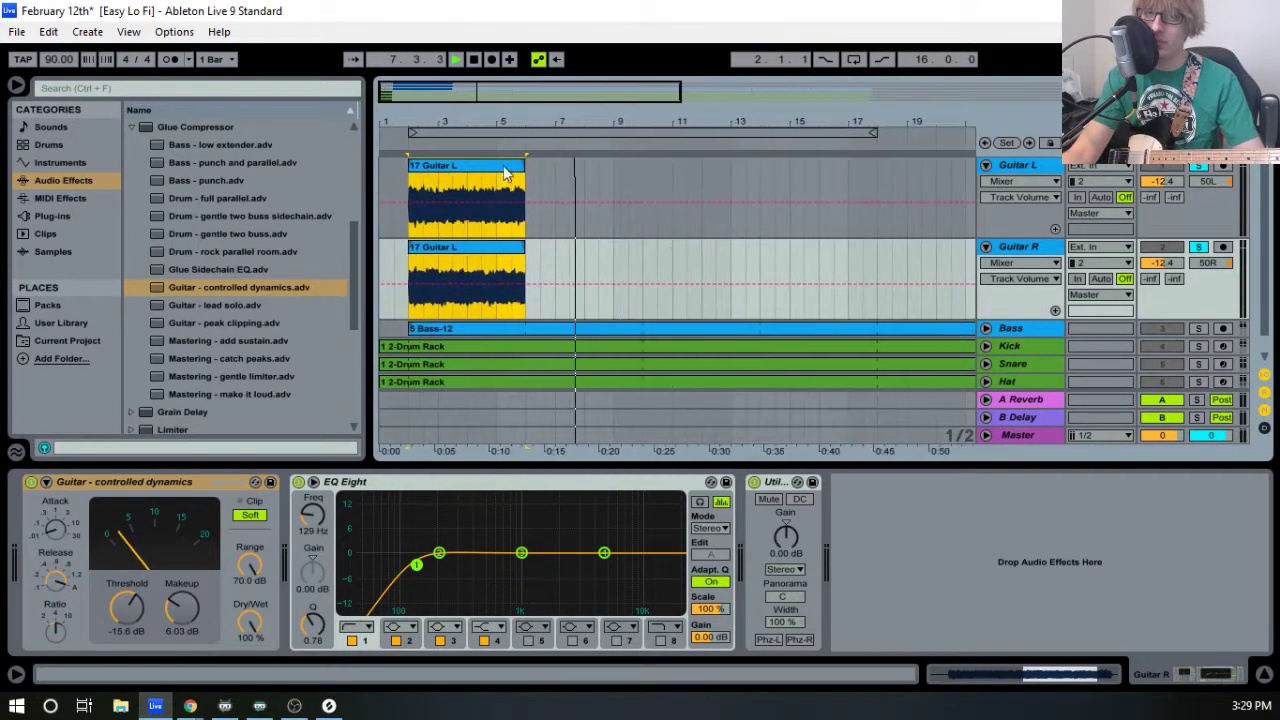
click(562, 262)
key(space)
click(457, 165)
shift+click(481, 250)
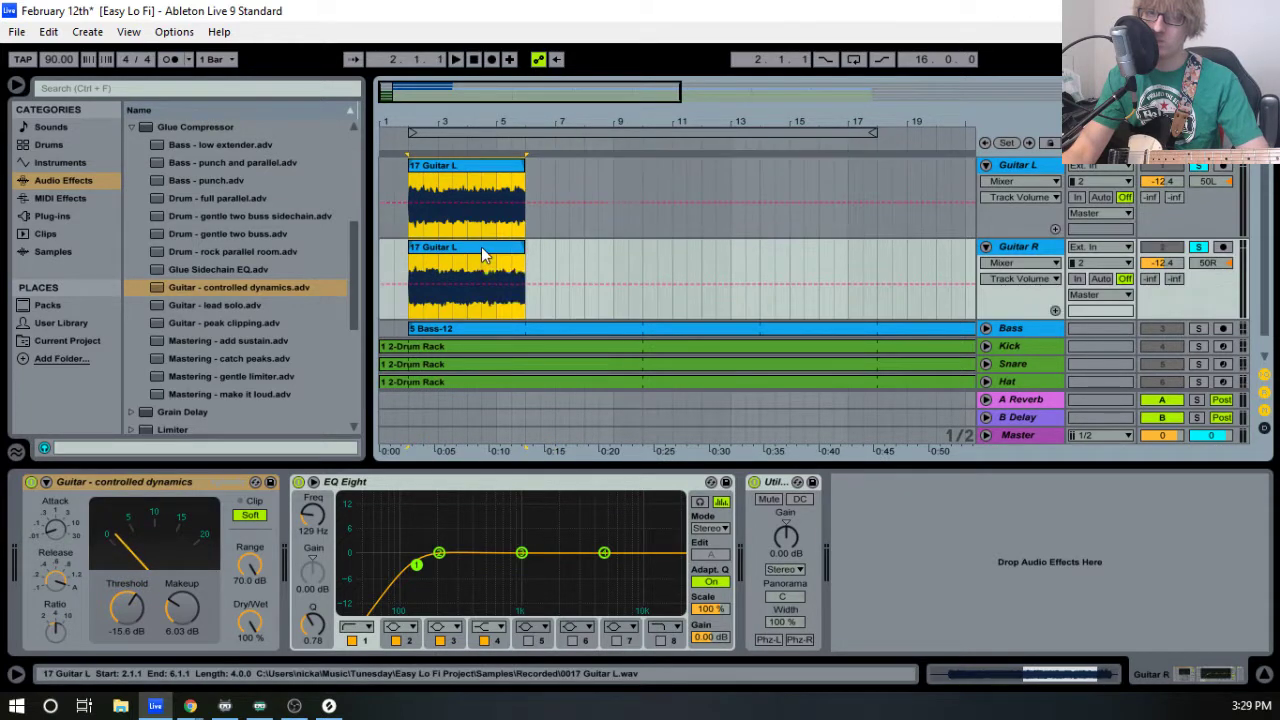
right_click(481, 247)
click(522, 350)
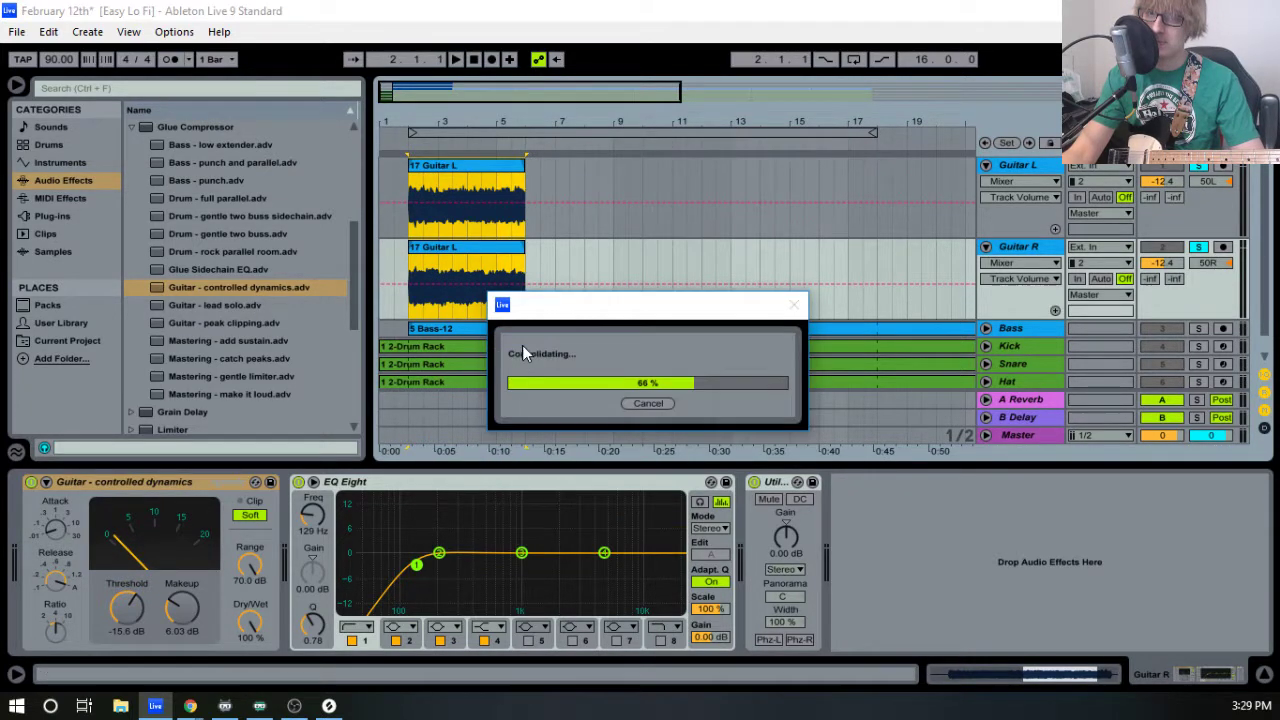
- Turn on looping for the consolidated Guitar R clip and extend it to 18.1.1 during playback
key(space)
click(470, 275)
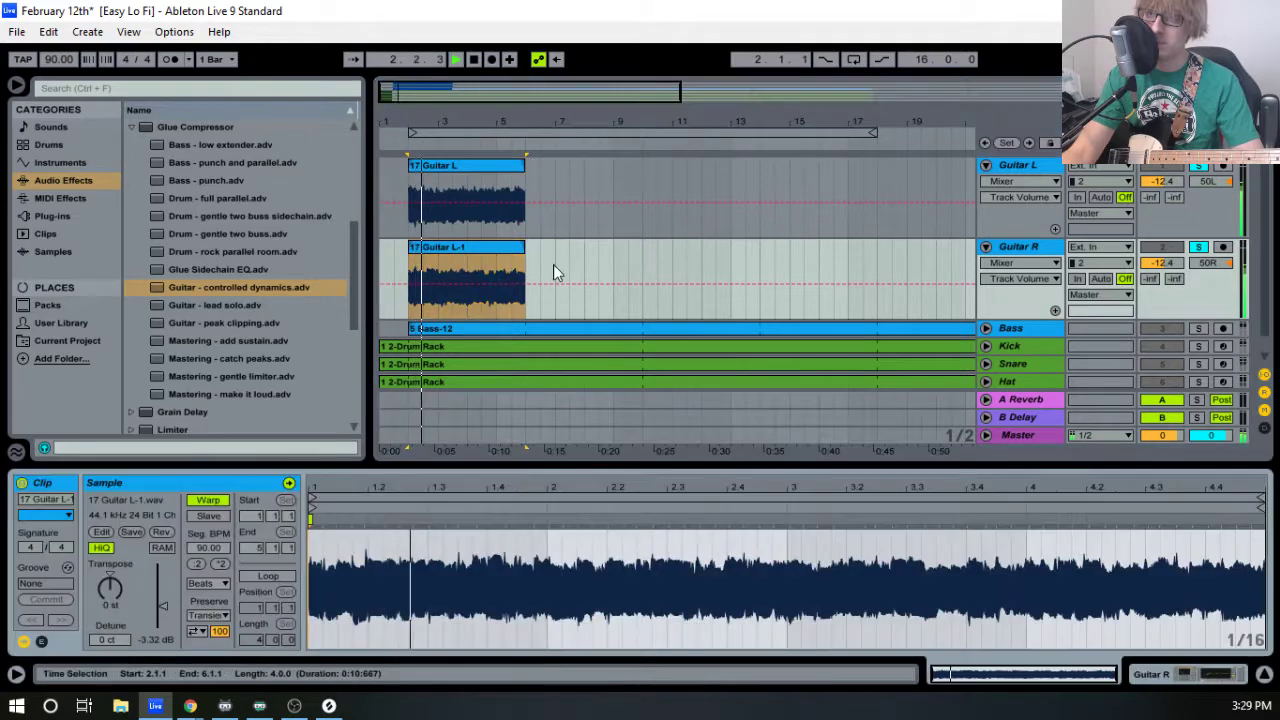
click(270, 576)
drag(523, 280, 877, 280)
- Loop the consolidated Guitar L clip out to 18.1.1 and take both guitar tracks out of solo
click(488, 166)
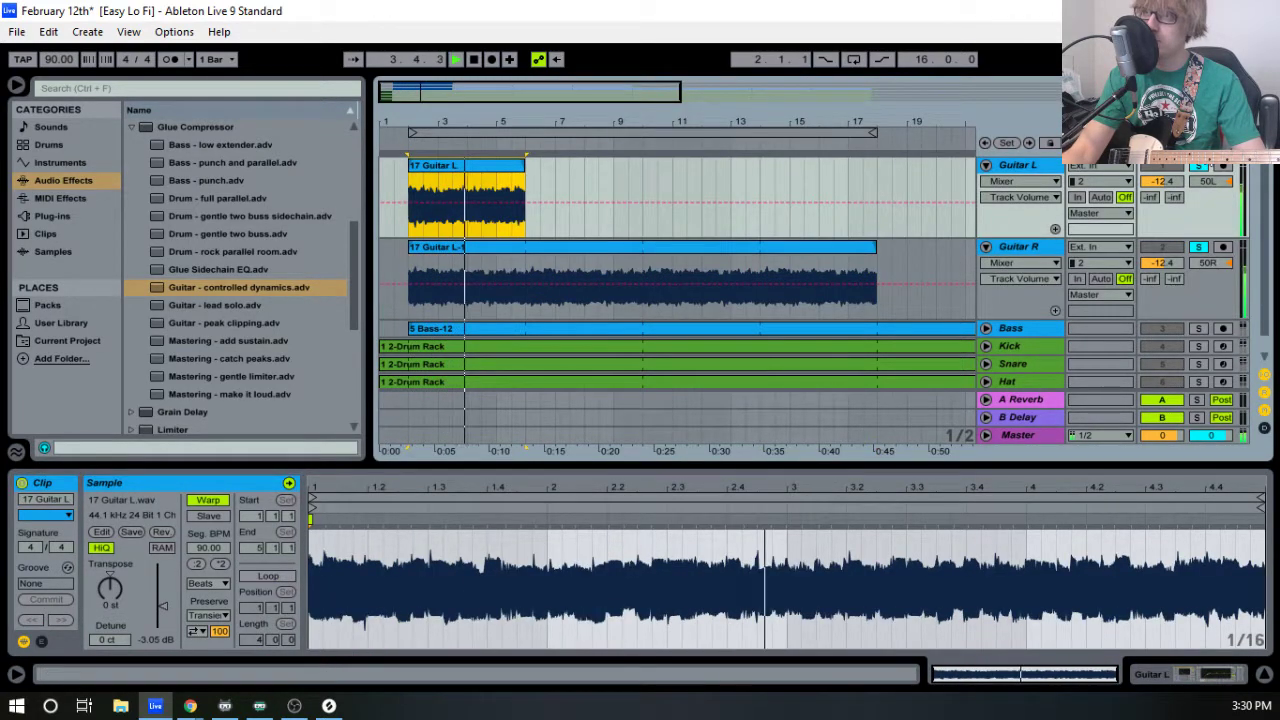
click(269, 577)
drag(525, 167, 876, 167)
click(1206, 247)
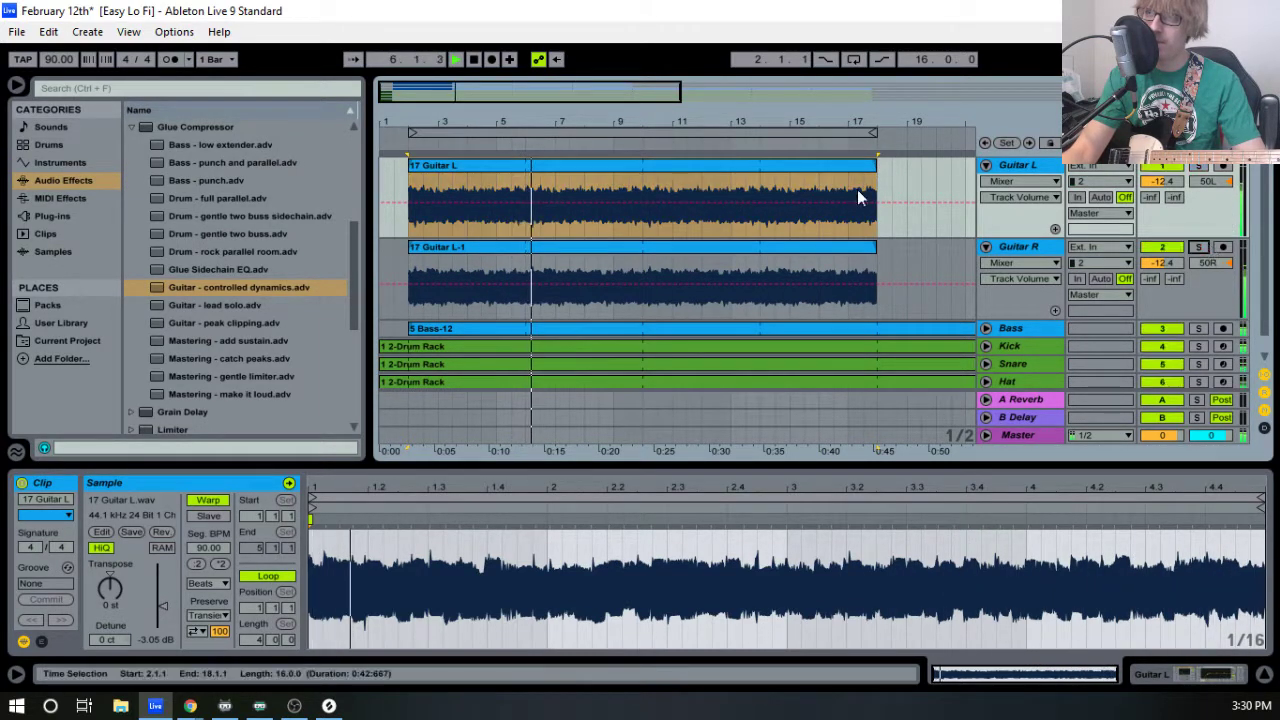
- Extend both looped guitar clips together to 34.1.1, matching the end of the bass and drum clips
drag(803, 124, 803, 70)
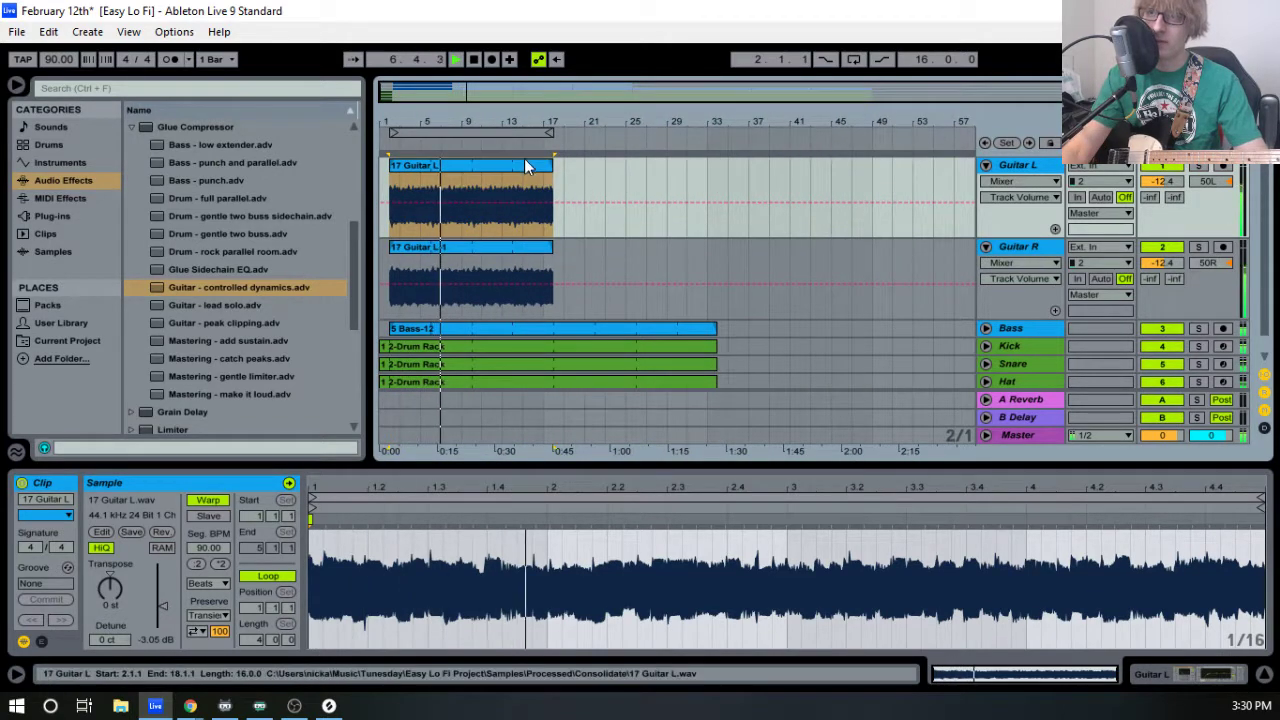
click(528, 166)
shift+click(540, 248)
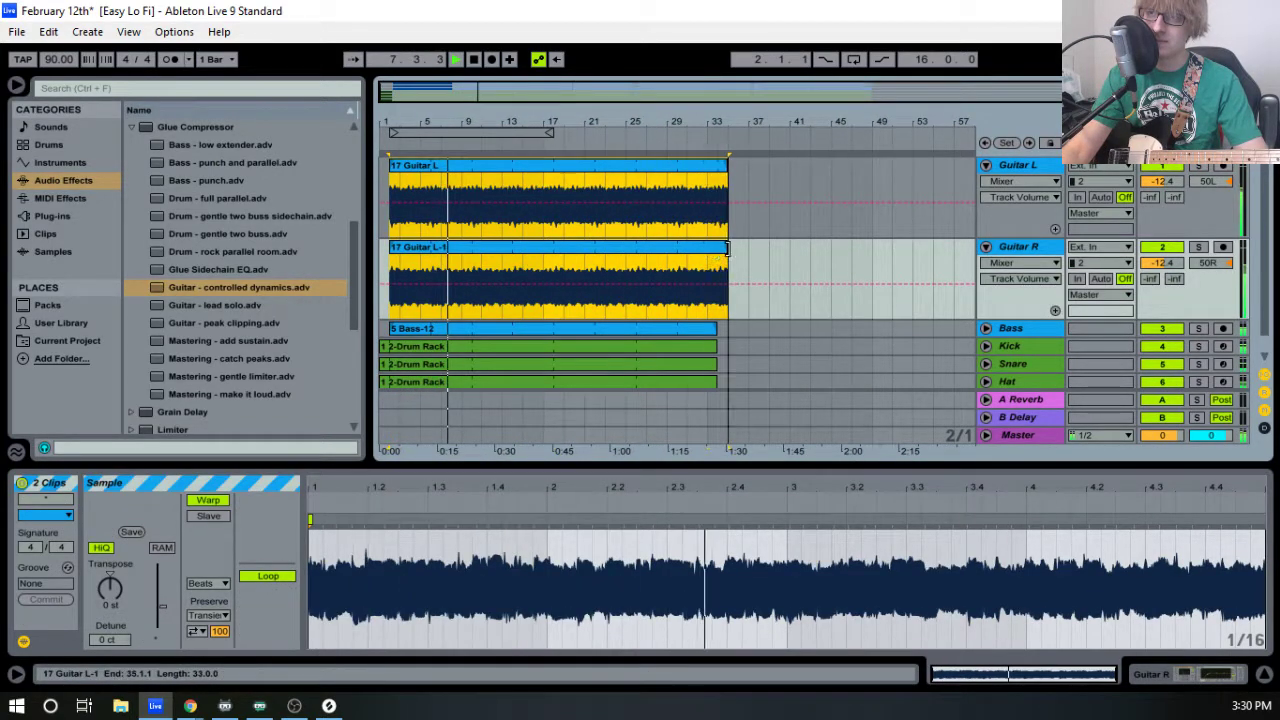
- Set the Guitar L and Guitar R track volumes together to -13.5 dB and return to the arrangement
key(Tab)
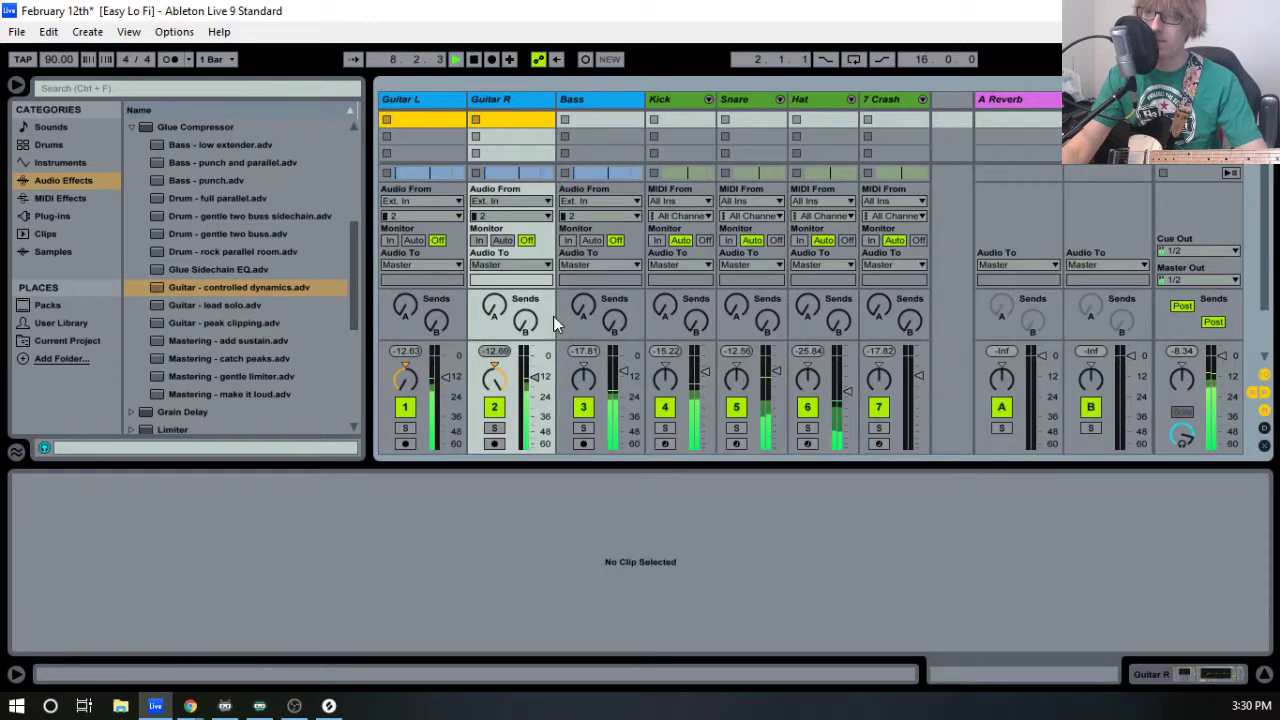
click(434, 102)
shift+click(496, 98)
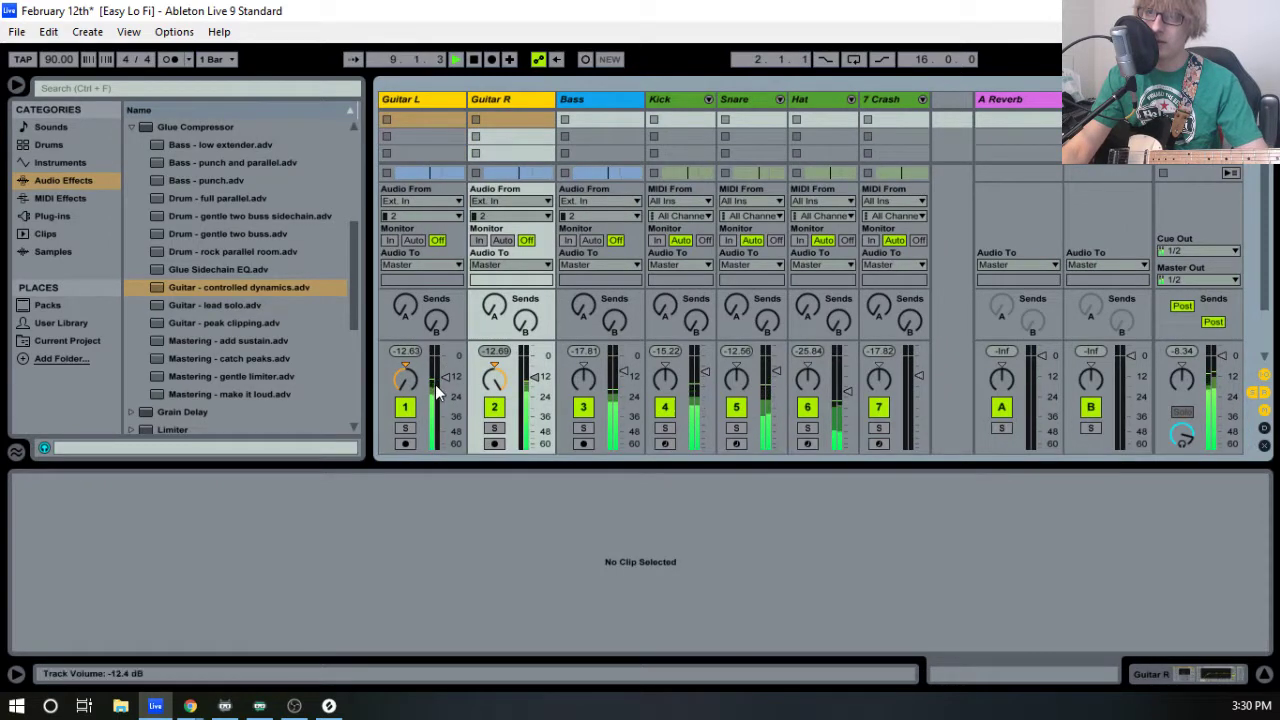
drag(443, 379, 443, 379)
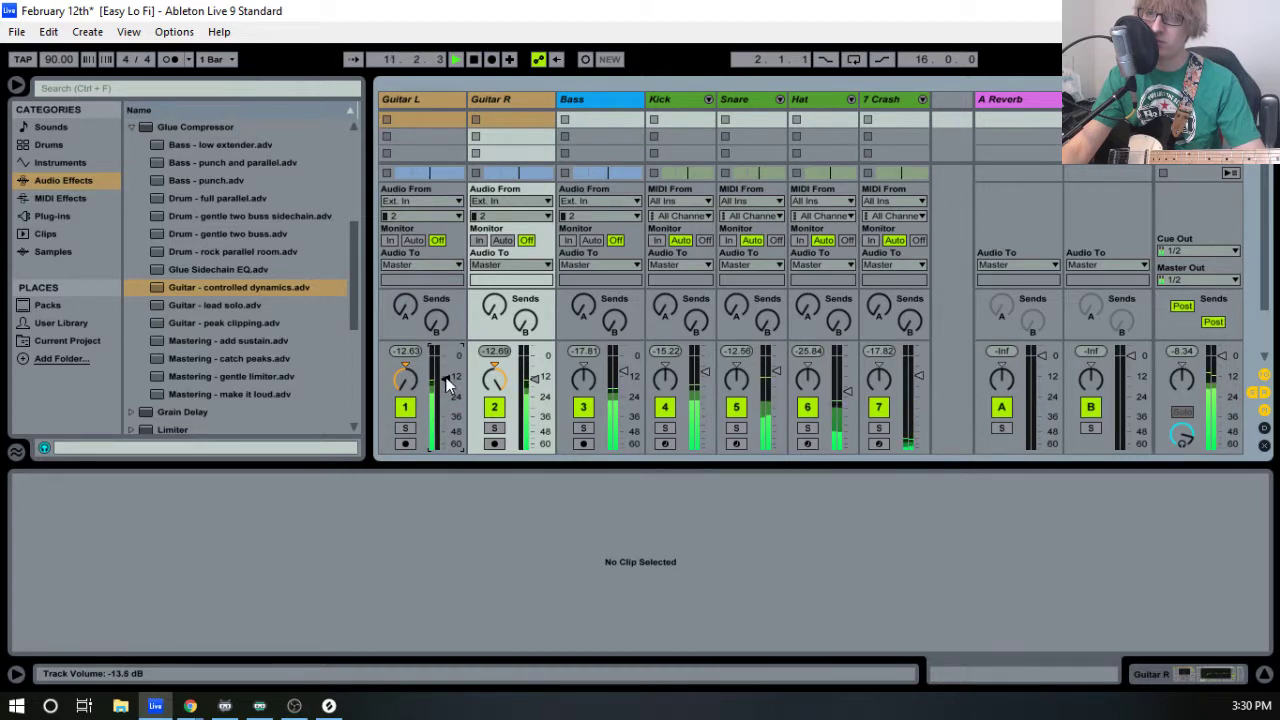
key(Tab)
- Play the full arrangement from 1.1.1 to check the guitars against the bass and drums
click(492, 262)
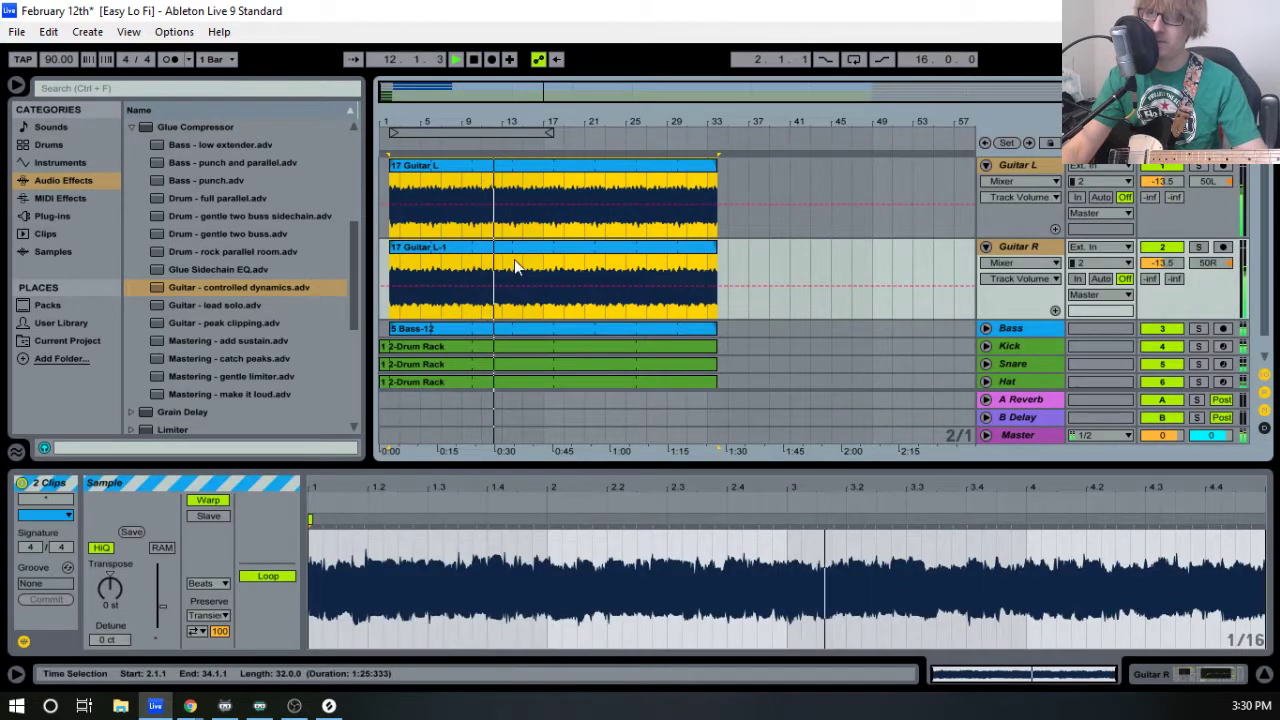
click(424, 352)
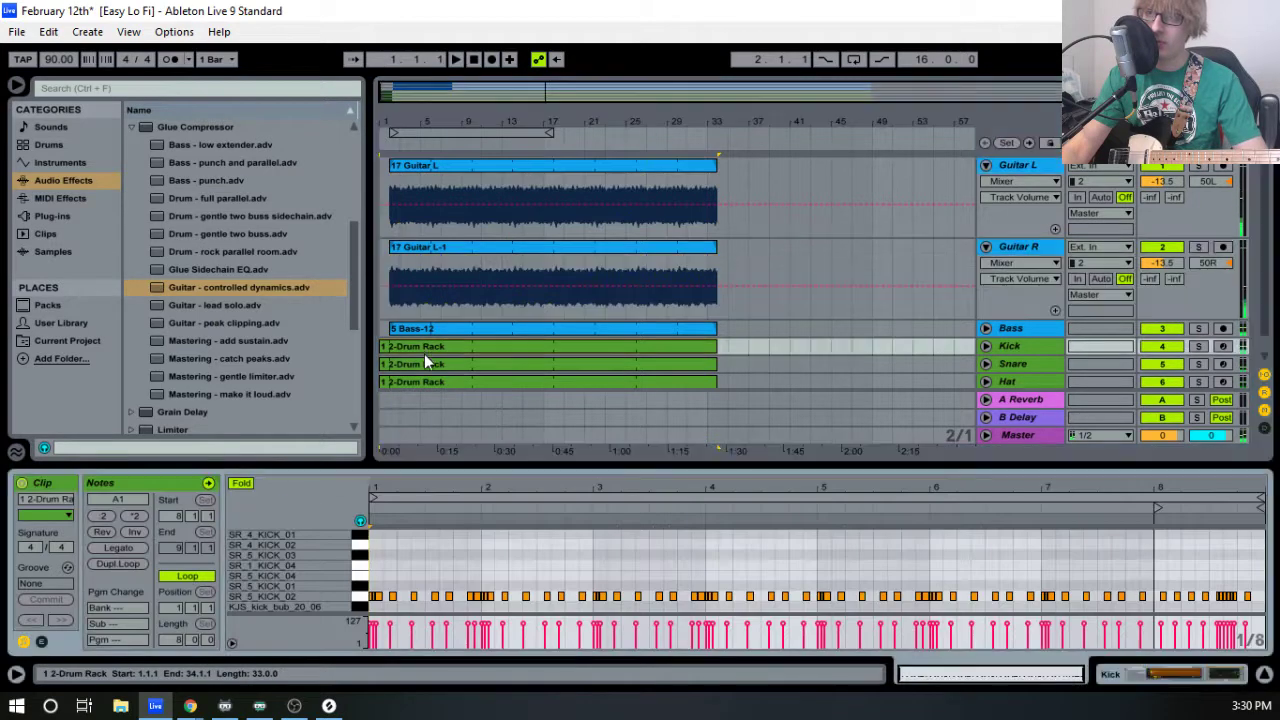
double_click(399, 122)
key(space)
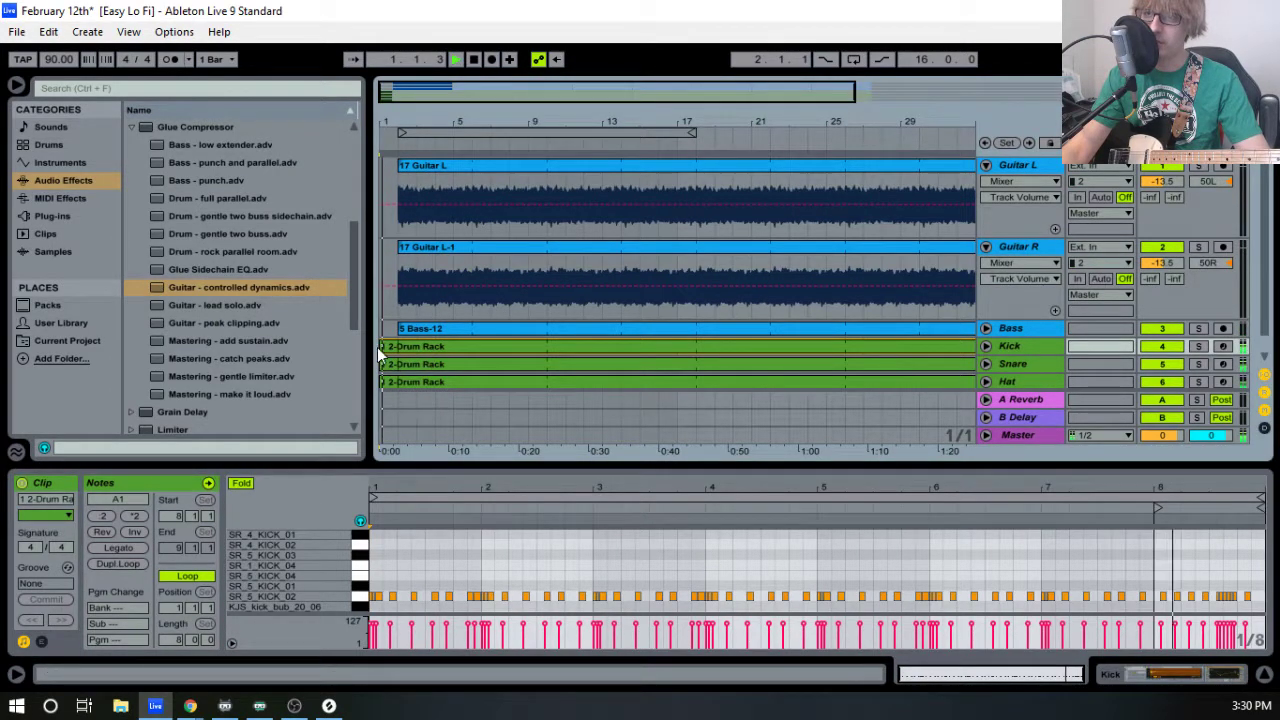
- Extend the kick roll at the start of clip bar 1 with a fourth short SR_5_KICK_02 note at velocity 99
click(497, 490)
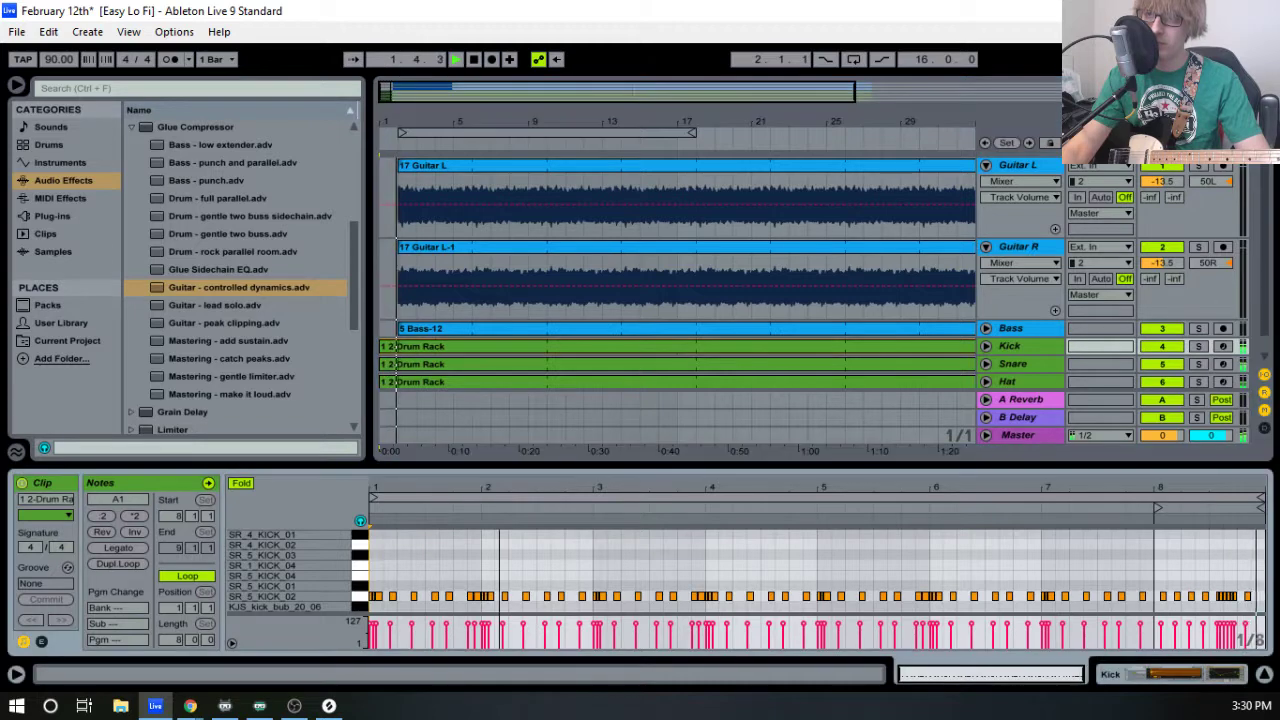
mouse_move(396, 464)
mouse_down()
mouse_move(398, 261)
mouse_move(407, 442)
mouse_up()
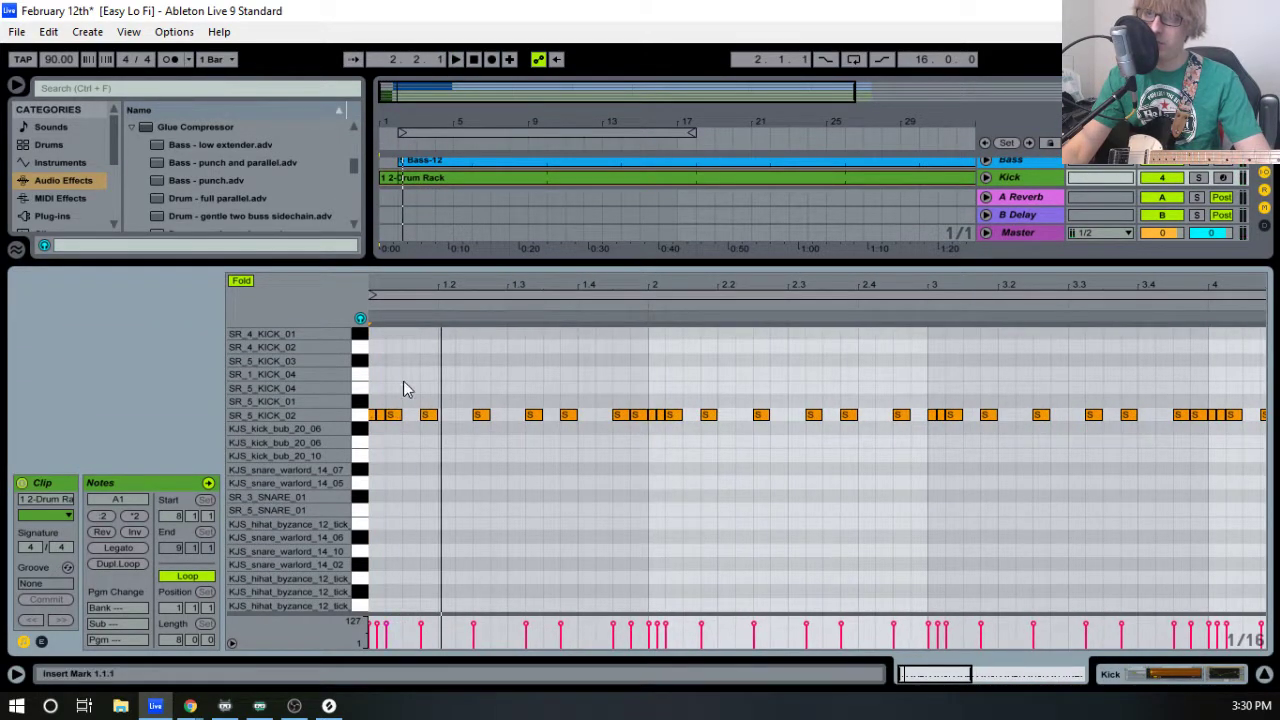
drag(388, 285, 437, 351)
drag(420, 414, 405, 410)
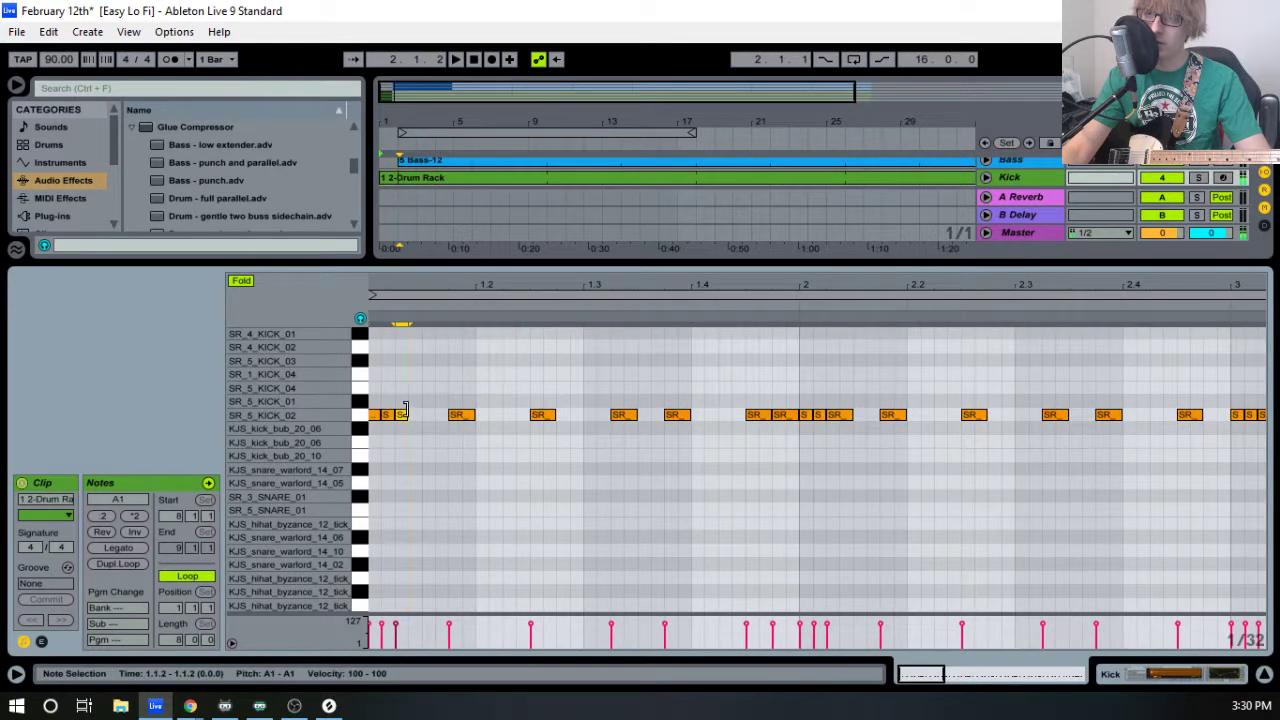
click(438, 390)
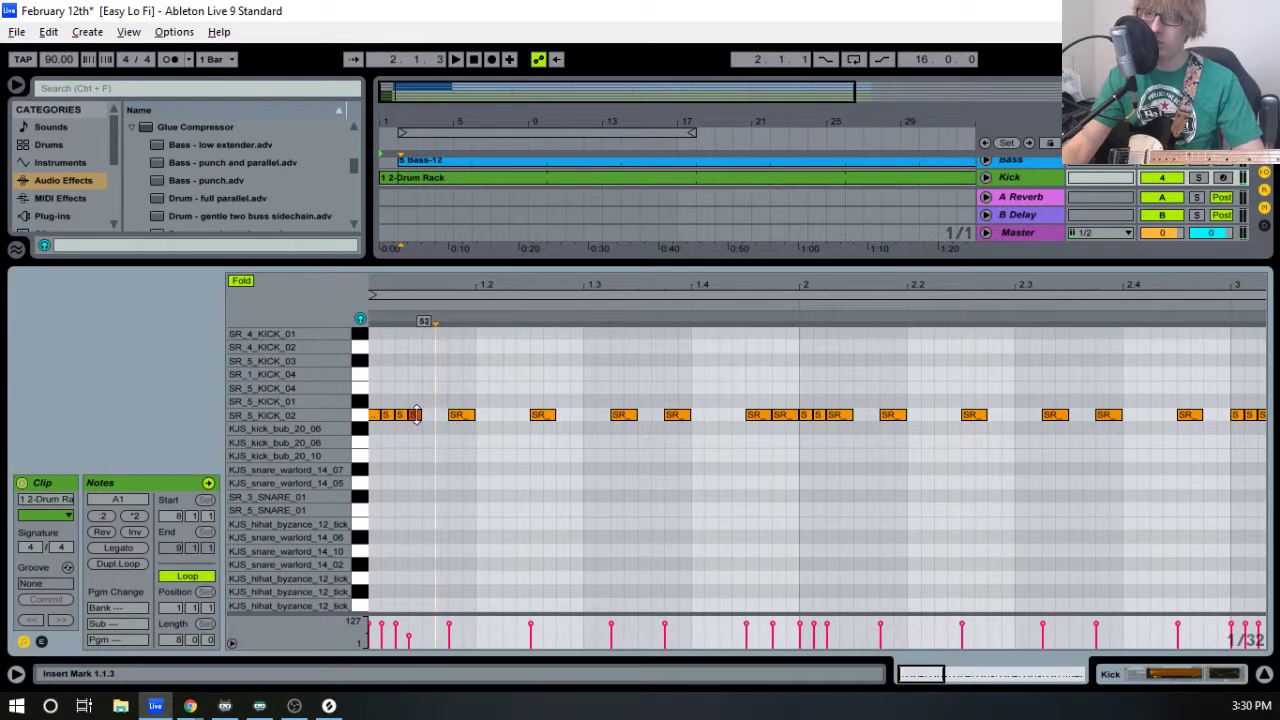
click(416, 414)
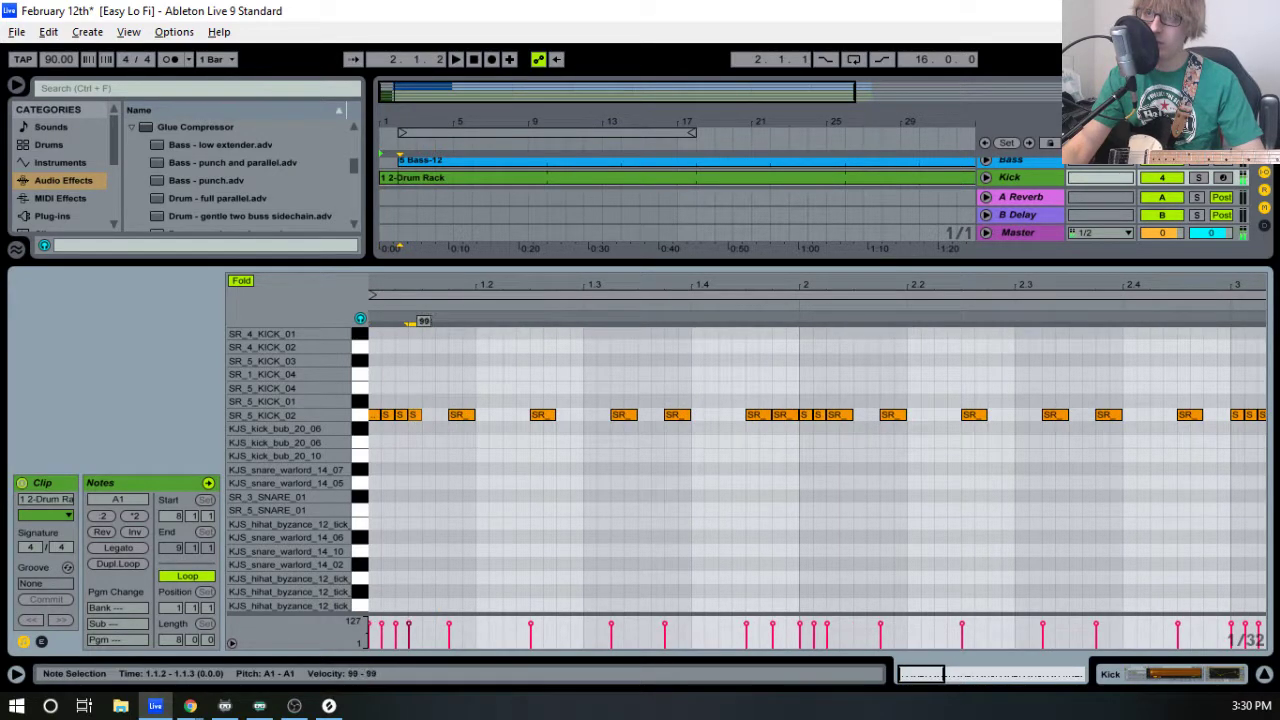
click(490, 377)
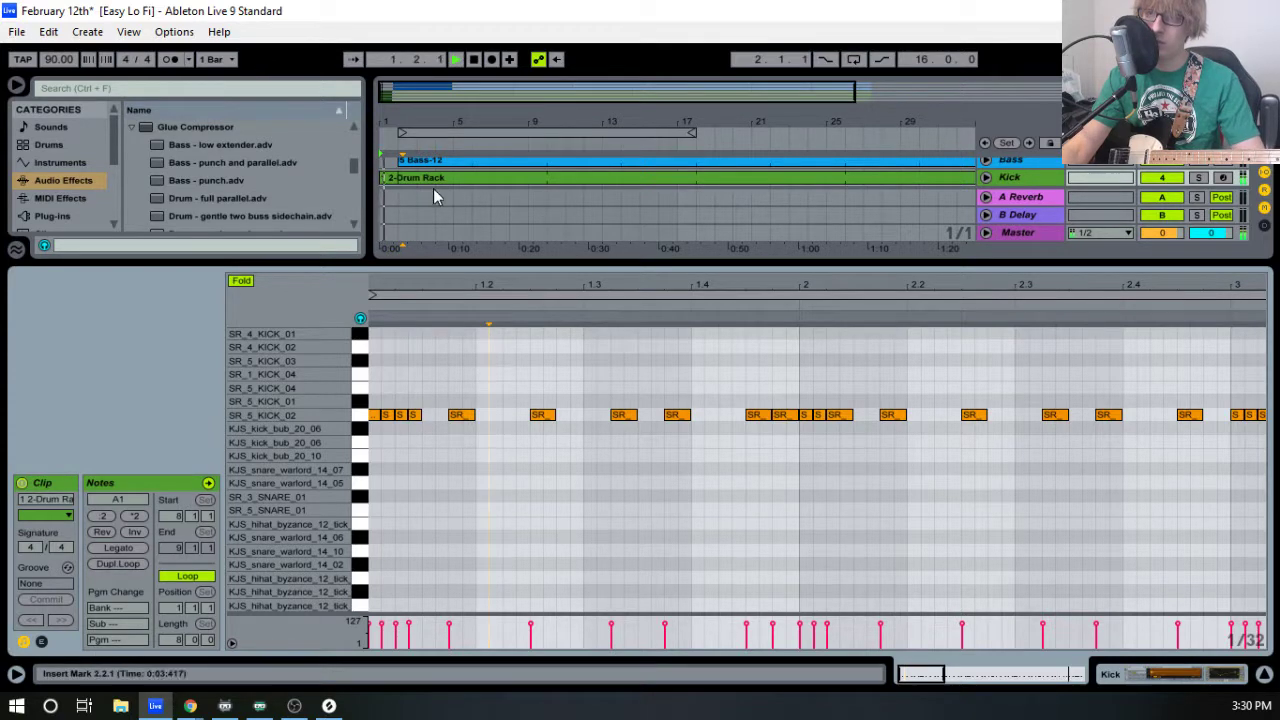
- Trim the Kick, Snare, Hat and Crash clips together so they start at 2.1.1 with the guitars and bass
key(space)
drag(406, 123, 402, 383)
scroll(514, 253, down, 2)
shift+click(415, 381)
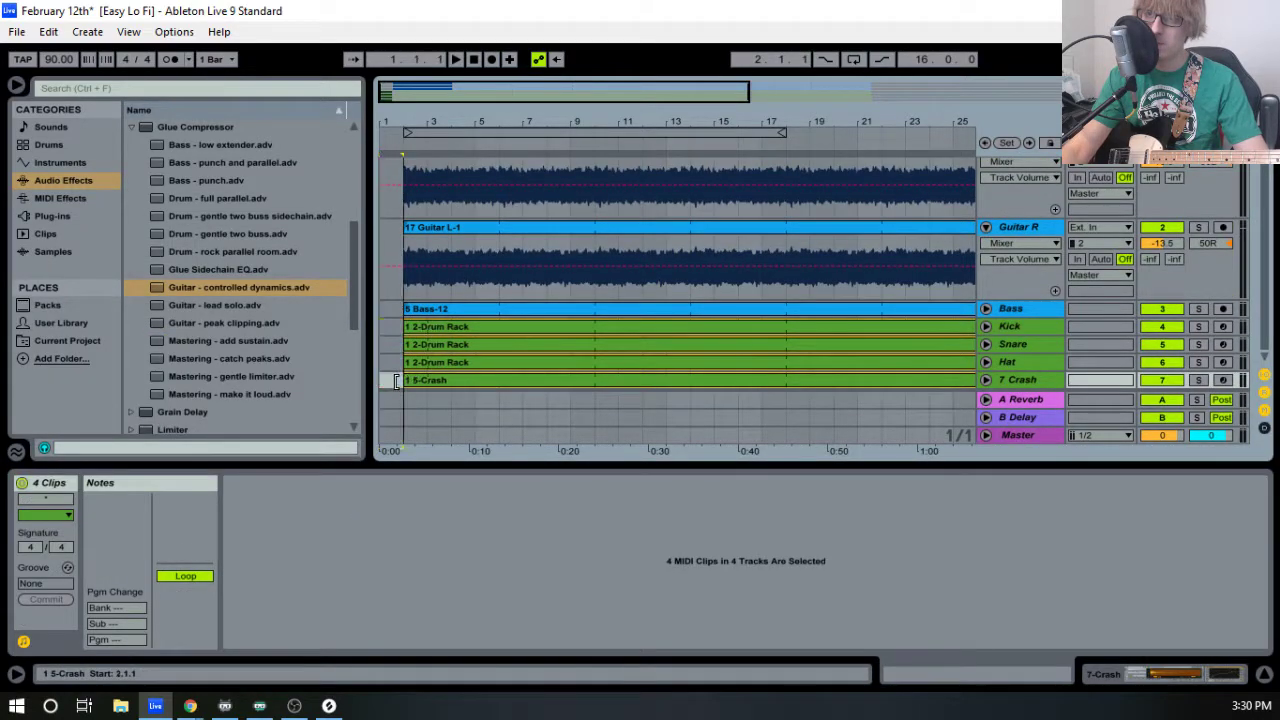
- Open the Kick clip and audition it both in solo and within the full mix
key(space)
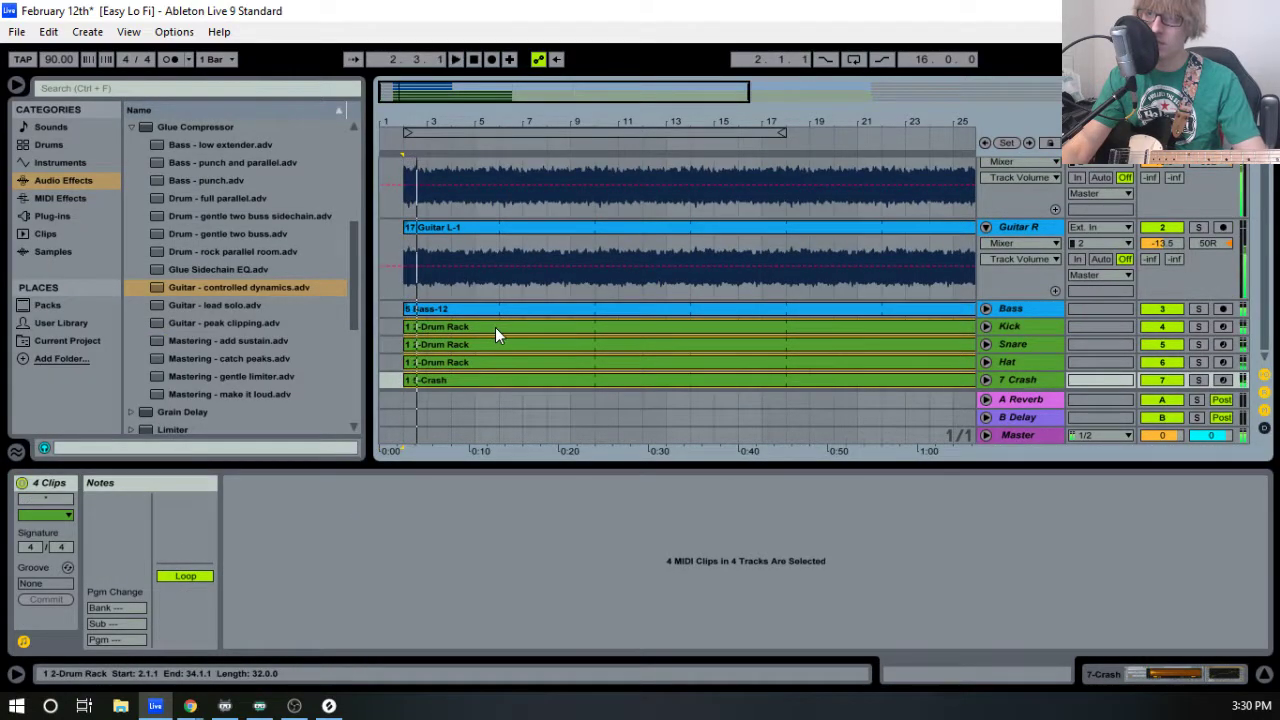
click(495, 329)
click(1199, 328)
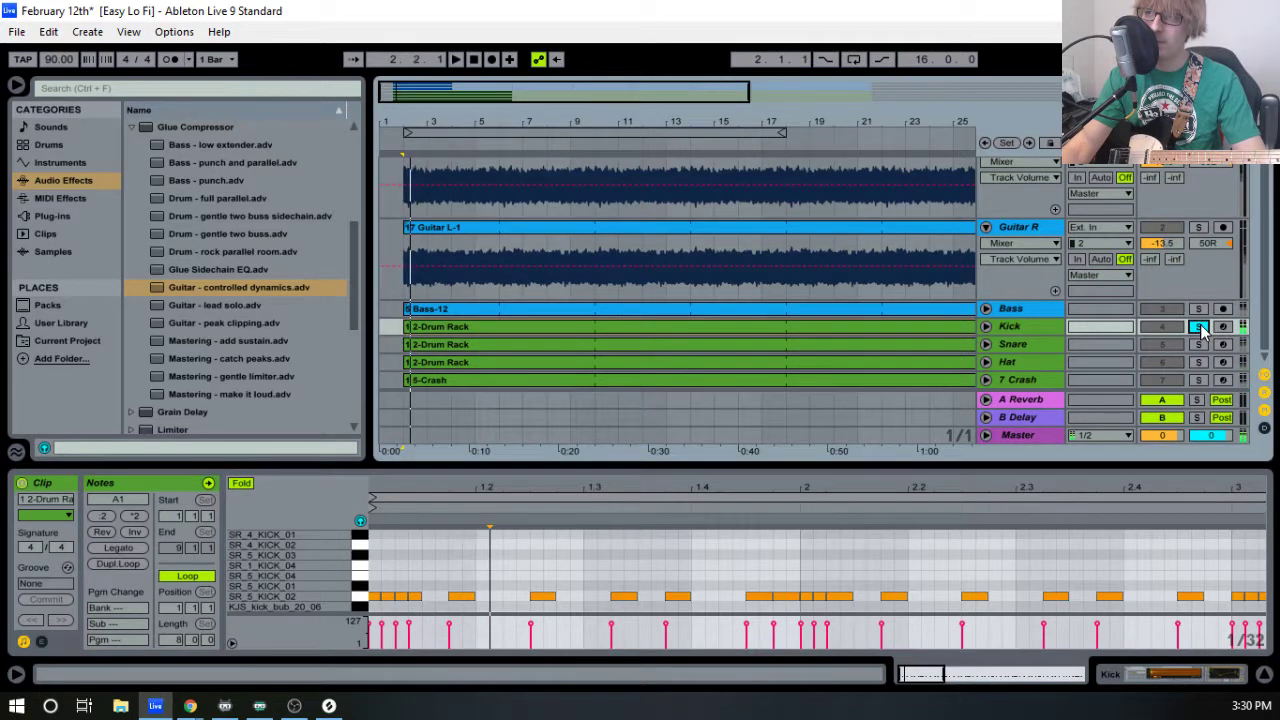
key(space)
click(1199, 328)
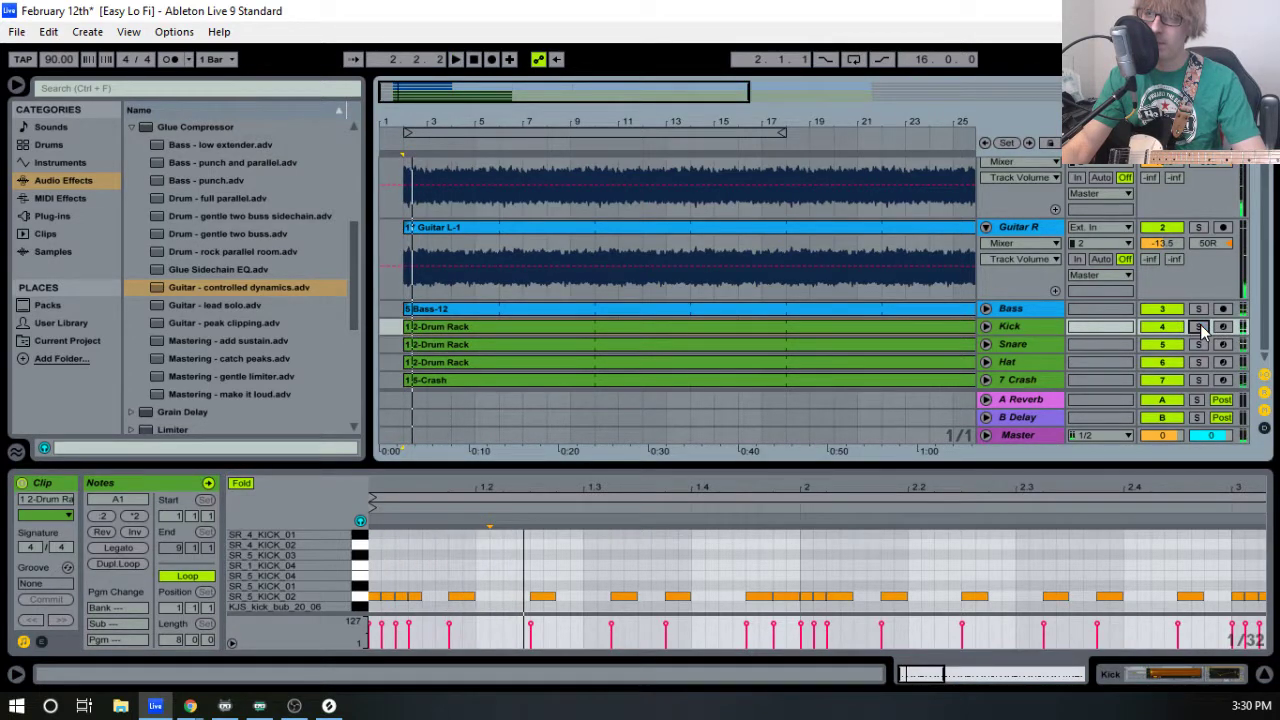
key(space)
- Solo the Kick, Snare, Hat and Crash tracks together and play the drums from 2.1.1
click(1199, 328)
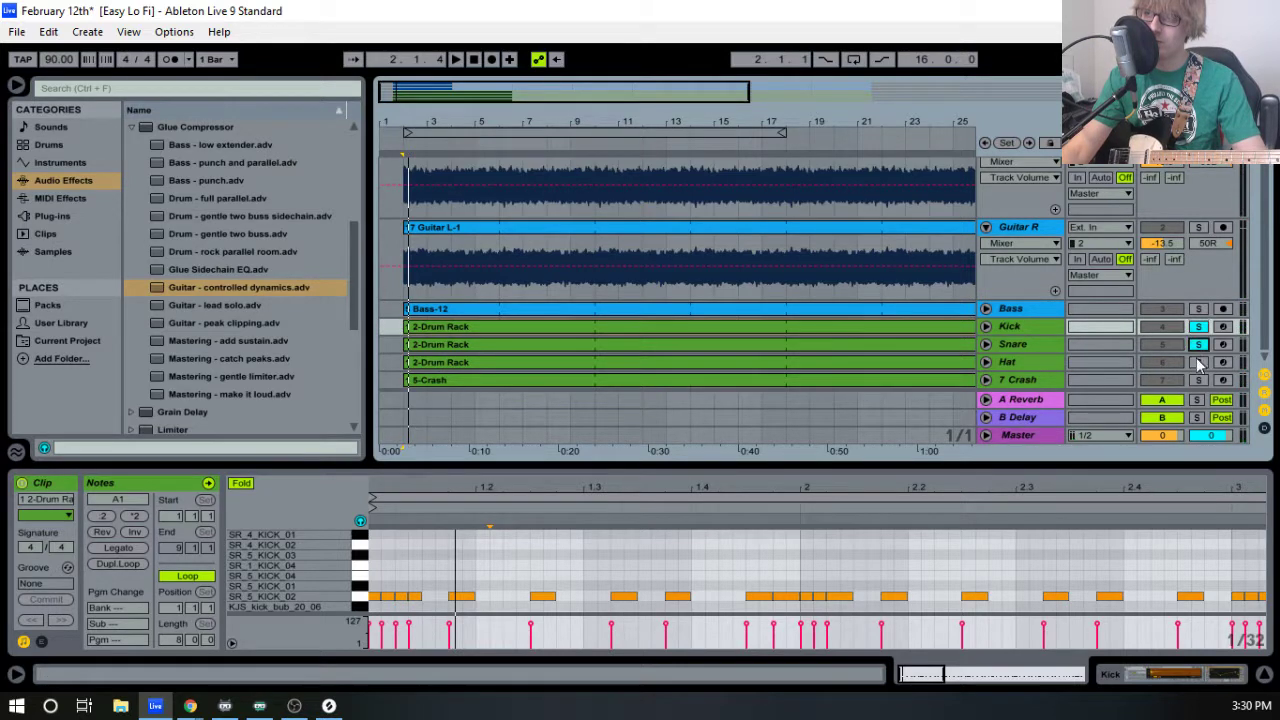
click(1199, 380)
key(space)
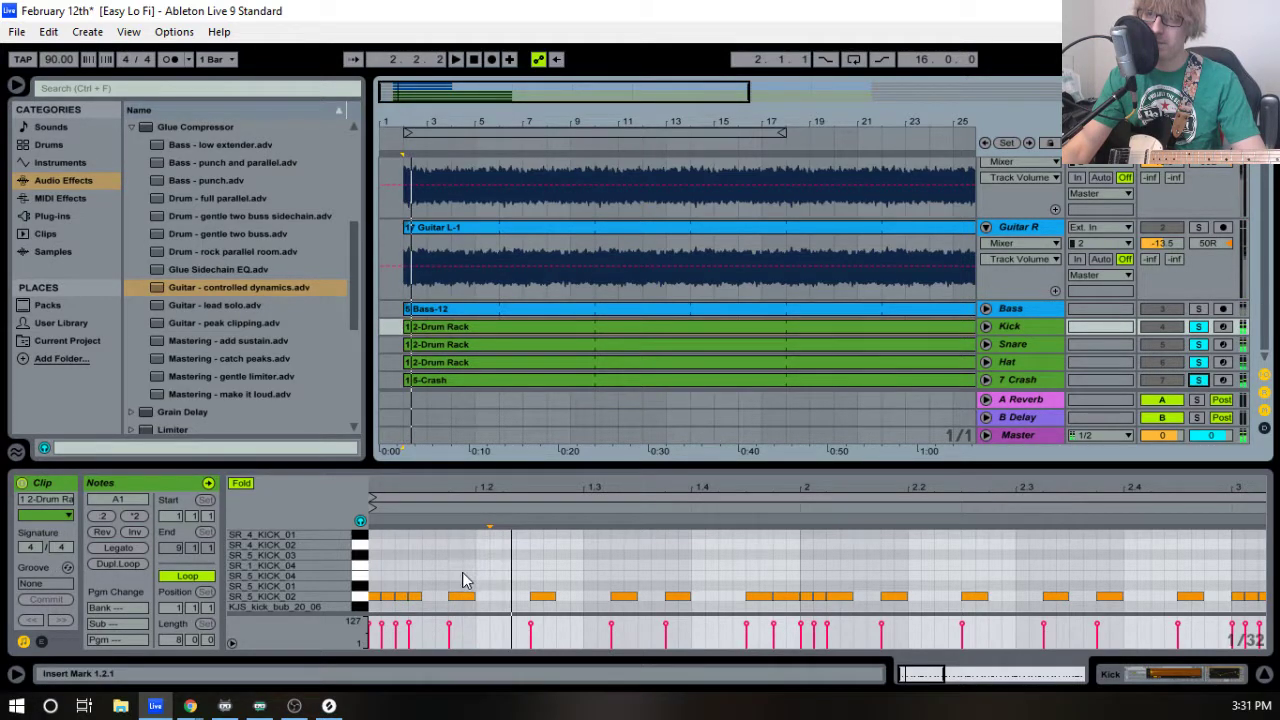
key(space)
- Copy the four-note kick roll at the start of clip bar 1 to 3.1.1
drag(709, 468, 475, 250)
drag(382, 303, 382, 350)
key(space)
drag(435, 395, 375, 455)
key(space)
drag(618, 303, 618, 248)
mouse_move(700, 301)
mouse_down()
mouse_move(632, 318)
mouse_move(686, 301)
mouse_move(680, 282)
mouse_move(645, 350)
mouse_move(398, 347)
mouse_move(328, 326)
mouse_move(391, 304)
mouse_up()
click(621, 445)
key(ctrl+v)
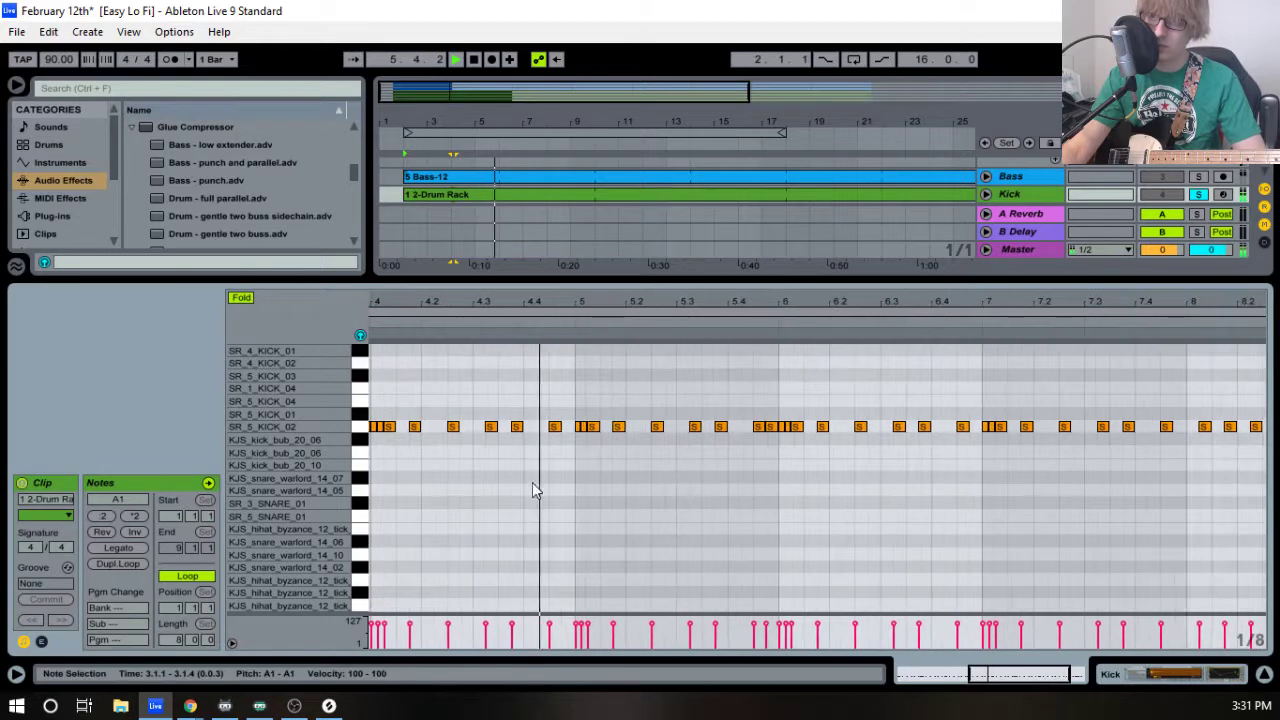
- Paste the same four-note kick roll at 5.1.1 and at 7.1.1
click(575, 483)
key(ctrl+v)
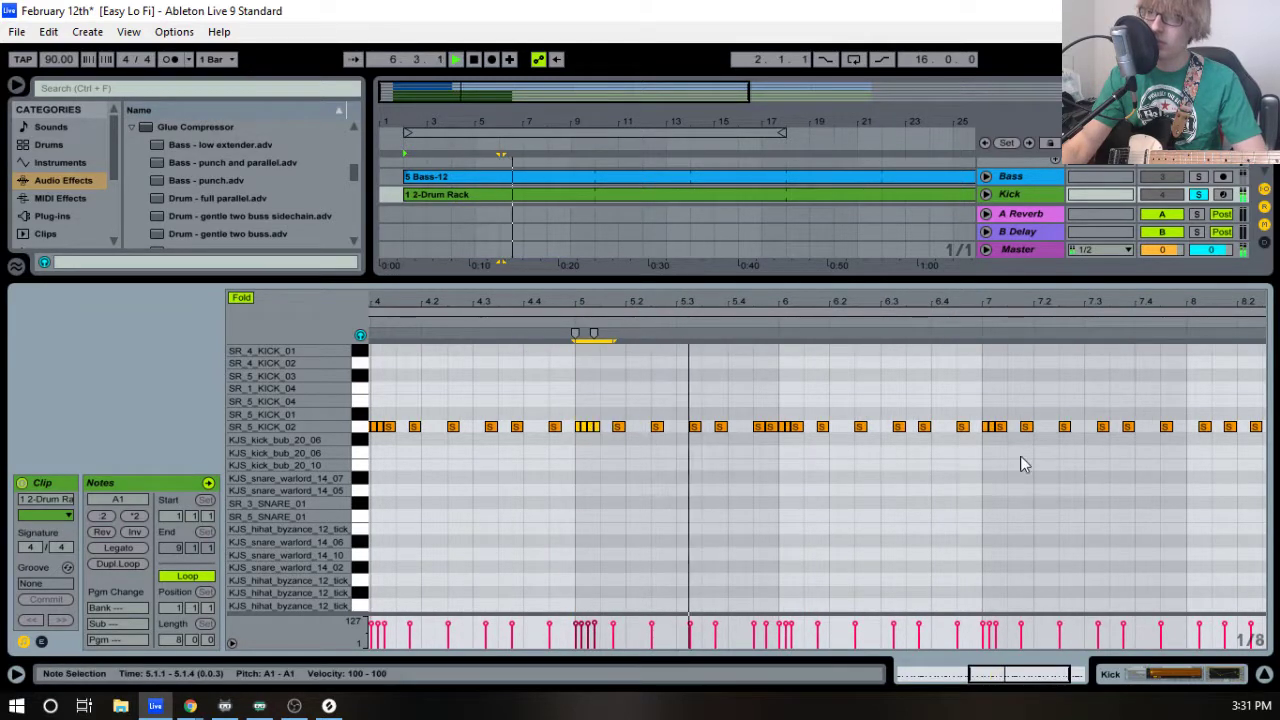
click(986, 479)
key(ctrl+v)
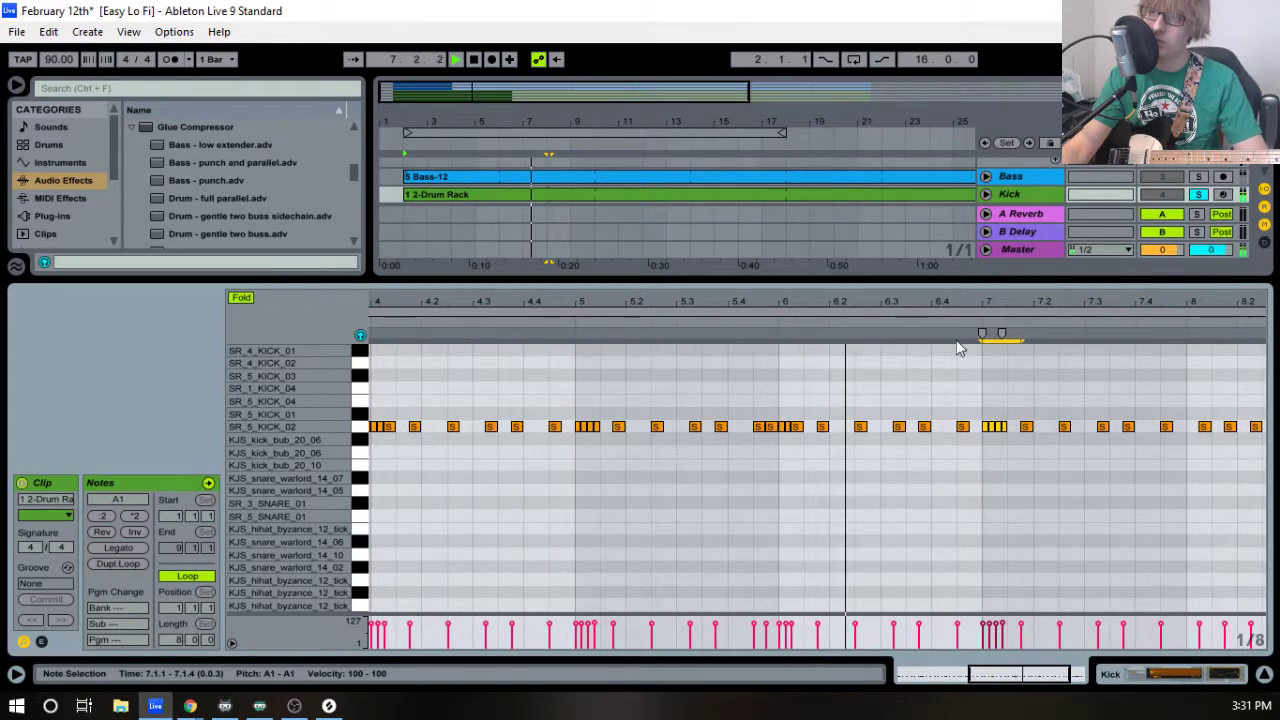
- Review the kick notes across clip bars 3 to 8 while the soloed drums play
drag(778, 304, 778, 290)
drag(936, 302, 780, 304)
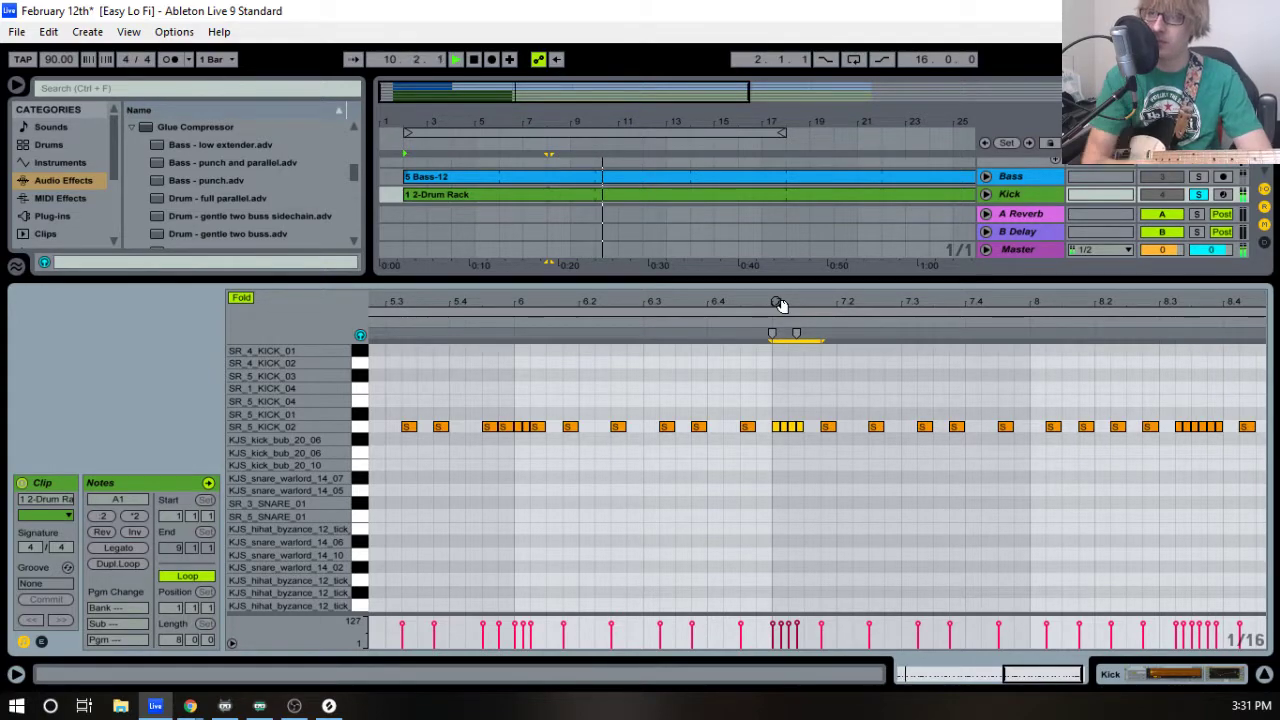
drag(699, 303, 919, 285)
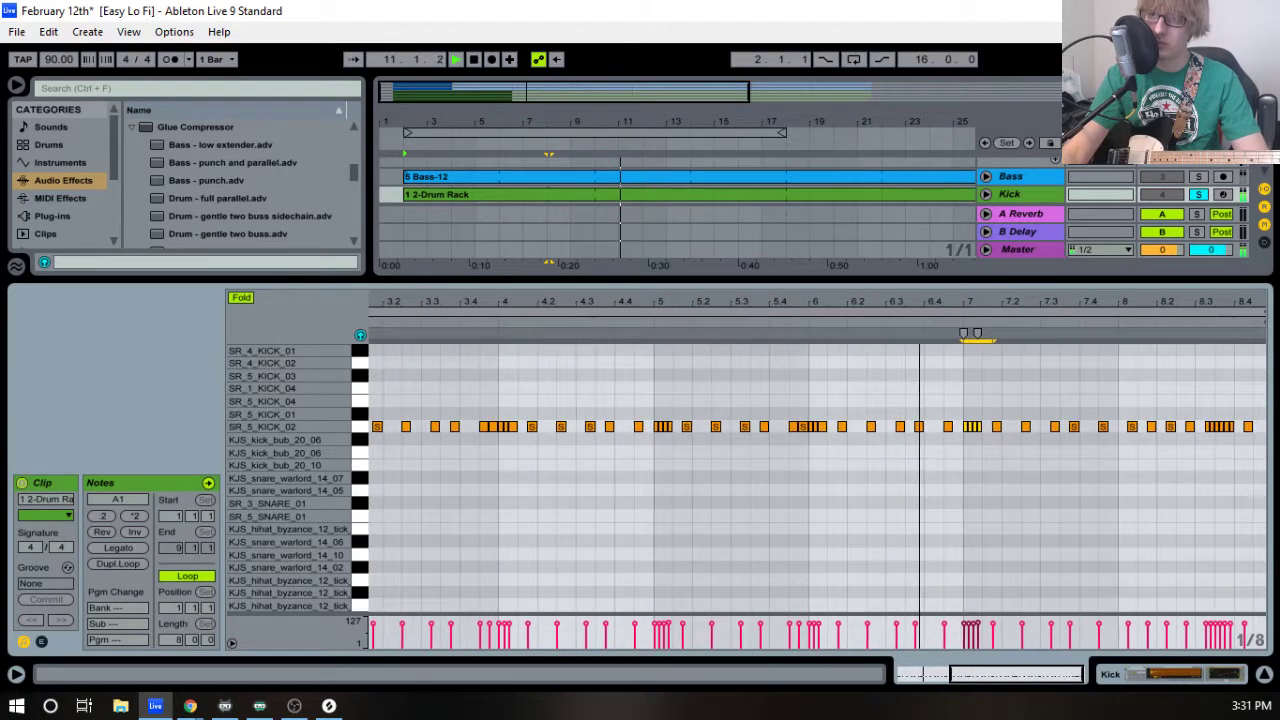
drag(508, 301, 711, 297)
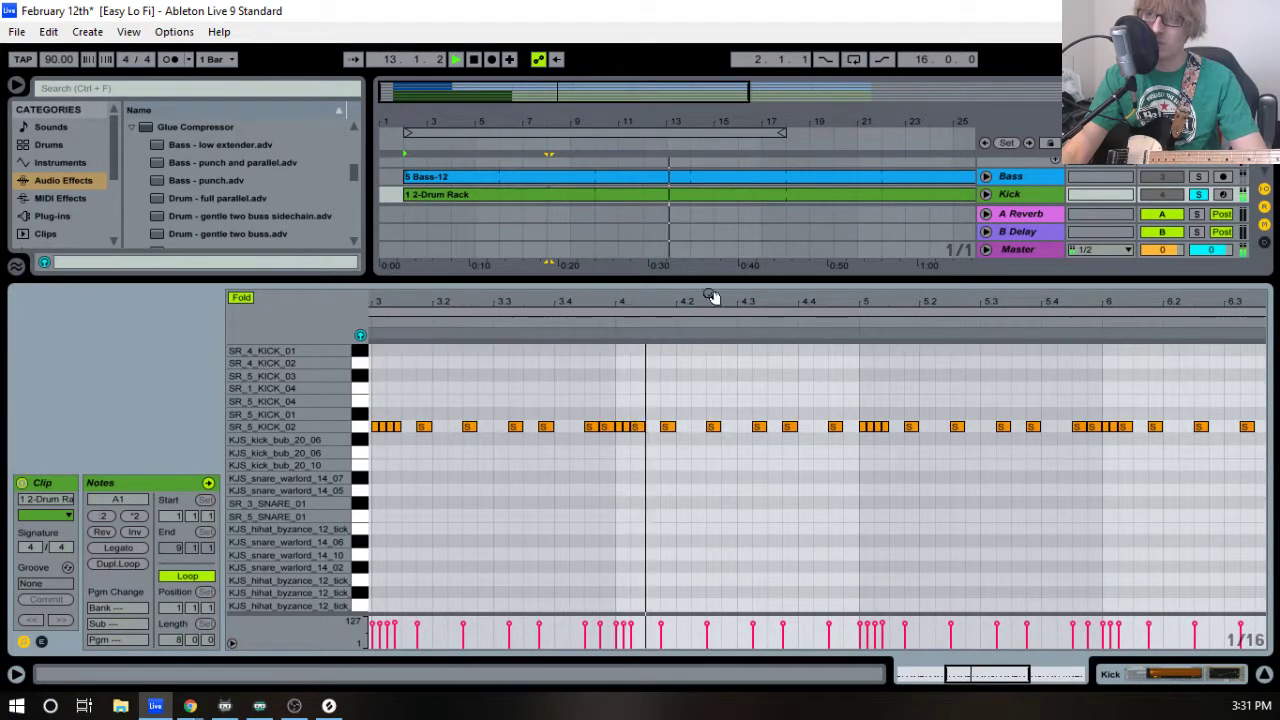
key(space)
click(812, 440)
drag(643, 283, 615, 485)
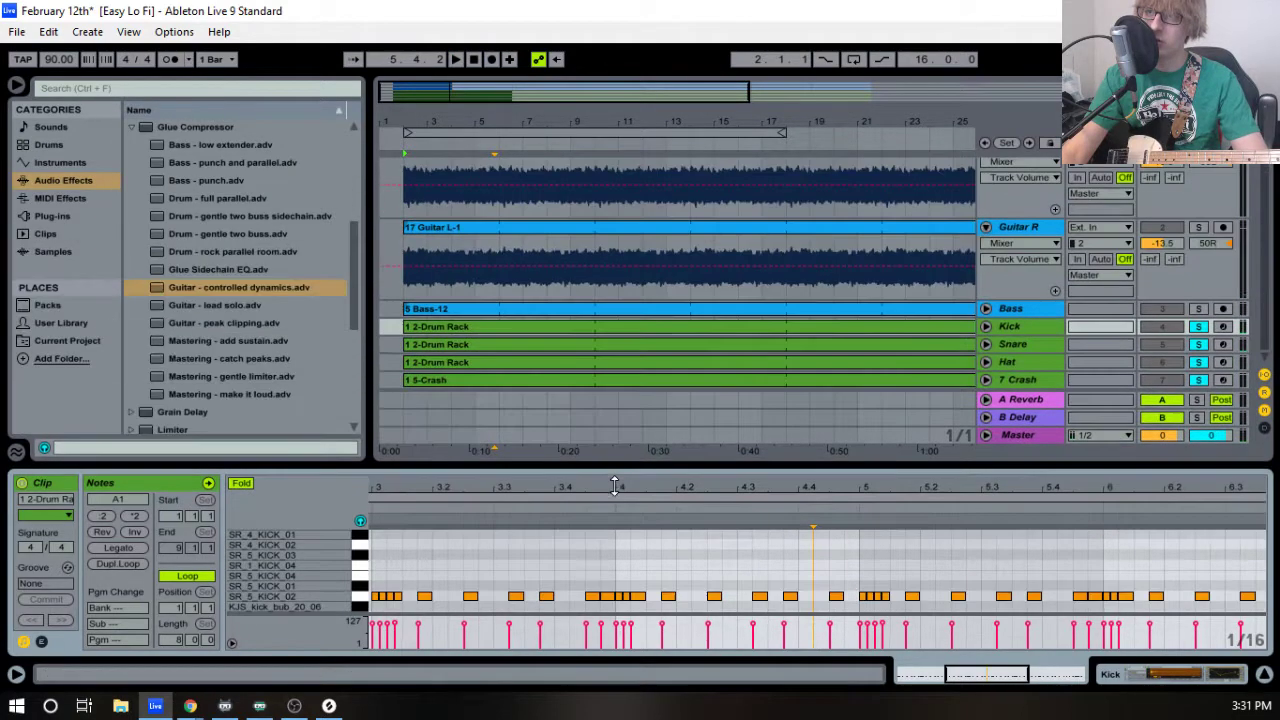
- Unfold the Kick and Snare tracks, then open the Snare clip's notes around bars 2 to 7 during playback
click(985, 344)
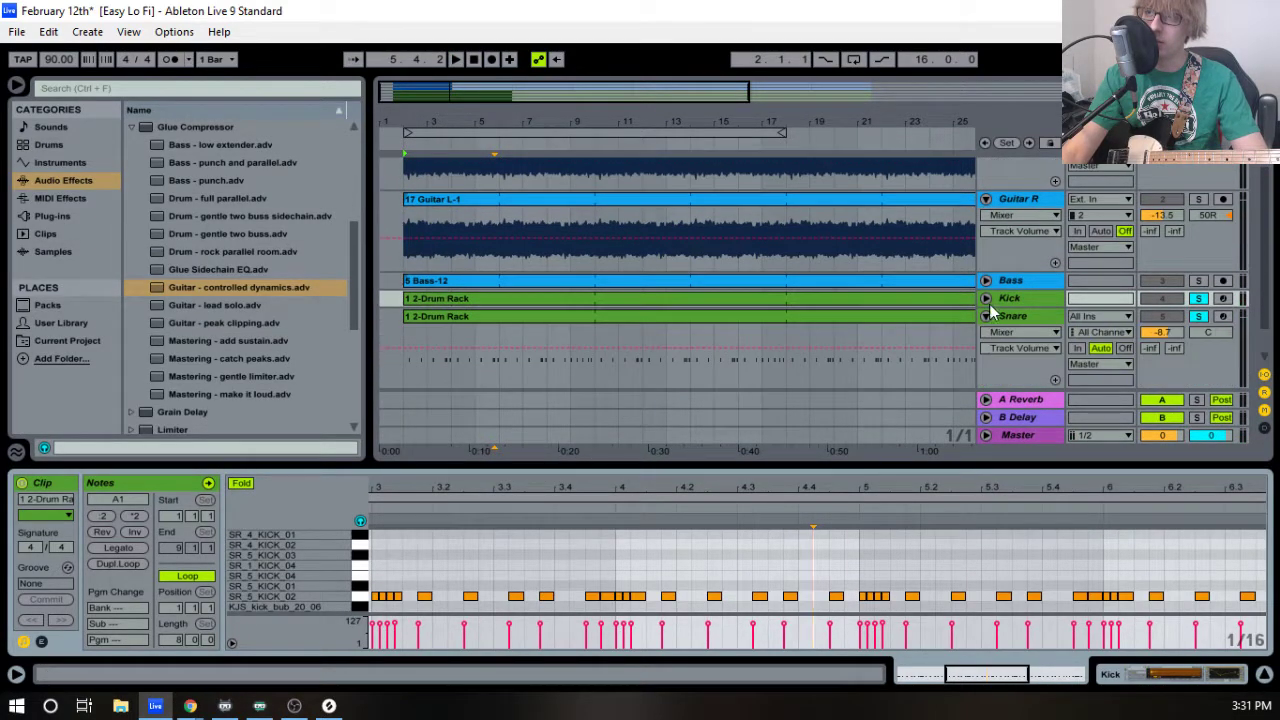
click(986, 299)
scroll(975, 360, down, 3)
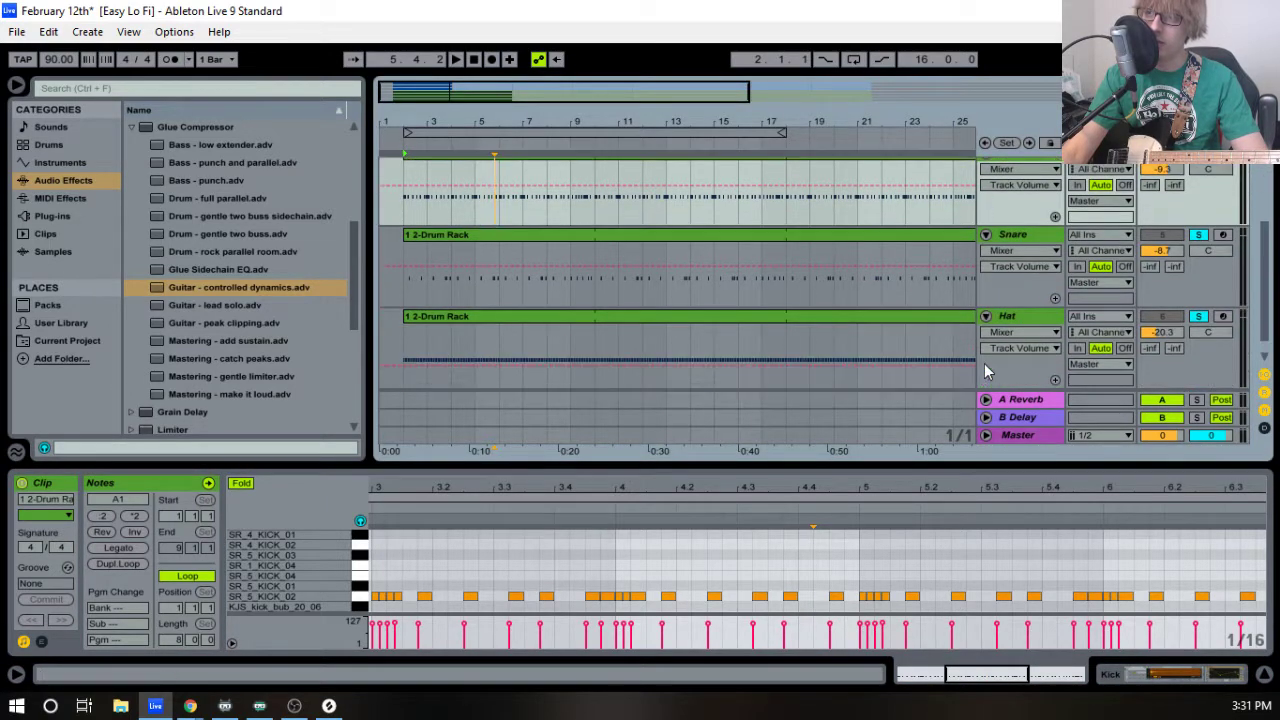
click(596, 240)
key(space)
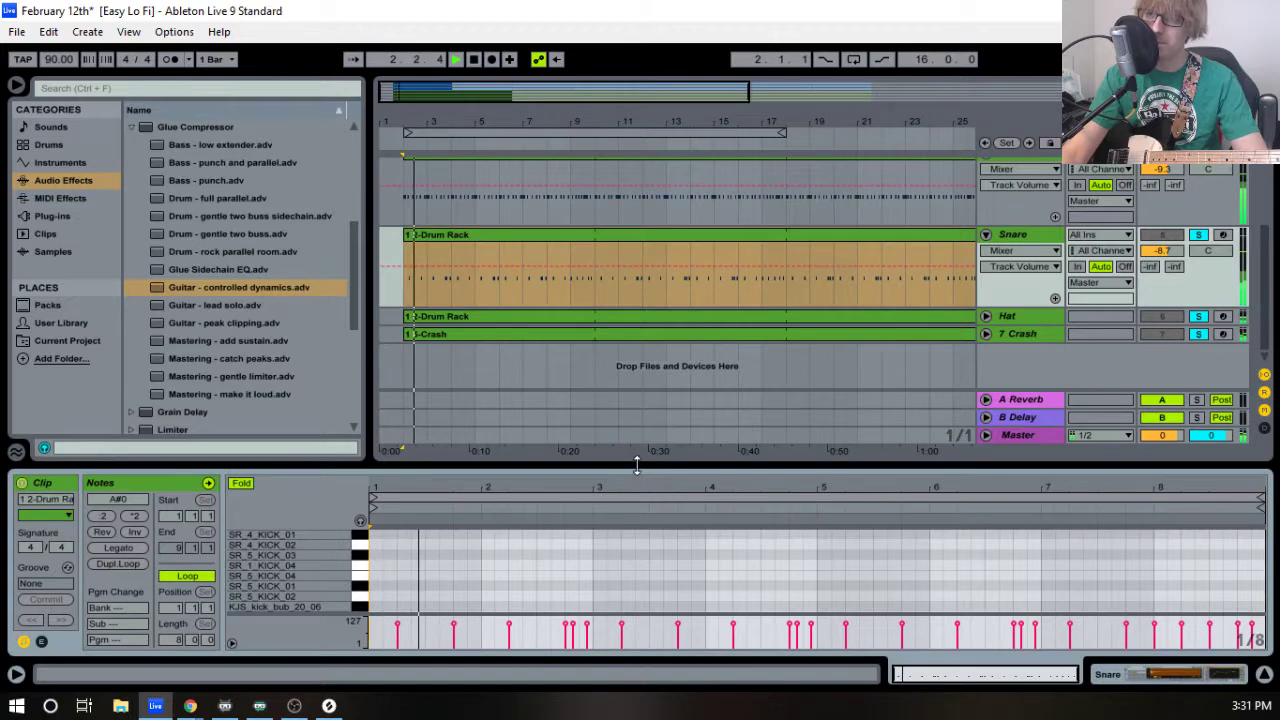
drag(636, 463, 655, 205)
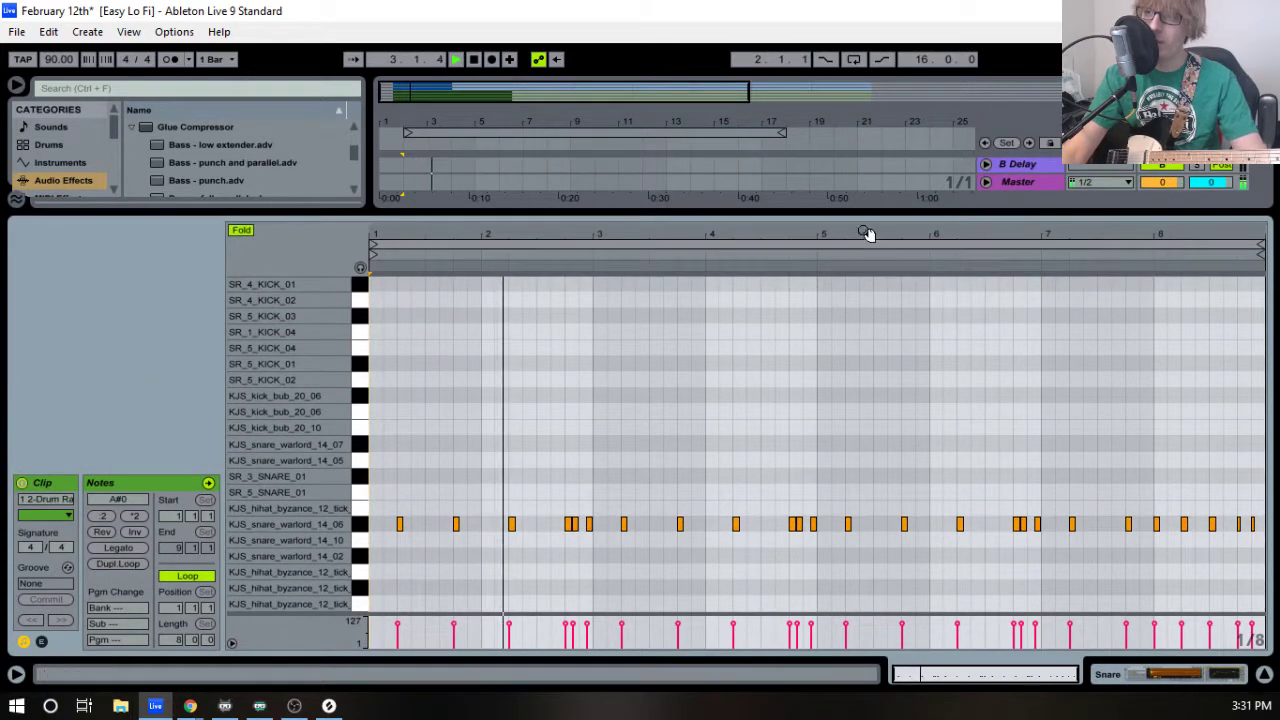
drag(862, 232, 897, 272)
- Delete the snare note at 4.4.2 and move the next snare note one sixteenth earlier
click(827, 527)
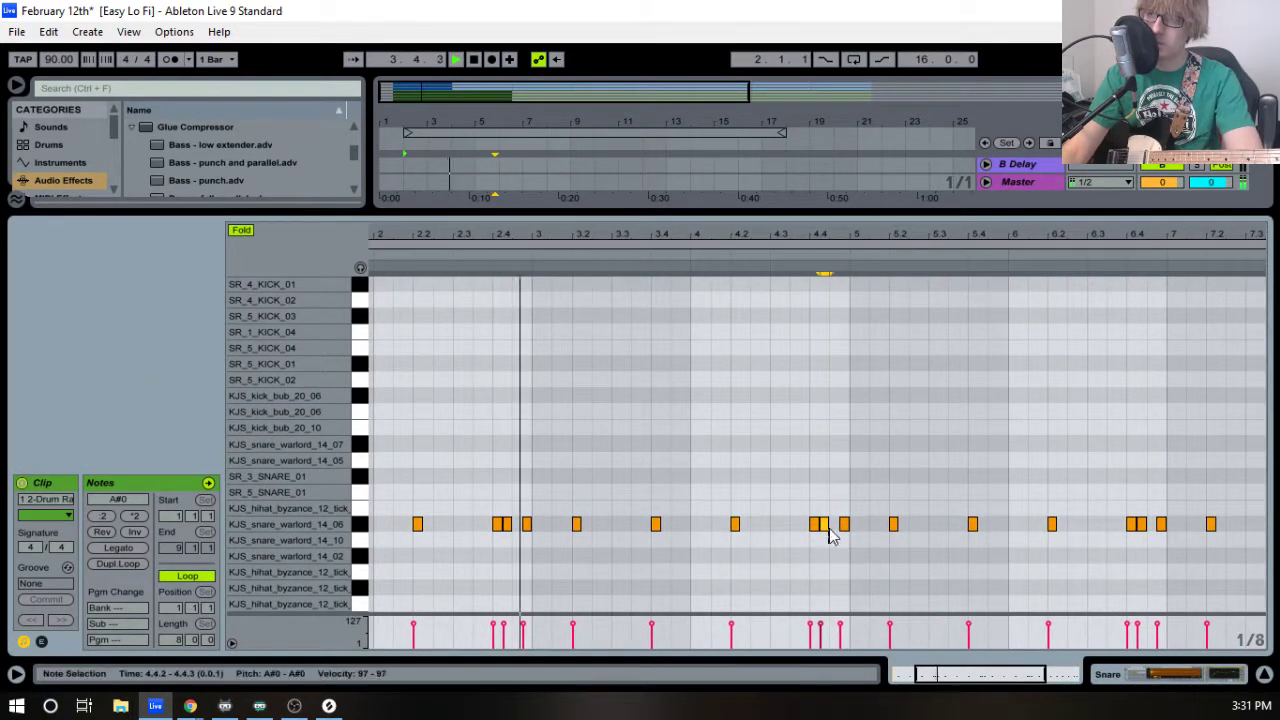
key(Delete)
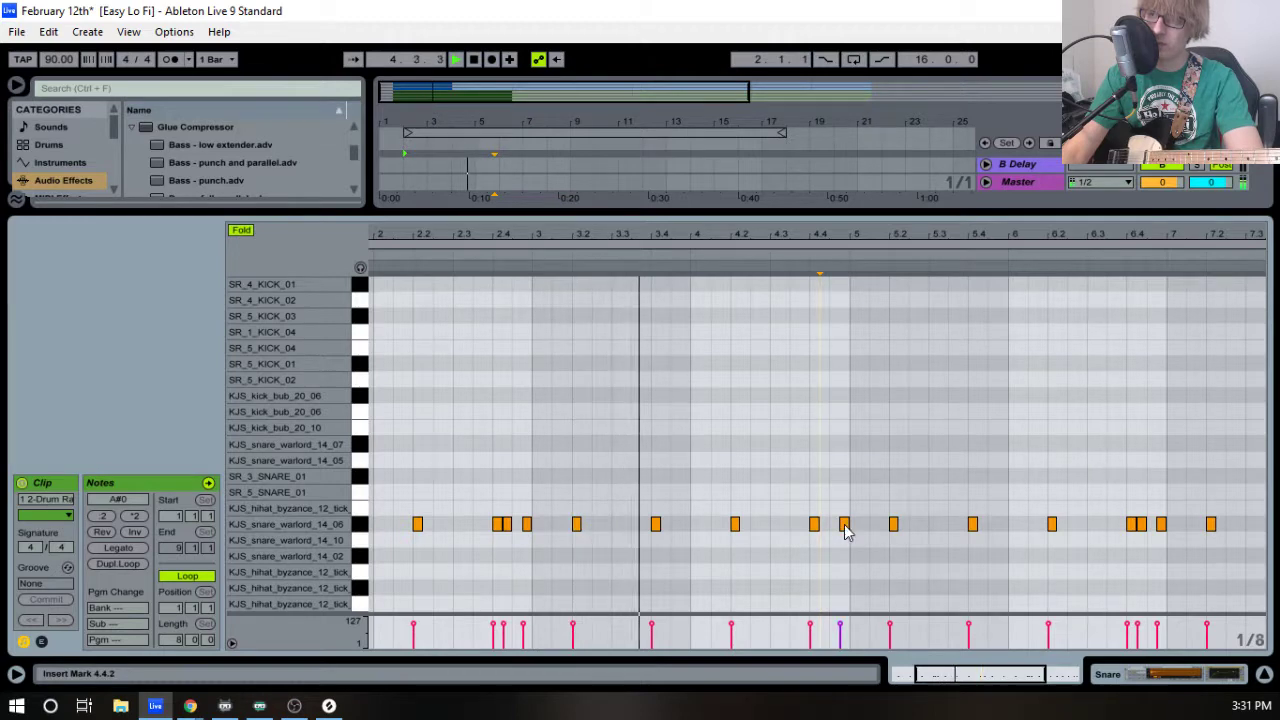
drag(846, 531, 836, 537)
click(855, 440)
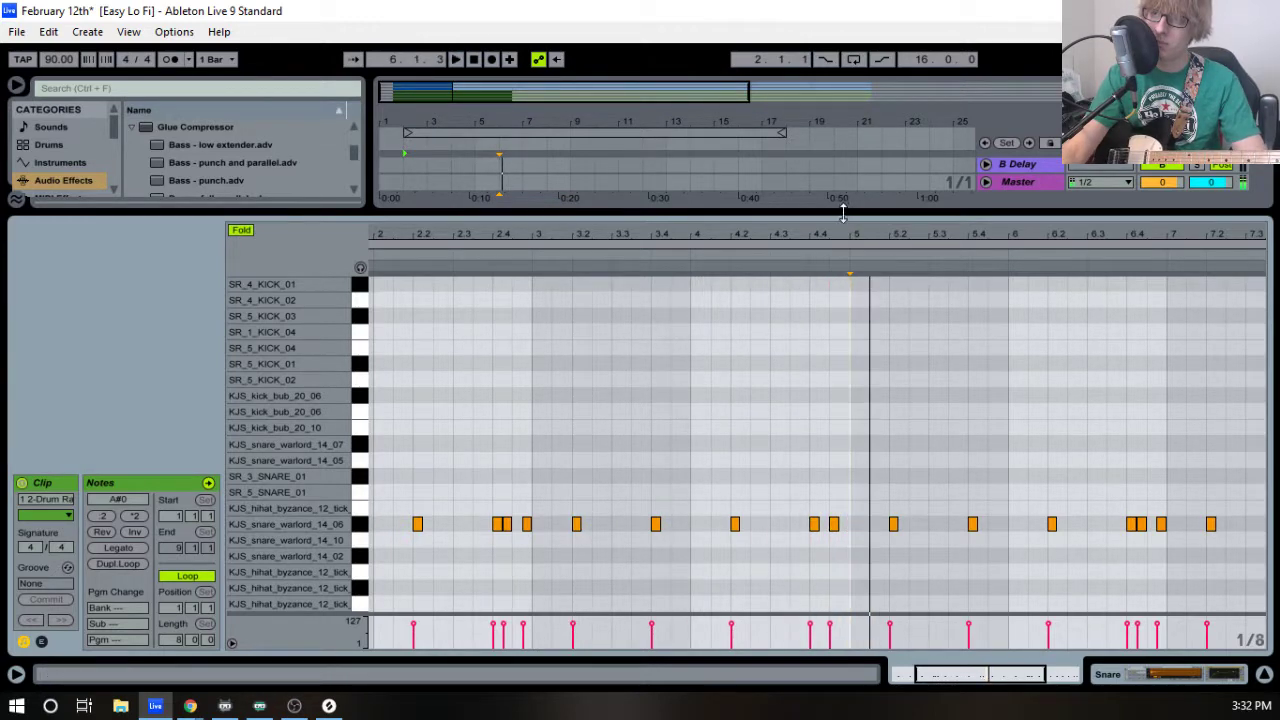
key(space)
- Reopen the Kick clip and copy the four-note roll at 5.1.1 to 4.4.1
drag(835, 213, 810, 348)
scroll(557, 195, up, 2)
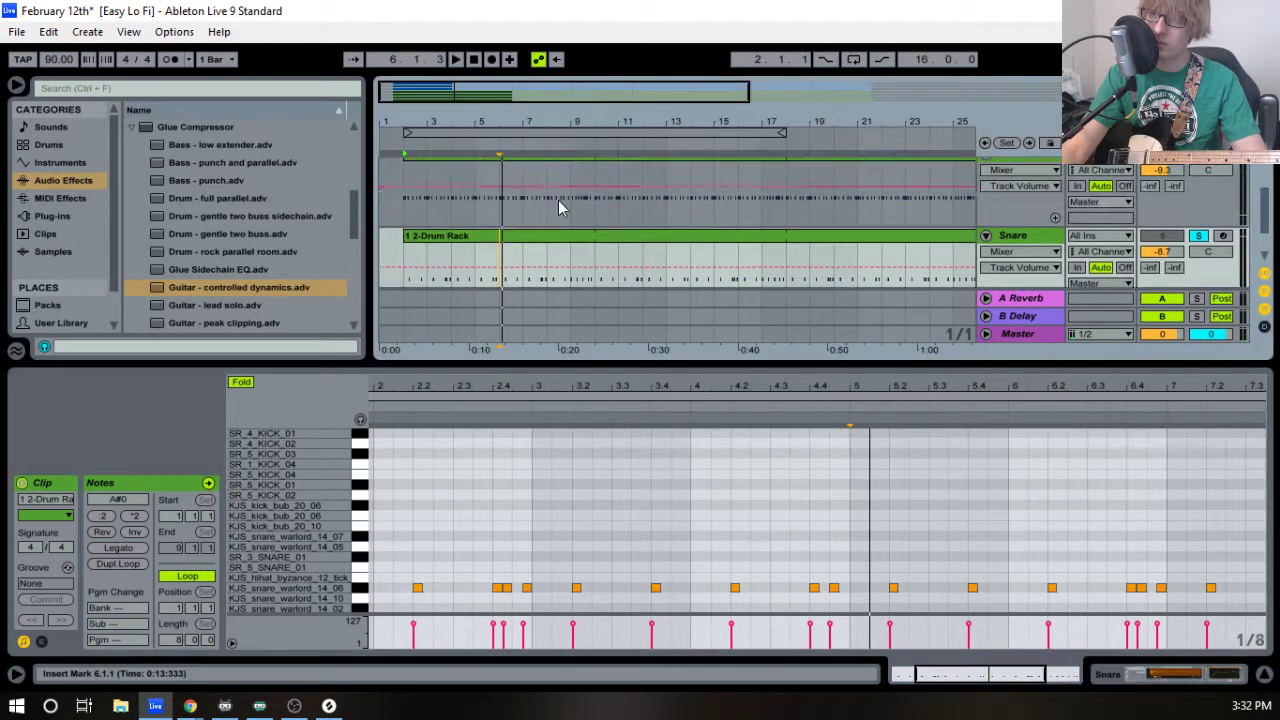
click(557, 180)
key(space)
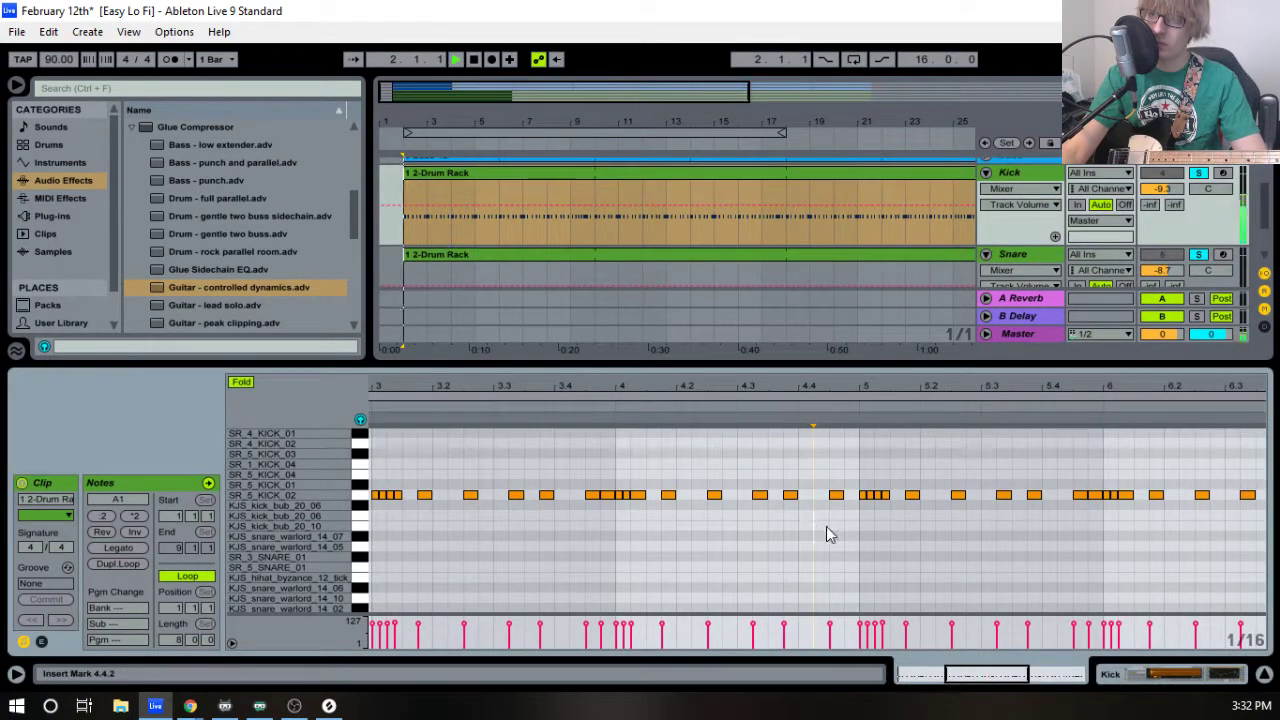
drag(812, 387, 805, 340)
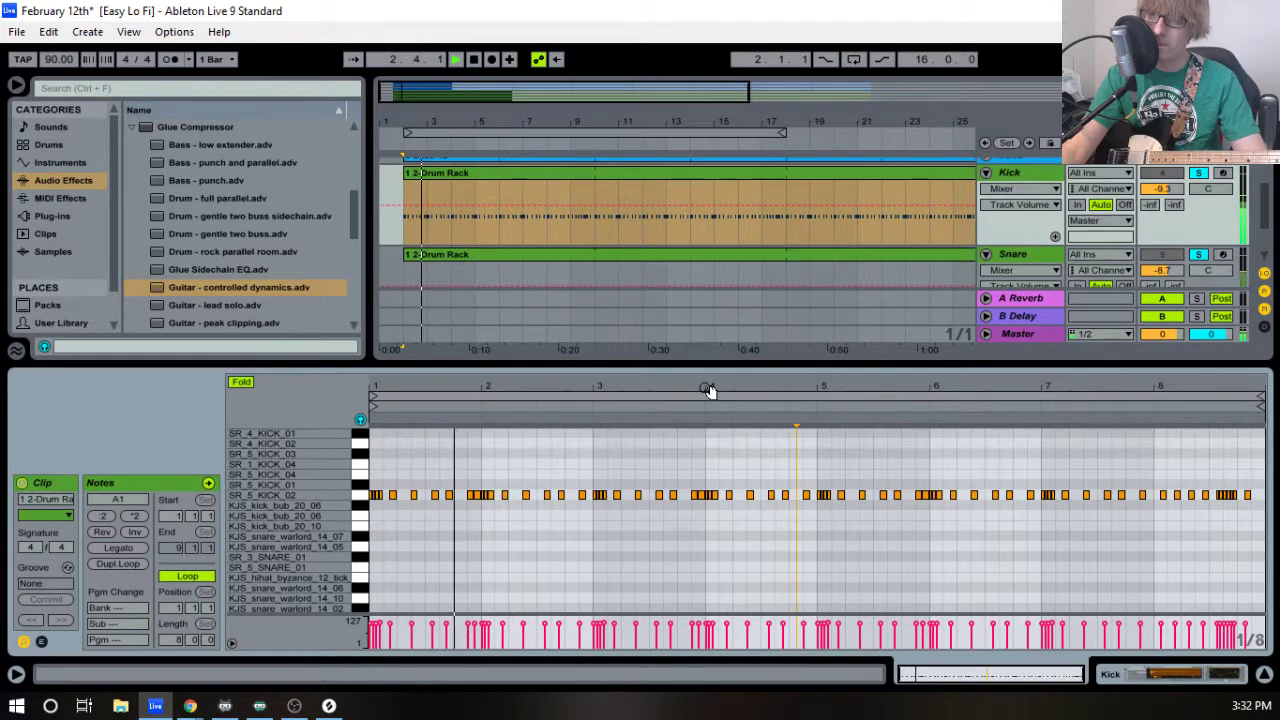
drag(711, 389, 785, 438)
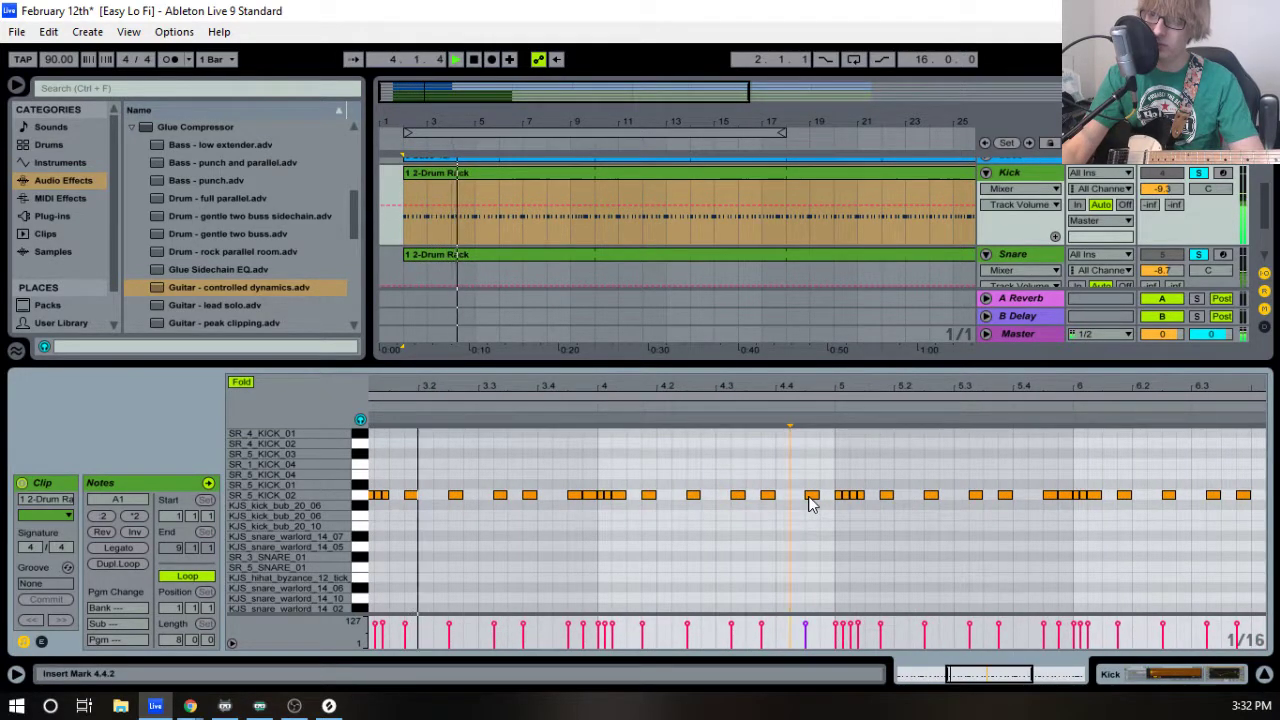
drag(837, 514, 861, 481)
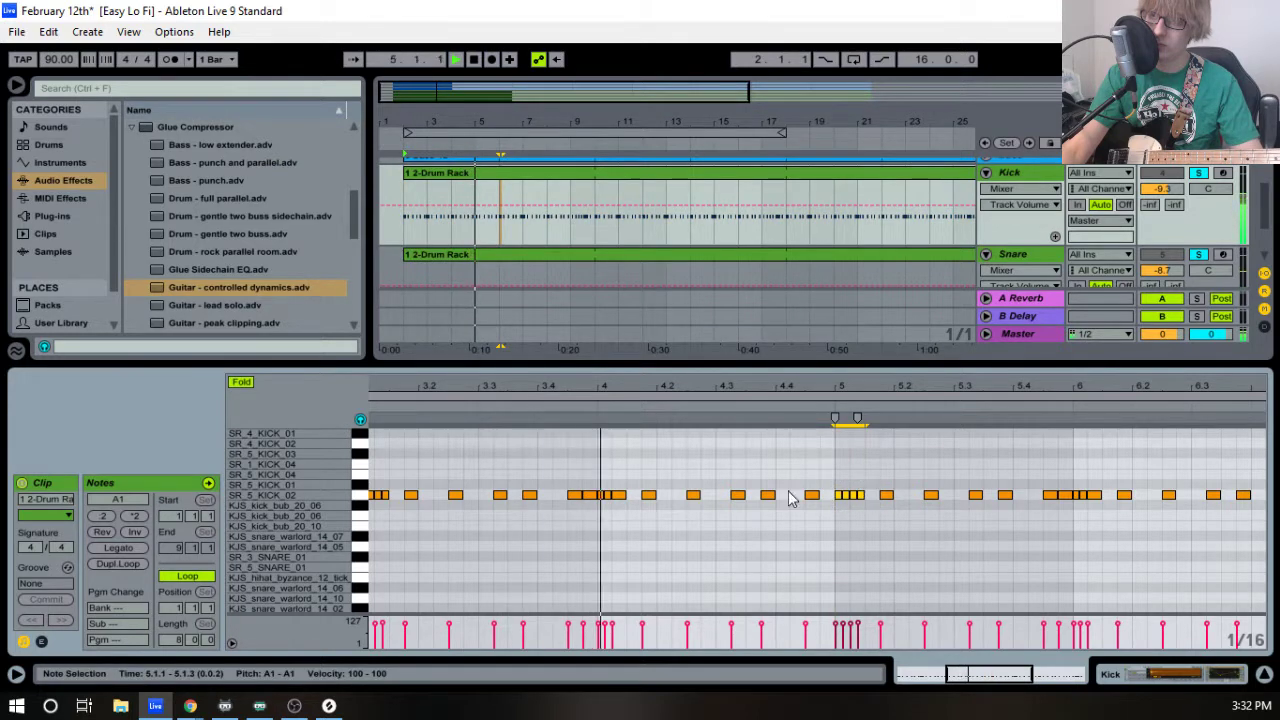
click(779, 481)
drag(778, 495, 815, 495)
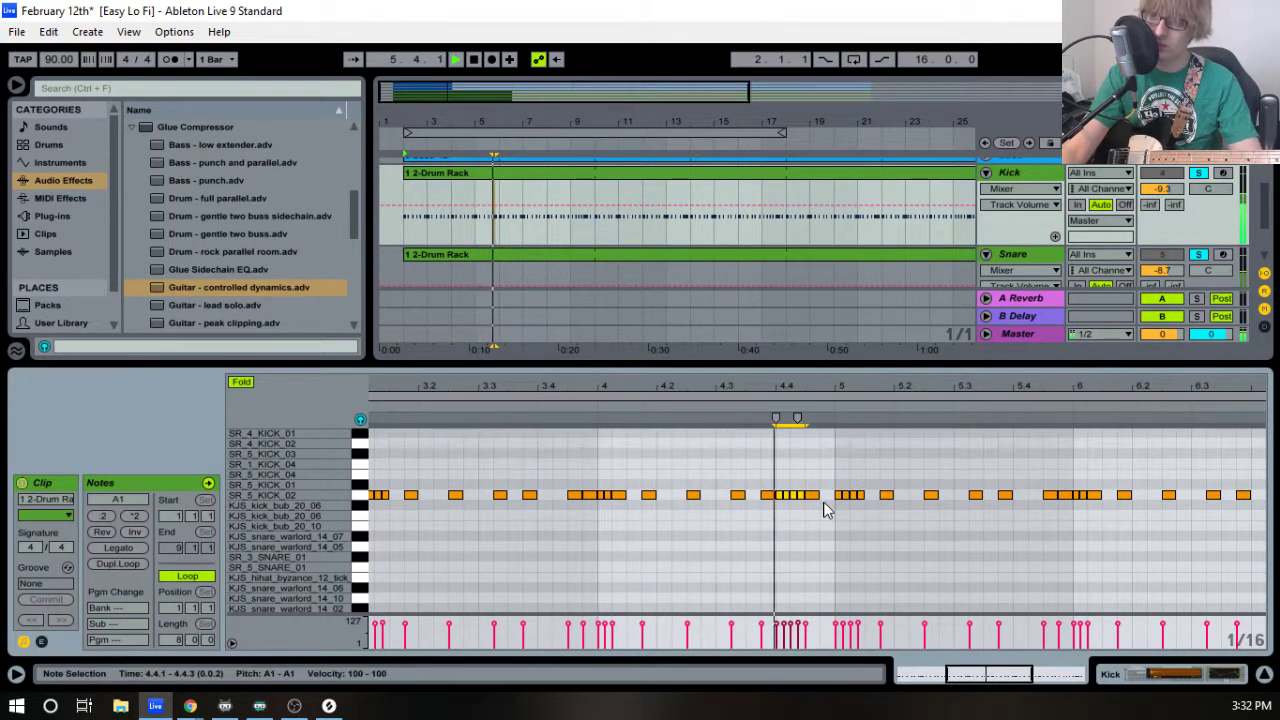
- Delete the two pasted kick notes at 4.4.1 and the longer note at 4.4.3, and replay the drums
click(806, 477)
key(space)
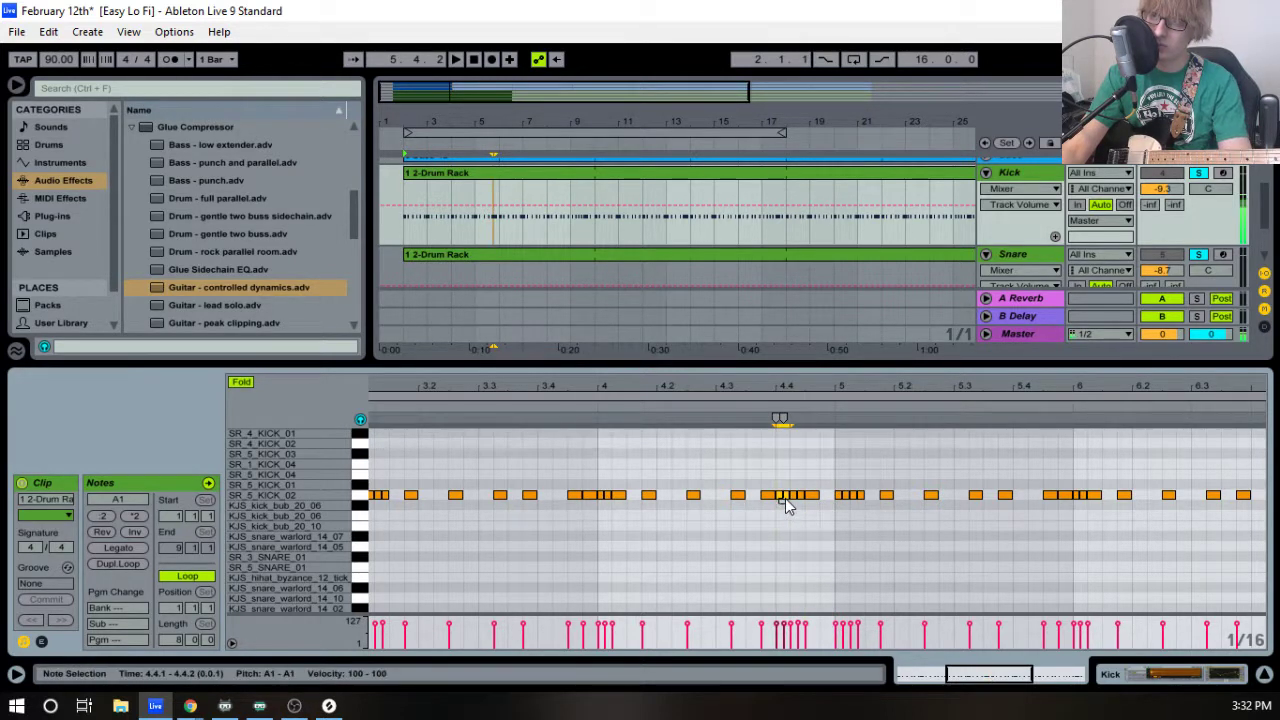
click(781, 502)
click(809, 502)
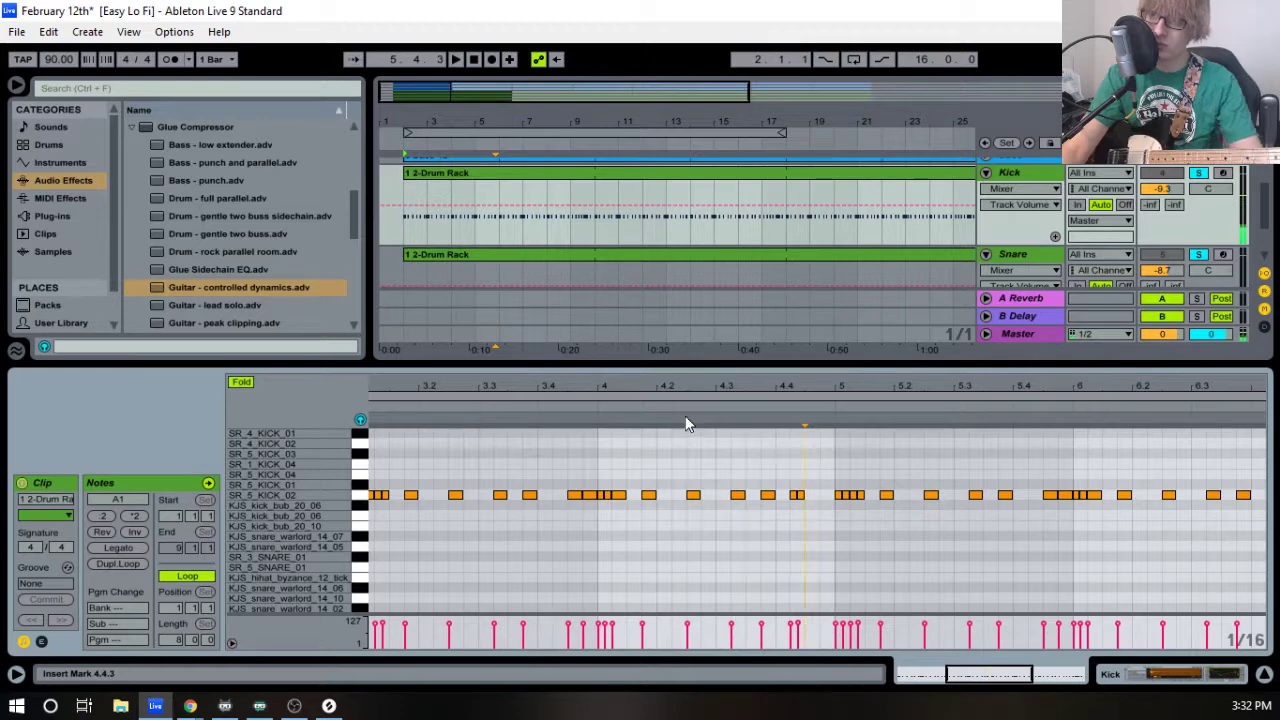
key(space)
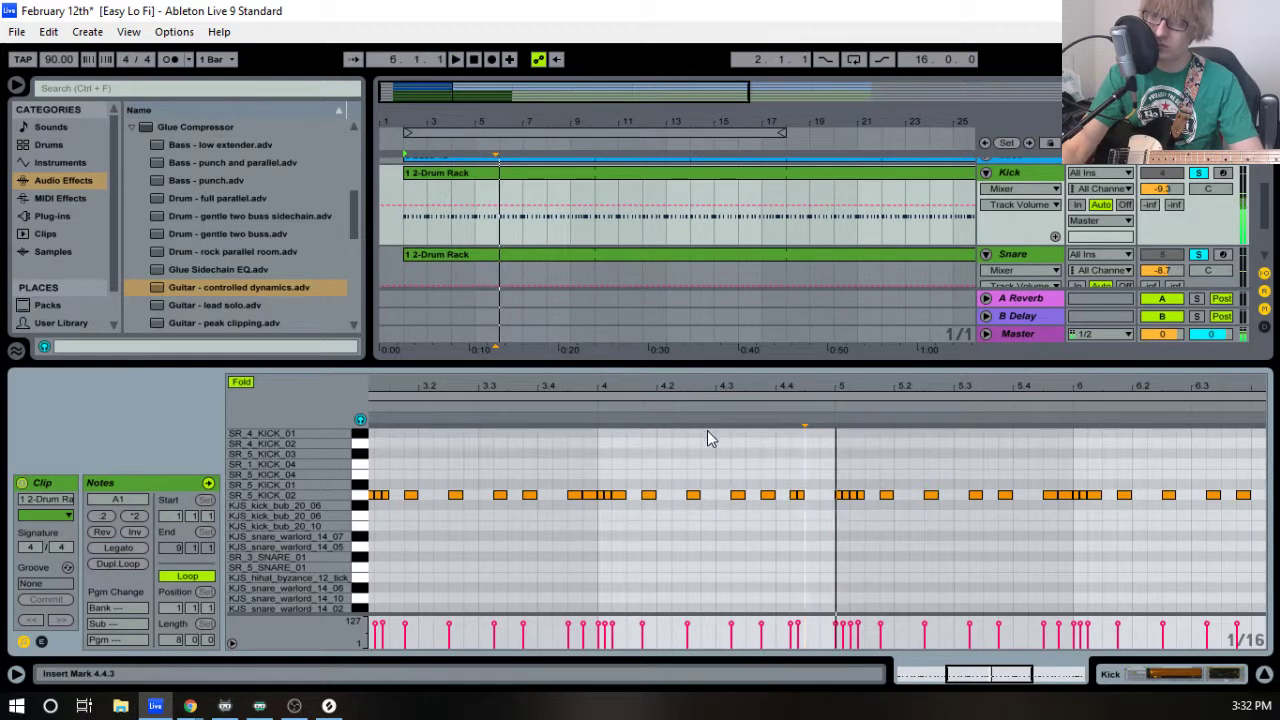
- Replay the soloed drums from the loop start and check the kick pattern around bars 3 to 8 of the clip
click(709, 398)
click(709, 410)
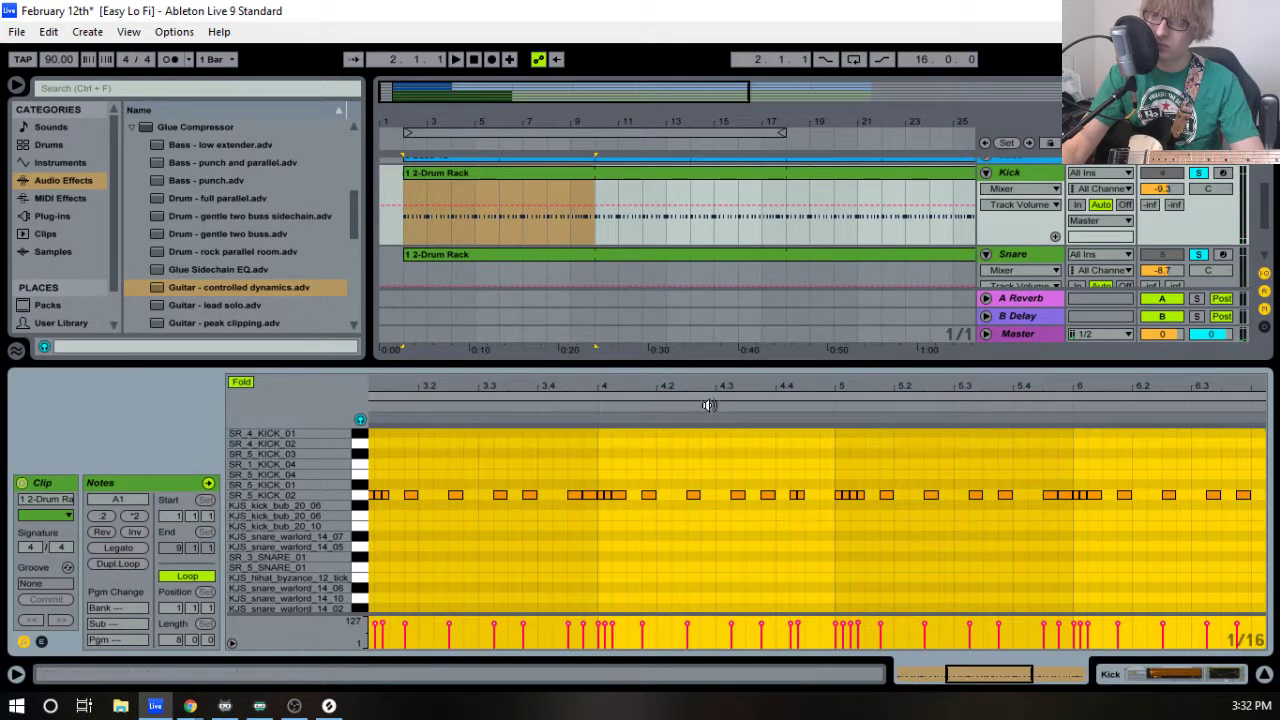
click(865, 456)
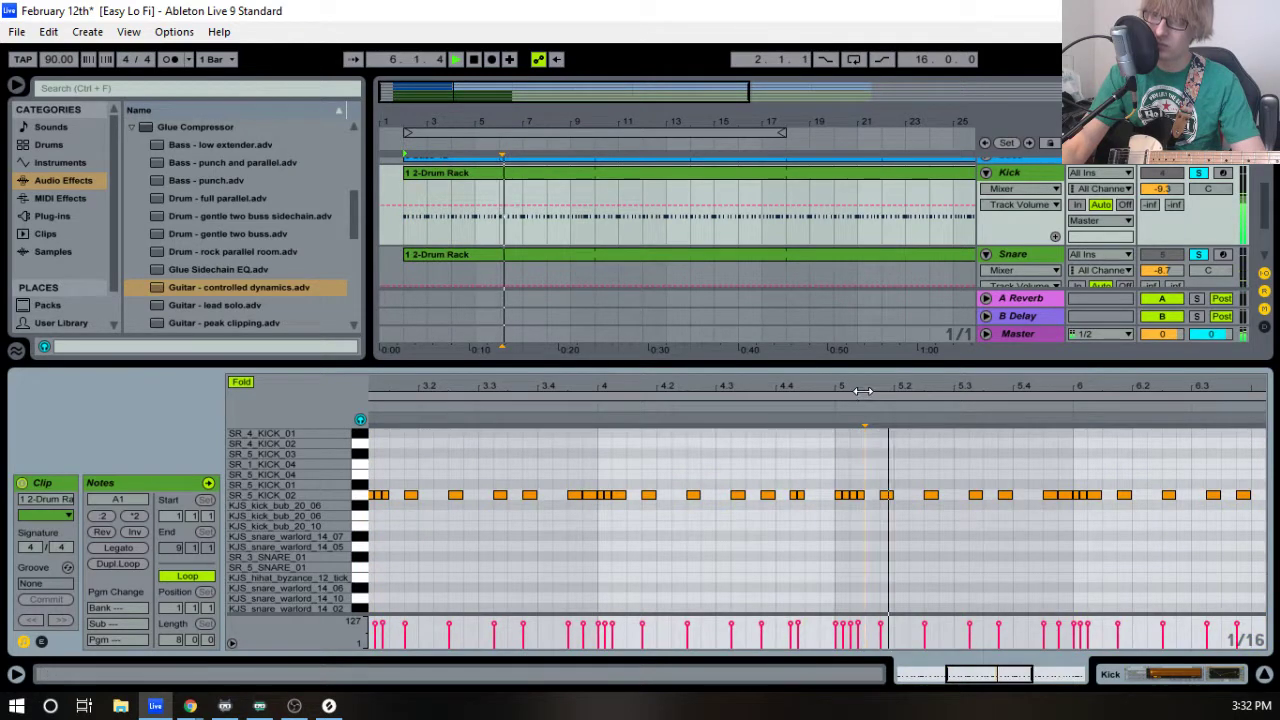
drag(863, 389, 863, 350)
key(space)
key(space)
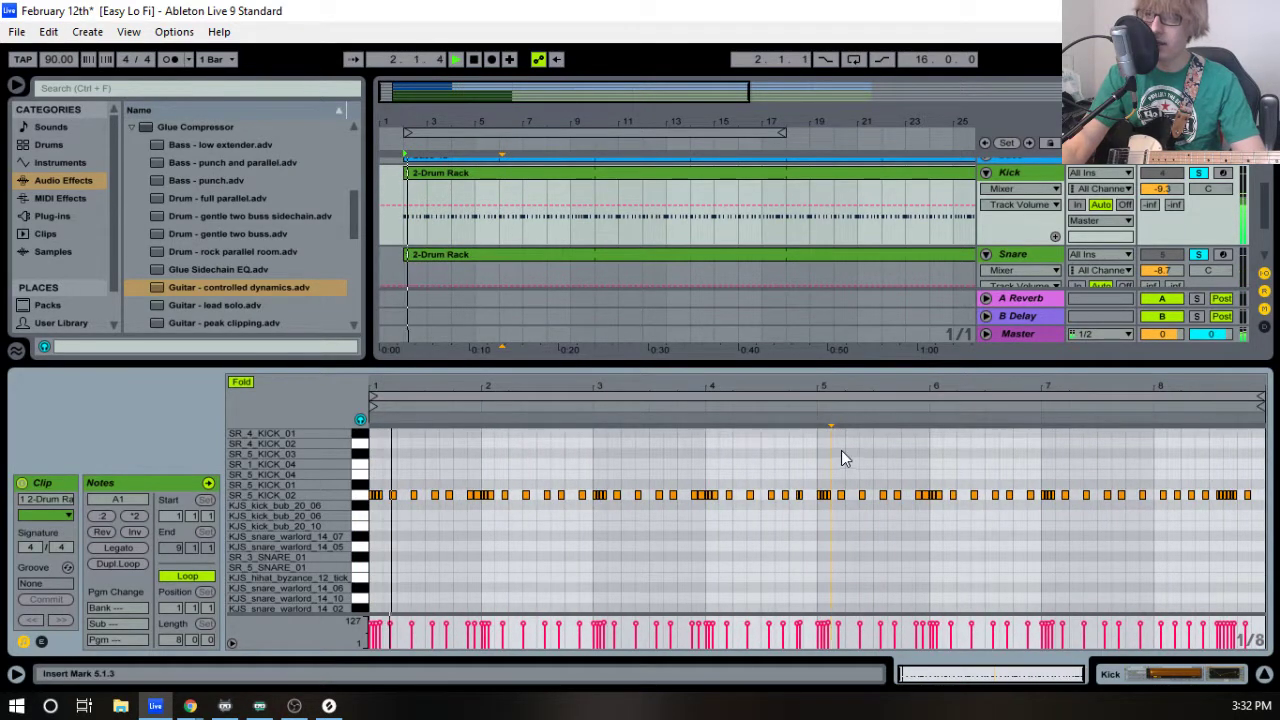
click(841, 451)
drag(848, 386, 850, 393)
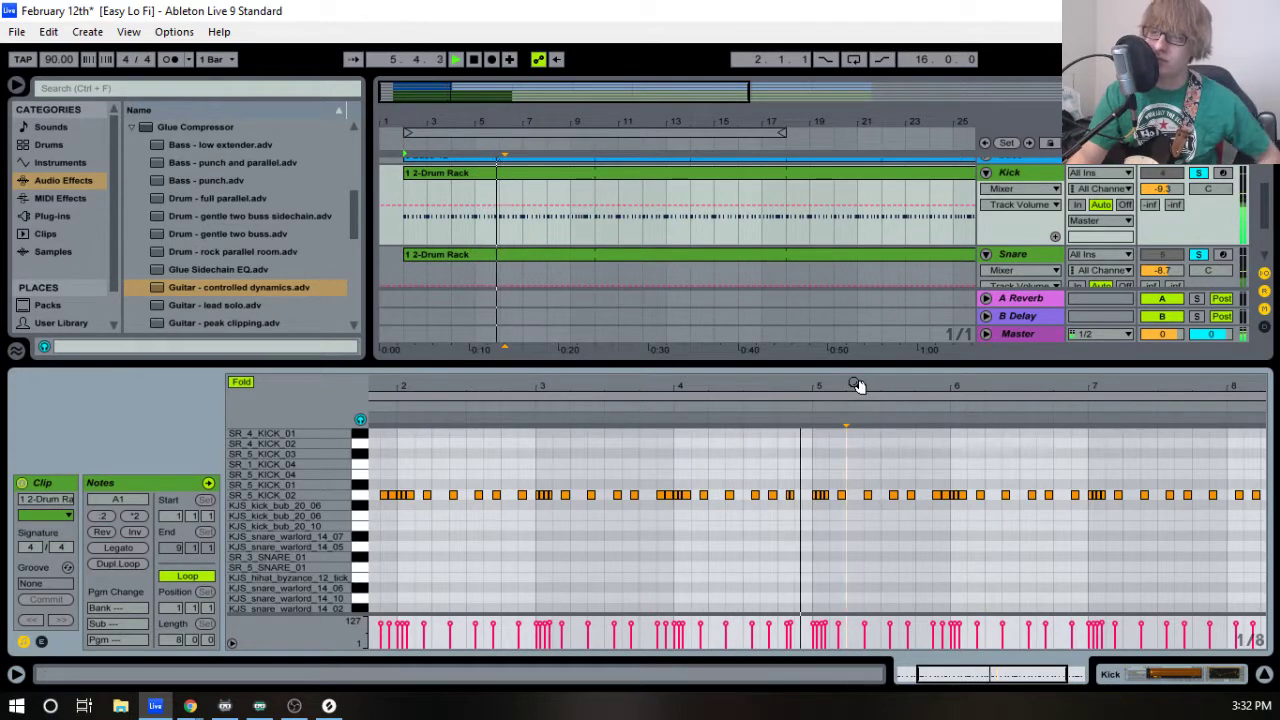
drag(857, 385, 908, 440)
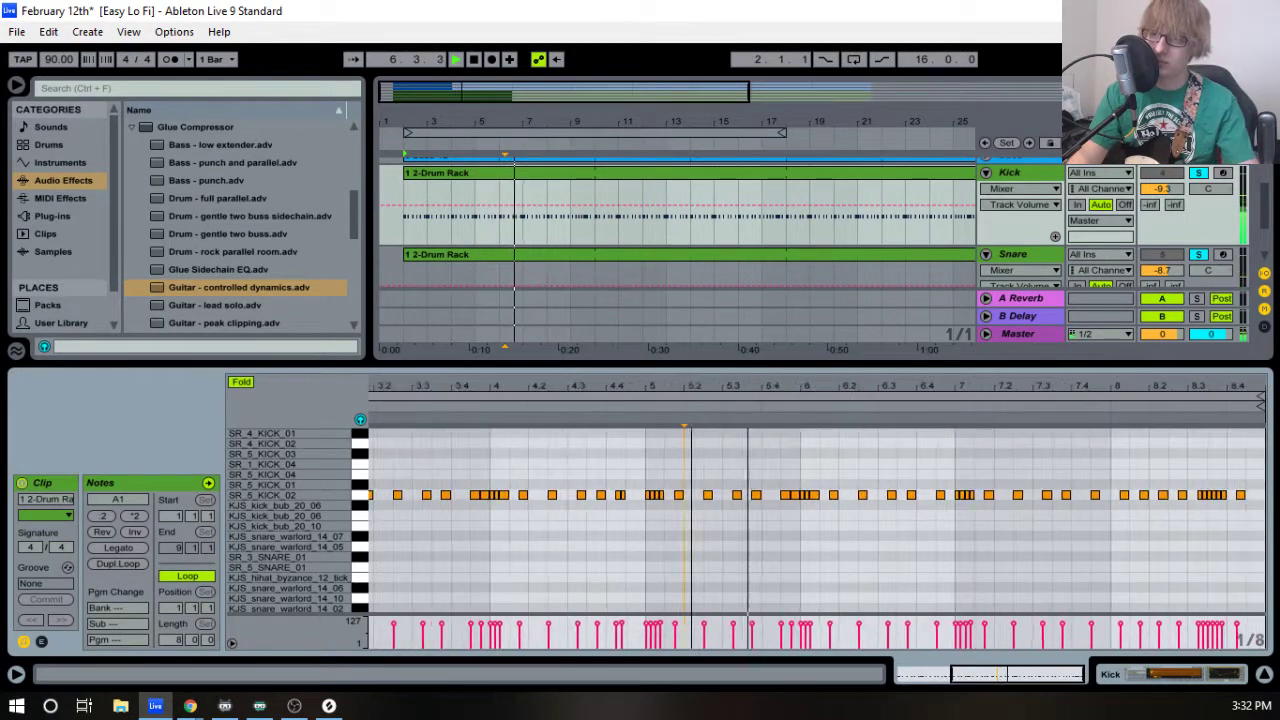
drag(807, 388, 933, 350)
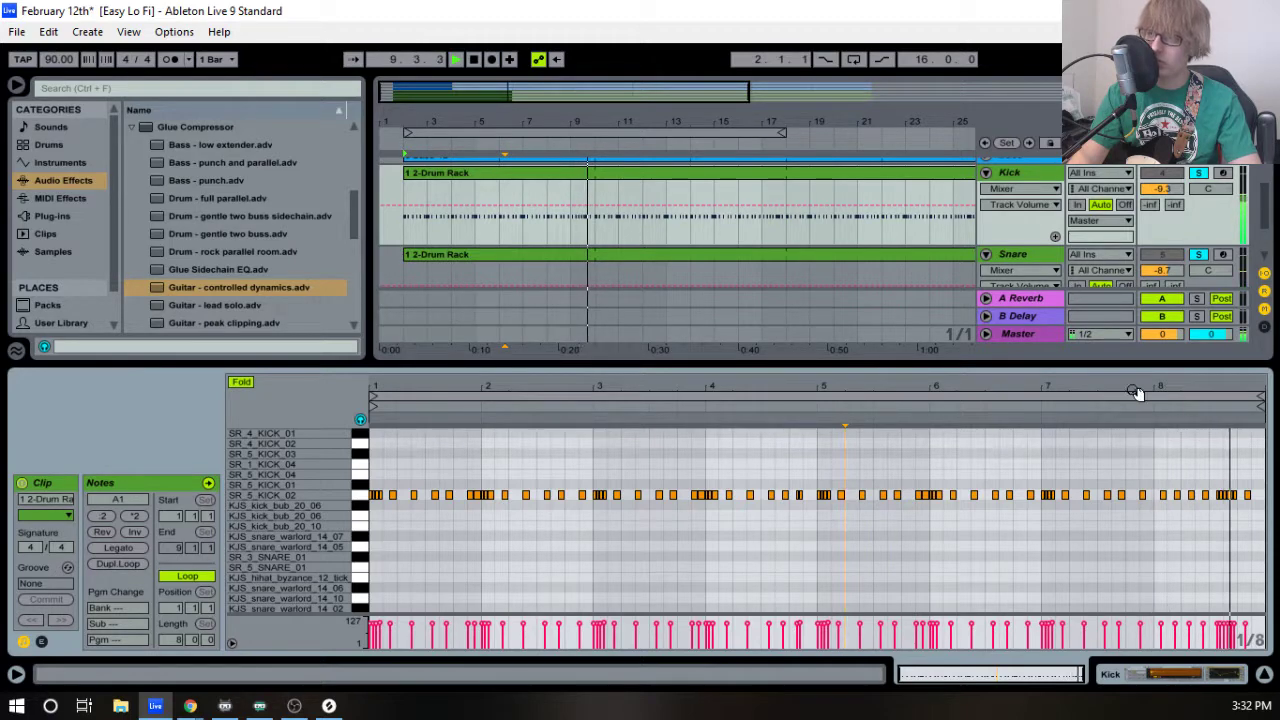
- Close the clip's note view, turn off all the drum solos, and fold the Kick and Snare tracks
drag(1002, 363, 1145, 541)
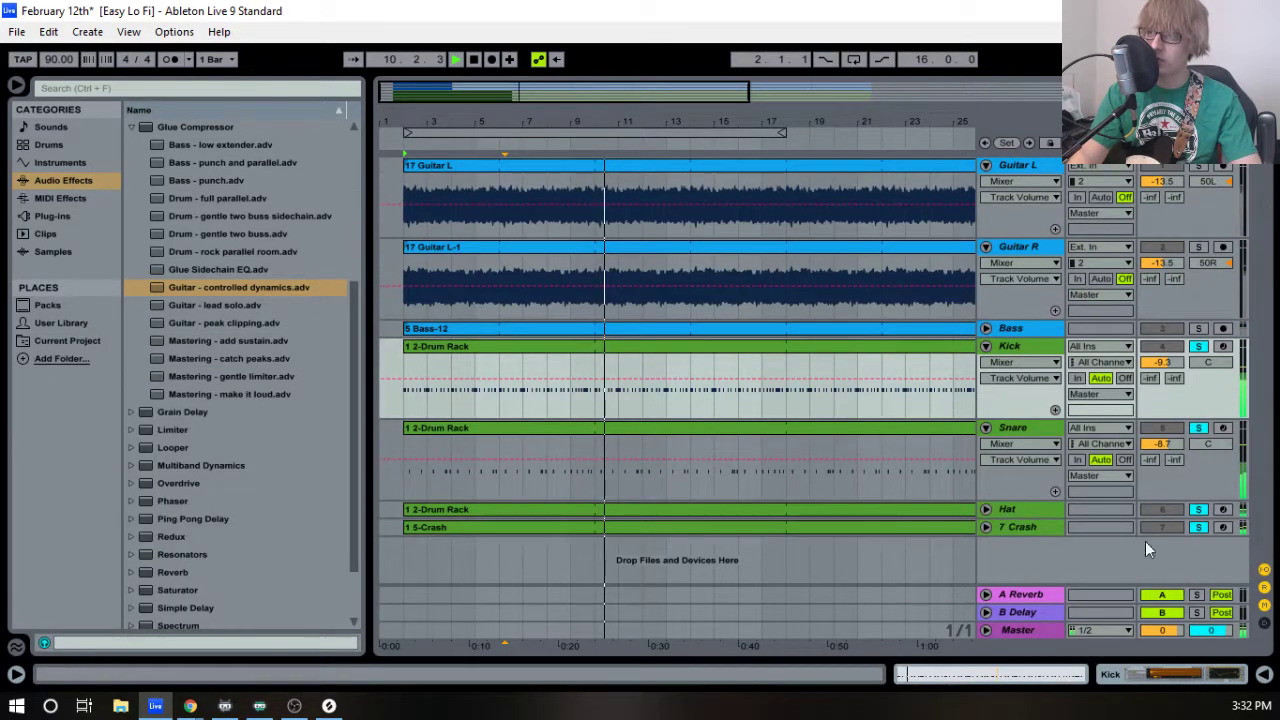
click(1198, 347)
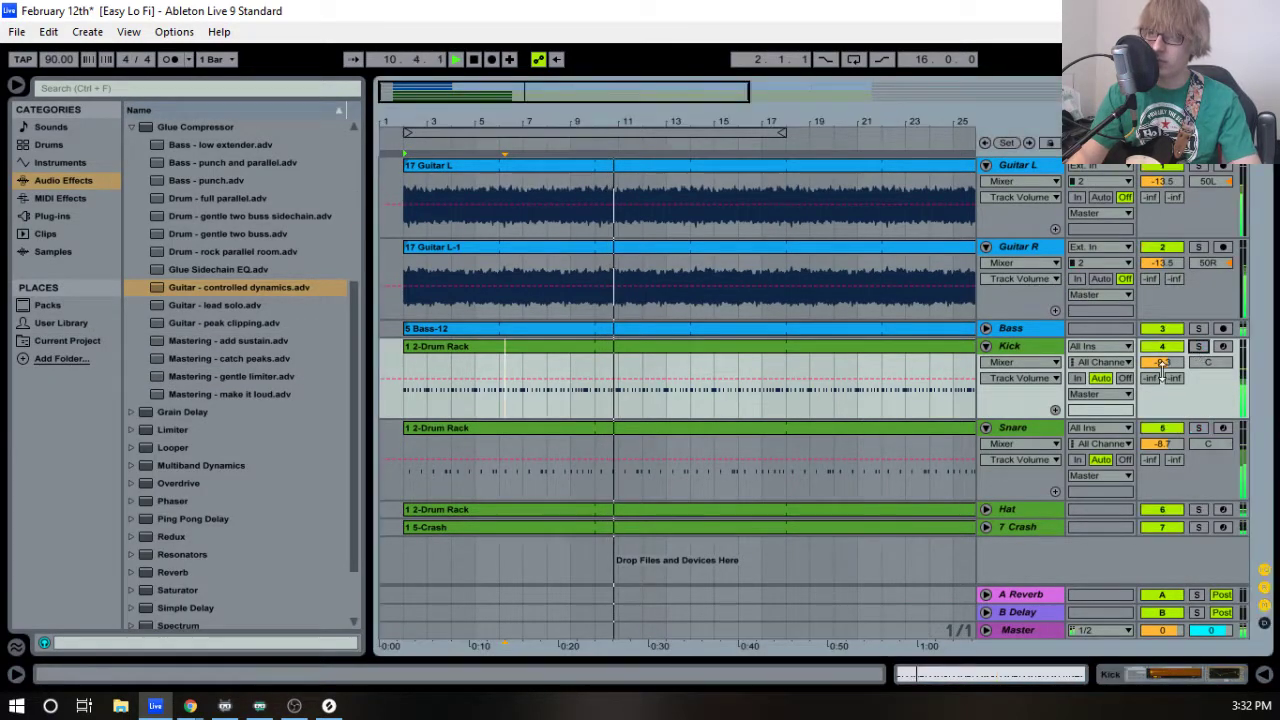
click(985, 347)
click(984, 364)
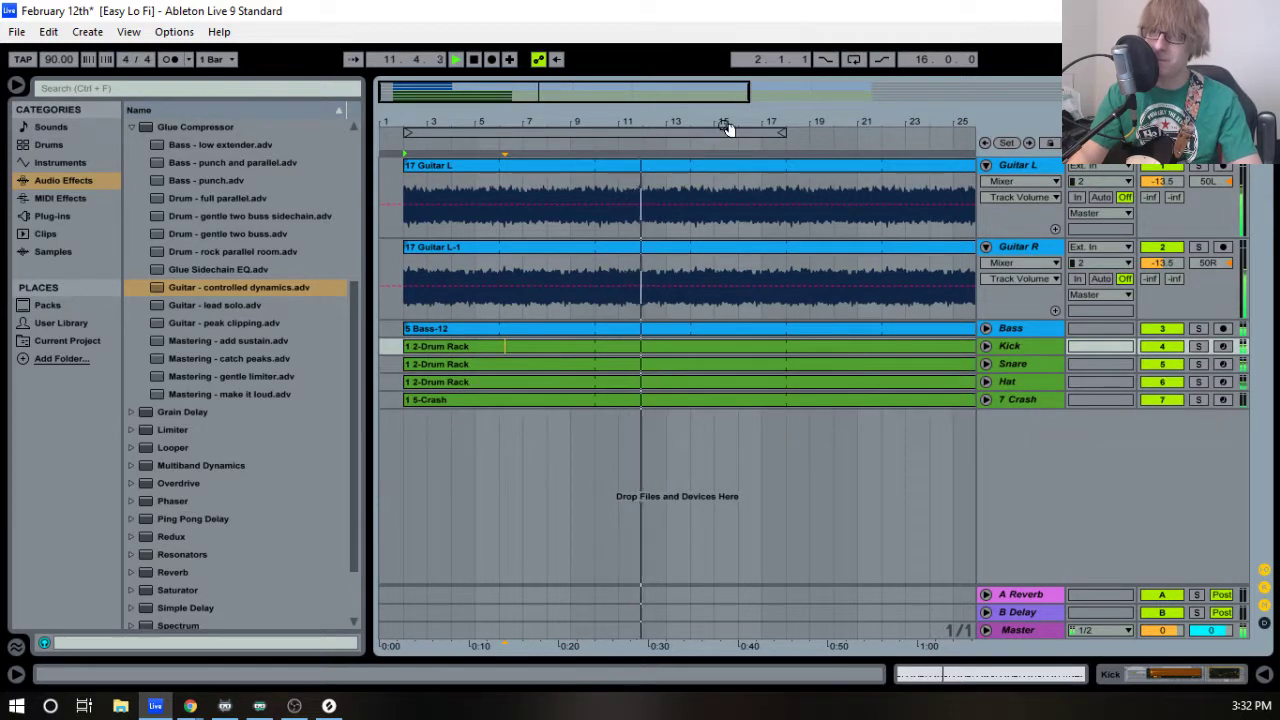
- Fold the Guitar R and Guitar L tracks so the whole arrangement is shown compactly during playback
drag(726, 126, 726, 98)
drag(553, 122, 553, 114)
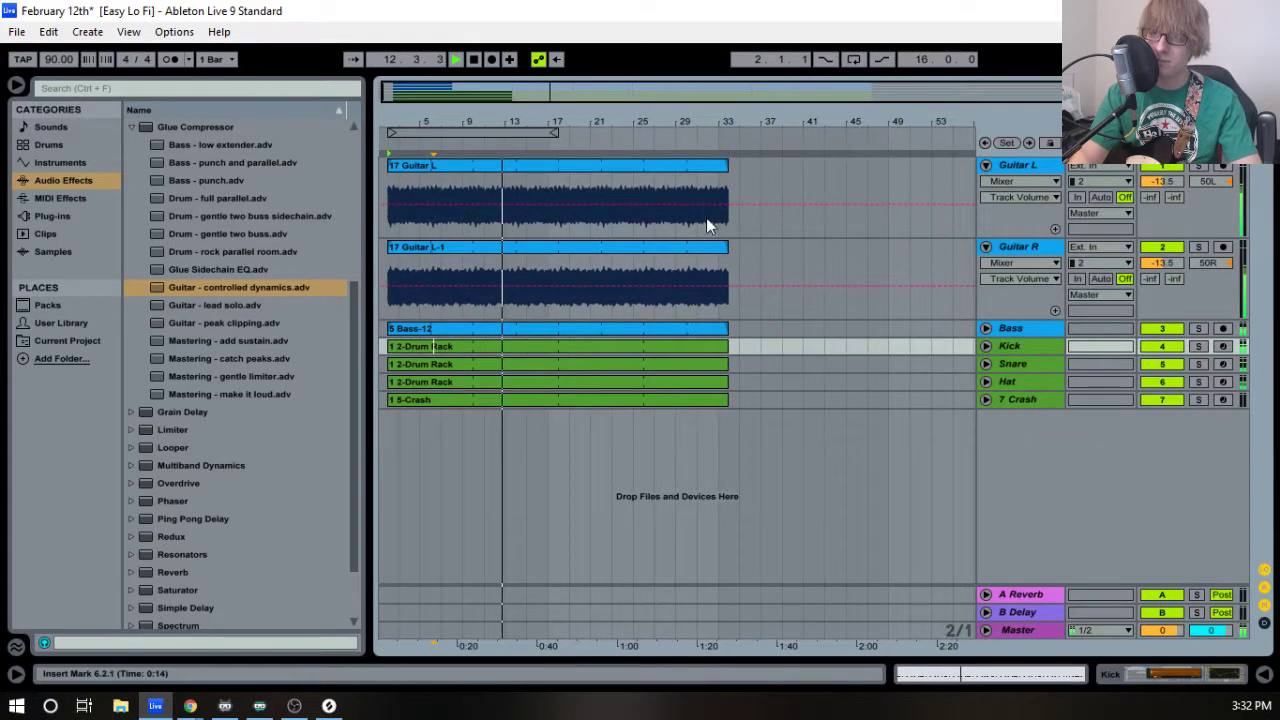
click(986, 248)
click(985, 165)
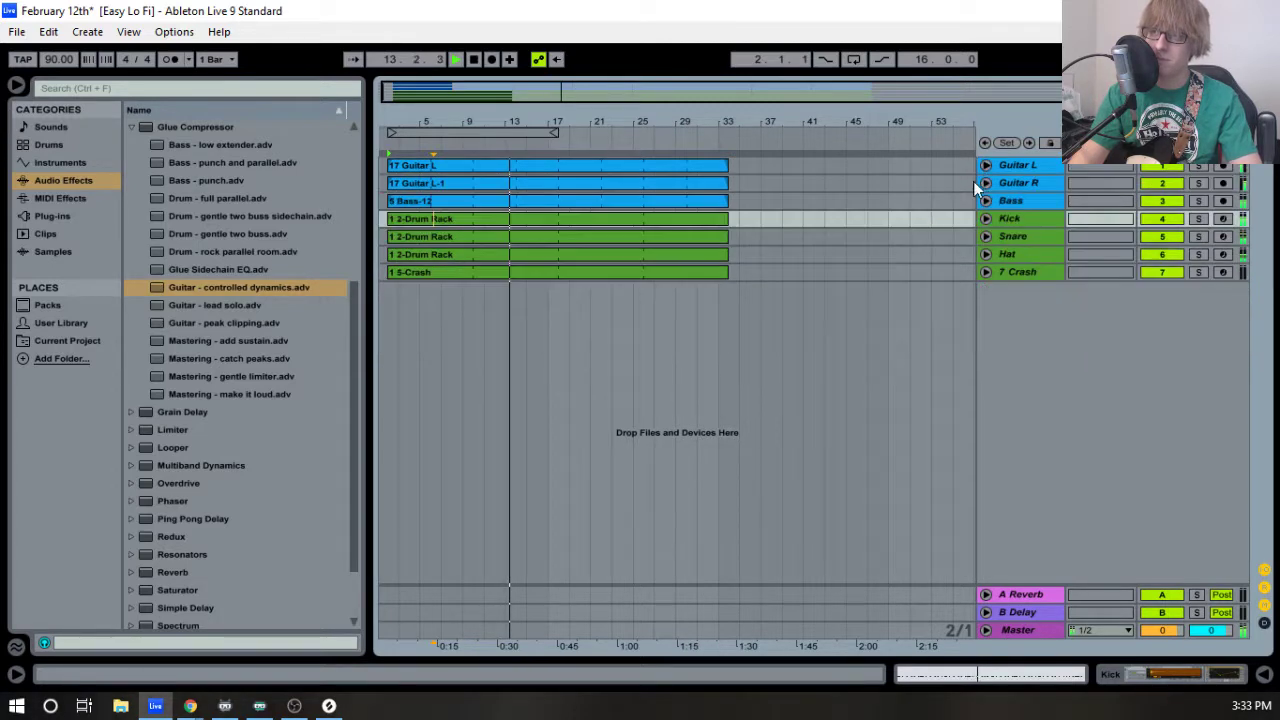
drag(603, 110, 603, 121)
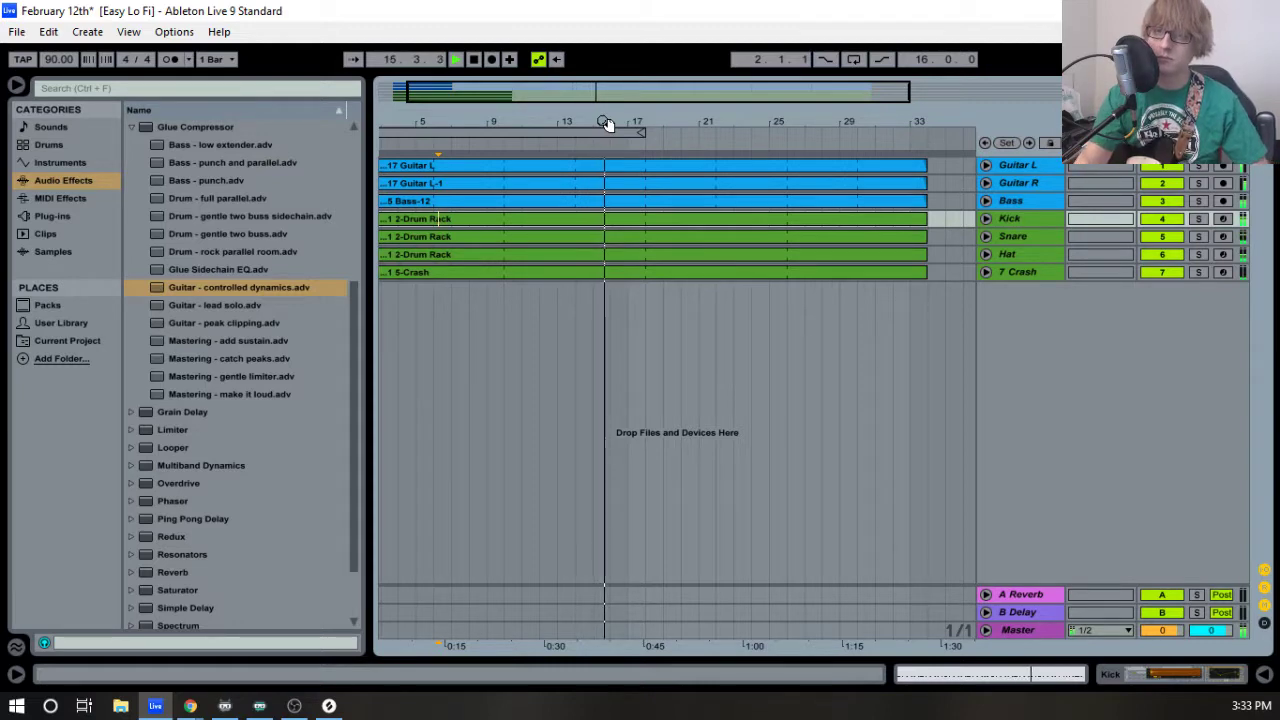
drag(594, 121, 594, 111)
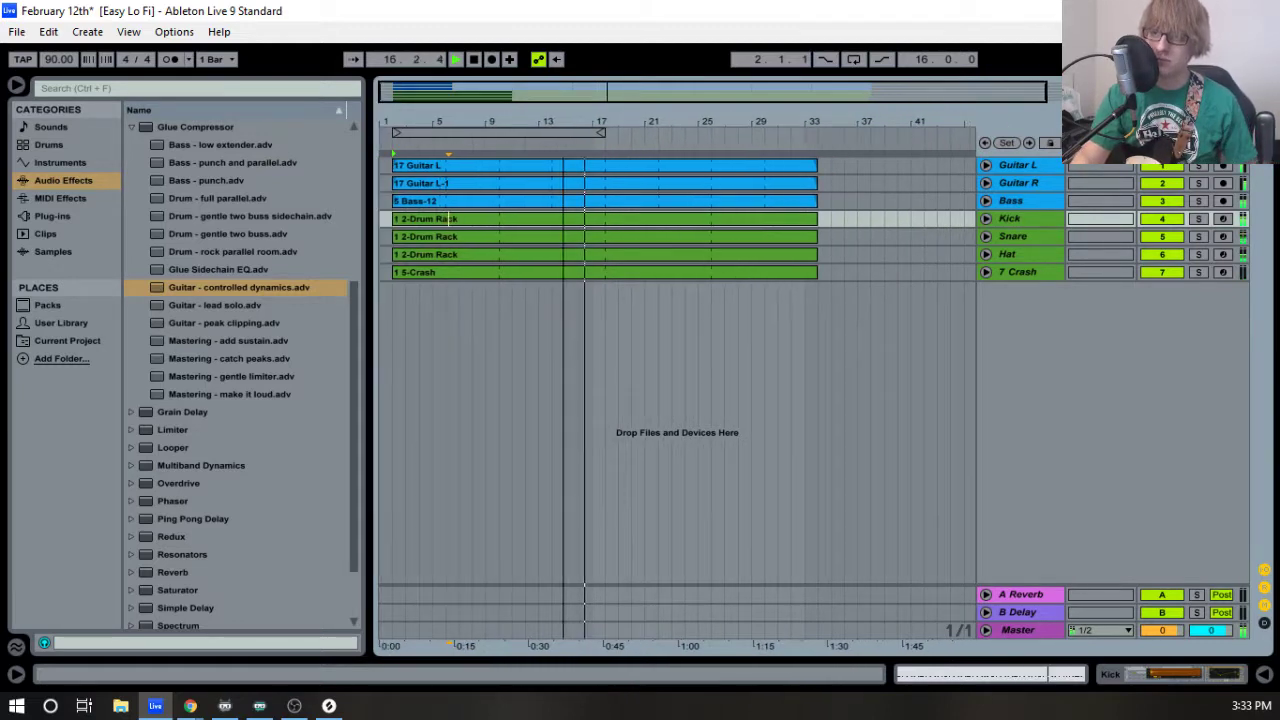
- Raise the Kick volume slightly, set Snare to -8.0 dB and Hat to -19.0 dB in the Session mixer, and stop playback
key(Tab)
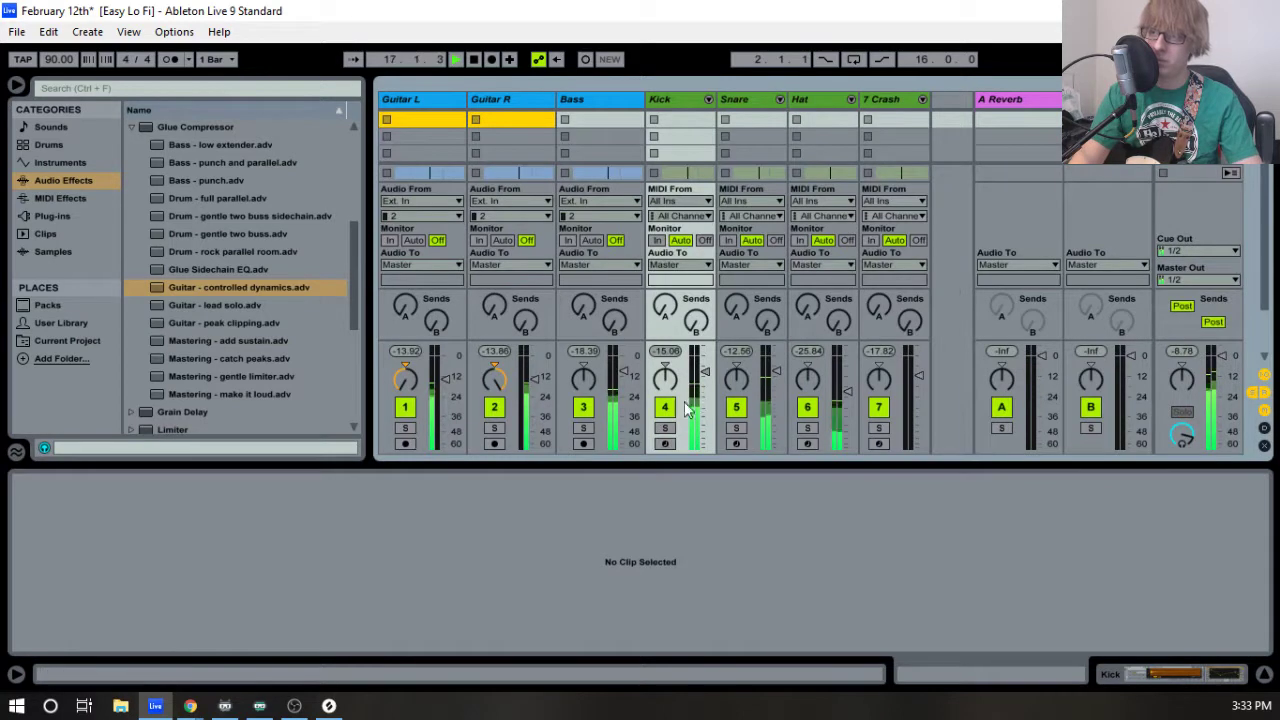
drag(704, 378, 704, 371)
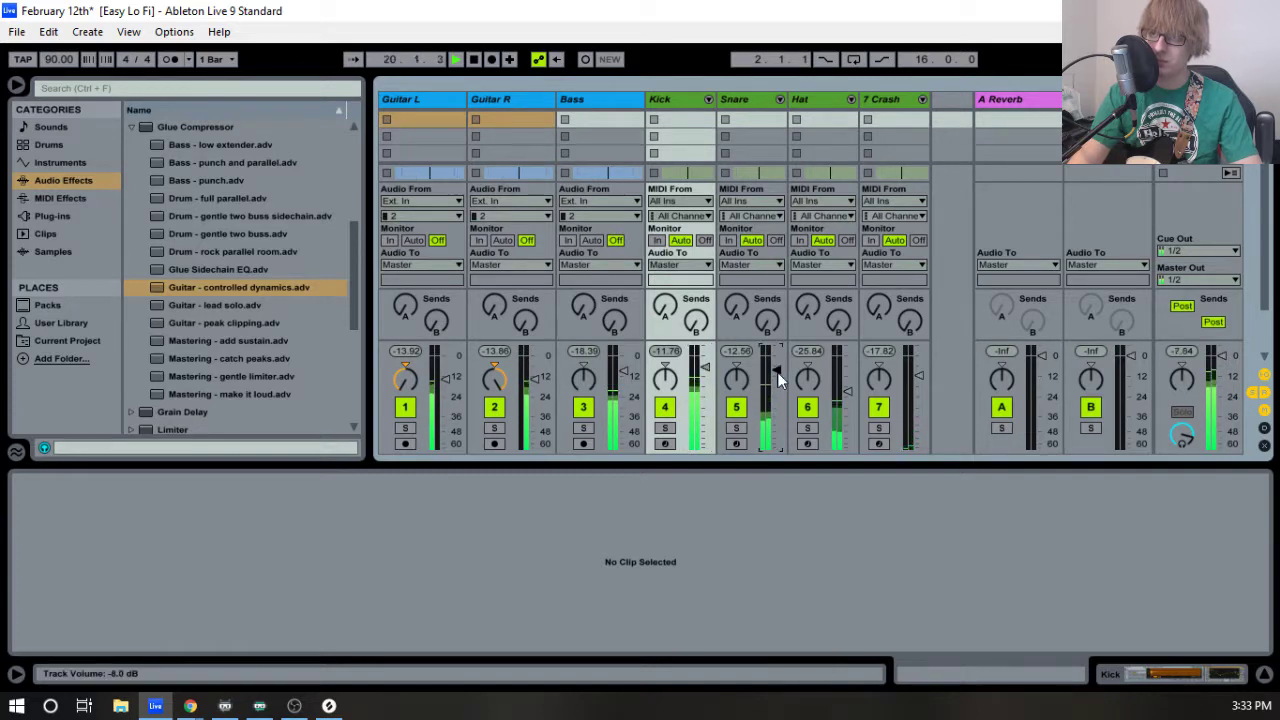
drag(853, 392, 853, 387)
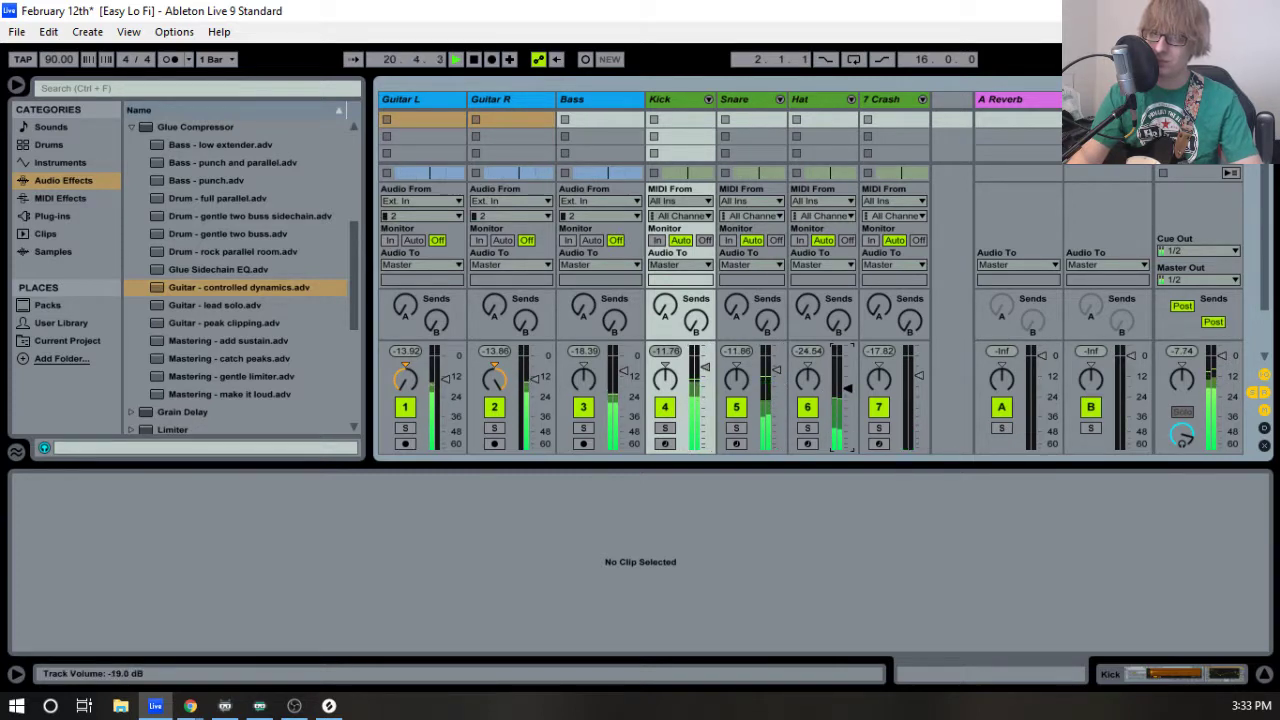
key(Tab)
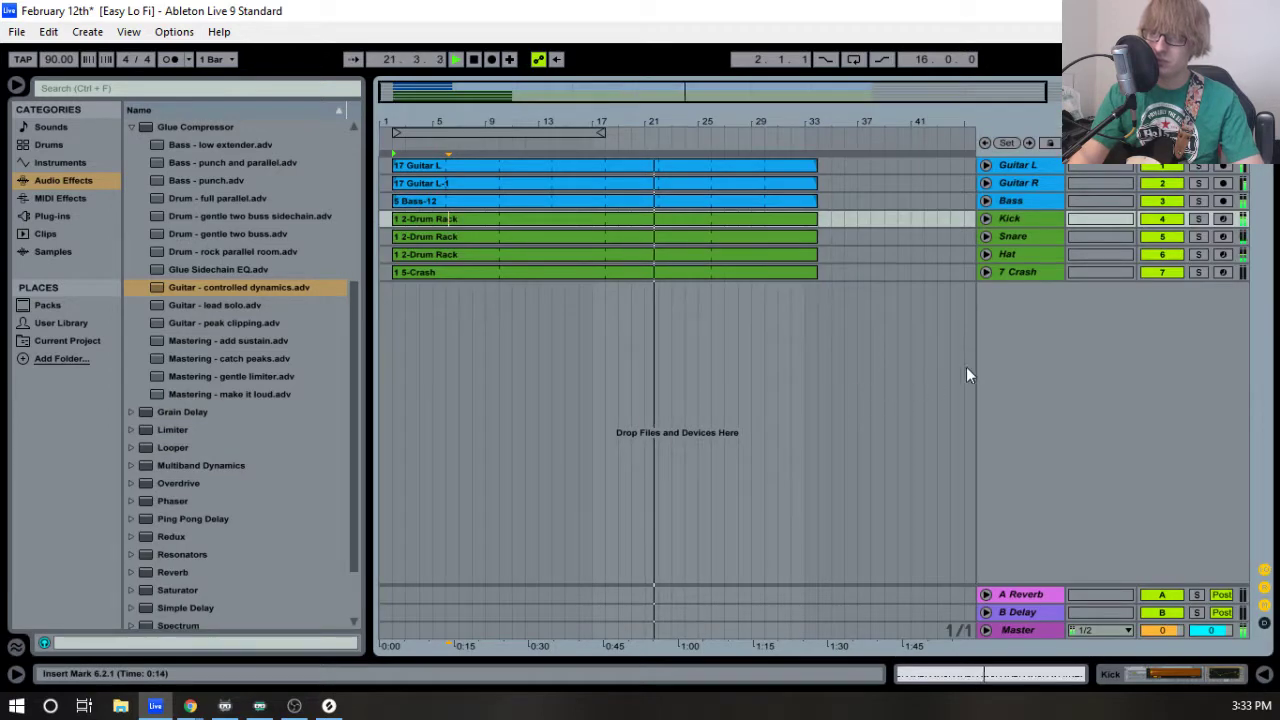
key(Tab)
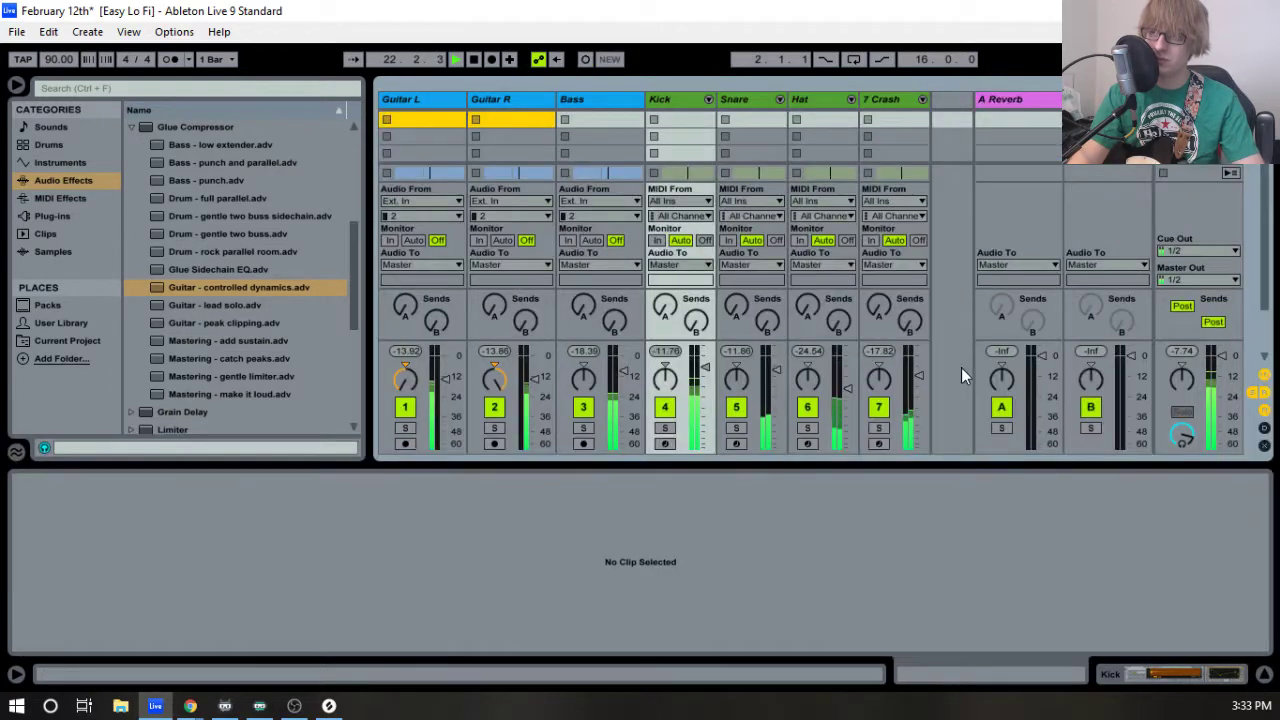
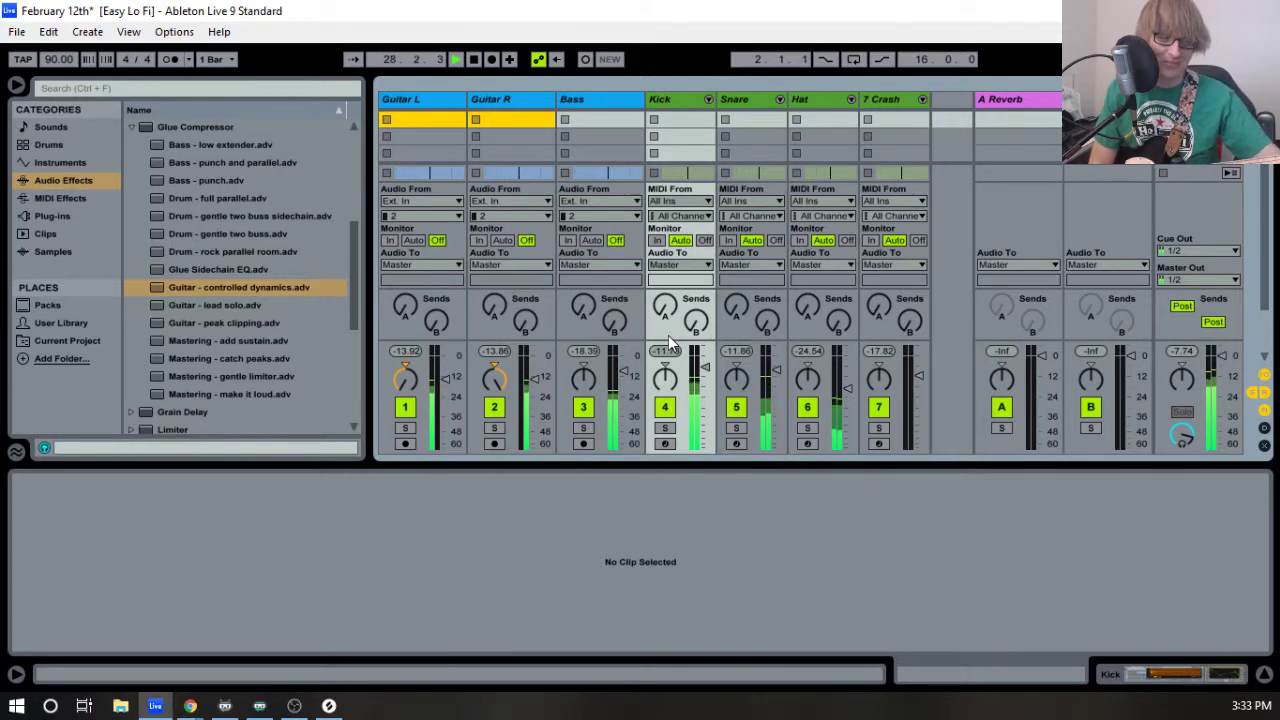
key(space)
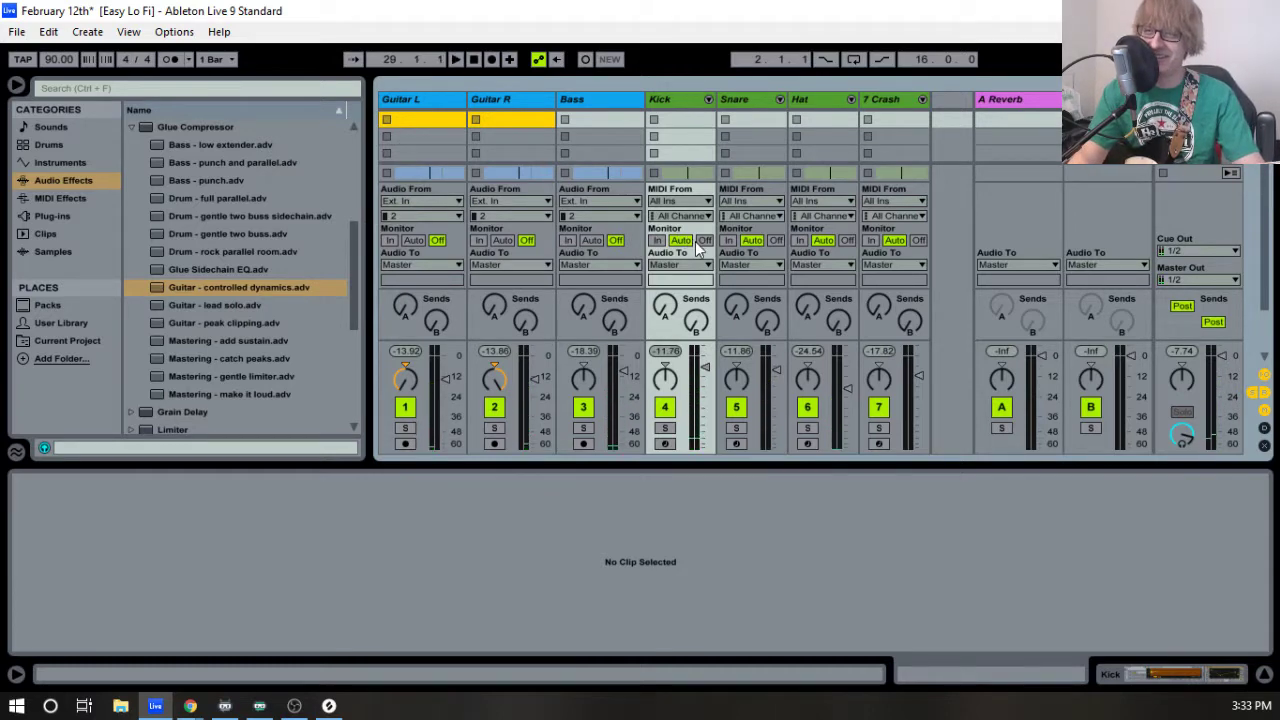
- Return to the Arrangement and play the full mix from the beginning, then stop it
key(Tab)
drag(545, 125, 569, 130)
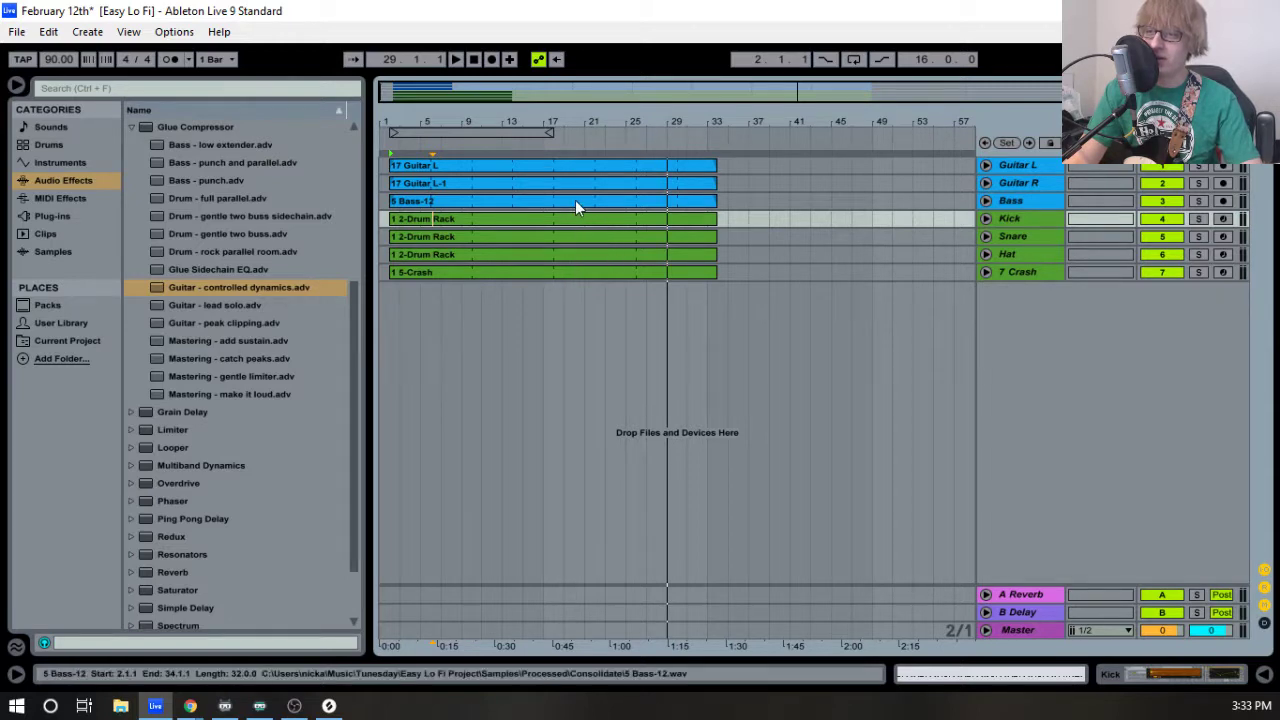
click(526, 161)
key(space)
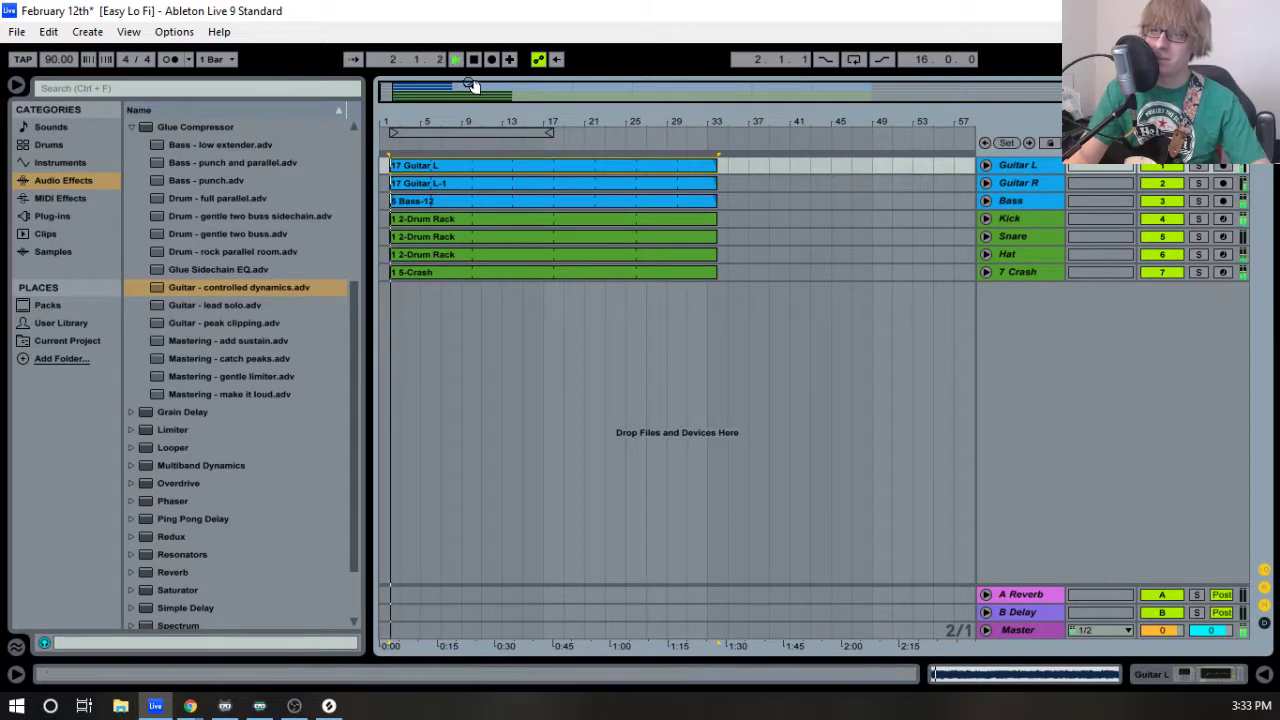
click(476, 60)
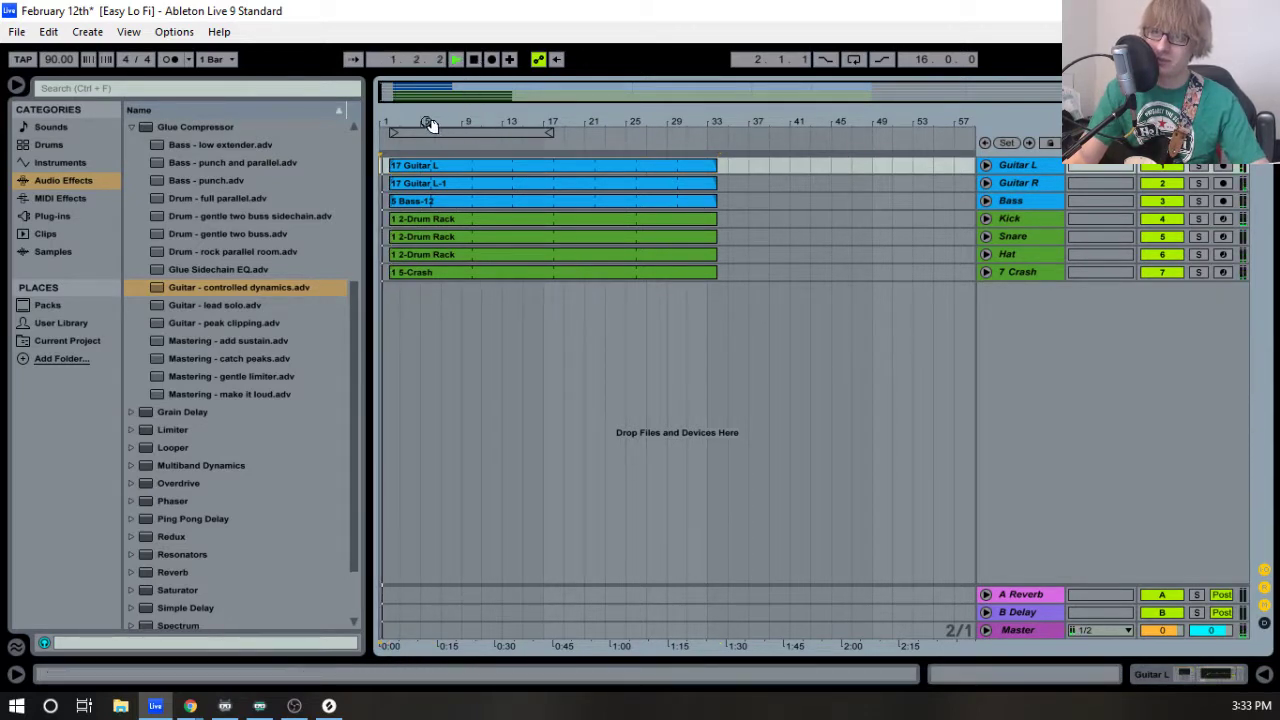
key(space)
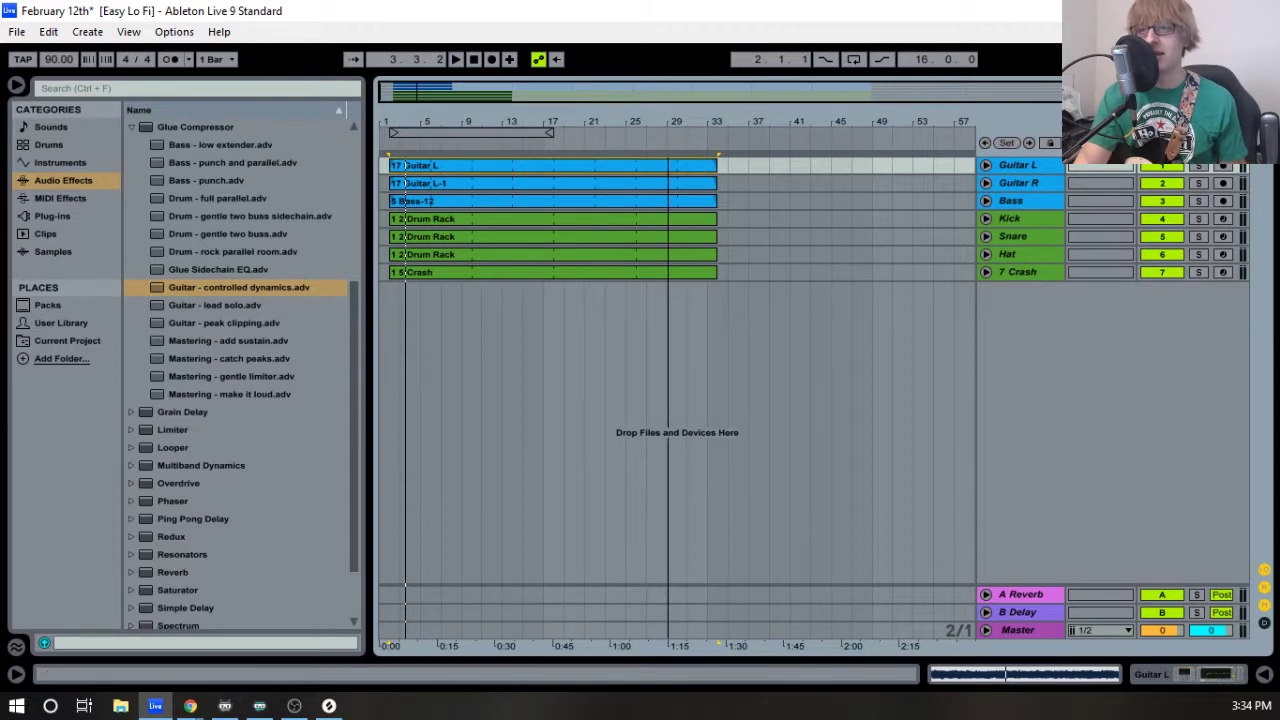
- Duplicate the Guitar L track and delete the clip from the upper copy
right_click(1010, 170)
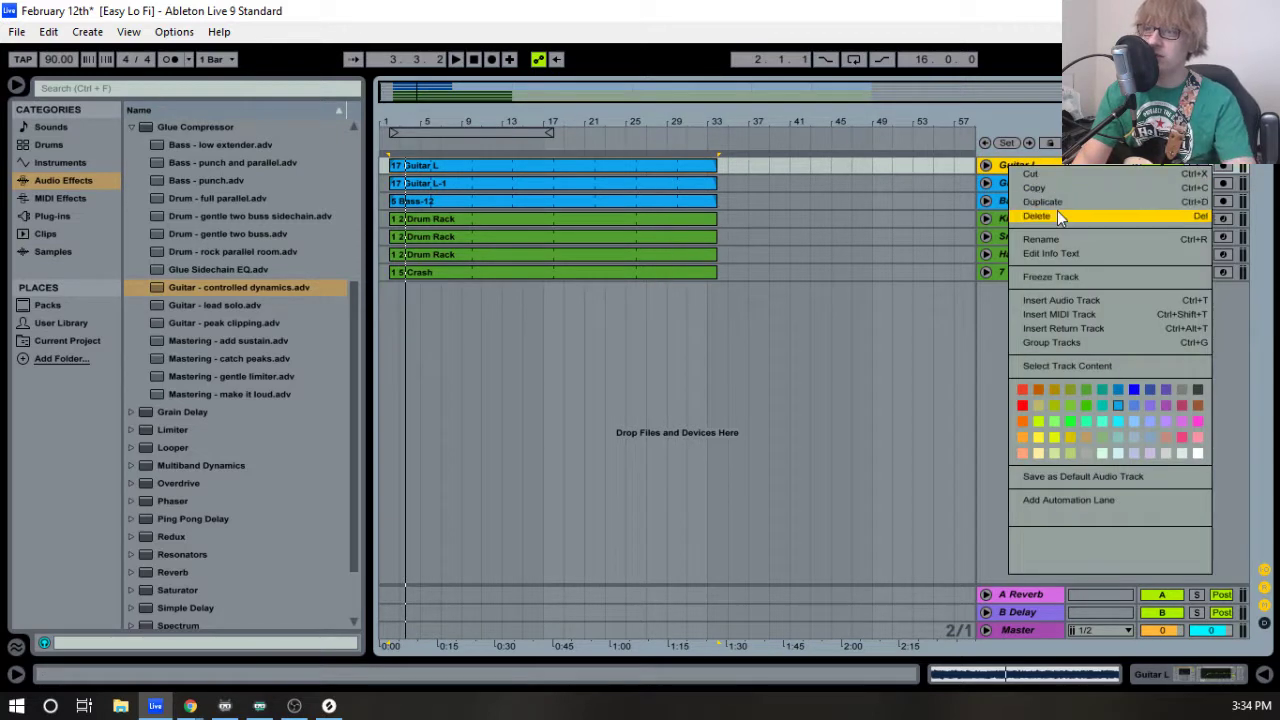
click(1055, 202)
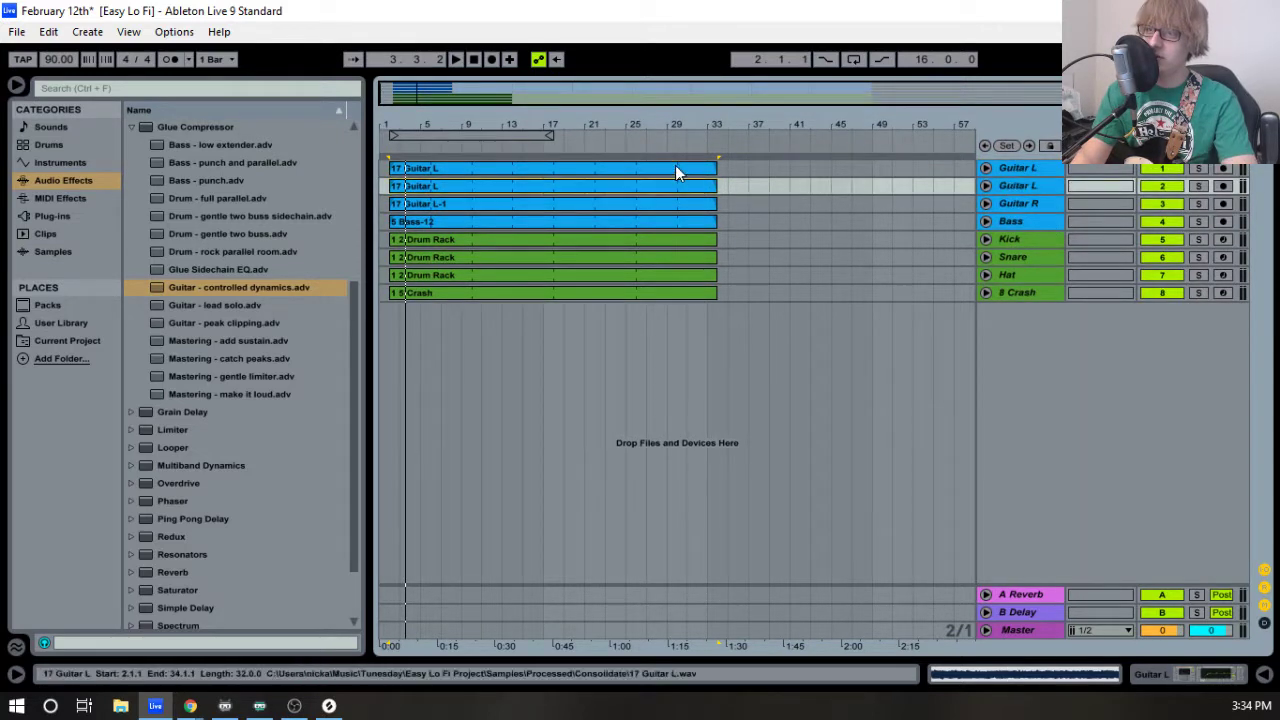
click(1014, 170)
- Rename the emptied upper guitar track as Record and arm it for recording
right_click(1025, 174)
click(1049, 240)
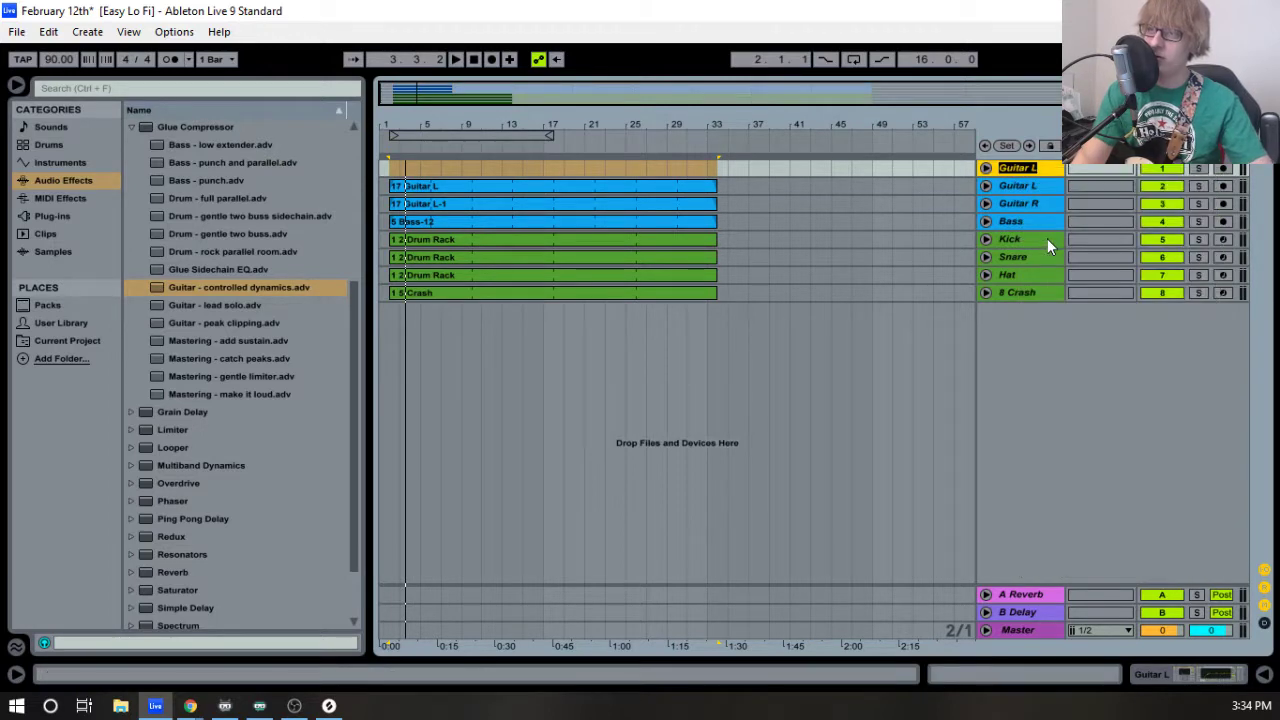
text(Record)
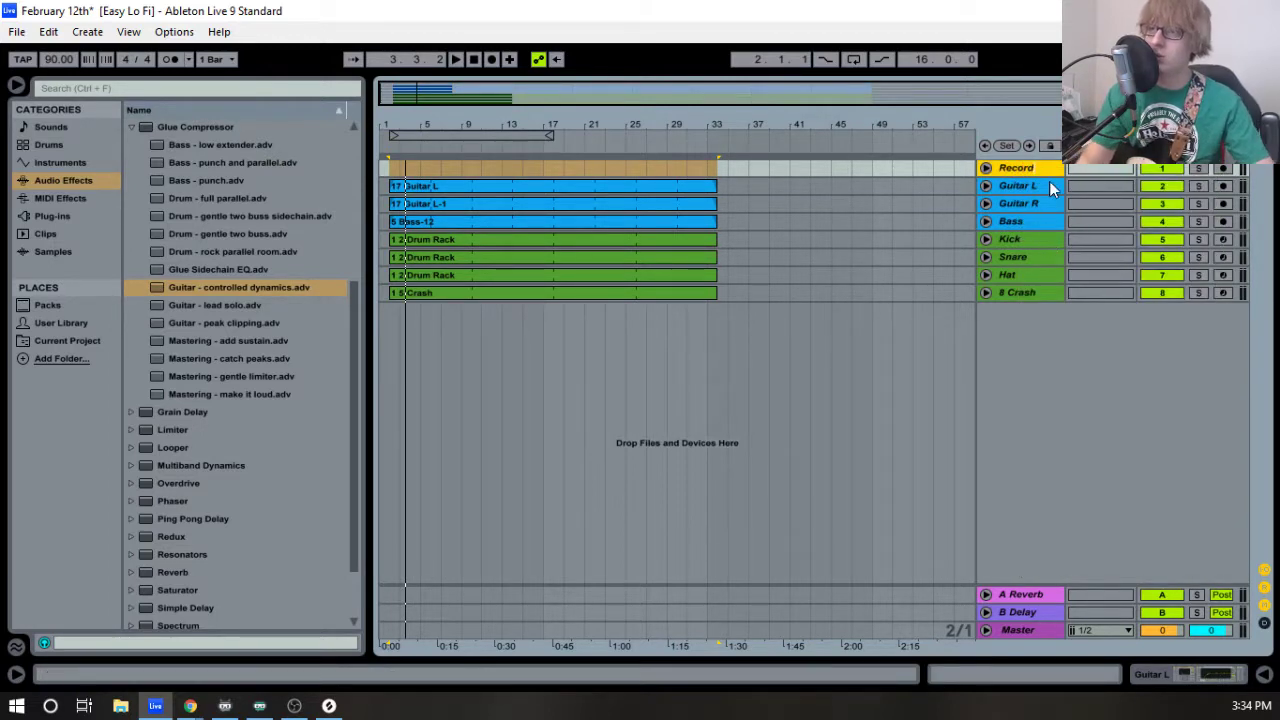
click(1025, 207)
click(1222, 168)
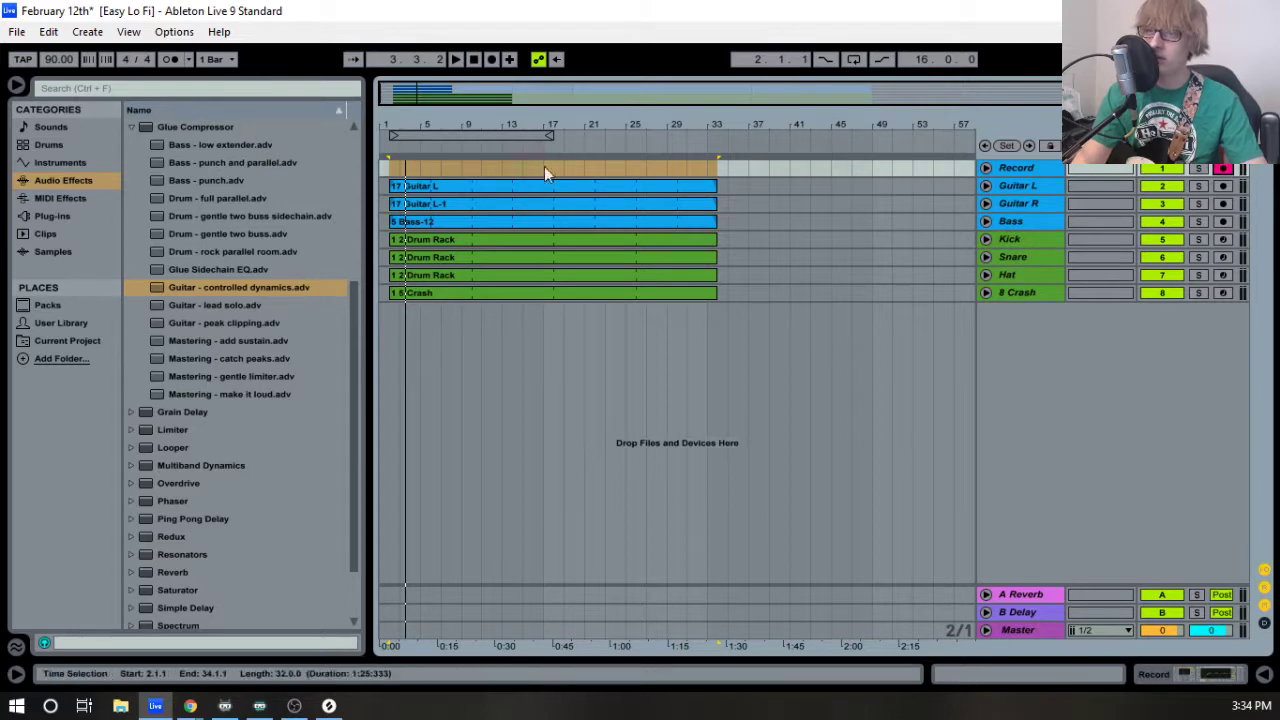
- Lengthen the loop to 35 bars and extend the Kick, Snare, Hat and Crash clips to bar 89
drag(549, 136, 753, 136)
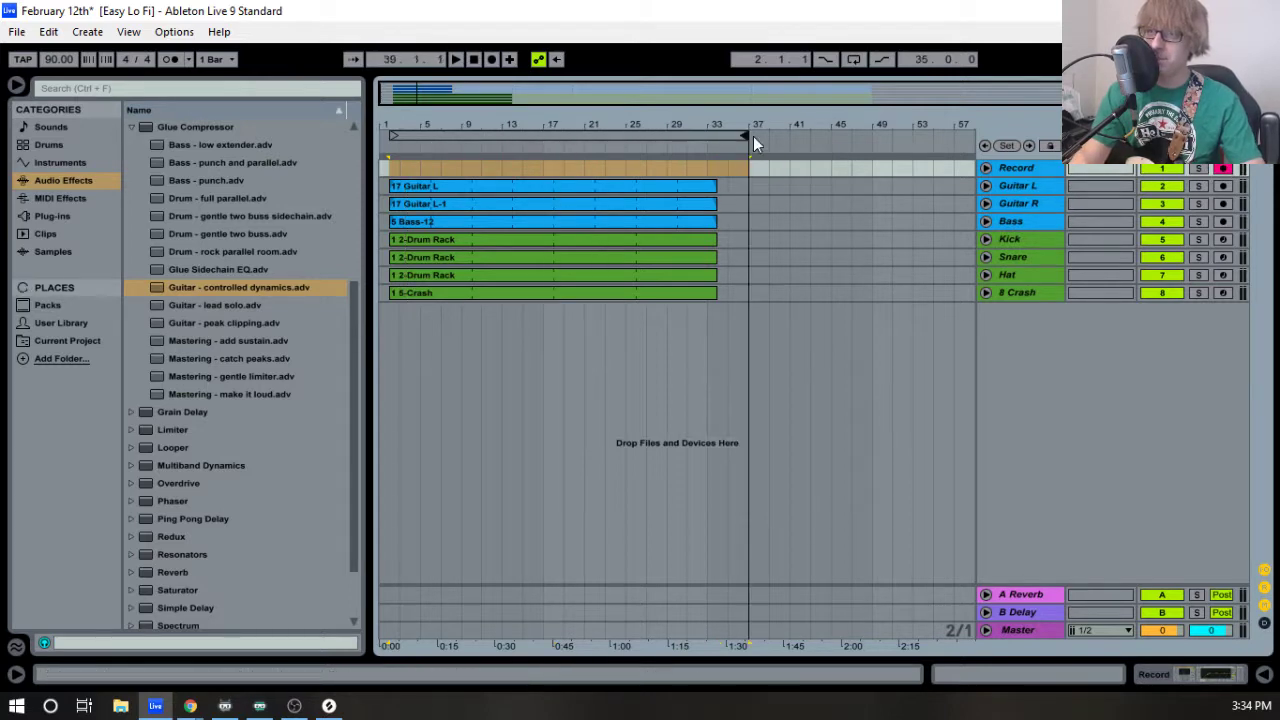
click(705, 240)
click(716, 293)
drag(715, 297, 1044, 296)
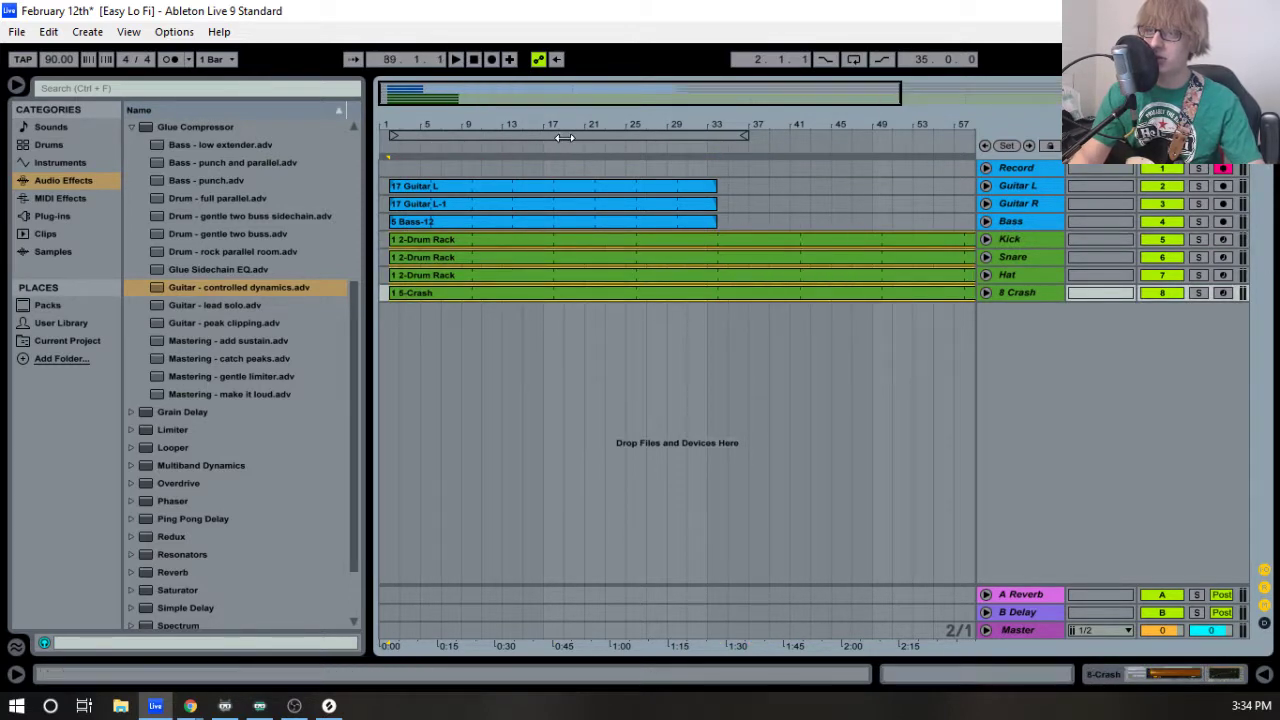
- Shift the 35-bar loop to start at bar 27 and briefly play the arrangement
drag(566, 135, 826, 132)
key(space)
drag(691, 123, 691, 129)
key(space)
- Move all guitar, bass and drum clips one bar earlier to start at bar 1, and shift the loop start to bar 33
click(517, 185)
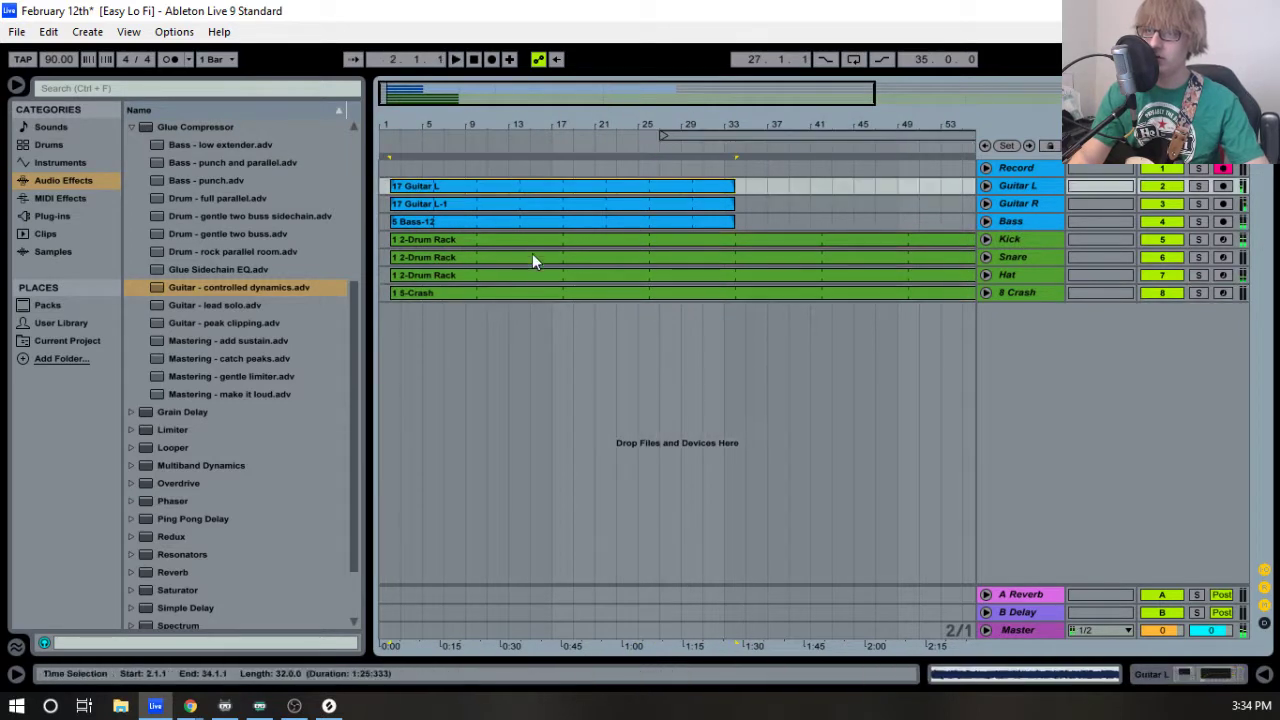
shift+click(523, 294)
drag(557, 185, 528, 177)
key(space)
drag(711, 138, 655, 108)
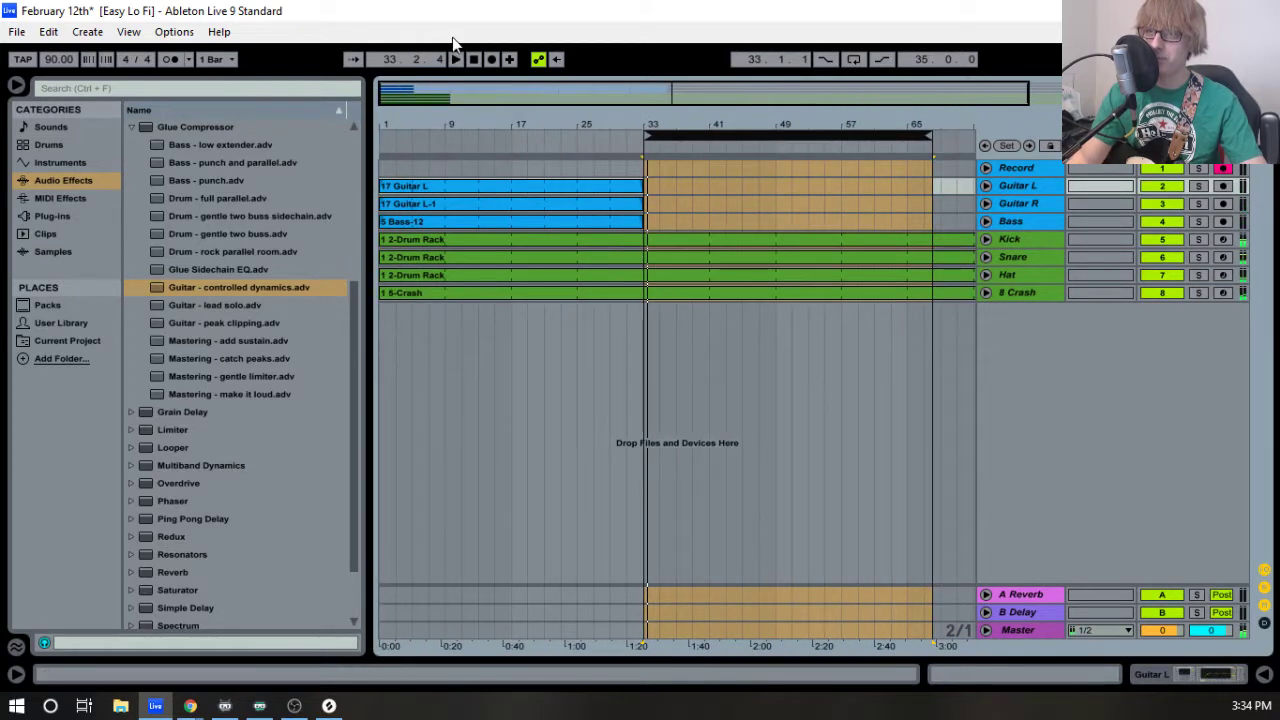
- Return the playhead to the start of the arrangement and play it with the Record track armed
double_click(475, 60)
key(space)
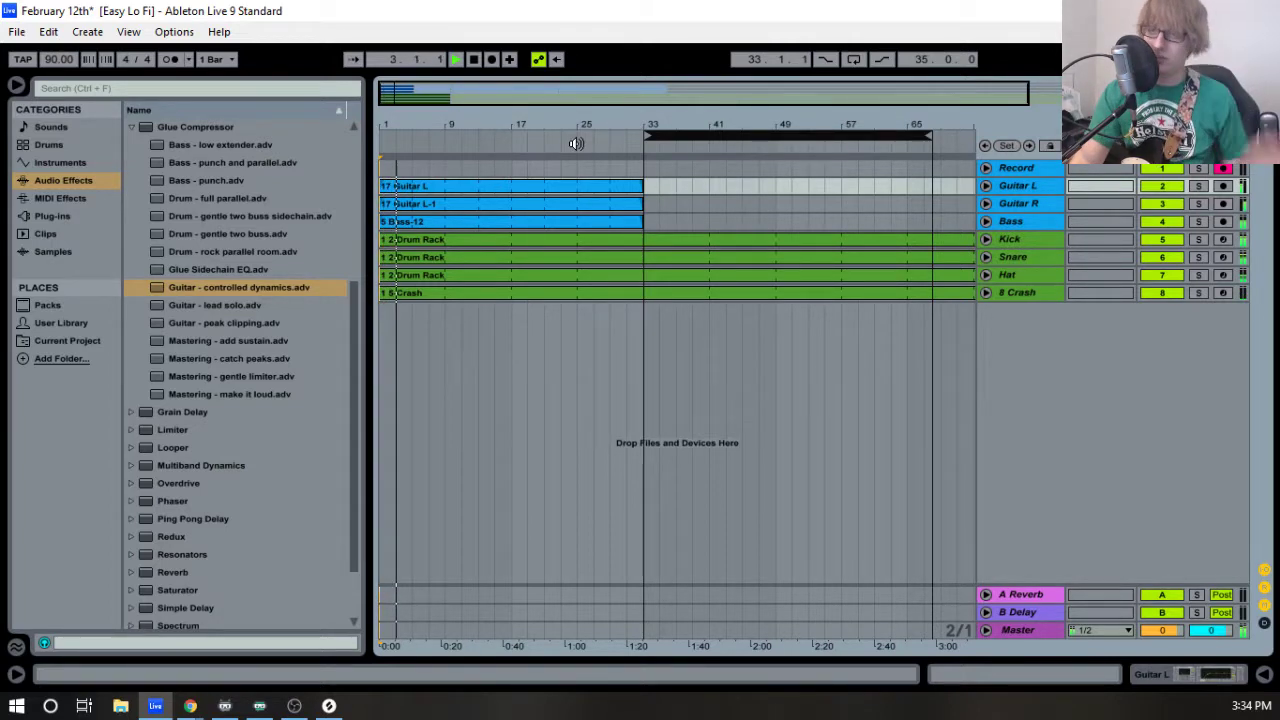
drag(560, 128, 529, 130)
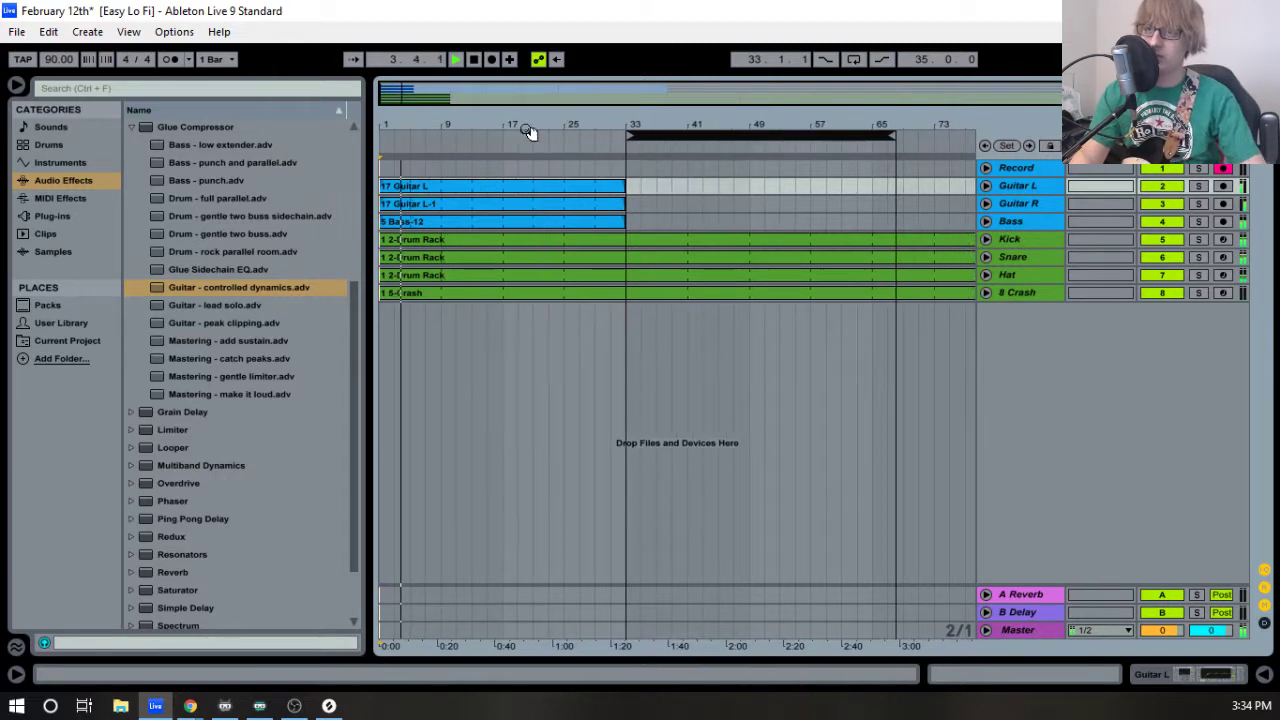
- Move all guitar, bass and drum clips to start at bar 9, and shift the 35-bar loop to start at bar 1
drag(407, 126, 445, 130)
click(428, 188)
shift+click(436, 288)
drag(427, 184, 529, 182)
click(853, 133)
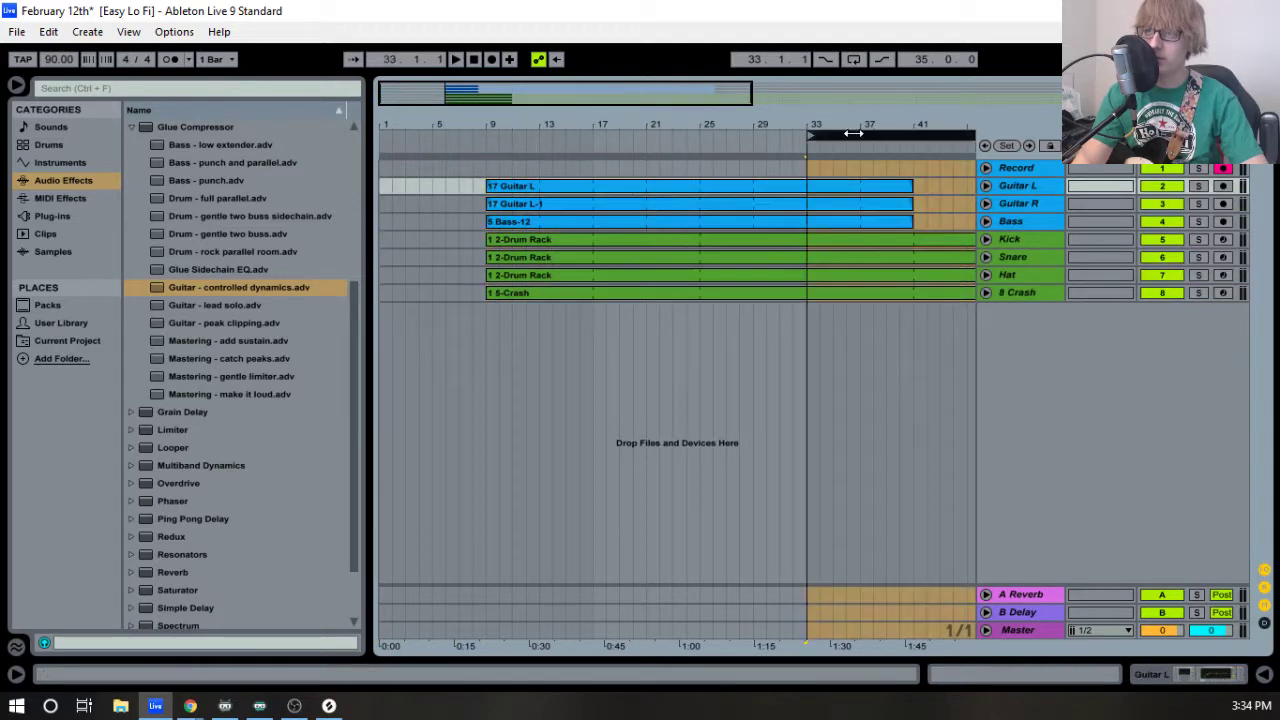
drag(870, 134, 452, 137)
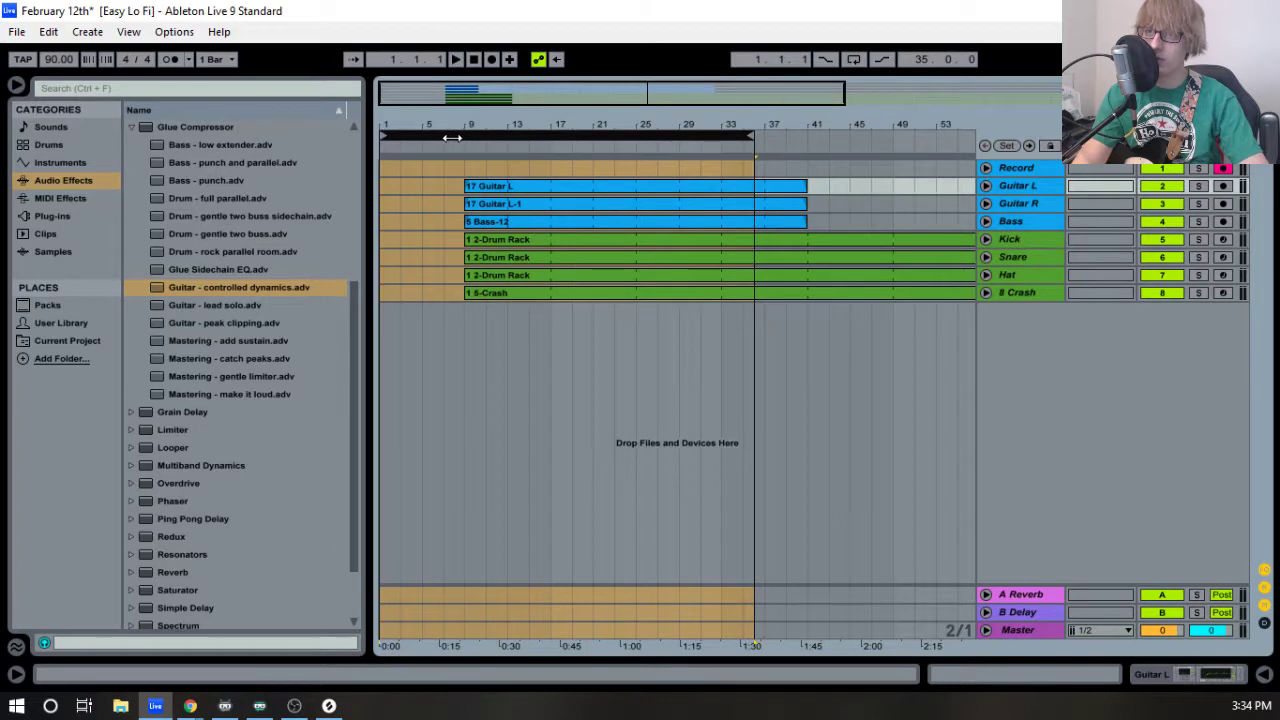
- Record a guitar take on the Record track from bar 1 into bar 7, and expand the track to show its waveform
click(491, 60)
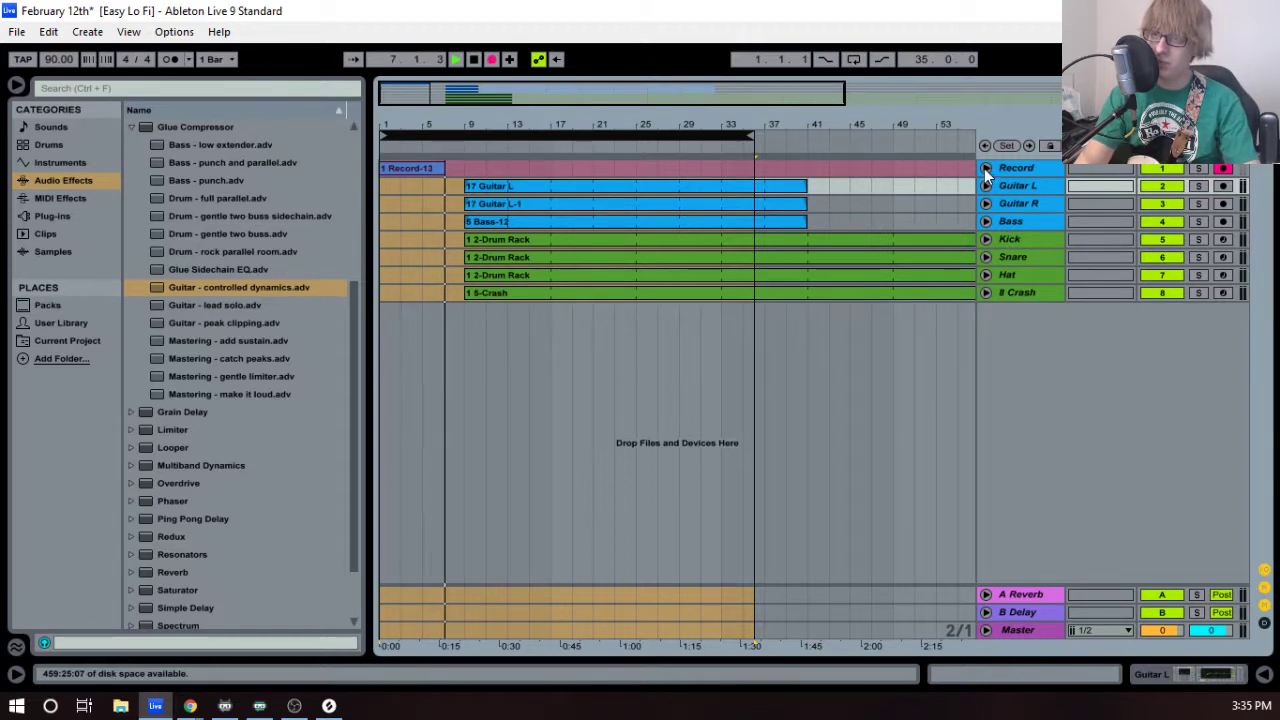
key(space)
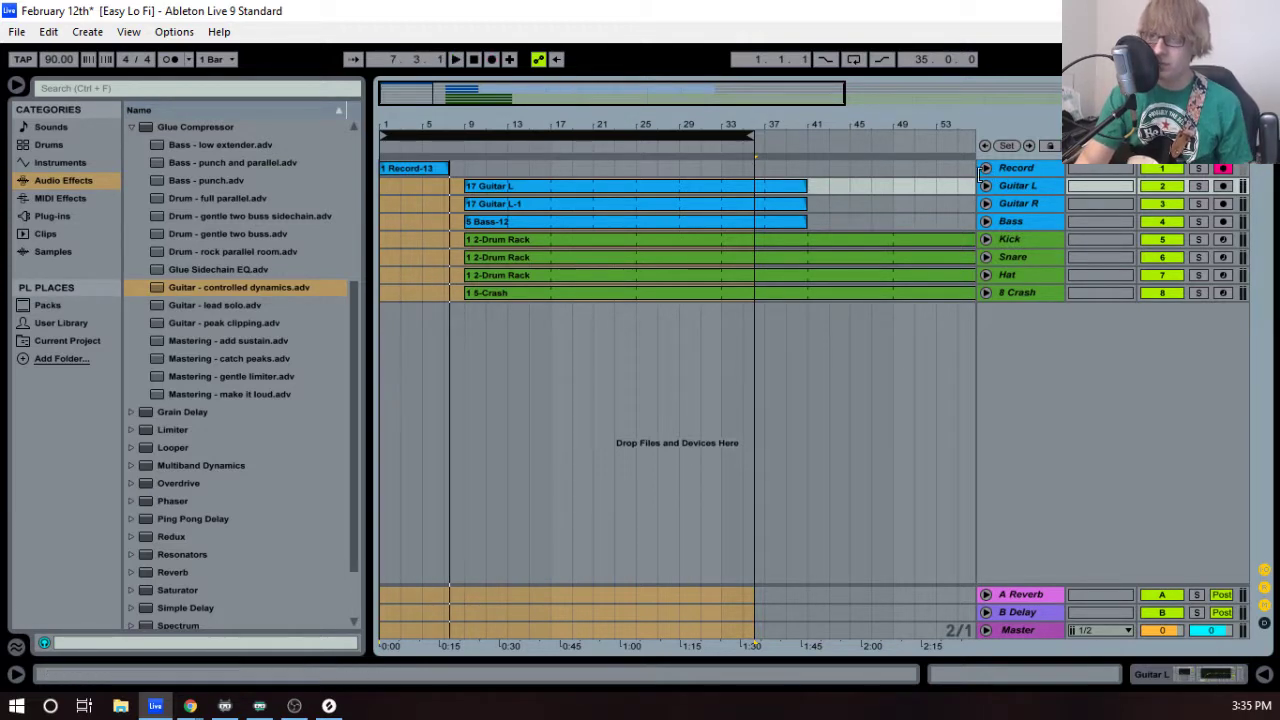
click(985, 168)
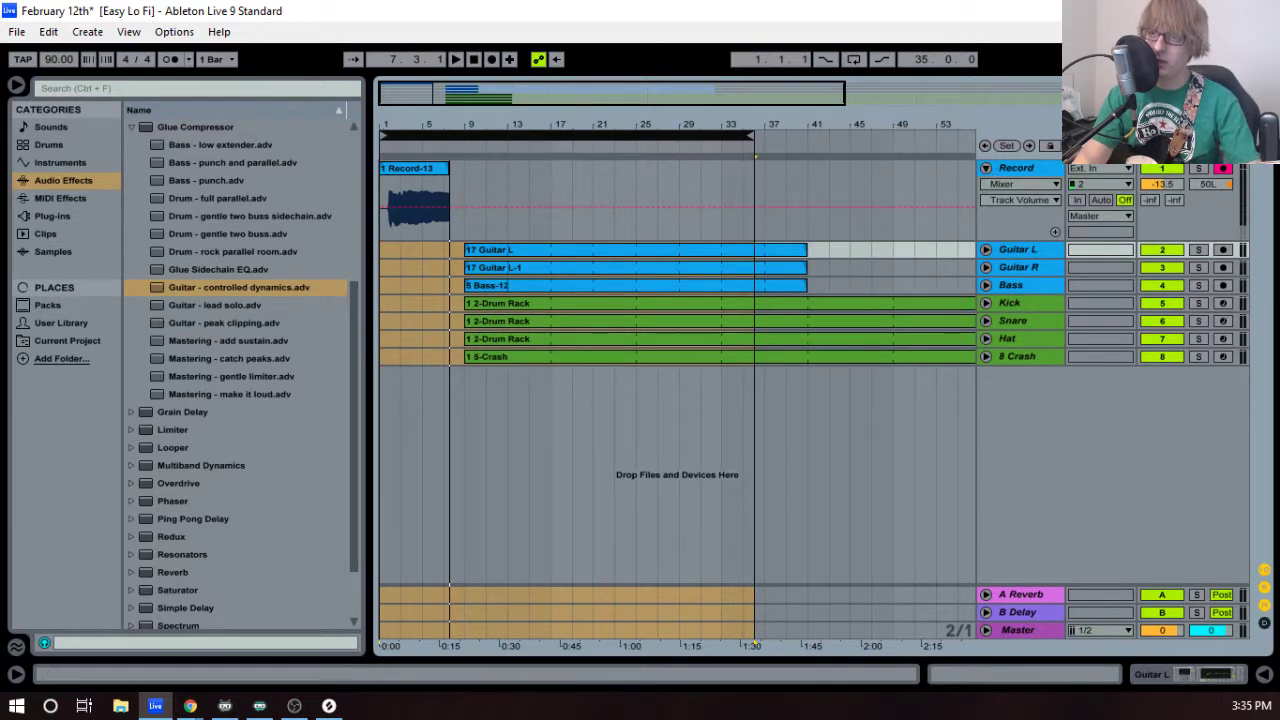
- Play back sections of the new Record take with the Record track's effects displayed
drag(388, 125, 388, 146)
click(421, 148)
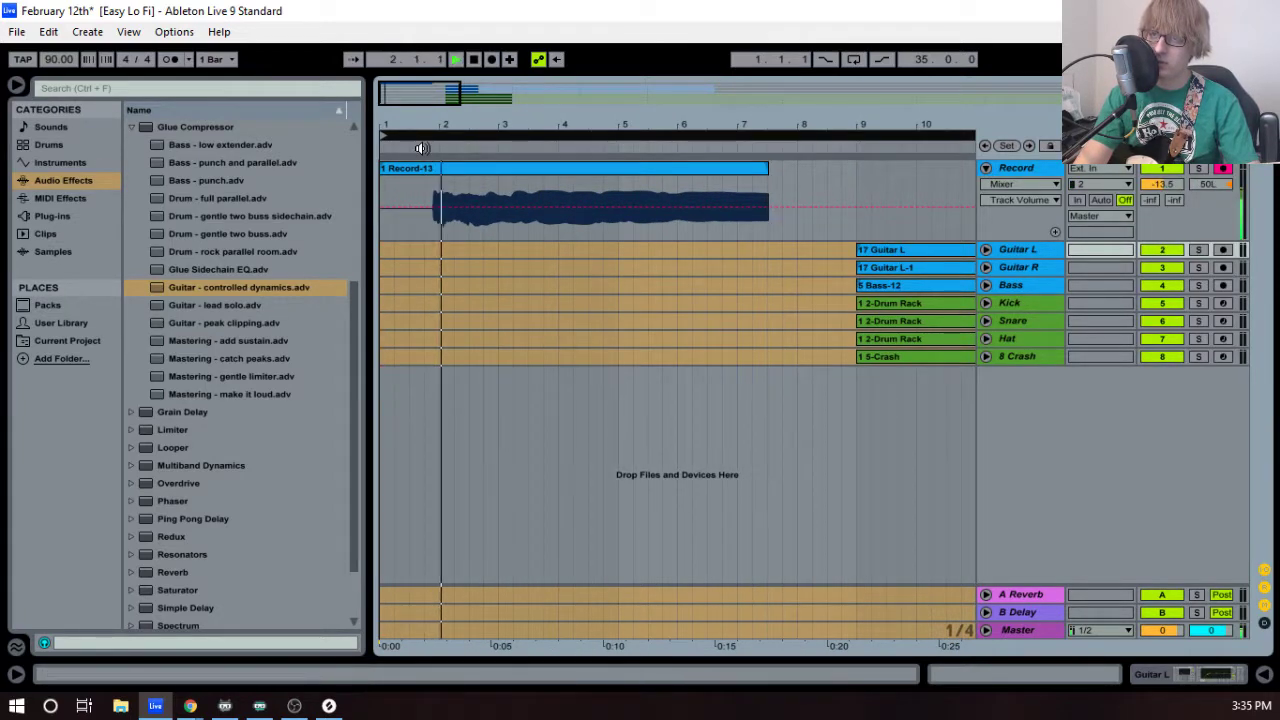
key(space)
double_click(1015, 168)
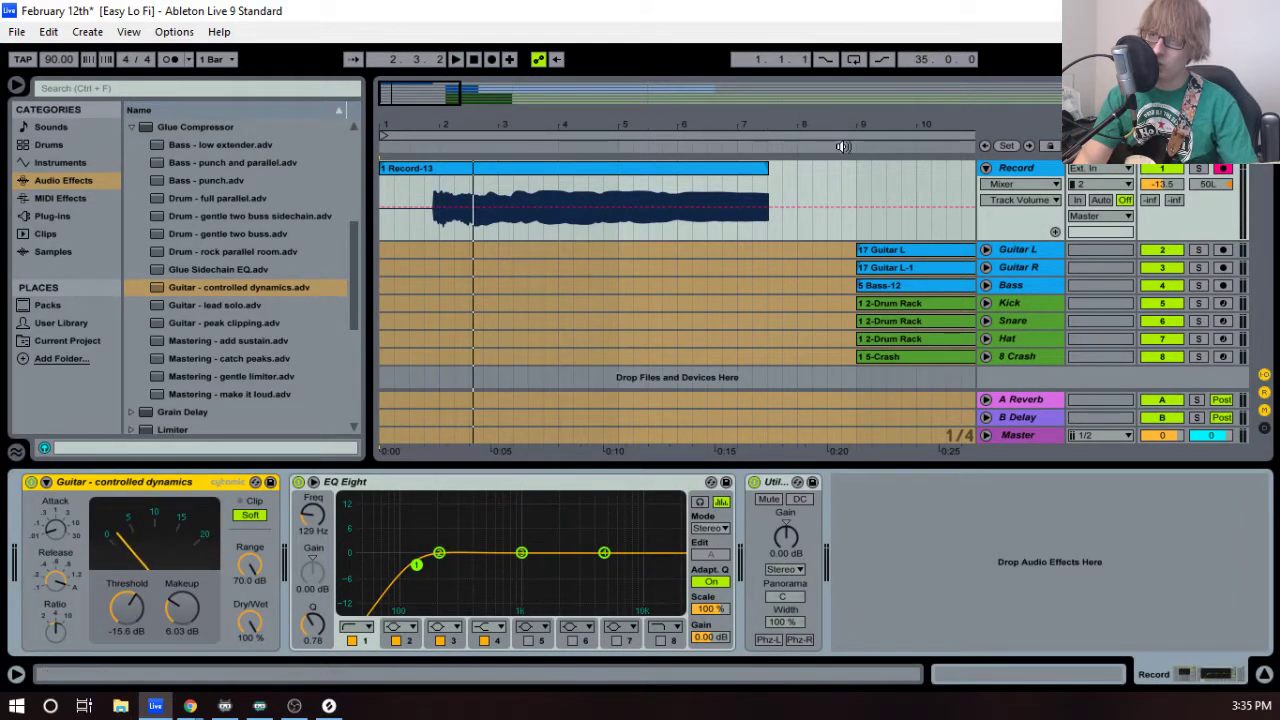
click(762, 168)
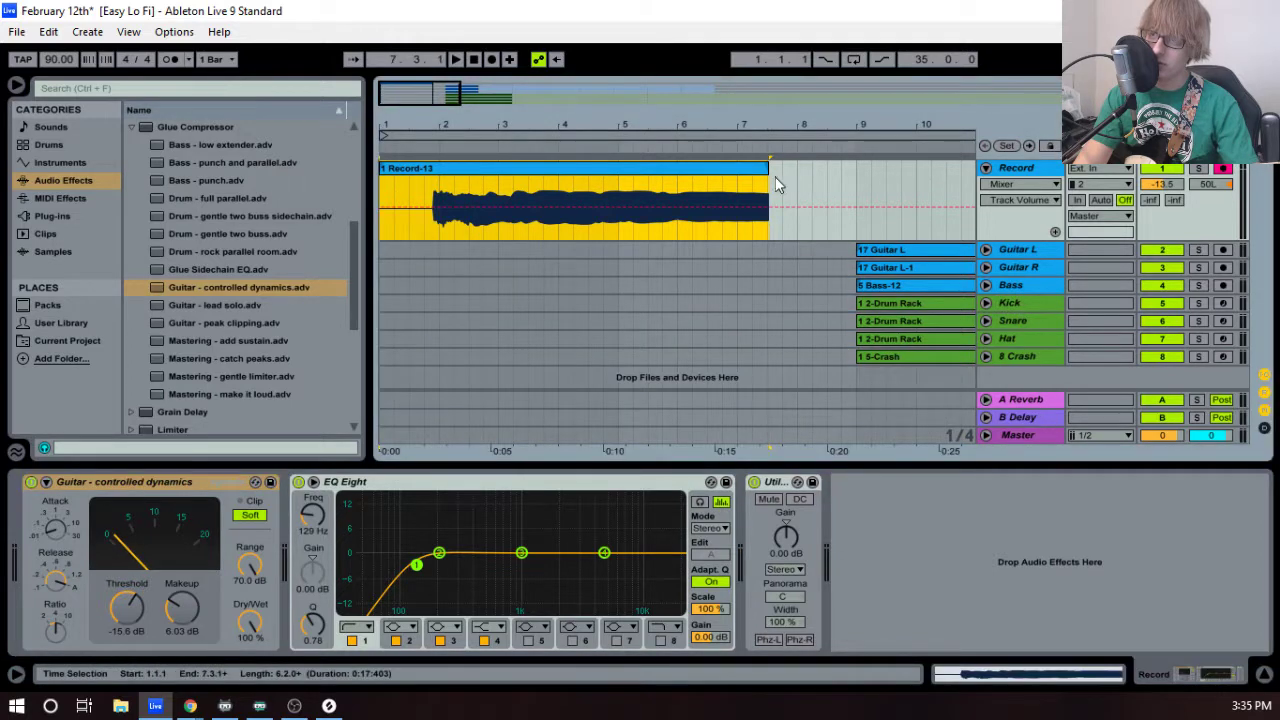
mouse_move(932, 175)
mouse_down()
mouse_move(723, 183)
mouse_move(985, 192)
mouse_move(937, 197)
mouse_up()
key(space)
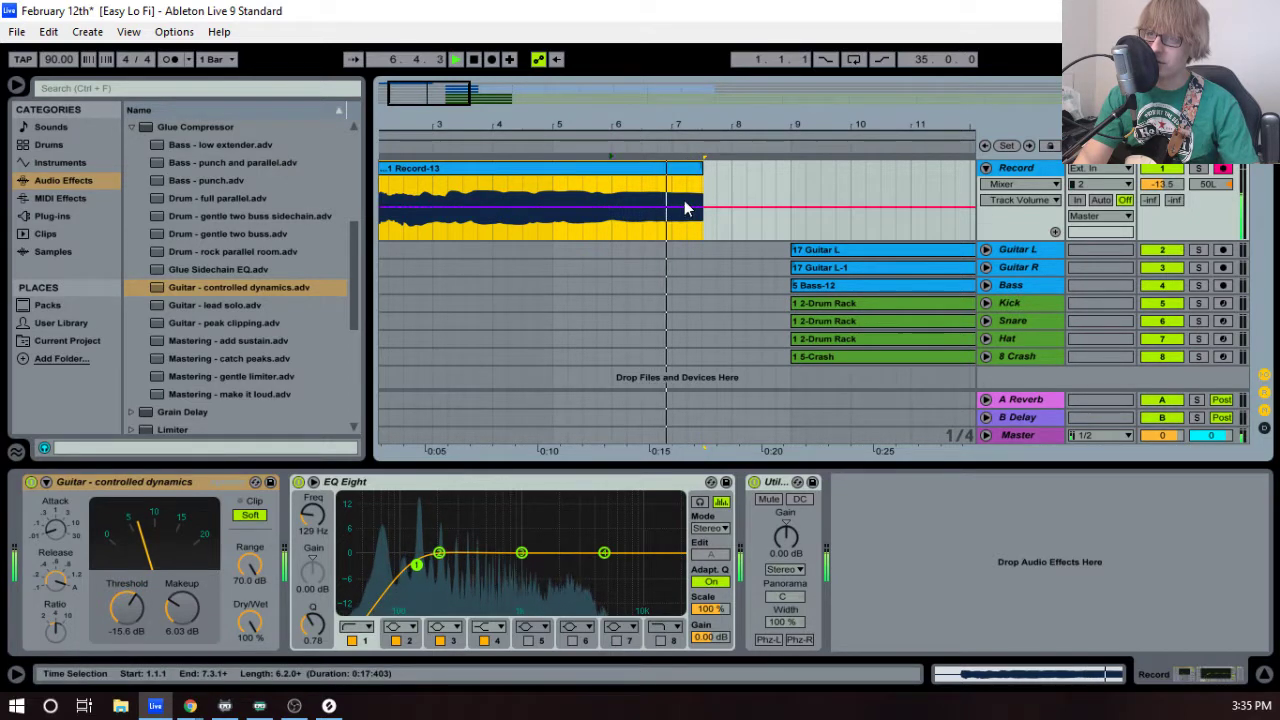
click(647, 128)
drag(647, 128, 505, 131)
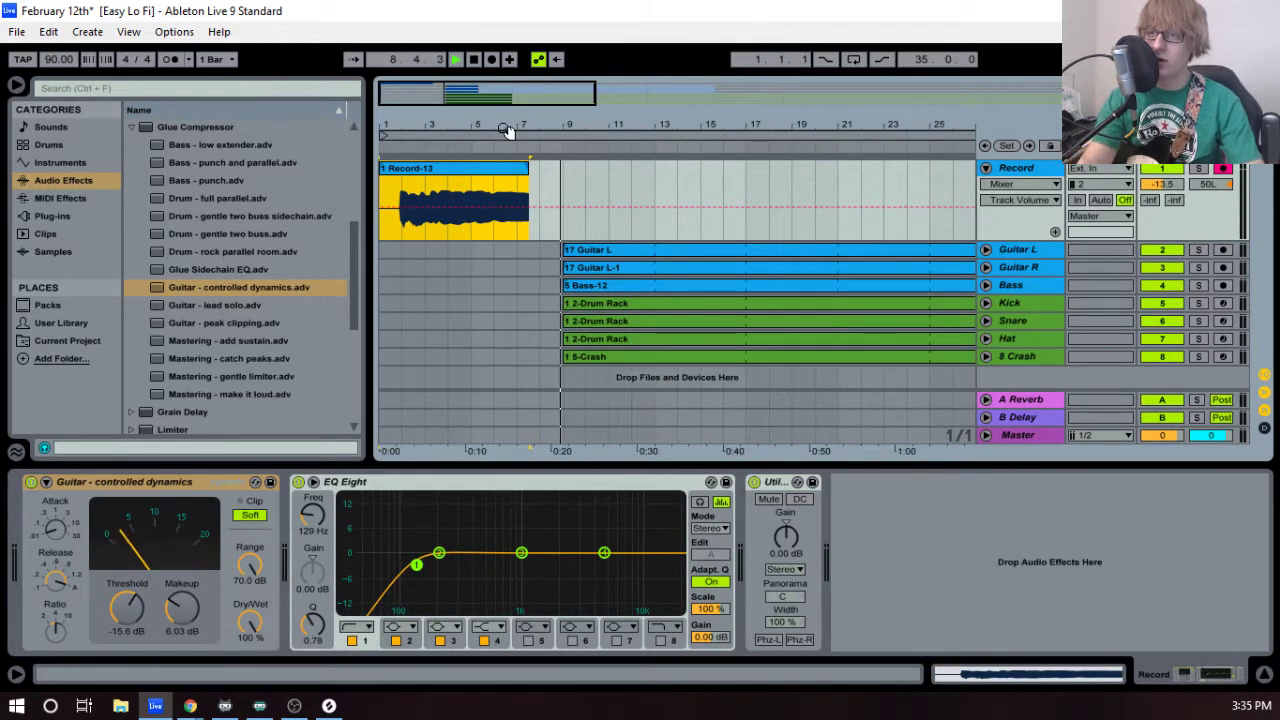
- Reverse the recorded clip on the Record track and play it from bar 1
click(480, 172)
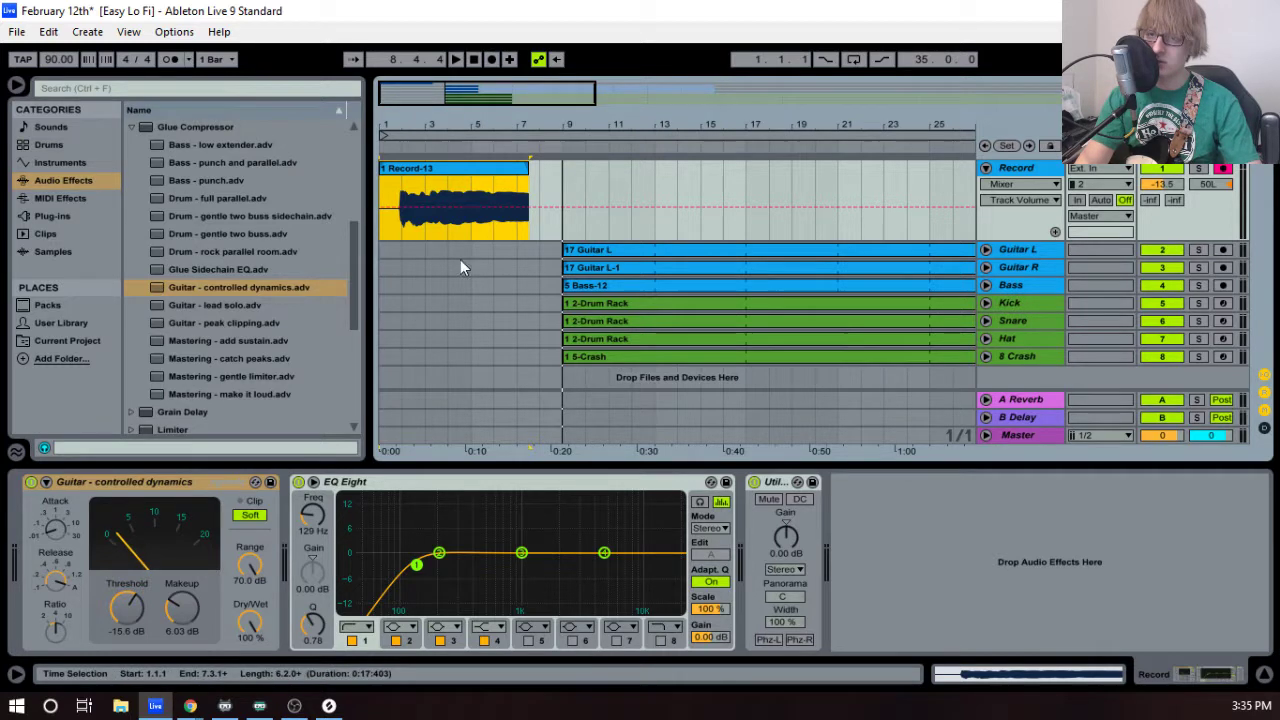
double_click(484, 166)
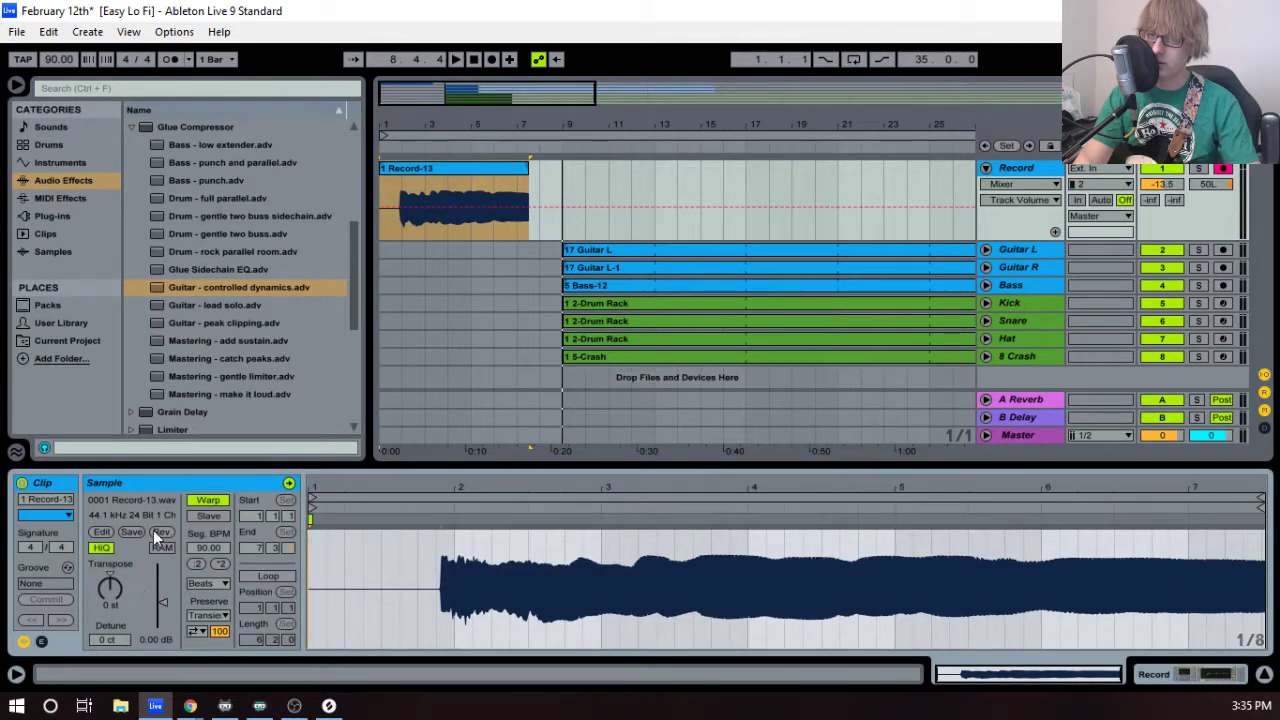
click(479, 167)
key(space)
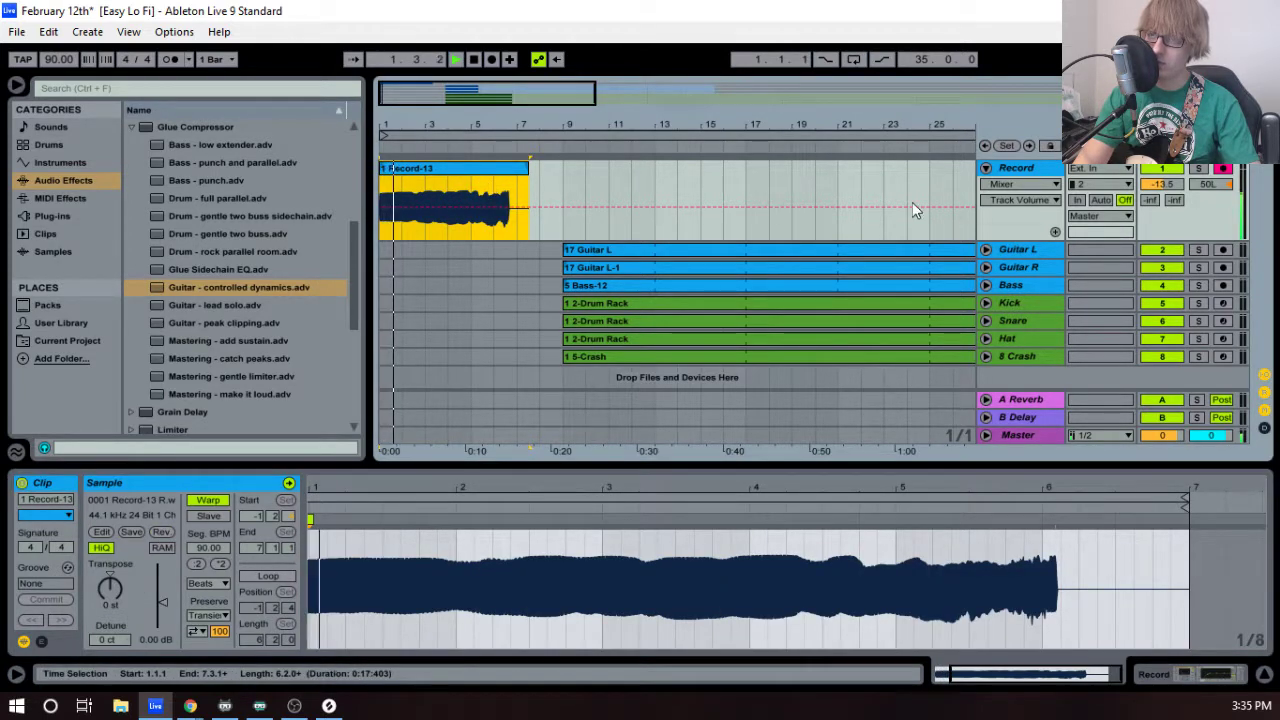
- Automate the Record track's Utility gain with a curved fade-in from bar 1 to the end of the reversed sound
click(1035, 170)
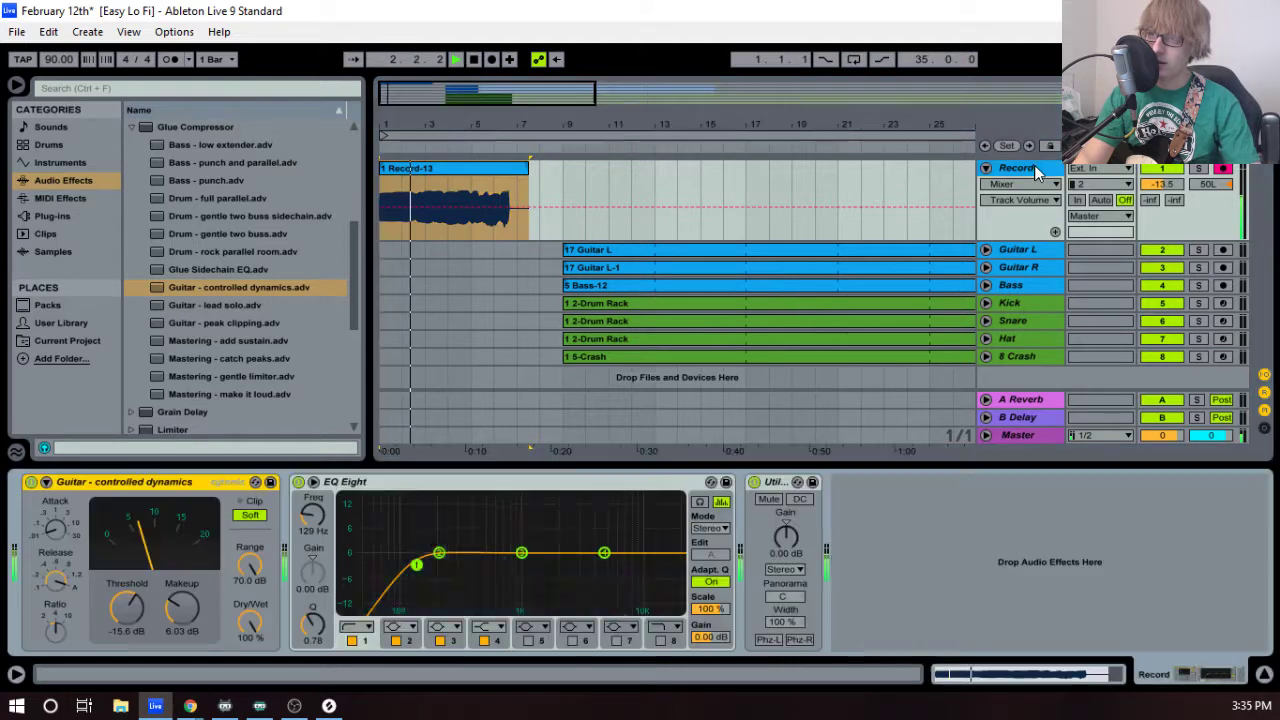
click(1020, 184)
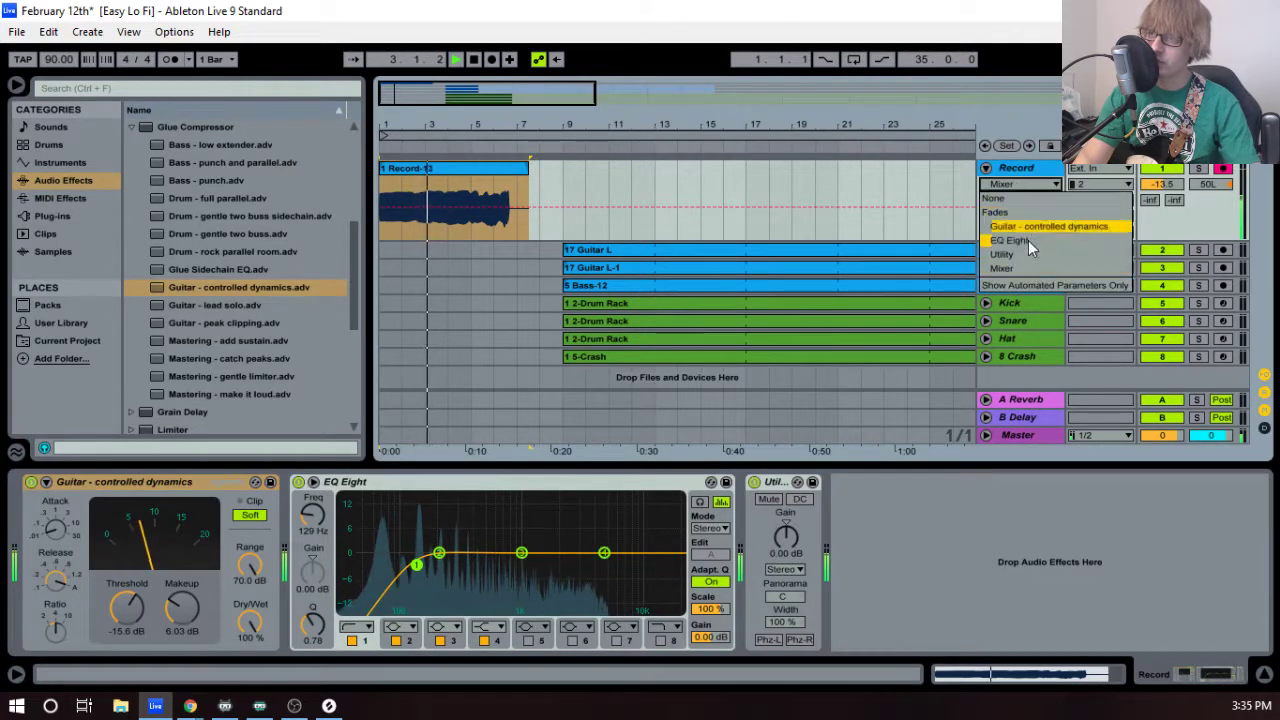
click(1010, 254)
click(1011, 201)
click(1020, 242)
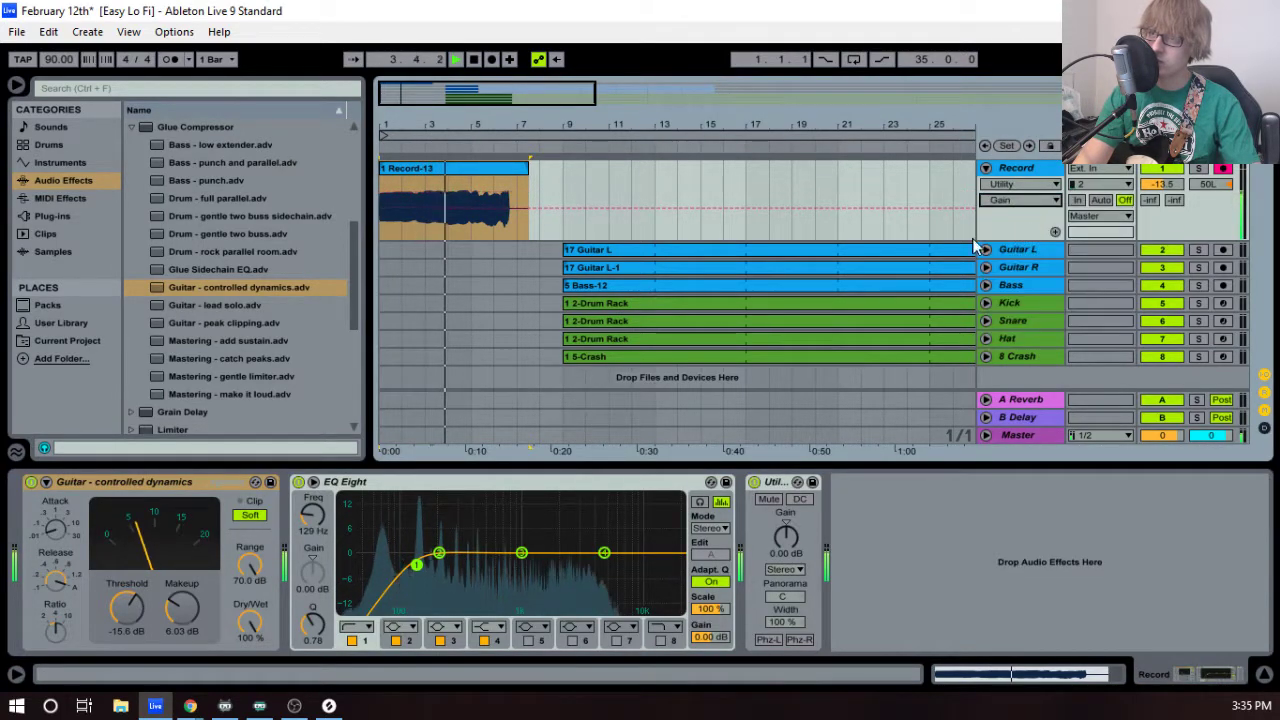
click(387, 215)
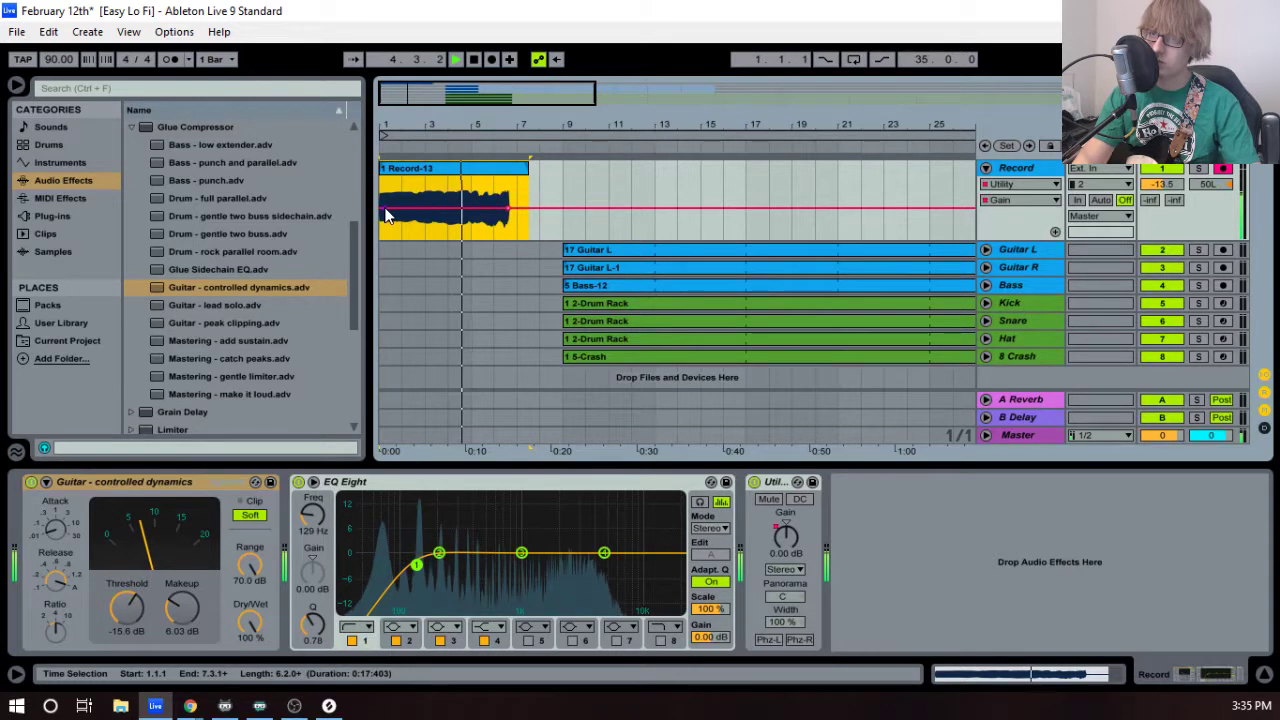
click(608, 201)
drag(381, 209, 381, 239)
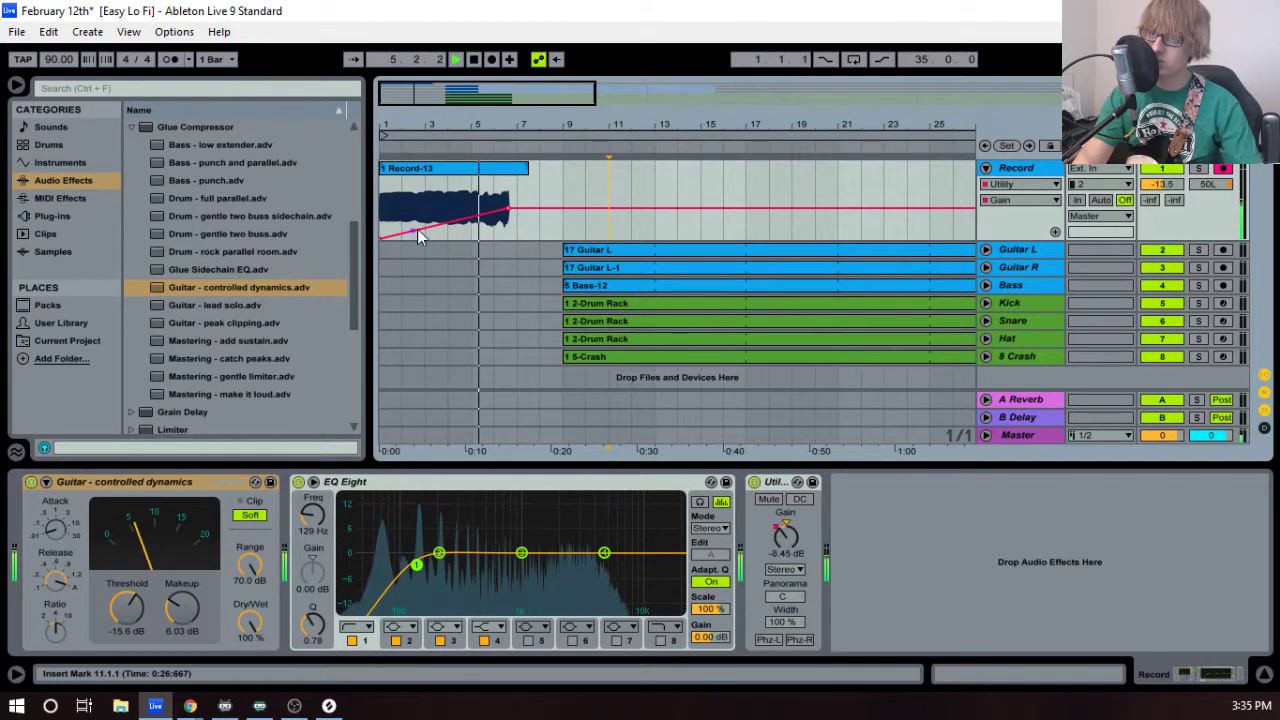
drag(463, 226, 468, 200)
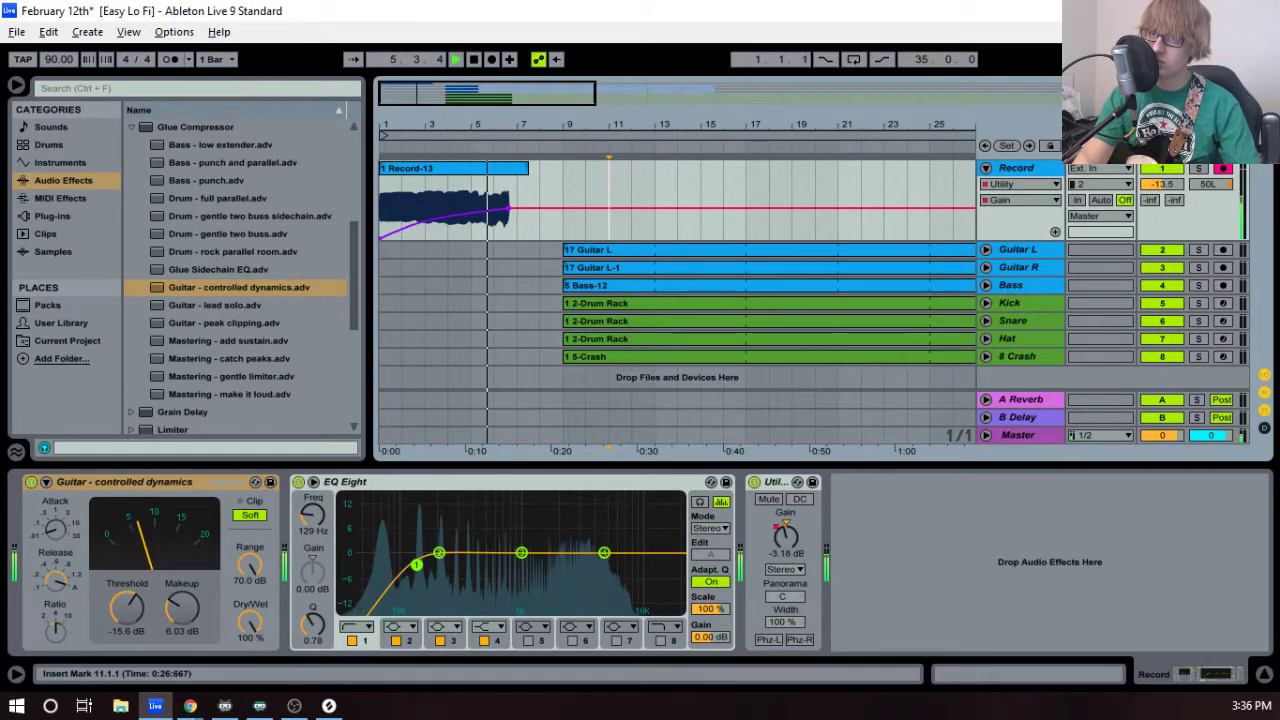
key(space)
- Trim the reversed clip to end at bar 7 and duplicate the Record track
click(457, 170)
mouse_move(527, 168)
mouse_down()
mouse_move(505, 167)
mouse_move(519, 169)
mouse_up()
double_click(1021, 169)
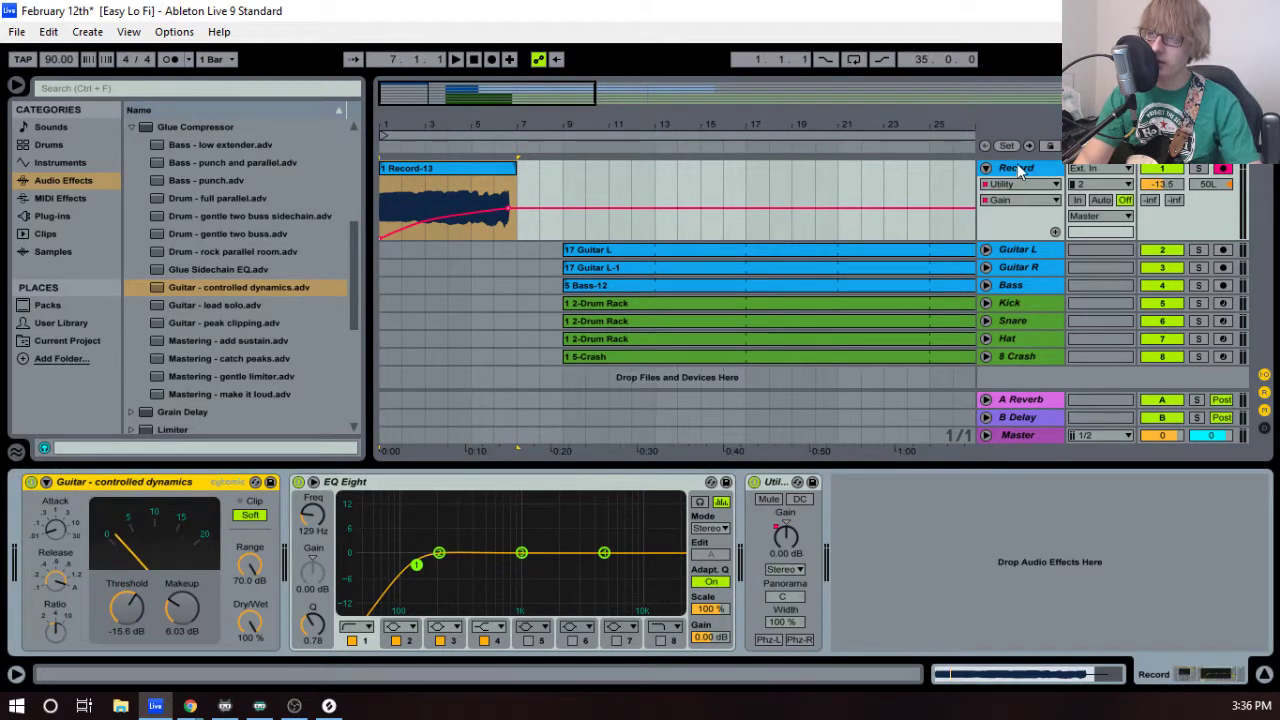
right_click(1017, 168)
click(1044, 206)
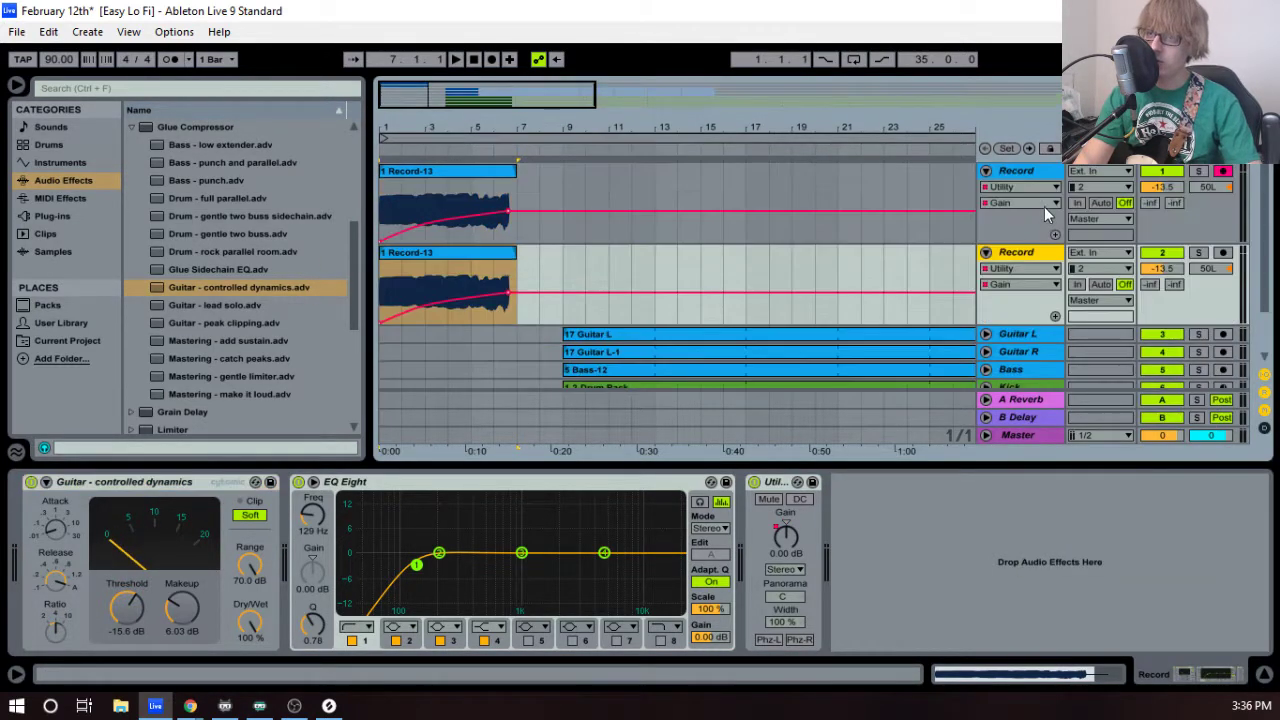
- Delete the clip and its gain automation from the original armed Record track
click(510, 170)
key(Delete)
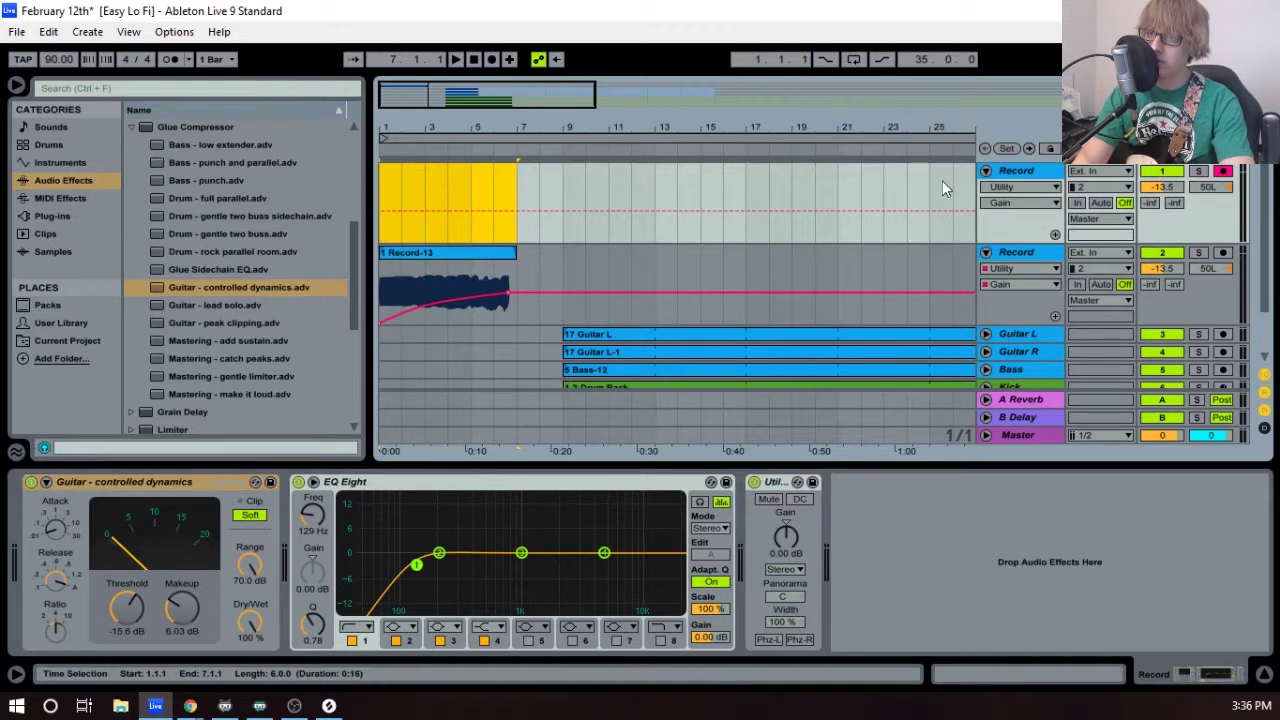
click(1042, 170)
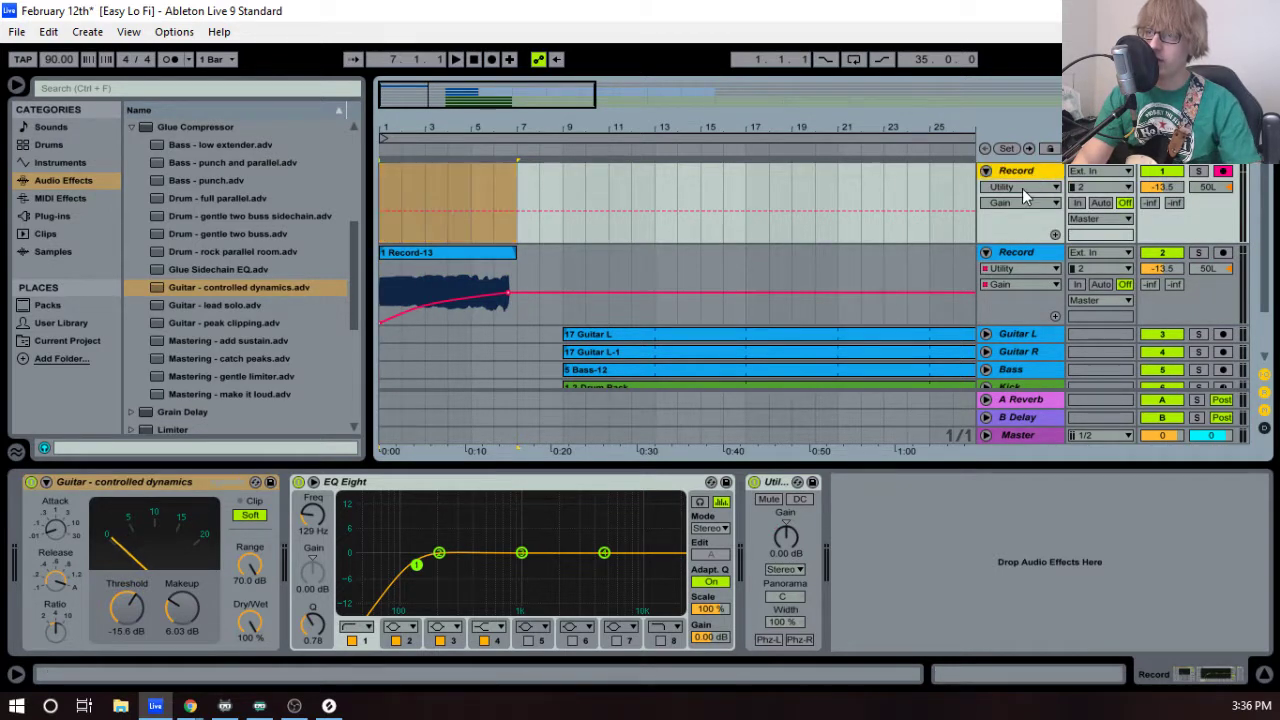
- Add a Frequency Shifter between EQ Eight and Utility on the duplicated Record track
click(1021, 254)
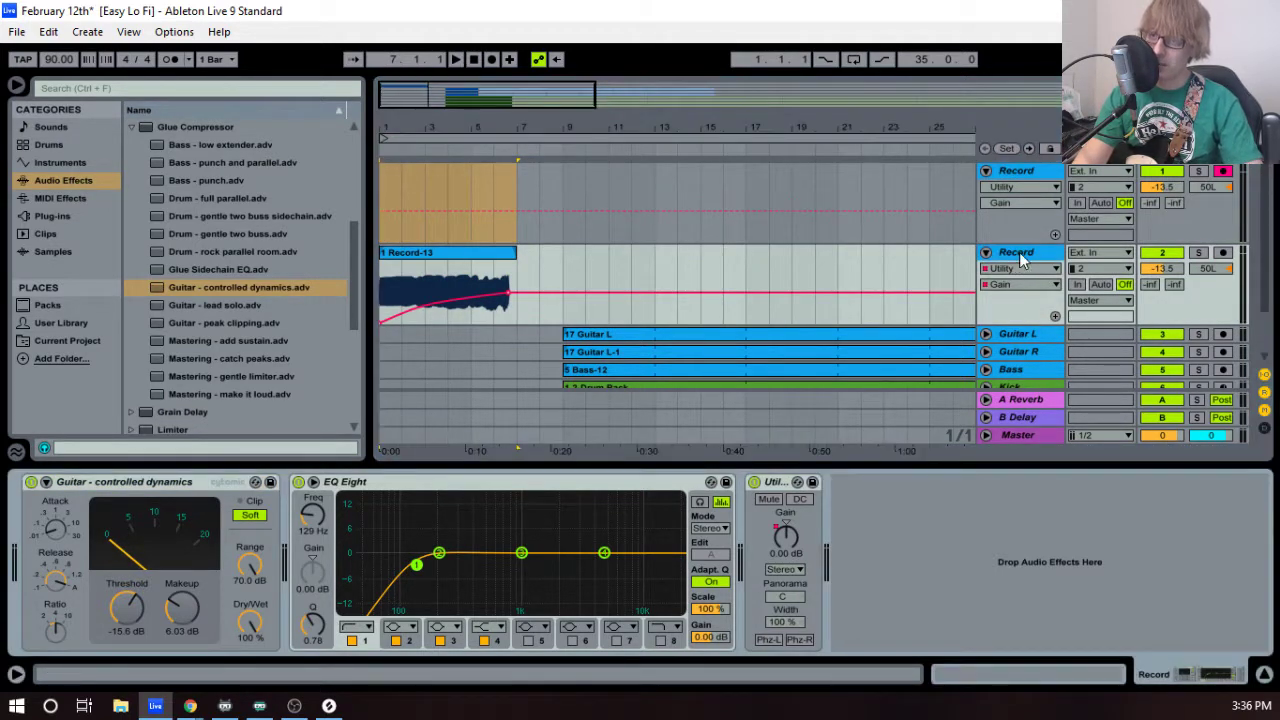
click(1035, 253)
scroll(180, 300, down, 1)
click(175, 268)
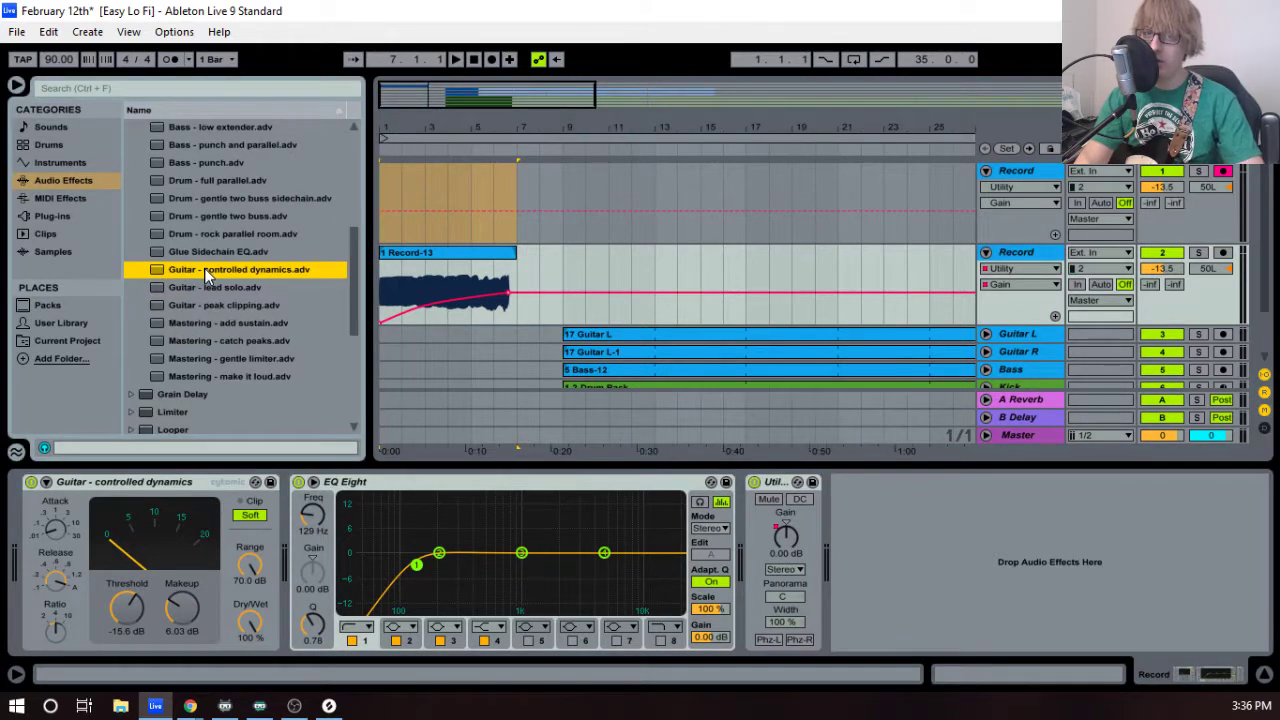
scroll(205, 275, up, 4)
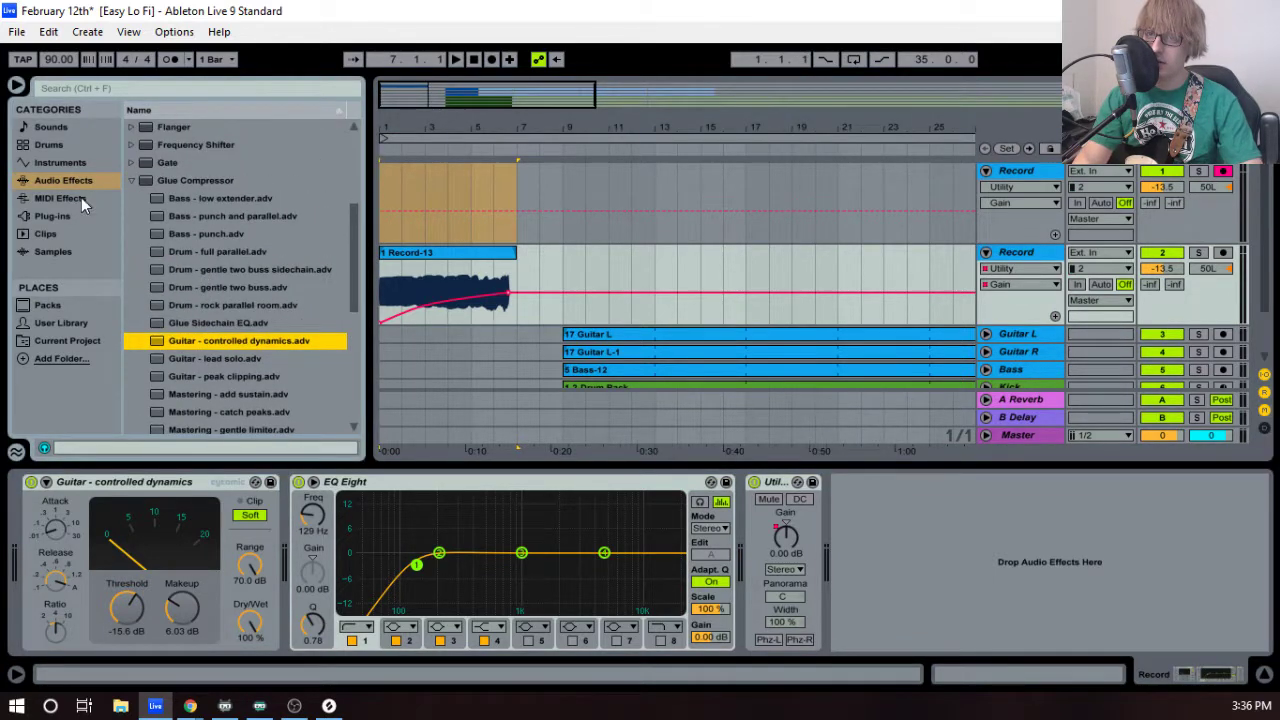
scroll(195, 226, down, 2)
scroll(160, 240, up, 6)
click(131, 251)
scroll(166, 286, down, 7)
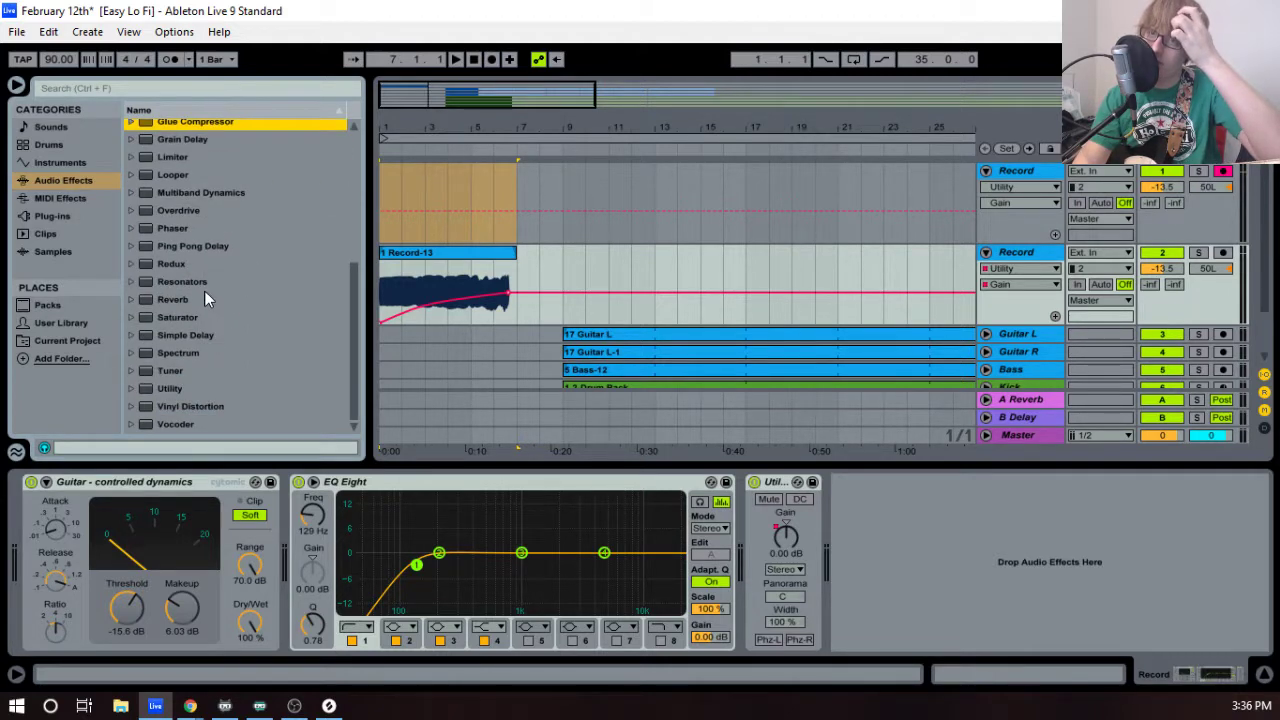
scroll(227, 291, up, 5)
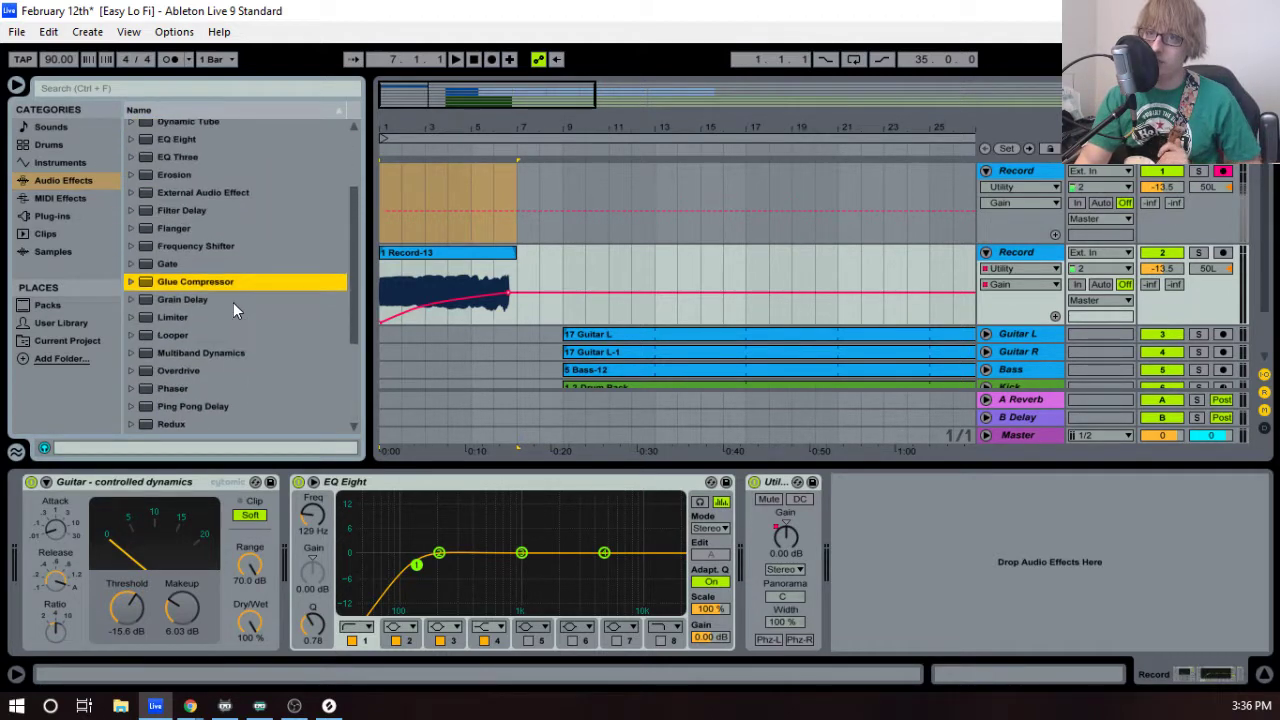
click(207, 245)
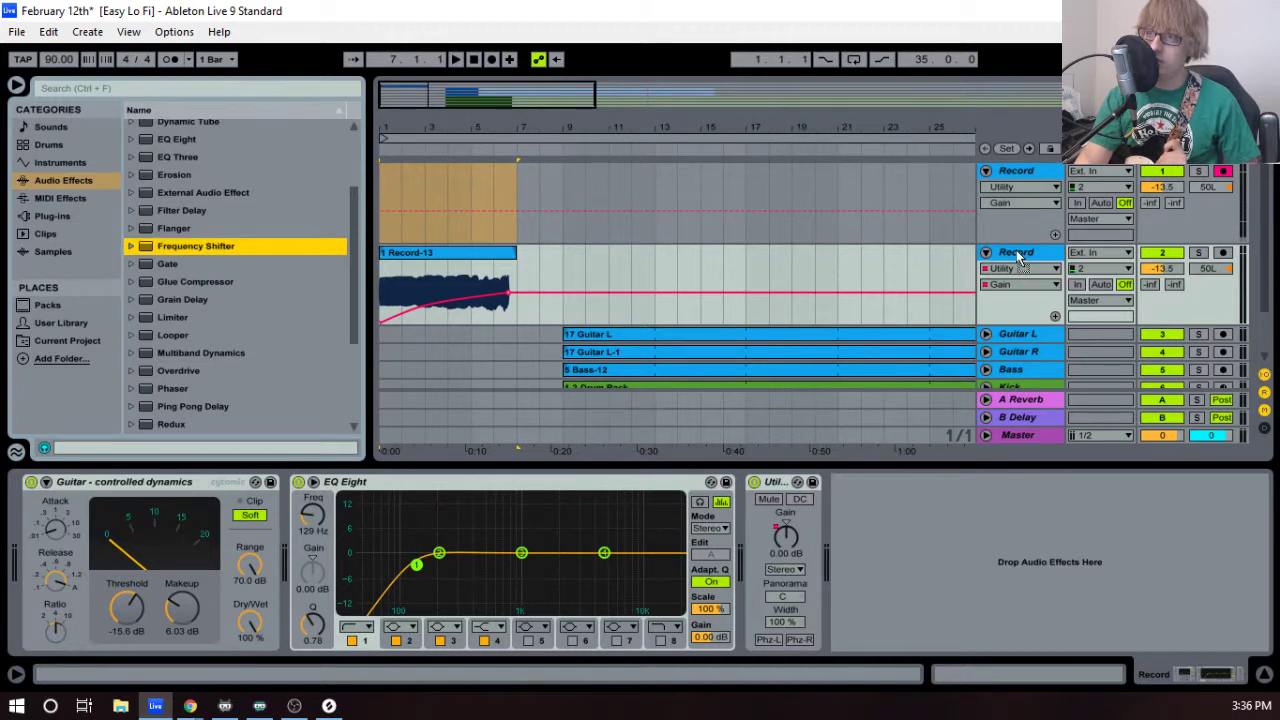
drag(1020, 258, 752, 556)
scroll(273, 398, down, 5)
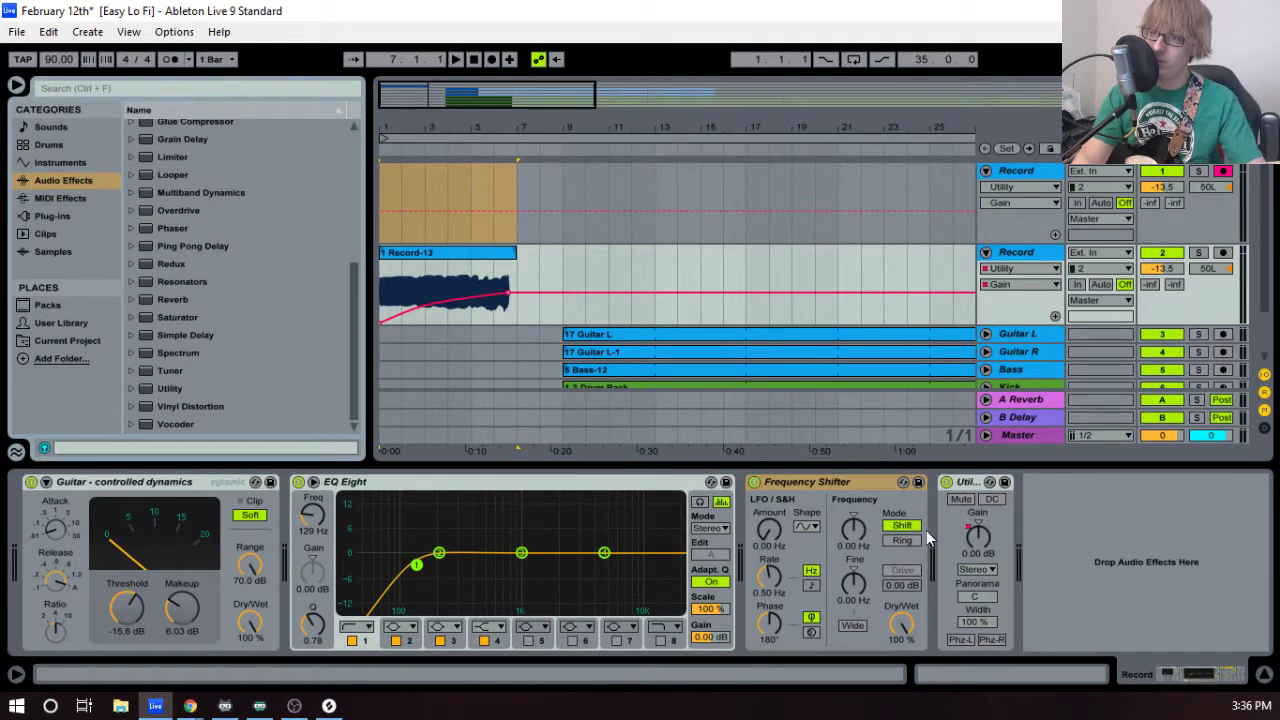
- Solo the duplicated Record track and set its Frequency Shifter's coarse frequency to about -2.68 kHz while auditioning the clip
key(space)
click(1199, 253)
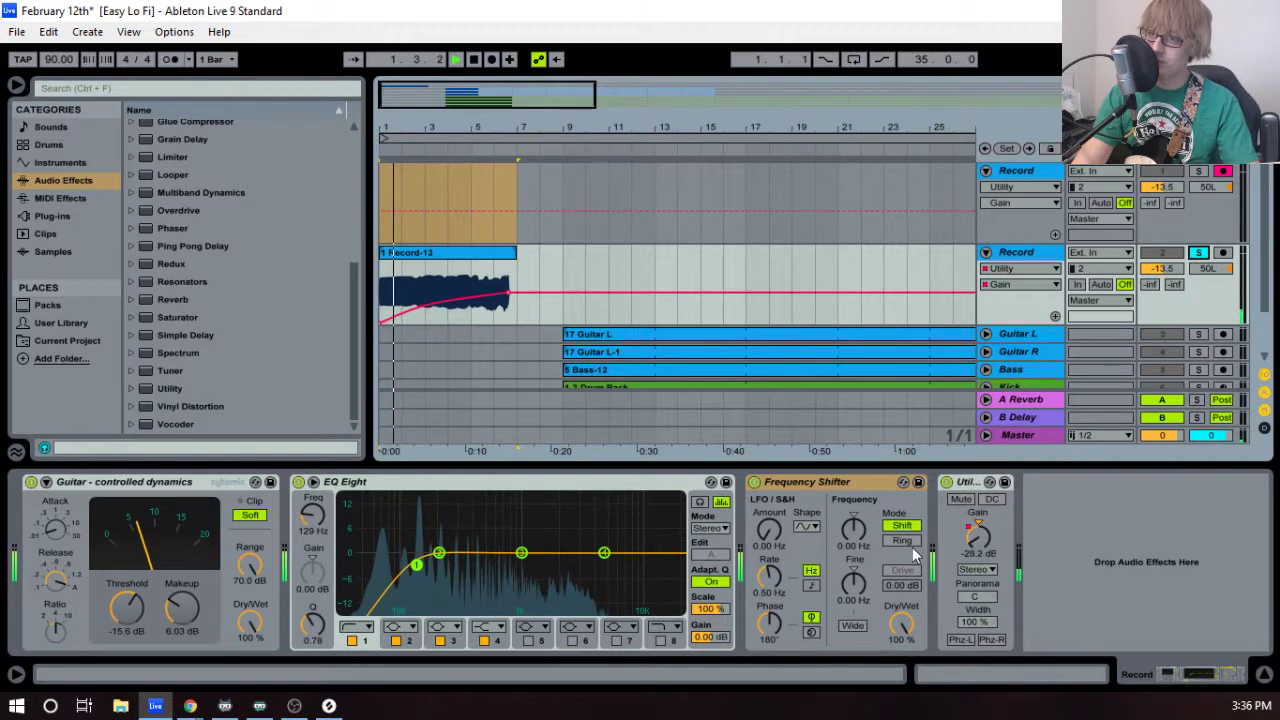
drag(853, 530, 853, 570)
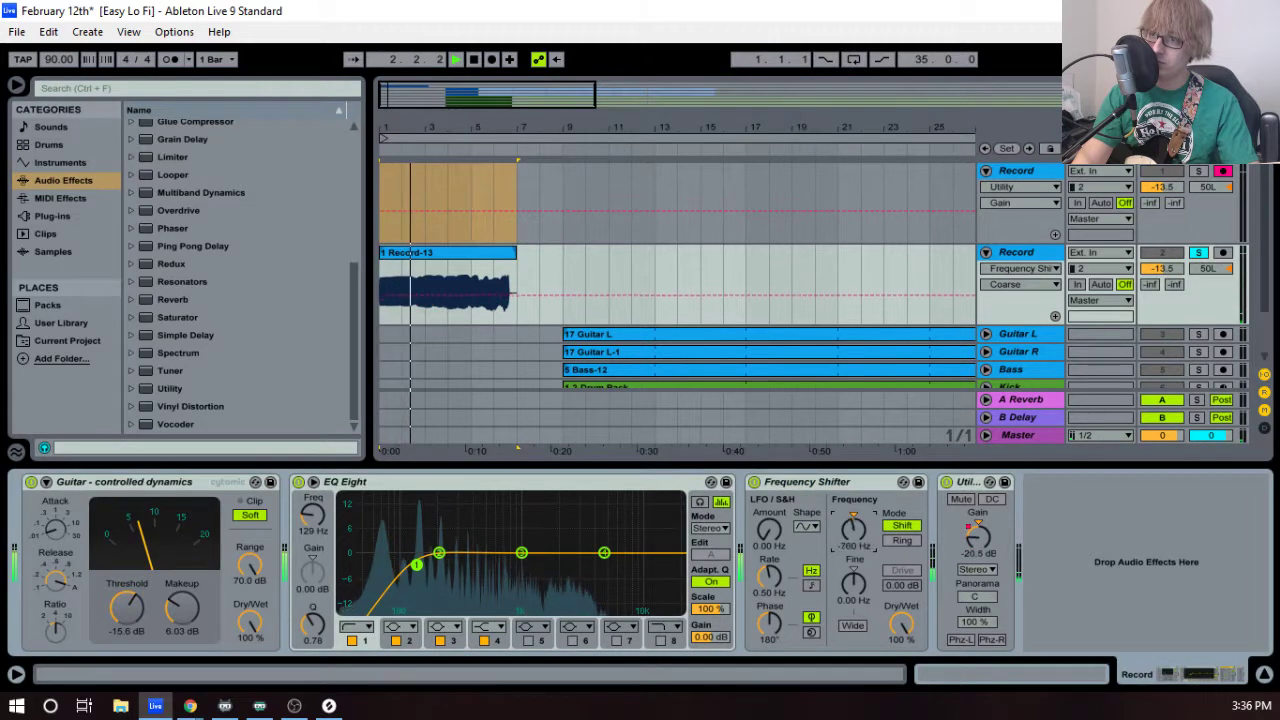
click(853, 513)
key(space)
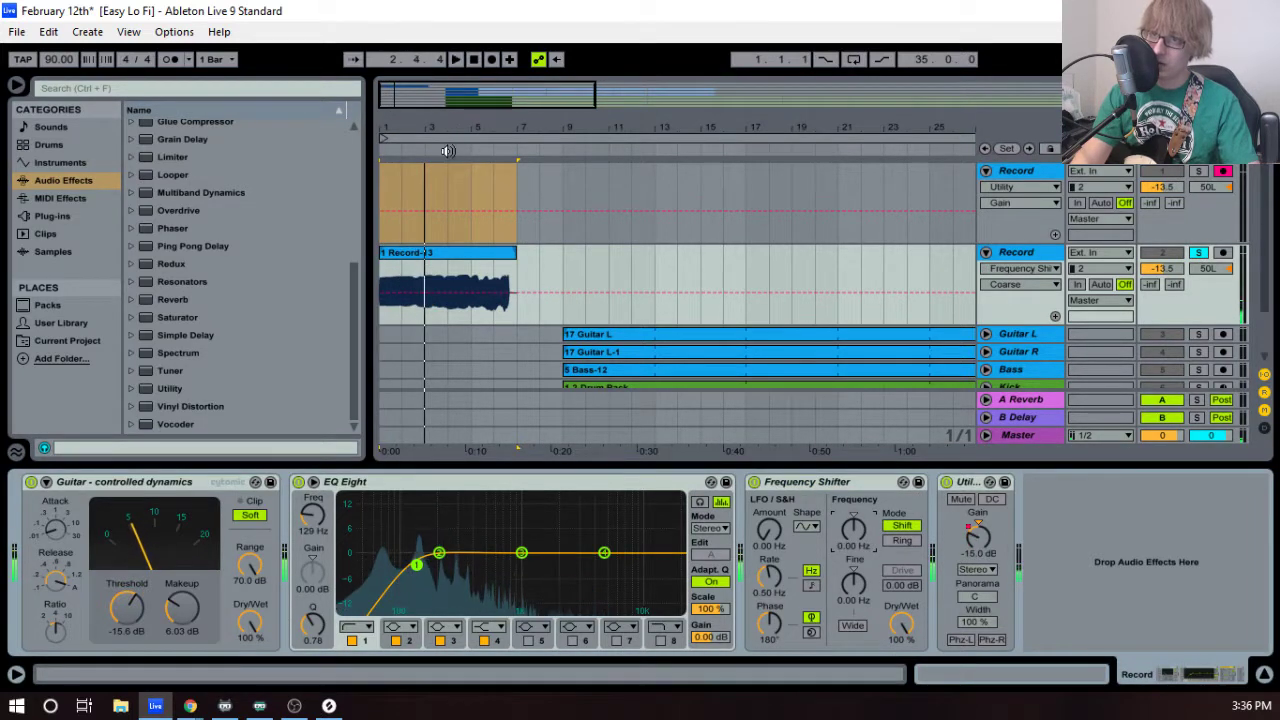
click(447, 151)
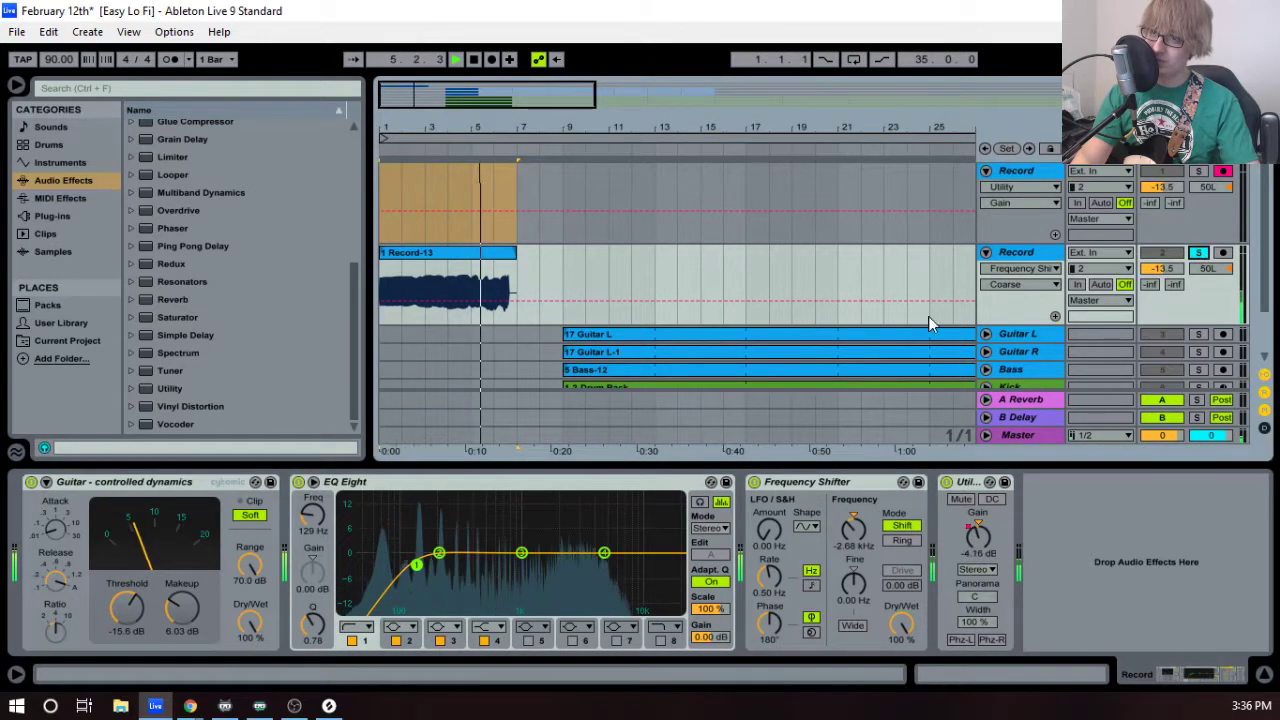
- Center the duplicated Record track's panning and set its Frequency Shifter coarse frequency to about -3.12 kHz
key(Tab)
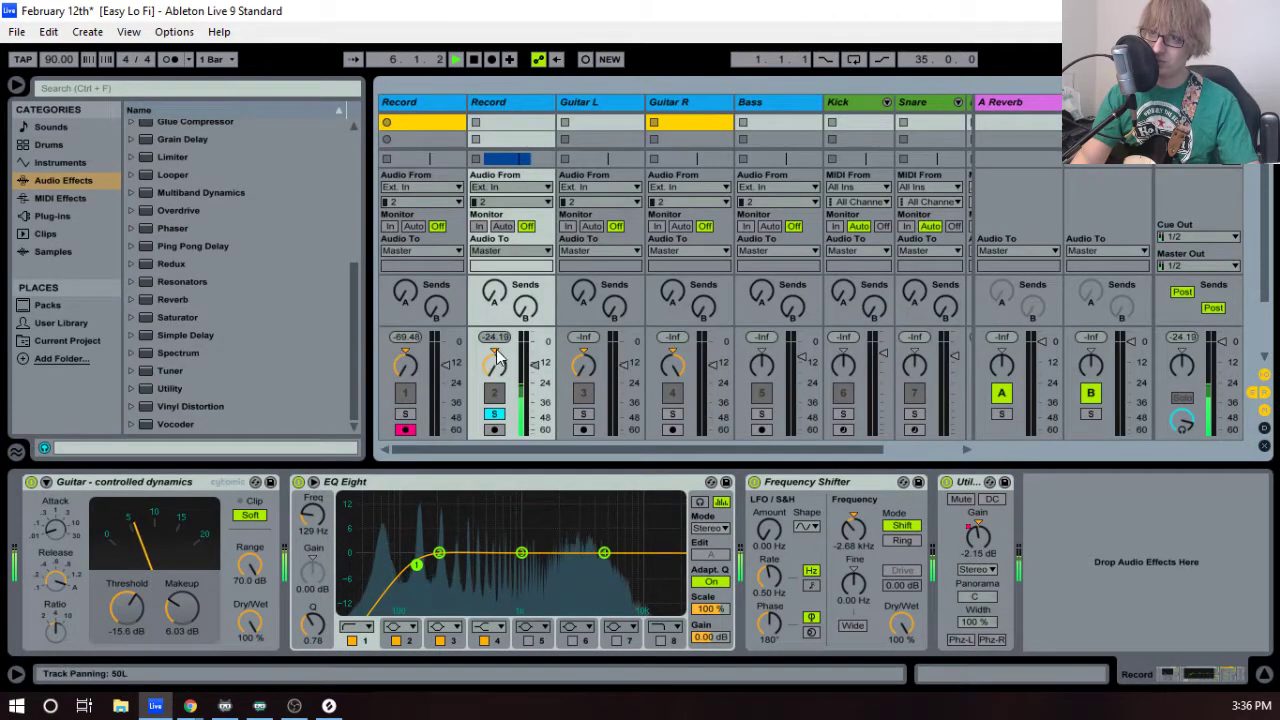
key(Tab)
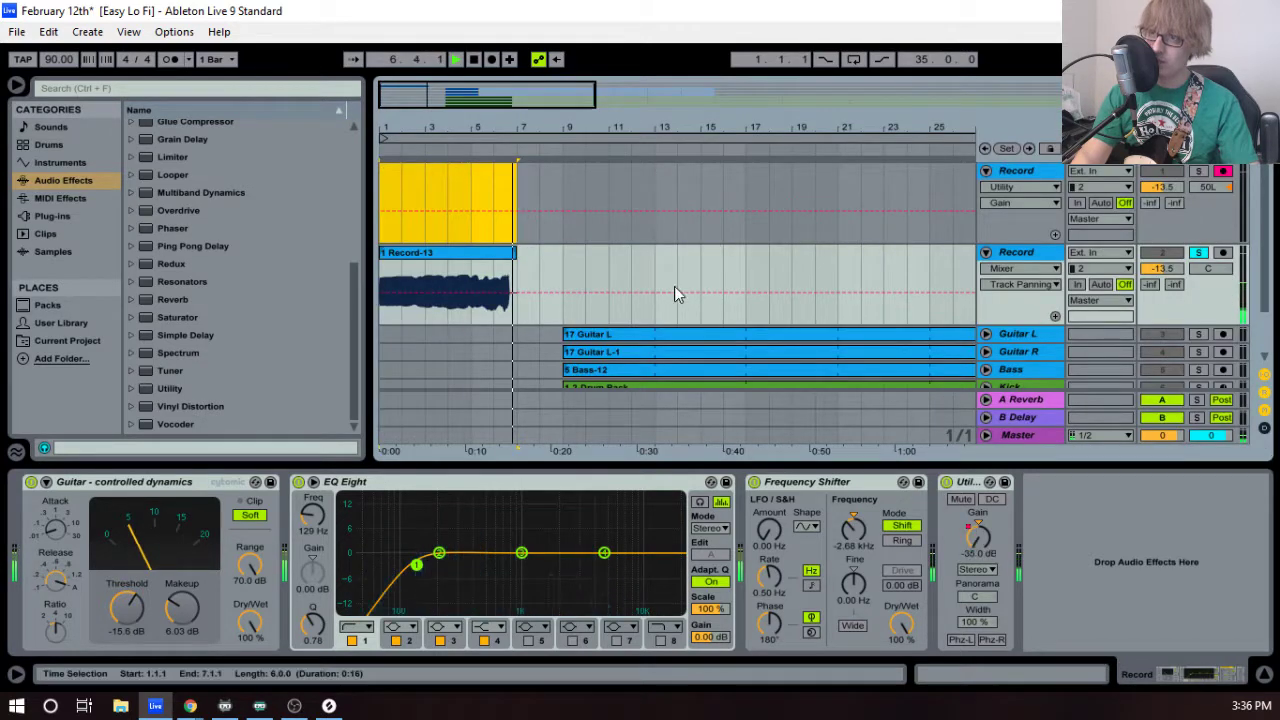
click(853, 515)
key(Delete)
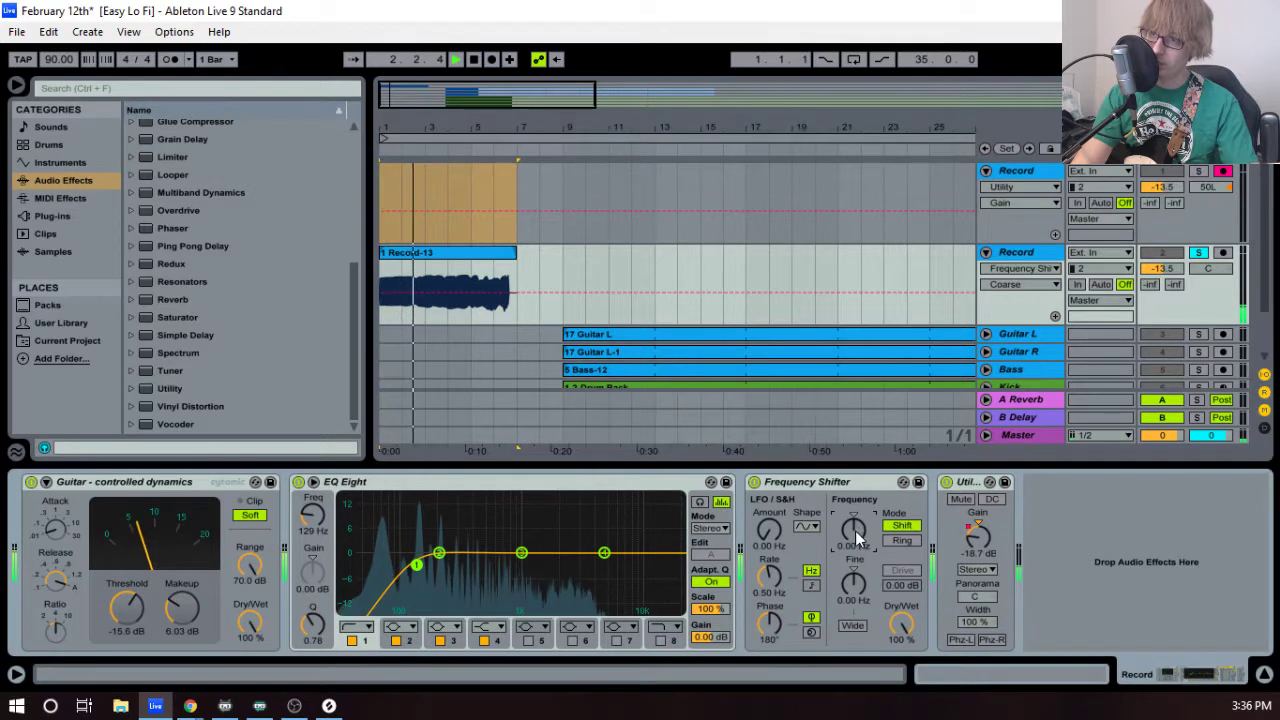
drag(855, 532, 853, 486)
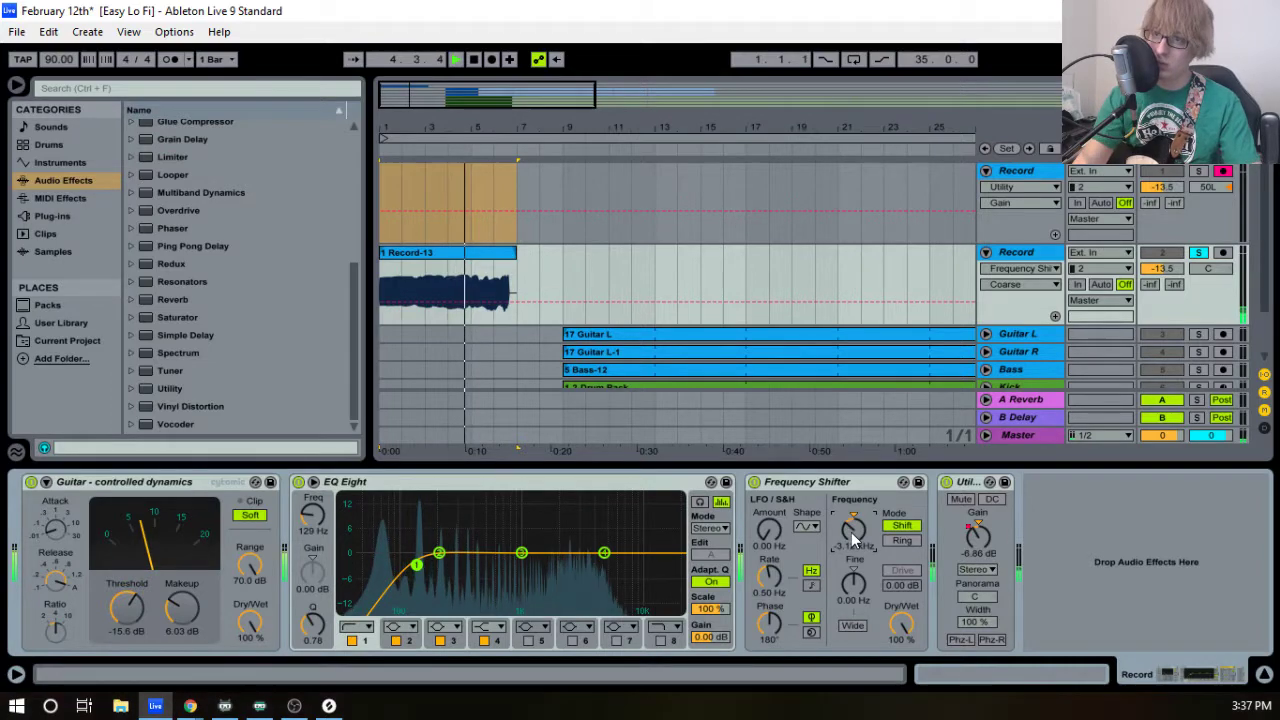
key(Tab)
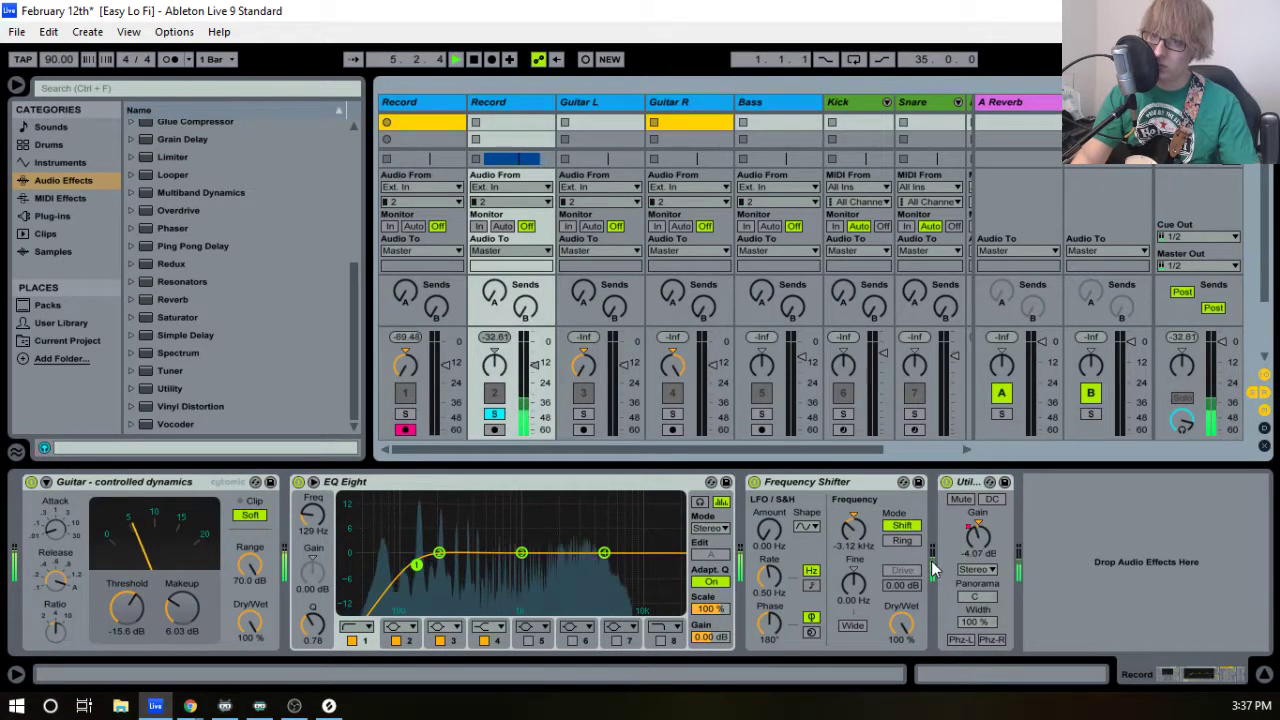
key(Tab)
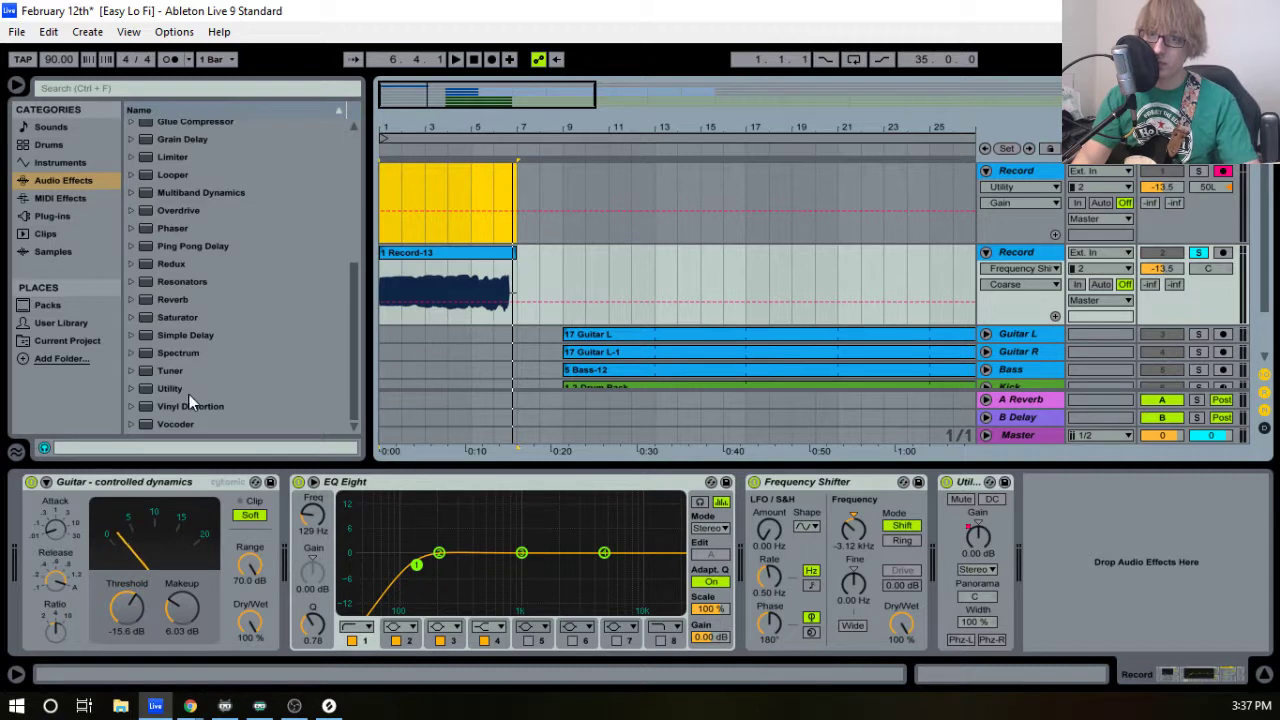
- Try a Frequency Shifter fine frequency of about -269 Hz during playback, and reset it to 0 Hz
scroll(191, 363, up, 2)
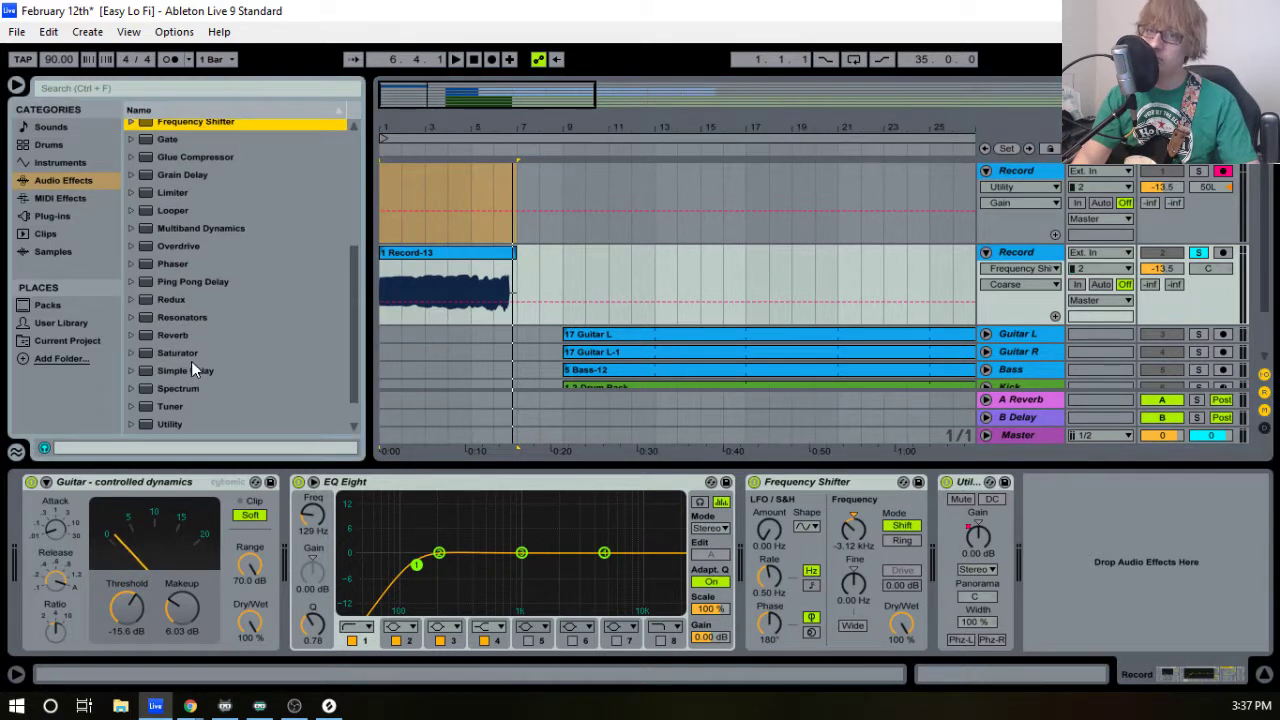
scroll(191, 361, up, 1)
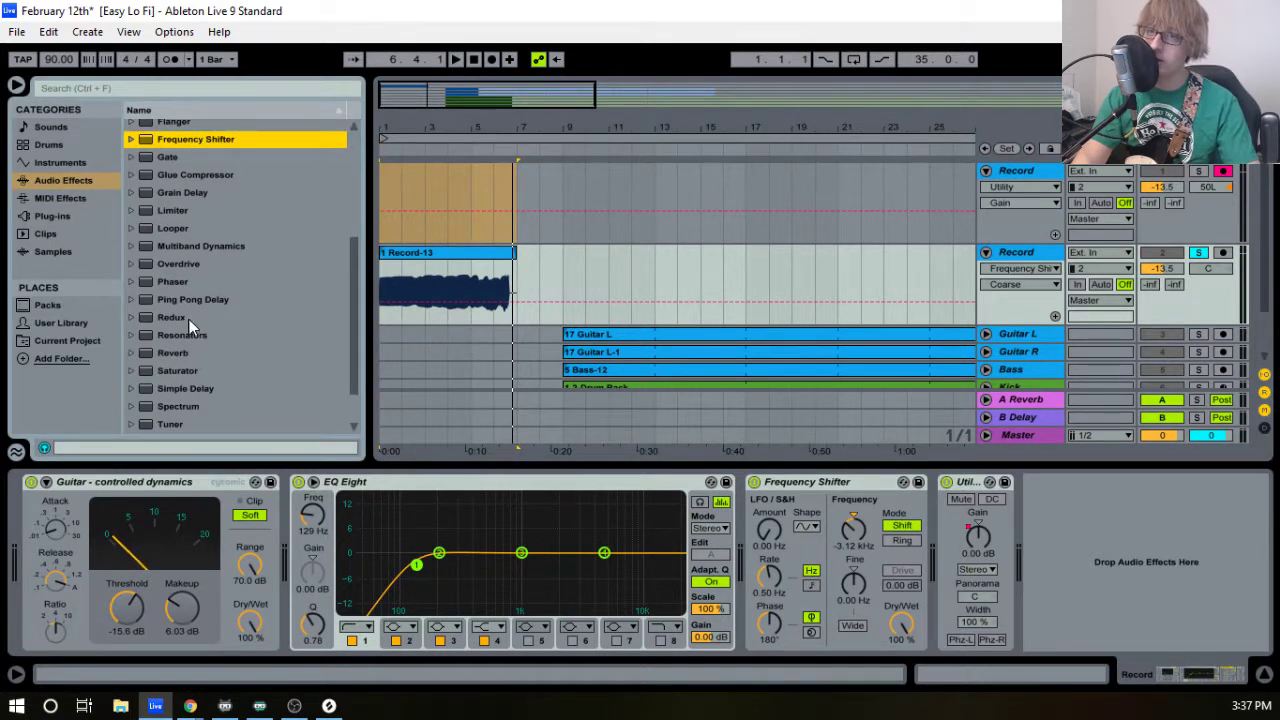
scroll(202, 285, up, 10)
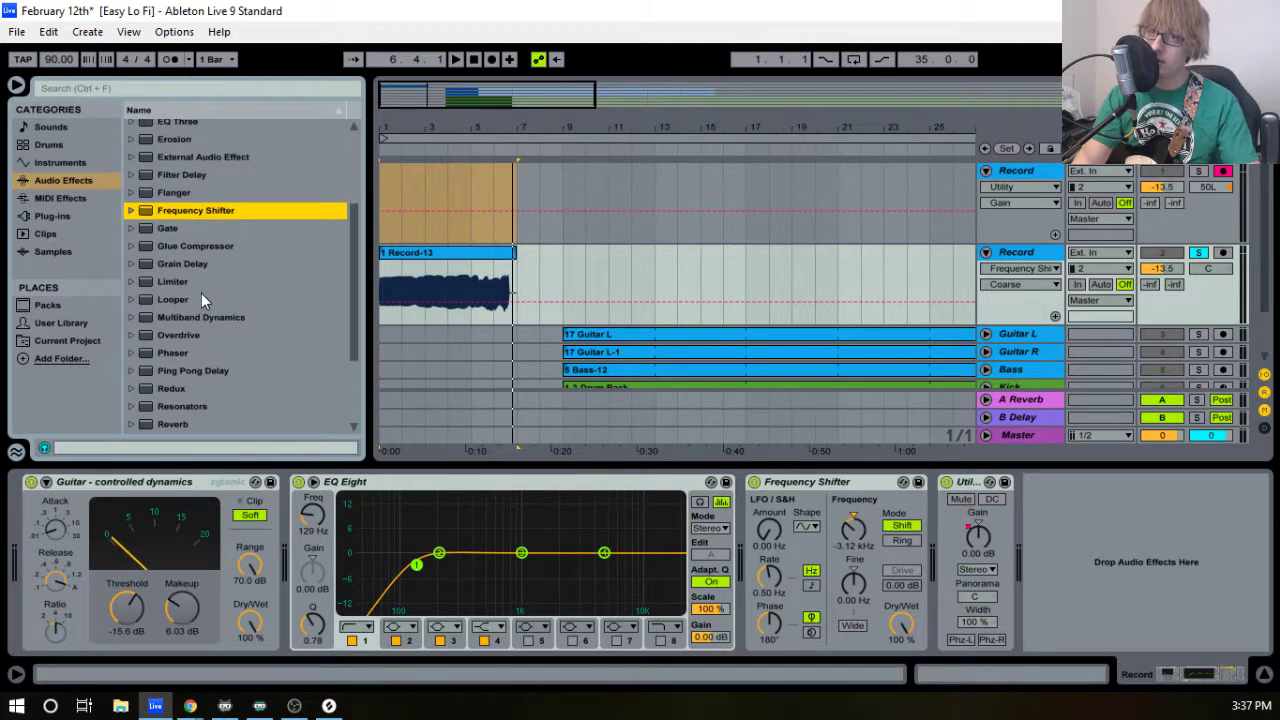
scroll(202, 296, up, 2)
key(space)
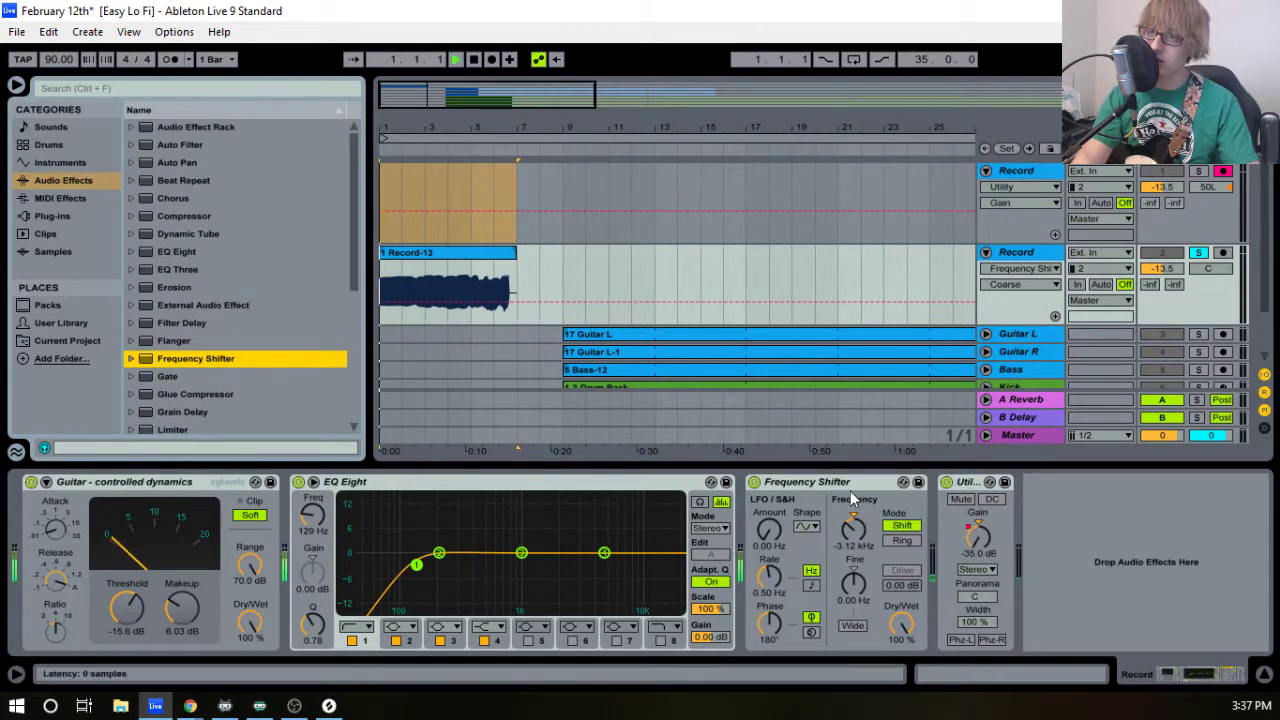
drag(845, 602, 845, 650)
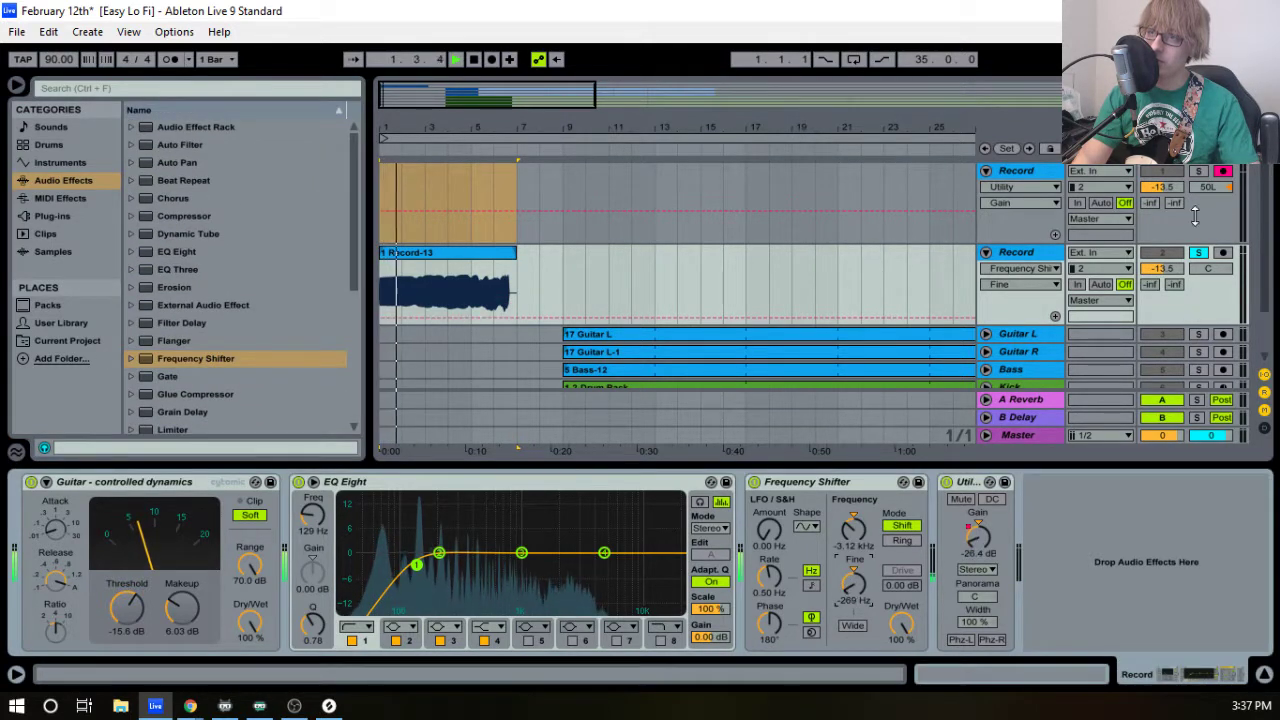
click(854, 571)
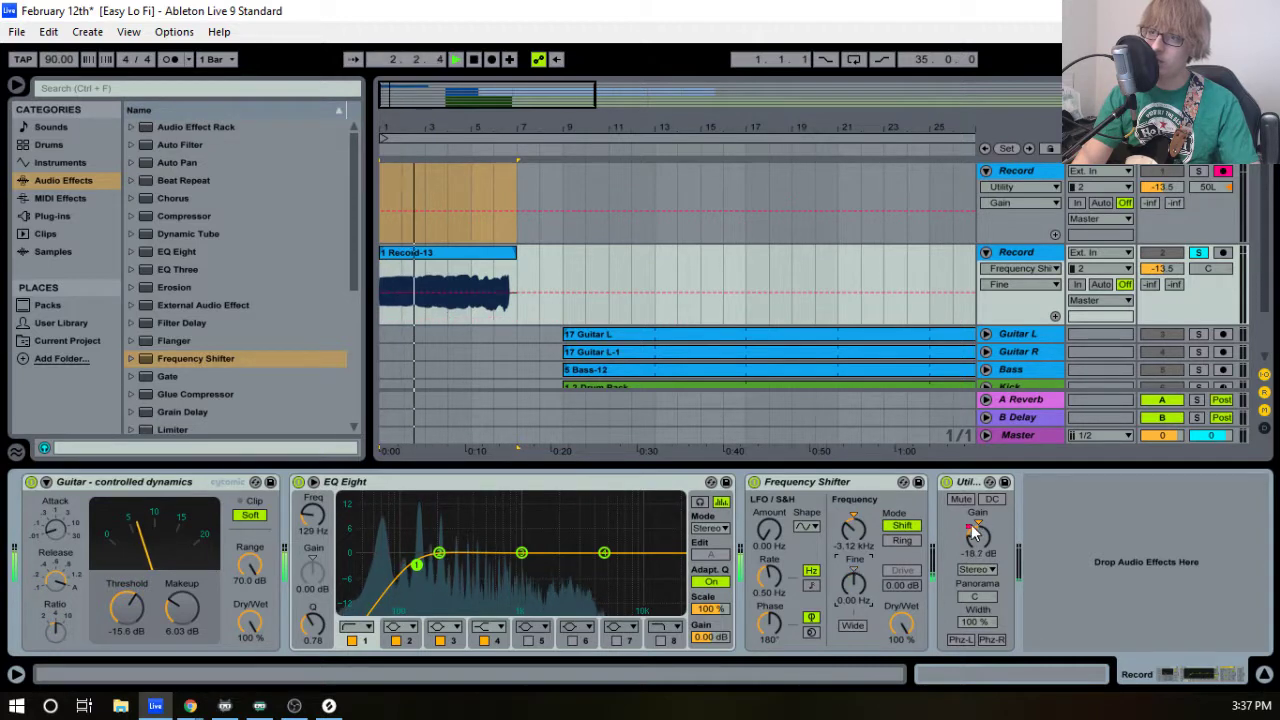
key(space)
- Raise the starting point of the Utility gain fade-in on the duplicated Record track, and switch the Utility device off
click(1017, 268)
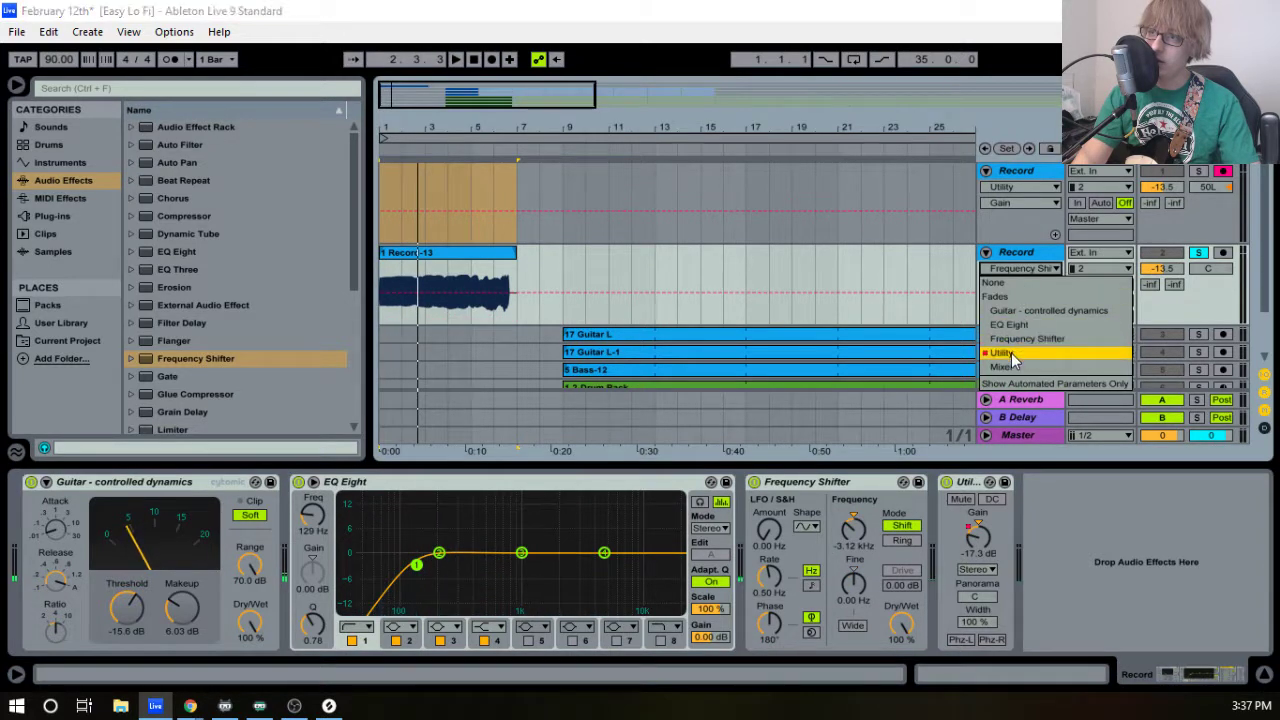
click(1017, 349)
drag(381, 330, 381, 312)
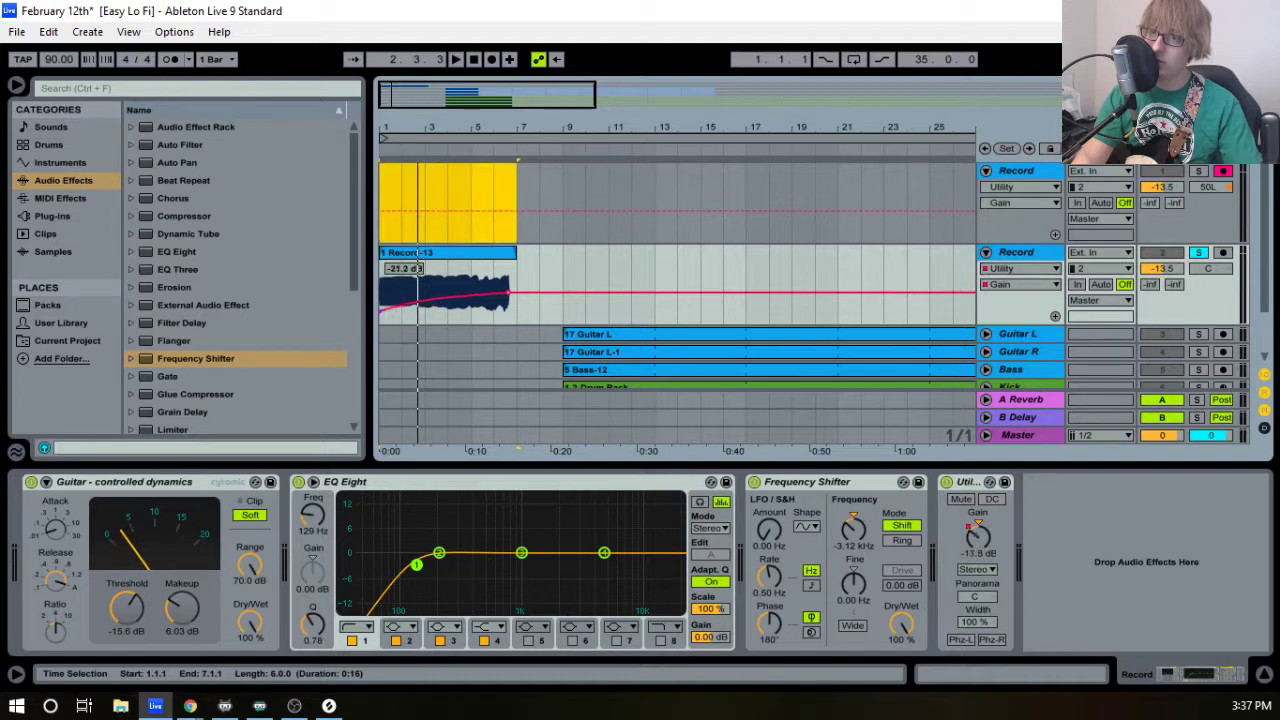
key(space)
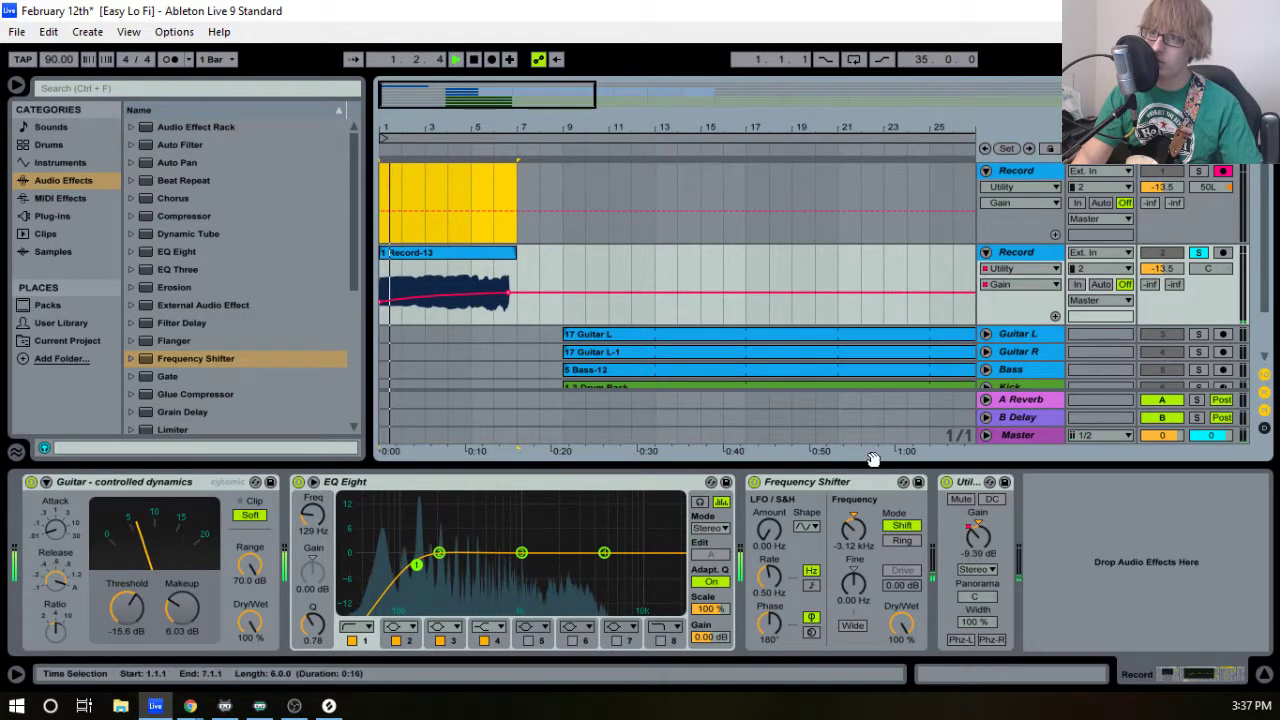
click(946, 483)
click(946, 483)
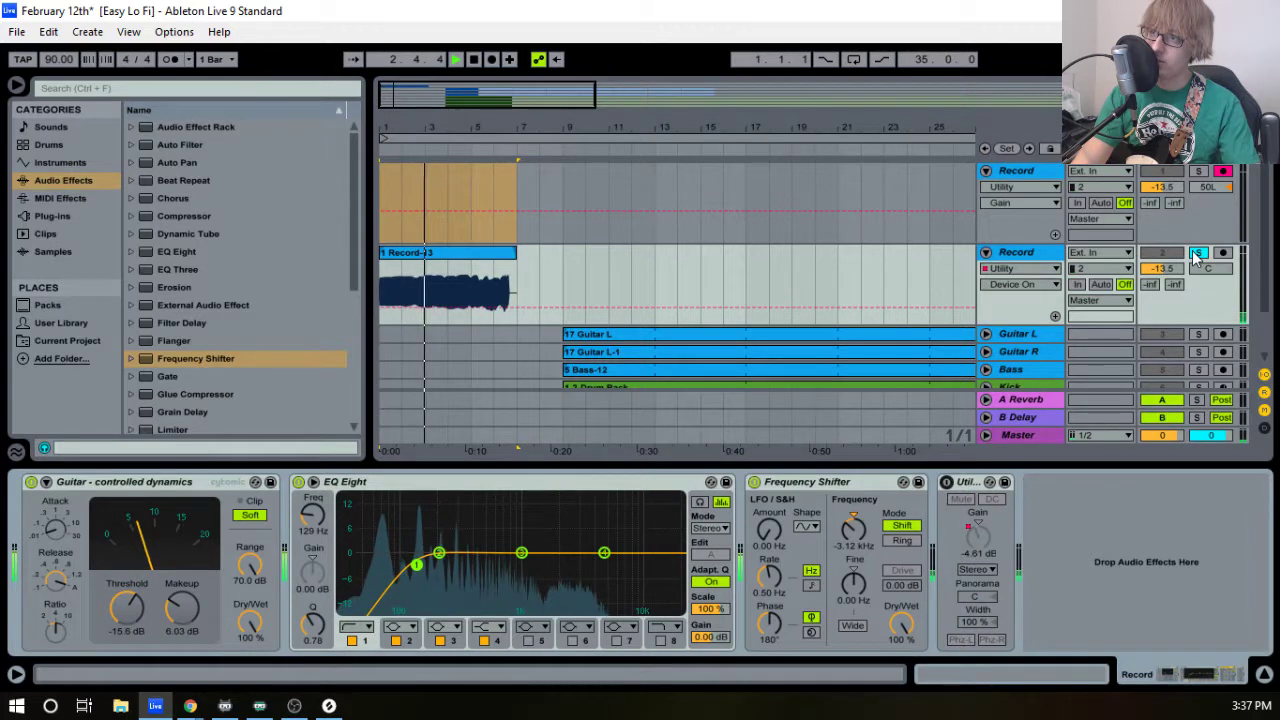
- Unsolo the duplicated Record track and raise its volume to about -7.0 dB
key(Tab)
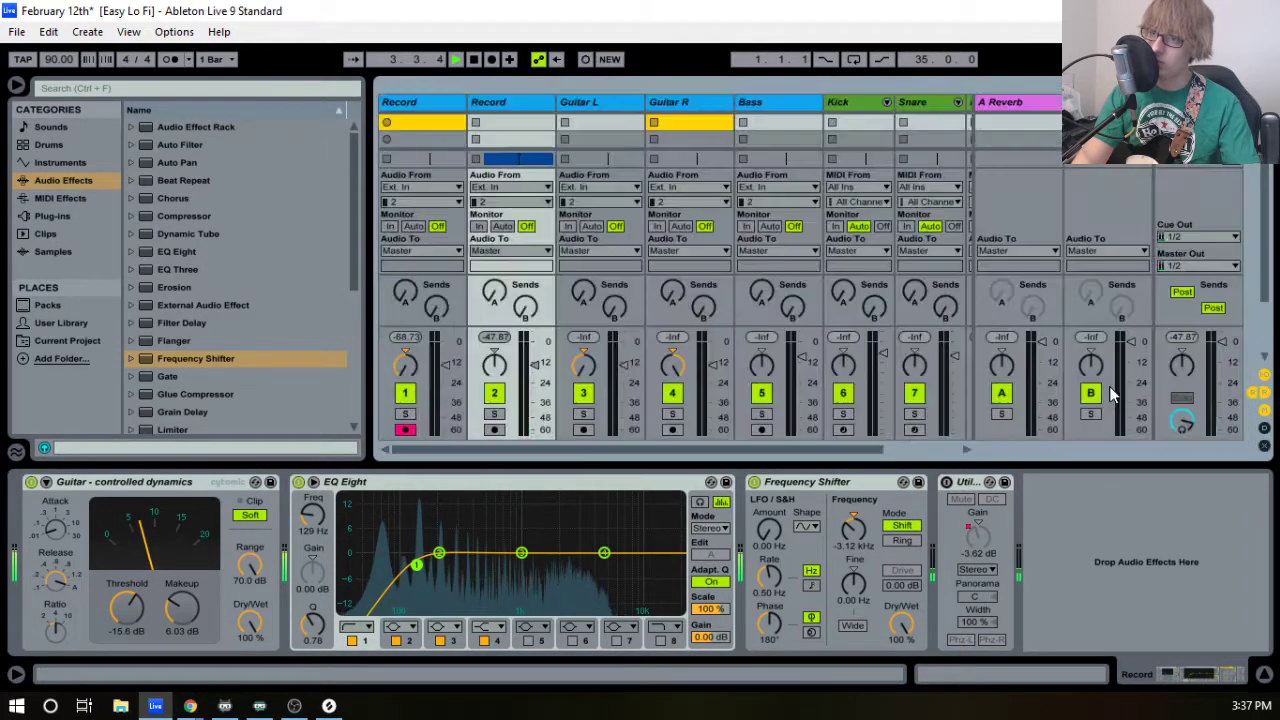
drag(533, 373, 535, 343)
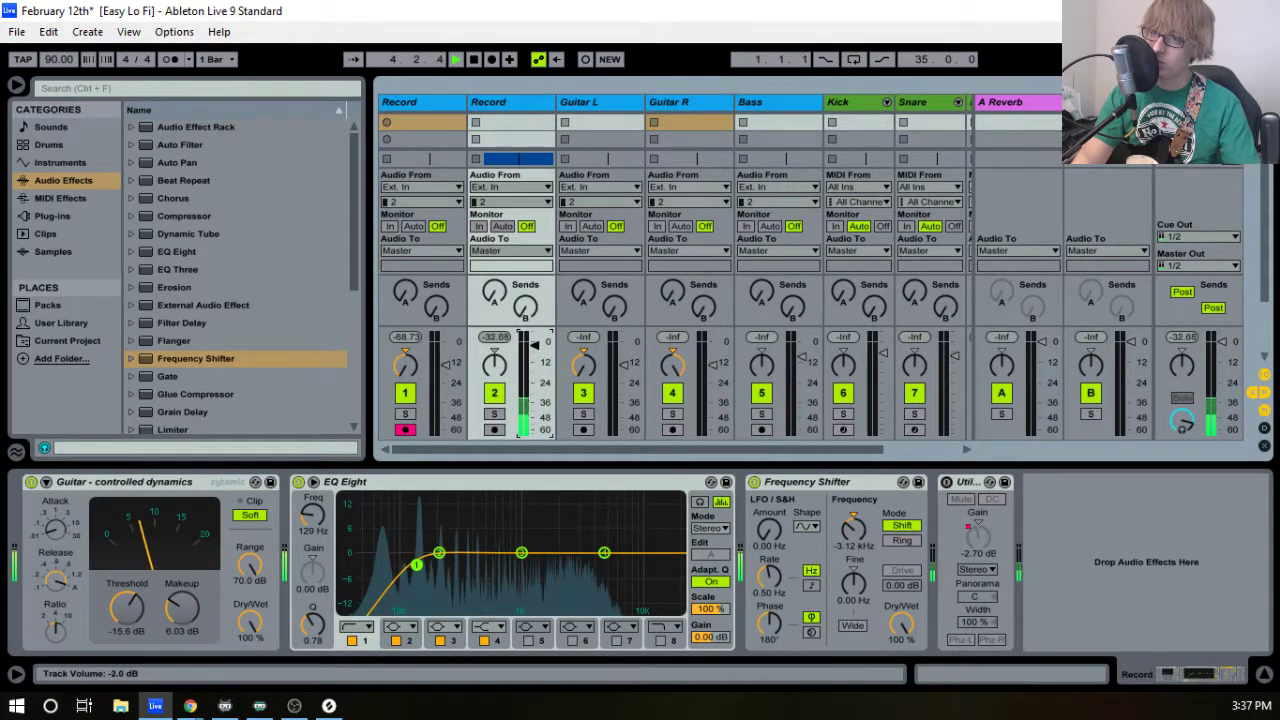
key(Tab)
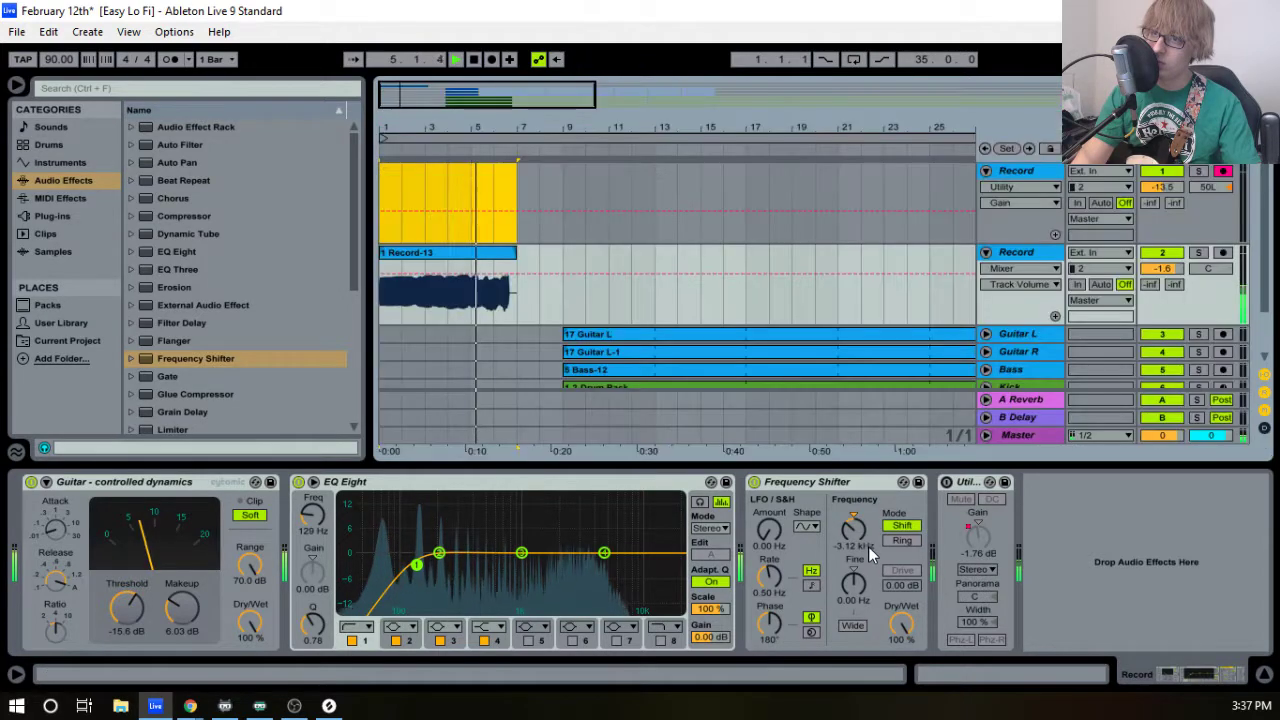
key(Tab)
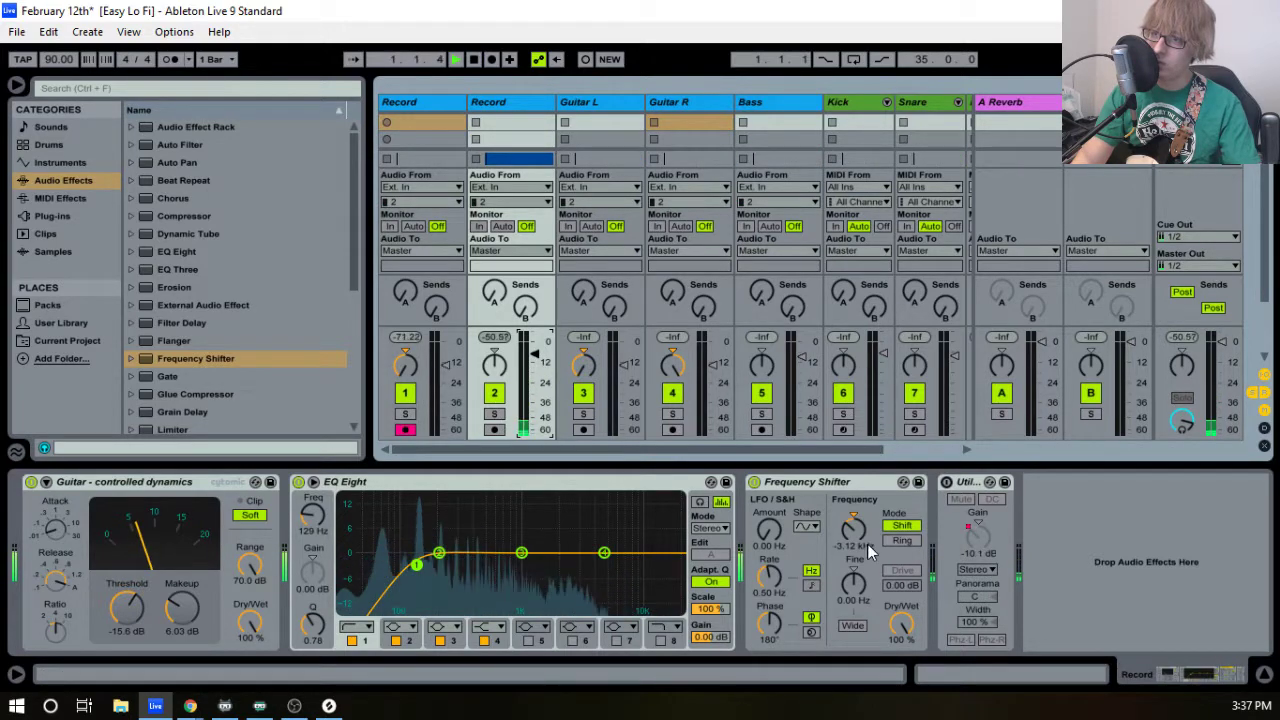
key(Tab)
- Reset the Frequency Shifter's coarse frequency to 0 Hz and set its LFO rate to 0.02 Hz
drag(858, 537, 858, 524)
key(Tab)
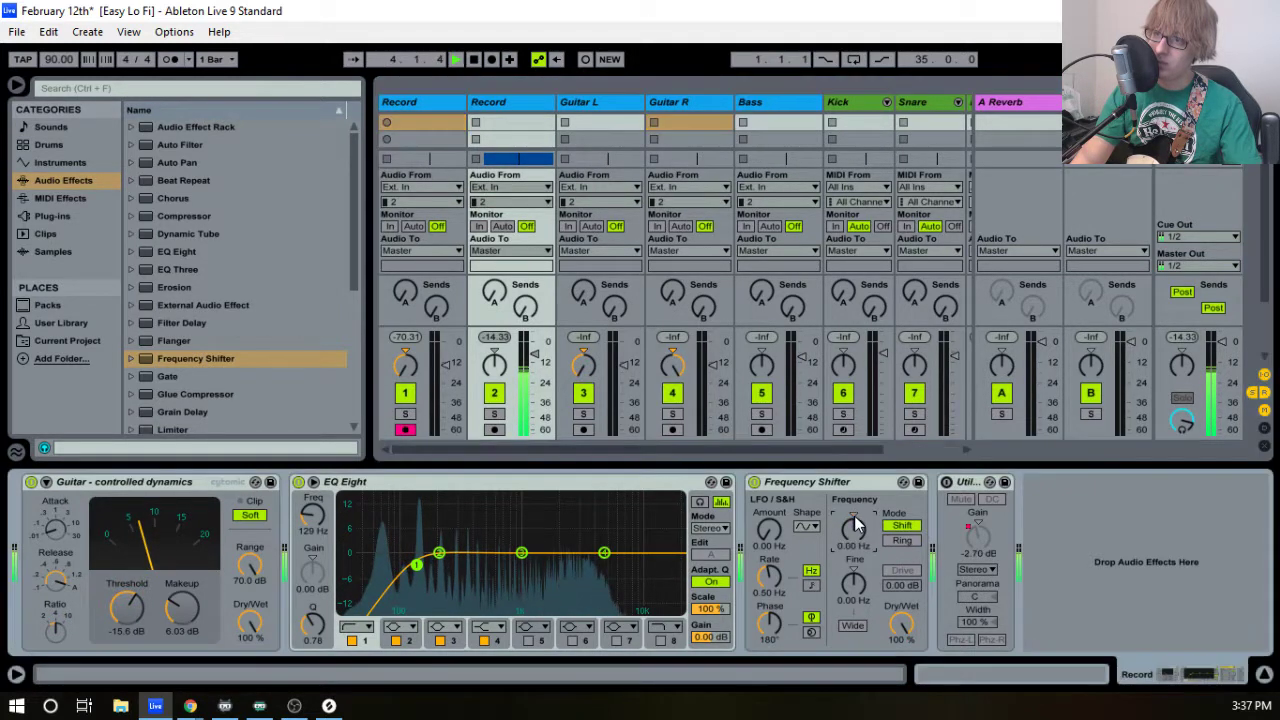
drag(857, 518, 857, 540)
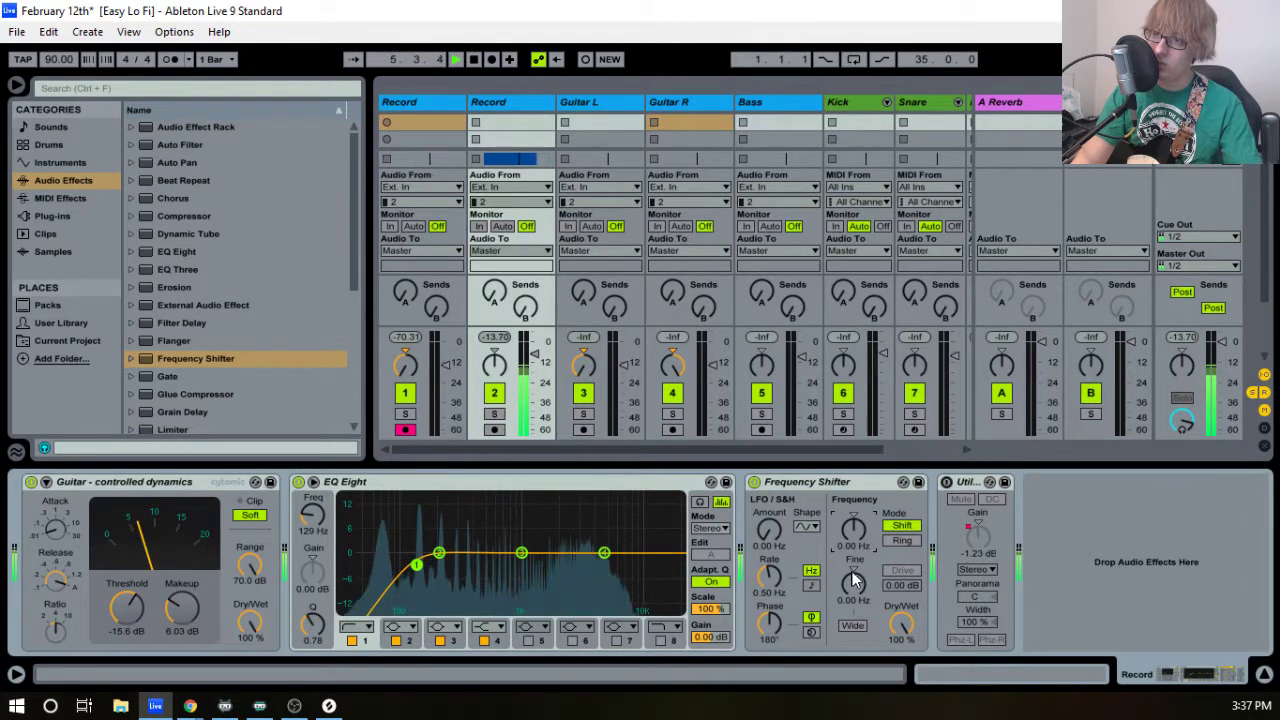
key(space)
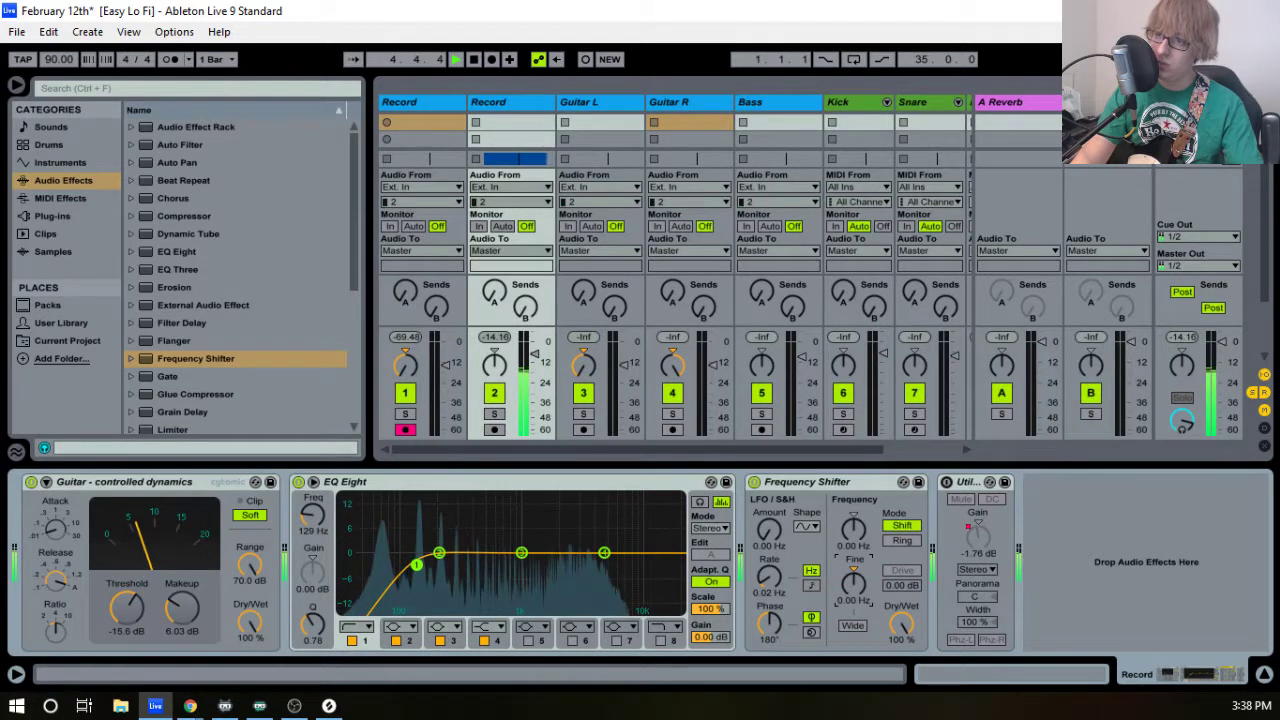
- Automate the Frequency Shifter's fine frequency to rise from -500 Hz at bar 1 to 0 Hz near the reversed clip's end
key(Tab)
key(space)
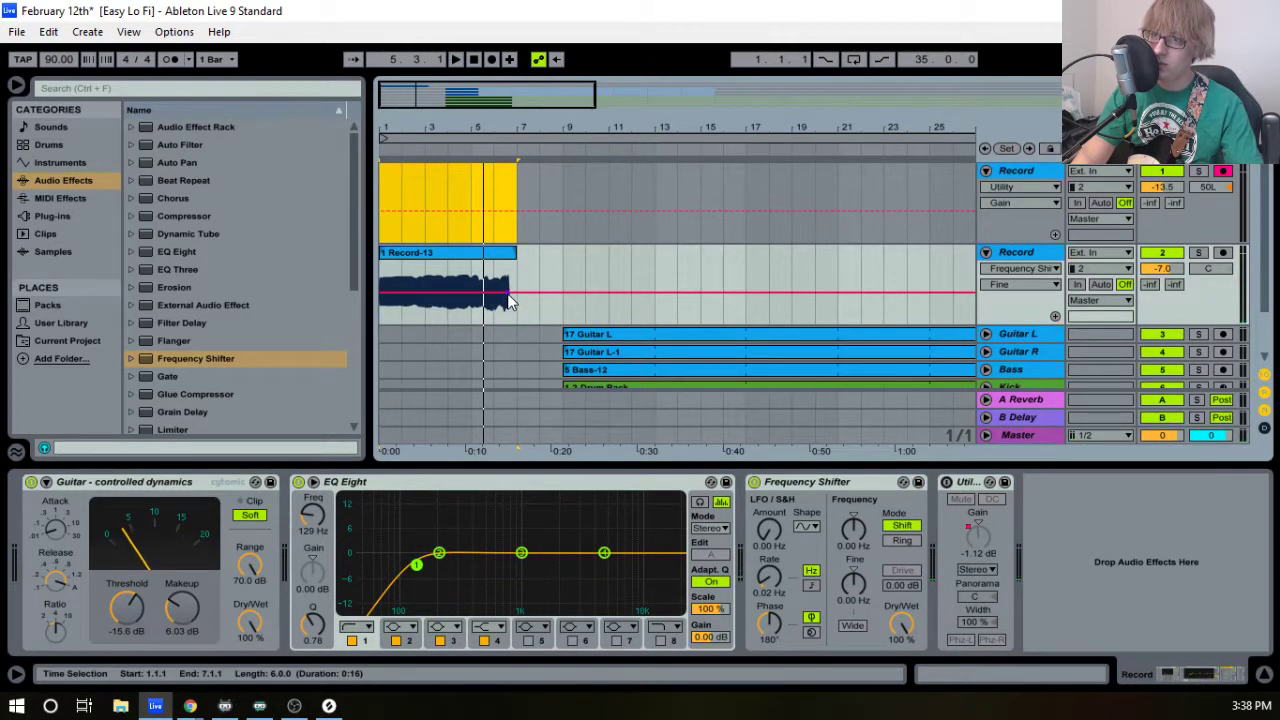
click(556, 272)
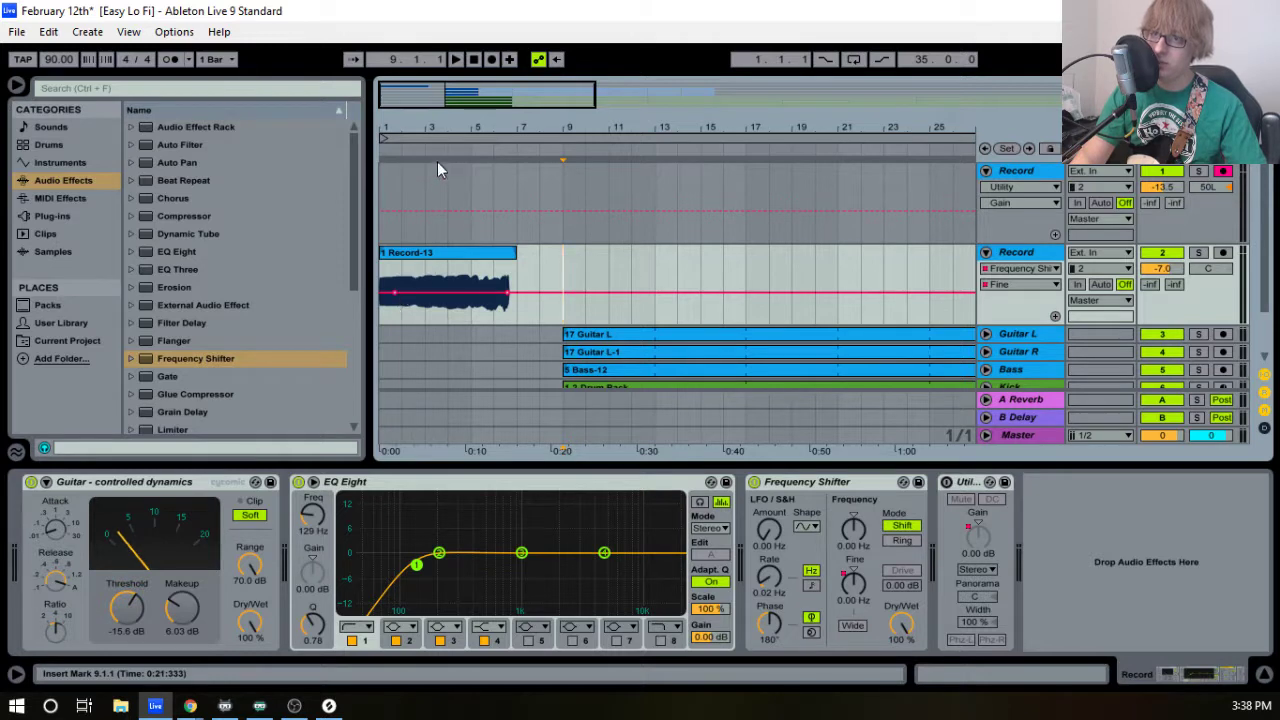
drag(432, 129, 432, 165)
drag(402, 298, 402, 326)
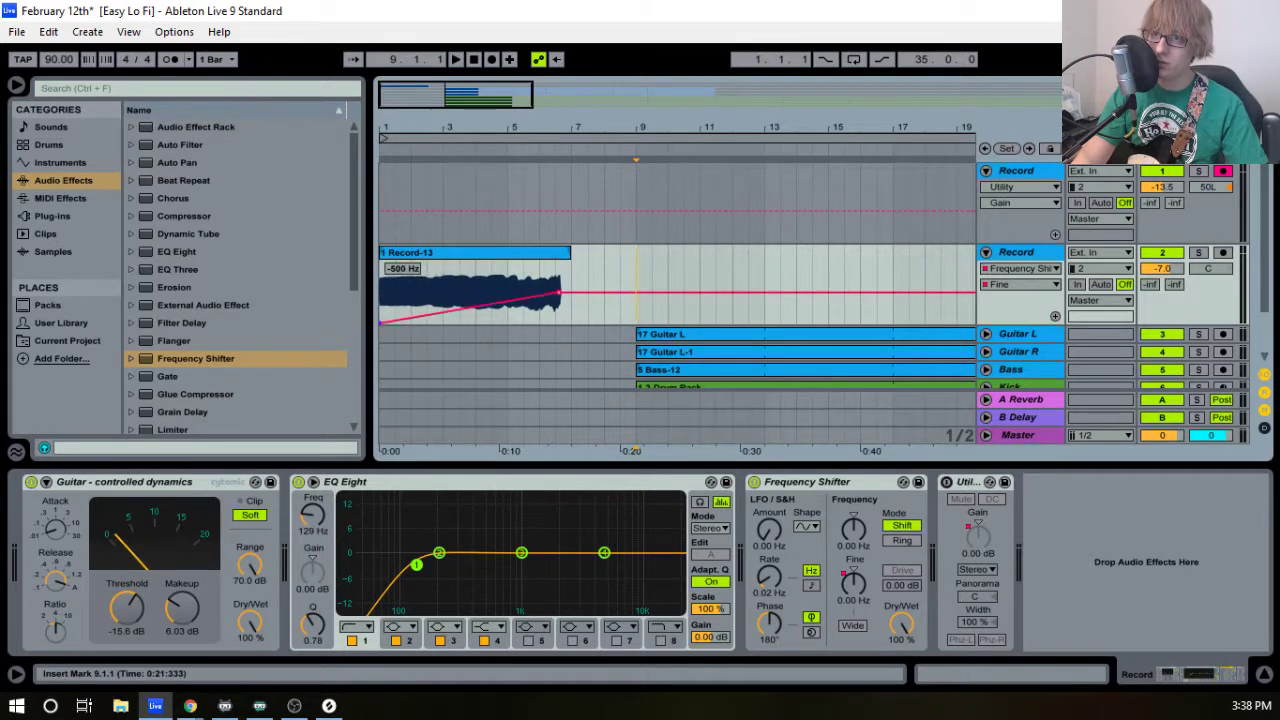
- Audition the frequency-shifted clip and lower the duplicated Record track's volume to -12.0 dB
click(470, 243)
key(space)
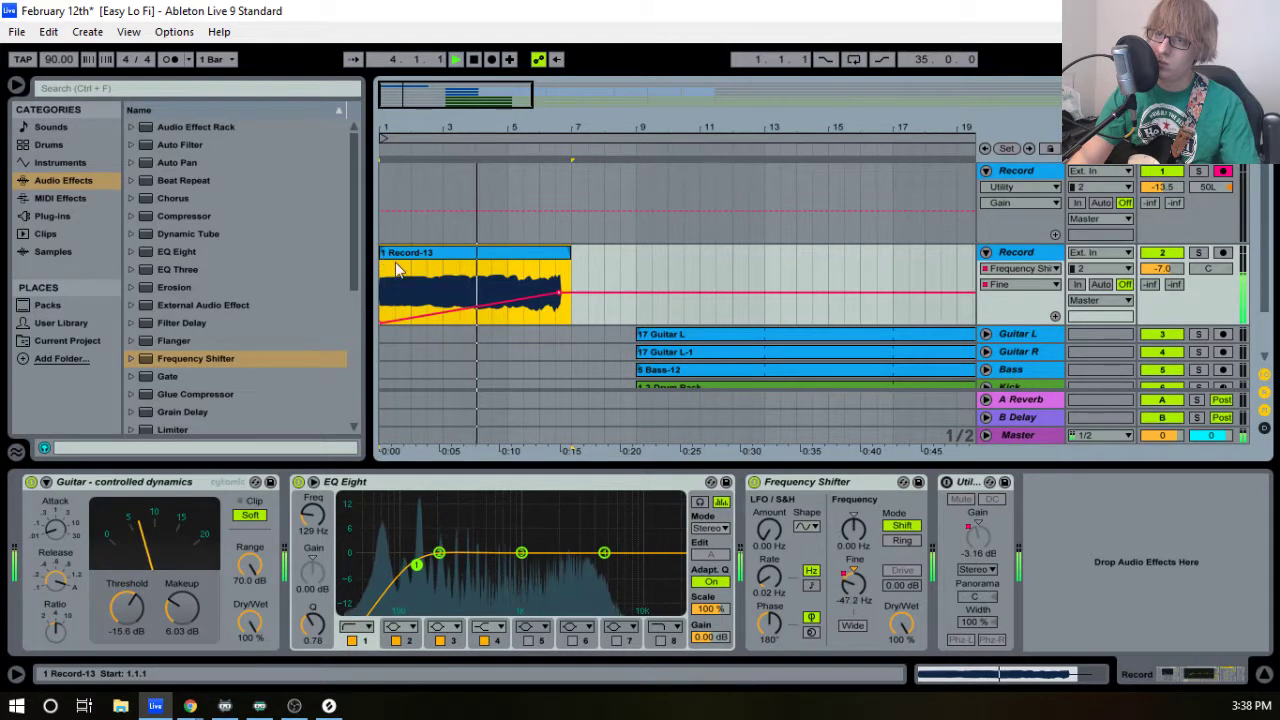
key(Tab)
drag(537, 366, 537, 372)
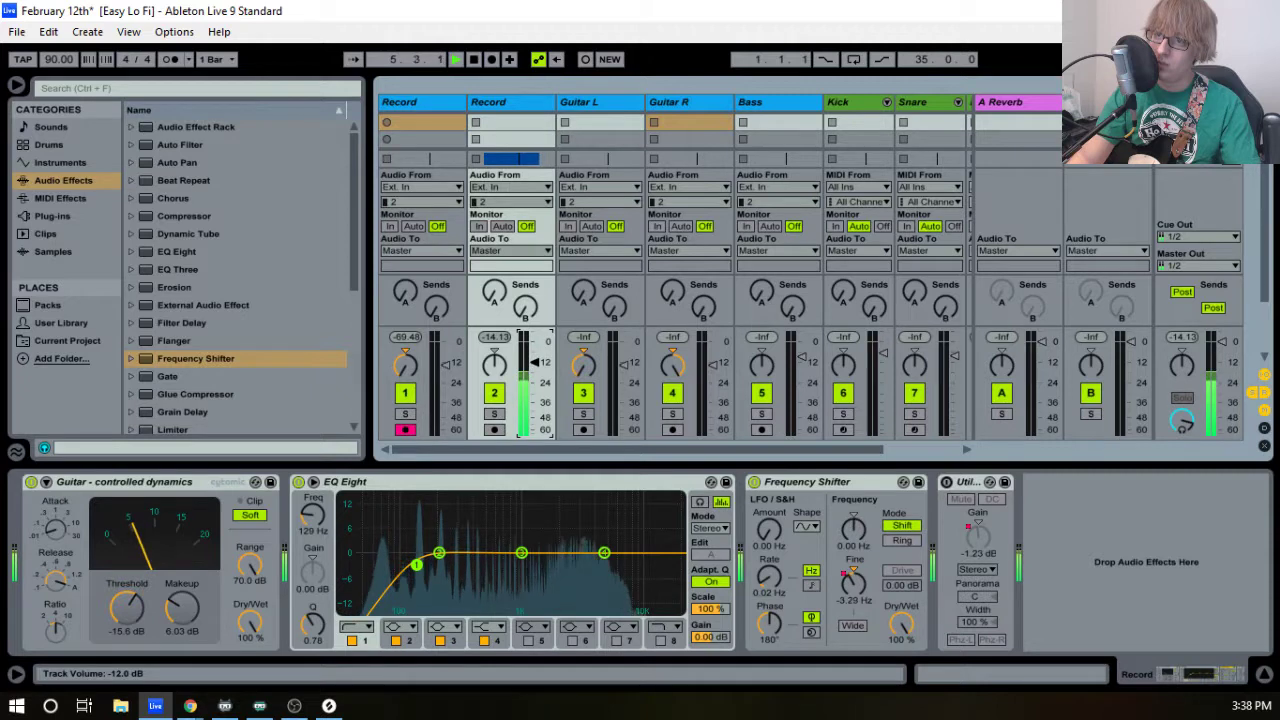
key(Tab)
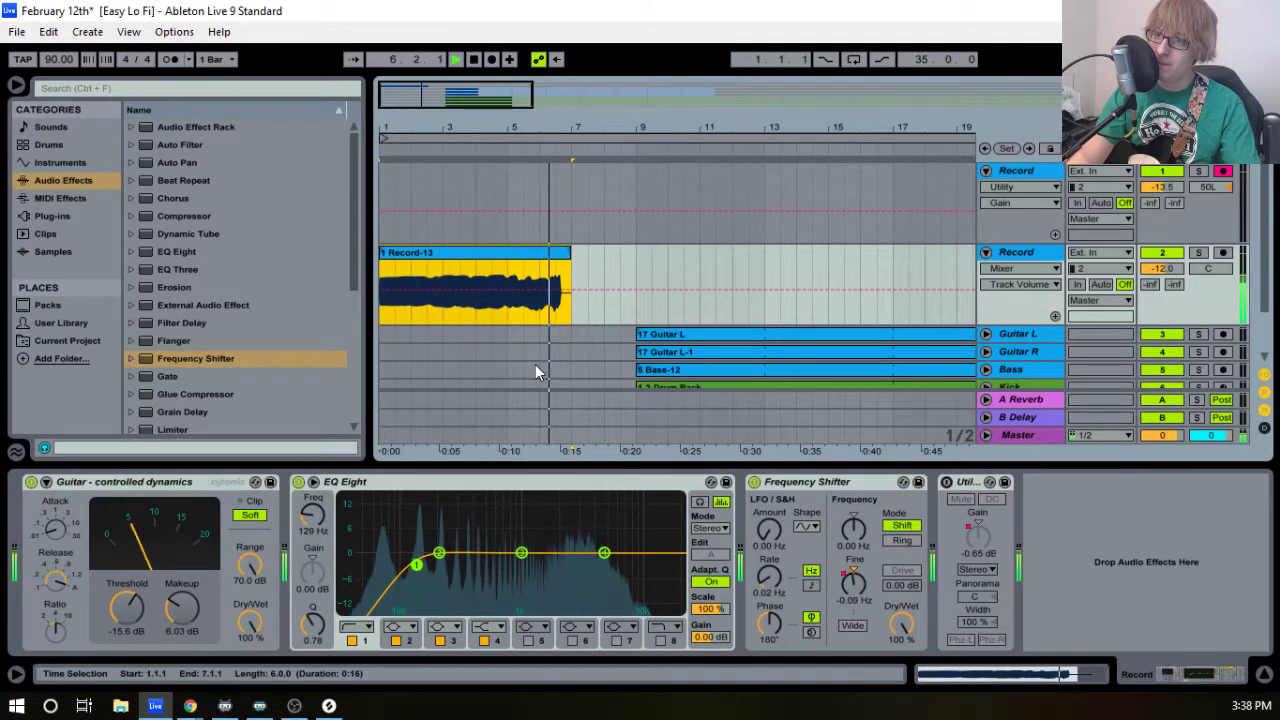
key(space)
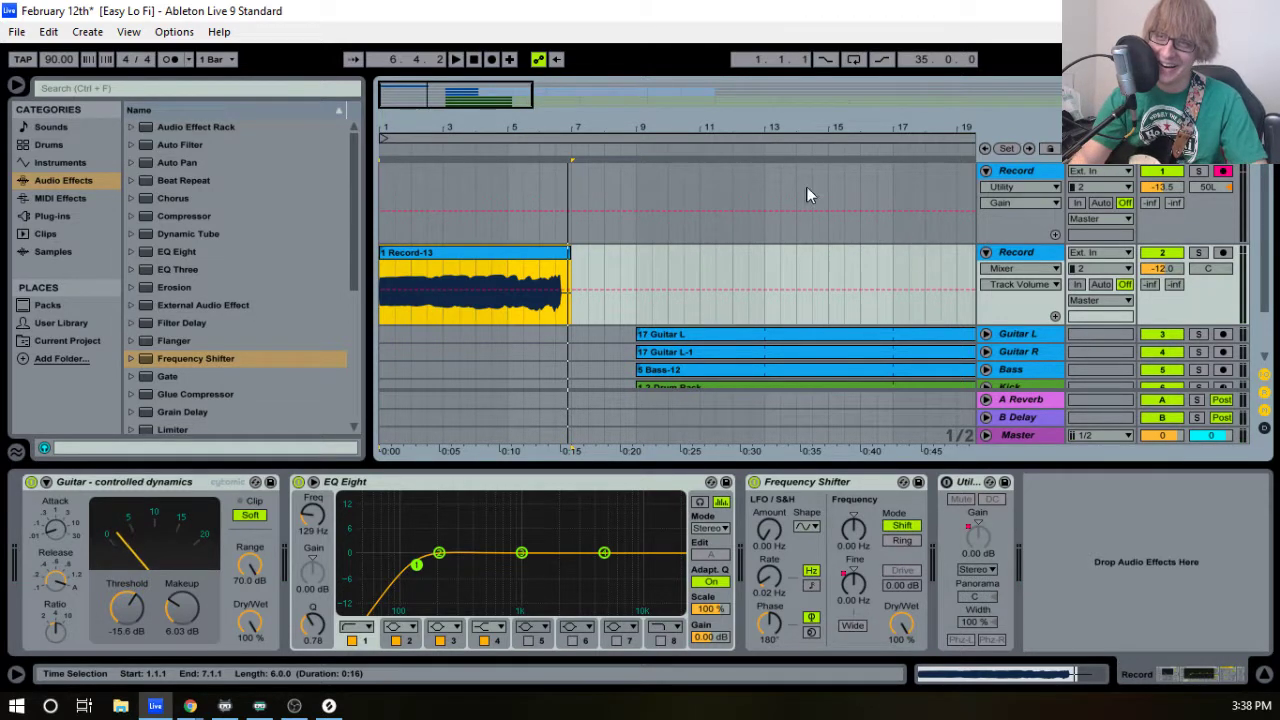
- Try the Frequency Shifter's Ring mode while the clip plays, and return it to Shift mode
key(space)
mouse_move(601, 130)
mouse_down()
mouse_move(600, 100)
mouse_move(604, 131)
mouse_up()
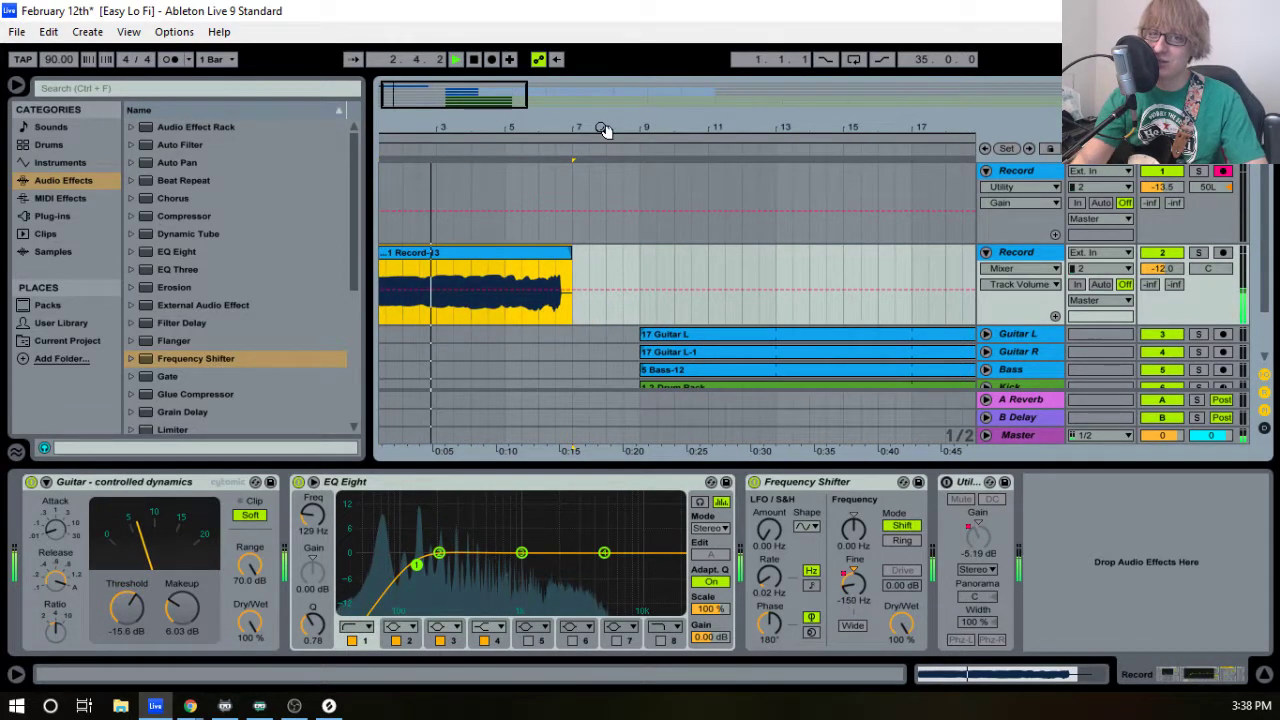
drag(548, 133, 580, 131)
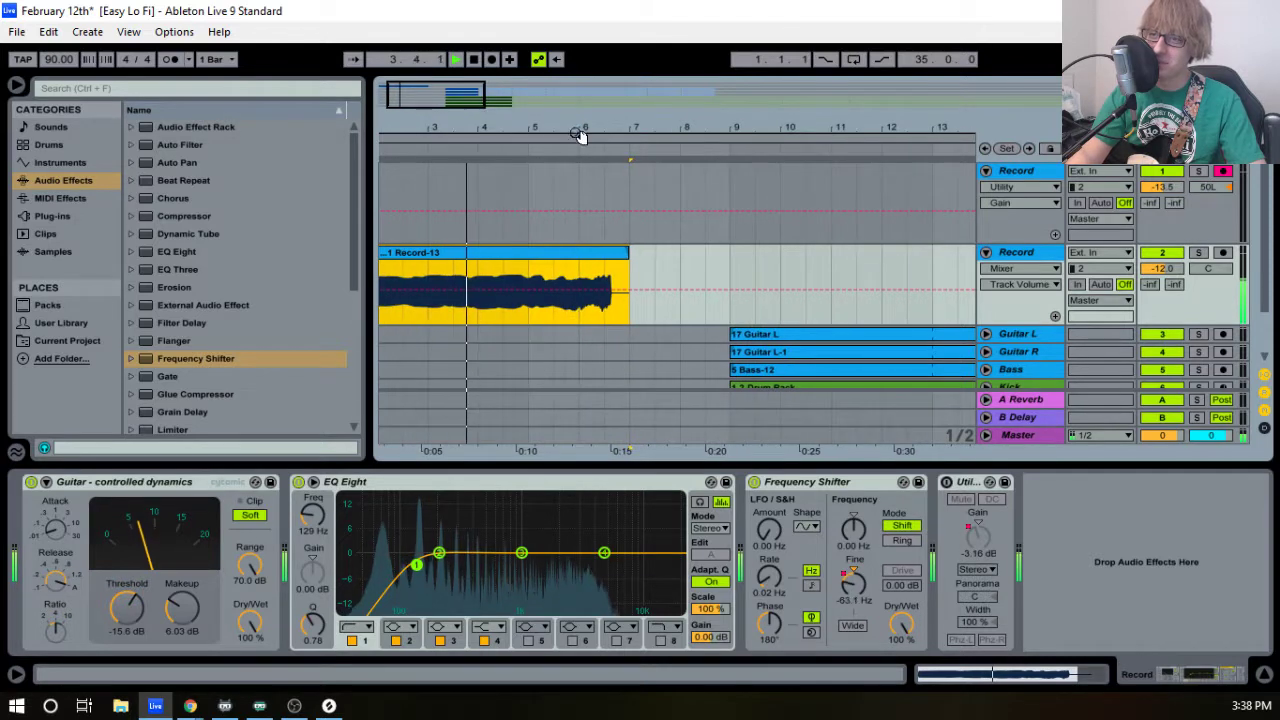
click(903, 541)
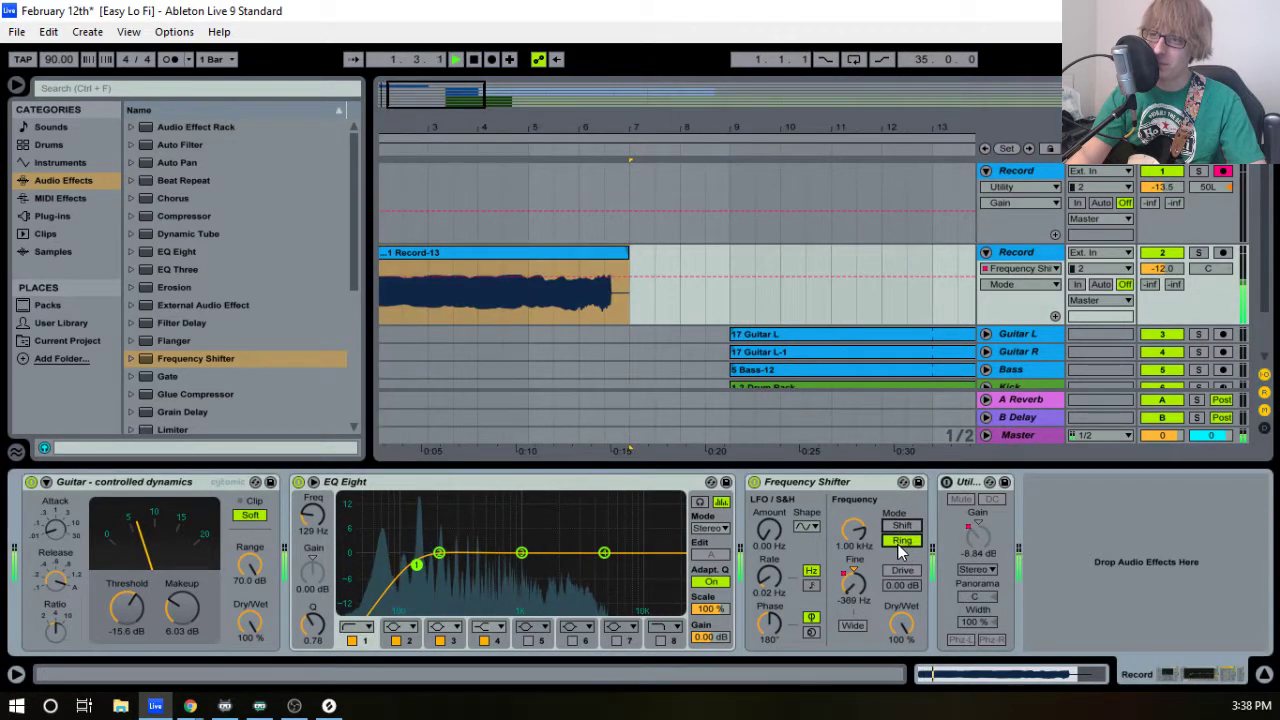
click(904, 541)
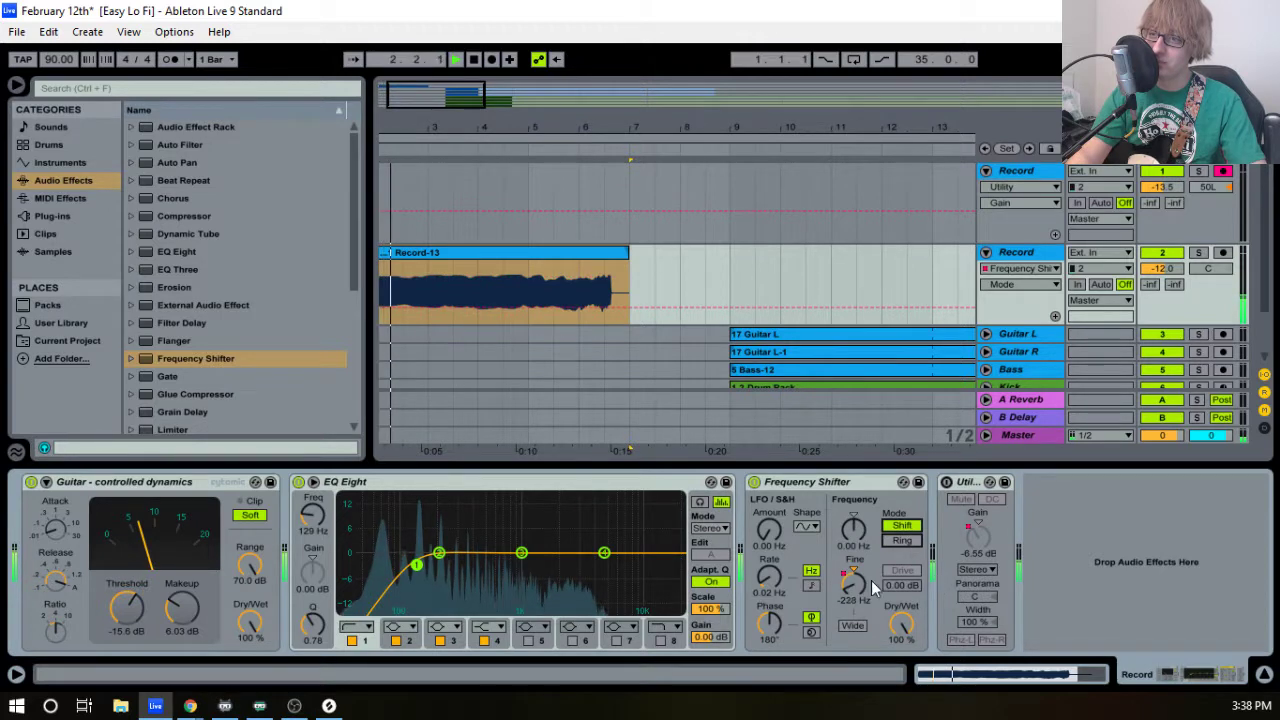
- Try the Frequency Shifter's LFO rate at 17.0 Hz during playback, set it to 0.01 Hz, and leave the LFO amount at 0.00 Hz
click(767, 583)
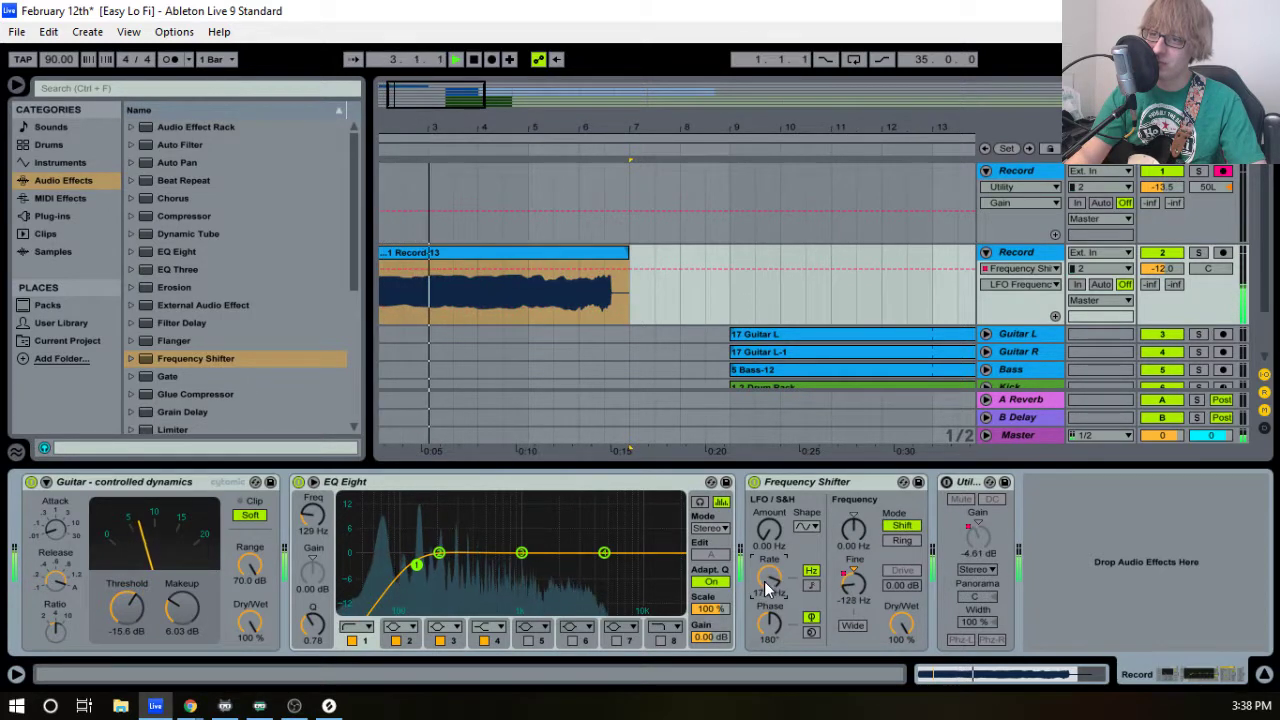
mouse_move(770, 628)
mouse_down()
mouse_move(770, 690)
mouse_move(770, 628)
mouse_up()
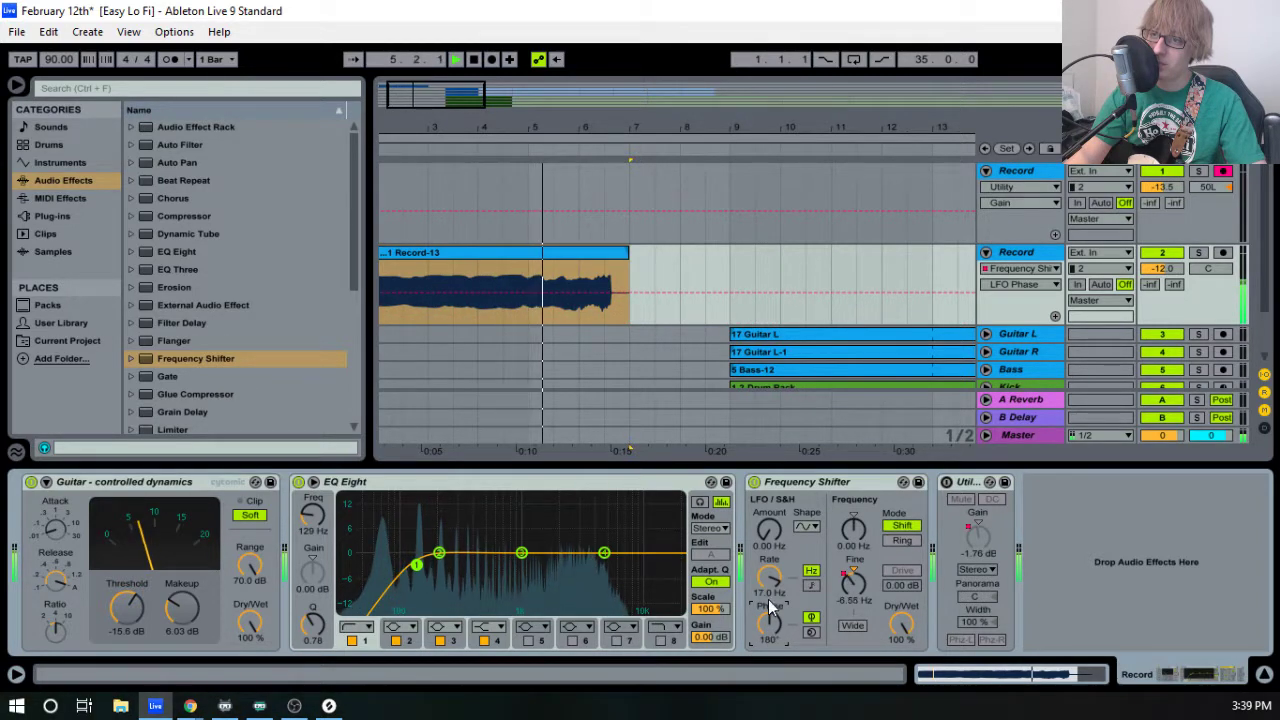
drag(770, 578, 770, 640)
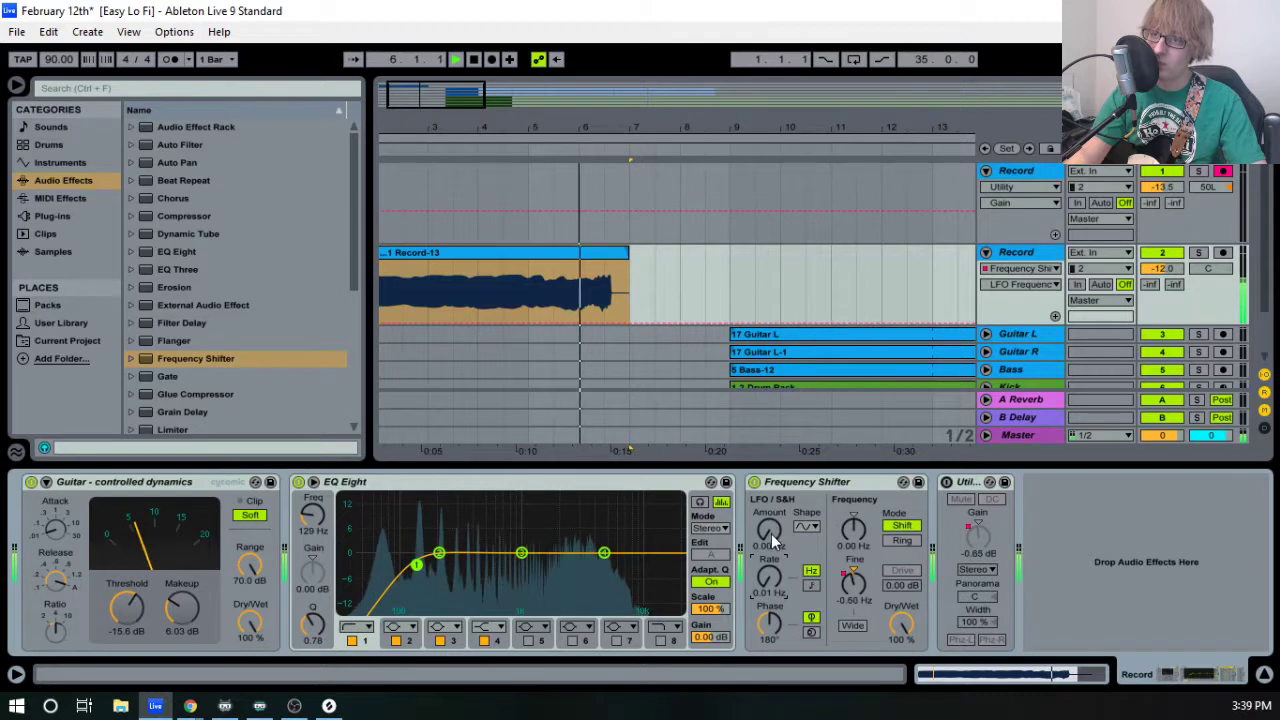
key(space)
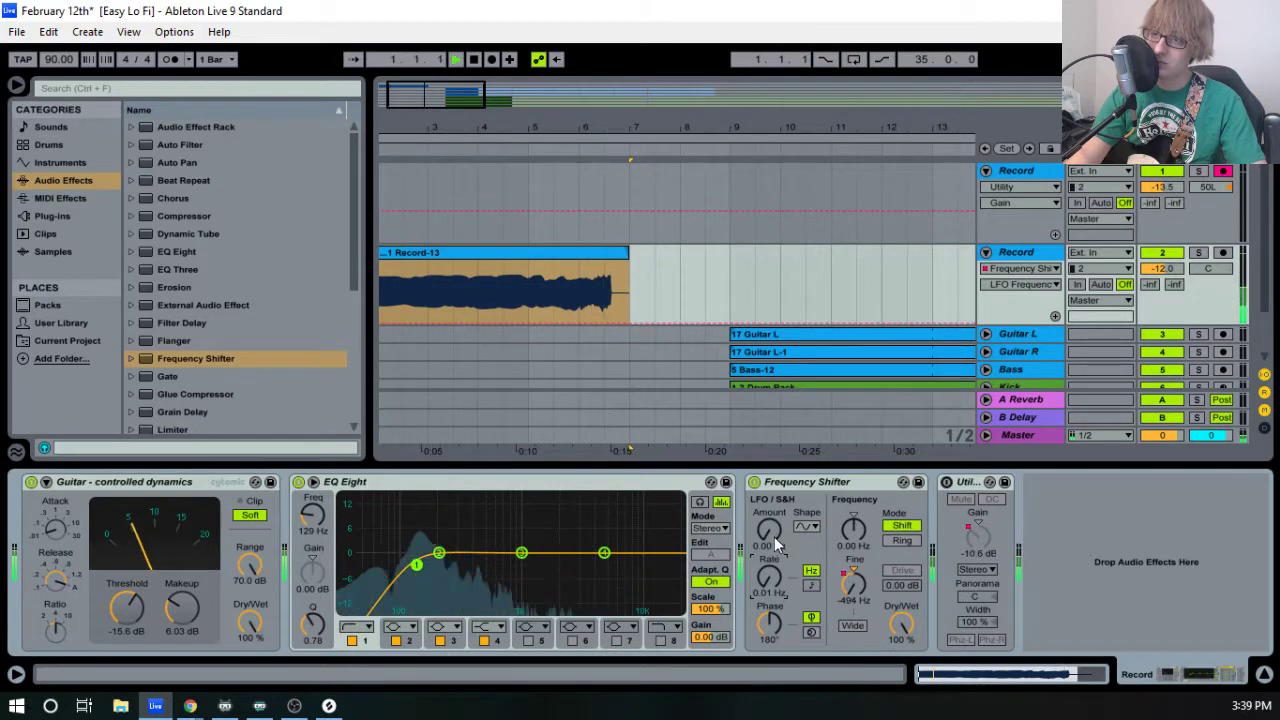
mouse_move(768, 530)
mouse_down()
mouse_move(768, 505)
mouse_move(768, 545)
mouse_move(779, 545)
mouse_up()
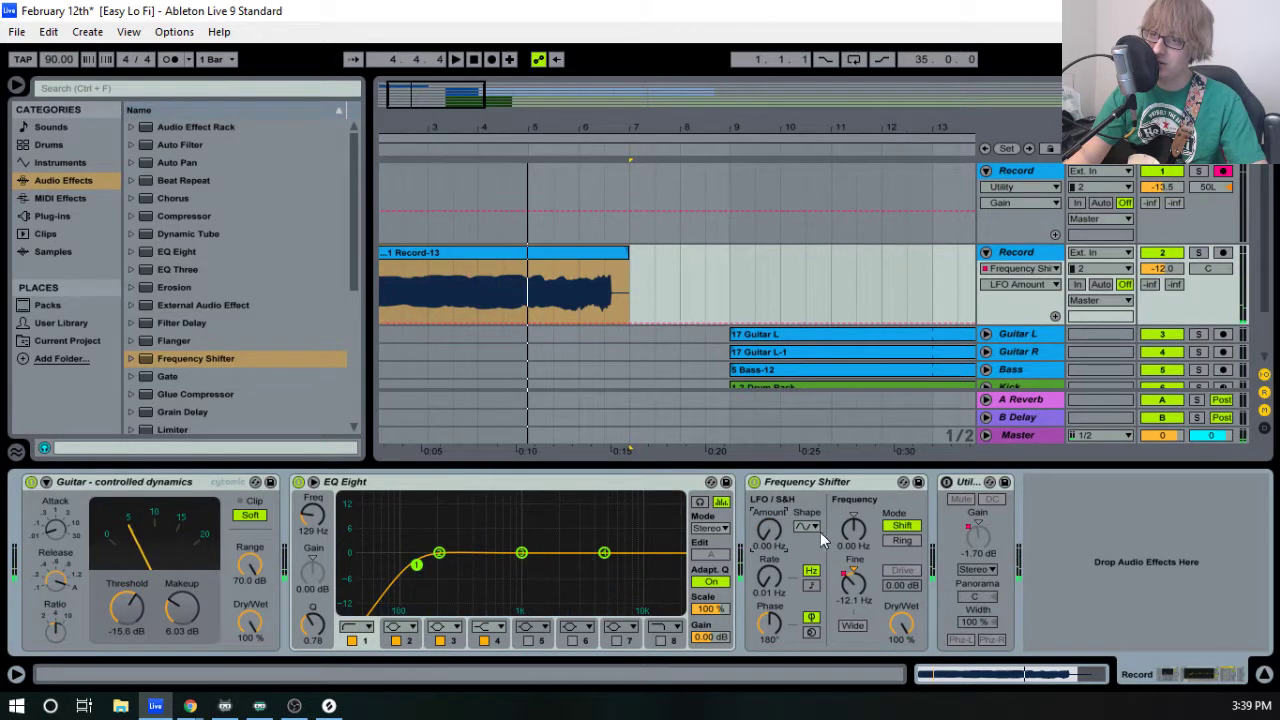
- Set the Frequency Shifter's LFO shape to triangle and audition the reversed clip with the LFO amount left at 0.00 Hz
click(808, 527)
click(815, 579)
key(space)
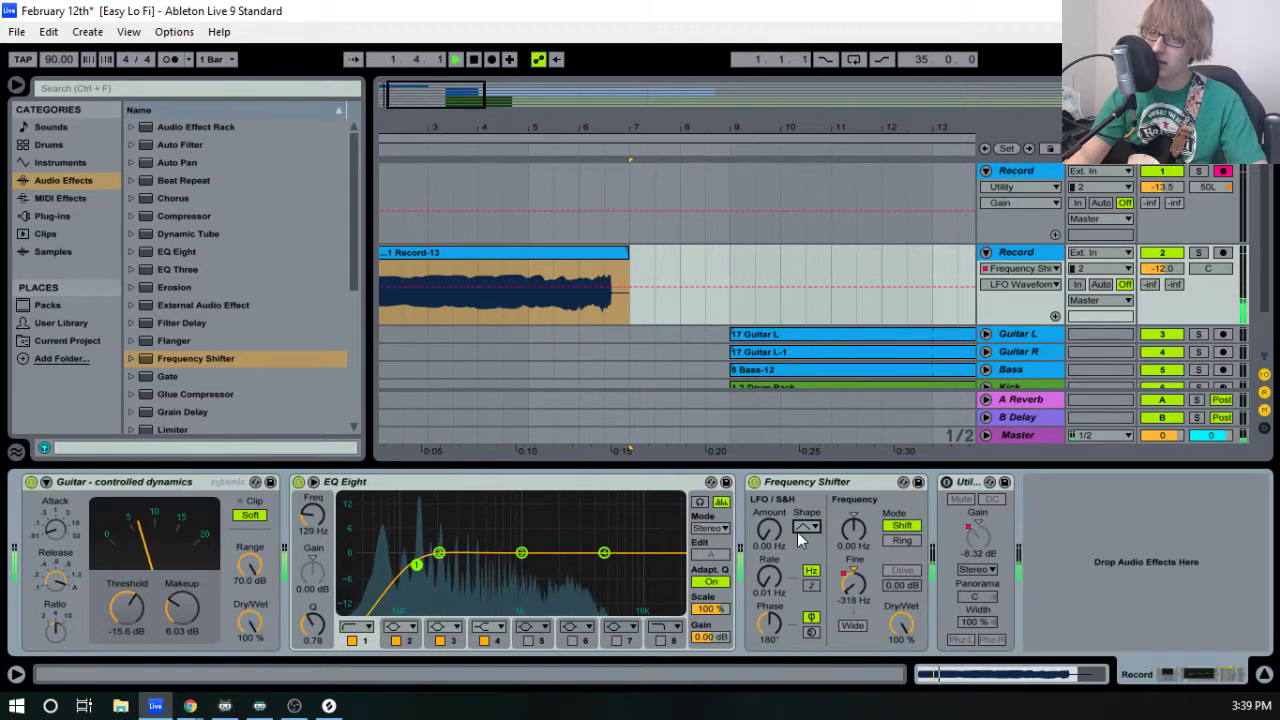
click(812, 529)
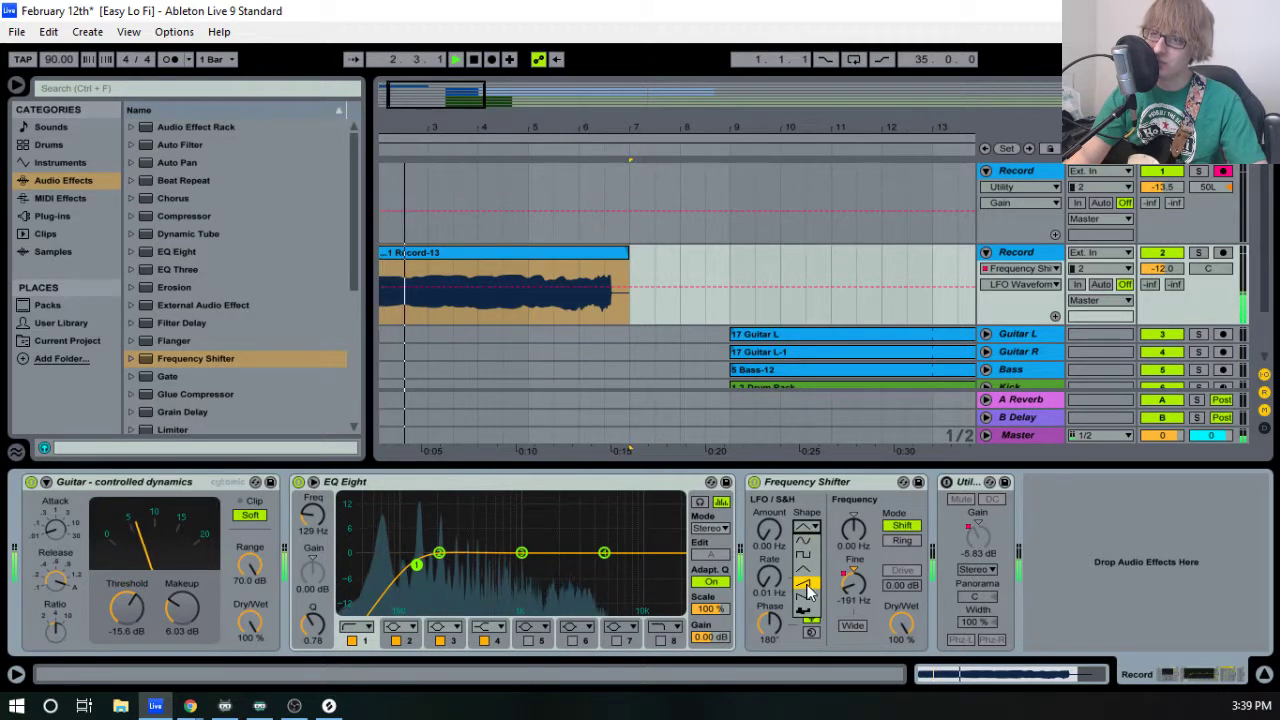
click(805, 568)
mouse_move(768, 531)
mouse_down()
mouse_move(768, 472)
mouse_move(771, 541)
mouse_up()
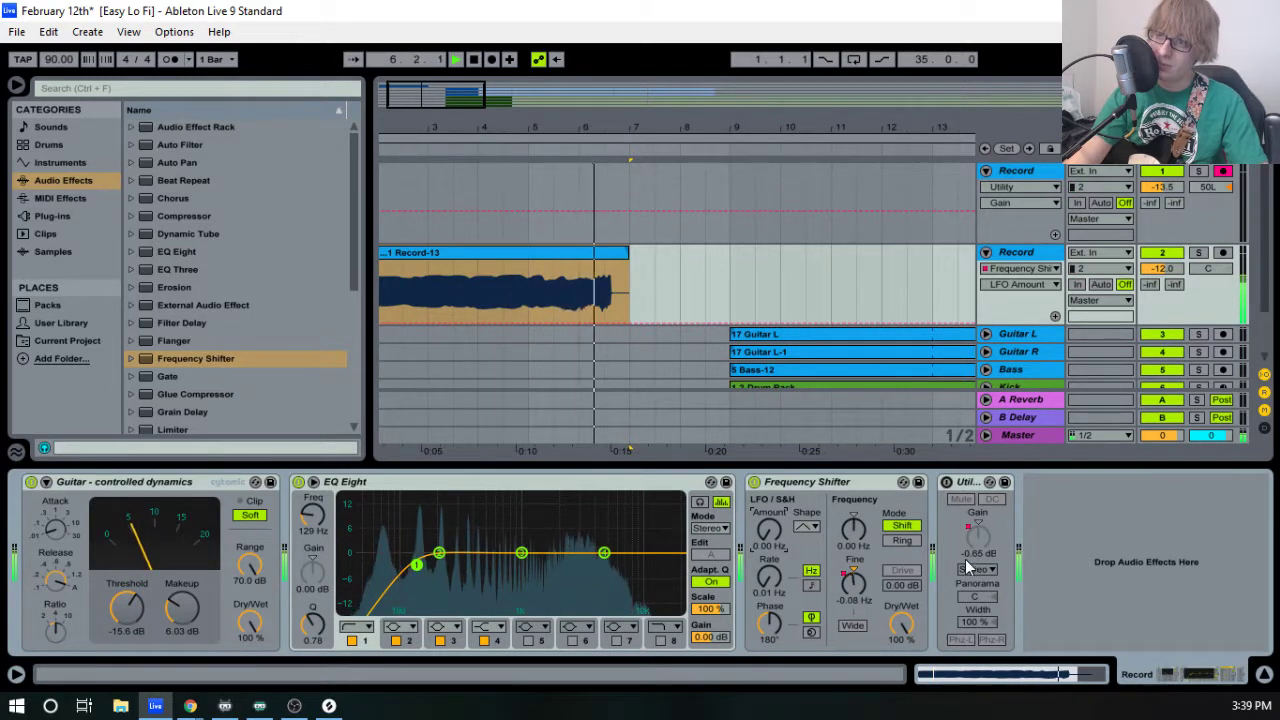
key(space)
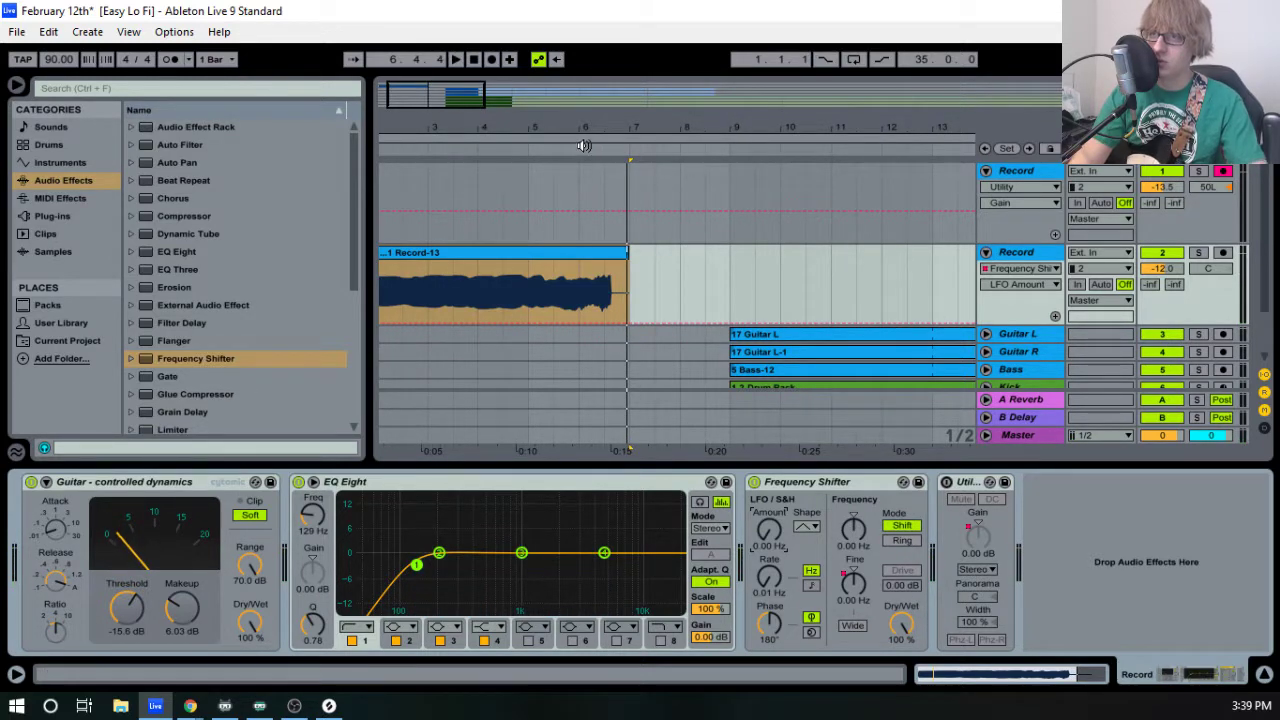
- Play the arrangement around bar 9 to hear the guitars, bass and drums enter
click(728, 152)
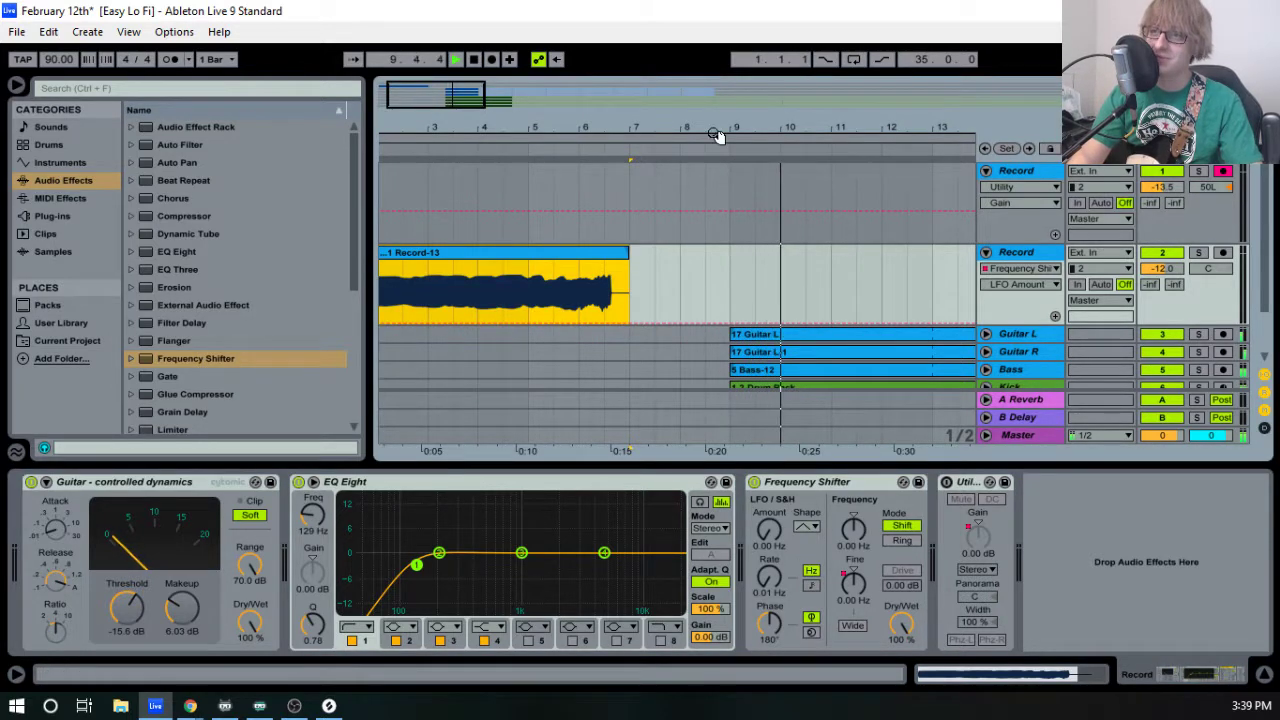
drag(717, 131, 717, 105)
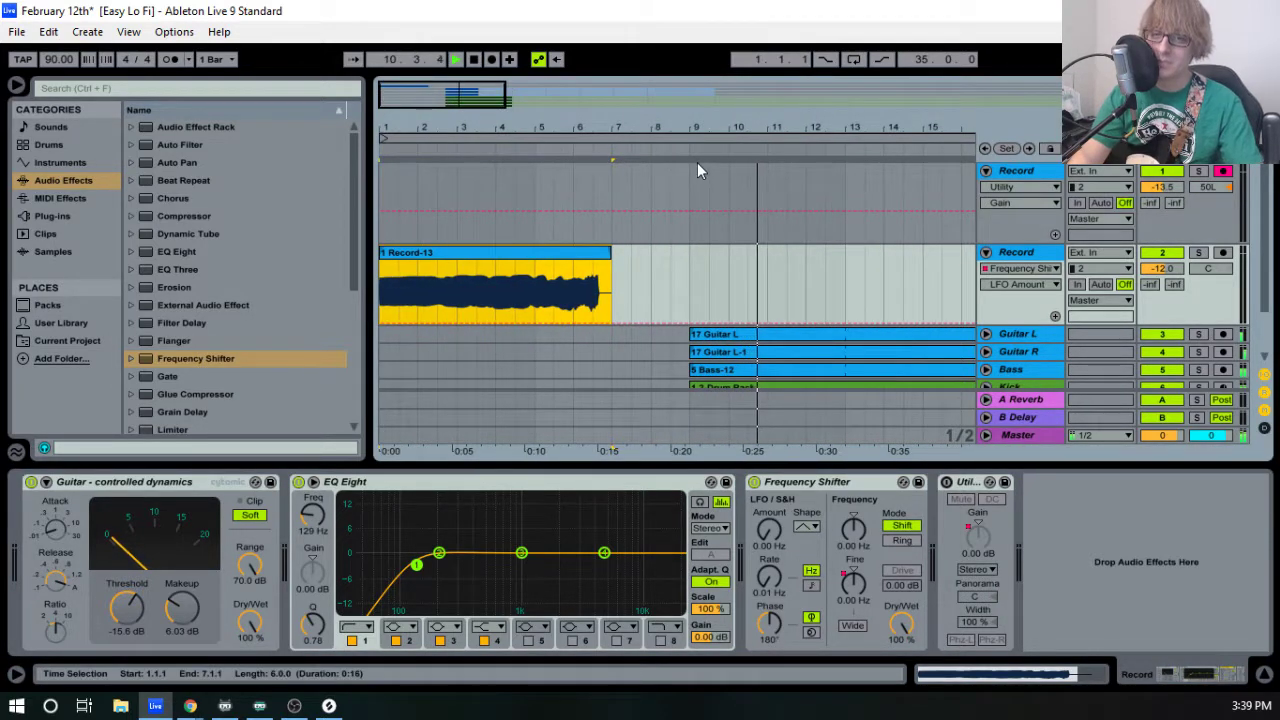
key(space)
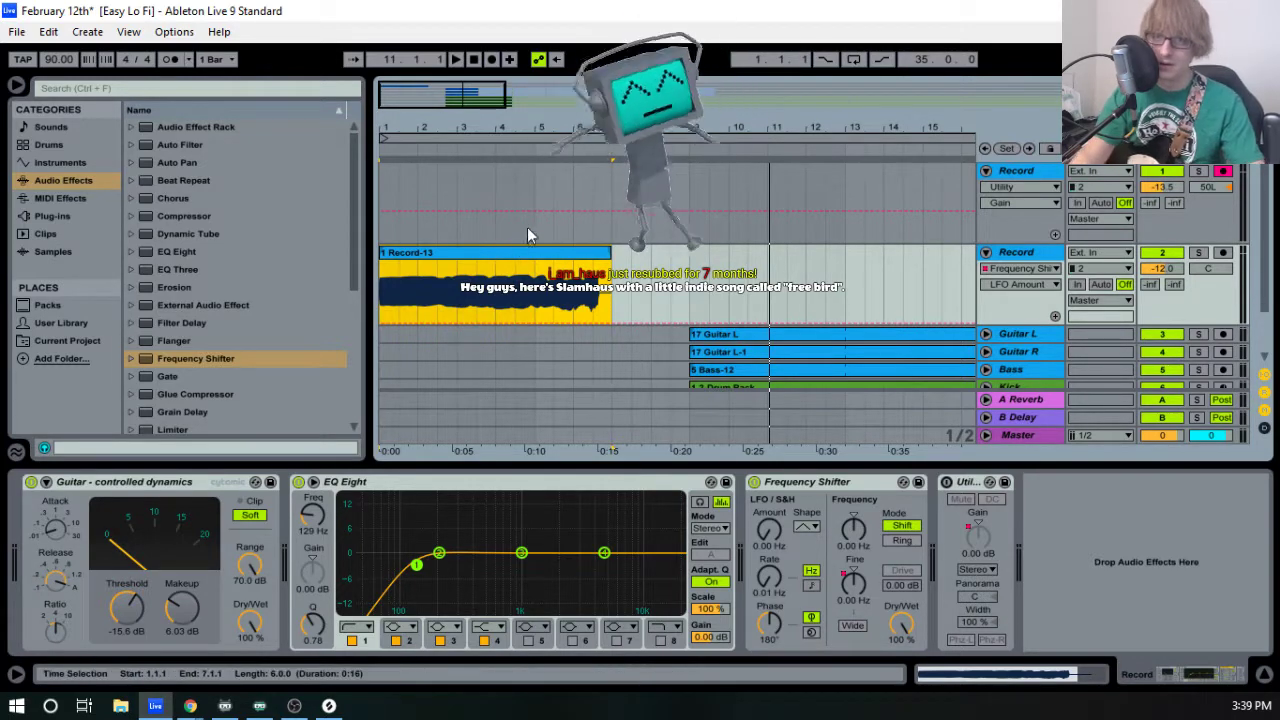
- Shorten the Kick, Snare, Hat and Crash clips together to end at bar 41, level with the guitar and bass clips
drag(571, 121, 571, 26)
scroll(653, 331, down, 2)
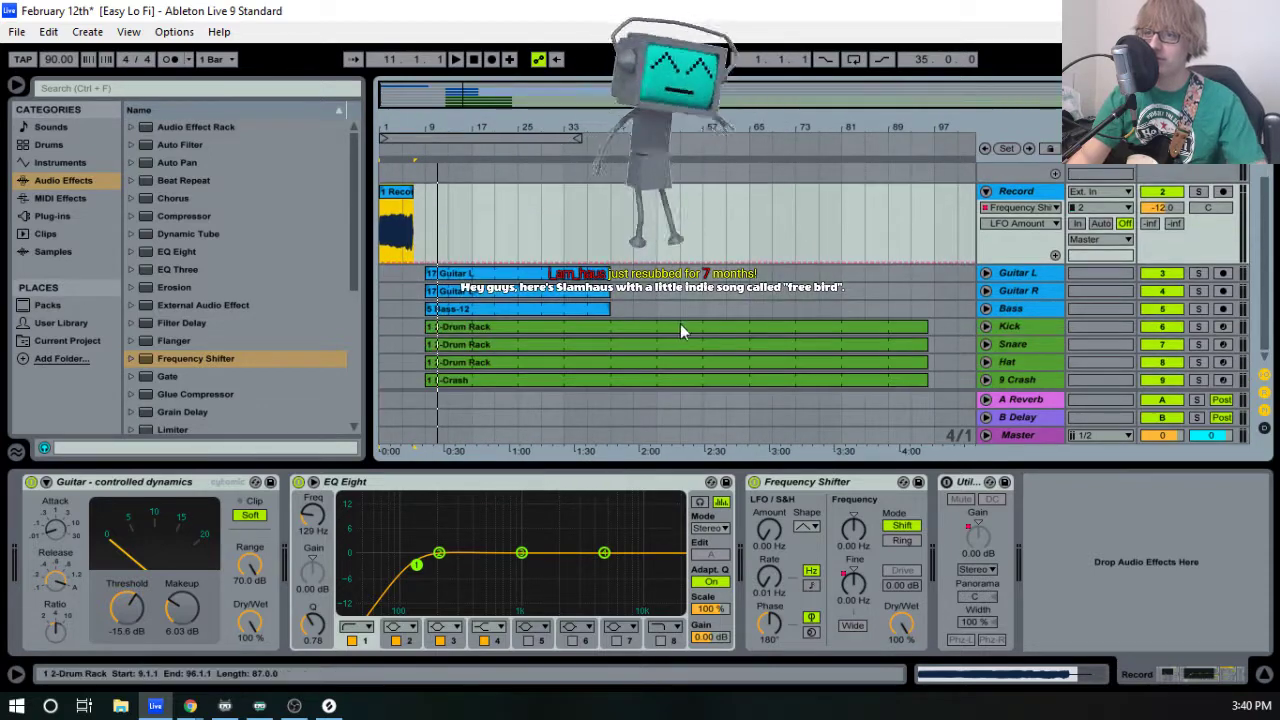
click(682, 325)
shift+click(882, 378)
drag(926, 380, 610, 380)
drag(478, 131, 502, 172)
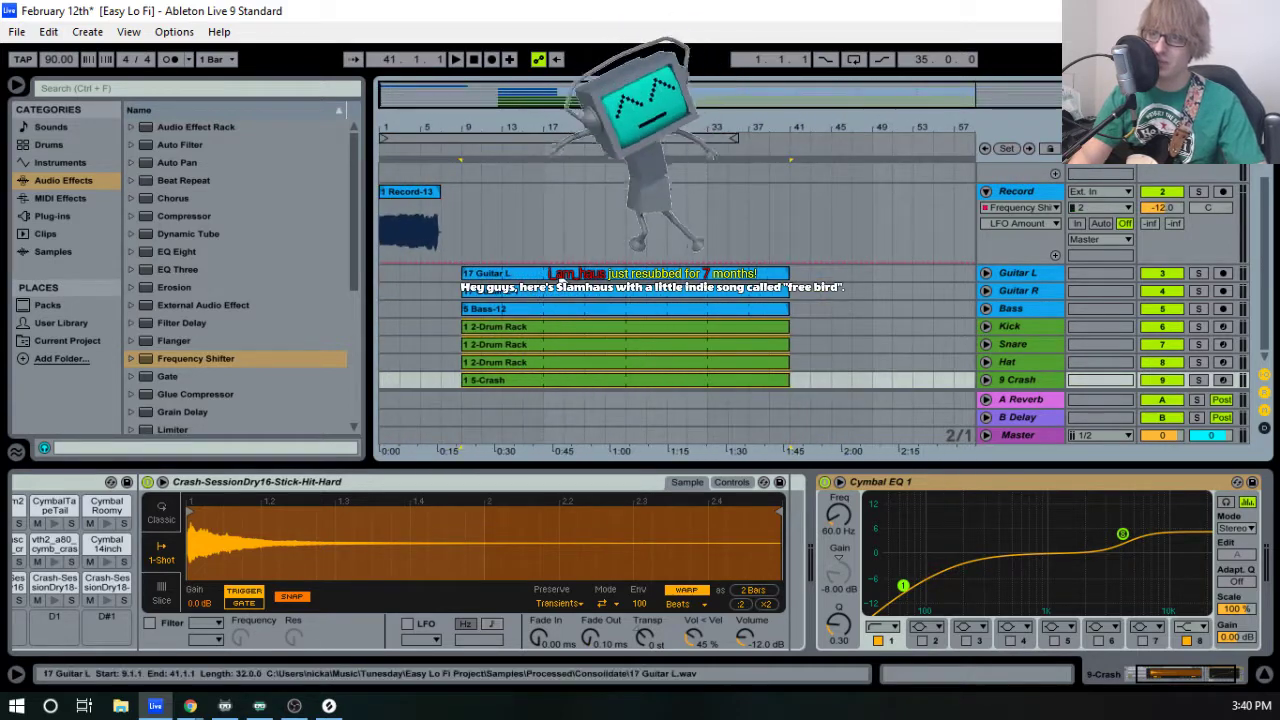
- Play the arrangement from bar 1 to audition the reversed guitar intro and the band's entry at bar 9
click(548, 273)
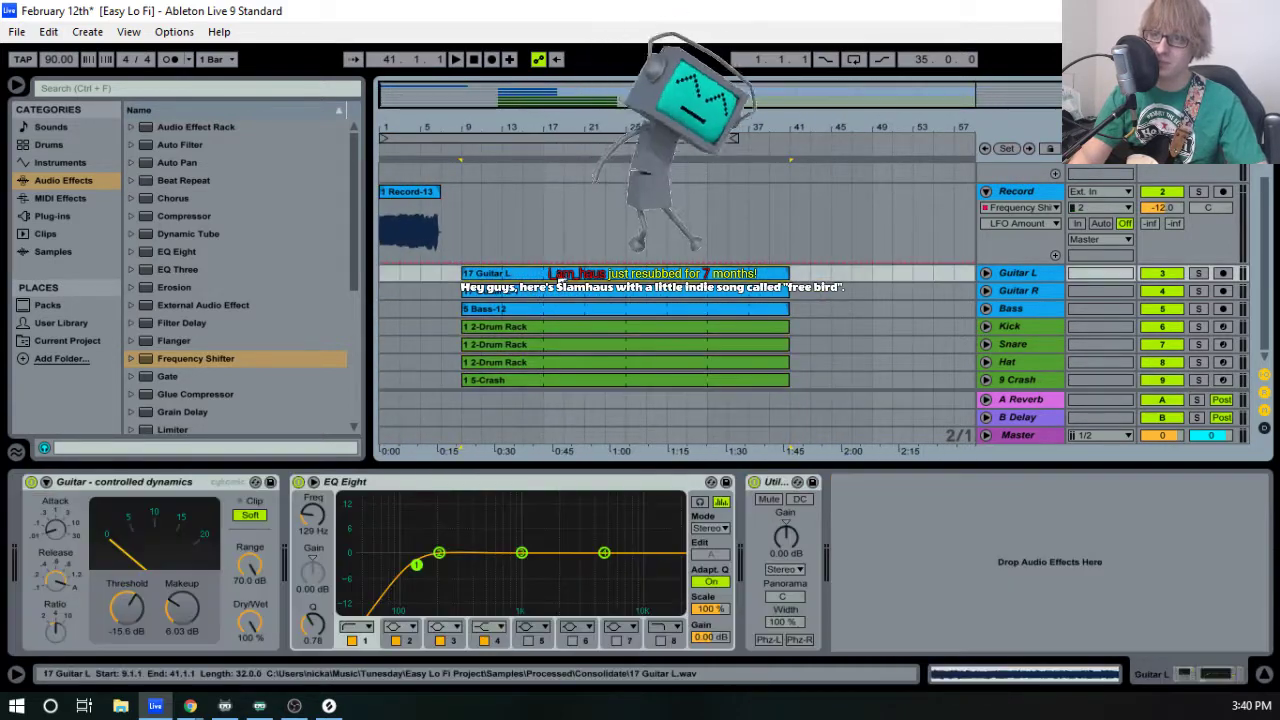
click(586, 380)
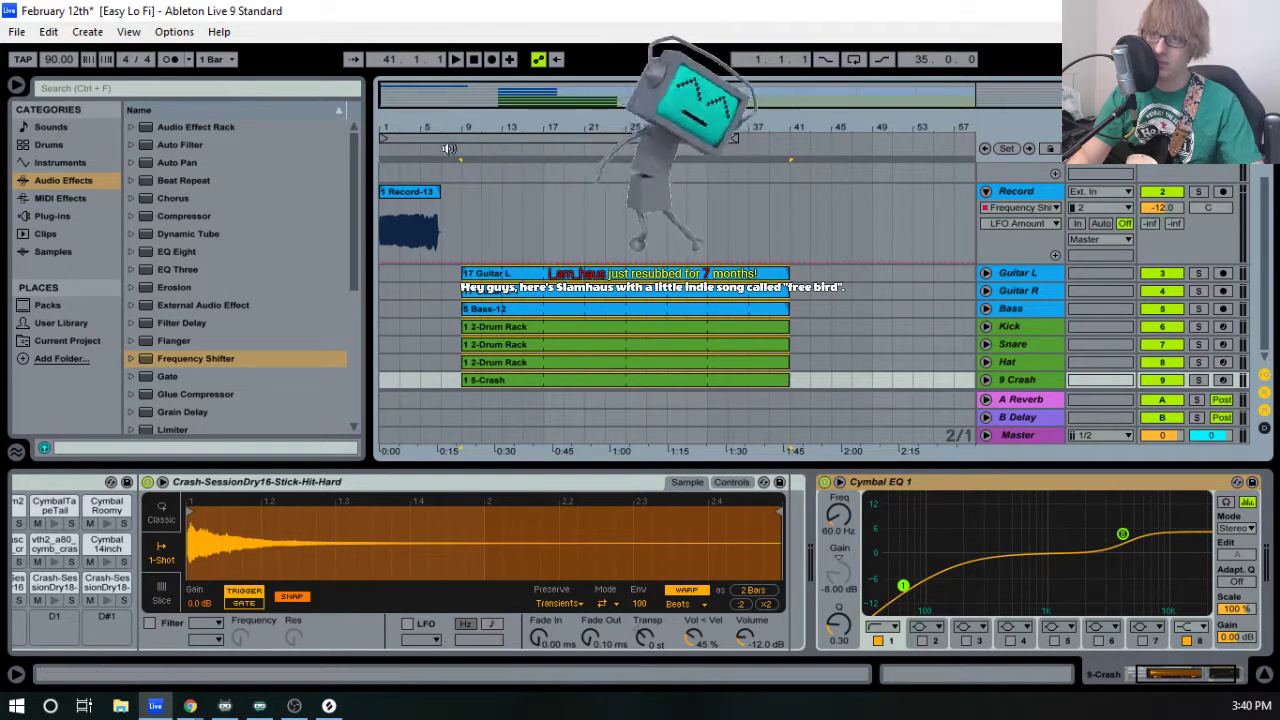
drag(430, 130, 430, 200)
drag(500, 130, 586, 130)
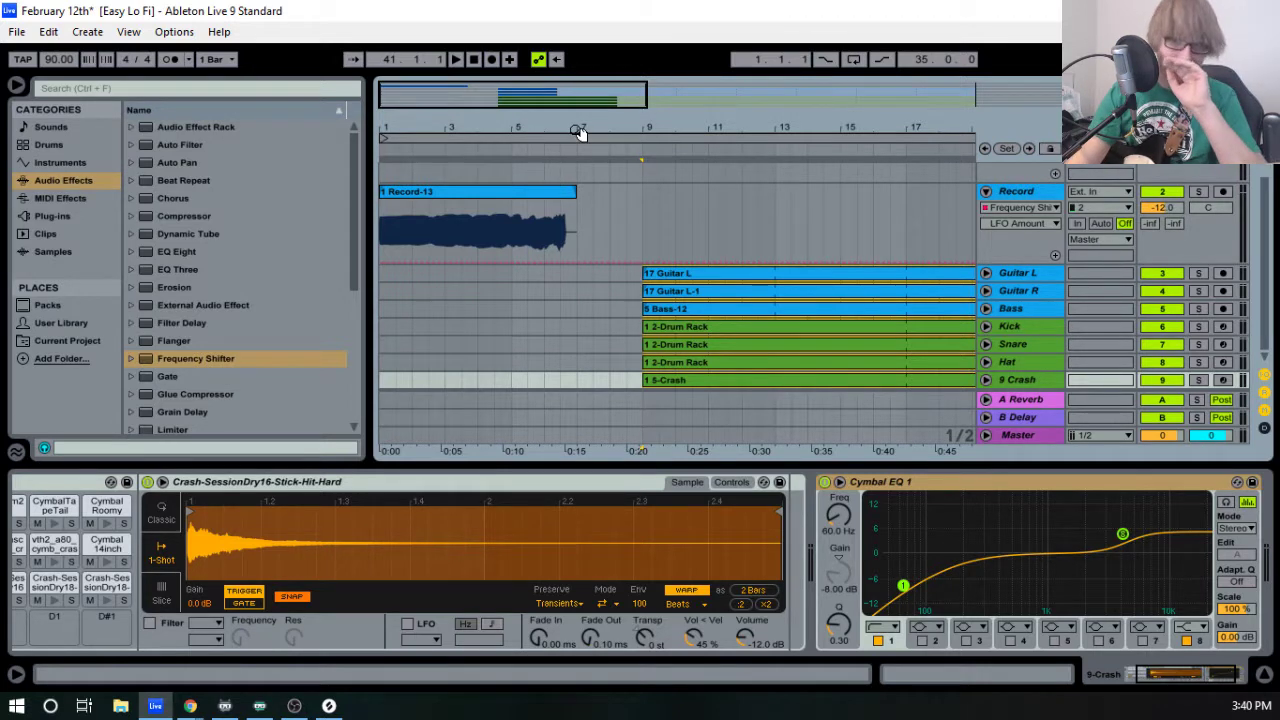
click(473, 59)
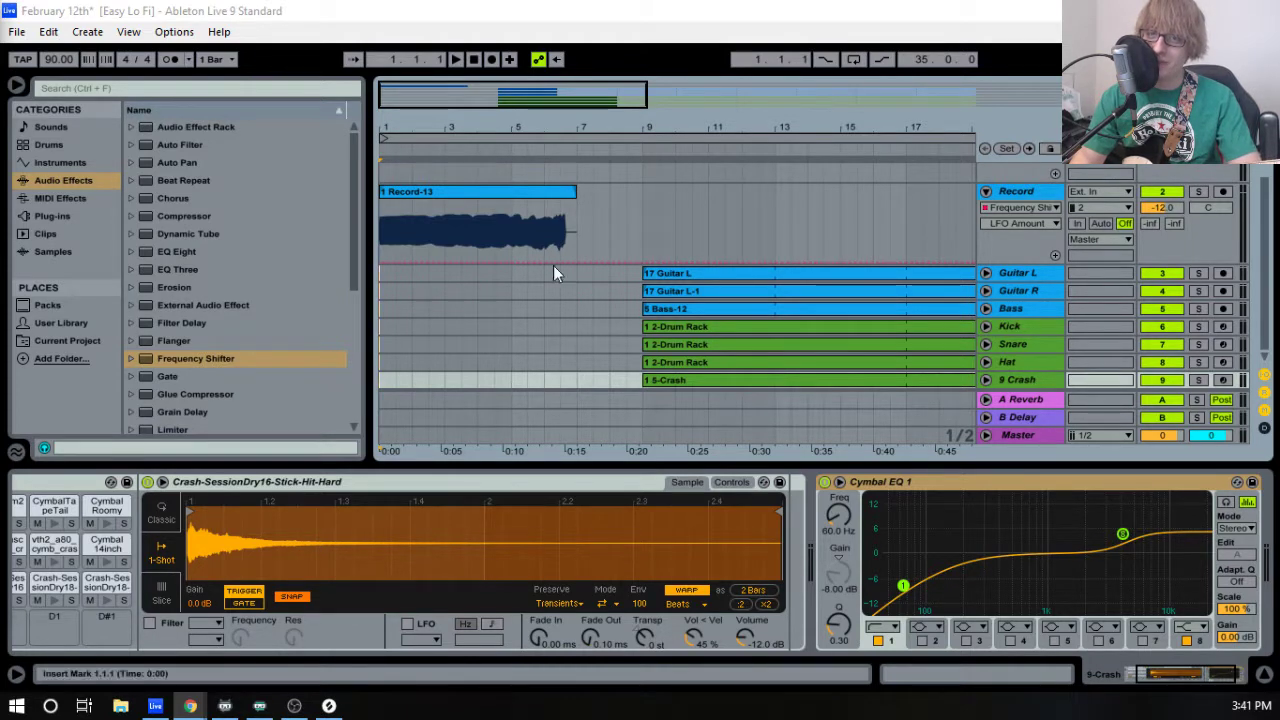
click(455, 59)
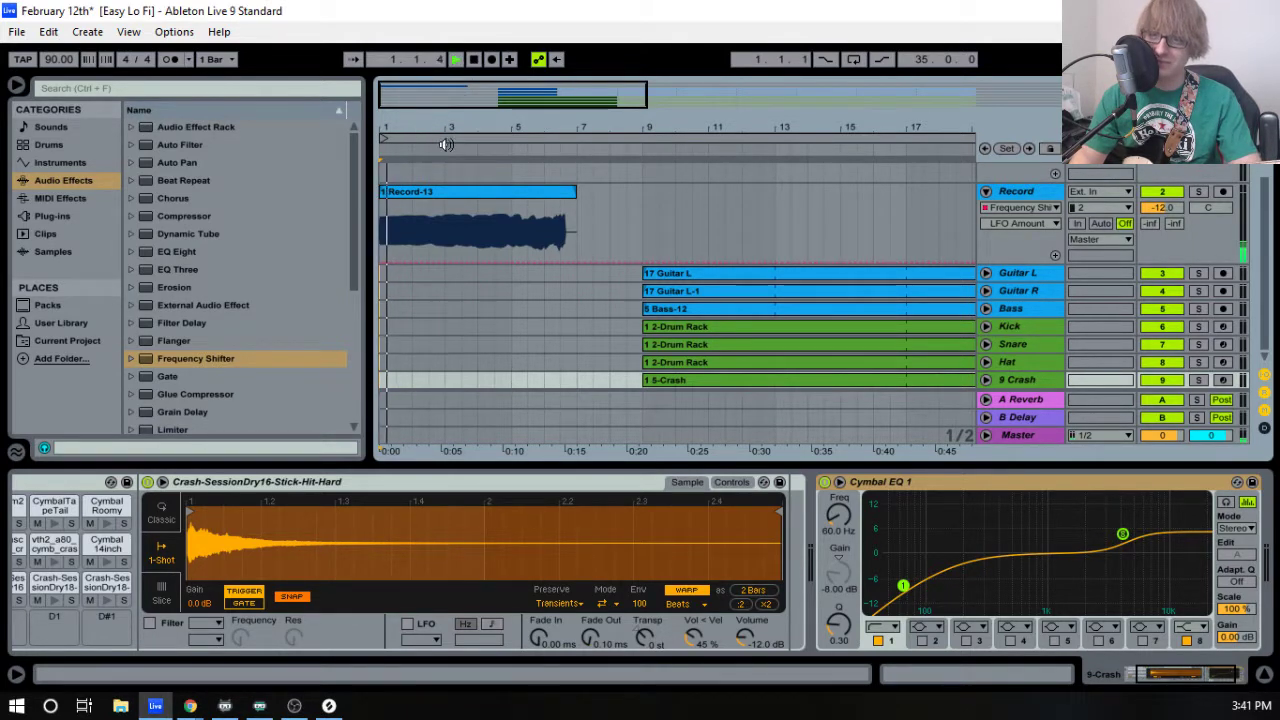
drag(386, 131, 26, 224)
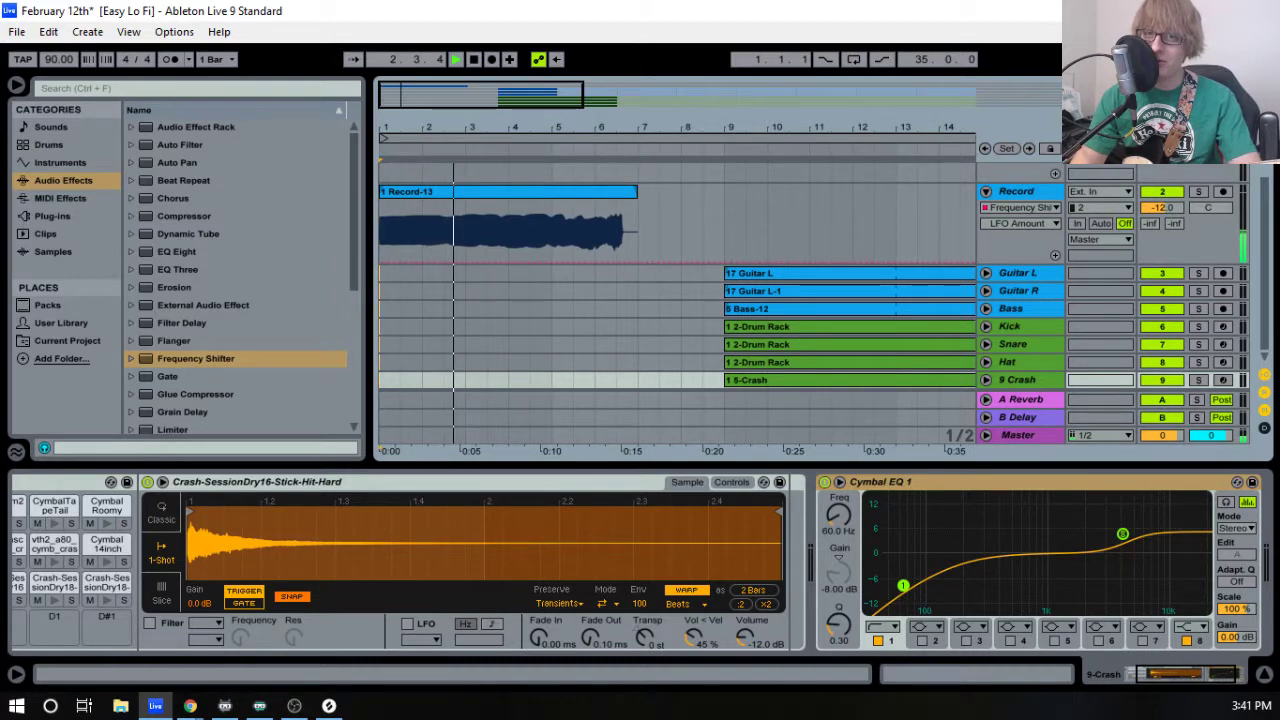
click(475, 61)
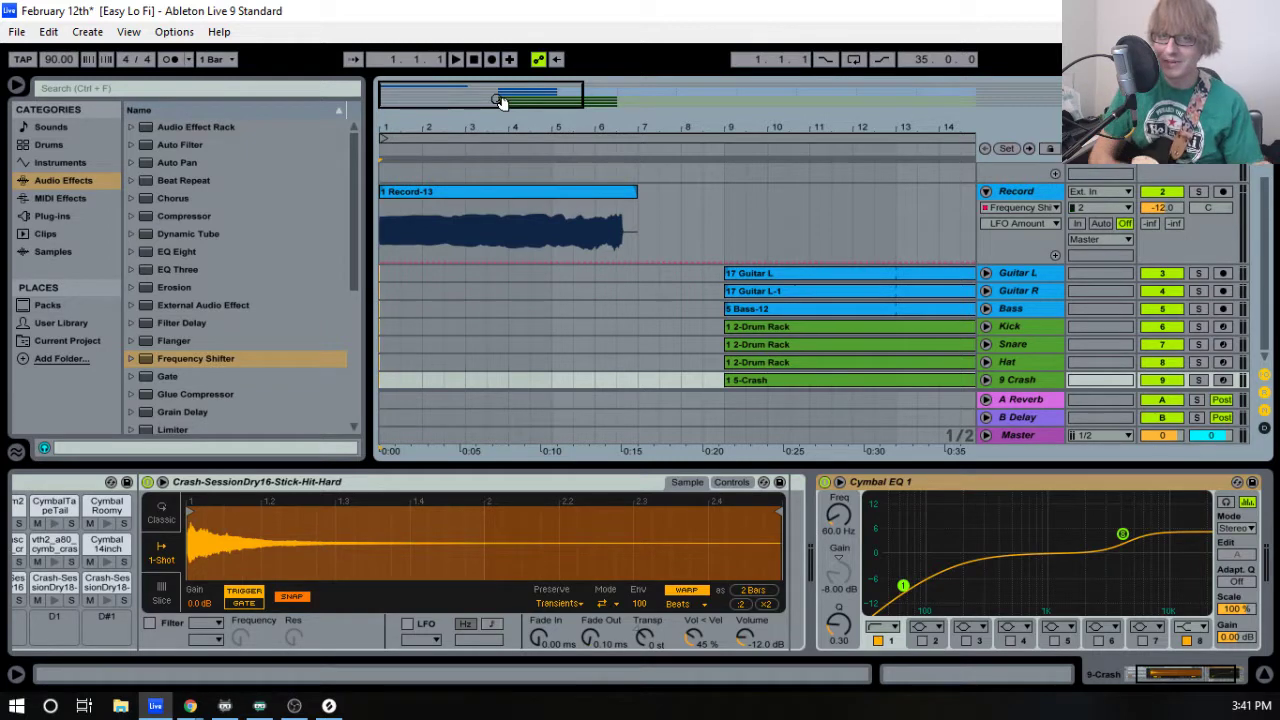
- Move a two-beat slice of the reversed clip from bar 5 to bar 47 and duplicate its Record track
drag(483, 131, 508, 120)
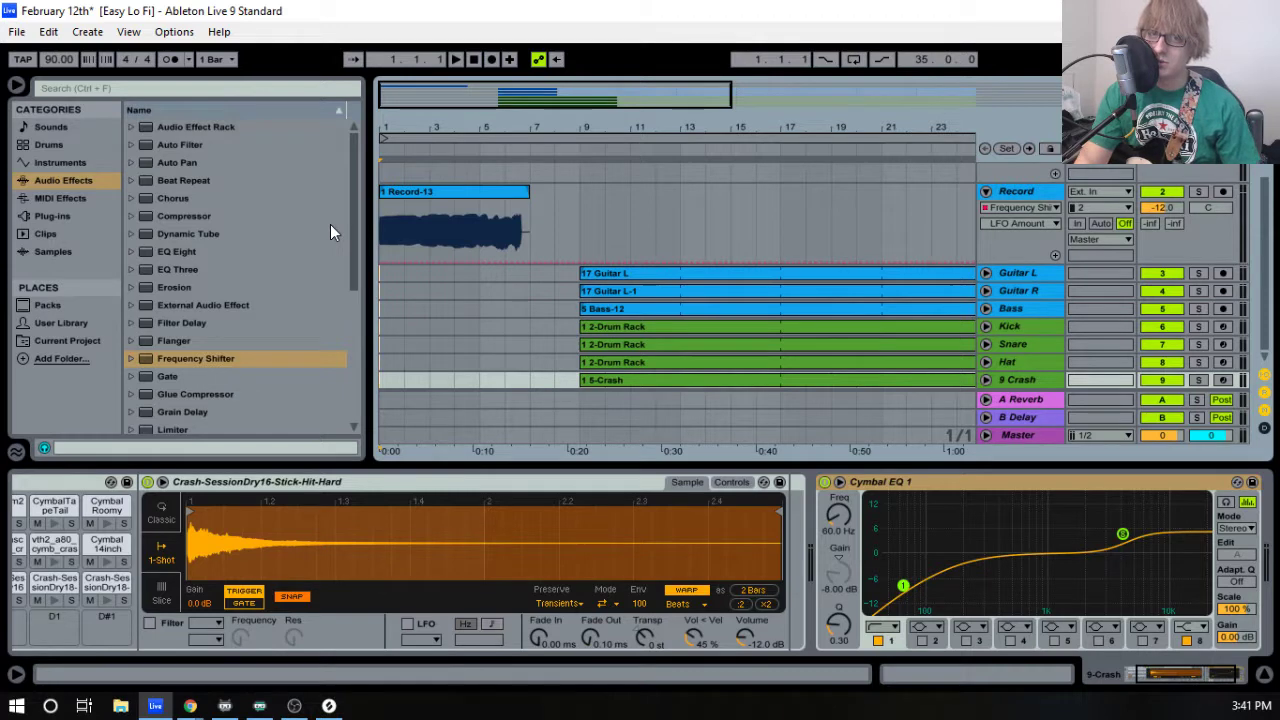
drag(480, 128, 507, 255)
drag(521, 130, 448, 60)
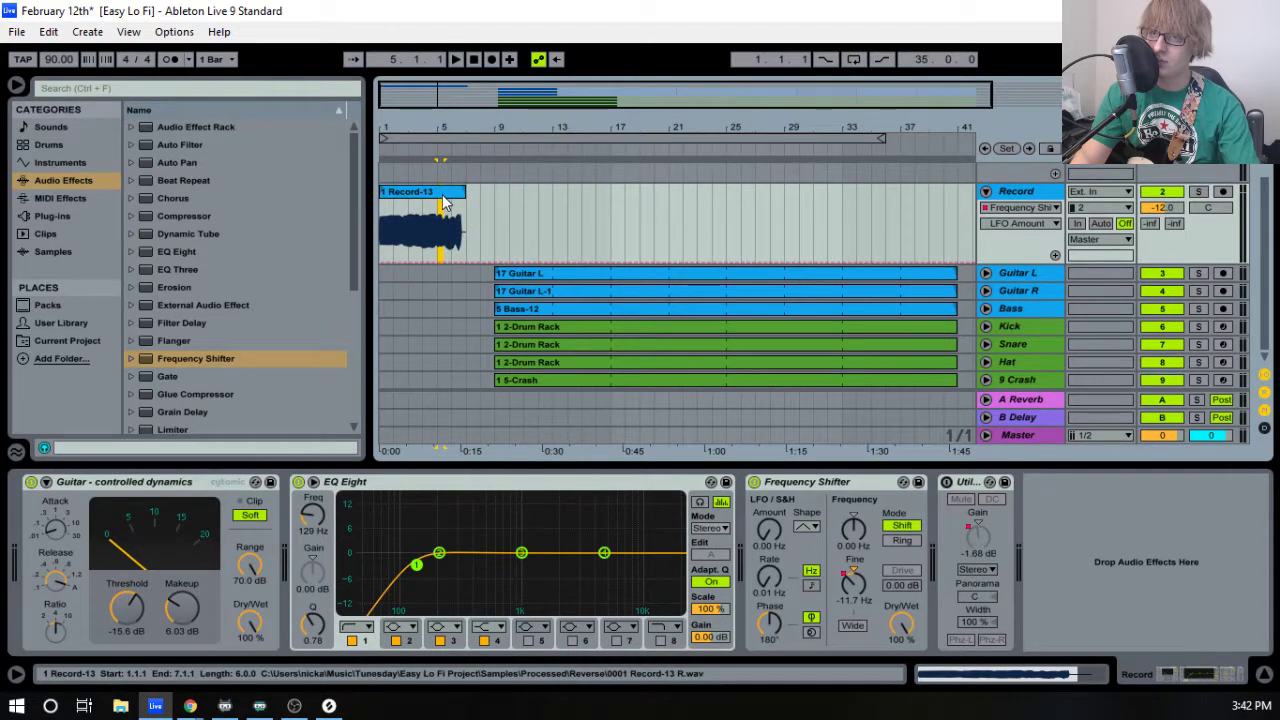
drag(443, 197, 952, 207)
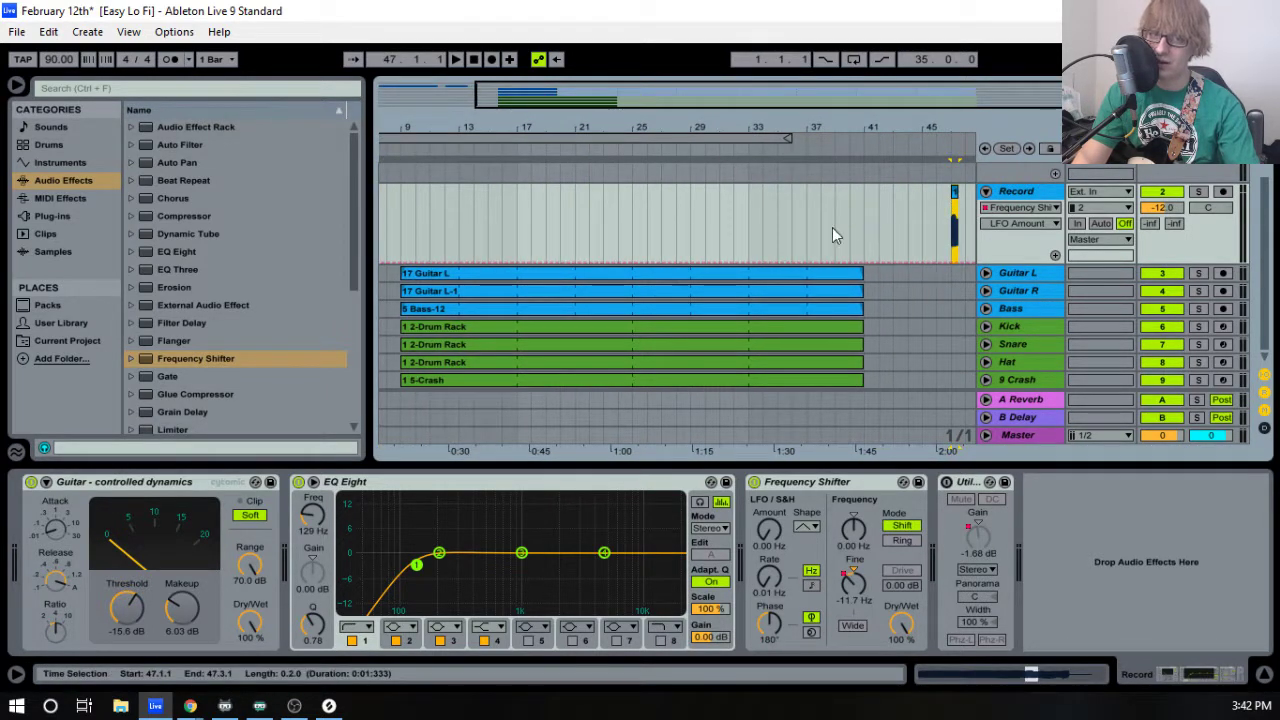
right_click(1032, 196)
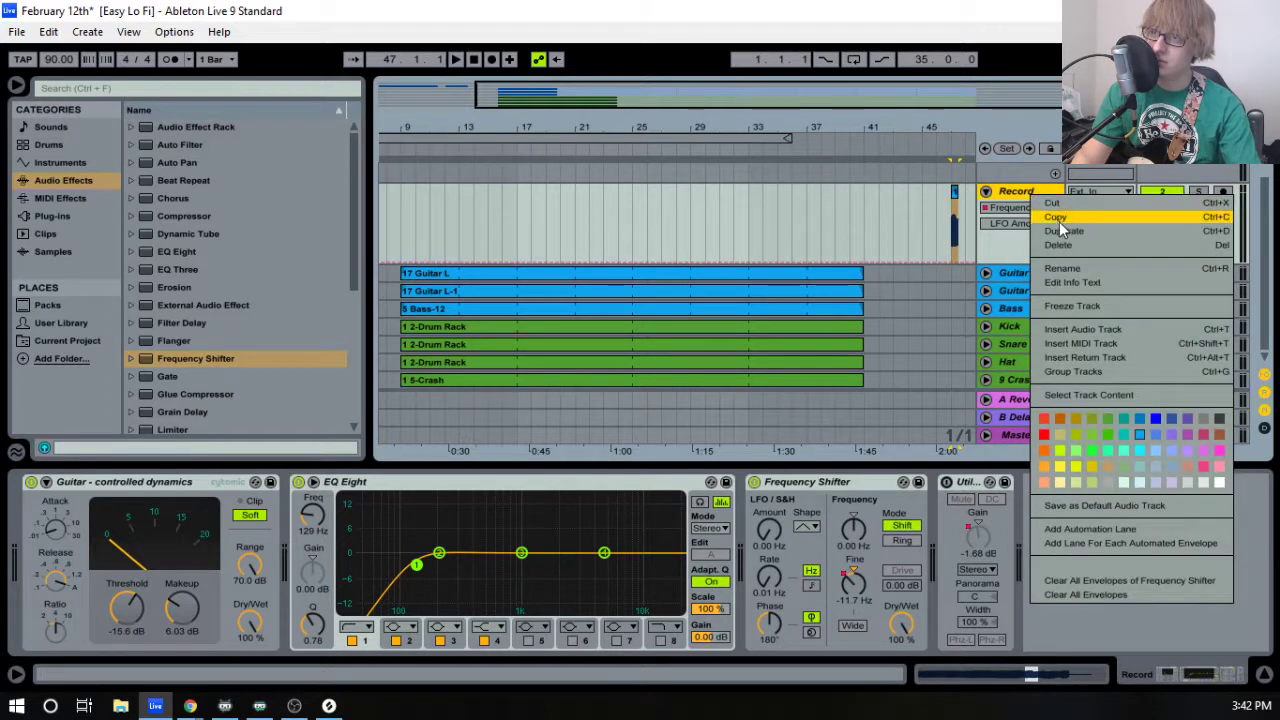
click(1062, 231)
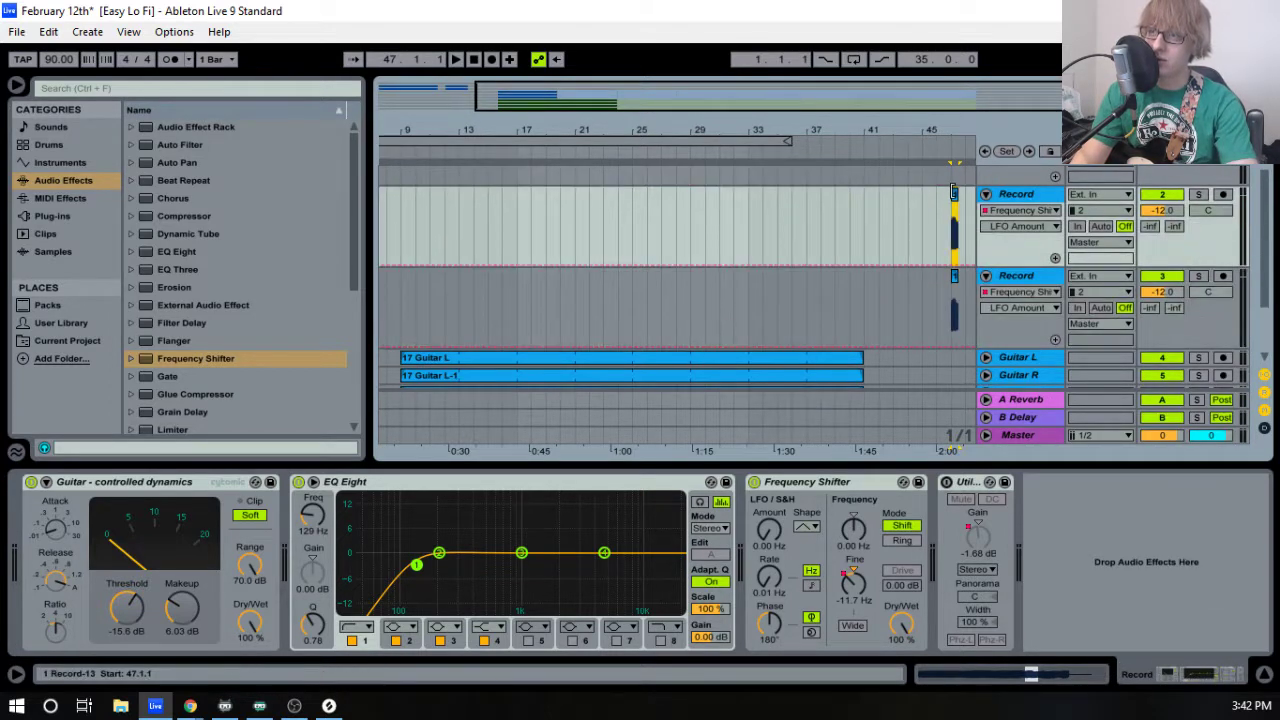
- Clear the intro clips from the duplicated Record track and extend the original track's first reversed clip to 7.3.1
key(Delete)
drag(546, 142, 725, 126)
click(420, 277)
key(Delete)
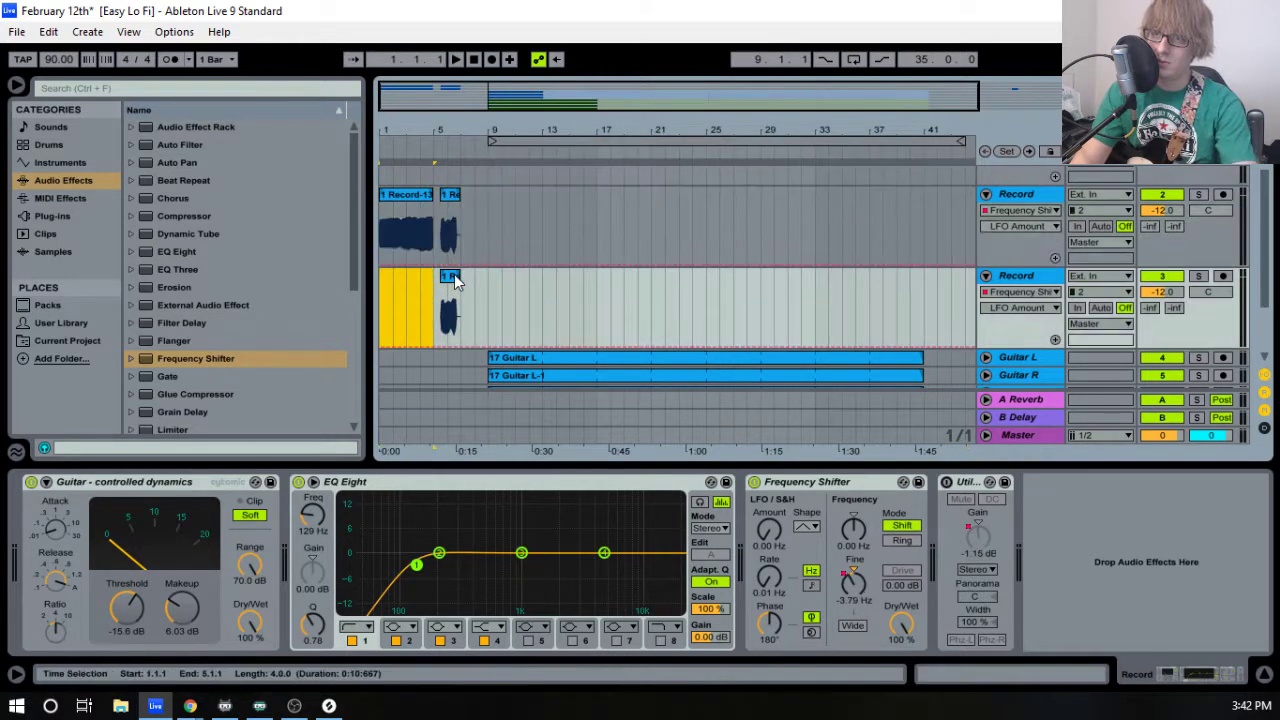
click(455, 277)
key(Delete)
drag(433, 195, 468, 195)
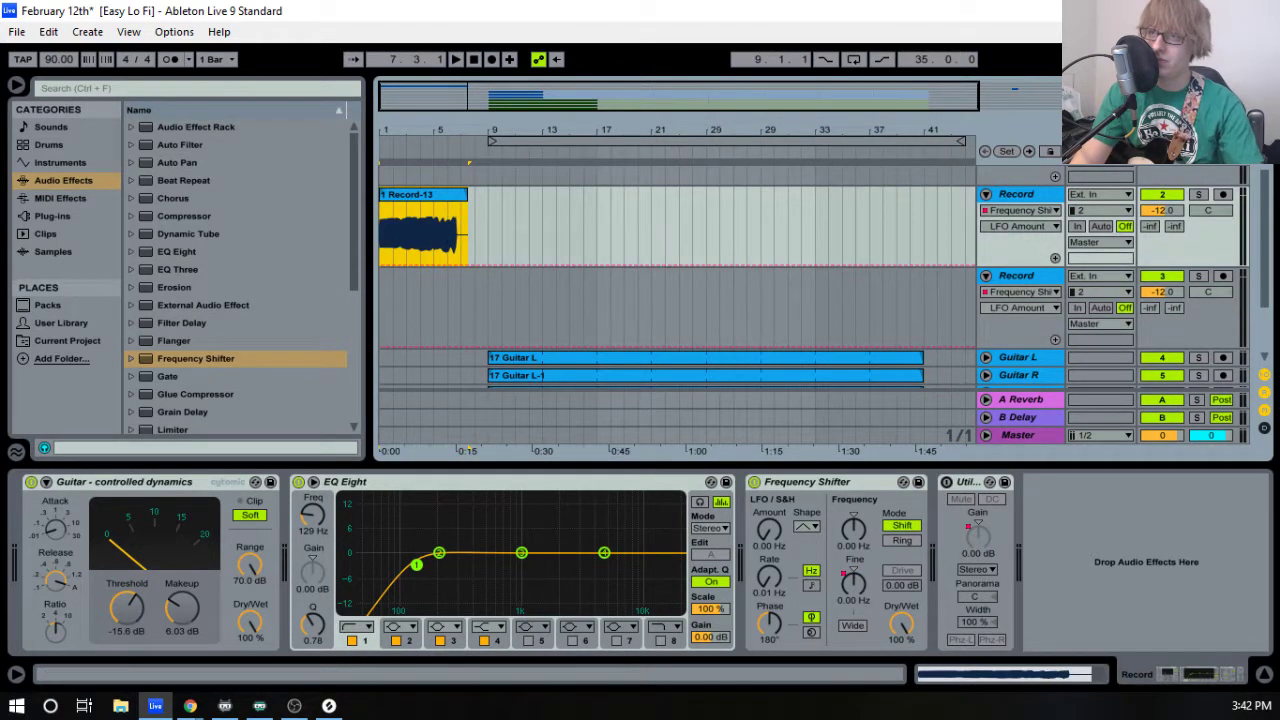
- Shorten the Record-13 clip at bar 47 on the second Record track to one beat, ending at 47.2.1
drag(711, 130, 447, 130)
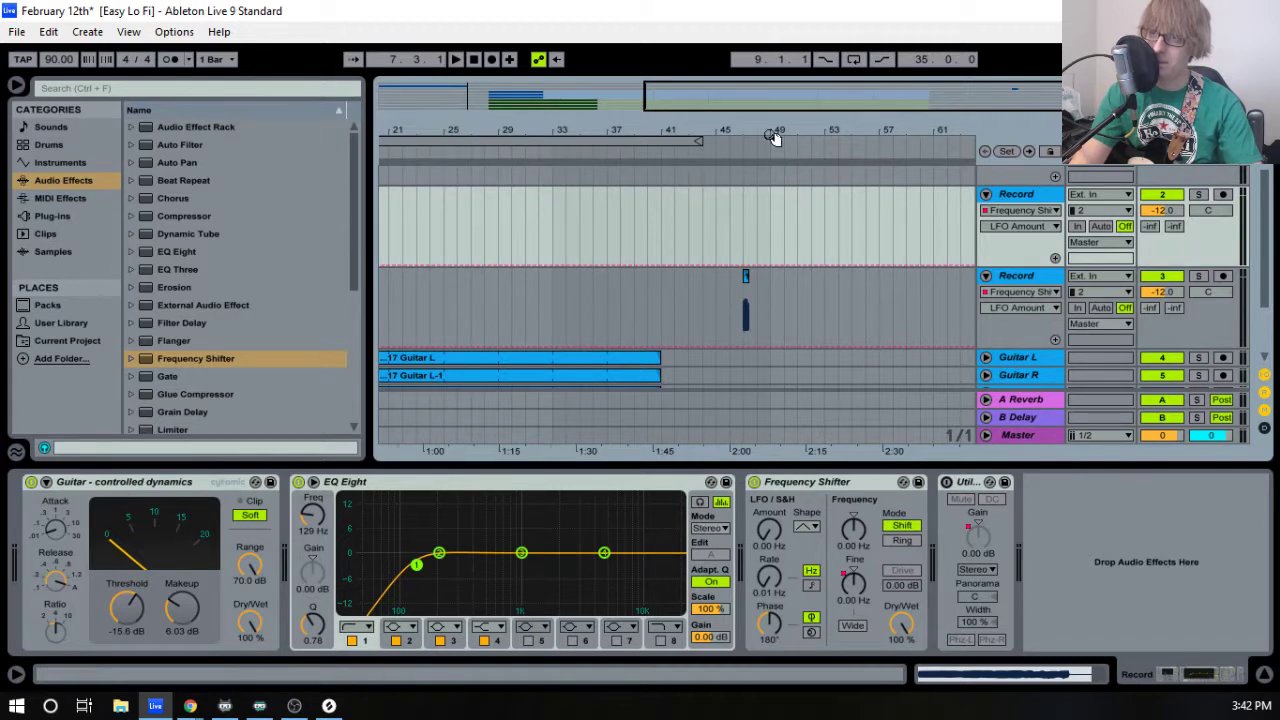
drag(750, 137, 619, 281)
click(616, 285)
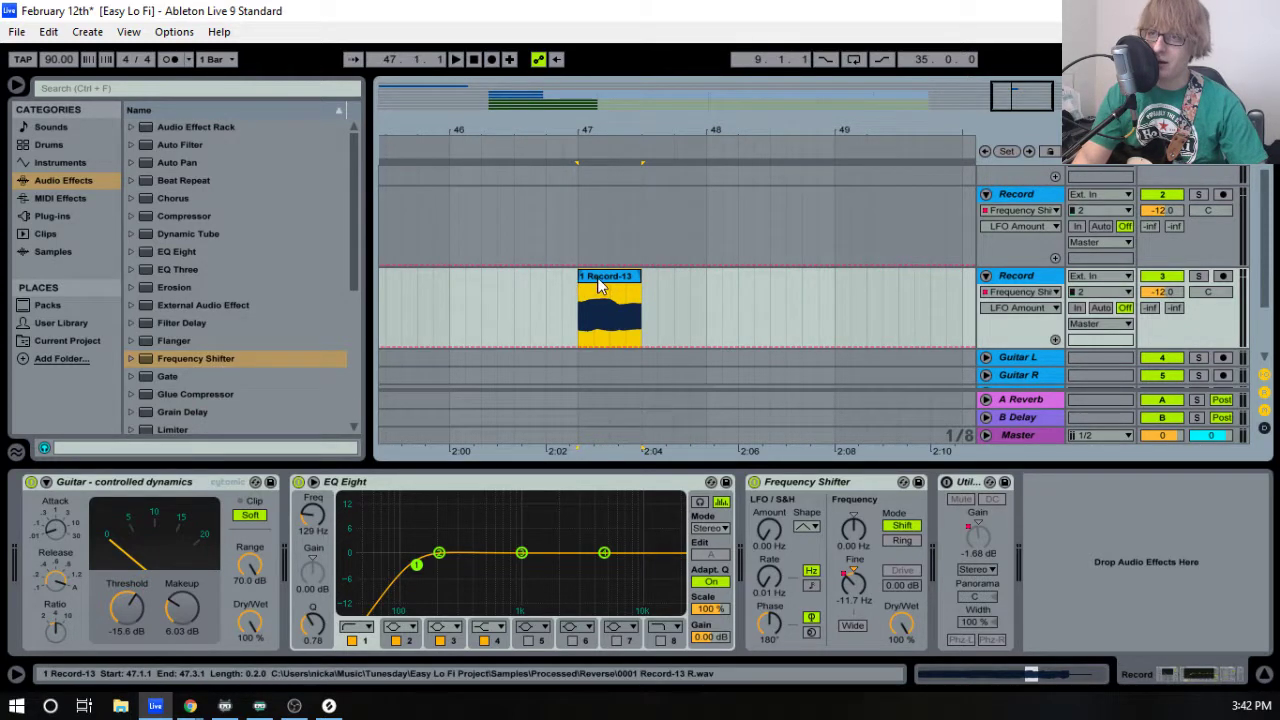
key(space)
drag(641, 284, 609, 284)
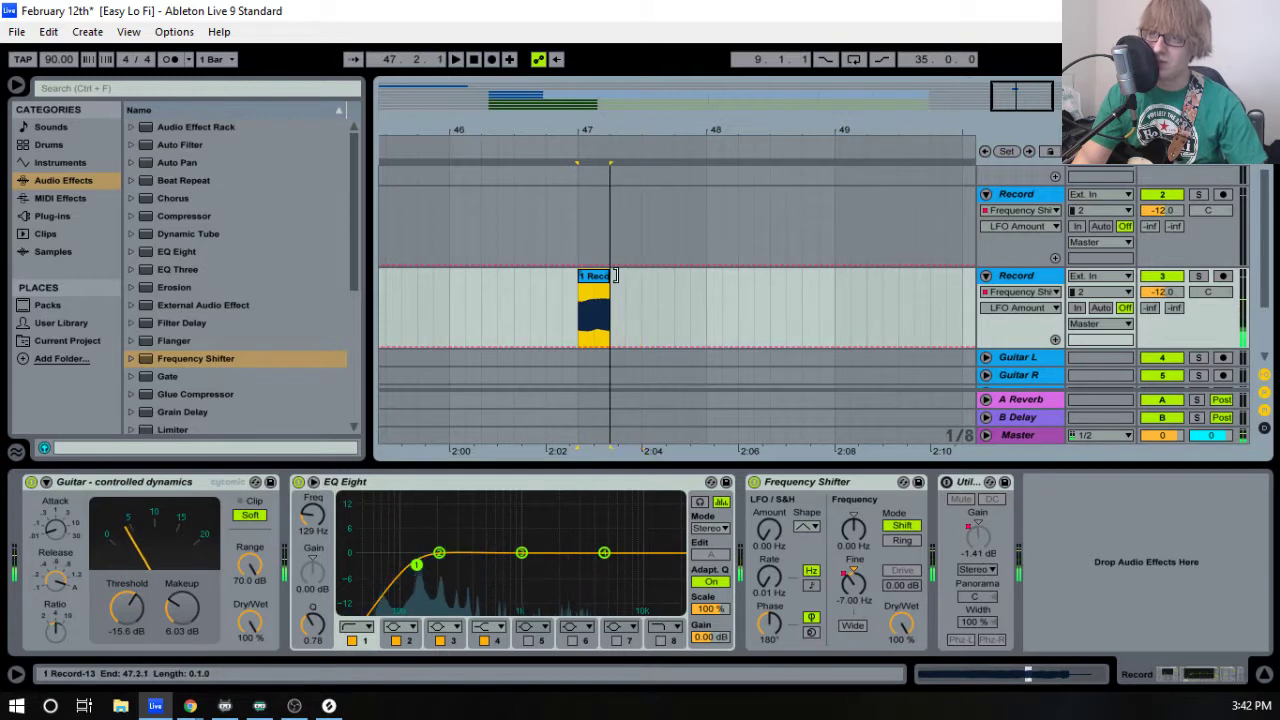
key(space)
double_click(598, 280)
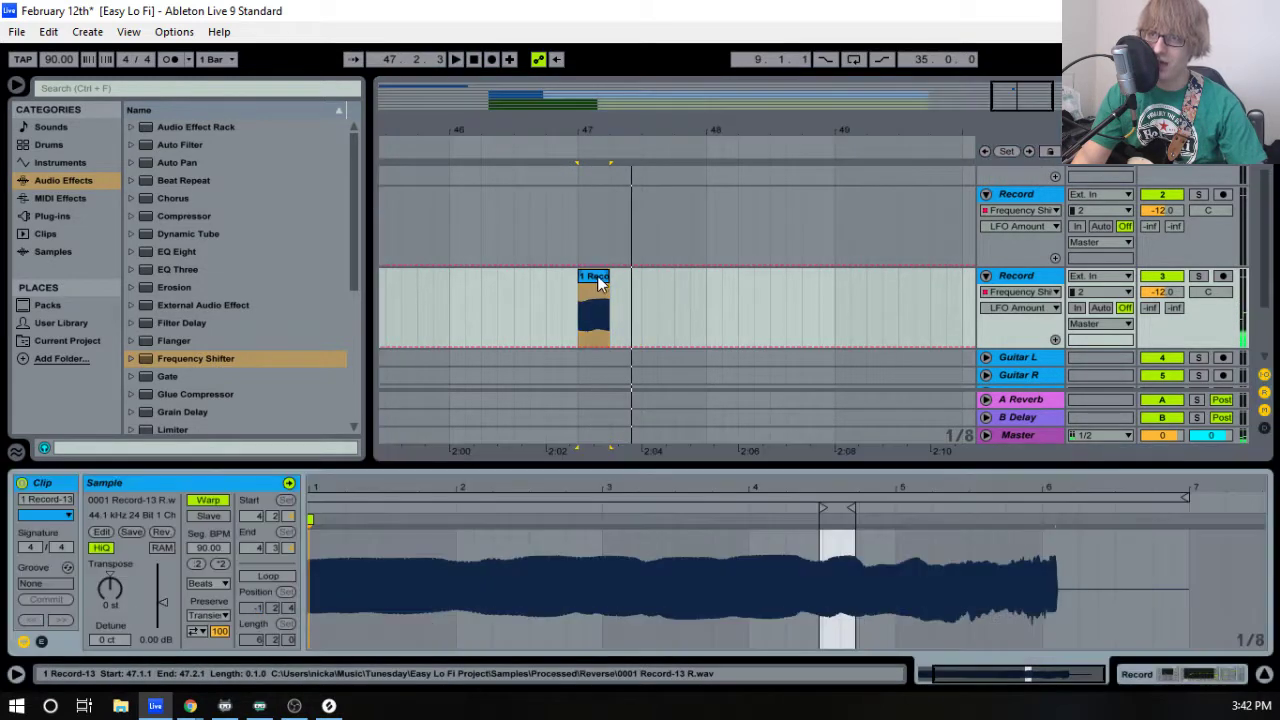
- Add the Cathedral hall reverb preset to the end of the second Record track's effect chain and delete its Utility device
click(1035, 282)
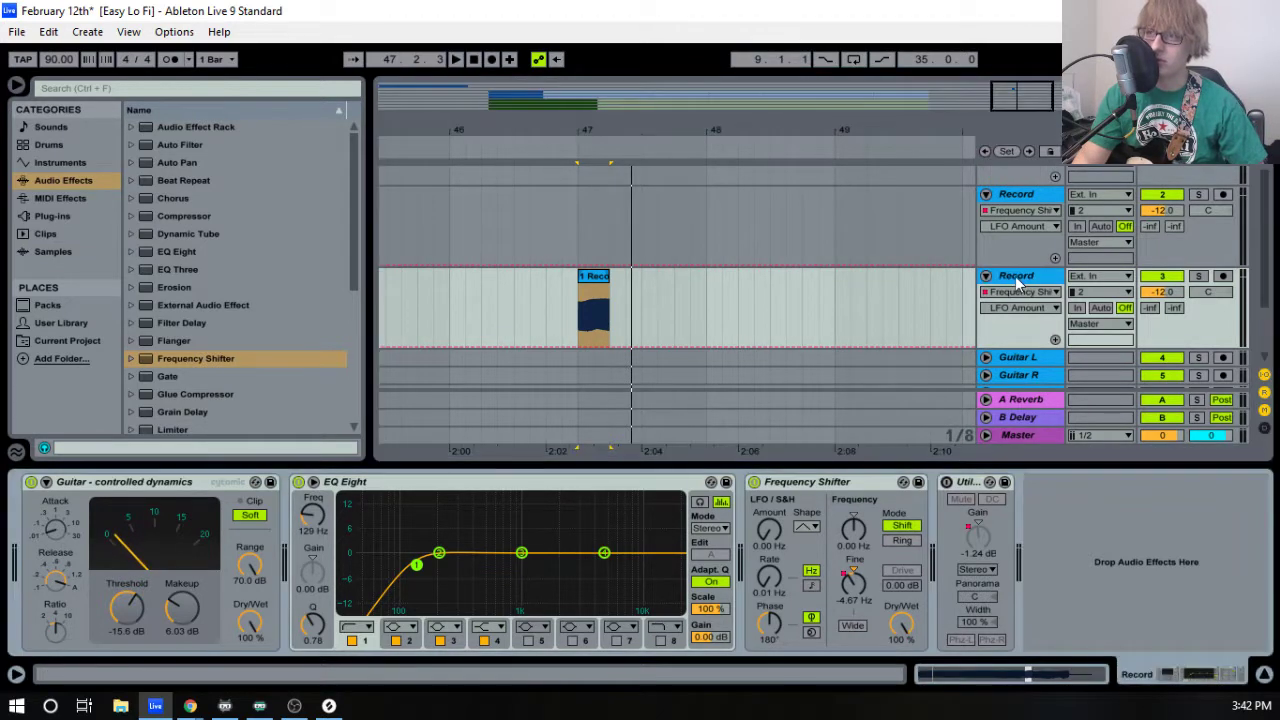
scroll(220, 340, down, 5)
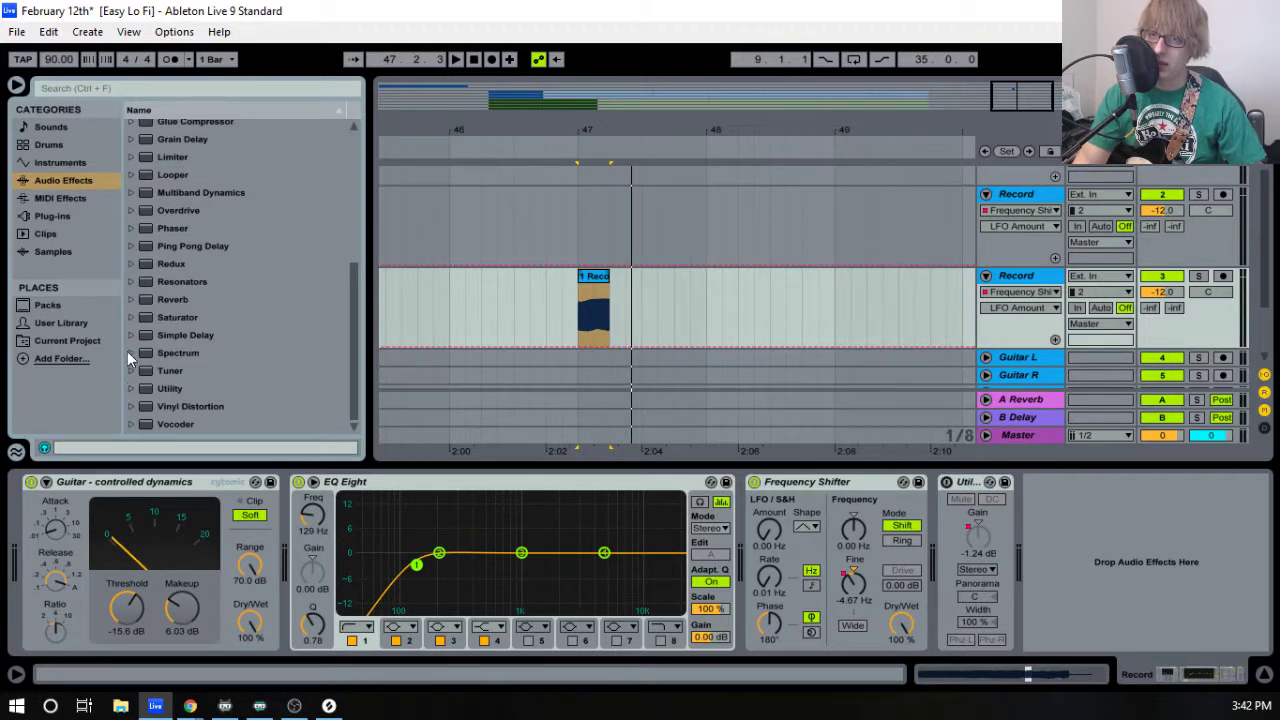
click(131, 299)
click(141, 318)
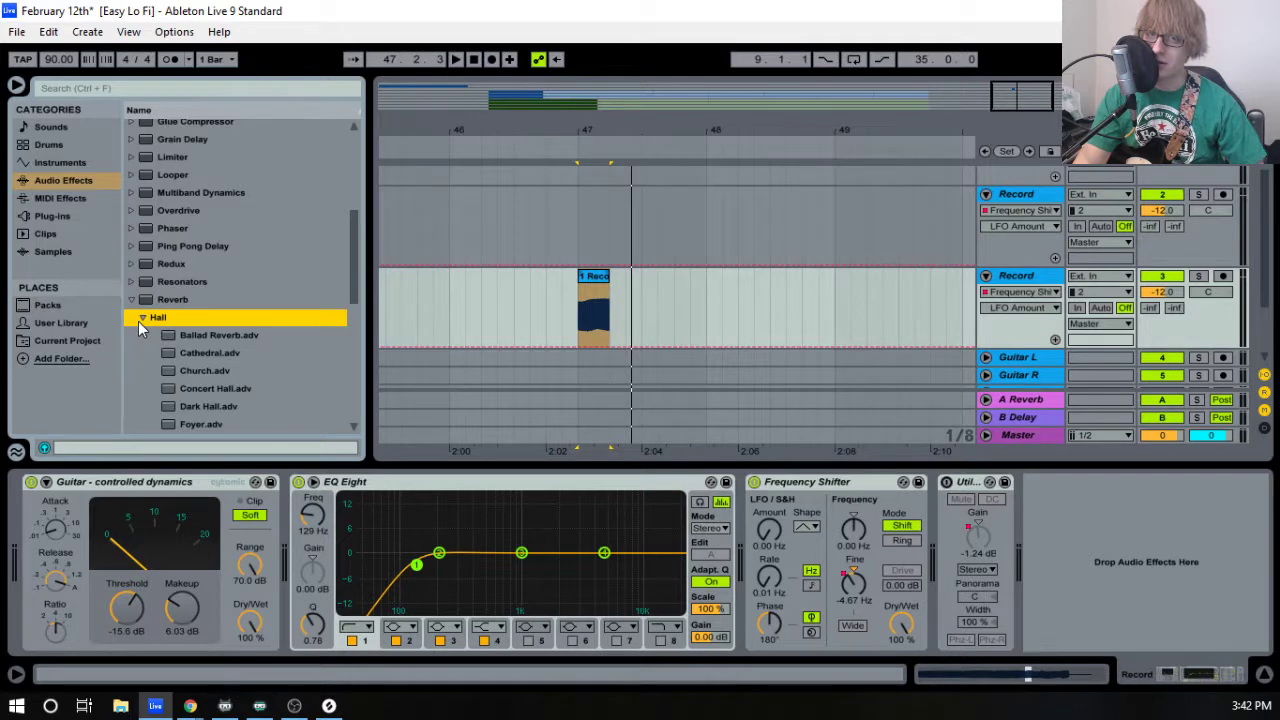
scroll(166, 332, down, 3)
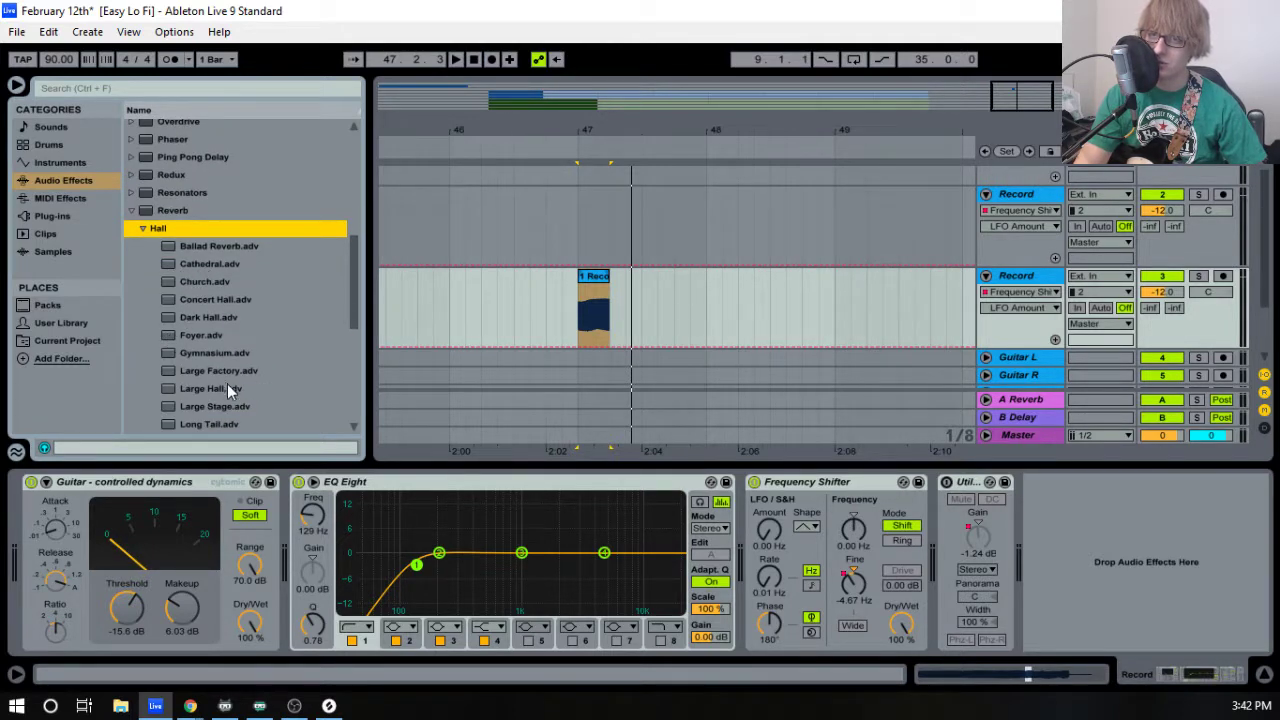
click(186, 262)
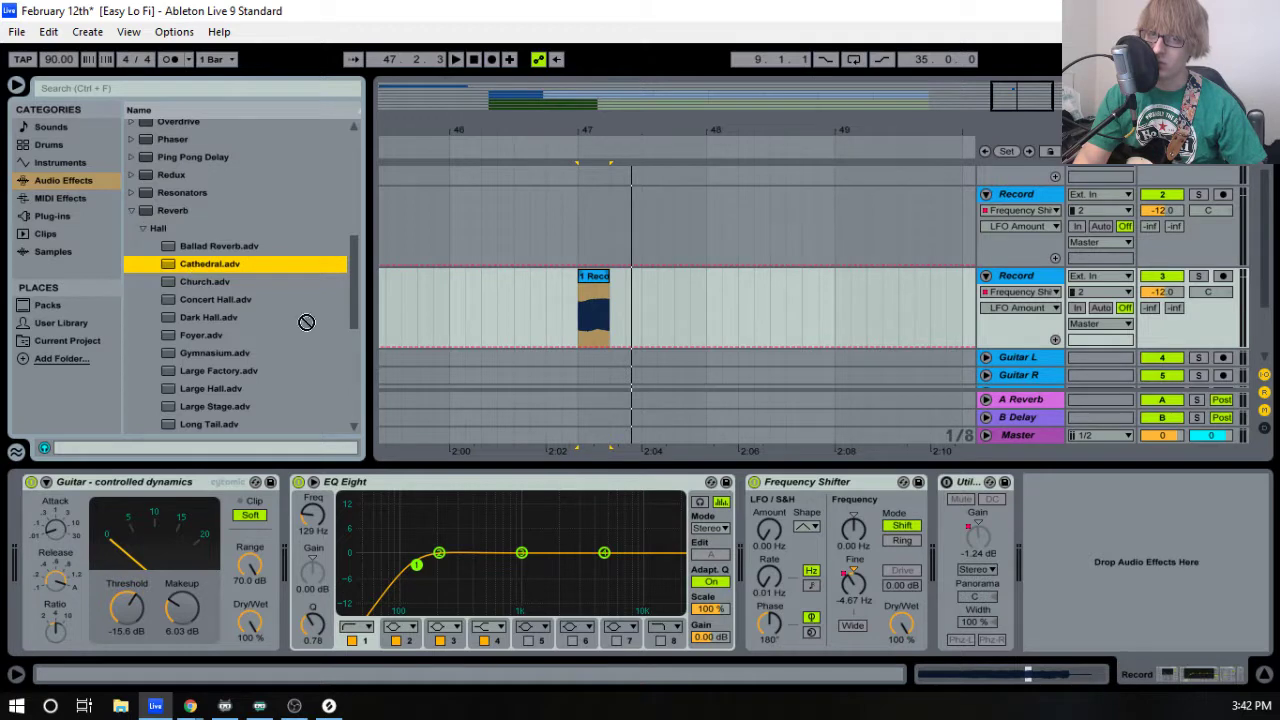
click(650, 443)
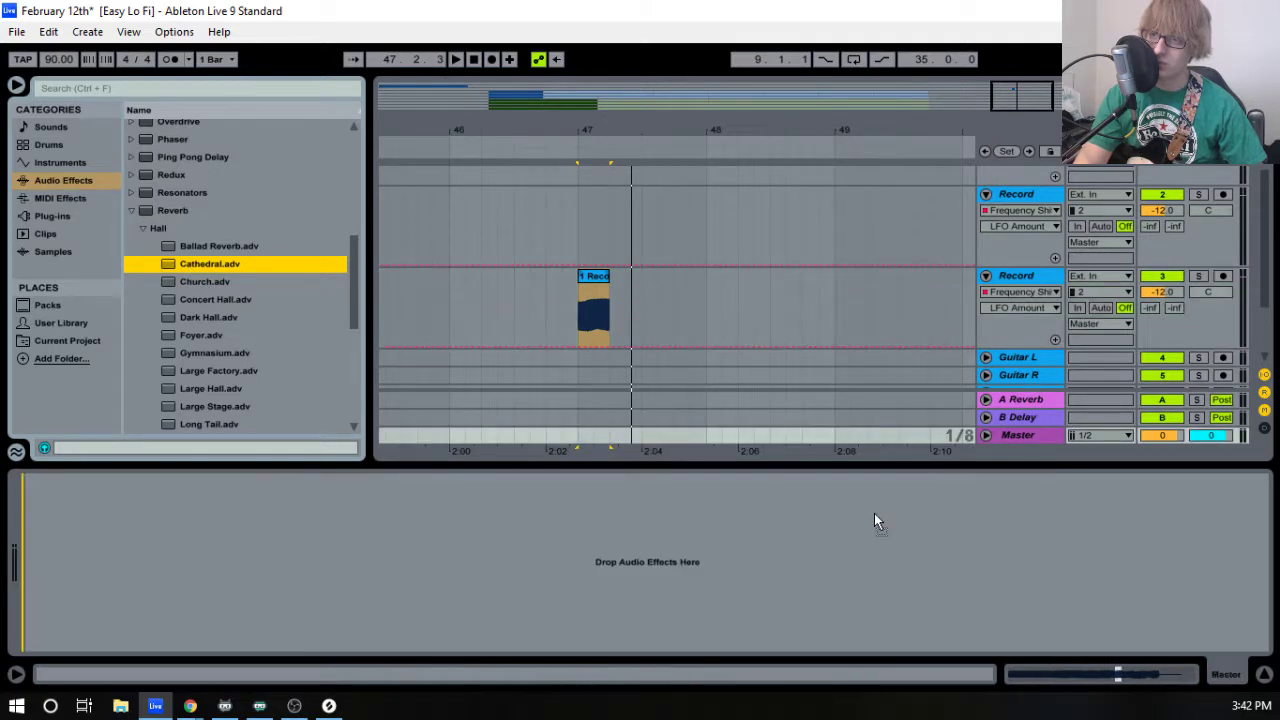
click(1016, 275)
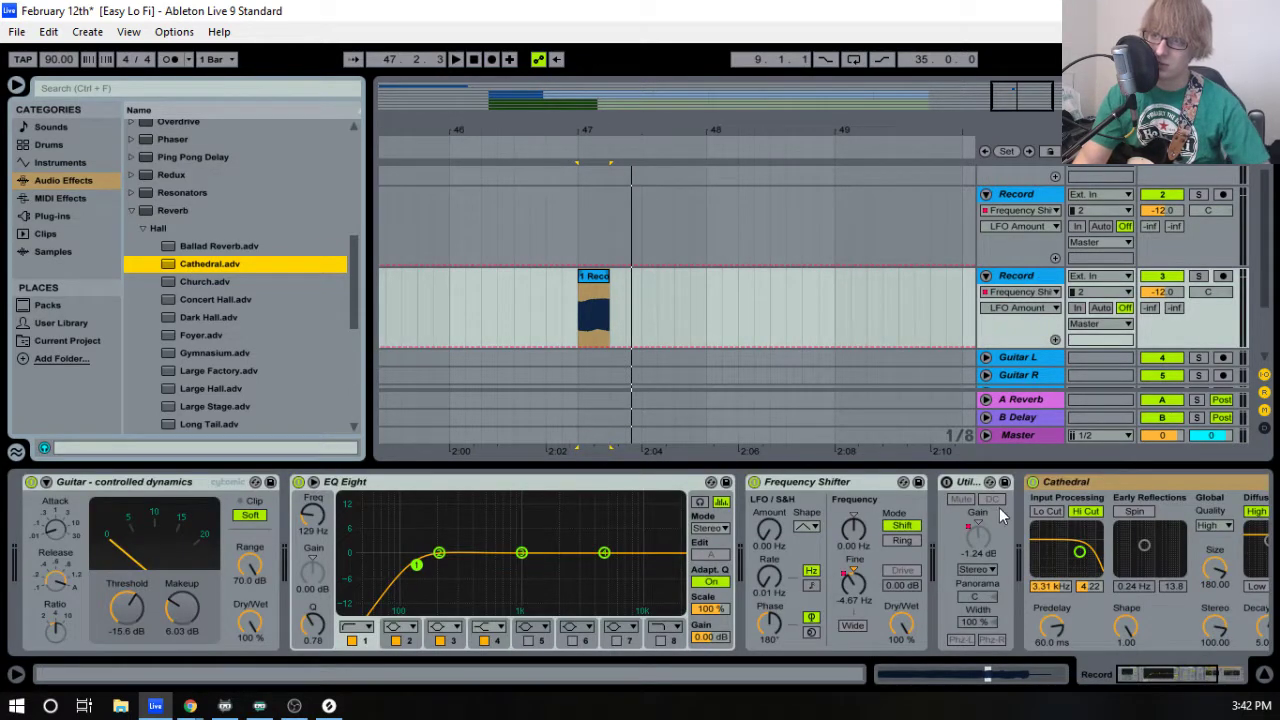
click(978, 485)
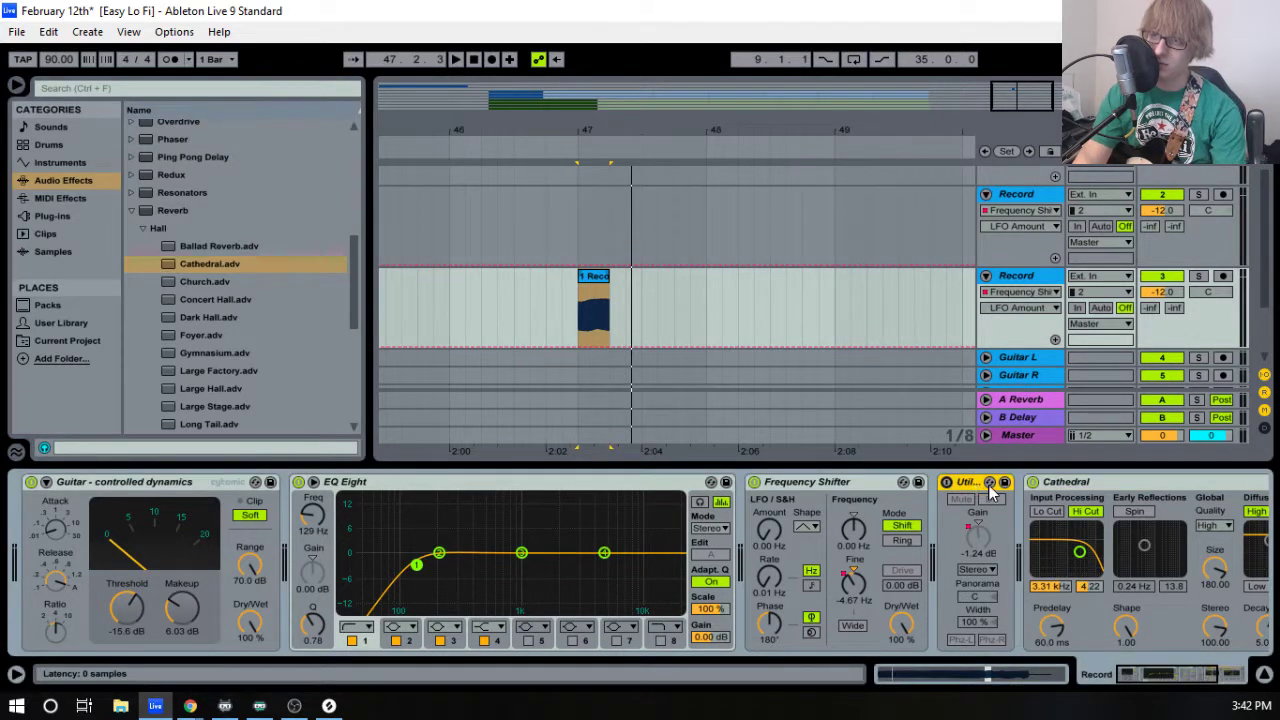
key(Delete)
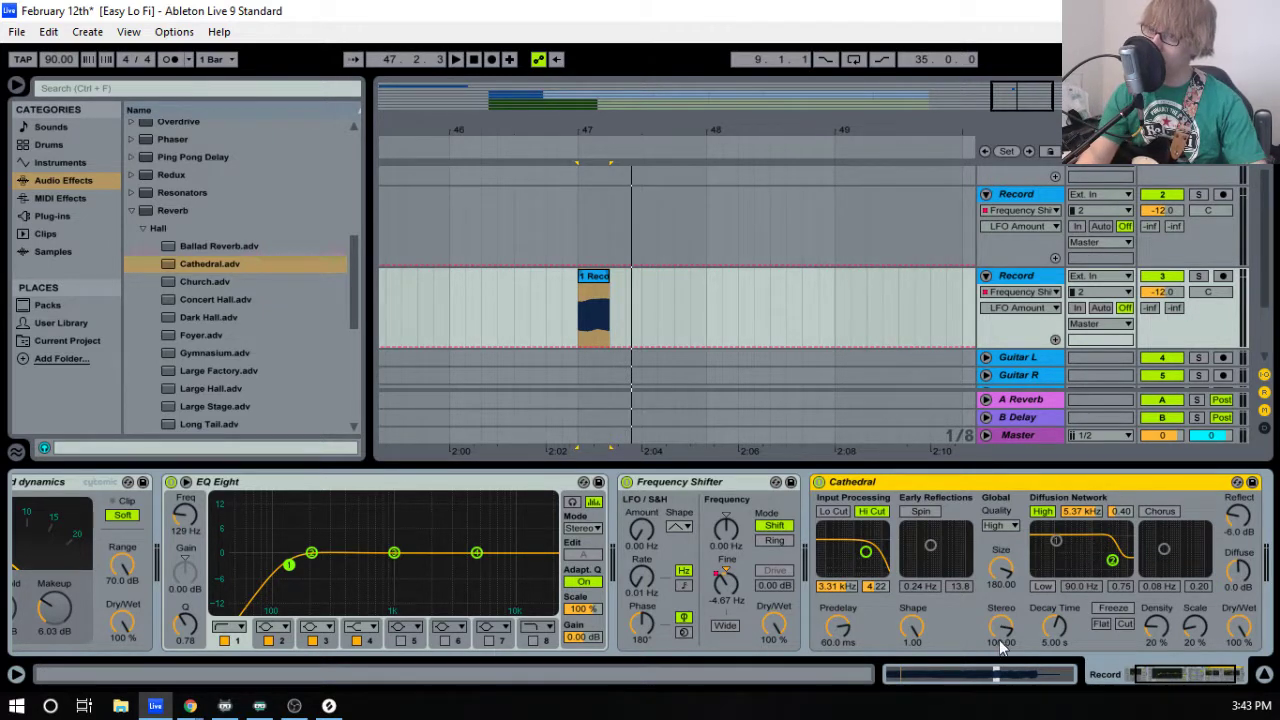
- Raise Cathedral's Decay Time to 60.0 s while auditioning the one-beat clip
drag(1065, 648, 1005, 620)
click(600, 288)
key(space)
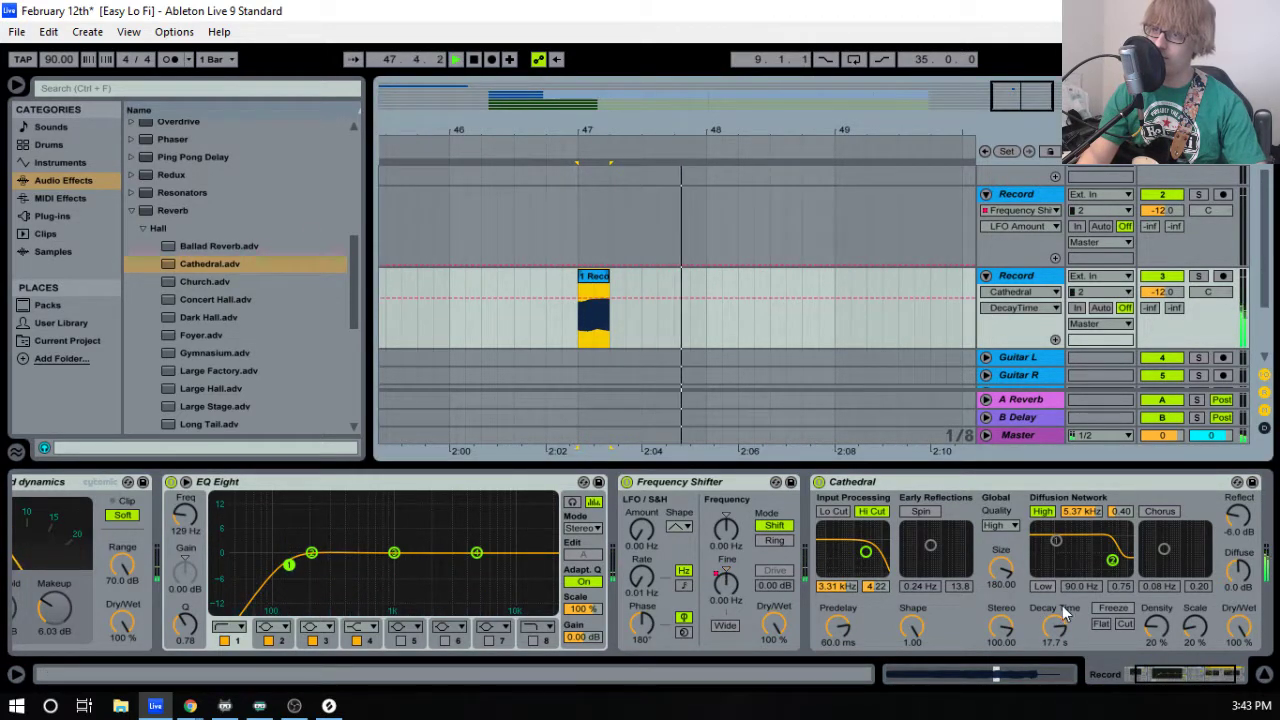
drag(1050, 633, 1052, 616)
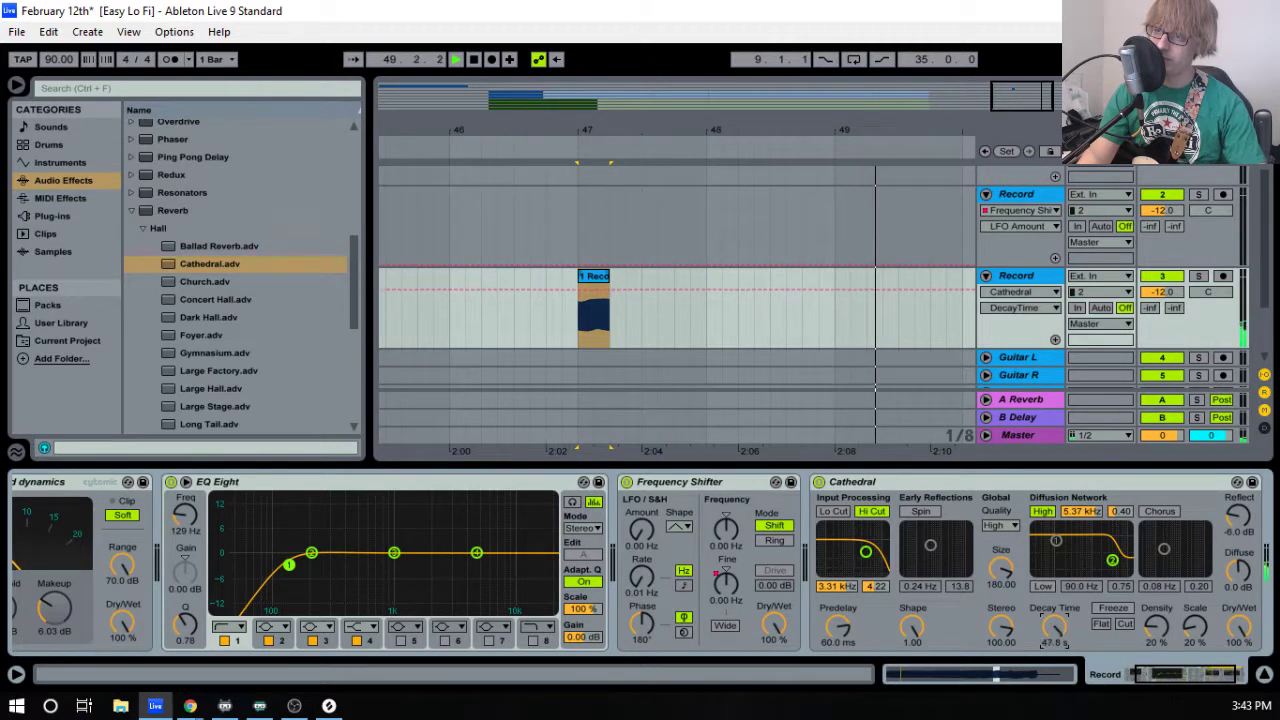
key(space)
click(596, 278)
key(space)
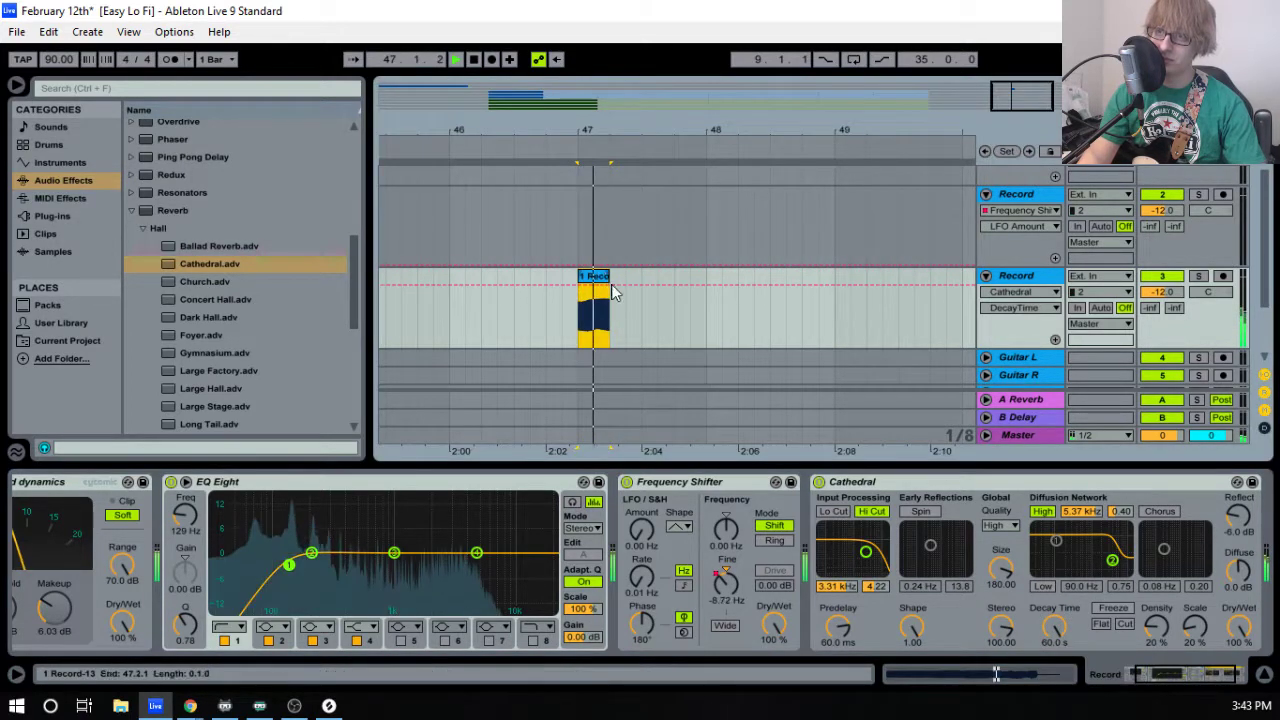
- Lower Cathedral's Dry/Wet mix to 75 % while replaying the short clip
drag(1240, 640, 1240, 668)
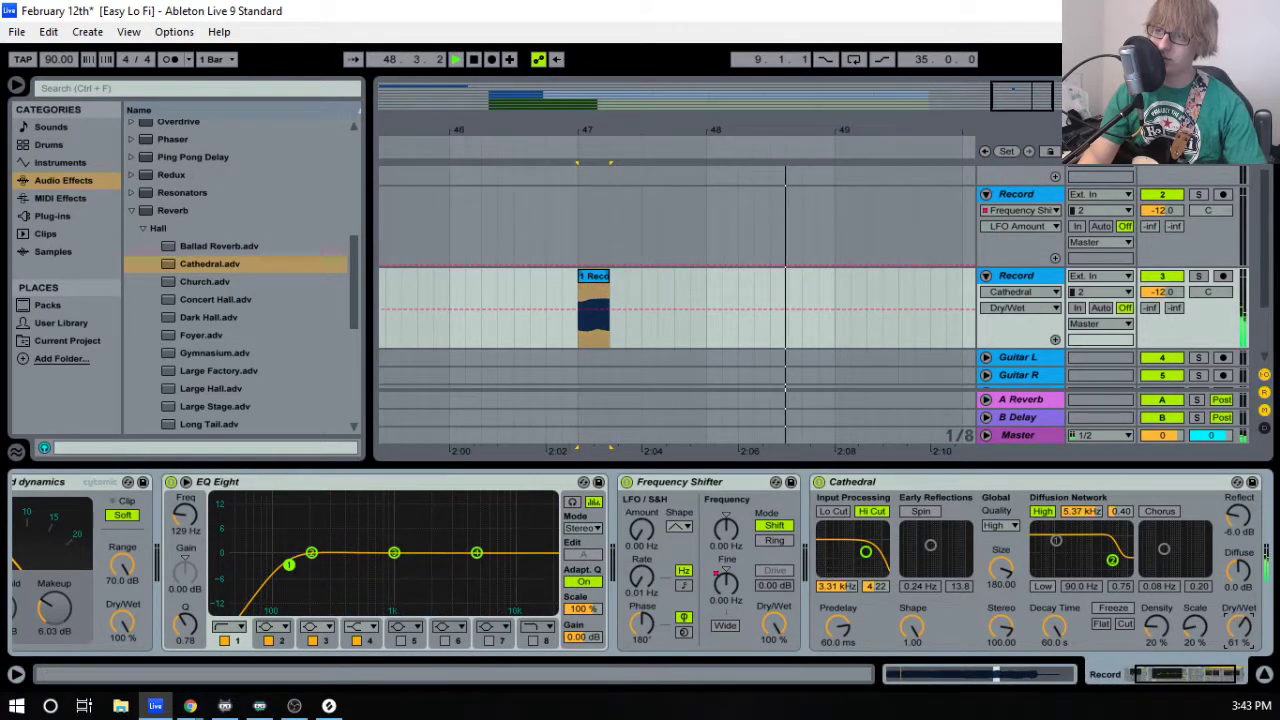
click(595, 278)
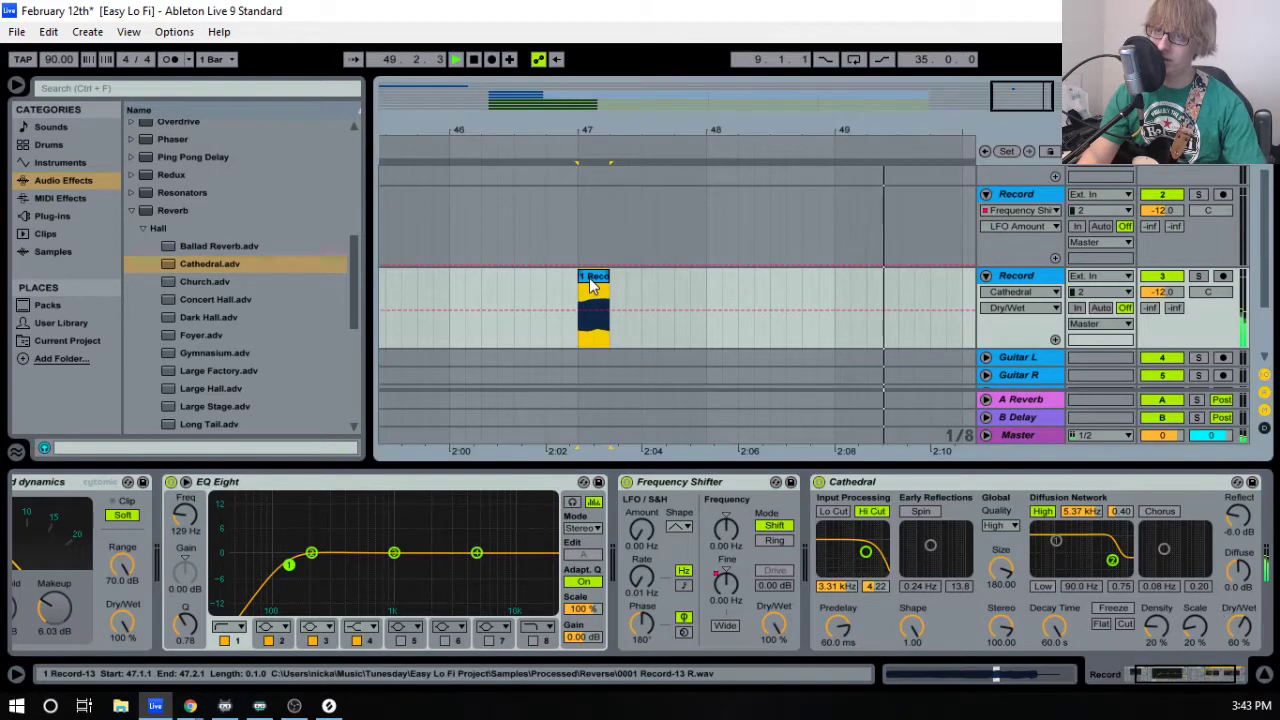
key(space)
key(space)
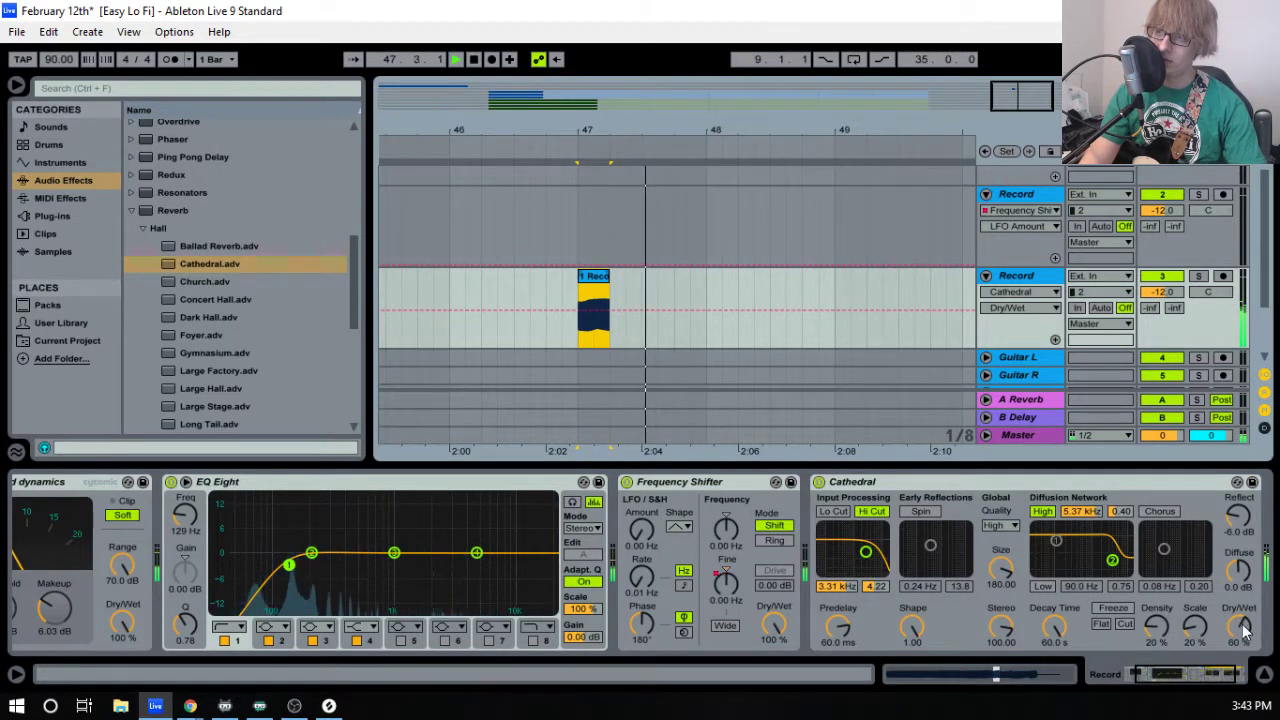
drag(1240, 628, 1240, 615)
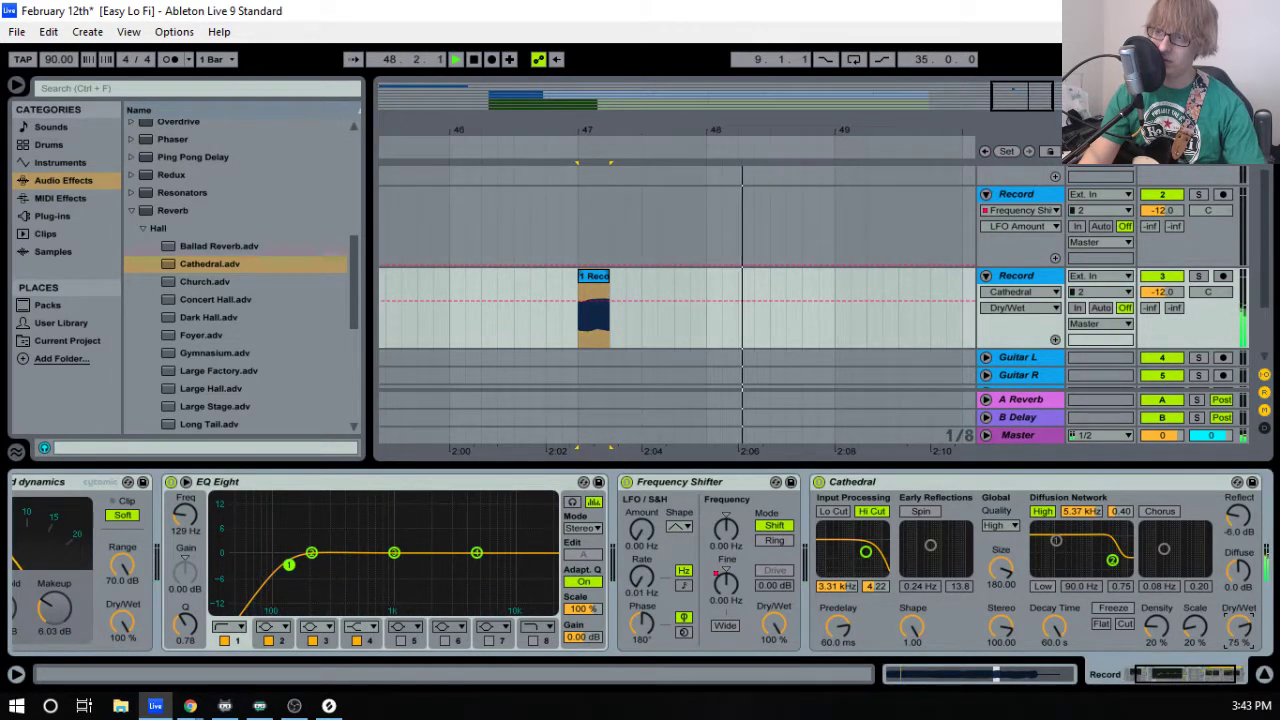
key(space)
click(598, 277)
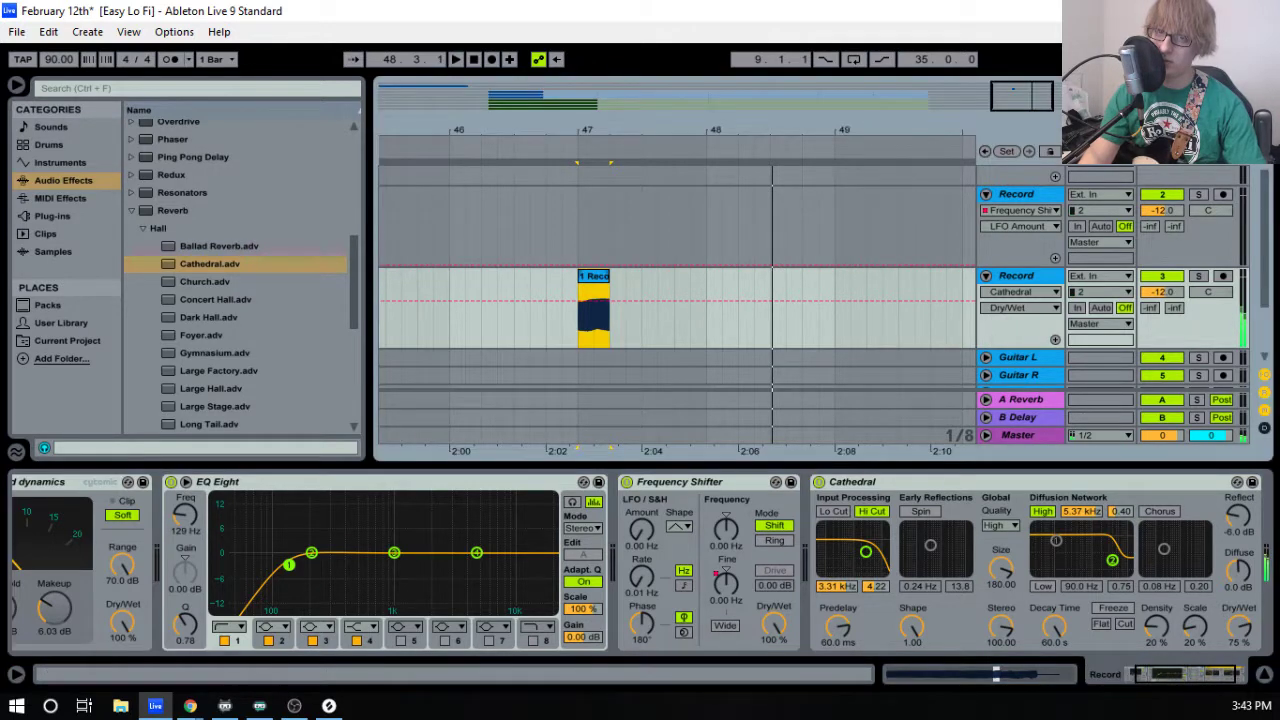
key(space)
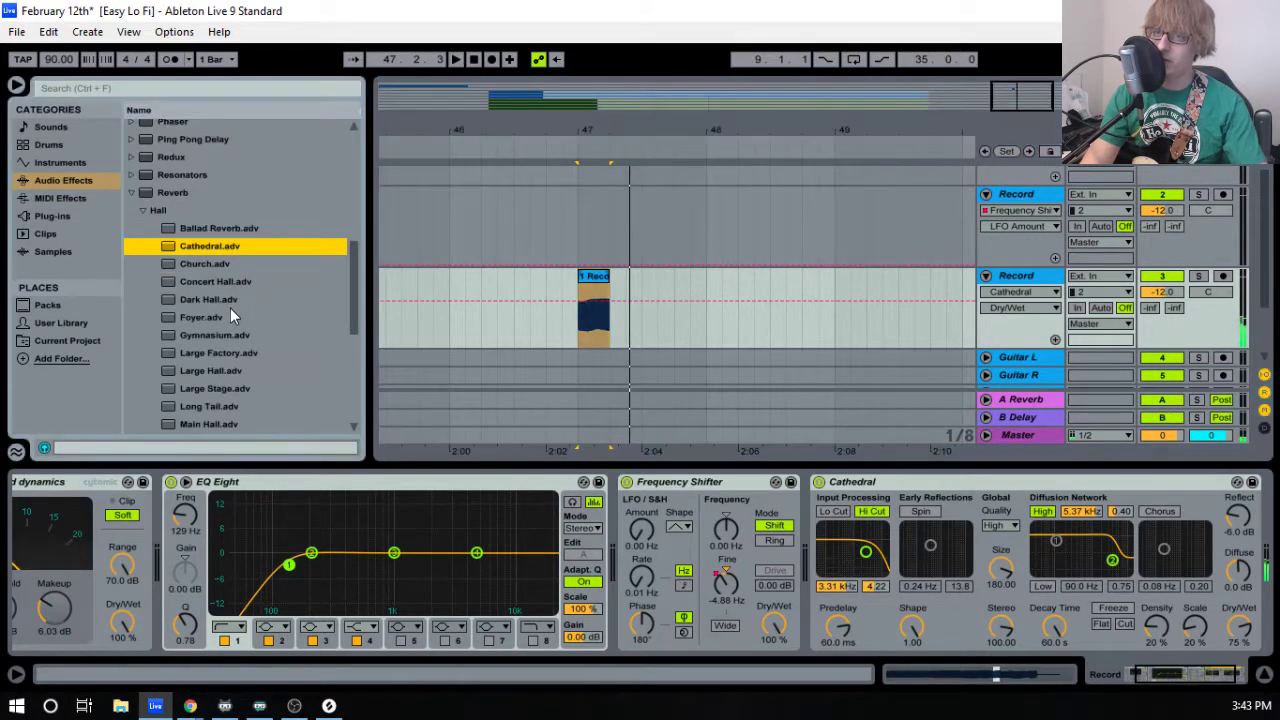
- Add a Utility device after Cathedral with its gain at 35.0 dB
scroll(230, 308, down, 6)
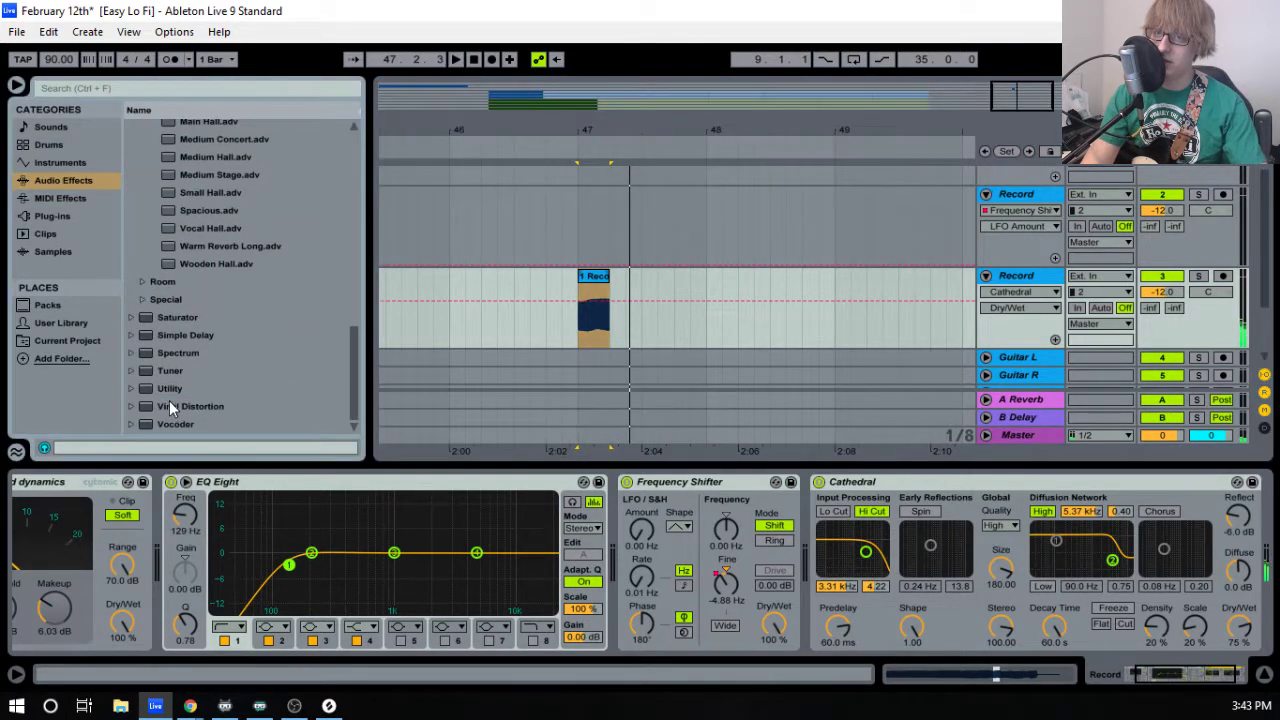
drag(169, 388, 1213, 500)
- Deactivate the second Record track (track 3) and set Cathedral's Decay Time to 30.4 s
click(1163, 281)
mouse_move(955, 627)
mouse_down()
mouse_move(955, 678)
mouse_move(948, 630)
mouse_up()
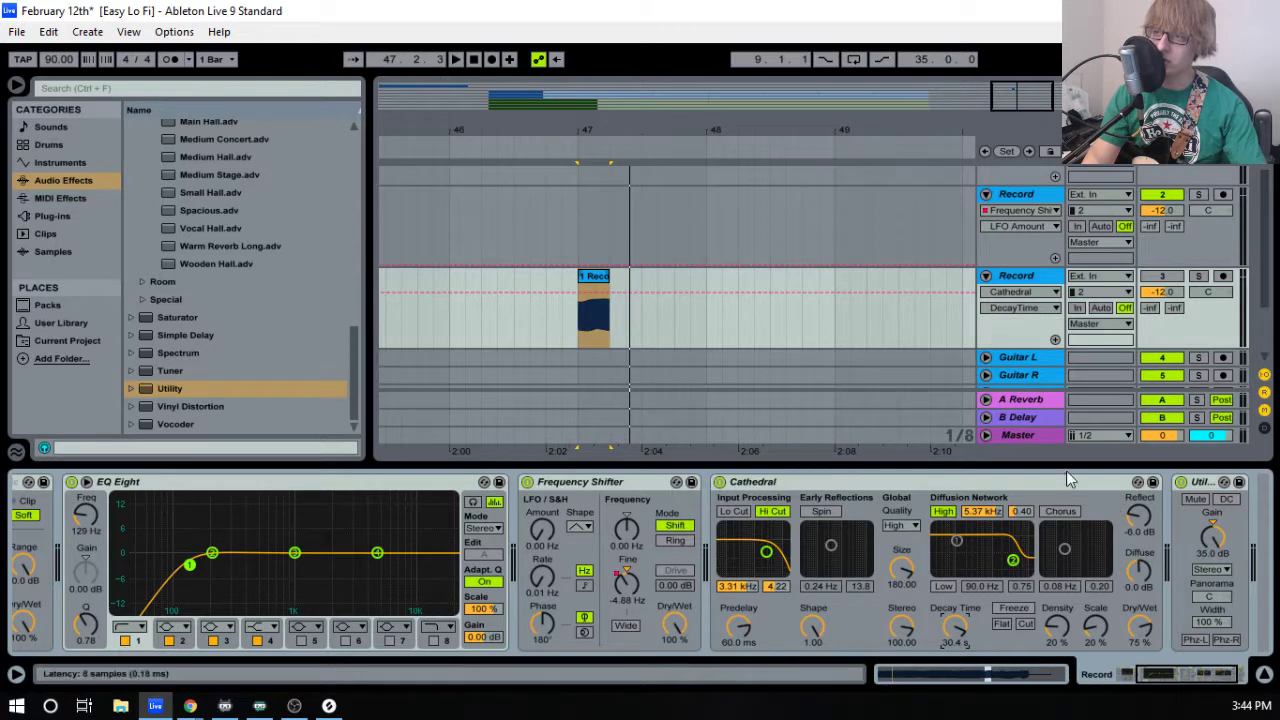
- Add a Limiter after the Utility device on the second Record track and play the clip to check its level
scroll(864, 263, down, 2)
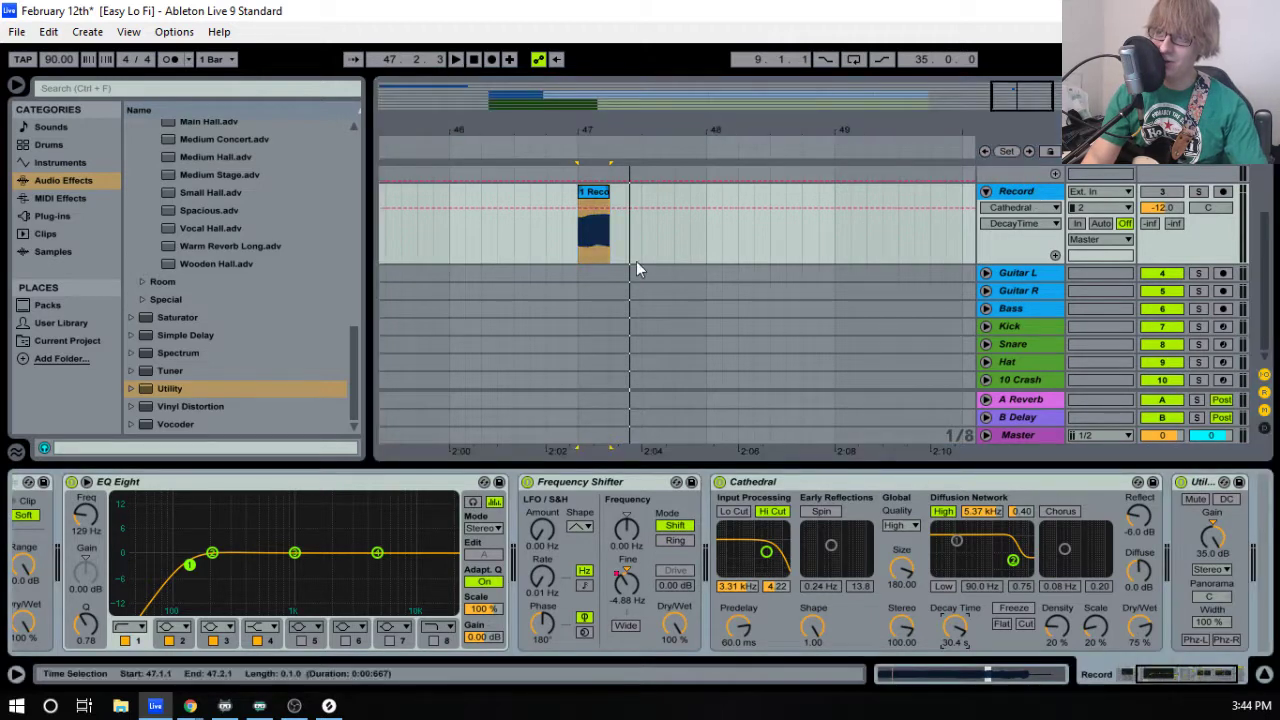
scroll(184, 354, up, 6)
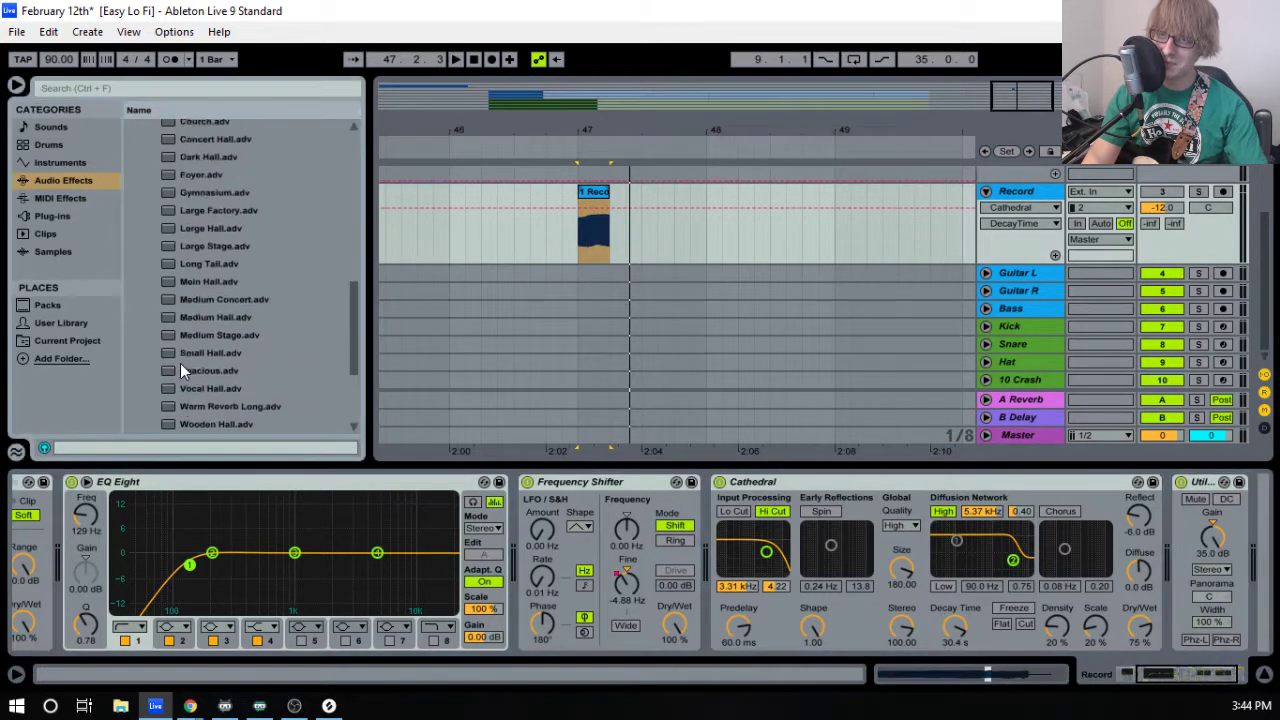
click(131, 246)
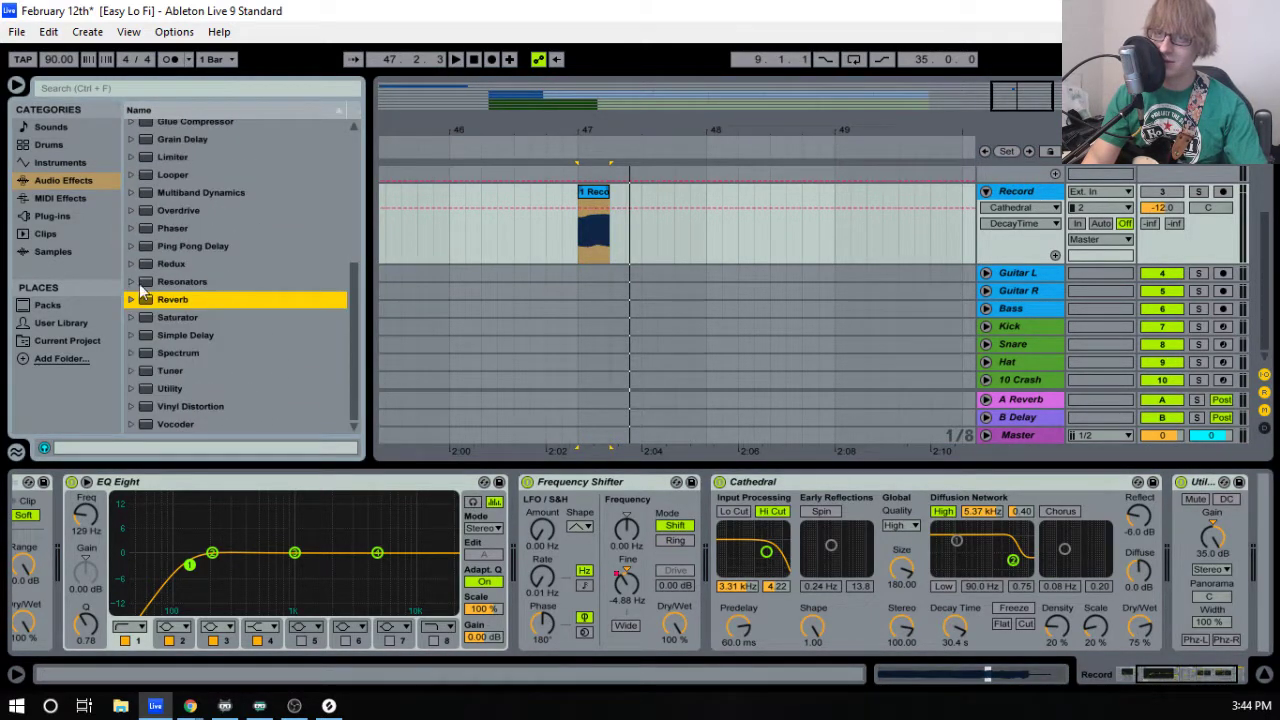
scroll(184, 334, up, 4)
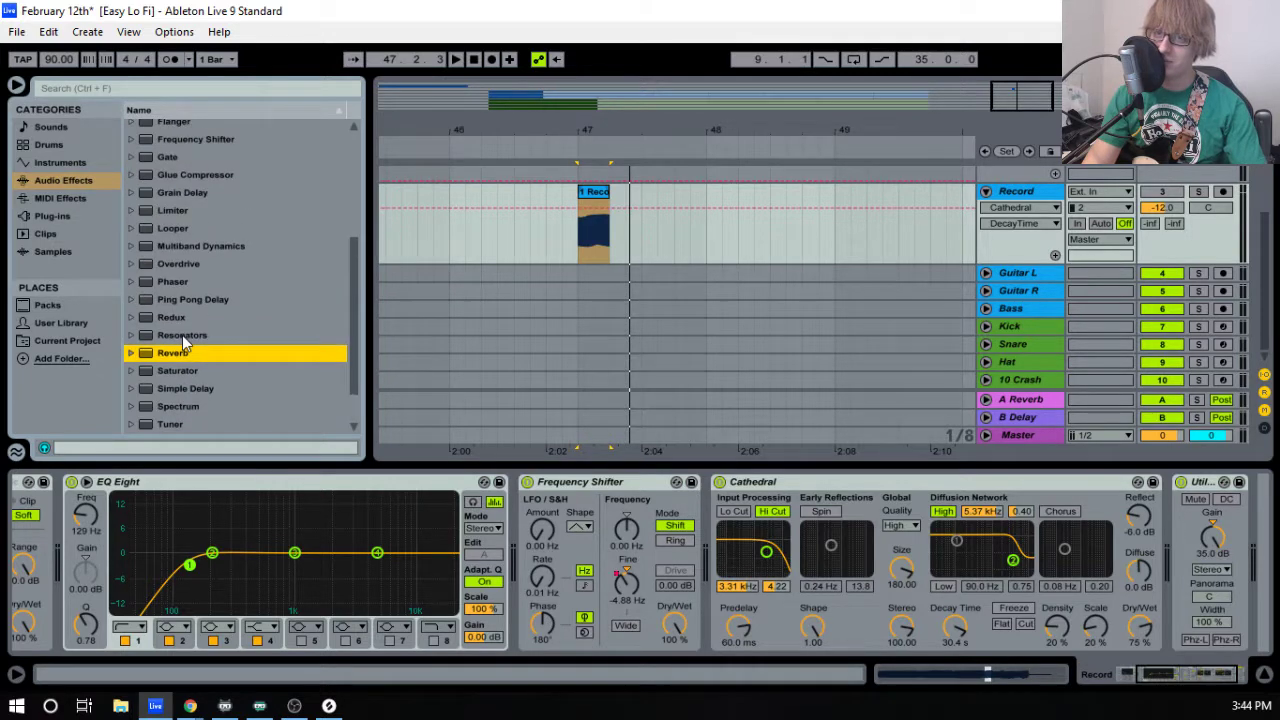
drag(170, 229, 1205, 597)
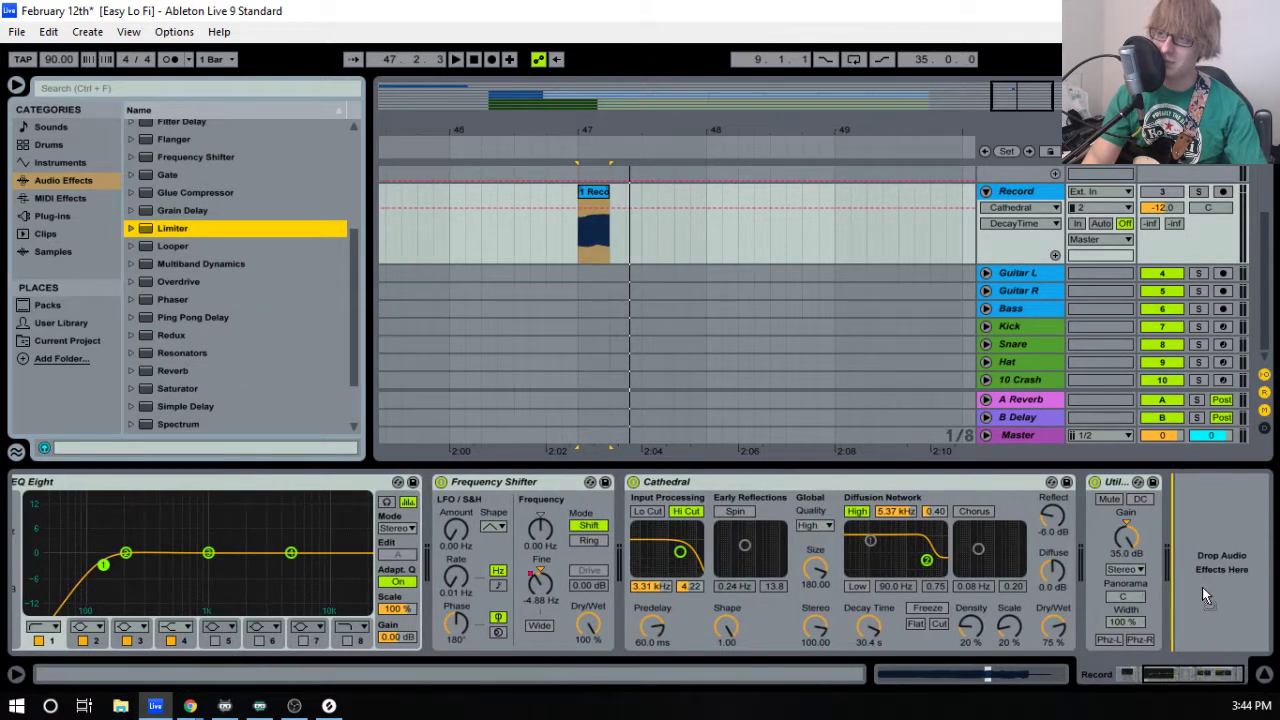
drag(1122, 593, 1104, 606)
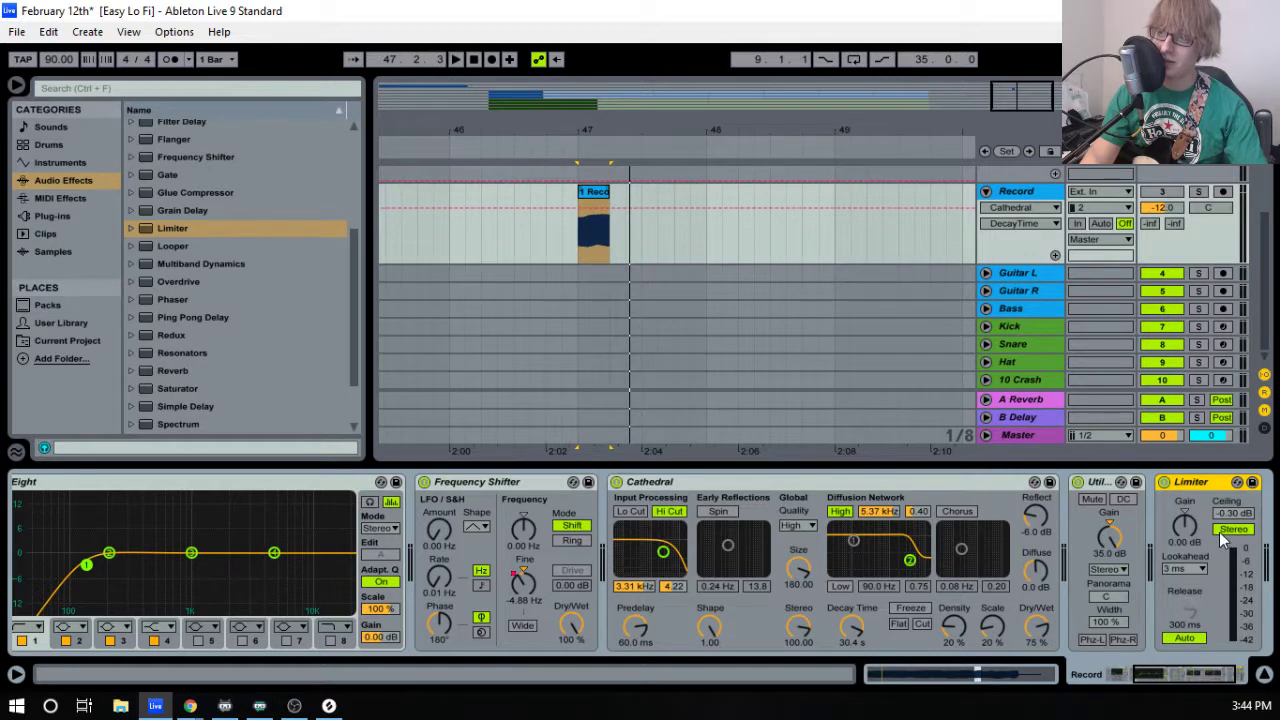
key(space)
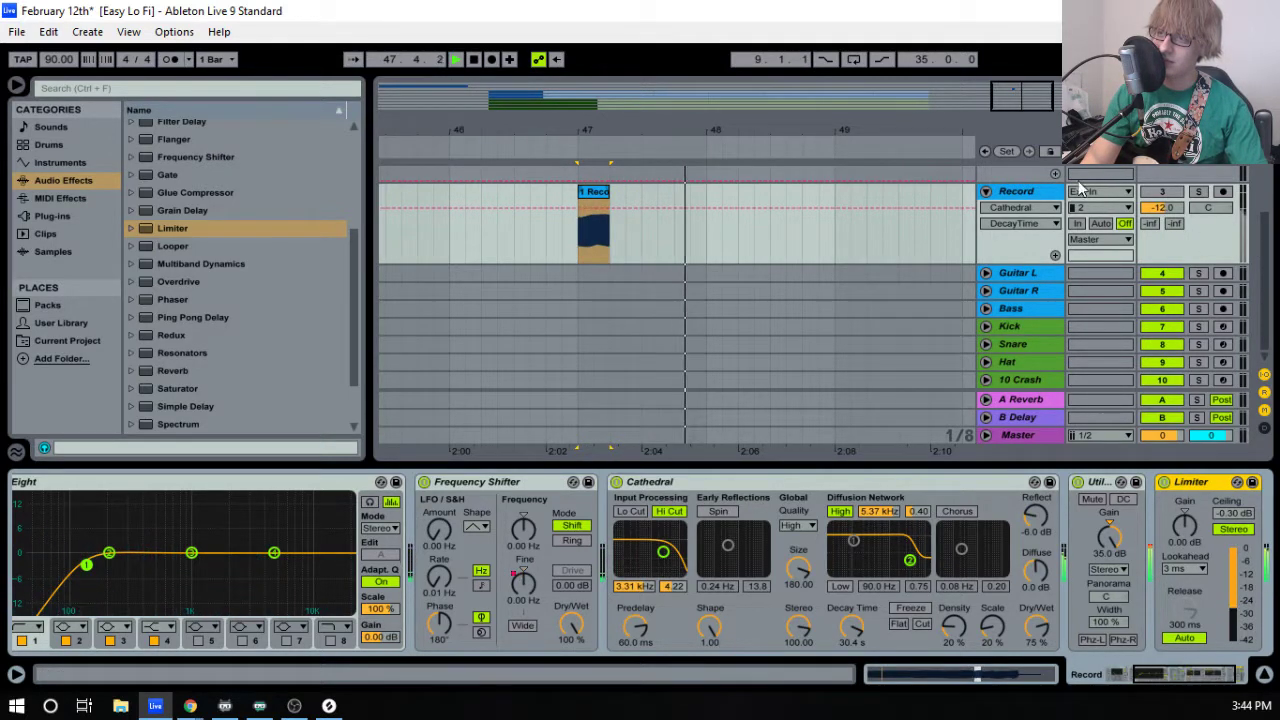
key(space)
key(space)
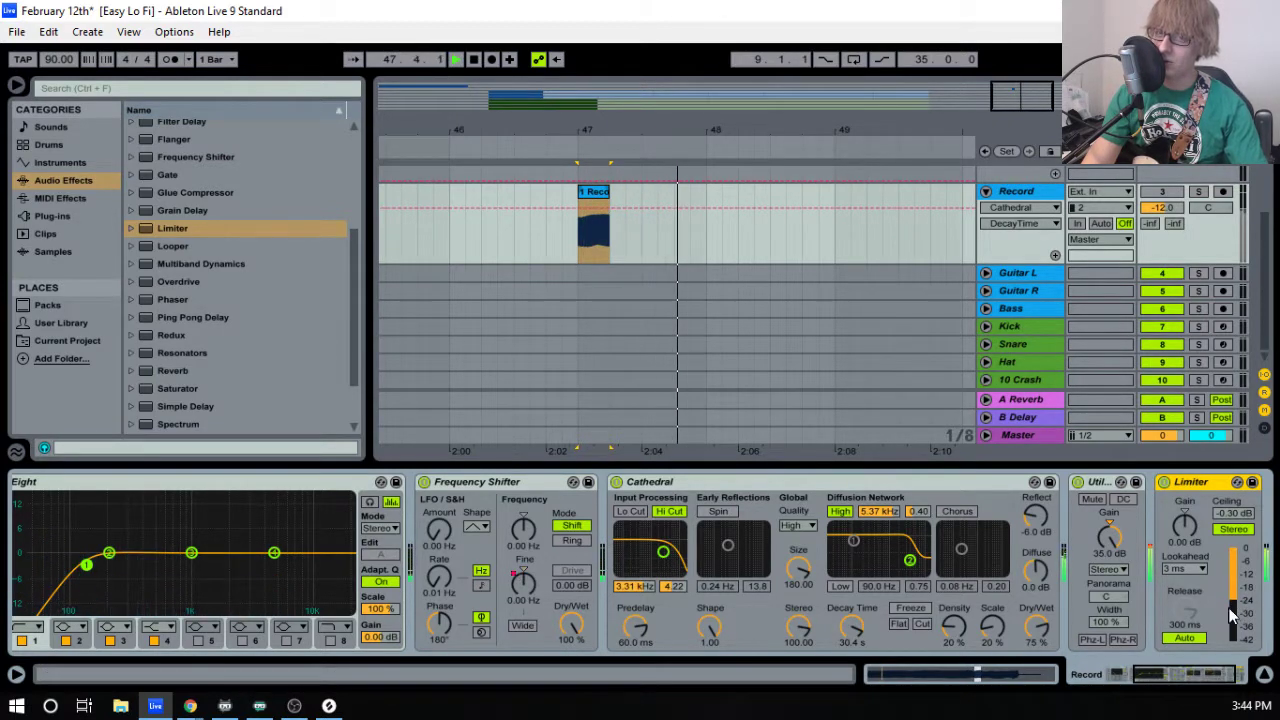
key(space)
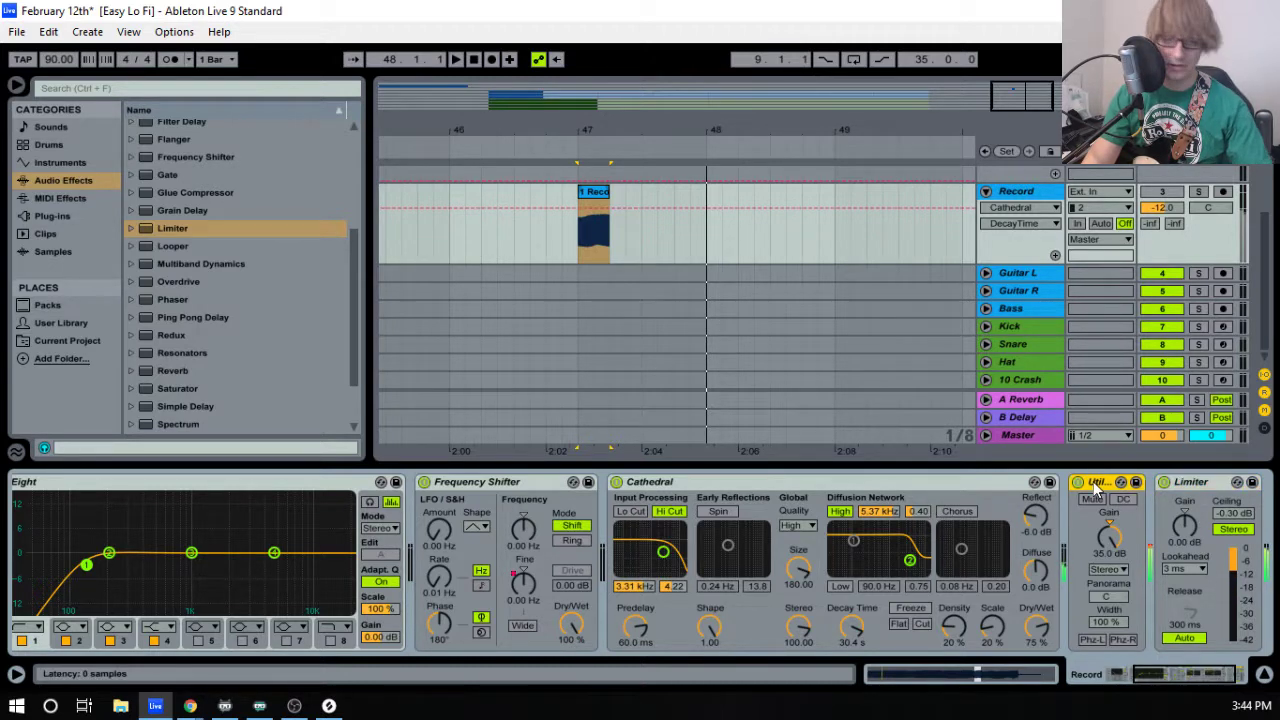
- Insert a copy of the 35.0 dB Utility between the existing Utility and the Limiter
right_click(1188, 480)
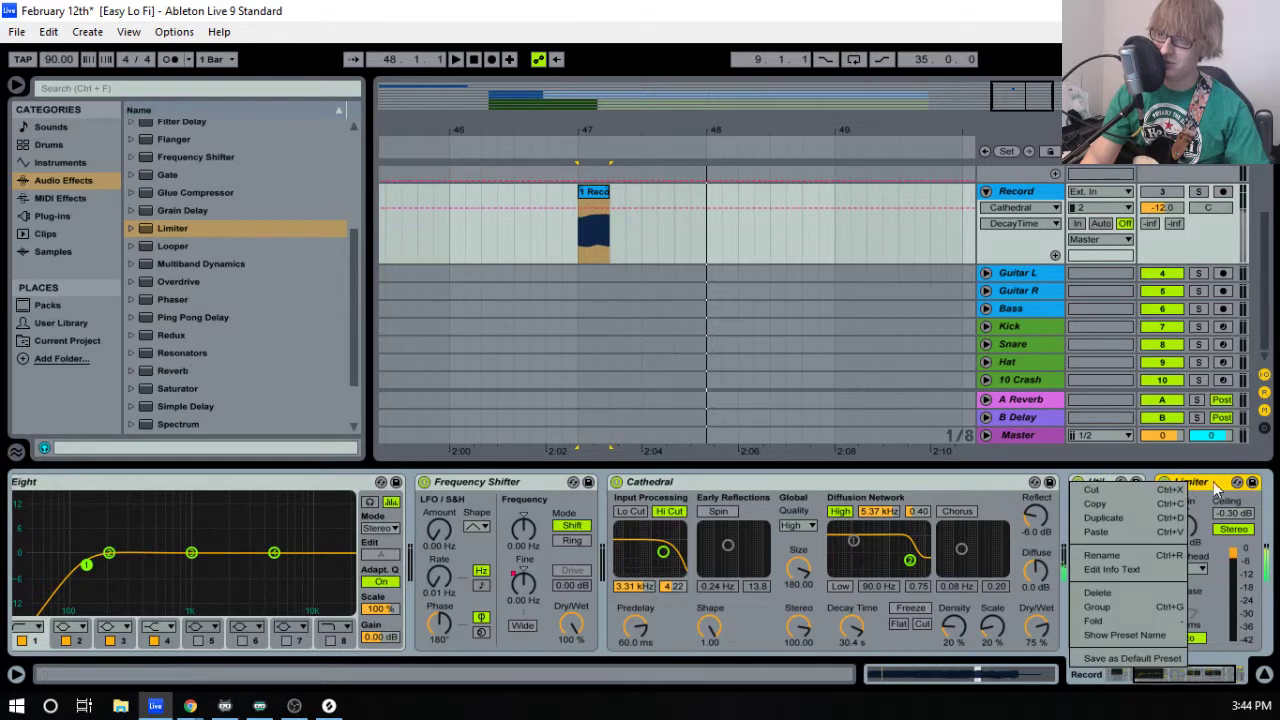
click(1215, 487)
key(ctrl+v)
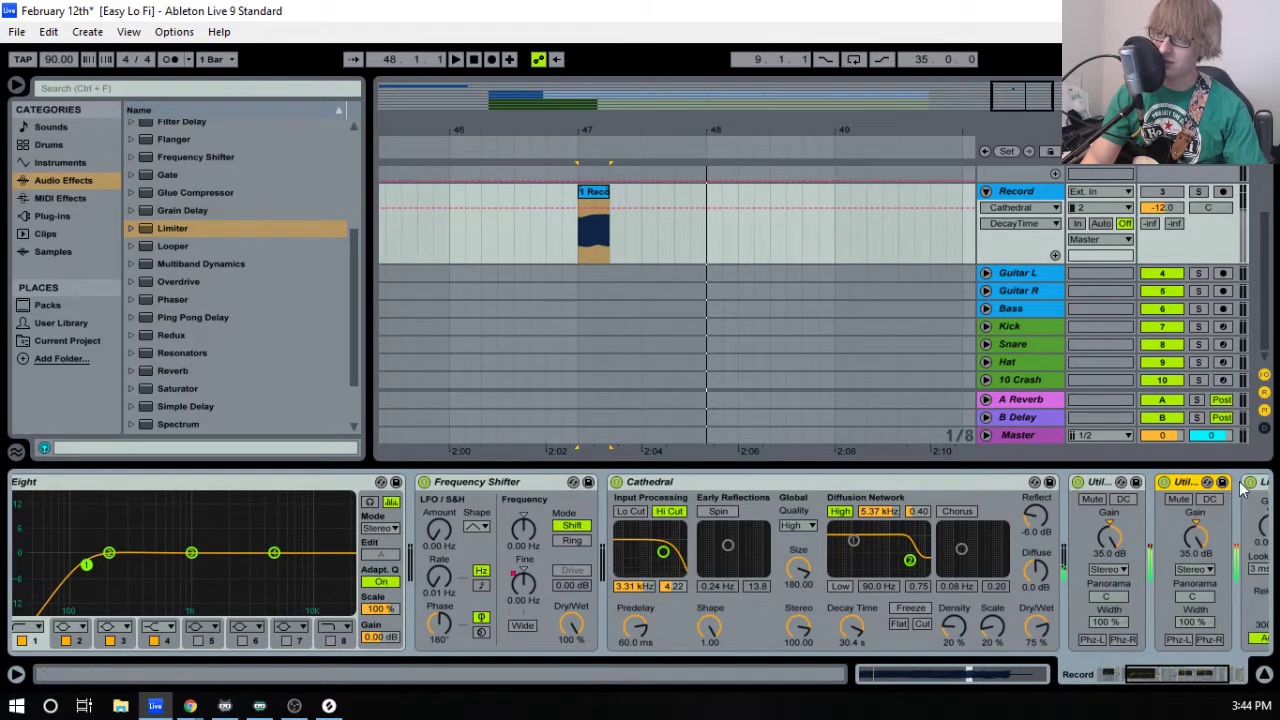
- Paste a third 35.0 dB Utility directly before the Limiter on track 3
scroll(1200, 488, right, 3)
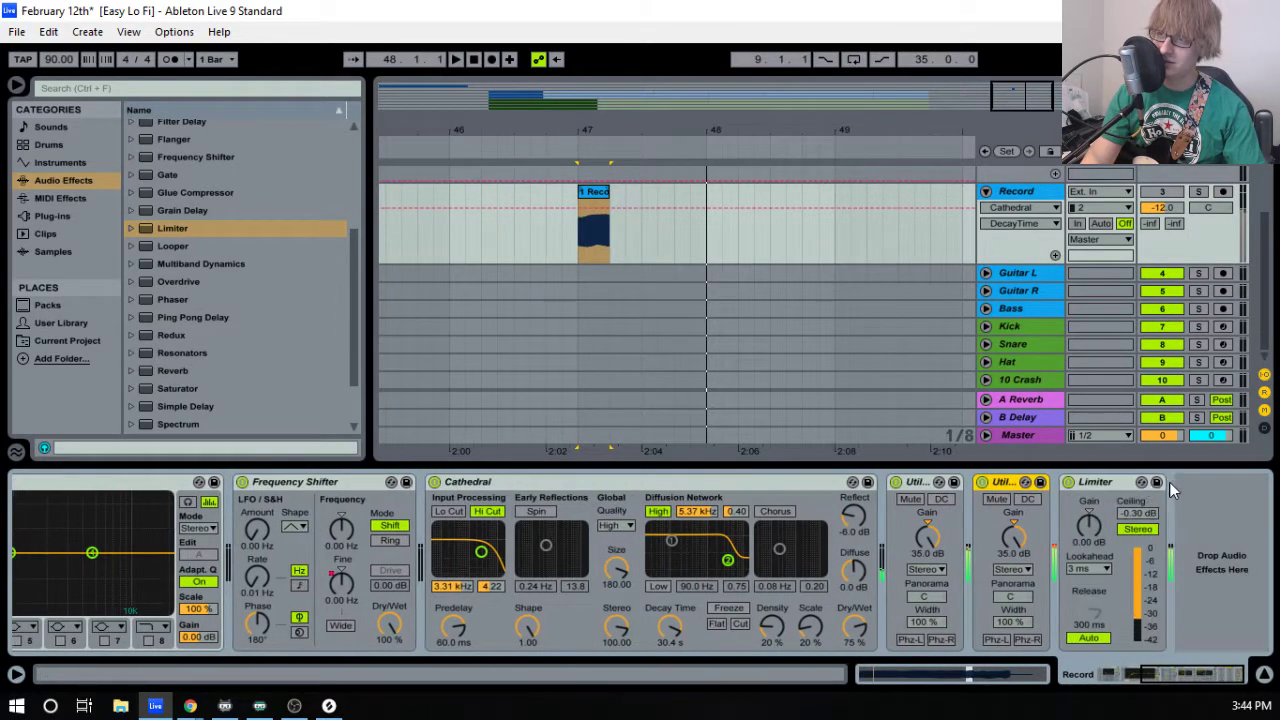
right_click(1105, 482)
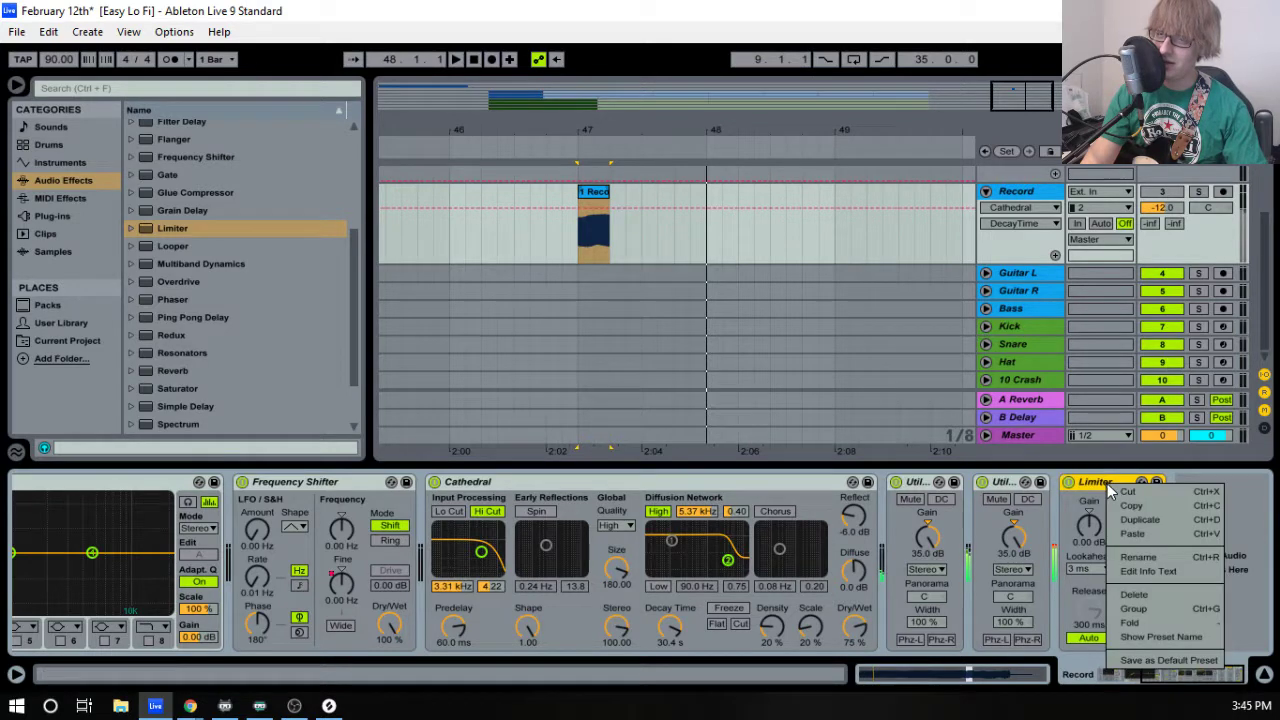
click(1135, 533)
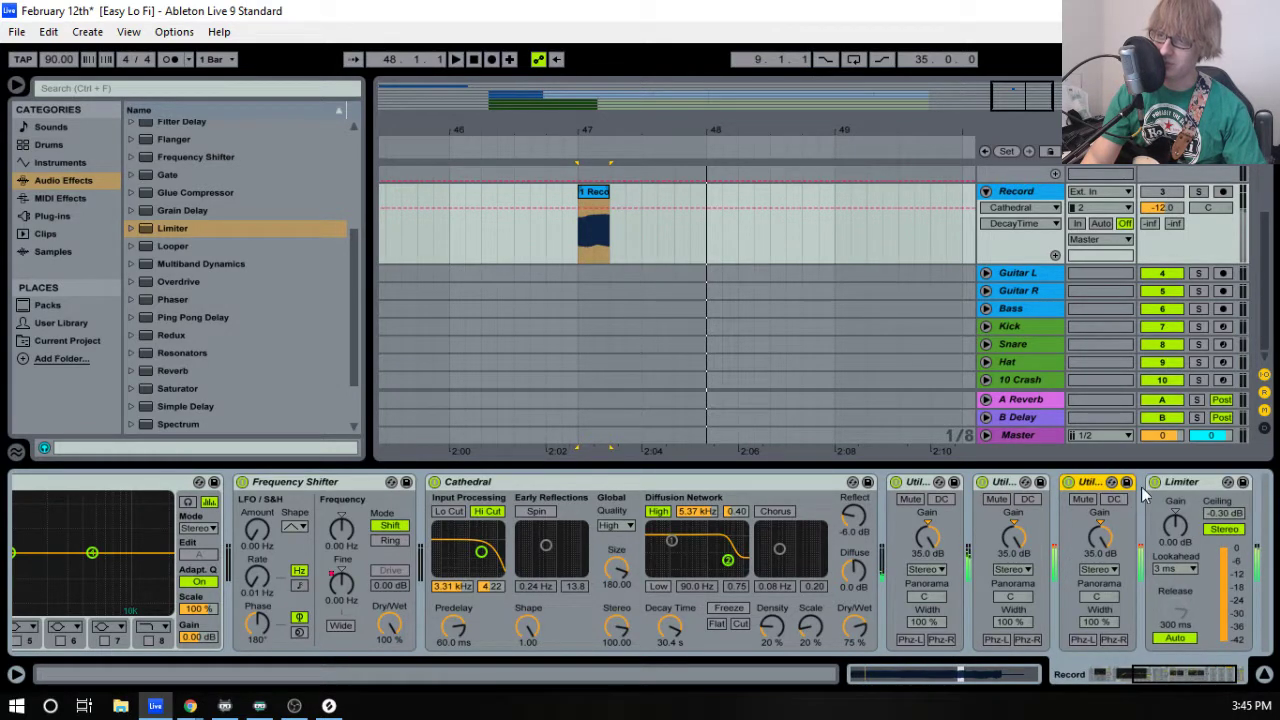
- Paste another Utility after the Limiter and set its gain to -35.0 dB
scroll(1169, 479, right, 2)
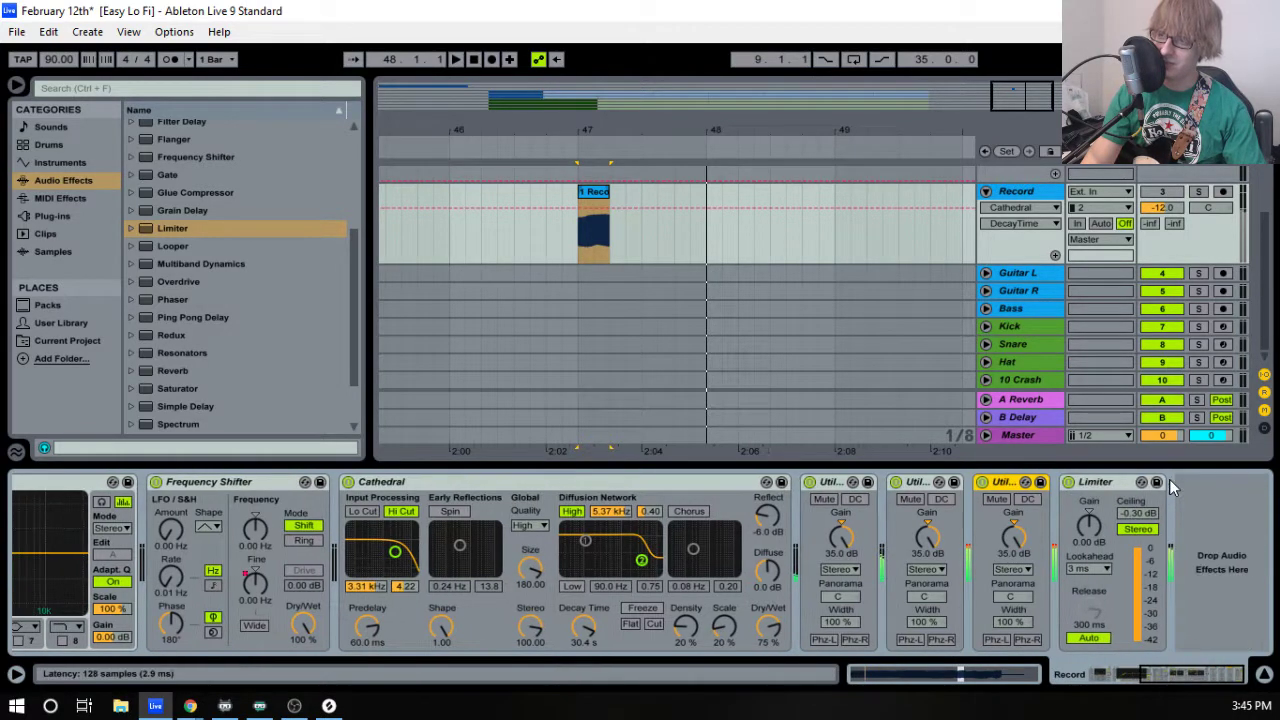
key(ctrl+v)
click(1216, 538)
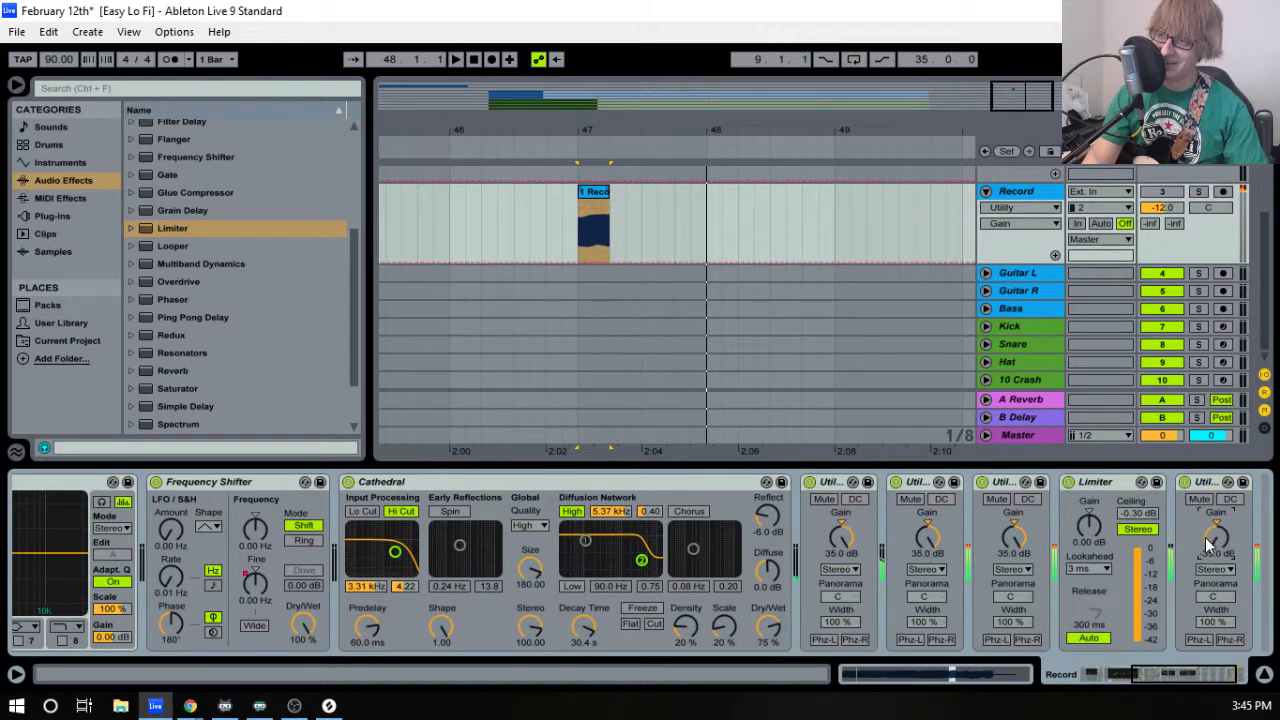
- Reactivate track 3 during playback and raise the gain of the Utility after the Limiter to -17.2 dB
key(space)
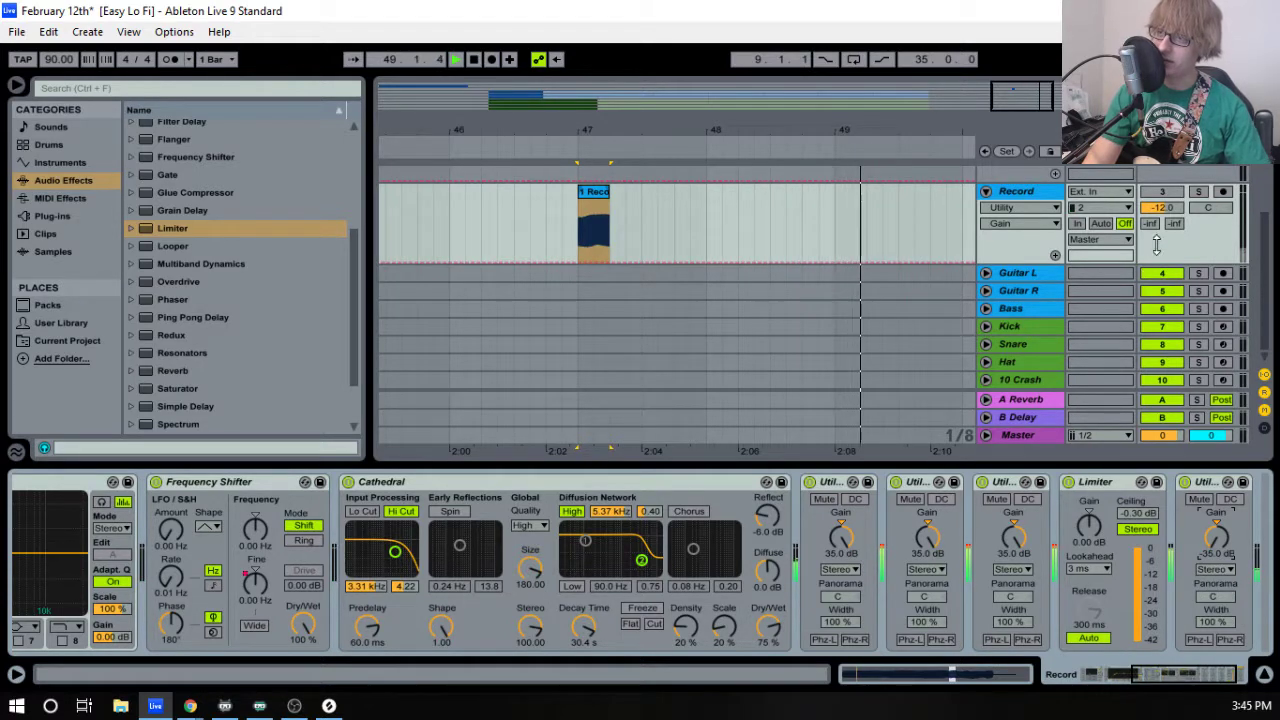
click(1162, 191)
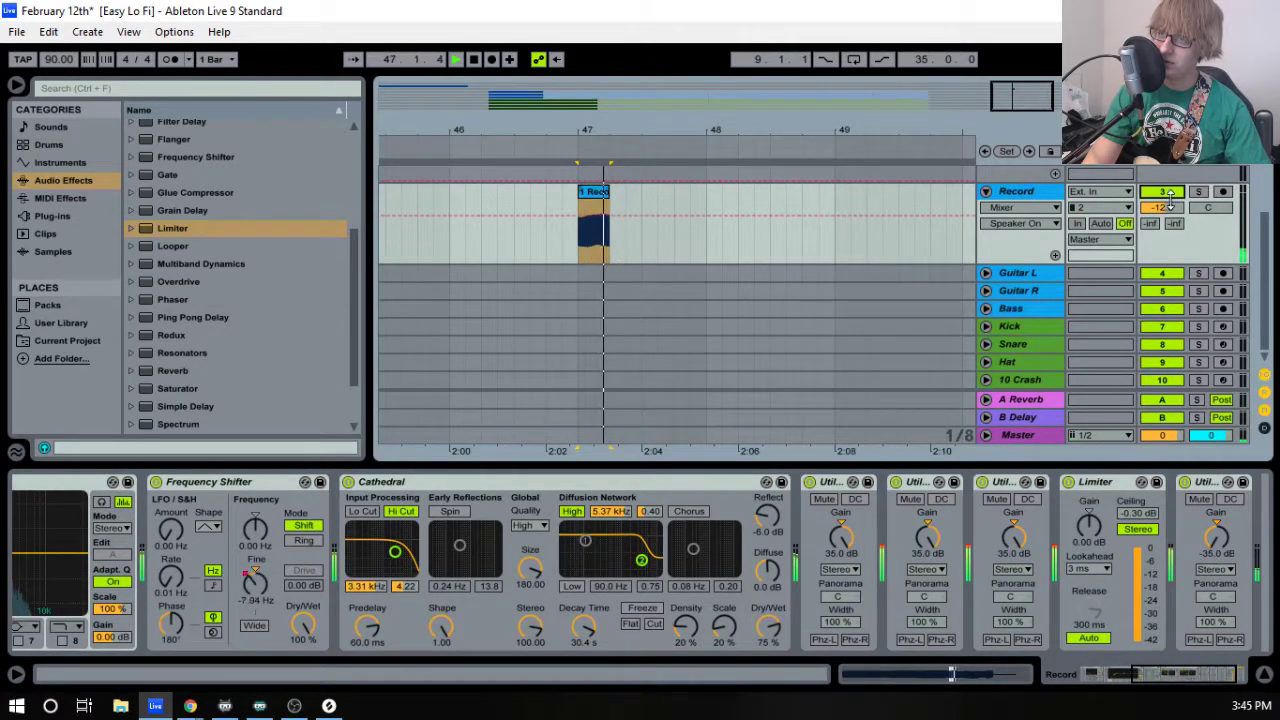
click(1216, 538)
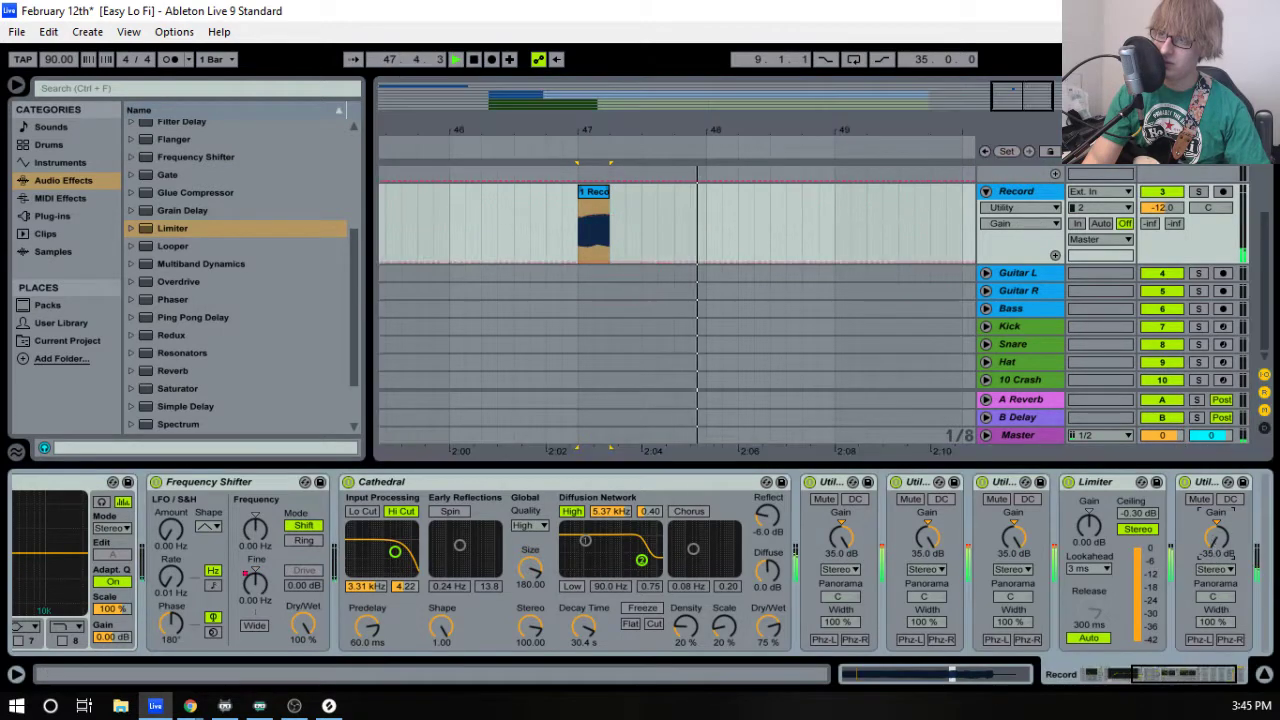
drag(1216, 538, 1216, 498)
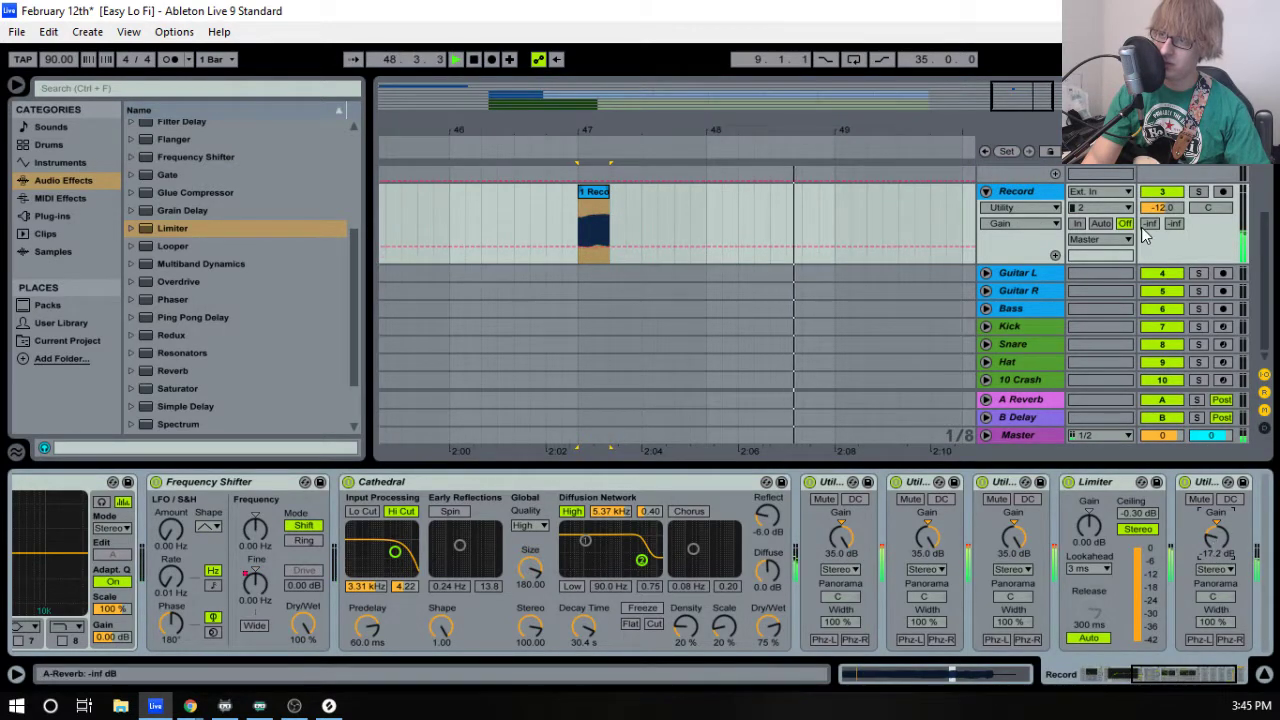
- Raise the volume of track 3 to -1.6 dB in the Session View mixer
key(Tab)
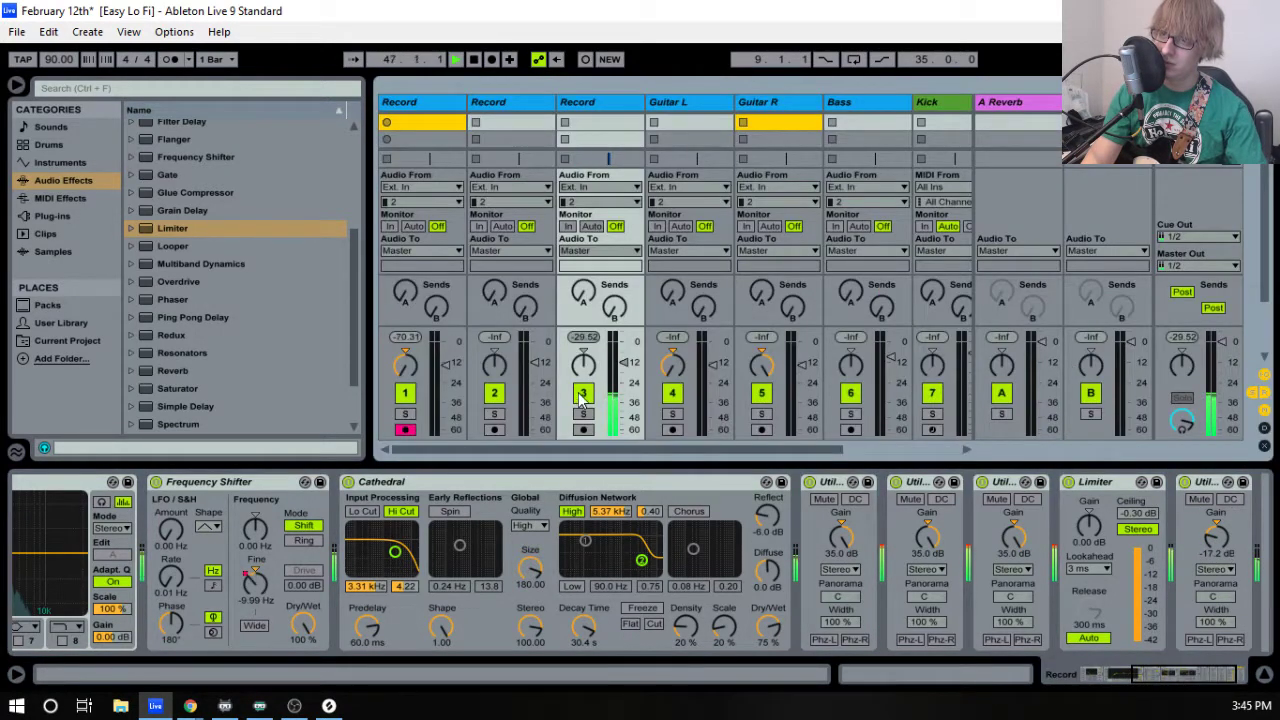
drag(623, 364, 623, 356)
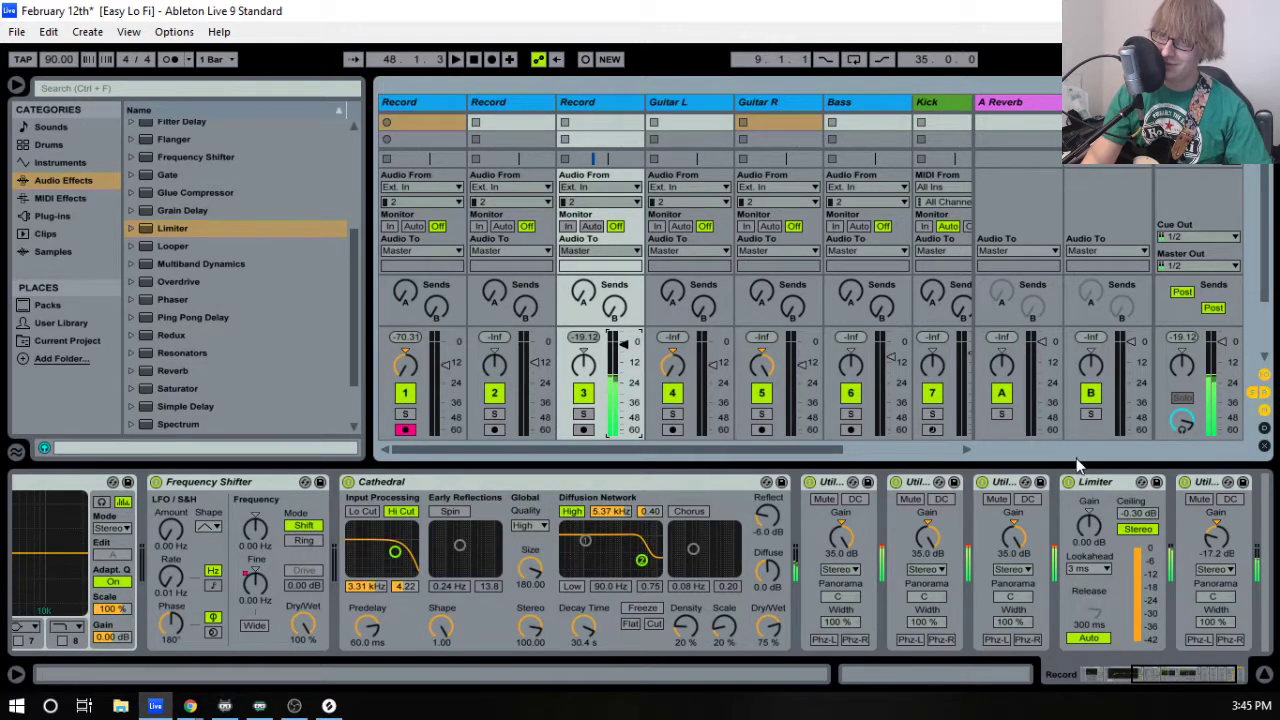
key(Tab)
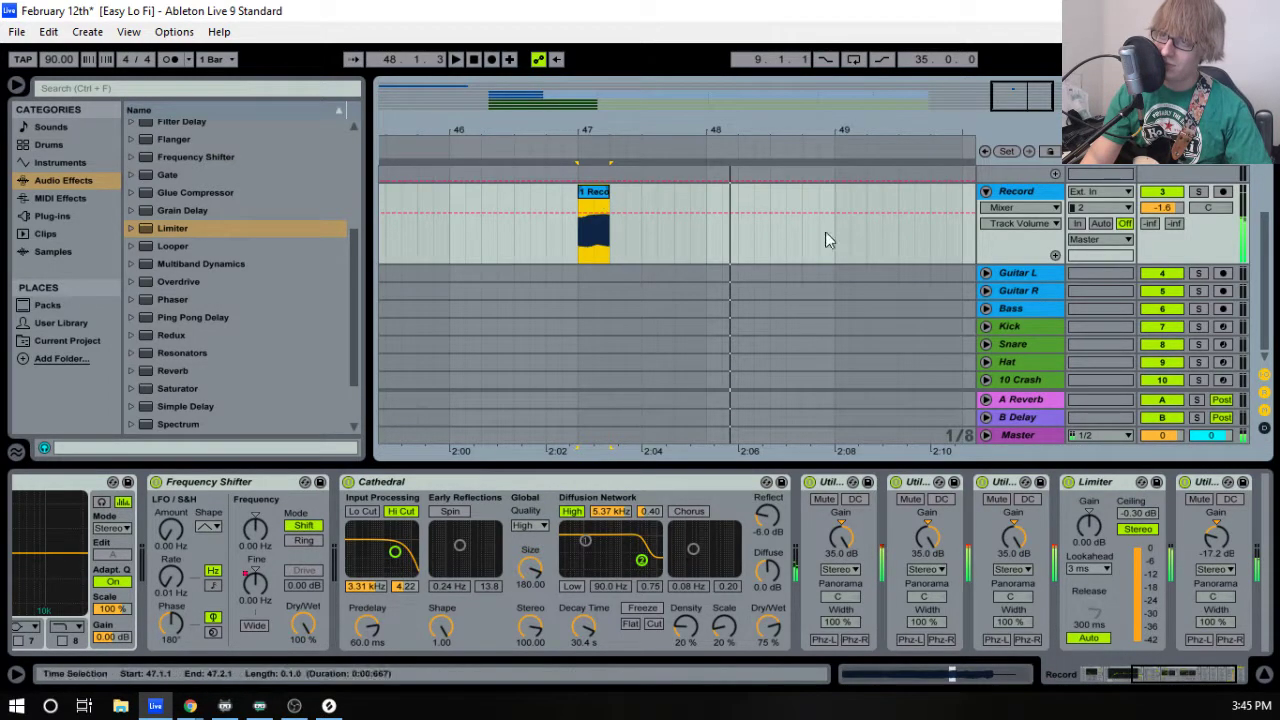
- Play the clip, setting the final Utility's gain to -12.2 dB and the Limiter's gain to -1.40 dB
key(space)
click(1213, 543)
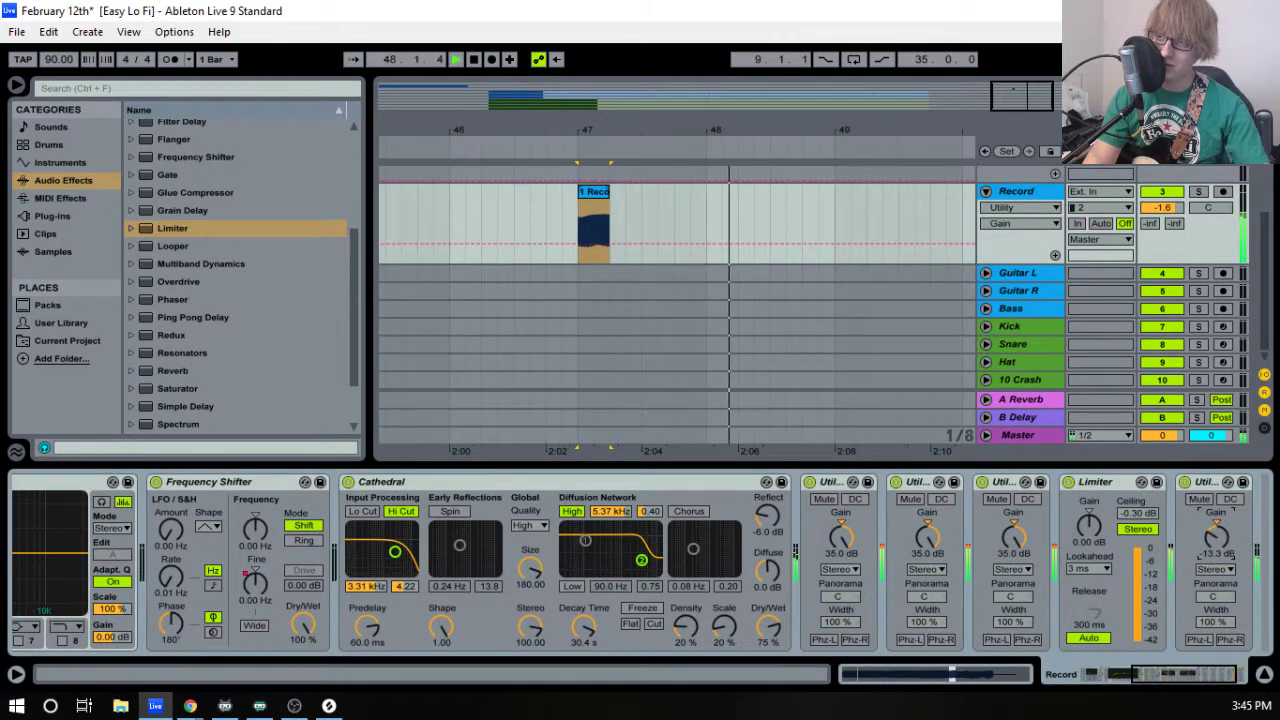
click(1088, 527)
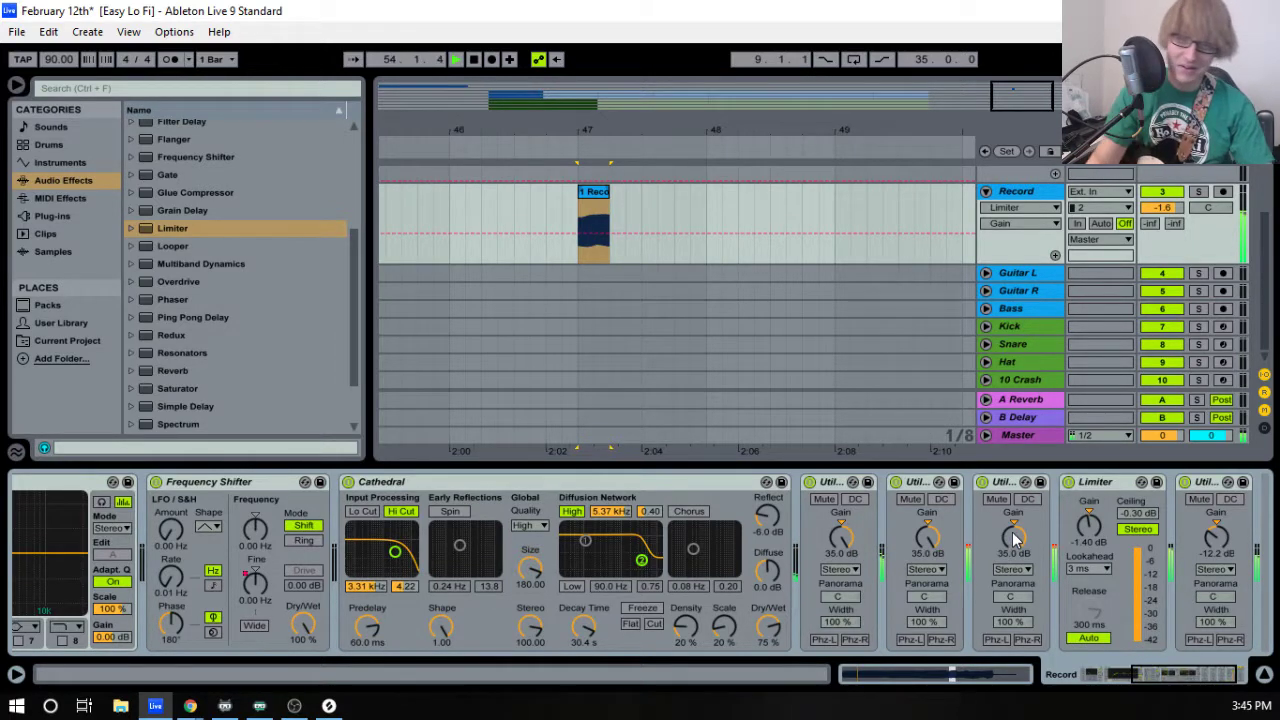
- Stop playback and reduce Cathedral's Decay Time on track 3 to 9.38 s
drag(604, 625, 604, 670)
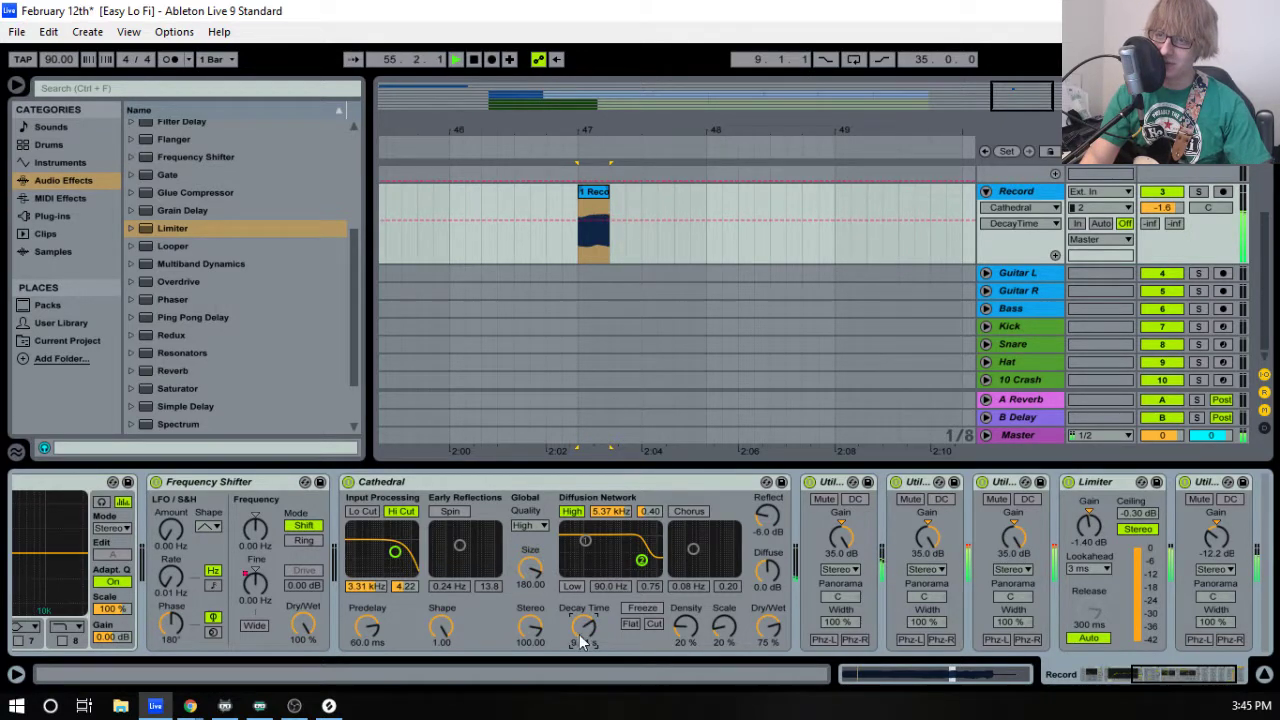
click(594, 198)
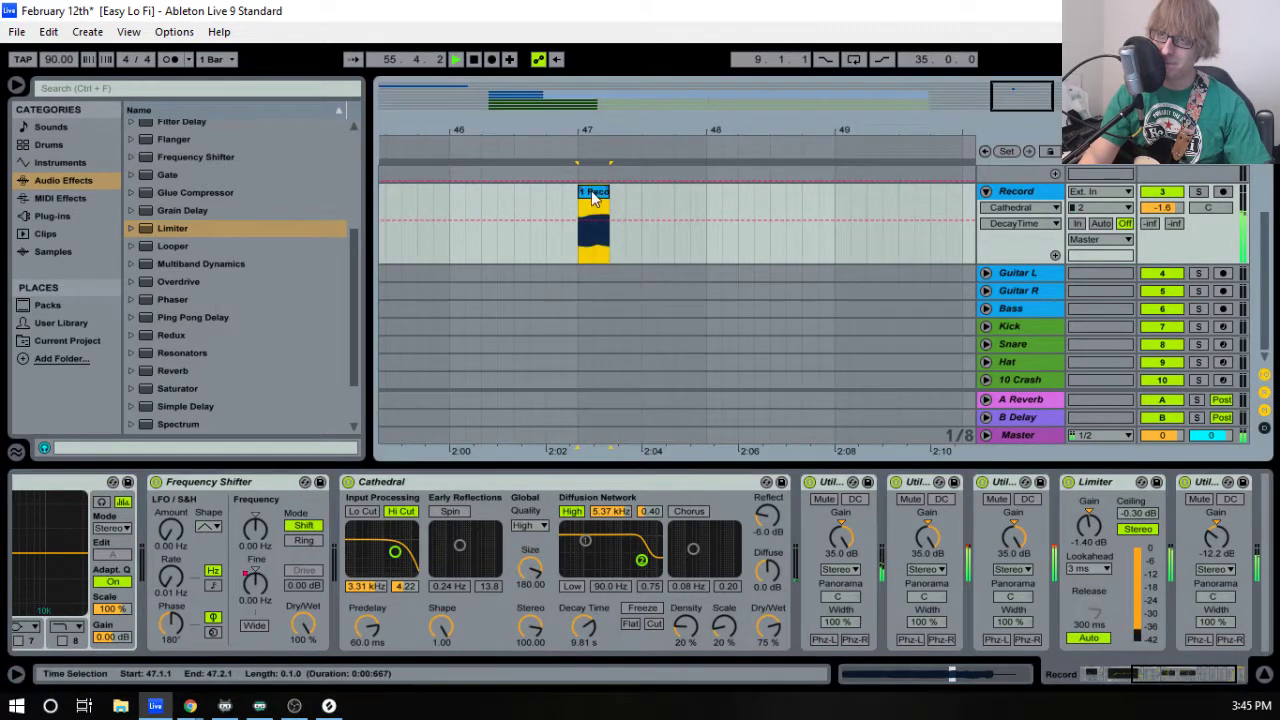
click(772, 271)
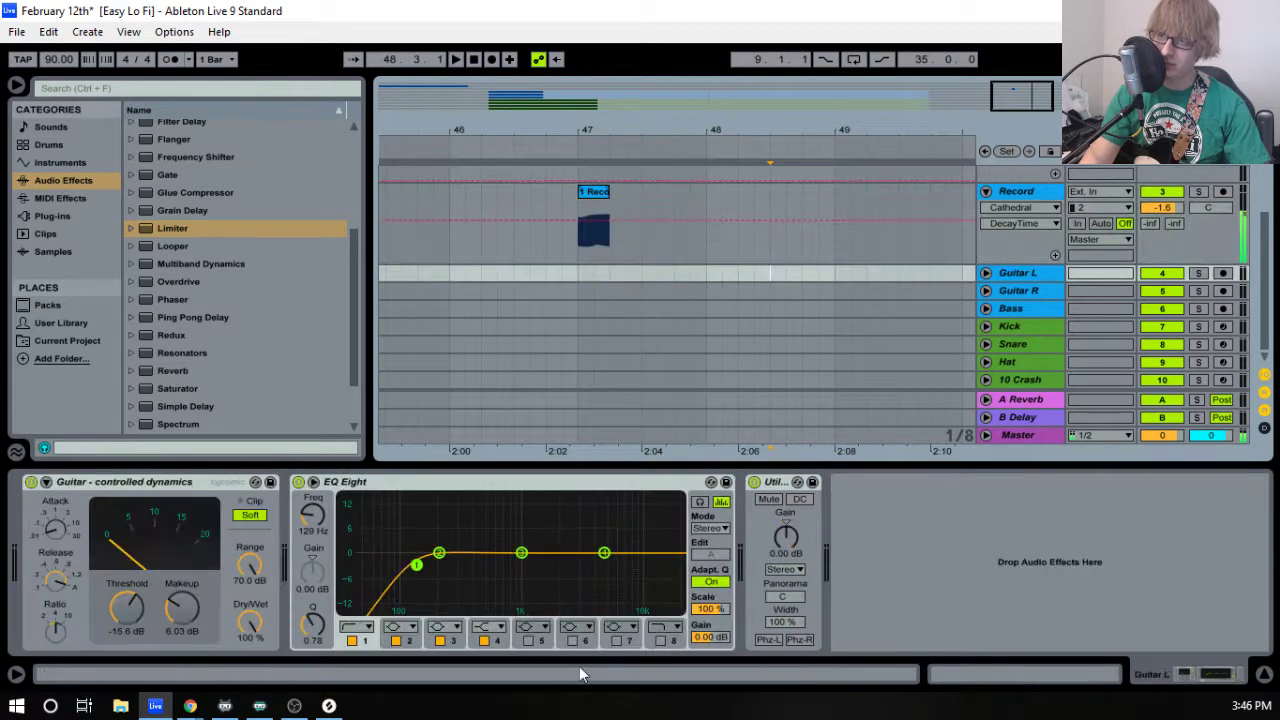
click(1027, 198)
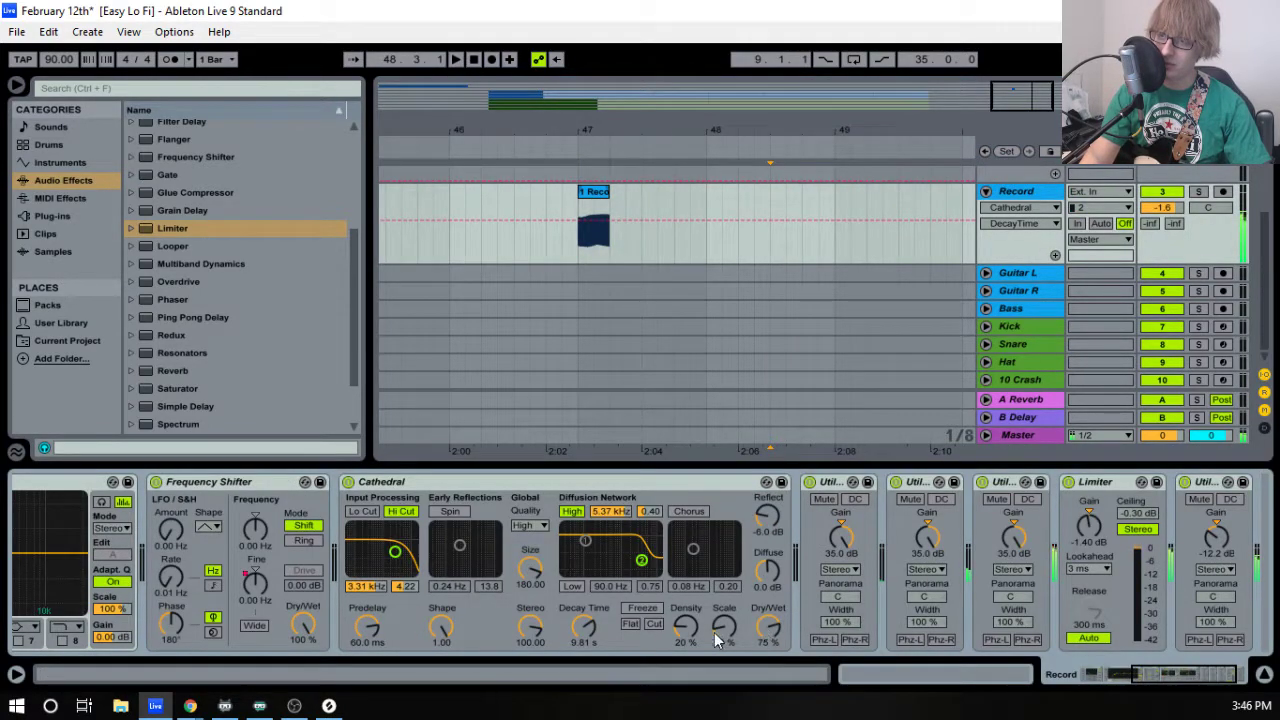
mouse_move(583, 640)
mouse_down()
mouse_move(583, 670)
mouse_move(583, 610)
mouse_move(583, 636)
mouse_up()
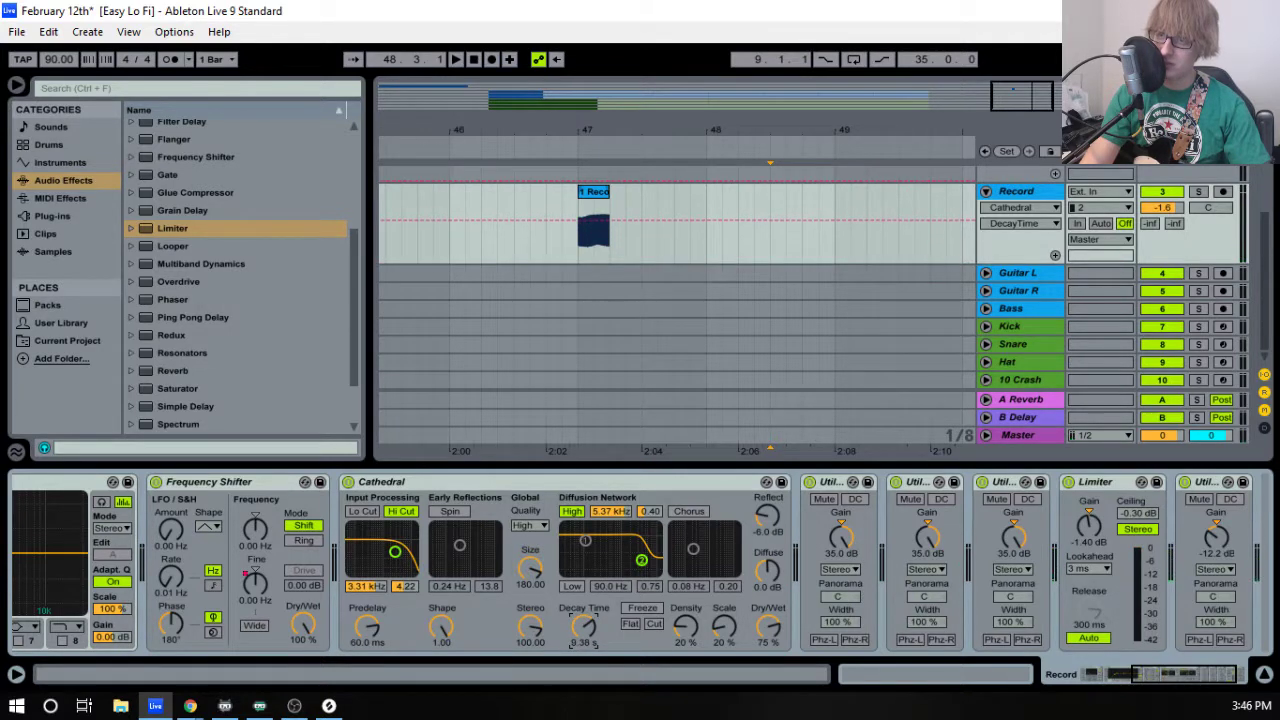
- Play the clip, setting the final Utility's gain to -14.4 dB and Cathedral's Dry/Wet to 100 %
click(592, 193)
key(space)
drag(1215, 538, 1215, 544)
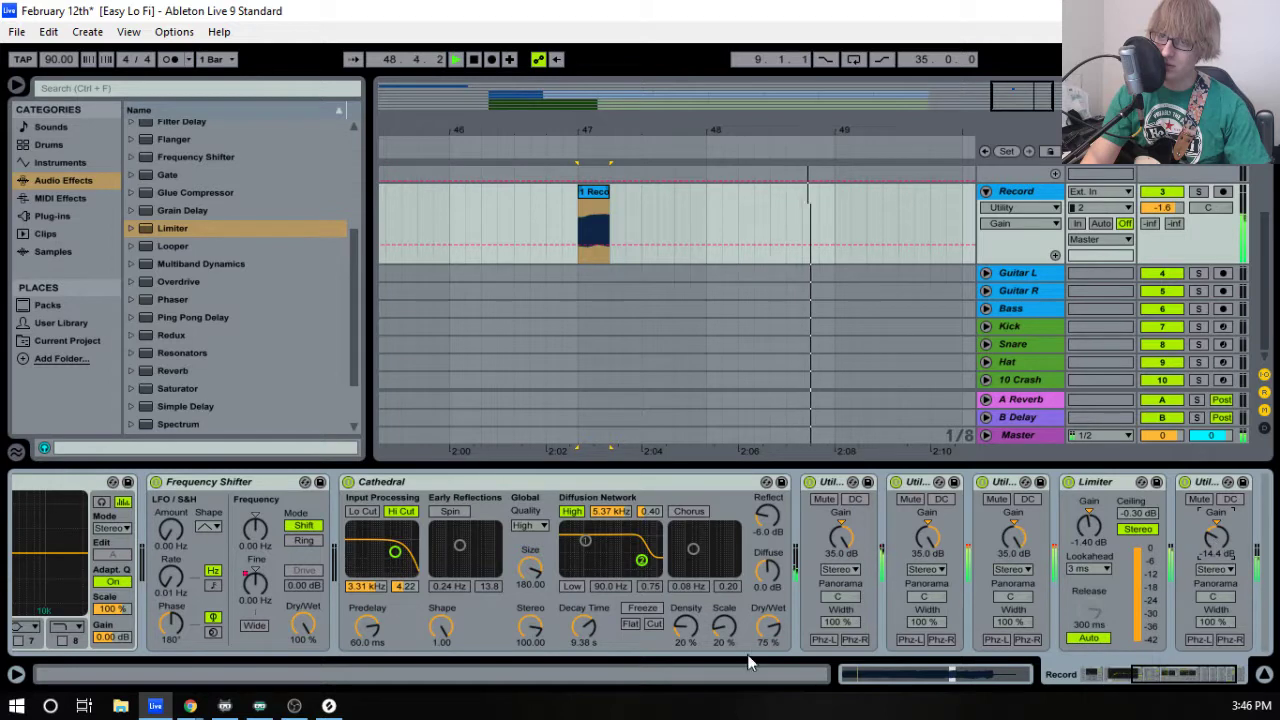
drag(768, 627, 768, 585)
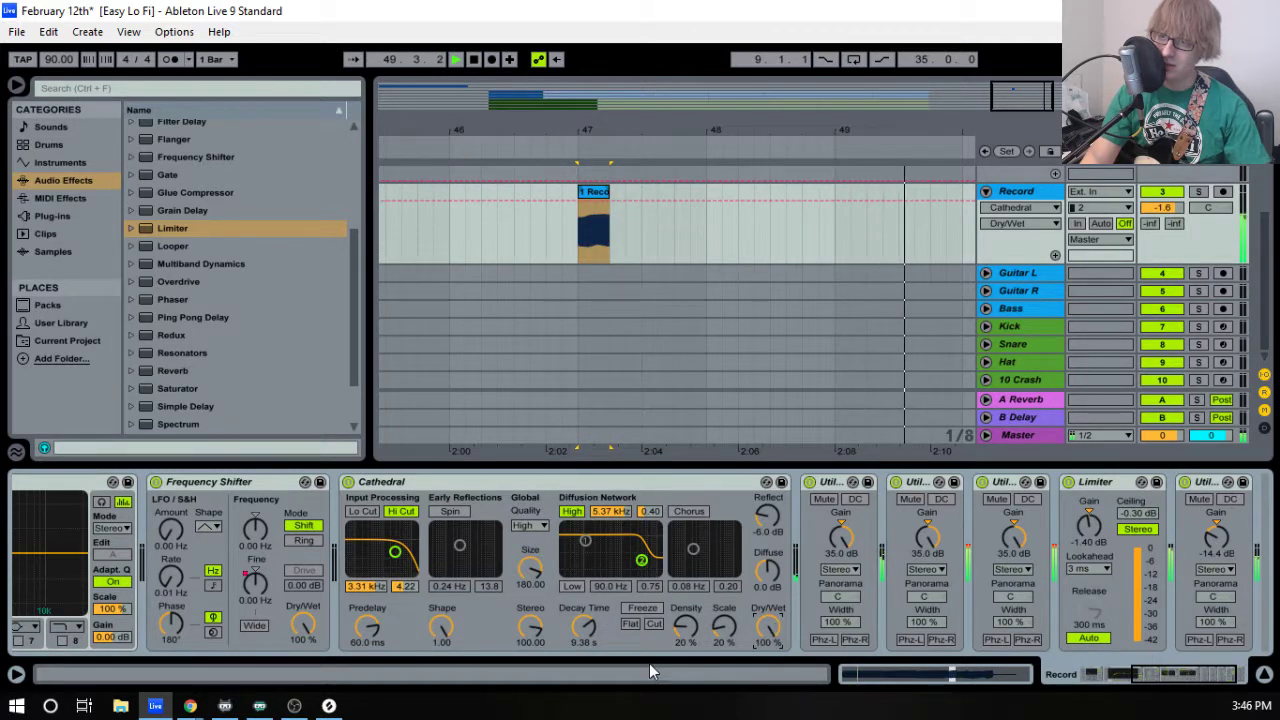
- Set Cathedral's Decay Time to 3.46 s and replay the reversed clip to hear the shorter tail
drag(584, 627, 584, 652)
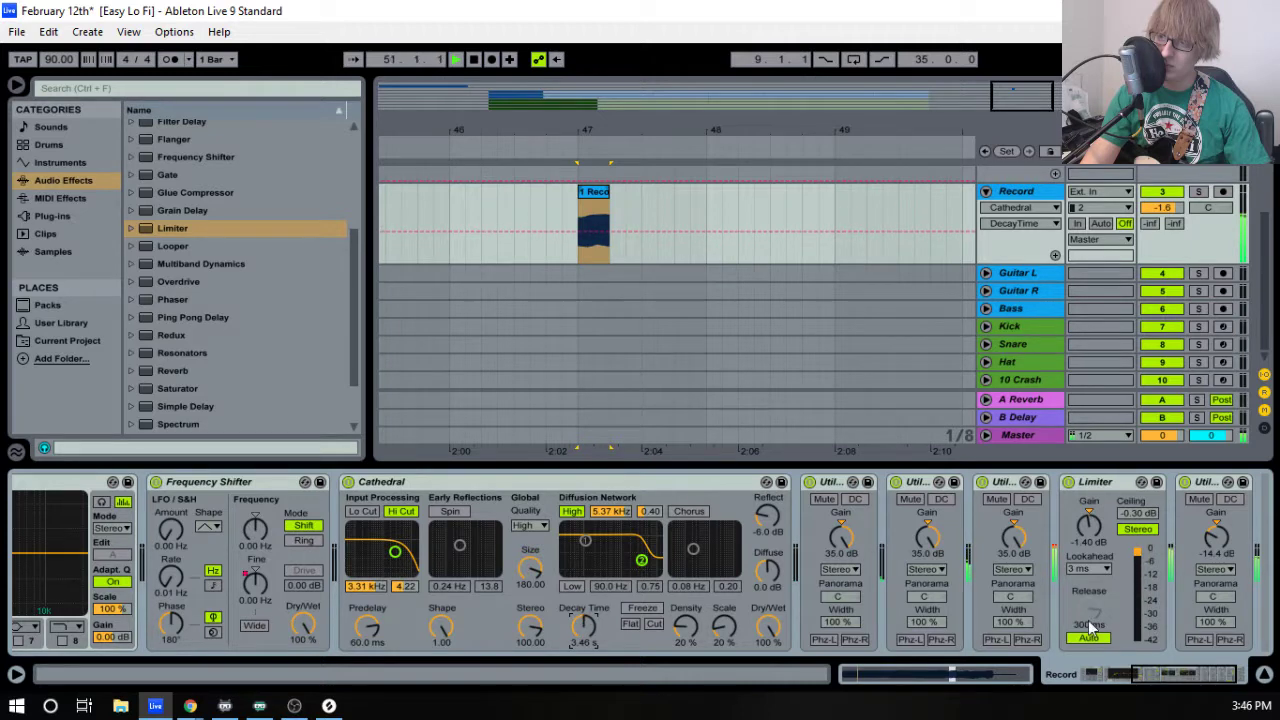
click(586, 206)
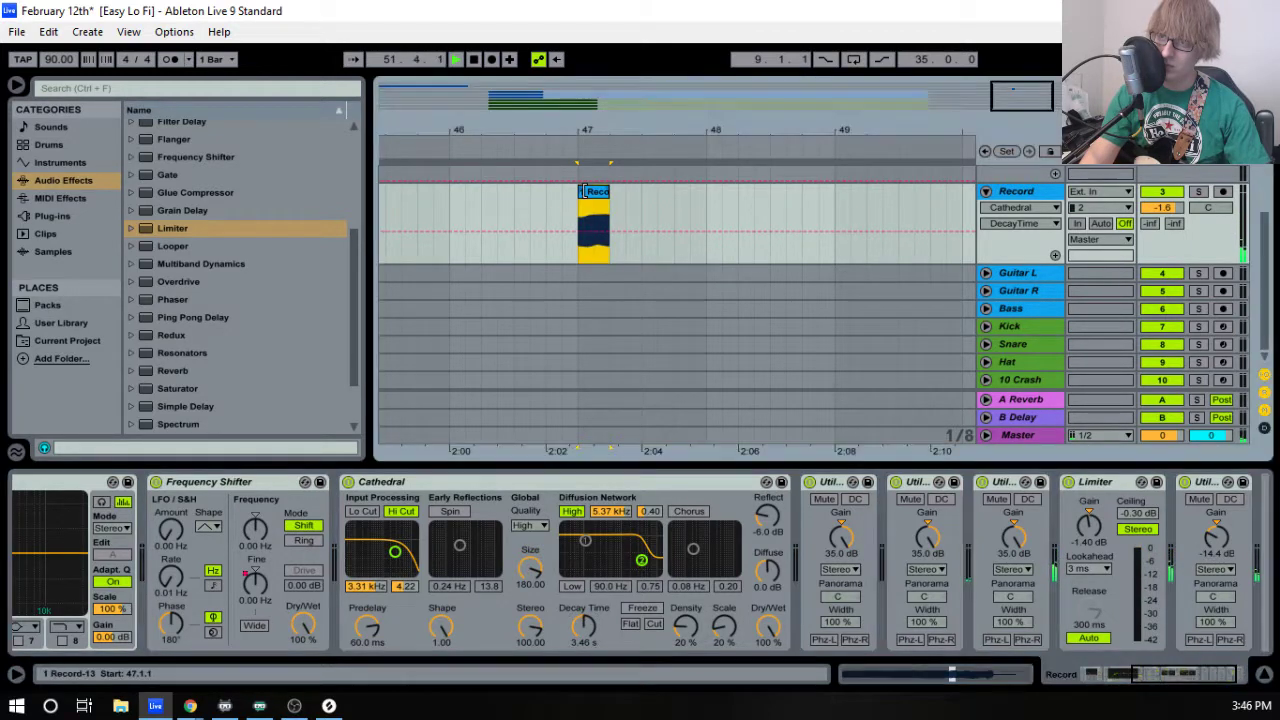
key(space)
key(space)
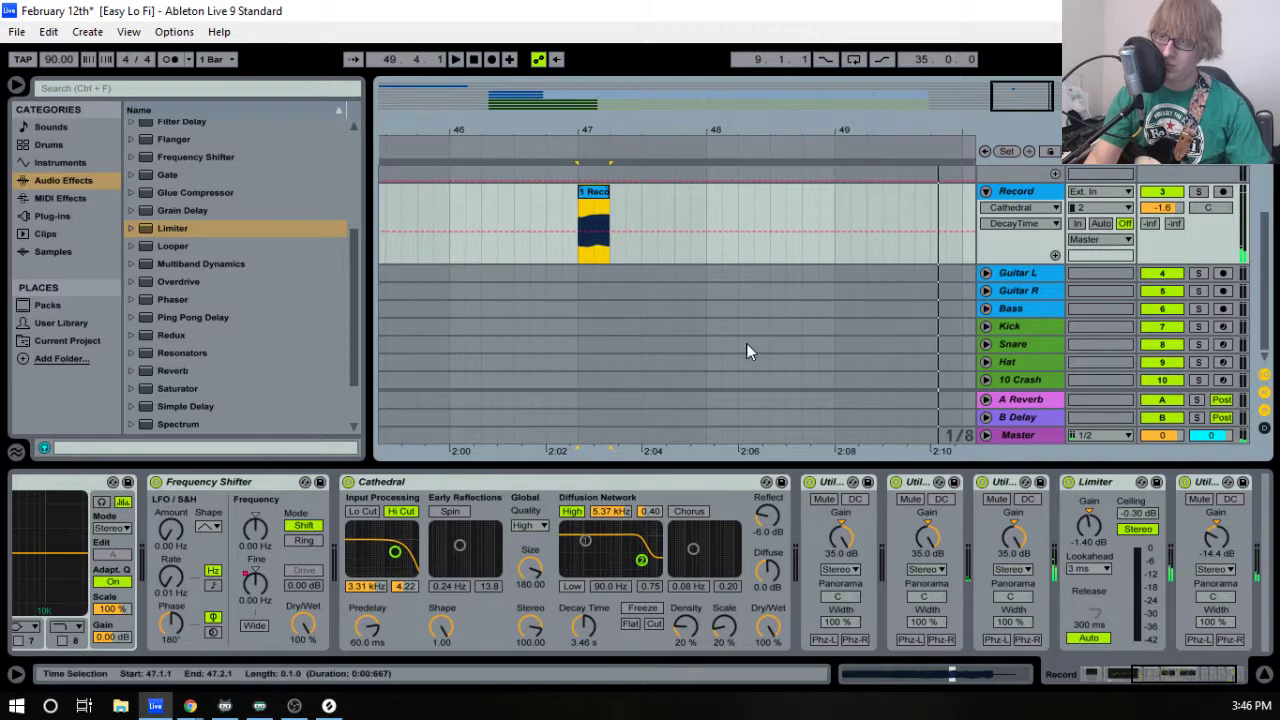
- Replay the clip, setting Cathedral's Decay Time to 2.76 s and the final Utility's gain to -7.22 dB
key(space)
key(space)
drag(1215, 537, 1215, 531)
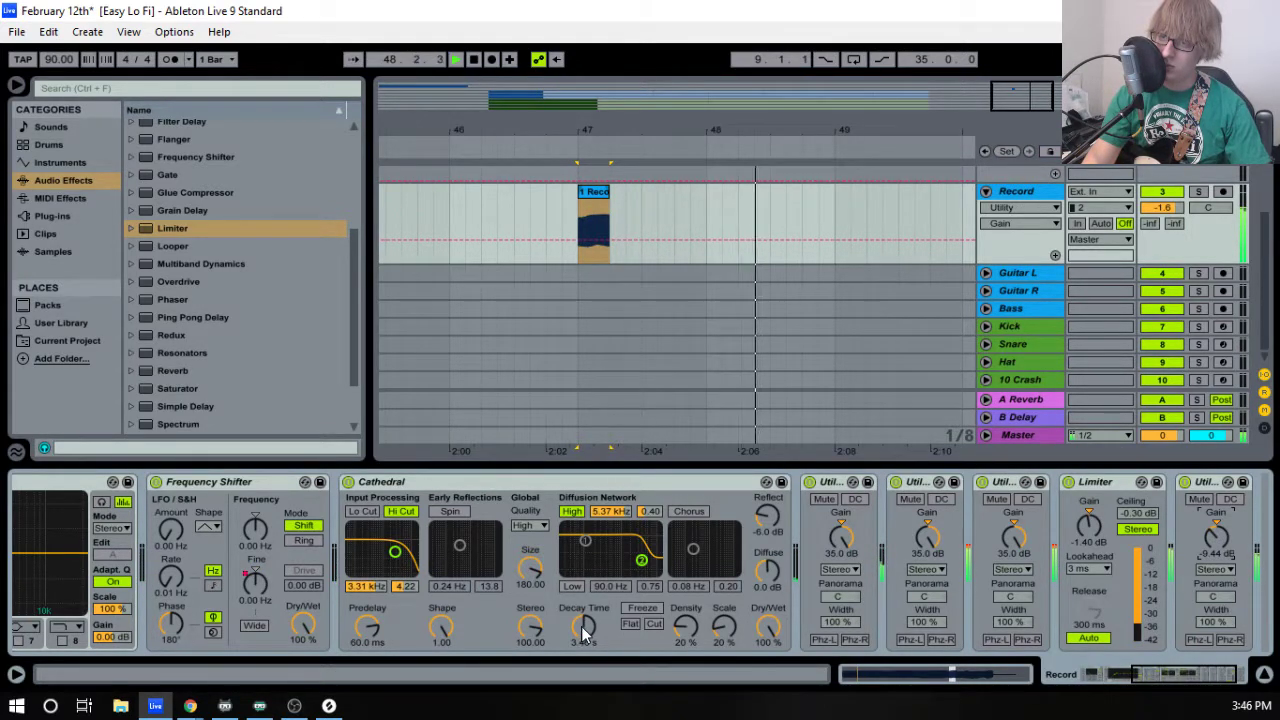
drag(584, 627, 585, 656)
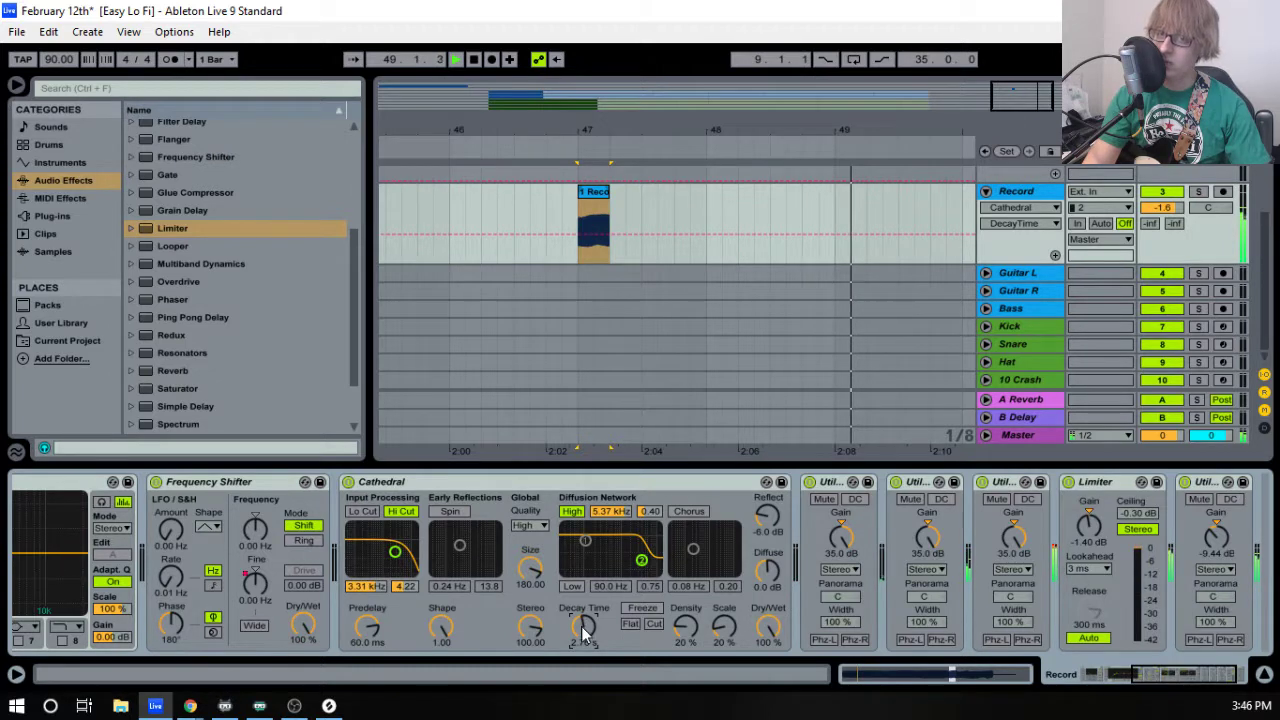
key(space)
key(space)
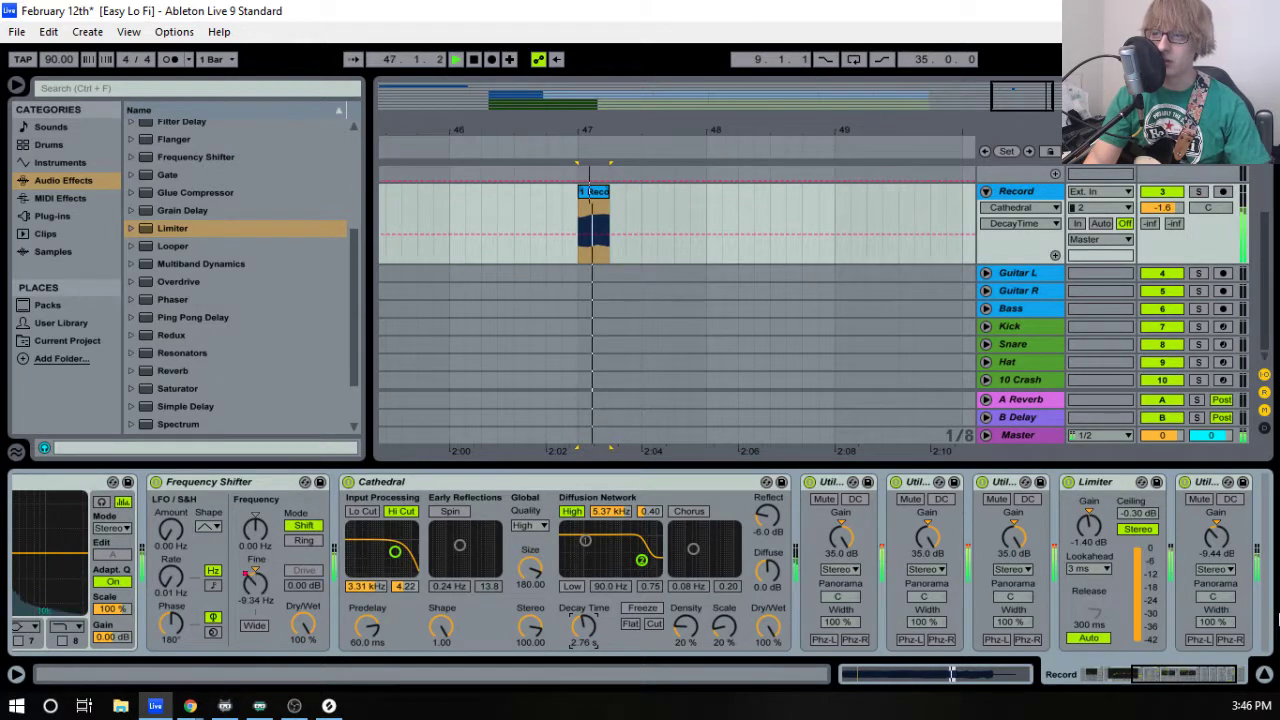
drag(1222, 540, 1222, 564)
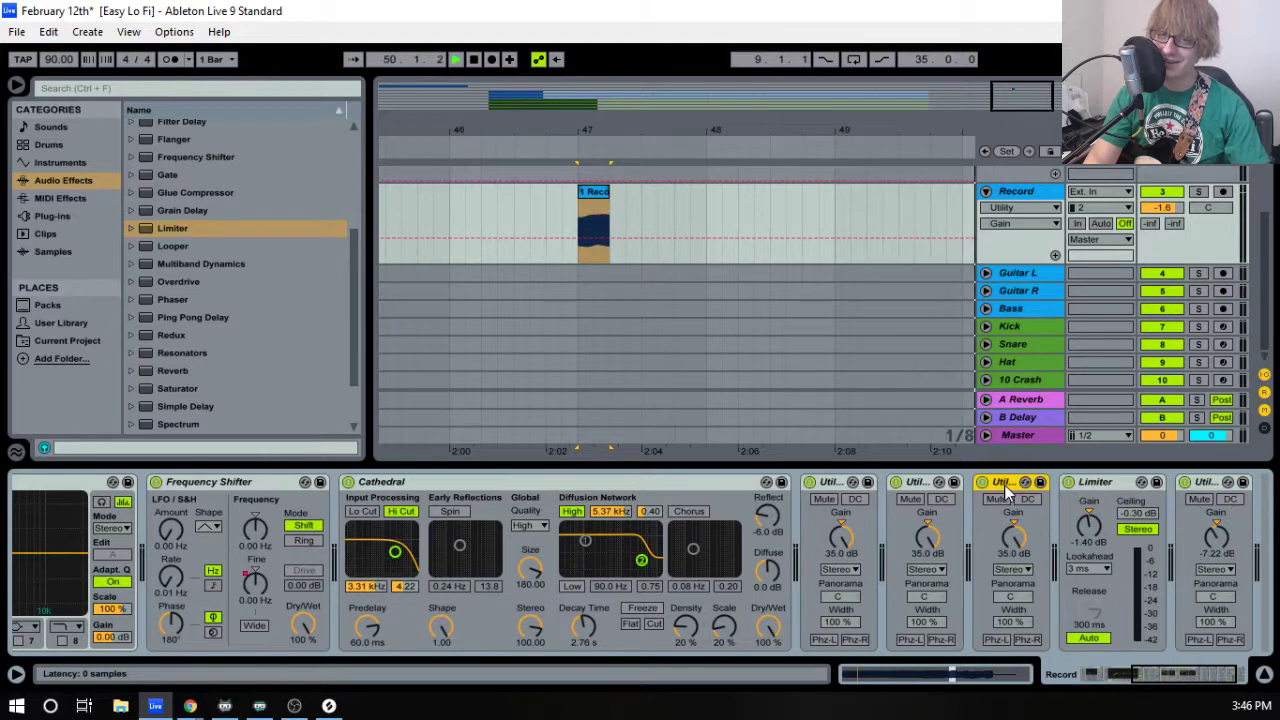
right_click(1097, 482)
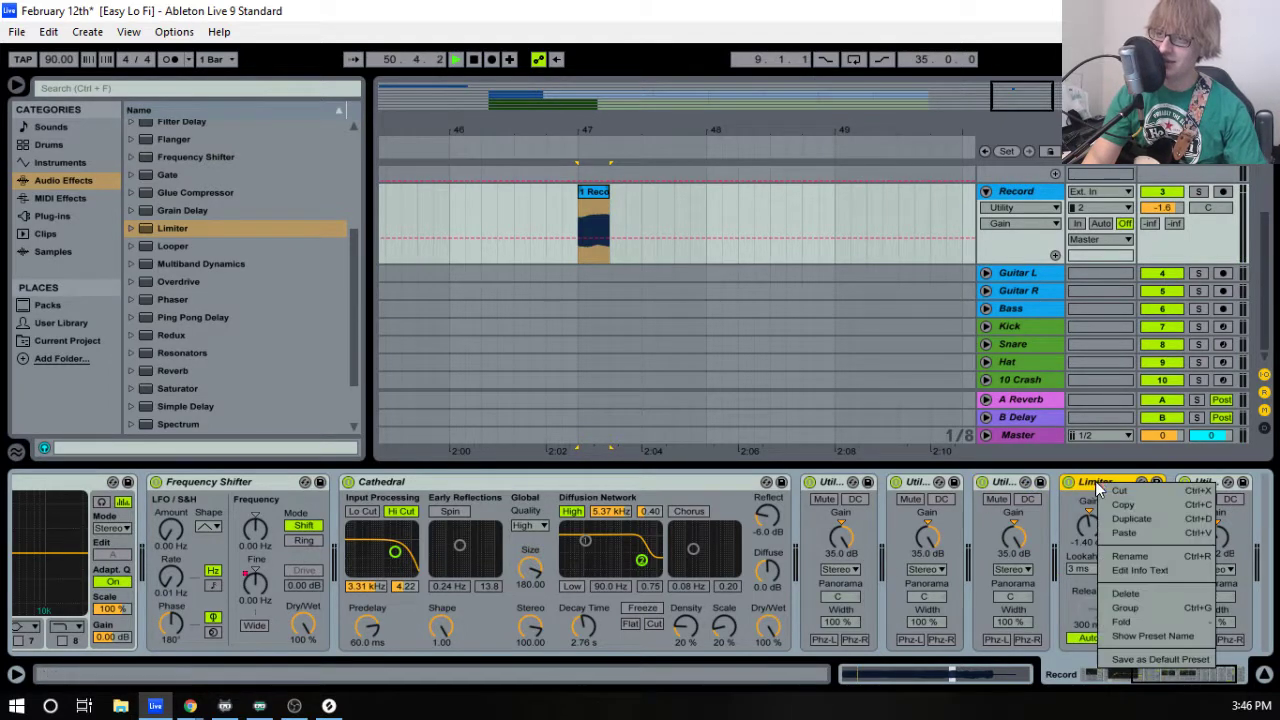
click(1129, 521)
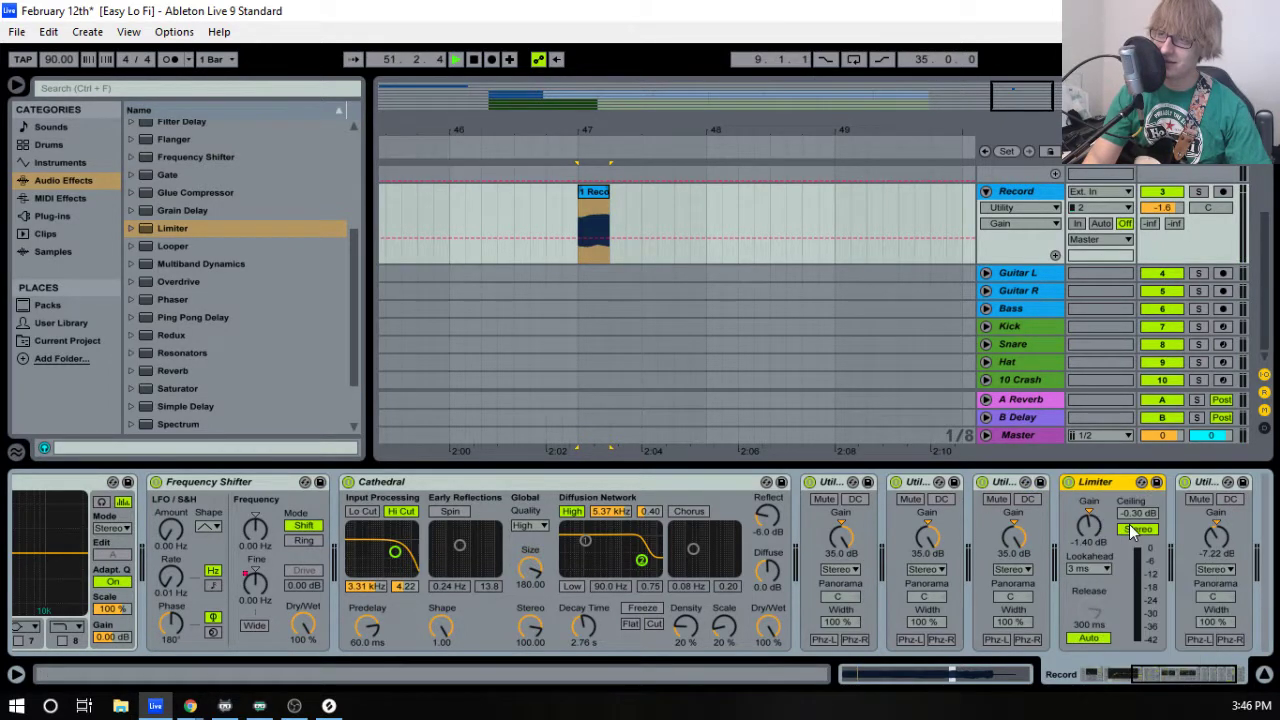
key(Delete)
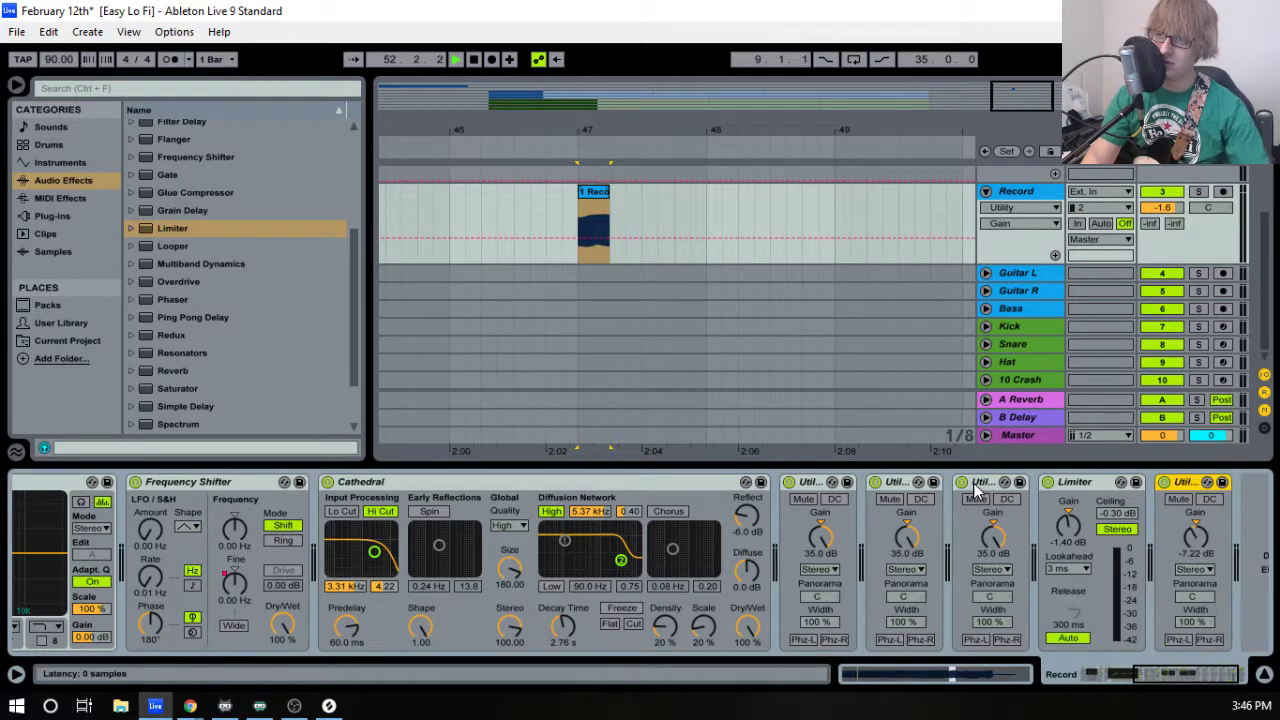
- Duplicate the third 35.0 dB Utility before the Limiter, then play the clip with the final Utility's gain at -14.4 dB
right_click(985, 485)
click(1020, 520)
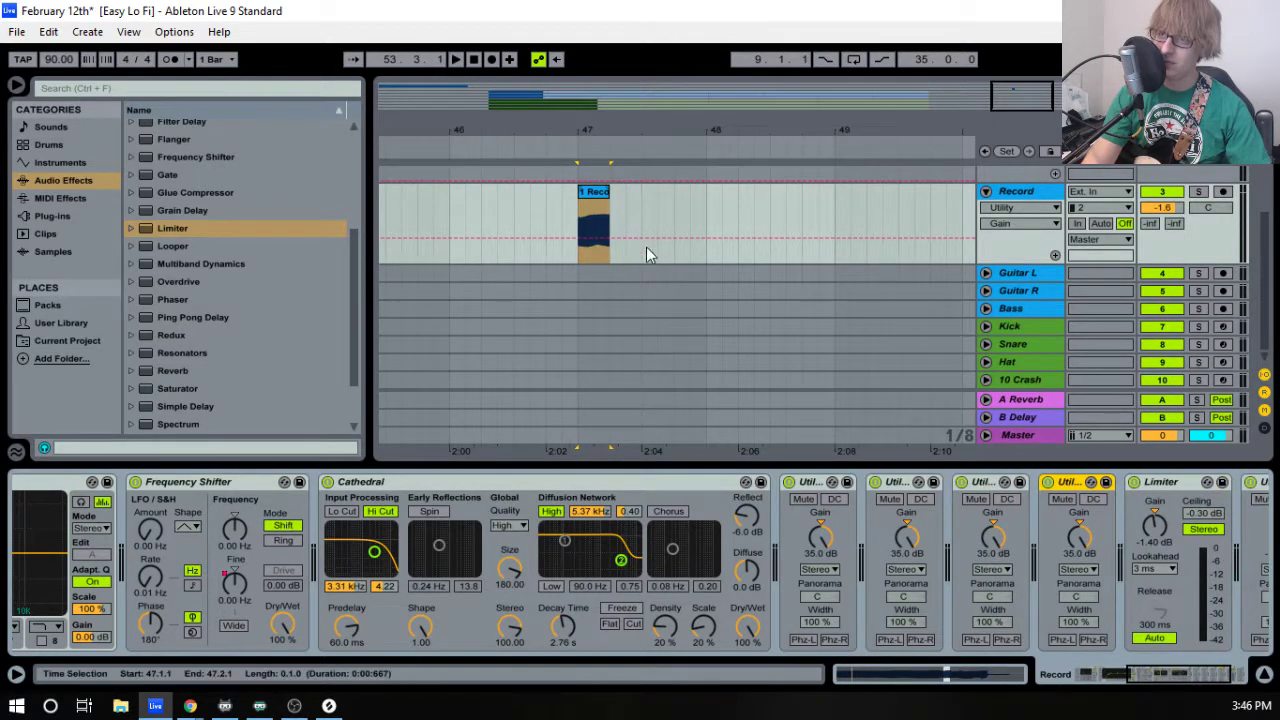
click(581, 188)
click(1108, 485)
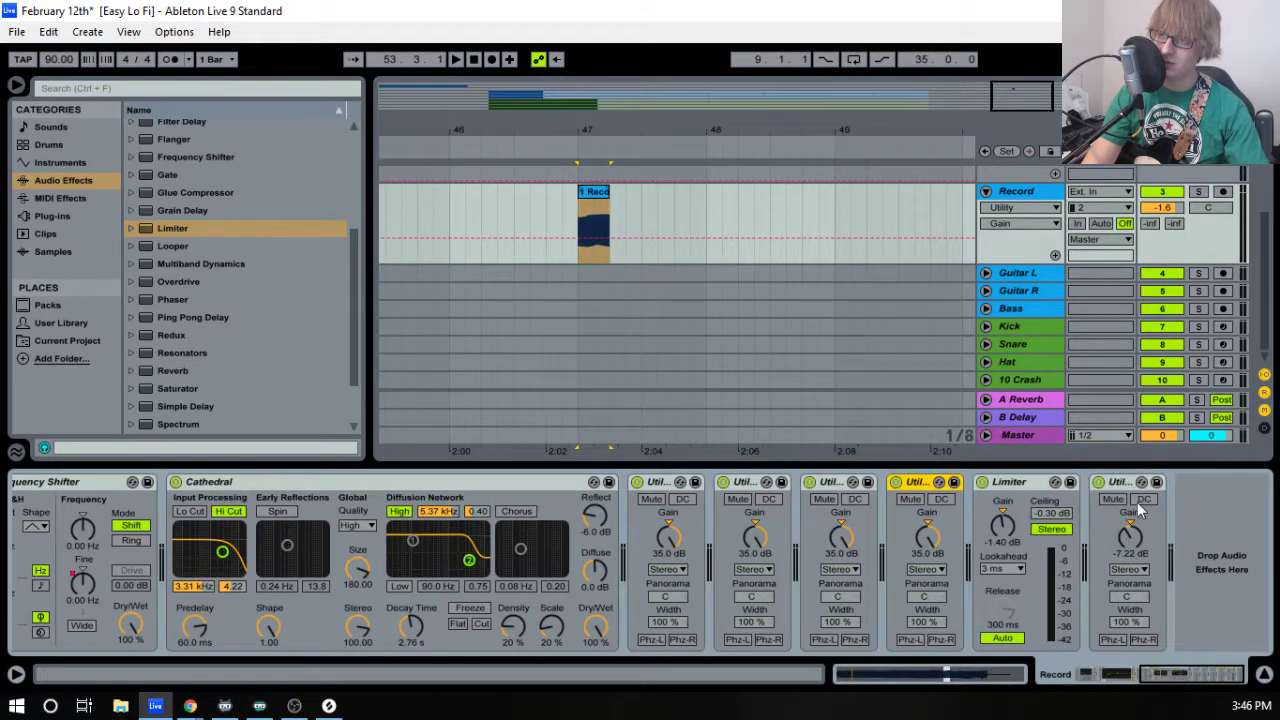
mouse_move(1129, 538)
mouse_down()
mouse_move(1129, 568)
mouse_move(1130, 522)
mouse_up()
click(590, 194)
key(space)
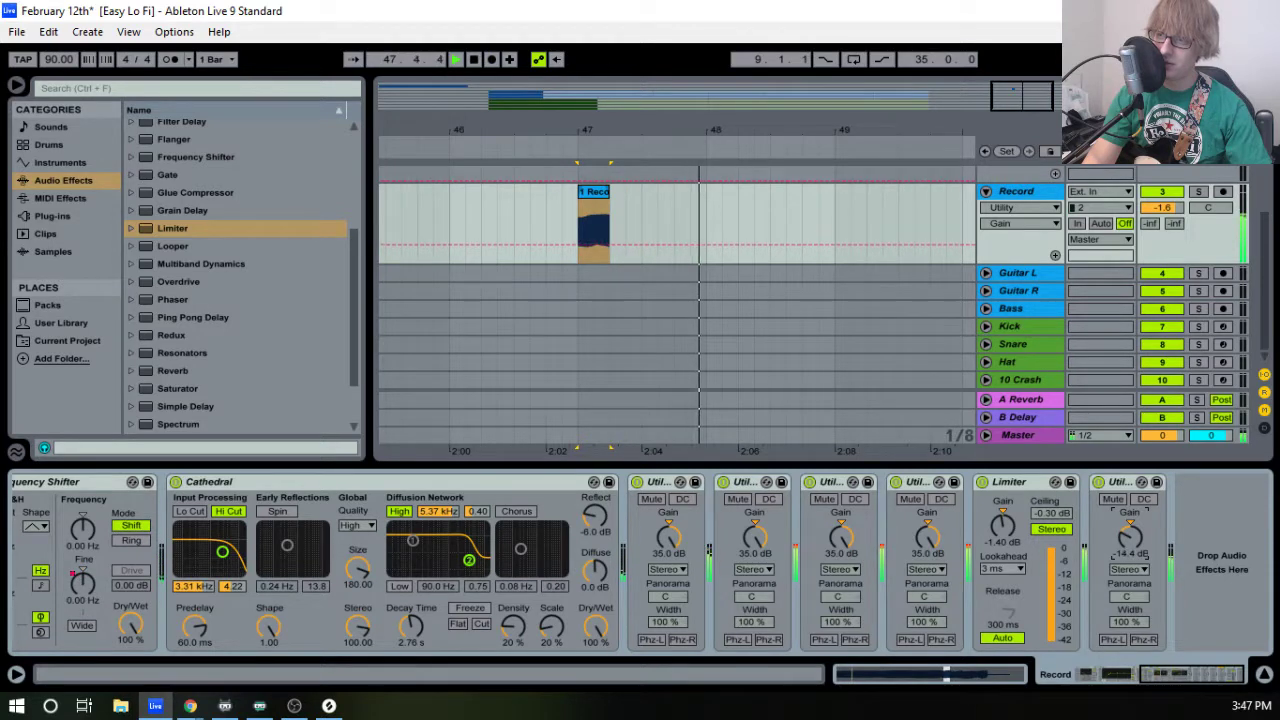
- Insert a fifth 35.0 dB Utility after the fourth one, directly before the Limiter
right_click(930, 485)
click(954, 508)
key(ctrl+v)
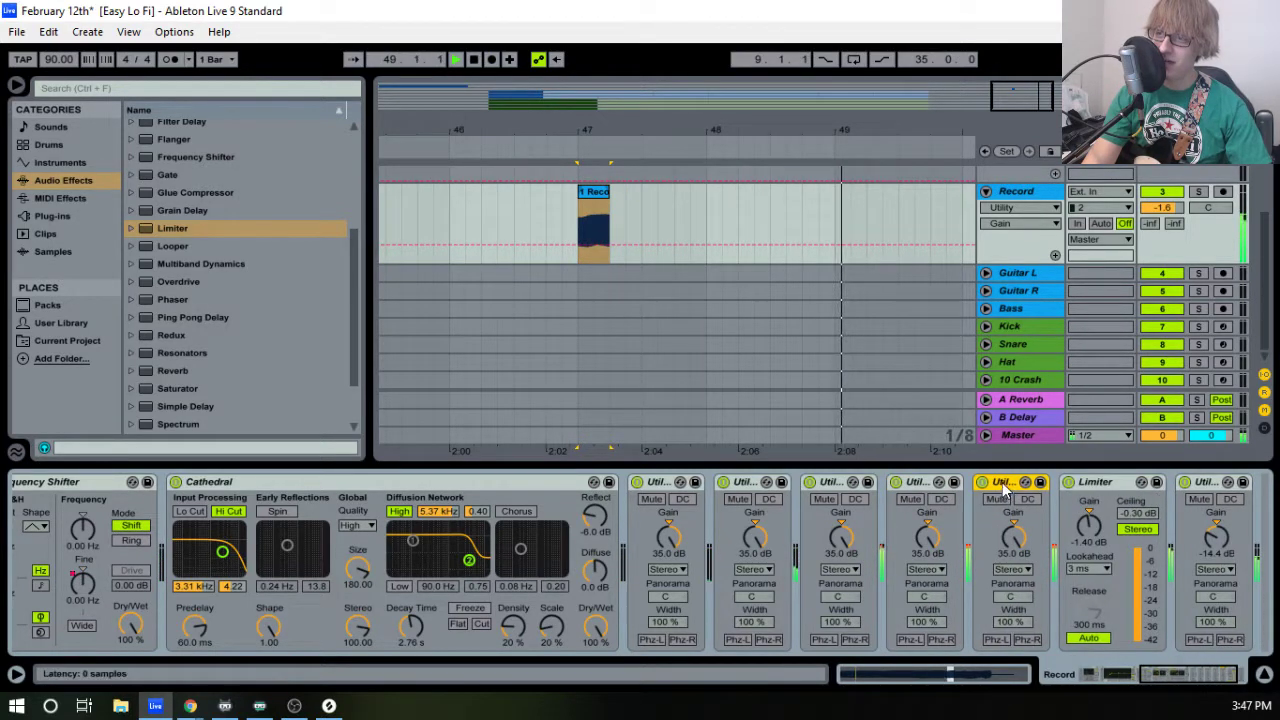
- Try adding two more 35.0 dB Utilities before the Limiter and play the reversed clip through the longer chain
right_click(1004, 485)
click(1040, 521)
right_click(1091, 484)
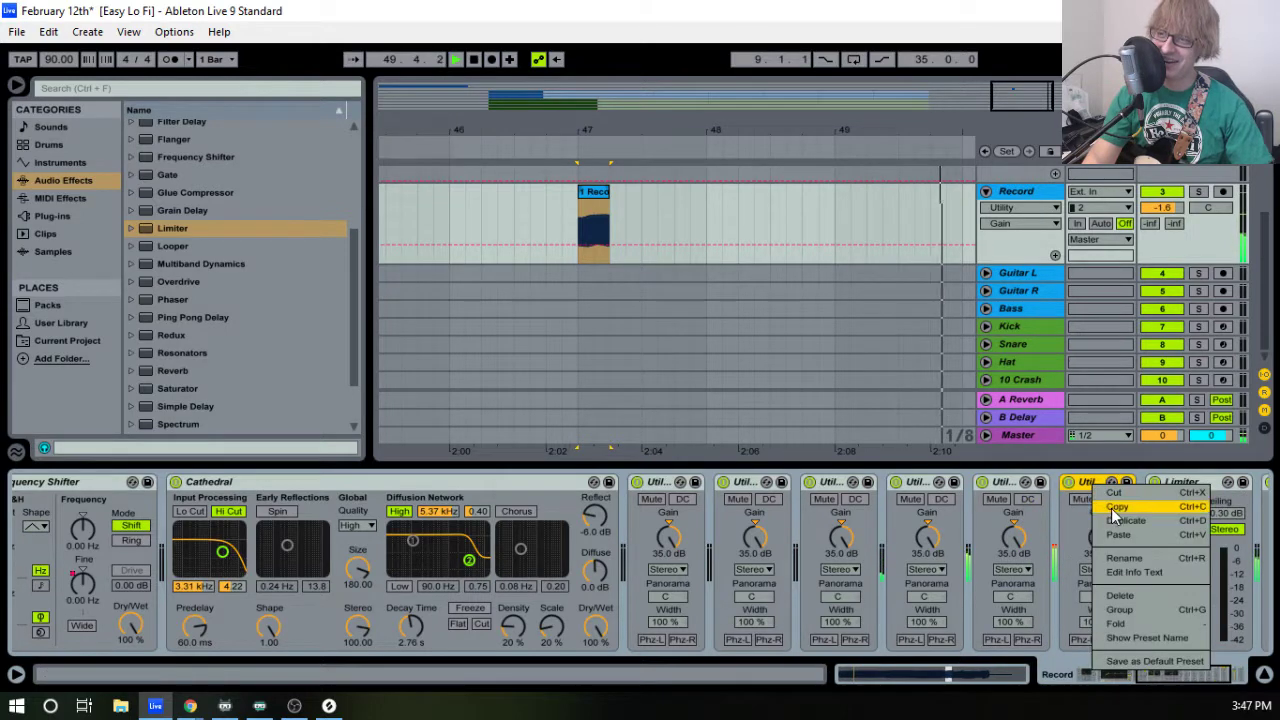
click(1118, 521)
click(595, 194)
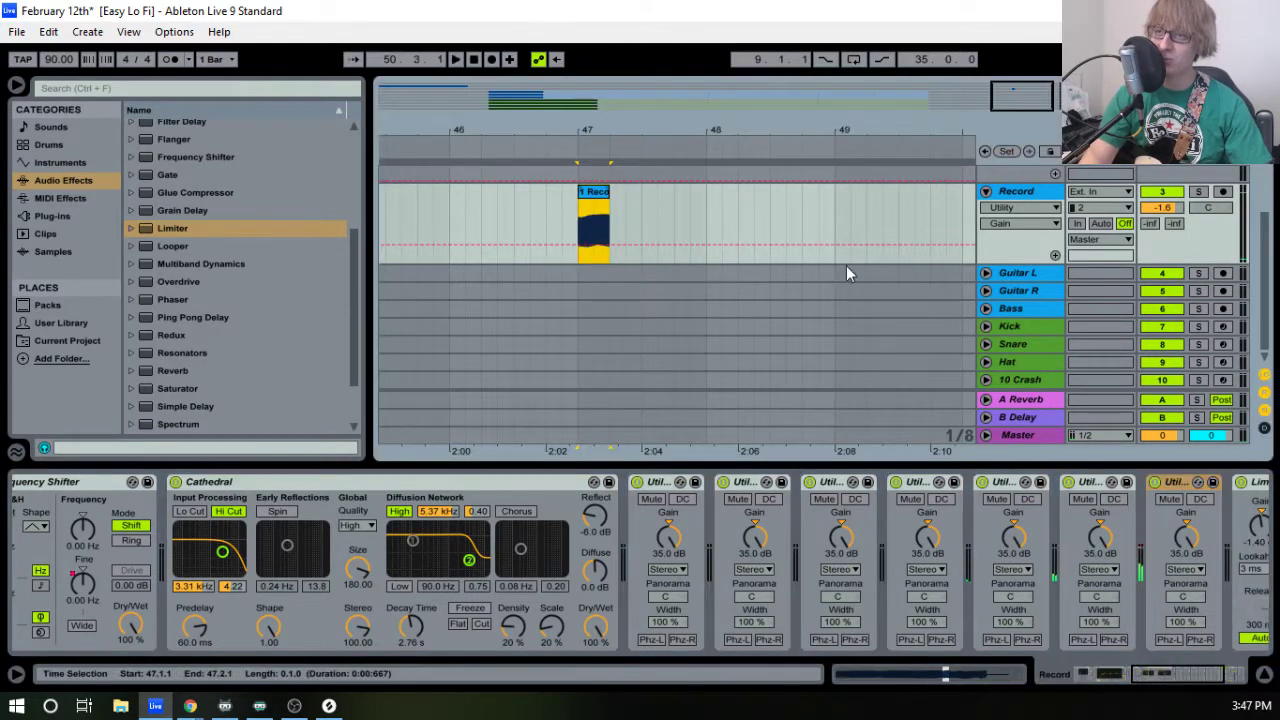
key(space)
key(space)
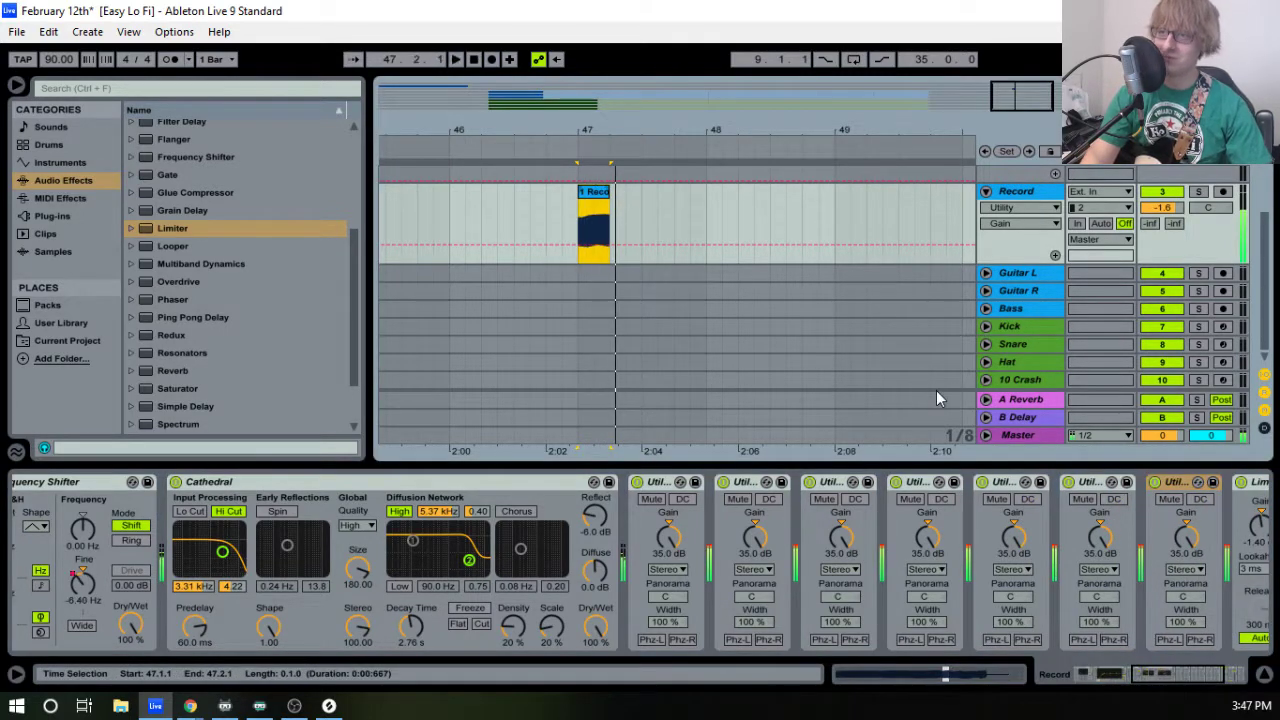
- Lower the final Utility's gain after the Limiter to -21.7 dB, replay the clip, and lower it further to -28.3 dB
click(1206, 548)
scroll(1203, 549, down, 3)
drag(1160, 533, 1160, 550)
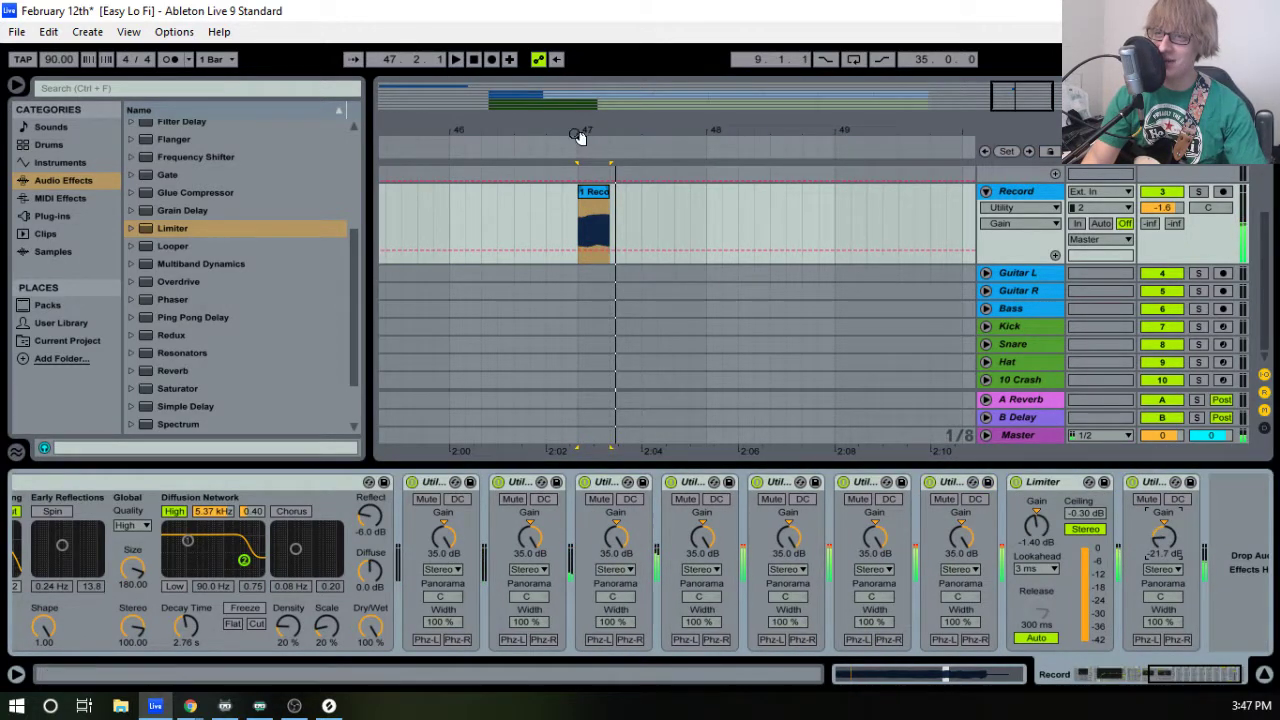
click(555, 150)
drag(1160, 535, 1160, 554)
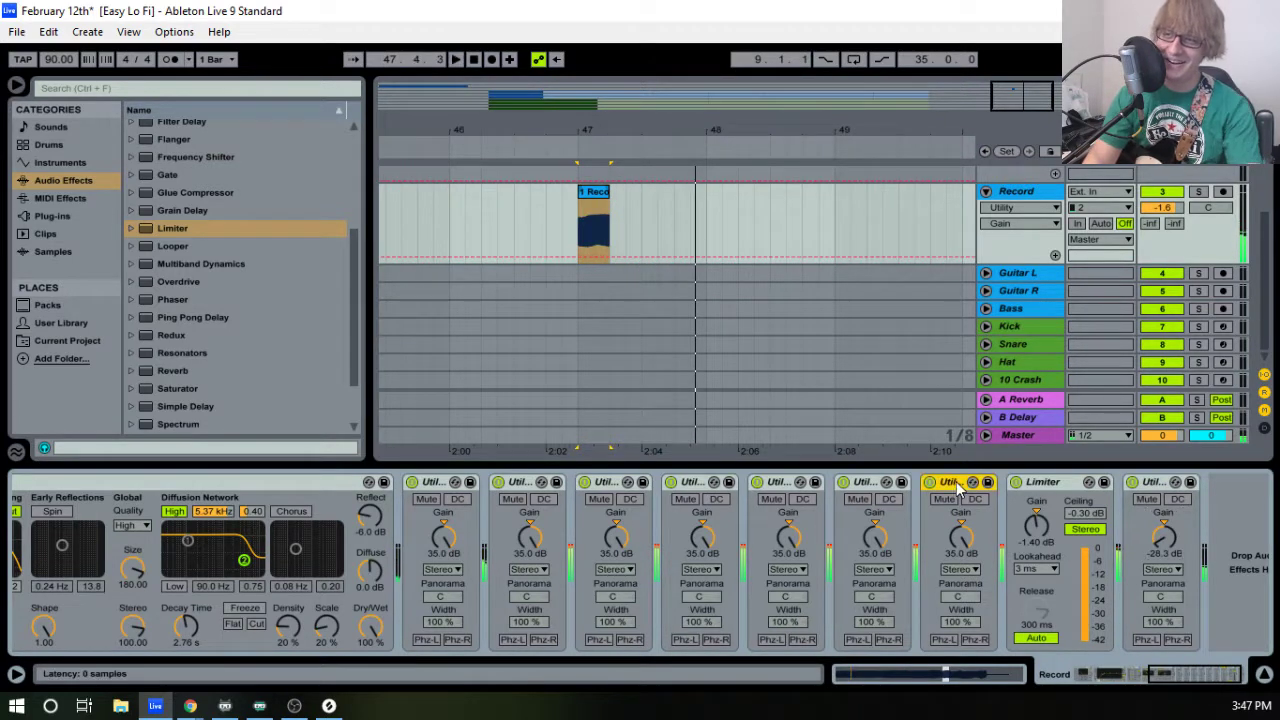
- Delete the last two 35.0 dB Utilities before the Limiter and replay the clip with the final Utility's gain at -20.0 dB
key(Delete)
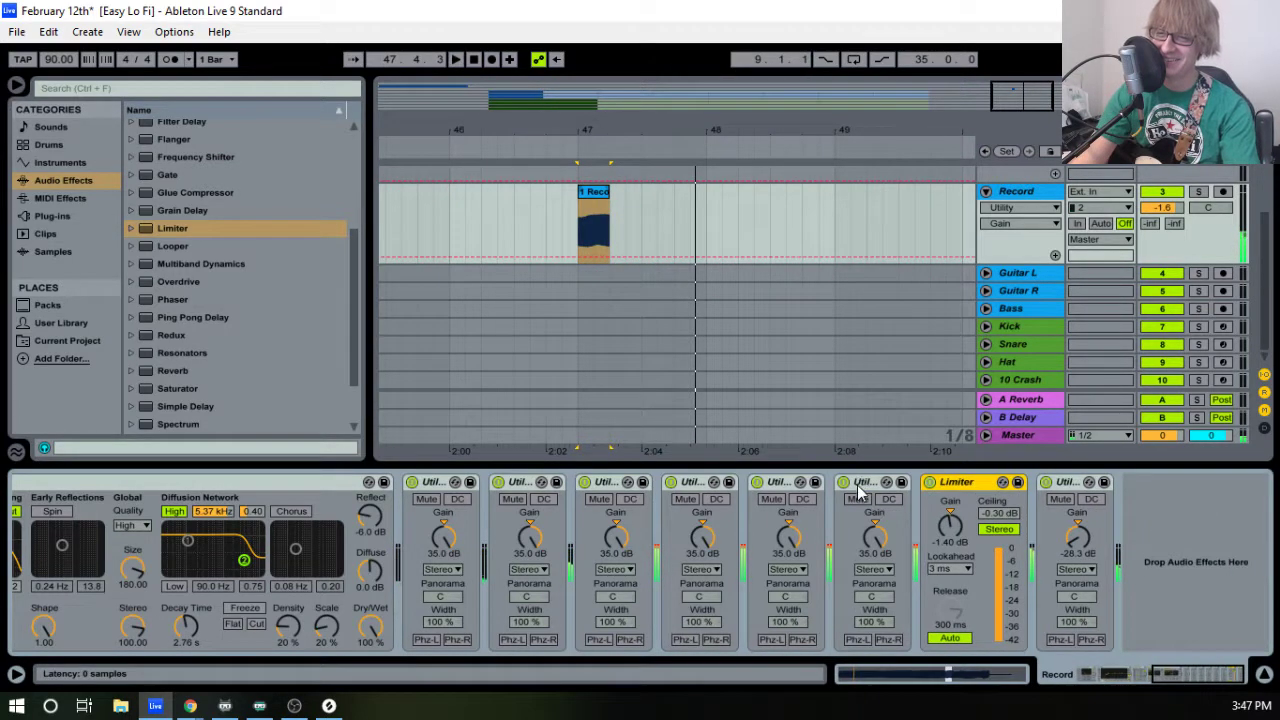
key(Delete)
click(552, 147)
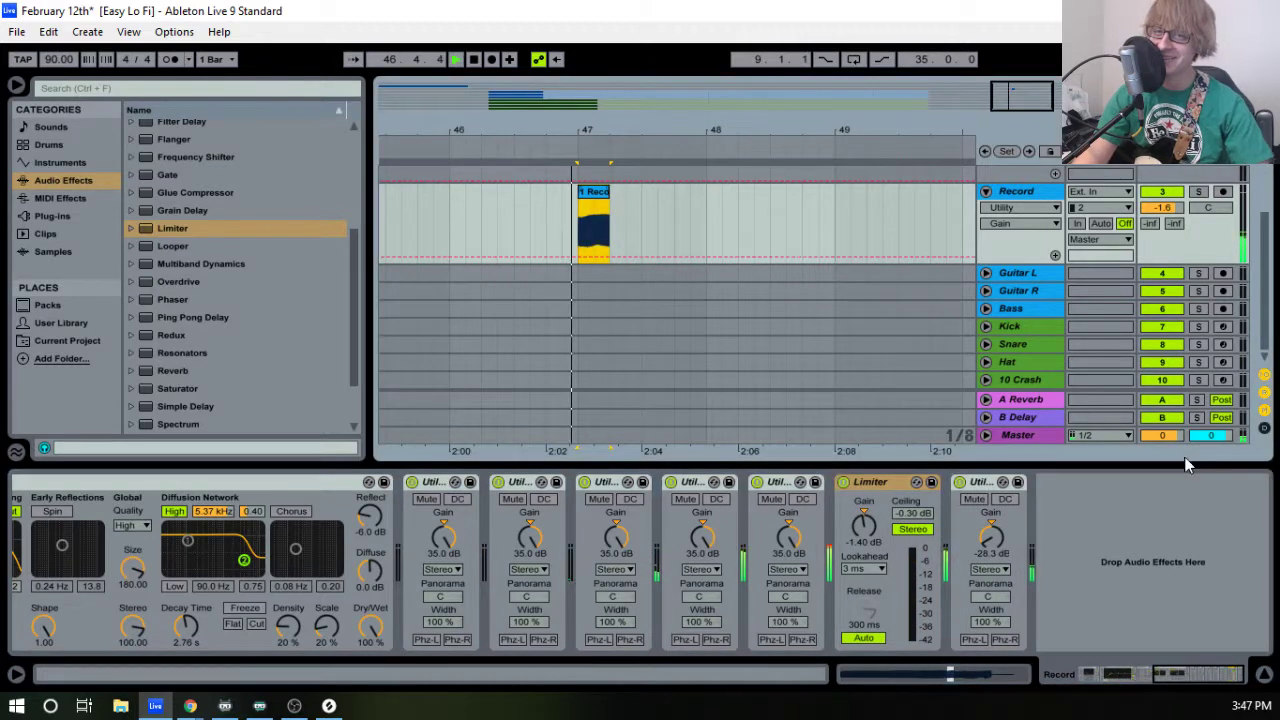
drag(985, 542, 985, 529)
click(549, 144)
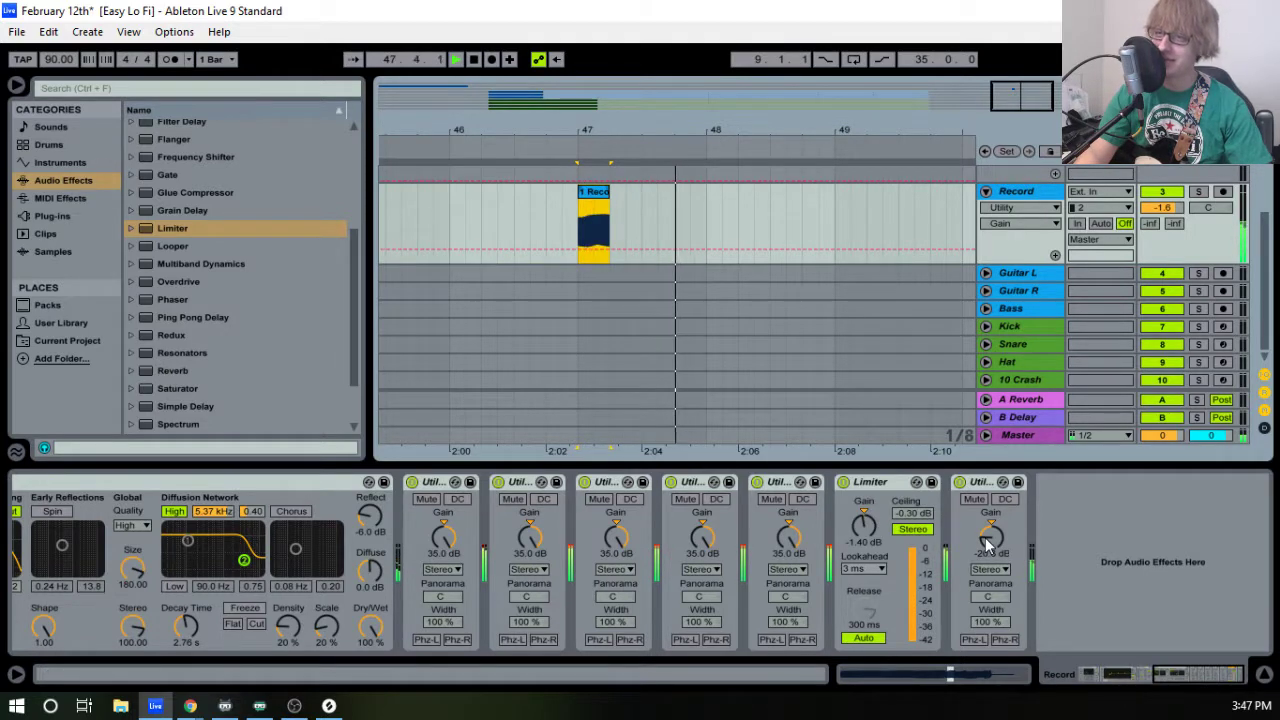
drag(988, 537, 988, 534)
key(space)
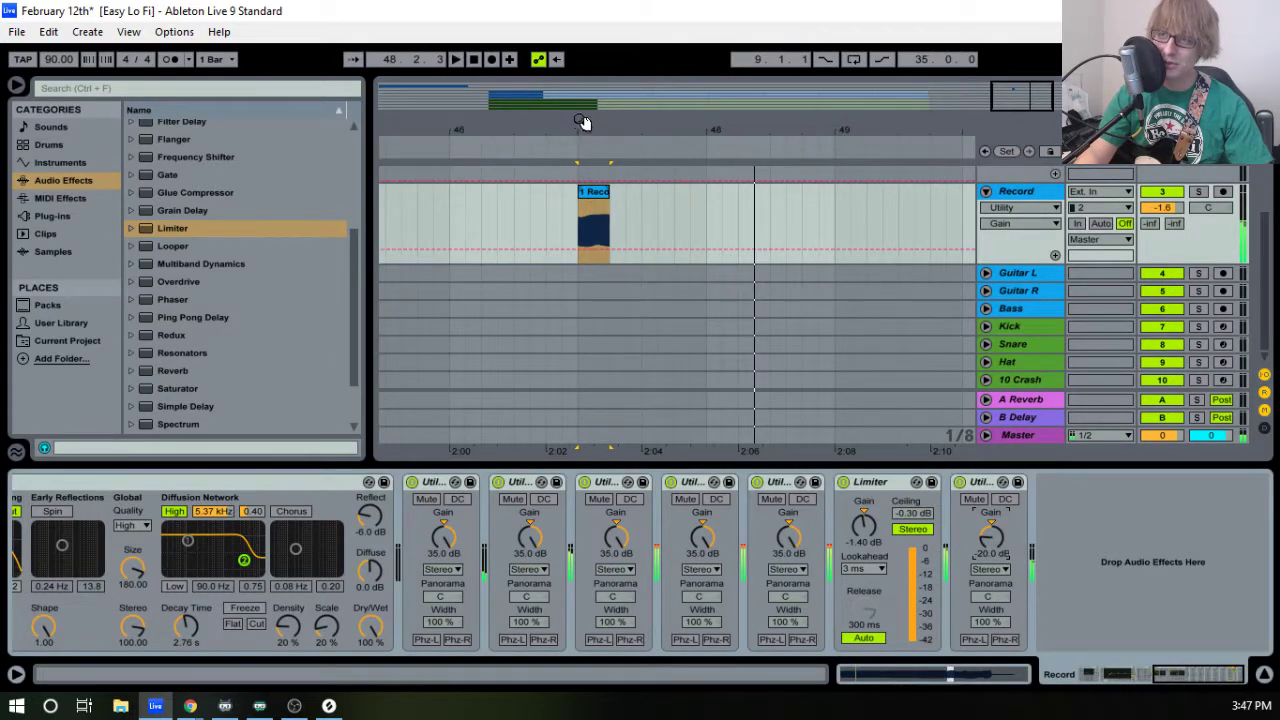
- Replay the reversed clip, setting Cathedral's Decay Time to 2.30 s and the final Utility's gain to -12.8 dB
drag(586, 125, 758, 70)
drag(758, 128, 758, 98)
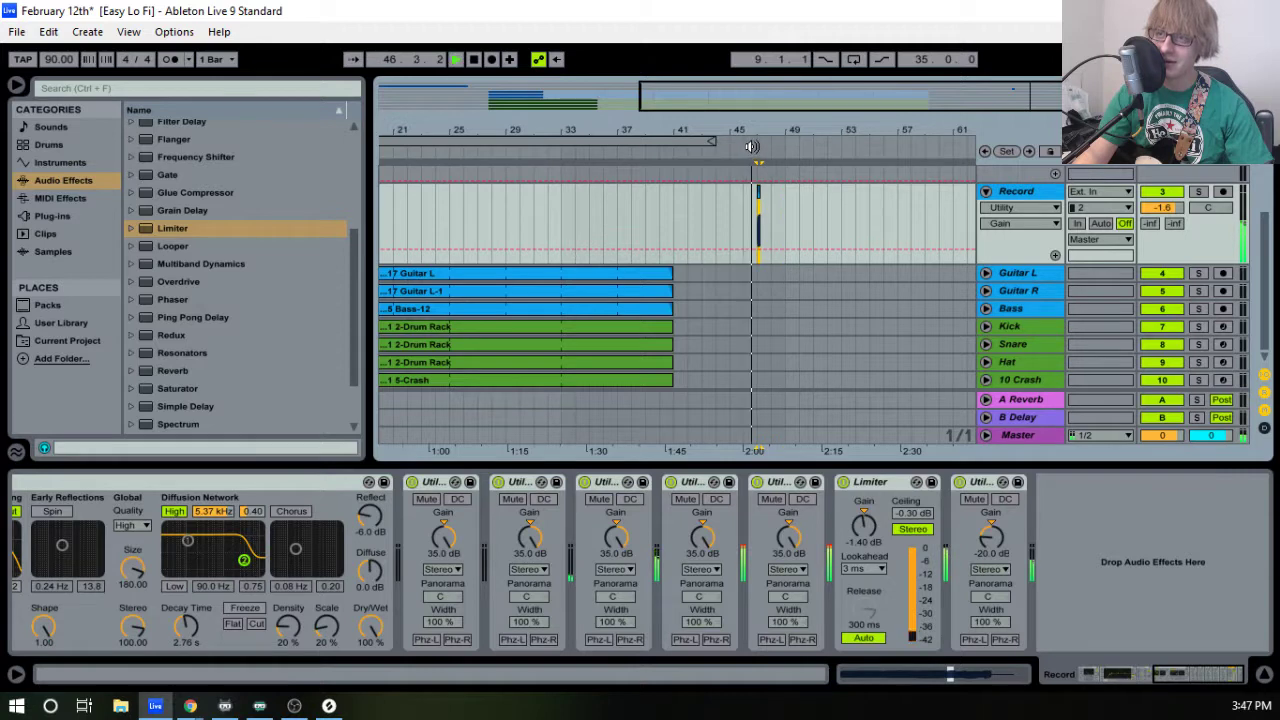
drag(752, 147, 752, 190)
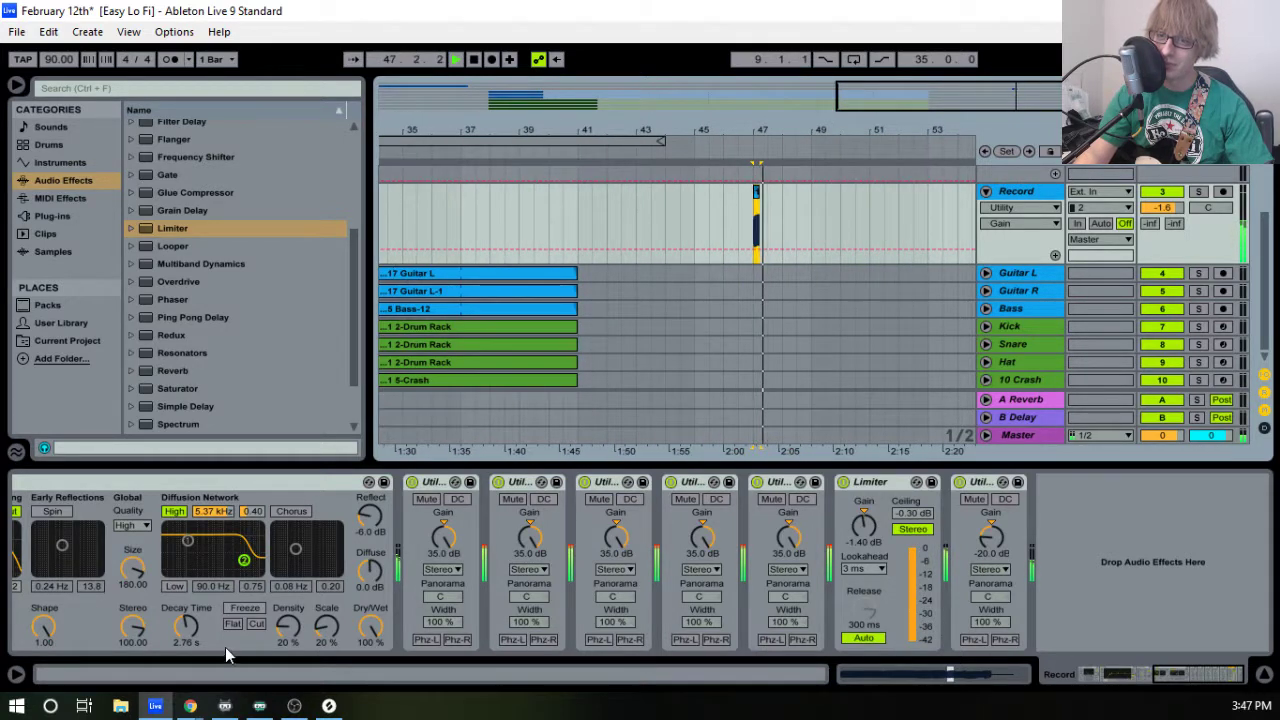
drag(184, 628, 184, 649)
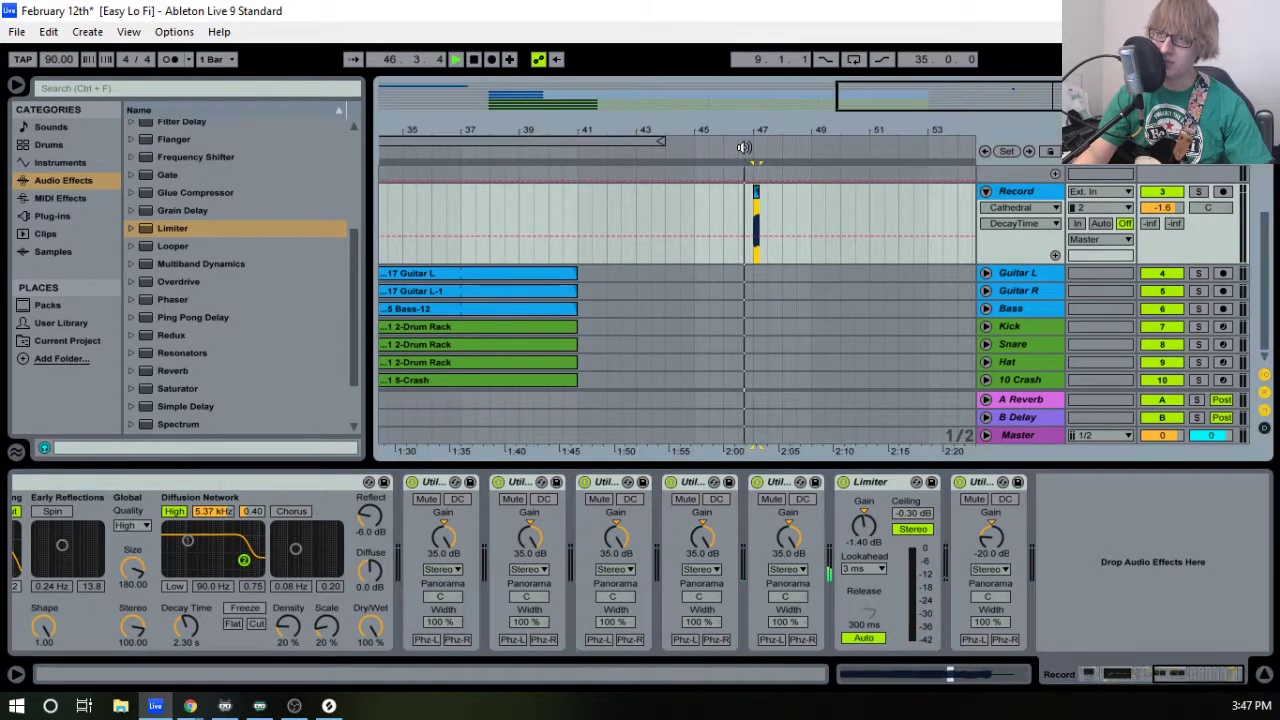
click(750, 168)
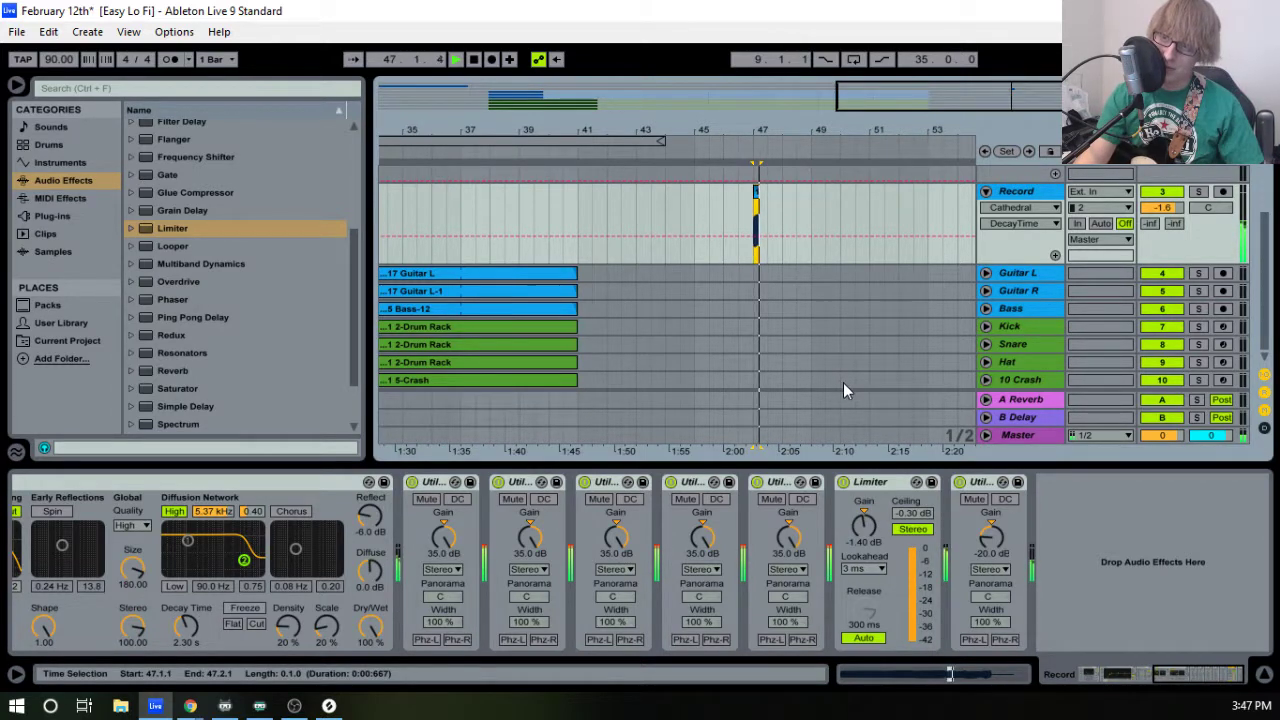
drag(814, 132, 833, 147)
drag(989, 541, 987, 518)
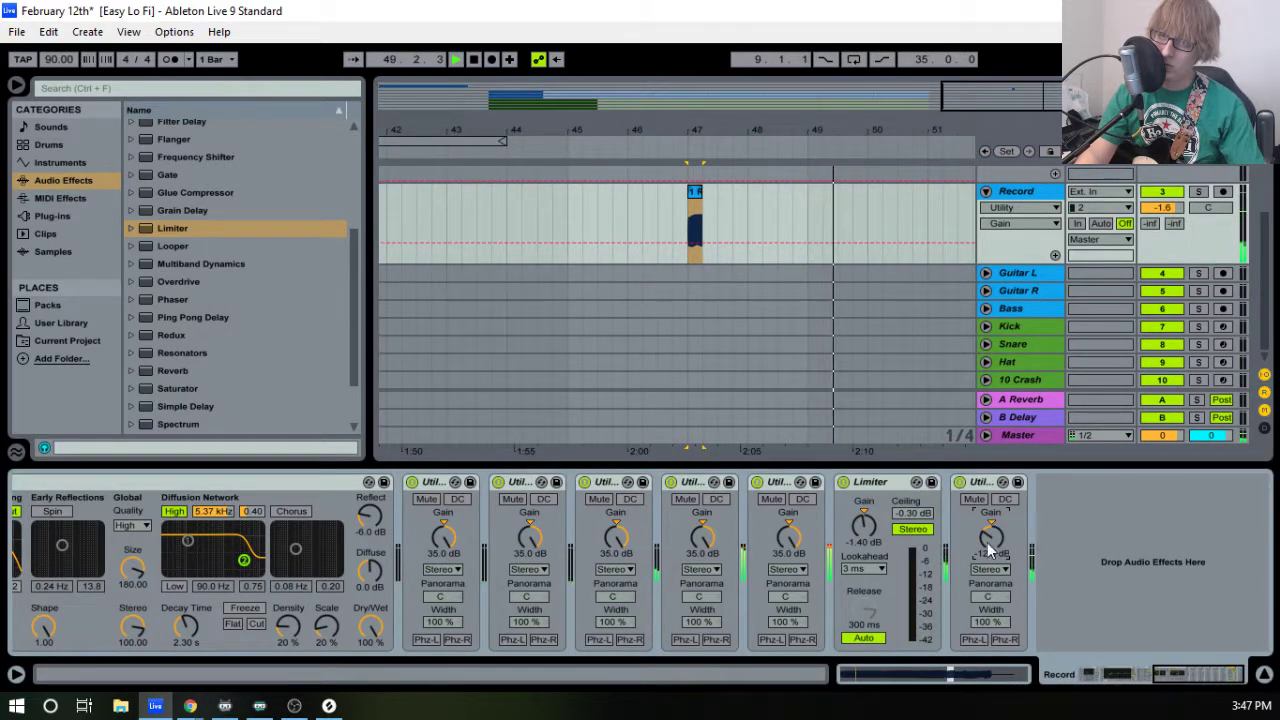
key(space)
- Stop playback, return to the song start, and delete the third Record track holding the short reversed clip and its effects chain
drag(731, 130, 821, 100)
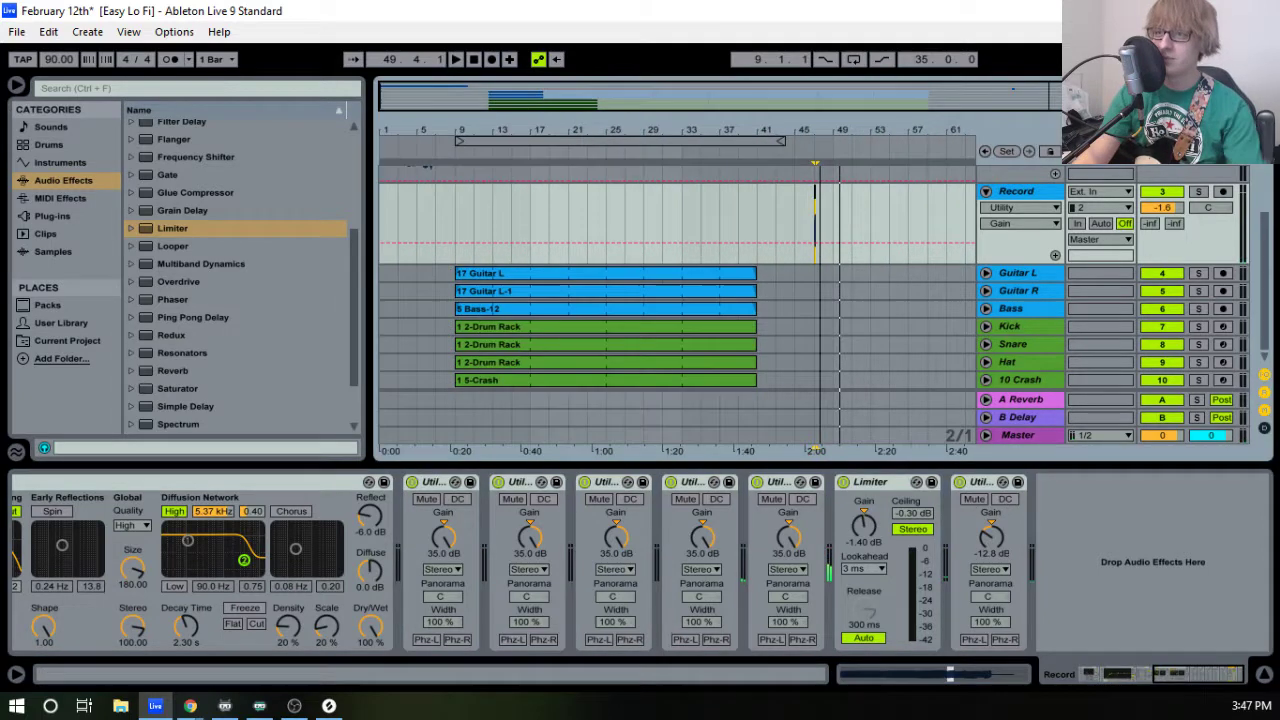
scroll(754, 266, up, 3)
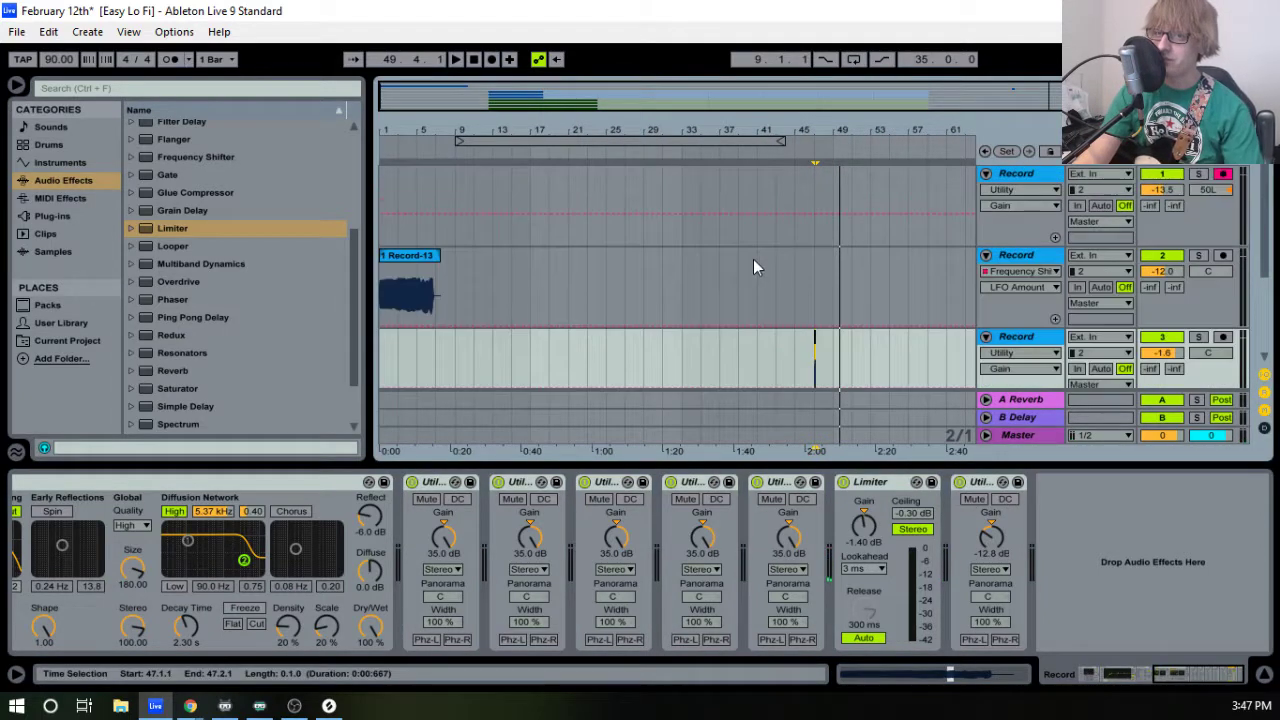
click(473, 60)
drag(473, 128, 475, 158)
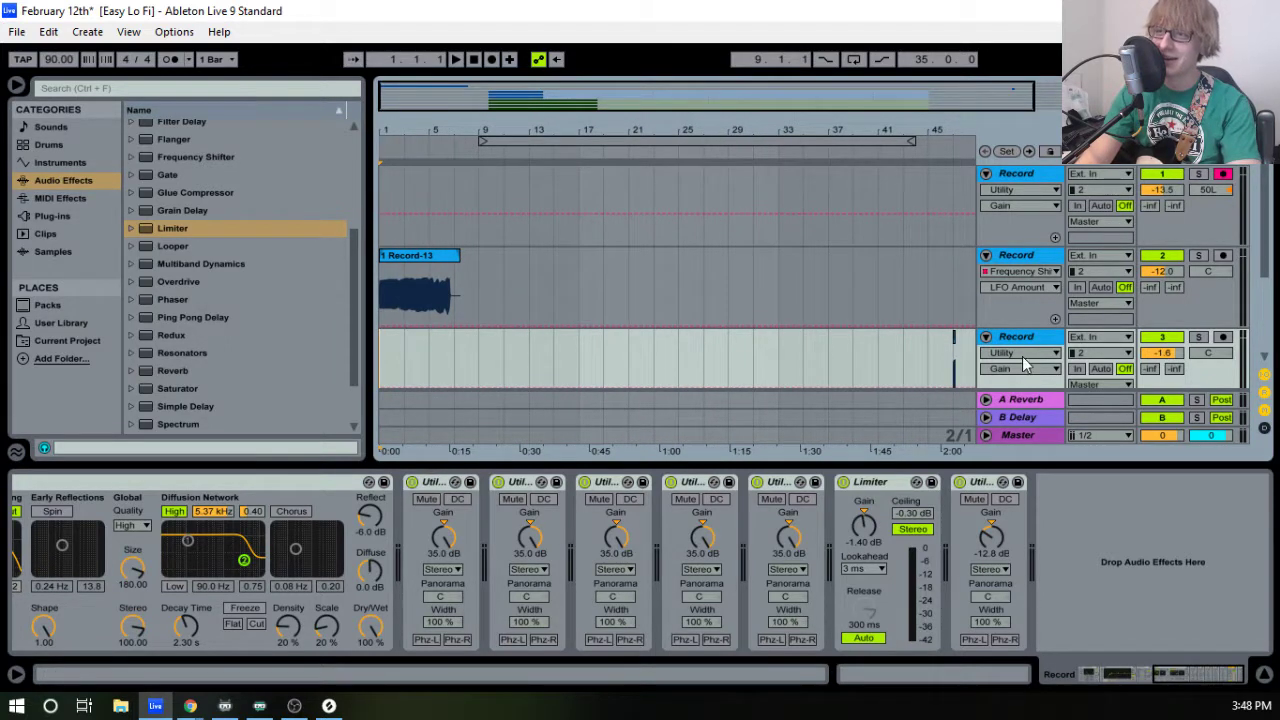
scroll(897, 330, down, 5)
scroll(823, 260, up, 3)
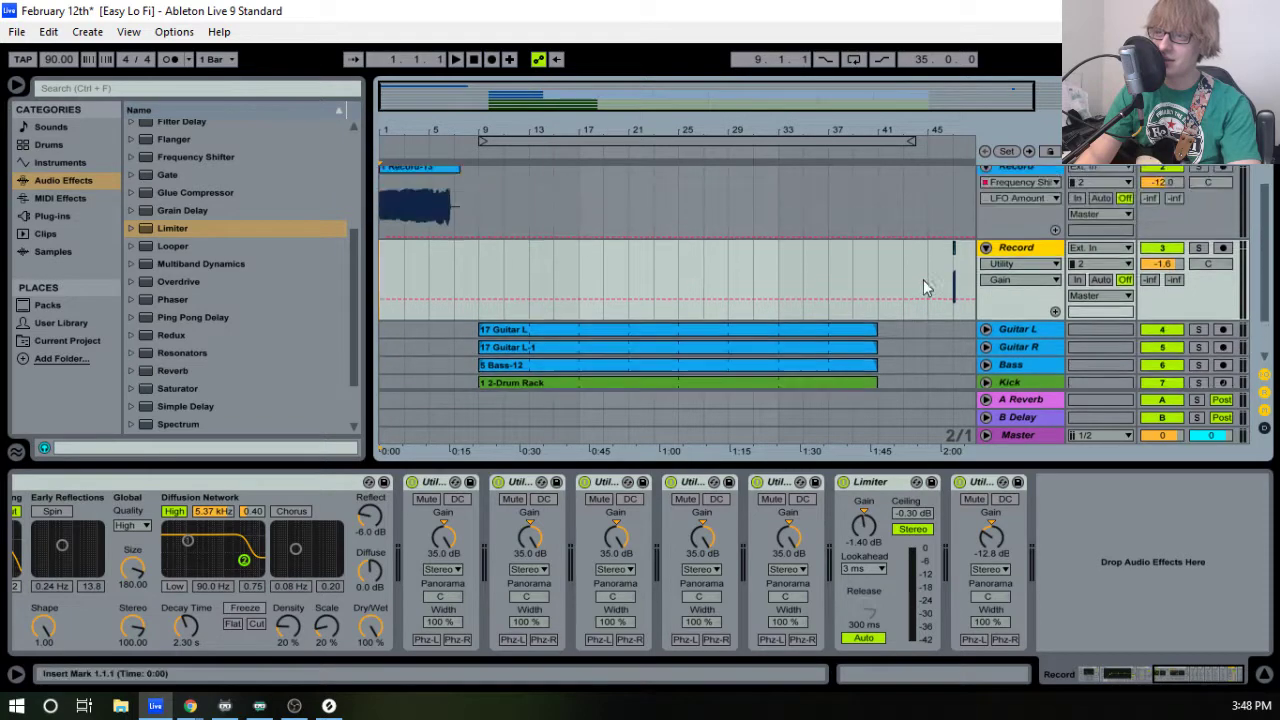
key(Delete)
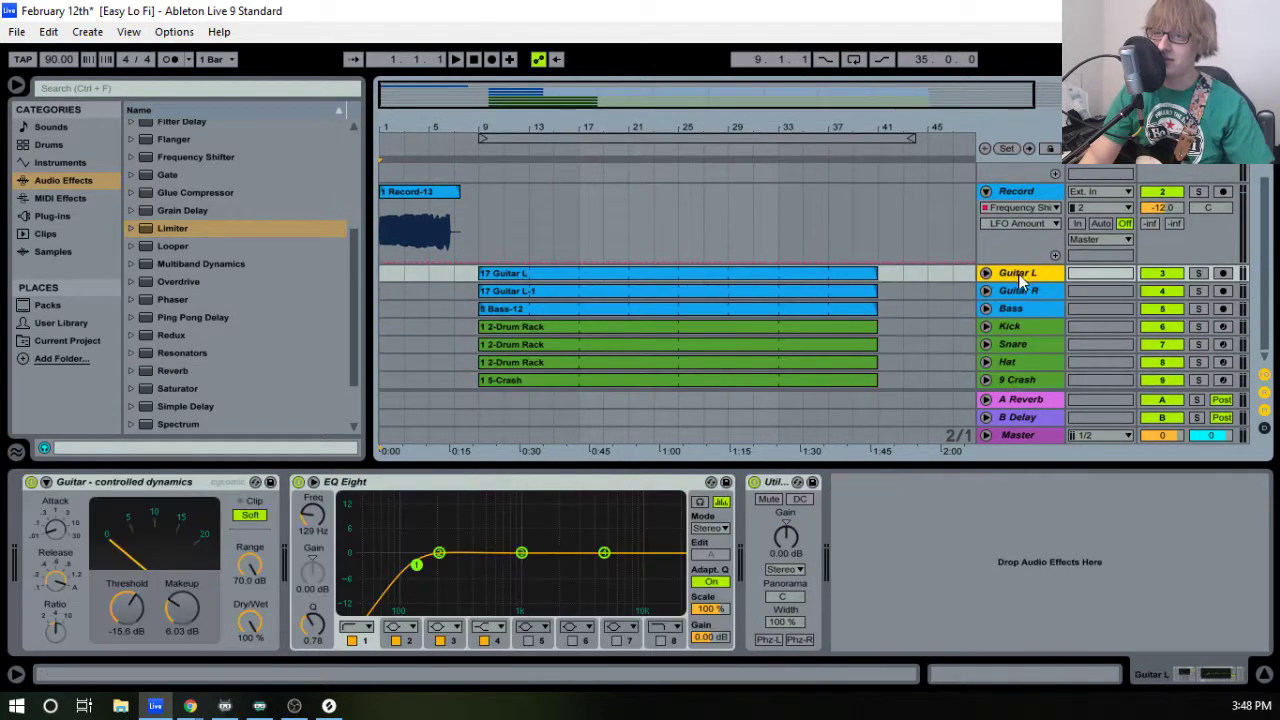
- Listen to the Record-13 clip from the song start and check how it leads into the guitar, bass and drum clips
mouse_move(418, 118)
mouse_down()
mouse_move(420, 195)
mouse_move(420, 130)
mouse_up()
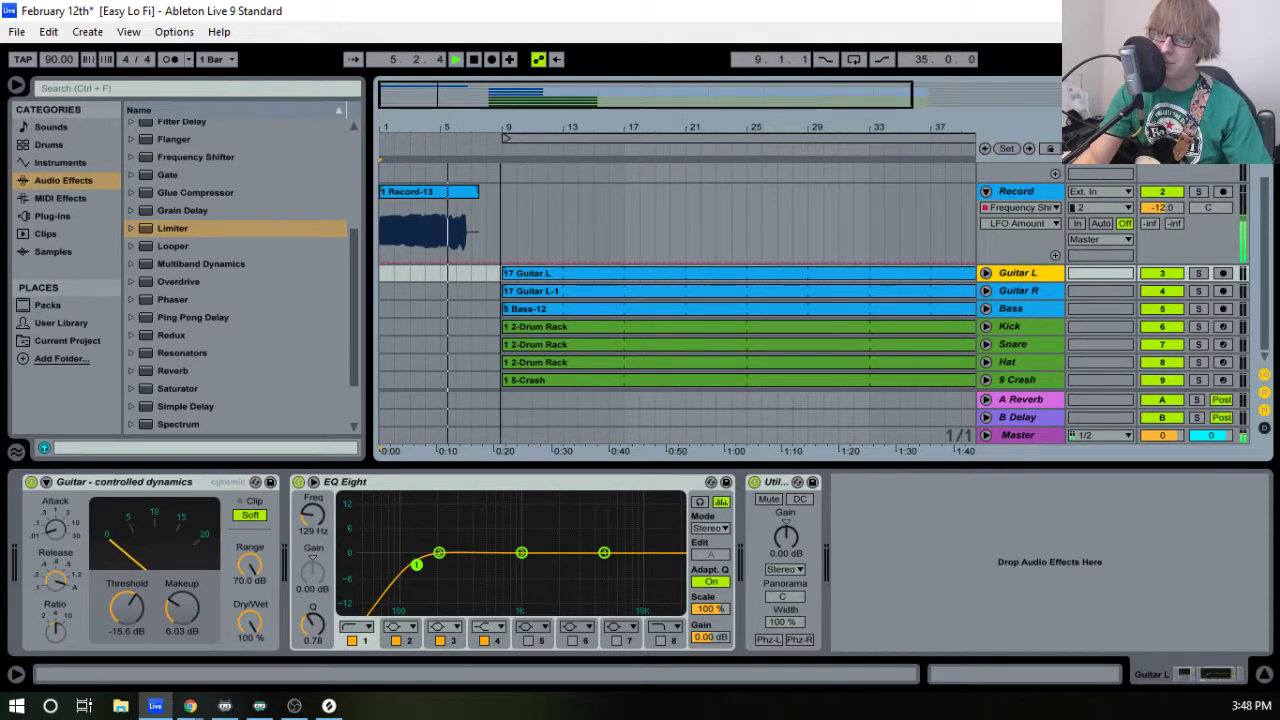
mouse_move(542, 134)
mouse_down()
mouse_move(542, 170)
mouse_move(547, 140)
mouse_move(534, 134)
mouse_up()
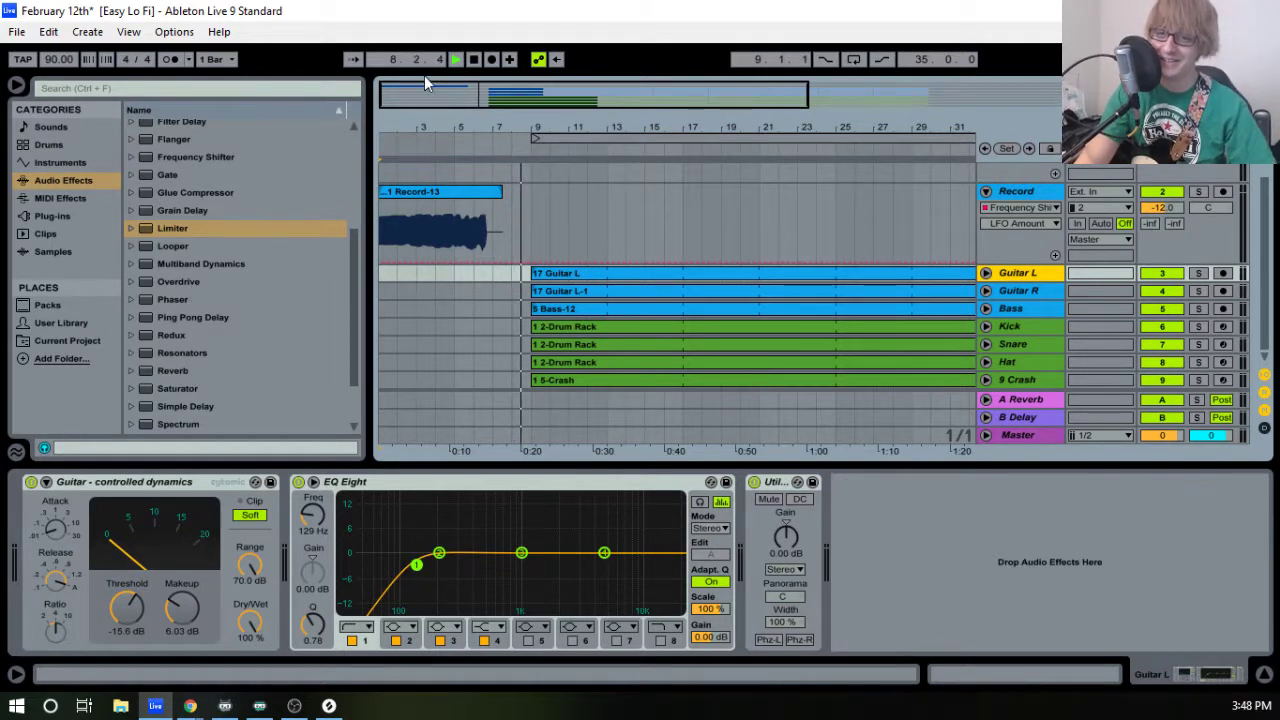
click(428, 193)
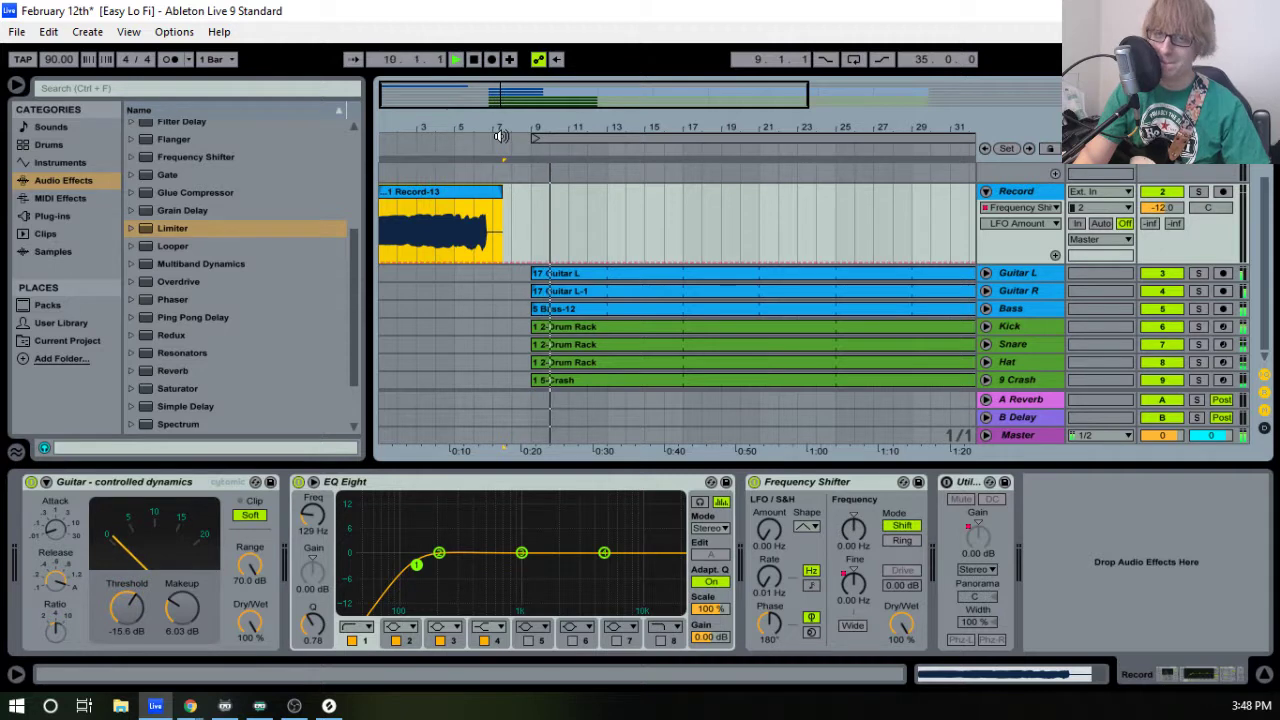
key(space)
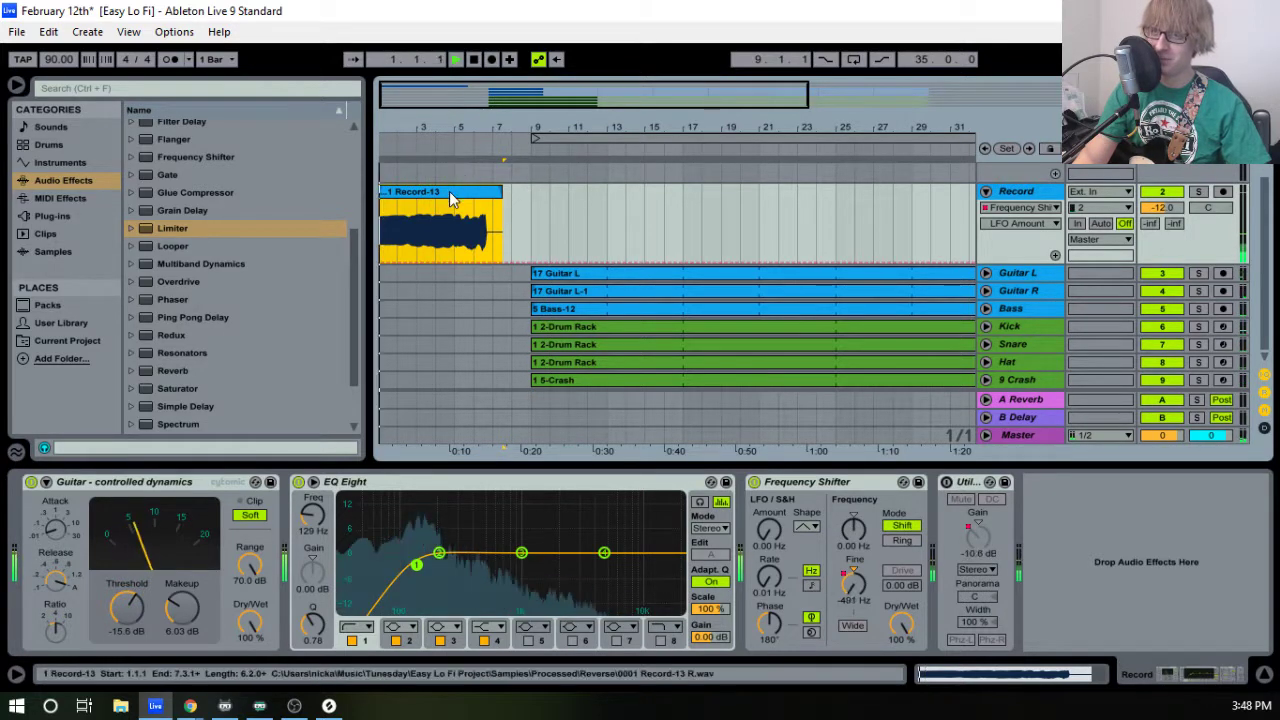
drag(459, 132, 459, 165)
double_click(1034, 192)
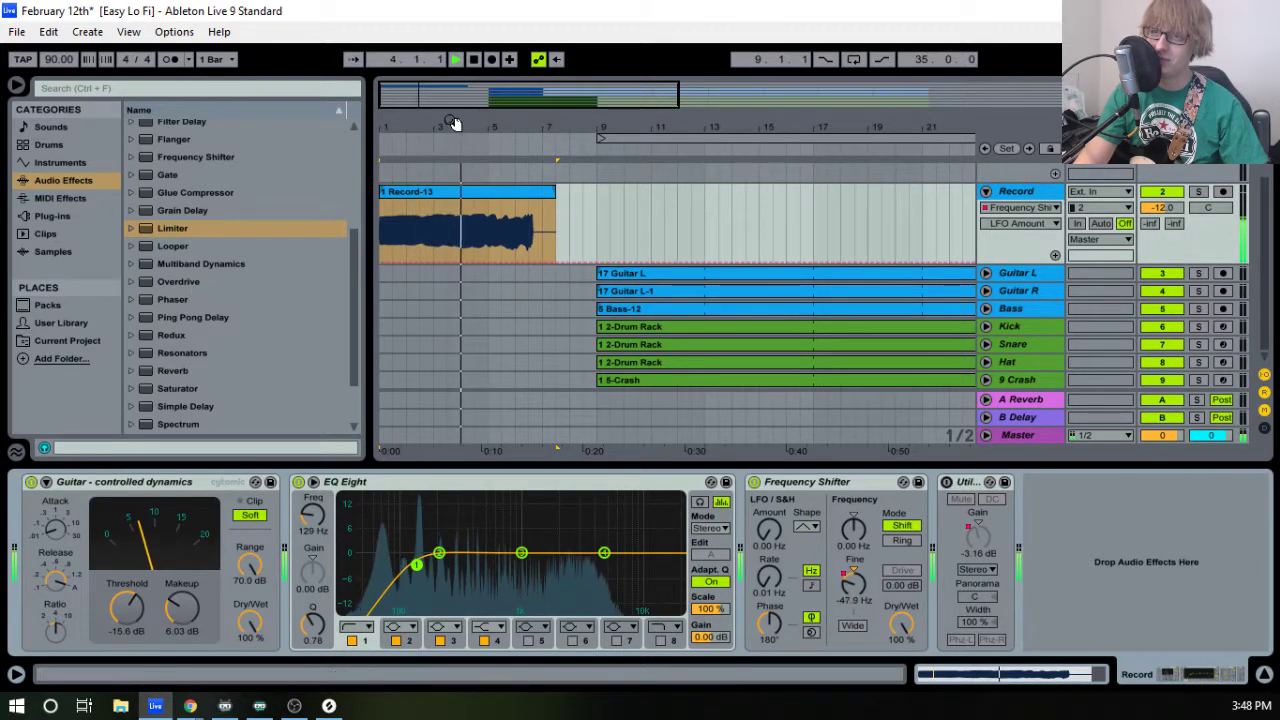
drag(455, 125, 455, 145)
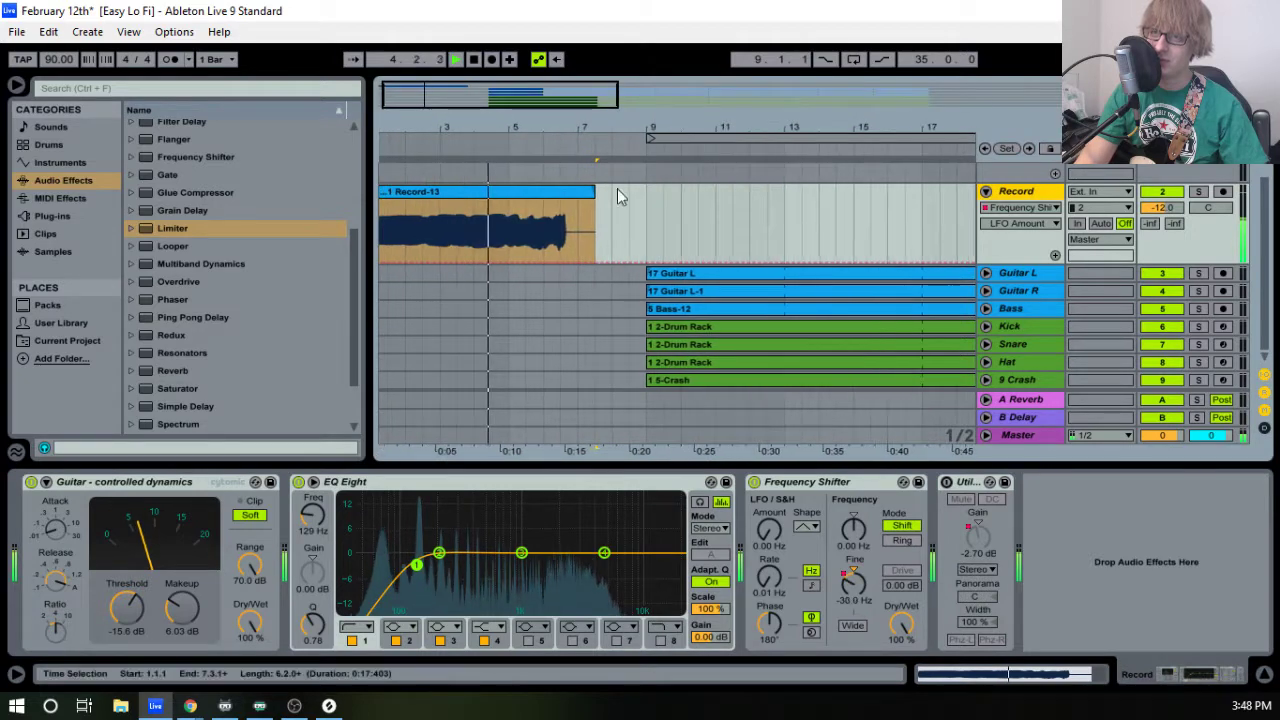
- Move the clips on the Guitar L through Crash tracks together so they start at bar 7, and play the transition
click(705, 278)
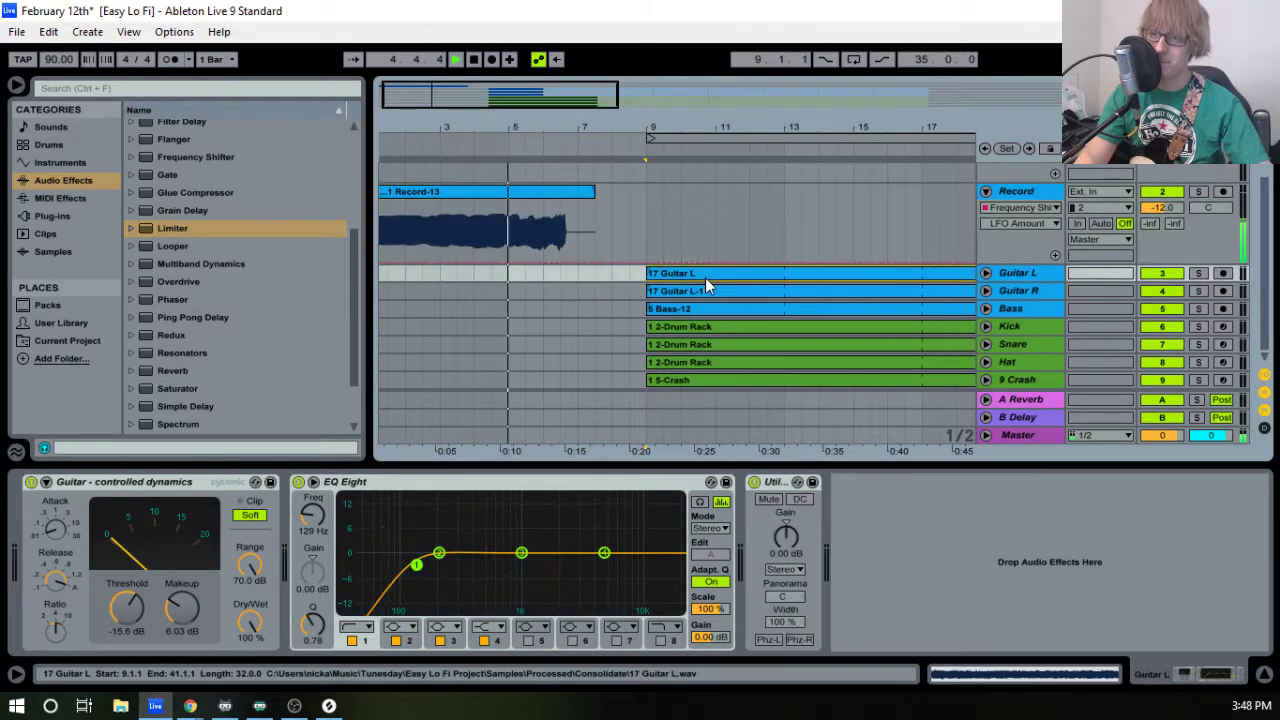
click(694, 378)
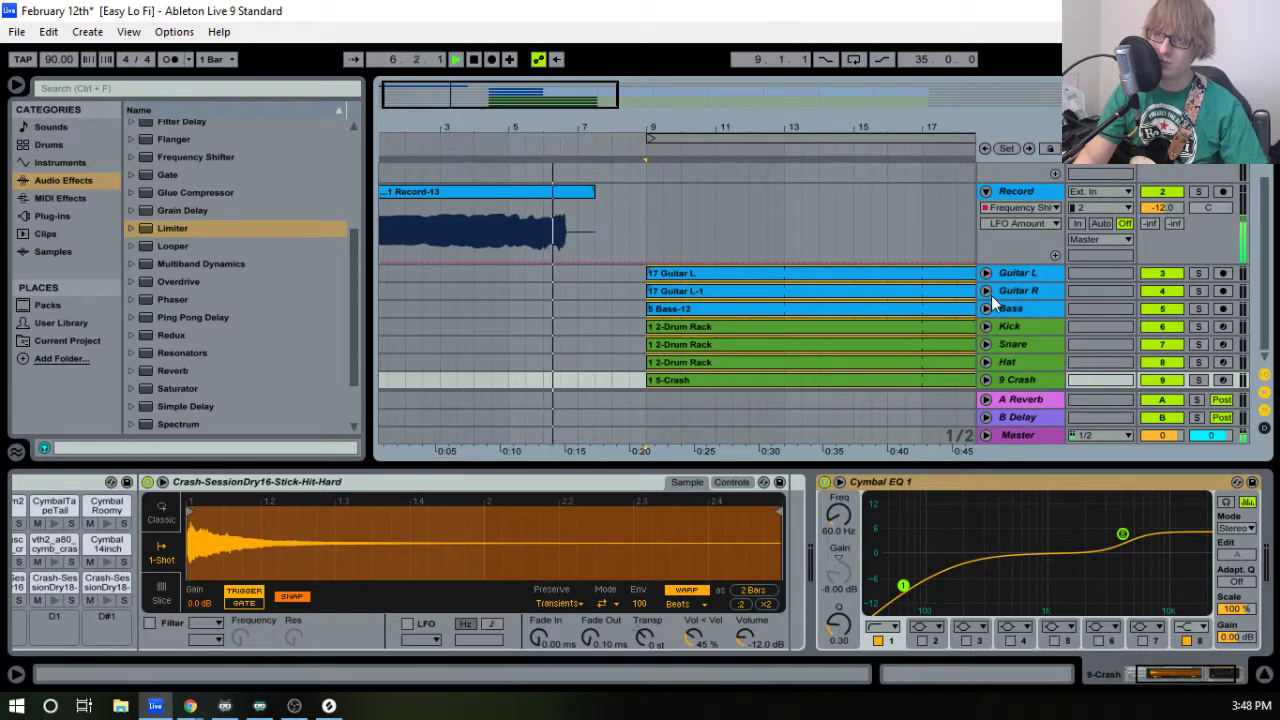
key(space)
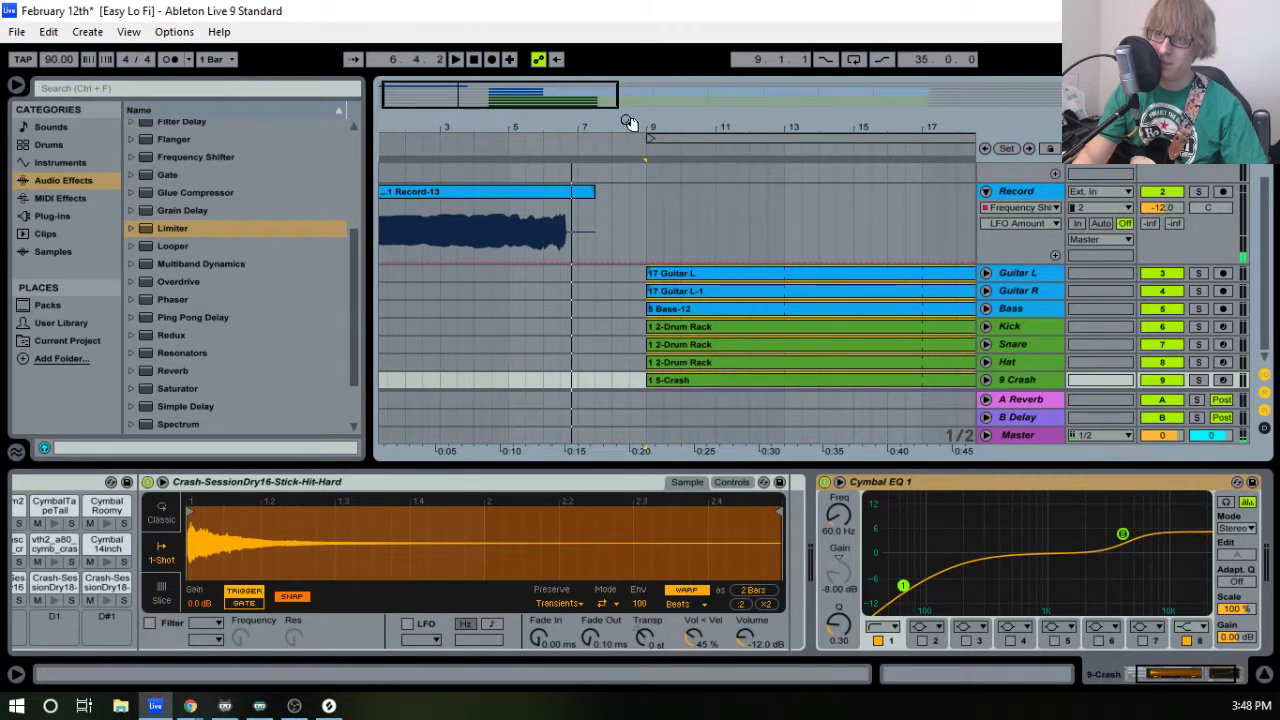
drag(629, 120, 670, 127)
click(727, 279)
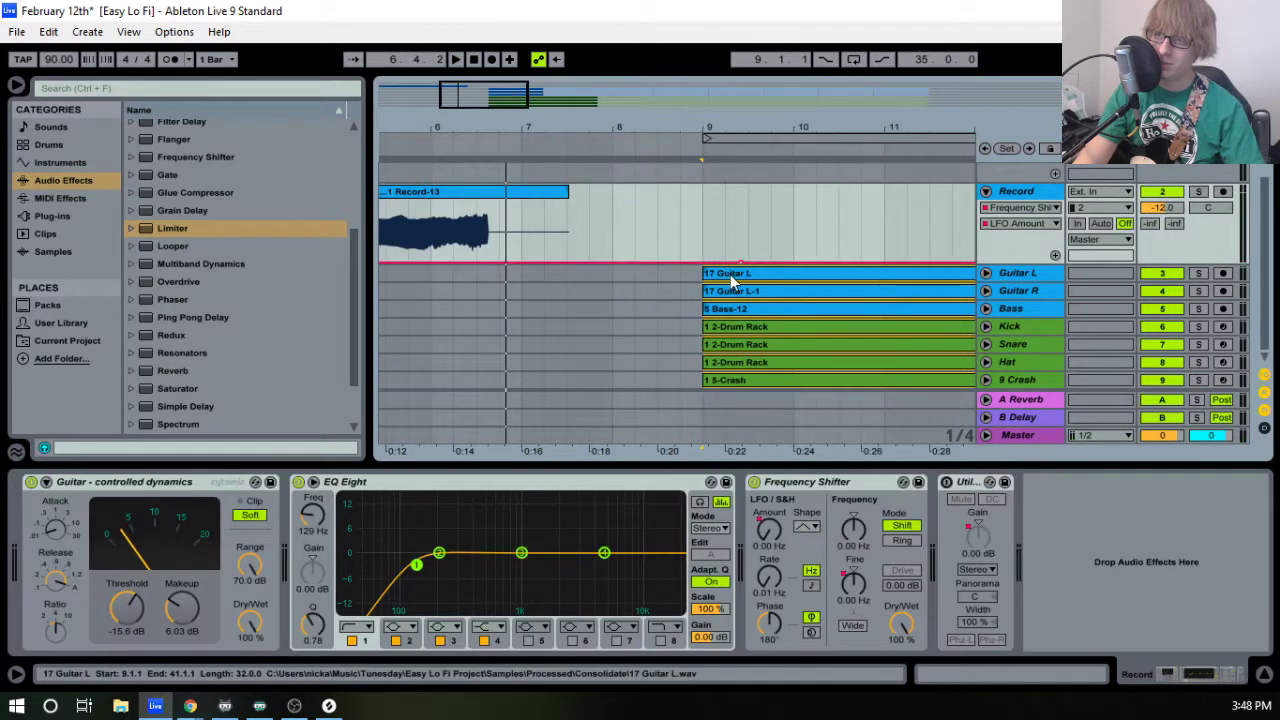
click(739, 380)
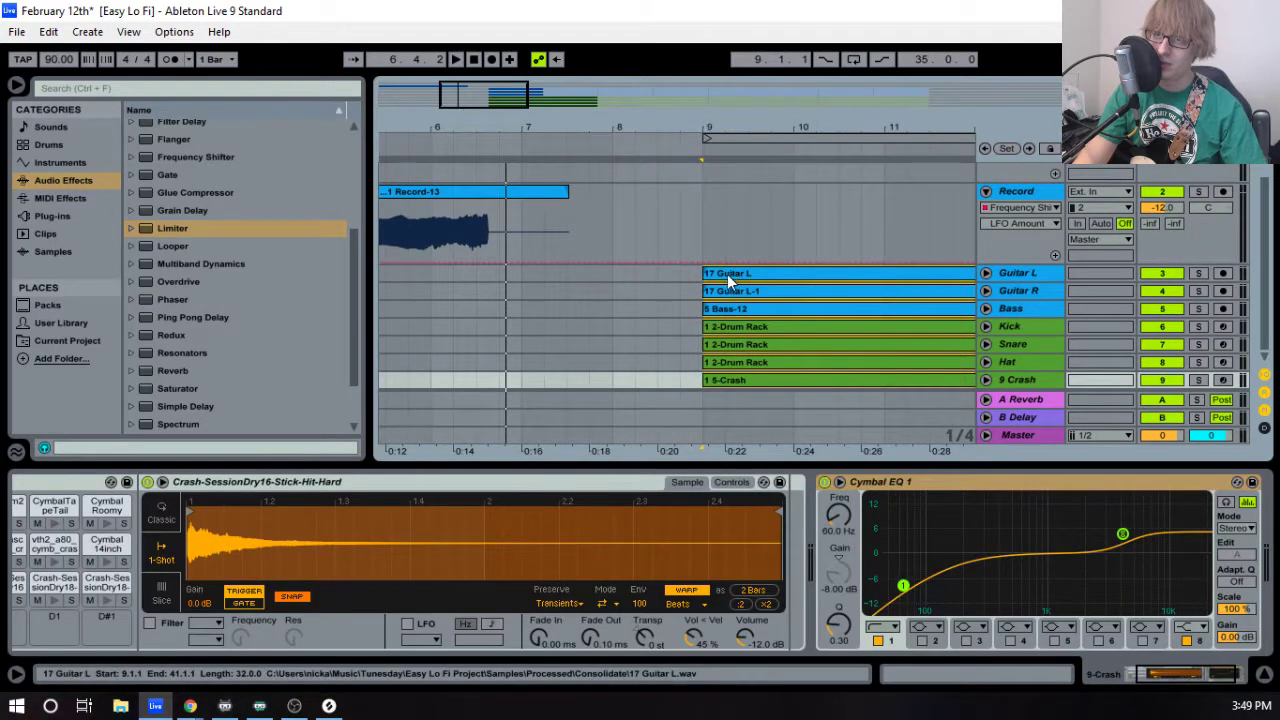
drag(727, 274, 550, 280)
key(space)
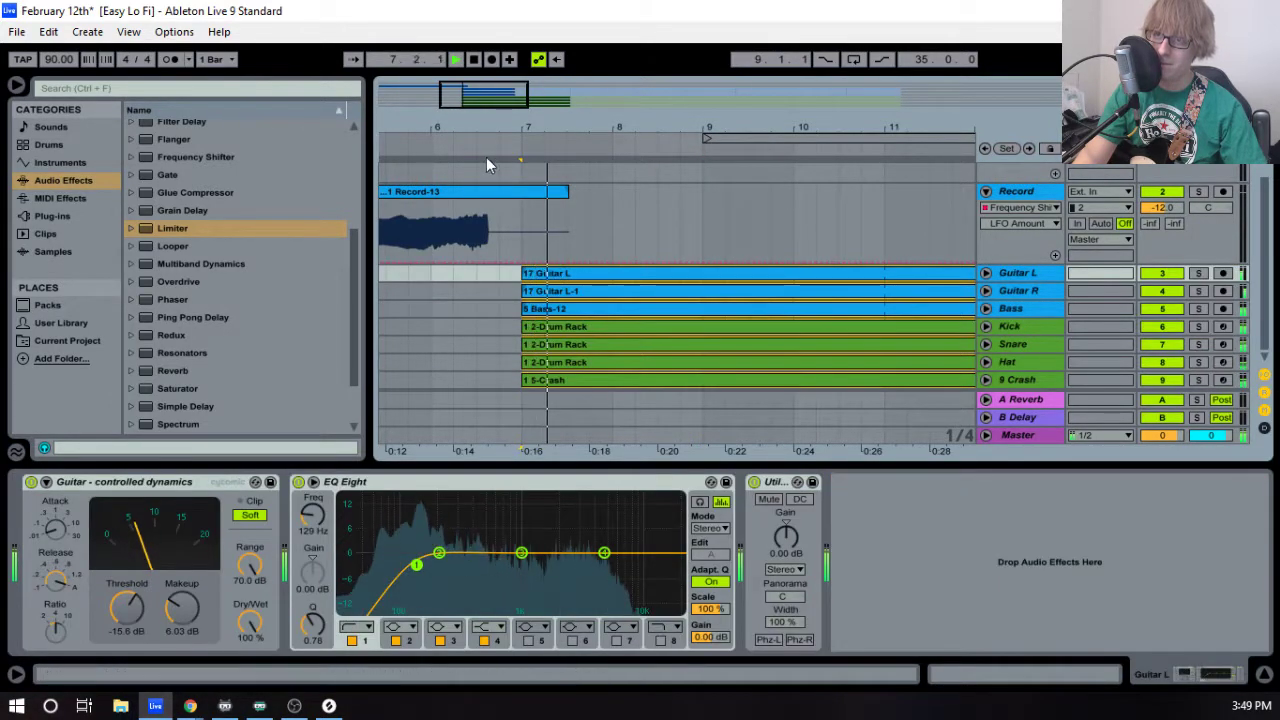
- Record a new guitar take on the first Record track from the song start to bar 8
double_click(471, 62)
key(space)
drag(508, 134, 474, 62)
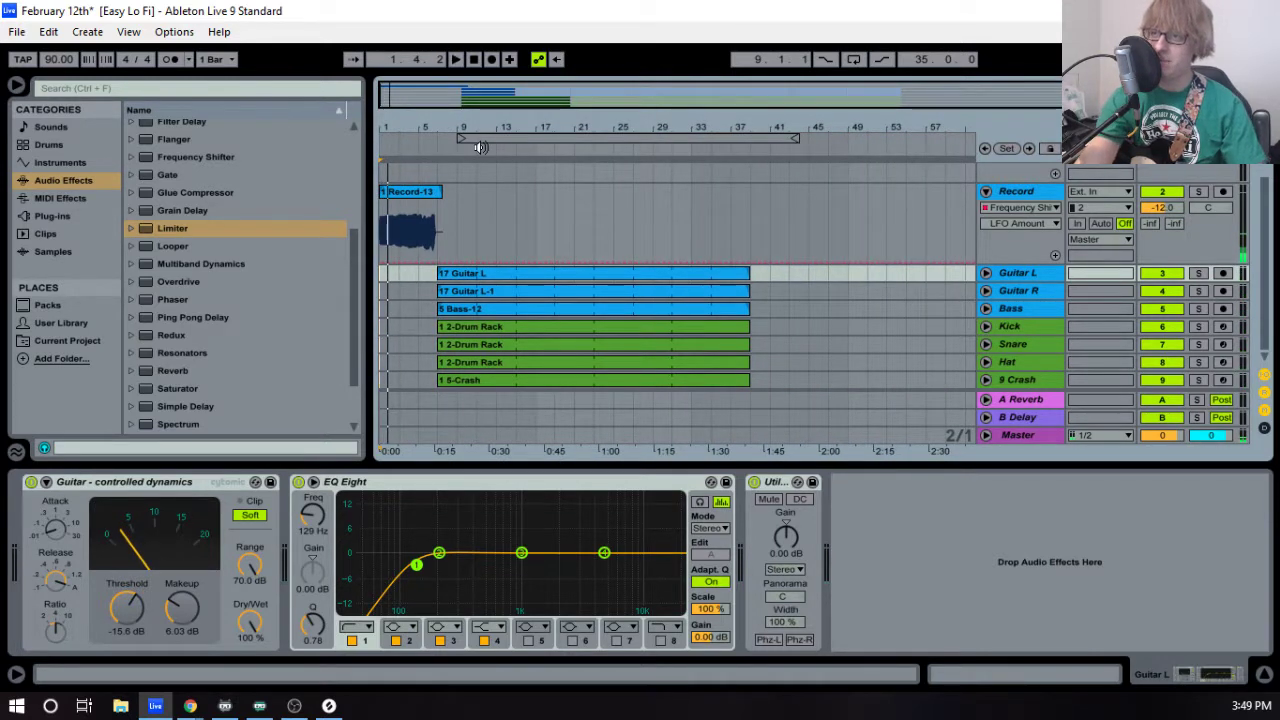
scroll(803, 331, up, 2)
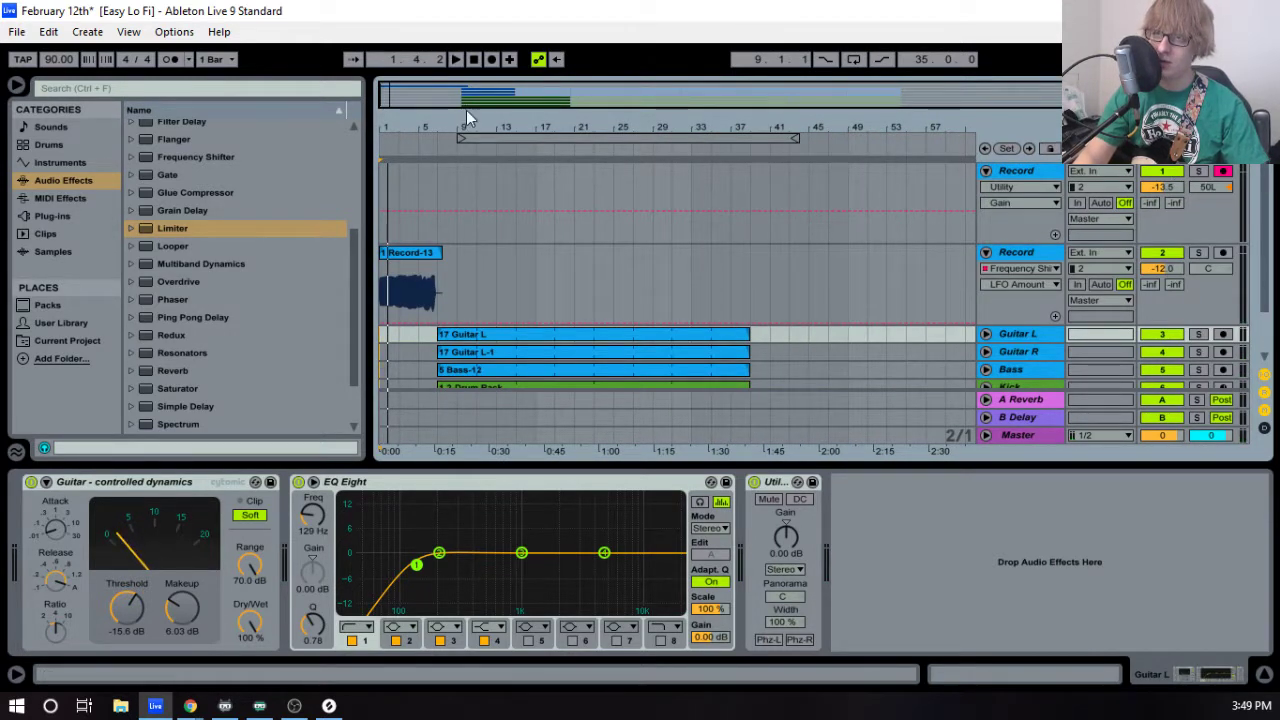
click(490, 60)
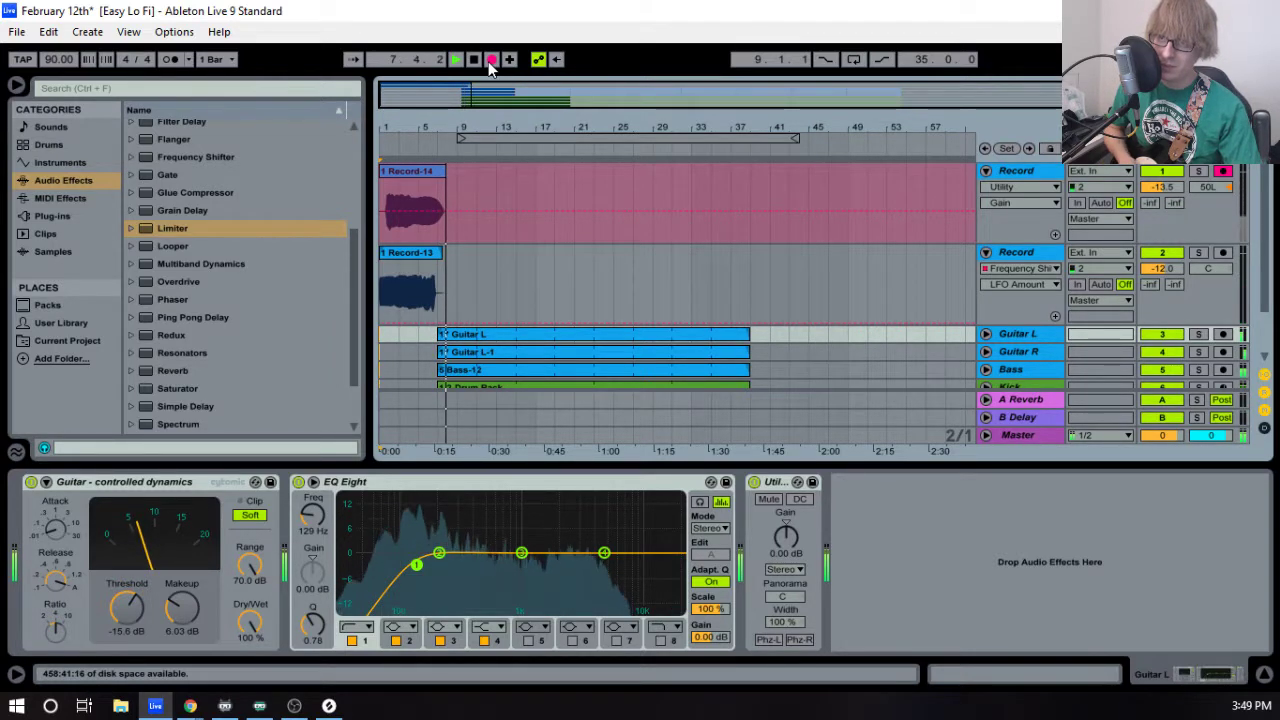
key(space)
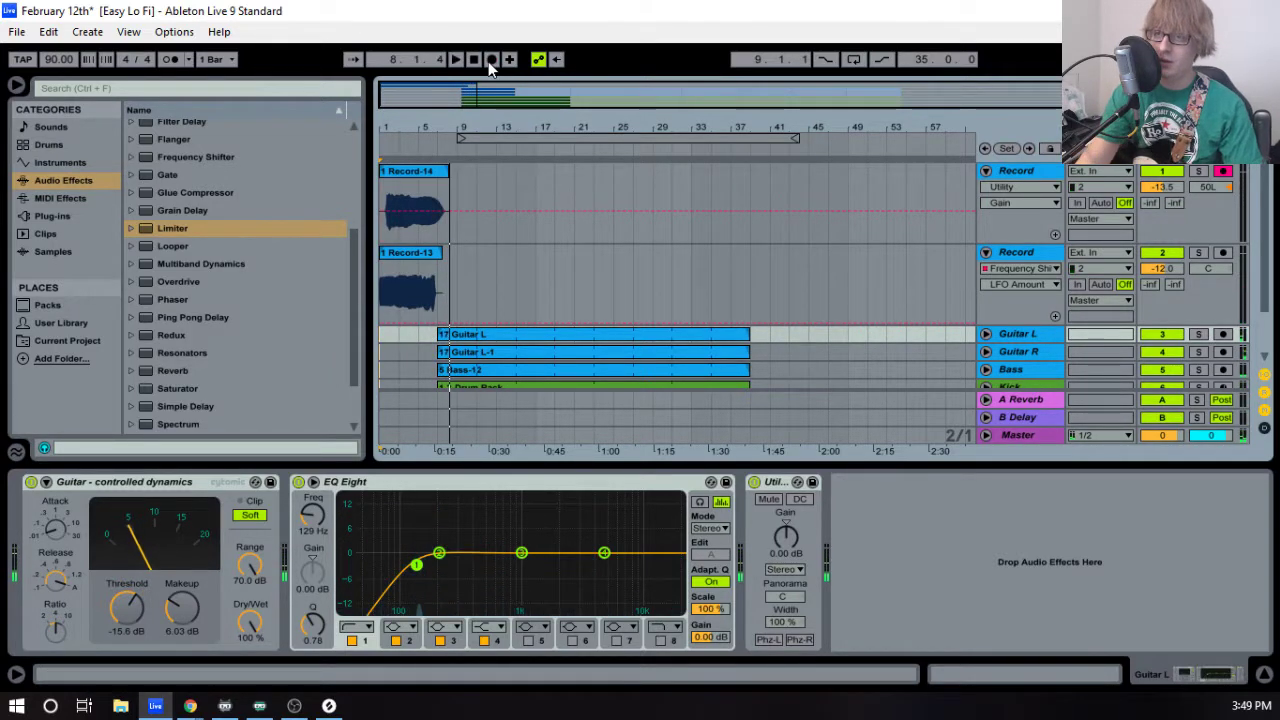
- Open the new Record-14 clip on the first Record track and reverse its audio
double_click(427, 176)
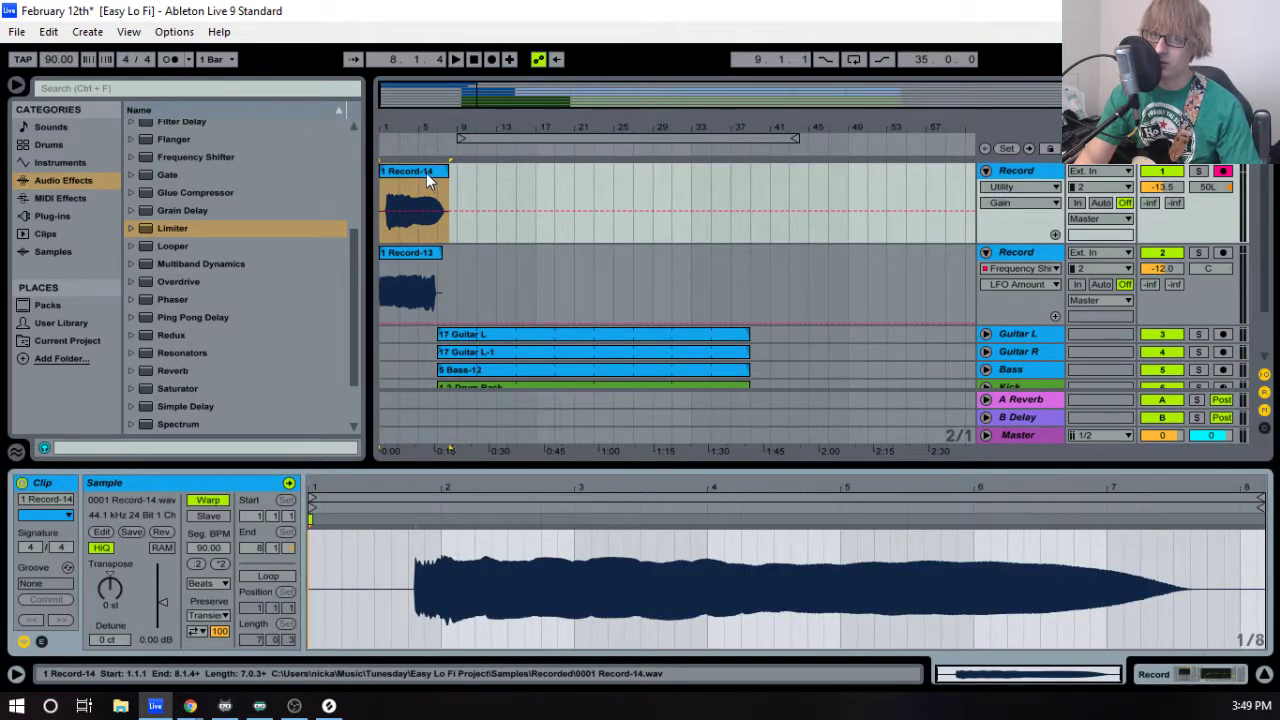
click(426, 168)
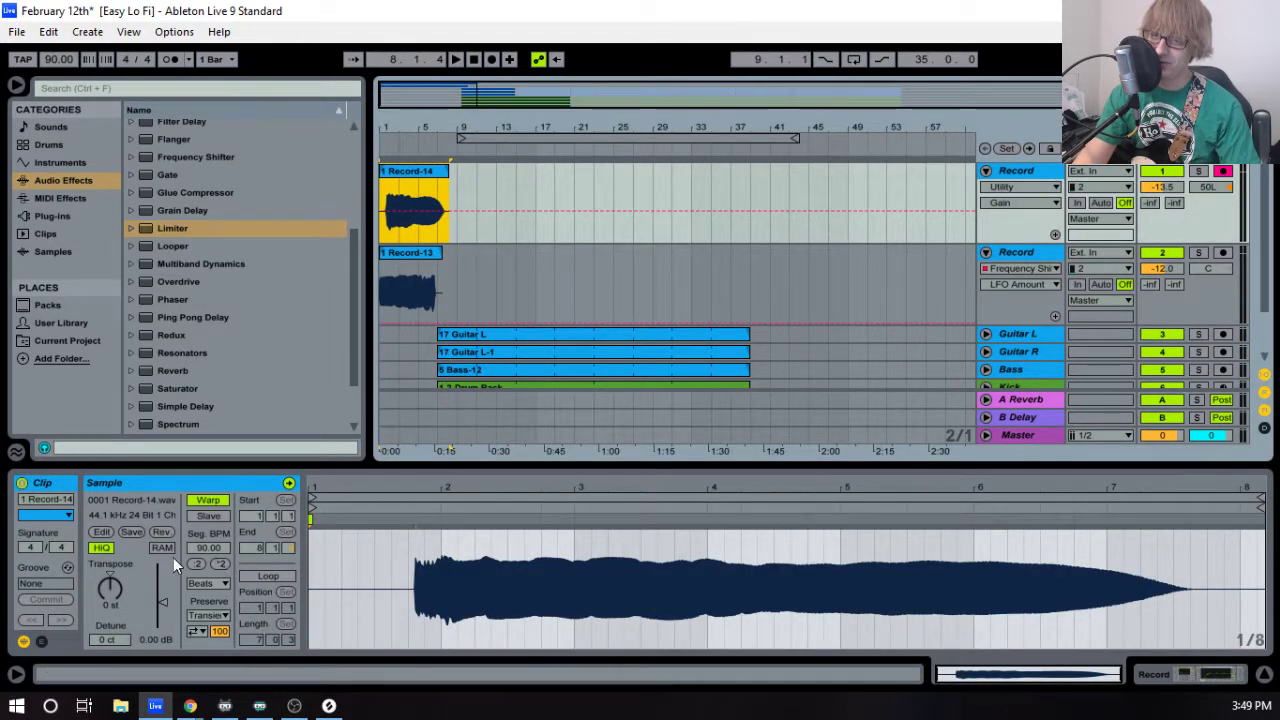
click(161, 533)
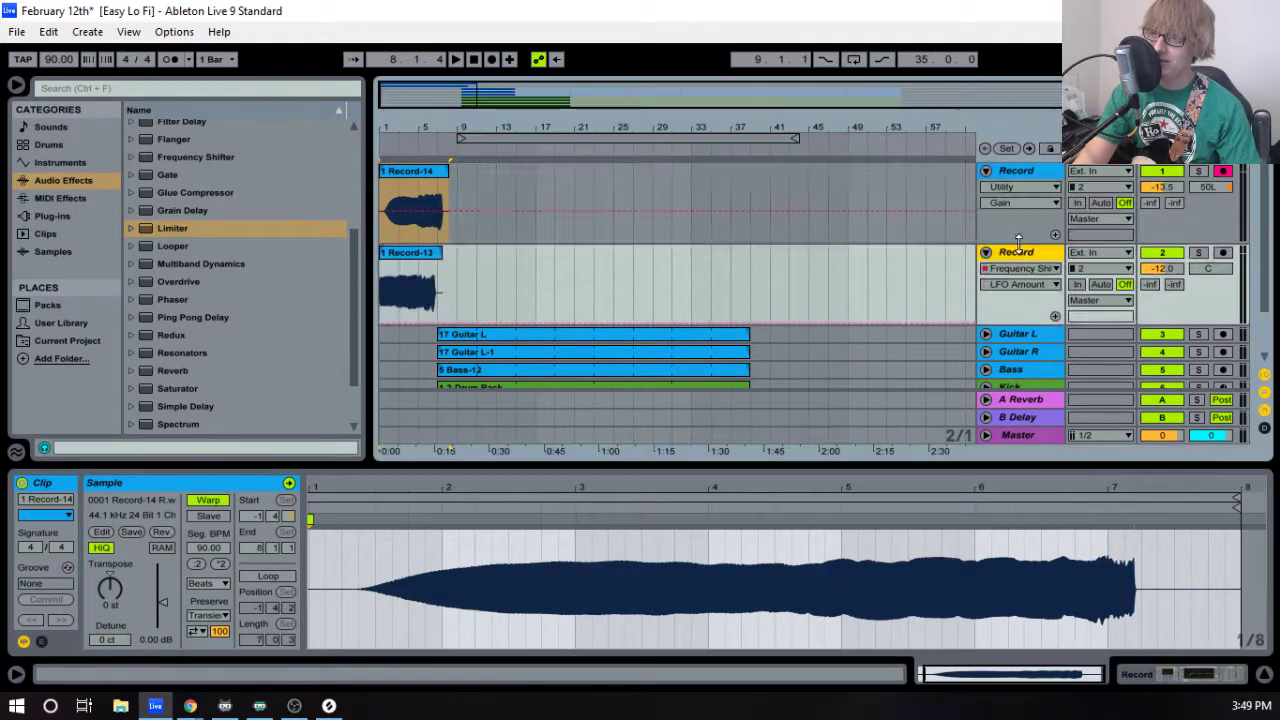
- Duplicate the second Record track with its effects, and delete the Record-13 clip from the upper of the two copies
right_click(1040, 253)
click(1002, 252)
right_click(1002, 252)
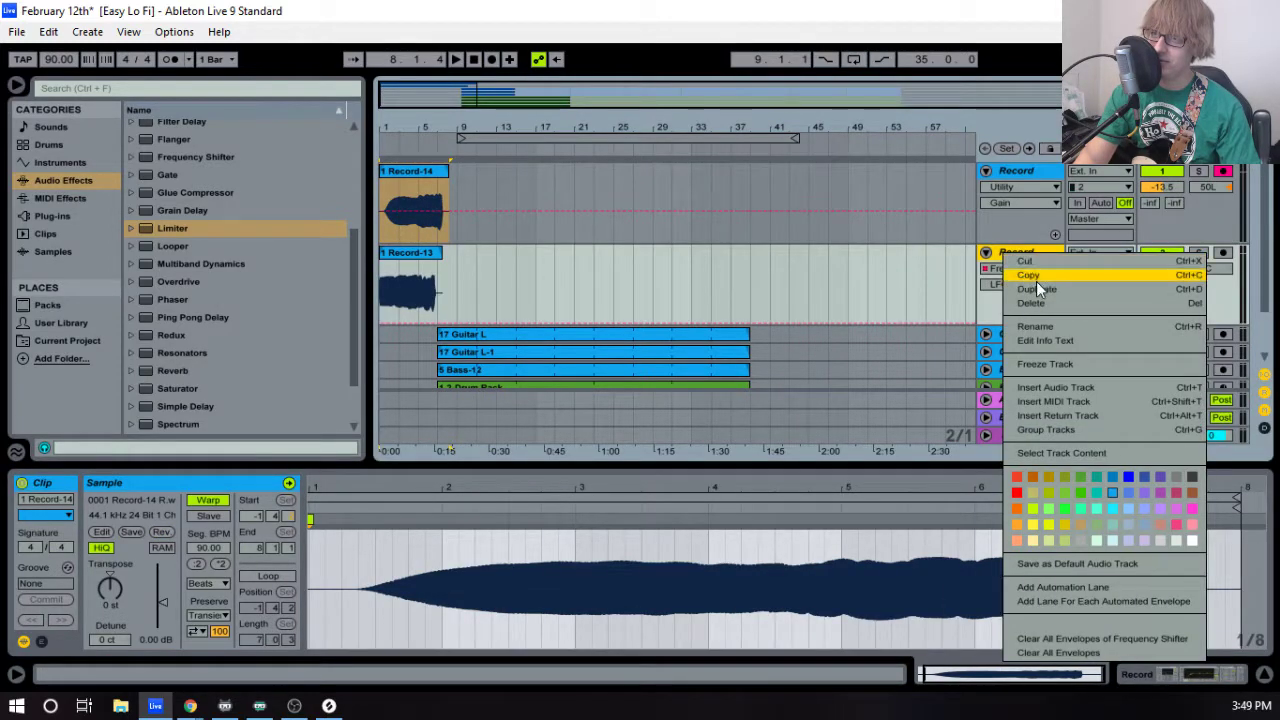
click(1044, 288)
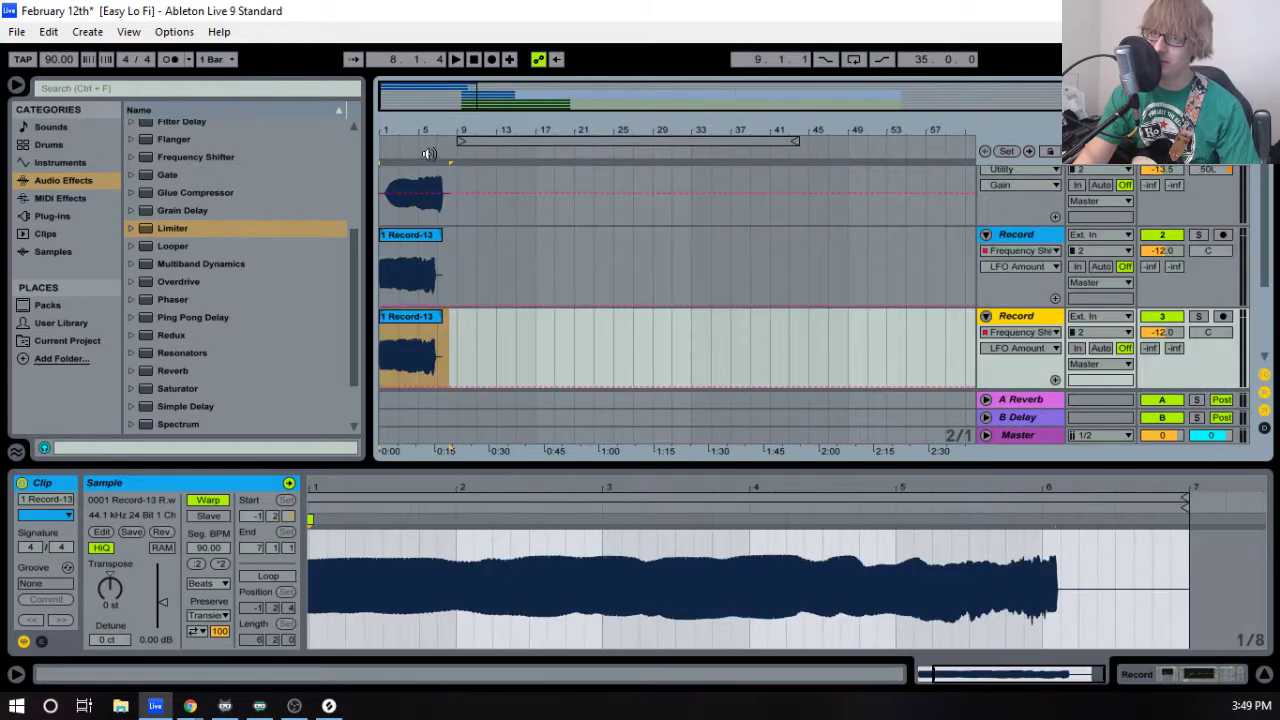
click(418, 237)
key(Delete)
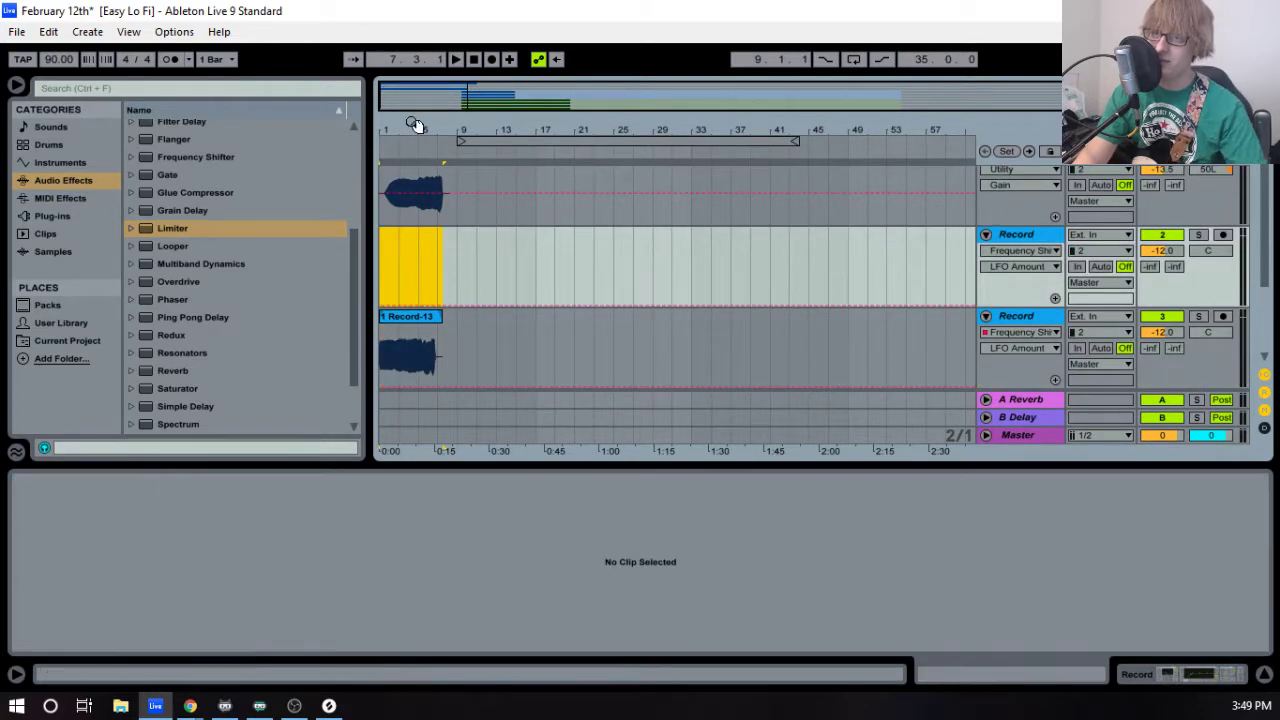
- Move the reversed Record-14 clip onto the empty second Record track and align the end of its sound with the end of Record-13's
drag(416, 127, 489, 277)
scroll(516, 189, up, 1)
drag(535, 138, 733, 165)
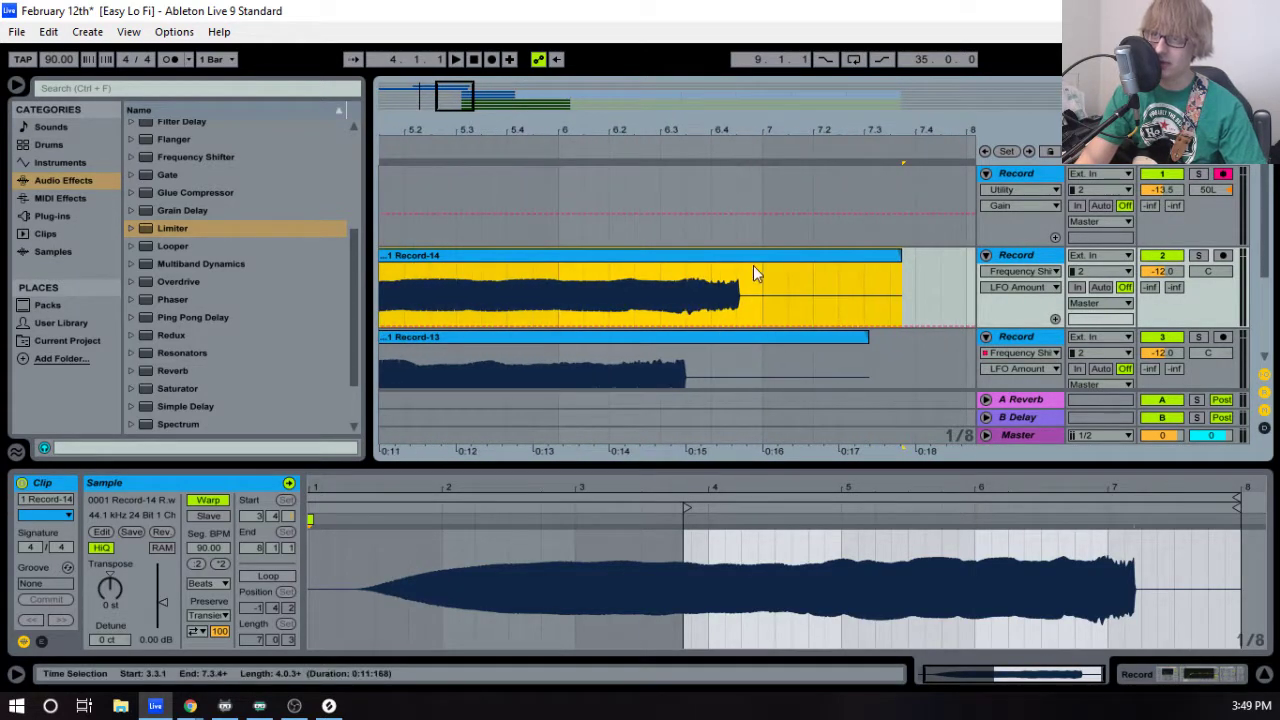
drag(754, 258, 699, 263)
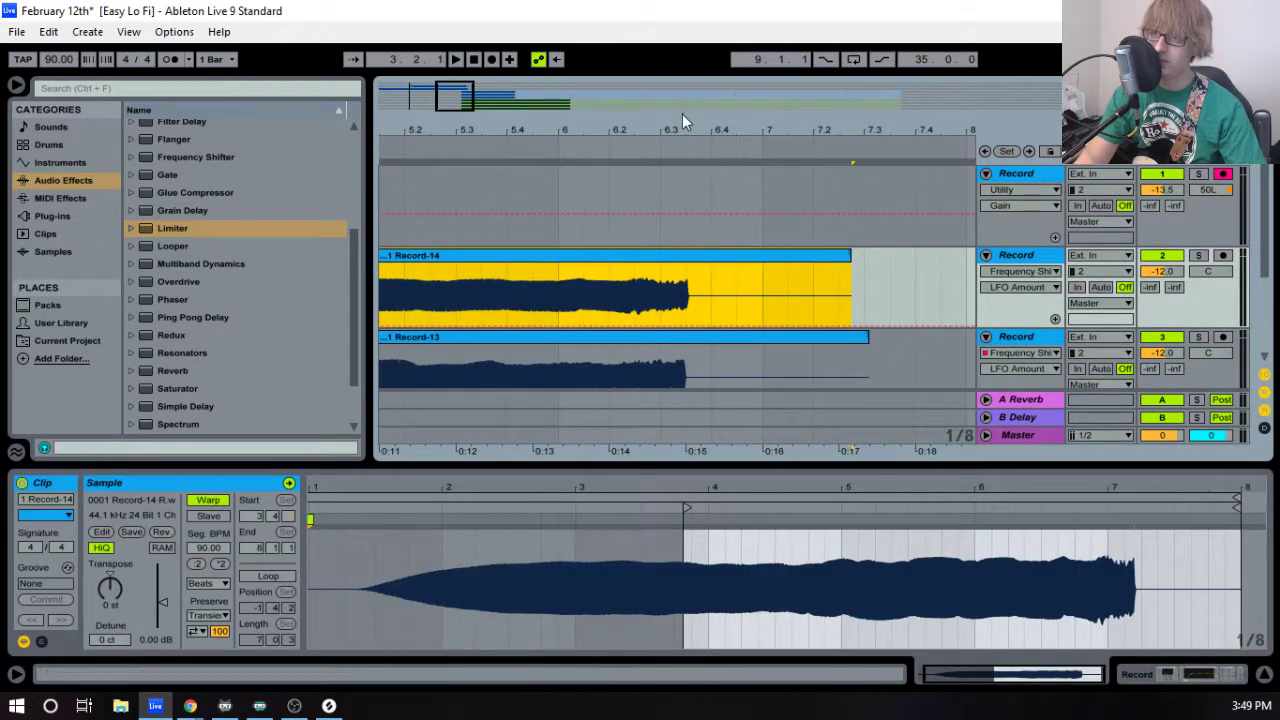
drag(682, 114, 625, 268)
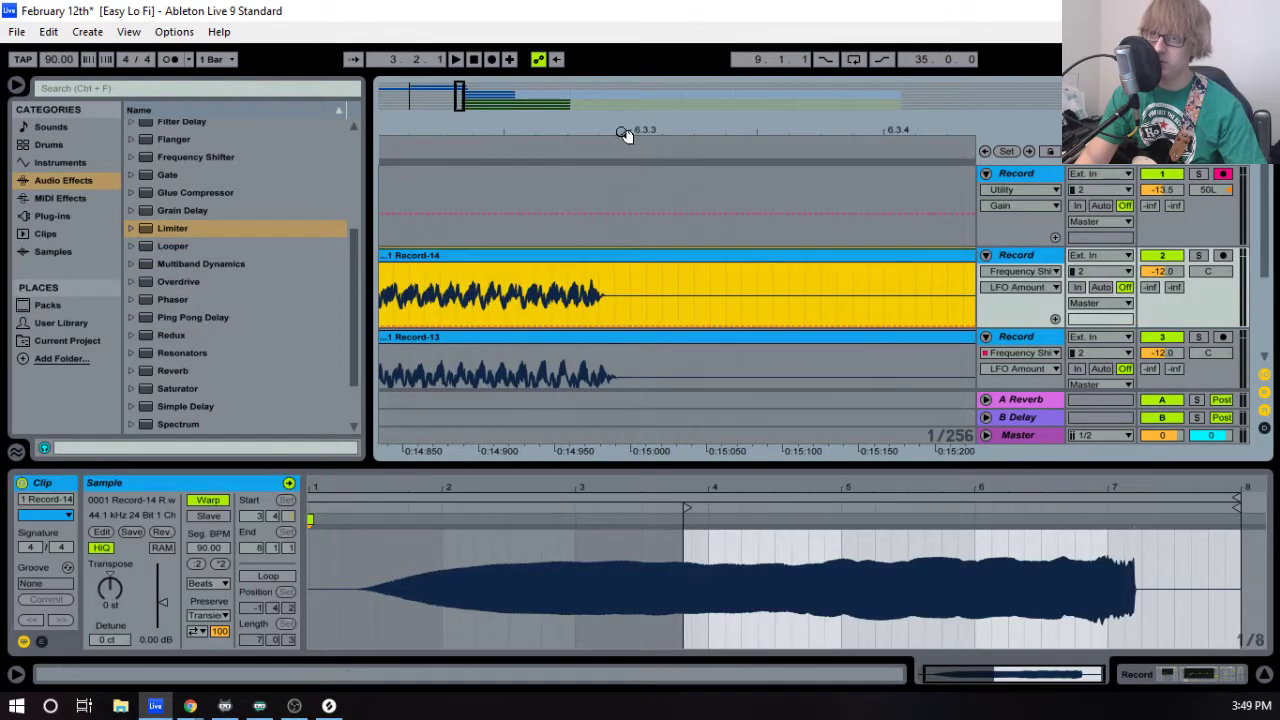
drag(620, 133, 618, 180)
drag(595, 255, 653, 255)
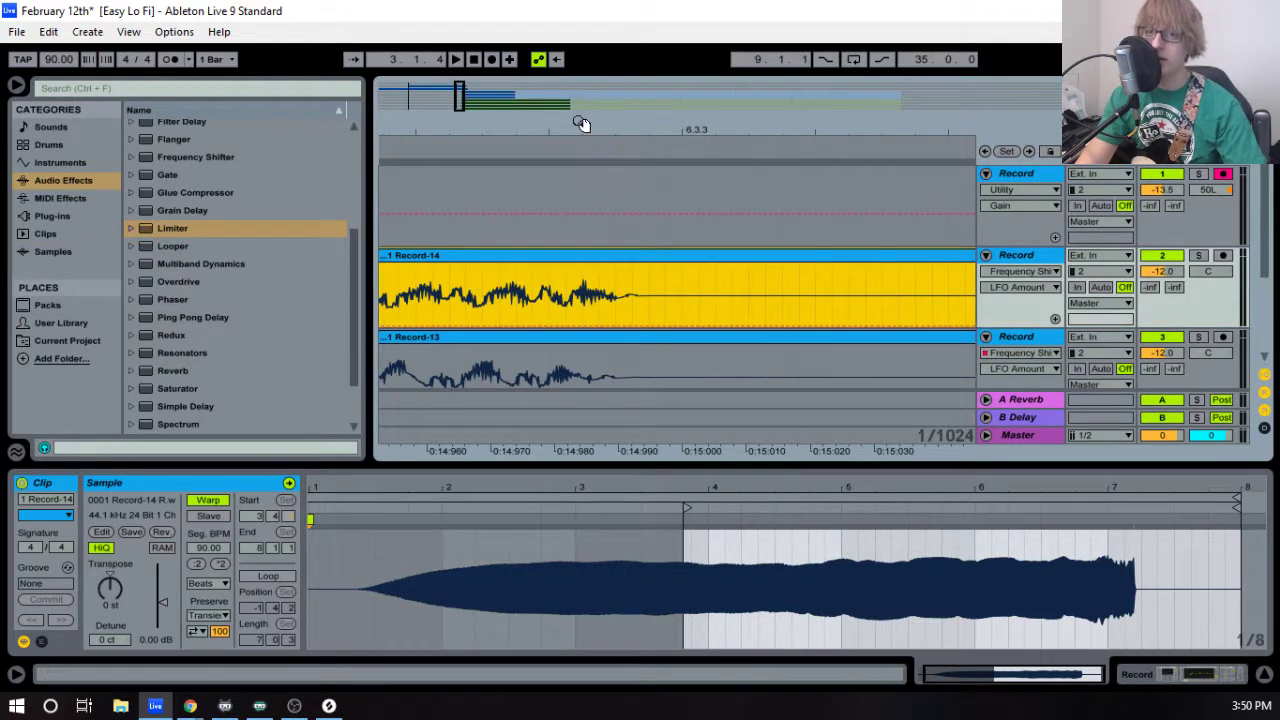
drag(519, 132, 519, 100)
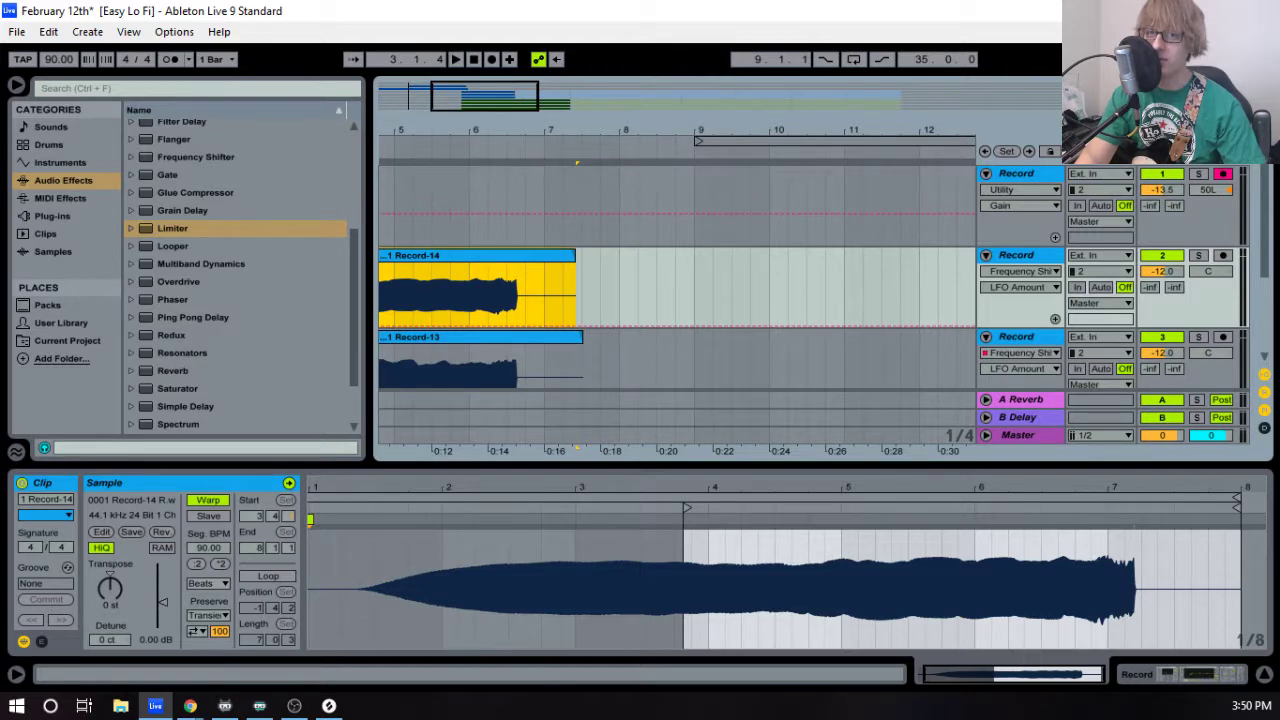
drag(673, 130, 570, 110)
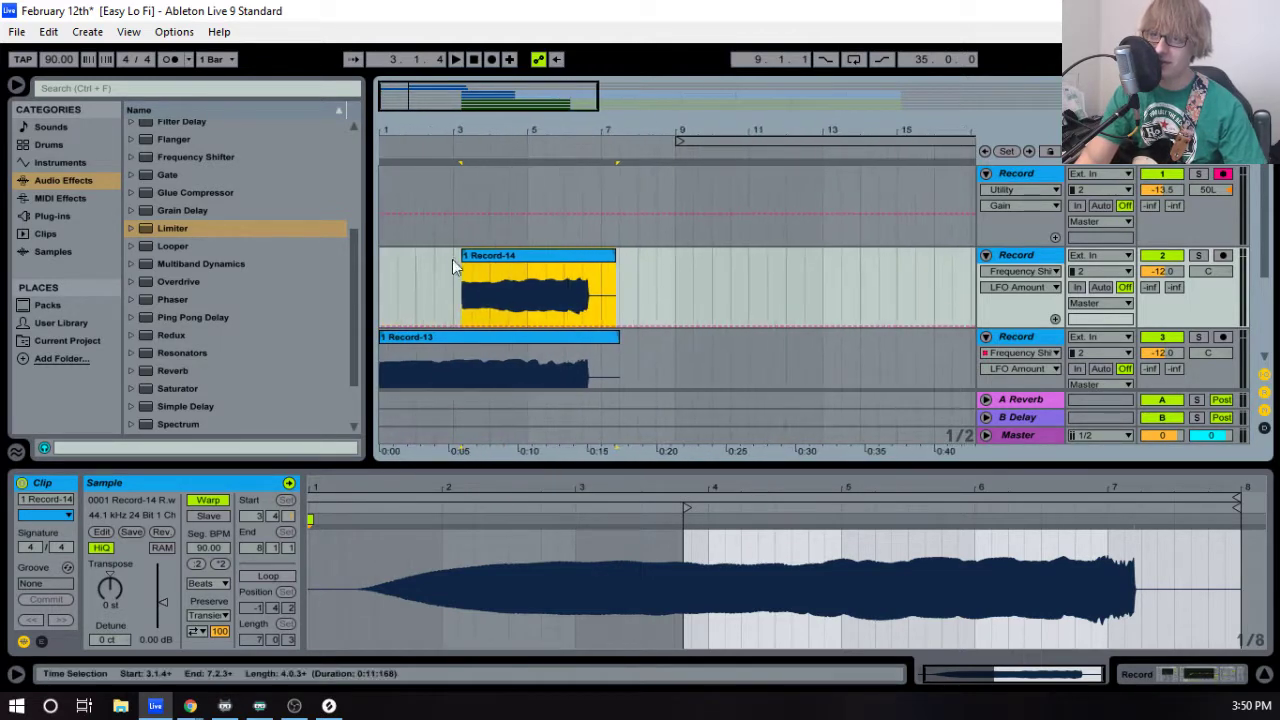
- Extend the start of the Record-14 clip back to bar 1 and play it together with Record-13 from the song start
drag(463, 256, 380, 255)
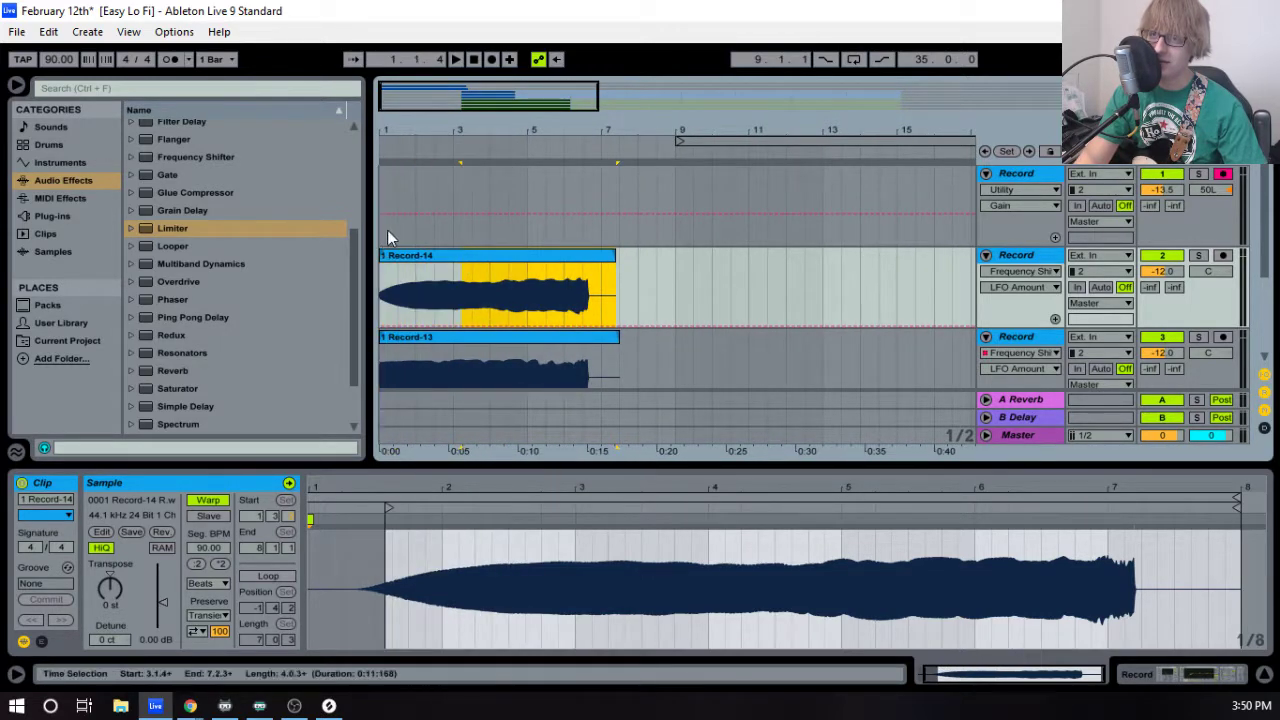
drag(414, 126, 414, 163)
key(space)
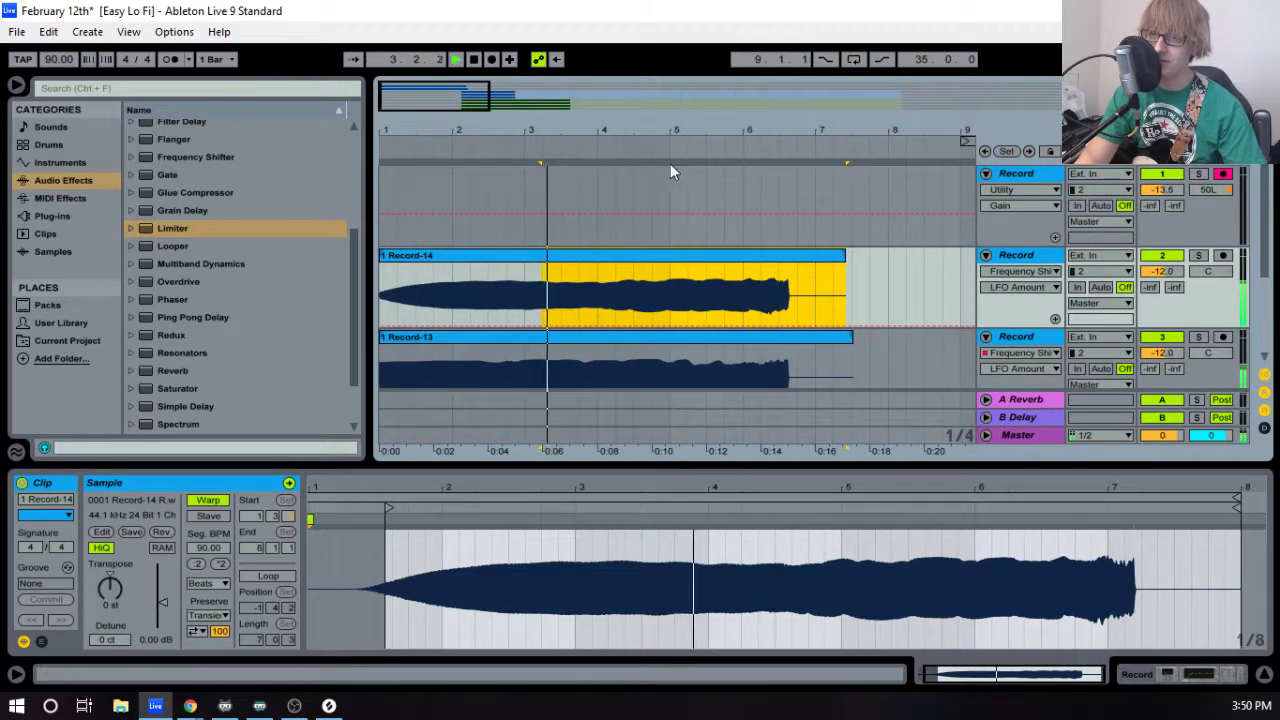
key(space)
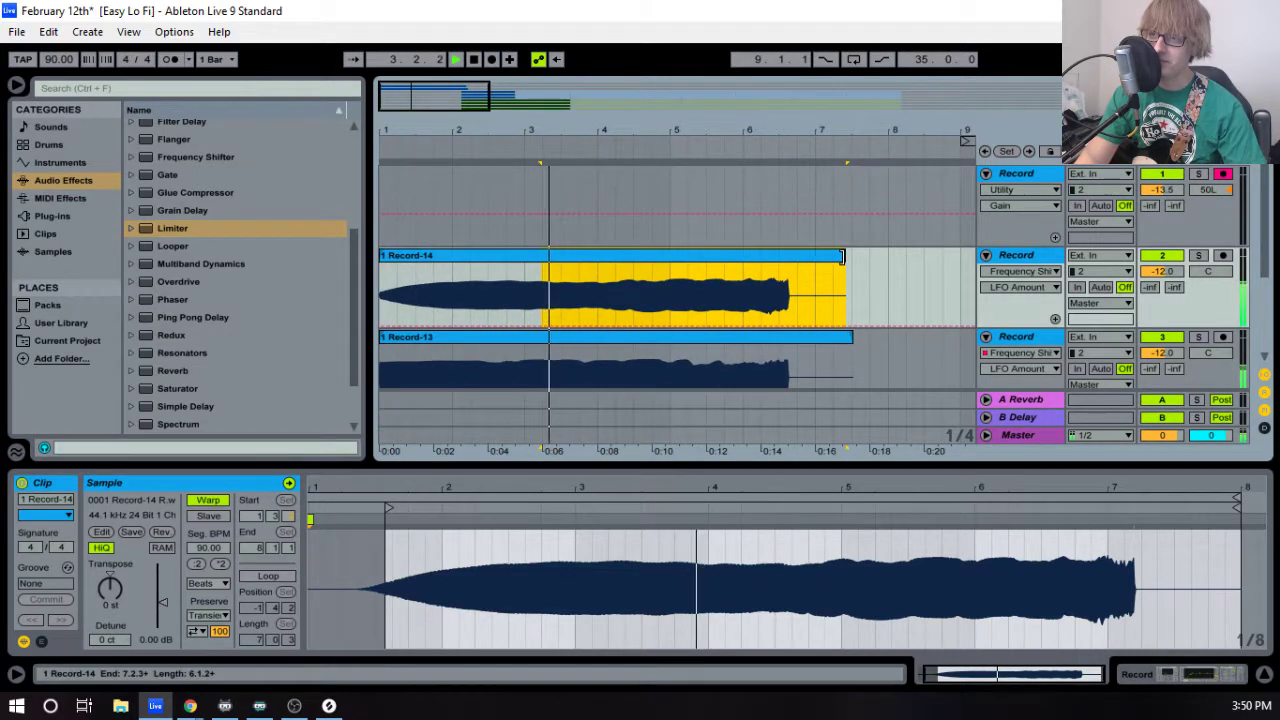
key(space)
click(598, 250)
key(space)
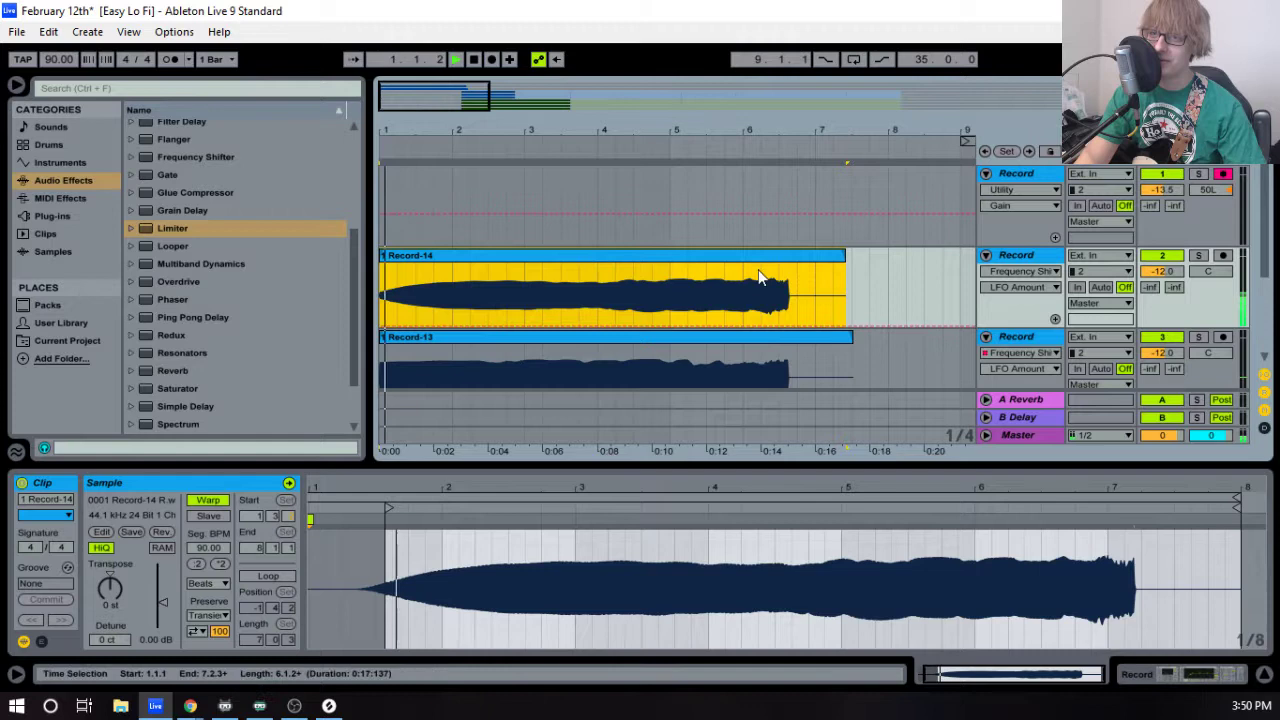
- Listen to the two reversed layers, check their levels in the mixer, briefly solo the second Record track, and stop playback
click(1030, 251)
key(Tab)
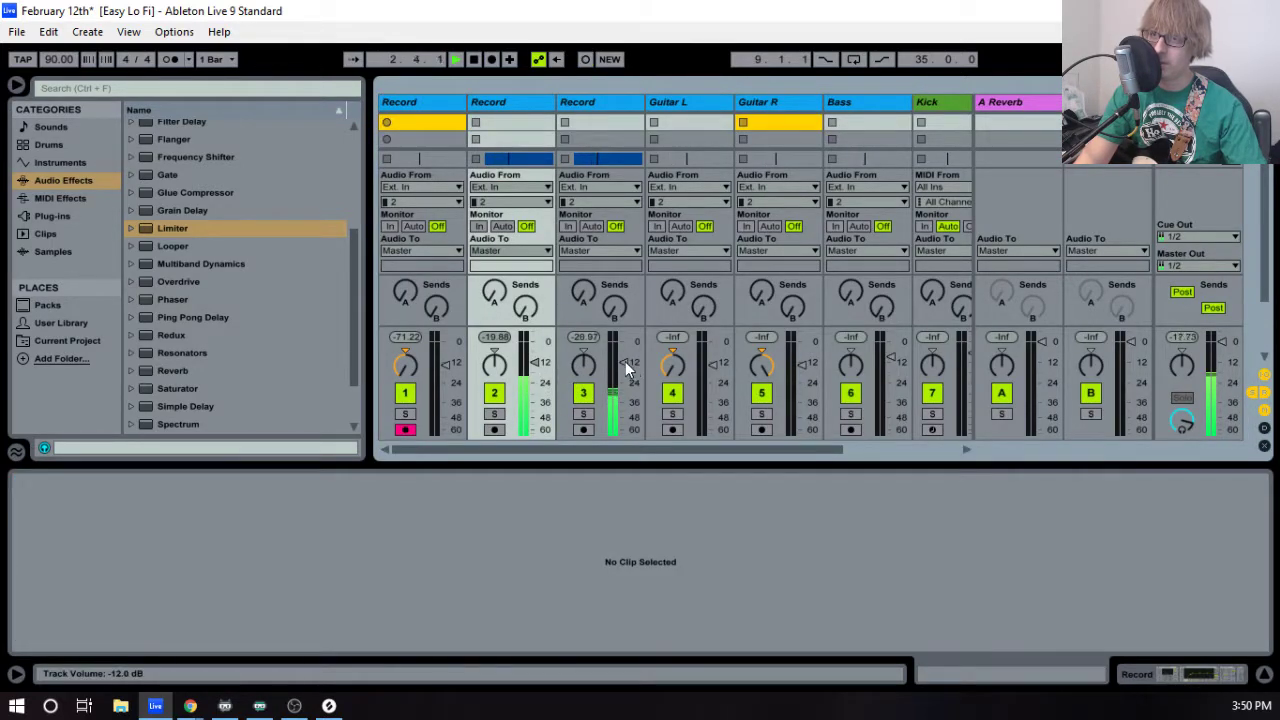
key(Tab)
key(Tab)
key(Tab)
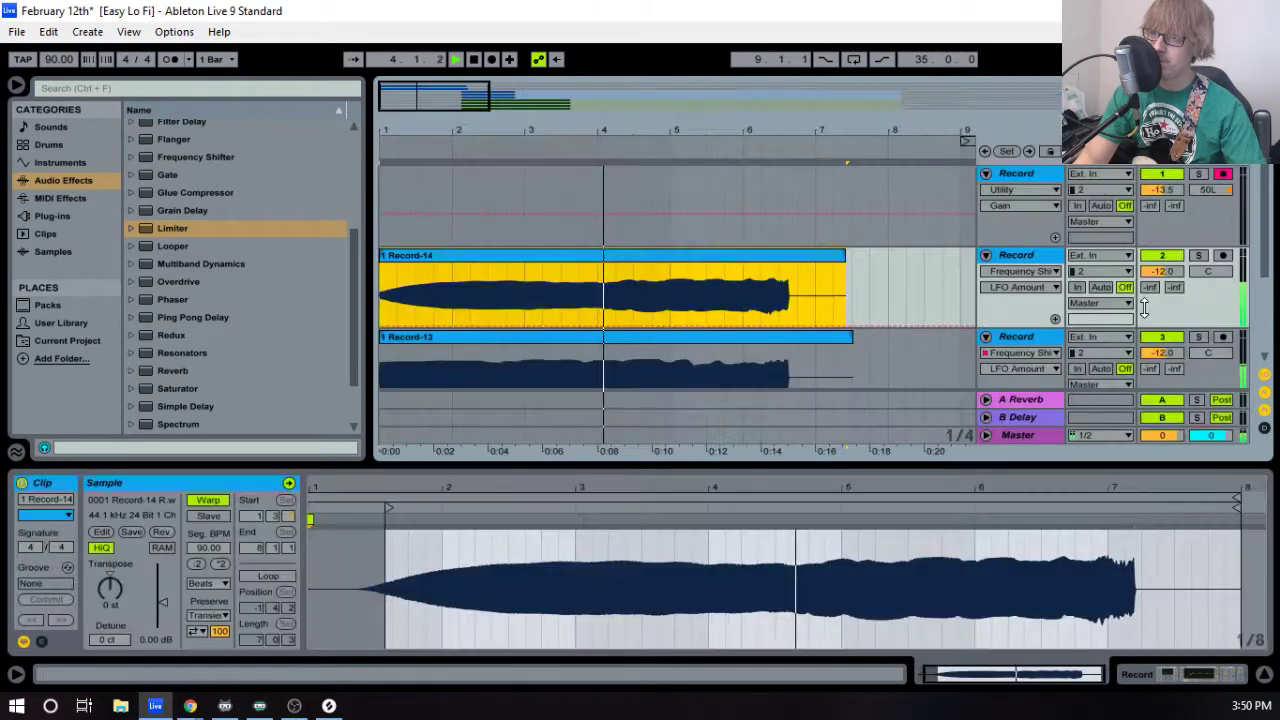
click(1199, 256)
click(1203, 258)
key(space)
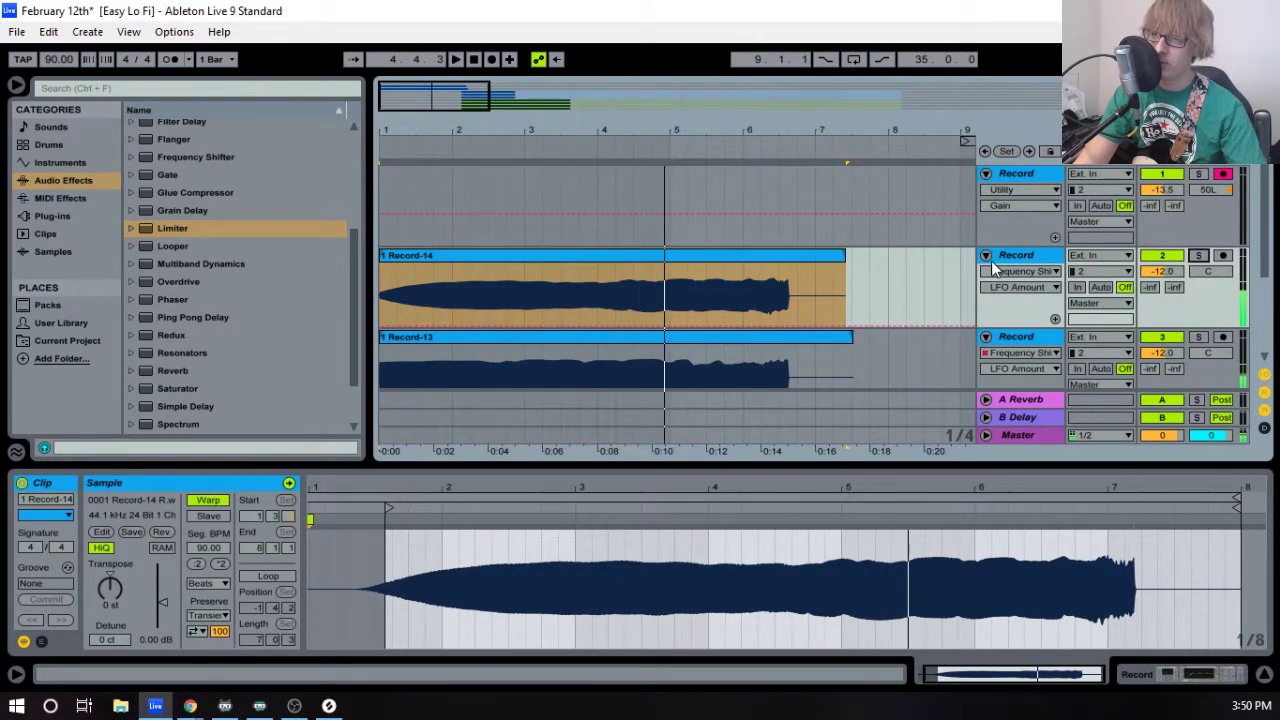
- Display the Frequency Shifter's Fine automation on the third Record track
click(987, 256)
click(987, 256)
click(988, 341)
scroll(916, 322, down, 1)
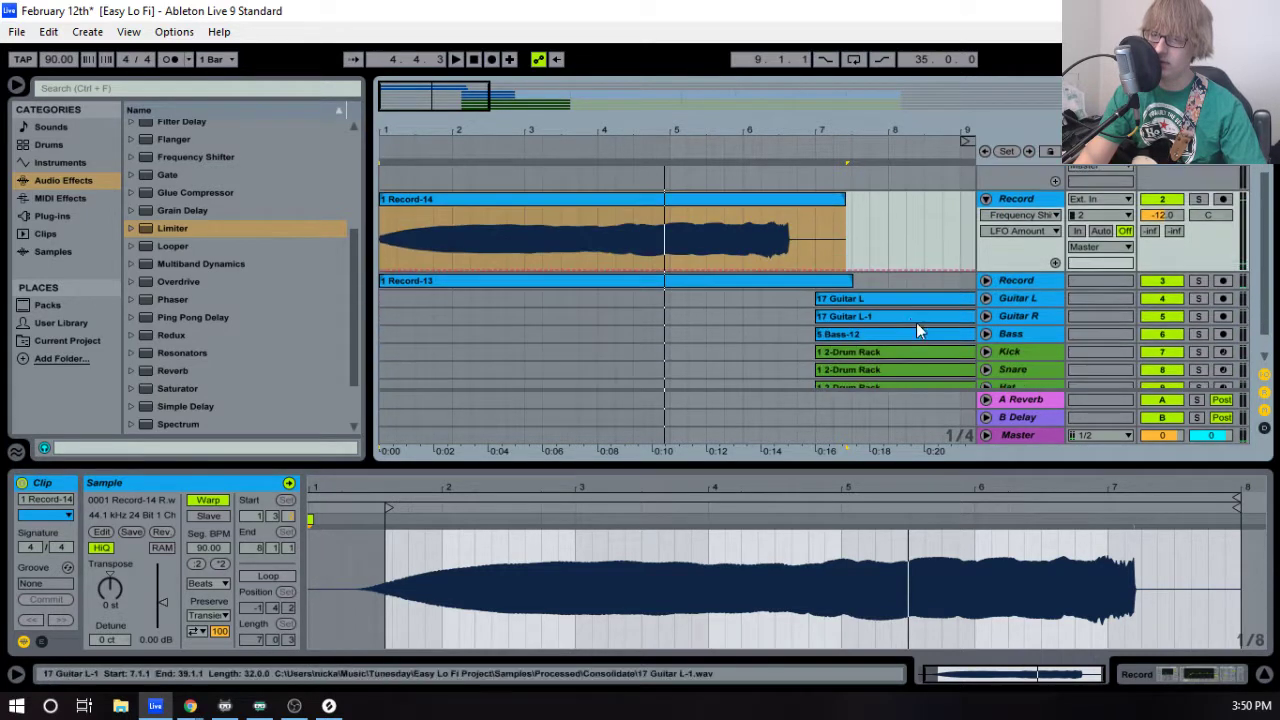
click(986, 281)
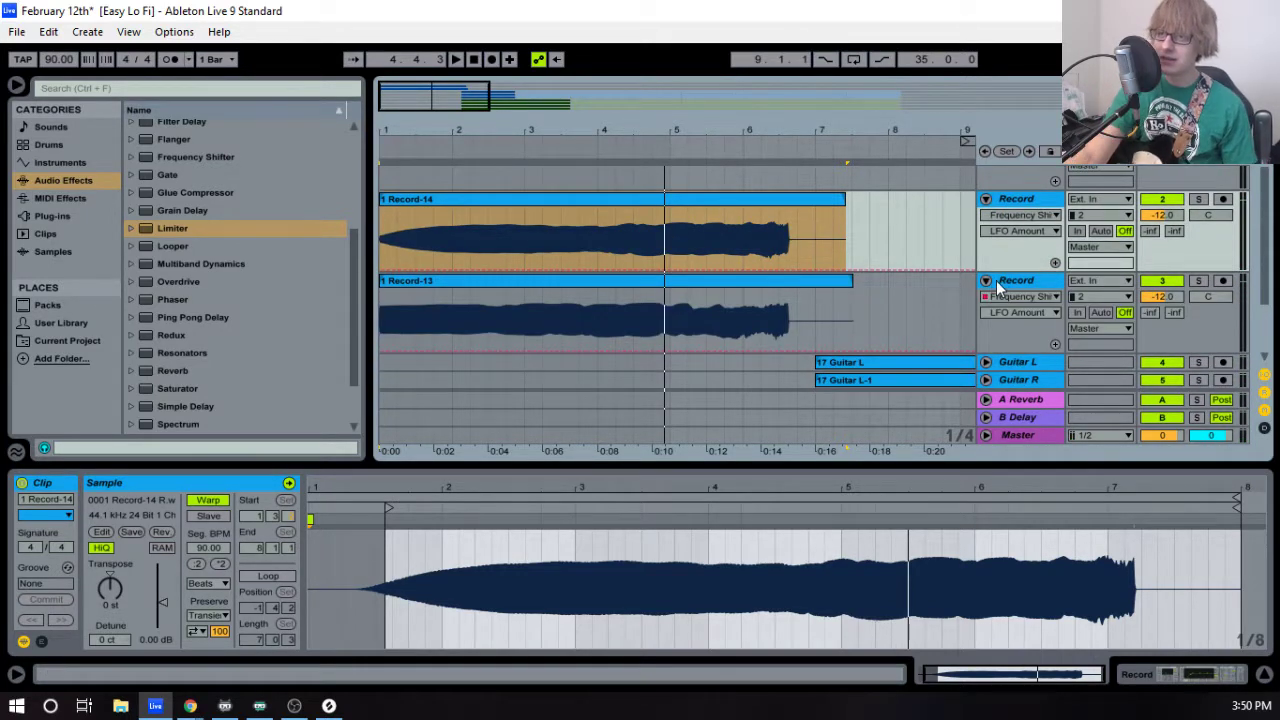
click(1023, 295)
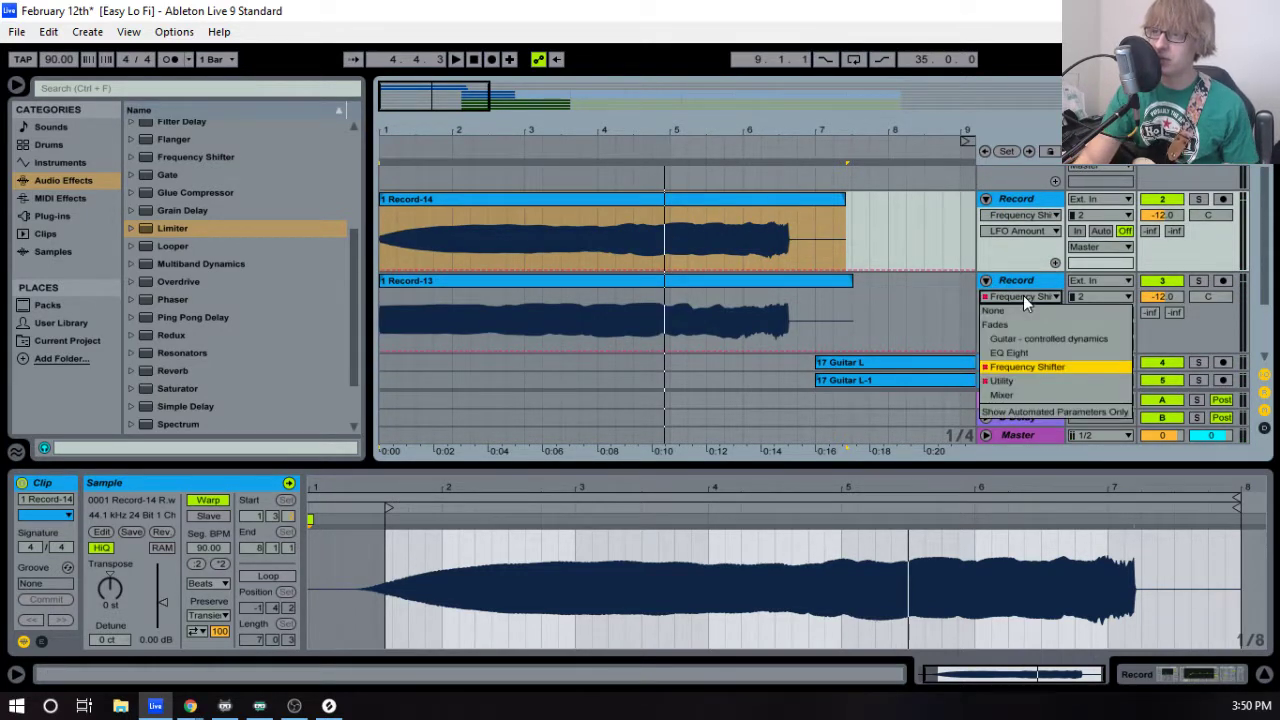
click(1023, 370)
click(1024, 215)
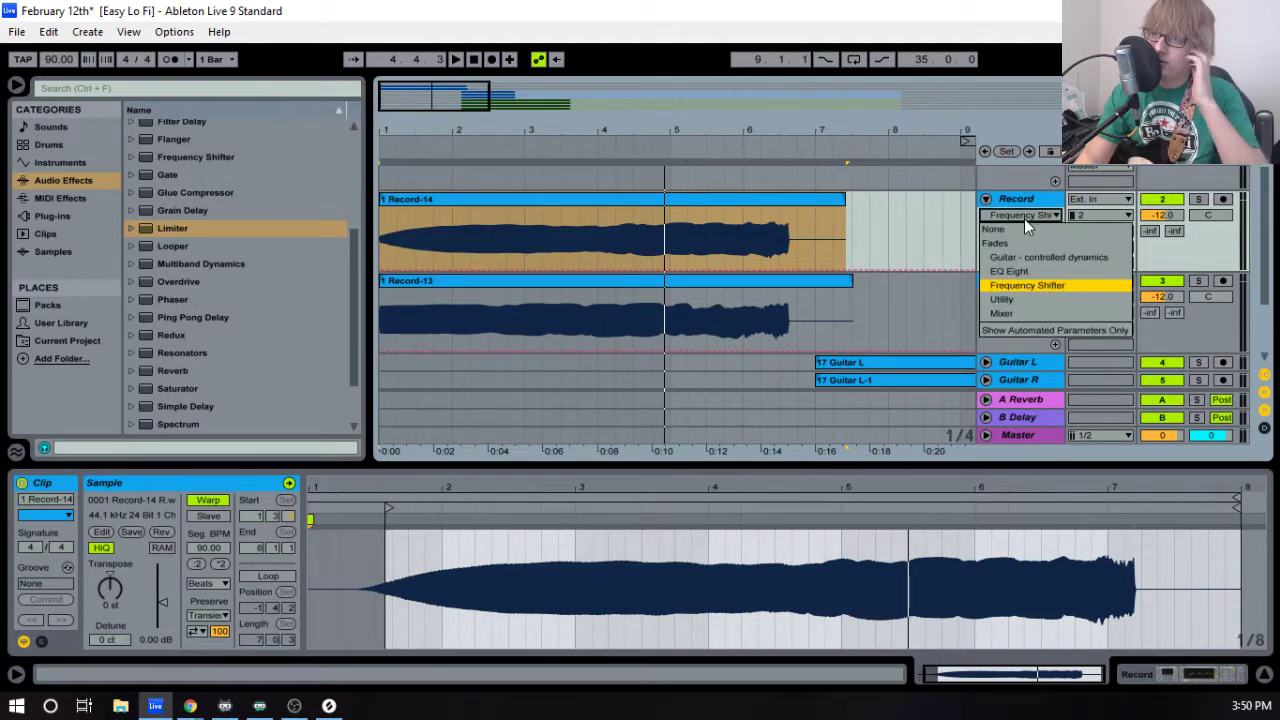
click(1021, 285)
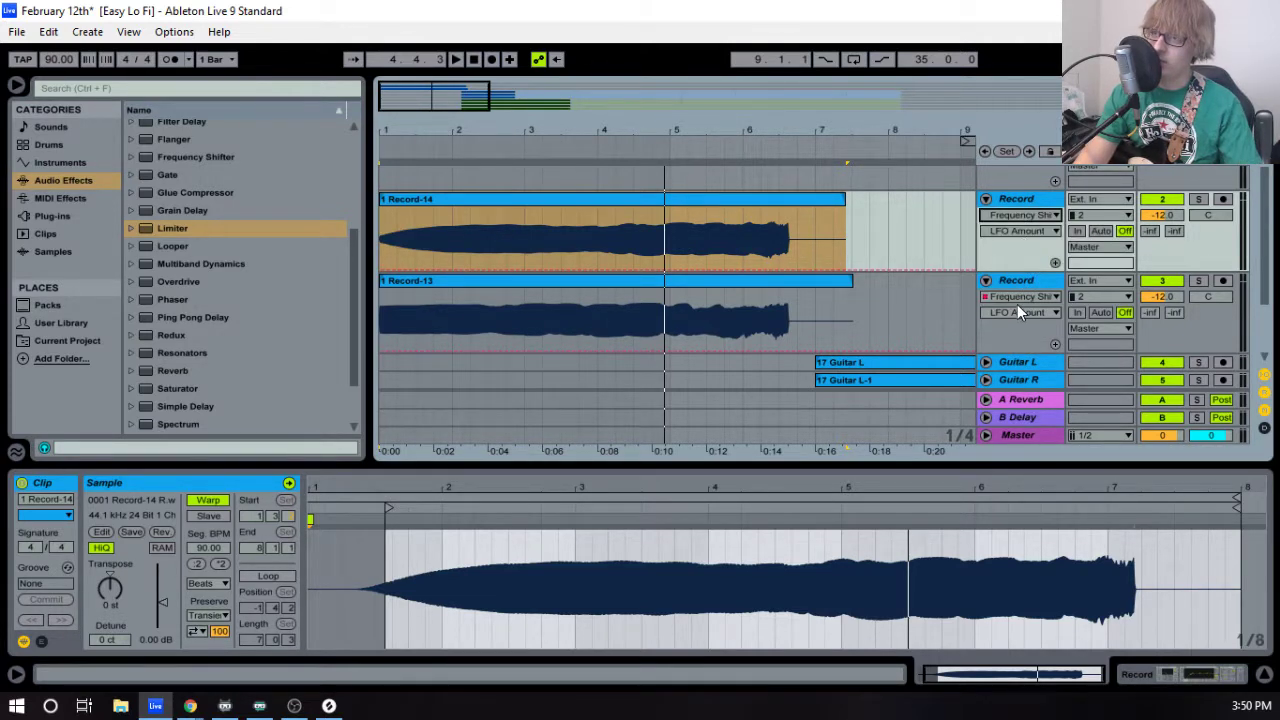
click(1017, 307)
click(1030, 374)
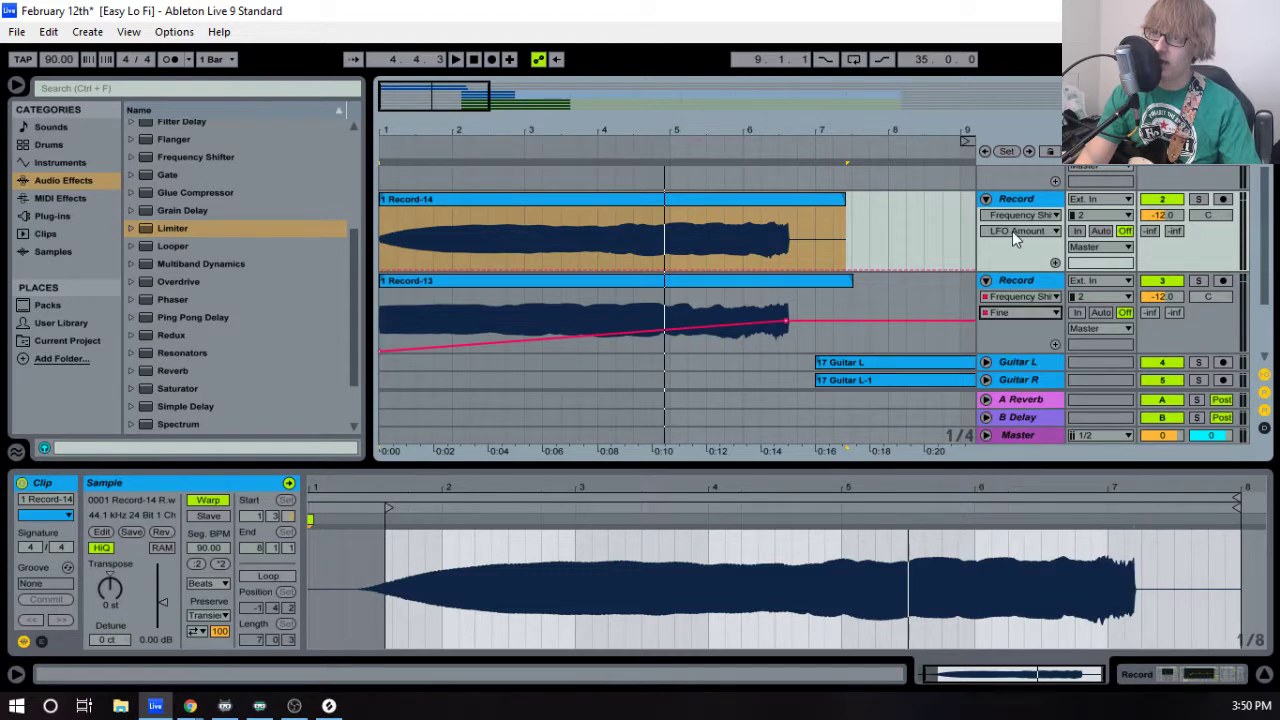
- Show the second Record track's Fine automation and add breakpoints at the start and end of the Record-14 audio
click(1012, 231)
click(1022, 289)
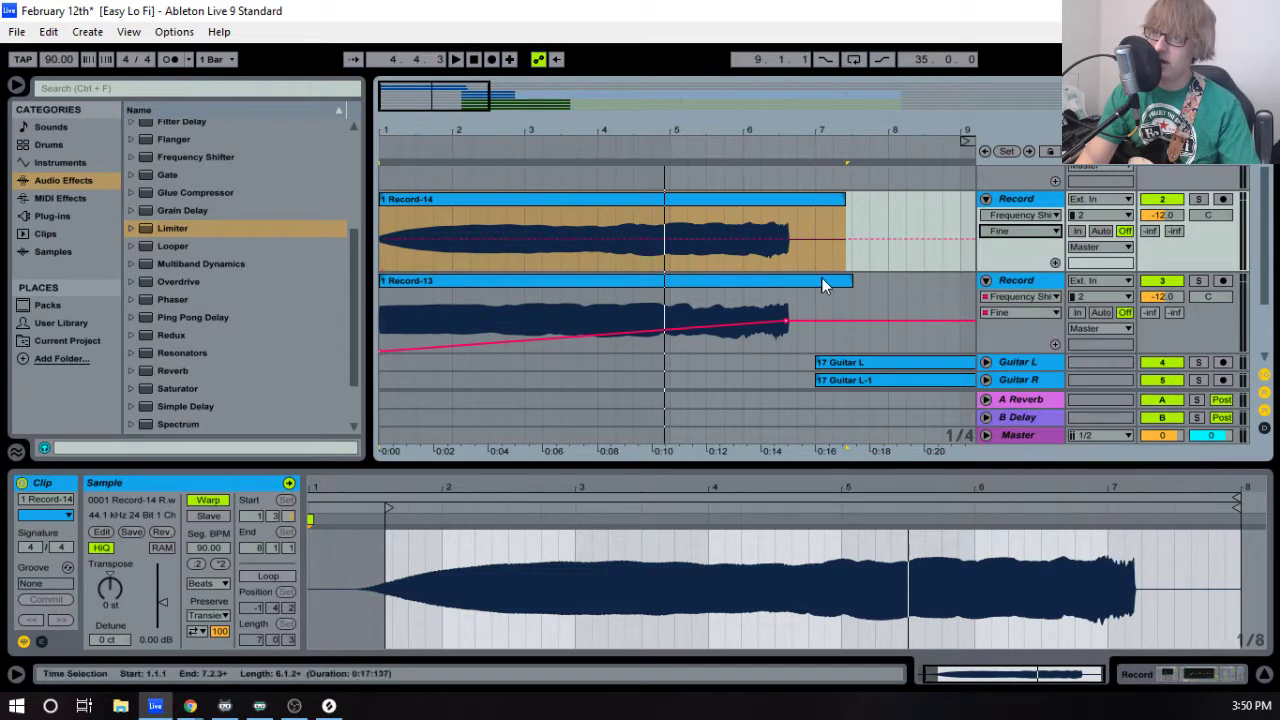
click(789, 240)
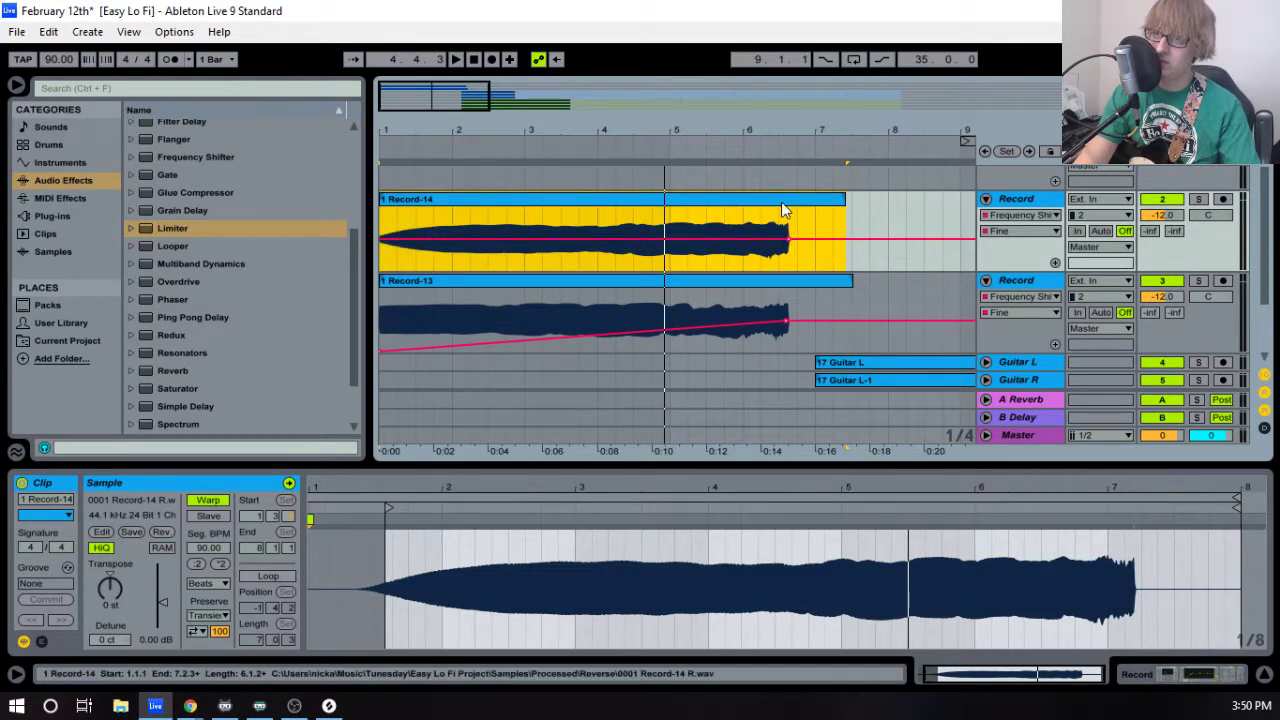
click(414, 175)
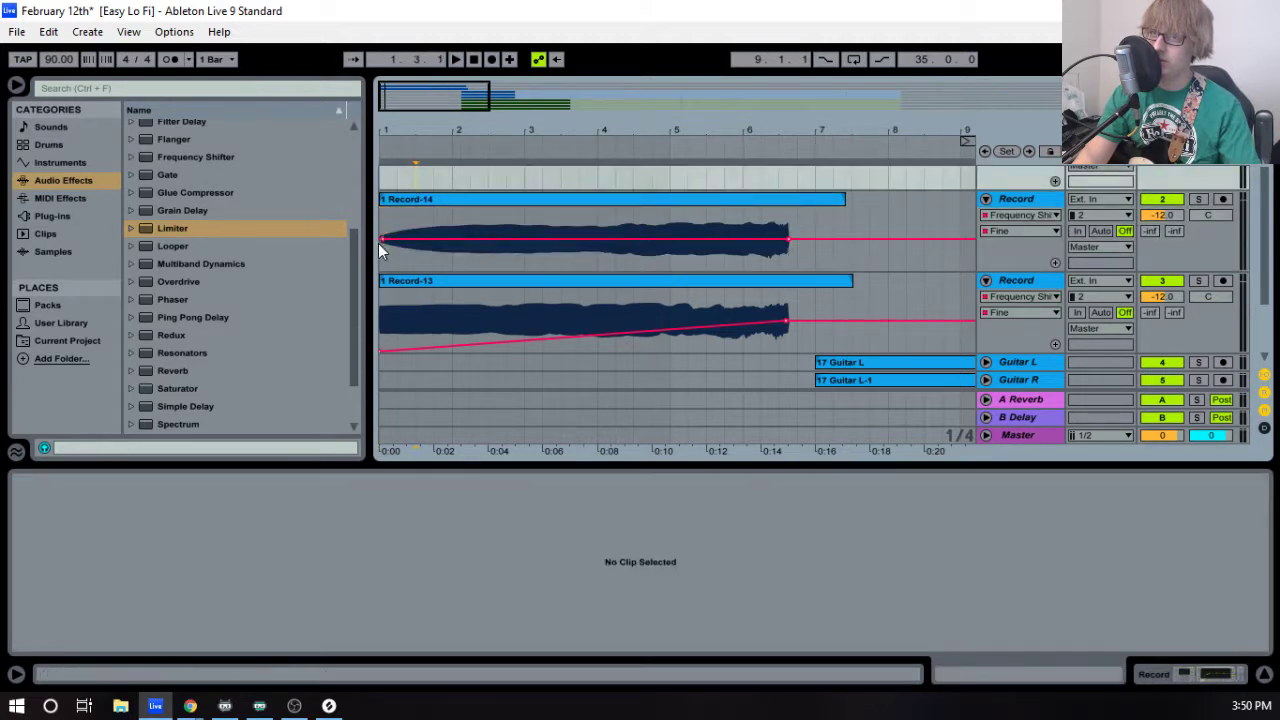
- Play the intro and pan the second Record track to 46L and the third to 50R
key(space)
key(Tab)
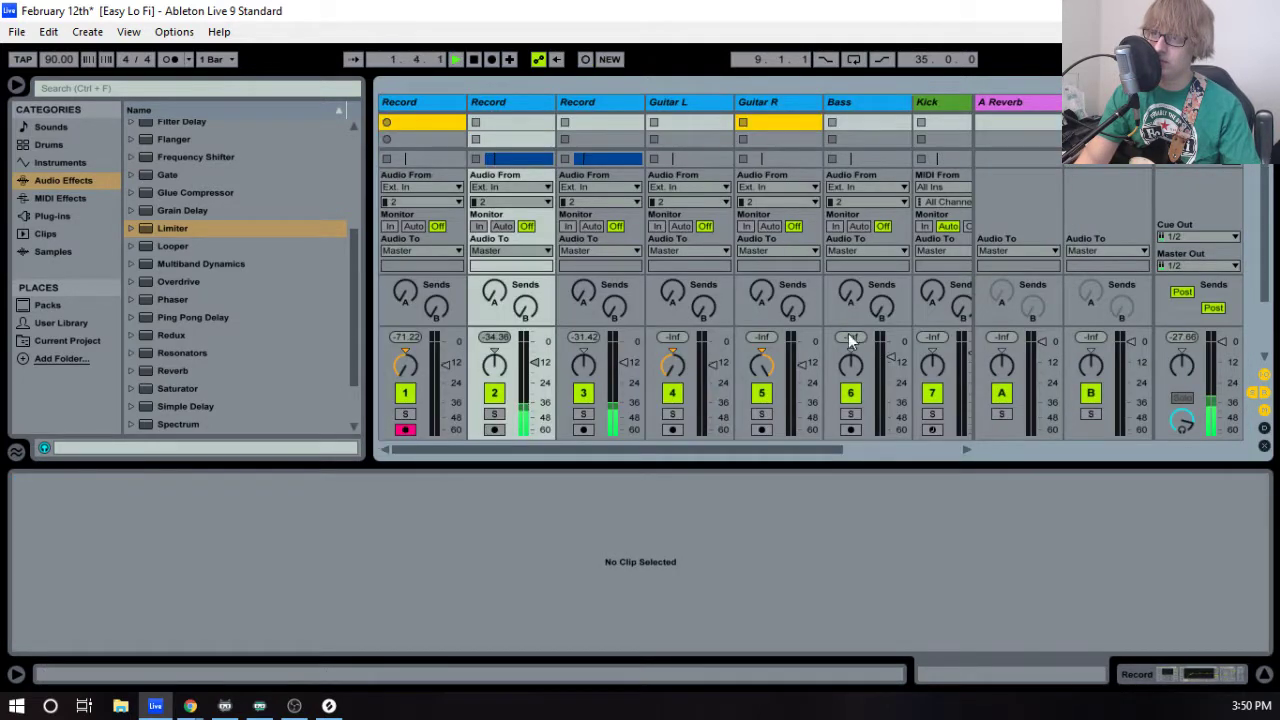
drag(491, 371, 491, 440)
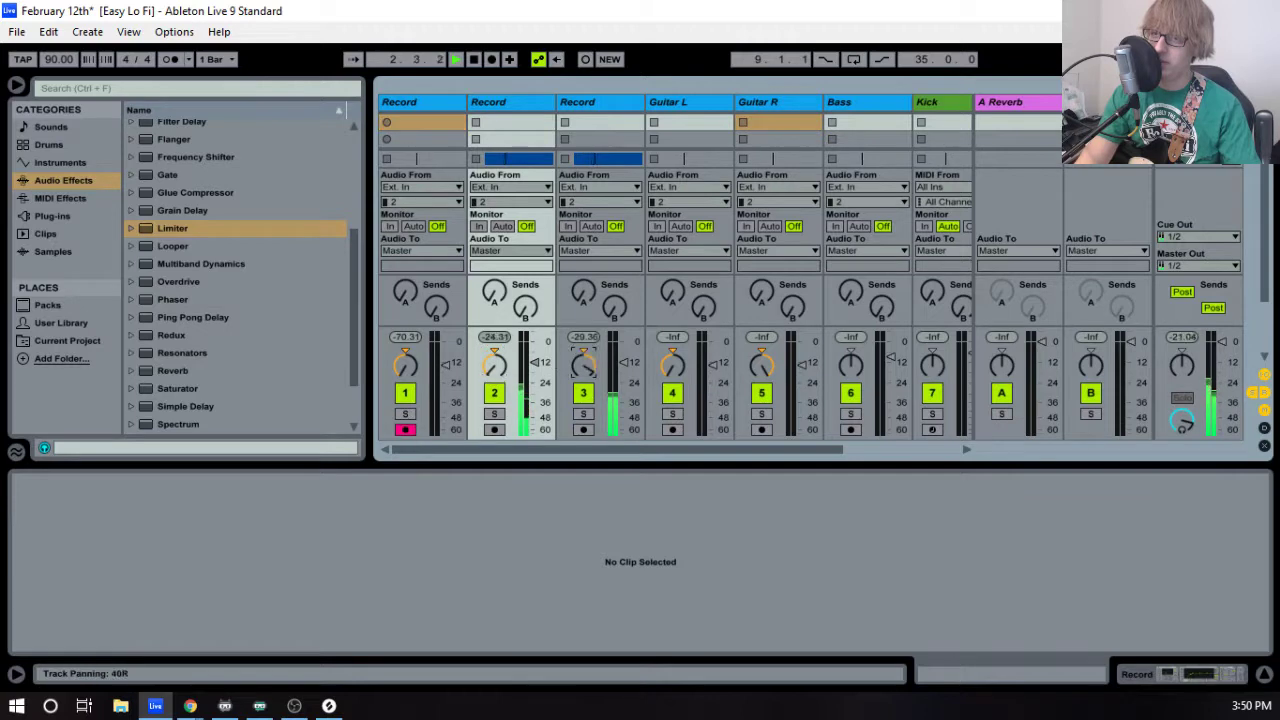
- Rename the second Record track as Intro L and the third as Intro R, and return to the arrangement
right_click(499, 102)
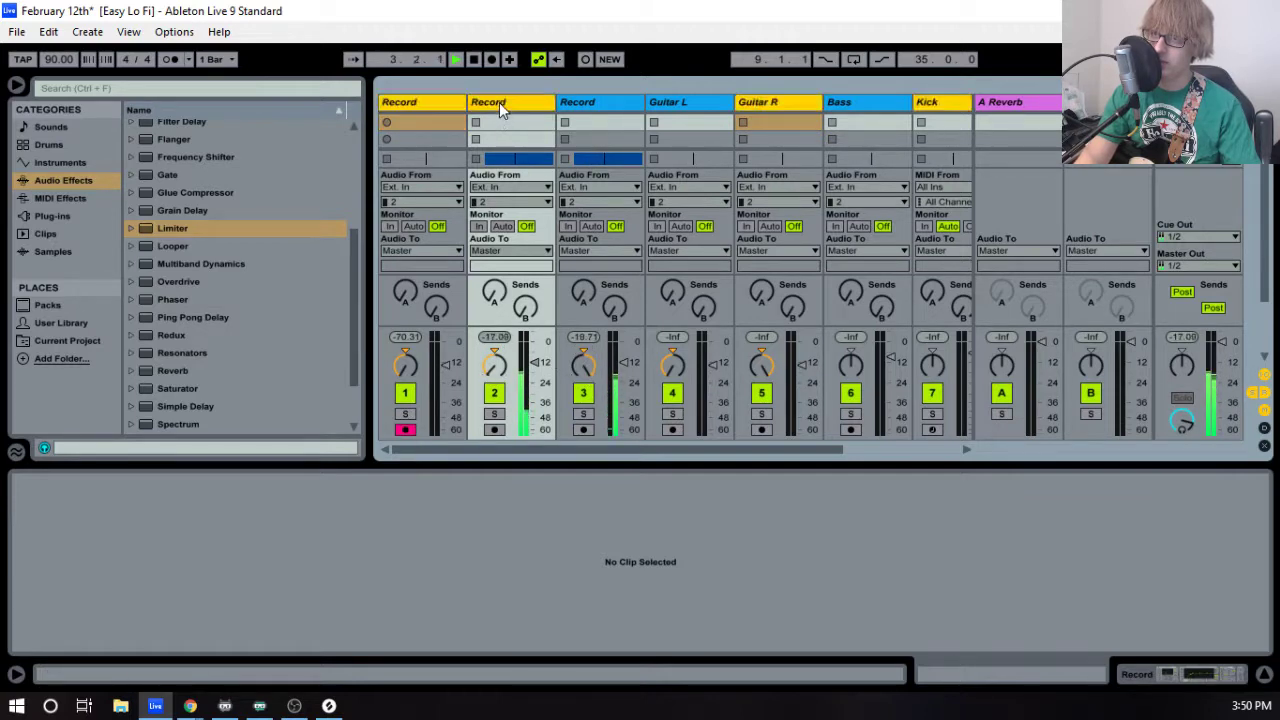
click(561, 178)
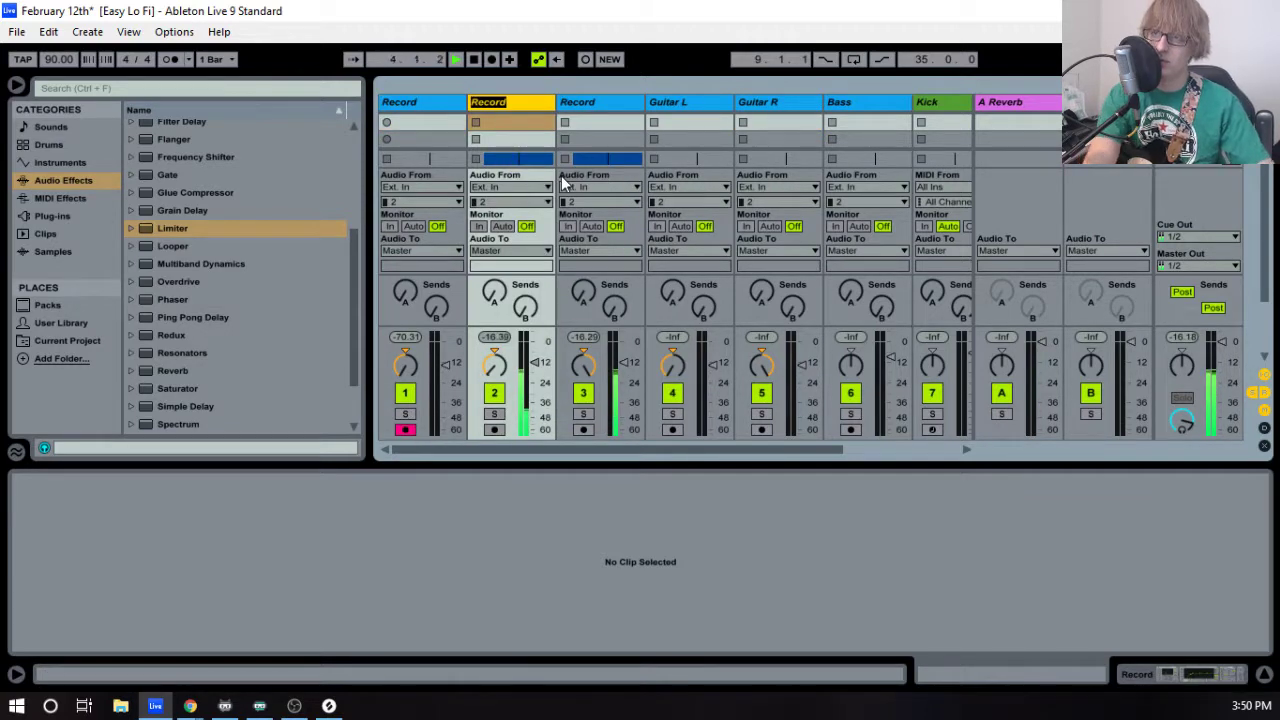
text(Intro L)
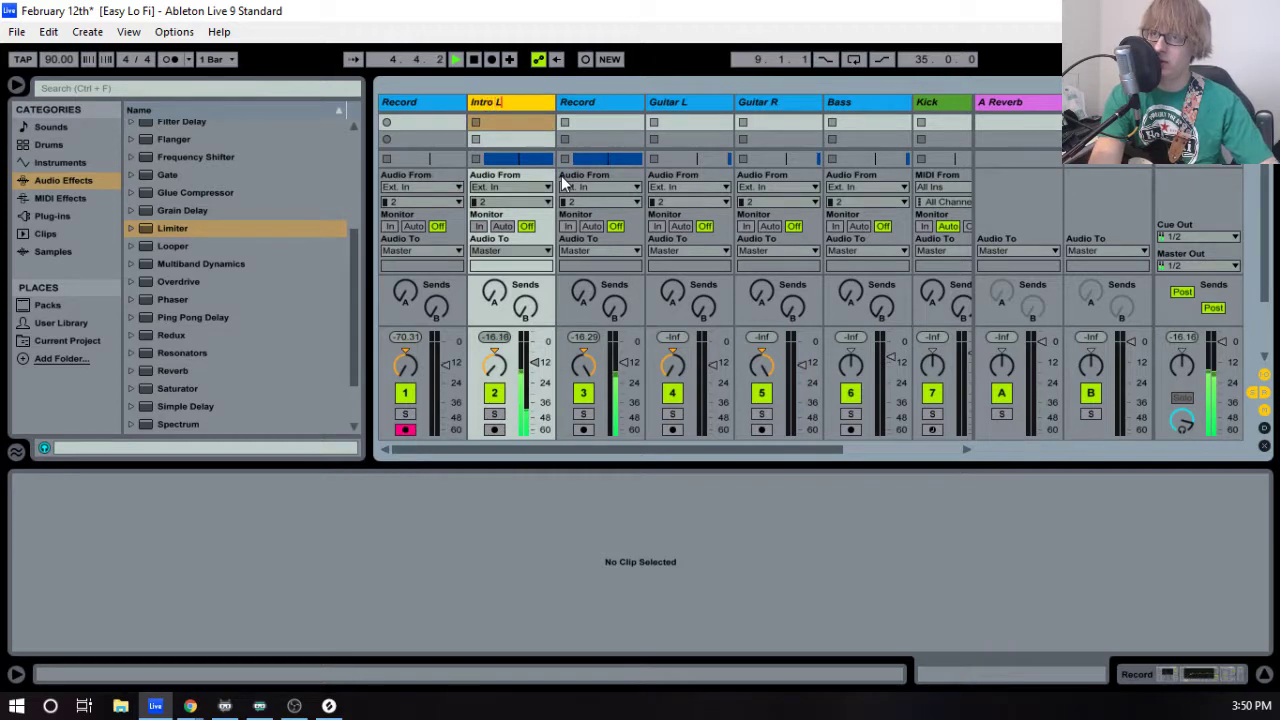
key(Tab)
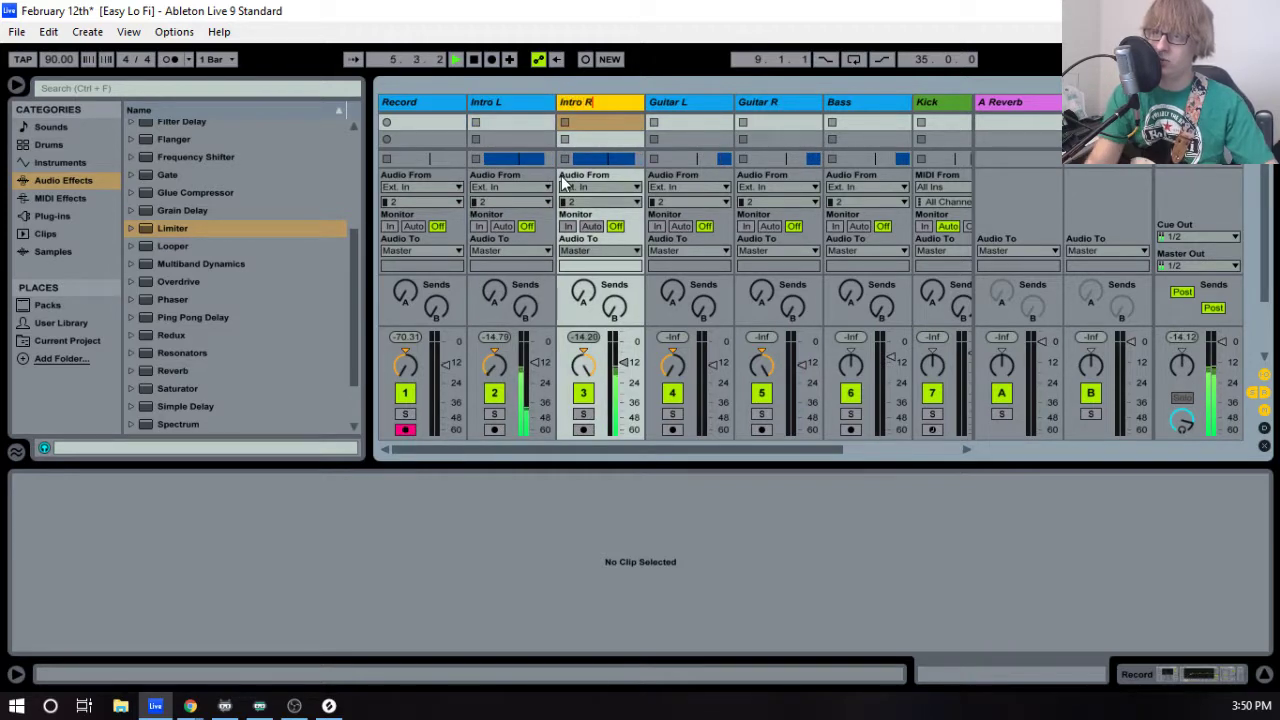
text(Intro R)
key(Return)
key(Tab)
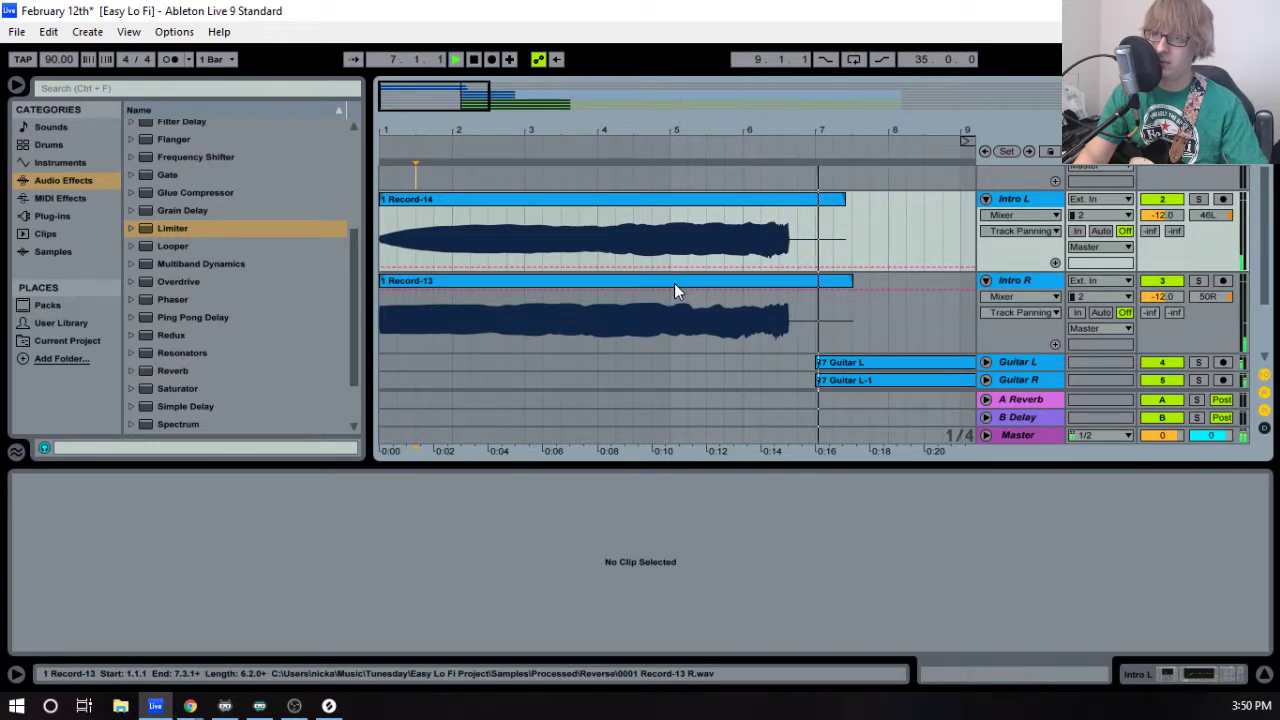
- Stop playback and display the Utility's Gain automation on the Intro R track
key(space)
click(457, 199)
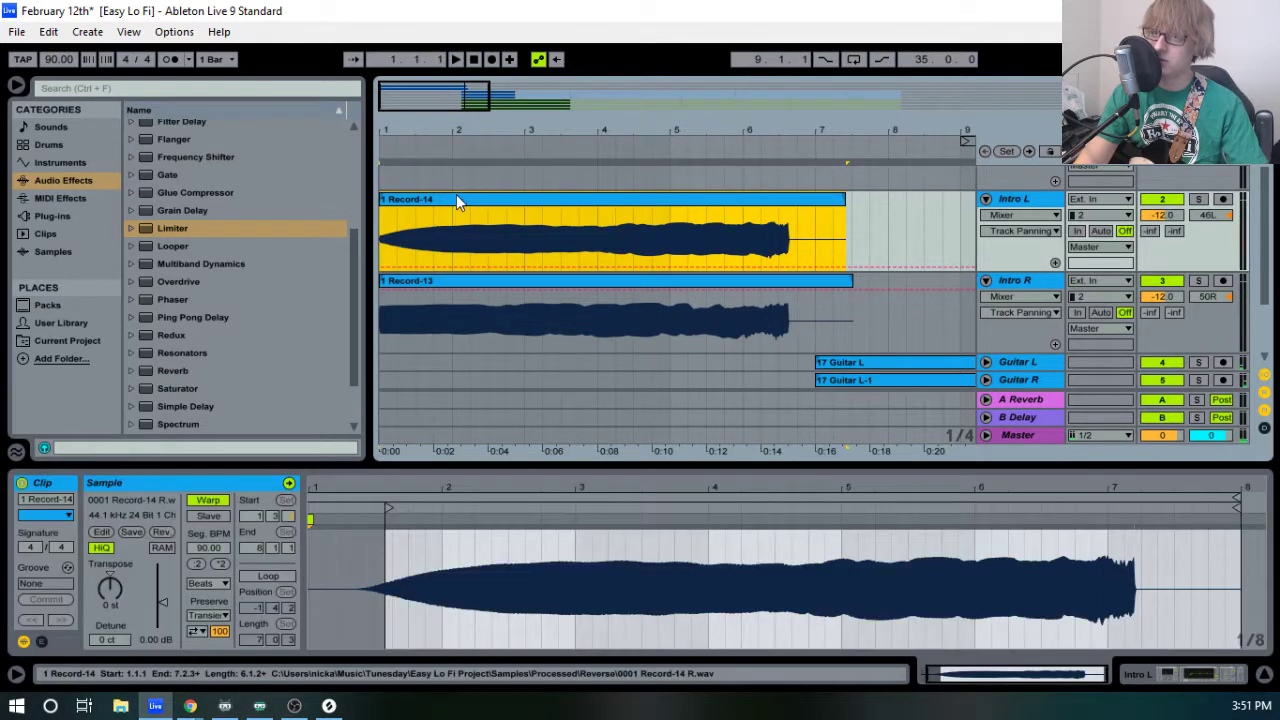
click(995, 296)
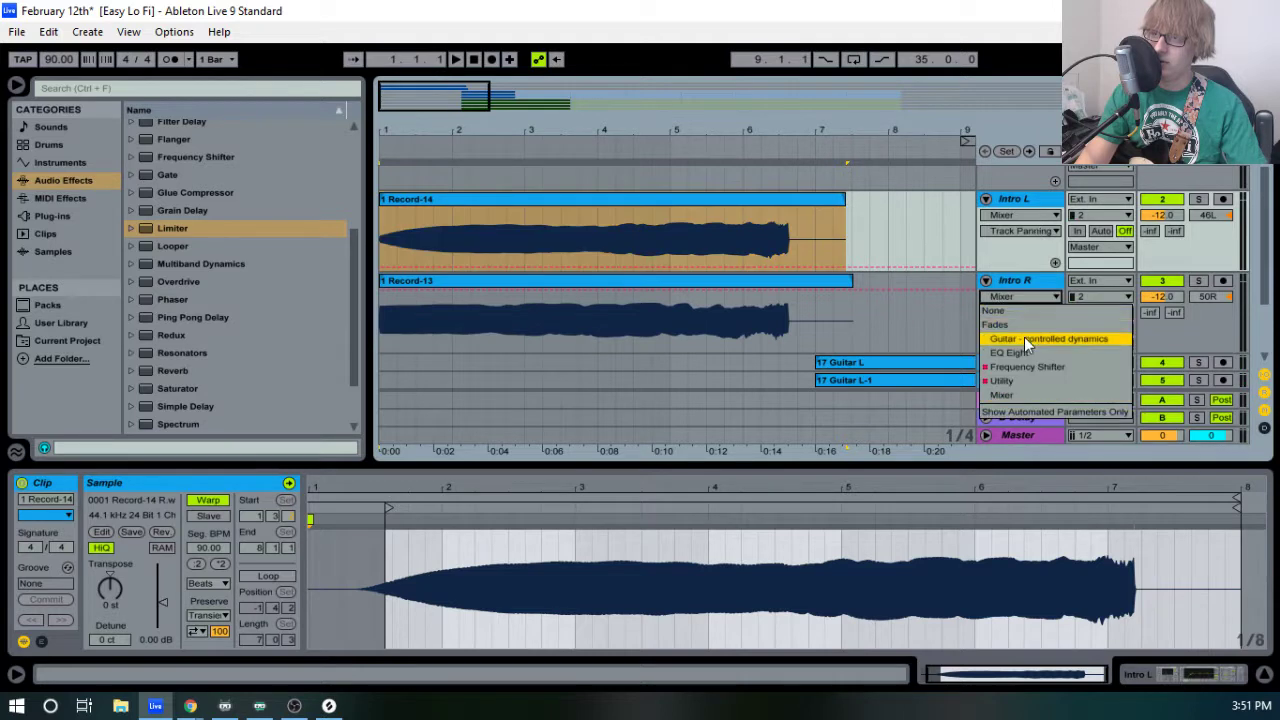
click(1015, 365)
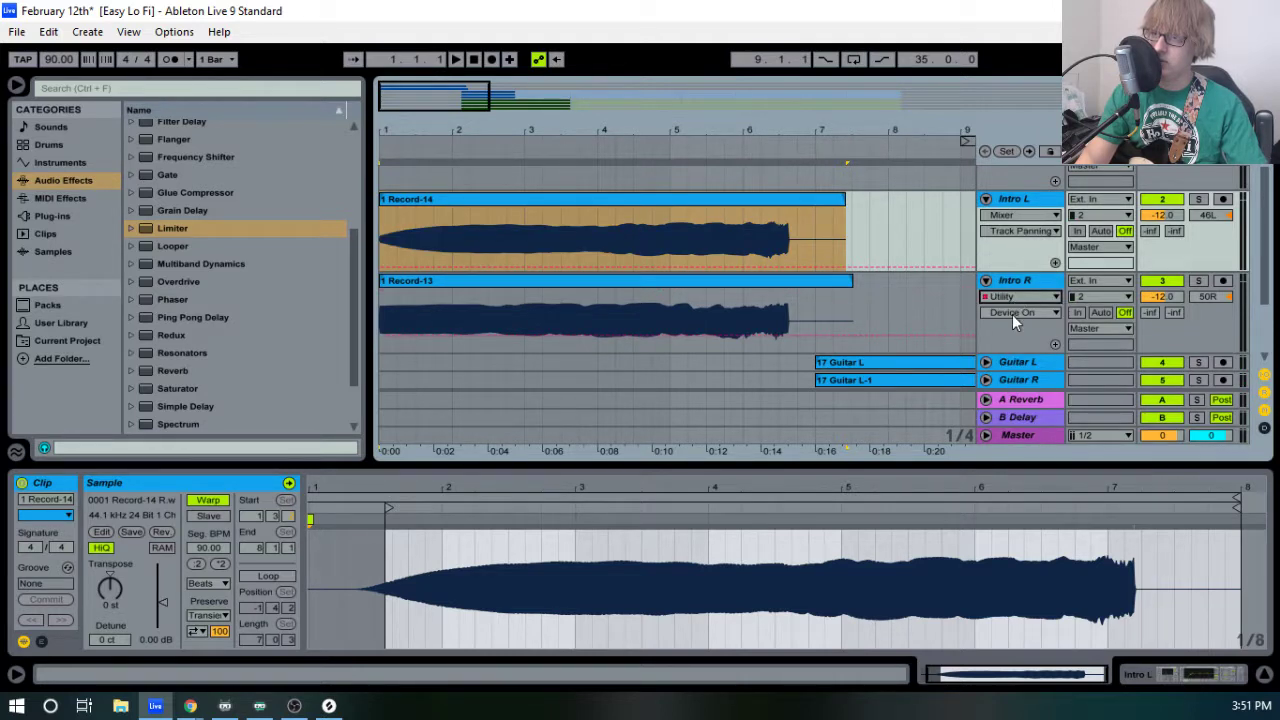
click(1012, 313)
click(1020, 352)
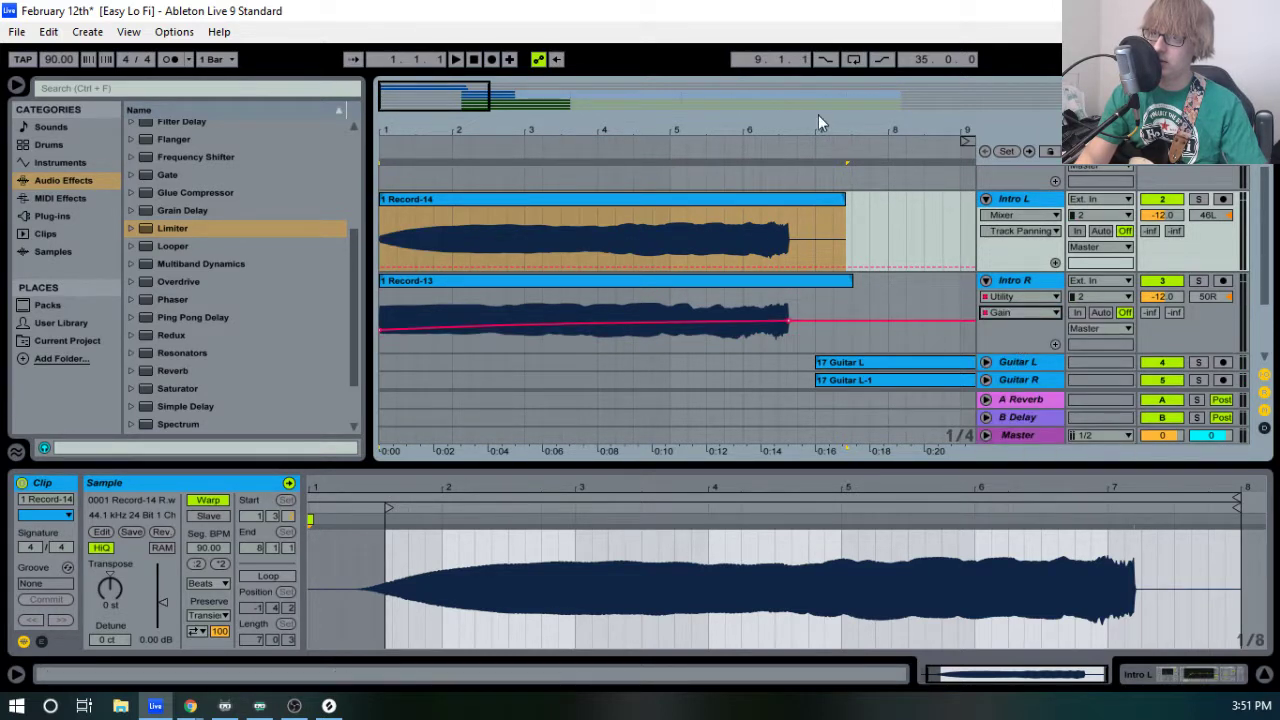
- Display the Utility's Gain automation on Intro L and add a breakpoint at the end of the Record-14 audio
drag(818, 115, 818, 95)
click(1025, 217)
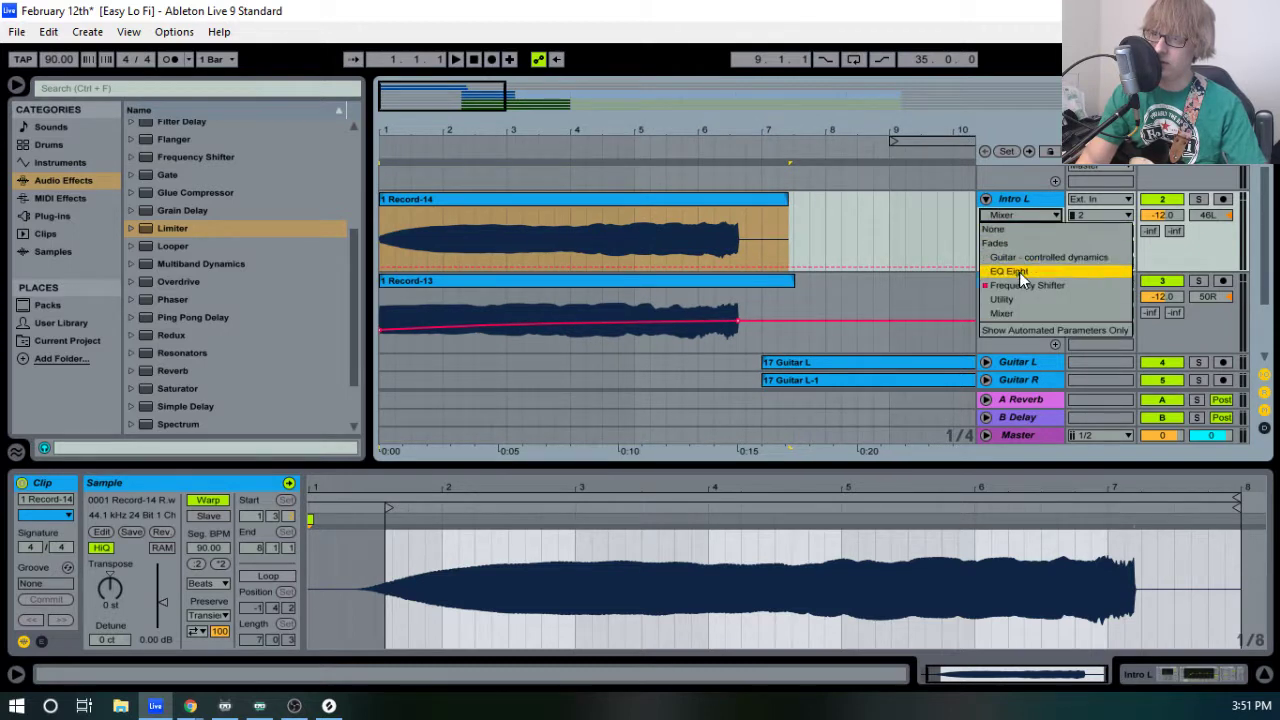
click(1012, 299)
click(1018, 231)
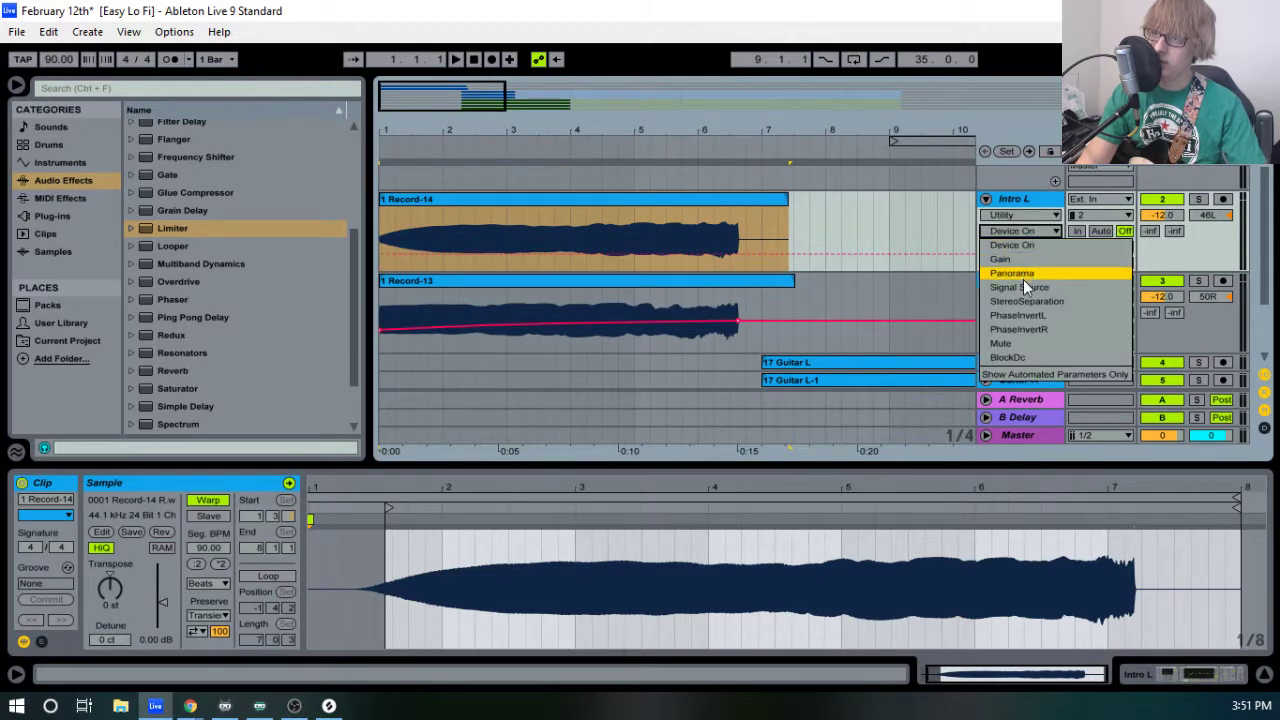
click(1003, 258)
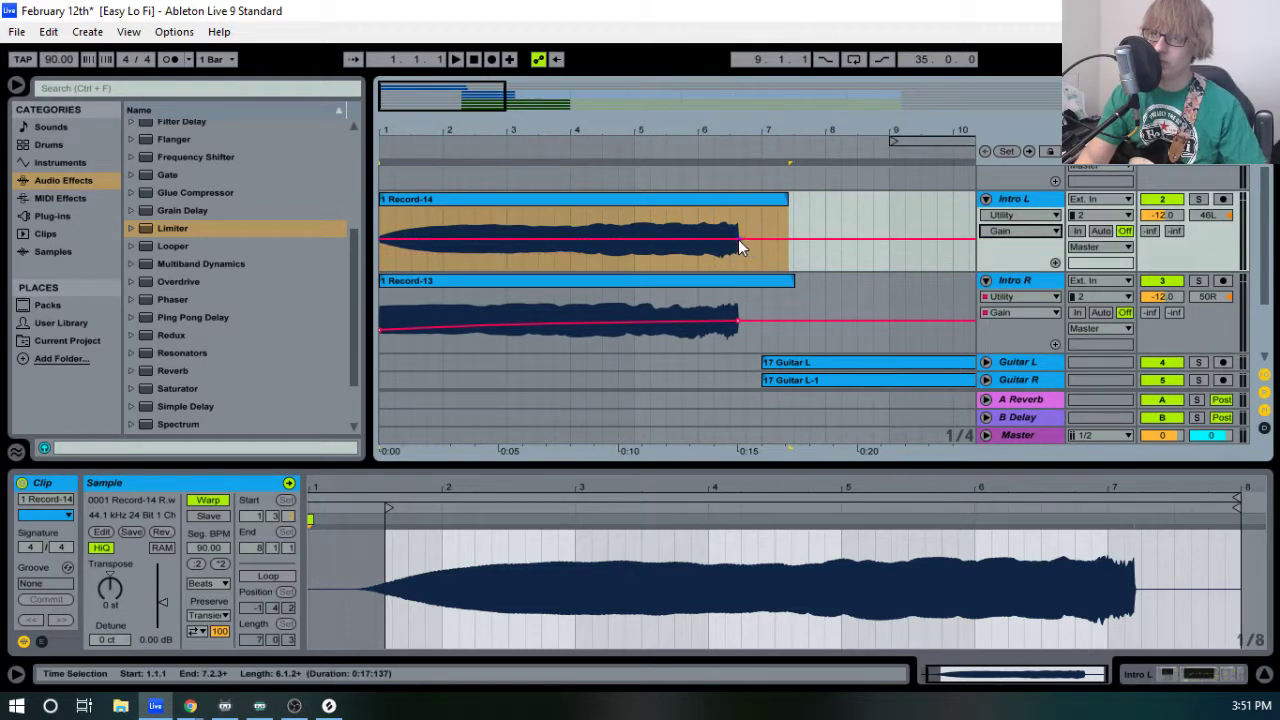
click(857, 210)
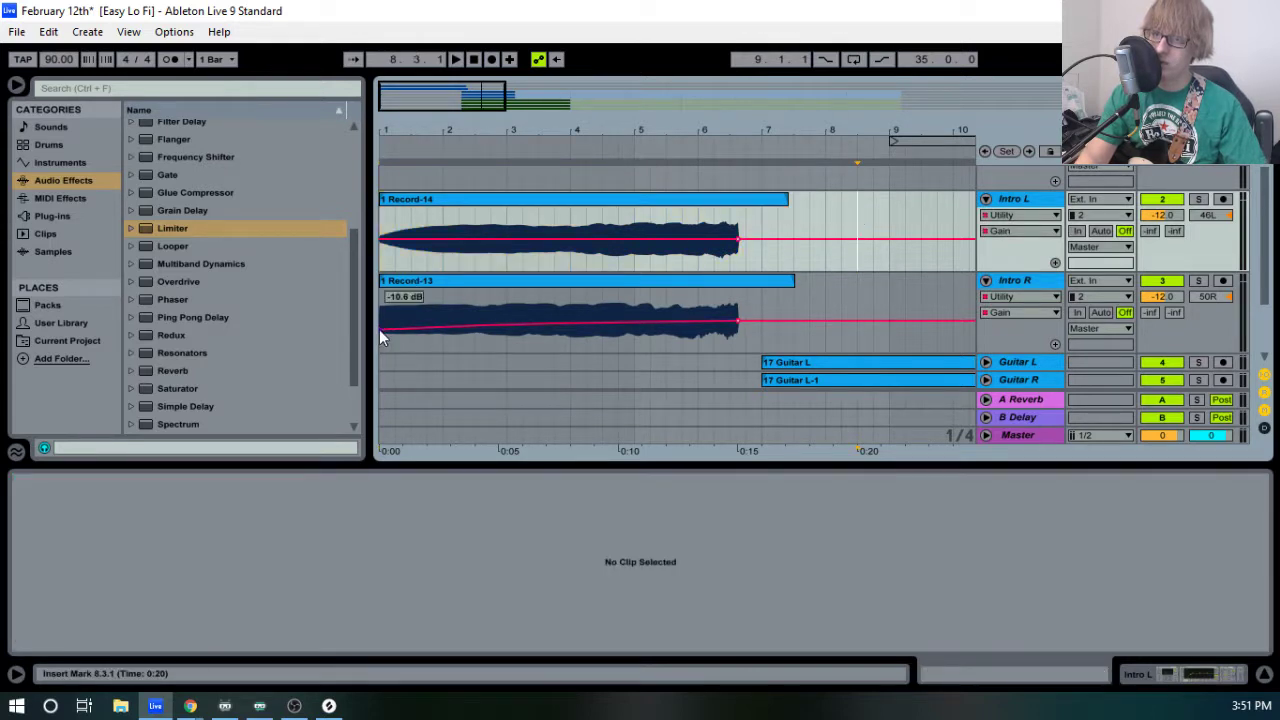
- Lower the start of Intro L's Gain automation to -10.6 dB and bow the ramp upward into a curve
drag(400, 136, 411, 142)
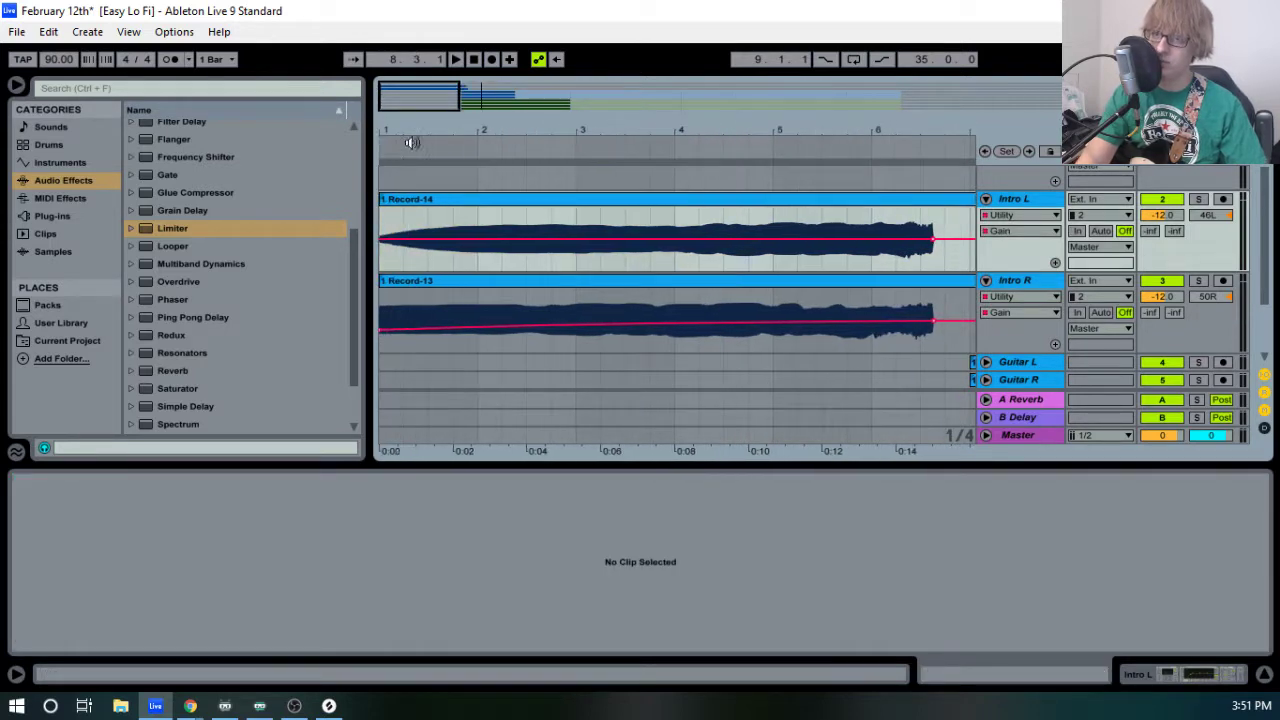
drag(405, 247, 405, 262)
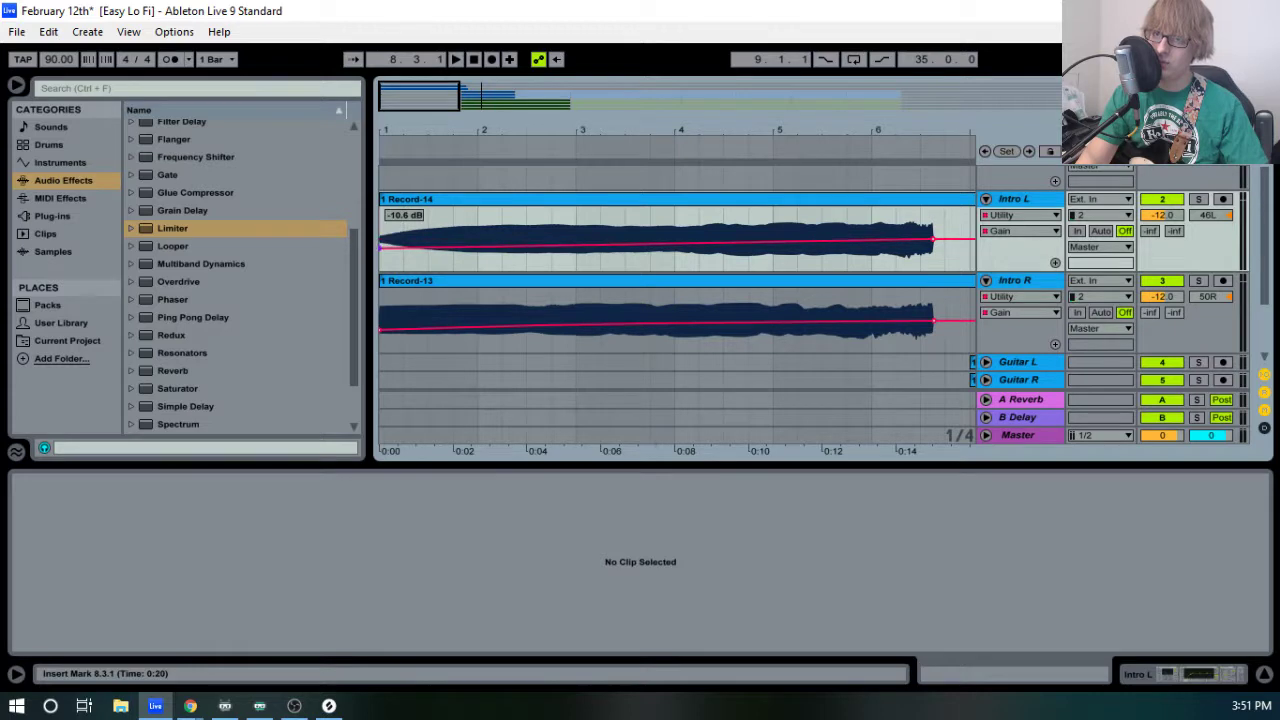
drag(489, 248, 489, 232)
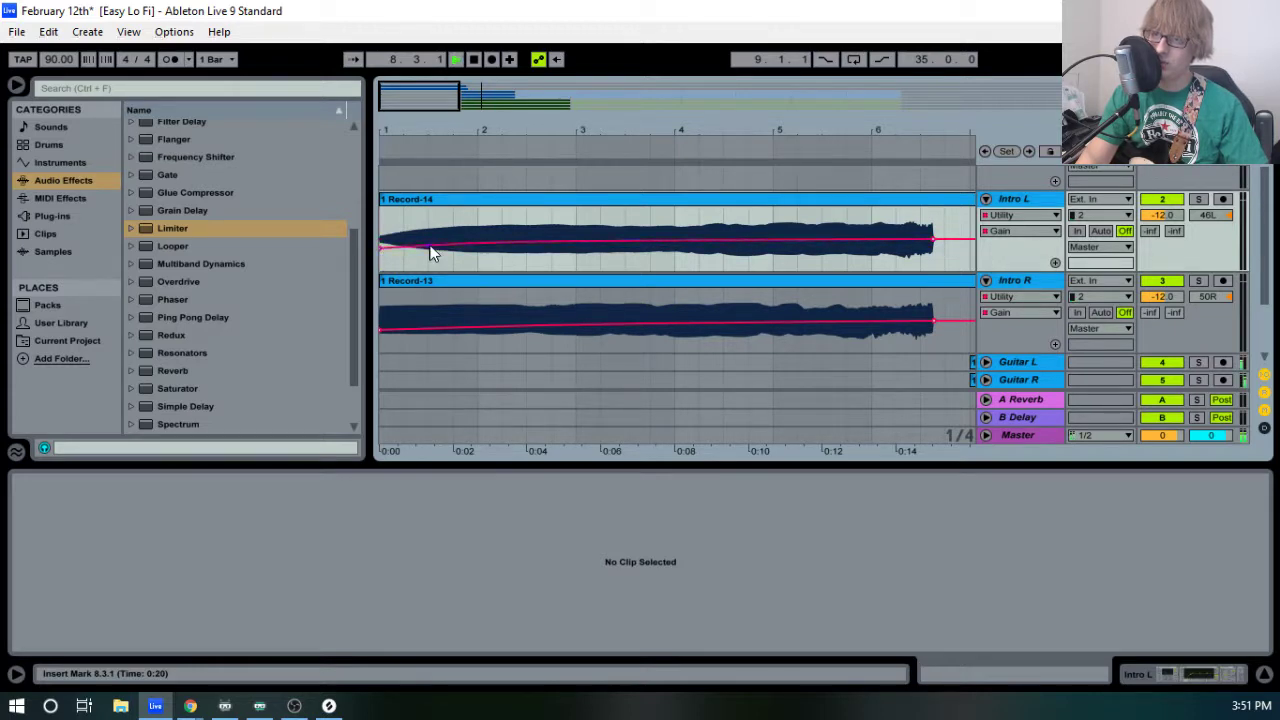
- Play the intro from the start and collapse the Intro L and Intro R tracks
click(456, 60)
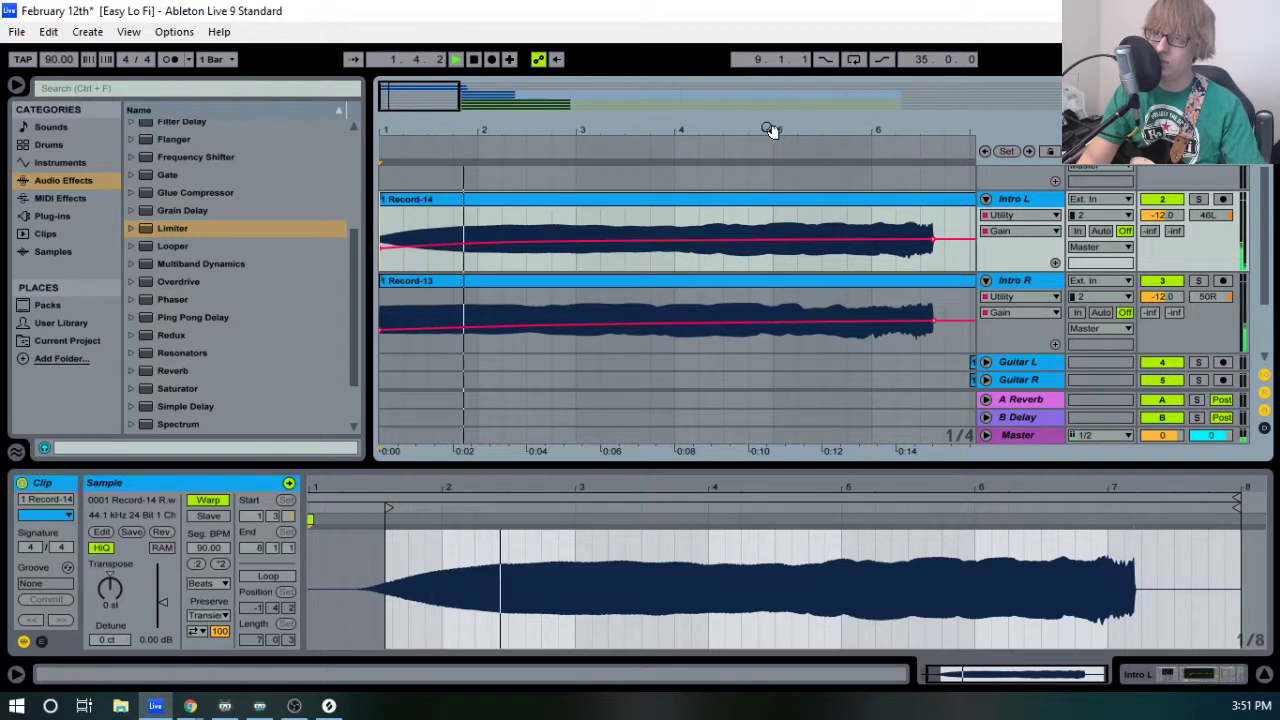
drag(769, 129, 769, 50)
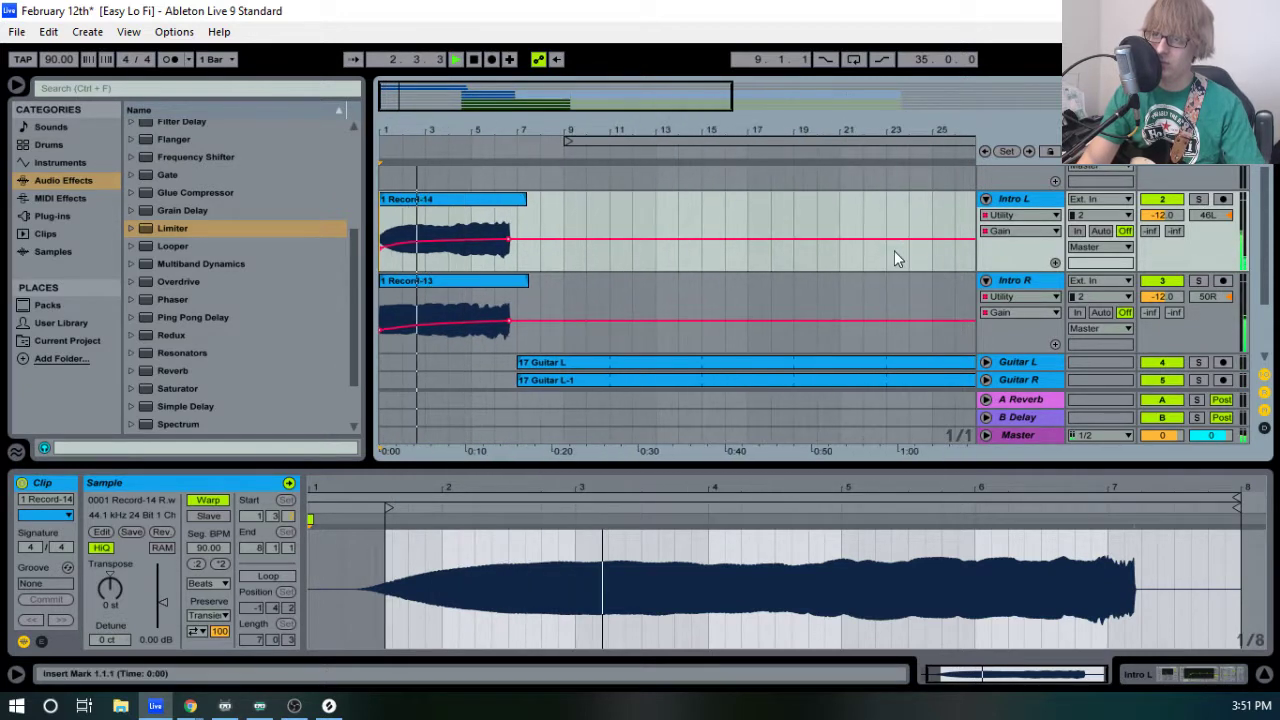
click(986, 199)
click(986, 217)
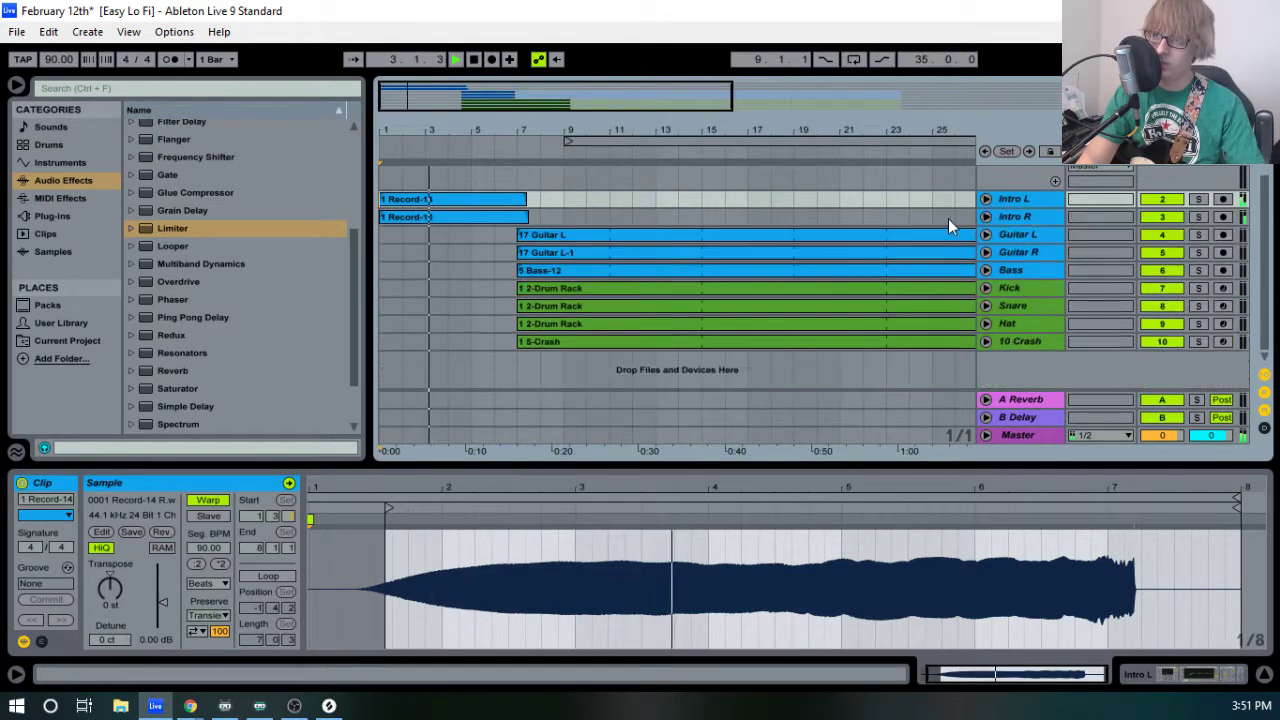
- Select the first clips of all seven band tracks, Guitar L through 10 Crash, and move them one beat earlier to 6.4.1
click(586, 235)
shift+click(682, 341)
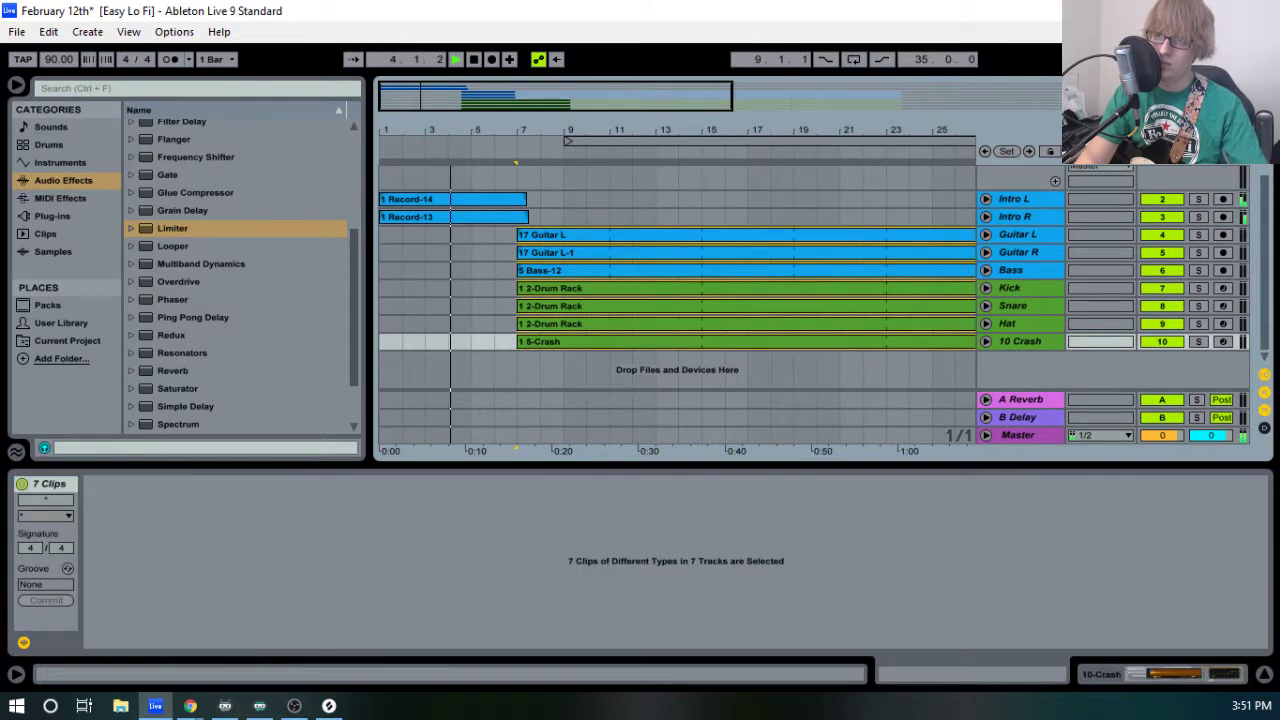
drag(517, 130, 568, 185)
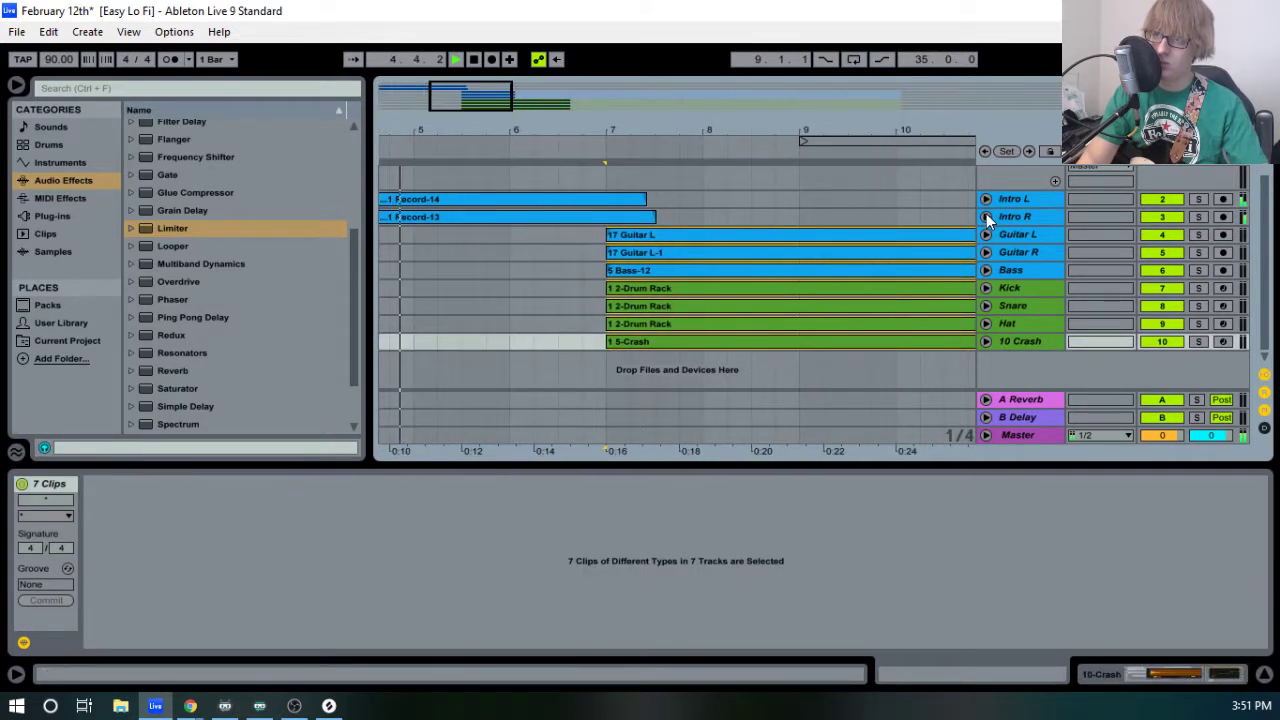
click(986, 217)
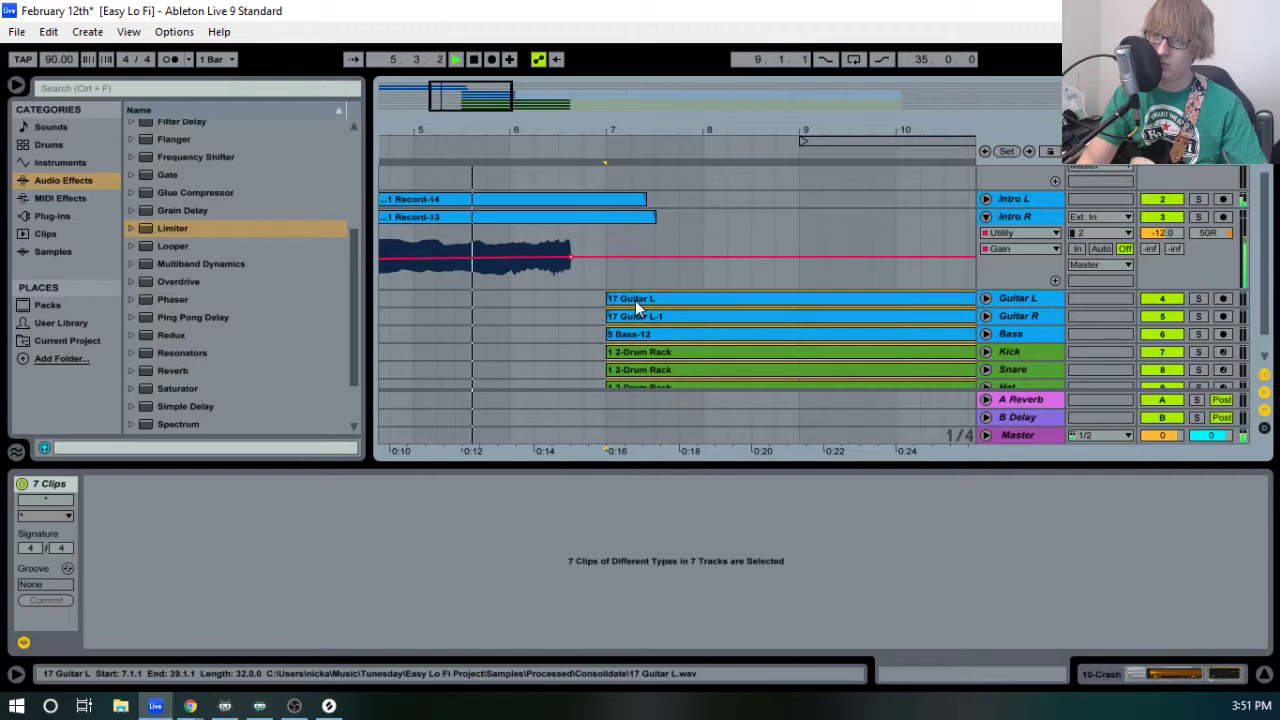
drag(635, 304, 618, 296)
drag(591, 130, 600, 156)
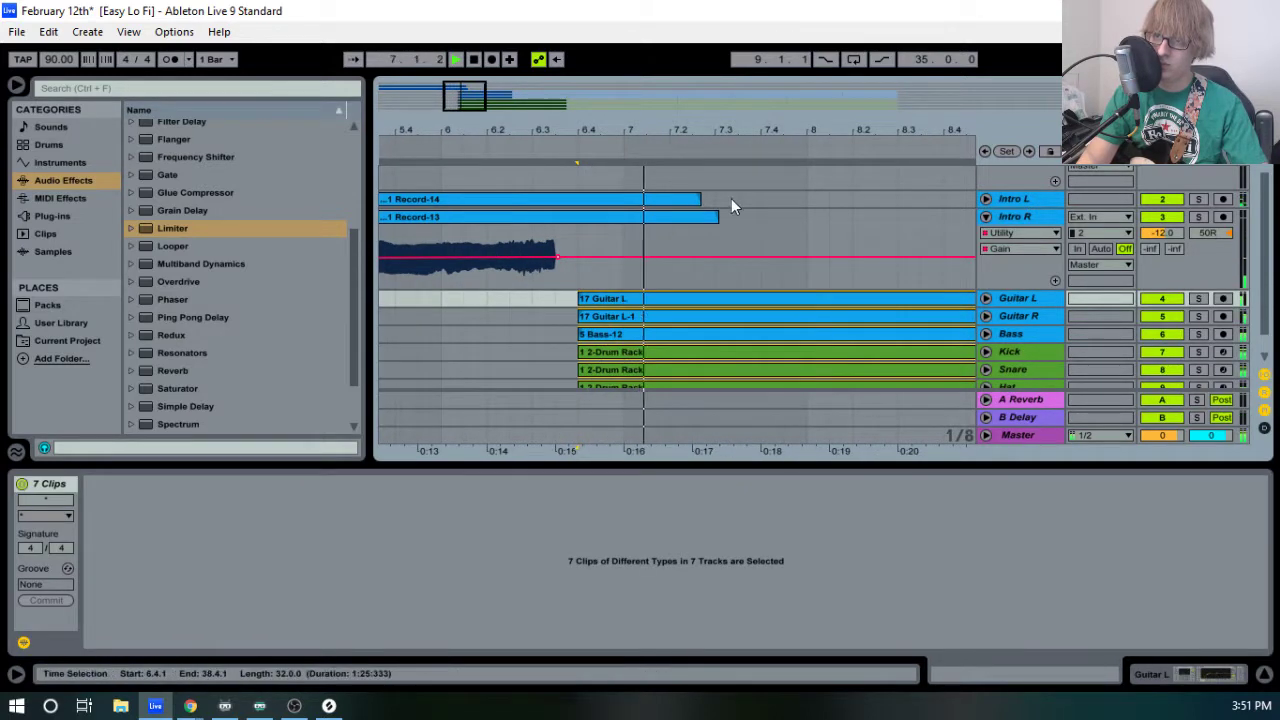
- Trim the ends of the Record-13 and Record-14 clips to 7.1.1 and stop playback
mouse_move(657, 129)
mouse_down()
mouse_move(660, 105)
mouse_move(632, 118)
mouse_up()
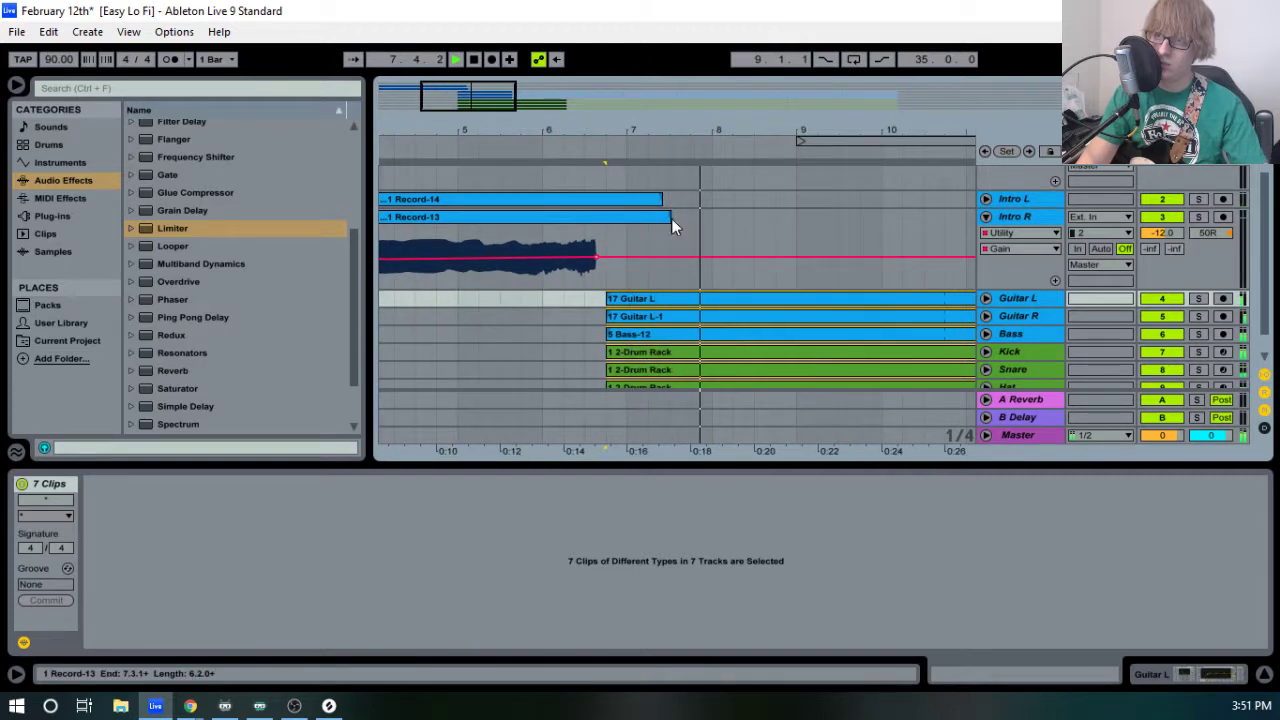
click(710, 200)
drag(667, 220, 626, 199)
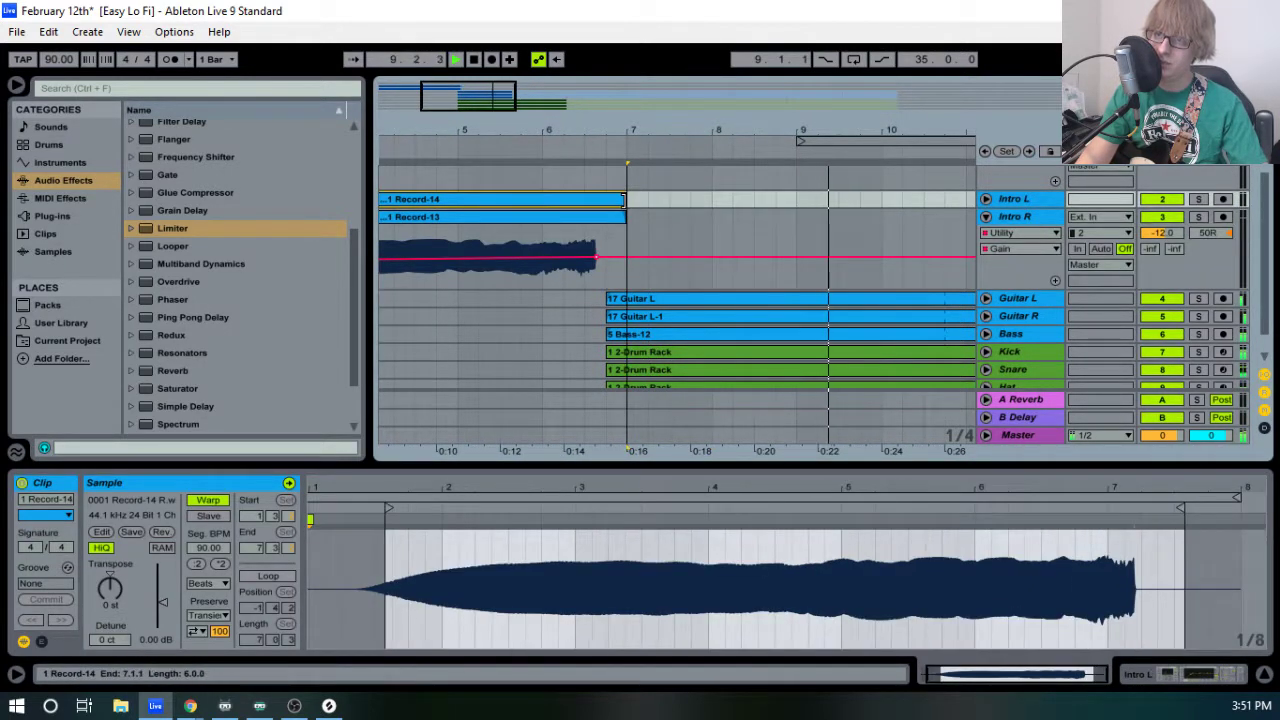
click(472, 61)
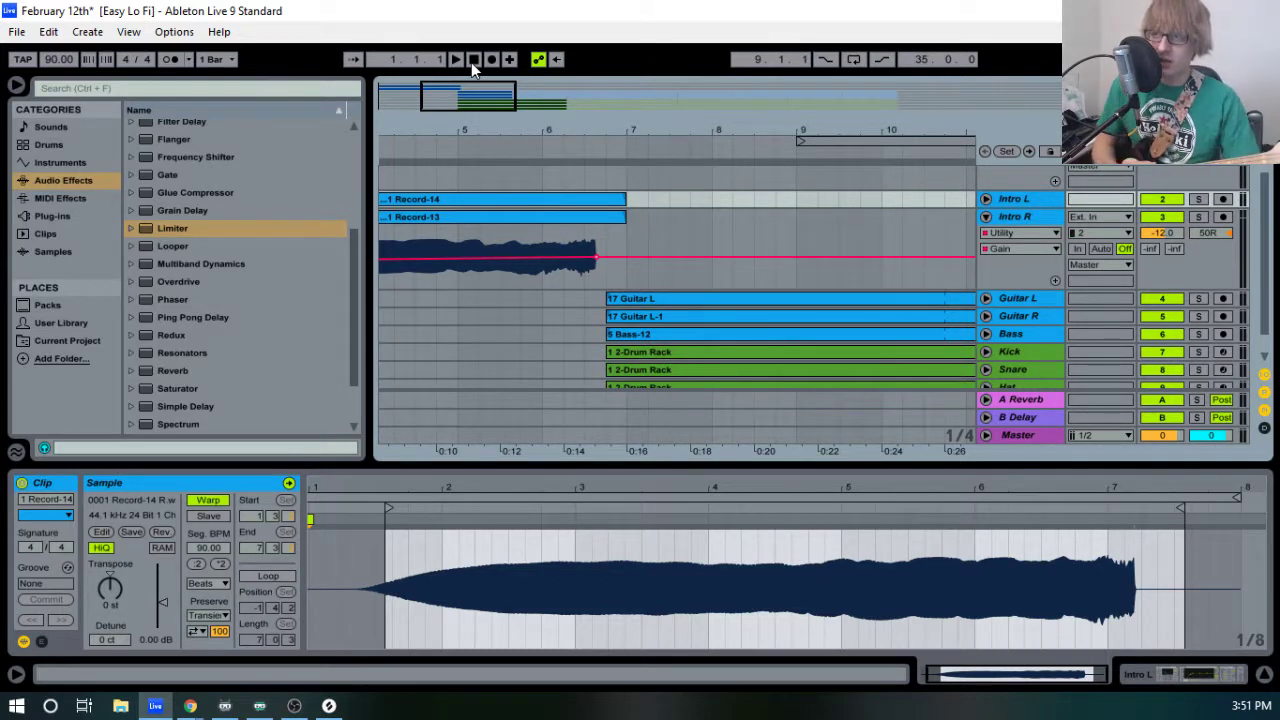
- Collapse Intro R, show its device chain, and play the intro from the start into the band entrance
click(988, 217)
click(1005, 216)
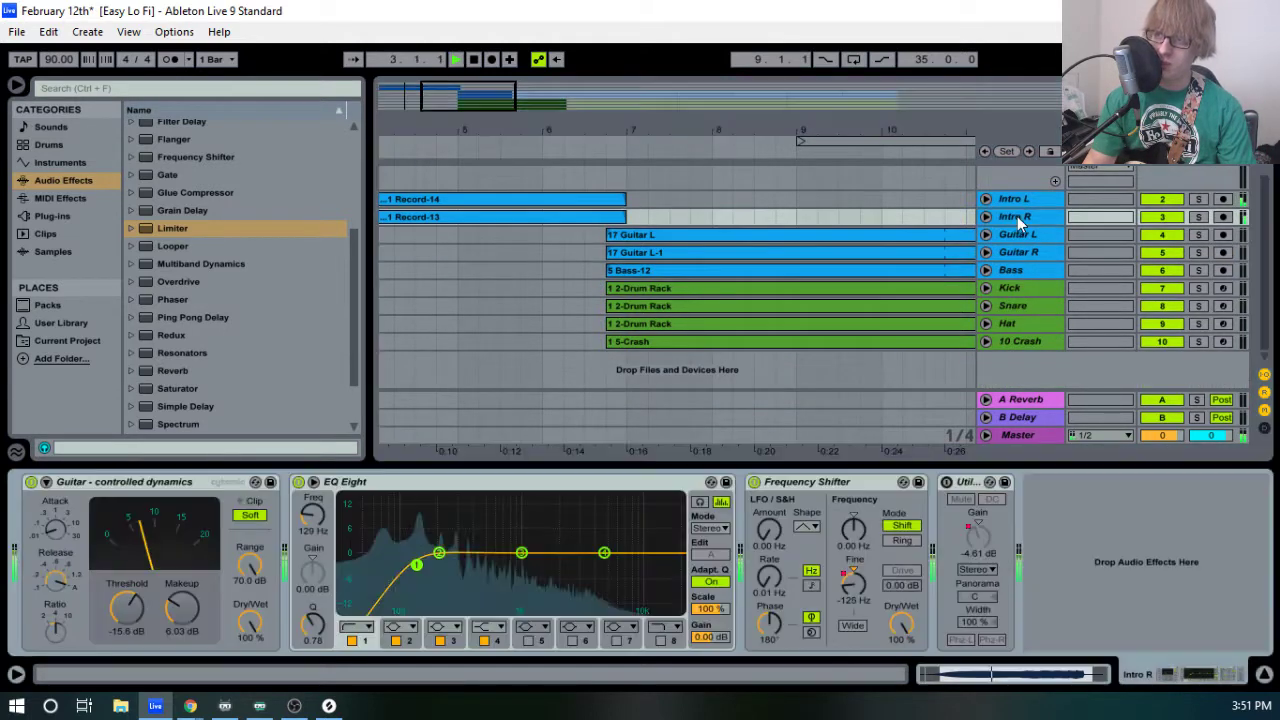
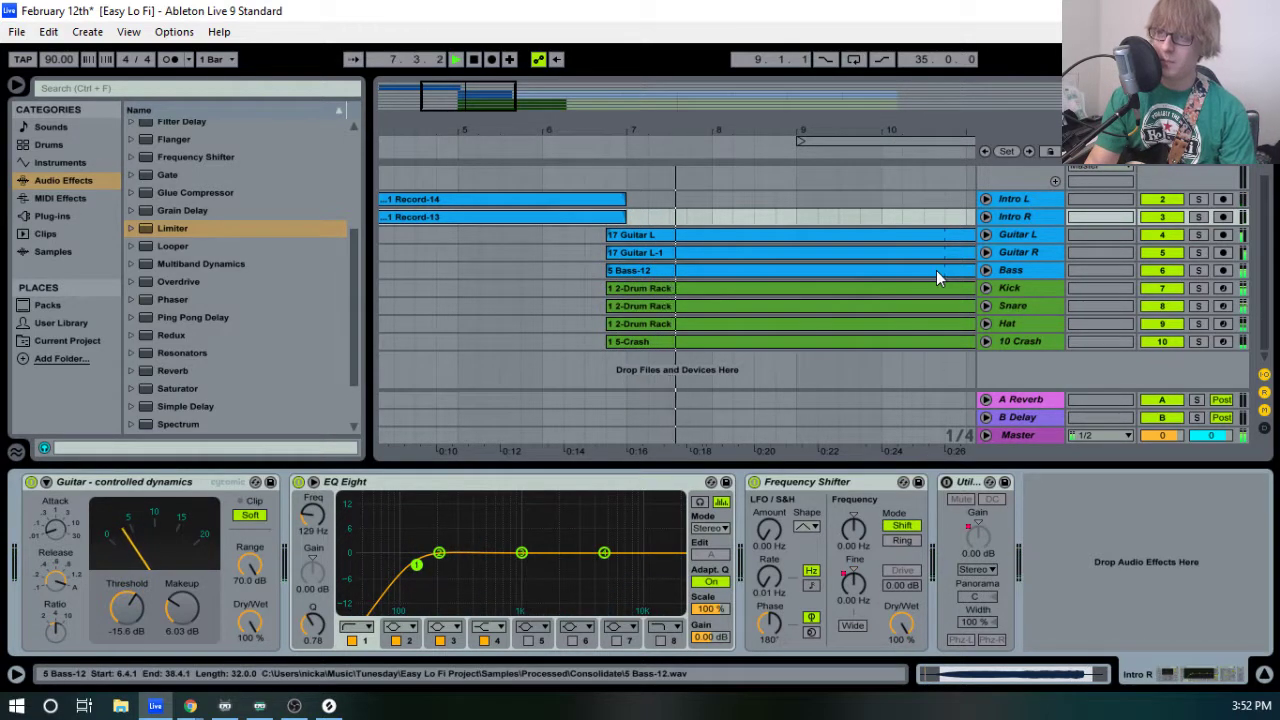
click(1015, 220)
double_click(1015, 222)
drag(502, 129, 558, 130)
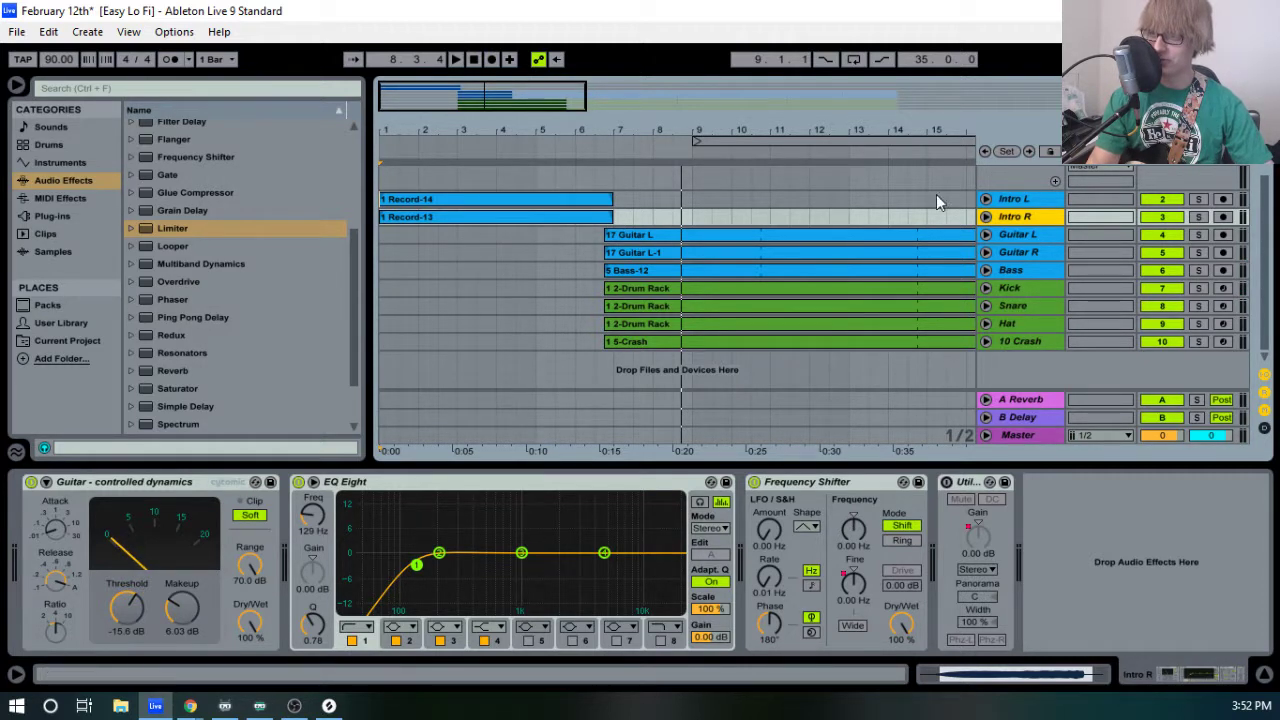
double_click(1012, 220)
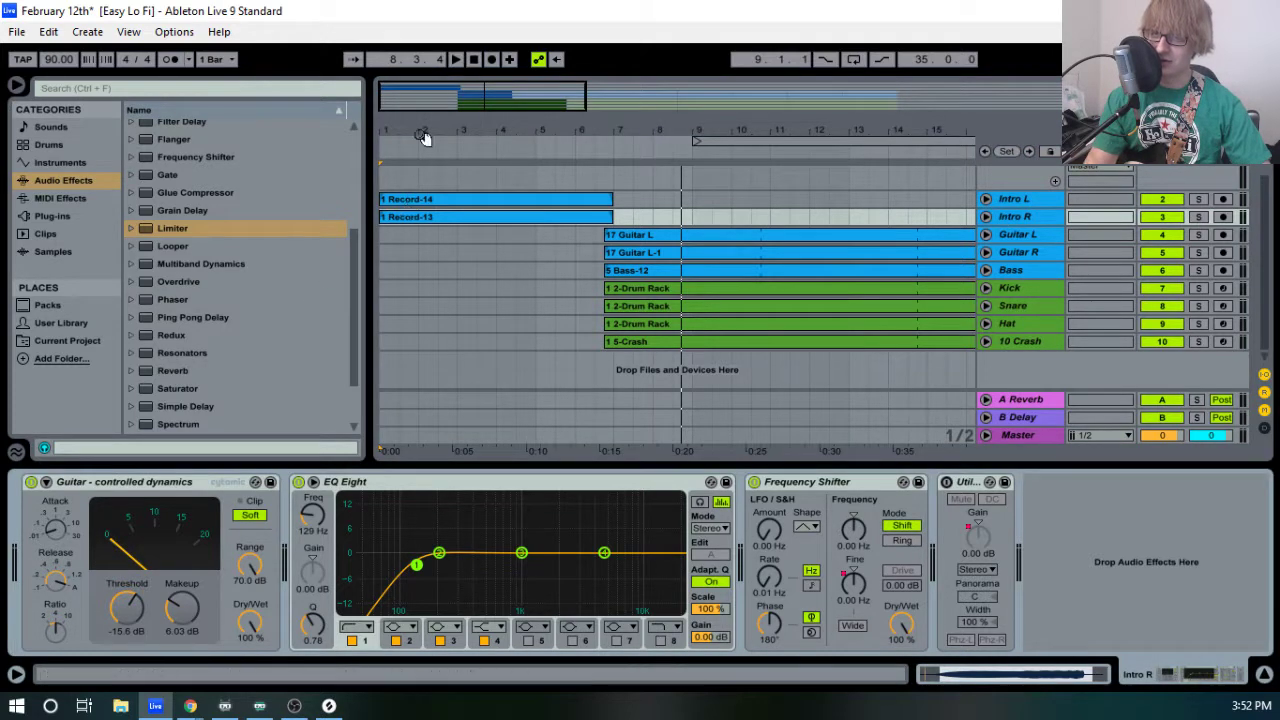
click(457, 60)
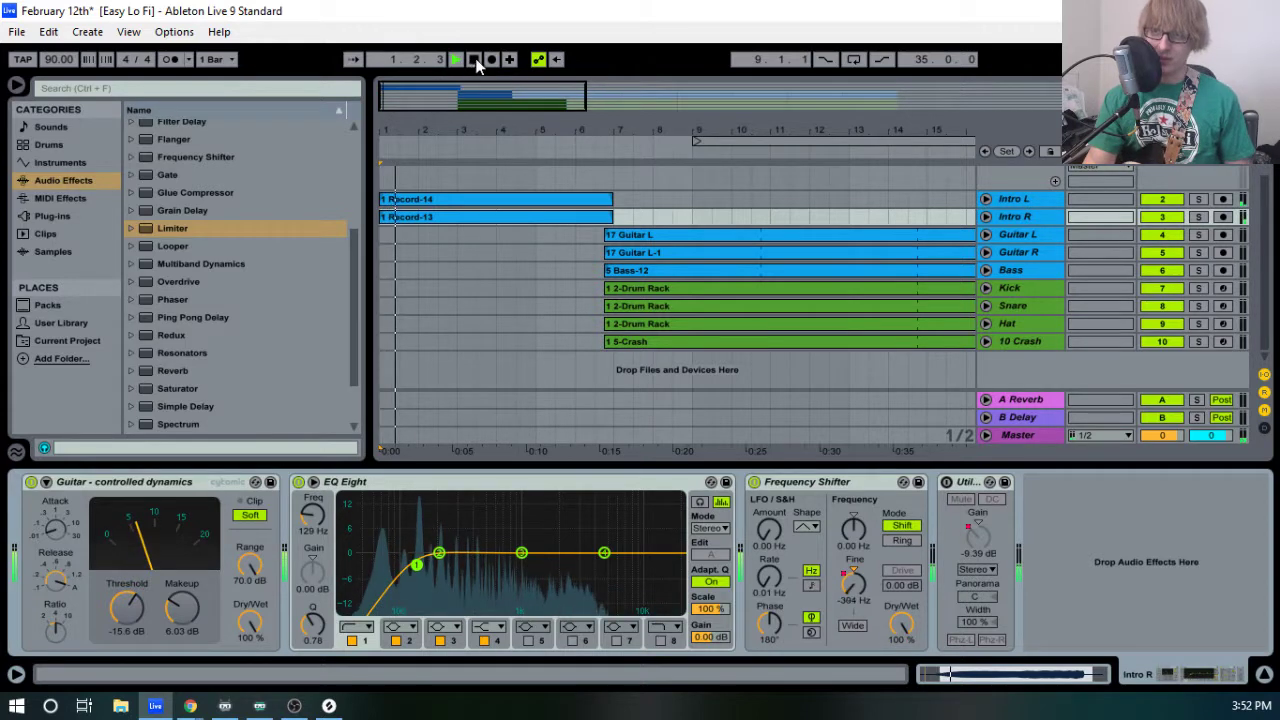
- Stop playback and insert an Auto Filter on Intro R between EQ Eight and Frequency Shifter
scroll(198, 332, up, 4)
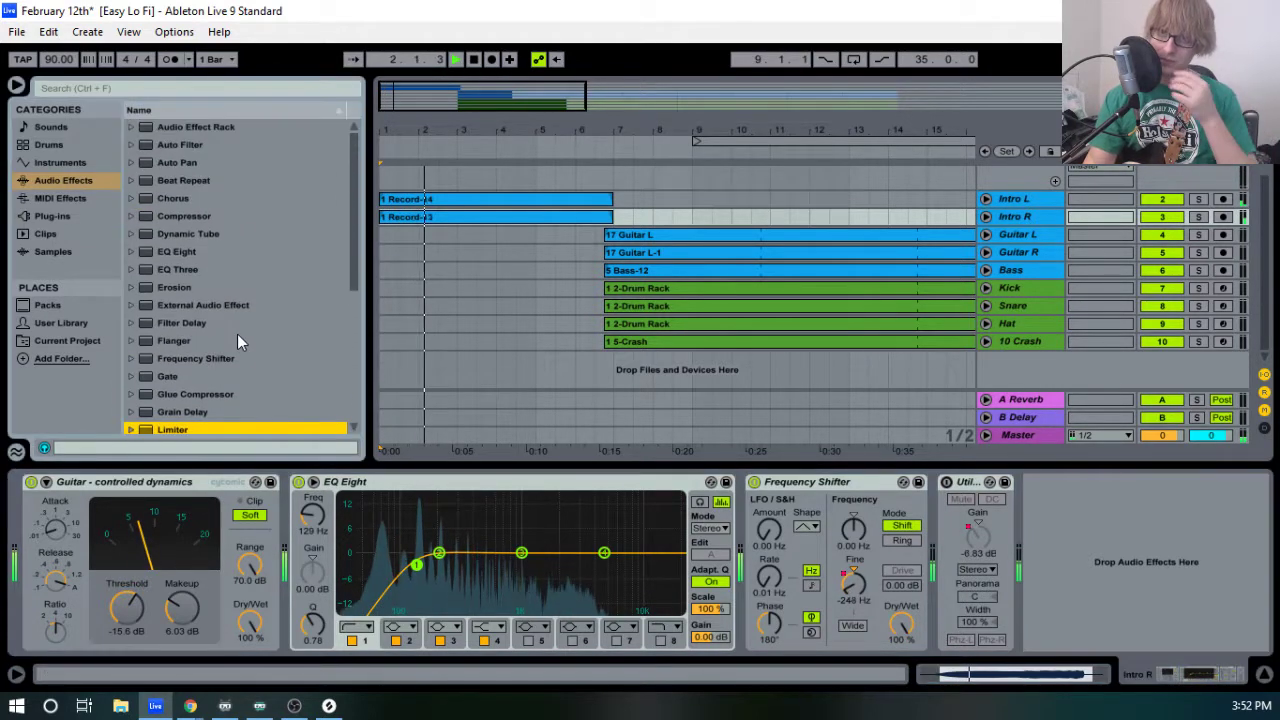
key(space)
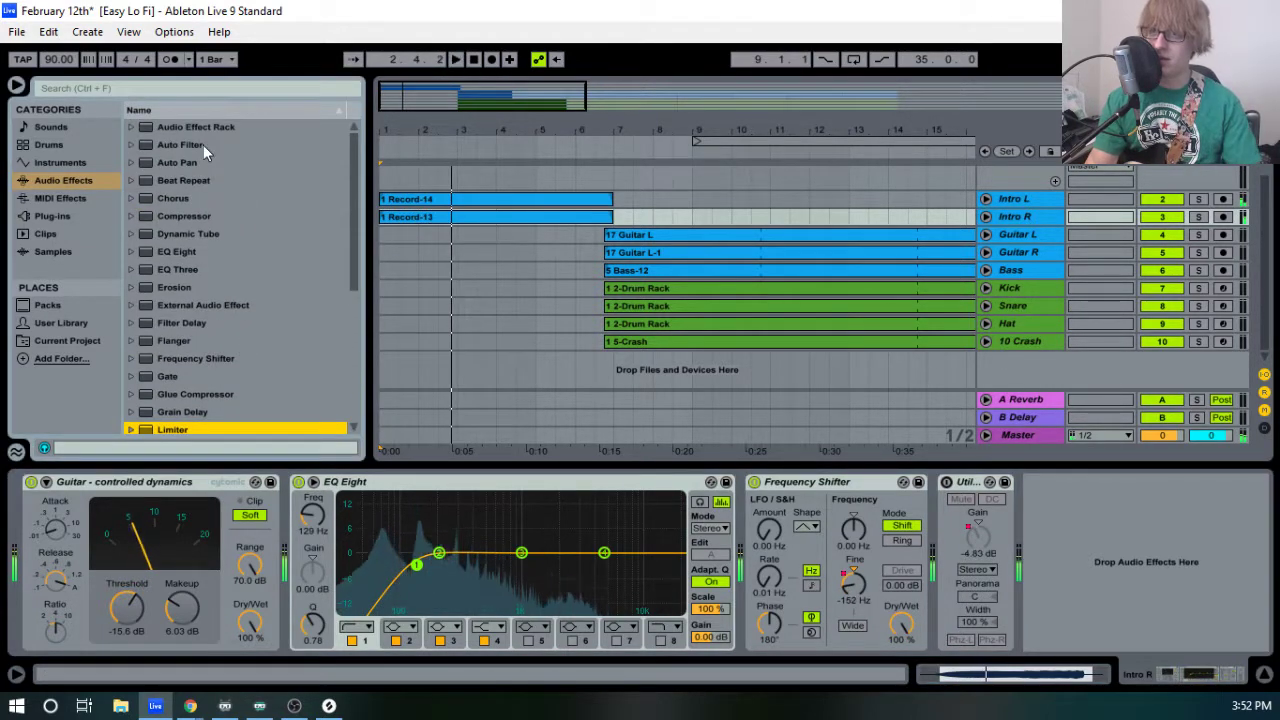
click(1050, 201)
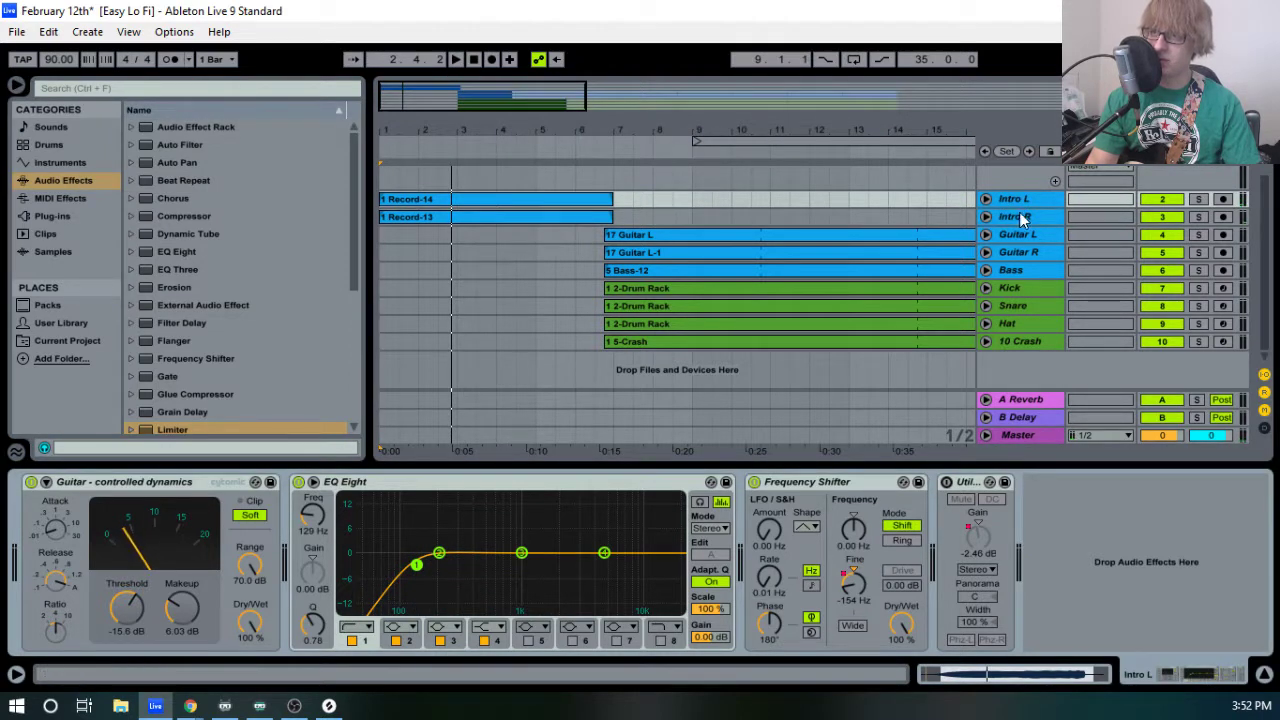
click(1020, 218)
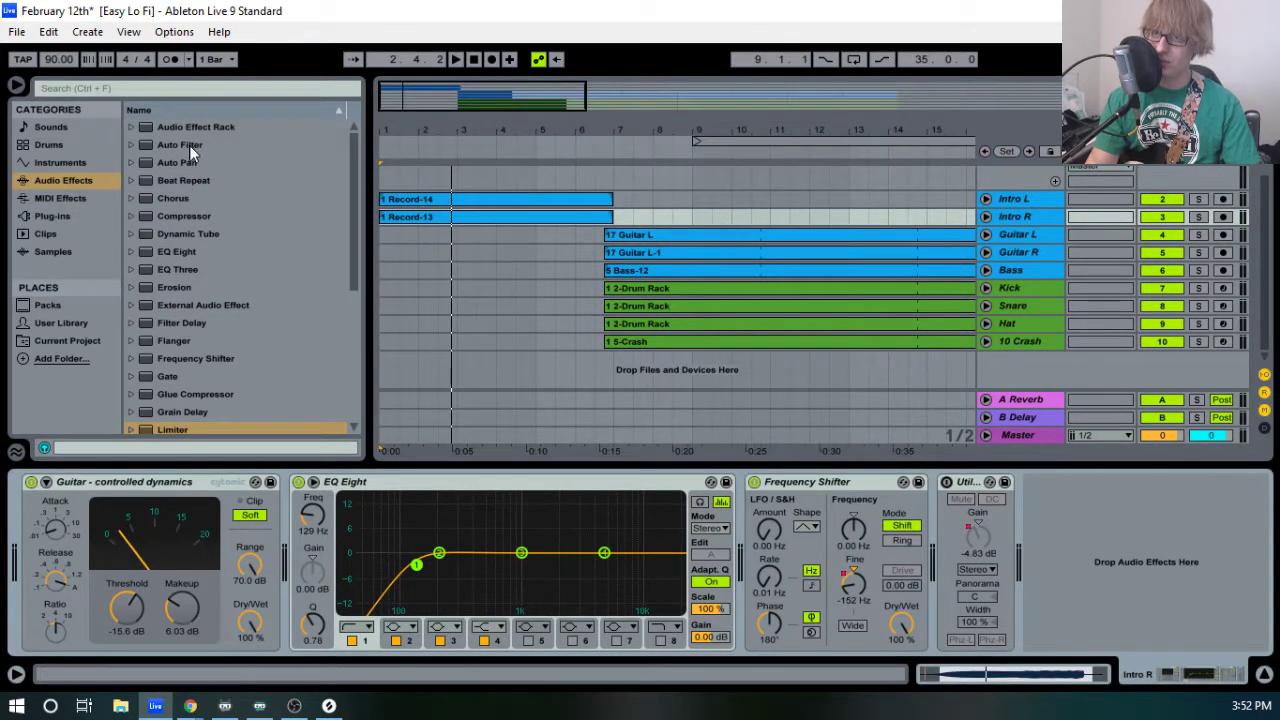
drag(189, 145, 872, 595)
- Solo Intro R and try Auto Filter sweeps during playback, then set its frequency to about 410 Hz and resonance to 40%
key(space)
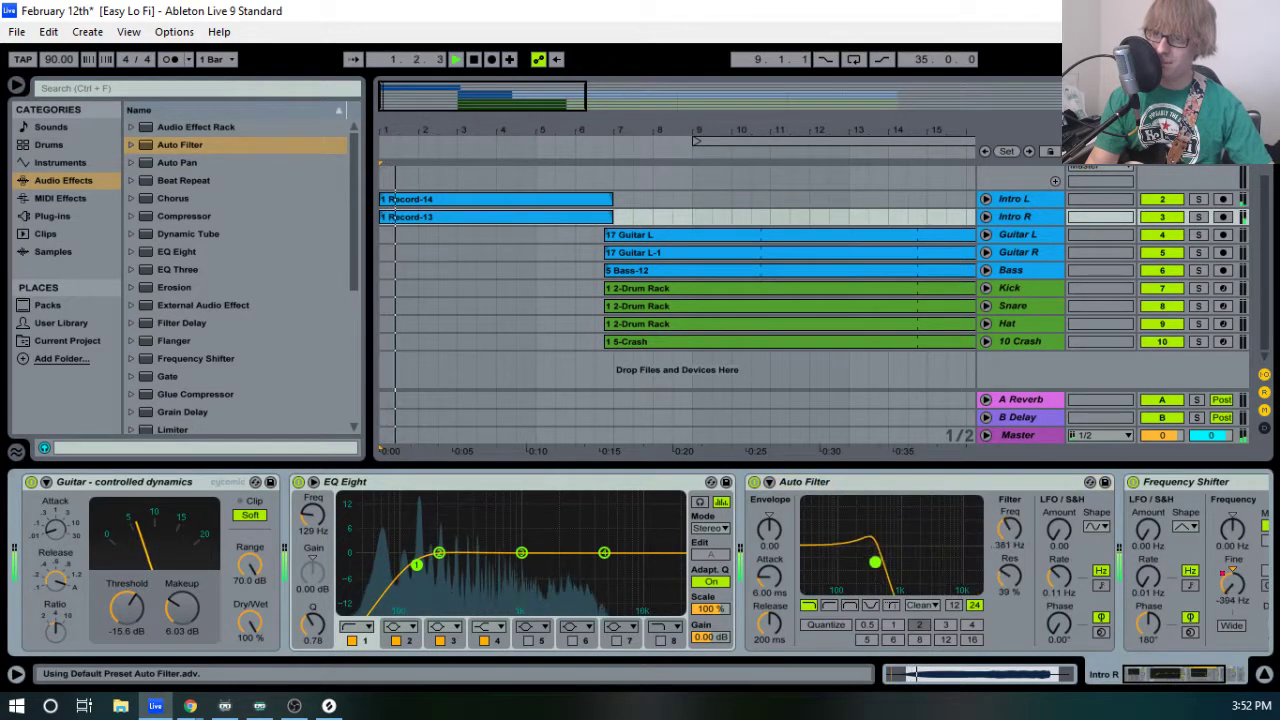
key(Tab)
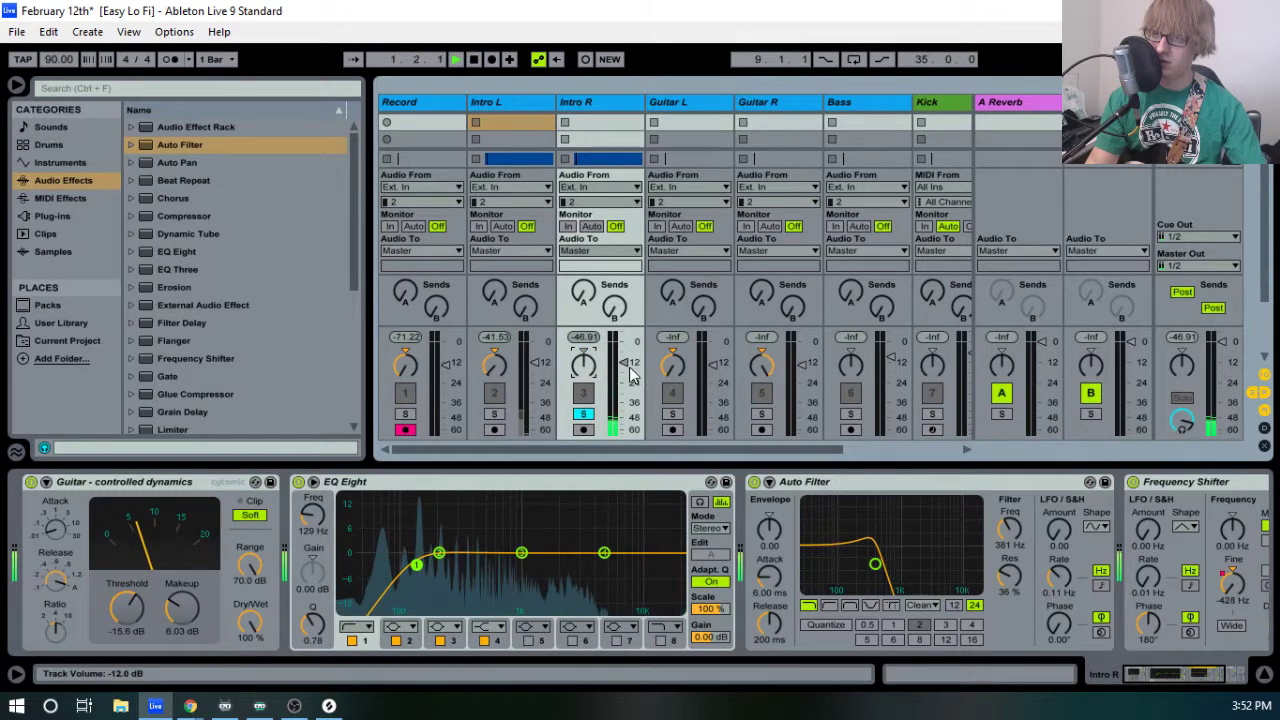
drag(876, 573, 962, 550)
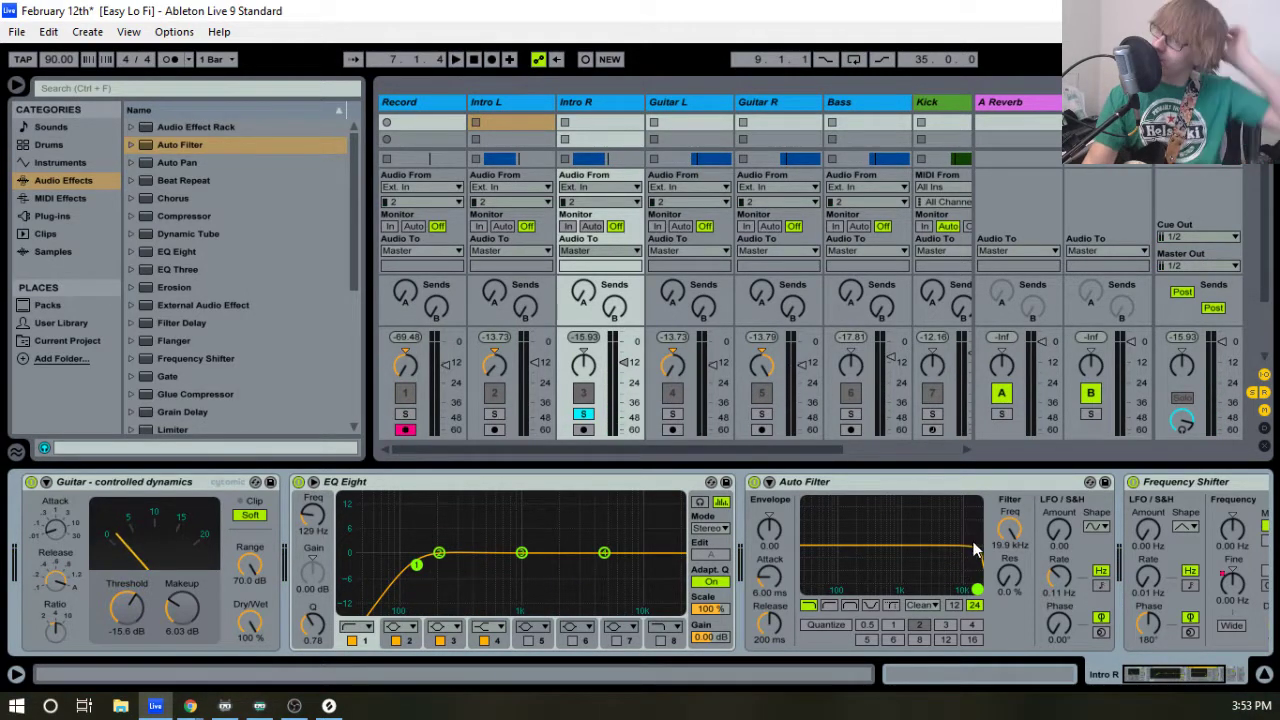
key(space)
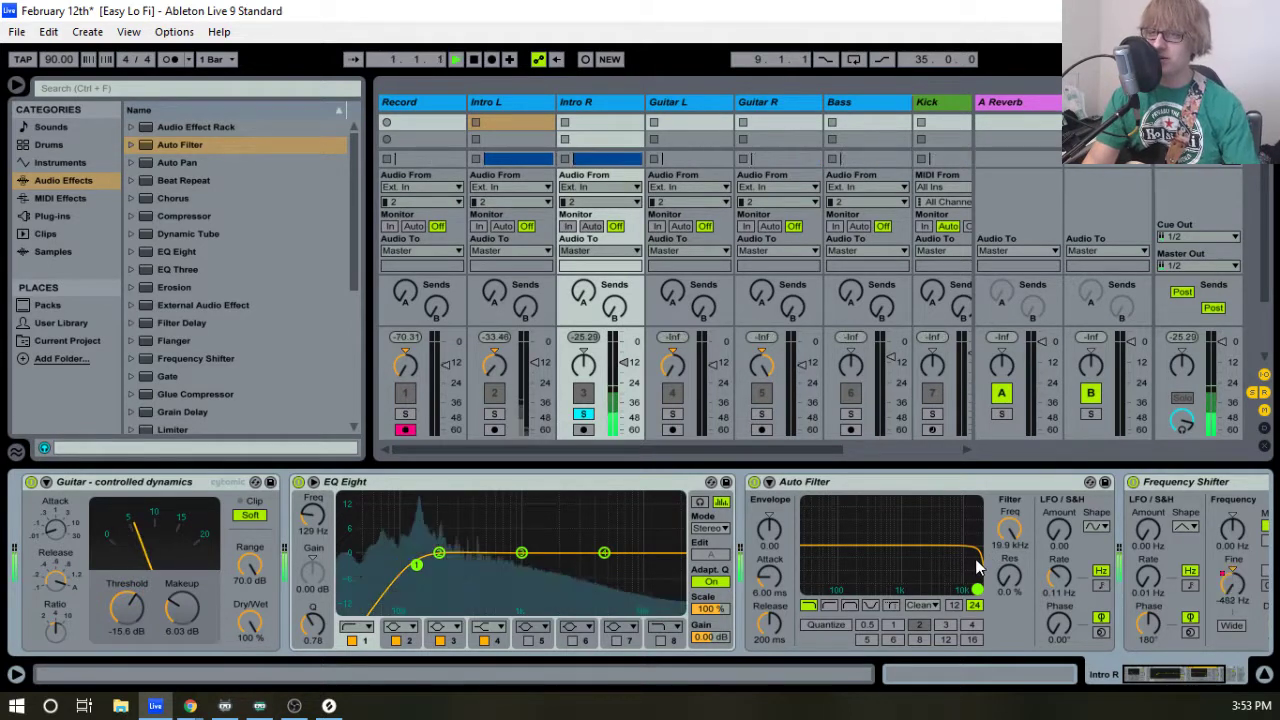
drag(978, 591, 901, 552)
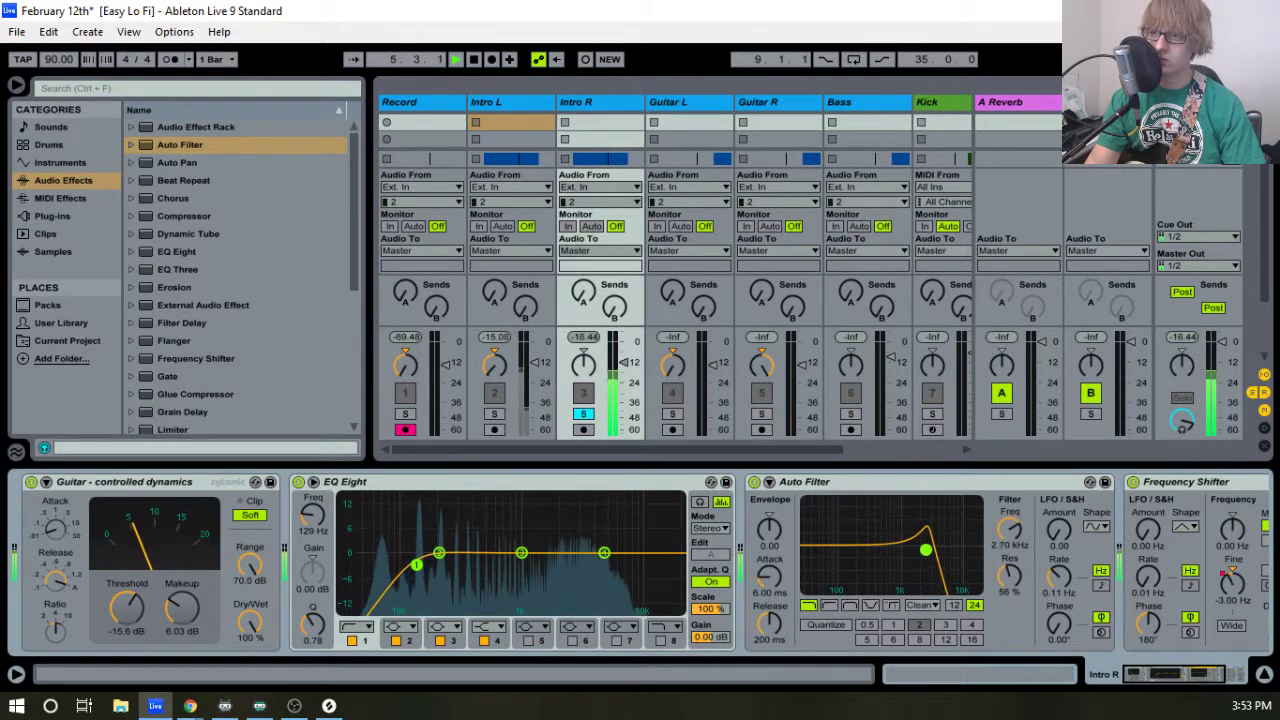
drag(946, 557, 872, 562)
key(space)
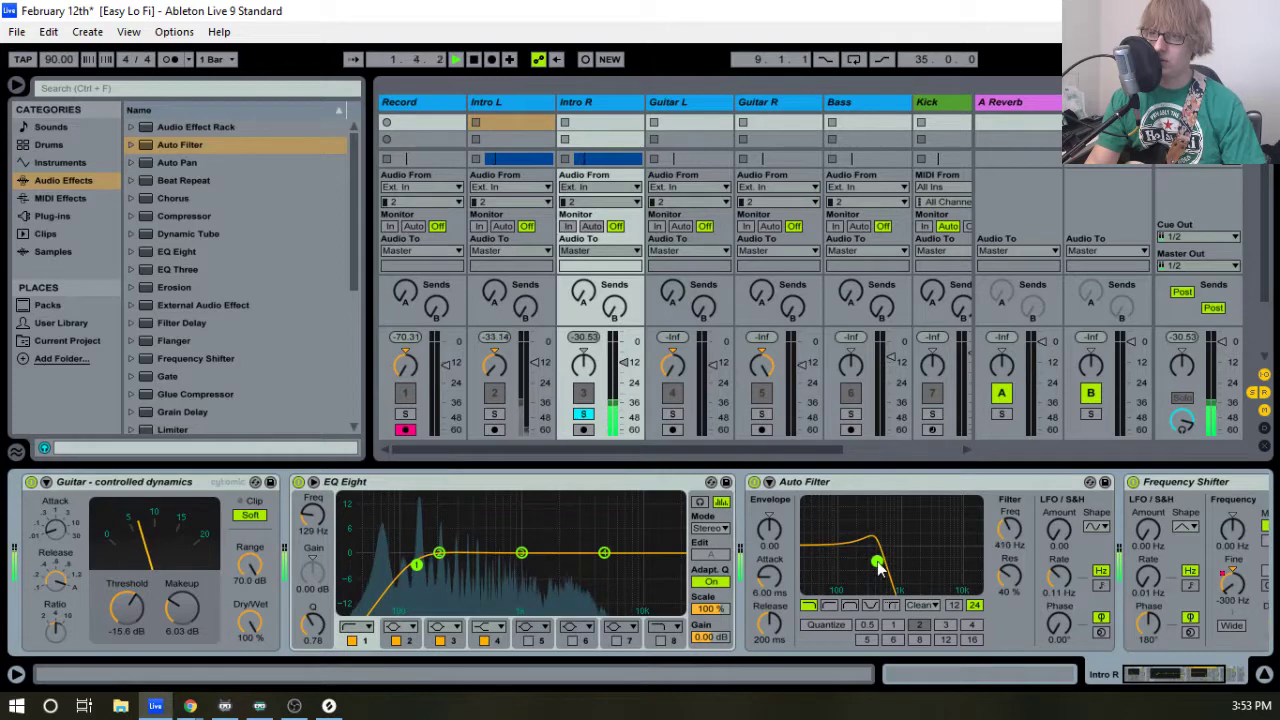
- Automate Intro R's Auto Filter frequency with a curved rise from 410 Hz at bar 2 to 19.9 kHz near the end of Record-13
key(Tab)
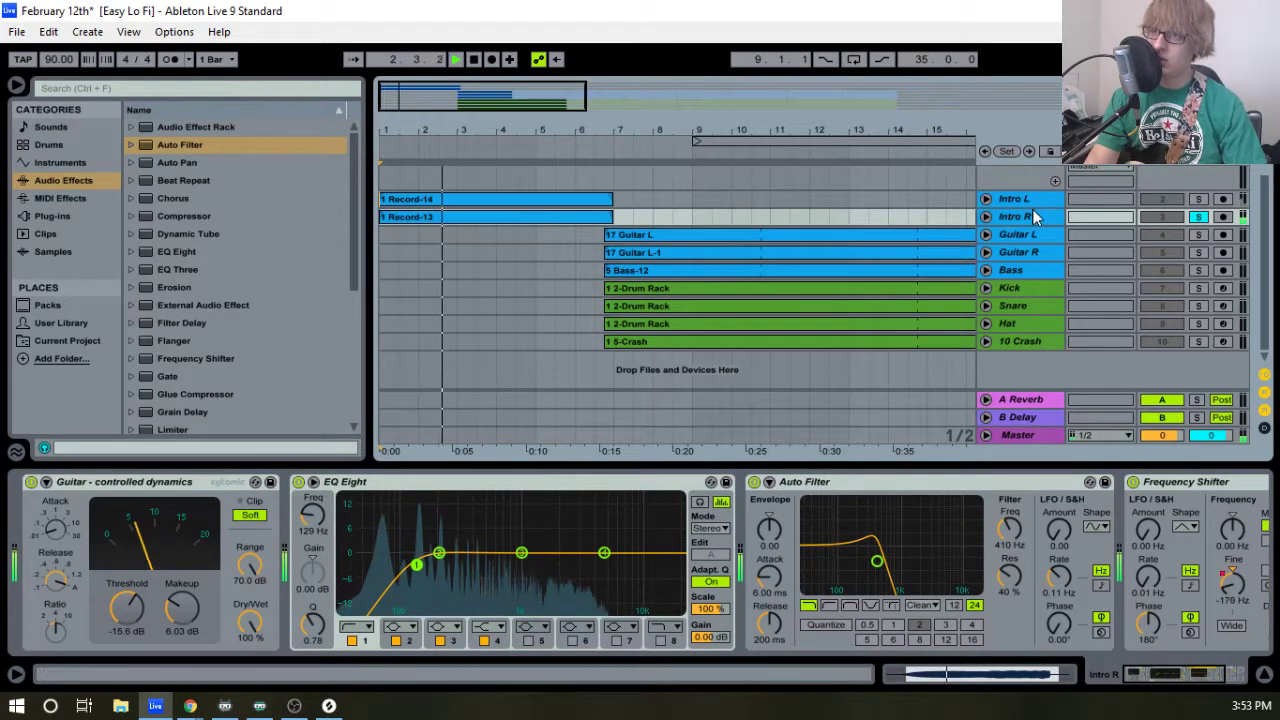
click(985, 217)
click(1020, 232)
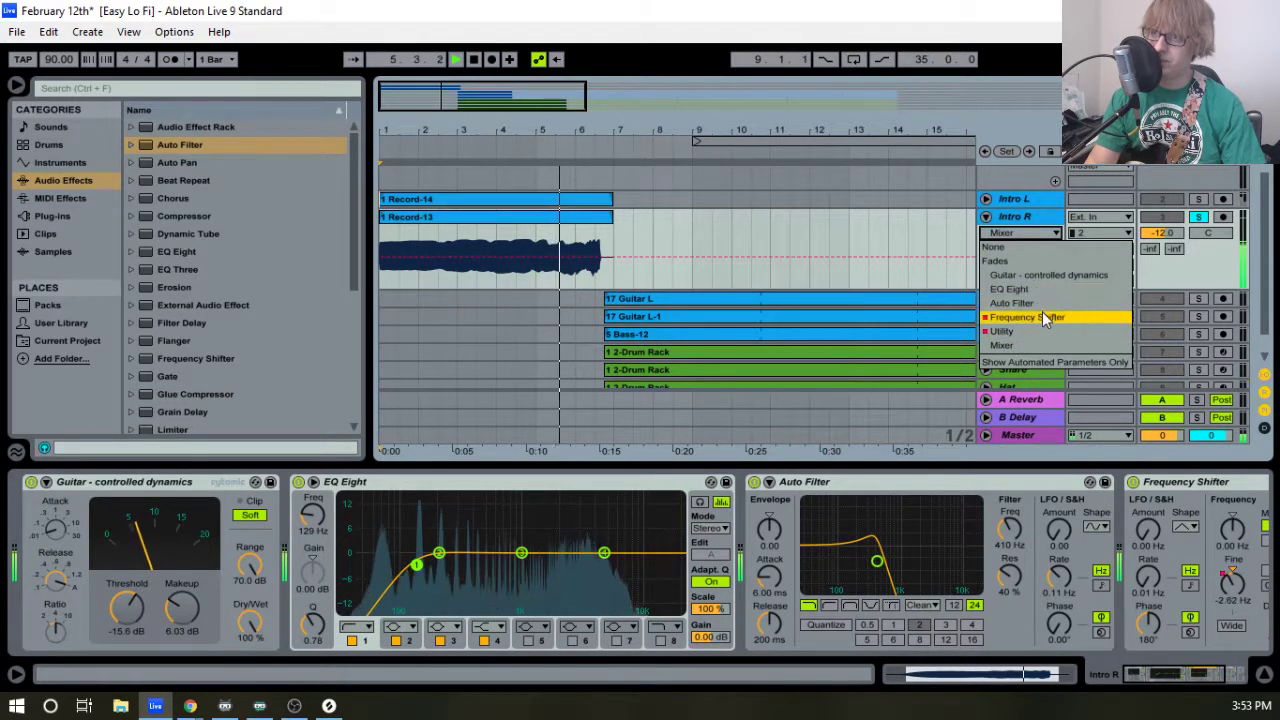
click(1044, 302)
click(1027, 253)
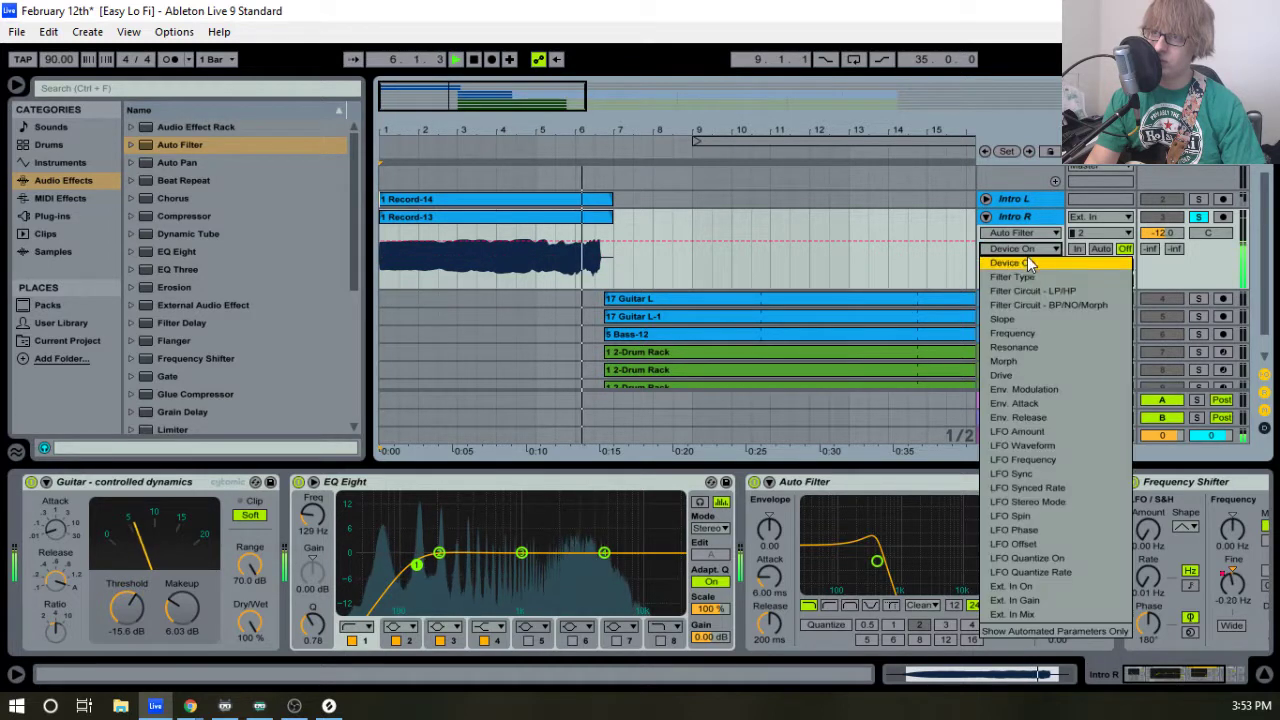
click(1041, 335)
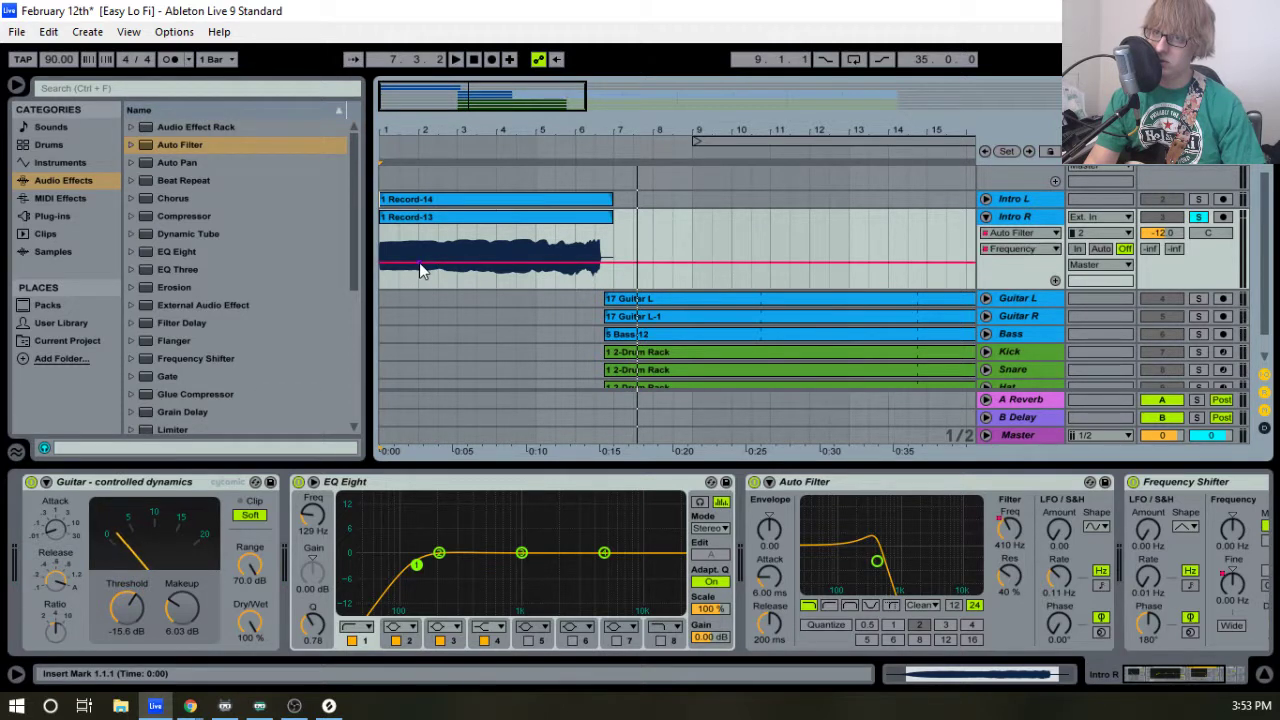
click(674, 258)
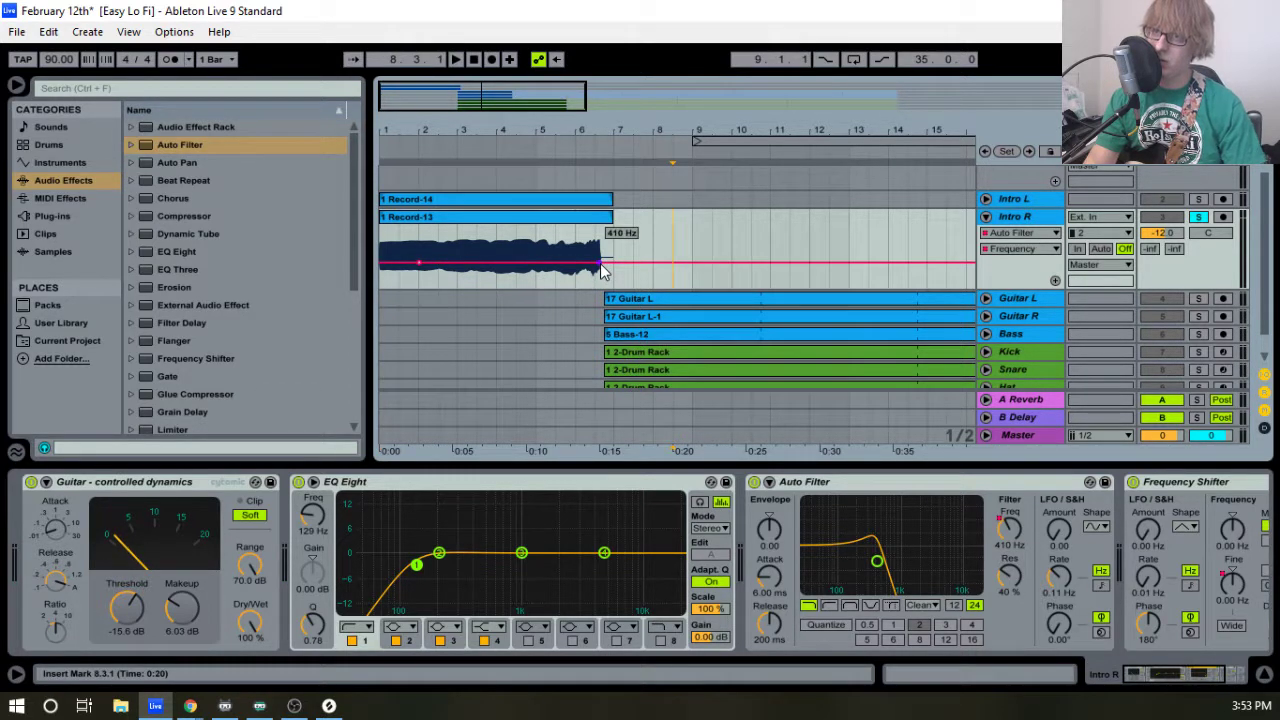
drag(601, 268, 600, 230)
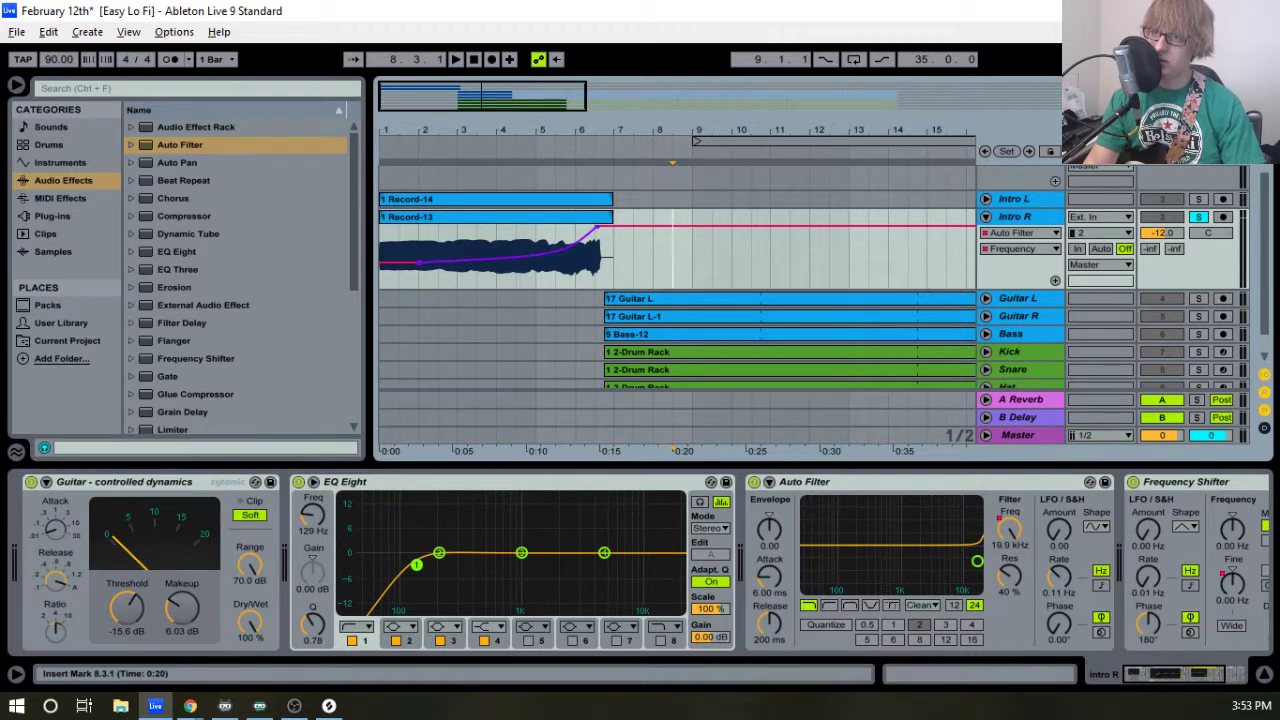
- While the intro plays, automate Auto Filter resonance on Intro R from 40% at bar 2 to about 59%, then drop to 0% near Record-13's end
click(419, 218)
key(space)
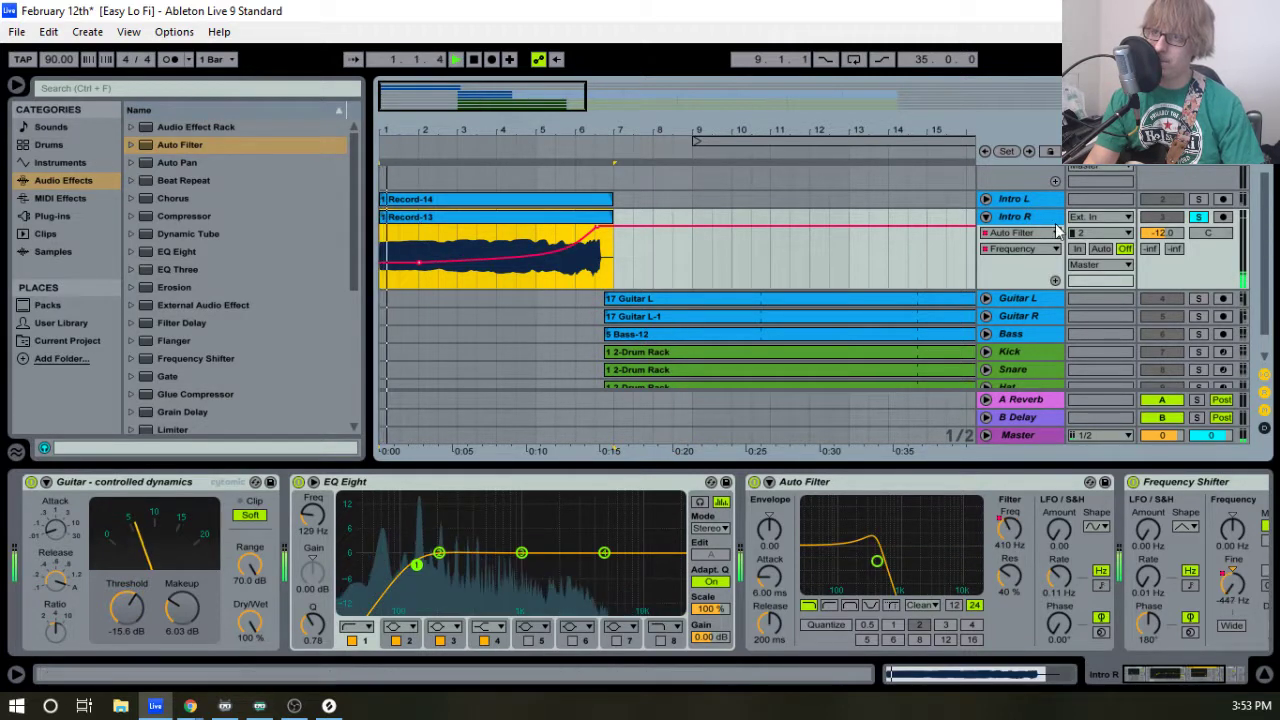
click(1008, 255)
click(1010, 343)
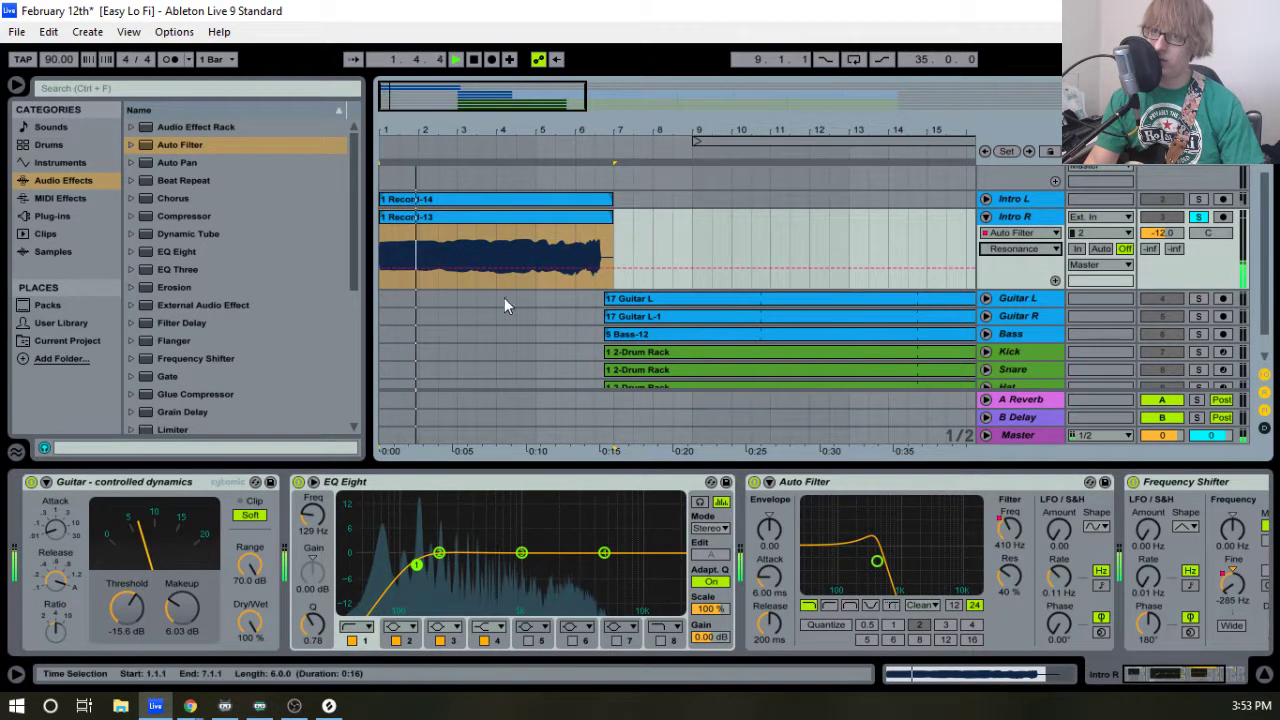
click(419, 275)
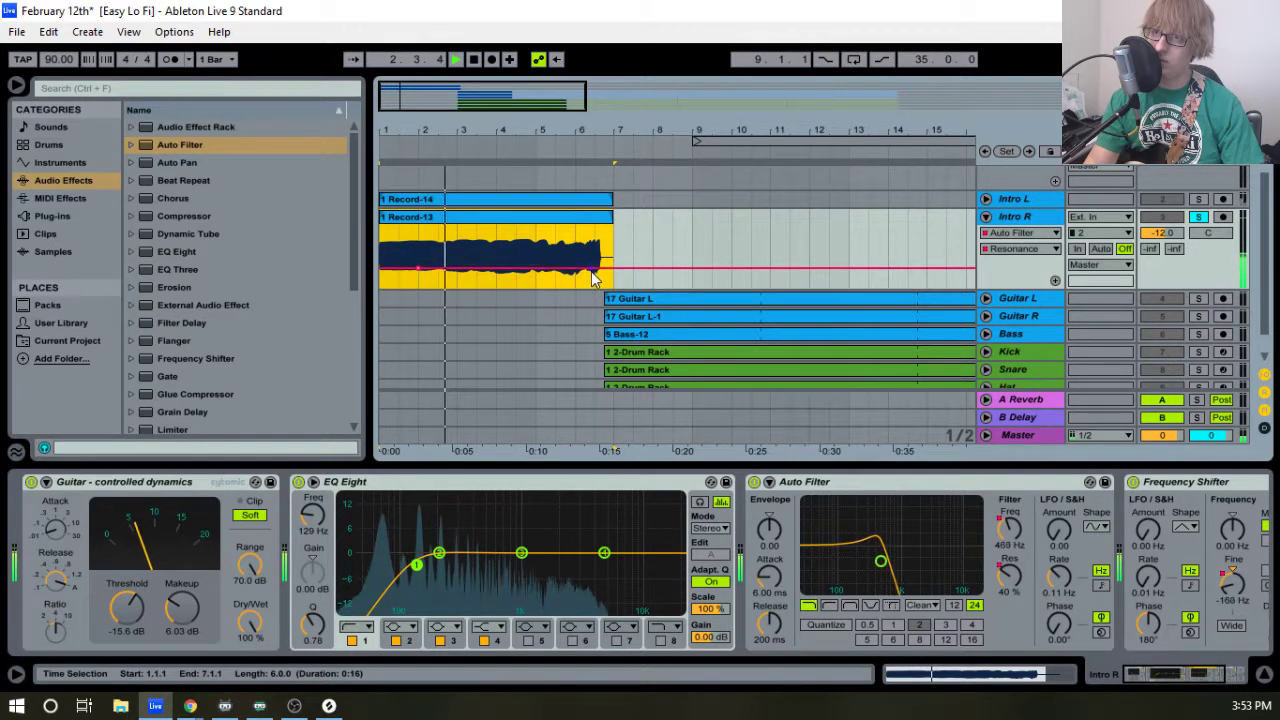
click(600, 269)
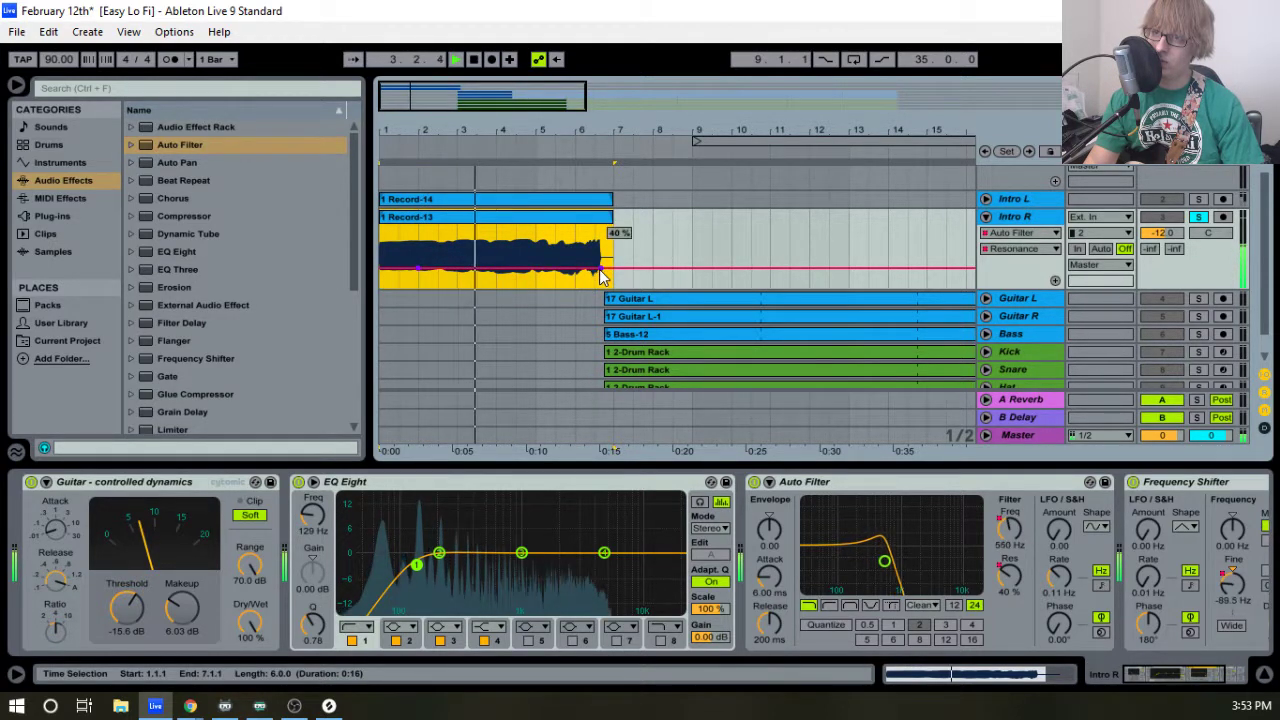
click(725, 260)
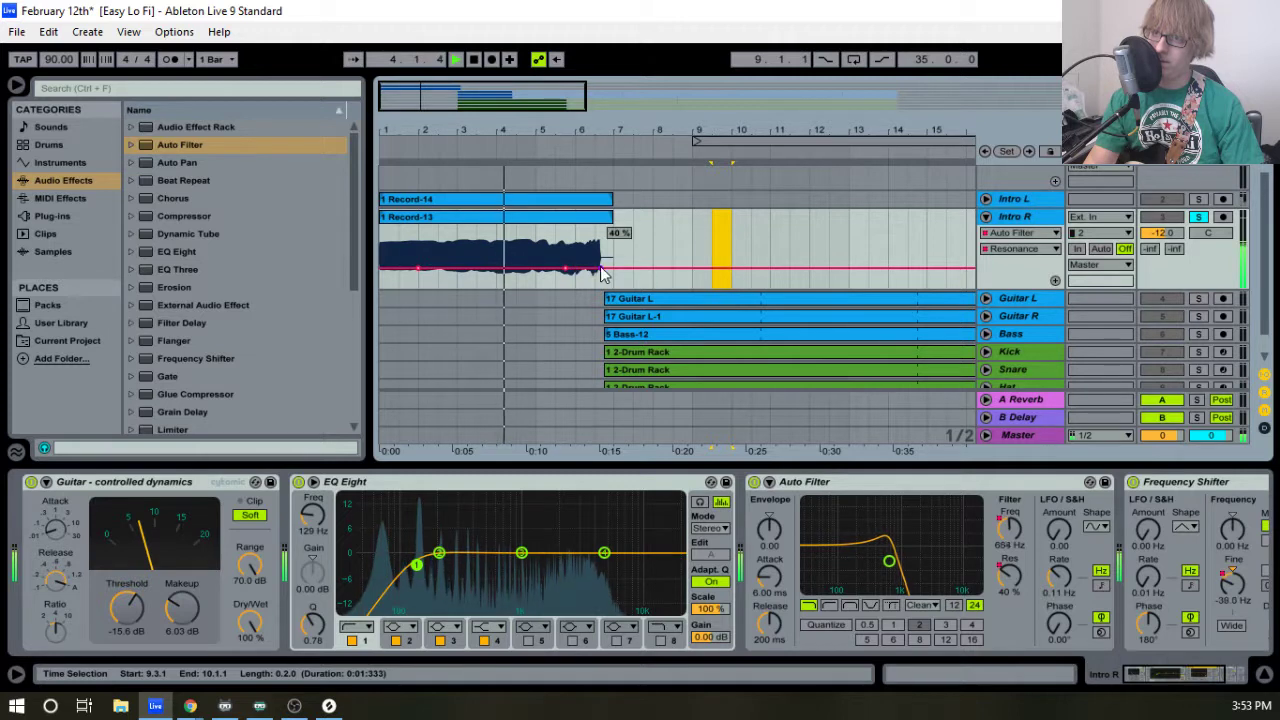
drag(601, 269, 601, 287)
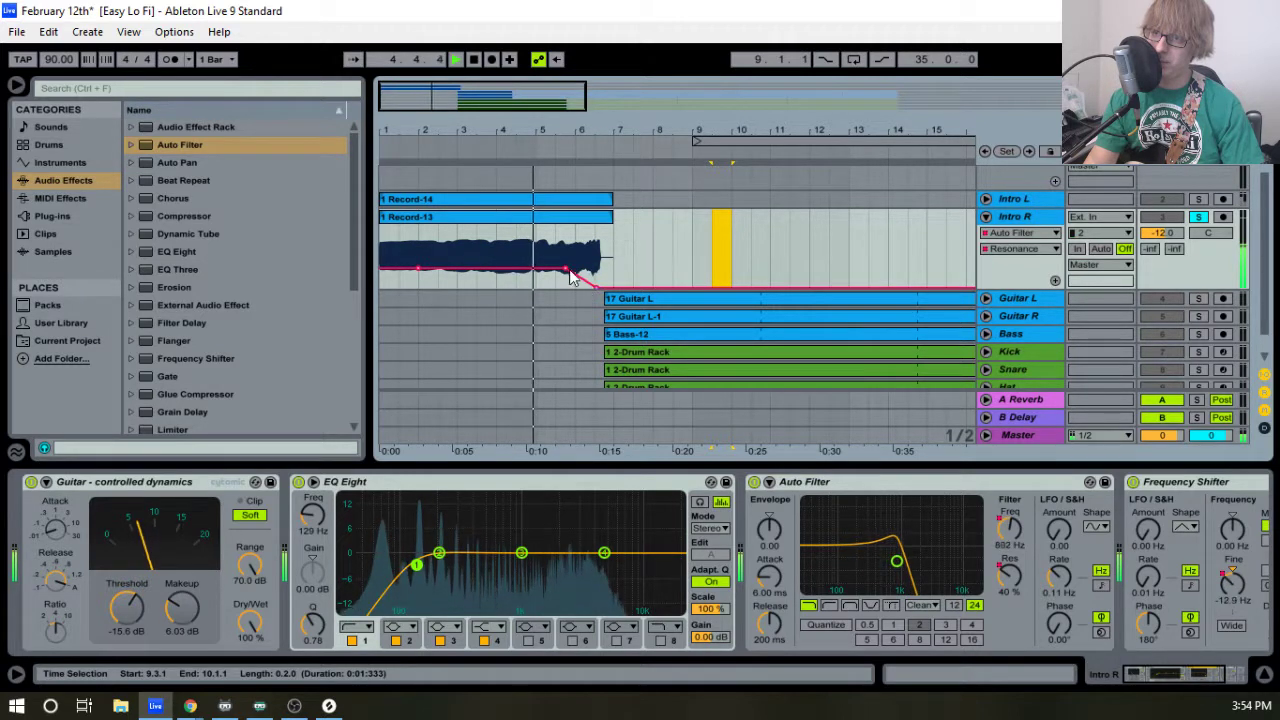
drag(563, 269, 583, 259)
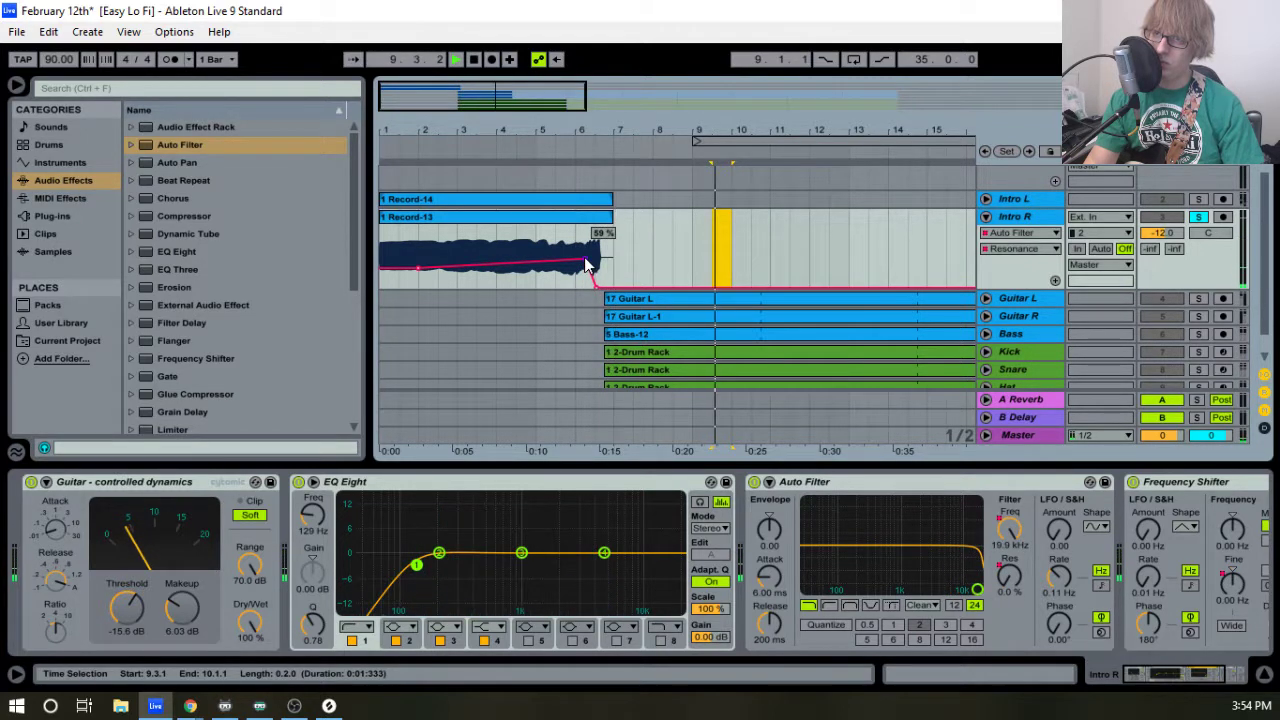
- Replay the intro from the start and move Intro R's resonance automation peak back into late bar 5 at 68%
click(455, 59)
double_click(473, 59)
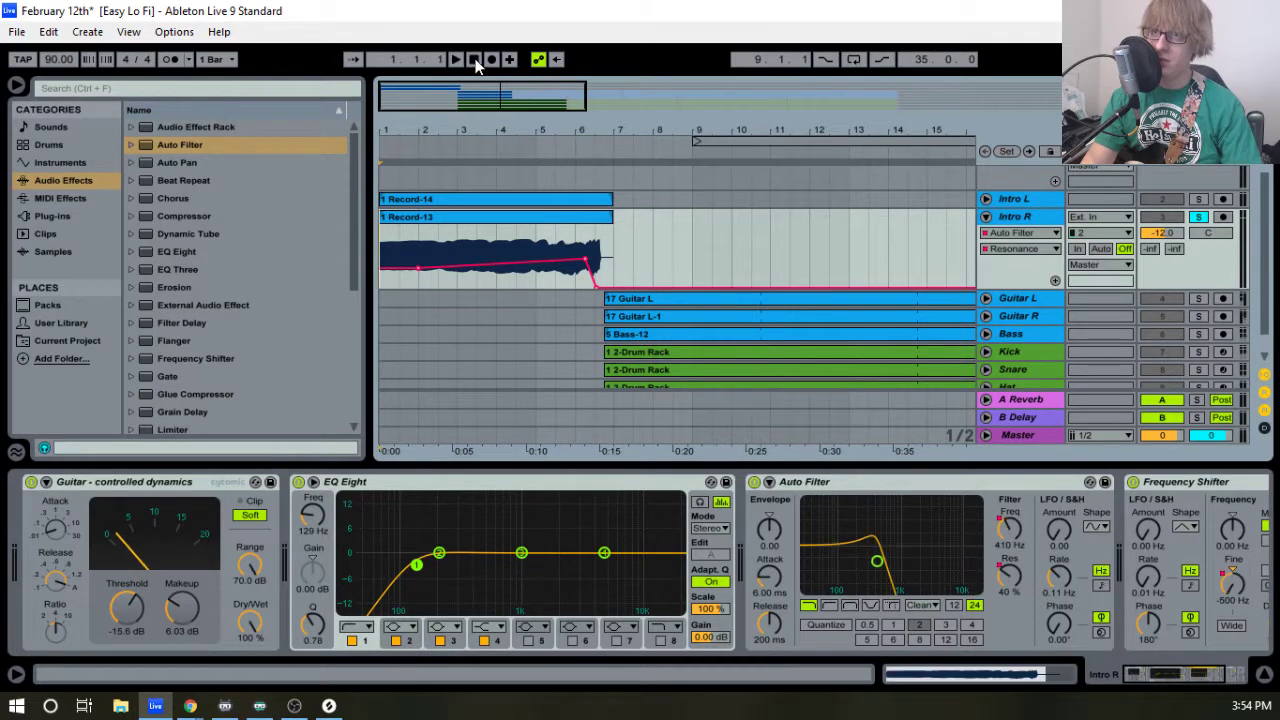
click(455, 59)
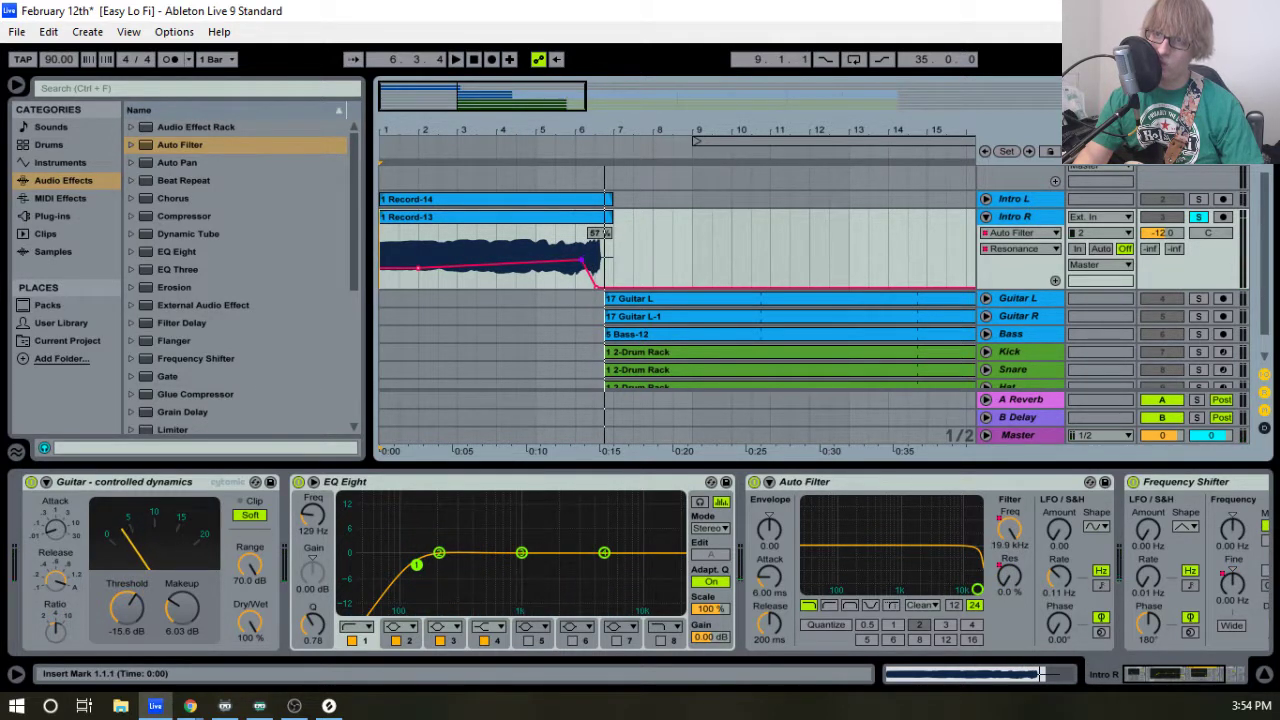
key(space)
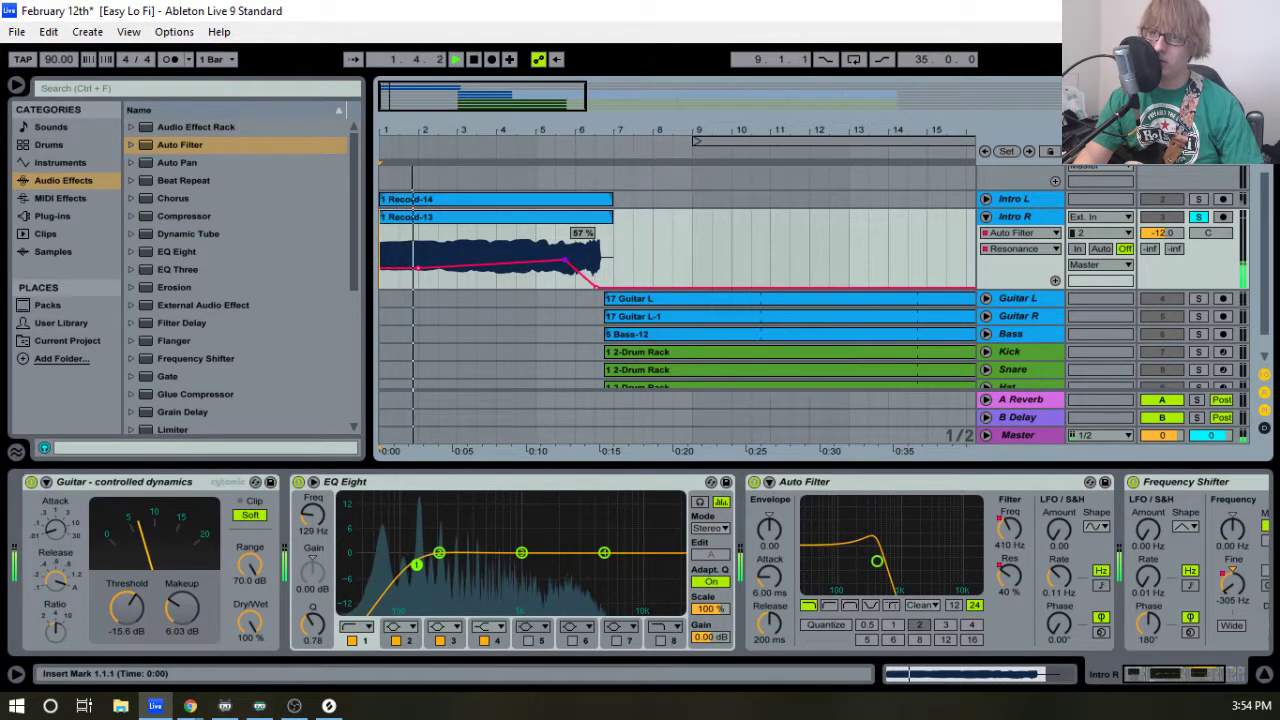
drag(566, 266, 563, 254)
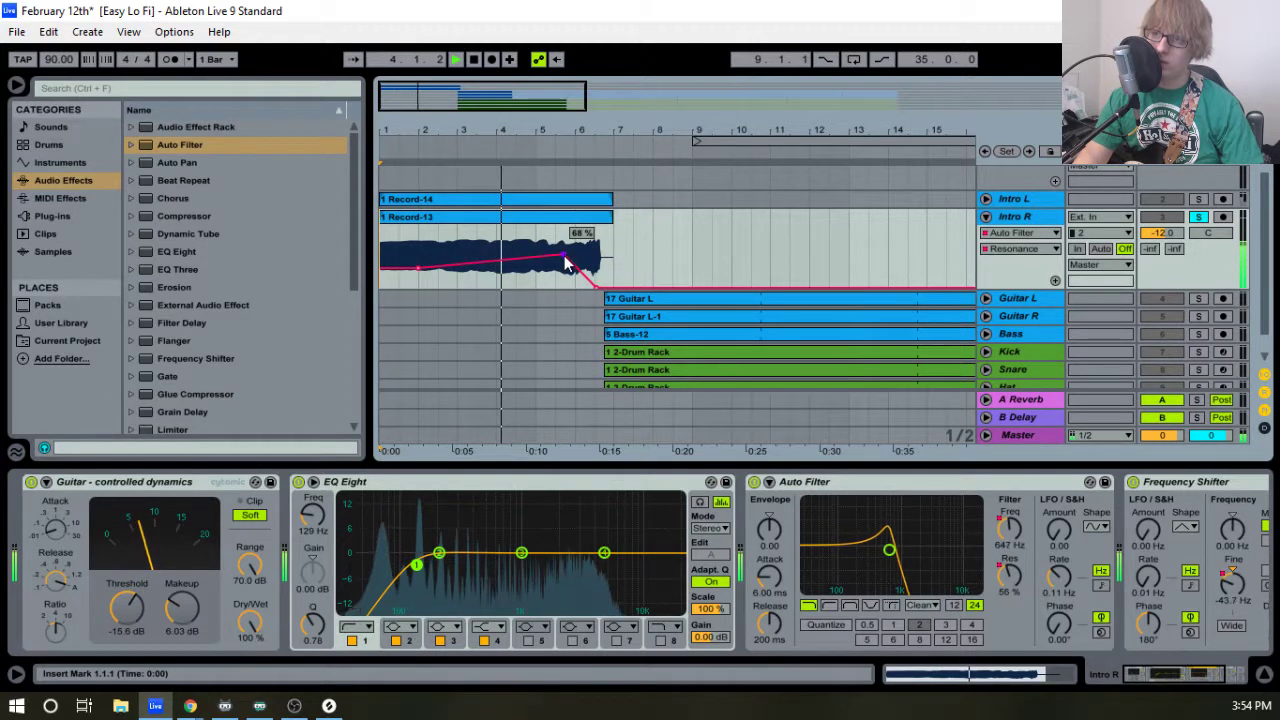
drag(454, 130, 464, 130)
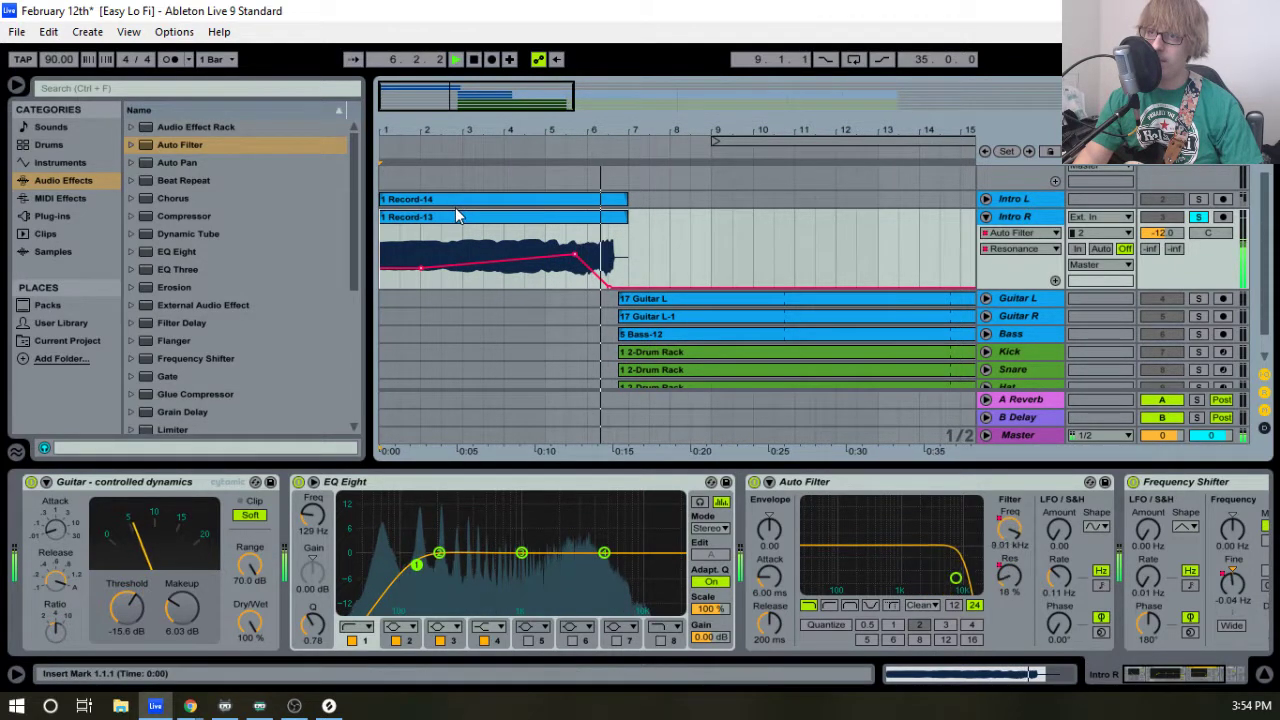
key(space)
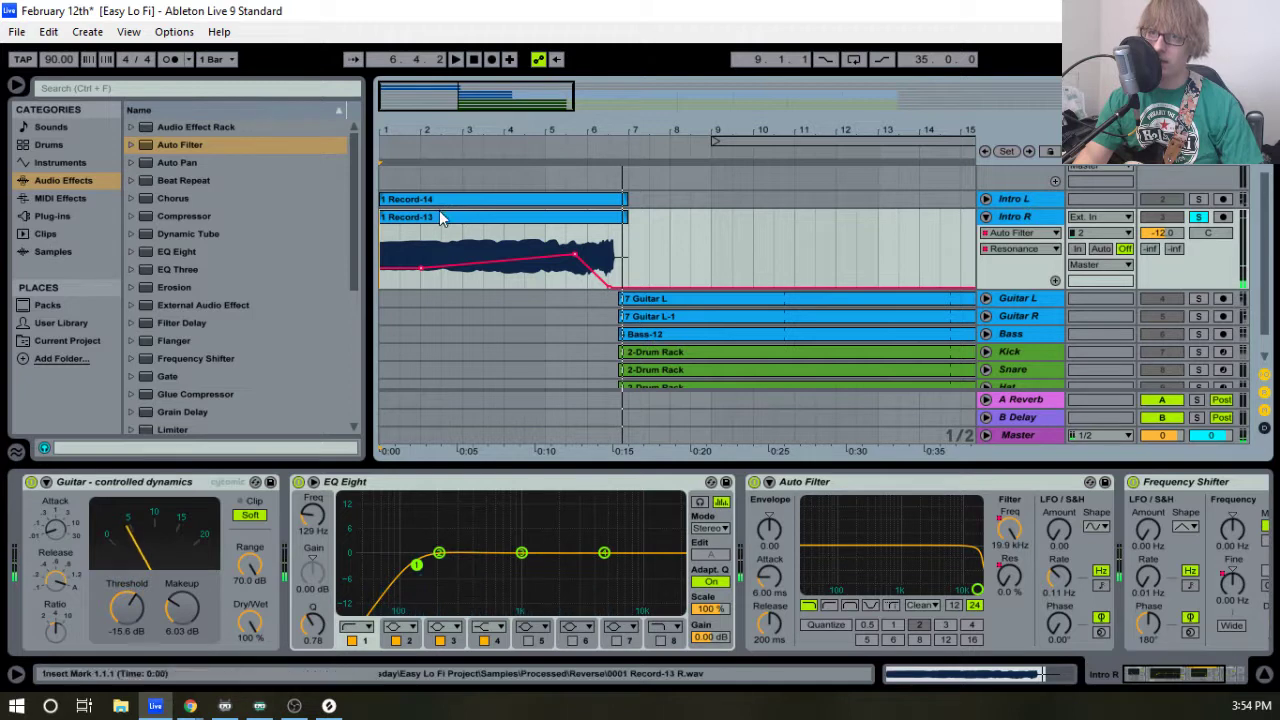
- Copy the Auto Filter from Intro R and paste it into Intro L before the Frequency Shifter
click(880, 486)
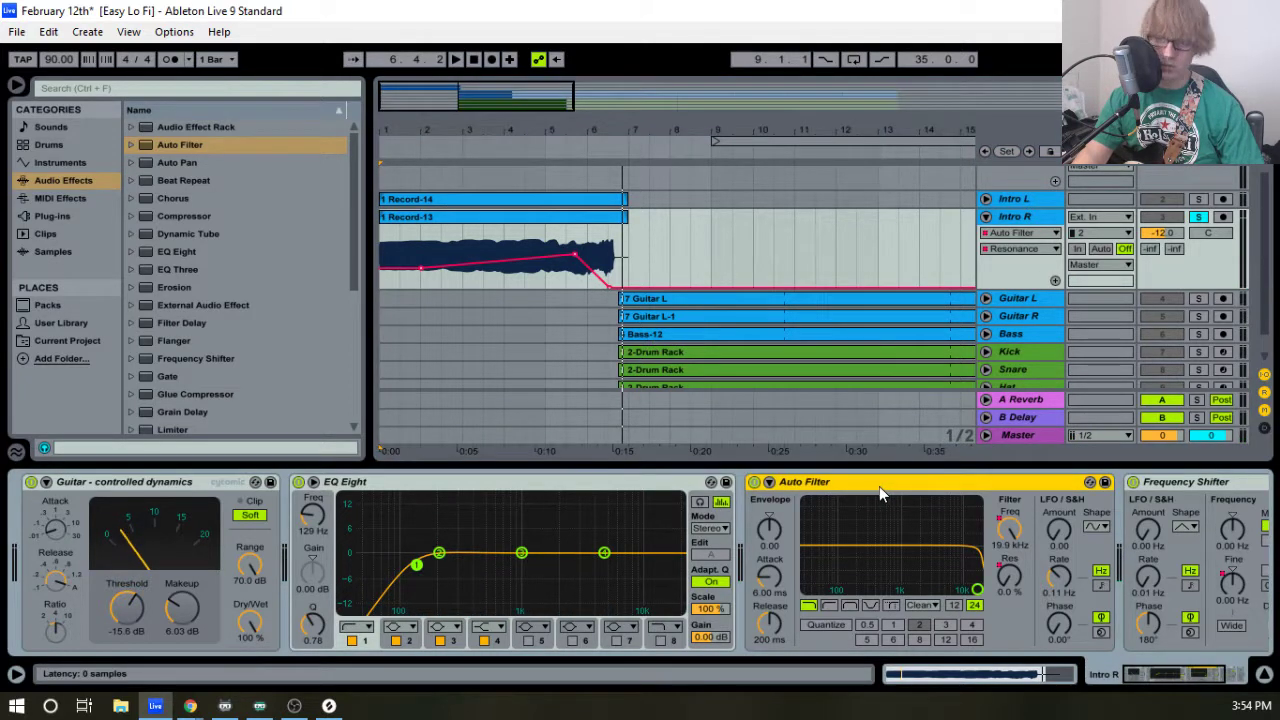
click(1020, 200)
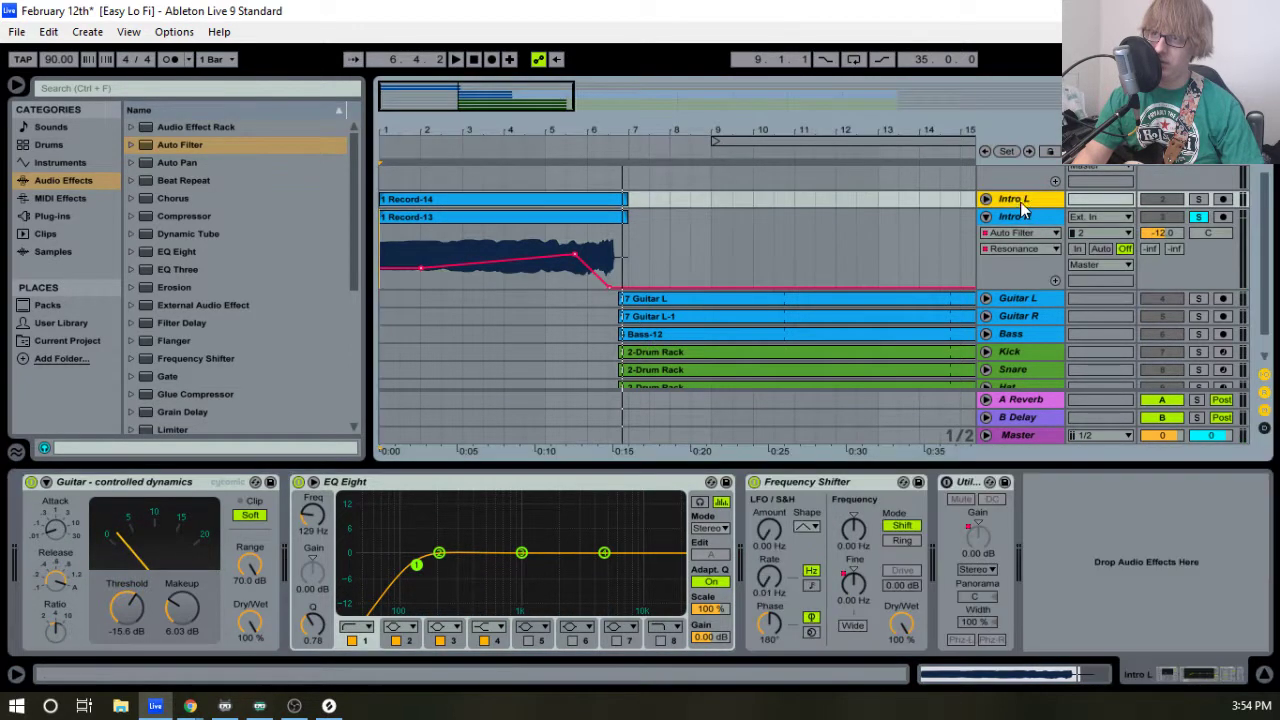
click(822, 486)
right_click(822, 486)
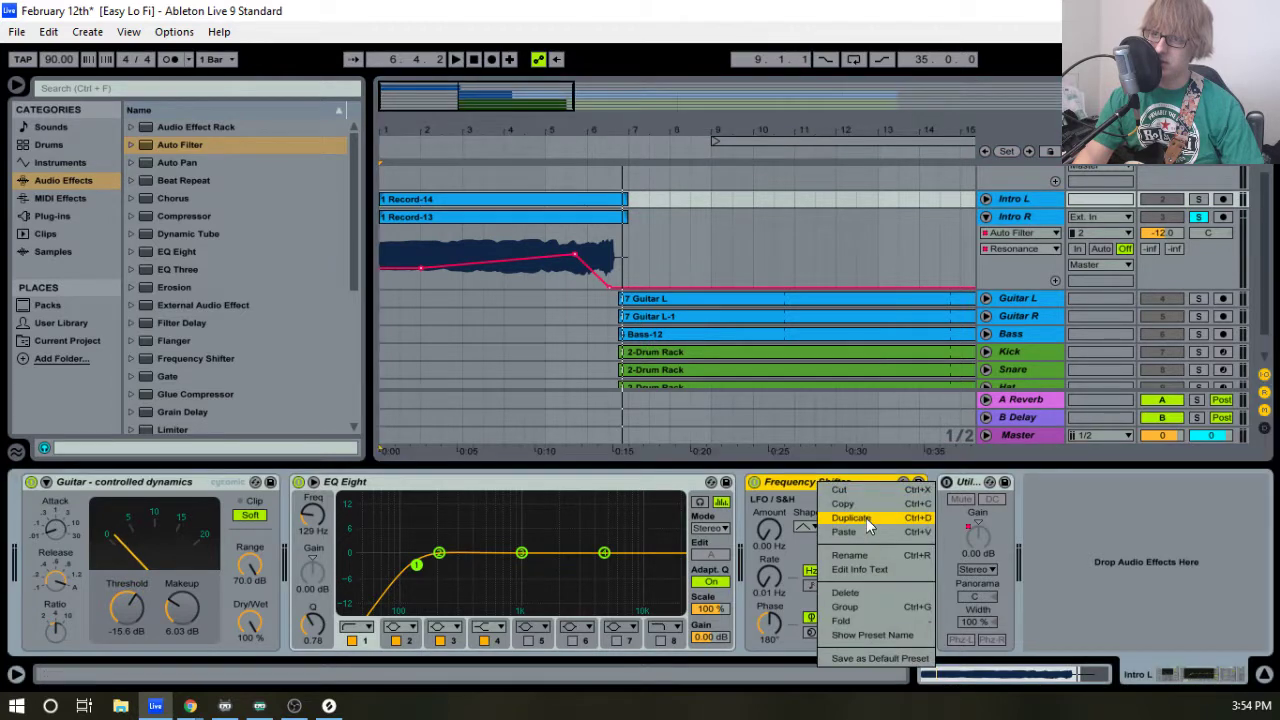
click(866, 530)
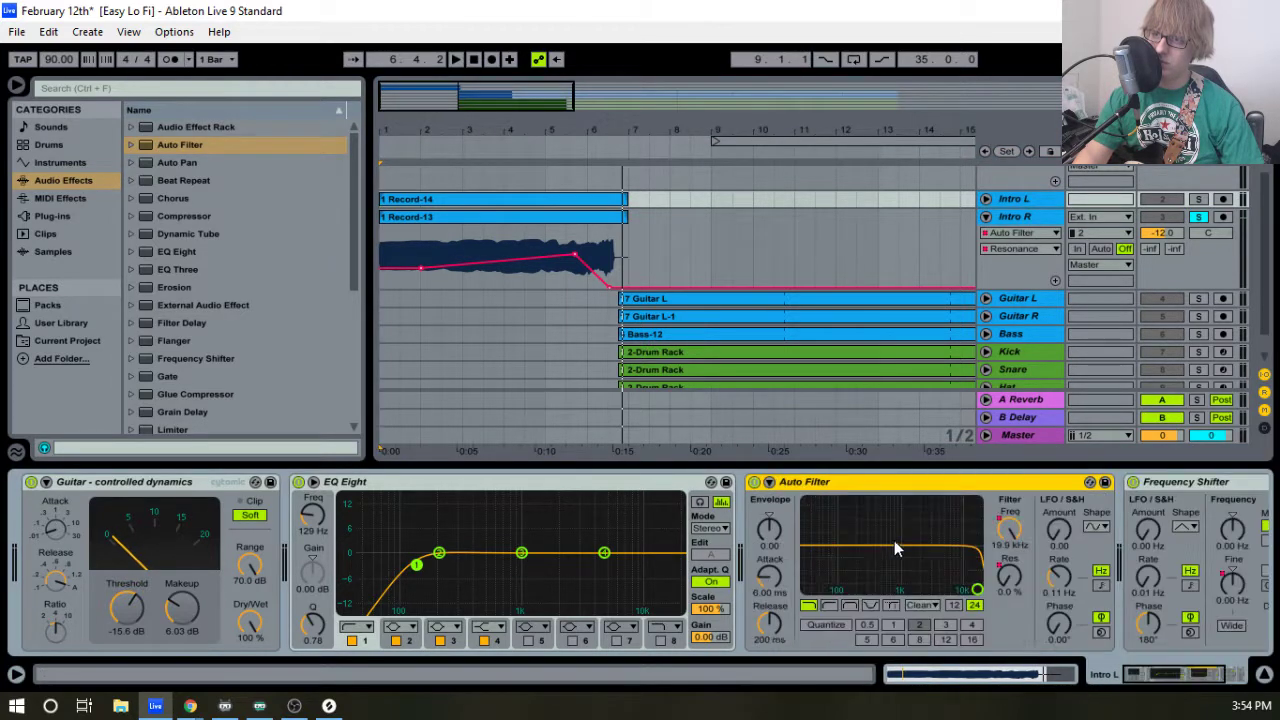
- Audition the intro and trim the starts of the Record-13 and Record-14 clips to 2.1.1
key(space)
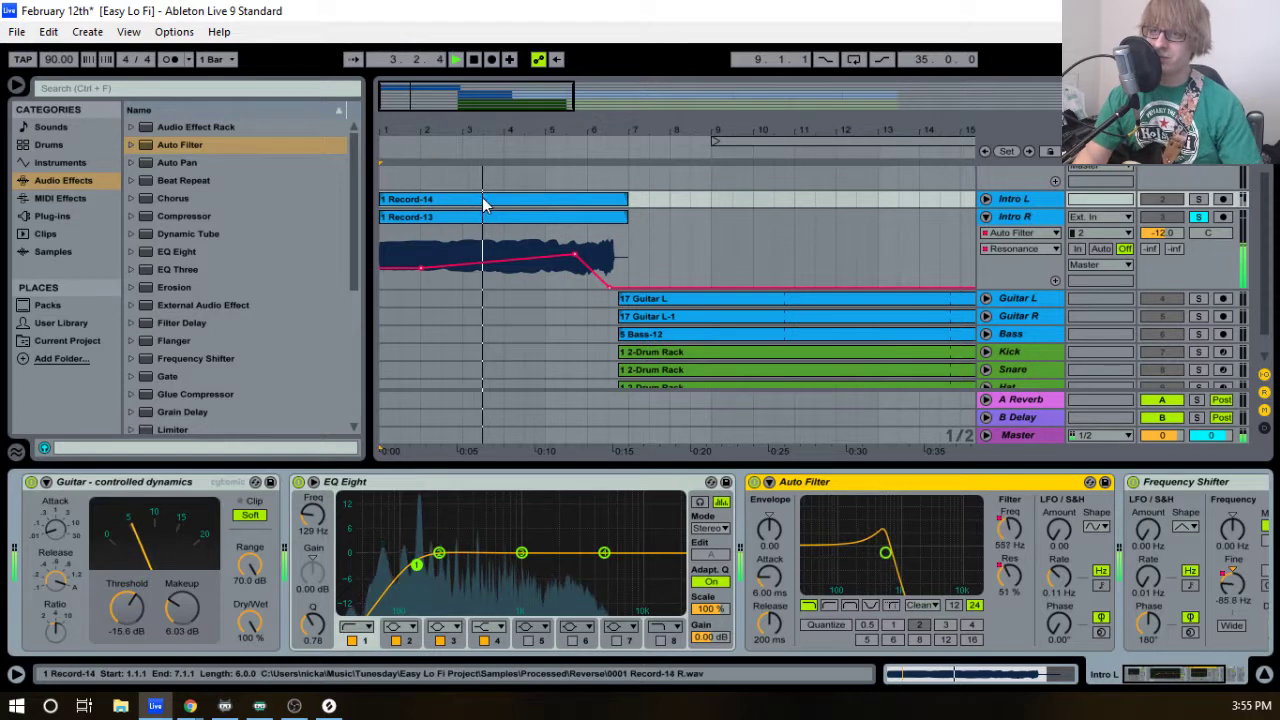
click(406, 217)
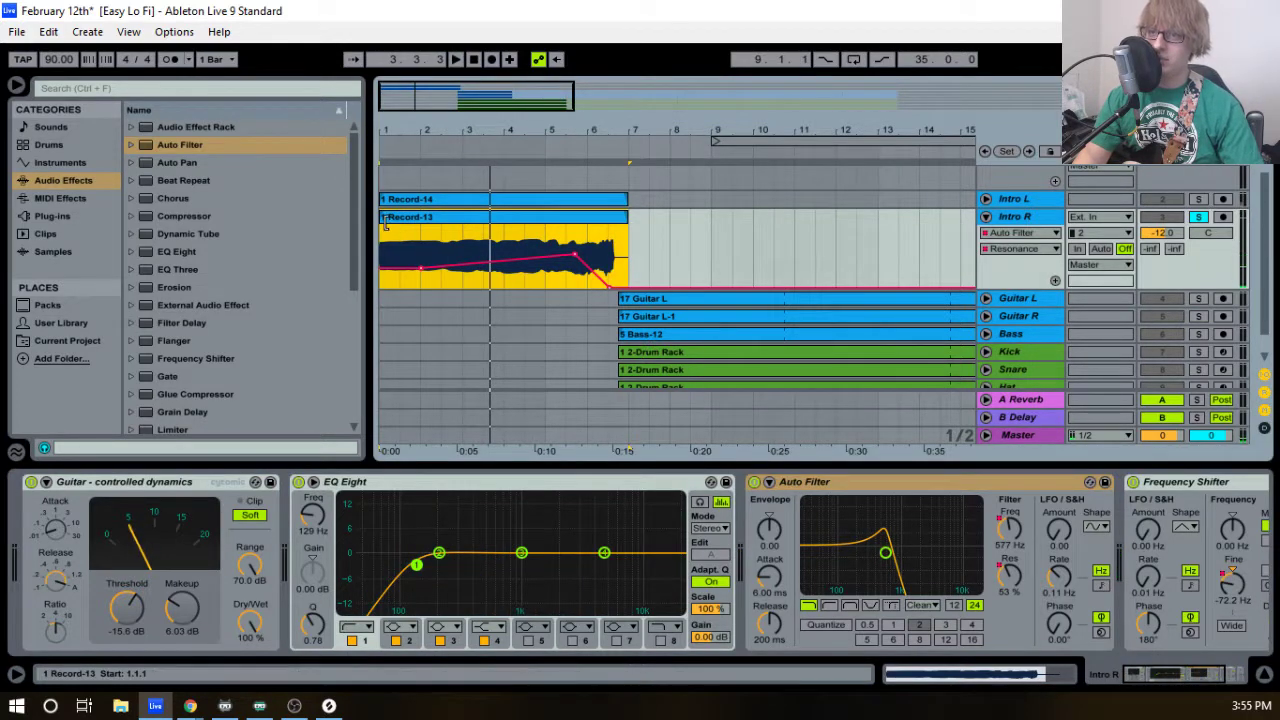
drag(382, 219, 424, 220)
key(space)
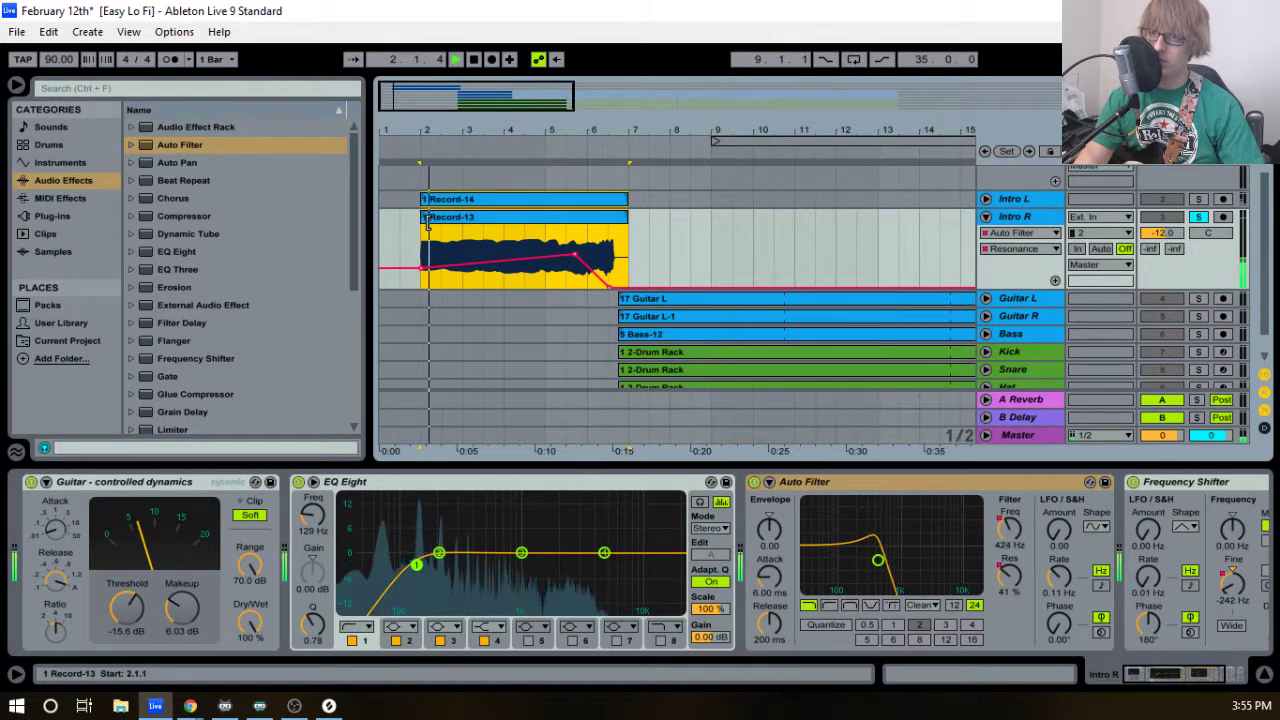
- Select all the clips from Record-14 through the band and crash tracks and move them one bar earlier to start at 1.1.1
click(732, 234)
key(ctrl+a)
click(446, 202)
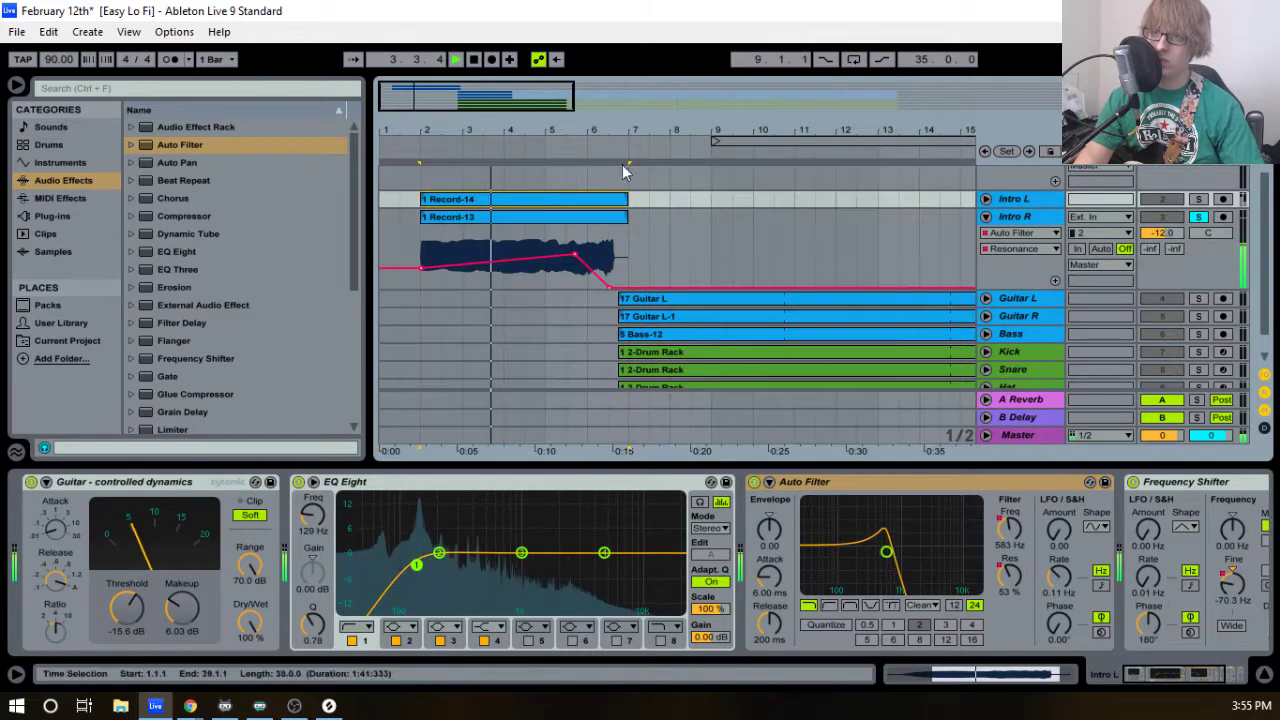
drag(627, 133, 627, 82)
scroll(737, 309, down, 1)
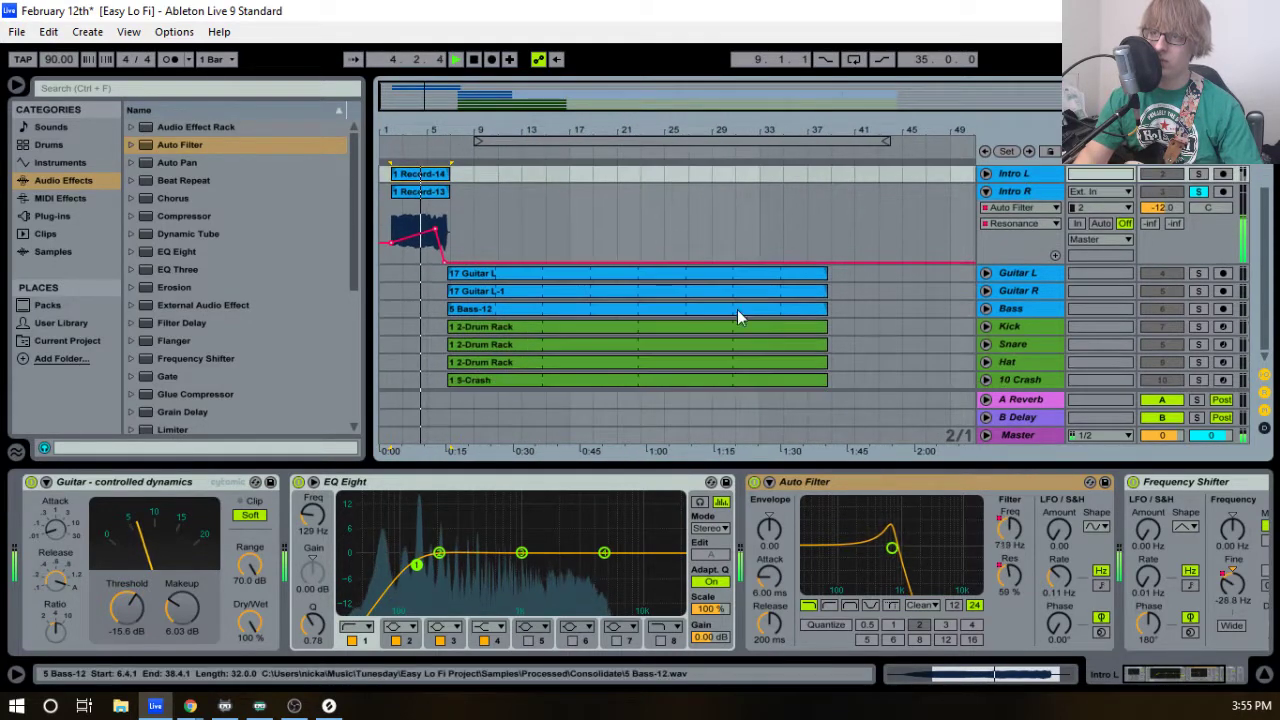
shift+click(811, 380)
scroll(483, 256, up, 1)
drag(400, 128, 512, 233)
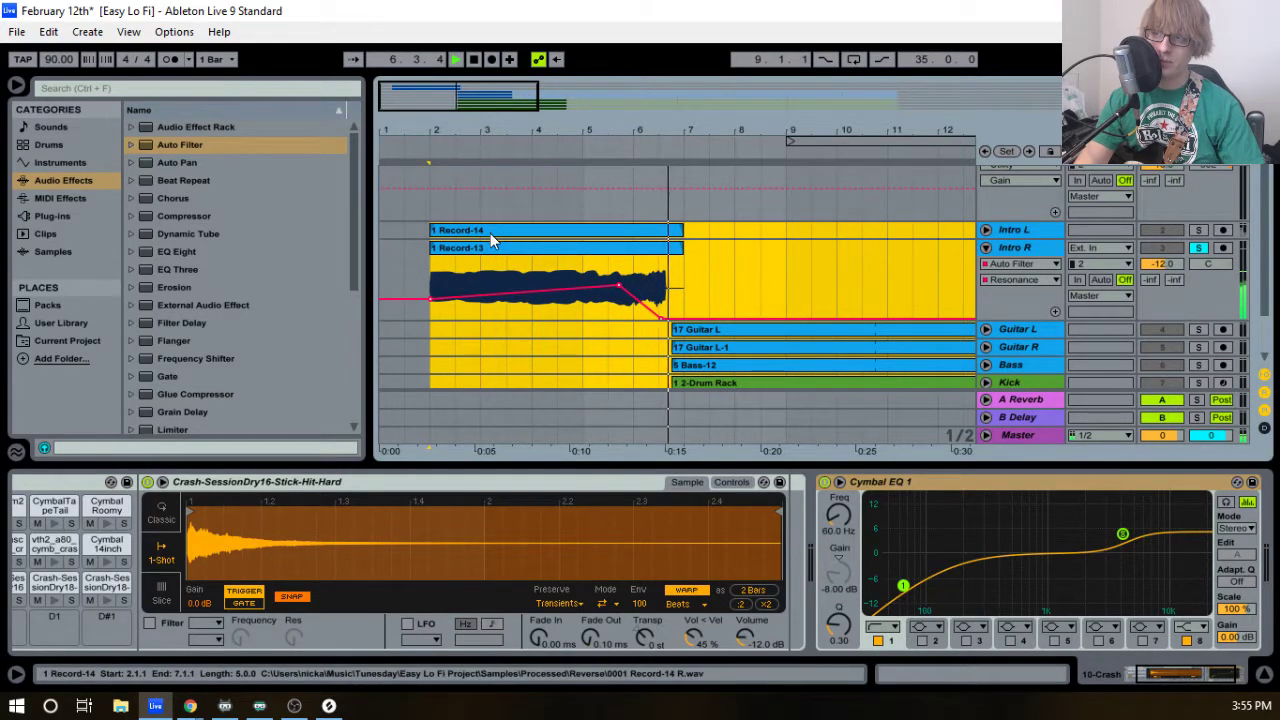
key(space)
drag(490, 240, 437, 233)
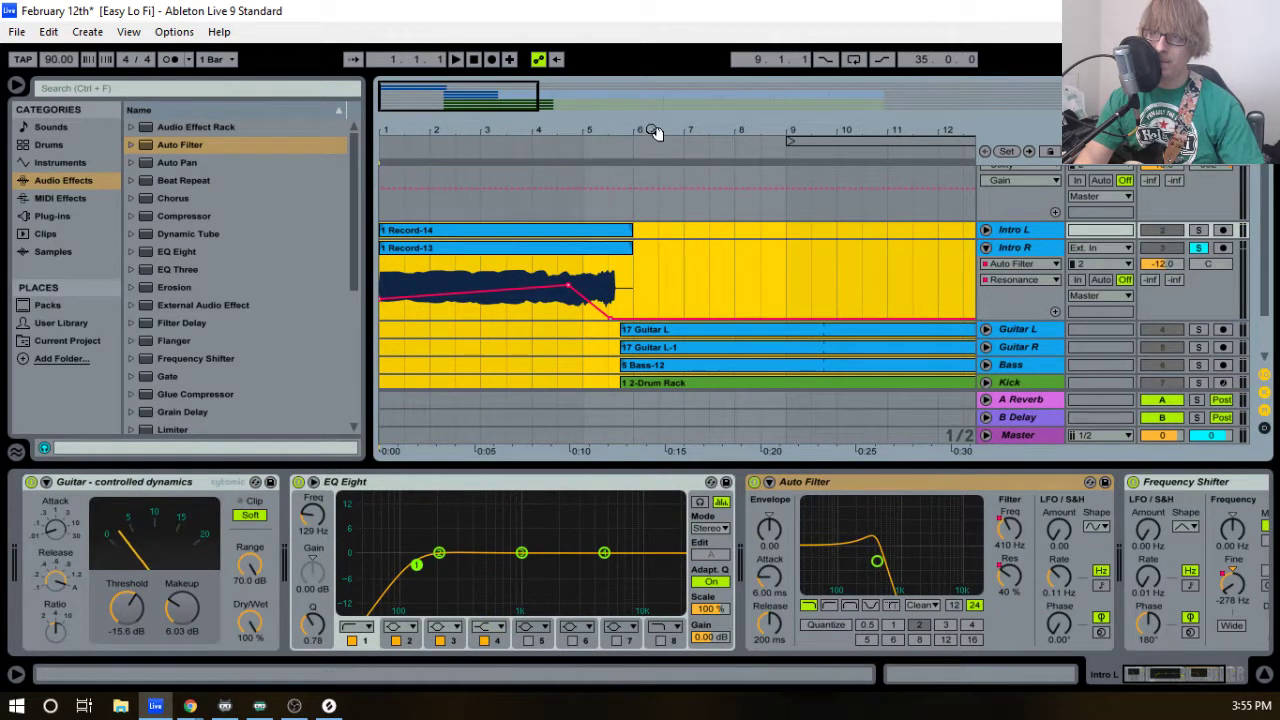
- During playback, turn off Intro R's solo and set the volume of both Intro L and Intro R to -11.3 dB
key(space)
mouse_move(650, 131)
mouse_down()
mouse_move(643, 158)
mouse_move(711, 150)
mouse_move(635, 133)
mouse_up()
click(1198, 250)
key(Tab)
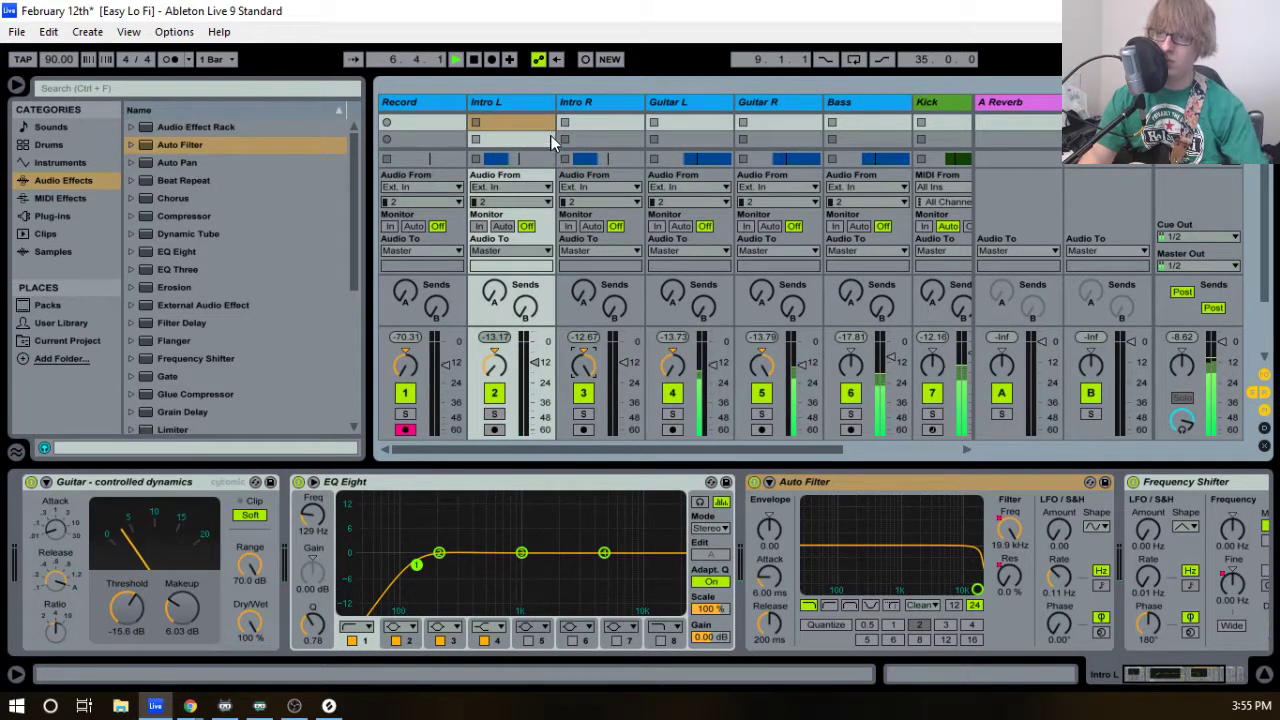
click(516, 101)
shift+click(594, 106)
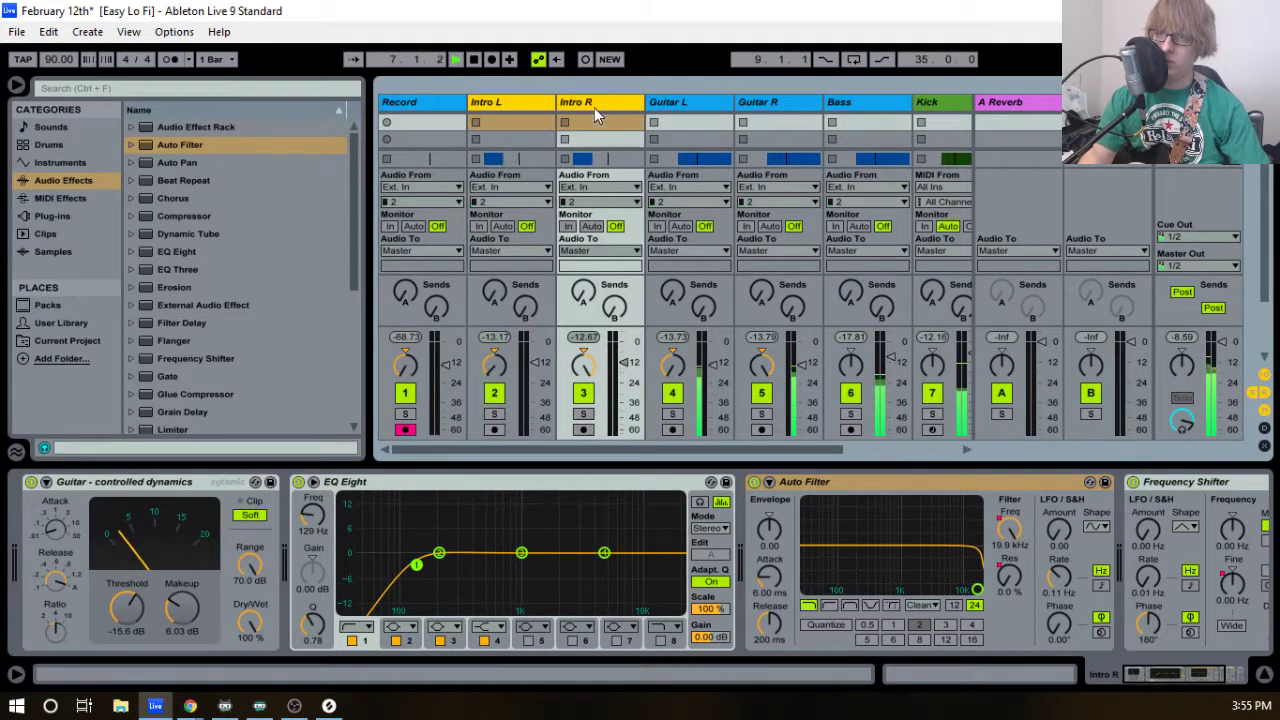
click(534, 363)
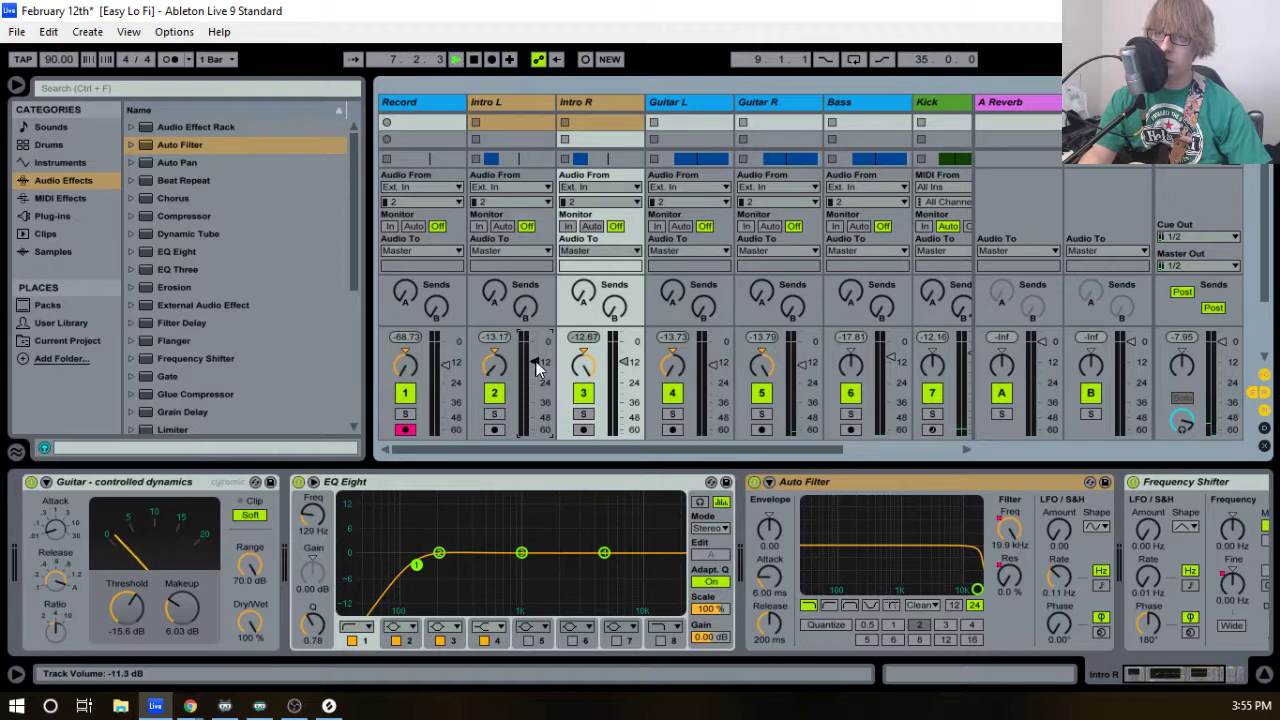
- Audition the intro from the start through the band entry, and replay its first bar
key(space)
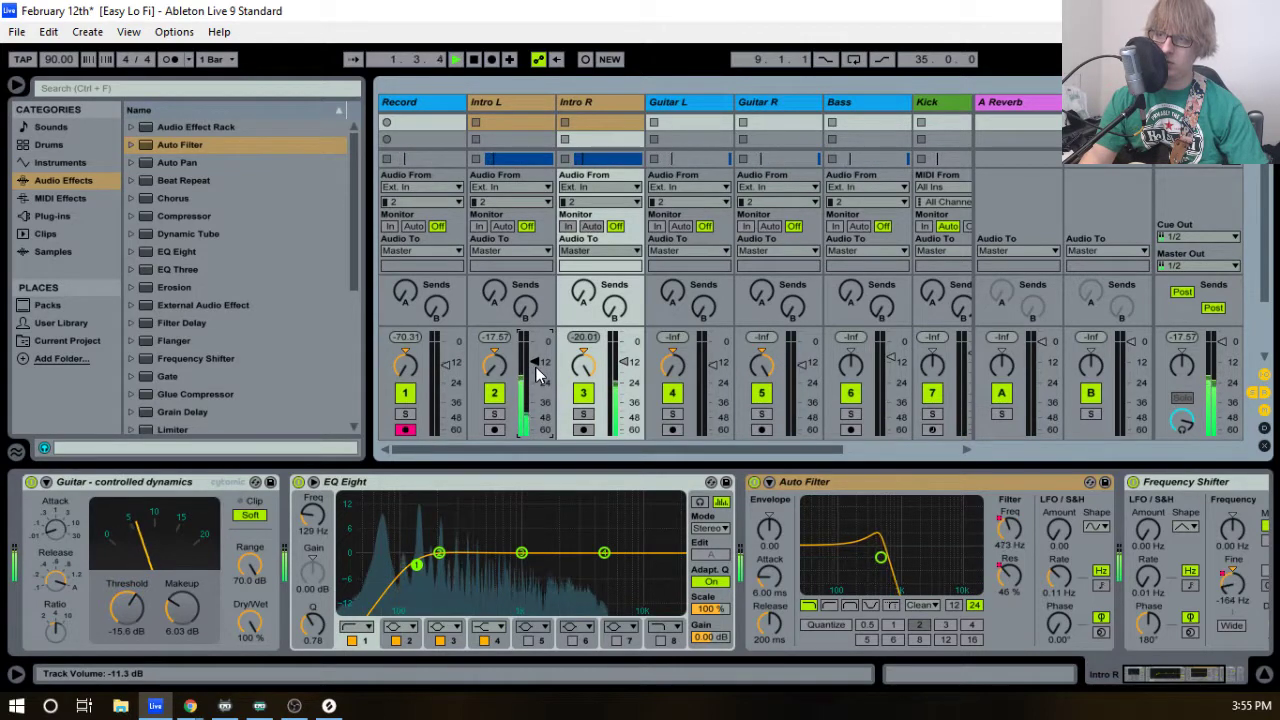
key(Tab)
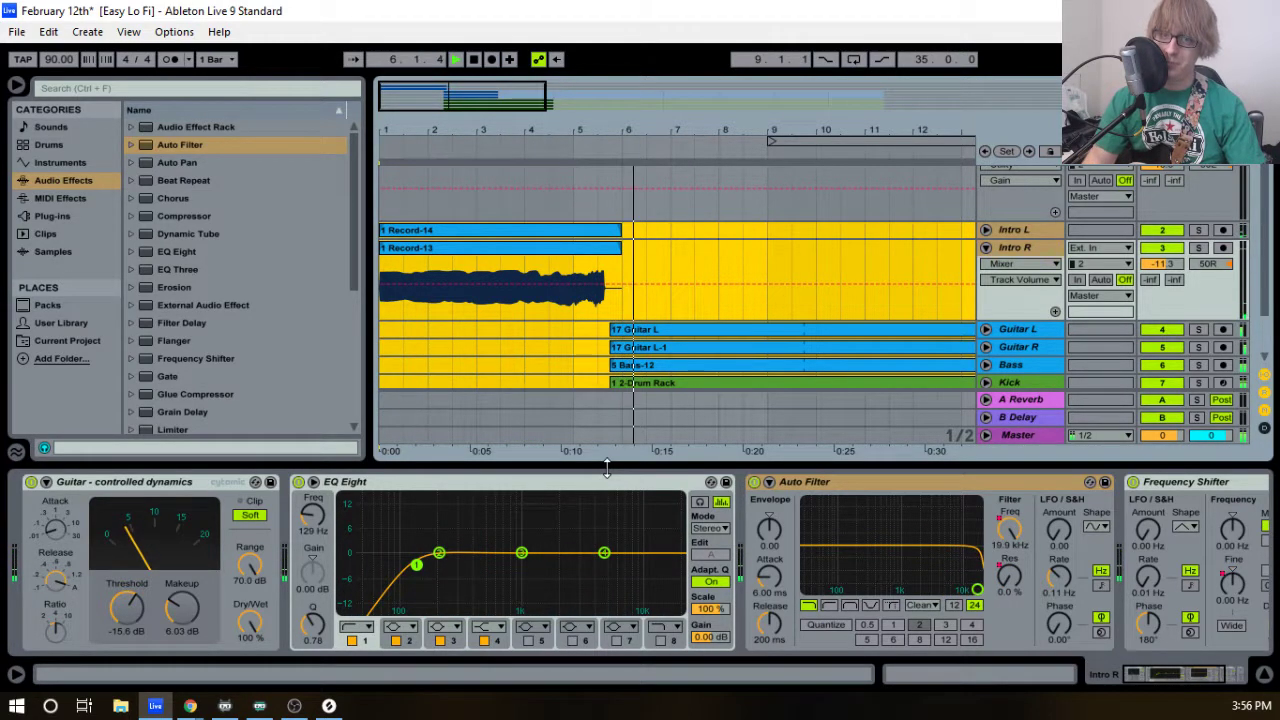
drag(623, 127, 623, 66)
click(474, 59)
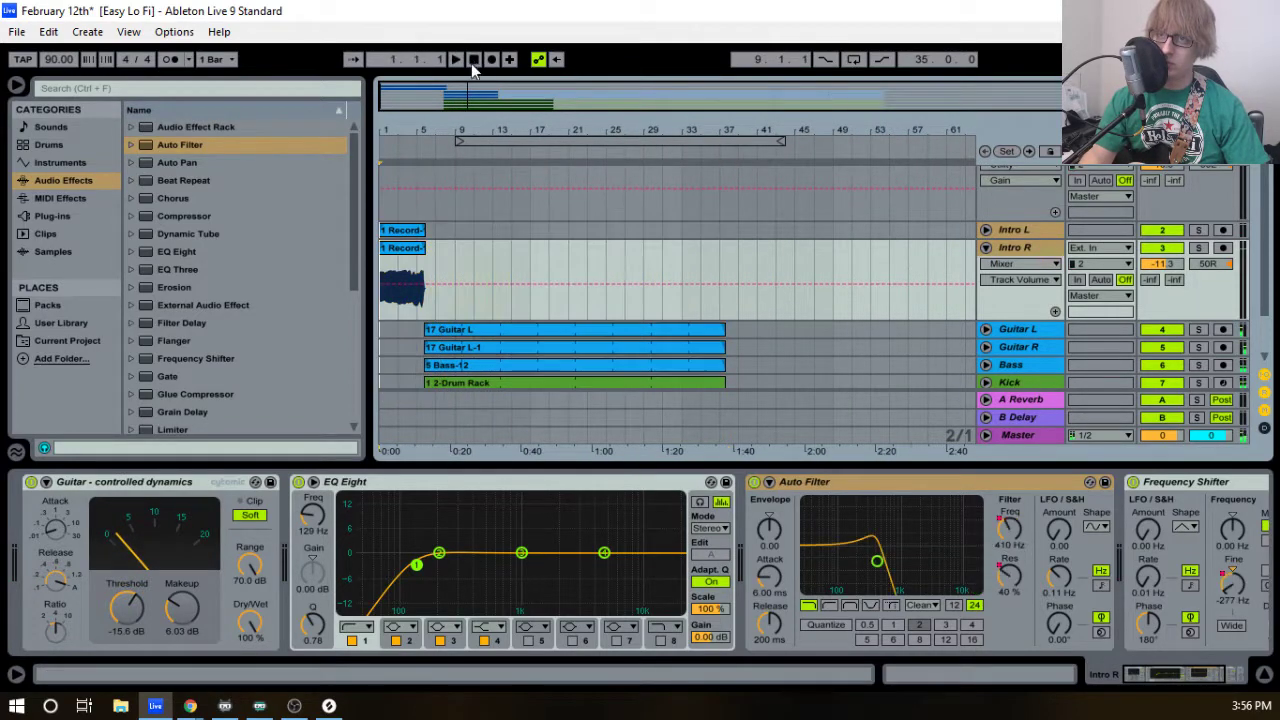
key(space)
drag(393, 132, 393, 232)
key(space)
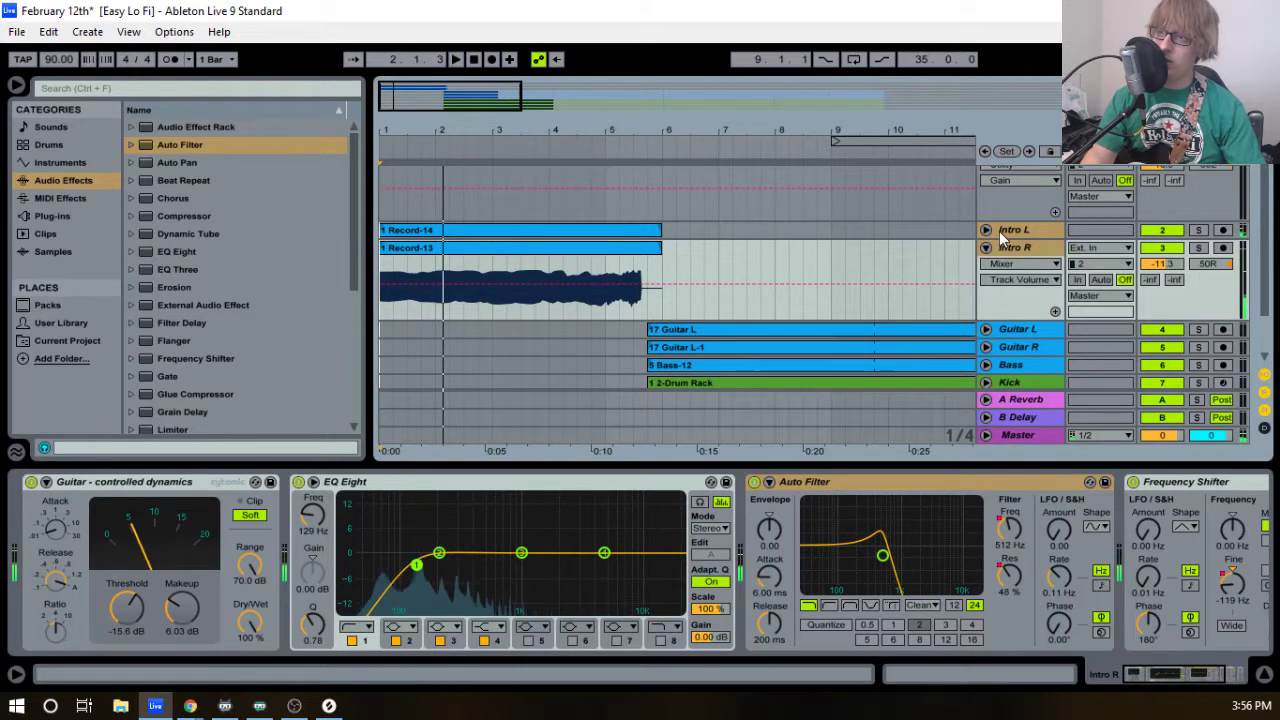
- Show Intro R's Utility gain automation and trim the starts of the Record-13 and Record-14 clips to 2.1.1
click(1044, 264)
click(1026, 356)
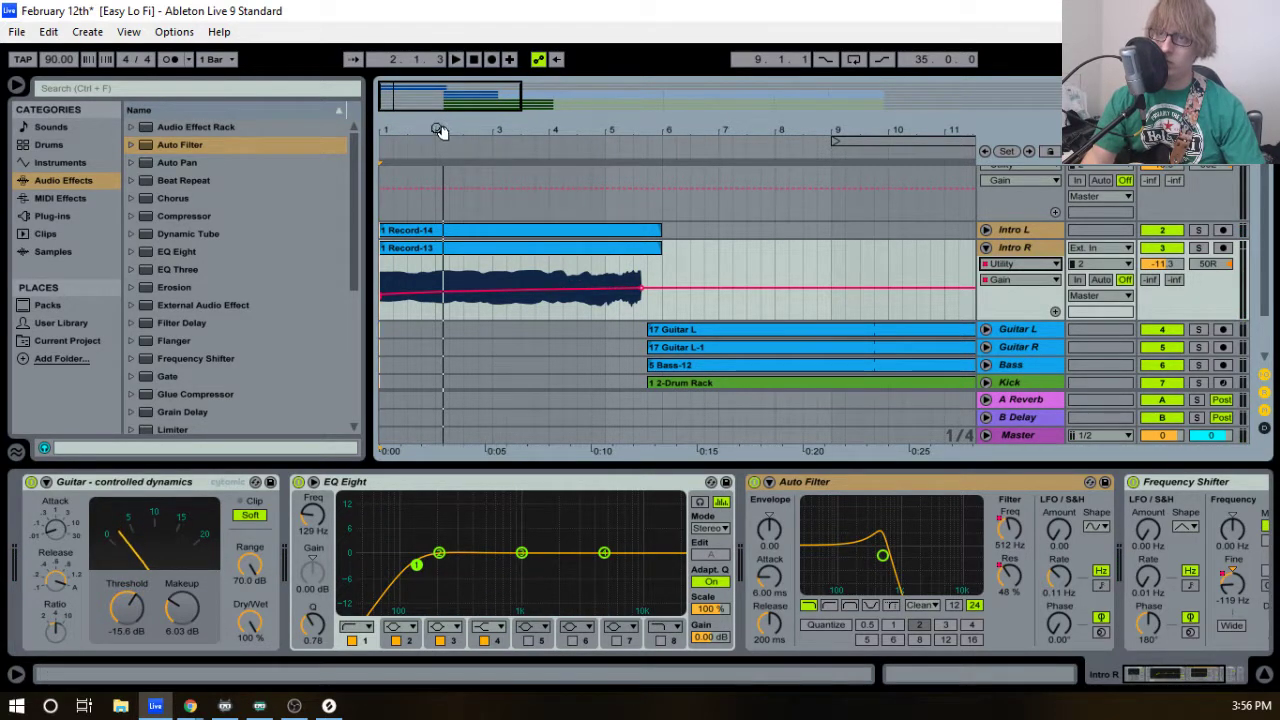
drag(441, 132, 415, 128)
click(615, 231)
scroll(655, 308, down, 3)
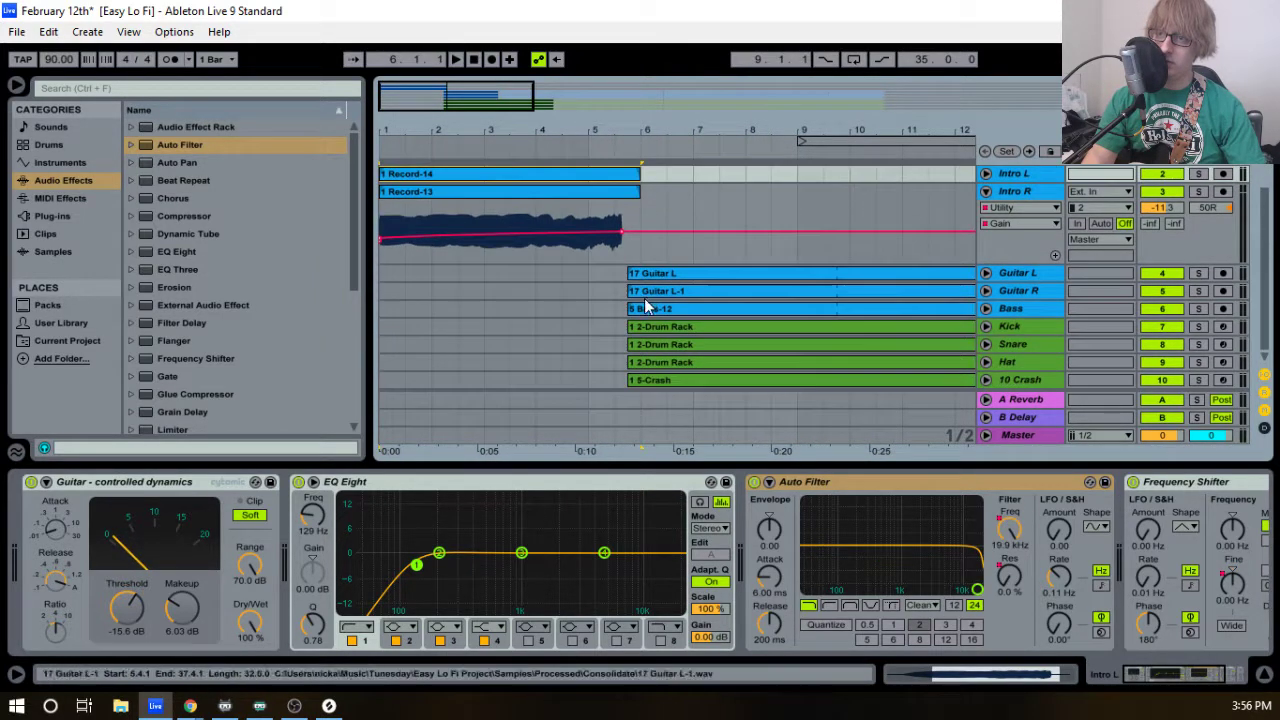
scroll(470, 238, up, 2)
shift+click(410, 226)
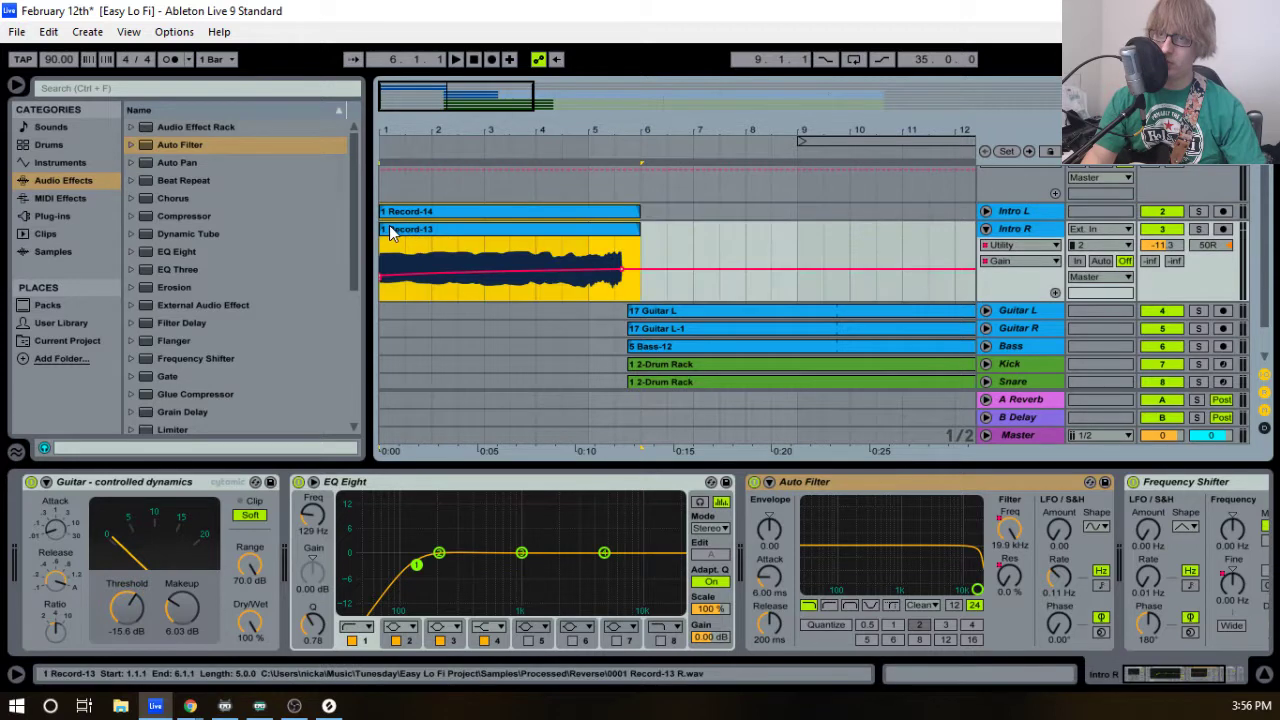
drag(385, 231, 432, 231)
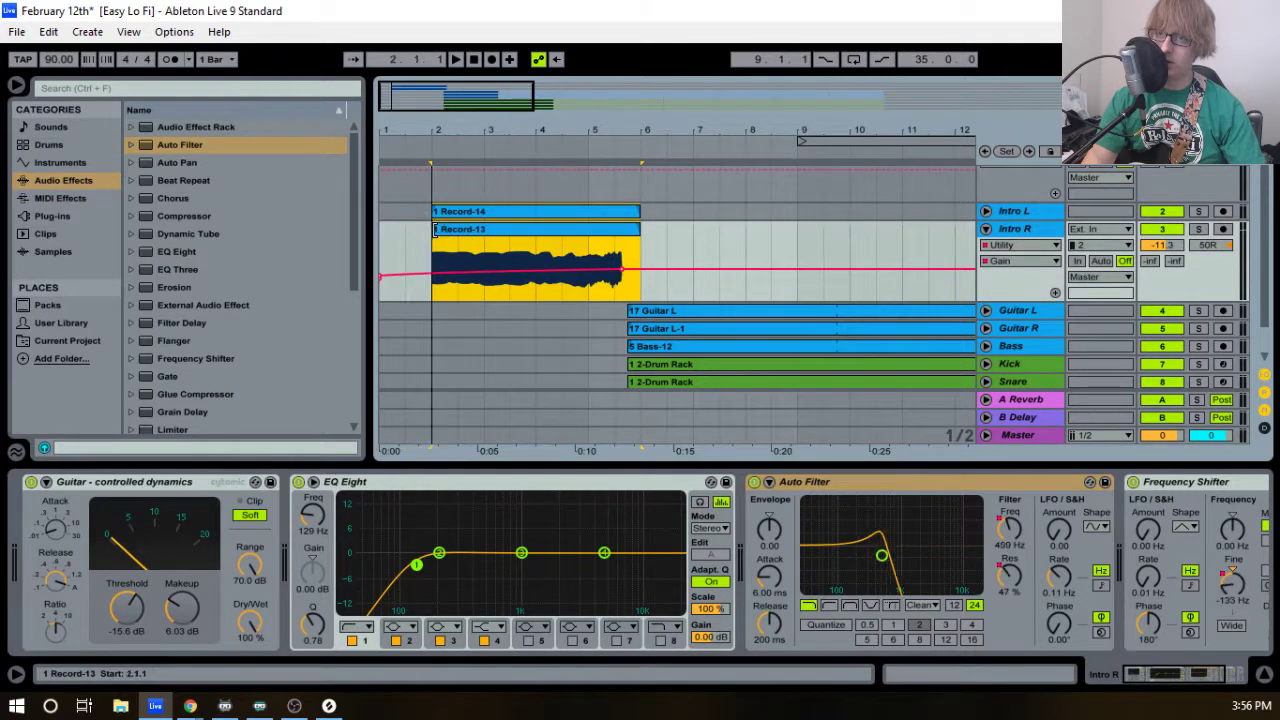
- Select all intro and band clips together and move them earlier so the guitars, bass and drums start at 5.1.1
click(523, 217)
scroll(644, 212, down, 2)
drag(695, 129, 692, 70)
click(696, 378)
key(ctrl+a)
scroll(500, 337, up, 2)
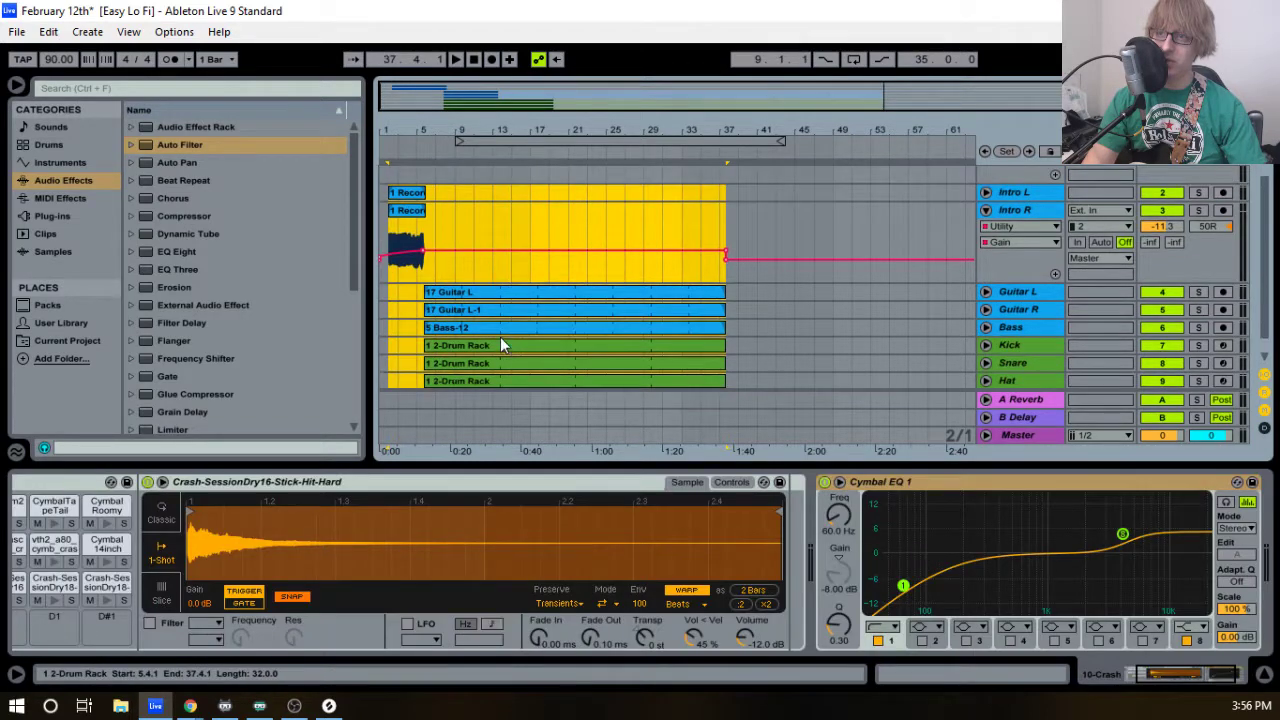
drag(400, 130, 523, 214)
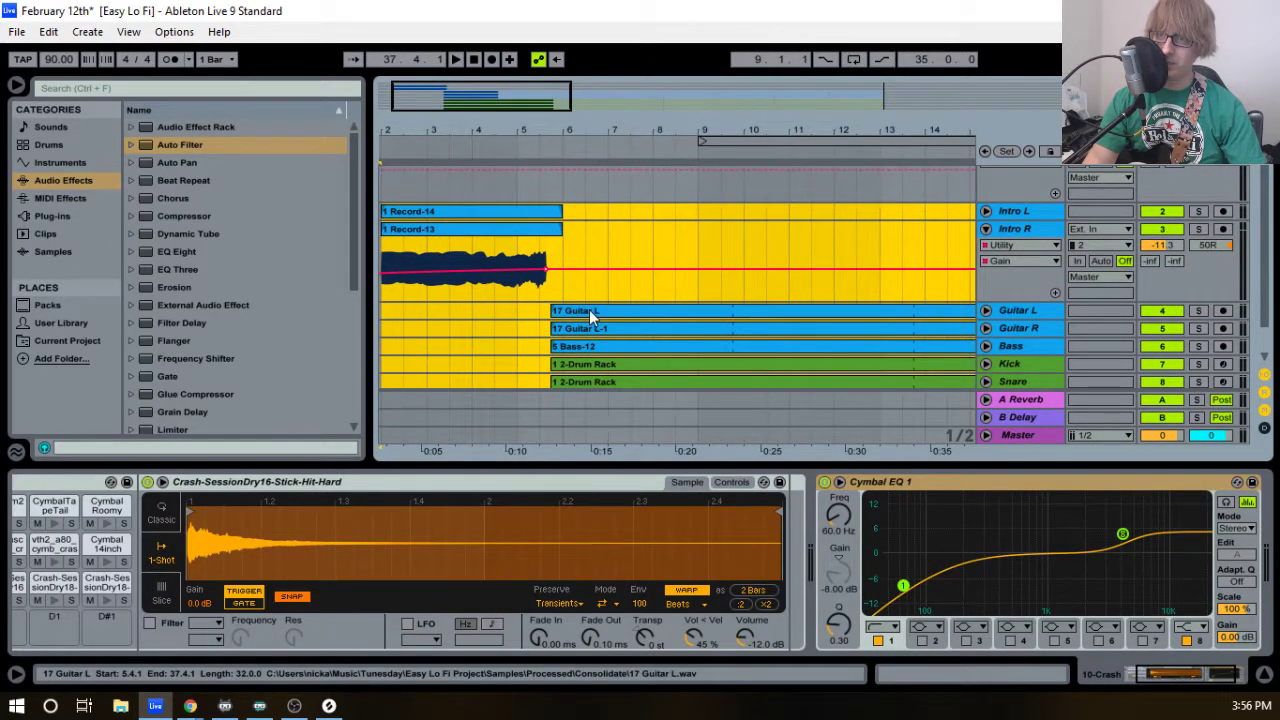
drag(576, 313, 543, 320)
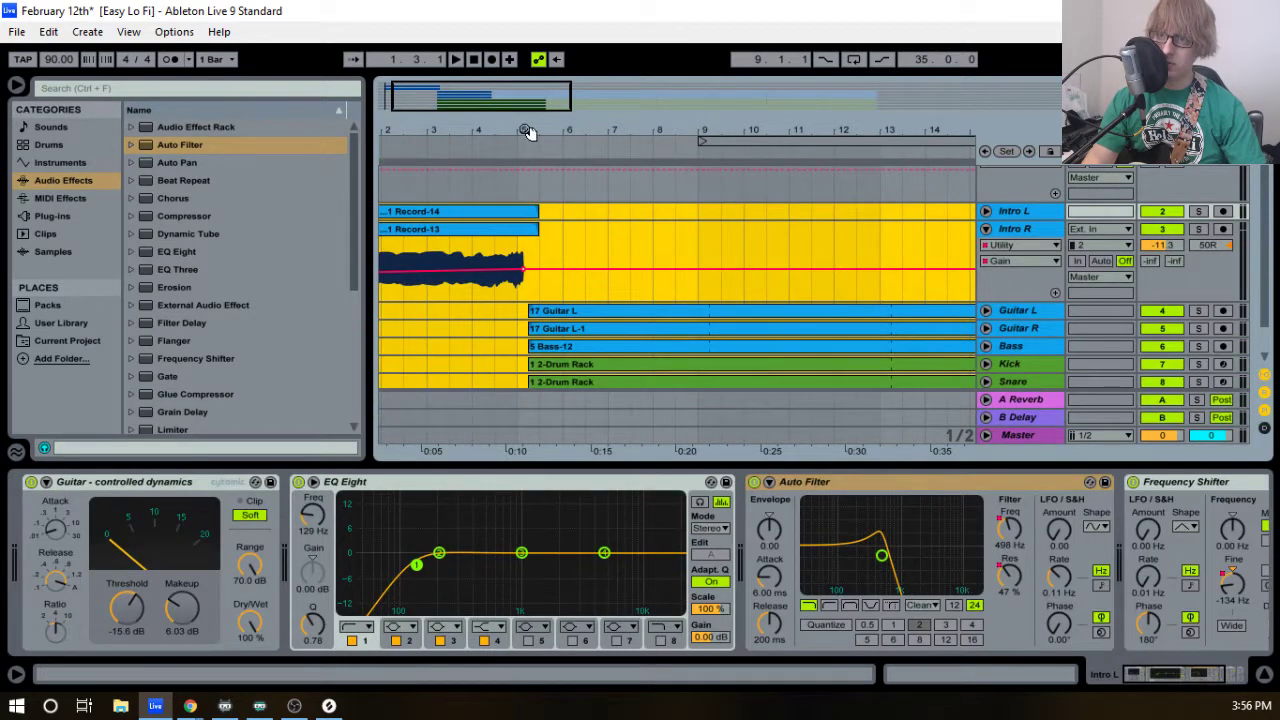
drag(528, 132, 536, 208)
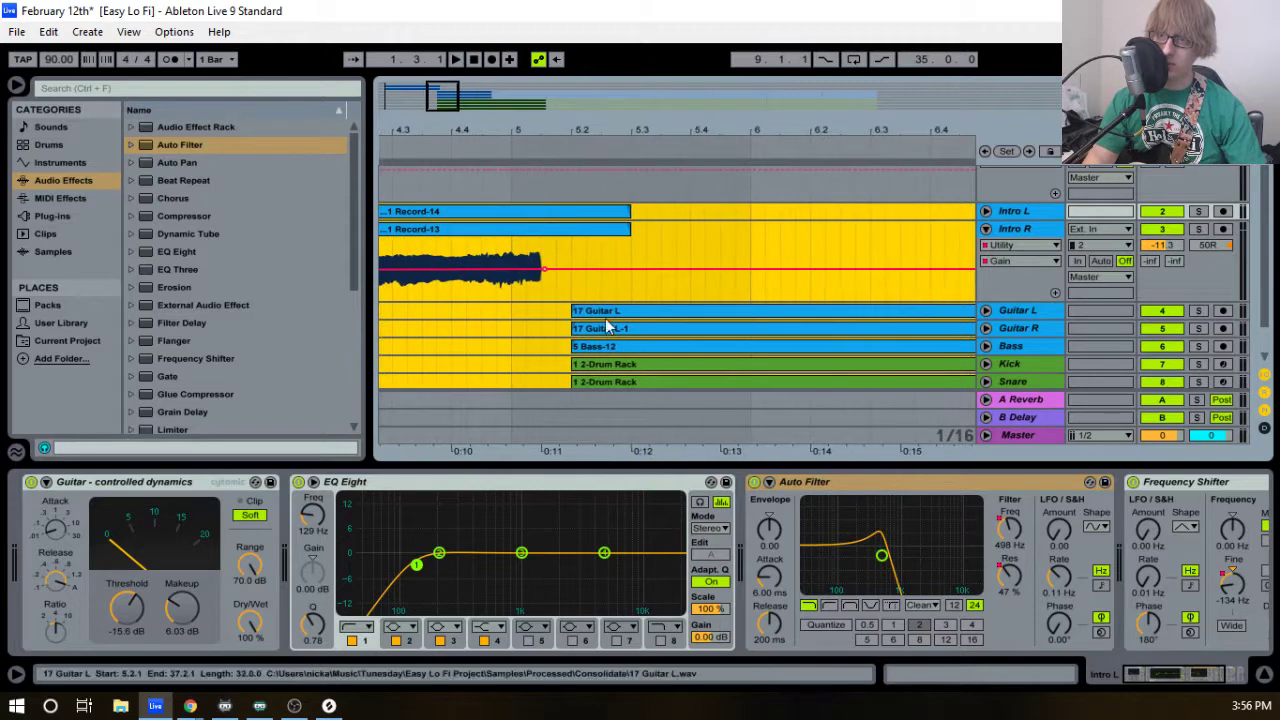
drag(592, 313, 528, 314)
- While auditioning, remove Intro R's gain breakpoint at bar 1 and lower the ramp's start at 1.2.1 to about -22 dB
drag(511, 130, 564, 88)
click(508, 333)
drag(399, 130, 402, 175)
click(439, 214)
key(space)
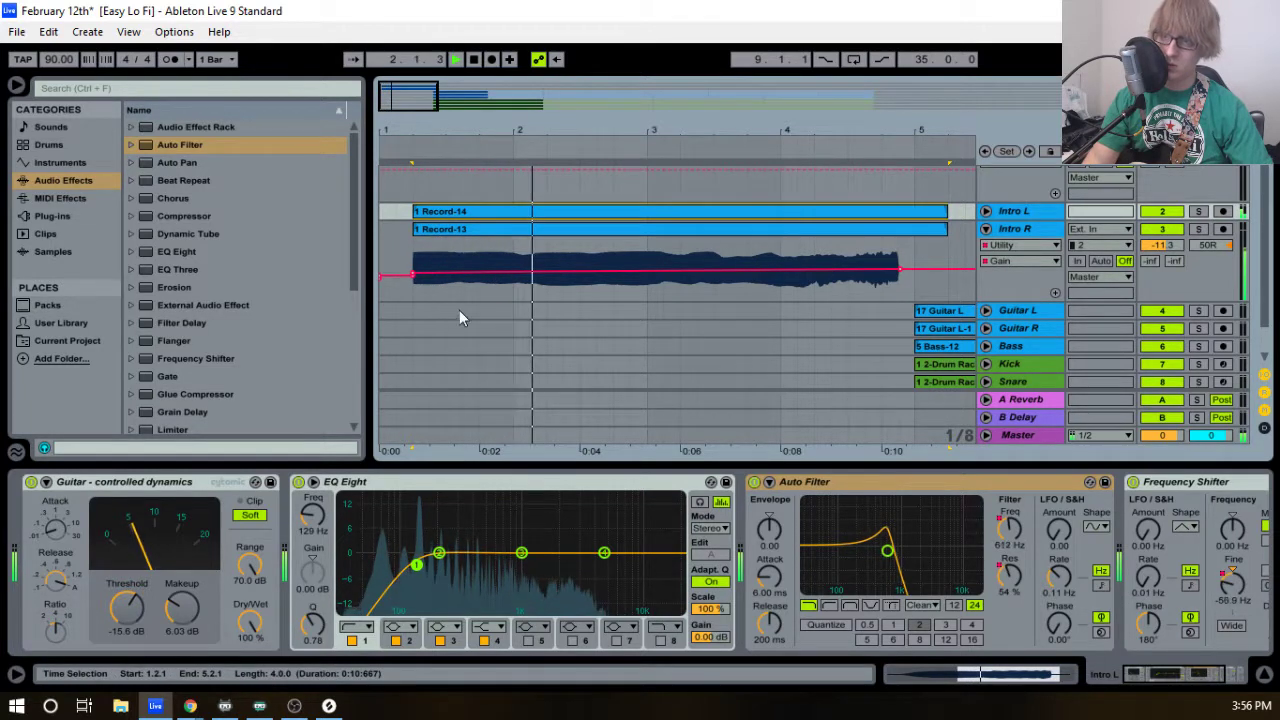
click(412, 277)
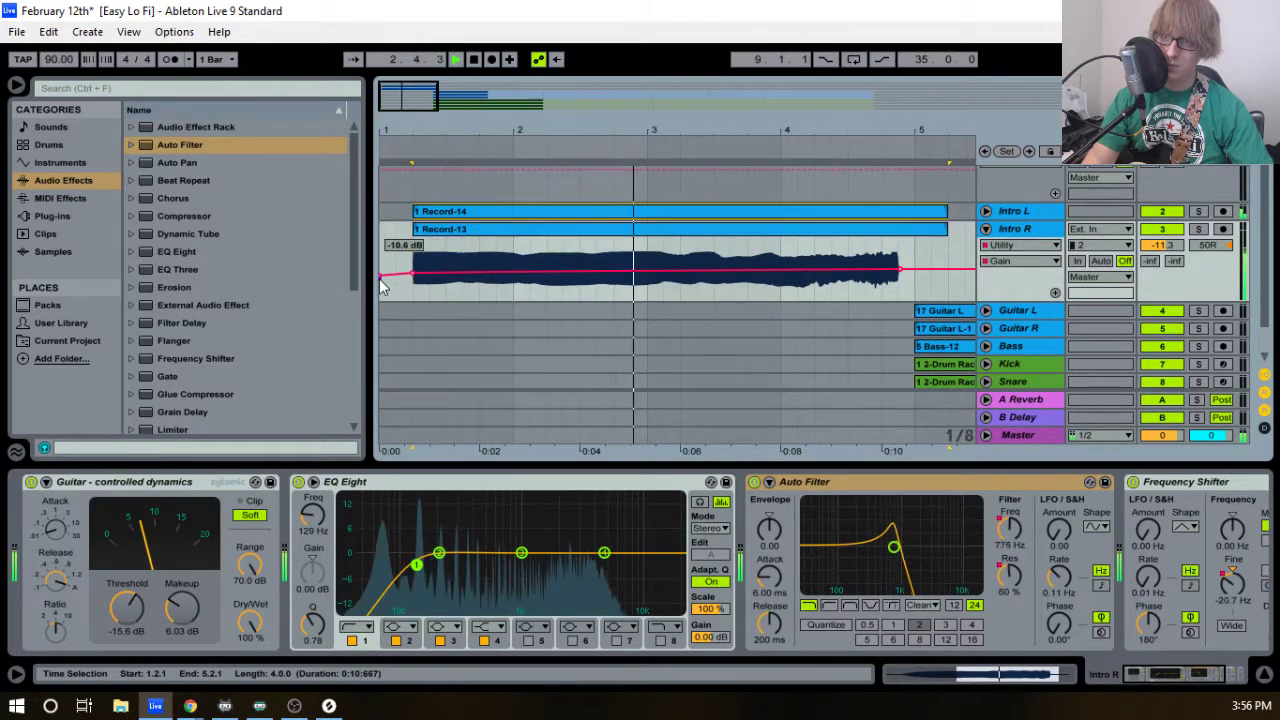
click(407, 277)
drag(407, 277, 412, 289)
key(space)
key(space)
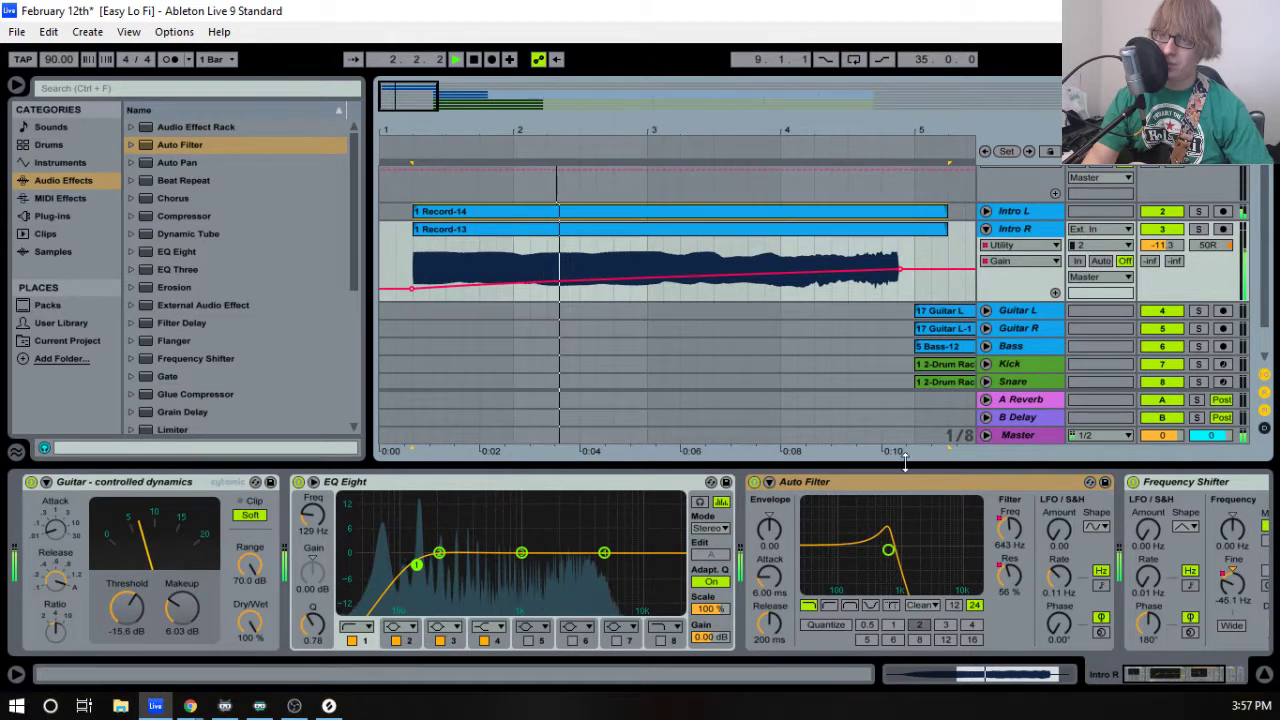
- Stop playback, copy the Utility device from Intro R, and delete the existing Utility from Intro L
key(space)
click(1033, 483)
scroll(1010, 485, right, 3)
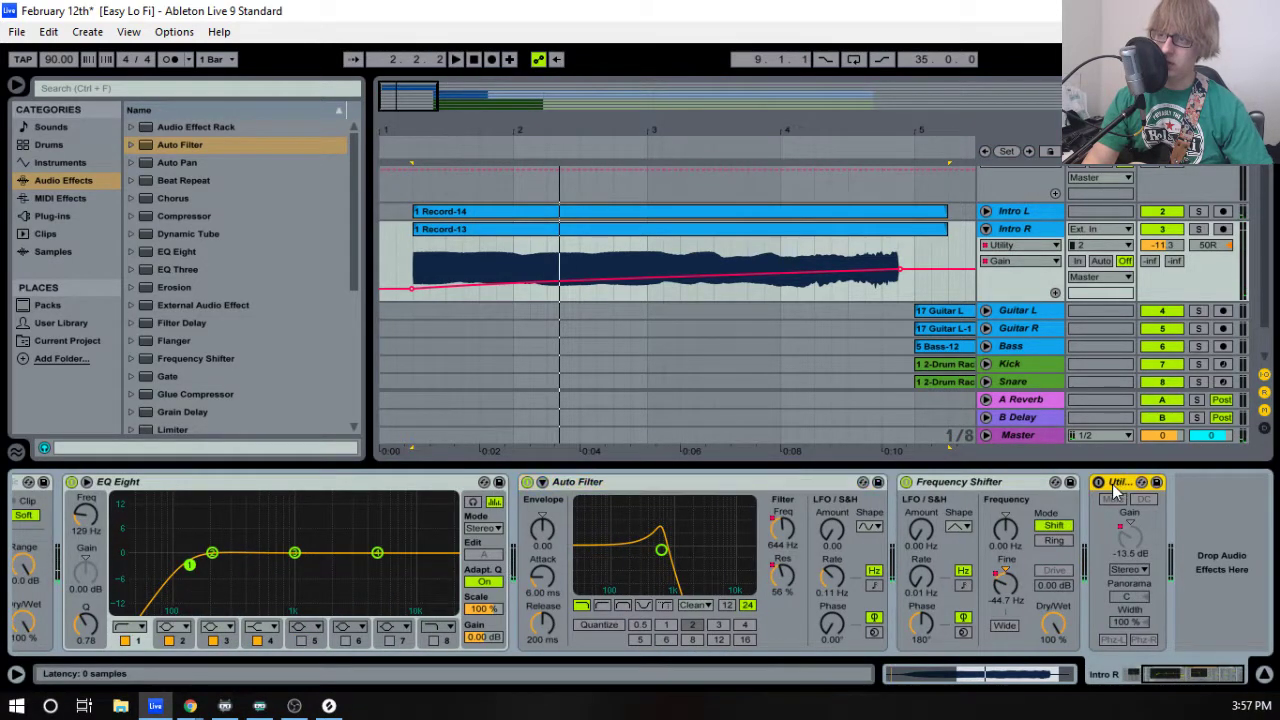
click(1020, 212)
scroll(1018, 486, right, 3)
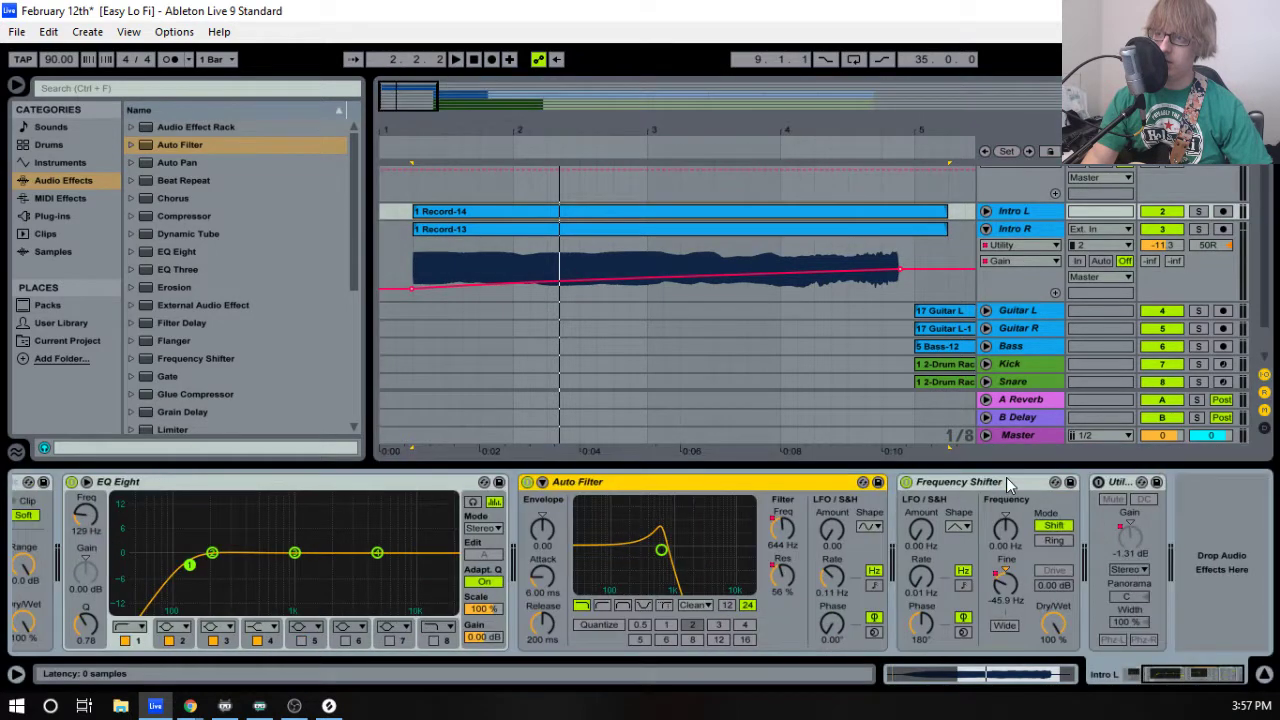
click(1120, 482)
key(Delete)
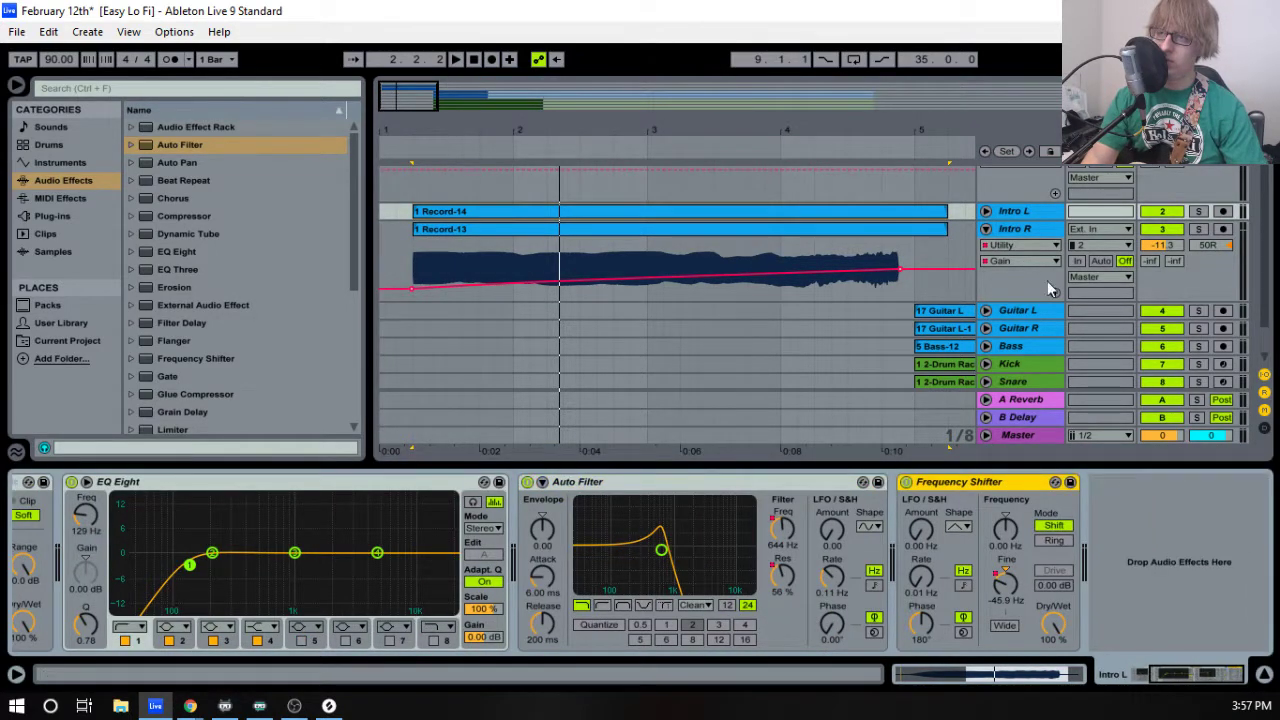
- Switch Intro R's Utility on, start playback, and paste the copied Utility after Intro L's Frequency Shifter
click(1025, 232)
click(1100, 482)
key(space)
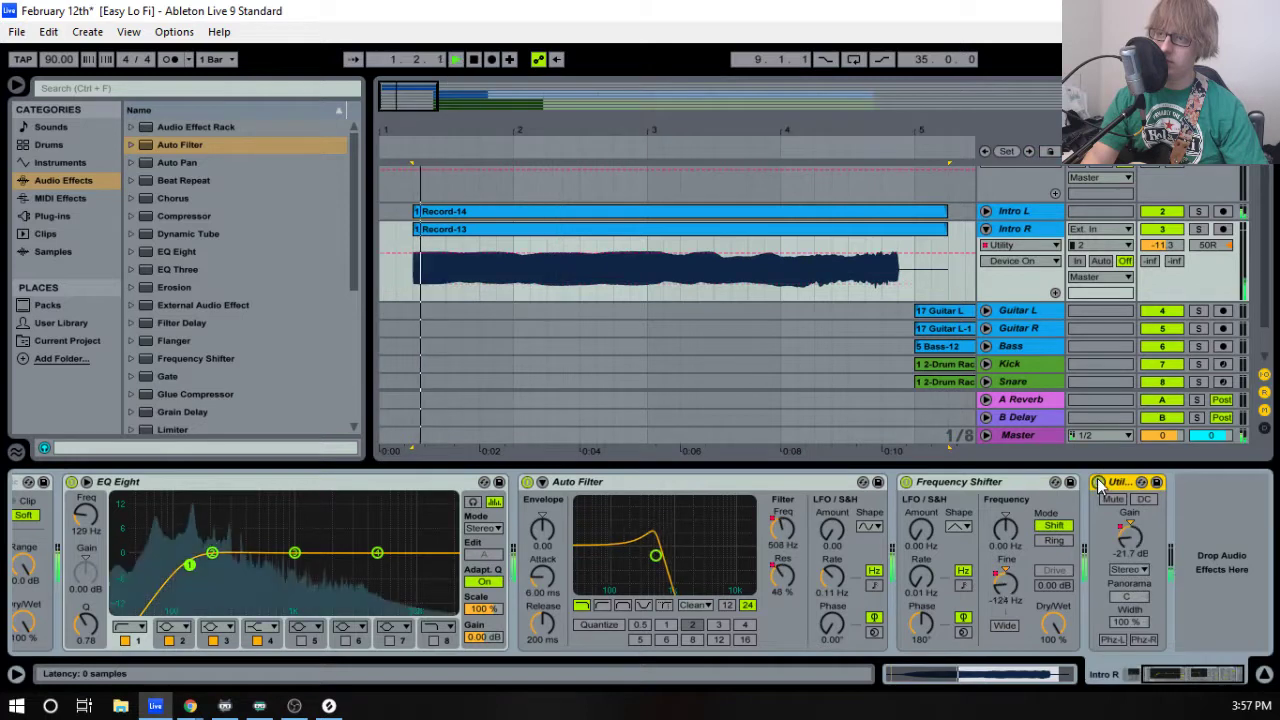
click(1013, 211)
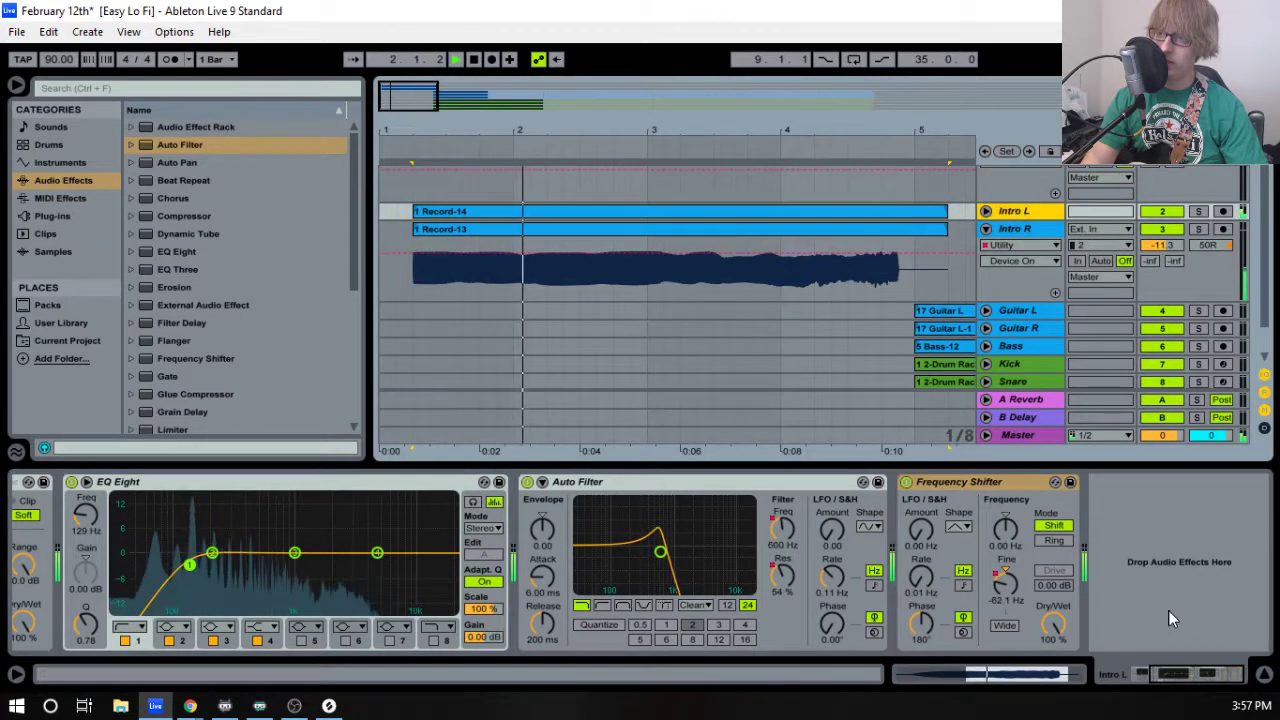
right_click(1162, 550)
click(1183, 554)
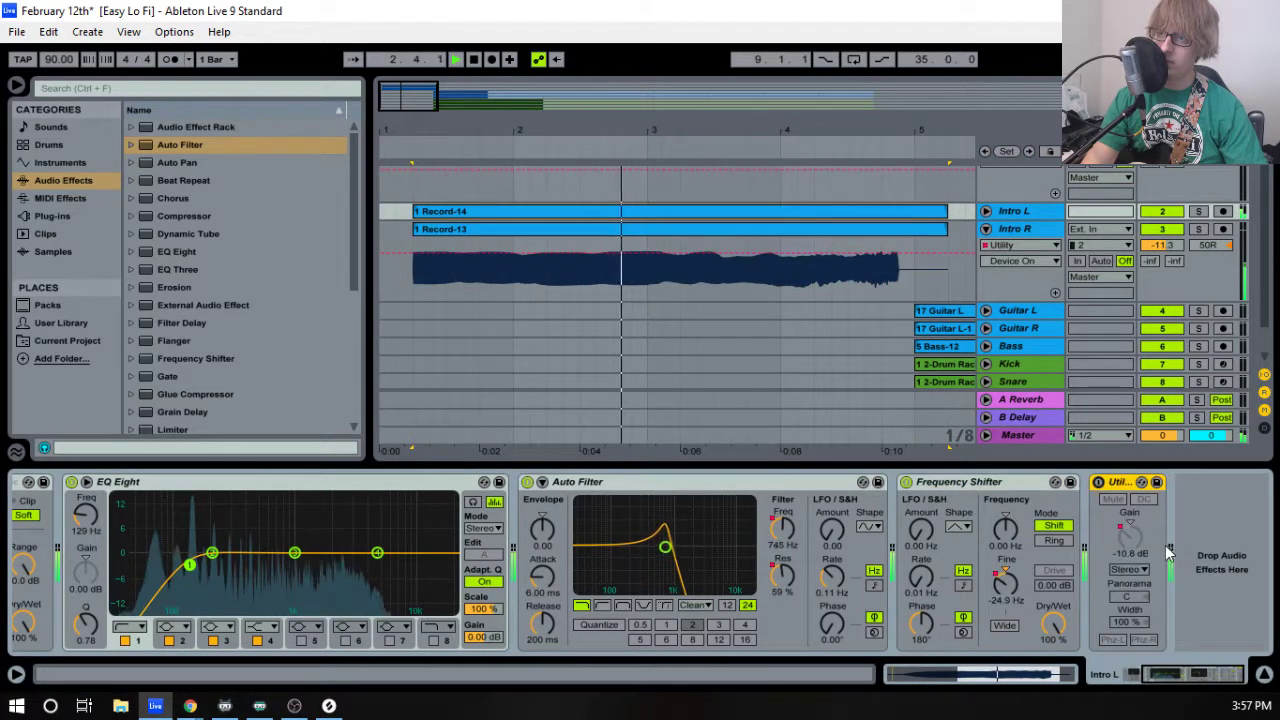
- Replay the intro, display Intro R's Utility gain automation again, and raise the ramp's starting breakpoint at 1.2.1
click(1027, 232)
key(space)
key(space)
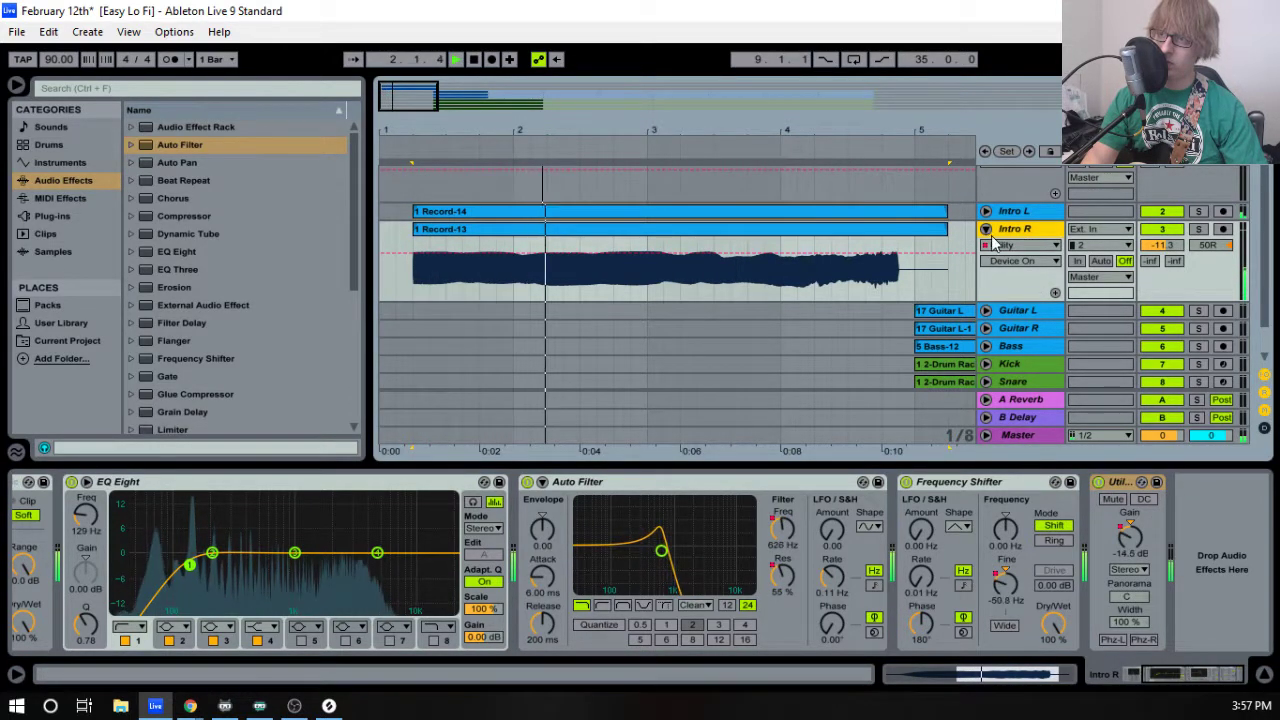
click(1018, 245)
click(1021, 343)
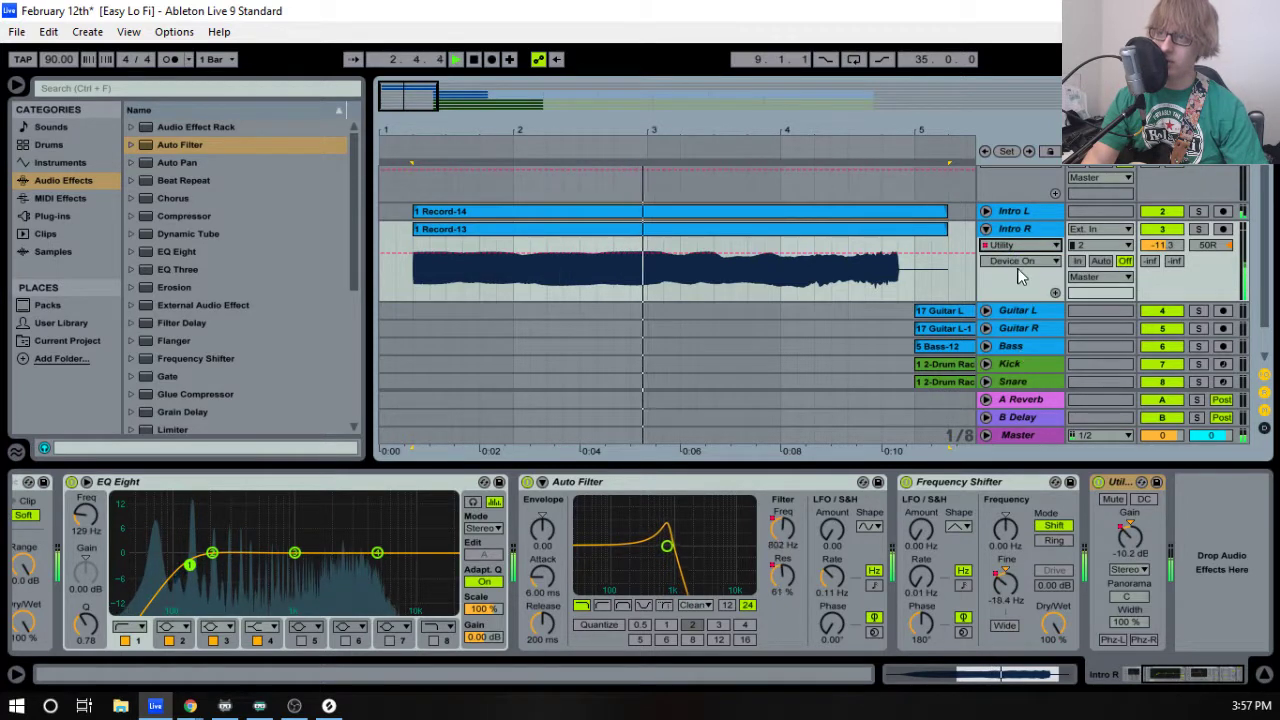
click(1020, 261)
click(1003, 289)
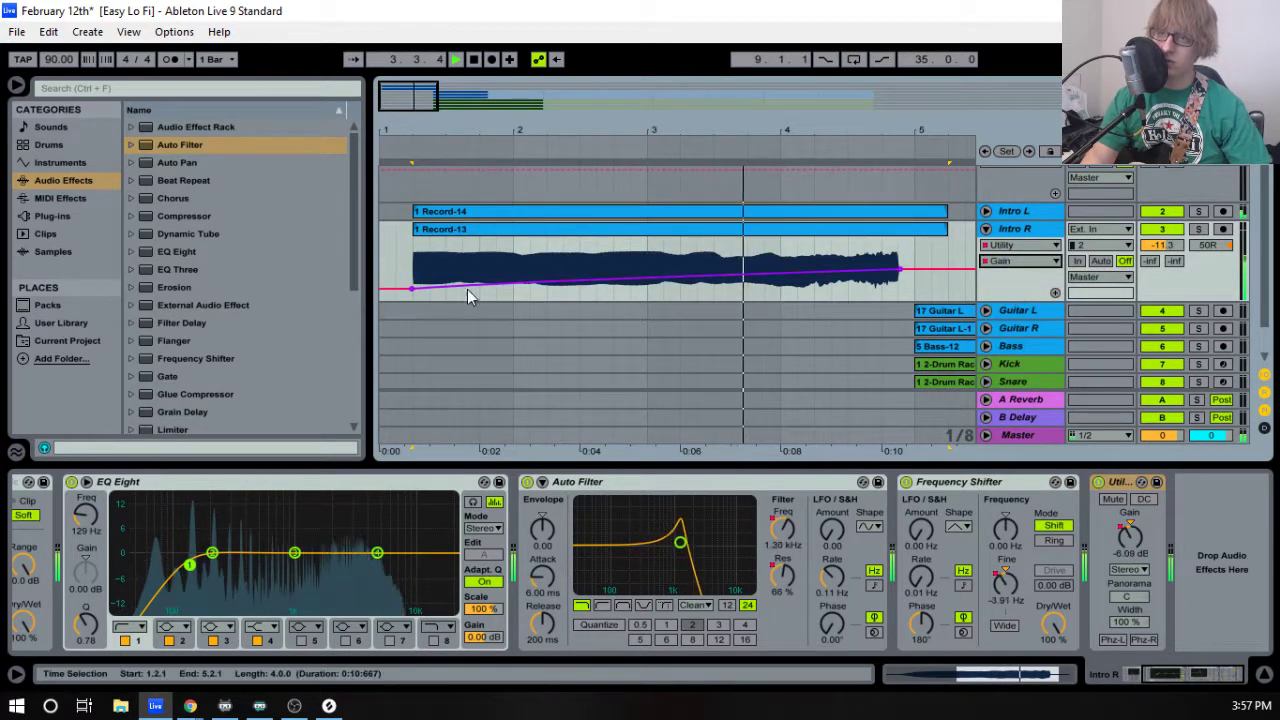
key(space)
click(411, 290)
drag(411, 290, 412, 271)
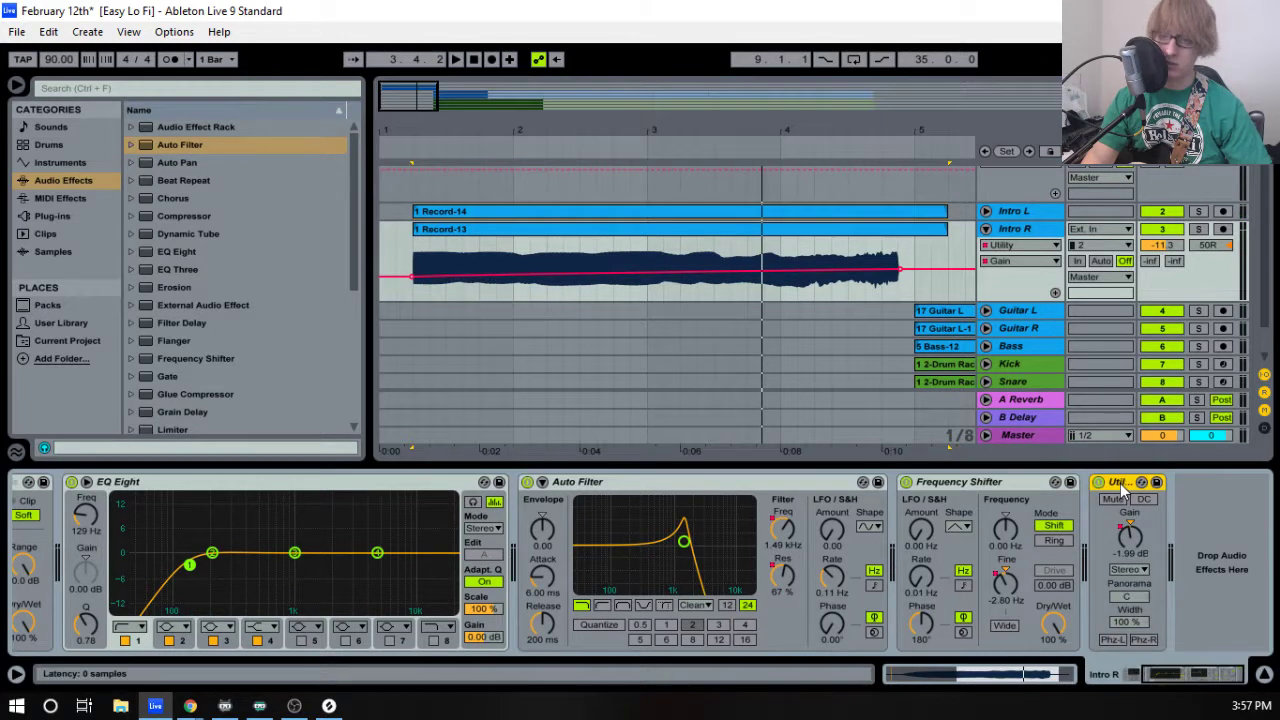
- Replace Intro L's Utility with a copy of Intro R's Utility after the Frequency Shifter, and play the intro from 1.2.1
click(1020, 214)
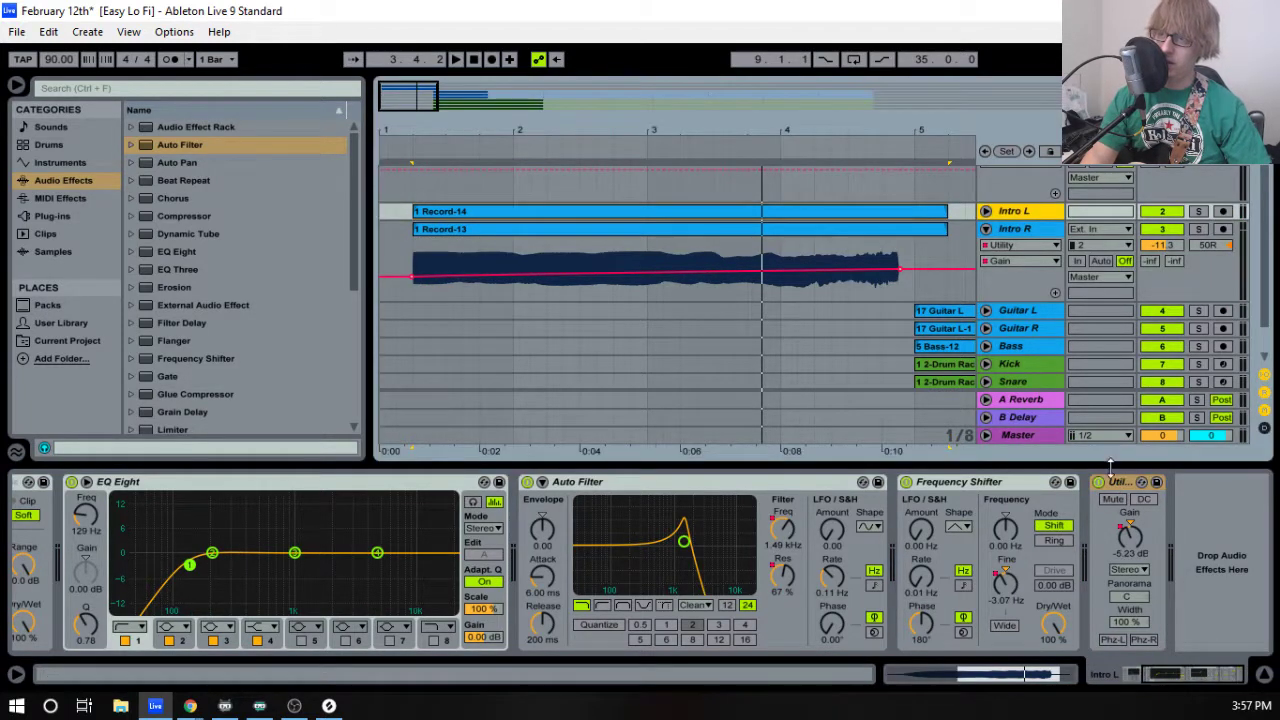
click(1118, 482)
key(Delete)
right_click(1213, 524)
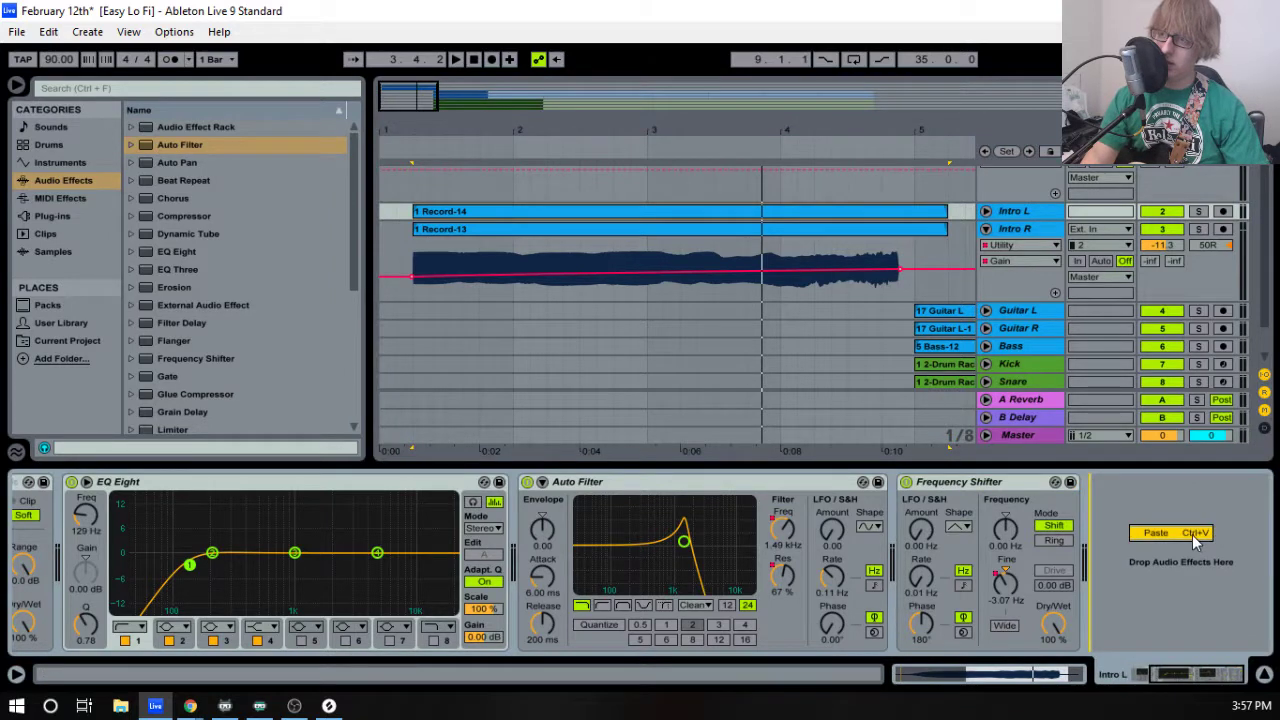
click(1155, 532)
click(416, 158)
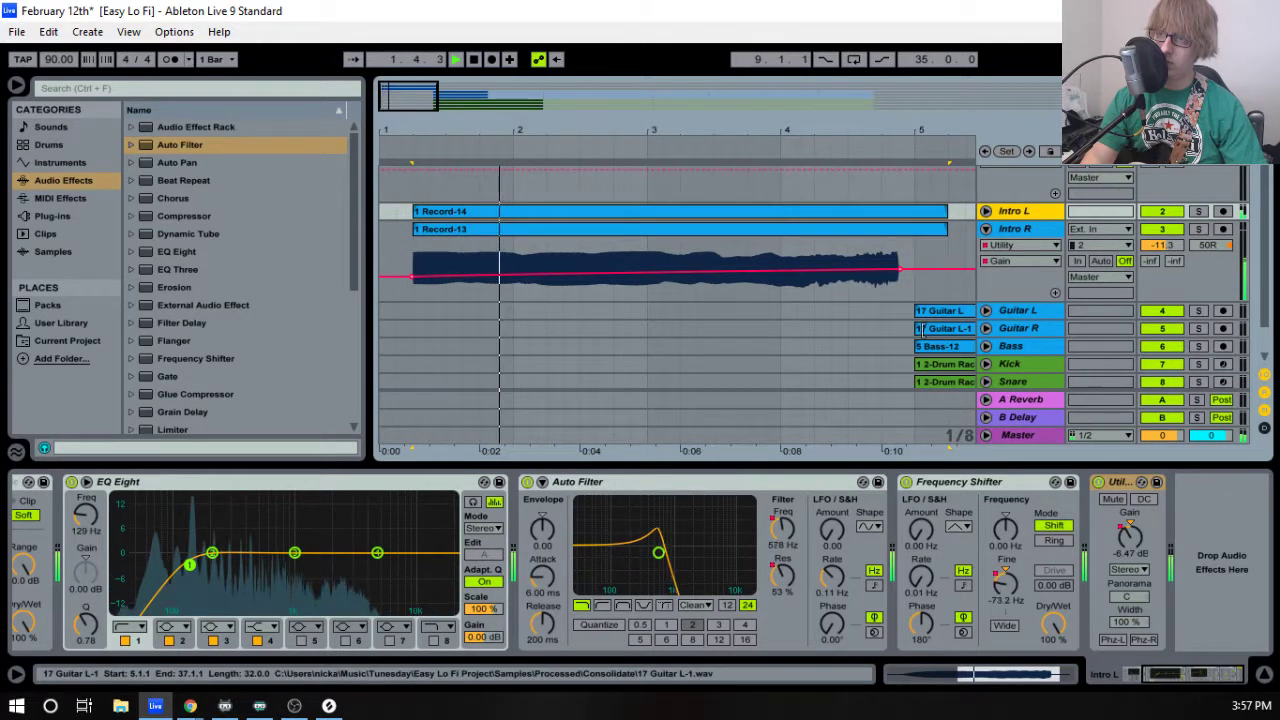
- Stop and replay the intro from 1.2.1, listening through the band's entry at bar 5
key(space)
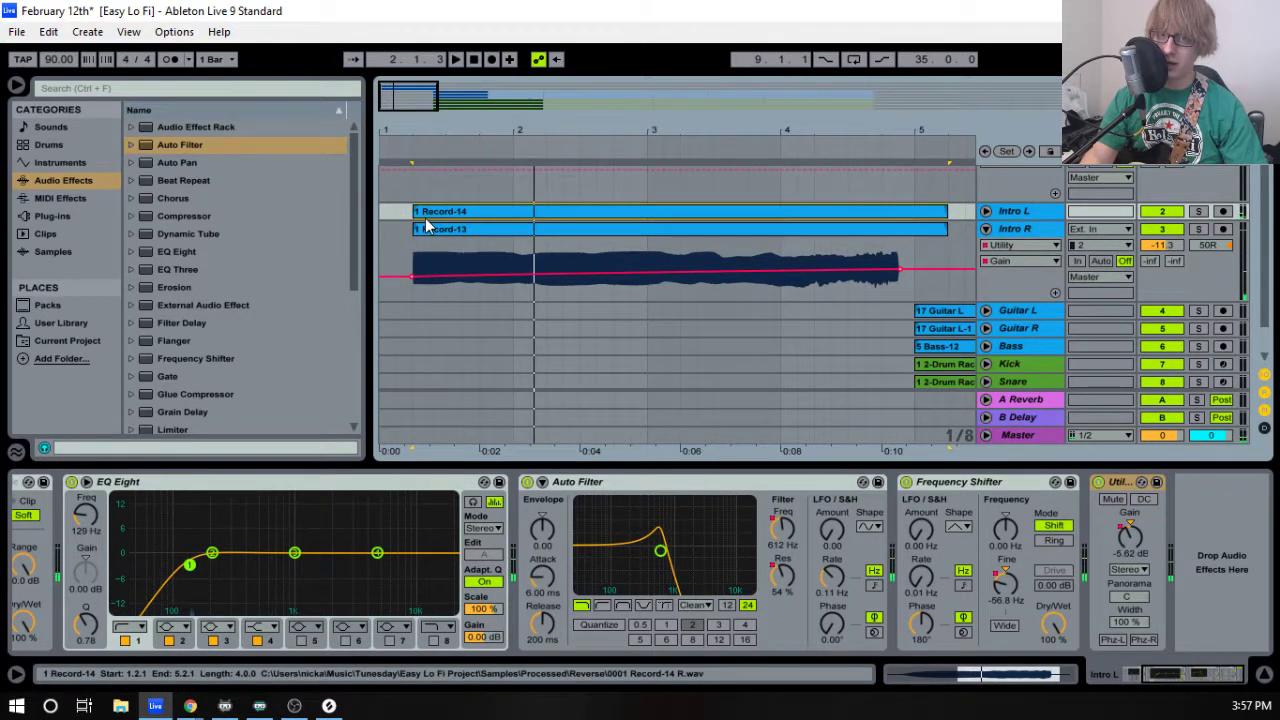
key(space)
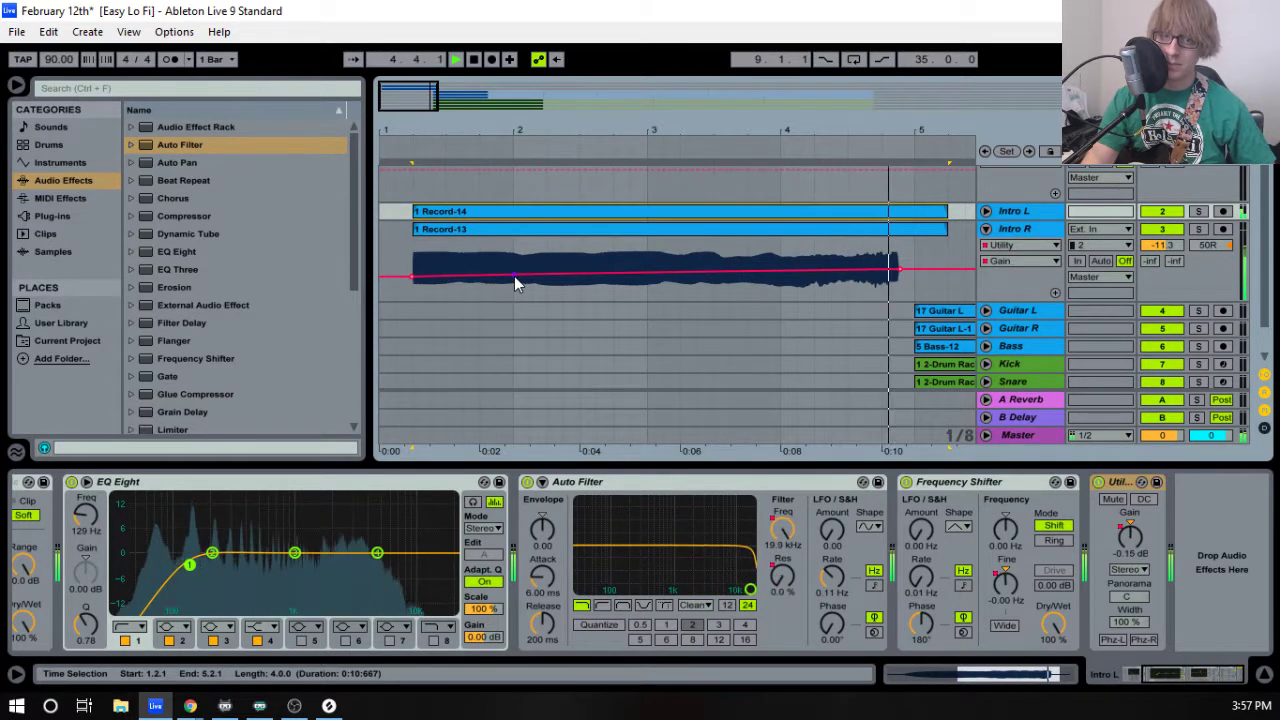
drag(614, 125, 612, 100)
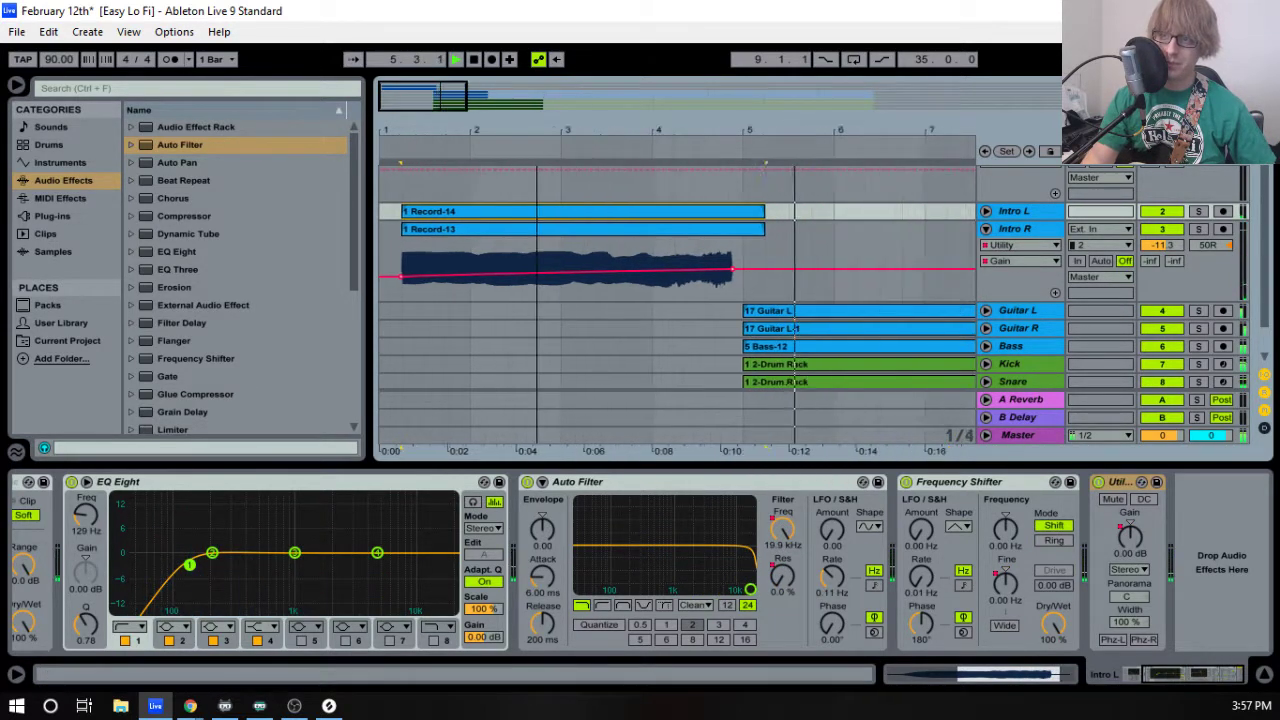
drag(480, 133, 480, 108)
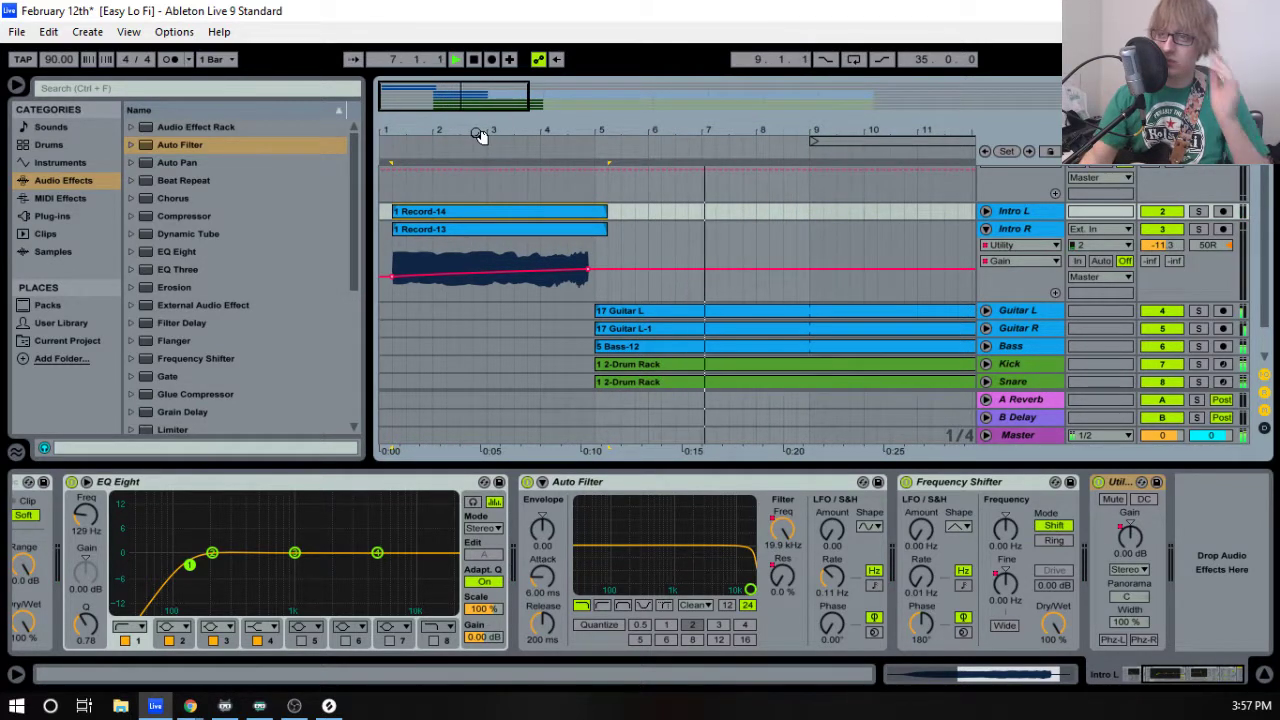
drag(646, 120, 646, 80)
- Collapse the Intro R and Record tracks, and move the Record track below the Crash track
click(986, 230)
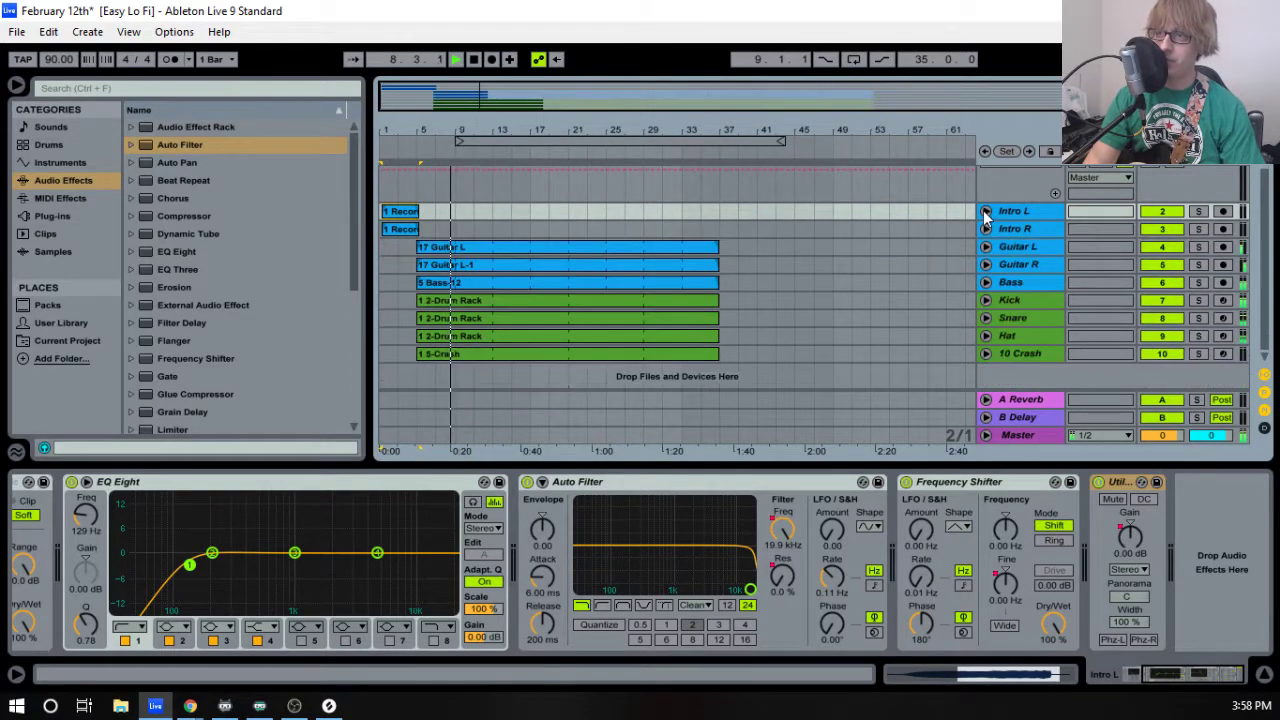
scroll(985, 216, up, 1)
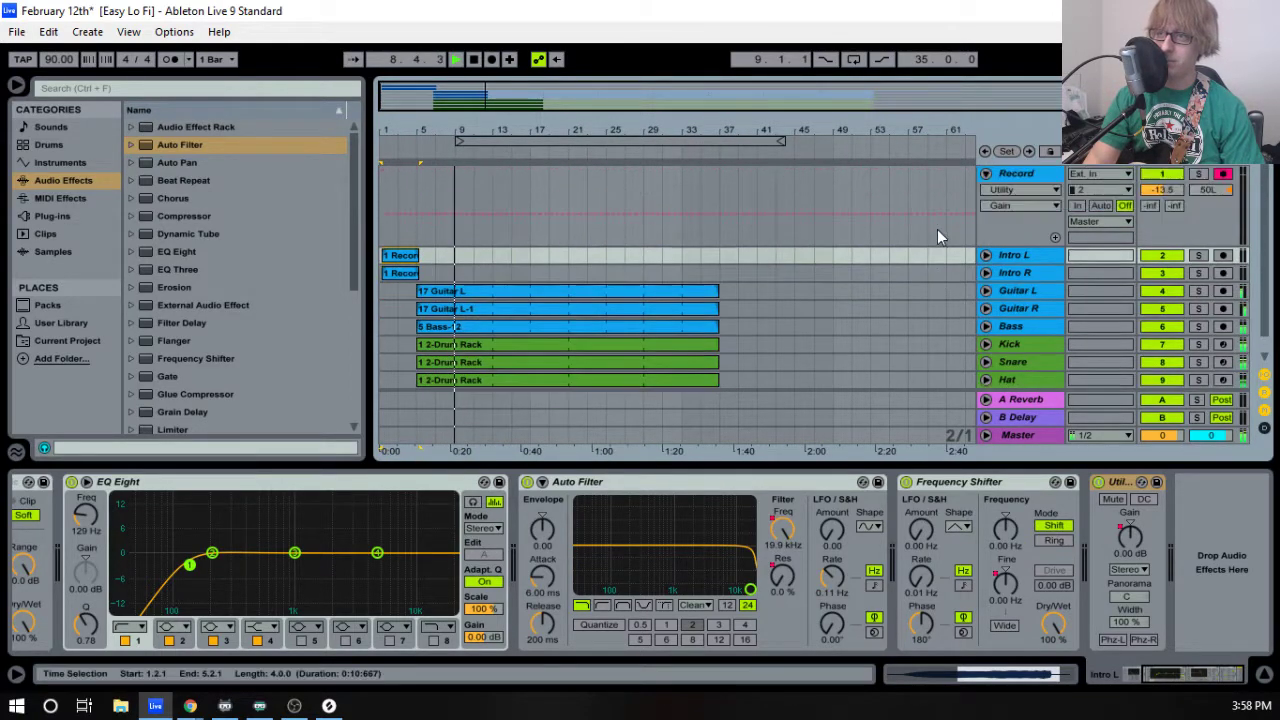
click(985, 175)
click(1027, 172)
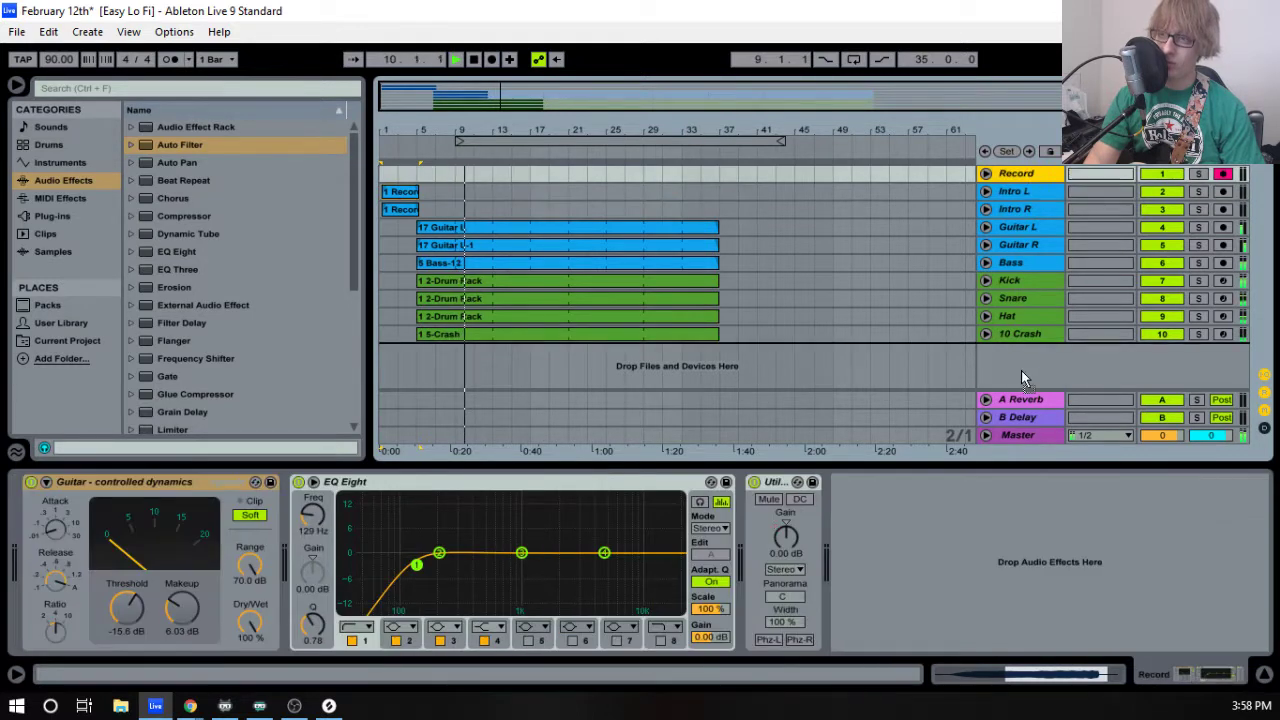
drag(1021, 378, 1010, 366)
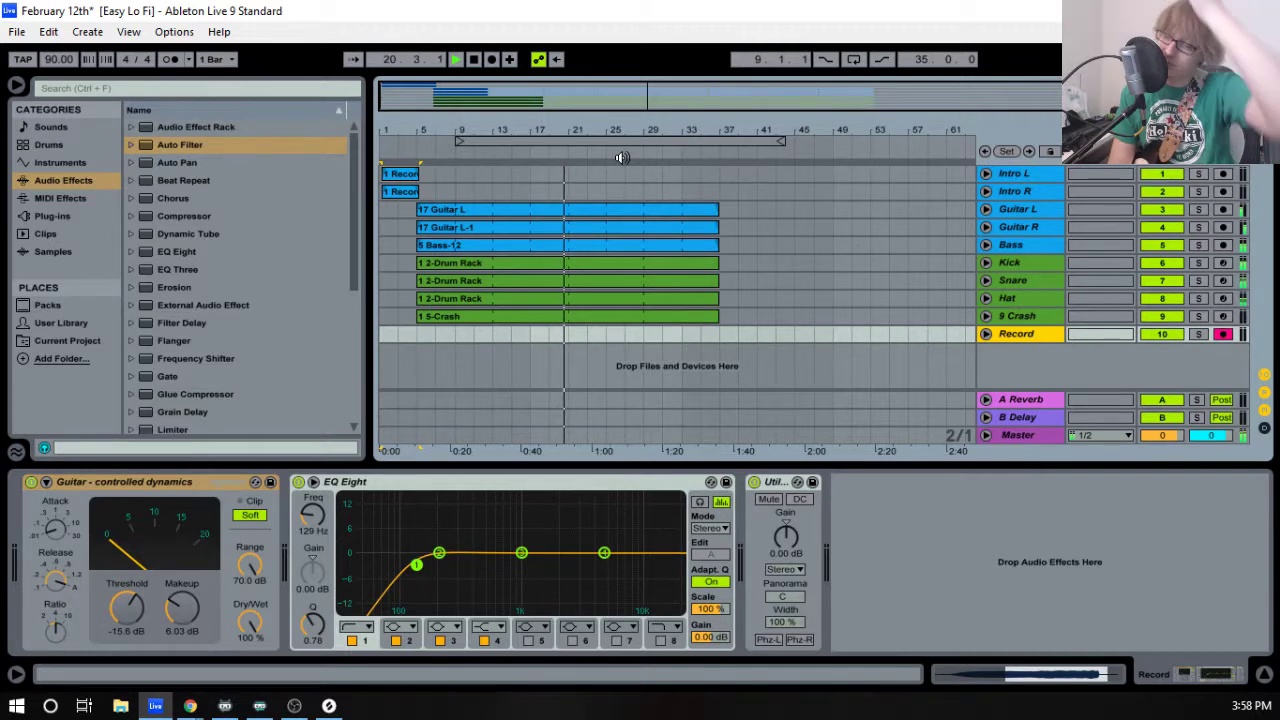
- Stop playback and shorten the guitar, bass and drum clips together so they end at 21.1.1
key(space)
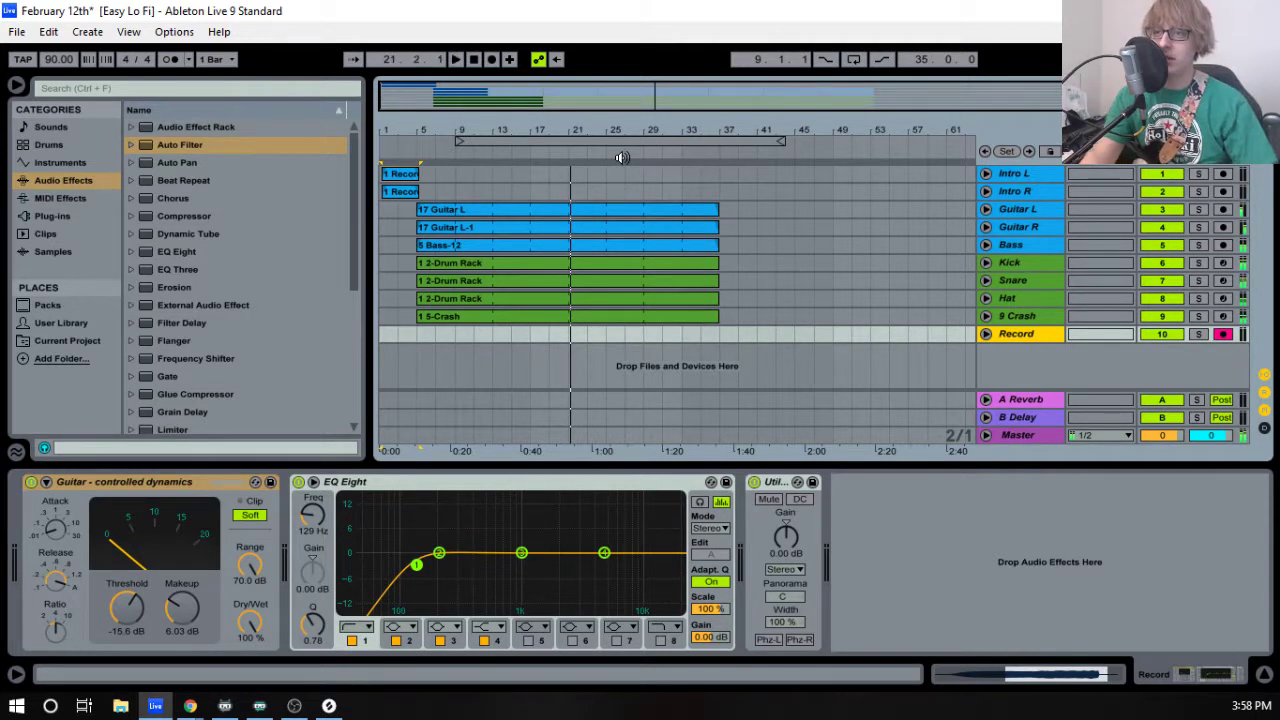
drag(569, 124, 628, 162)
key(ctrl+z)
click(755, 317)
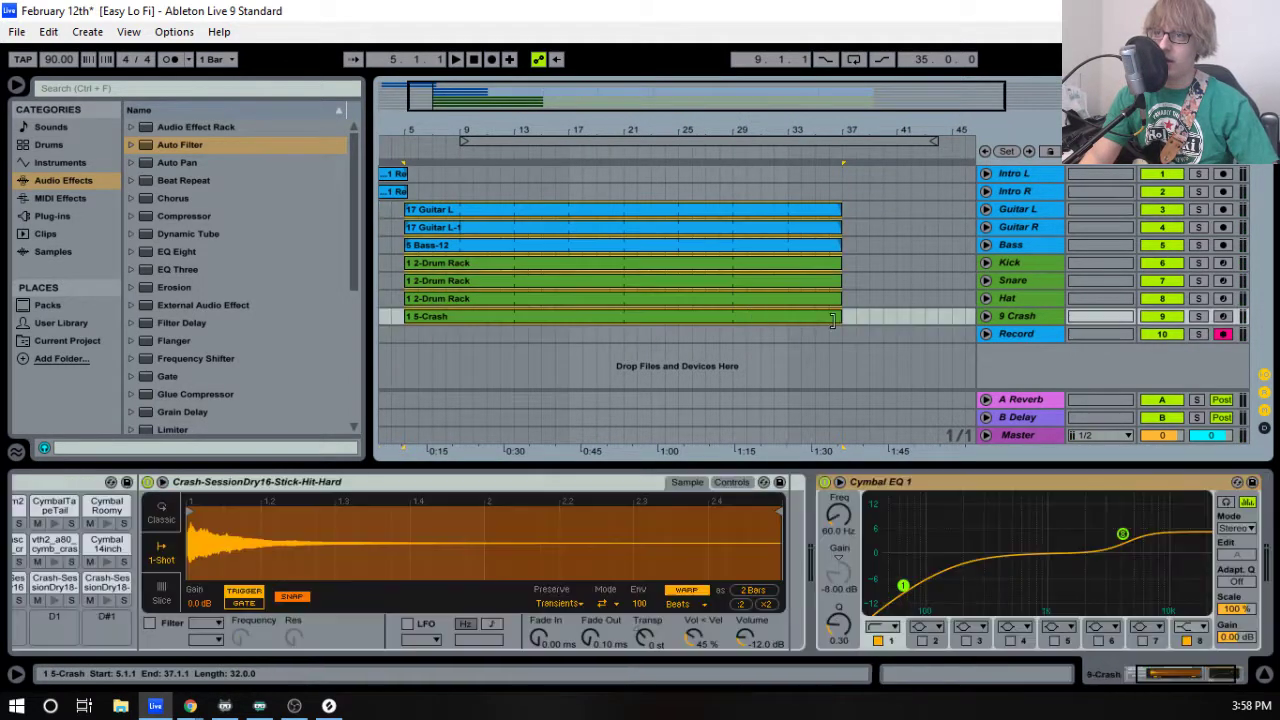
drag(838, 318, 620, 317)
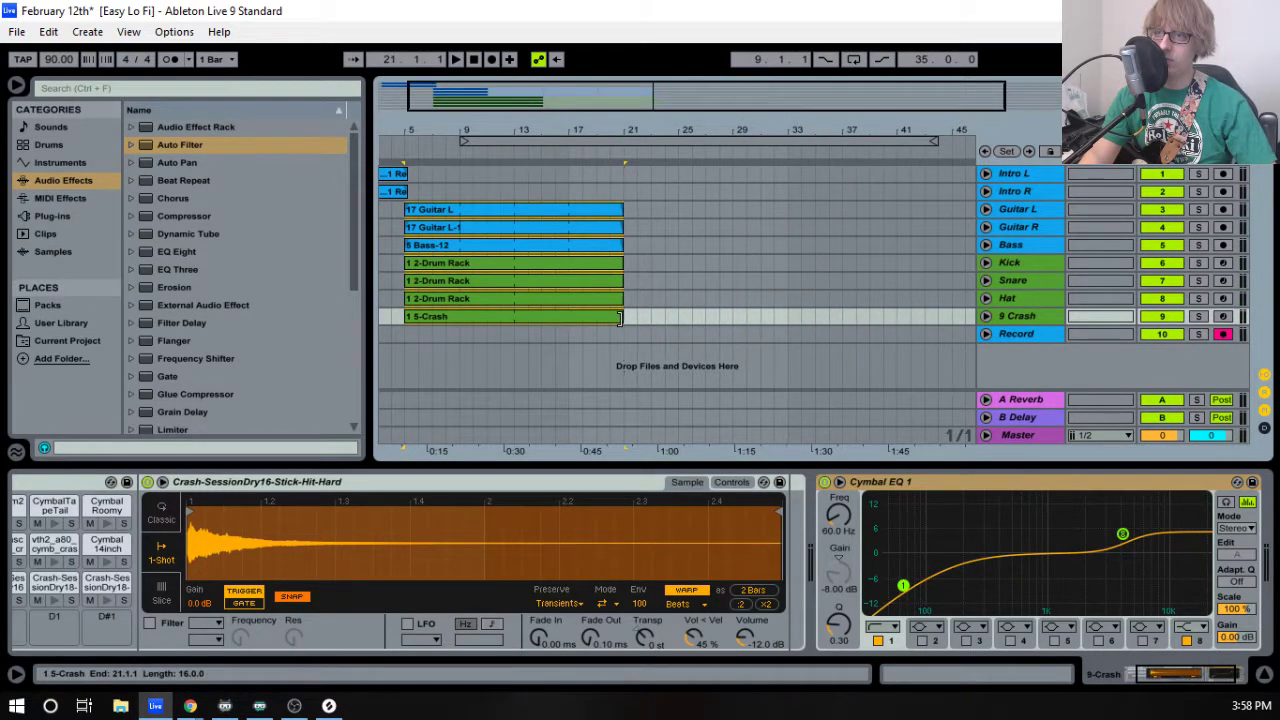
- Extend only the Kick, Snare, Hat and Crash clips to 37.1.1, and start playback around bar 17
click(656, 293)
click(600, 263)
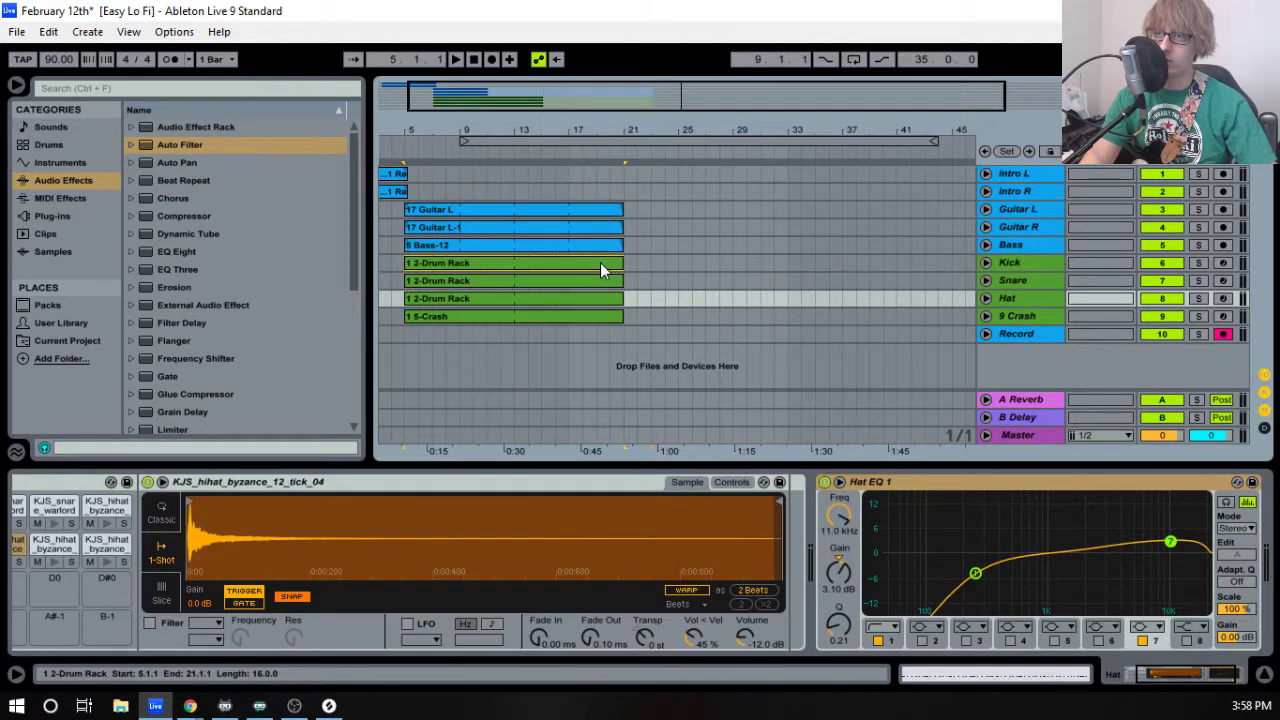
shift+click(614, 317)
drag(620, 317, 842, 318)
click(573, 152)
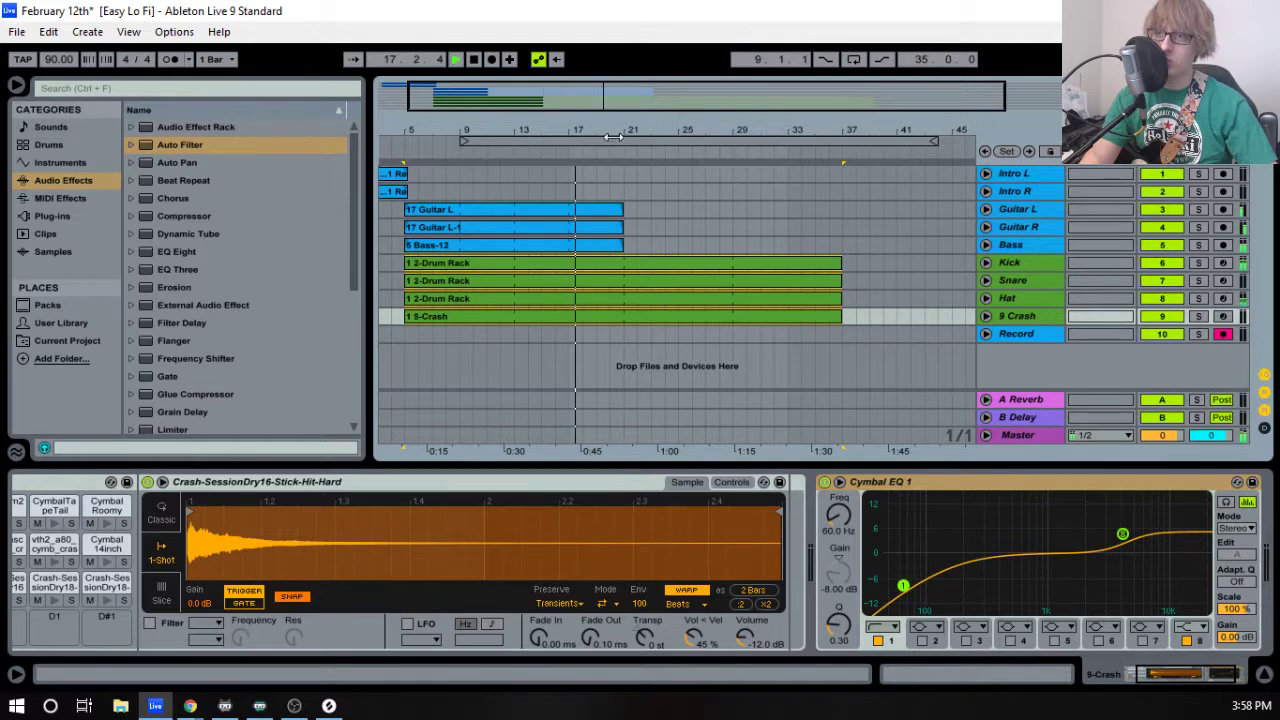
drag(622, 130, 571, 126)
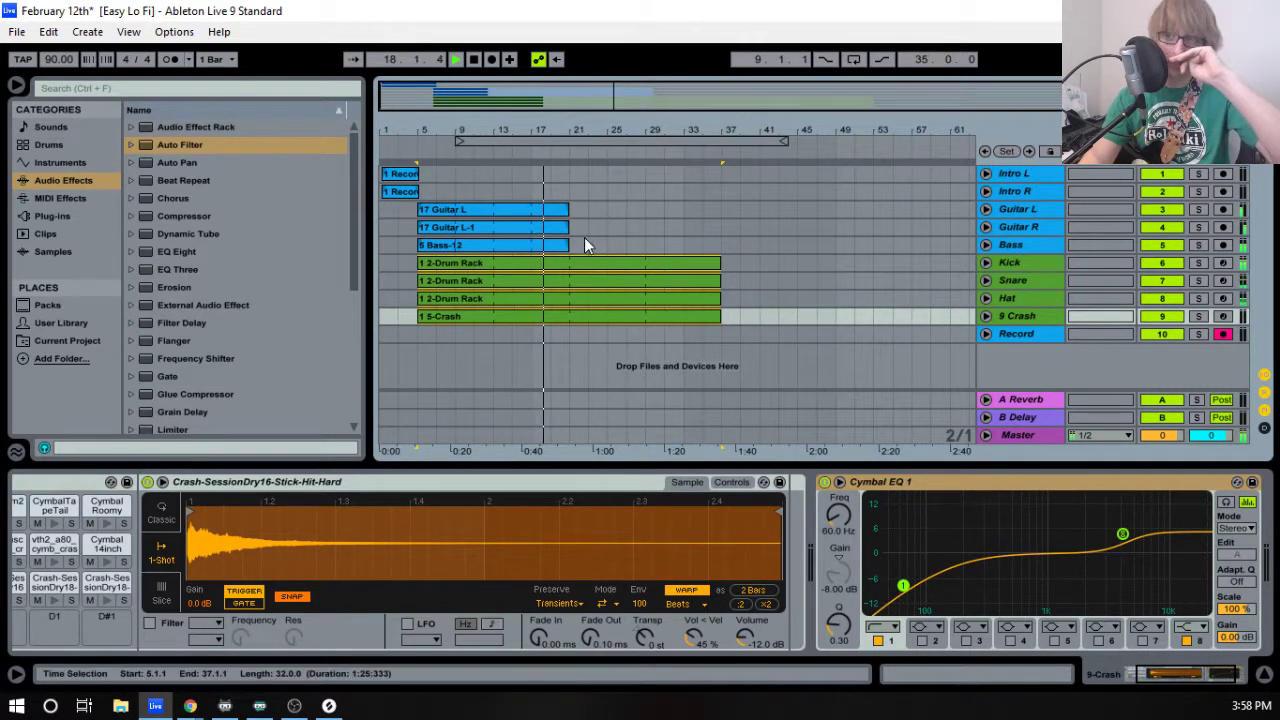
- Copy the Guitar L, Guitar R and Bass clips and paste them at 29.1.1
drag(577, 211, 630, 255)
click(495, 216)
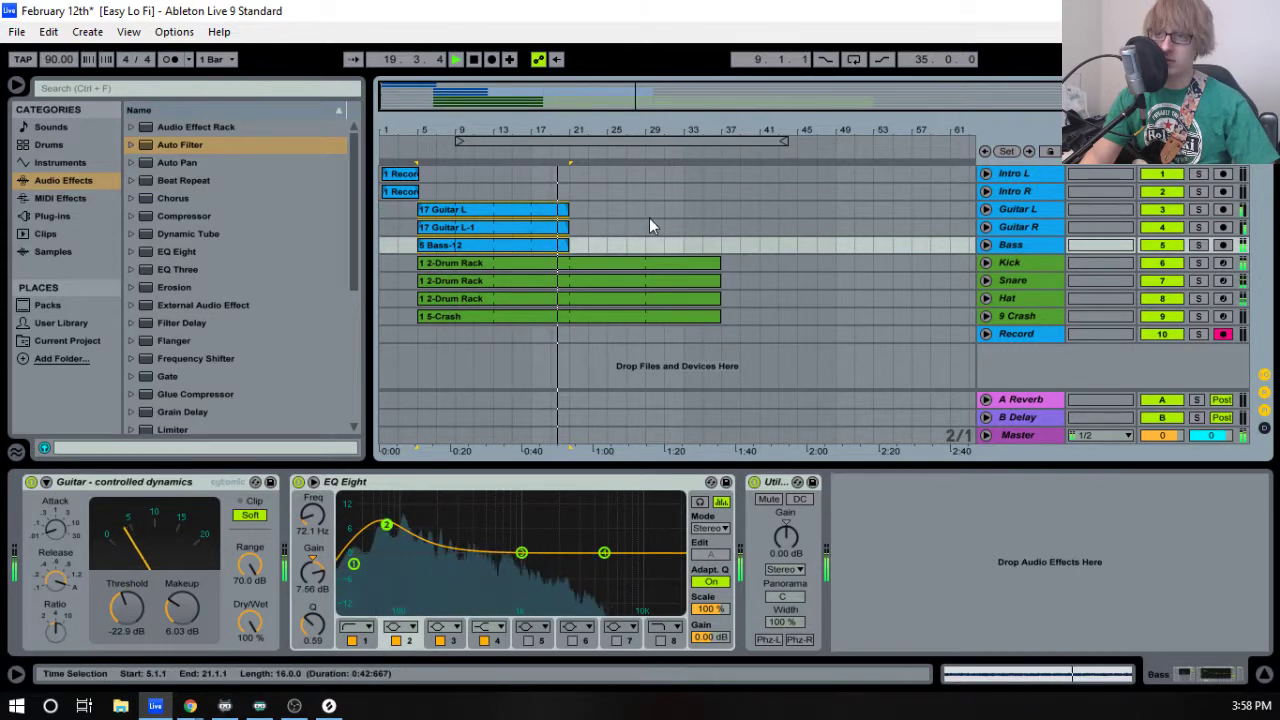
click(645, 209)
key(ctrl+v)
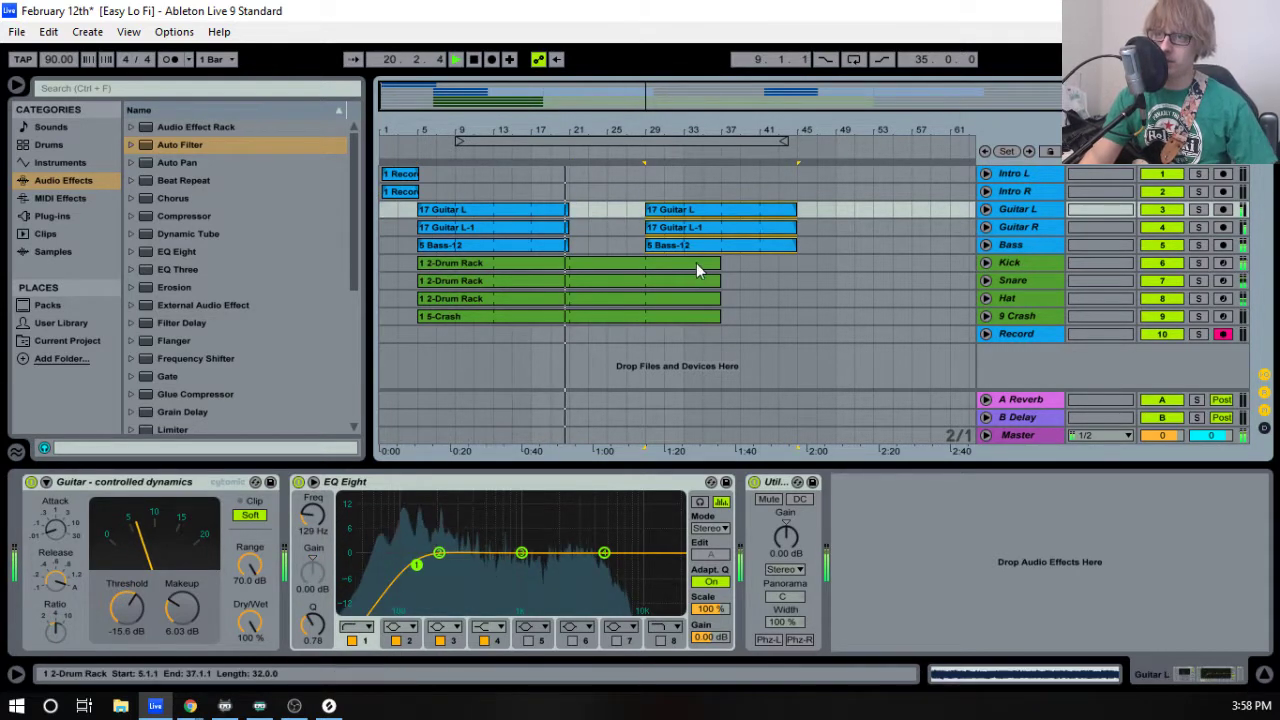
- Extend the Kick, Snare, Hat and Crash clips to 45.1.1 and stop playback
click(700, 265)
drag(720, 309, 797, 301)
key(space)
- Repeatedly play the transition from about bars 16 to 19 into the drums-only gap at bar 21
click(545, 153)
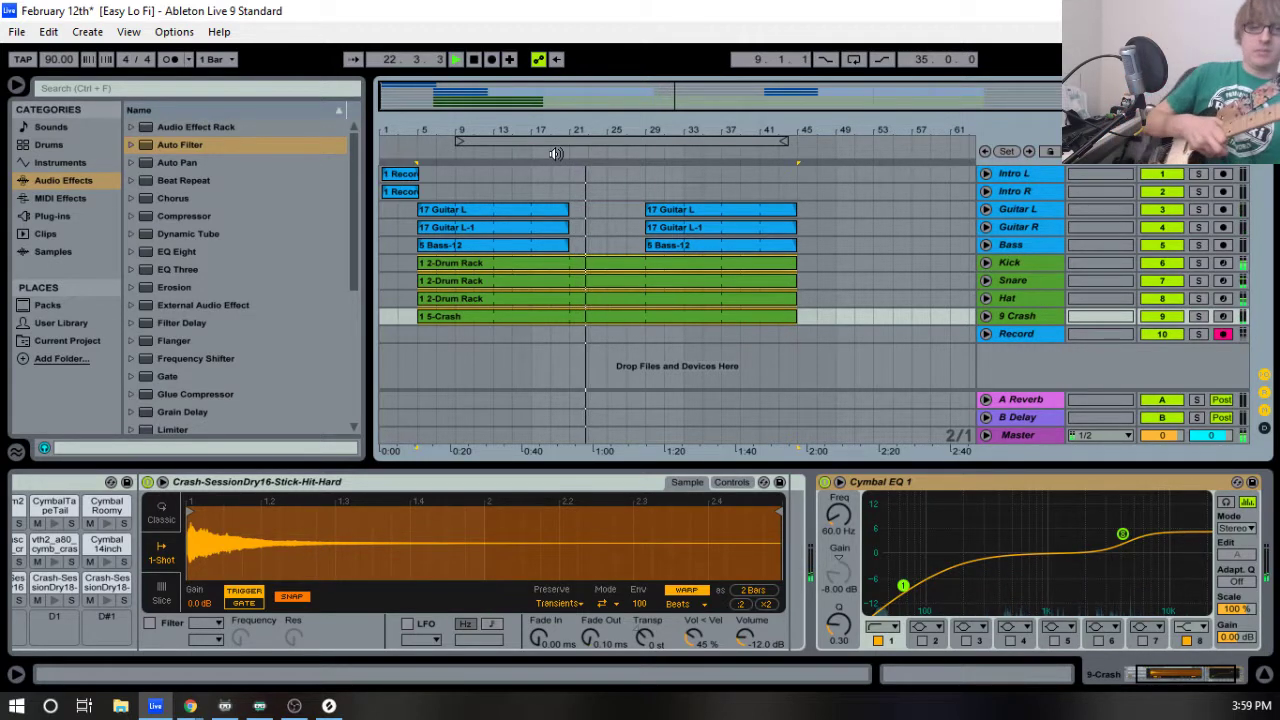
key(space)
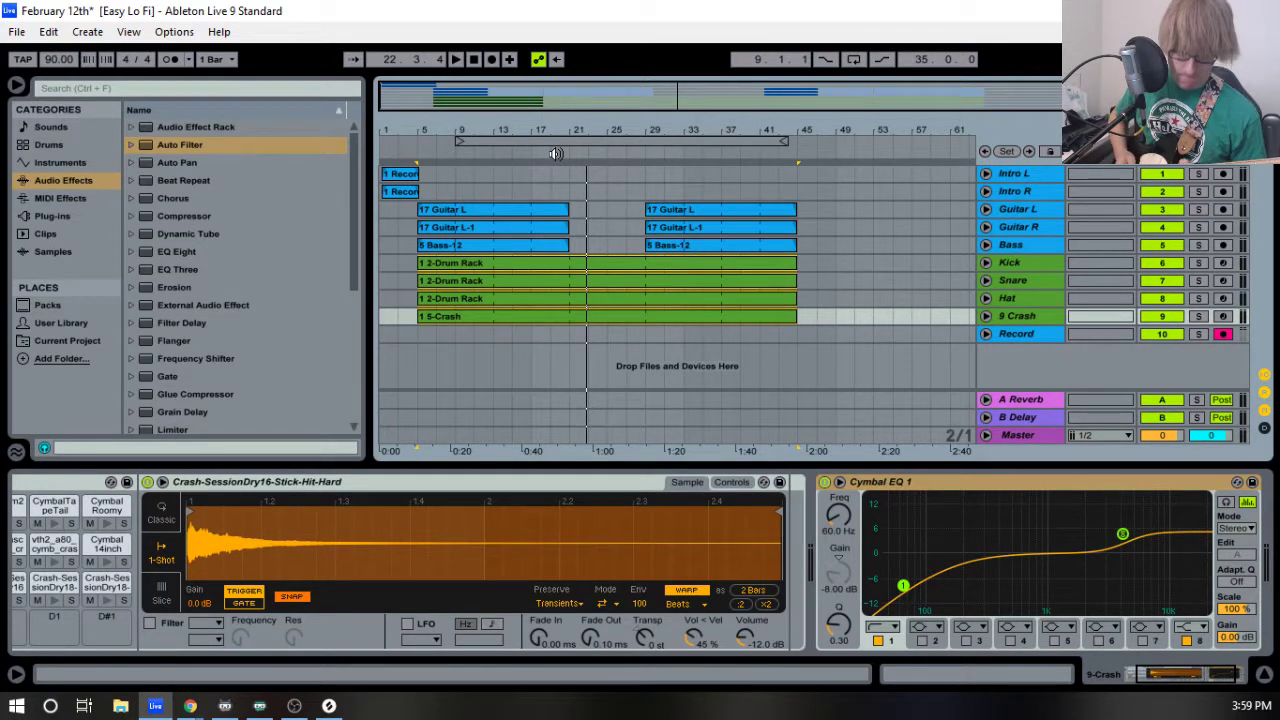
click(521, 151)
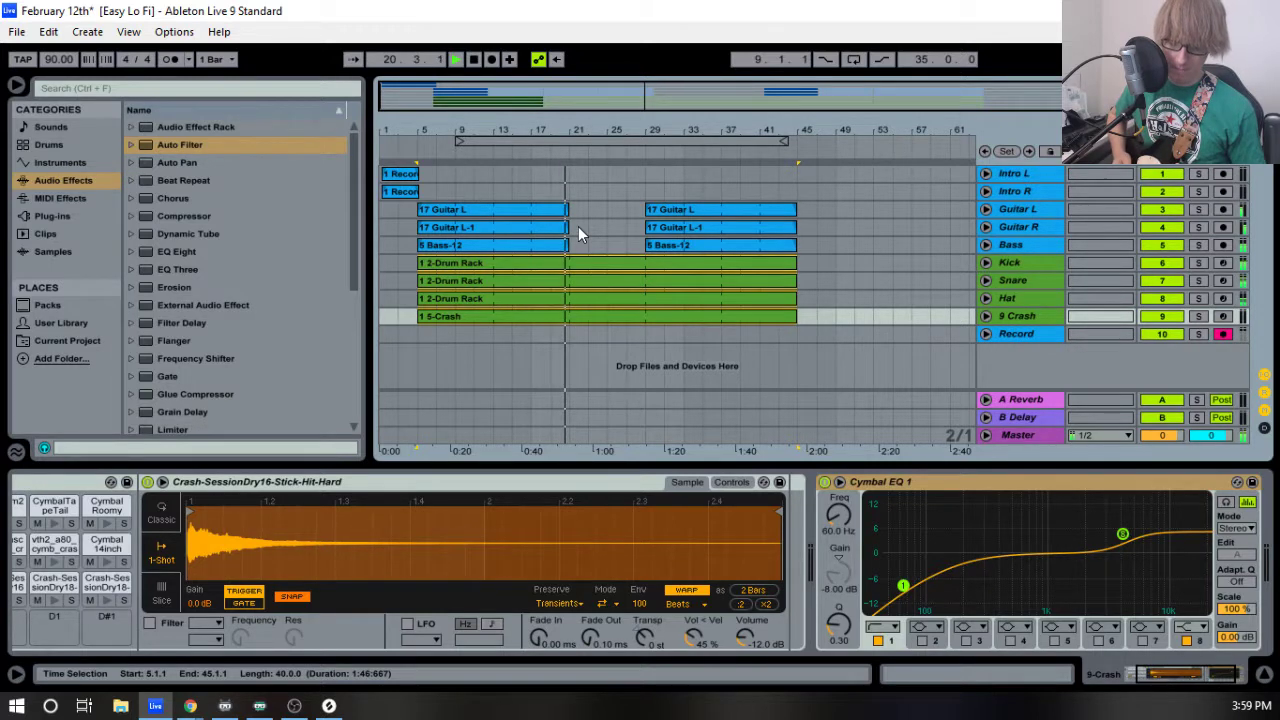
key(space)
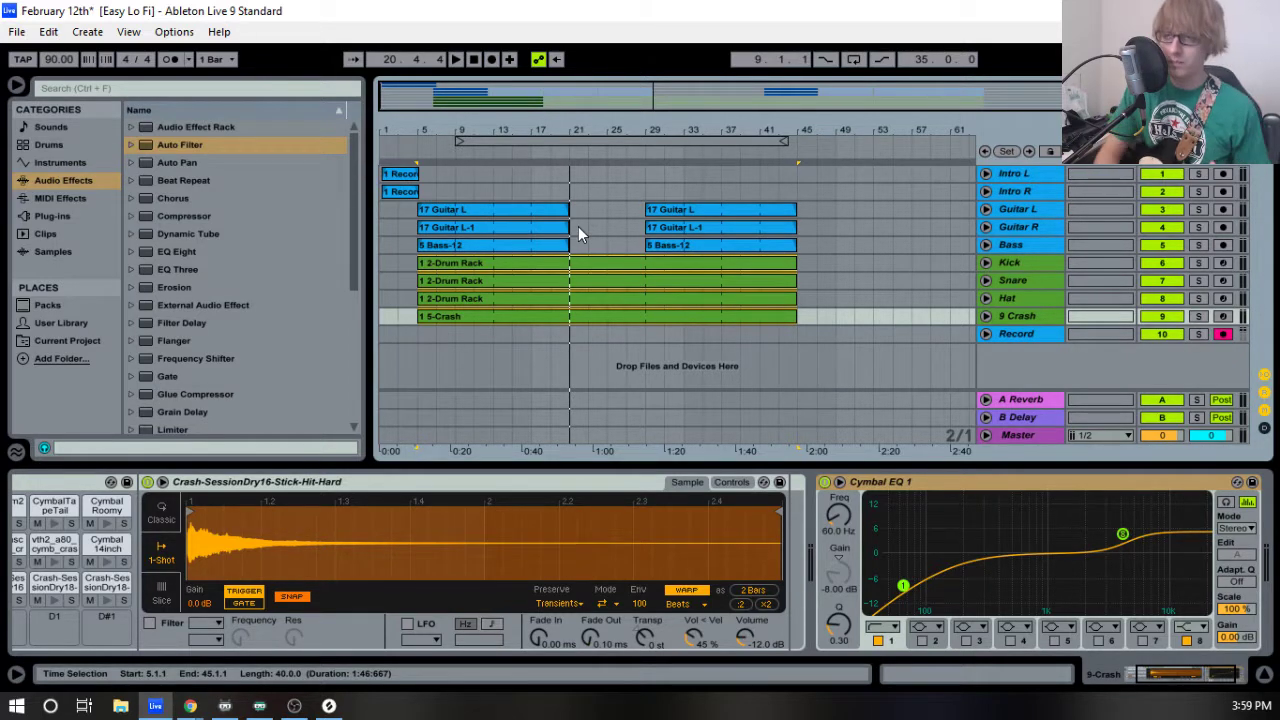
click(553, 157)
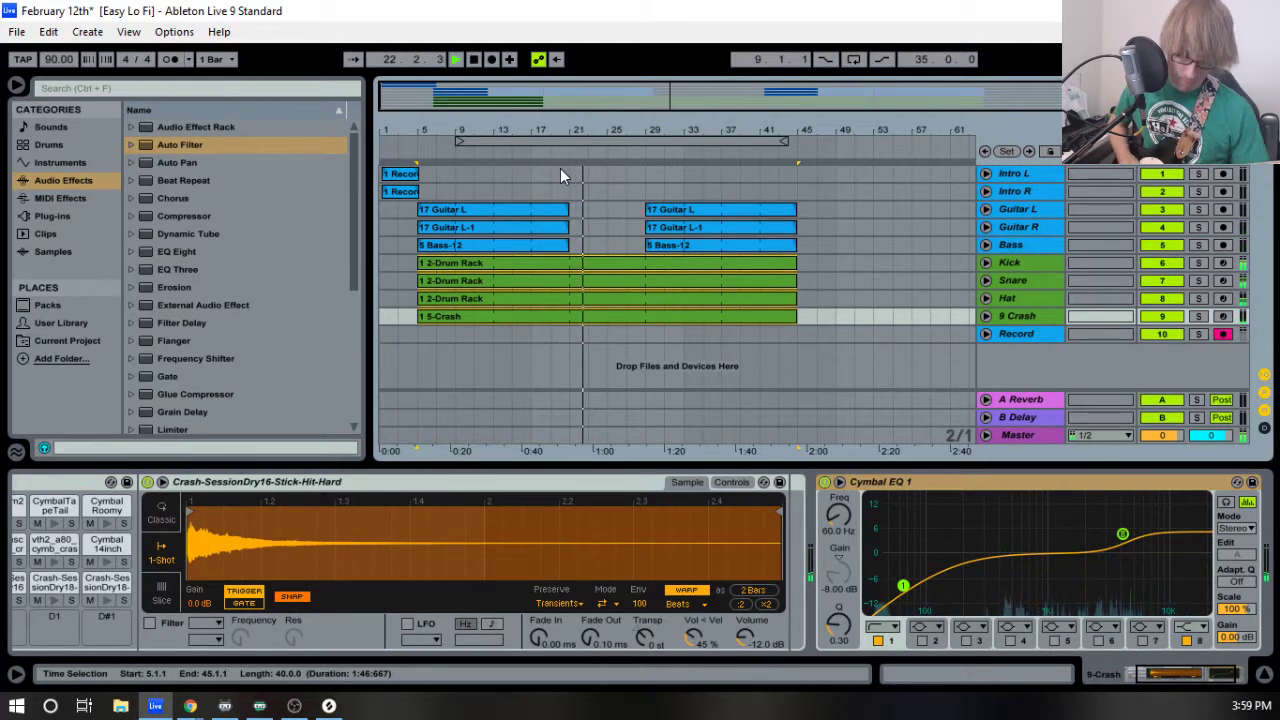
key(space)
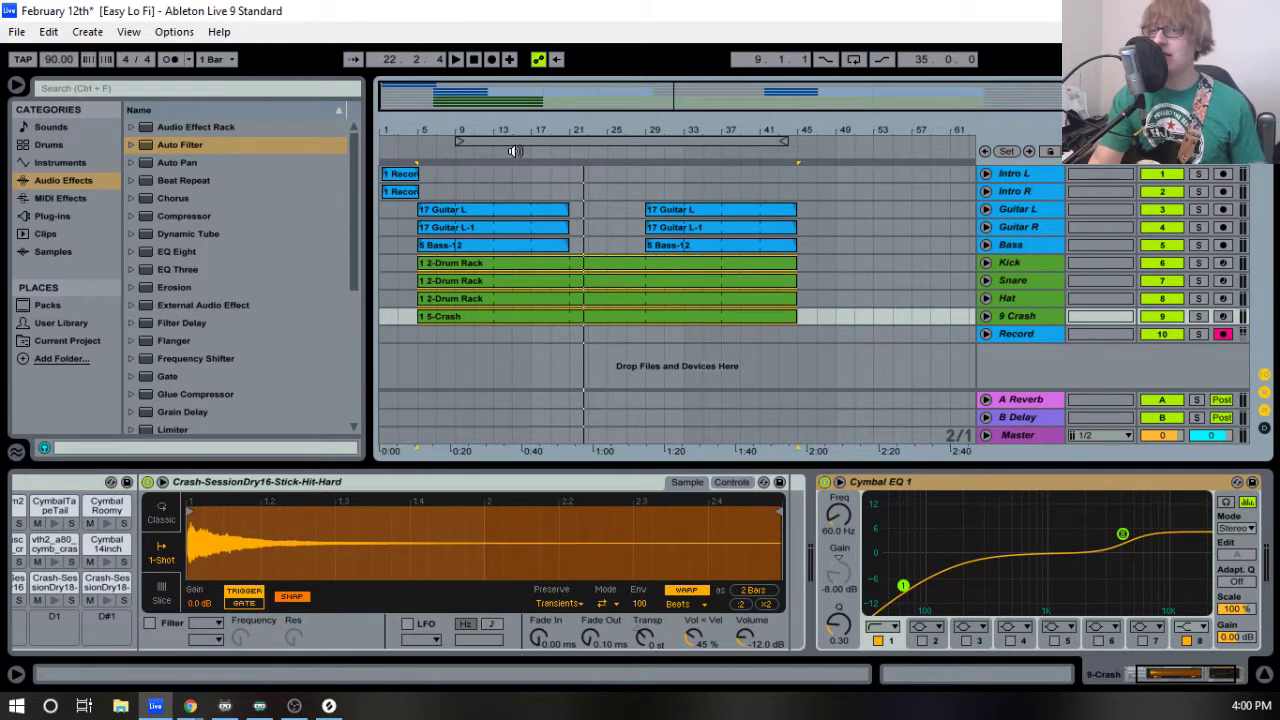
click(522, 149)
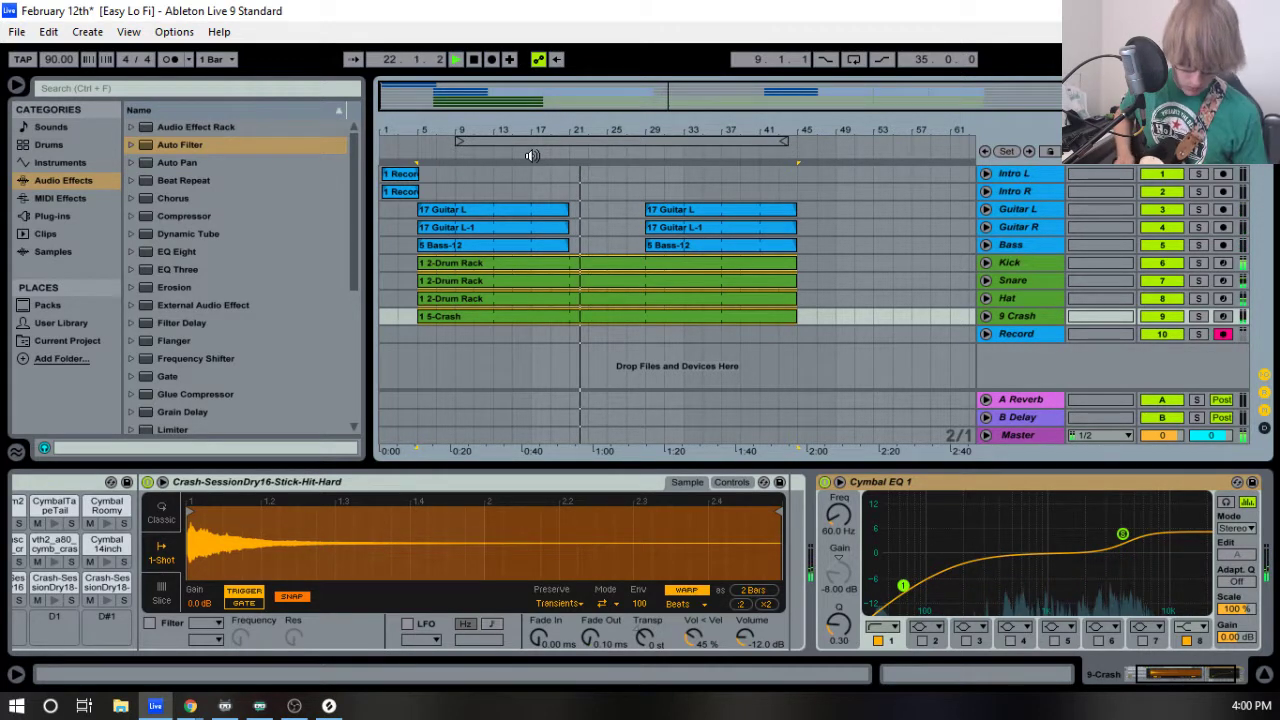
key(space)
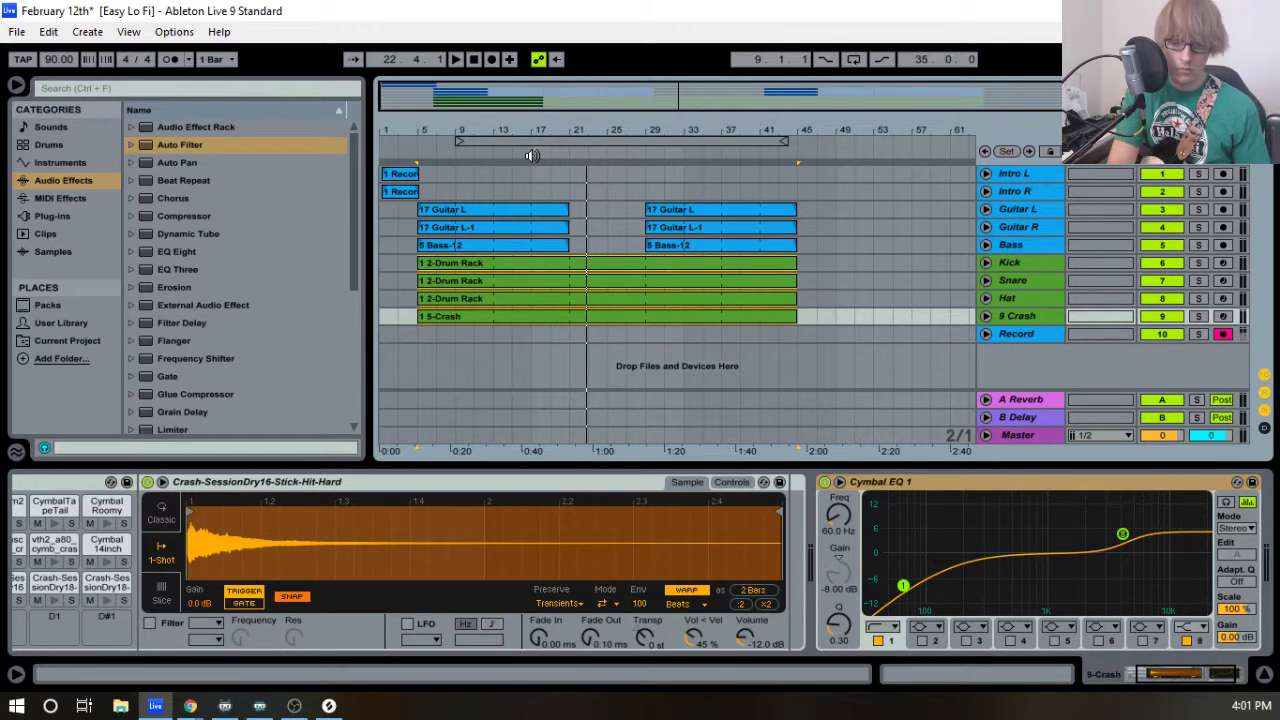
click(532, 156)
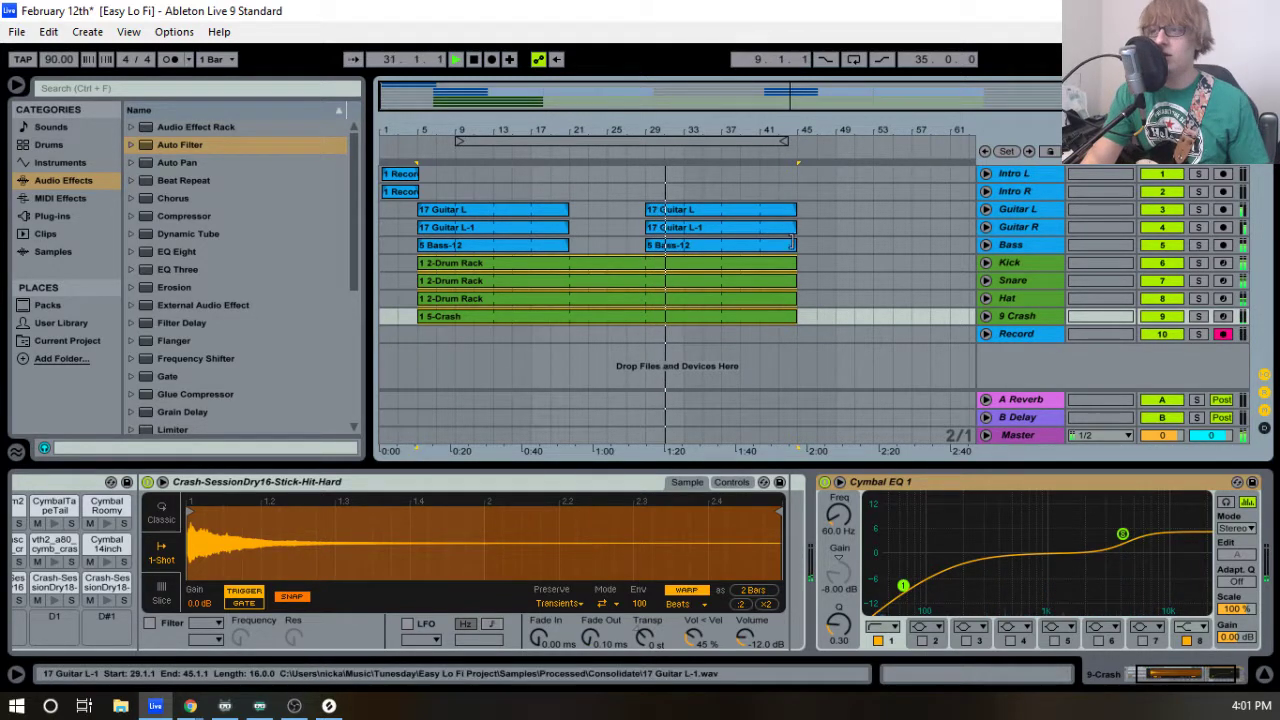
key(space)
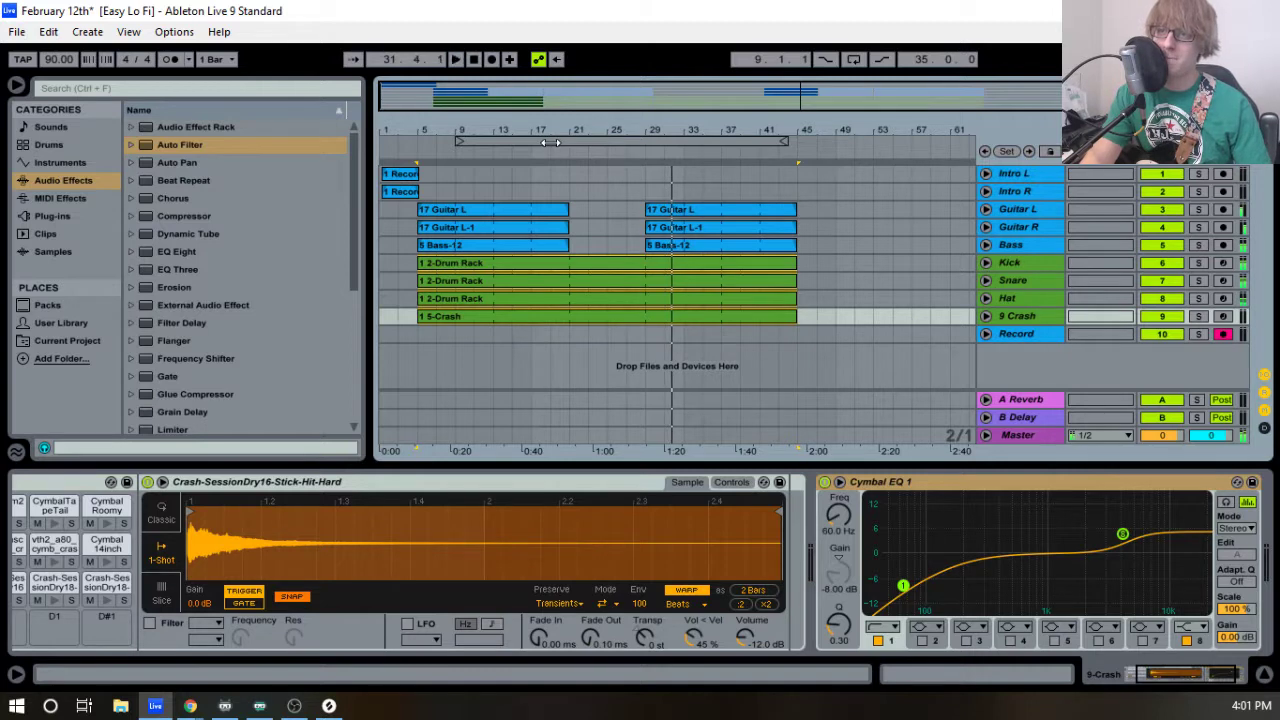
- Move the loop brace to start at 17.1.1 and record a brief take on the Record track
drag(575, 141, 637, 141)
key(F9)
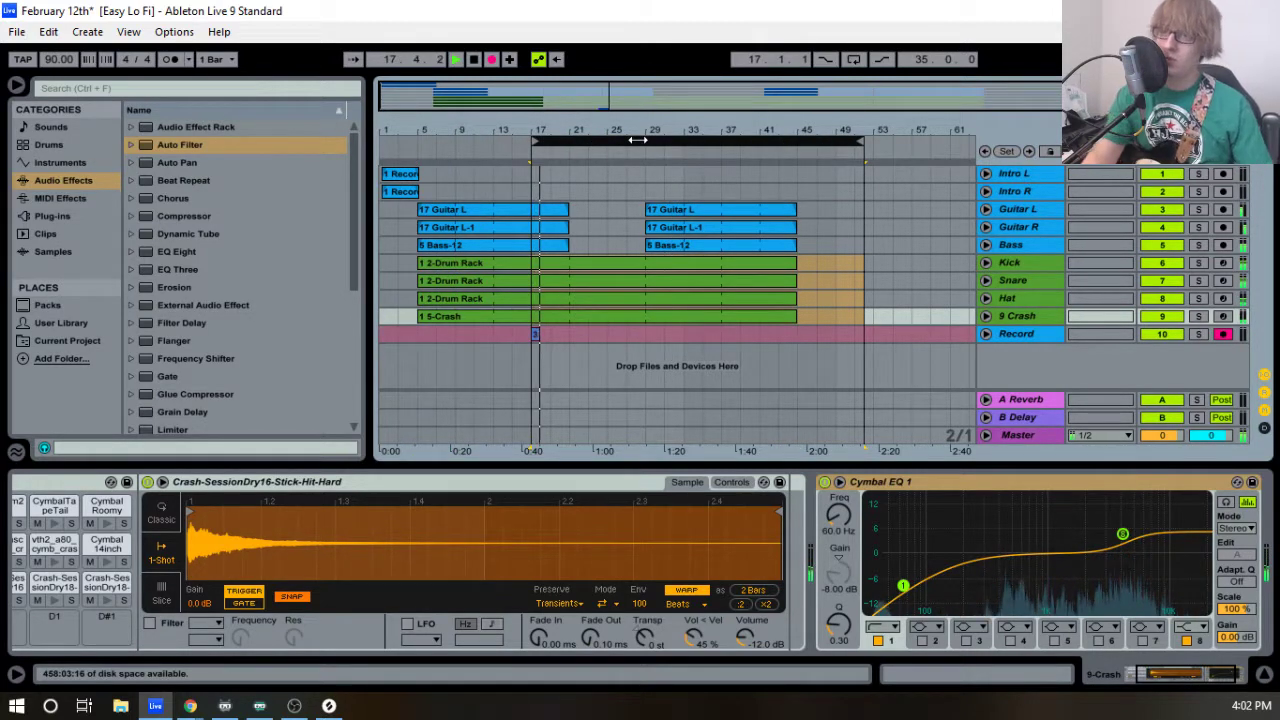
key(space)
- Move the loop brace to start at 19.1.1 and record a guitar take on the Record track until about bar 30
drag(577, 143, 607, 145)
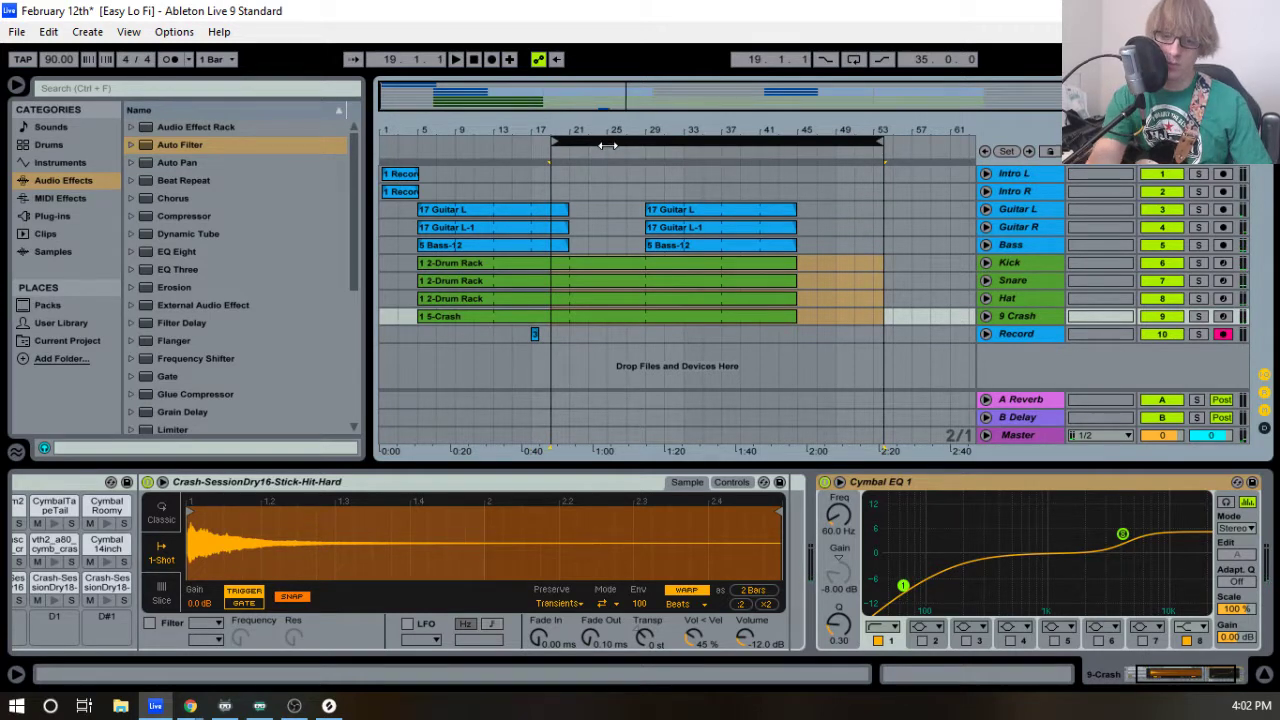
key(F9)
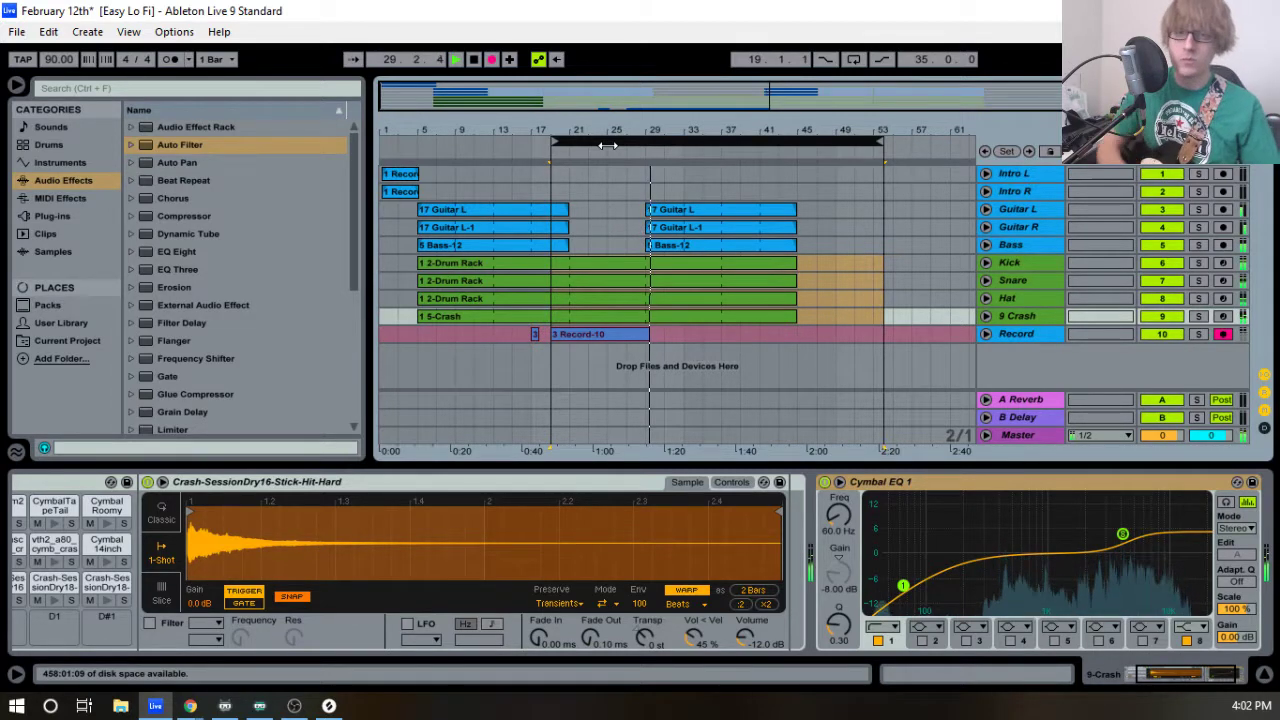
key(space)
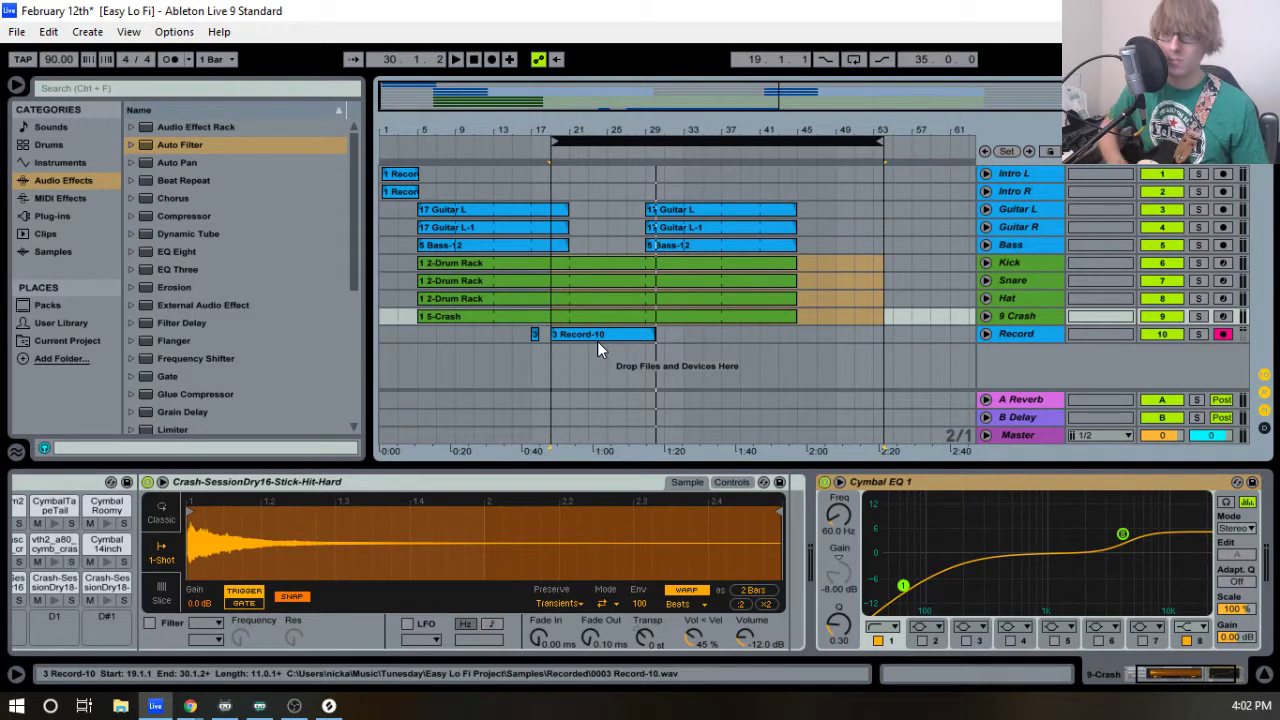
- Delete both recorded takes from the Record track and record a new guitar take from 19.1.1 to about bar 27
drag(521, 335, 697, 343)
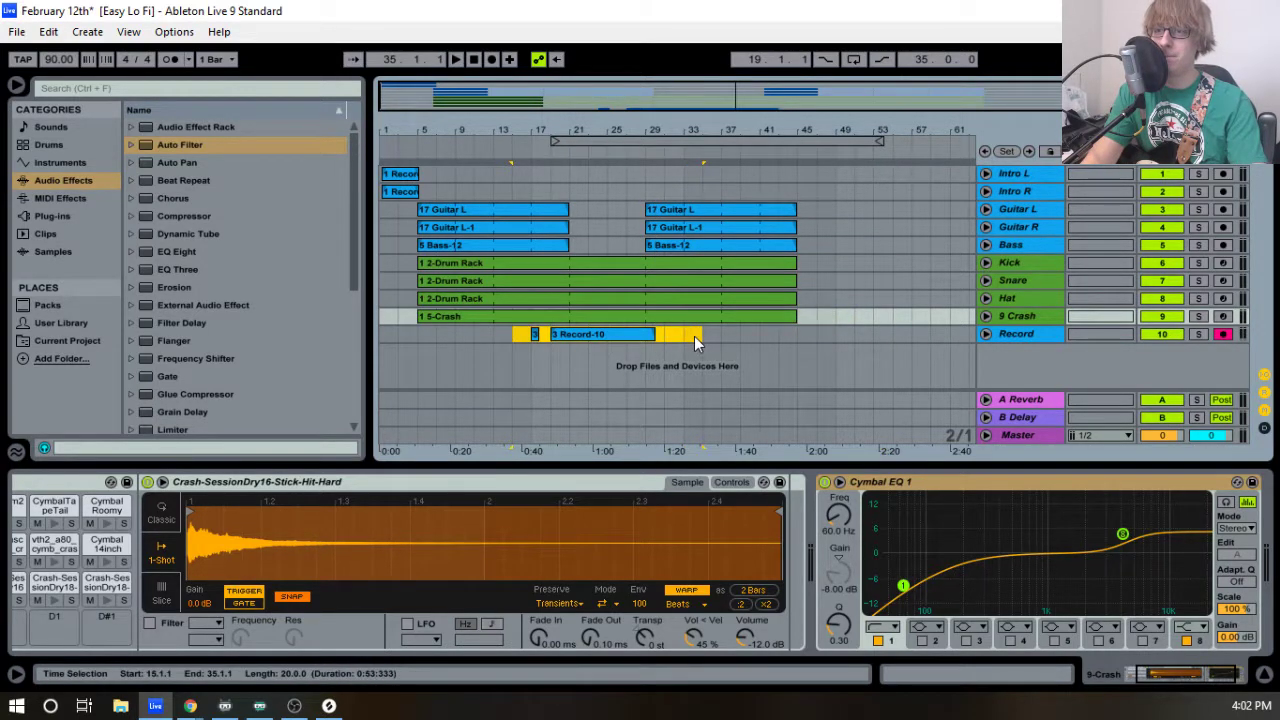
key(Delete)
click(602, 141)
key(F9)
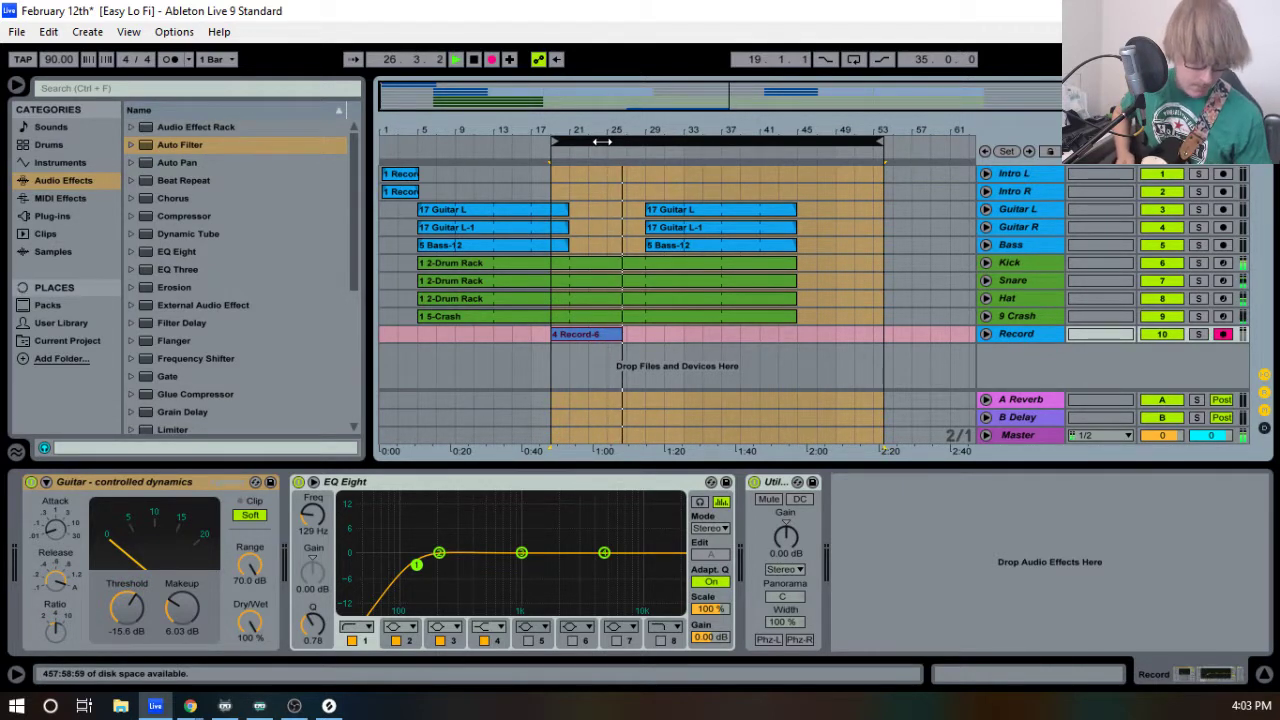
key(space)
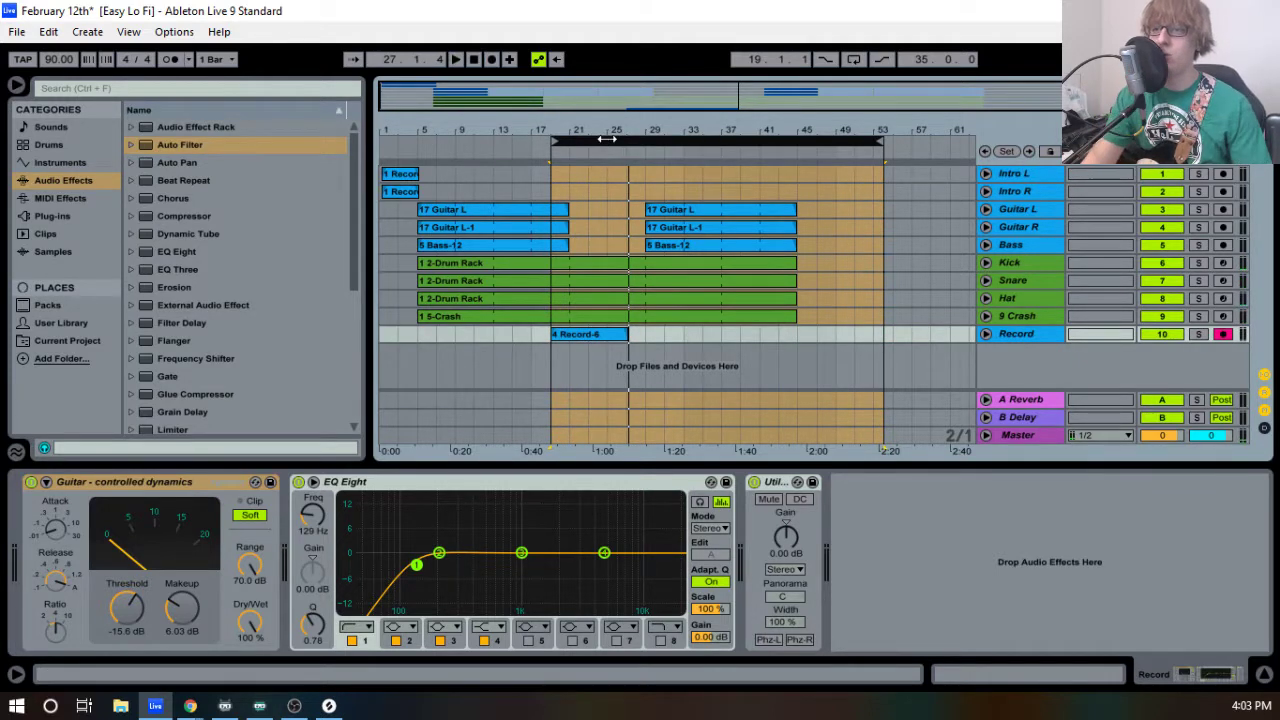
- Delete the latest take from the Record track and reselect the loop range starting at 19.1.1
click(600, 334)
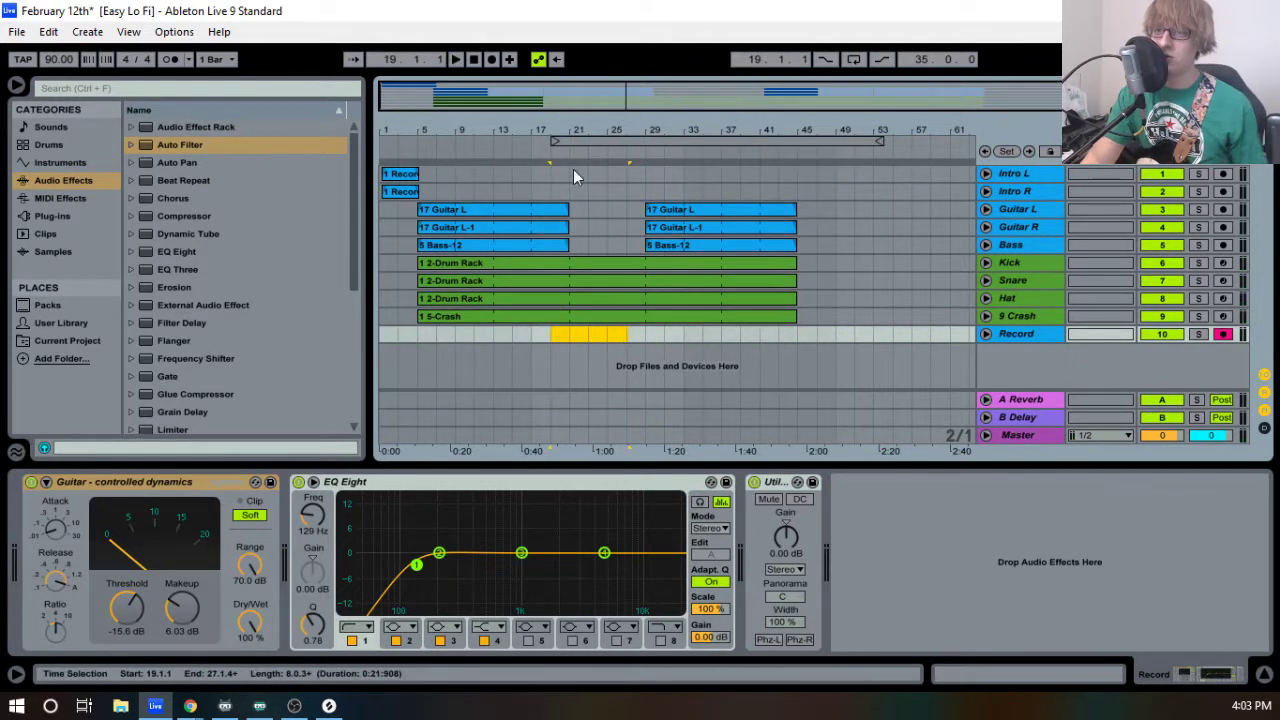
click(580, 142)
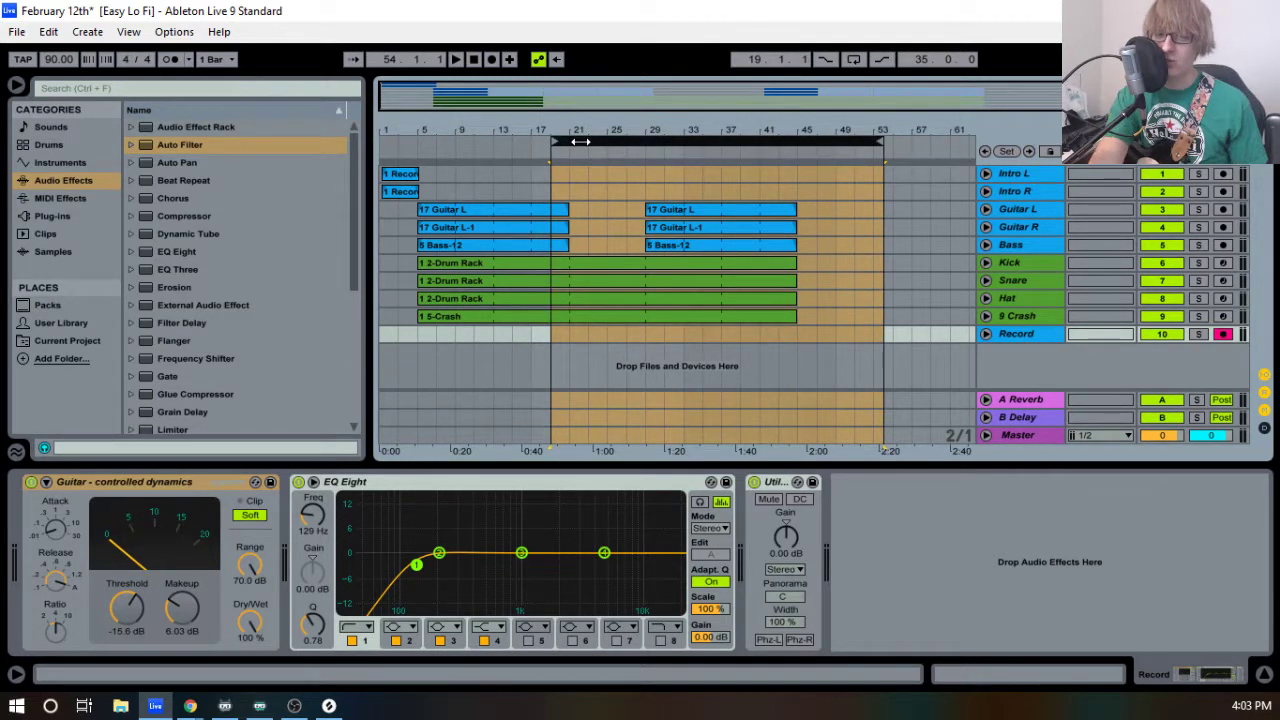
key(F9)
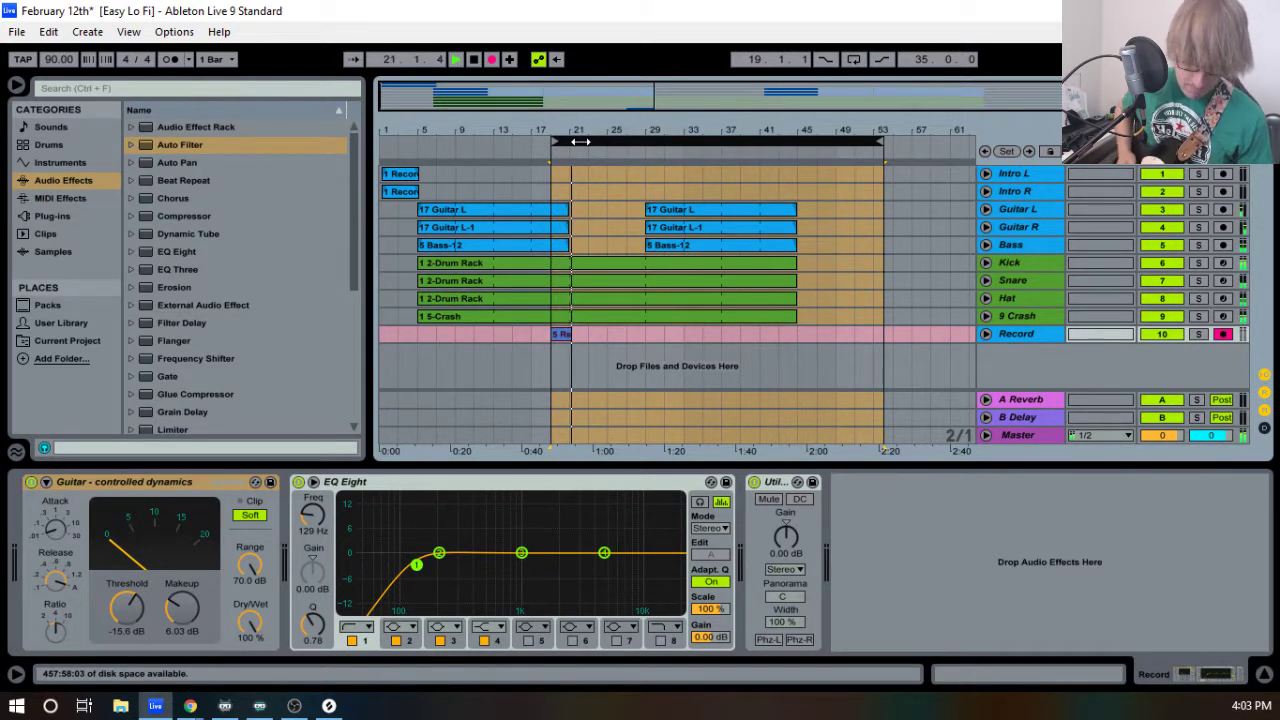
key(space)
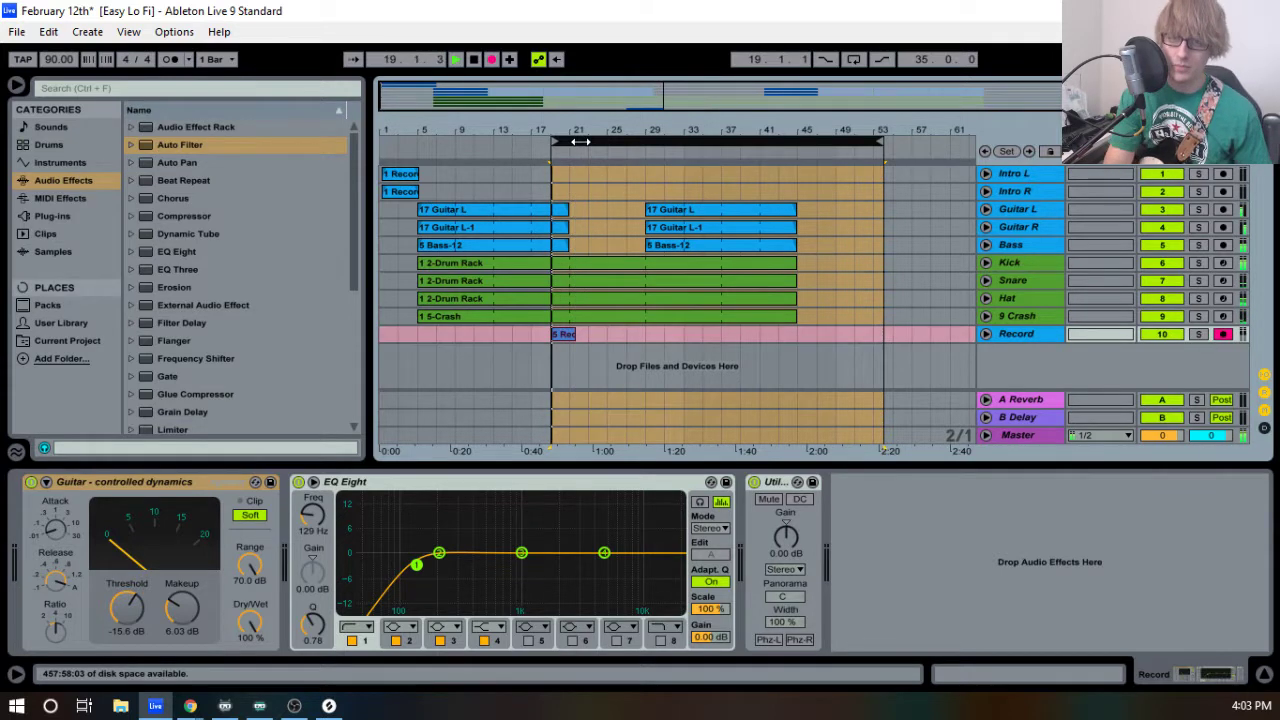
key(space)
- Move the loop brace to start at 20.1.1 and record a guitar take on the Record track until about bar 26
drag(578, 134, 578, 184)
drag(621, 135, 589, 135)
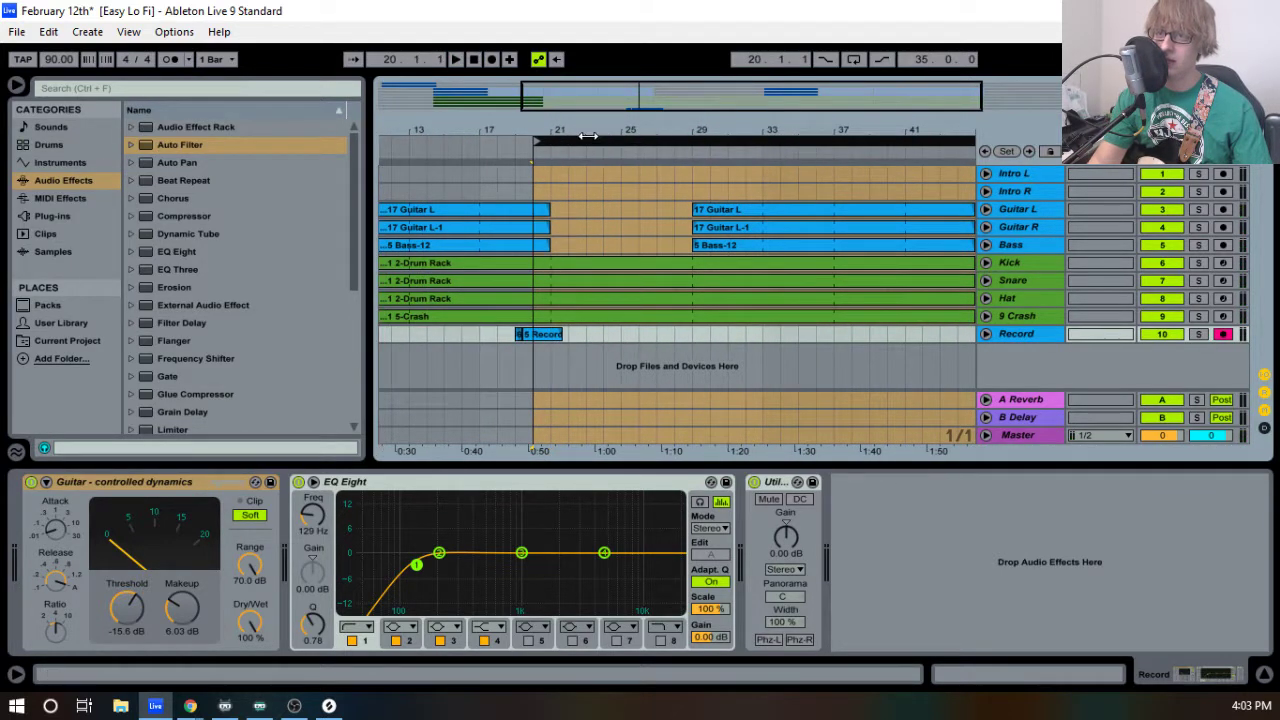
key(F9)
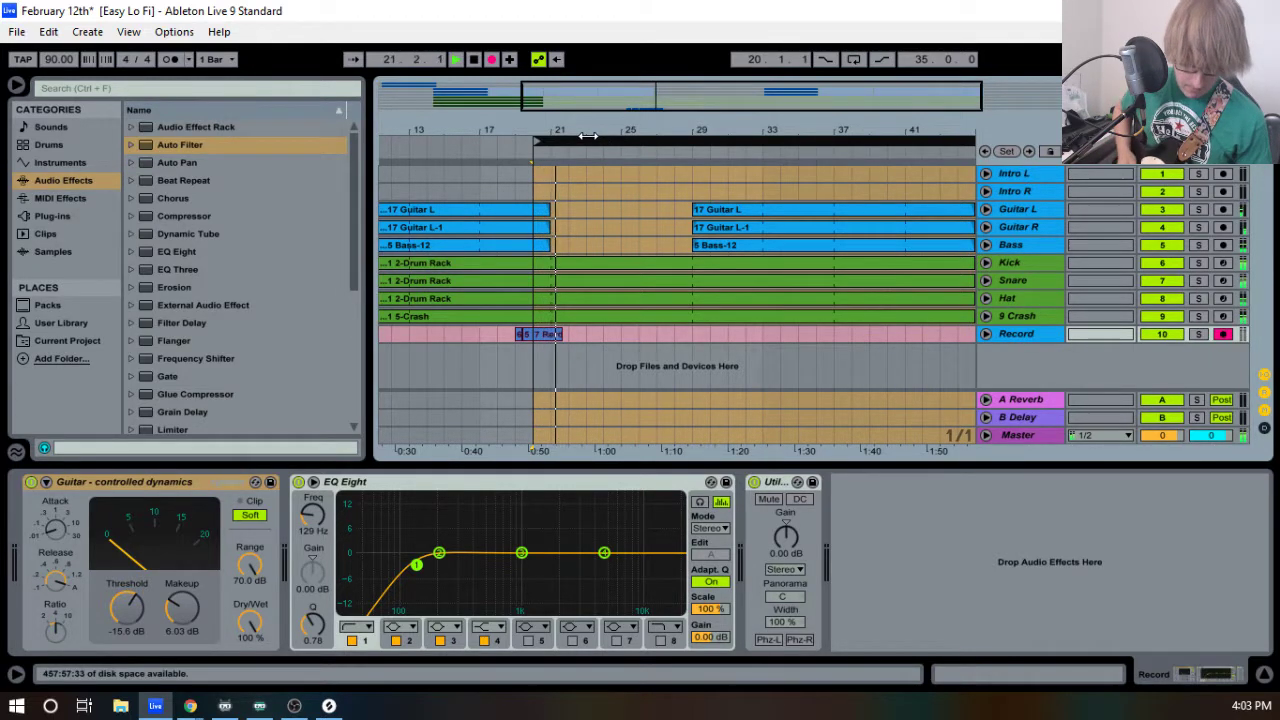
key(space)
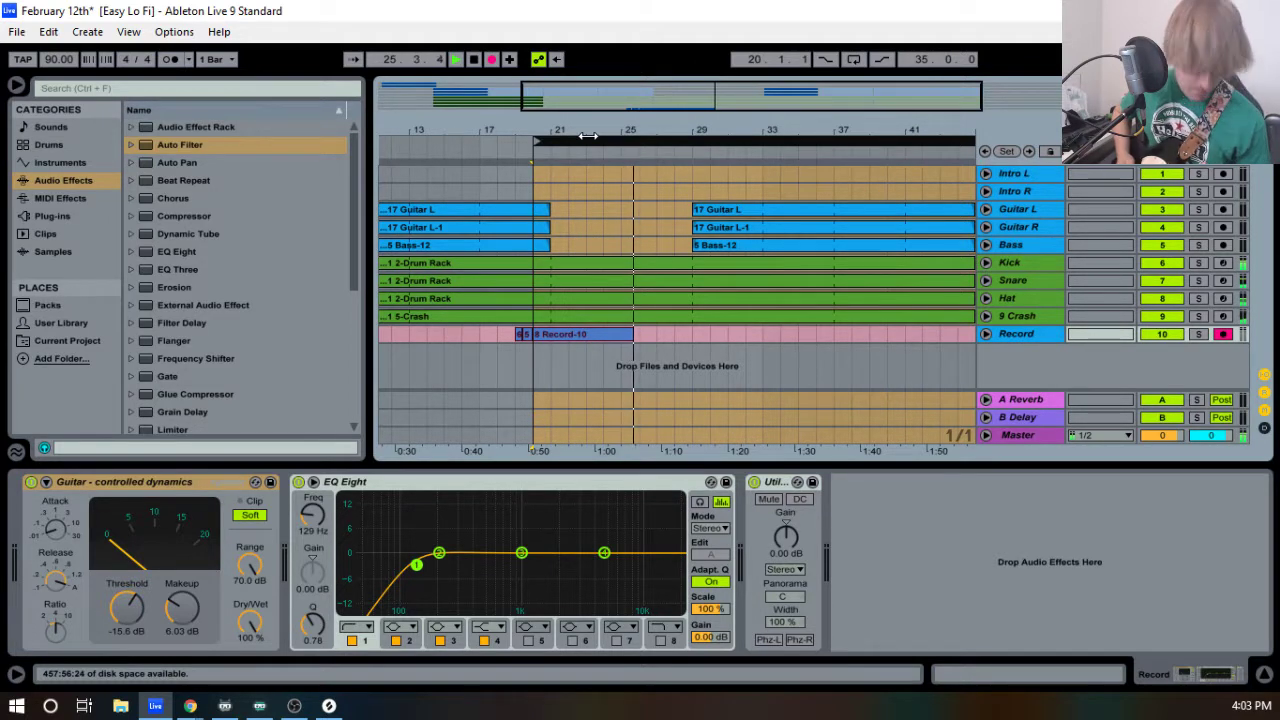
key(space)
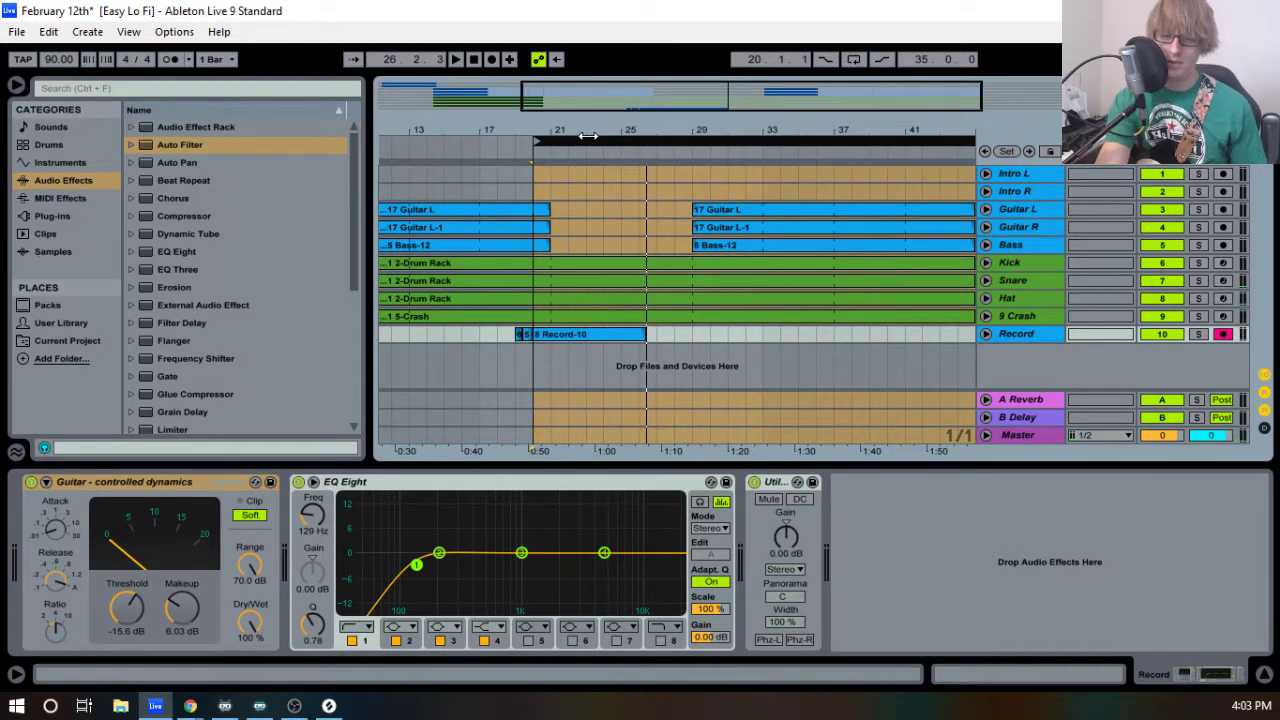
- Record the guitar take again on the Record track from 20.1.1, continuing until bar 30
key(F9)
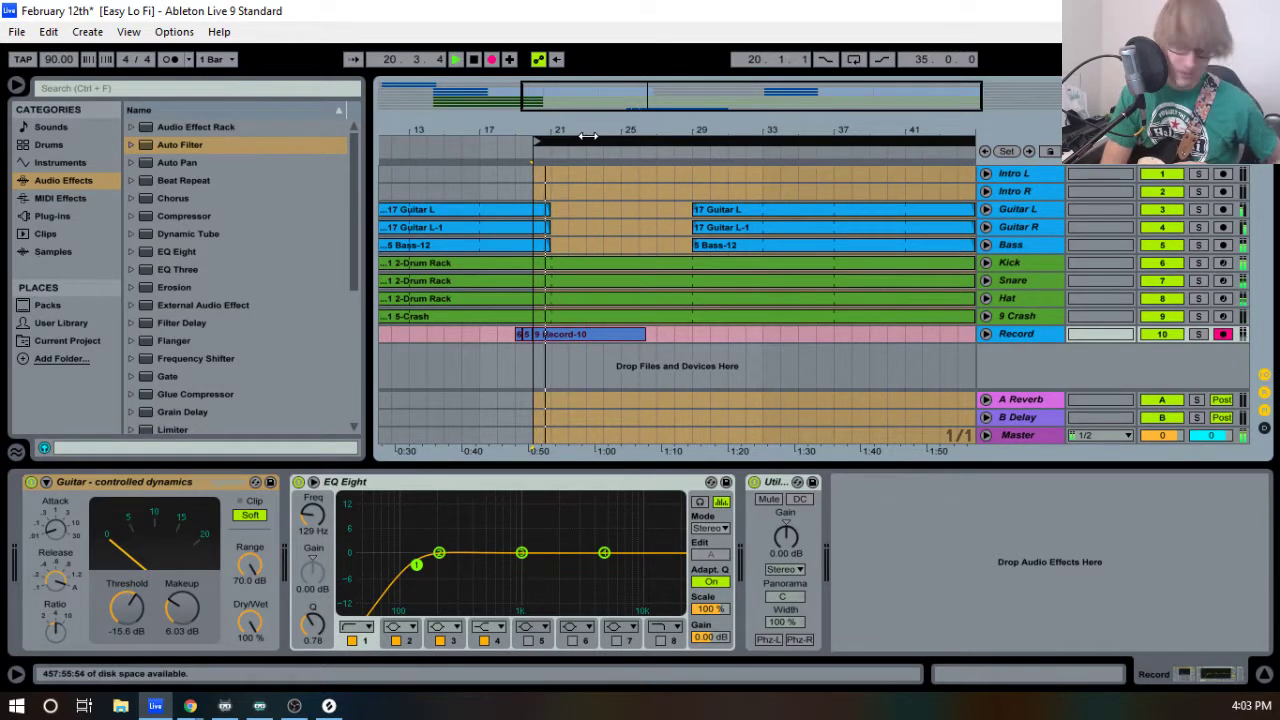
key(space)
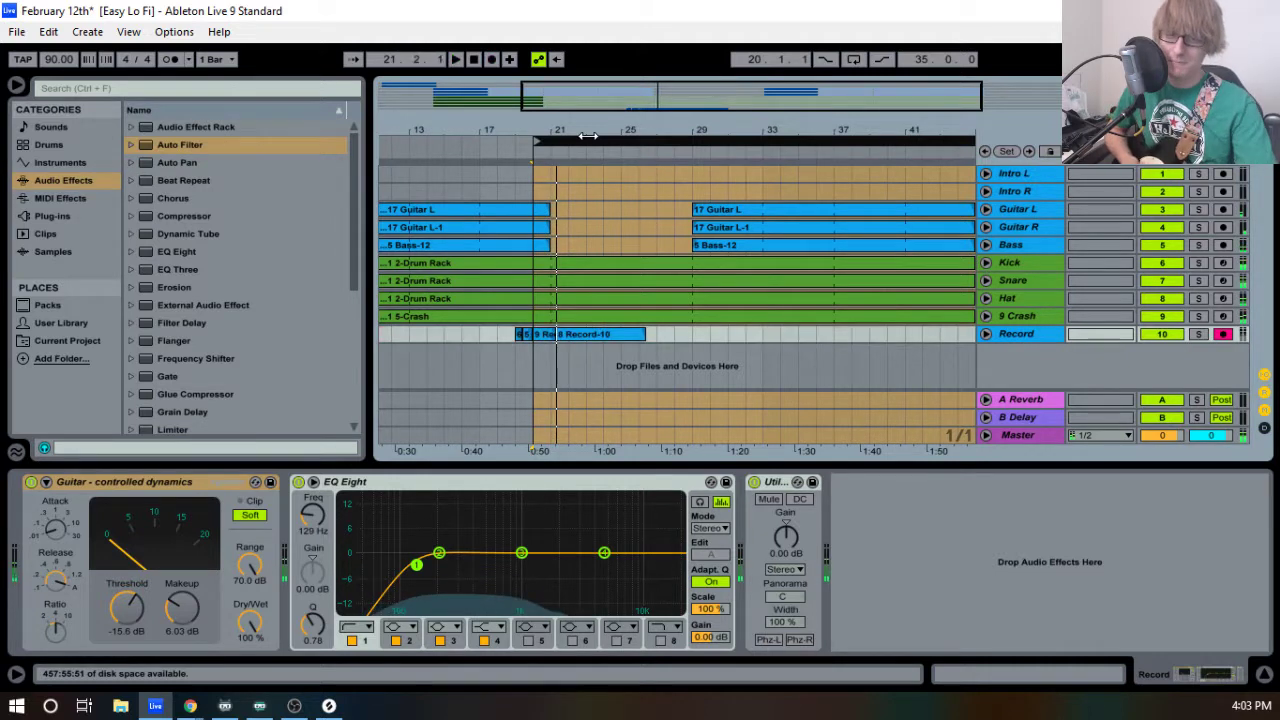
key(F9)
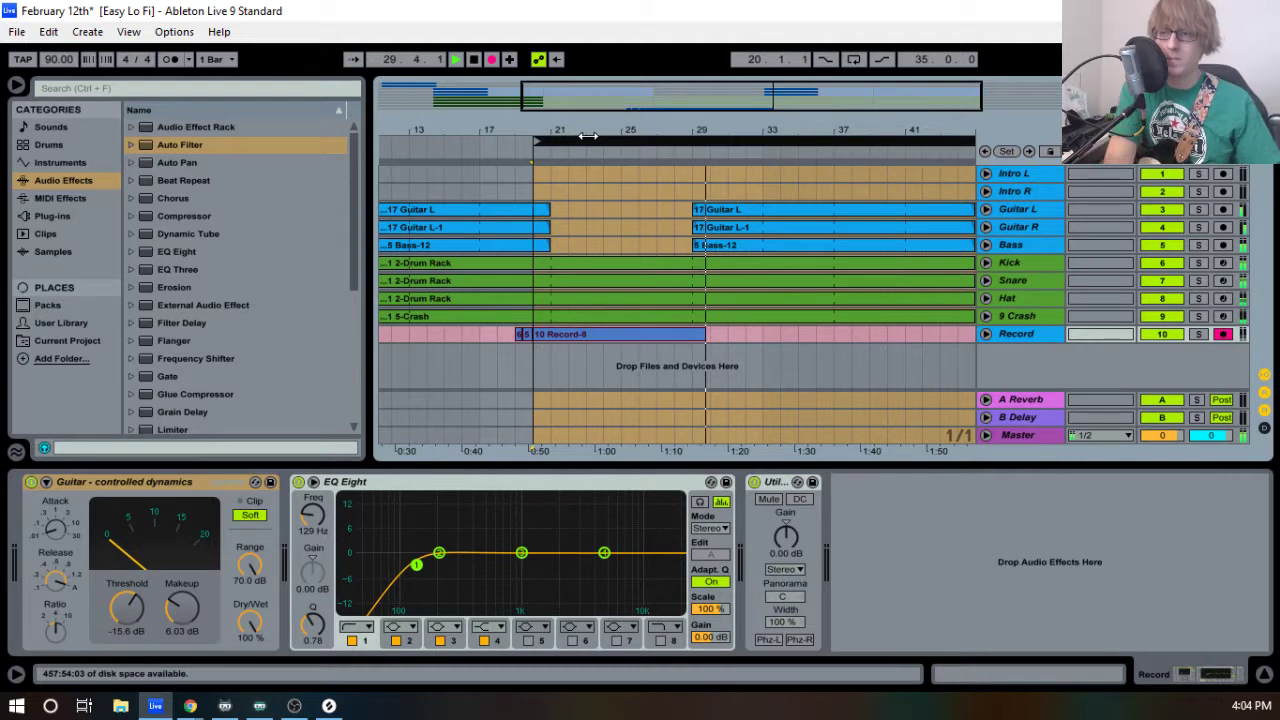
key(space)
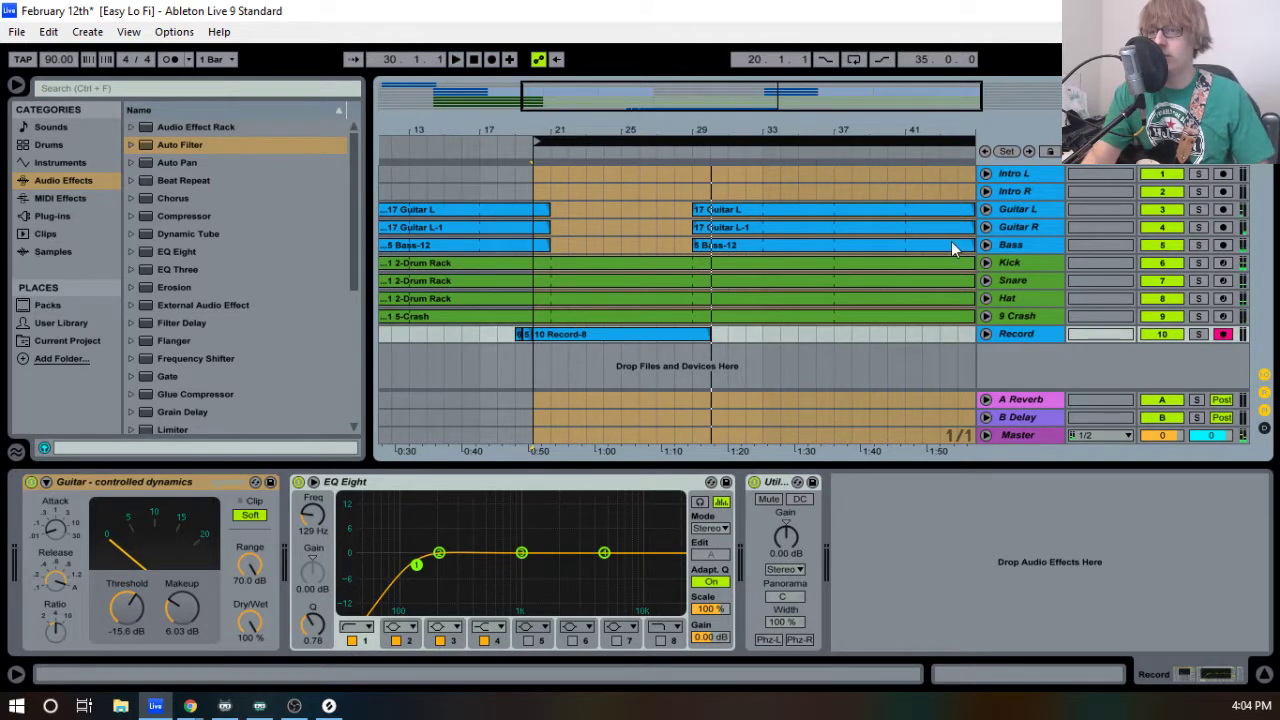
- Unfold the Record track and delete the two leftover clip fragments before the long take
click(984, 334)
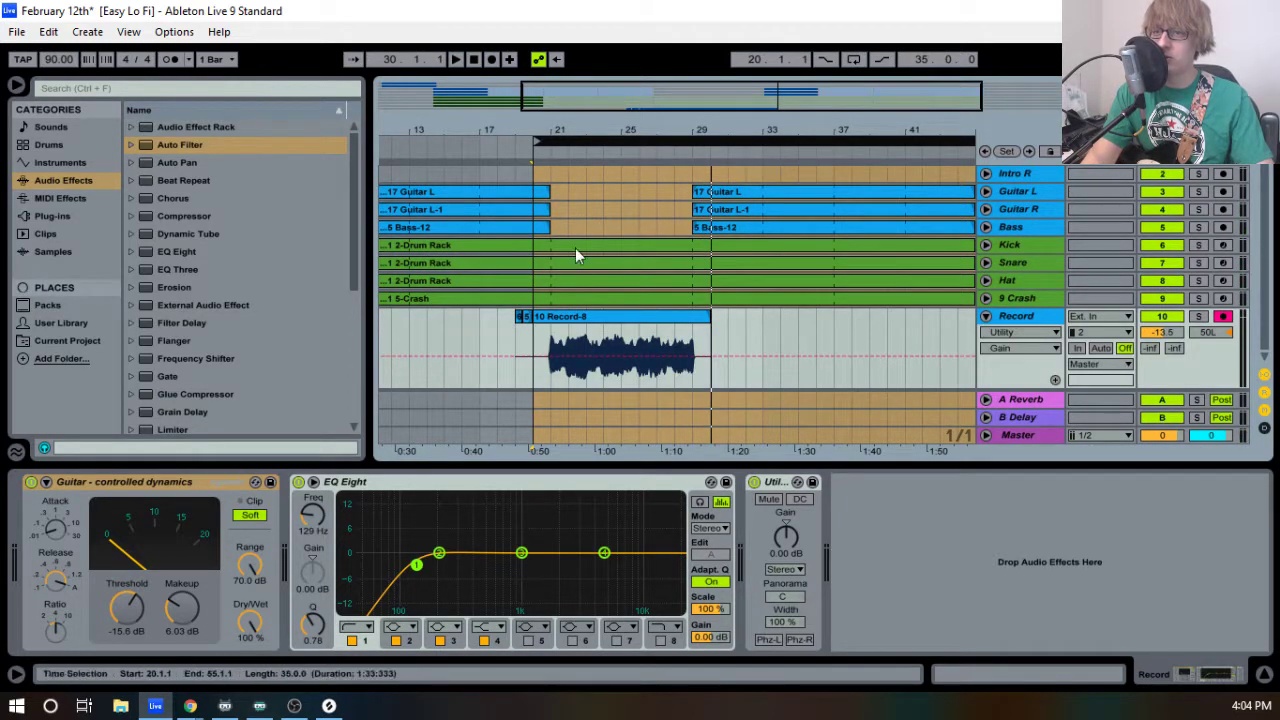
click(528, 320)
key(Delete)
click(519, 319)
key(Delete)
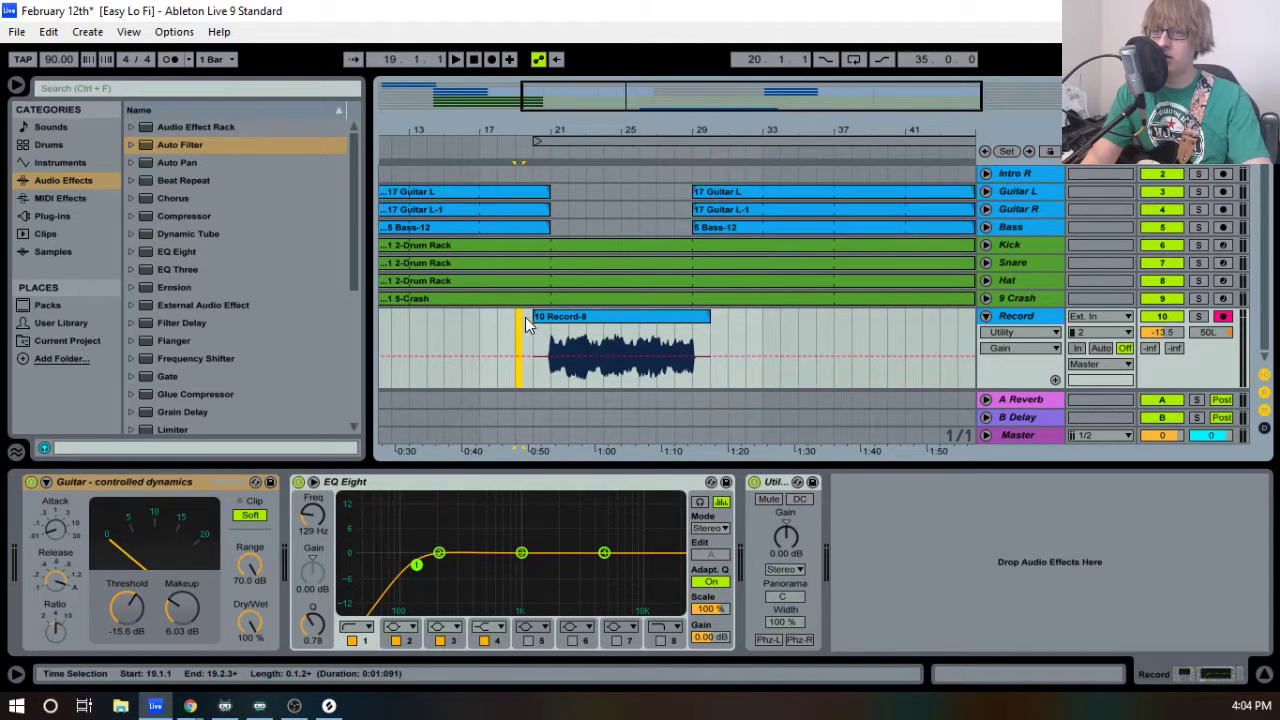
- Trim the take on the Record track to span 21.1.1 to 29.1.1 and play it back
drag(534, 319, 551, 319)
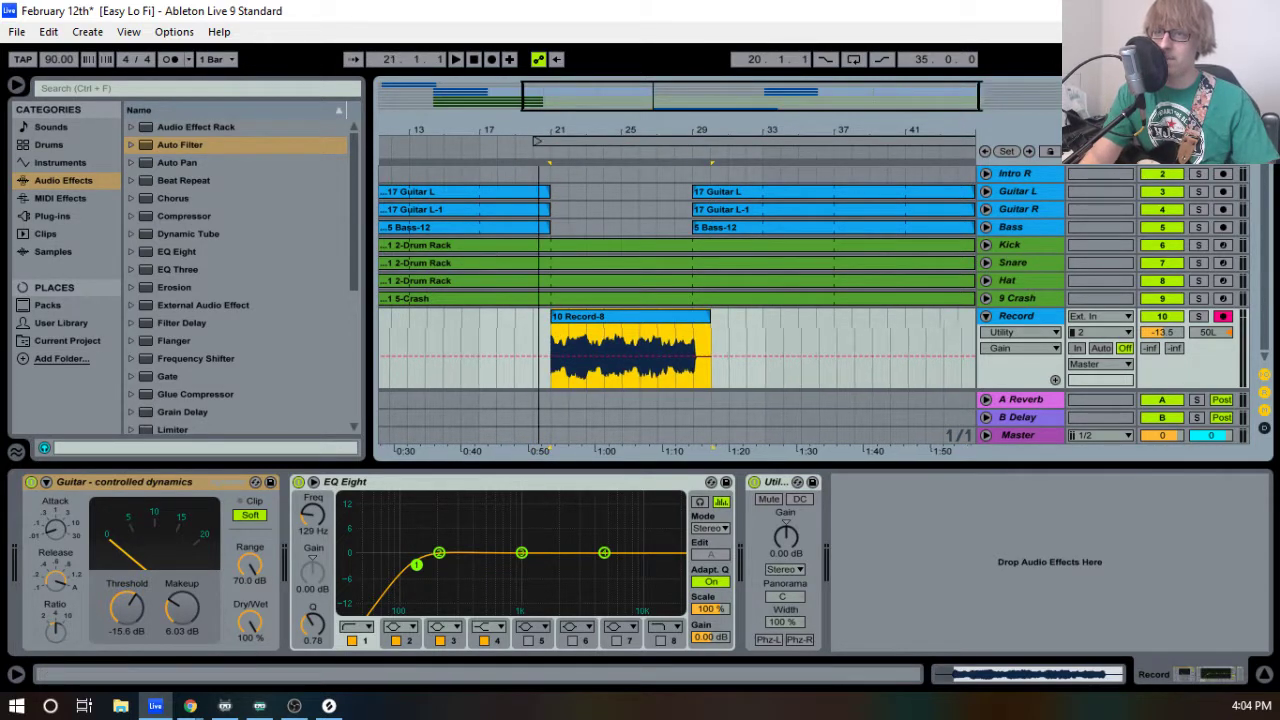
drag(568, 102, 709, 178)
key(space)
key(space)
key(space)
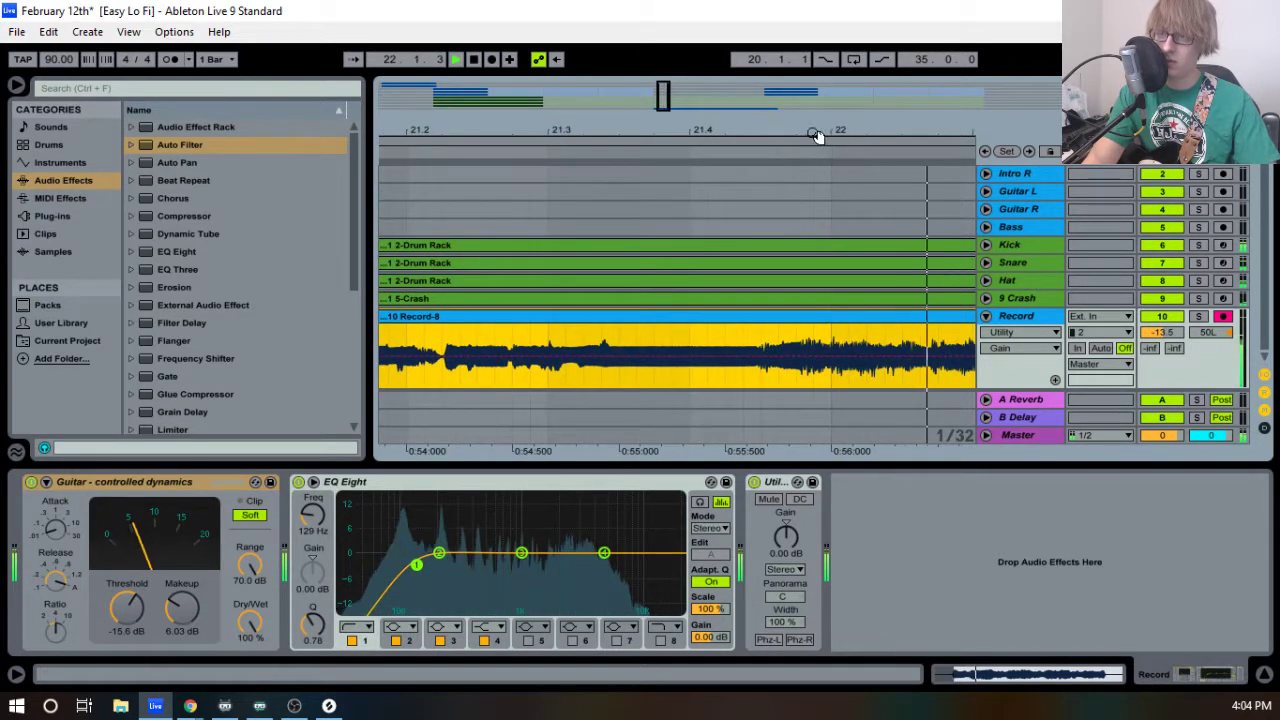
drag(704, 130, 480, 92)
mouse_move(803, 340)
mouse_down()
mouse_move(783, 340)
mouse_move(763, 304)
mouse_up()
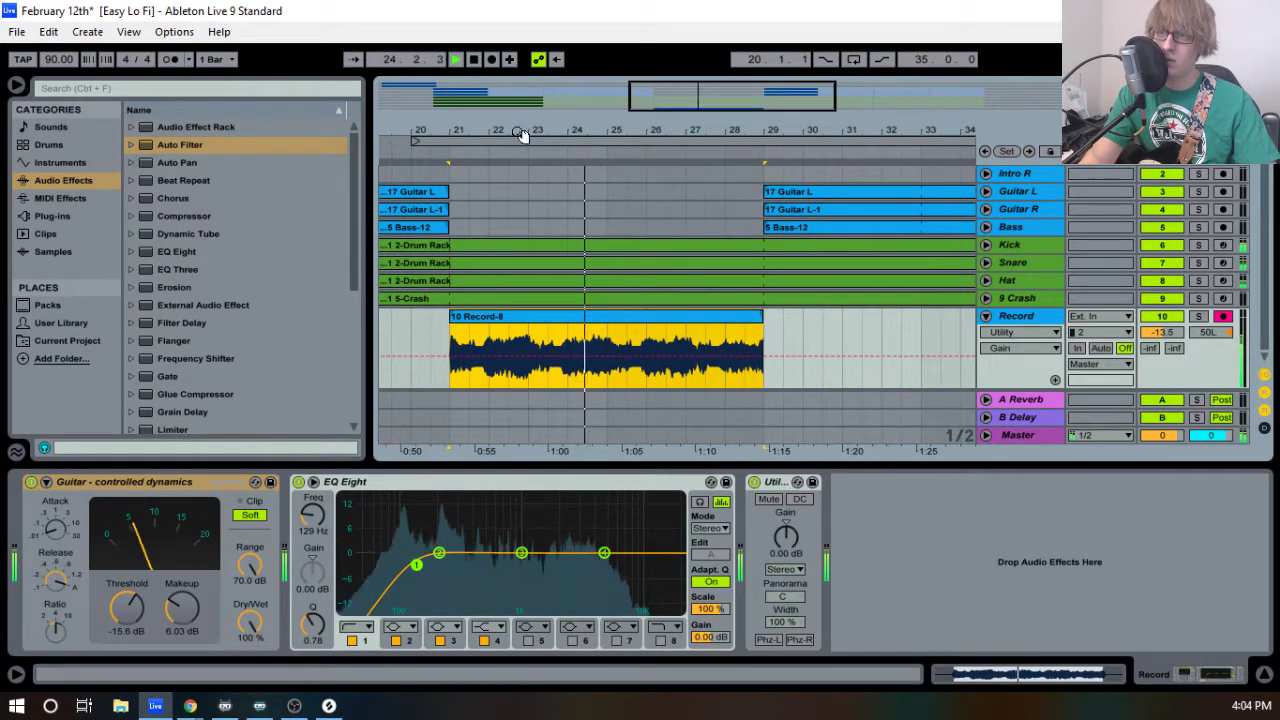
- Center the Record track's panning in the mixer and set its volume to -14.0 dB
drag(519, 134, 753, 140)
key(Tab)
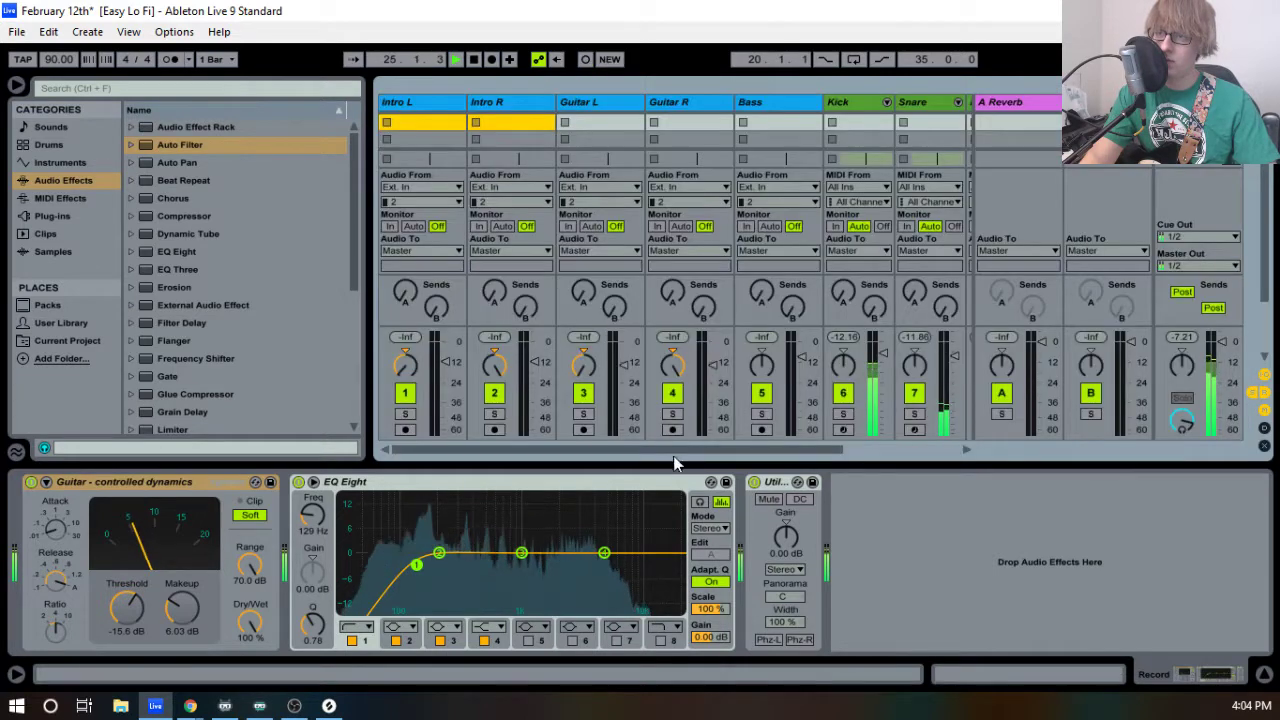
drag(678, 451, 1100, 397)
drag(908, 370, 903, 362)
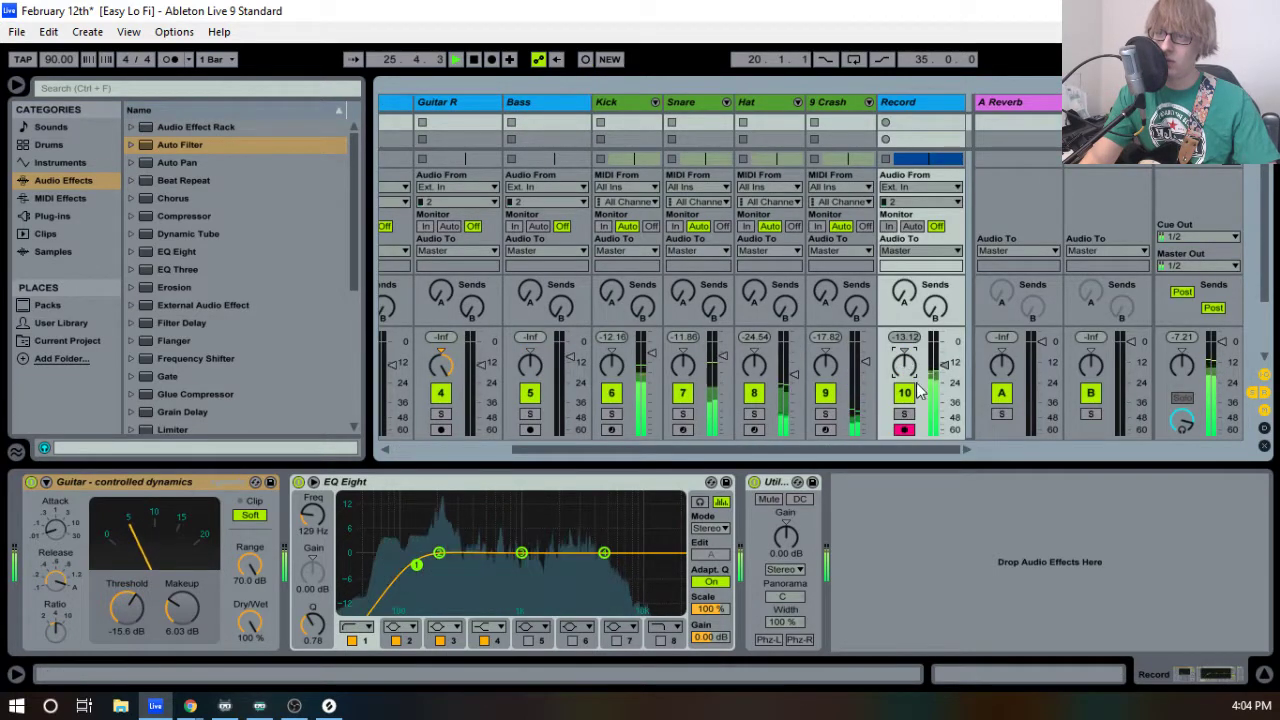
key(Tab)
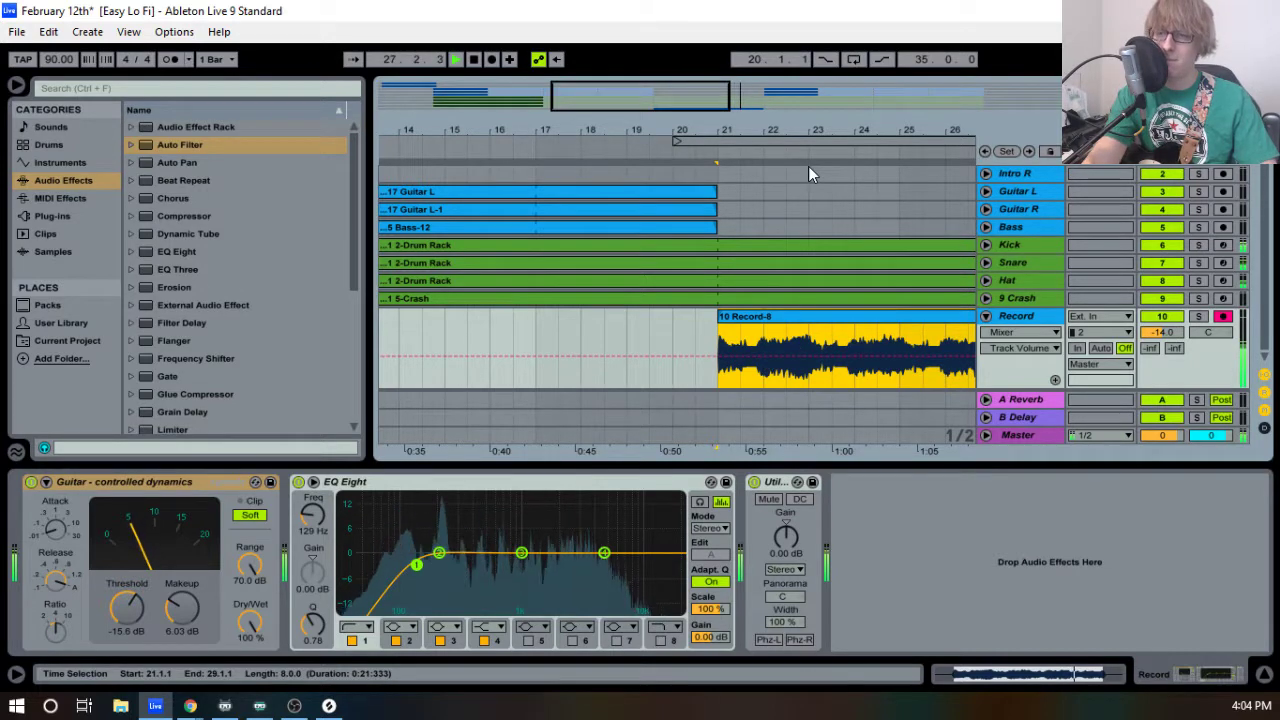
- Play back the trimmed take and move it from the Record track into the bar 21 gap on Guitar L
drag(902, 133, 980, 127)
key(space)
key(space)
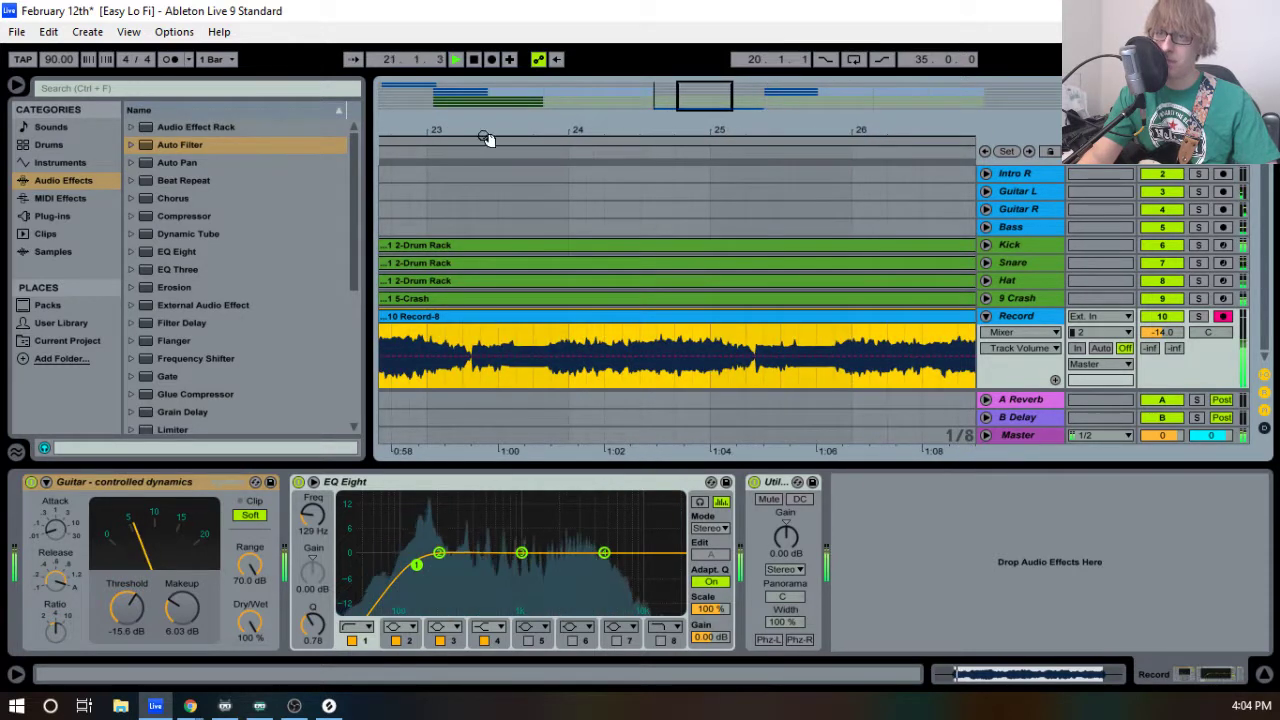
drag(567, 135, 600, 110)
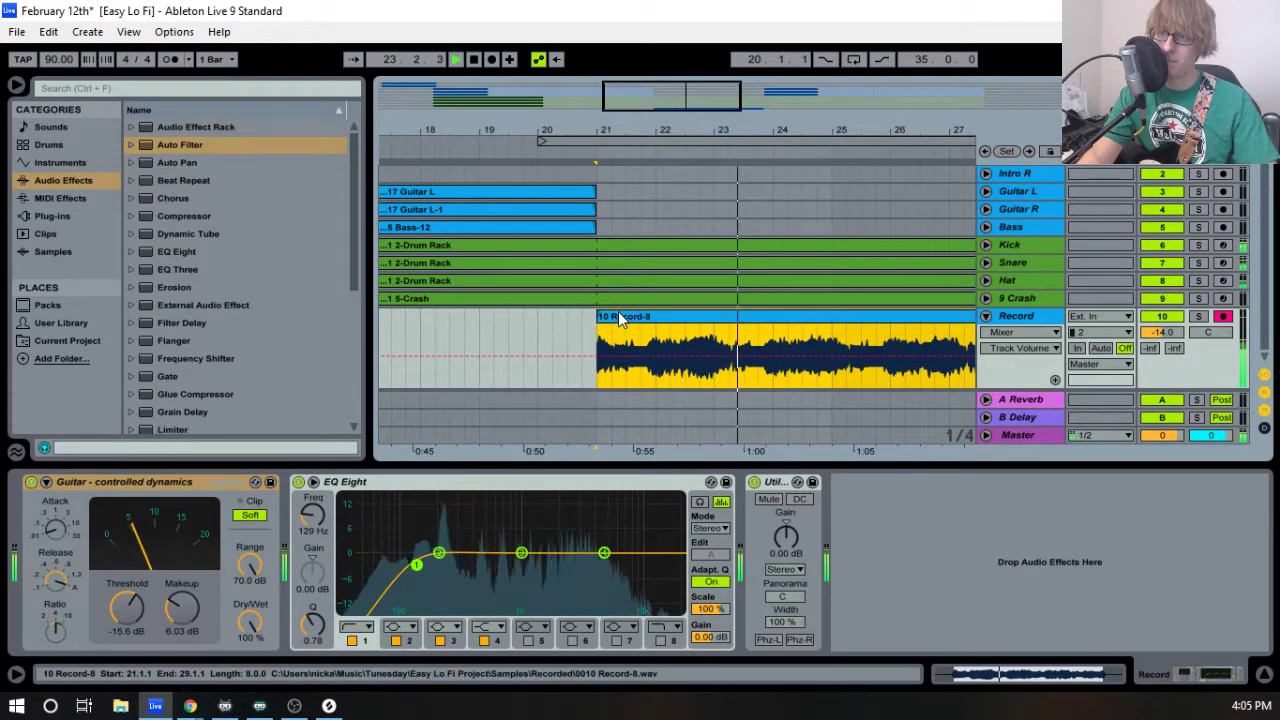
drag(777, 130, 667, 138)
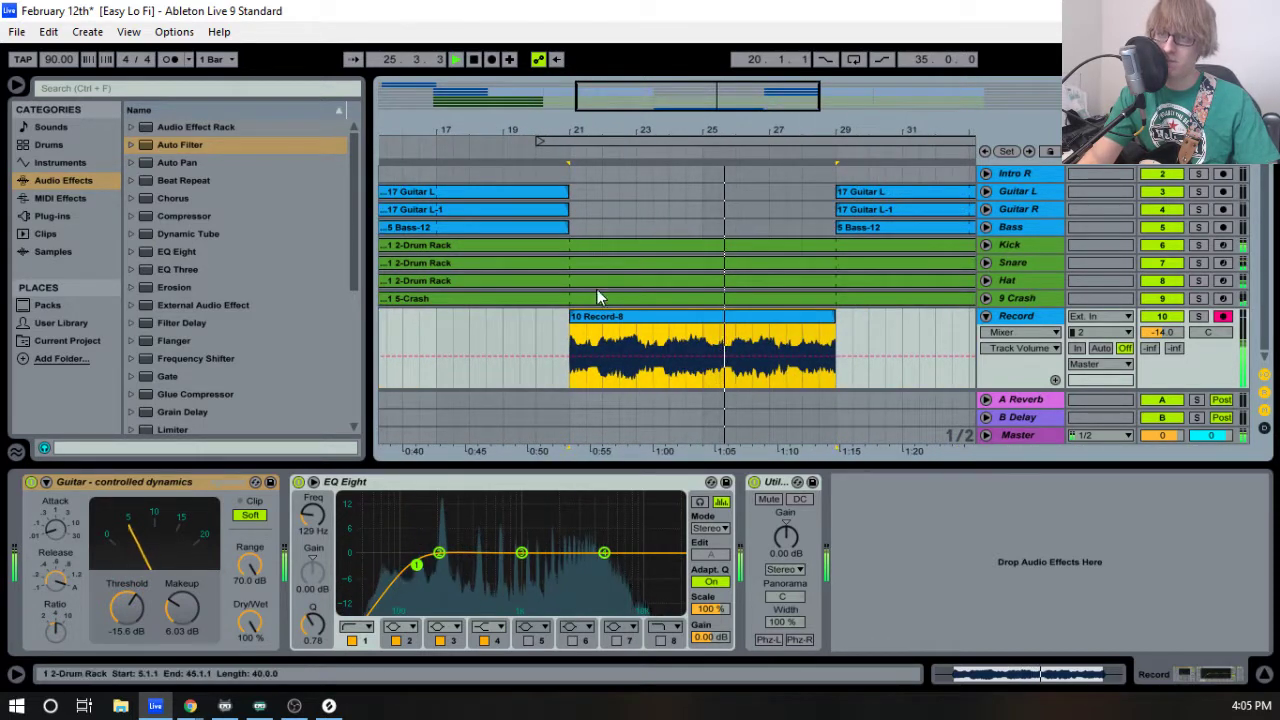
drag(602, 317, 602, 191)
- Select the loop range from 20.1.1 and record a second guitar take on the Record track until about bar 30
click(594, 140)
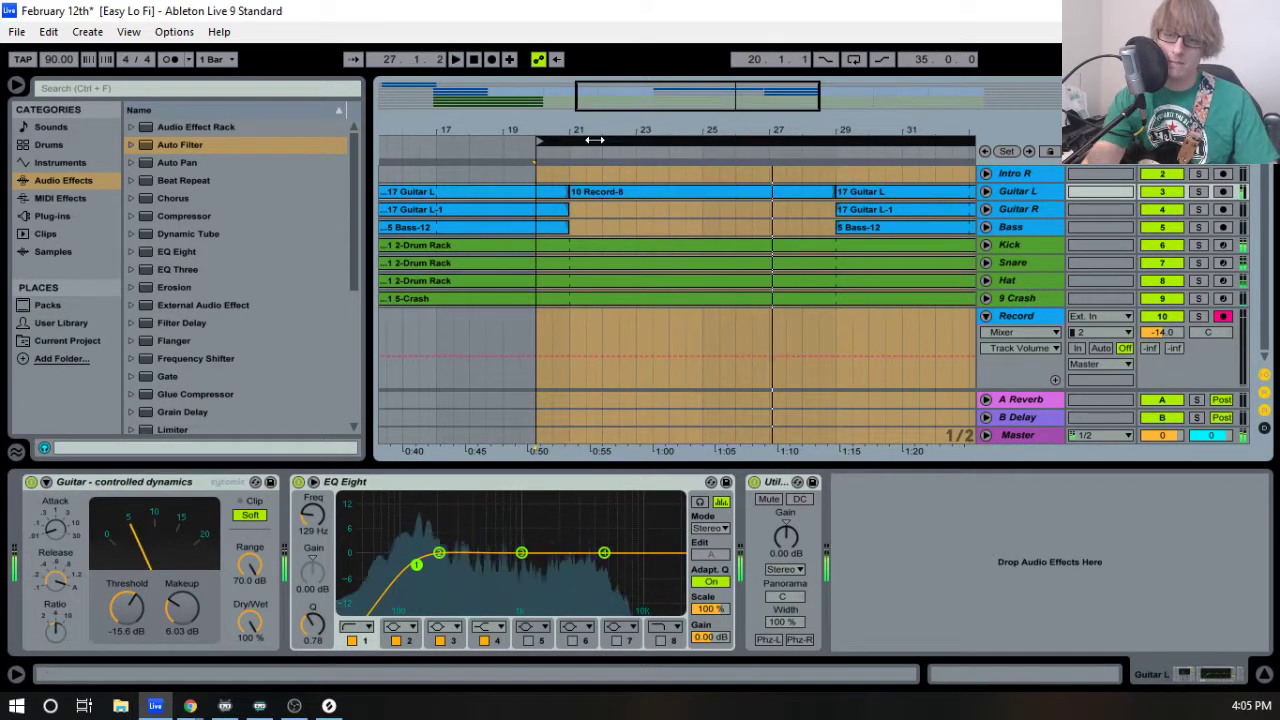
key(F9)
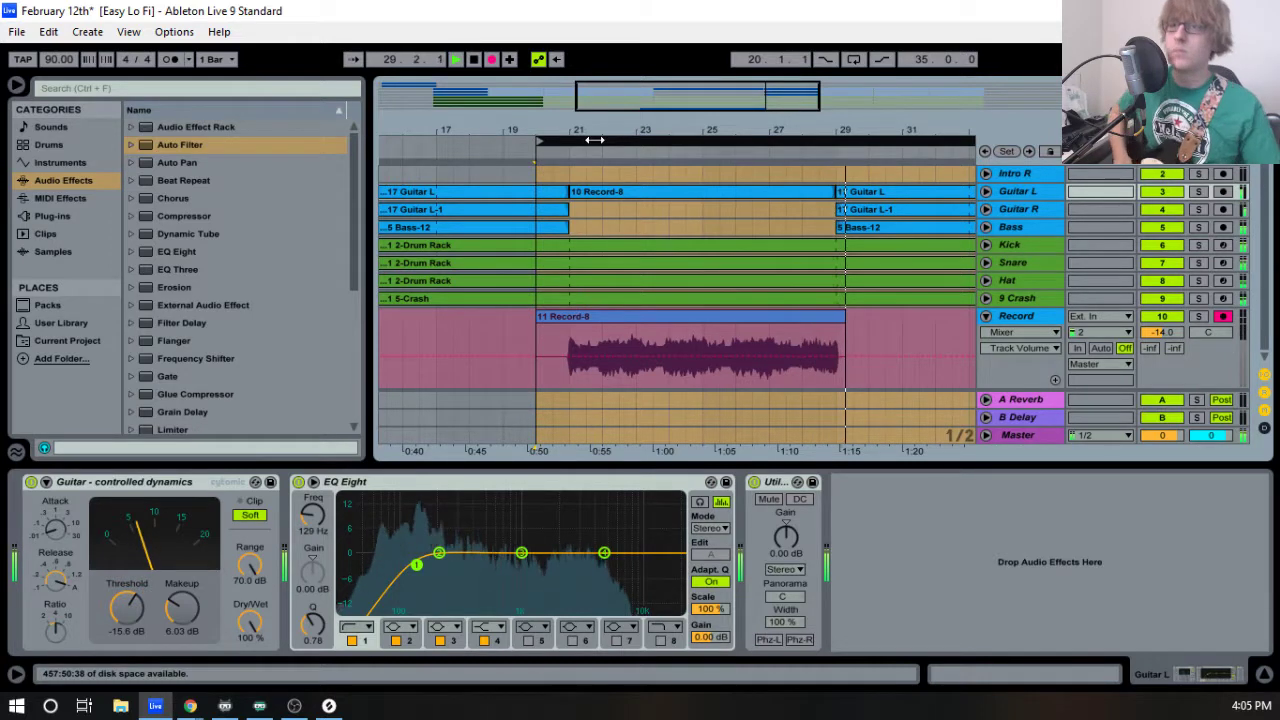
key(space)
- Trim the second take to span 21.1.1 to 29.1.1 and move it to the Guitar R track
key(space)
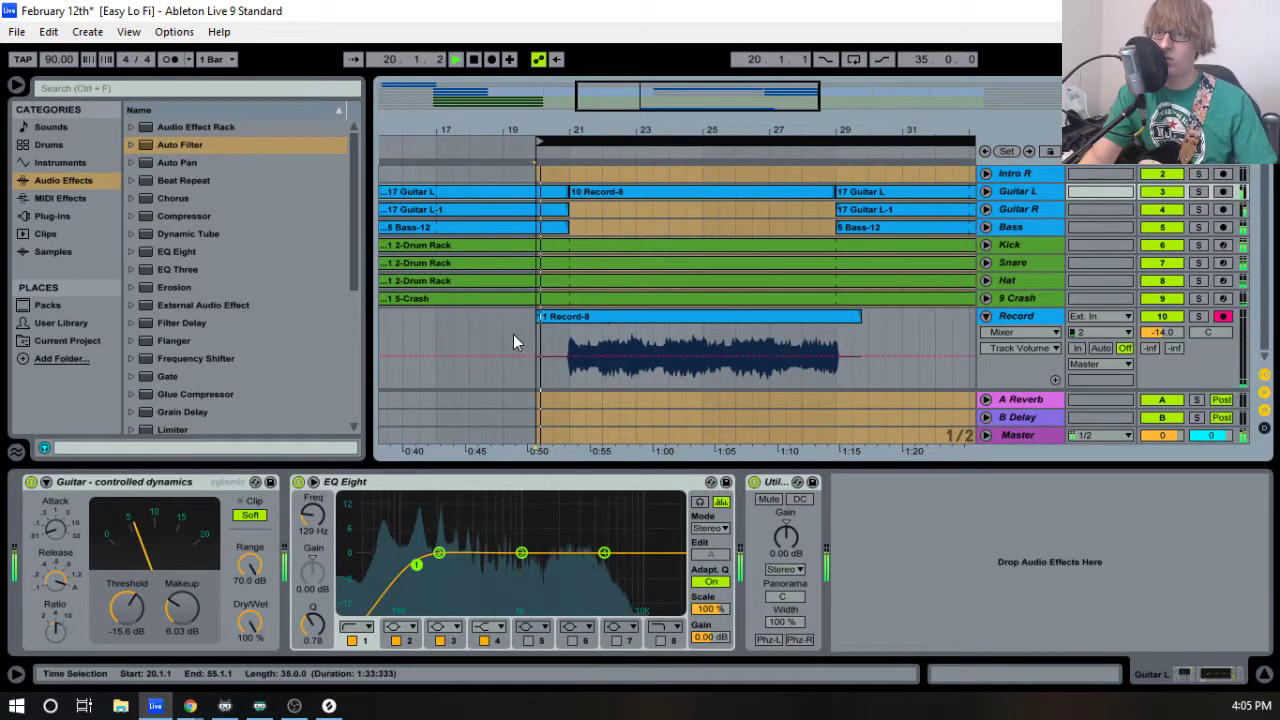
drag(540, 319, 572, 319)
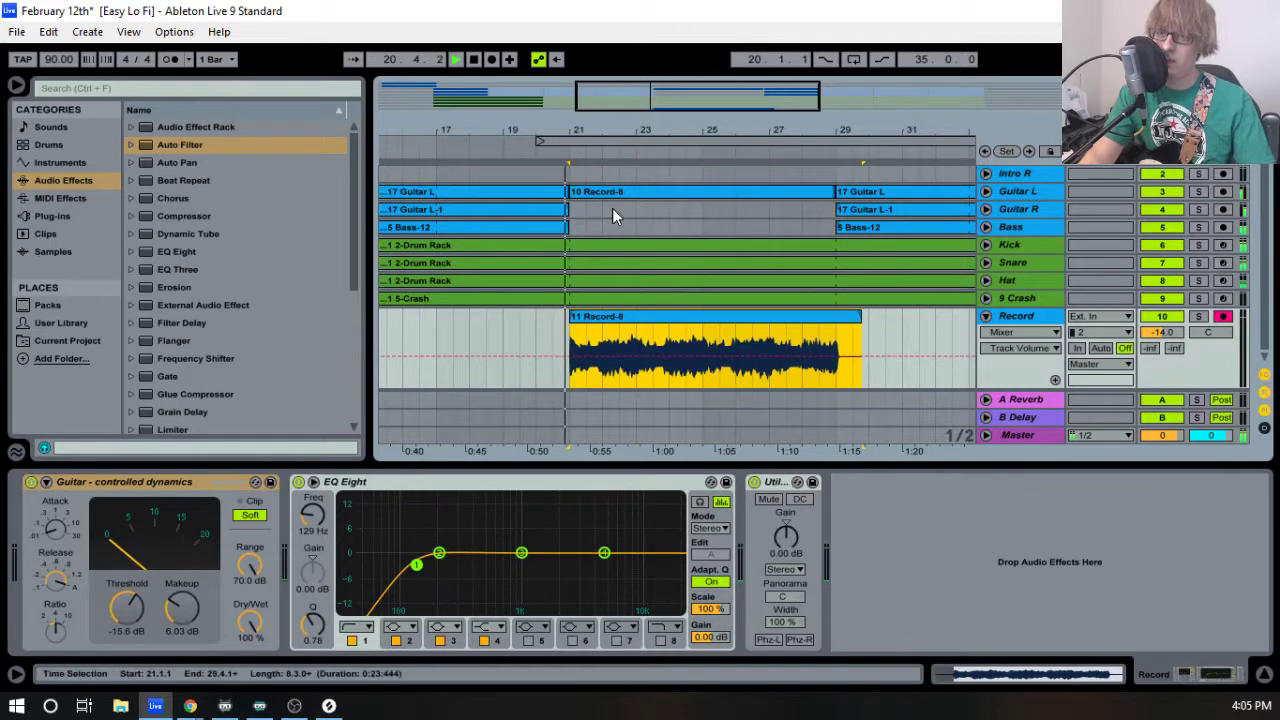
drag(598, 130, 485, 134)
drag(818, 325, 795, 325)
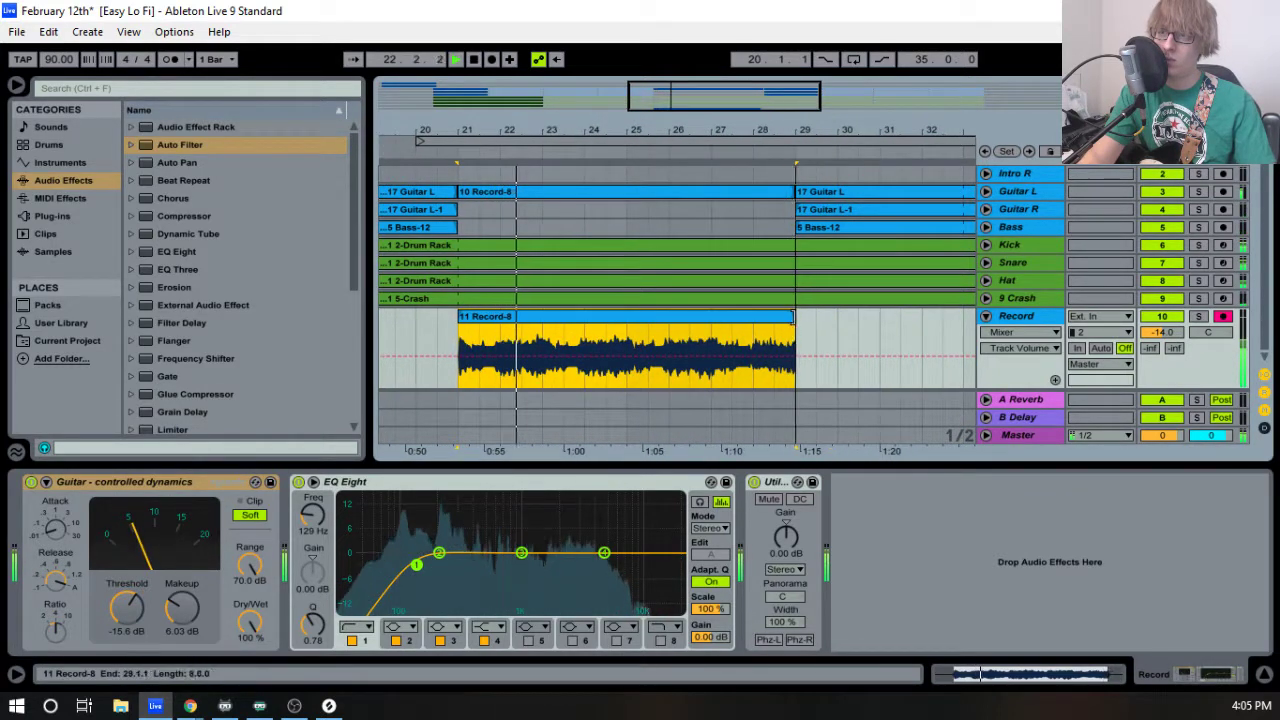
drag(537, 318, 541, 210)
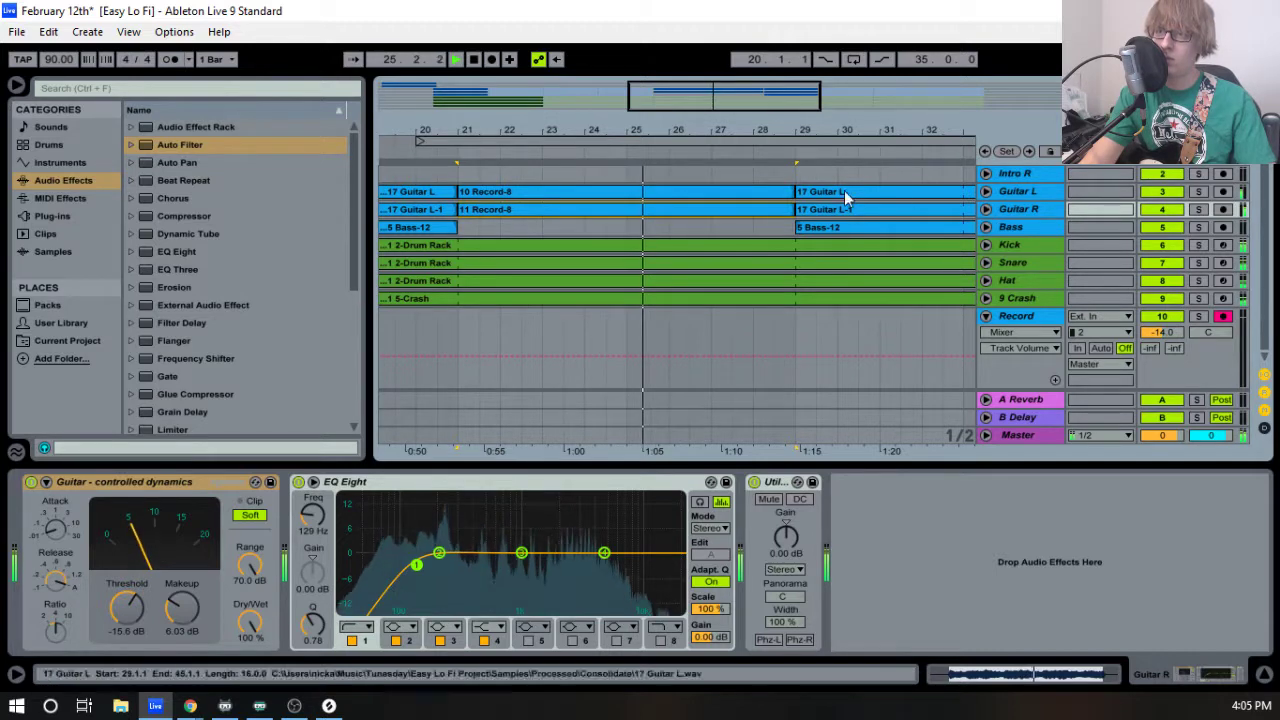
- Unfold the Guitar L and Guitar R tracks and examine both takes' waveforms around bar 28 while listening
drag(748, 131, 785, 131)
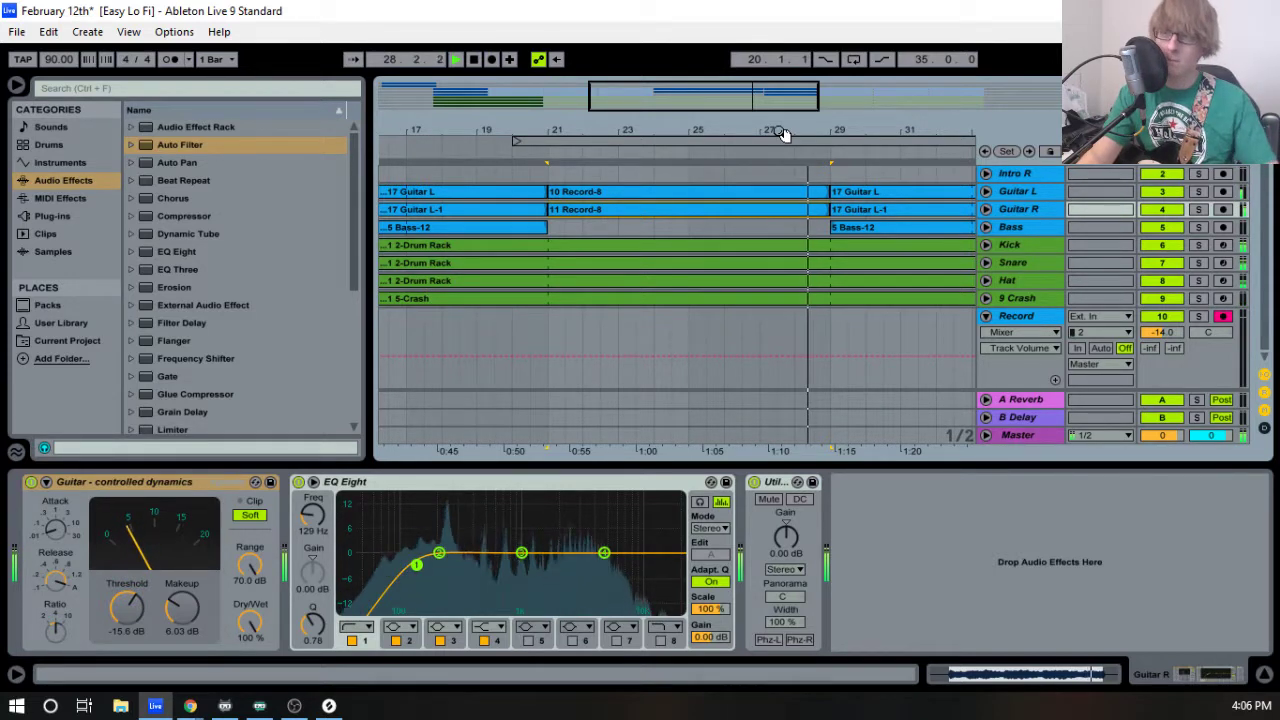
click(986, 208)
click(985, 191)
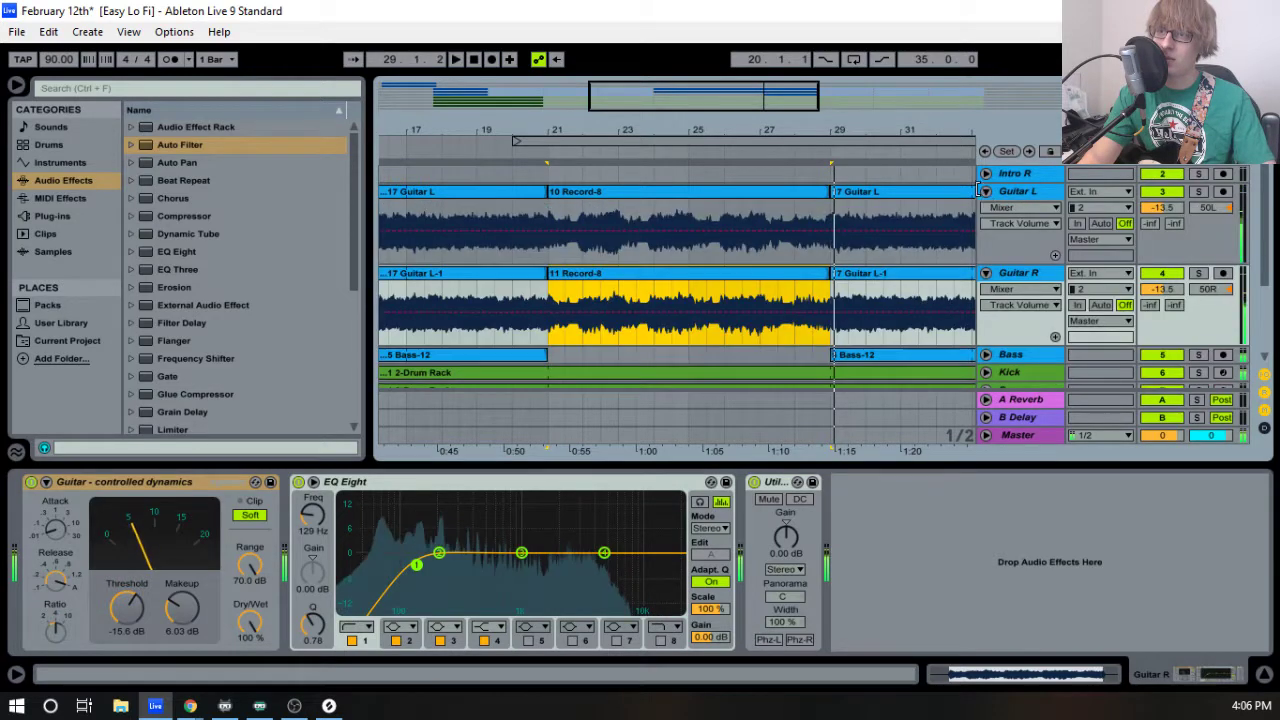
drag(799, 132, 735, 293)
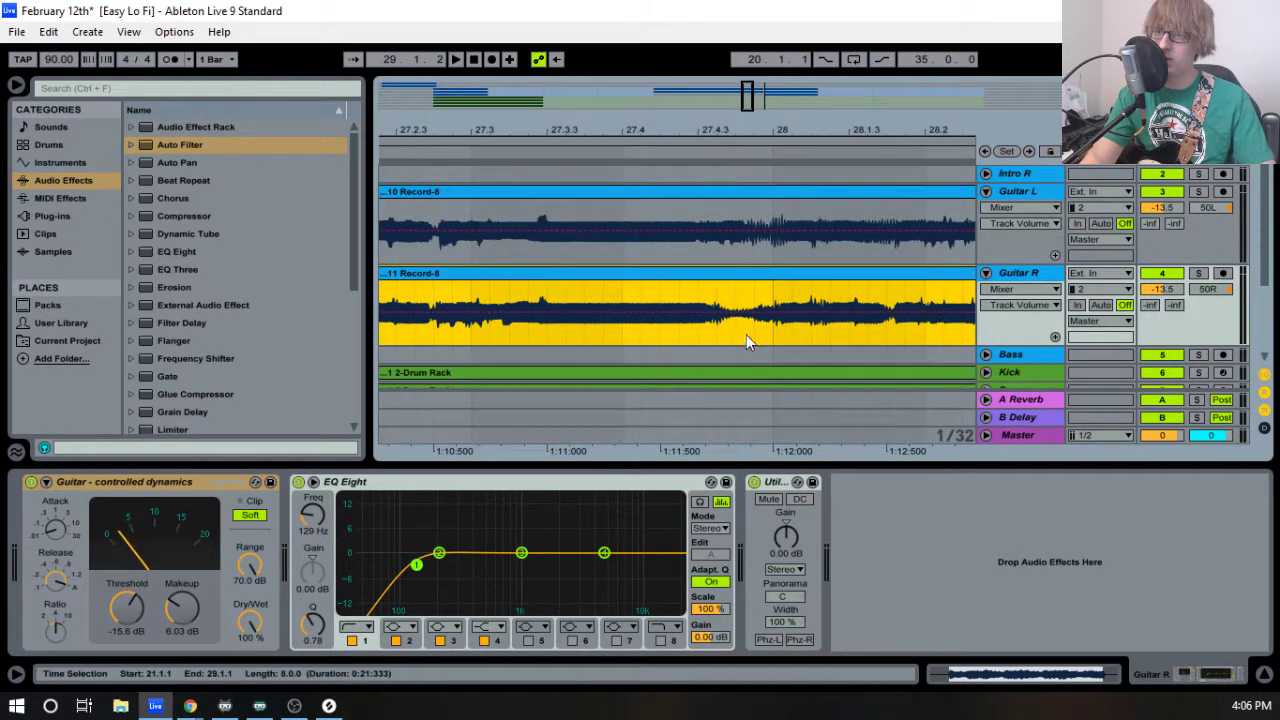
click(664, 151)
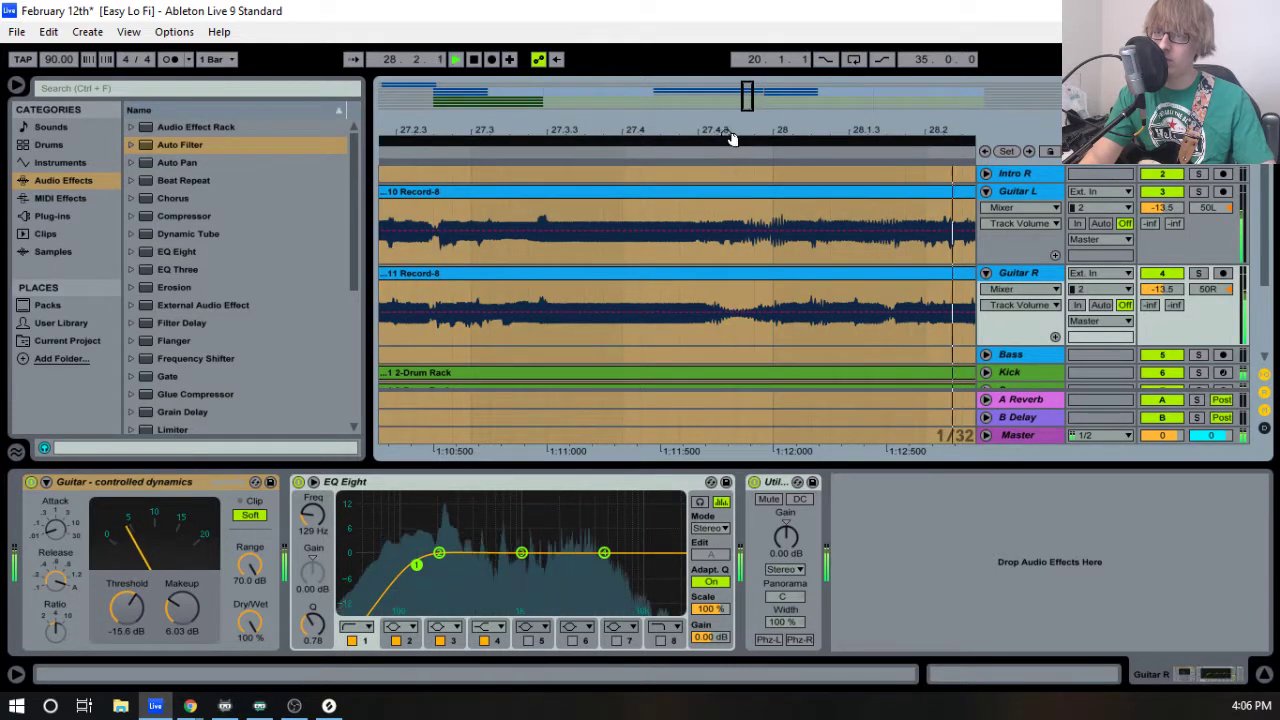
key(space)
drag(731, 134, 742, 30)
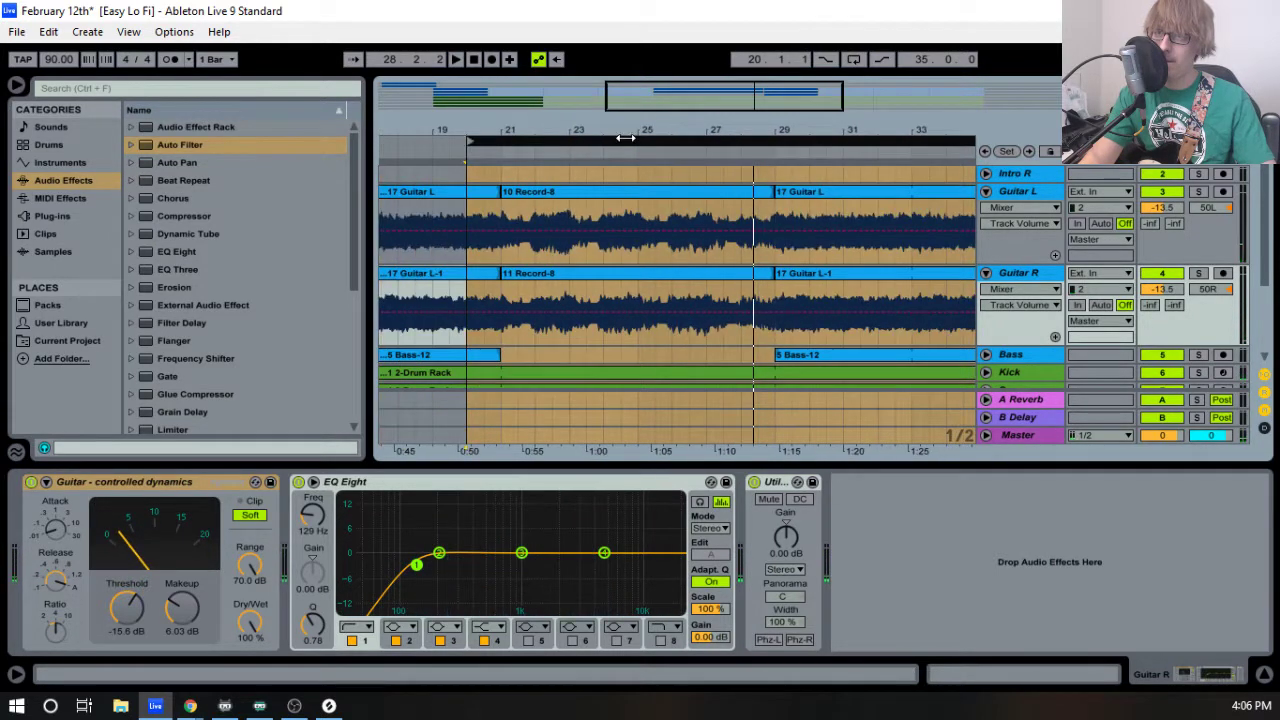
- Move the loop brace to start at 25.1.1, record a guitar take on the Record track until just past bar 29, and play it back
drag(625, 137, 805, 140)
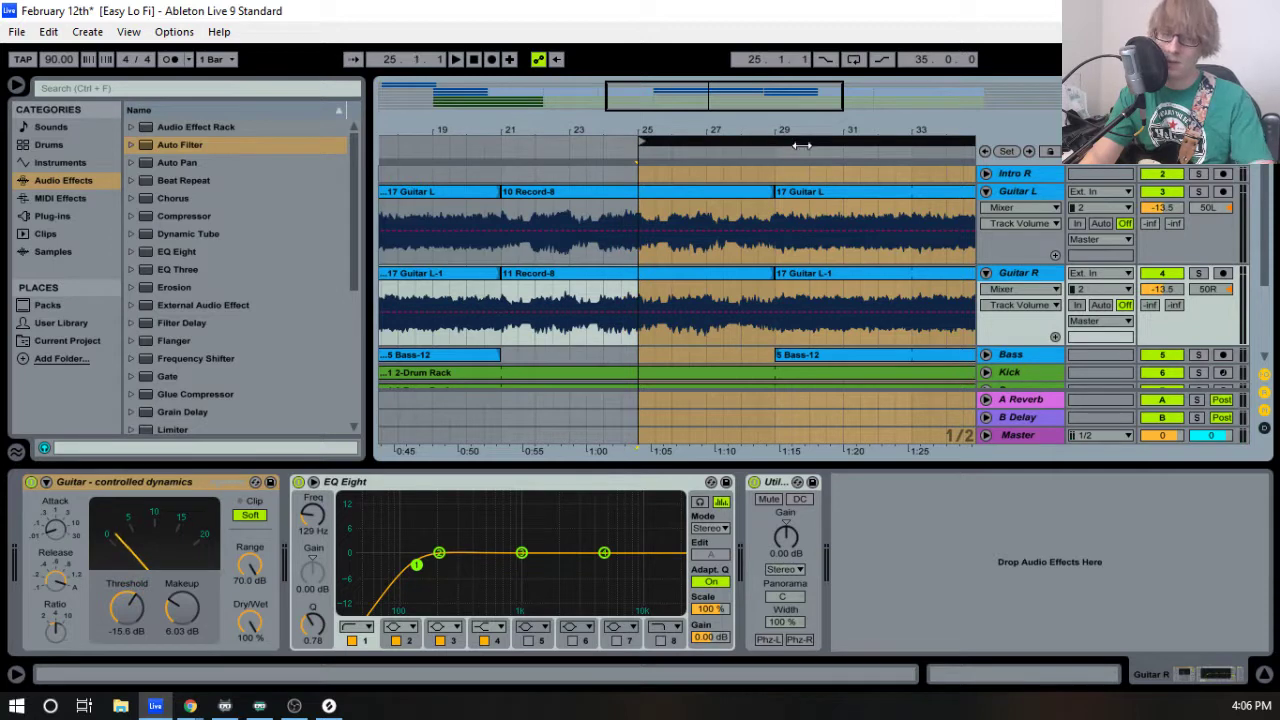
key(F9)
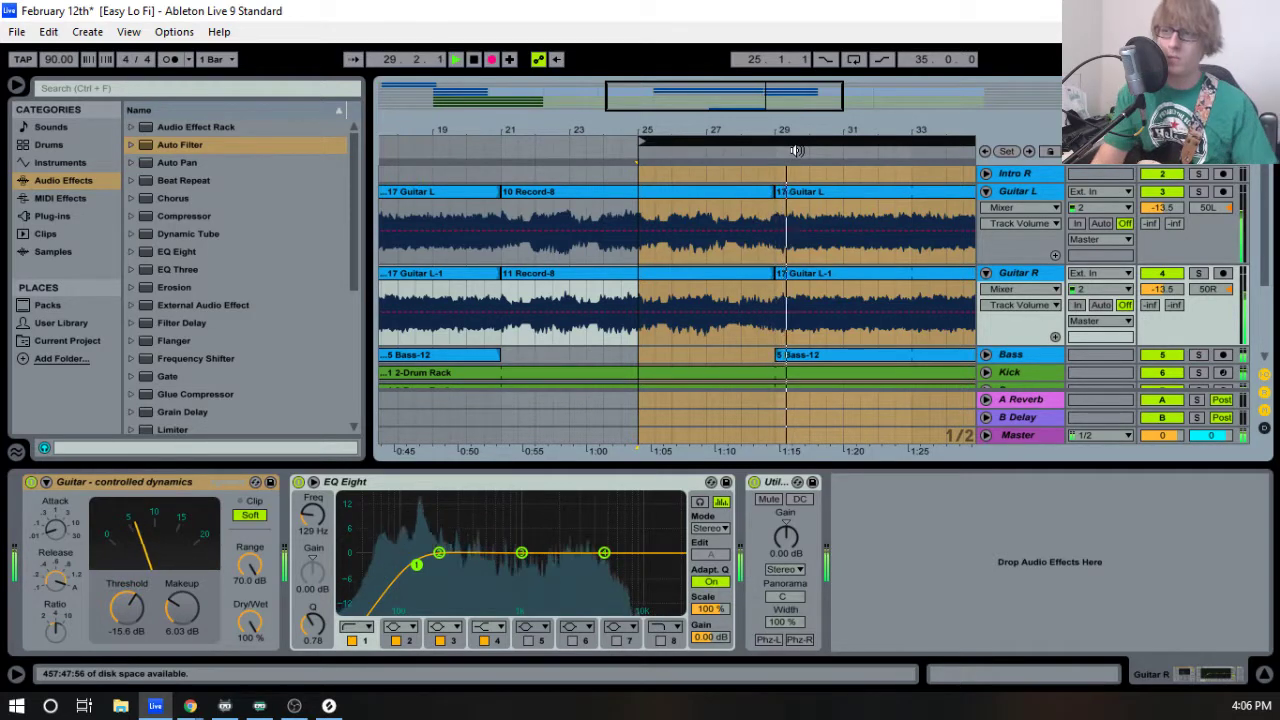
key(space)
key(space)
scroll(794, 275, down, 3)
key(space)
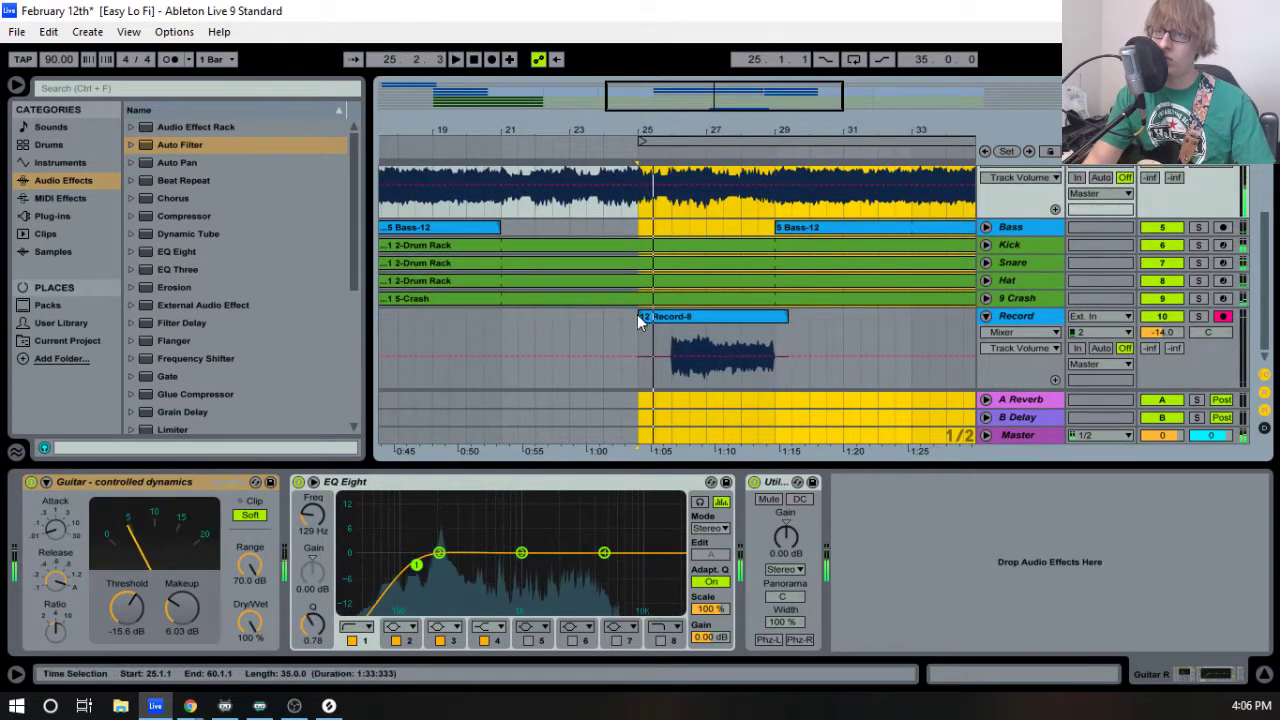
- Trim the new take on the Record track to span 27.1.1 to 28.1.1 and move it onto the Guitar R track
click(641, 318)
double_click(647, 318)
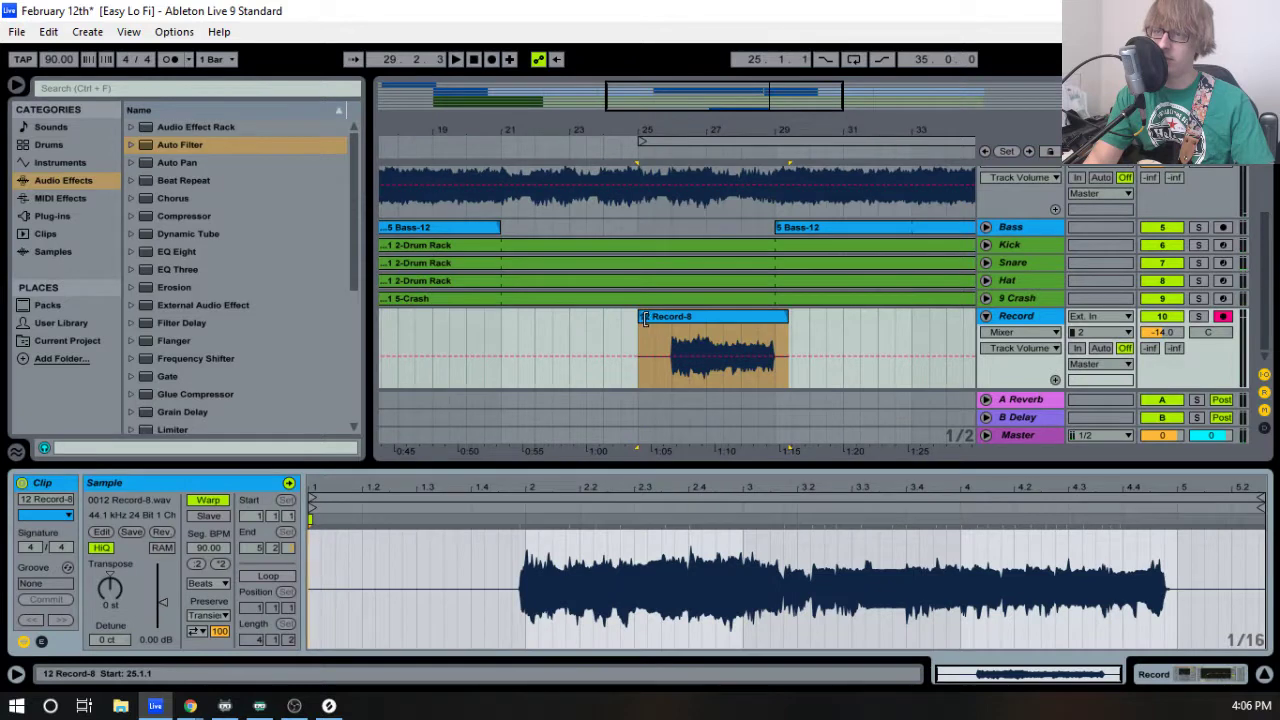
drag(645, 318, 709, 329)
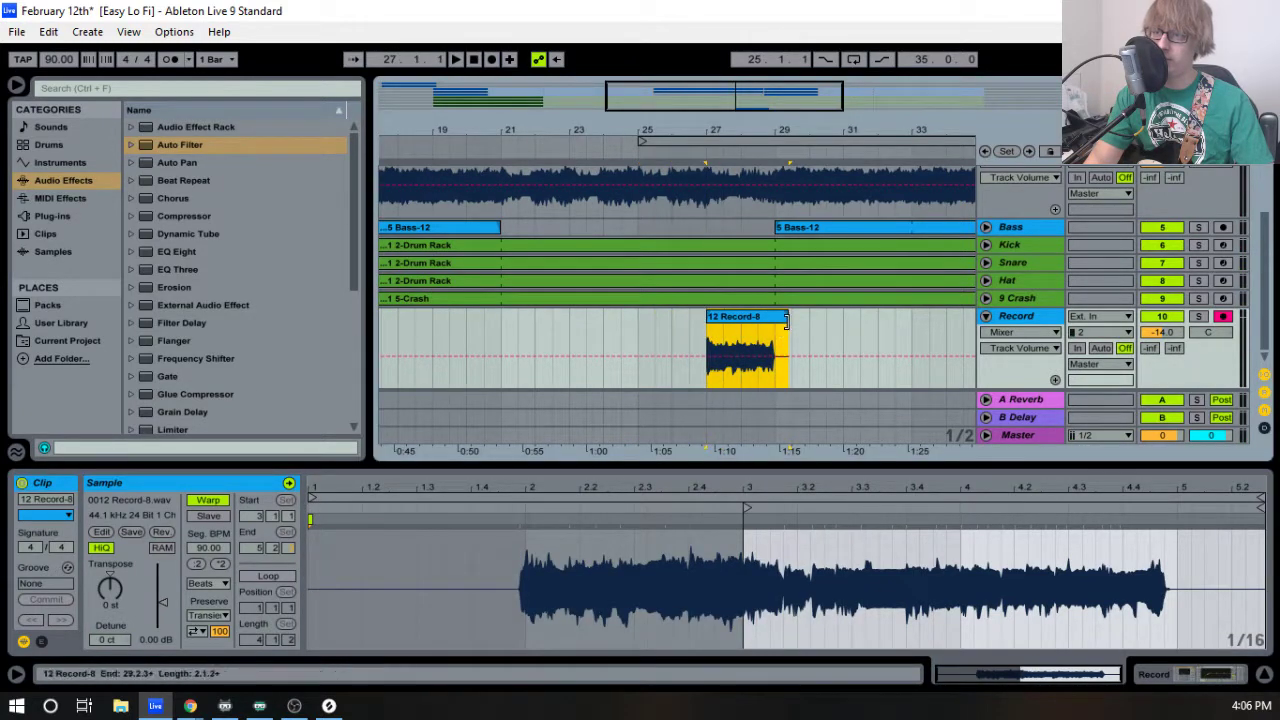
drag(787, 318, 742, 318)
scroll(735, 316, up, 3)
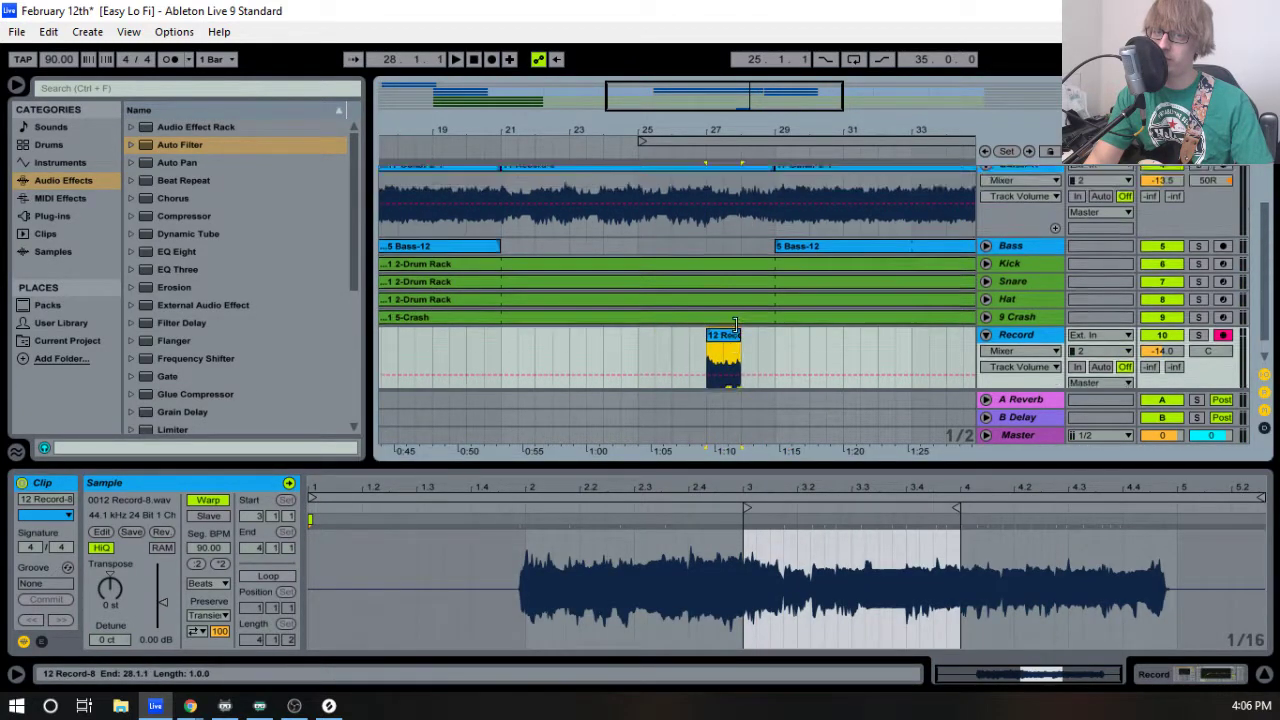
click(666, 160)
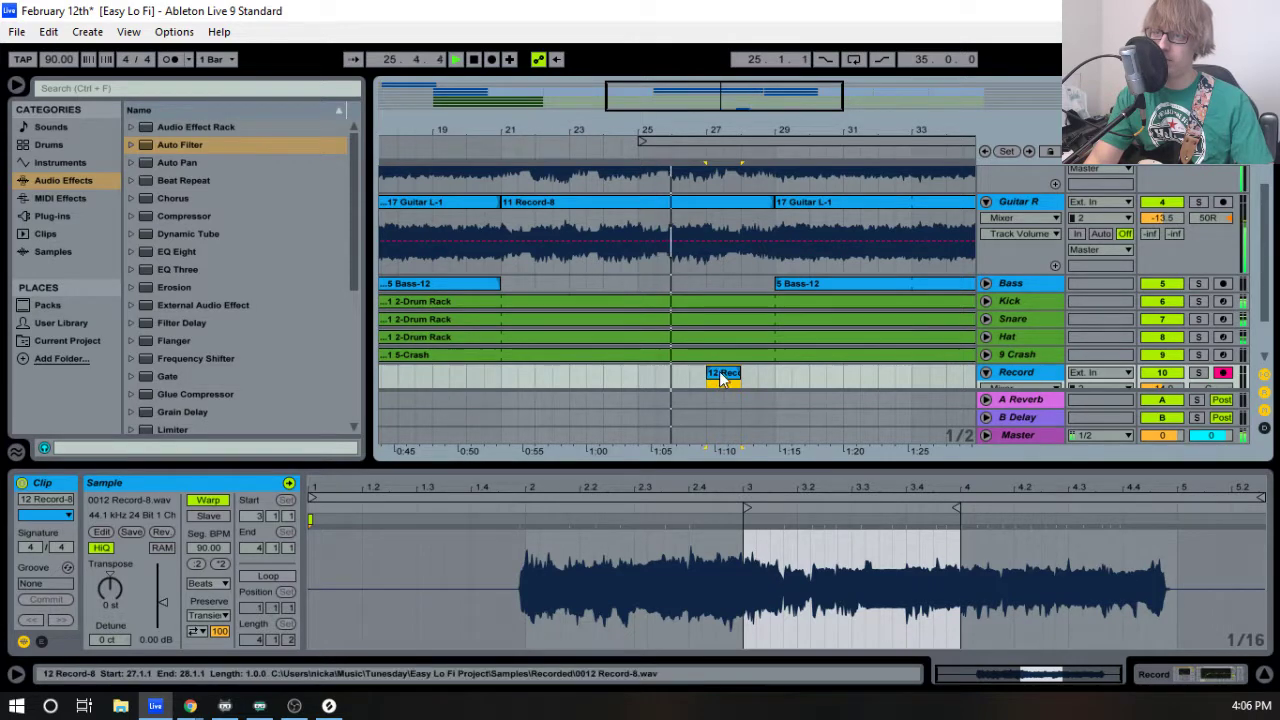
drag(719, 371, 720, 231)
- Adjust the inserted patch clip on Guitar R to run from 27.3.3 to 28.1.3 and play back the transition
drag(737, 126, 737, 163)
drag(643, 204, 715, 205)
click(752, 204)
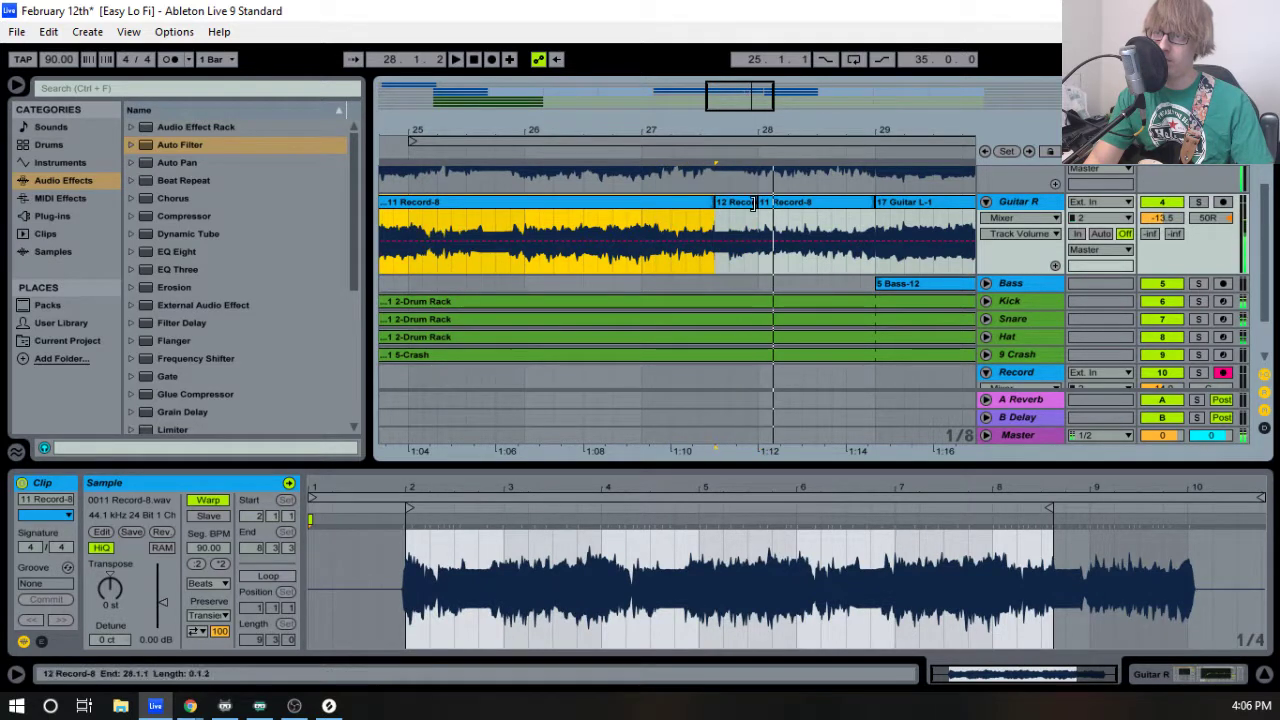
drag(778, 124, 760, 210)
scroll(750, 207, up, 1)
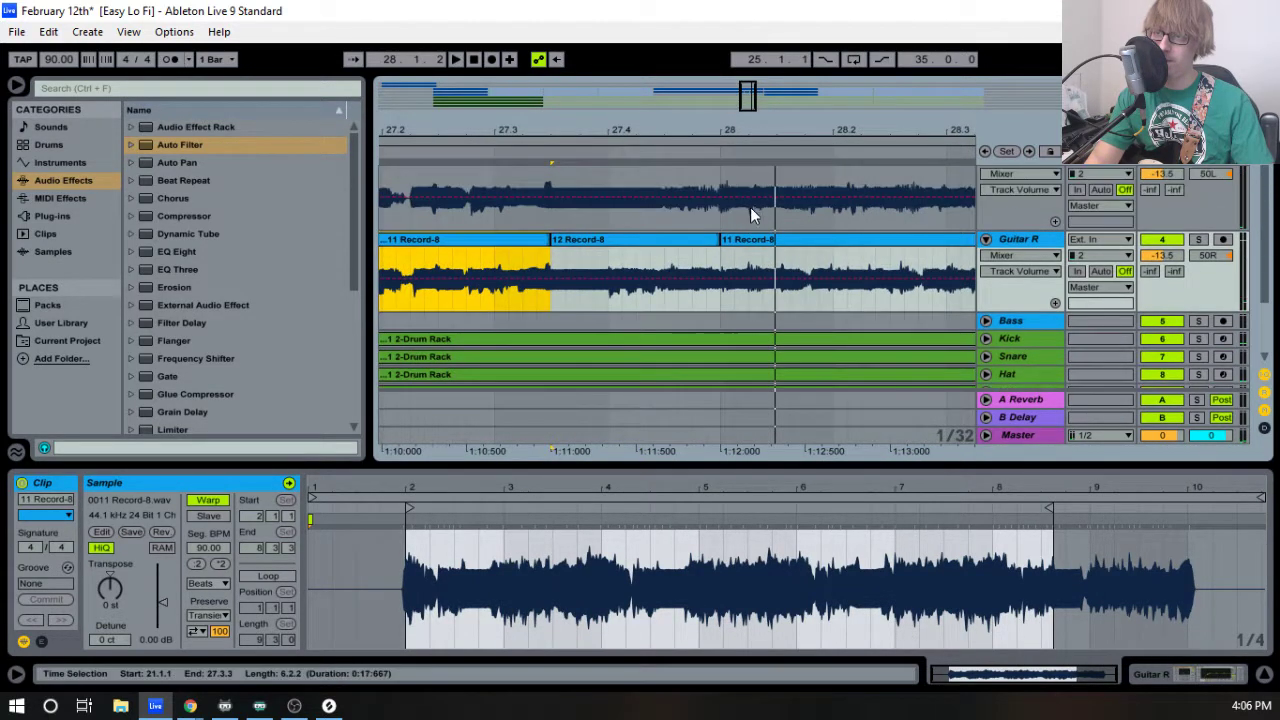
mouse_move(789, 257)
mouse_down()
mouse_move(814, 256)
mouse_move(772, 248)
mouse_move(790, 250)
mouse_up()
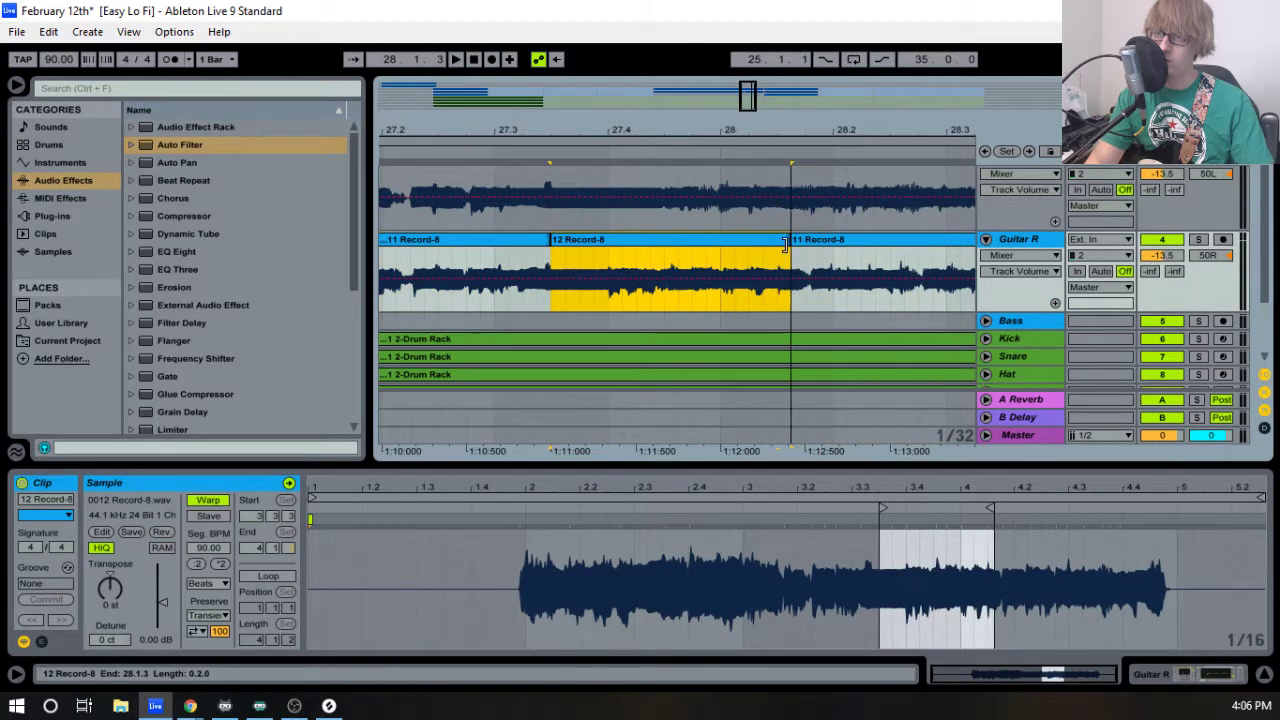
key(space)
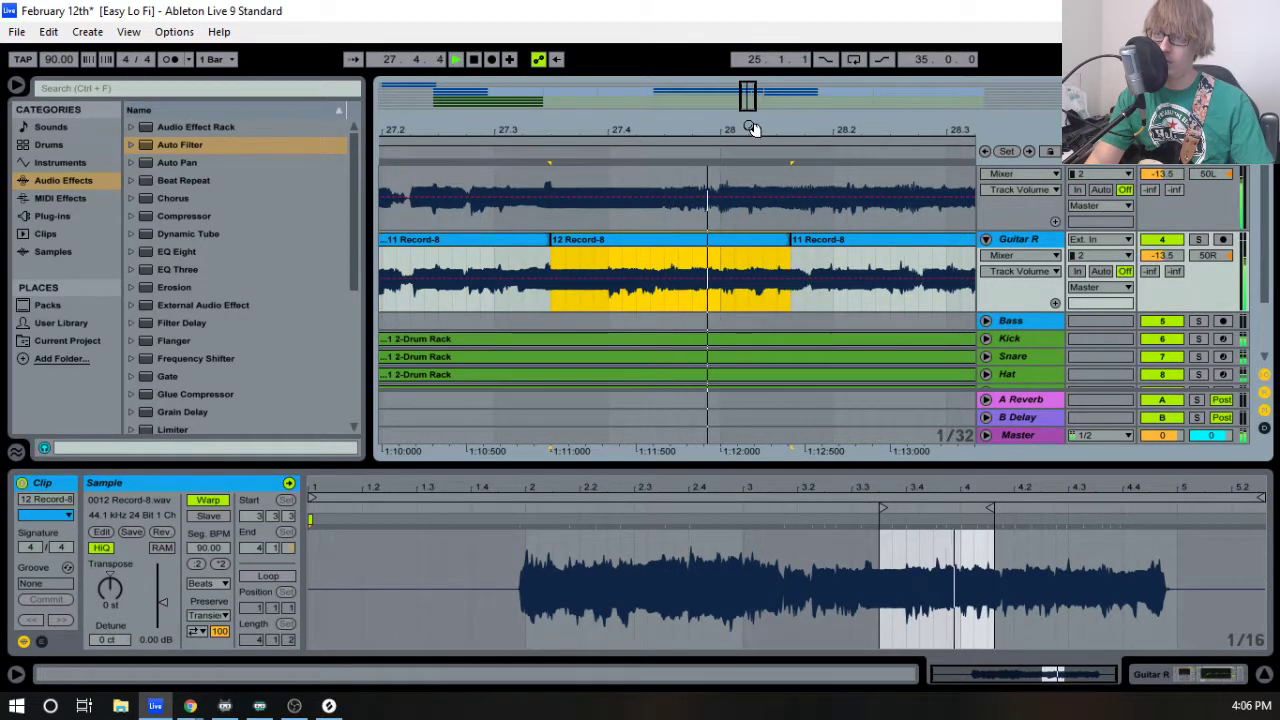
drag(748, 125, 682, 163)
key(space)
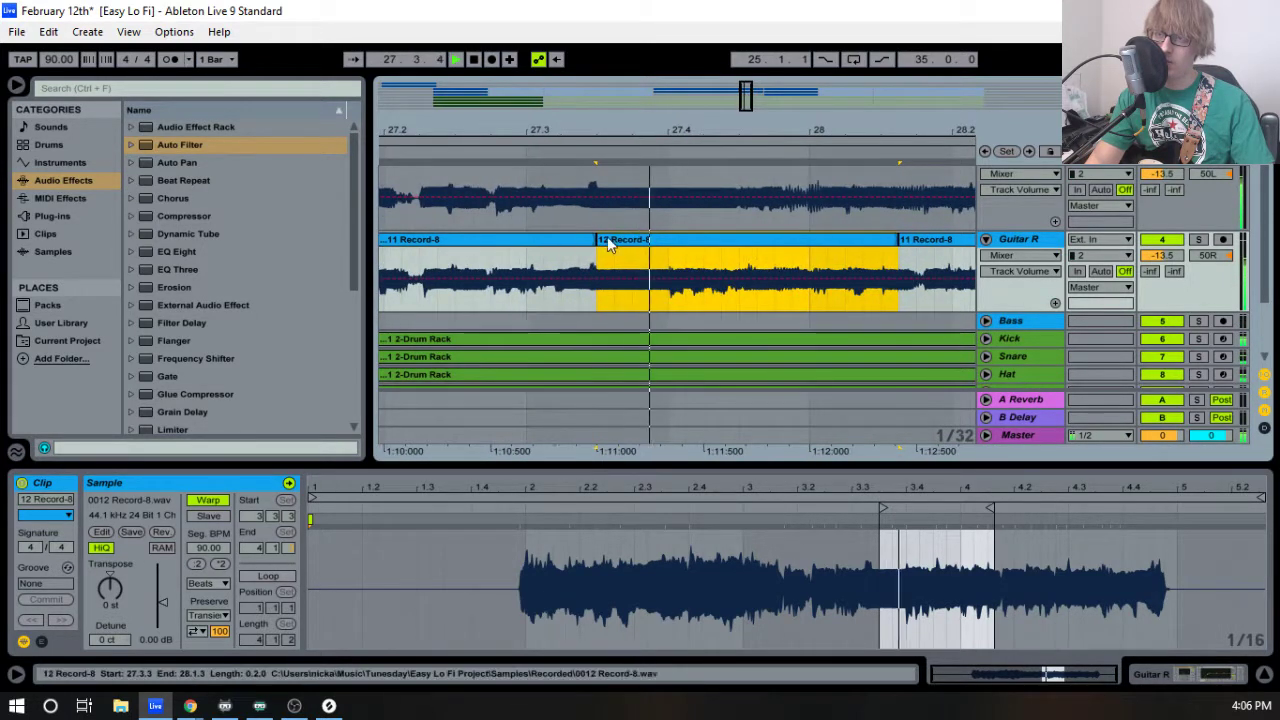
- Extend the start of the Guitar R patch clip back to 27.3.1 and listen to the transition
key(space)
drag(594, 240, 527, 241)
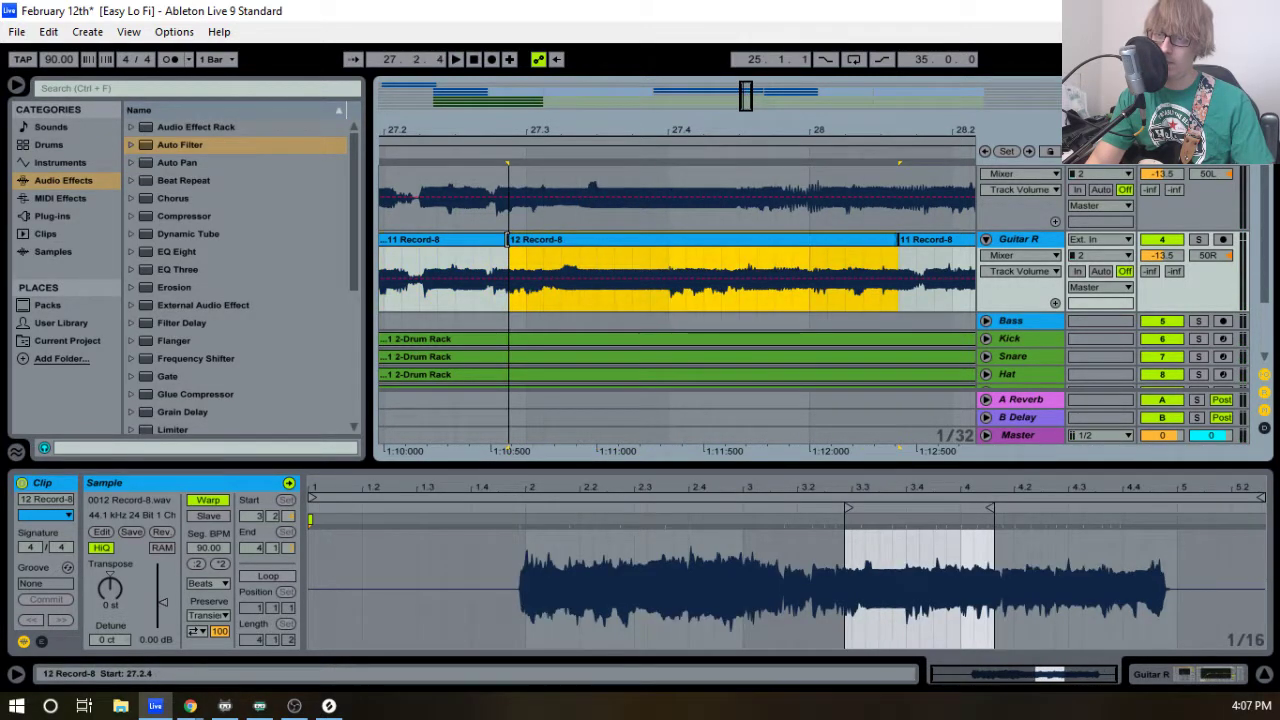
click(453, 242)
key(space)
drag(484, 130, 643, 88)
click(542, 154)
mouse_move(688, 131)
mouse_down()
mouse_move(682, 178)
mouse_move(663, 177)
mouse_move(655, 157)
mouse_move(677, 138)
mouse_up()
key(space)
- Solo Guitar R, extend the patch clip's start back to 27.2.2, and check the join both soloed and with all tracks
click(1198, 239)
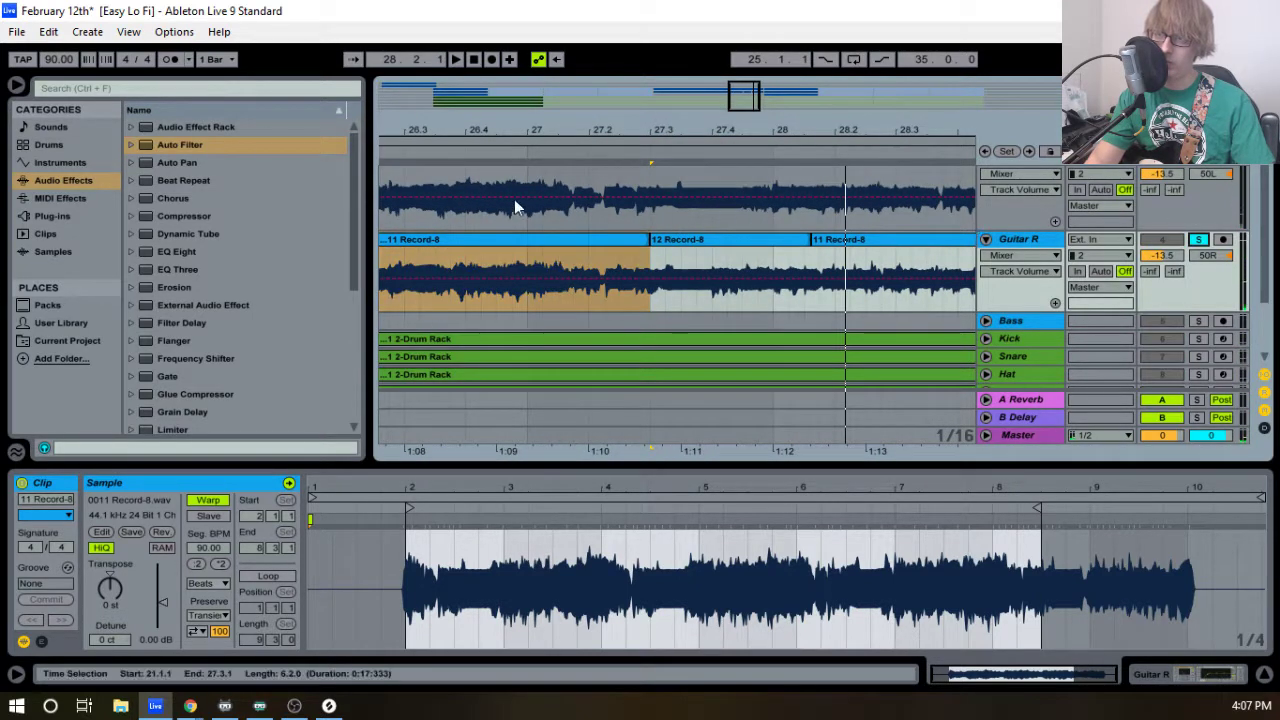
click(500, 168)
key(space)
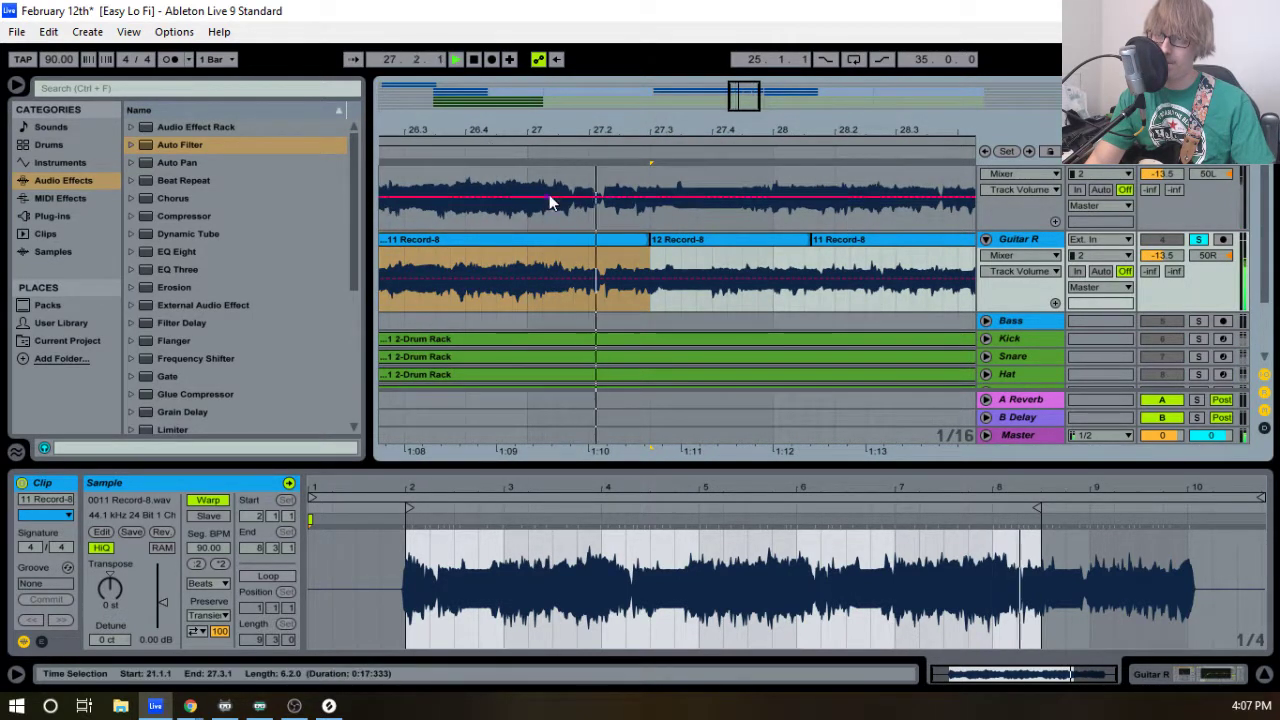
drag(625, 134, 652, 165)
key(space)
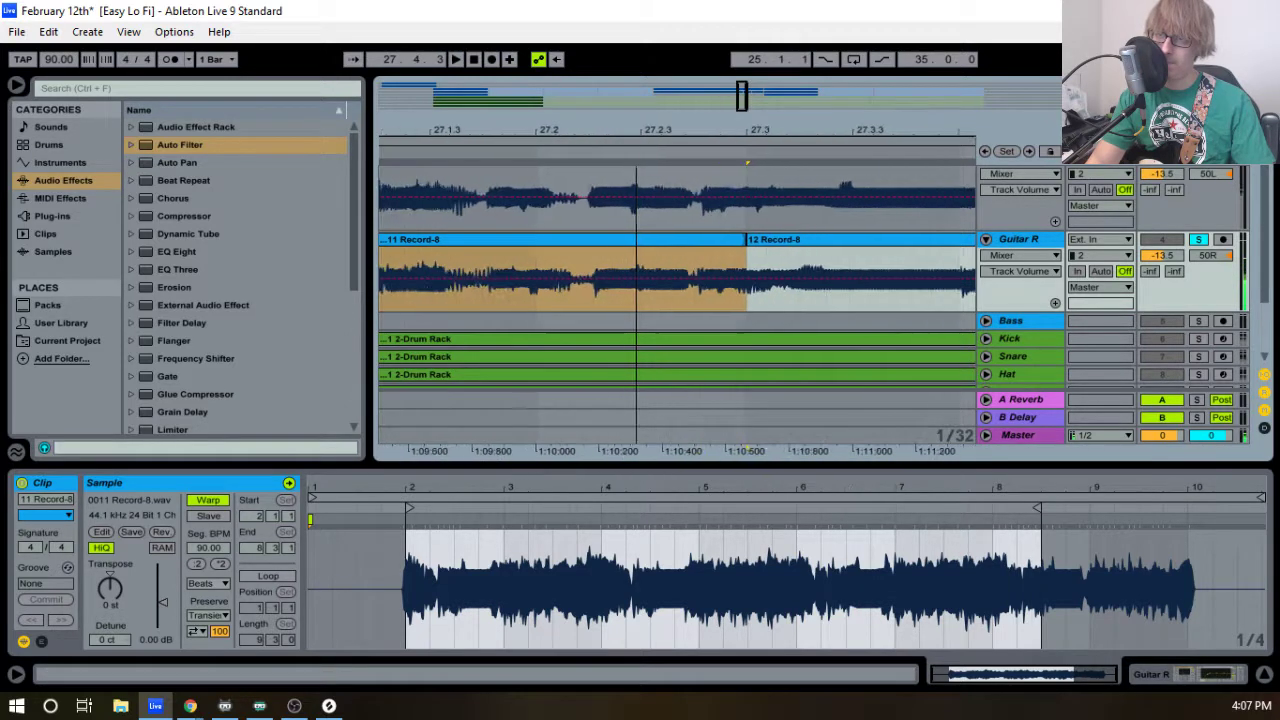
drag(749, 240, 588, 240)
click(467, 151)
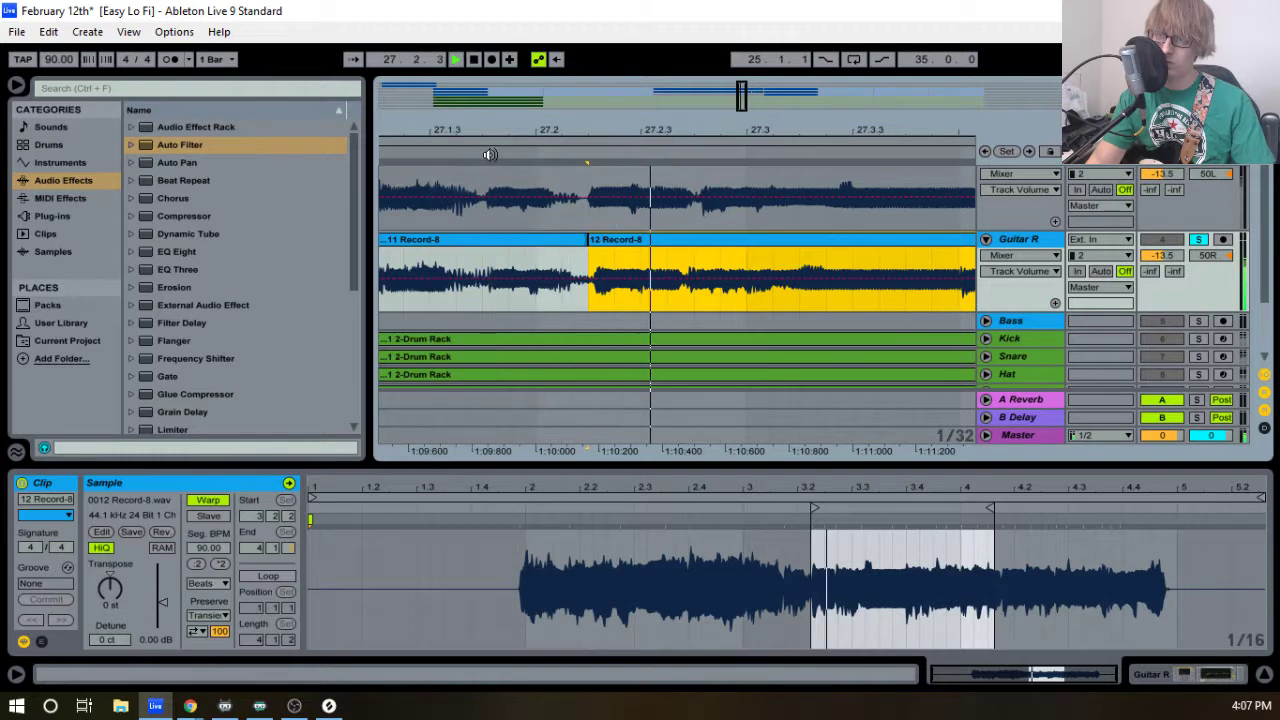
drag(697, 134, 500, 90)
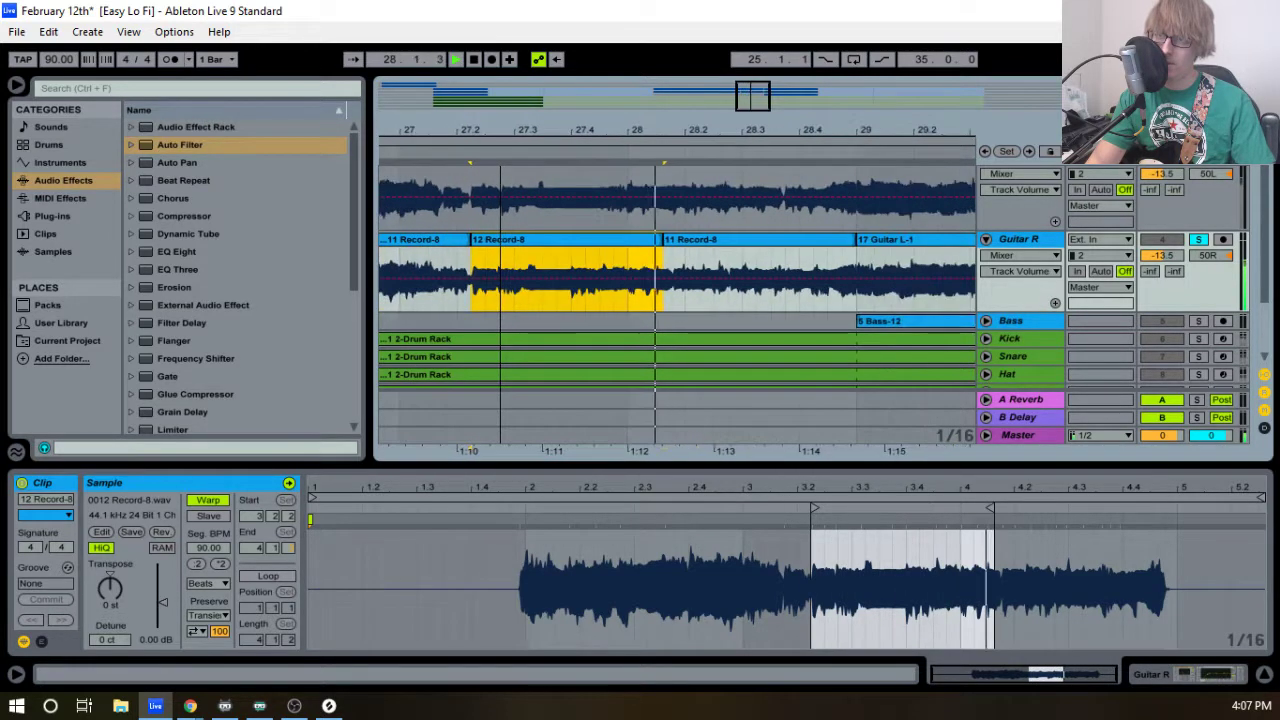
click(1199, 241)
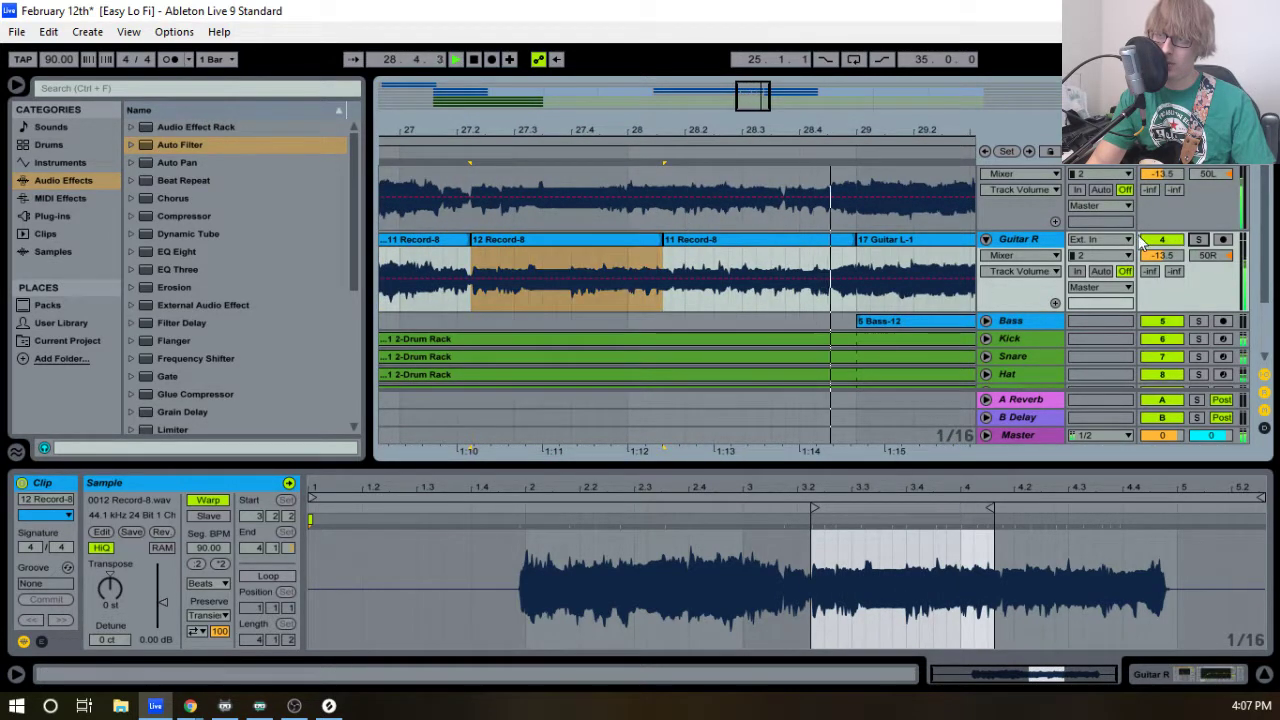
click(523, 150)
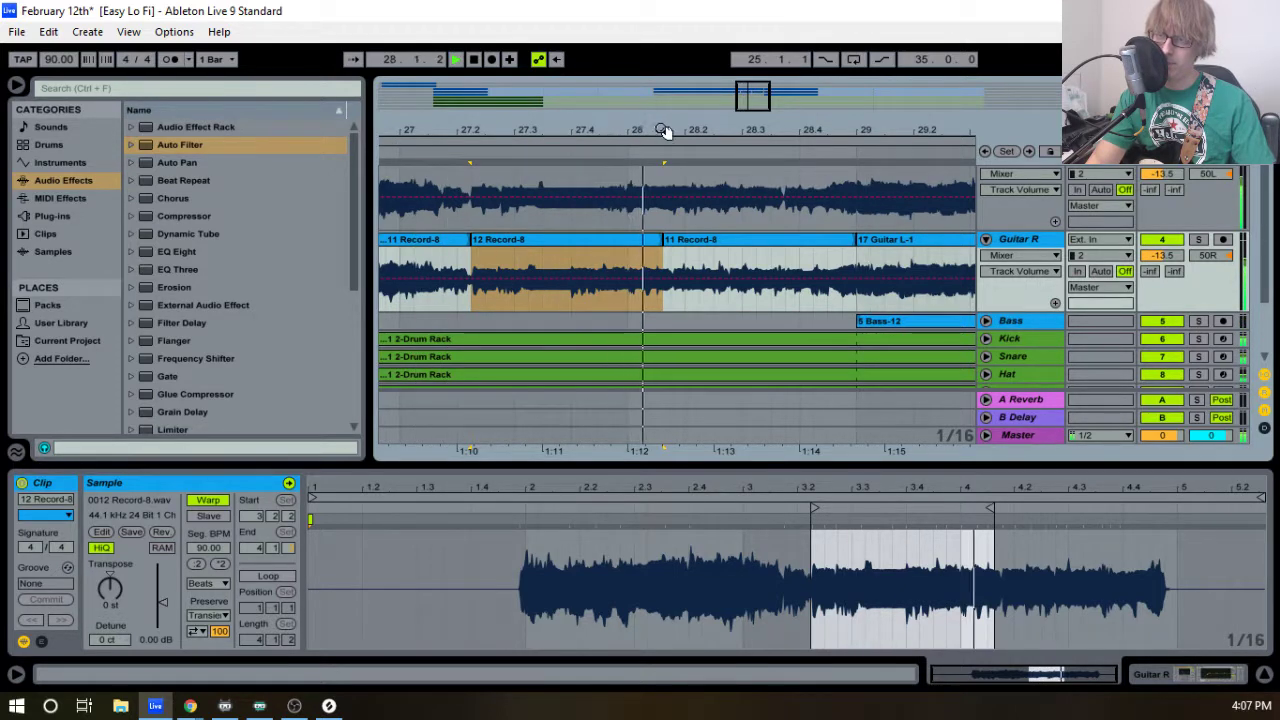
- Consolidate the Guitar L and Guitar R takes between 21.1.1 and 29.1.1 into one clip per track and play them
mouse_move(684, 130)
mouse_down()
mouse_move(684, 210)
mouse_move(671, 215)
mouse_move(675, 120)
mouse_up()
scroll(650, 212, up, 2)
click(603, 208)
key(space)
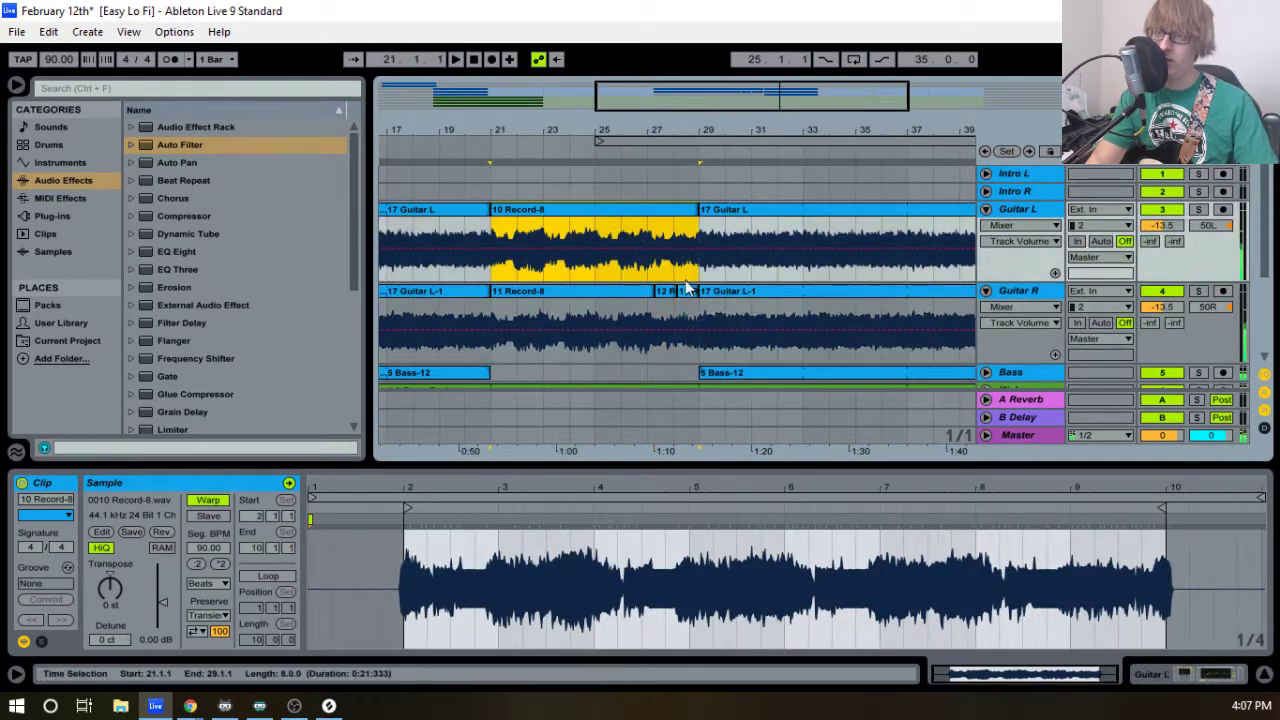
shift+click(686, 290)
right_click(686, 294)
click(762, 403)
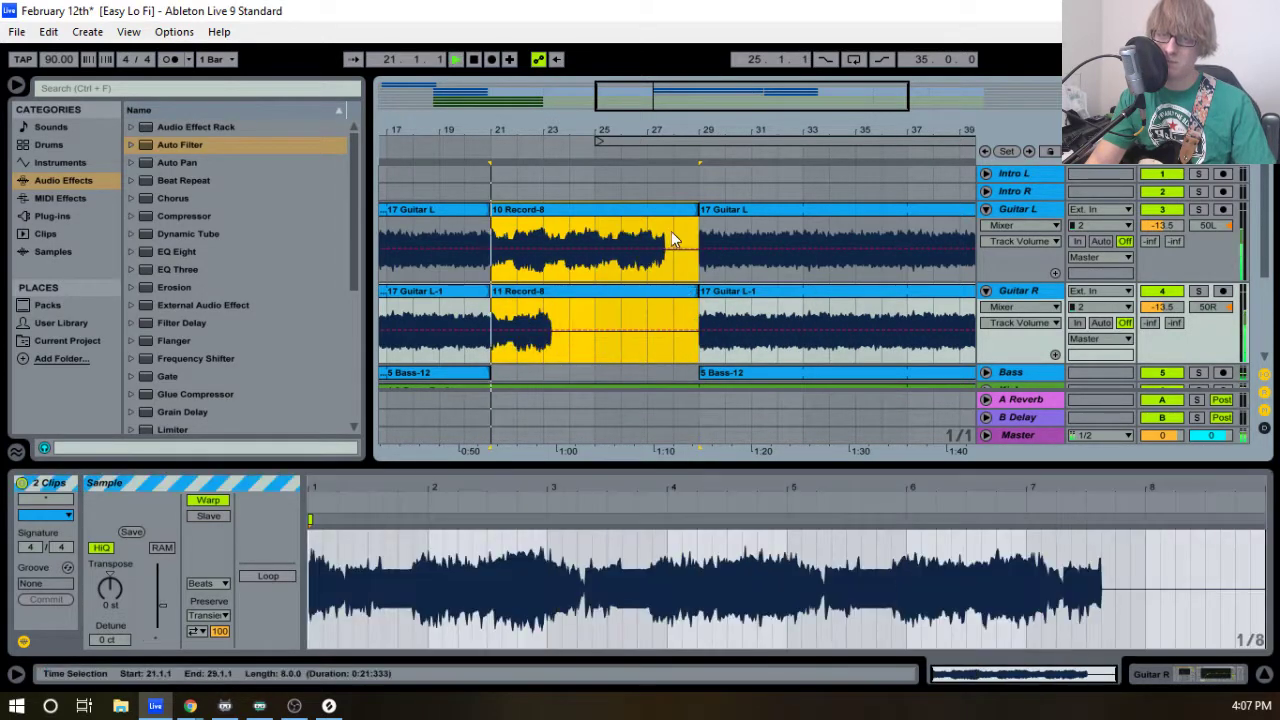
key(space)
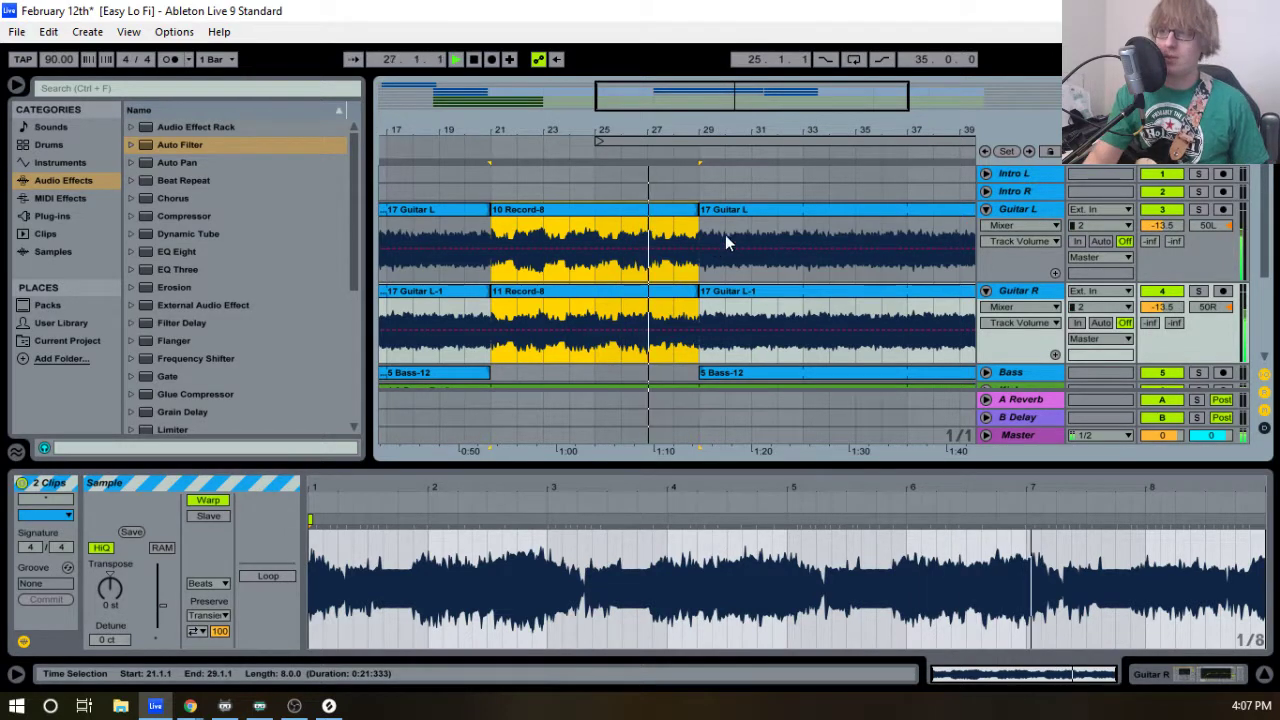
- Fold the Guitar L and Guitar R tracks and move the loop start to 20.1.1
click(986, 210)
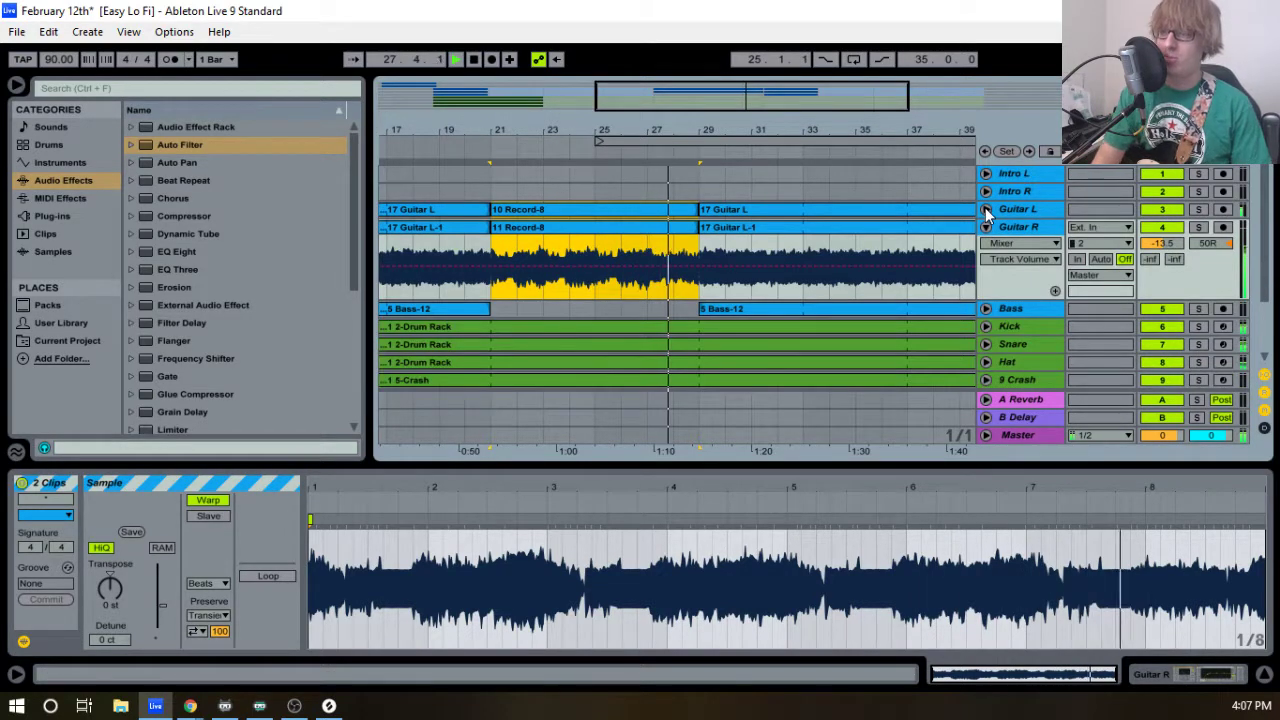
click(986, 228)
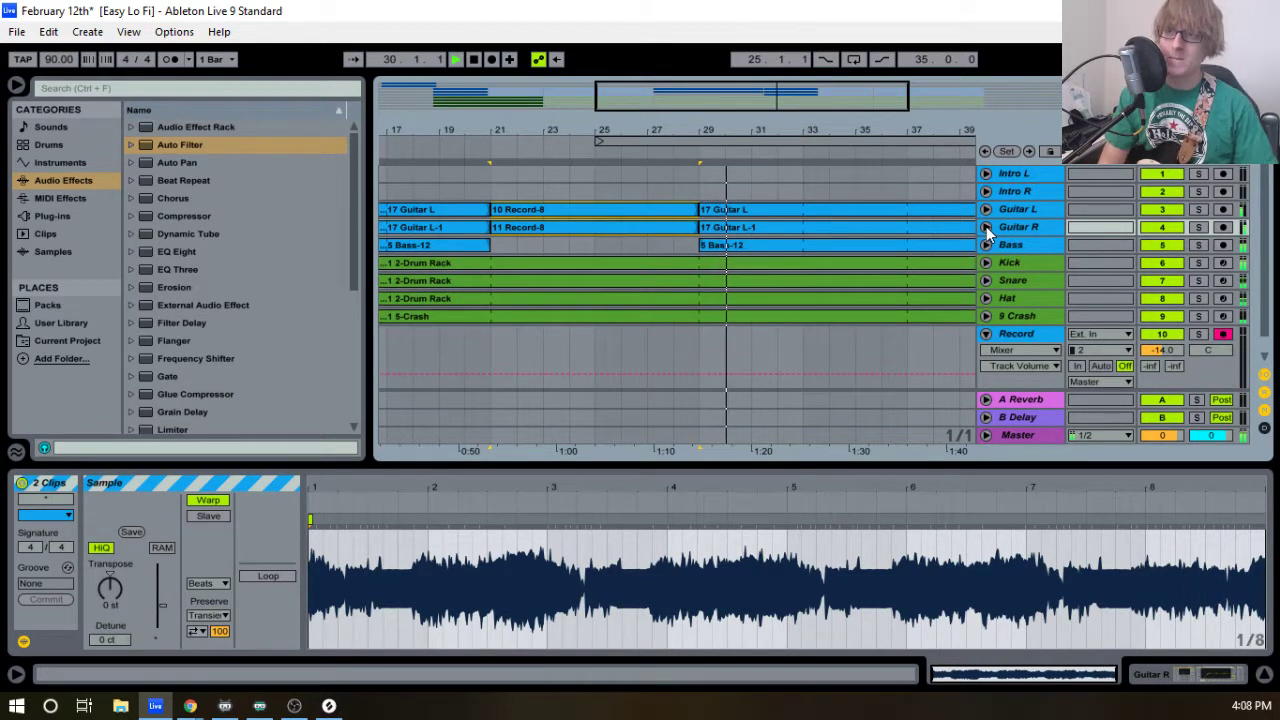
click(587, 151)
drag(641, 130, 587, 141)
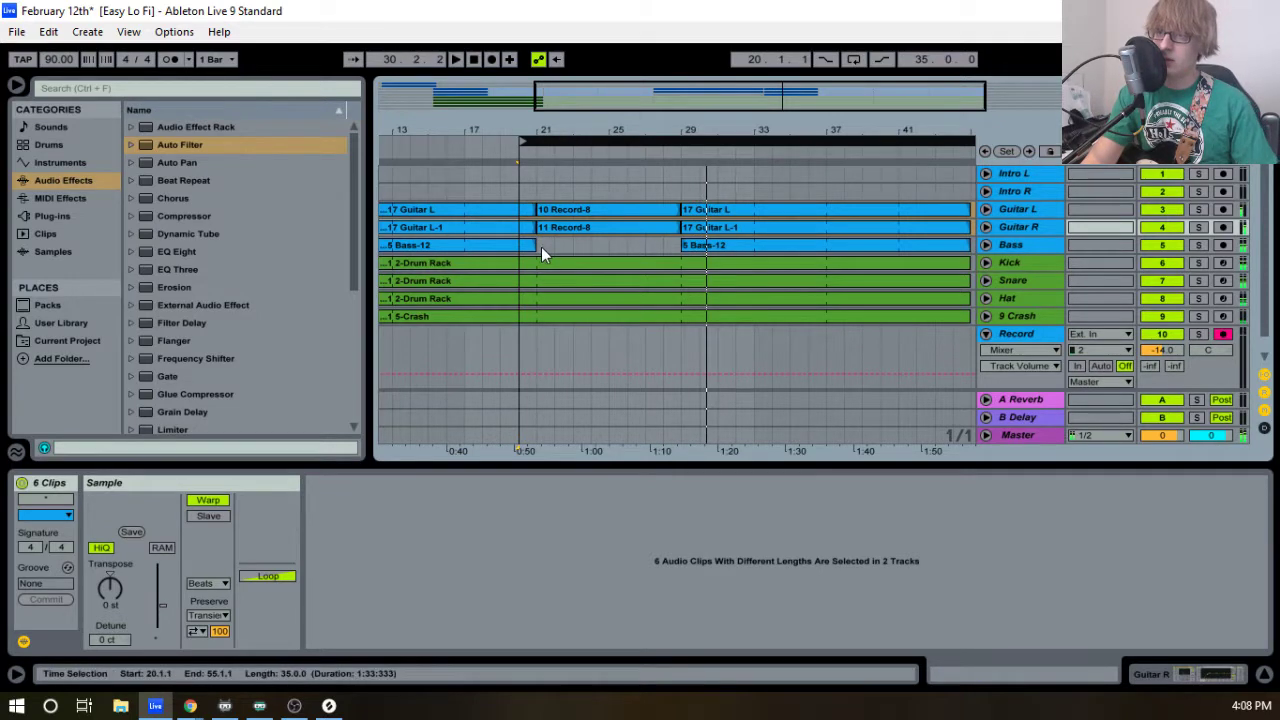
- Consolidate the Kick, Snare, Hat and 9 Crash tracks between 21.1.1 and 29.1.1 into separate eight-bar clips
key(space)
drag(540, 246, 686, 315)
drag(600, 261, 600, 262)
- Open the Kick clip at bar 21, enlarge its note editor, and delete the second and fourth kick notes of the first beat
click(566, 263)
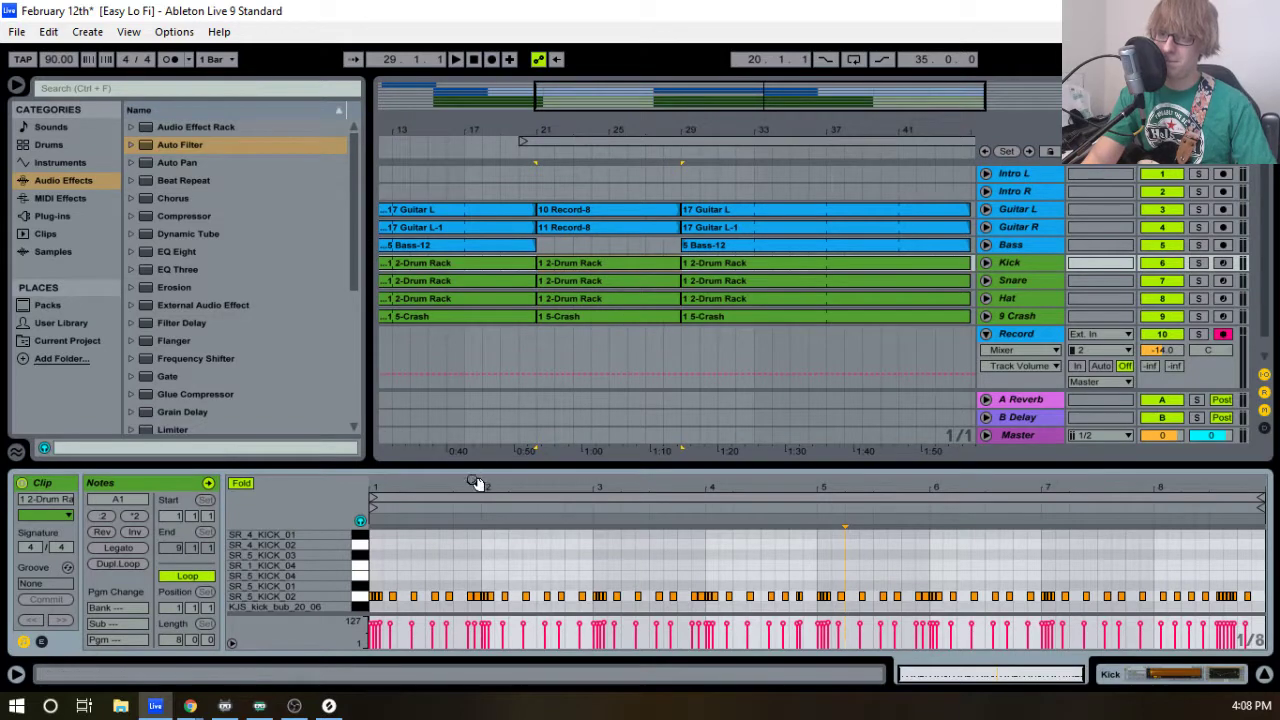
drag(466, 465, 506, 306)
drag(393, 321, 415, 336)
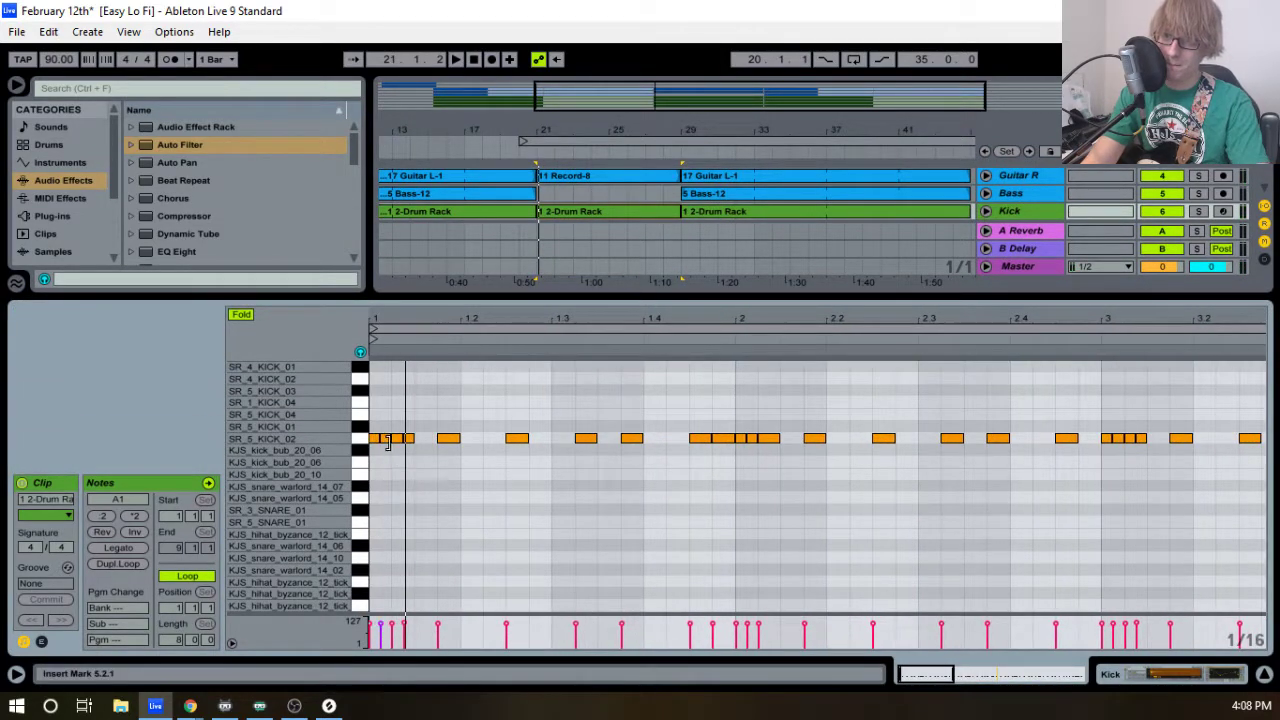
click(386, 435)
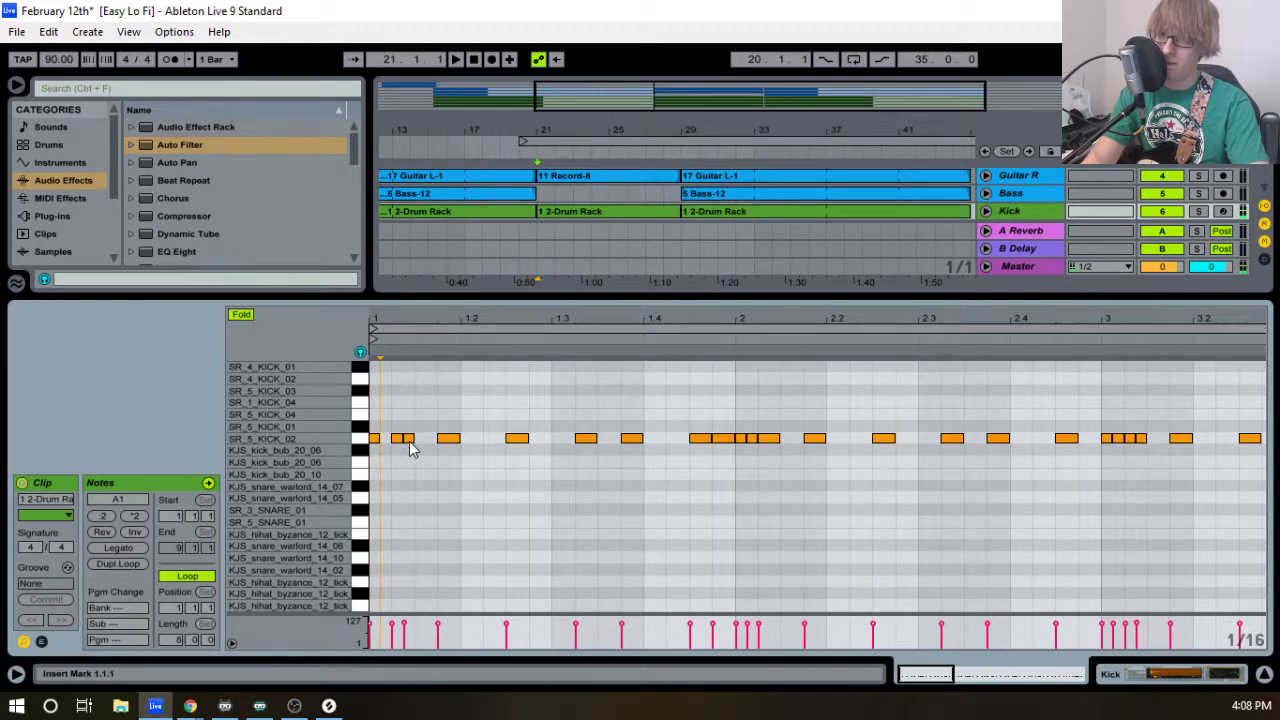
key(space)
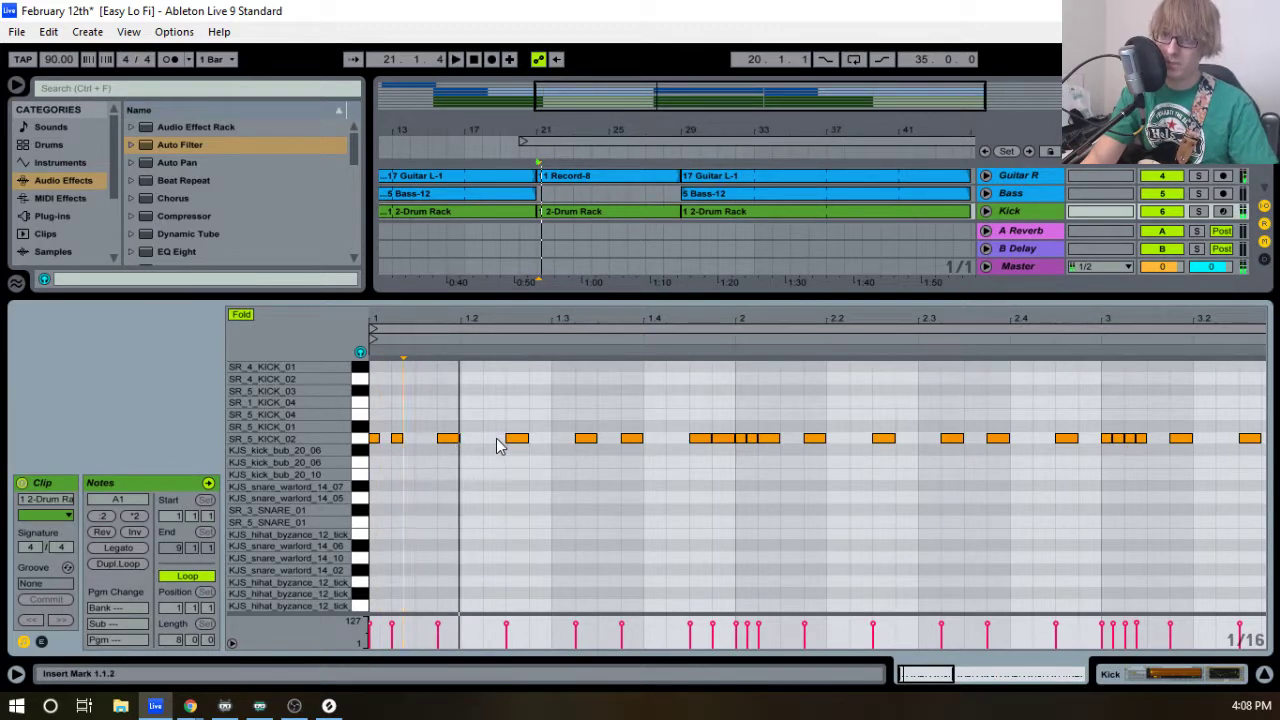
key(space)
key(space)
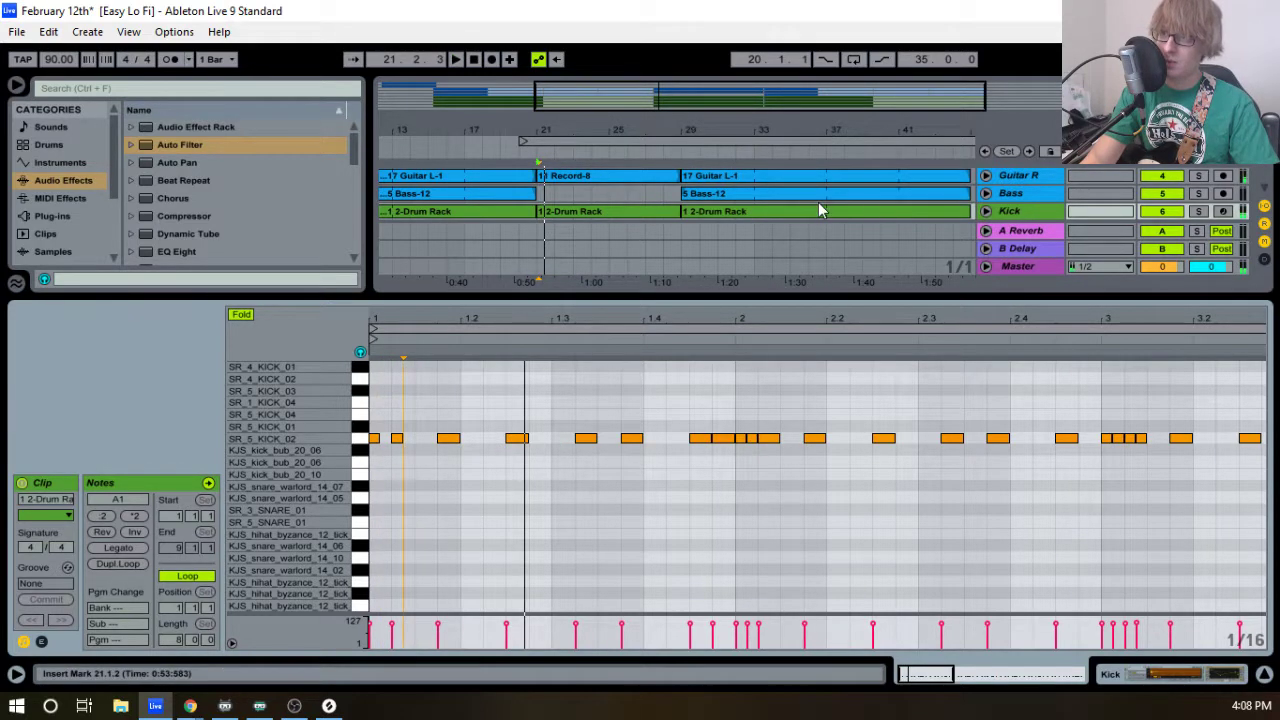
key(space)
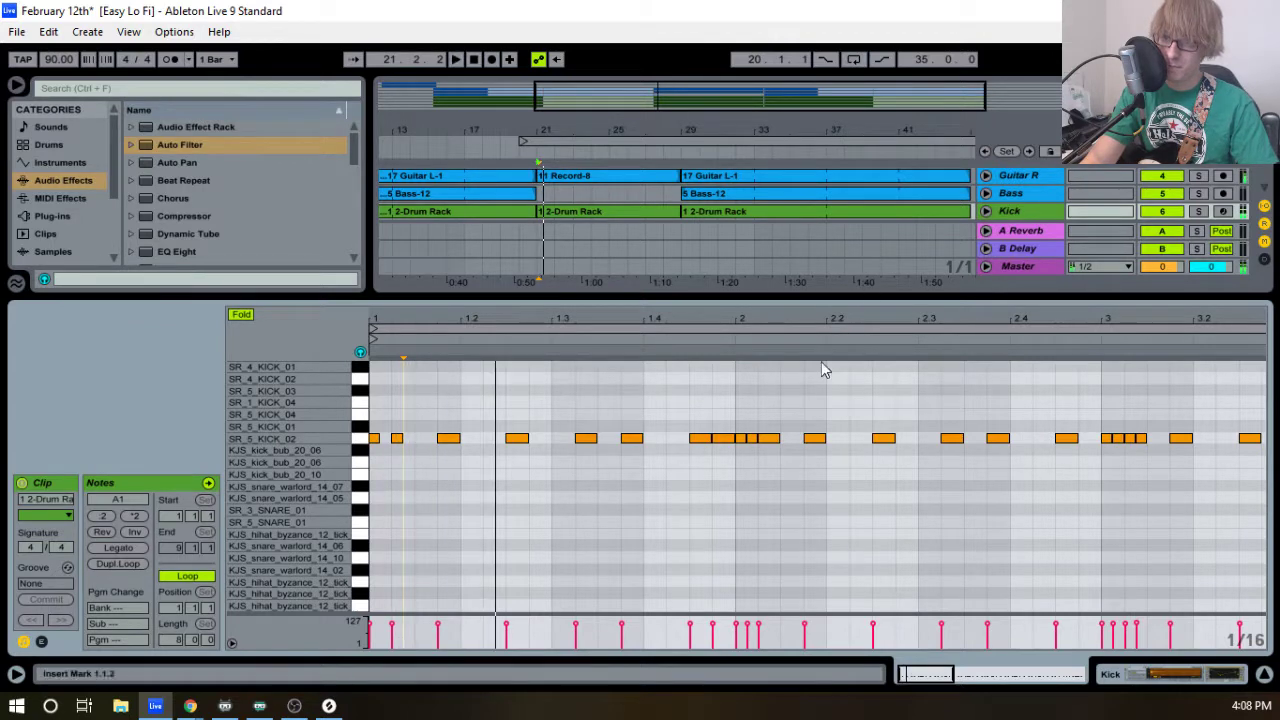
- Move the kick note in the second beat earlier to 1.2.2 and play back the pattern
drag(511, 441, 489, 439)
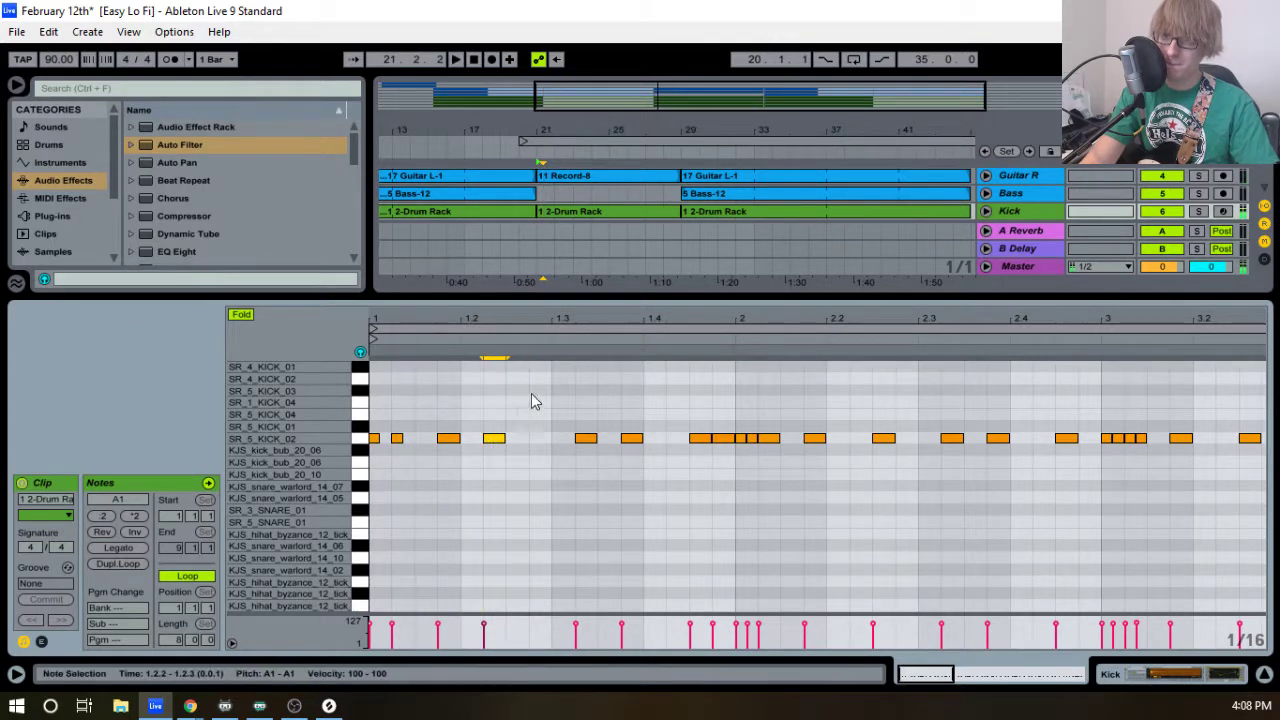
click(531, 397)
key(space)
key(space)
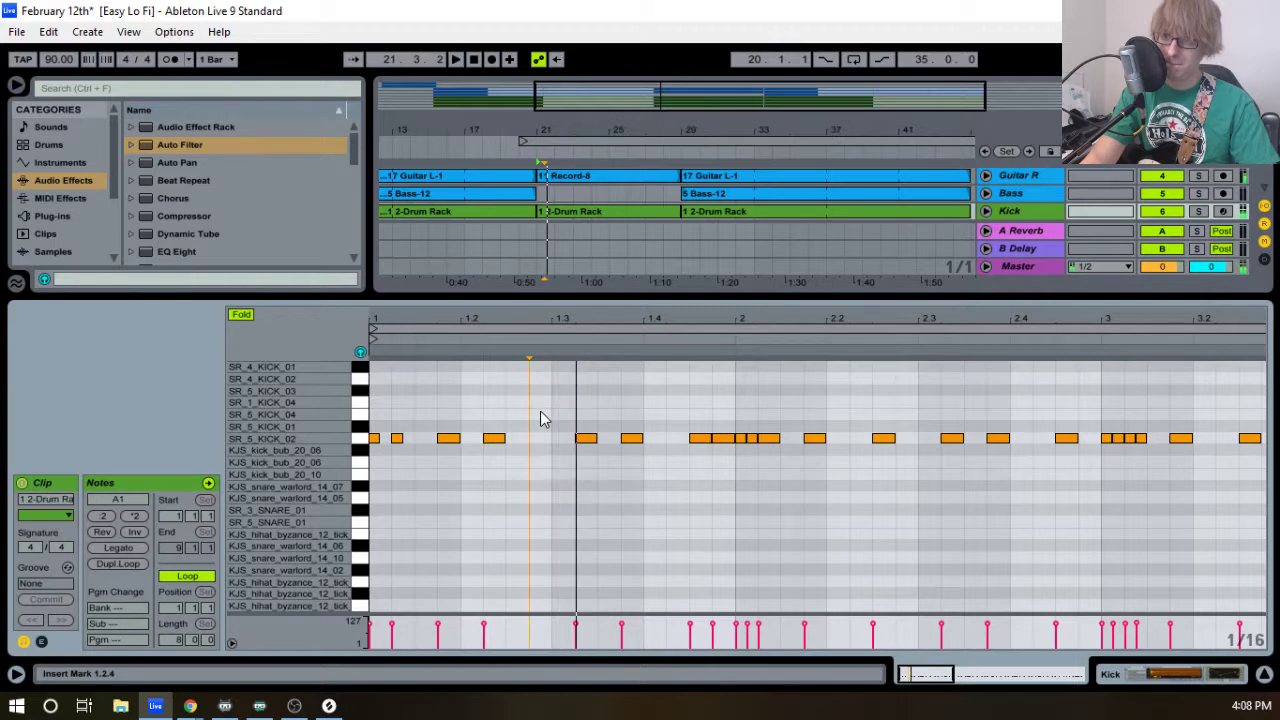
key(space)
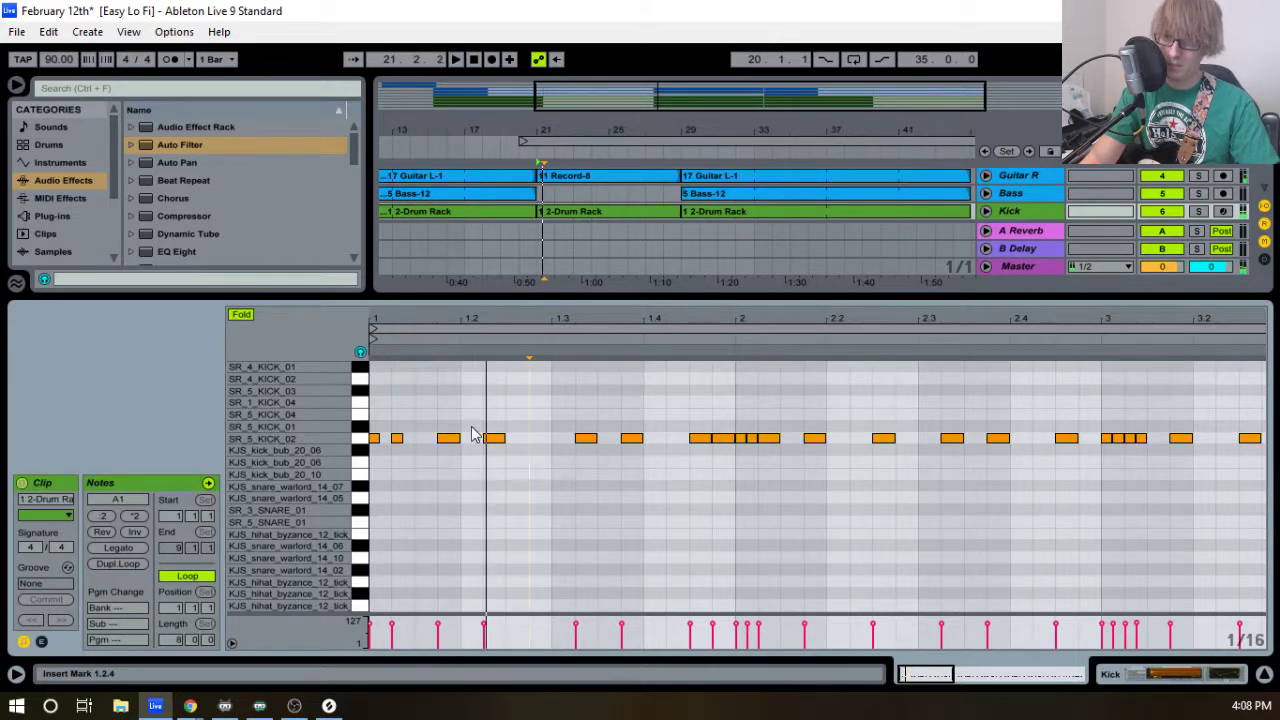
- Shorten the kick note at 1.1.4 to a 1/32 note, add another 1/32 kick right after it, and play it back
drag(453, 323, 493, 368)
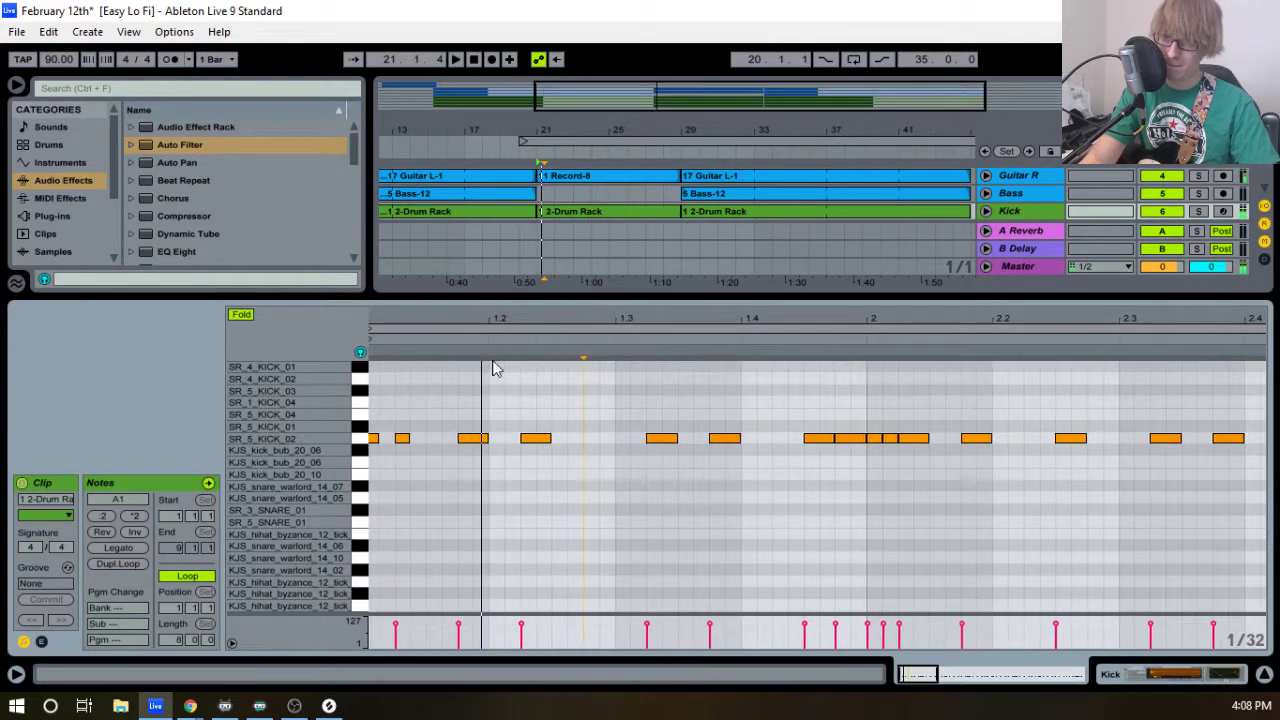
drag(483, 433, 468, 433)
double_click(480, 440)
click(508, 422)
key(space)
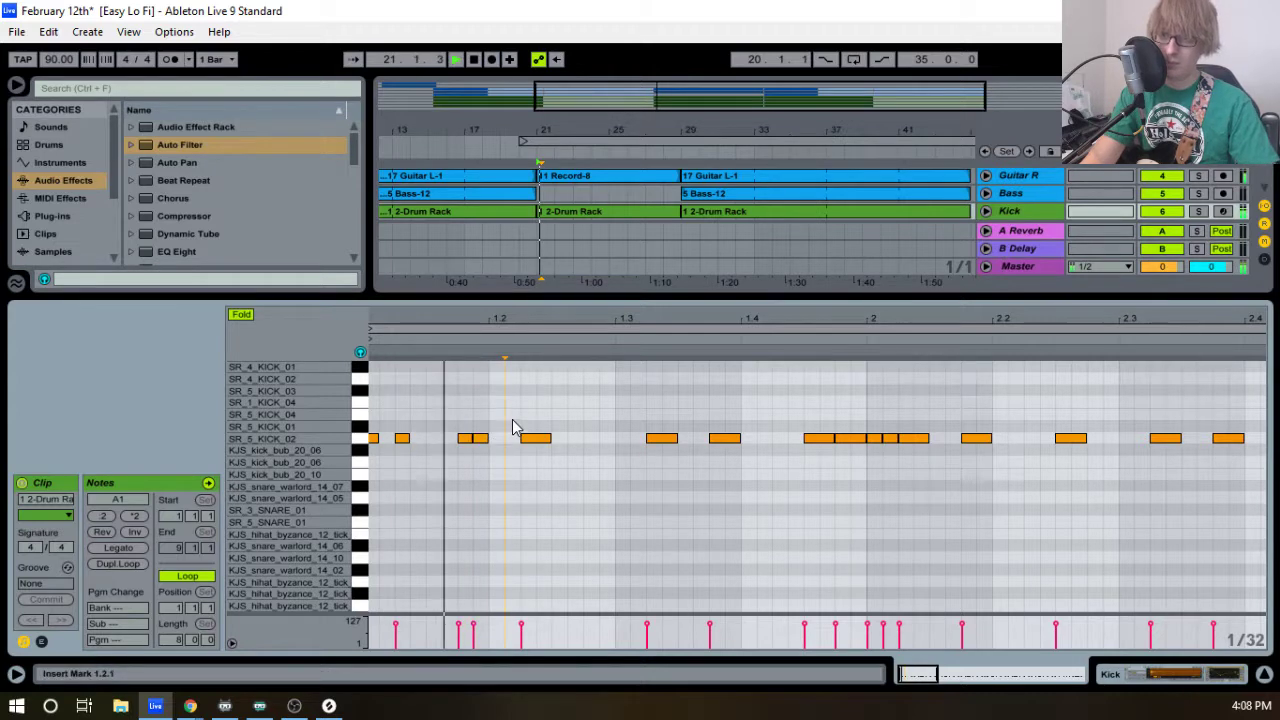
drag(551, 321, 551, 302)
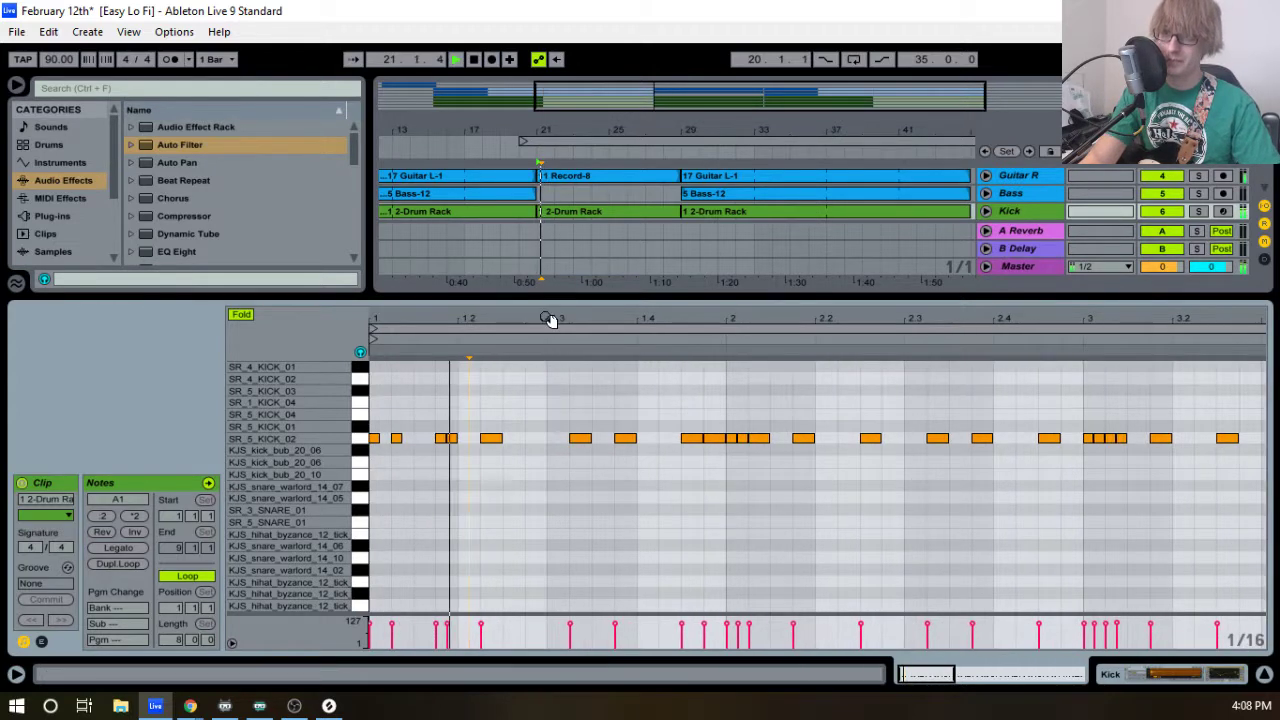
- Add a 1/16 kick note in the second beat, move it to 1.2.3, and play back the pattern
double_click(535, 440)
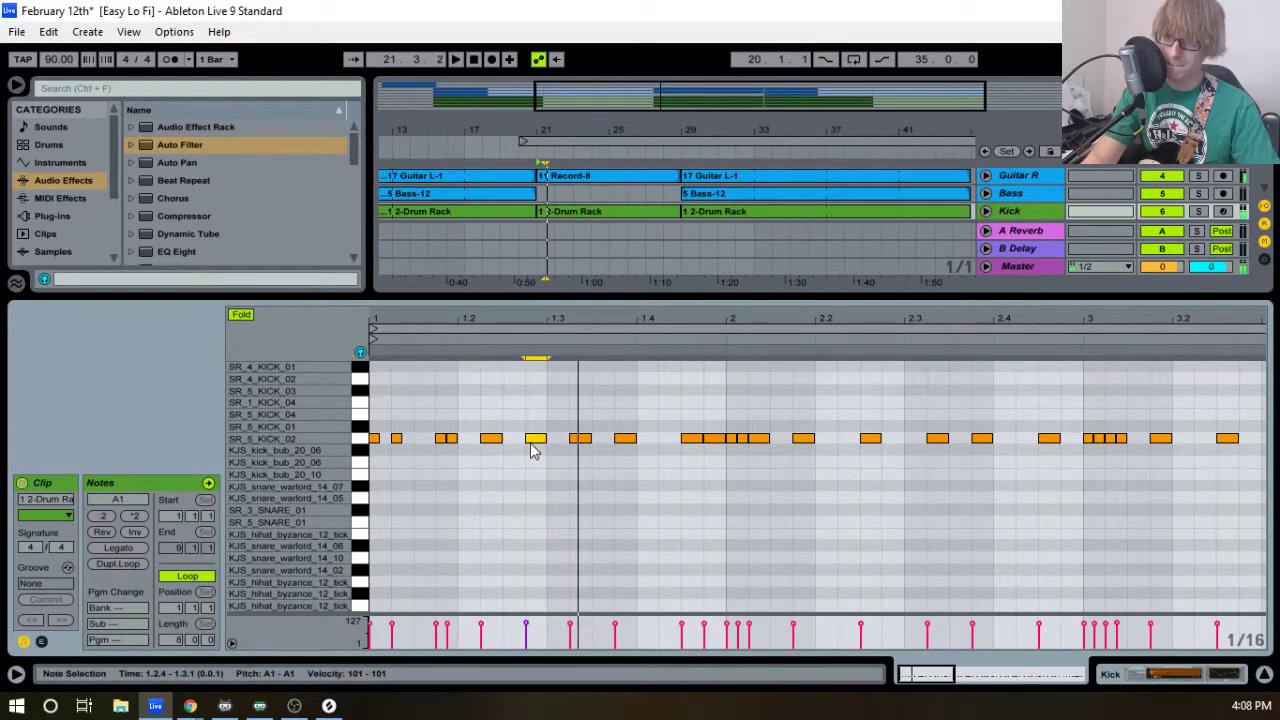
key(space)
drag(533, 441, 509, 450)
click(547, 408)
key(space)
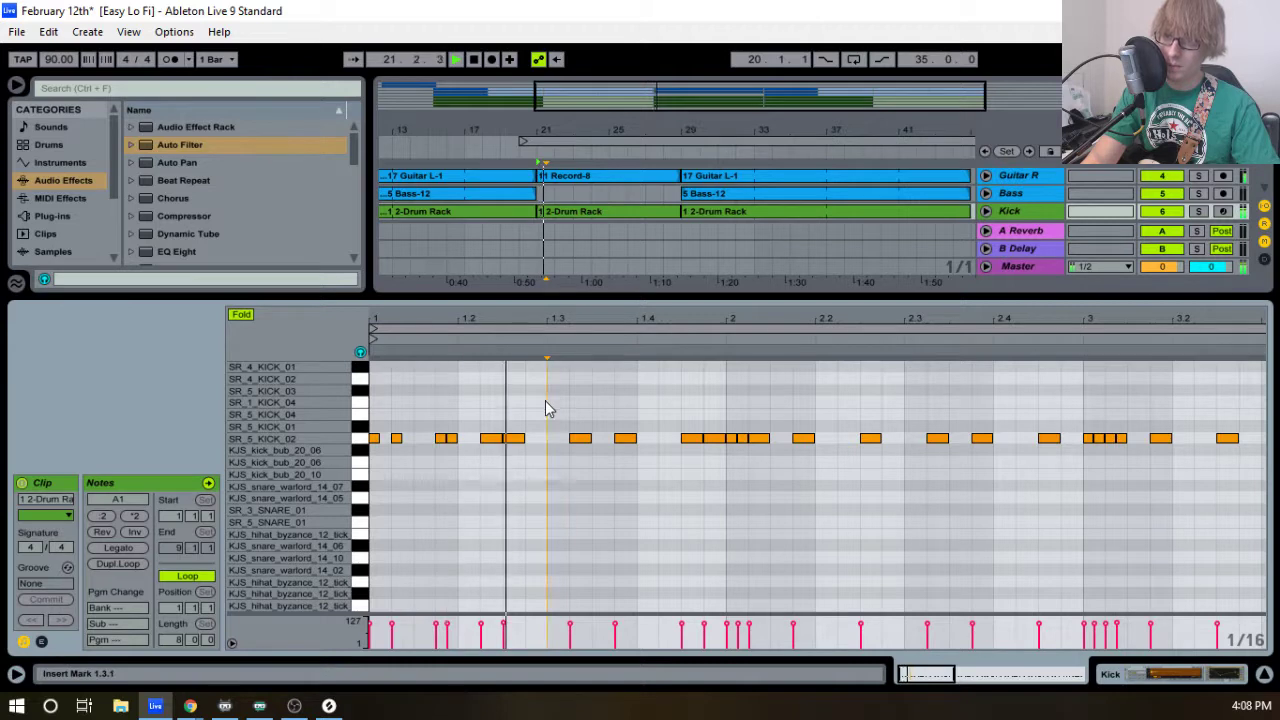
key(space)
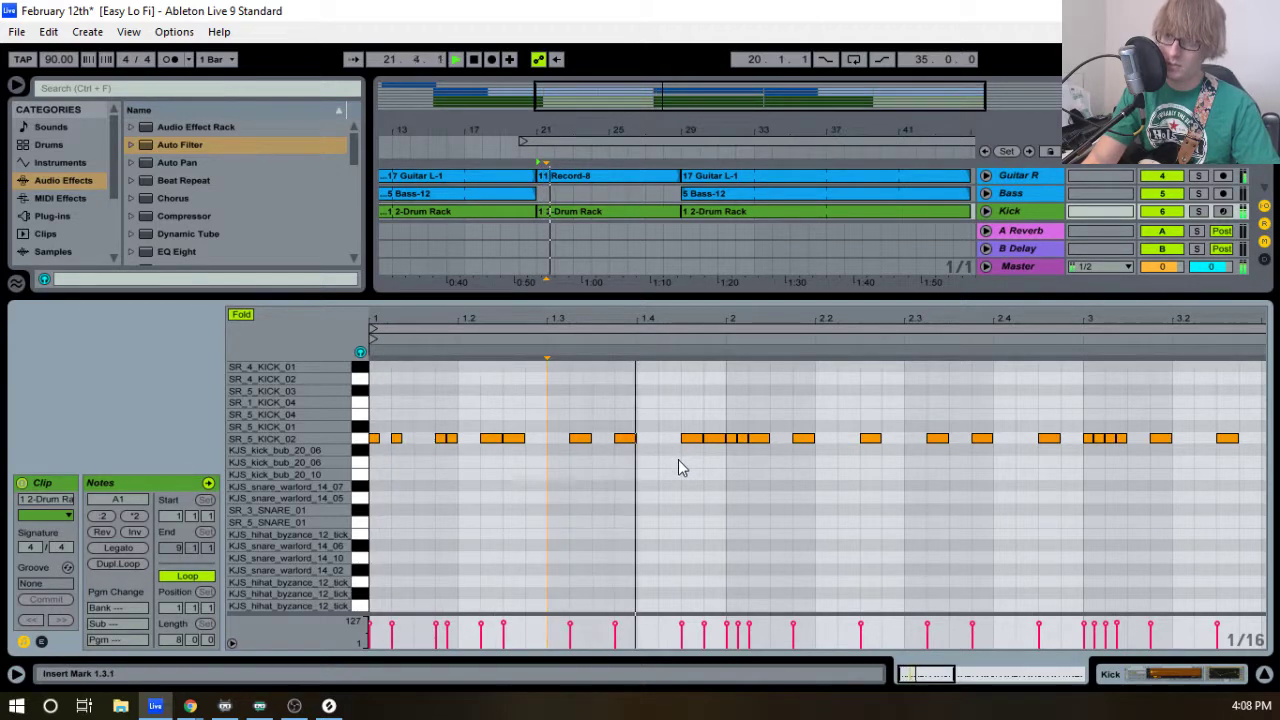
- Copy the pair of 1/32 kick notes at 1.1.4 and paste it at 1.3.4, replacing the single kick there
drag(458, 442, 488, 431)
key(ctrl+c)
click(622, 467)
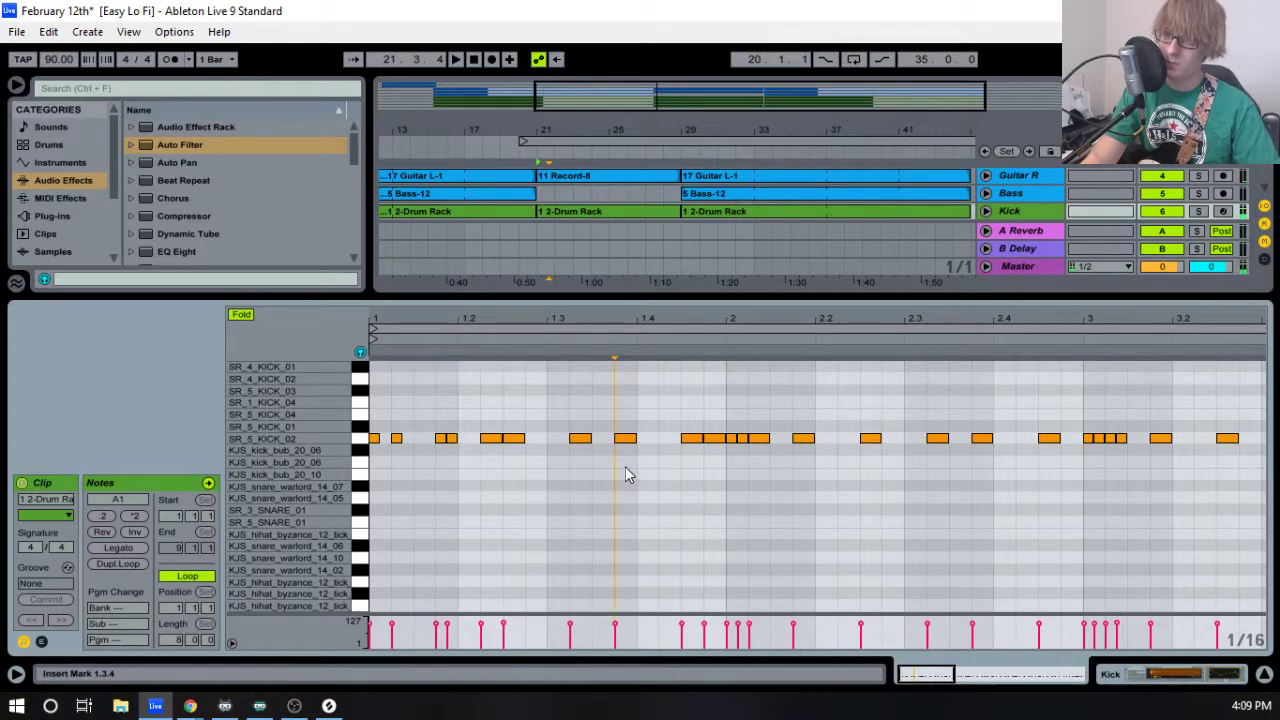
key(ctrl+v)
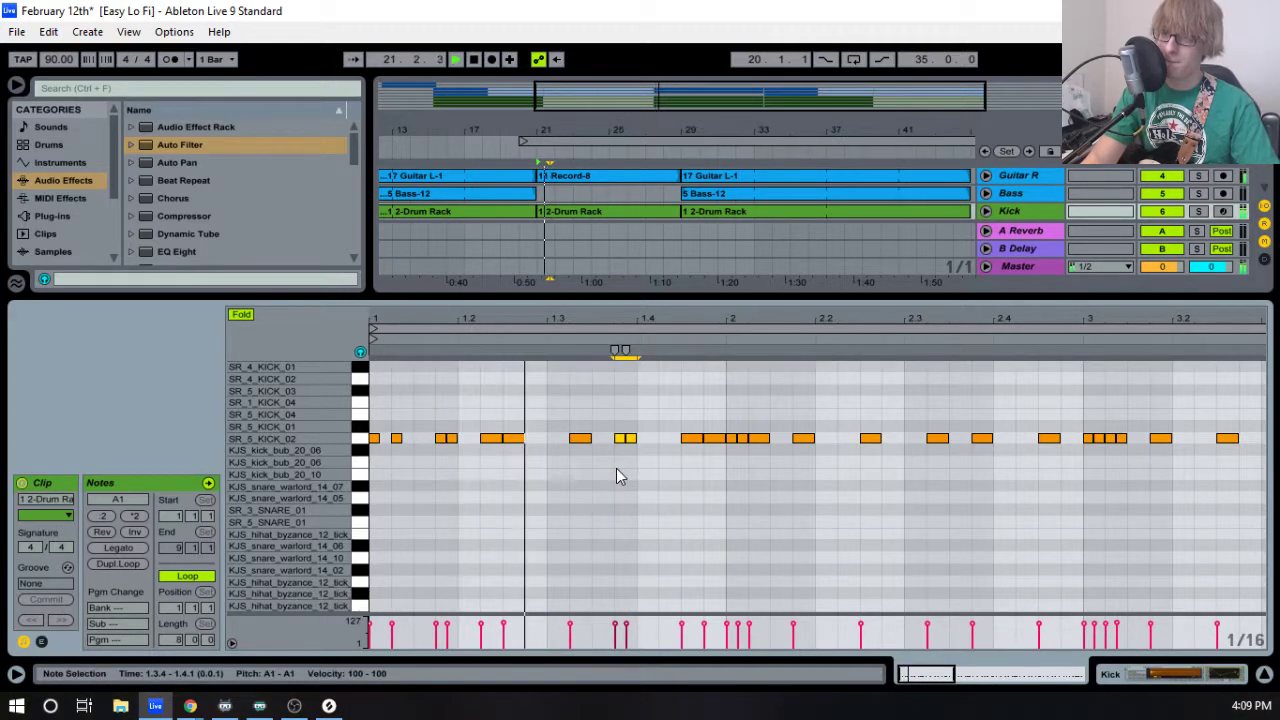
- Try the kick note at 1.3.2 one sixteenth earlier, undo the move, and play back the pattern
drag(578, 440, 565, 450)
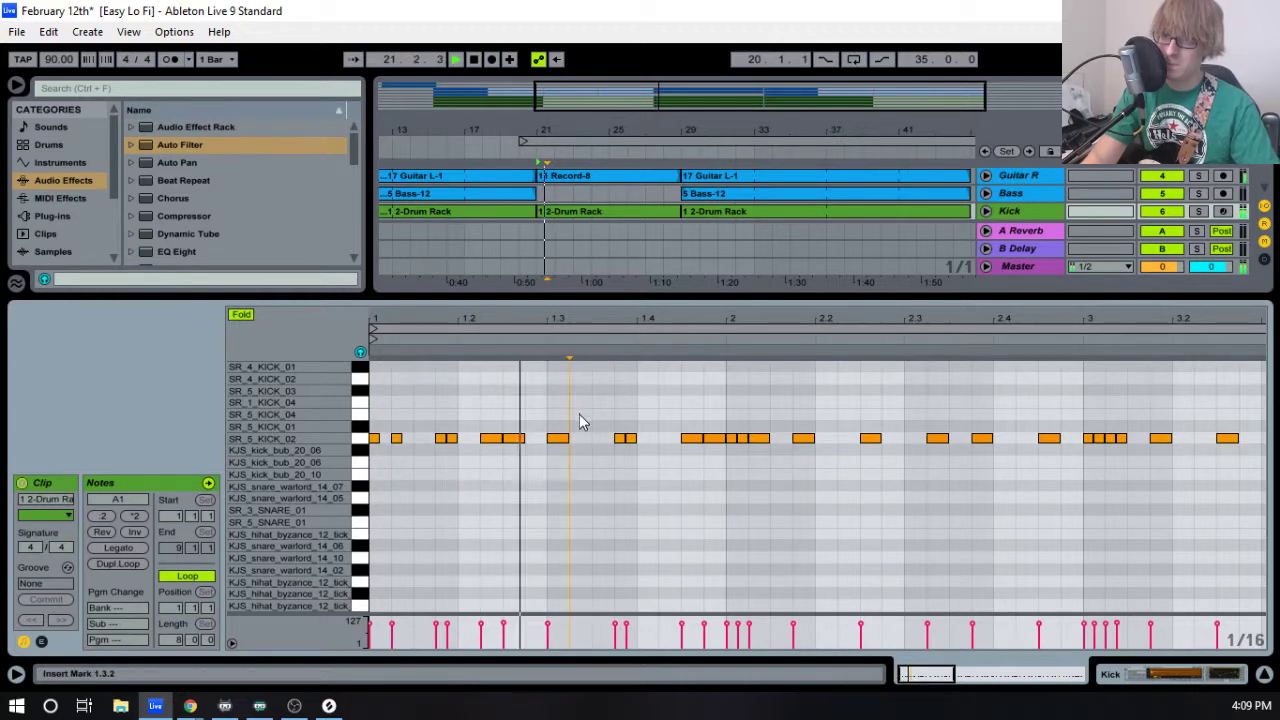
click(583, 428)
key(space)
key(ctrl+z)
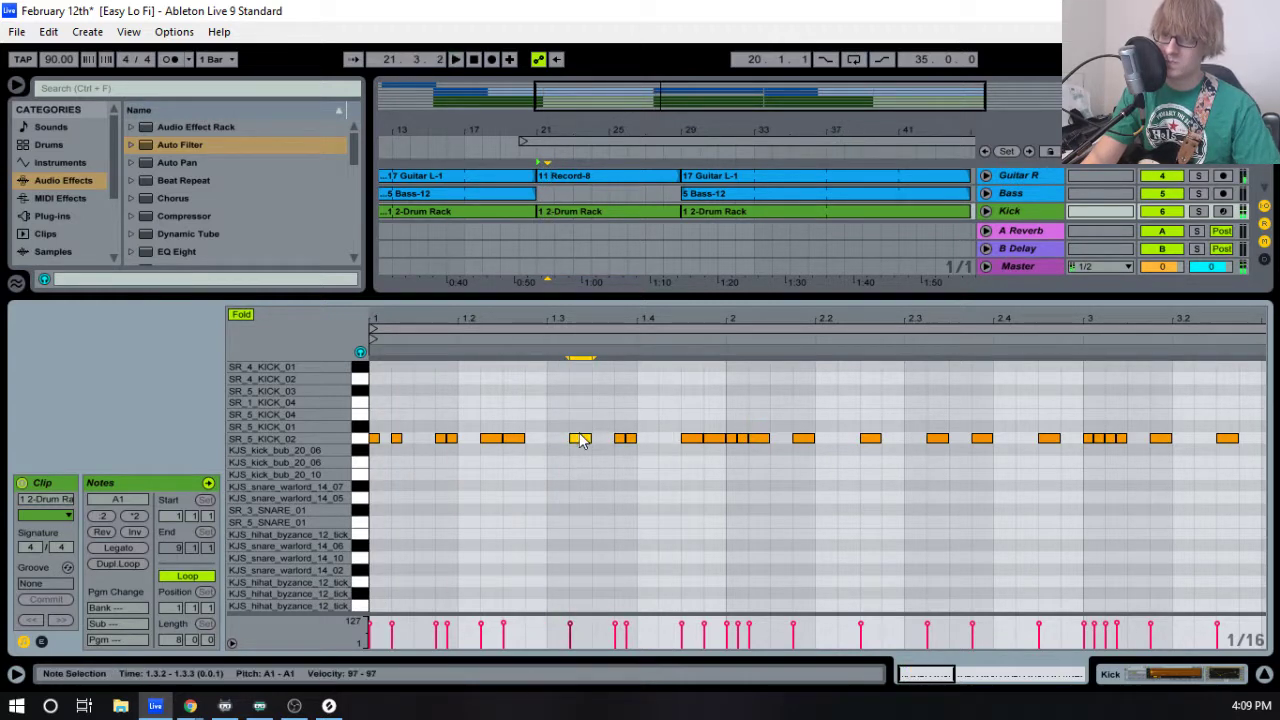
click(593, 416)
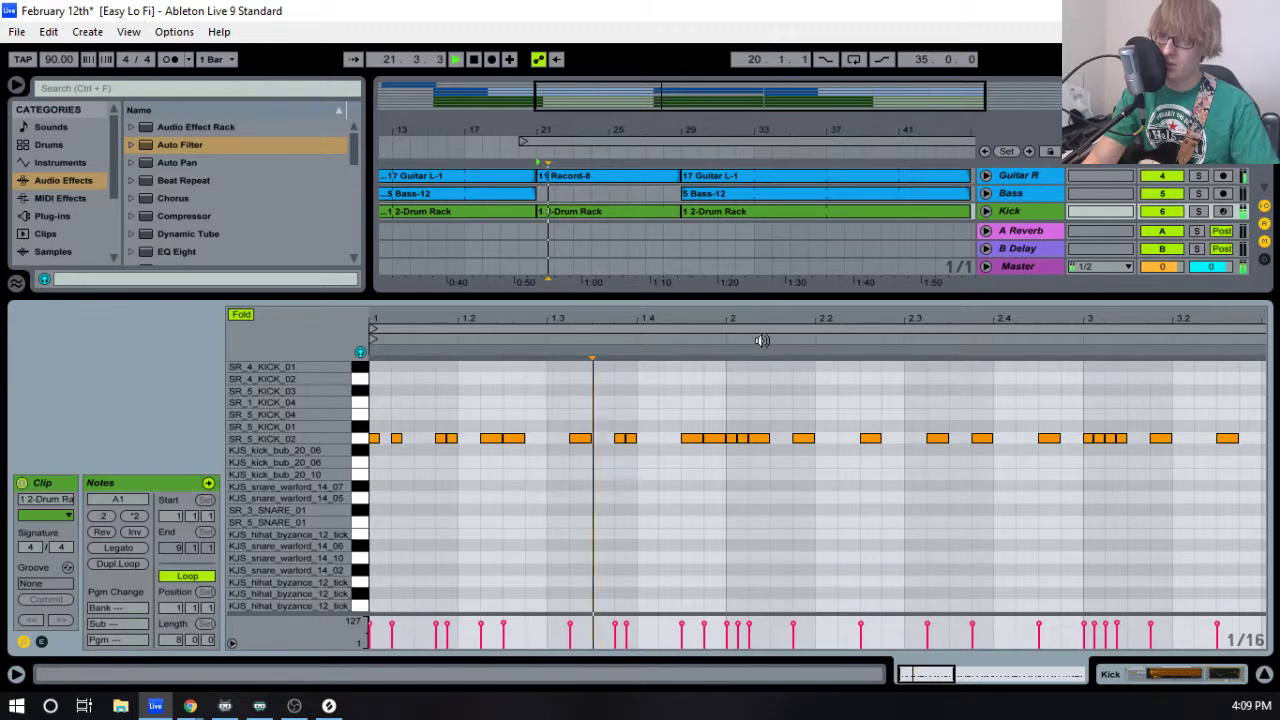
key(space)
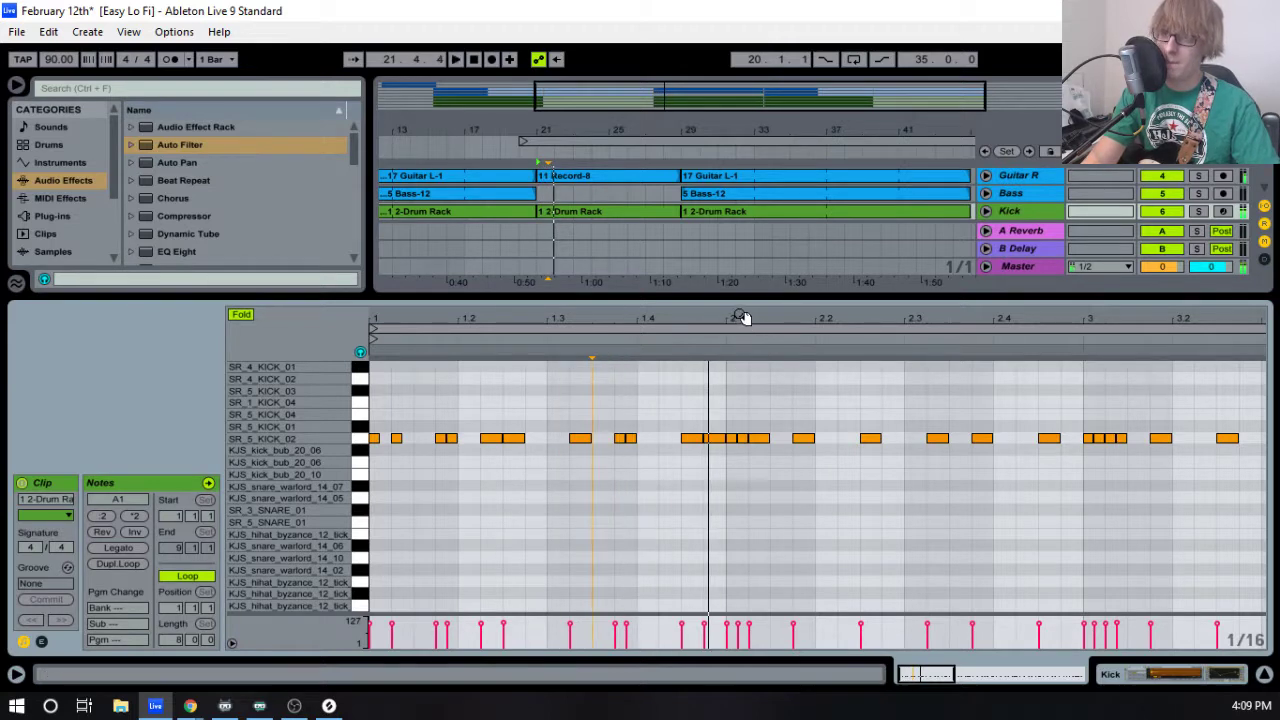
- Add a 1/16 kick note at 1.4.2 and delete the kick note at 1.4.4
double_click(669, 441)
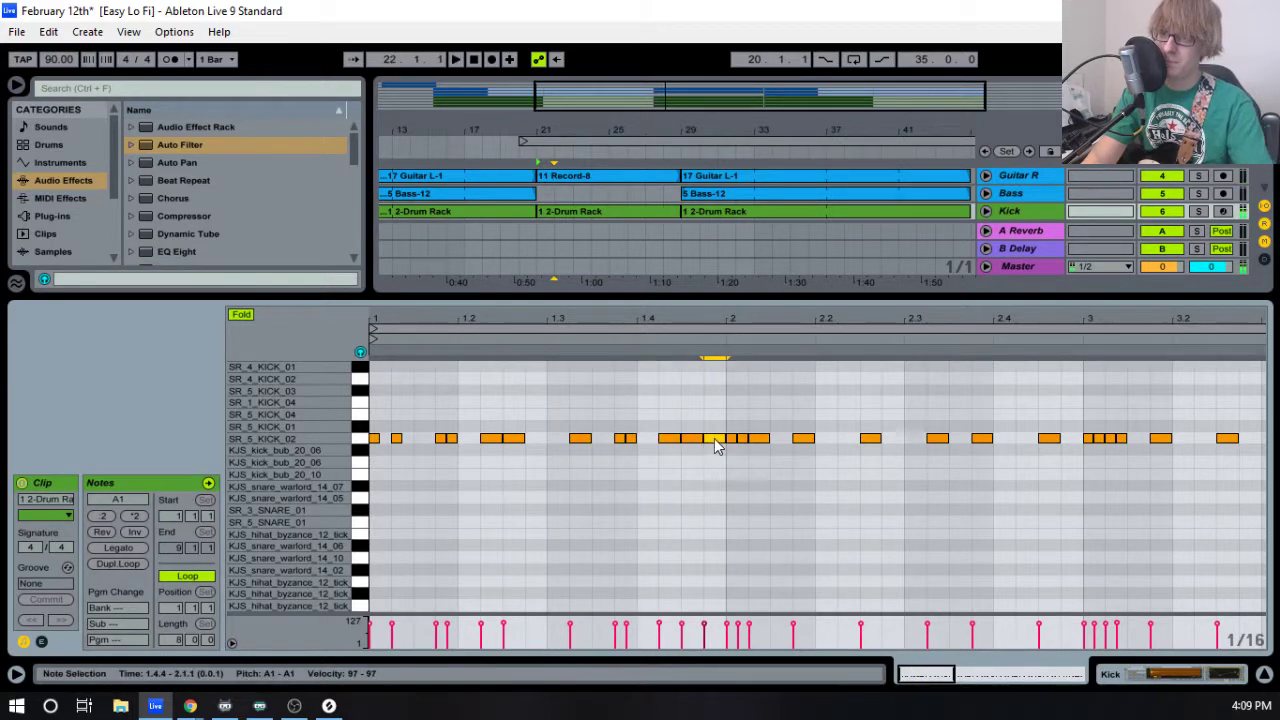
double_click(716, 440)
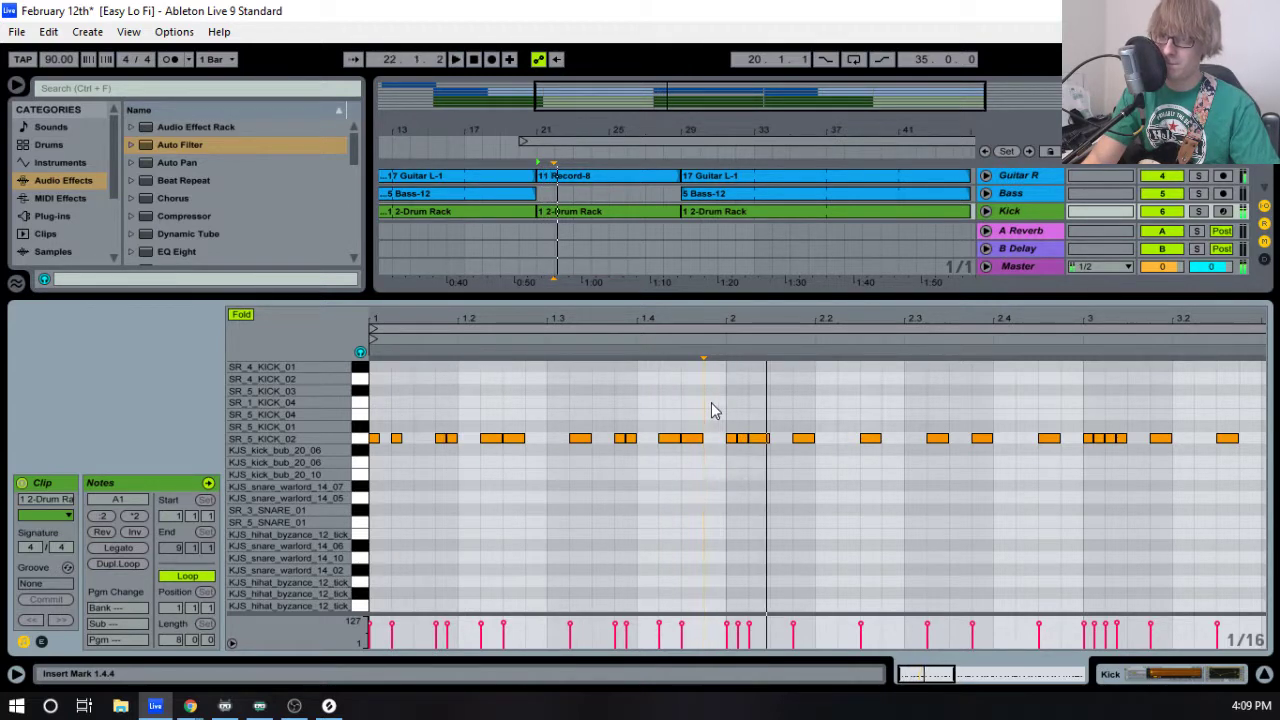
- Delete the second 1/32 kick note at the start of bar 2 and play back the transition into the bar
click(735, 440)
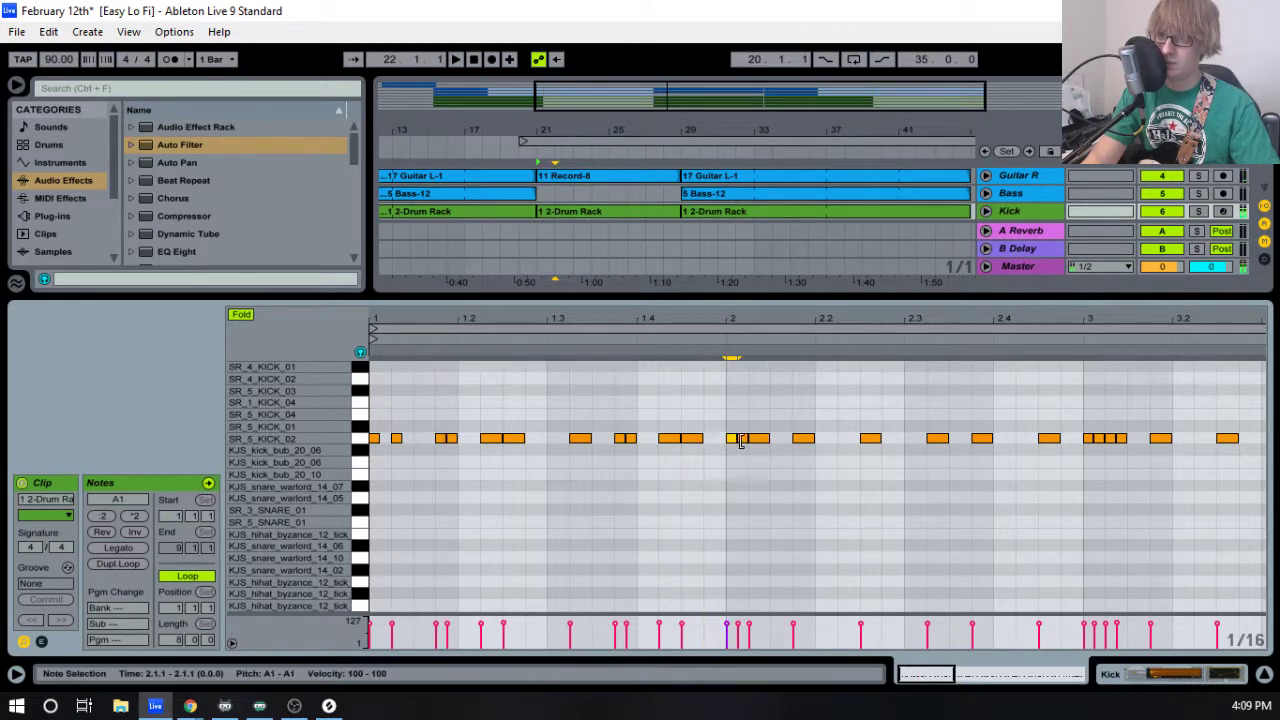
key(Delete)
key(space)
drag(786, 320, 762, 330)
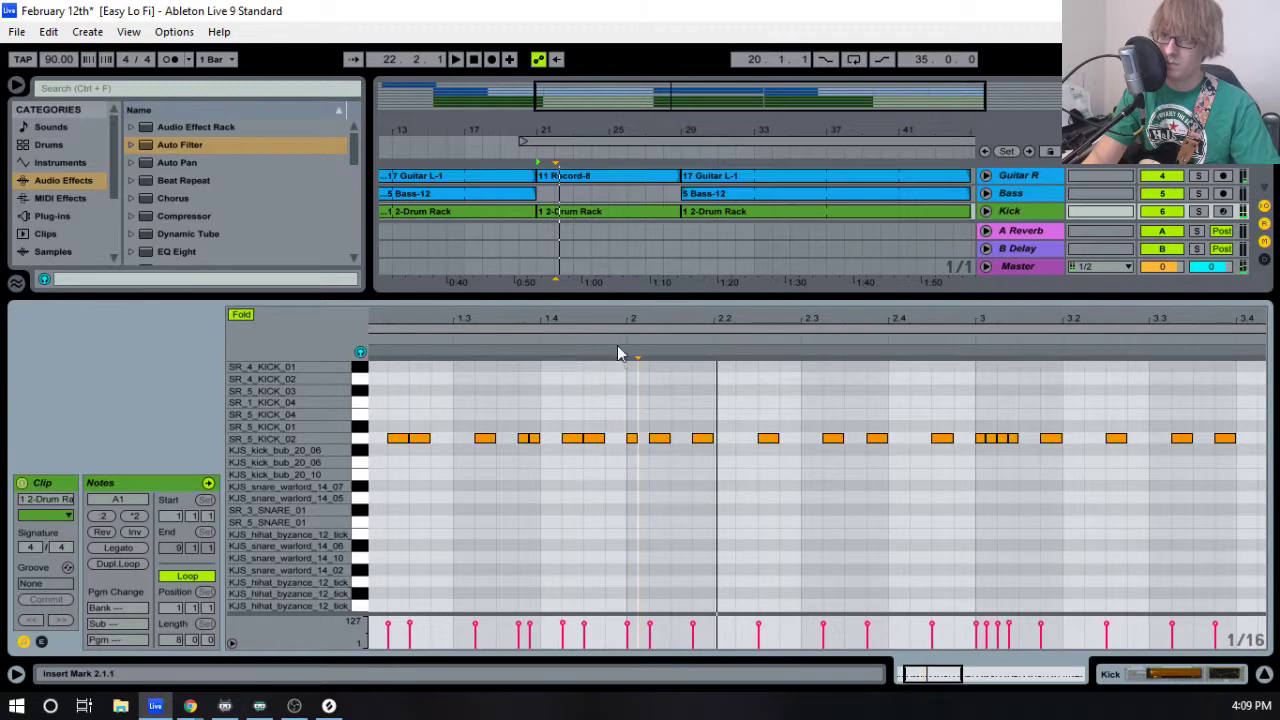
key(space)
key(space)
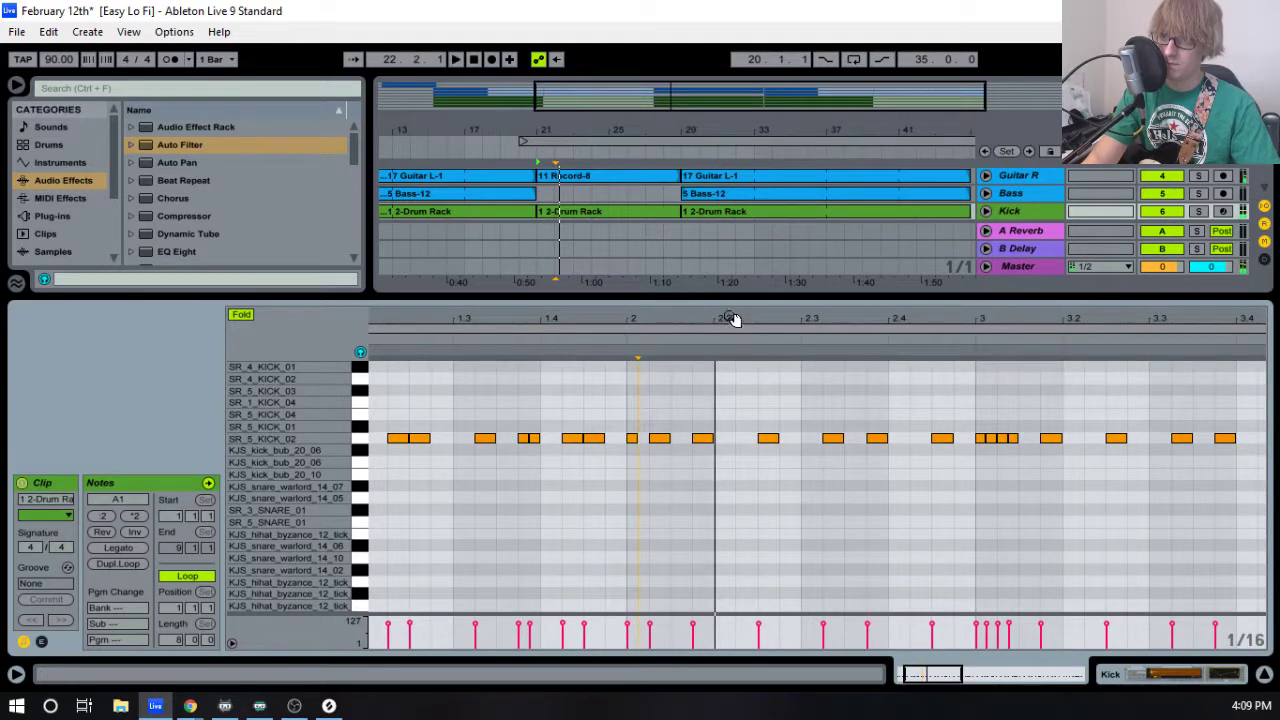
drag(733, 318, 598, 340)
key(space)
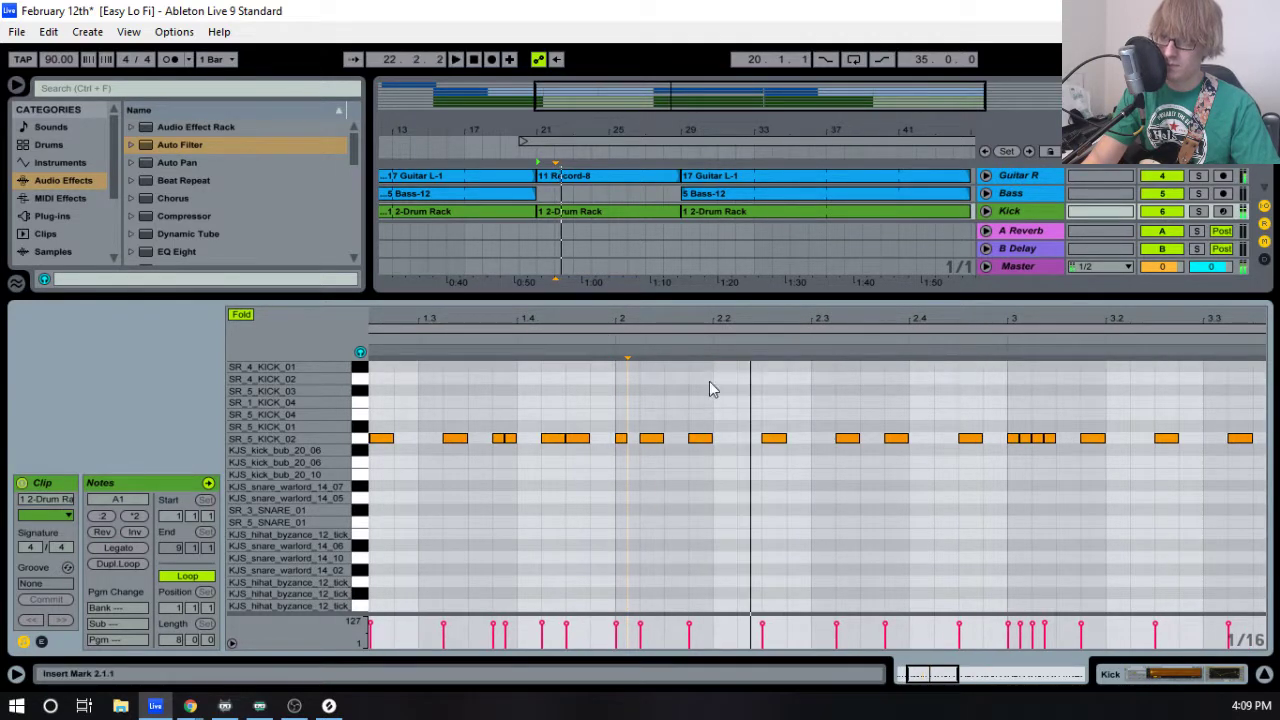
- In bar 2's second beat, move the kick note to 2.2.2, add another at 2.2.4, and play it back
drag(772, 444, 752, 447)
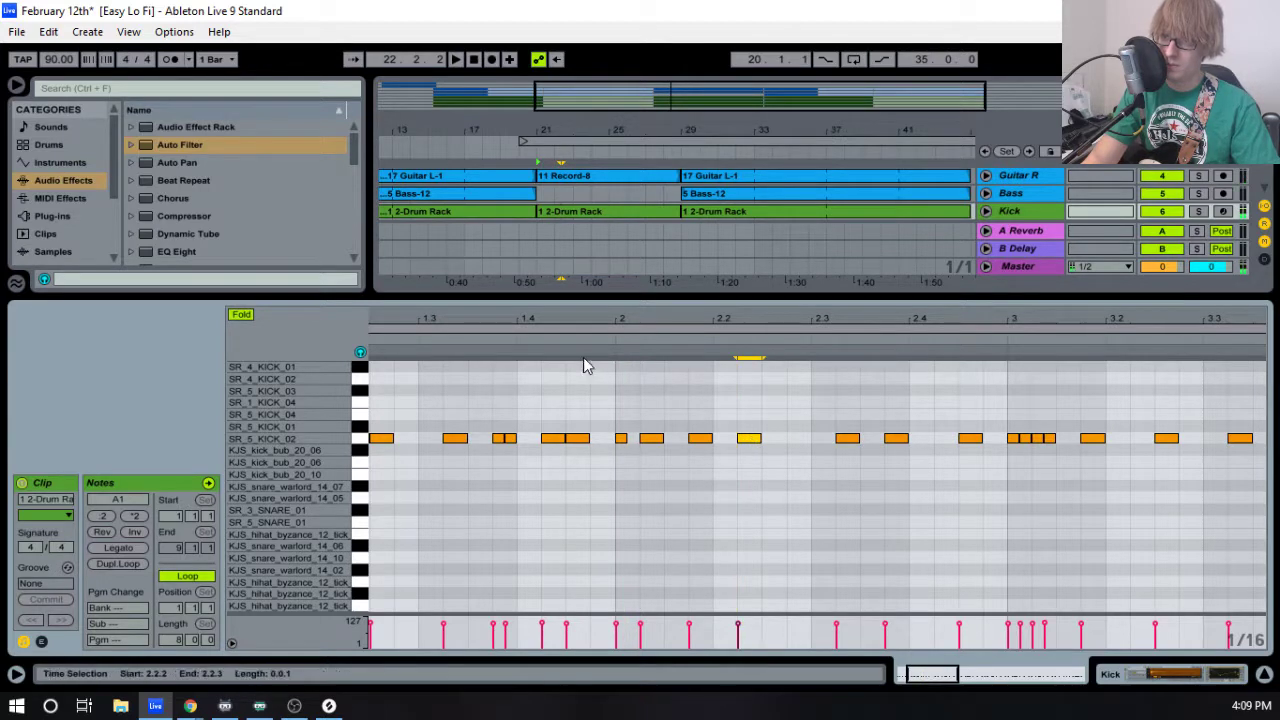
key(space)
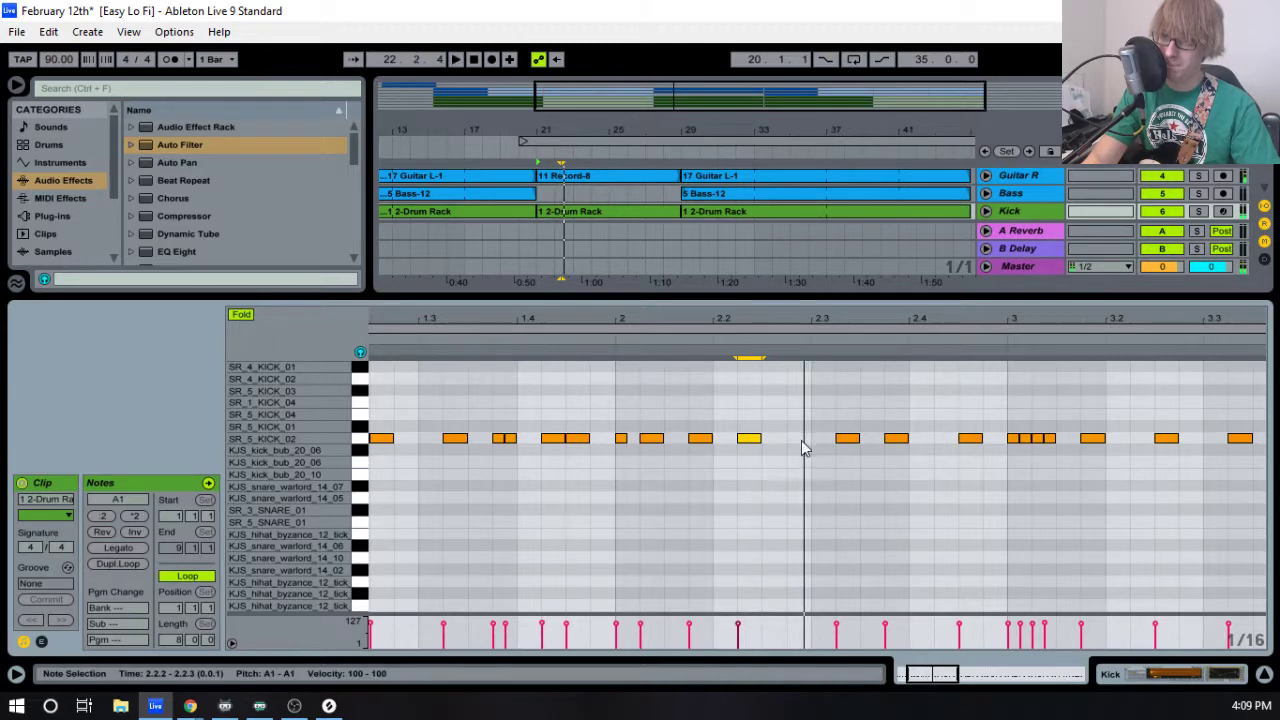
key(space)
double_click(800, 439)
key(space)
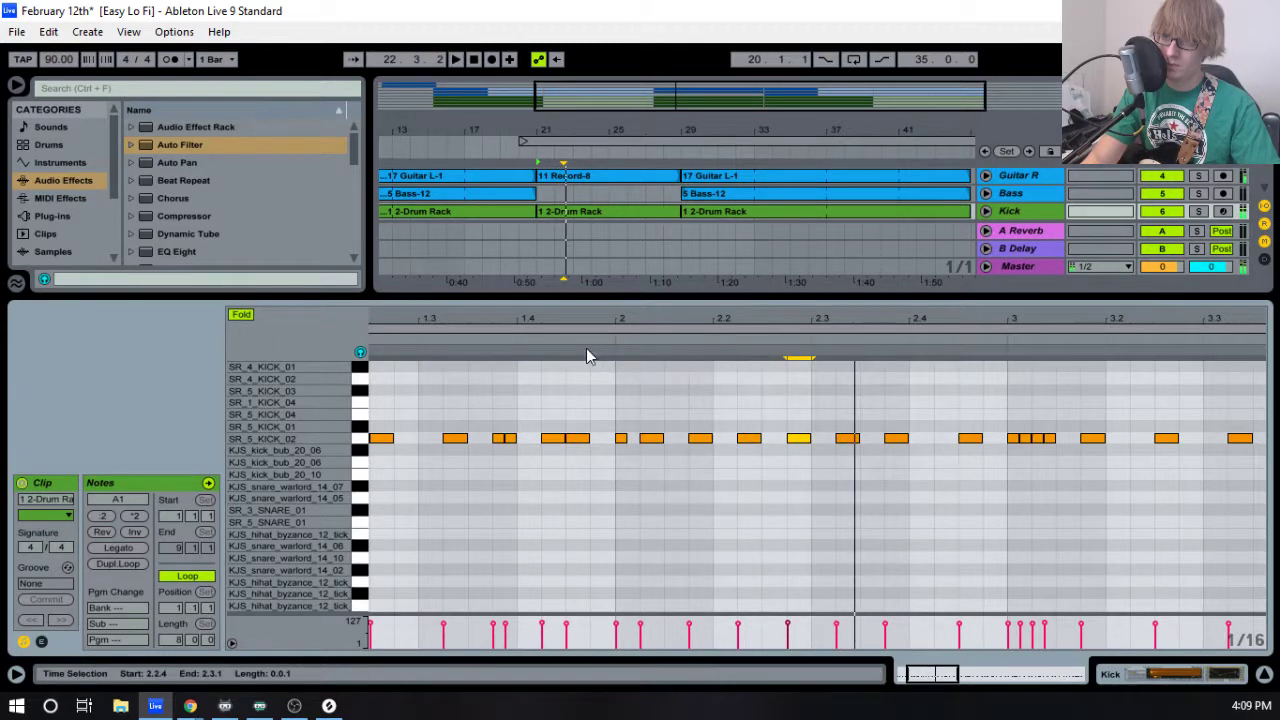
click(597, 338)
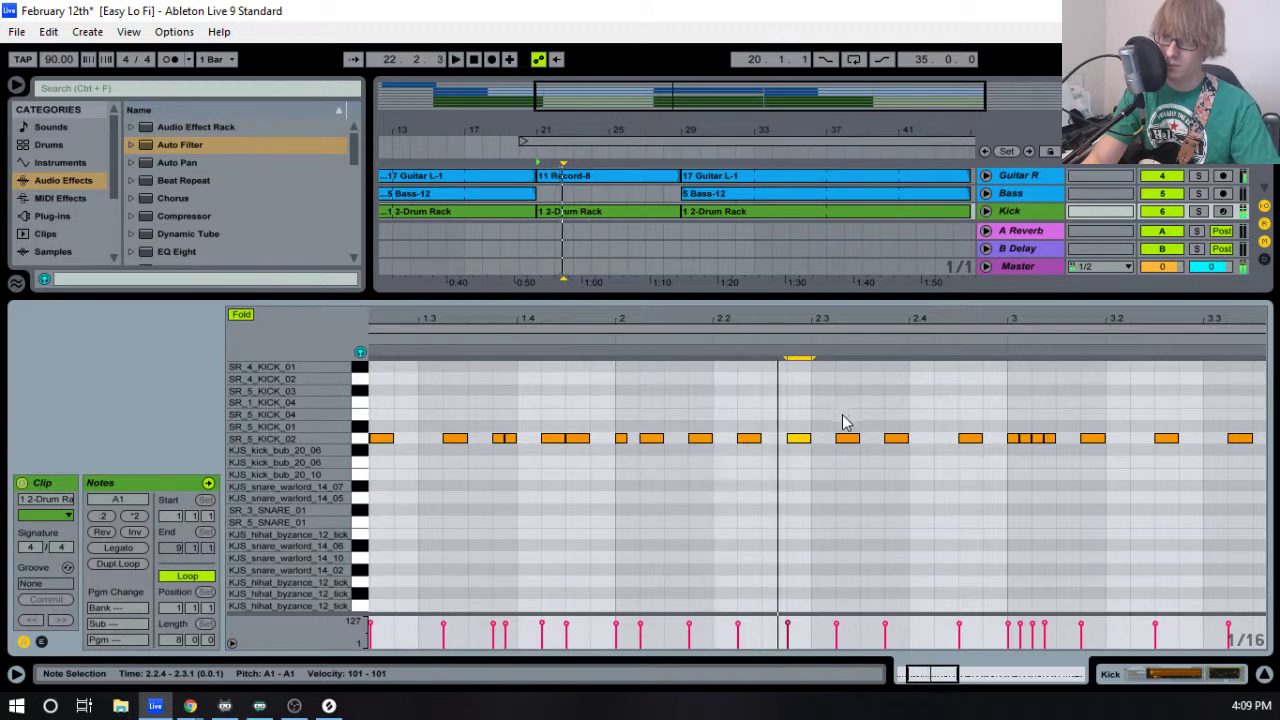
drag(663, 323, 724, 352)
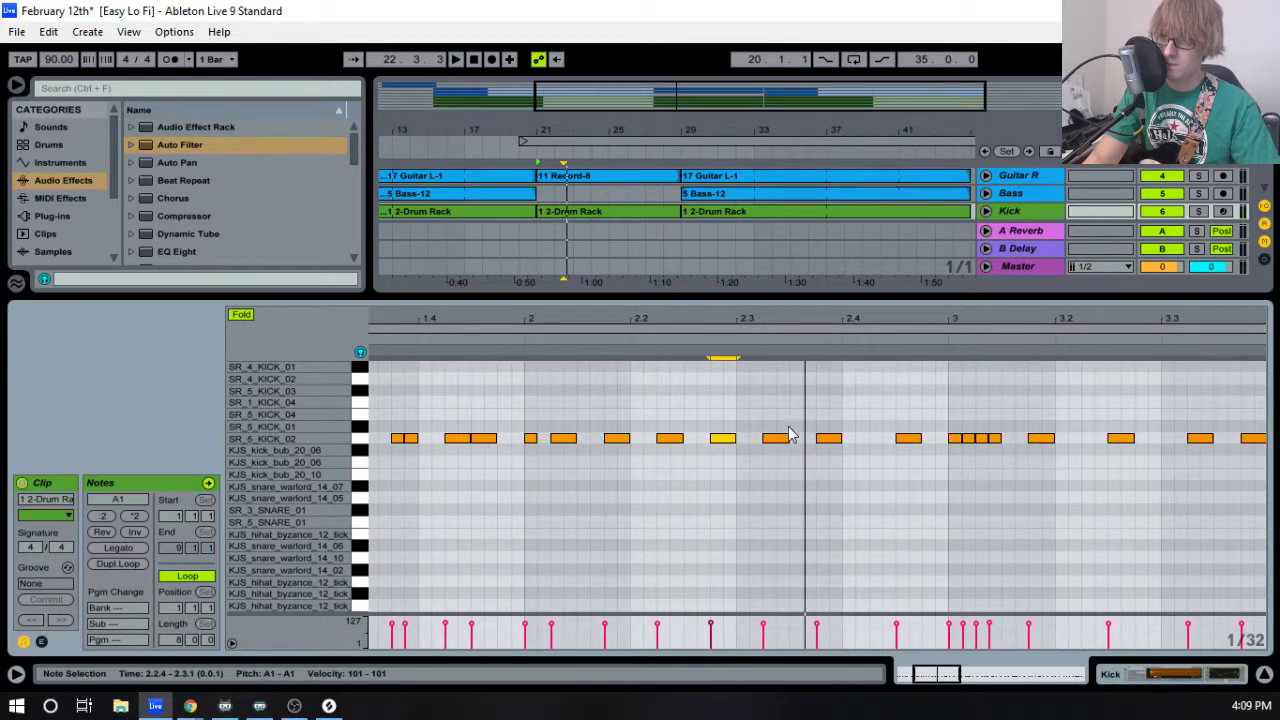
- Open the Snare clip at bar 21, enlarge its note editor, and play back its second bar
click(620, 212)
scroll(619, 216, down, 2)
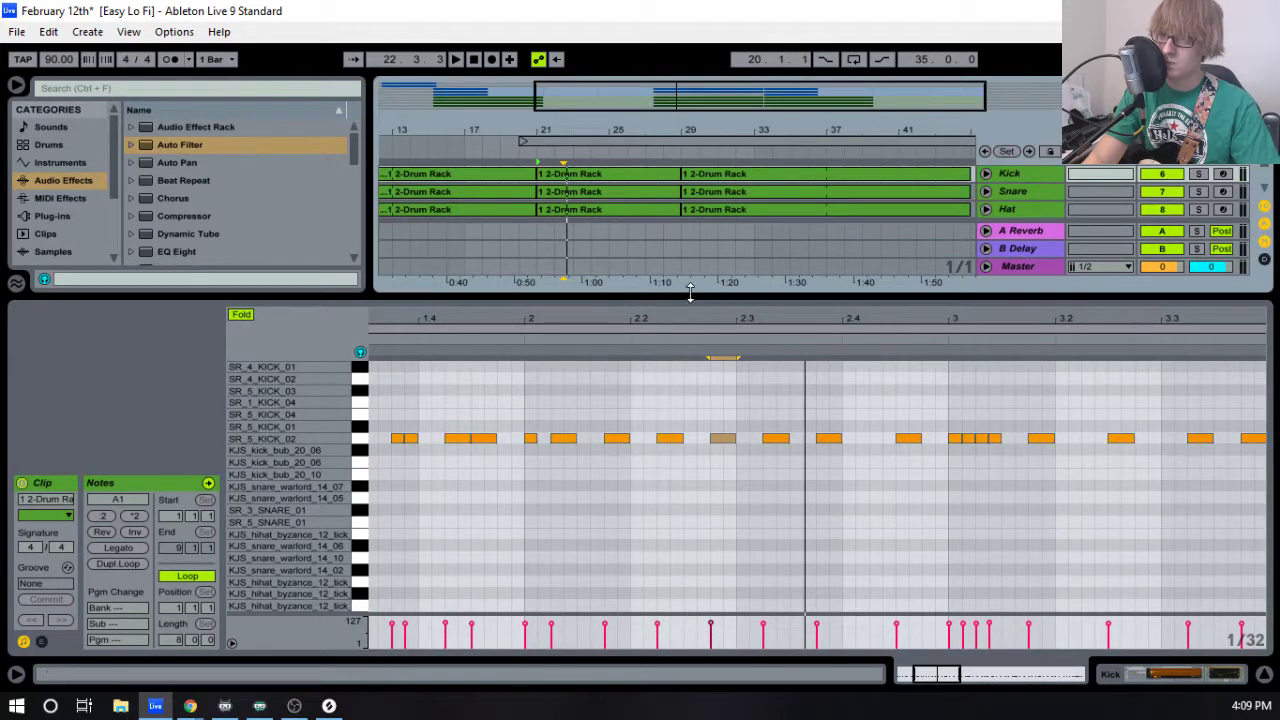
drag(679, 282, 714, 203)
click(643, 252)
key(space)
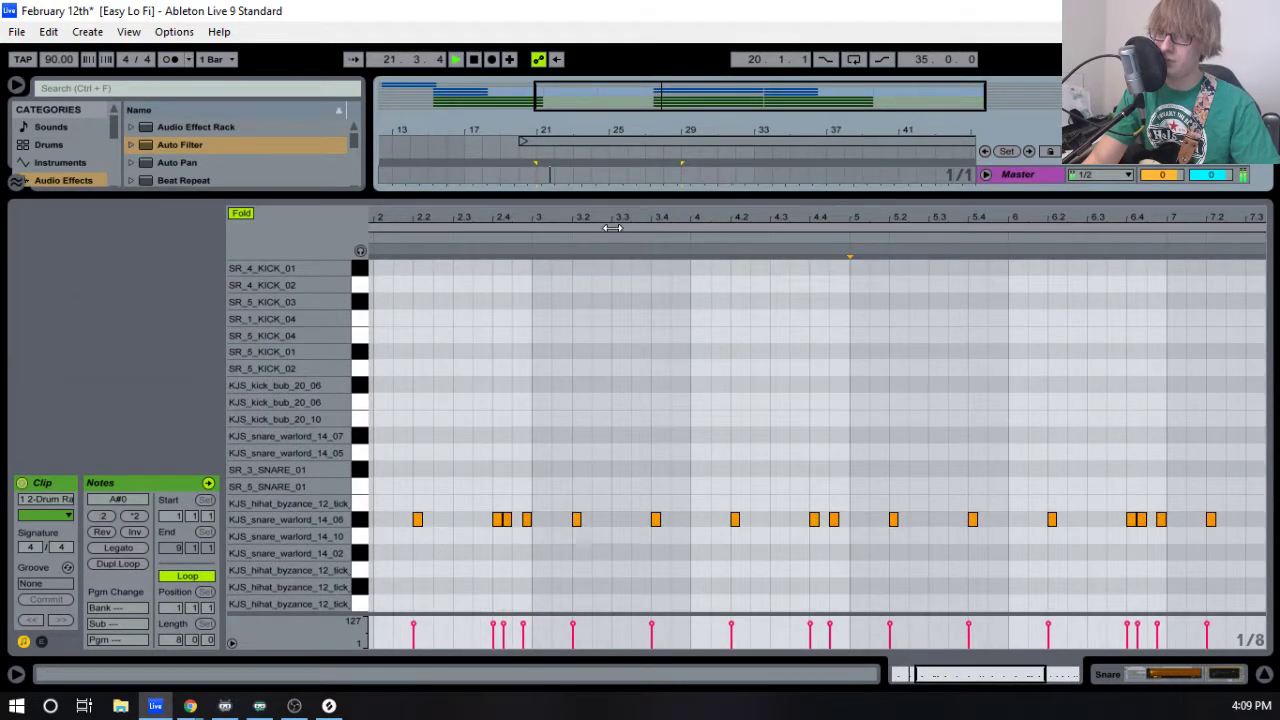
drag(612, 223, 651, 178)
drag(535, 221, 551, 275)
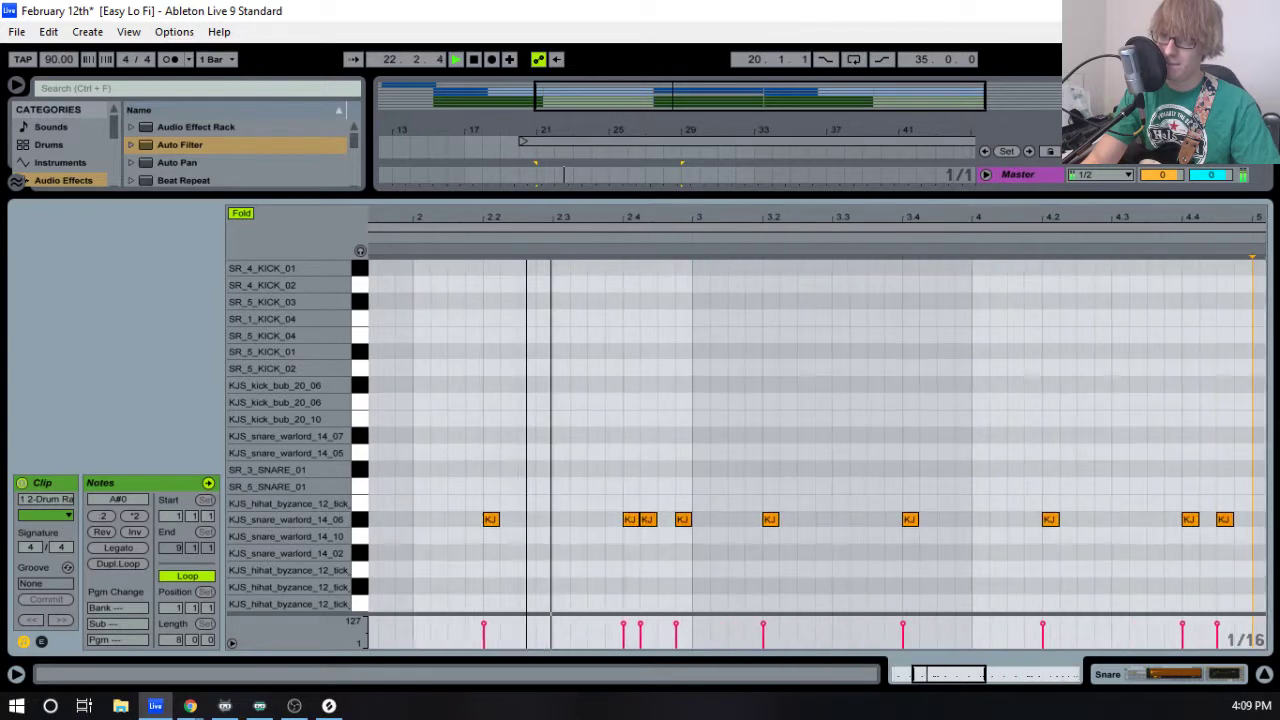
- Move the three snare notes in bar 2's fourth beat to 2.3.3, 2.4.1 and 2.4.3, and play back the change
key(space)
click(630, 520)
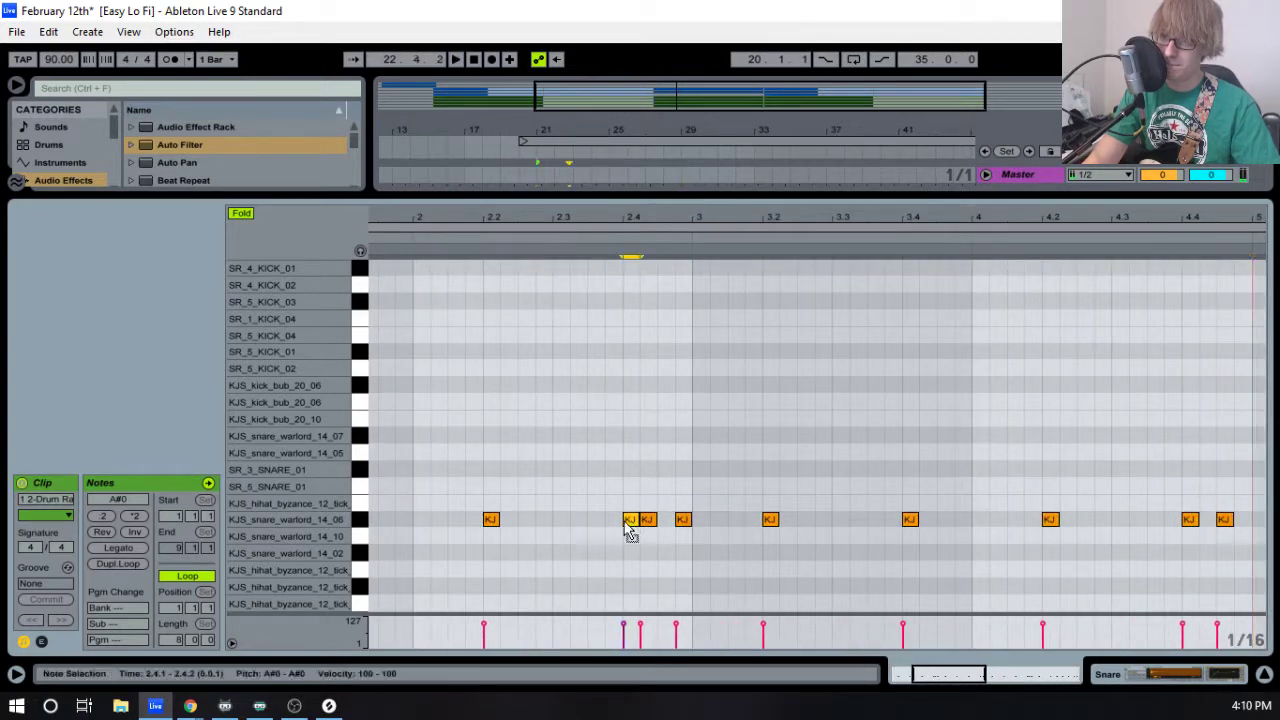
click(447, 236)
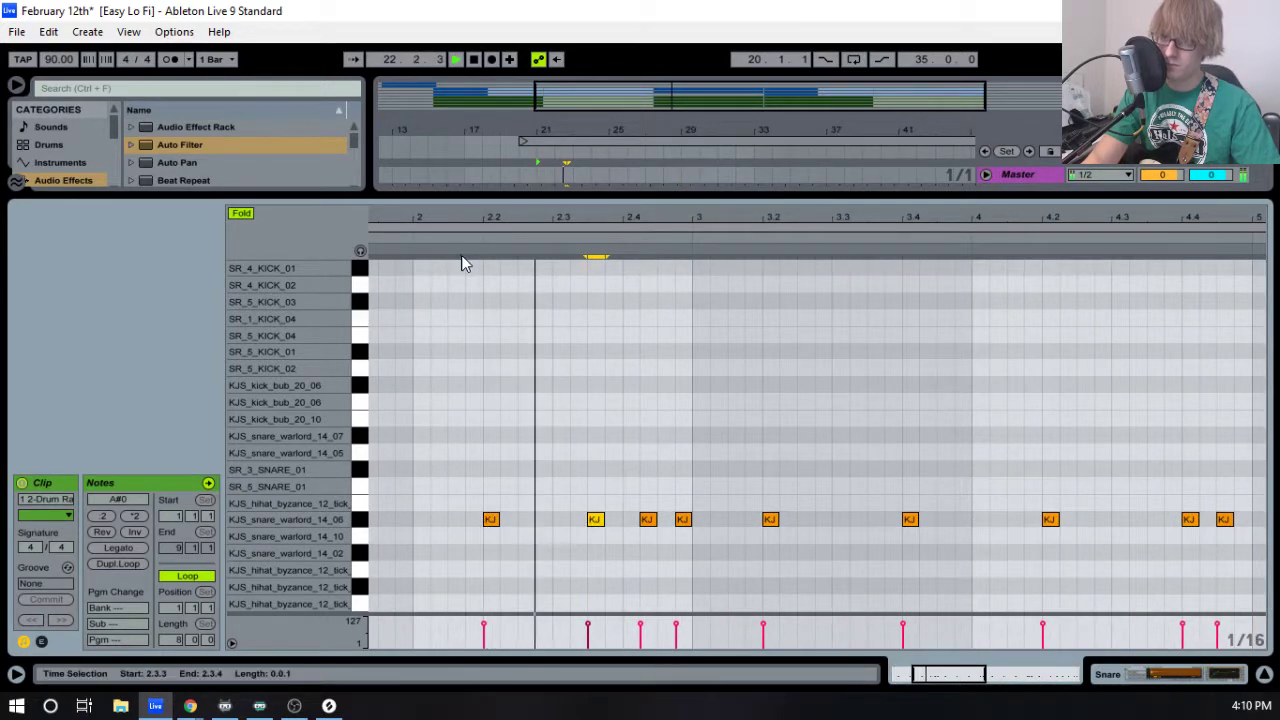
drag(646, 522, 677, 521)
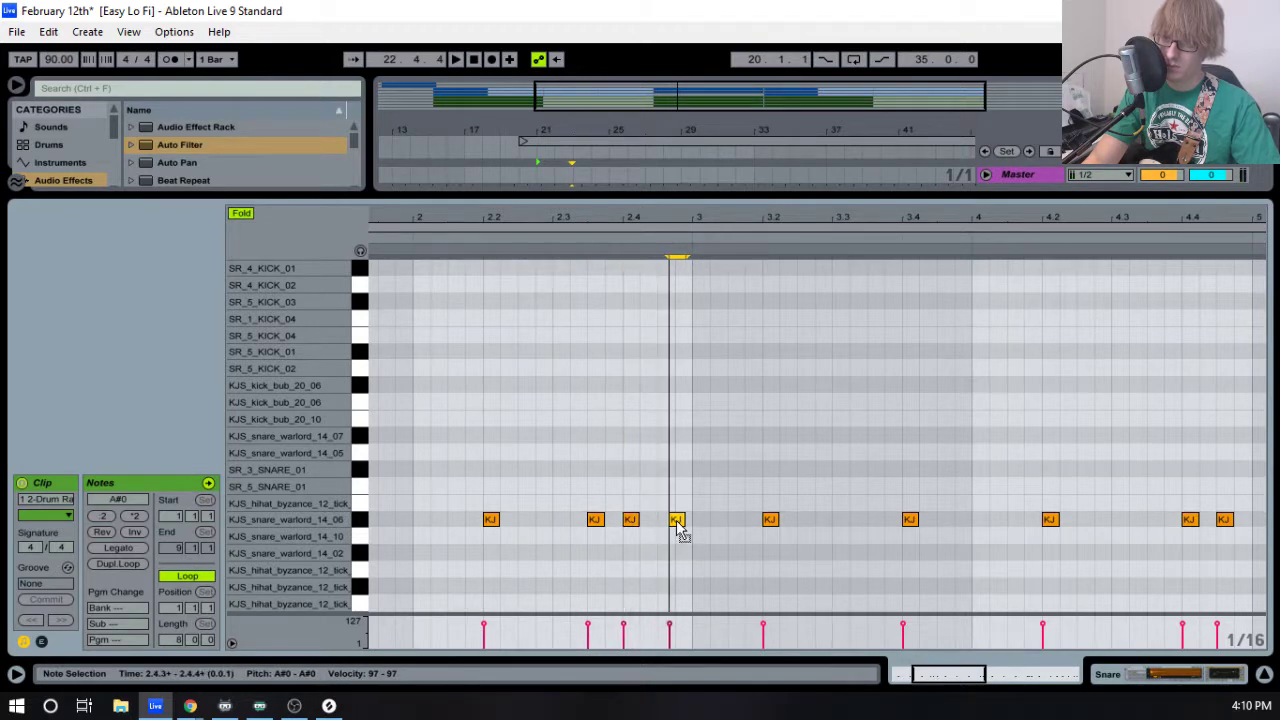
click(502, 239)
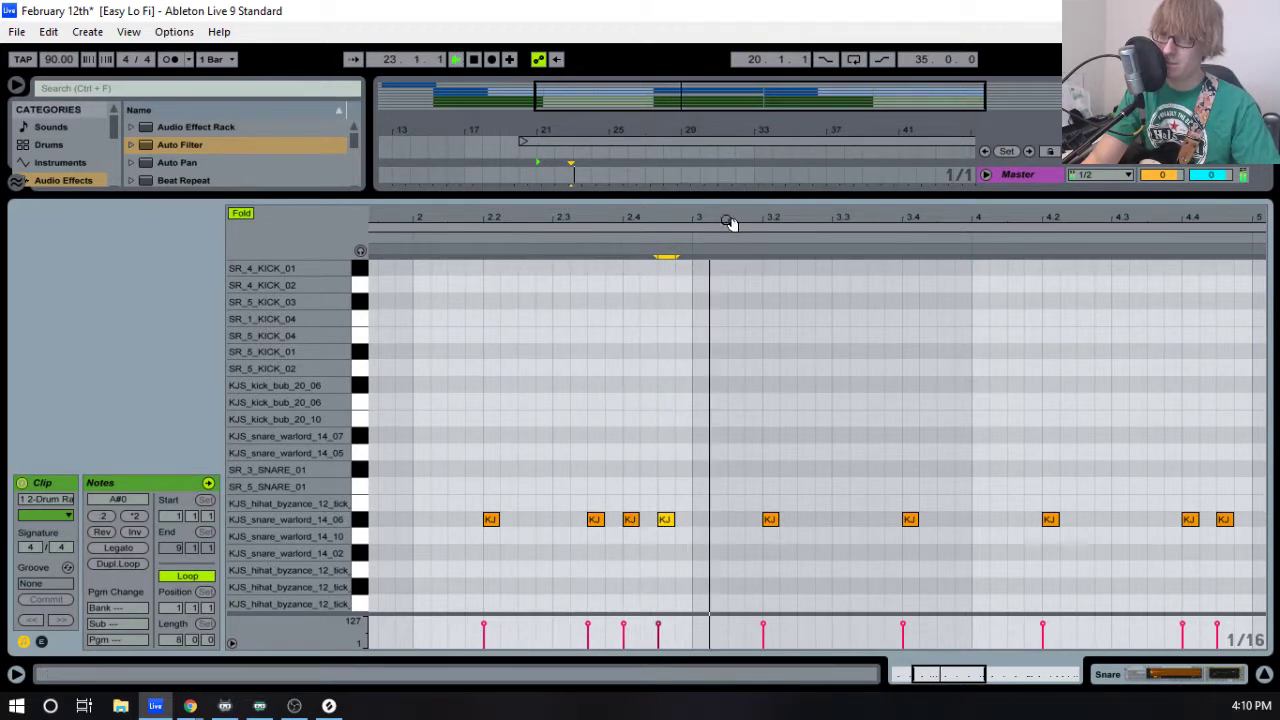
key(space)
drag(728, 222, 668, 211)
key(space)
- Return to the Kick clip at bar 21 and enlarge its note editor again
click(666, 193)
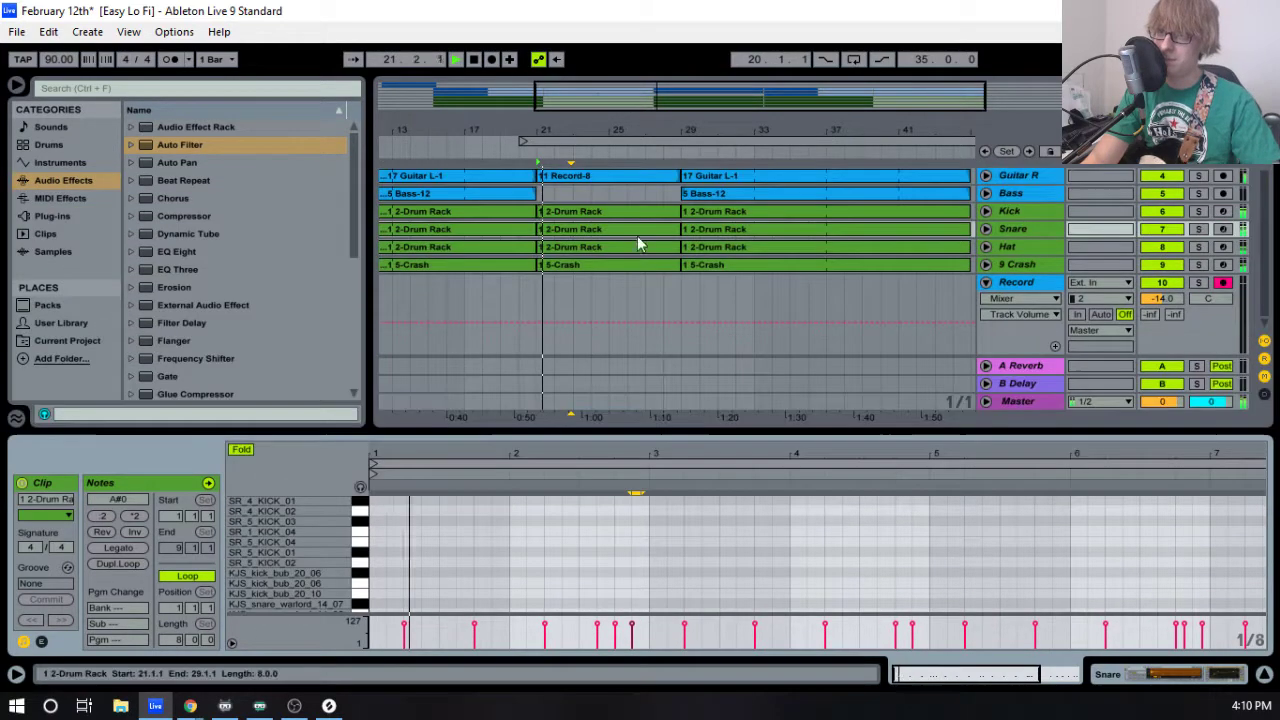
click(627, 213)
drag(683, 431, 825, 260)
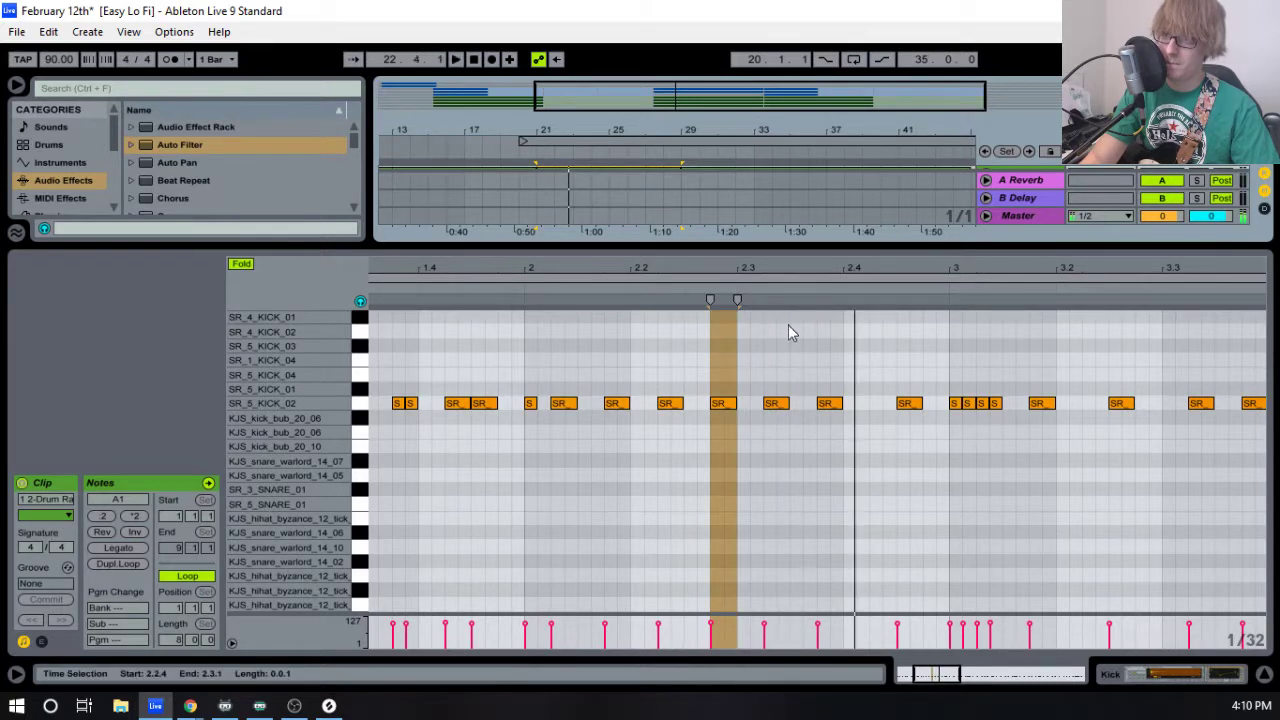
- Move the kick note in beat 2.4 to 2.4.2, shorten it to a 1/32 note, duplicate it directly behind, and play it back
drag(908, 410, 884, 415)
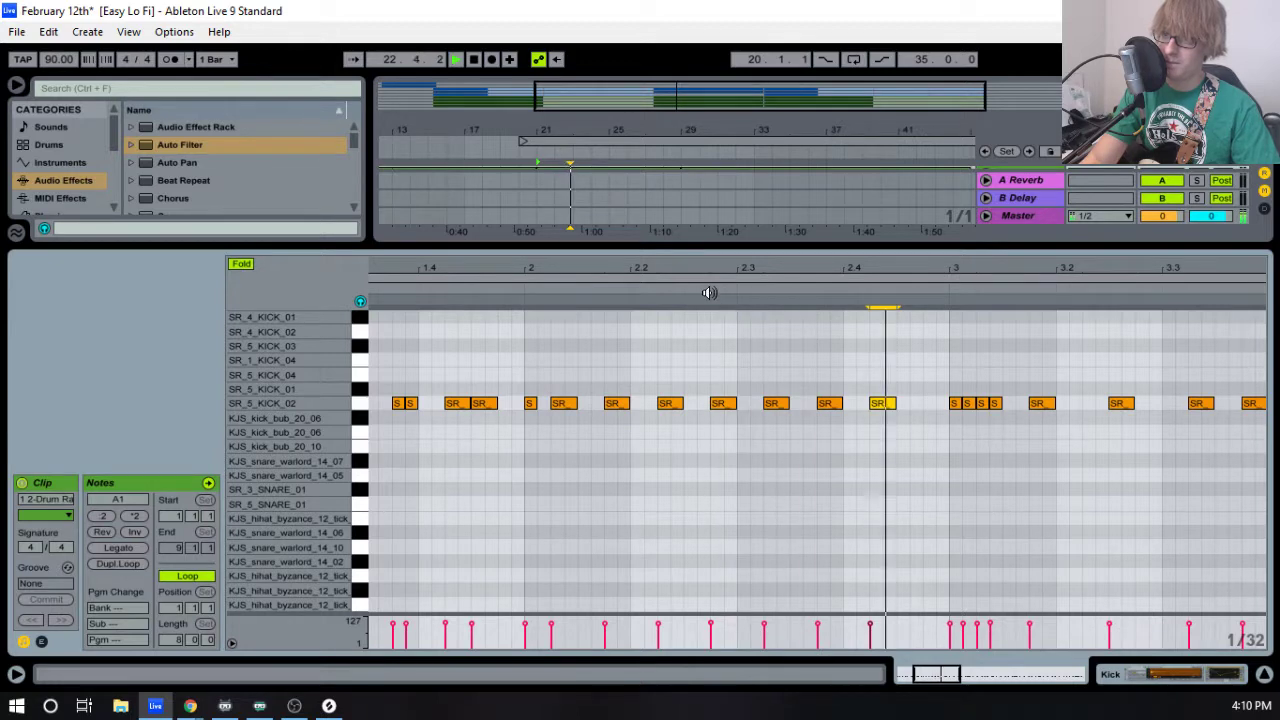
key(space)
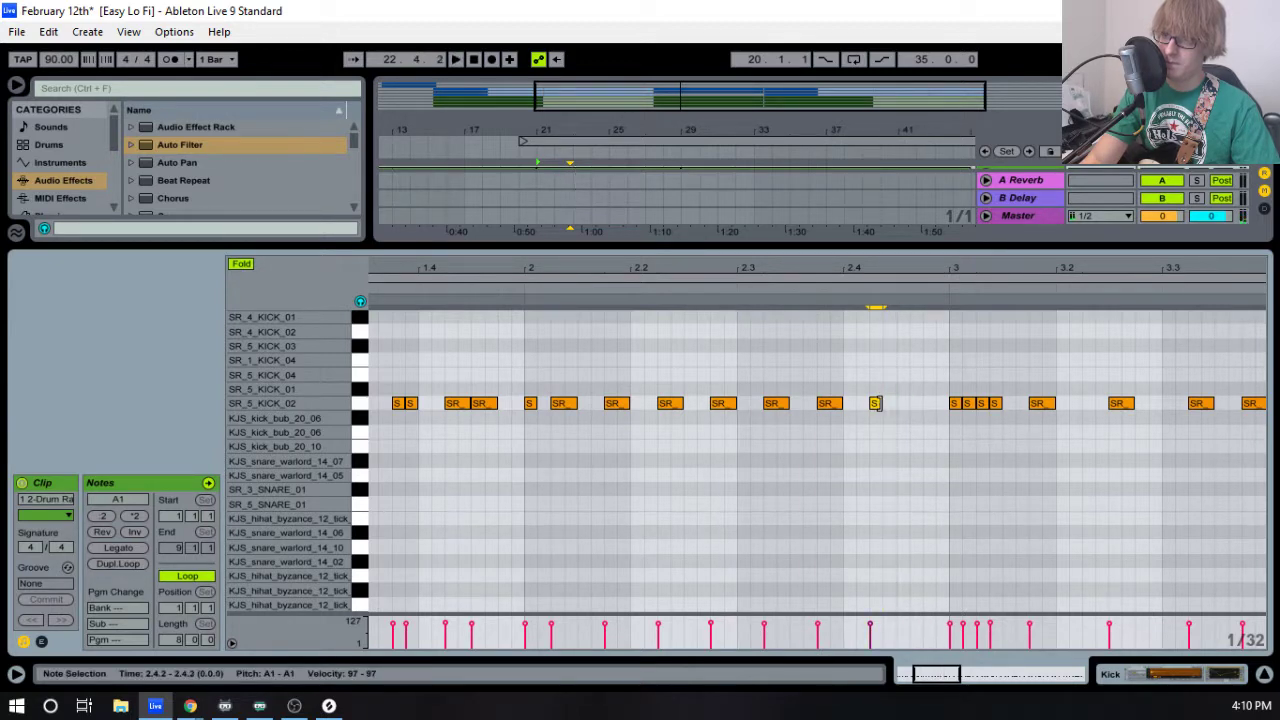
key(ctrl+d)
click(655, 290)
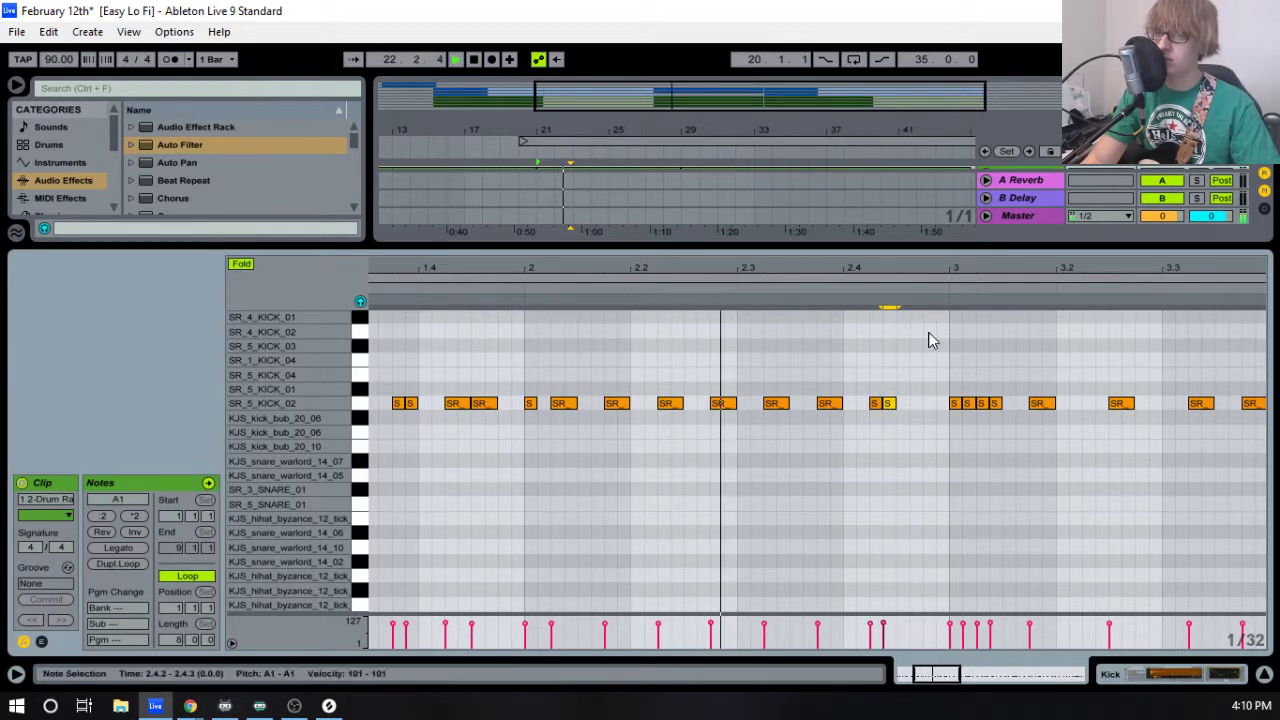
- Delete all kick notes in bars 3 and 4 of the kick clip
drag(948, 268, 948, 182)
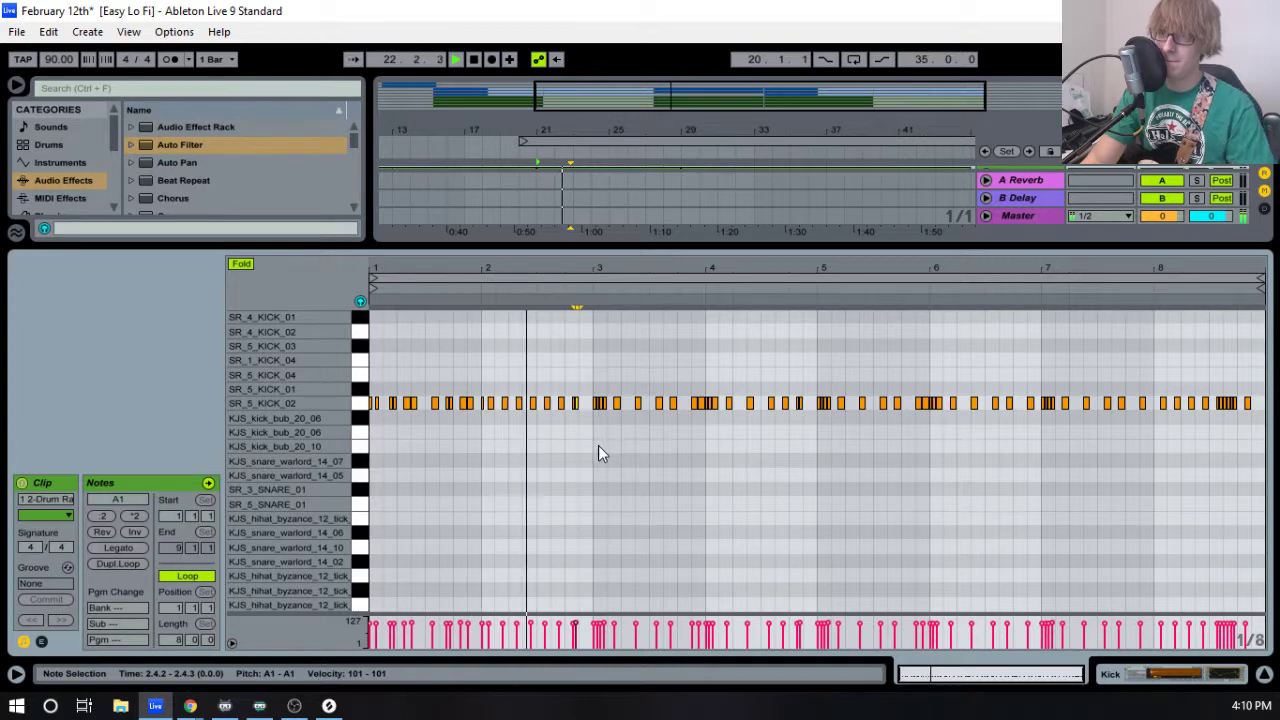
key(space)
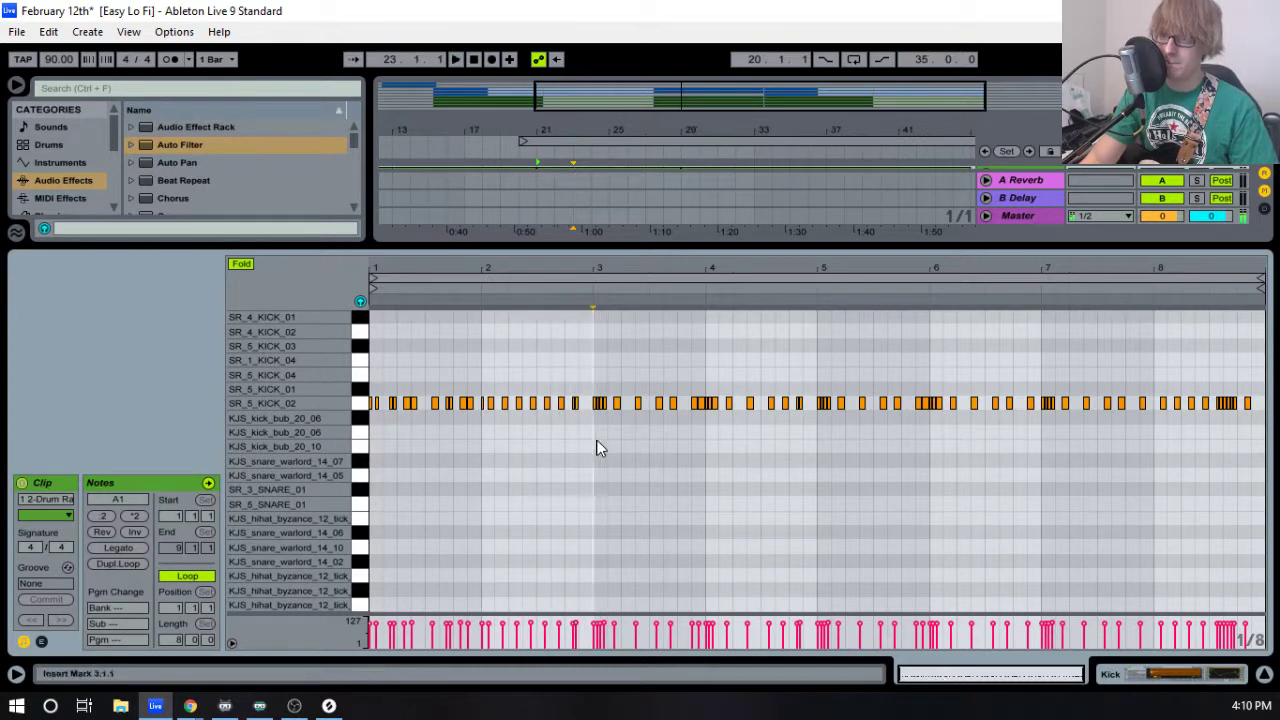
drag(597, 443, 809, 366)
key(Delete)
drag(672, 405, 631, 418)
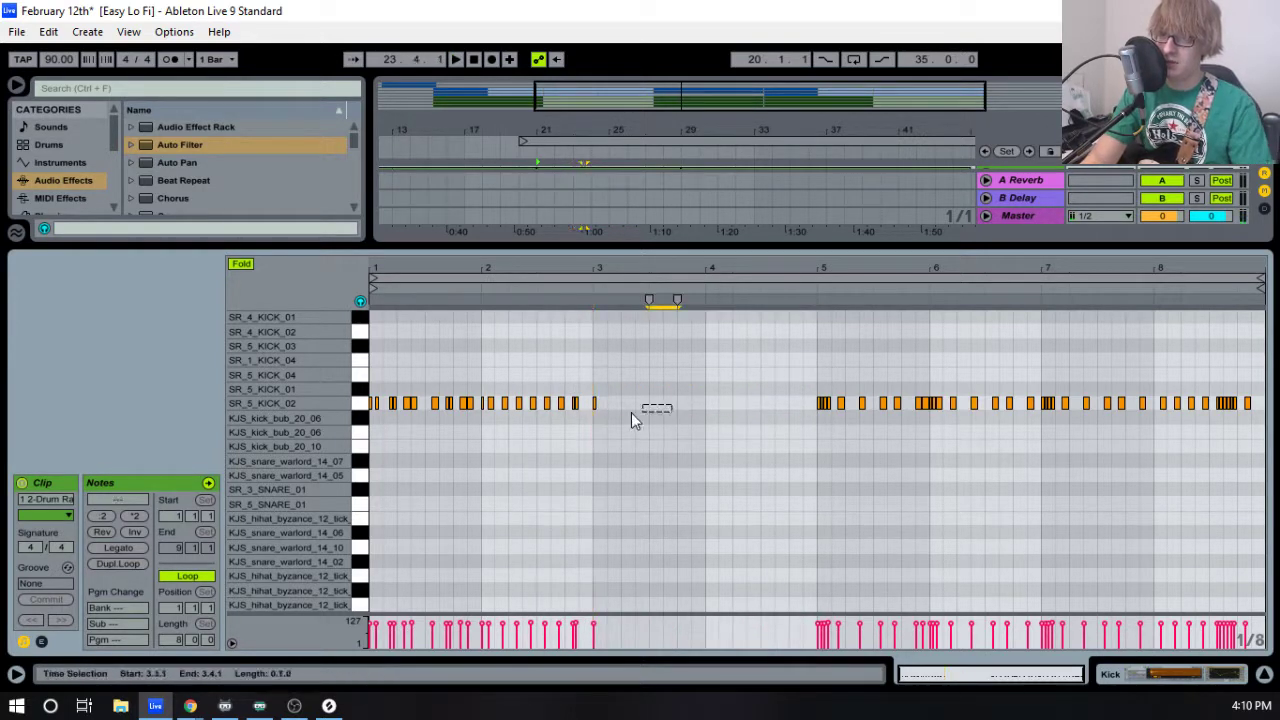
key(Delete)
- Duplicate the kick notes of bars 1 and 2 into bars 3 and 4, and play back the result
drag(611, 355, 371, 441)
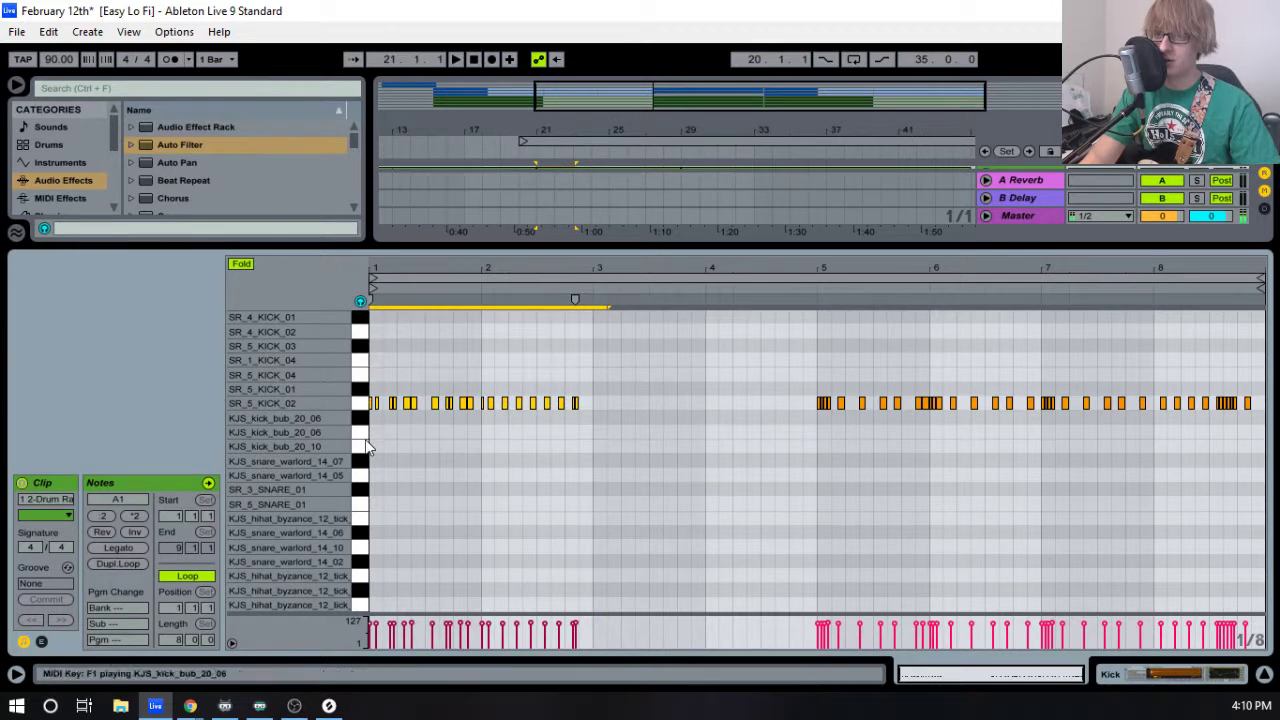
key(ctrl+d)
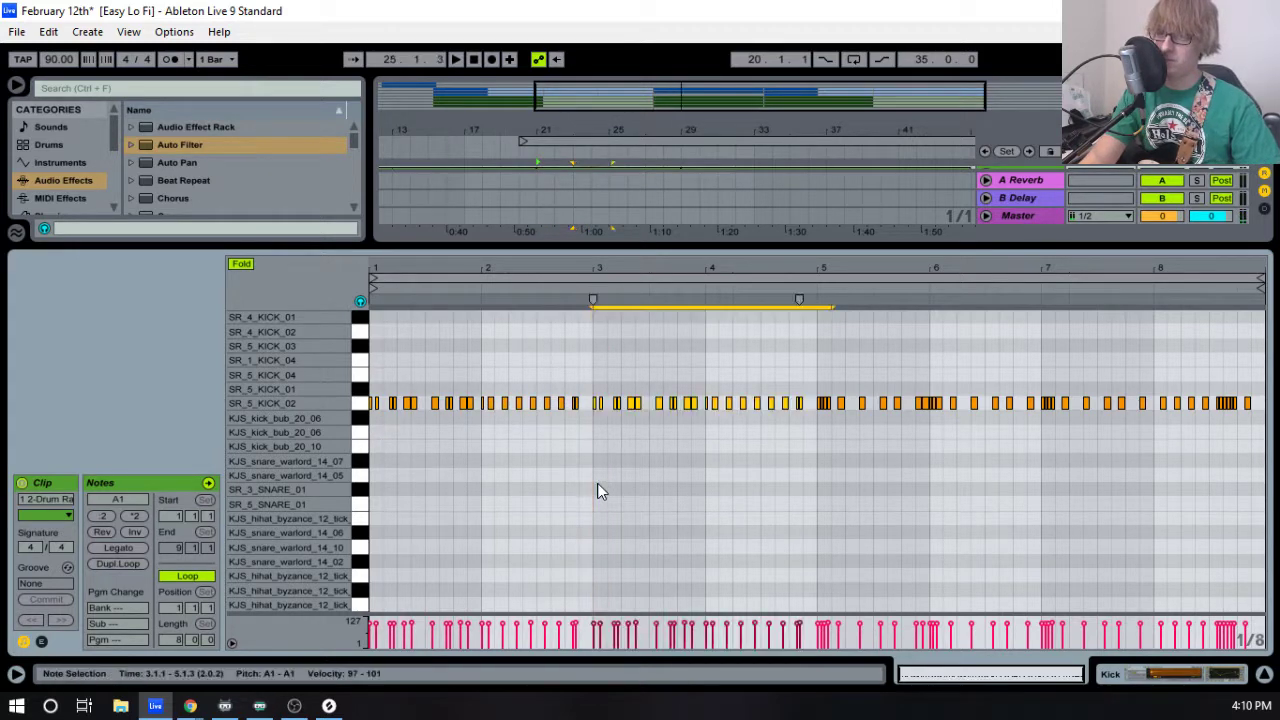
key(space)
mouse_move(612, 272)
mouse_down()
mouse_move(625, 285)
mouse_move(689, 271)
mouse_move(700, 307)
mouse_move(514, 320)
mouse_move(497, 304)
mouse_move(596, 277)
mouse_up()
mouse_move(852, 250)
mouse_down()
mouse_move(870, 392)
mouse_move(872, 236)
mouse_up()
key(space)
key(space)
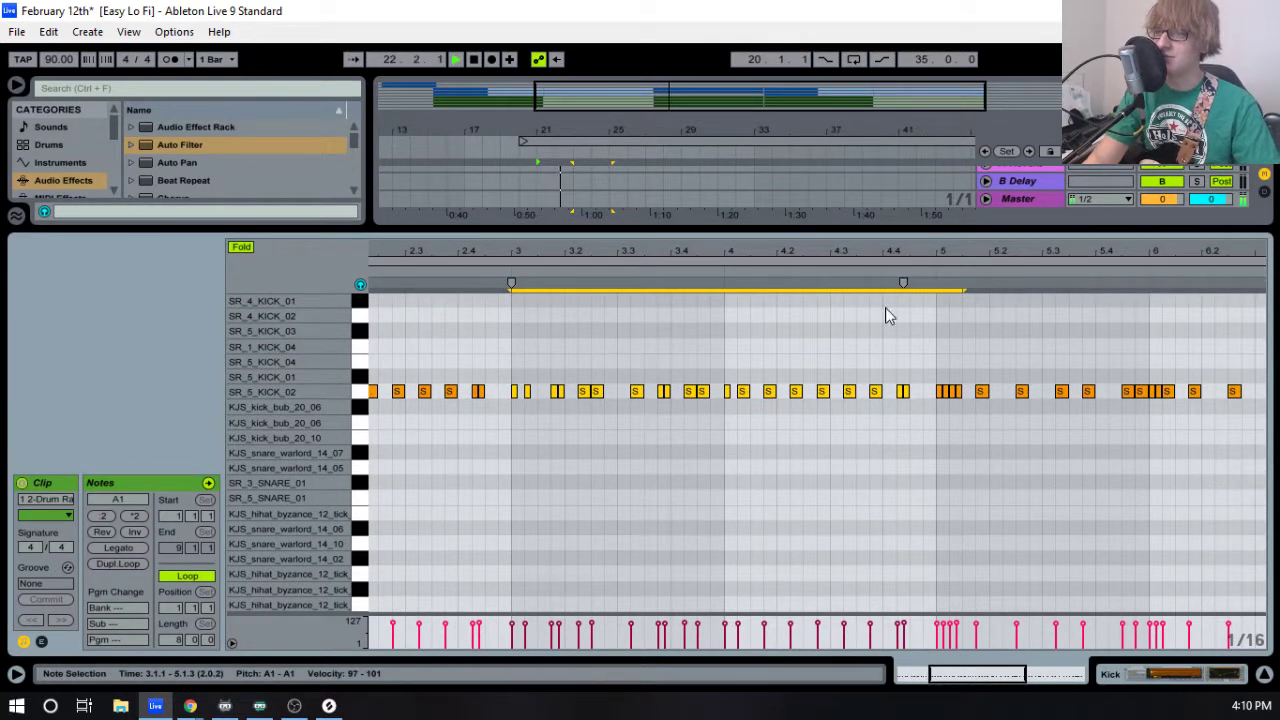
- Audition bar 4 of the kick clip and add a 1/16 note on the SR_5_KICK_02 row at 4.2.3
click(916, 340)
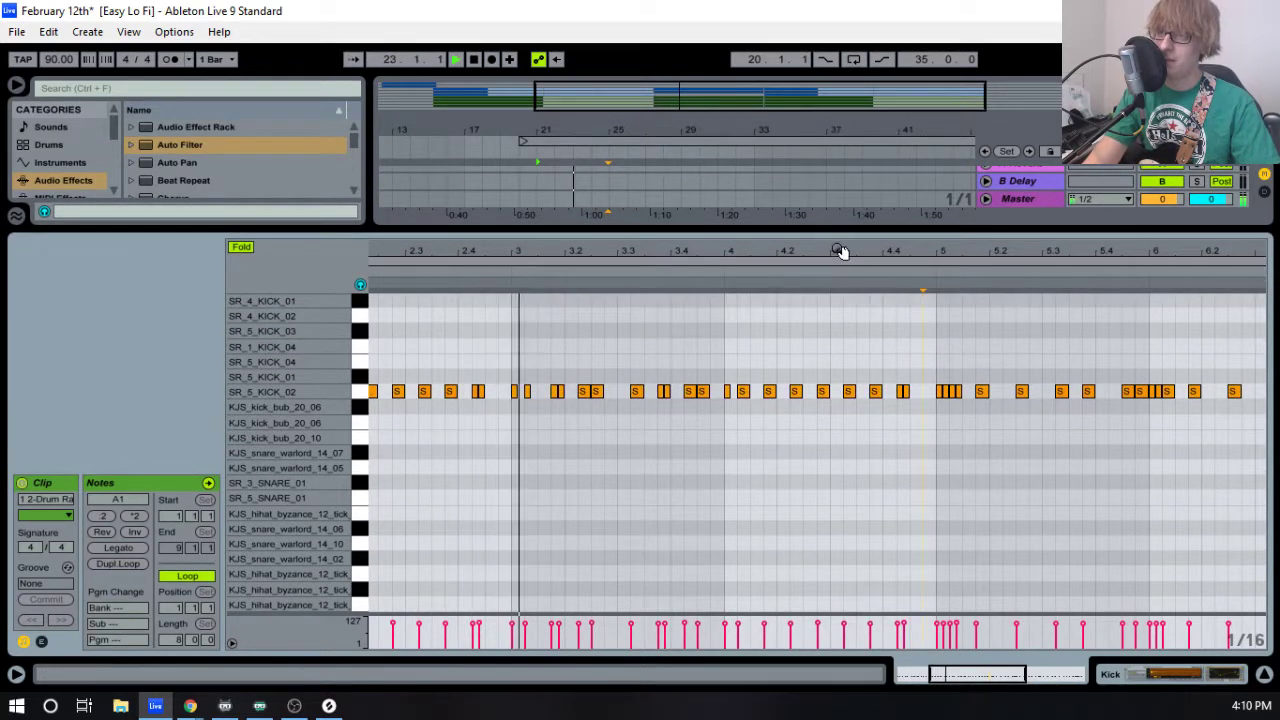
drag(840, 250, 751, 273)
key(space)
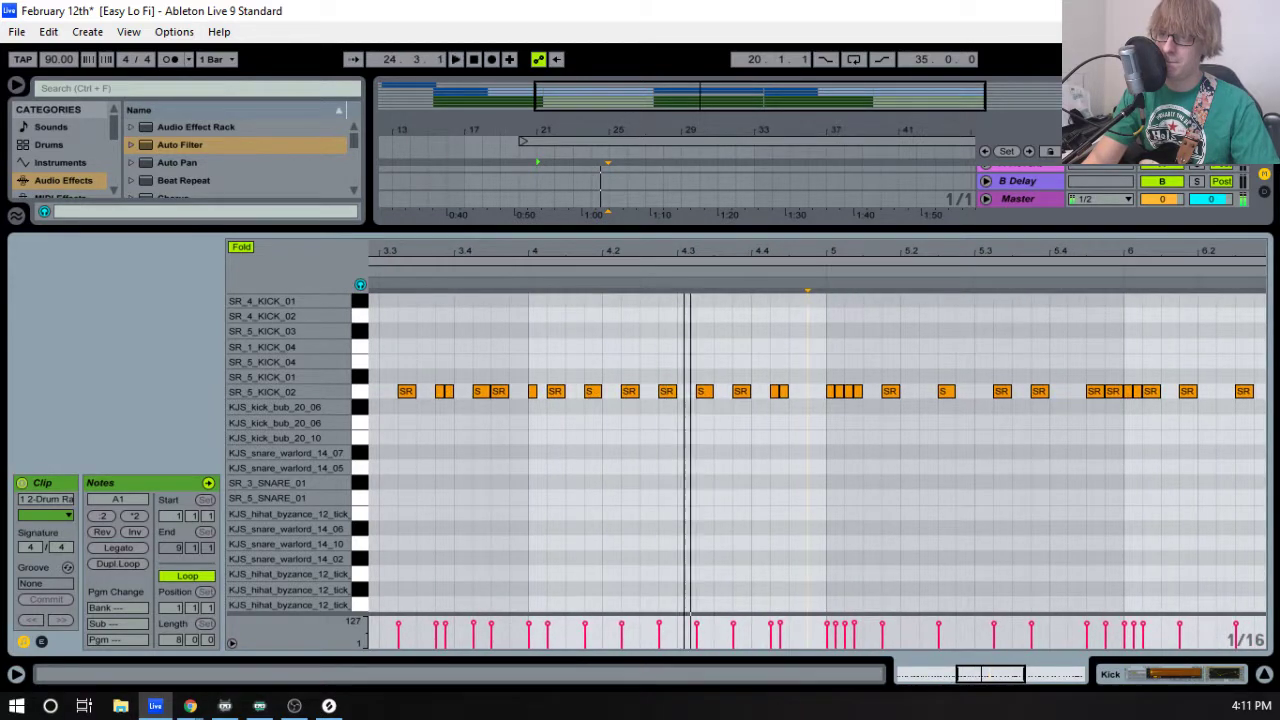
click(534, 277)
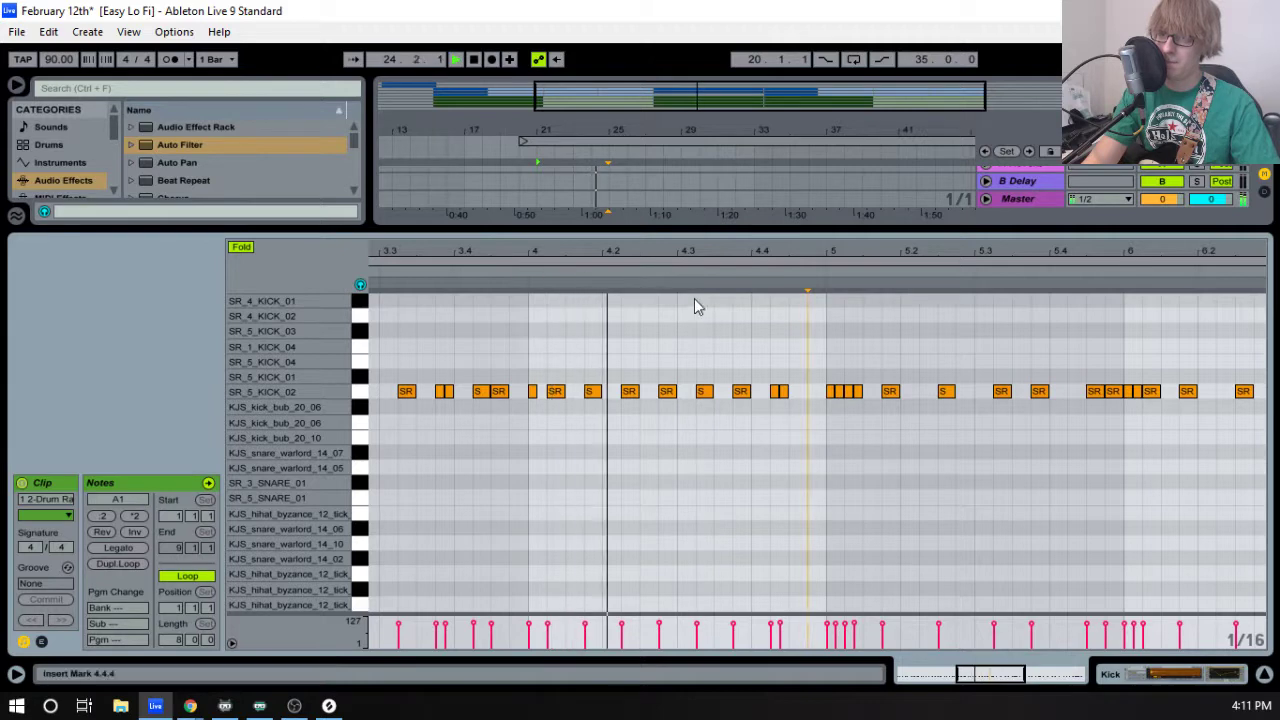
key(space)
drag(655, 252, 728, 263)
click(537, 273)
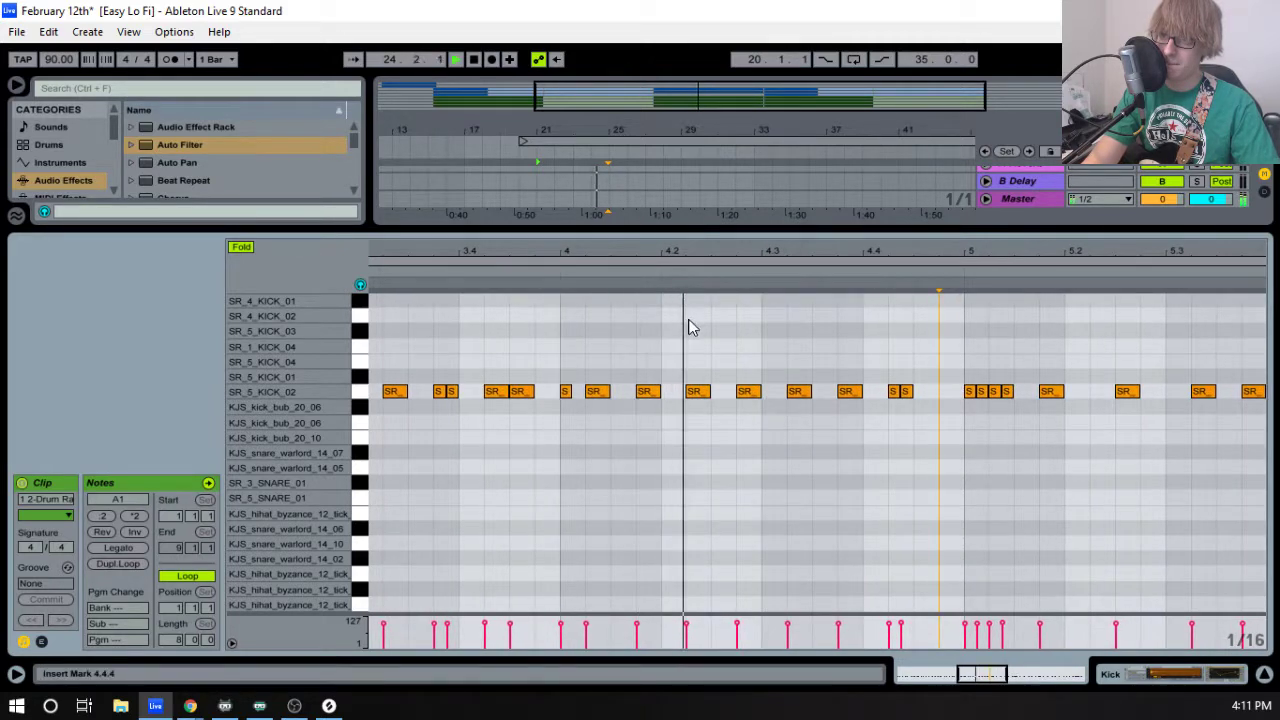
key(space)
double_click(727, 397)
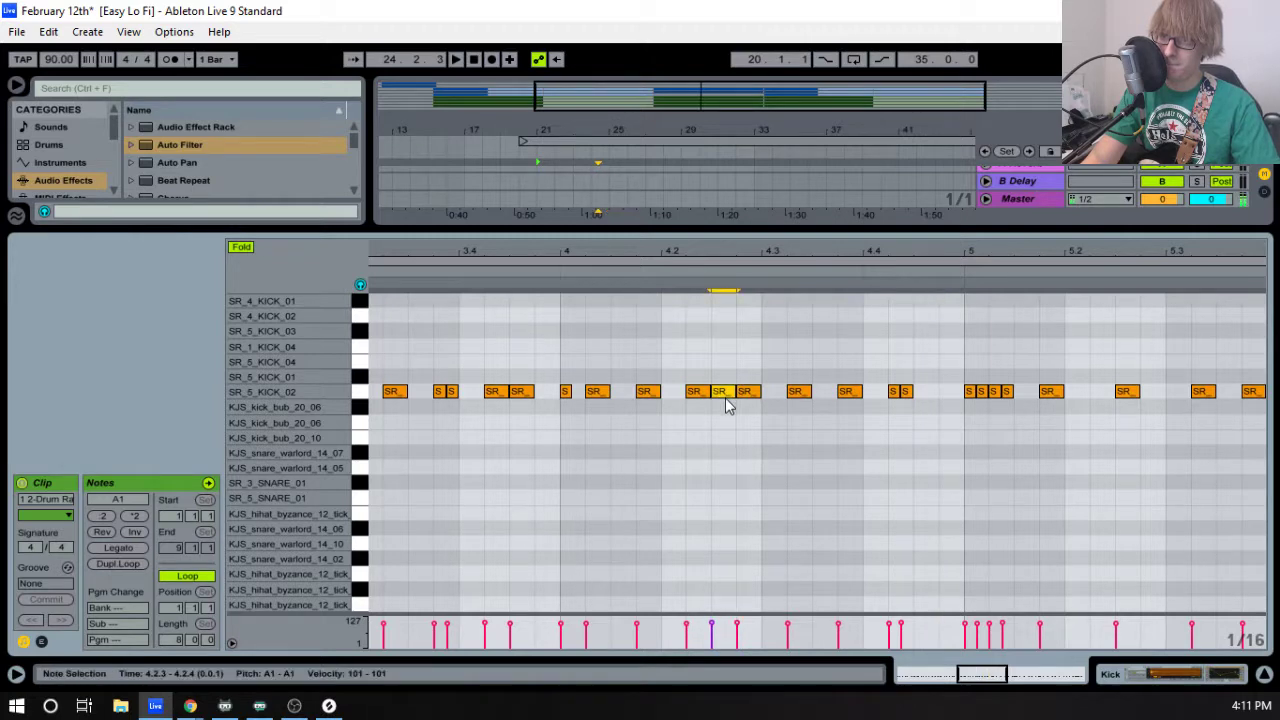
click(499, 271)
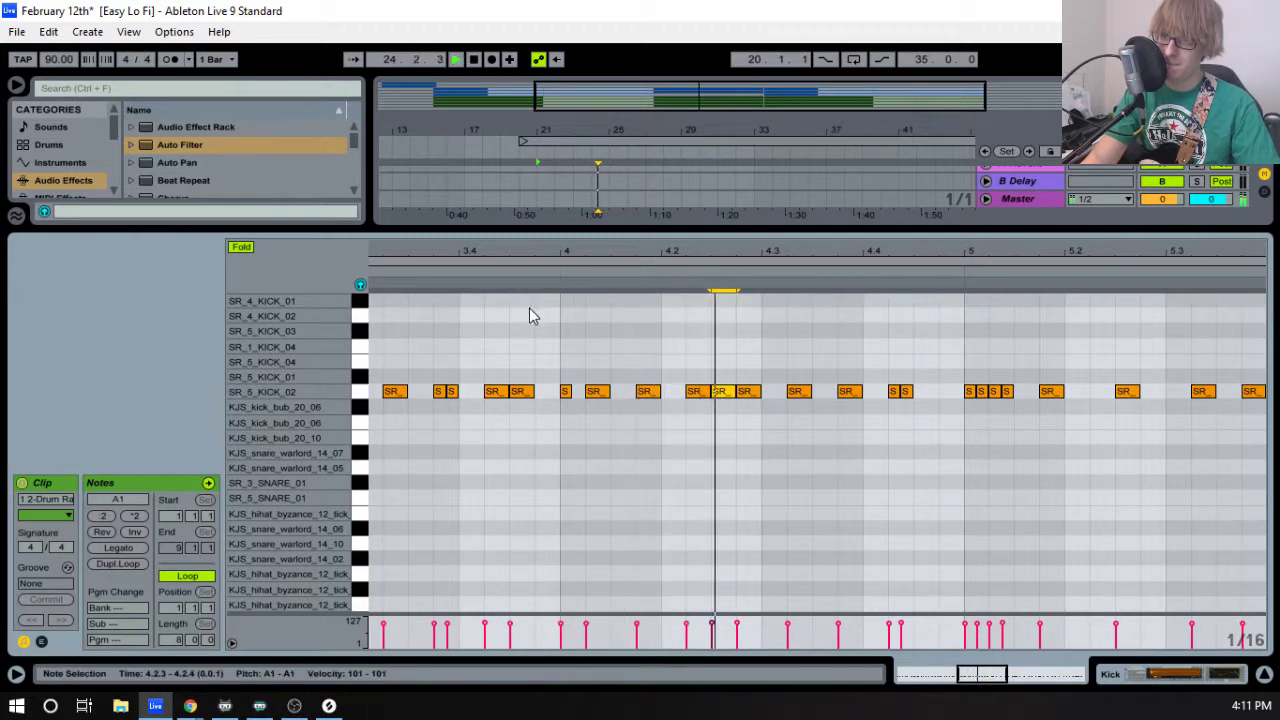
- Try deleting the kick note at 4.3.2, audition the pattern, and undo the deletion
key(space)
click(797, 392)
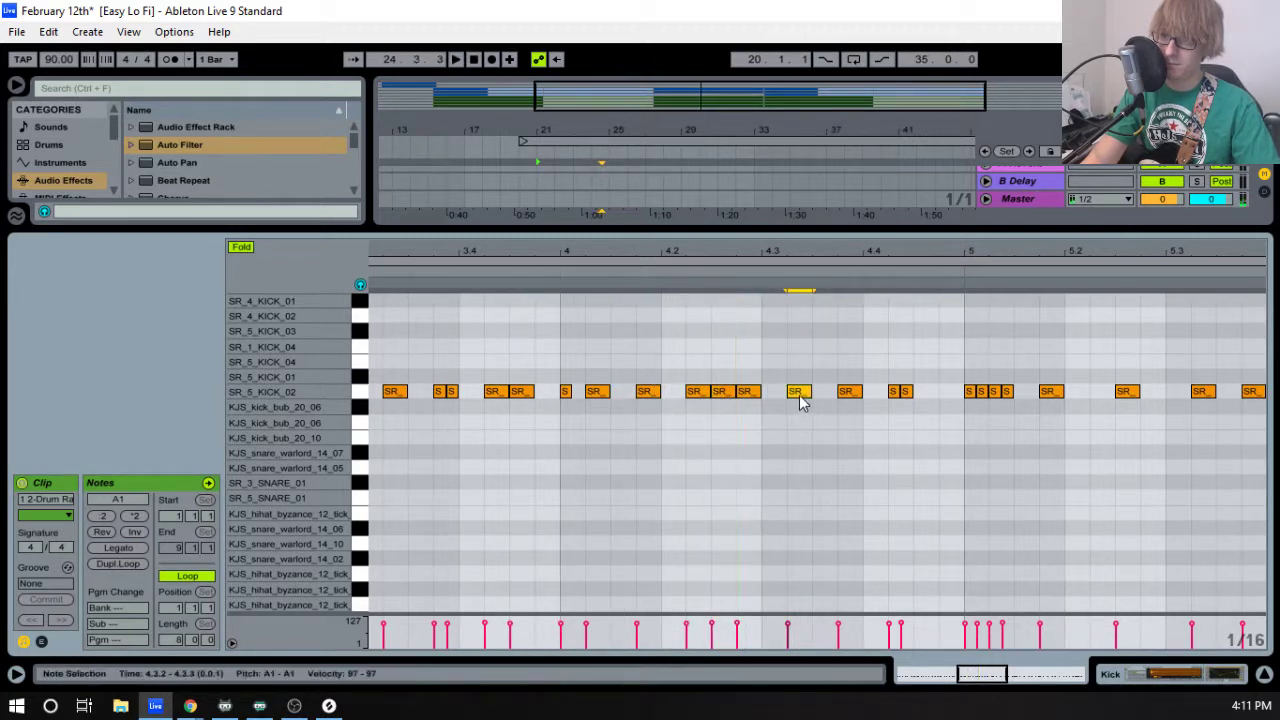
click(521, 268)
key(Delete)
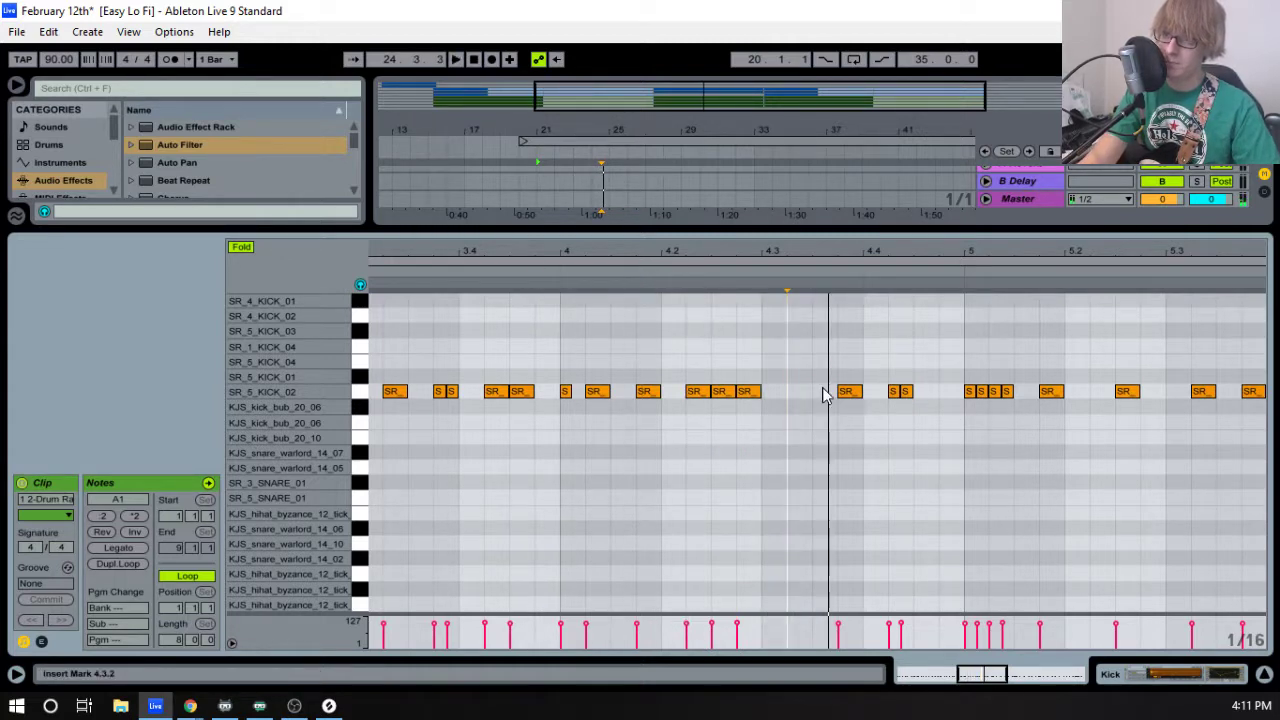
key(space)
key(ctrl+z)
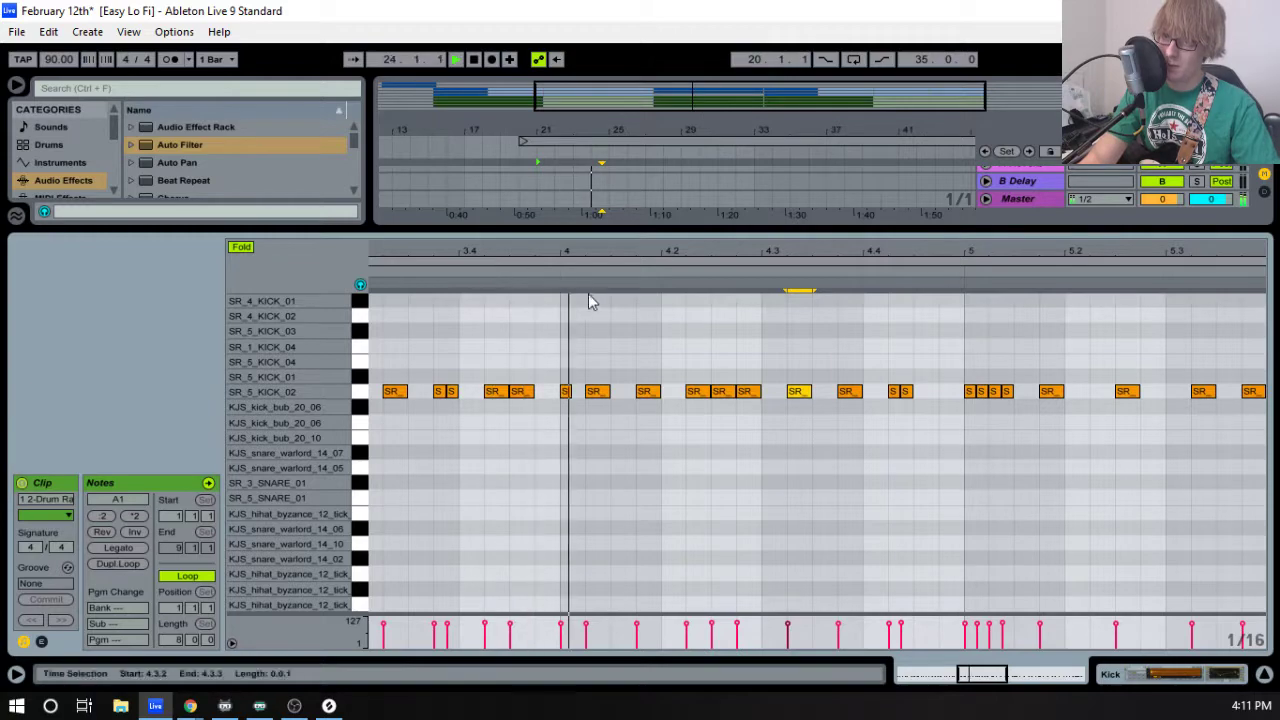
key(space)
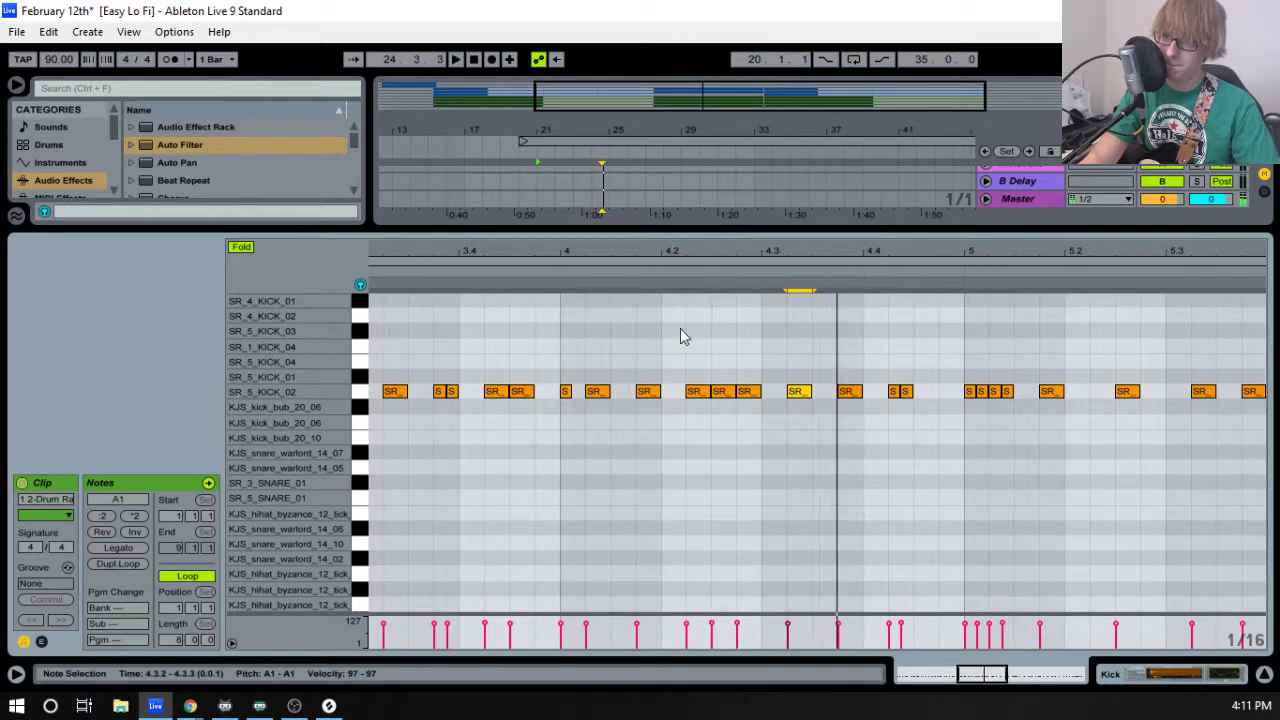
- Open the snare clip starting at bar 21 and add a 1/16 KJS_snare_warlord_14_06 note at 4.3.2
drag(746, 232, 741, 335)
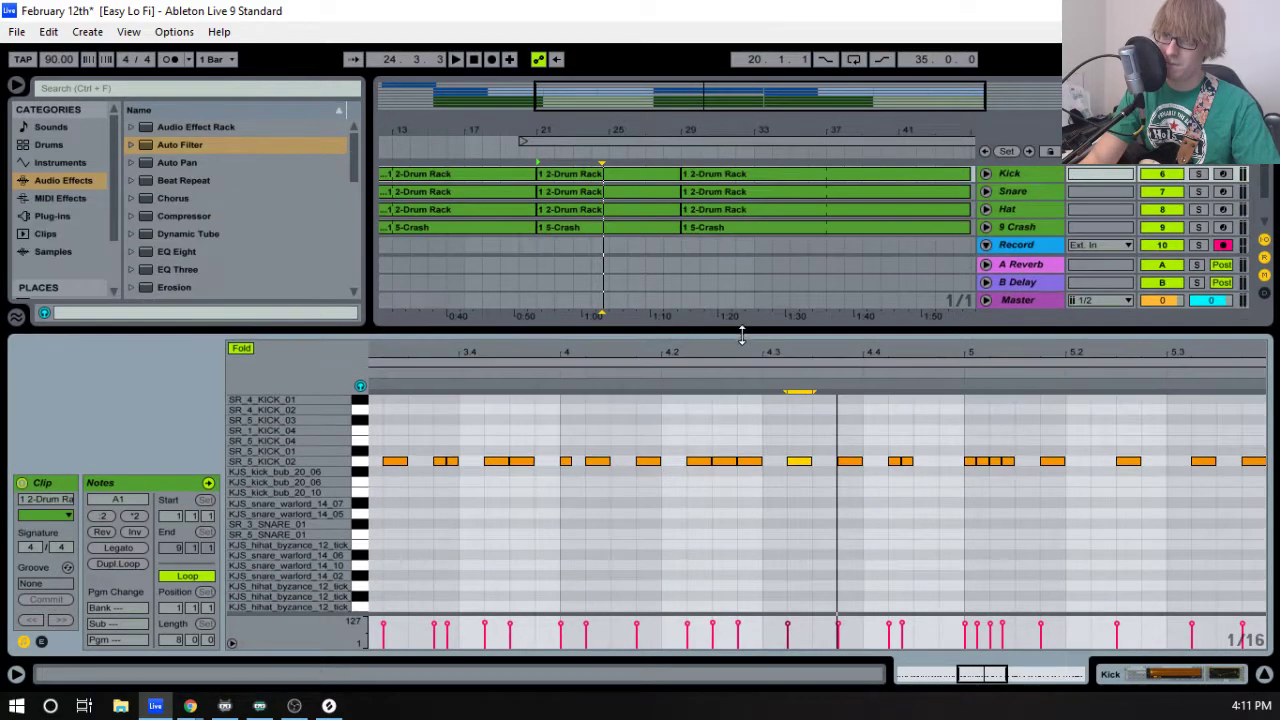
click(527, 150)
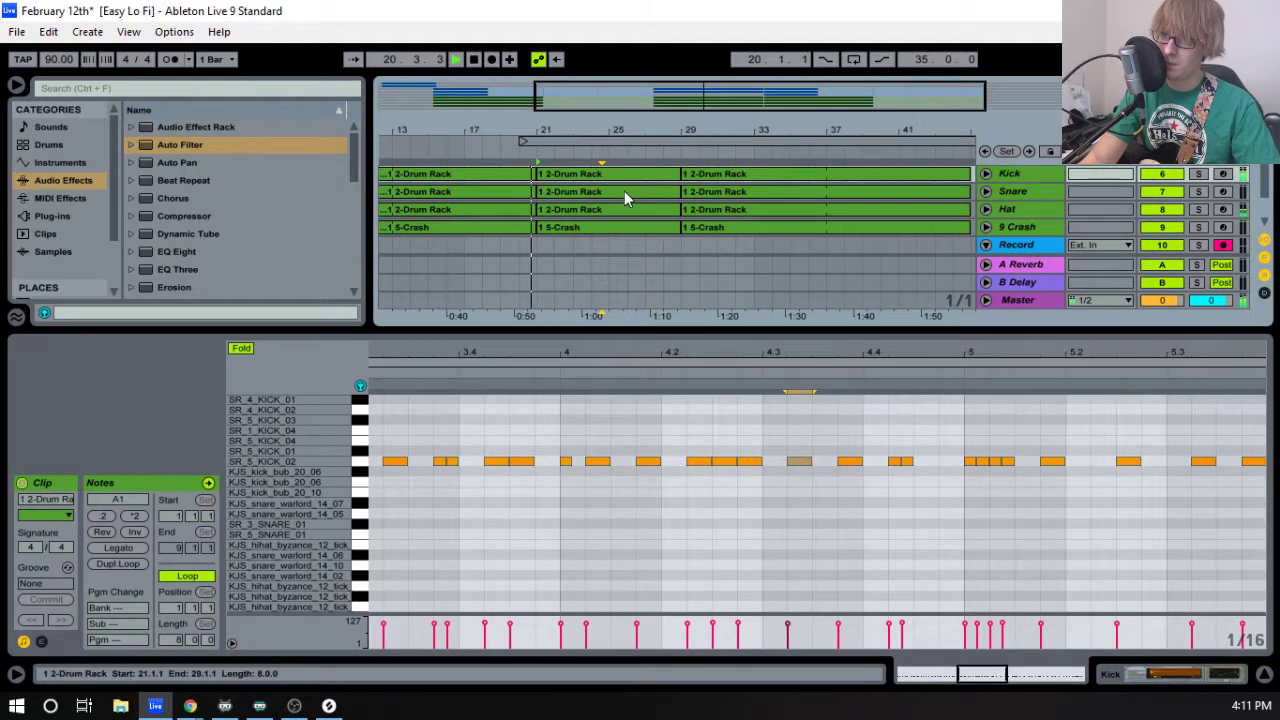
double_click(617, 194)
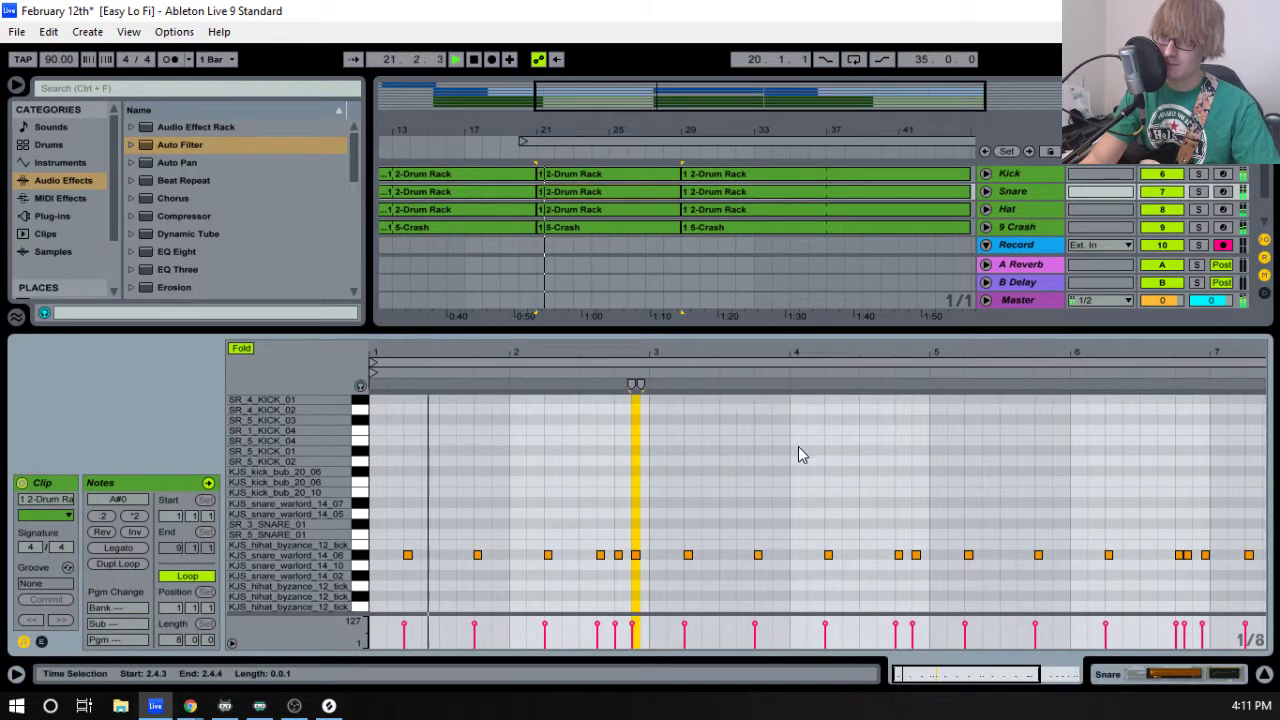
drag(744, 333, 787, 305)
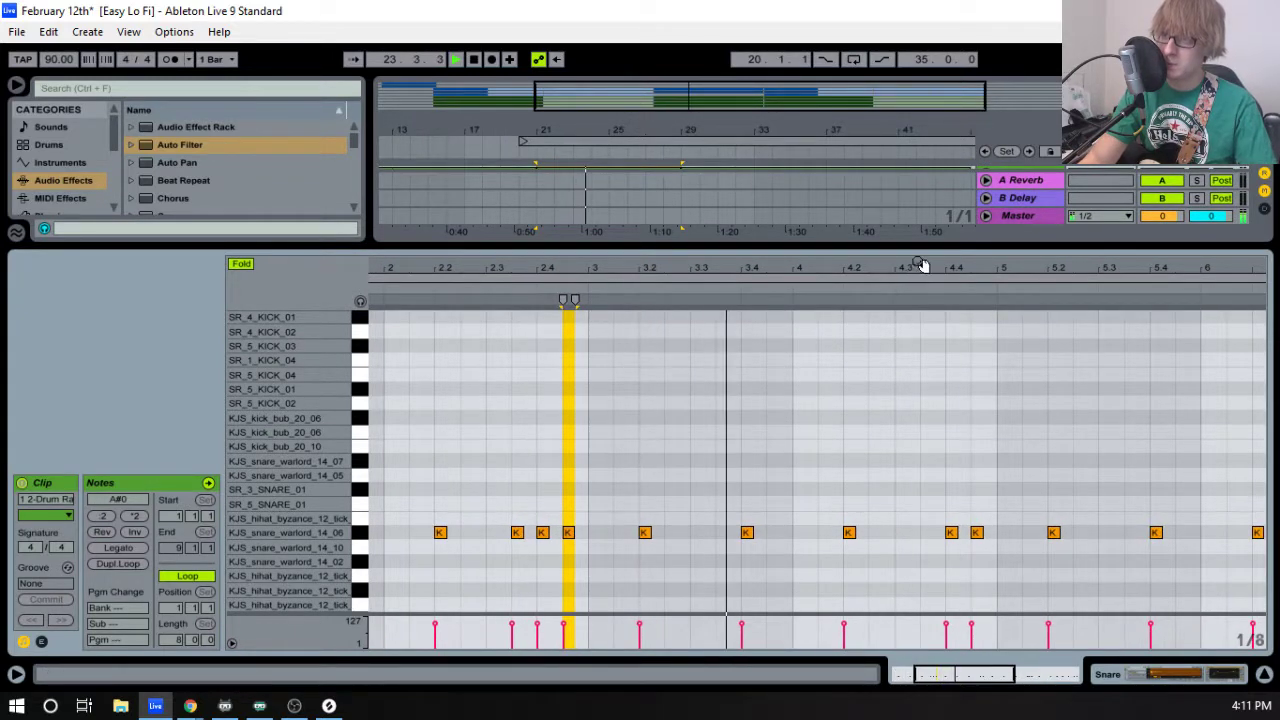
drag(920, 266, 909, 357)
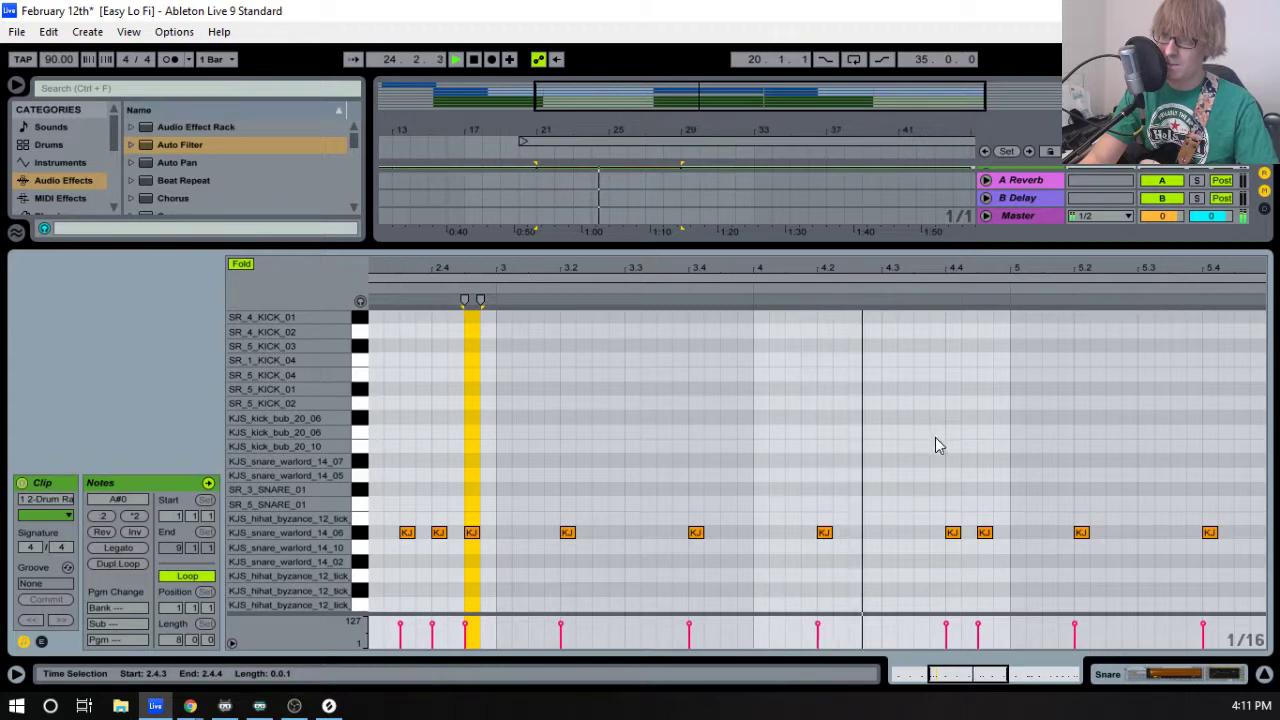
double_click(920, 533)
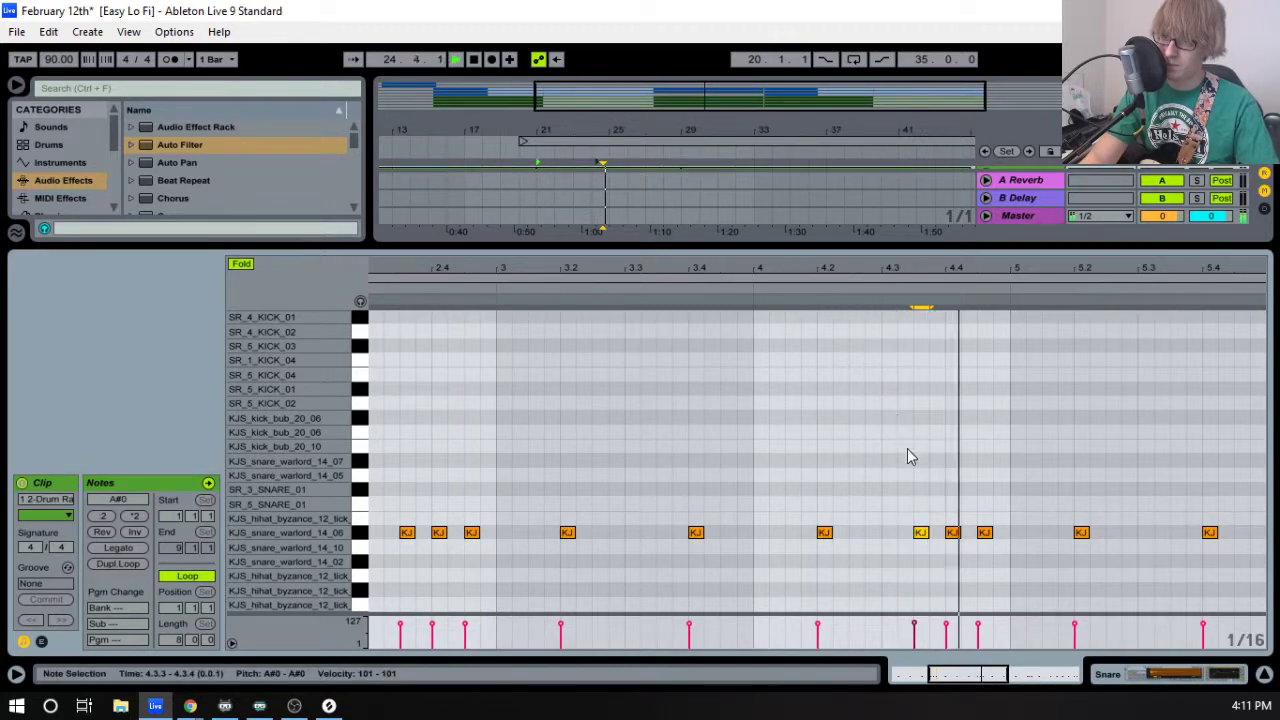
key(space)
drag(920, 533, 912, 545)
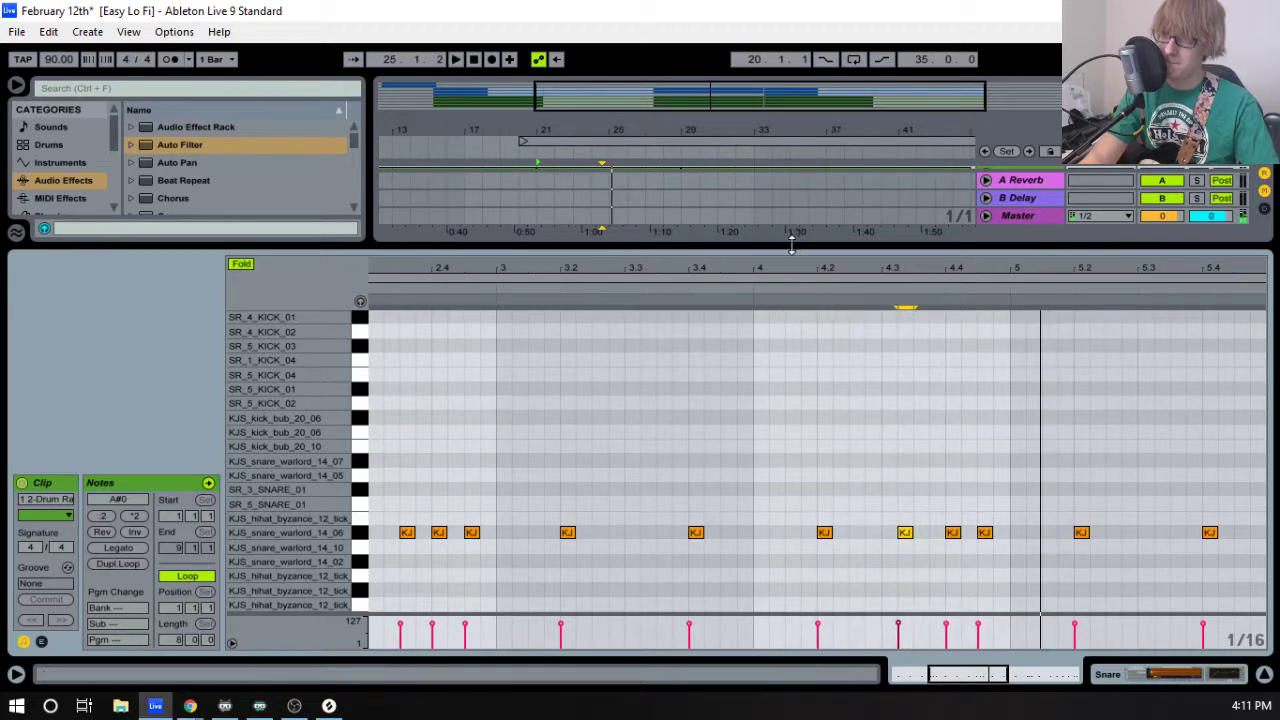
- Reopen the kick clip starting at bar 21, move its note at 4.3.2 to 4.3.3, and play it back
drag(790, 243, 788, 528)
key(space)
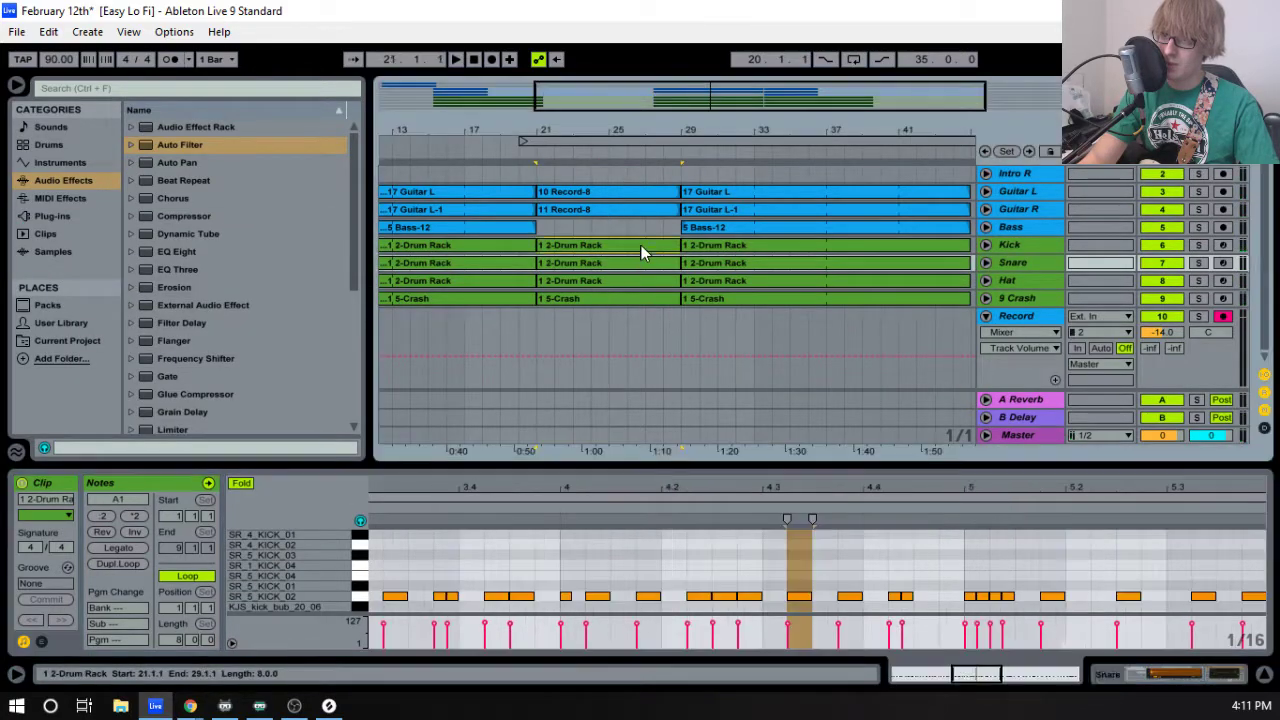
click(642, 253)
key(space)
drag(830, 462, 832, 227)
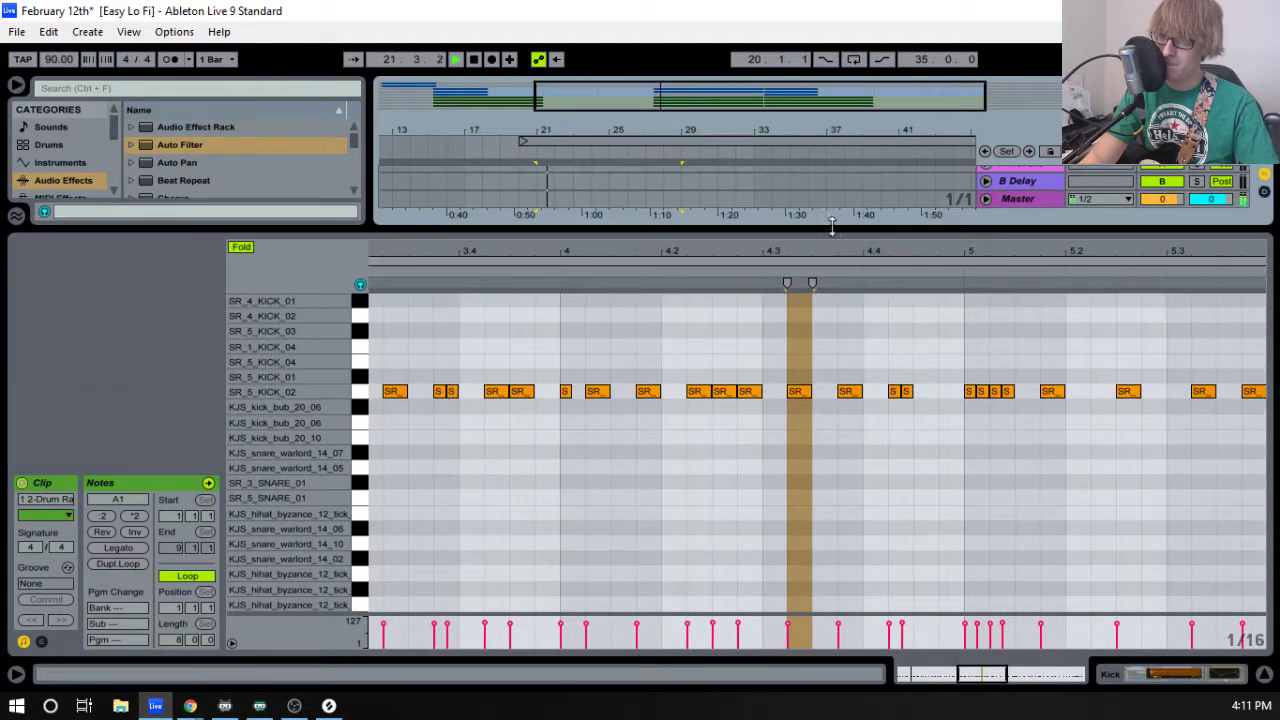
drag(803, 391, 835, 395)
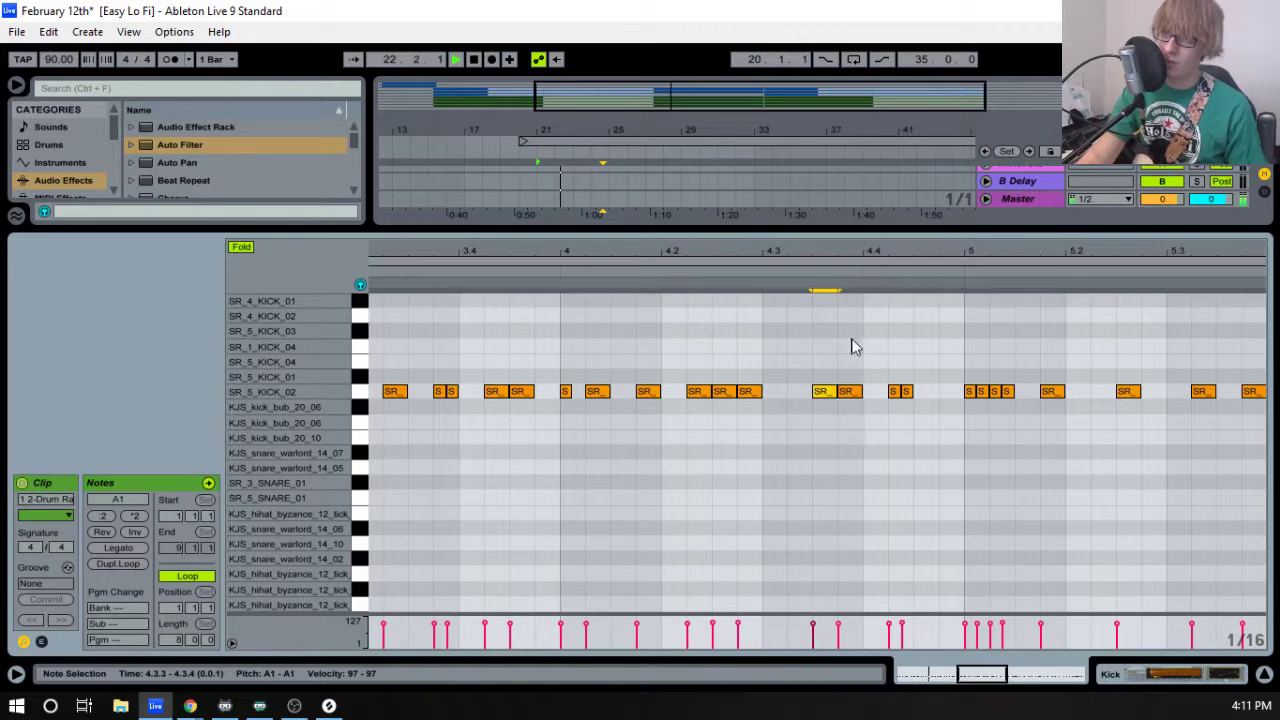
drag(850, 250, 834, 300)
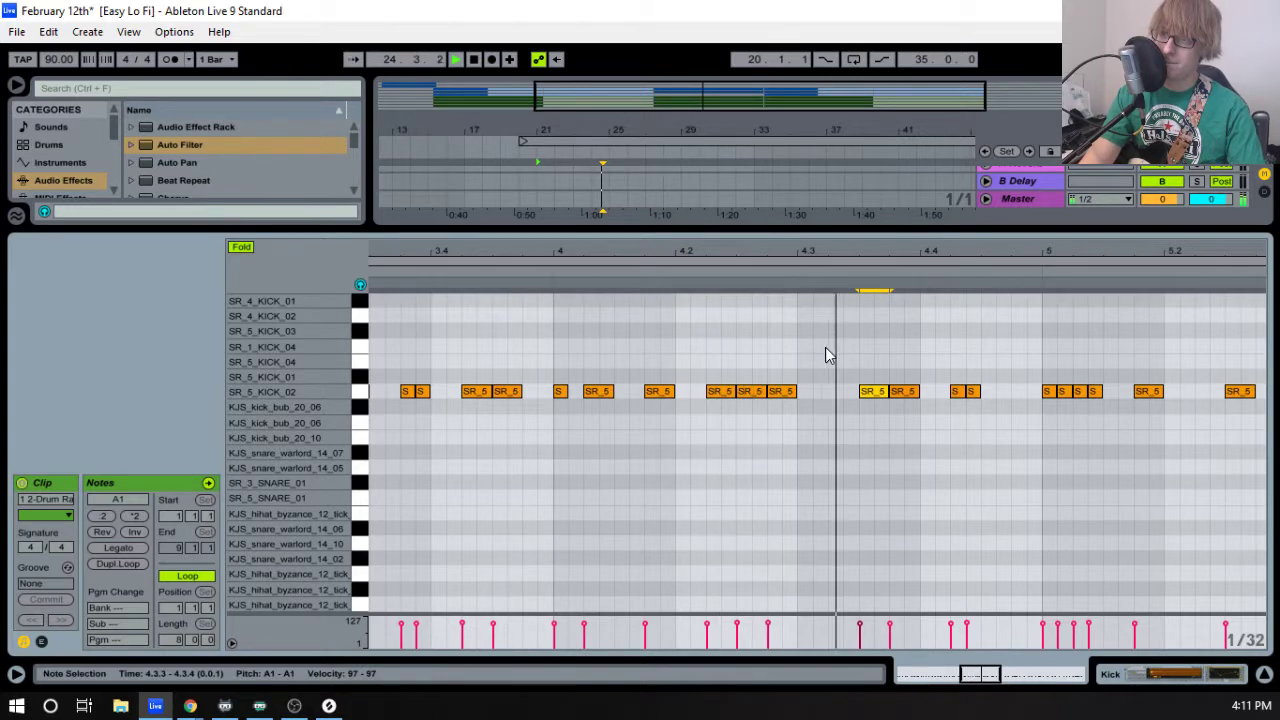
key(space)
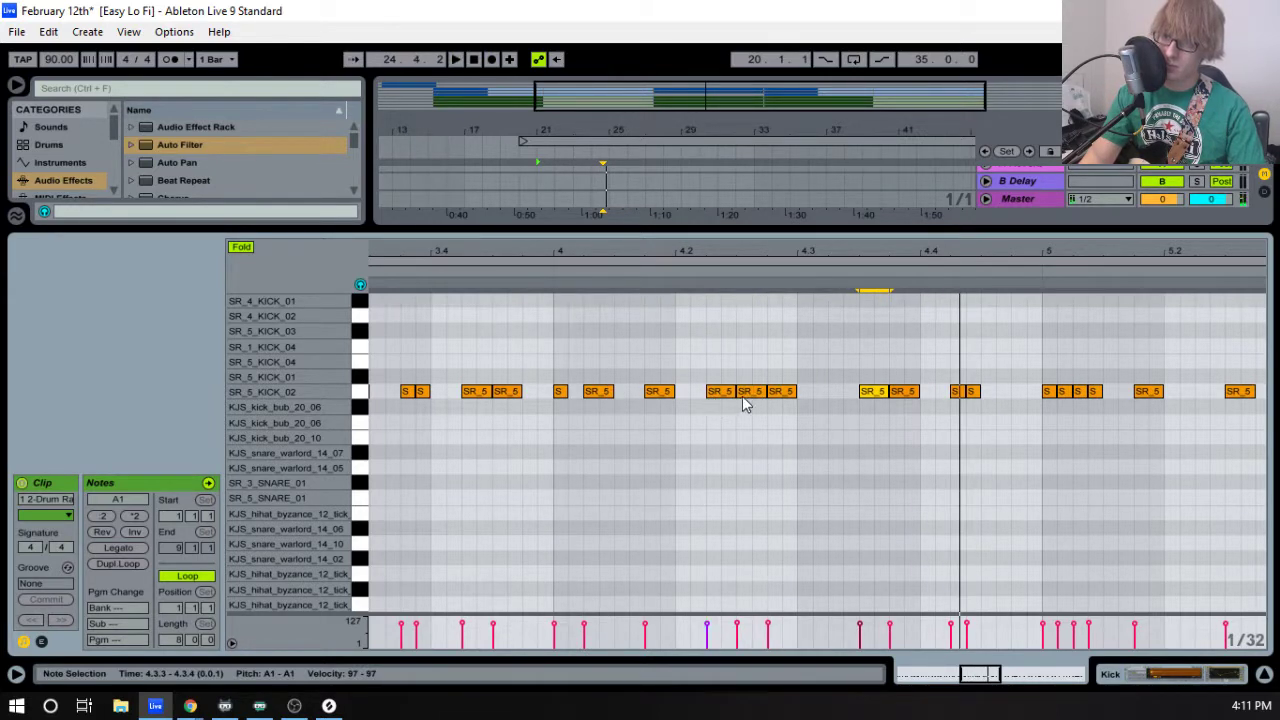
- Try shifting a kick note from the group at 4.2.2 to 4.2.4 onto 4.3.1, audition it, and undo the move
drag(743, 403, 820, 407)
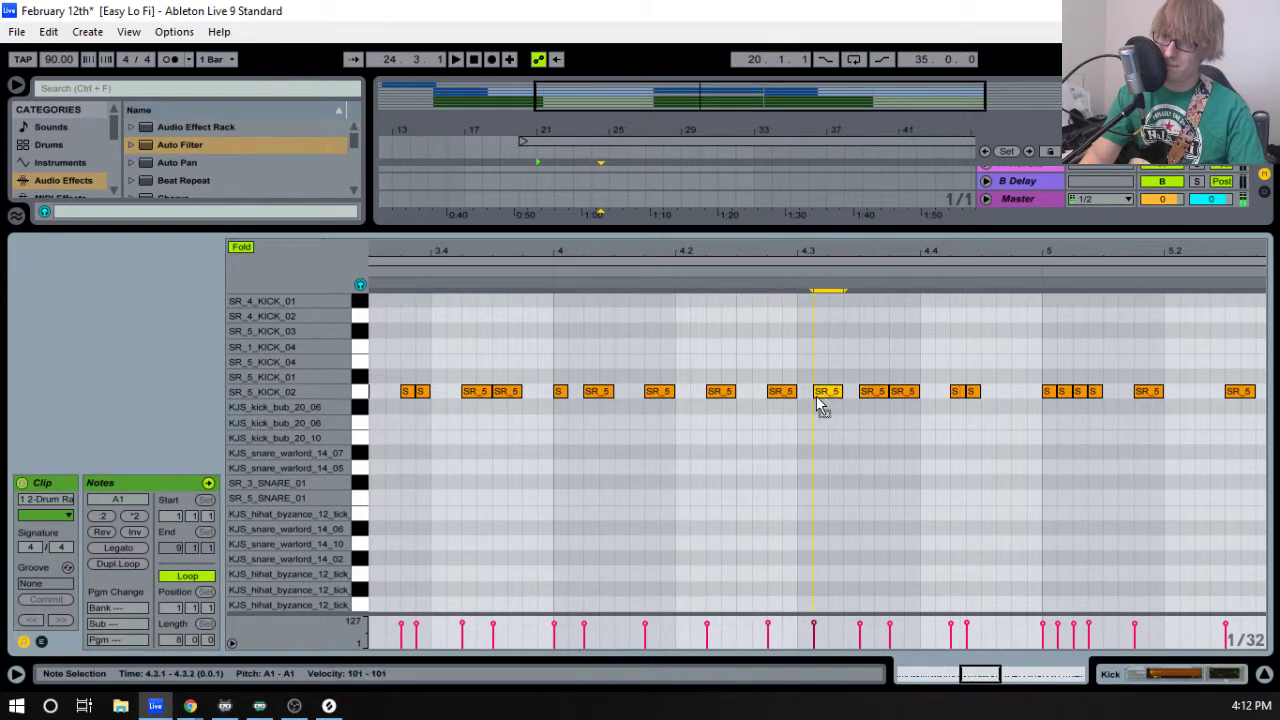
click(503, 270)
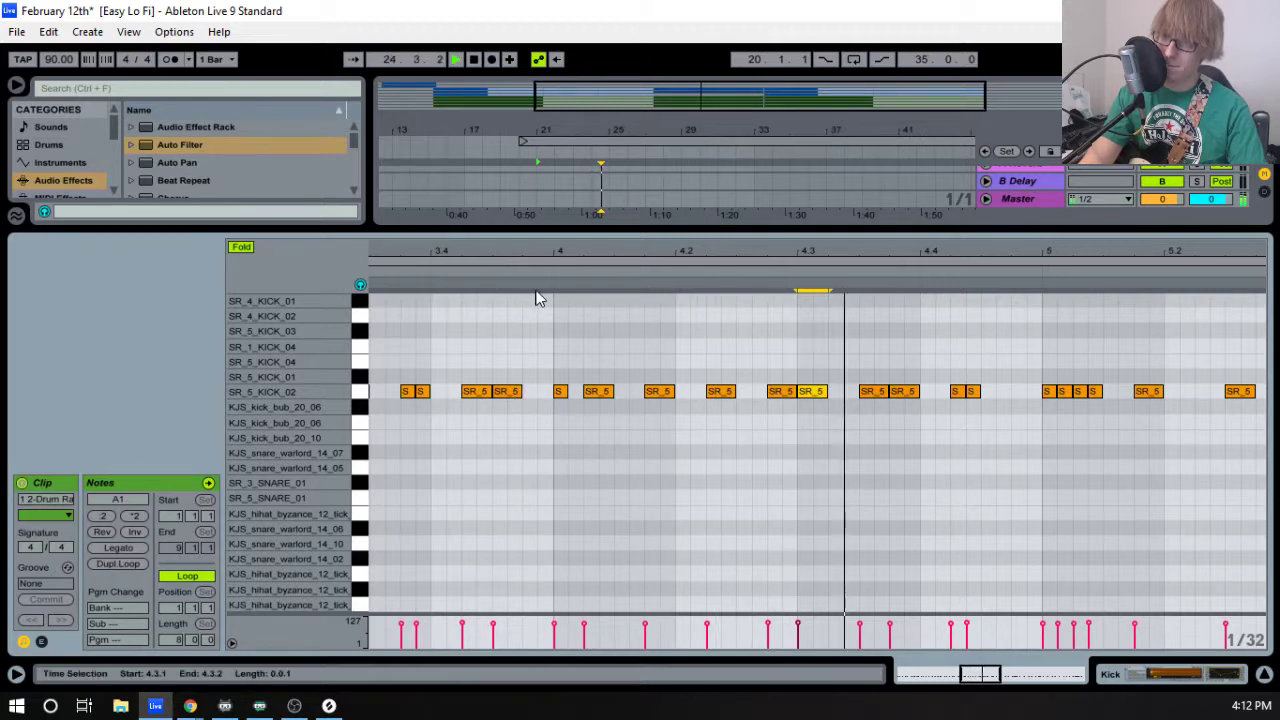
key(space)
mouse_move(820, 397)
mouse_down()
mouse_move(748, 403)
mouse_move(808, 397)
mouse_up()
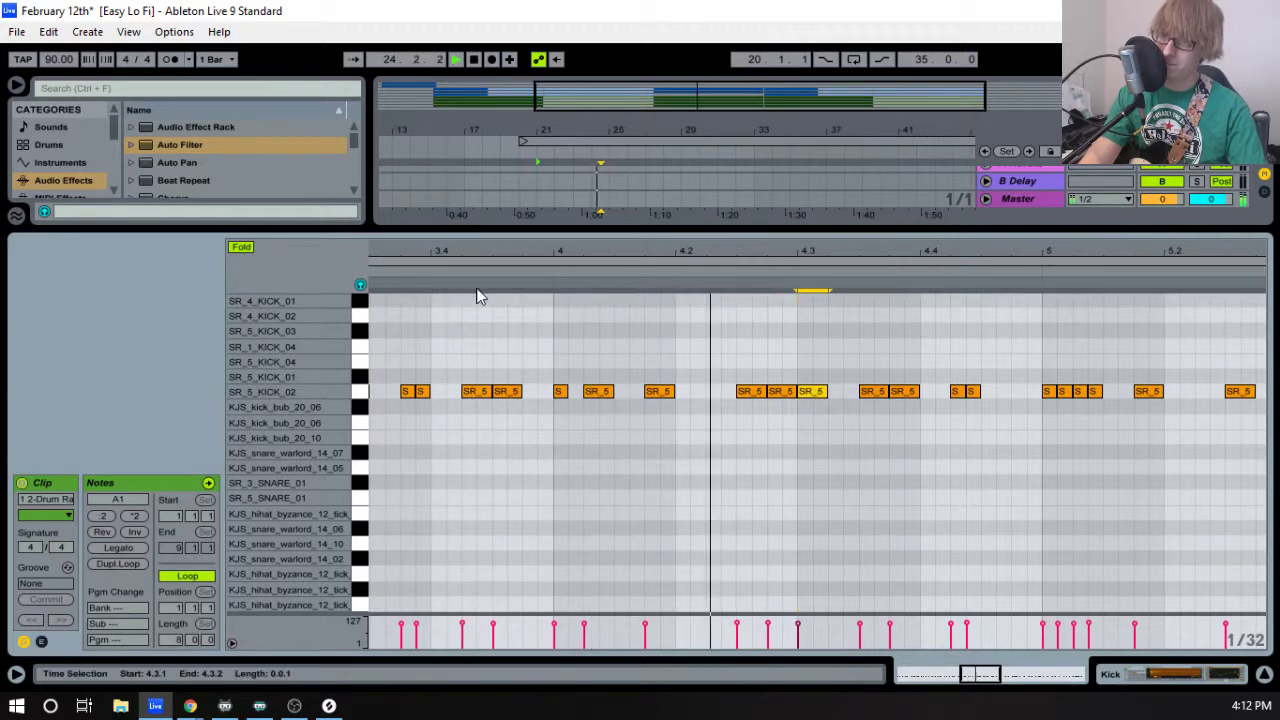
key(ctrl+z)
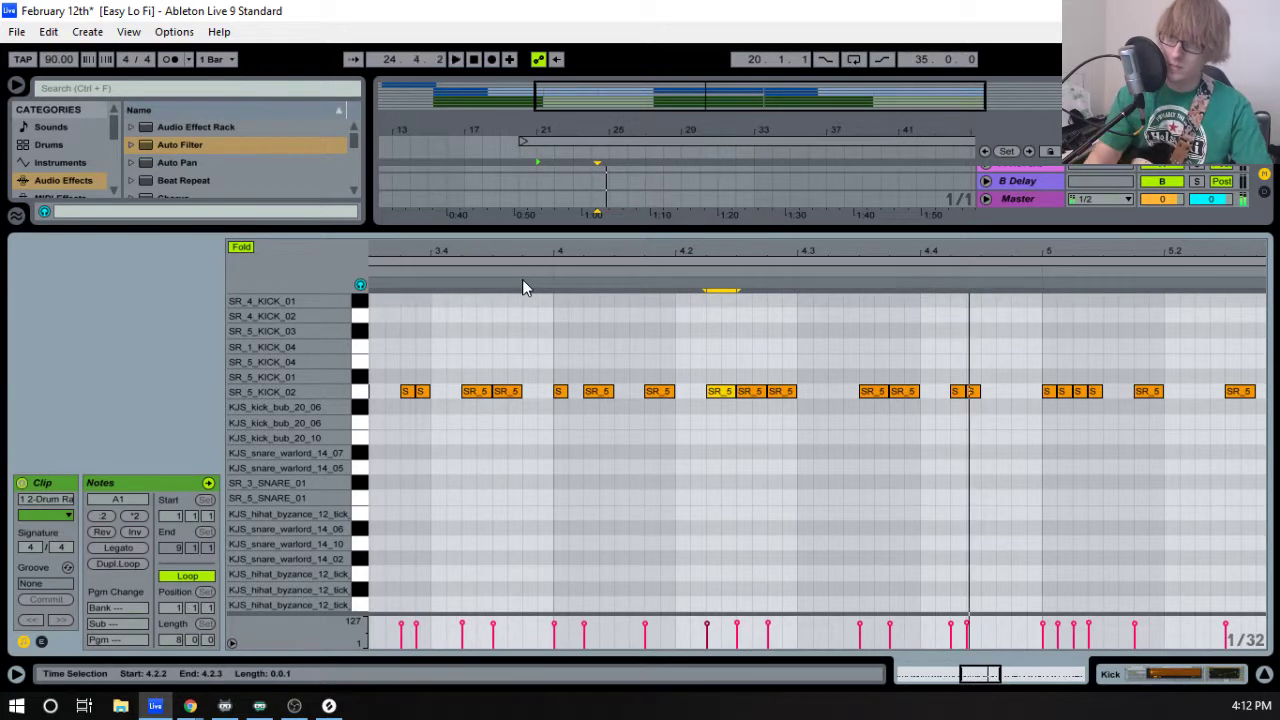
- Delete the kick note at 4.2.3 and audition the pattern around it
click(745, 403)
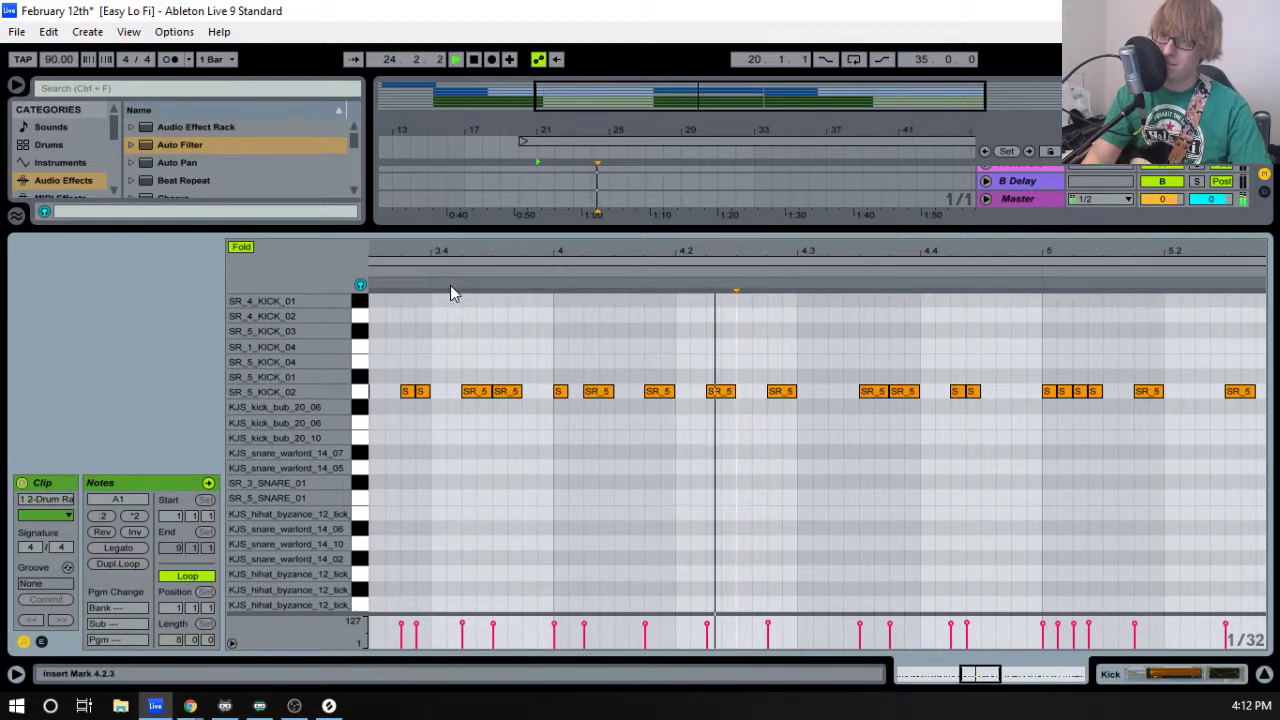
key(space)
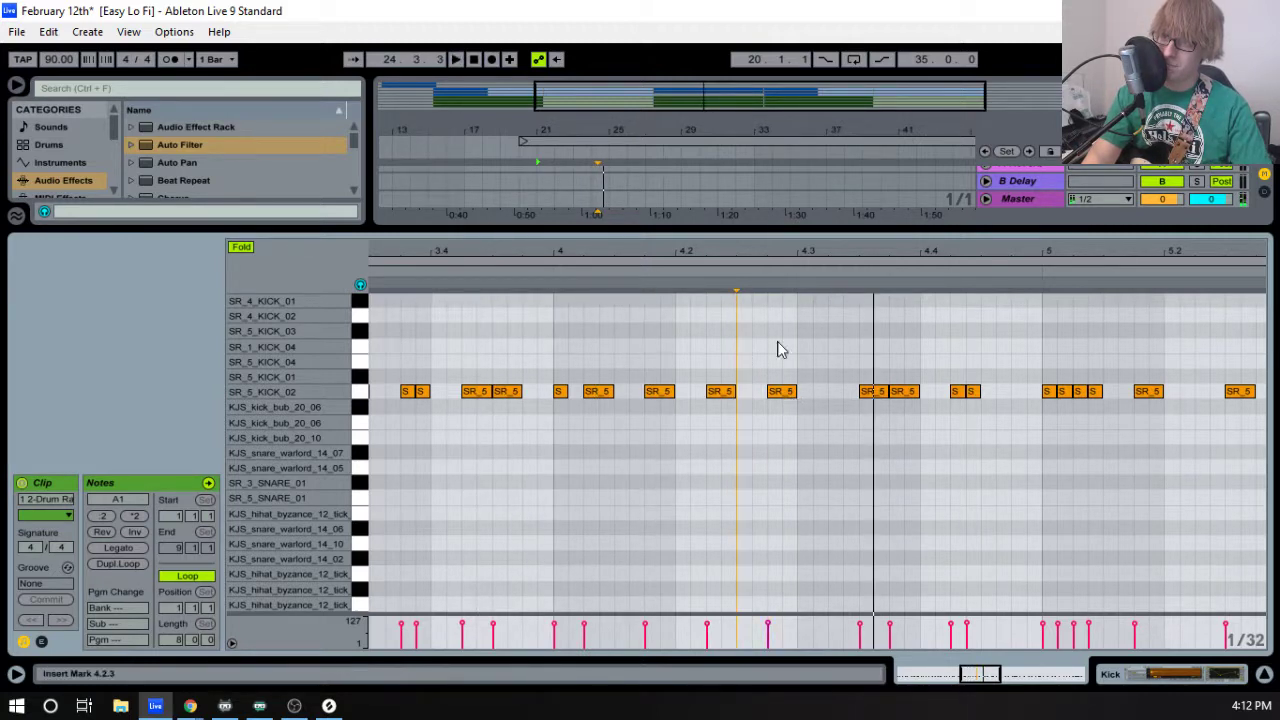
click(754, 271)
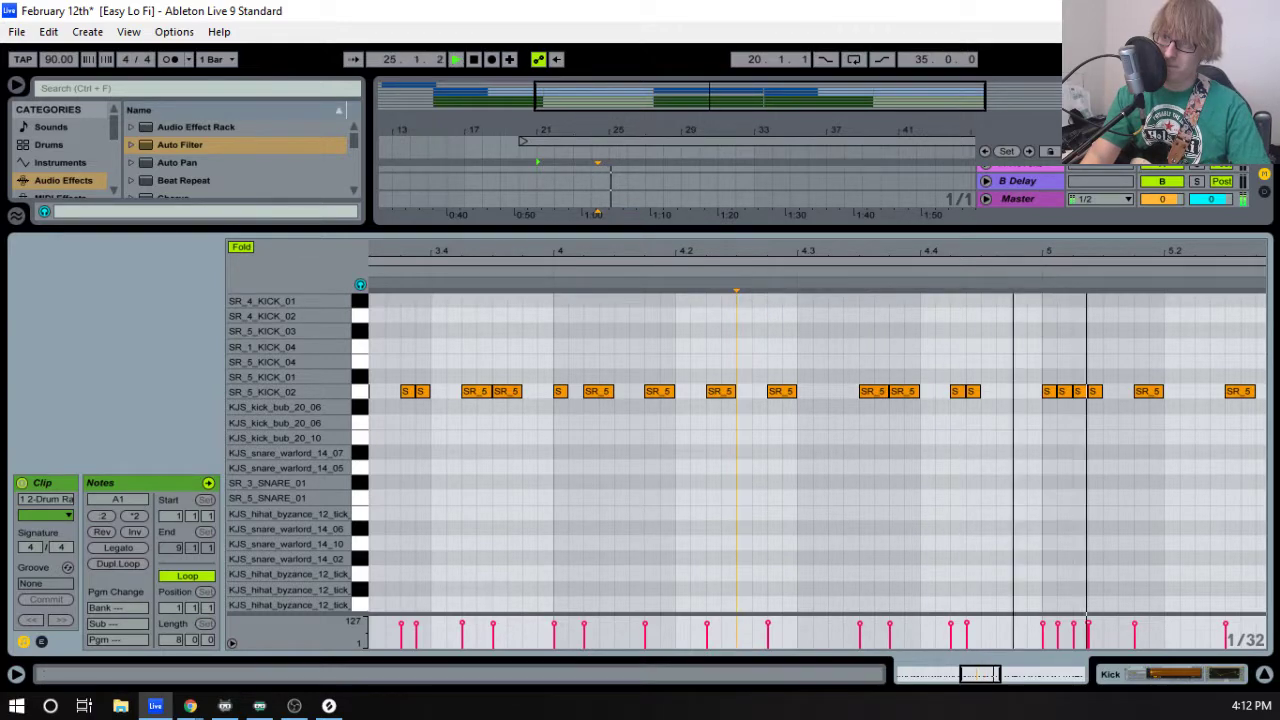
- Delete all kick notes in bars 5 through 8 of the clip
drag(1013, 251, 810, 146)
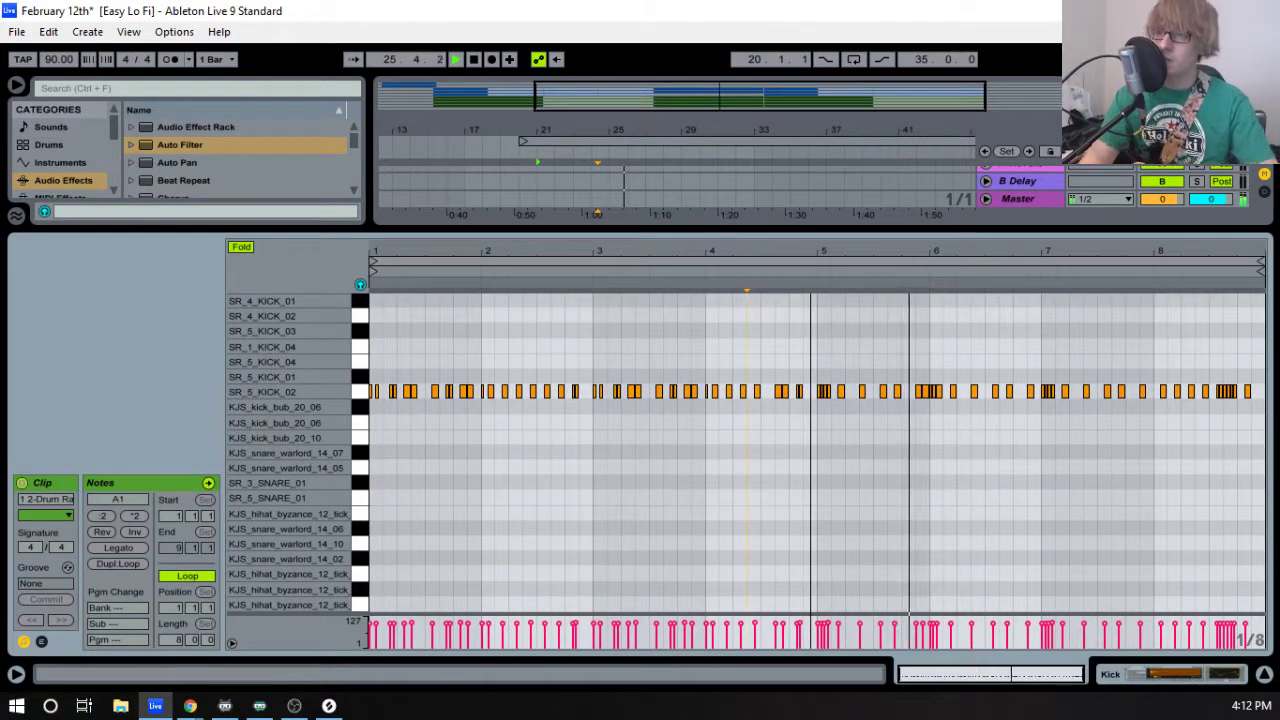
key(space)
drag(820, 426, 1272, 327)
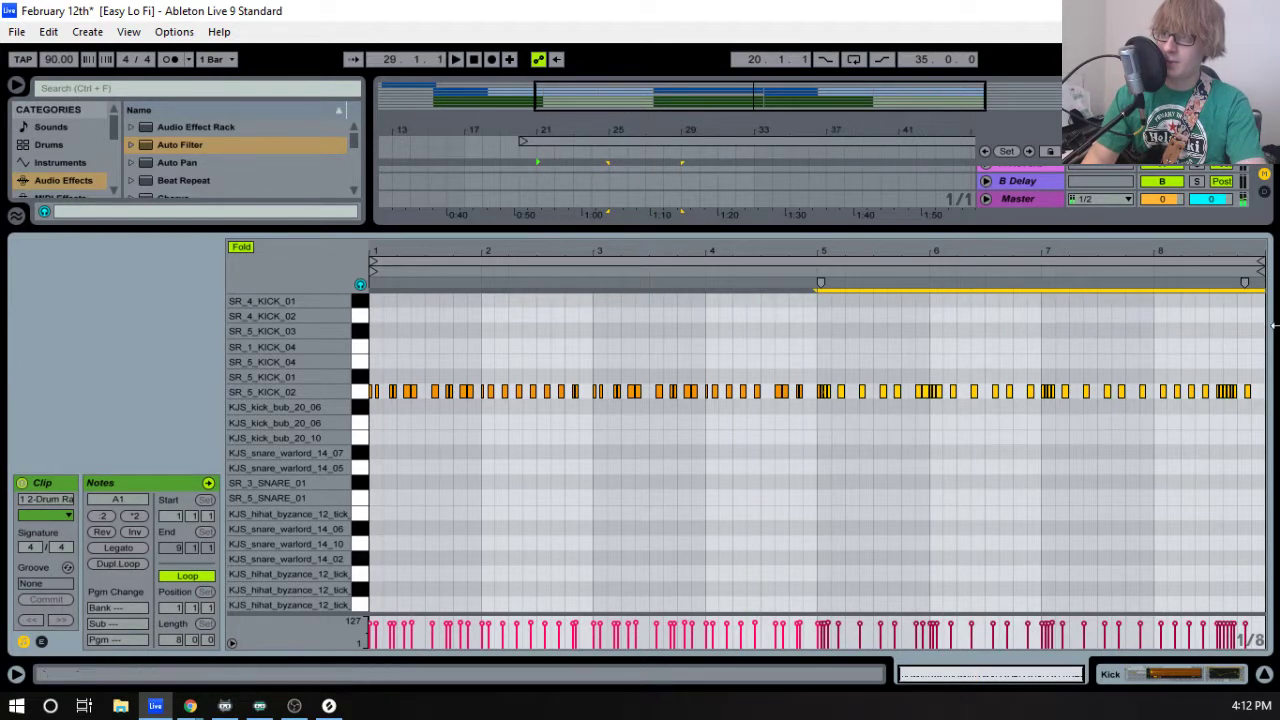
key(Delete)
drag(877, 370, 801, 409)
click(823, 413)
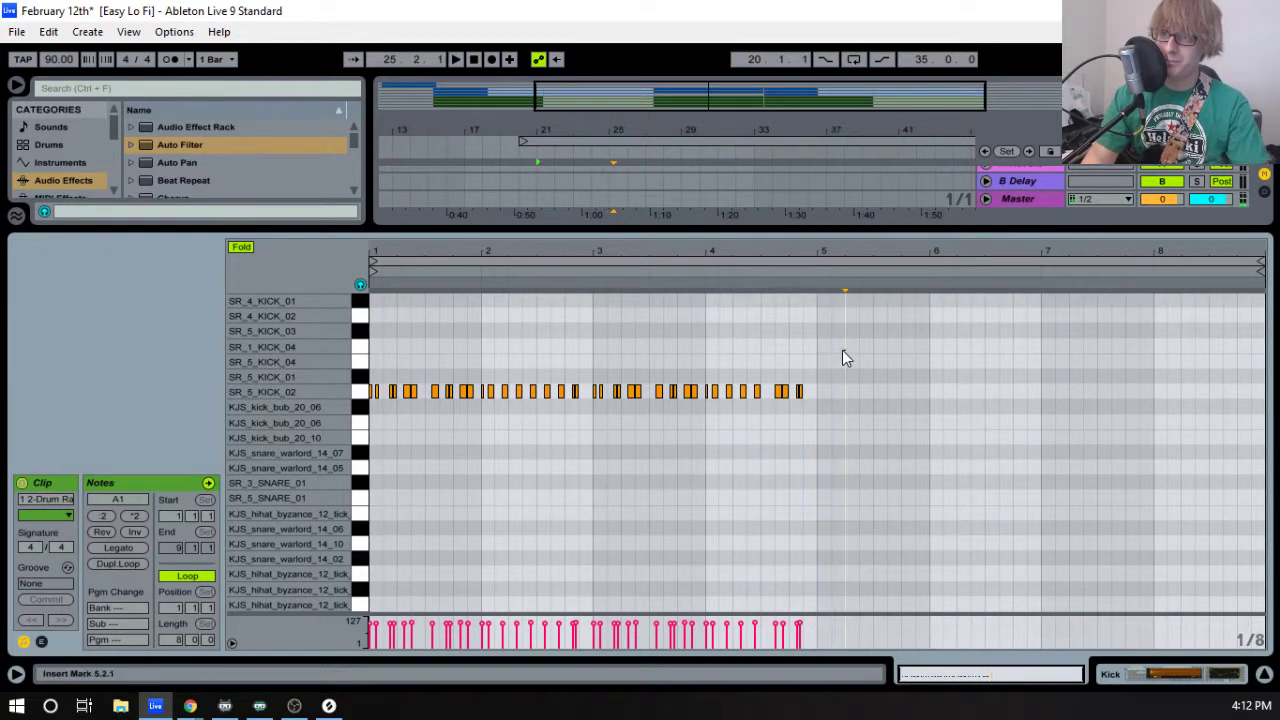
drag(842, 358, 478, 432)
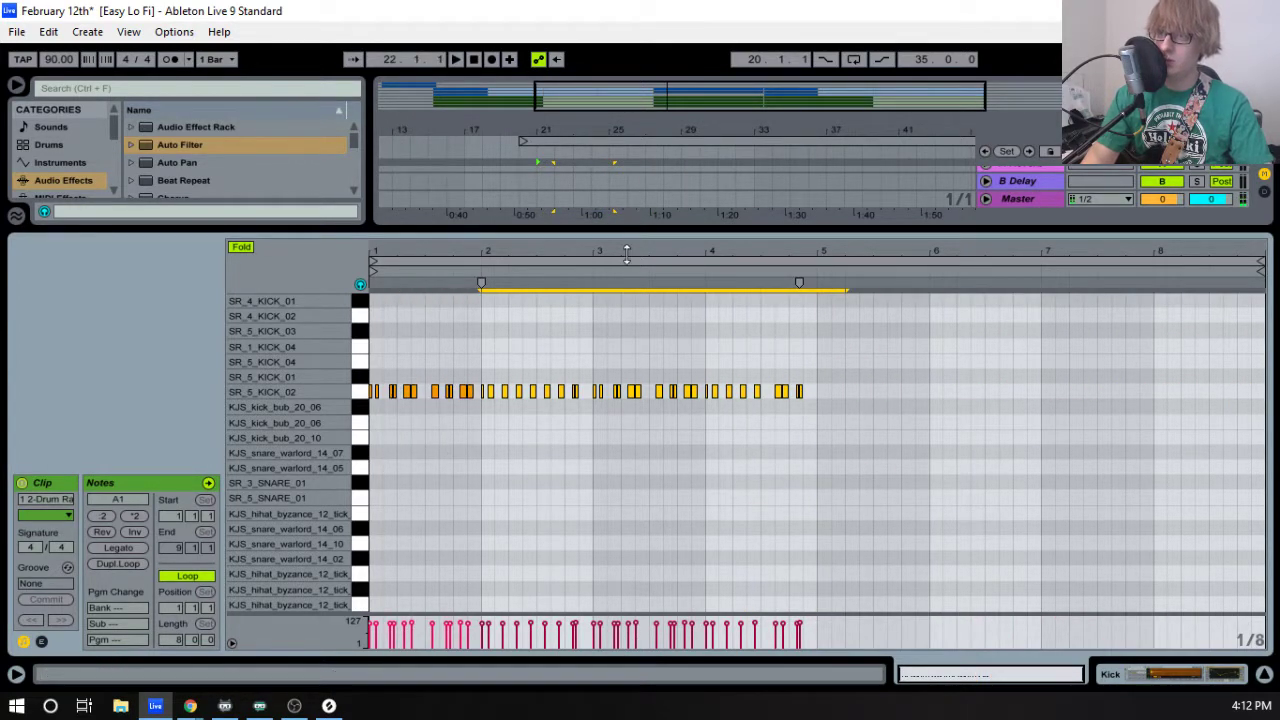
- Remove the portions of the kick and snare clips between bars 25 and 29 in the arrangement
drag(627, 236, 660, 456)
click(987, 228)
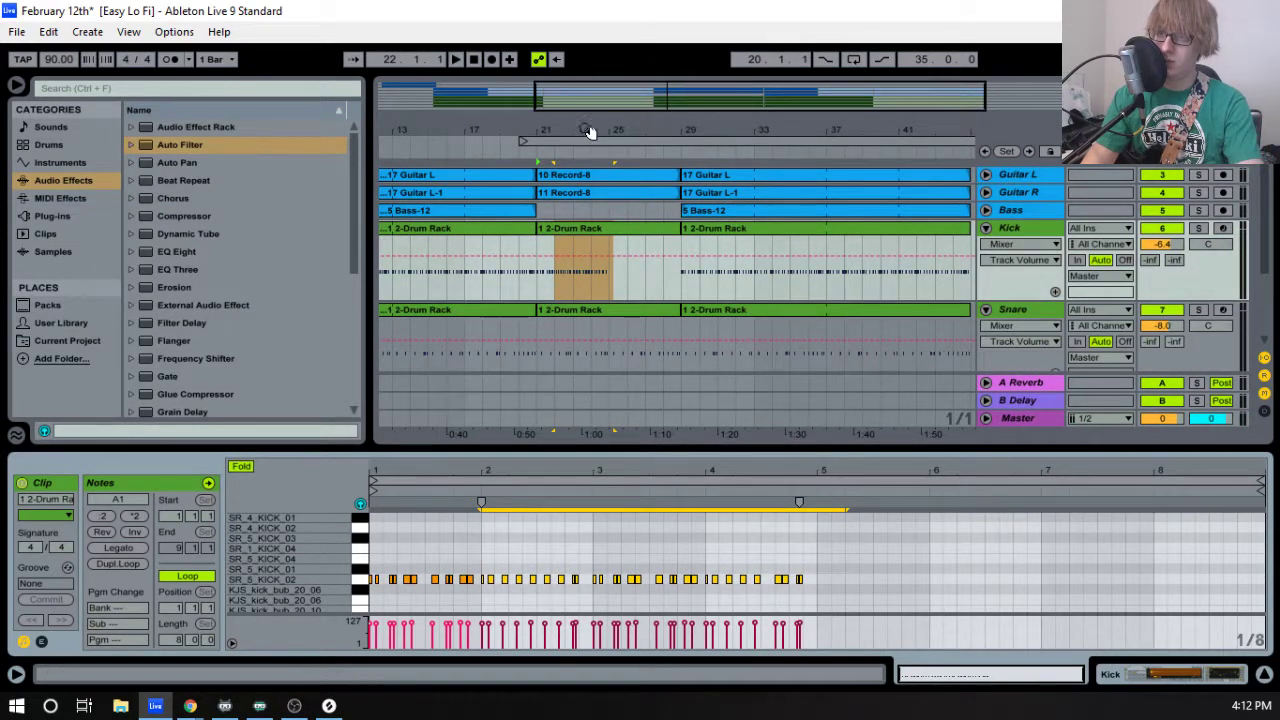
drag(591, 129, 591, 160)
drag(668, 325, 877, 346)
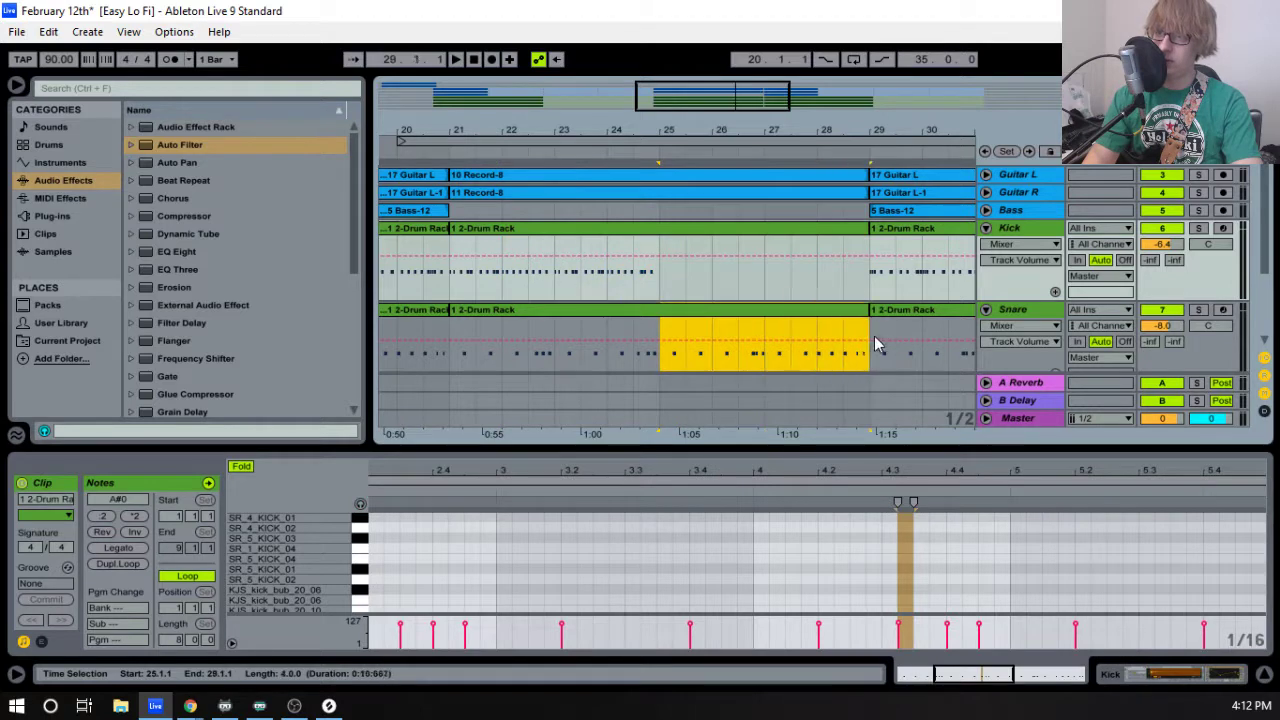
drag(660, 252, 871, 252)
- Consolidate the kick and snare clips spanning bars 21 to 25 and turn on looping for both
click(596, 230)
shift+click(621, 313)
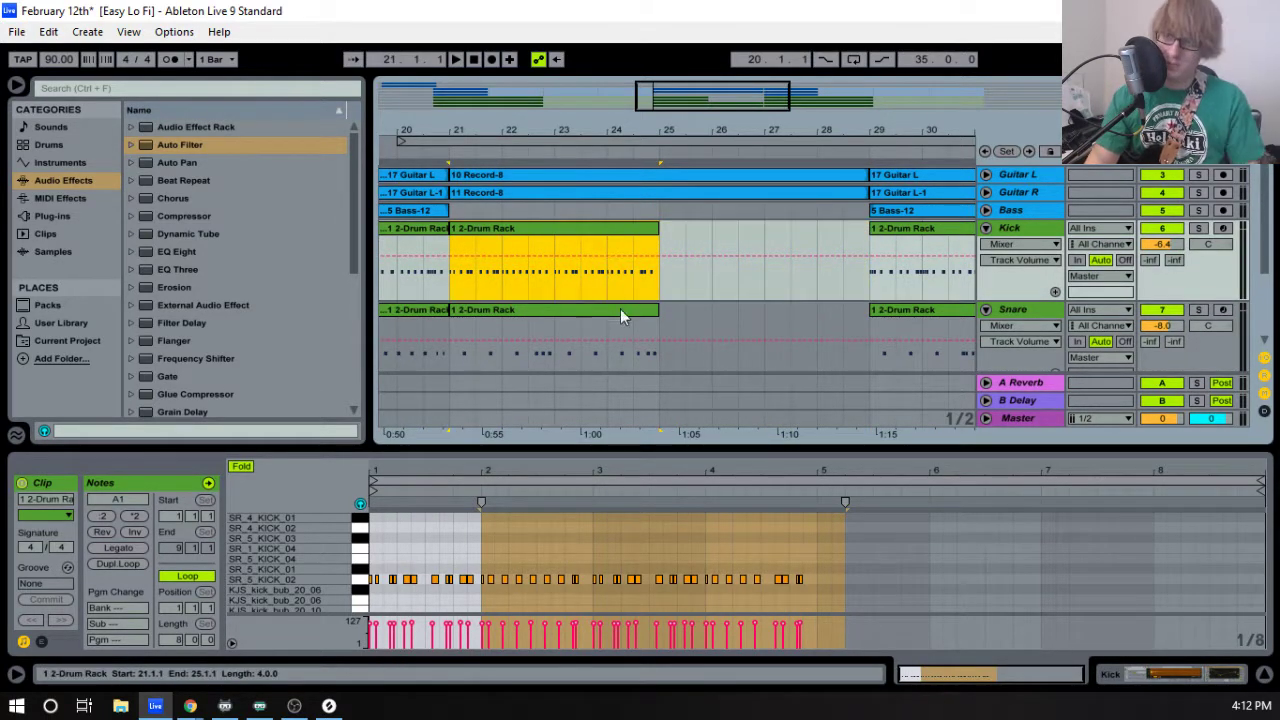
right_click(621, 313)
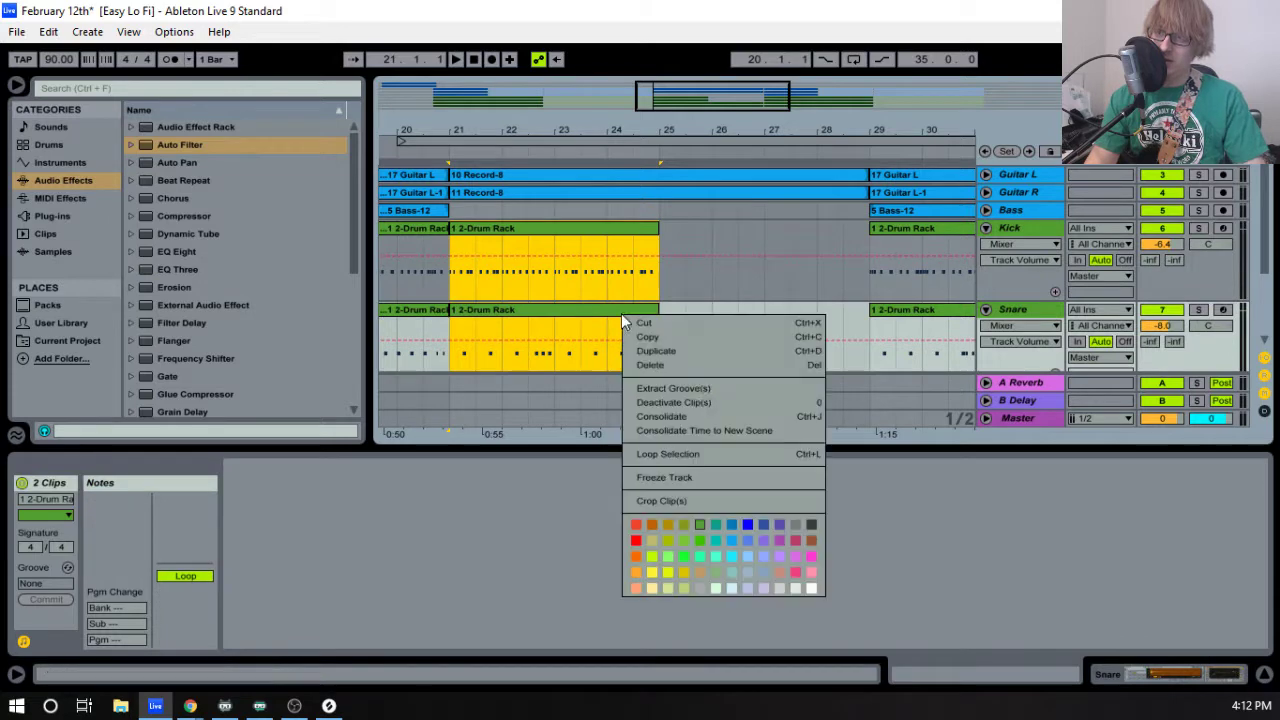
click(703, 418)
click(186, 577)
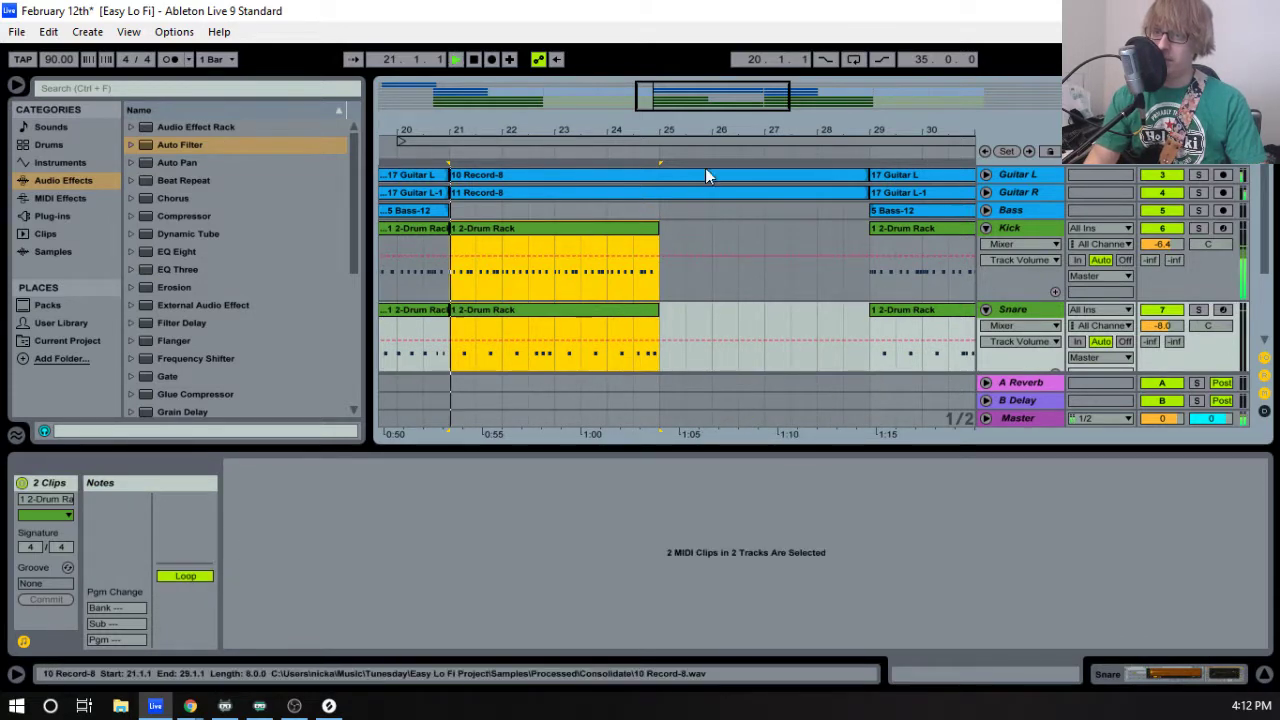
- Extend the looped kick and snare clips to bar 29 and consolidate each into one eight-bar clip
key(space)
drag(659, 262, 870, 260)
key(space)
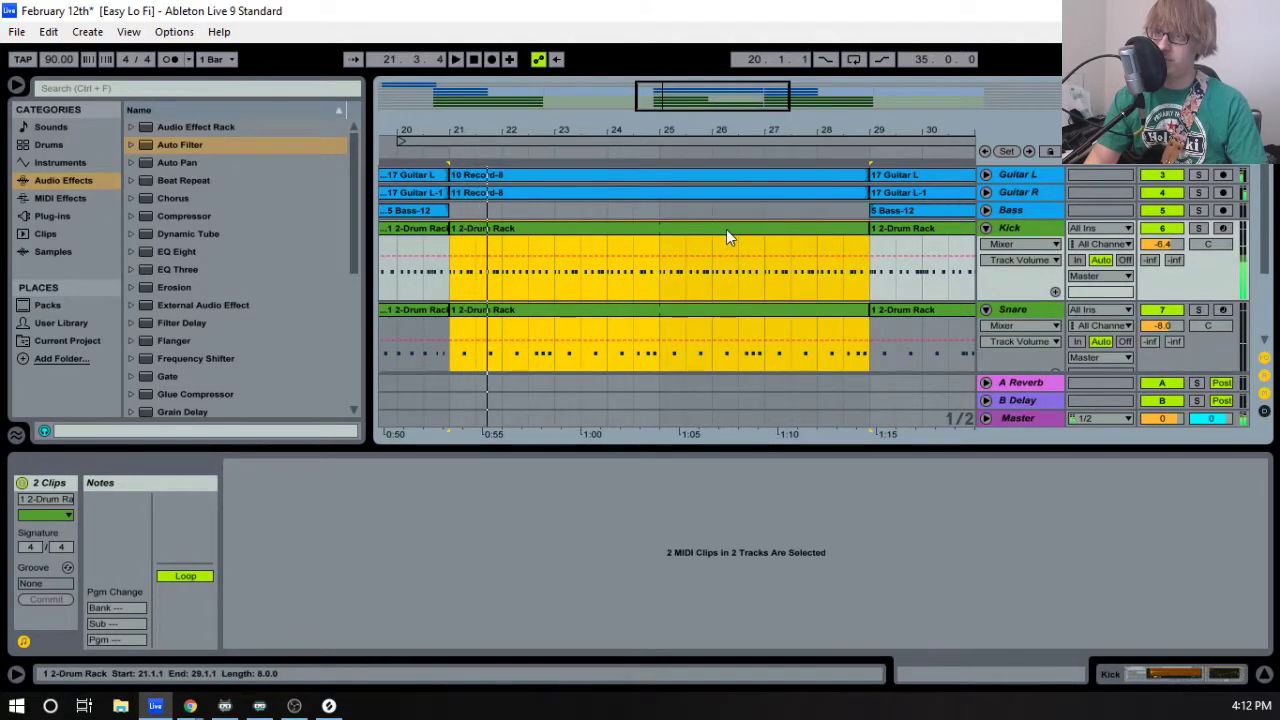
click(723, 229)
shift+click(721, 317)
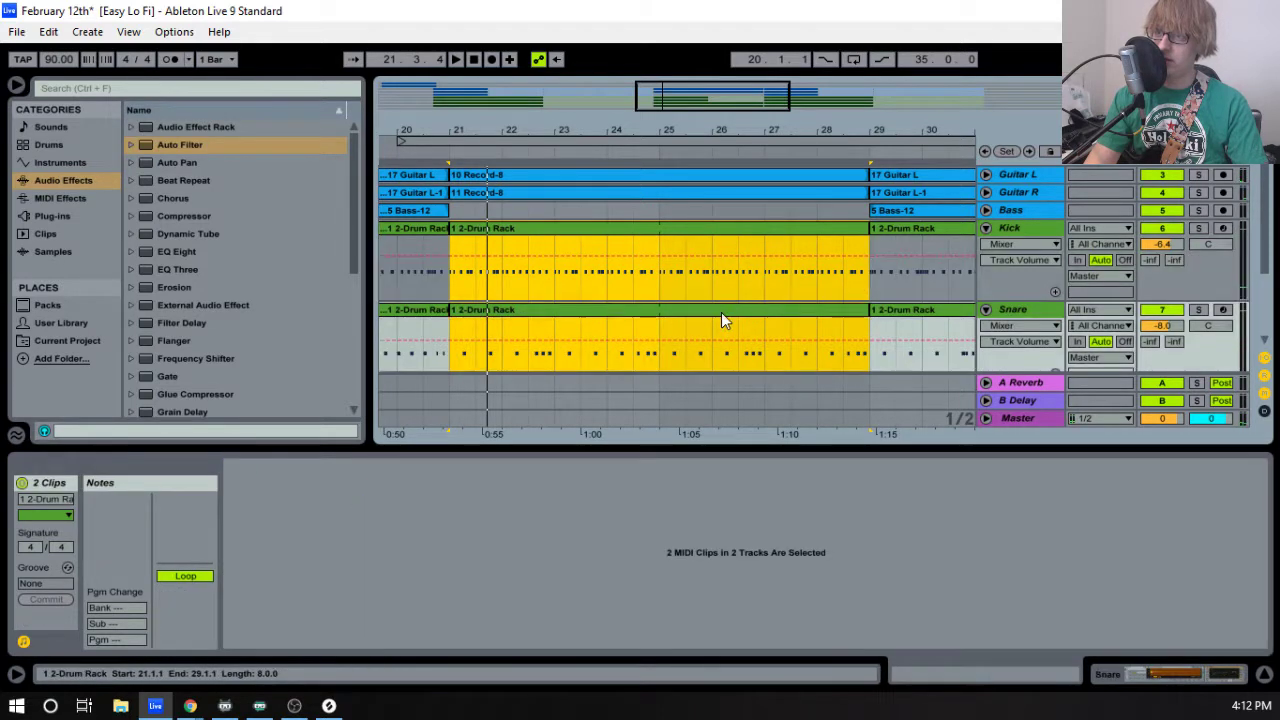
right_click(721, 312)
click(771, 413)
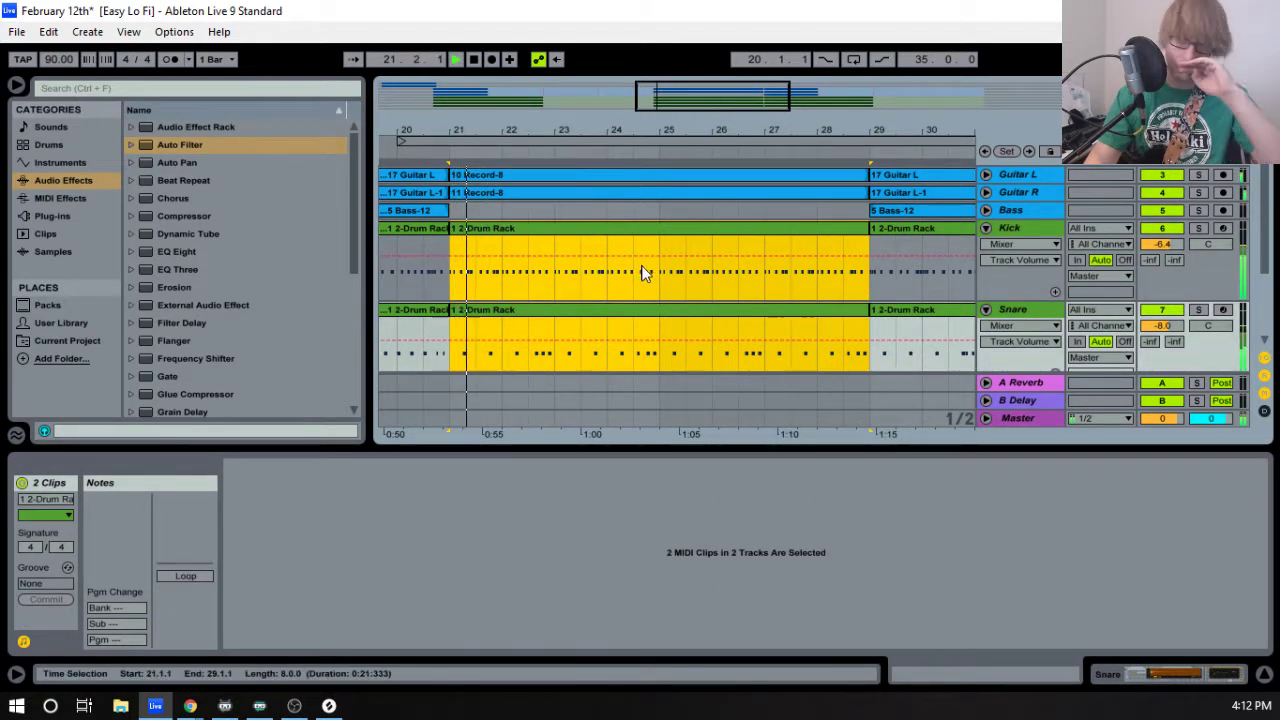
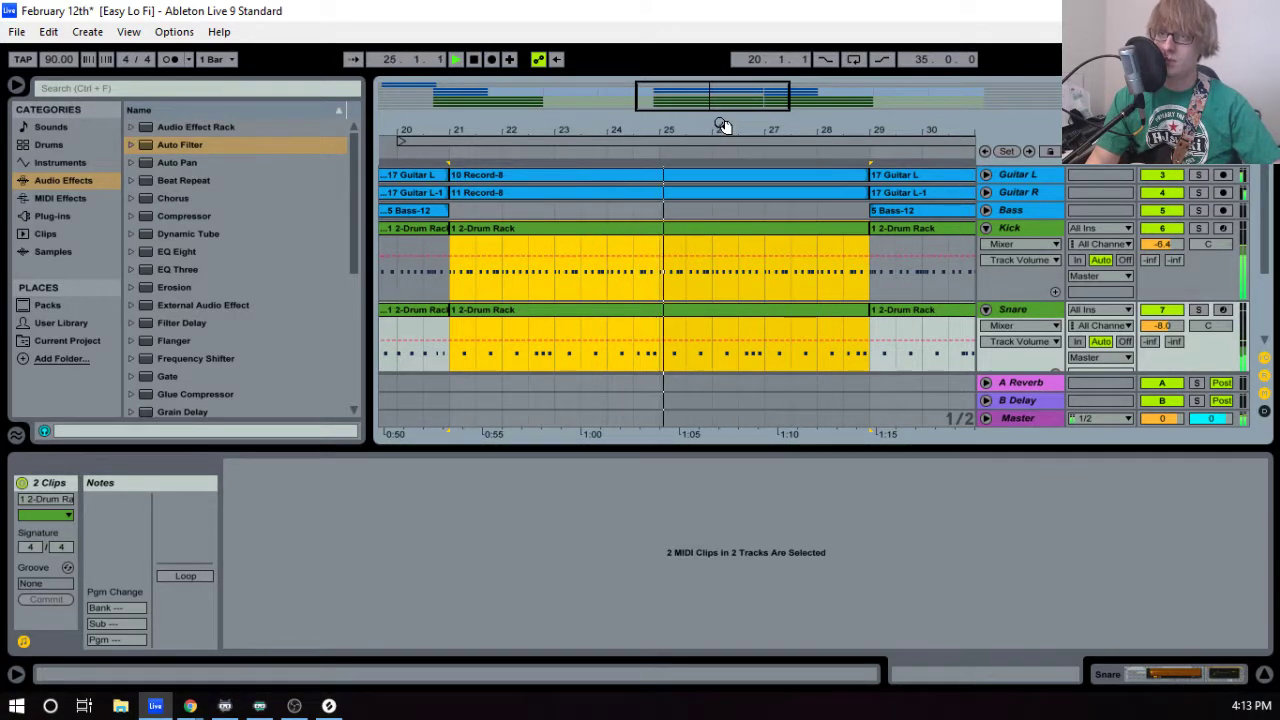
- Play back the section leading up to bar 29 and examine the kick clip's final bars
drag(731, 135, 584, 130)
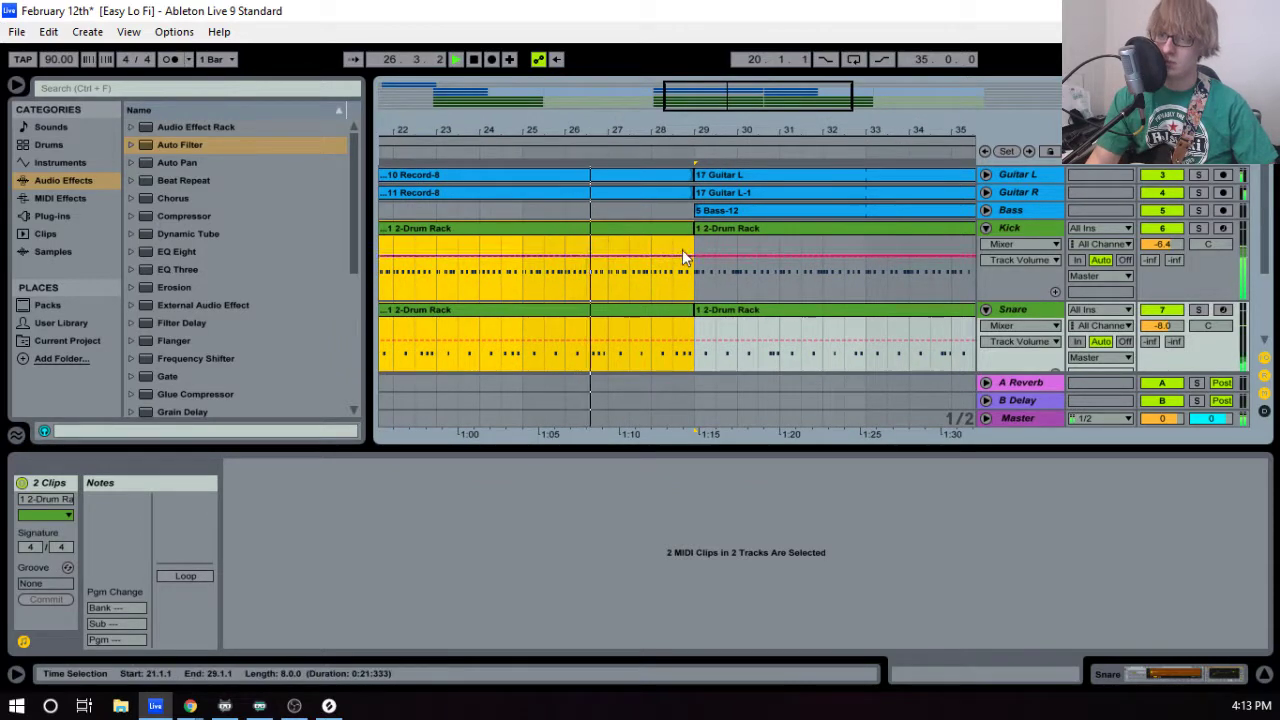
click(663, 232)
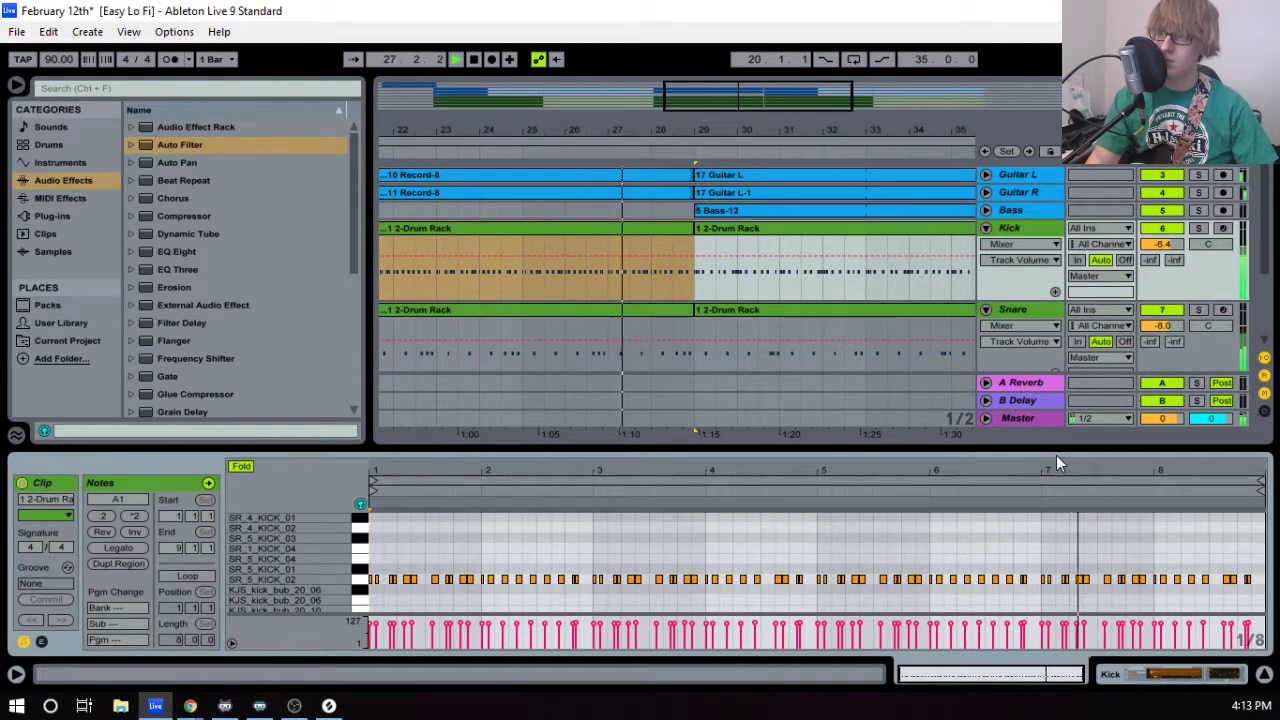
drag(1070, 447, 1055, 329)
drag(1188, 373, 1188, 420)
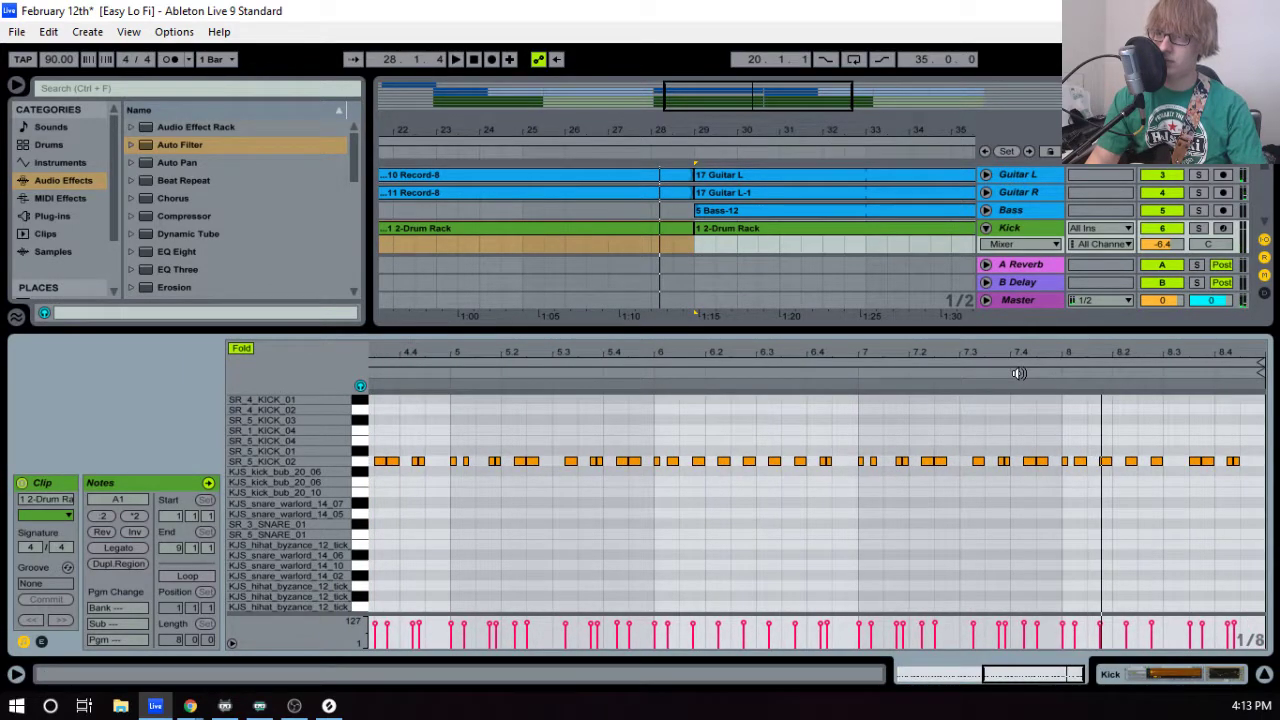
click(1087, 356)
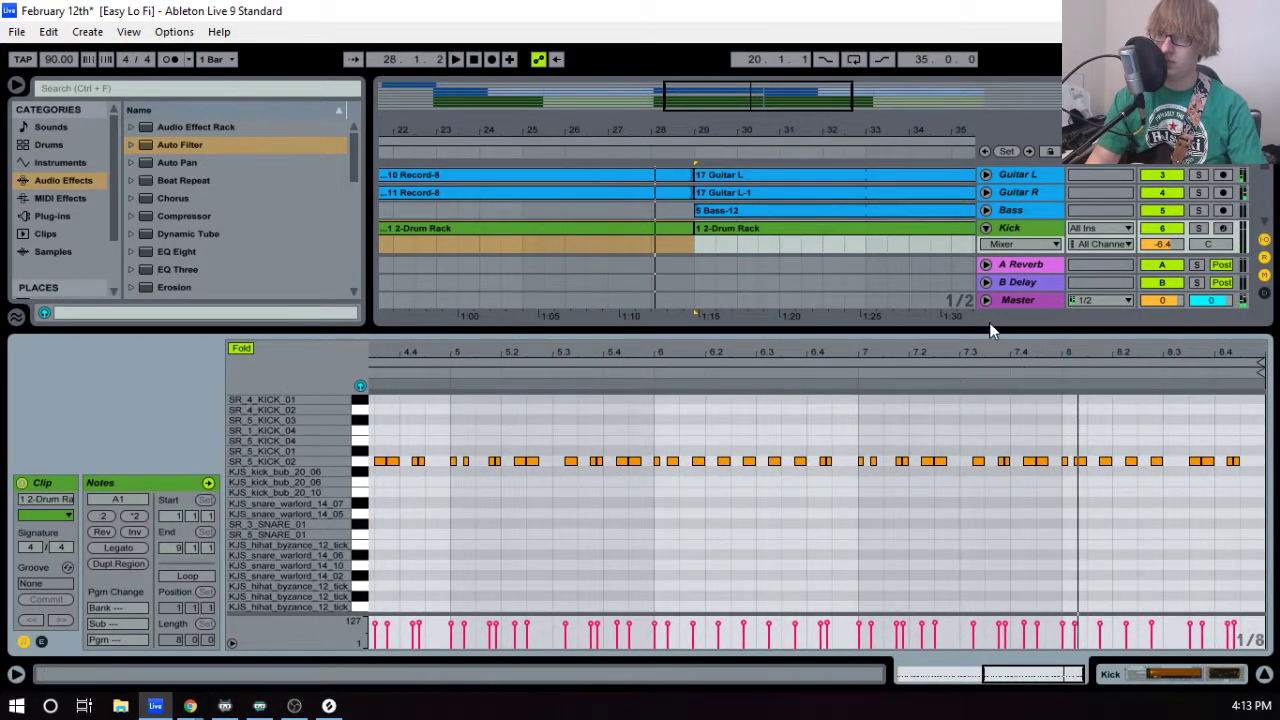
drag(988, 330, 986, 431)
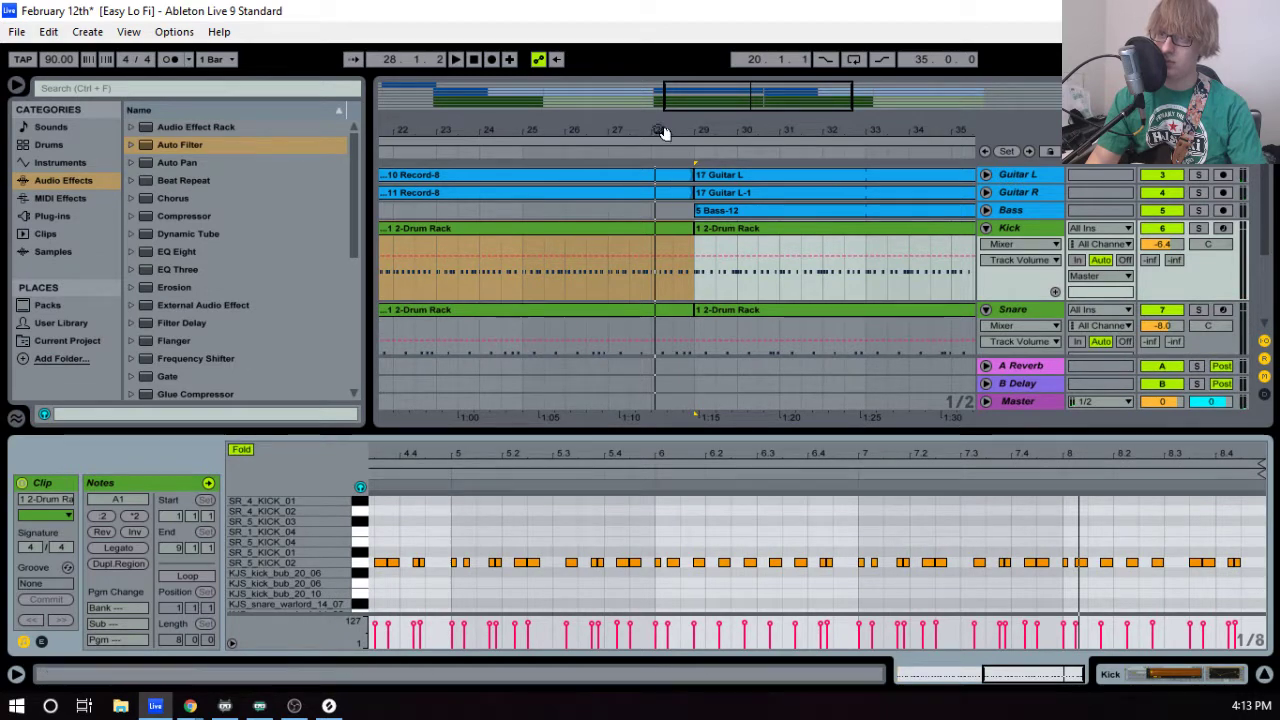
- Open the snare clip starting at bar 21, move its note at 8.2.1 to 8.1.1, and audition it
click(651, 308)
click(1025, 477)
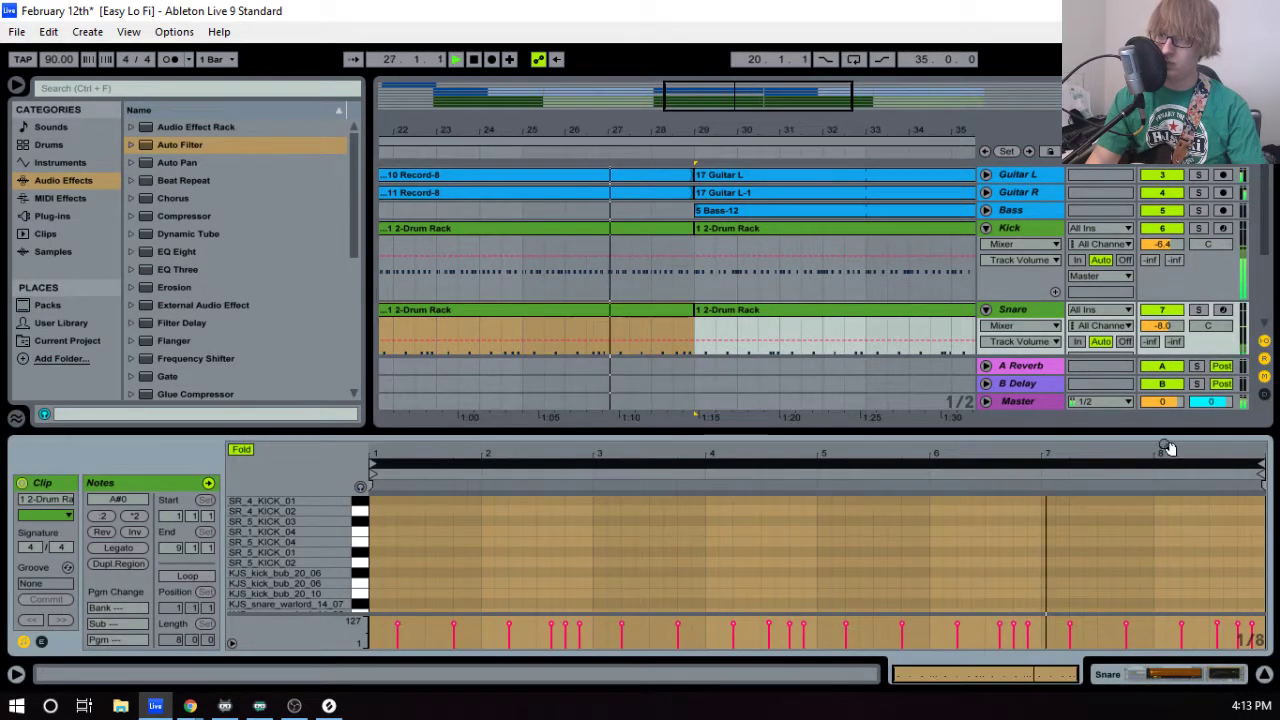
mouse_move(1166, 444)
mouse_down()
mouse_move(1188, 258)
mouse_move(1051, 400)
mouse_up()
key(space)
click(1043, 550)
drag(1080, 537, 1016, 537)
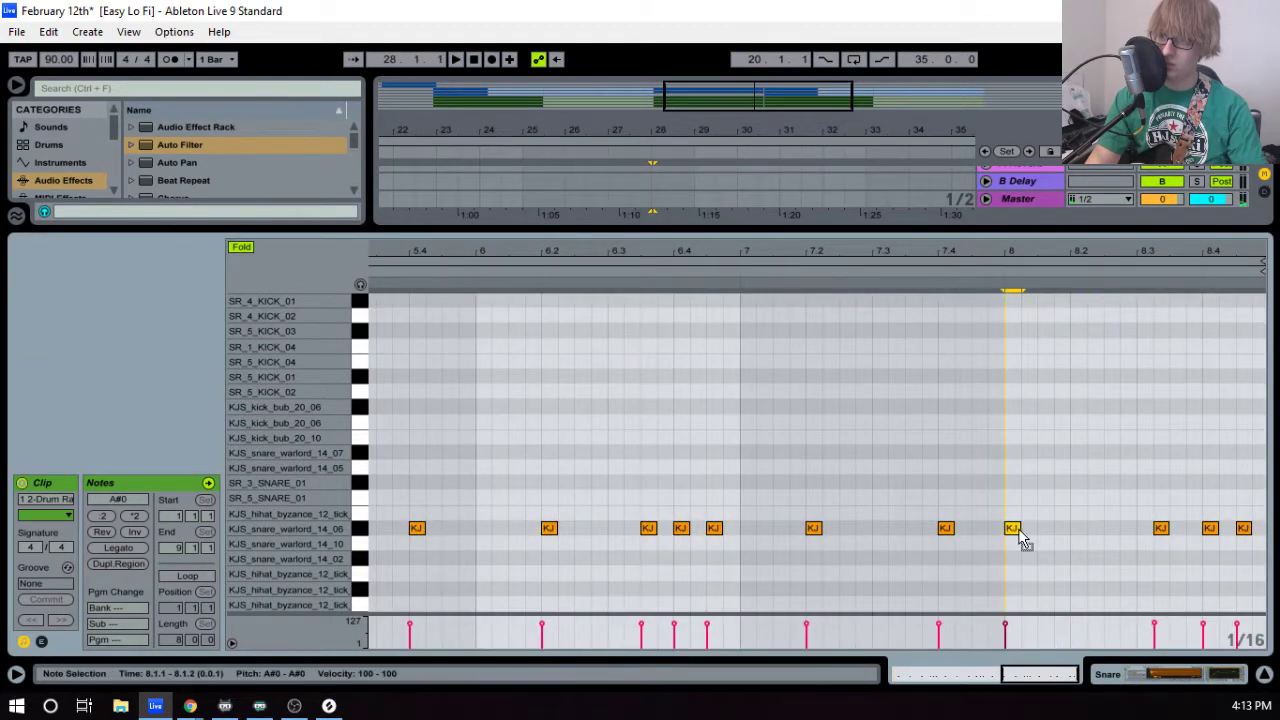
key(space)
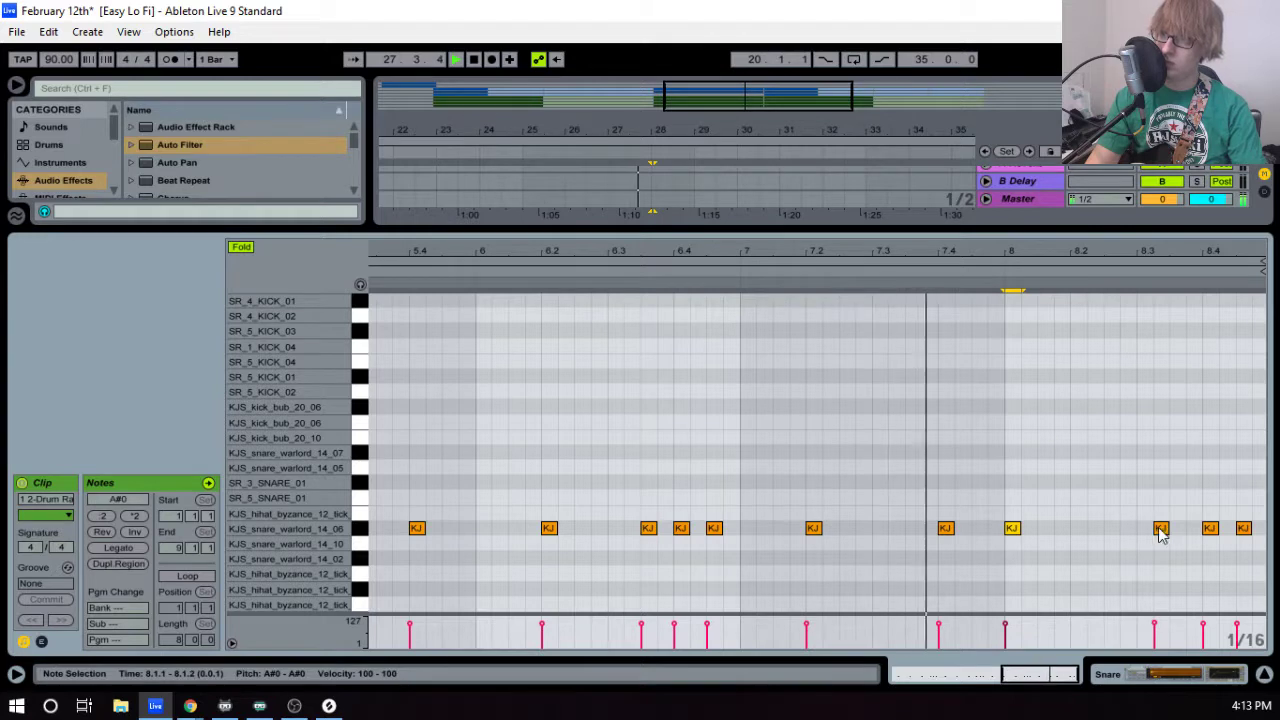
- Move the snare notes at 8.3.2 and 8.4.1 to 8.2.1 and 8.3.1, auditioning the pattern
drag(1158, 528, 1085, 538)
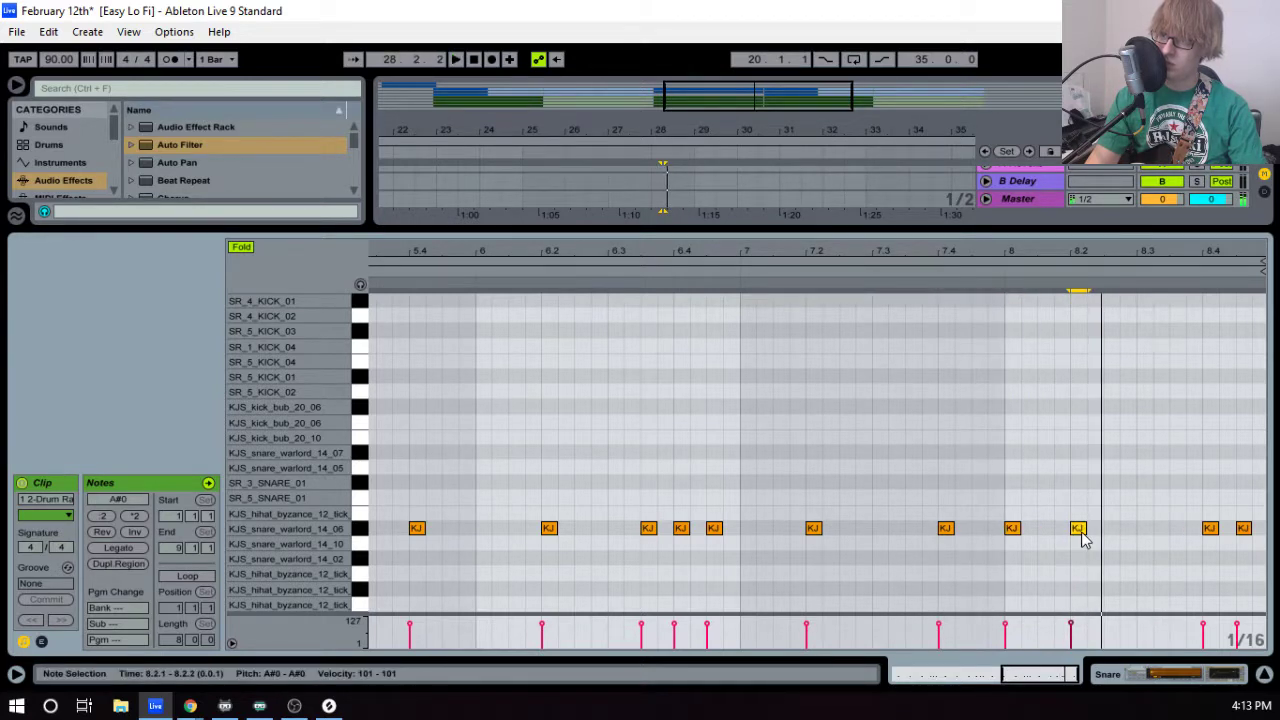
drag(1213, 535, 1154, 543)
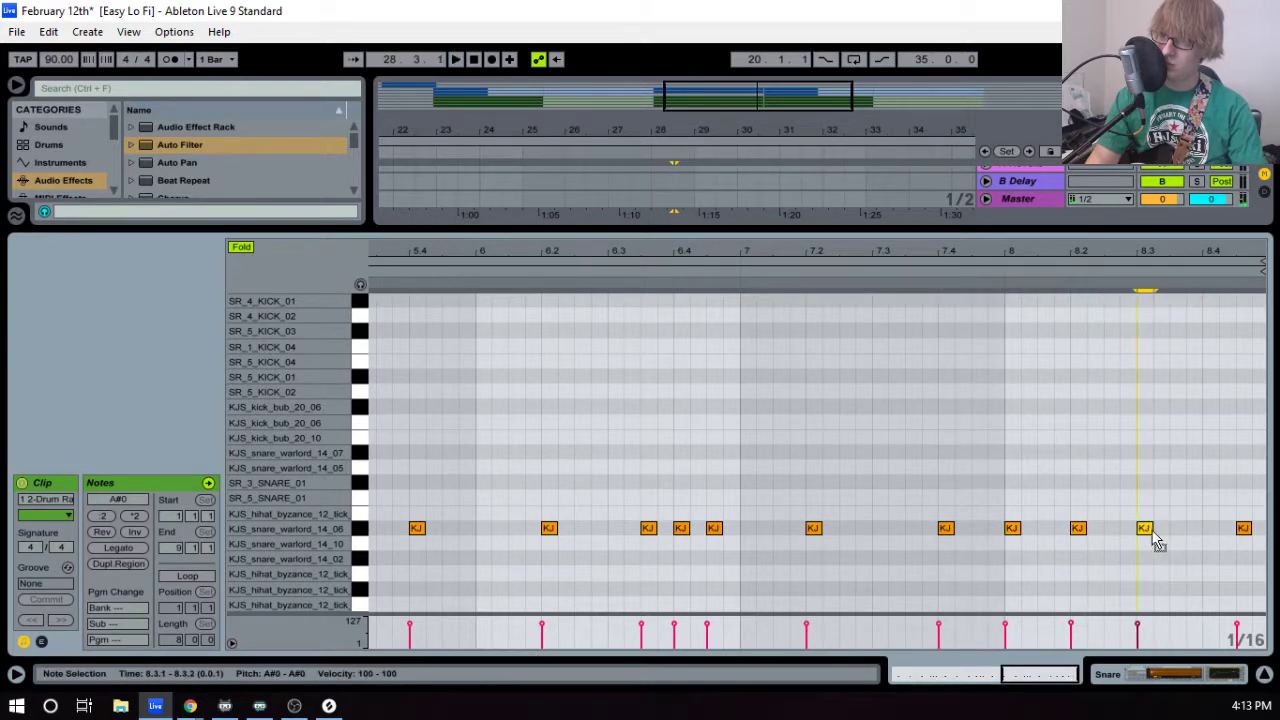
click(978, 268)
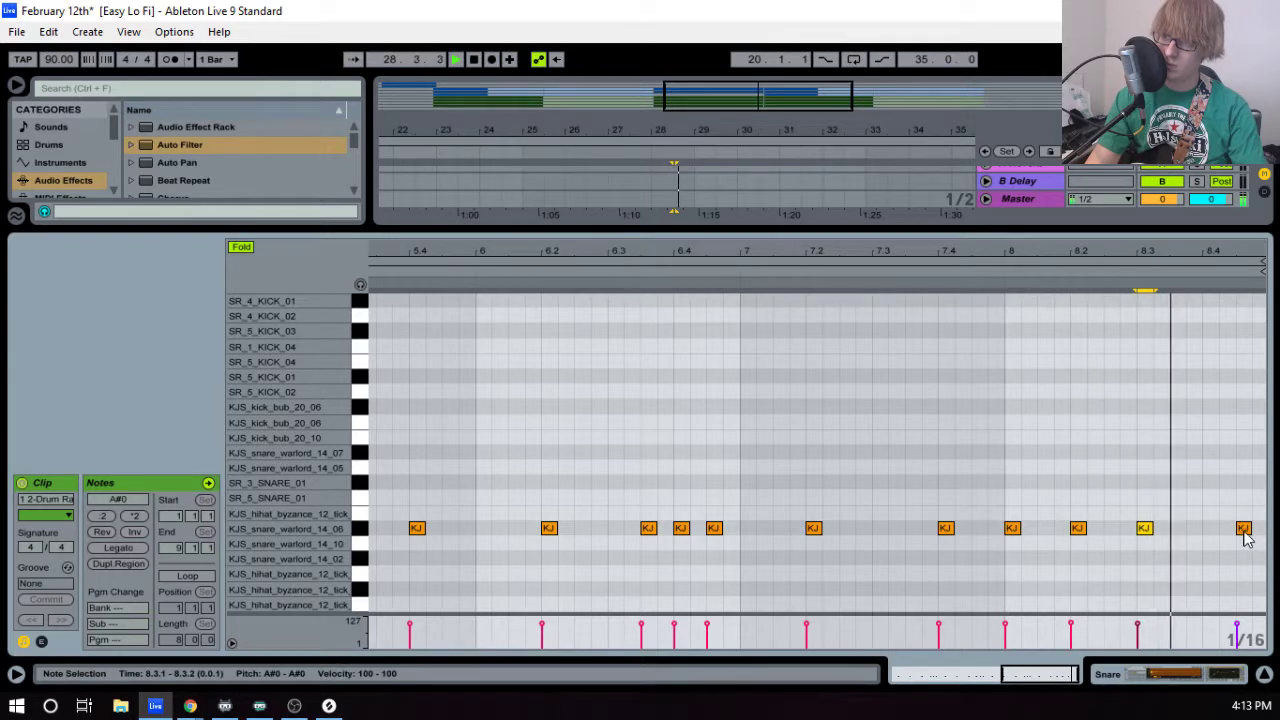
- Move the last snare note to 8.4.1, add a 1/16 note at 8.4.3, and play the fill back
drag(1245, 533, 1229, 541)
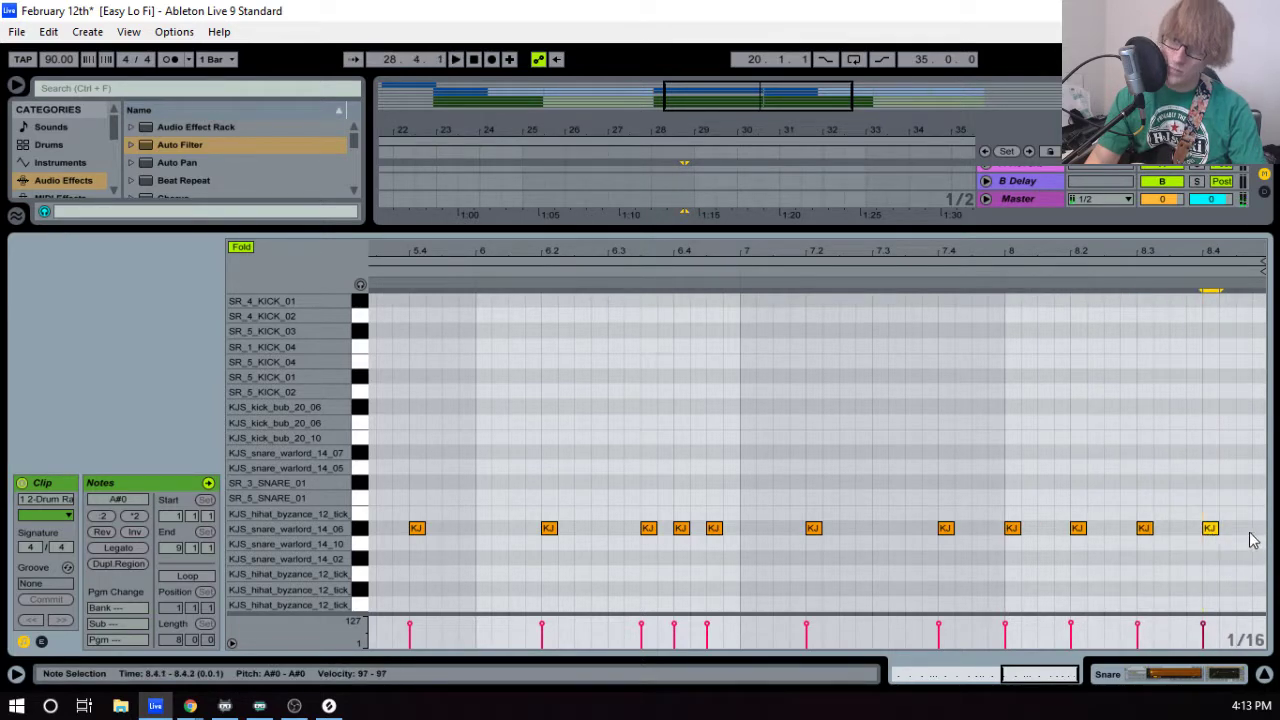
double_click(1244, 529)
click(997, 286)
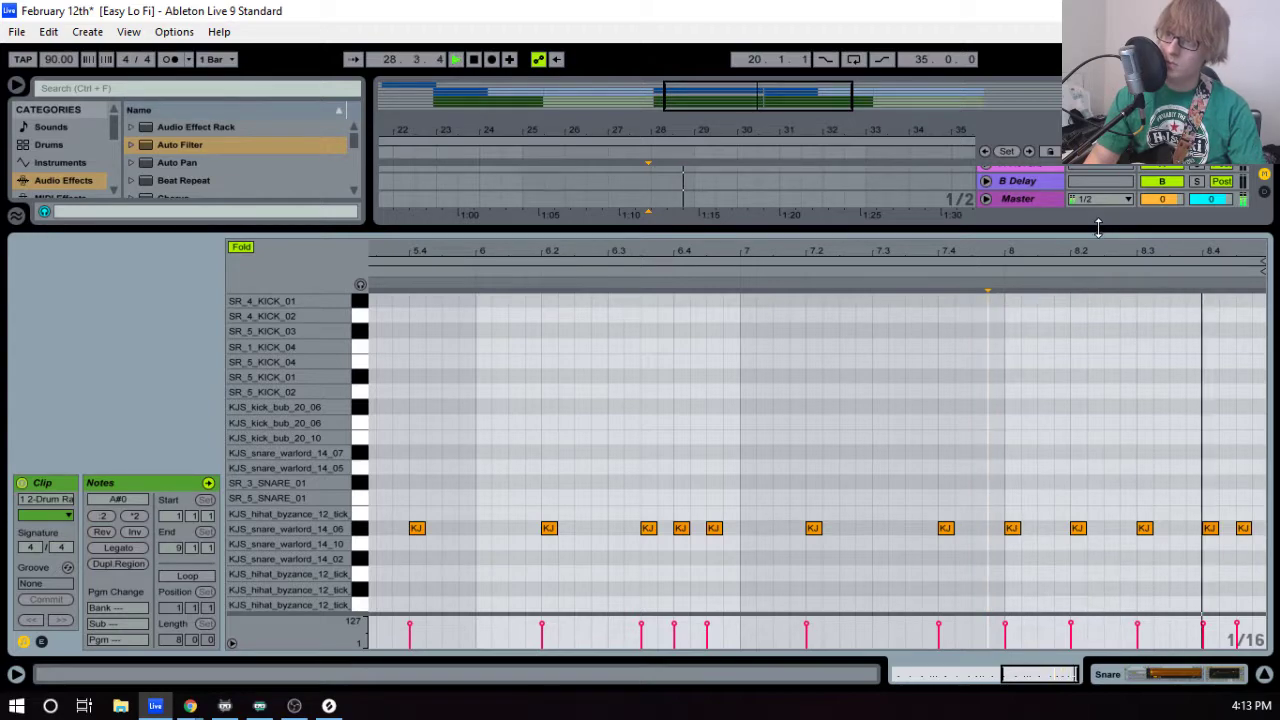
- Play the arrangement from around bar 25 to check the snare fill before bar 29
drag(1098, 228, 1098, 462)
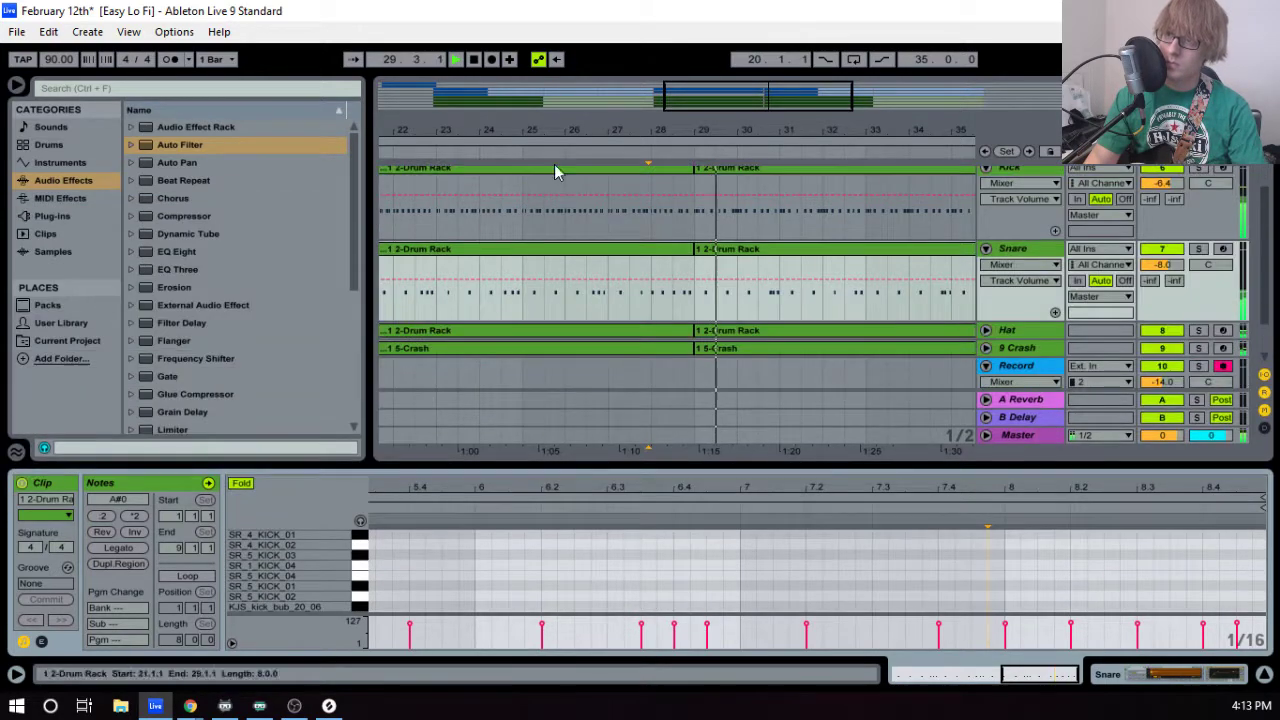
click(630, 265)
scroll(630, 265, up, 1)
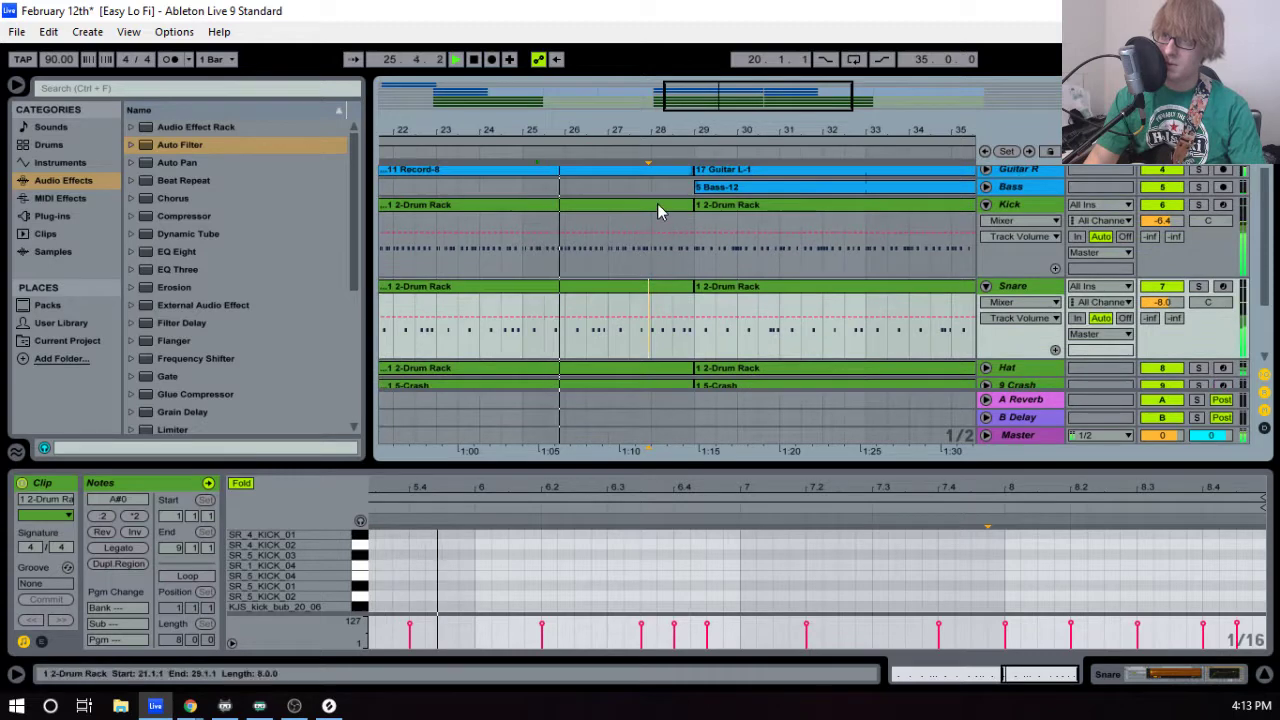
- Open the kick clip starting at bar 21 and split the note at 8.1.4 into two consecutive 1/32 notes
click(640, 257)
drag(1094, 468, 983, 290)
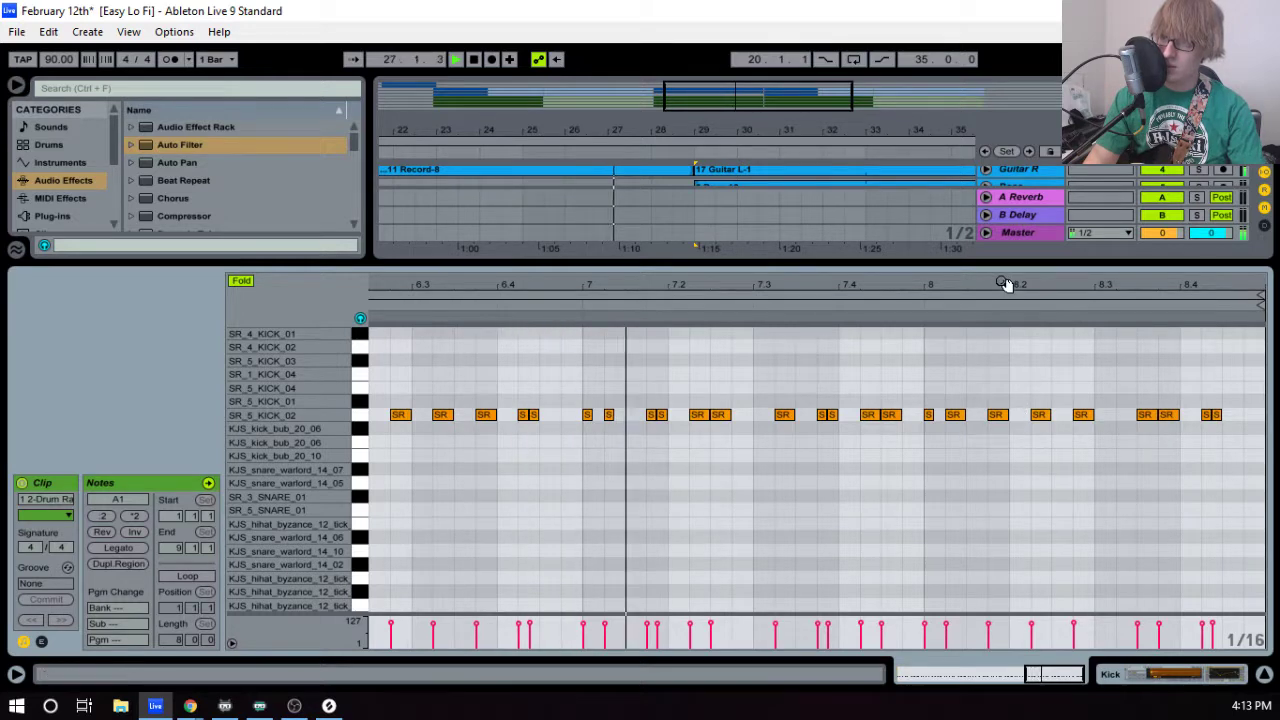
drag(1011, 283, 1004, 304)
double_click(1002, 415)
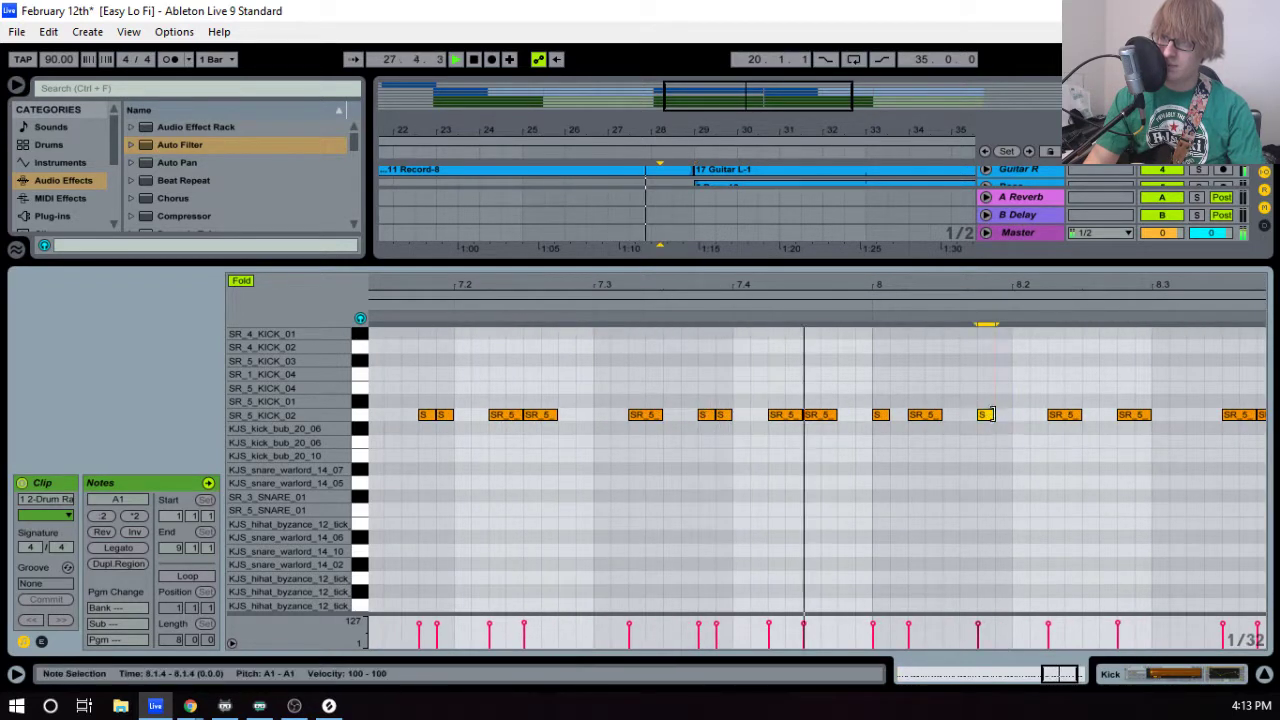
click(1040, 386)
key(space)
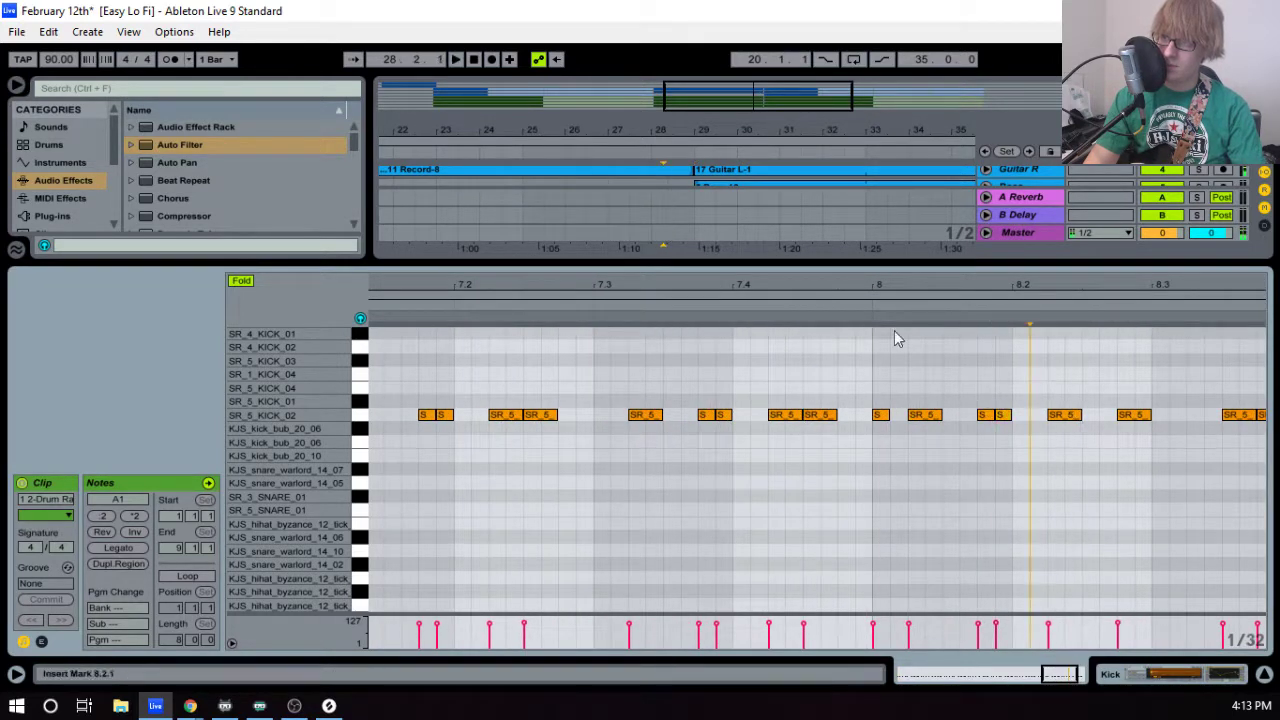
- Split the kick note at 8.2.4 into two consecutive 1/32 notes and audition the fill
key(space)
double_click(1138, 416)
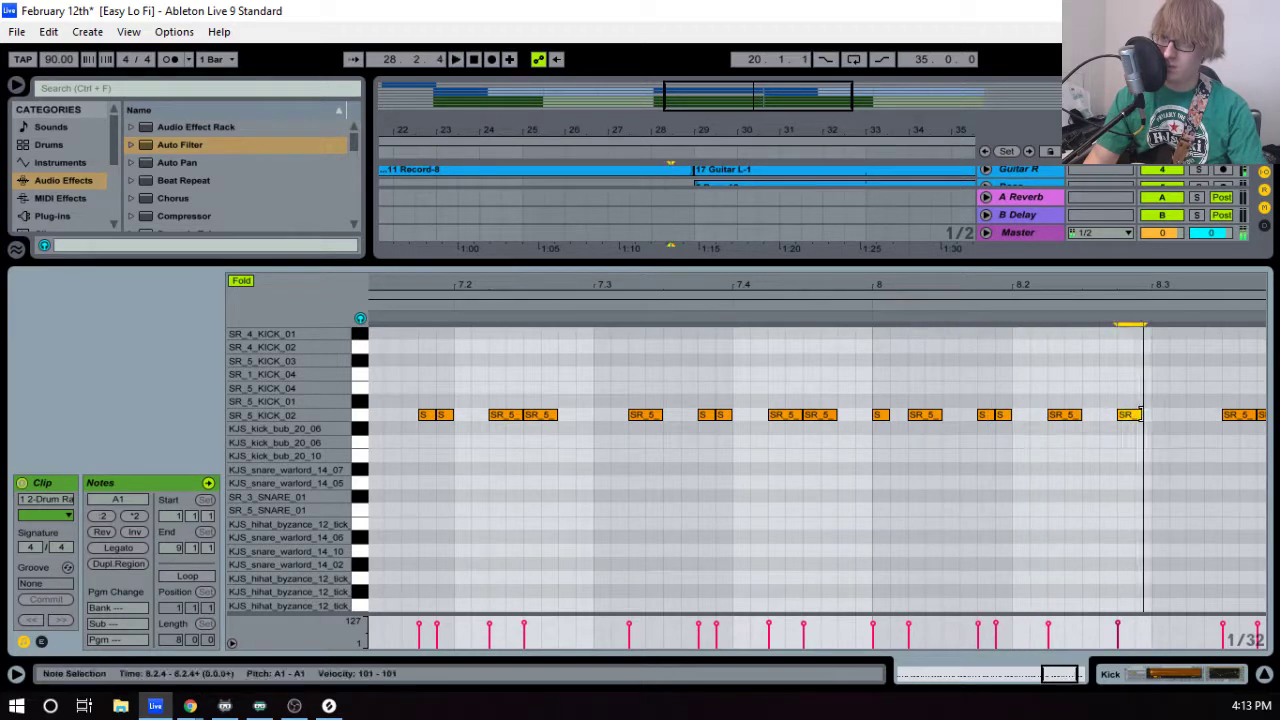
click(850, 310)
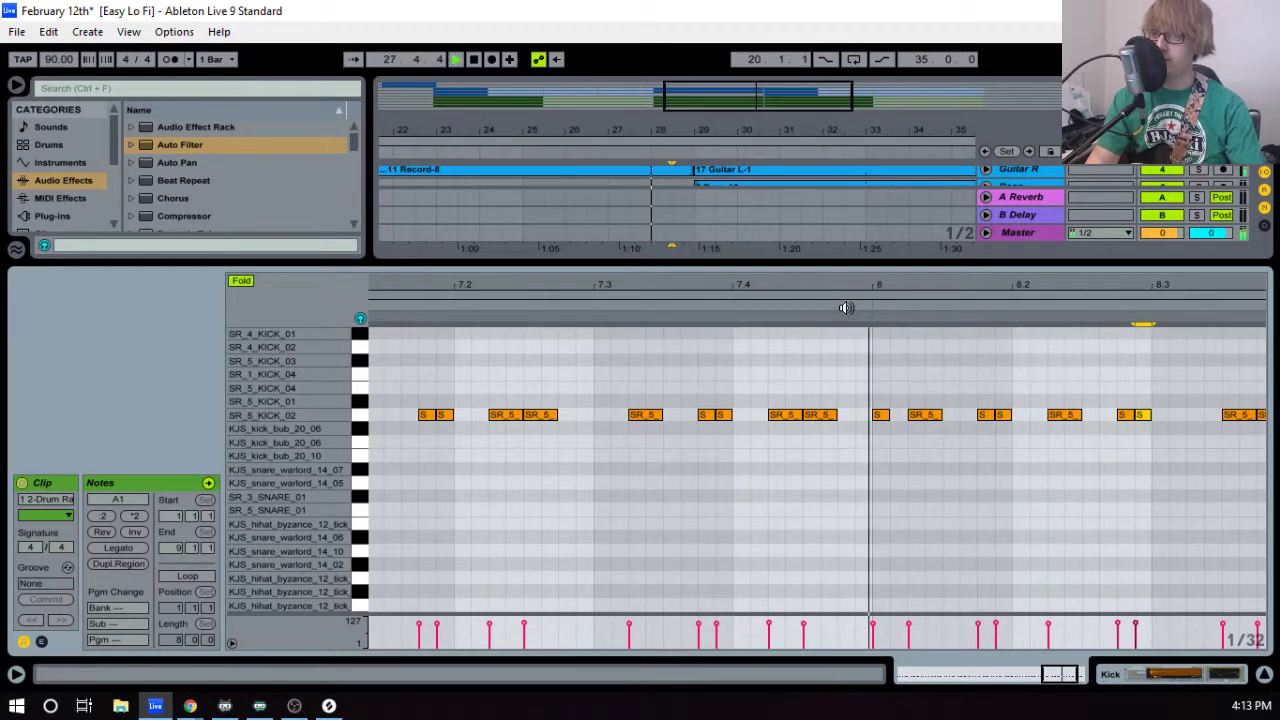
key(space)
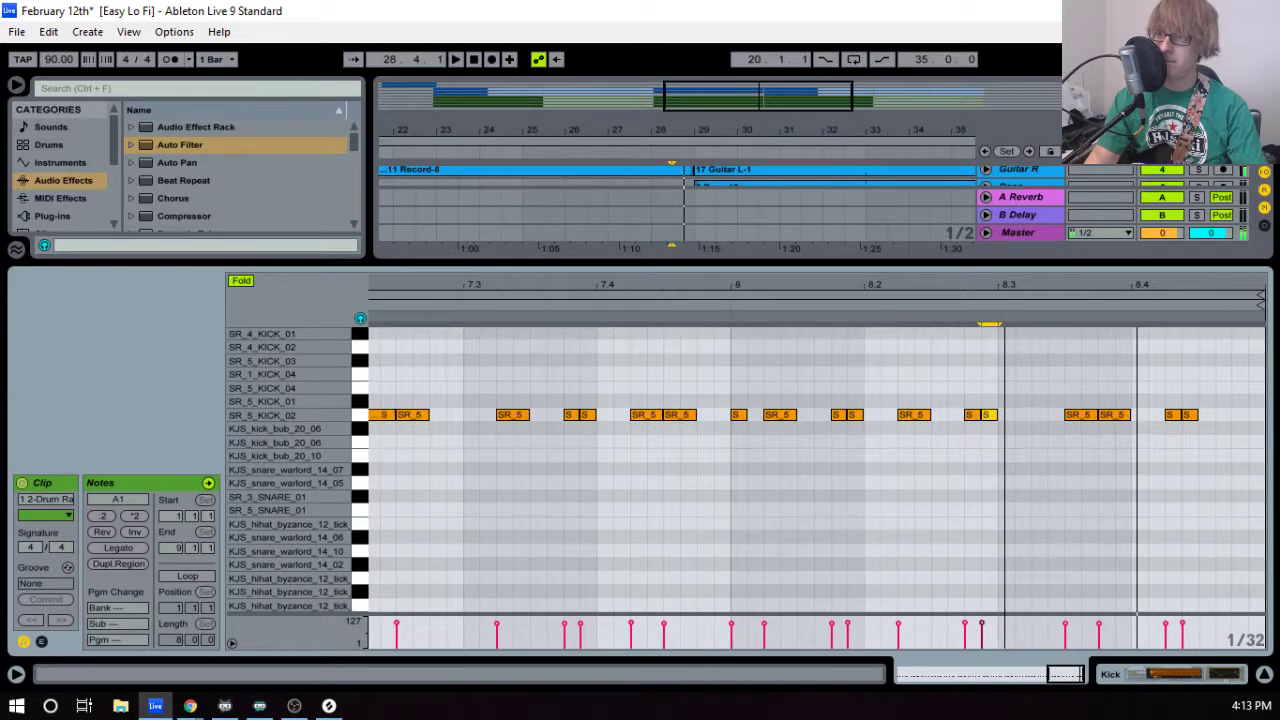
click(725, 302)
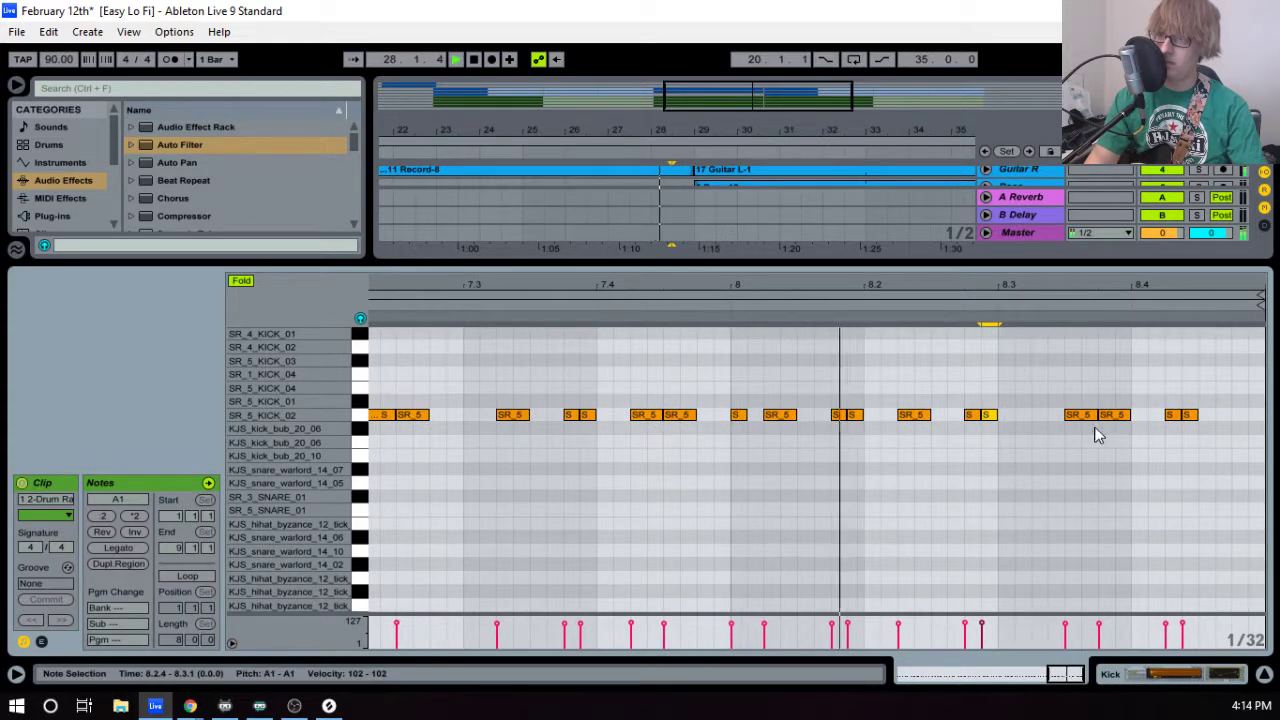
- Move the kick note at 8.3.3 to 8.3.2 and split the 8.3.4 note into two 1/32 notes, auditioning the changes
key(space)
drag(1075, 420, 1043, 420)
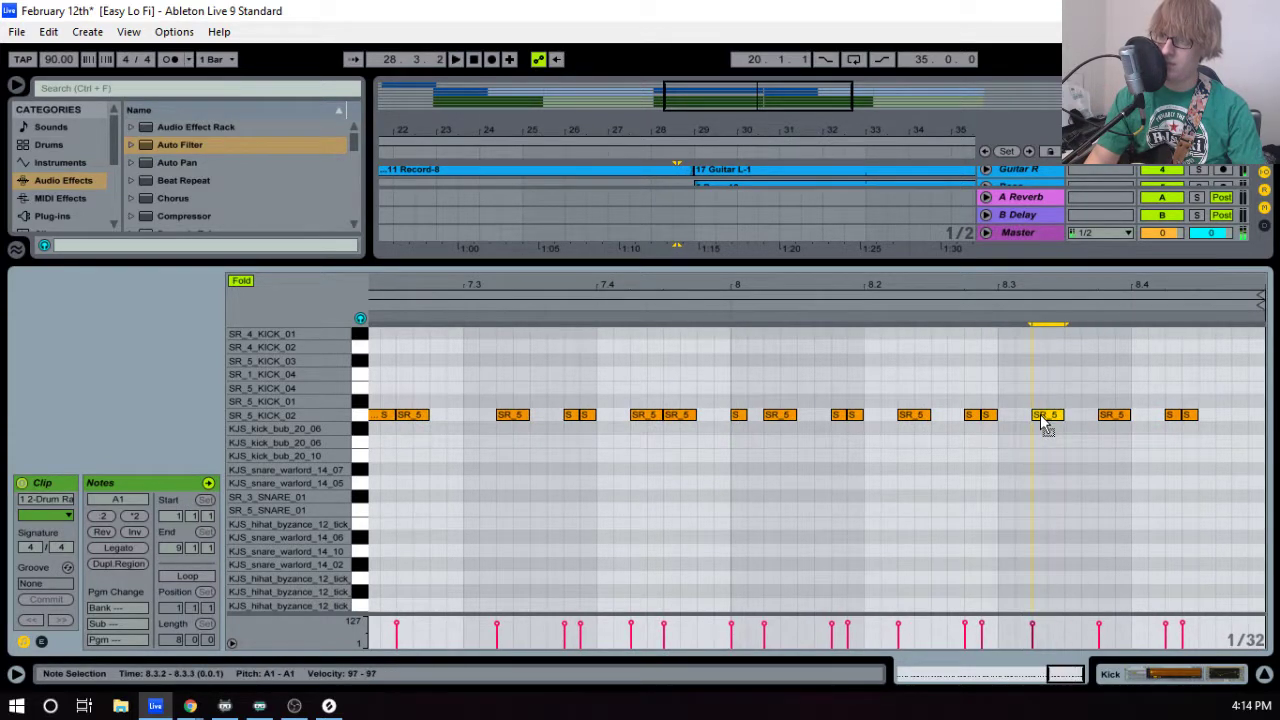
click(713, 309)
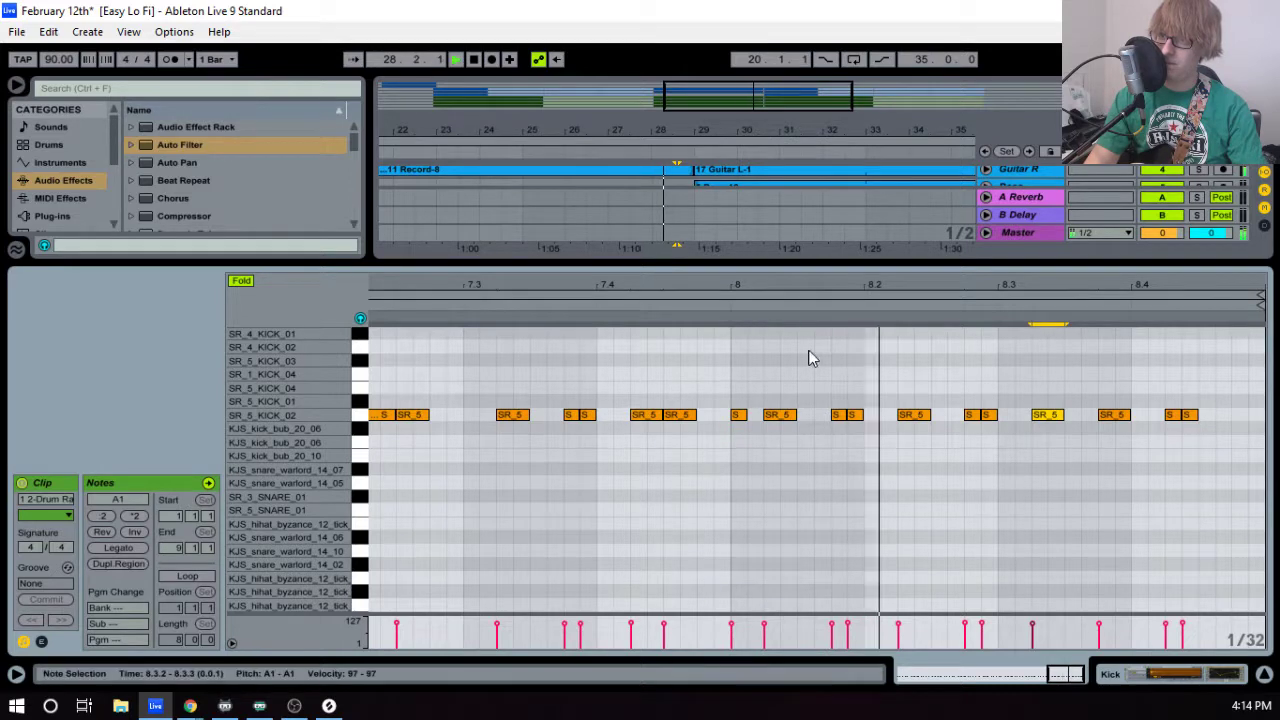
key(space)
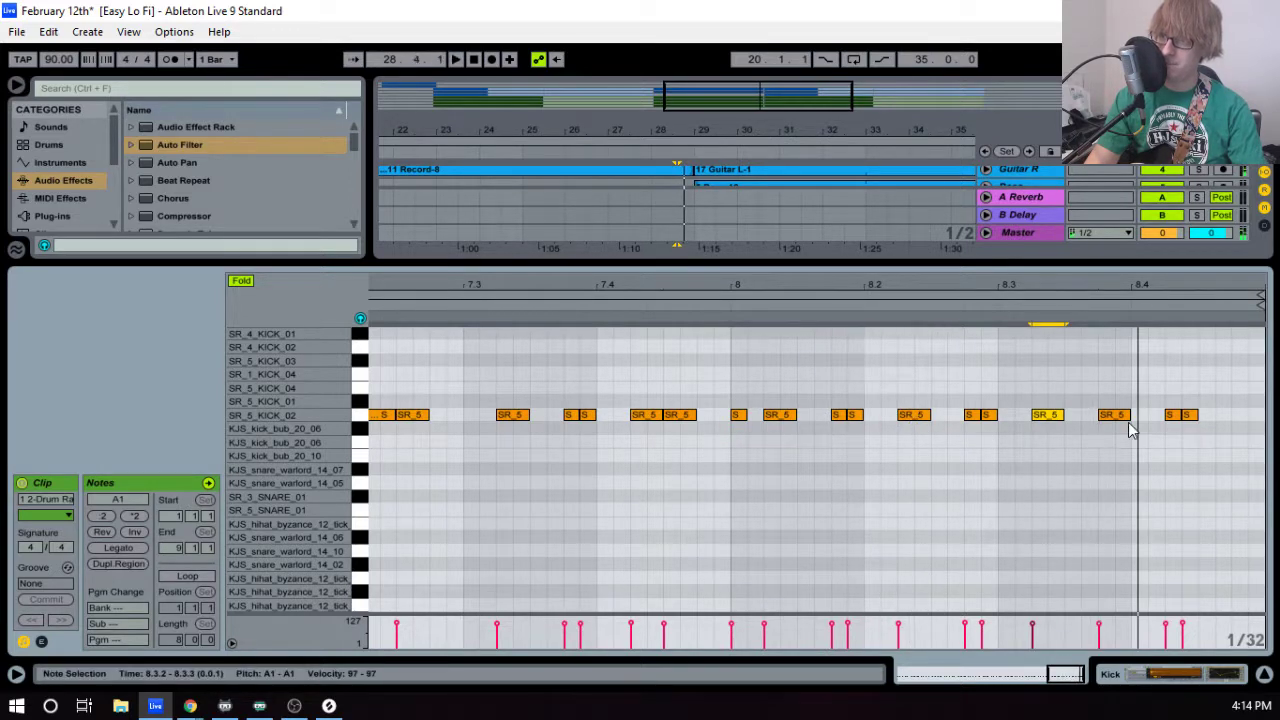
drag(1130, 415, 1116, 414)
click(1030, 309)
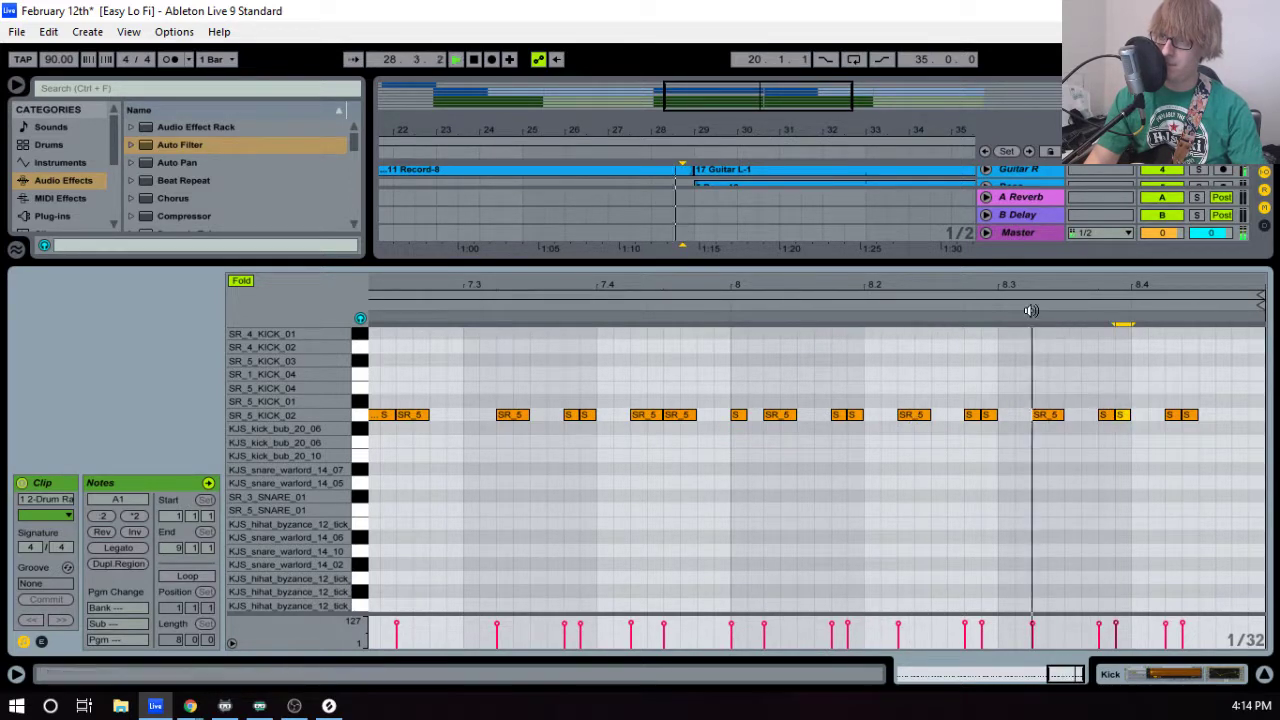
- Try moving the last 1/32 kick note to the second half of 8.4.3 and play the fill
click(1191, 416)
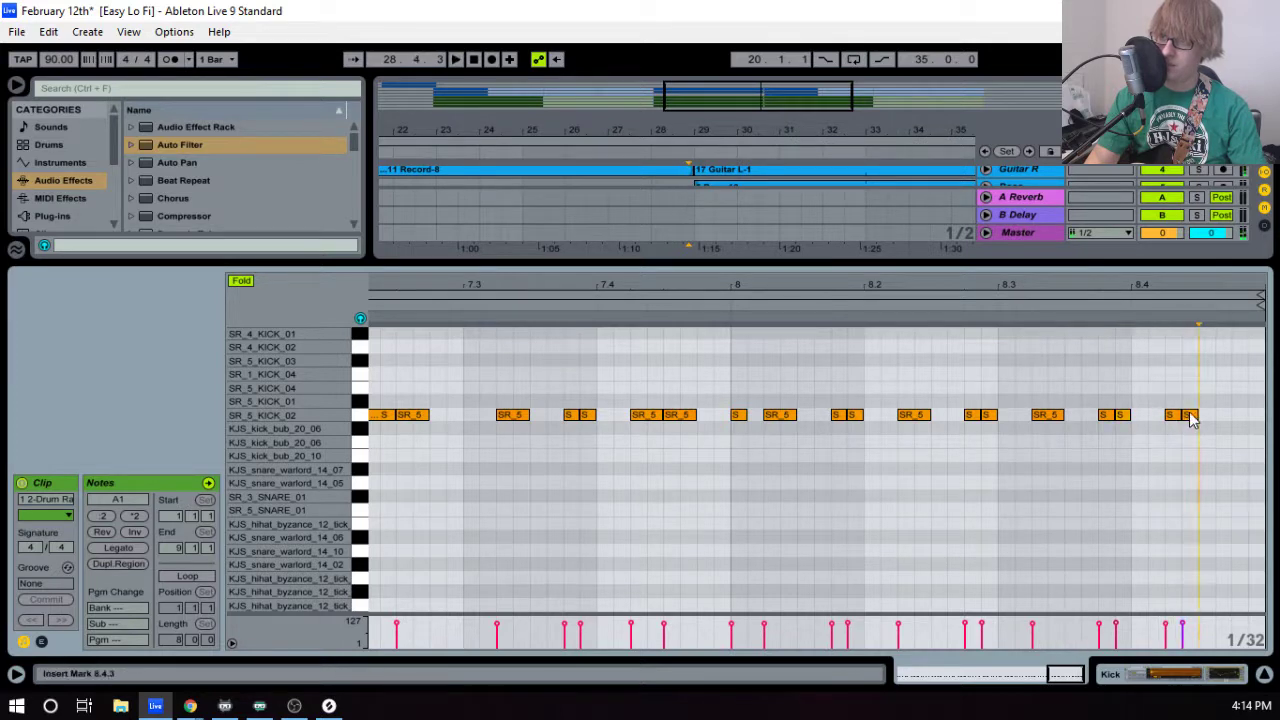
drag(1193, 416, 1220, 424)
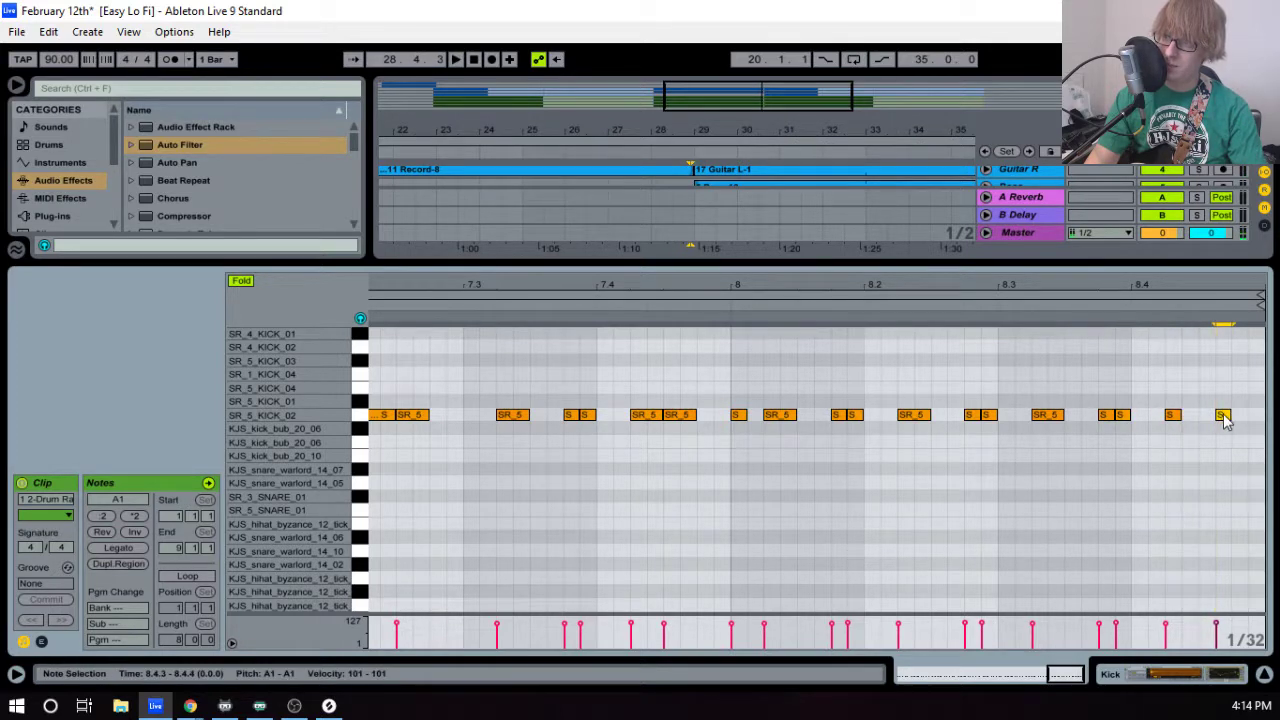
click(912, 298)
click(911, 307)
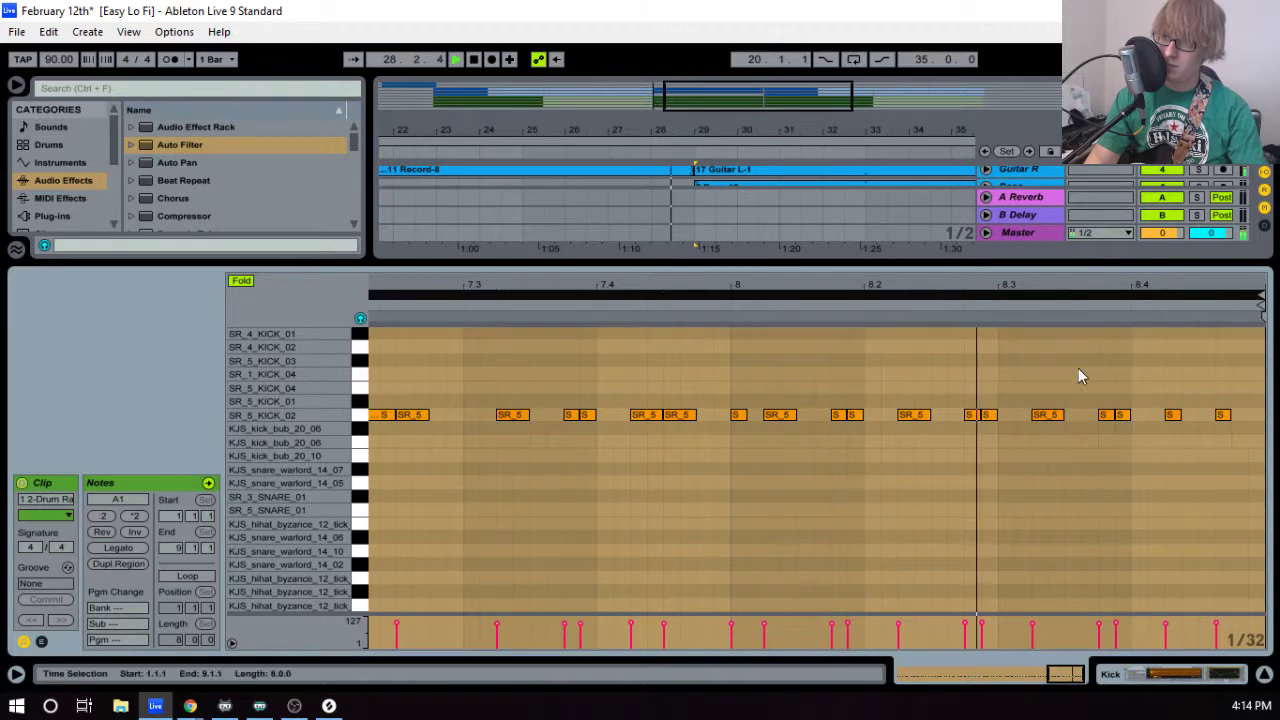
key(ctrl+a)
key(space)
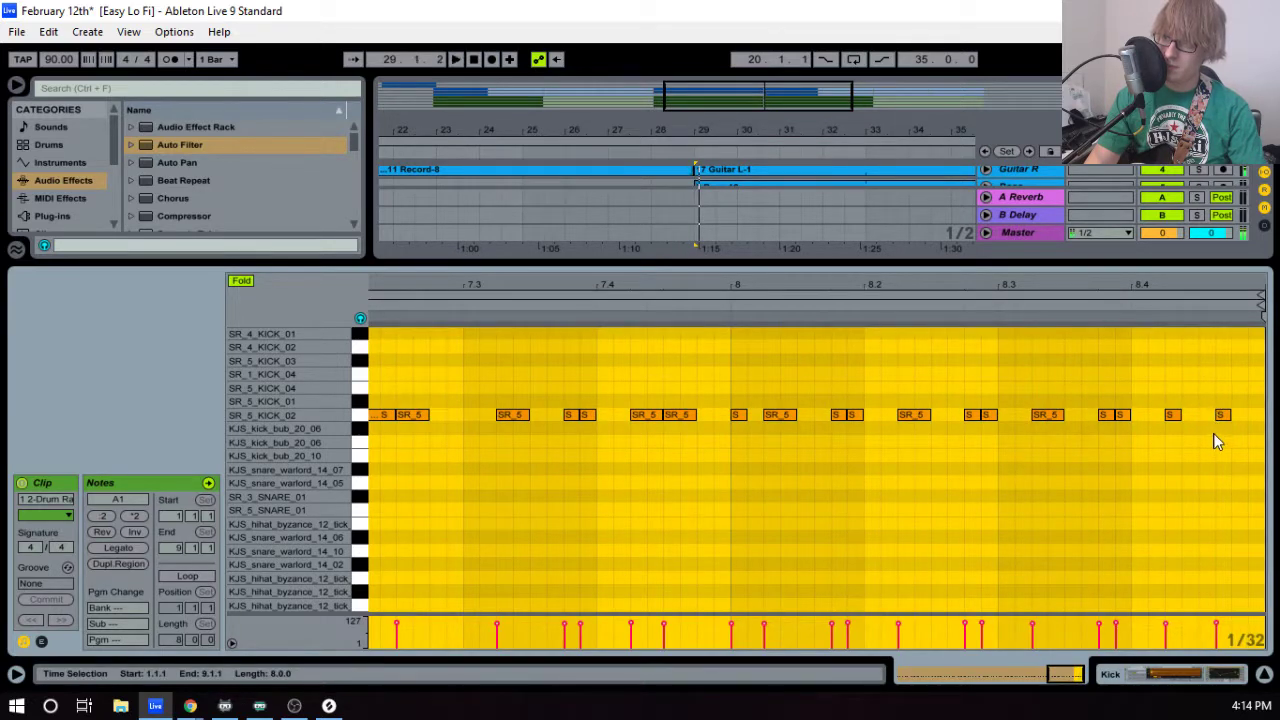
- Try moving the last kick note to 8.4.4 and play the fill into bar 29
click(1216, 436)
drag(1226, 420, 1243, 423)
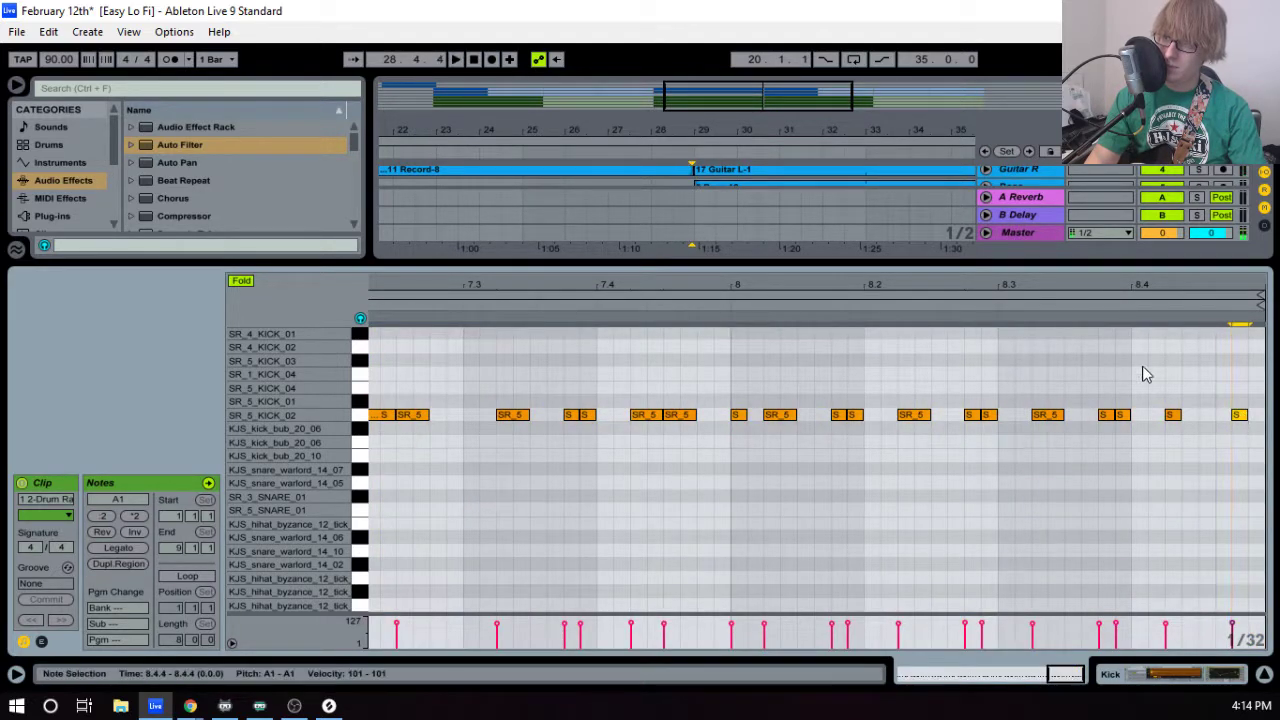
click(1011, 309)
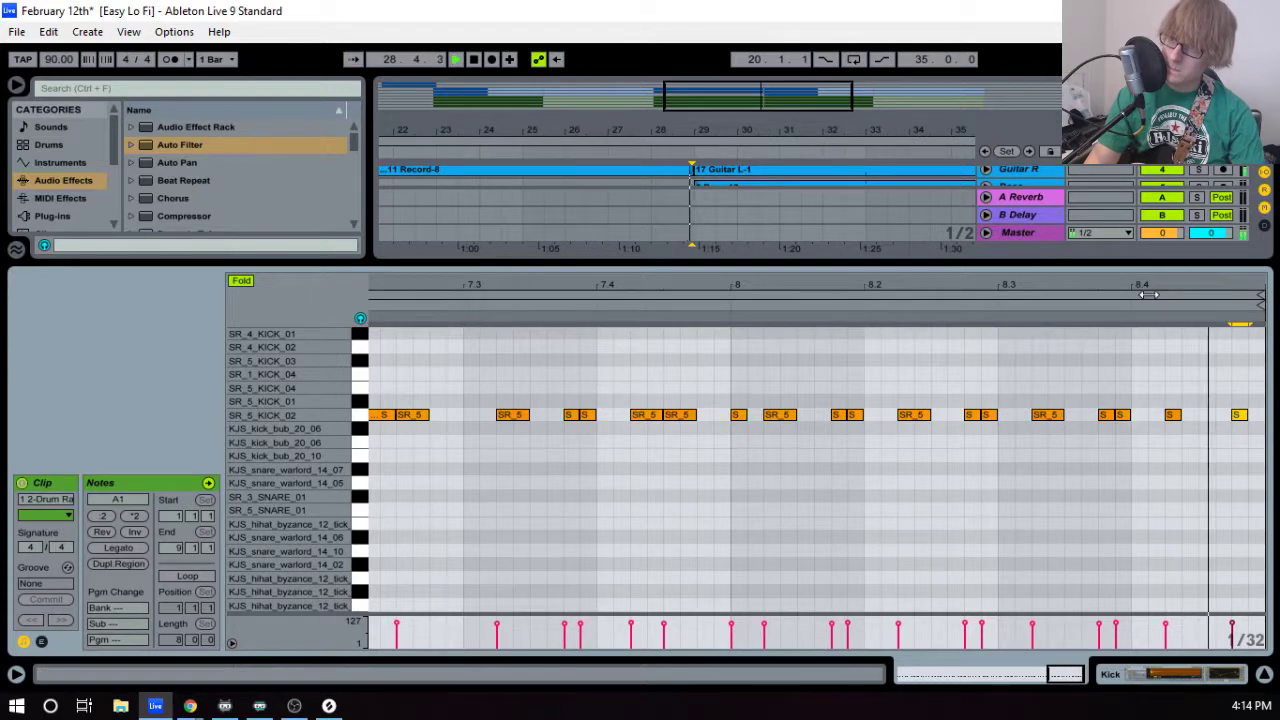
drag(1189, 287, 1190, 272)
key(space)
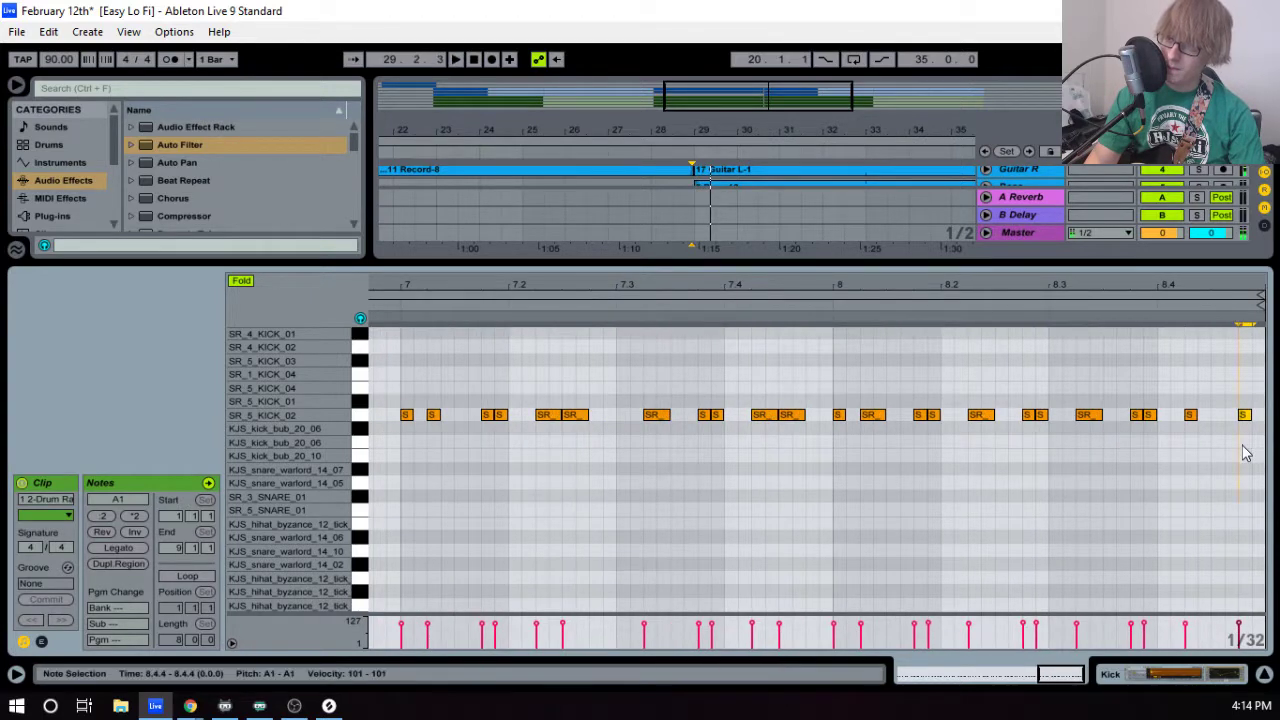
- Delete the kick note at 8.4.4 and, after auditioning the ending, collapse the clip editor to show the full arrangement
key(Delete)
click(949, 316)
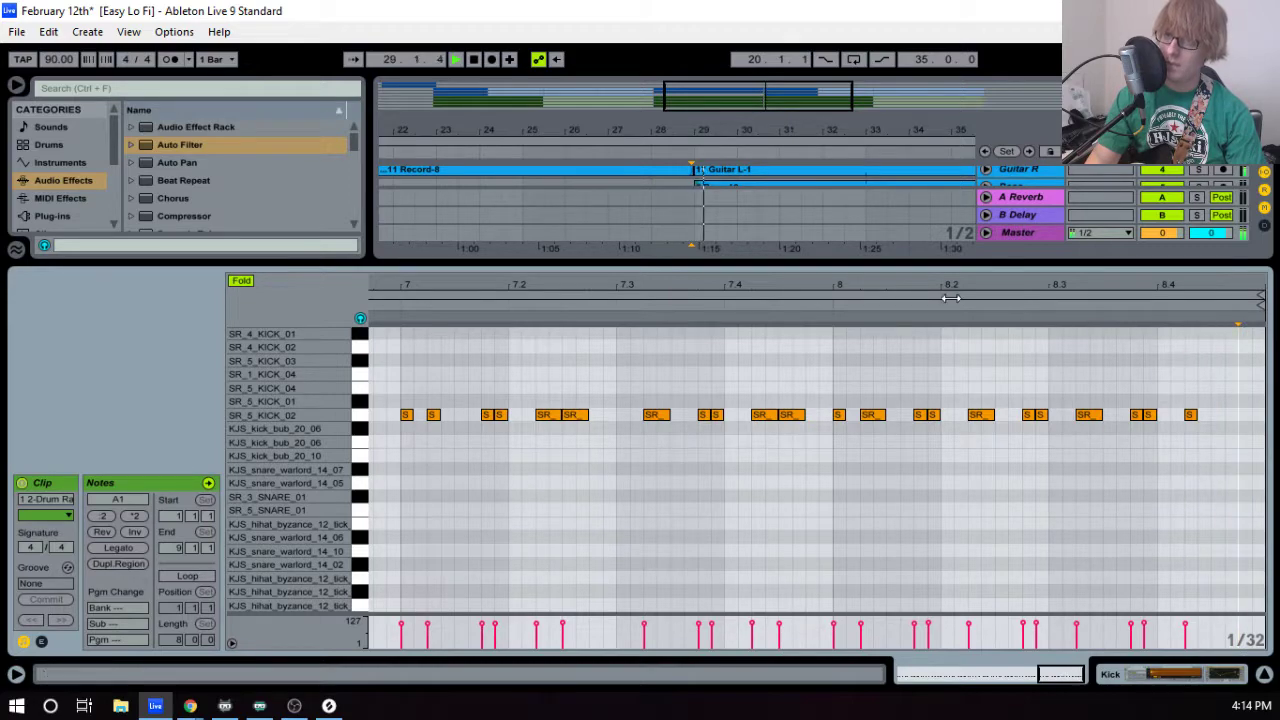
drag(947, 265, 950, 655)
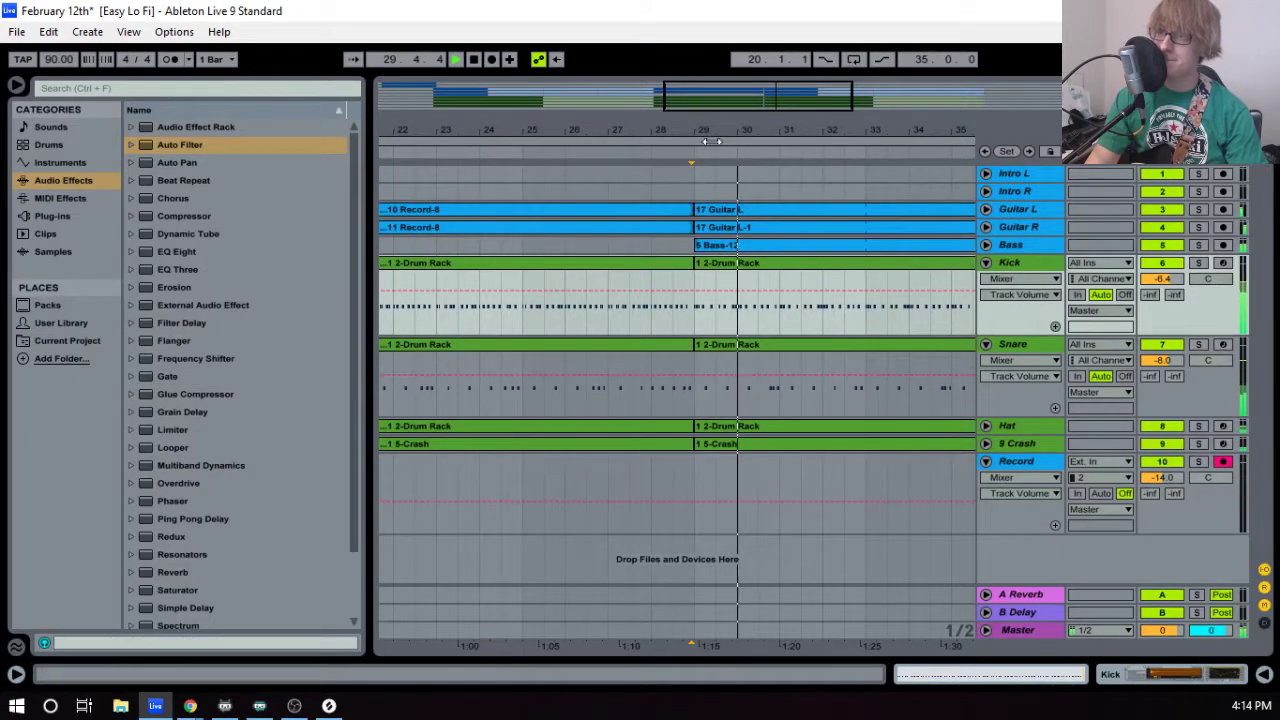
- Play the arrangement from around bar 17 into the section at bar 21, unfolding the 9 Crash track and folding the Kick track
drag(711, 130, 673, 75)
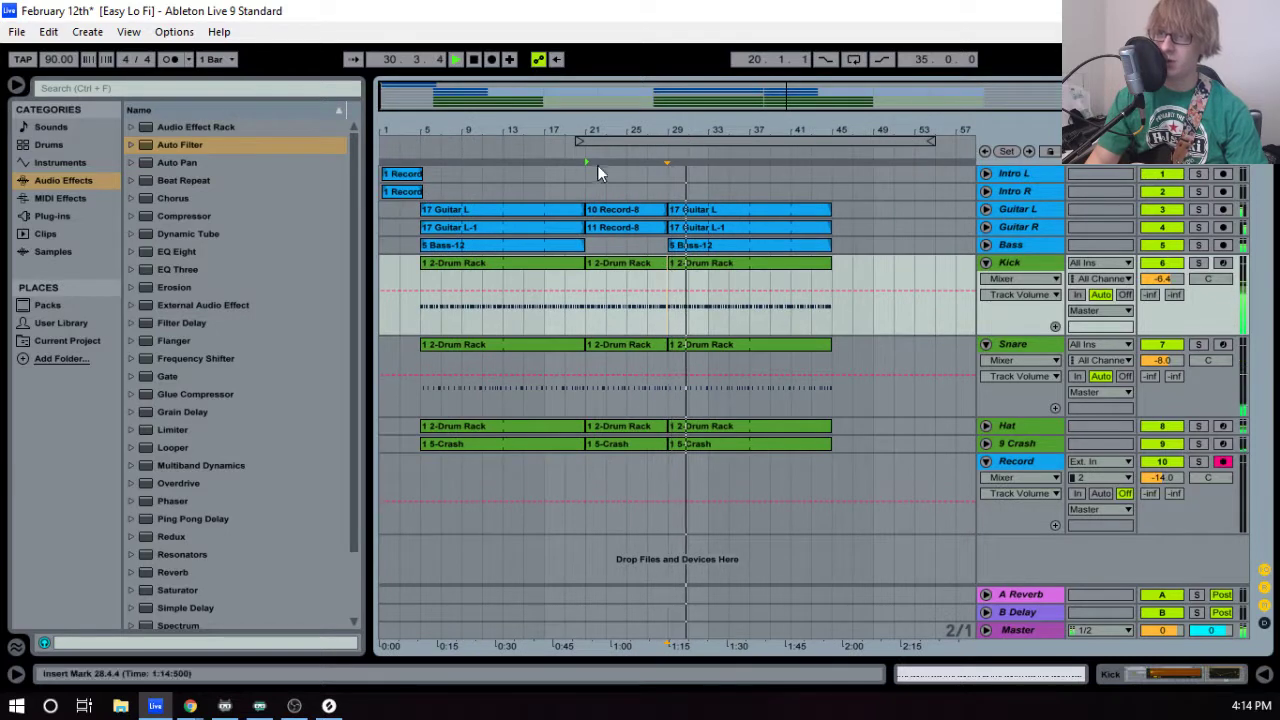
click(550, 154)
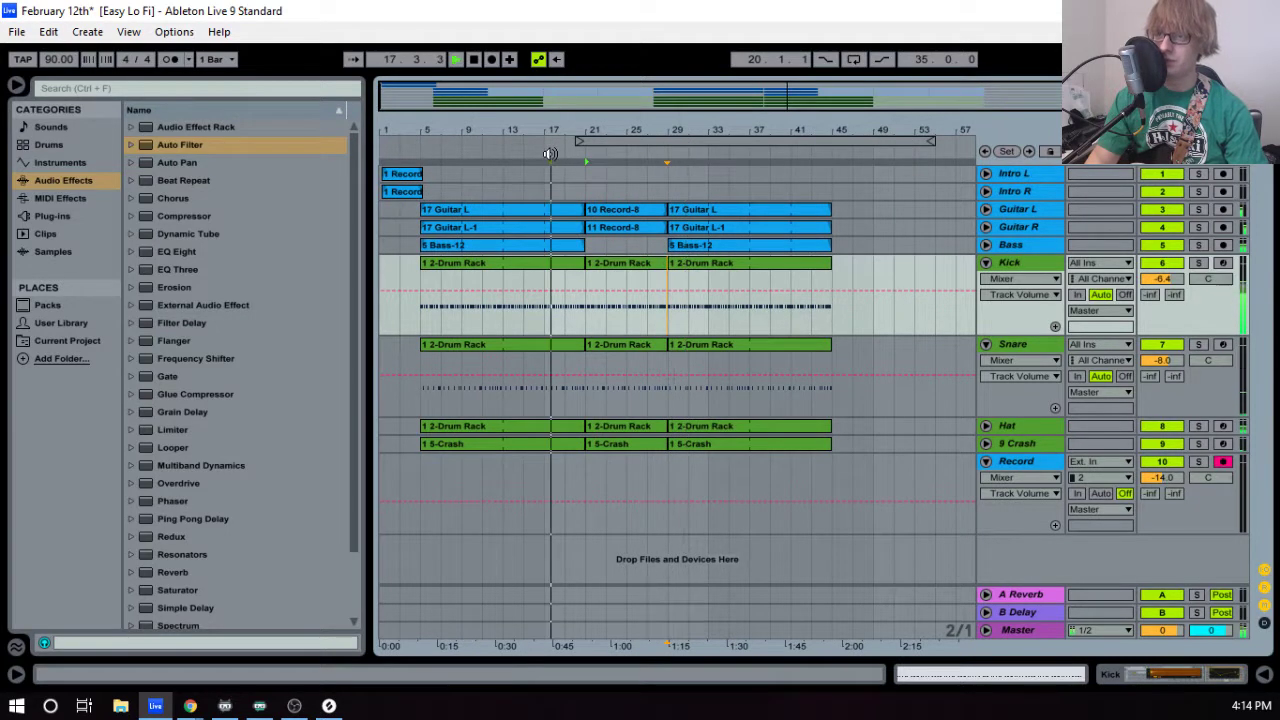
click(986, 443)
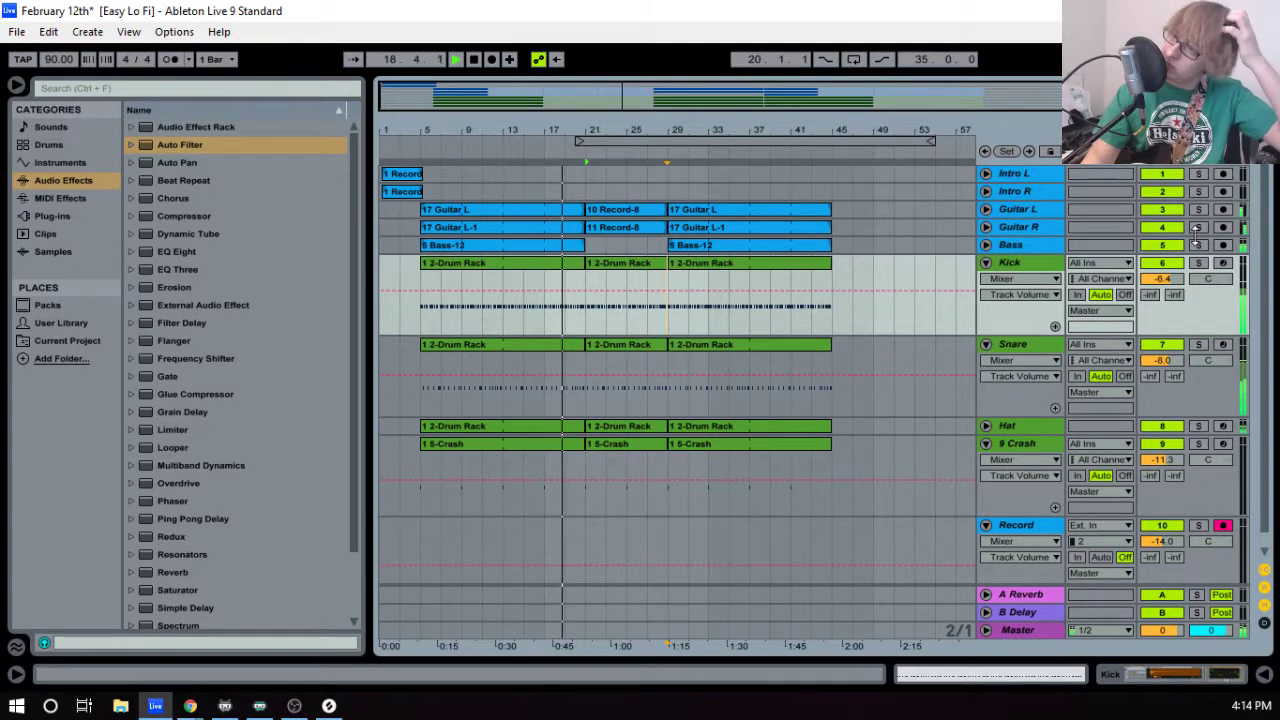
click(985, 263)
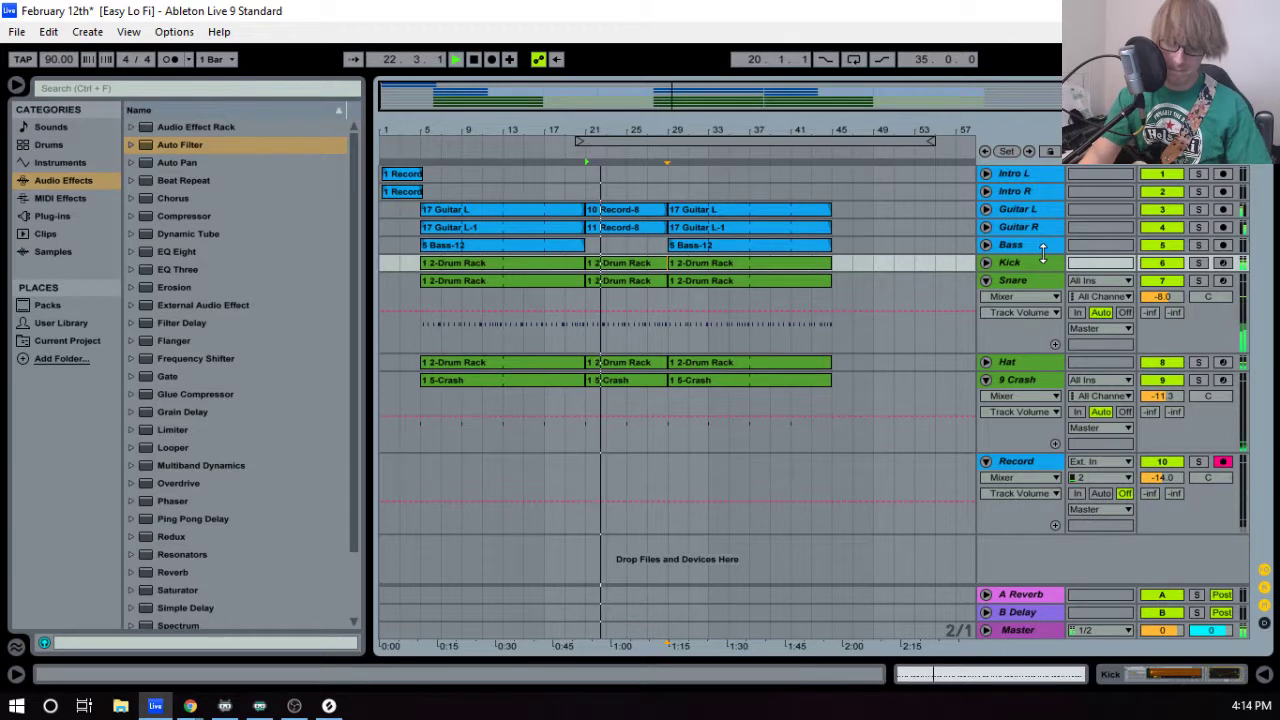
key(space)
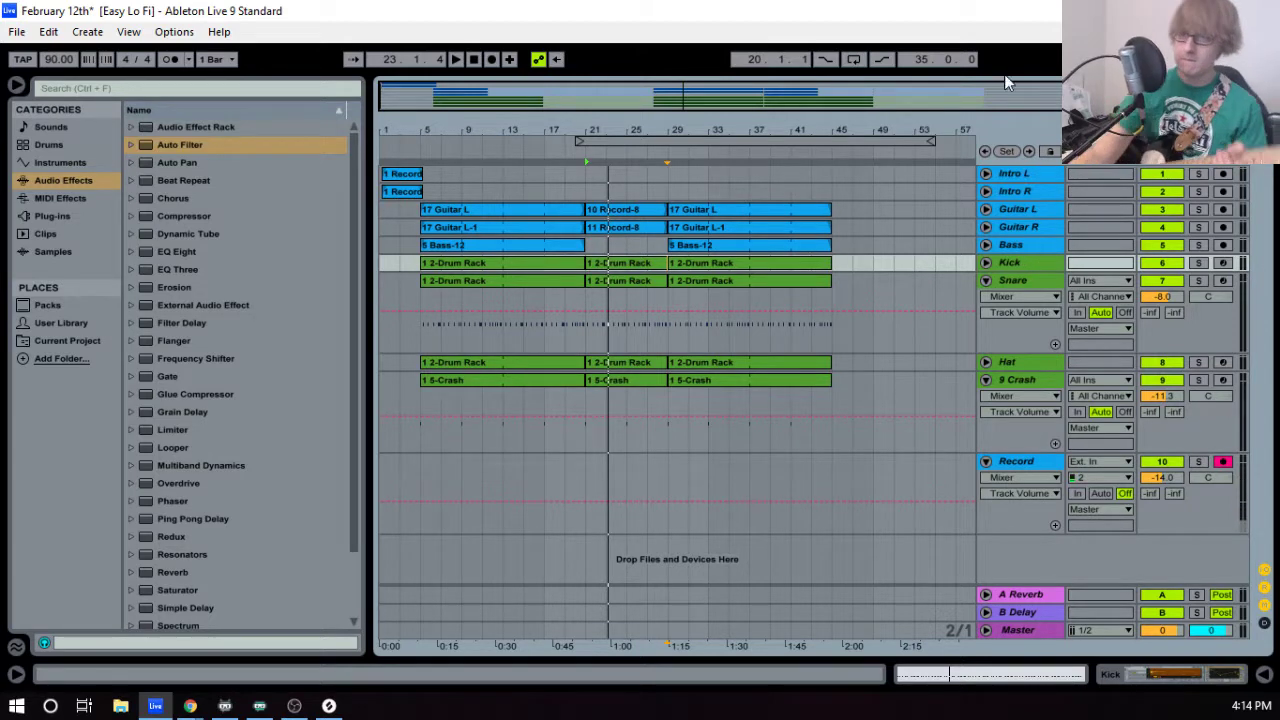
- Select the loop range starting at bar 20, play from there, and fold the Snare and 9 Crash tracks
click(615, 141)
key(space)
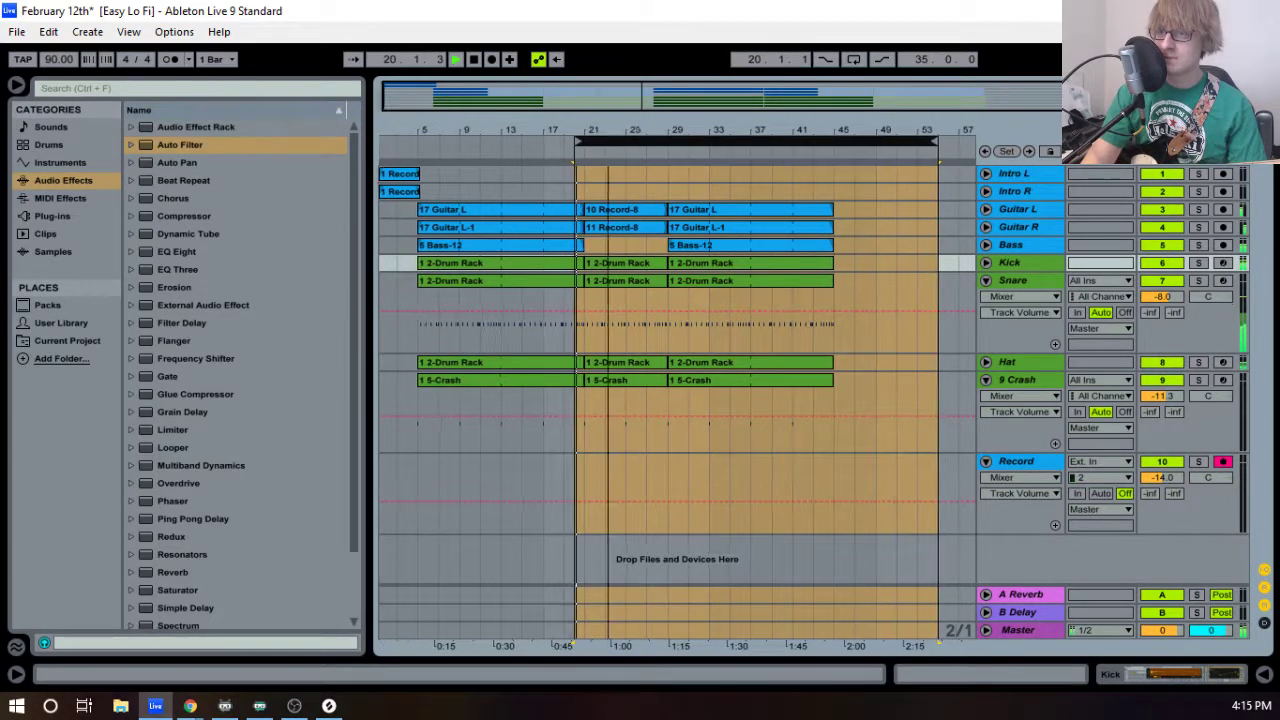
drag(615, 131, 648, 168)
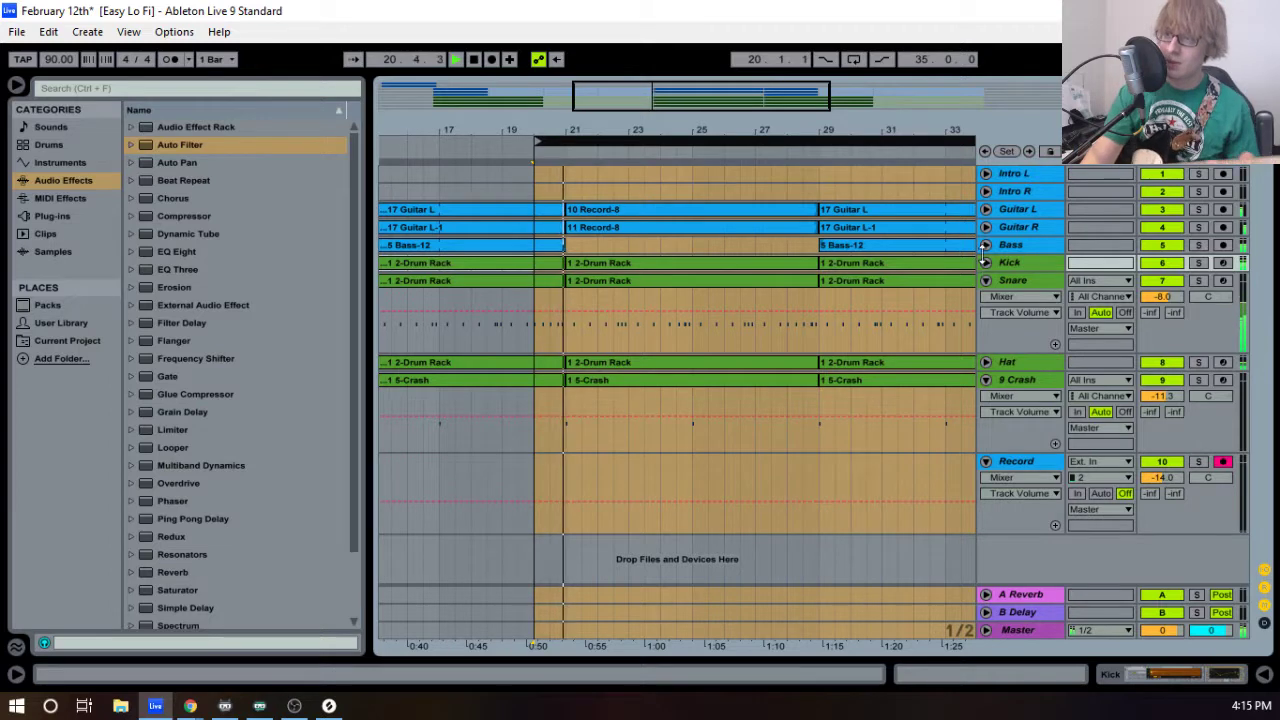
click(986, 280)
click(986, 314)
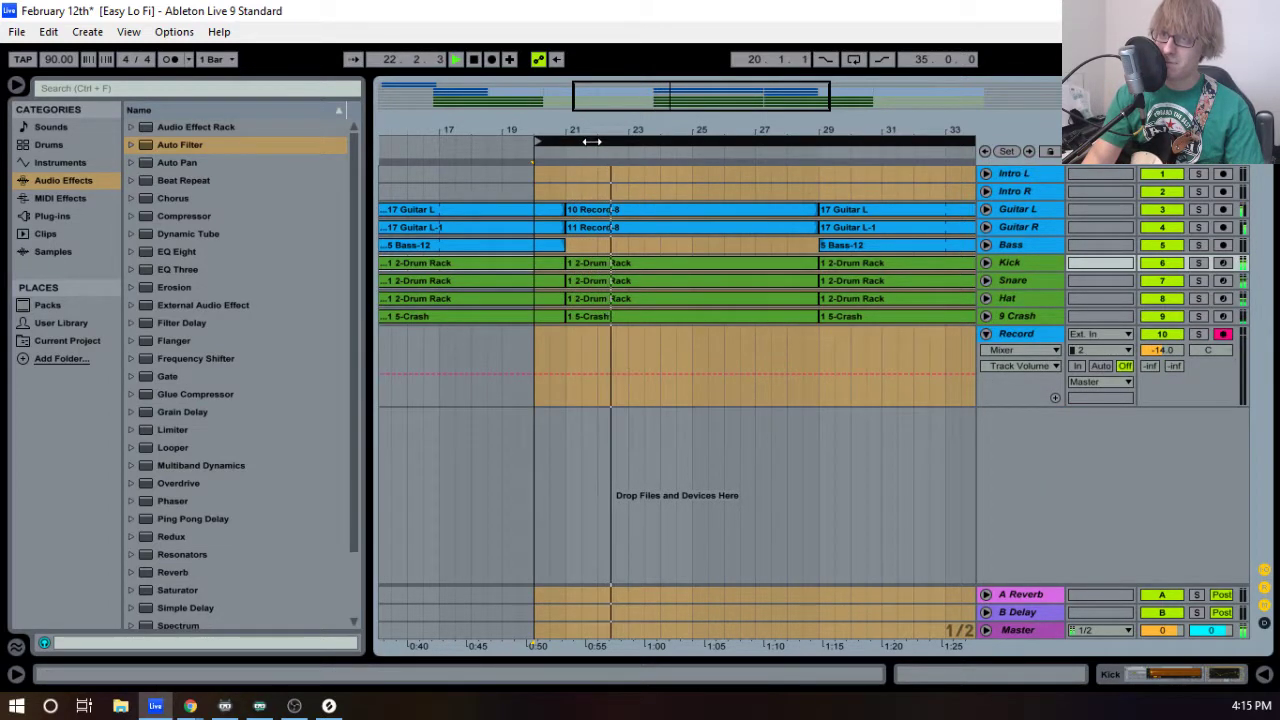
- Play the section from bar 20 through bar 28 to rehearse the part before recording
key(space)
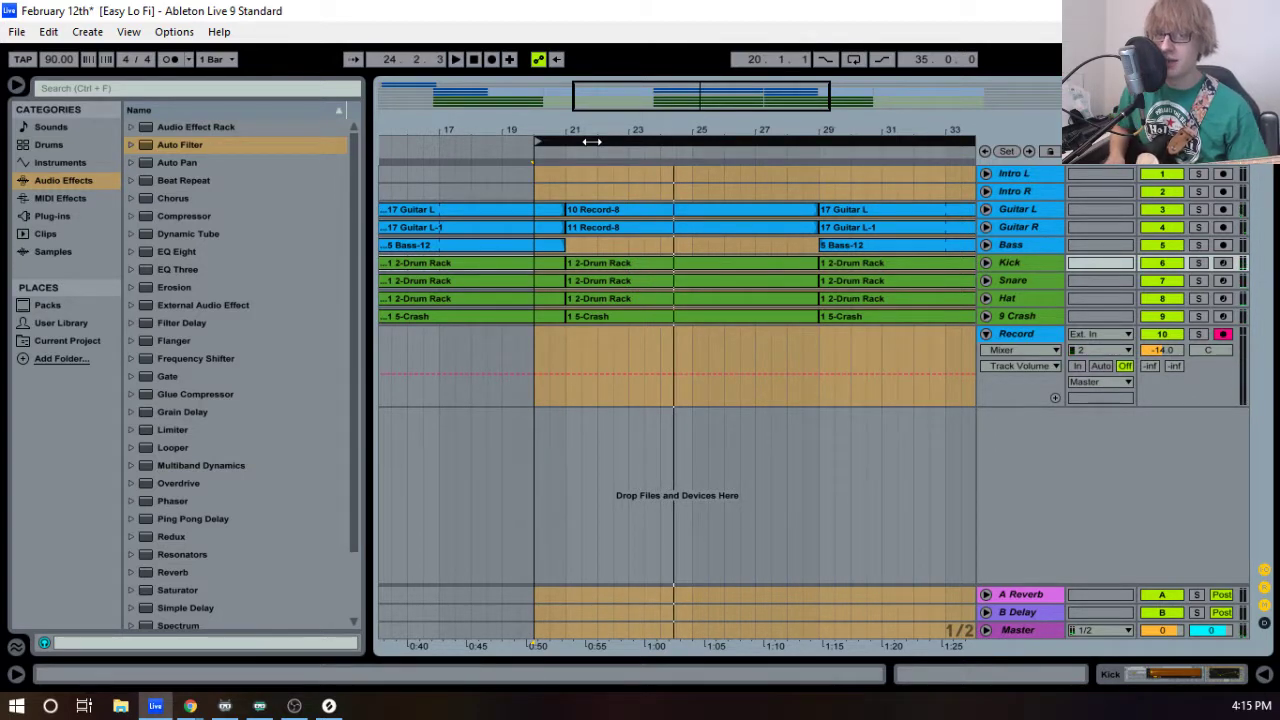
key(space)
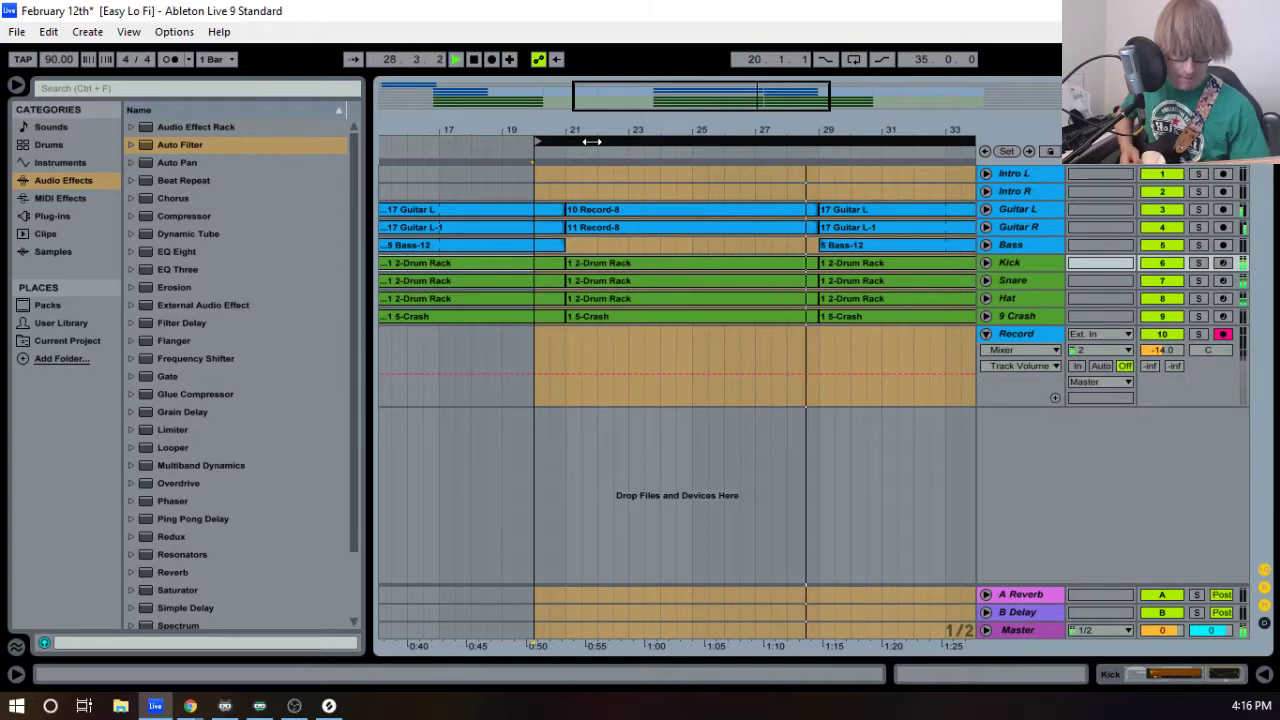
key(space)
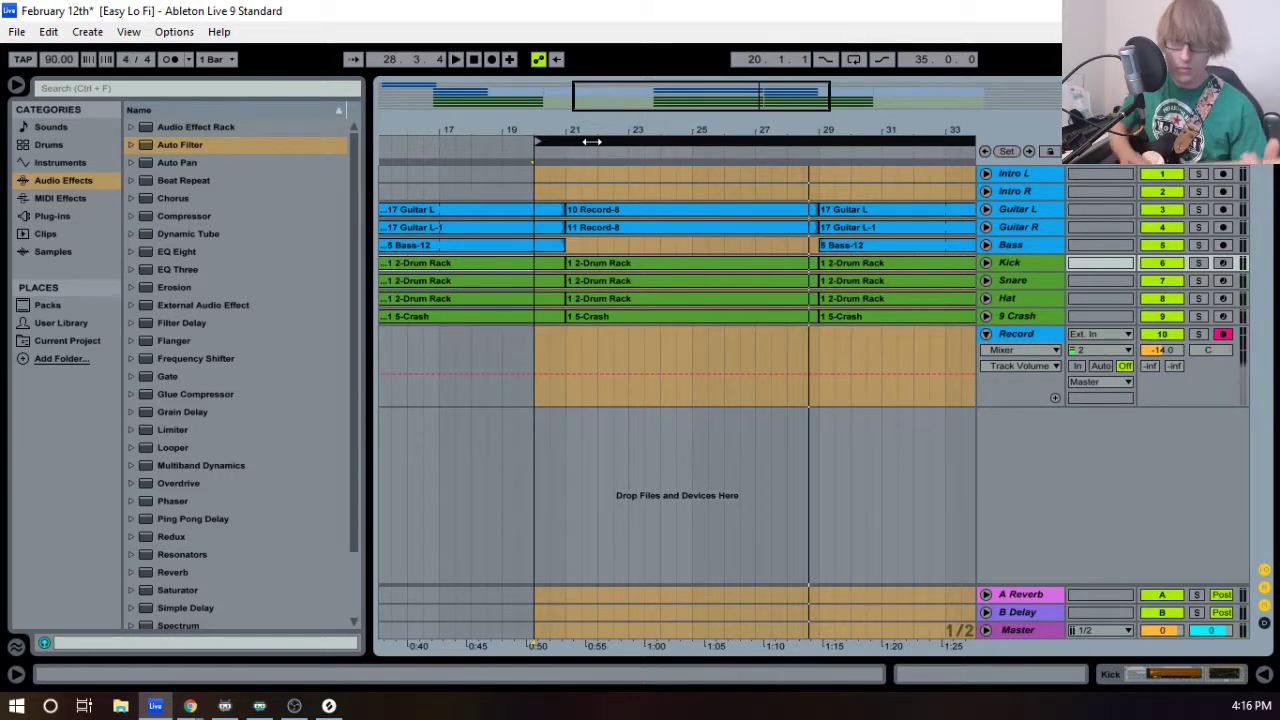
- Record a take on the Record track from bar 20 past bar 29, replacing a short first take, and play it back
key(F9)
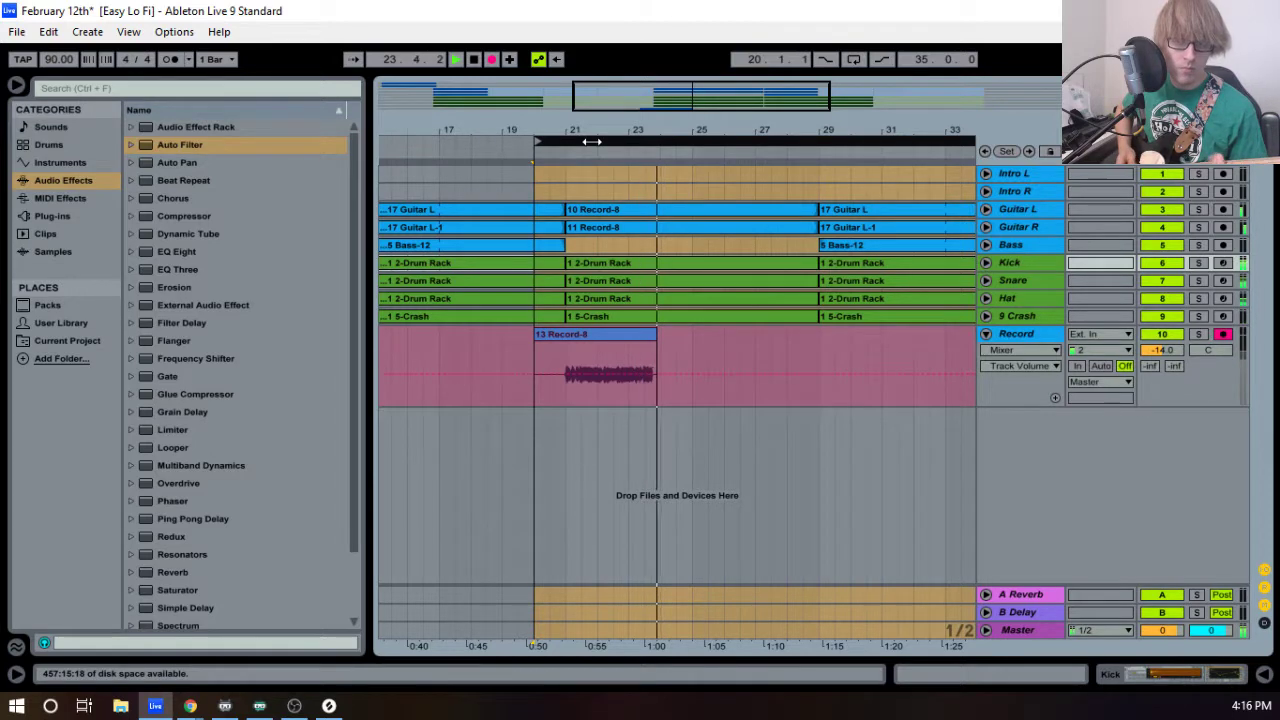
key(space)
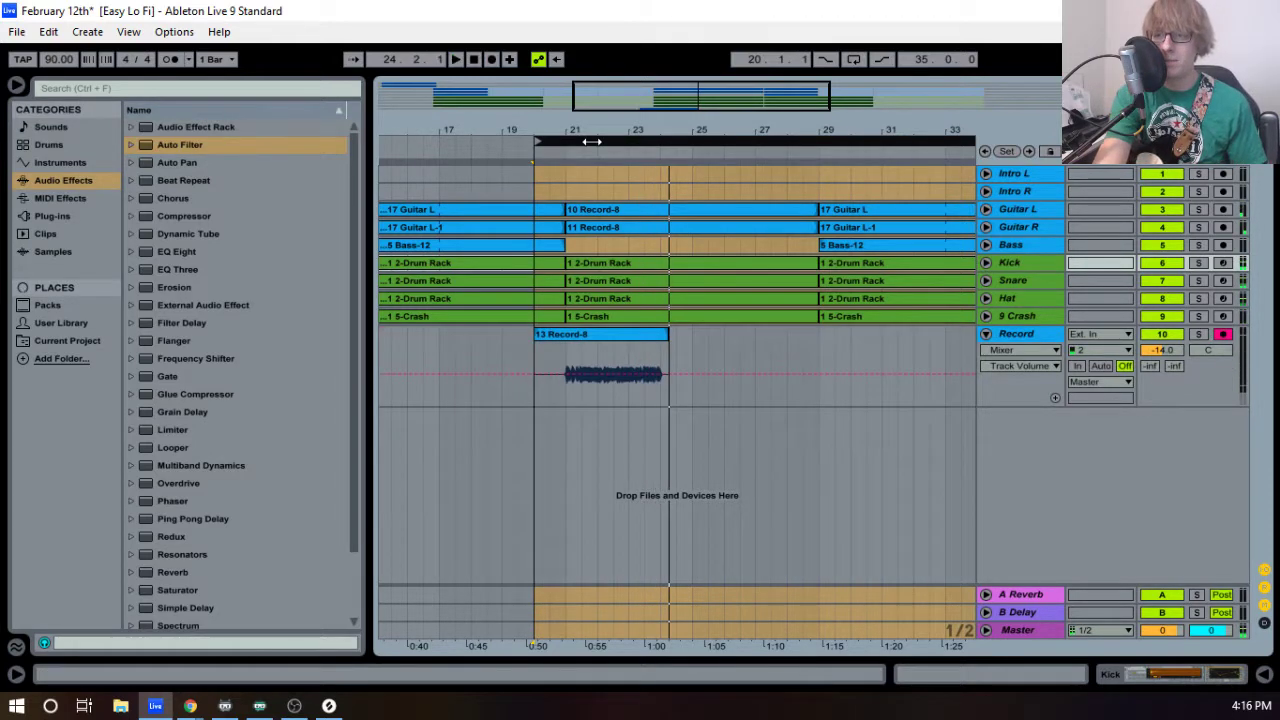
key(F9)
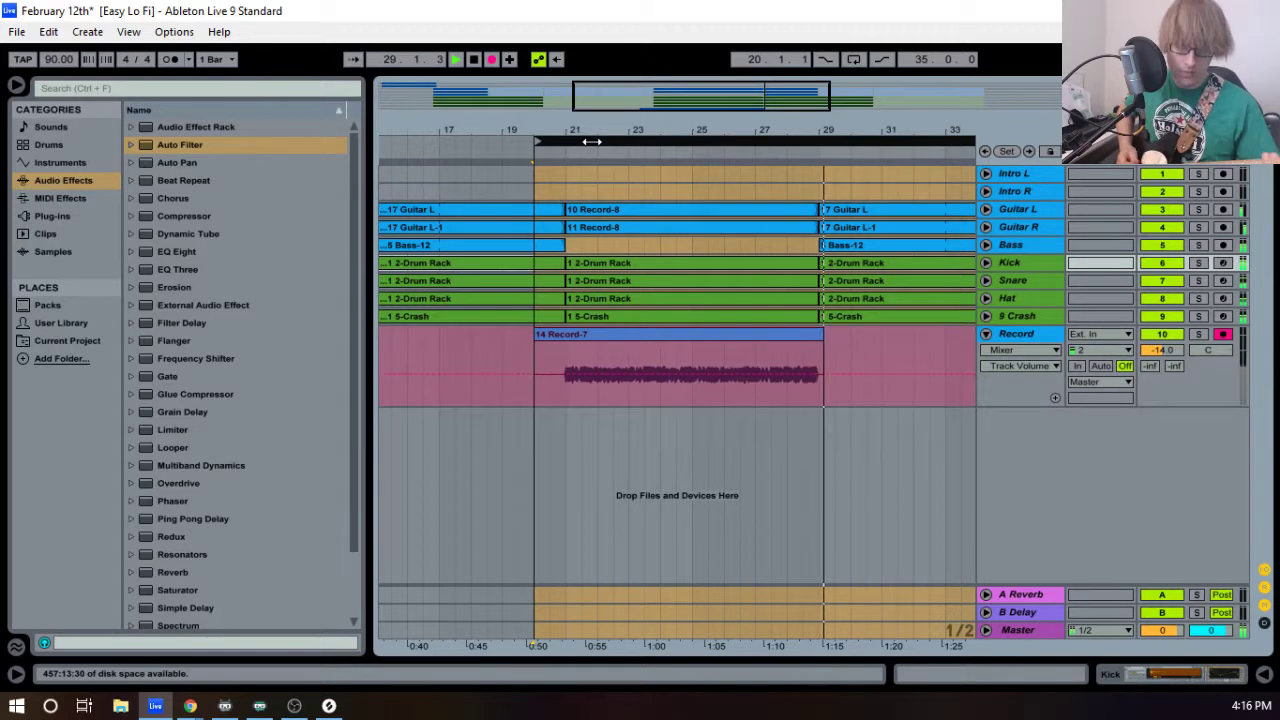
key(space)
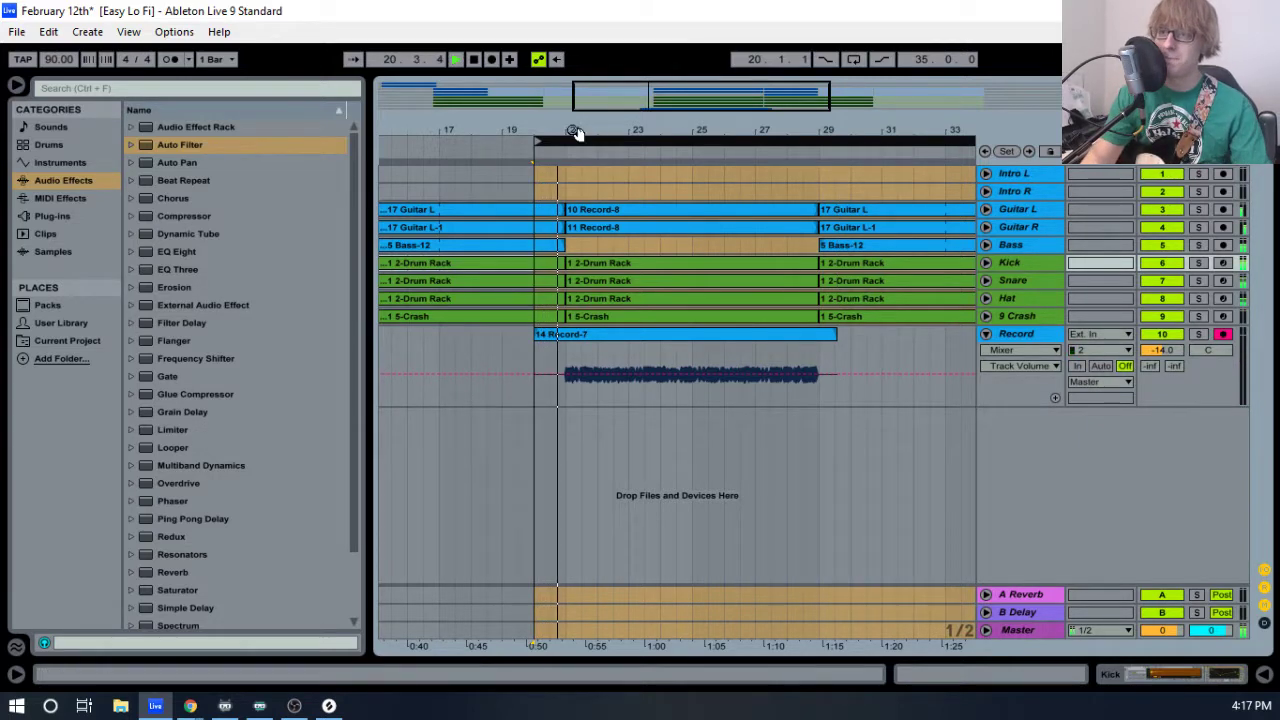
- Trim the recorded clip on the Record track to start at bar 21 and end at bar 29
drag(575, 133, 557, 188)
drag(483, 338, 626, 340)
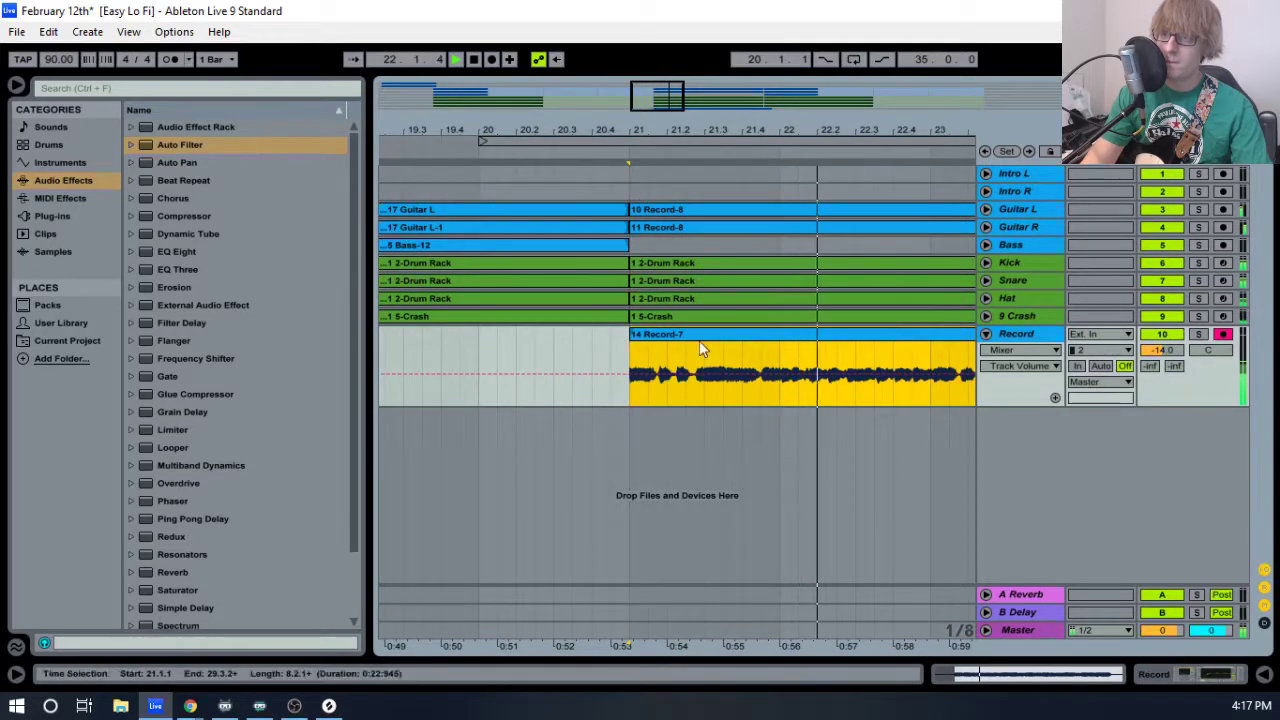
drag(866, 126, 535, 124)
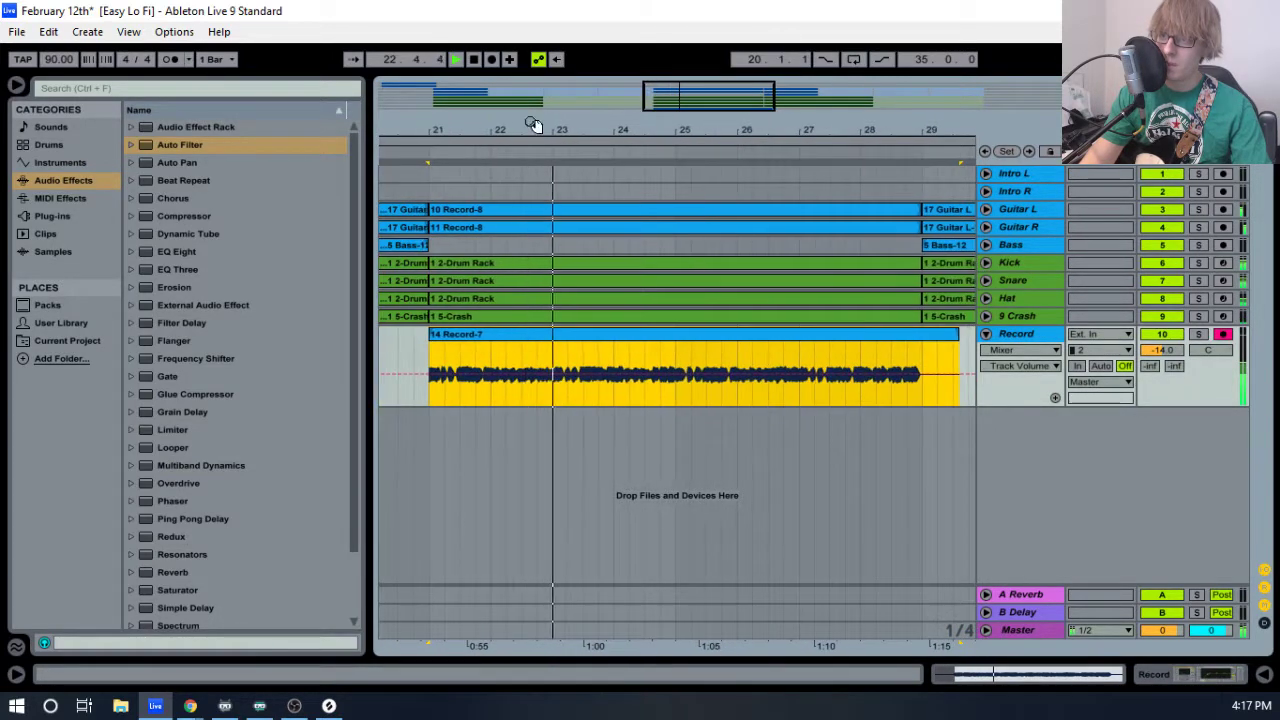
drag(957, 336, 921, 336)
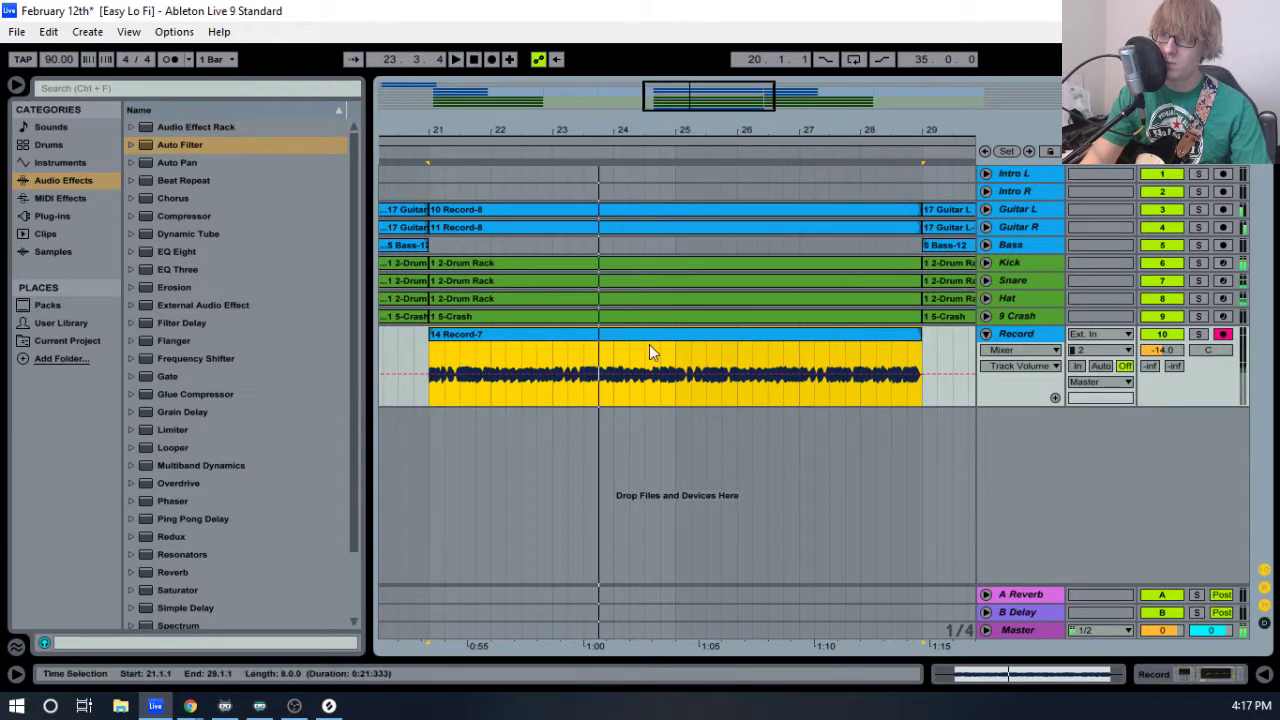
- Move the trimmed take from the Record track to the Bass track at bar 21, play it back, and delete it
drag(472, 334, 470, 250)
key(space)
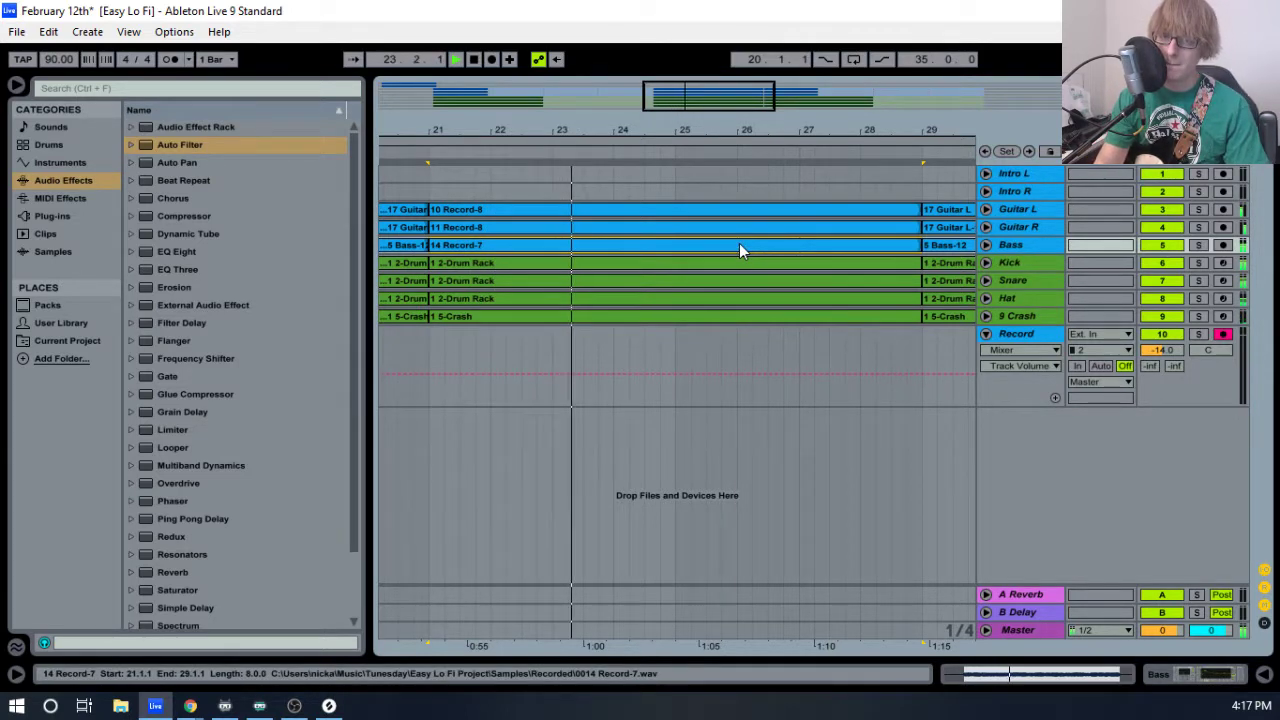
key(space)
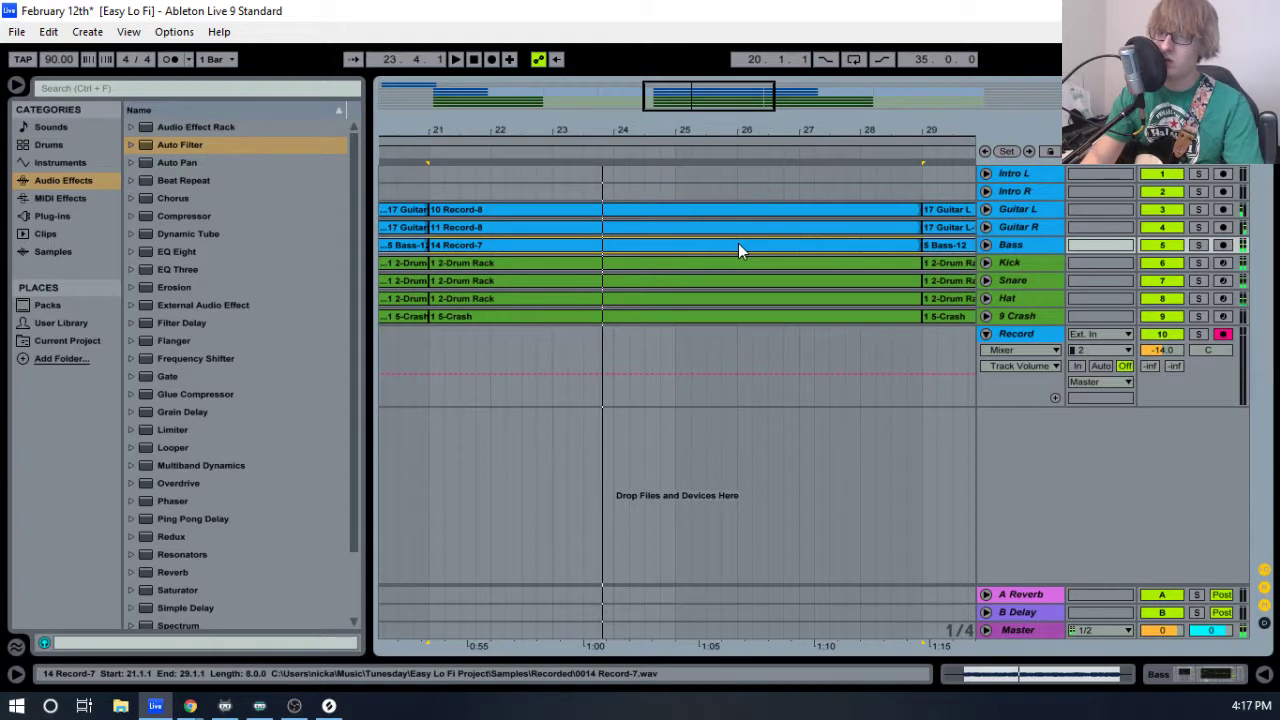
click(738, 245)
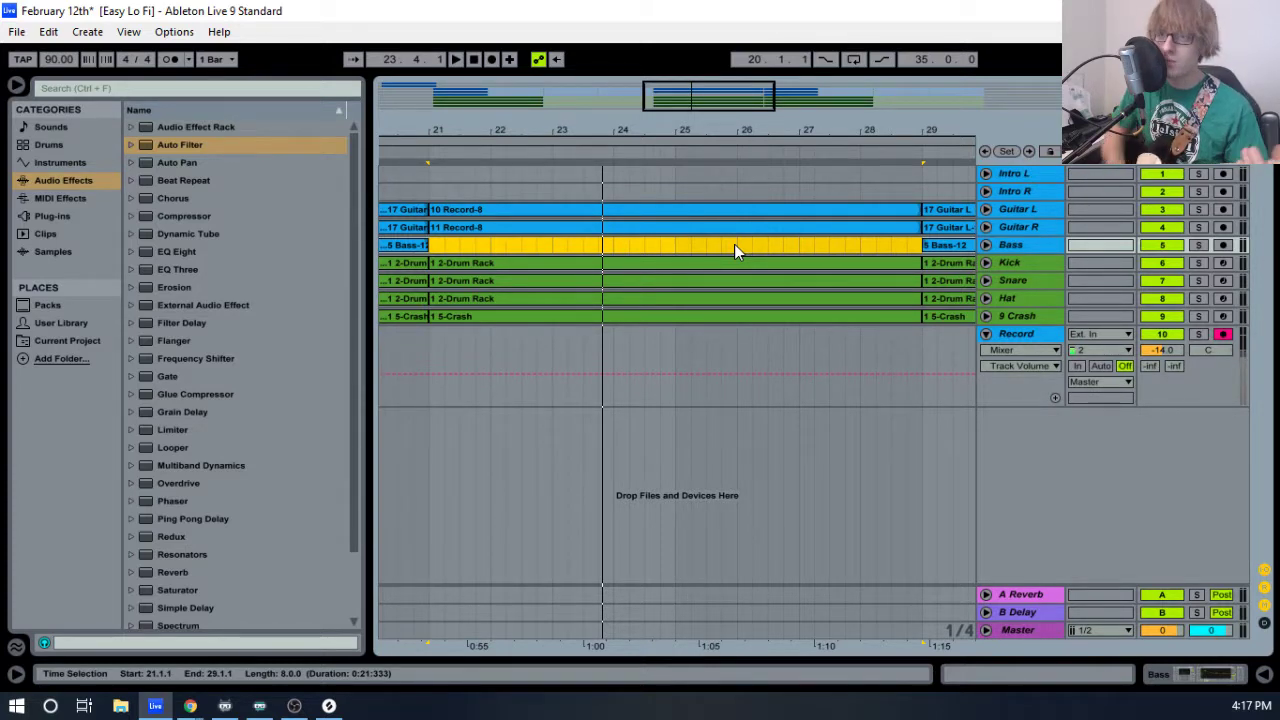
- Record a new take on the Record track from bar 20 into bar 25 and play it back
drag(462, 130, 624, 130)
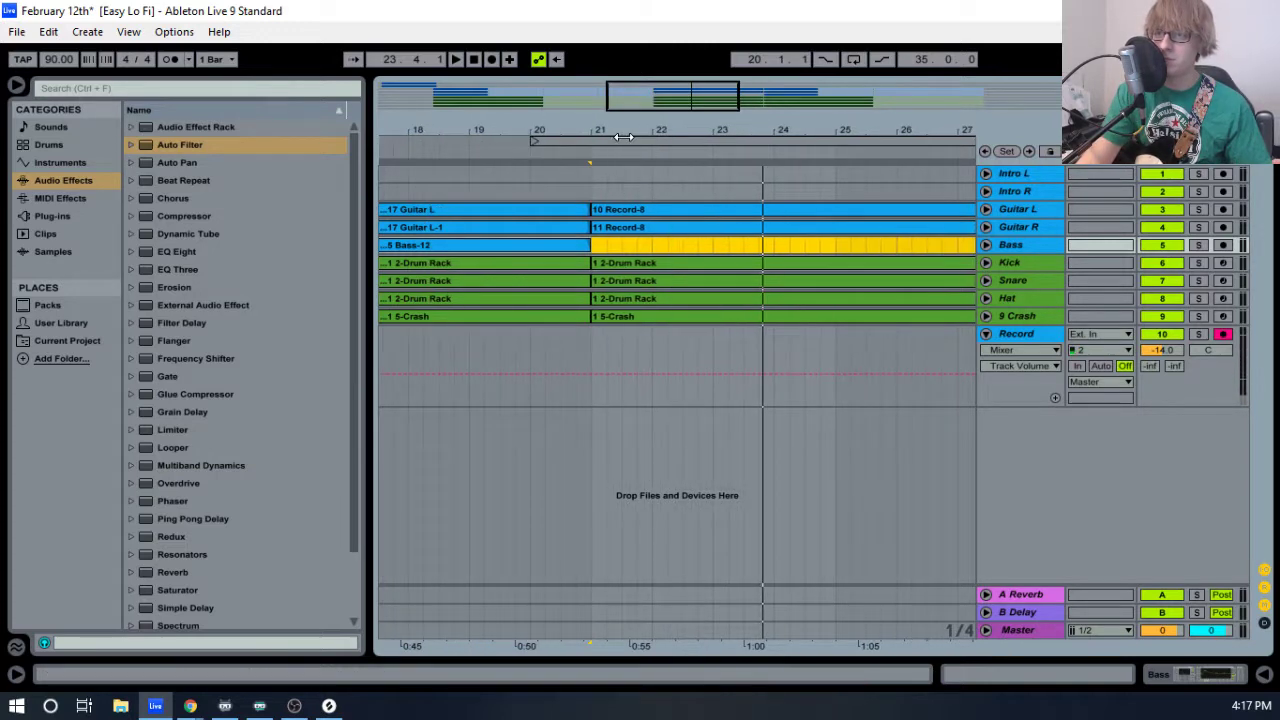
click(624, 139)
key(F9)
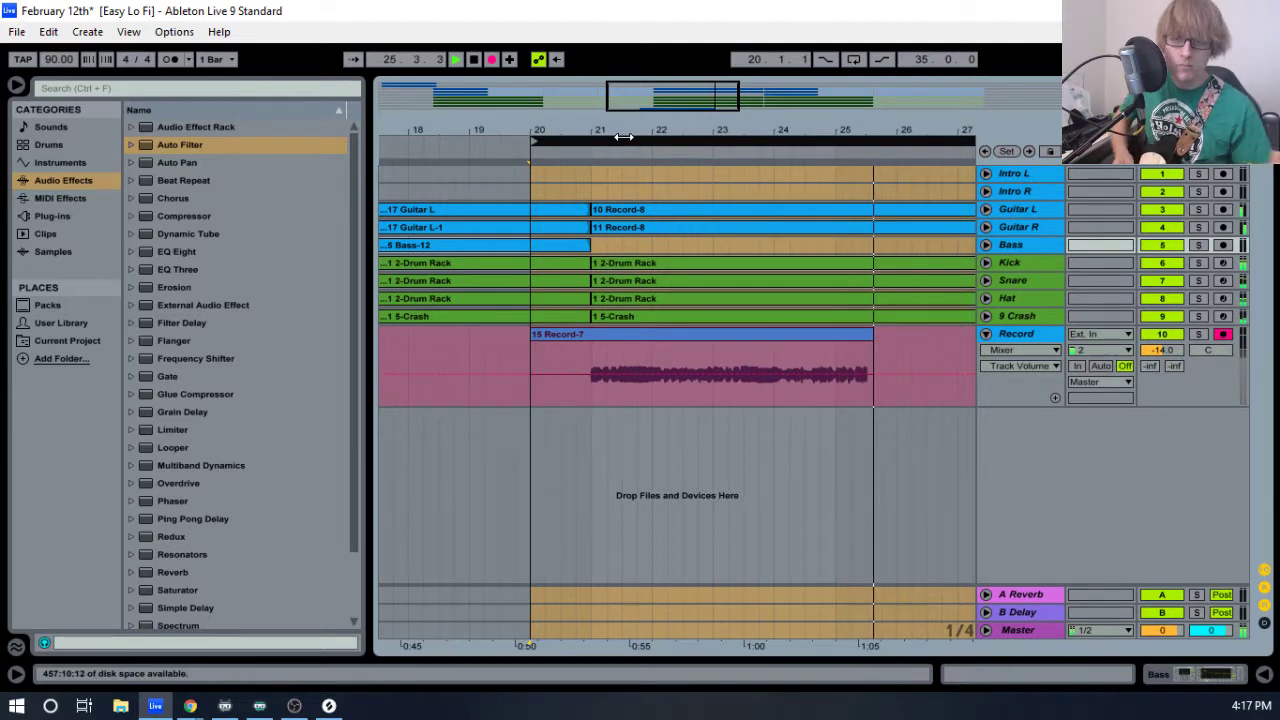
key(space)
key(space)
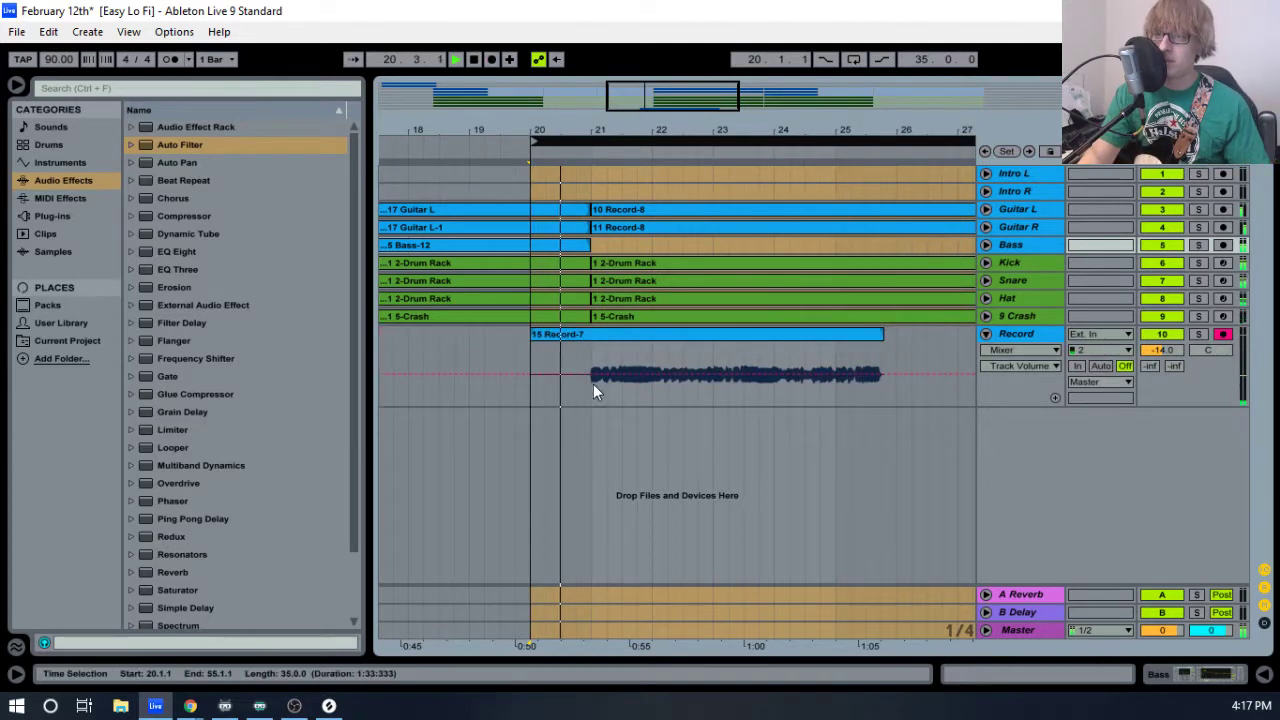
- Trim the new take's start to bar 21, audition it on the Bass track, and delete it
drag(530, 335, 612, 248)
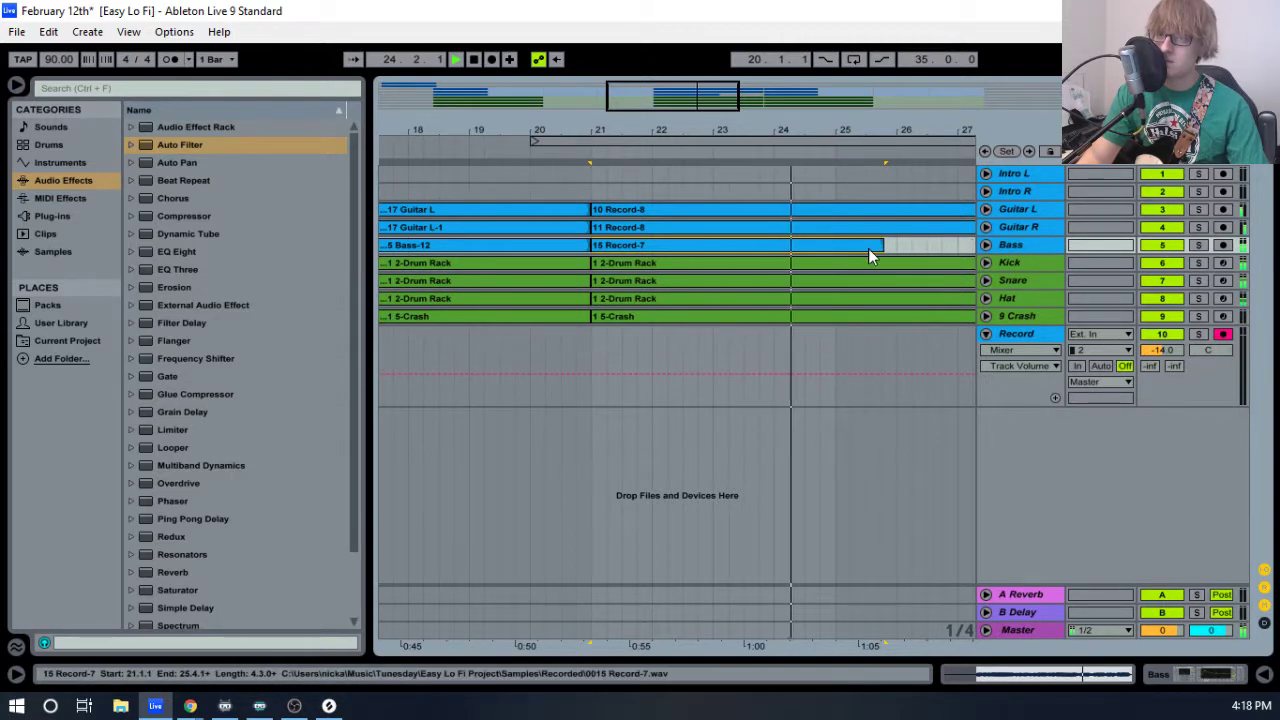
key(space)
key(space)
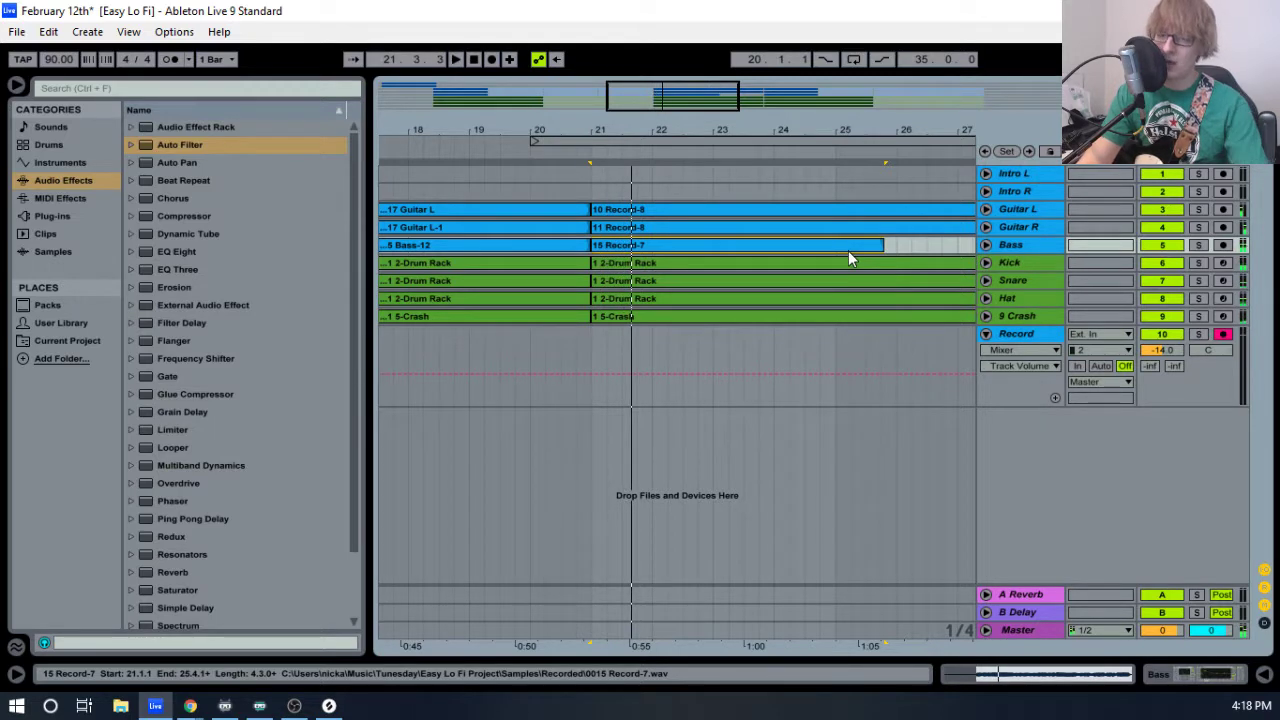
click(848, 250)
- Record a take on the Record track from bar 20 past bar 26, replacing a short false start, and play it back
click(679, 141)
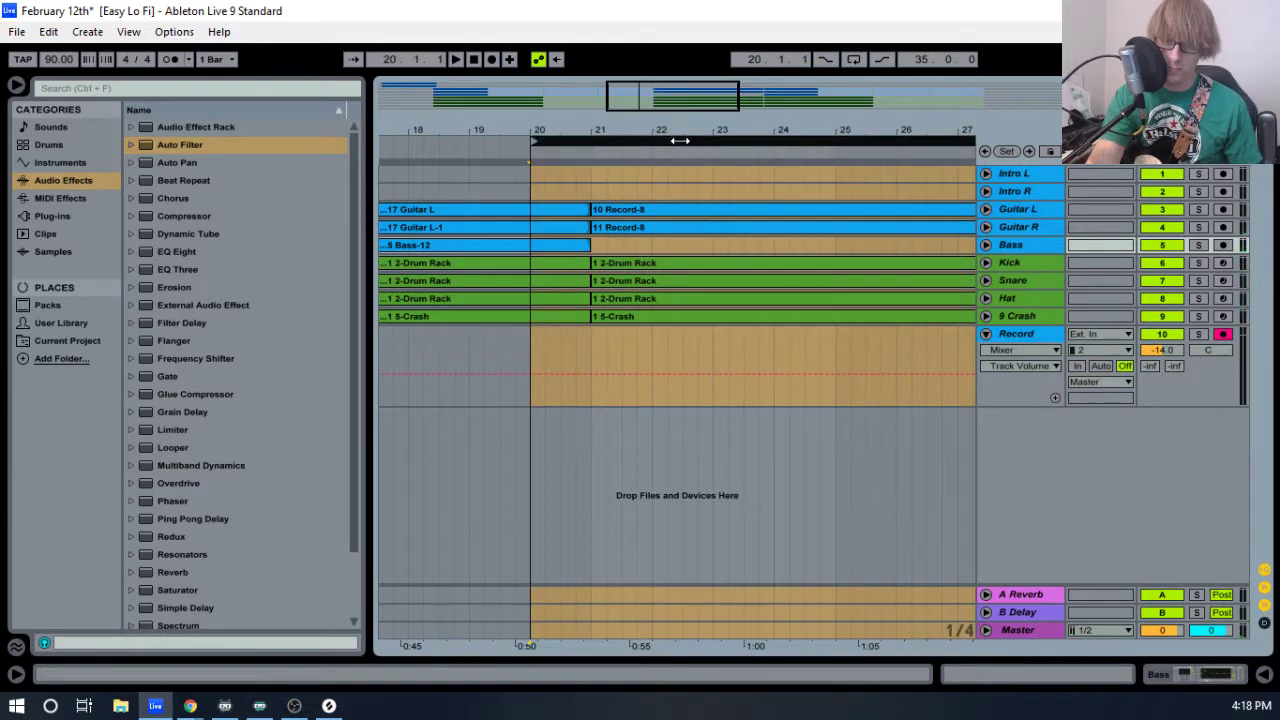
key(F9)
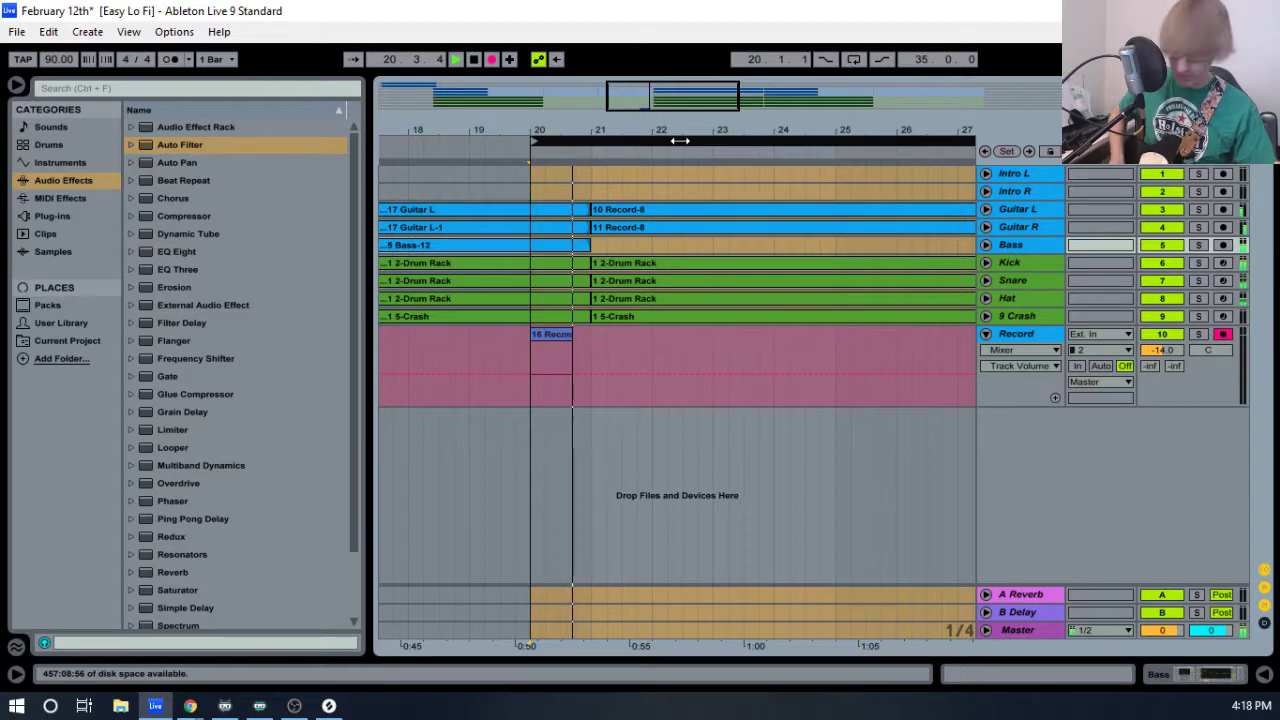
key(space)
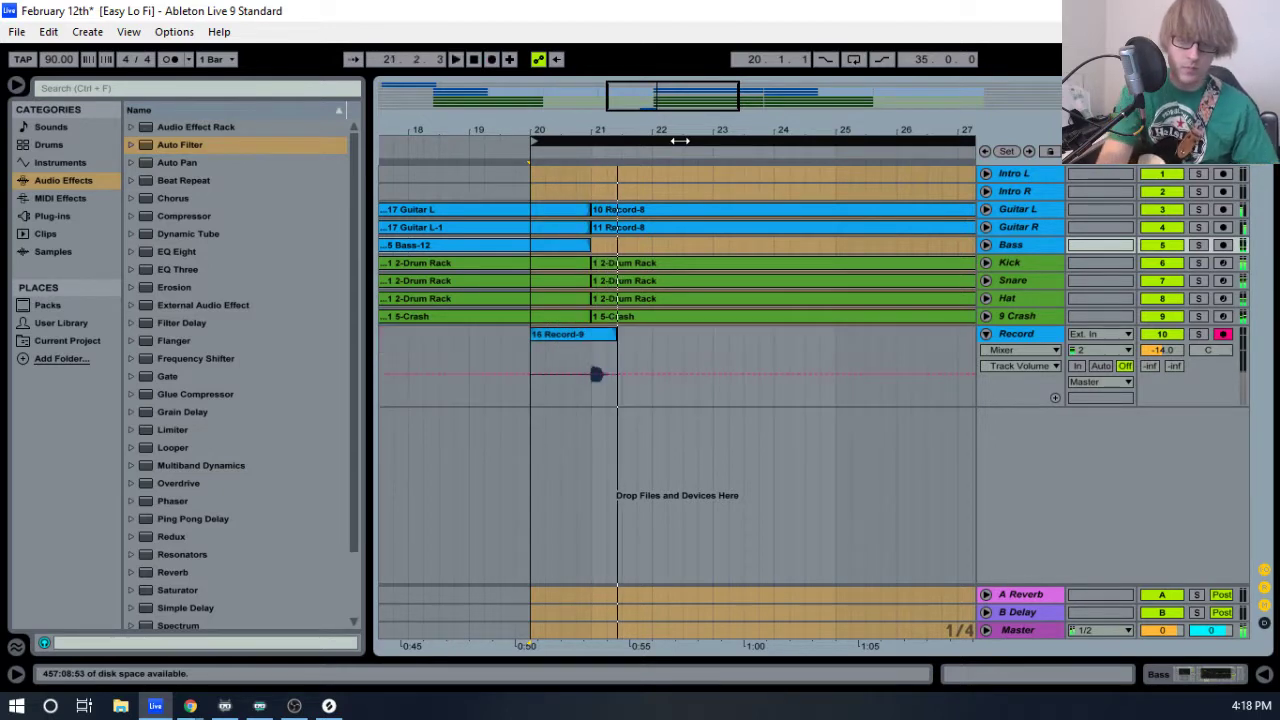
key(F9)
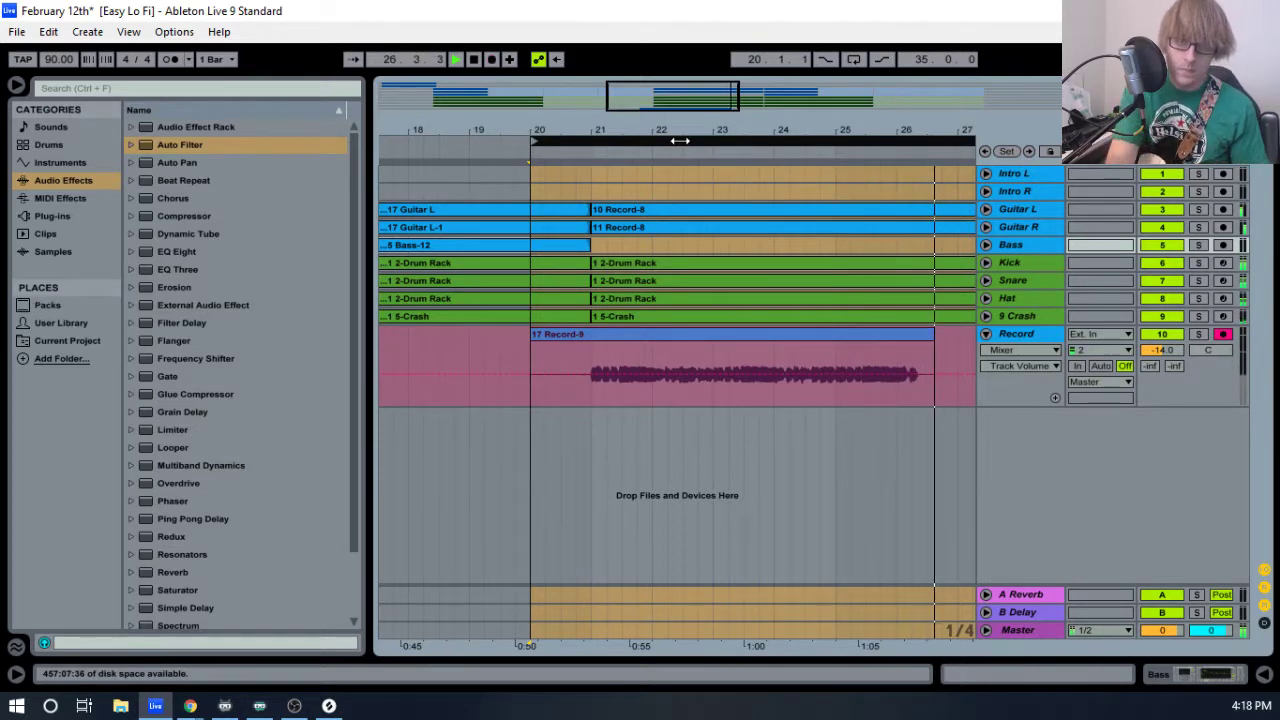
key(space)
key(space)
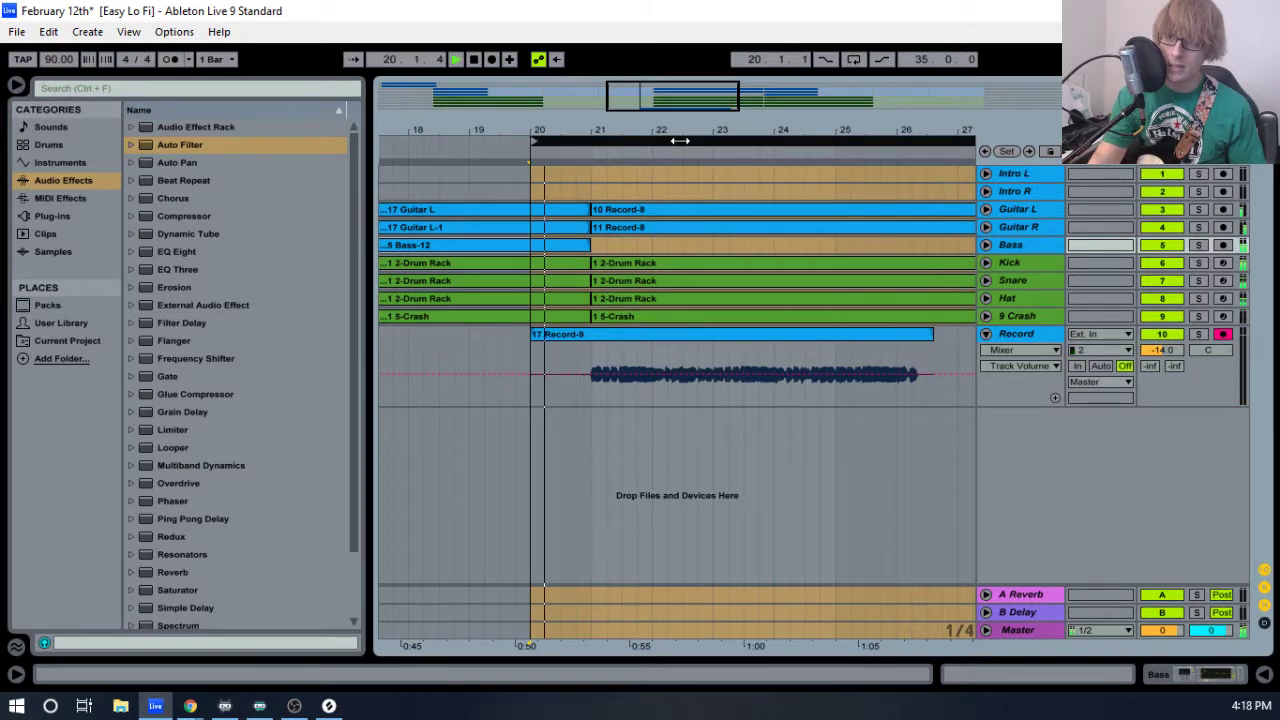
- Trim the start of the recorded clip to bar 21 and check its timing against the grid up to bar 22
drag(532, 334, 592, 335)
key(space)
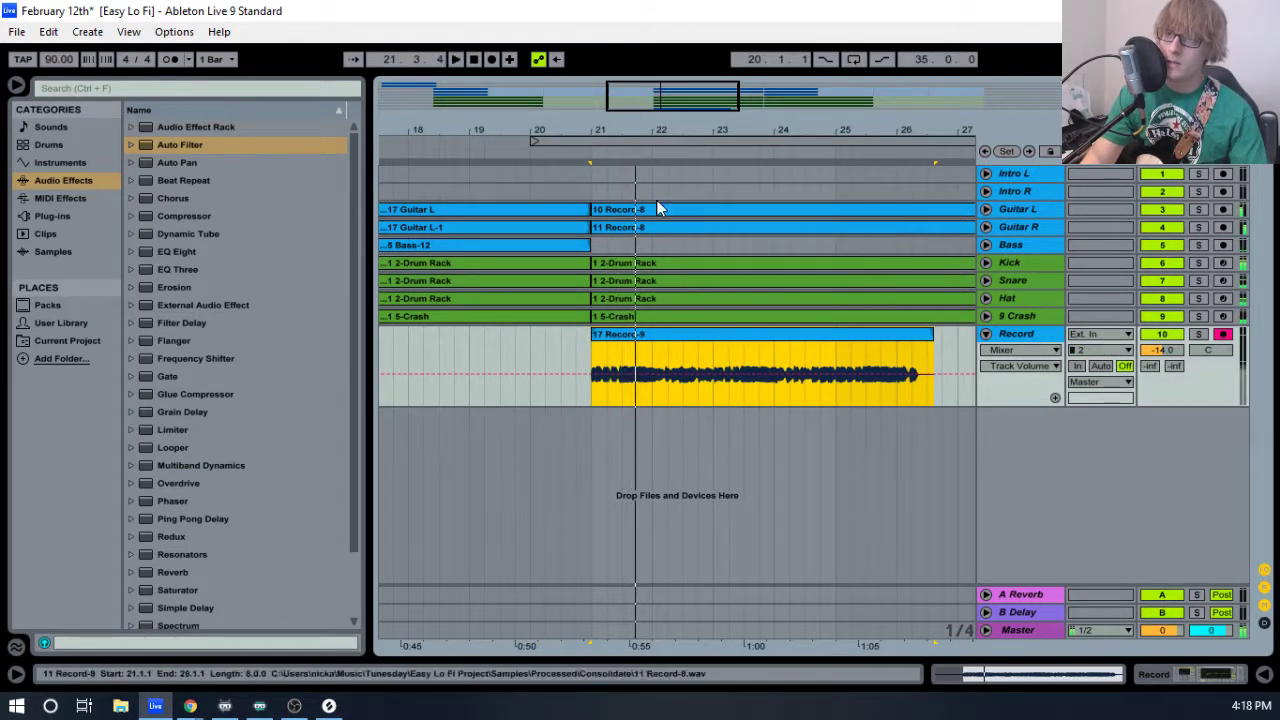
drag(601, 135, 571, 192)
key(space)
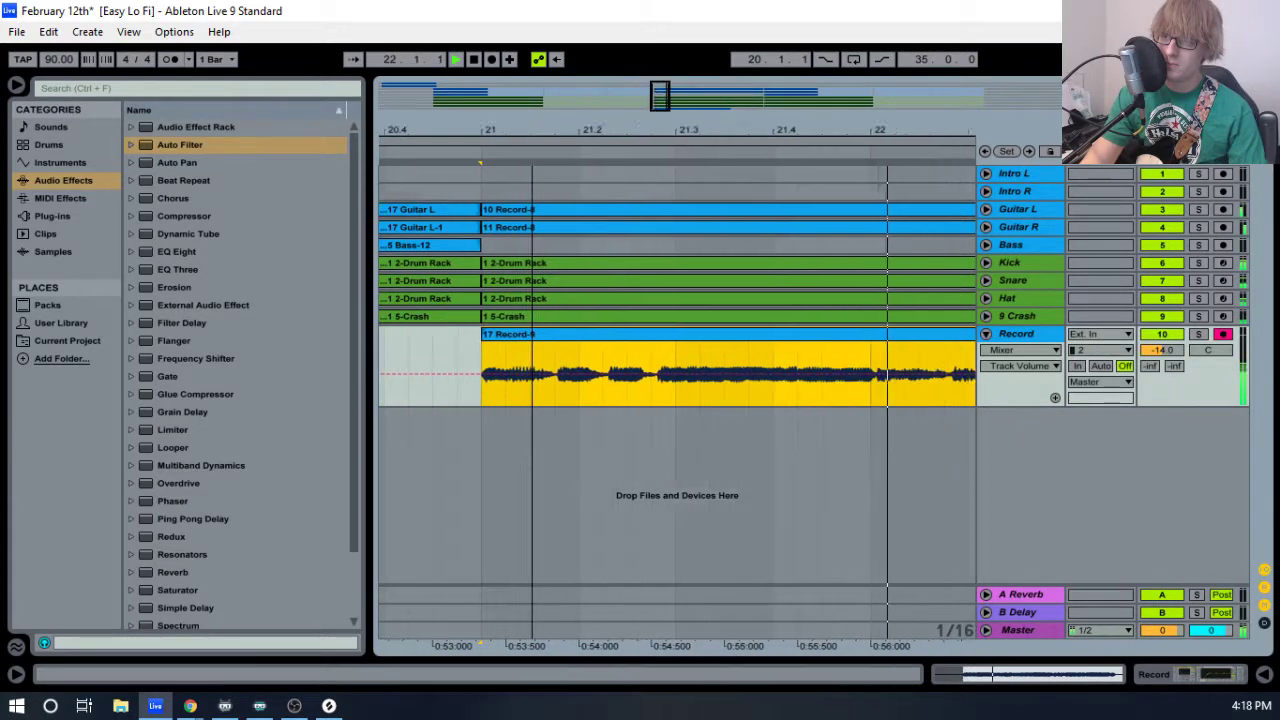
key(space)
- Nudge the recorded clip slightly earlier to align its note with bar 22, and trim its start back to bar 21
drag(646, 129, 680, 251)
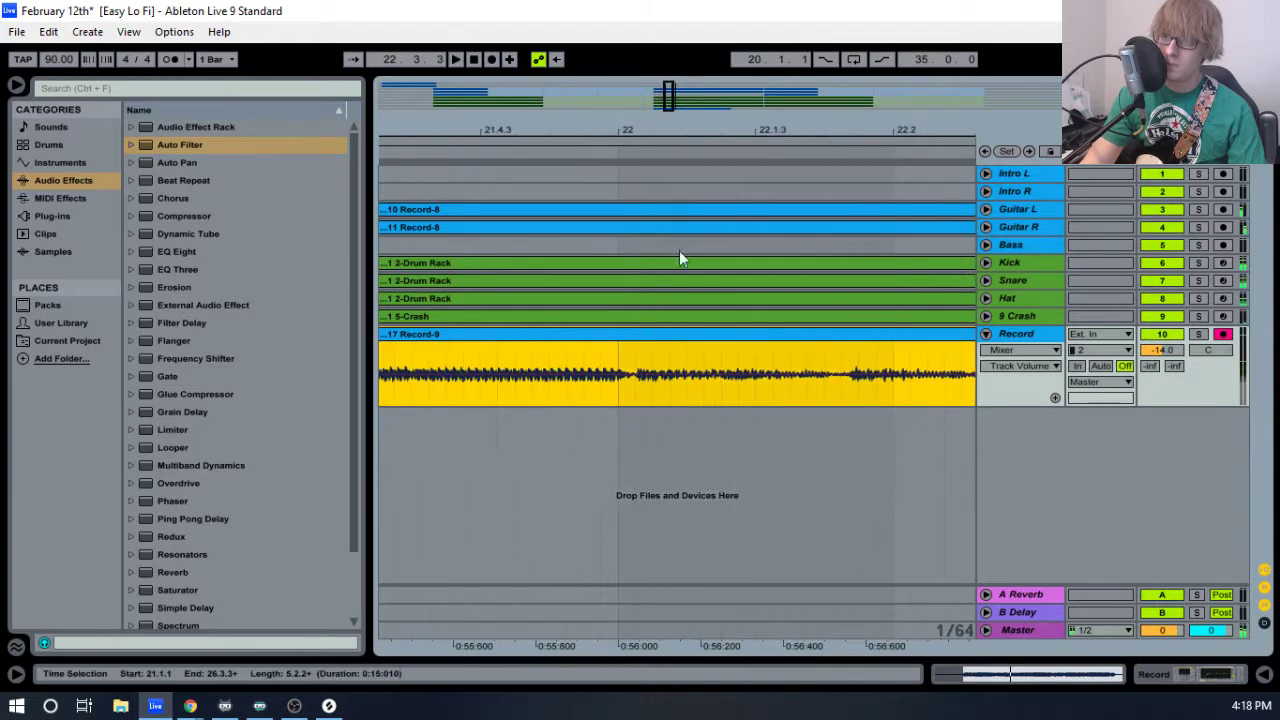
drag(642, 334, 634, 333)
key(space)
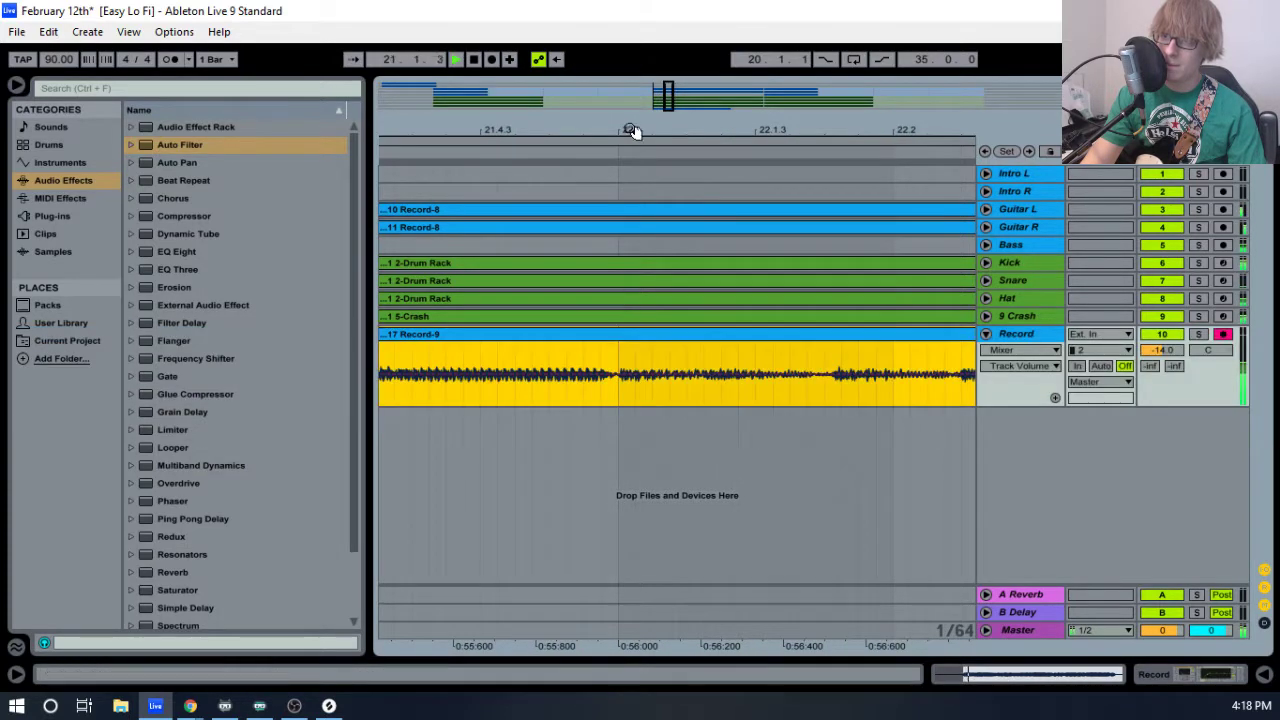
drag(632, 131, 1145, 70)
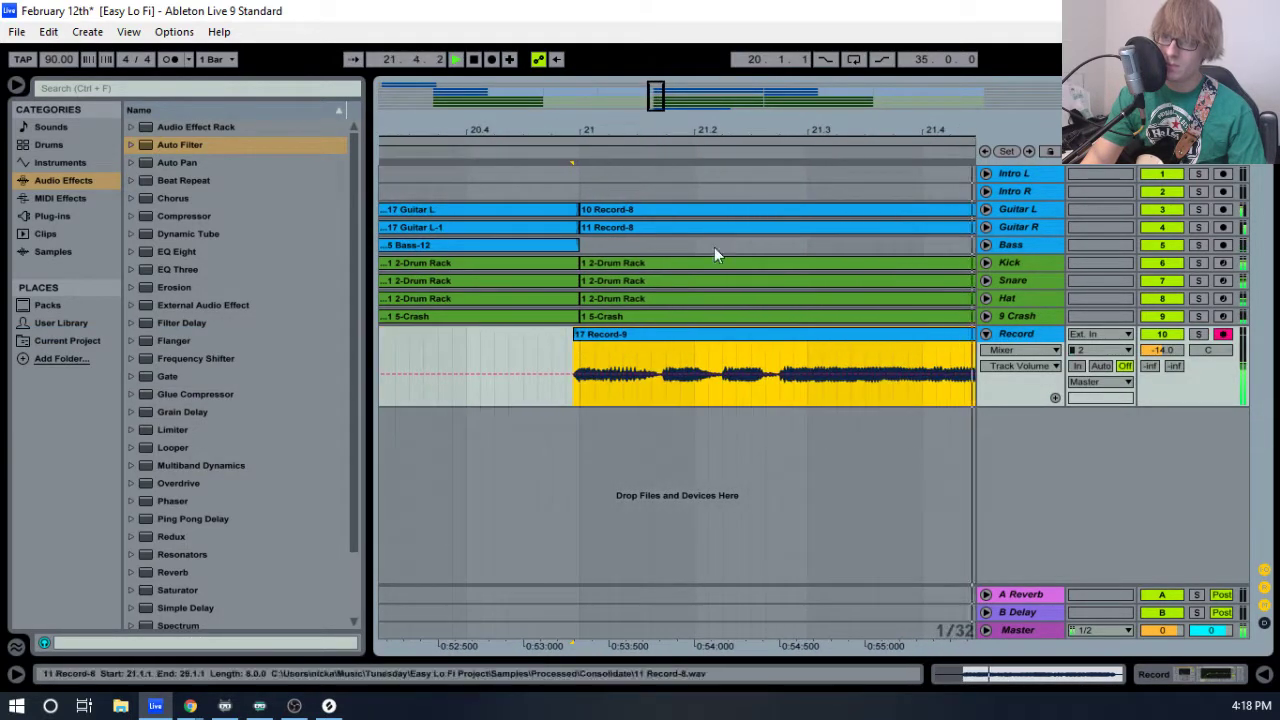
drag(577, 336, 590, 336)
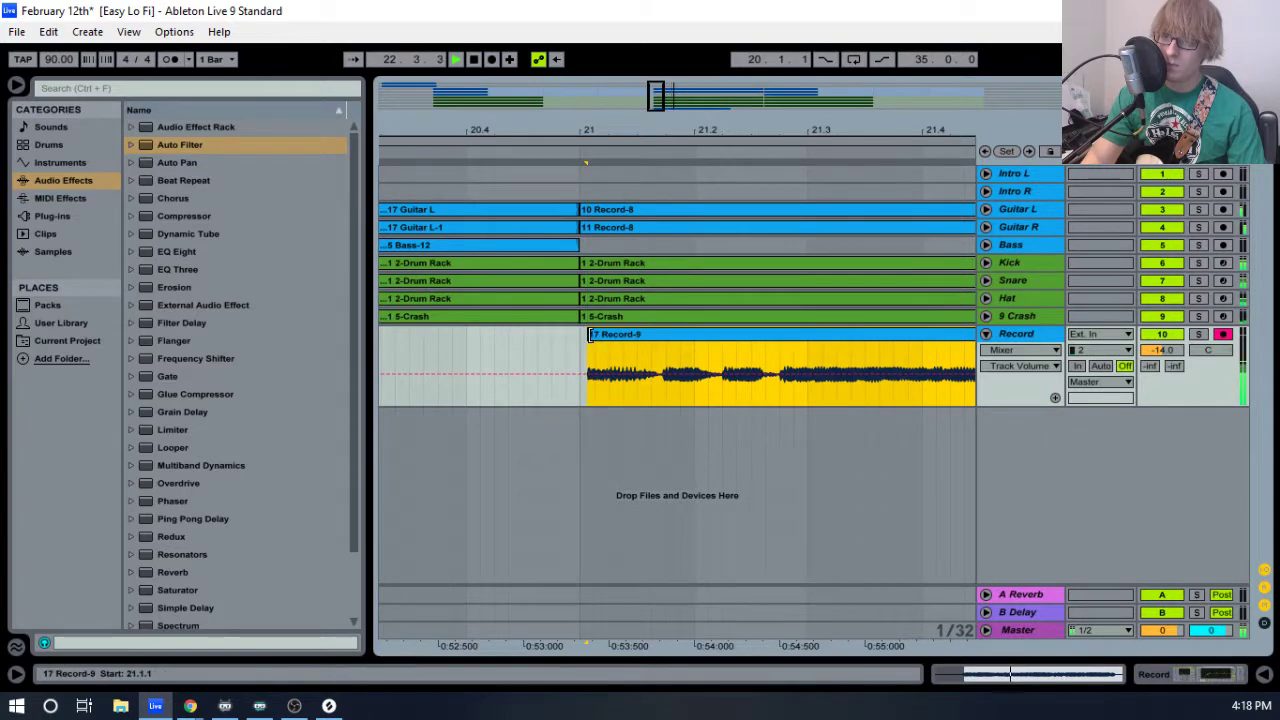
- Trim the recorded clip's end to bar 25, move it onto the Bass track at bar 21, and unfold that track
drag(716, 137, 502, 78)
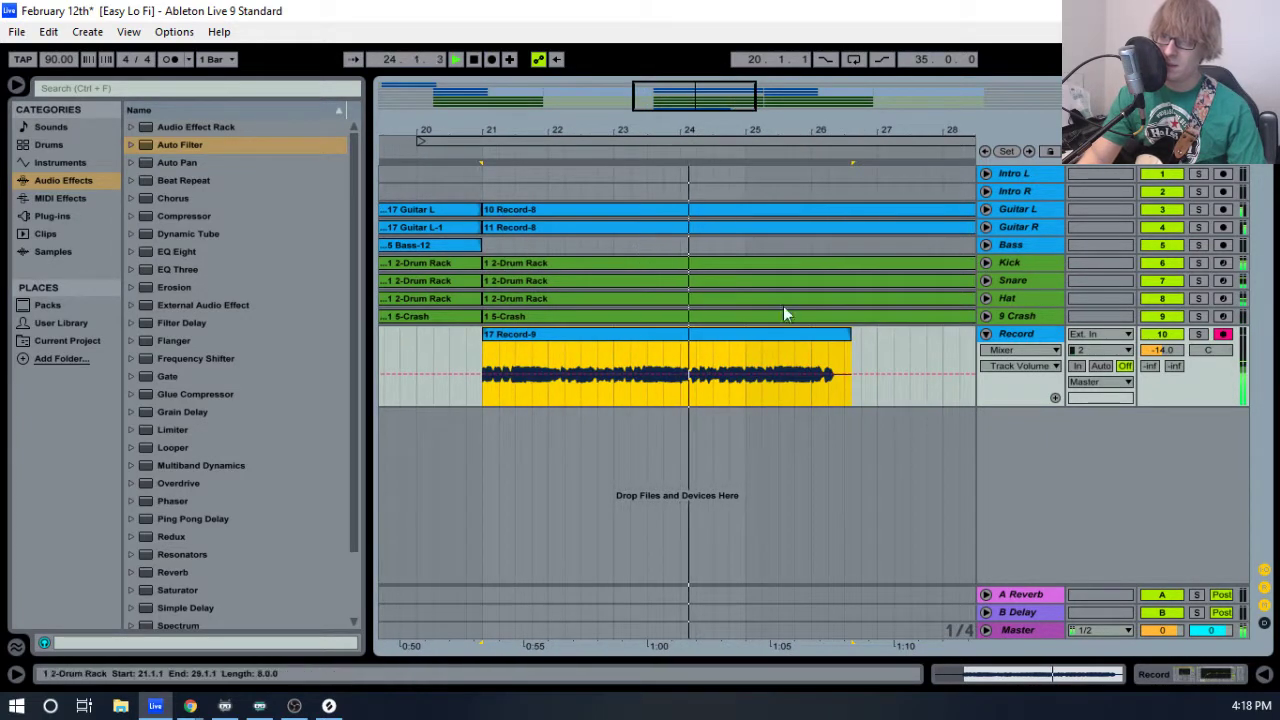
drag(845, 340, 745, 338)
key(space)
drag(654, 333, 655, 245)
key(space)
click(985, 245)
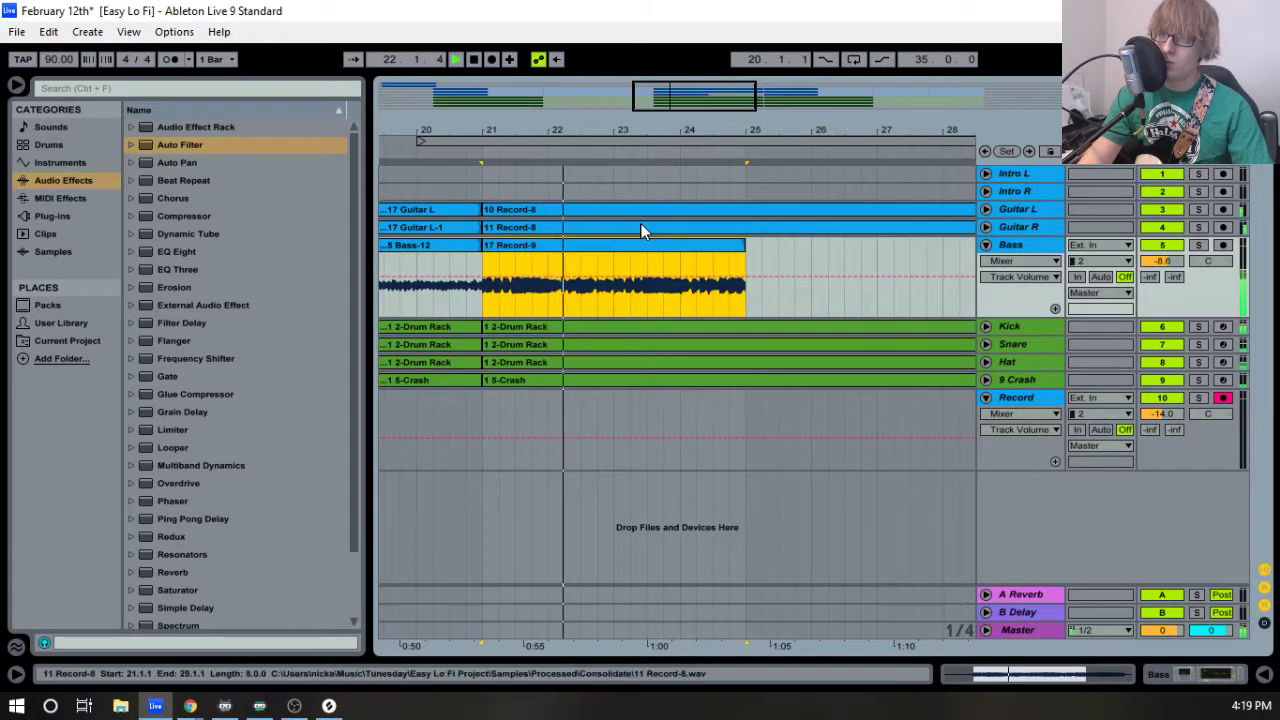
- Duplicate the four-bar Bass clip so the copy spans bars 25 to 29, and play it back
drag(543, 138, 648, 134)
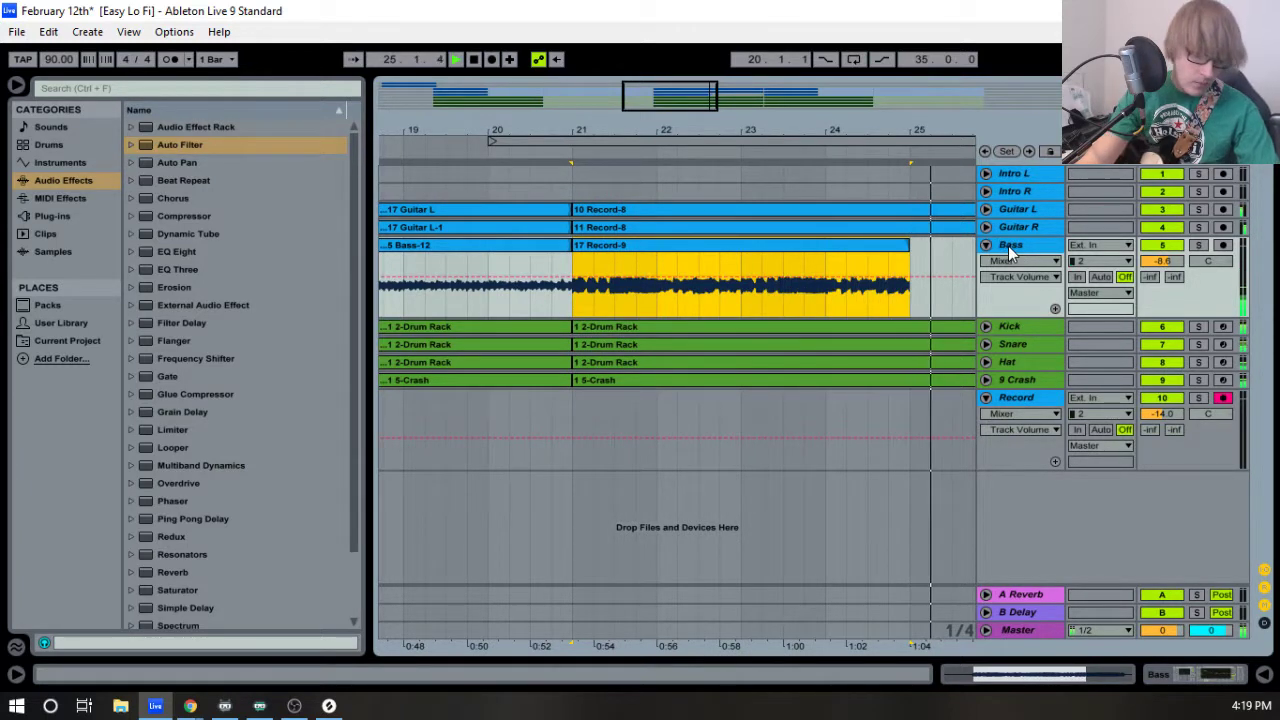
drag(889, 130, 620, 108)
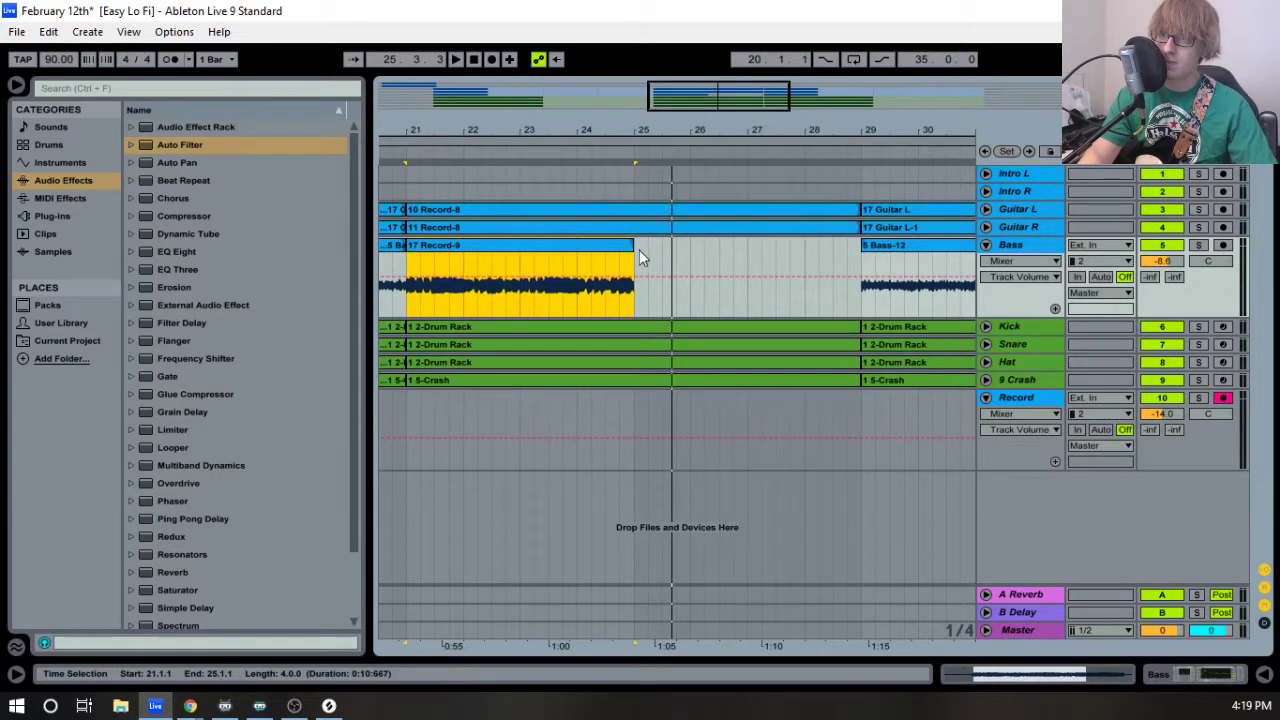
click(674, 251)
key(ctrl+v)
key(space)
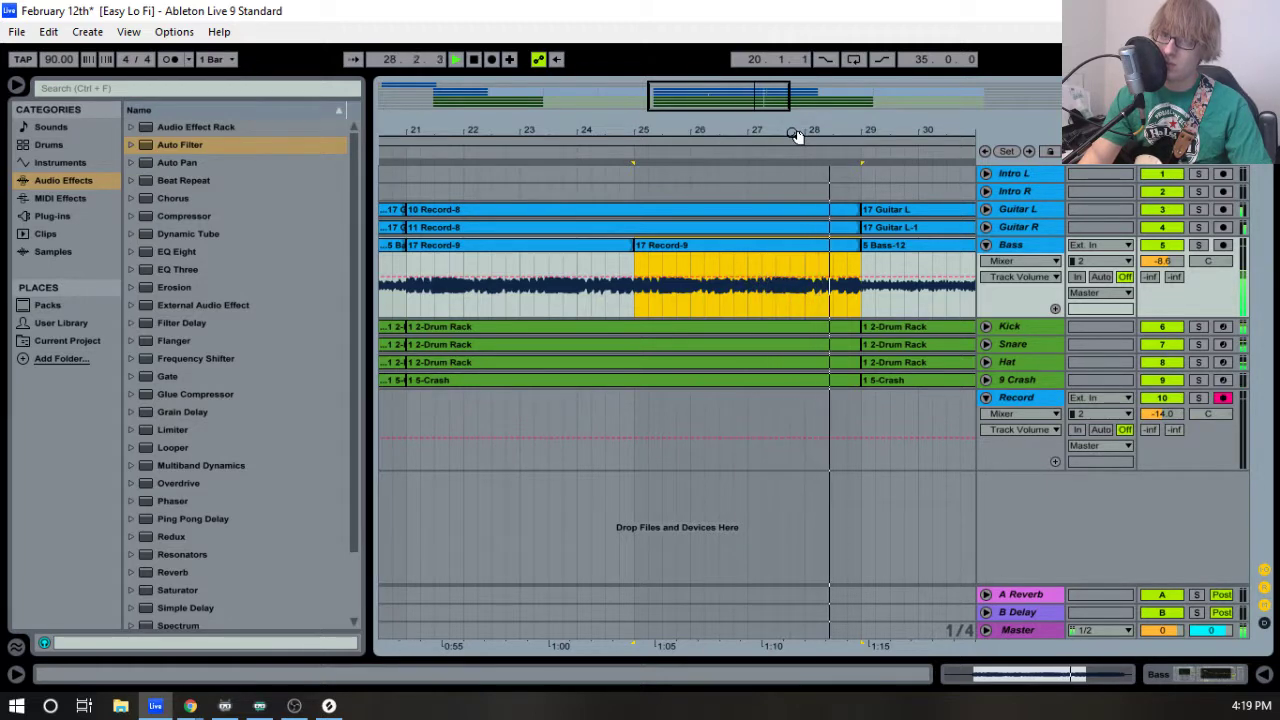
key(space)
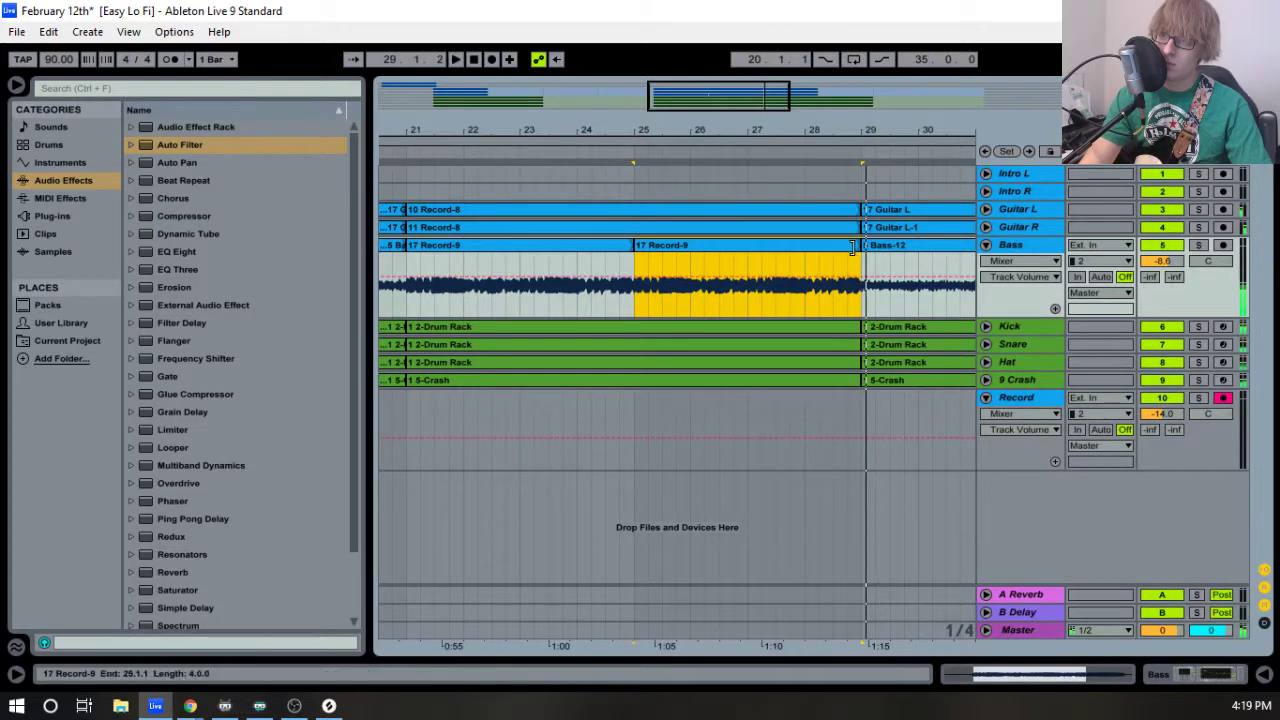
- Shorten the duplicated Bass clip so it ends at bar 27
drag(833, 250, 800, 250)
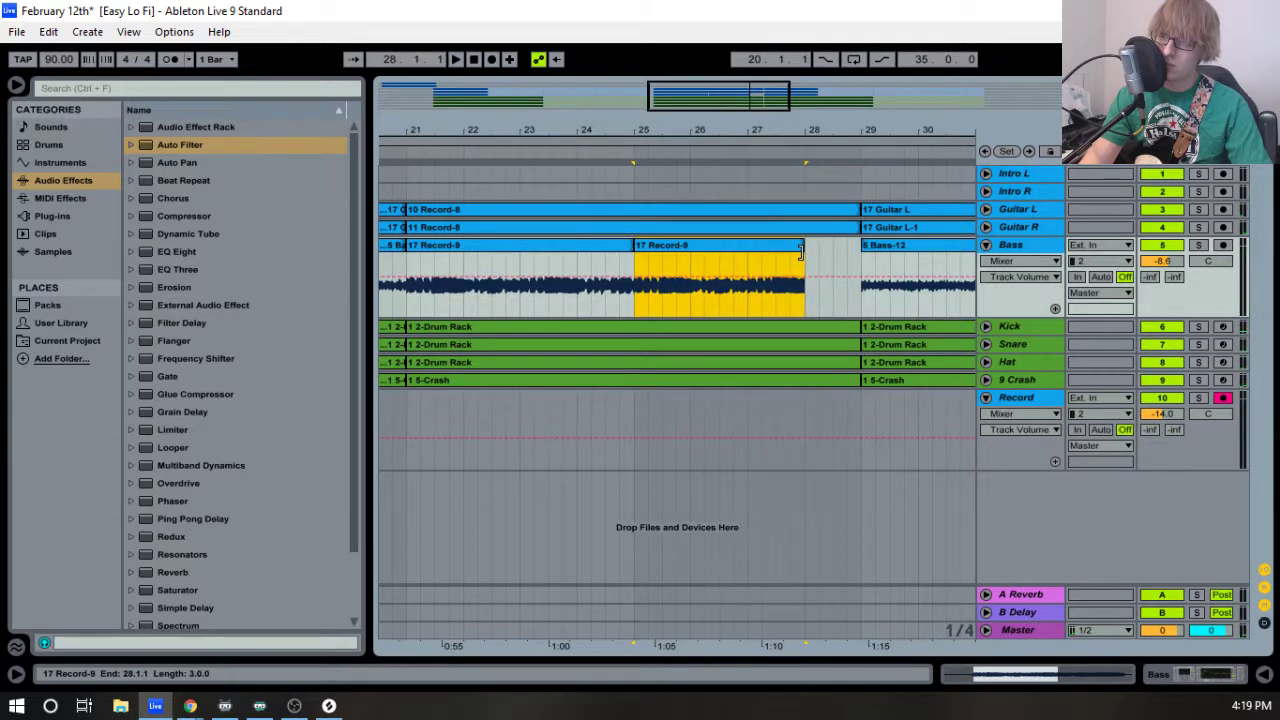
key(space)
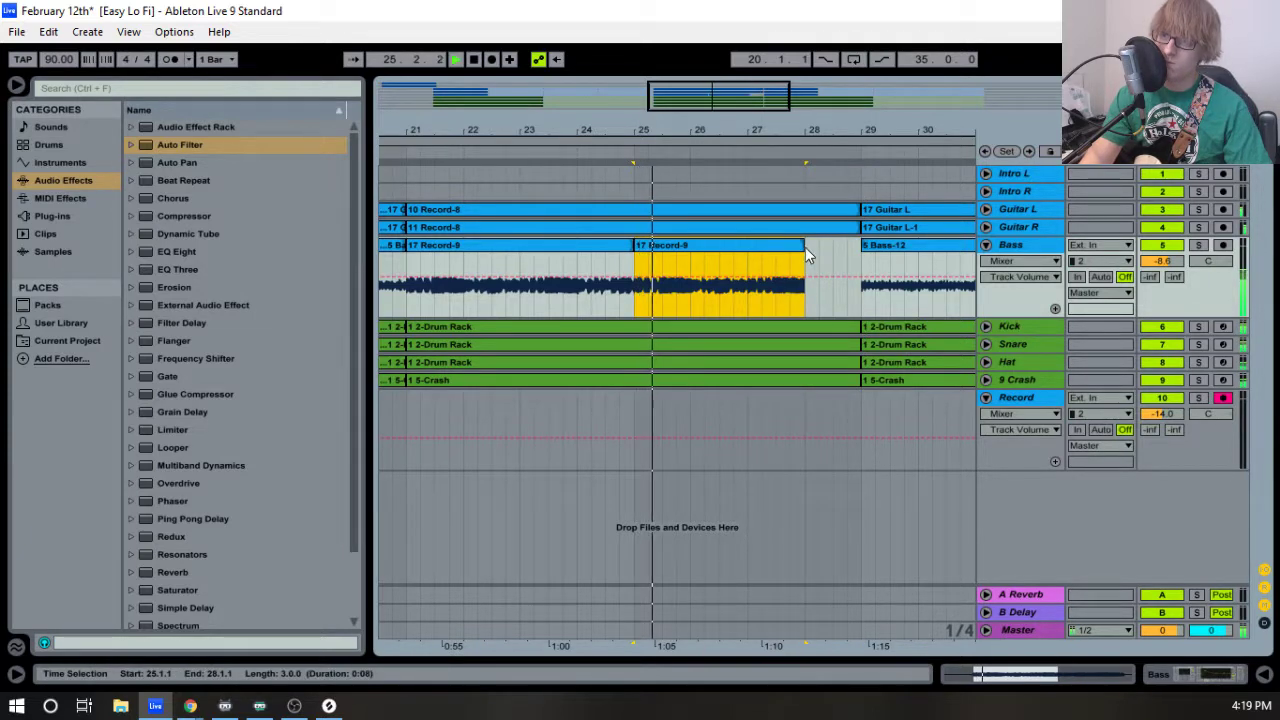
drag(801, 131, 803, 185)
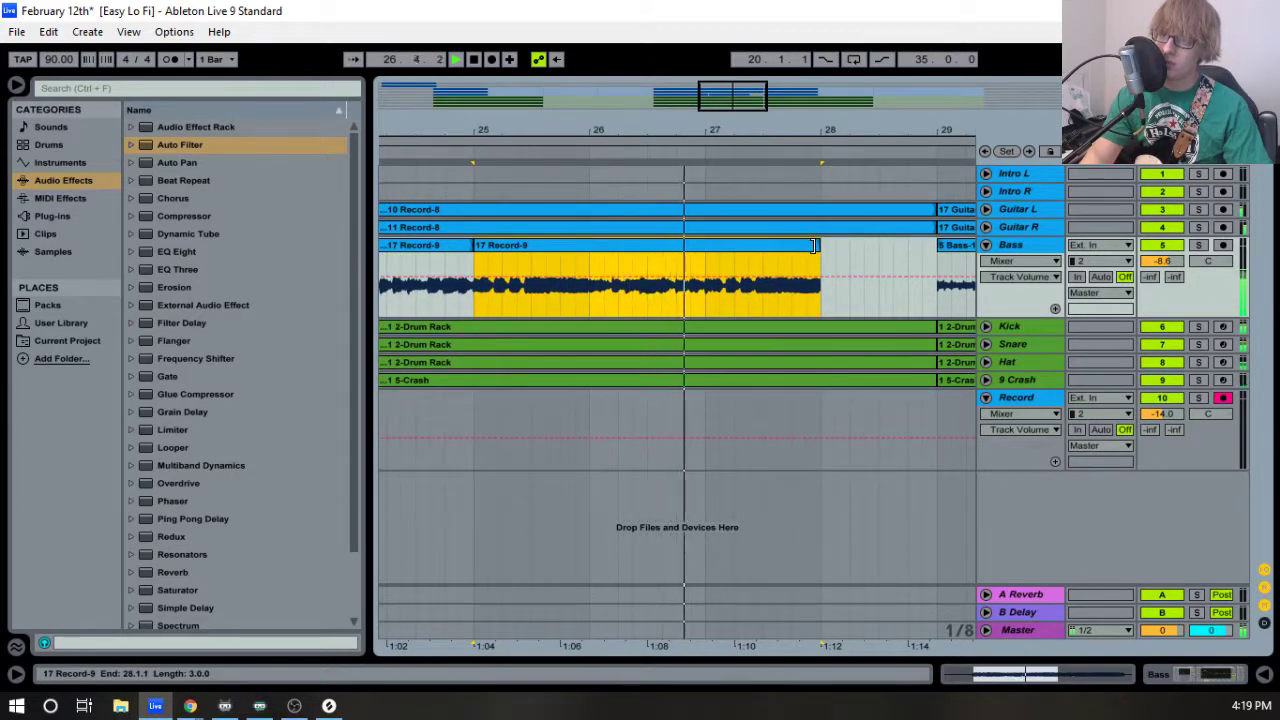
drag(813, 245, 705, 245)
key(space)
- Start the loop range at bar 25 and record a take on the Record track from there past bar 29
drag(577, 131, 837, 145)
key(space)
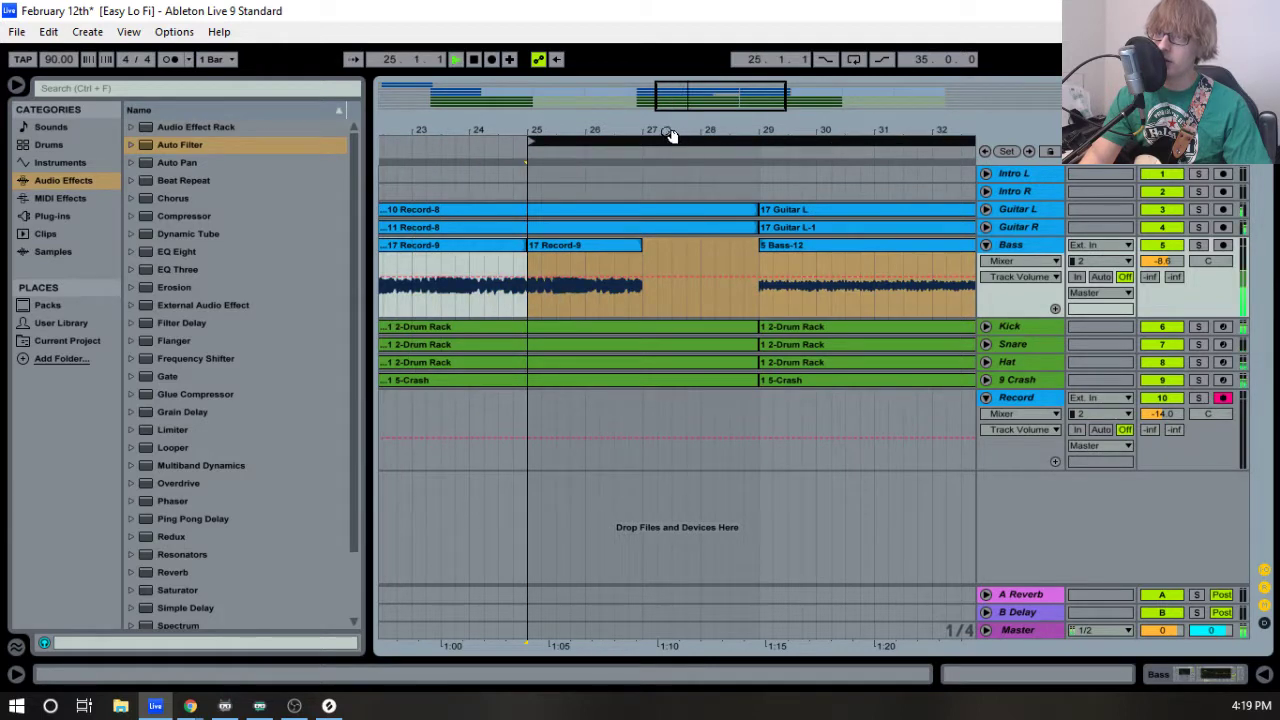
drag(671, 133, 671, 100)
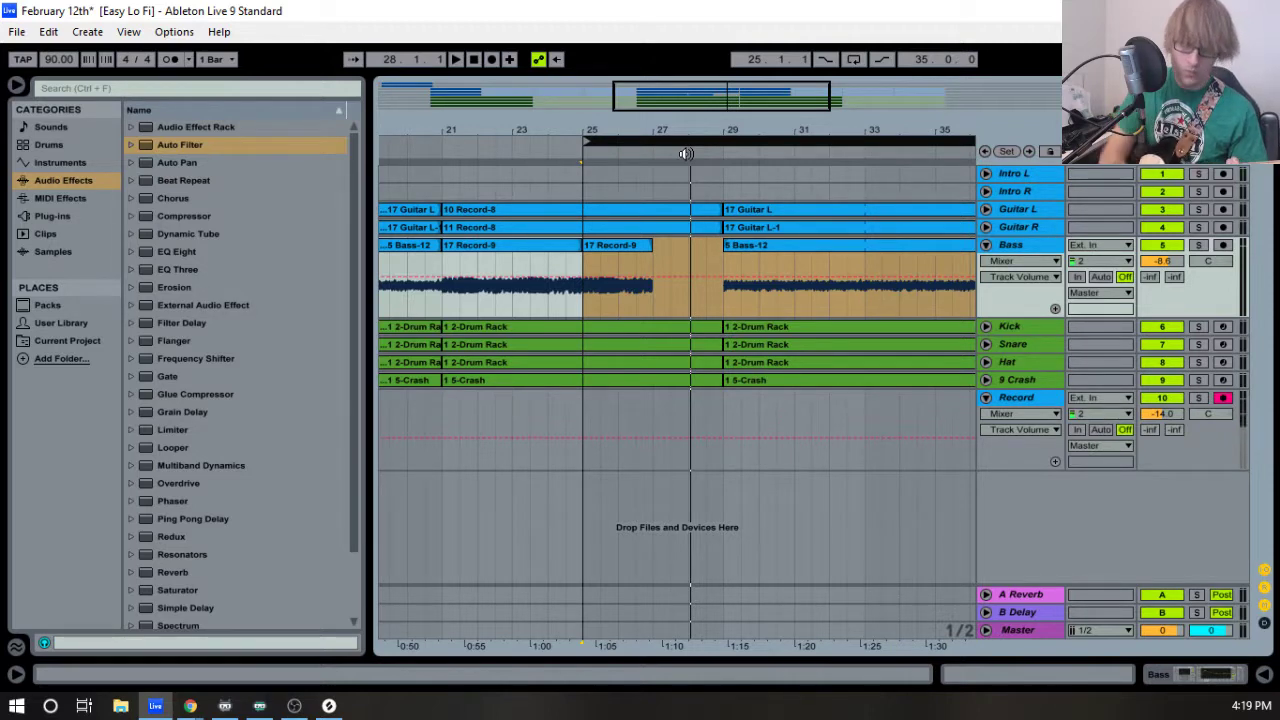
key(F9)
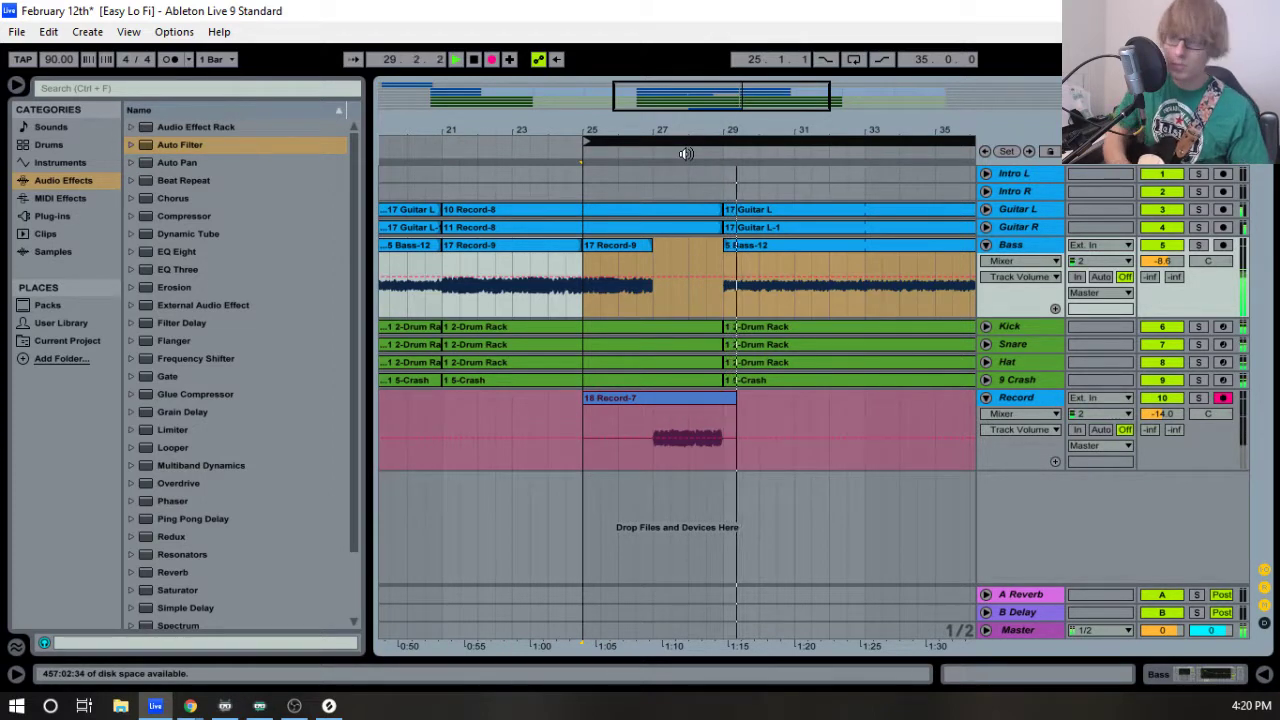
key(space)
key(space)
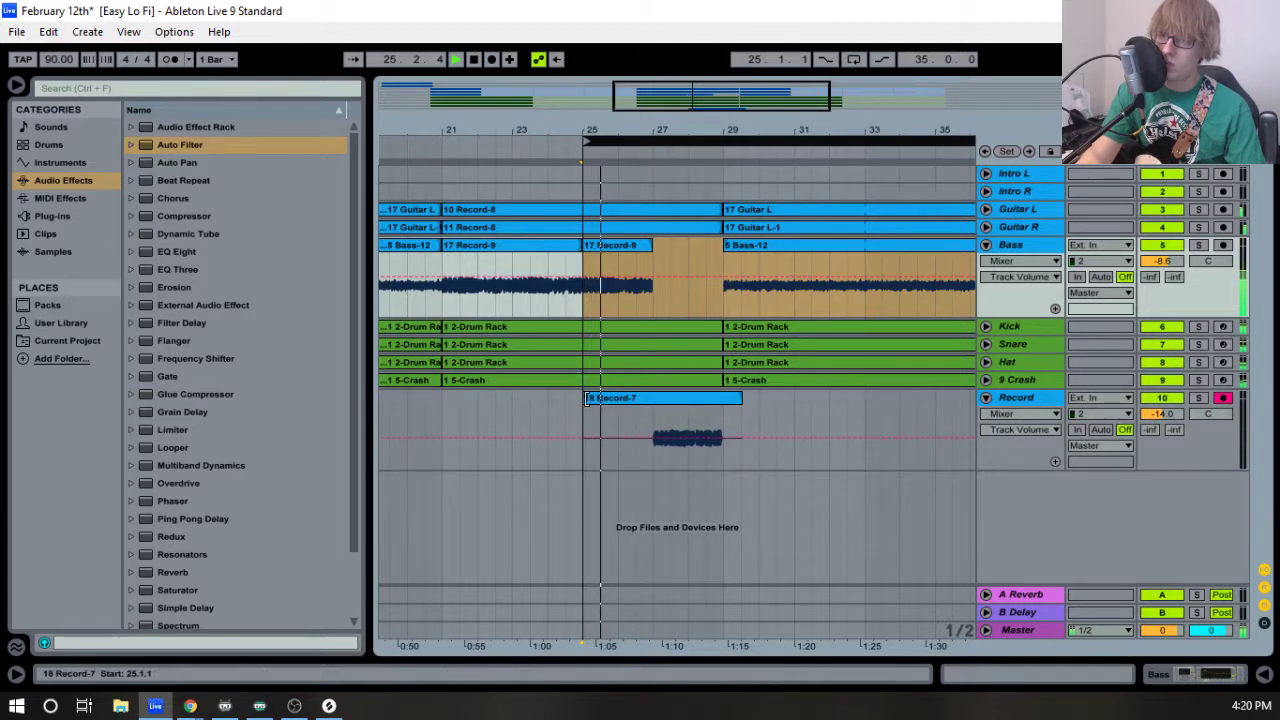
- Trim the start of the recorded bass take on the Record track to bar 28, checking its waveform against playback
drag(585, 398, 654, 398)
drag(658, 134, 510, 142)
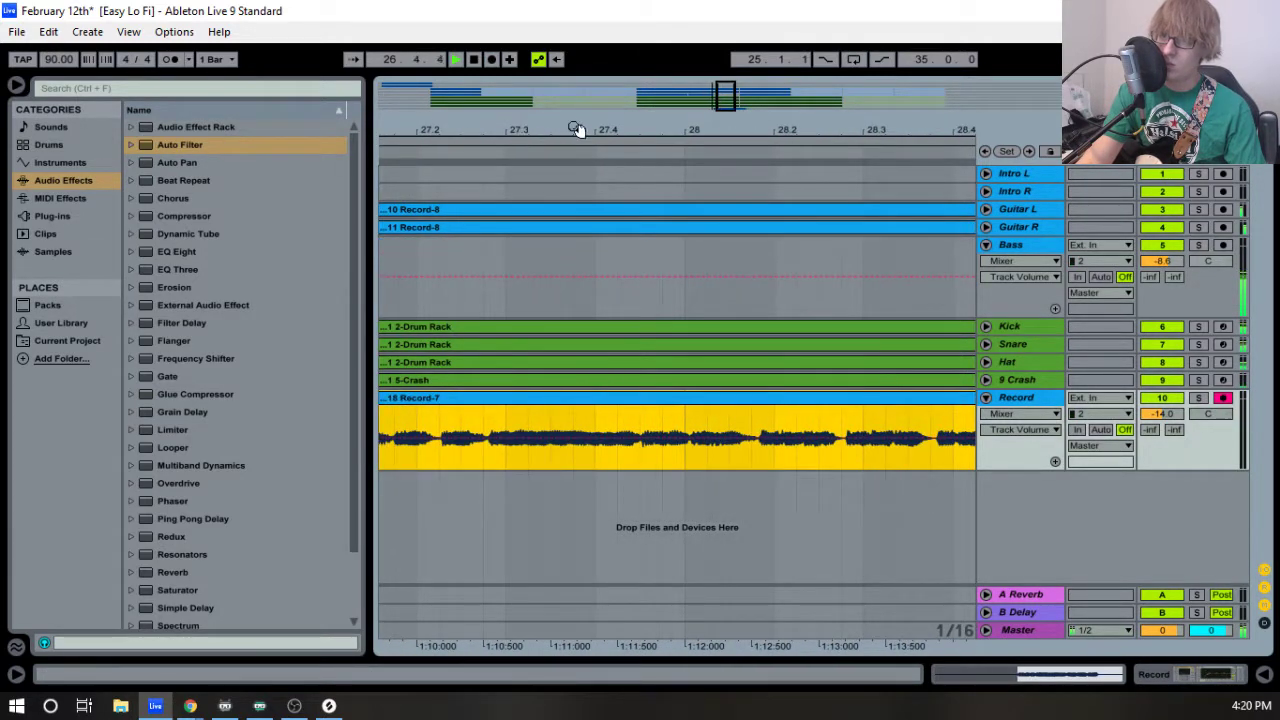
drag(686, 131, 742, 418)
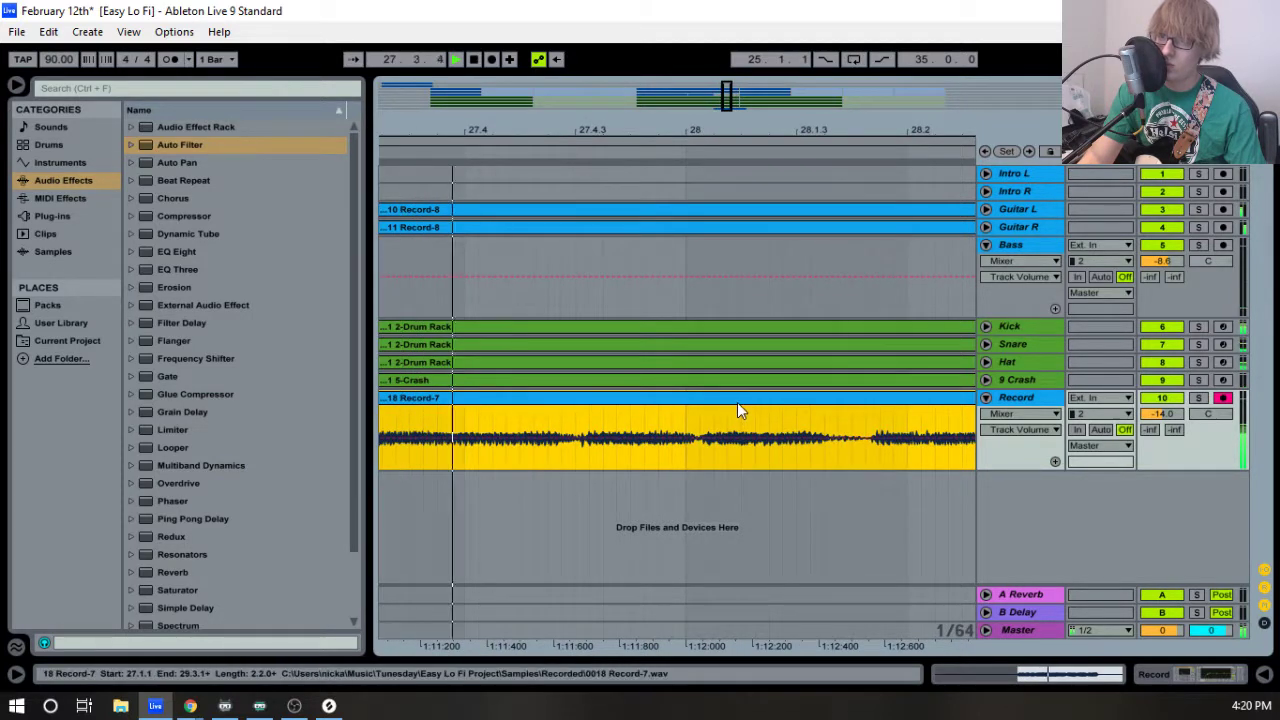
key(space)
drag(711, 128, 723, 175)
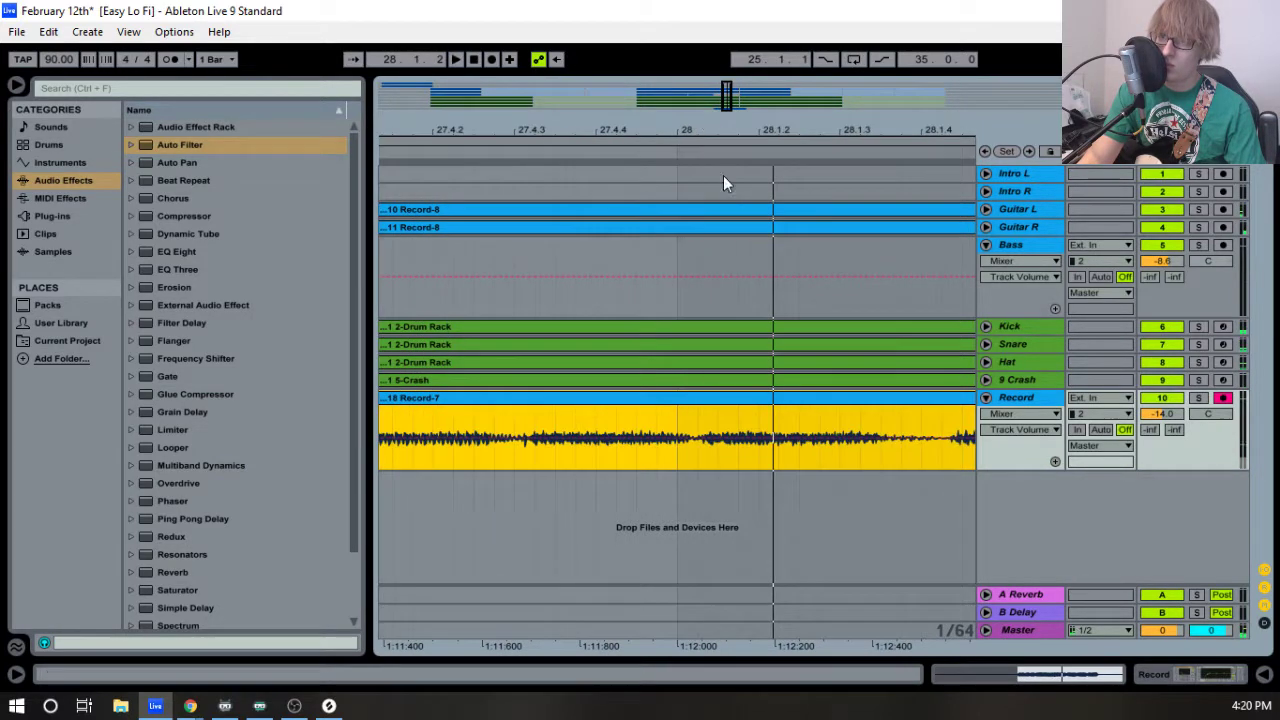
click(716, 401)
key(space)
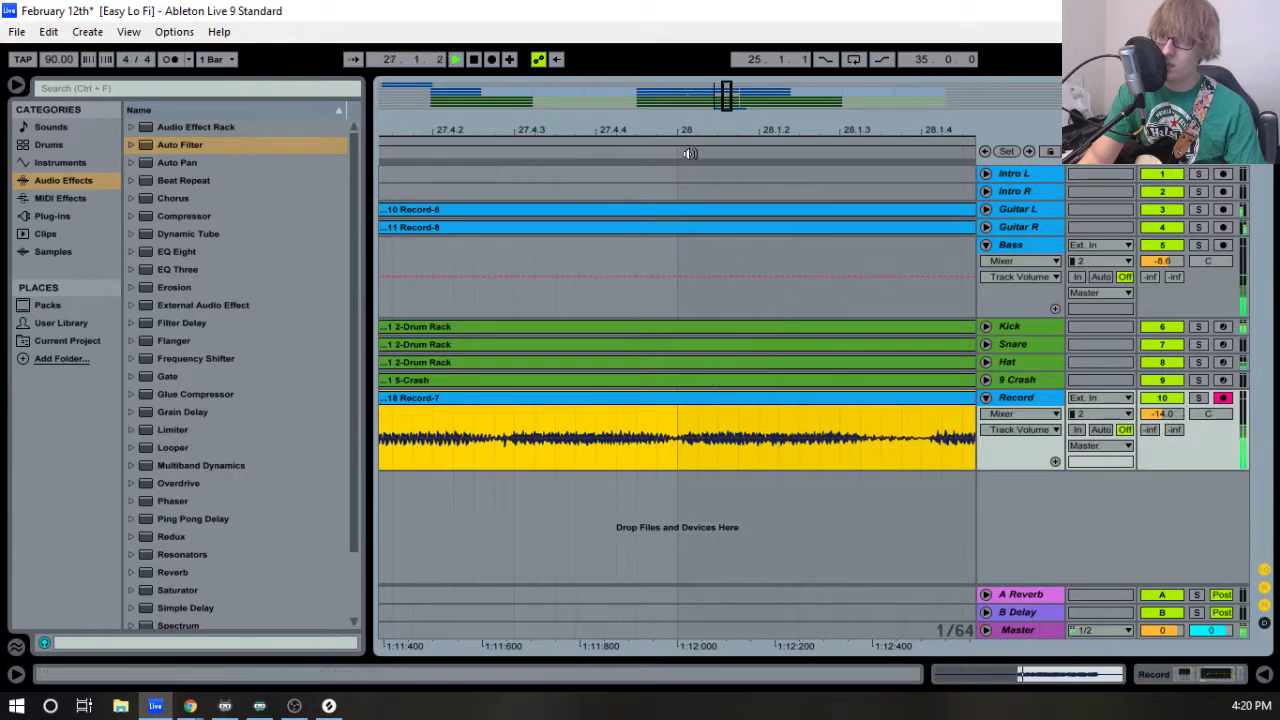
drag(702, 131, 707, 45)
drag(600, 401, 707, 399)
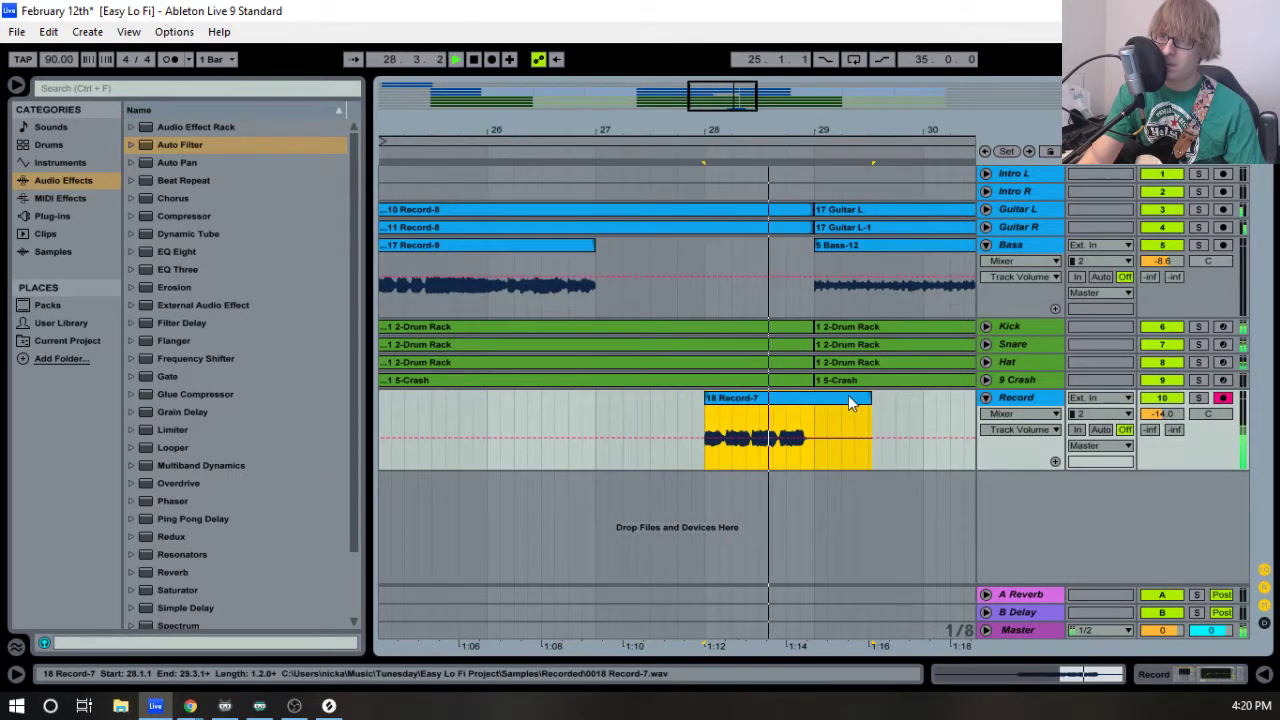
- Move the take onto the Bass track spanning bars 28 to 29, and extend the preceding Bass clip to bar 28
key(space)
drag(866, 399, 757, 282)
drag(590, 248, 705, 245)
key(space)
- Consolidate the three Bass clips between bars 21 and 29 into one clip, and play the arrangement from bar 17
drag(716, 122, 713, 96)
click(526, 247)
shift+click(727, 249)
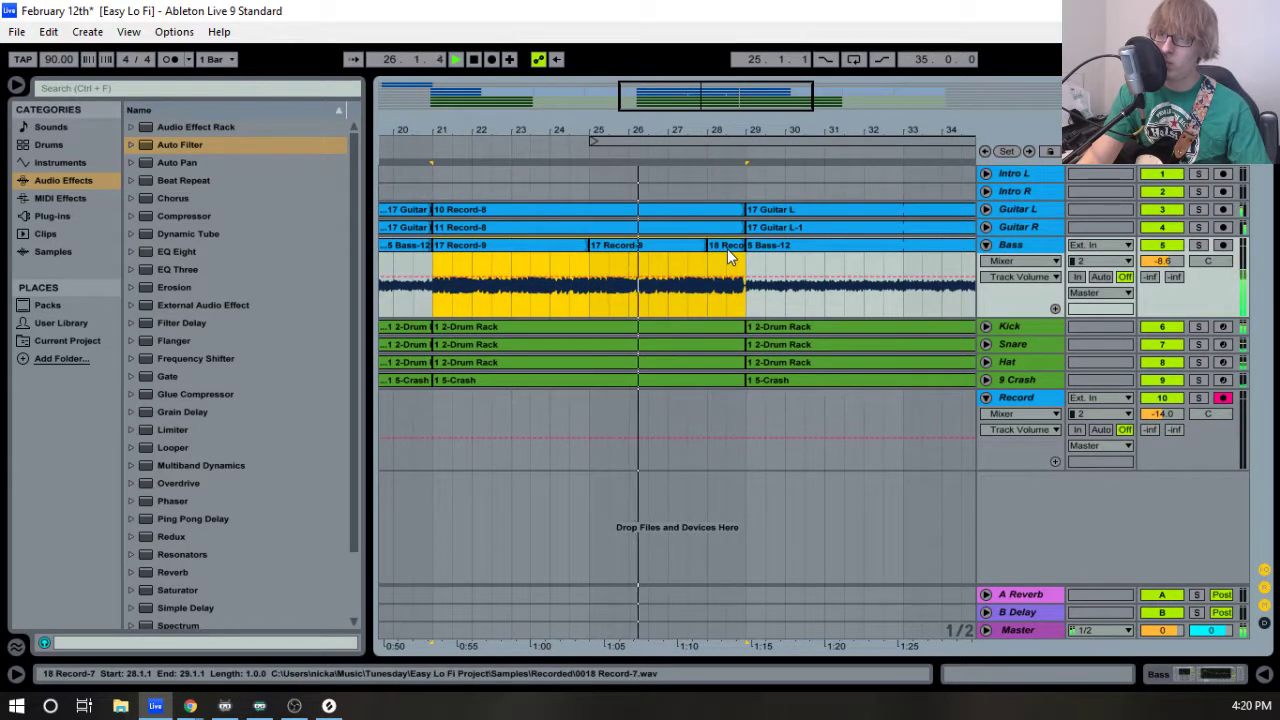
right_click(727, 249)
click(771, 368)
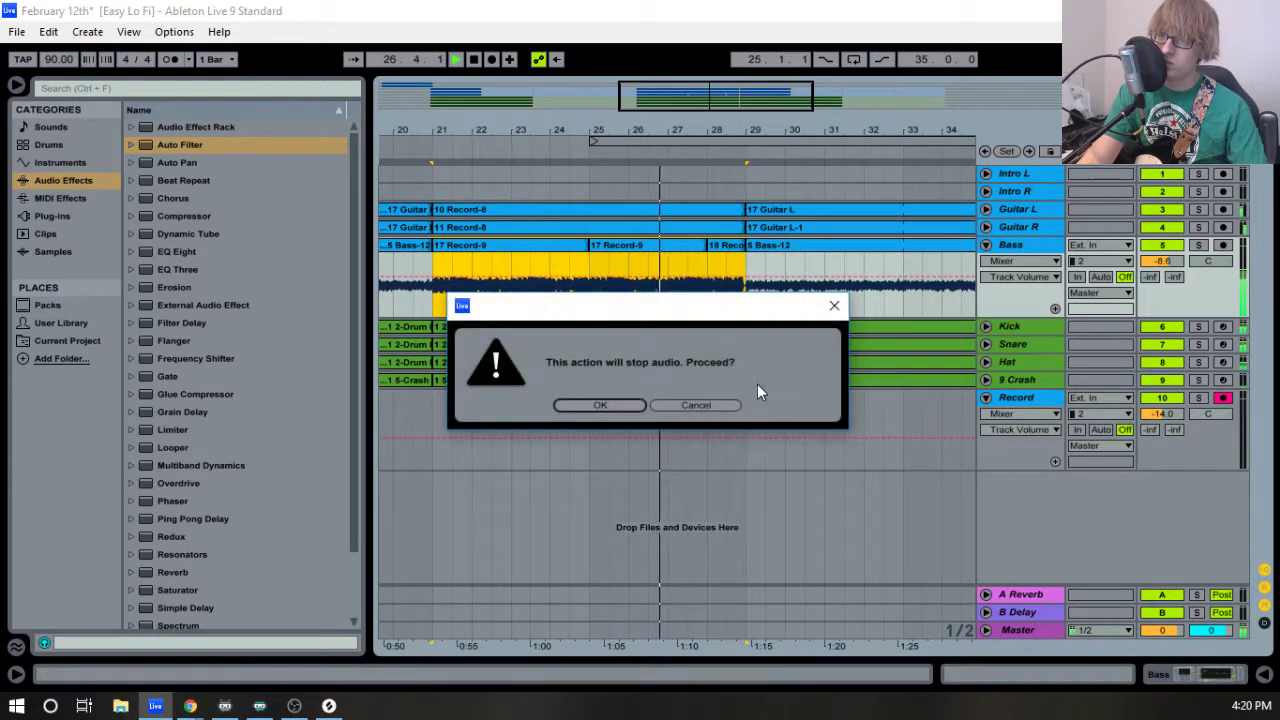
click(623, 405)
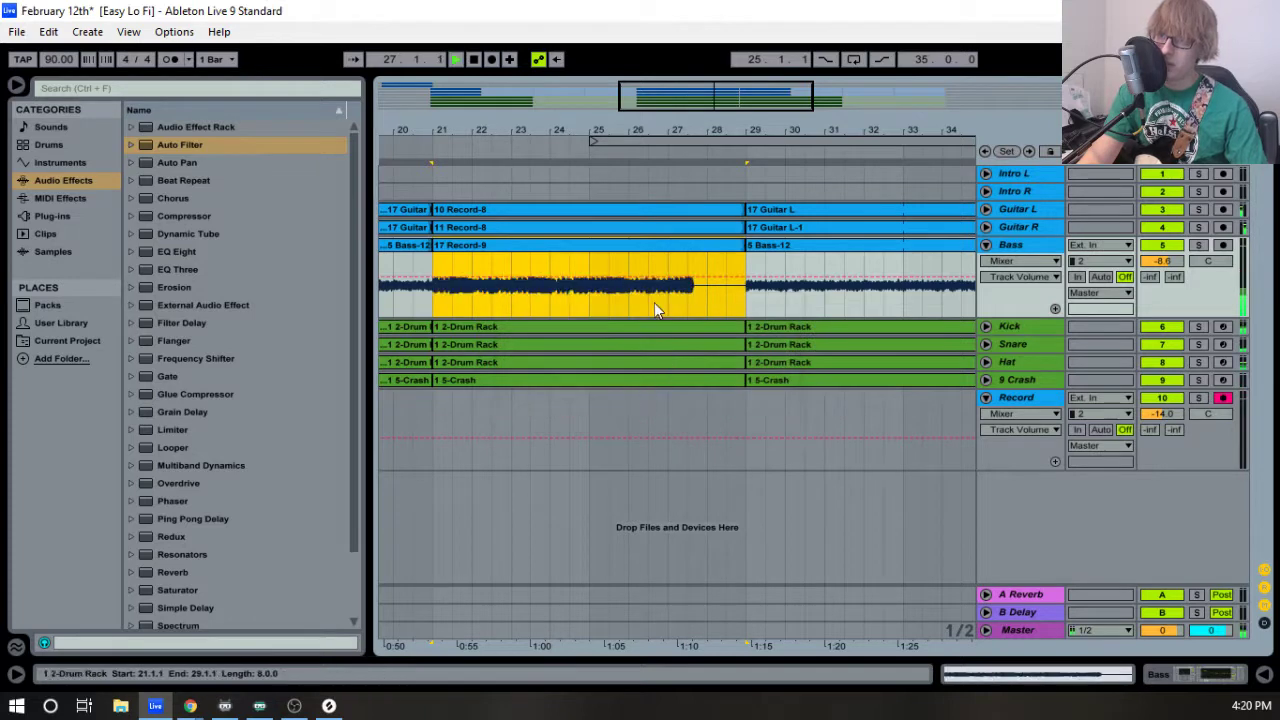
key(space)
drag(536, 130, 672, 126)
click(432, 155)
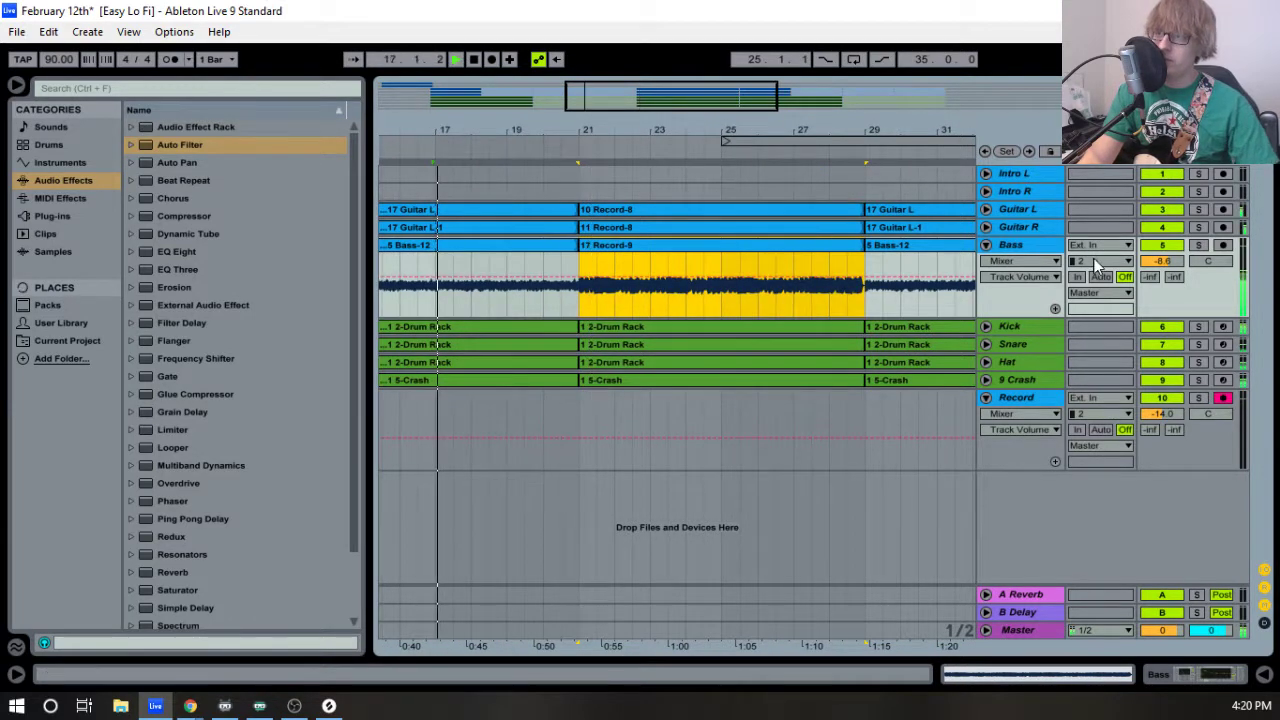
- Replace the Bass track's "Guitar - controlled dynamics" compressor with the Glue Compressor preset "Bass - punch"
double_click(1030, 247)
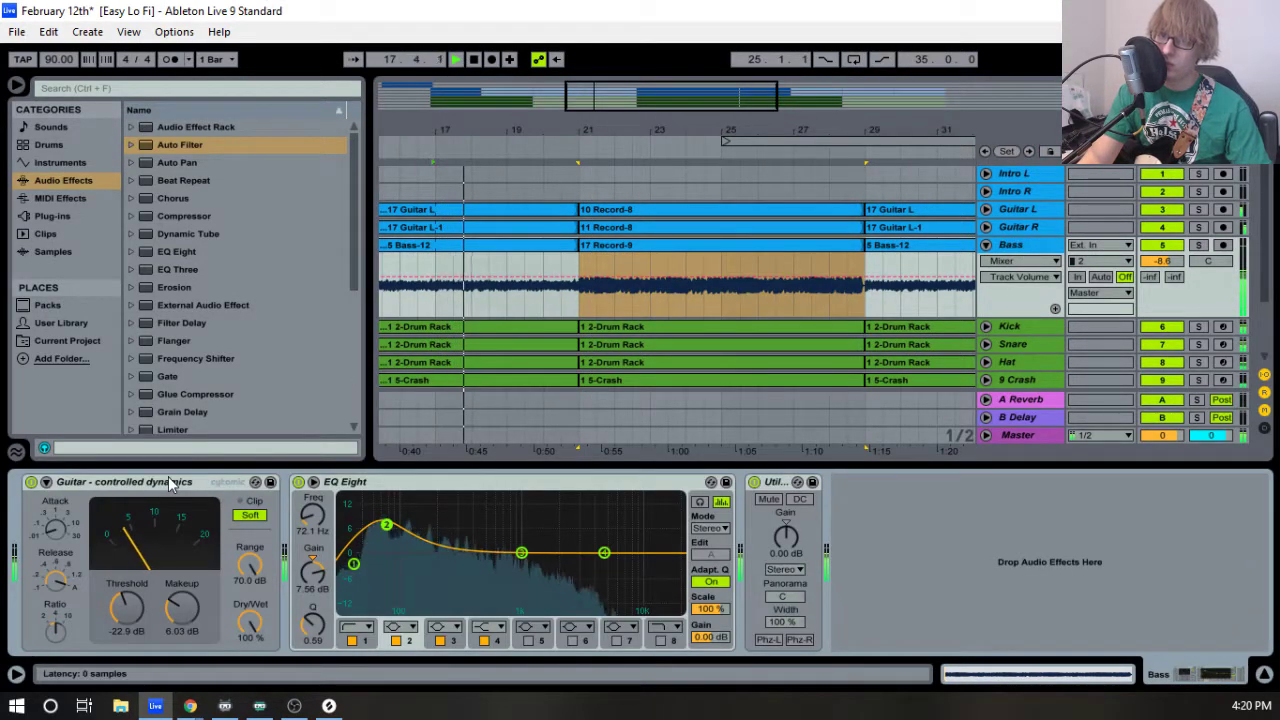
key(space)
key(Delete)
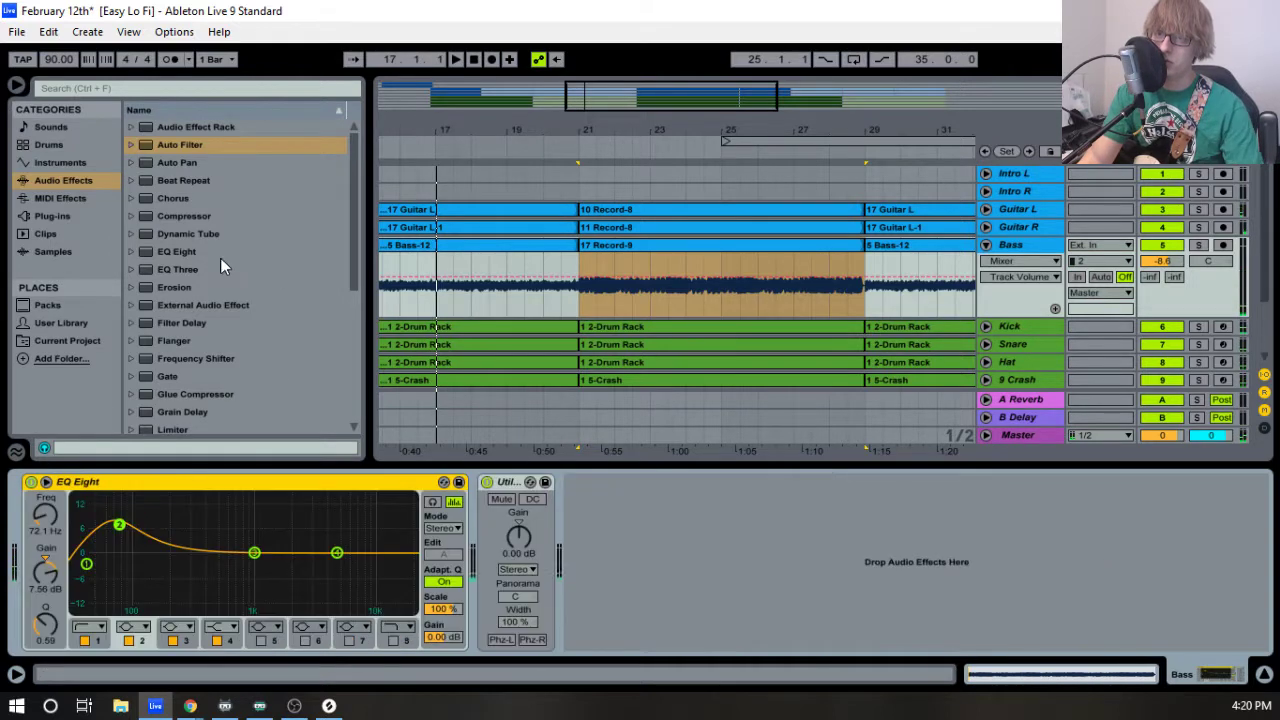
scroll(145, 328, down, 2)
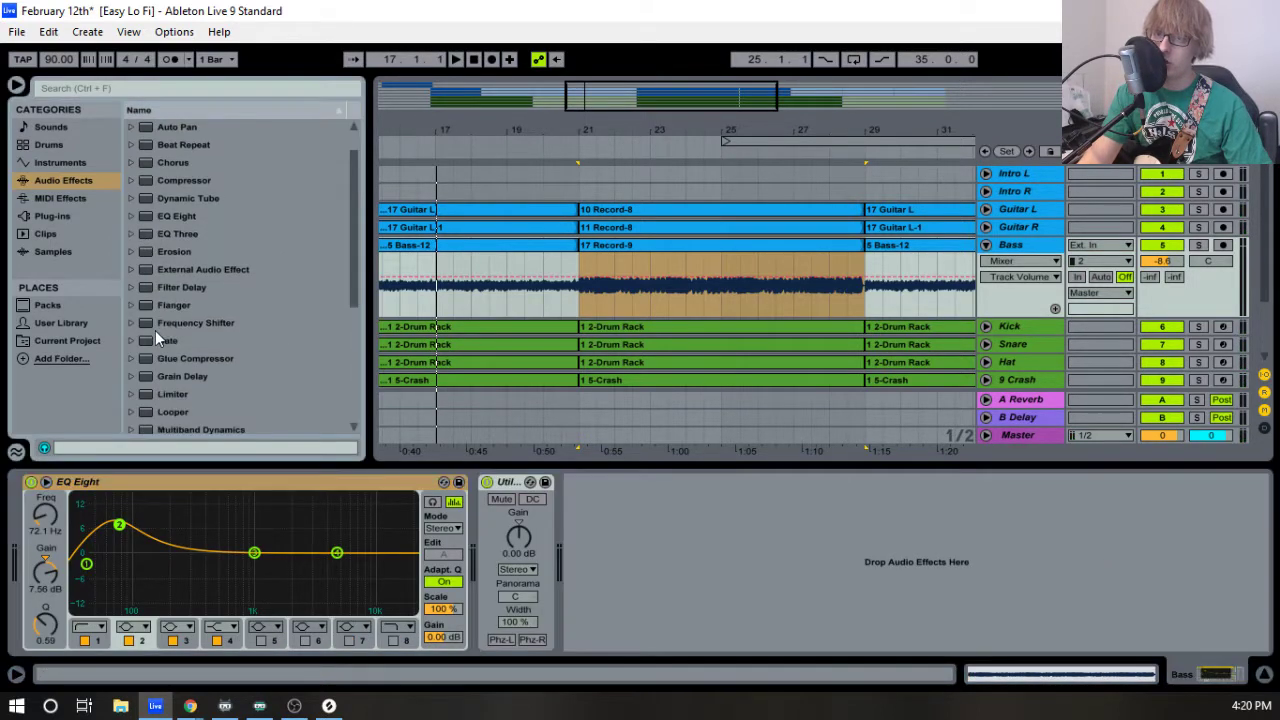
click(138, 357)
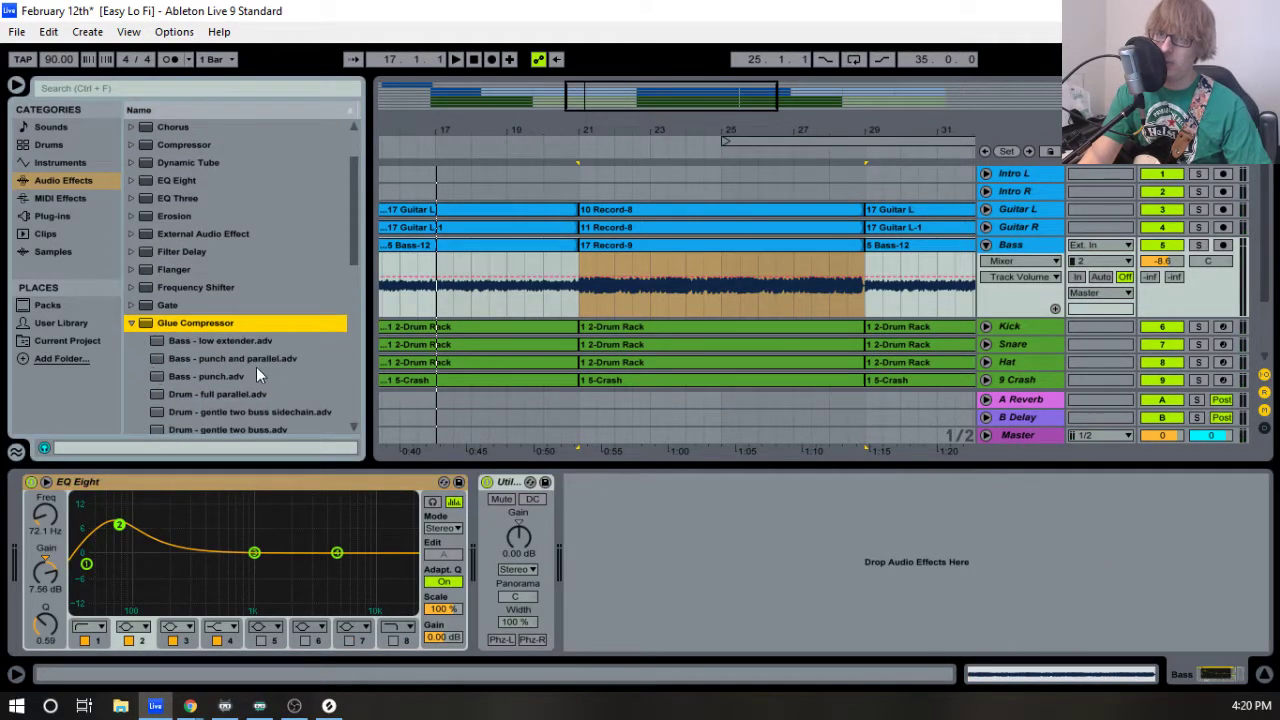
double_click(237, 377)
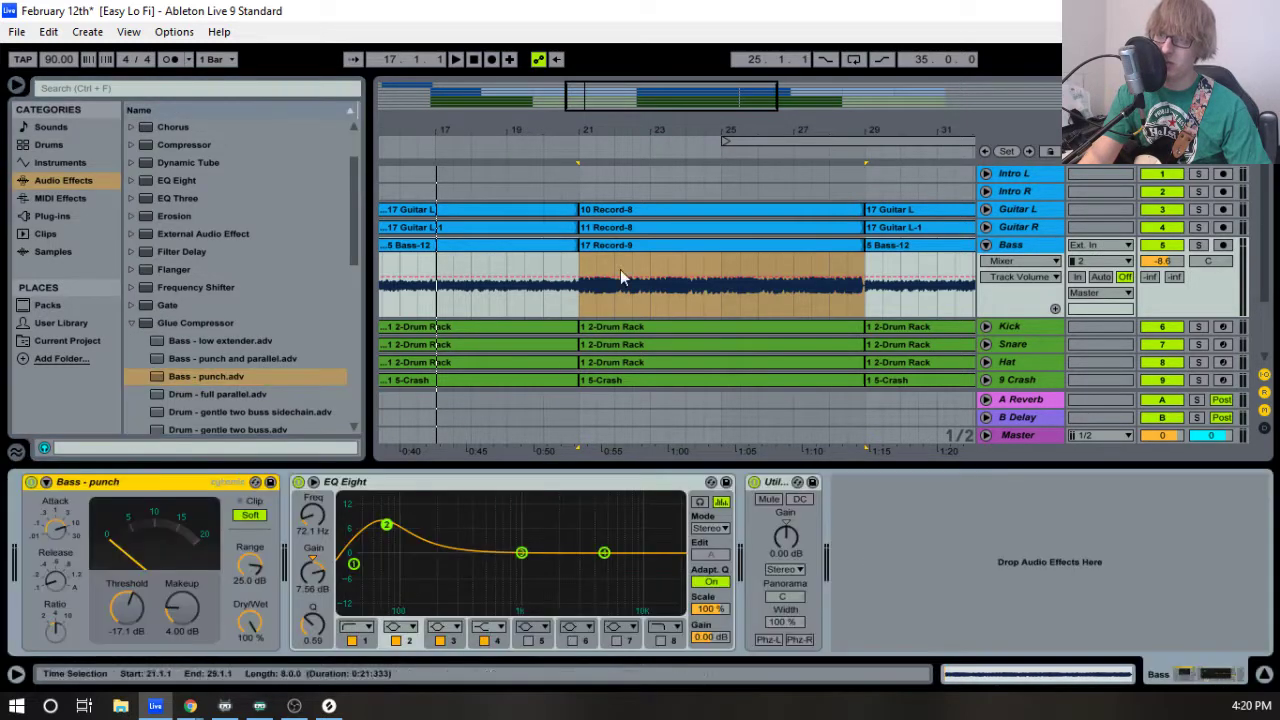
- Play the Bass track soloed from bar 5 and lower its Glue Compressor threshold to -40 dB
key(space)
drag(490, 131, 711, 129)
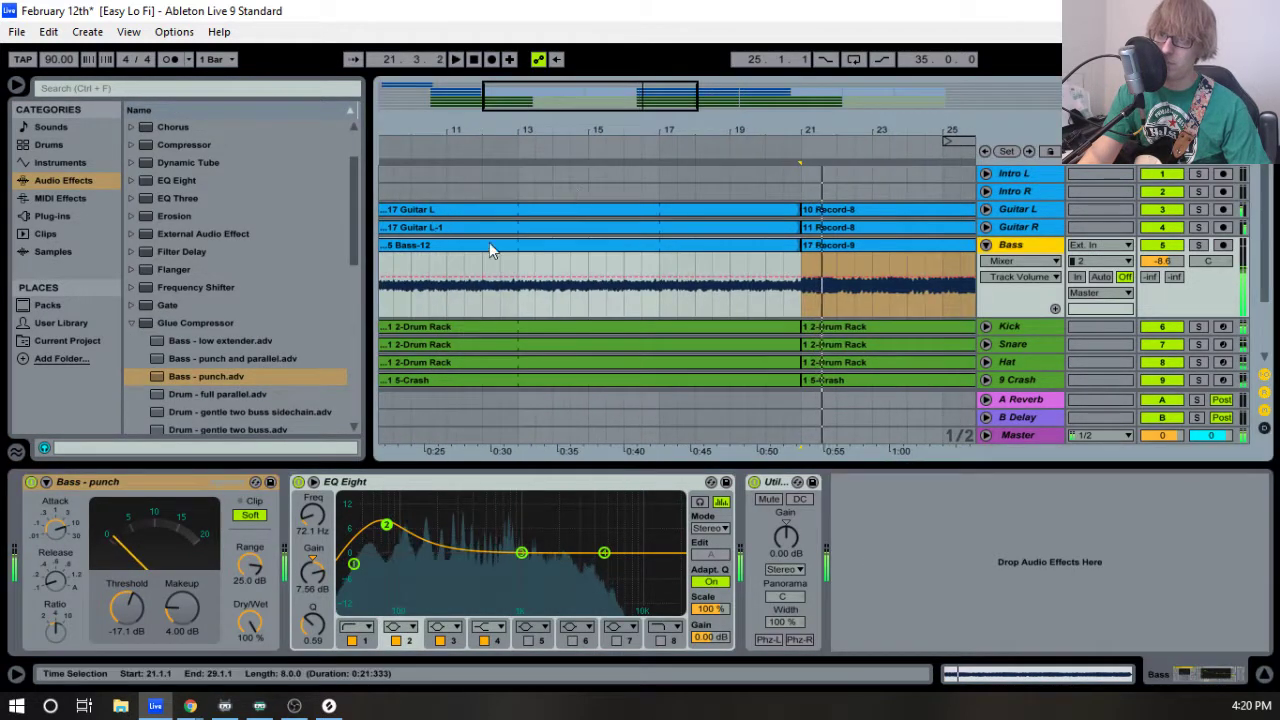
click(480, 249)
key(space)
drag(127, 607, 127, 633)
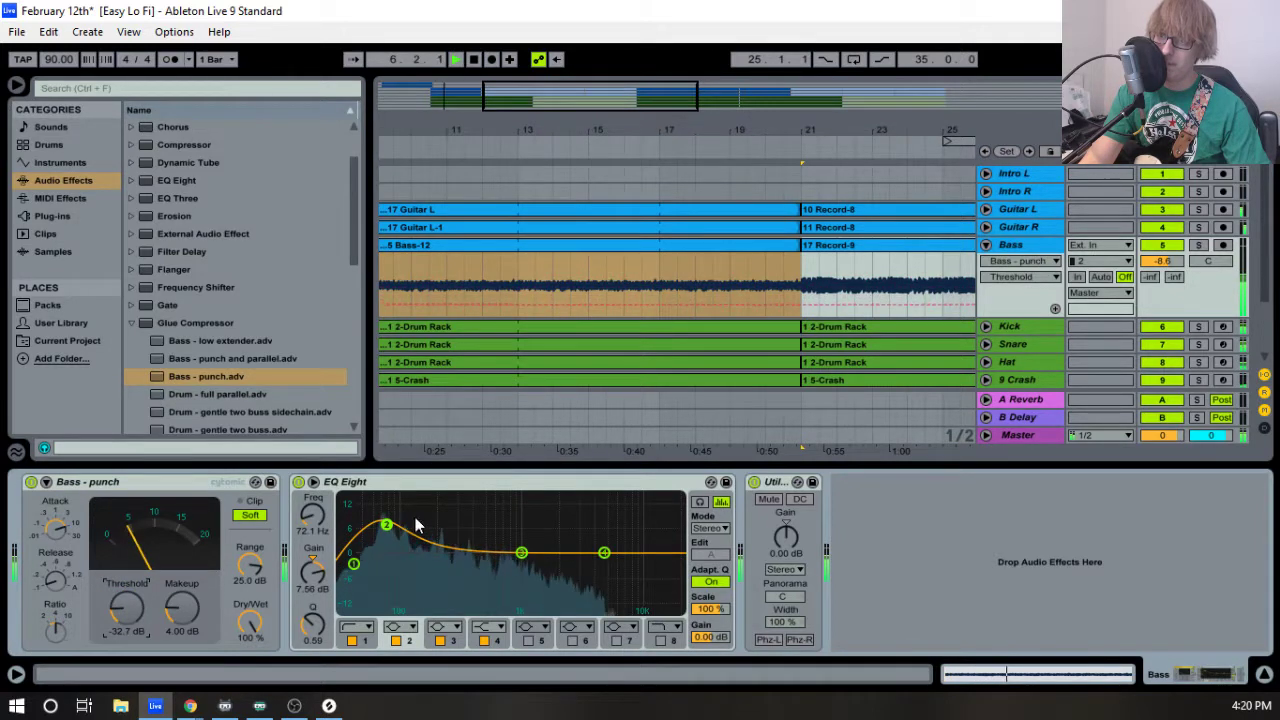
click(1199, 245)
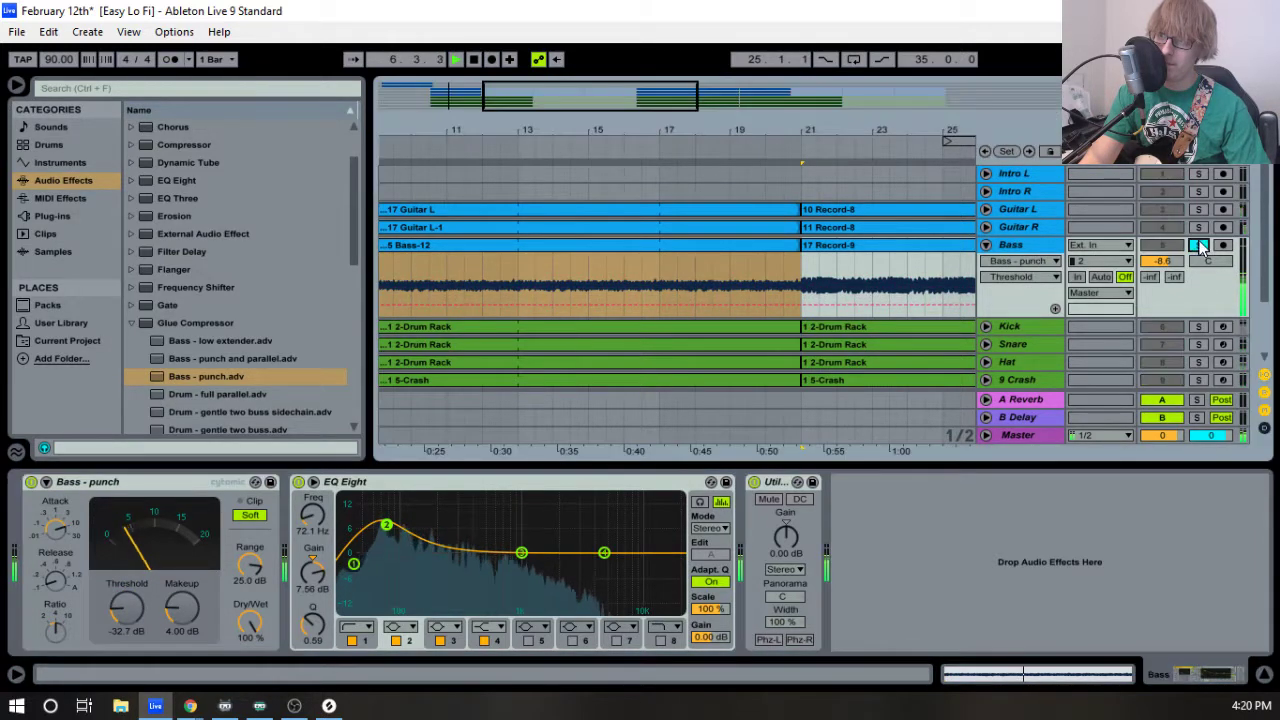
click(119, 609)
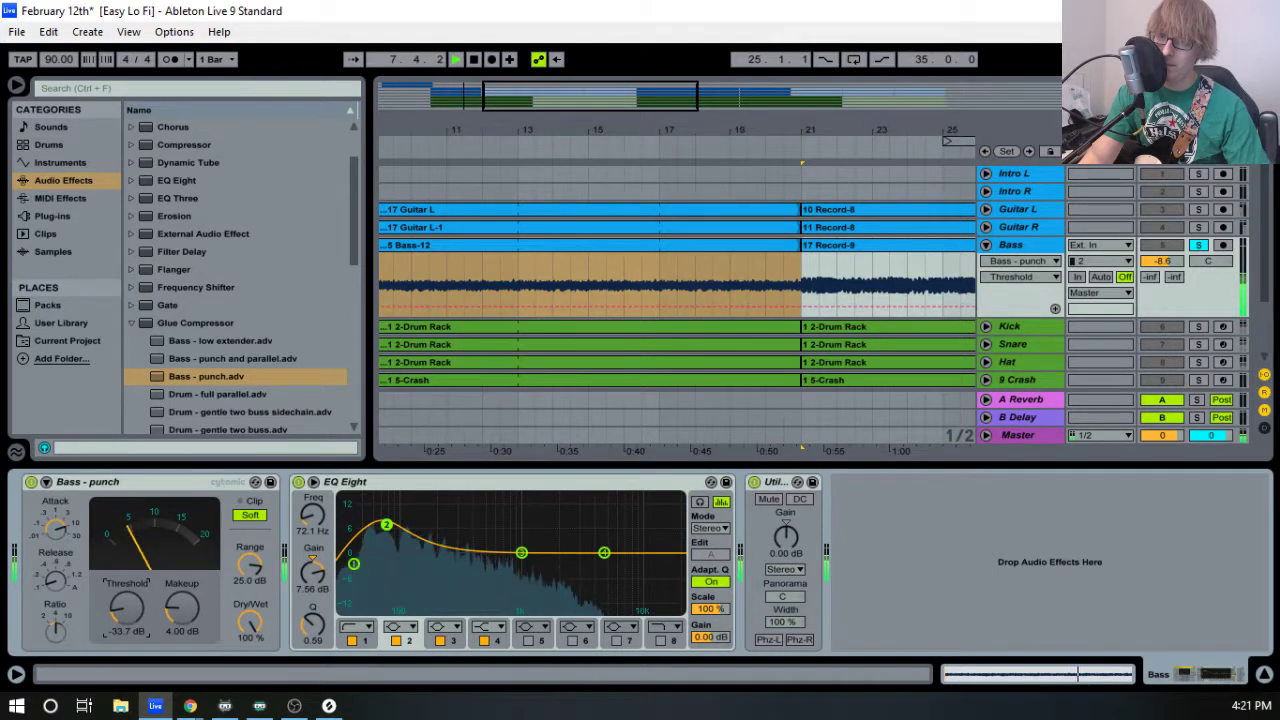
mouse_move(119, 609)
mouse_down()
mouse_move(188, 613)
mouse_move(188, 602)
mouse_move(126, 623)
mouse_move(126, 553)
mouse_move(125, 627)
mouse_up()
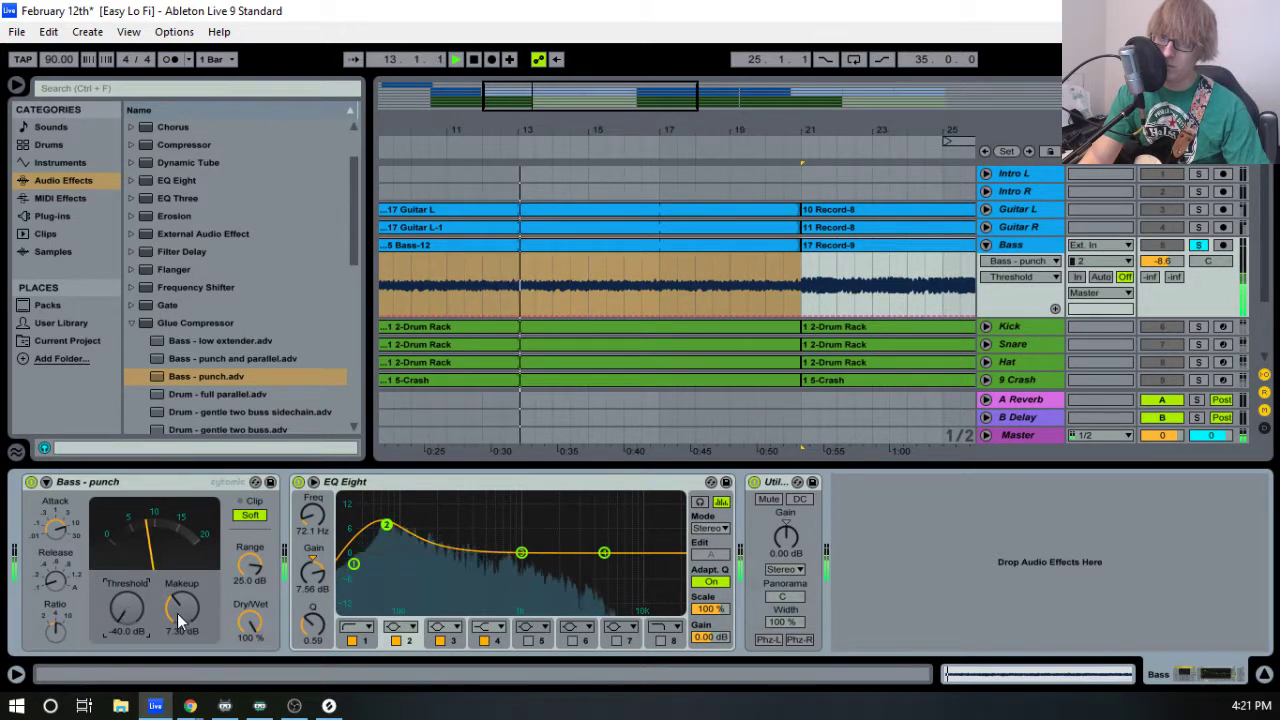
- Raise the compressor's makeup gain to 10.2 dB, then unsolo the Bass track and set the threshold to -35.2 dB in the mix
drag(168, 612, 168, 587)
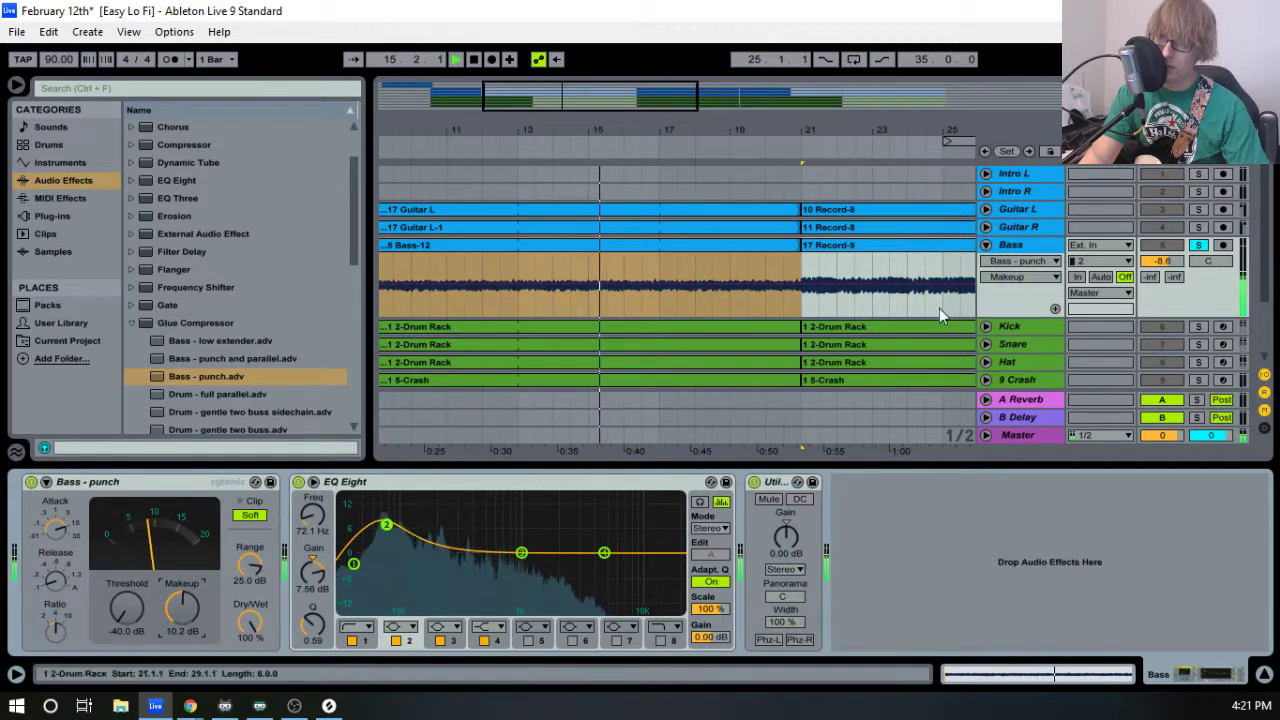
click(1198, 245)
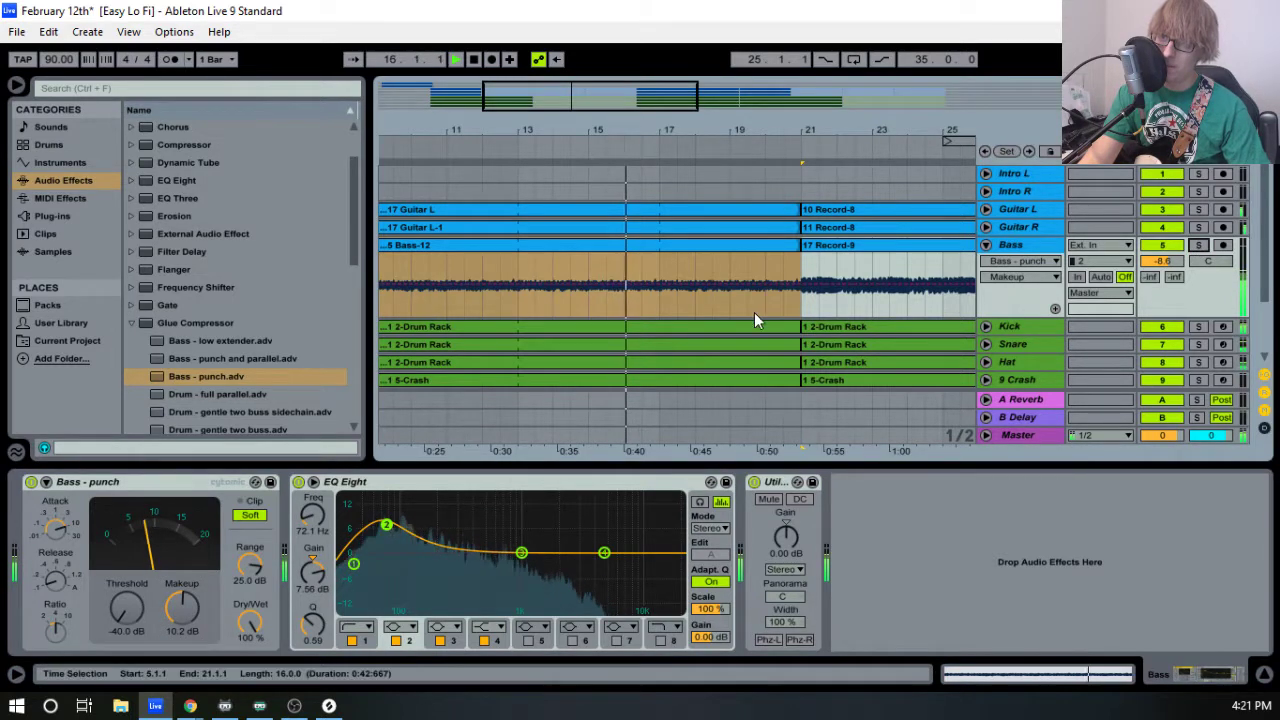
click(811, 136)
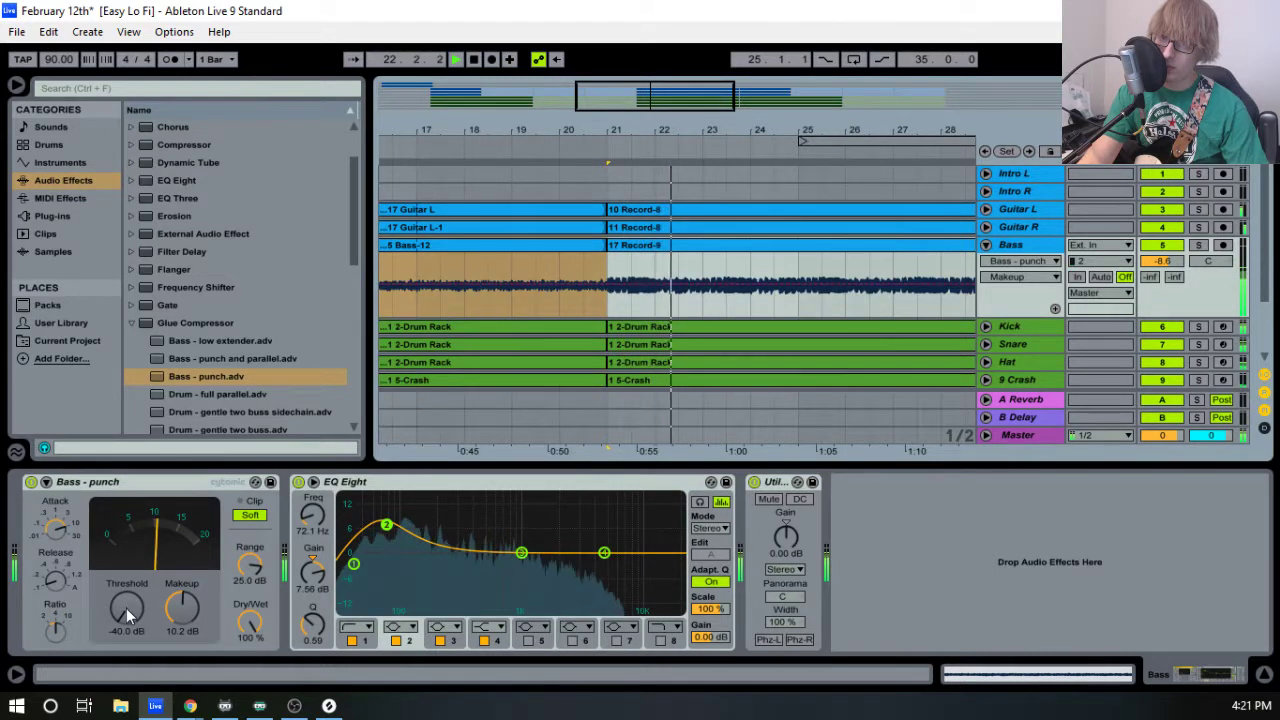
drag(126, 608, 126, 594)
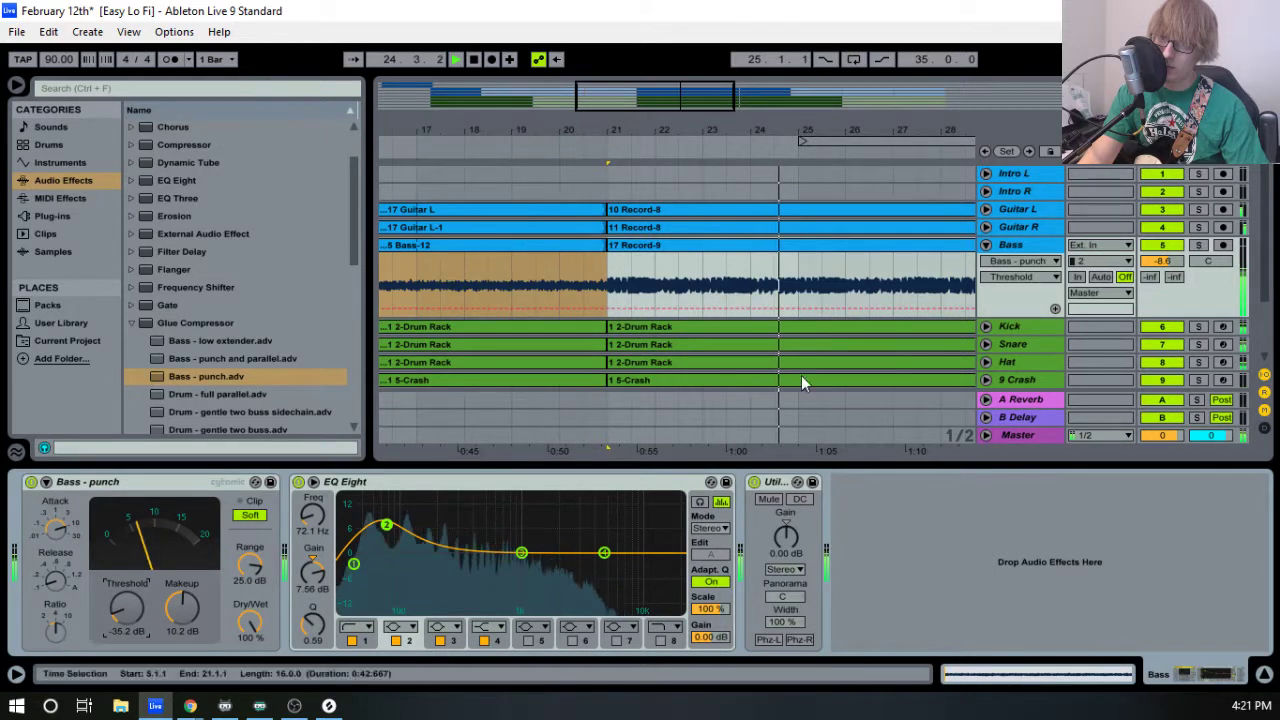
- Lower the gain of the consolidated Bass clip at bars 21 to 29 to -13.5 dB
drag(780, 131, 643, 131)
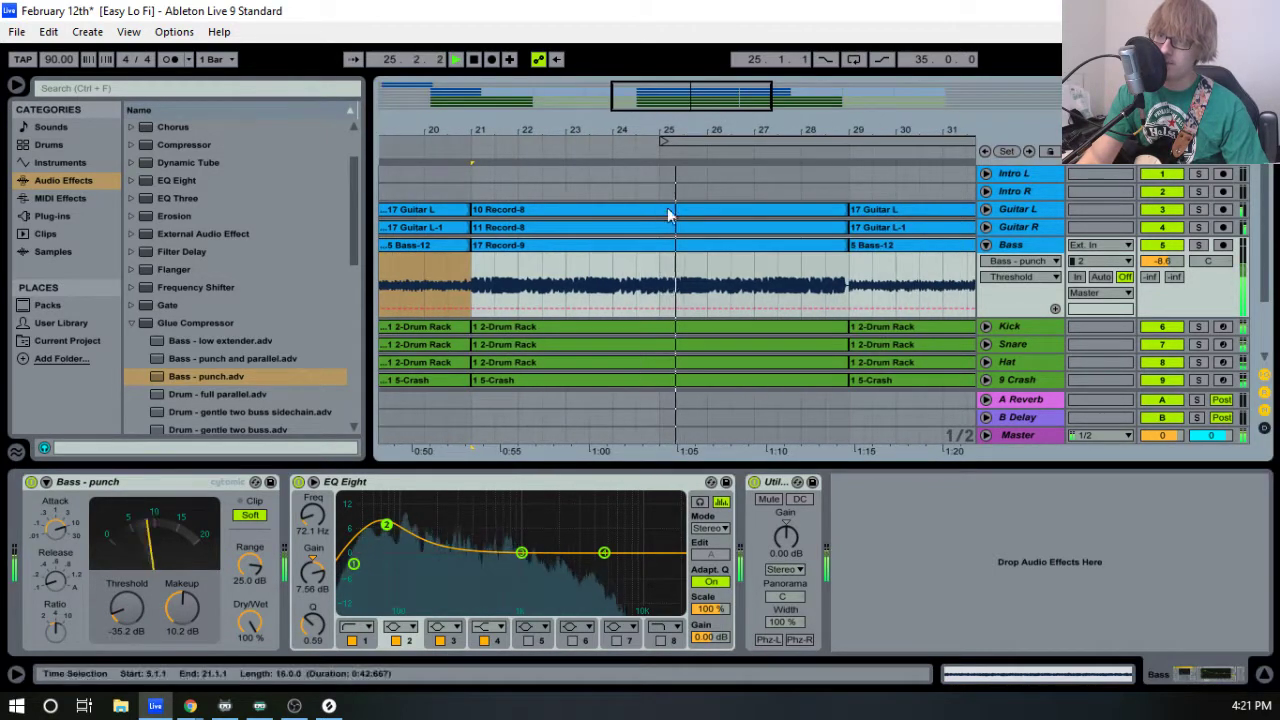
click(750, 245)
double_click(749, 244)
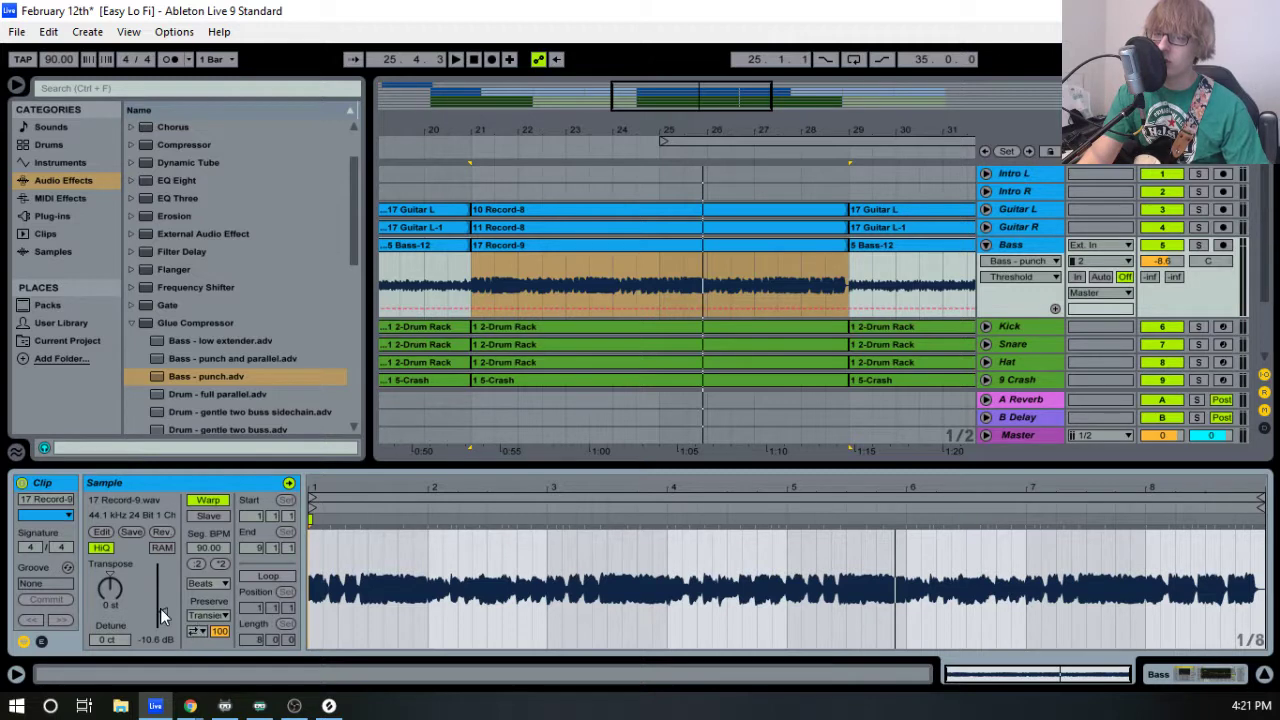
drag(162, 612, 165, 618)
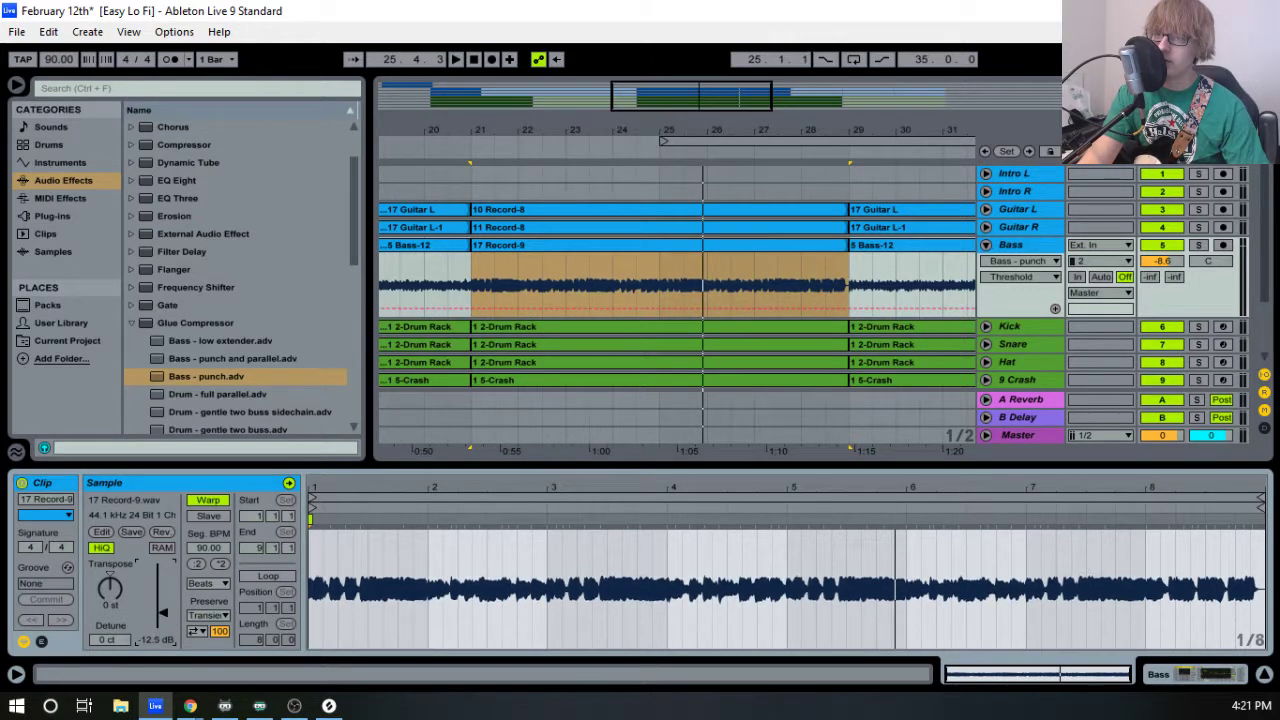
key(space)
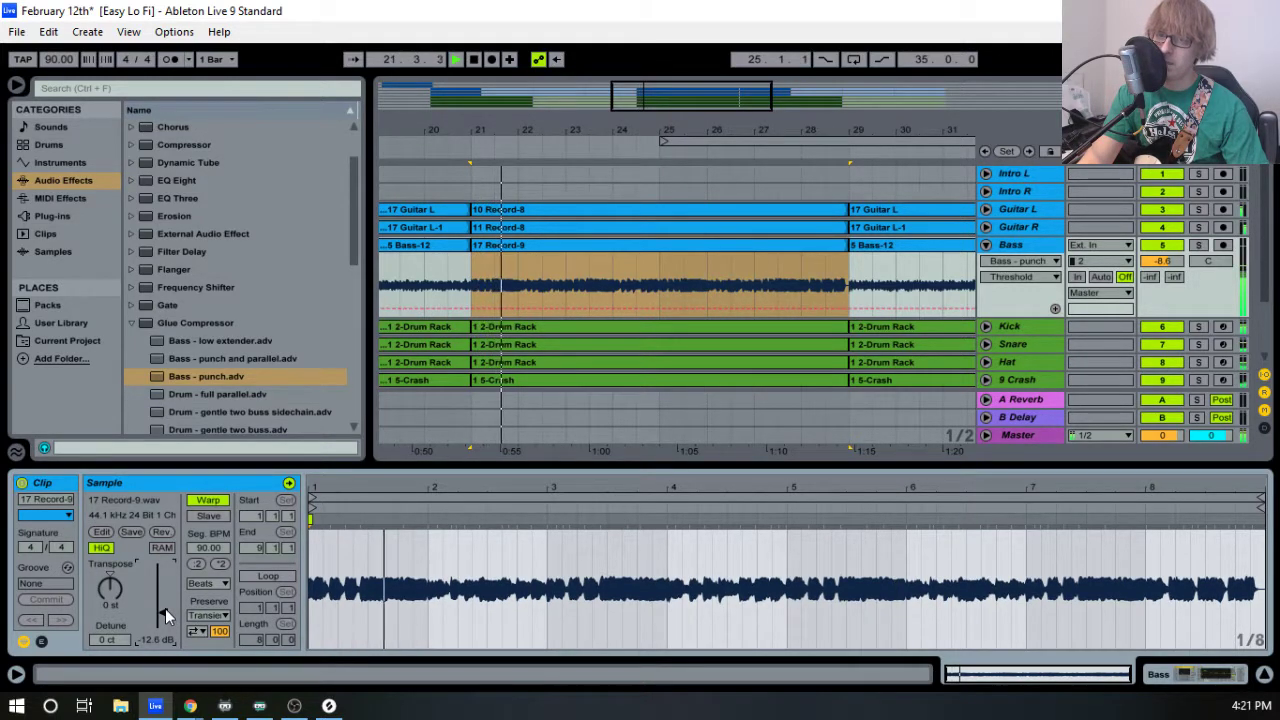
drag(163, 612, 163, 620)
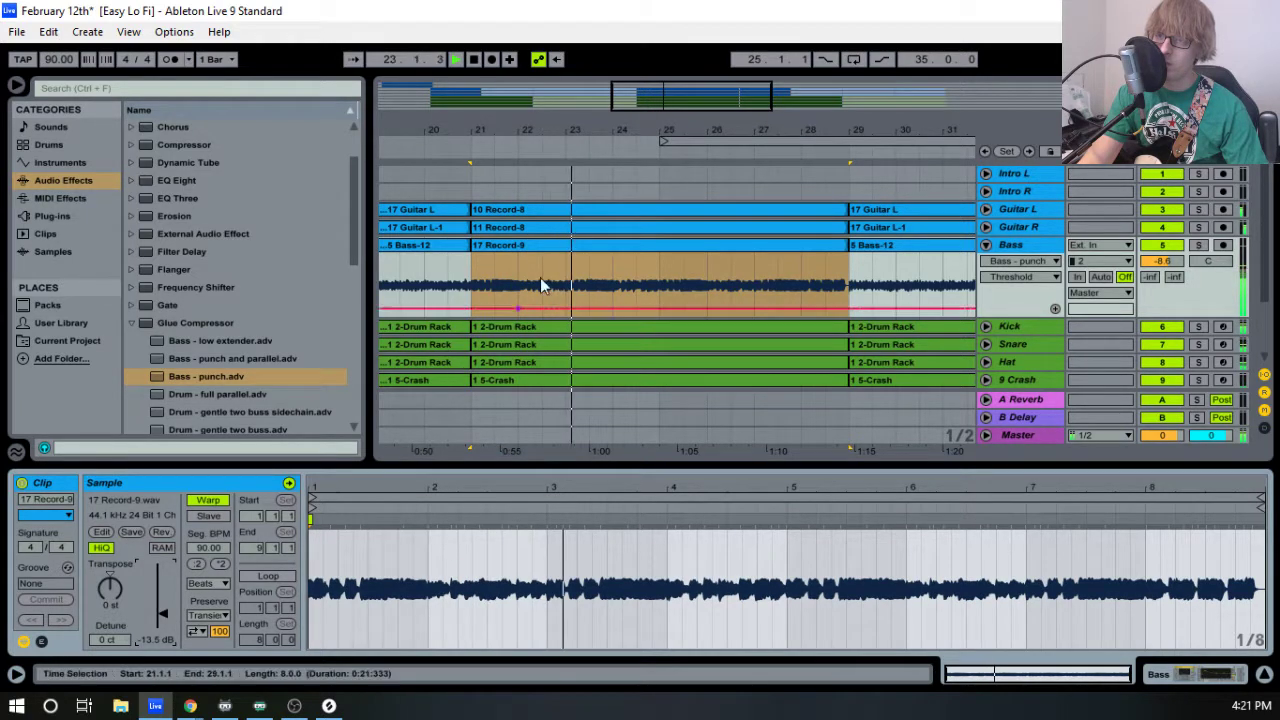
- Play the arrangement from bar 16 to check the bass transition, and fold the Bass track
drag(600, 130, 709, 131)
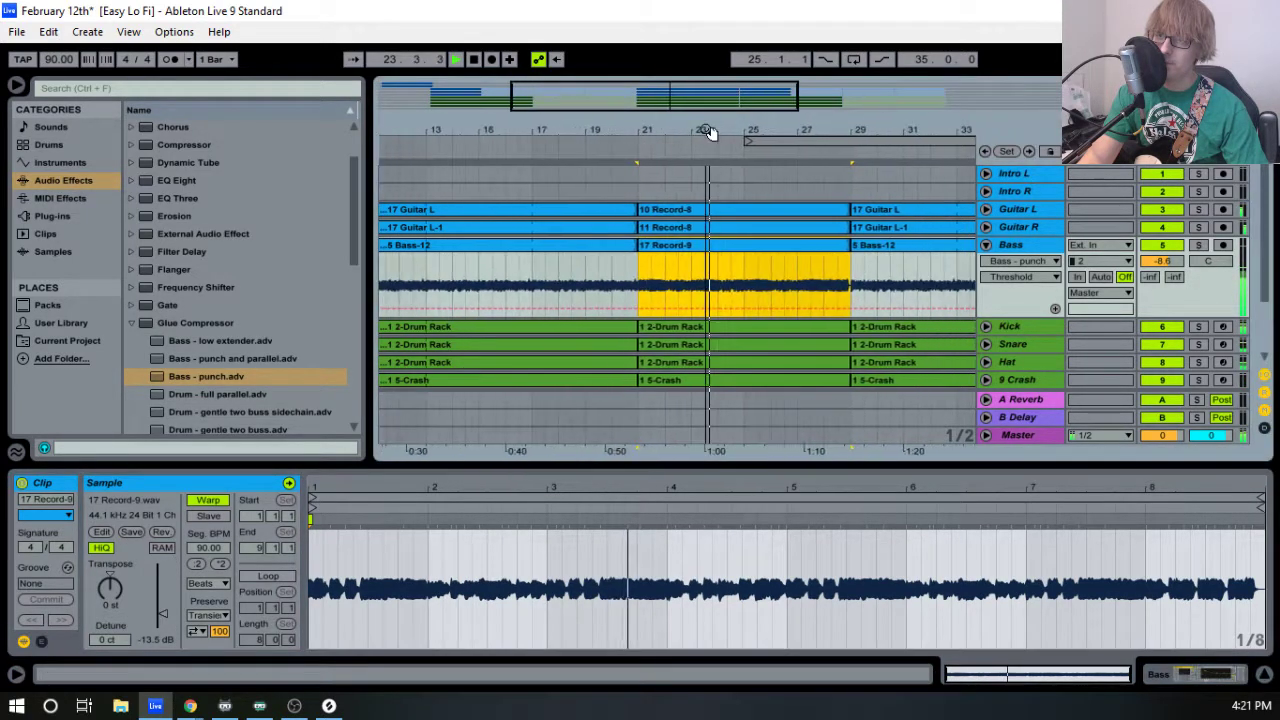
click(506, 154)
click(985, 245)
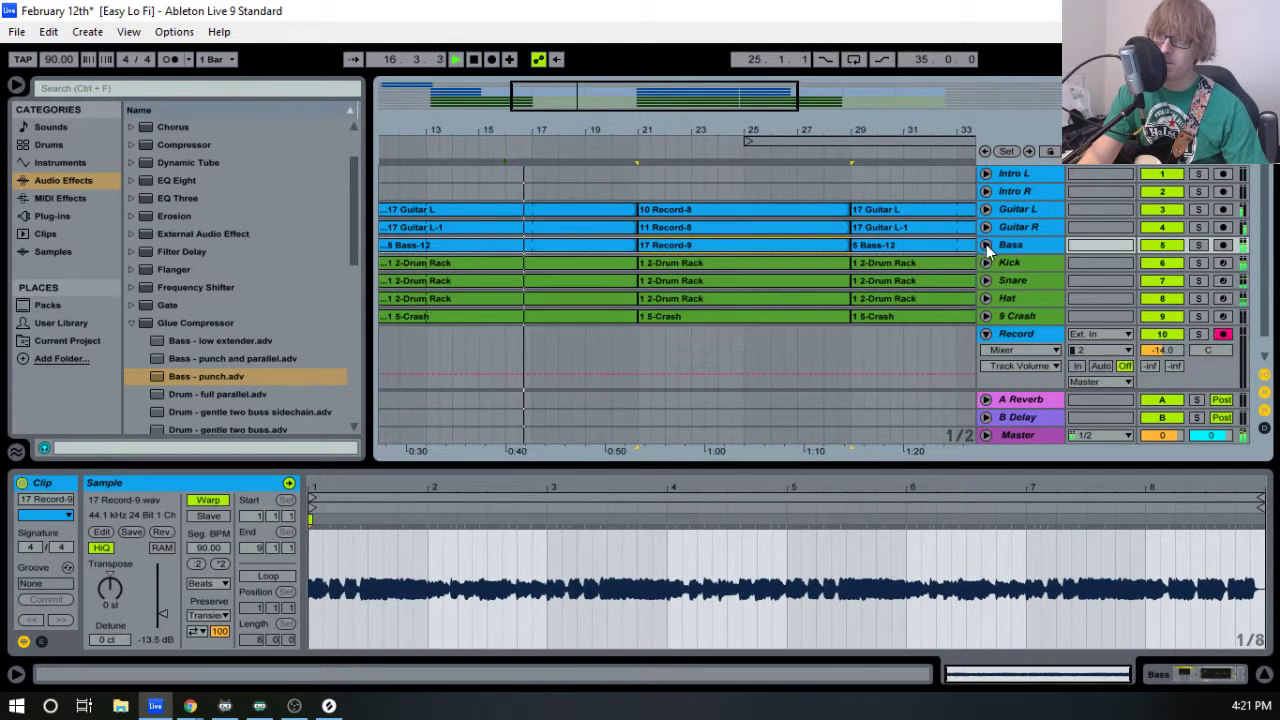
- Copy the bars 21 to 29 clips of all seven tracks from Guitar L to 9 Crash to bar 45, and stop playback
drag(719, 132, 586, 131)
click(603, 209)
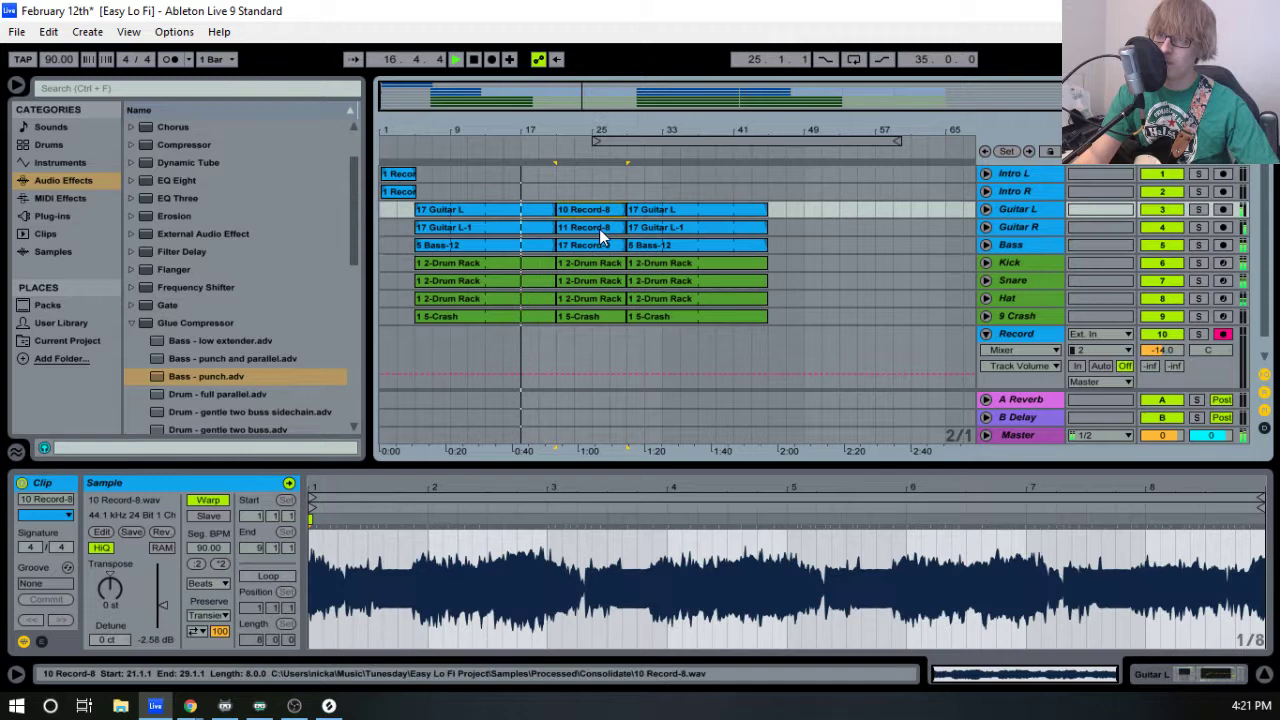
shift+click(611, 317)
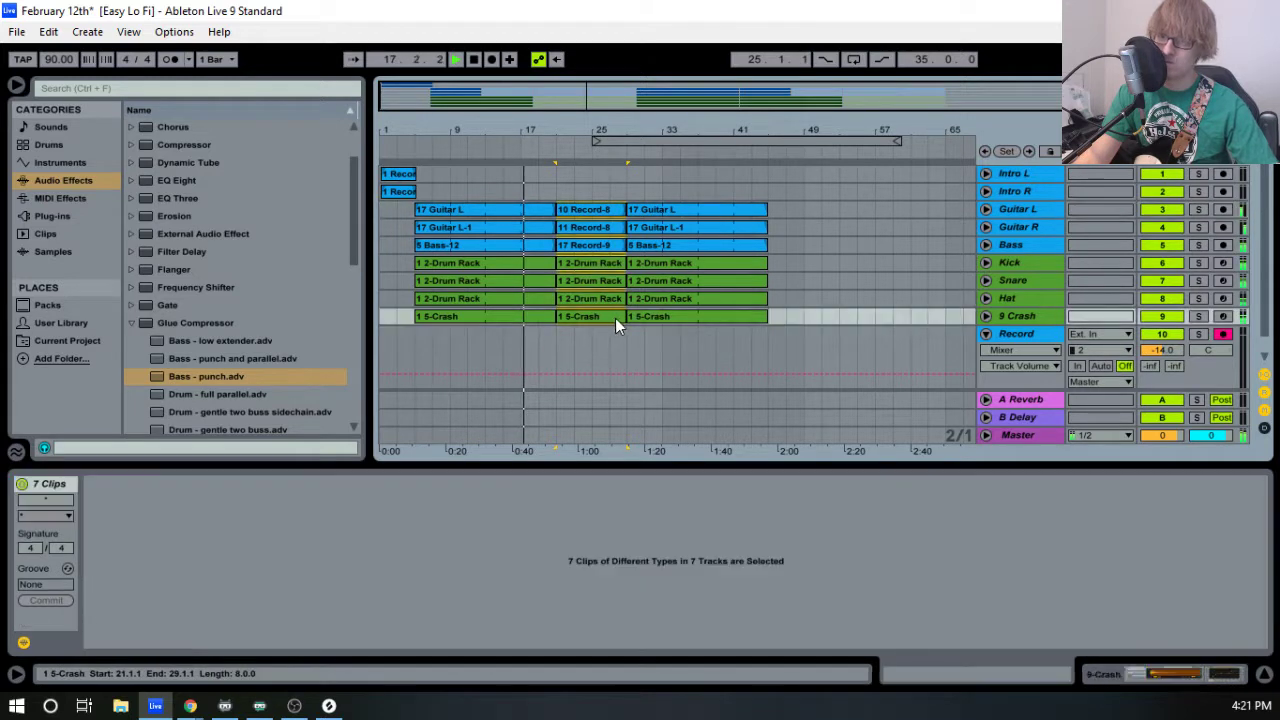
click(775, 208)
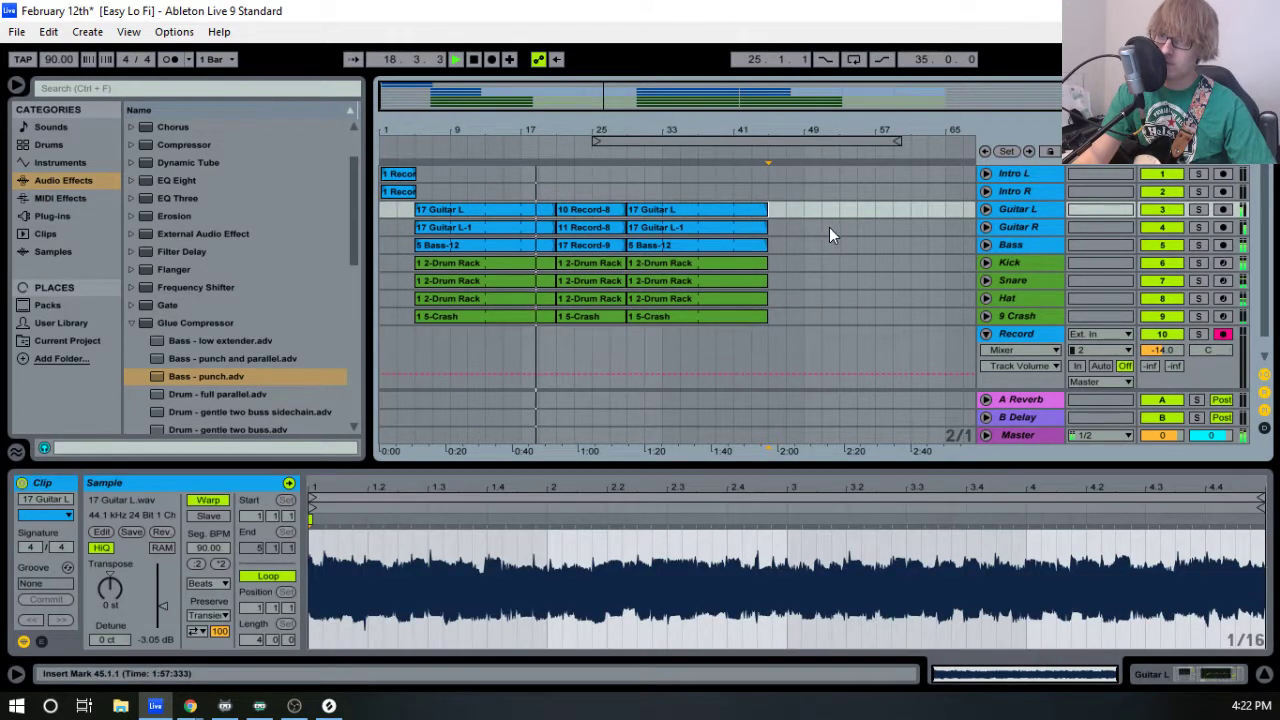
key(ctrl+v)
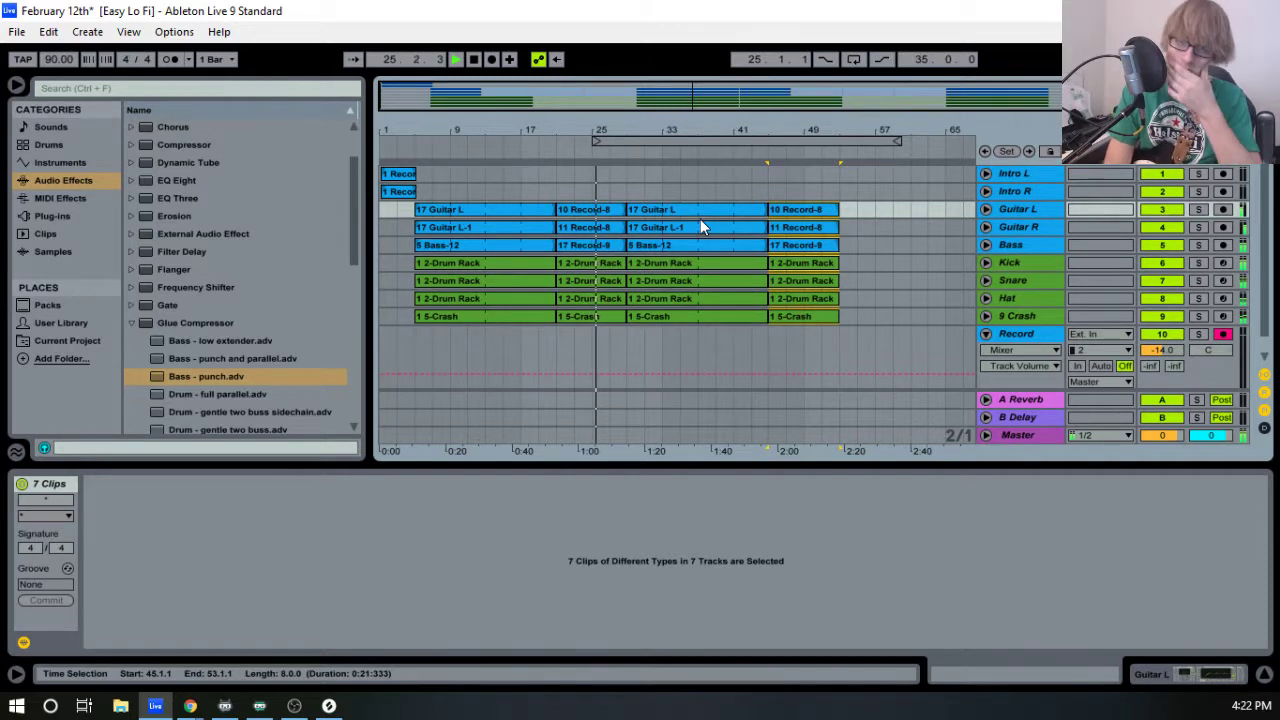
key(space)
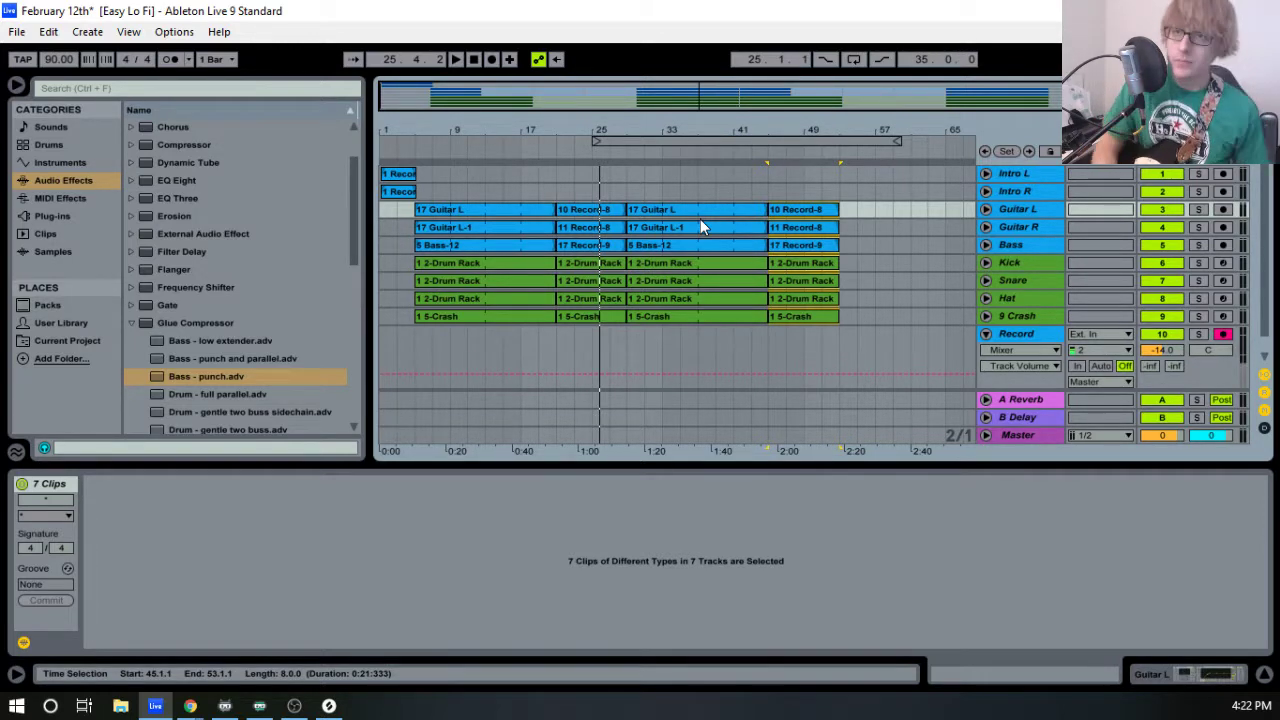
- Play the song from bar 5 and from the intro, and stop playback around bar 10
click(415, 148)
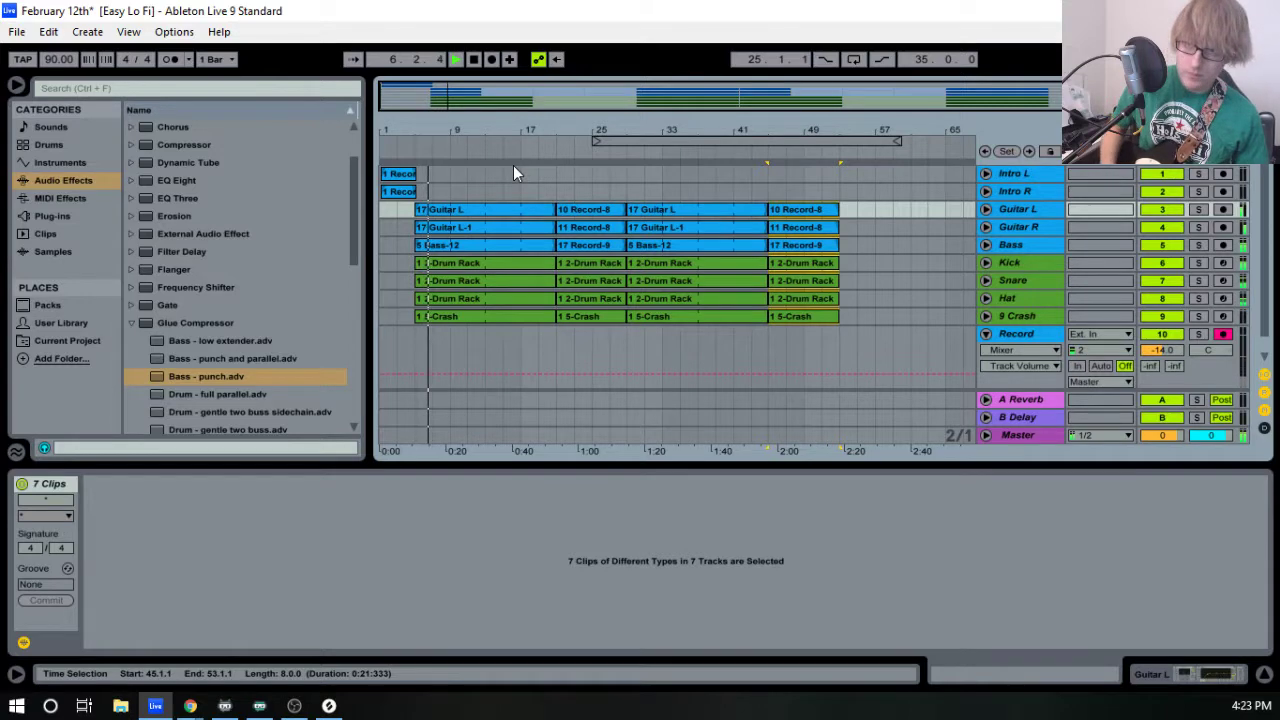
click(472, 59)
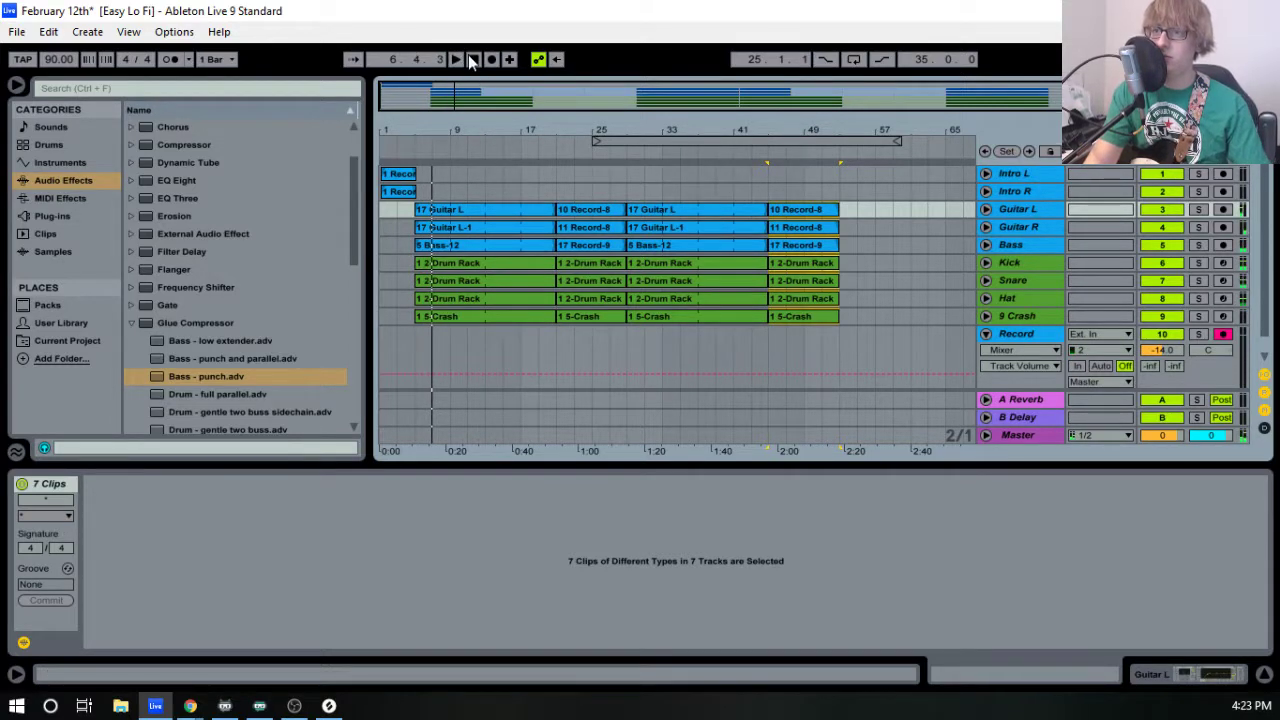
click(468, 57)
key(space)
drag(389, 134, 389, 208)
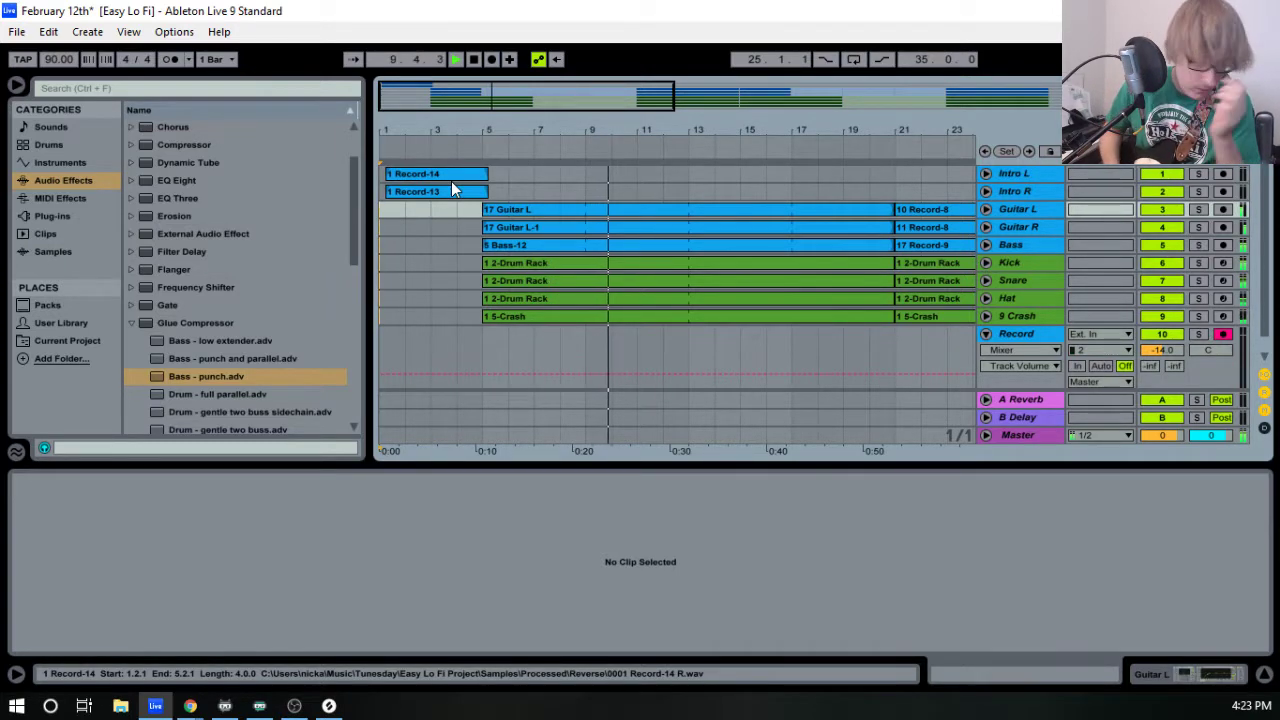
key(space)
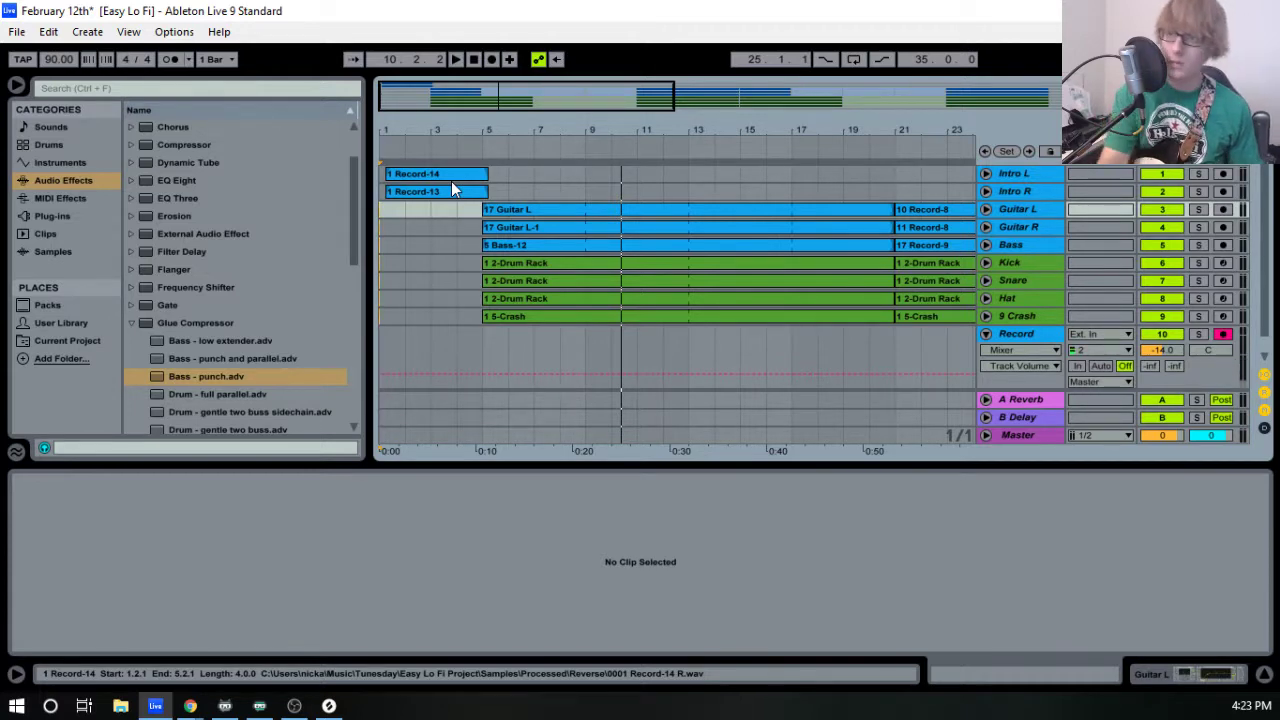
- Replay the song repeatedly from around bar 5 to try out guitar ideas over the verse, and stop playback
click(467, 156)
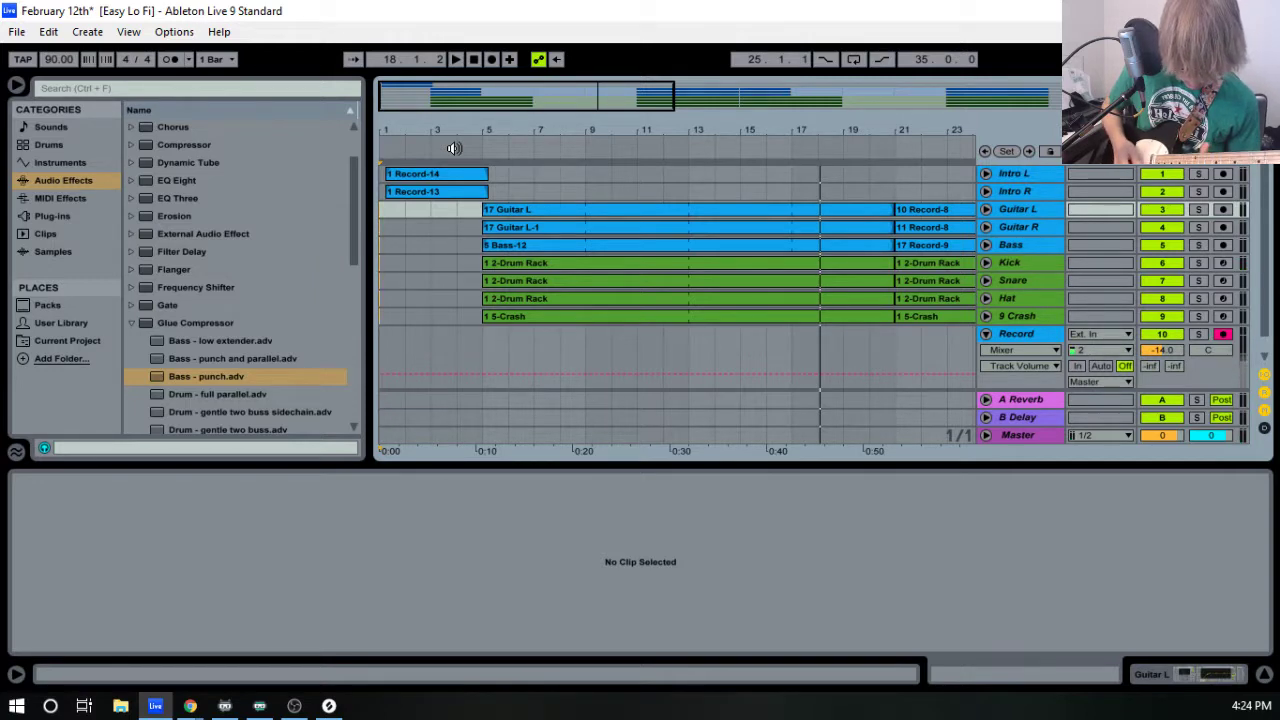
key(space)
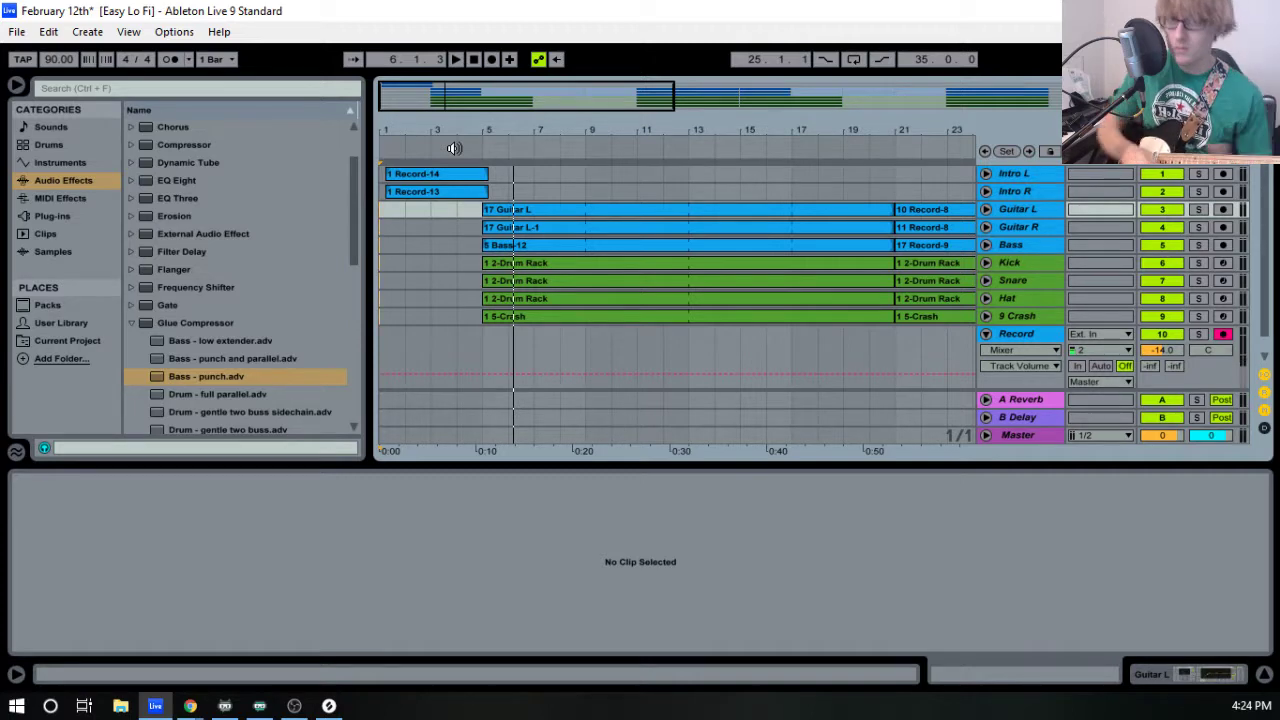
click(471, 151)
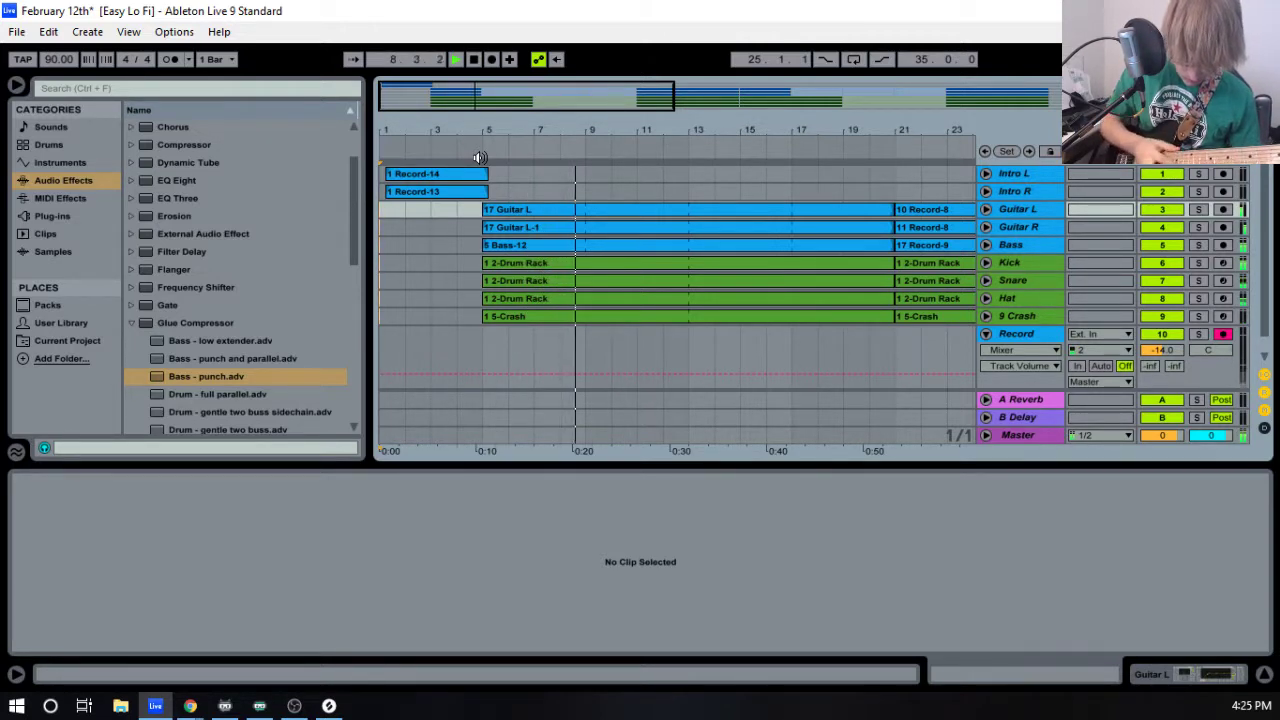
key(space)
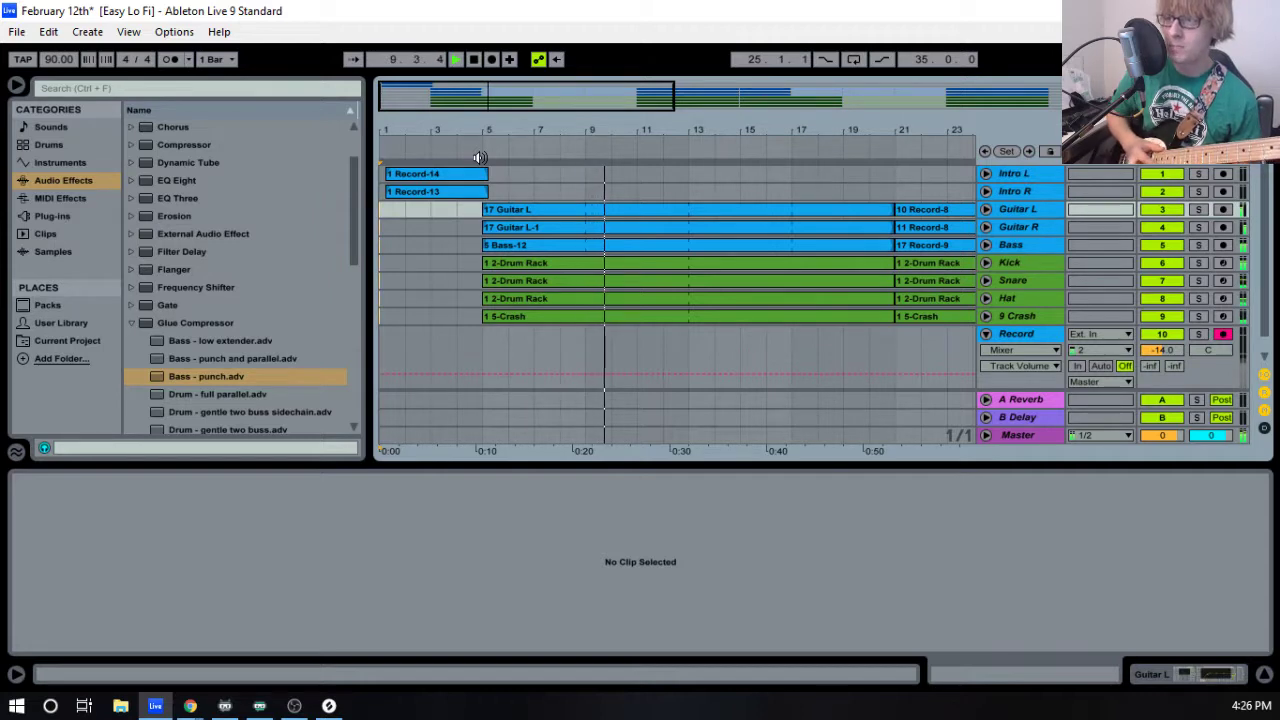
key(space)
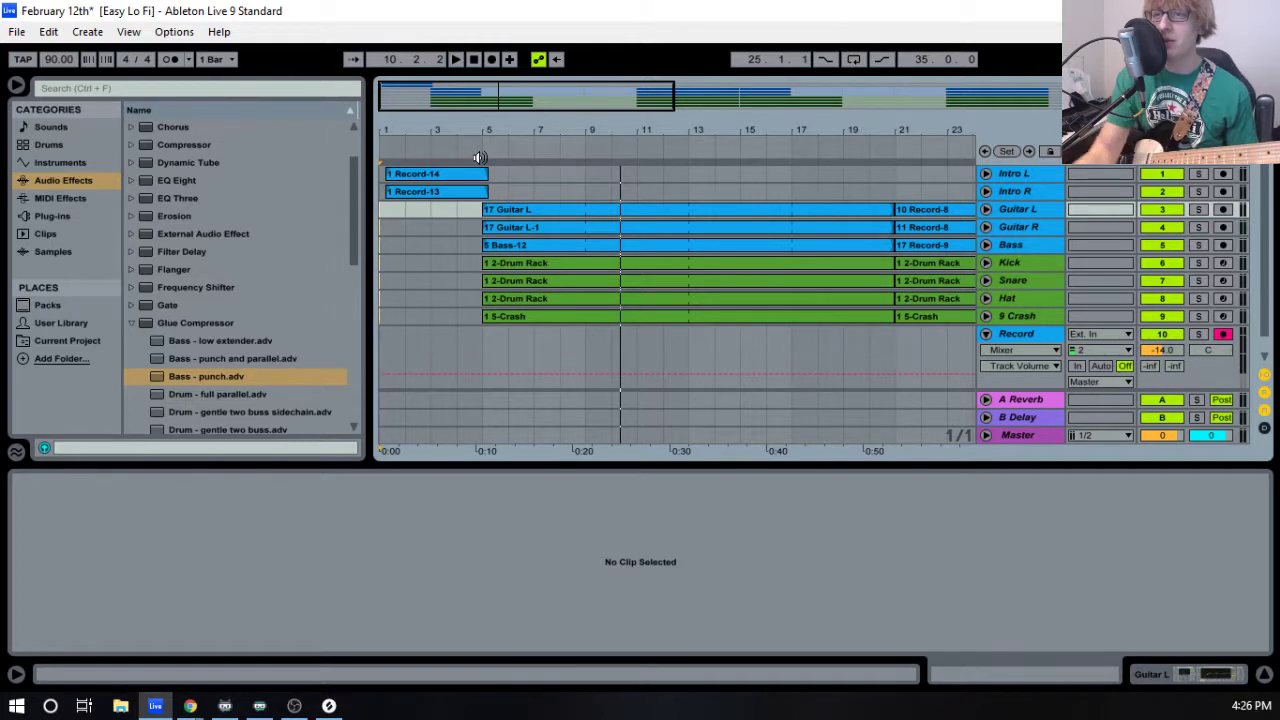
click(472, 157)
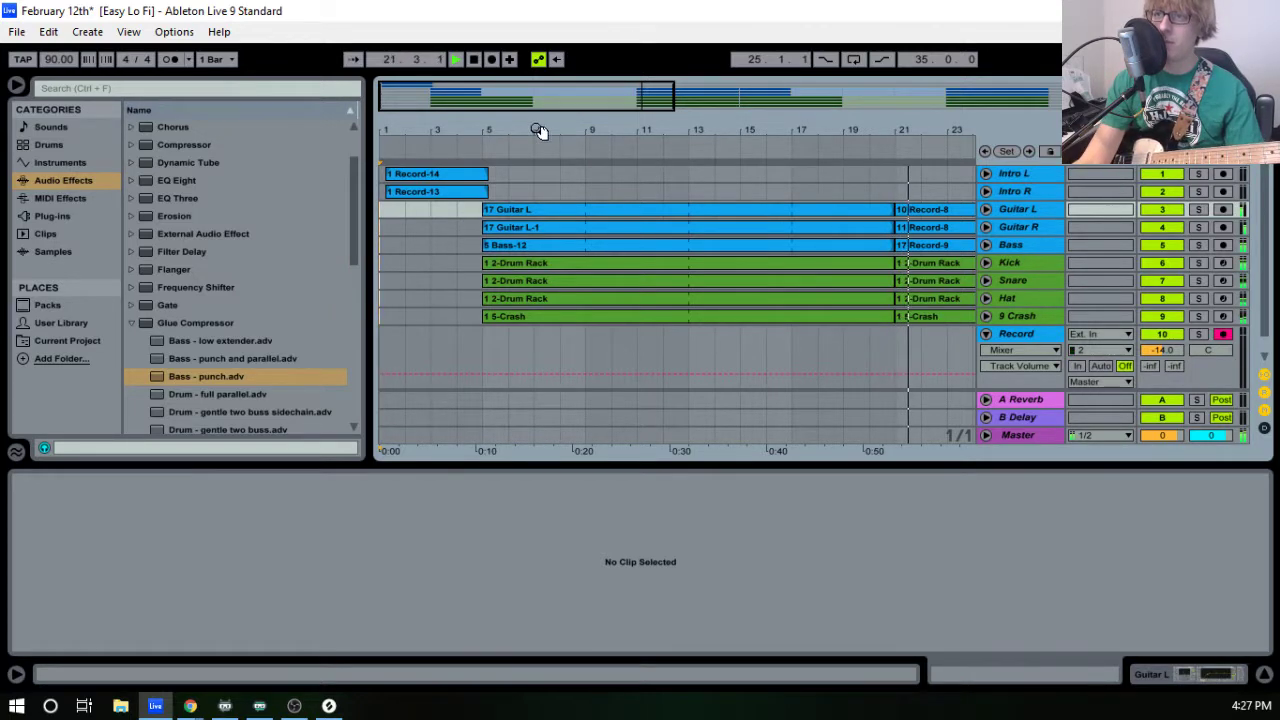
drag(540, 131, 446, 131)
click(432, 144)
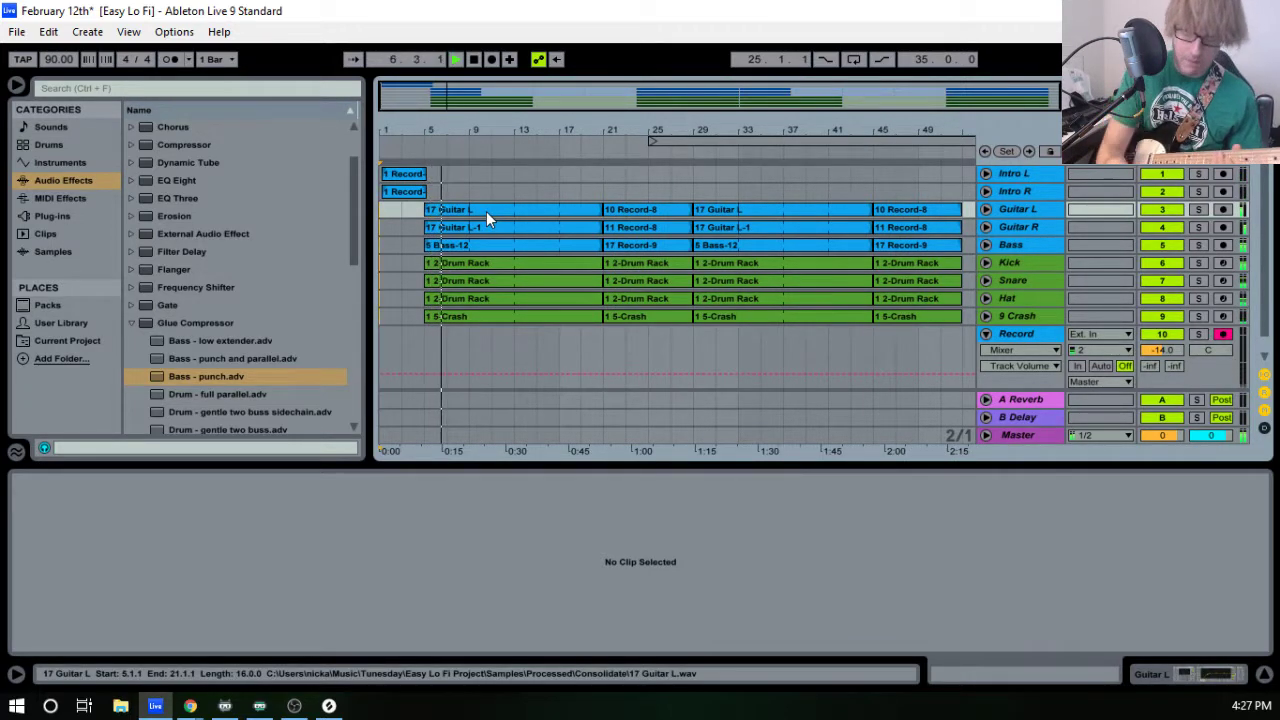
key(space)
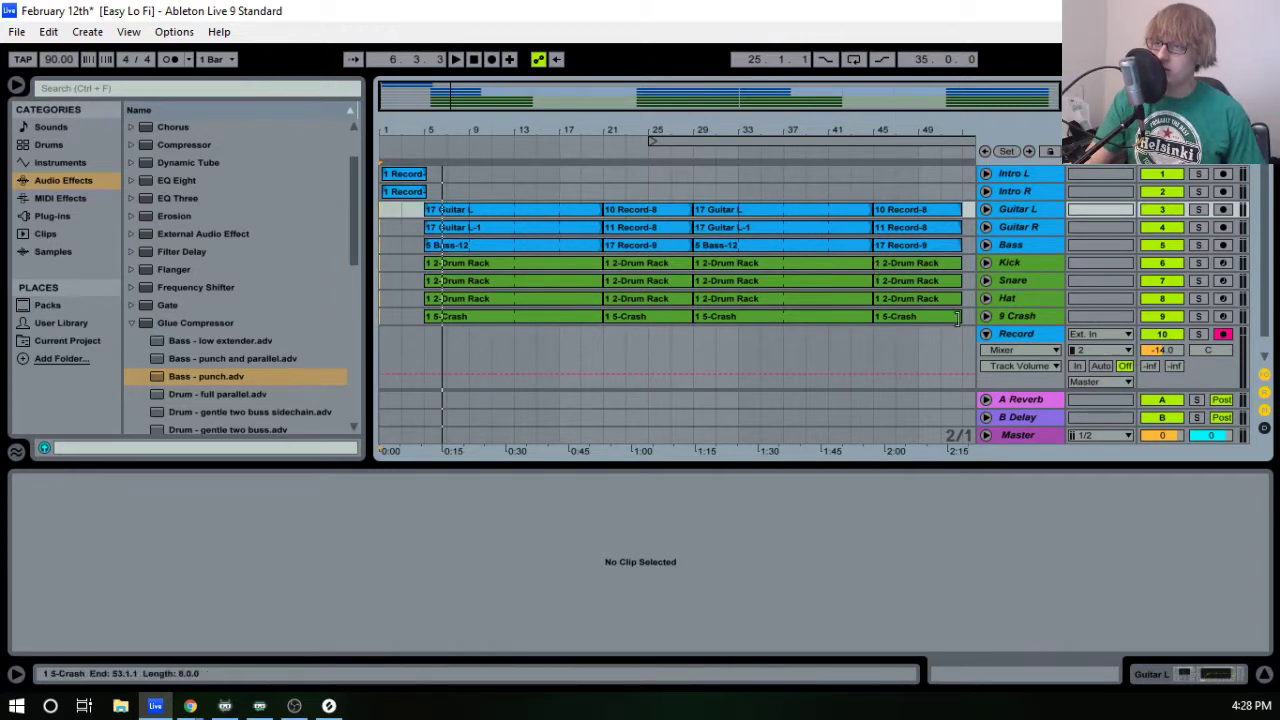
- Fold the Record track, load the helm64 plug-in onto a new MIDI track and close its window
click(986, 333)
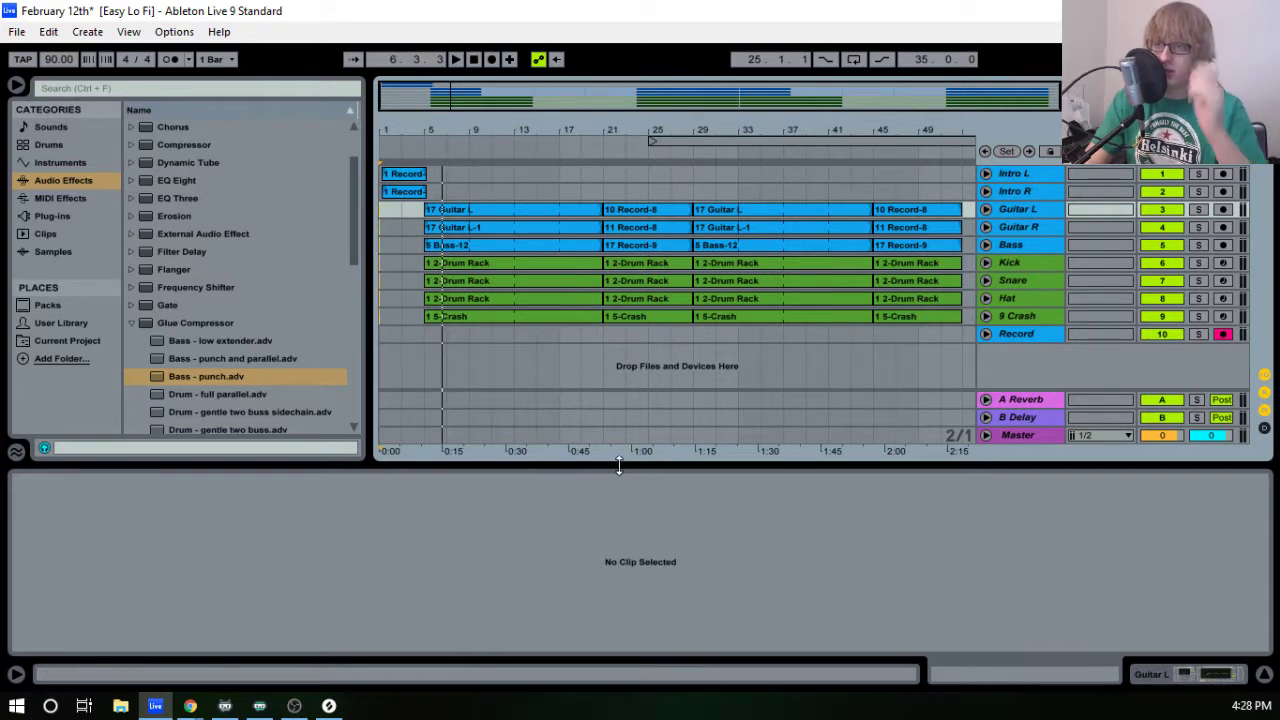
drag(619, 465, 513, 617)
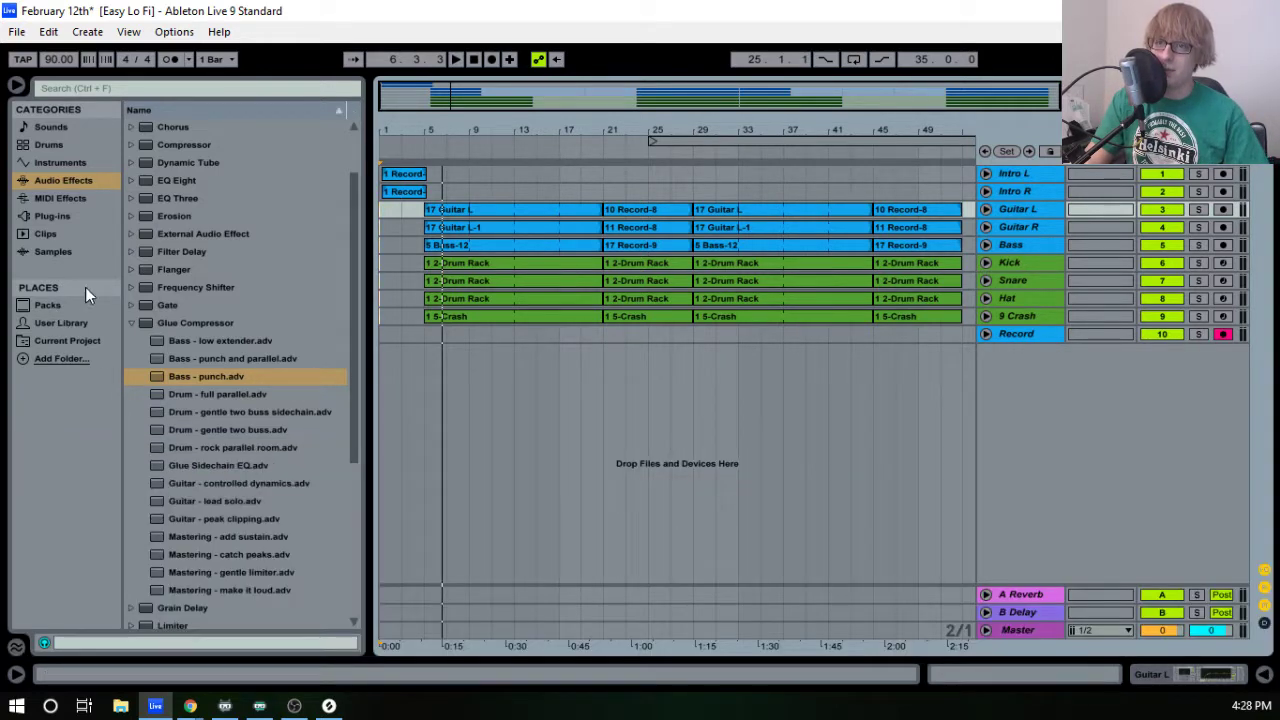
click(80, 200)
click(61, 217)
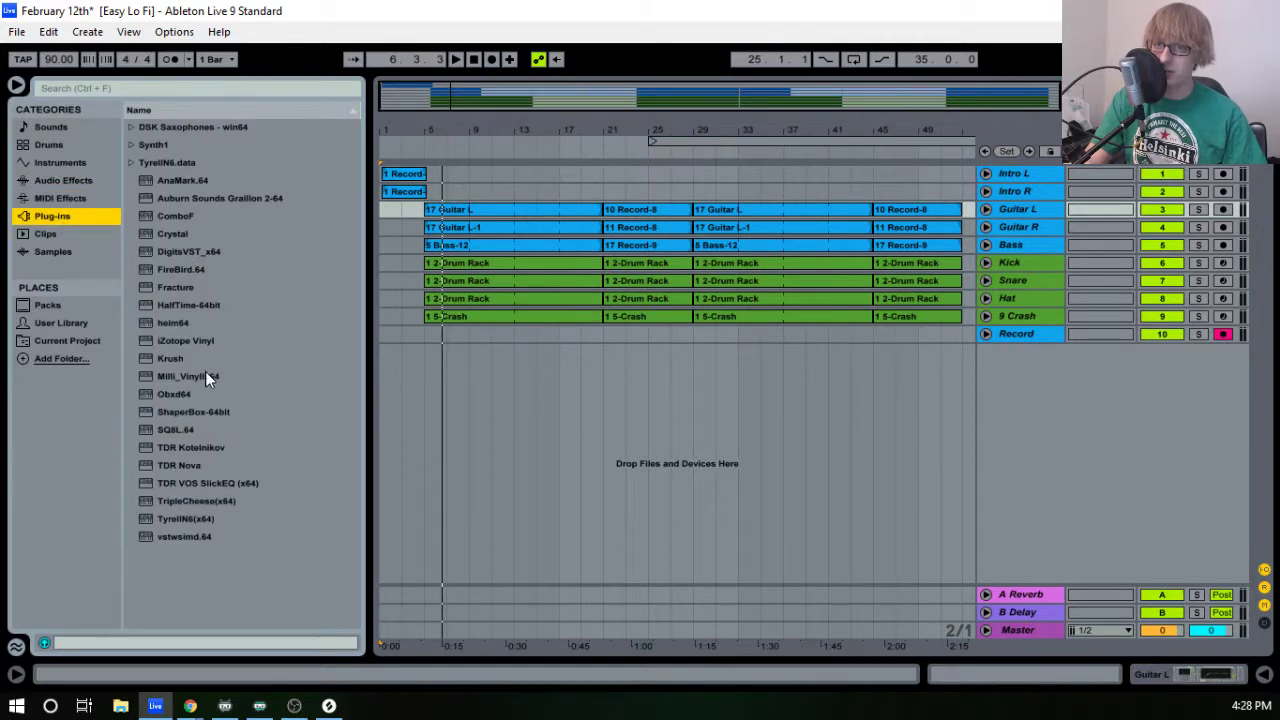
click(198, 325)
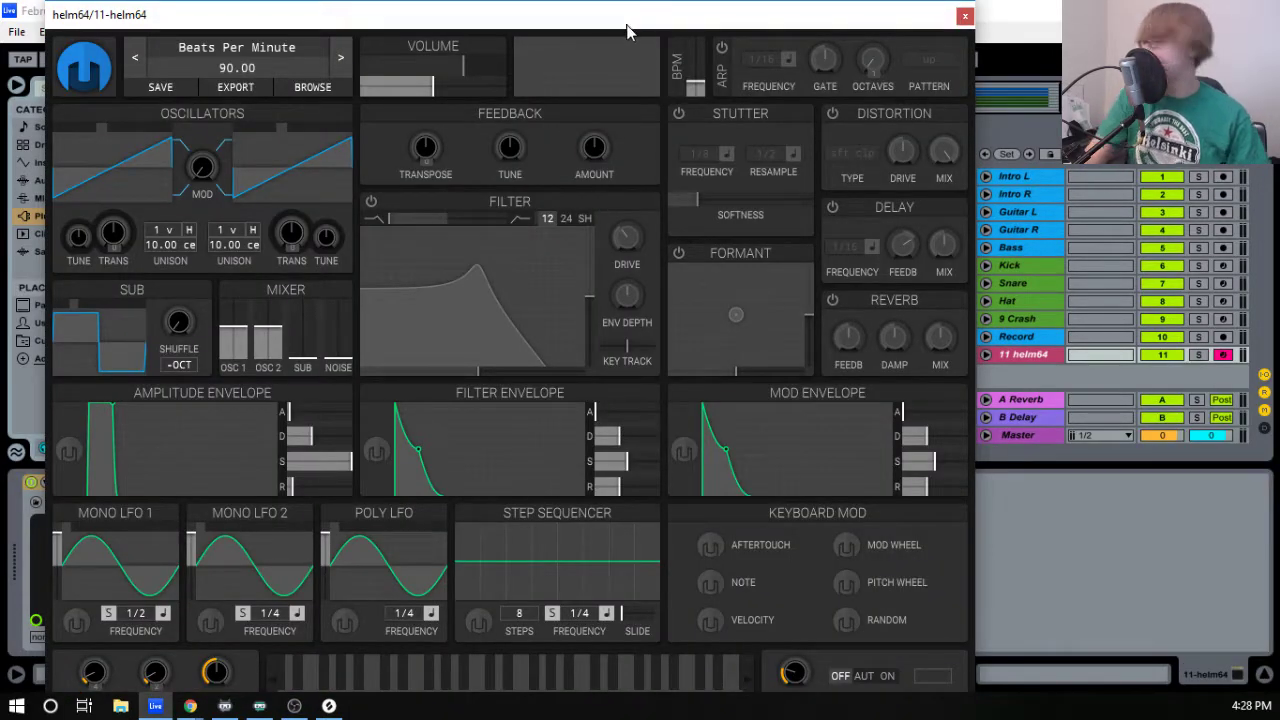
key(Tab)
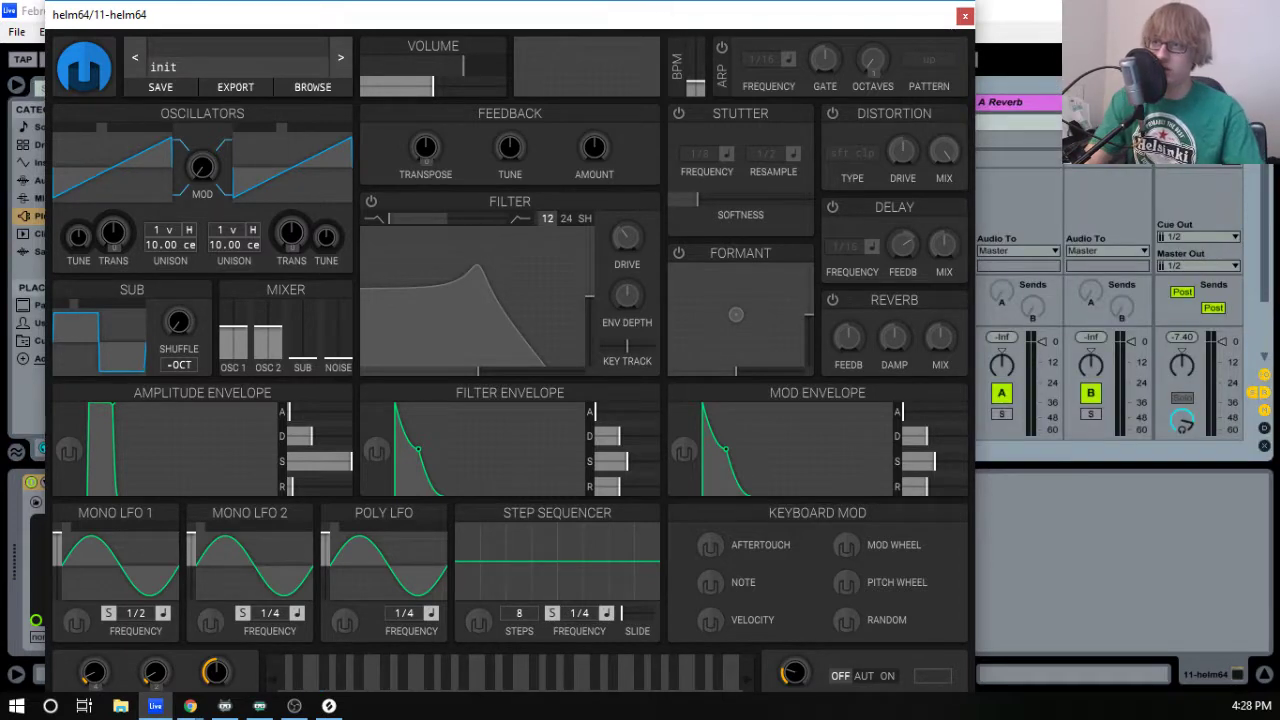
click(965, 16)
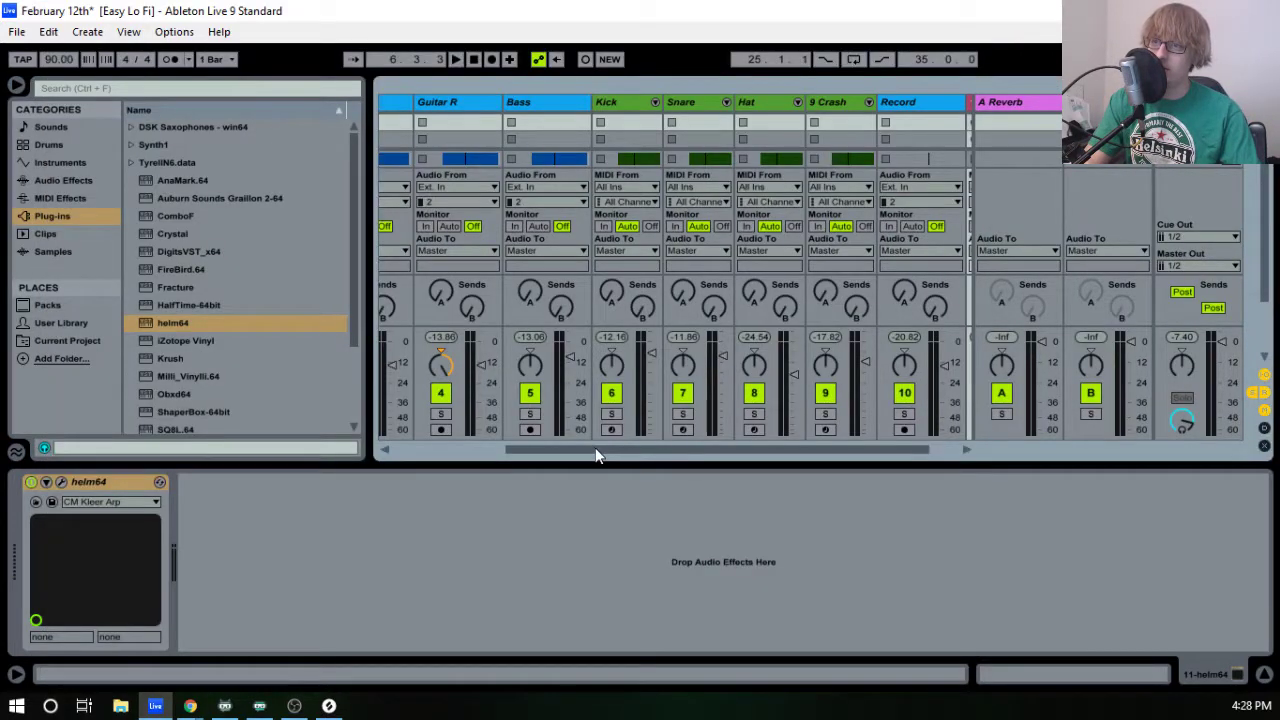
- Set the helm64 track's volume to -13.5 dB while playing the song from bar 5
drag(595, 450, 632, 450)
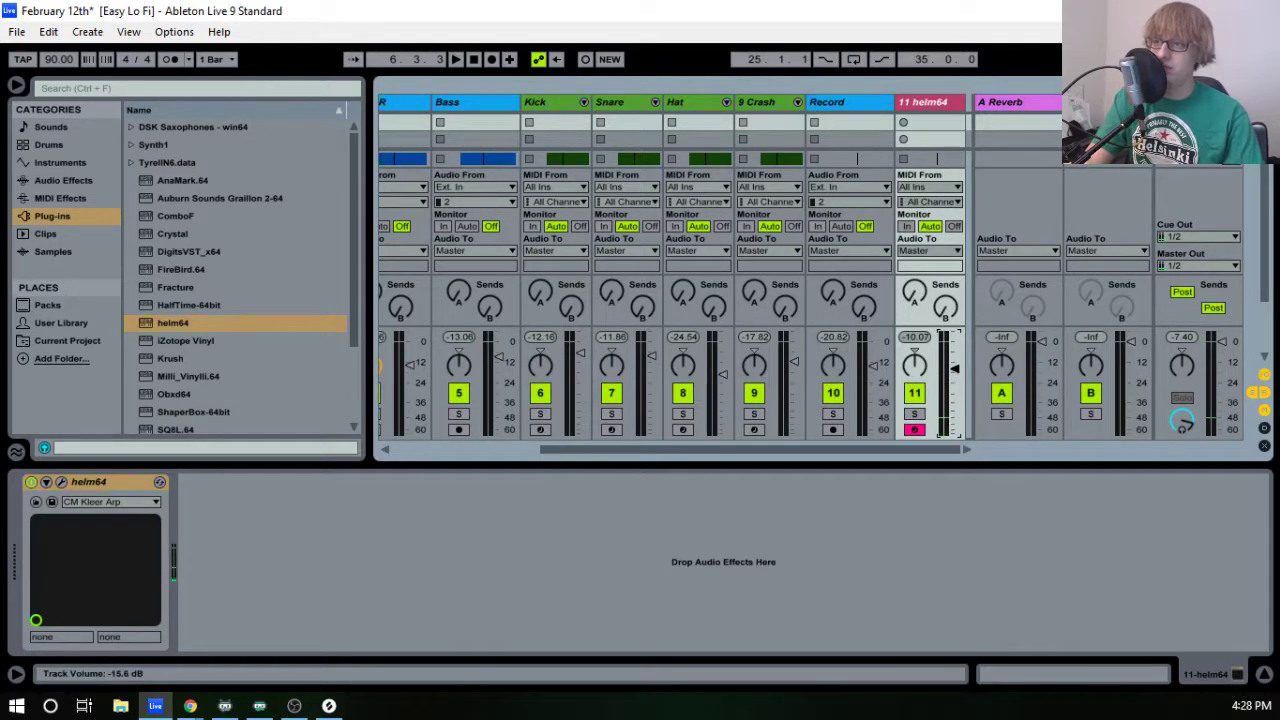
key(Tab)
key(space)
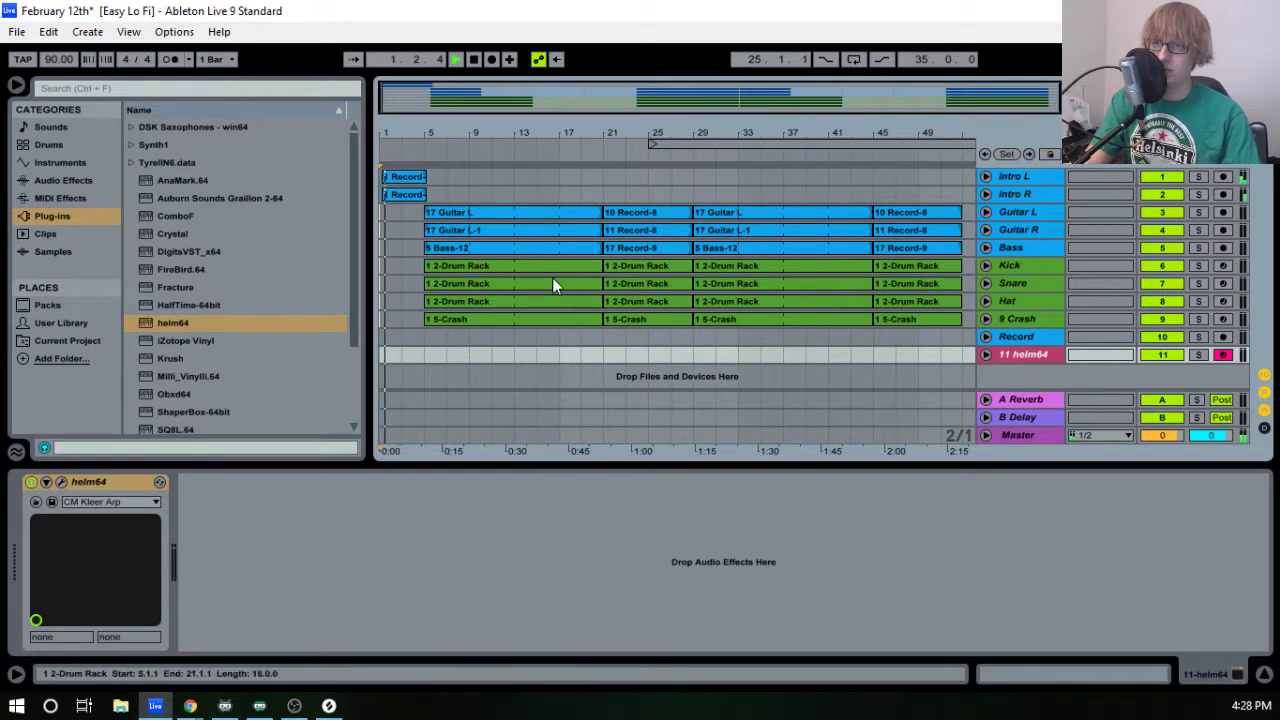
click(460, 216)
key(space)
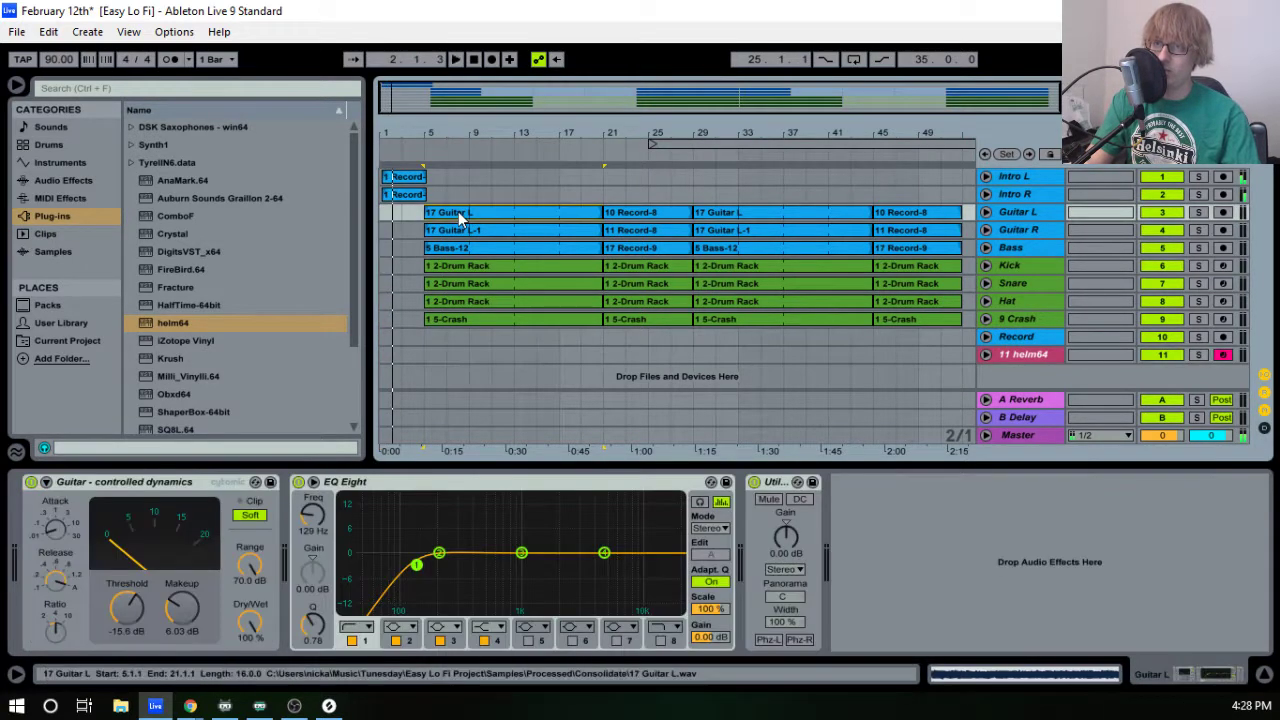
key(space)
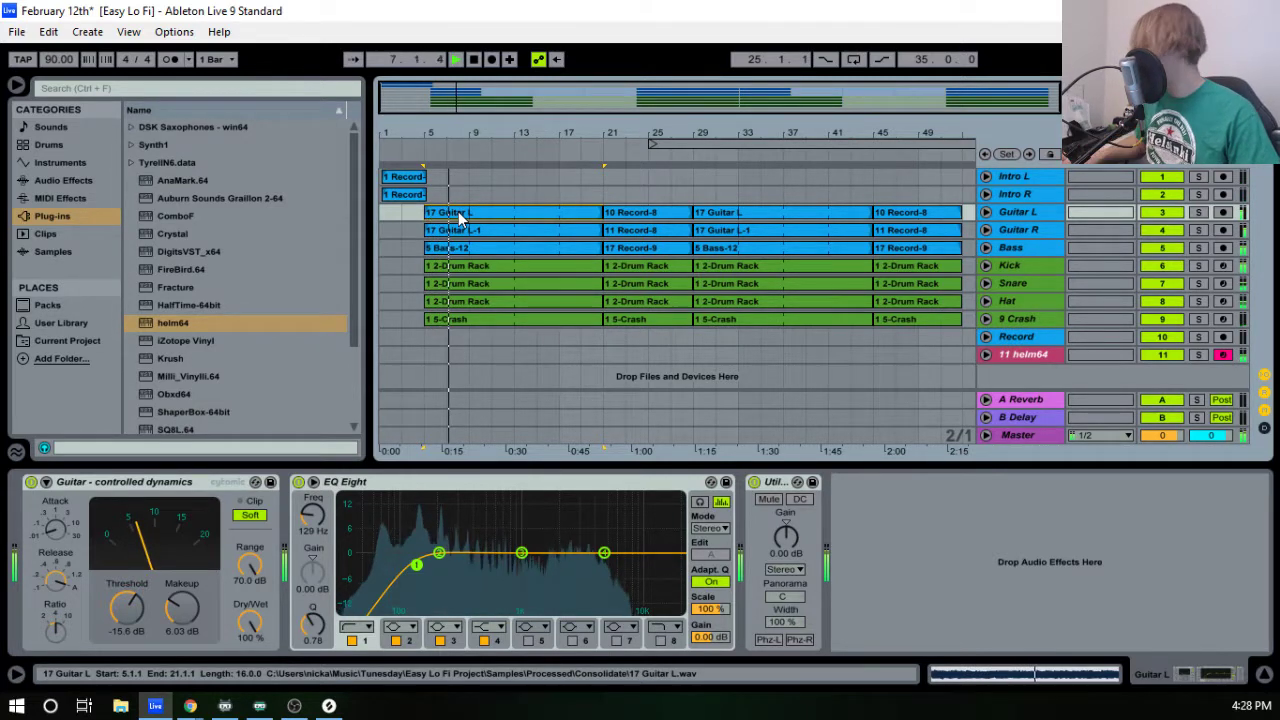
key(Tab)
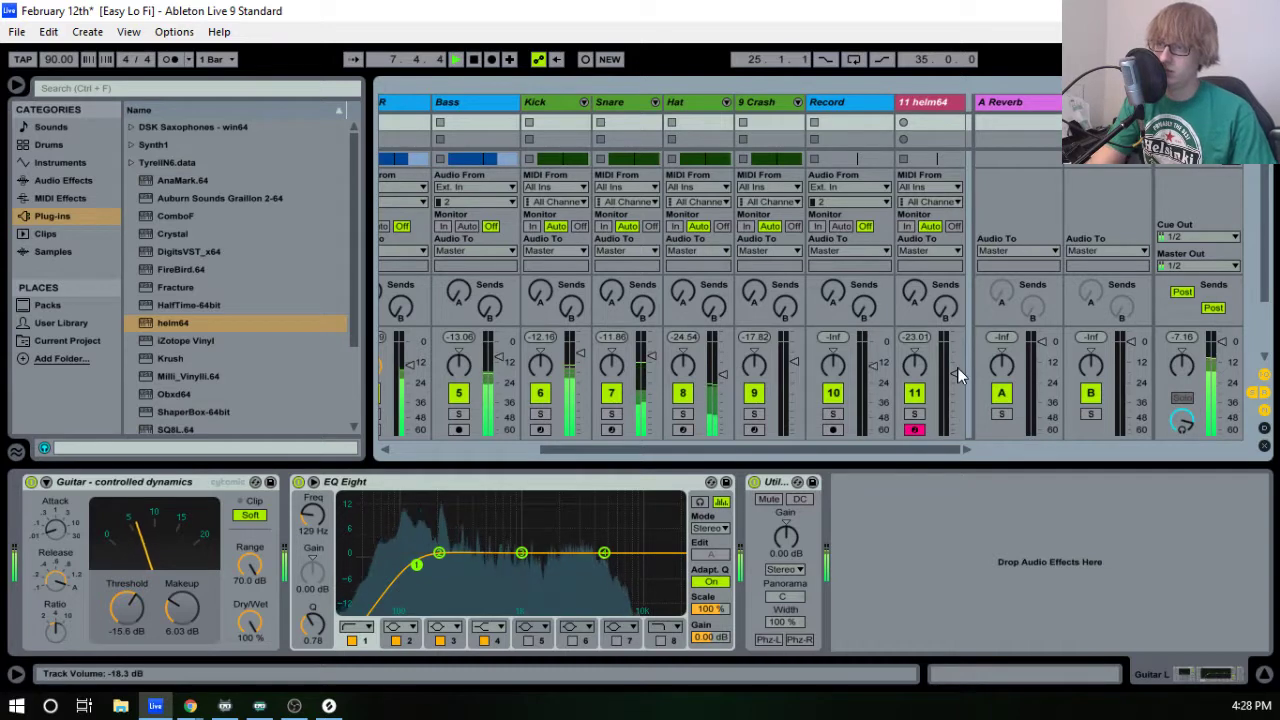
drag(957, 367, 955, 362)
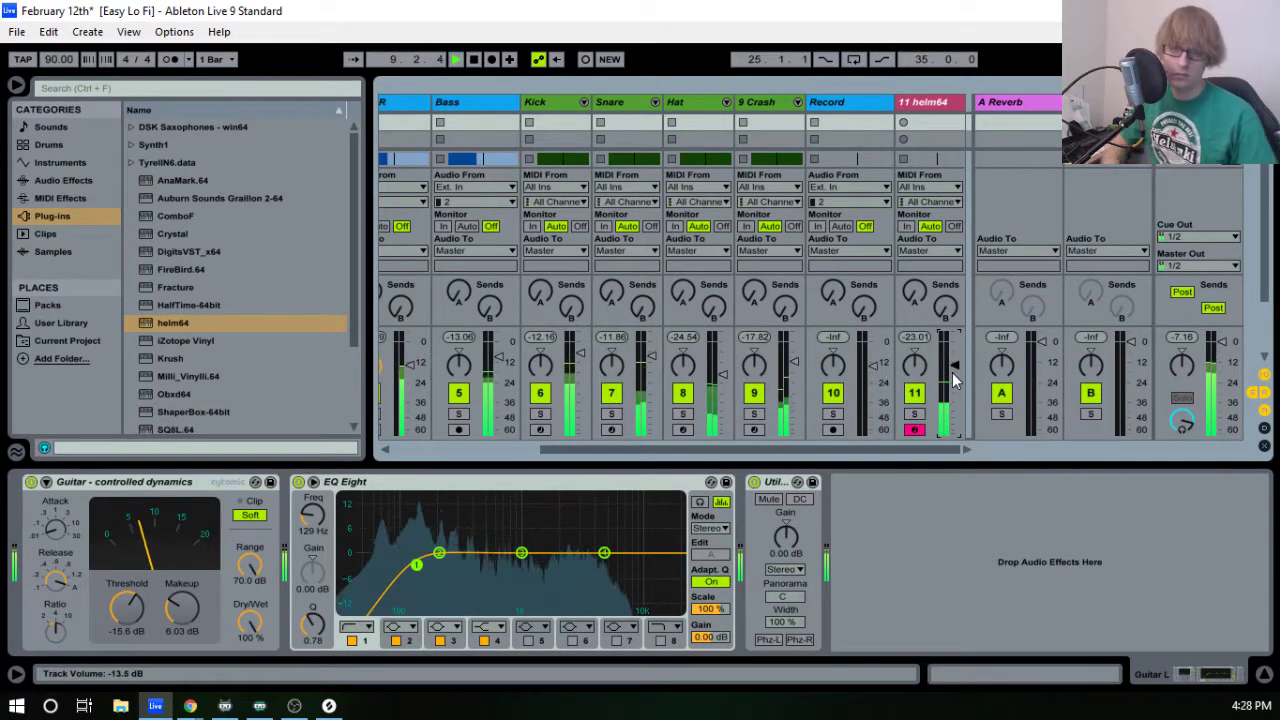
key(Tab)
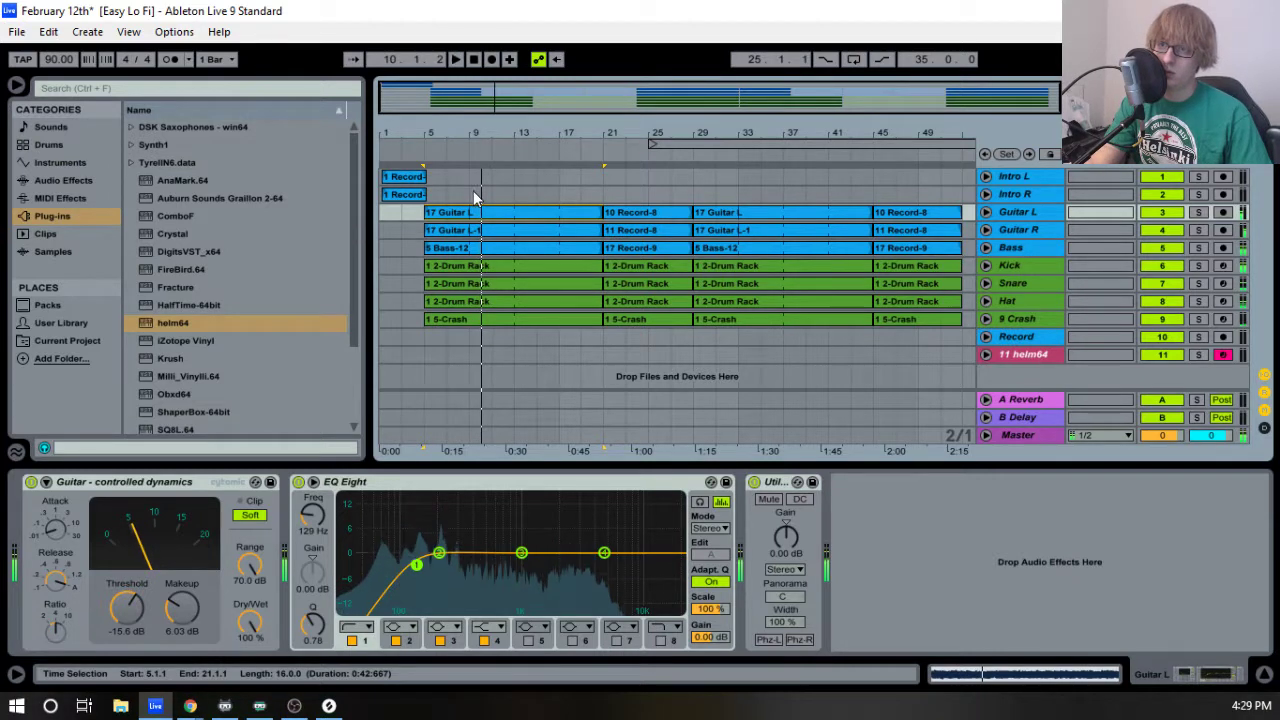
- Record a short MIDI clip on the helm64 track at bar 5 and extend it to bar 9
drag(442, 138, 533, 135)
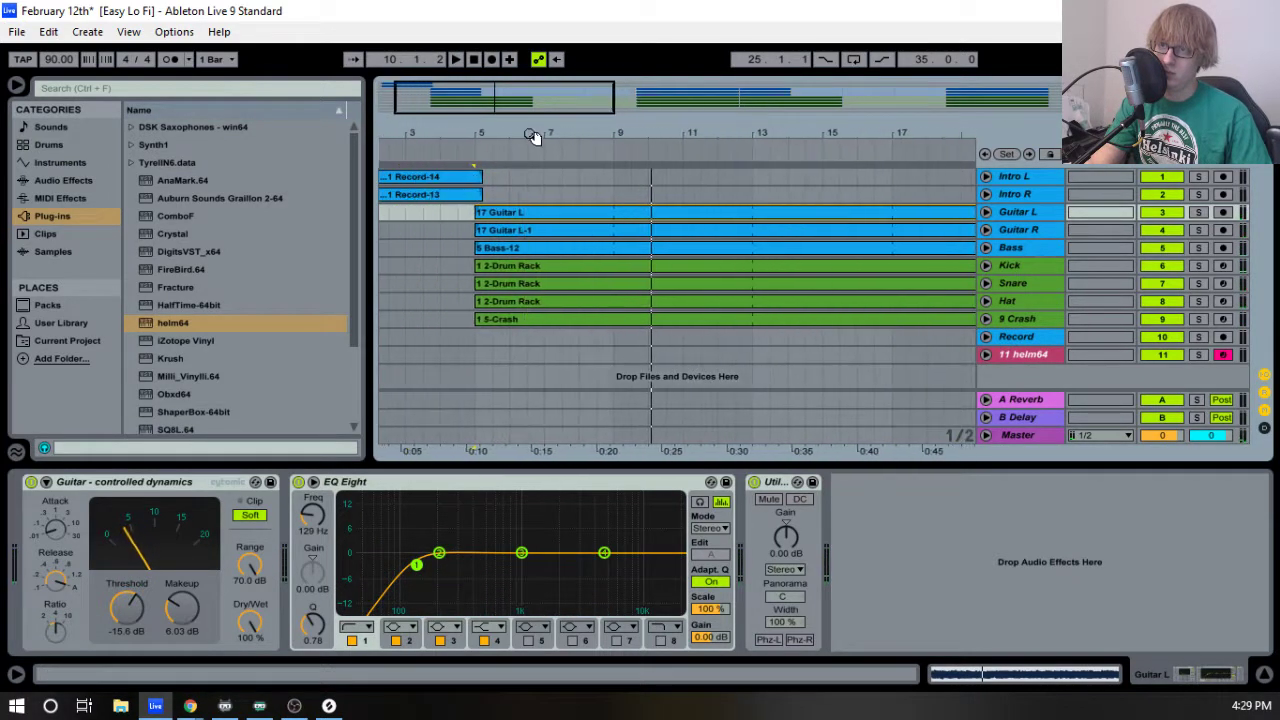
click(477, 340)
key(space)
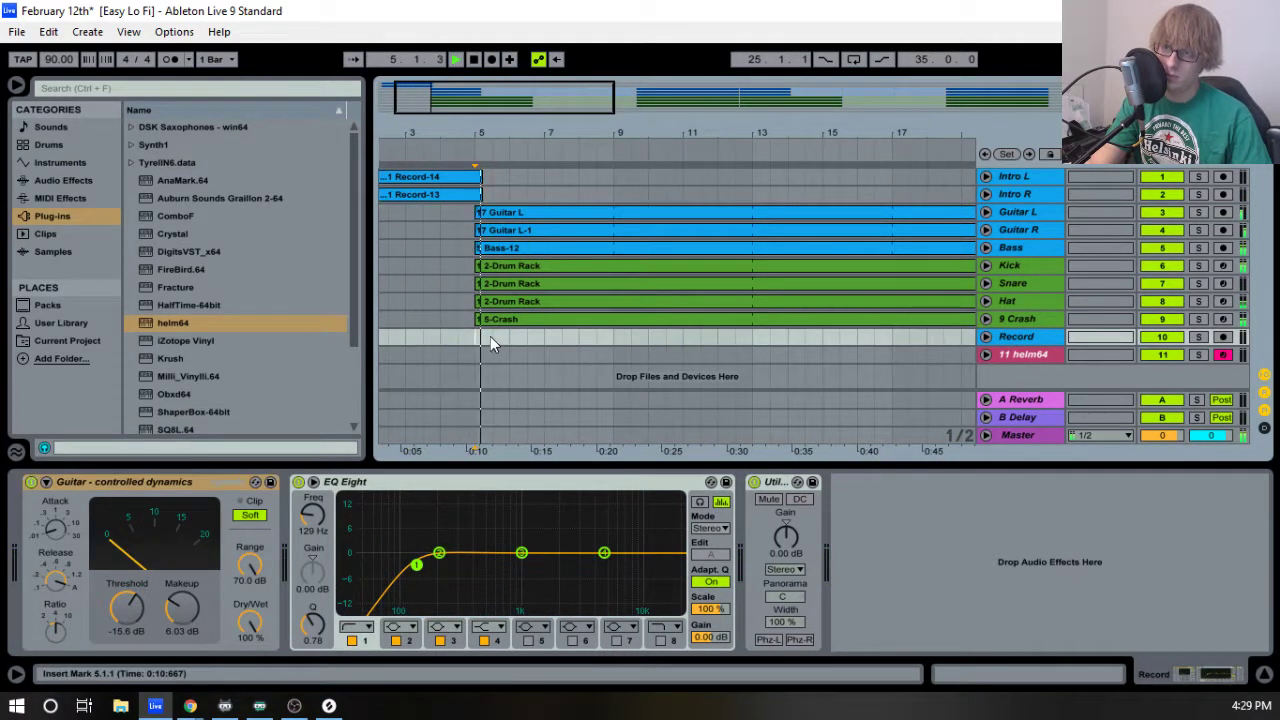
key(space)
click(490, 60)
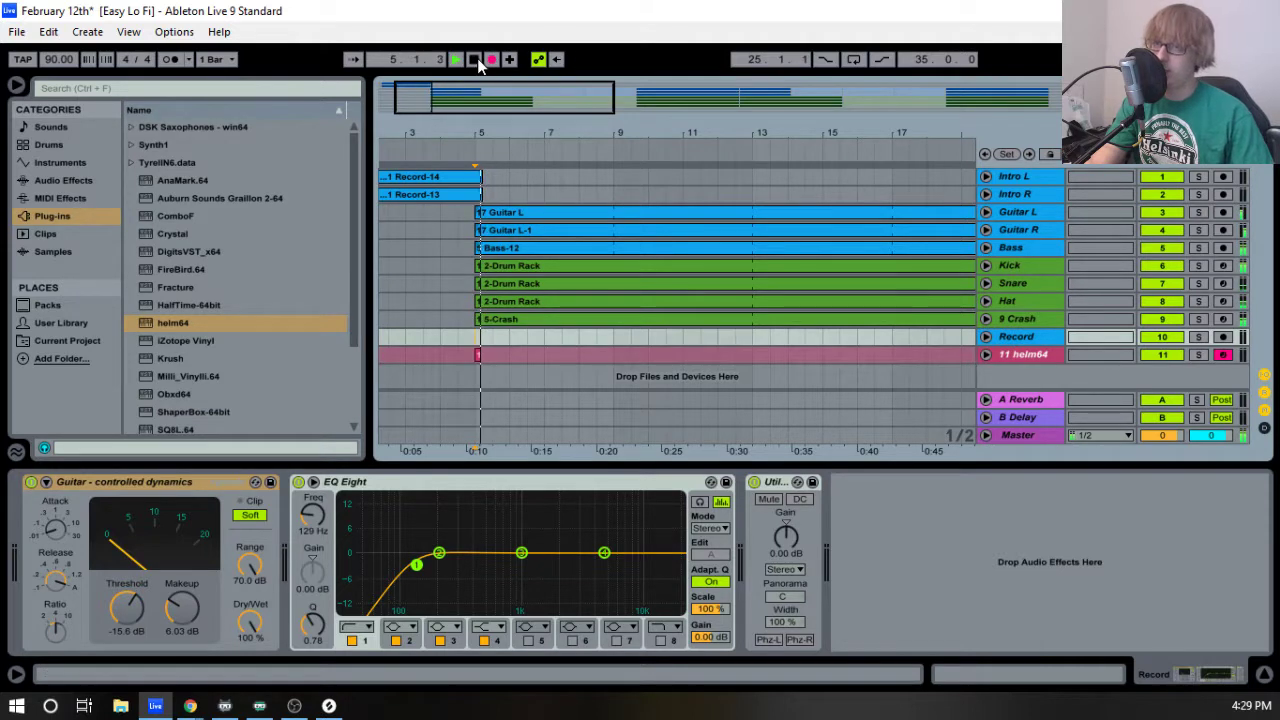
key(space)
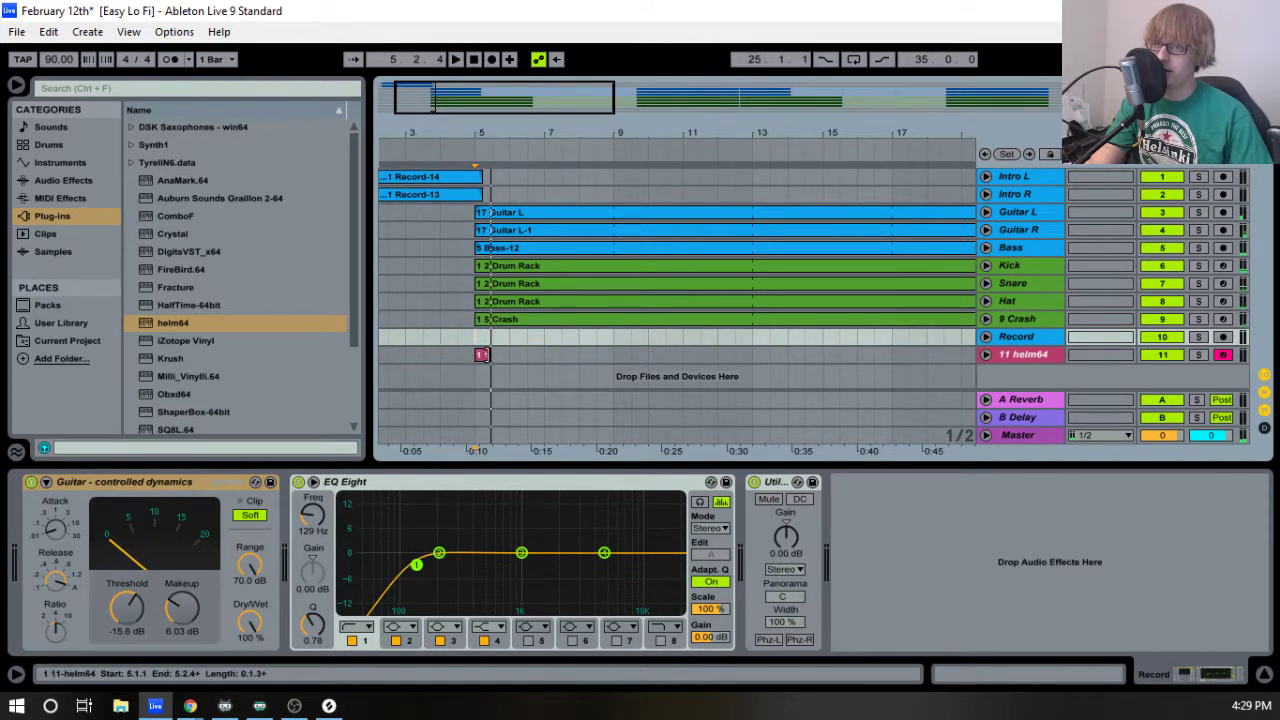
drag(489, 355, 615, 355)
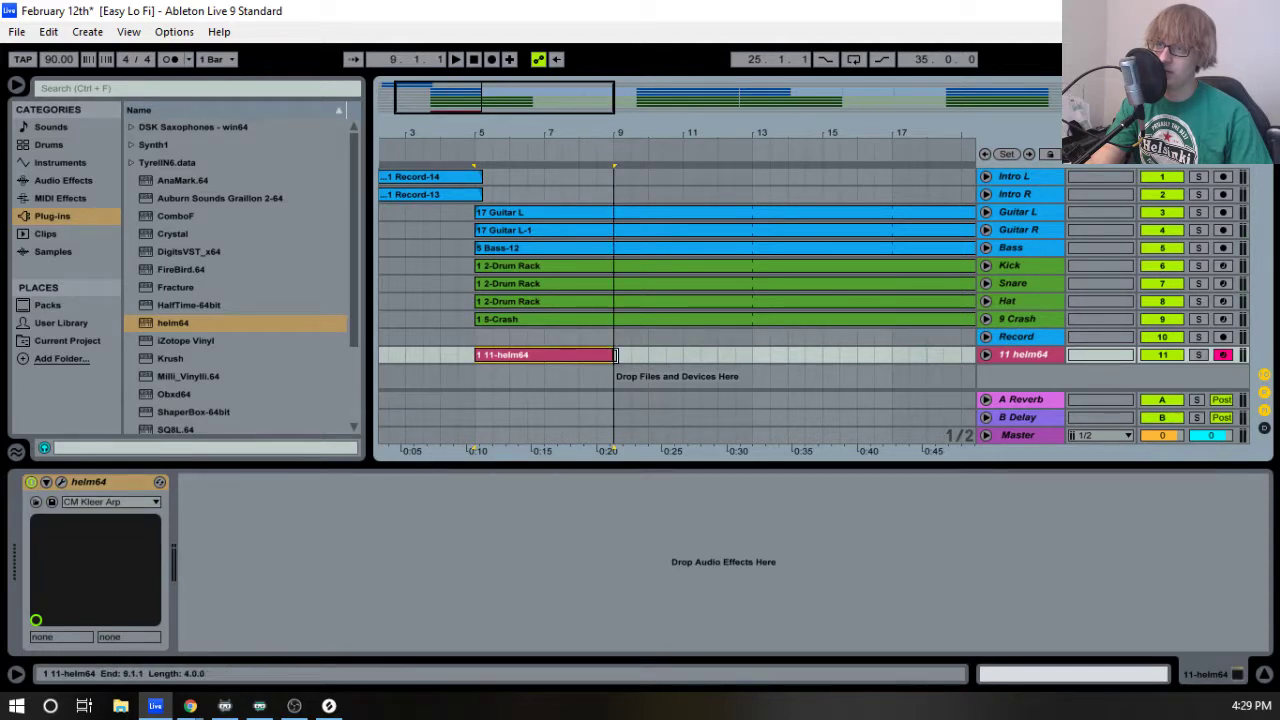
right_click(594, 357)
click(647, 490)
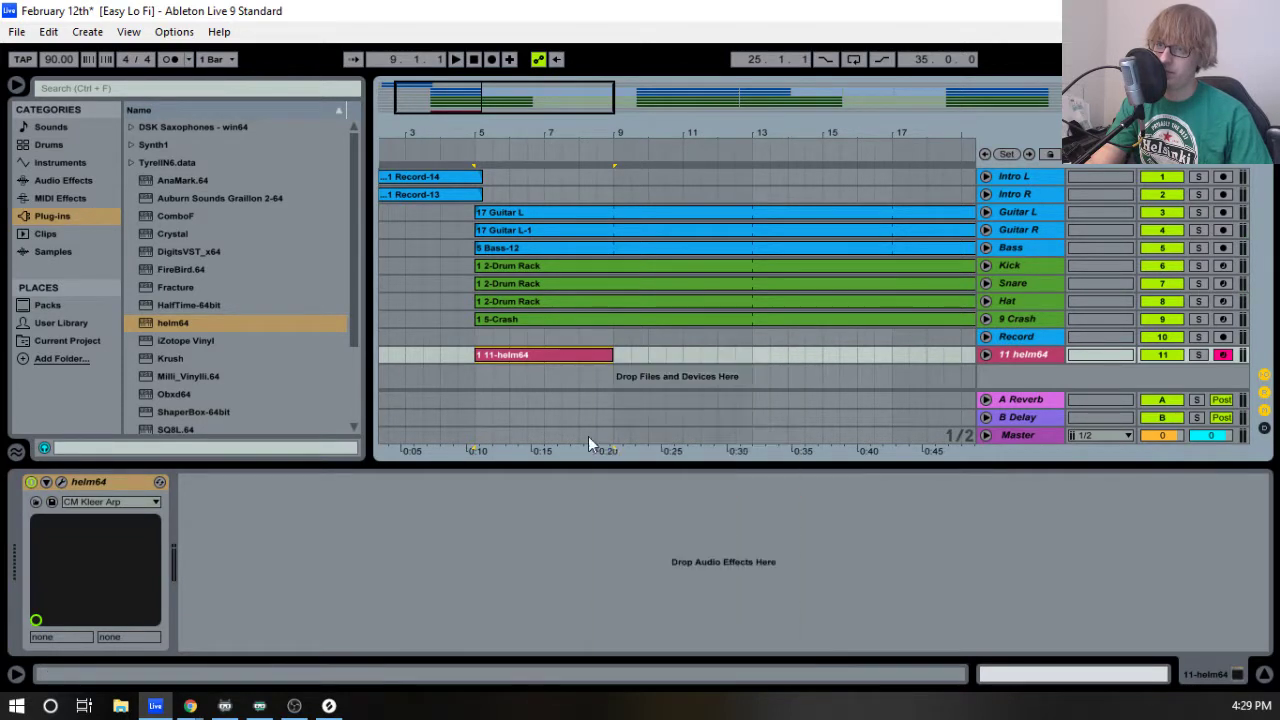
- Open the helm64 clip in an enlarged note editor, place a sixteenth D1 note at its start and audition it
double_click(551, 358)
drag(557, 460, 552, 370)
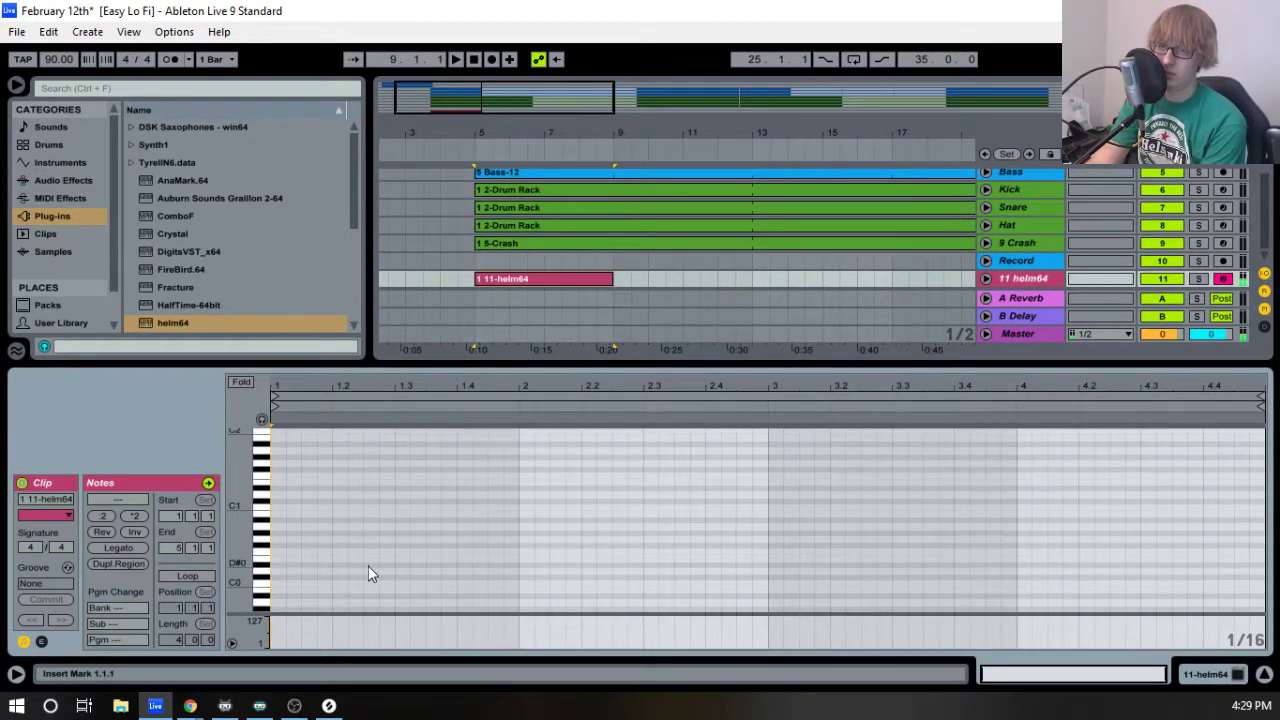
scroll(320, 549, up, 4)
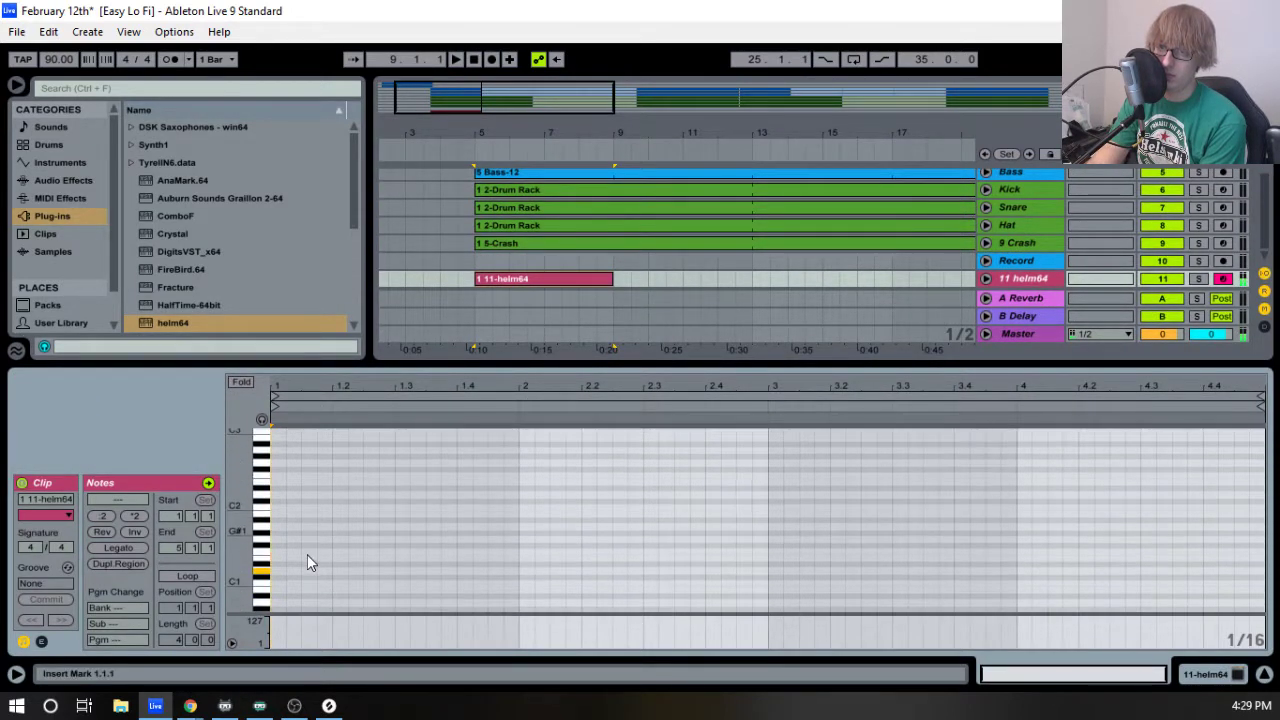
double_click(281, 576)
key(Up)
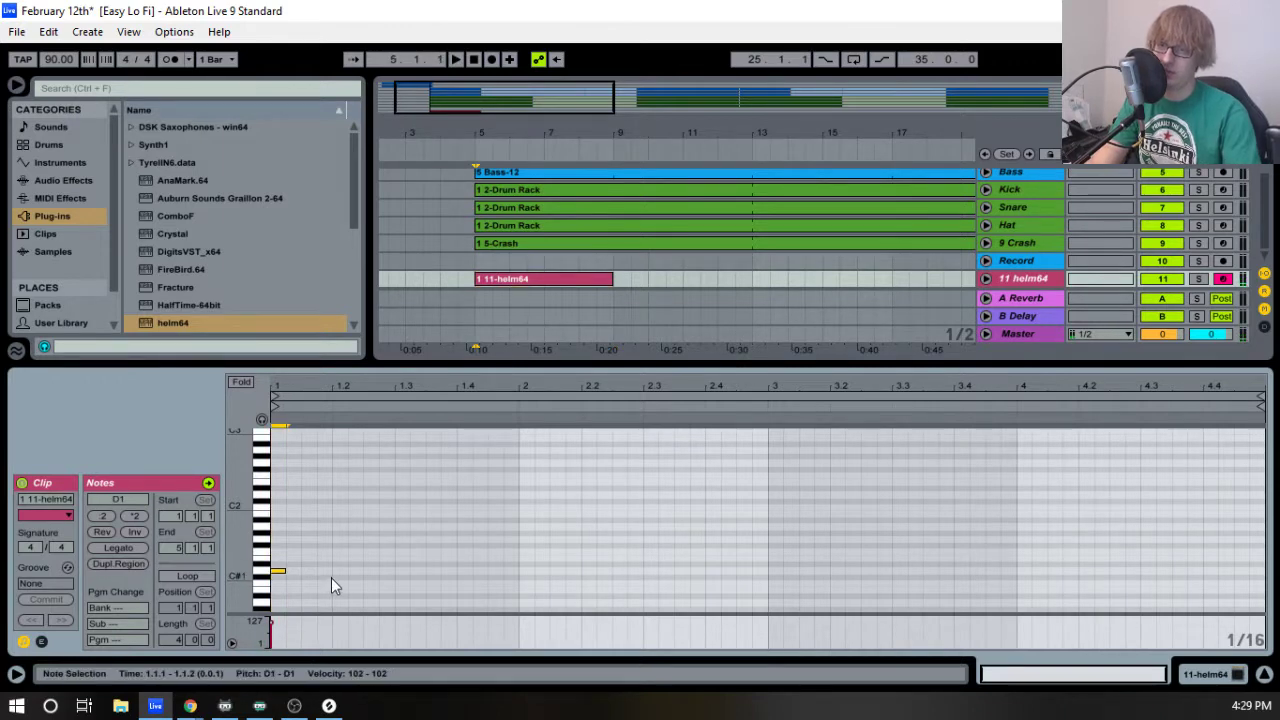
key(space)
key(space)
- Duplicate the D1 note onto the second sixteenth of the helm64 clip
drag(302, 390, 331, 575)
drag(341, 388, 328, 318)
key(ctrl+d)
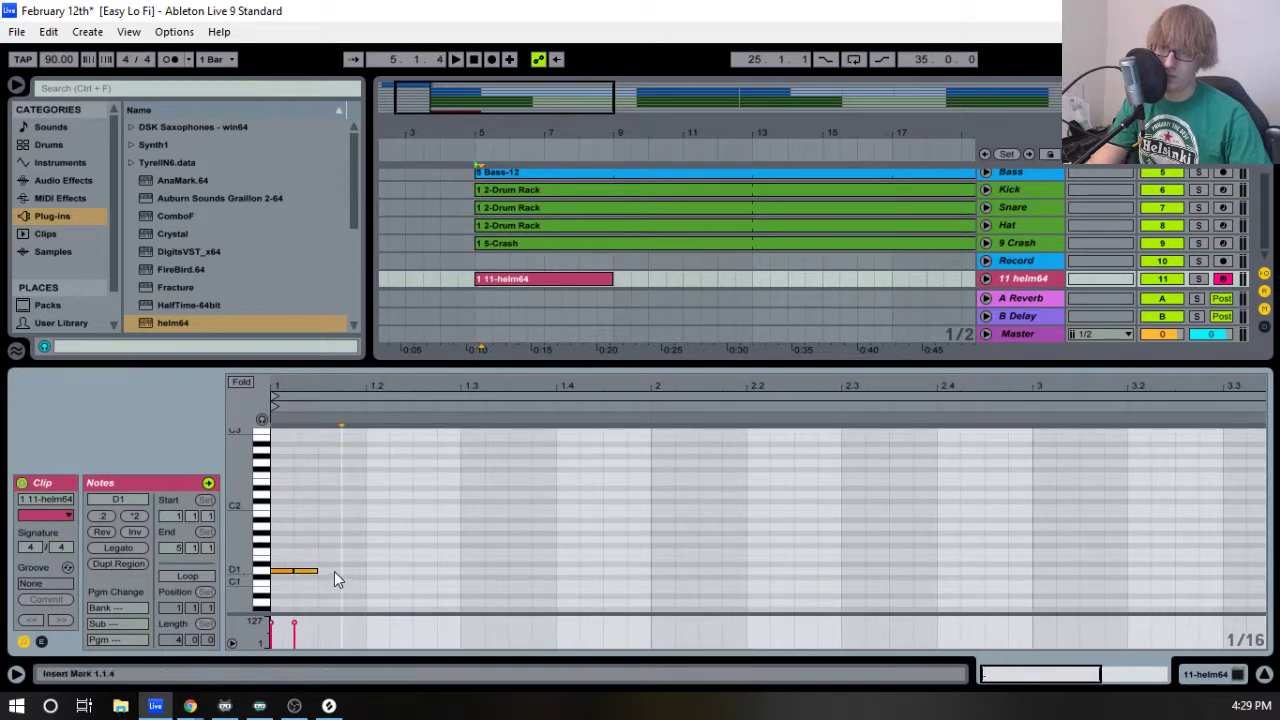
- Duplicate the D1 note onto the third and fourth sixteenths of the helm64 clip and audition the part soloed
key(ctrl+d)
key(ctrl+d)
key(space)
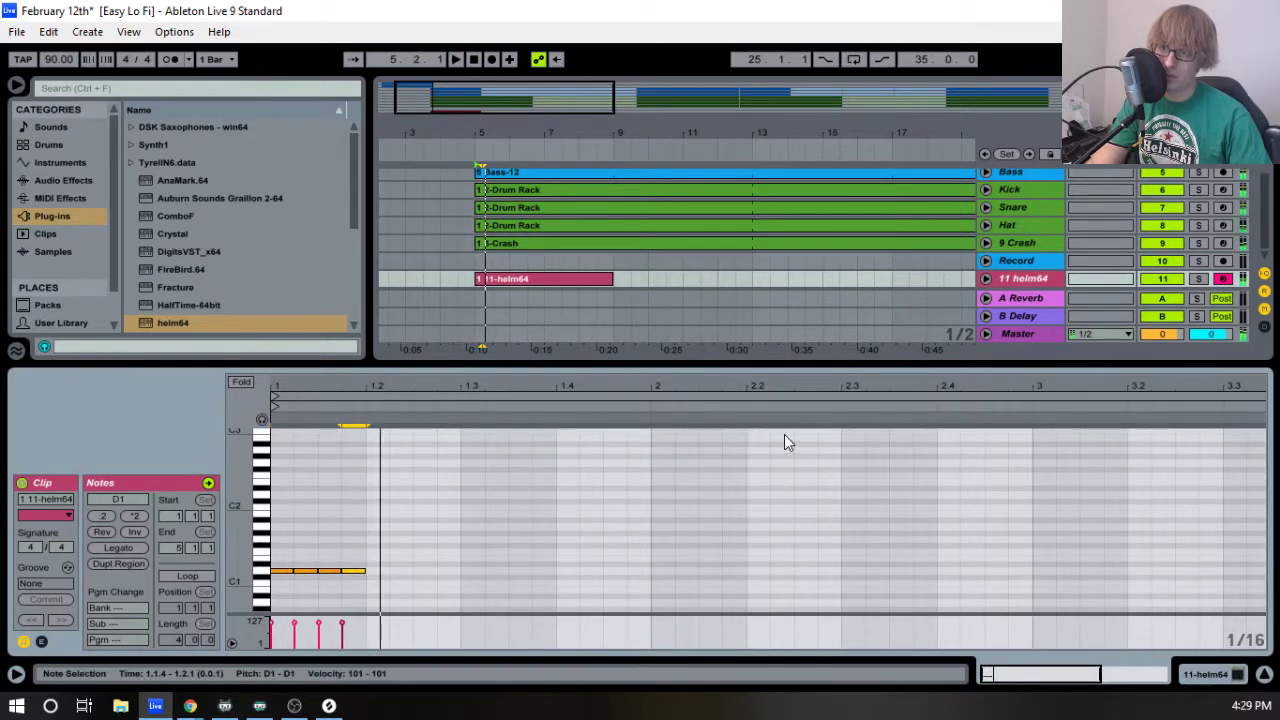
click(1200, 280)
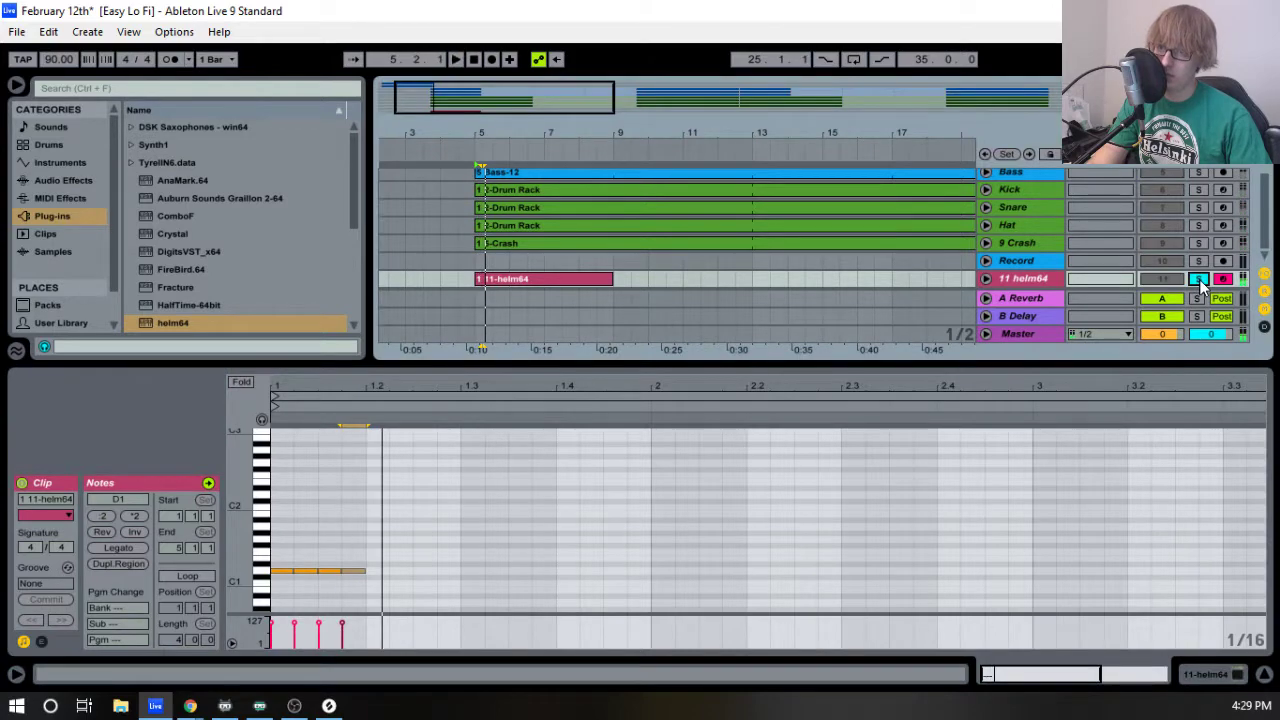
click(1200, 280)
- Solo the helm64 track and shorten the decay of the synth's amplitude envelope
click(1041, 285)
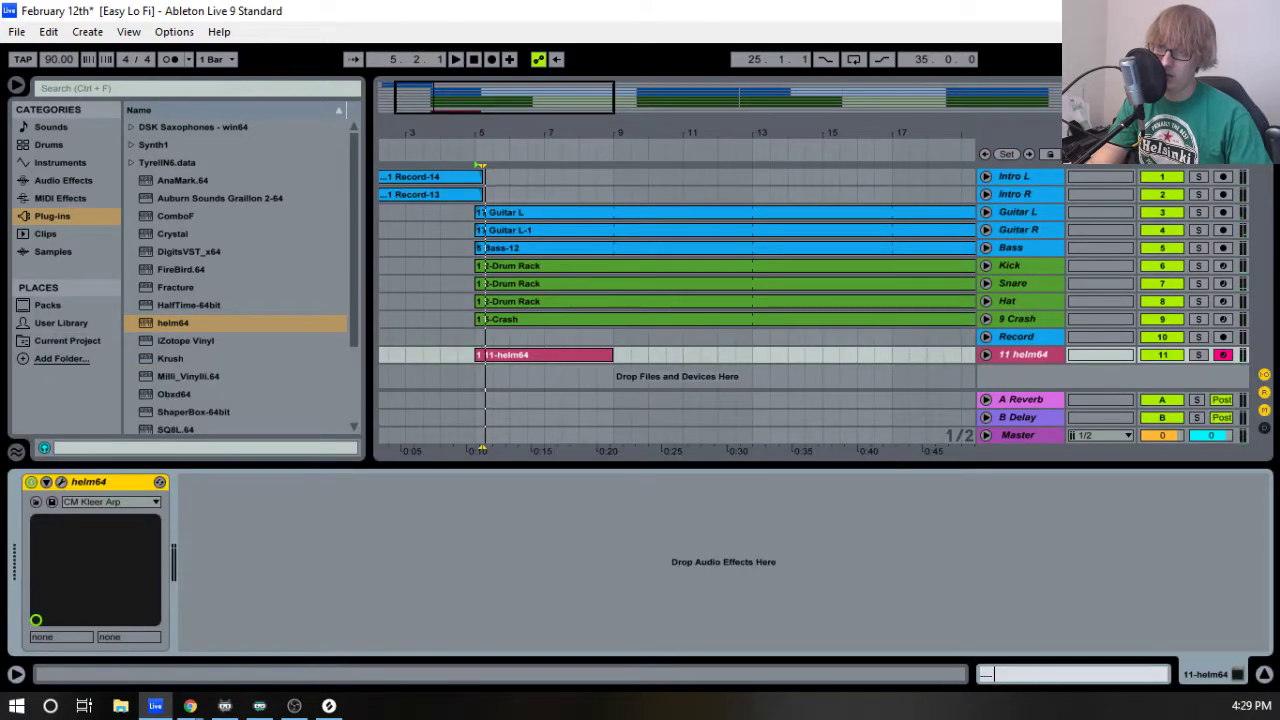
click(61, 482)
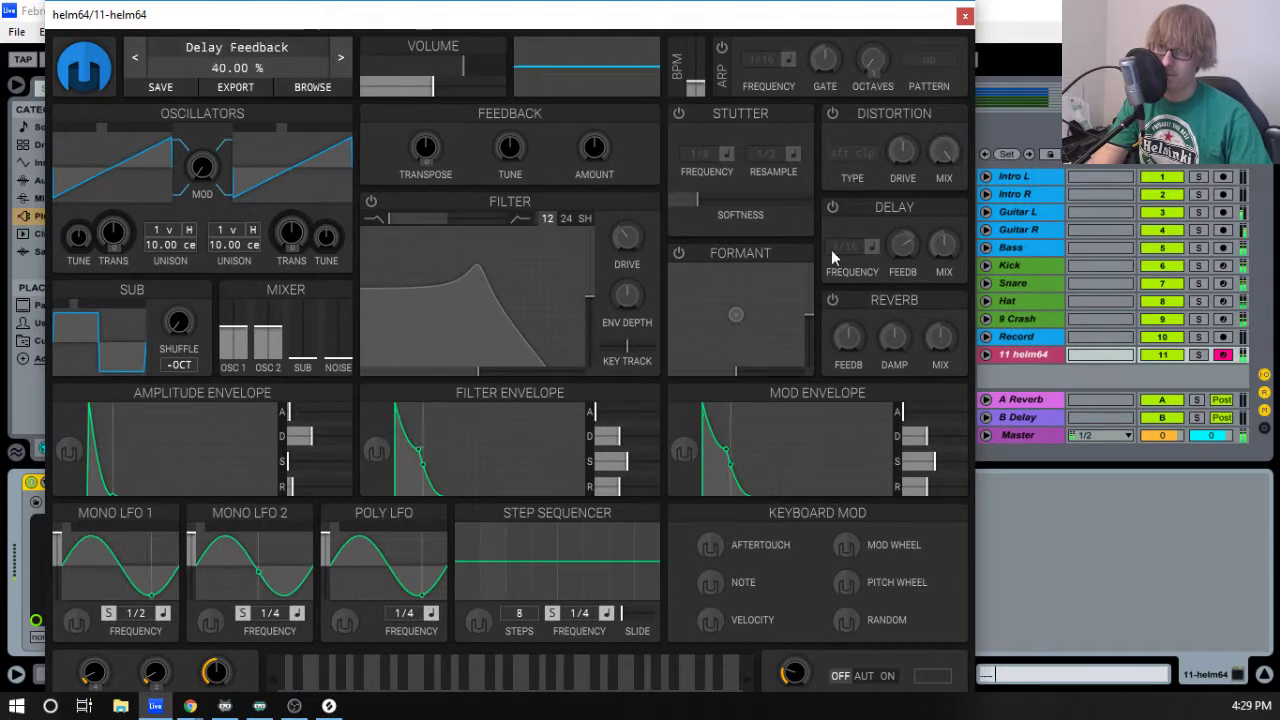
click(1199, 355)
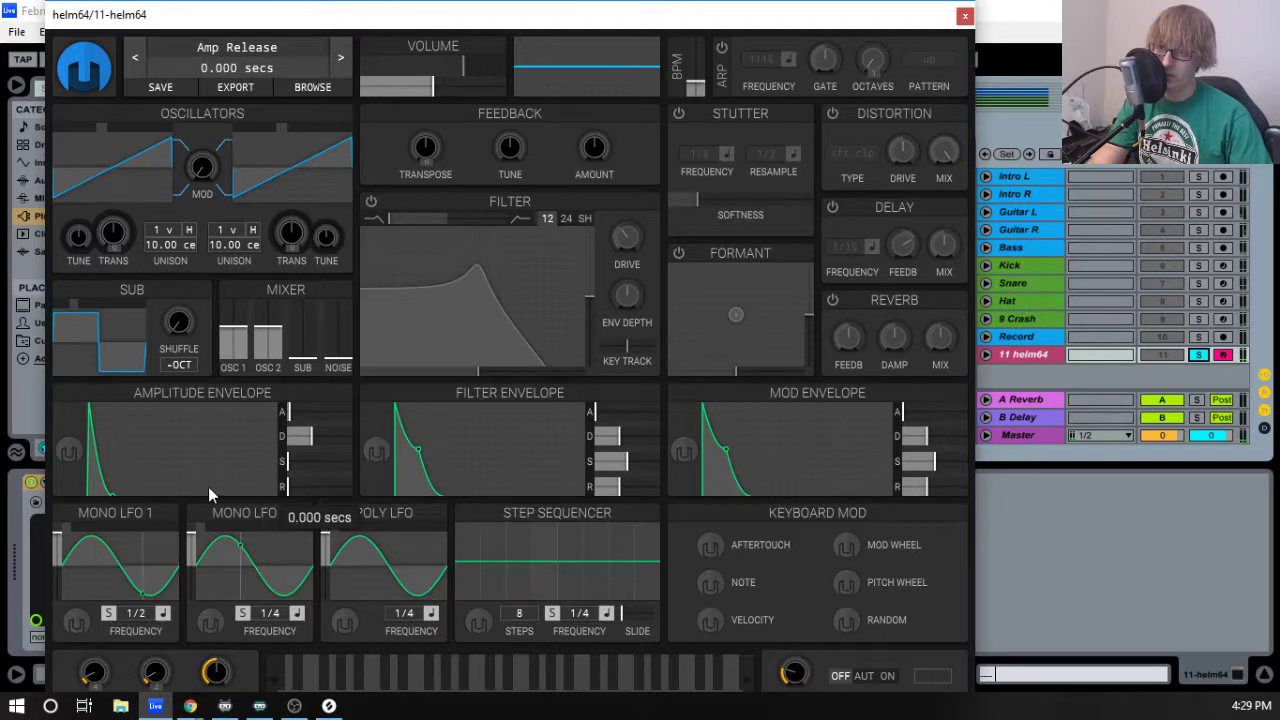
mouse_move(308, 437)
mouse_down()
mouse_move(285, 449)
mouse_move(336, 446)
mouse_move(293, 457)
mouse_move(305, 455)
mouse_up()
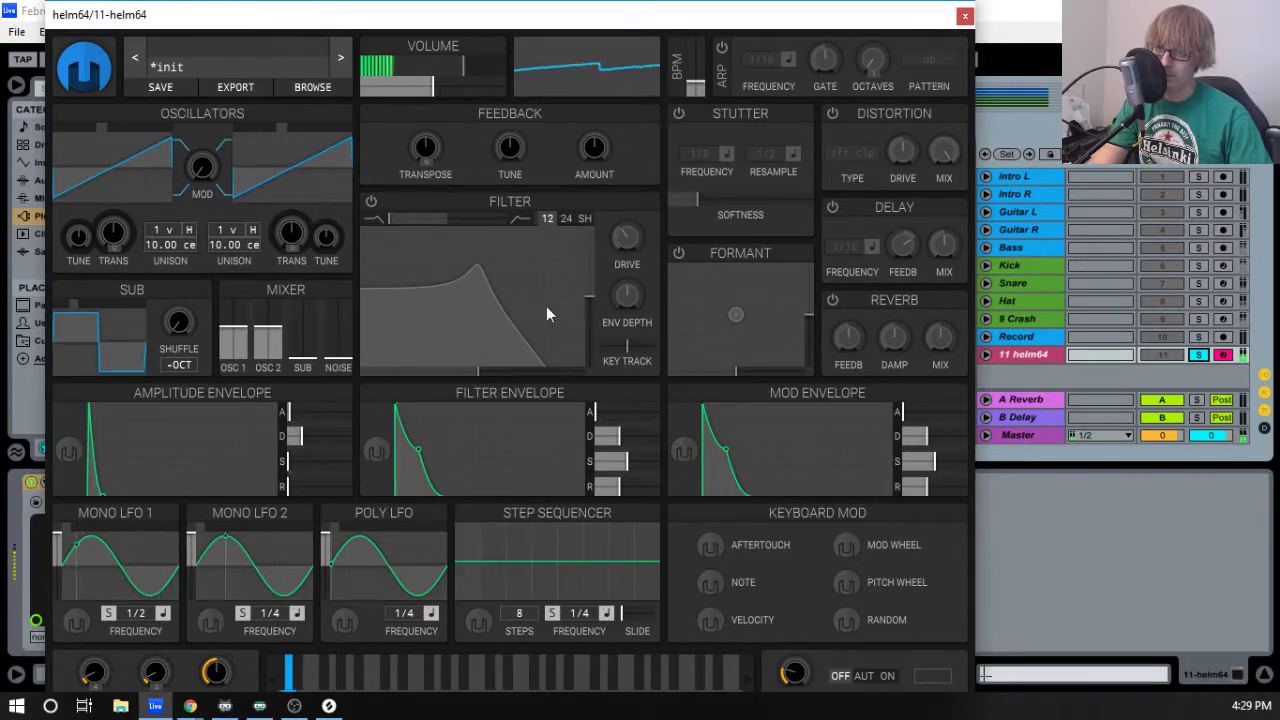
click(964, 17)
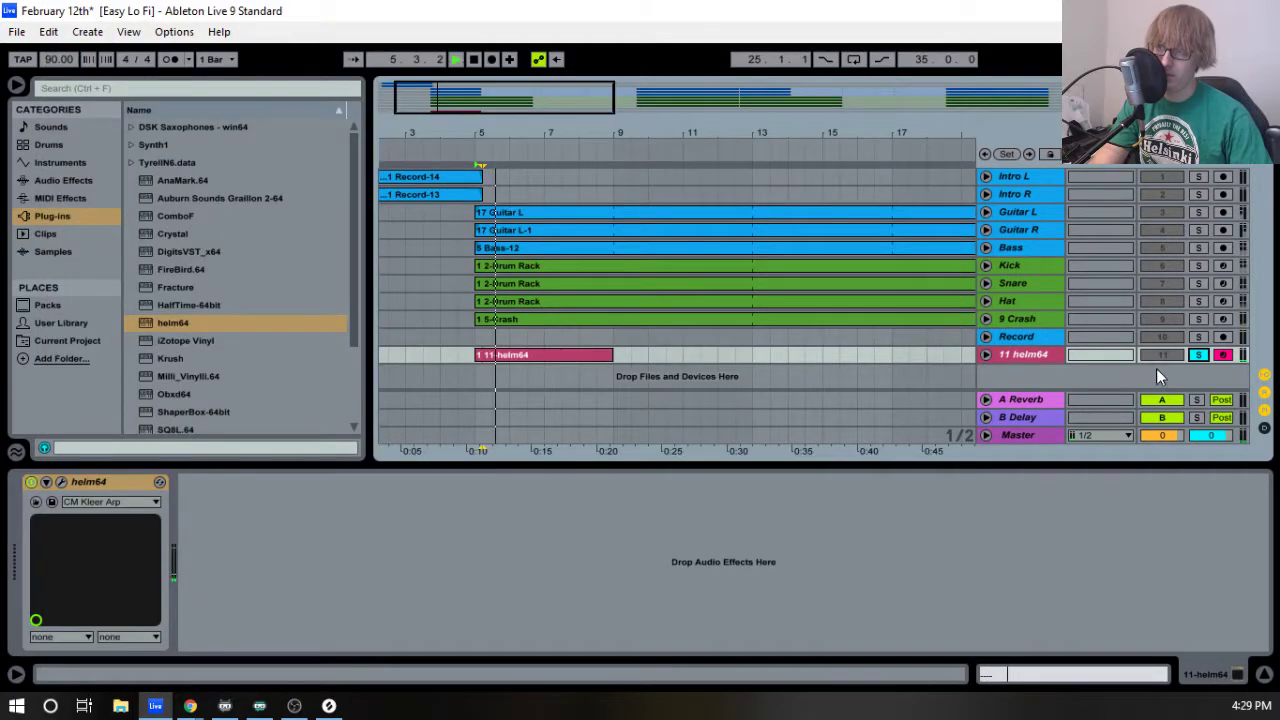
- Reopen the helm64 clip's notes with the track soloed and repeat the four D1 notes to fill the clip's first bar
click(545, 356)
double_click(545, 356)
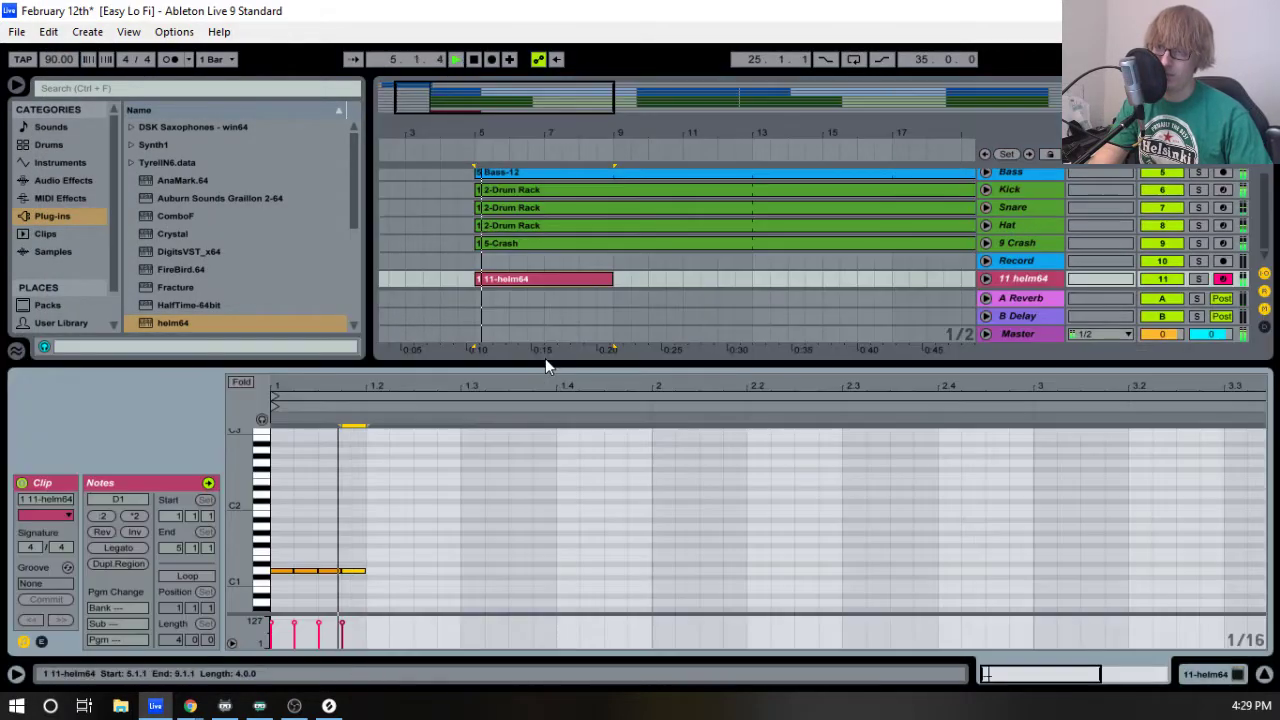
click(1199, 281)
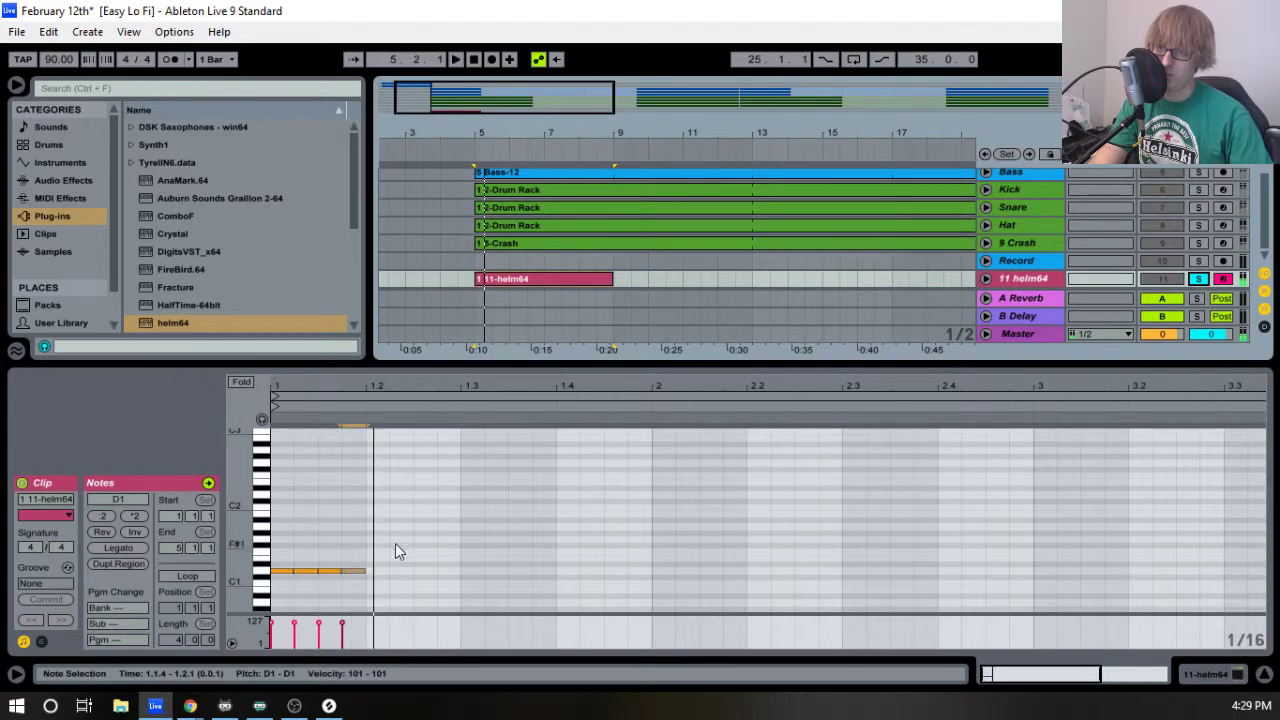
drag(400, 549, 262, 600)
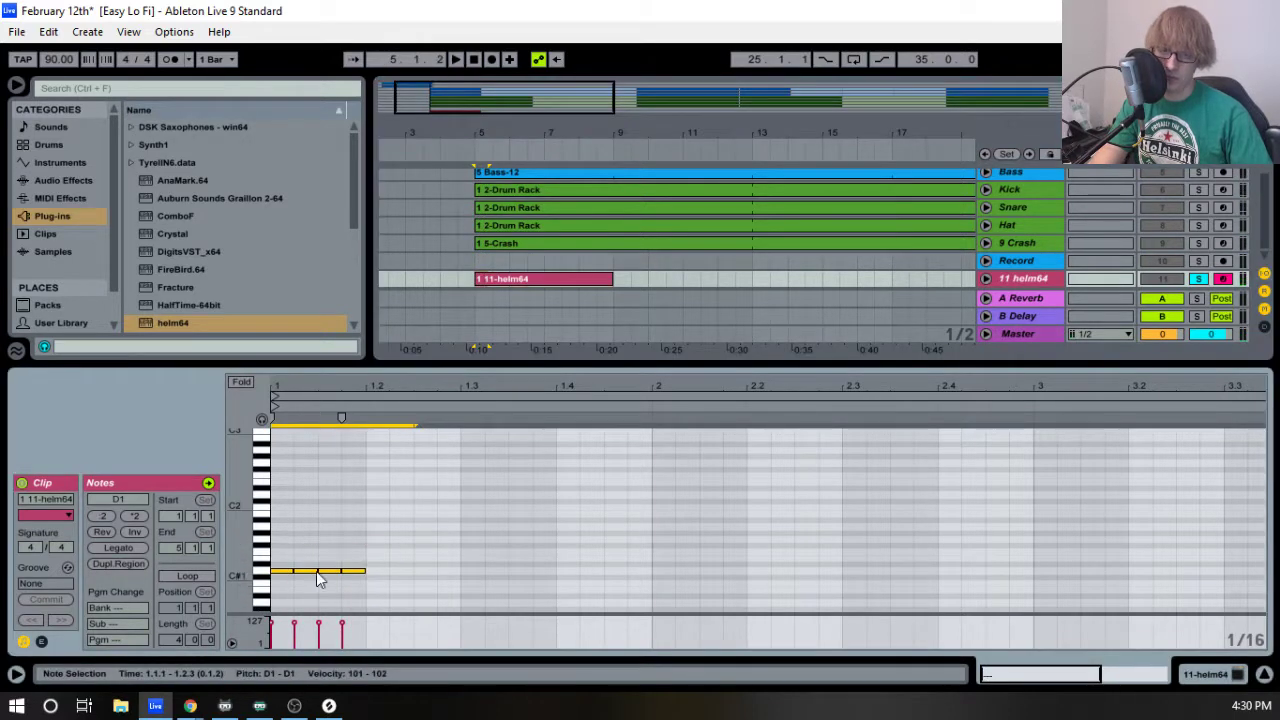
key(ctrl+d)
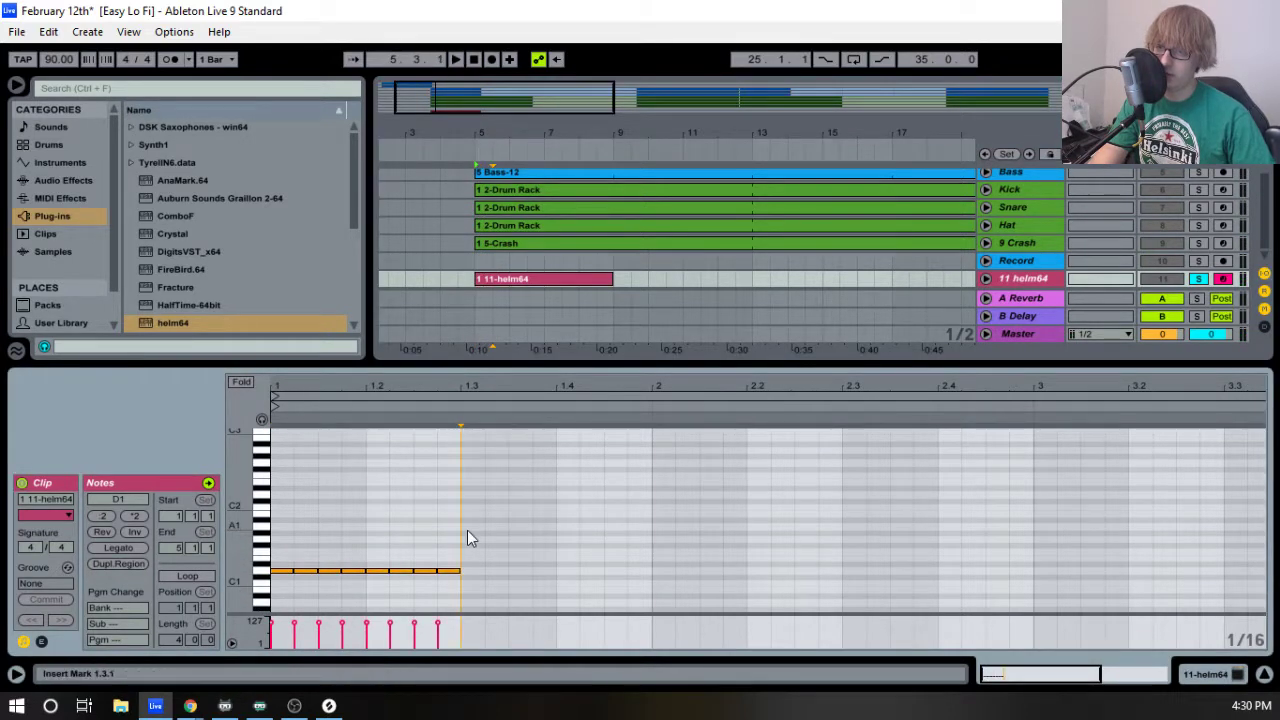
key(ctrl+d)
key(ctrl+d)
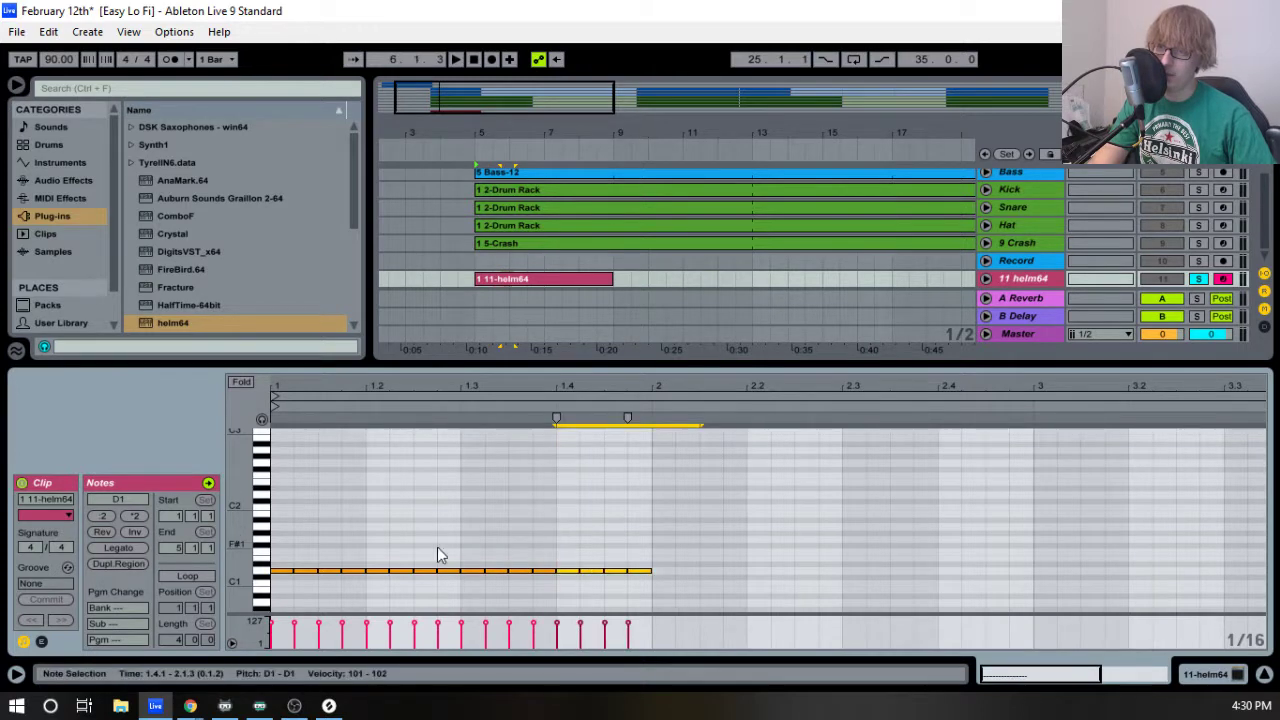
- Raise the note at 1.2.1 of the helm64 clip to D2 and audition the bar
key(space)
key(space)
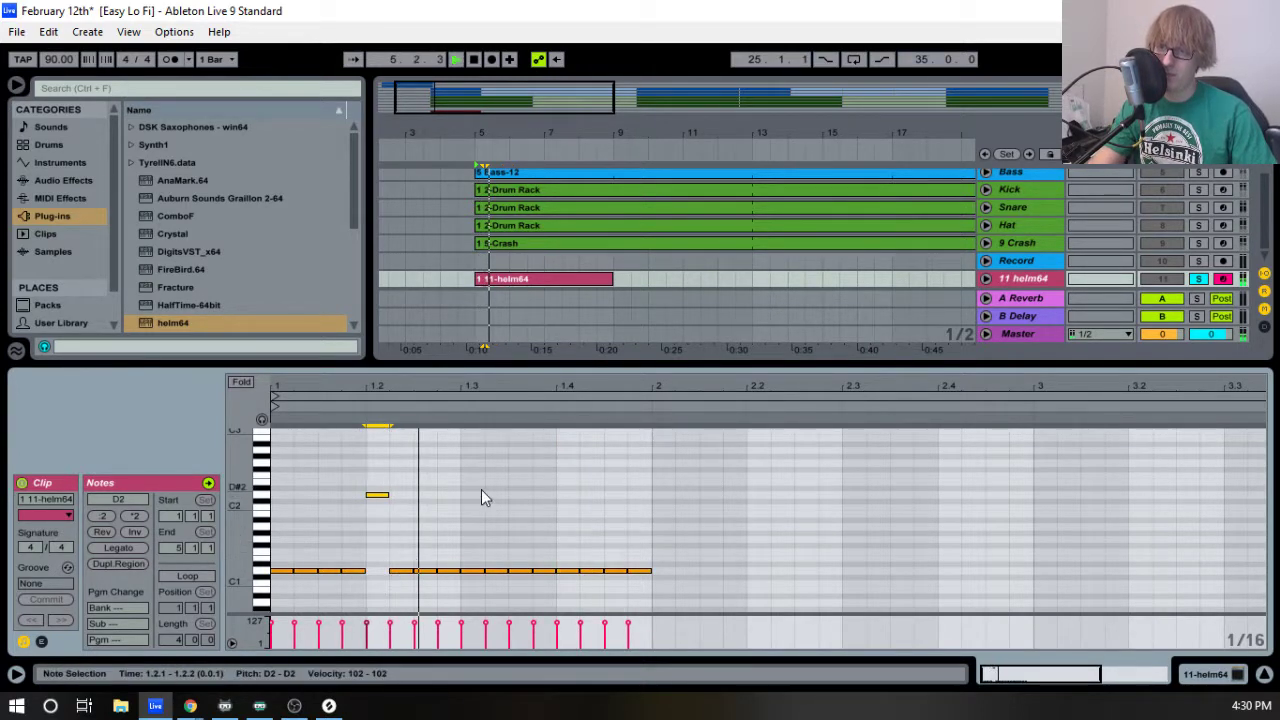
key(space)
key(space)
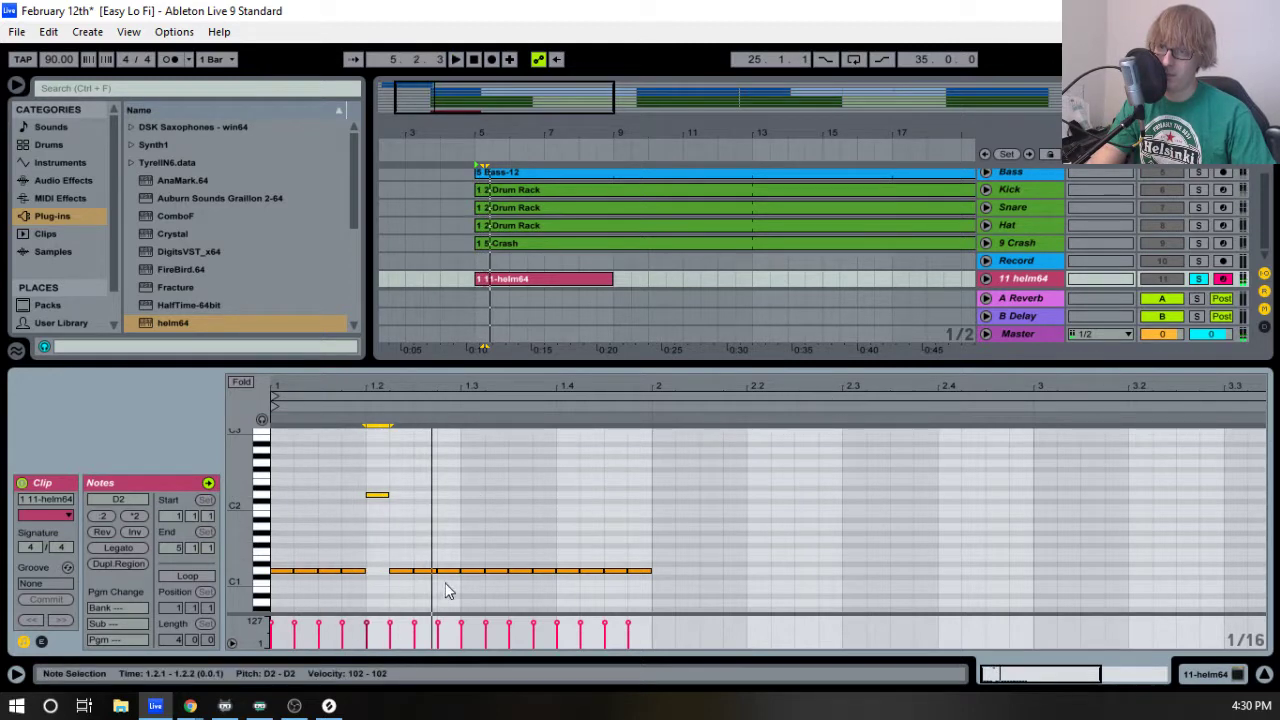
key(space)
key(space)
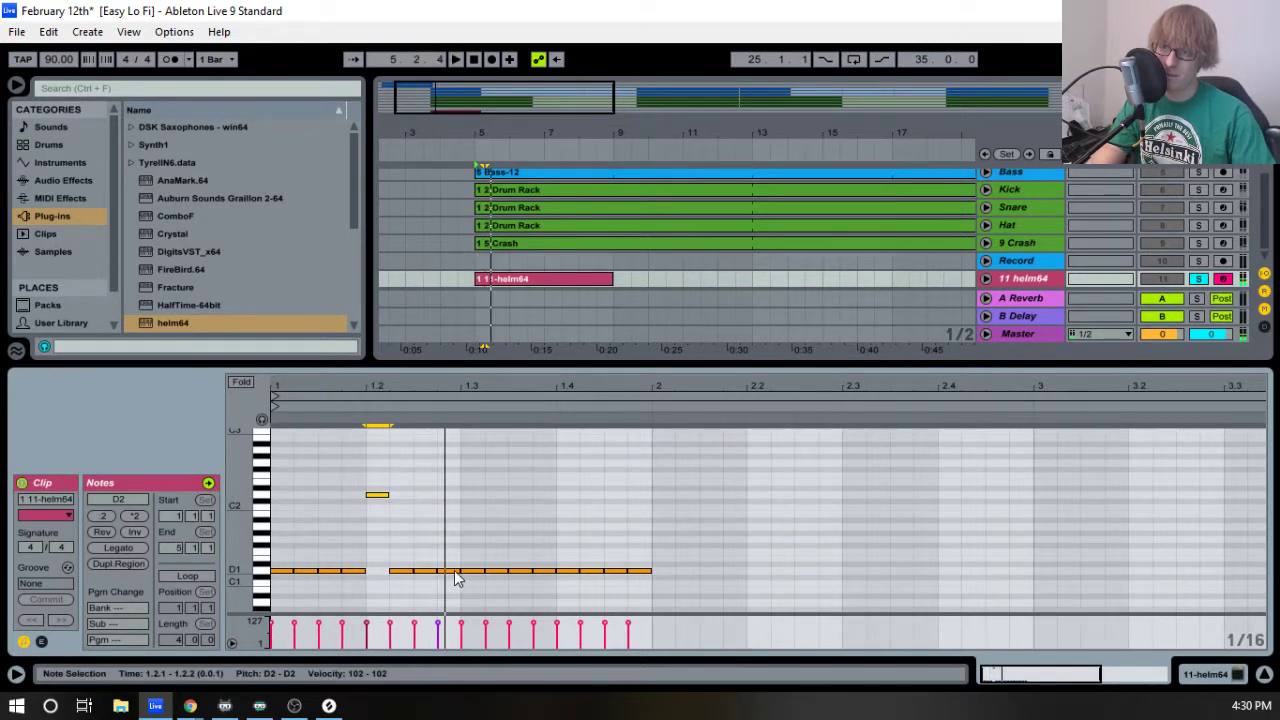
- Raise the note at 1.2.4 to C2 and the note at 1.3.1 to D2, auditioning the changes
key(space)
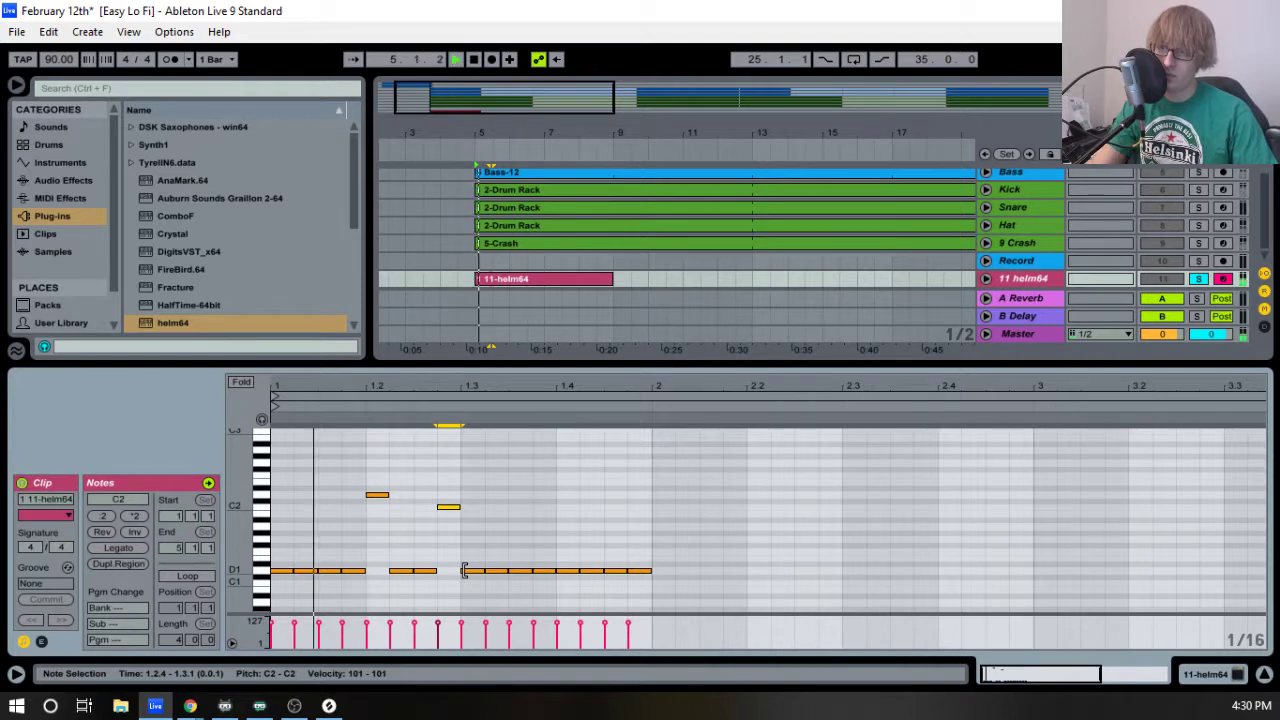
key(space)
click(481, 570)
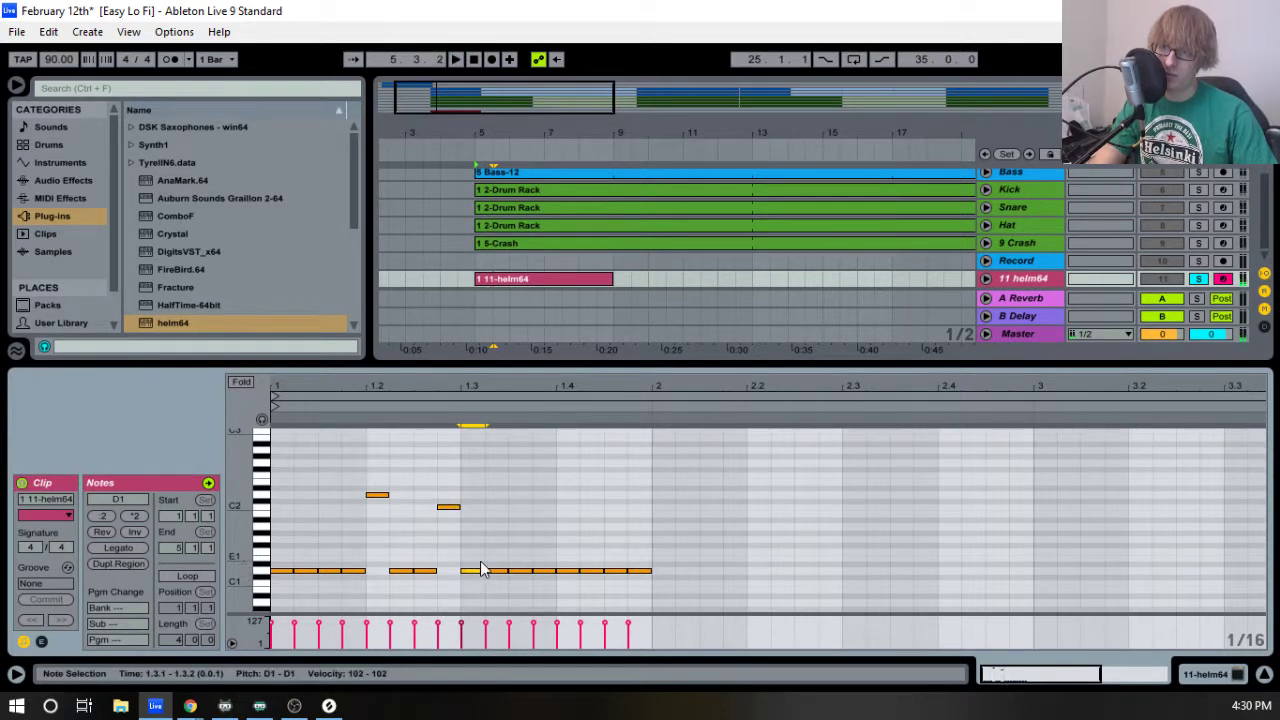
key(space)
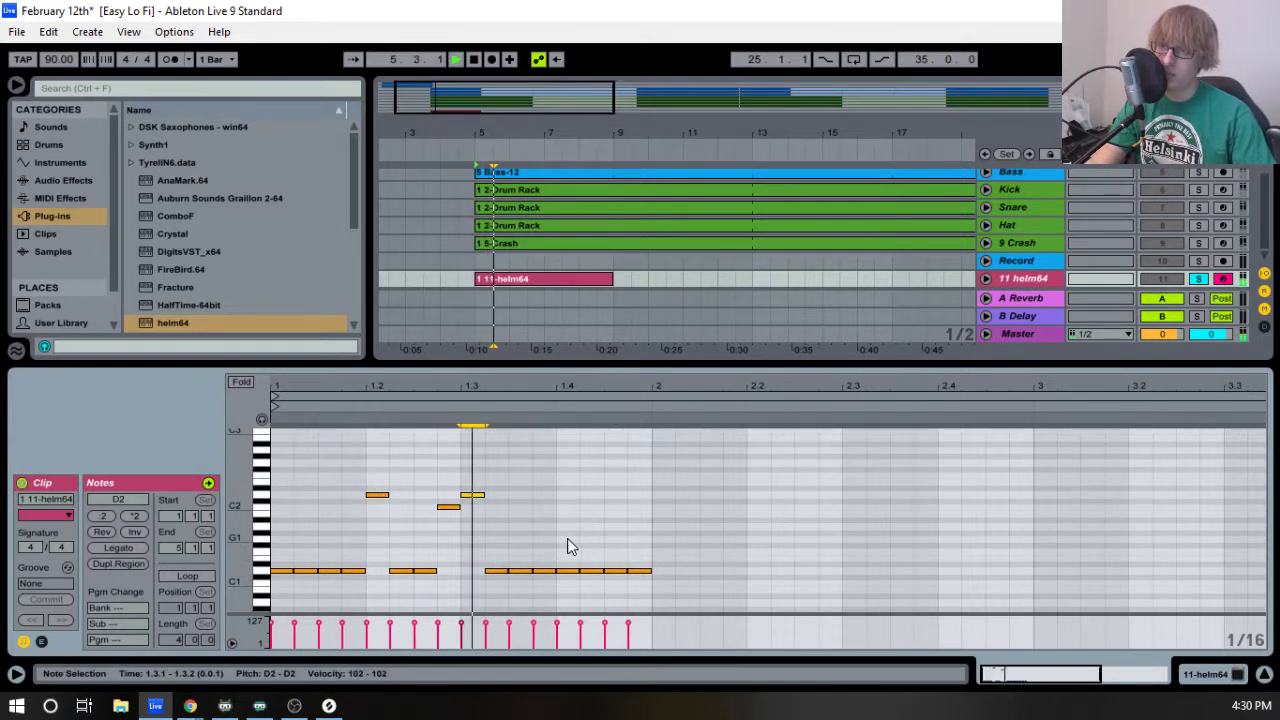
- Raise the note at 1.4.1 to A#1 and the note at 1.4.3 to A1
click(567, 572)
key(space)
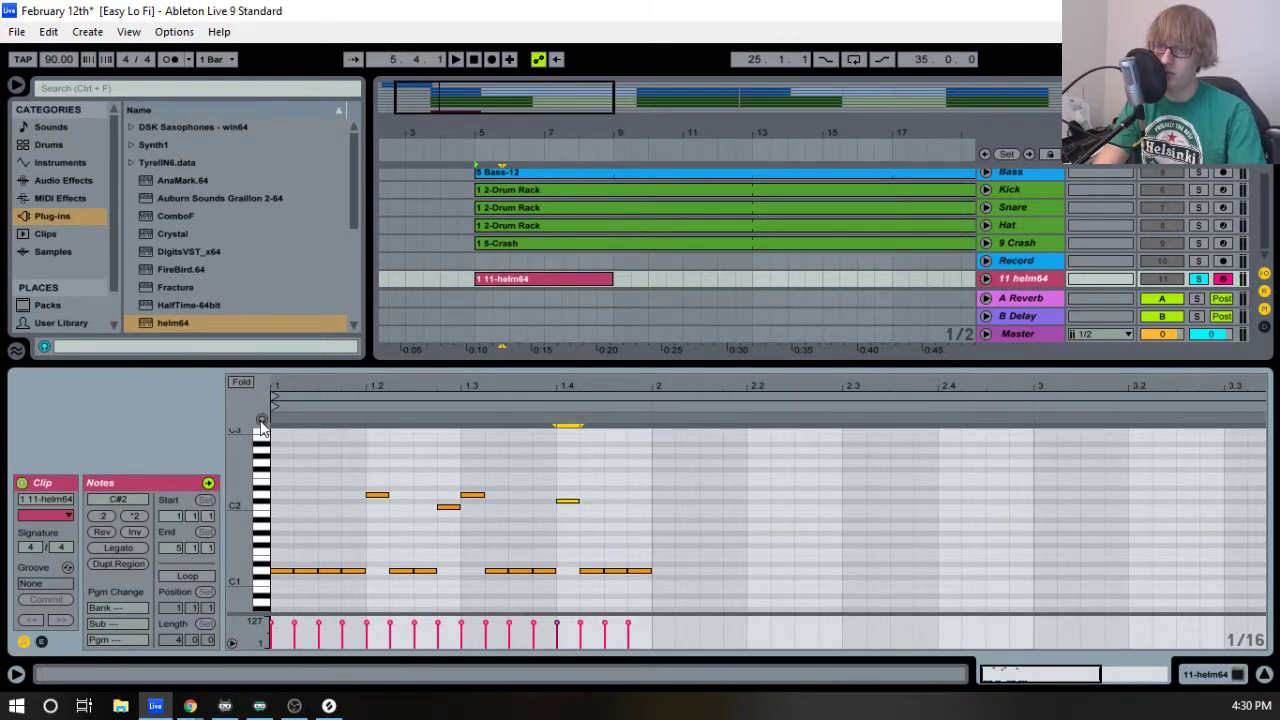
key(Down)
key(Down)
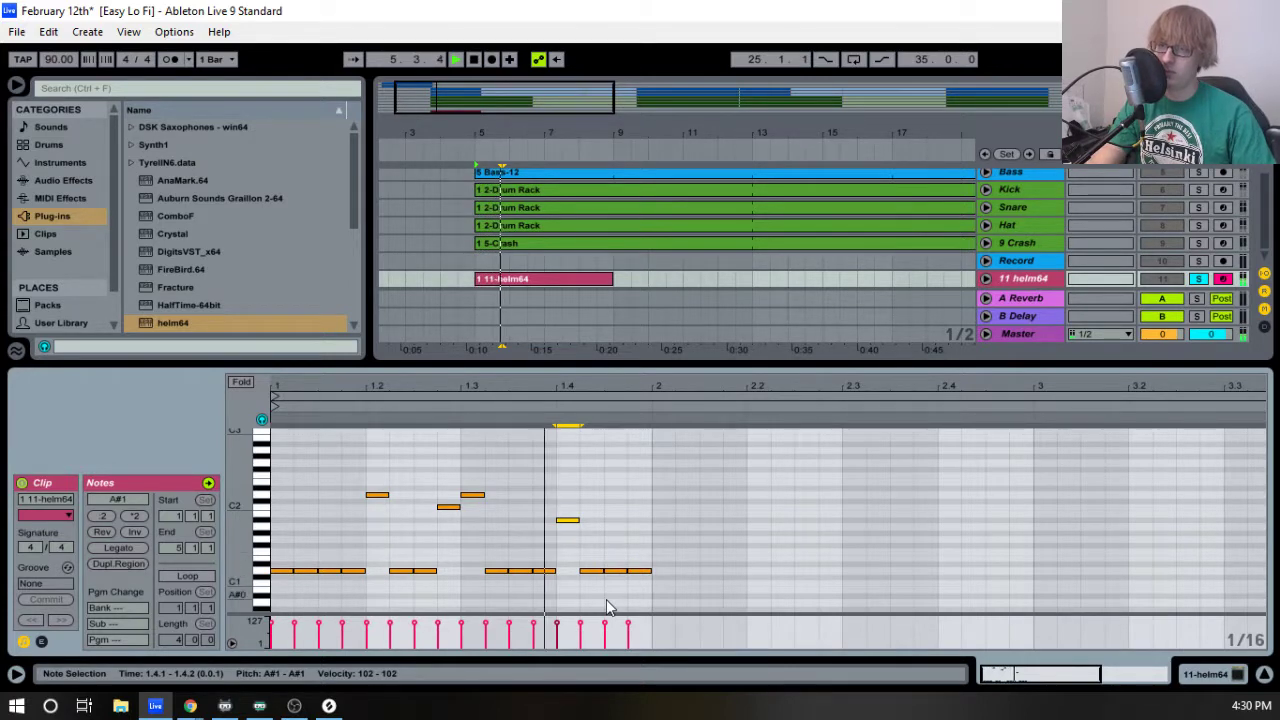
key(space)
click(619, 573)
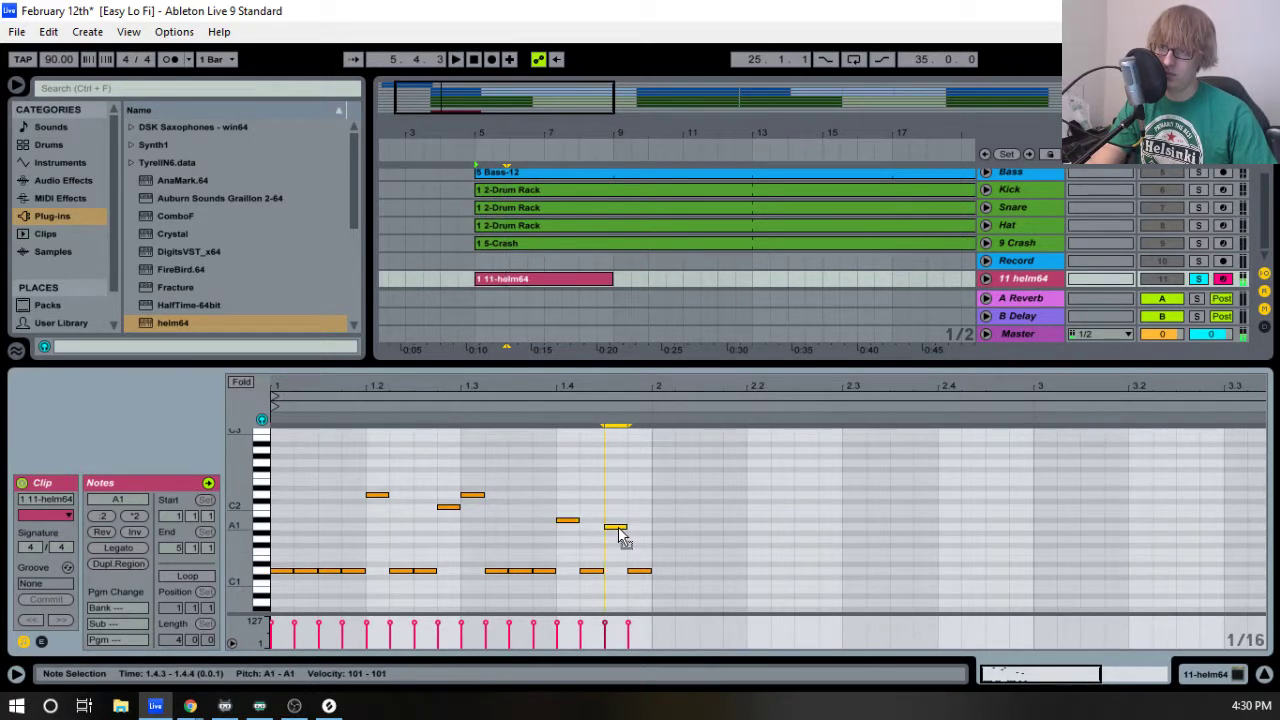
- Select all notes of the one-bar helm64 pattern and duplicate them into bars 2 and 3 of the clip
click(713, 559)
key(ctrl+a)
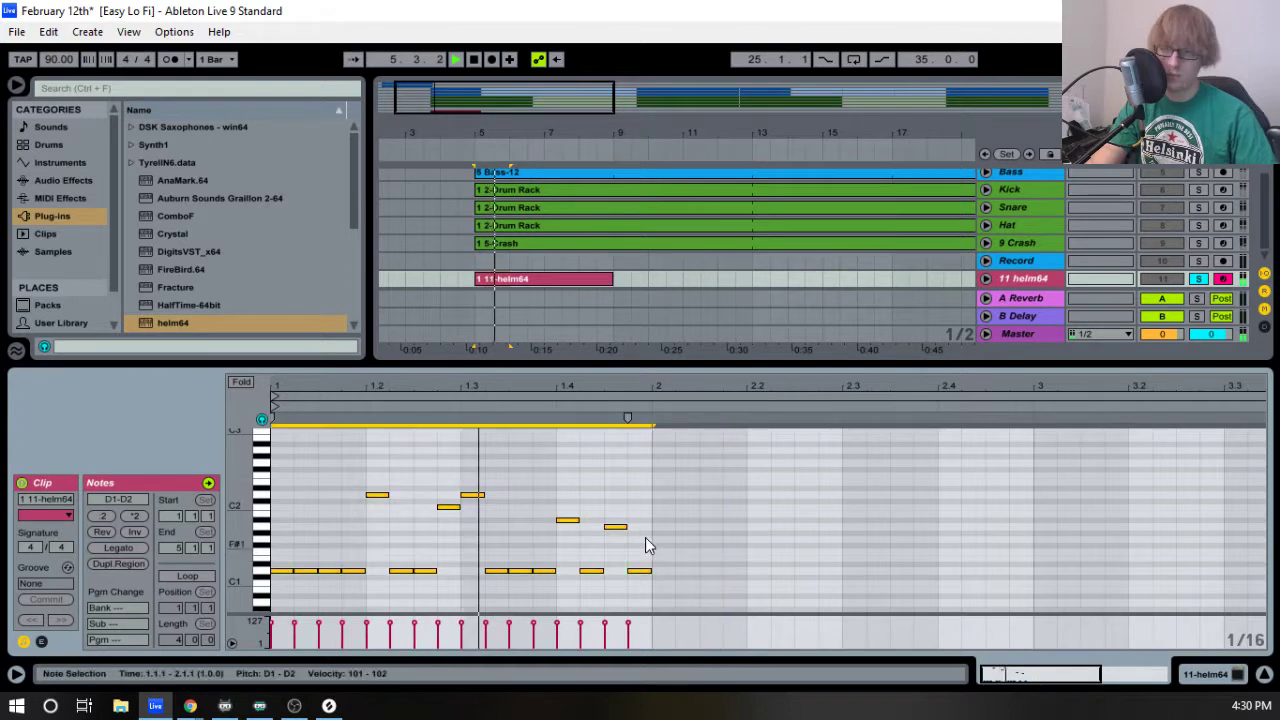
click(651, 537)
key(ctrl+d)
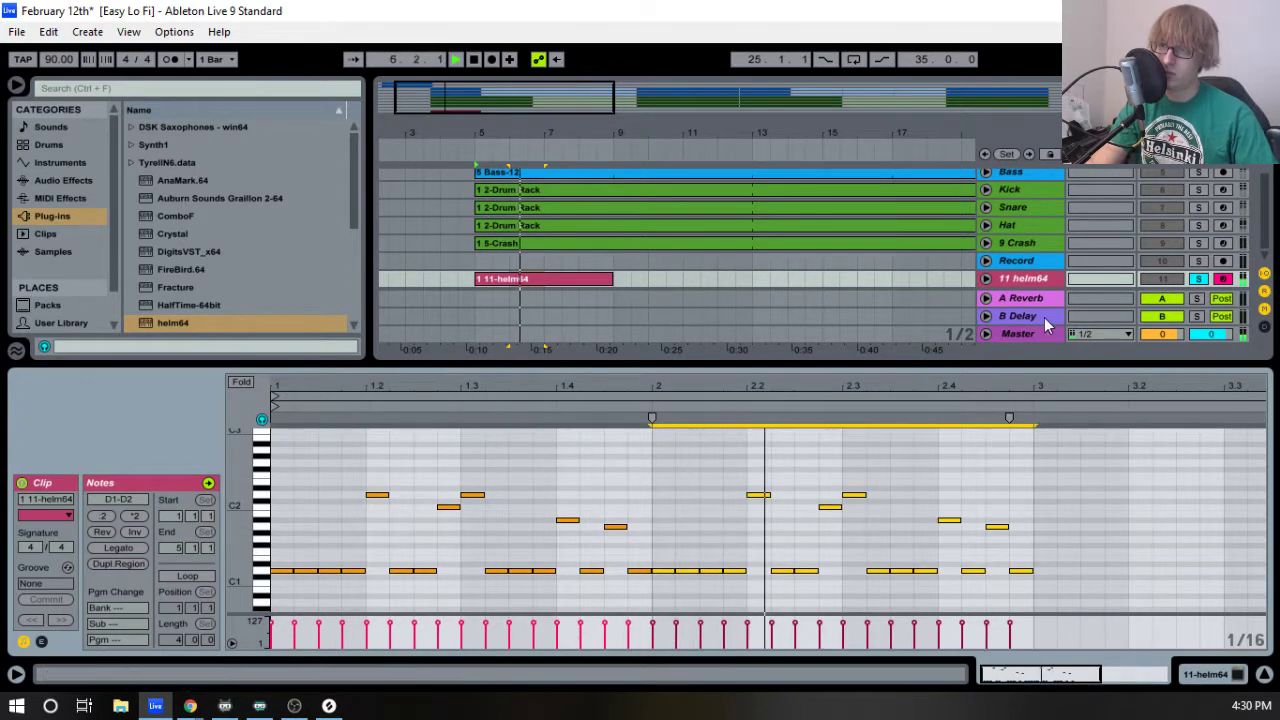
key(ctrl+d)
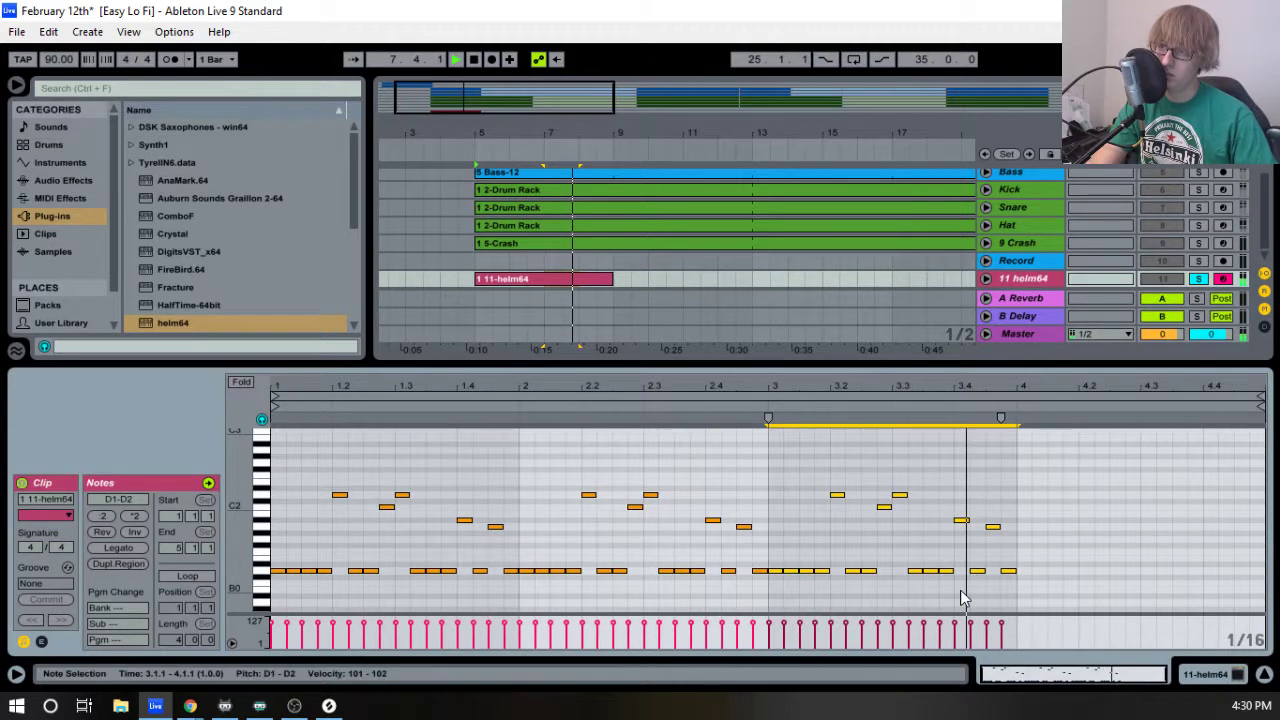
- Duplicate the last seven notes of bar 3 into bar 4 starting at 4.1.2, and add a D1 note at 4.1.1
key(space)
drag(905, 592, 1035, 522)
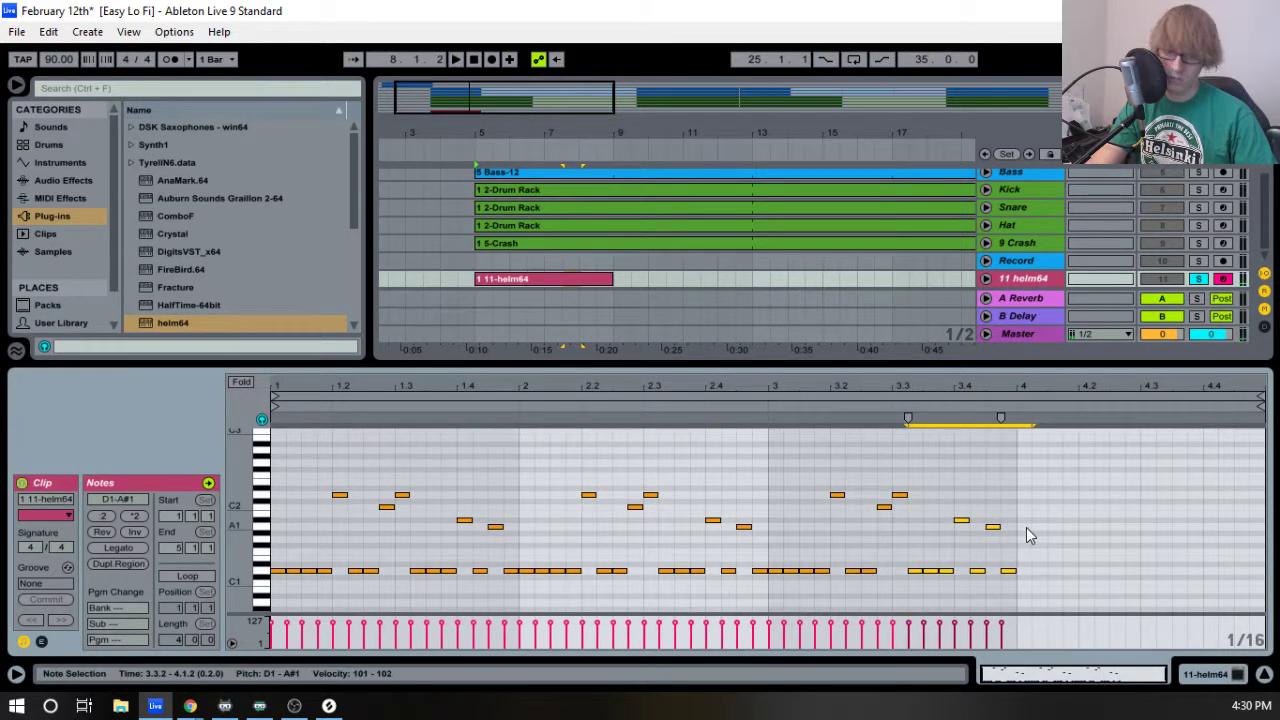
key(ctrl+d)
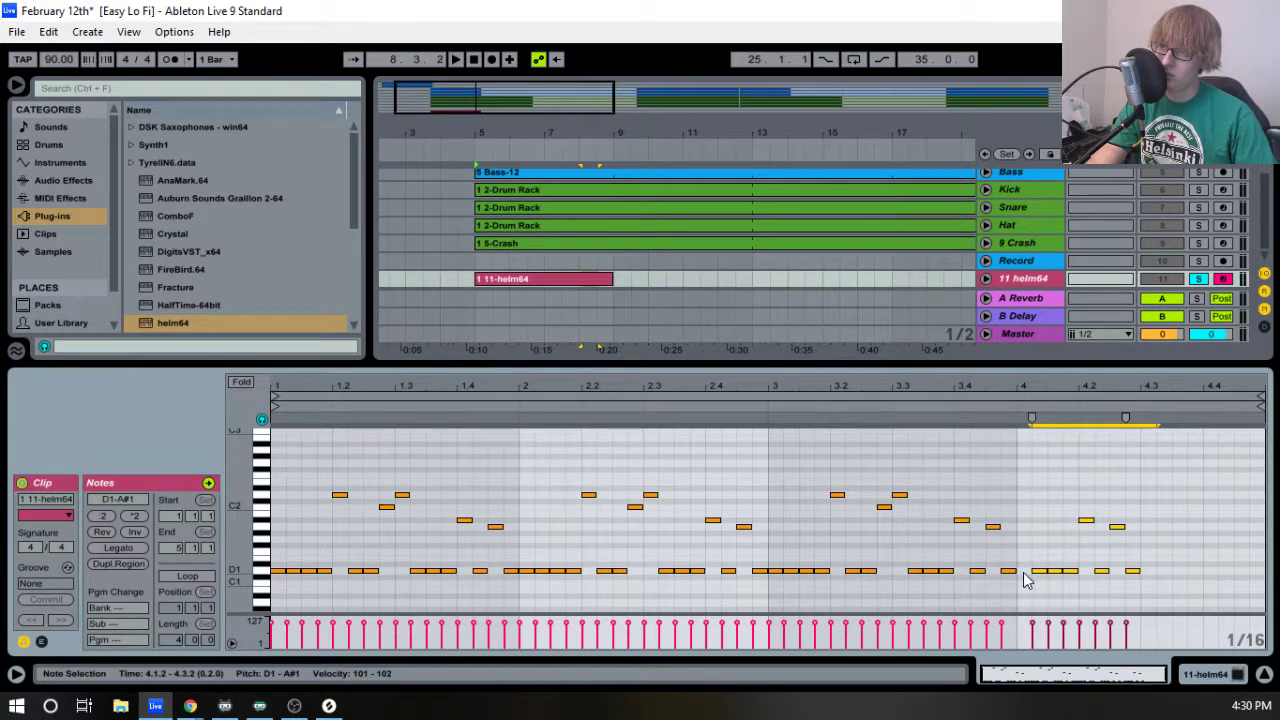
click(1023, 572)
key(space)
- Play the helm64 pattern from bar 5, and listen to the Bass track soloed against the end of the clip
click(1112, 432)
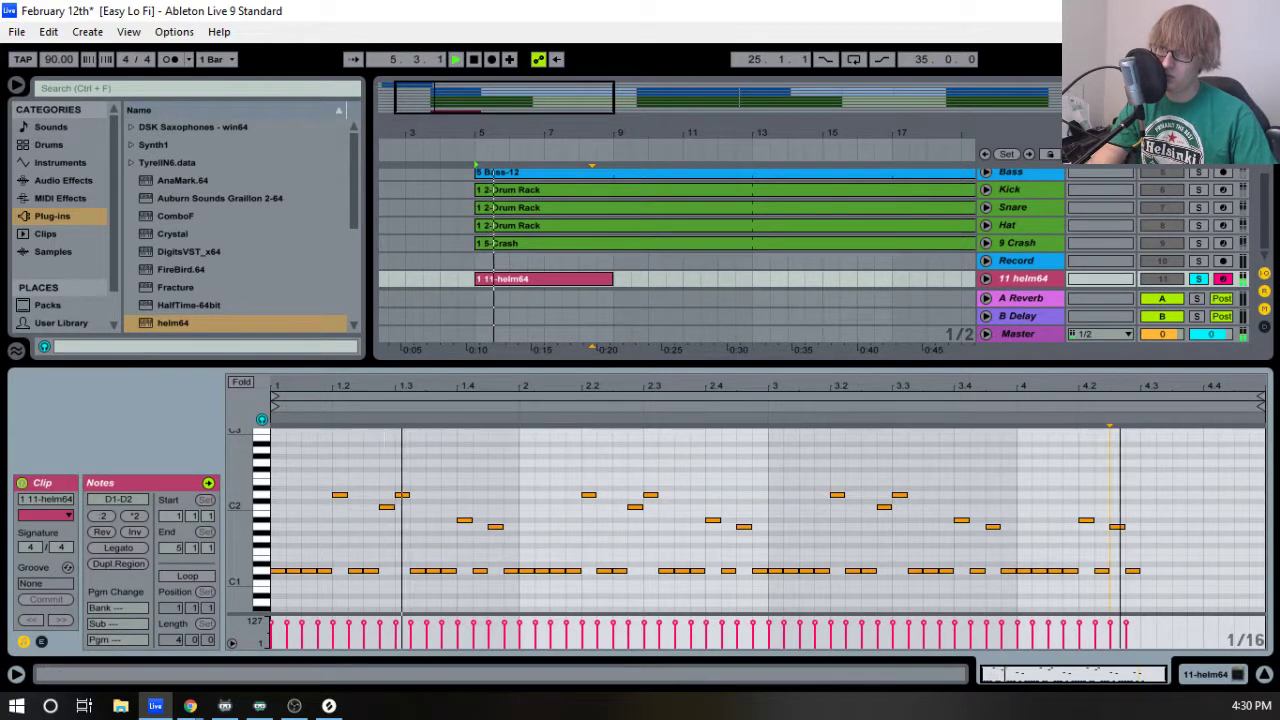
key(space)
click(1087, 467)
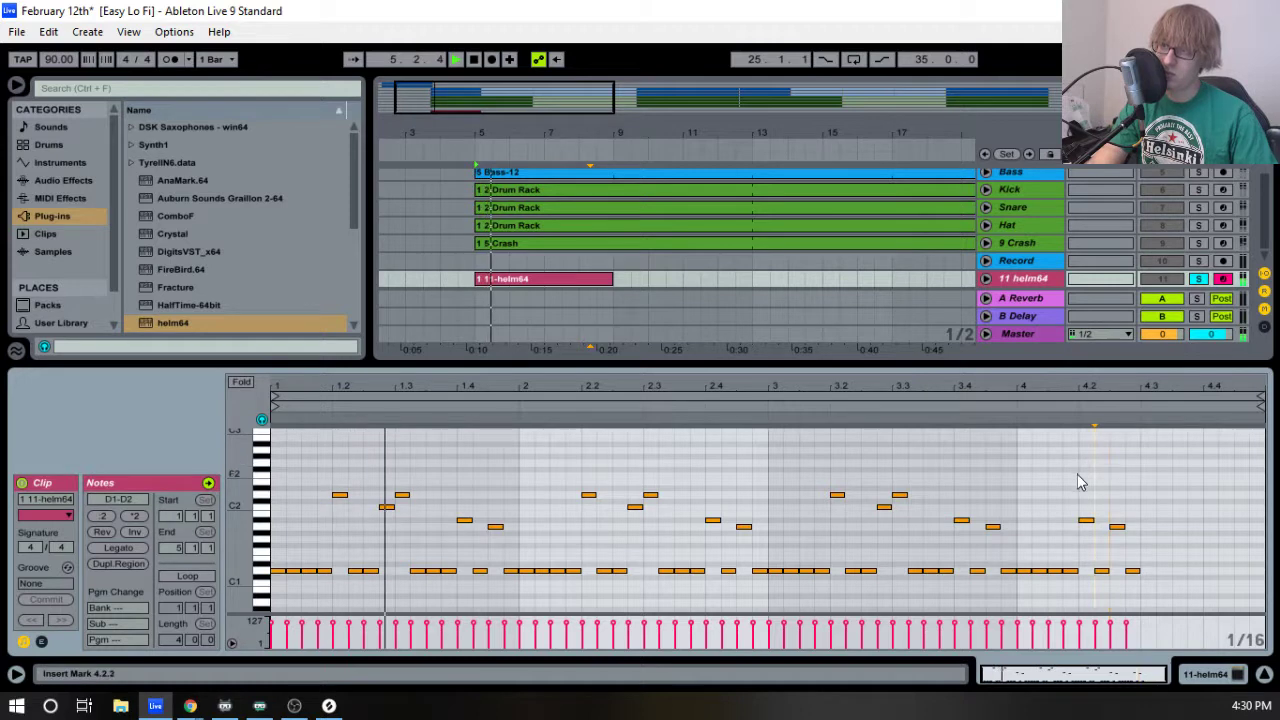
scroll(877, 258, up, 1)
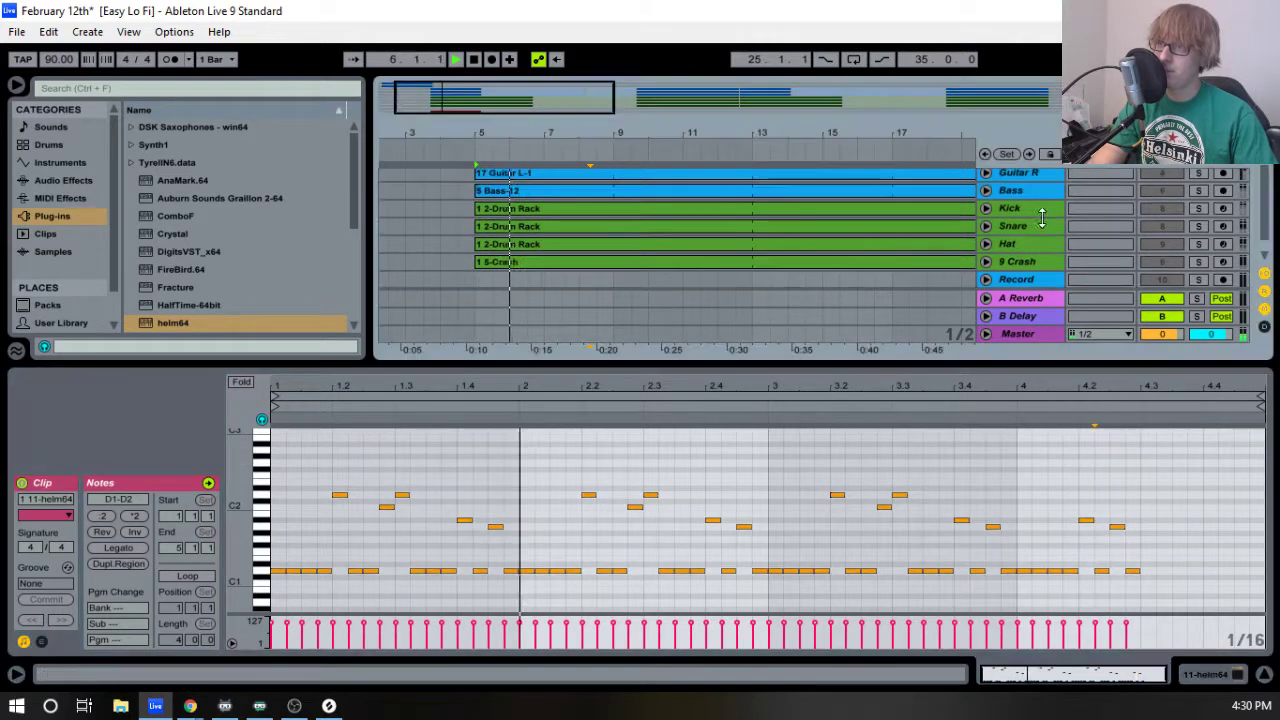
click(1199, 191)
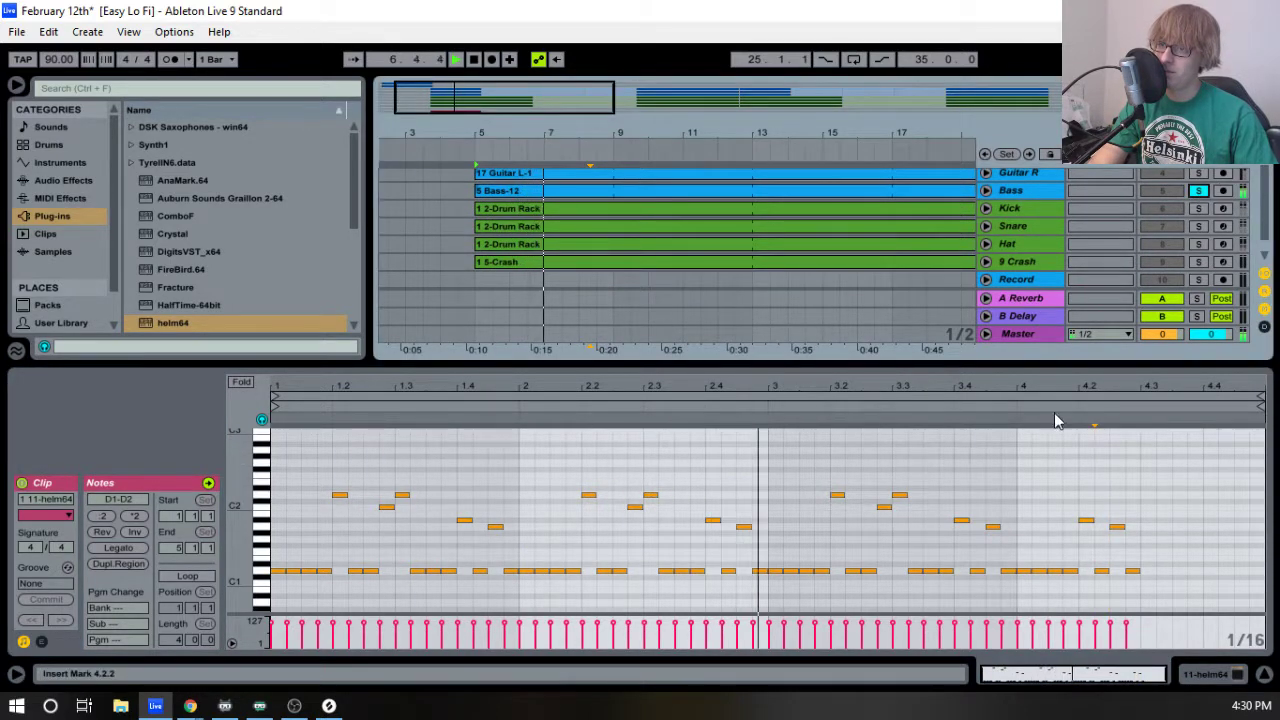
click(1107, 432)
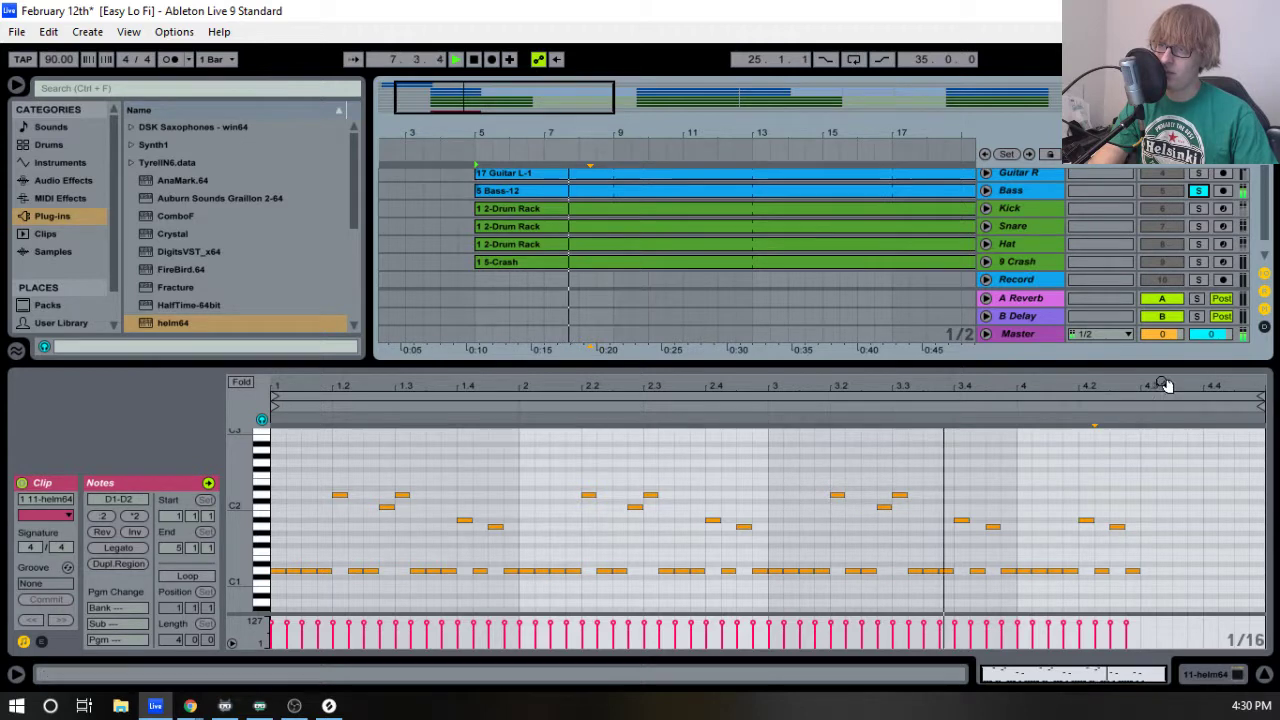
drag(1166, 383, 1120, 402)
scroll(1174, 458, down, 1)
scroll(1174, 458, up, 1)
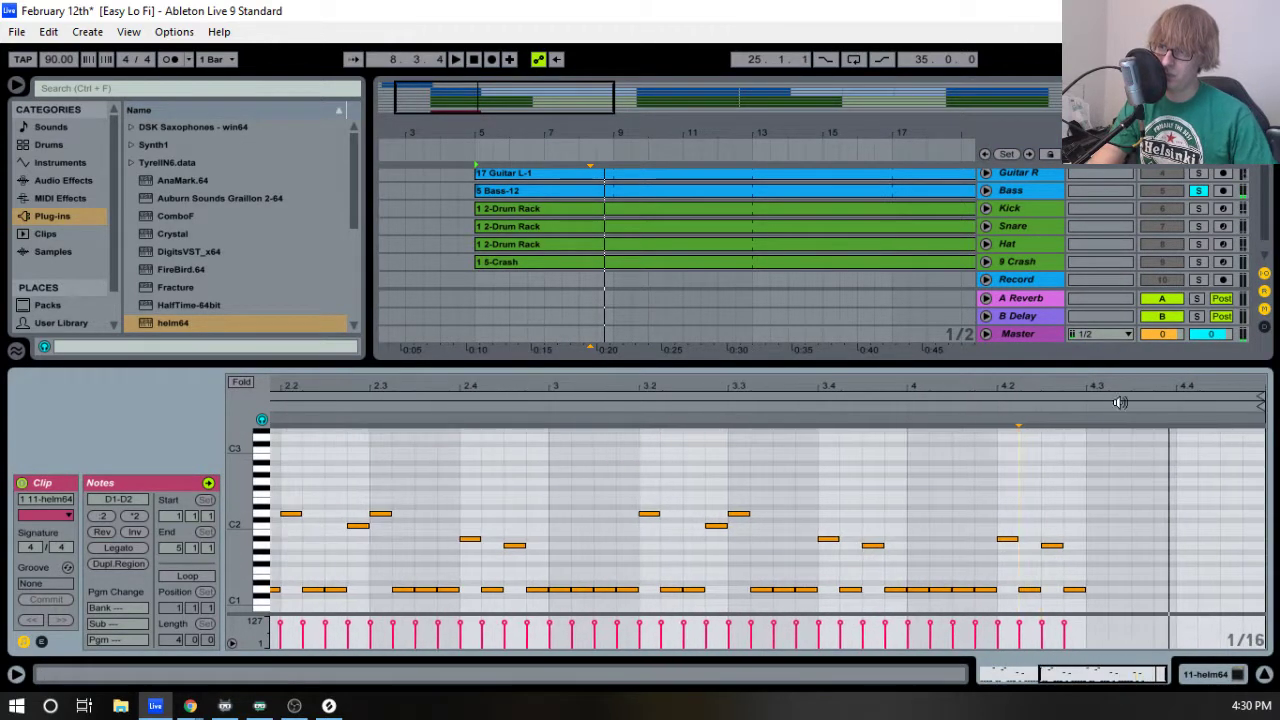
- Copy the notes of the first two beats of the clip's bar 4 and paste them at 4.3.1
drag(916, 601, 1134, 516)
key(ctrl+c)
click(1092, 507)
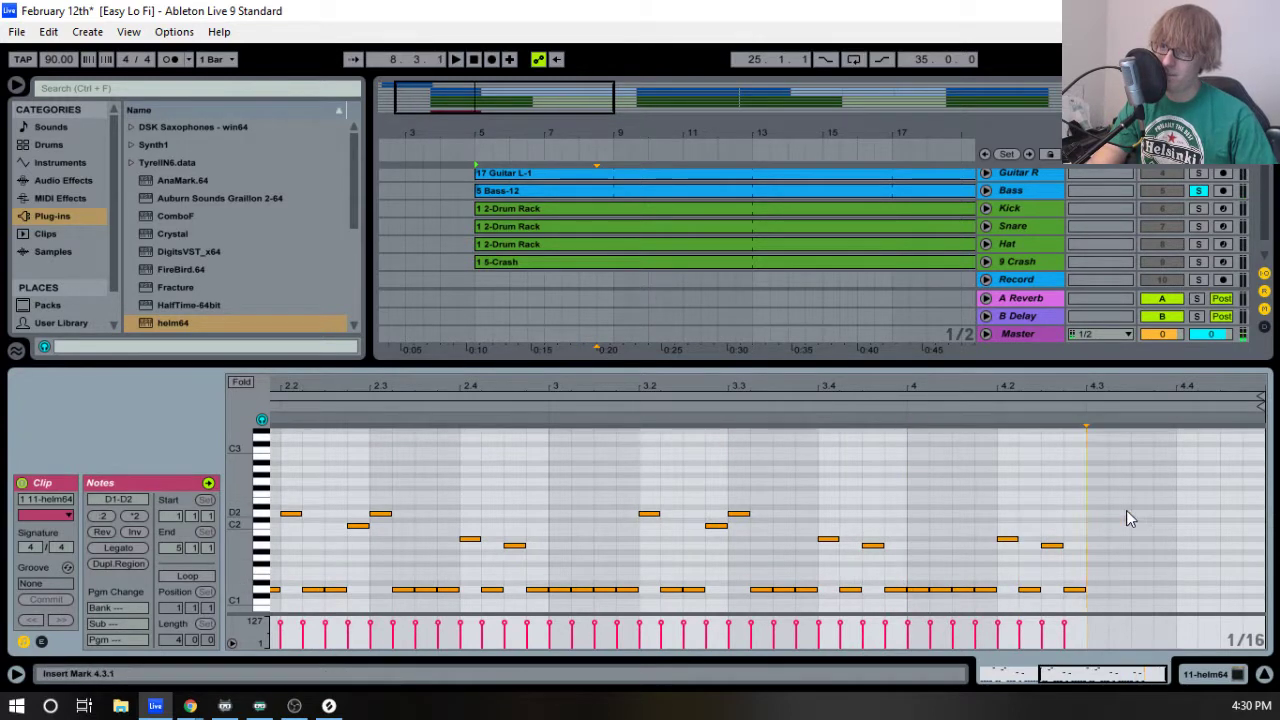
key(ctrl+v)
scroll(1143, 515, down, 1)
- Lower the note at 4.4.1 of the helm64 clip to G1 and play the song to check it
click(1190, 463)
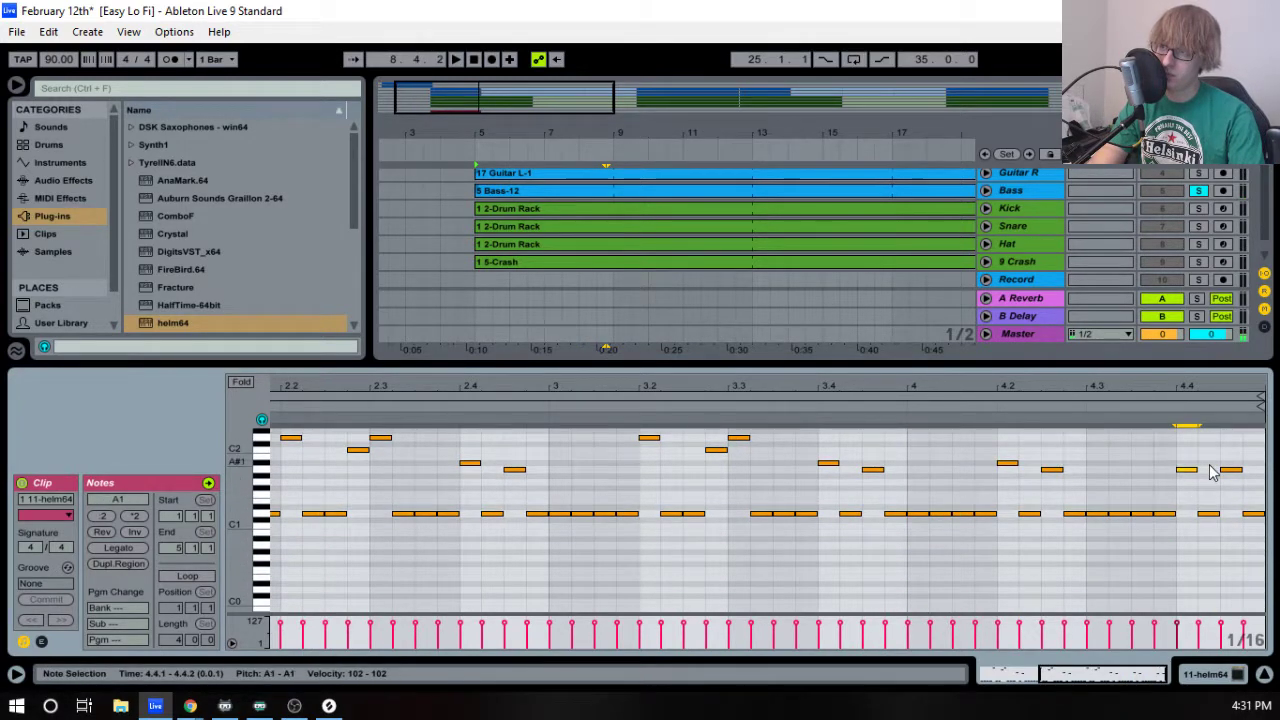
key(Down)
key(space)
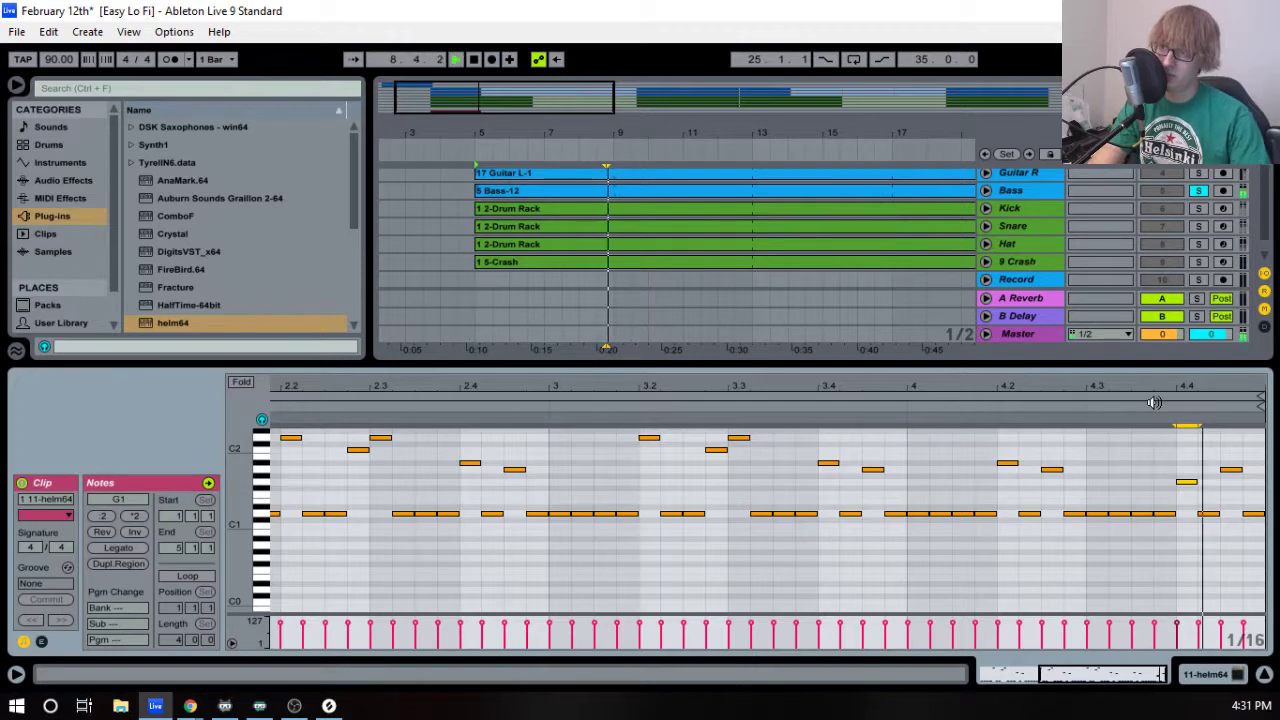
- Consolidate the four-bar helm64 clip at bar 5 and turn on looping for it
drag(1159, 384, 1159, 330)
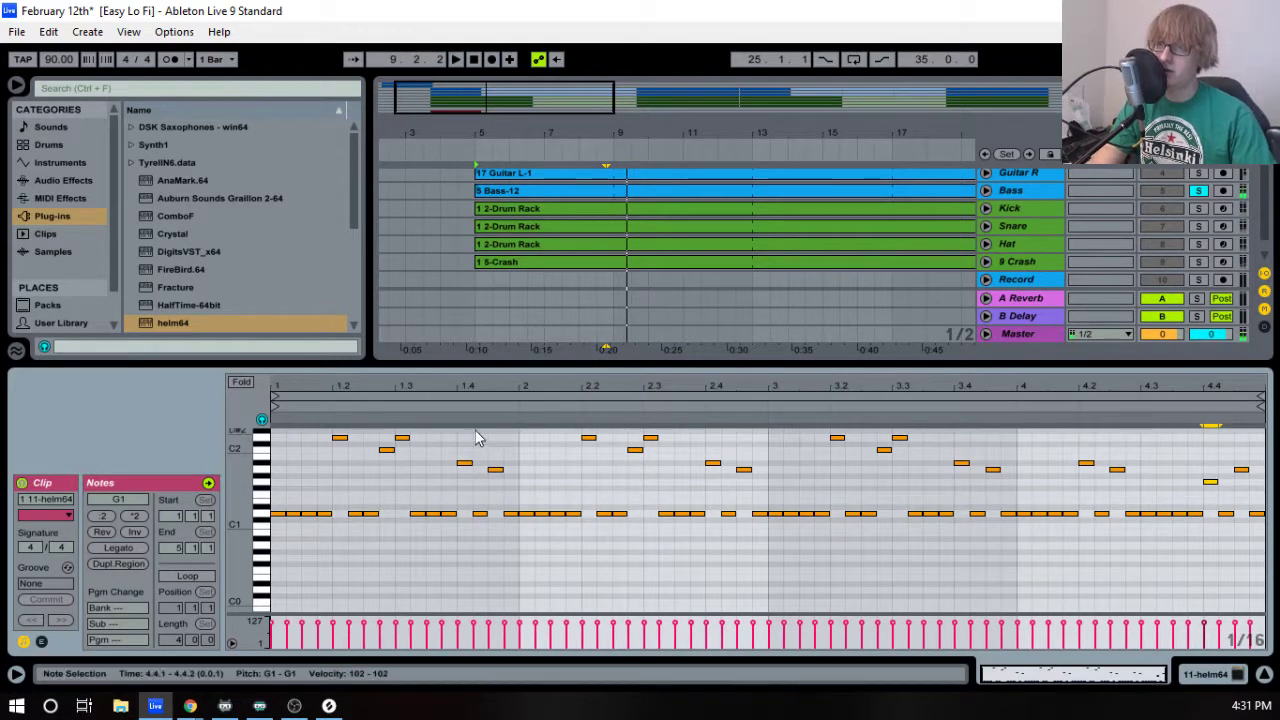
drag(609, 351, 571, 694)
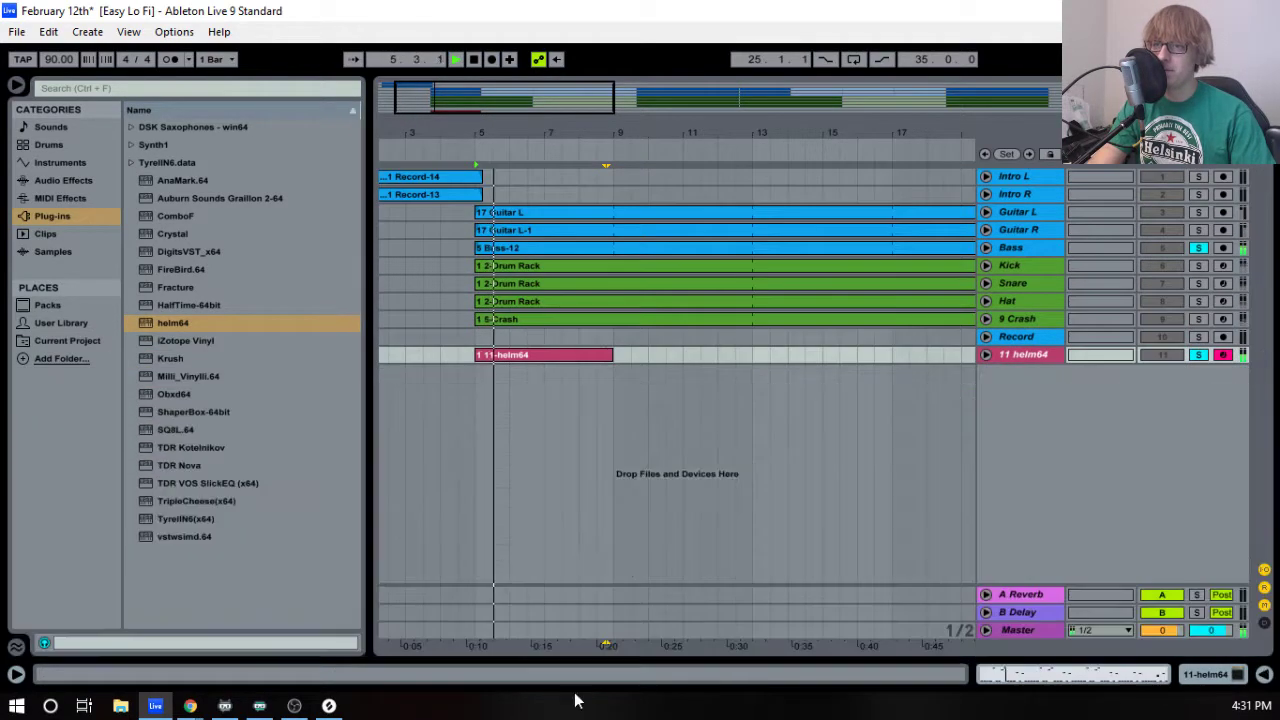
right_click(602, 358)
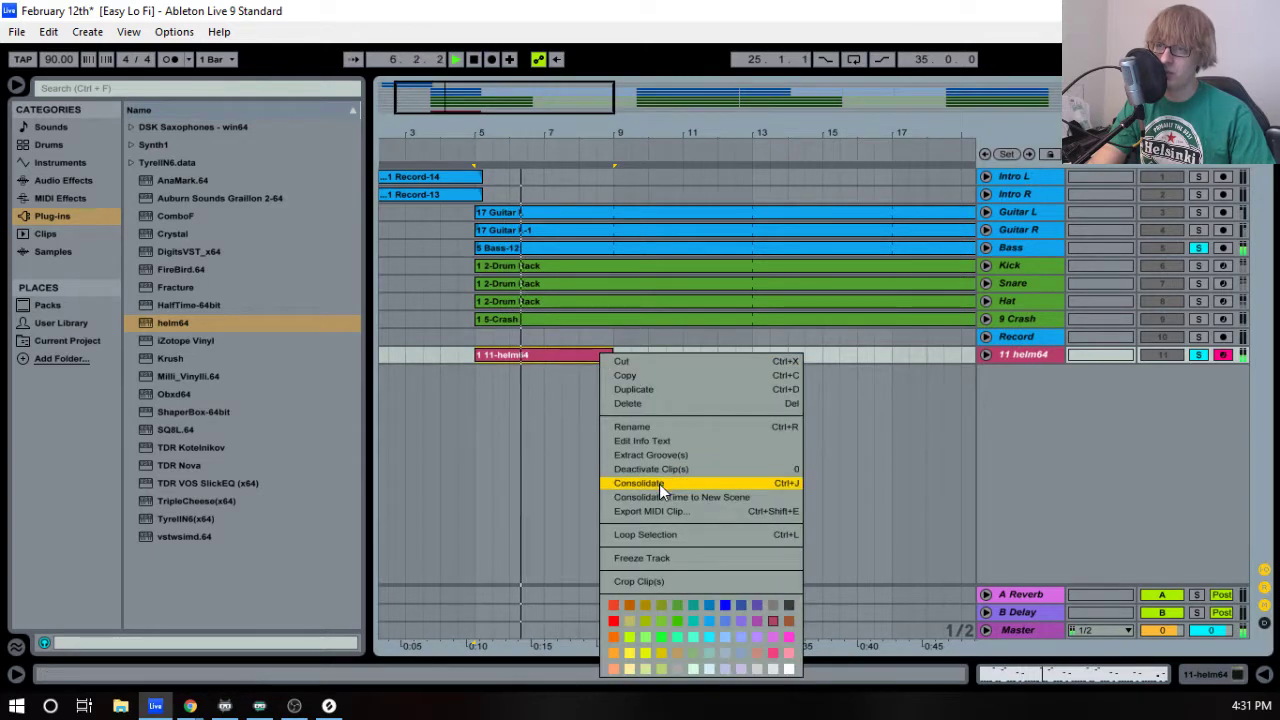
click(660, 484)
double_click(584, 354)
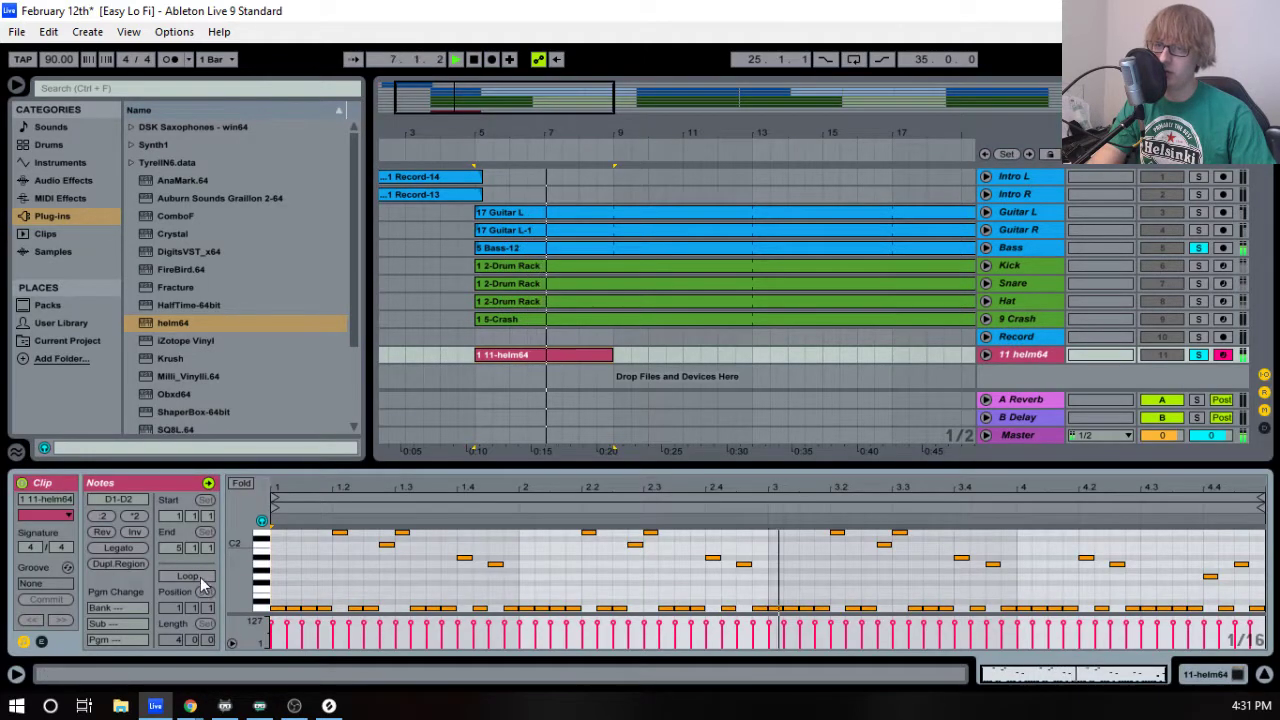
- Extend the looped helm64 clip to bar 21, matching the end of the first guitar and bass section
drag(613, 354, 990, 360)
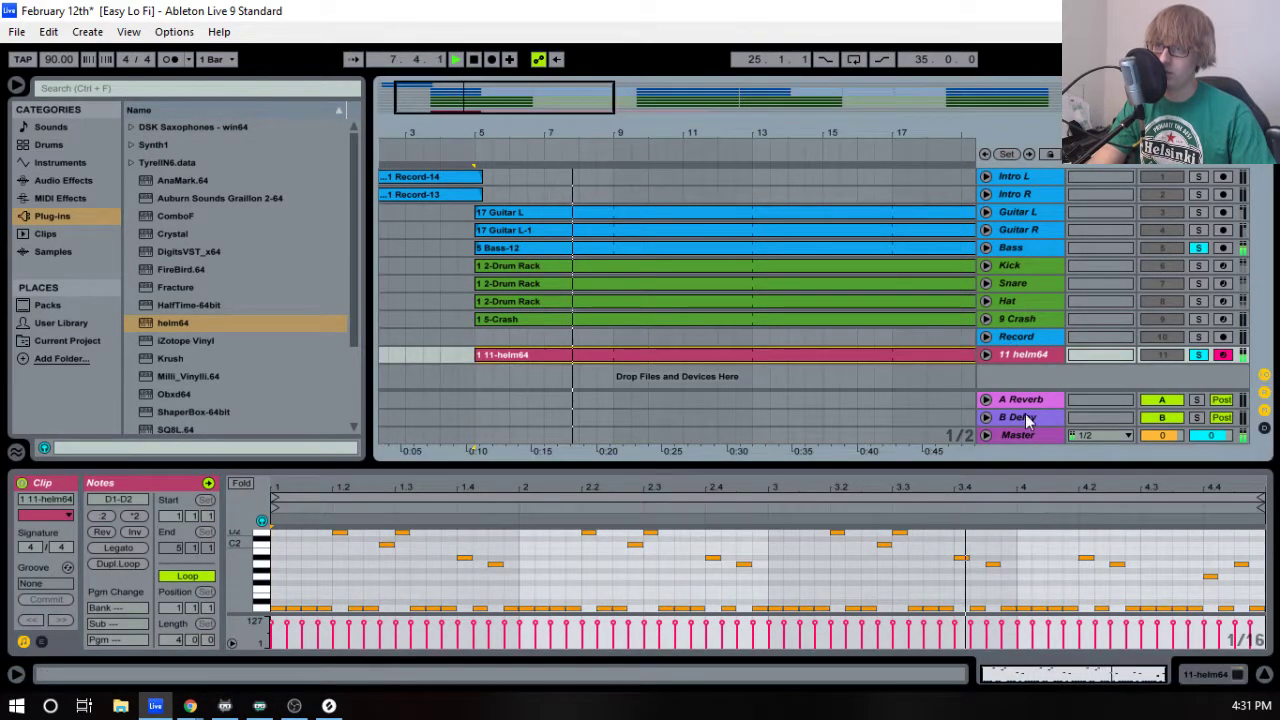
drag(796, 134, 796, 60)
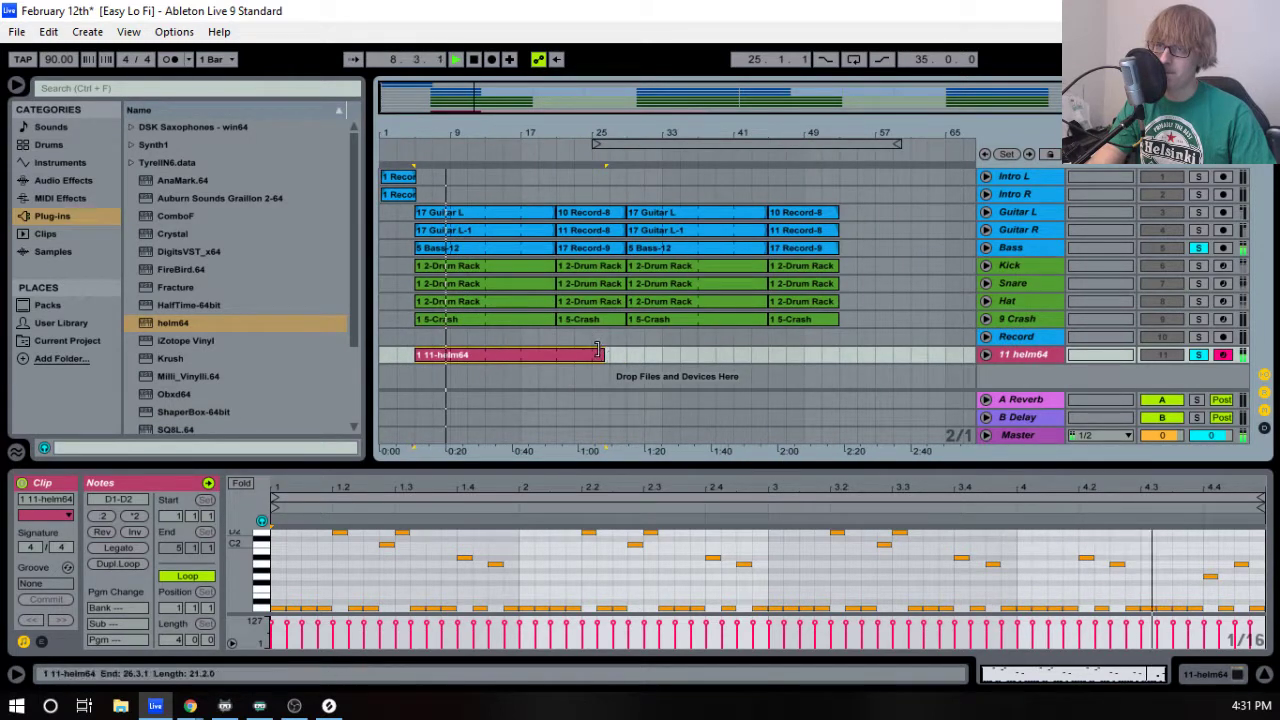
drag(602, 352, 552, 350)
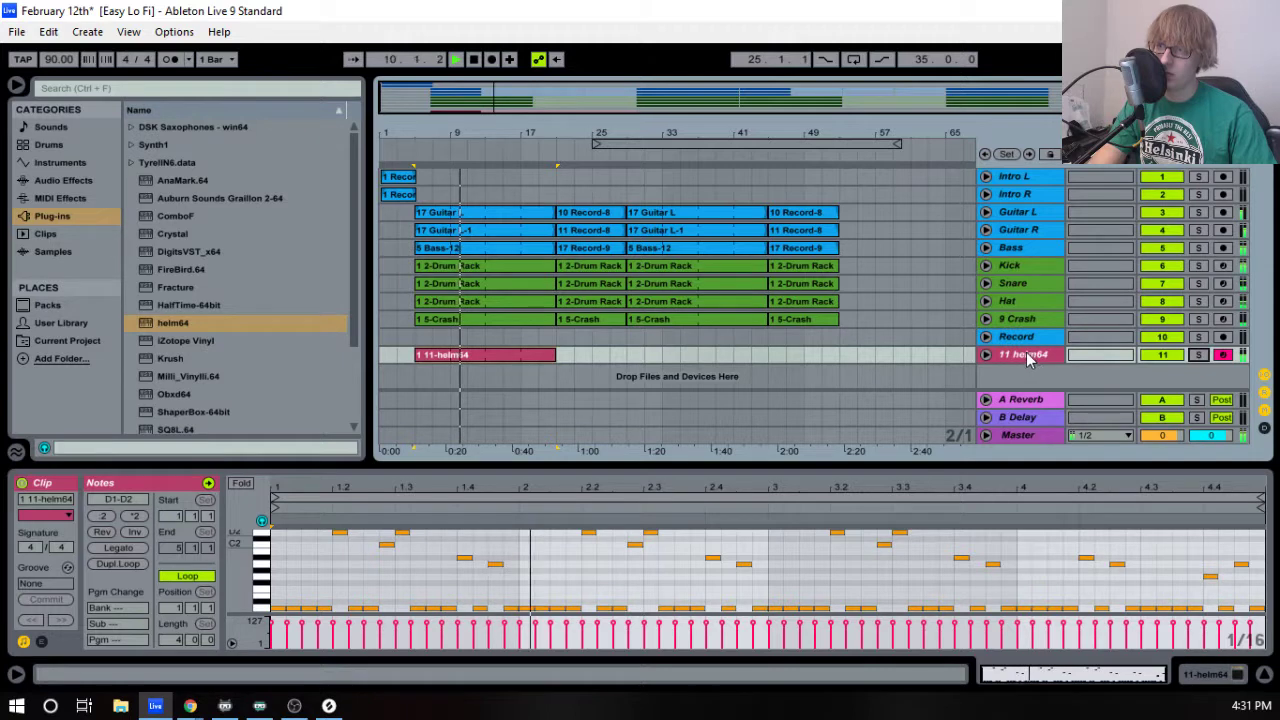
- Move the helm64 track directly below Bass and audition it soloed with Bass, Guitar L and Guitar R
drag(1032, 355, 1035, 266)
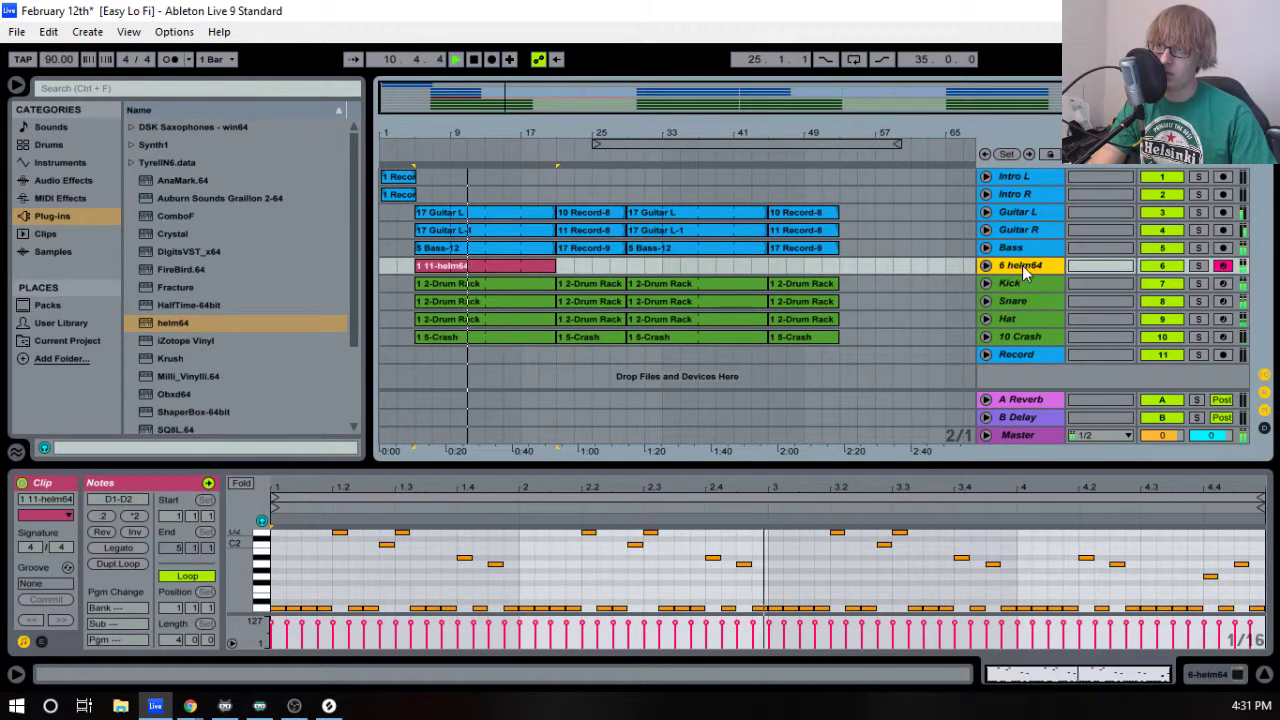
click(1198, 264)
ctrl+click(1198, 230)
ctrl+click(1198, 212)
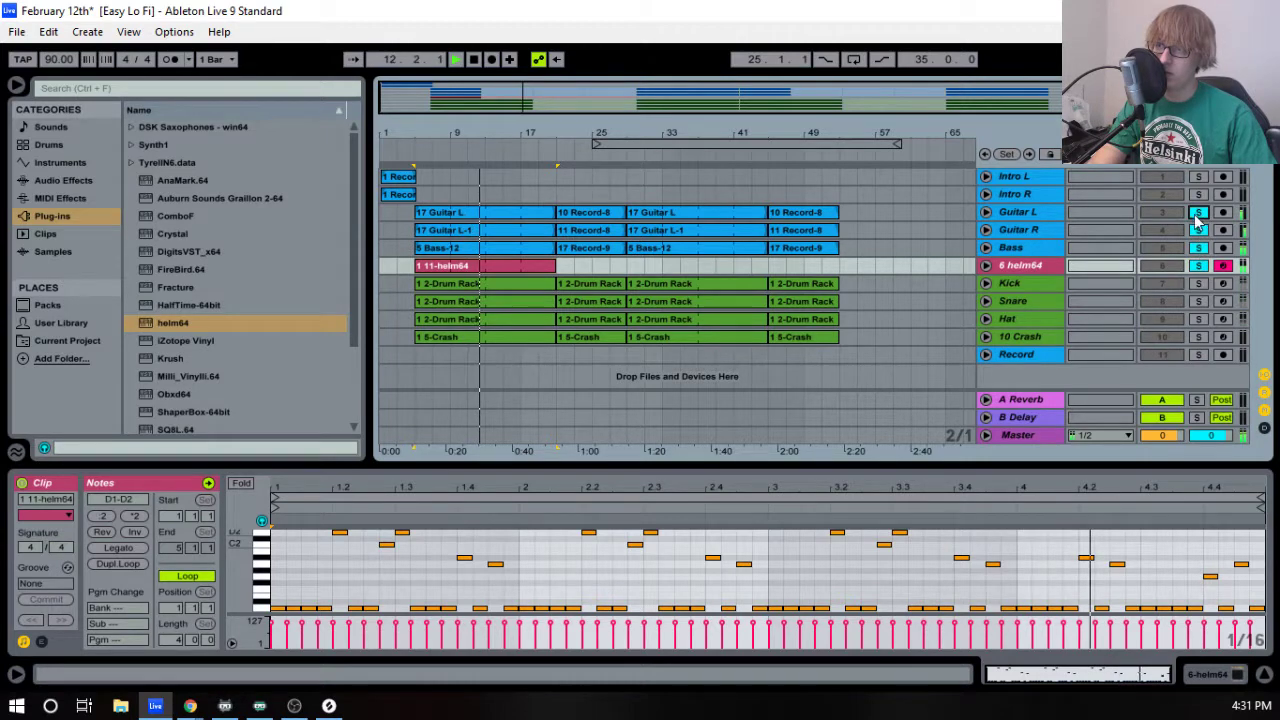
key(Tab)
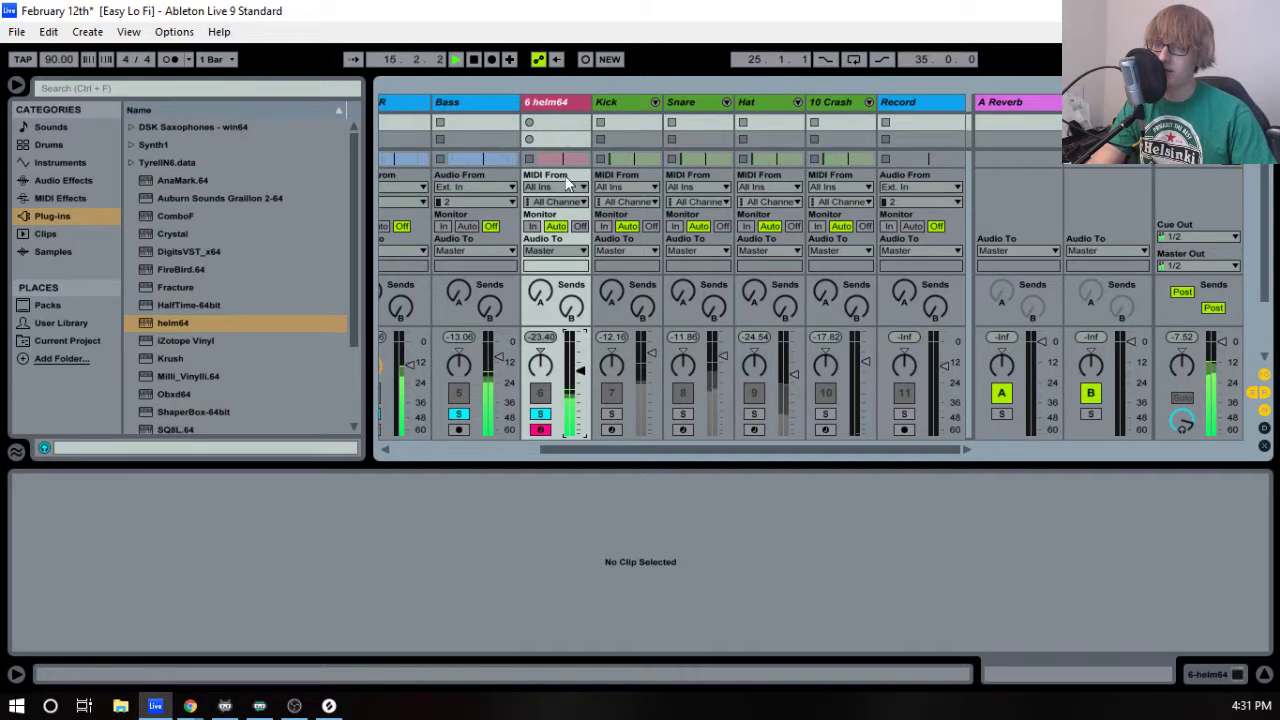
key(Tab)
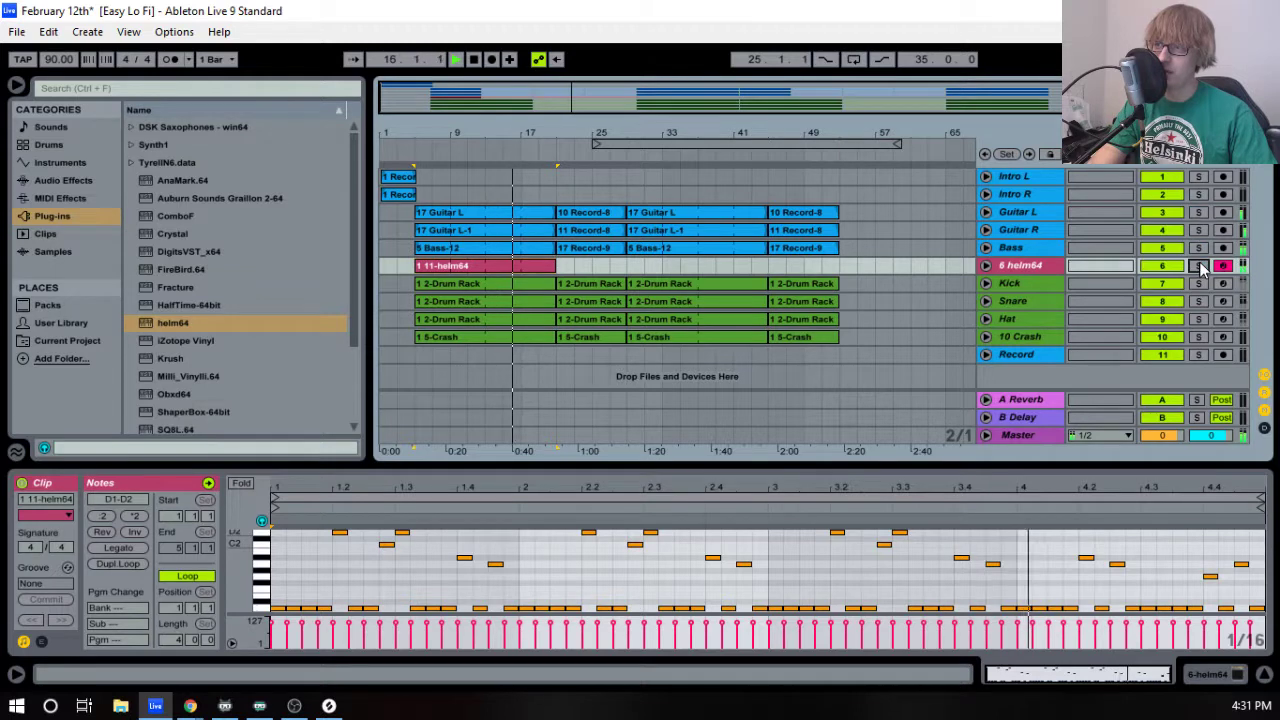
- Stop playback and duplicate the helm64 track twice
drag(449, 134, 487, 134)
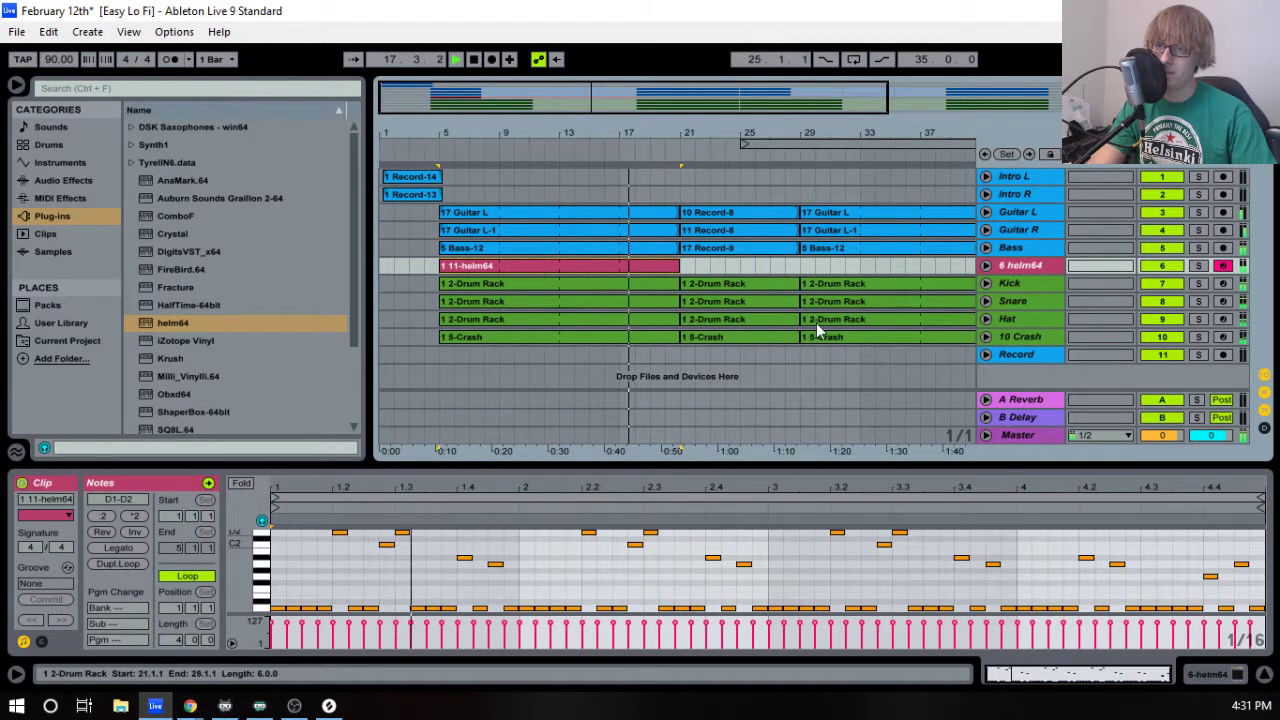
key(space)
click(1030, 270)
right_click(1030, 275)
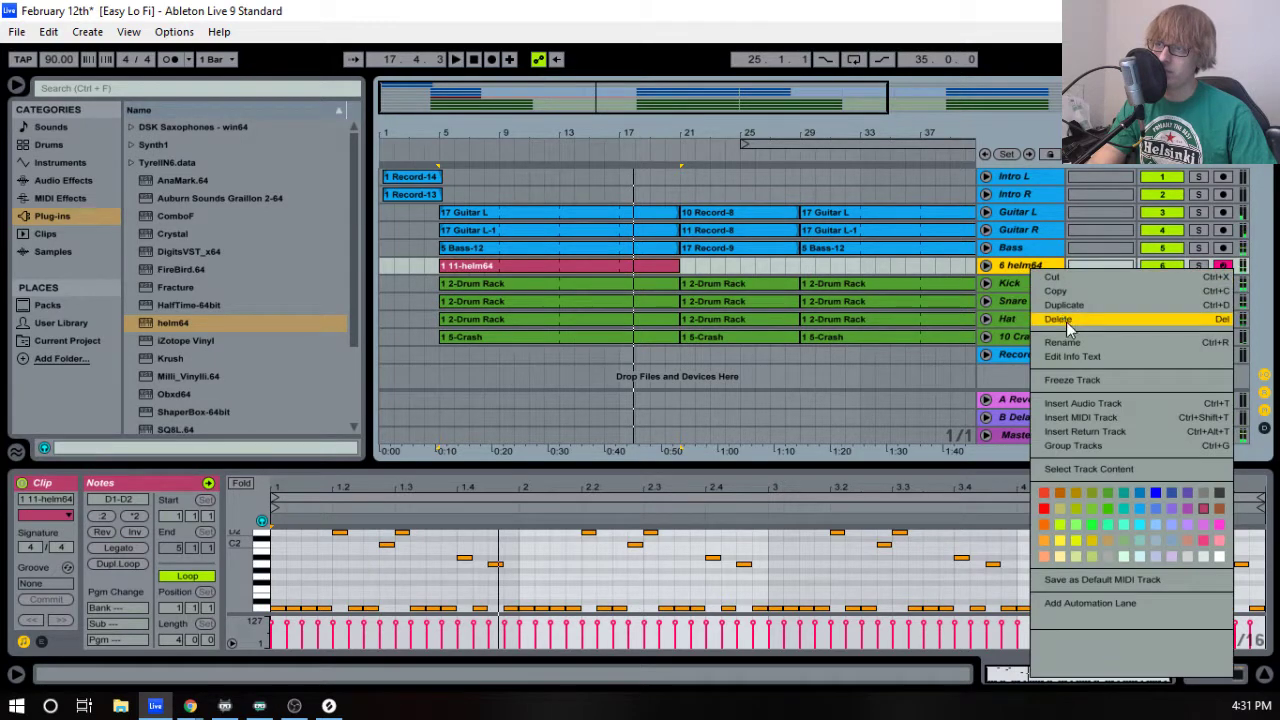
click(1083, 303)
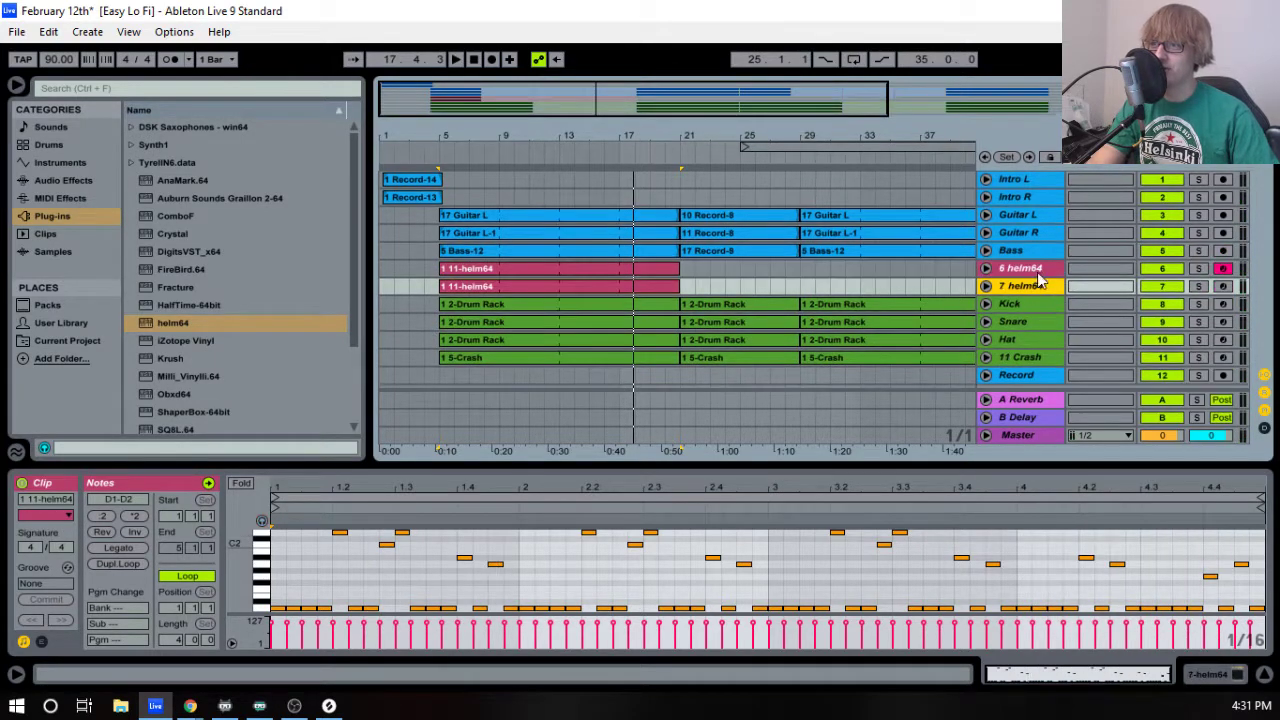
right_click(1027, 286)
click(1076, 320)
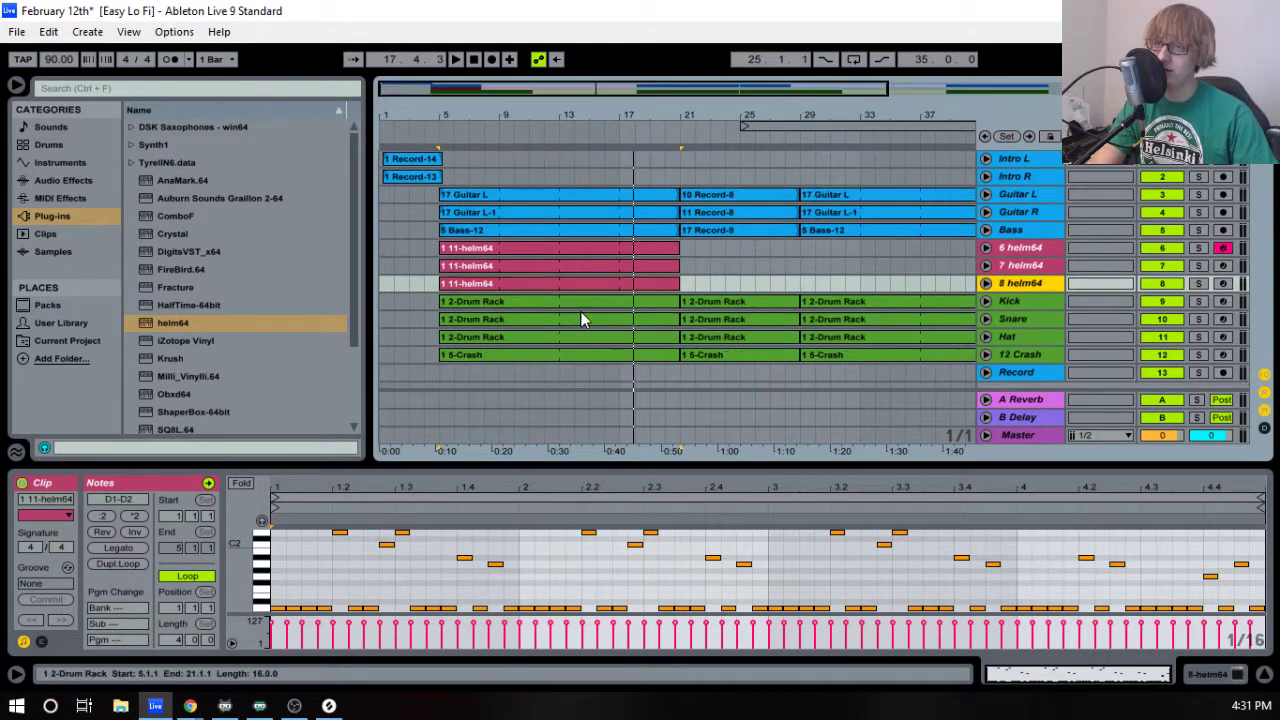
- Transpose all notes of the clips on the duplicated tracks 7 helm64 and 8 helm64 up one octave, to D2-D3
click(534, 265)
click(574, 567)
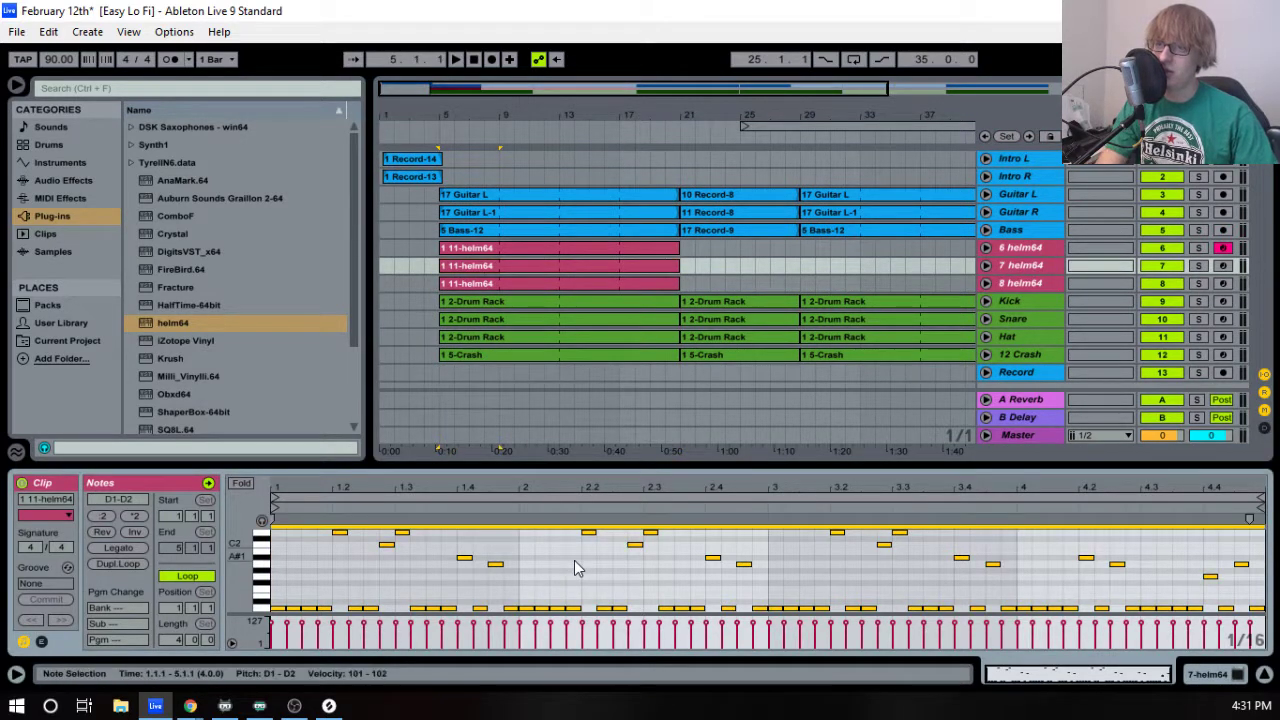
click(528, 286)
click(581, 572)
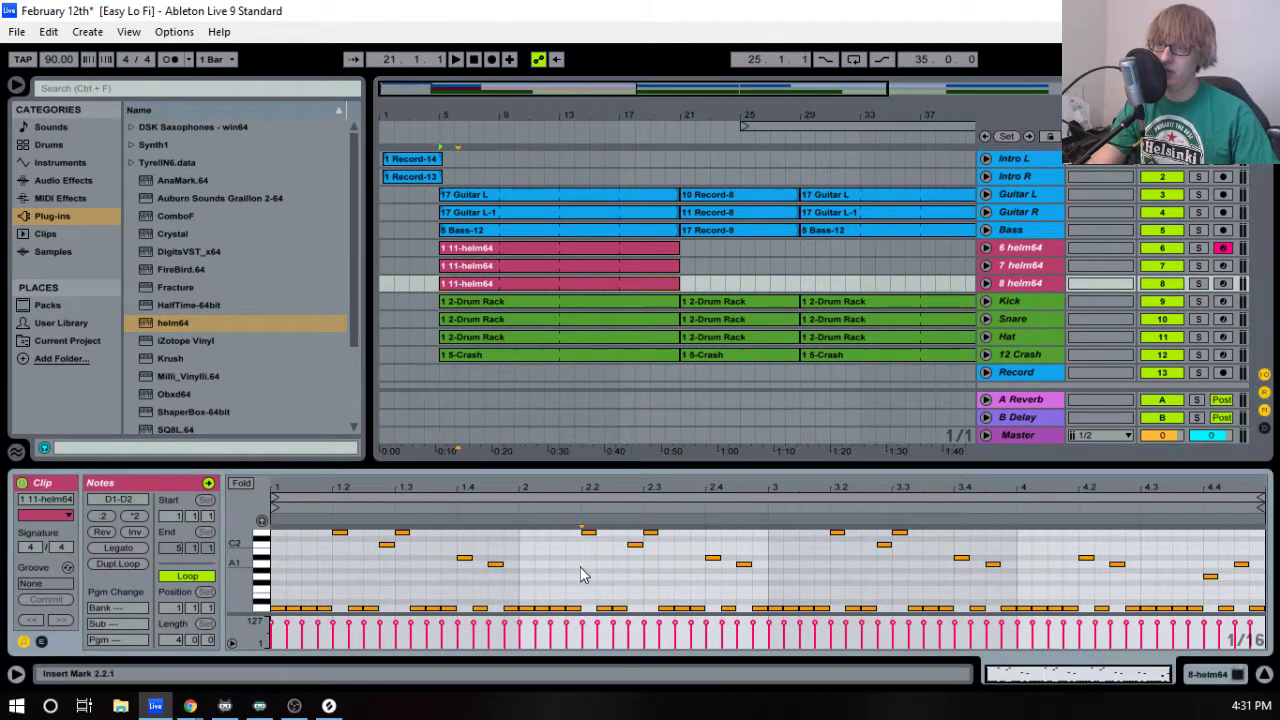
key(ctrl+a)
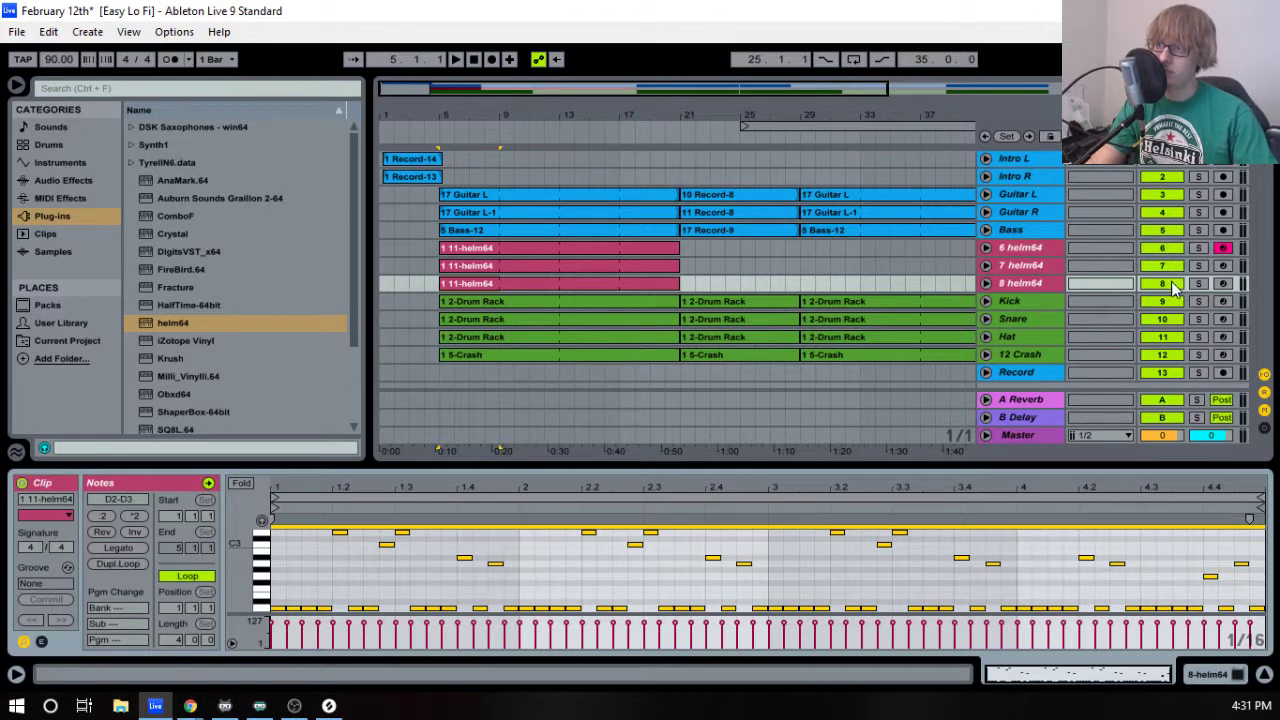
- Mute track 8 helm64, play the song from bar 5, and solo track 7 helm64 in the mixer
click(585, 263)
key(space)
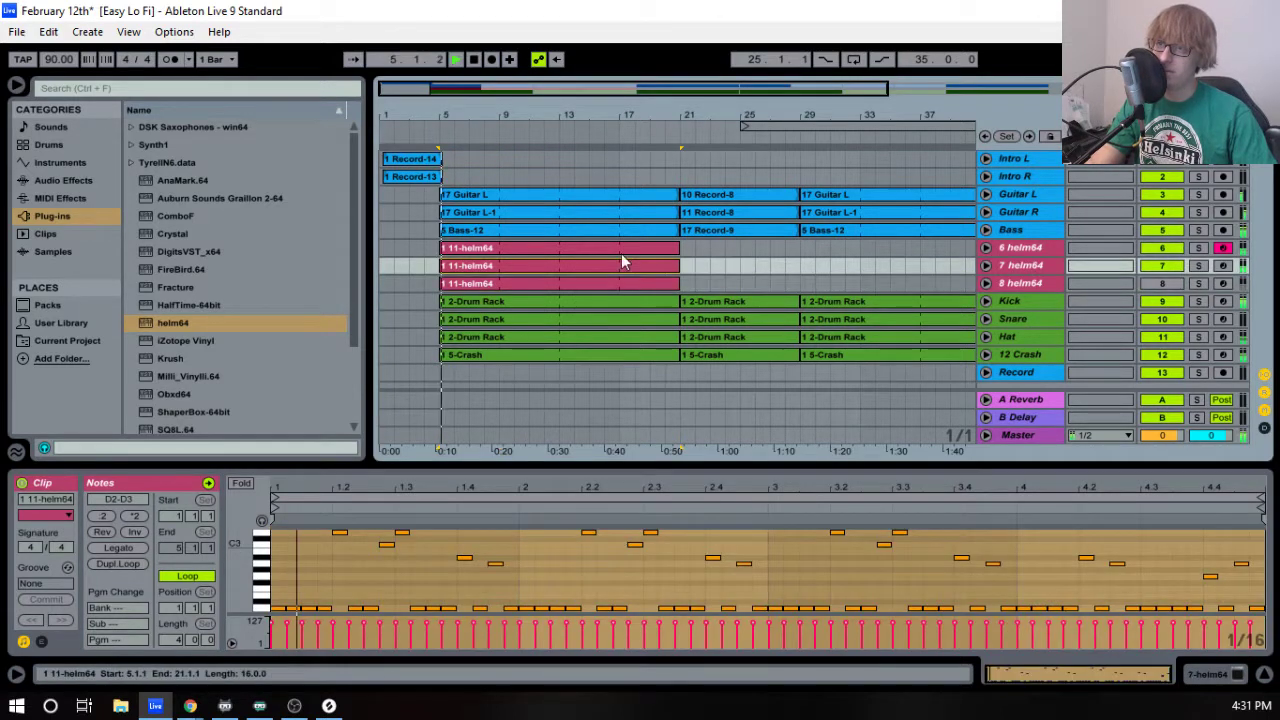
click(1005, 264)
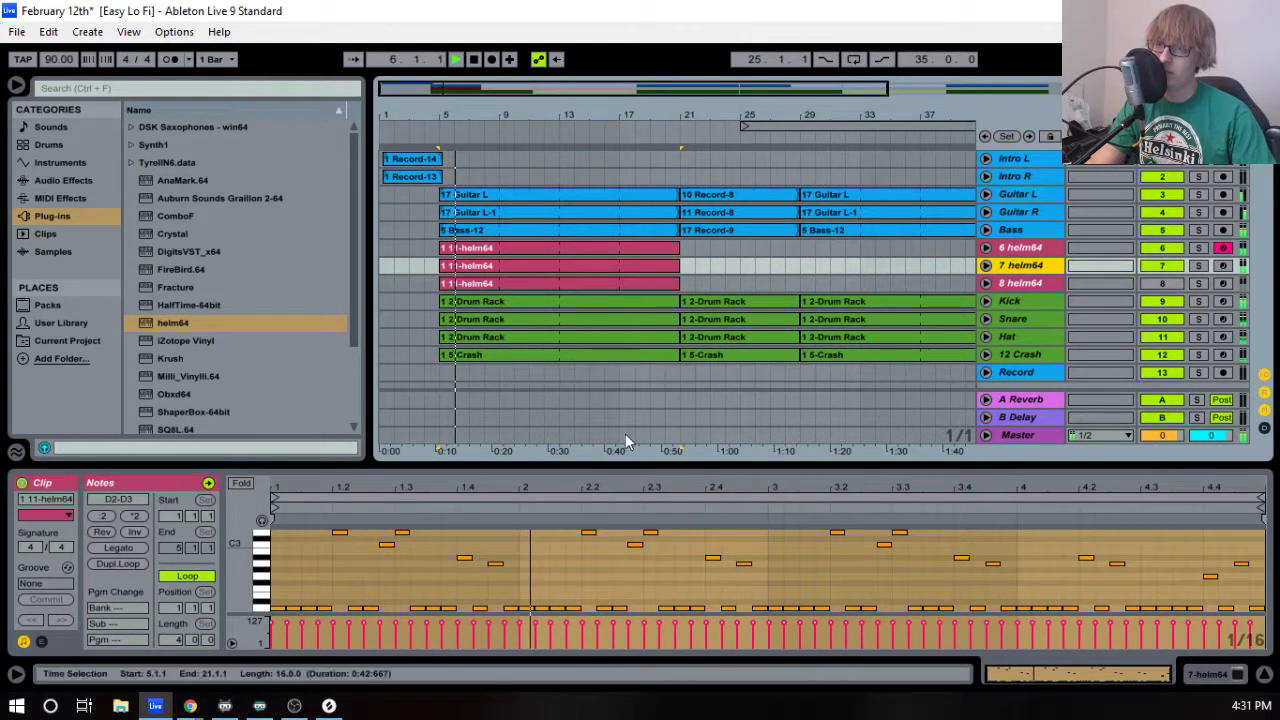
key(Tab)
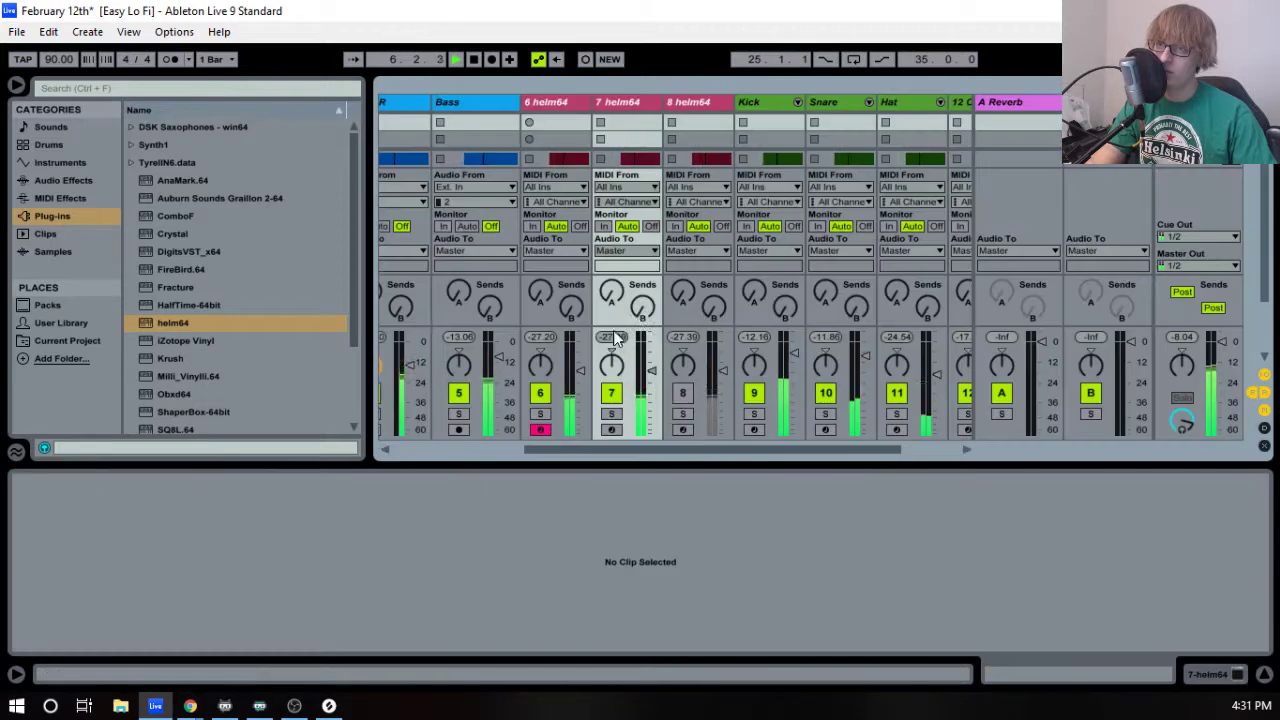
click(611, 416)
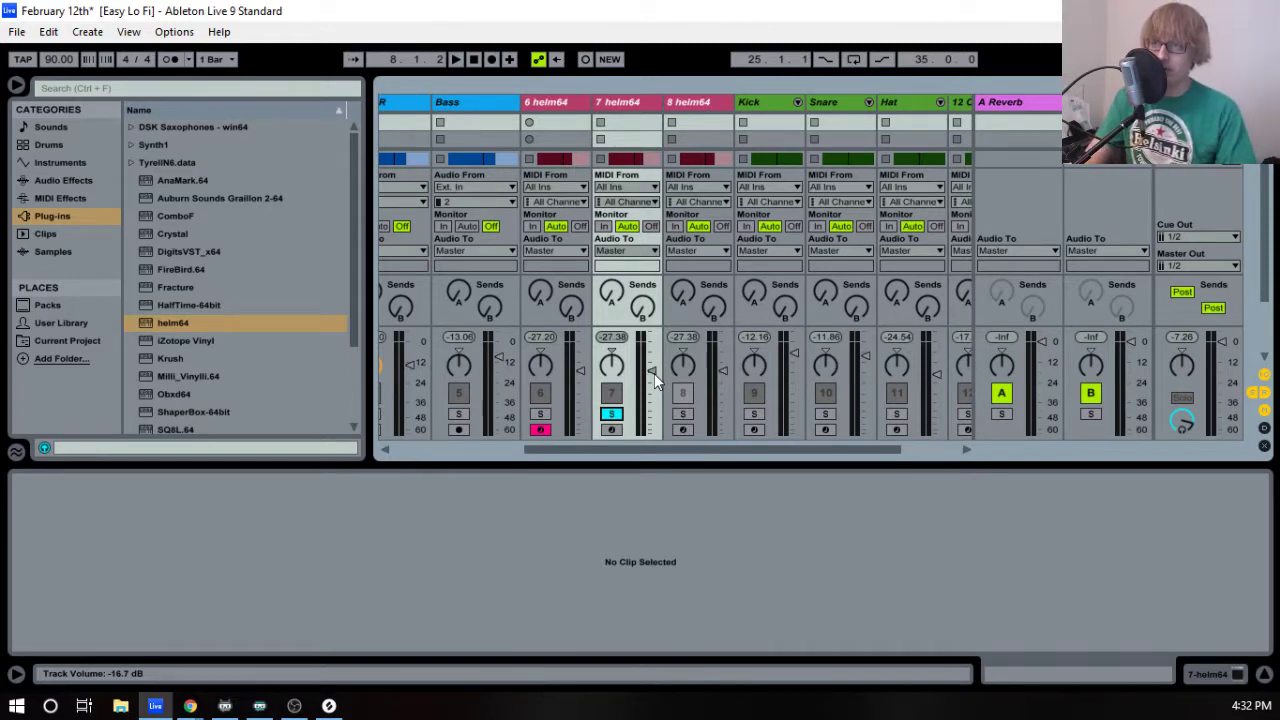
key(Tab)
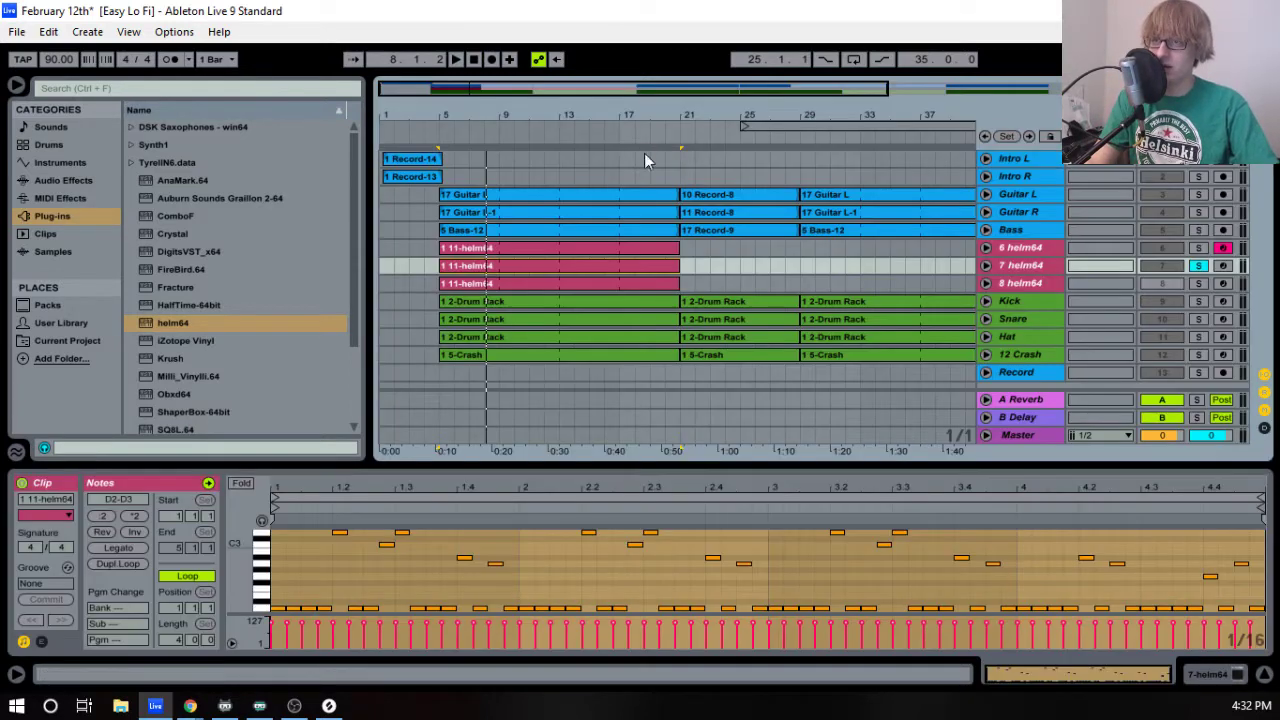
- Play the original 6 helm64 track soloed to compare it with track 7, and show its synth device
click(1043, 267)
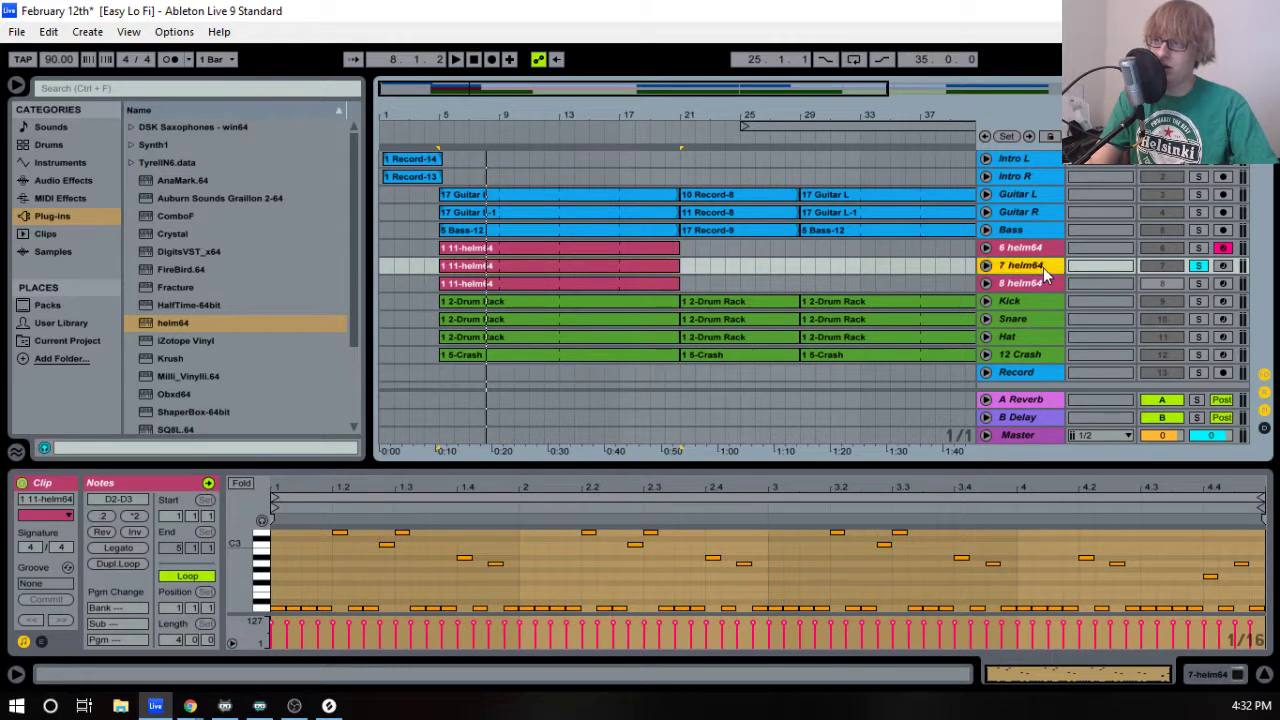
key(space)
click(1198, 248)
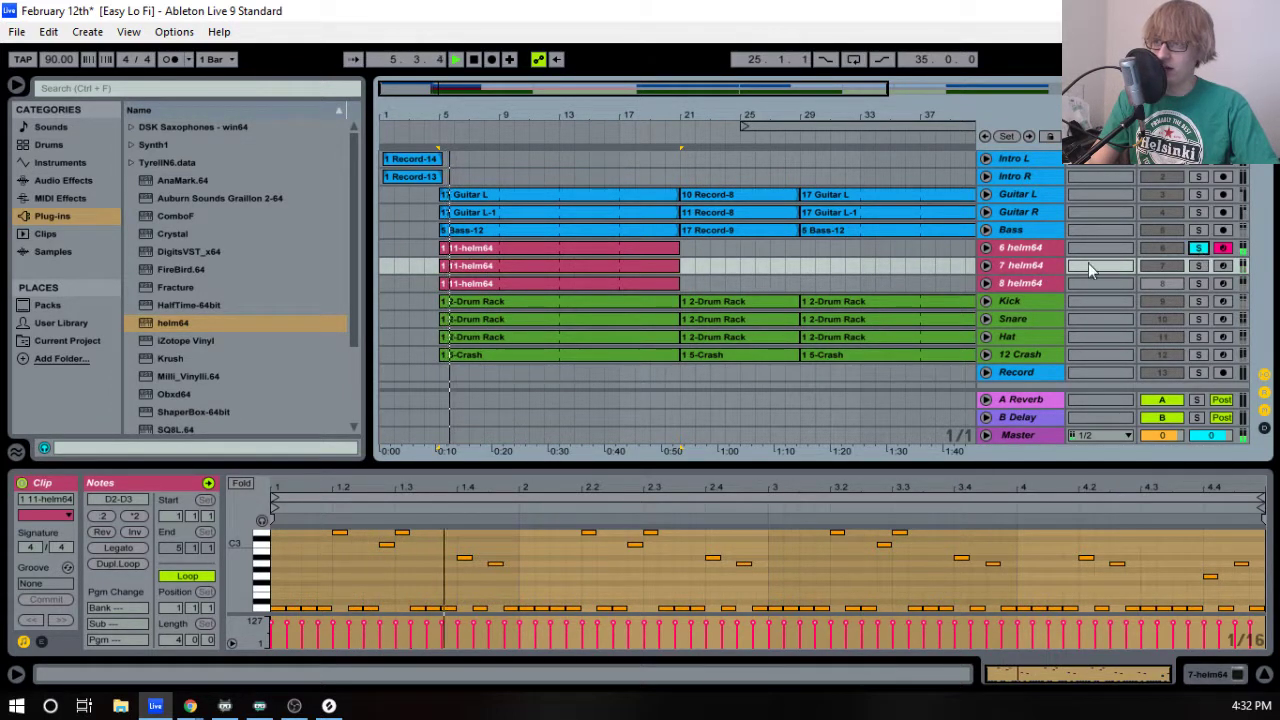
click(1035, 247)
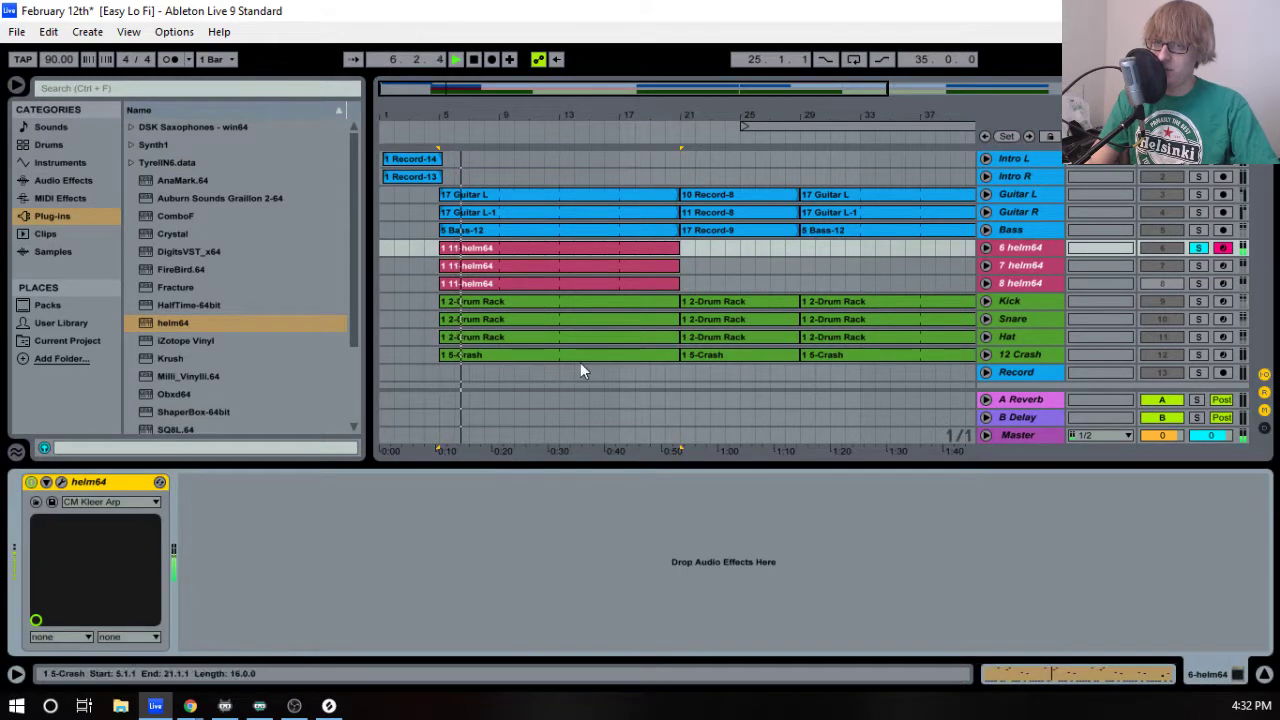
key(space)
- Move track 8 helm64 directly below Bass, above the other two helm64 tracks, and audition the layers with different solos
click(1030, 283)
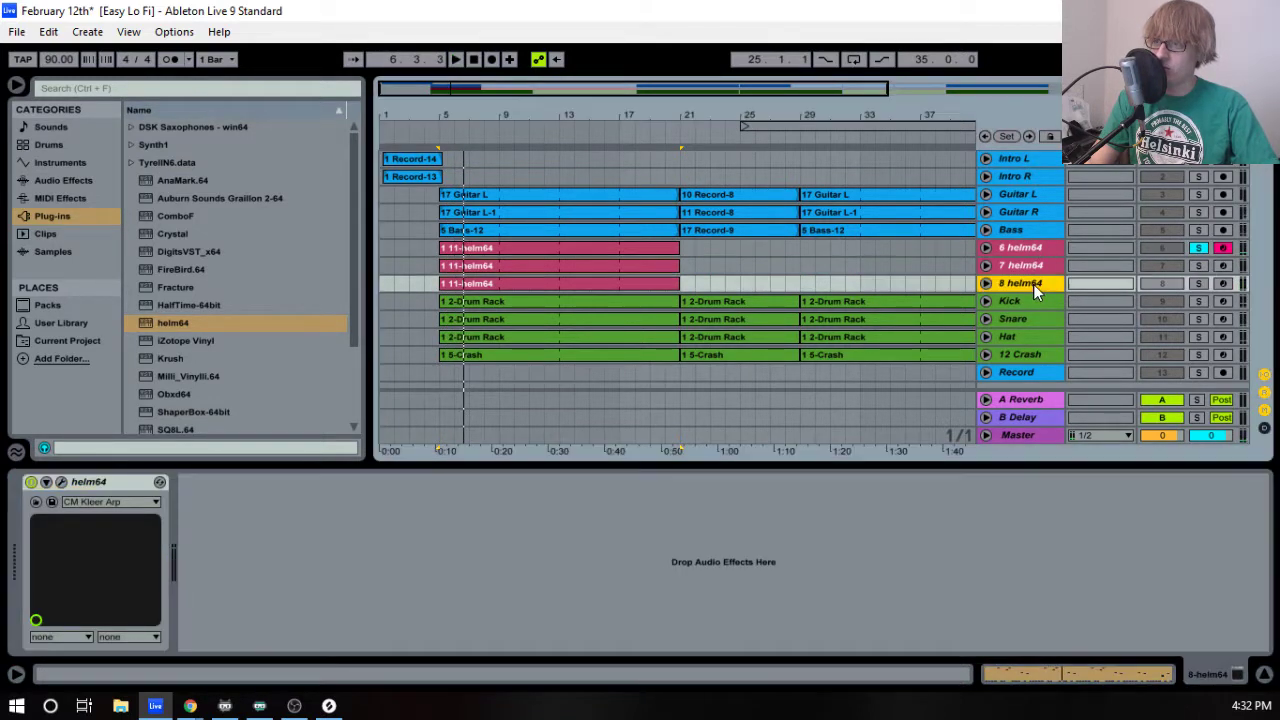
drag(1026, 285, 1025, 234)
drag(1200, 247, 1204, 248)
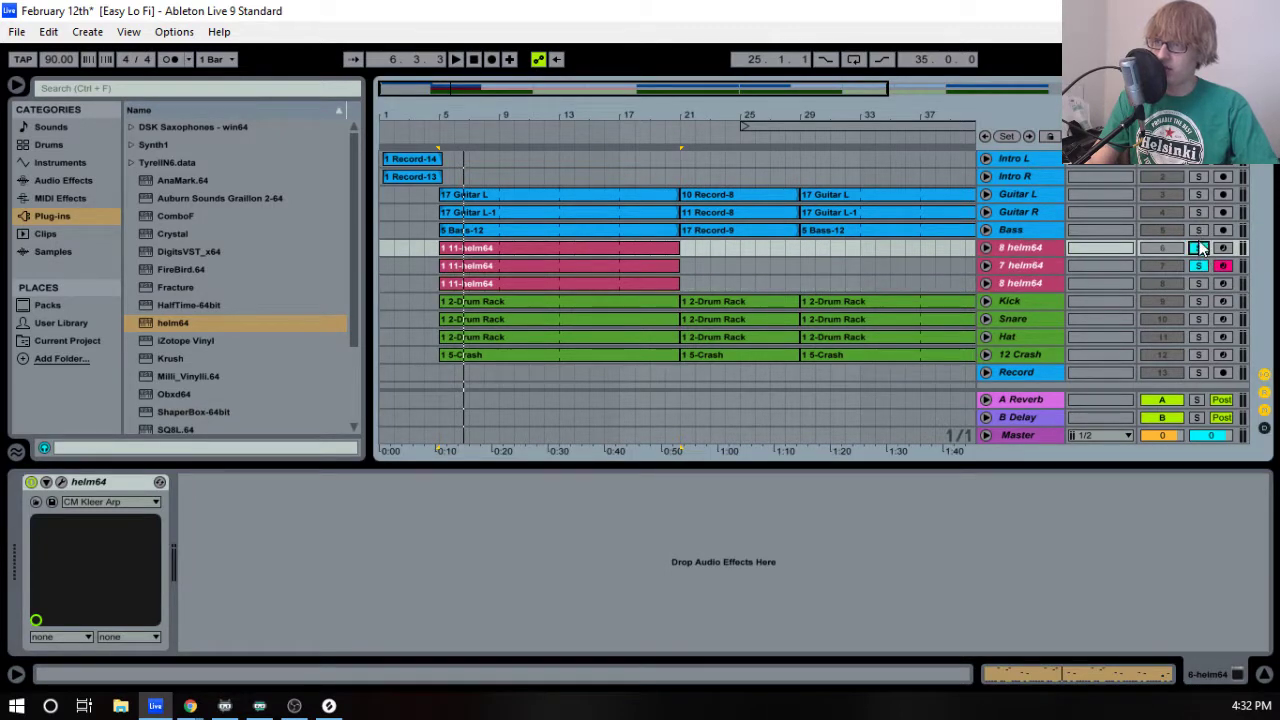
key(space)
click(1198, 229)
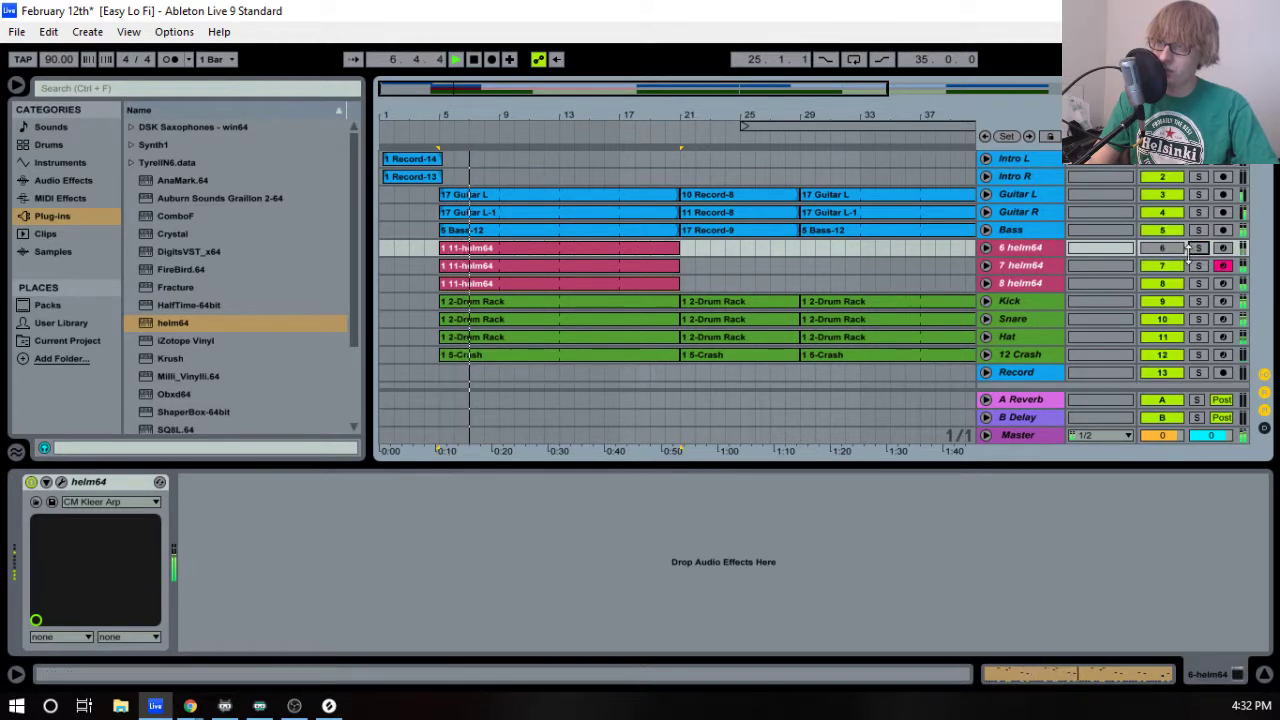
click(1198, 284)
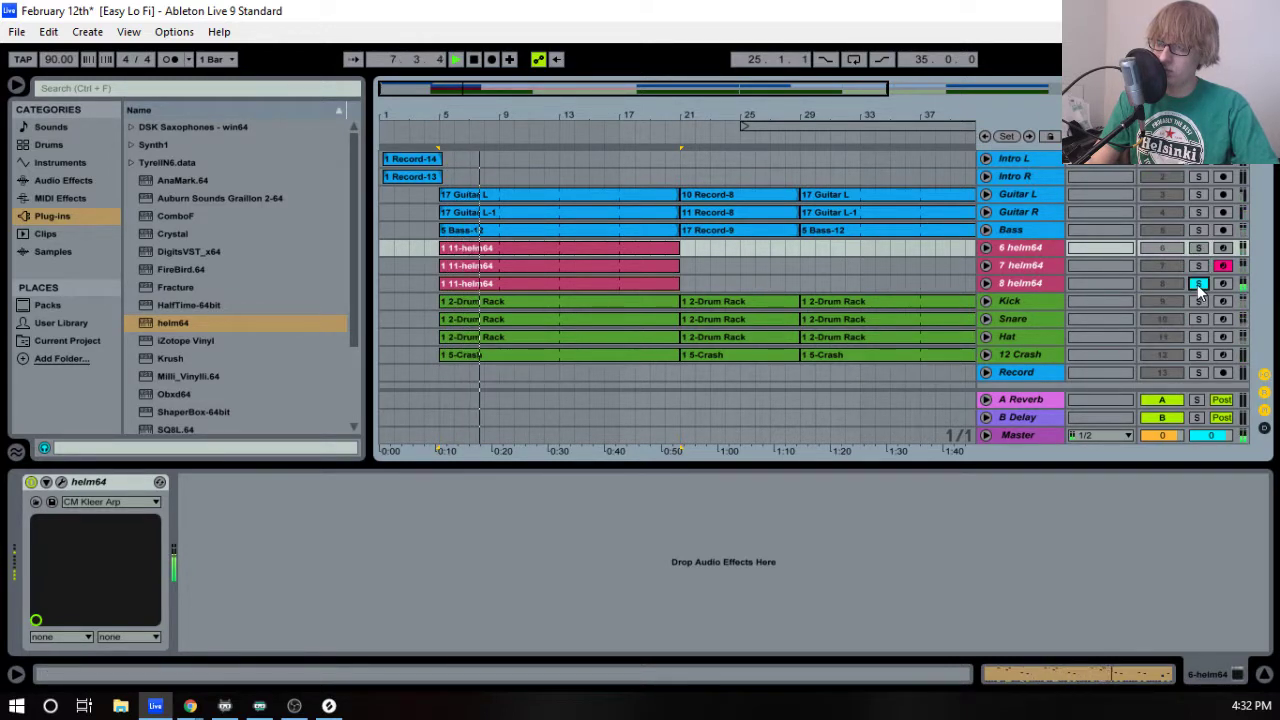
click(1039, 266)
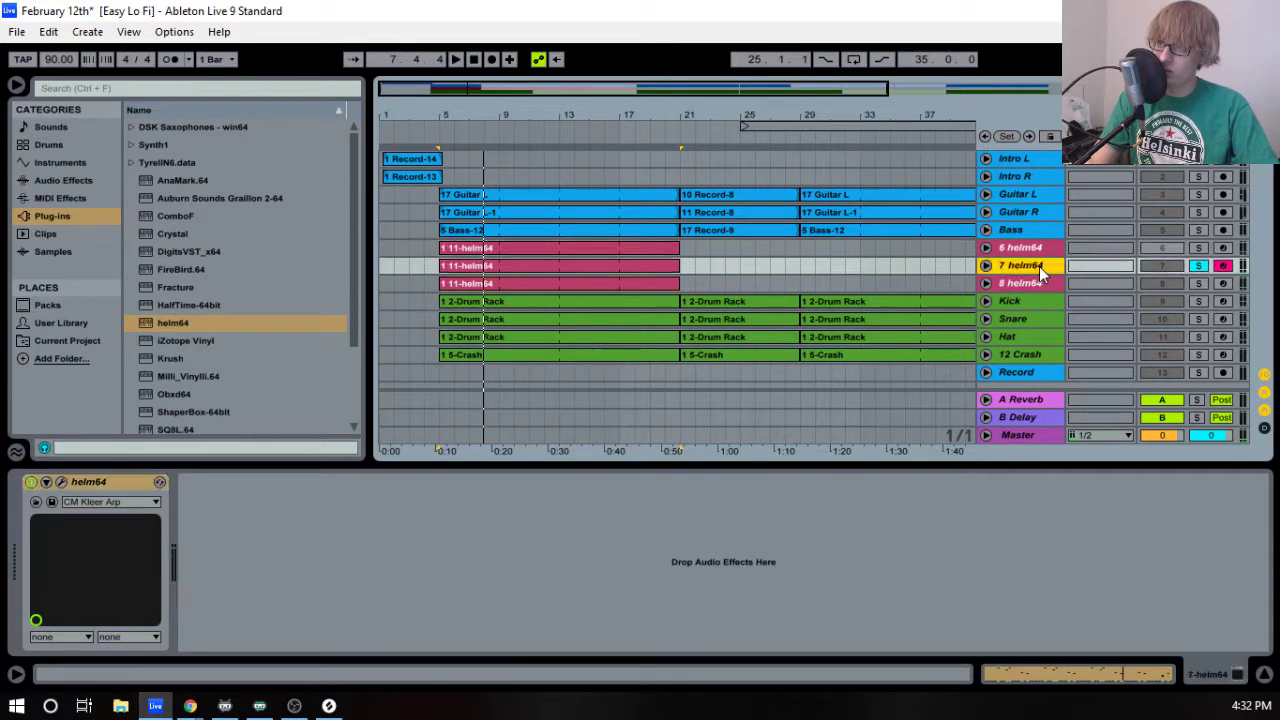
- Transpose all notes of the clip on the uppermost helm64 track down one octave, to D1-D2, and play it briefly
double_click(611, 245)
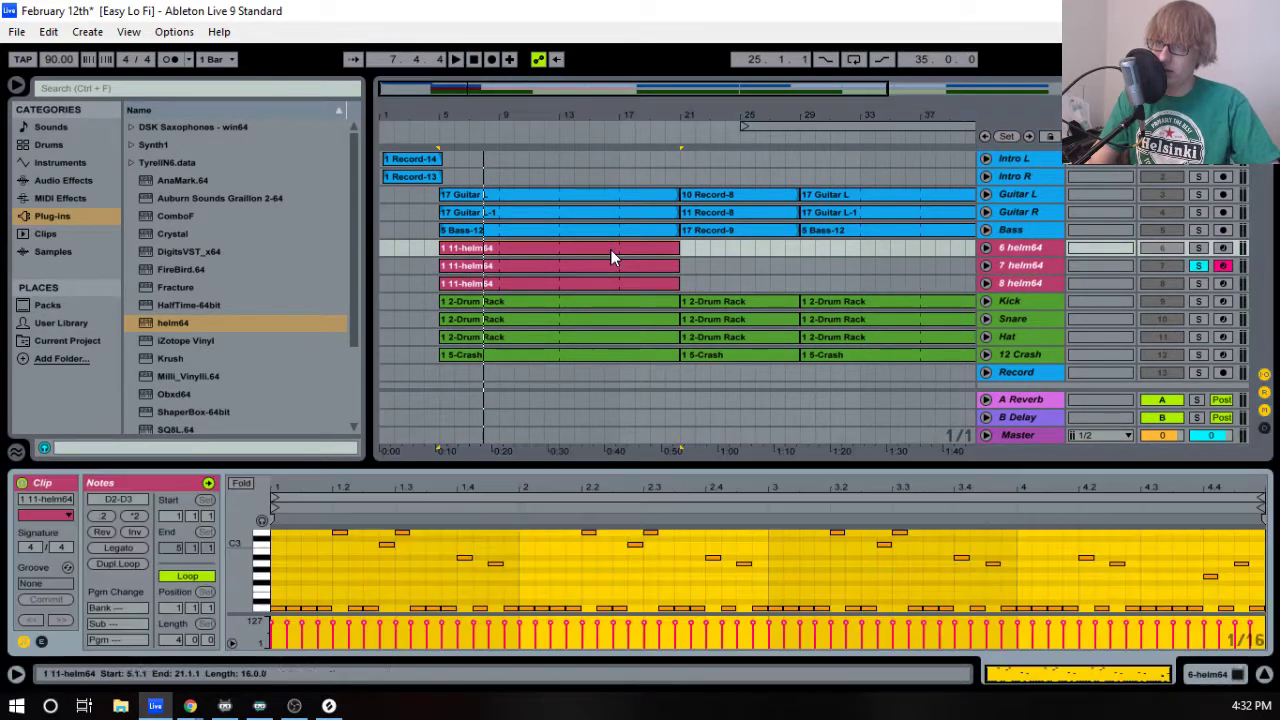
click(528, 574)
key(ctrl+a)
key(shift+Down)
key(space)
key(space)
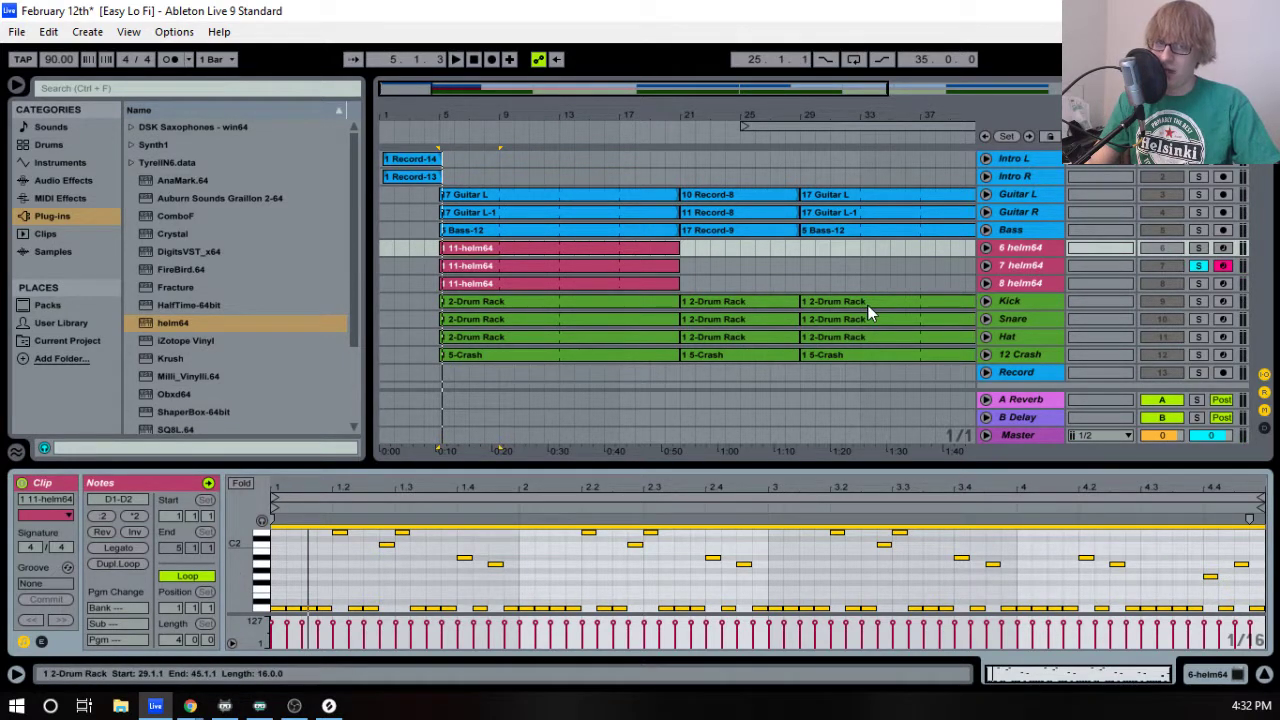
- Solo Bass together with tracks 6 and 7 helm64, play them, and open the synth editor of track 6 helm64
click(1199, 266)
click(1199, 230)
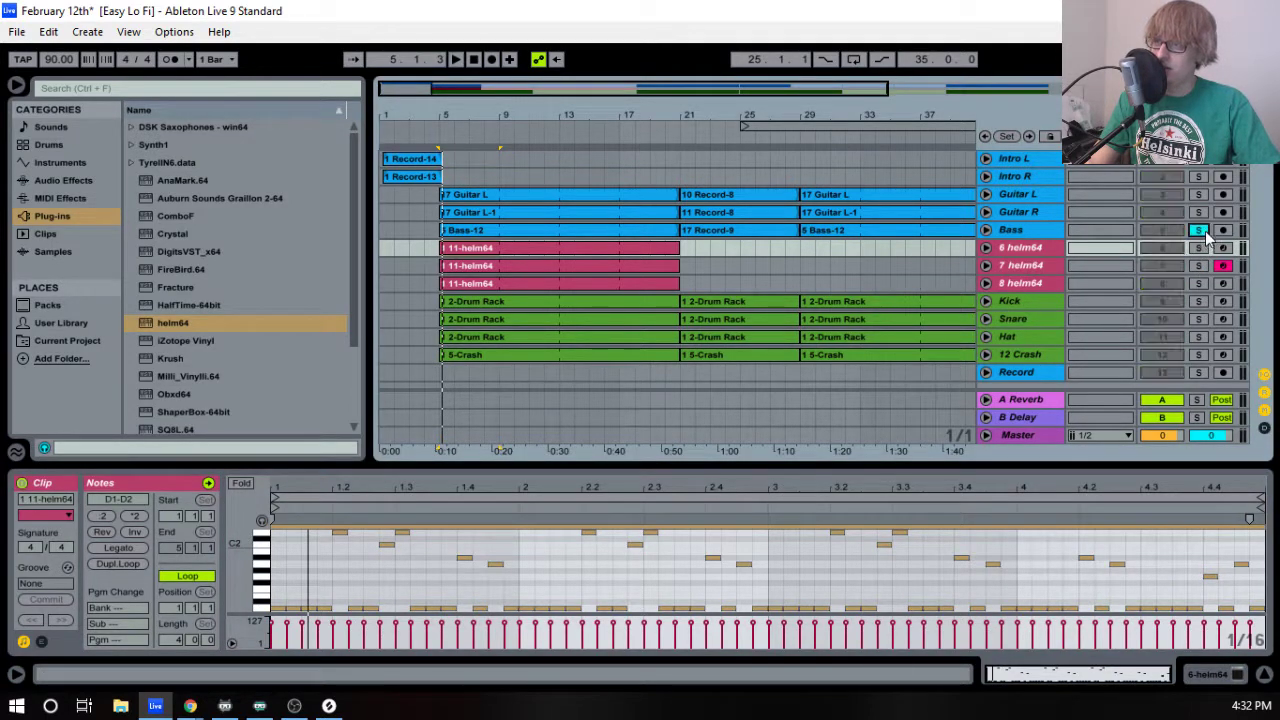
click(1028, 246)
click(61, 483)
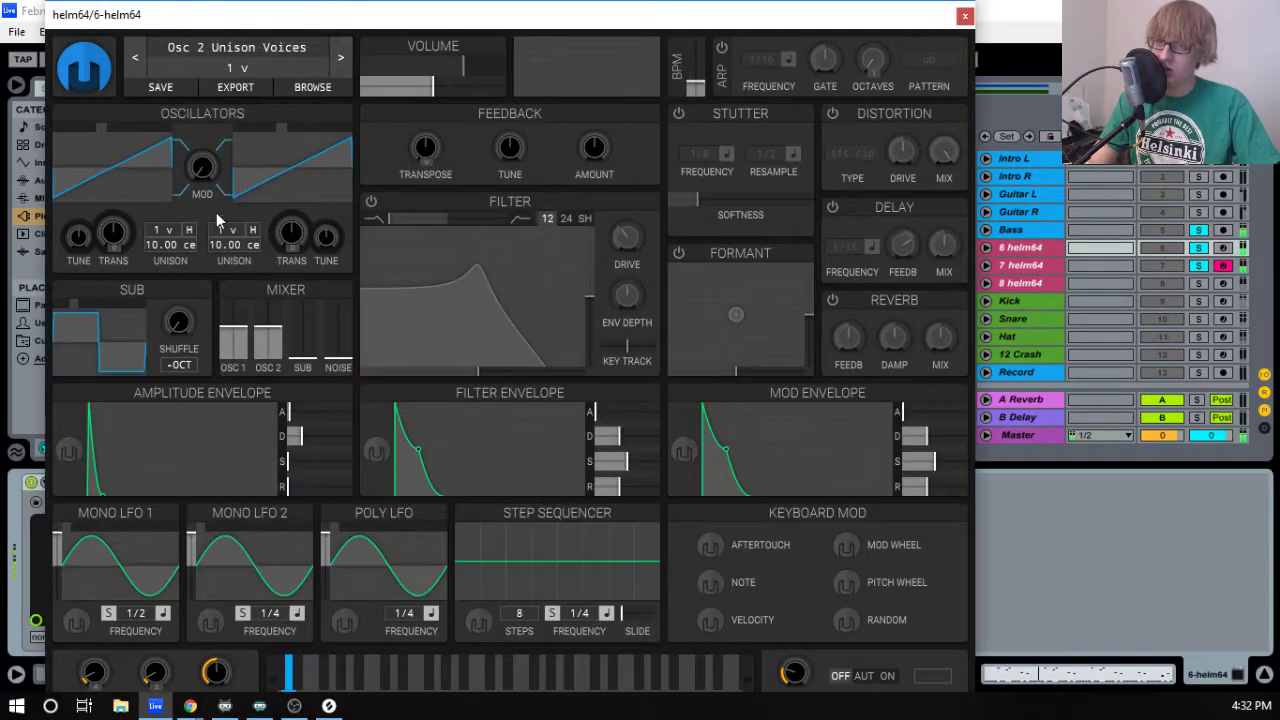
- Load the CM Subsine preset from the Bass category in track 6's helm64 synth and close its editor
click(268, 57)
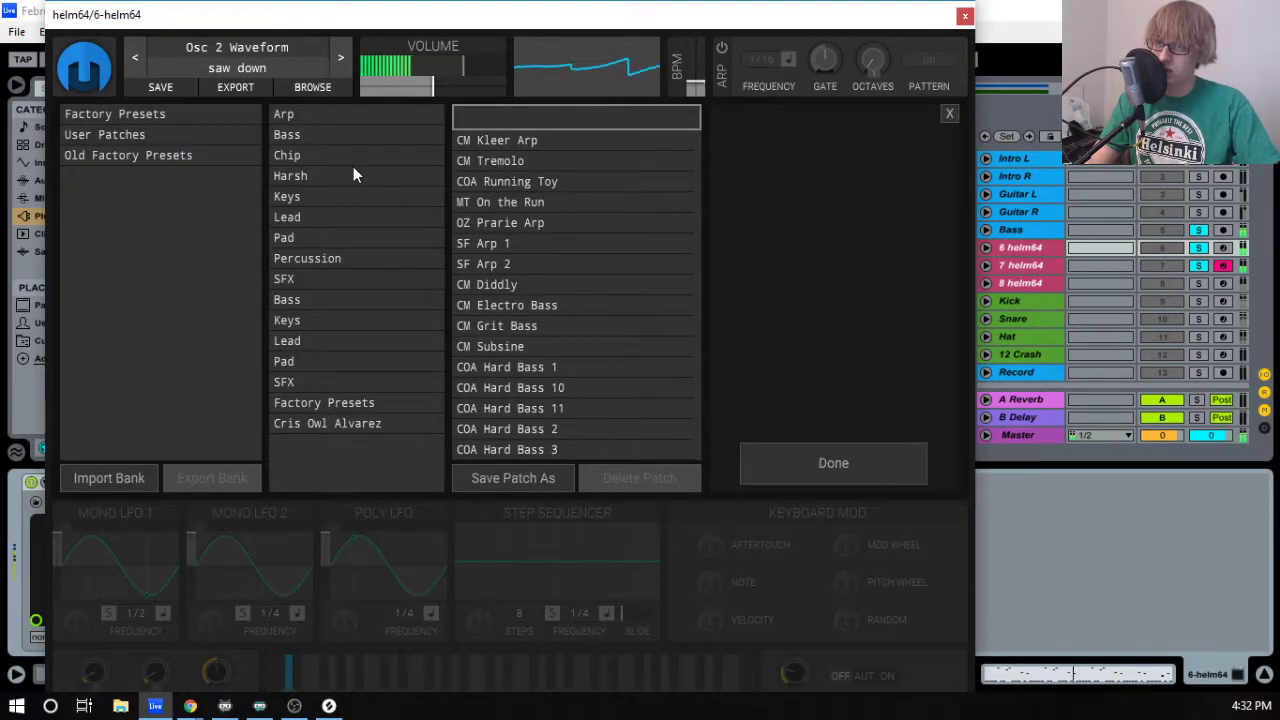
click(306, 134)
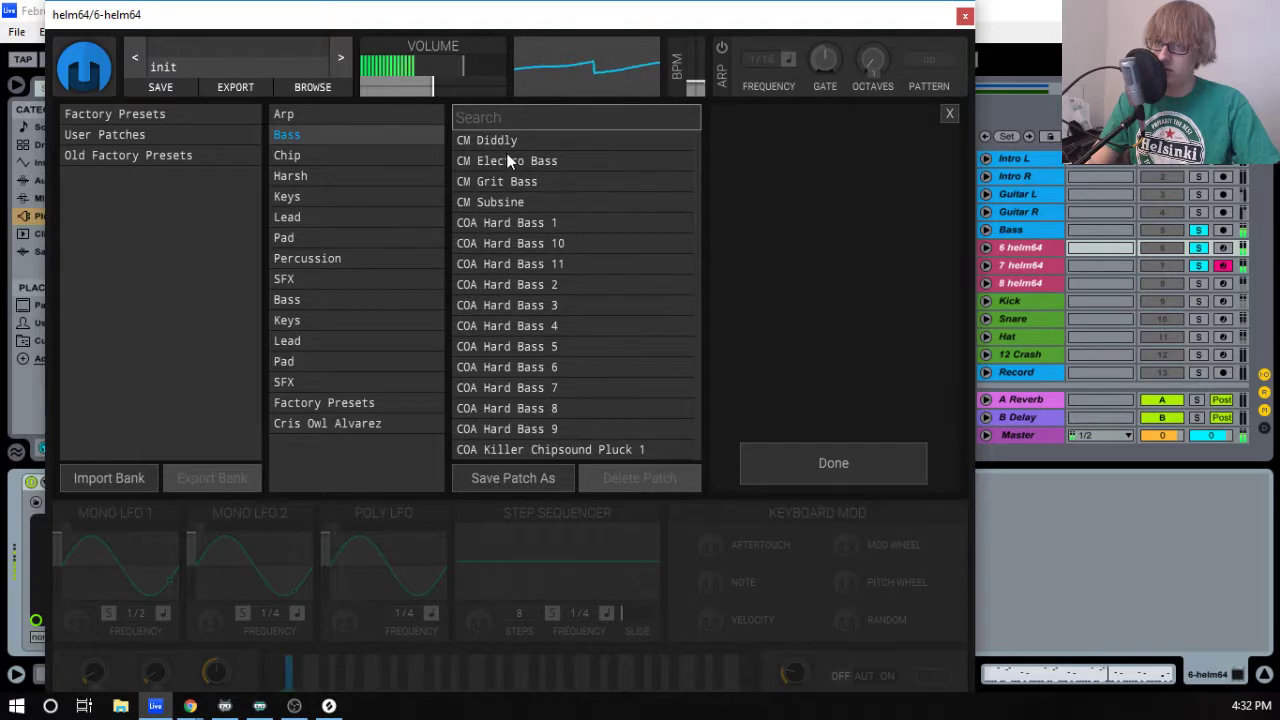
click(510, 201)
click(813, 457)
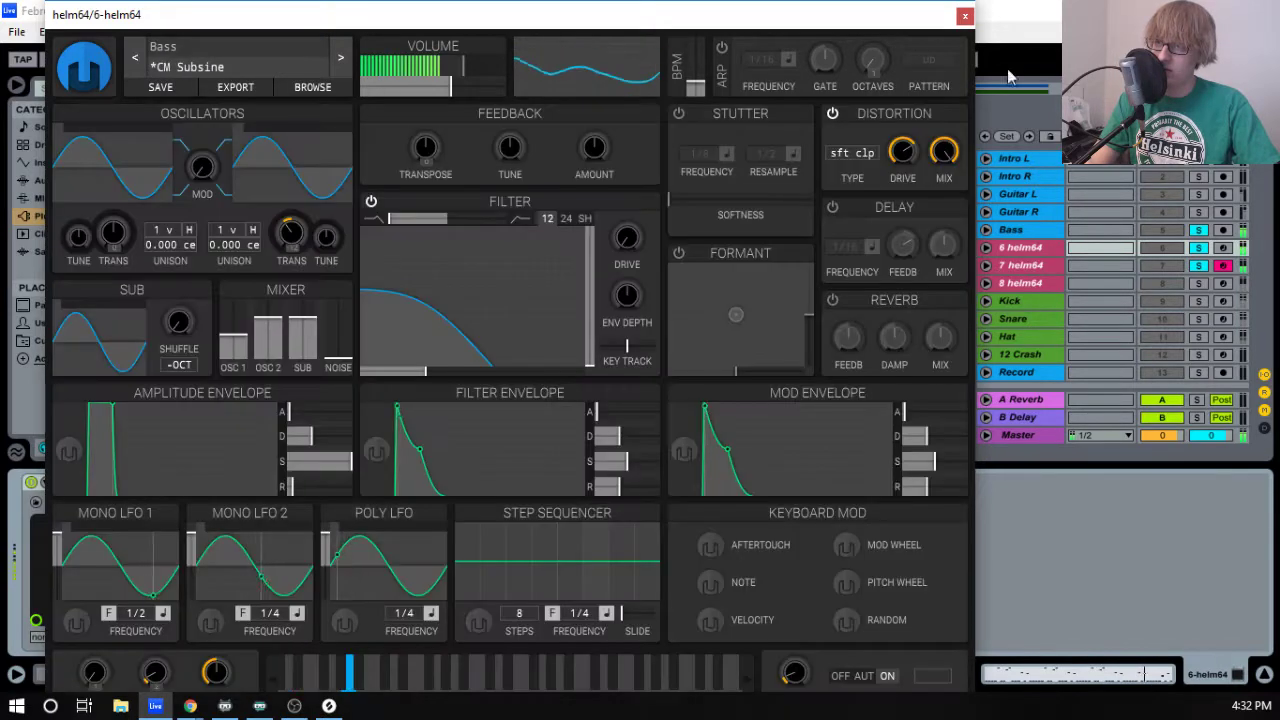
click(965, 16)
- Play track 6 helm64 soloed, raise its volume in the mixer, and unsolo it
key(space)
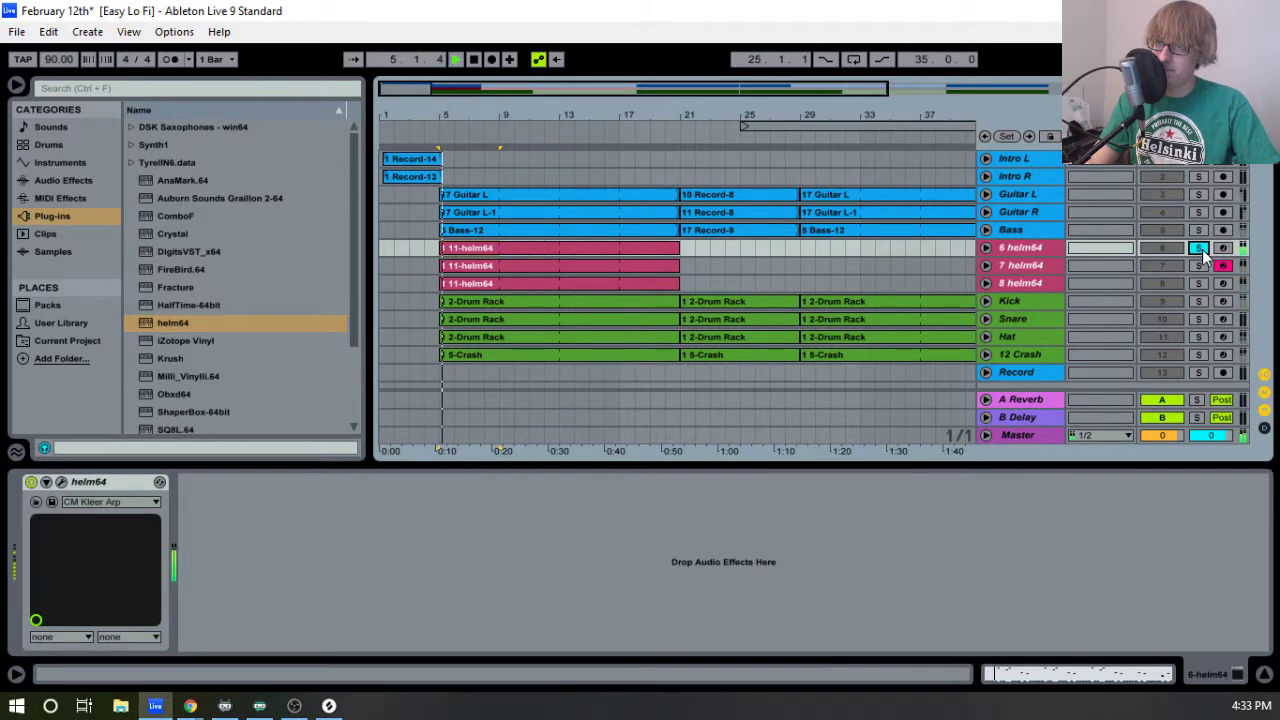
key(Tab)
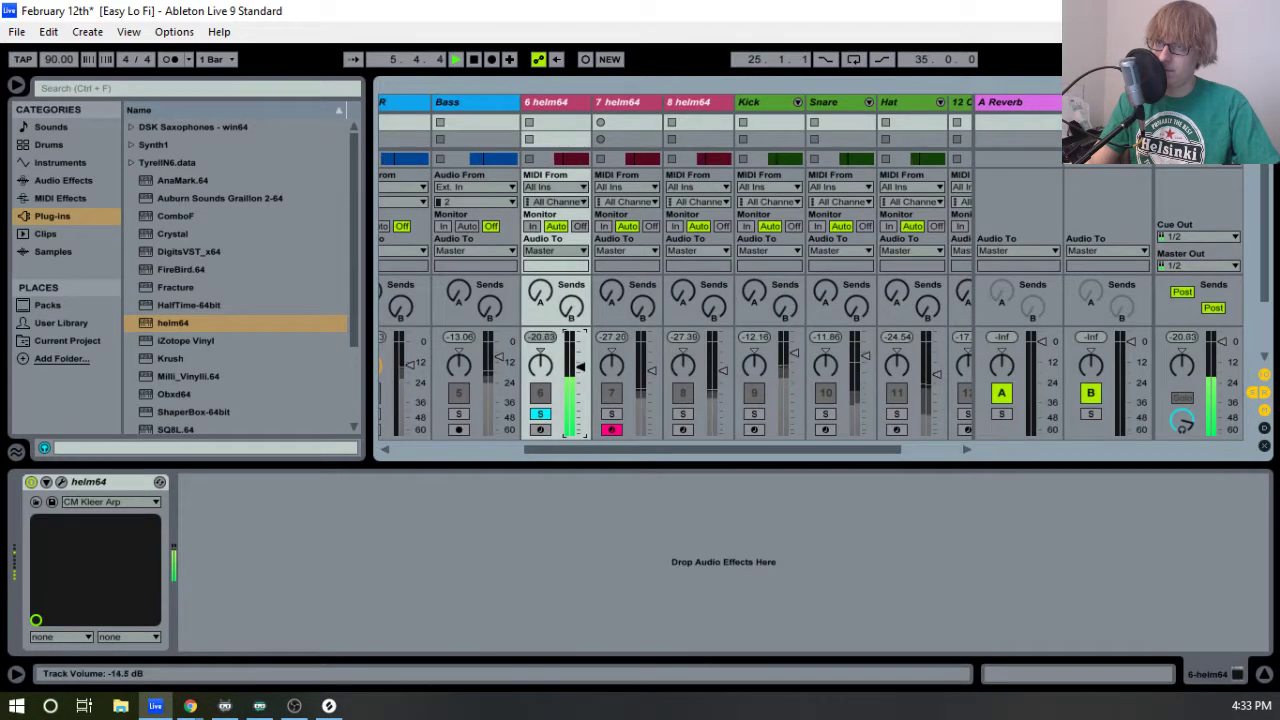
click(541, 414)
- Switch to the YouTube page of One Bassline (Mad Max: Fury Road), pause the video, and look over its description and comments
key(alt+Tab)
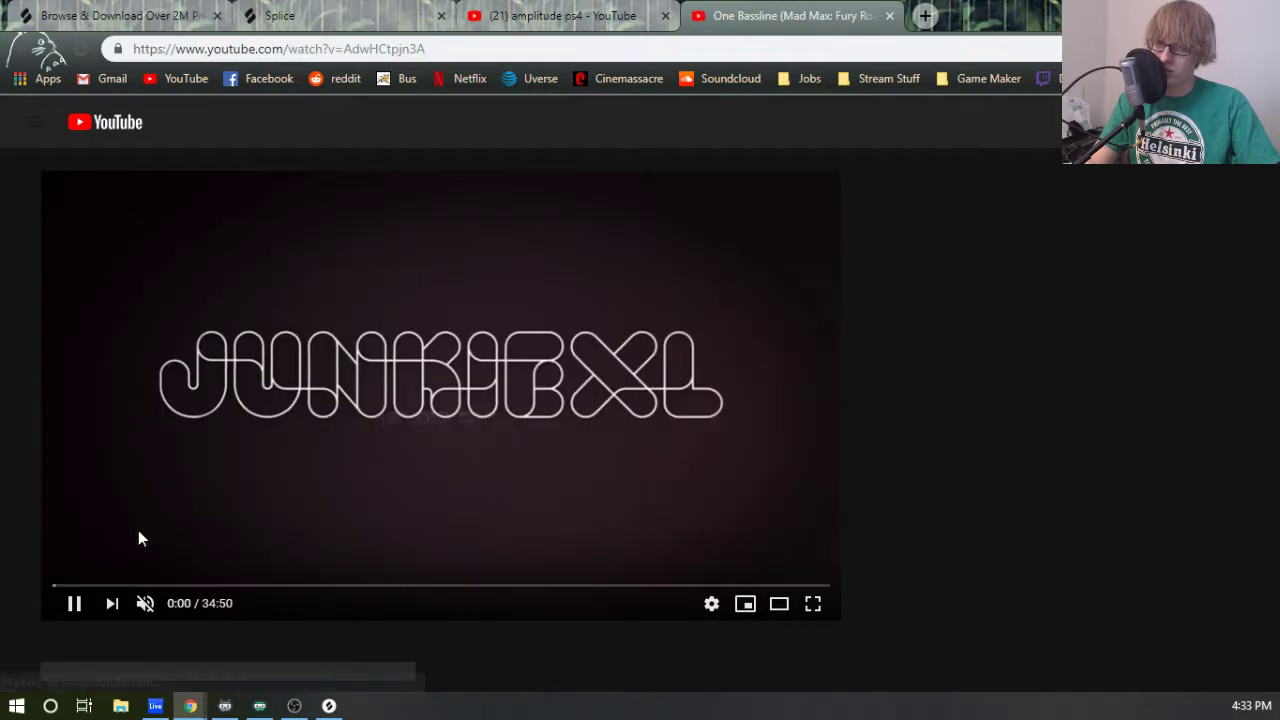
click(74, 603)
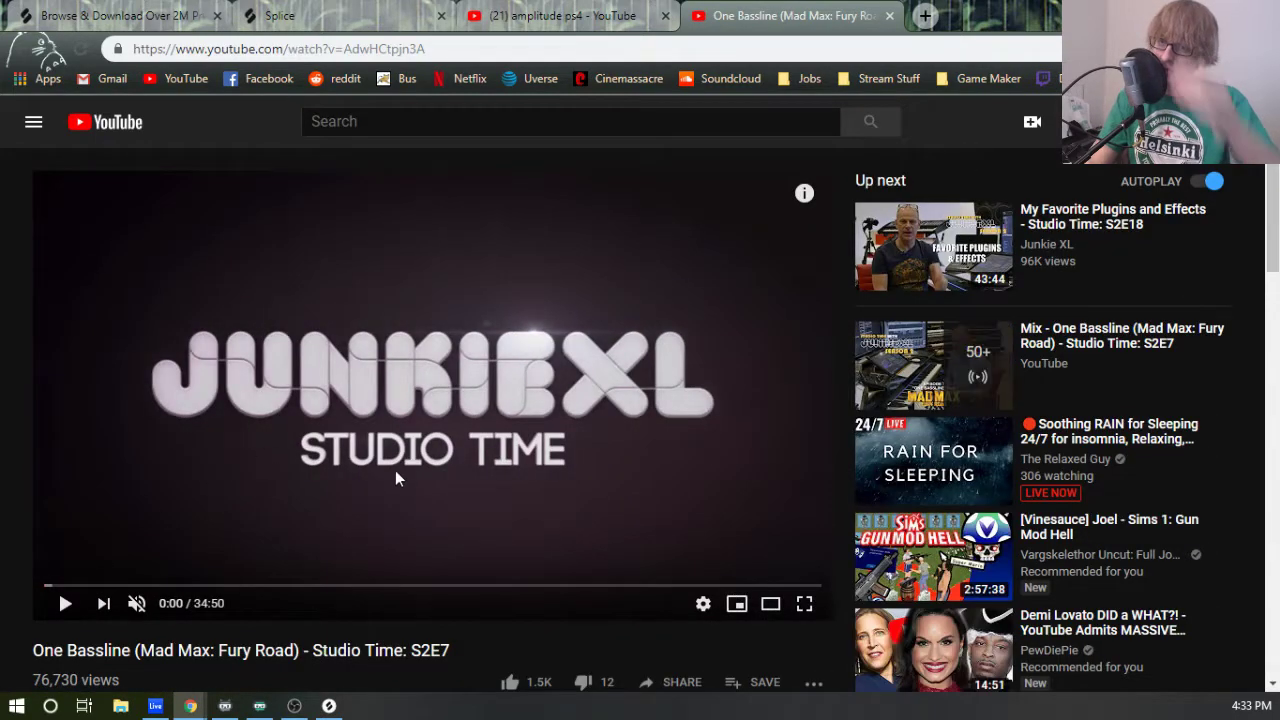
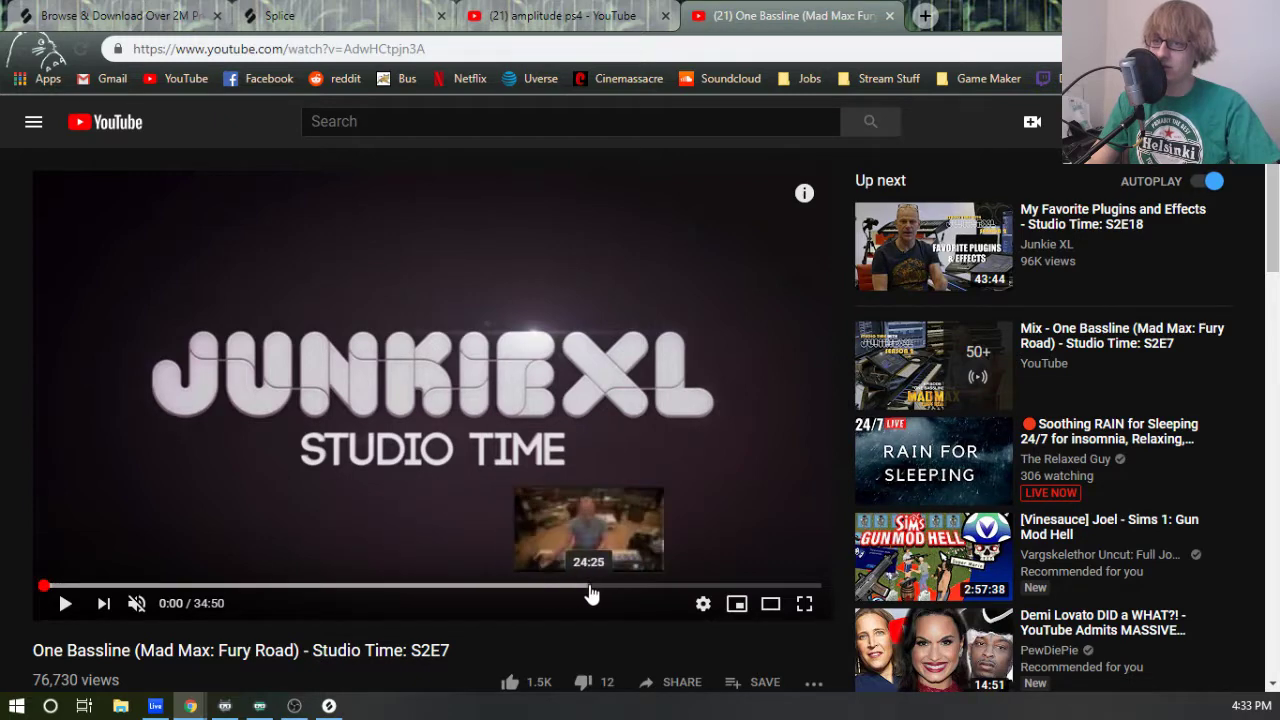
scroll(625, 521, down, 3)
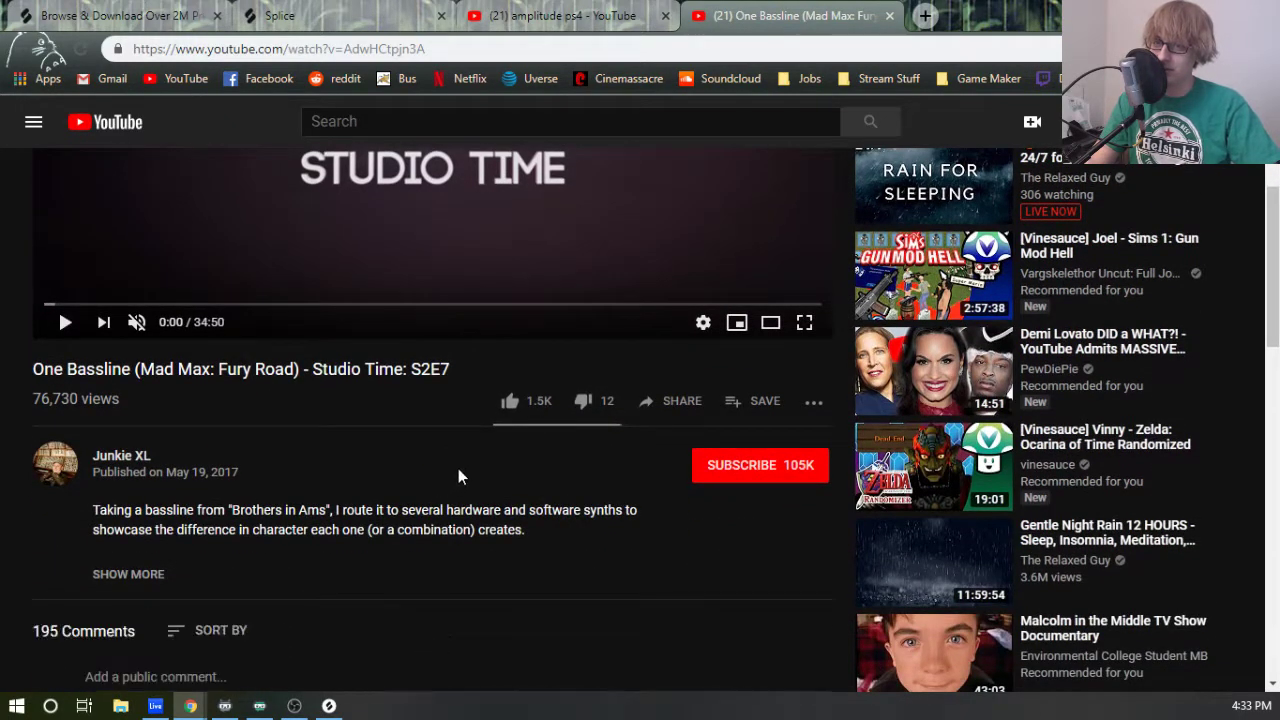
scroll(459, 465, down, 2)
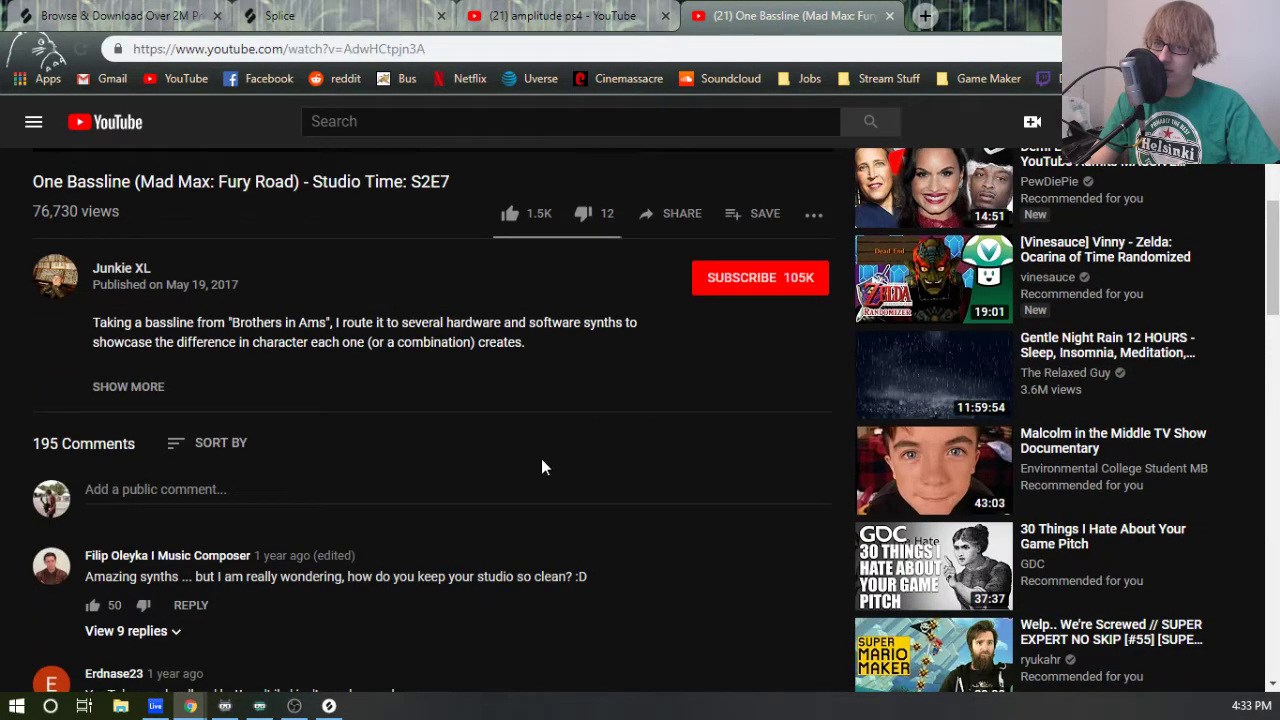
scroll(541, 458, up, 5)
scroll(541, 457, down, 1)
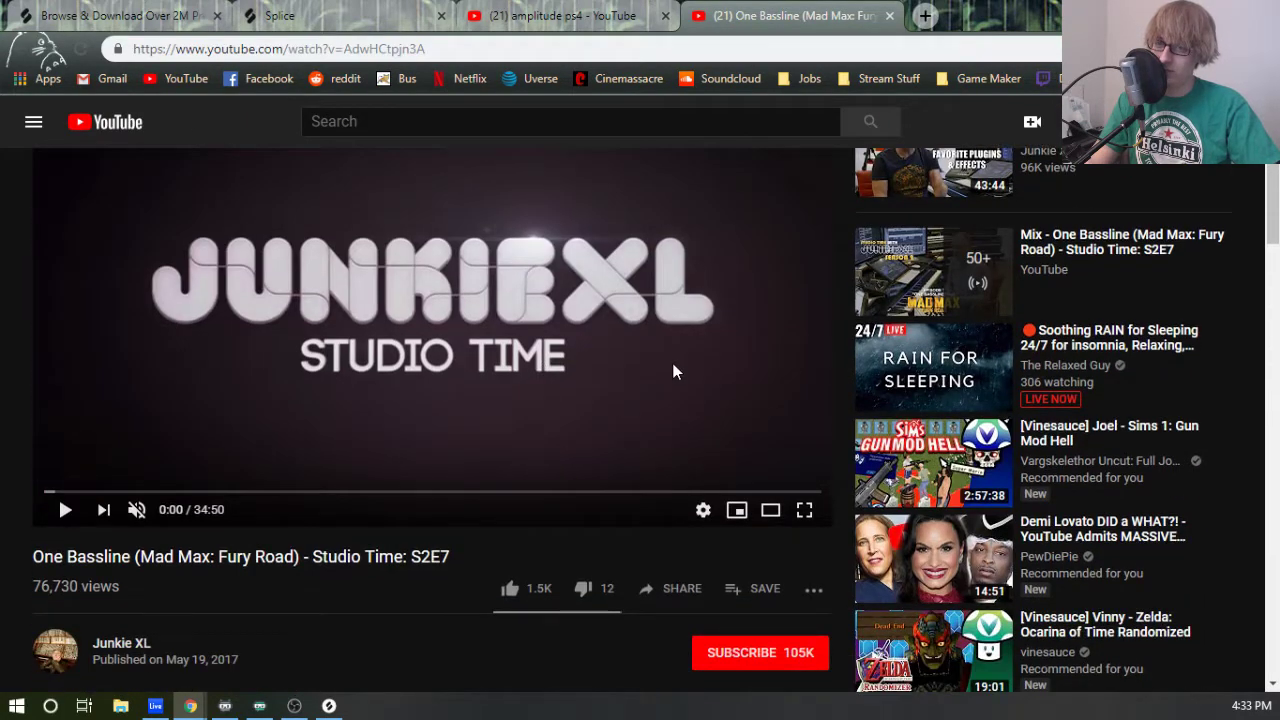
scroll(674, 368, up, 1)
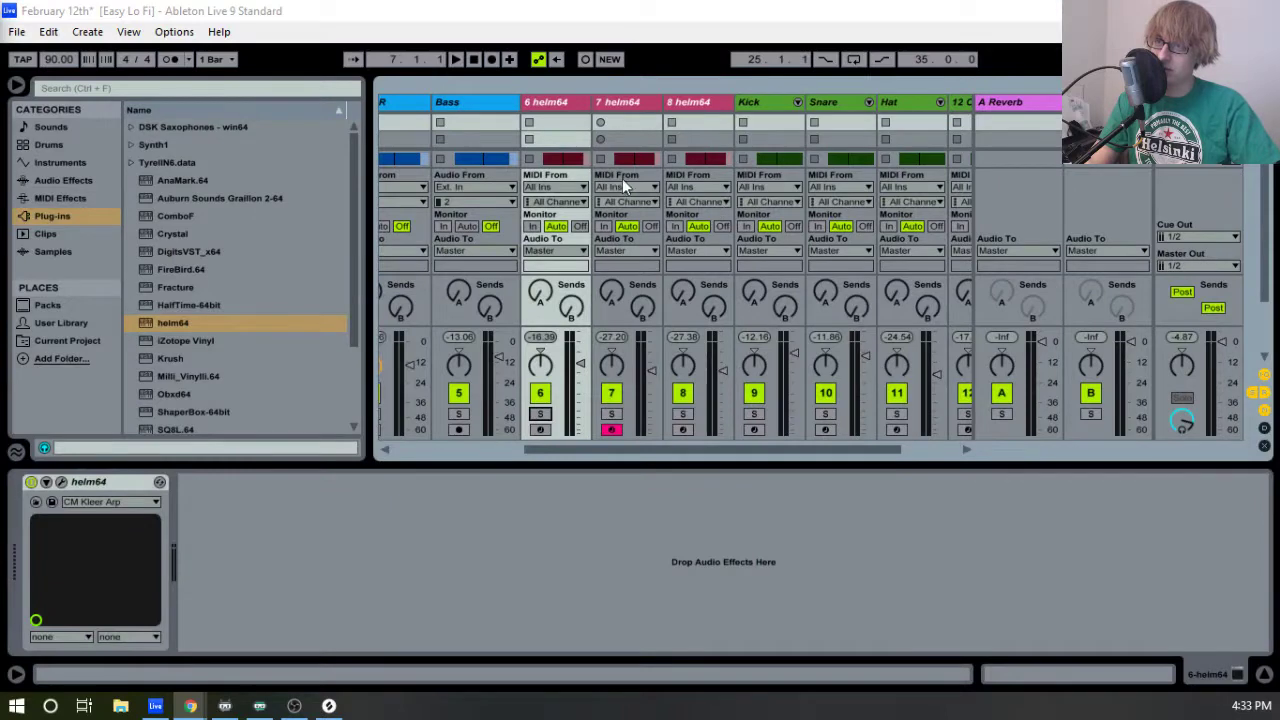
- Return to Ableton's arrangement, play with track 8 helm64 muted, and compare tracks 6 and 7 helm64 and Bass using different solos
key(Tab)
key(space)
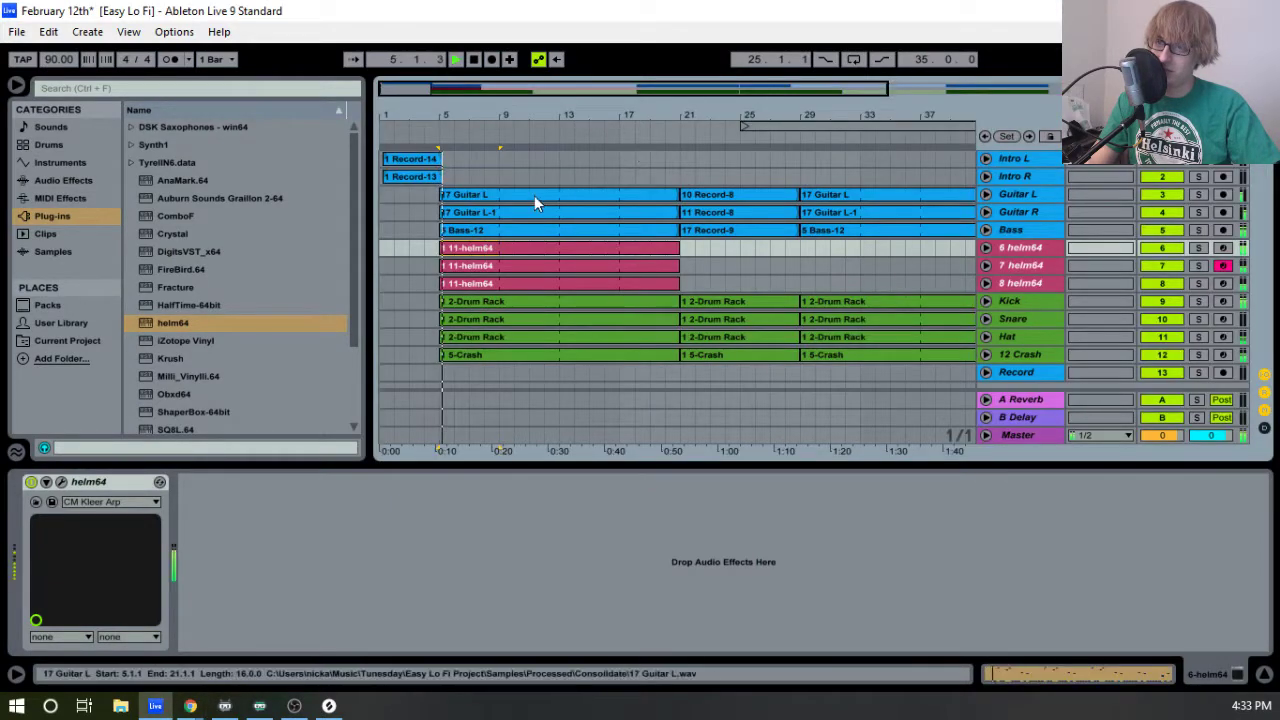
click(1173, 287)
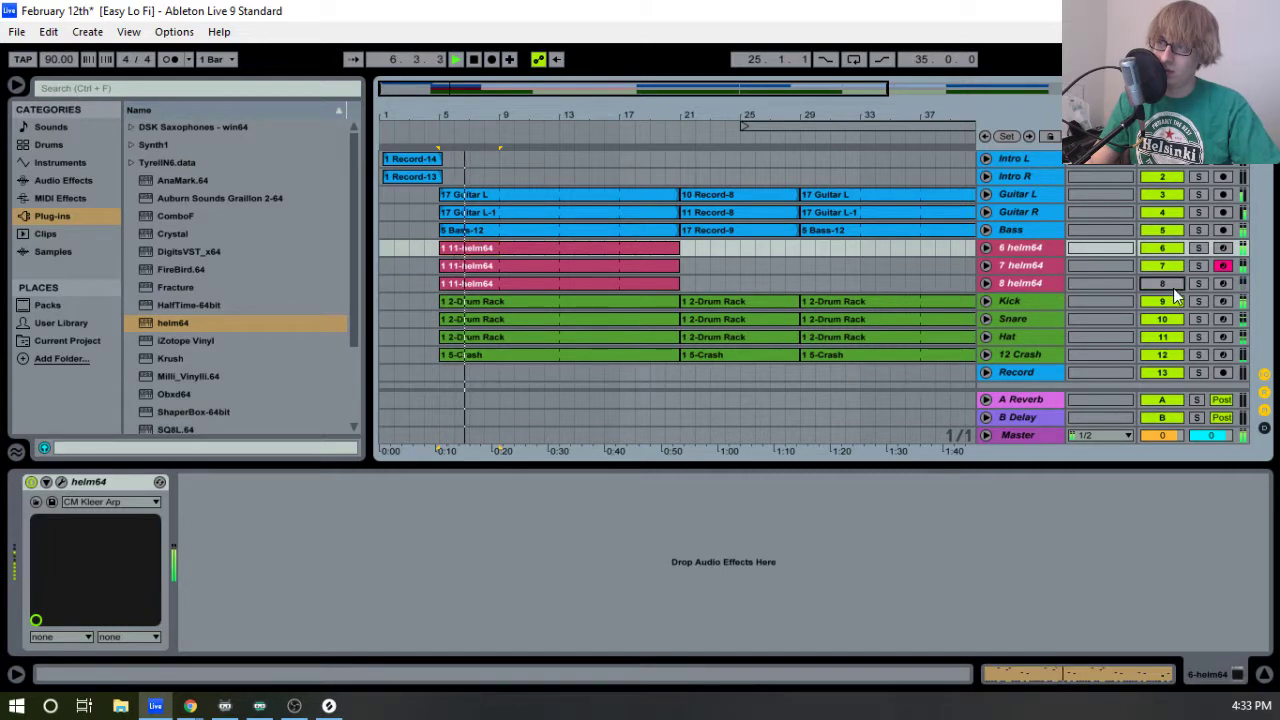
click(1199, 248)
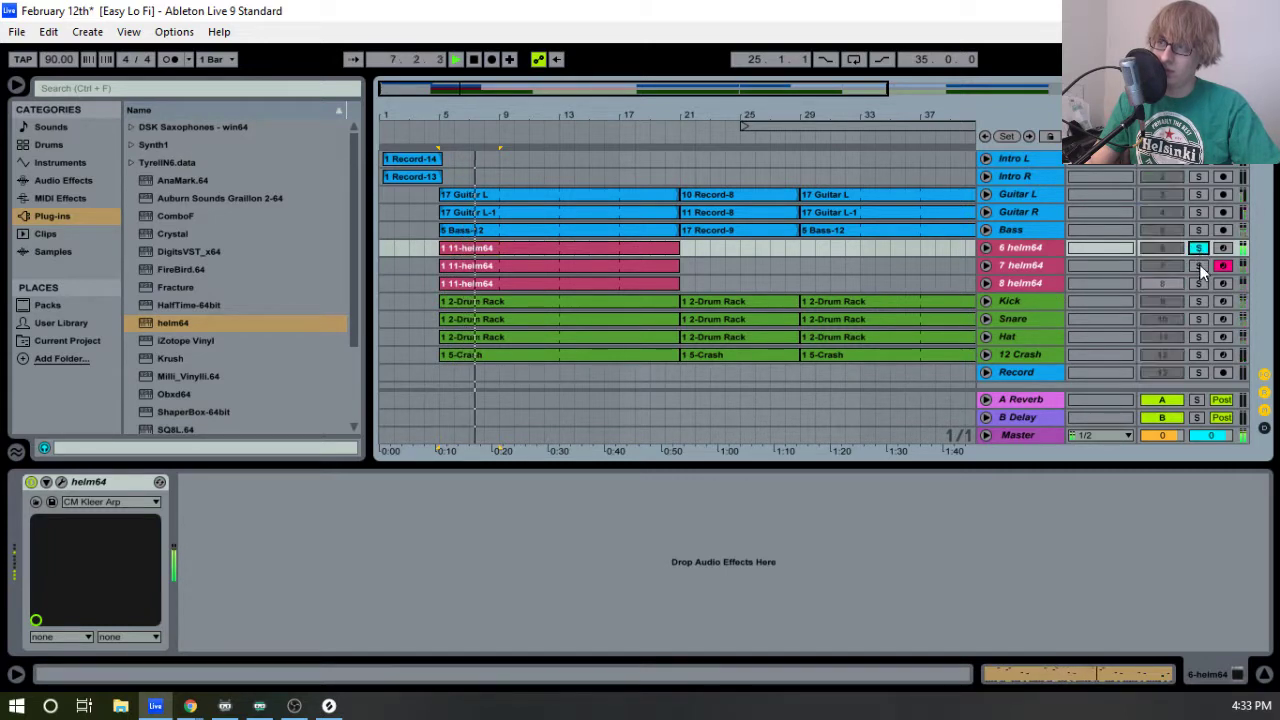
click(1198, 231)
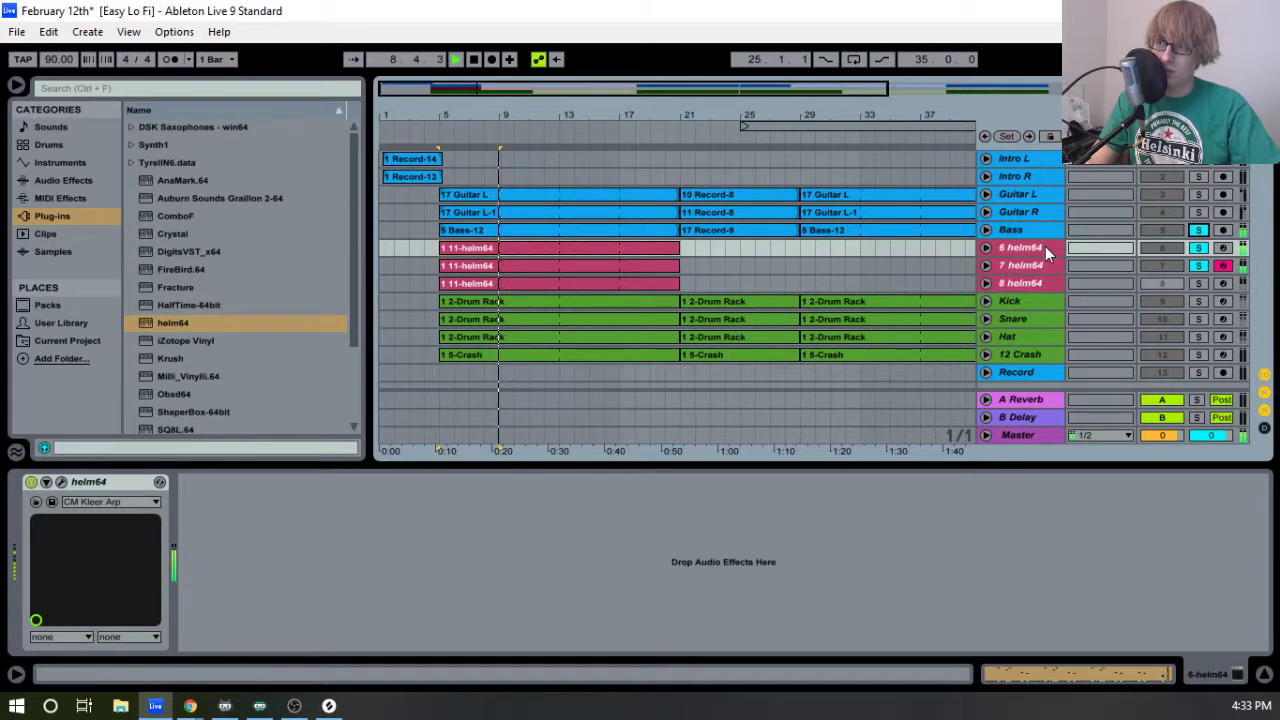
click(1200, 249)
click(1202, 233)
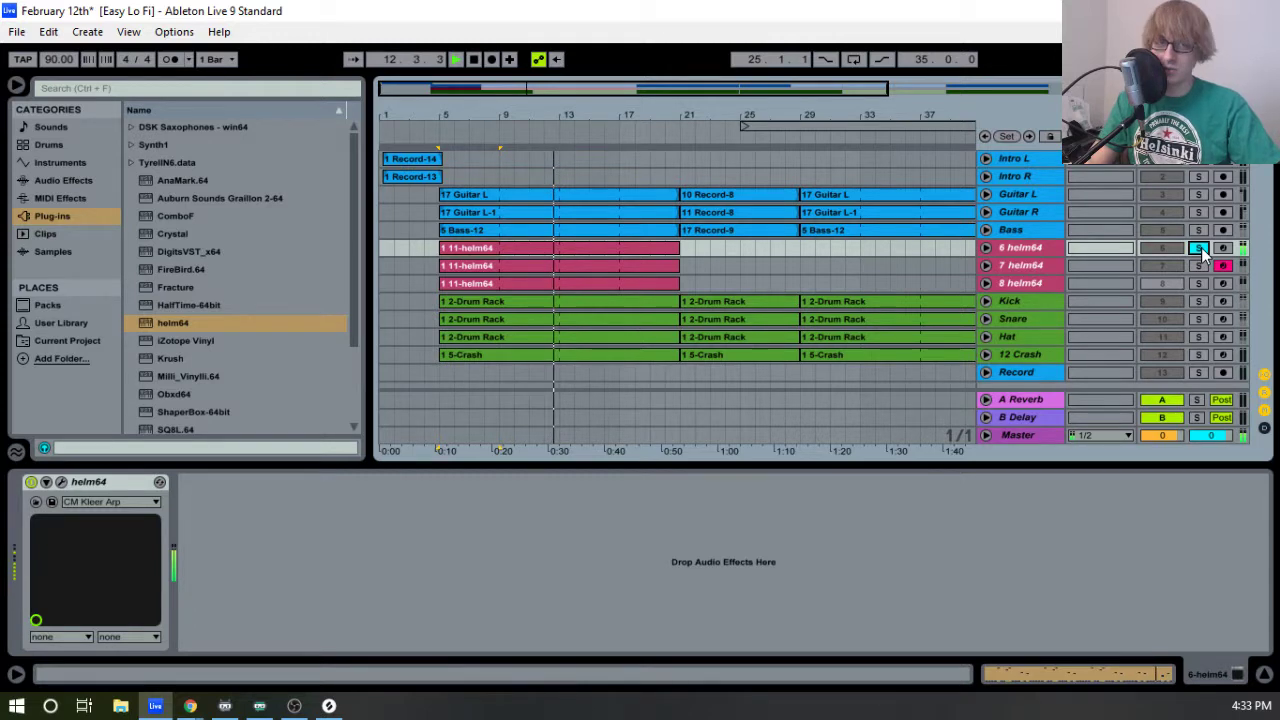
- Rename track 6 helm64 as Sub Bass
right_click(1027, 257)
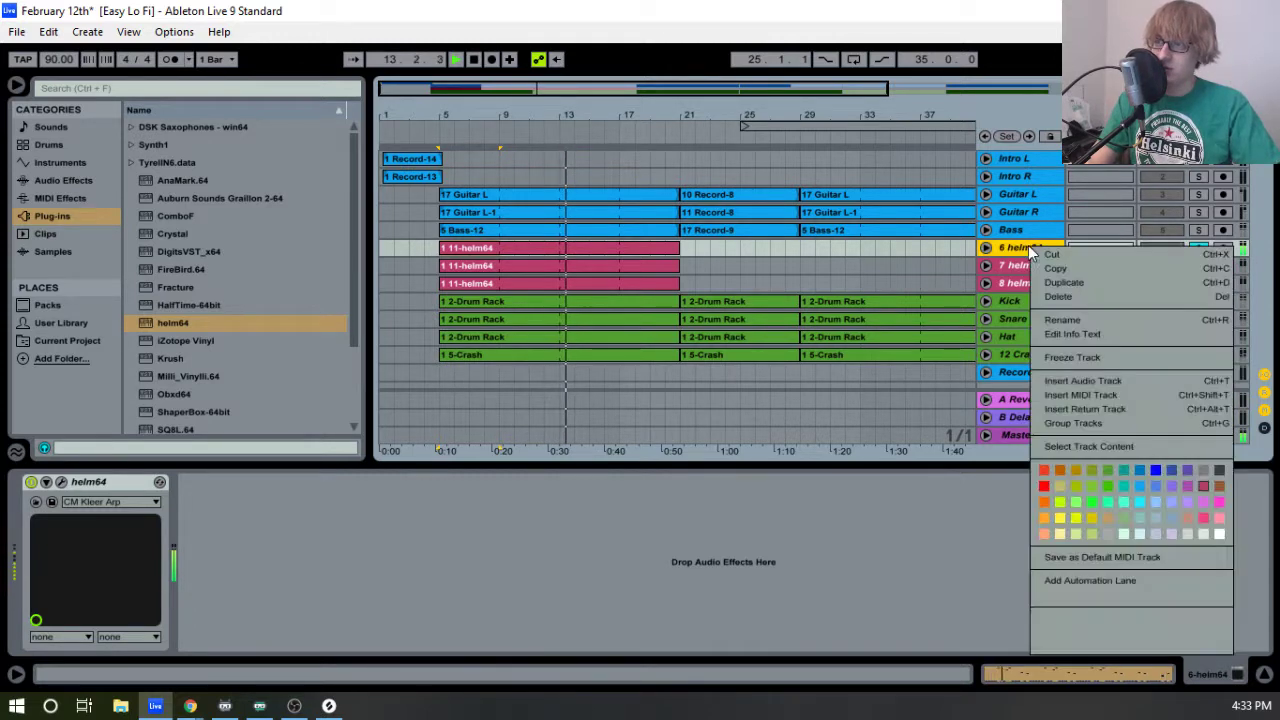
click(1070, 320)
text(S)
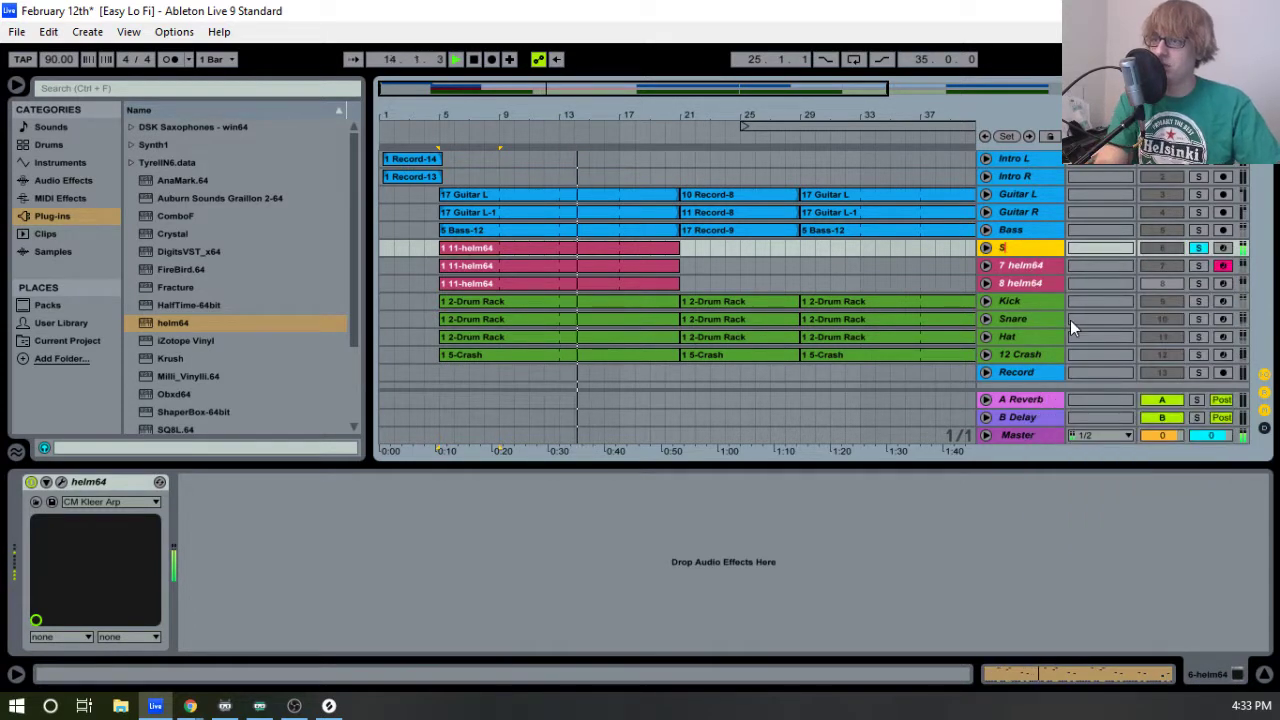
text(ub)
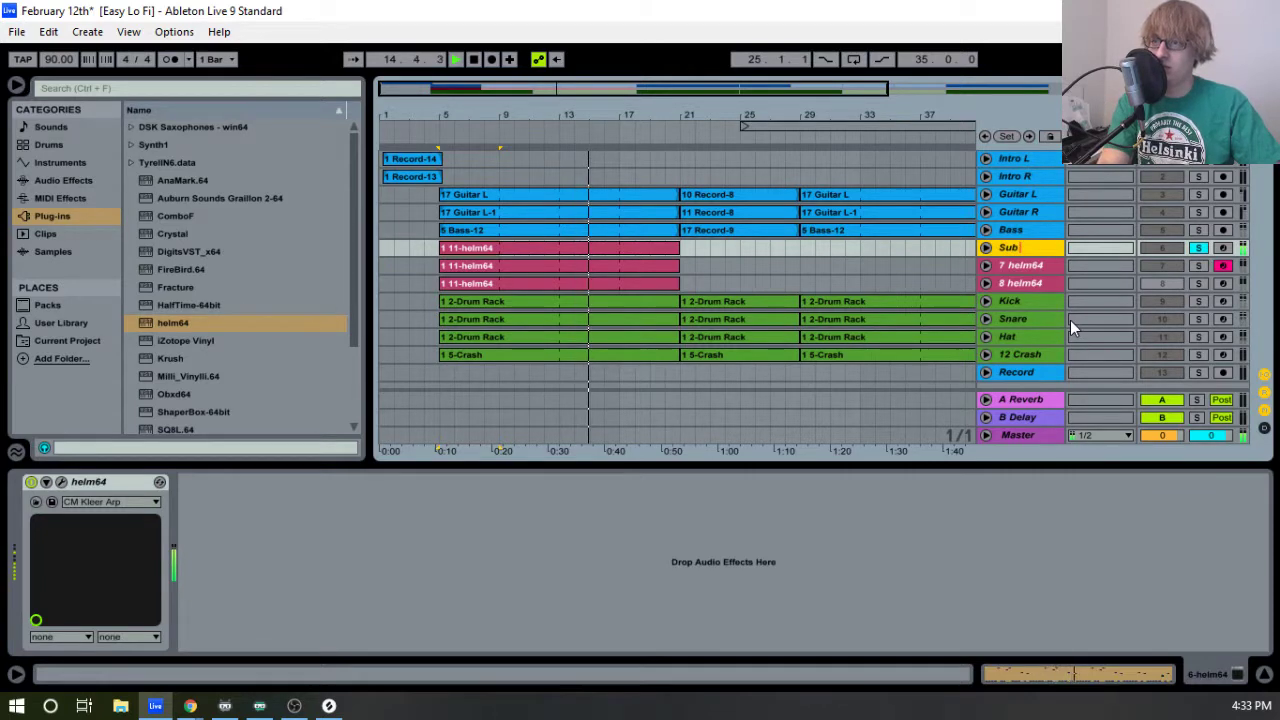
text( Bass)
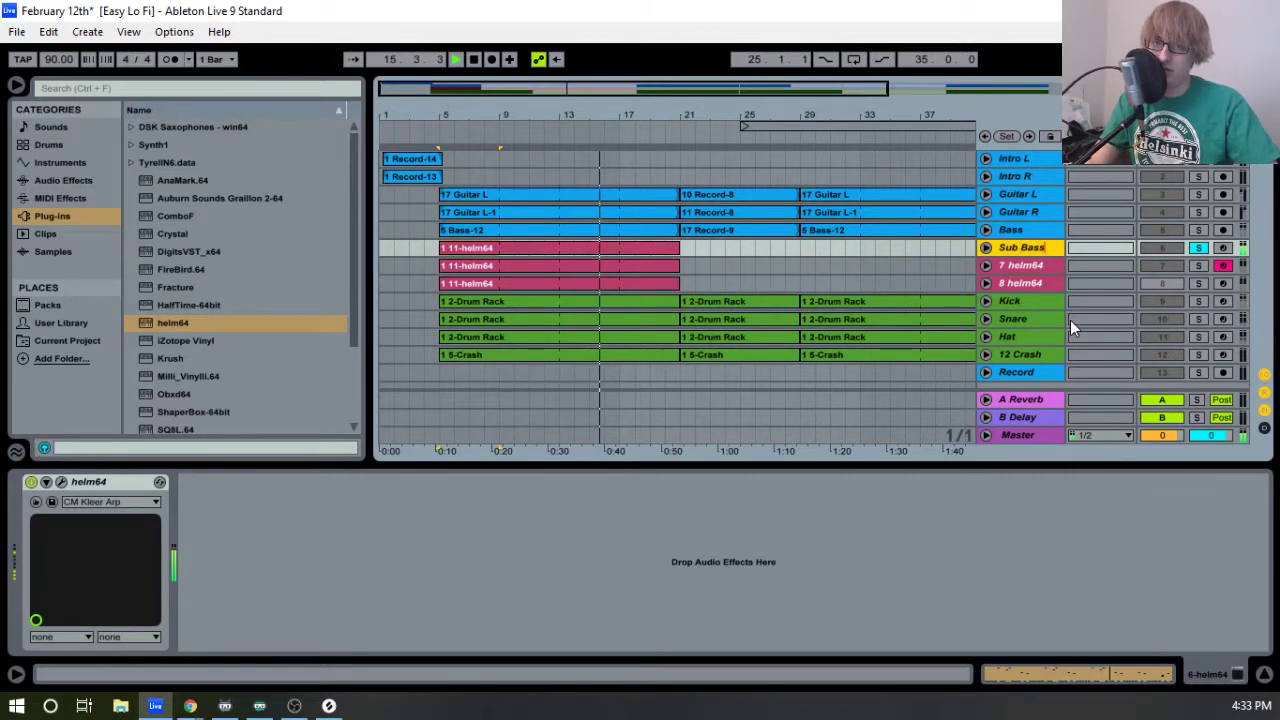
- Rename track 7 helm64 as Crunch Bass
click(1025, 268)
right_click(1027, 272)
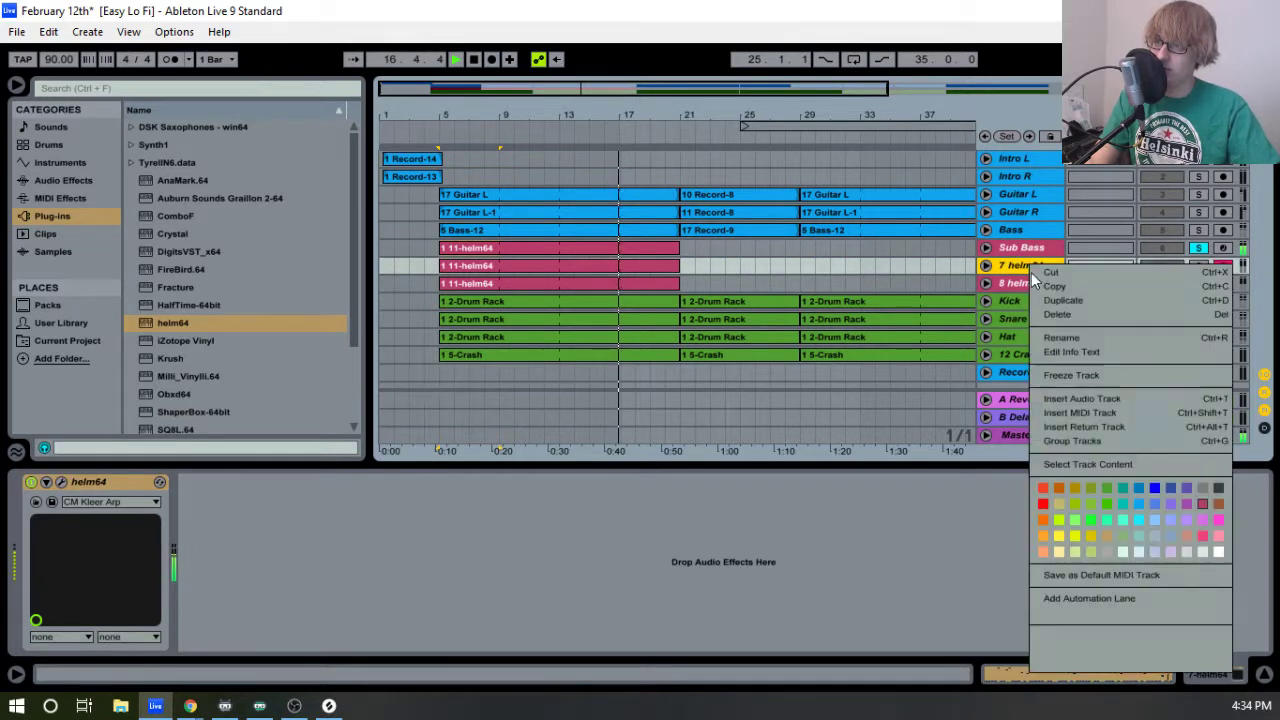
click(1073, 340)
text(Cru)
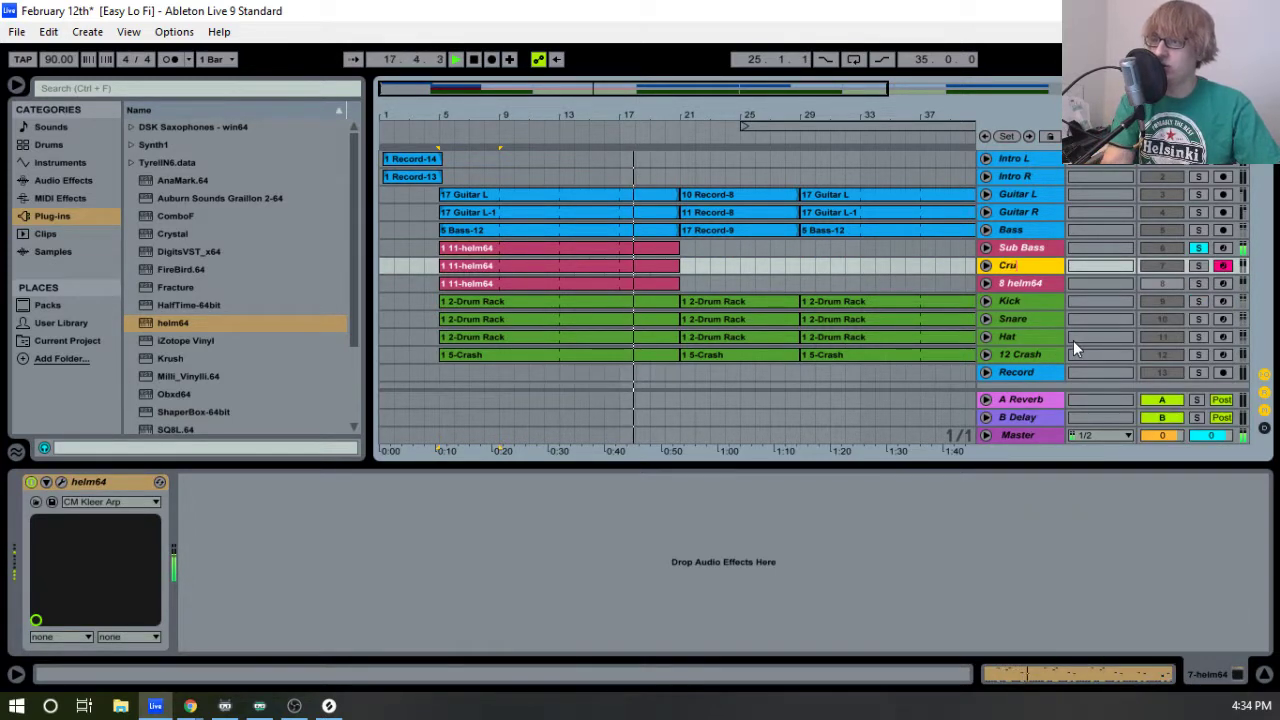
text(nch Bass)
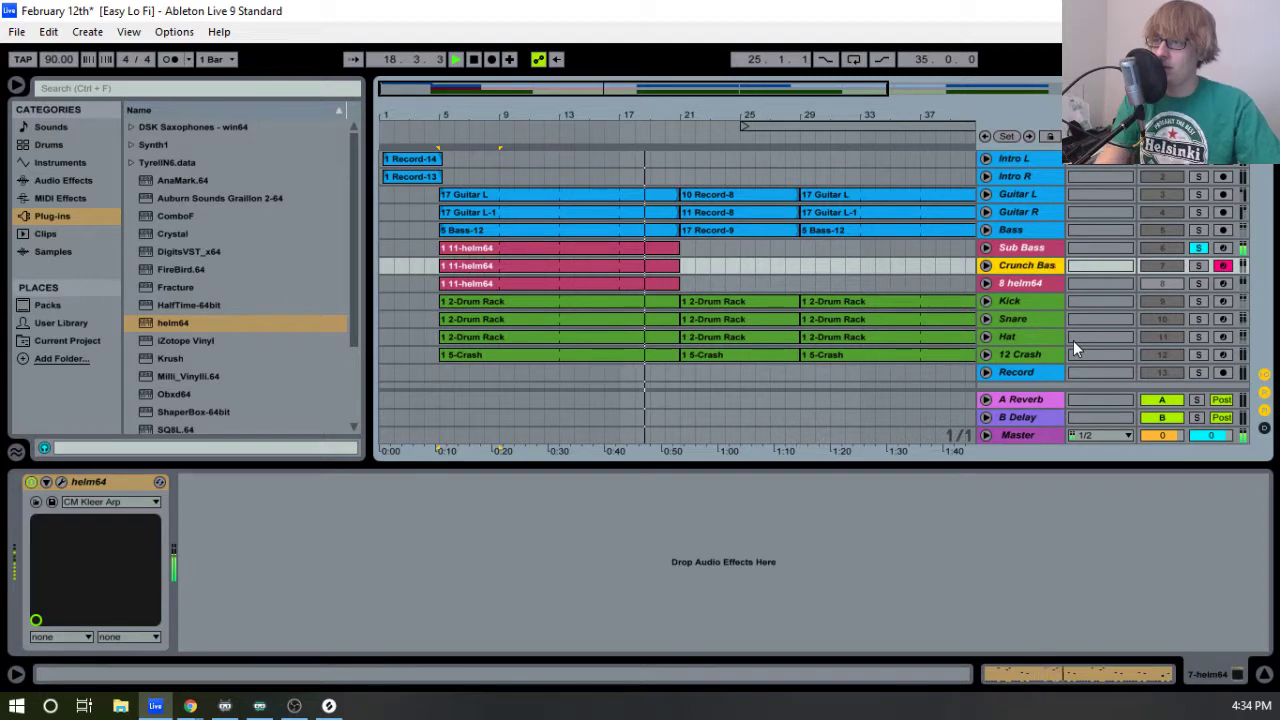
click(1056, 252)
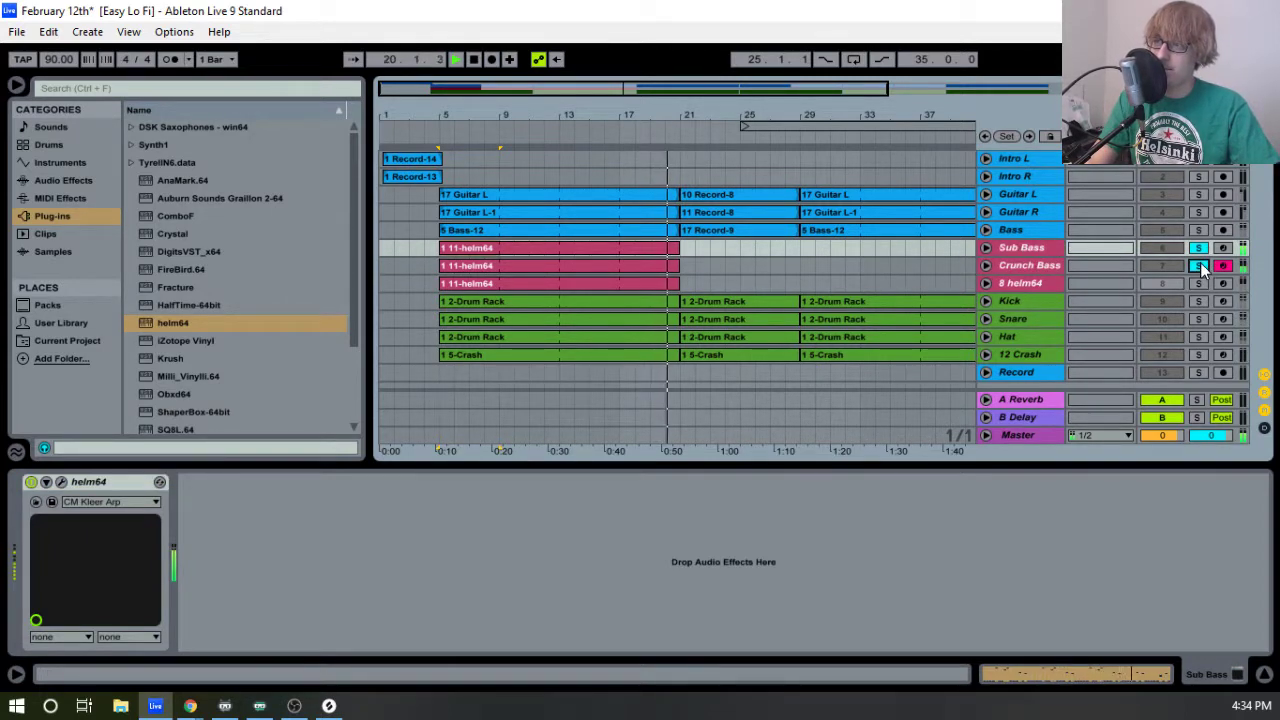
- Audition Bass soloed with Sub Bass and Crunch Bass, and play the full mix from bars 5 and 26
click(1201, 230)
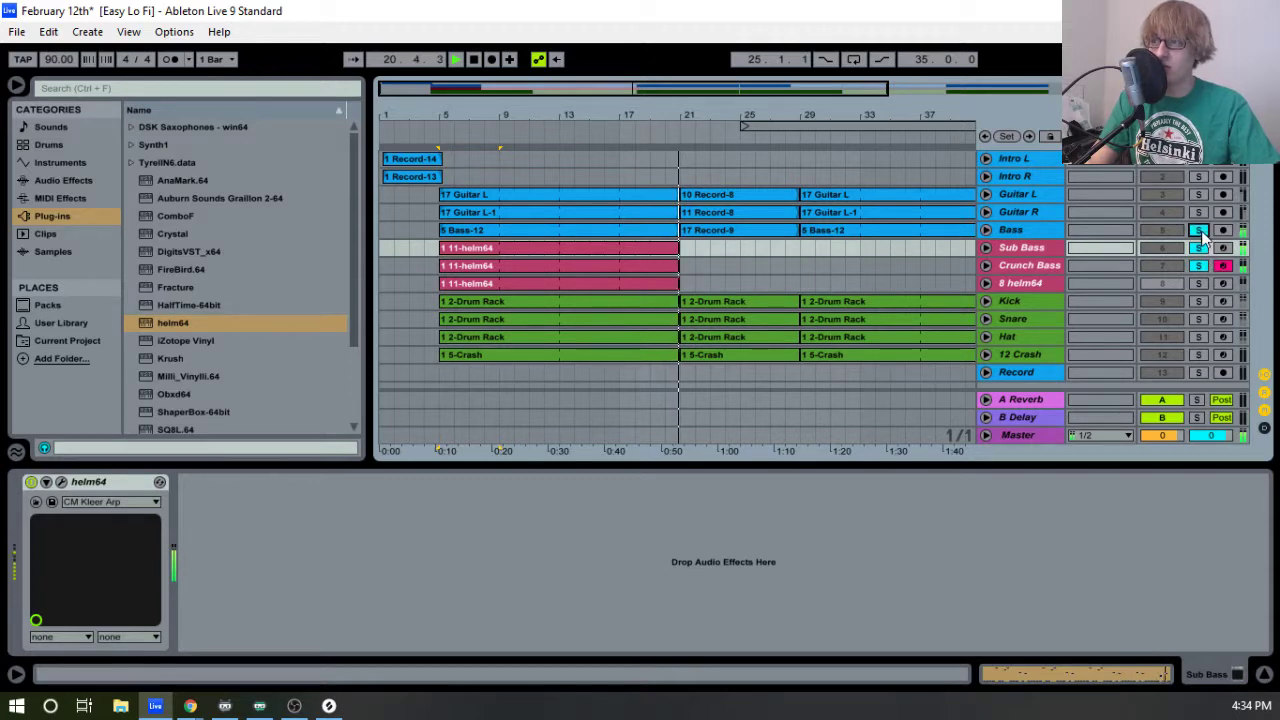
click(1201, 230)
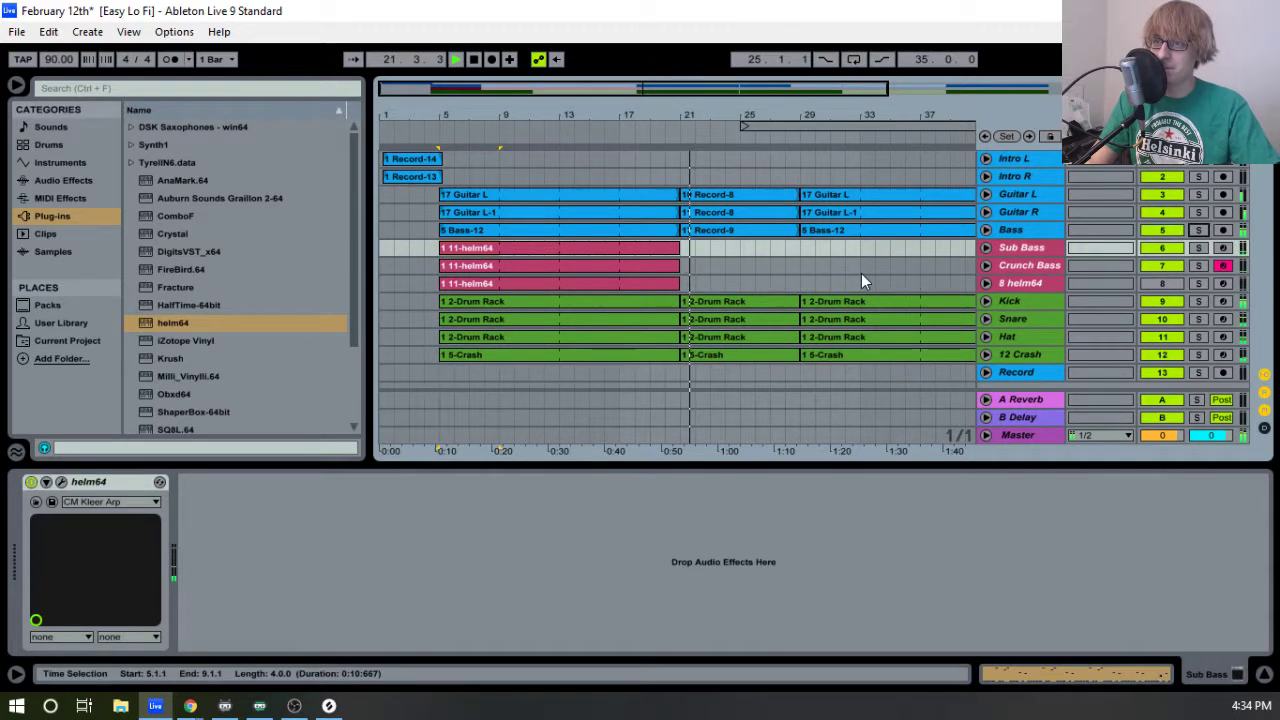
click(547, 251)
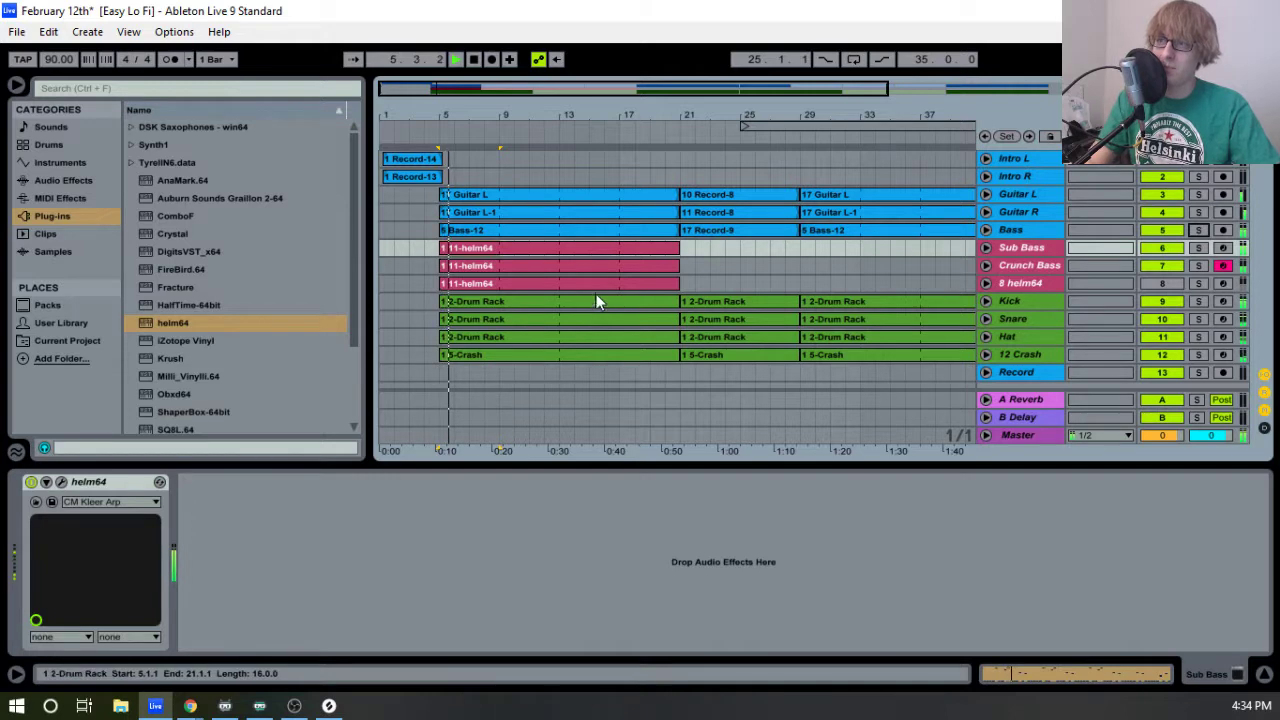
click(759, 255)
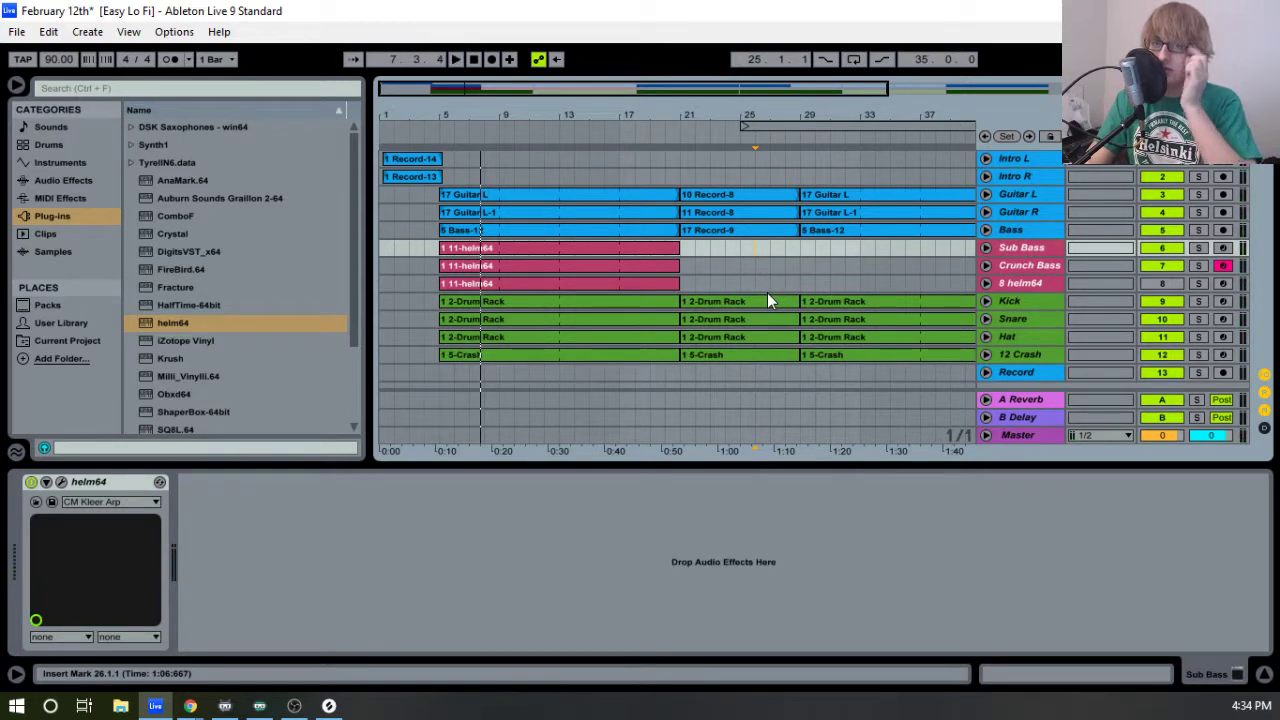
key(space)
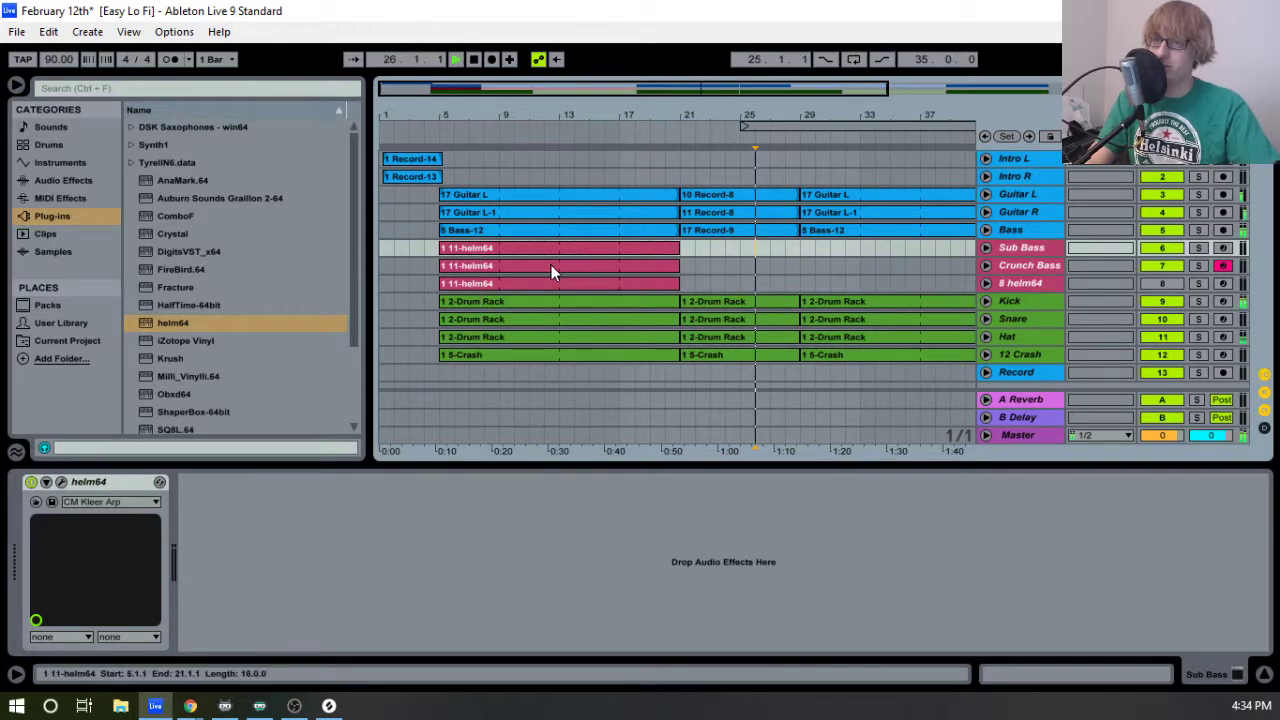
click(558, 247)
key(space)
- Look briefly at the One Bassline video page in Chrome again and return to Ableton Live
mouse_move(190, 706)
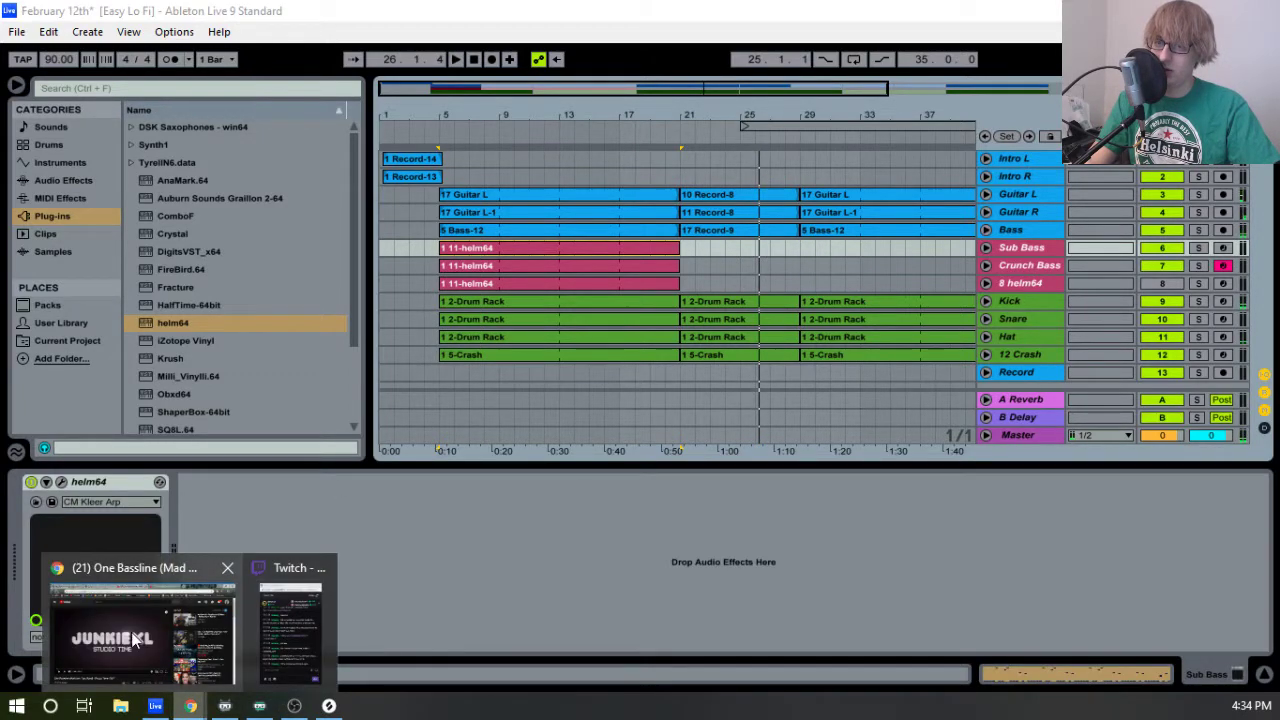
click(115, 625)
scroll(652, 500, down, 1)
click(763, 569)
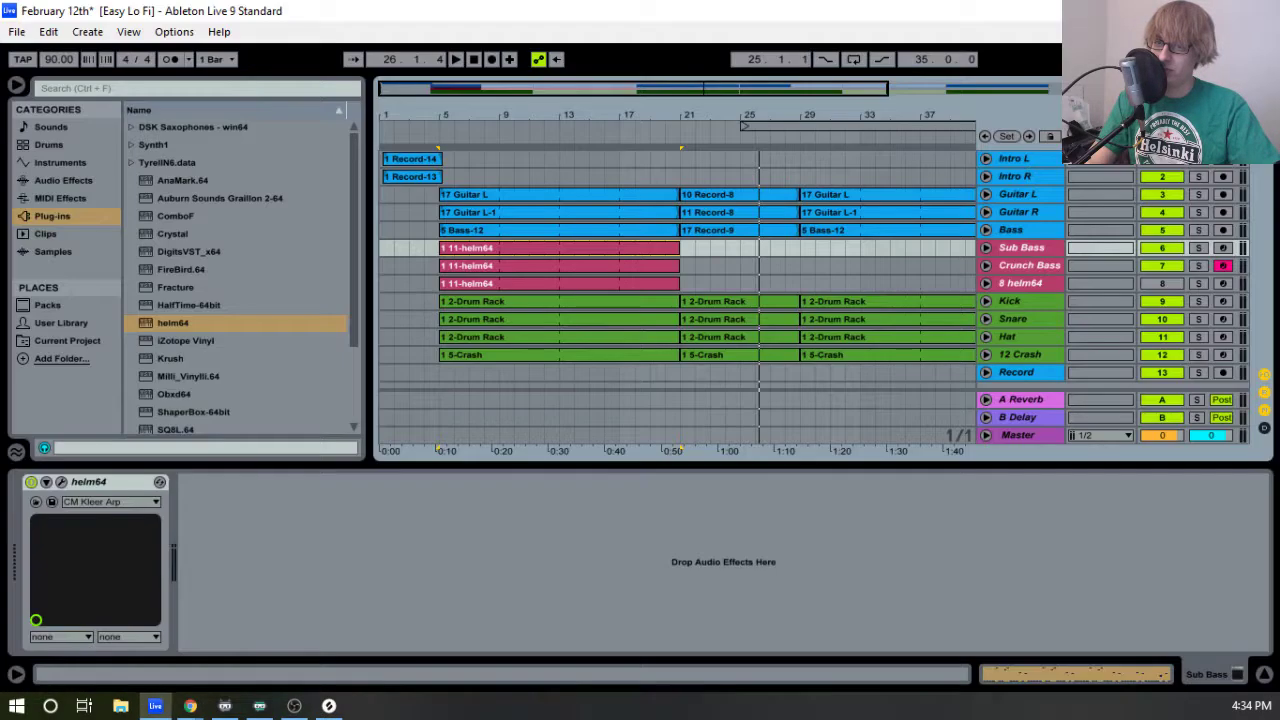
key(alt+Tab)
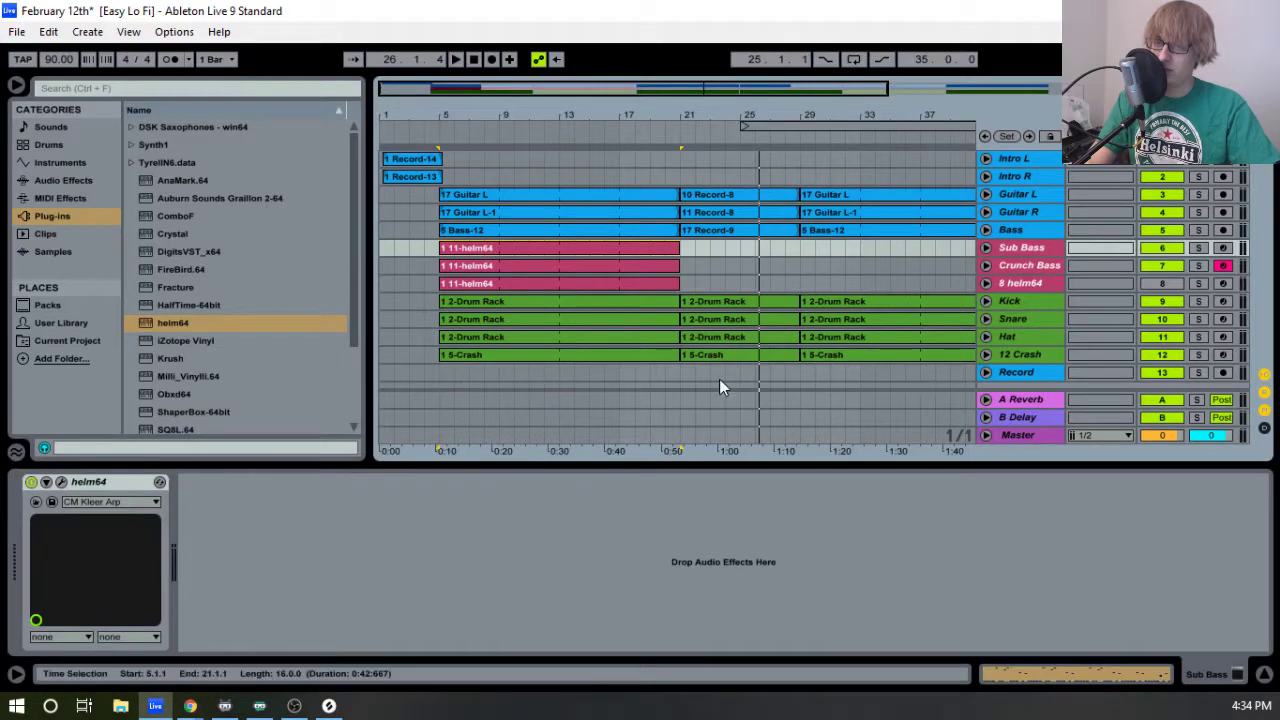
- Play the full mix from bar 5 and unmute track 8 helm64
click(428, 140)
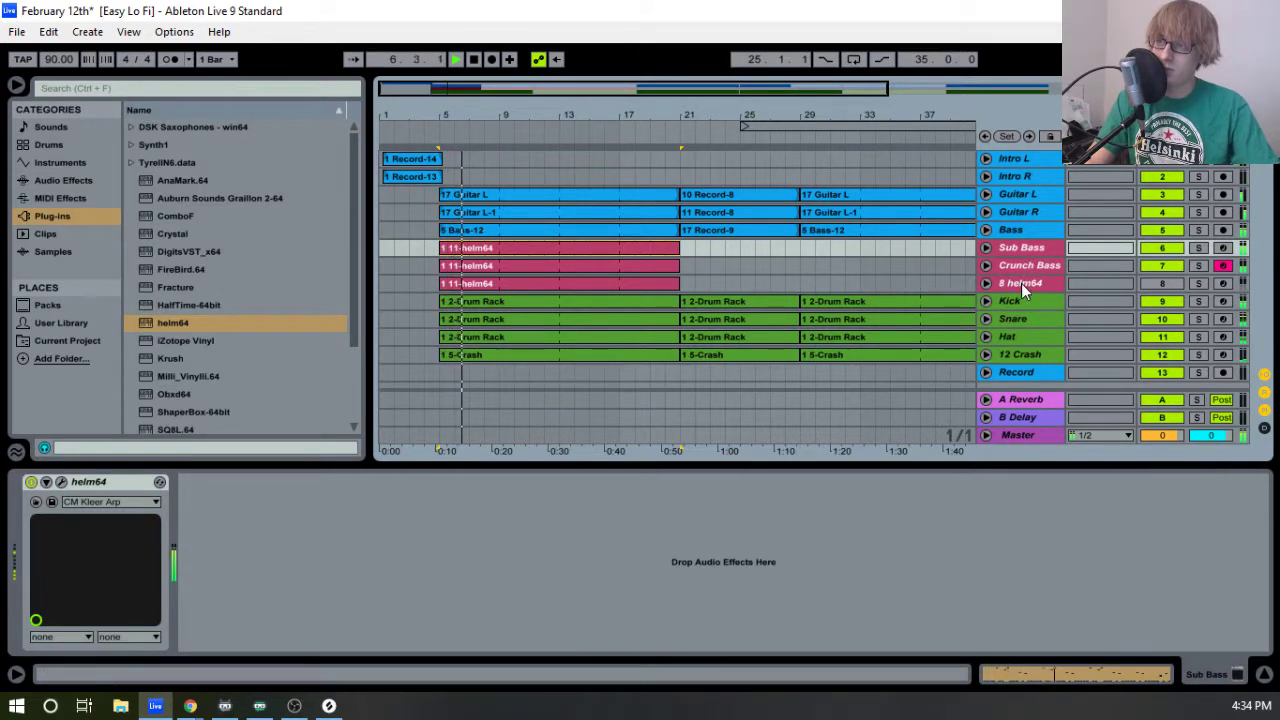
click(1162, 284)
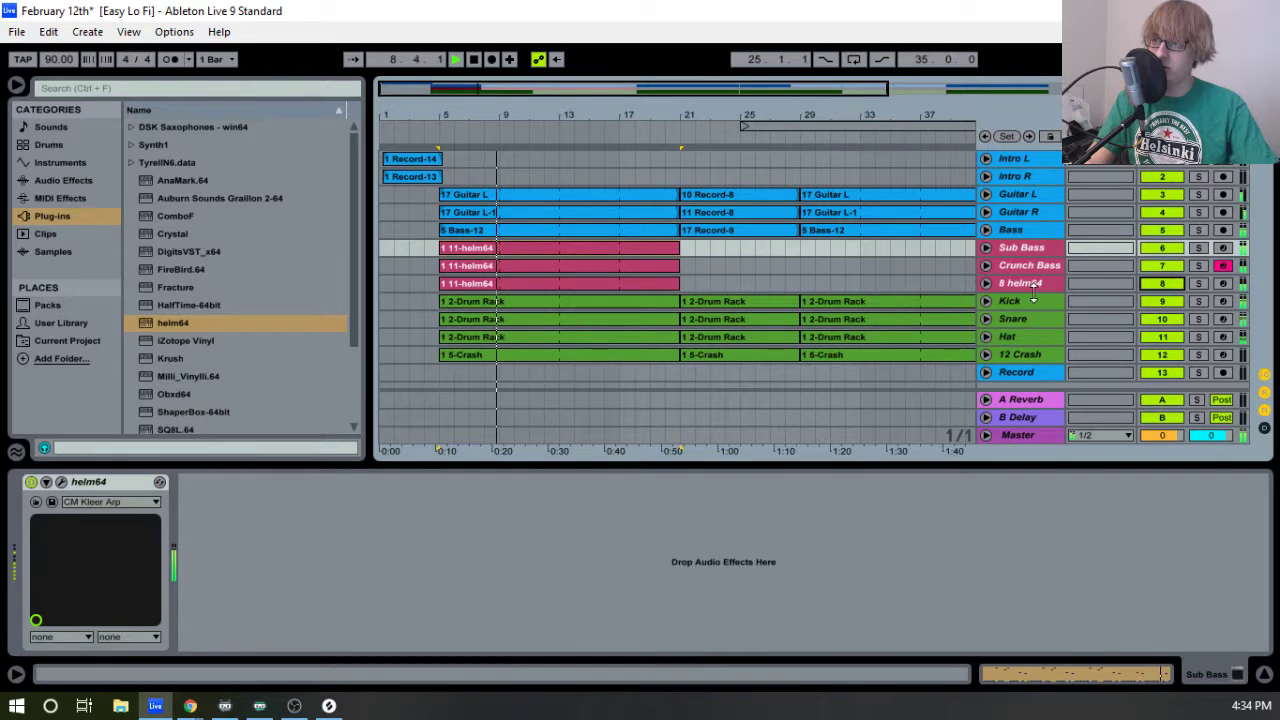
- Audition track 8 helm64 soloed and in the full mix, with its helm64 synth editor open
click(1034, 284)
click(1199, 284)
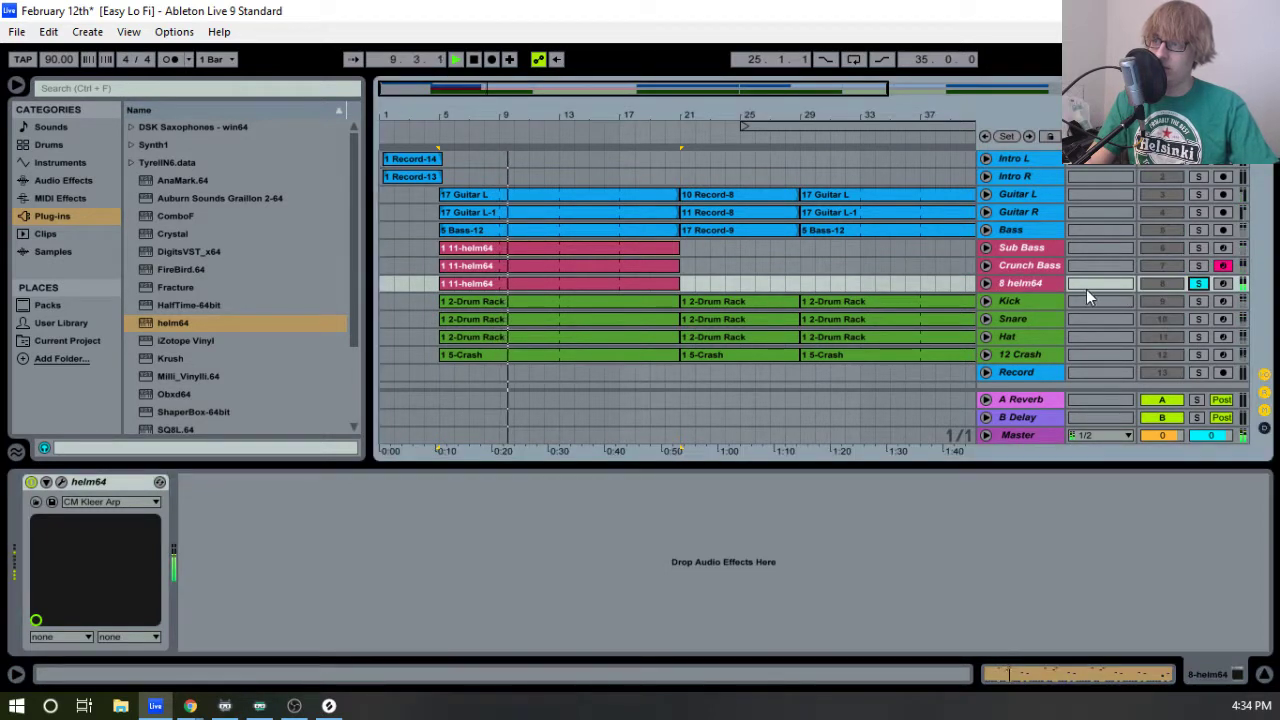
click(62, 483)
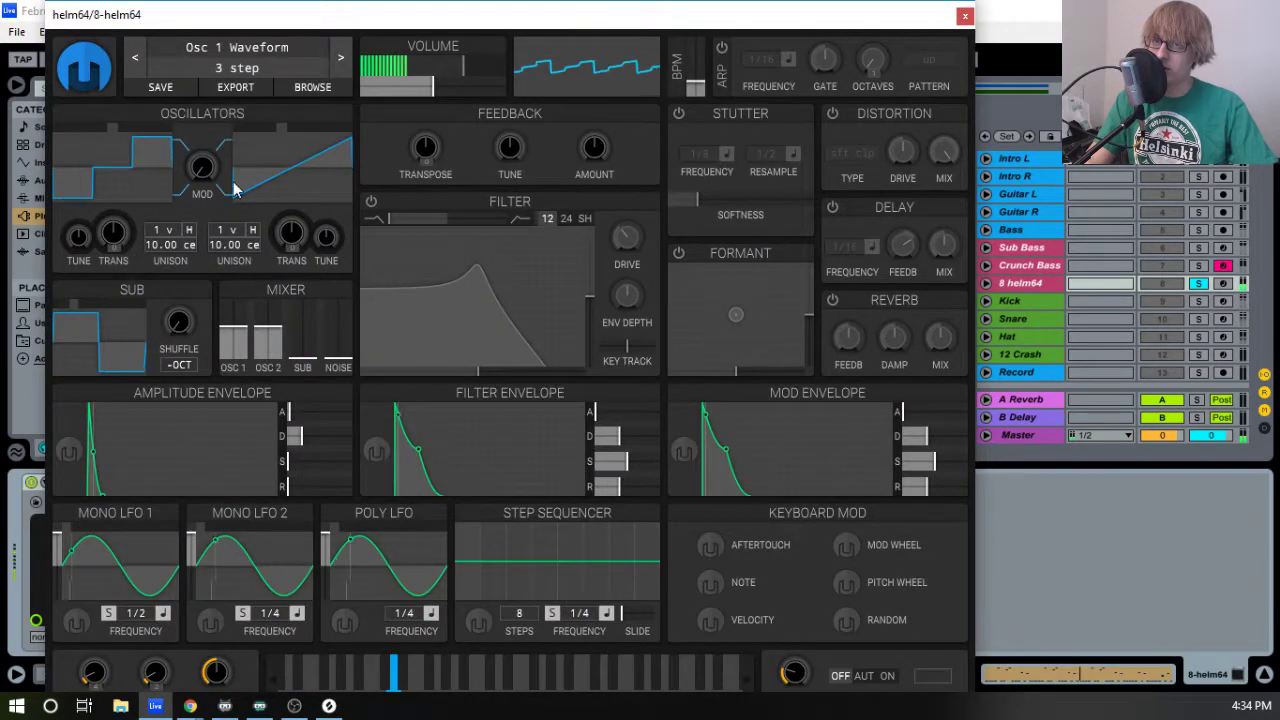
click(1200, 284)
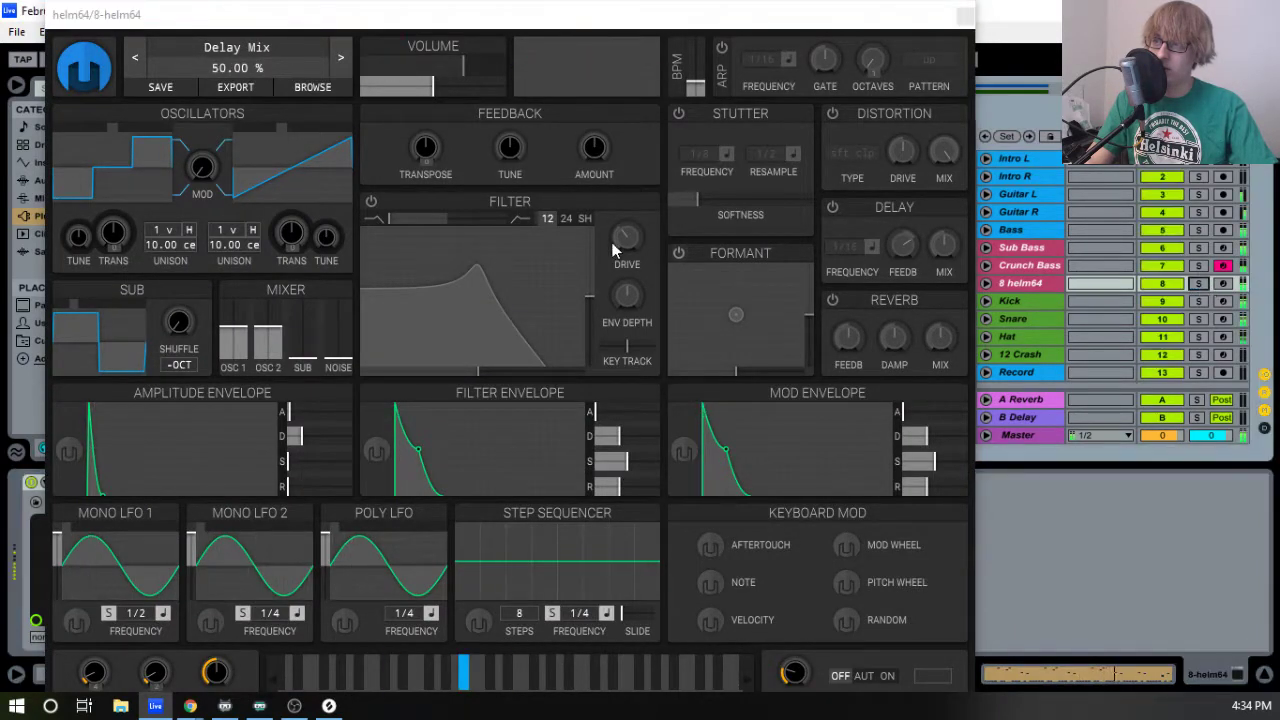
- Try stepped waveforms on oscillator 2 and pyramid waveforms on oscillator 1 of track 8 helm64
click(310, 176)
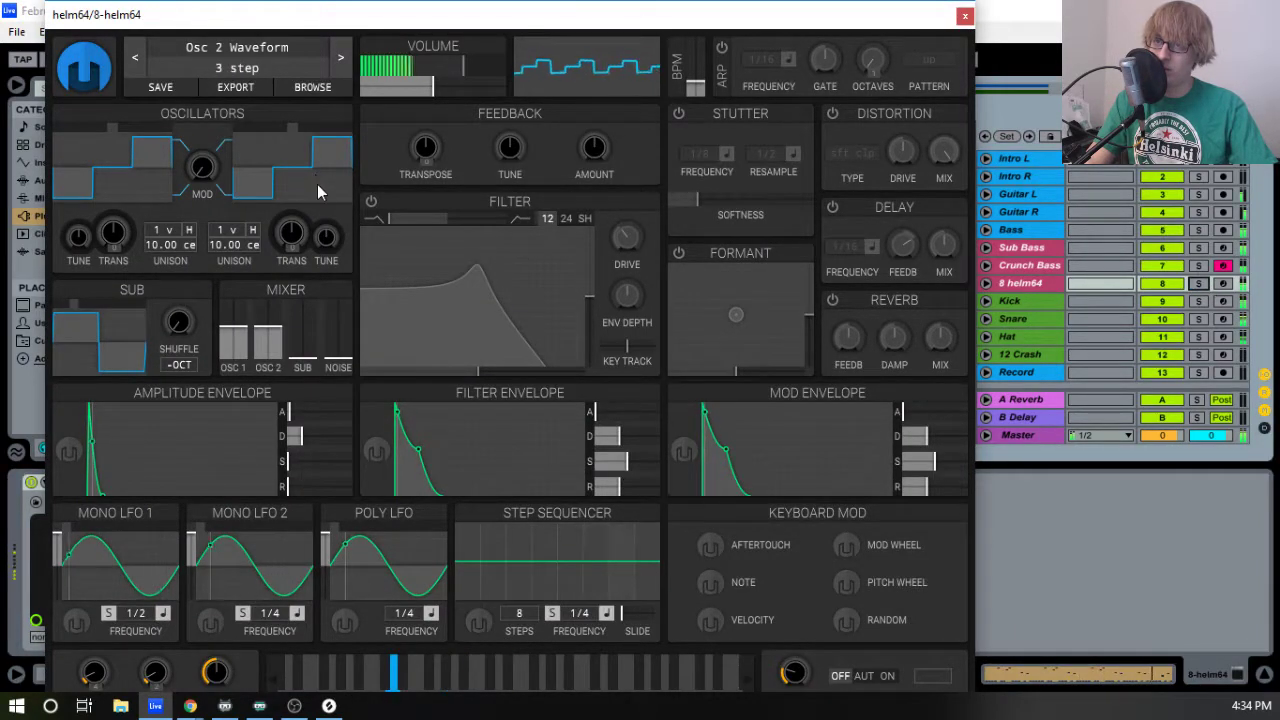
click(316, 181)
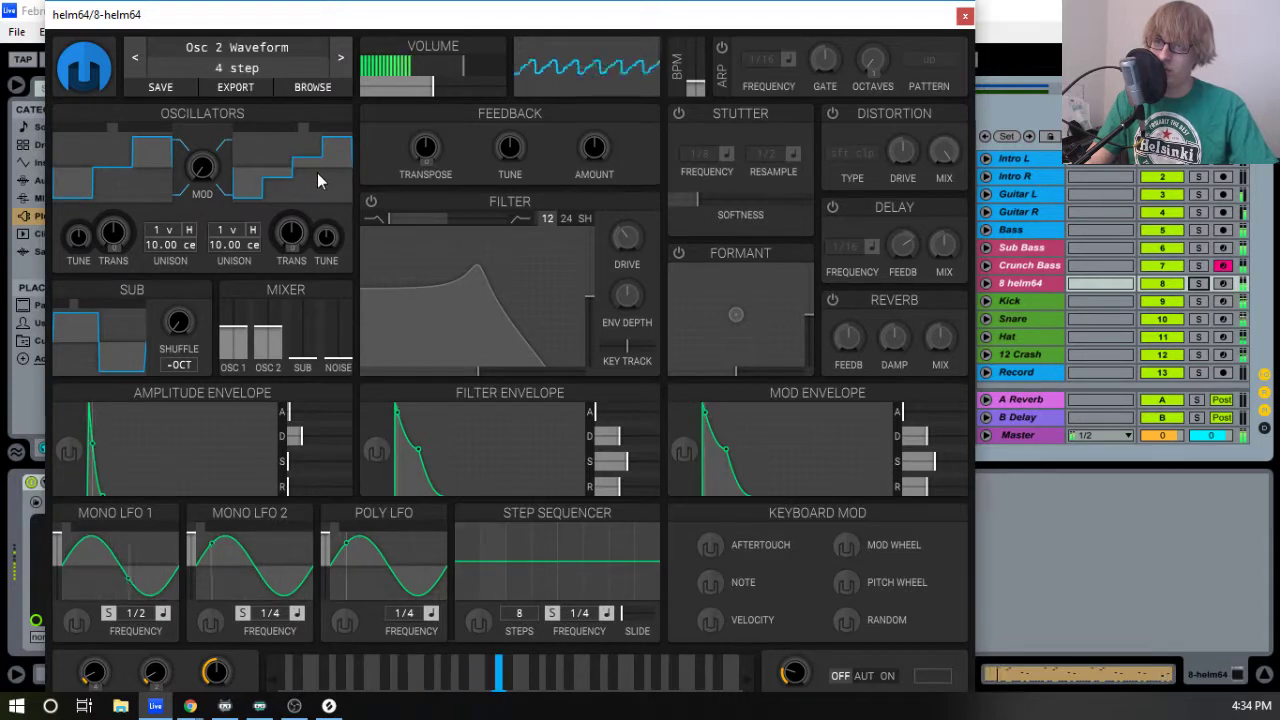
click(120, 181)
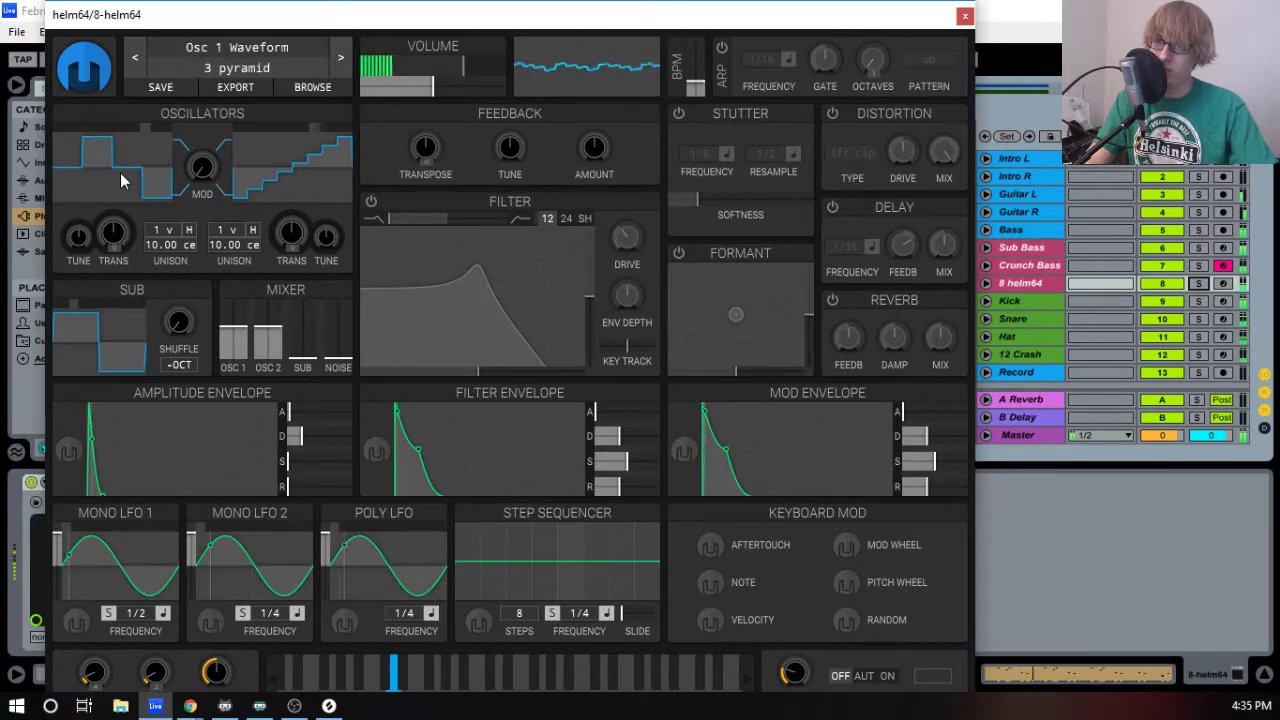
double_click(115, 176)
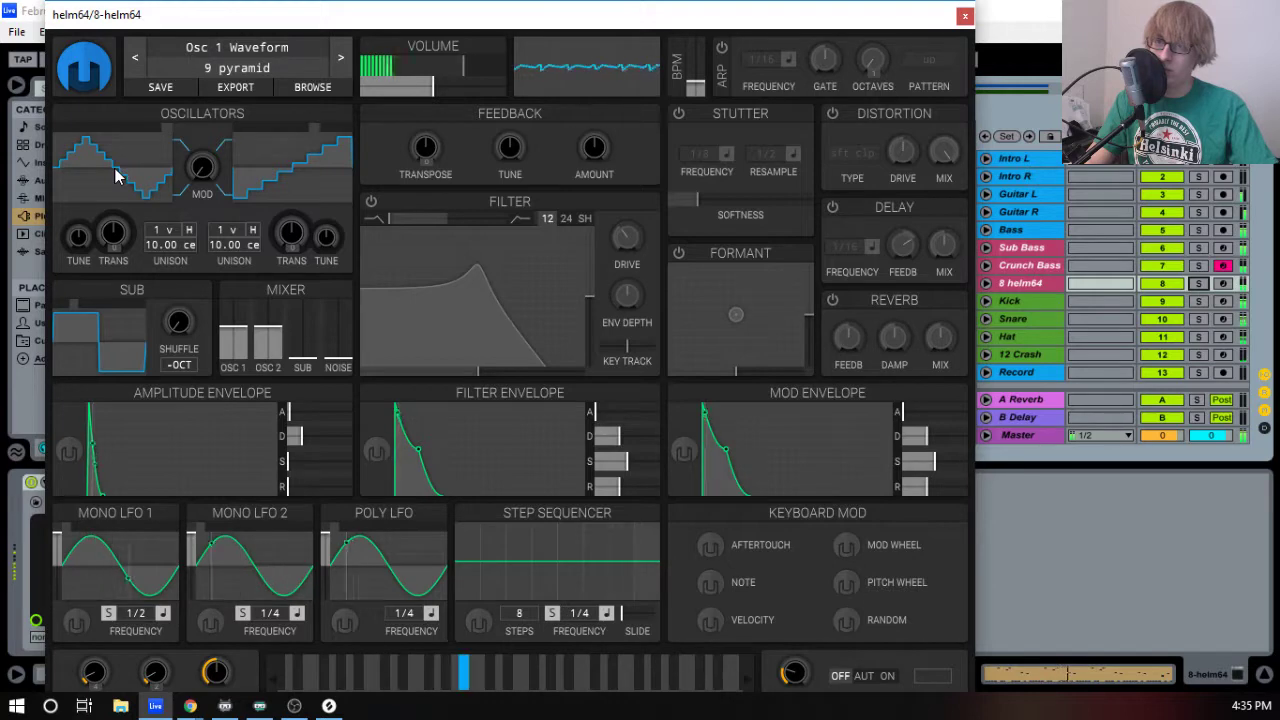
- Set both oscillators of track 8 helm64 to the square waveform while soloed, and close the synth editor
click(1195, 285)
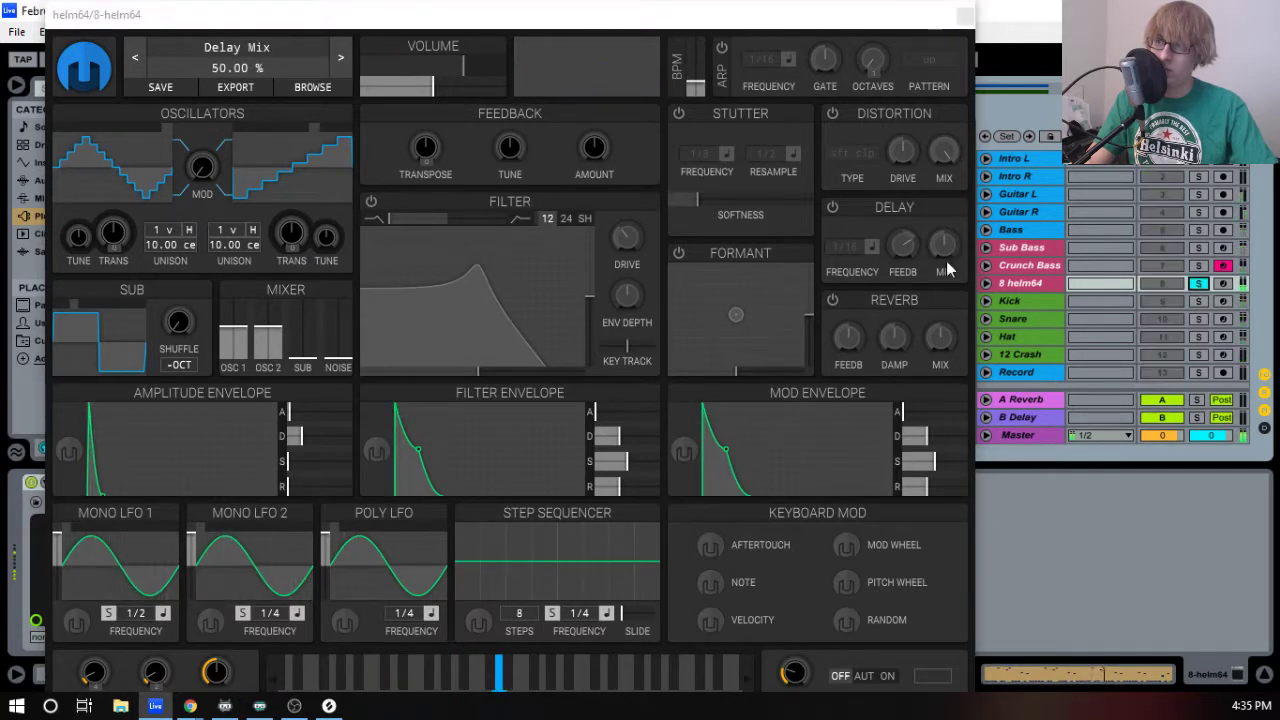
click(284, 174)
click(285, 174)
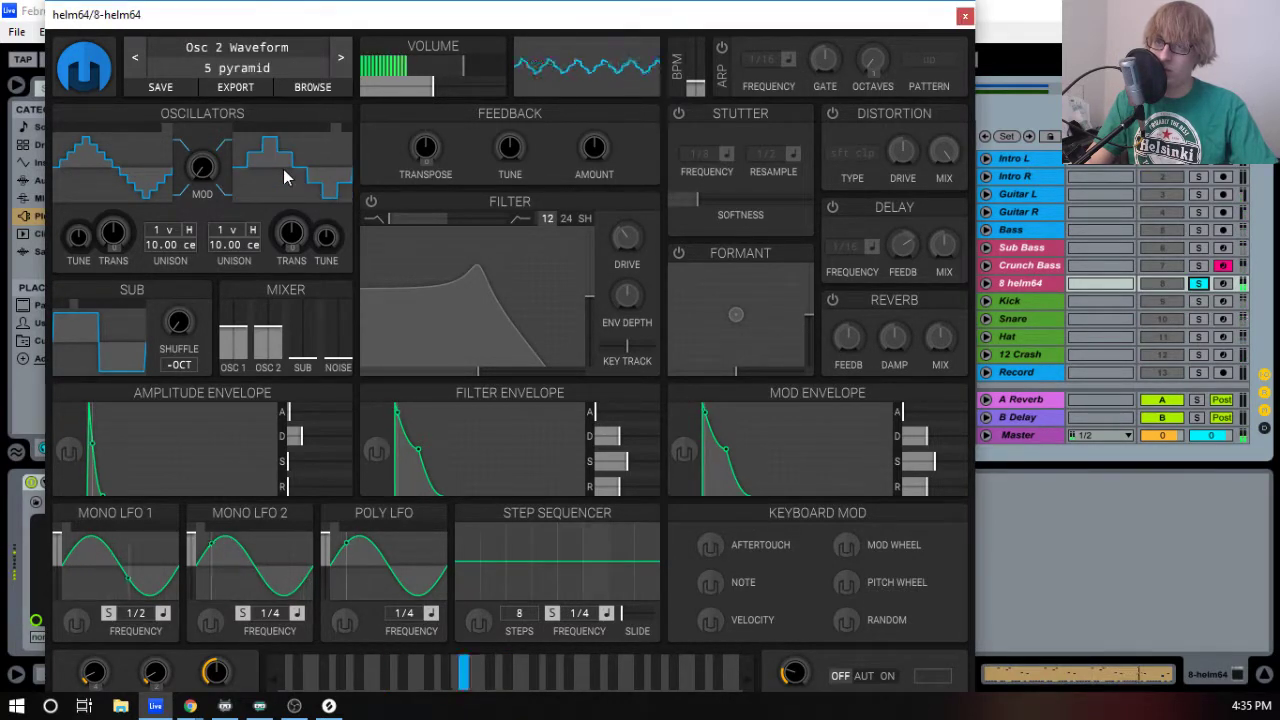
click(288, 174)
click(290, 174)
click(290, 174)
click(290, 177)
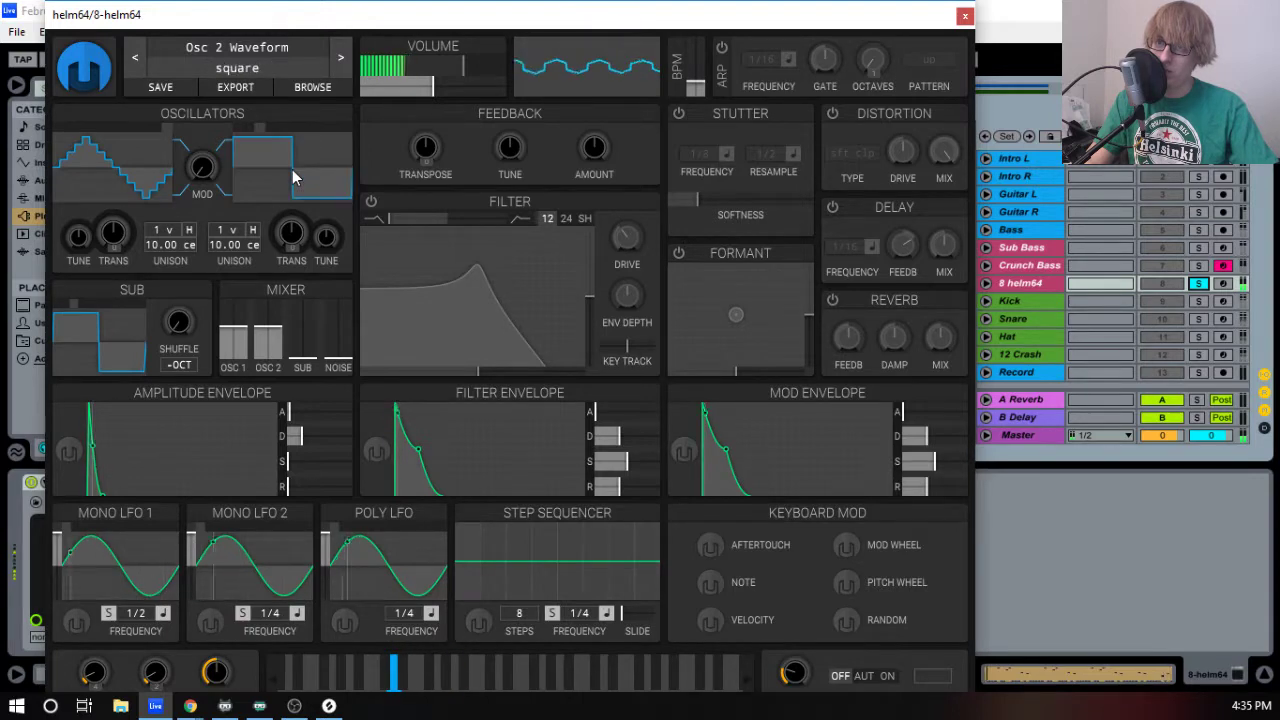
click(115, 175)
click(118, 177)
click(118, 177)
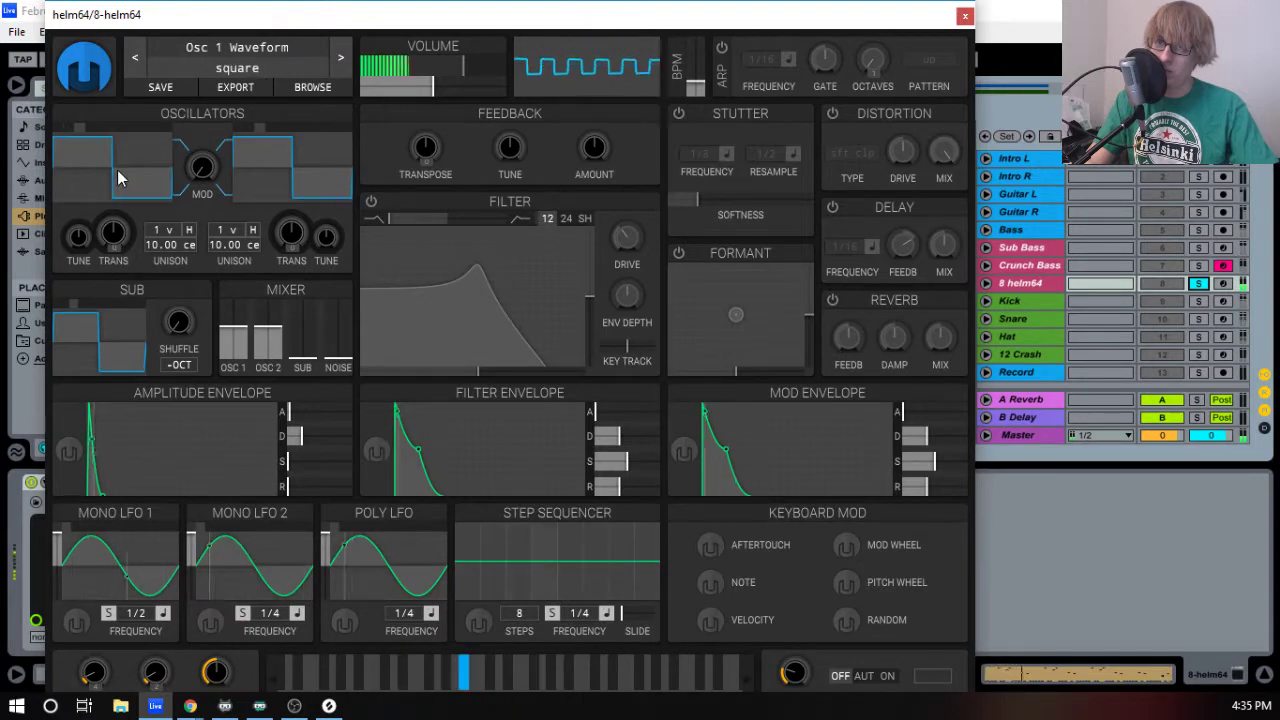
click(1199, 284)
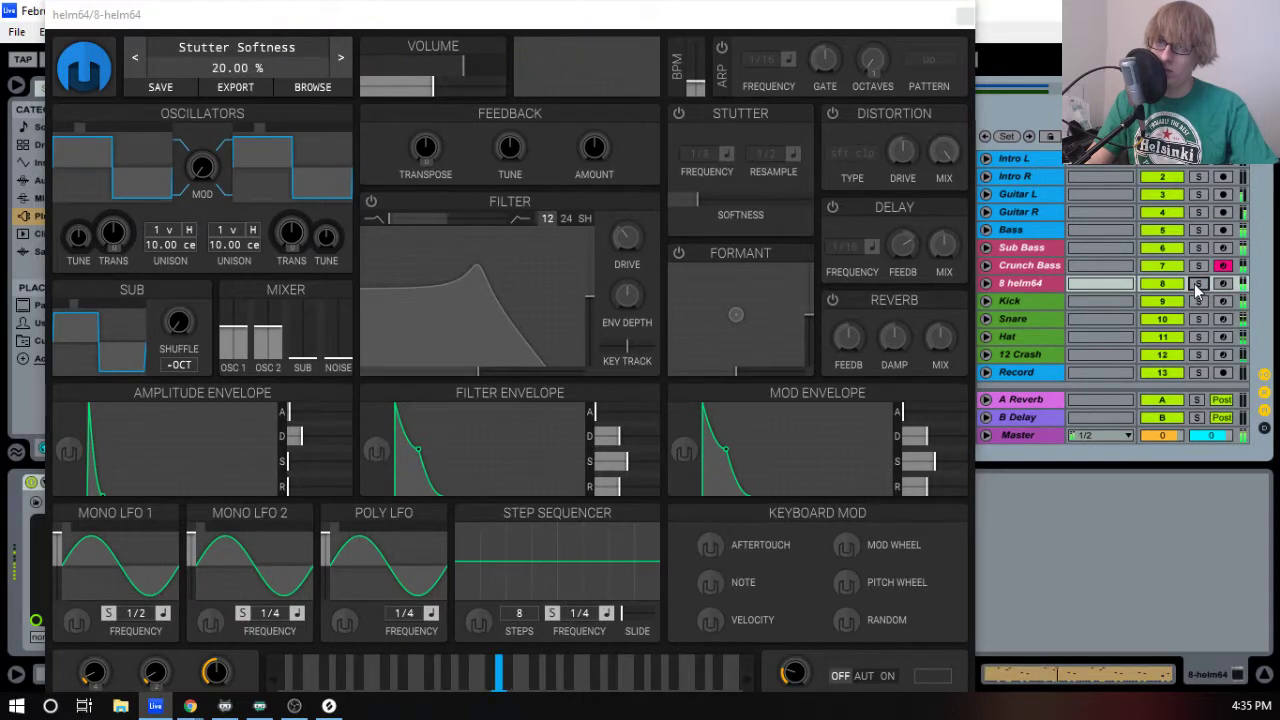
click(965, 18)
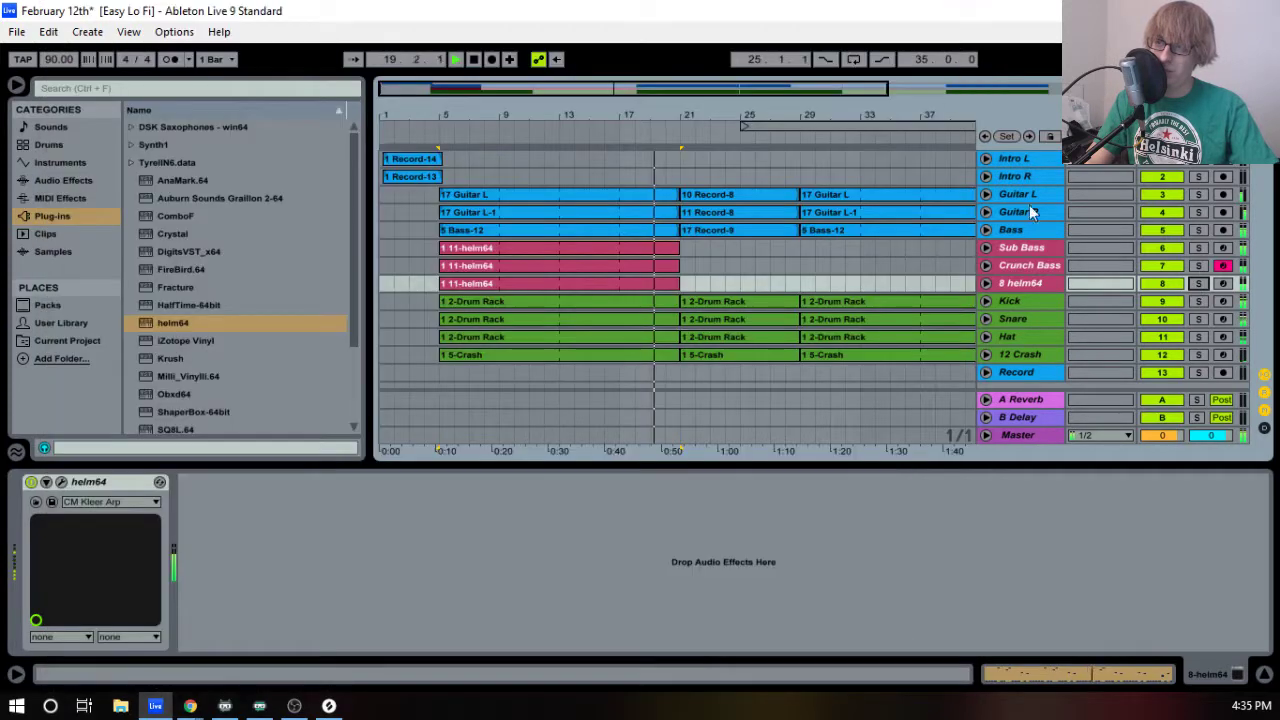
- Replay the full mix from bar 5 and check the level of track 8 helm64 in the mixer
click(460, 283)
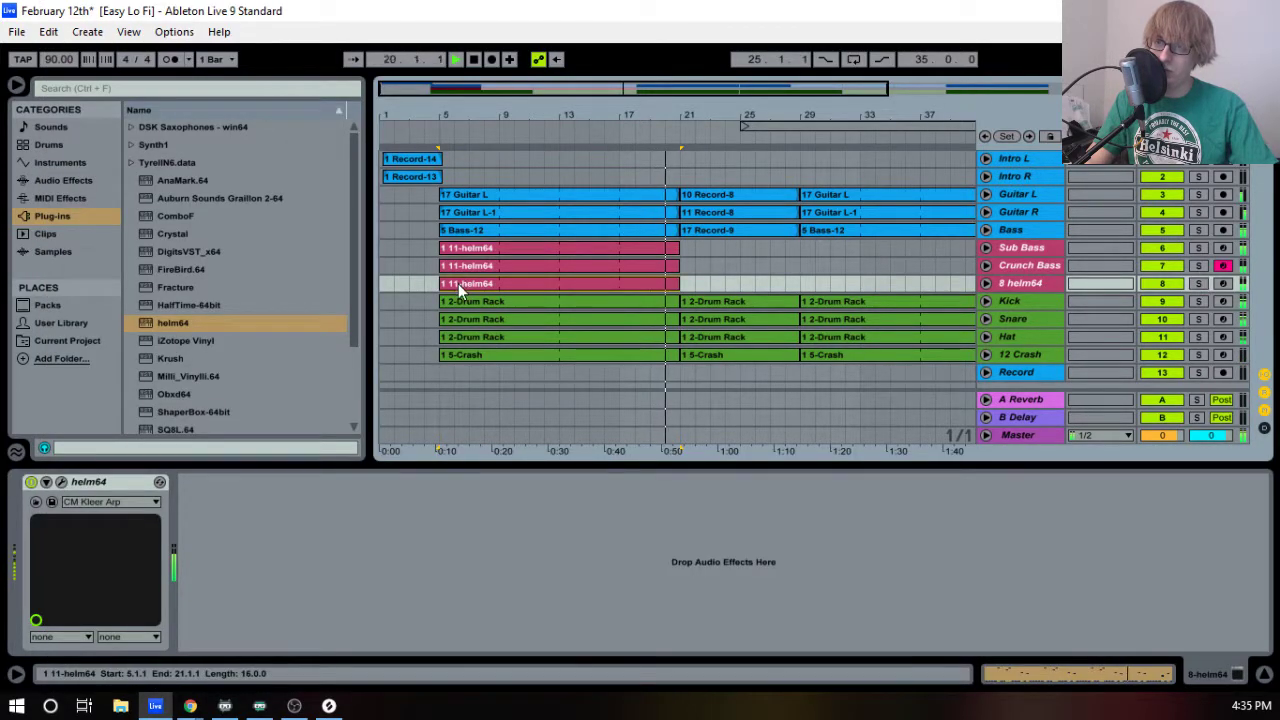
key(space)
key(space)
key(Tab)
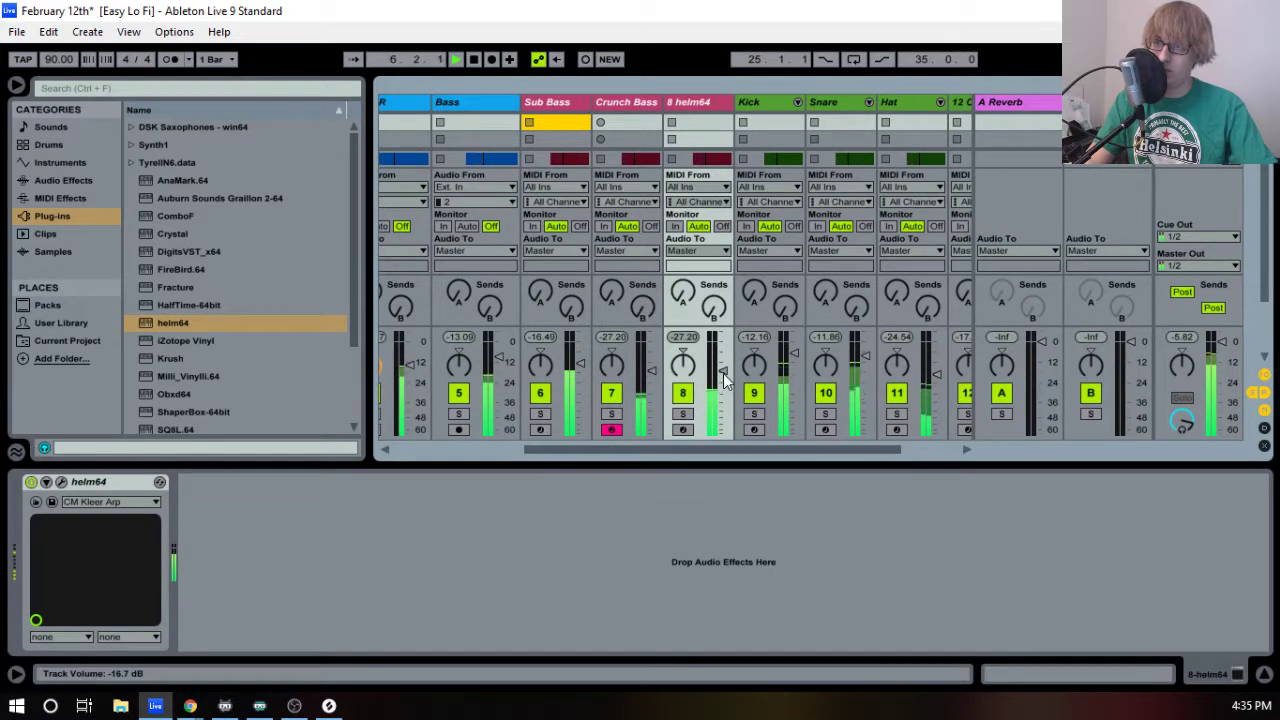
key(Tab)
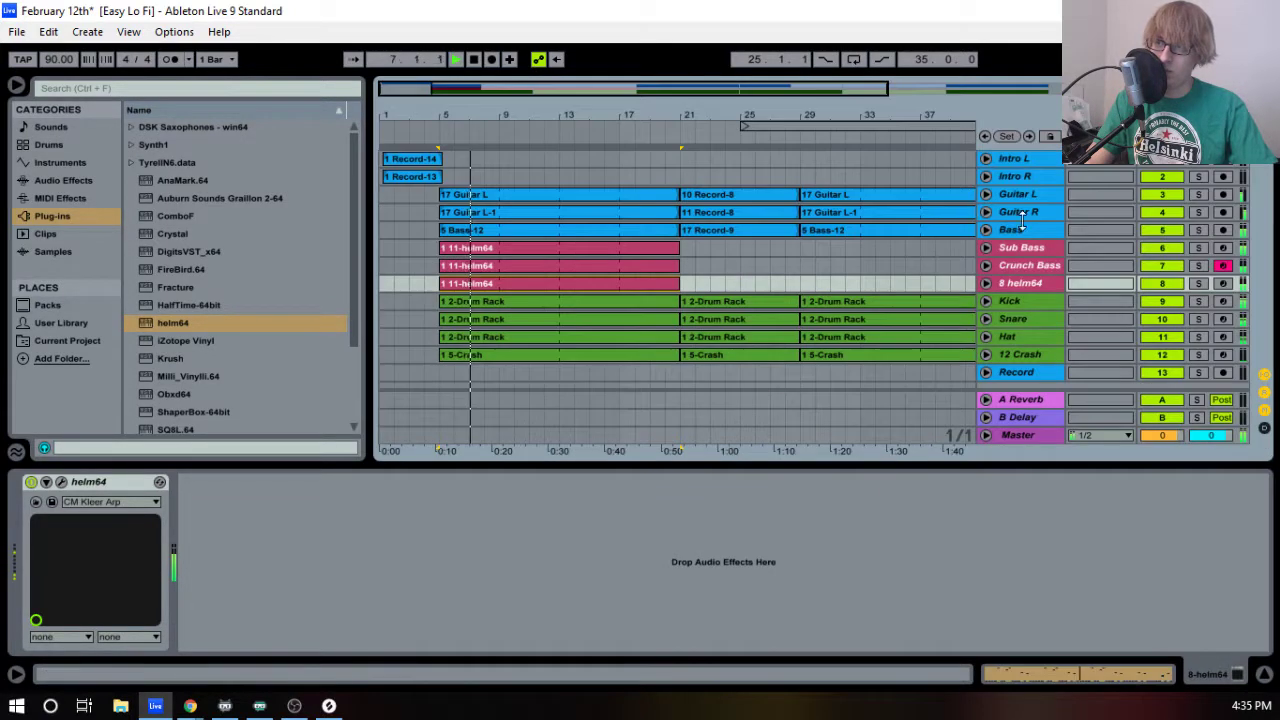
- Rename track 8 helm64 as Square Wave
right_click(1012, 284)
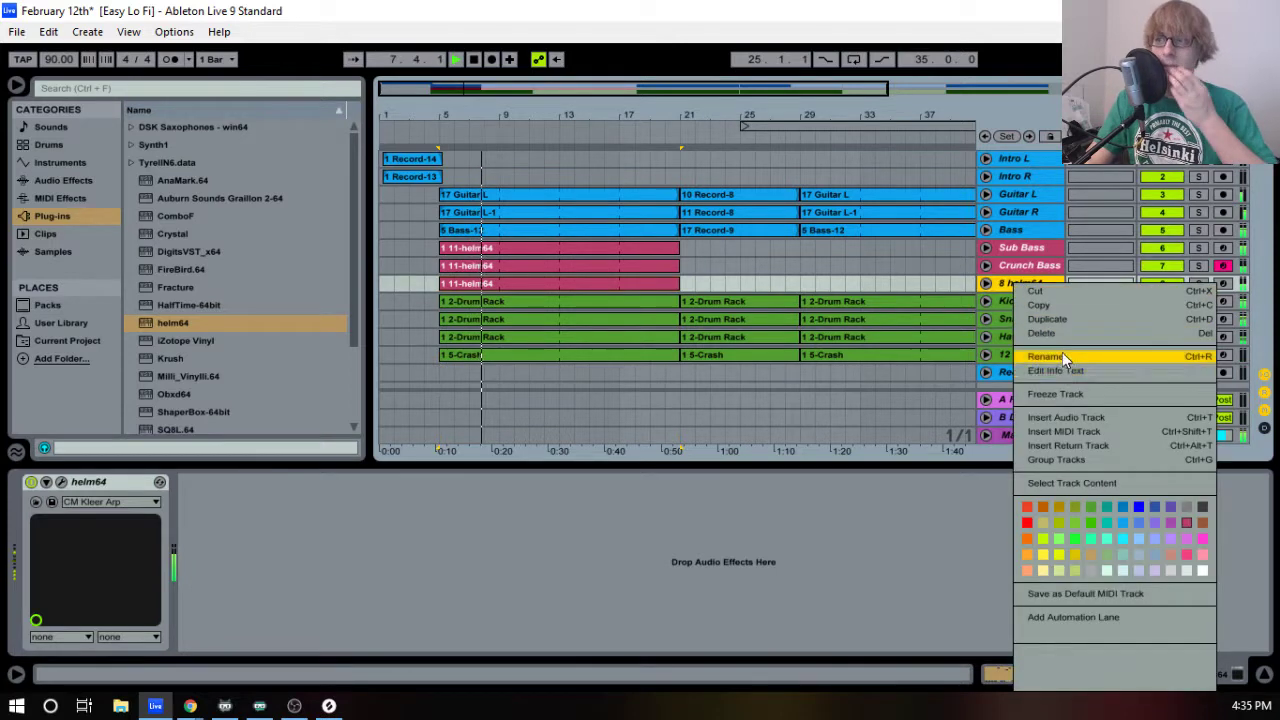
click(1060, 353)
text(Sq)
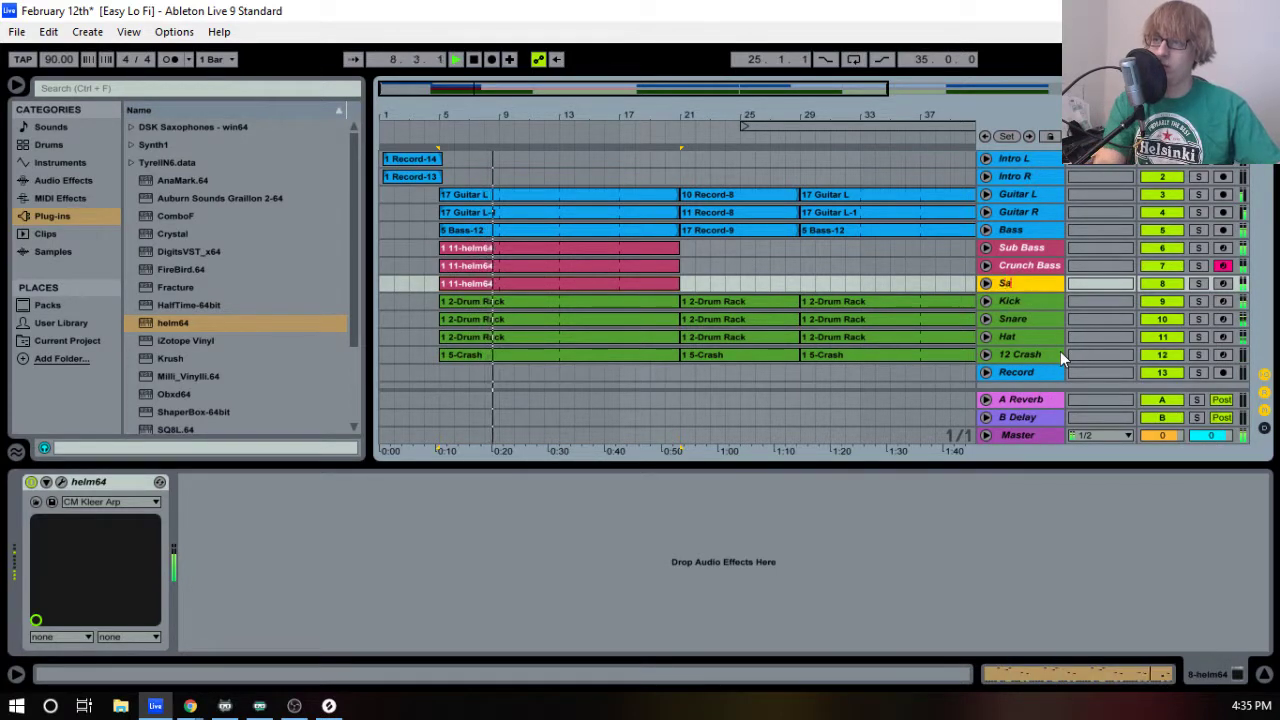
text(uare Wave)
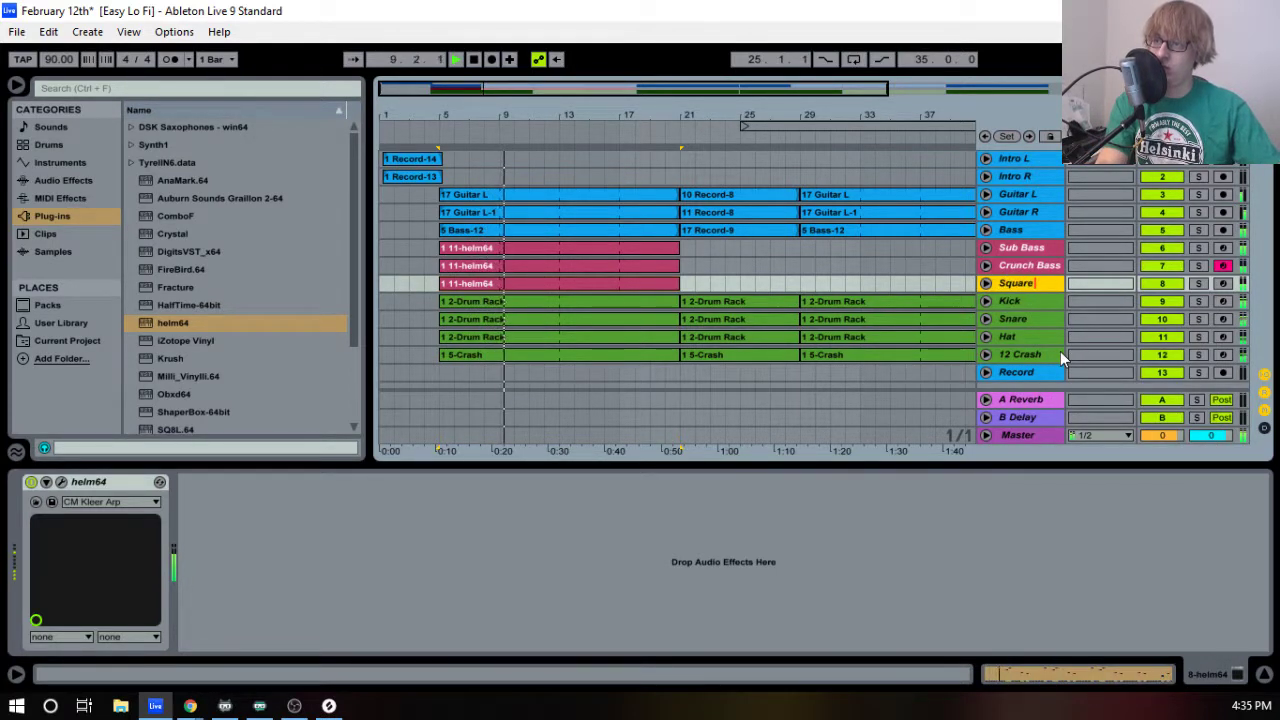
key(Return)
- Lower the Square Wave track's volume to about -21.6 dB and return to the arrangement
click(1028, 265)
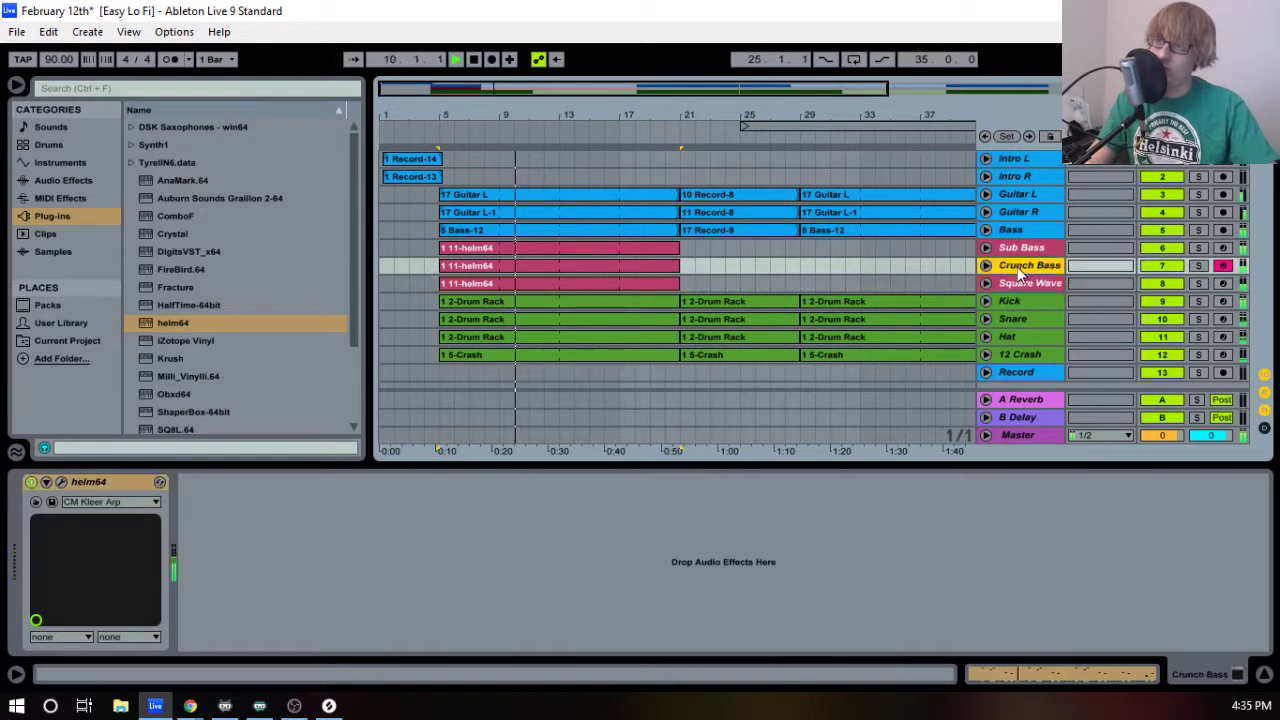
click(1021, 284)
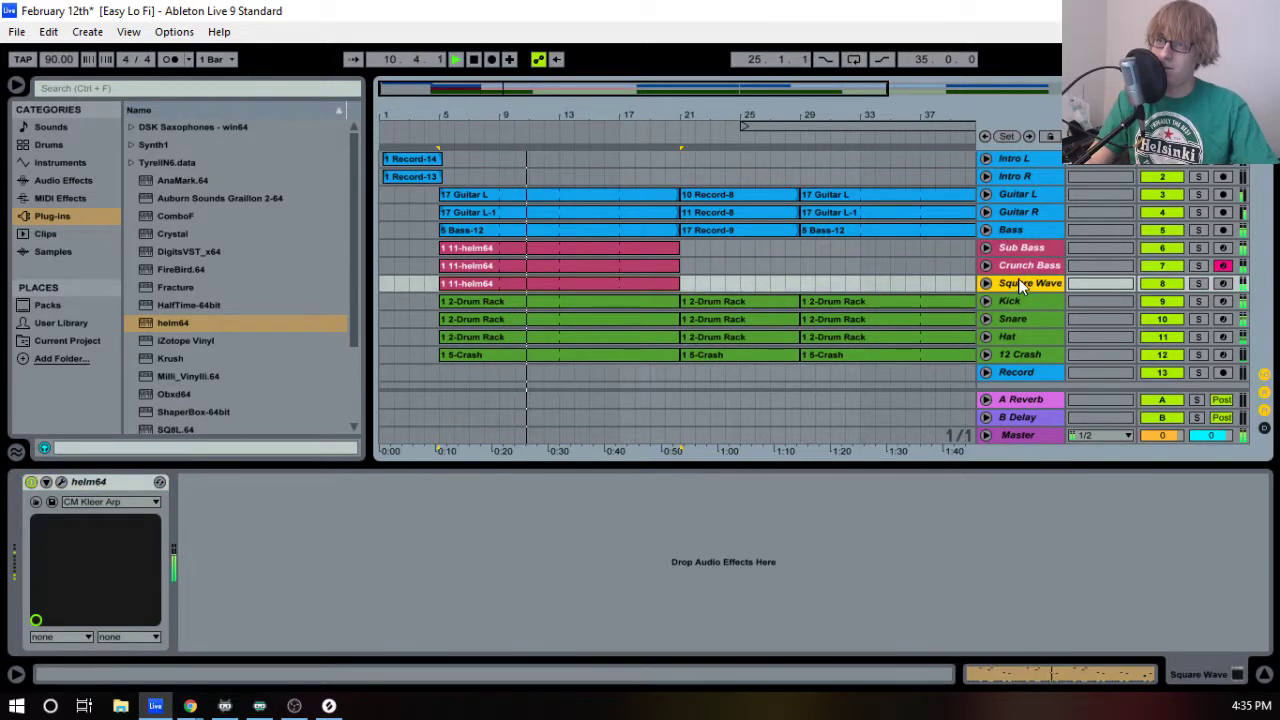
key(Tab)
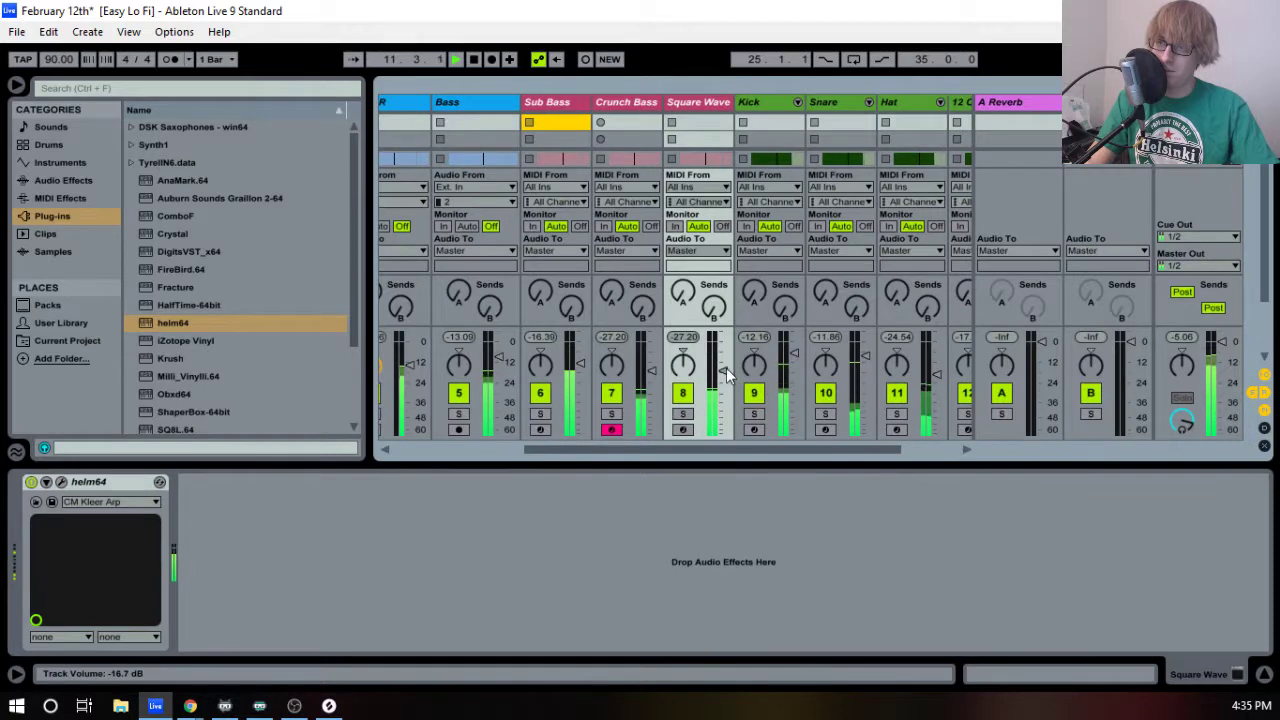
drag(727, 374, 727, 381)
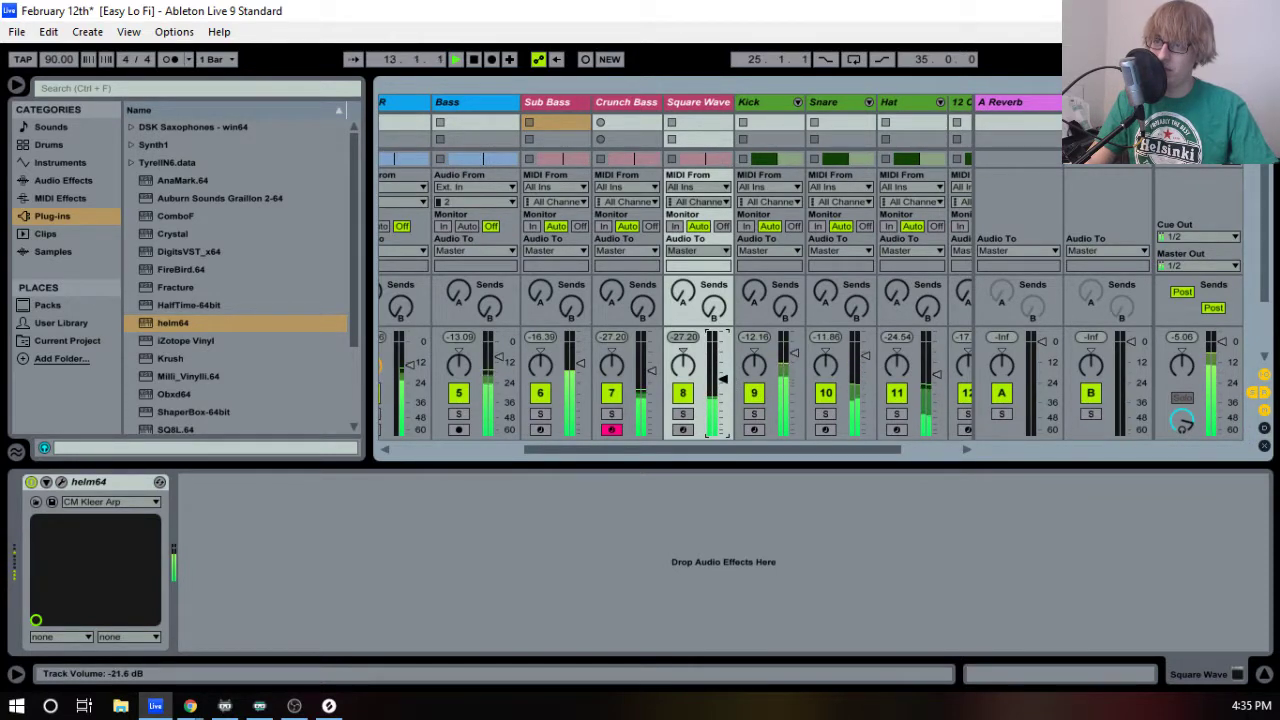
key(Tab)
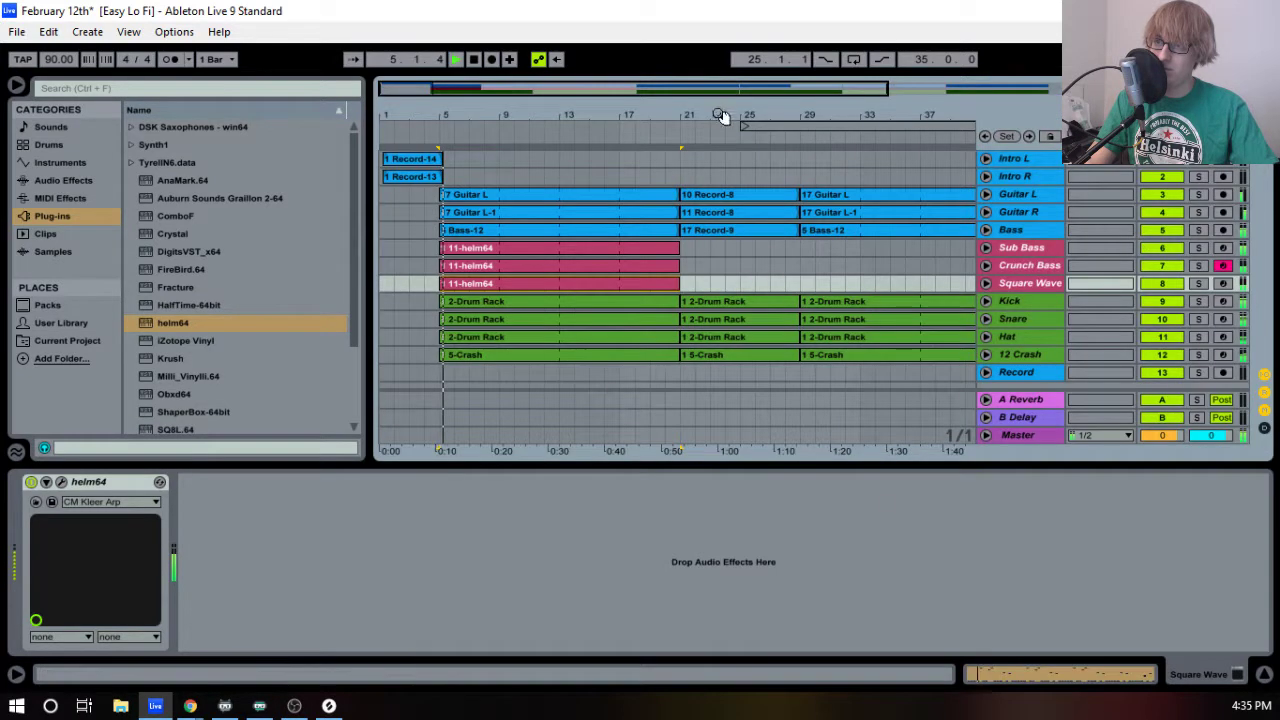
- Find the Spectrum audio effect in the browser and add it to the Master track
click(1016, 434)
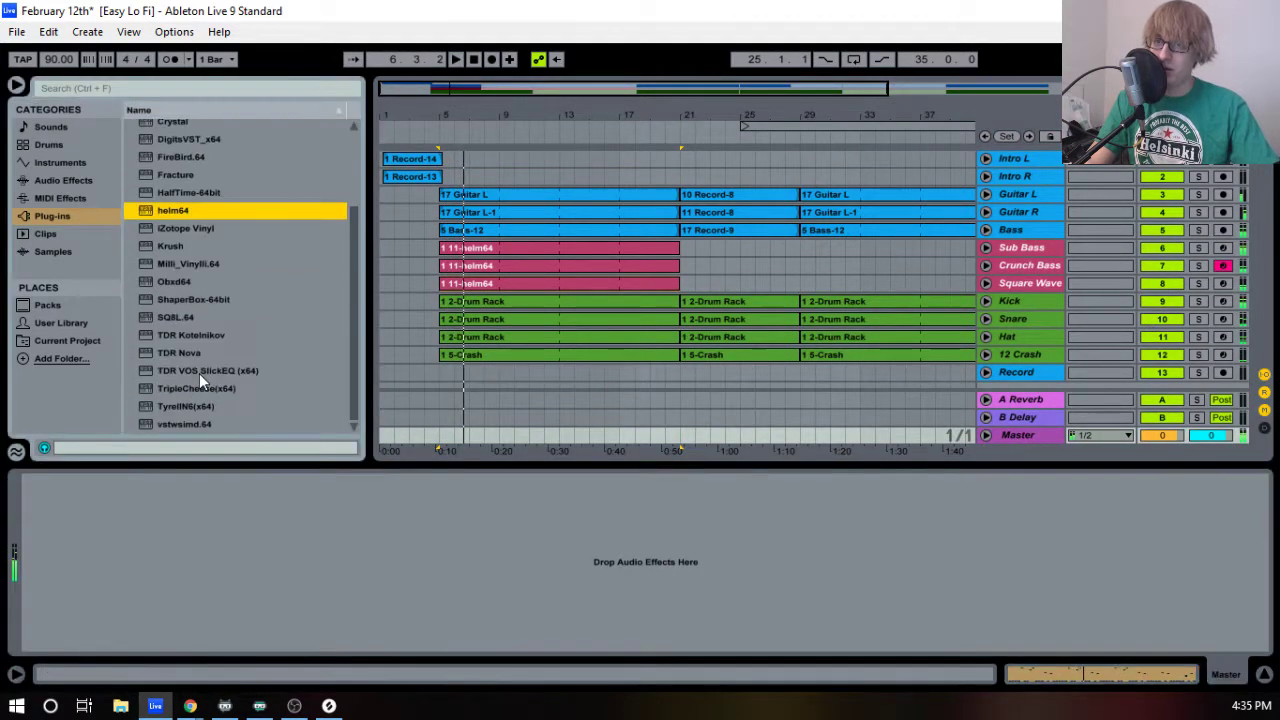
click(48, 305)
click(58, 322)
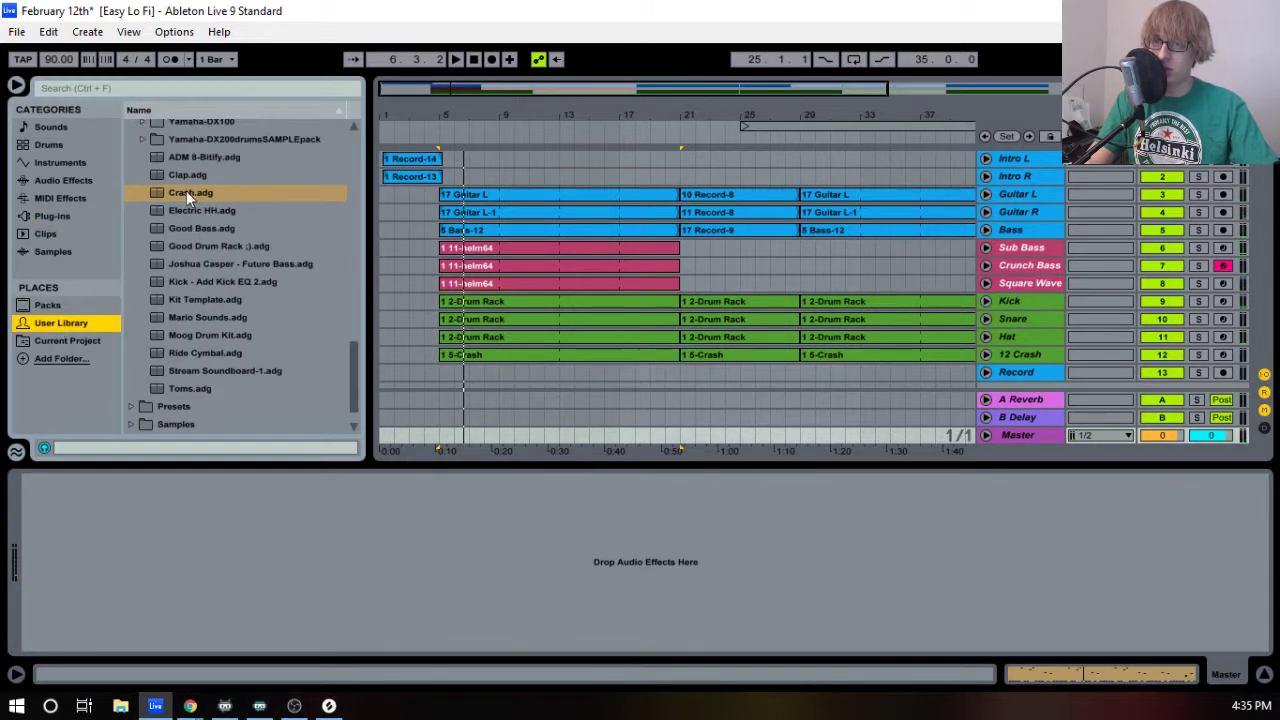
scroll(205, 357, down, 1)
scroll(190, 320, up, 5)
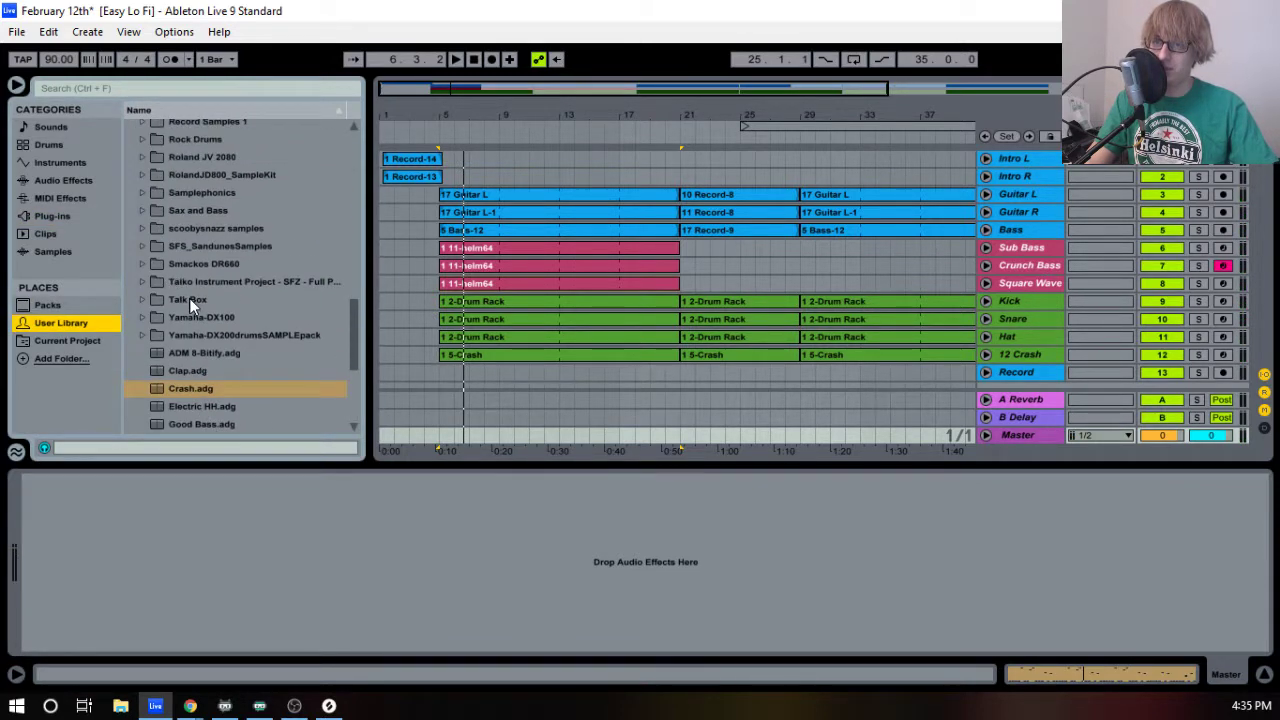
click(52, 216)
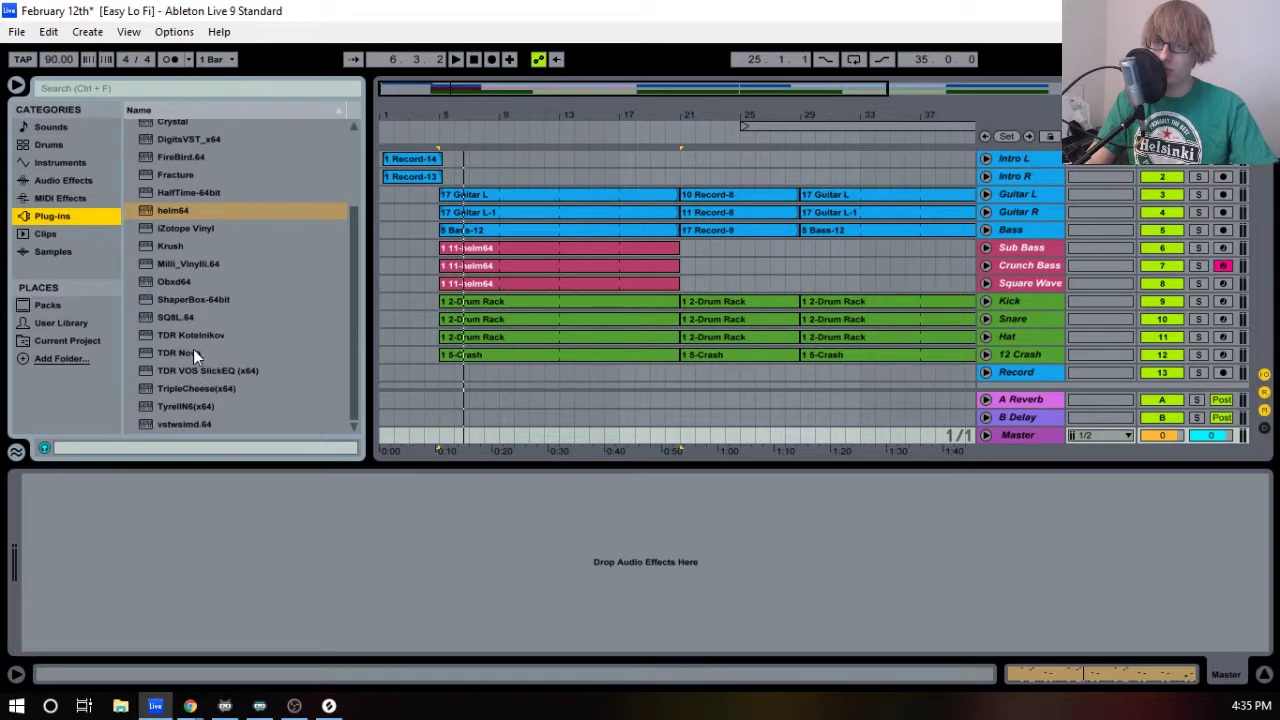
scroll(192, 285, up, 5)
click(42, 182)
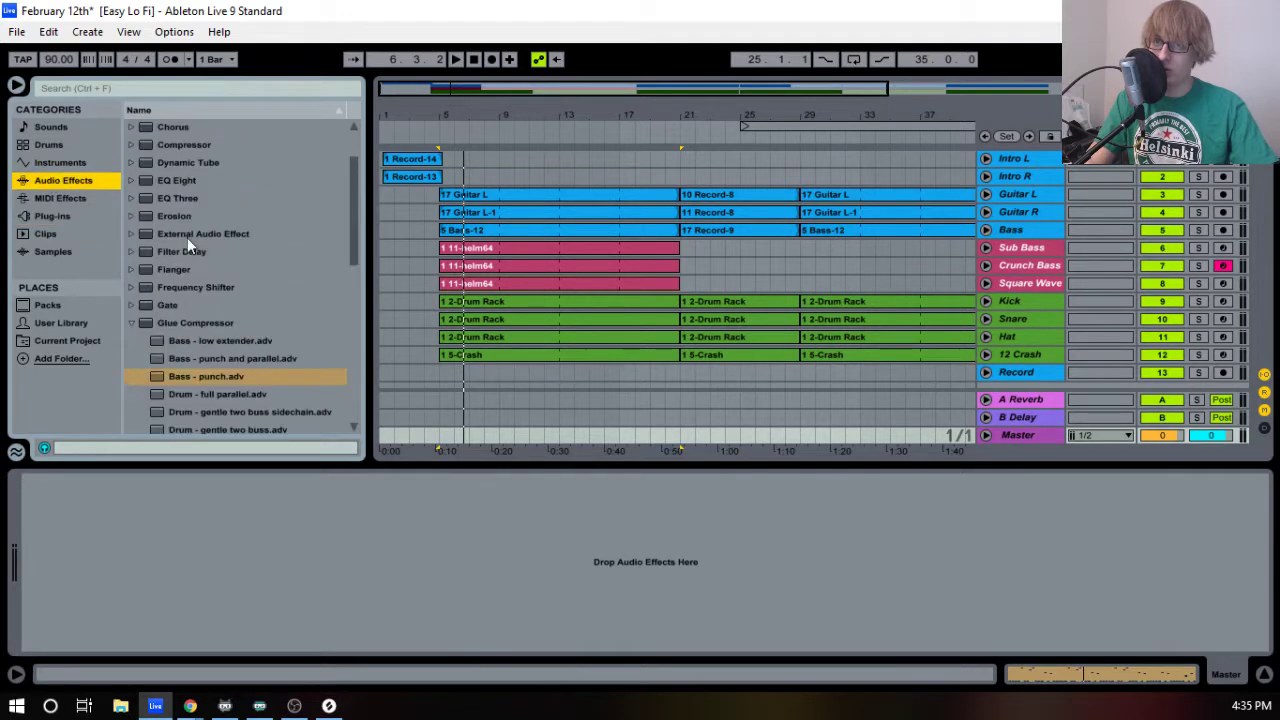
scroll(170, 280, down, 1)
click(160, 287)
click(131, 287)
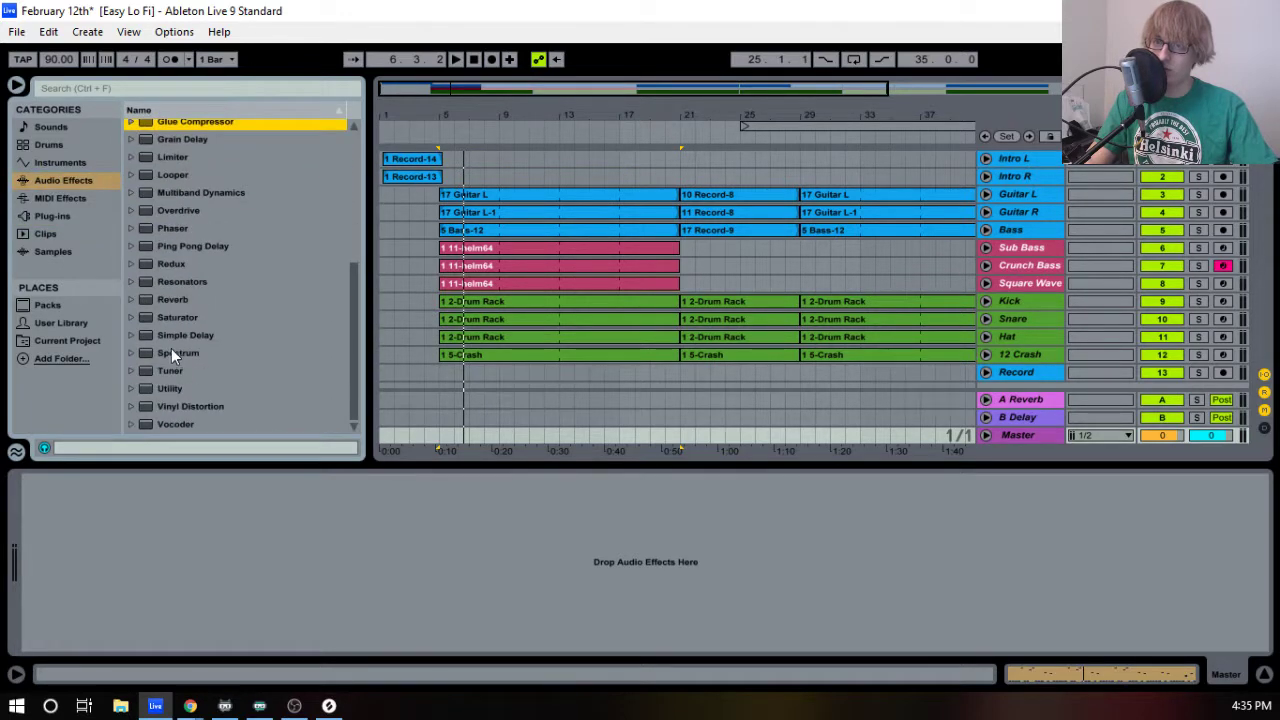
drag(176, 352, 478, 545)
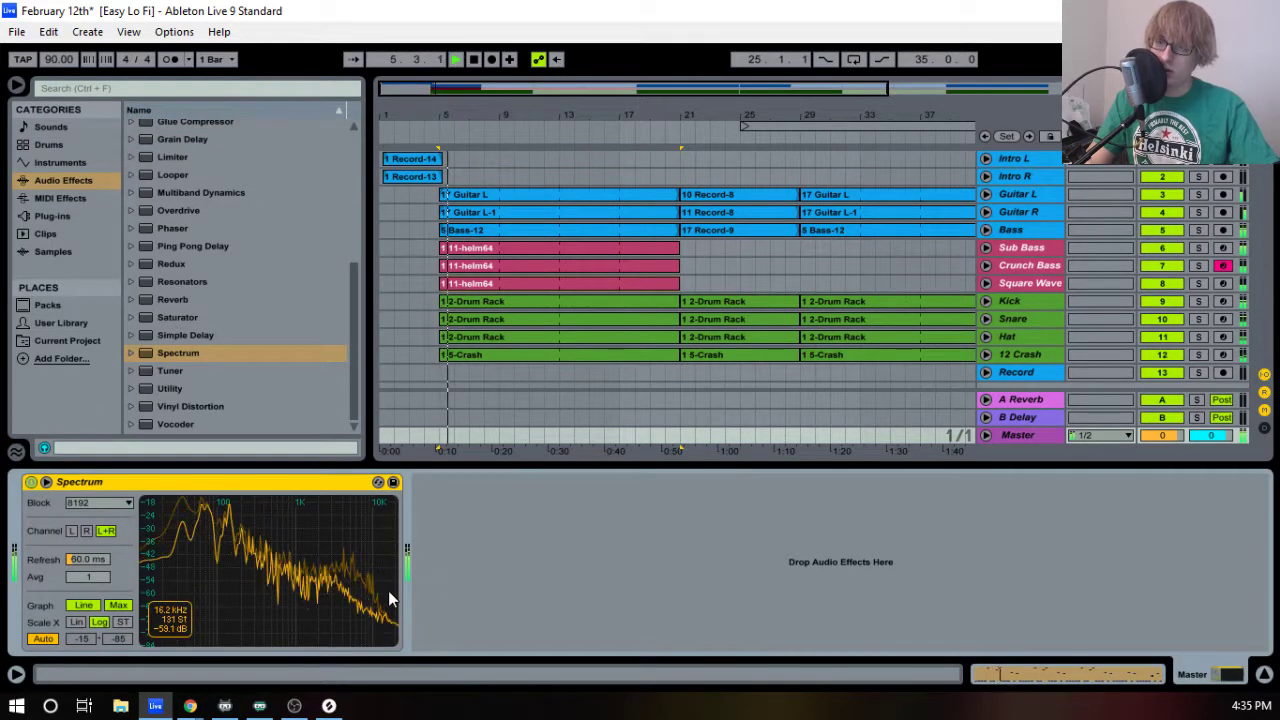
- Examine the full mix's frequency content in an enlarged Spectrum display, and hide the device view
click(378, 482)
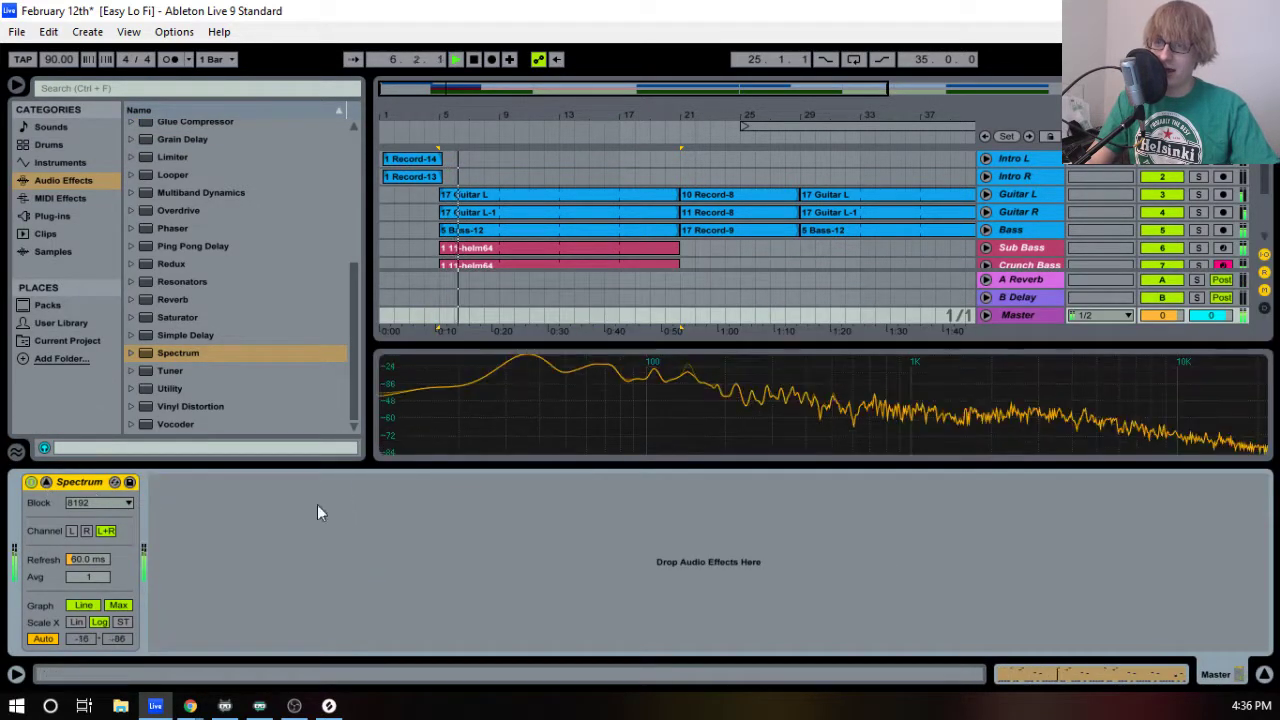
drag(786, 345, 816, 138)
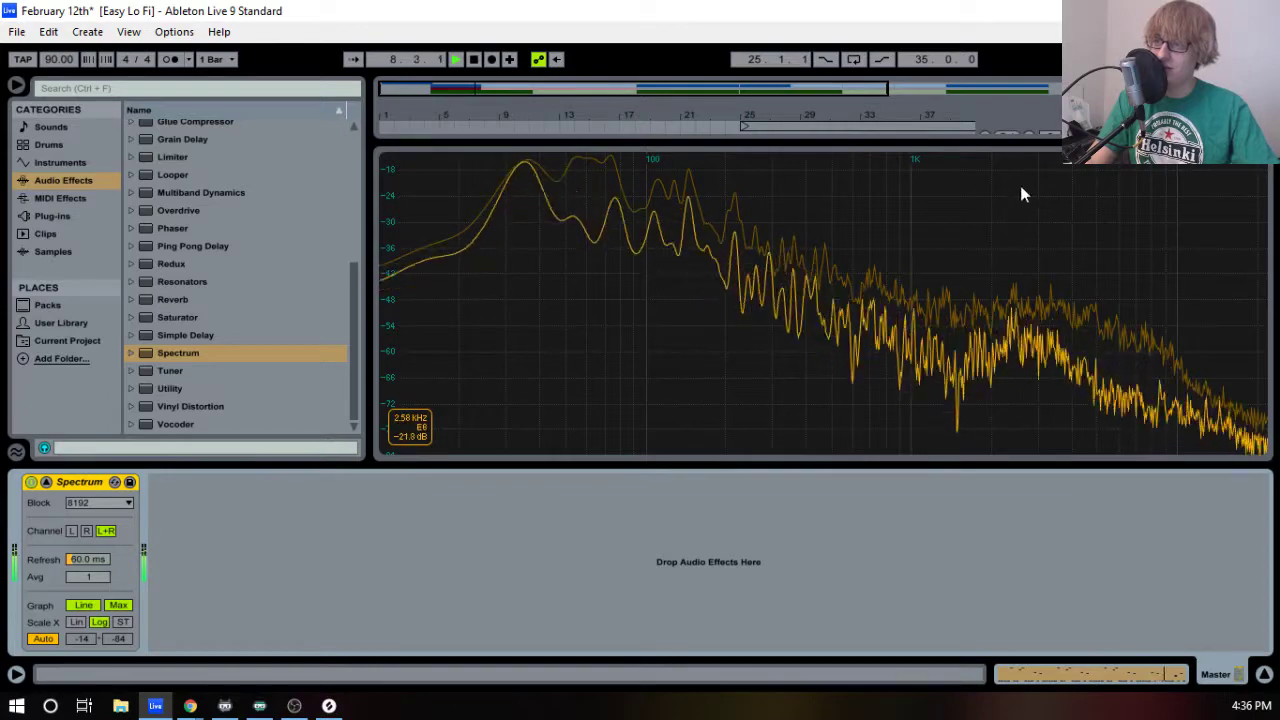
drag(1021, 145, 866, 662)
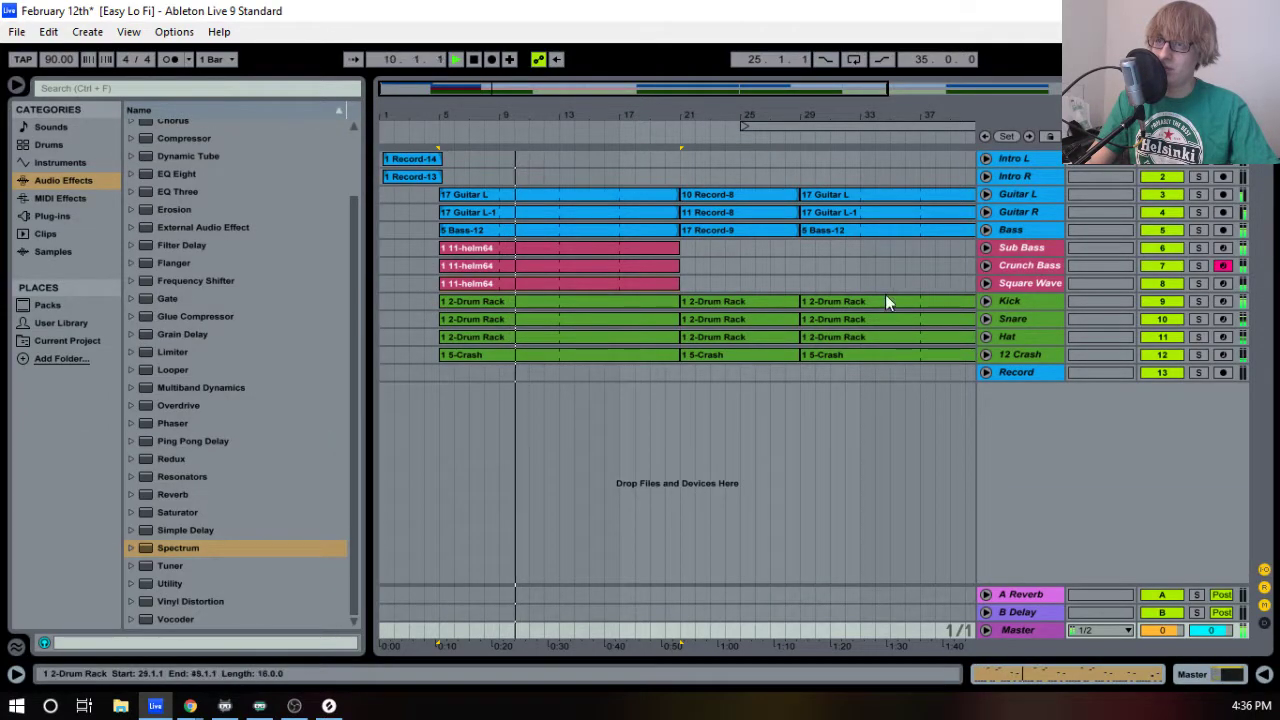
mouse_move(668, 117)
mouse_down()
mouse_move(703, 165)
mouse_move(656, 114)
mouse_up()
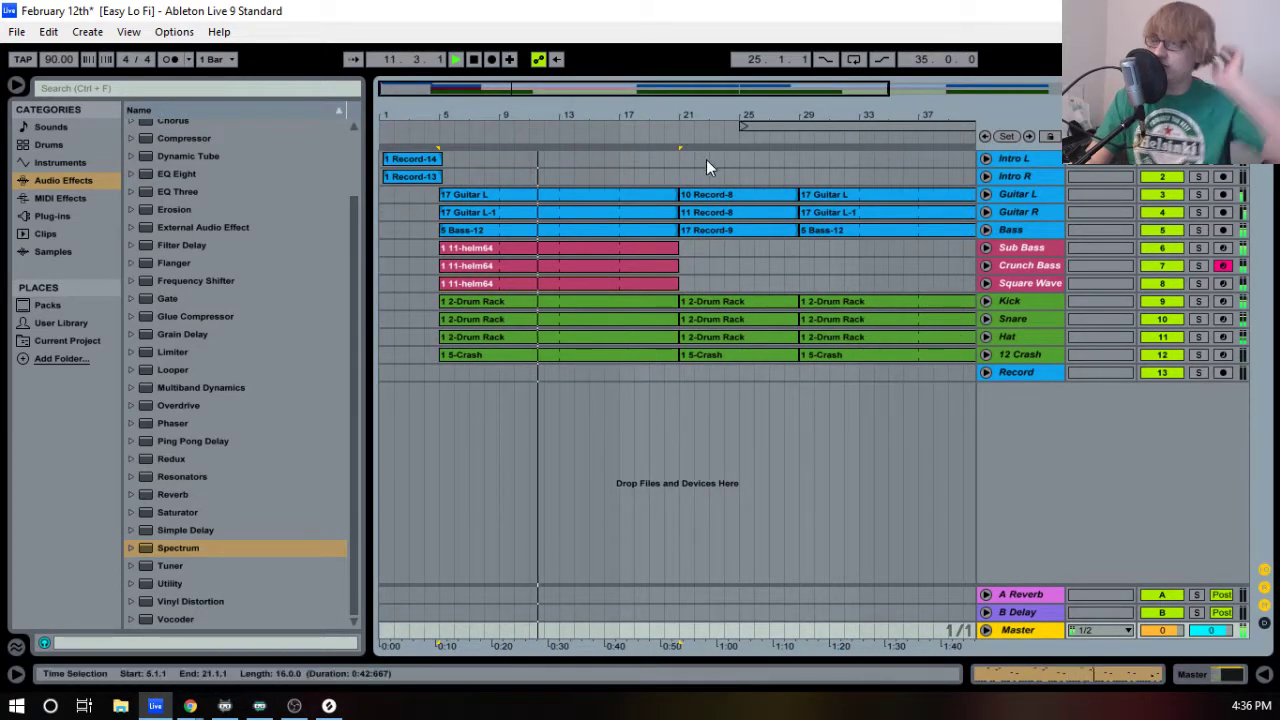
- Duplicate the Square Wave track and move the copy below the Record track
click(573, 245)
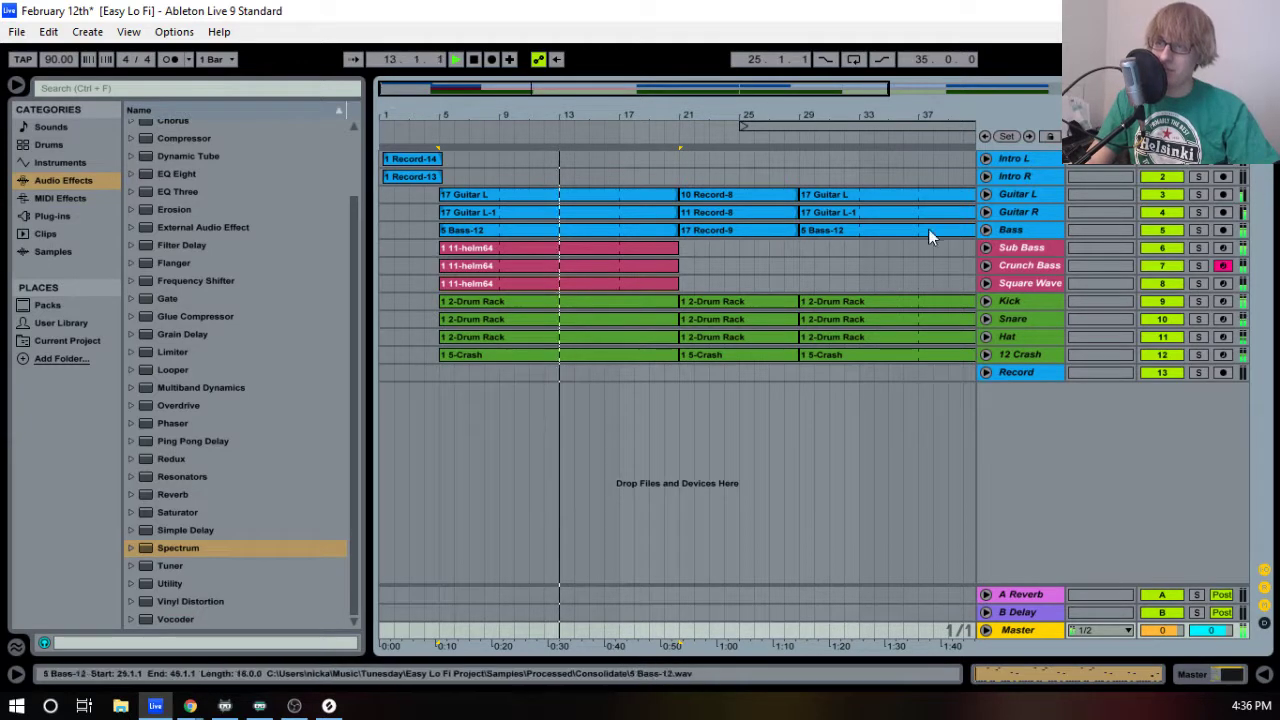
right_click(1029, 280)
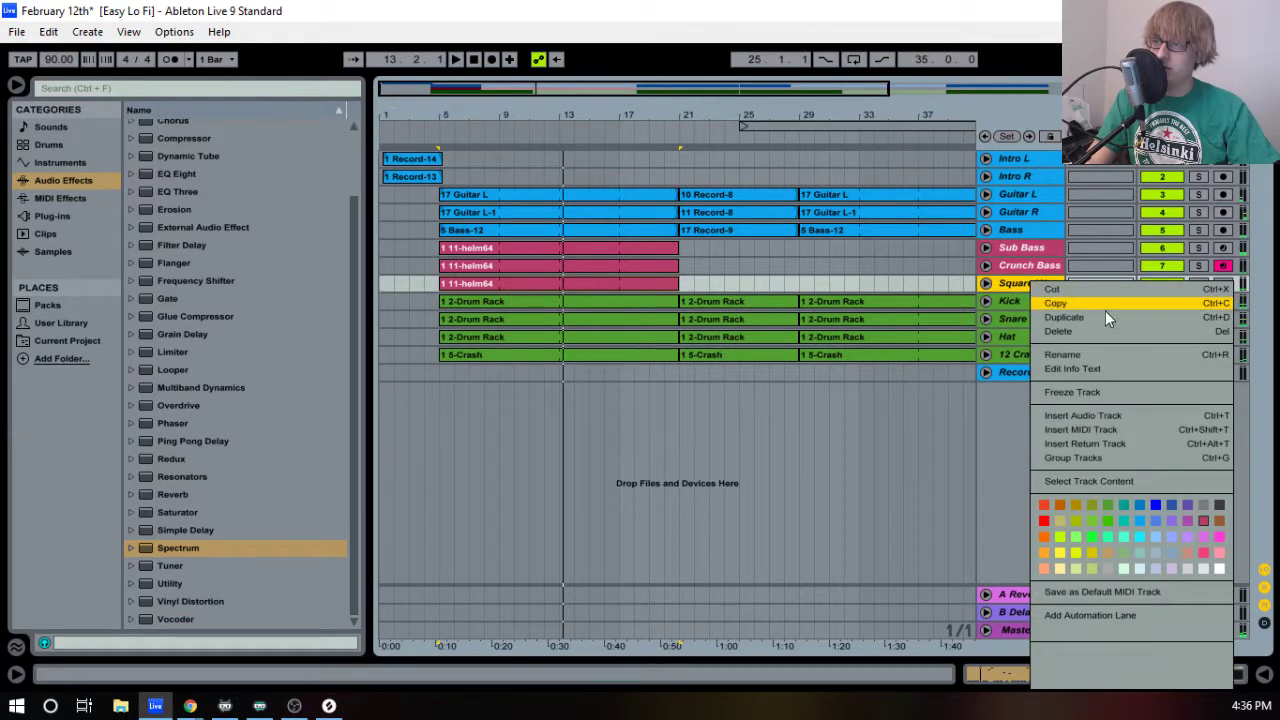
click(1100, 319)
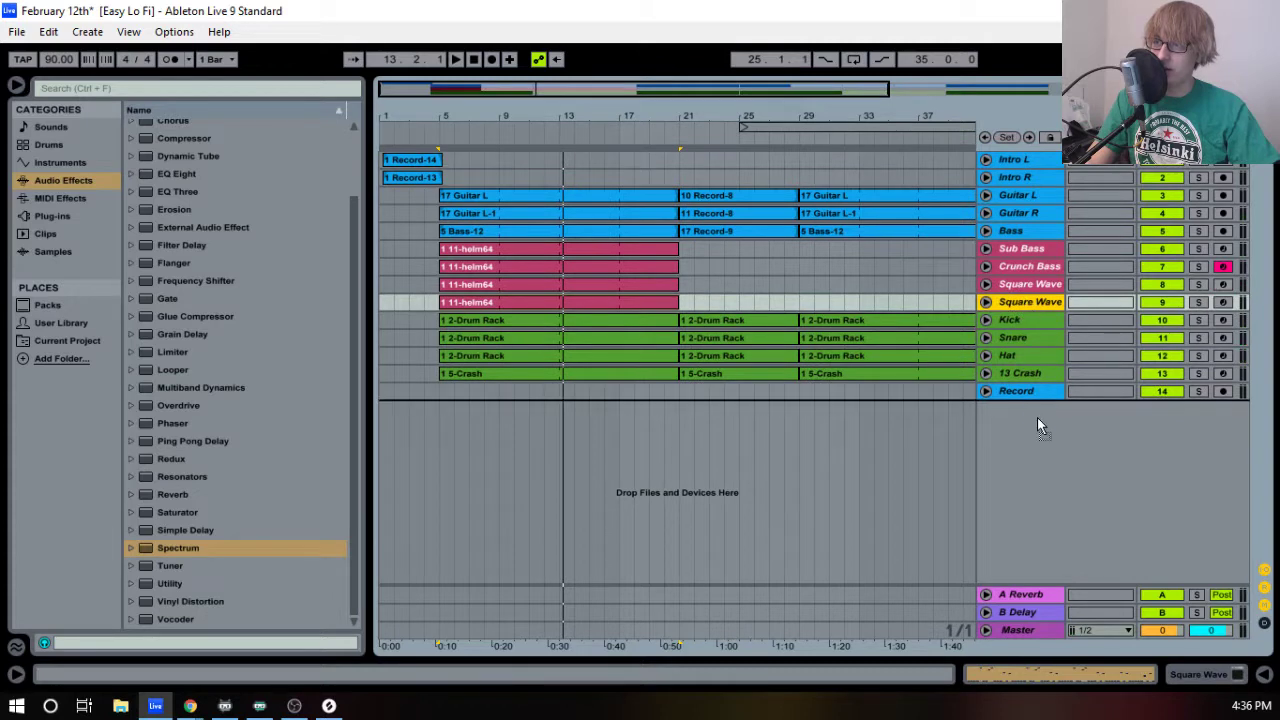
drag(1035, 416, 1026, 396)
- Rename the copied track at the end of the track list as Melody
right_click(1026, 391)
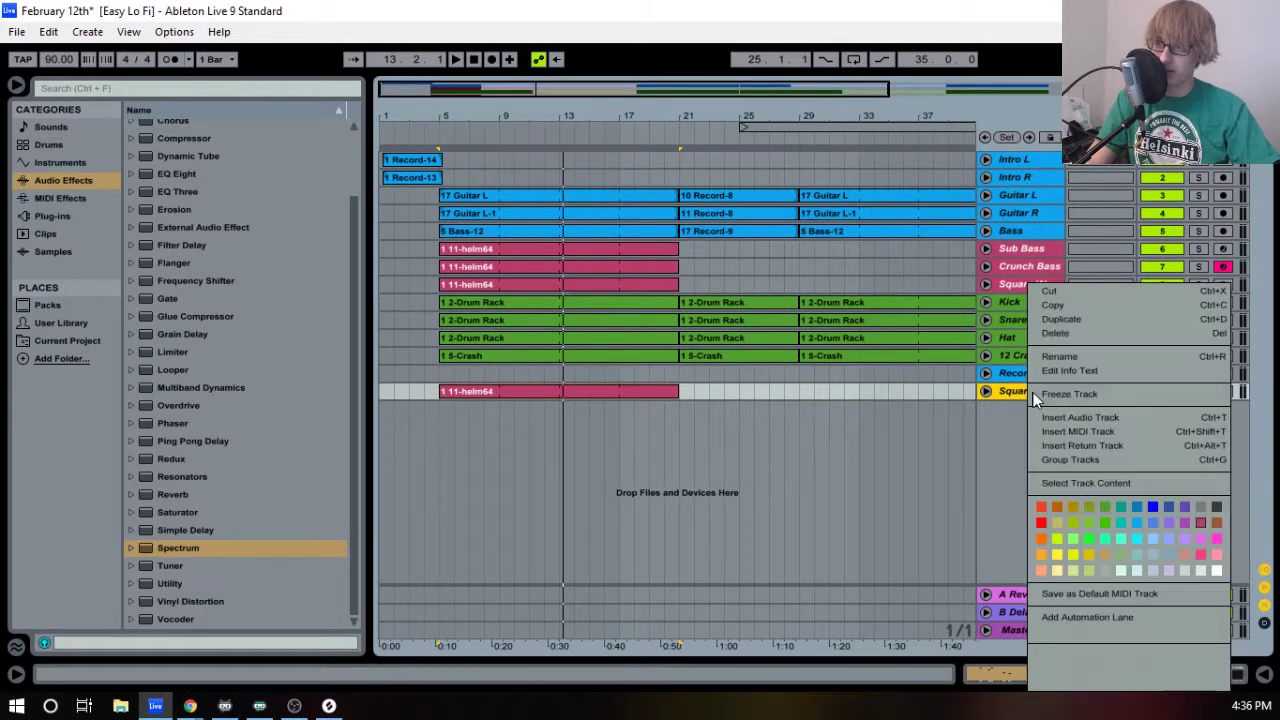
click(1079, 355)
text(Melody)
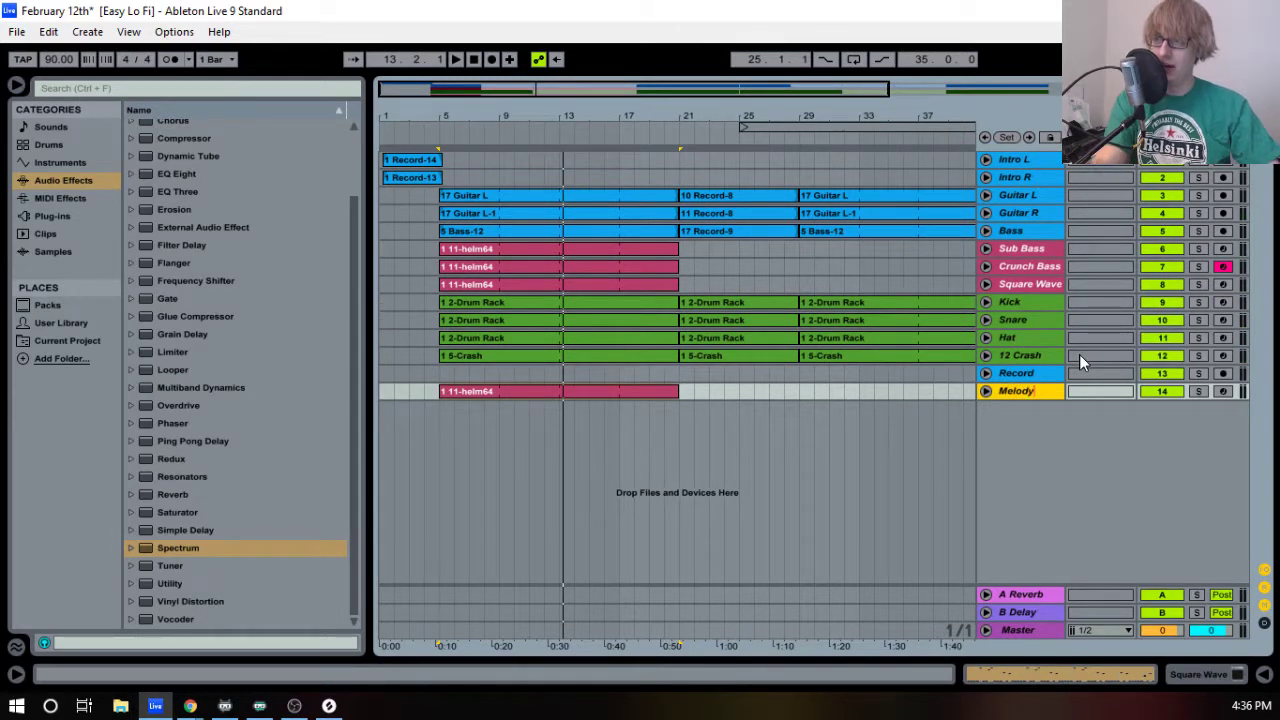
key(Return)
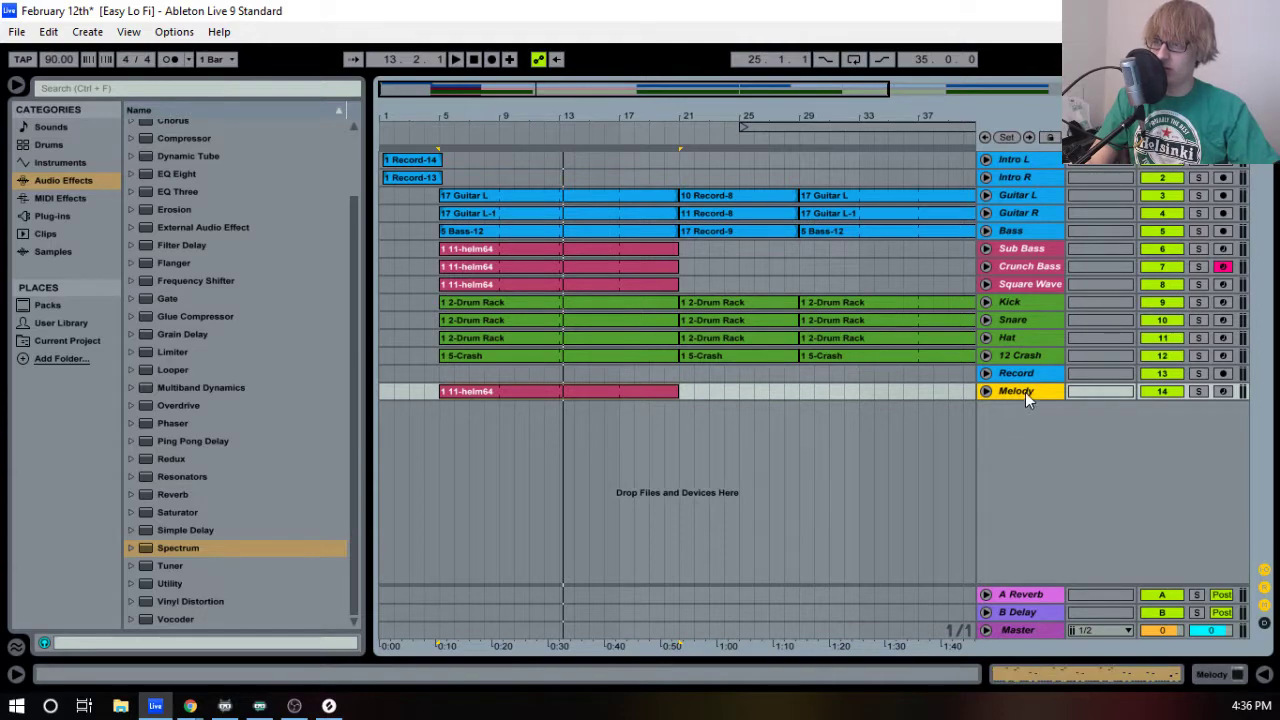
- Open the Melody track's clip in a taller note editor and transpose all its notes up two octaves
double_click(589, 390)
drag(577, 463, 565, 218)
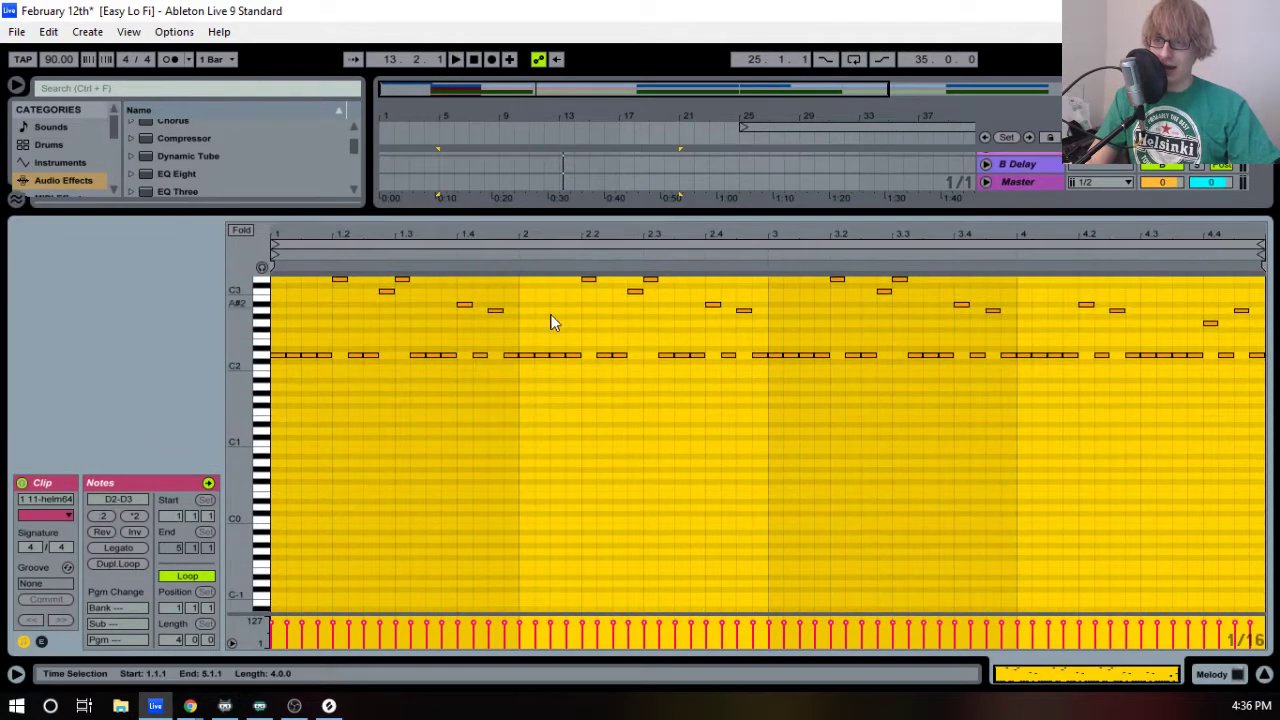
click(478, 362)
scroll(440, 420, up, 5)
key(ctrl+a)
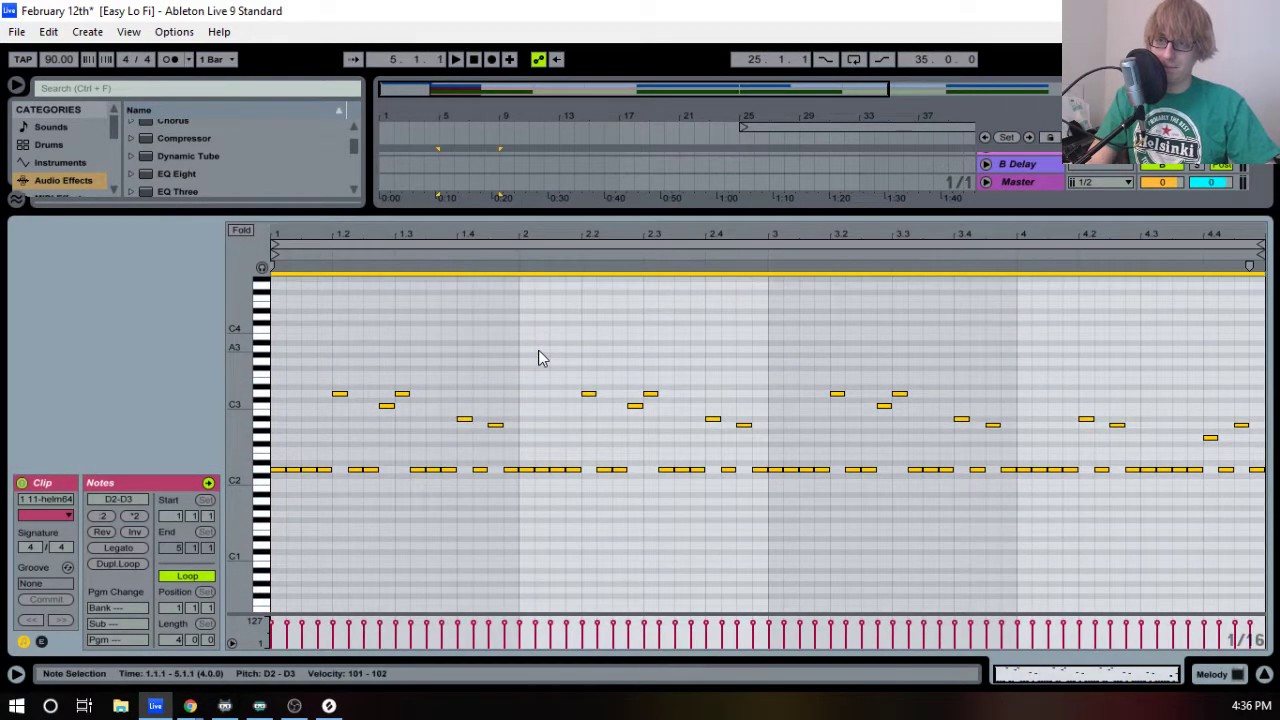
key(shift+Up)
key(shift+Up)
key(space)
scroll(535, 359, up, 2)
scroll(535, 359, up, 1)
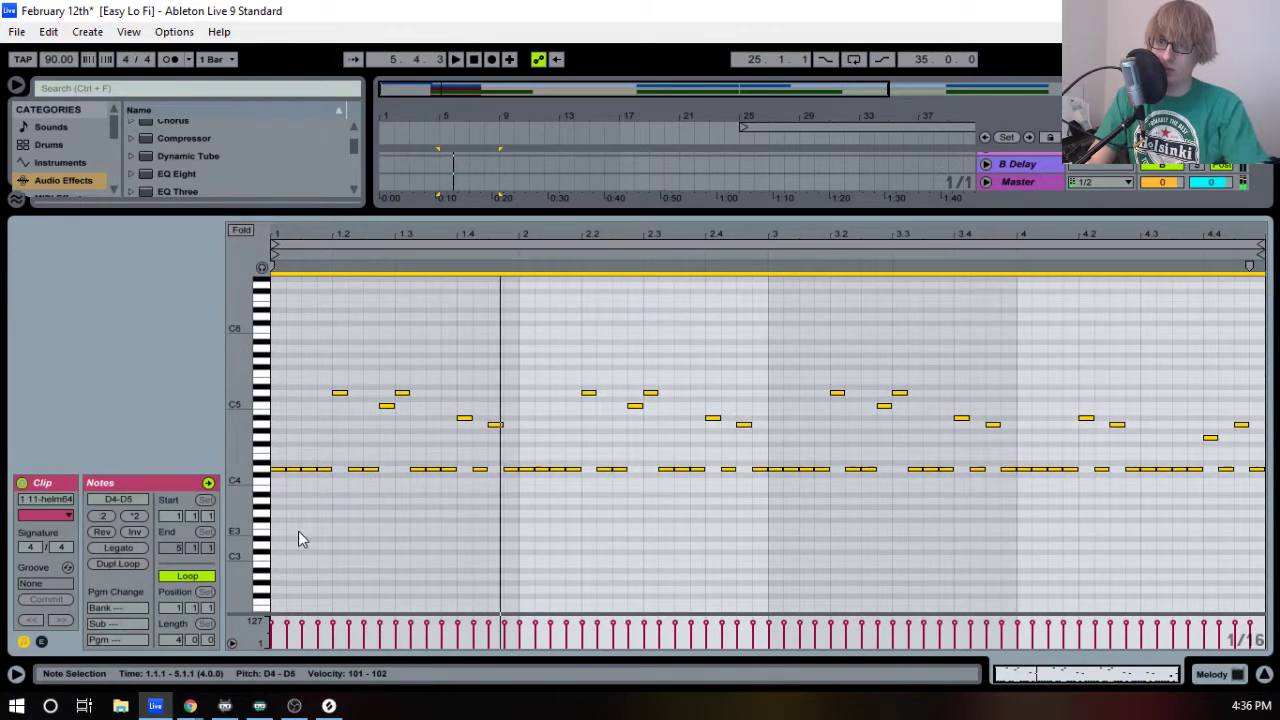
- Delete every note except the first D4 and lengthen it to fill bar 1
key(space)
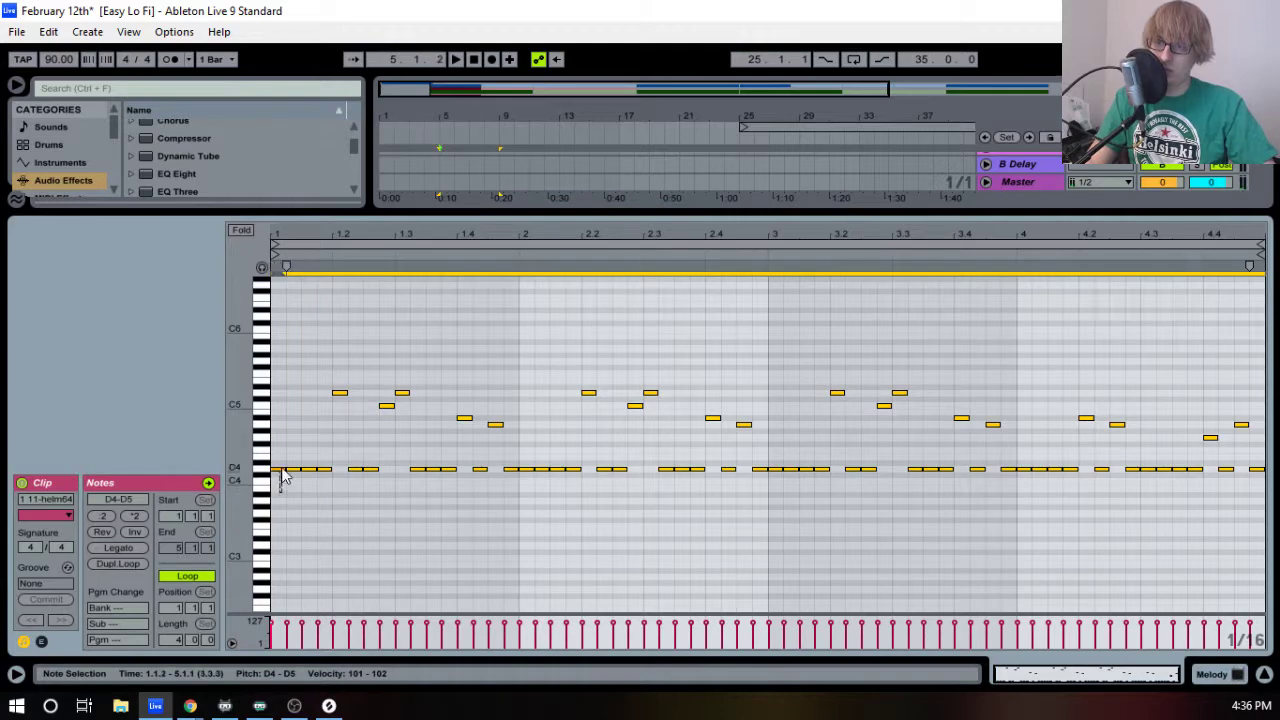
key(Delete)
mouse_move(283, 467)
mouse_down()
mouse_move(679, 477)
mouse_move(520, 460)
mouse_up()
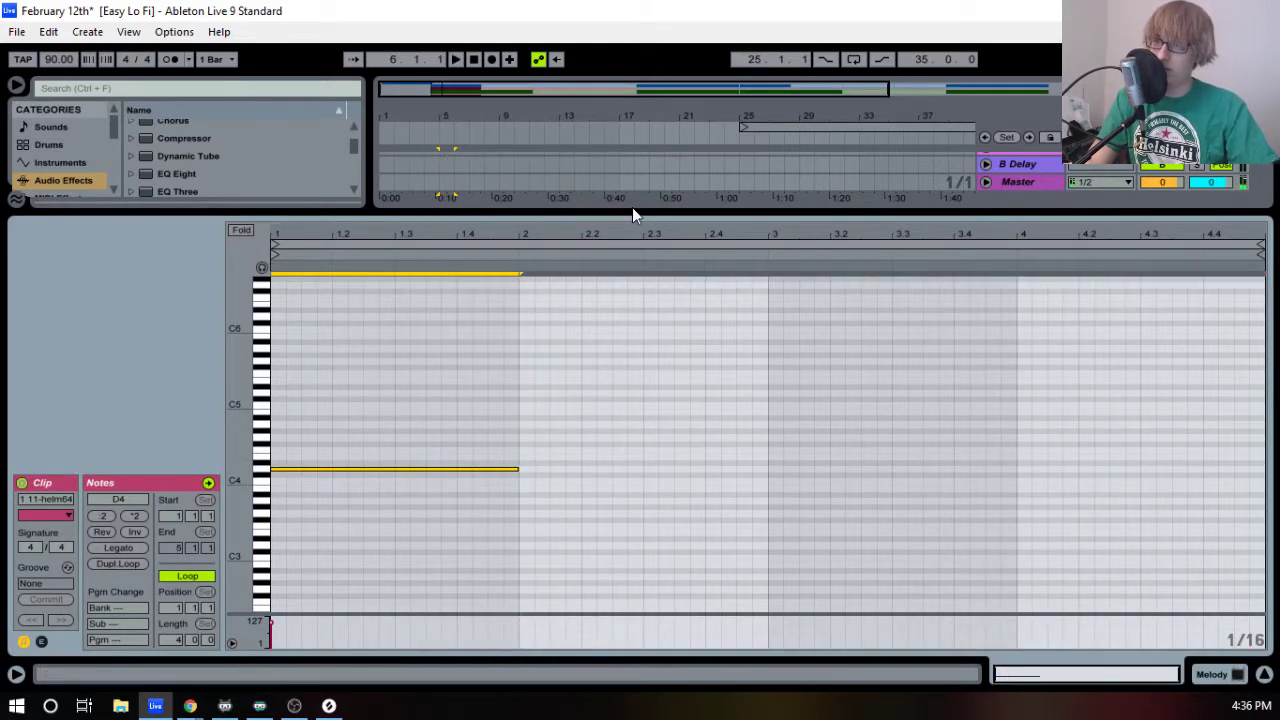
- Raise the amplitude envelope's decay to about 6.7 secs in the Melody track's helm64 synth and close its window
drag(632, 208, 635, 462)
click(1030, 381)
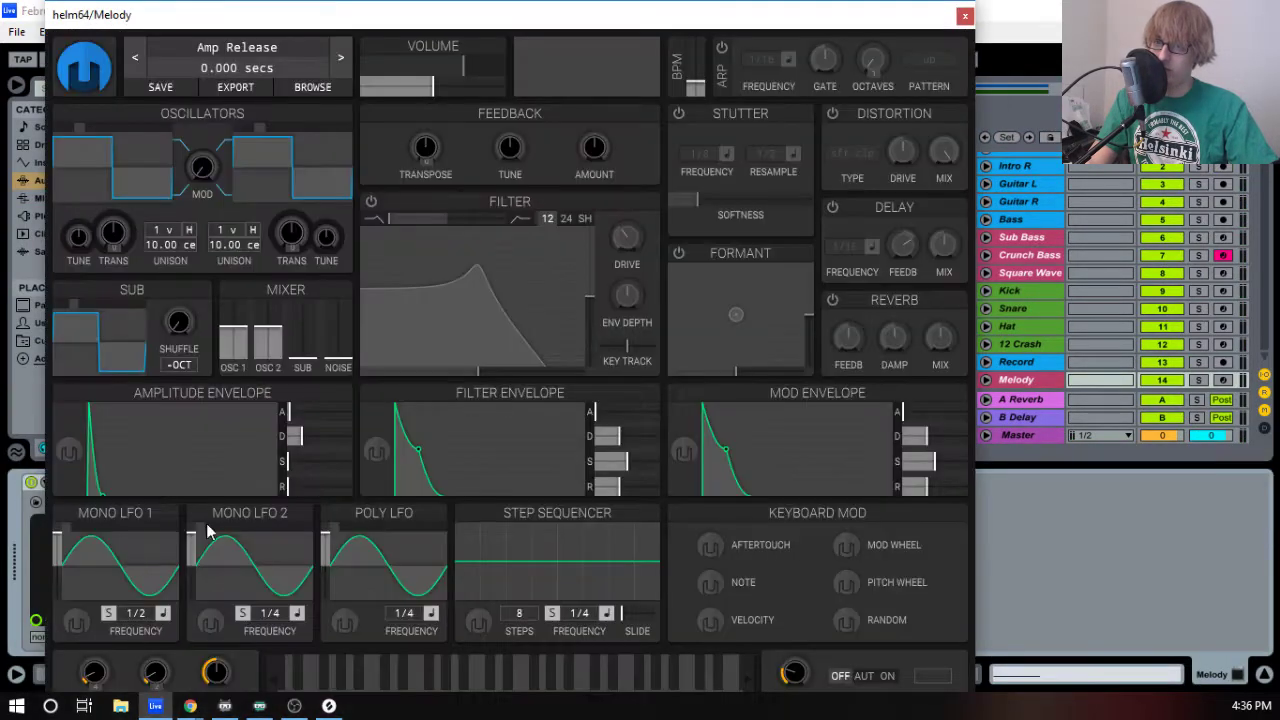
drag(298, 448, 335, 447)
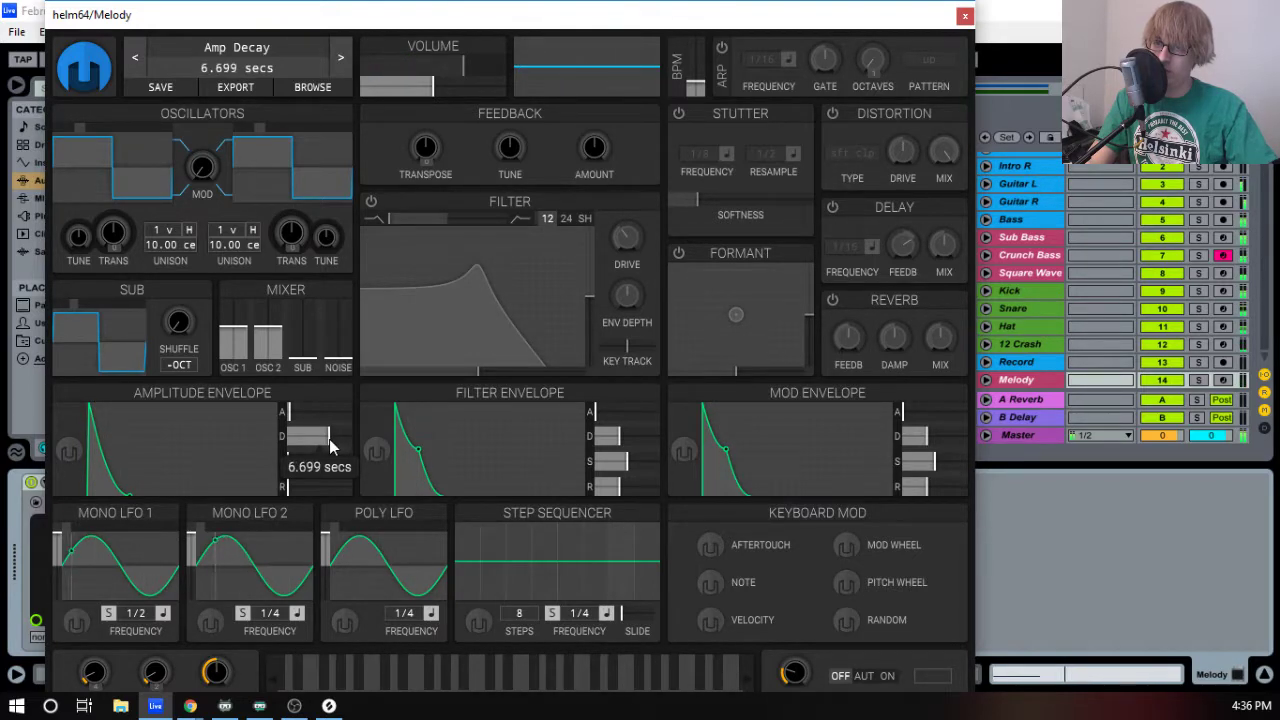
click(965, 17)
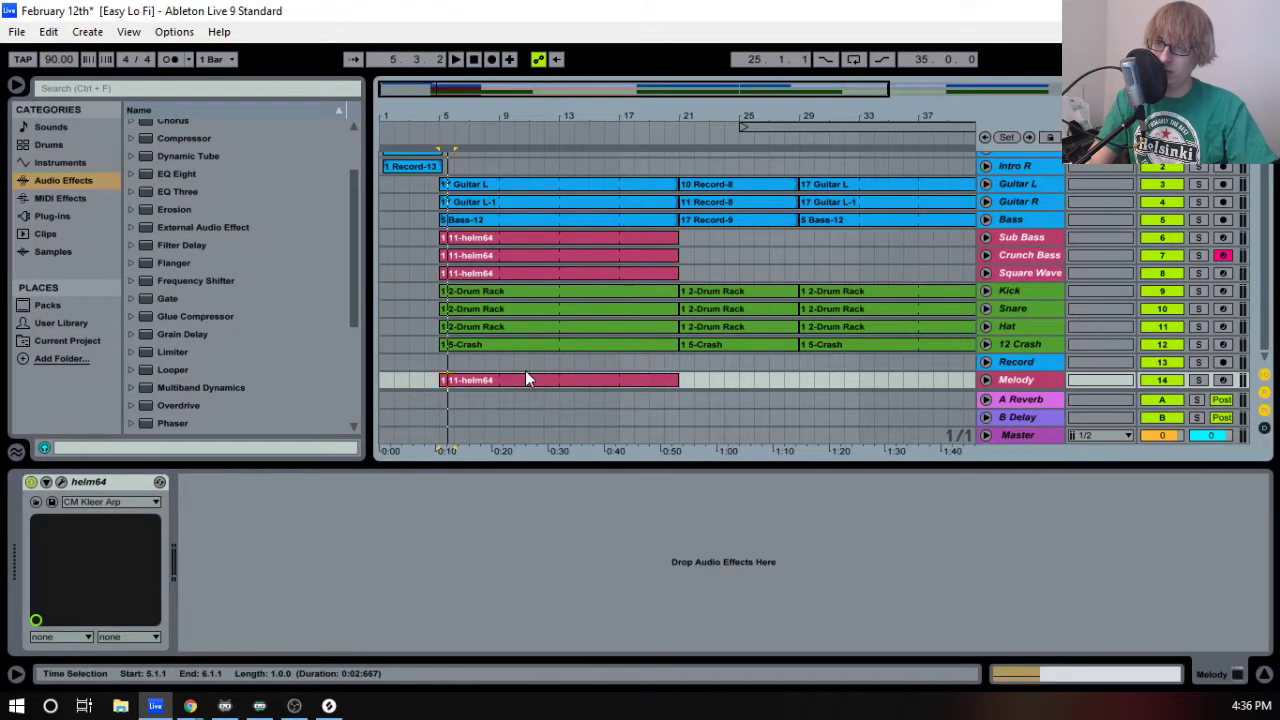
- Reopen the Melody clip and raise its single long note by semitones to A4, auditioning the pitches along the way
double_click(527, 379)
drag(487, 468, 400, 197)
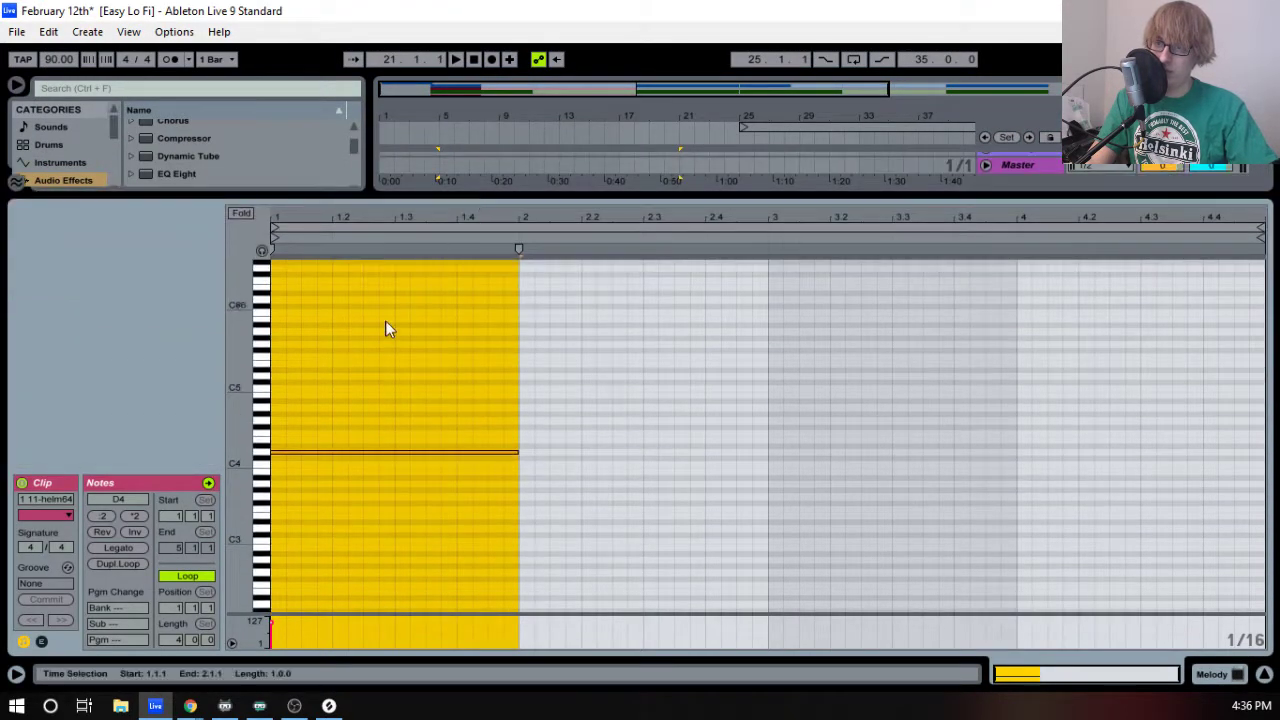
click(392, 452)
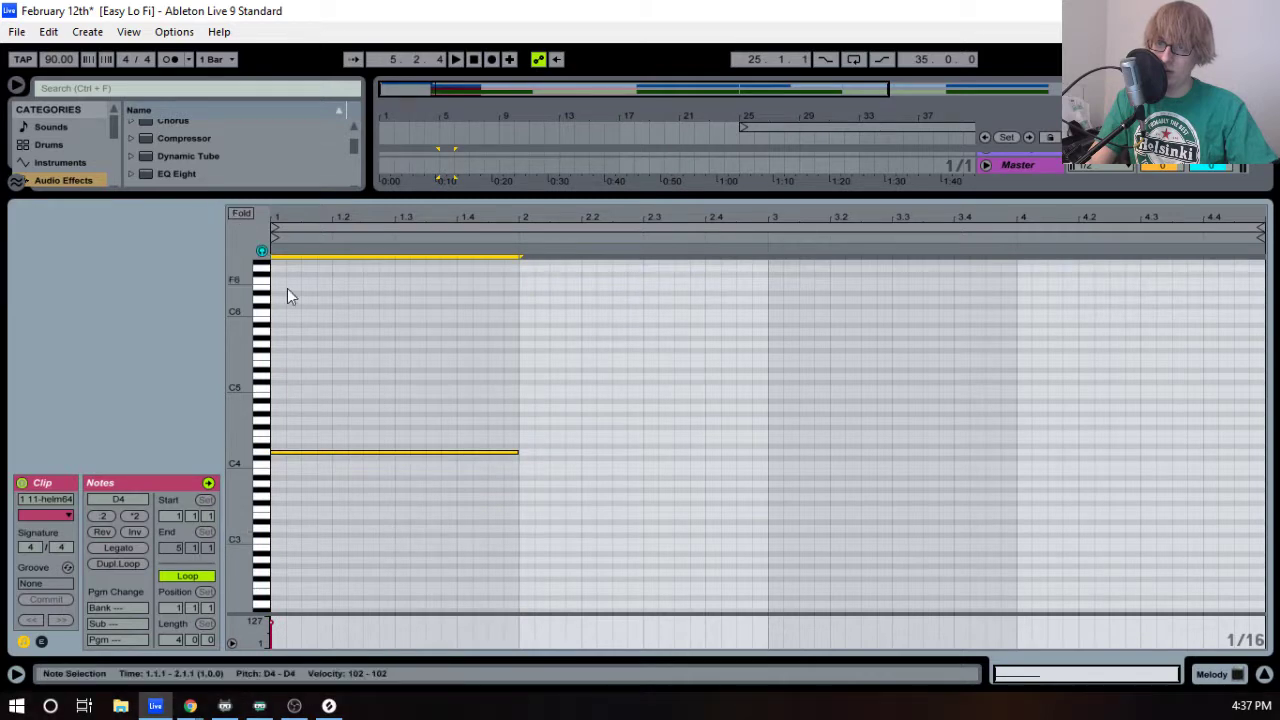
key(Up)
key(Up)
key(Up)
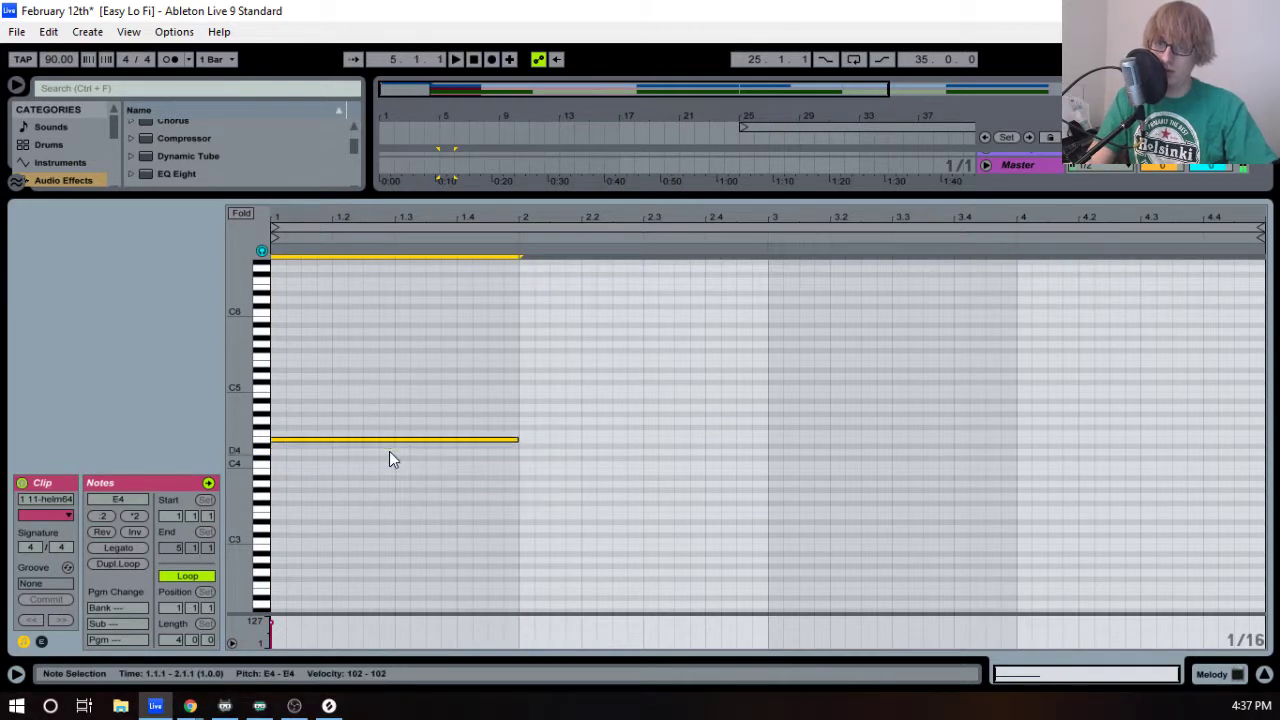
key(Up)
key(Up)
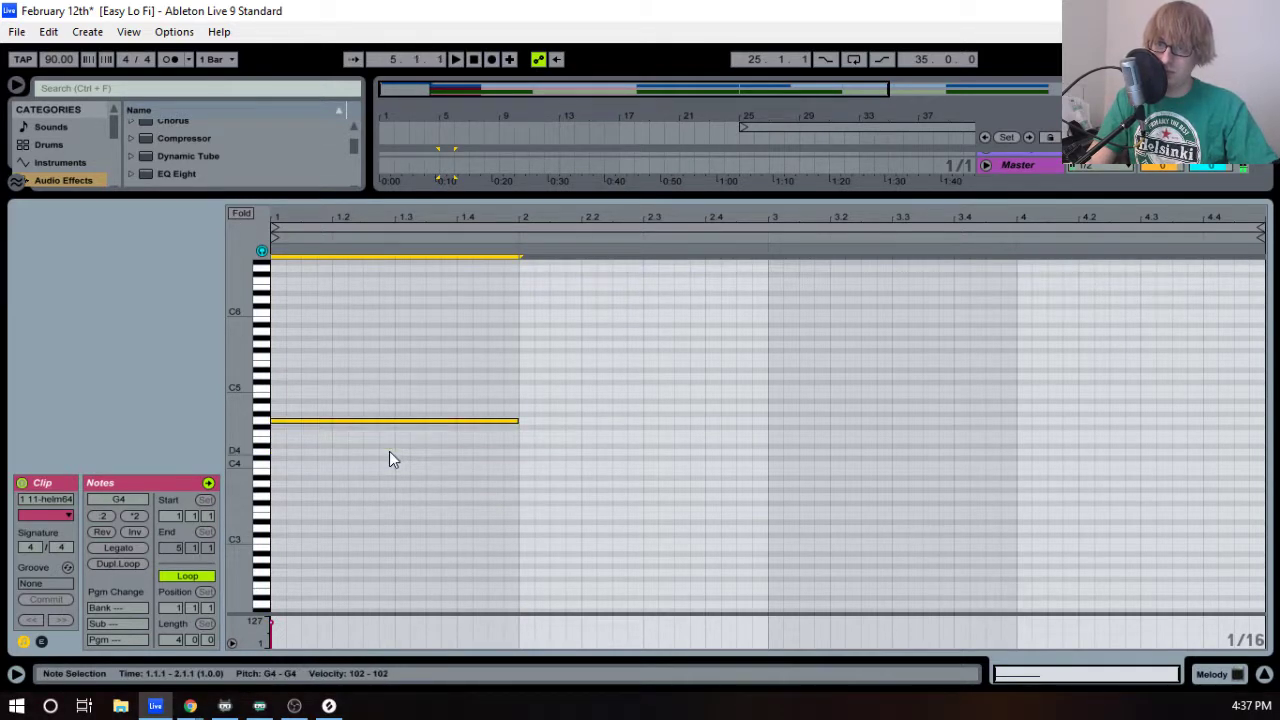
key(space)
key(Up)
key(Up)
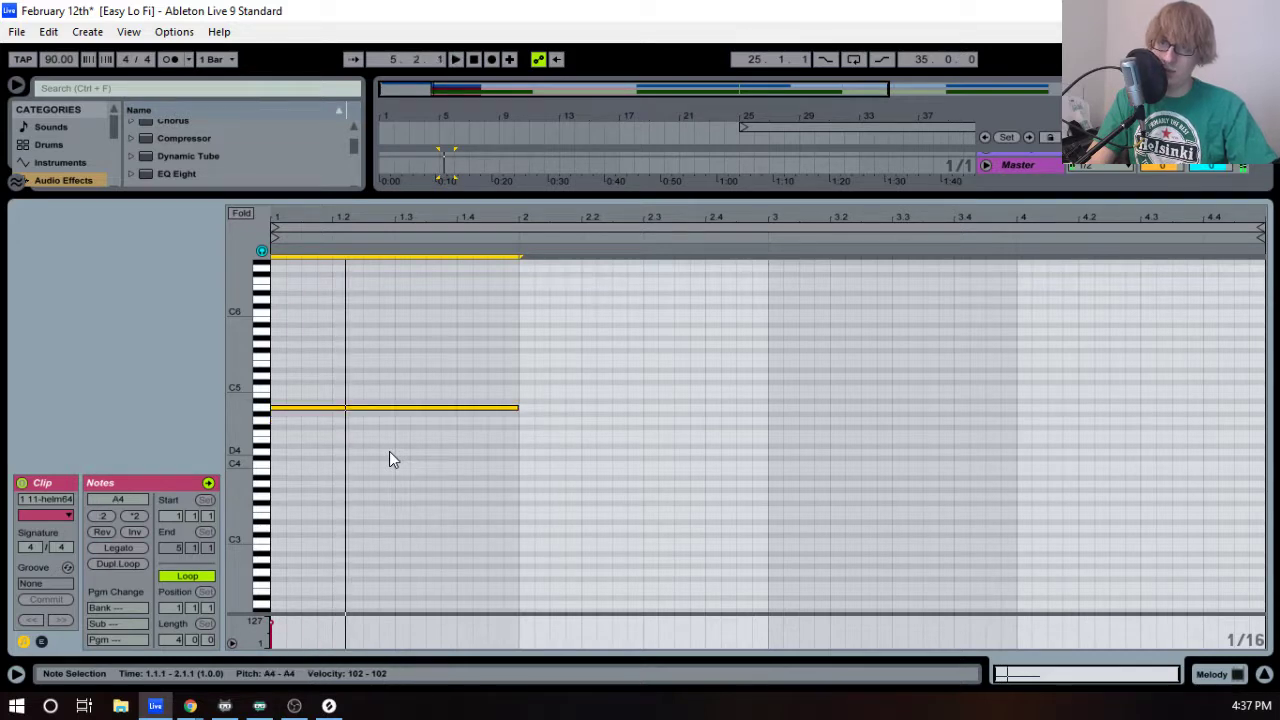
key(space)
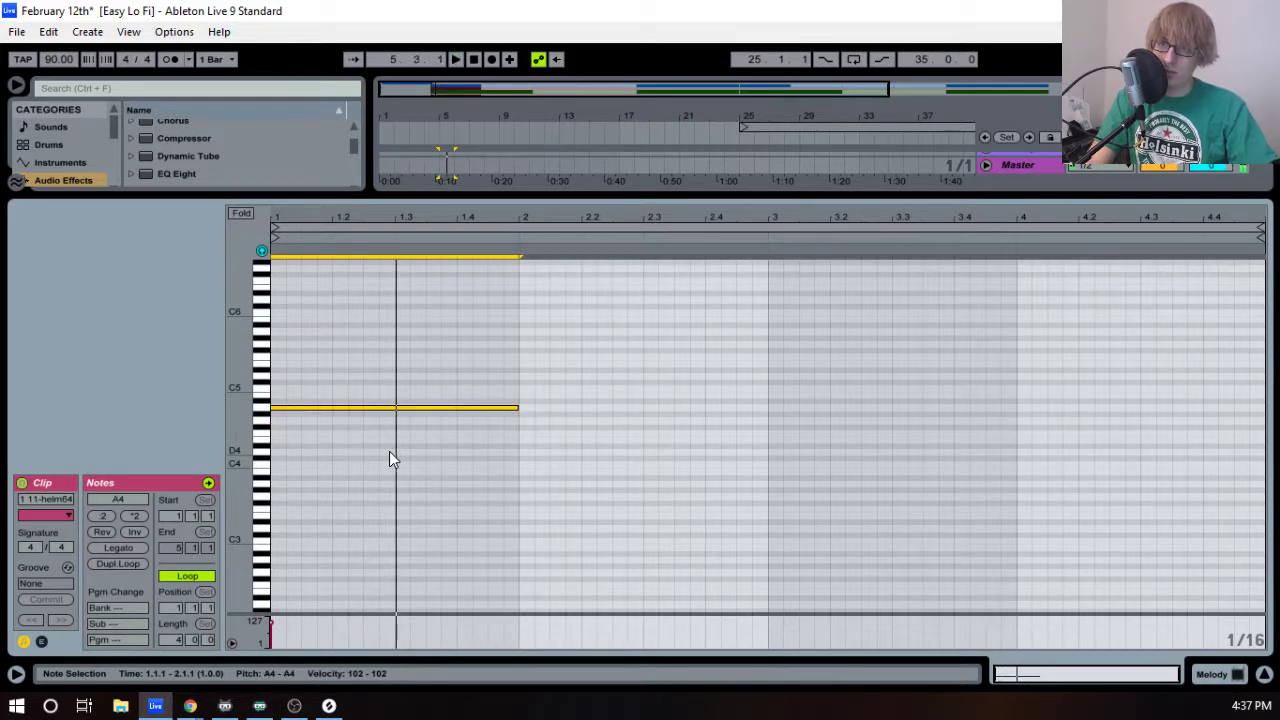
- Shorten the A4 note to the first two beats and add an A#4 note from beat 1.3 to bar 2
click(520, 416)
drag(520, 410, 396, 416)
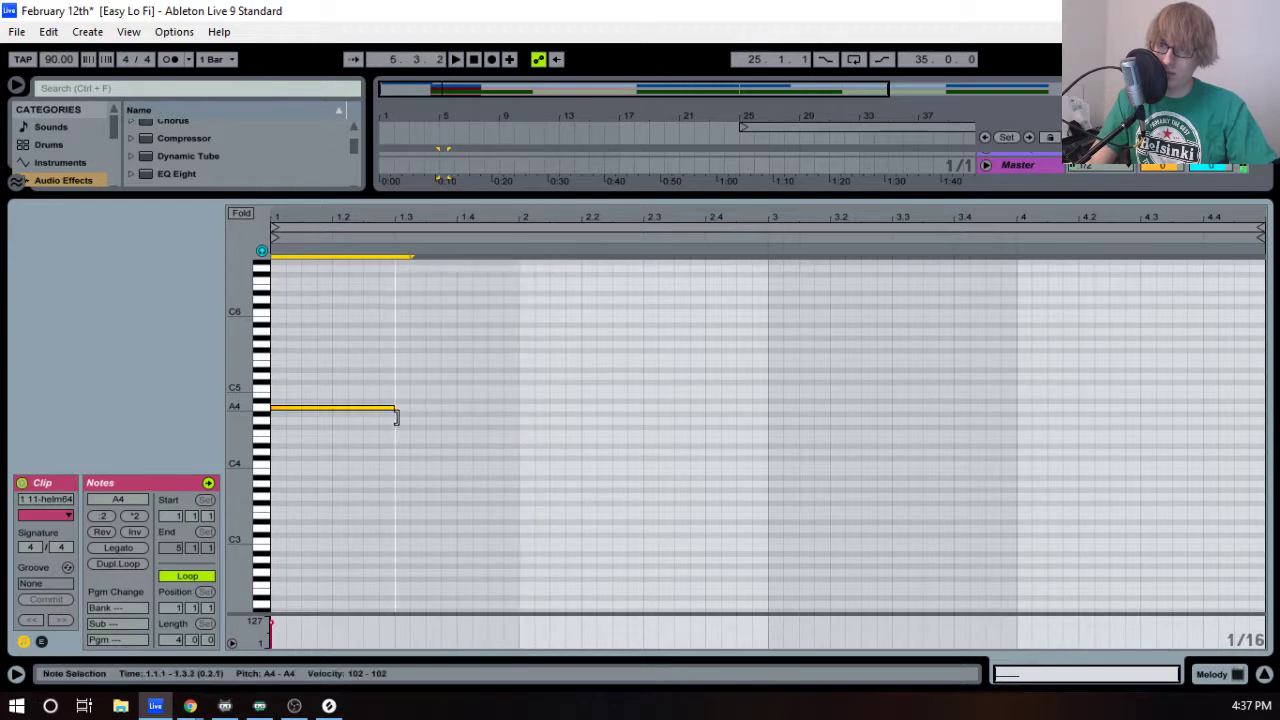
double_click(403, 401)
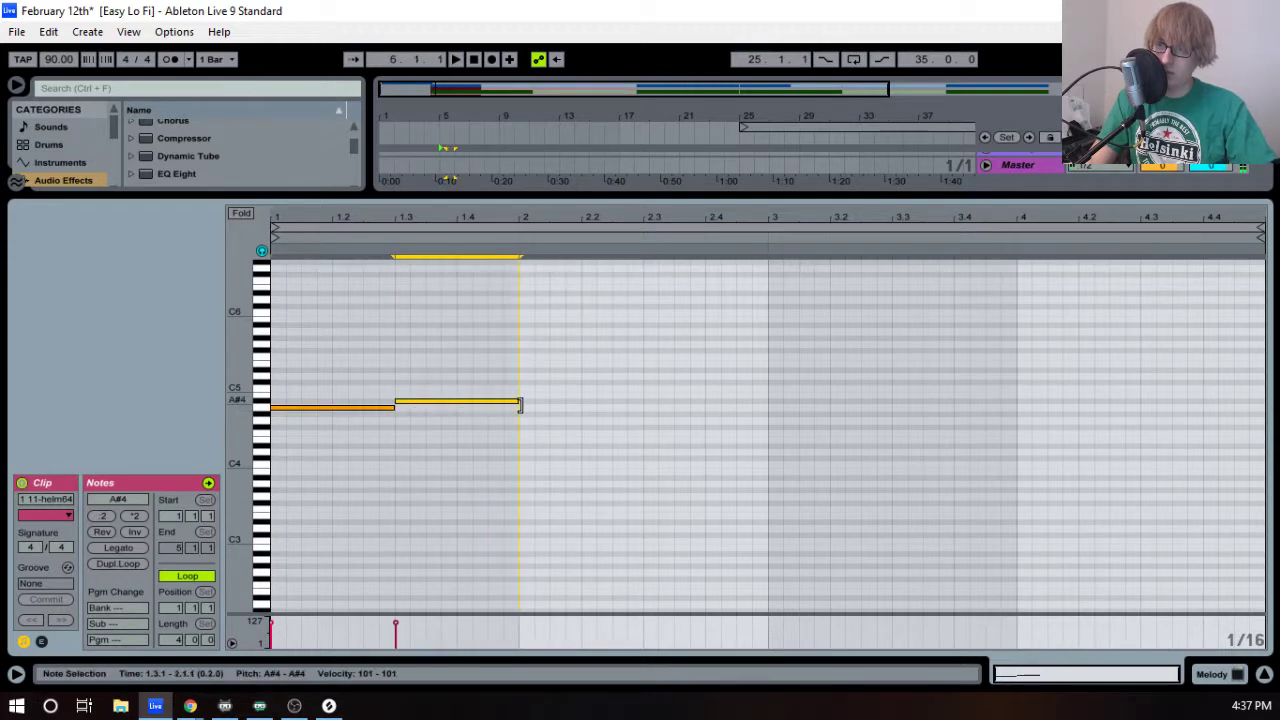
click(605, 382)
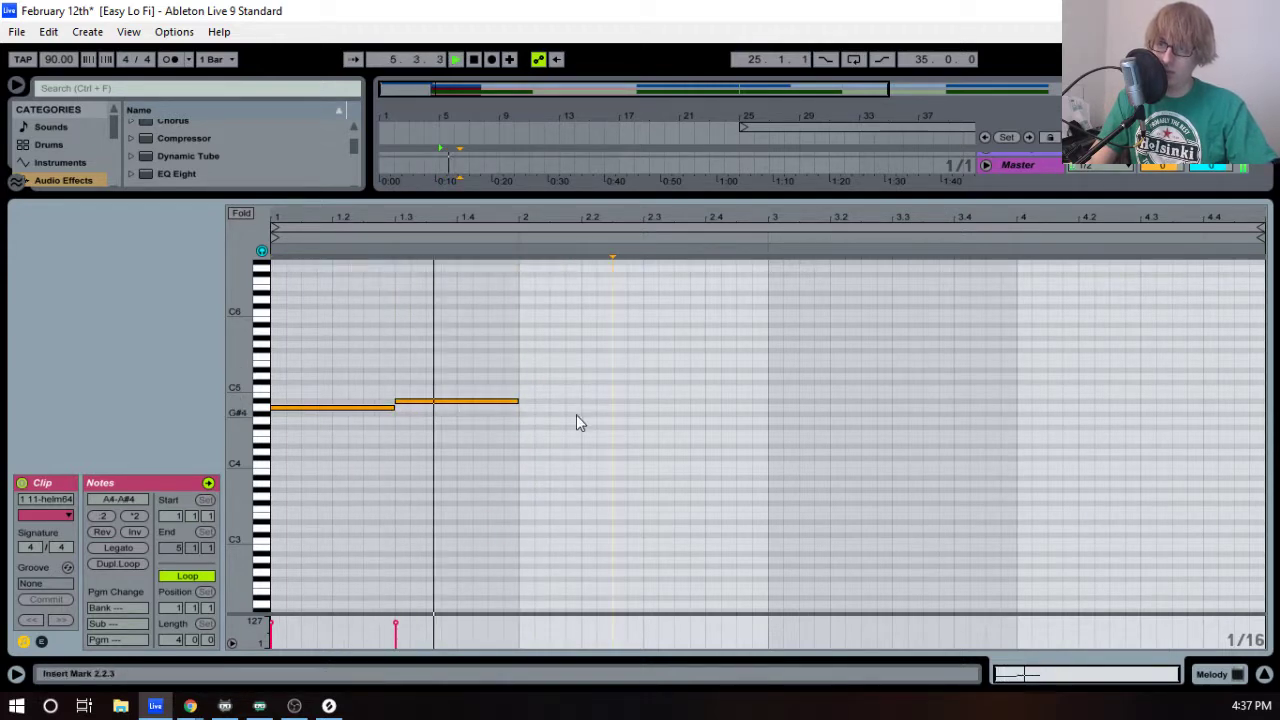
key(space)
- Add a two-beat G4 note at the start of bar 2 and a one-beat F4 note at 2.3
double_click(526, 420)
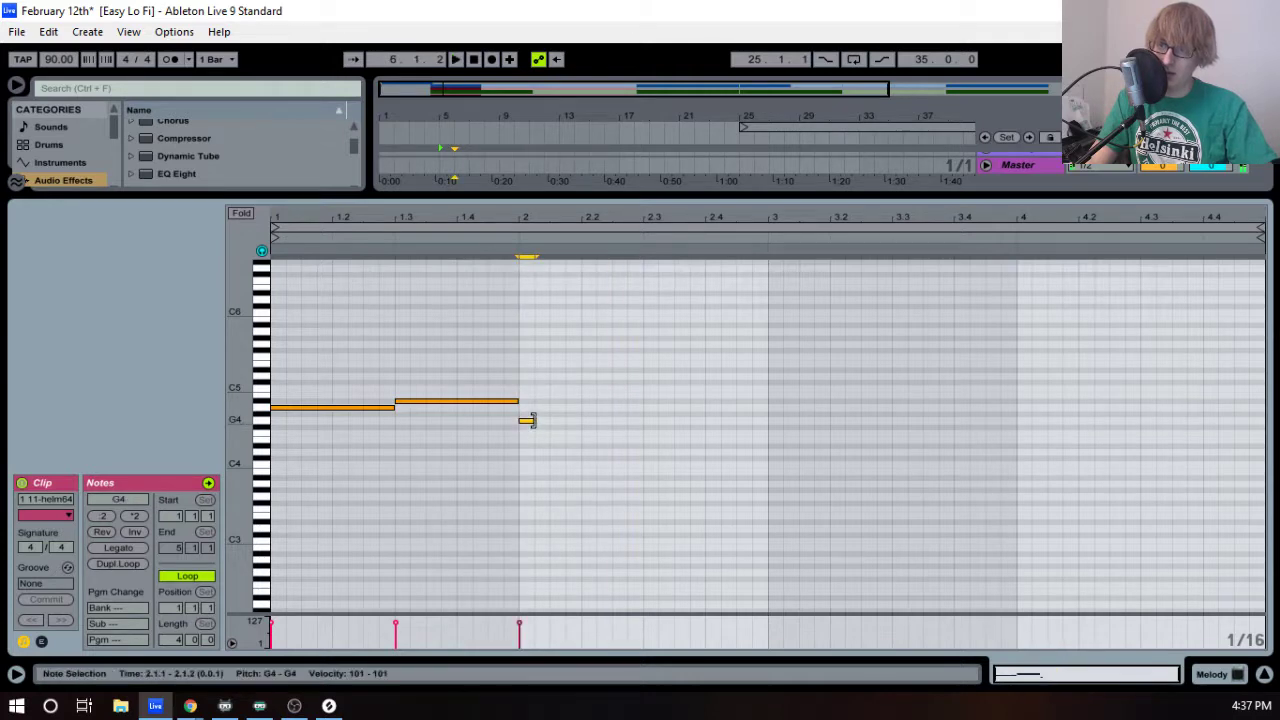
click(651, 436)
double_click(651, 433)
click(662, 436)
drag(657, 433, 704, 436)
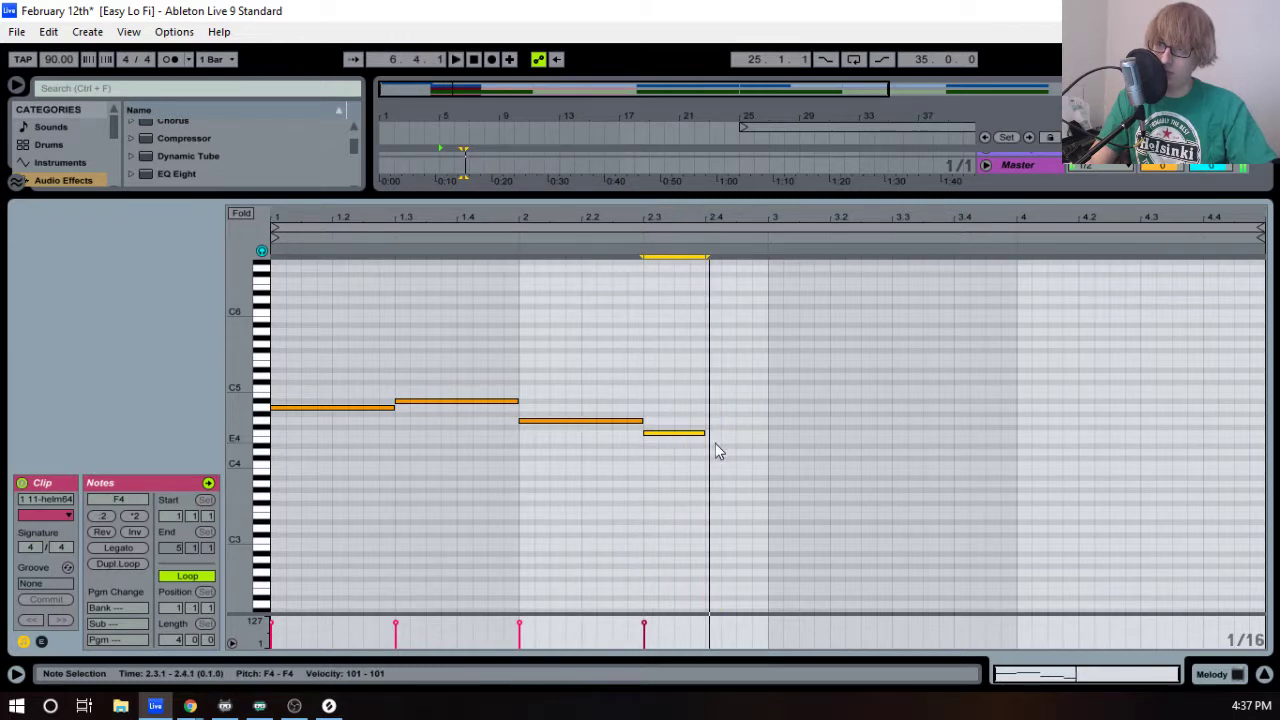
- Add a one-beat E4 note at 2.4 and a two-beat D4 note at bar 3 of the Melody clip
double_click(716, 441)
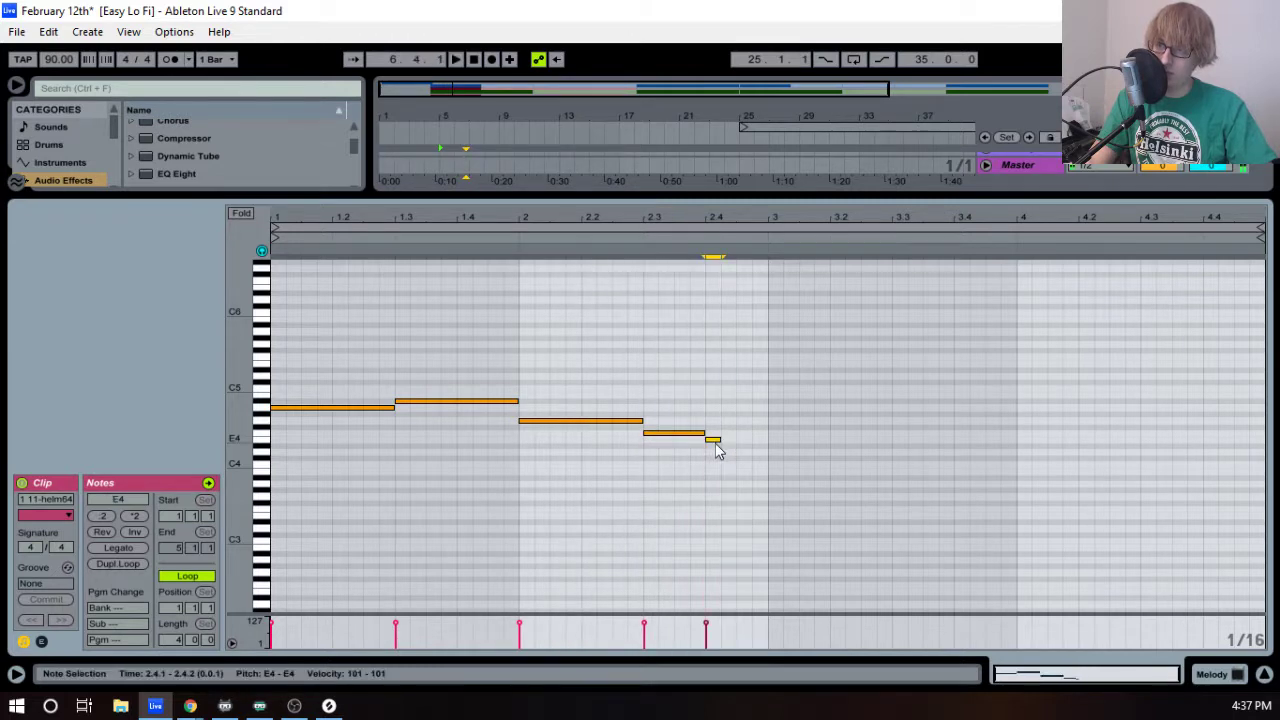
double_click(776, 453)
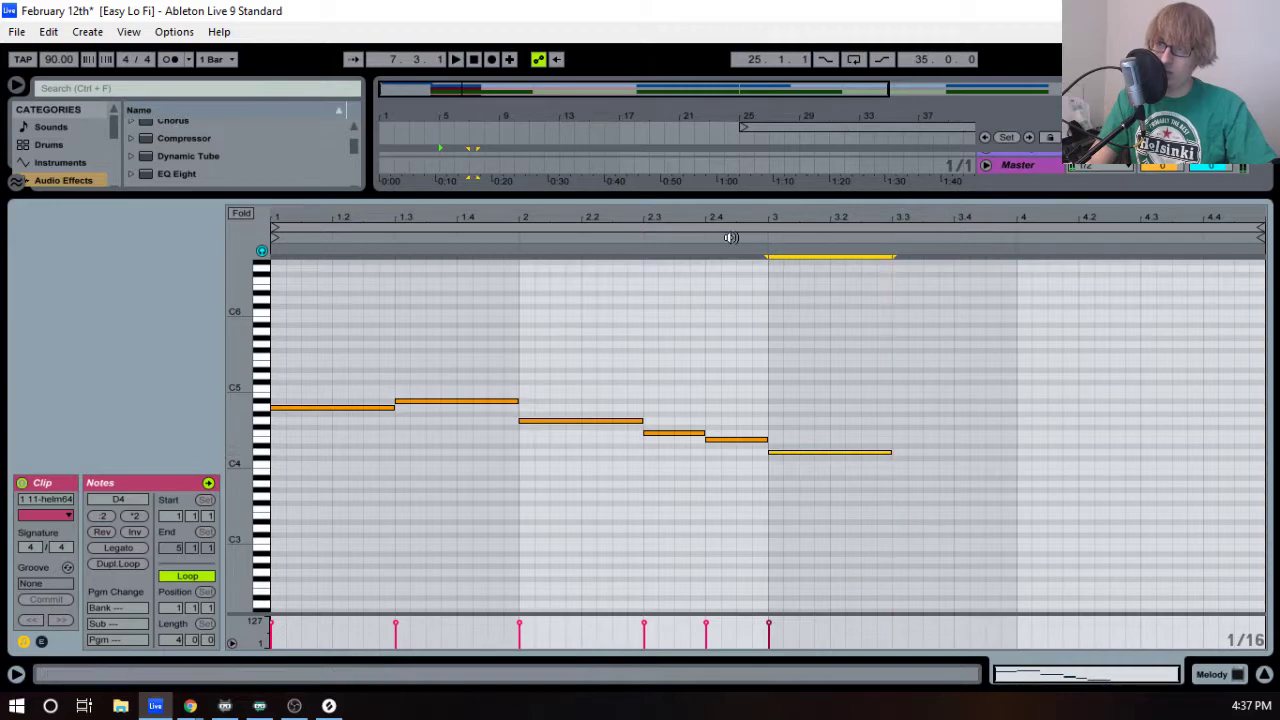
- Play the arrangement, shorten the Melody track's clip to end at bar 13, and consolidate it into one eight-bar clip
drag(745, 197, 743, 467)
click(424, 131)
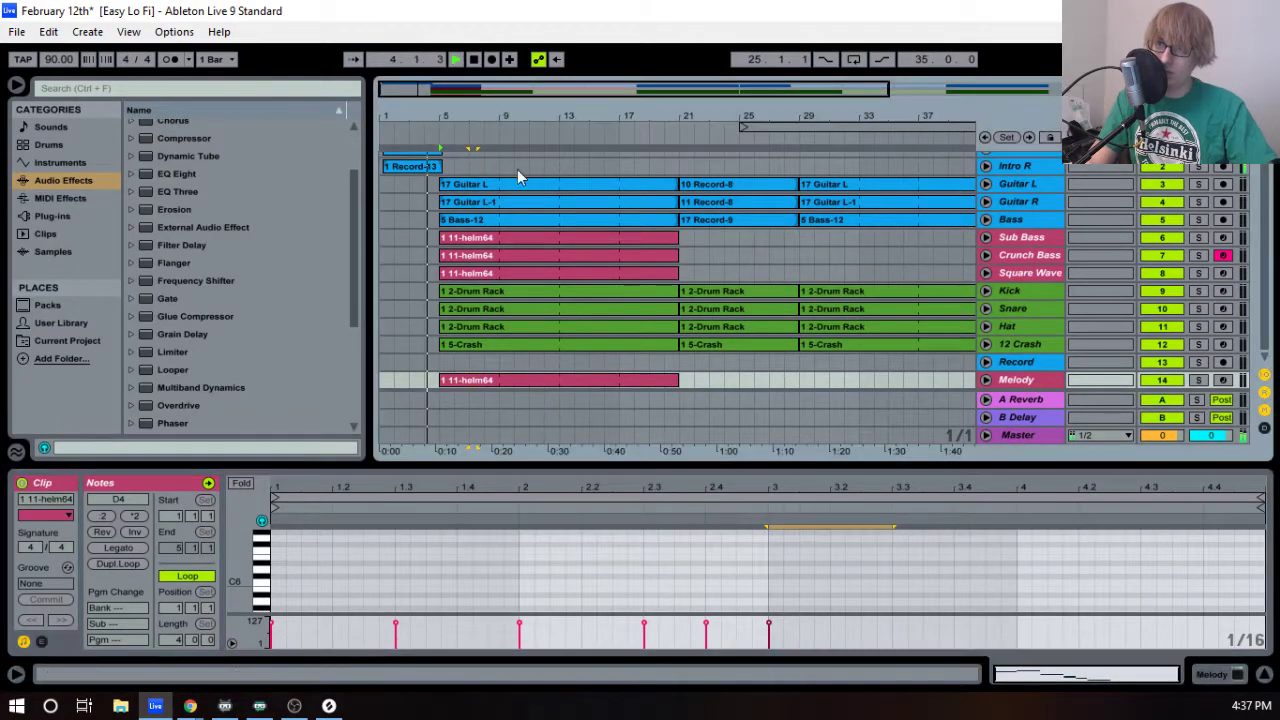
drag(676, 381, 545, 388)
right_click(545, 388)
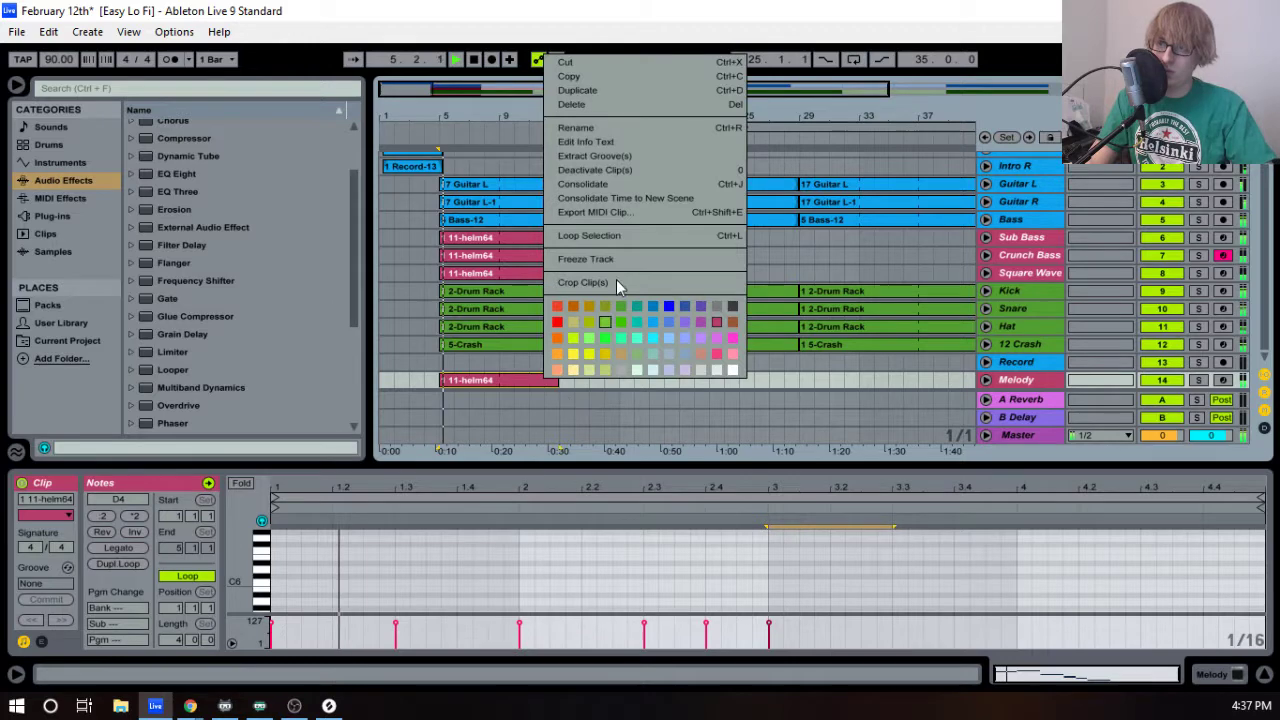
click(605, 189)
- Add a two-beat note at 3.3 in the consolidated melody clip and set its pitch to A#3
drag(612, 462, 655, 229)
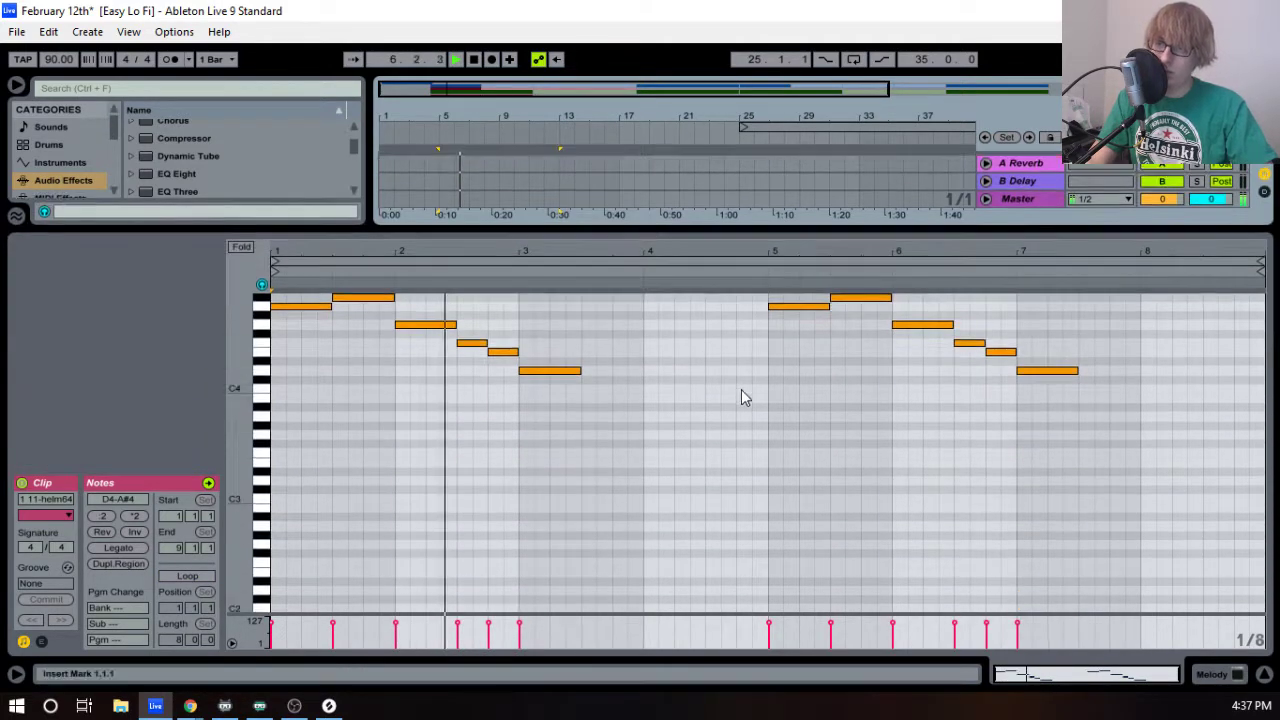
scroll(740, 392, up, 5)
scroll(697, 453, down, 2)
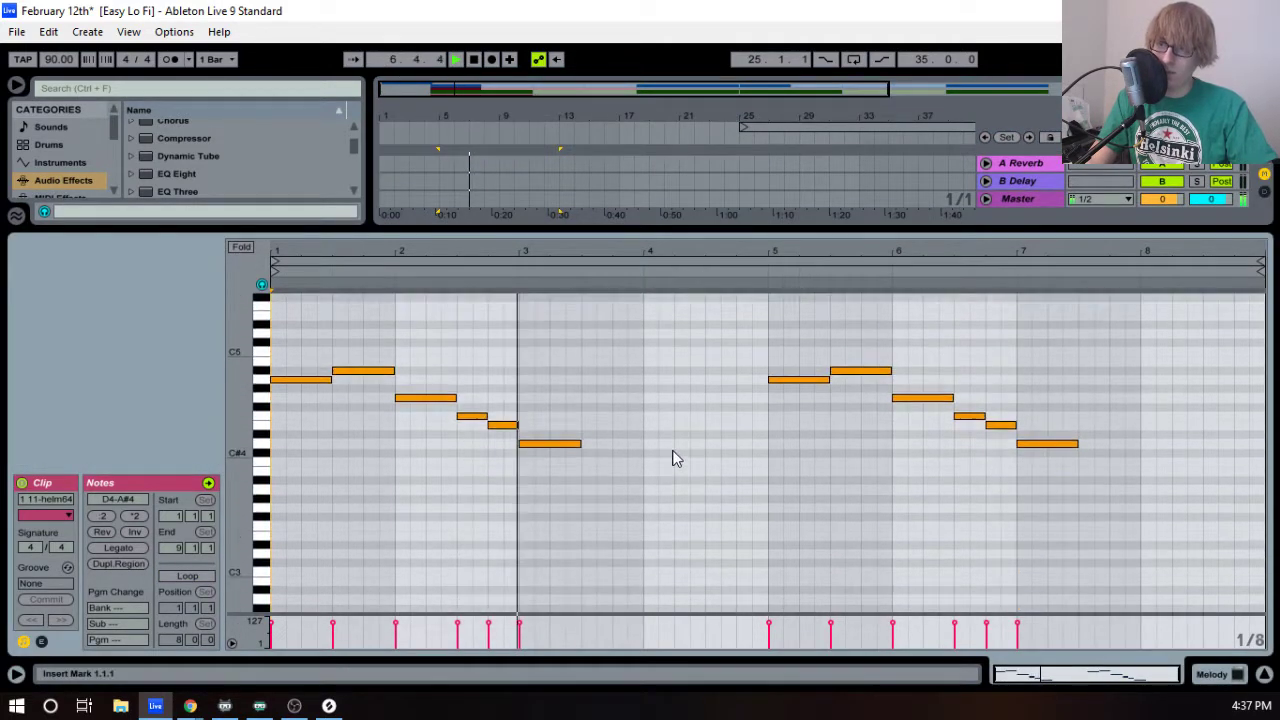
double_click(589, 472)
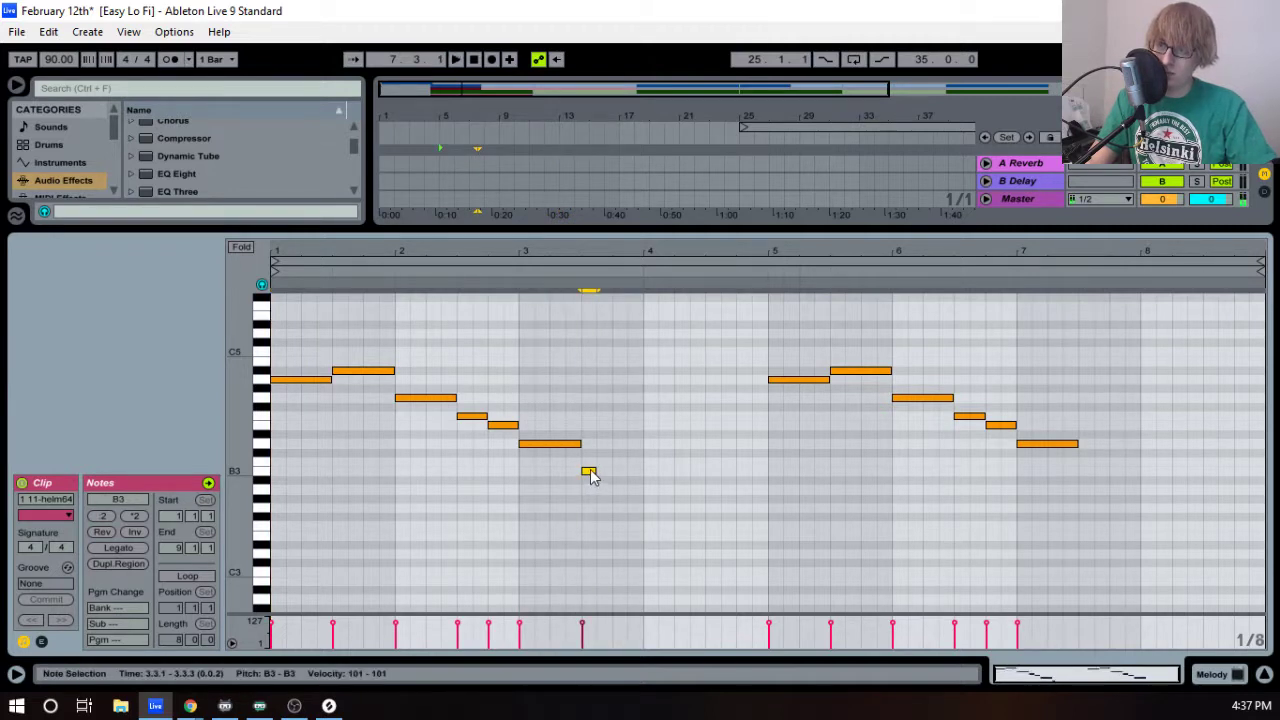
drag(592, 462, 693, 467)
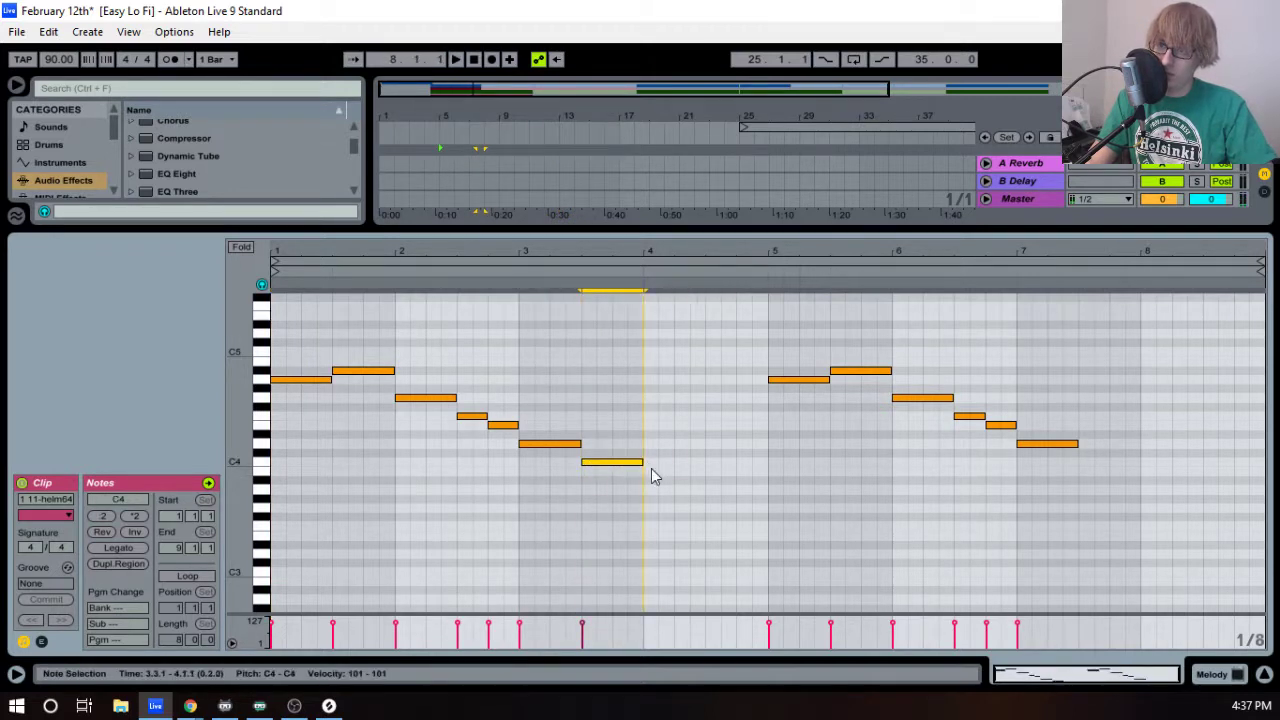
key(space)
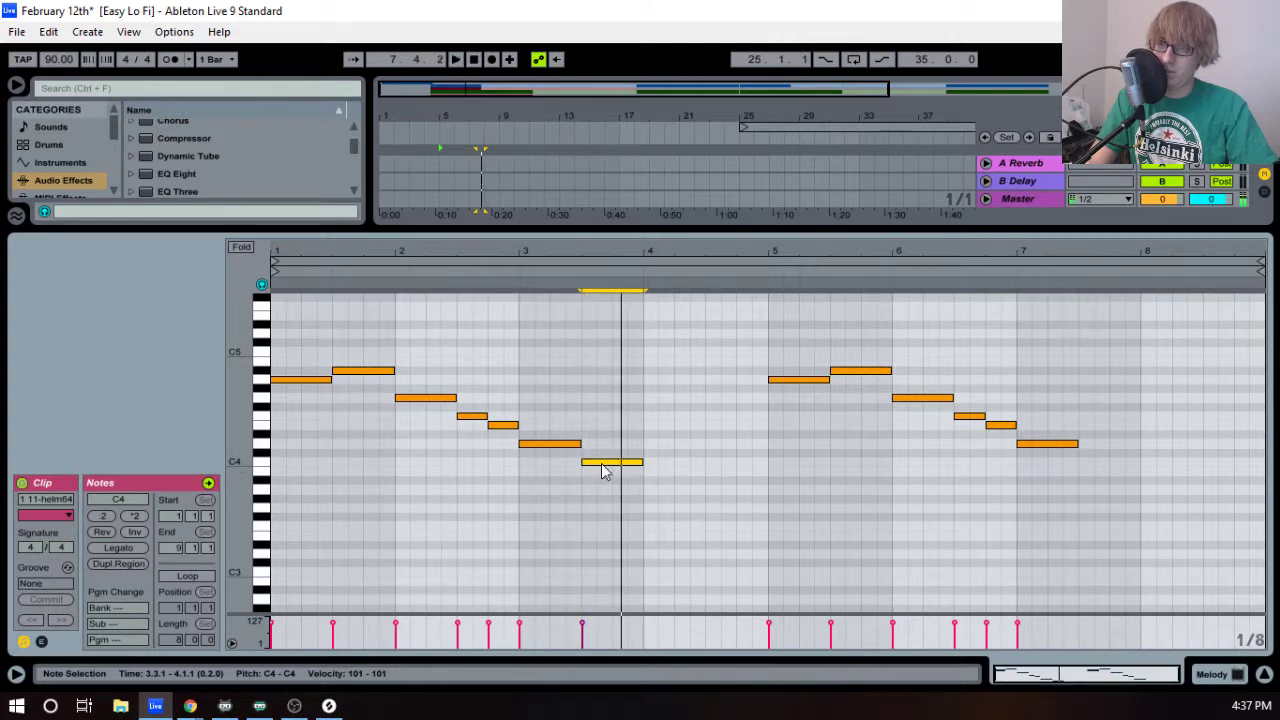
drag(601, 475, 602, 486)
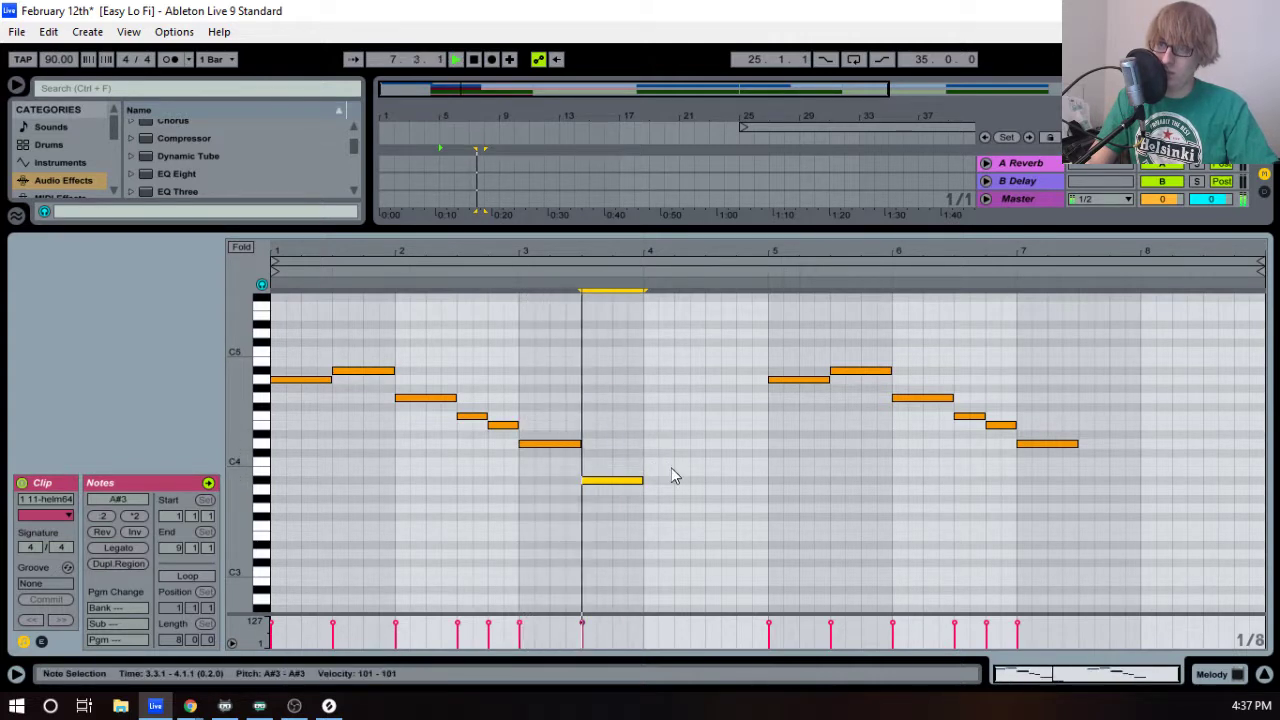
- Add a two-beat C4 note at the start of bar 4 and play back the melody
double_click(651, 472)
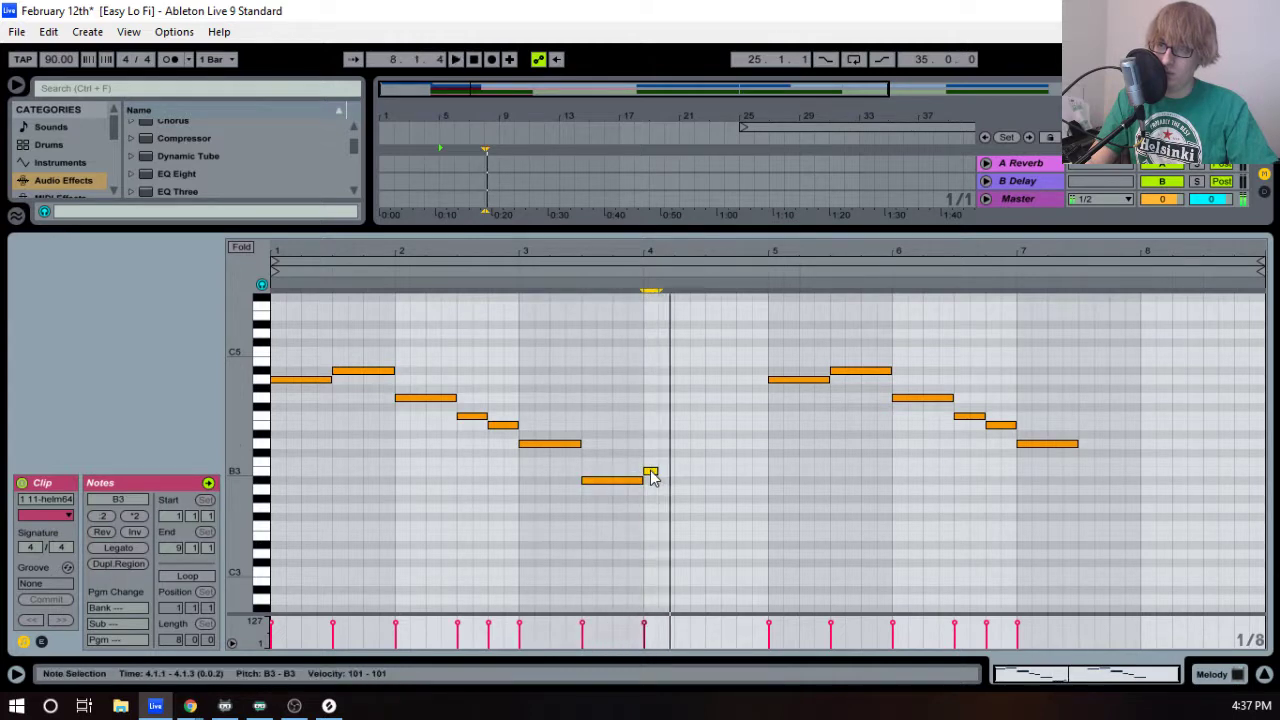
drag(655, 461, 700, 463)
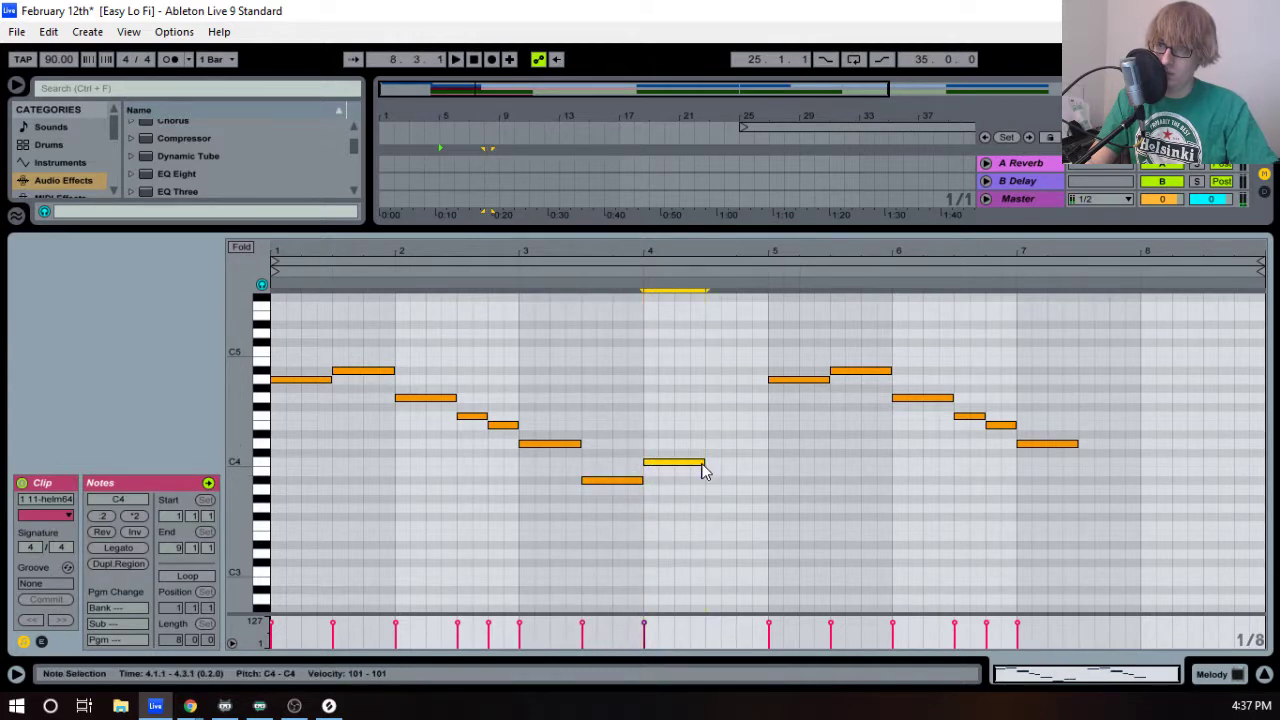
key(space)
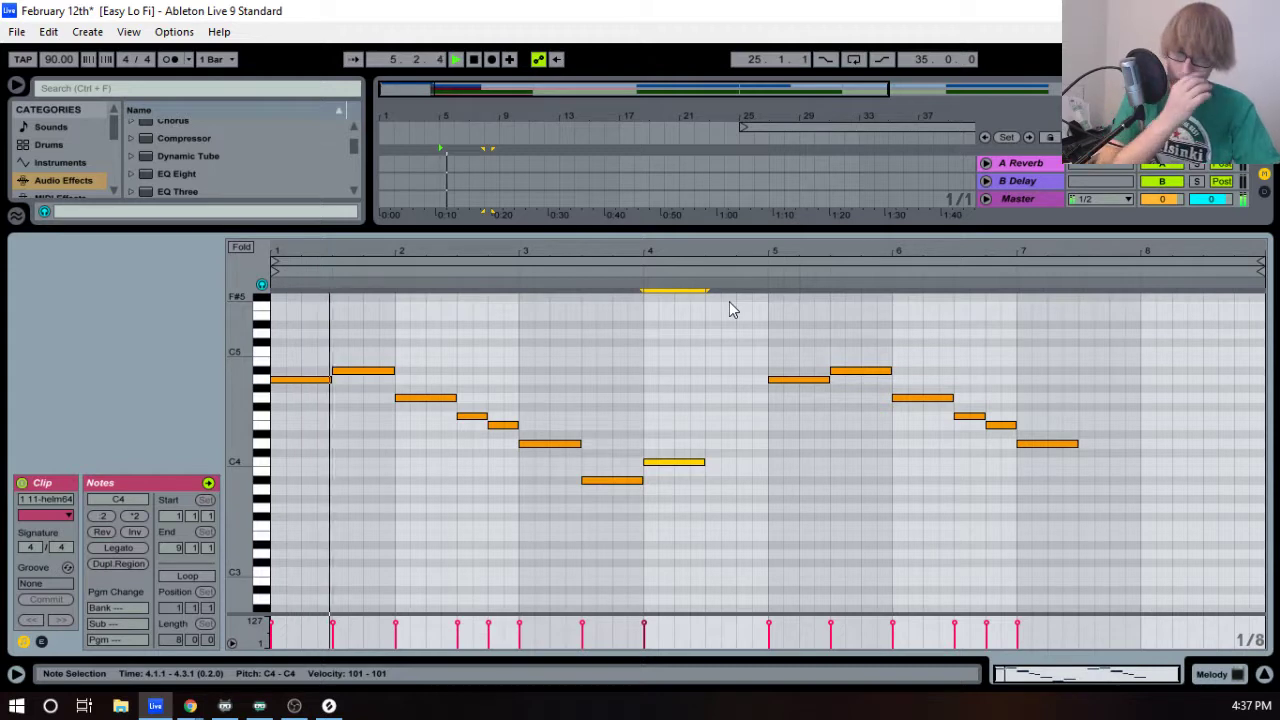
- Finish bar 4 with a one-beat A3 note at 4.3 and a one-beat F4 note at 4.4
click(710, 495)
key(space)
double_click(714, 490)
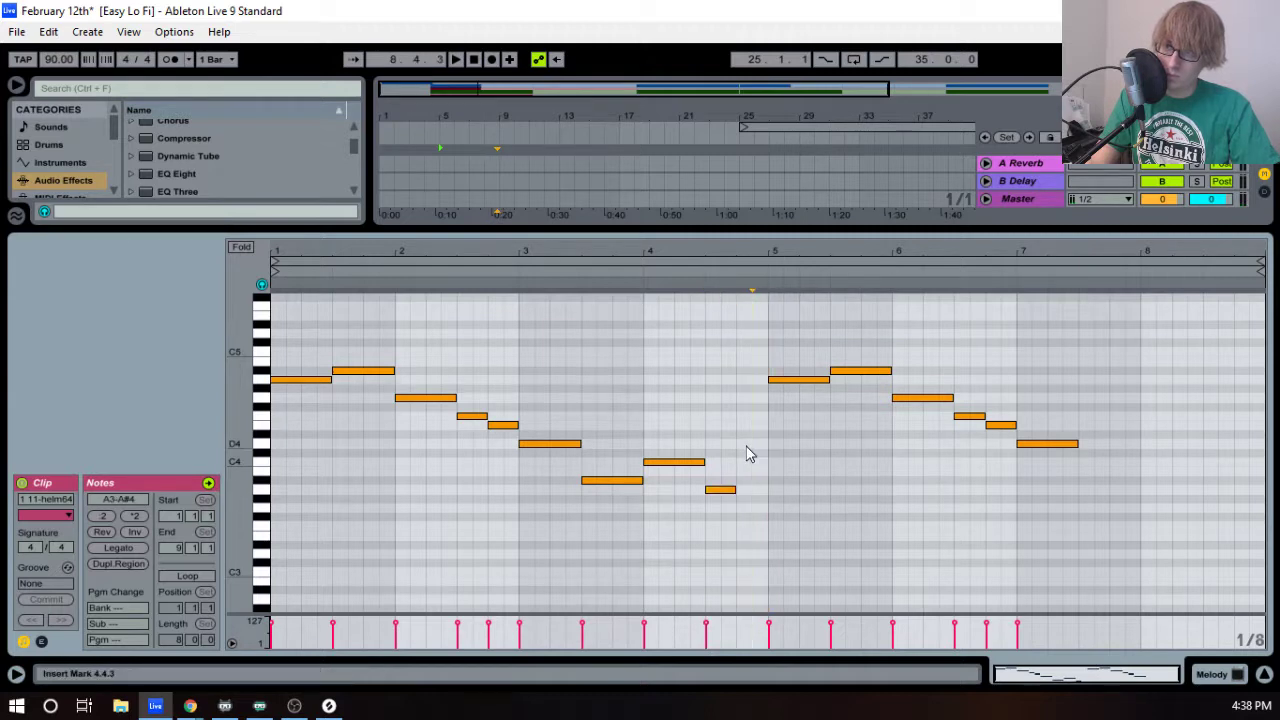
double_click(745, 444)
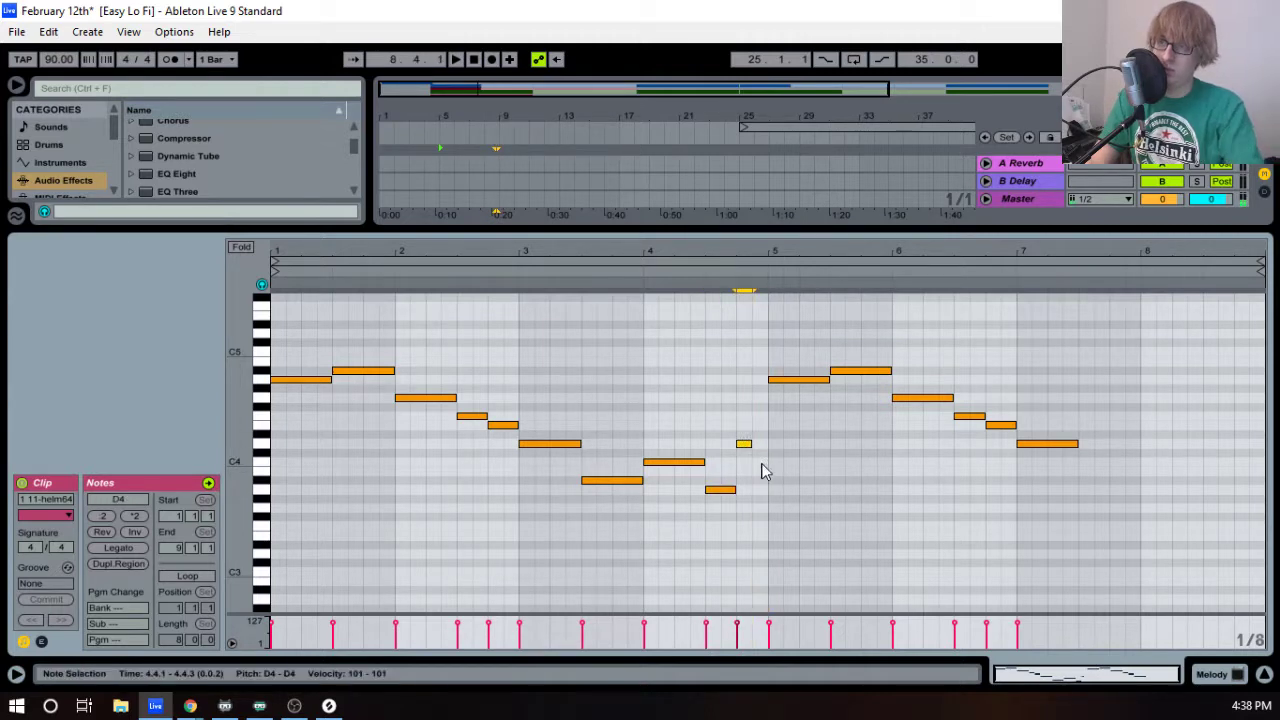
key(Delete)
click(724, 491)
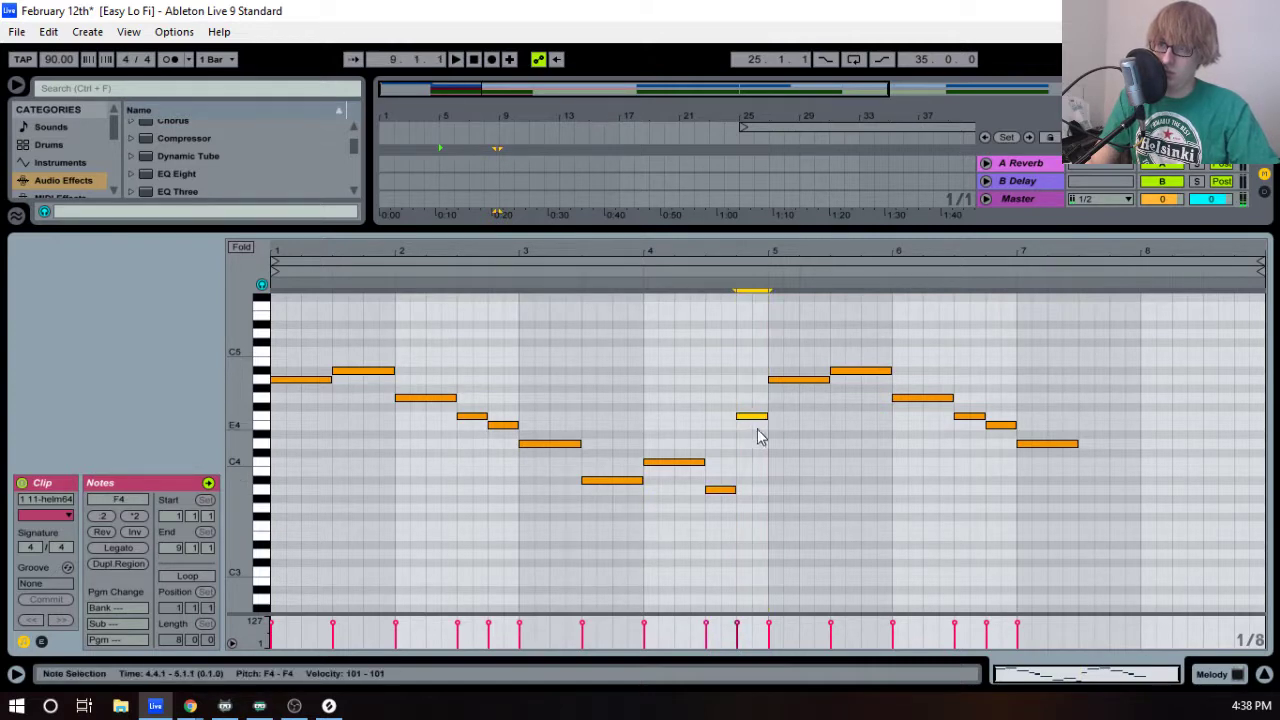
drag(760, 437, 758, 415)
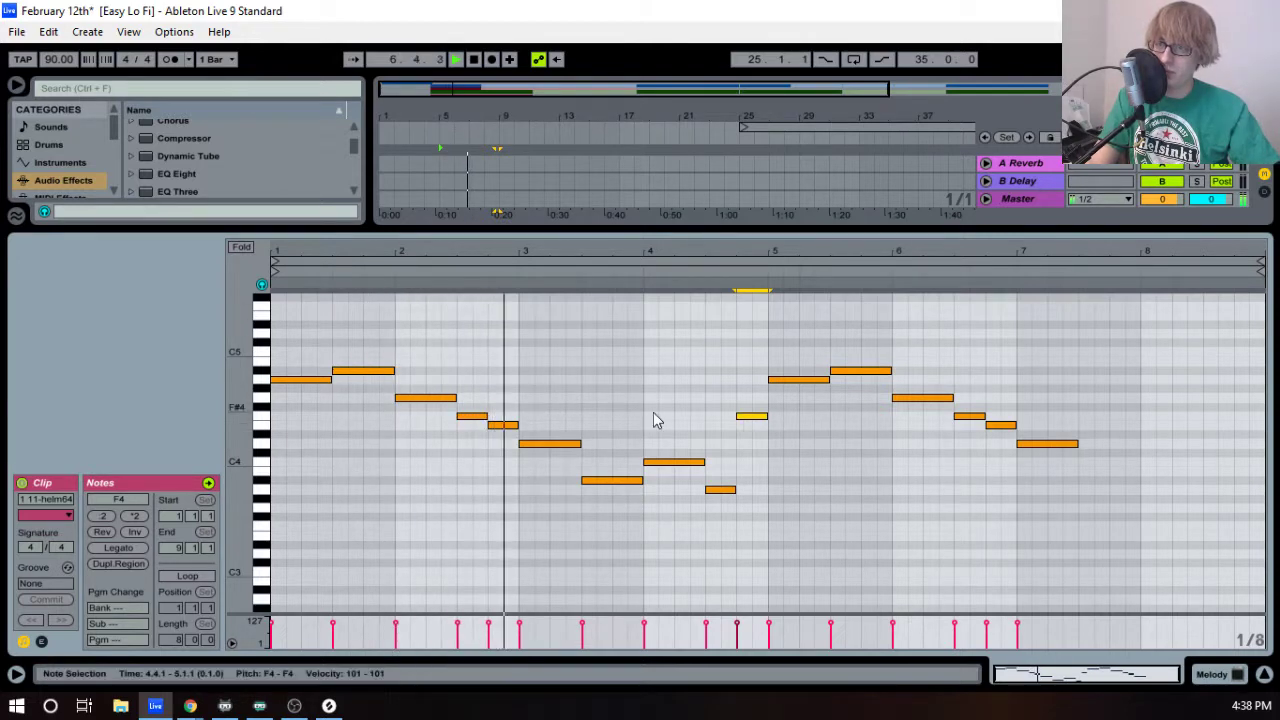
- Try a short F4 note at 3.3 above the A#3 note
double_click(589, 417)
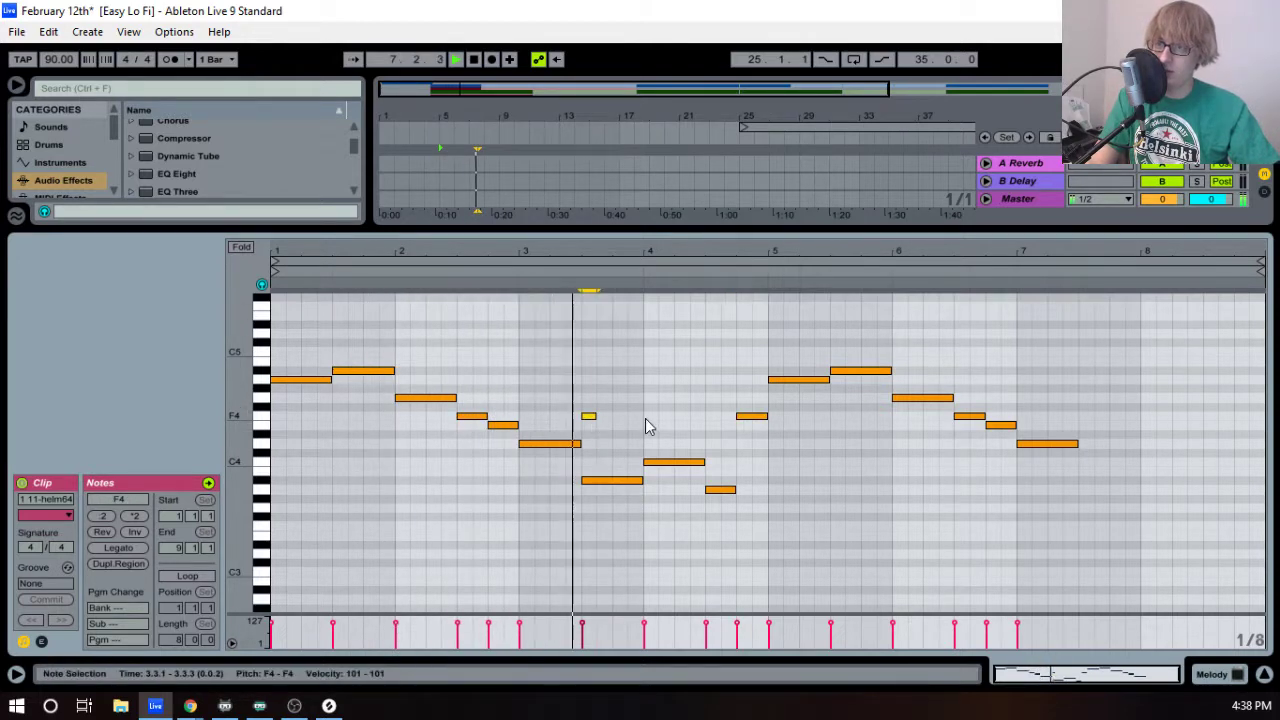
double_click(589, 416)
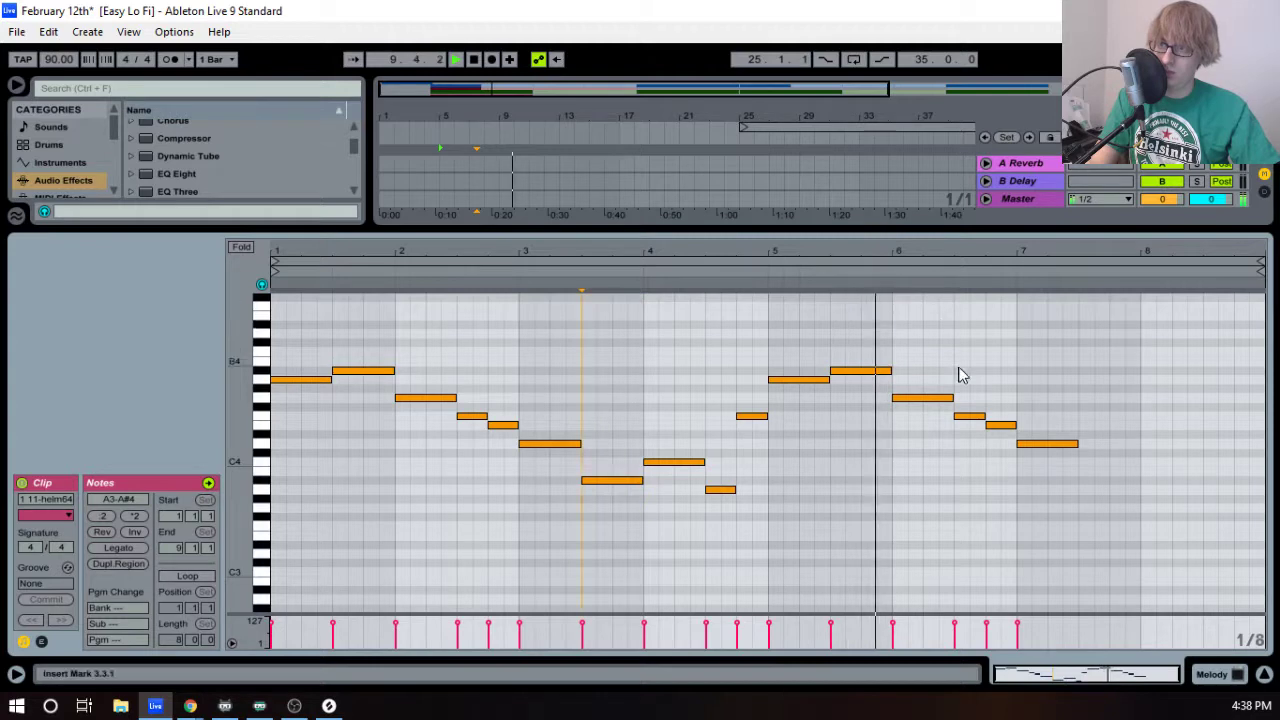
- Raise the note at the start of bar 6 to C5 and play back the melody
key(space)
drag(922, 399, 922, 362)
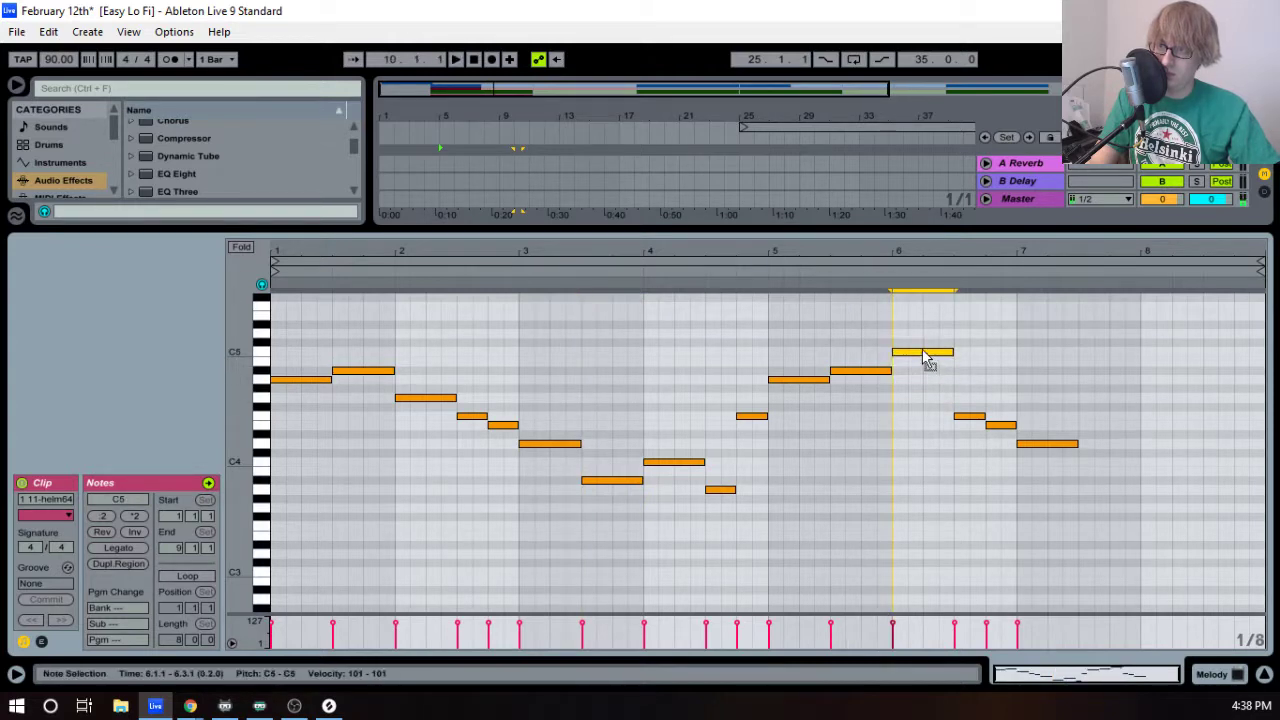
click(758, 286)
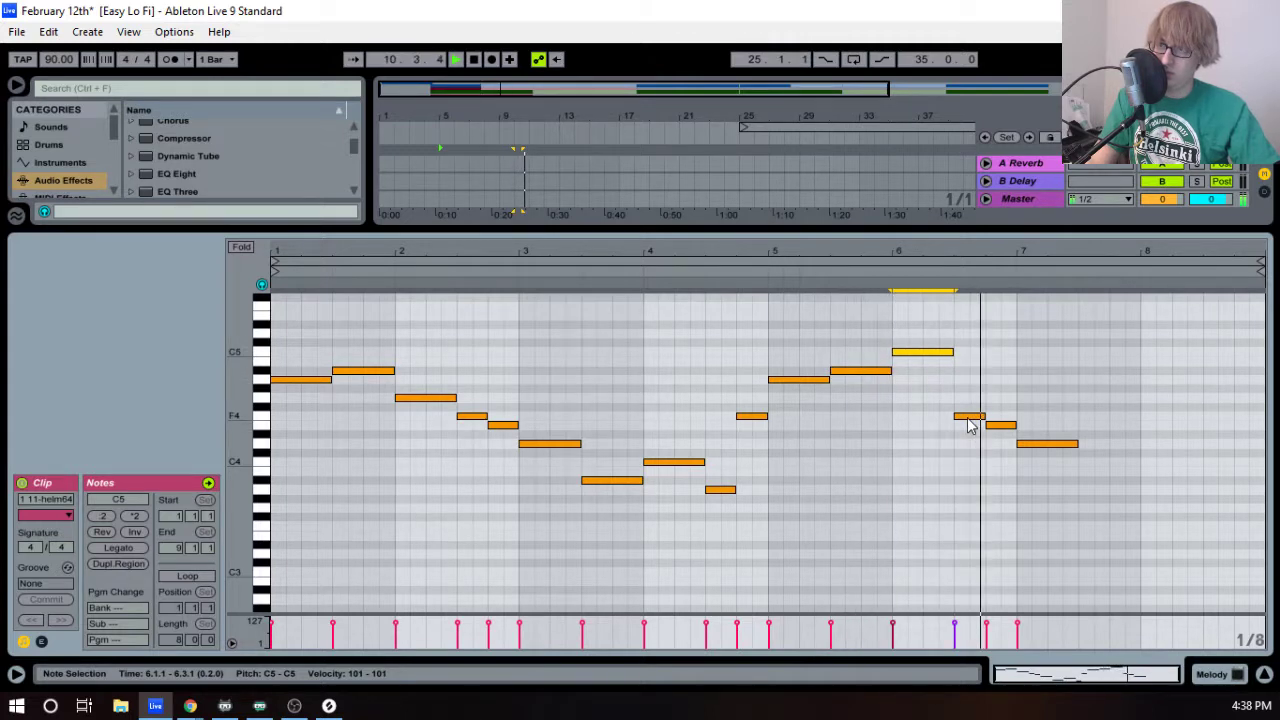
key(space)
key(space)
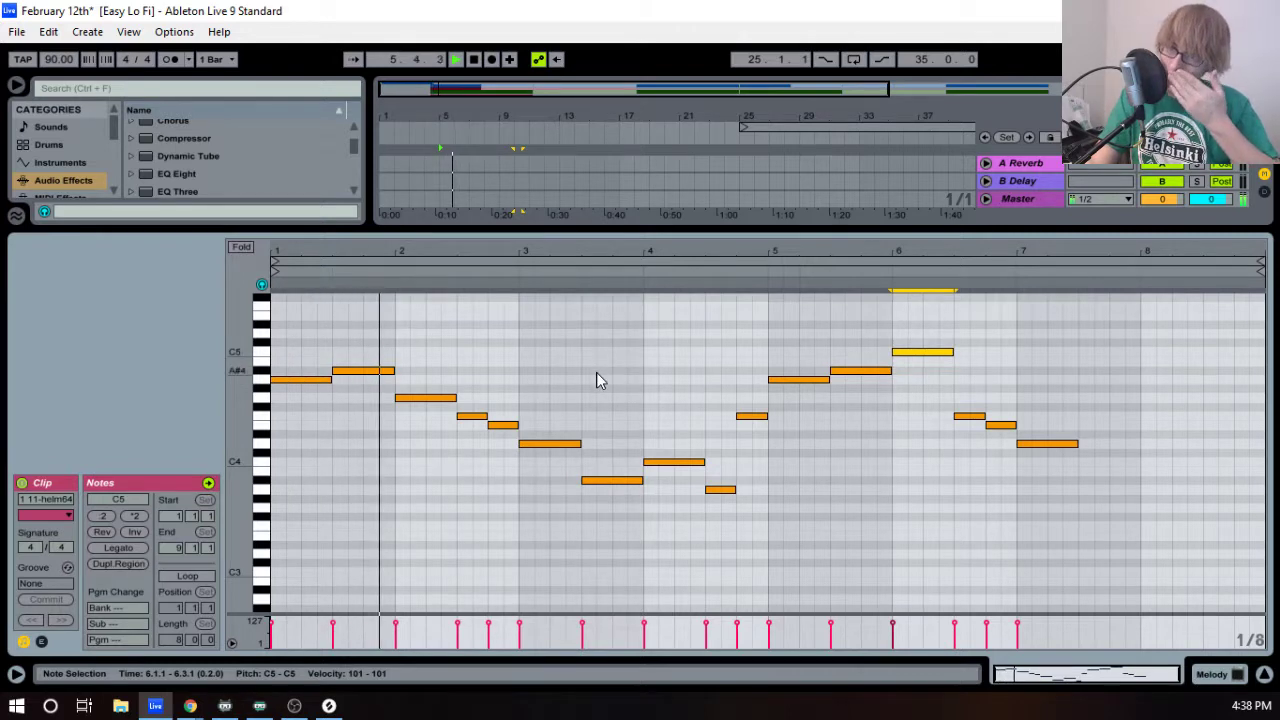
- Raise the notes at 6.3, 6.4 and 7.1 to D5, A4 and G4
click(808, 451)
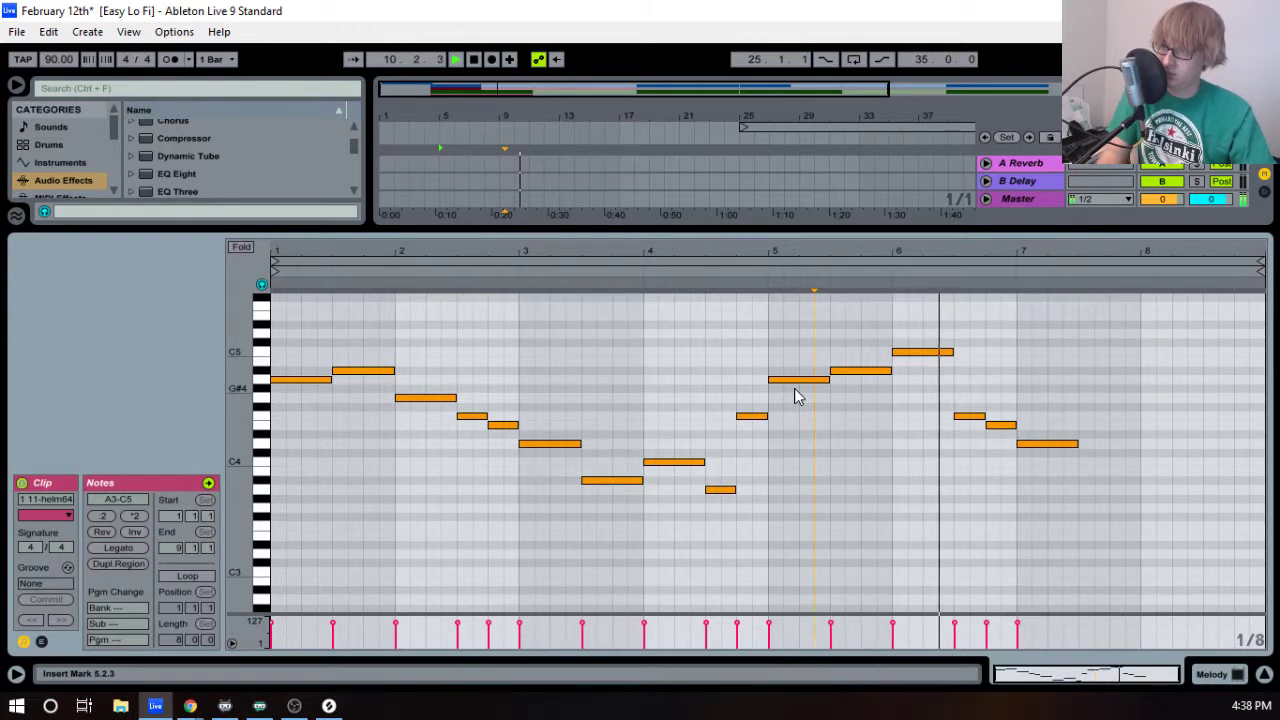
key(space)
drag(966, 417, 980, 345)
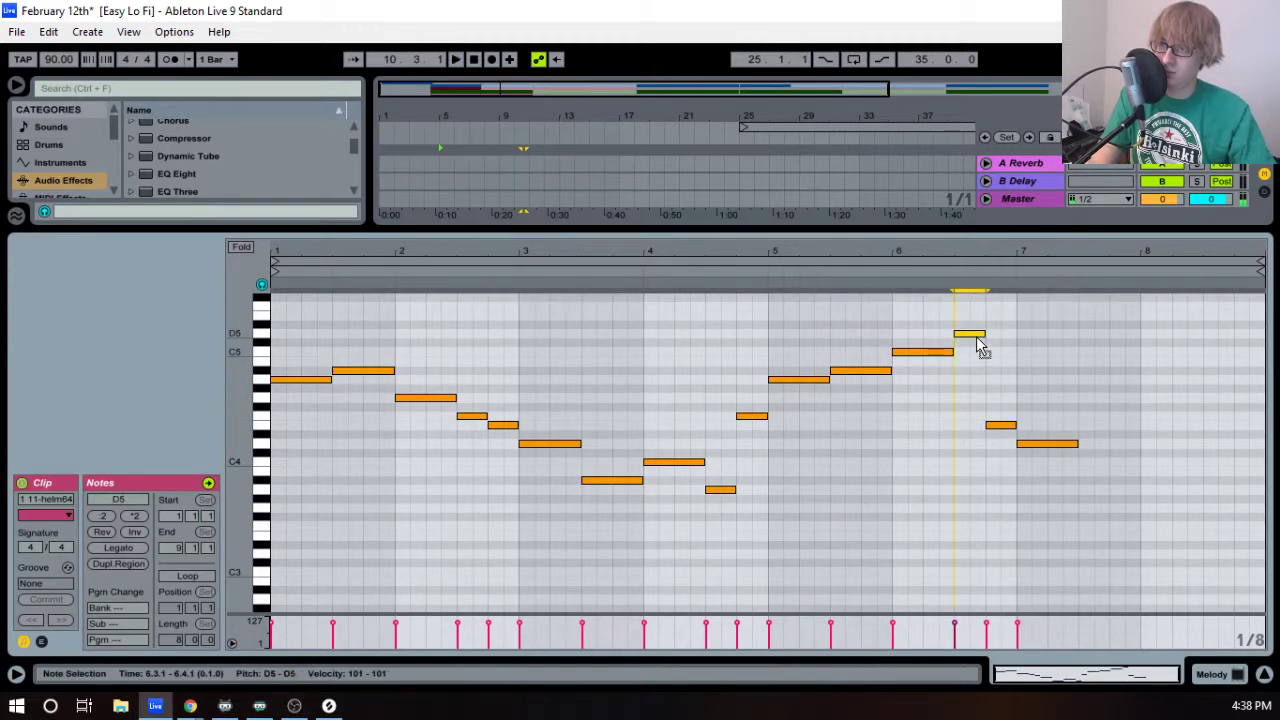
drag(997, 428, 1001, 377)
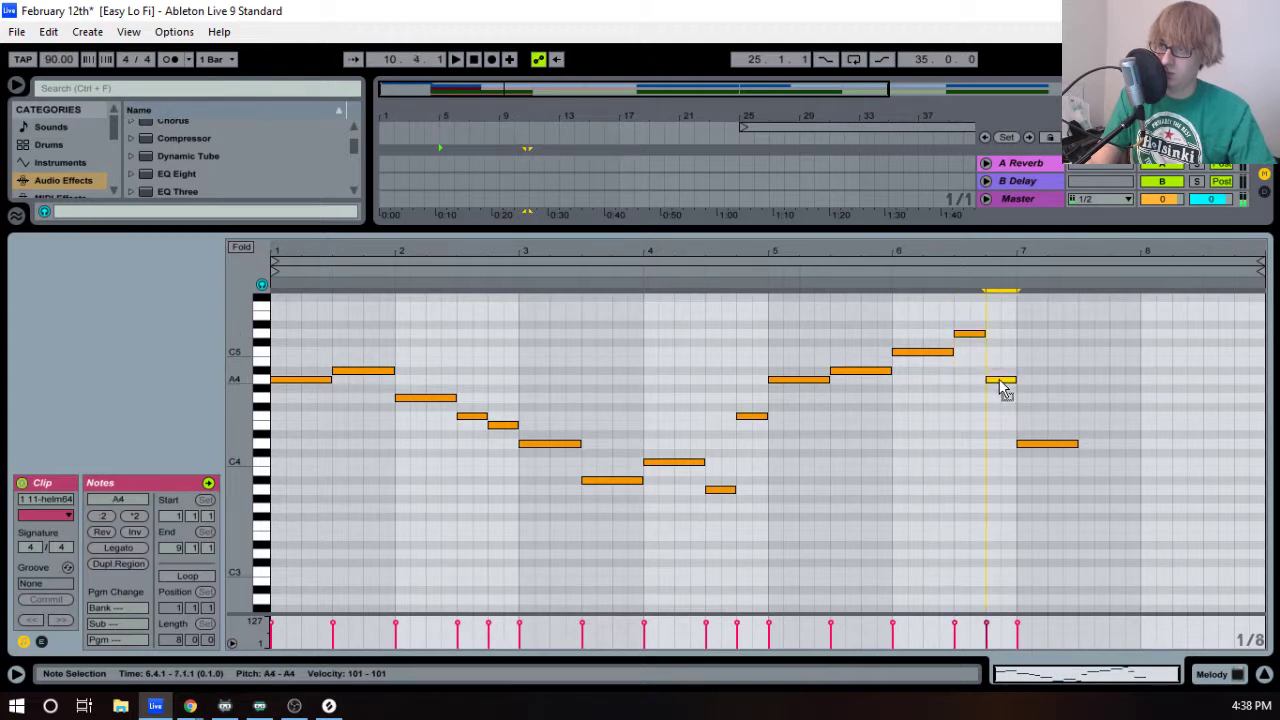
drag(1045, 446, 1043, 423)
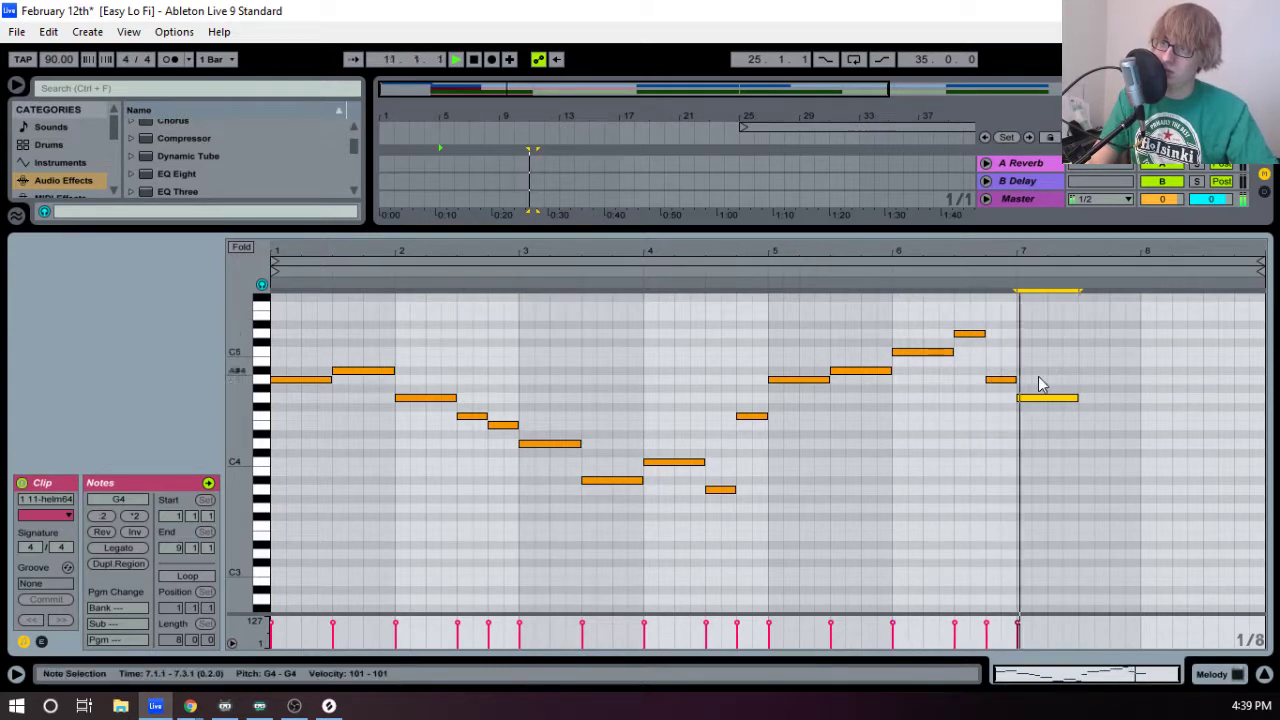
- Stop playback and add a two-beat E4 note at 7.3 and a two-beat F4 note at 8.1
key(space)
double_click(1086, 427)
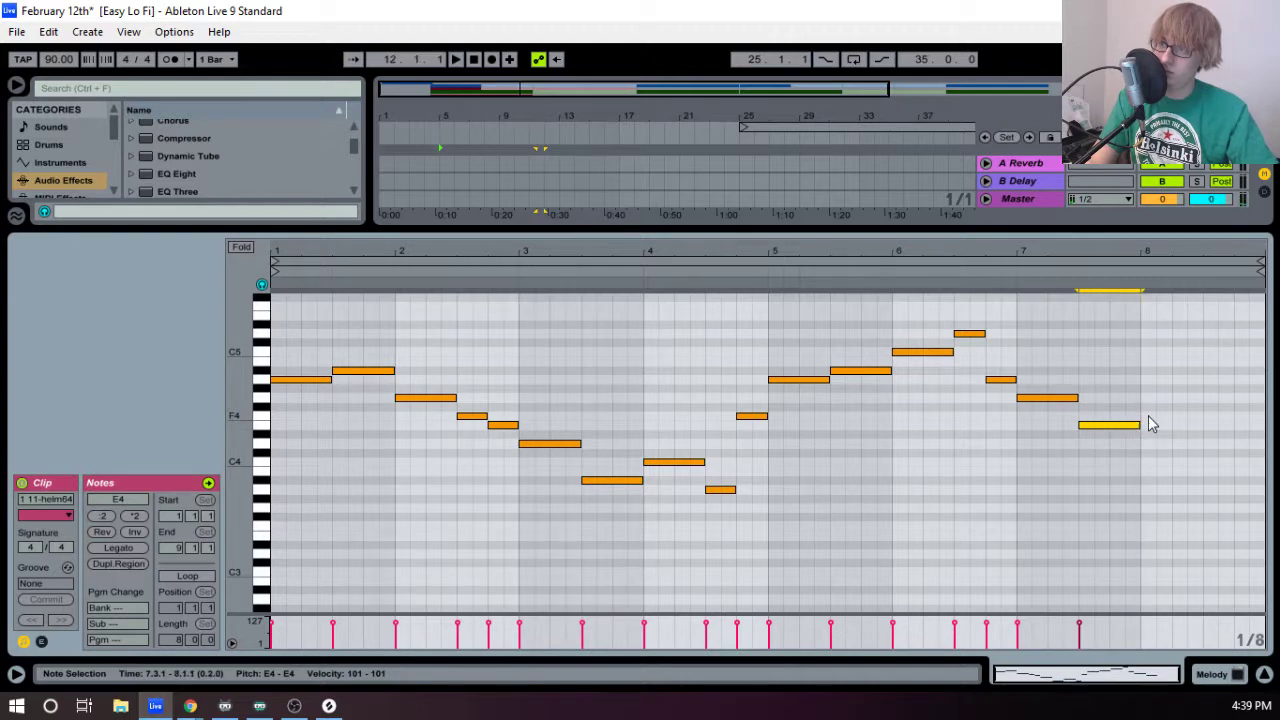
double_click(1149, 418)
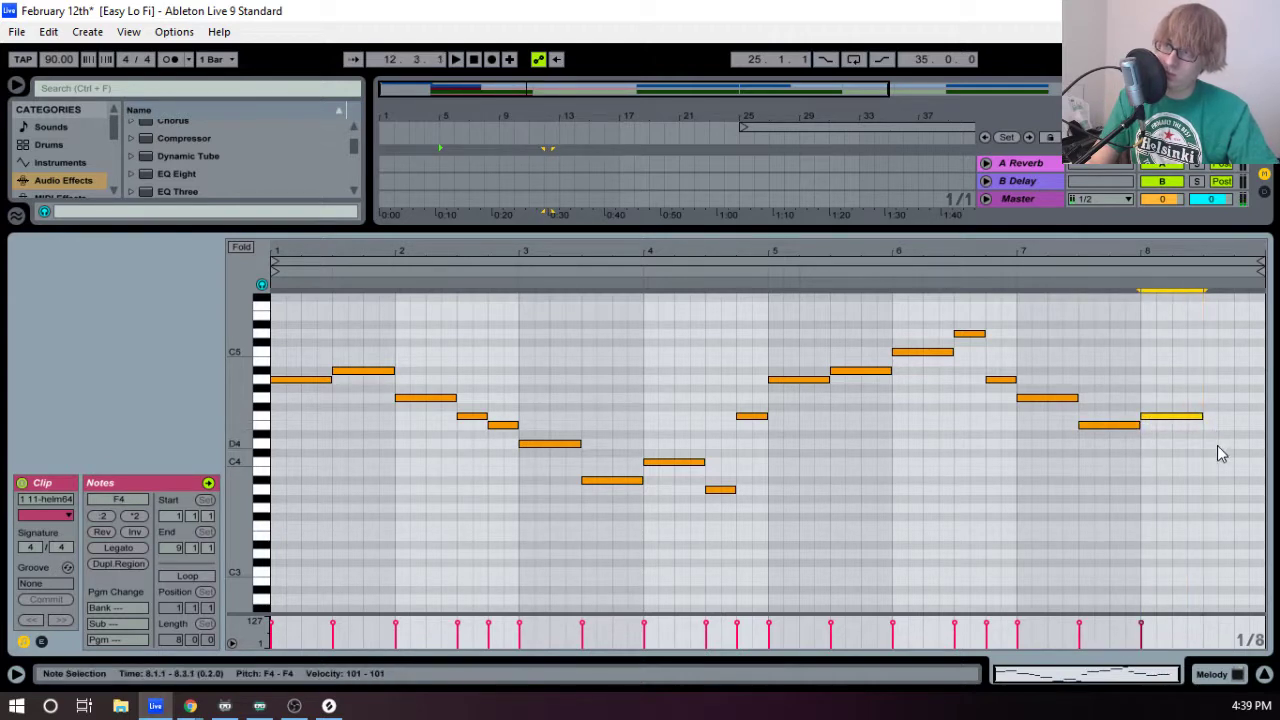
click(1216, 438)
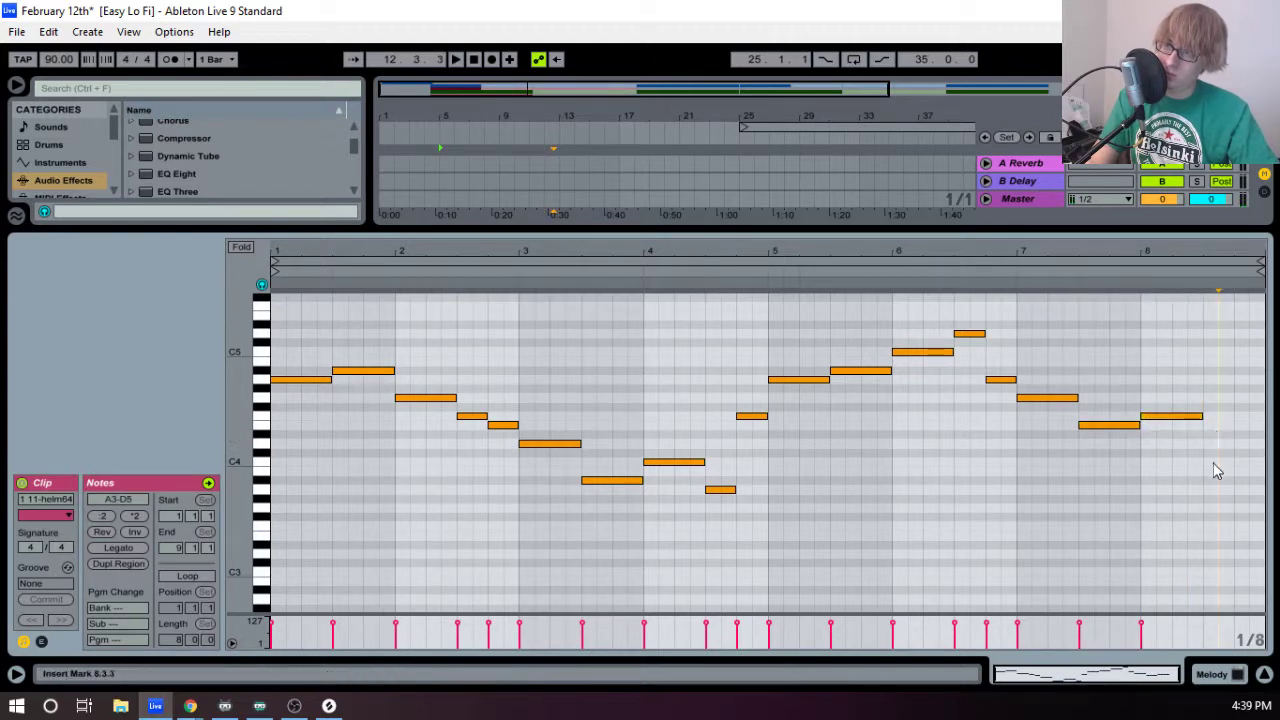
double_click(1214, 473)
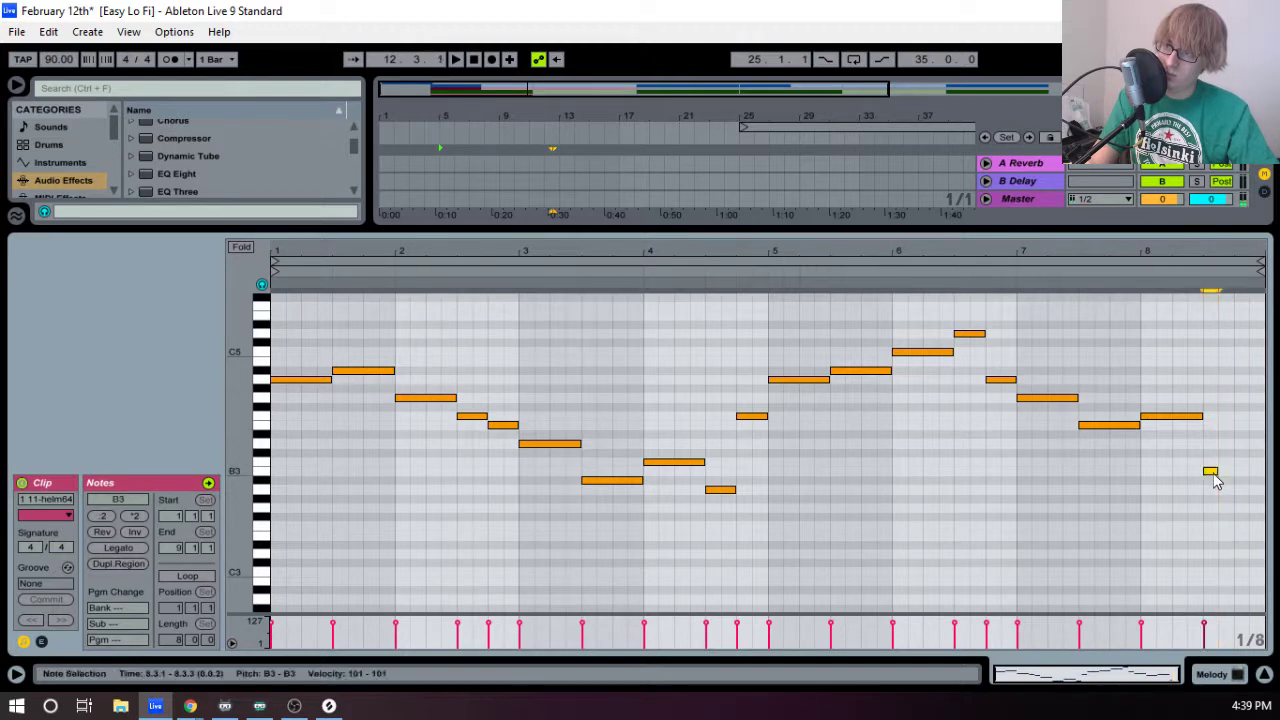
drag(1214, 475, 1215, 484)
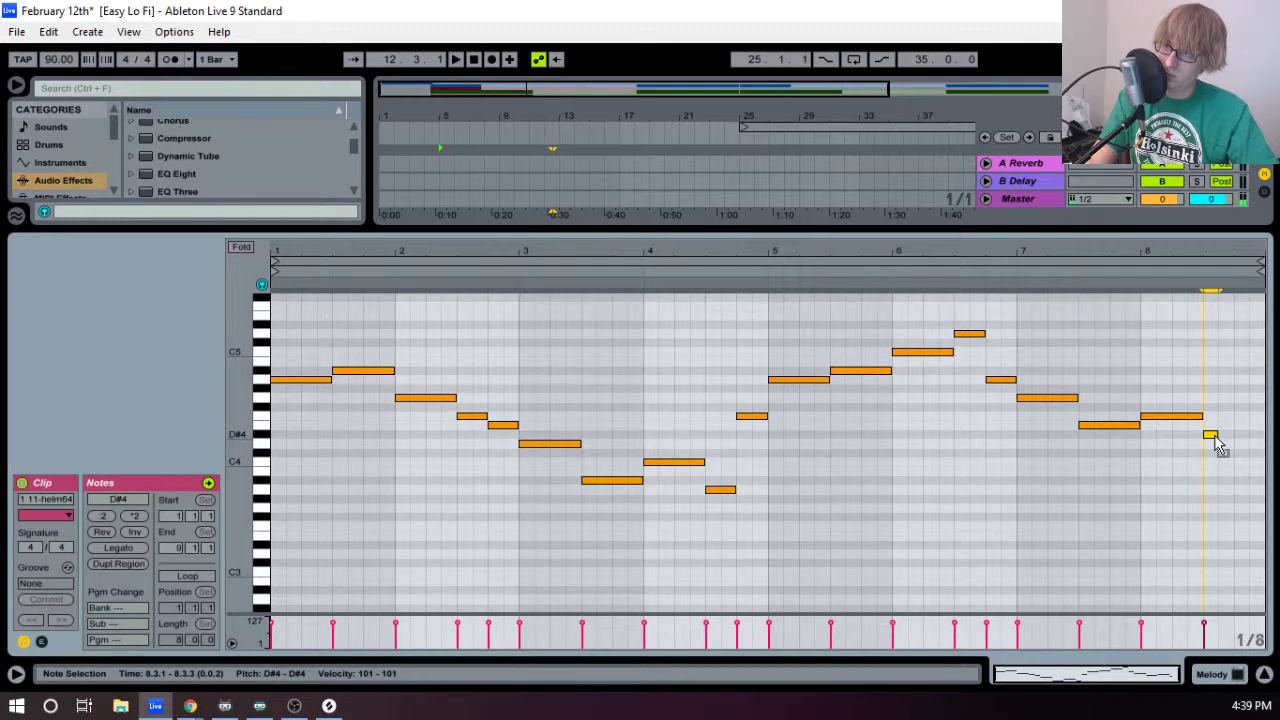
double_click(1210, 437)
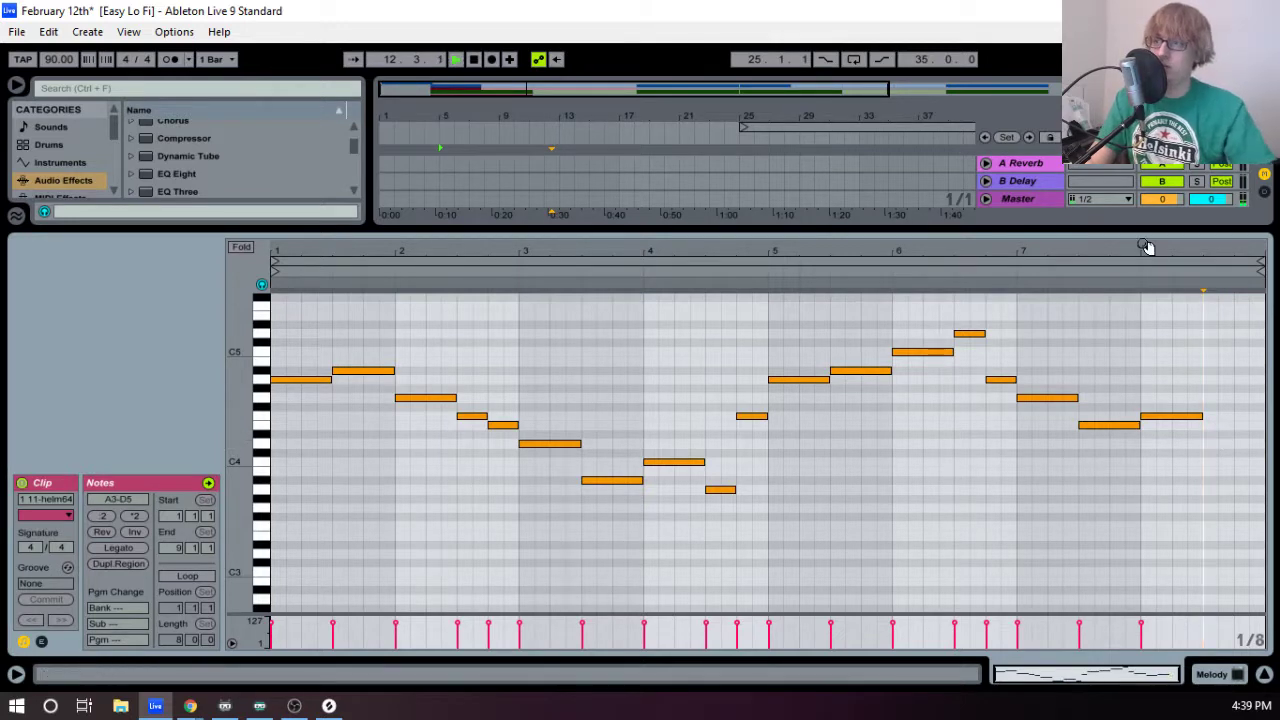
- Play back the melody and show the Melody track's device chain beneath the arrangement
key(space)
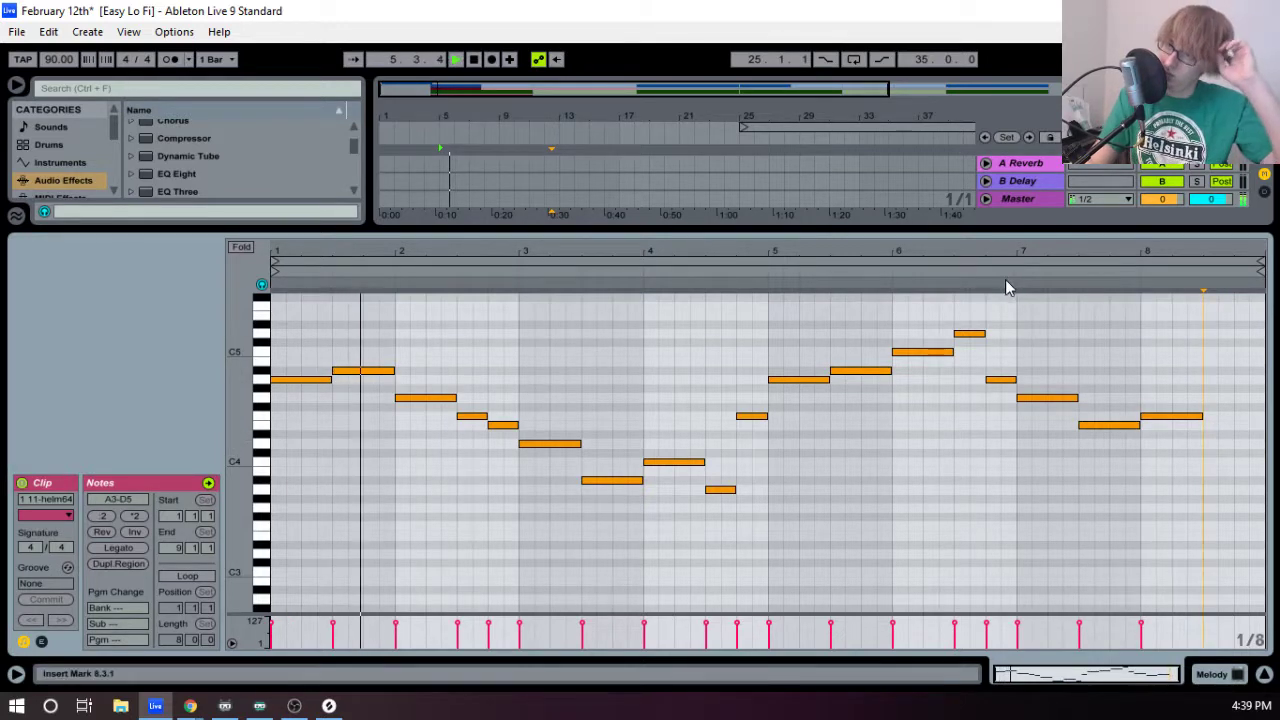
drag(951, 224, 953, 368)
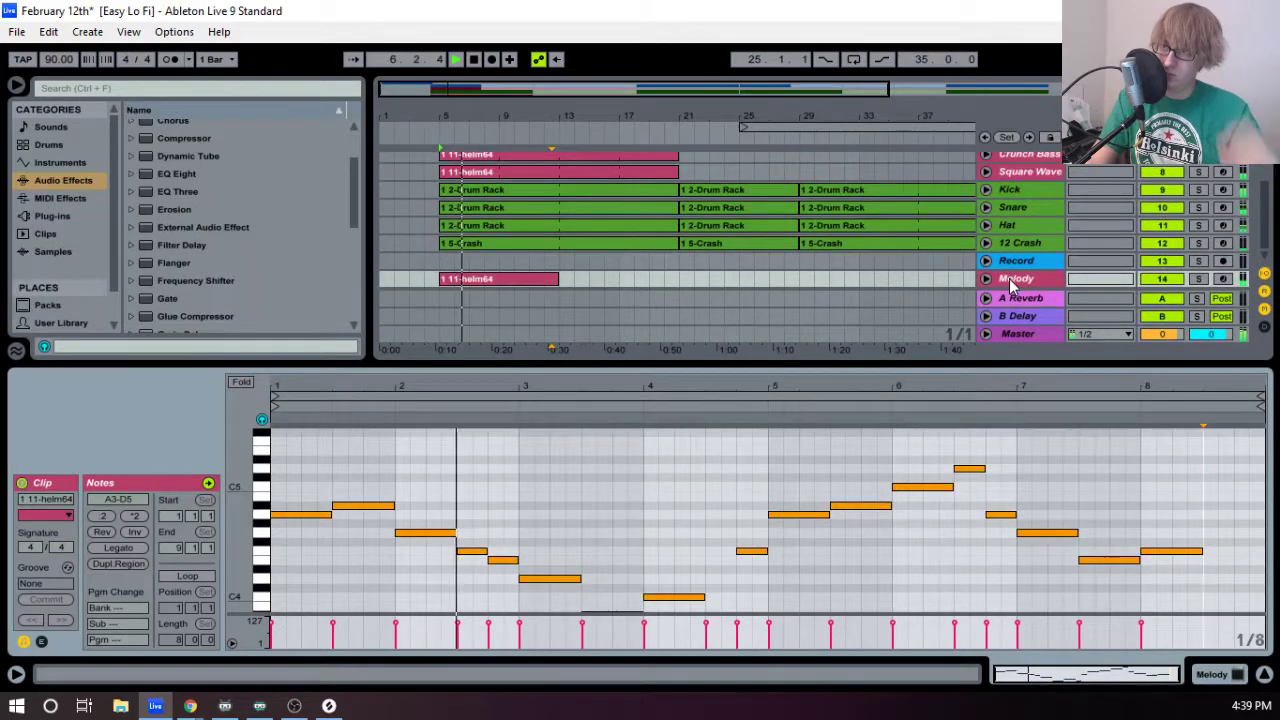
double_click(1011, 284)
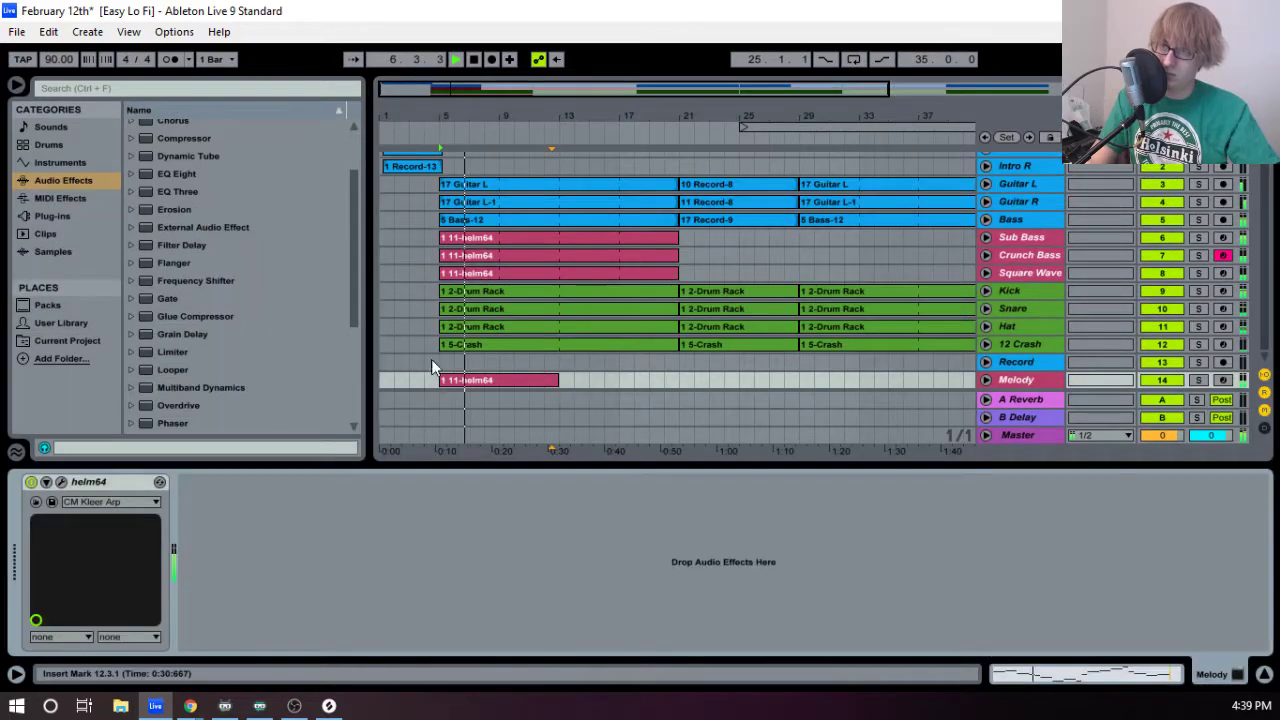
- Set both oscillators of the Melody track's helm64 synth to the saw up waveform and close the plug-in window
click(65, 484)
click(120, 182)
click(269, 174)
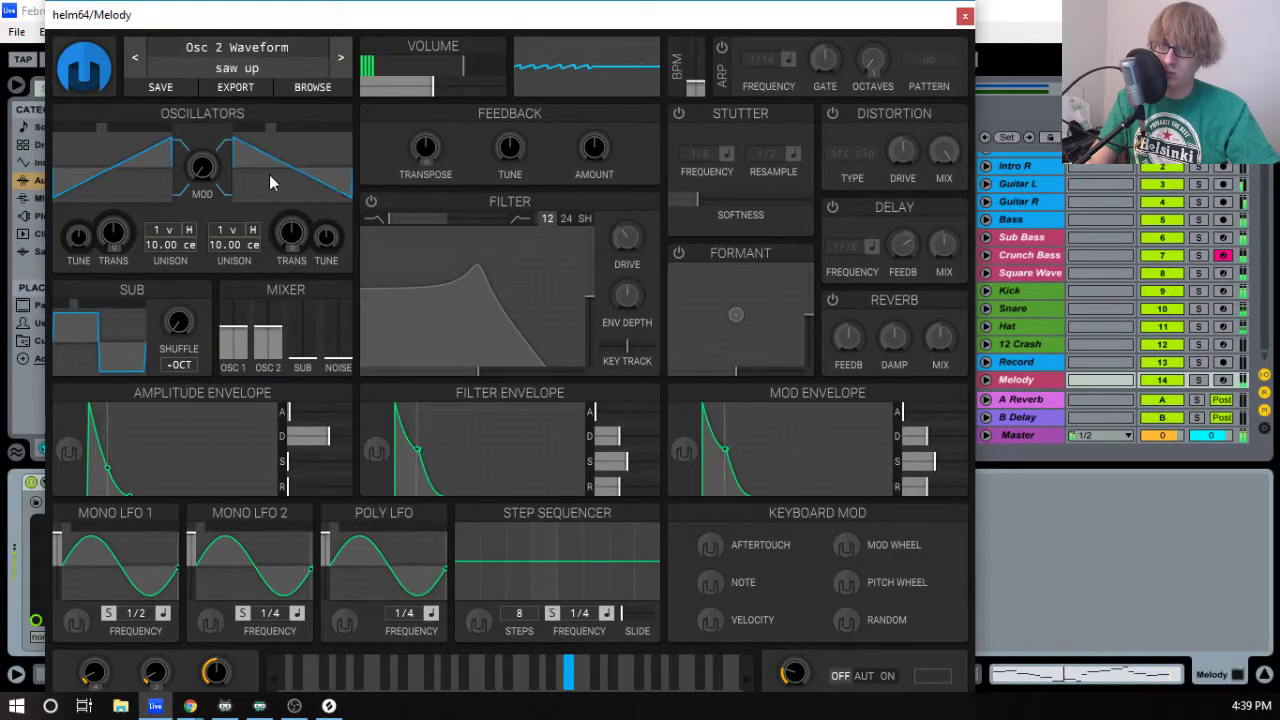
click(964, 16)
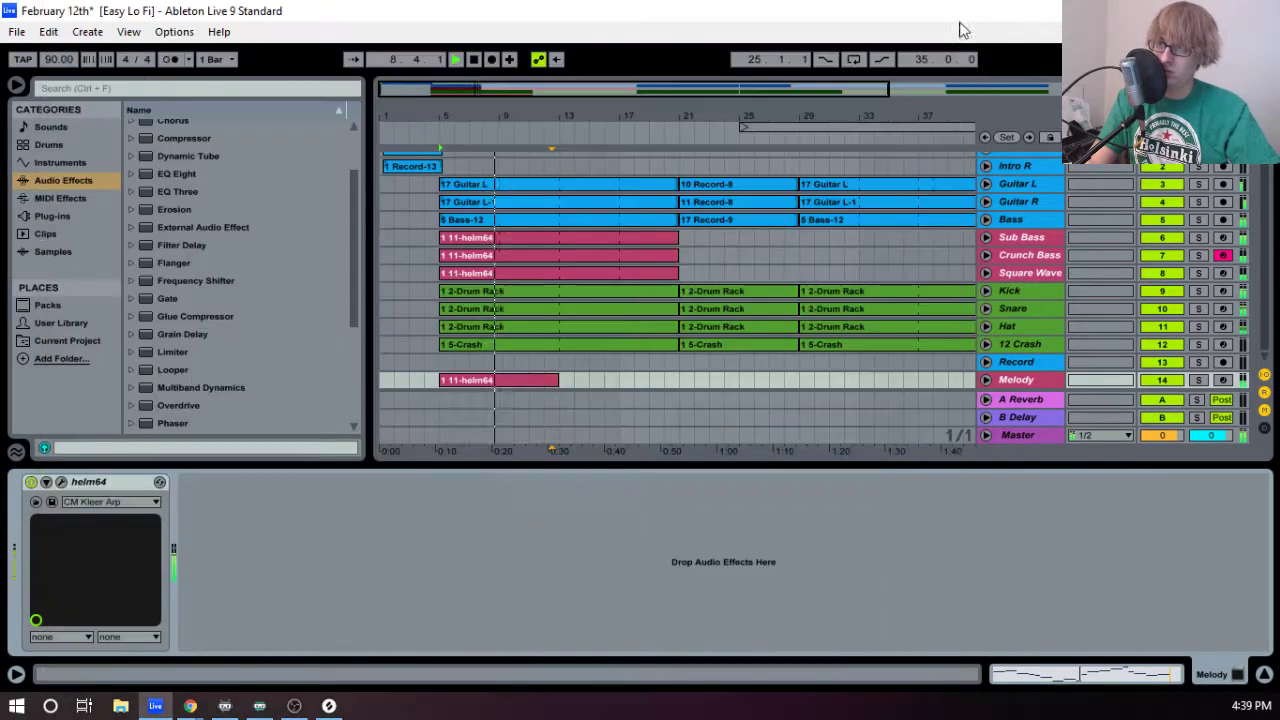
- Set the Melody track's volume to about -18.3 dB in the mixer and return to the arrangement
key(Tab)
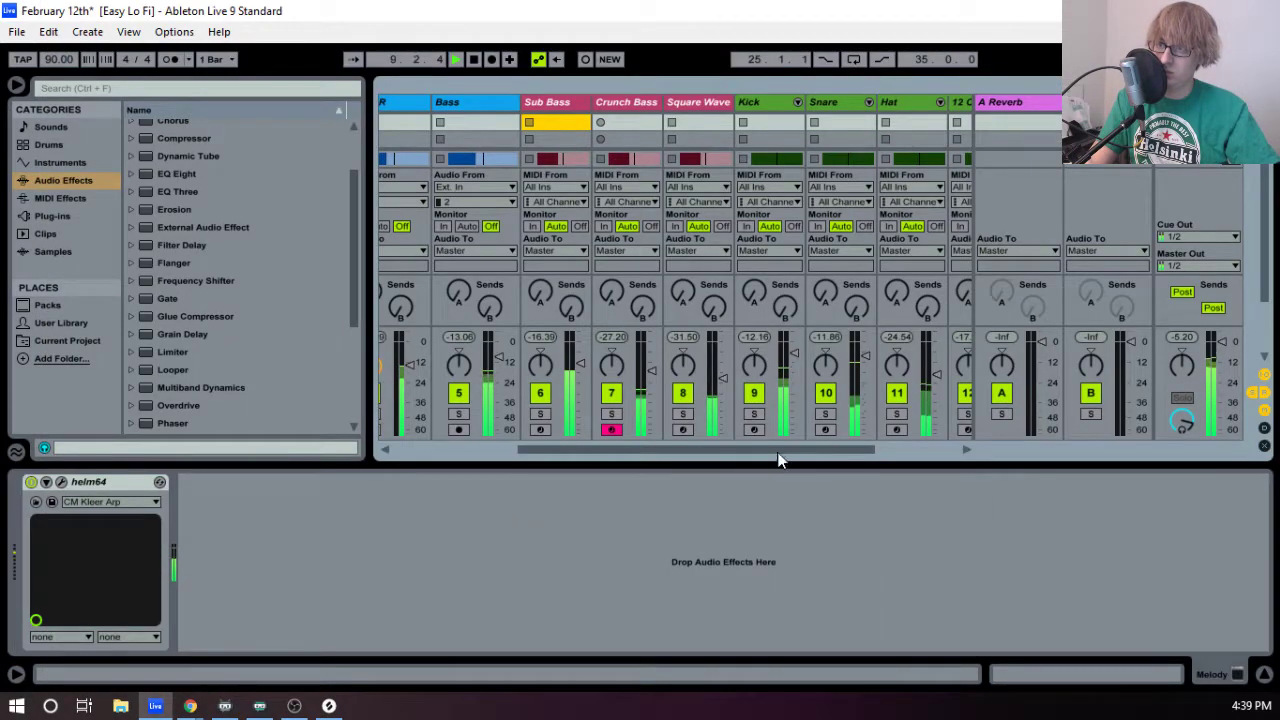
drag(780, 453, 985, 446)
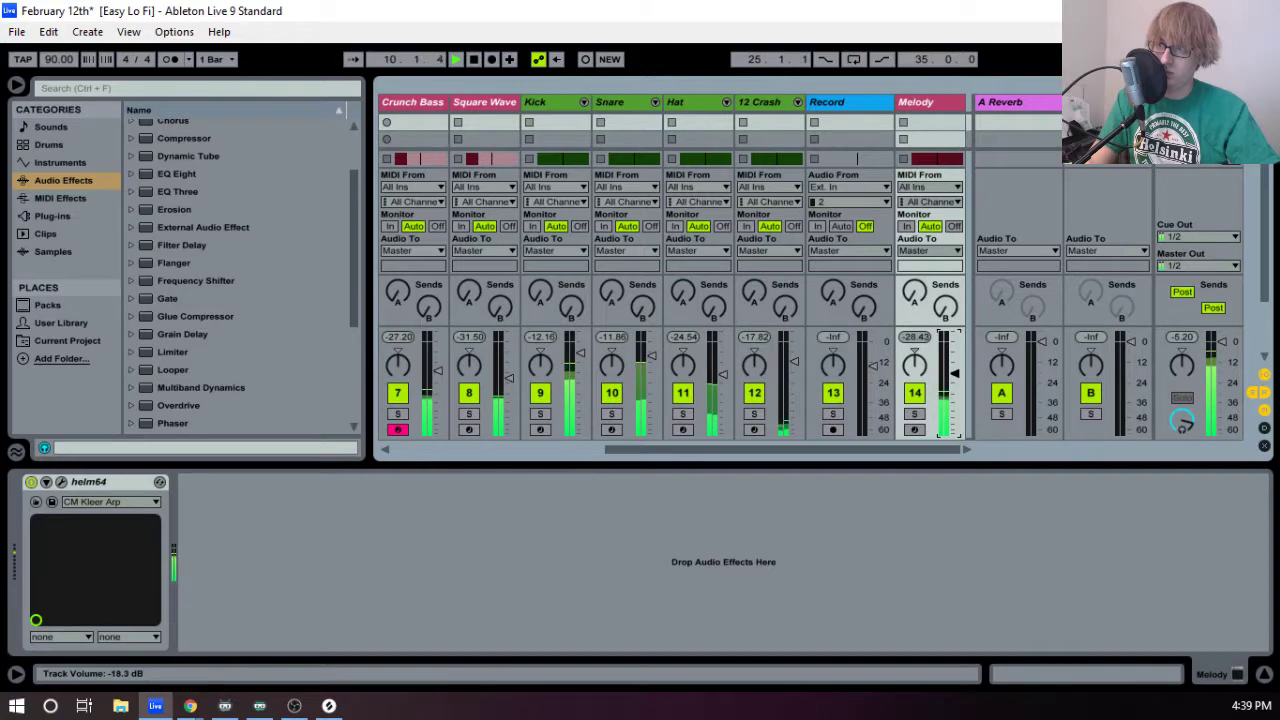
key(Tab)
- Reopen the Melody clip's notes, change 7.3 to F4 and 8.1 to E4, and play back the ending
double_click(531, 377)
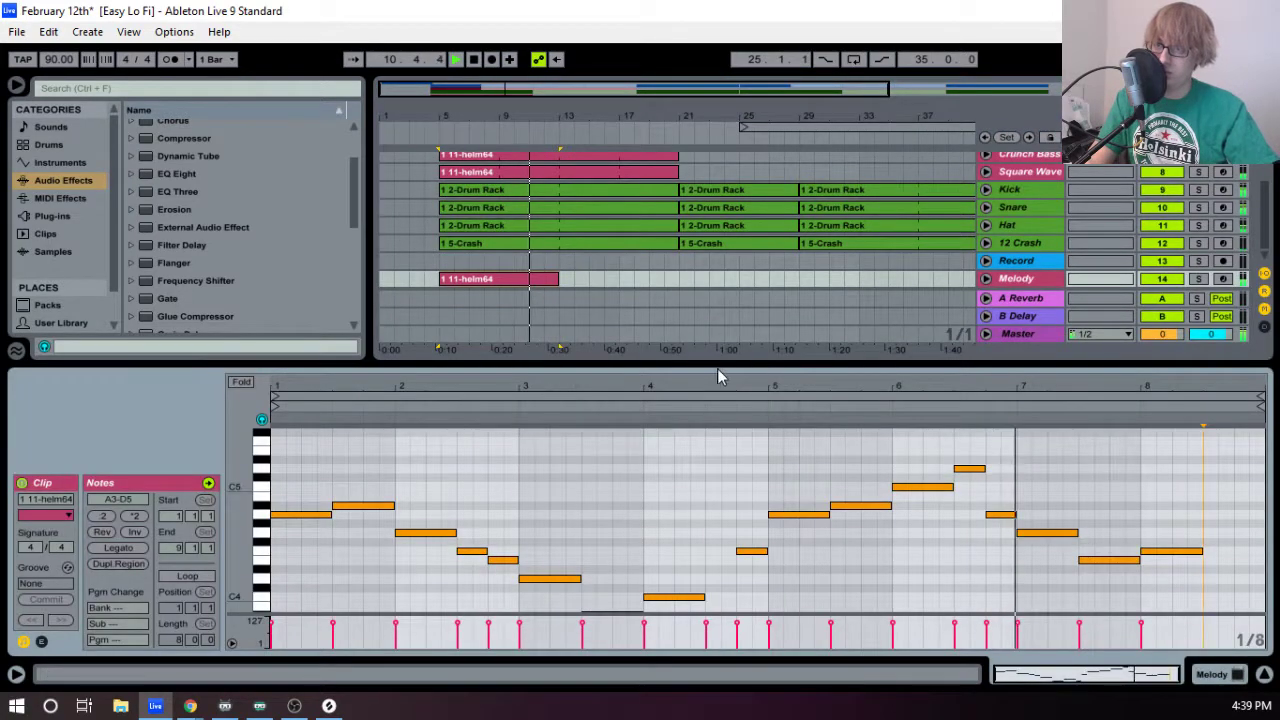
drag(718, 376, 745, 292)
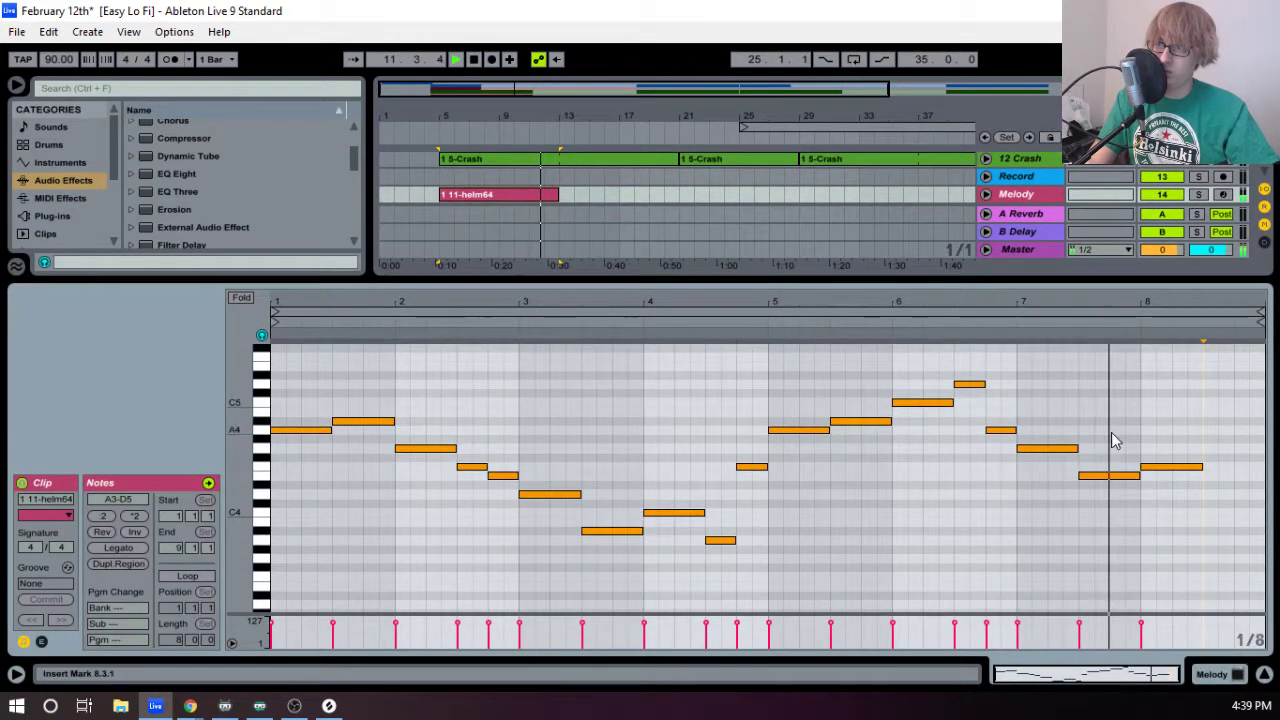
key(space)
click(1060, 449)
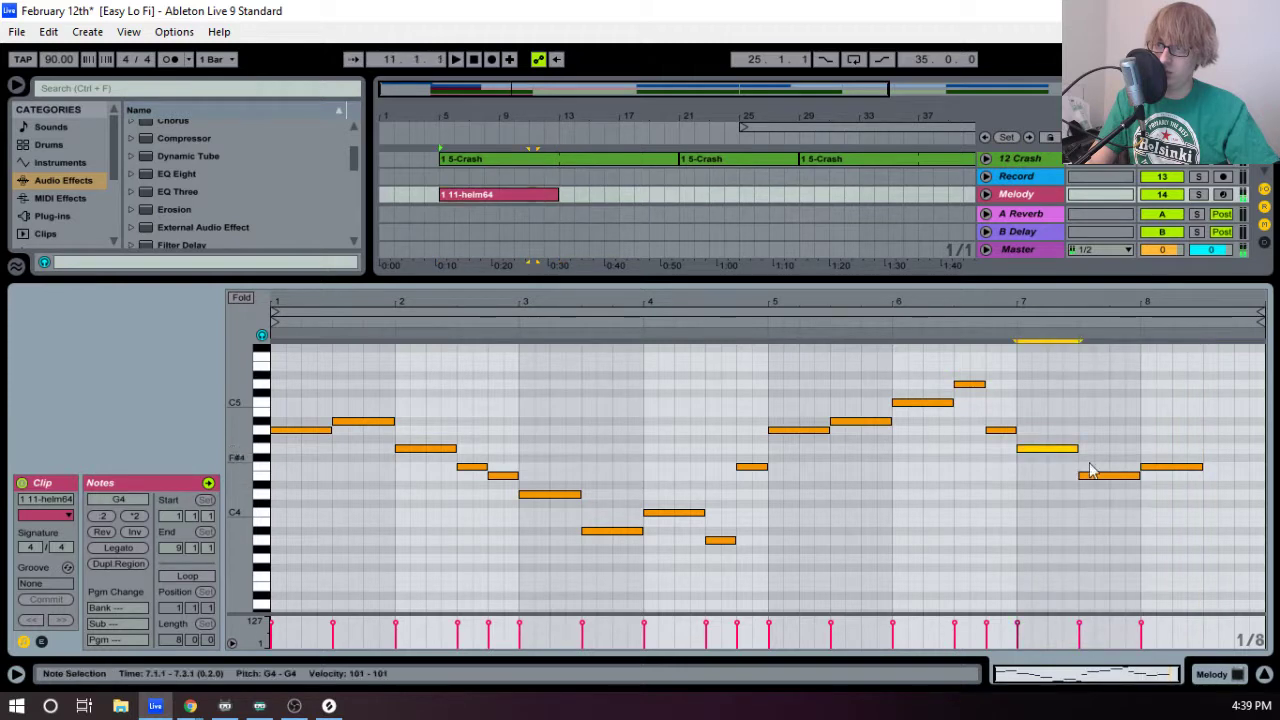
drag(1108, 475, 1173, 481)
click(985, 318)
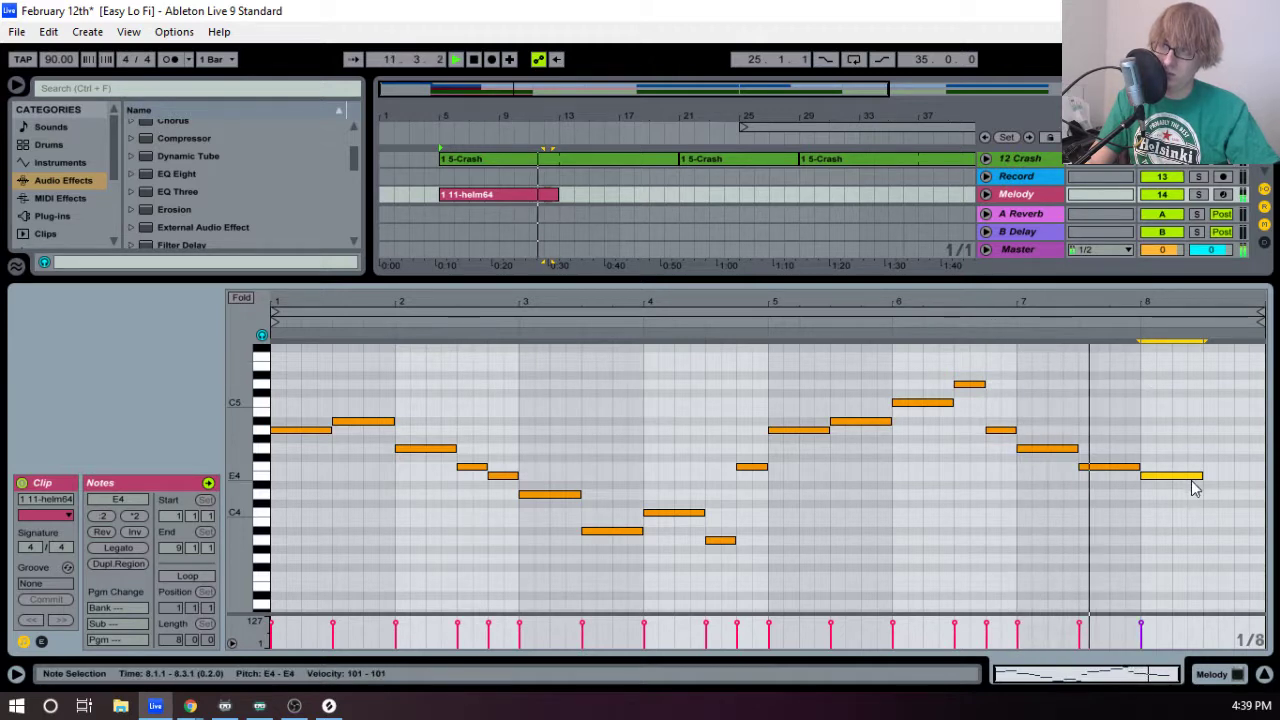
- Try lowering the note at 8.1 to D4 and play back the melody
key(space)
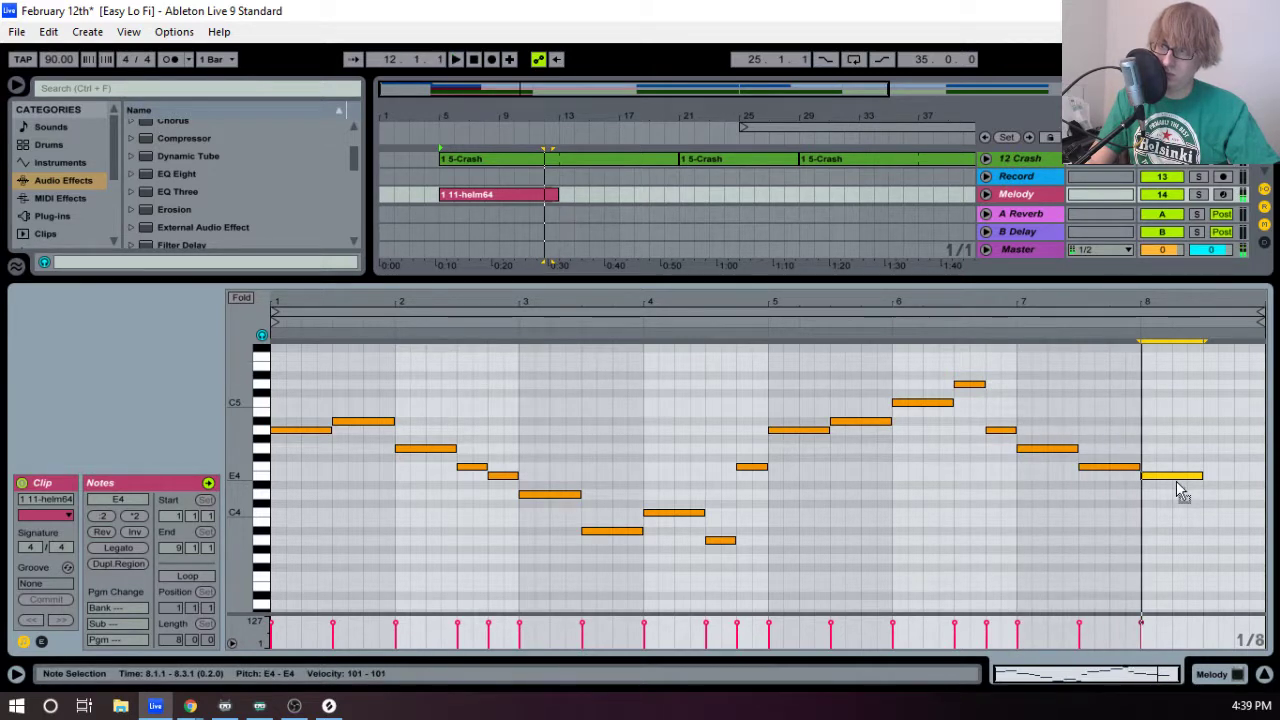
drag(1177, 483, 1179, 502)
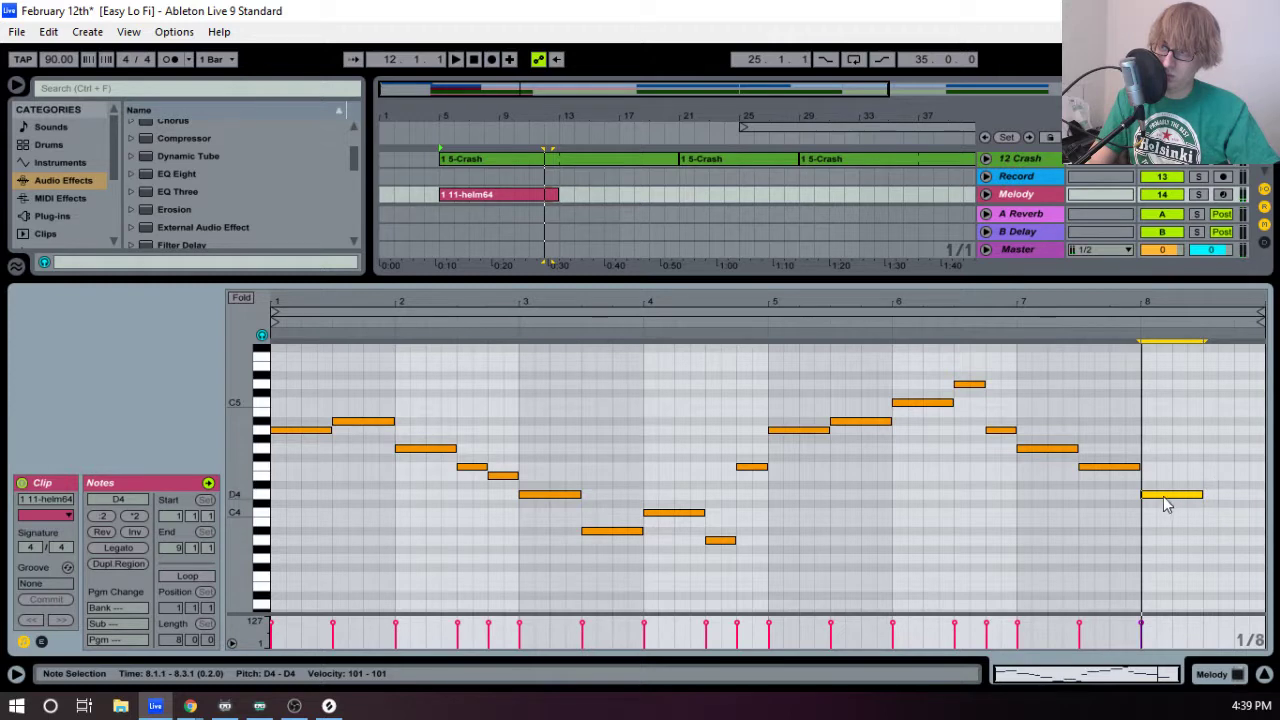
key(space)
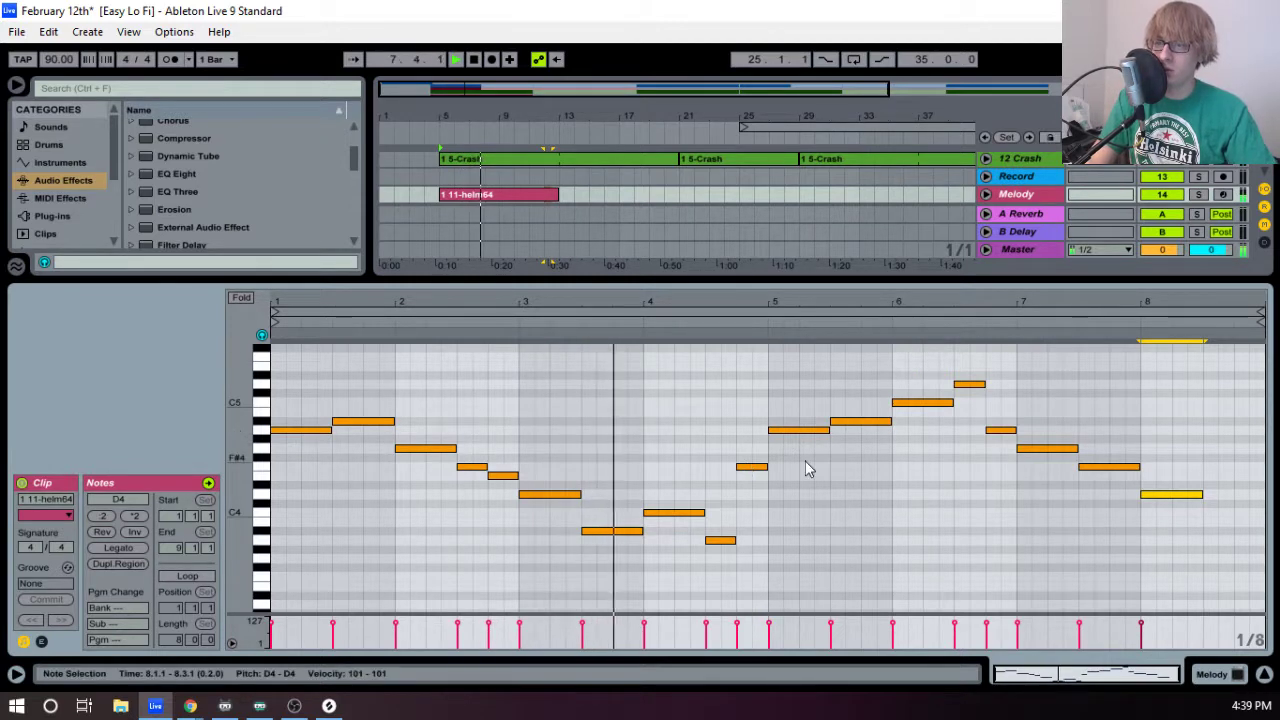
- Stop playback, change the notes at 4.3 and 4.4 to F4 and E4, and listen to the melody again
key(space)
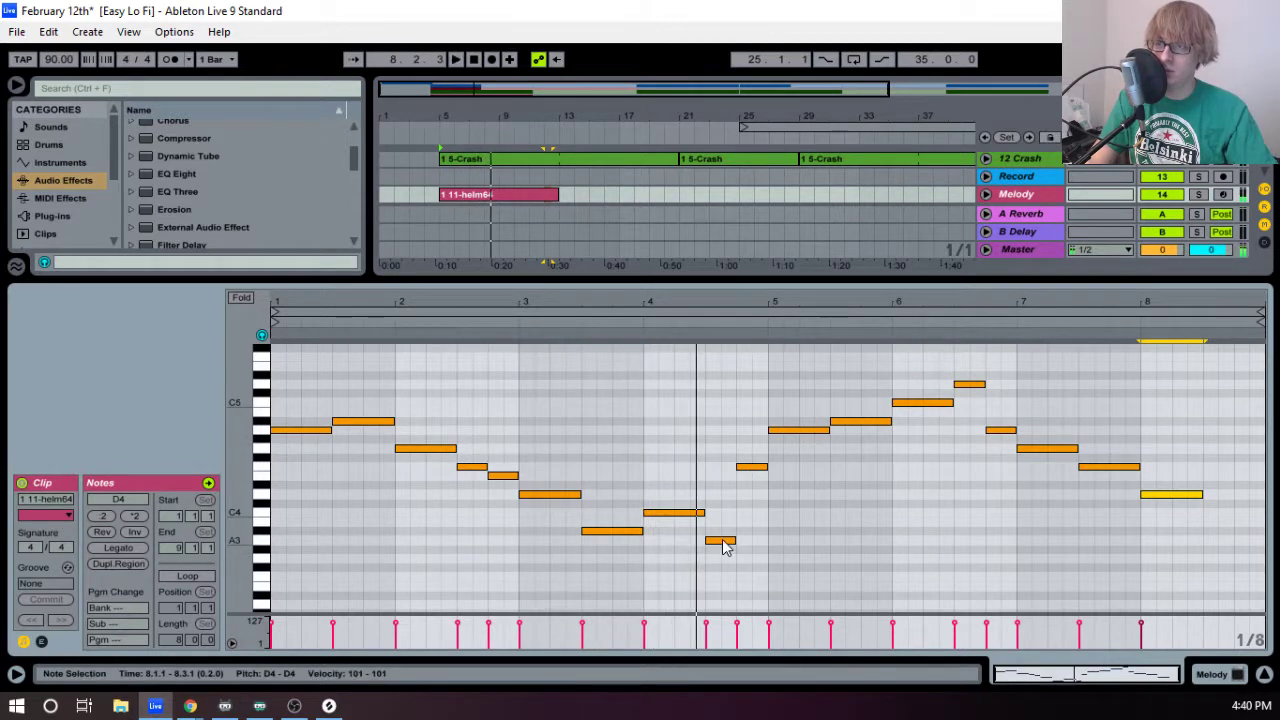
drag(724, 545, 724, 478)
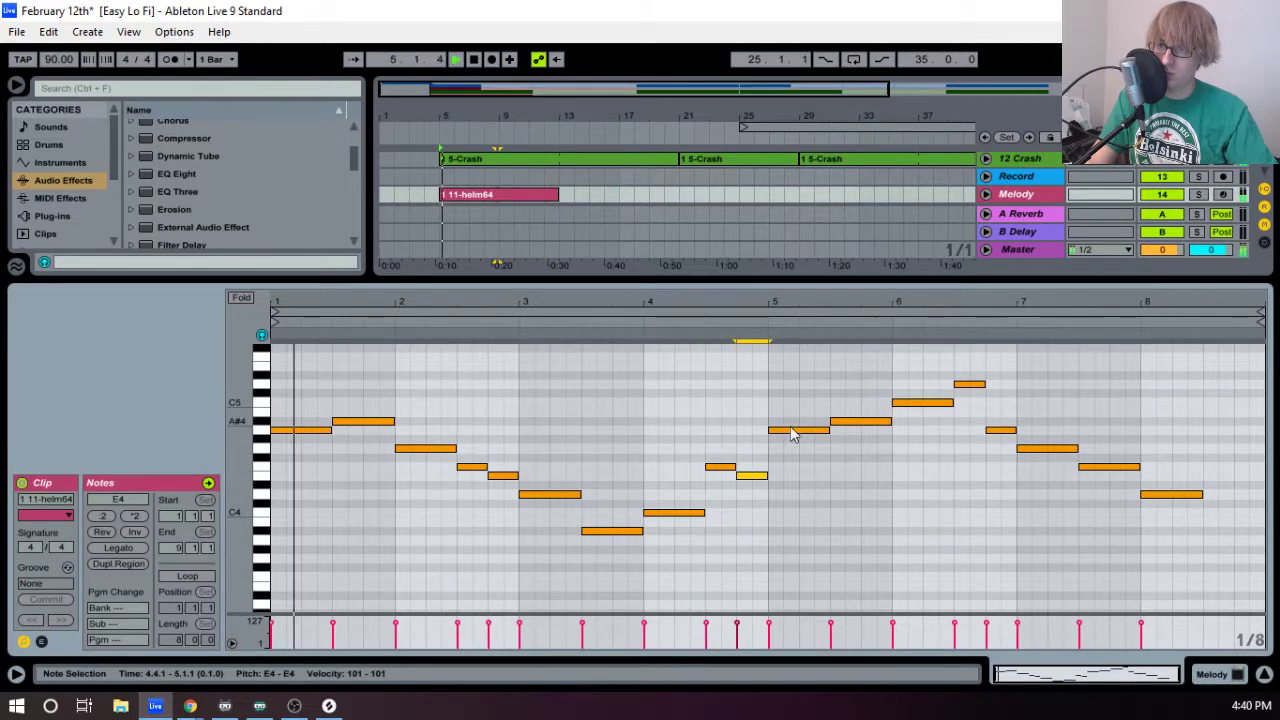
click(614, 428)
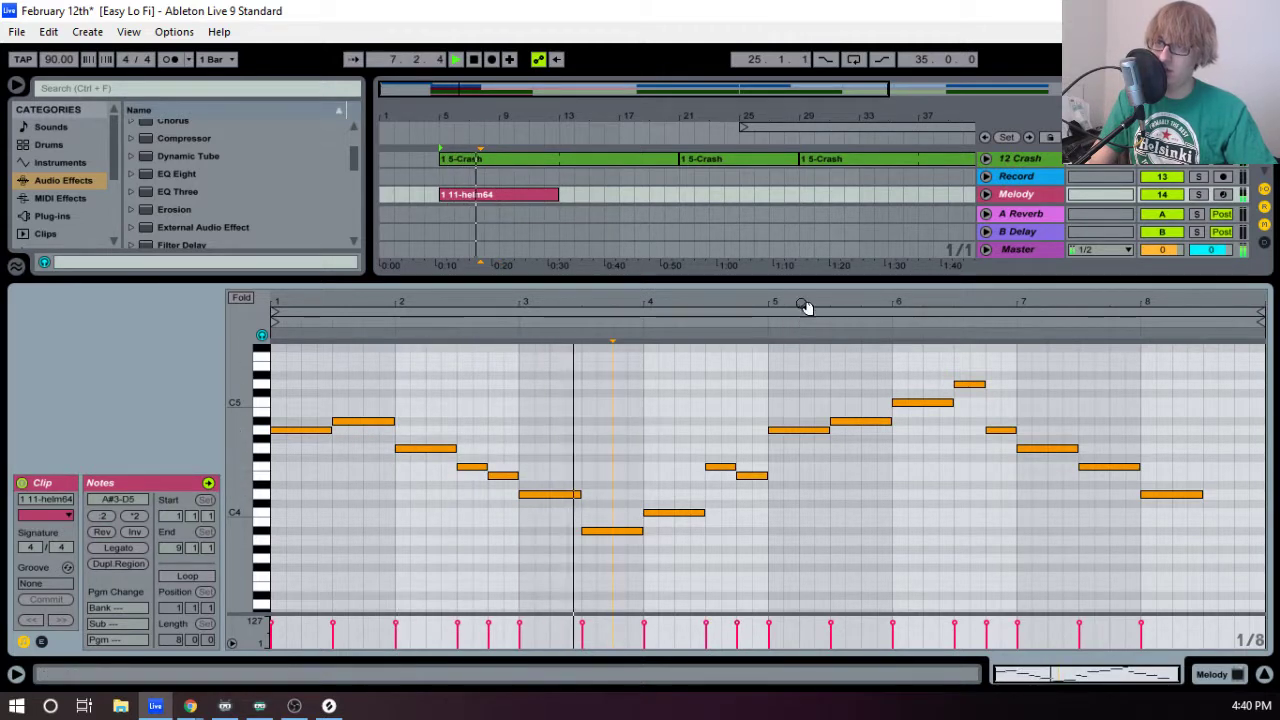
mouse_move(806, 305)
mouse_down()
mouse_move(805, 326)
mouse_move(766, 336)
mouse_move(806, 300)
mouse_up()
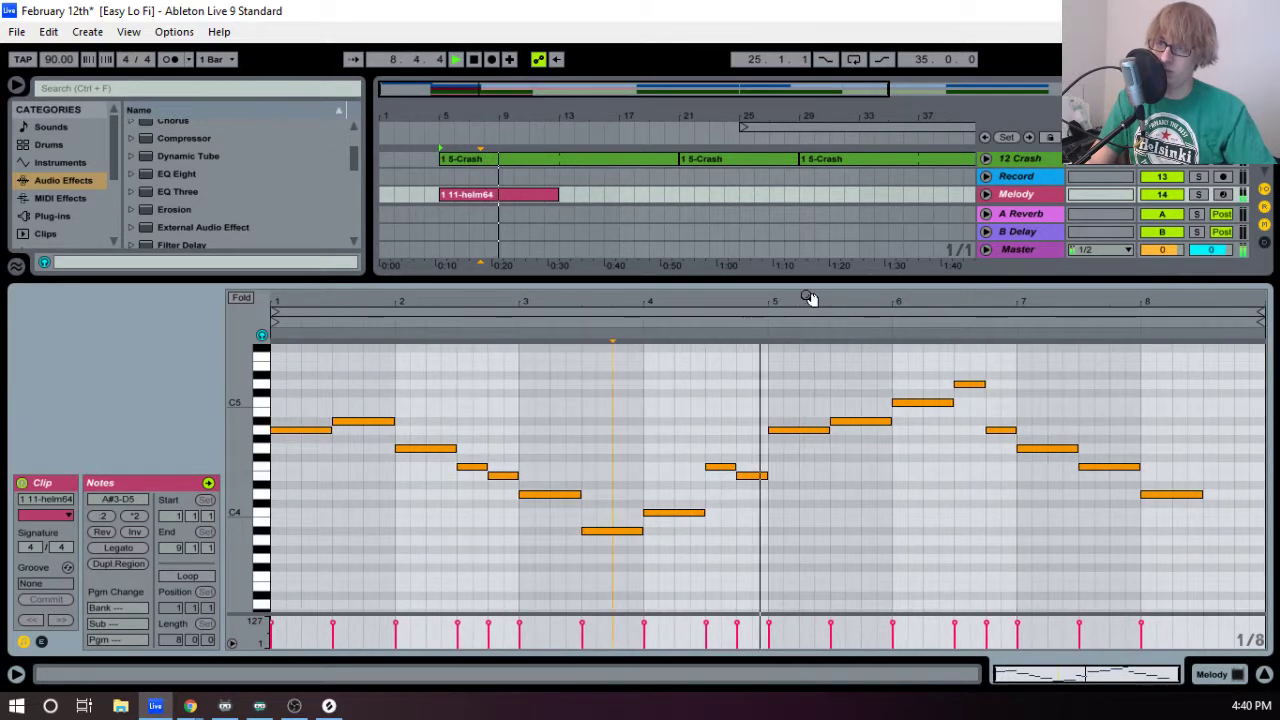
drag(943, 300, 817, 324)
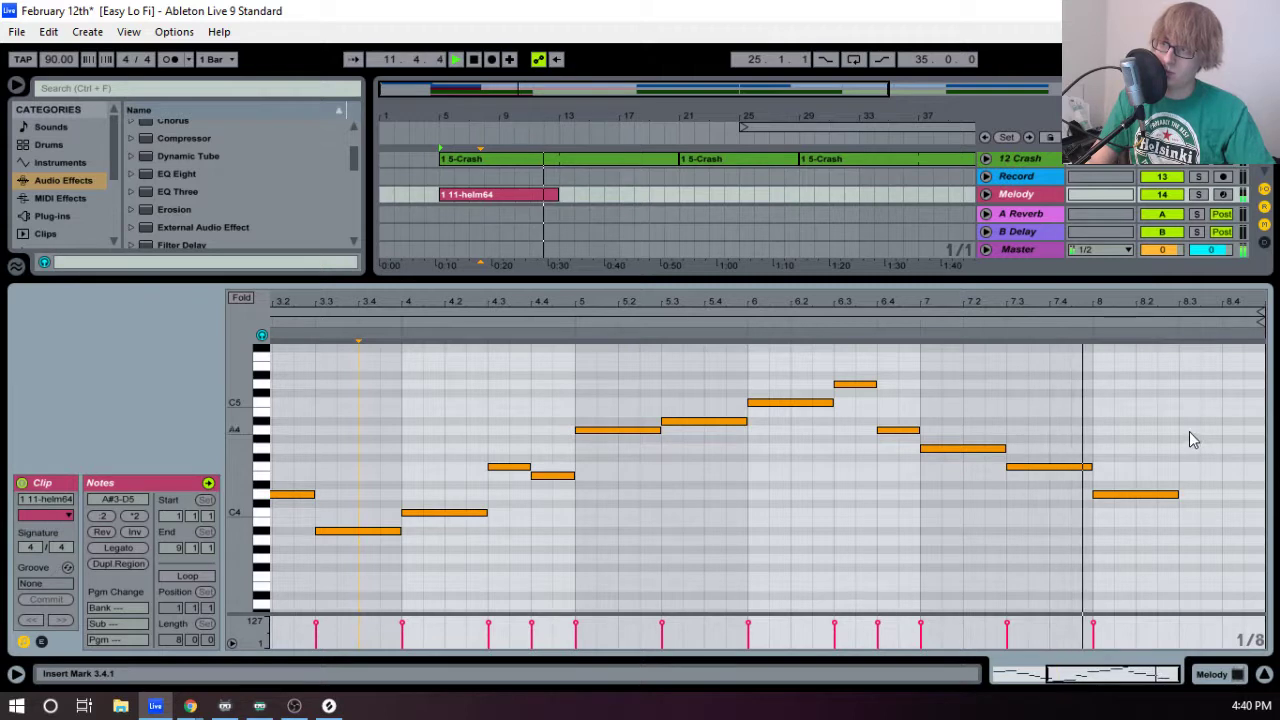
- Raise the note at 8.1 to E4, add one-beat notes A4 at 8.3 and F4 at 8.4, and play back
drag(1132, 496, 1135, 487)
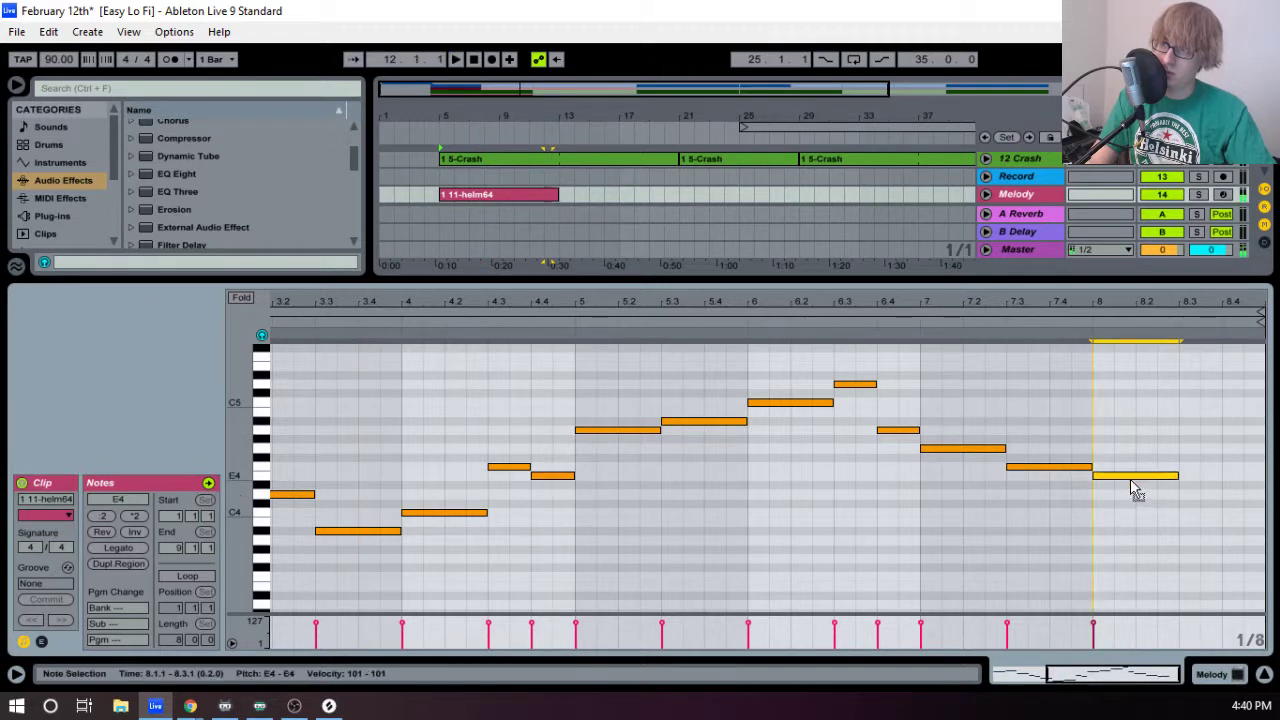
click(1083, 334)
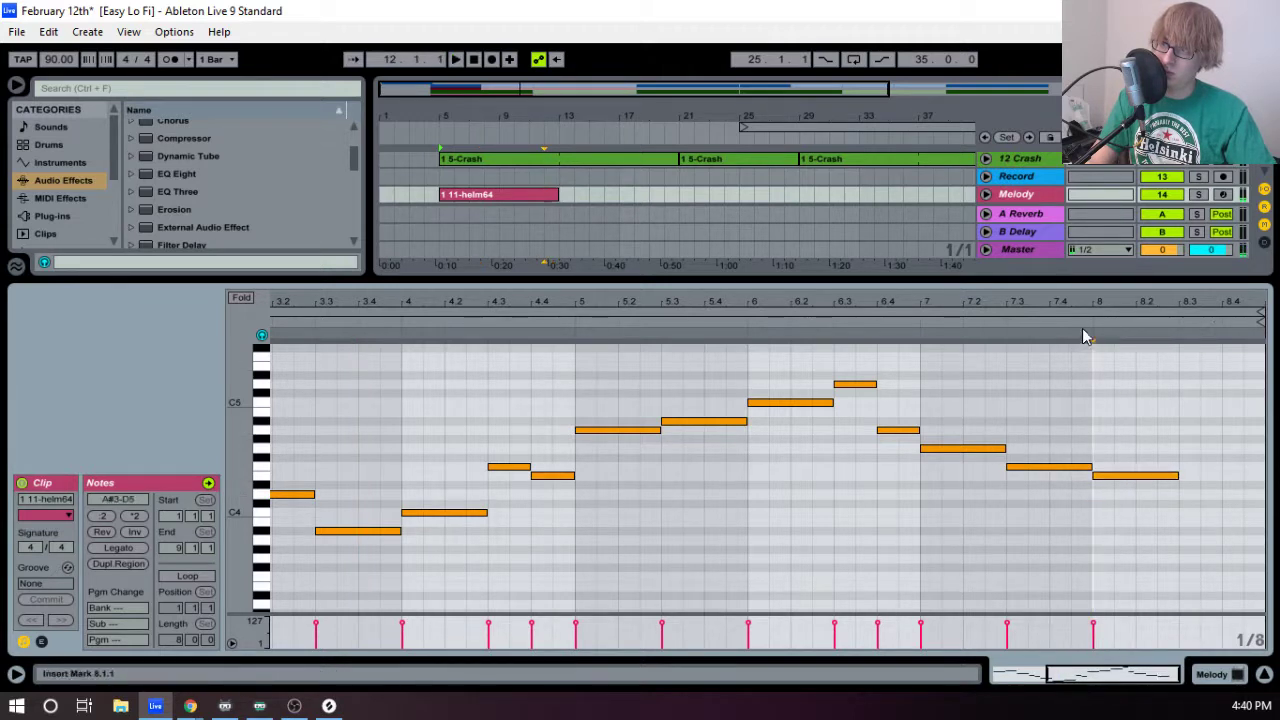
double_click(1189, 432)
drag(1197, 430, 1243, 500)
double_click(1232, 451)
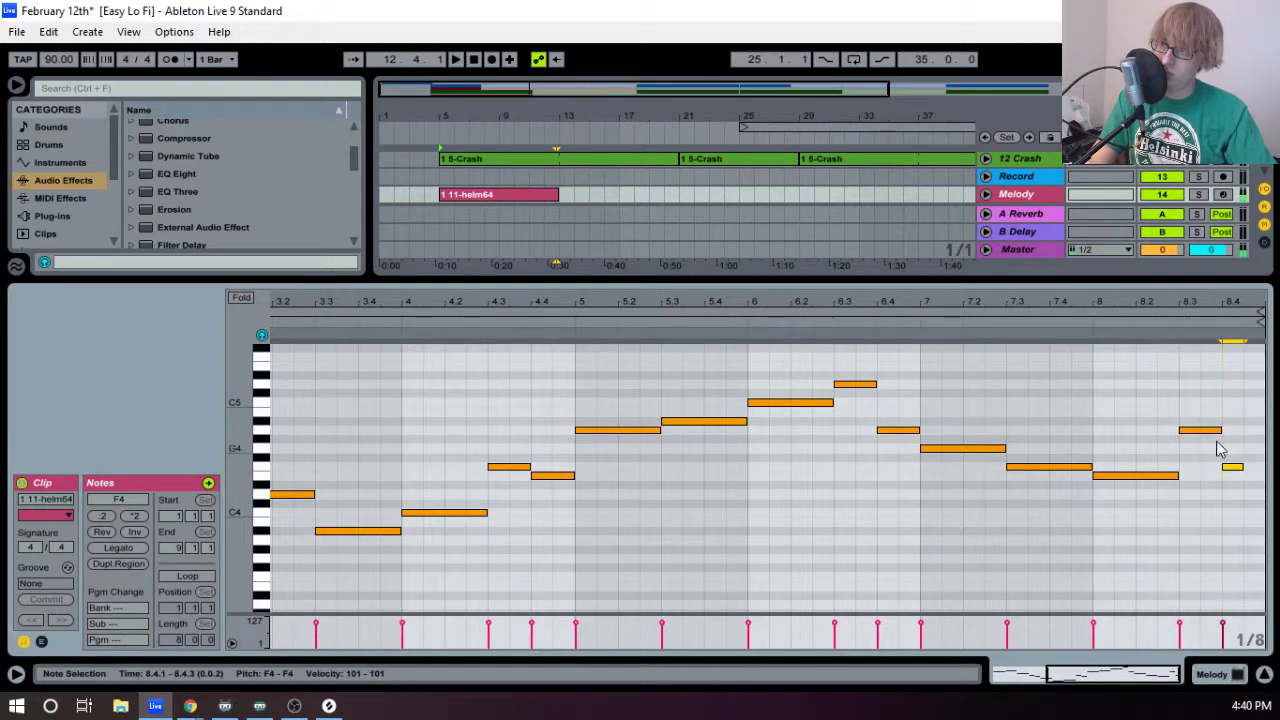
drag(1181, 394, 1265, 468)
click(1237, 466)
click(1250, 429)
key(space)
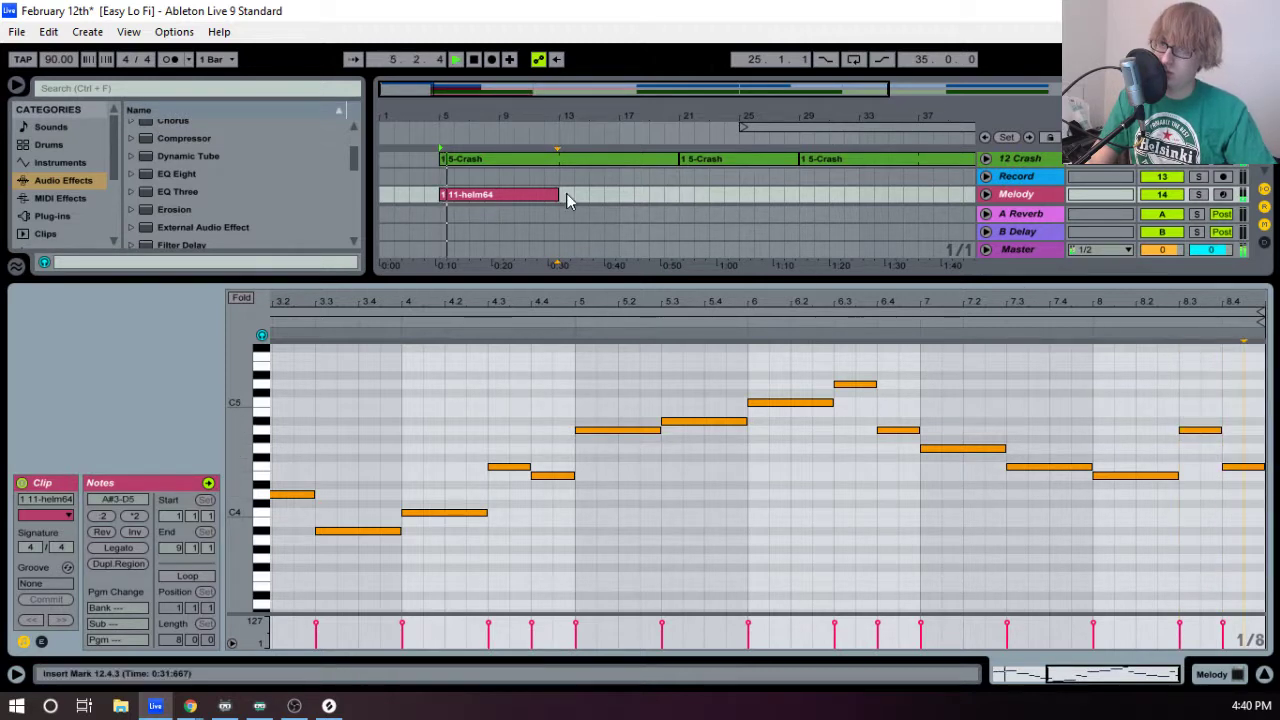
- Loop the Melody clip out to bar 21 in the arrangement and consolidate it into one 16-bar clip
mouse_move(555, 194)
mouse_down()
mouse_move(722, 196)
mouse_move(558, 197)
mouse_up()
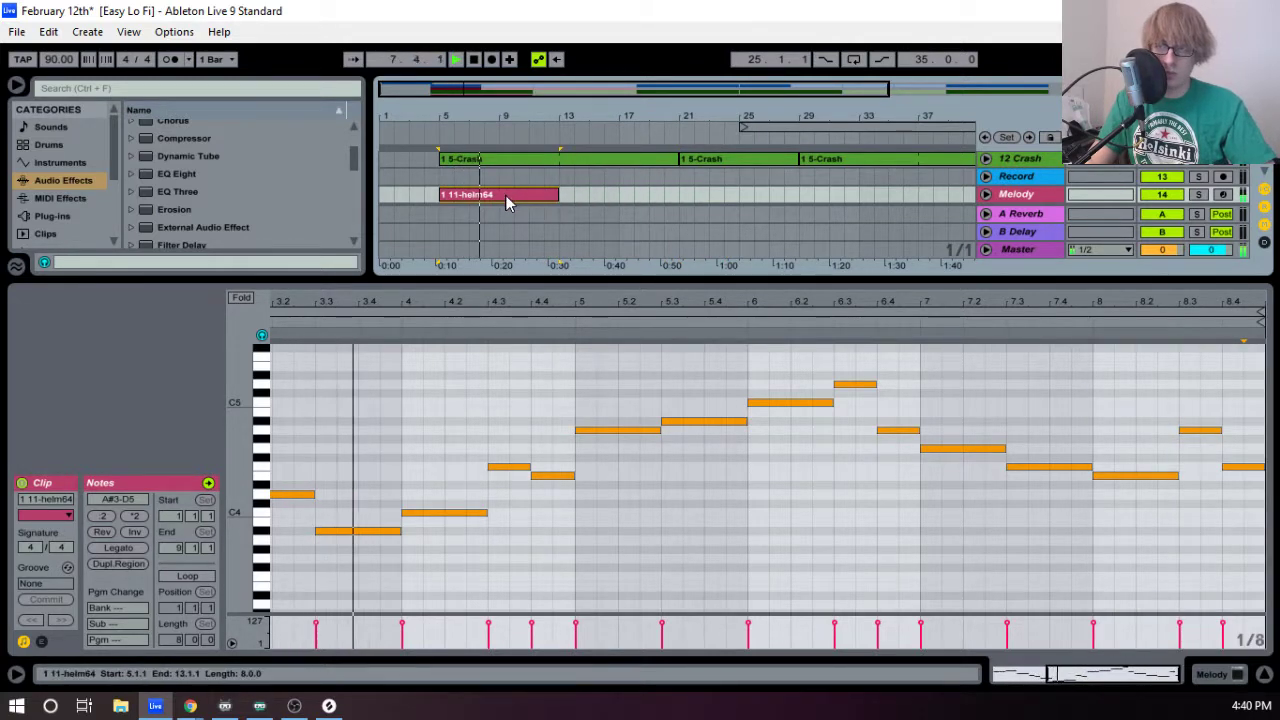
drag(628, 315, 609, 430)
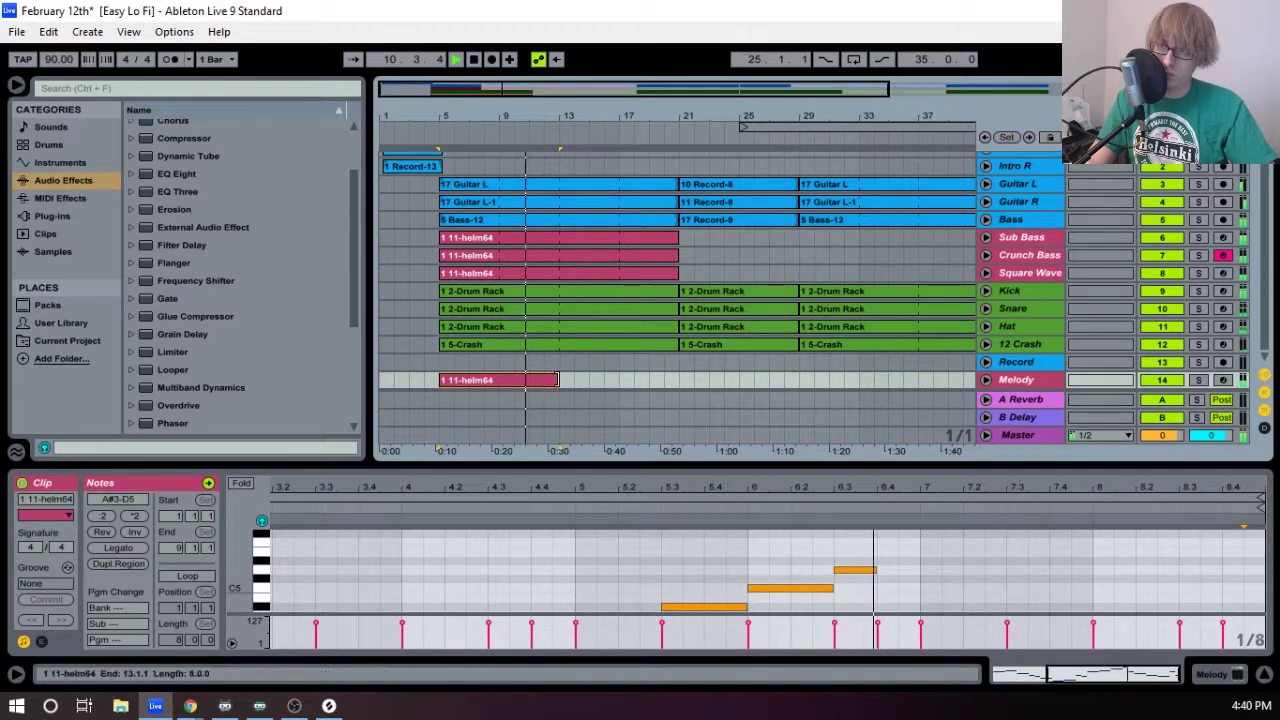
double_click(505, 381)
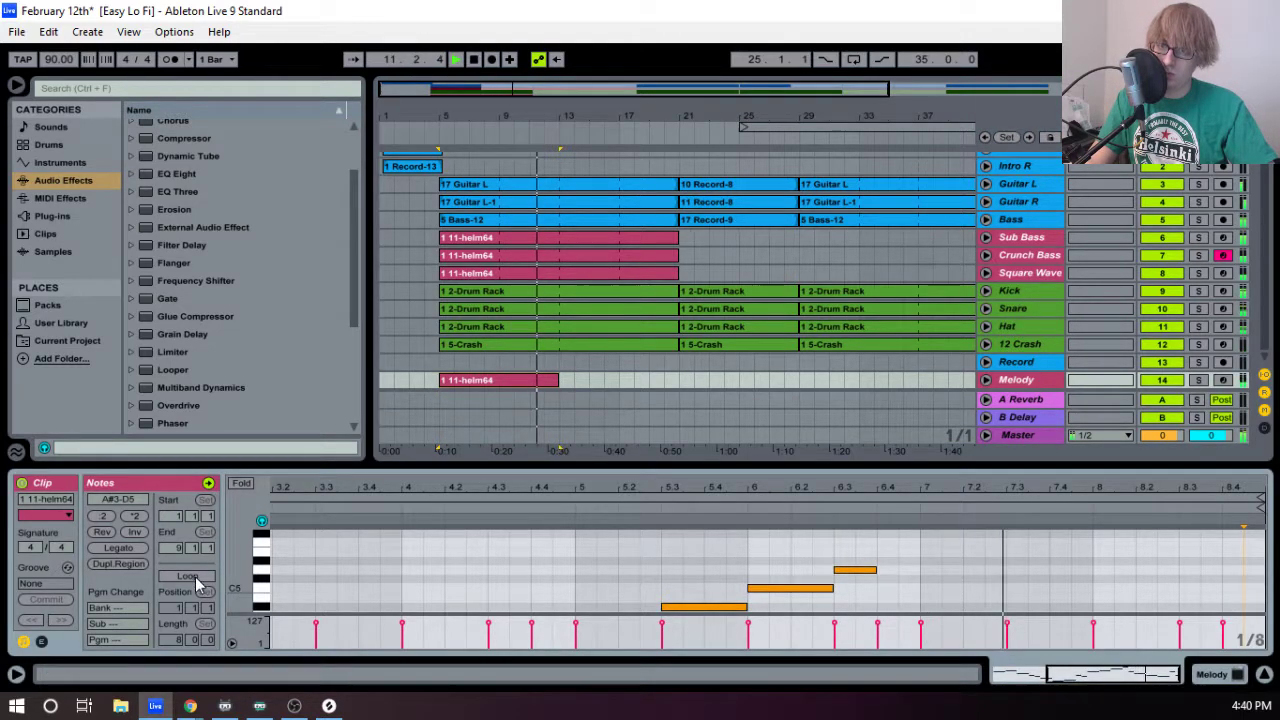
click(190, 577)
drag(557, 381, 678, 383)
right_click(624, 384)
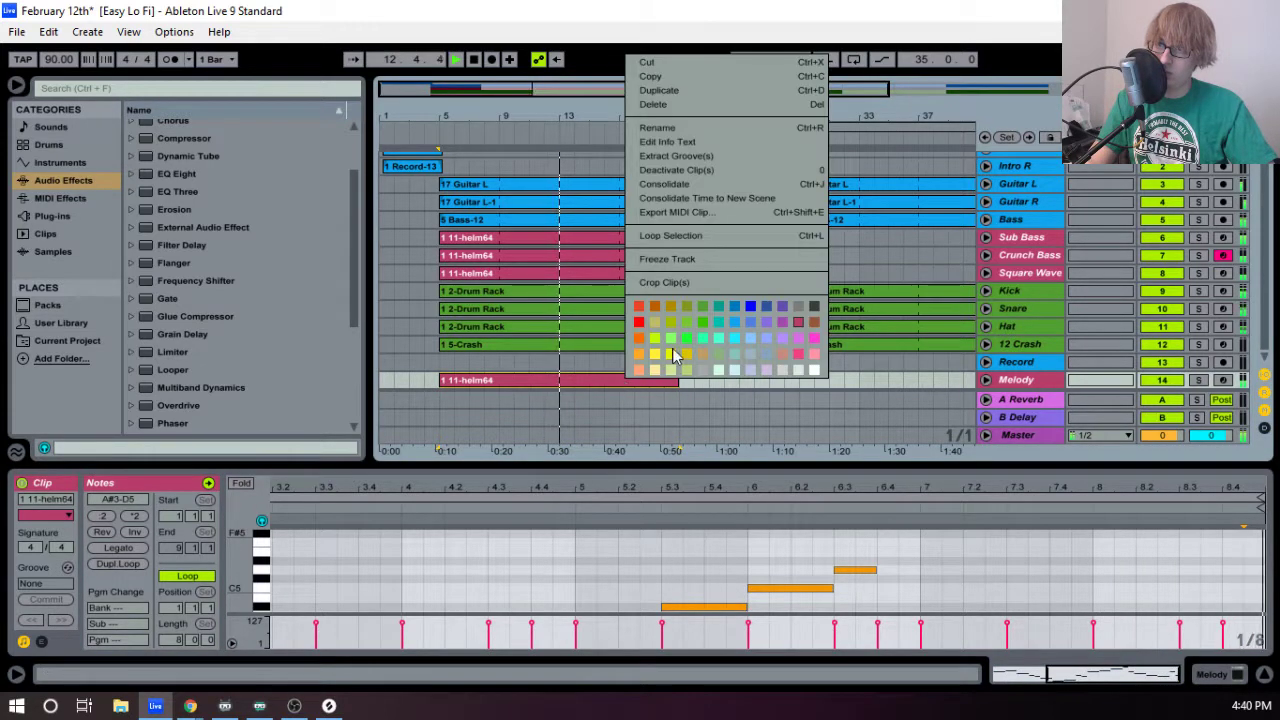
click(690, 196)
key(space)
double_click(598, 381)
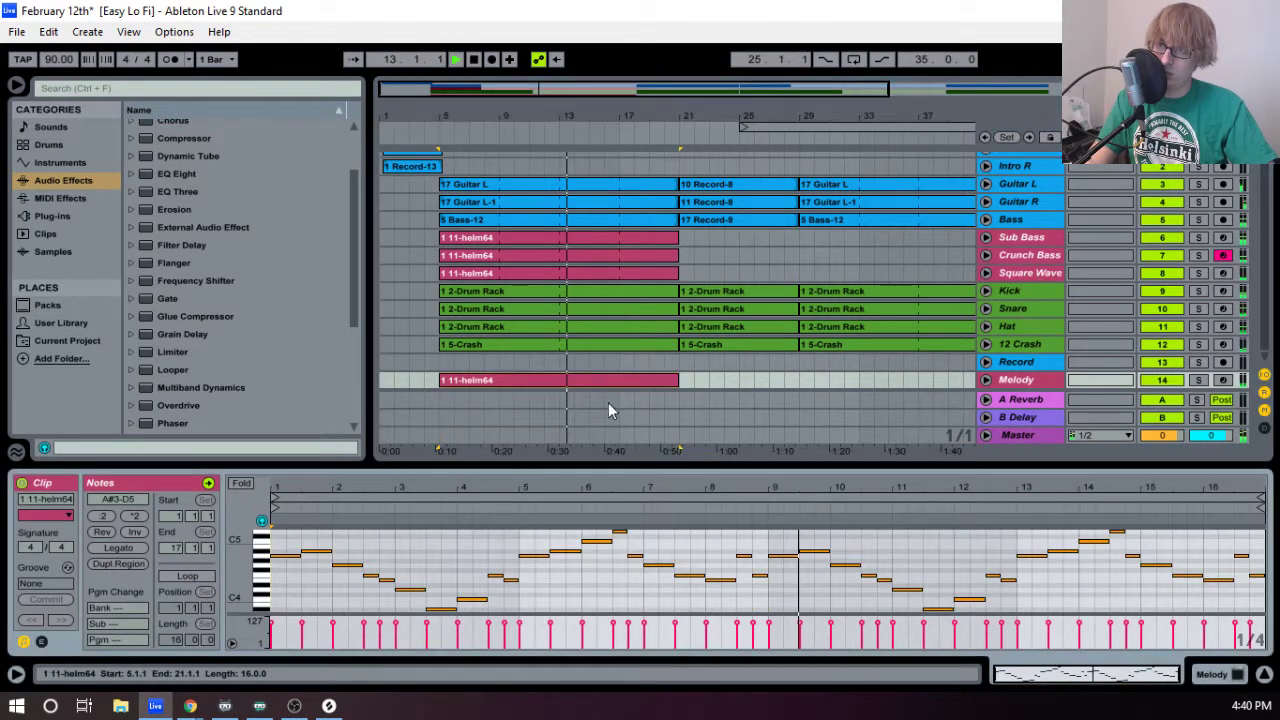
- Stop playback, lower the notes at 8.3 and 8.4 to D4 and C4, and play back that passage
key(space)
drag(691, 464, 752, 450)
drag(241, 503, 717, 523)
scroll(717, 523, up, 2)
drag(243, 519, 180, 519)
click(727, 452)
drag(729, 468, 734, 542)
drag(781, 502, 770, 556)
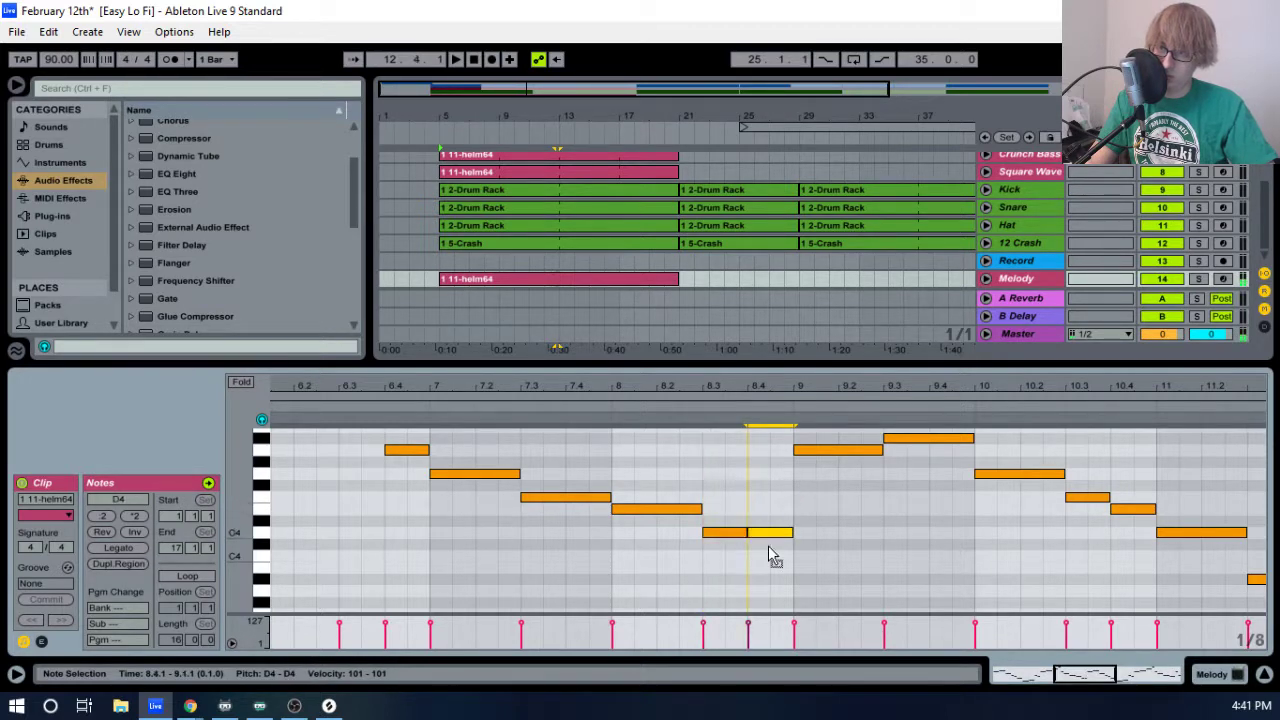
click(604, 425)
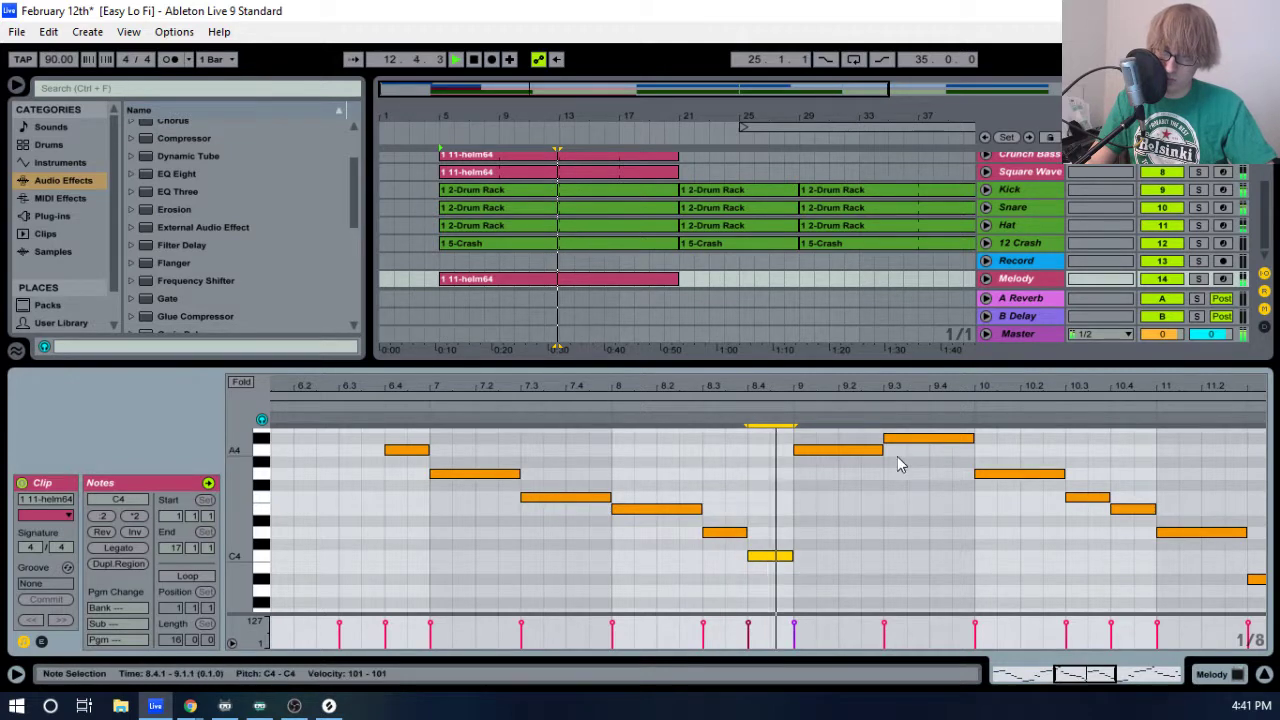
- Lower the note at 9.1 to D4 and play back the melody through the start of its second half
key(space)
drag(829, 452, 828, 540)
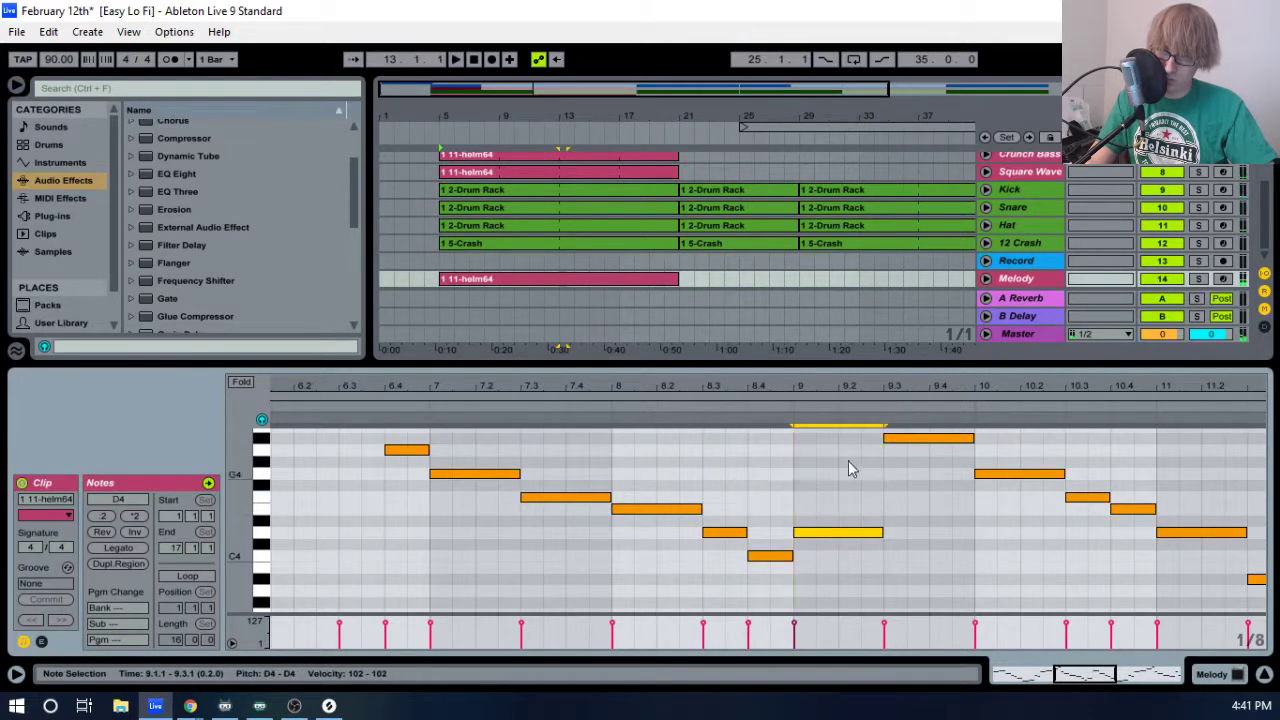
key(space)
drag(815, 385, 815, 320)
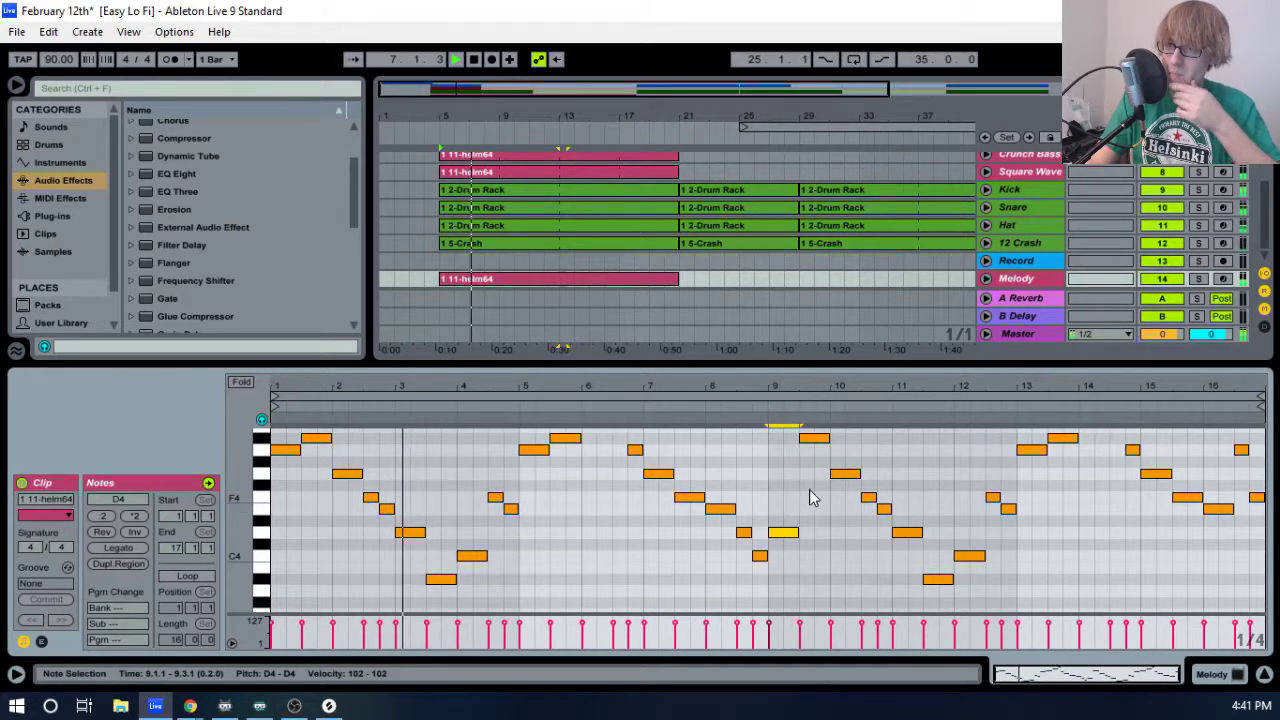
scroll(797, 497, up, 1)
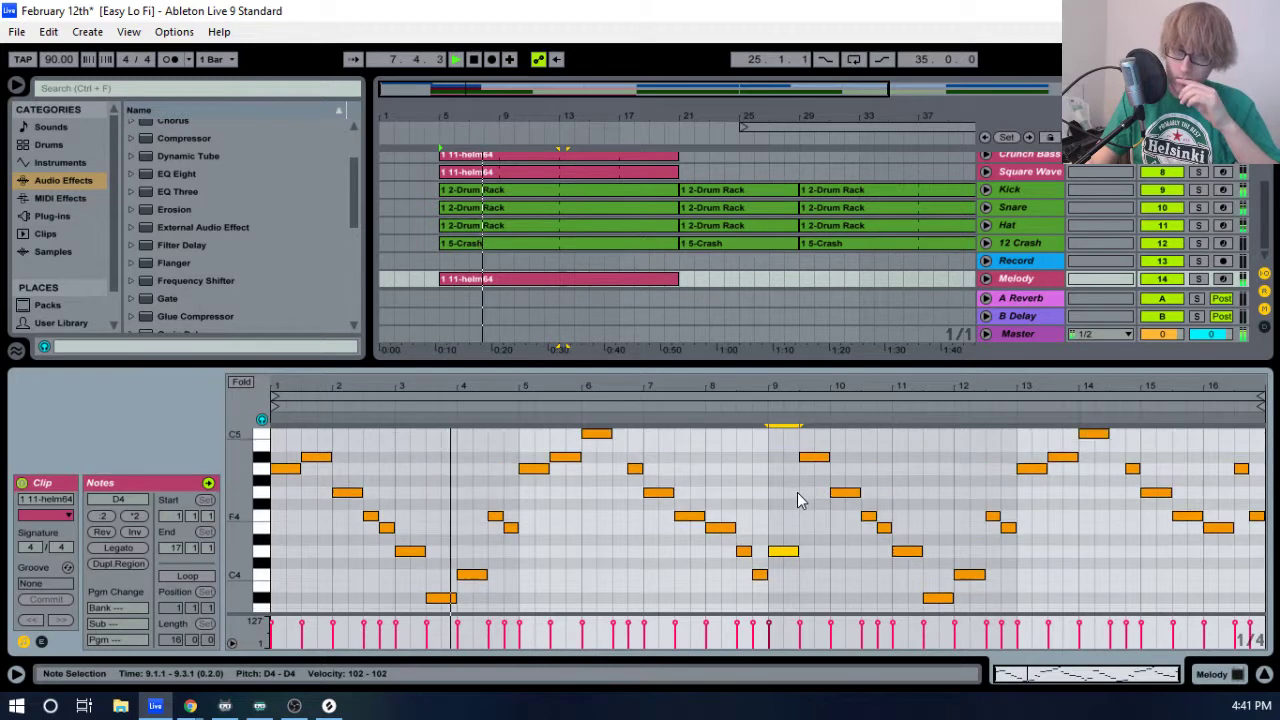
scroll(797, 497, up, 1)
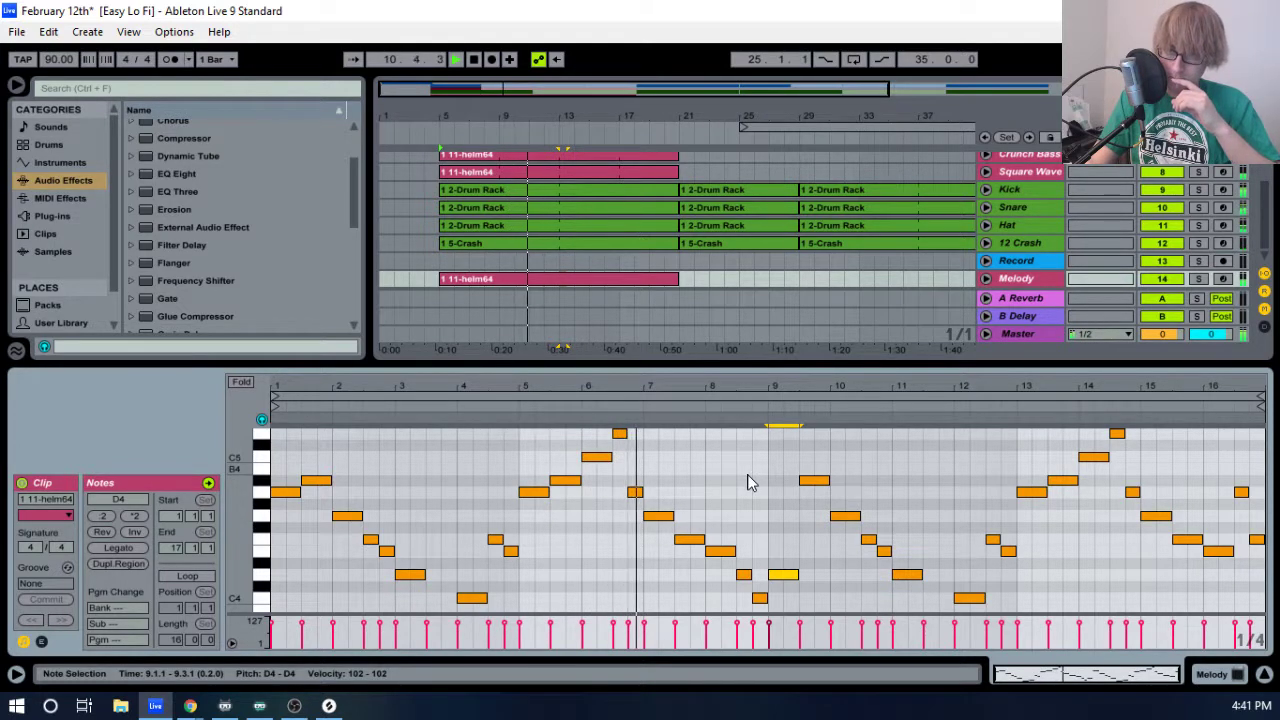
scroll(750, 483, down, 3)
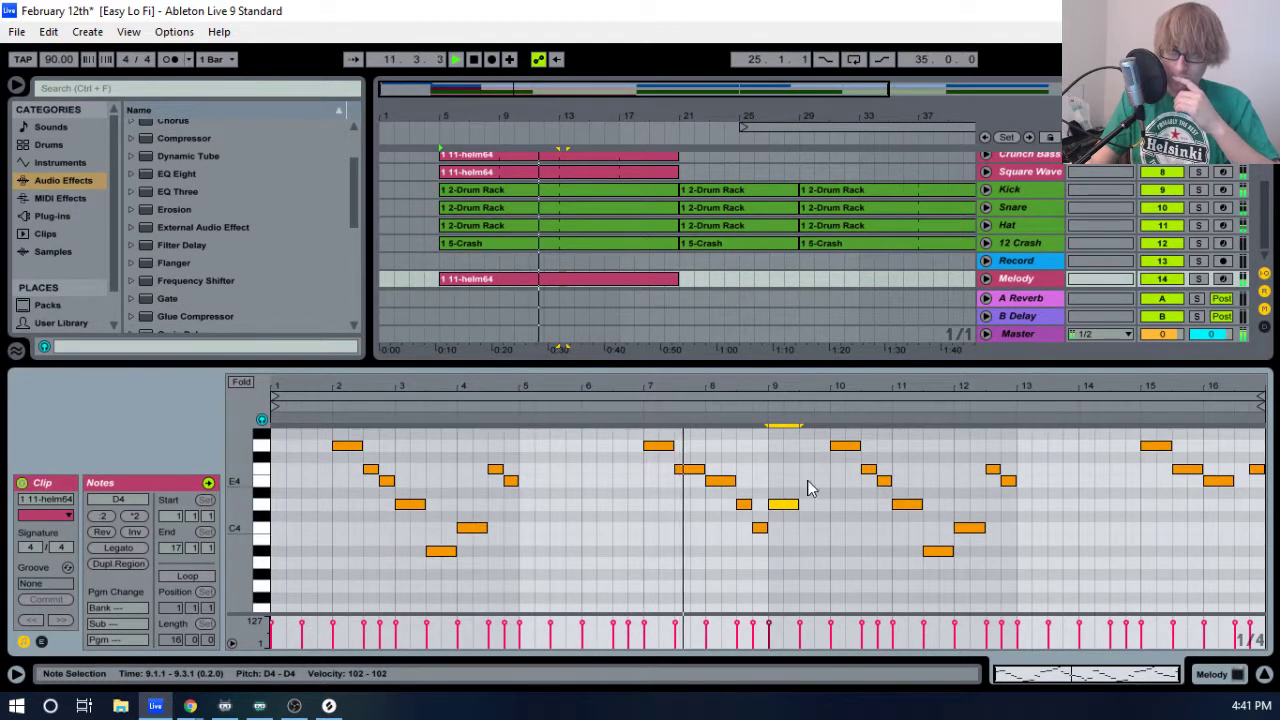
scroll(810, 488, up, 2)
drag(793, 386, 697, 420)
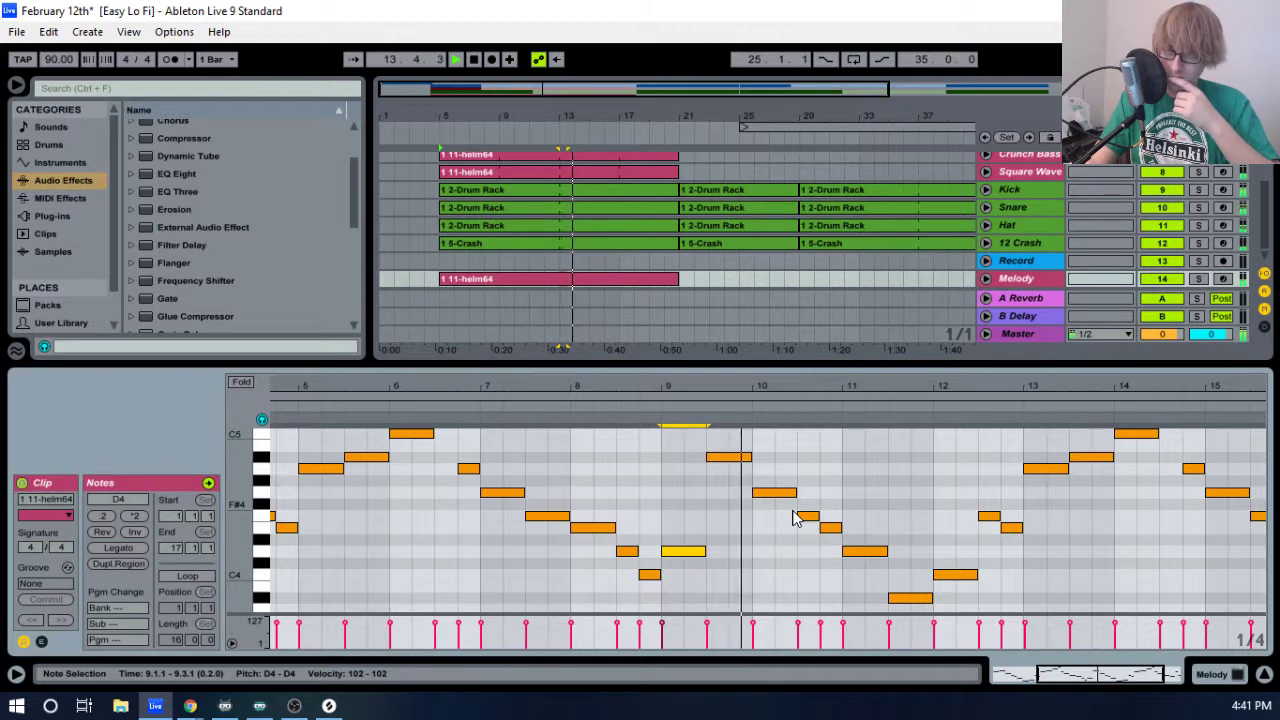
- Stop playback and raise the note at 10.3 to A4
click(808, 517)
key(space)
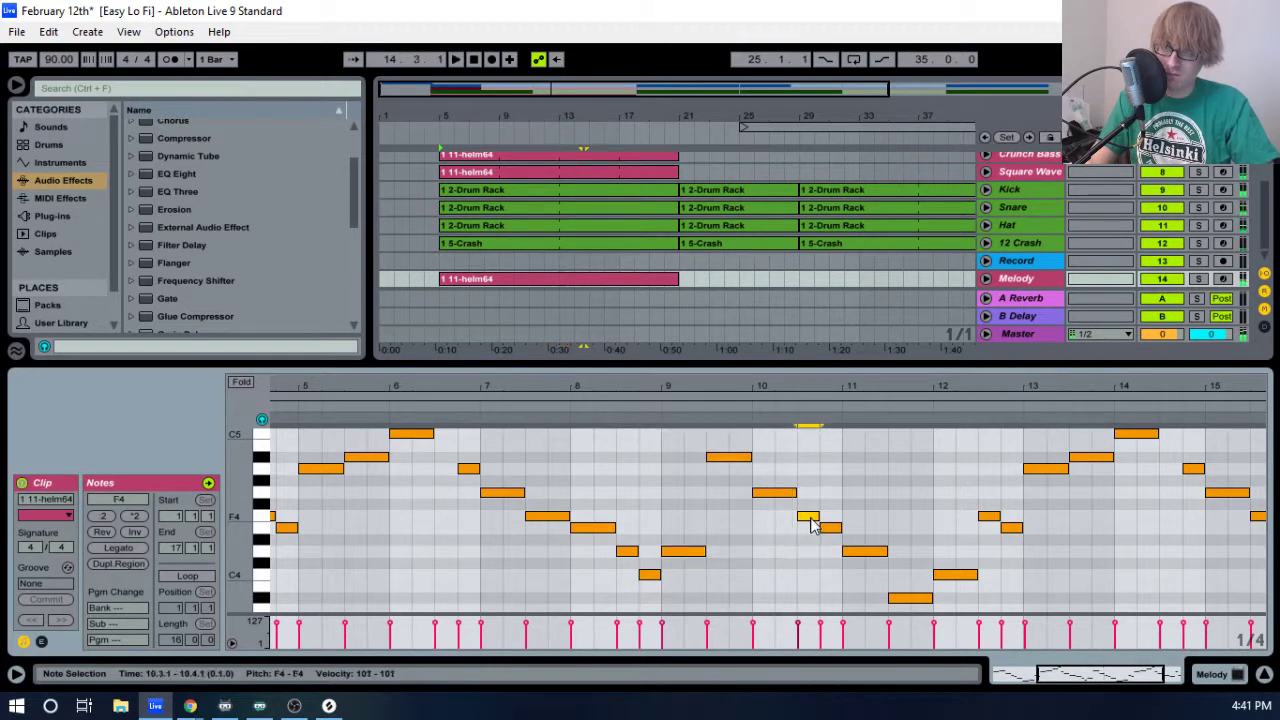
click(830, 545)
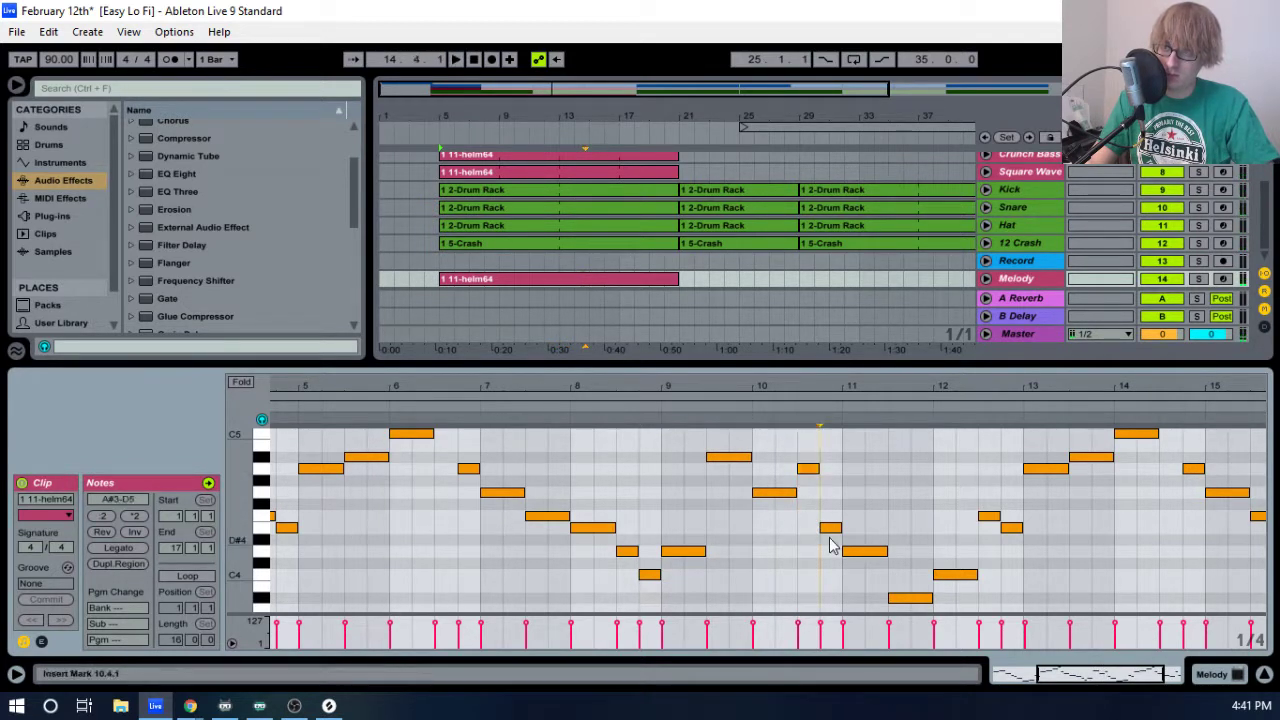
- Raise the melody note at 10.4 to F4 and play back the melody through that passage
mouse_move(832, 531)
mouse_down()
mouse_move(833, 493)
mouse_move(836, 533)
mouse_up()
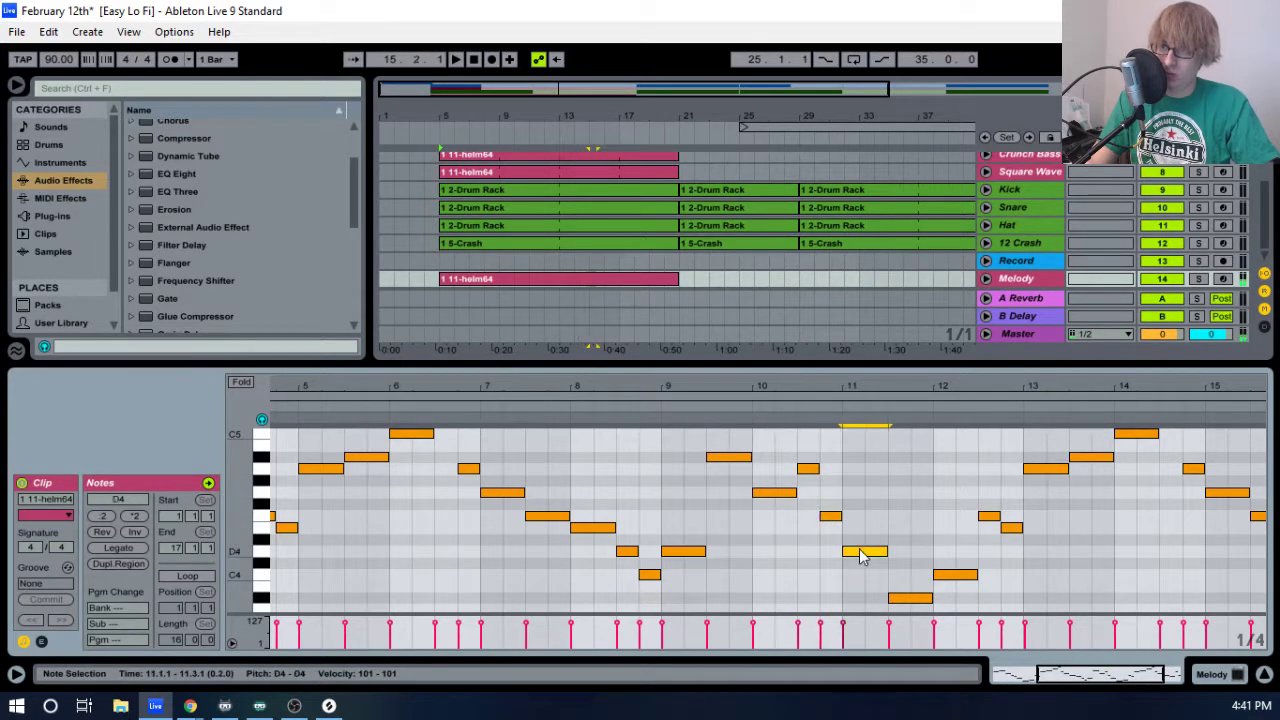
drag(818, 386, 683, 384)
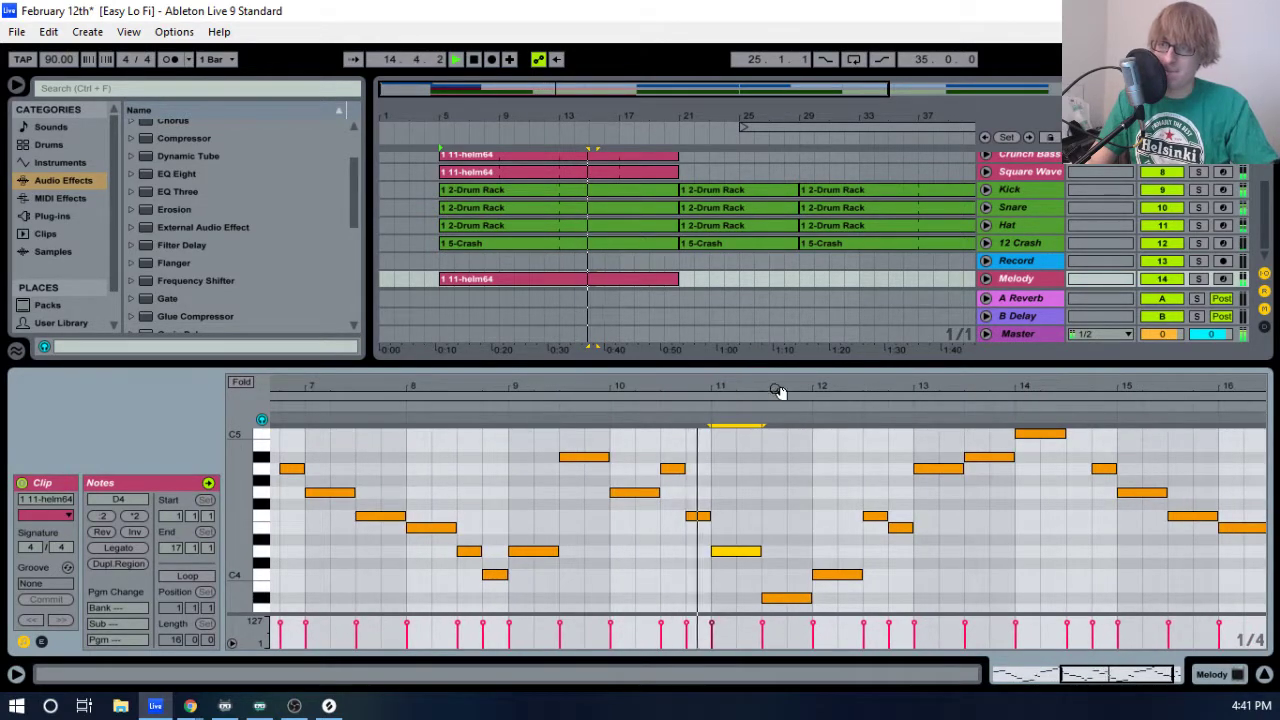
drag(830, 384, 914, 374)
key(space)
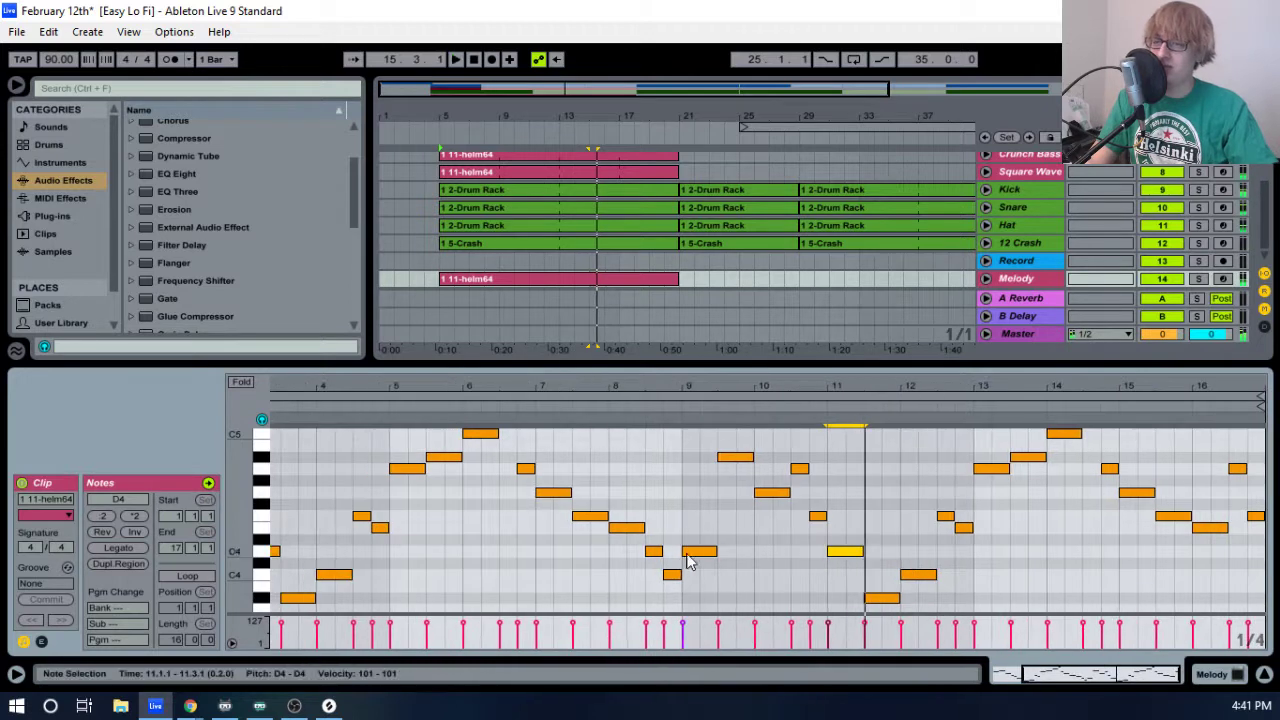
click(700, 552)
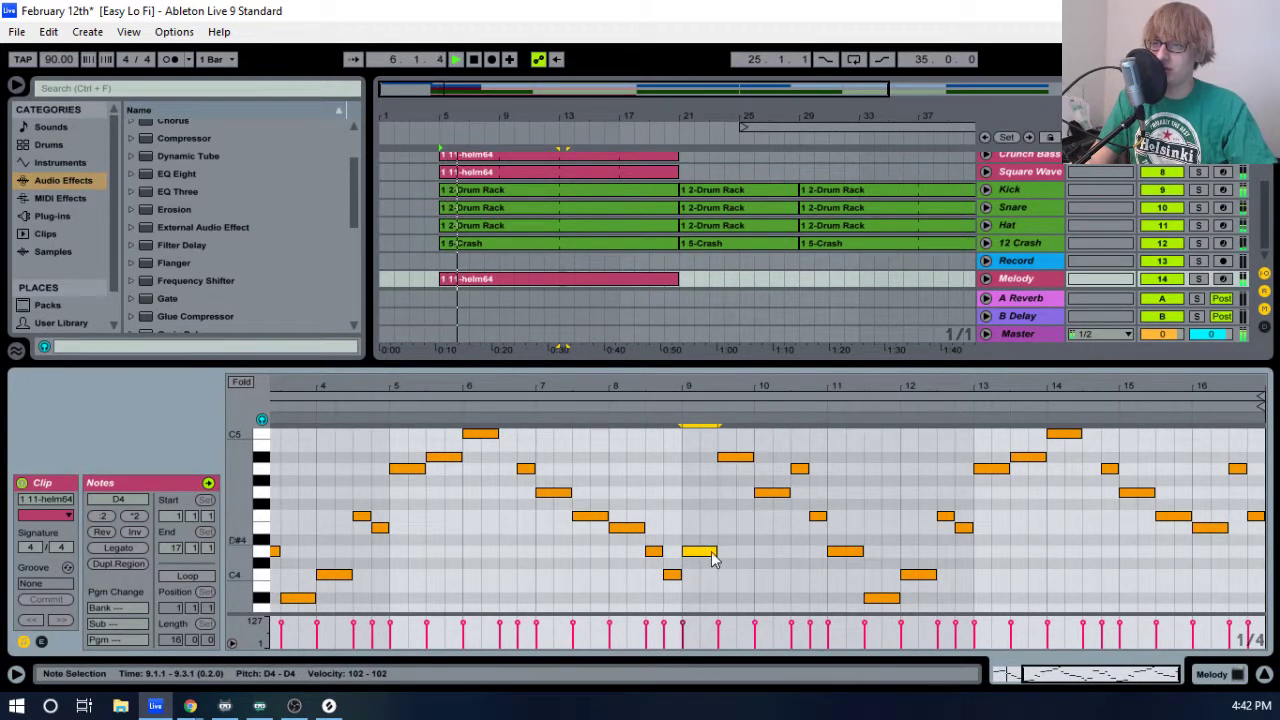
drag(718, 503, 743, 461)
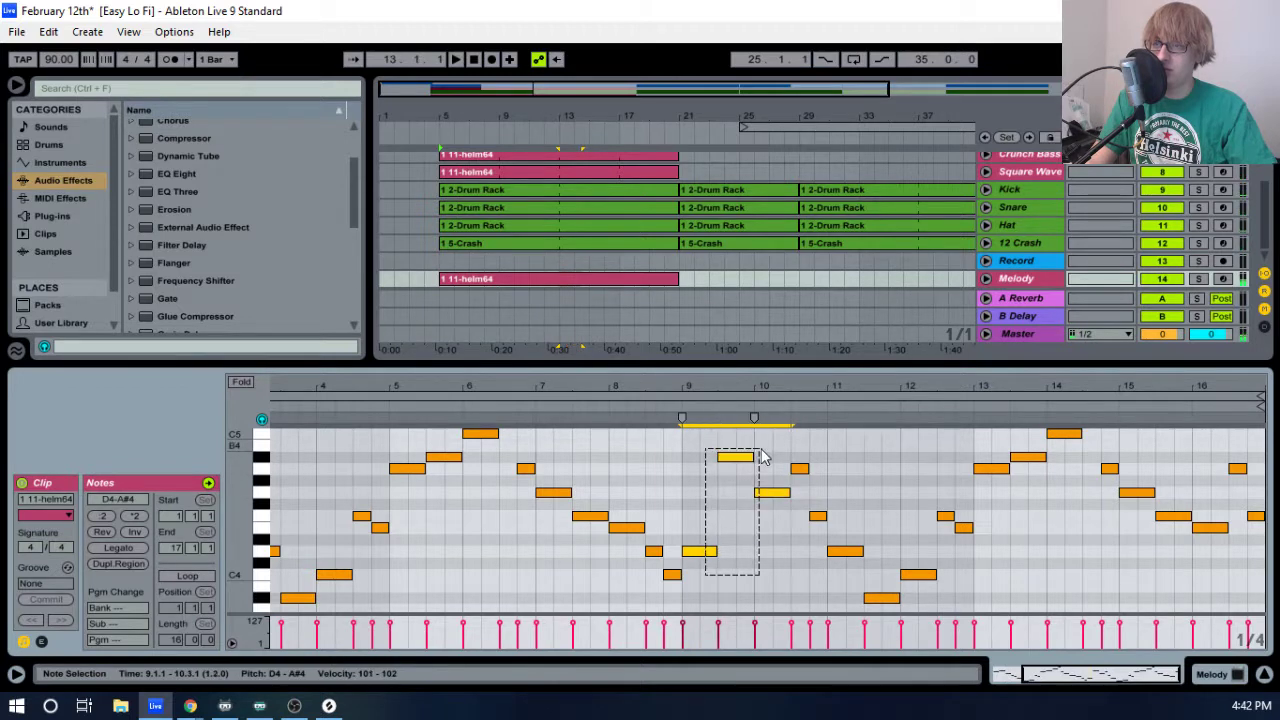
key(space)
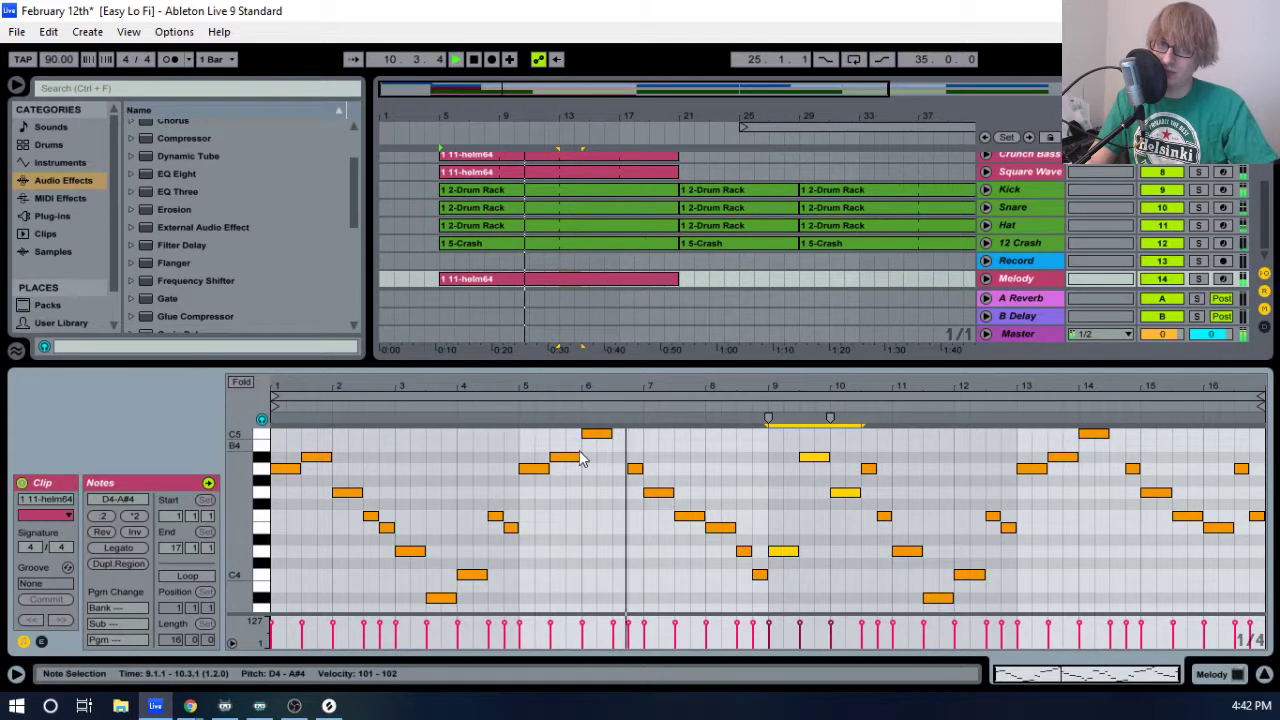
- Try all the melody notes one octave higher and one octave lower during playback, and return them to their original octave
click(450, 476)
key(ctrl+a)
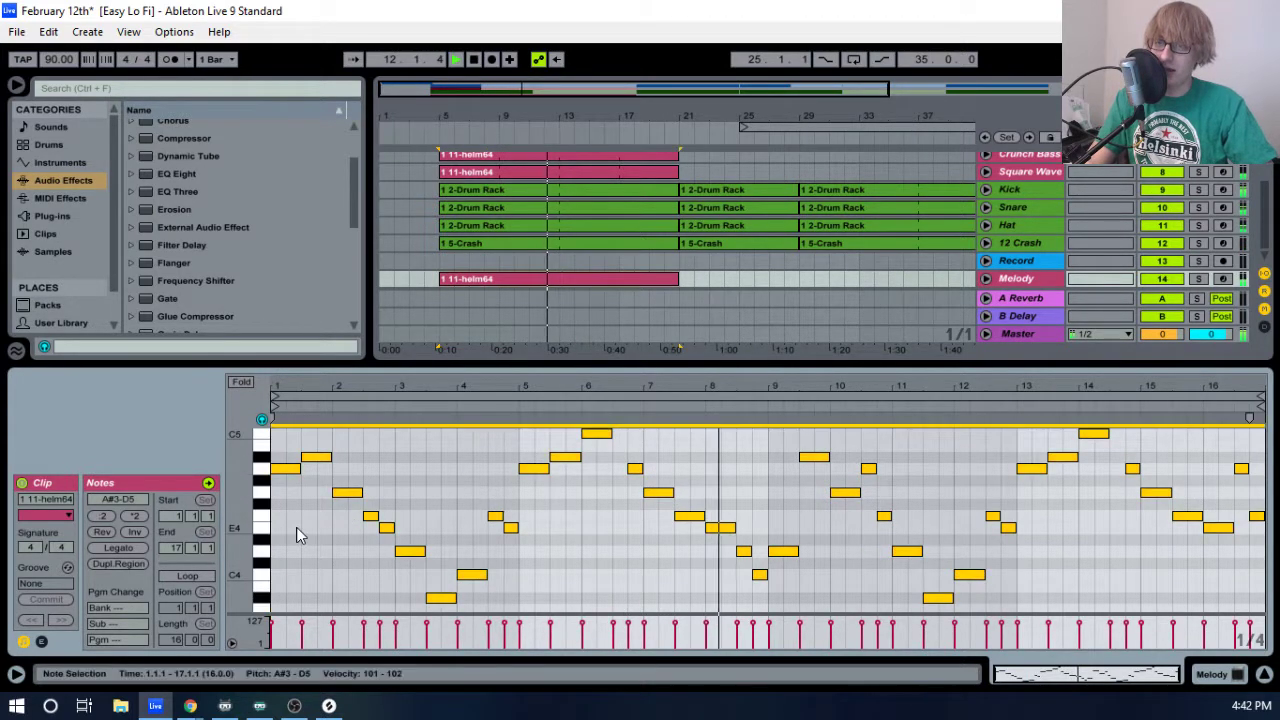
key(shift+Up)
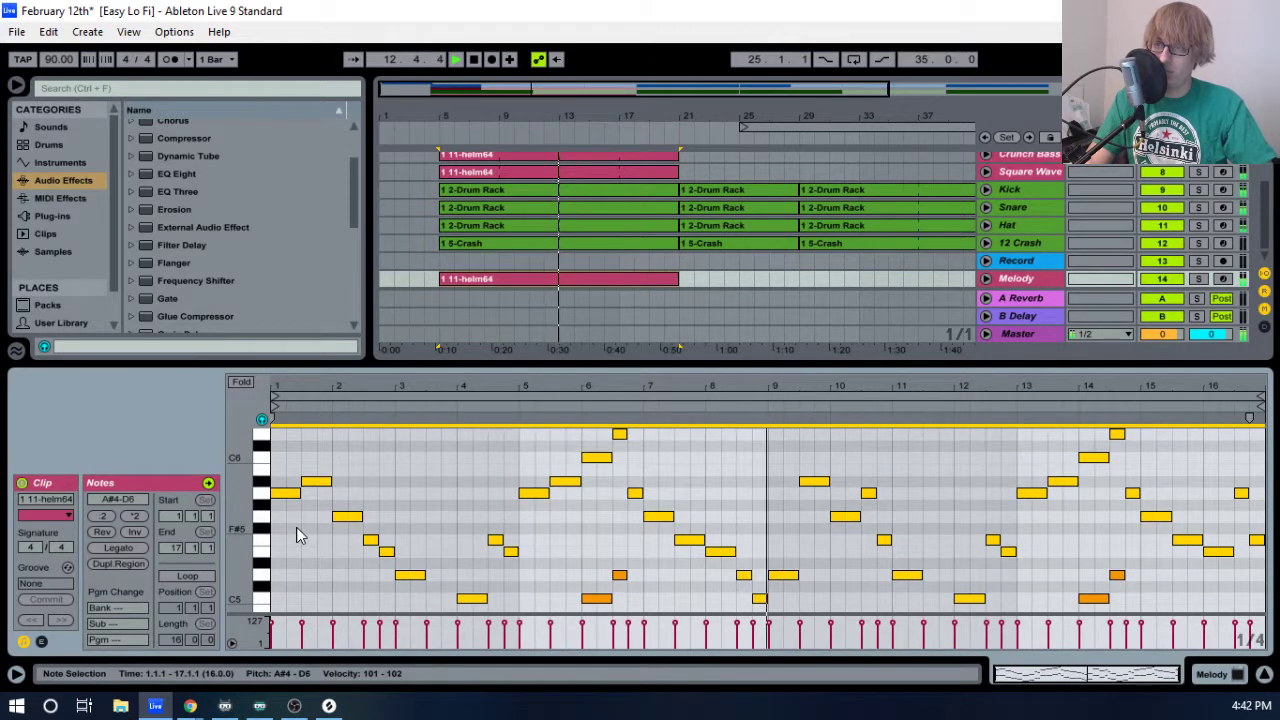
key(shift+Down)
key(shift+Down)
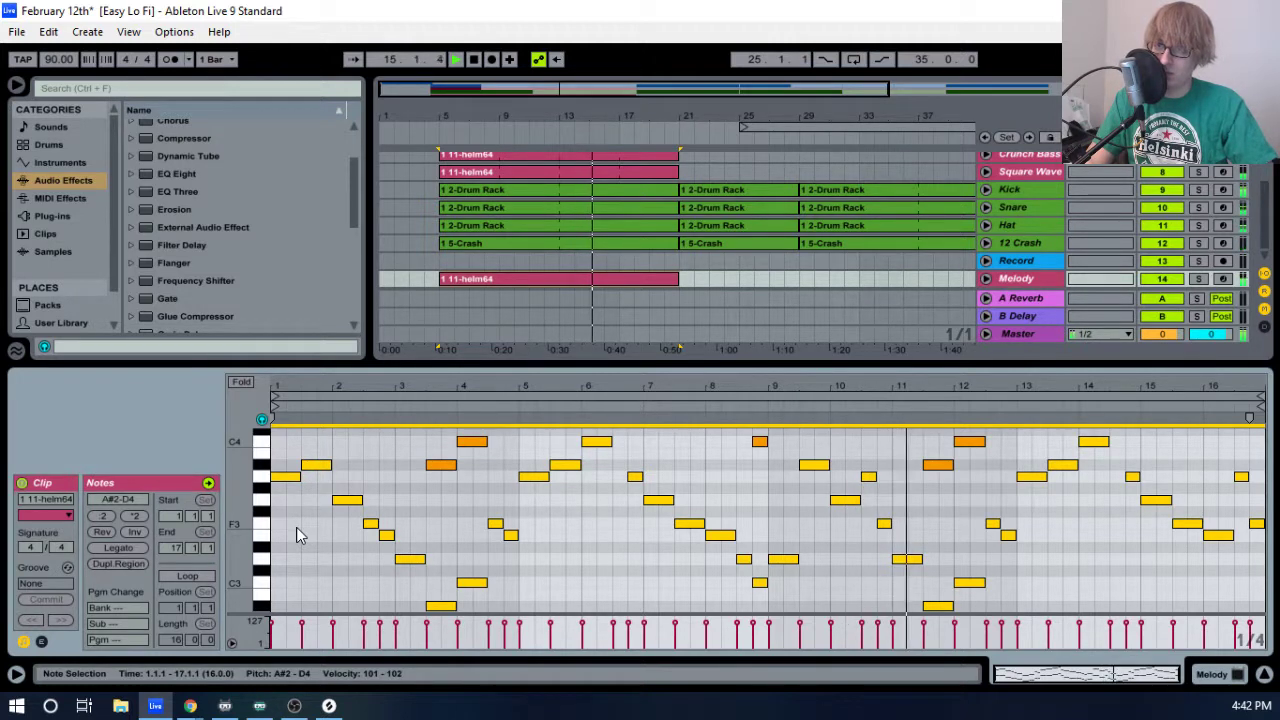
key(shift+Up)
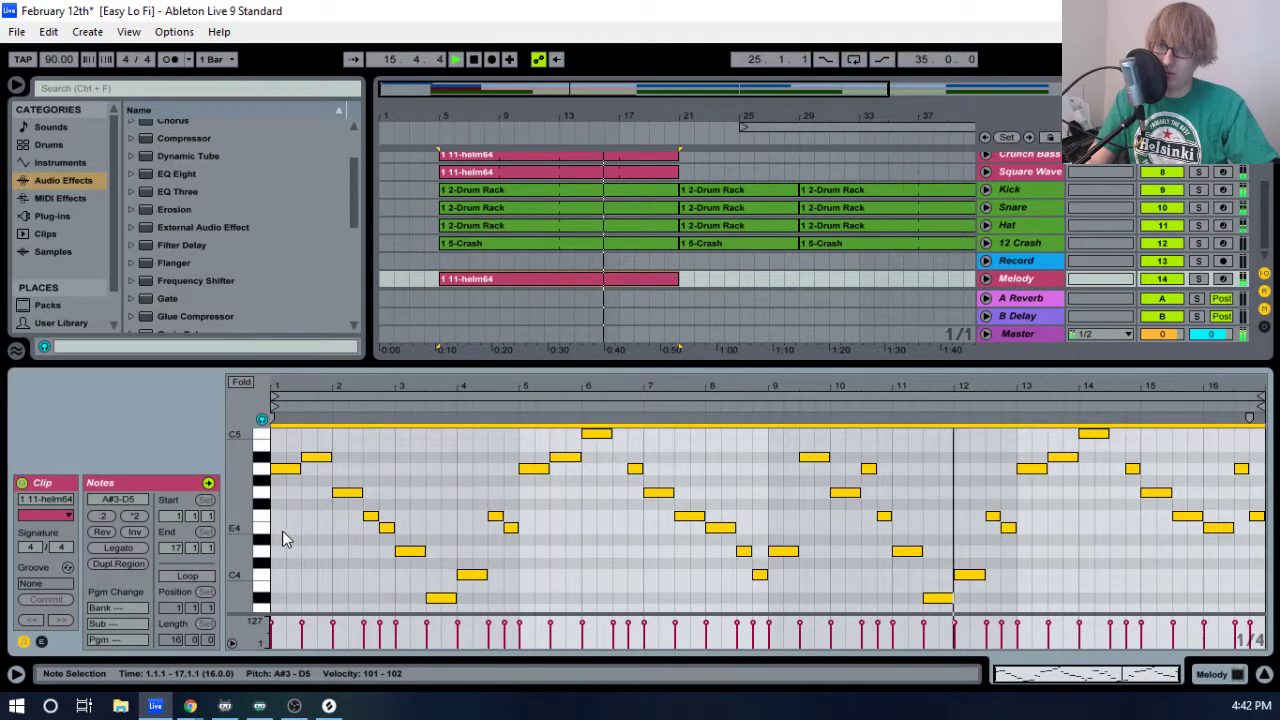
- Try a harmony by duplicating all the melody notes seven semitones higher, play it back, and delete the copies
click(294, 543)
key(ctrl+v)
key(Up)
key(Up)
key(Up)
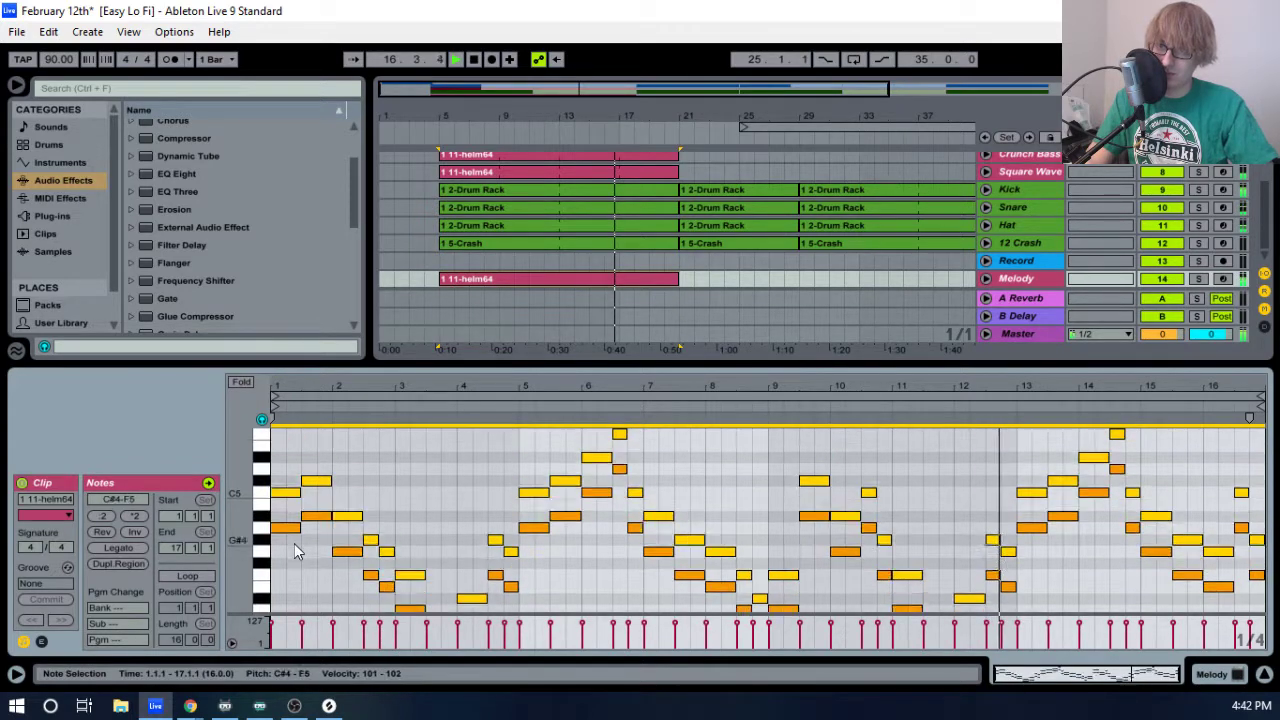
key(Up)
key(space)
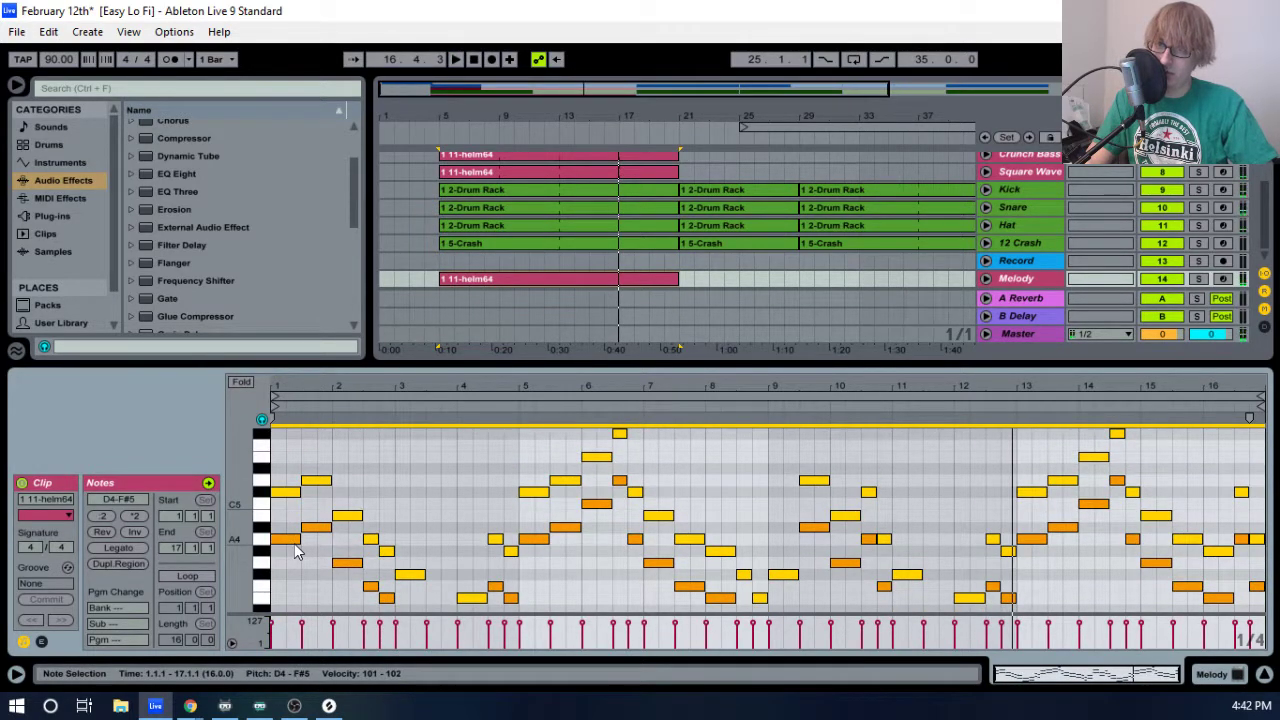
key(Up)
key(Up)
key(Up)
key(space)
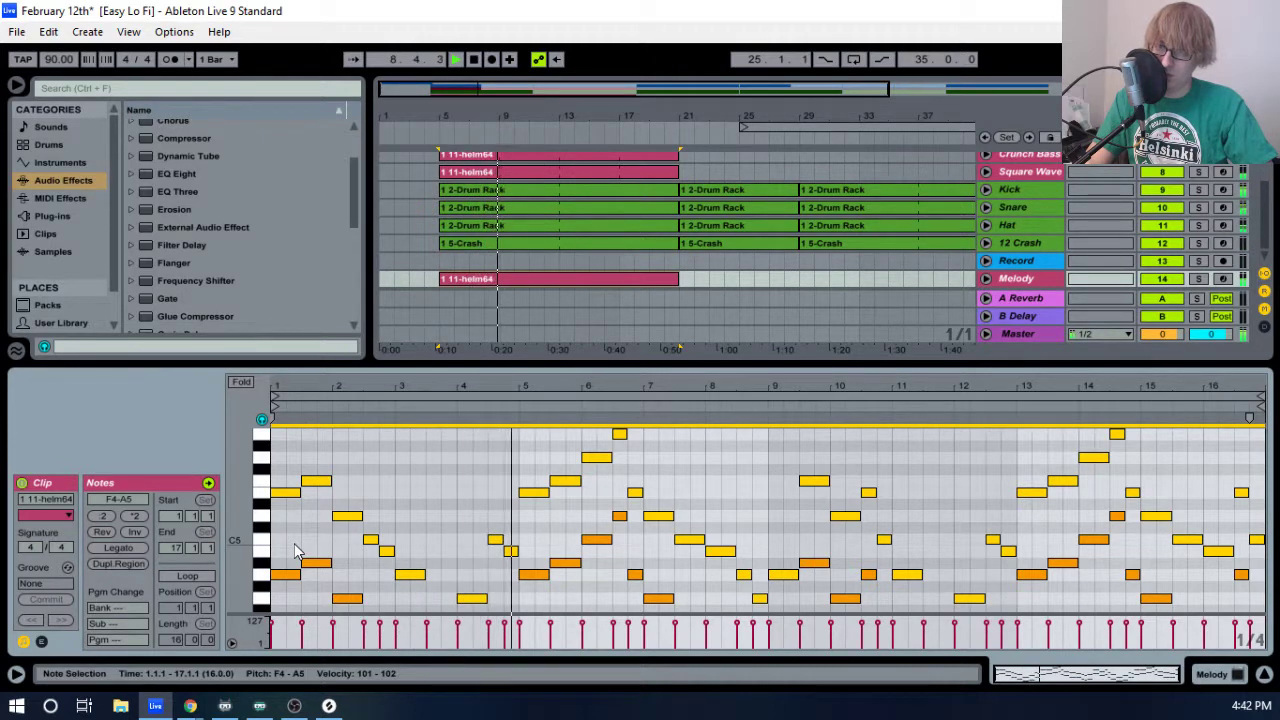
key(Delete)
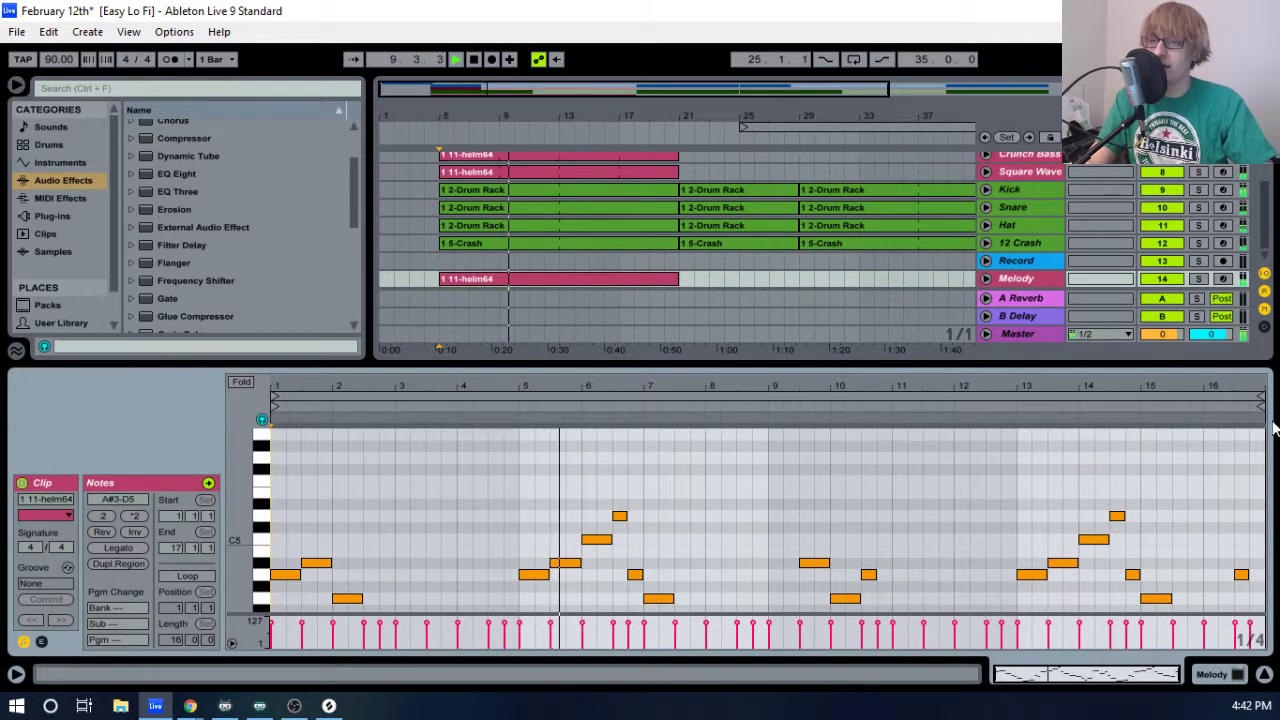
- Lower the last two melody notes, at 16.3 and 16.4, to D4 and C4
drag(752, 364, 748, 232)
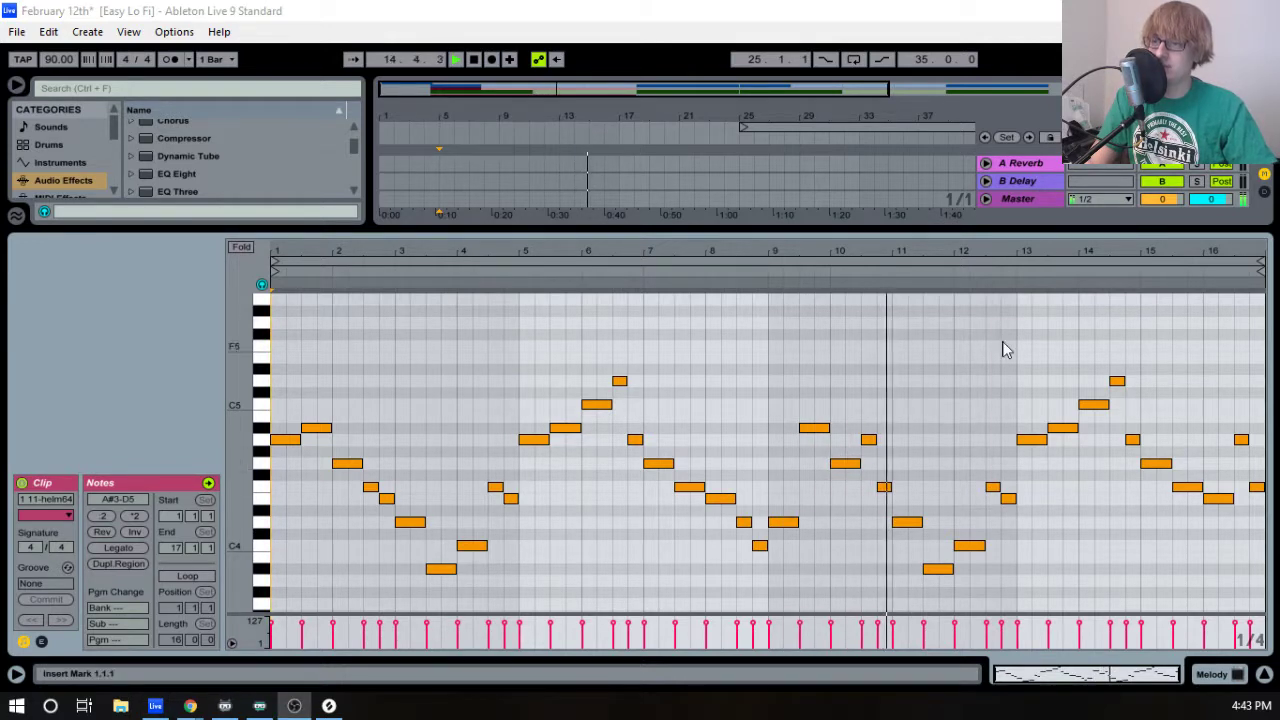
drag(1005, 250, 1005, 261)
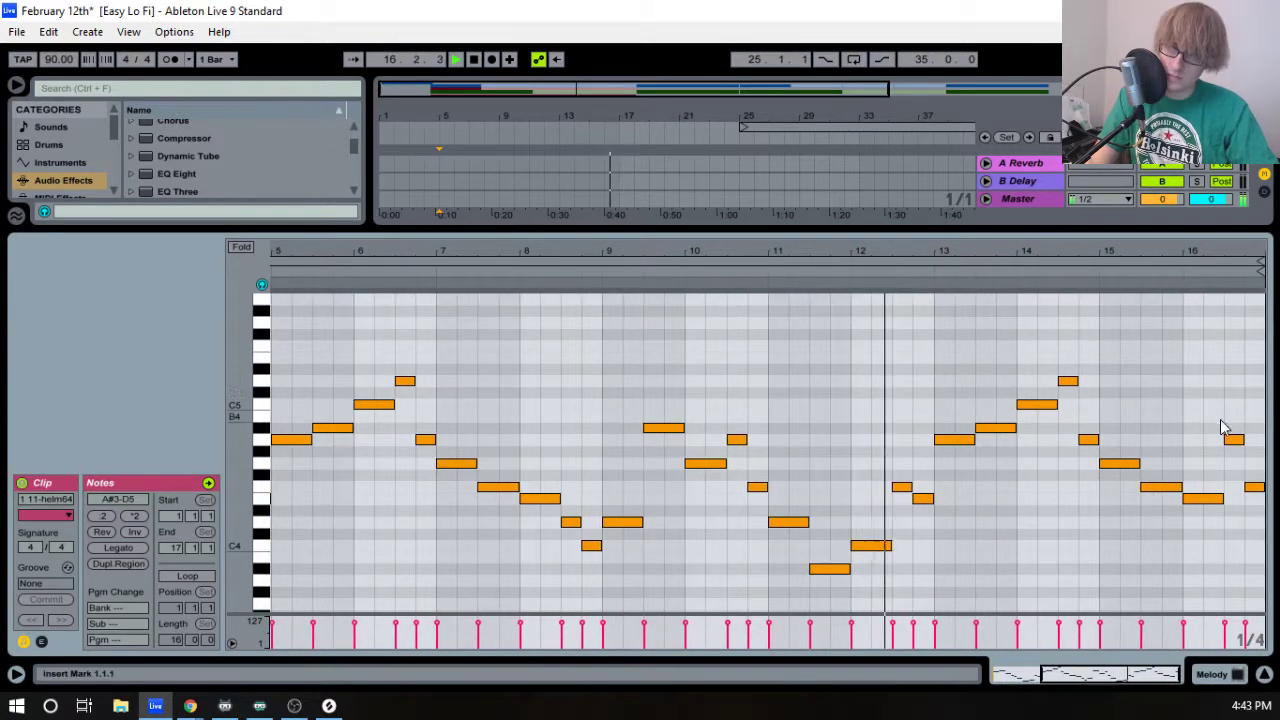
mouse_move(1190, 254)
mouse_down()
mouse_move(1211, 245)
mouse_move(1182, 262)
mouse_up()
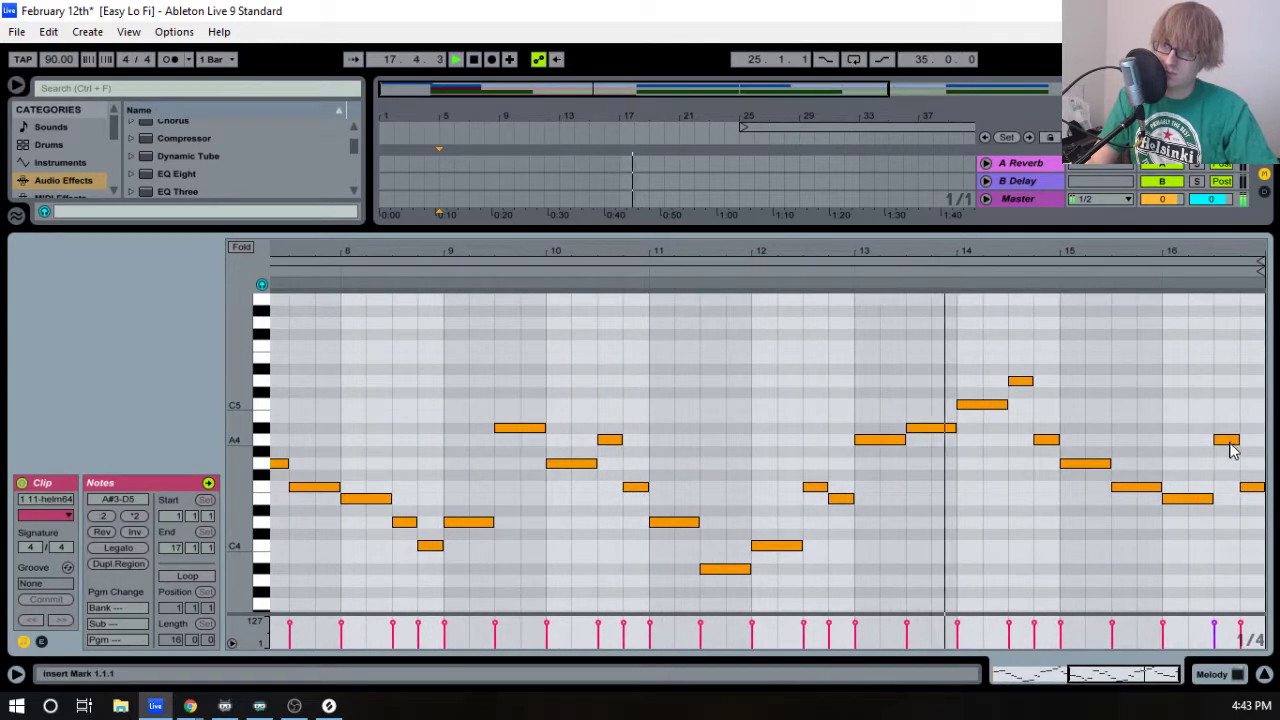
drag(1229, 441, 1253, 560)
click(1251, 489)
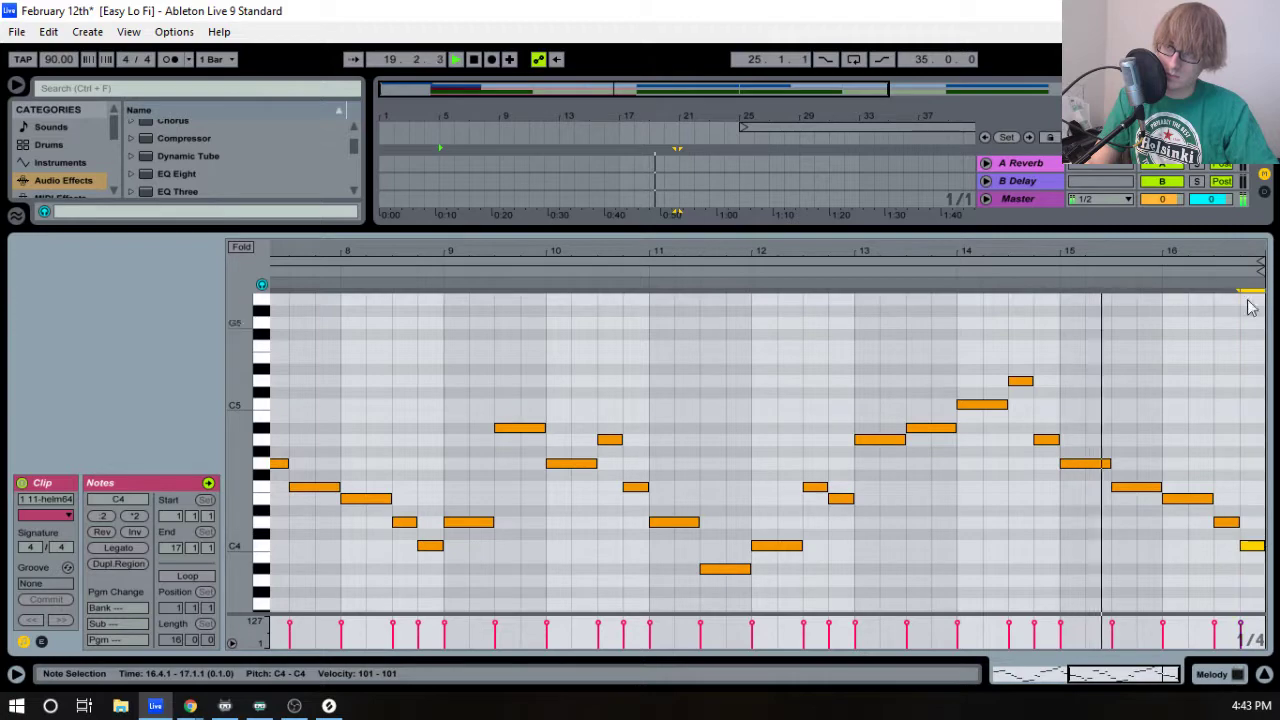
drag(1217, 267, 1243, 252)
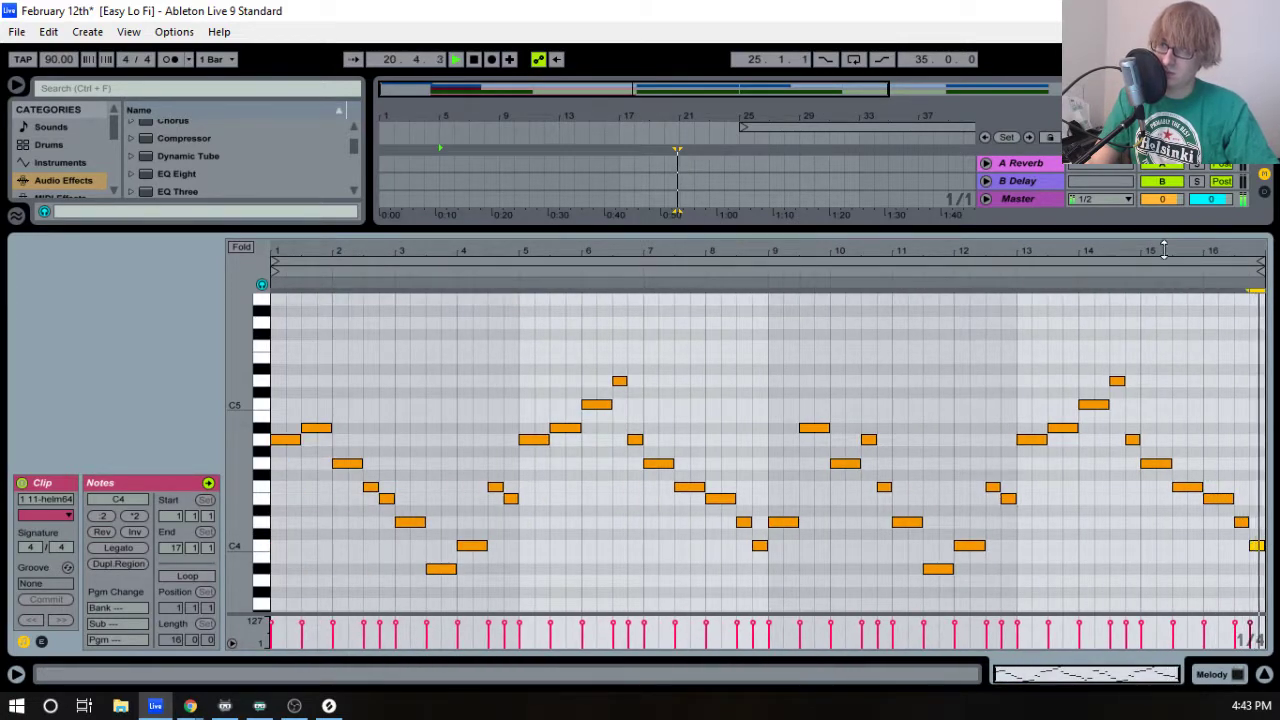
drag(1165, 238, 1170, 527)
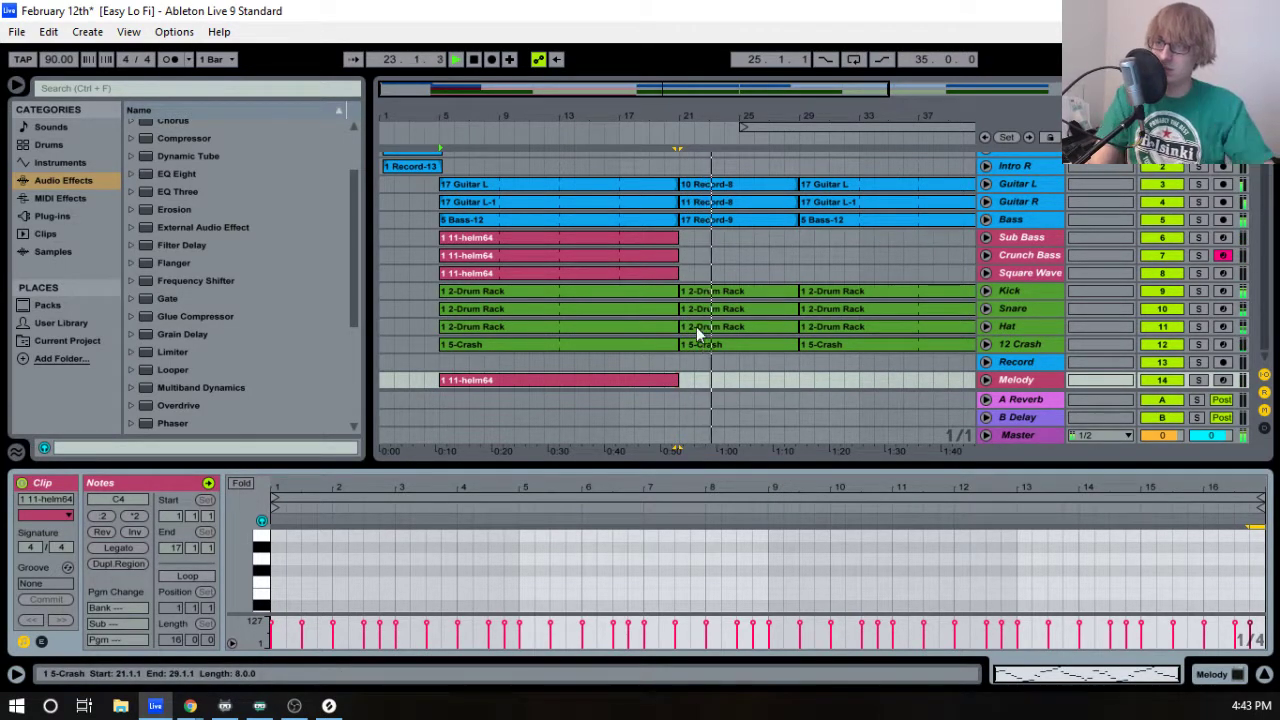
- Mute the Melody track and play back the arrangement from bar 5
click(542, 237)
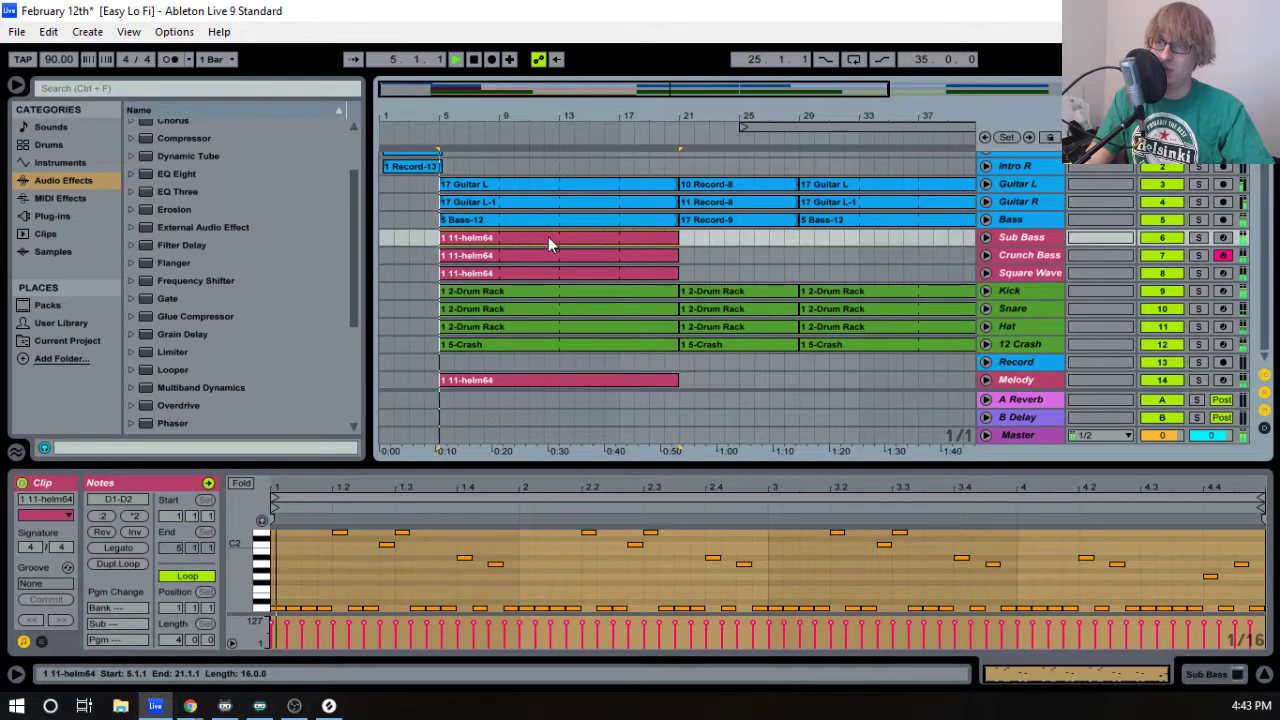
key(space)
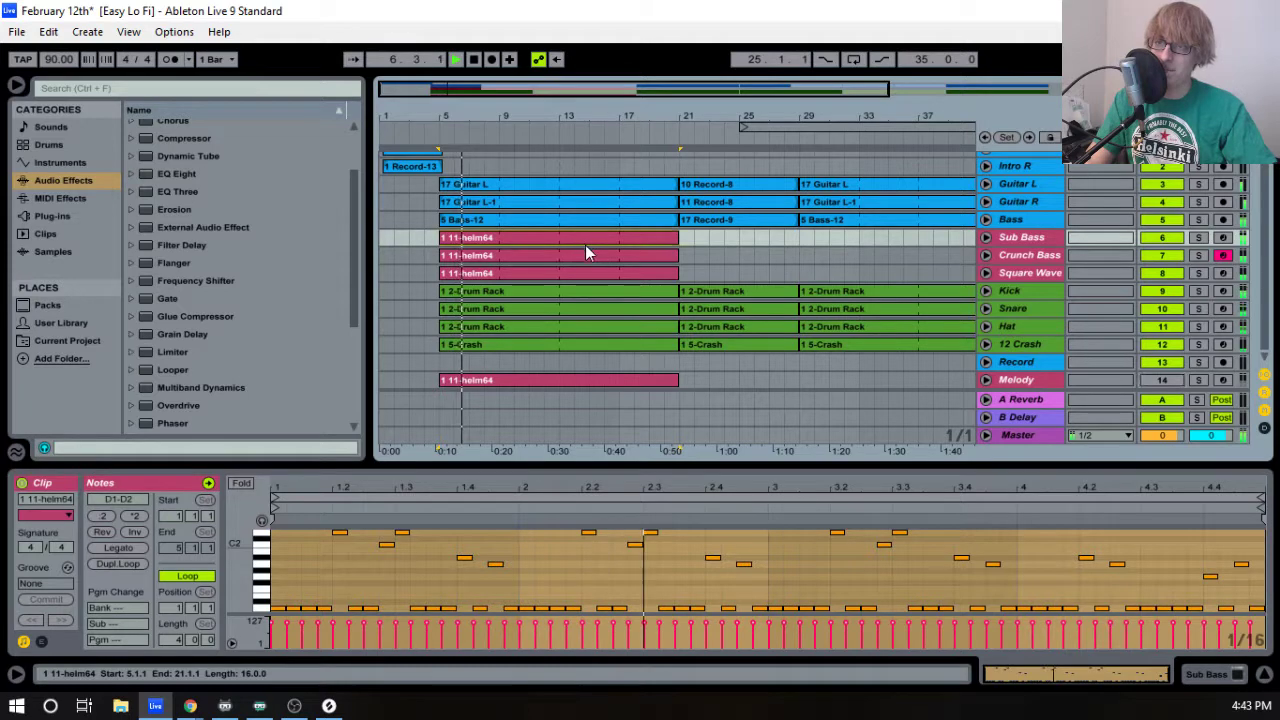
key(space)
- Duplicate the Crunch Bass clip to bar 21, end the copy at bar 29, and consolidate it into one 8-bar clip
shift+click(598, 273)
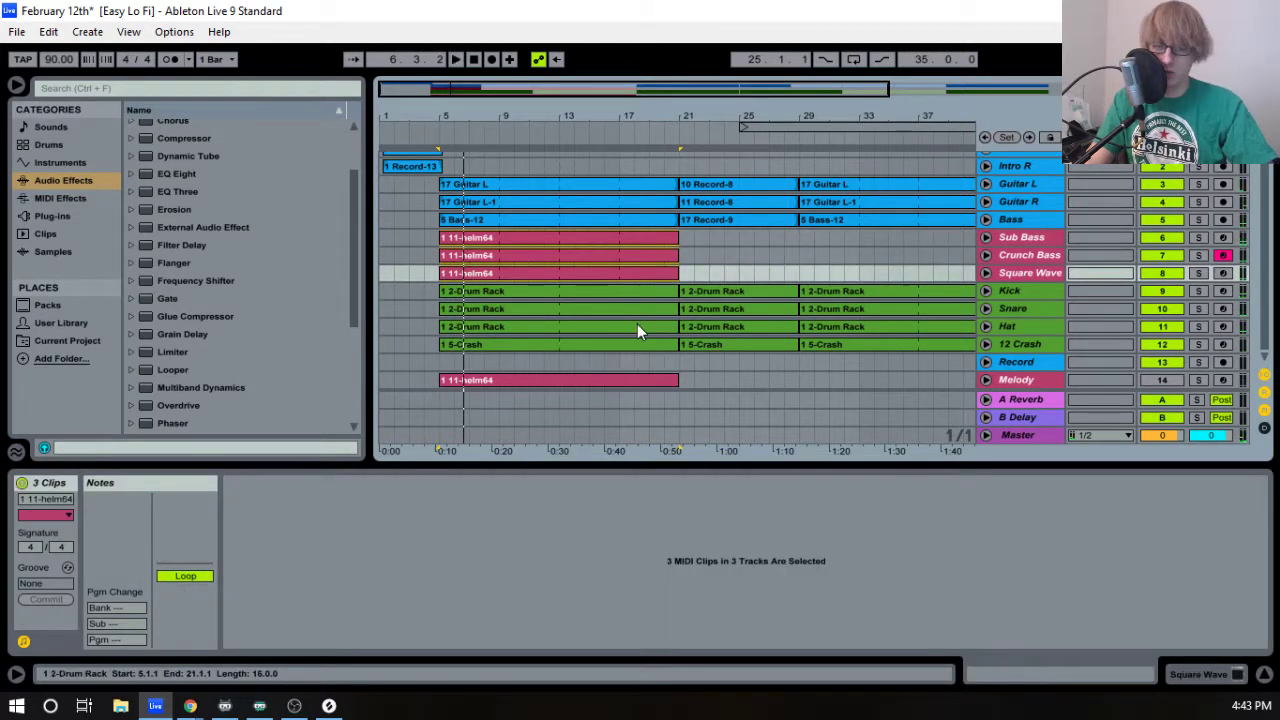
click(727, 251)
click(640, 237)
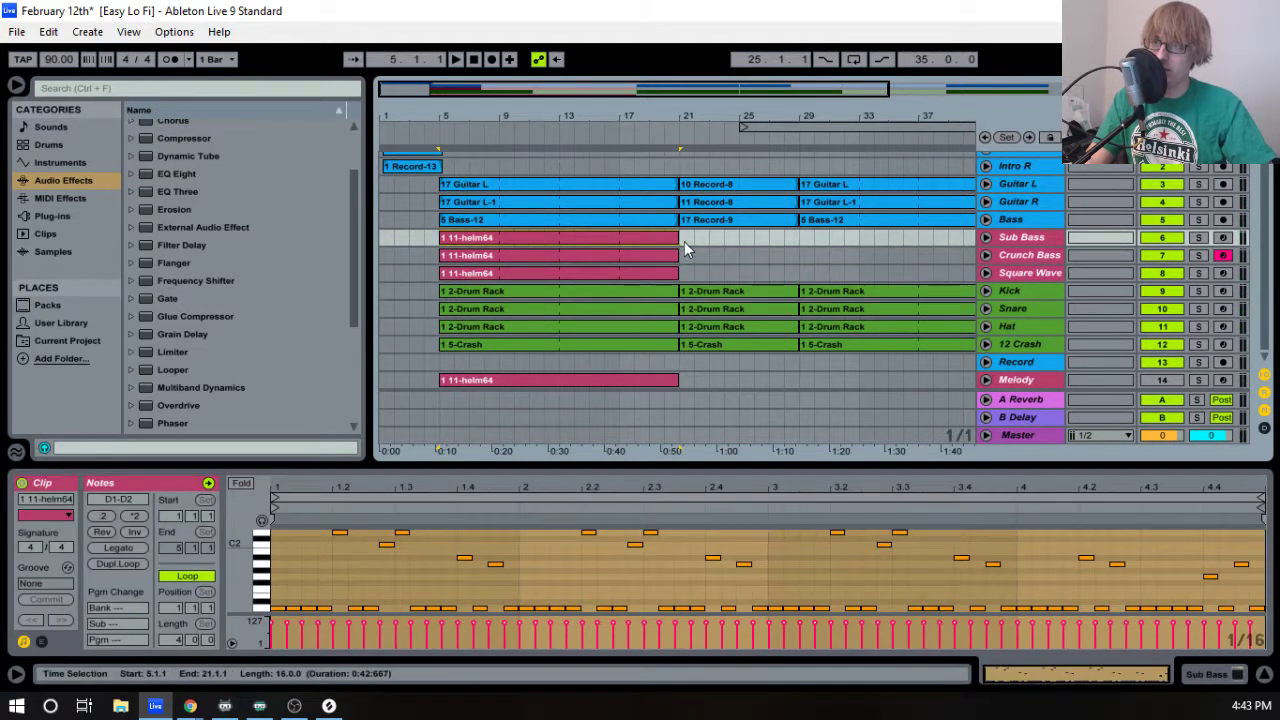
click(655, 255)
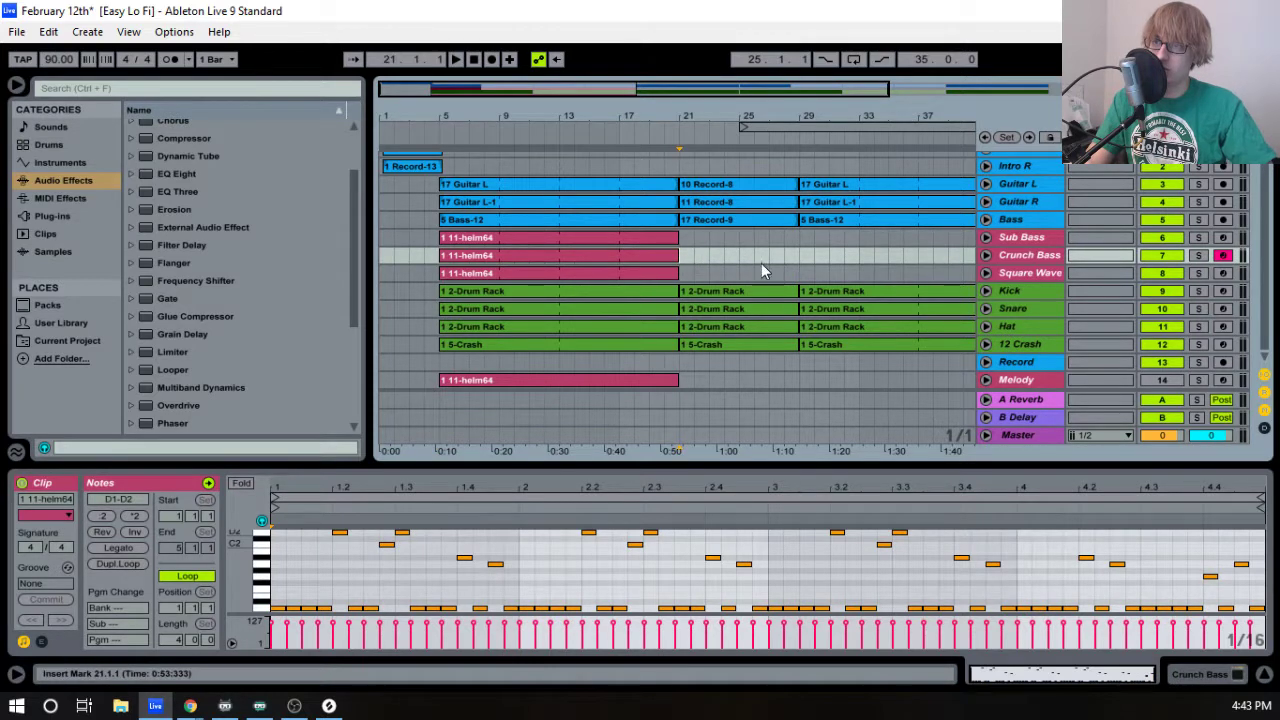
key(ctrl+d)
drag(822, 263, 794, 266)
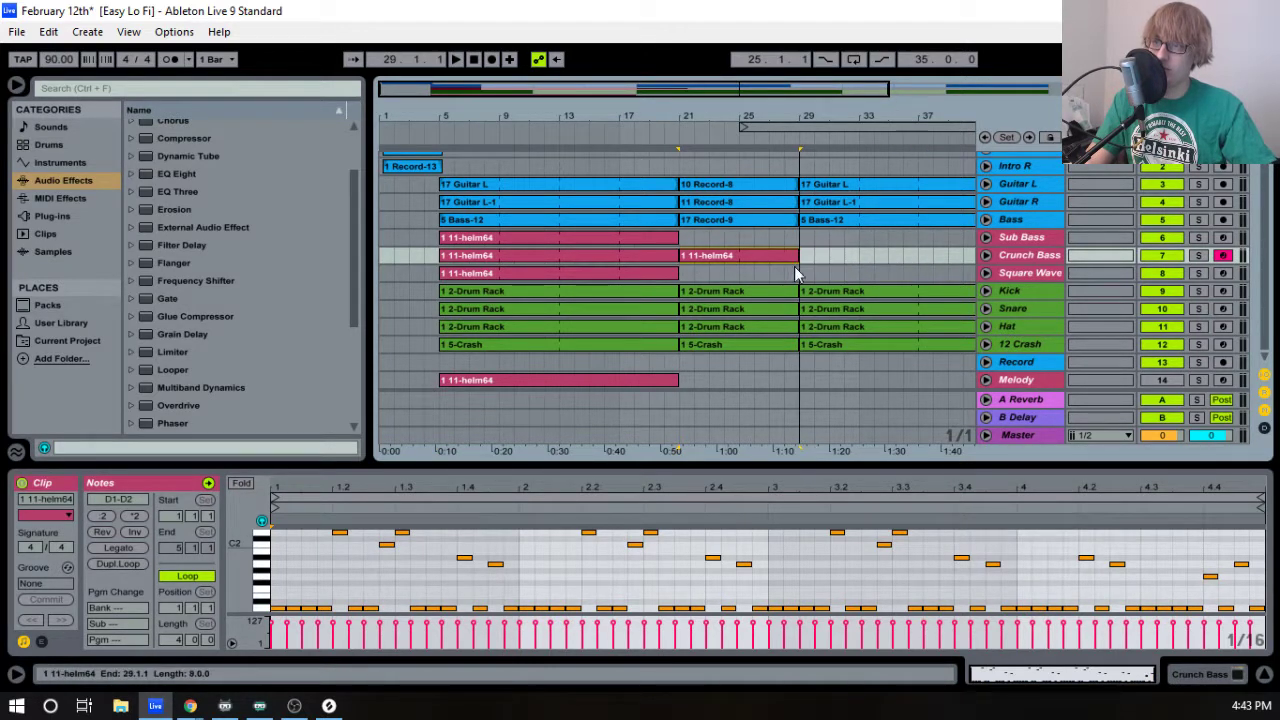
right_click(775, 255)
click(838, 401)
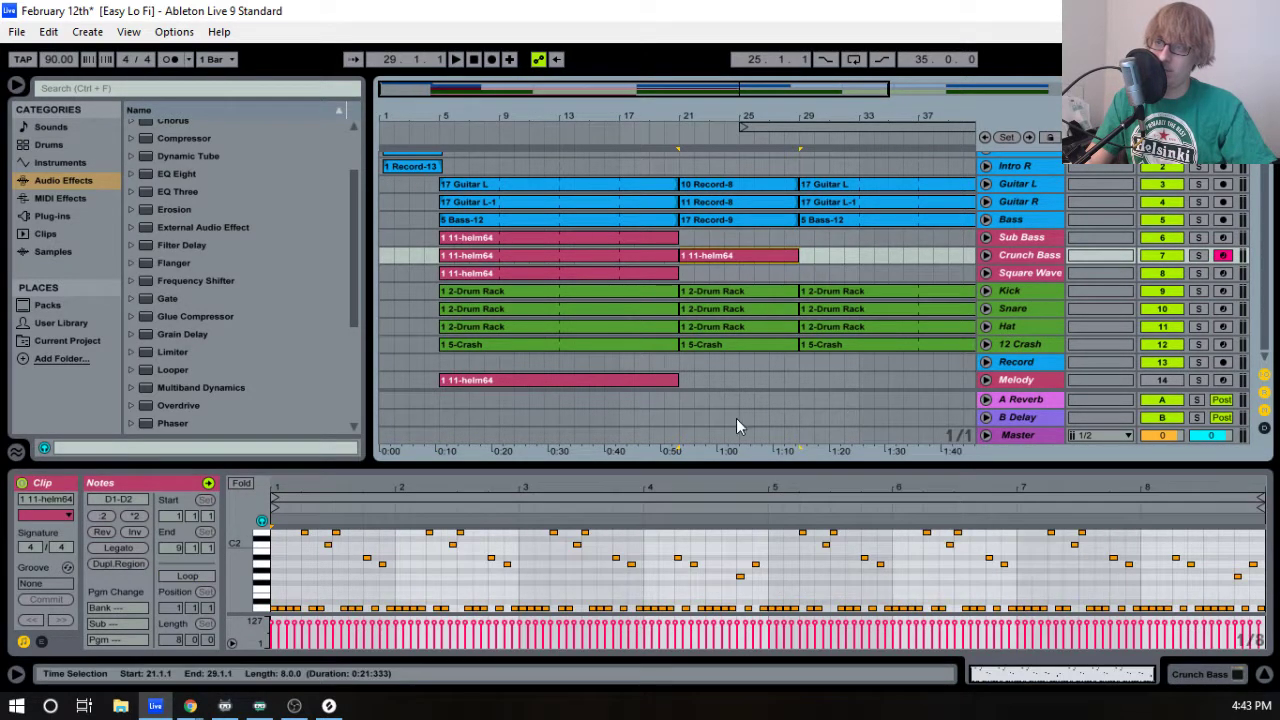
- Clear the repeated bass pattern from the new 8-bar Crunch Bass clip
key(space)
drag(502, 465, 480, 228)
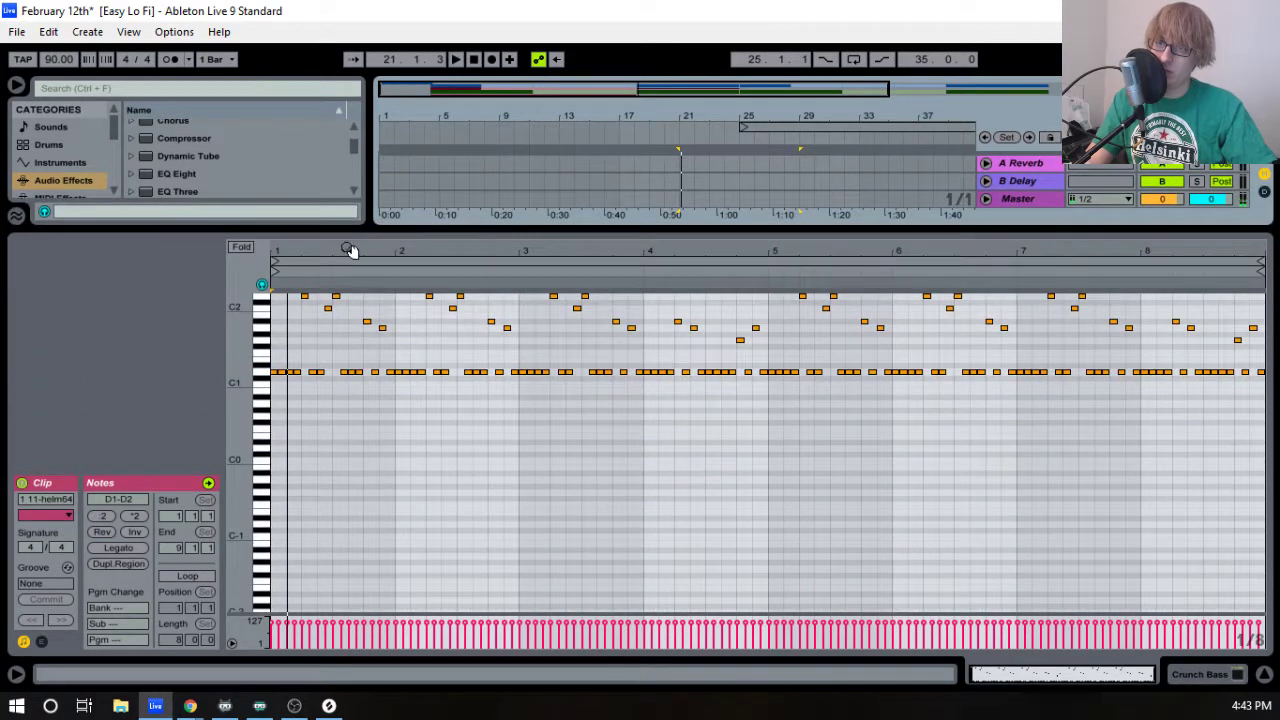
drag(318, 247, 354, 248)
scroll(326, 425, up, 3)
key(space)
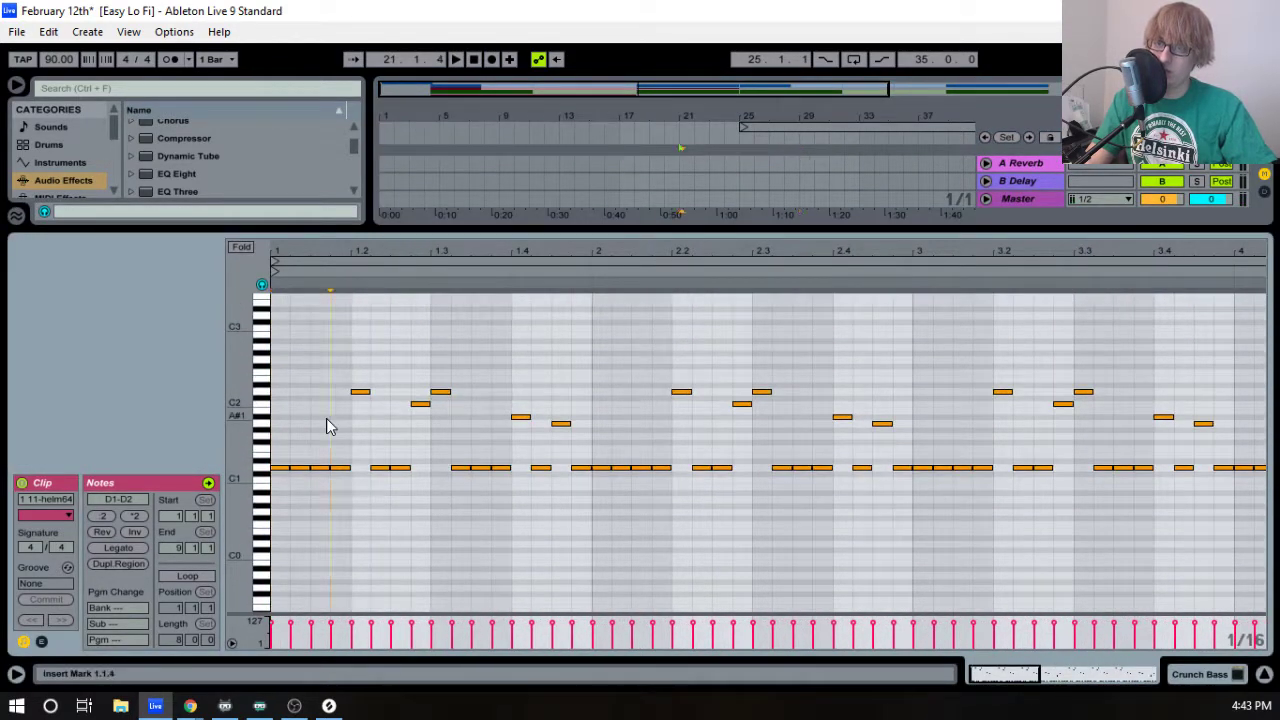
key(ctrl+a)
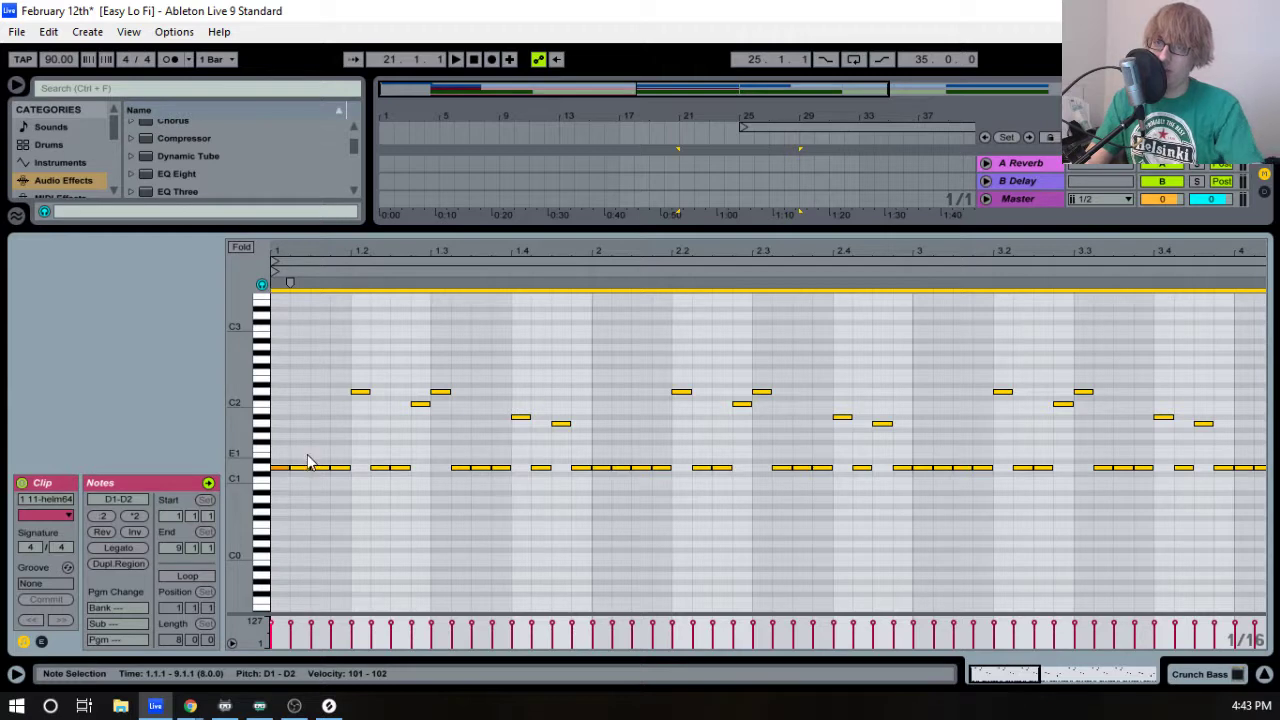
key(Delete)
- Start a new bass line in the Crunch Bass clip with sixteenth notes D1 at 1.1.1 and F1 at 1.1.2
key(space)
key(space)
click(285, 467)
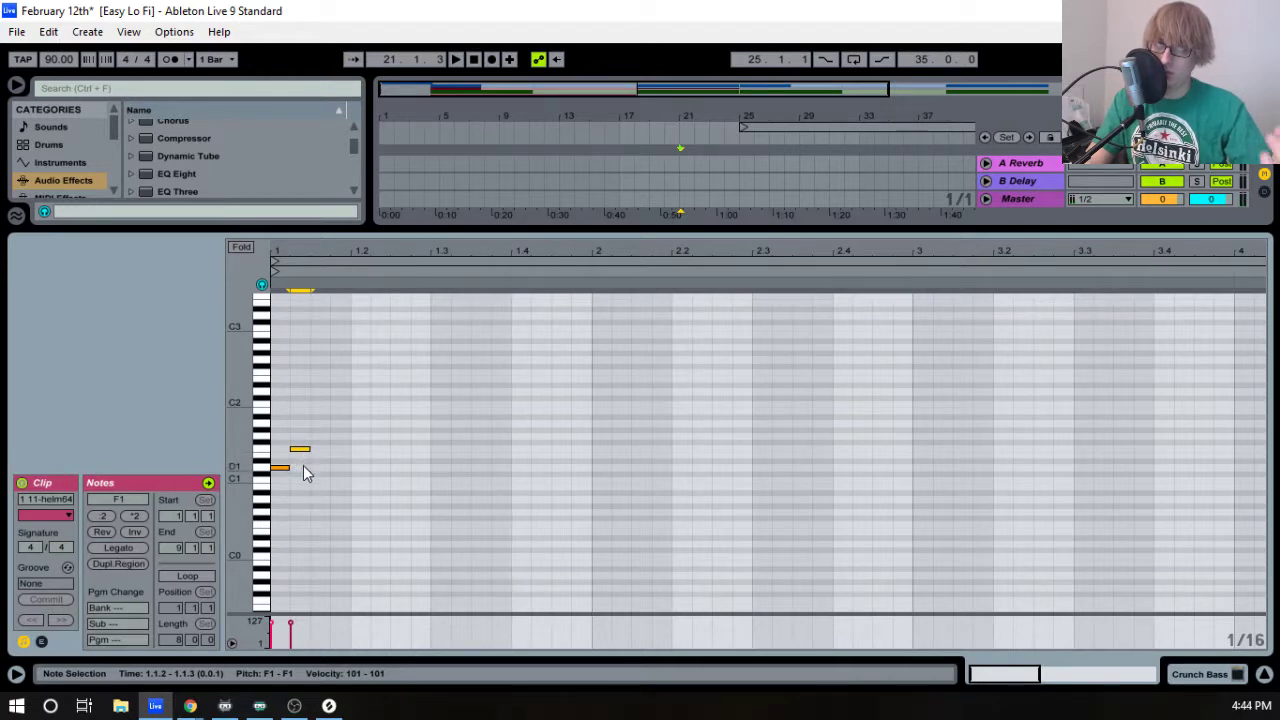
click(281, 467)
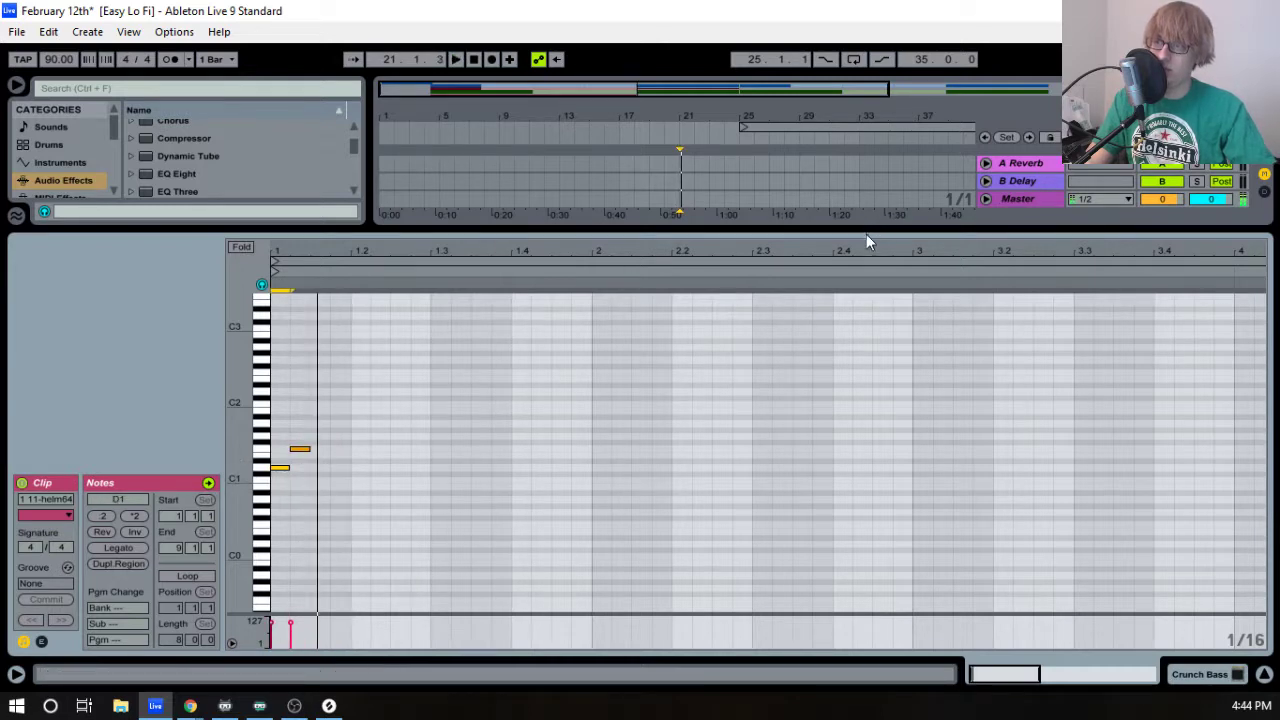
- Play back the new bass notes from bar 21 and display the Crunch Bass track's helm64 device
drag(866, 234, 829, 371)
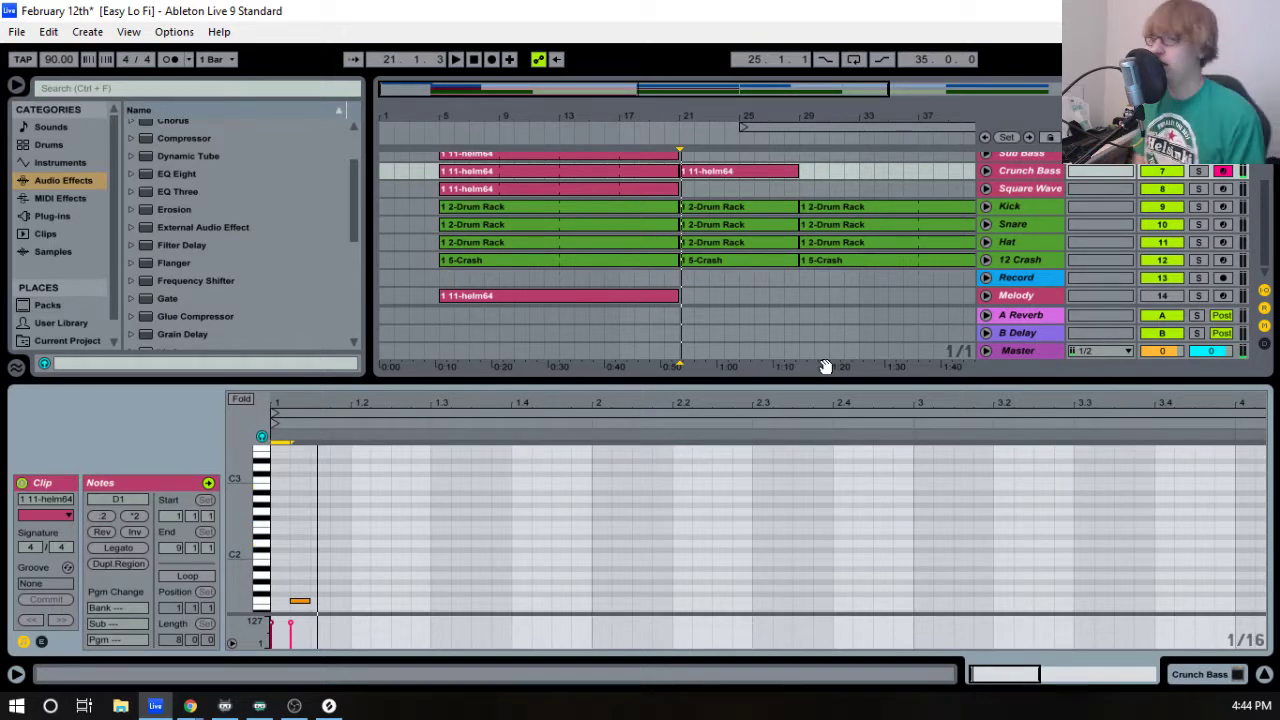
key(space)
key(space)
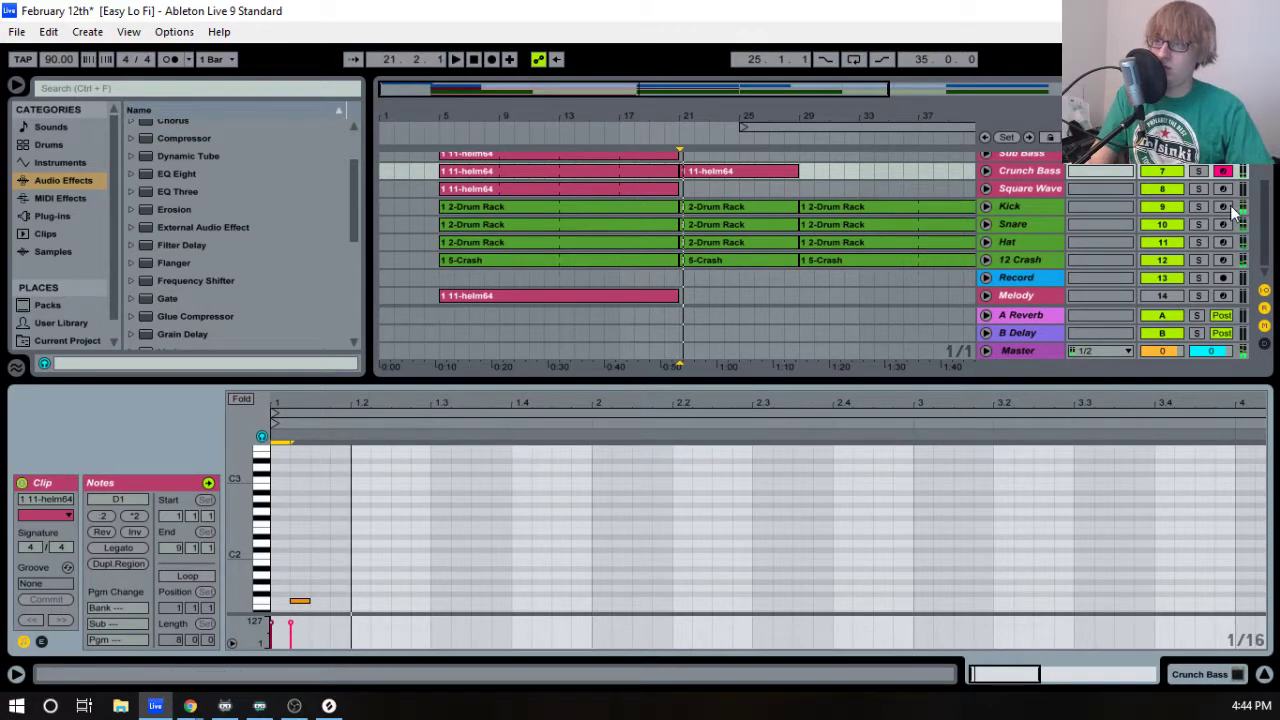
click(1025, 175)
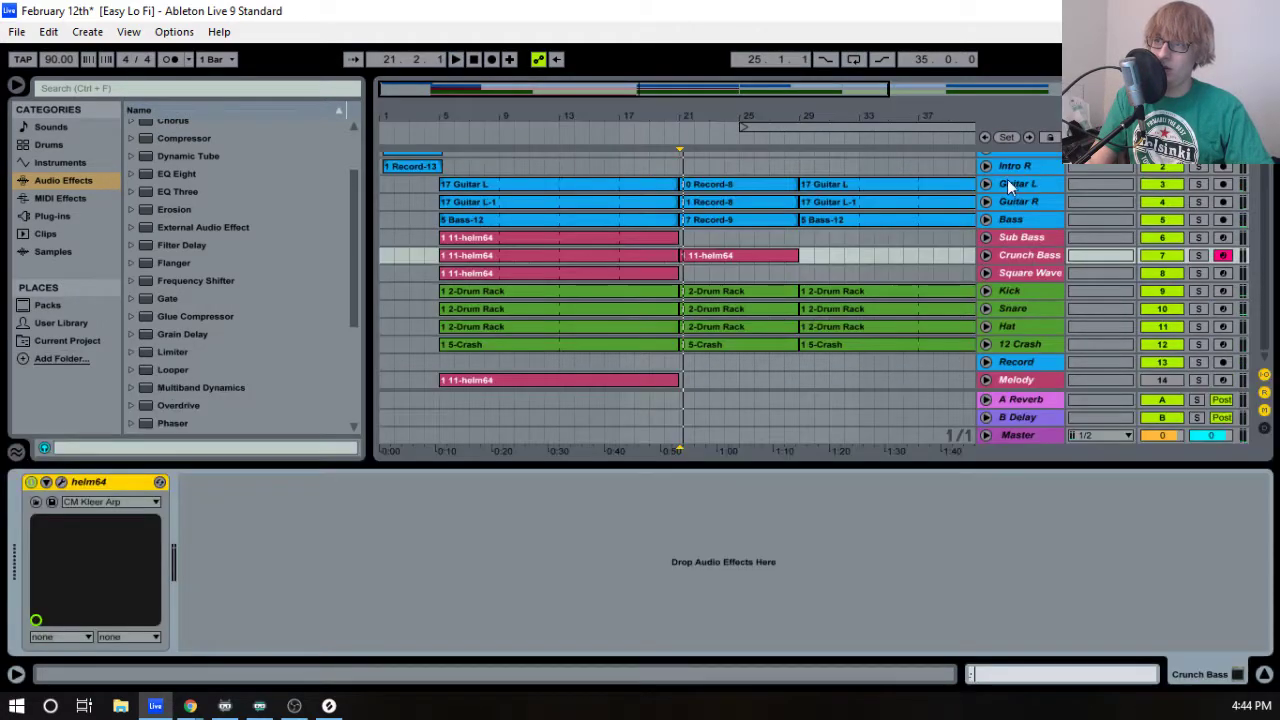
- Add a Utility effect after helm64 on the Crunch Bass track with its gain at 7.22 dB, and start playback
scroll(258, 347, down, 4)
click(256, 349)
click(170, 391)
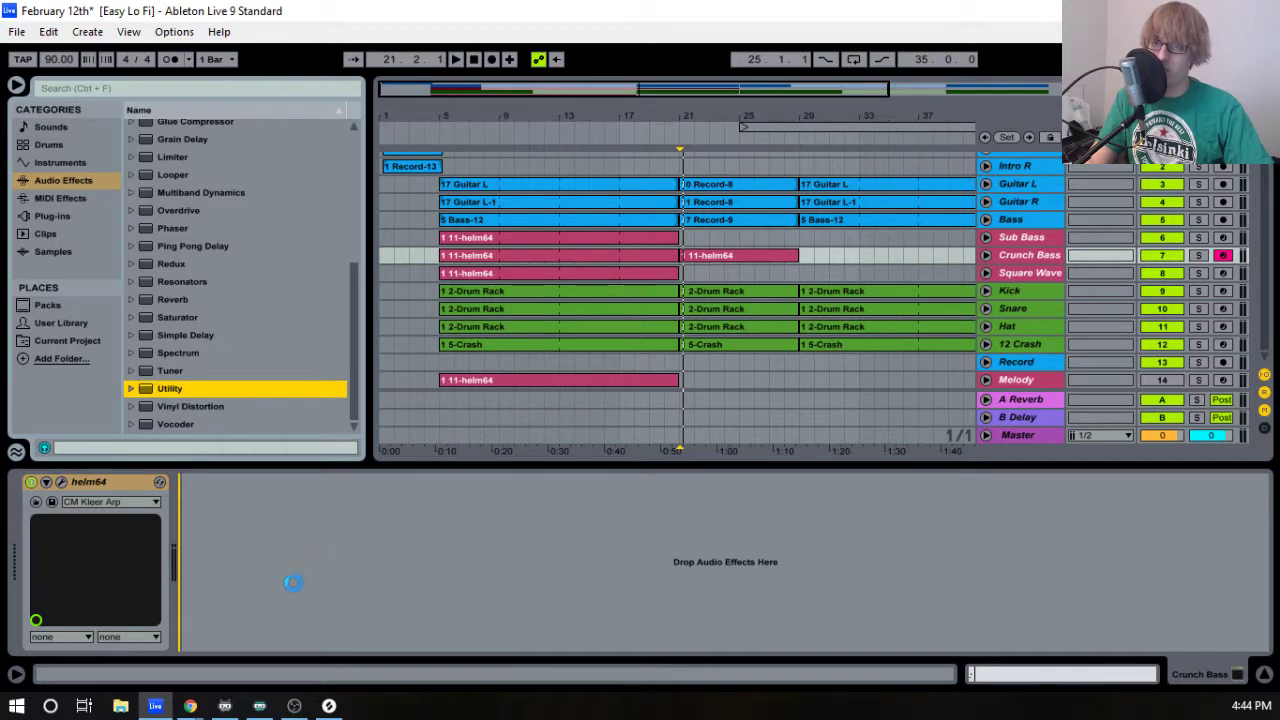
key(space)
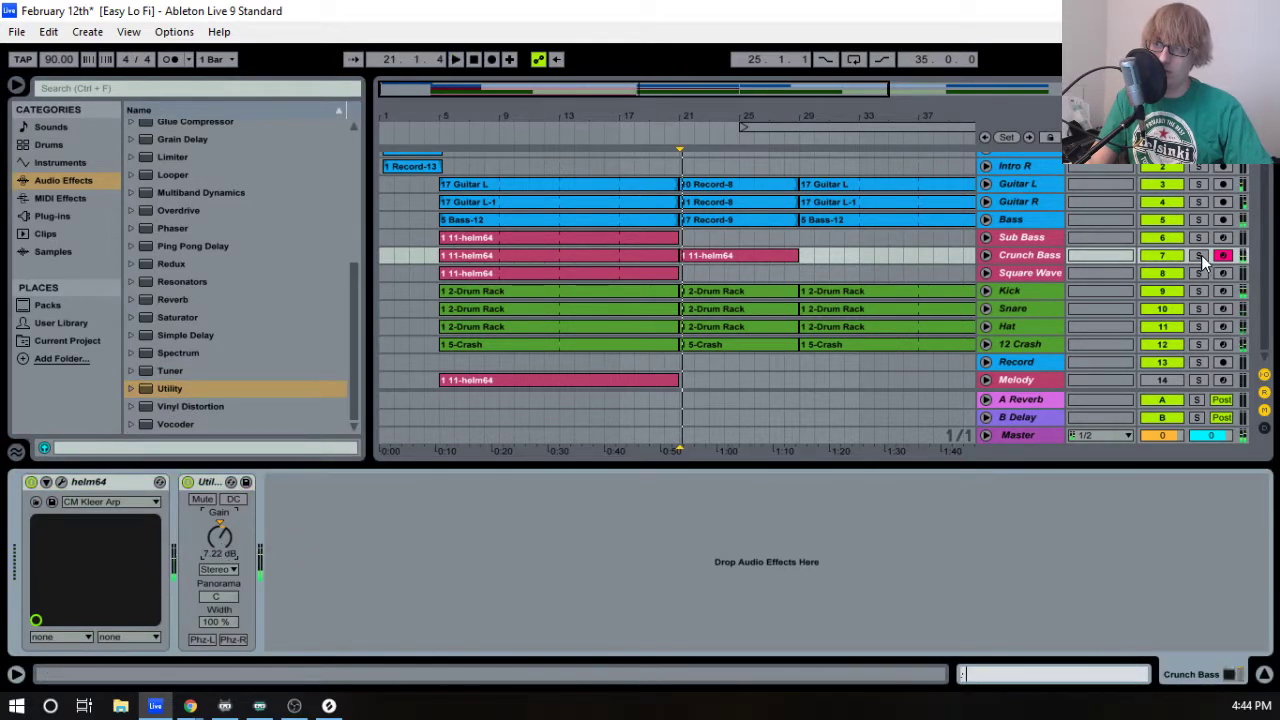
- Solo the Crunch Bass and Bass tracks and raise the Crunch Bass Utility gain to 12.2 dB
click(1199, 255)
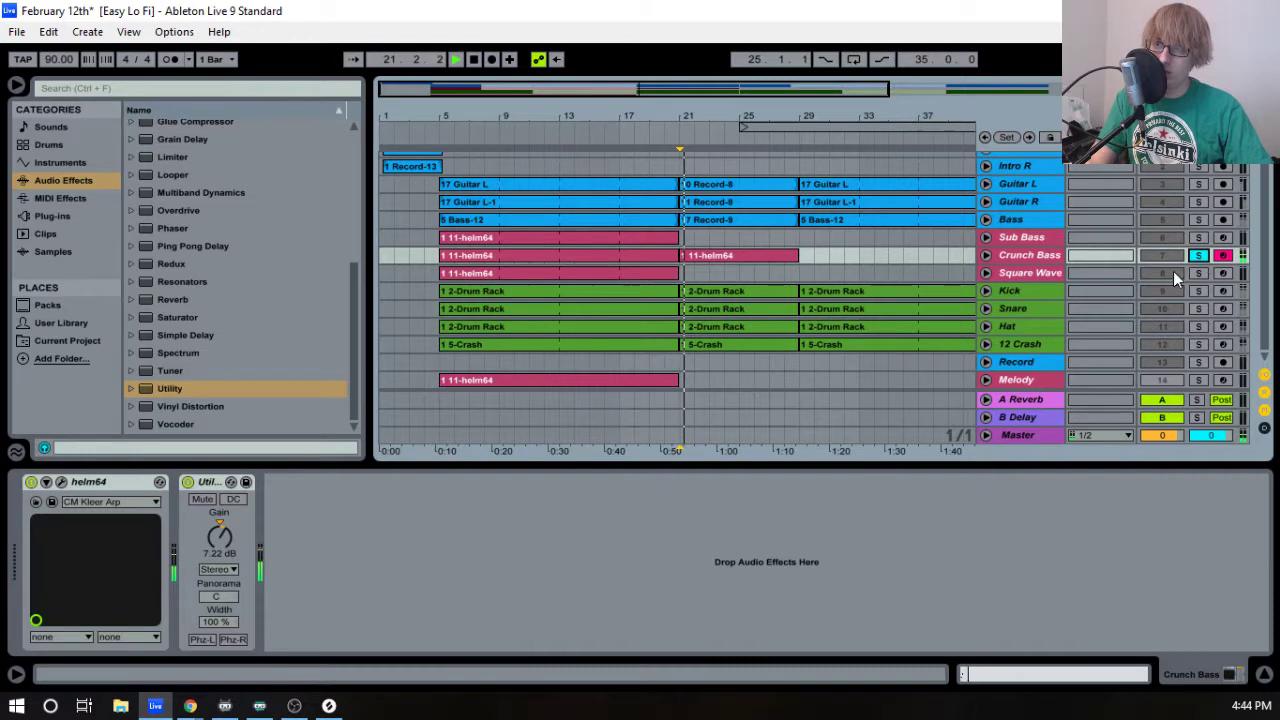
click(1199, 220)
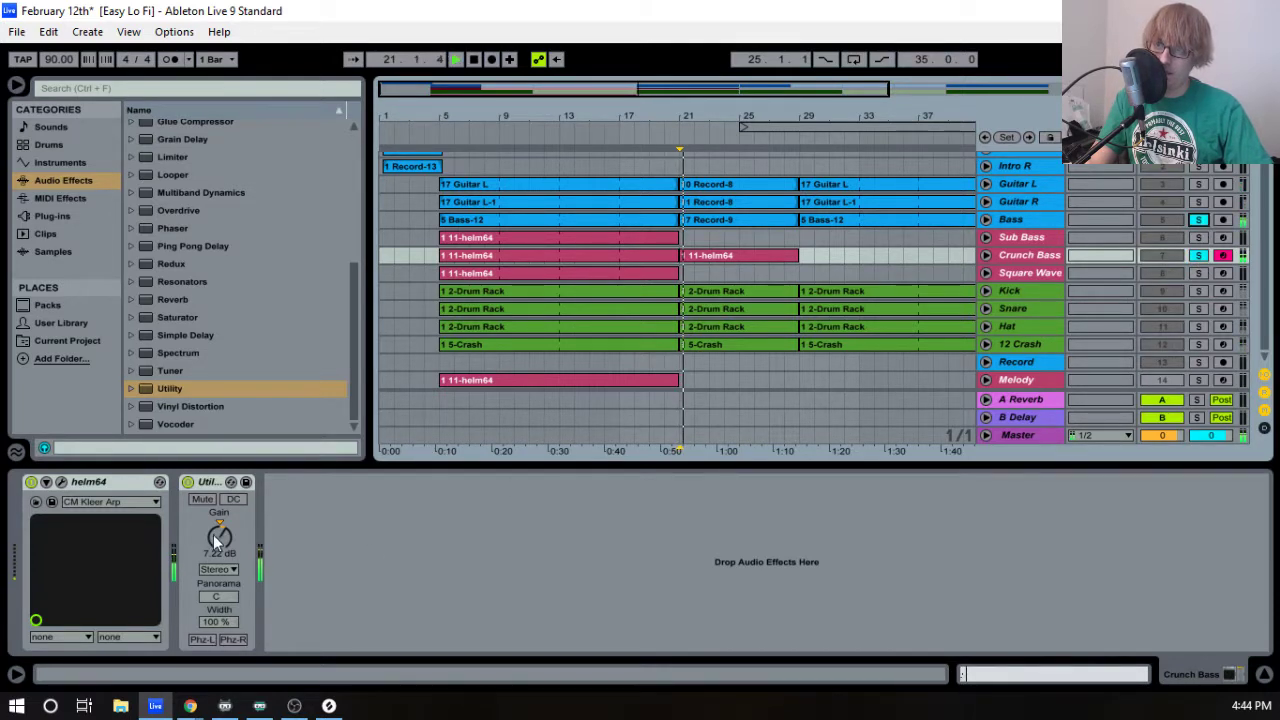
drag(215, 536, 215, 521)
key(space)
key(space)
key(space)
- Open the Crunch Bass clip at bar 21 and add a sixteenth note B1 at 1.1.4, checking it by playback
click(707, 258)
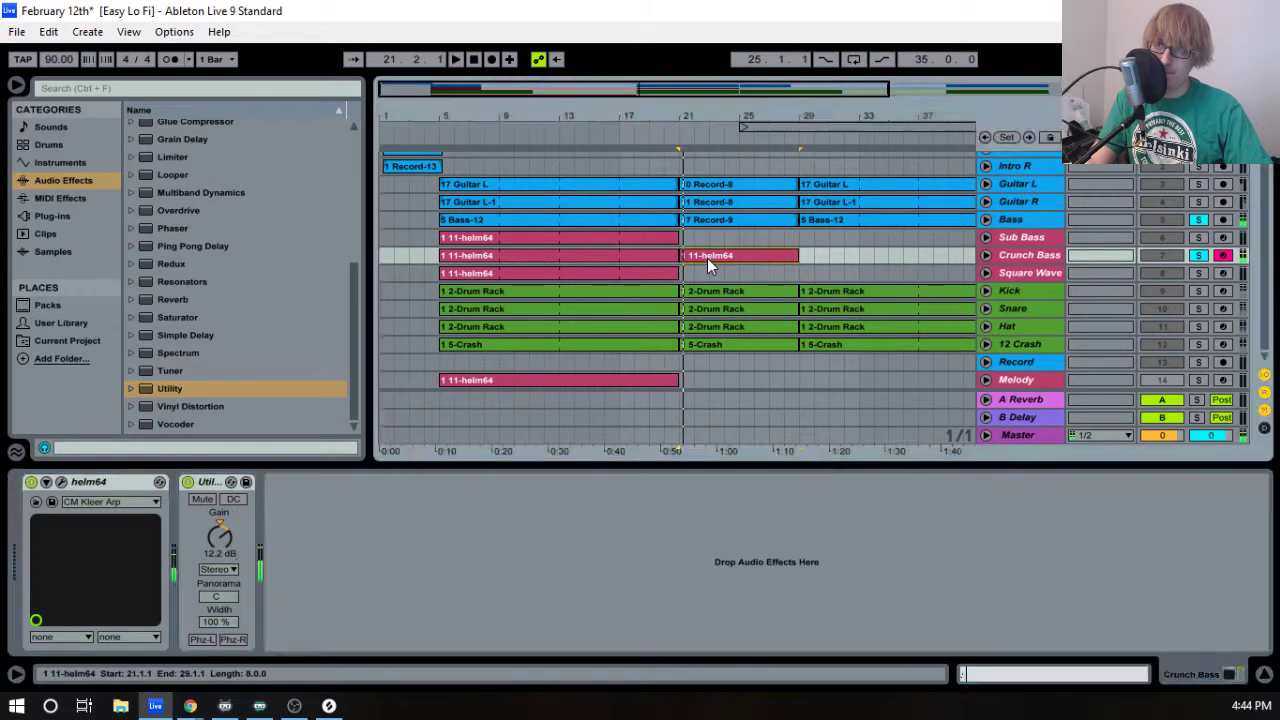
double_click(707, 258)
drag(615, 461, 528, 281)
key(space)
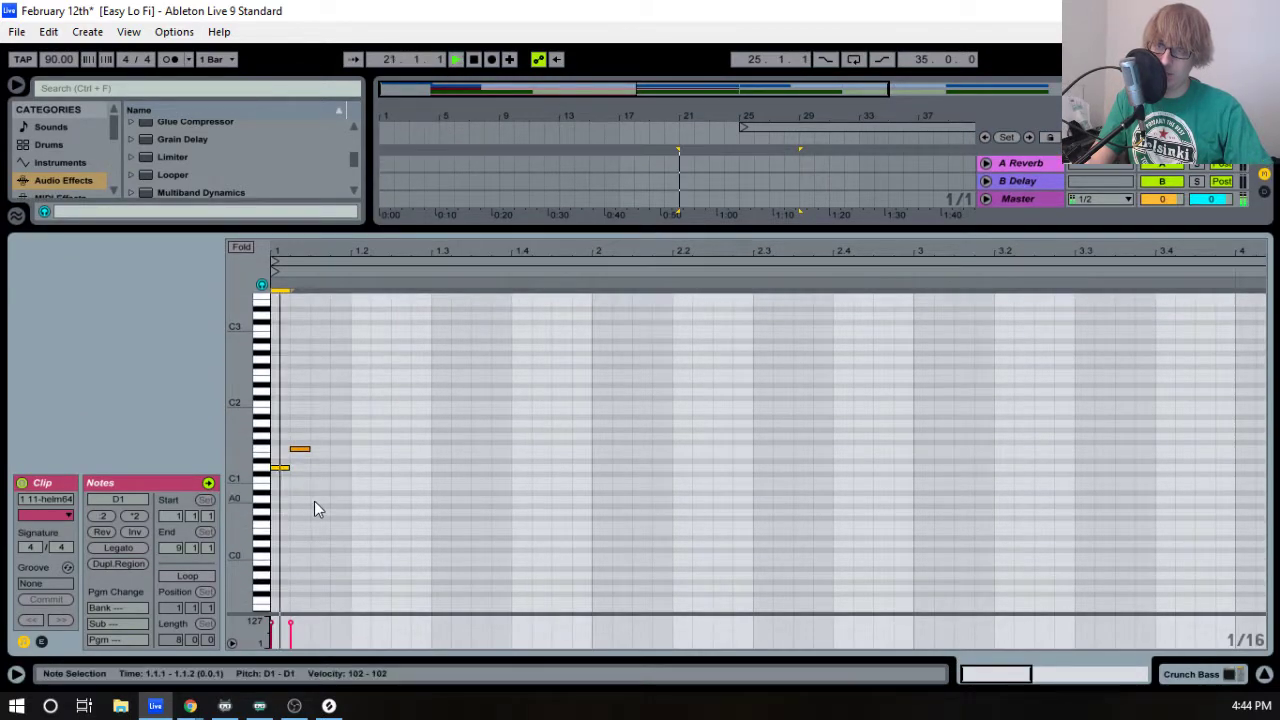
key(space)
double_click(339, 430)
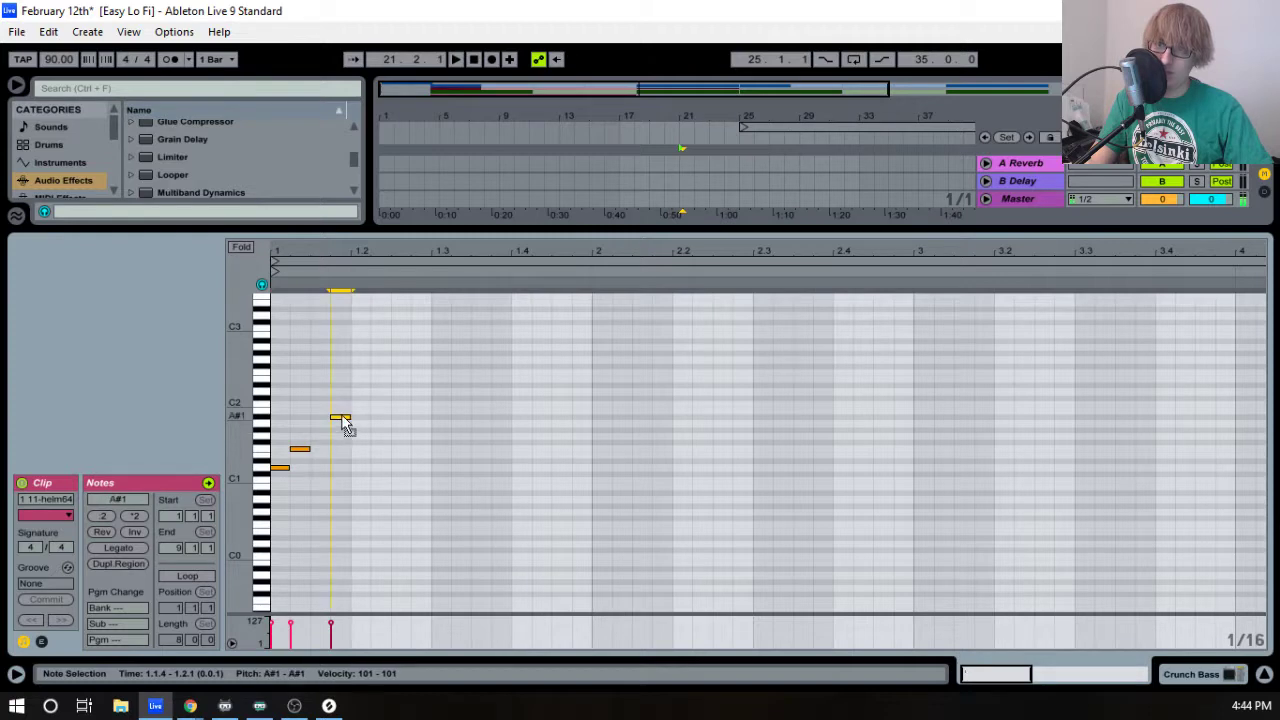
drag(343, 425, 345, 420)
key(space)
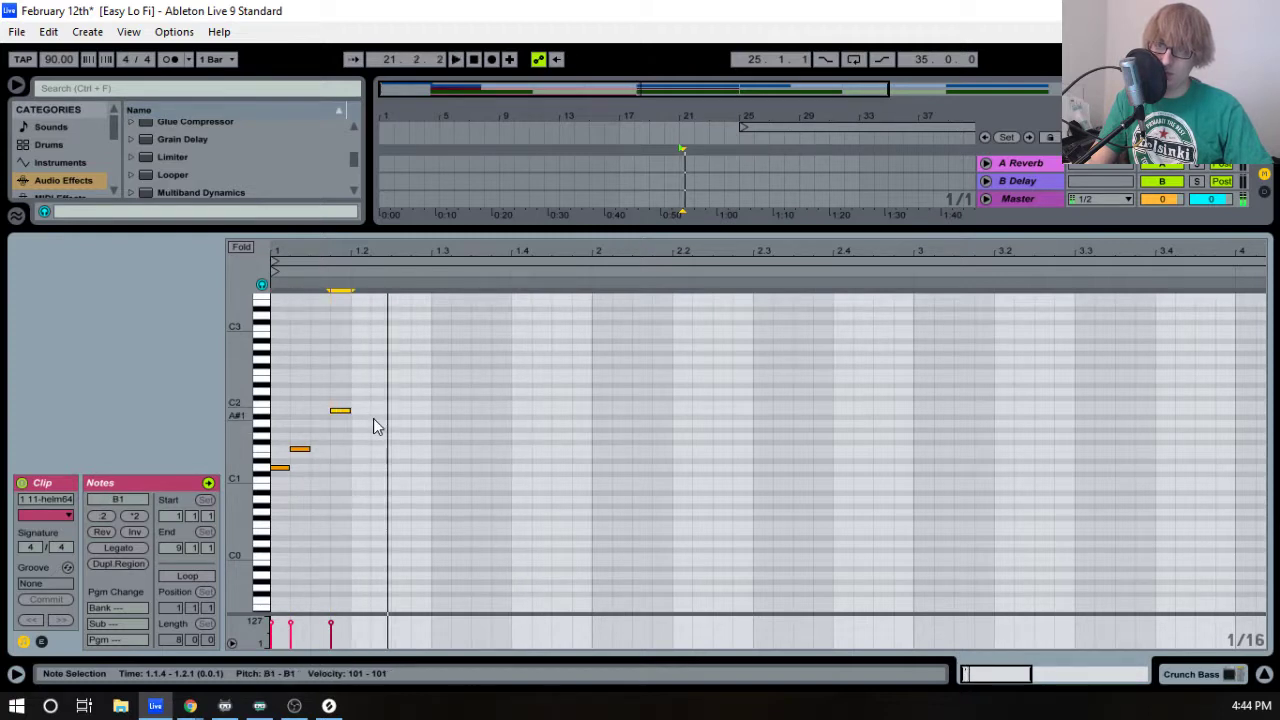
- Continue the bass line with sixteenth notes A#1 at 1.2.2 and A1 at 1.2.4
key(space)
key(space)
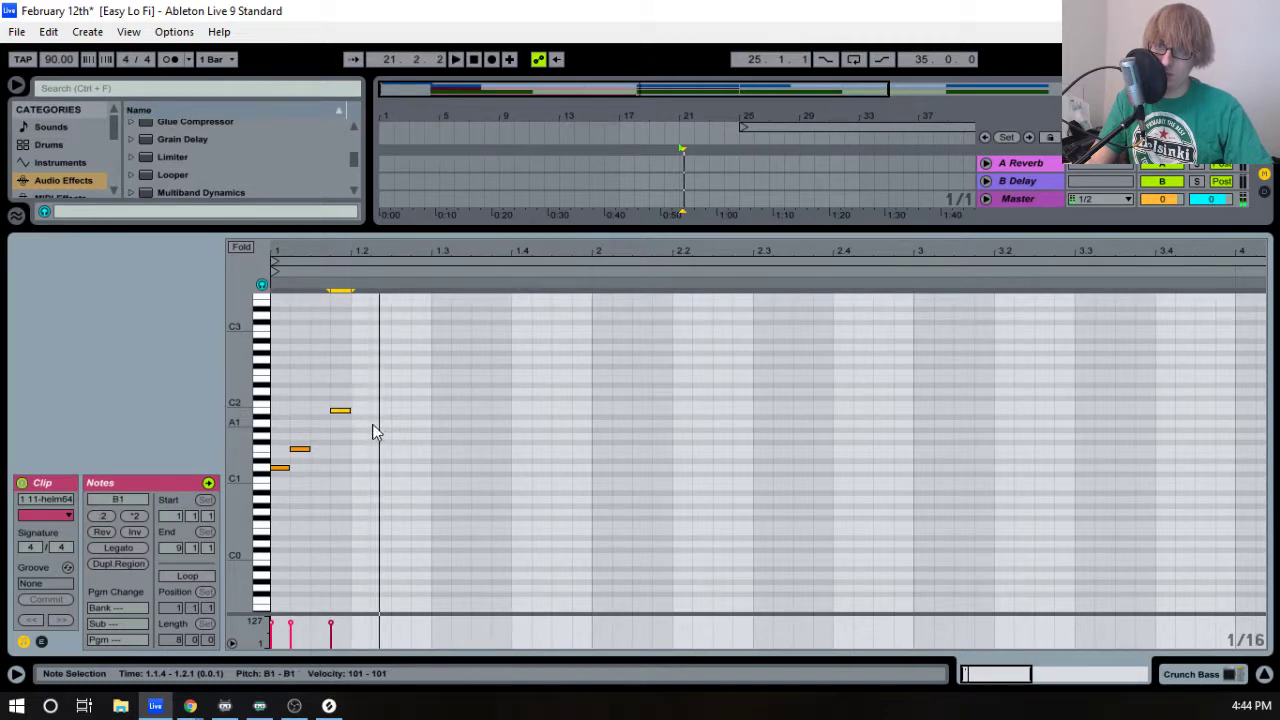
key(space)
key(space)
double_click(381, 421)
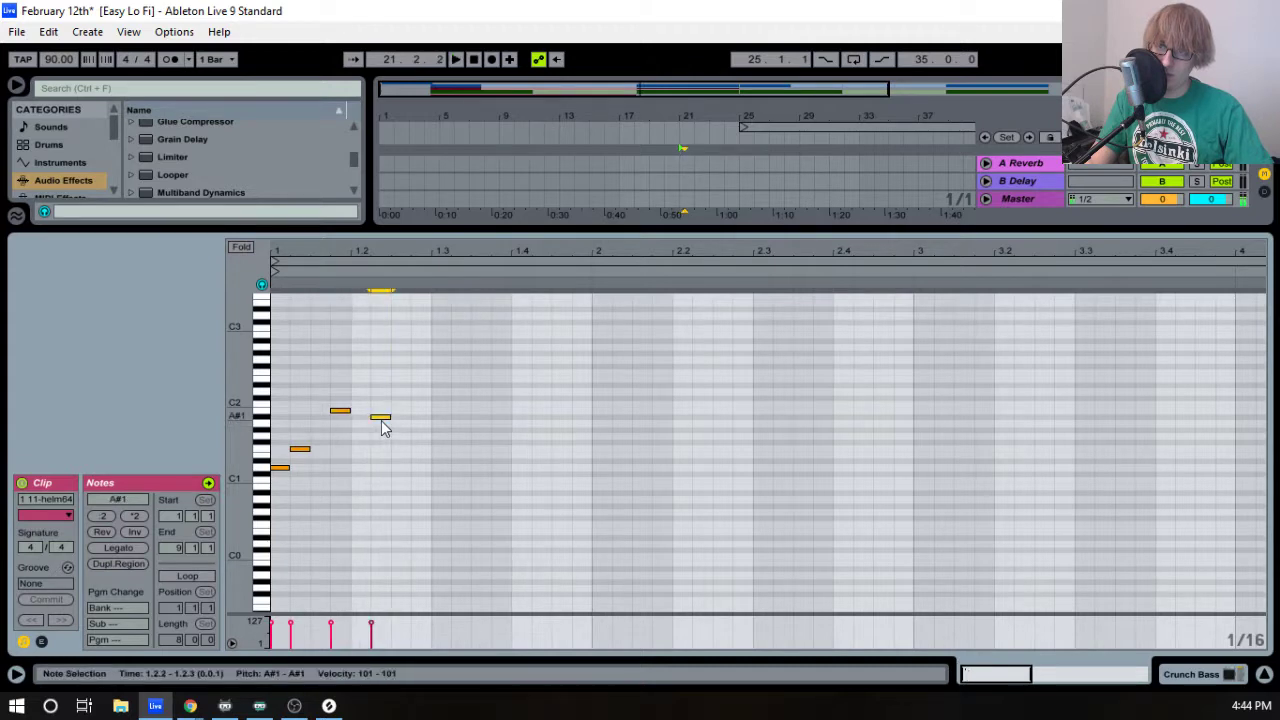
double_click(421, 423)
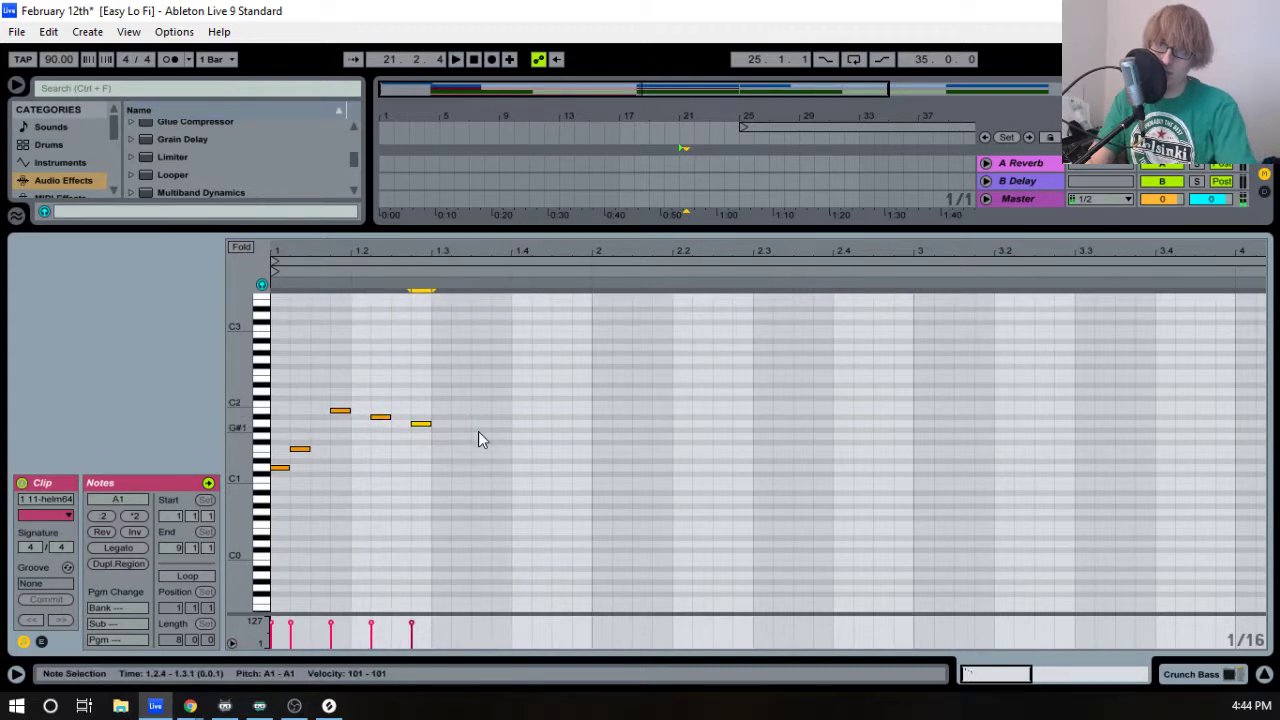
click(524, 431)
- Lengthen the A1 note at 1.2.4 so it ends at 1.4.1, and play back the phrase
key(space)
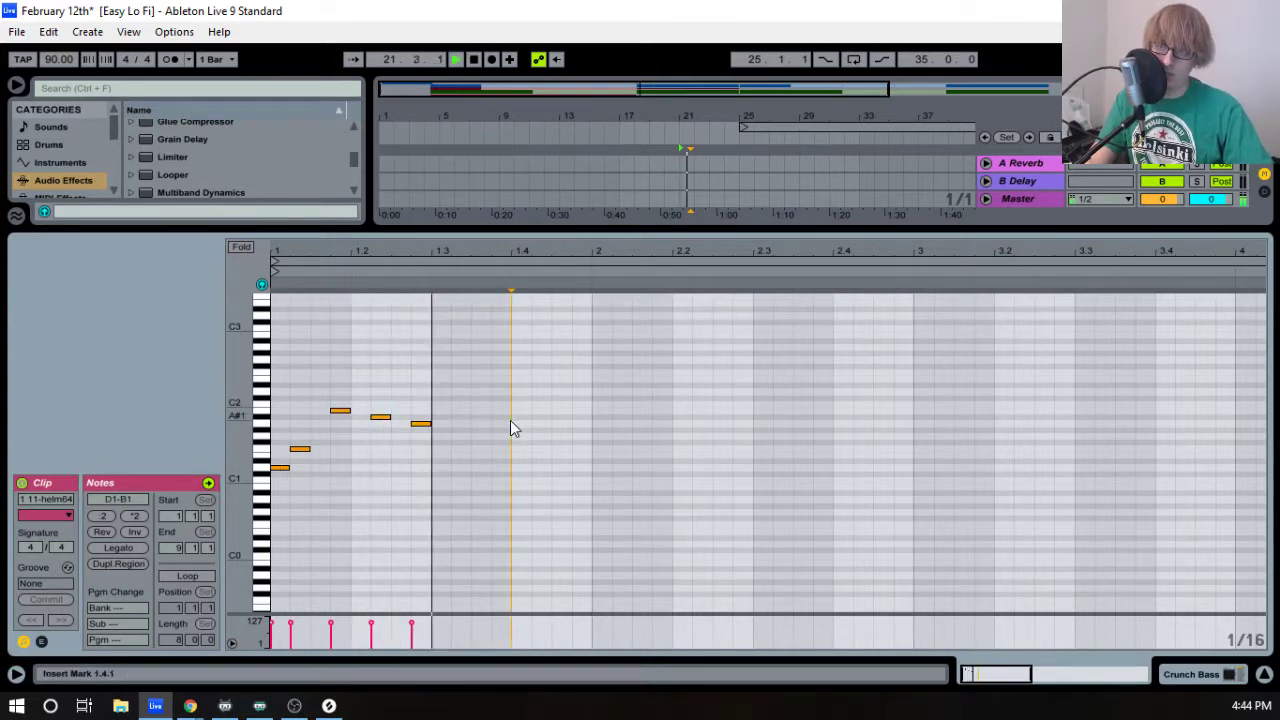
key(space)
drag(430, 423, 502, 423)
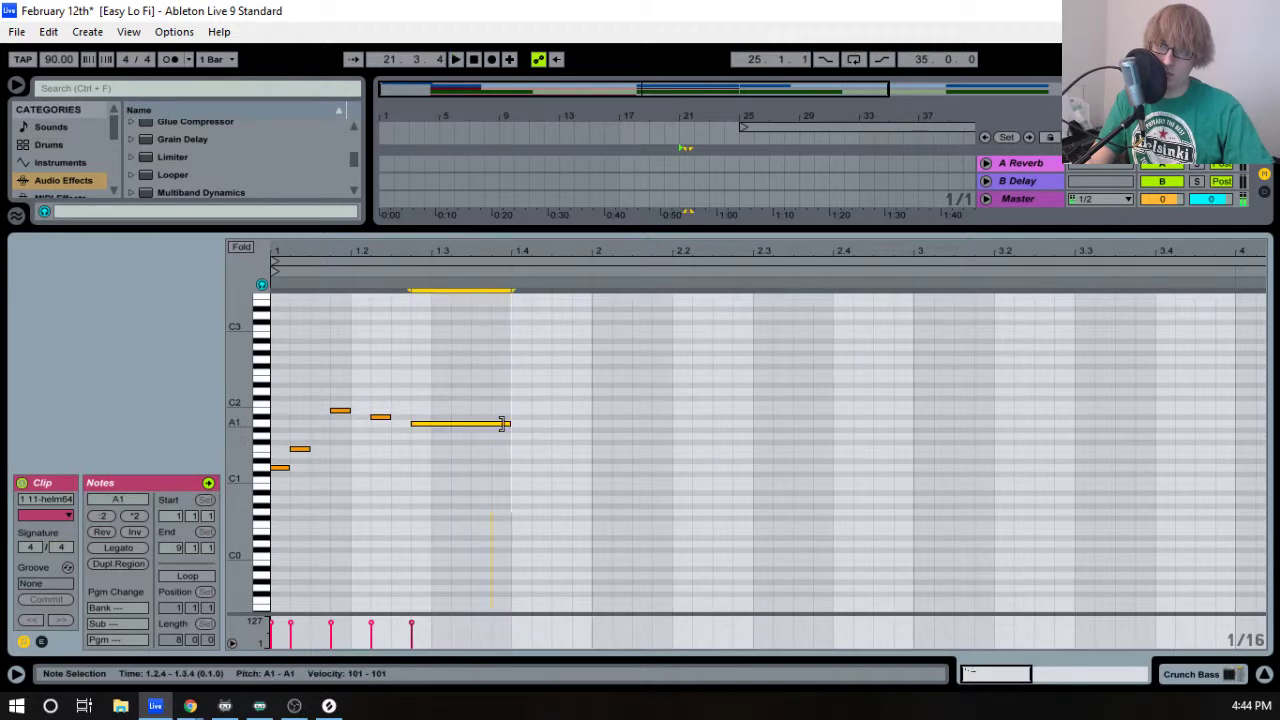
click(549, 397)
key(space)
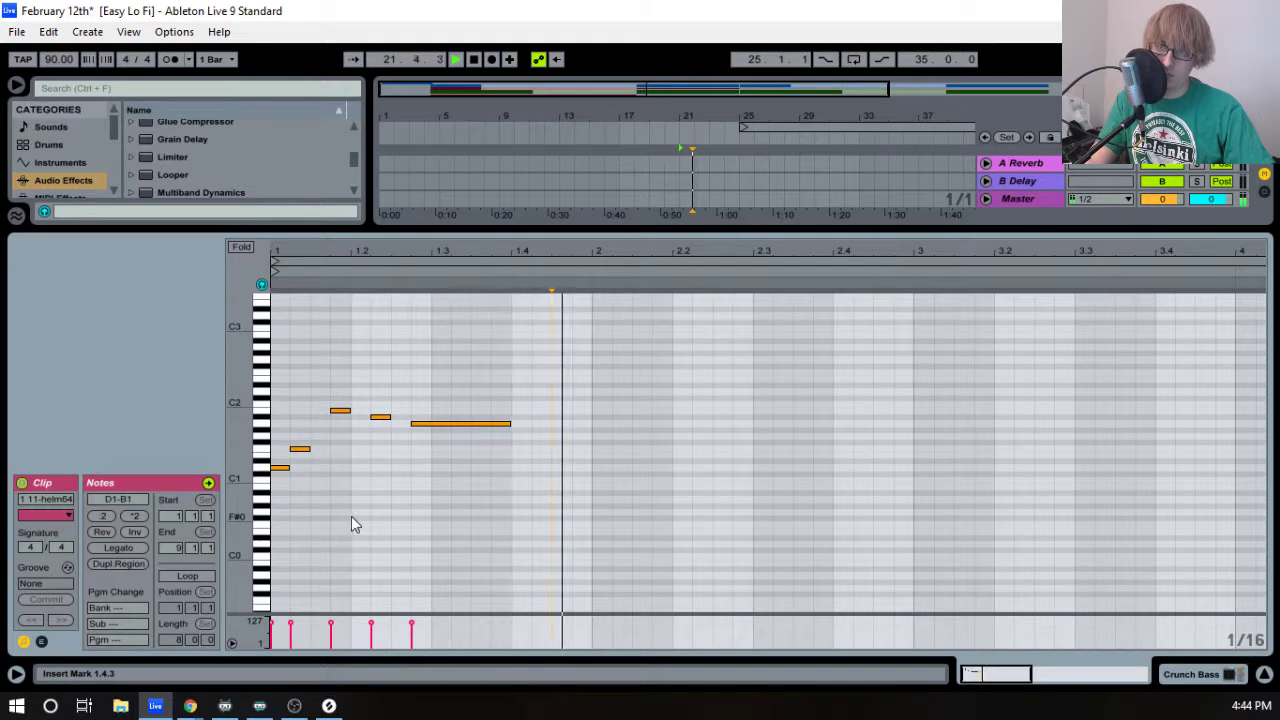
- Begin the second bar of the bass line with sixteenth notes A1 at 2.1.1 and 2.1.2
double_click(598, 449)
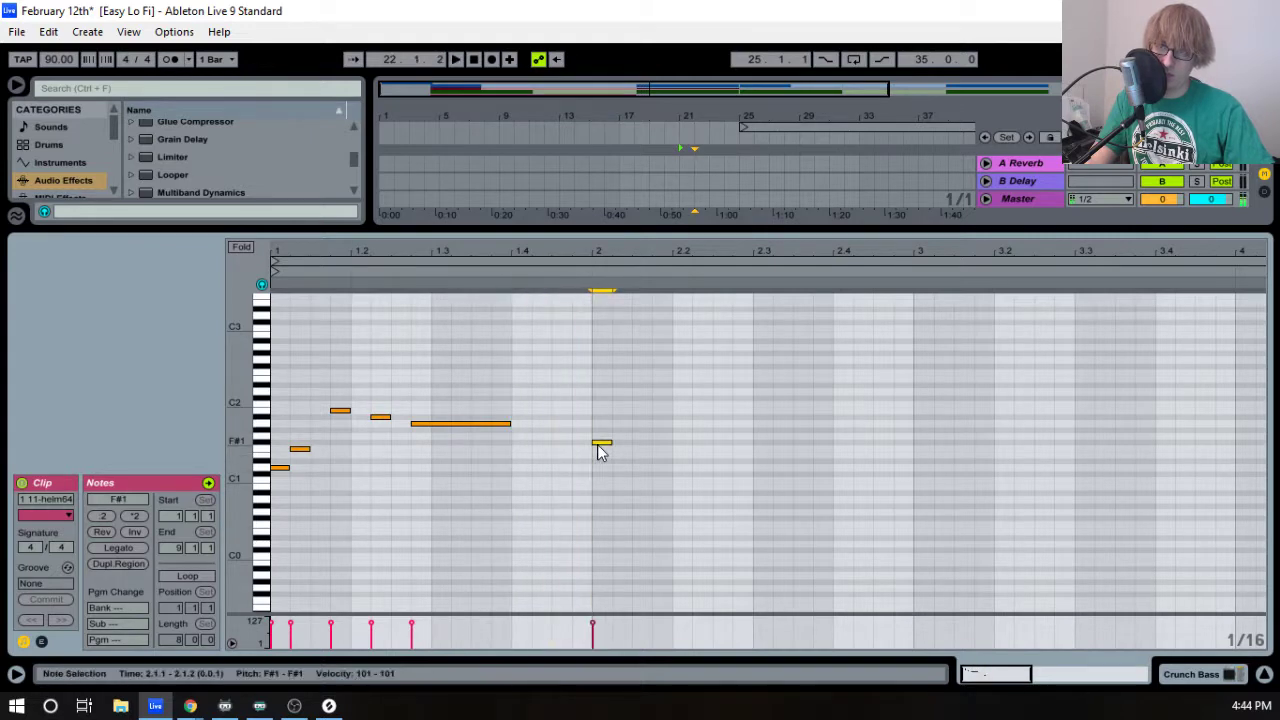
mouse_move(606, 449)
mouse_down()
mouse_move(591, 443)
mouse_move(613, 432)
mouse_up()
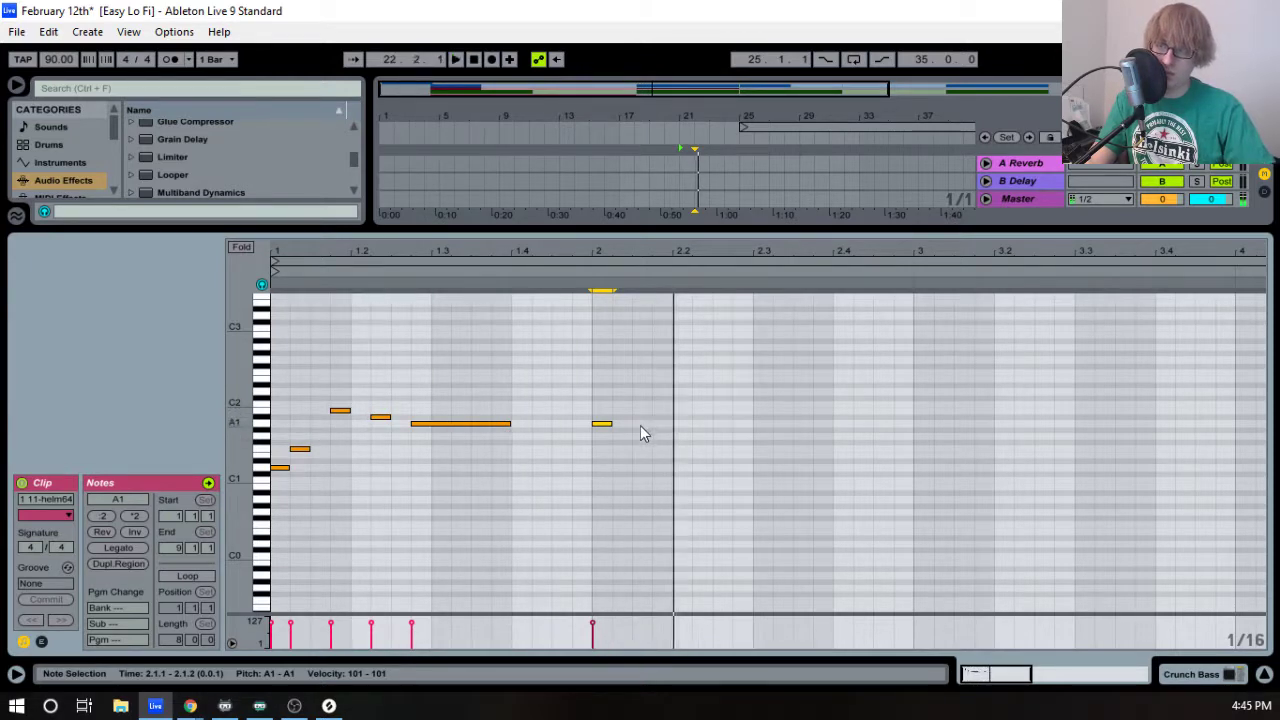
key(space)
double_click(640, 424)
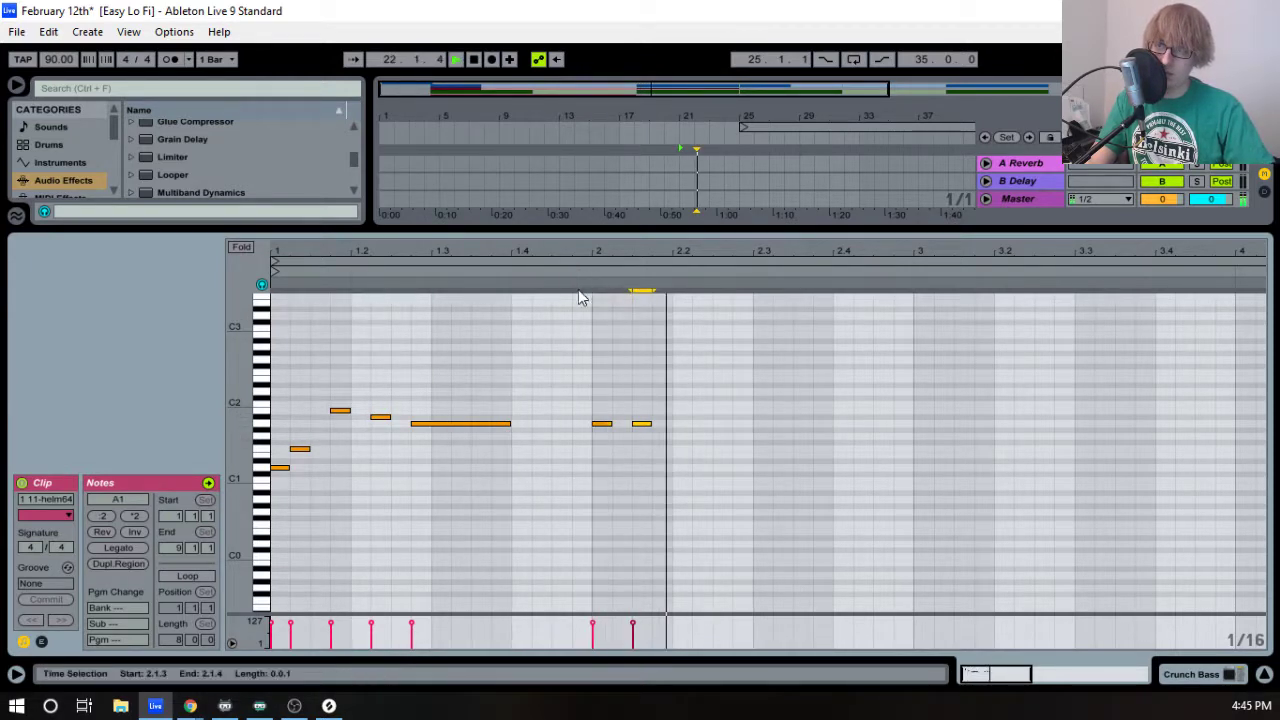
key(space)
drag(638, 425, 620, 424)
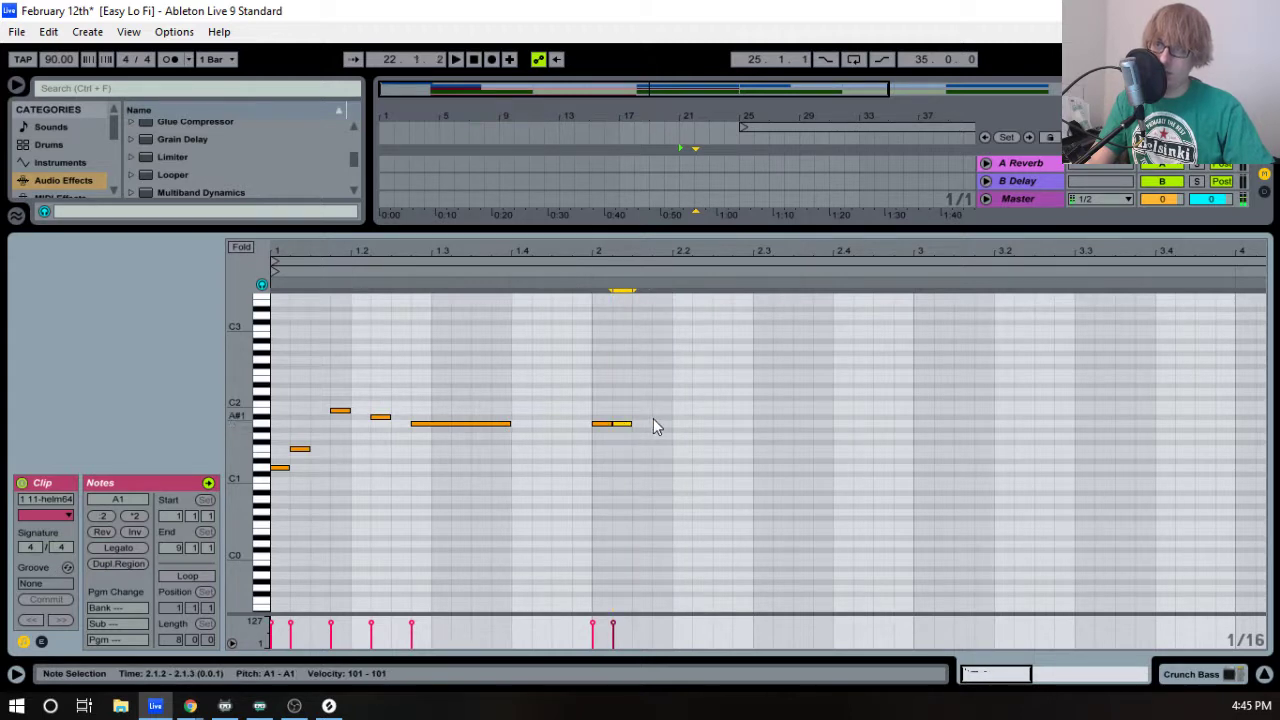
- Add sixteenth notes A1 at 2.1.4 and 2.2.2 and A#1 at 2.2.4, and play back the bar
double_click(665, 425)
double_click(704, 425)
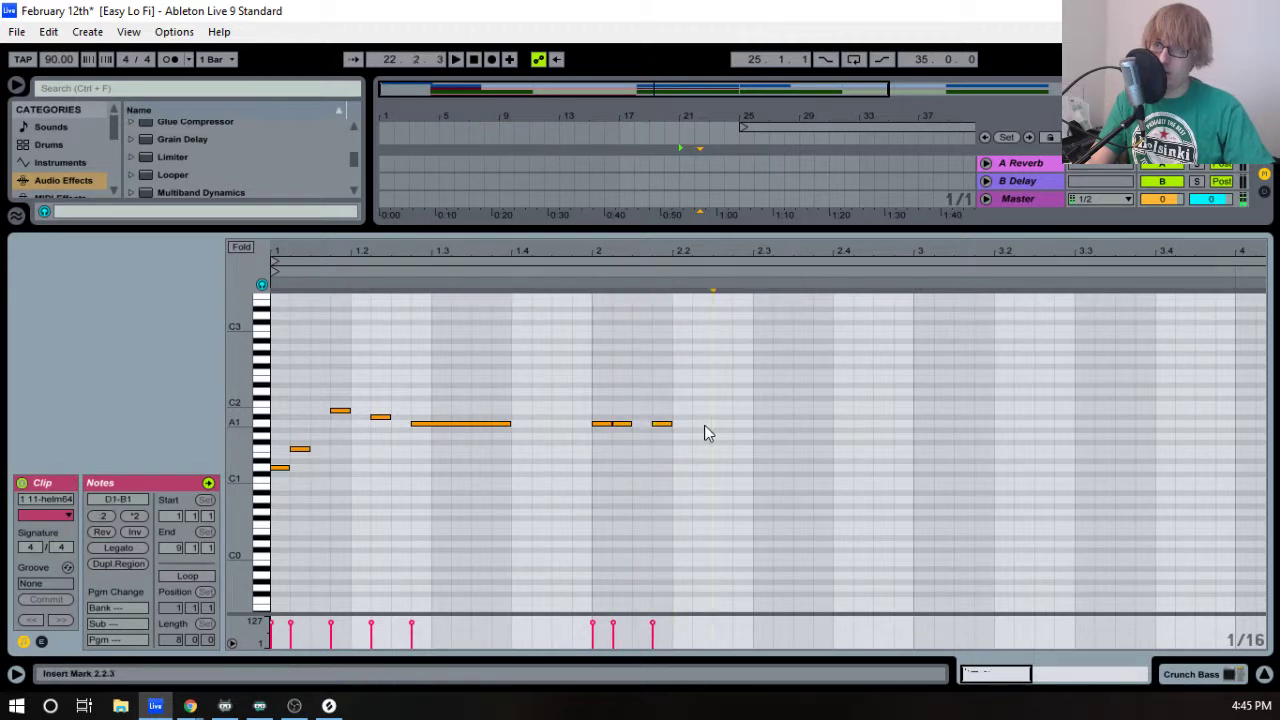
double_click(745, 411)
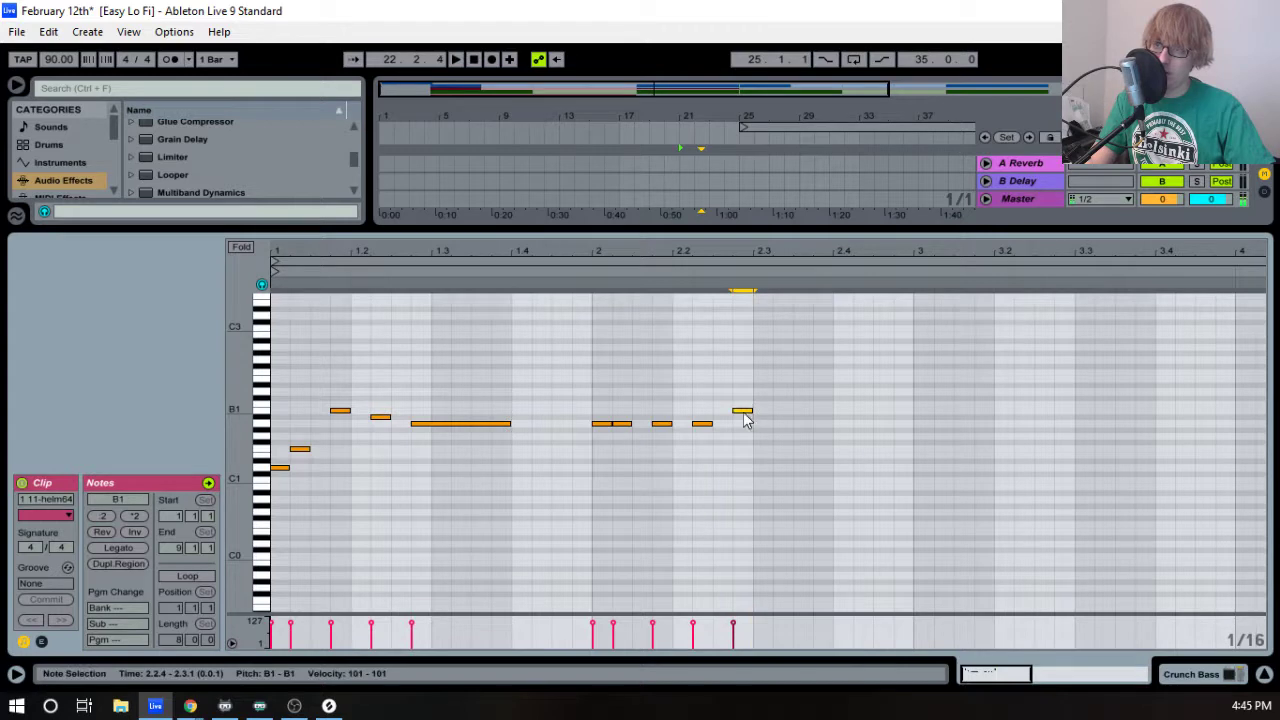
key(space)
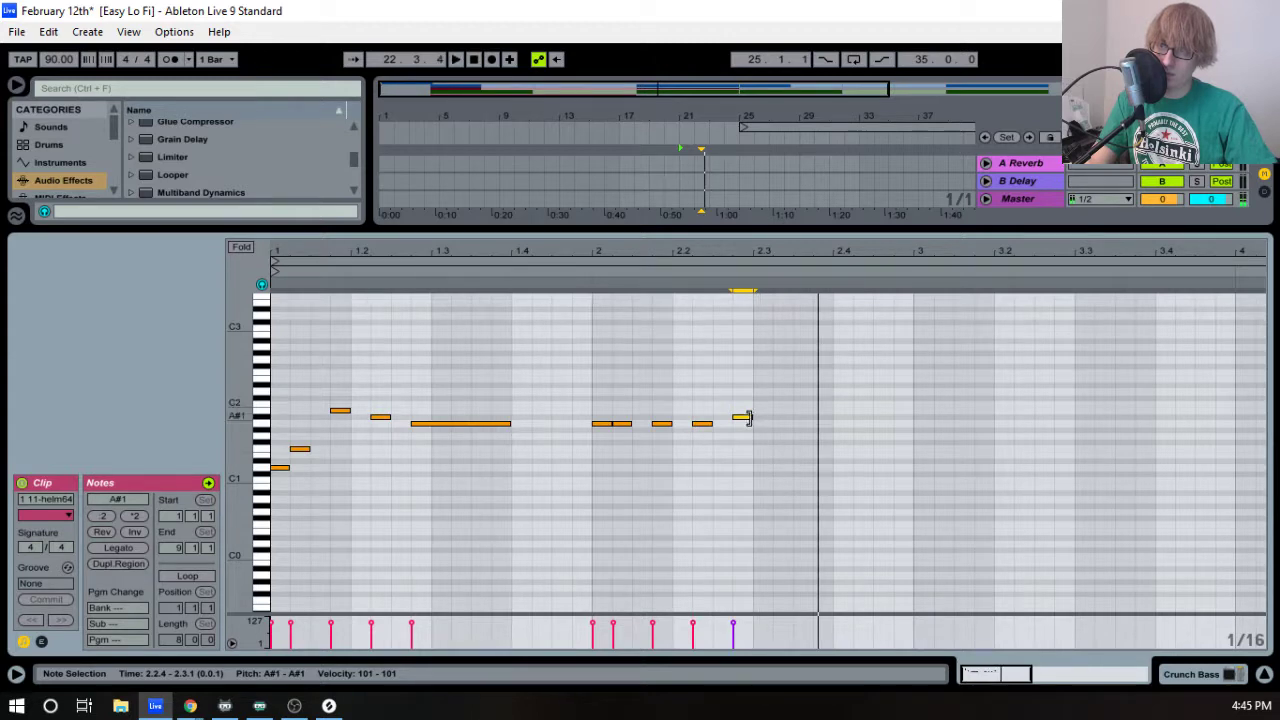
- Extend the A#1 note at 2.2.4 to 2.3.3 and add a sixteenth note A#1 directly after it
drag(748, 418, 798, 416)
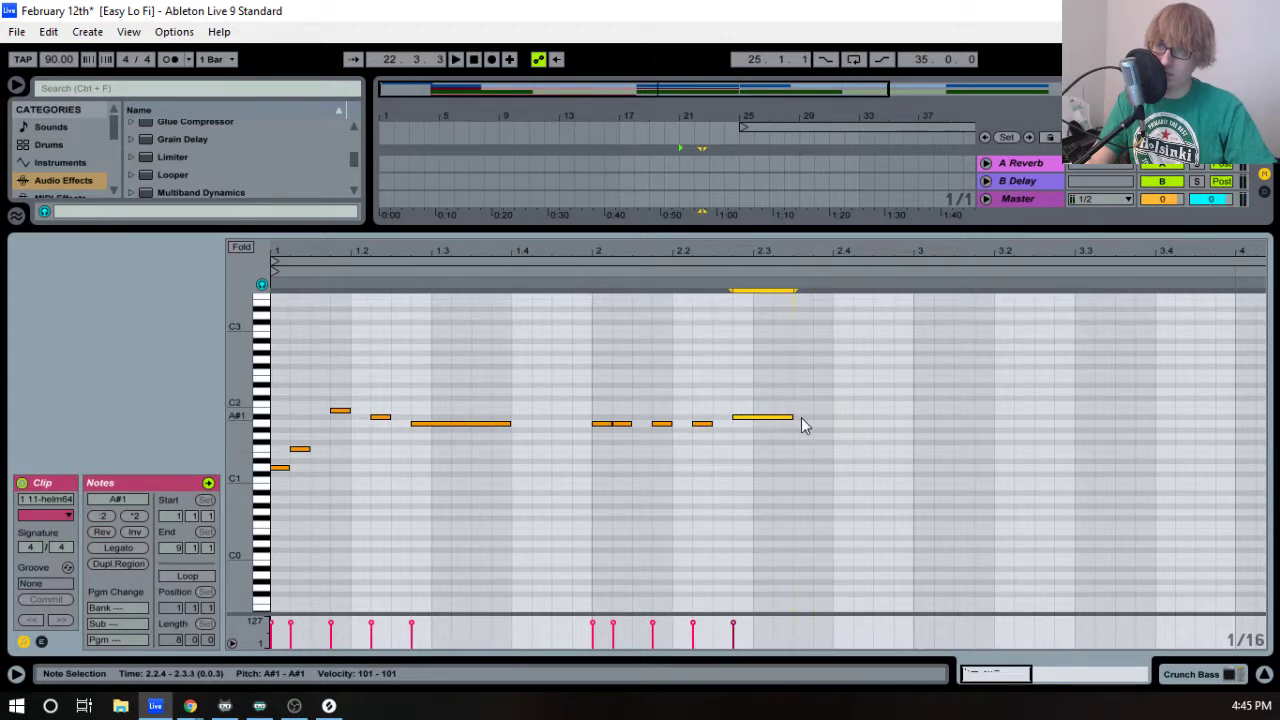
double_click(803, 417)
key(space)
click(581, 272)
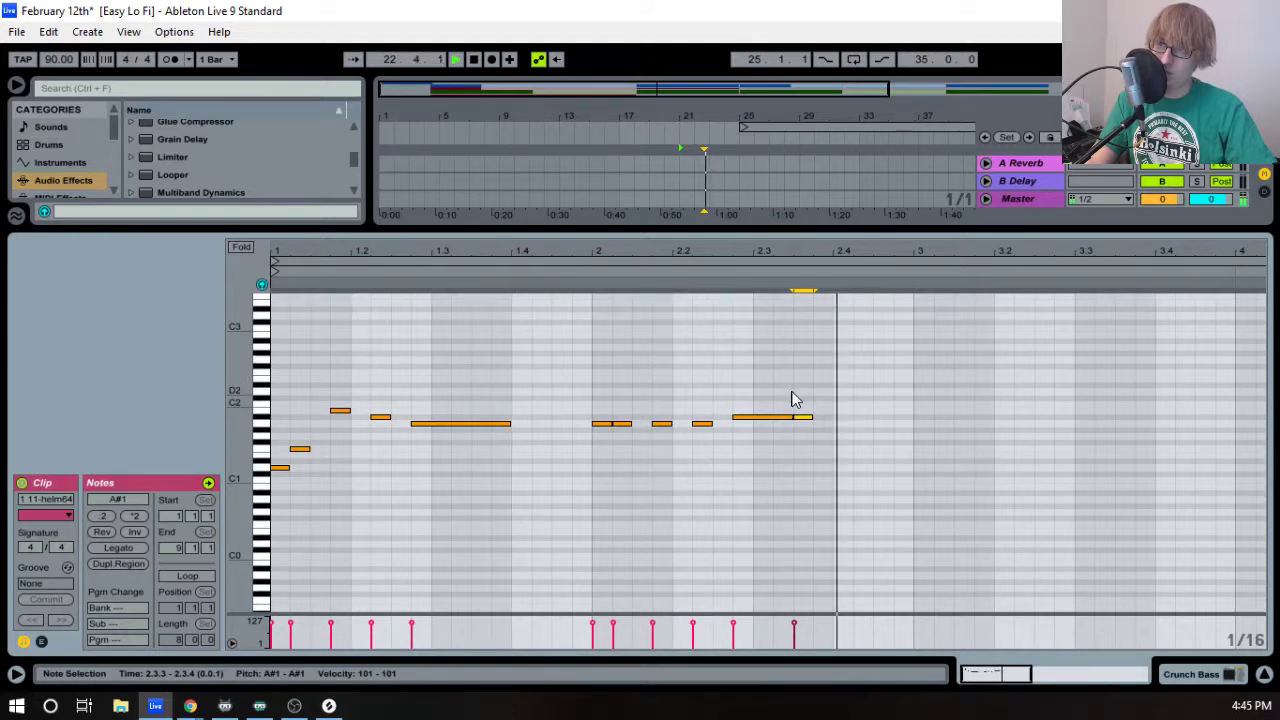
key(space)
- Add eighth-long G1 notes at 2.4.1 and 2.4.3 to finish the two-bar phrase, and play it back
double_click(840, 436)
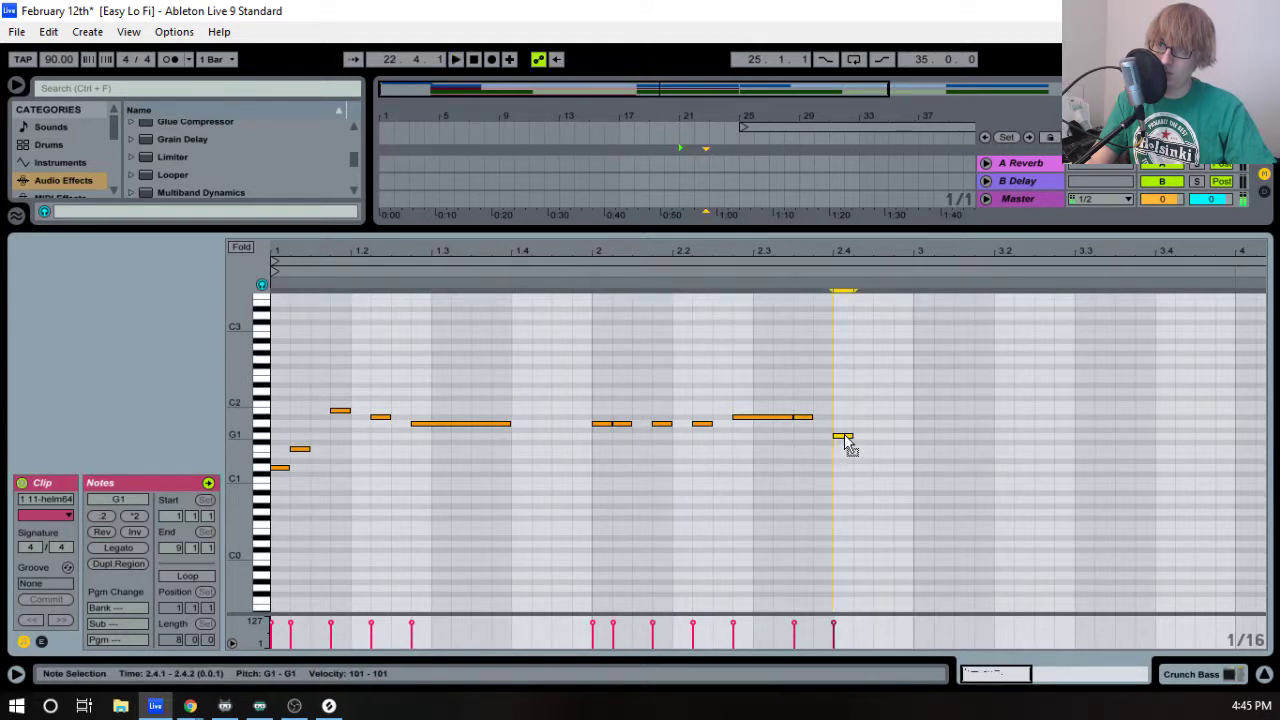
double_click(878, 437)
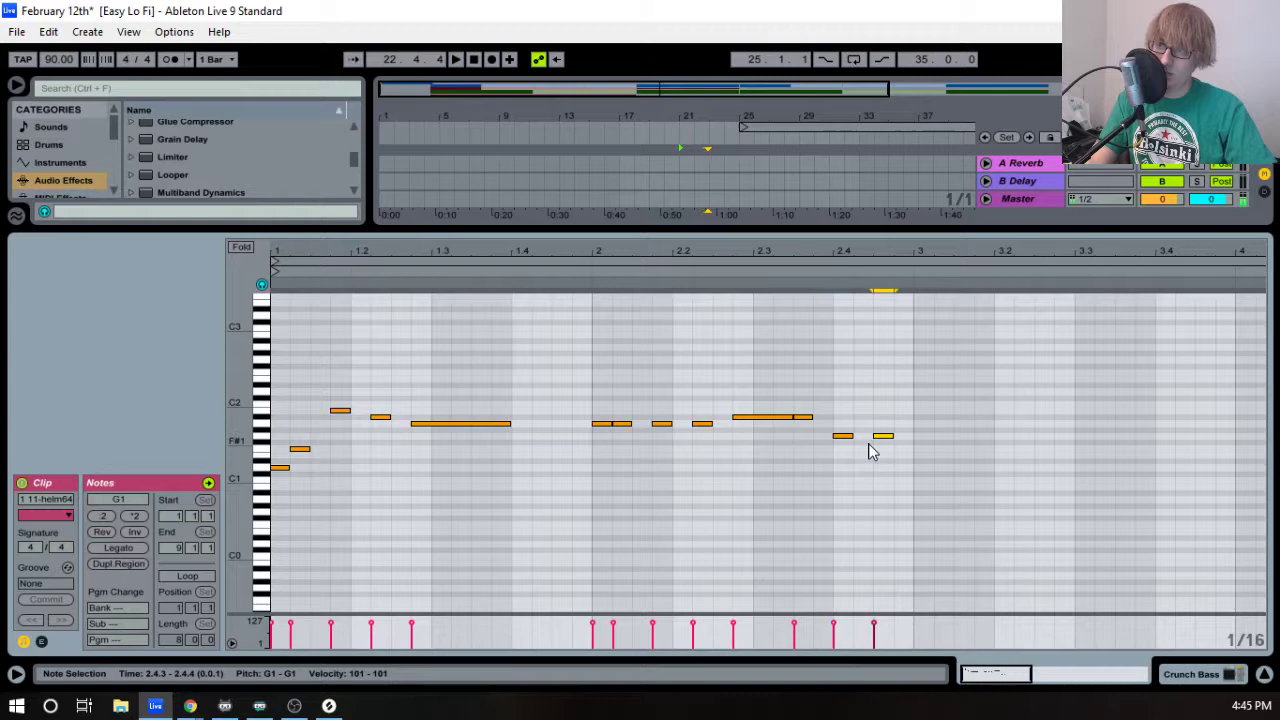
click(918, 424)
key(space)
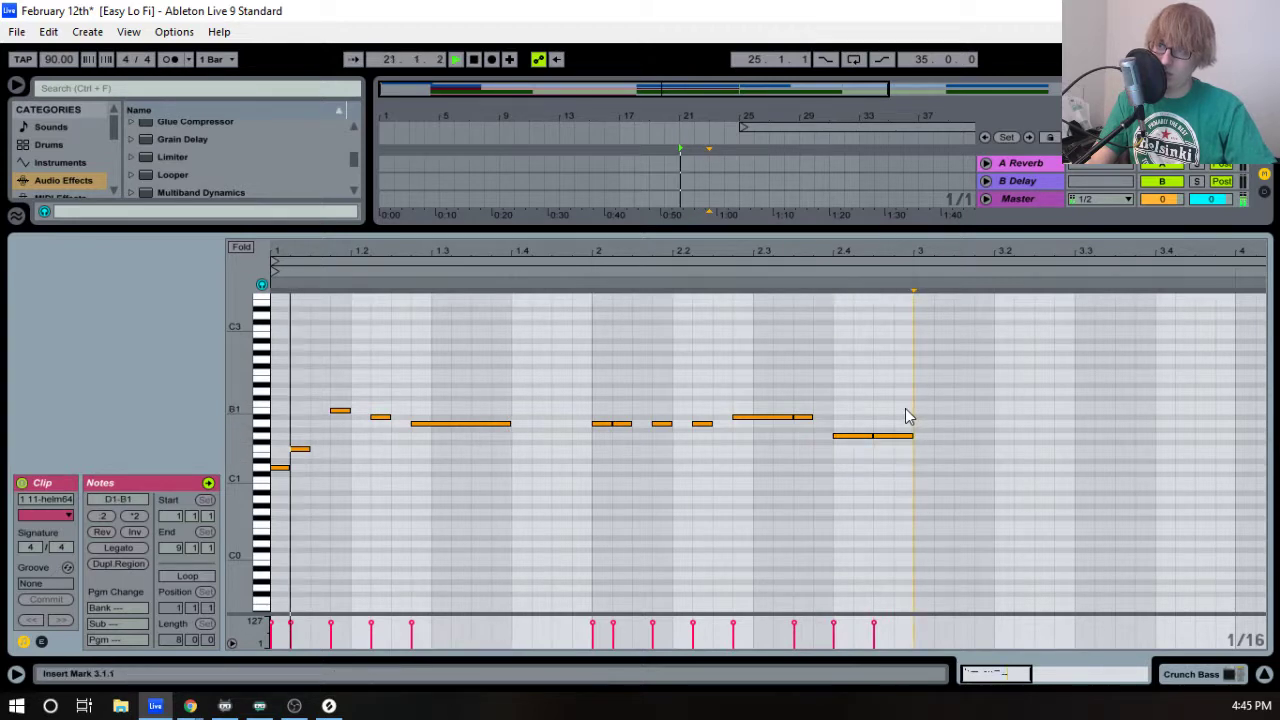
- Try extending the A#1 note at 2.3.3 to 2.4.1 and listen to it
click(840, 425)
drag(812, 417, 832, 417)
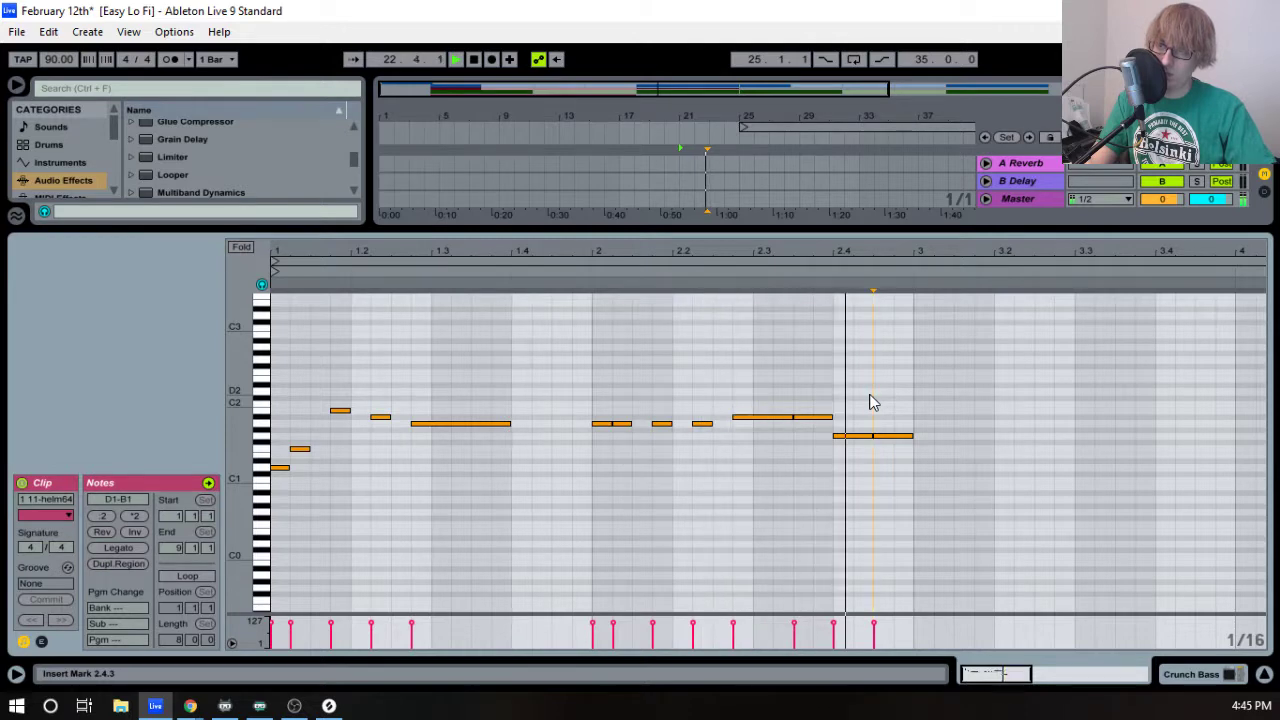
key(space)
drag(832, 418, 820, 428)
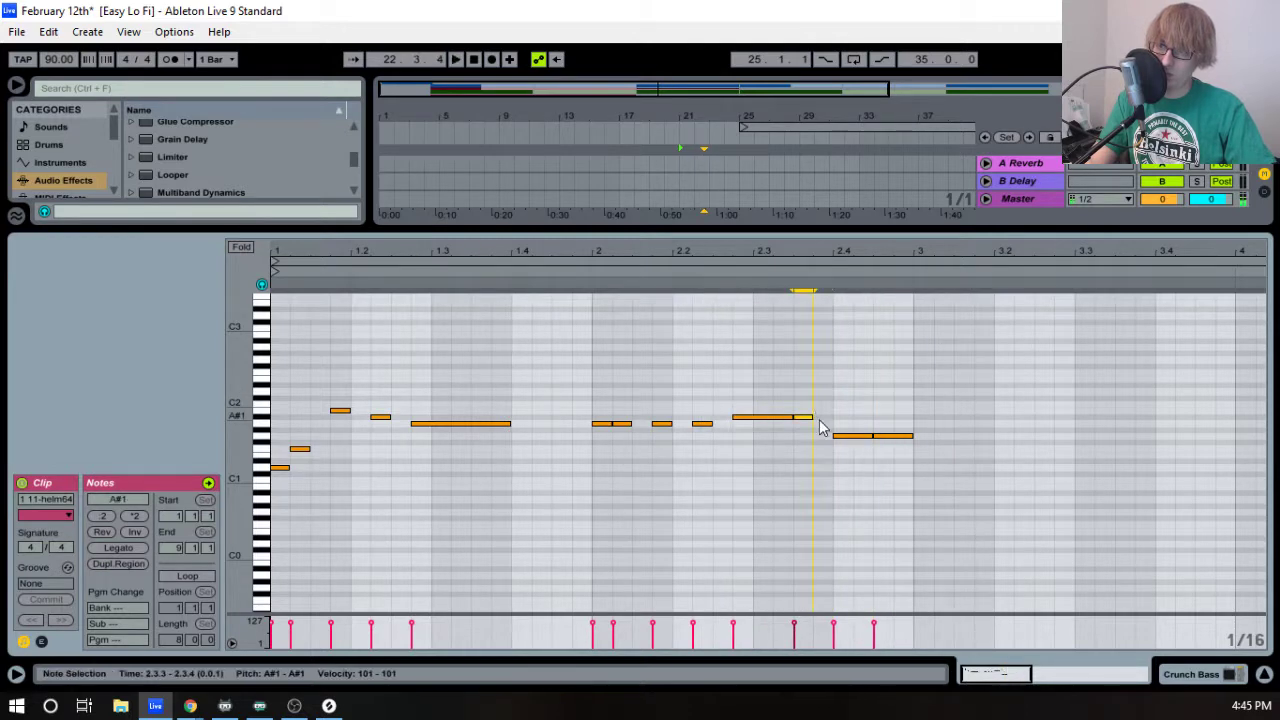
- Shorten the last G1 note so it ends at 2.4.4, and listen to the phrase
drag(908, 435, 893, 435)
click(898, 421)
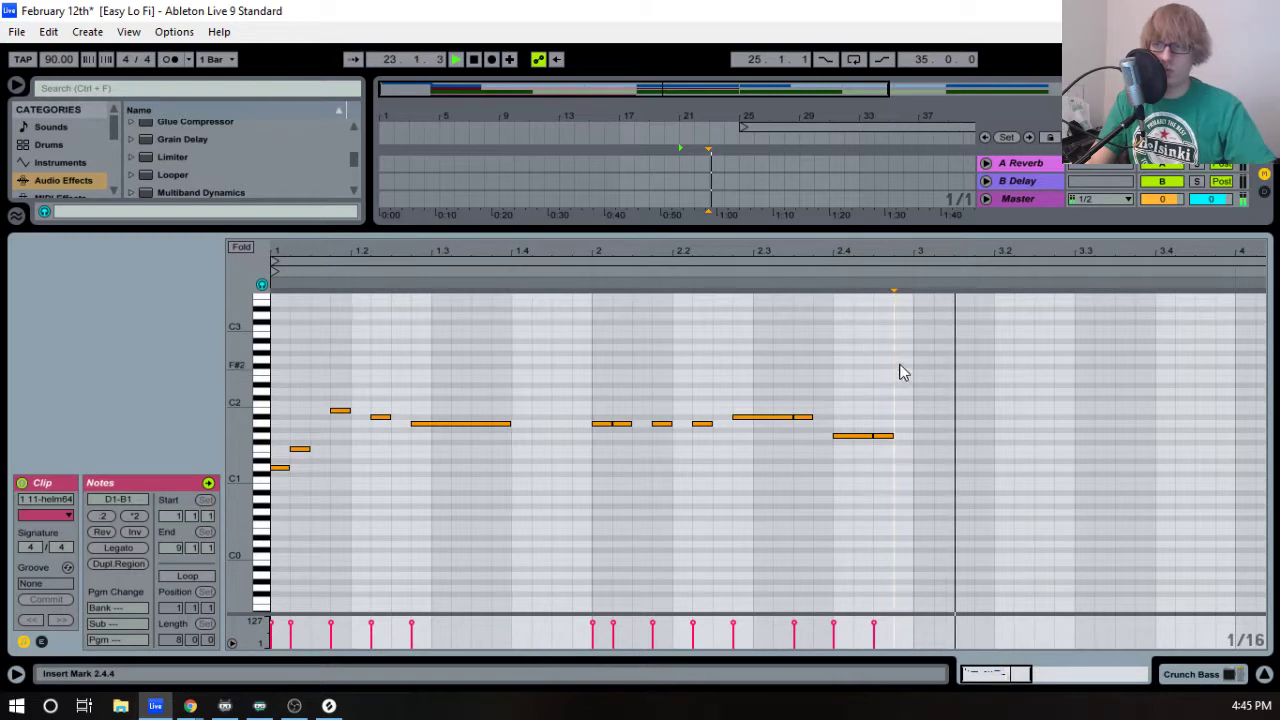
key(space)
- Copy the whole two-bar bass phrase and paste it at 3.1.1
click(925, 372)
key(ctrl+a)
key(ctrl+c)
click(910, 418)
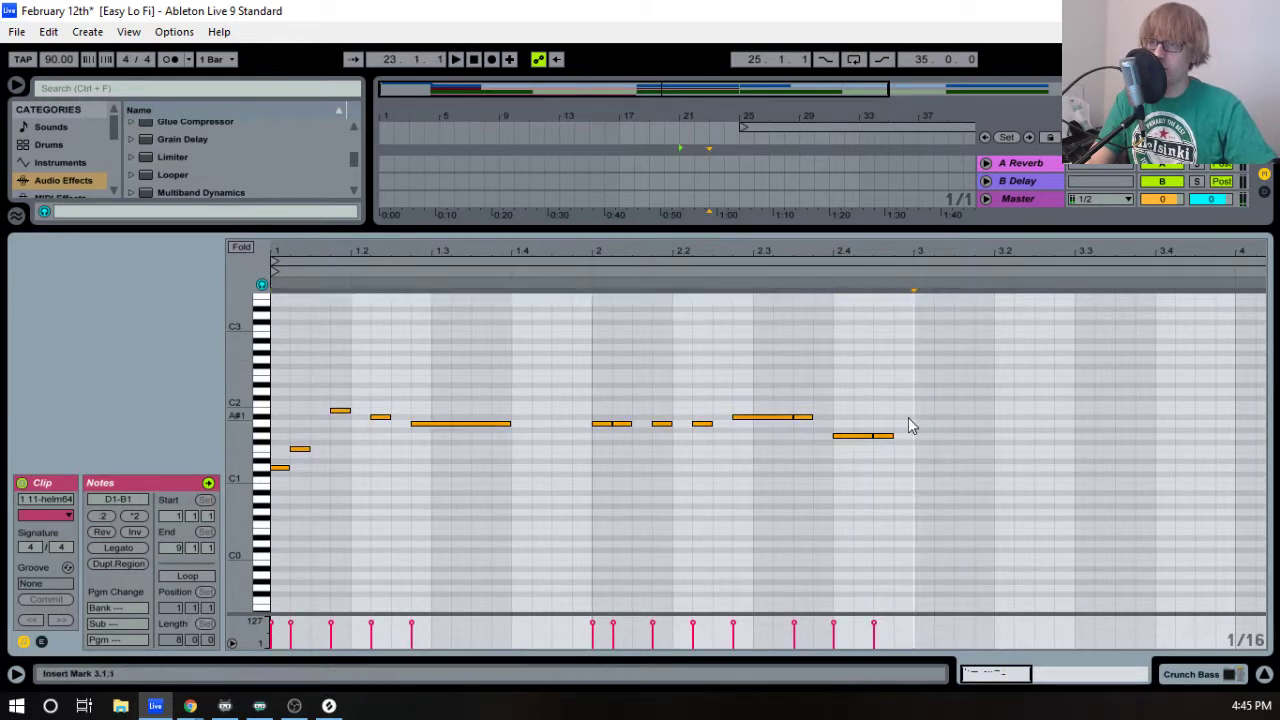
key(ctrl+v)
key(space)
- Transpose the two closing G1 notes at the end of bar 4 up to C2
drag(977, 250, 645, 252)
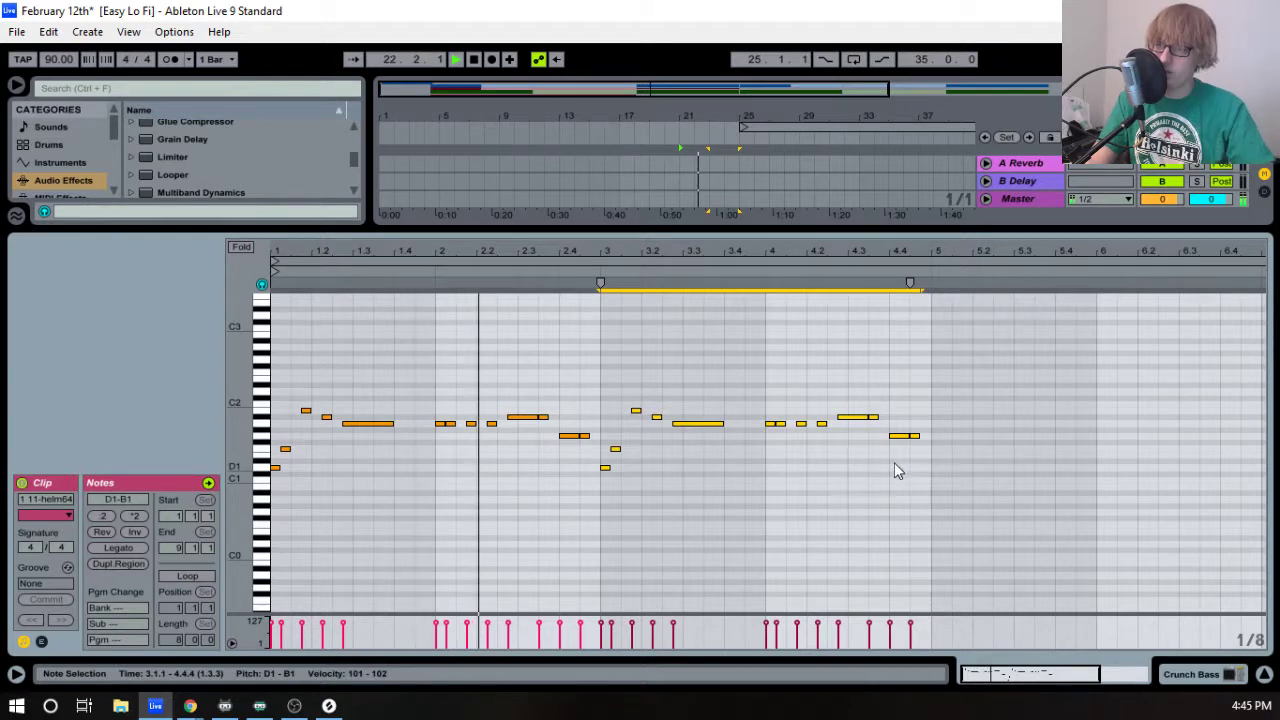
drag(895, 461, 981, 427)
key(Up)
key(Up)
key(Up)
key(Up)
key(Up)
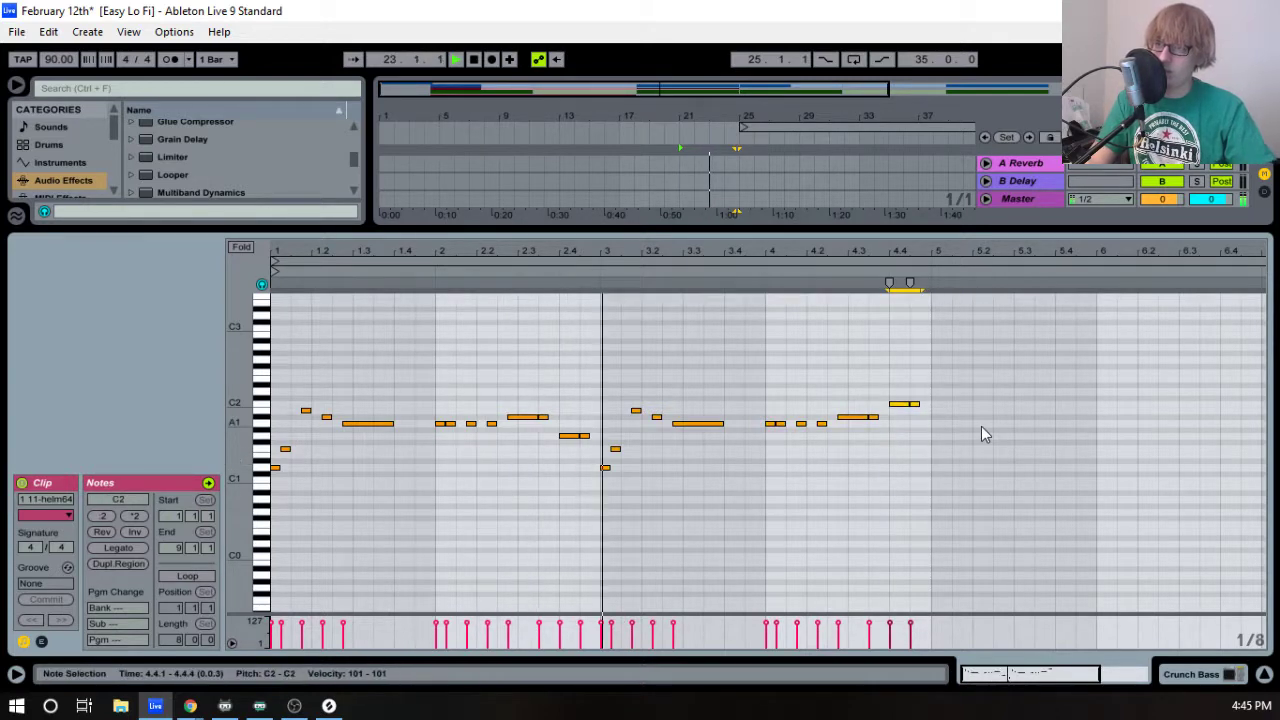
- Copy the complete four-bar bass line and paste it at 5.1.1 to fill the eight-bar clip
drag(958, 248, 787, 248)
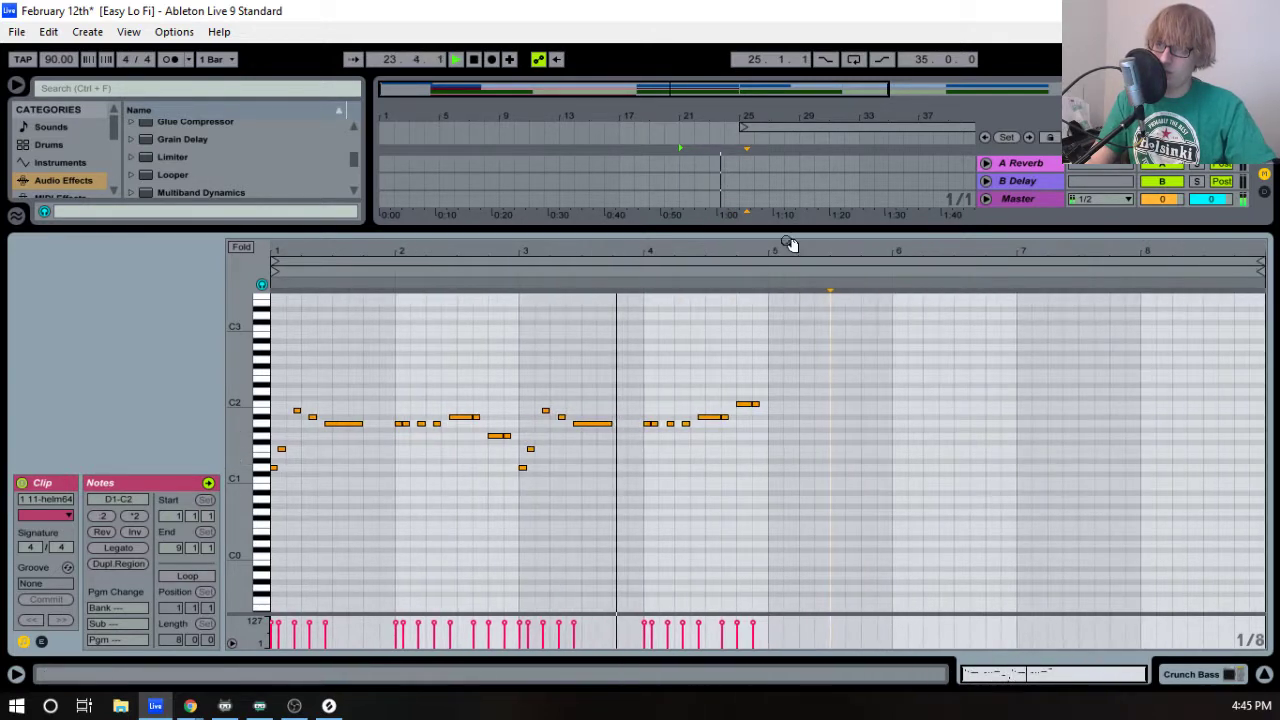
click(838, 431)
key(ctrl+a)
click(766, 476)
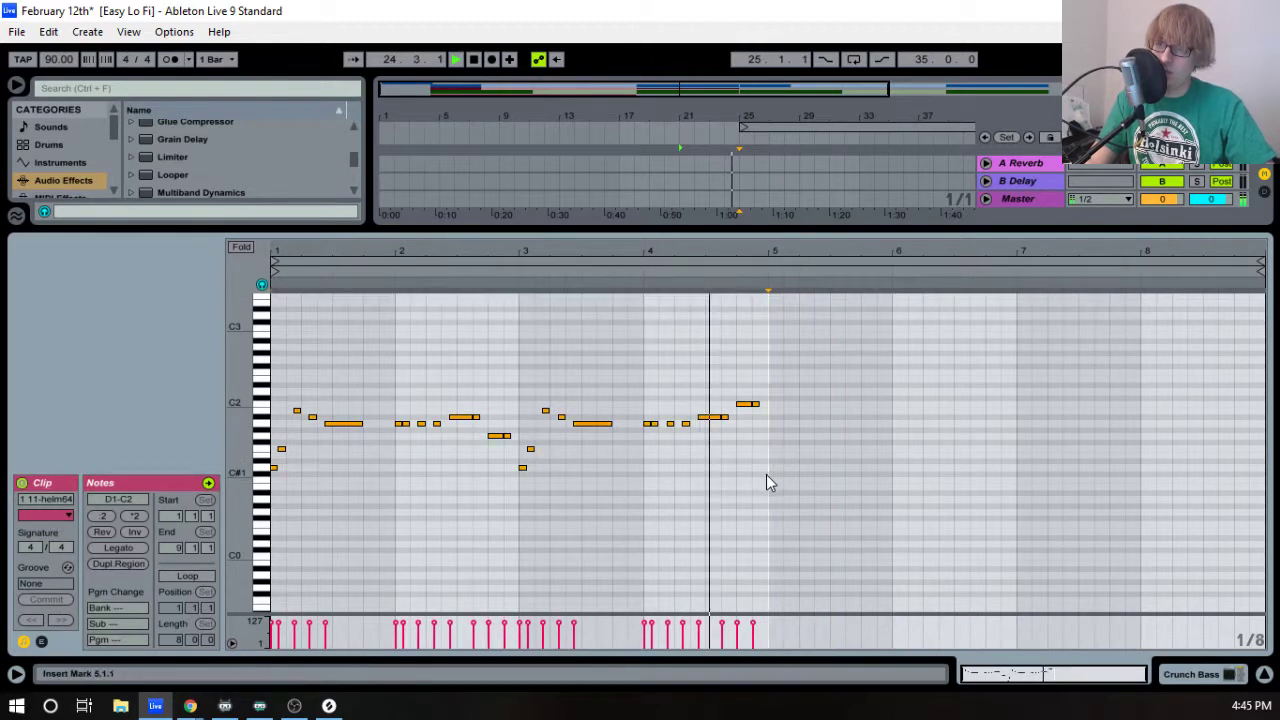
key(ctrl+v)
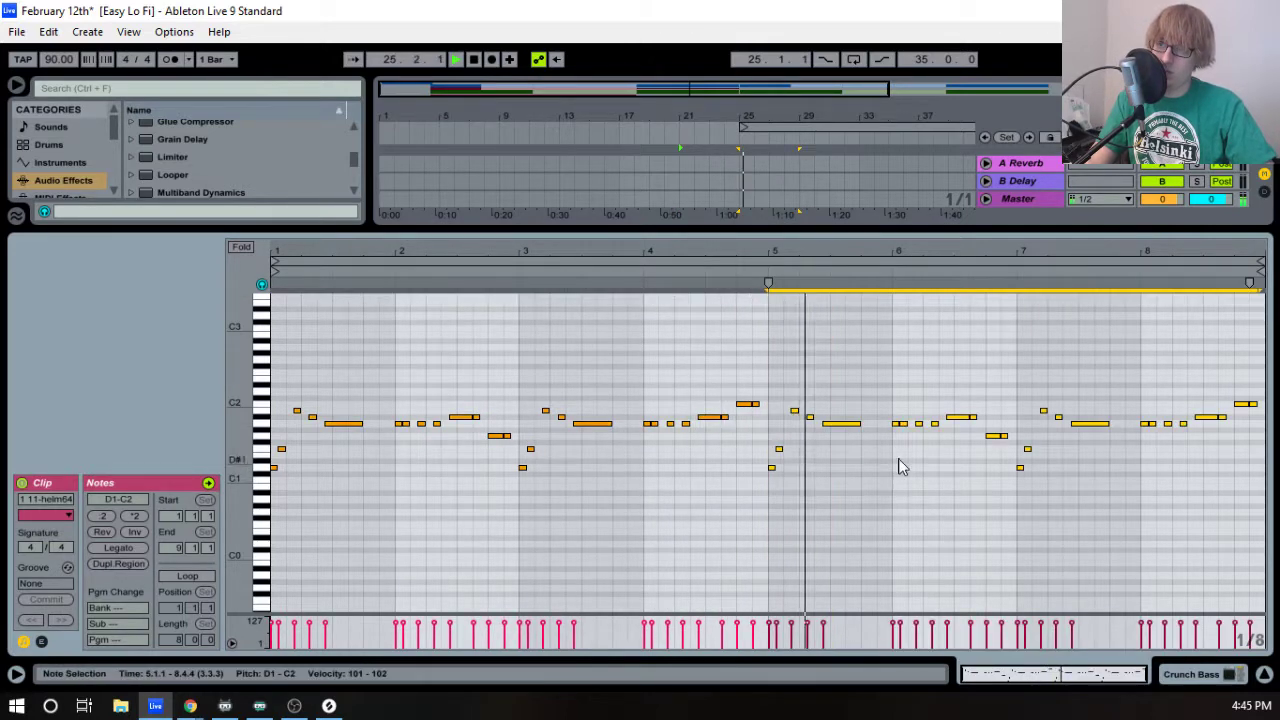
- Try transposing the two opening notes of bar 8 up to B1, and listen to the change
drag(943, 251, 629, 296)
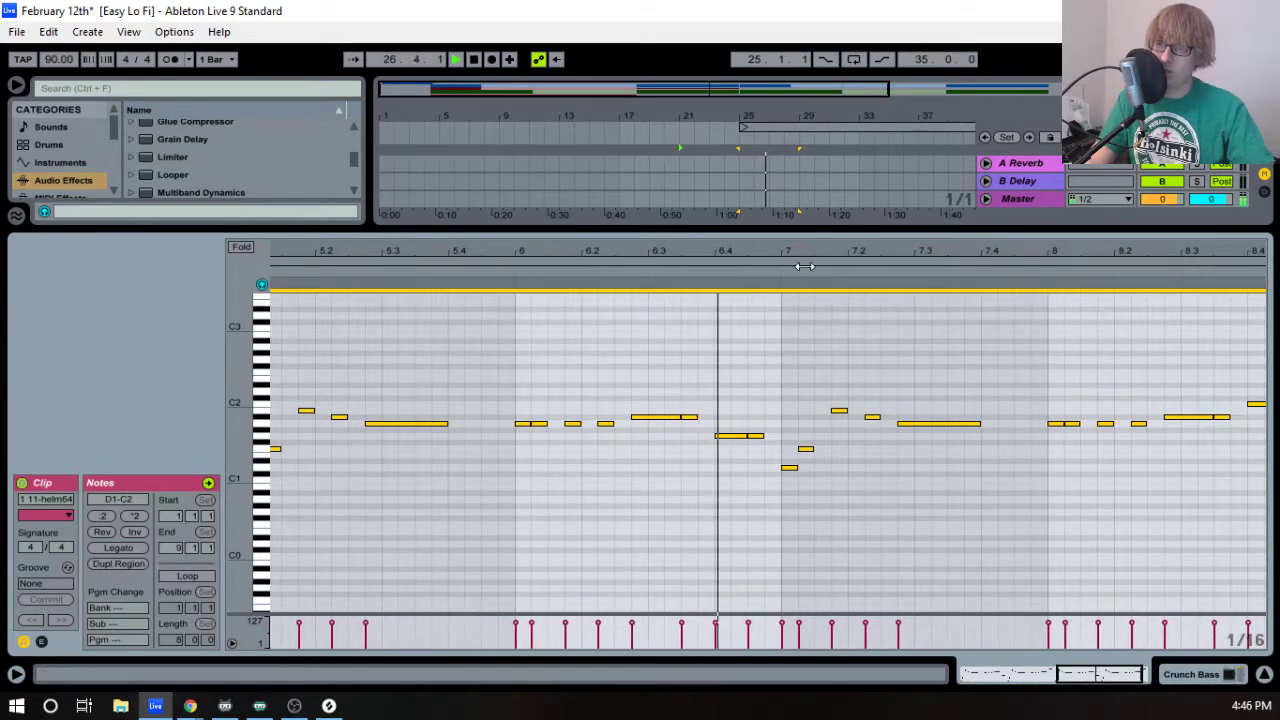
drag(899, 251, 763, 262)
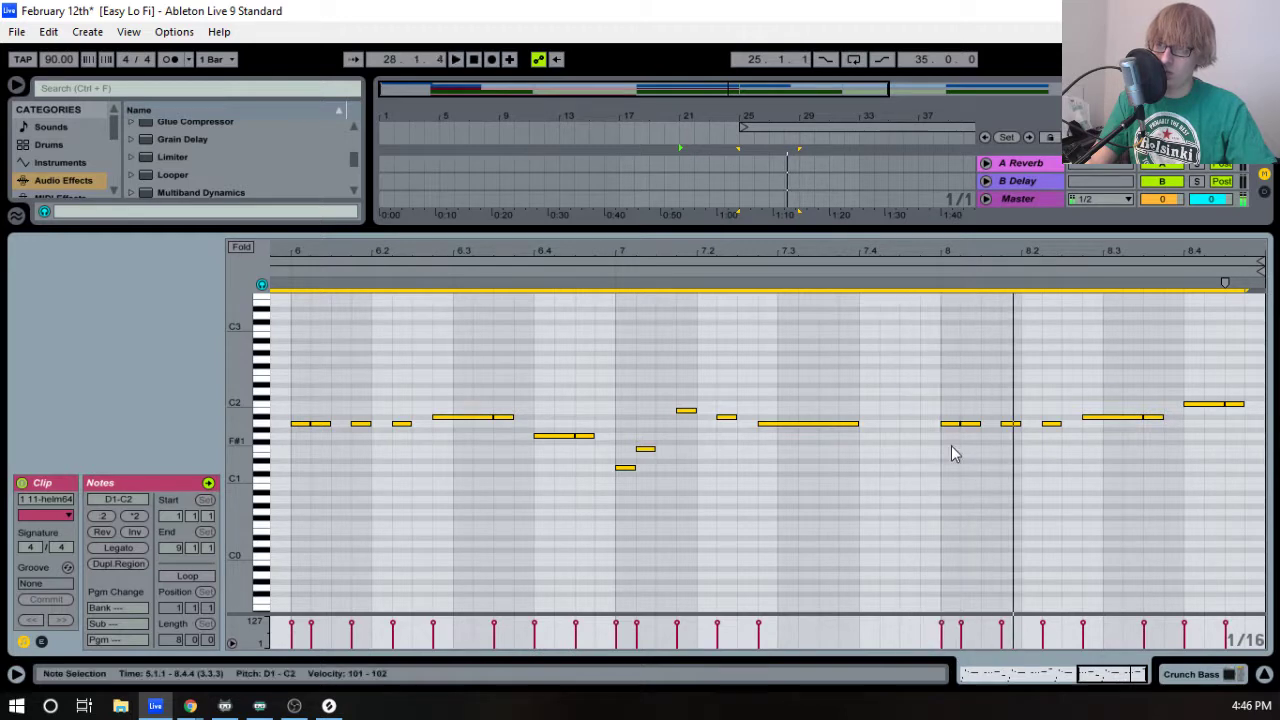
key(space)
drag(951, 449, 978, 416)
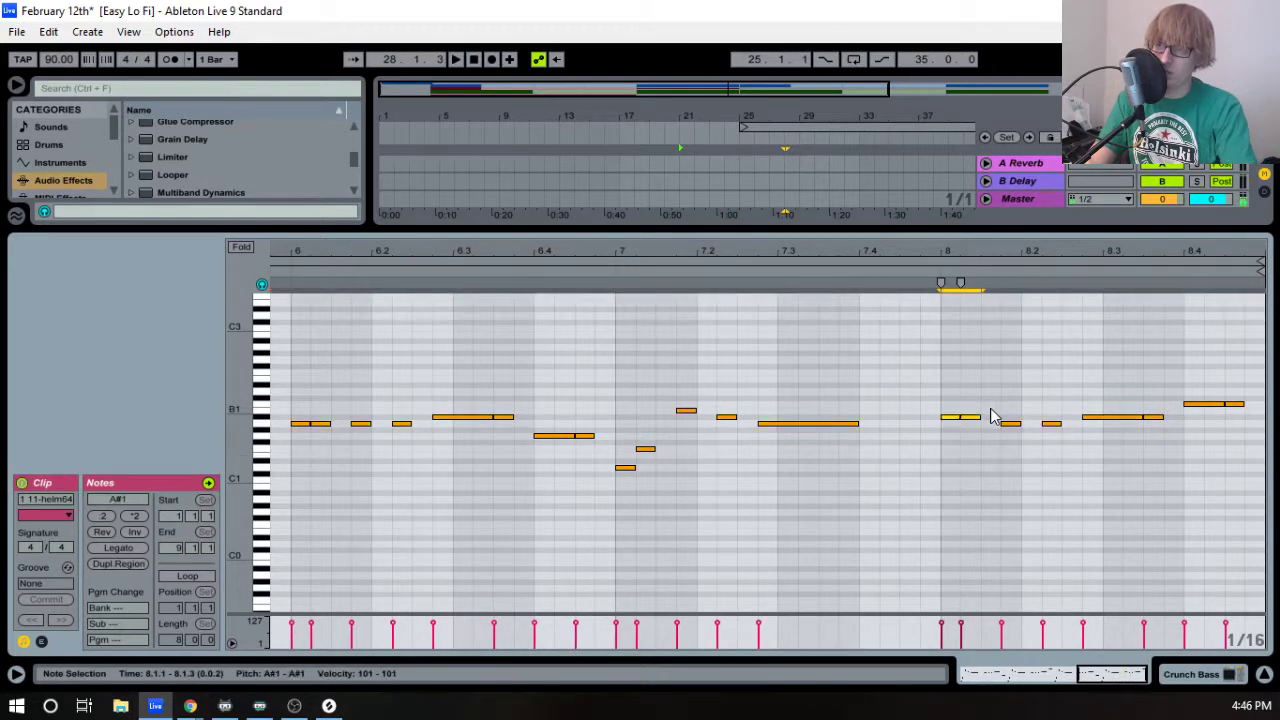
key(Up)
click(828, 276)
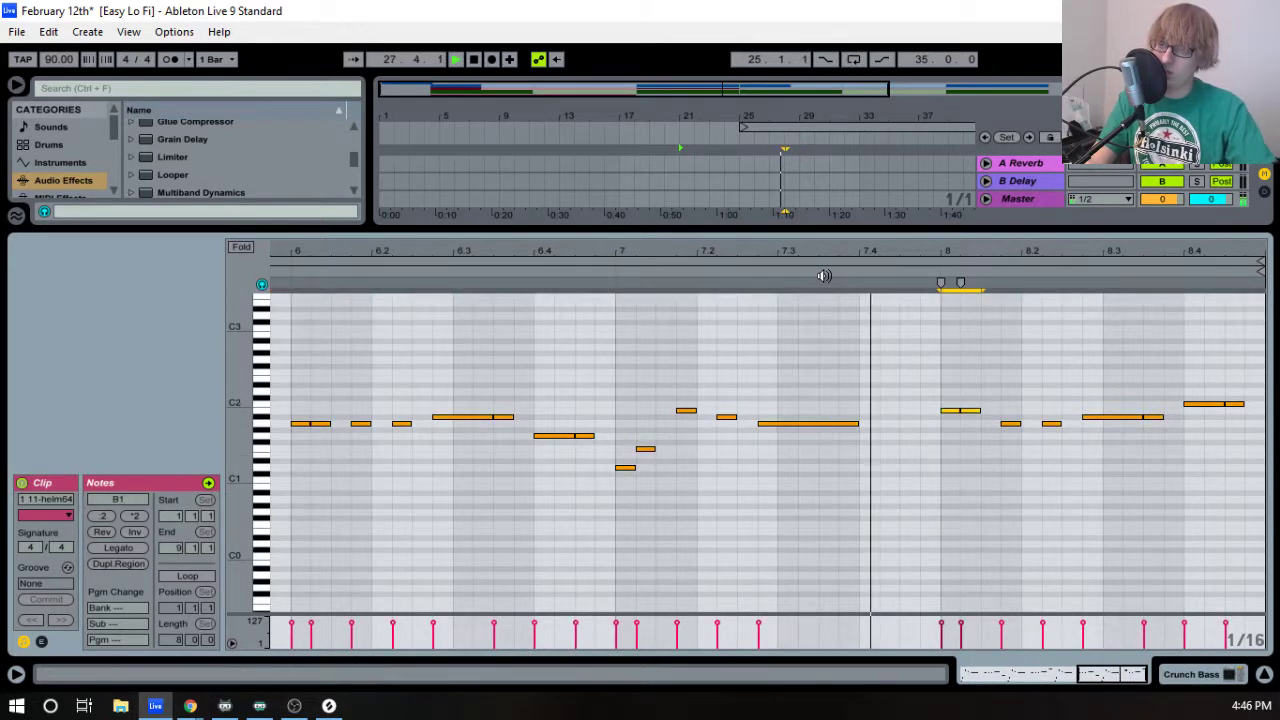
key(space)
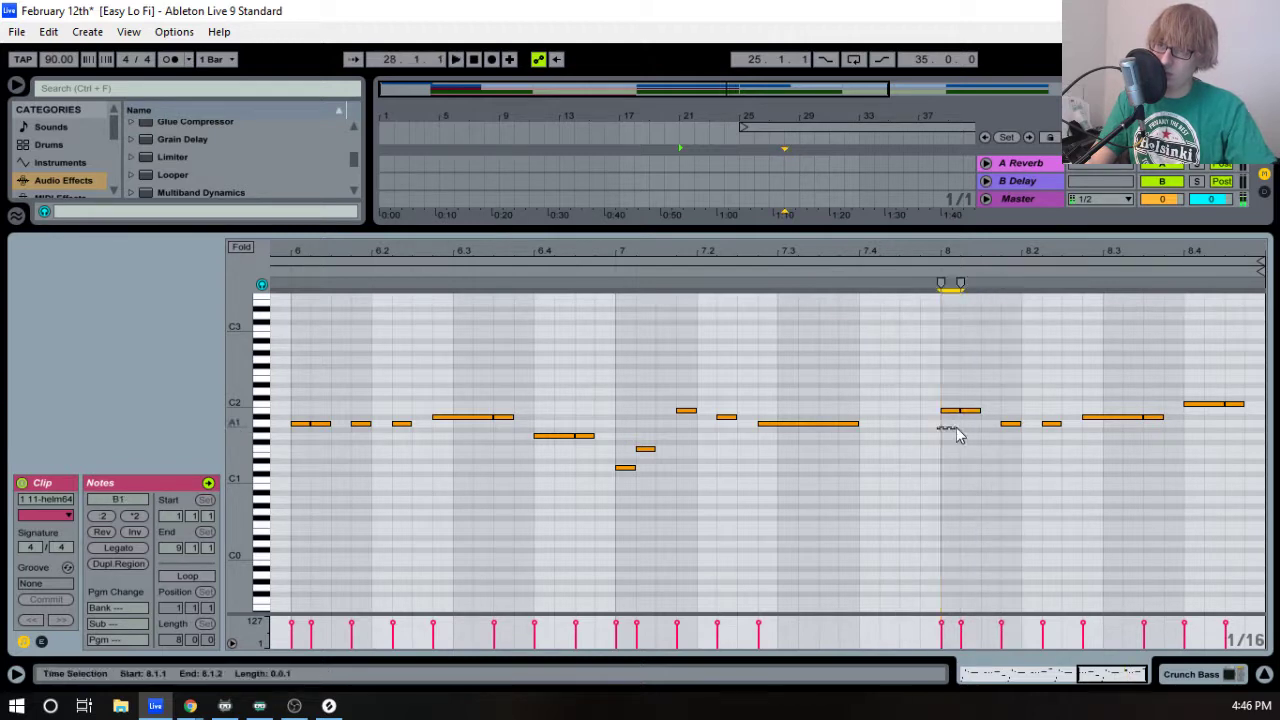
- Return the two opening notes of bar 8 to A1, removing the extra note added beneath them at 8.1.1
click(952, 435)
double_click(952, 428)
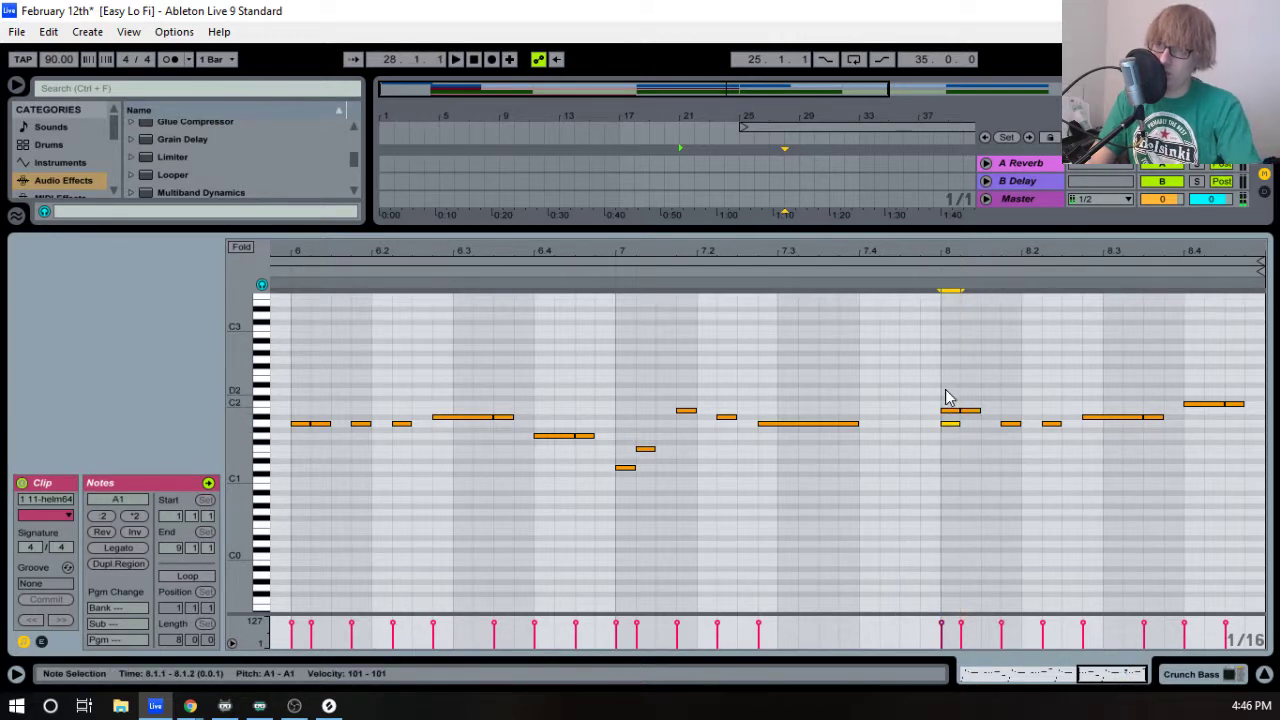
drag(948, 397, 971, 424)
key(Down)
key(Down)
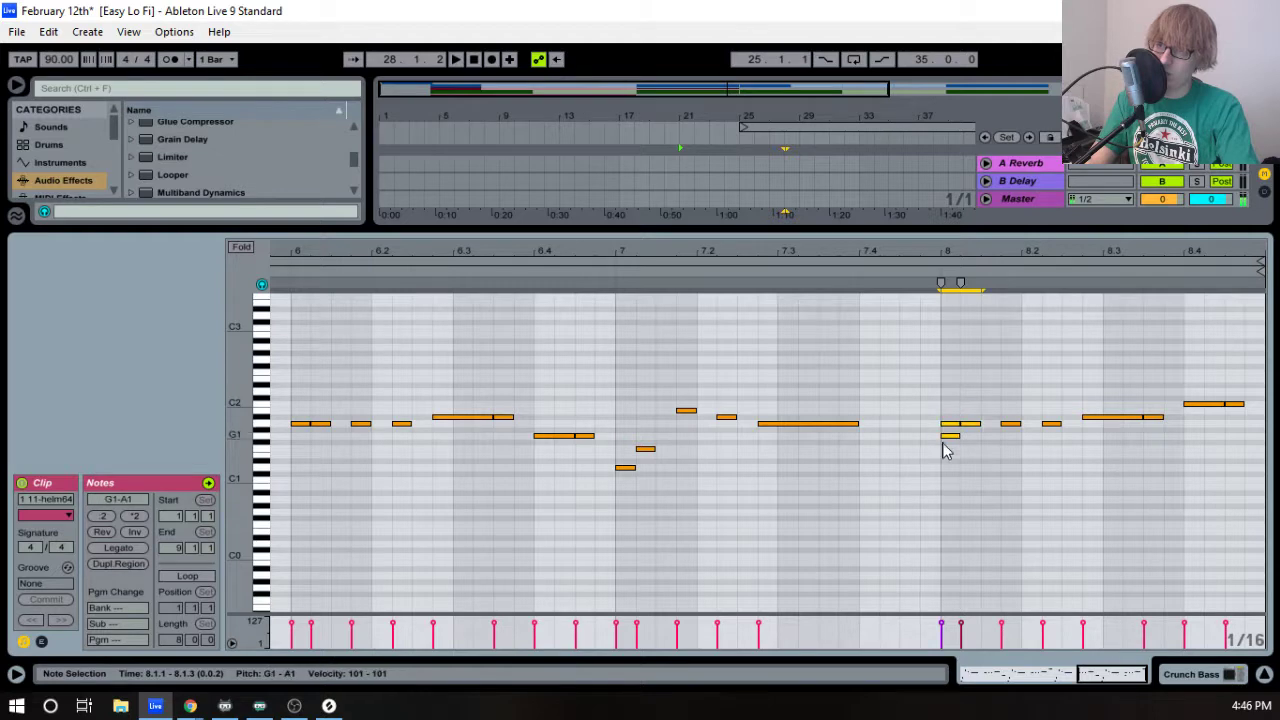
click(975, 425)
key(Delete)
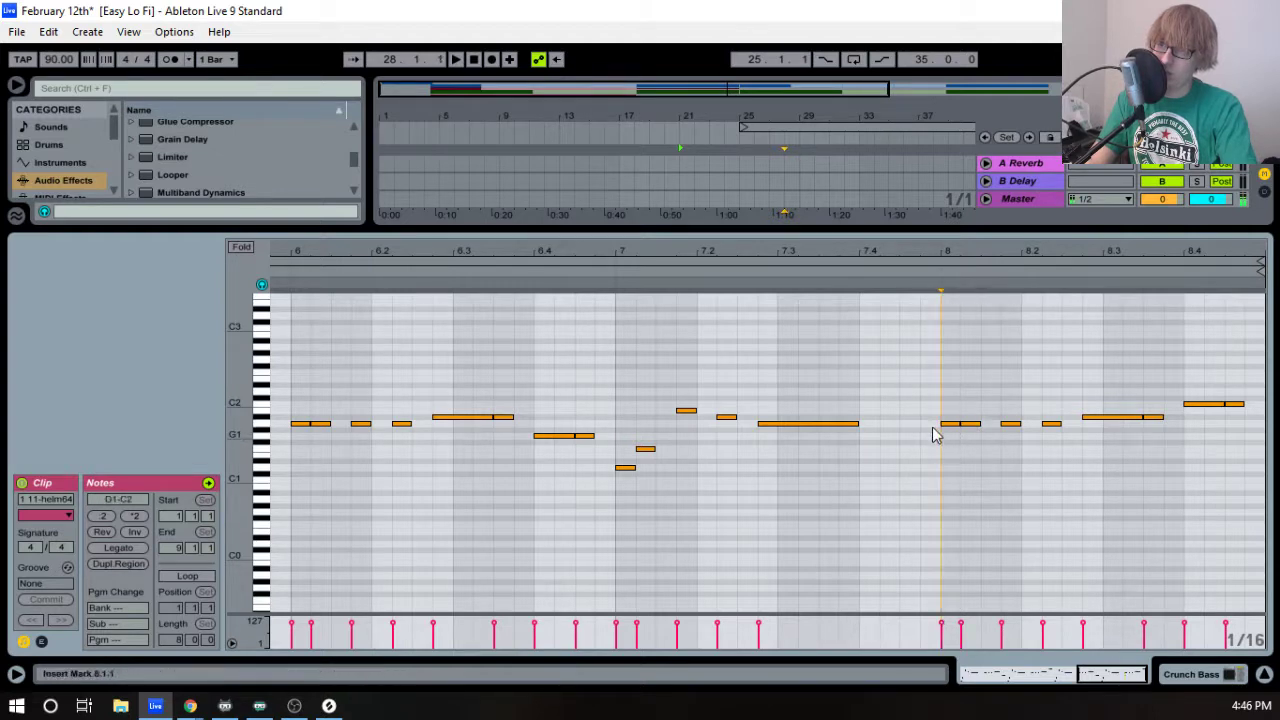
- Listen to the Crunch Bass line from bar 7 into the start of bar 8
click(698, 278)
drag(1034, 252, 1004, 250)
key(space)
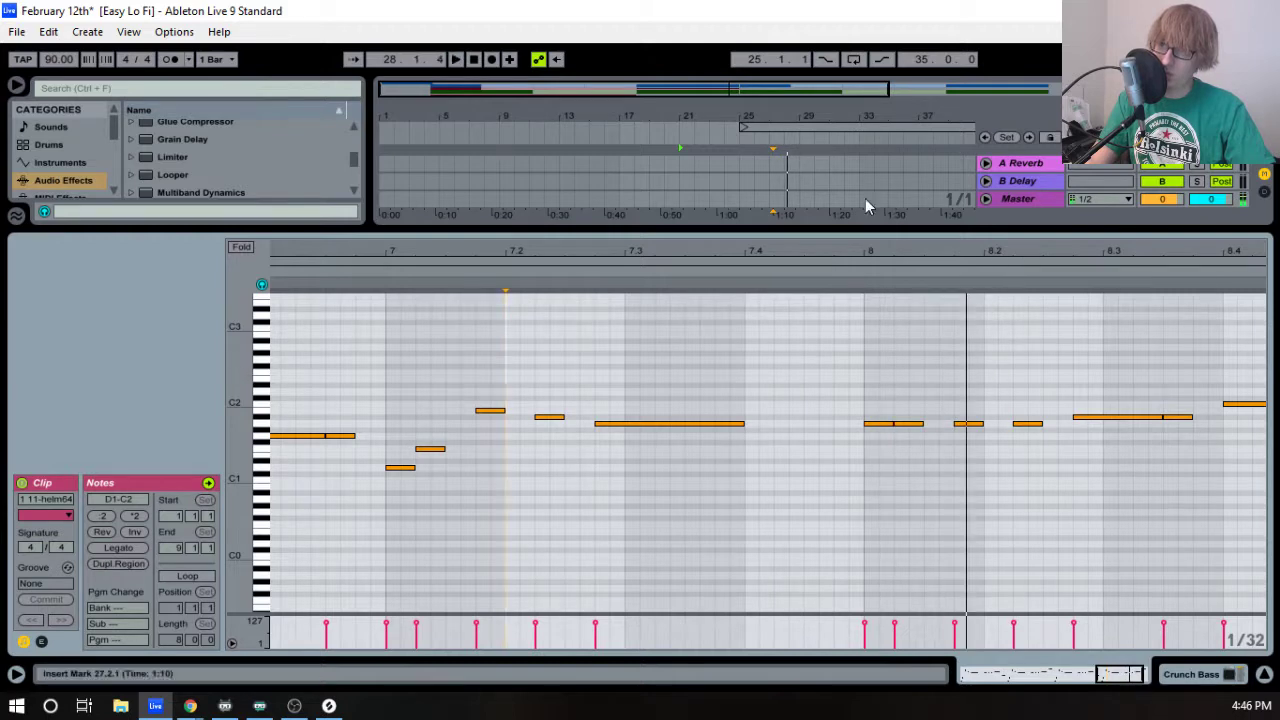
- Enlarge the arrangement area, unsolo the Crunch Bass track, and listen to the end of the section with all tracks
drag(922, 232, 1000, 366)
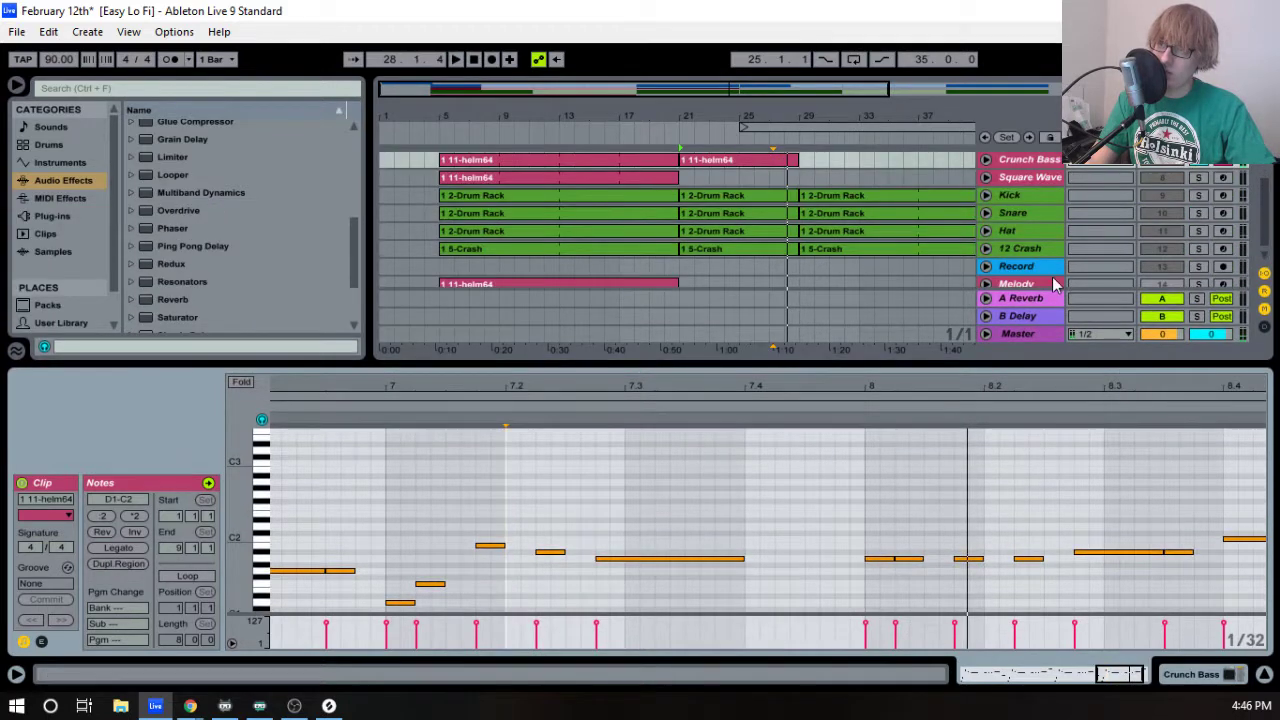
click(1190, 180)
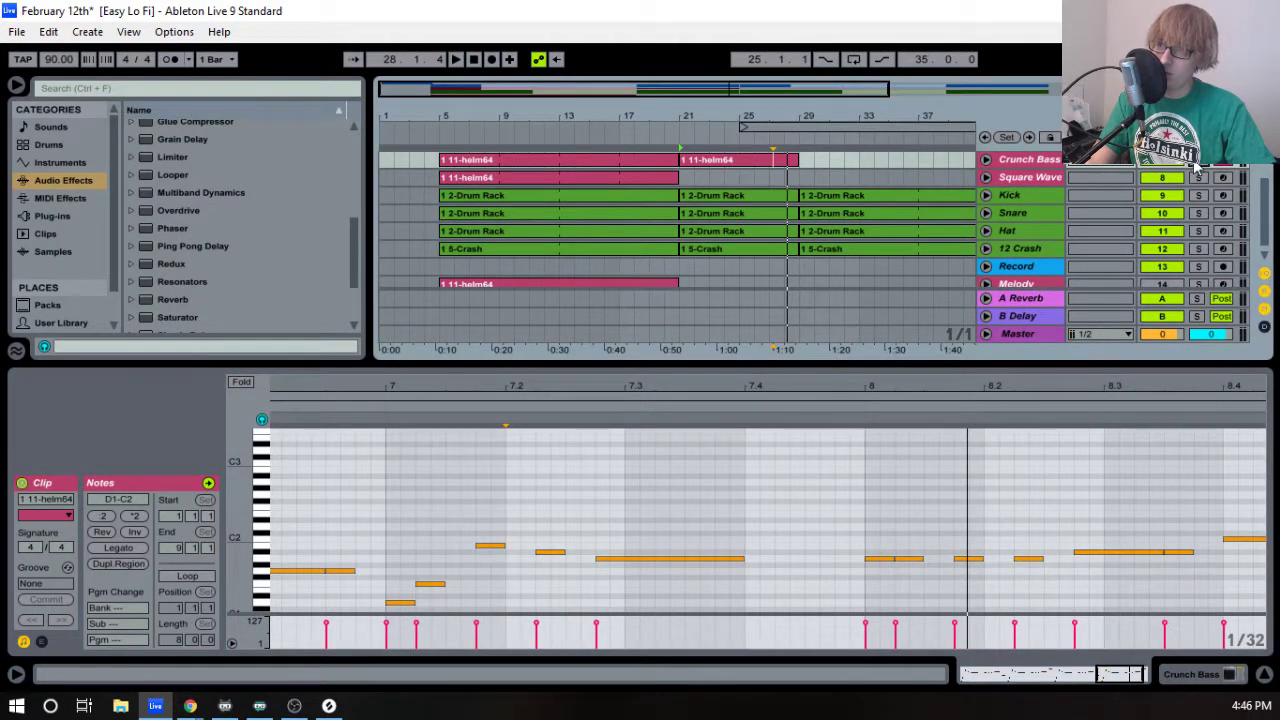
click(1159, 176)
scroll(1193, 197, up, 2)
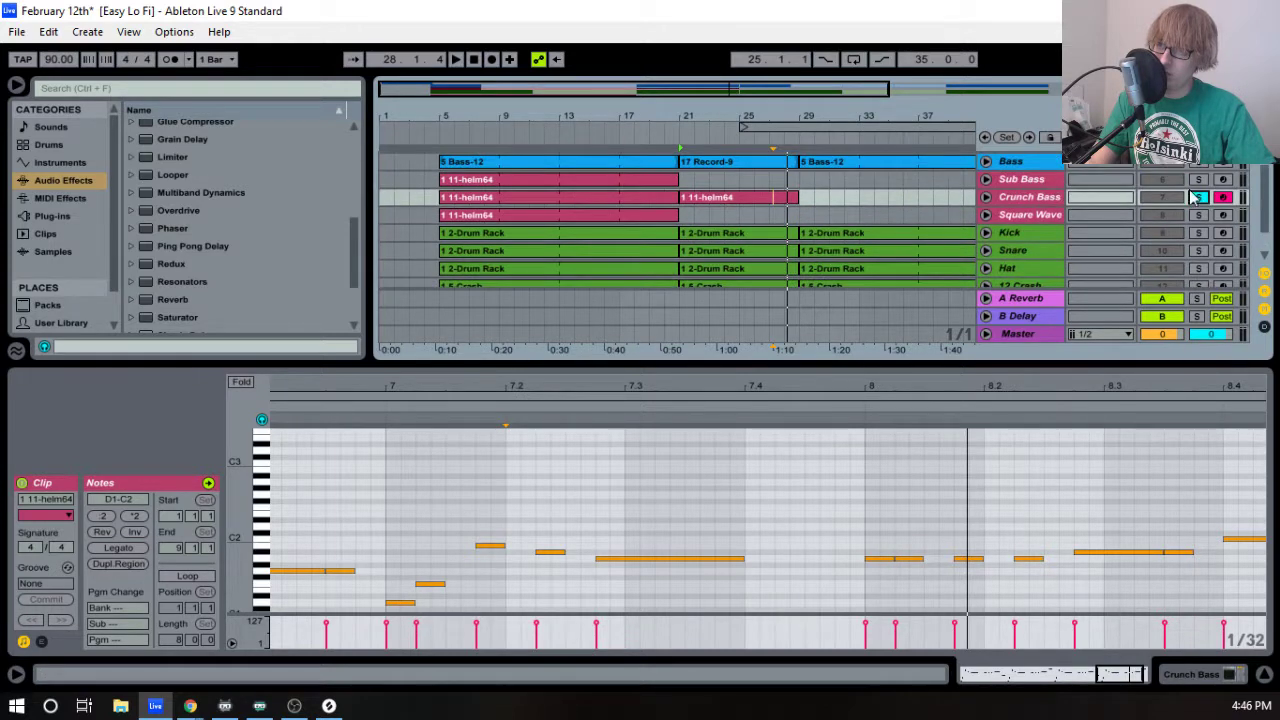
click(755, 143)
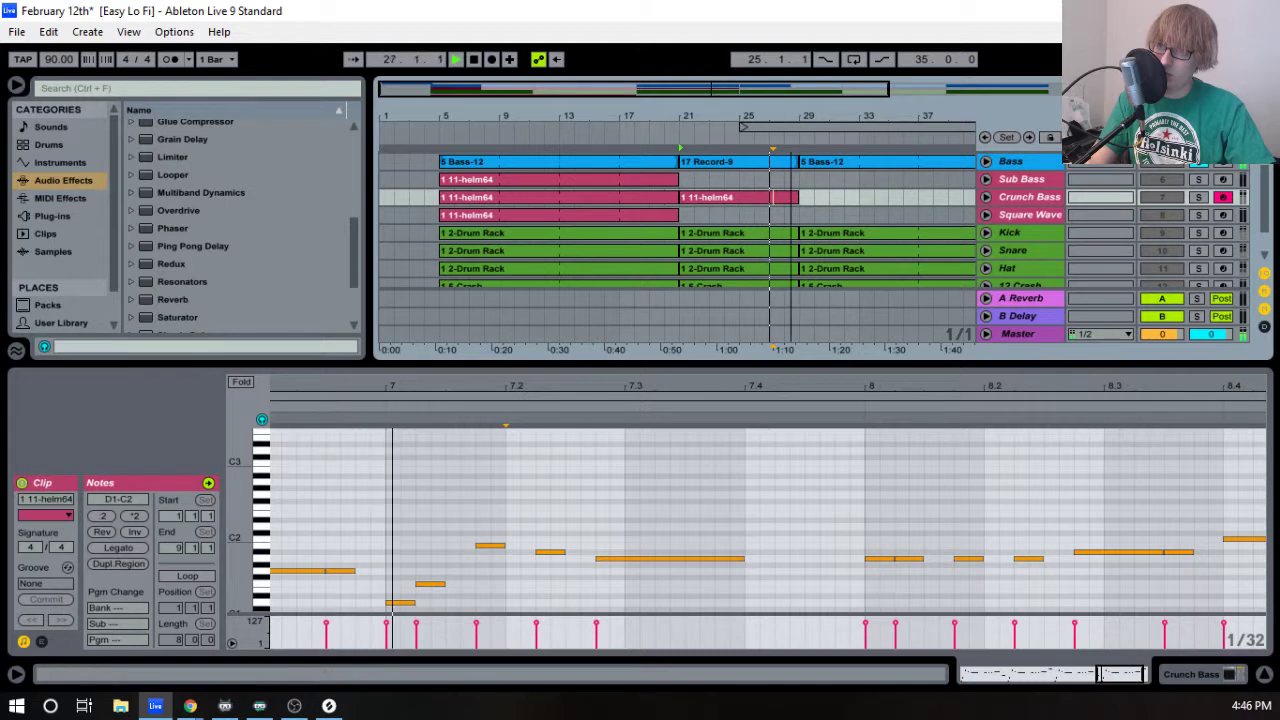
drag(794, 126, 762, 122)
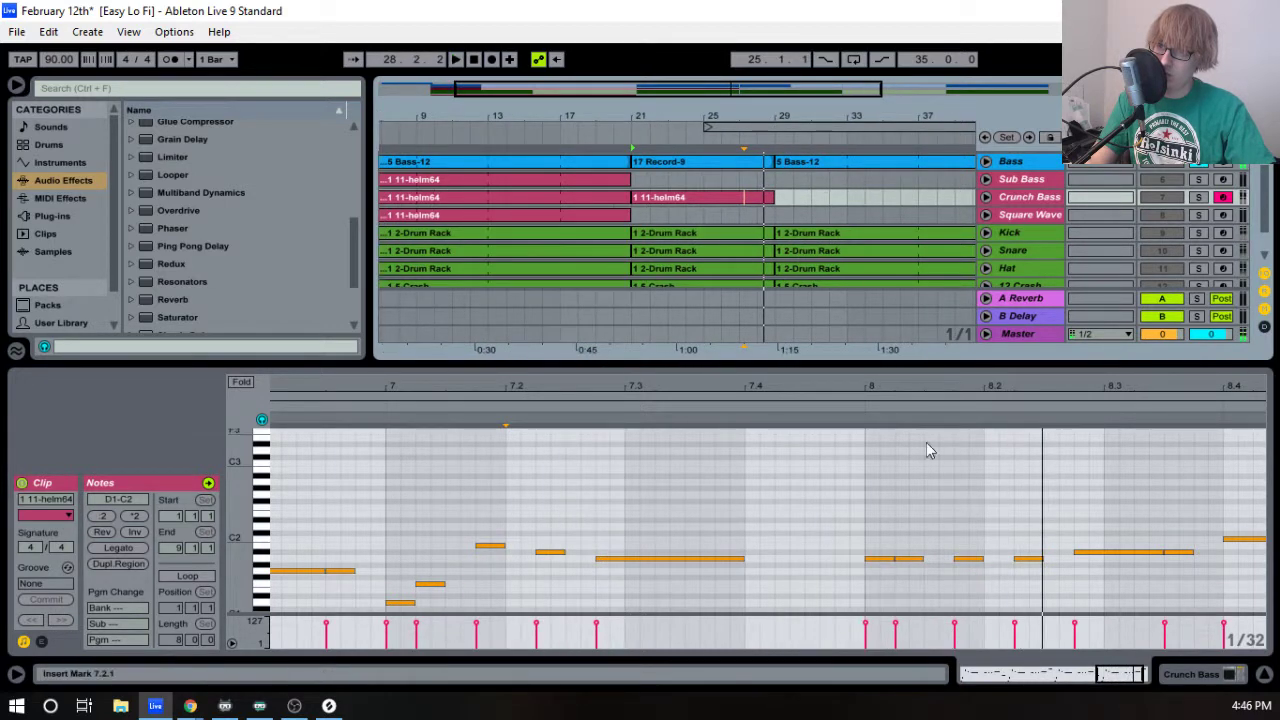
- Solo the Bass track and listen to bars 7 and 8 of the section to compare its pitches
drag(880, 586, 914, 503)
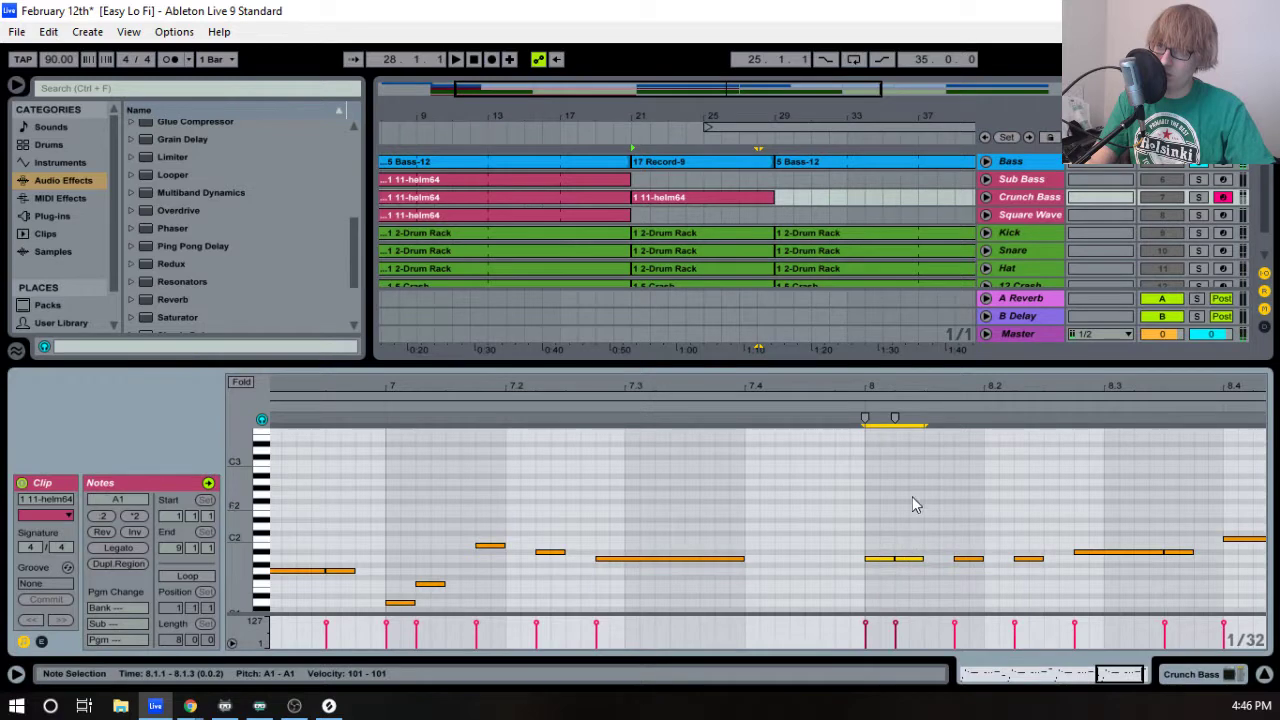
click(1203, 168)
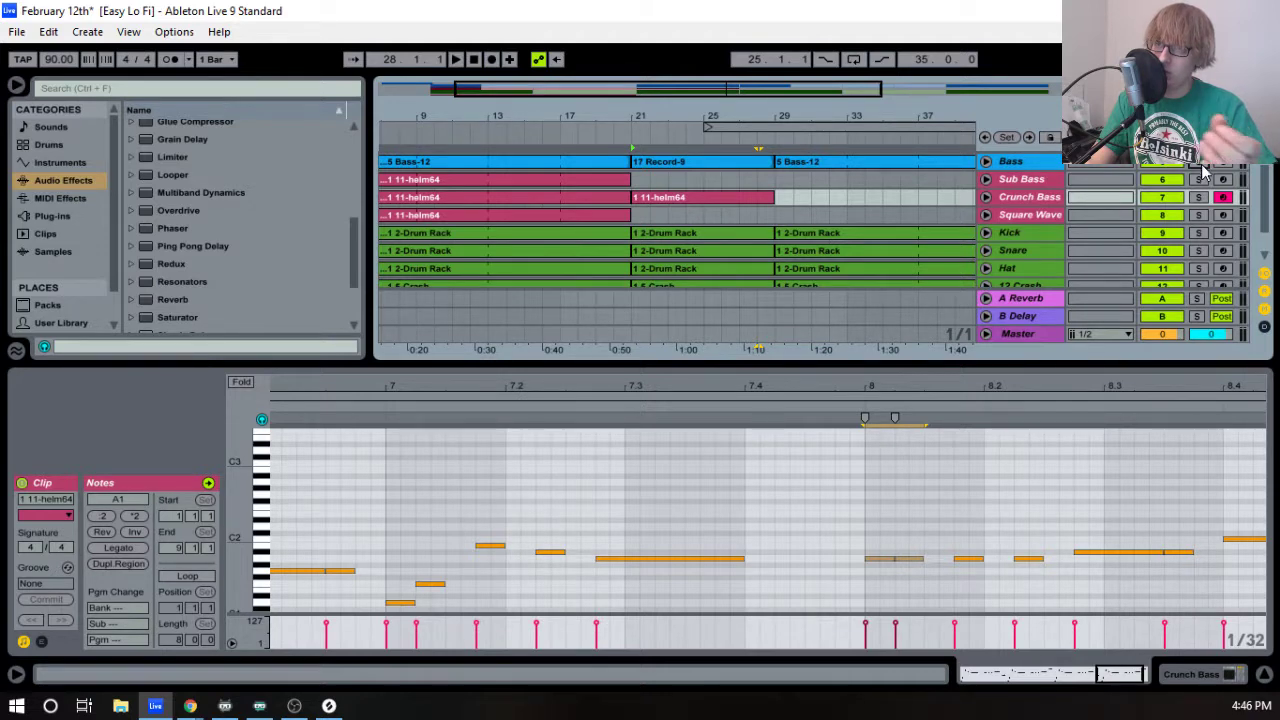
click(538, 406)
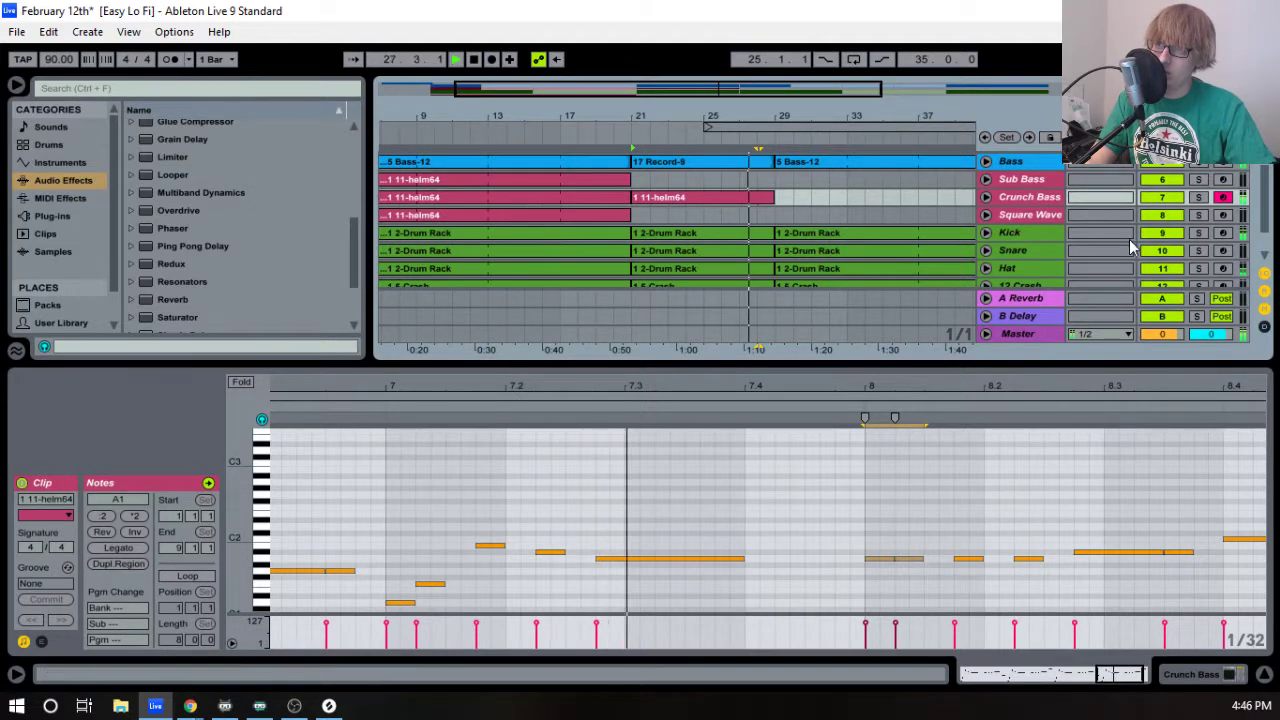
click(1192, 162)
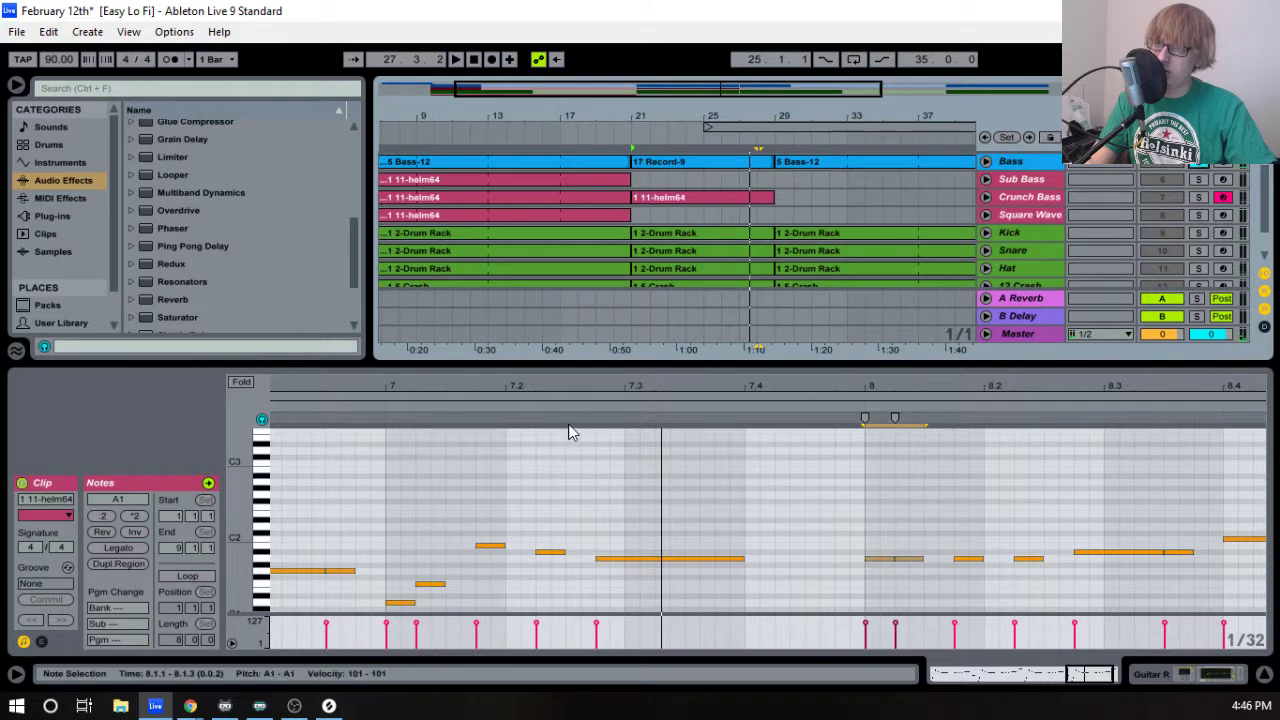
click(358, 422)
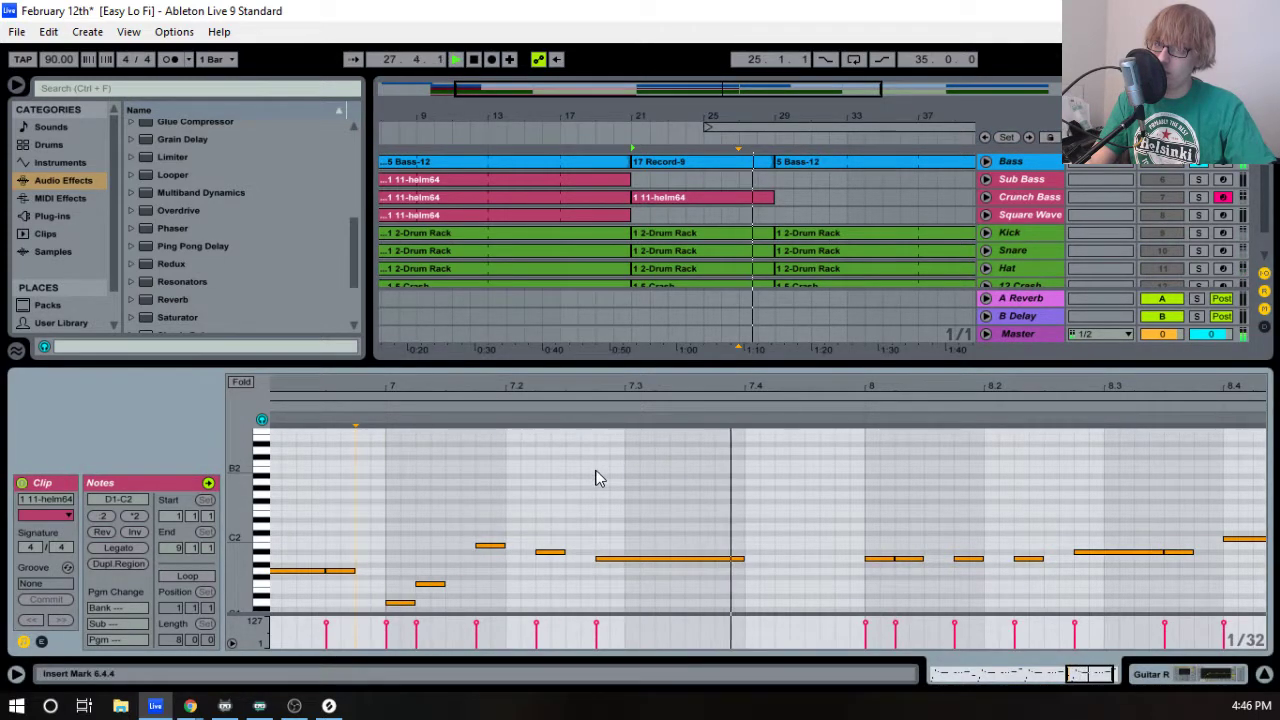
key(space)
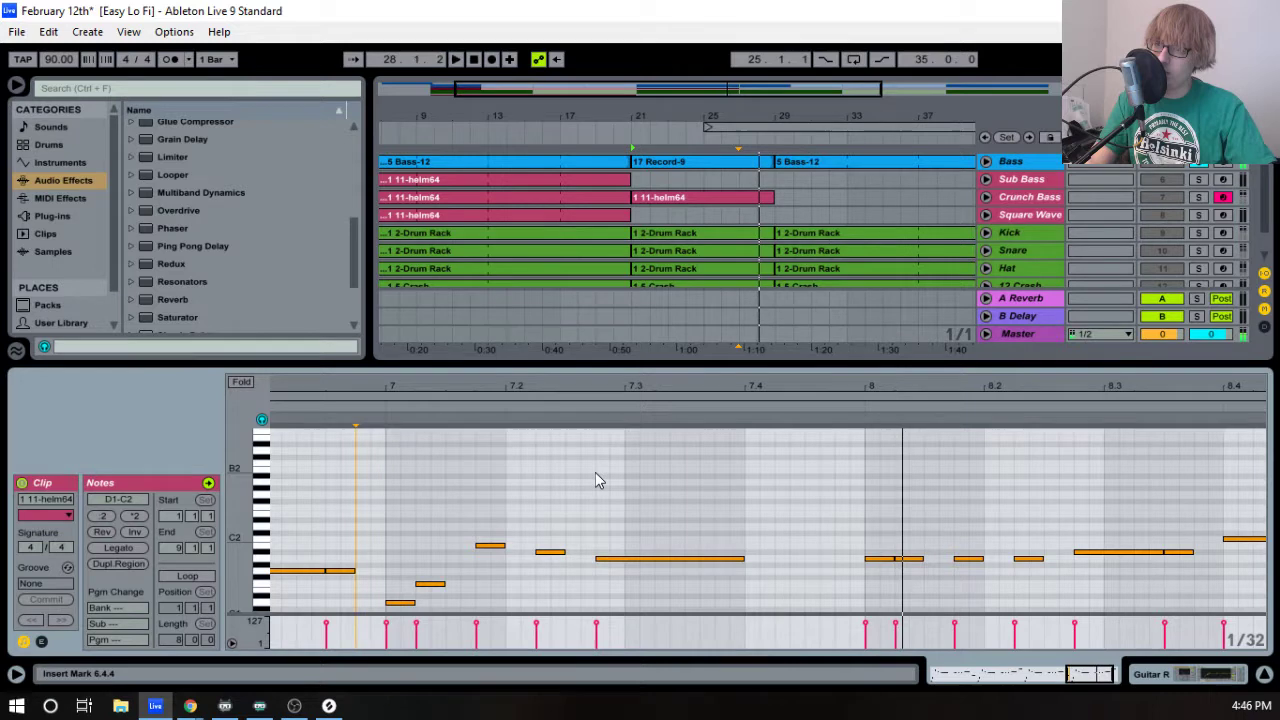
- Unsolo the Bass track, transpose the two opening notes of bar 8 up to A#1, and listen from 7.2.3
click(1201, 165)
drag(849, 610, 932, 534)
key(Up)
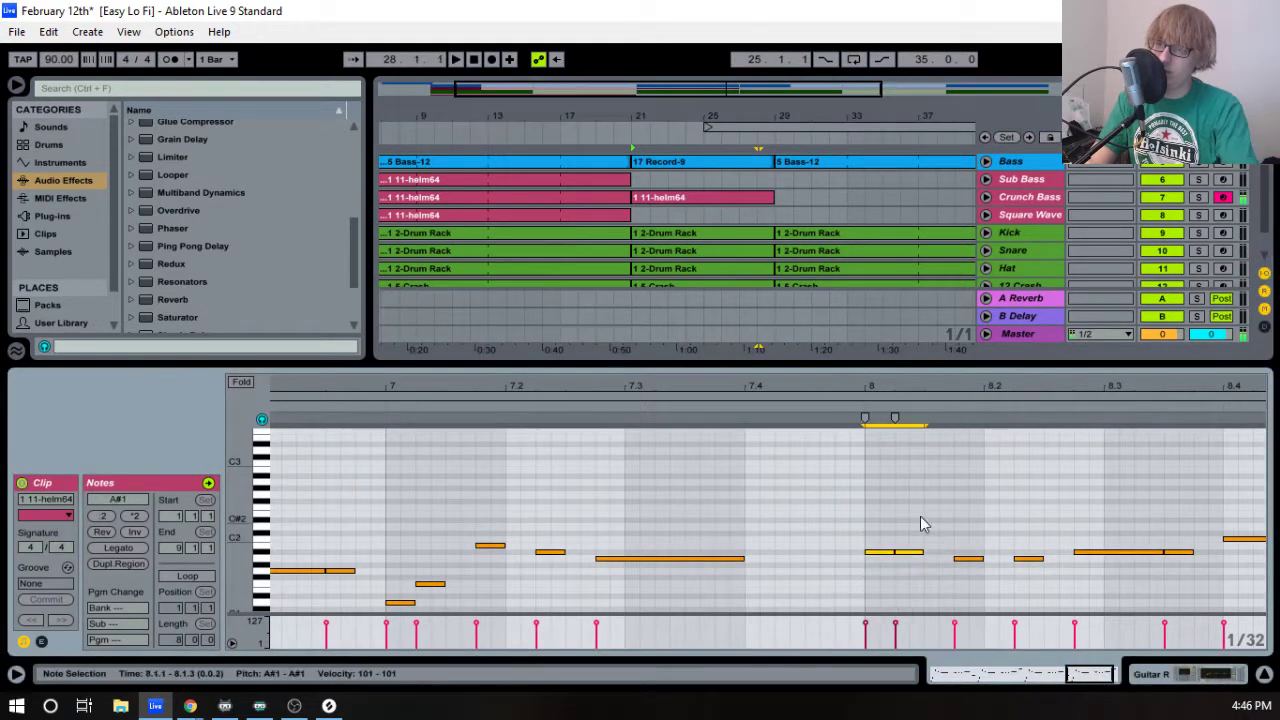
click(565, 417)
key(space)
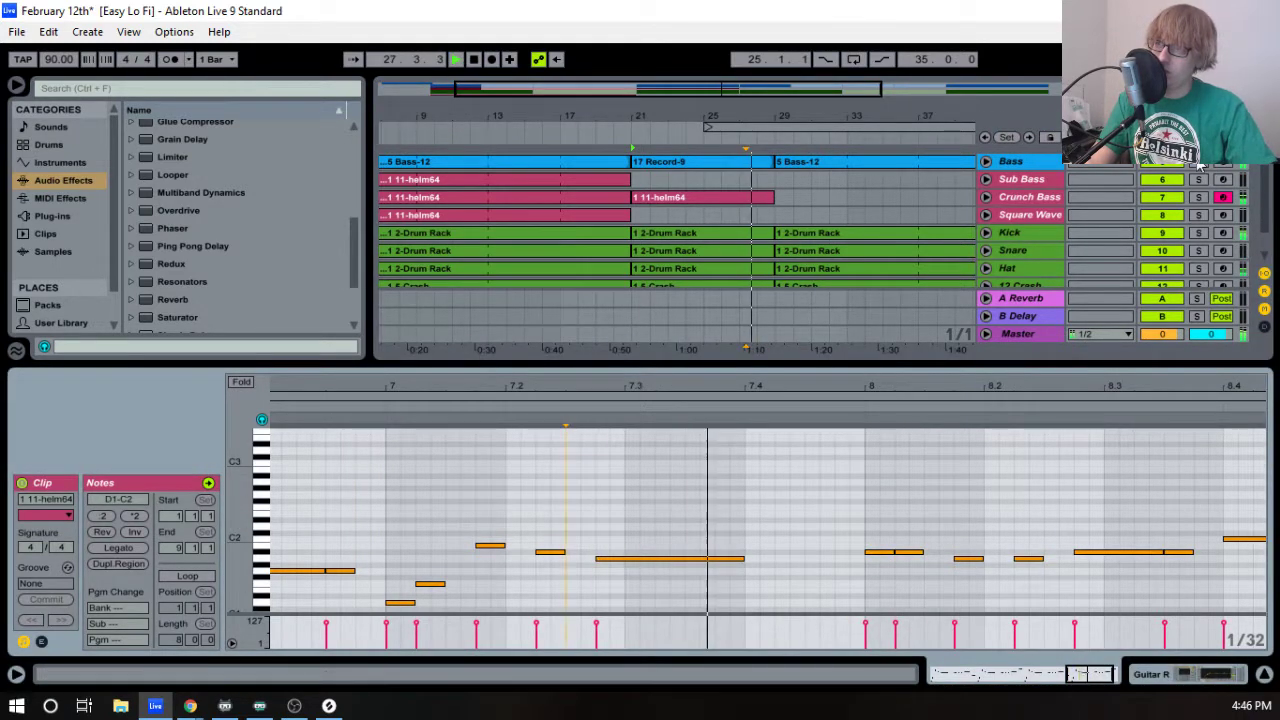
- Solo Crunch Bass for a listen and transpose the note at 8.1.4 up to A#1
click(1199, 198)
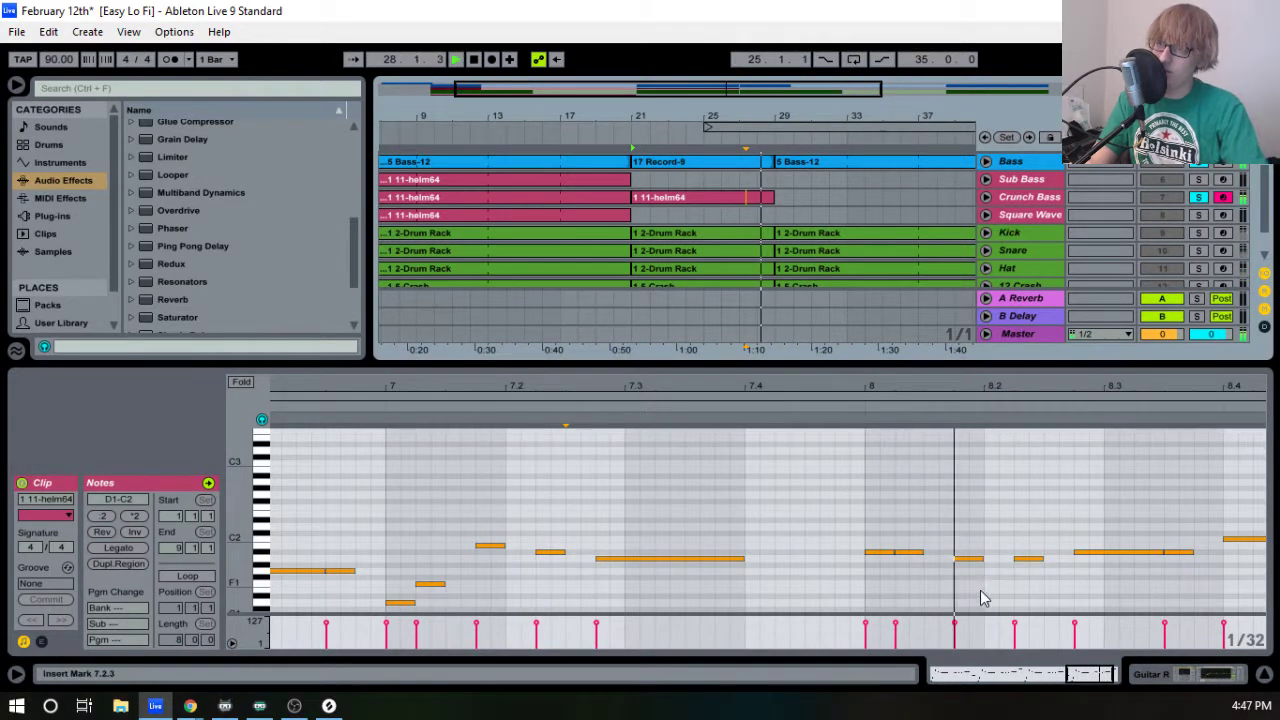
key(space)
click(968, 558)
key(Up)
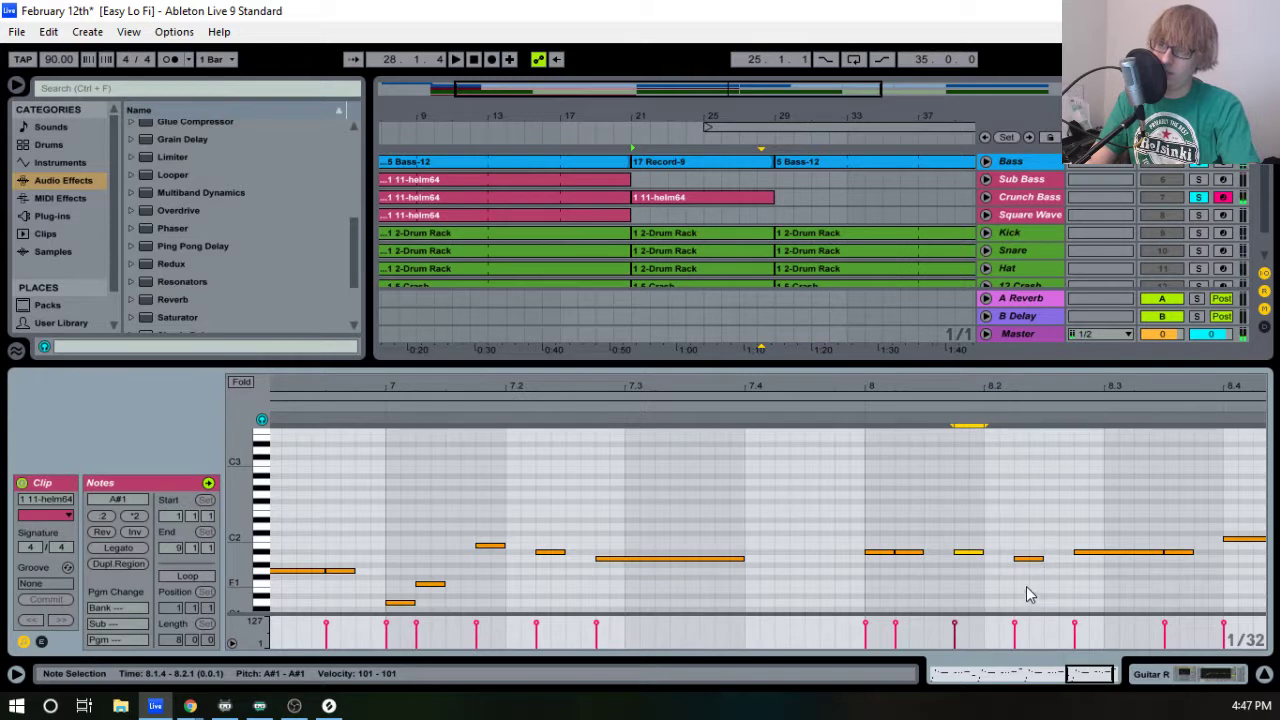
- Delete all remaining notes in bar 8 after the one at 8.1.4
drag(1021, 588, 1262, 499)
key(Delete)
mouse_move(1146, 391)
mouse_down()
mouse_move(1100, 374)
mouse_move(1126, 384)
mouse_up()
drag(1211, 598, 1244, 526)
key(Delete)
- Duplicate the three A#1 notes of bar 8, move the copies to 8.2.1, and transpose them up to B1
drag(1031, 533, 882, 594)
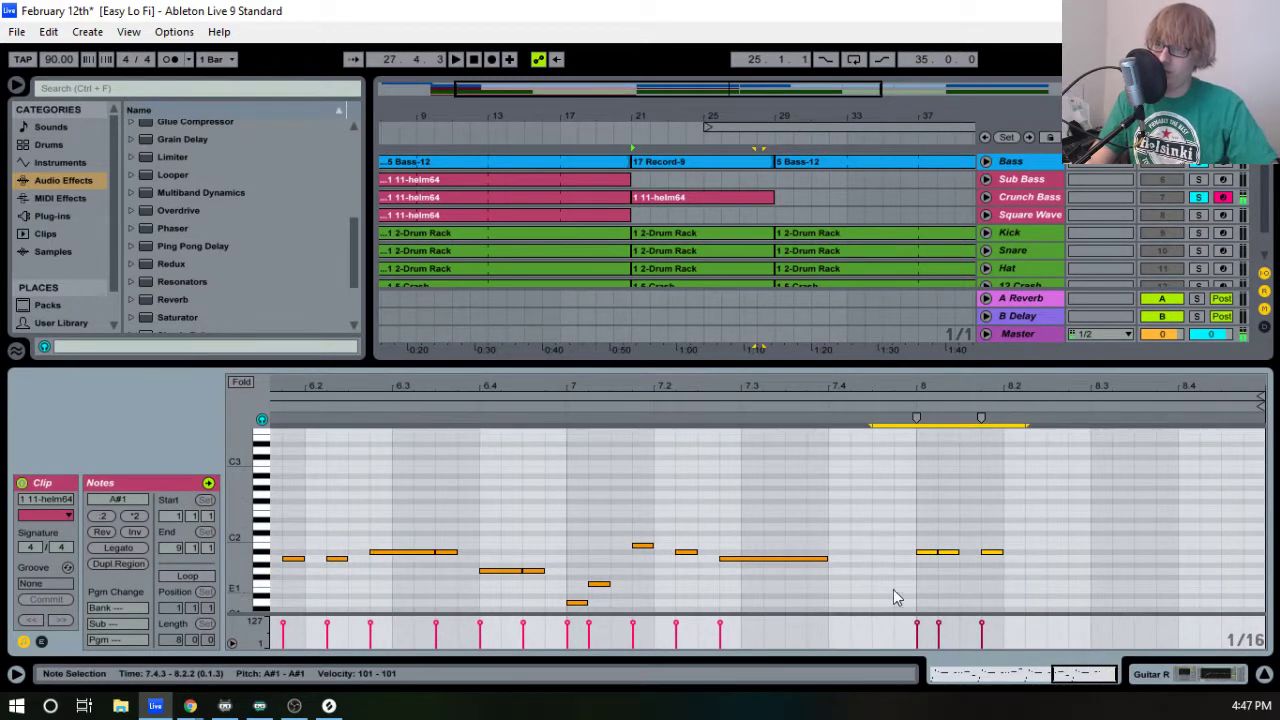
key(ctrl+d)
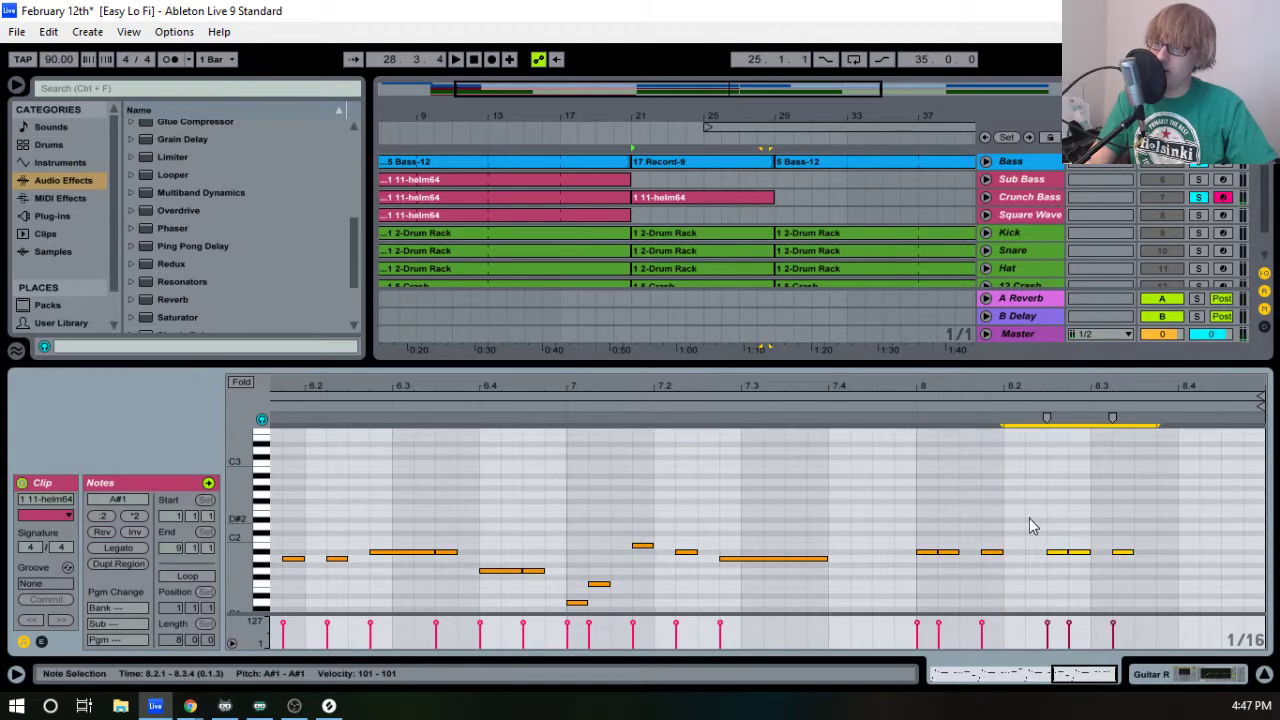
key(Left)
key(Left)
key(Left)
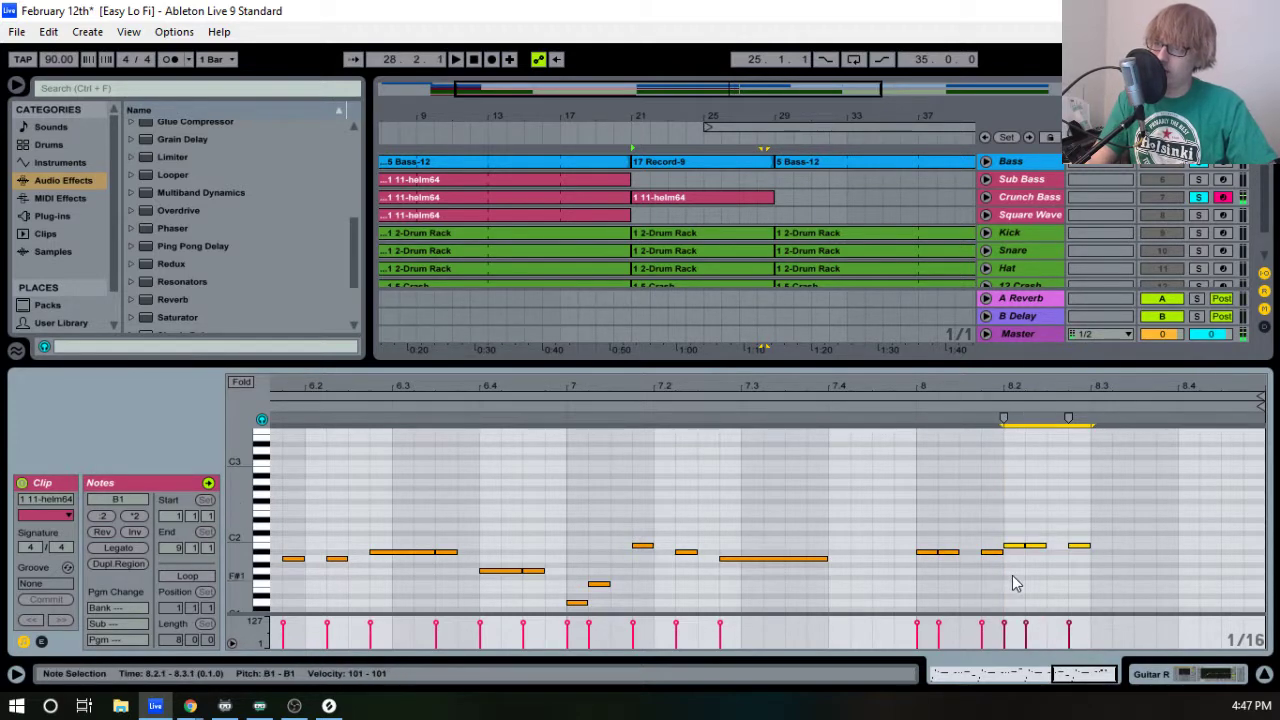
- Copy the three B1 notes, paste them at 8.3.1, and transpose them up to C2
drag(1053, 544, 1093, 520)
key(ctrl+c)
click(1103, 529)
key(ctrl+v)
key(Up)
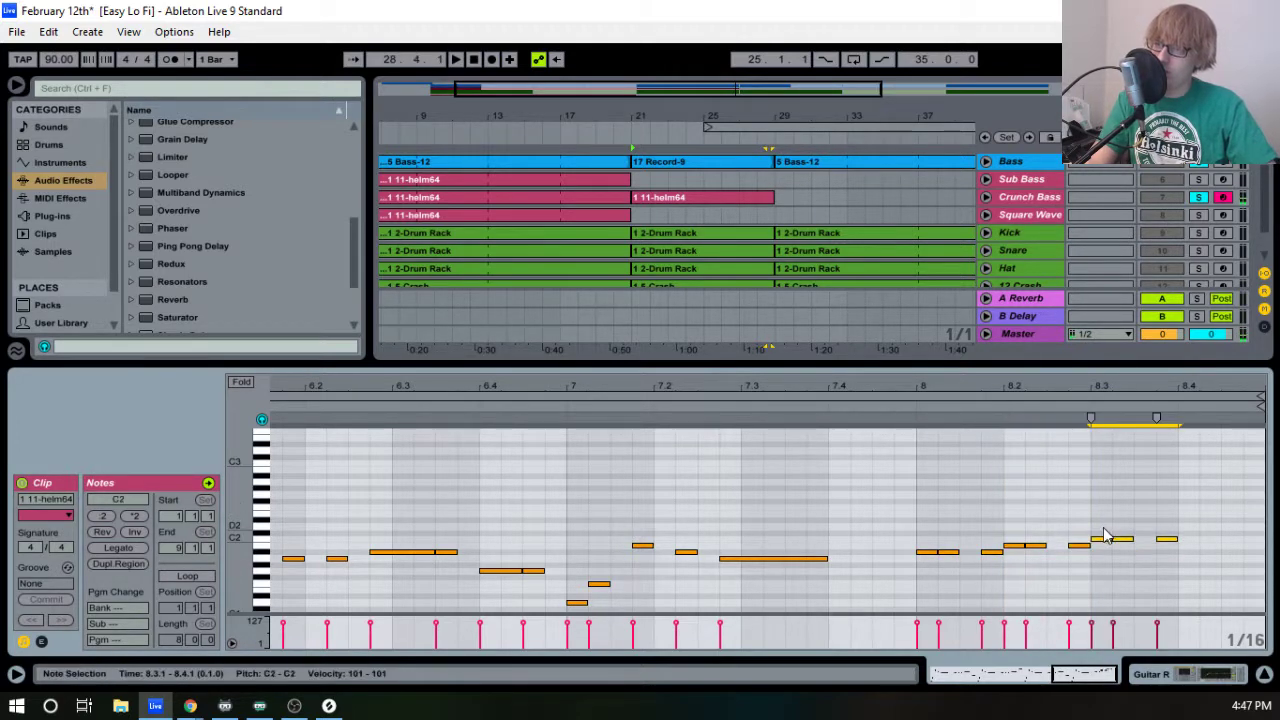
- Paste the three-note figure again at 8.4.1 and transpose it up to C#2
click(1172, 528)
key(ctrl+v)
key(Up)
key(Up)
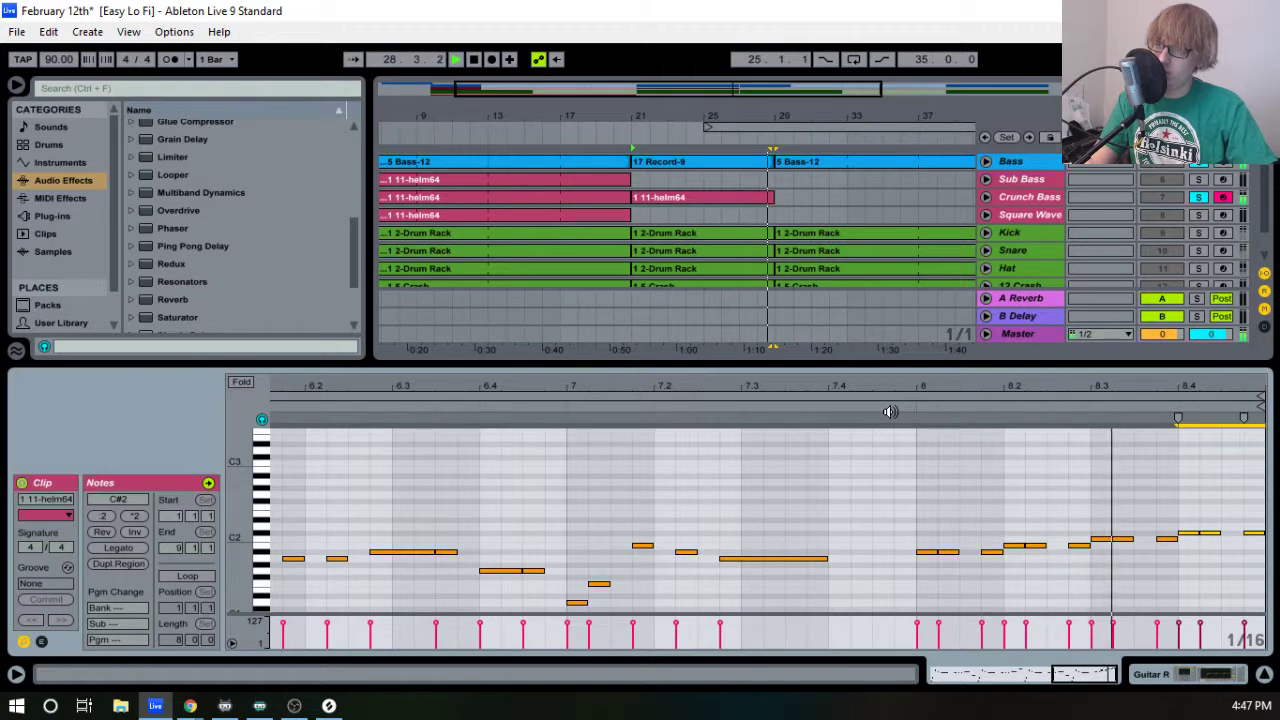
- Delete the last C#2 note at 8.4.4 and listen to the climbing figure in bar 8
key(space)
drag(1249, 511, 1239, 549)
key(Delete)
click(906, 410)
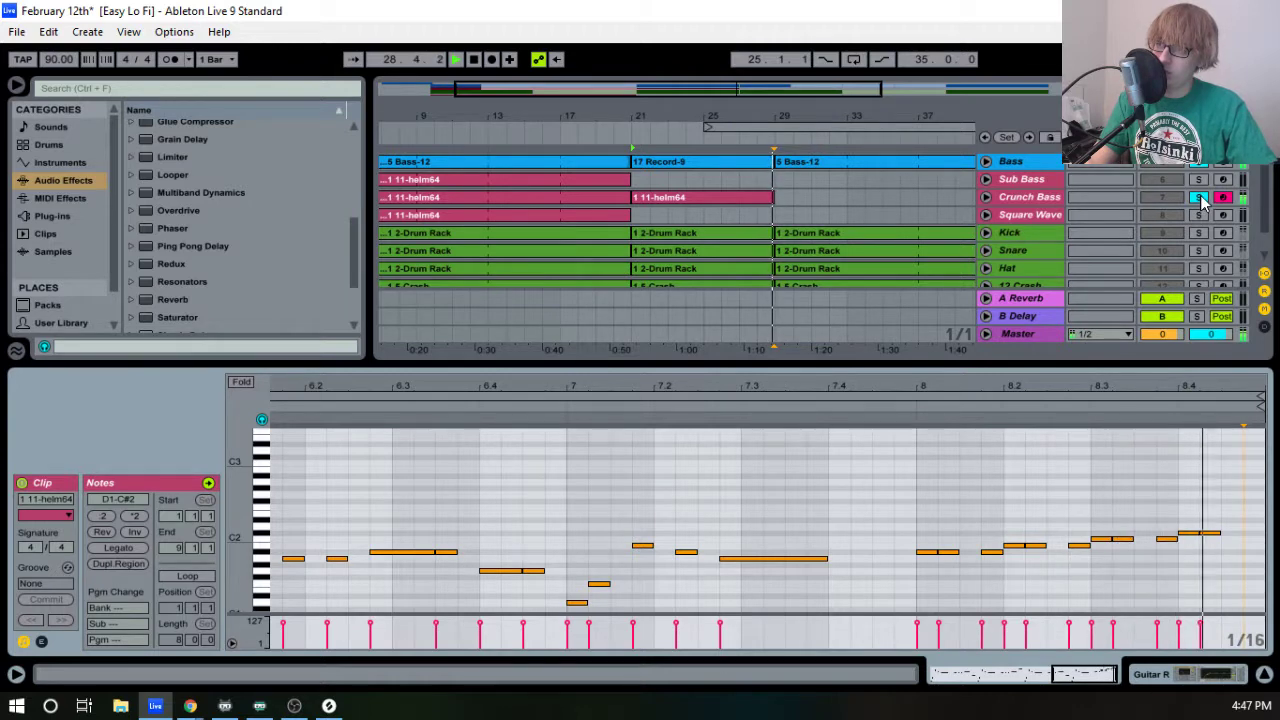
- With Crunch Bass unsoloed, play the full mix from bar 21 and unfold the Crunch Bass and Sub Bass tracks
key(space)
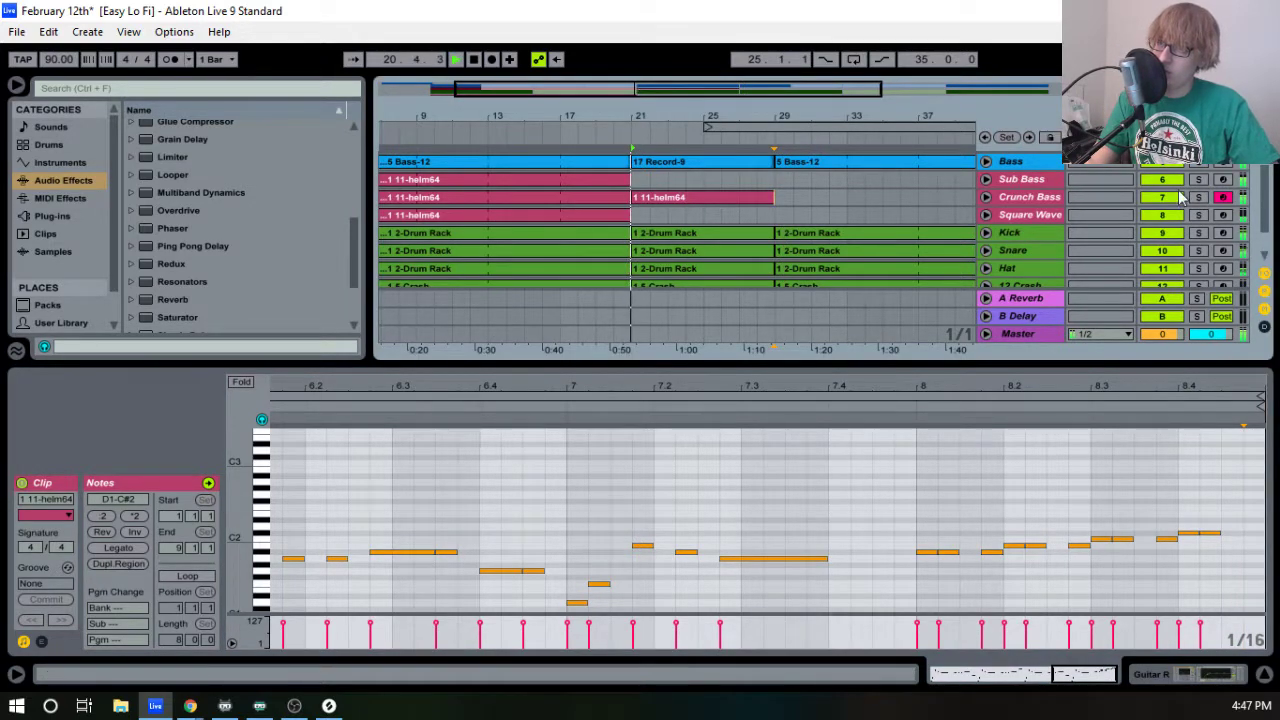
click(986, 197)
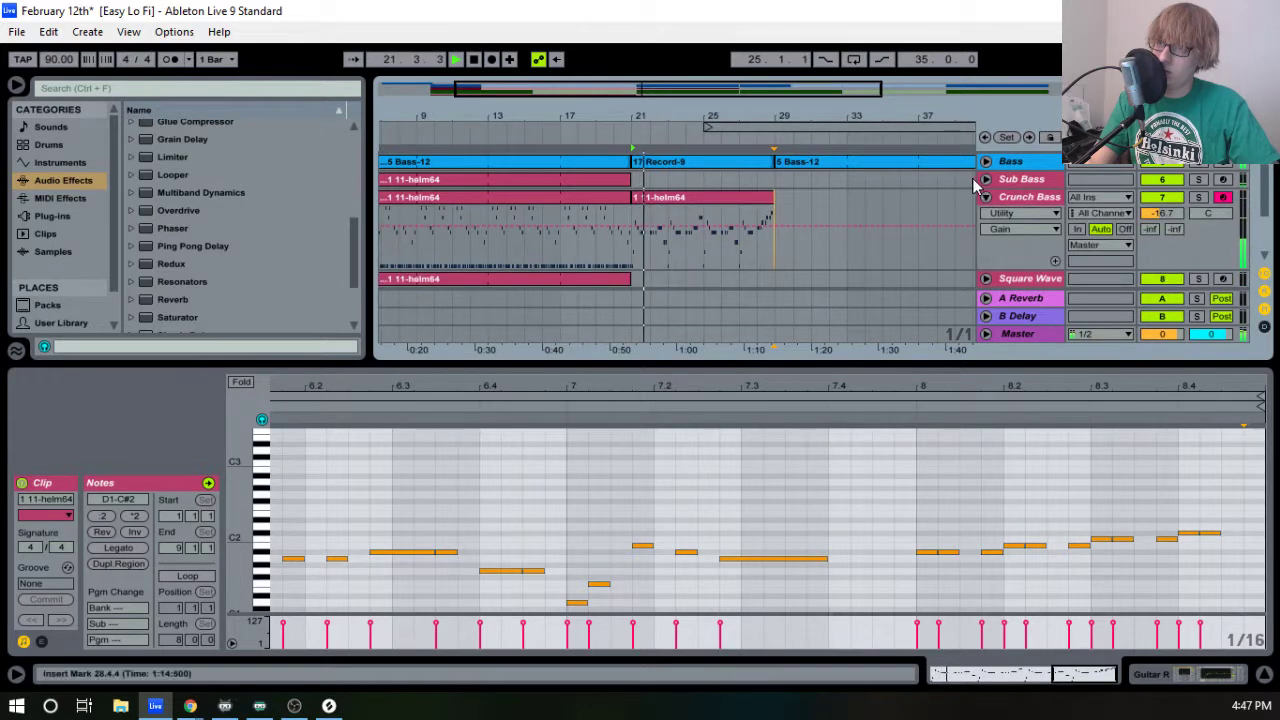
click(986, 180)
scroll(775, 200, down, 2)
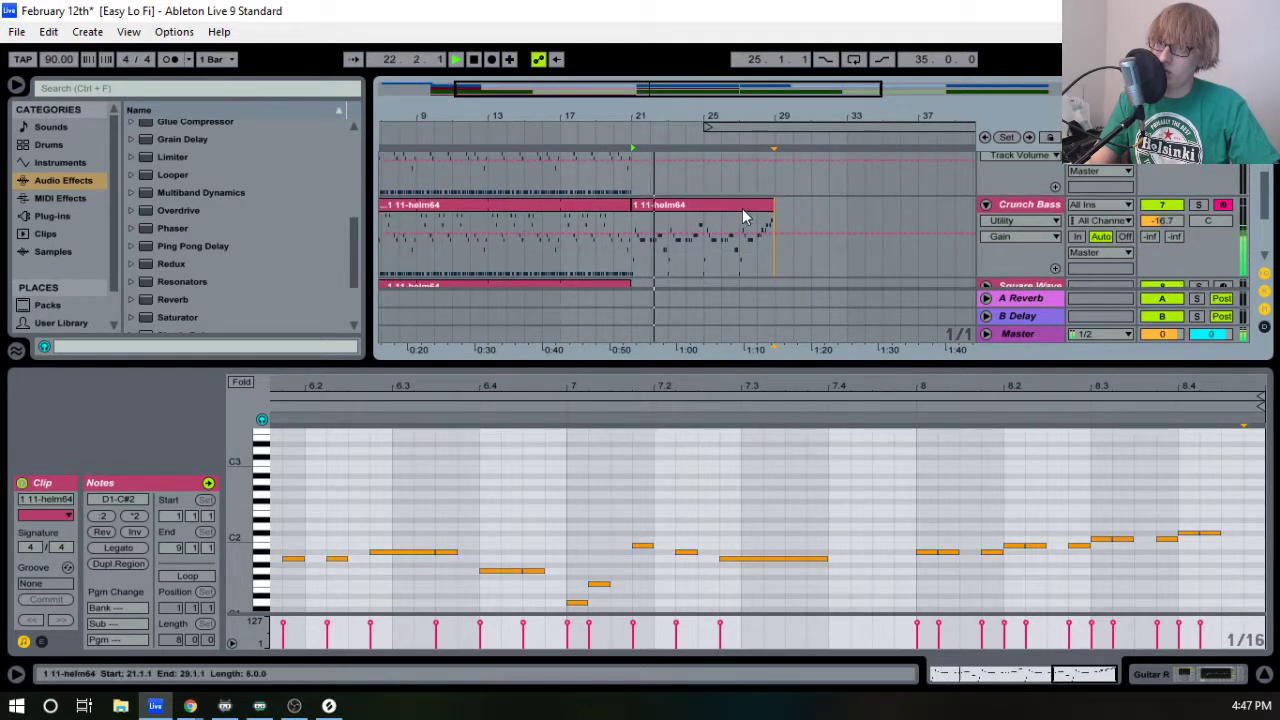
- Copy the eight-bar Crunch Bass clip at bar 21 and paste it at bar 21 on the Sub Bass and Square Wave tracks
click(684, 207)
scroll(706, 233, up, 1)
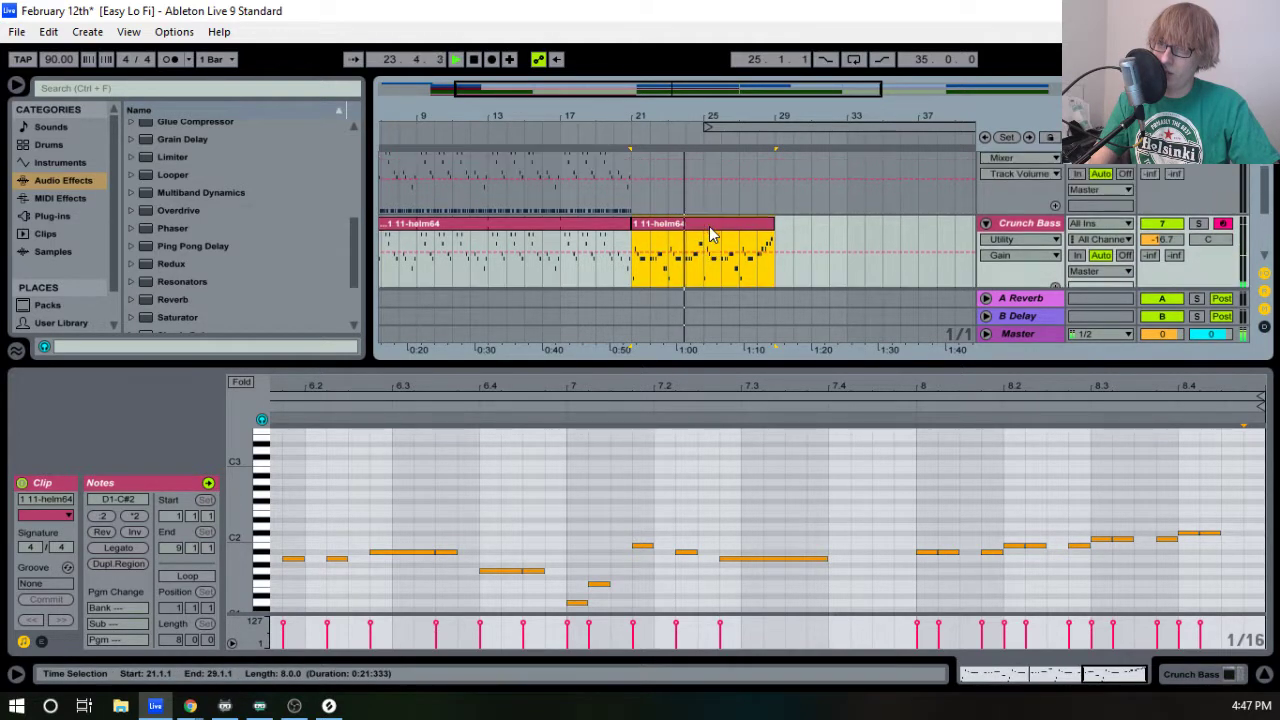
scroll(714, 236, up, 2)
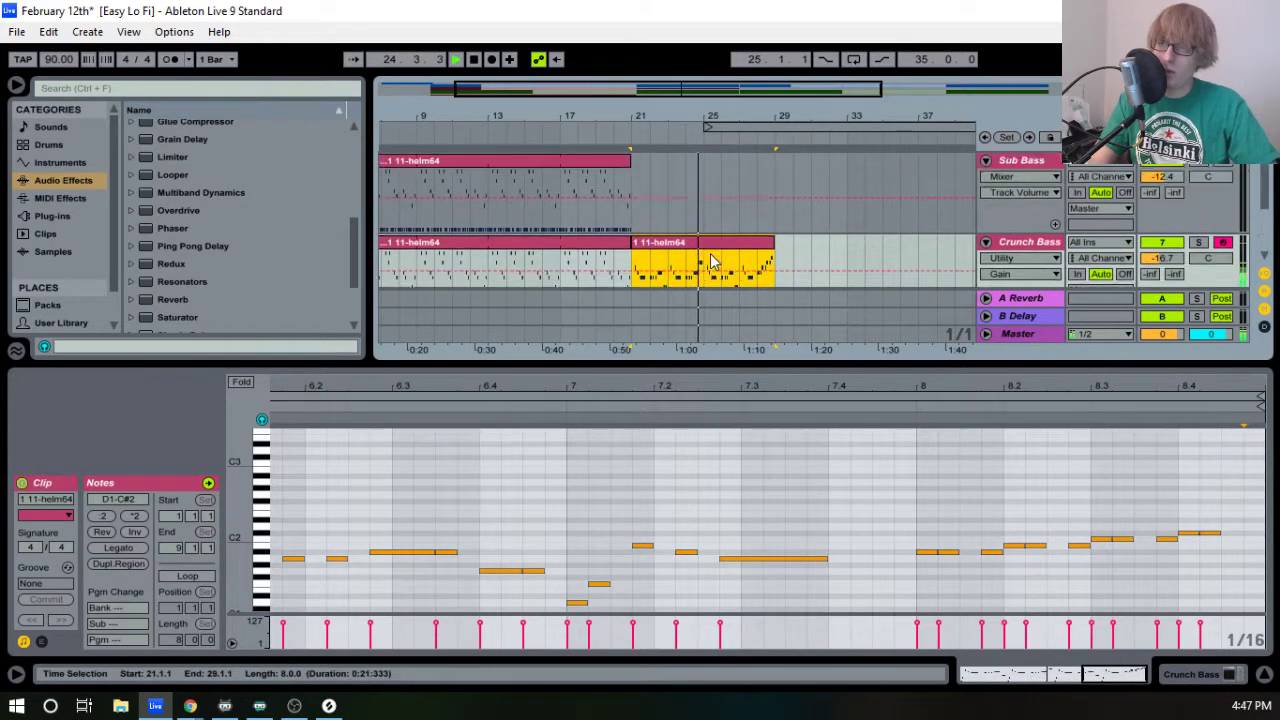
click(733, 214)
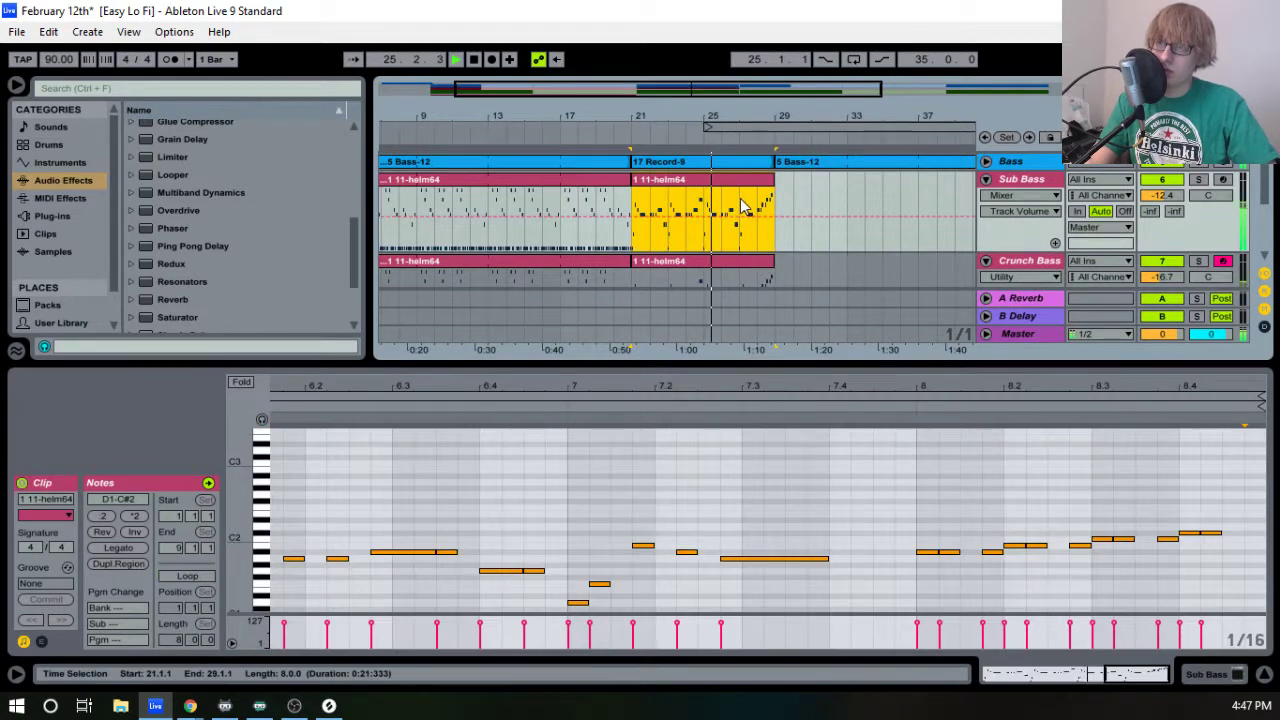
scroll(738, 212, down, 4)
click(986, 249)
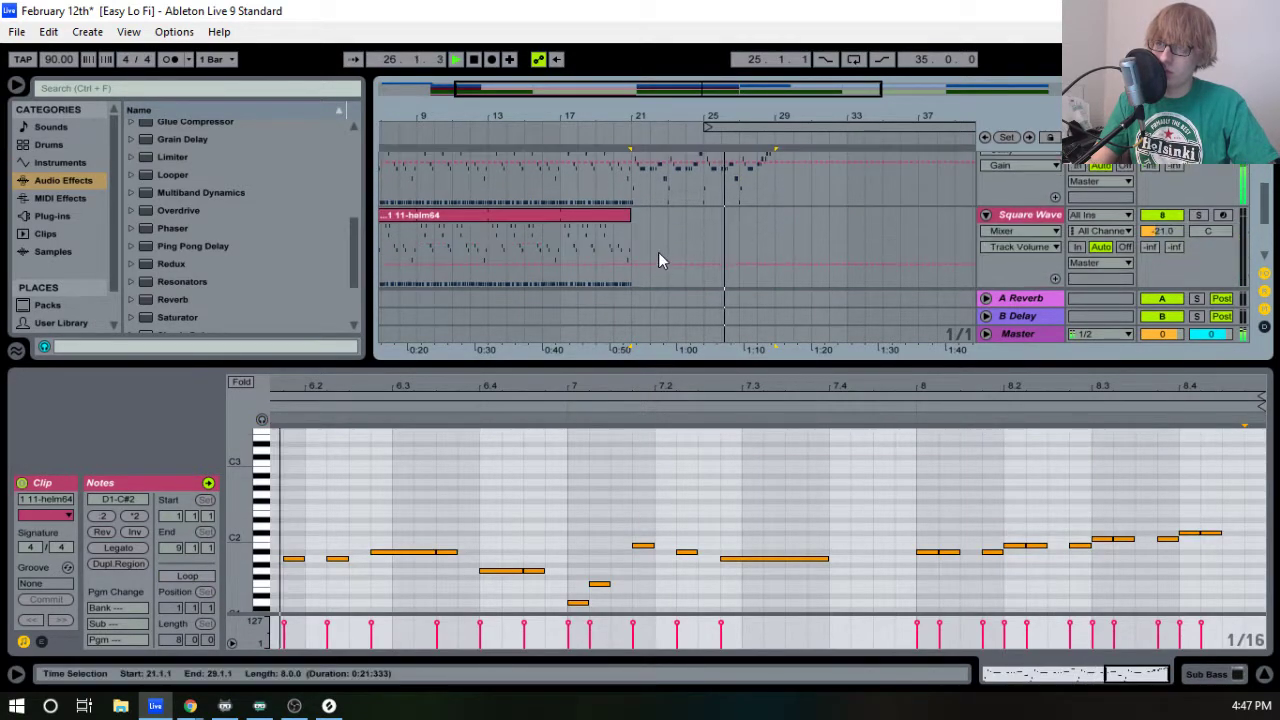
click(638, 237)
key(ctrl+v)
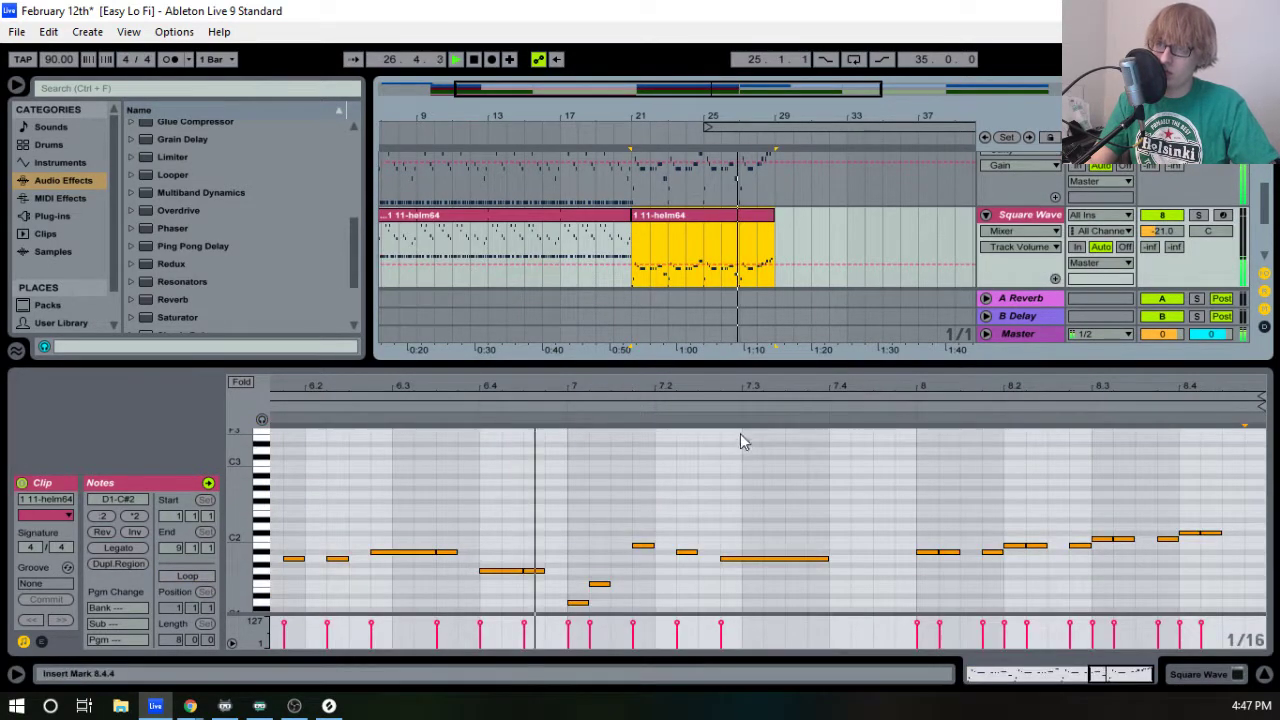
- Transpose all notes of the new Square Wave clip up one octave
click(777, 500)
key(ctrl+a)
key(shift+Up)
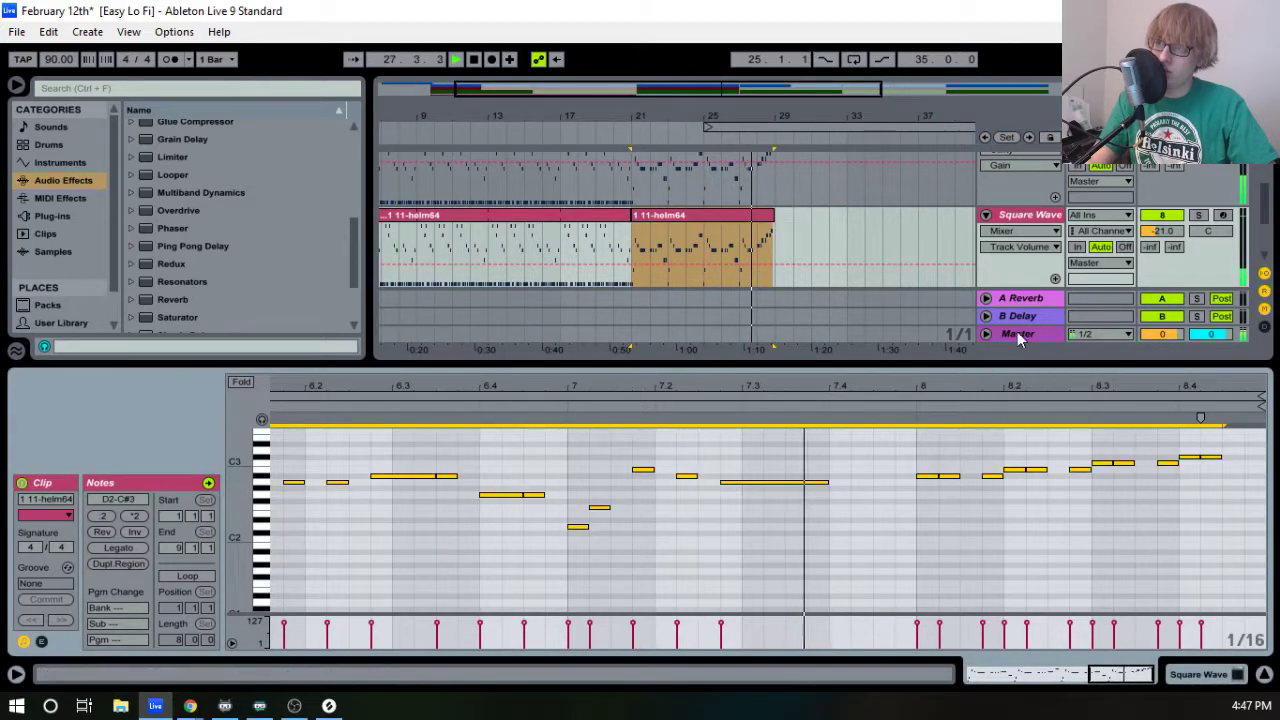
- Hide the note editor and fold the Sub Bass, Crunch Bass and Square Wave tracks
key(ctrl+alt+l)
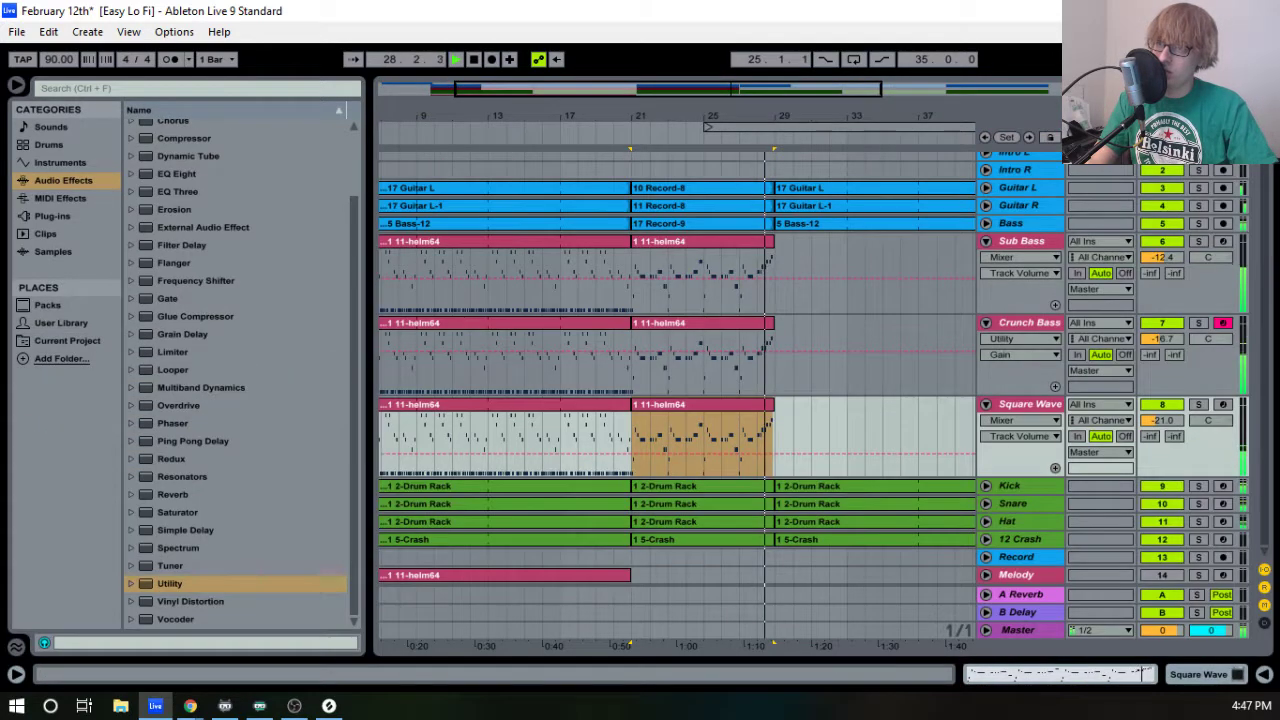
click(985, 324)
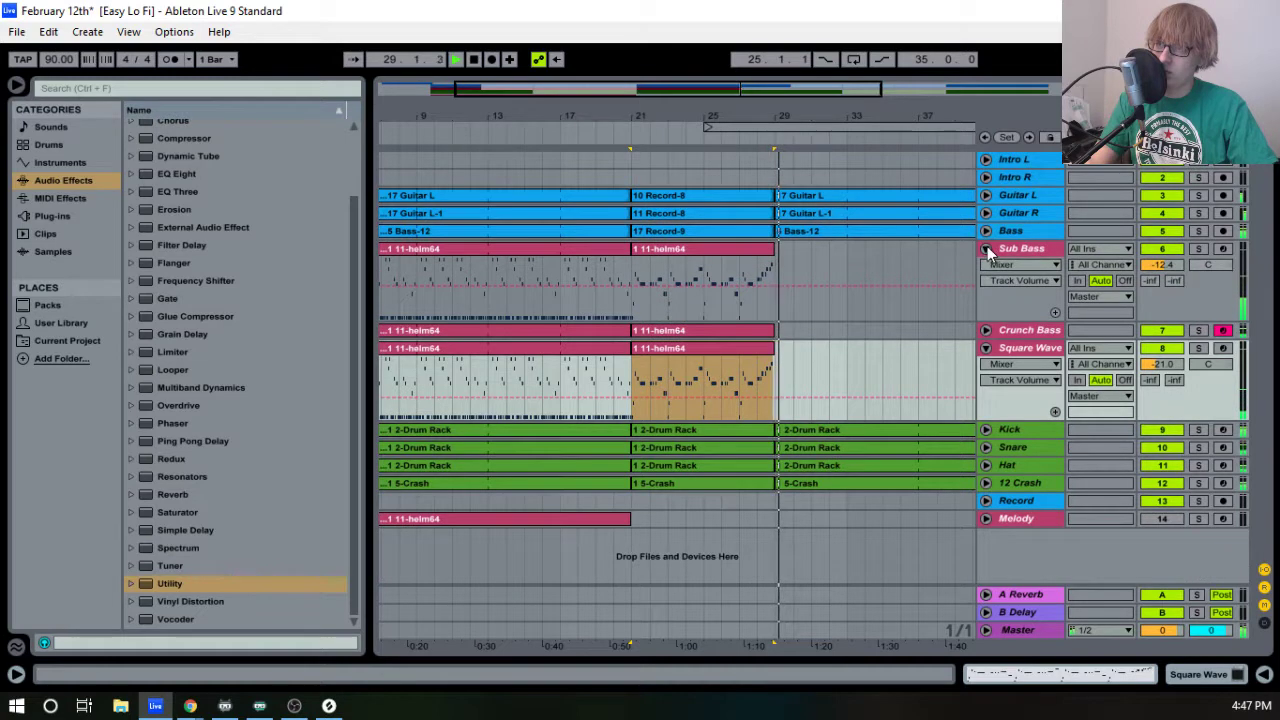
click(986, 242)
click(986, 284)
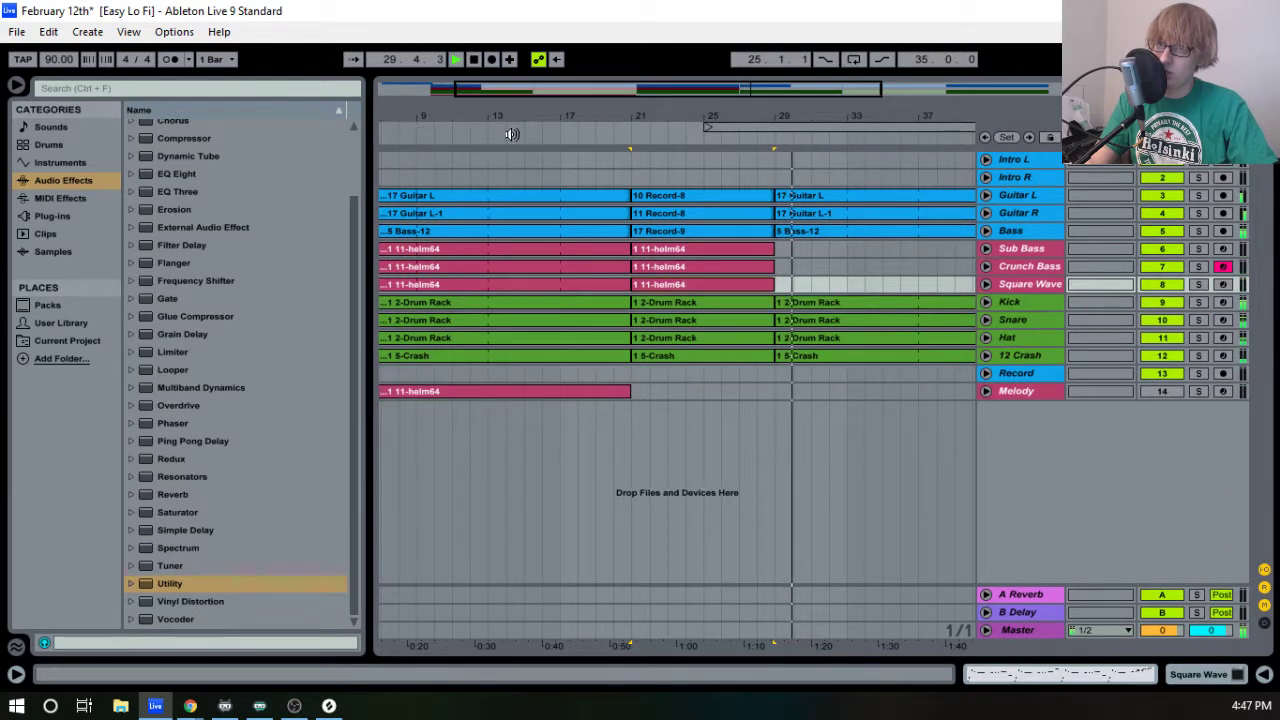
- Play the song from bar 5, show the Crunch Bass device chain and switch off its Utility effect
drag(502, 118, 502, 62)
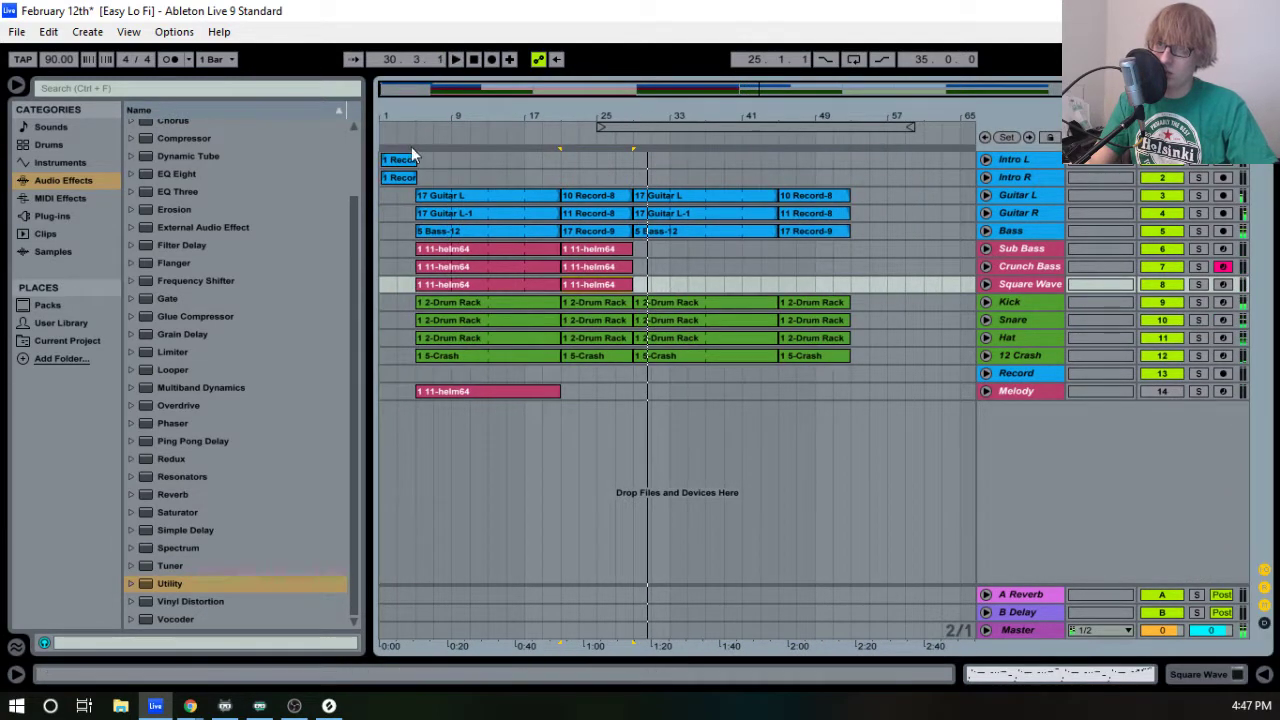
click(411, 145)
click(1025, 266)
key(Tab)
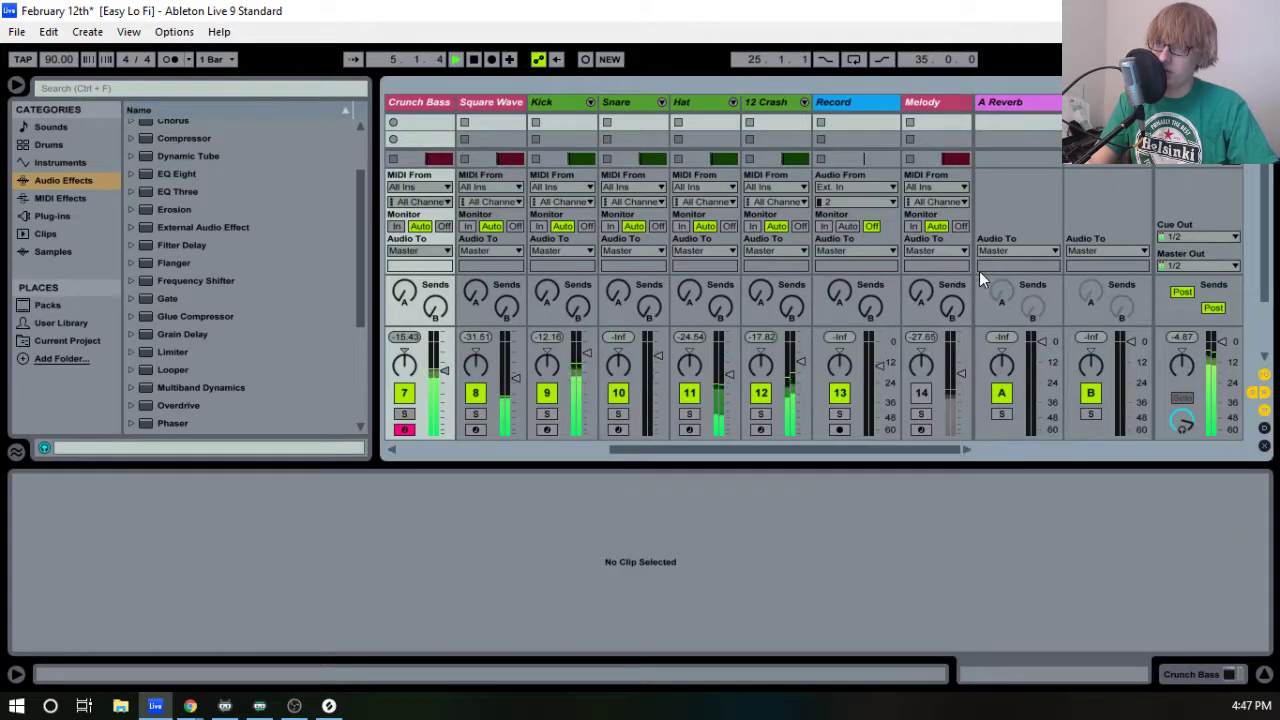
key(Tab)
double_click(1025, 266)
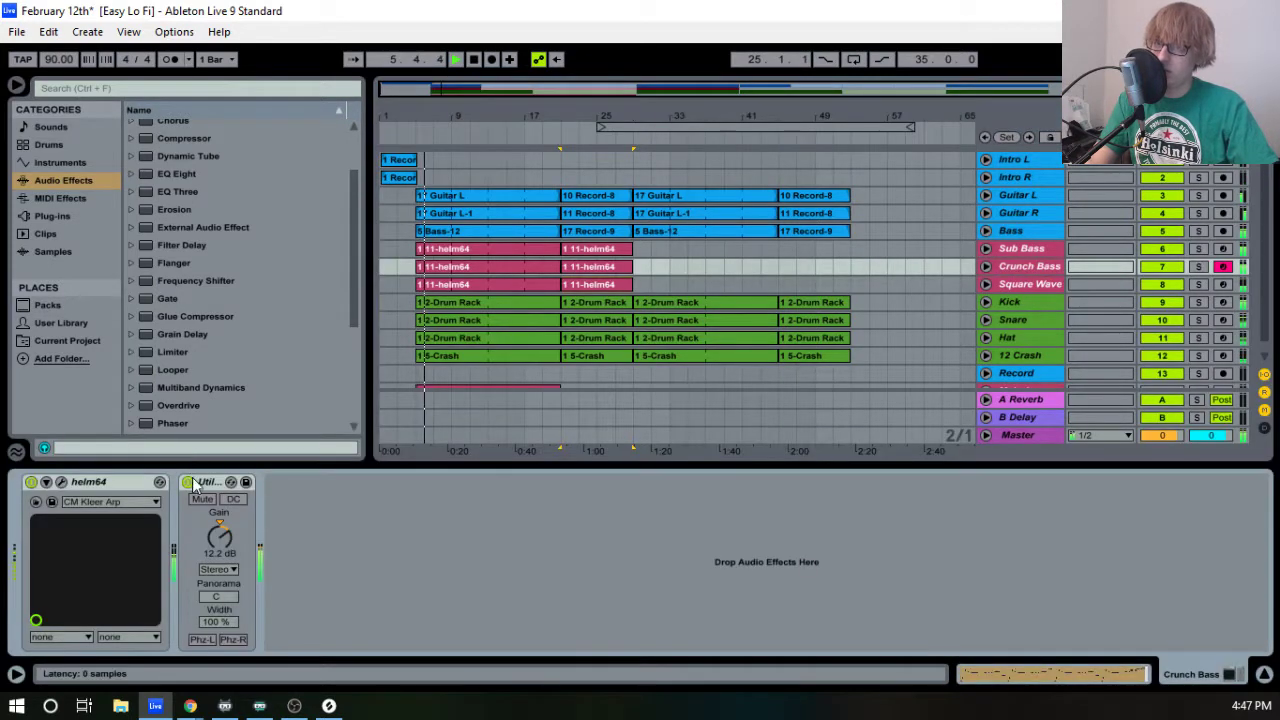
- Copy the 16-bar Sub Bass, Crunch Bass and Square Wave clips from bar 5 and paste them at bar 29
click(504, 248)
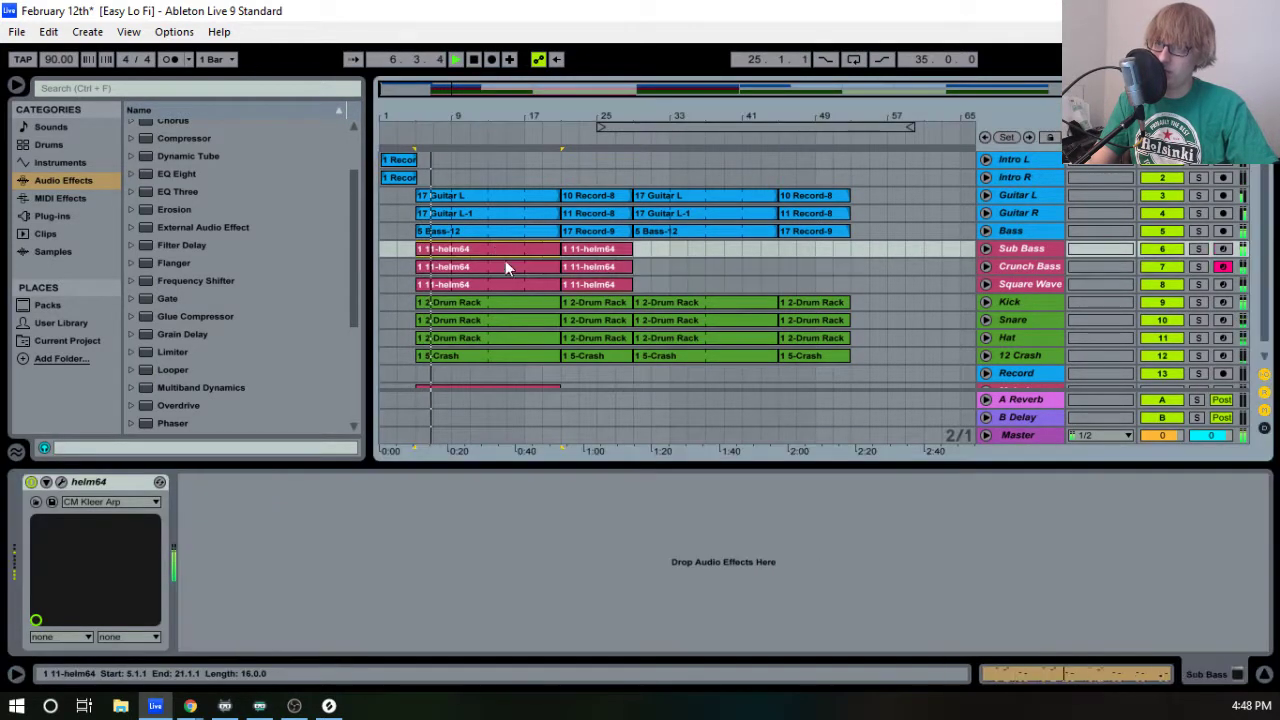
click(512, 283)
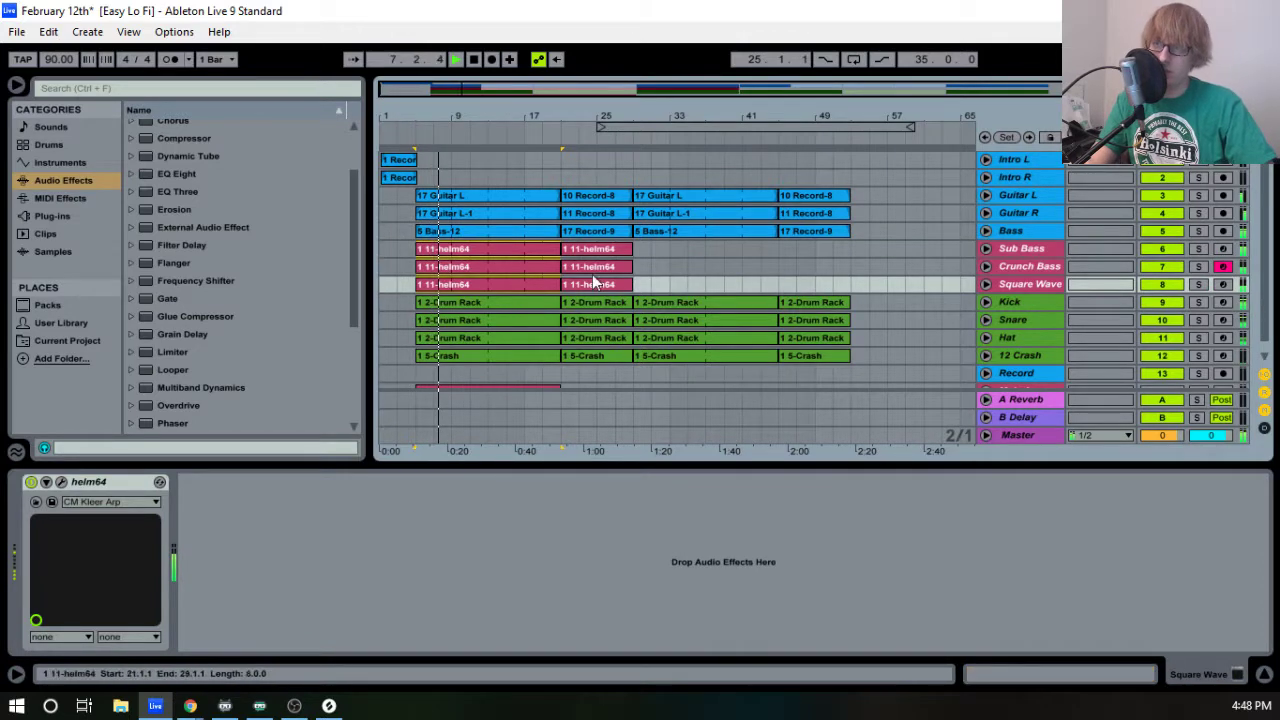
click(642, 250)
key(ctrl+v)
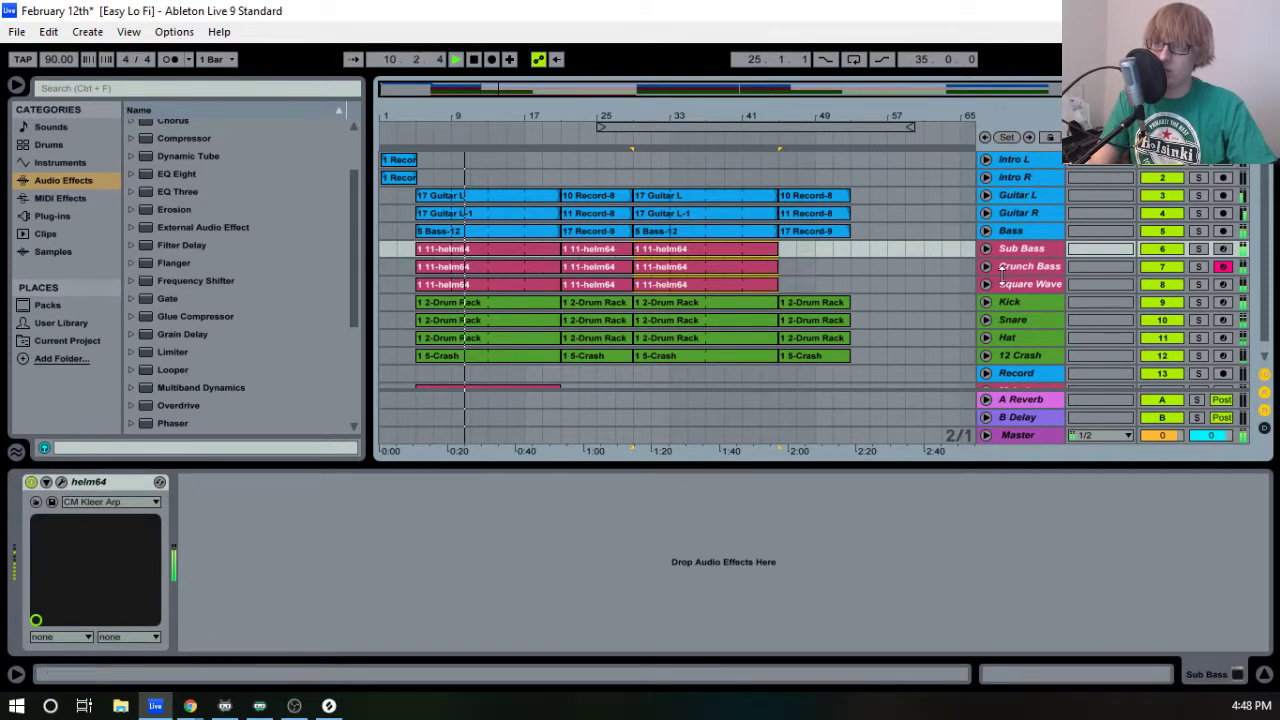
- Solo the Sub Bass, Crunch Bass and Square Wave tracks, raise the Crunch Bass volume to -12.4 dB, and unsolo them
click(1199, 284)
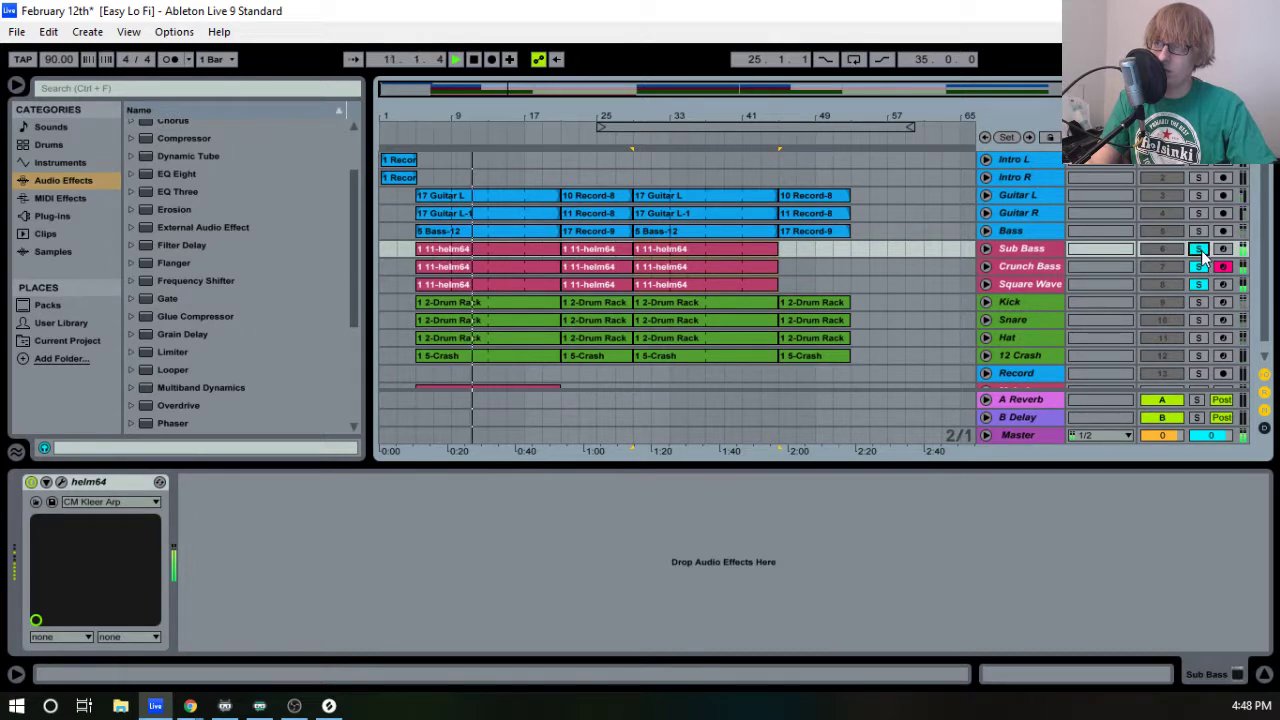
key(Tab)
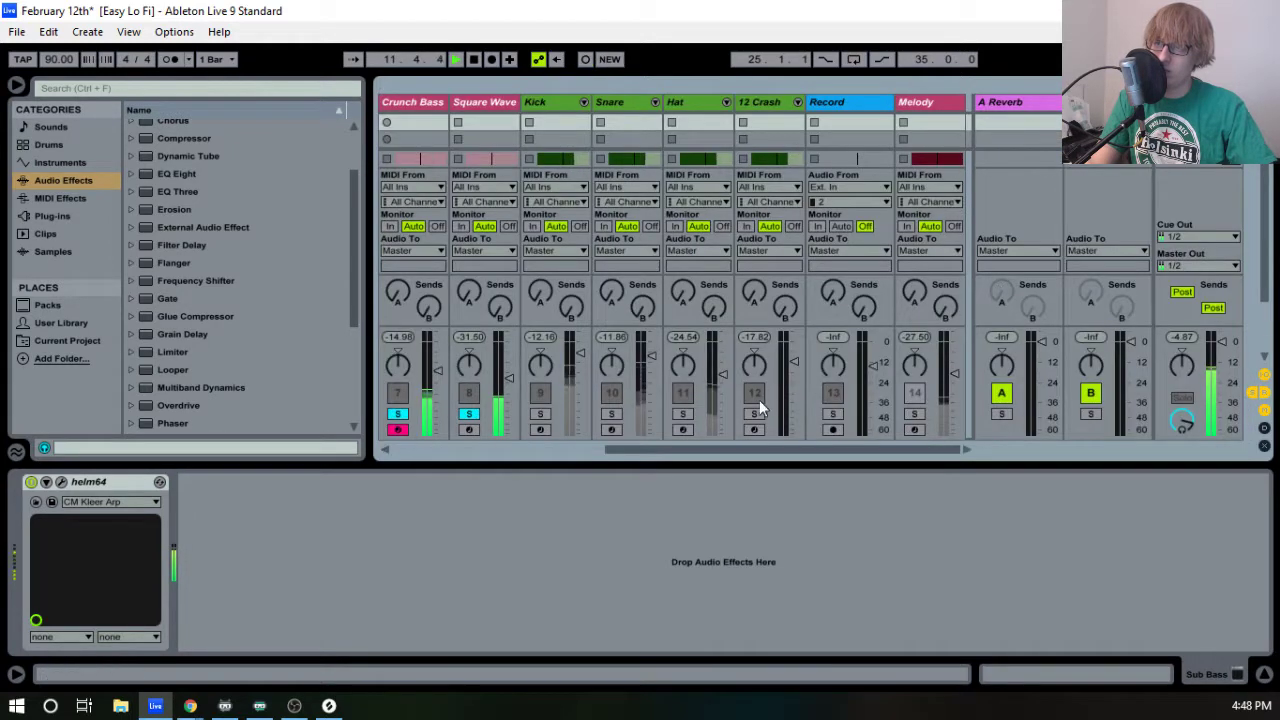
drag(724, 453, 604, 426)
click(757, 102)
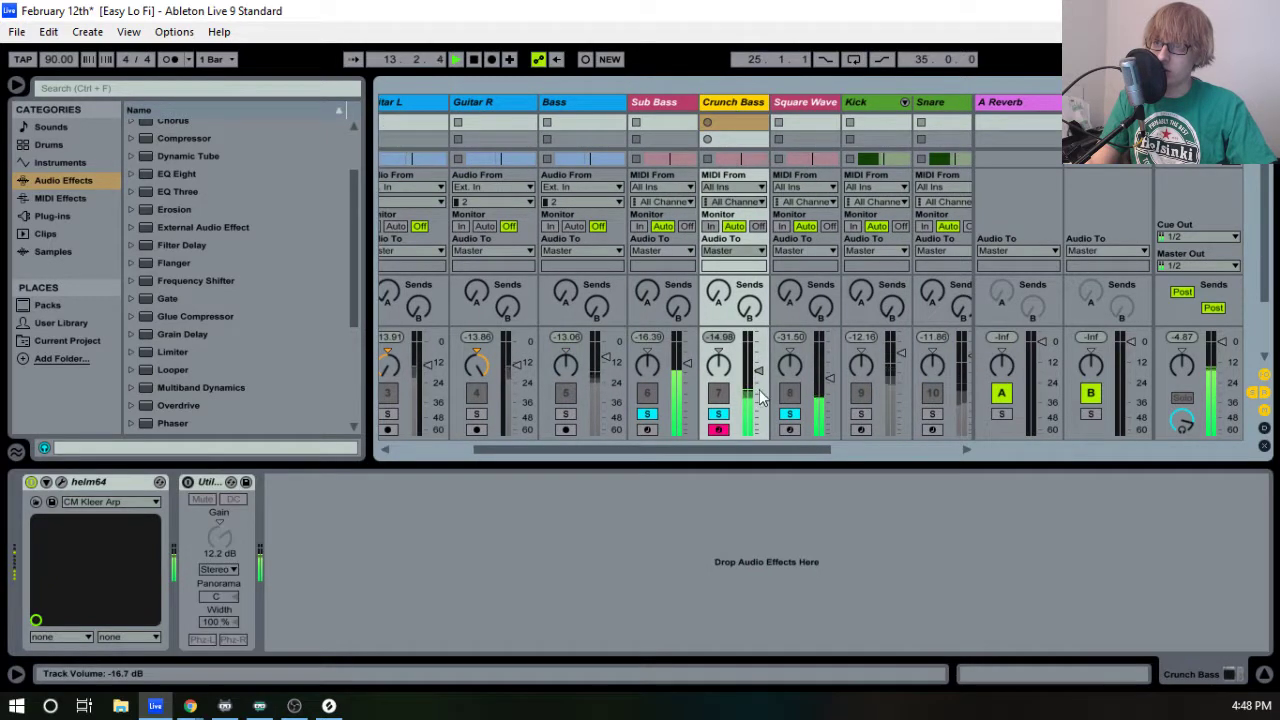
drag(759, 373, 759, 367)
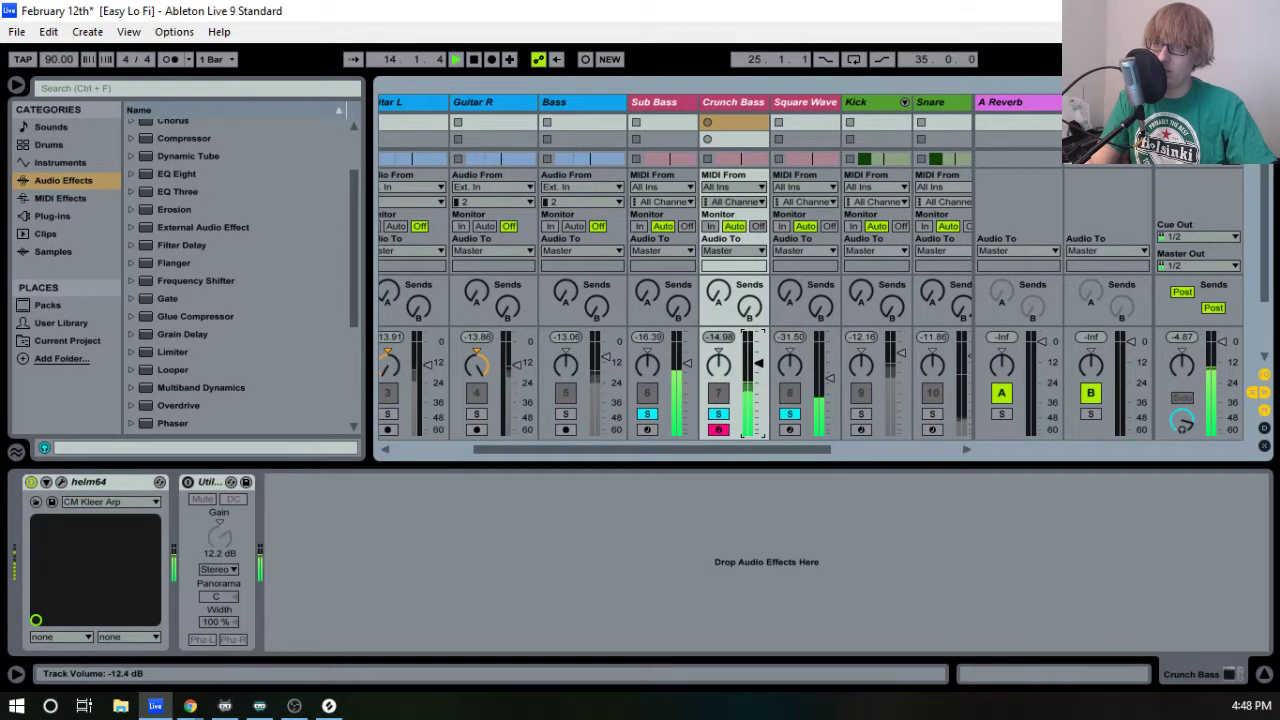
click(720, 415)
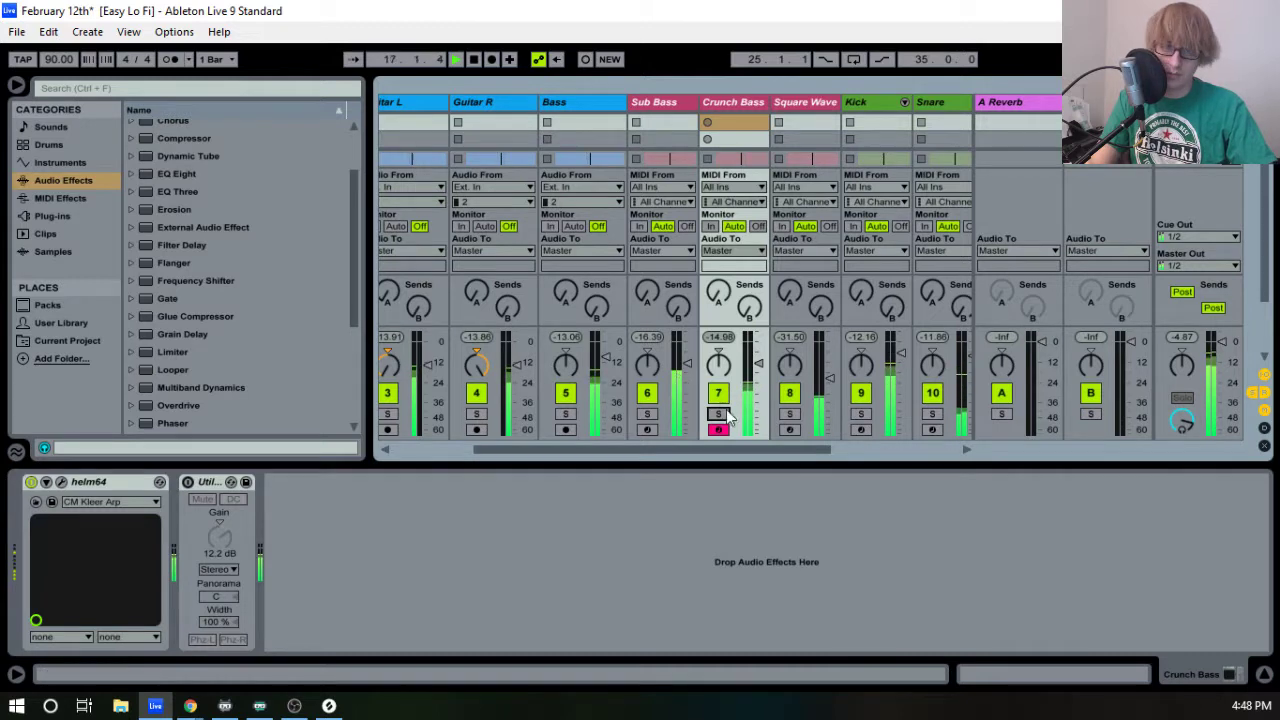
- Back in the arrangement with the device view hidden, move the Melody clip from bar 5 to bar 29 and activate the Melody track
key(Tab)
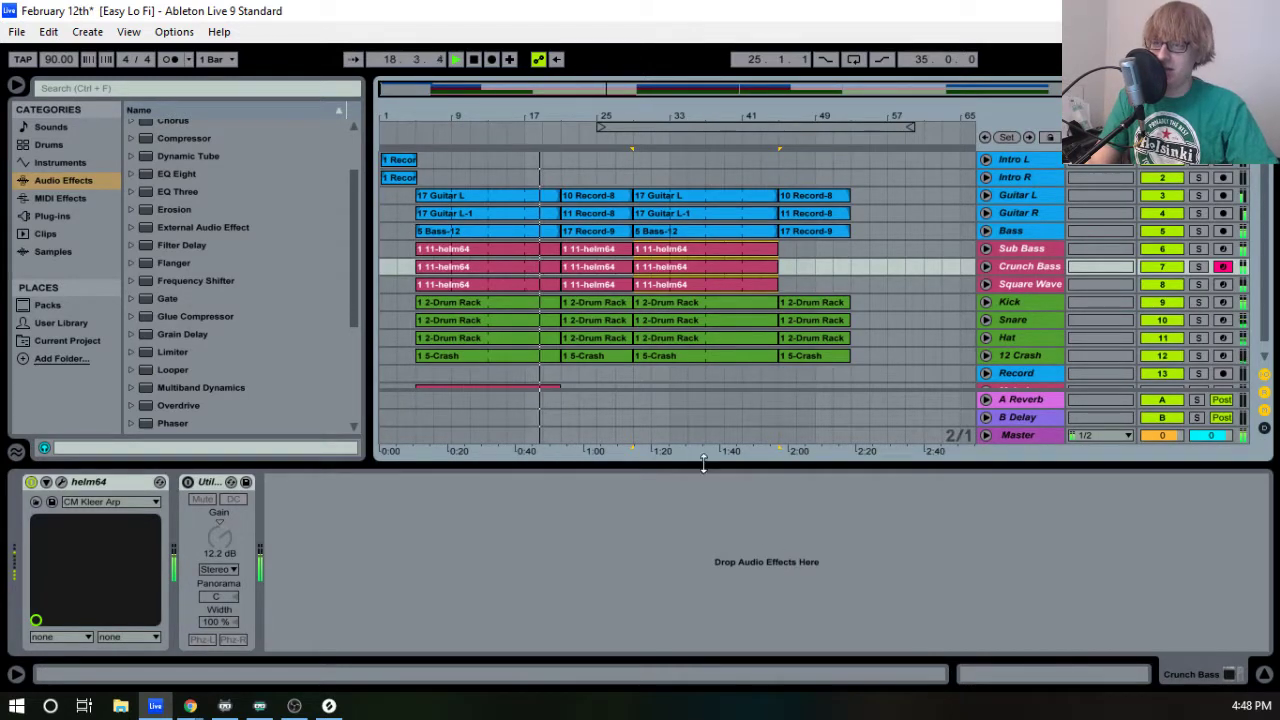
drag(703, 463, 703, 660)
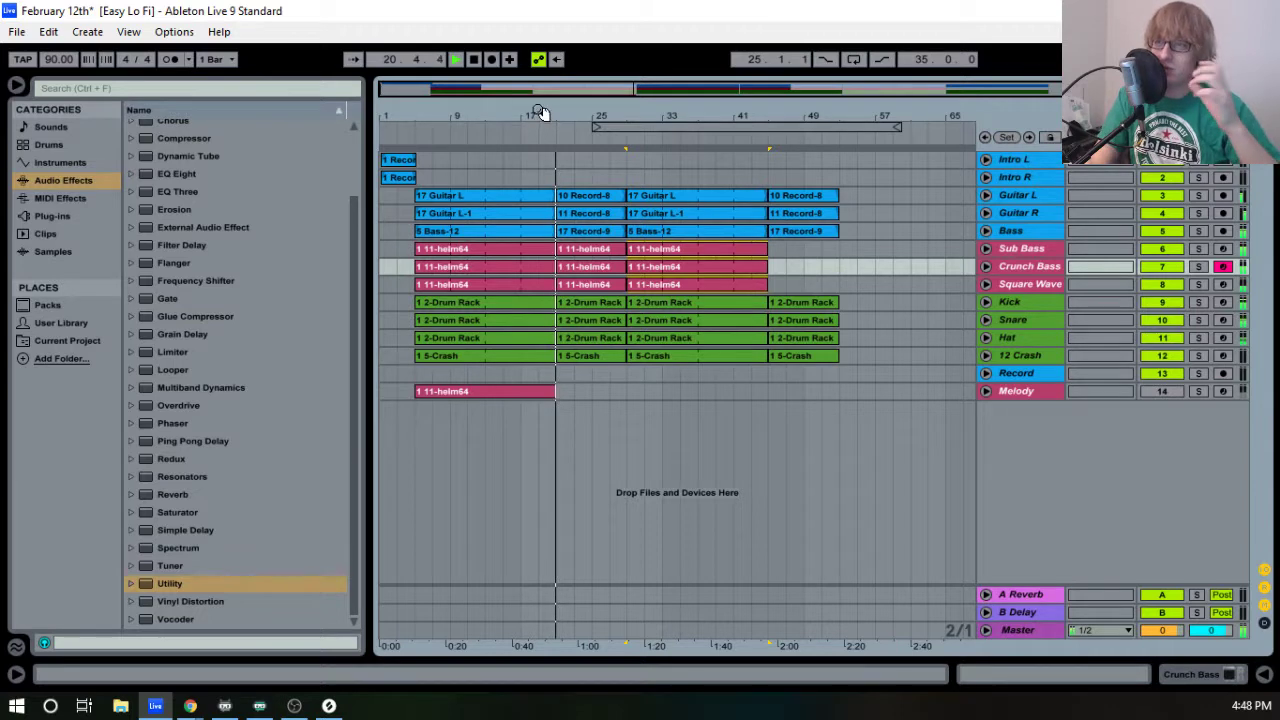
mouse_move(565, 117)
mouse_down()
mouse_move(565, 150)
mouse_move(565, 117)
mouse_up()
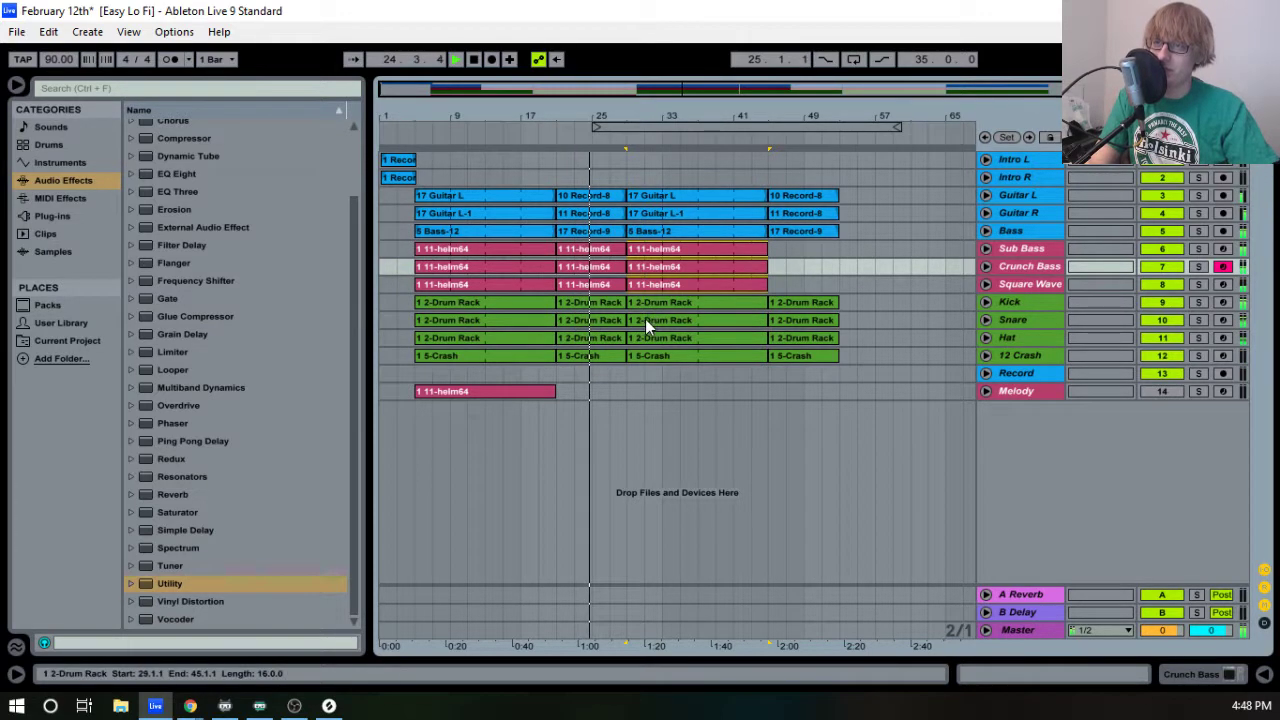
click(508, 392)
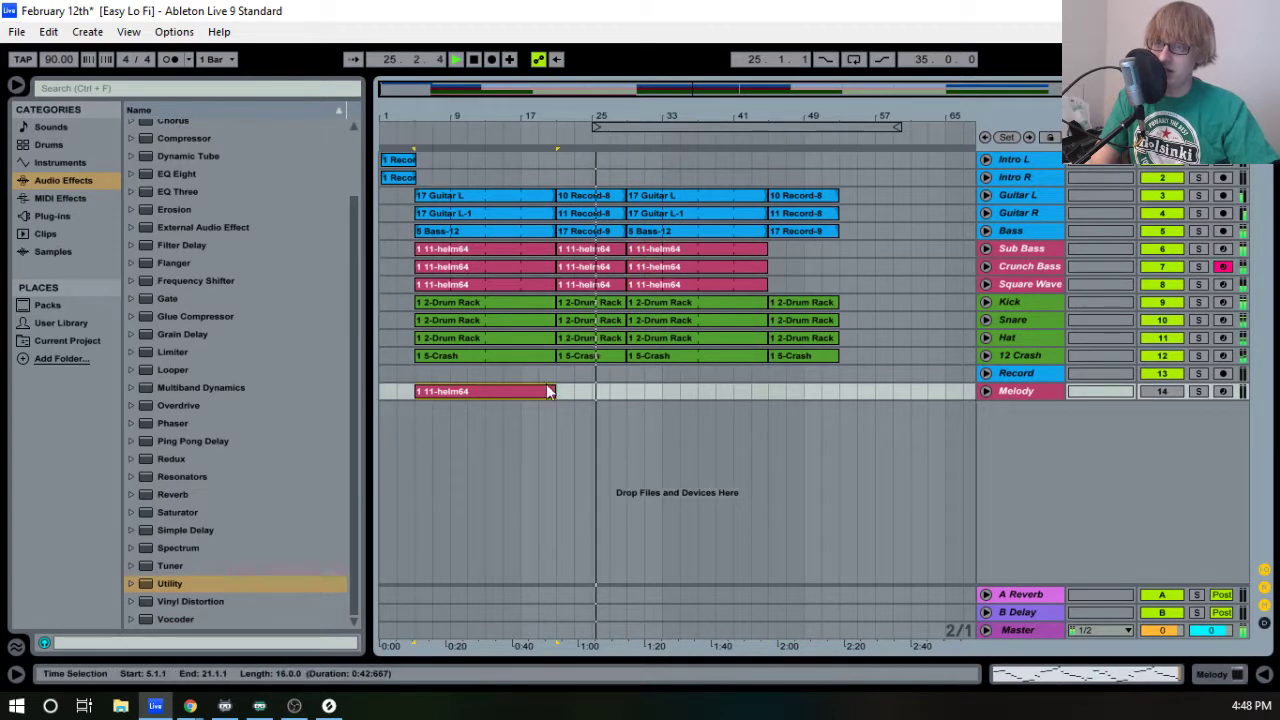
drag(488, 393, 698, 399)
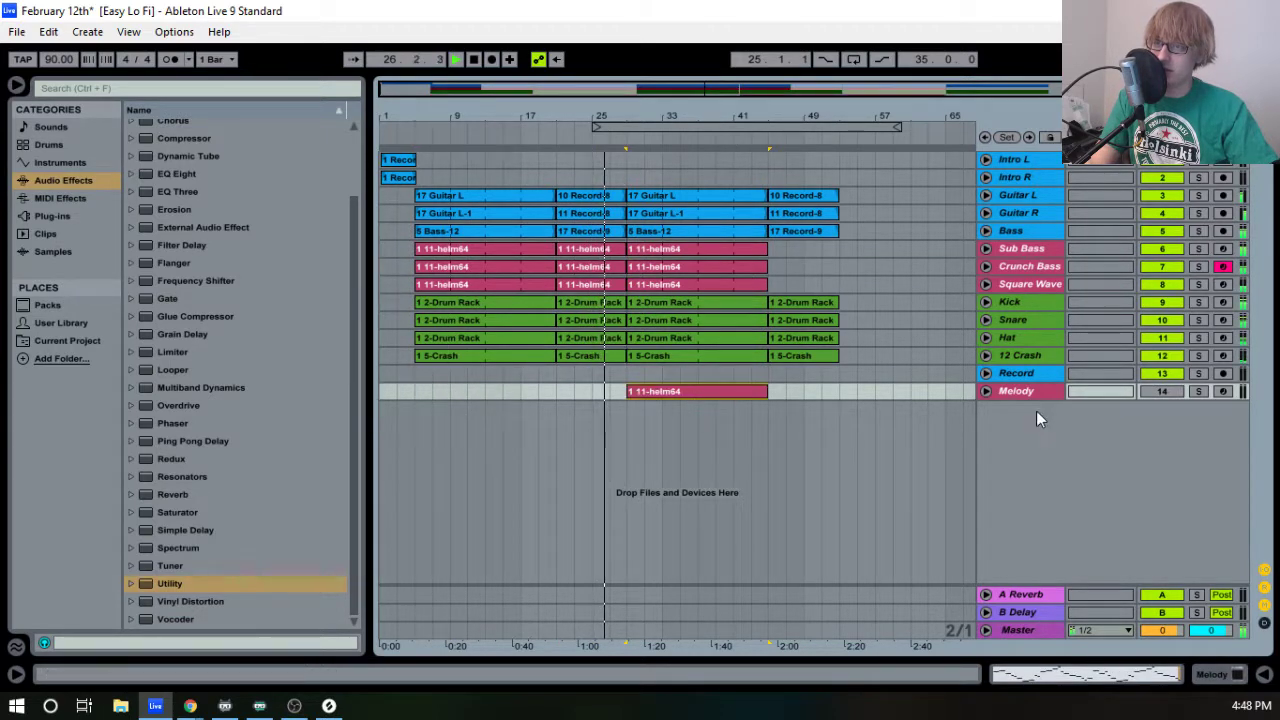
click(666, 394)
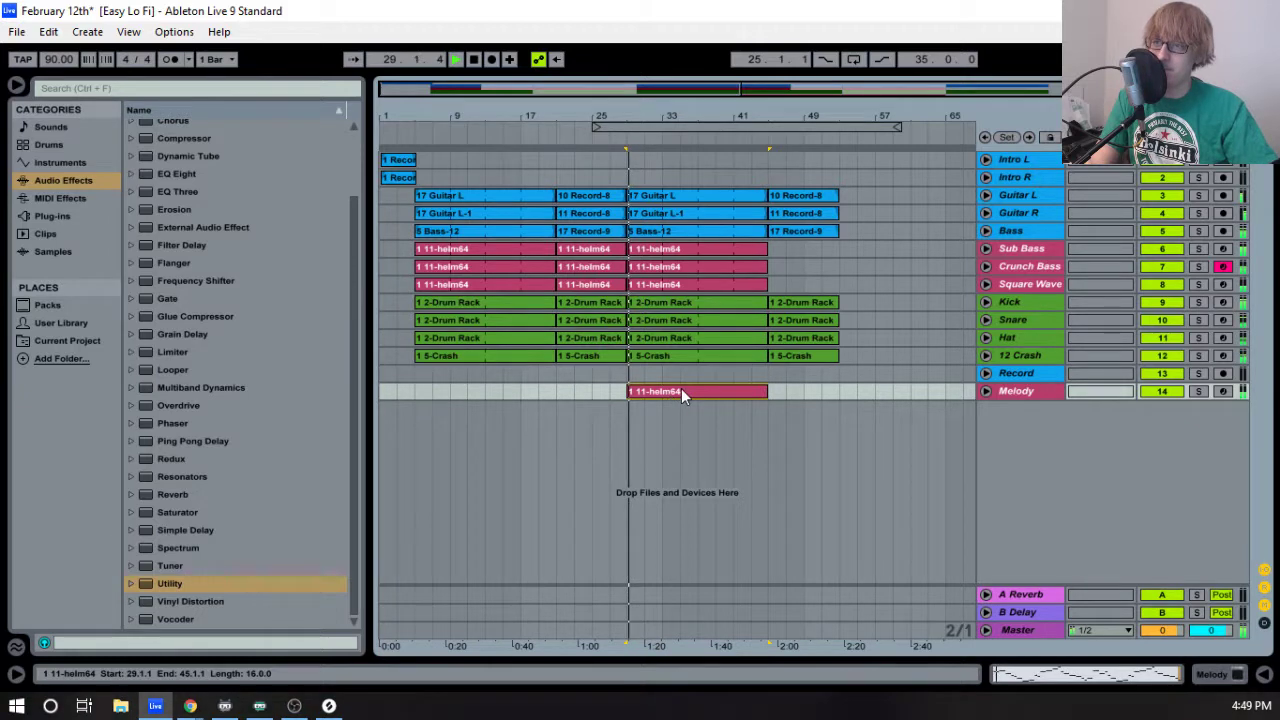
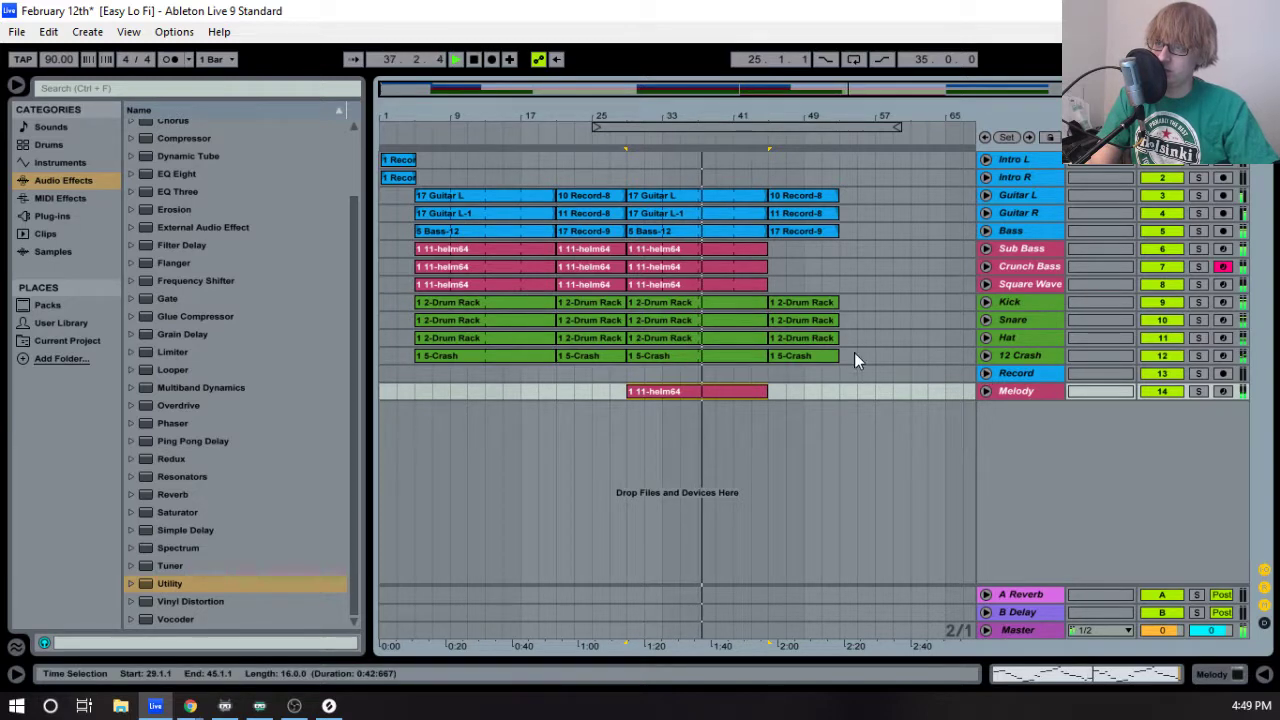
- Unfold the Melody track and examine the notes of its clip in an enlarged note editor
click(985, 391)
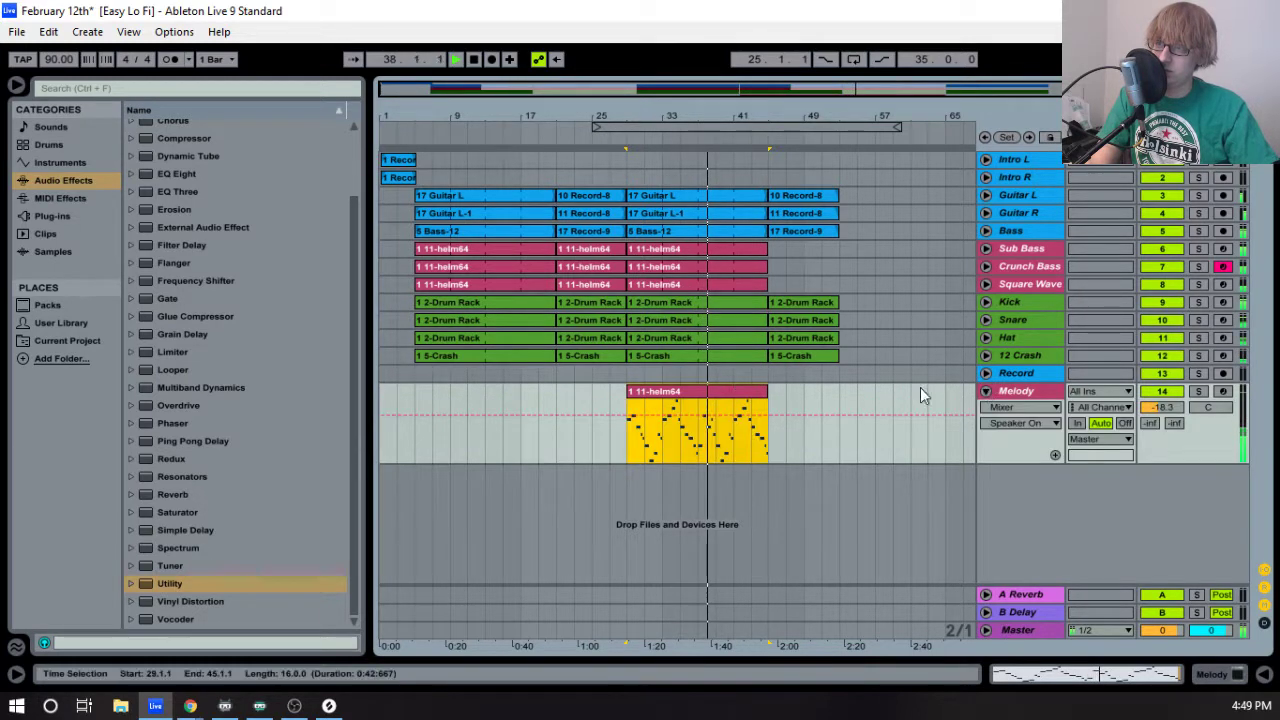
double_click(736, 391)
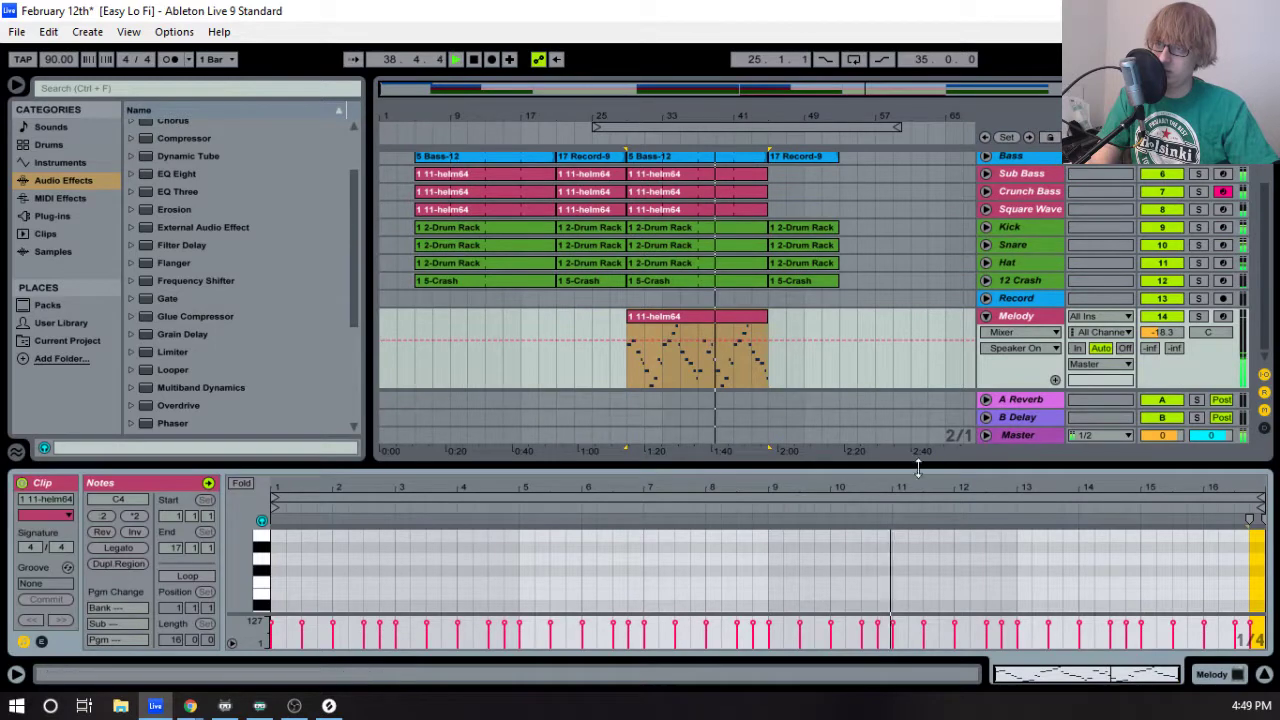
drag(918, 468, 918, 218)
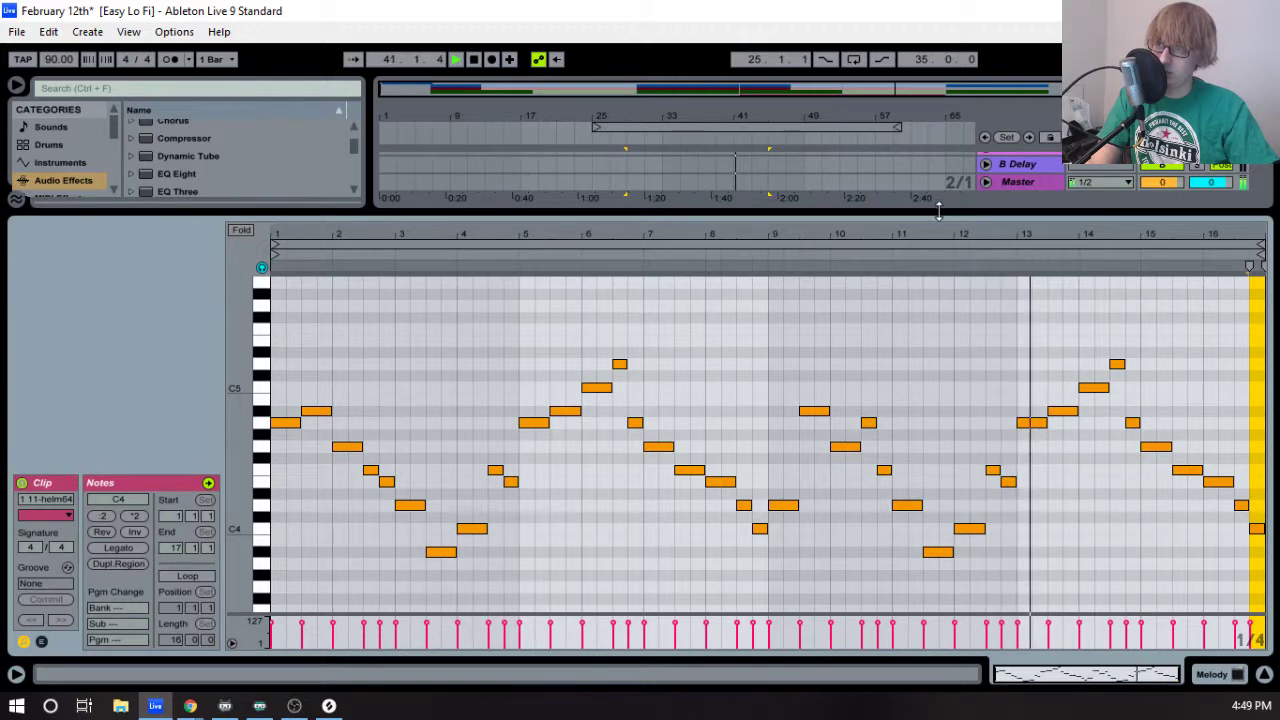
drag(938, 210, 923, 178)
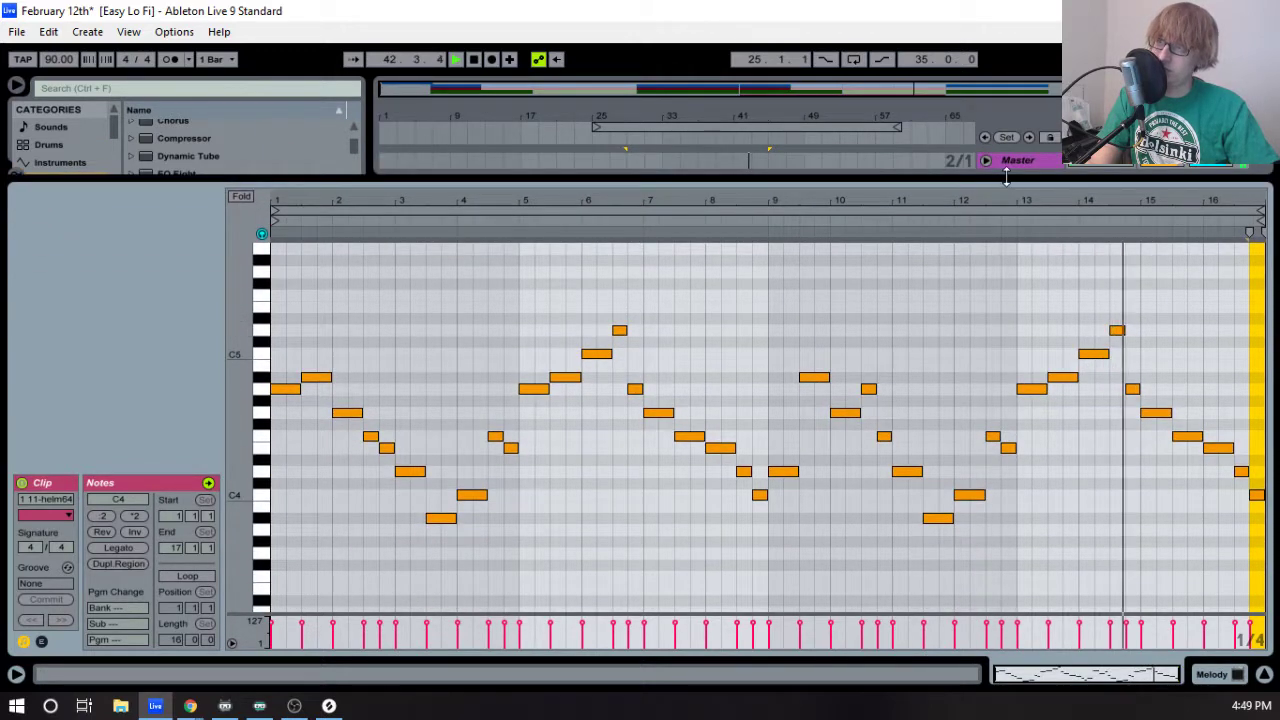
drag(1006, 175, 1004, 449)
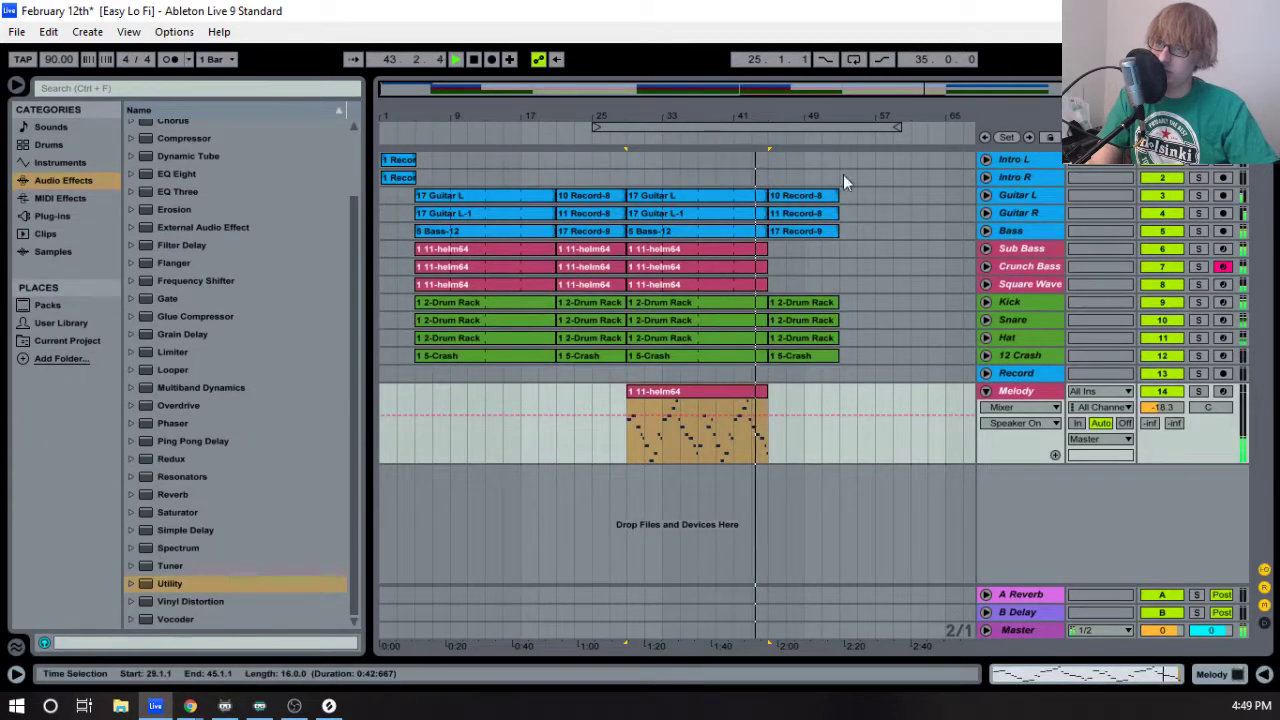
- Stop playback and delete the guitar, bass and drum clips from bar 45 to bar 53
mouse_move(786, 120)
mouse_down()
mouse_move(800, 200)
mouse_move(757, 120)
mouse_move(768, 112)
mouse_up()
key(space)
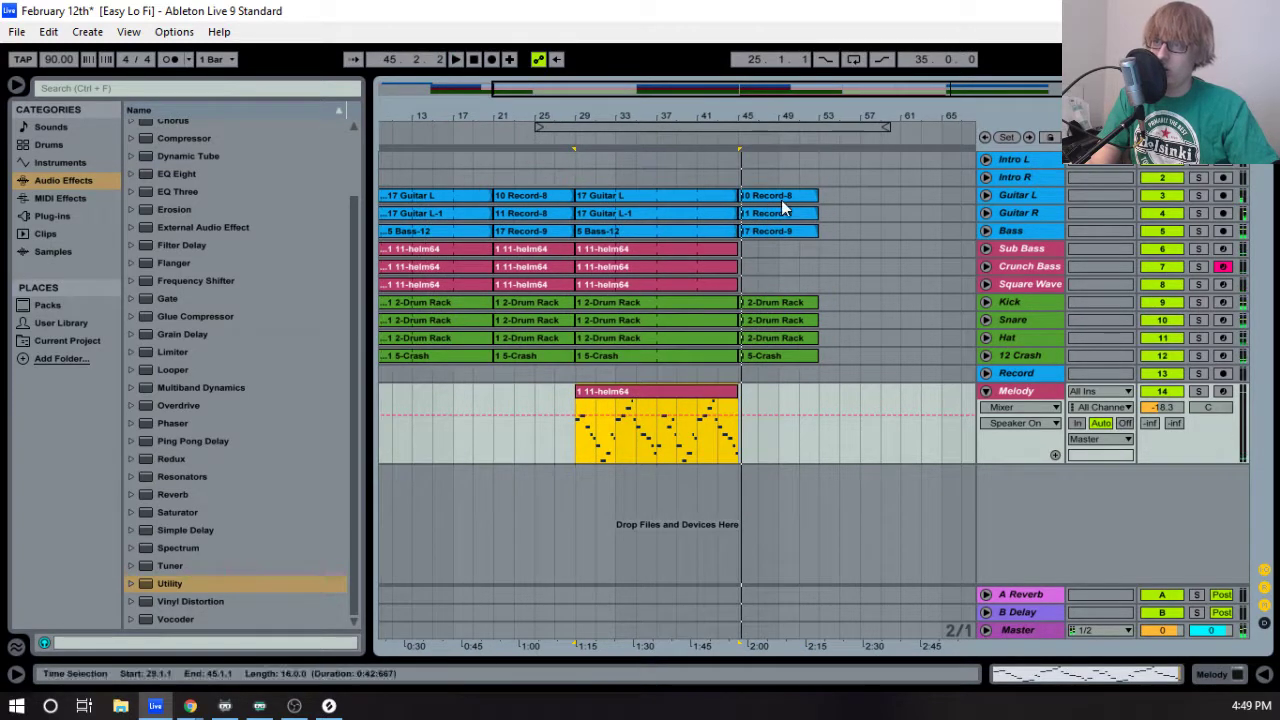
click(816, 340)
shift+click(795, 359)
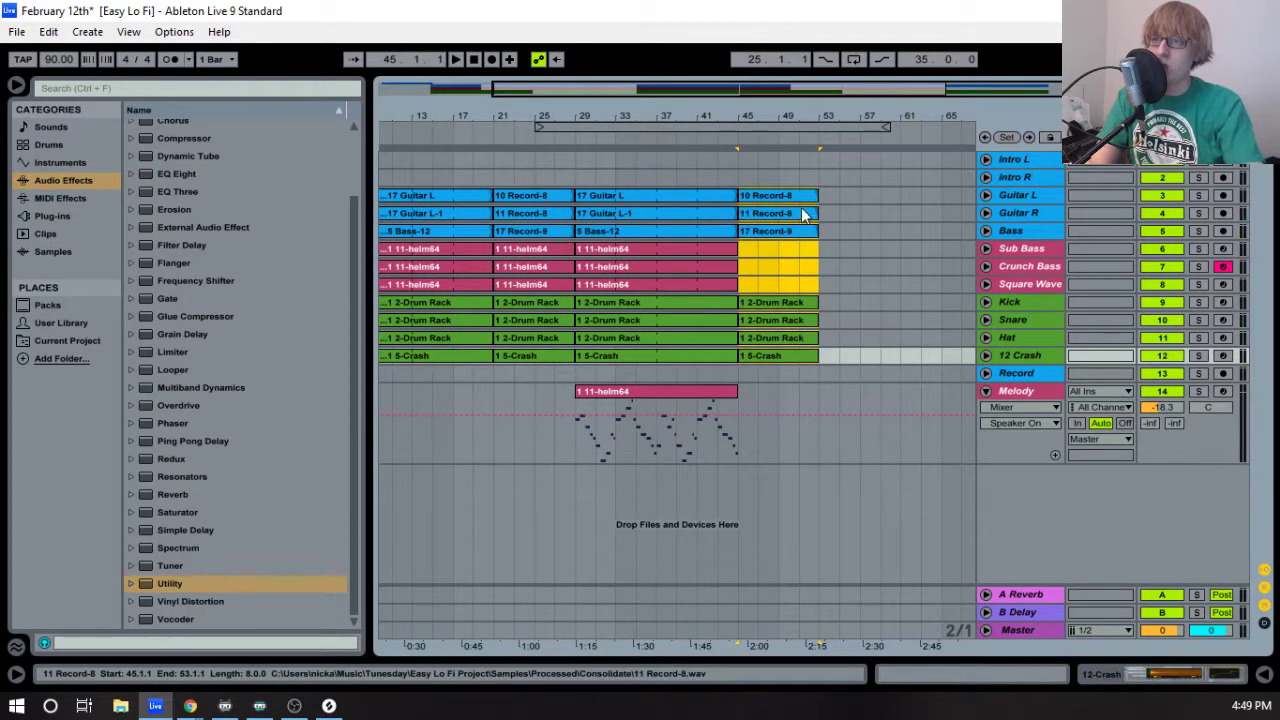
key(Delete)
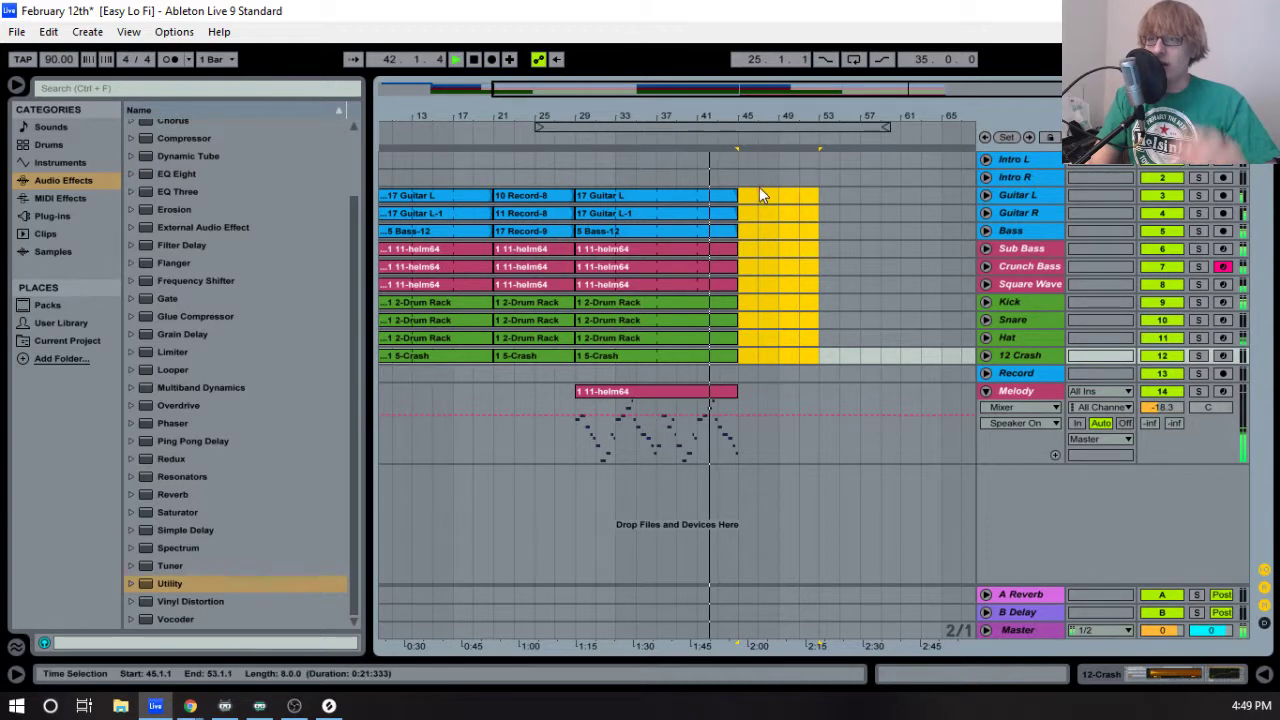
- Stop playback, duplicate the Kick, Snare, Hat and 12 Crash clips from bars 29–45 to bar 45, and play the copies
key(space)
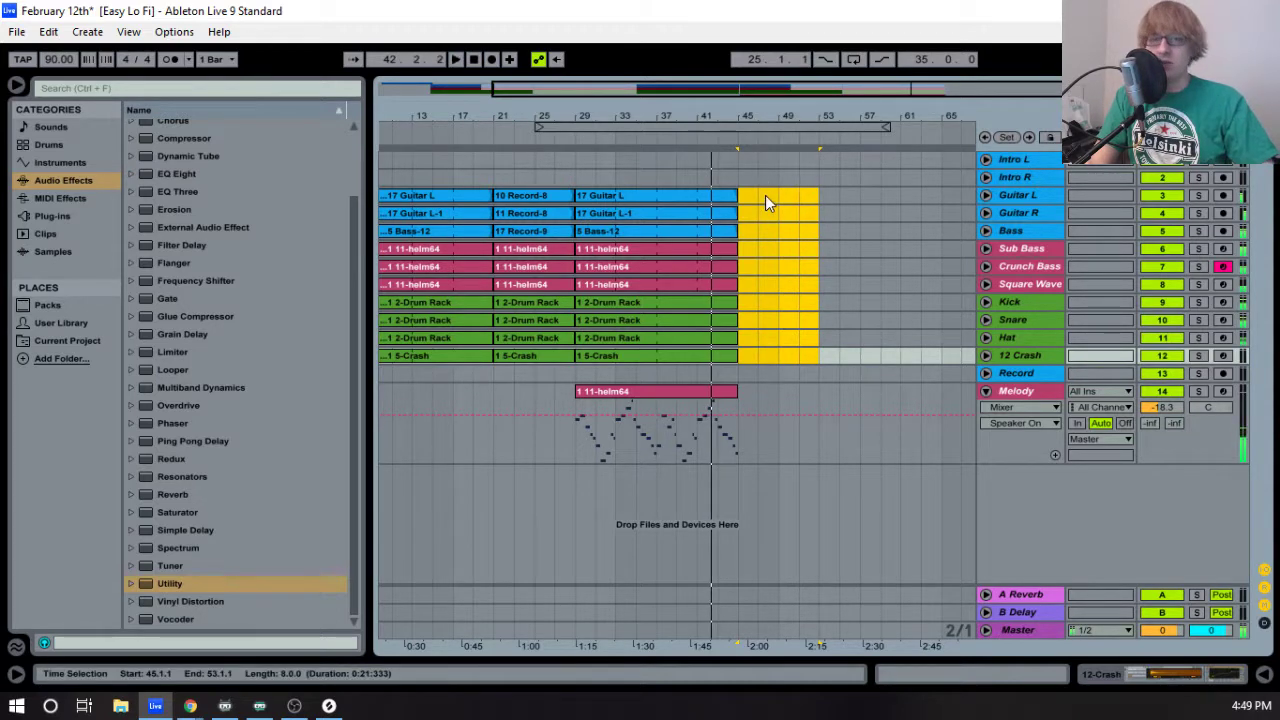
click(713, 282)
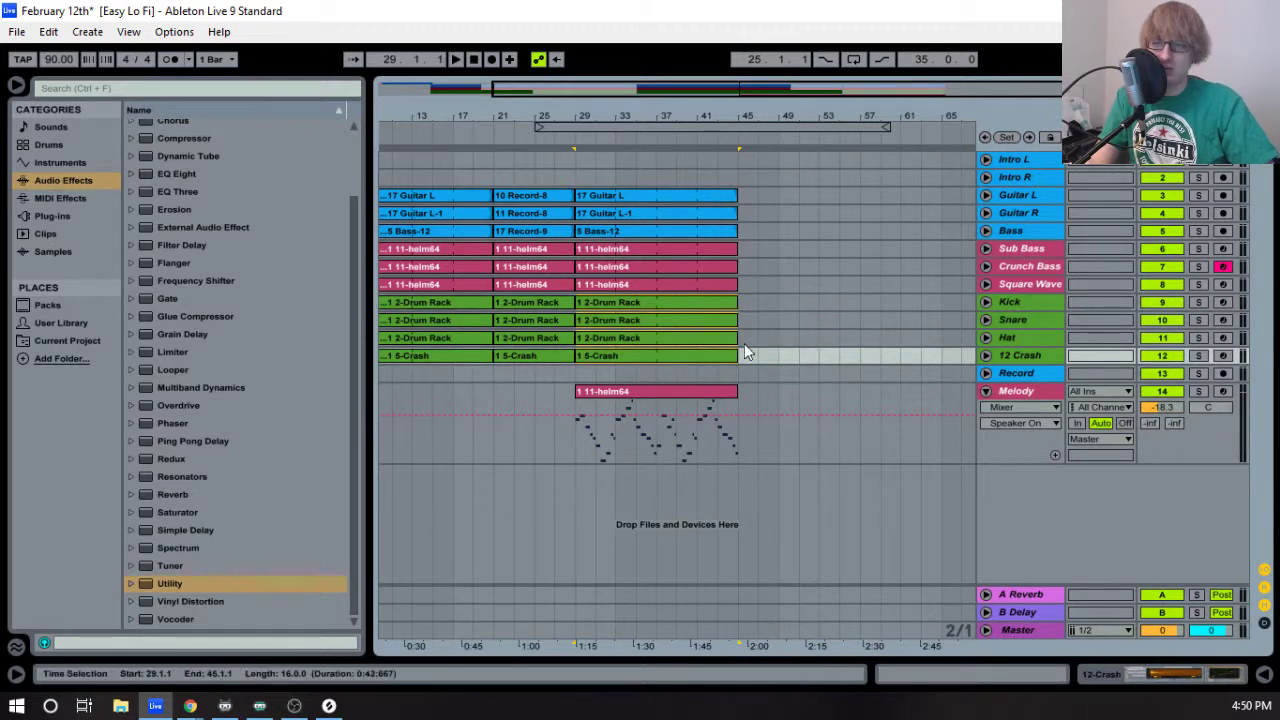
click(745, 302)
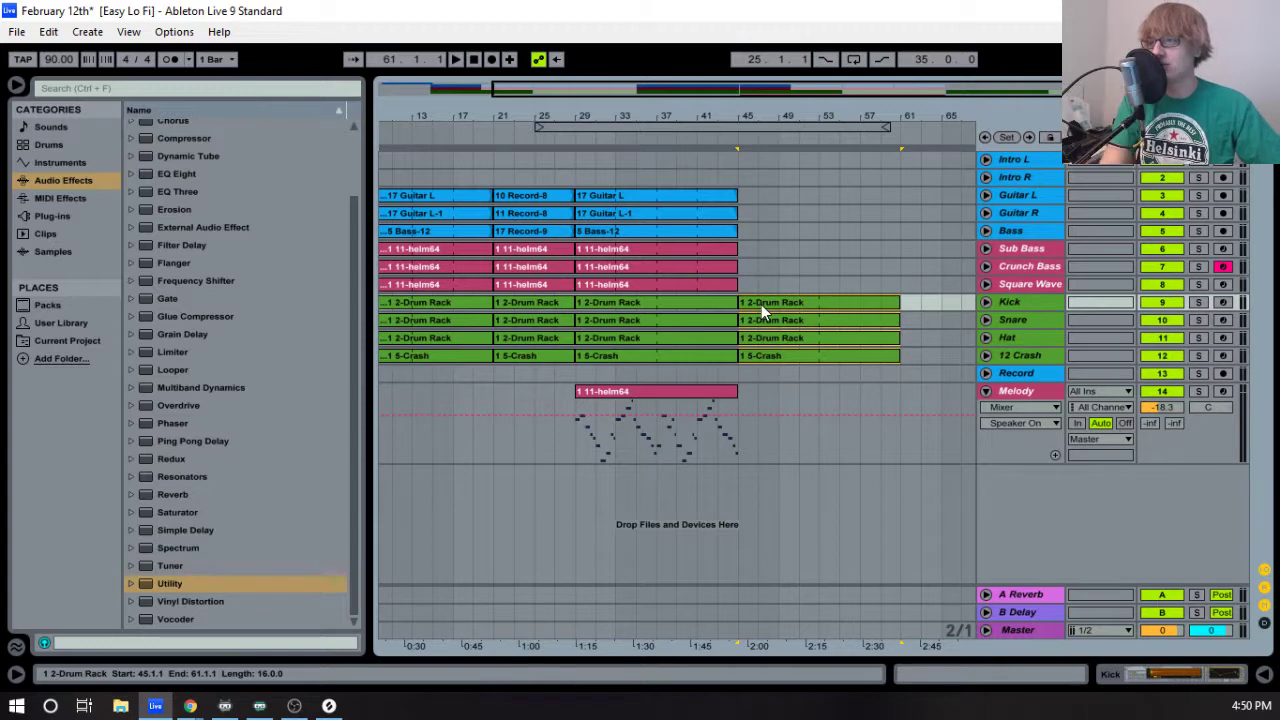
key(space)
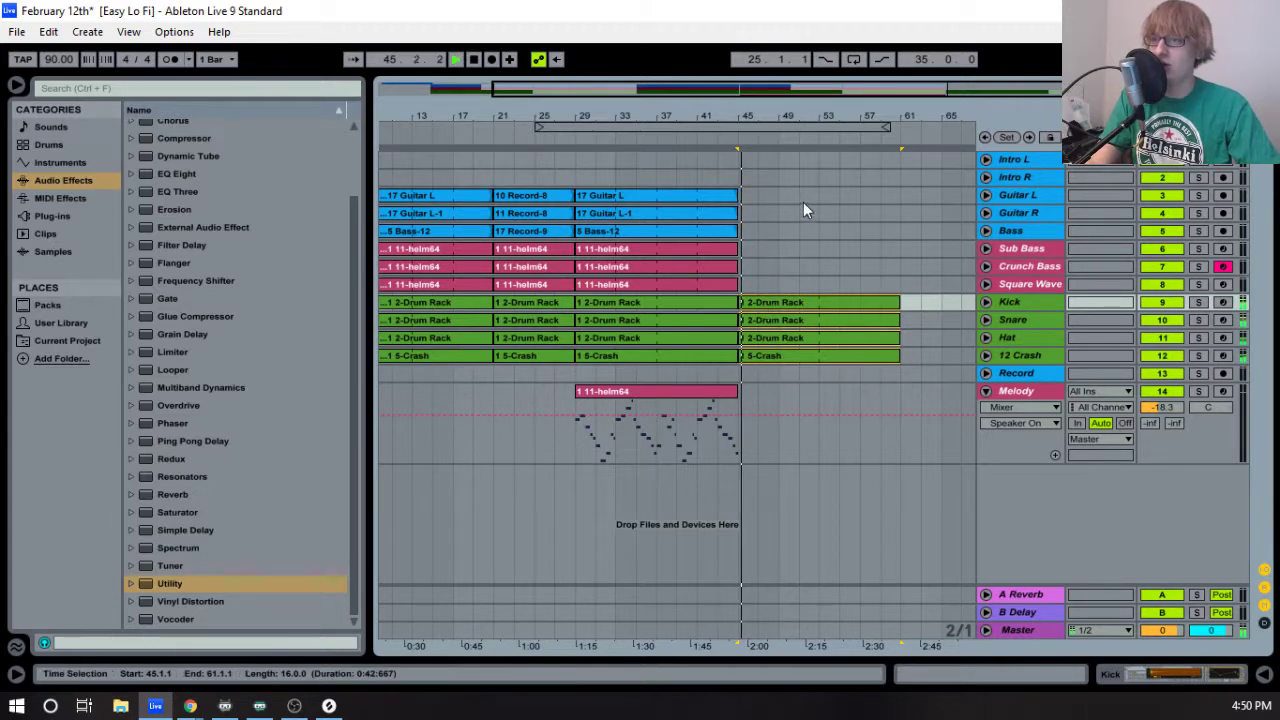
- Shorten the Kick, Snare, Hat and 12 Crash clips that start at bar 45 so they end at bar 53
drag(772, 117, 797, 116)
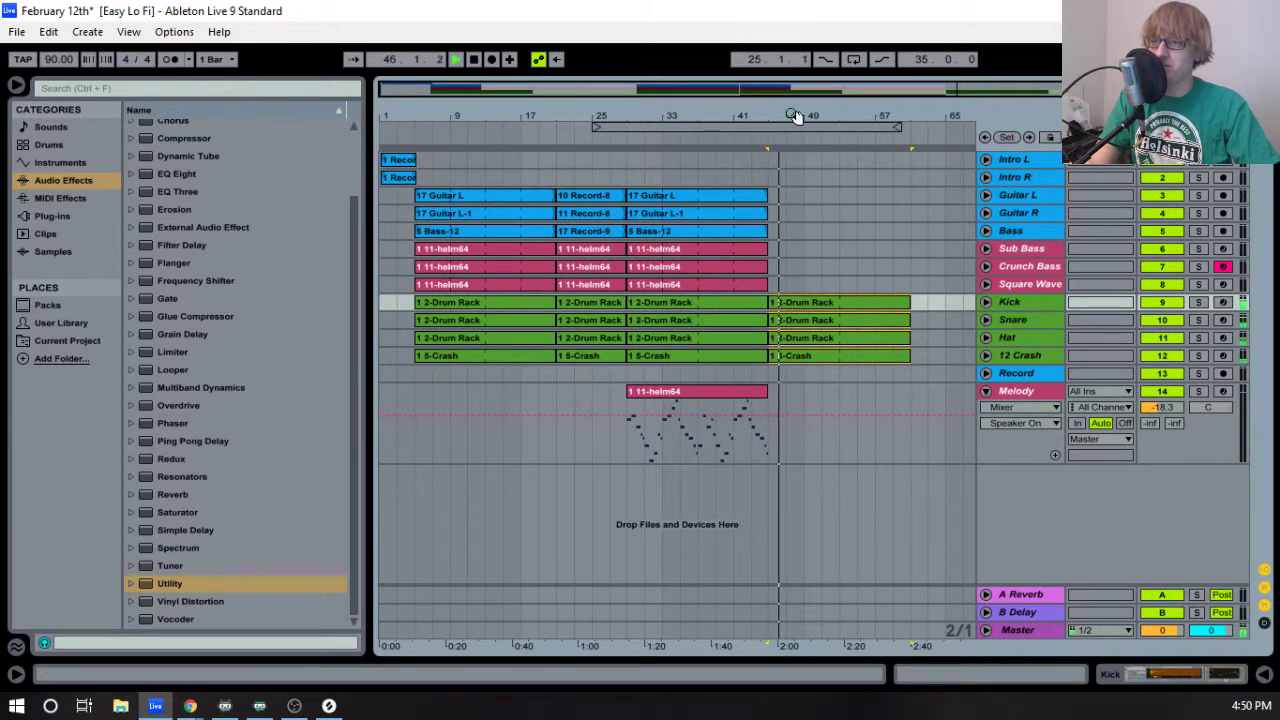
click(864, 302)
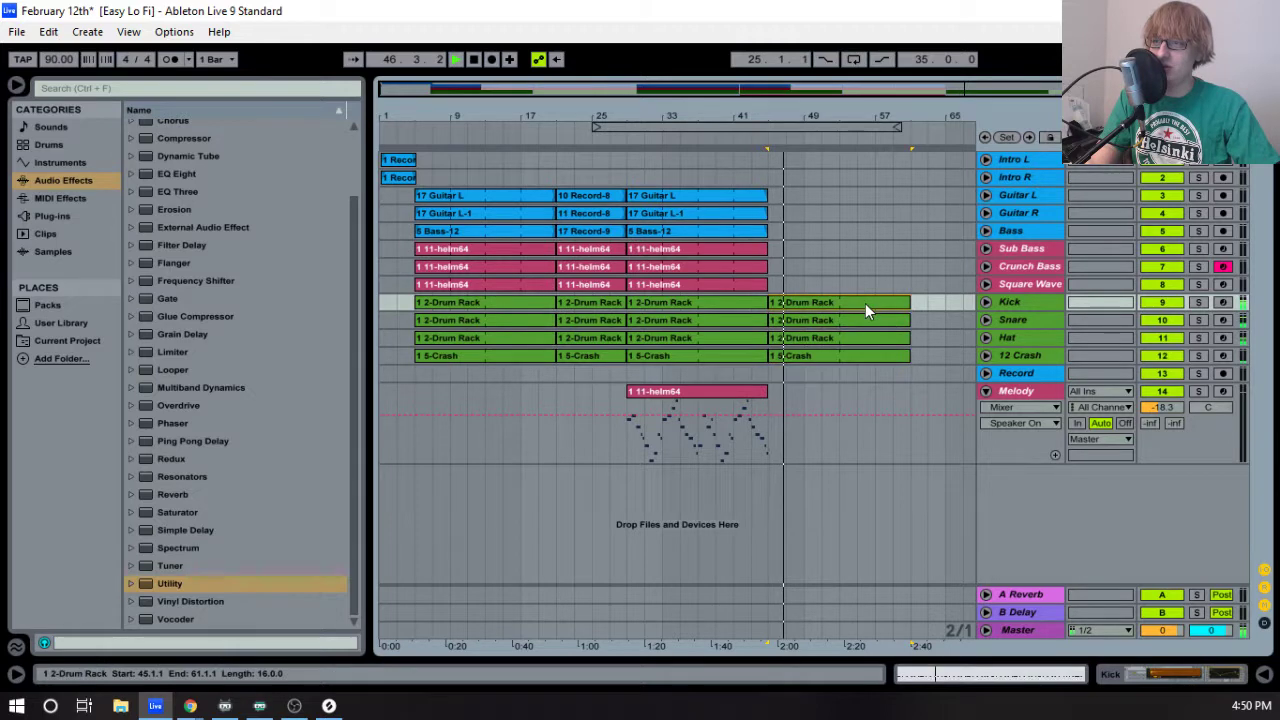
shift+click(906, 358)
drag(906, 358, 841, 355)
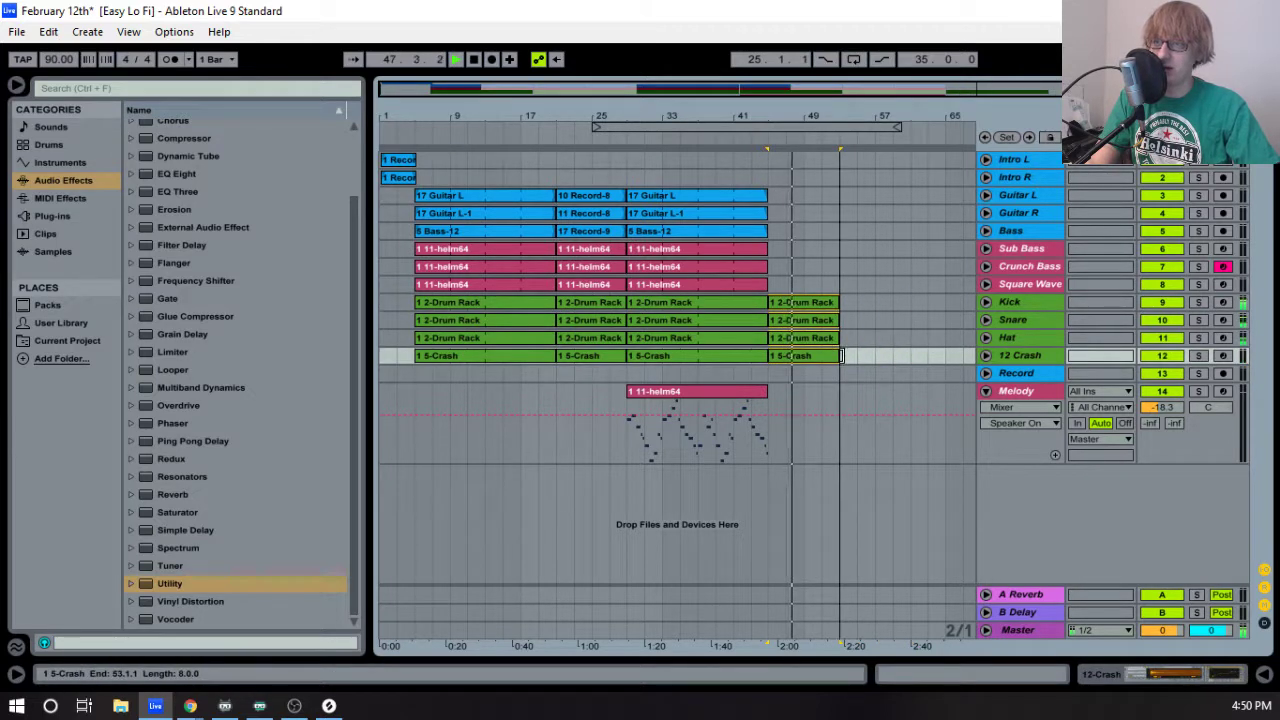
- Copy the guitar, bass, synth and drum clips from bars 21–45 and paste them at bar 53
click(590, 195)
shift+click(707, 352)
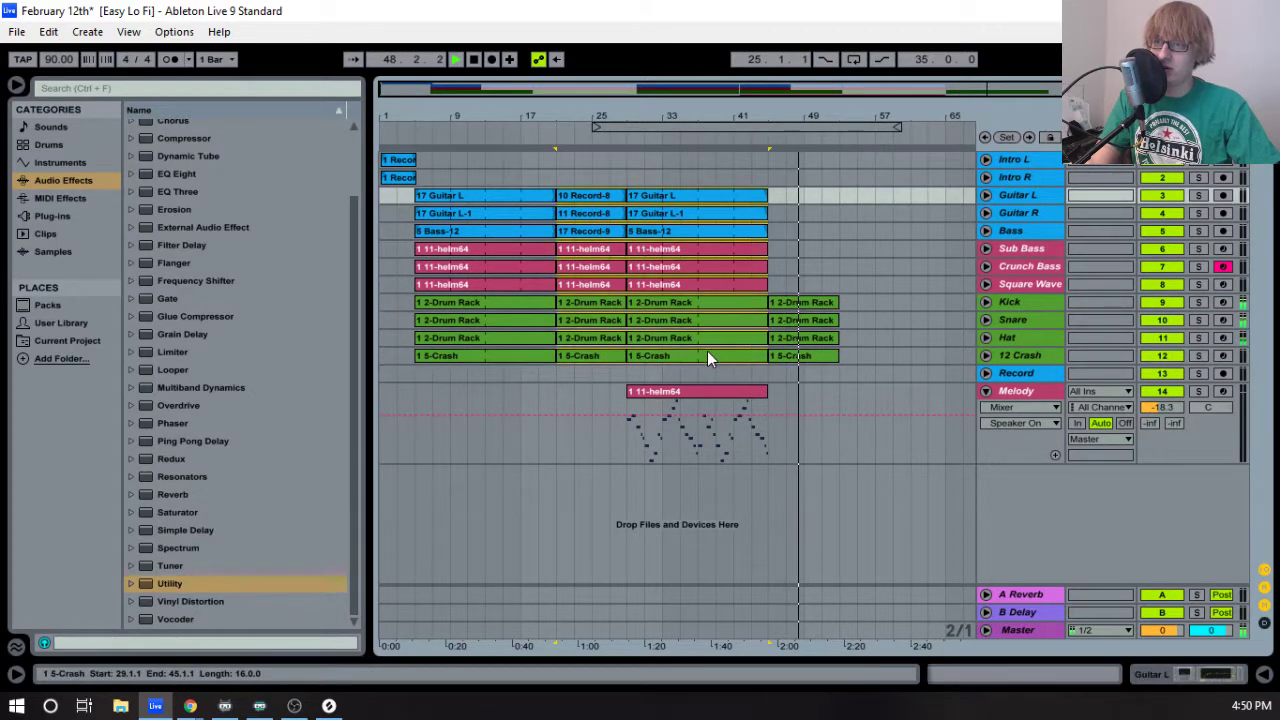
click(838, 195)
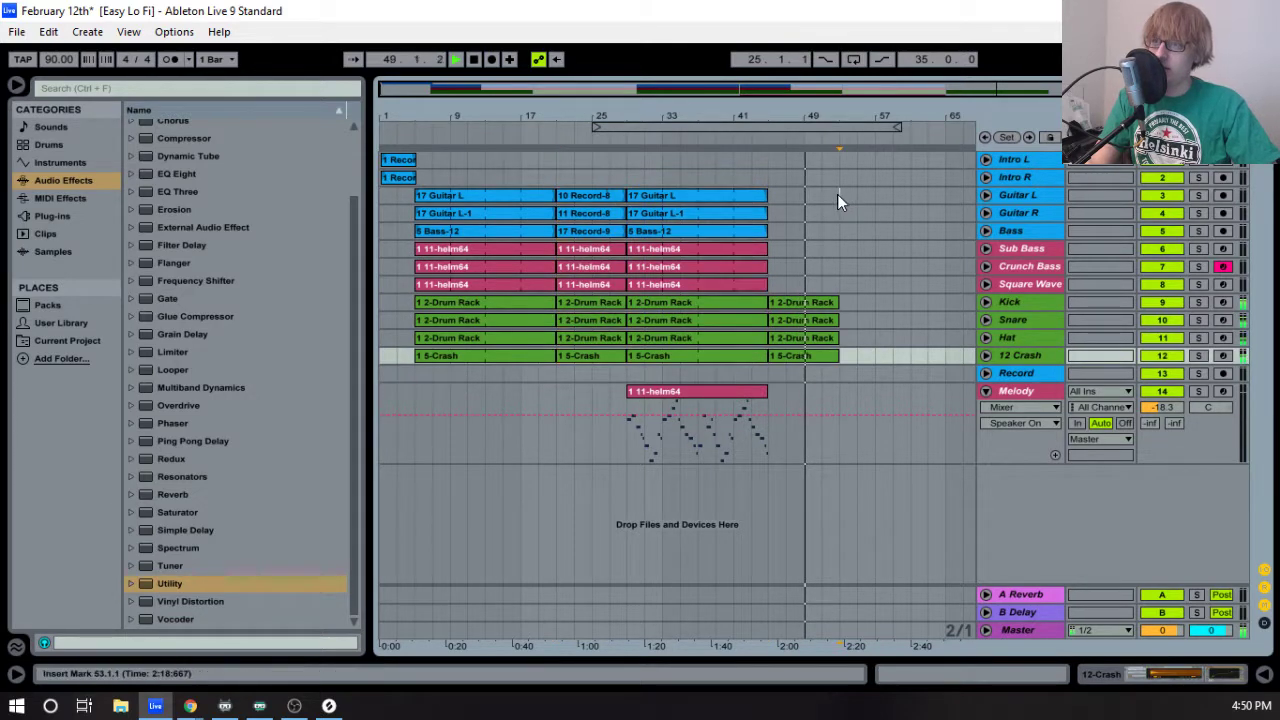
drag(878, 113, 792, 98)
key(ctrl+v)
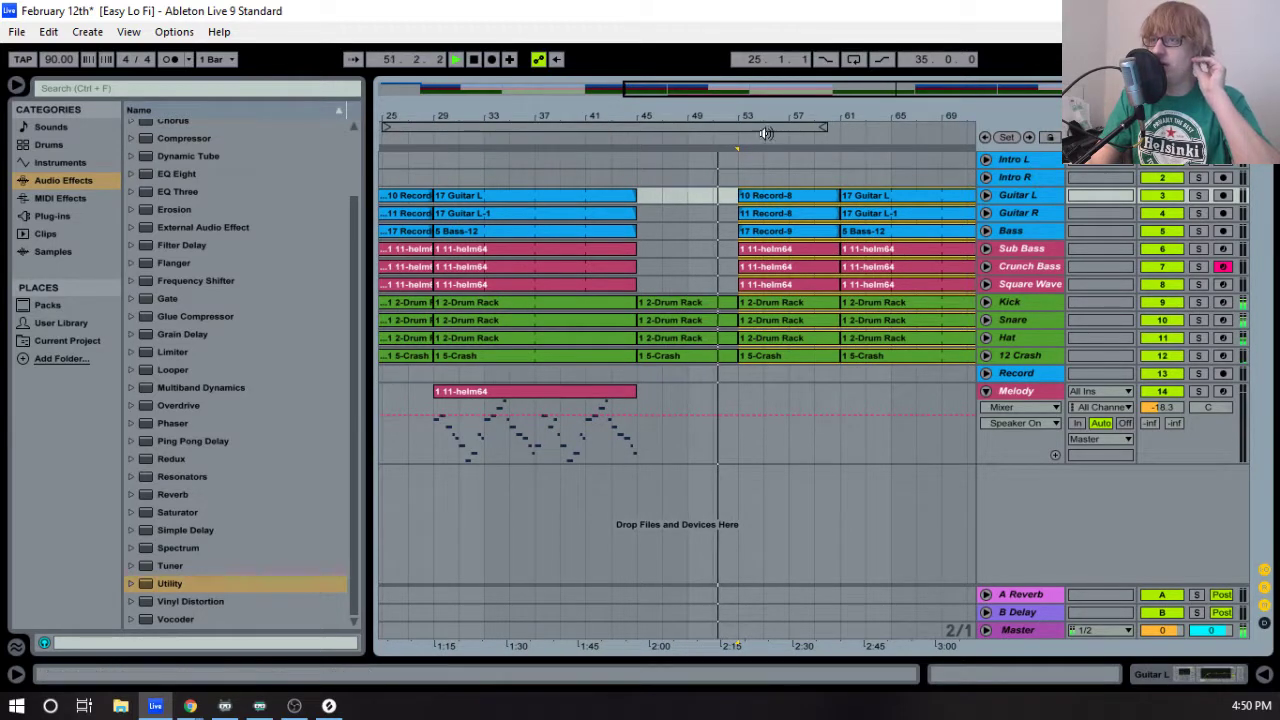
drag(765, 133, 772, 108)
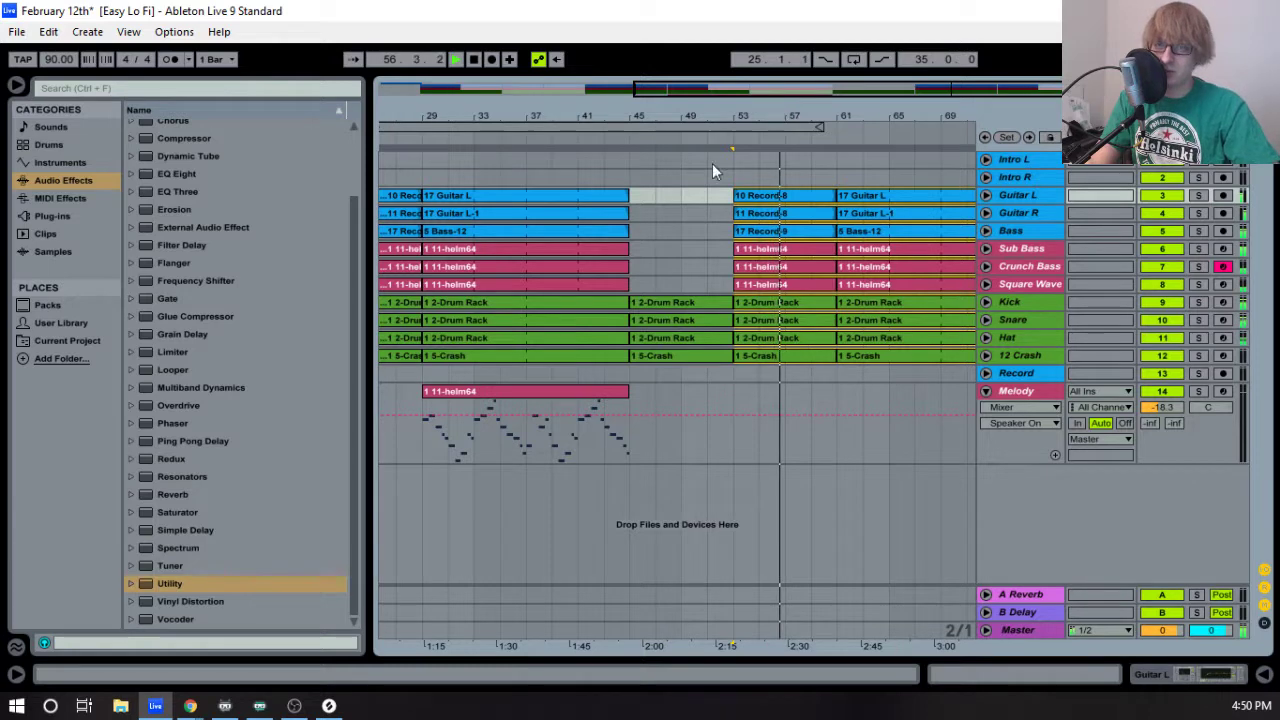
- Copy the Melody clip from bar 29 and paste it at bar 61 on the Melody track
drag(484, 117, 650, 113)
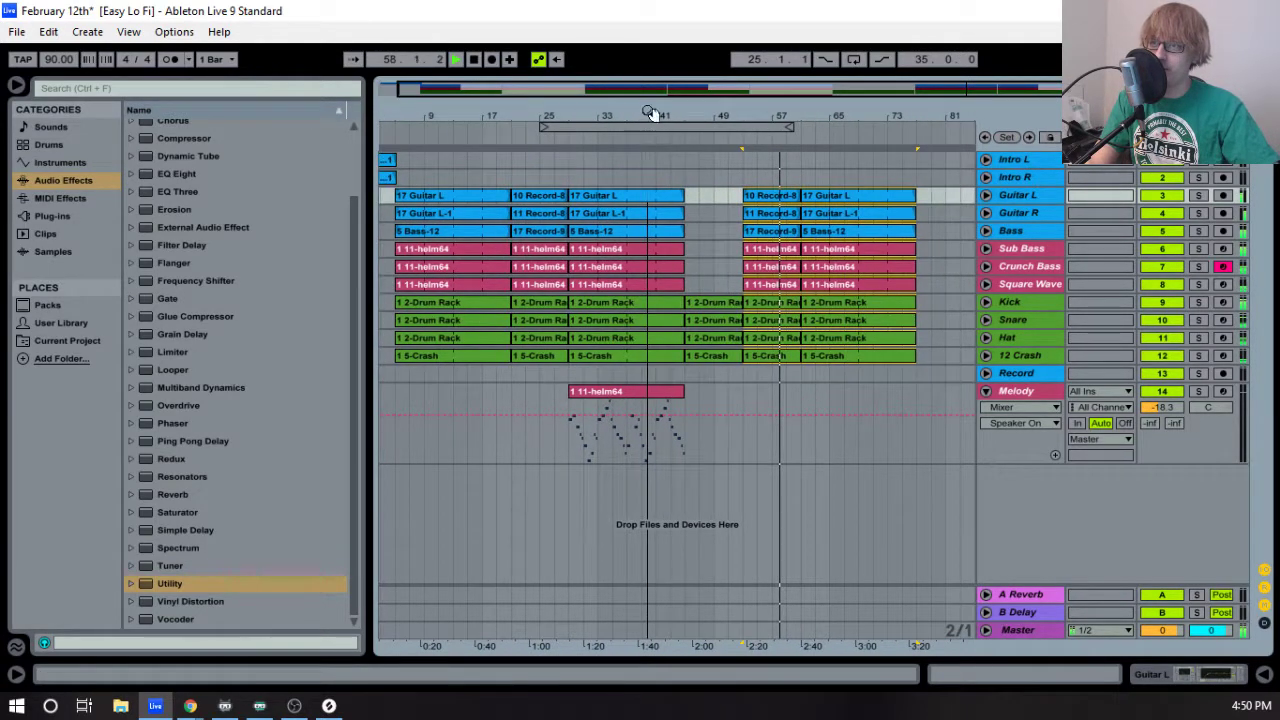
mouse_move(814, 116)
mouse_down()
mouse_move(782, 121)
mouse_move(818, 117)
mouse_up()
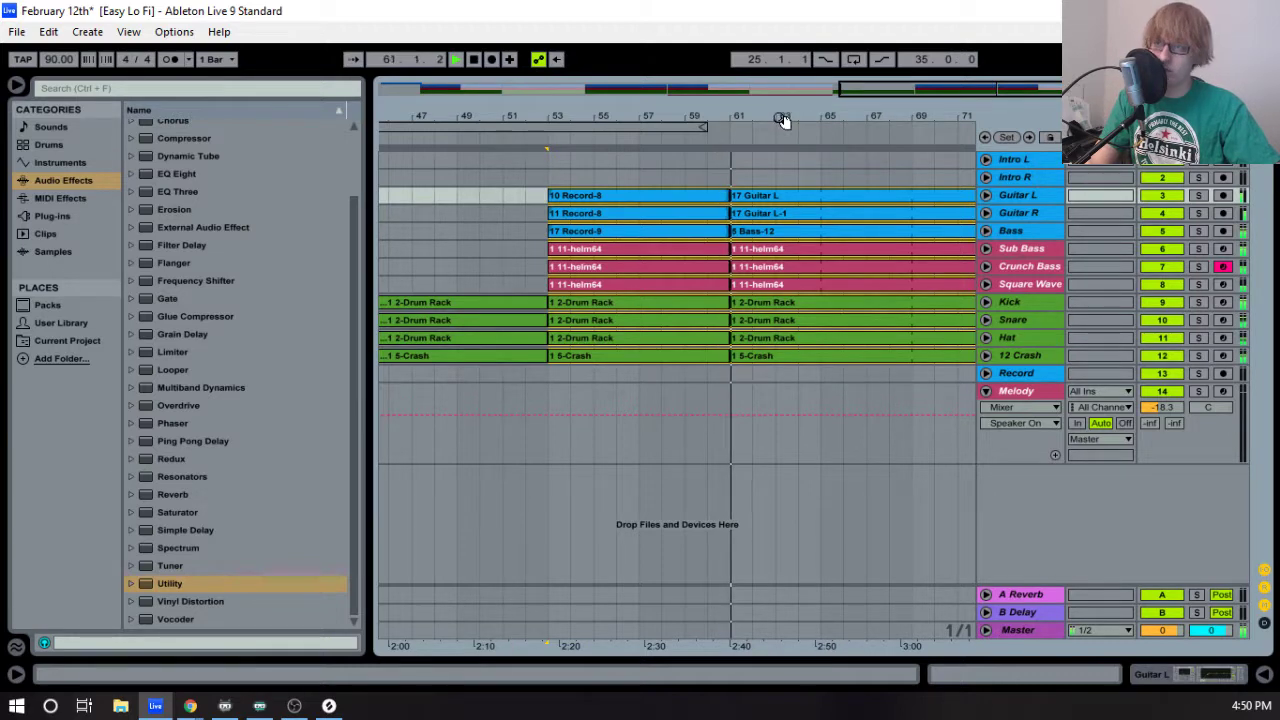
mouse_move(783, 117)
mouse_down()
mouse_move(656, 126)
mouse_move(774, 121)
mouse_up()
click(494, 394)
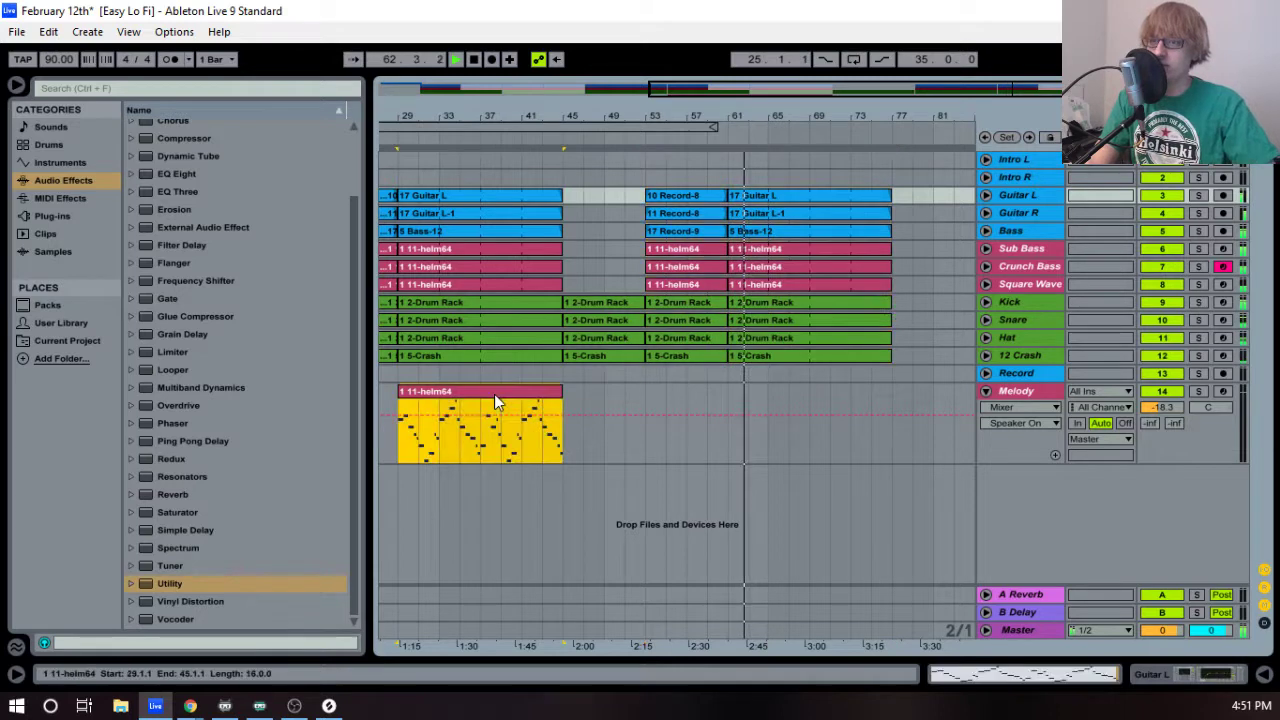
click(740, 384)
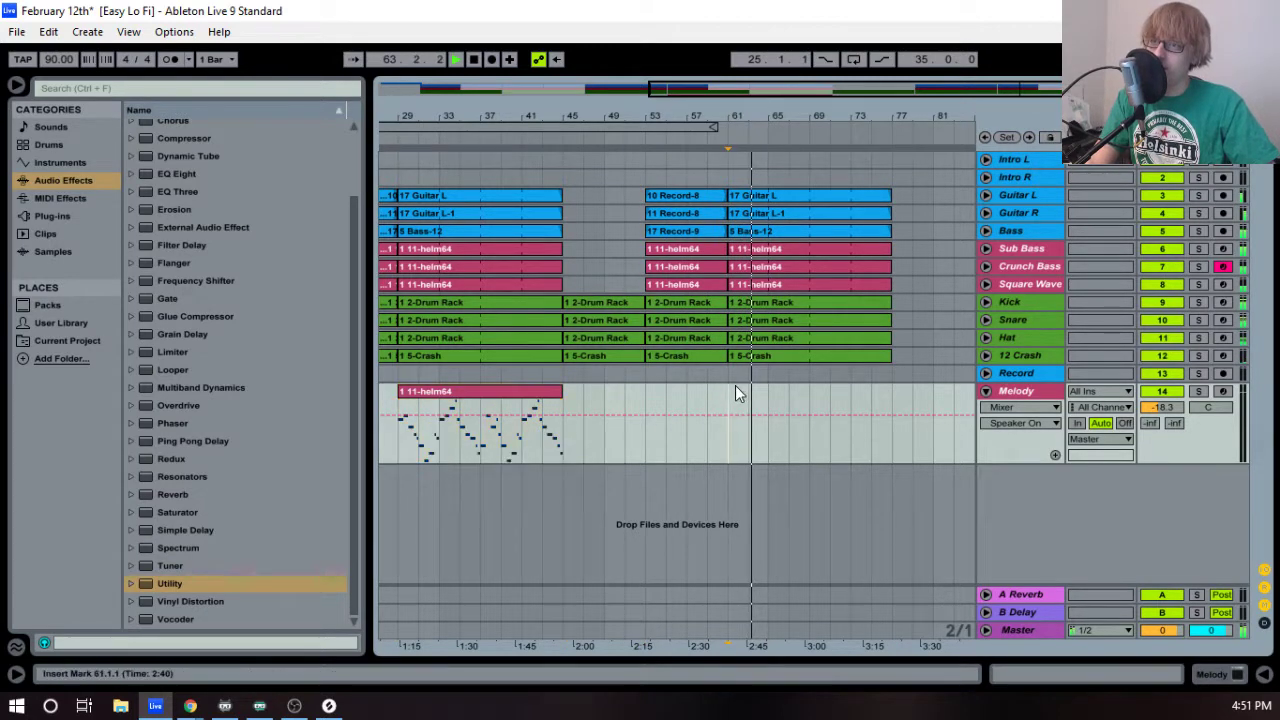
key(ctrl+v)
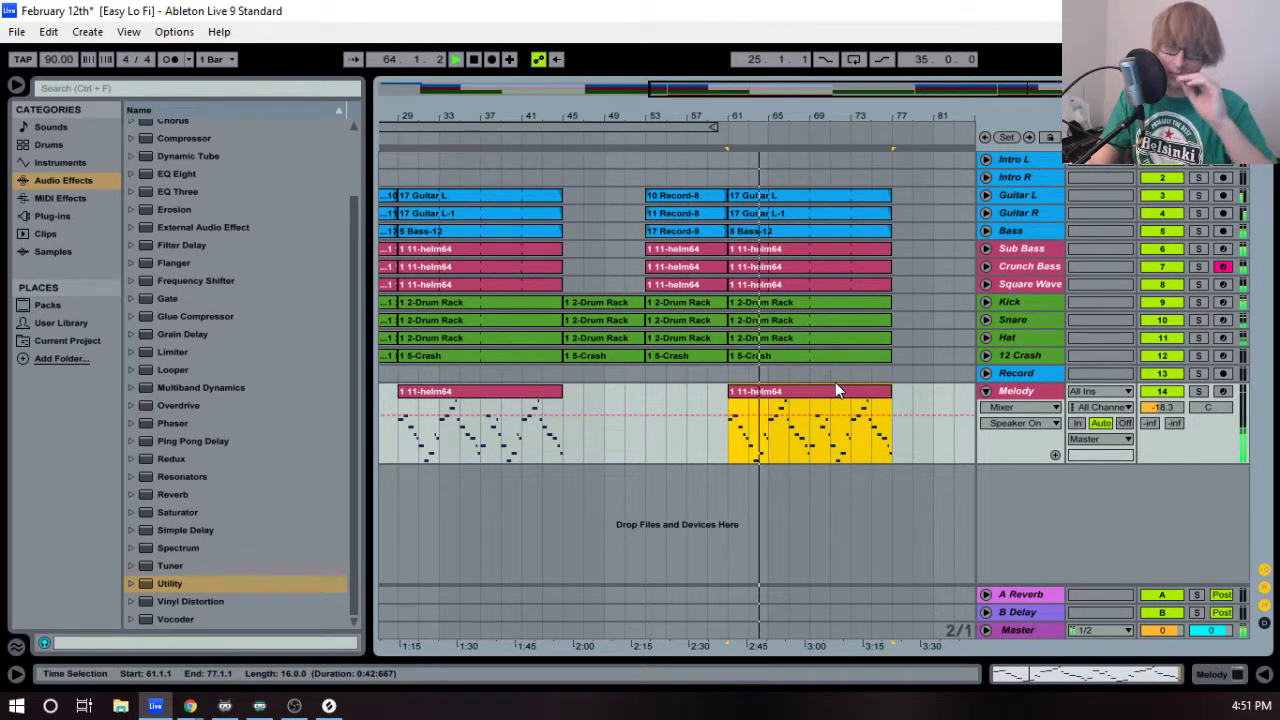
- Stop playback at the song's end, extend the last Melody clip to 77.2.1, and replay the ending
drag(809, 117, 797, 150)
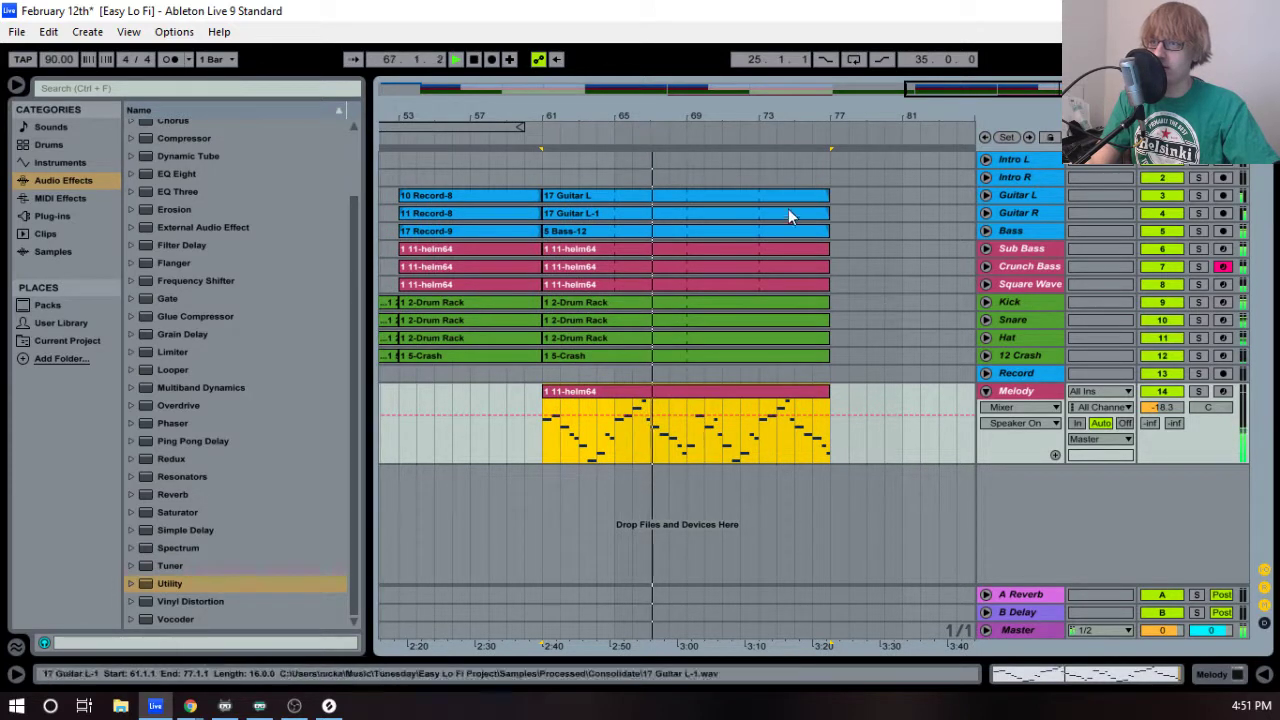
mouse_move(738, 116)
mouse_down()
mouse_move(738, 140)
mouse_move(738, 116)
mouse_up()
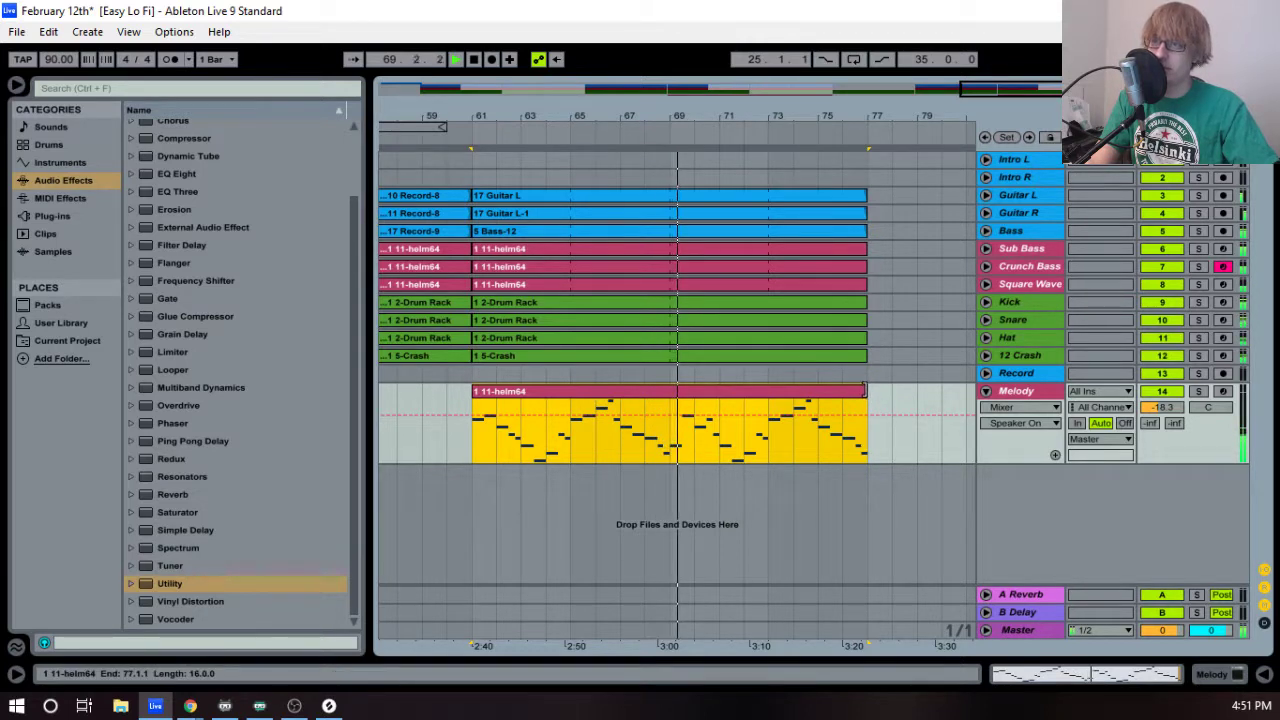
drag(773, 118, 866, 118)
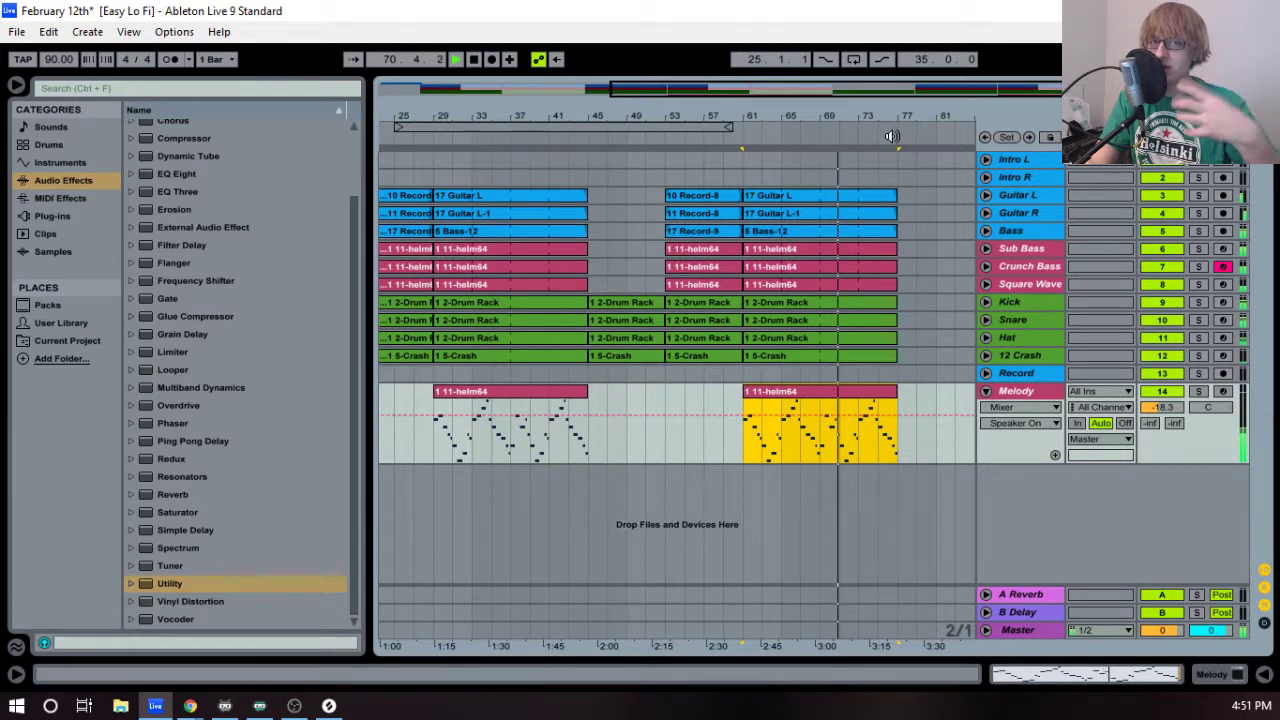
click(884, 126)
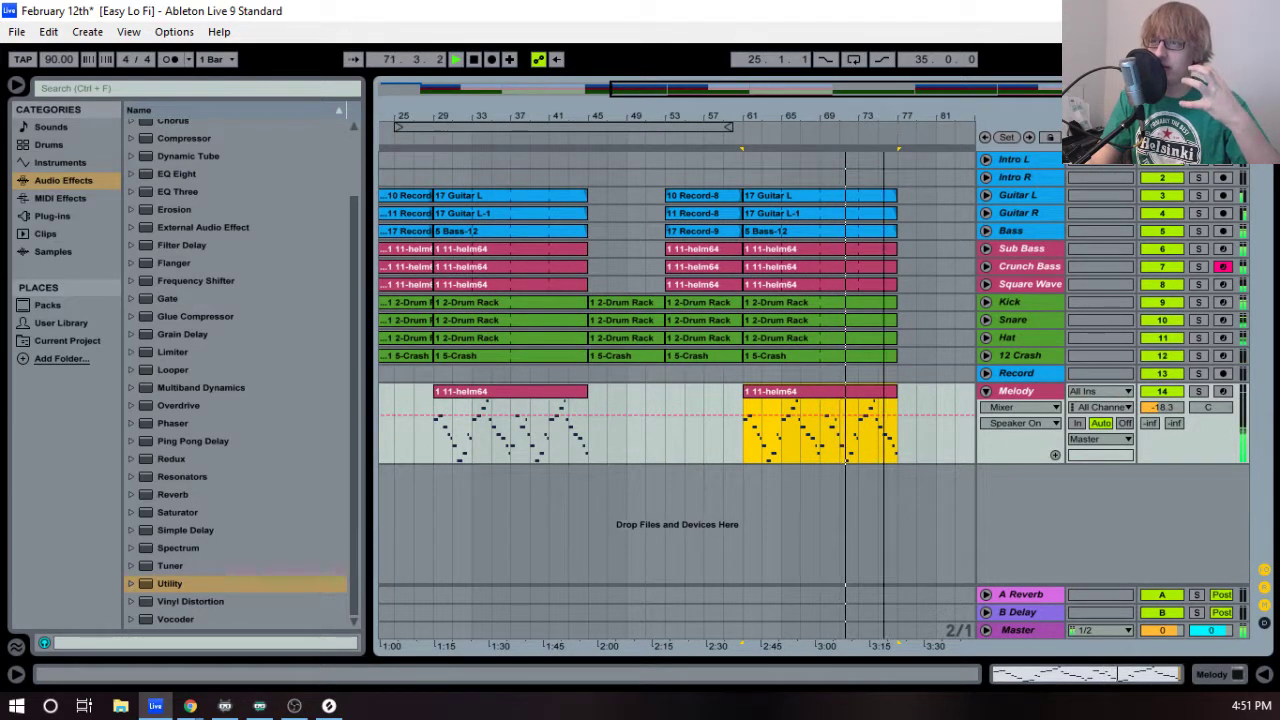
drag(884, 126, 909, 120)
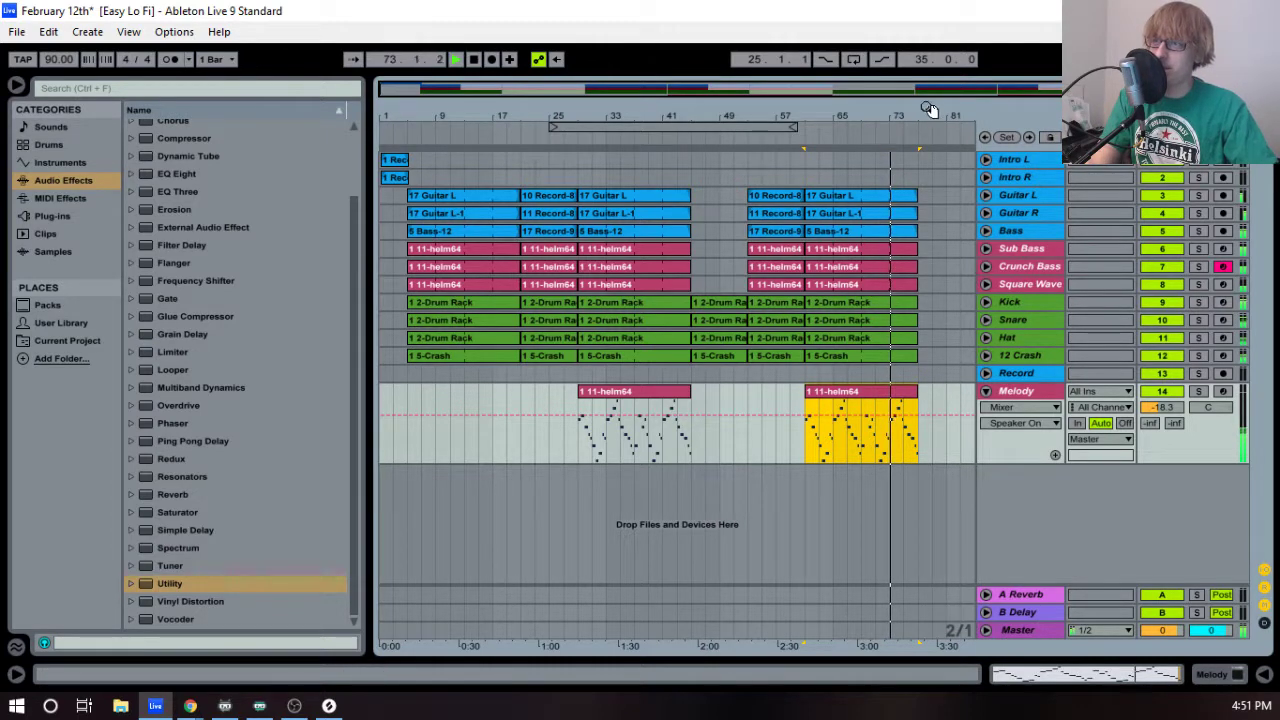
drag(929, 108, 929, 240)
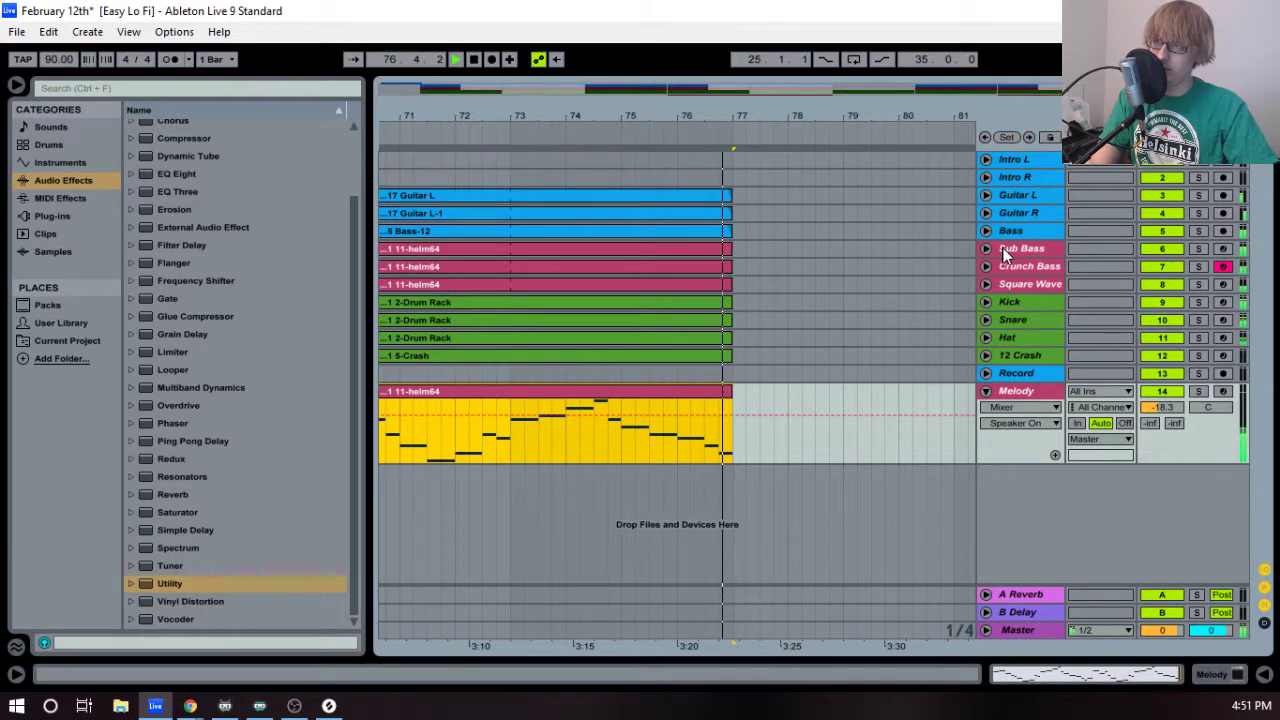
key(space)
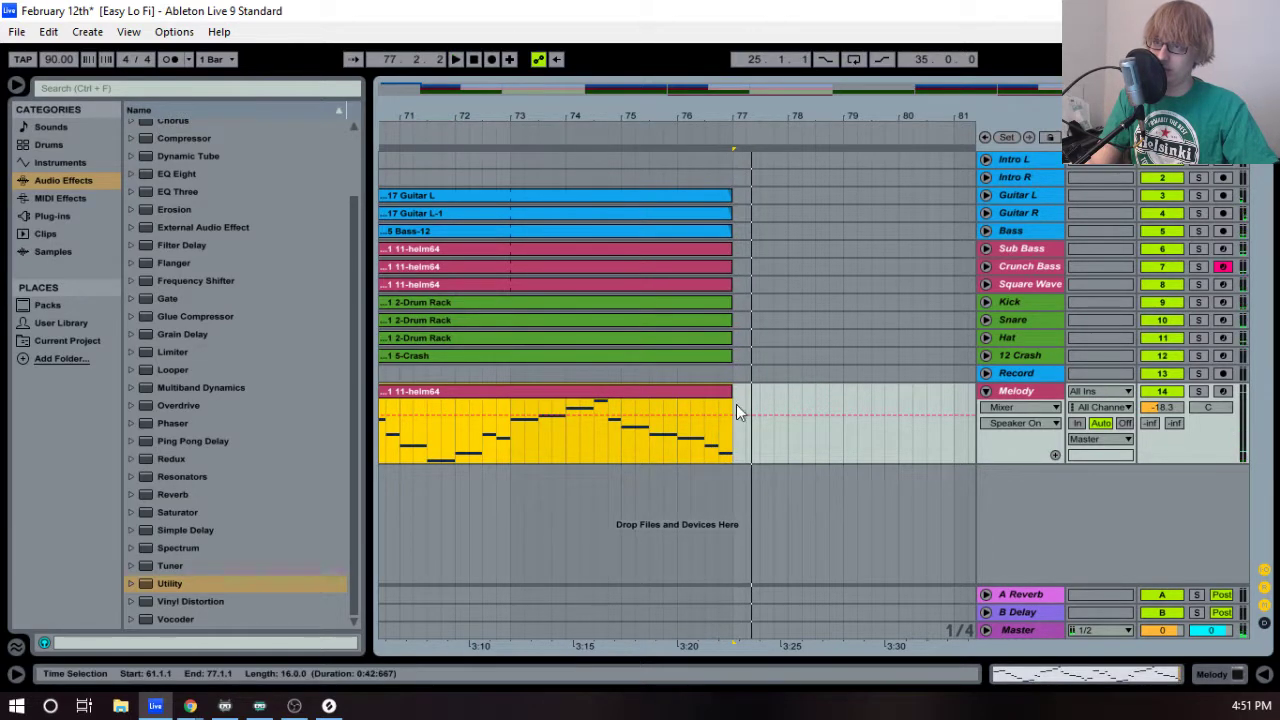
drag(732, 392, 748, 385)
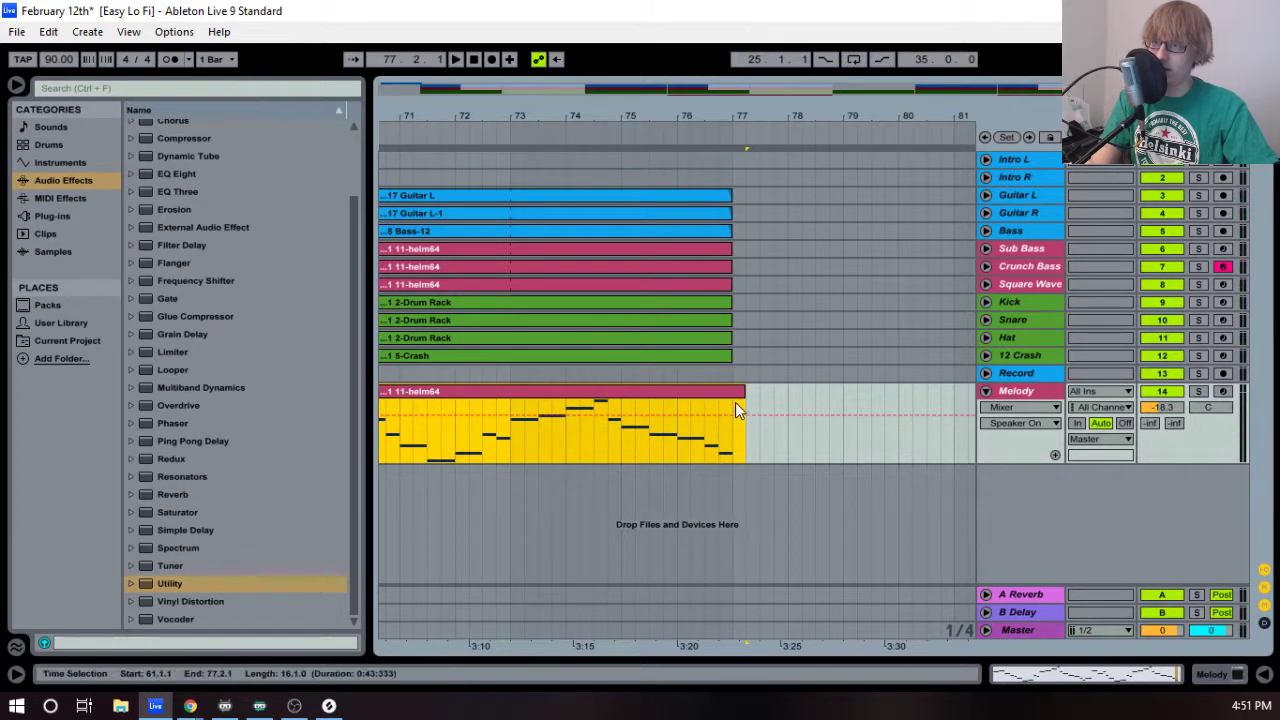
click(701, 148)
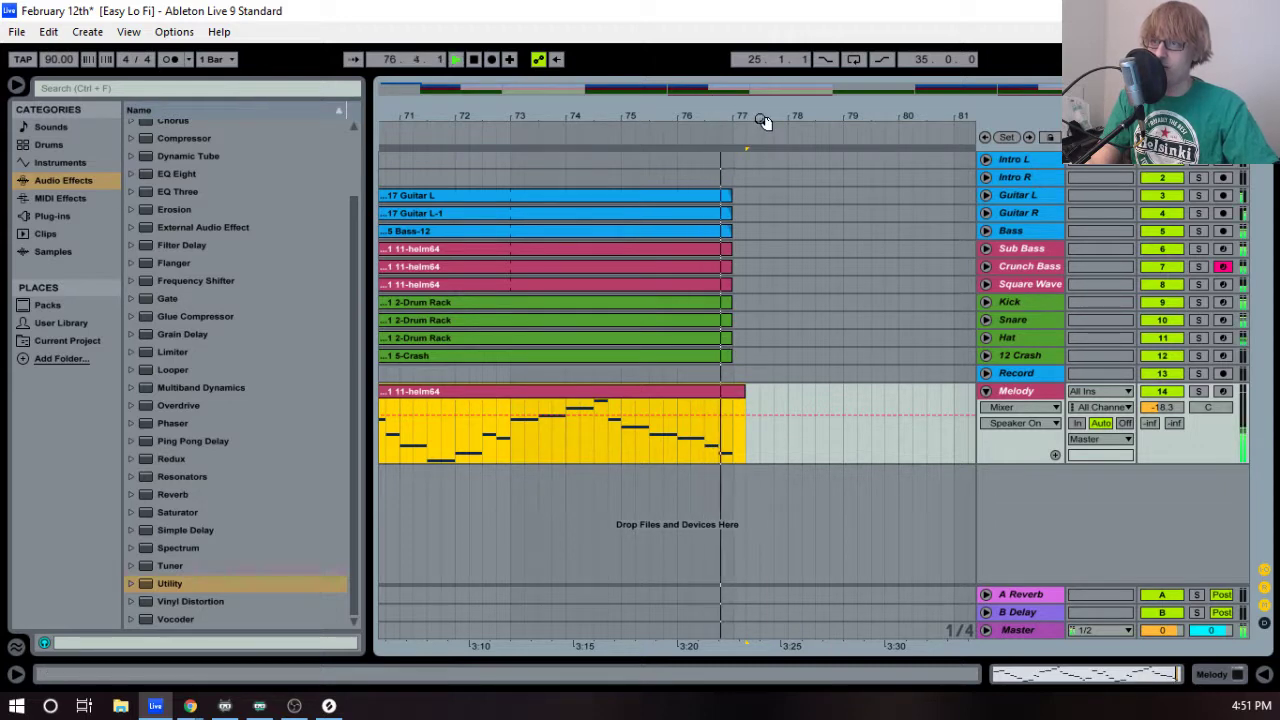
- Unfold the Kick track, extend the final Kick and 12 Crash clips slightly past bar 77, and play the ending
click(987, 302)
click(734, 318)
key(space)
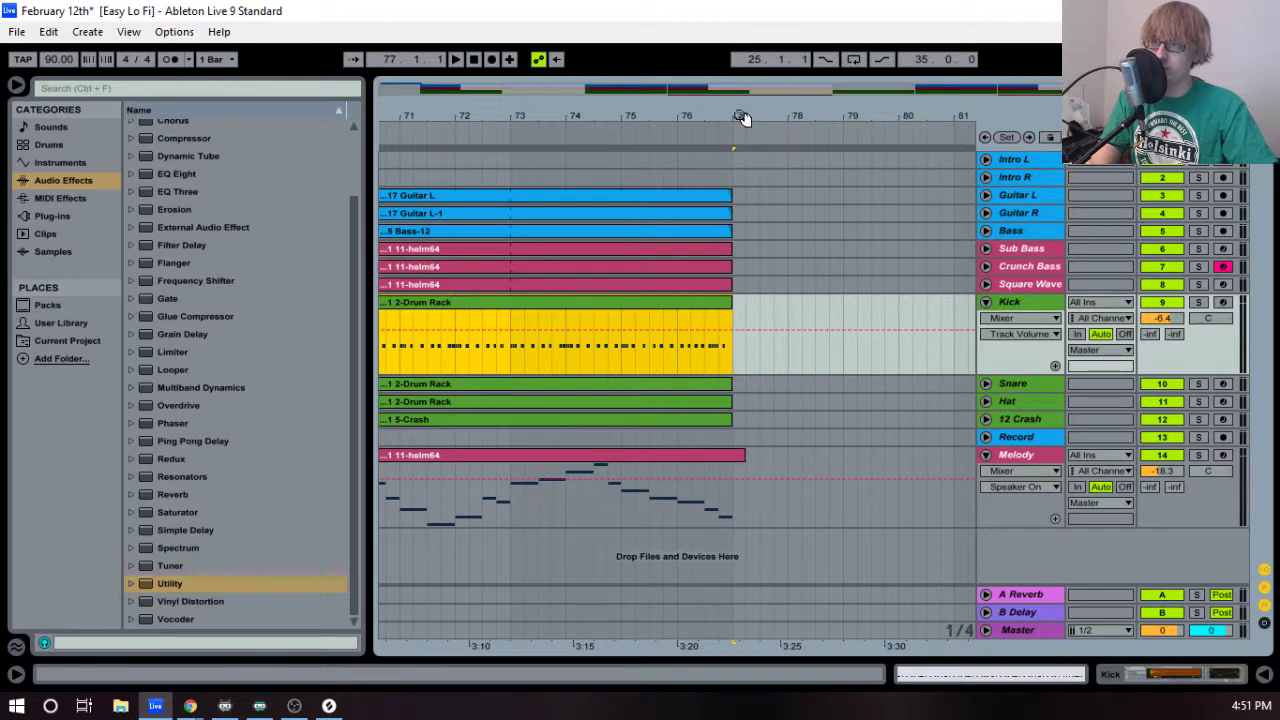
drag(742, 118, 706, 320)
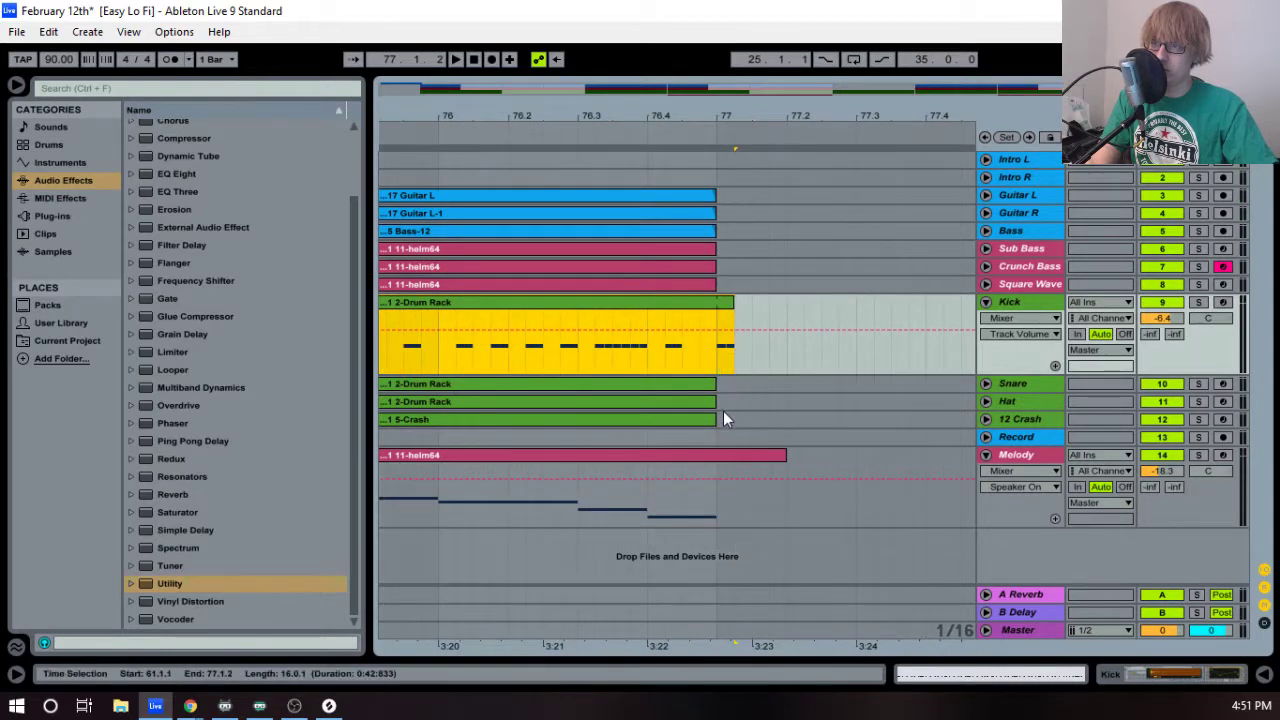
drag(734, 127, 741, 230)
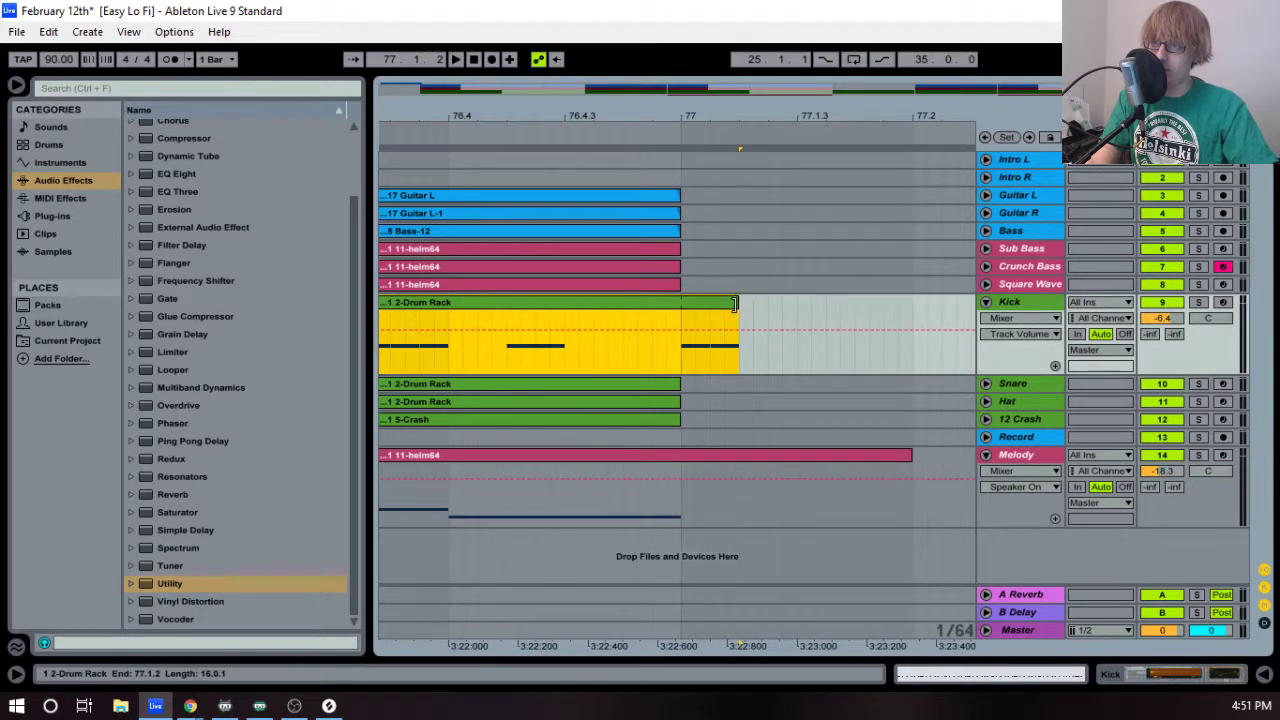
drag(737, 302, 711, 304)
drag(679, 419, 738, 419)
click(496, 129)
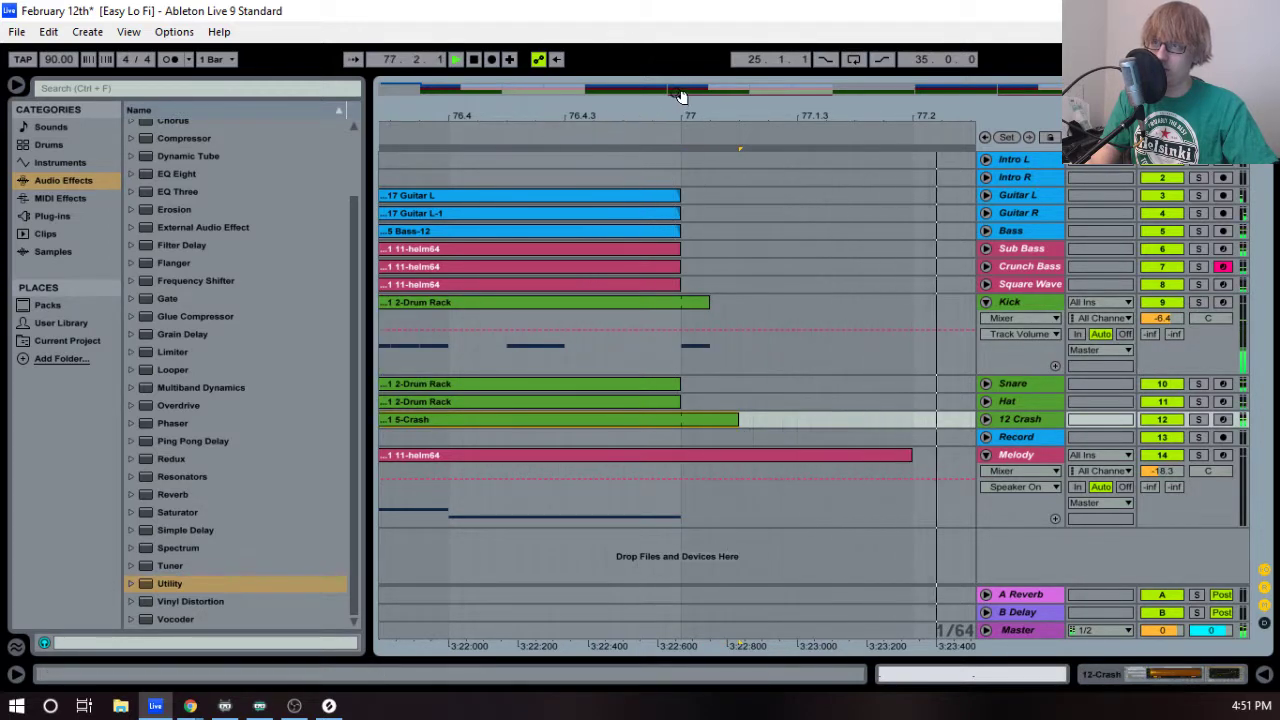
- Stop at the song's end and play the arrangement from the Kick clip at bar 5
drag(673, 118, 897, 119)
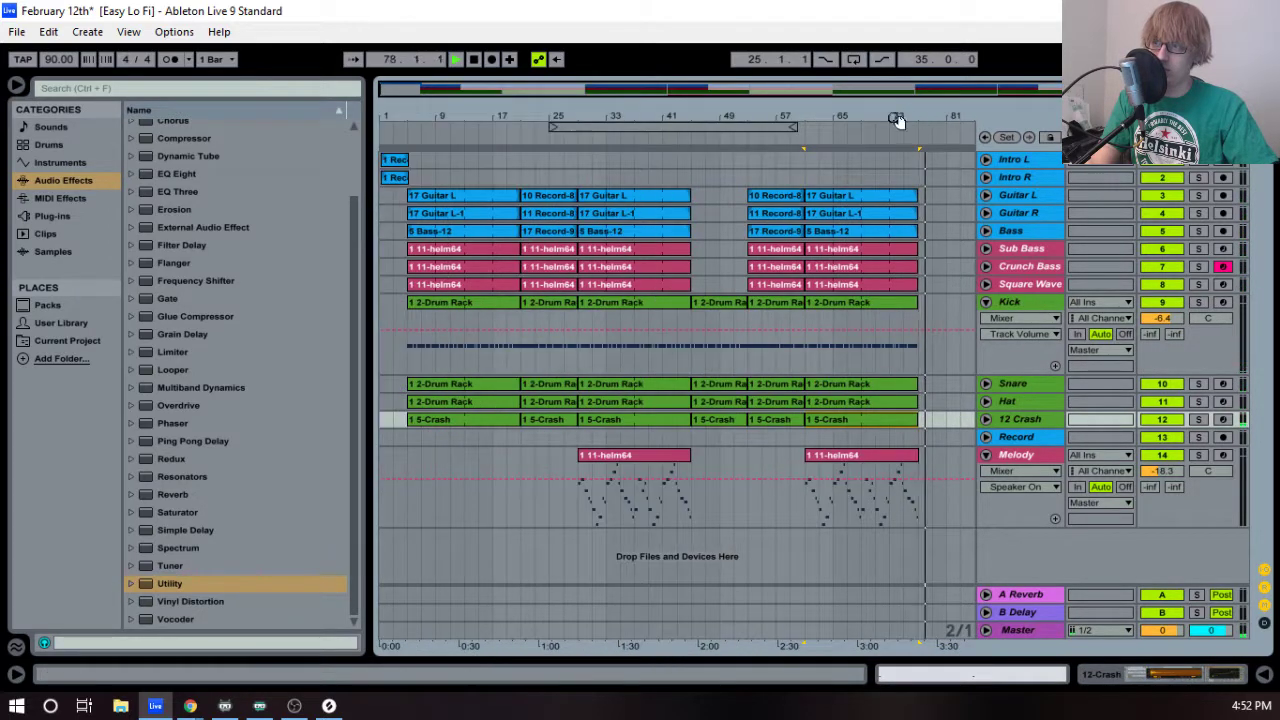
key(space)
key(space)
click(438, 308)
key(space)
key(space)
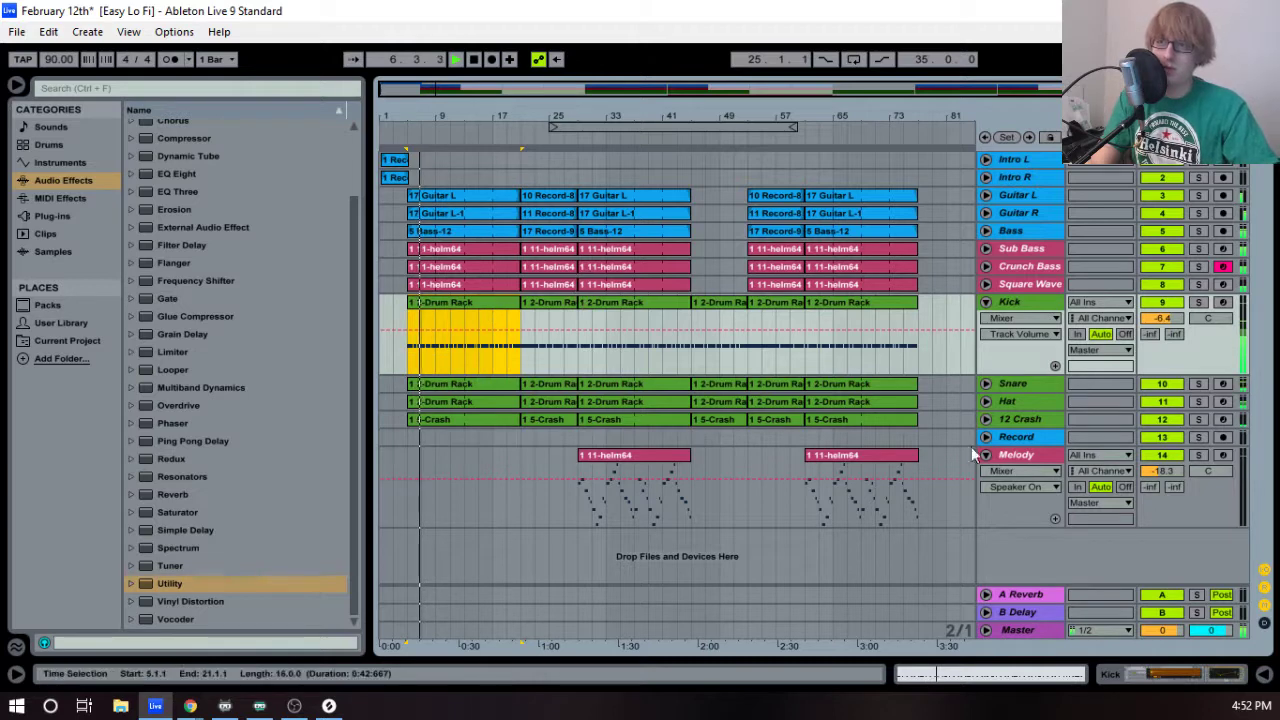
- Fold the Kick and Melody tracks and save the Live set
click(985, 302)
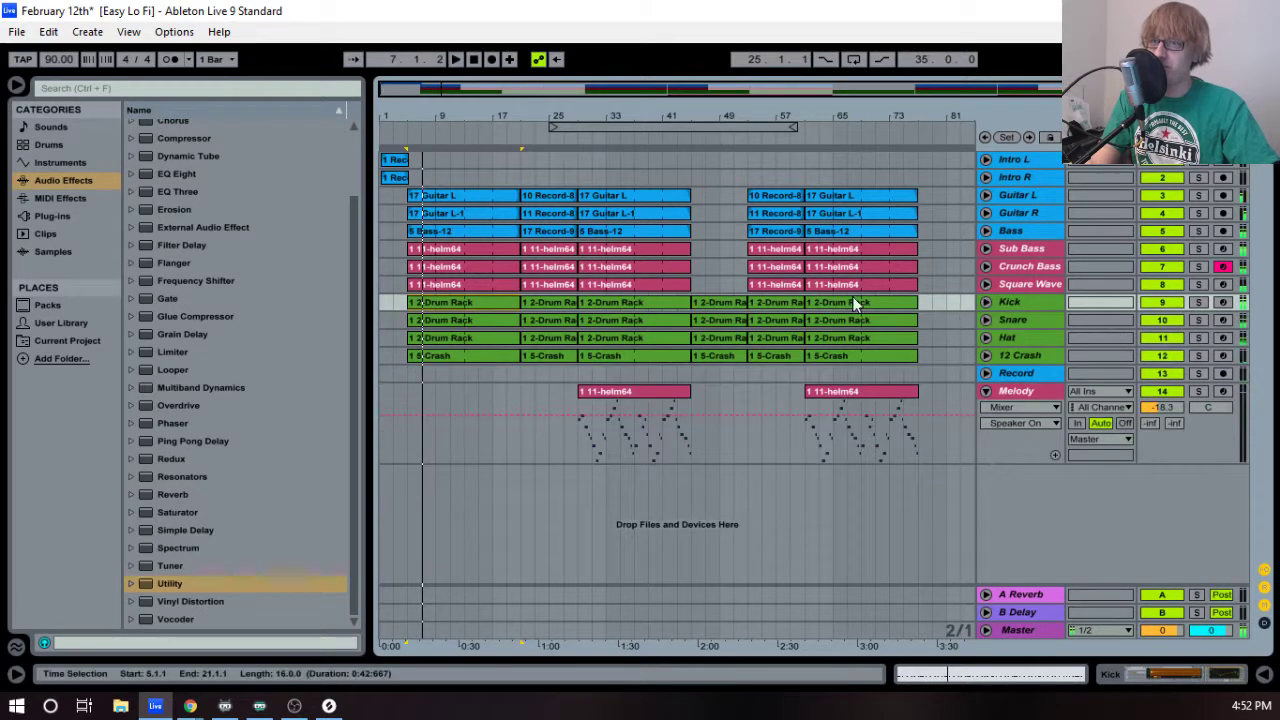
click(17, 32)
click(60, 198)
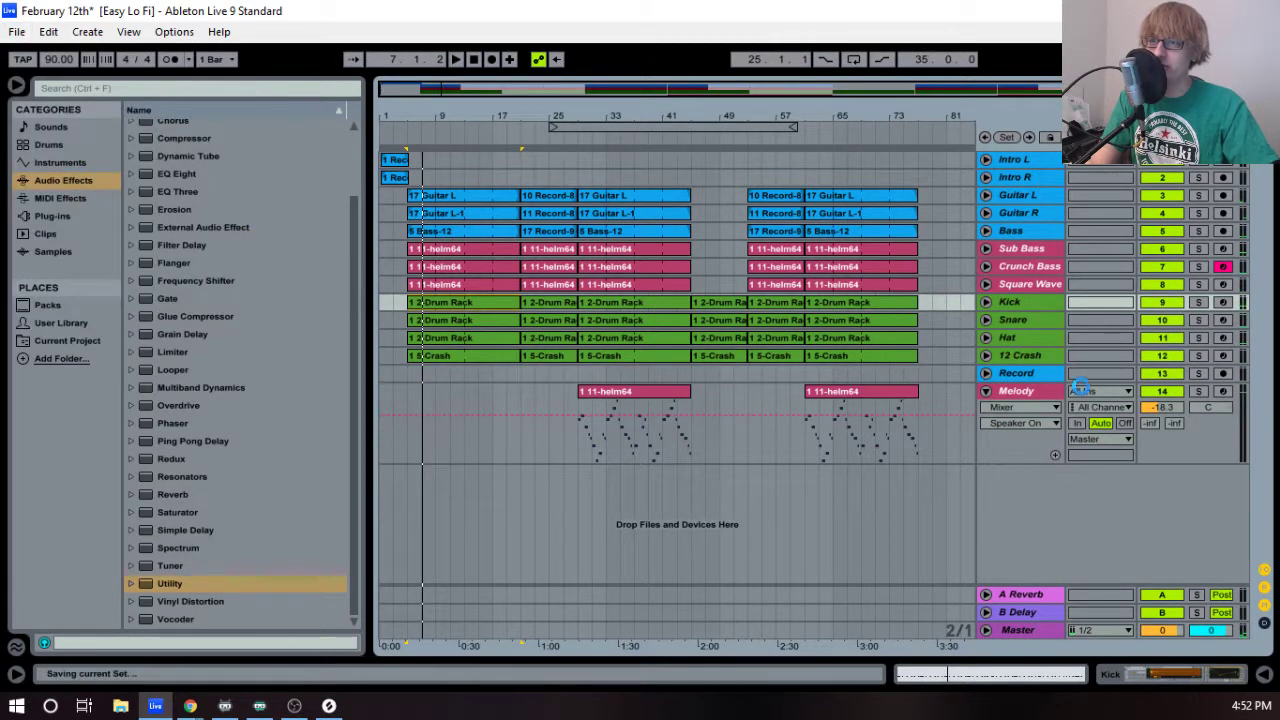
click(985, 391)
- Play the arrangement from about bar 41 to hear the transition into the drums-only section
key(space)
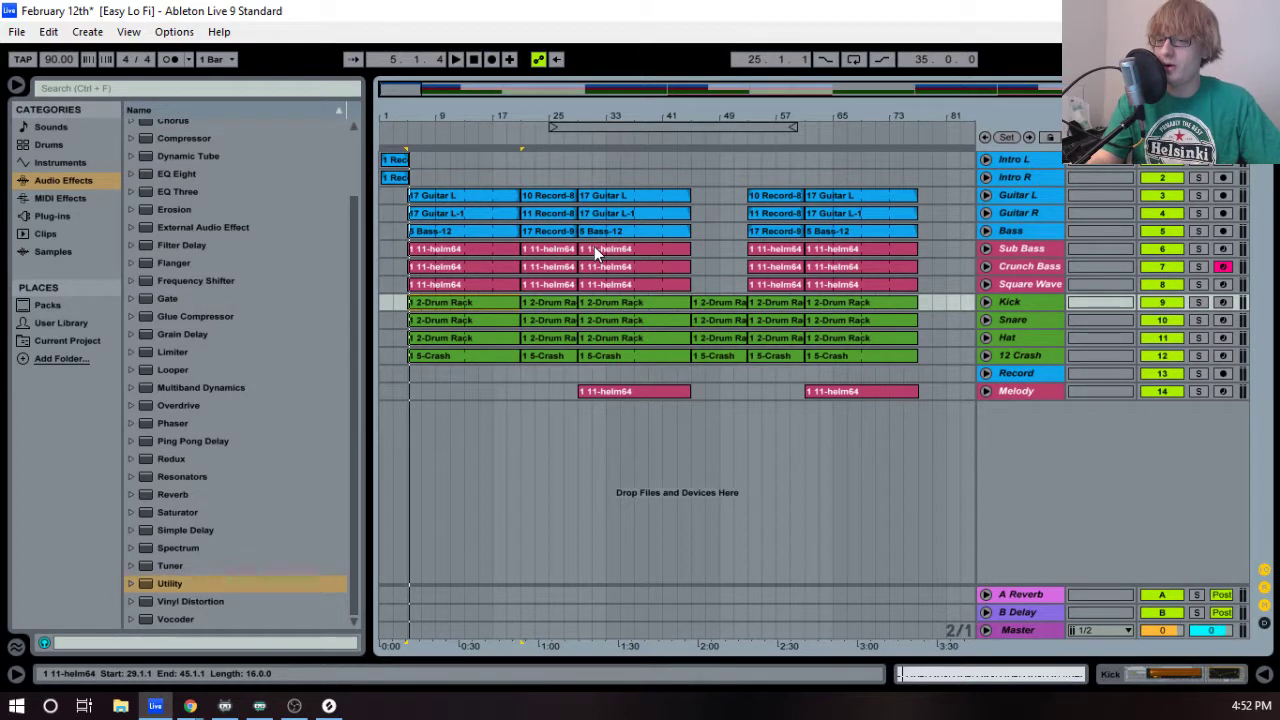
click(669, 138)
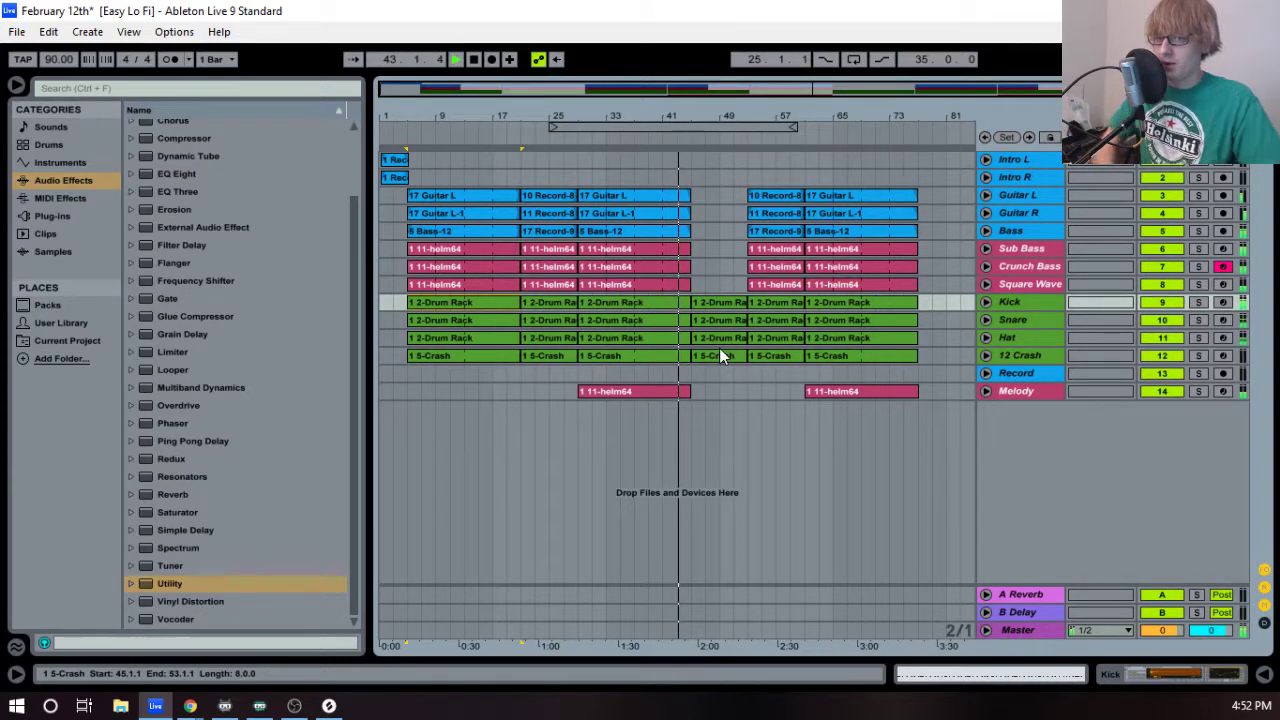
- Open the Kick clip at bar 45 and delete the rapid kick notes immediately following its first note
drag(718, 117, 768, 118)
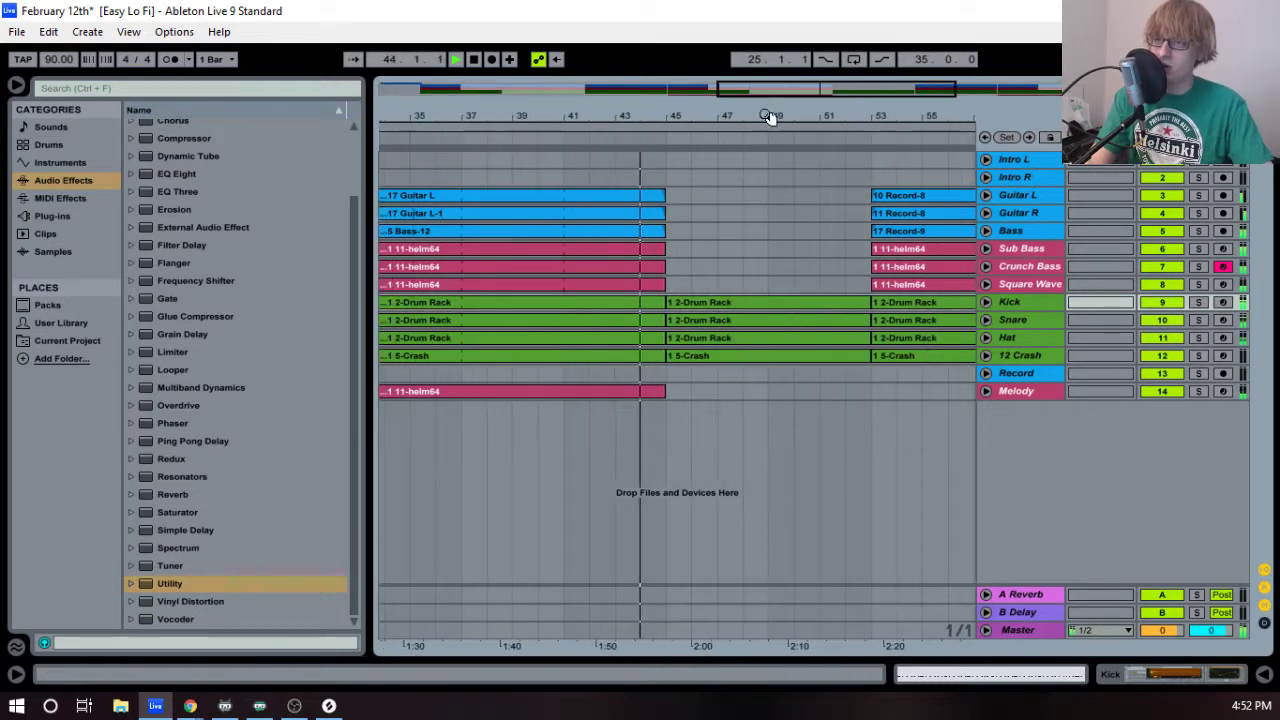
click(986, 302)
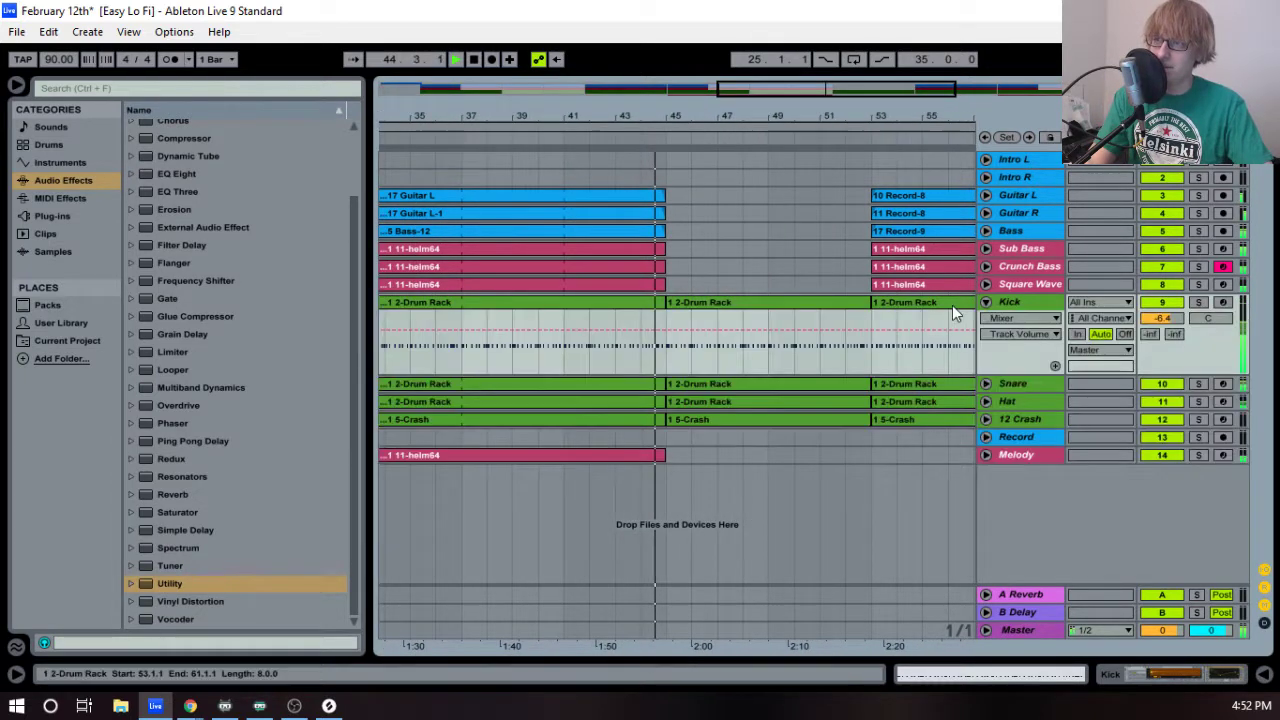
double_click(711, 309)
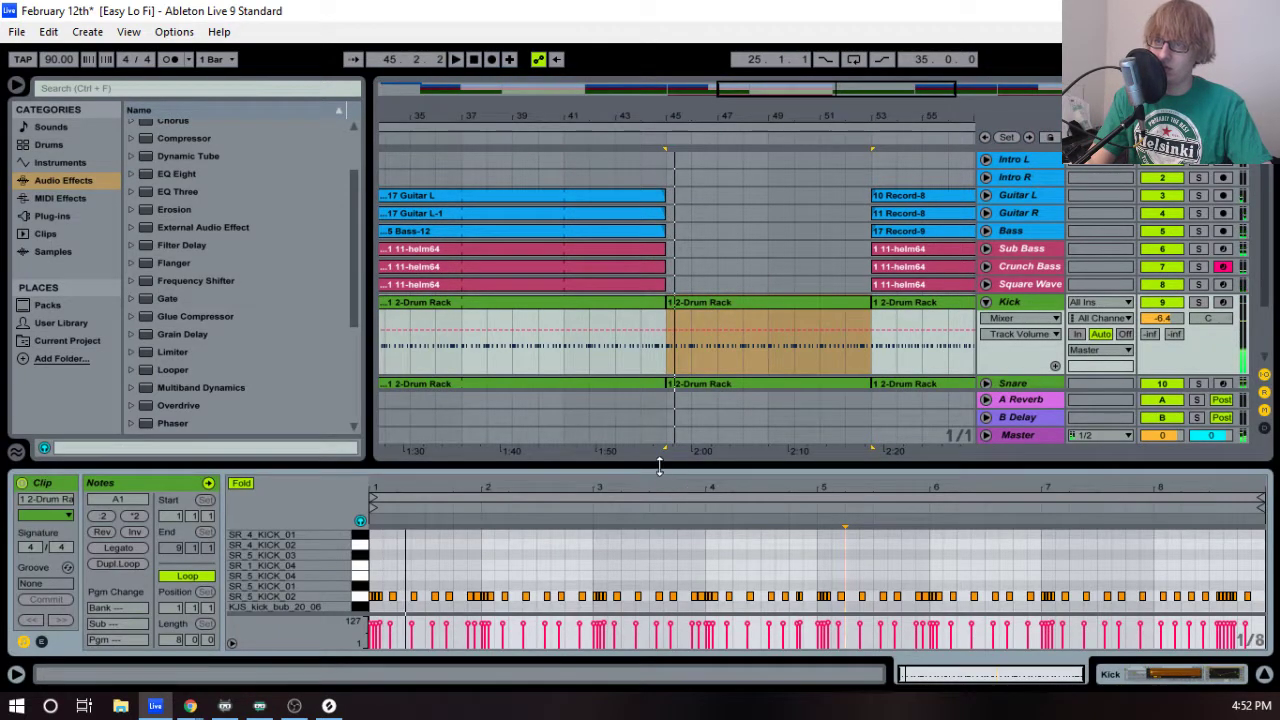
drag(660, 458, 677, 255)
drag(405, 281, 405, 330)
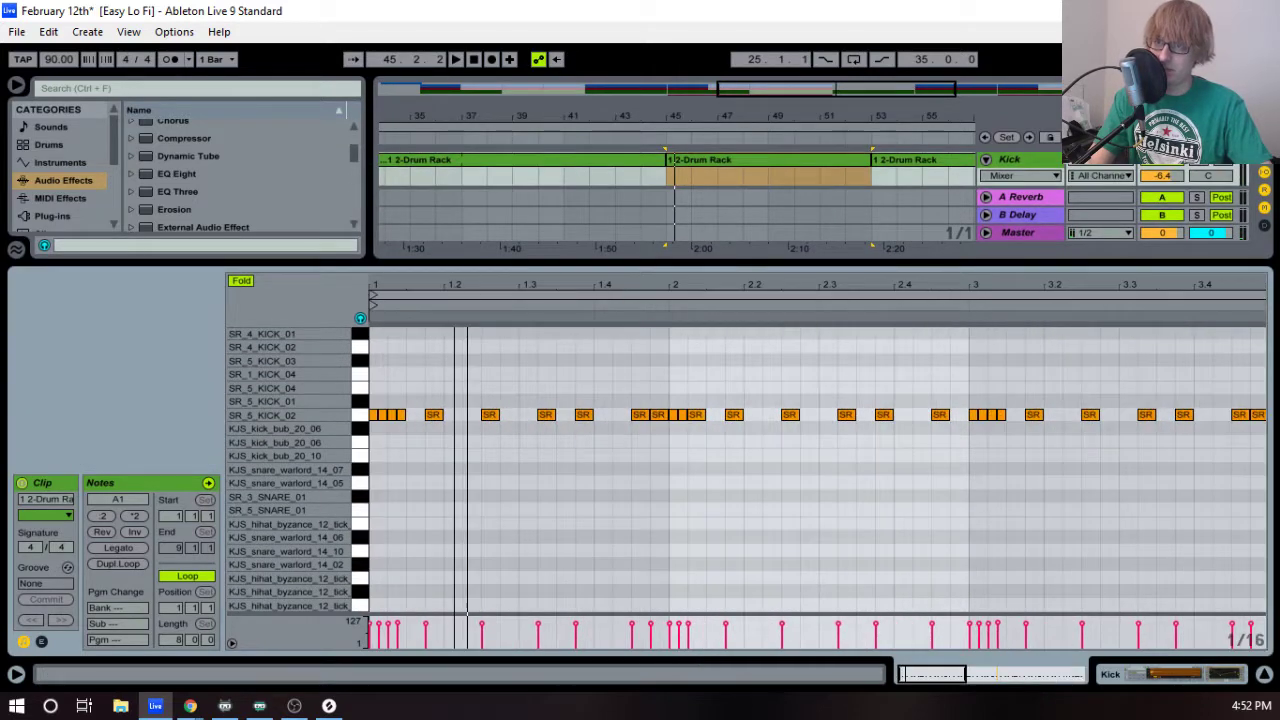
drag(382, 428, 404, 404)
key(Delete)
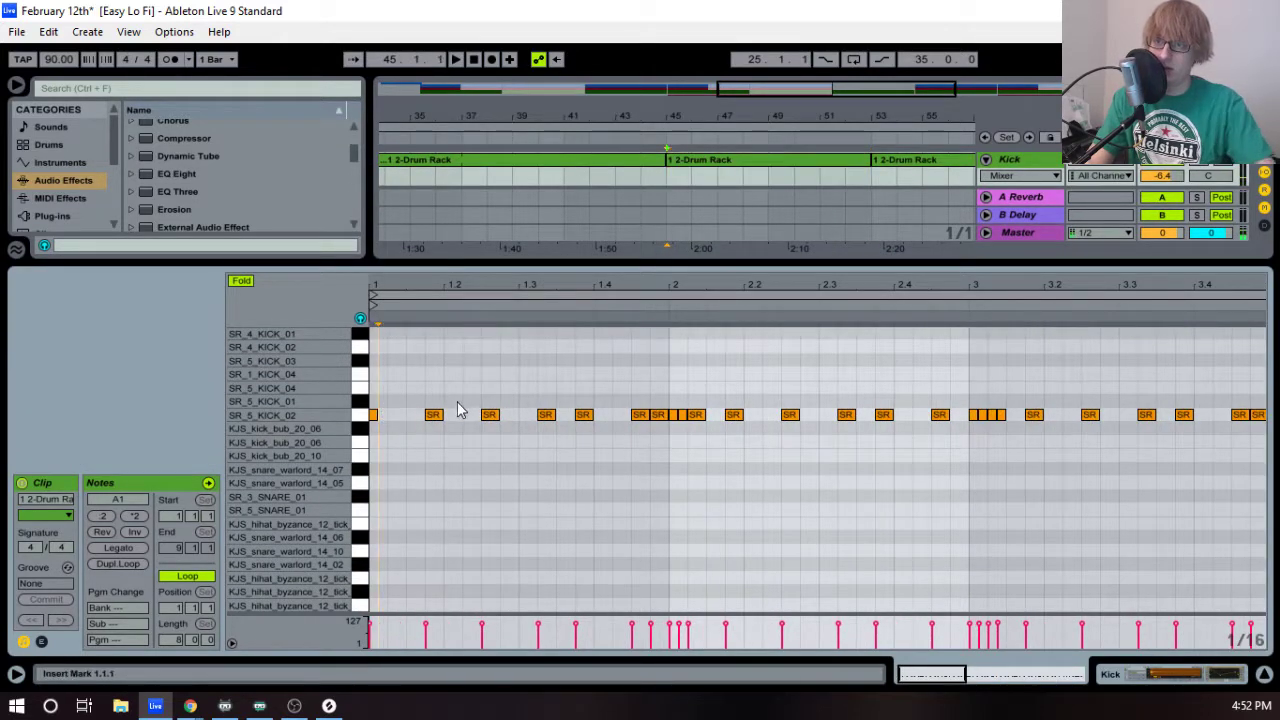
- Play the start of the Kick clip and move its second kick note earlier to 1.1.2
key(space)
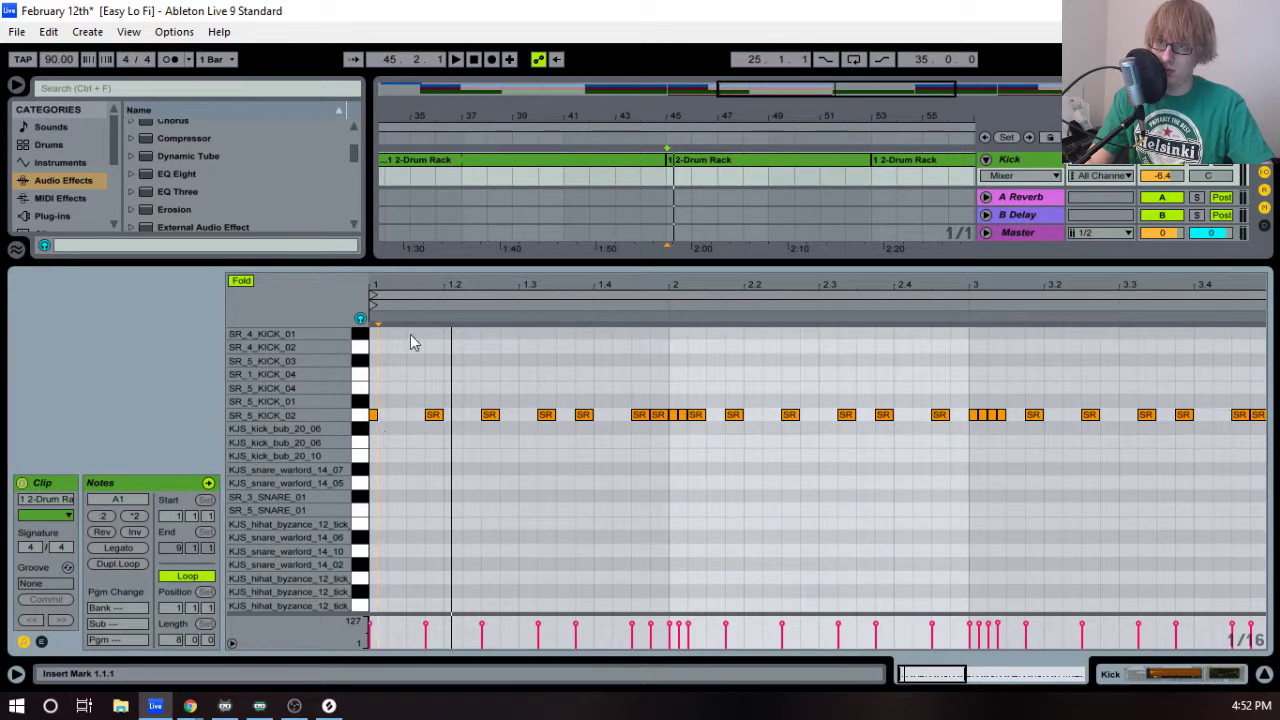
key(space)
key(space)
drag(397, 284, 397, 292)
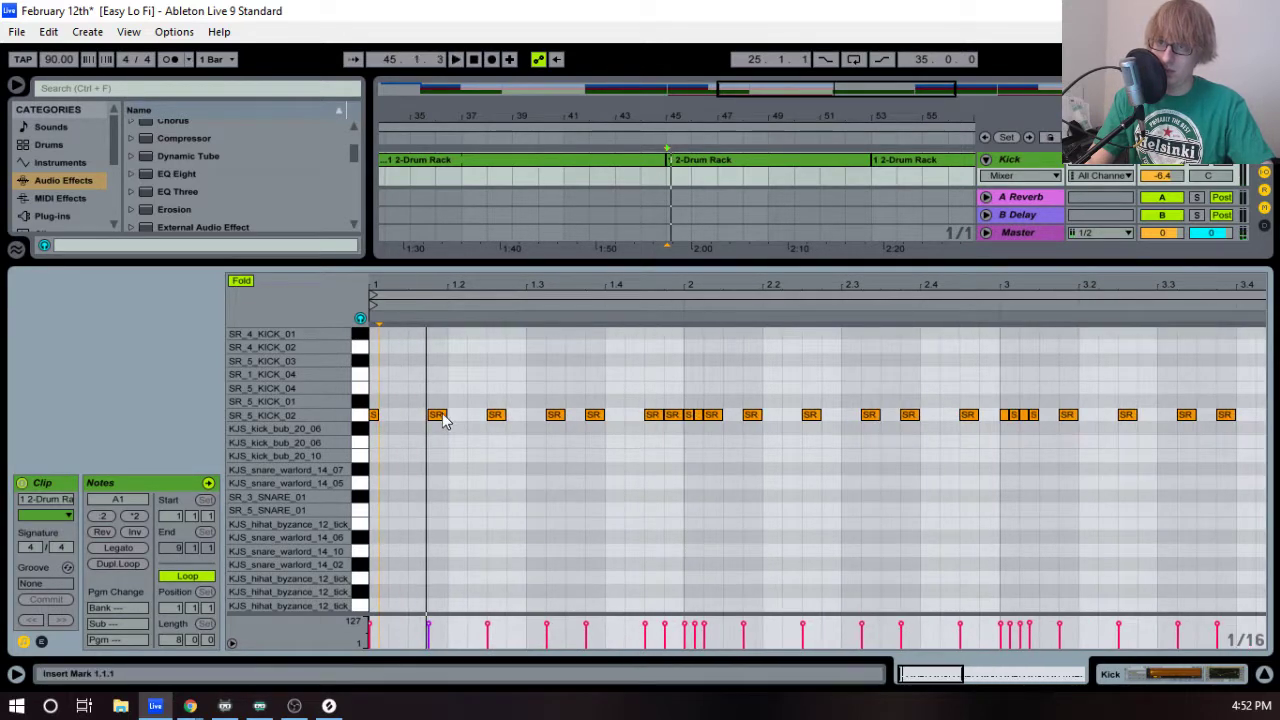
drag(445, 420, 403, 420)
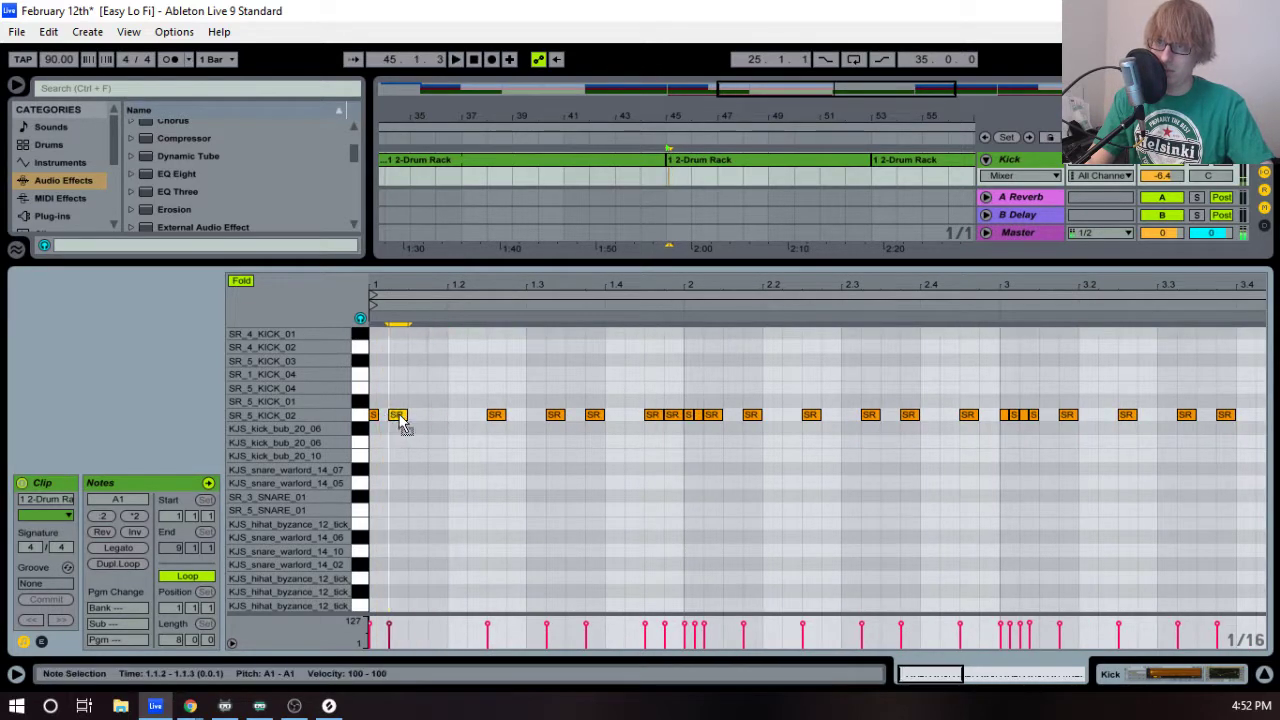
- Add a kick note at 1.2.4 and play the start of the drum break
key(space)
double_click(521, 415)
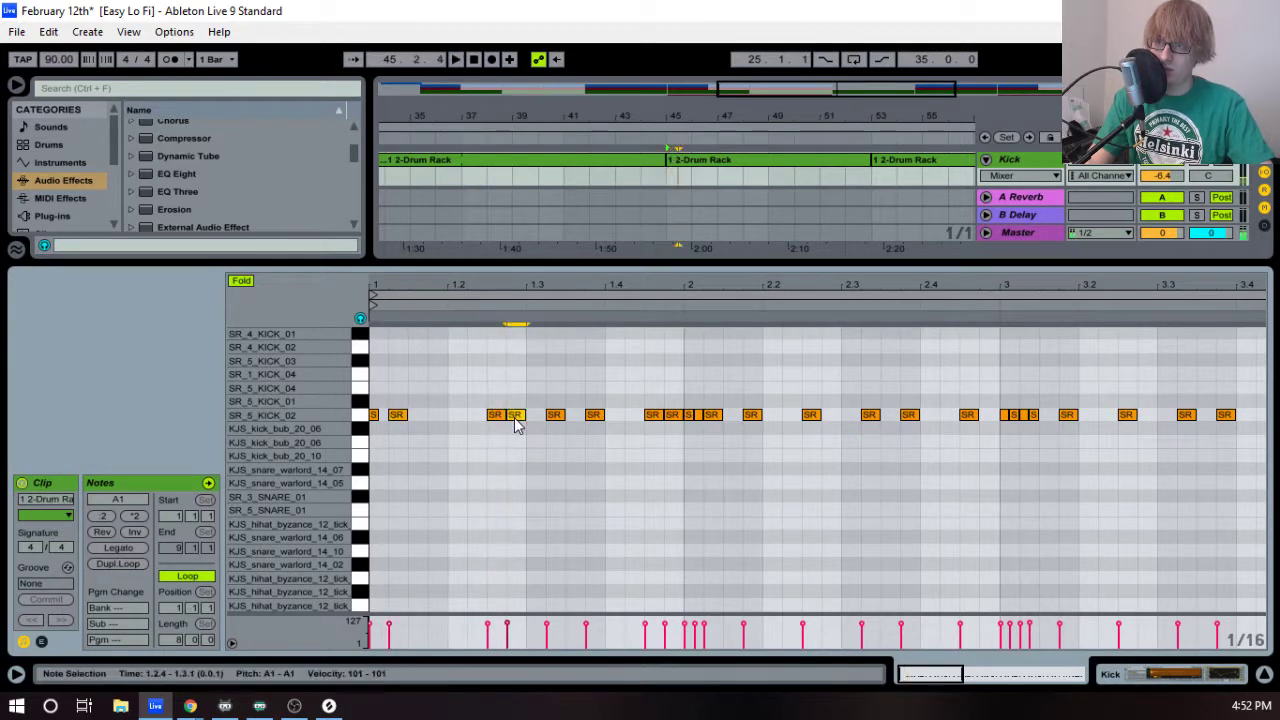
key(space)
key(space)
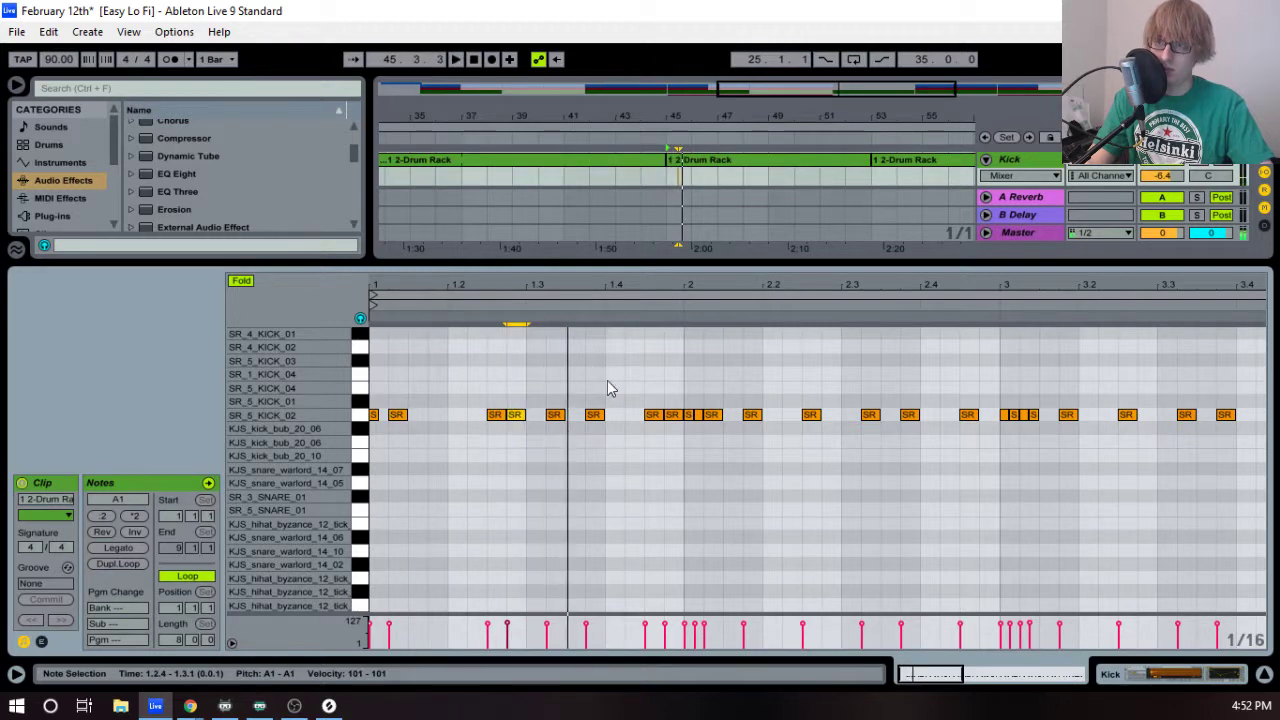
- Delete the two kick notes in beat 3 of the clip's first bar and play the result
drag(535, 442, 616, 407)
key(Delete)
key(space)
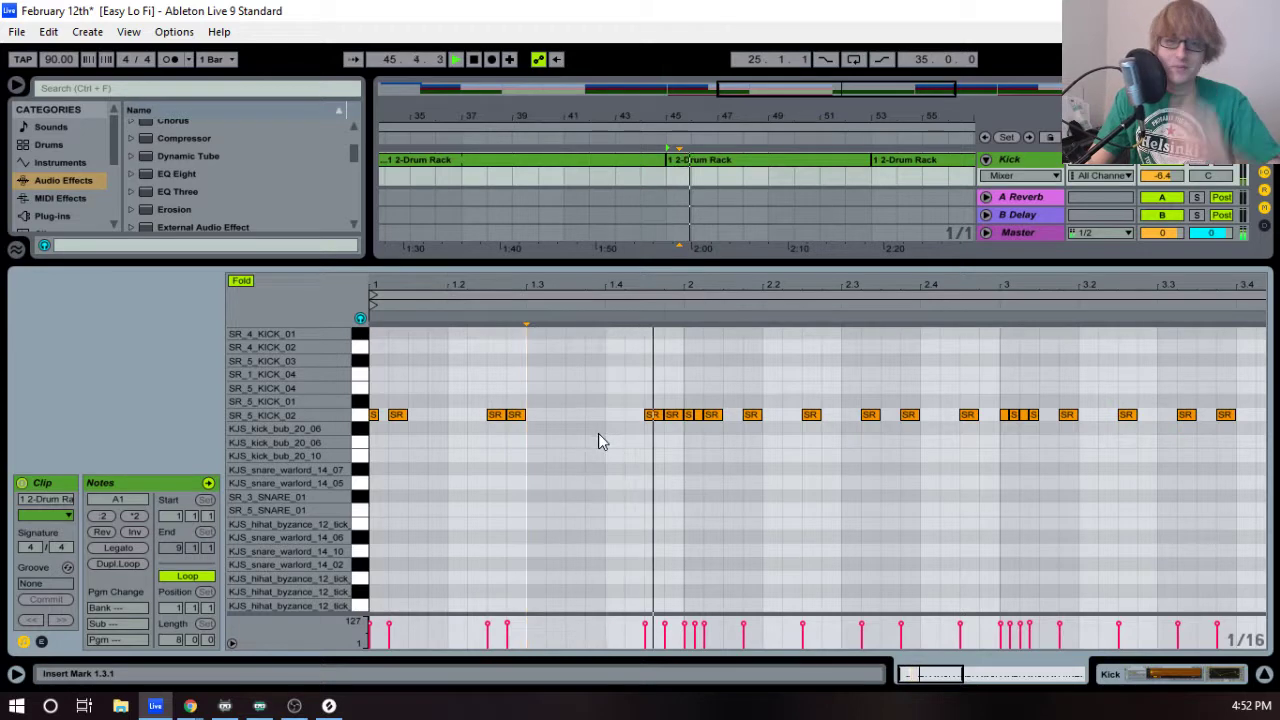
key(space)
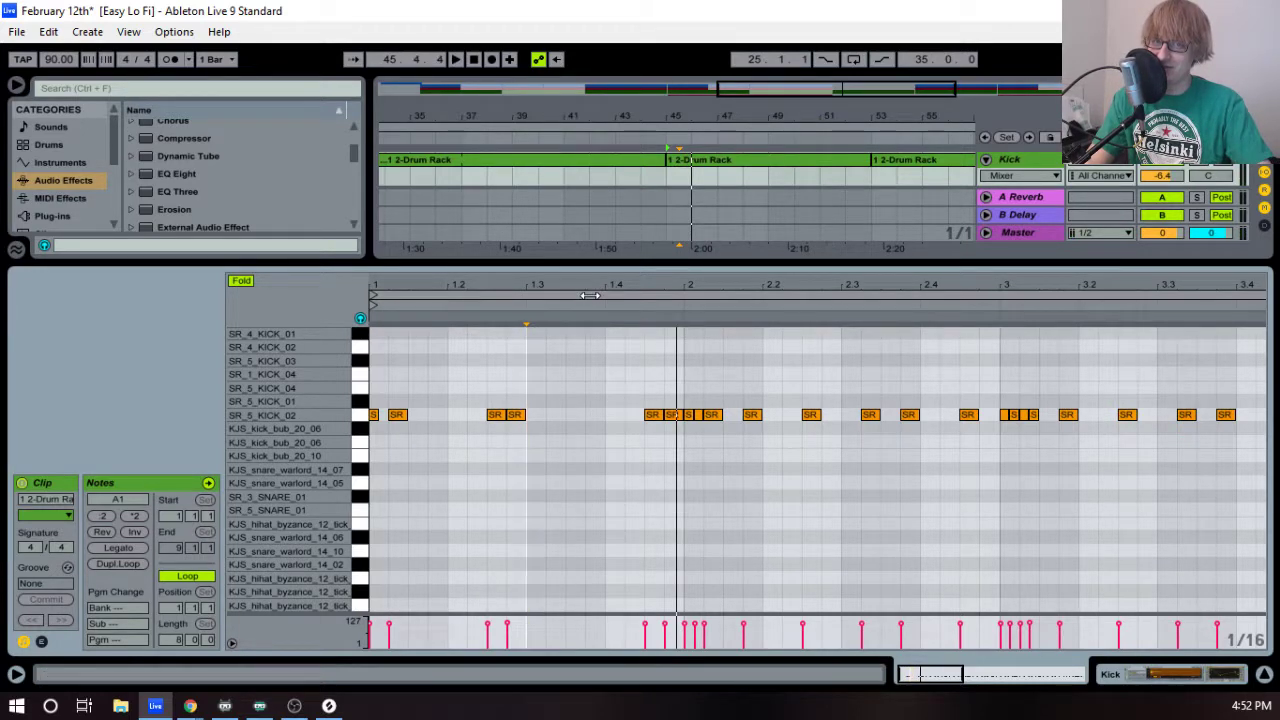
- Replay the drum break from bar 45 to check the rhythm of the edited first bar
key(space)
drag(628, 288, 658, 441)
key(space)
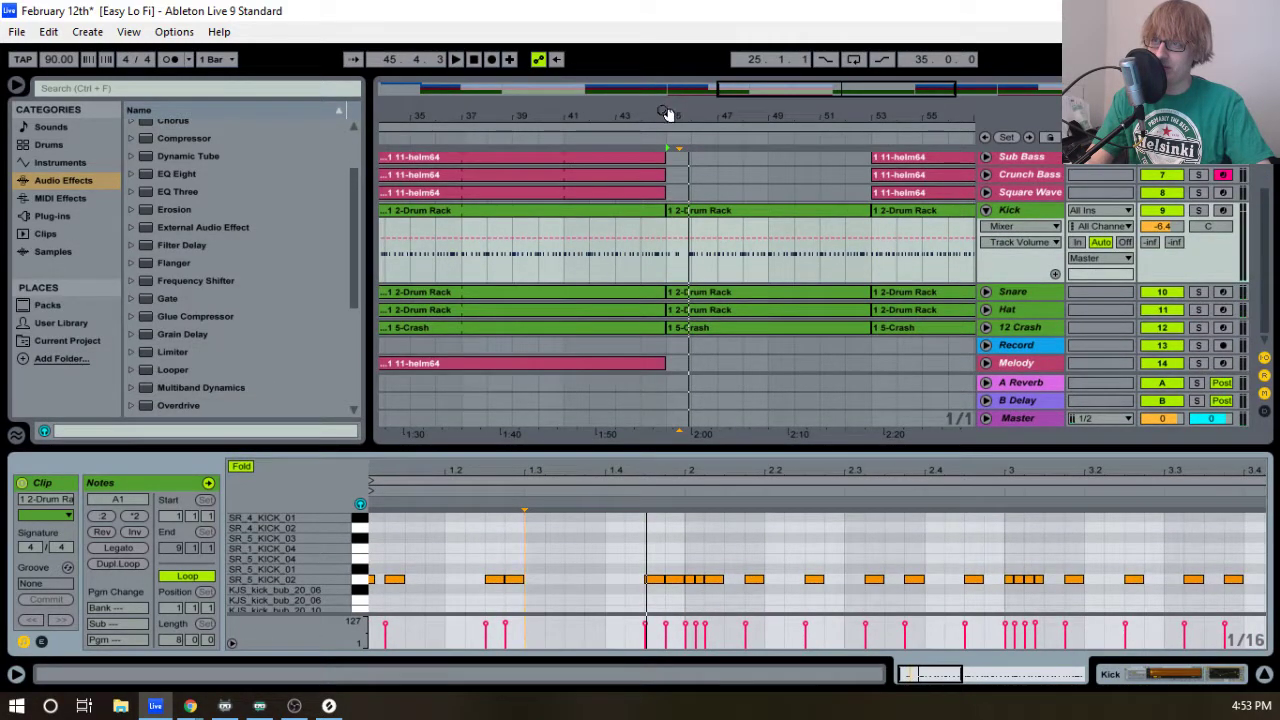
drag(668, 112, 694, 112)
scroll(733, 263, up, 3)
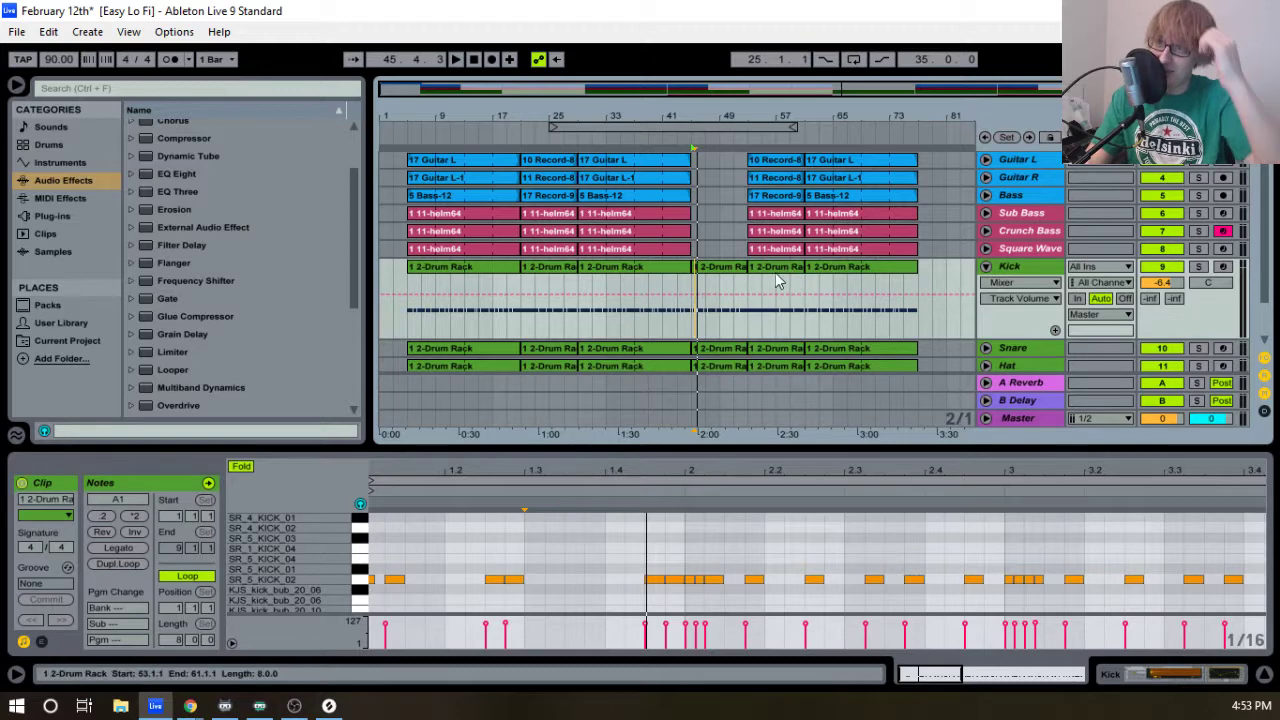
click(700, 142)
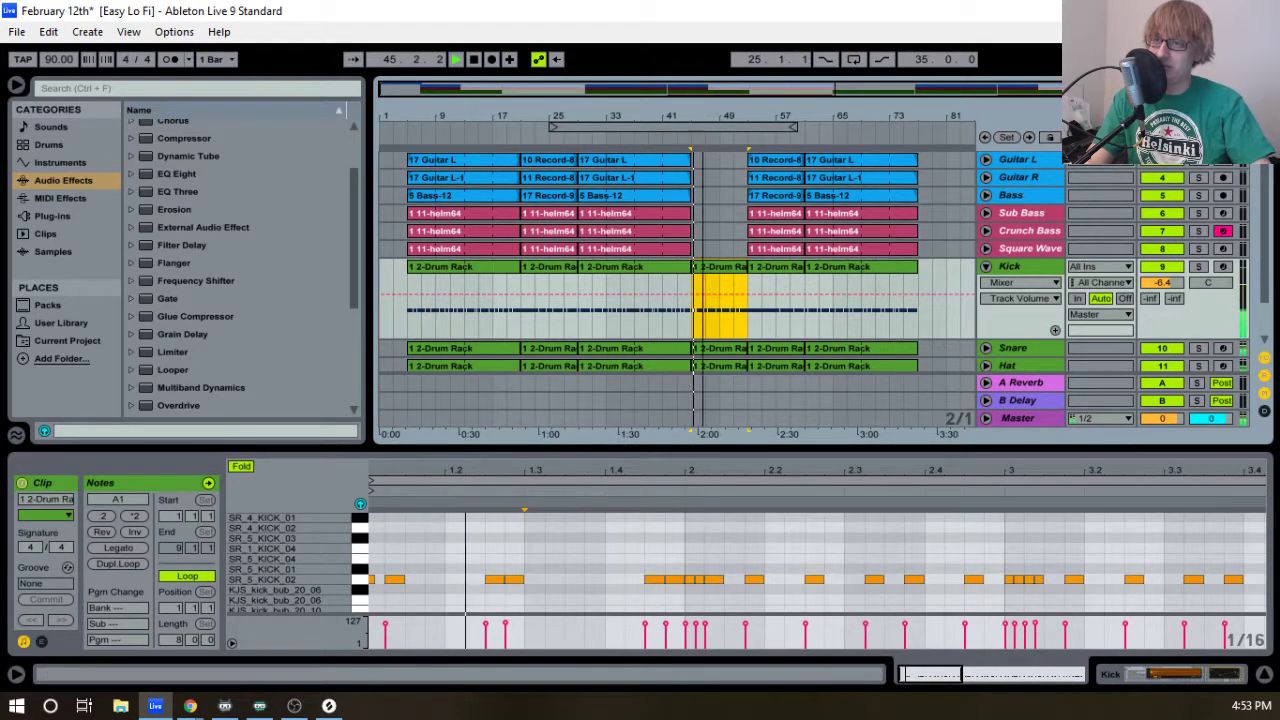
drag(714, 118, 756, 119)
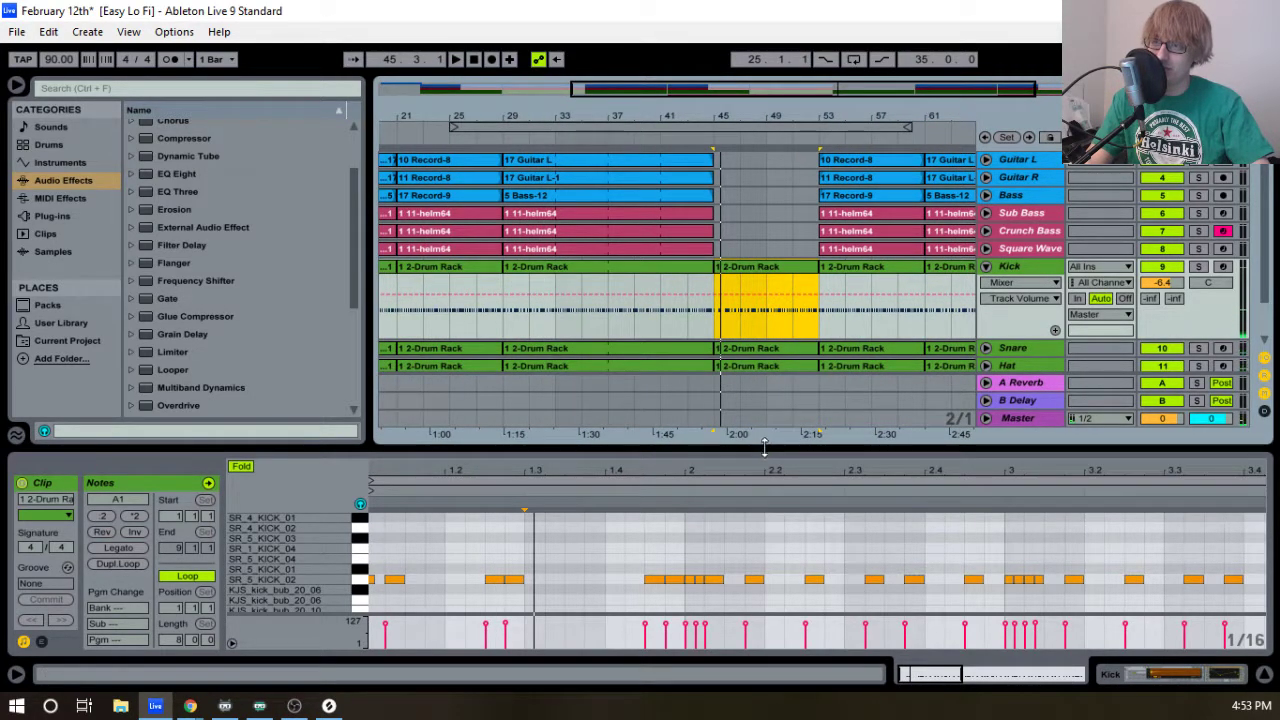
drag(764, 447, 760, 228)
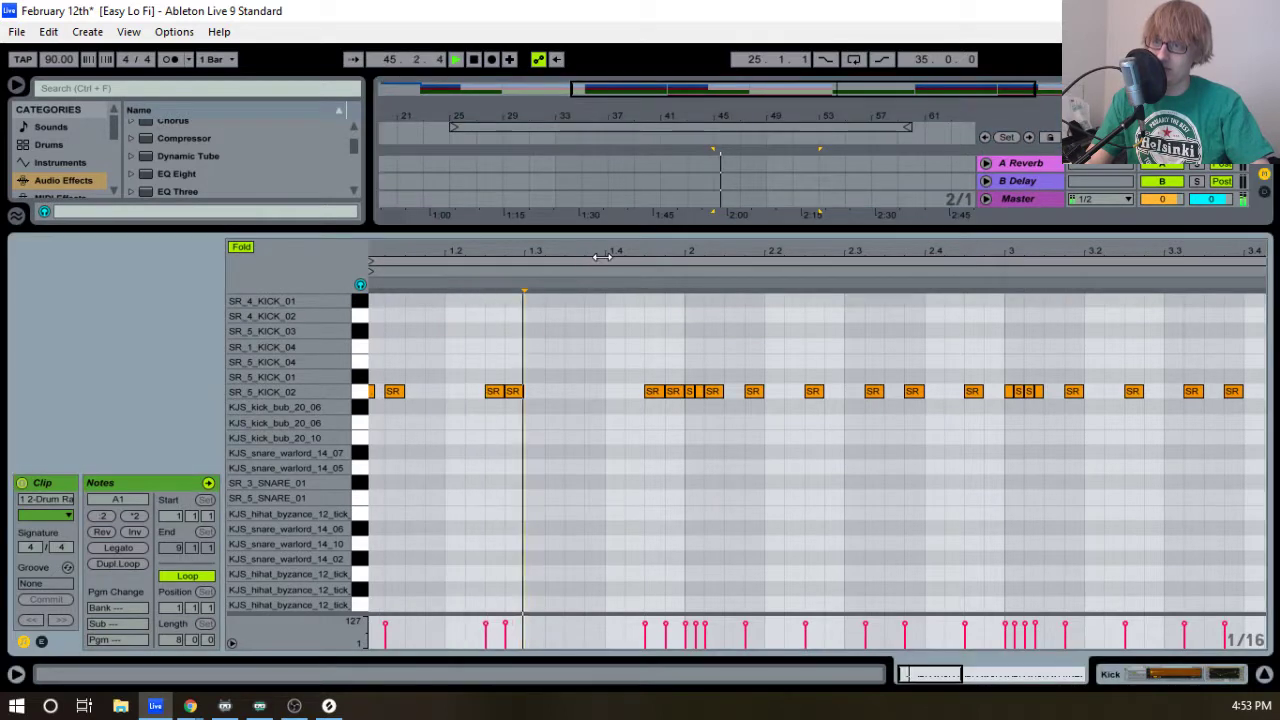
key(space)
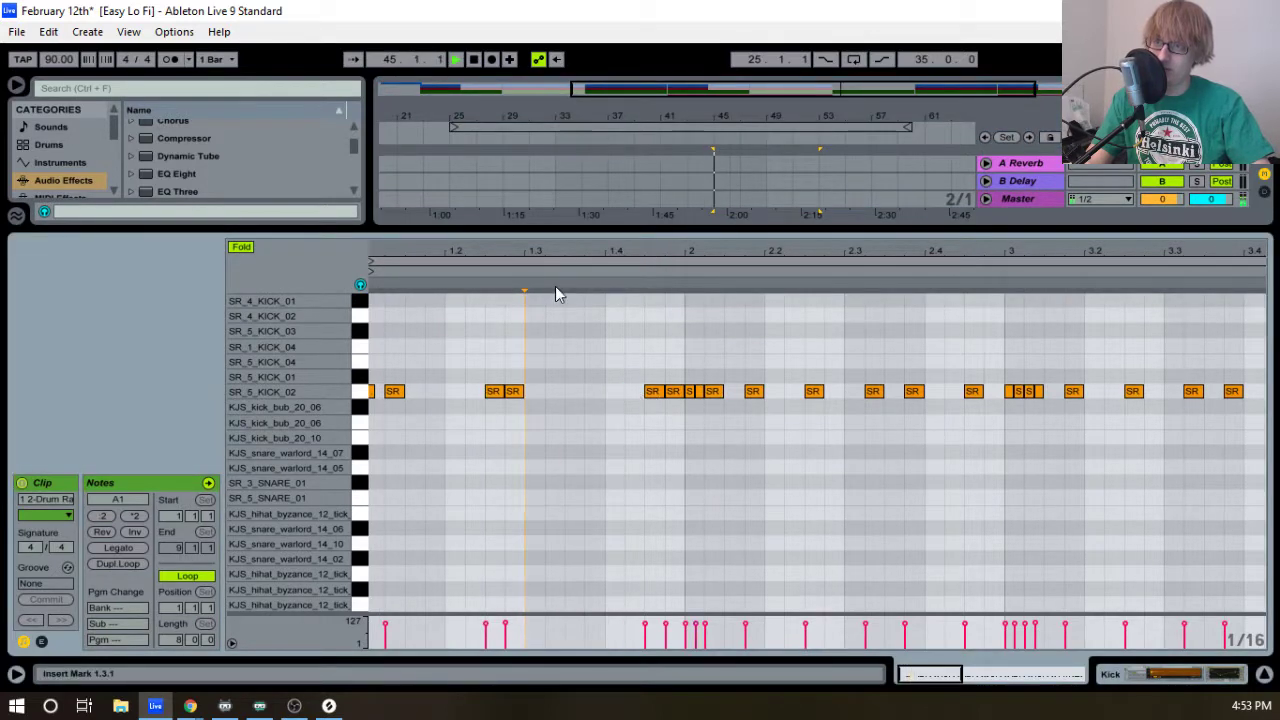
- Add two consecutive 1/32 kick notes just before beat 1.4, starting at 1.3.4, and play the bar
drag(577, 254, 622, 285)
key(space)
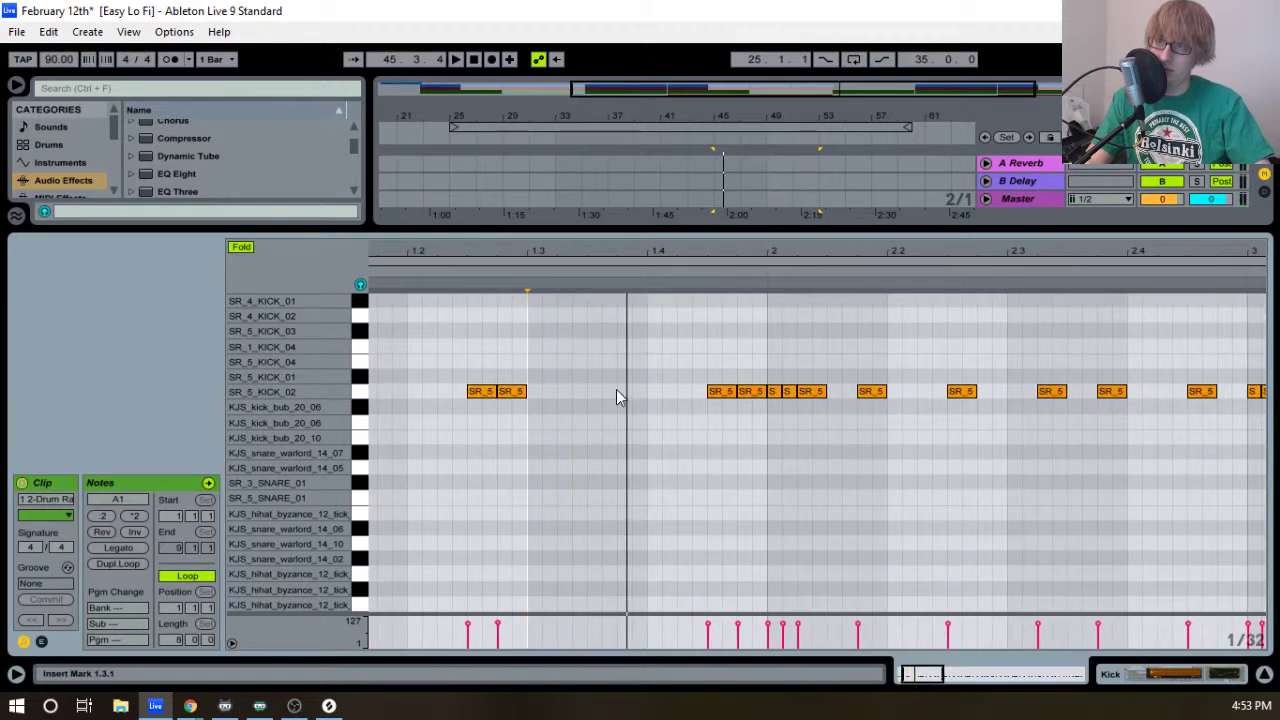
double_click(624, 392)
double_click(639, 391)
click(675, 359)
key(space)
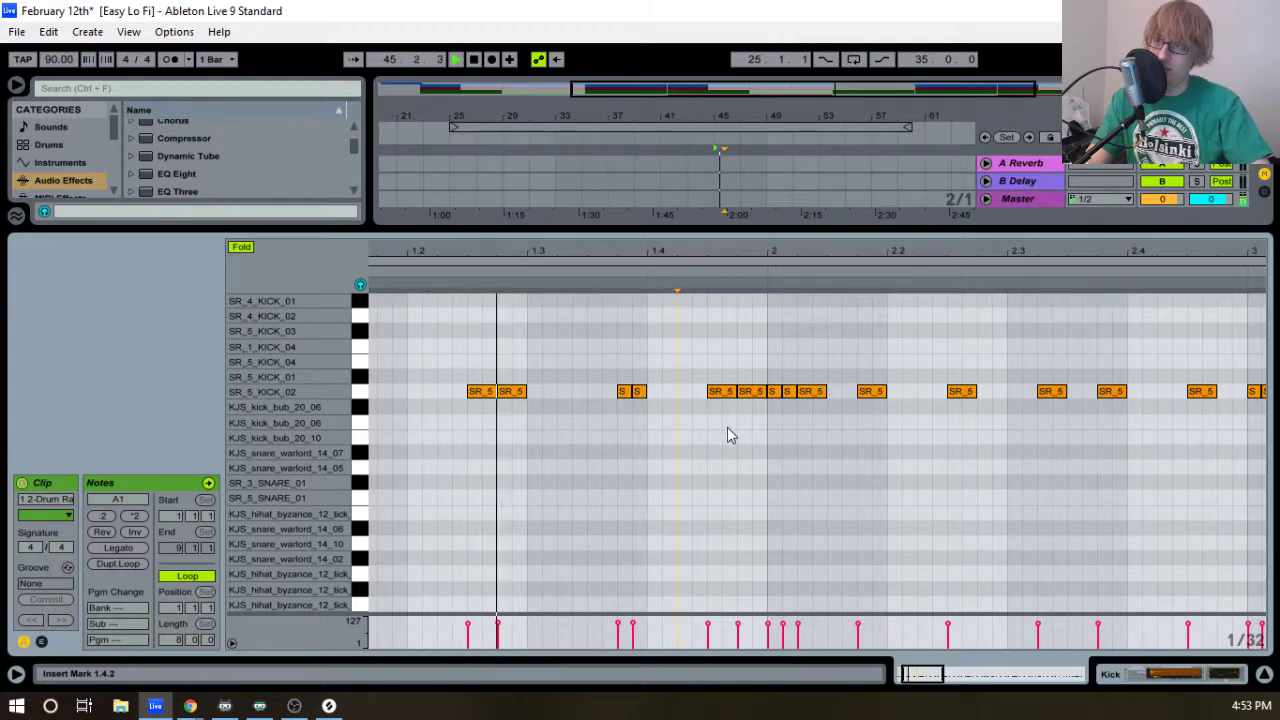
key(space)
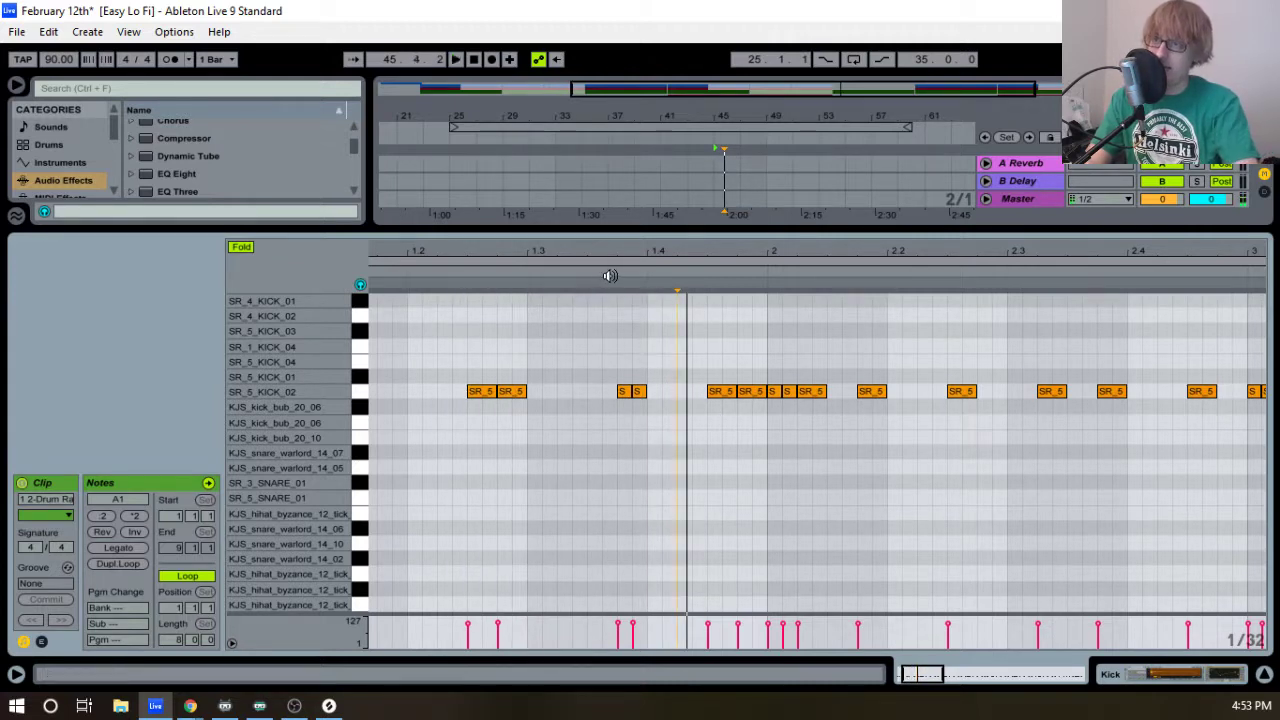
- Delete the two kick notes at the end of the clip's first bar, just before bar 2
drag(714, 449, 770, 387)
drag(697, 428, 746, 391)
key(Delete)
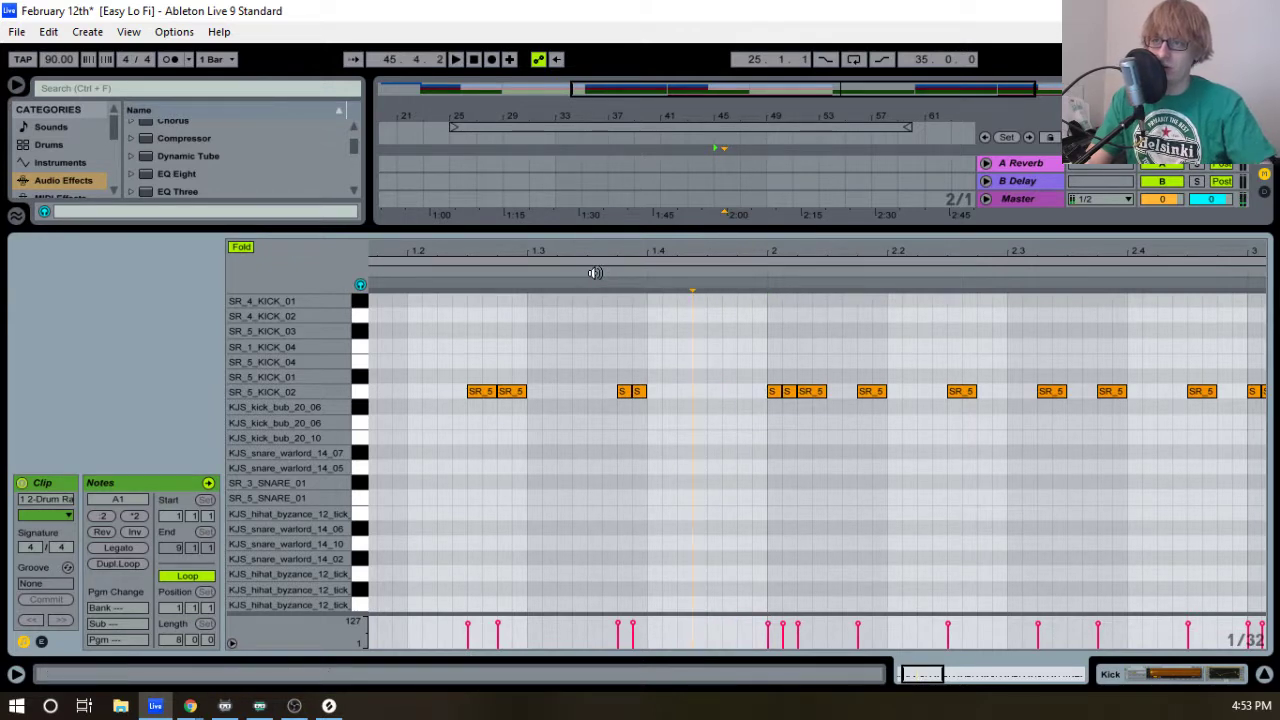
drag(615, 416, 623, 394)
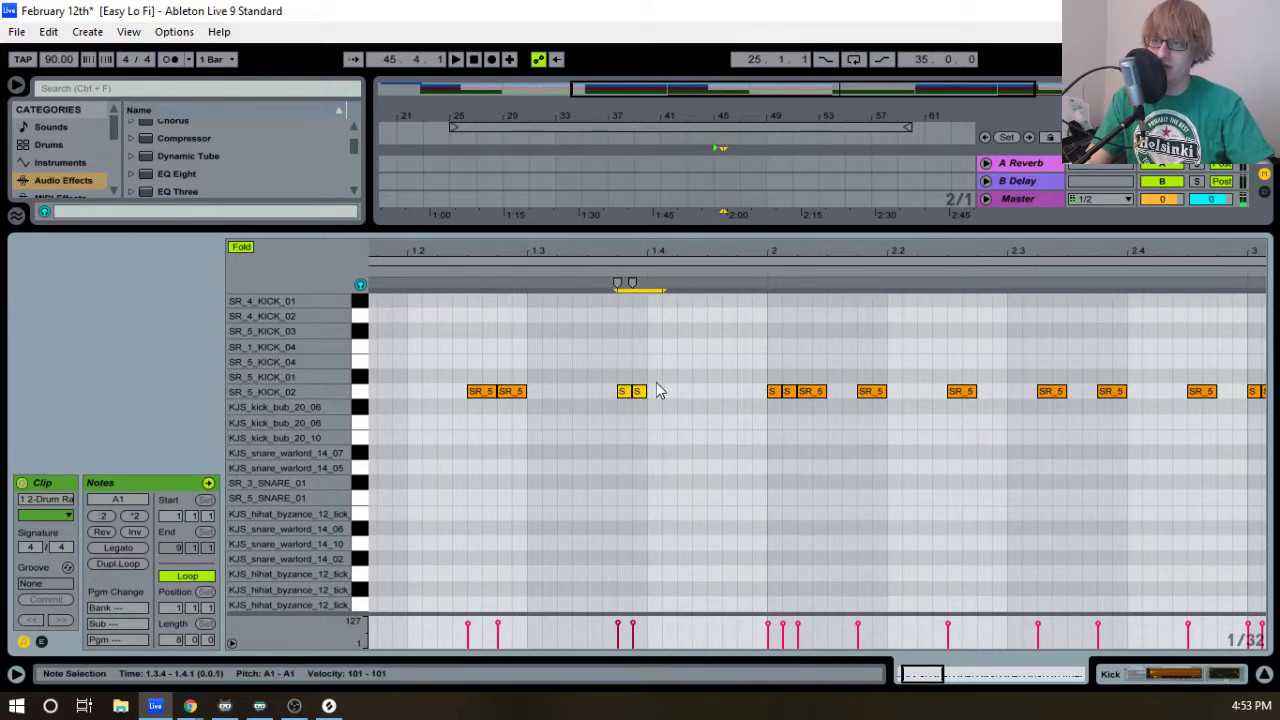
click(658, 391)
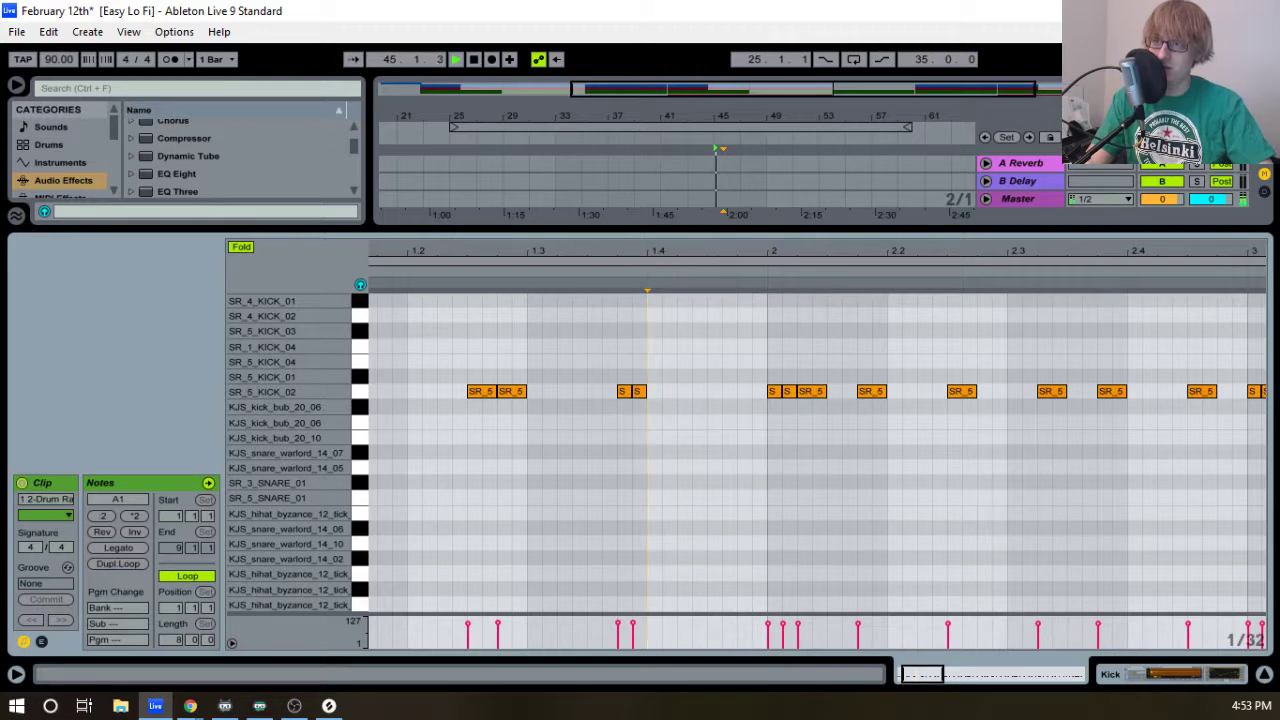
- Add a 1/16 kick note at 1.4.3 and play the edited first bar
mouse_move(708, 254)
mouse_down()
mouse_move(708, 205)
mouse_move(708, 236)
mouse_move(652, 237)
mouse_move(658, 246)
mouse_up()
key(space)
double_click(665, 397)
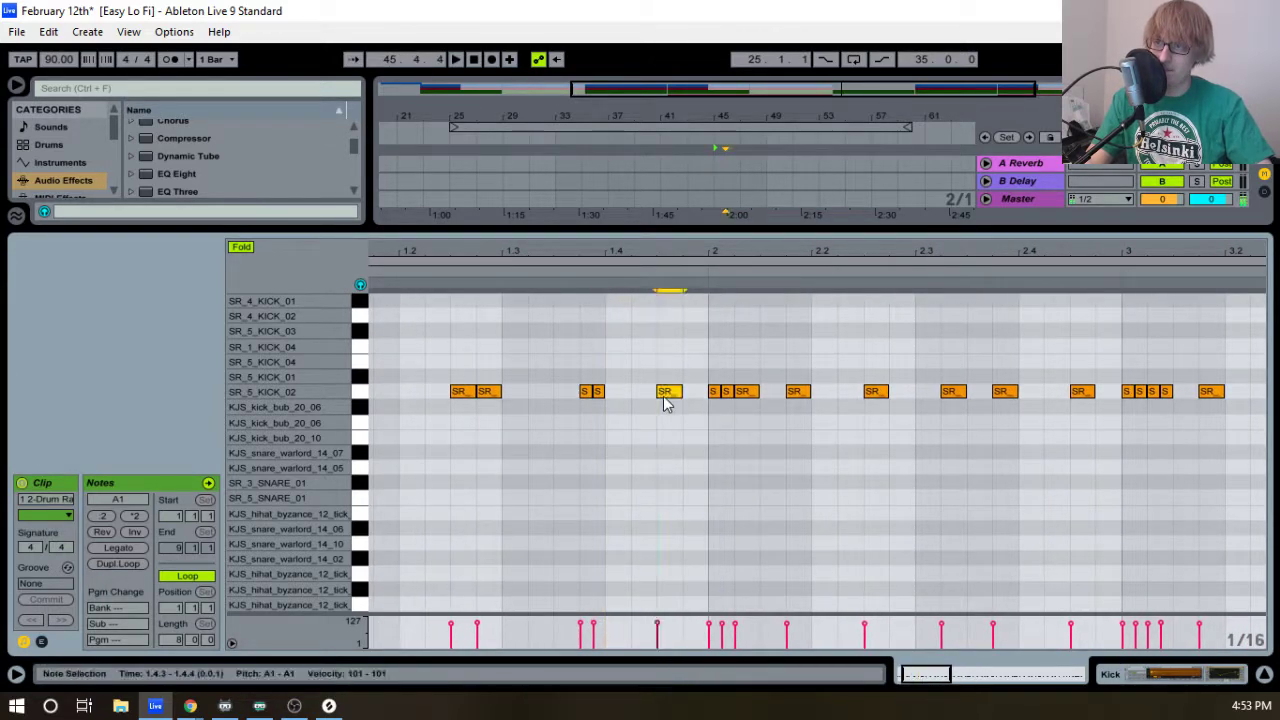
drag(750, 250, 711, 228)
key(space)
key(space)
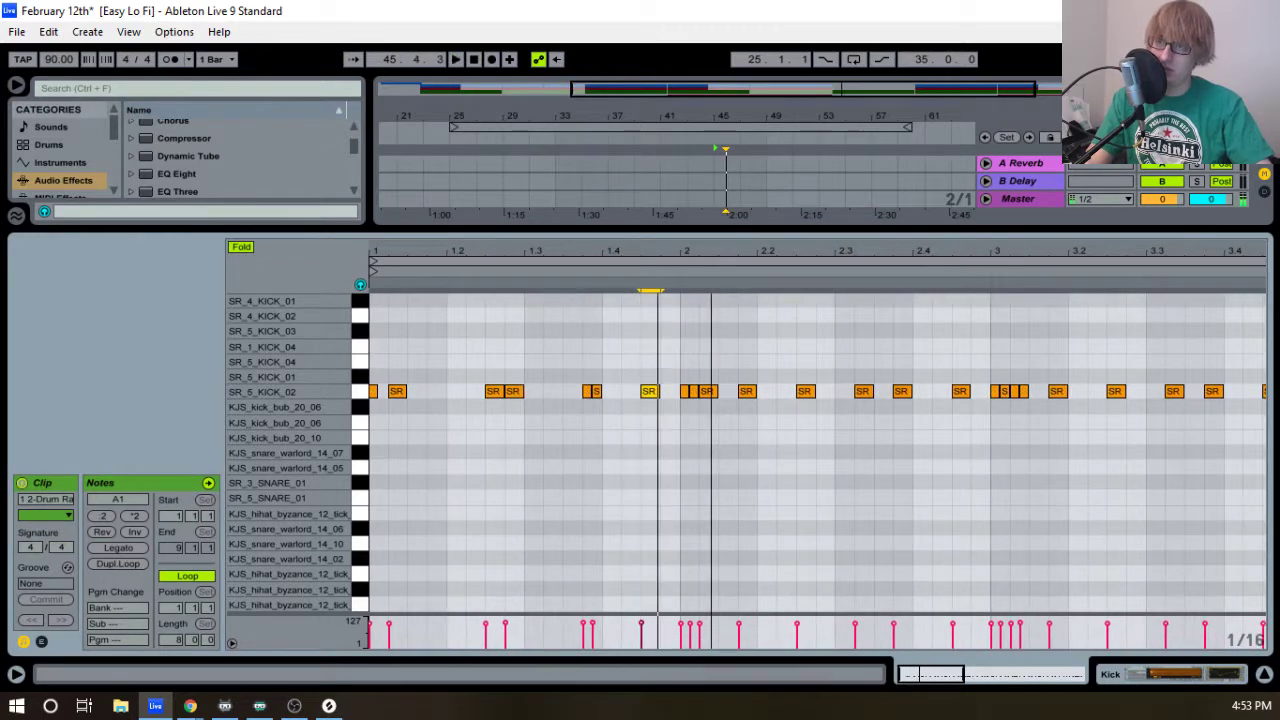
- Return to the arrangement, unfold the 12 Crash track, and play from about bar 41
drag(687, 433, 1263, 391)
drag(740, 257, 740, 210)
drag(537, 250, 510, 249)
drag(596, 226, 618, 538)
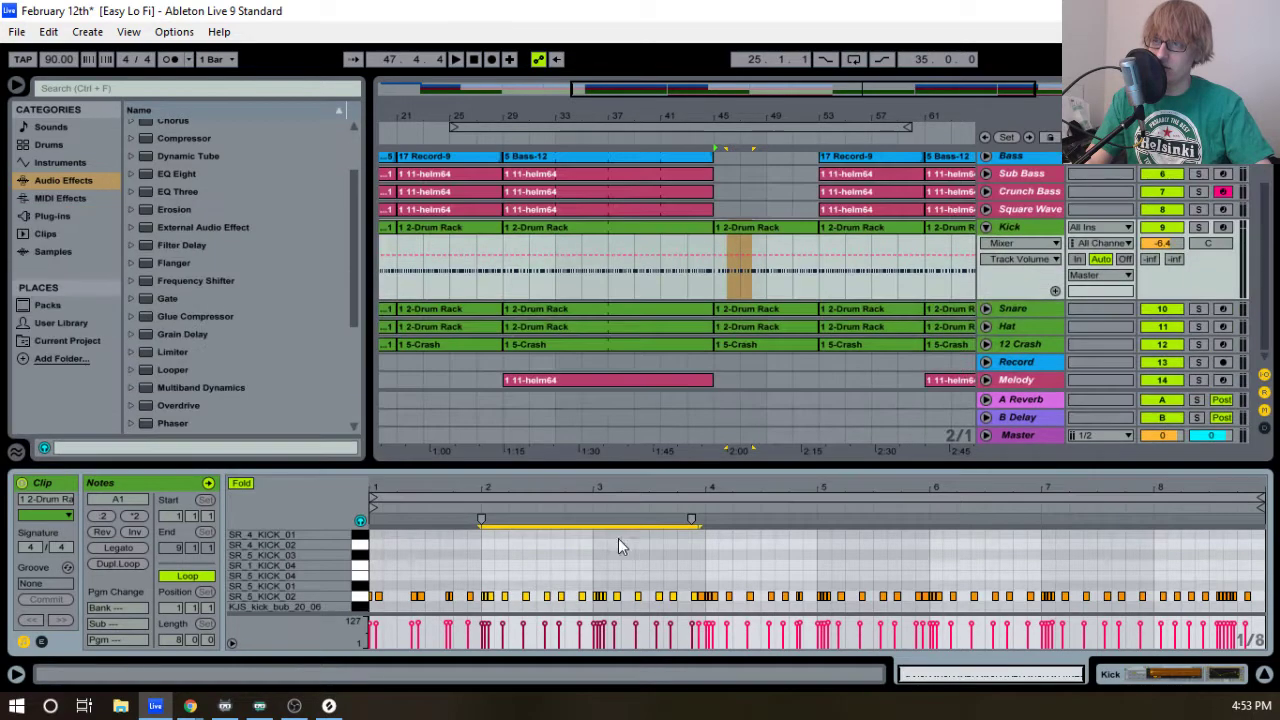
click(985, 344)
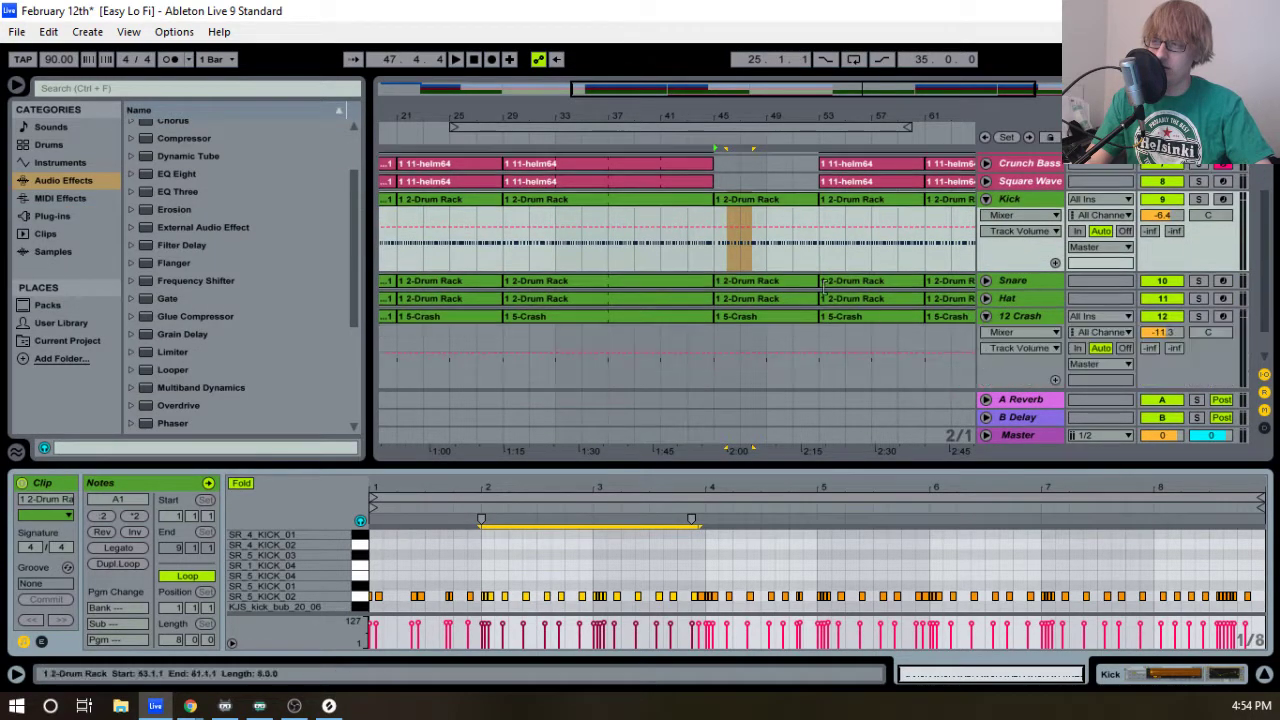
click(669, 140)
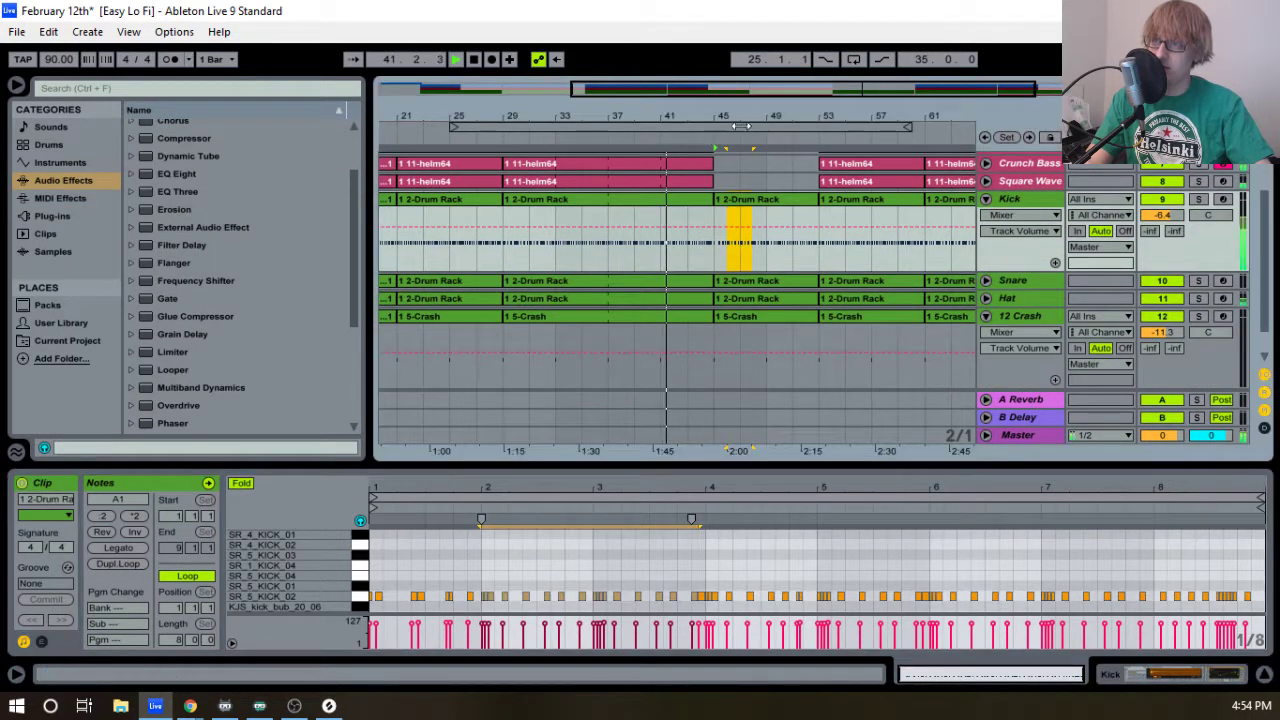
key(space)
- Select the Kick clip at bar 45, enlarge its note editor, and play the first bar of the break
click(729, 200)
mouse_move(726, 116)
mouse_down()
mouse_move(698, 200)
mouse_move(752, 160)
mouse_move(734, 121)
mouse_up()
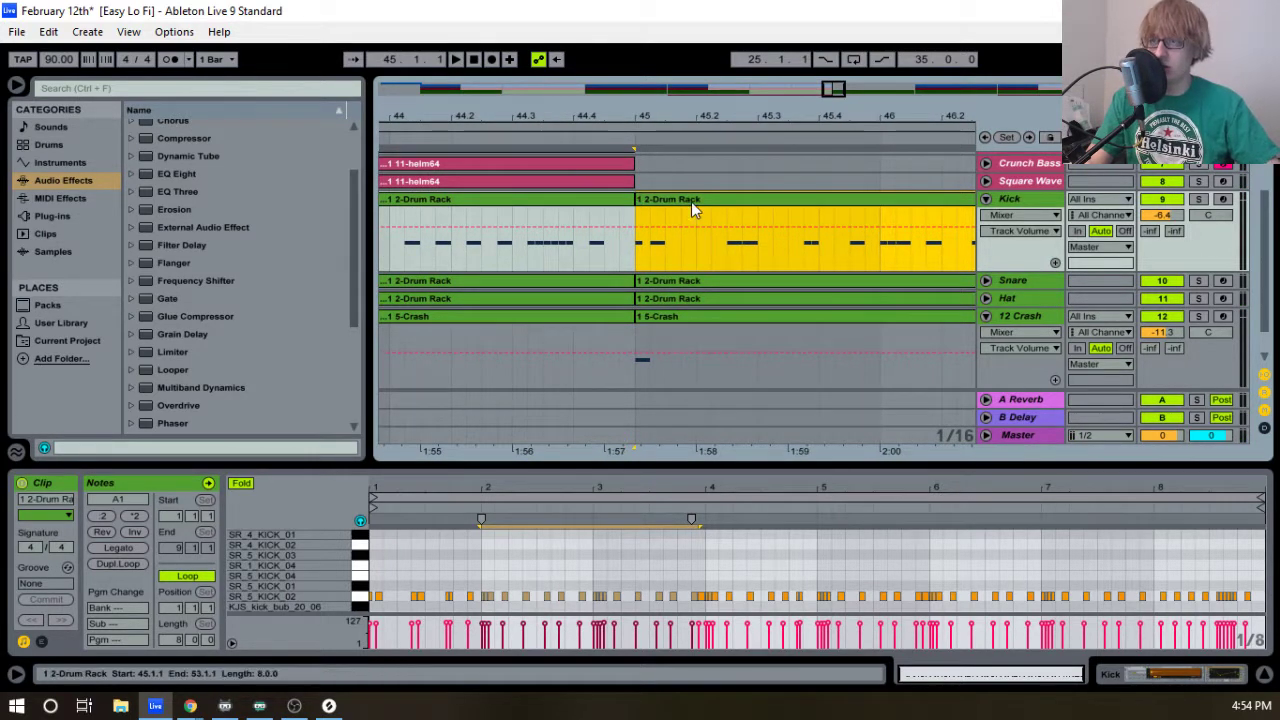
key(space)
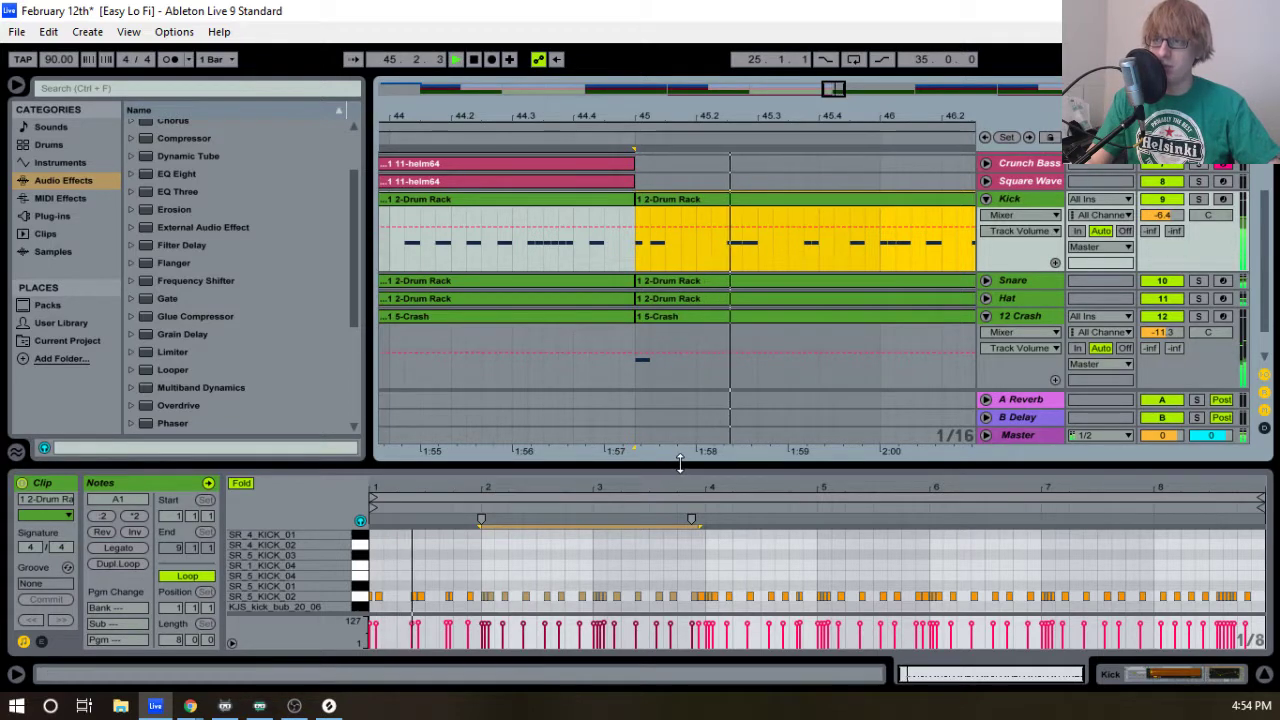
drag(674, 478, 630, 260)
key(space)
drag(440, 269, 500, 267)
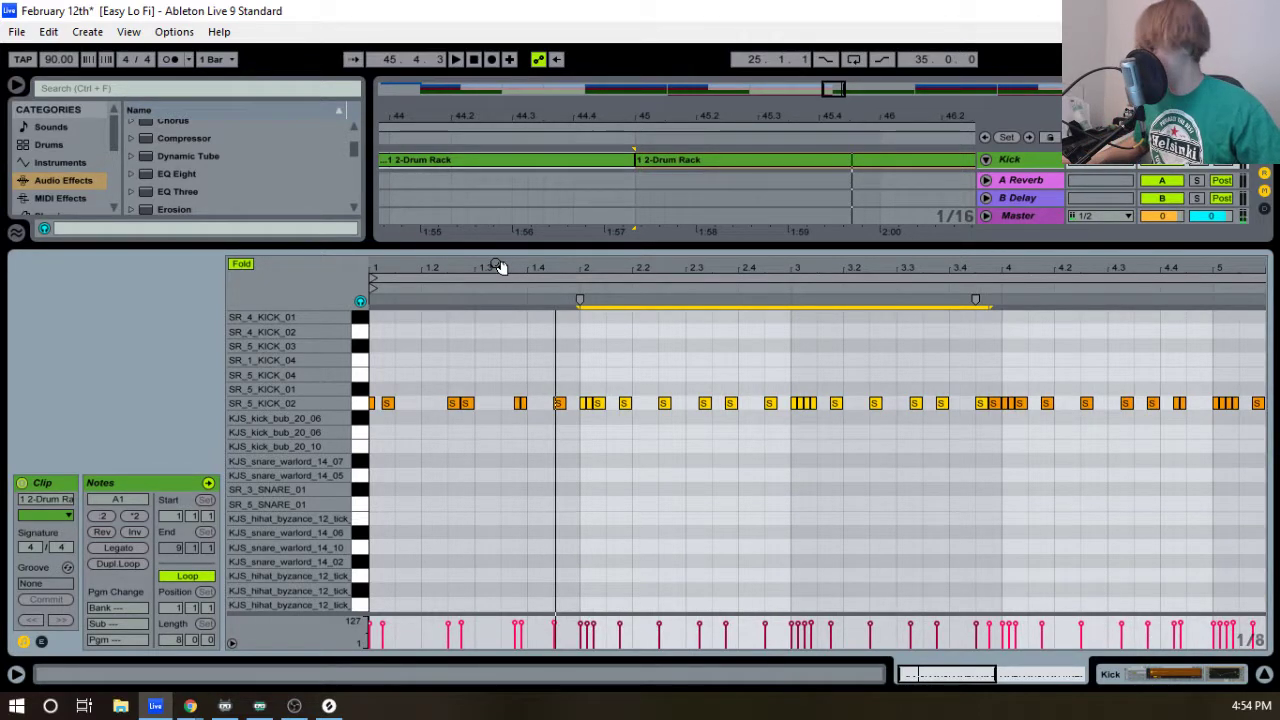
key(space)
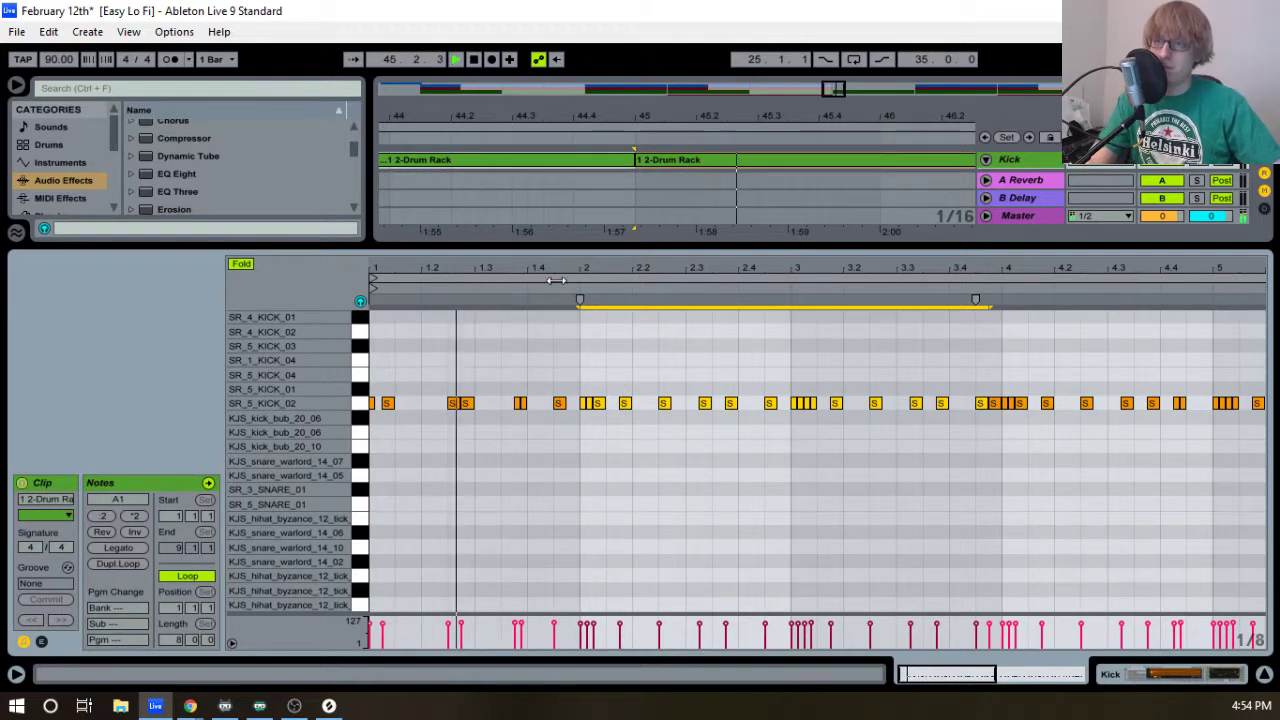
key(space)
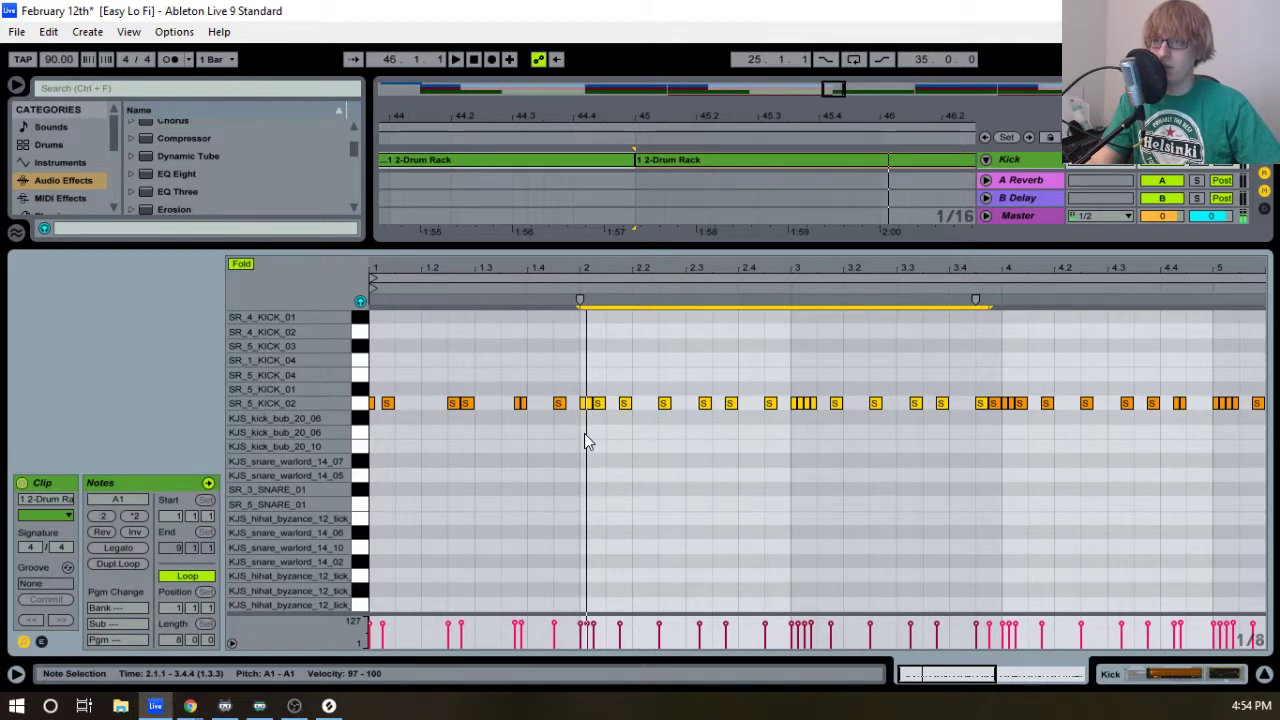
- Delete the kick notes in the clip's bars 2 and 3, and duplicate the bar 1 kick pattern into bar 2
drag(579, 436, 998, 393)
key(Delete)
drag(555, 390, 368, 446)
key(ctrl+d)
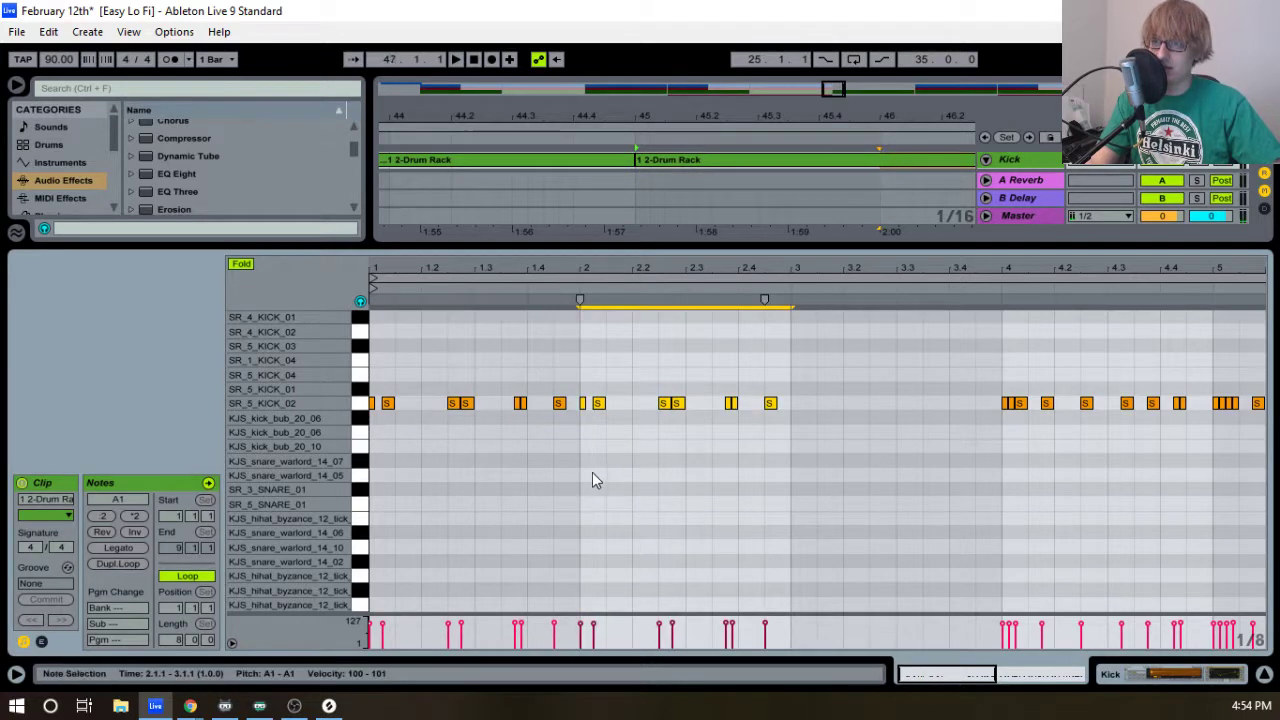
- Duplicate the bar 2 kick pattern into bar 3 and delete all kick notes from bar 4 to the clip's end
key(ctrl+d)
drag(979, 270, 743, 254)
drag(761, 448, 1266, 310)
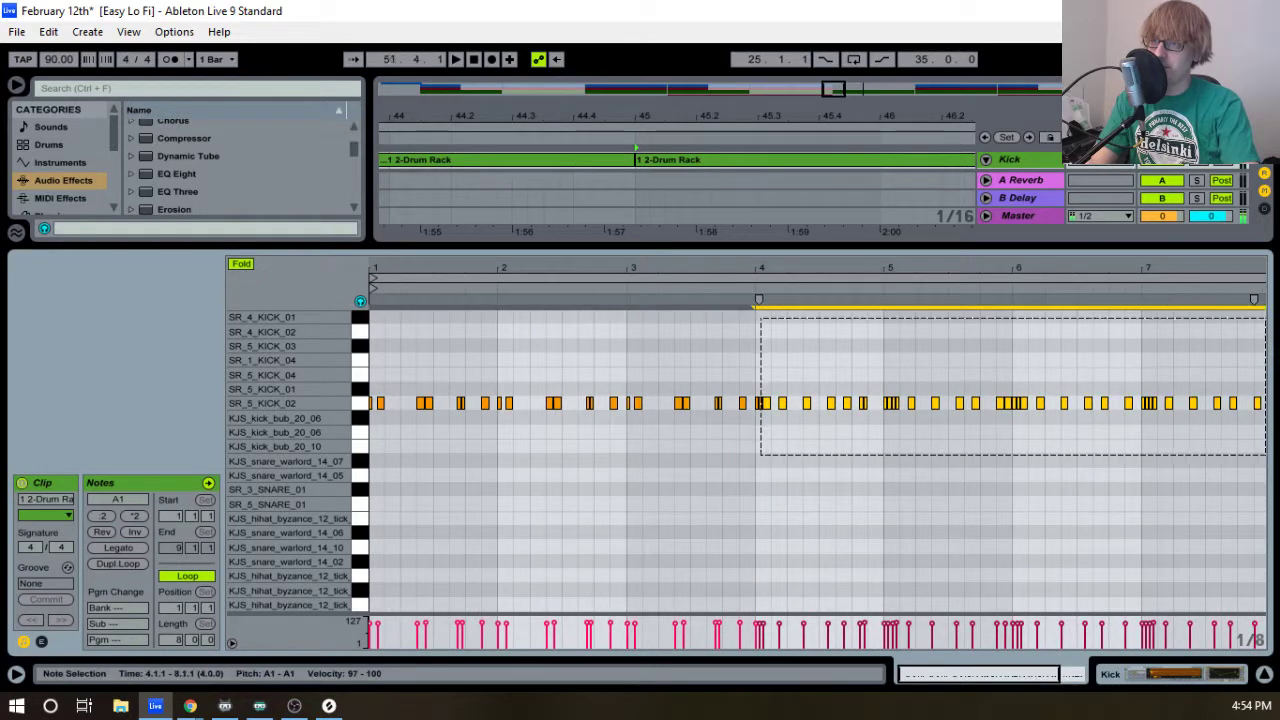
key(Delete)
click(757, 419)
key(Delete)
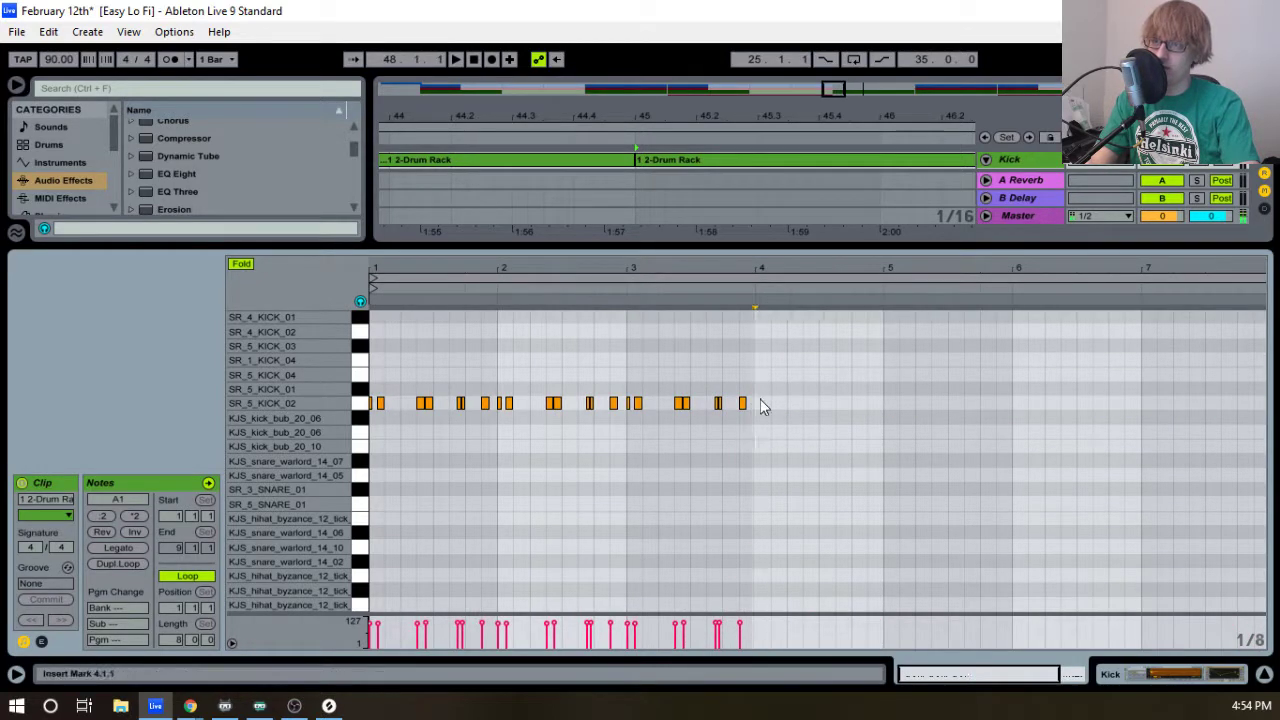
- Copy the bar 3 kick pattern to bar 4, and duplicate all the clip's notes to continue from bar 5
drag(774, 378, 627, 447)
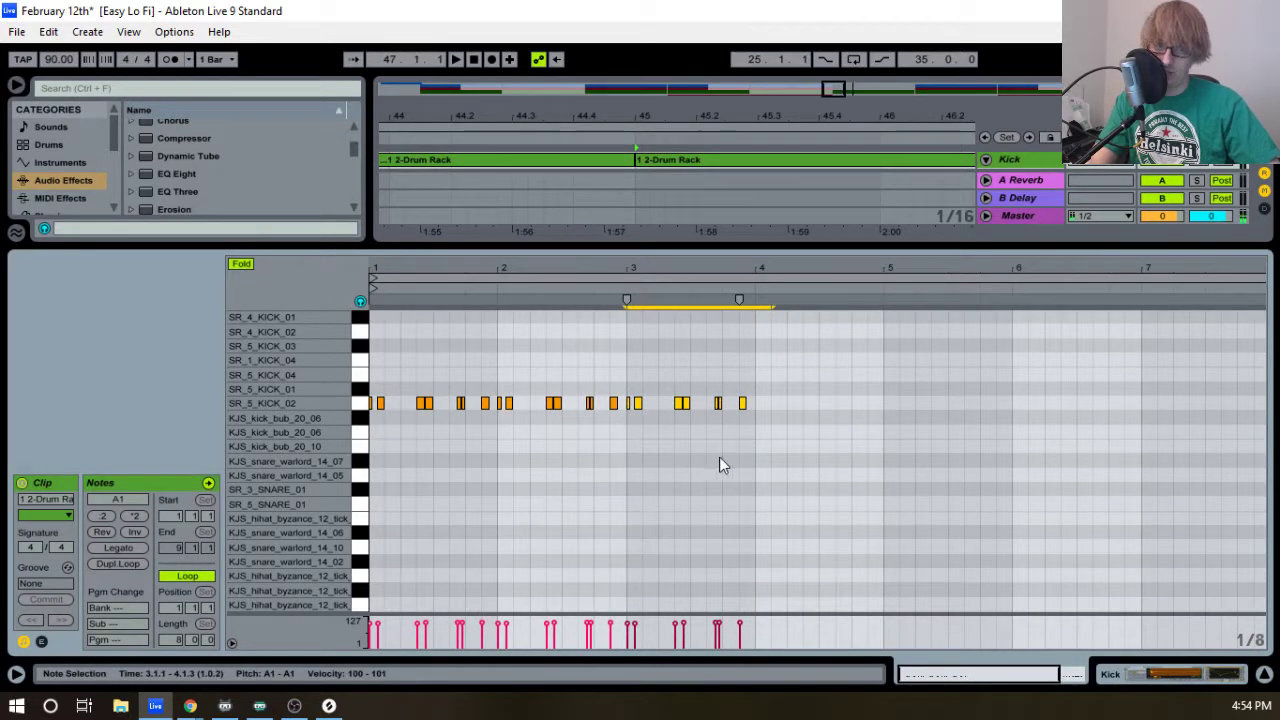
click(752, 471)
key(ctrl+v)
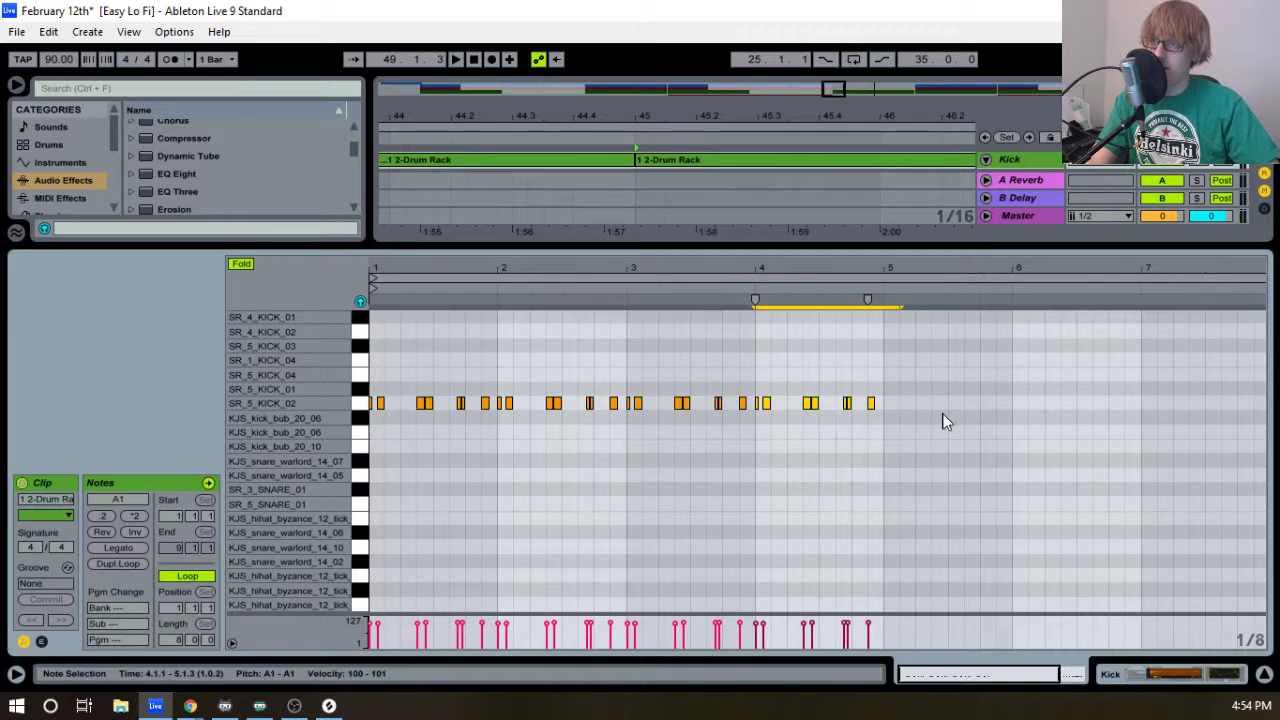
key(ctrl+a)
key(ctrl+d)
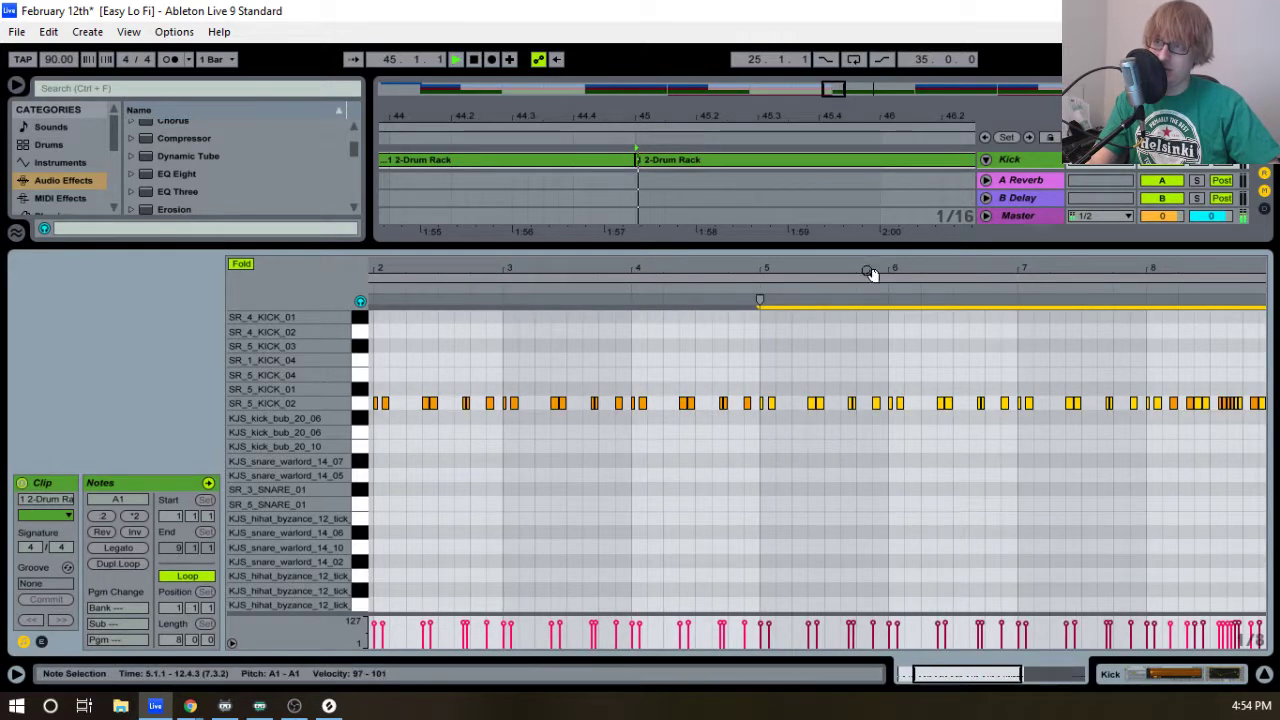
- Play the drum break from bar 45, return to the arrangement, and select the 12 Crash track
key(space)
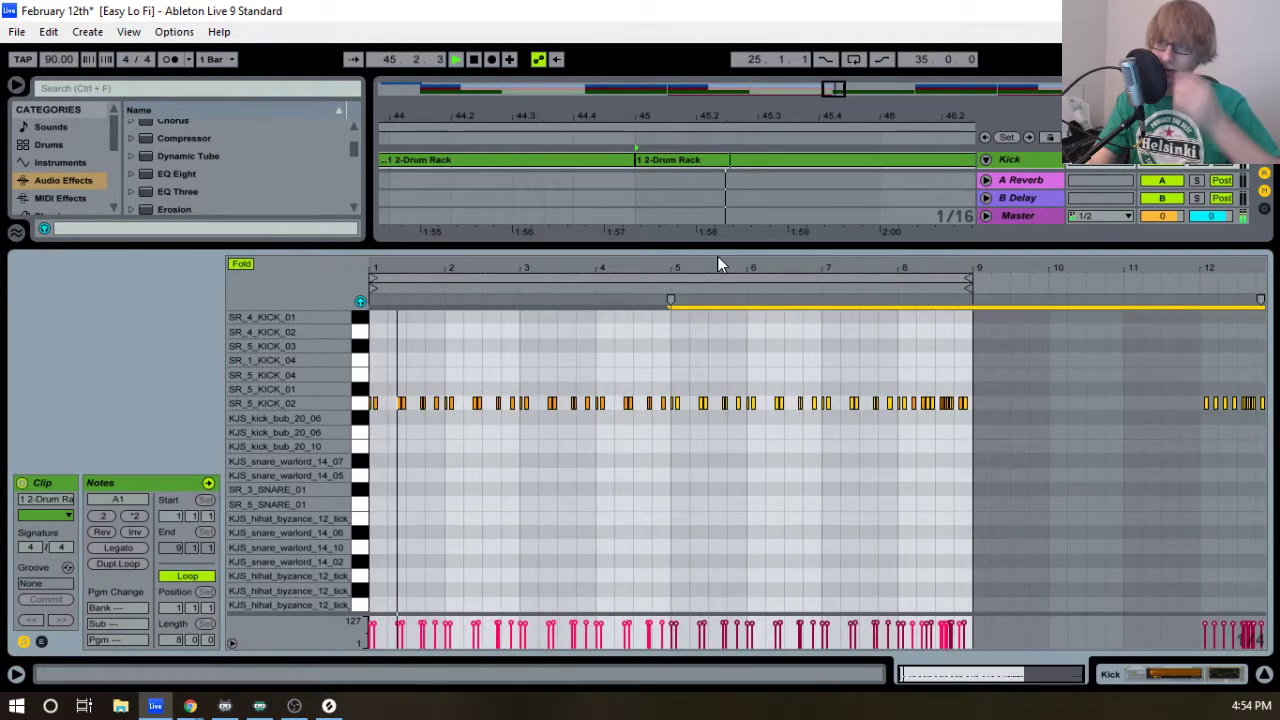
click(1130, 486)
click(723, 549)
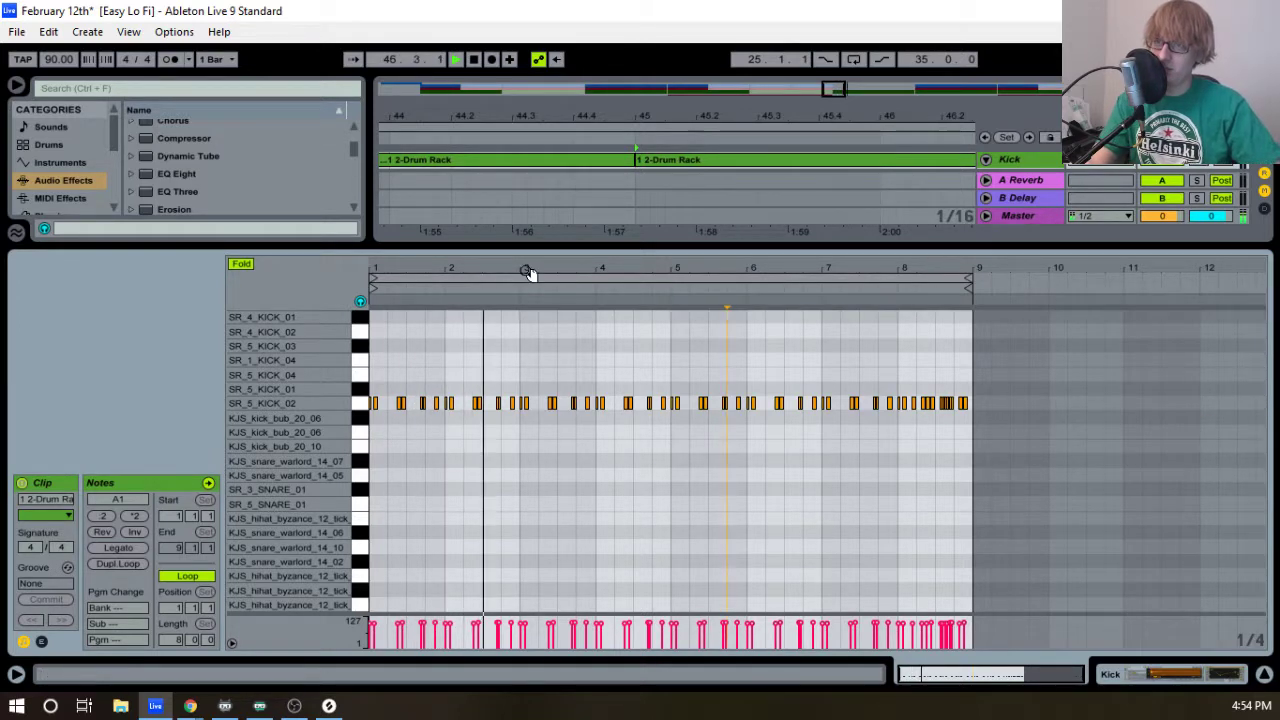
drag(531, 274, 639, 325)
click(693, 508)
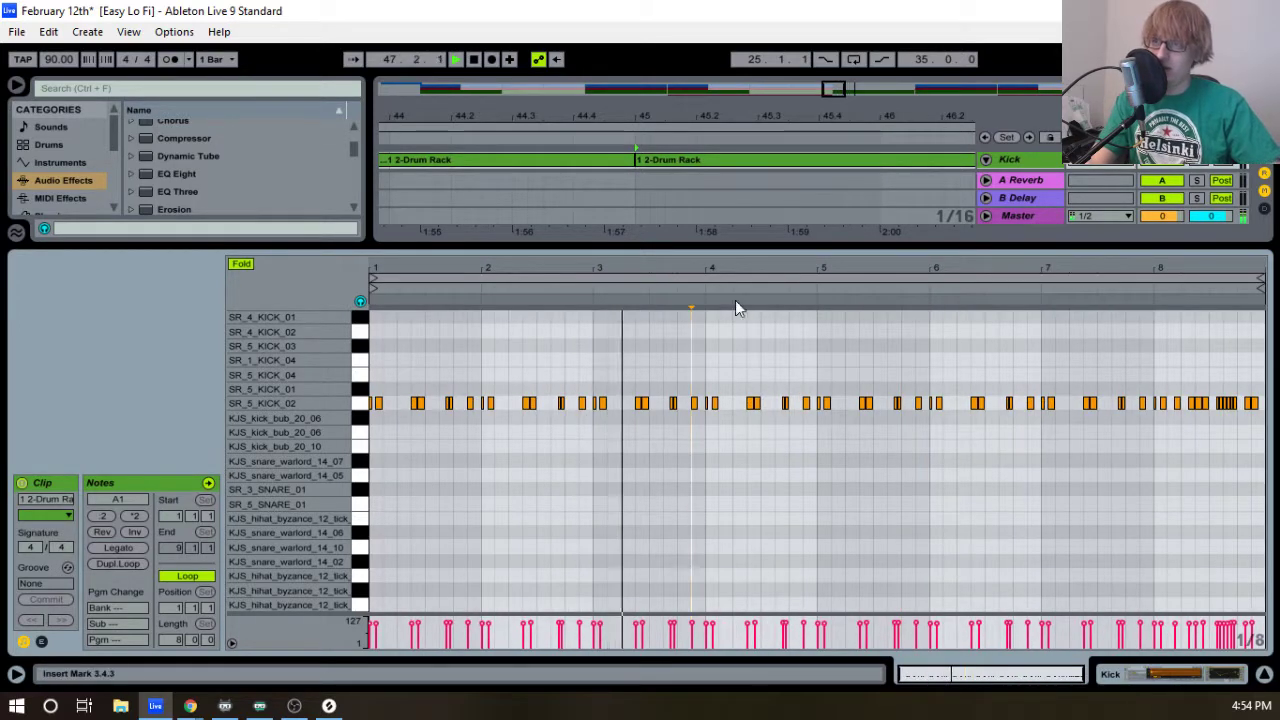
drag(762, 244, 805, 605)
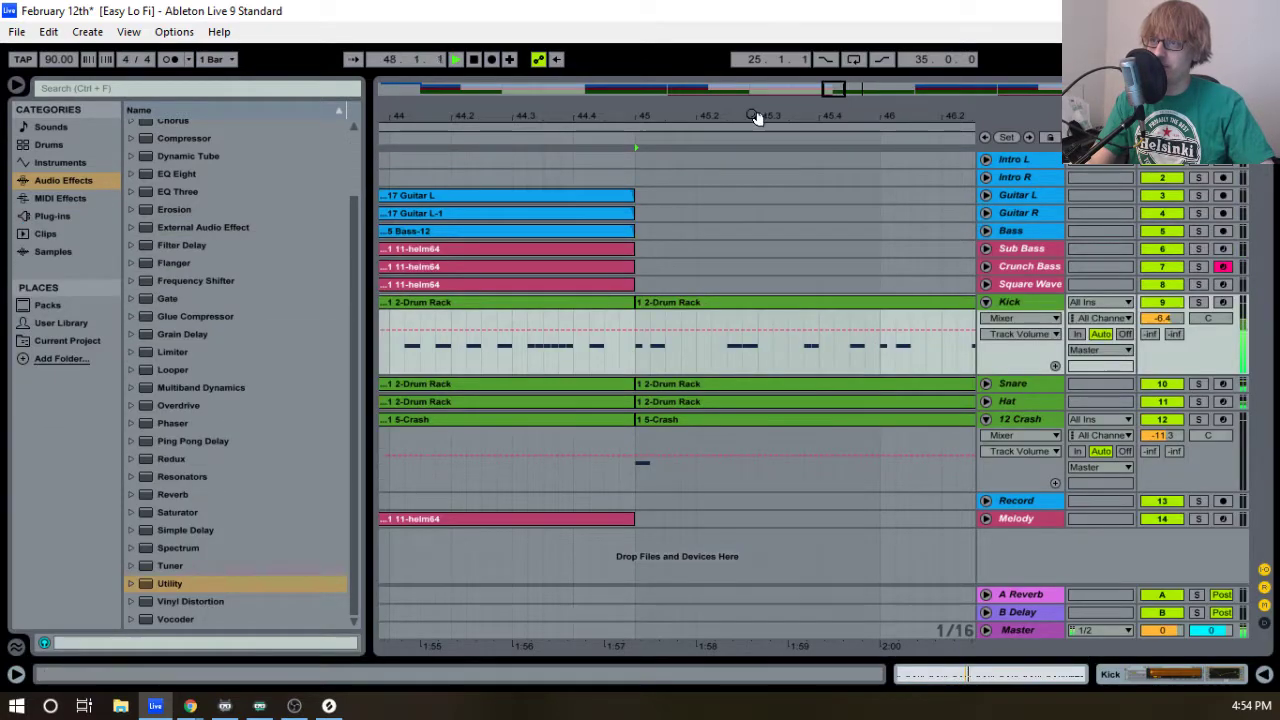
drag(755, 117, 589, 50)
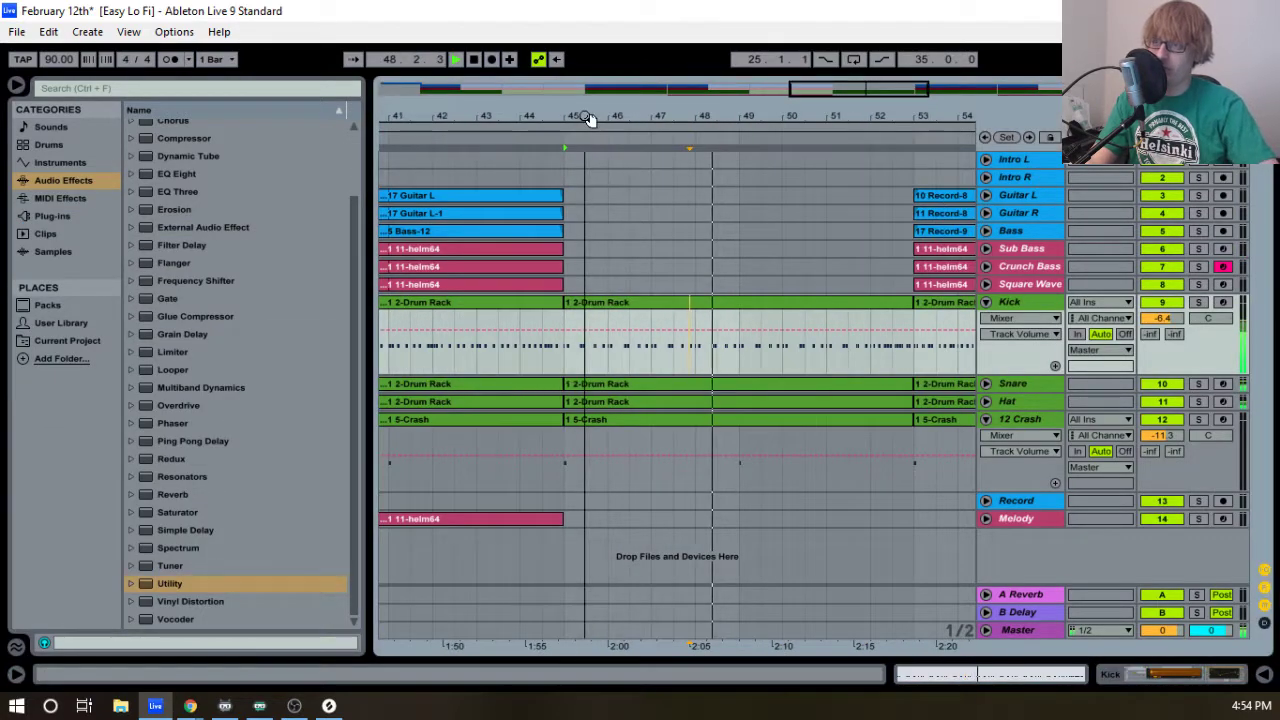
click(1017, 418)
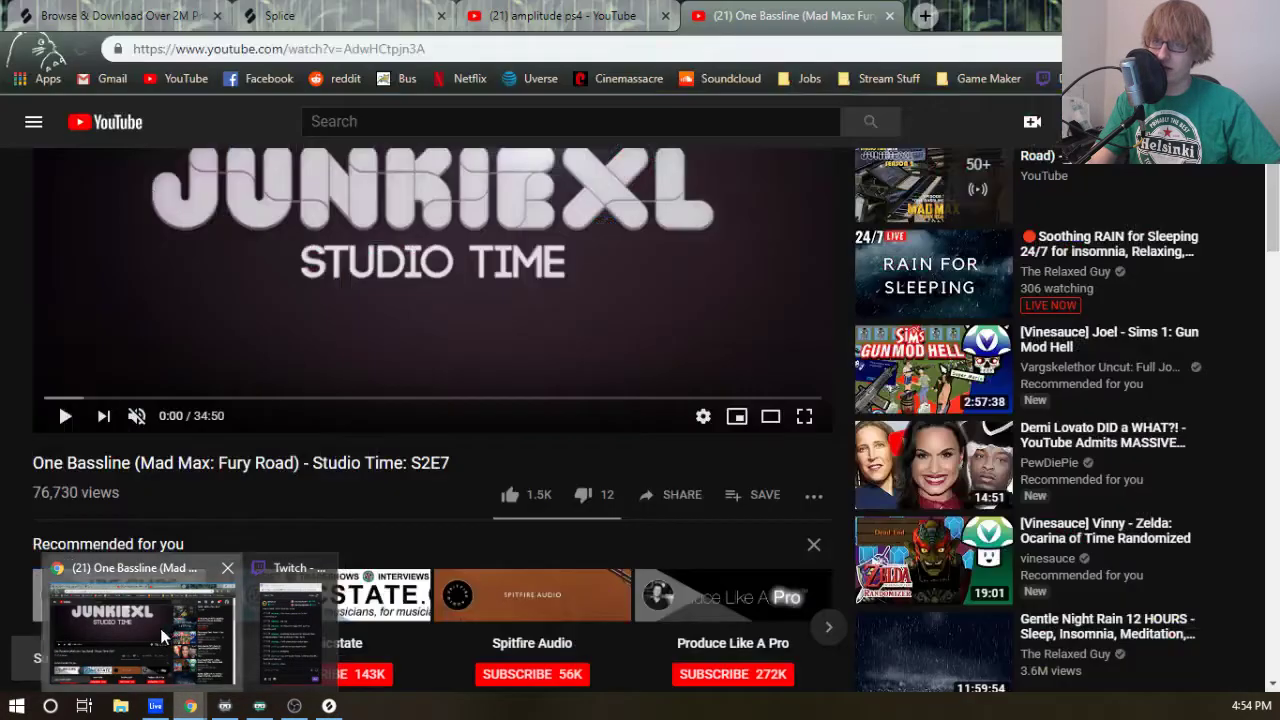
- Switch to the Chrome browser and look over the drum samples of the Fear the Rock pack on Splice
click(160, 628)
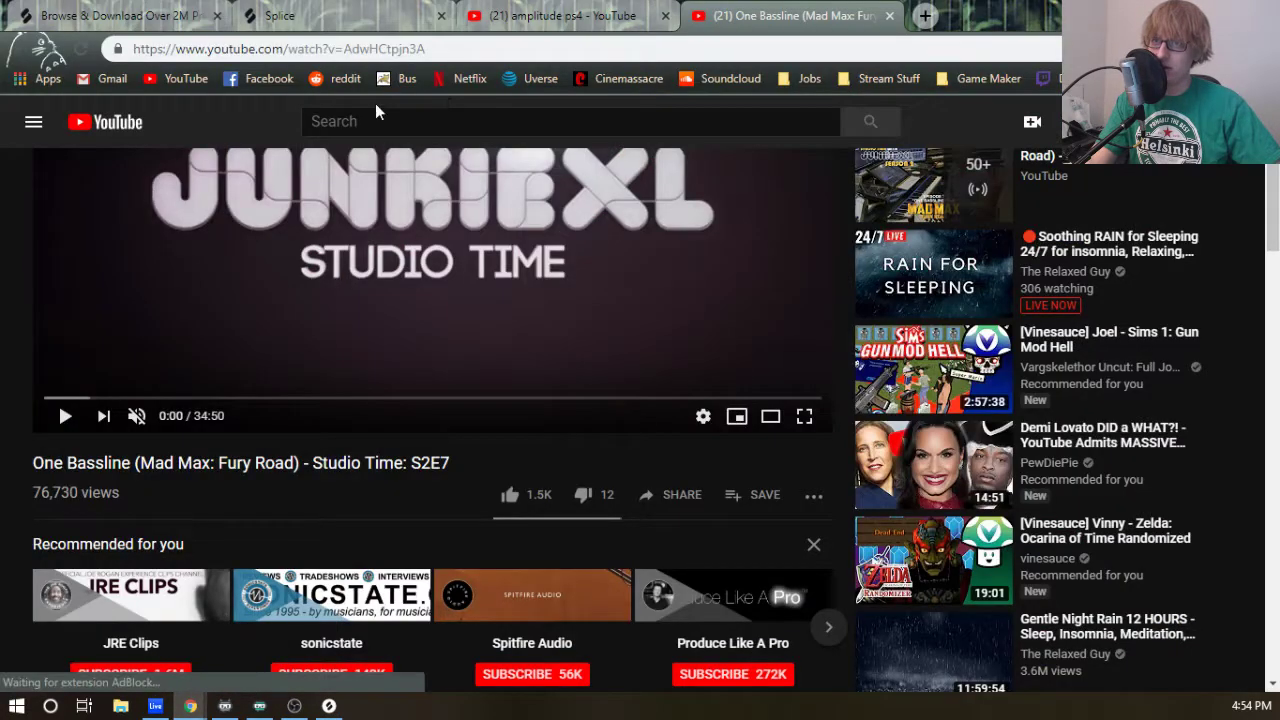
click(290, 15)
click(118, 8)
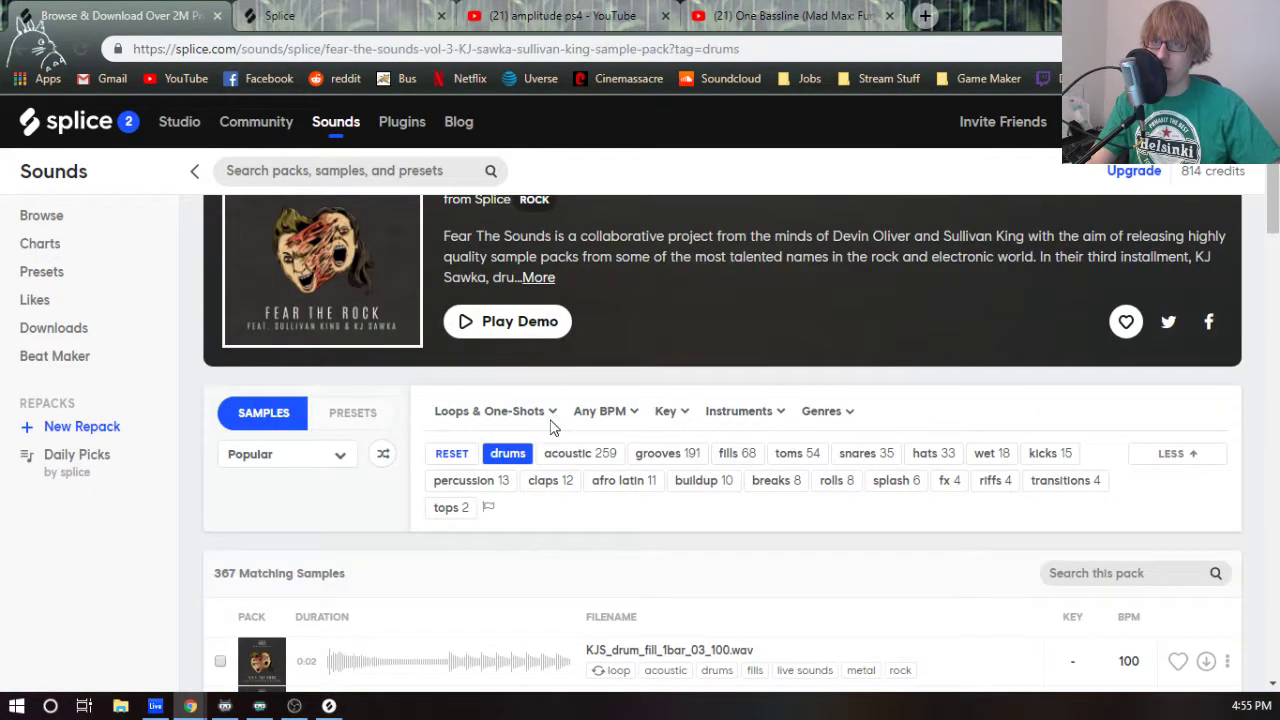
scroll(524, 461, down, 2)
scroll(535, 465, up, 3)
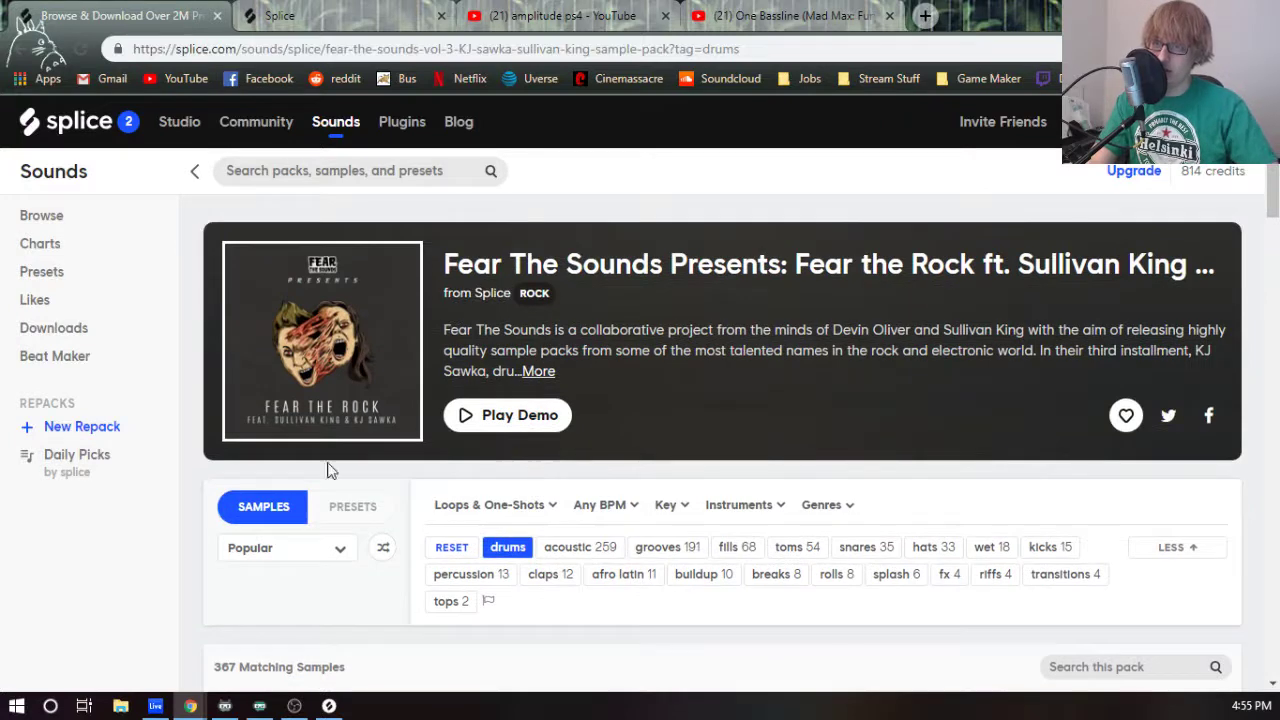
scroll(440, 420, down, 2)
scroll(430, 432, up, 2)
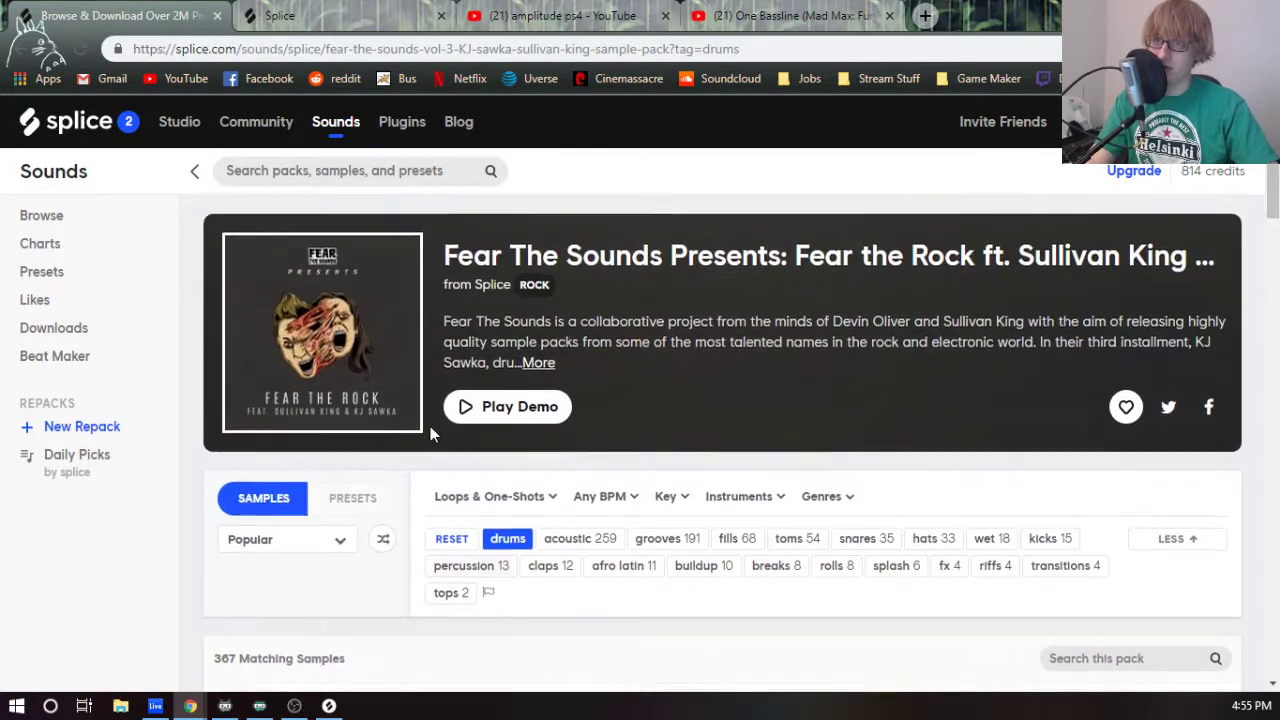
- Search the Splice sounds for "China" and filter the results by the cymbals tag
click(323, 176)
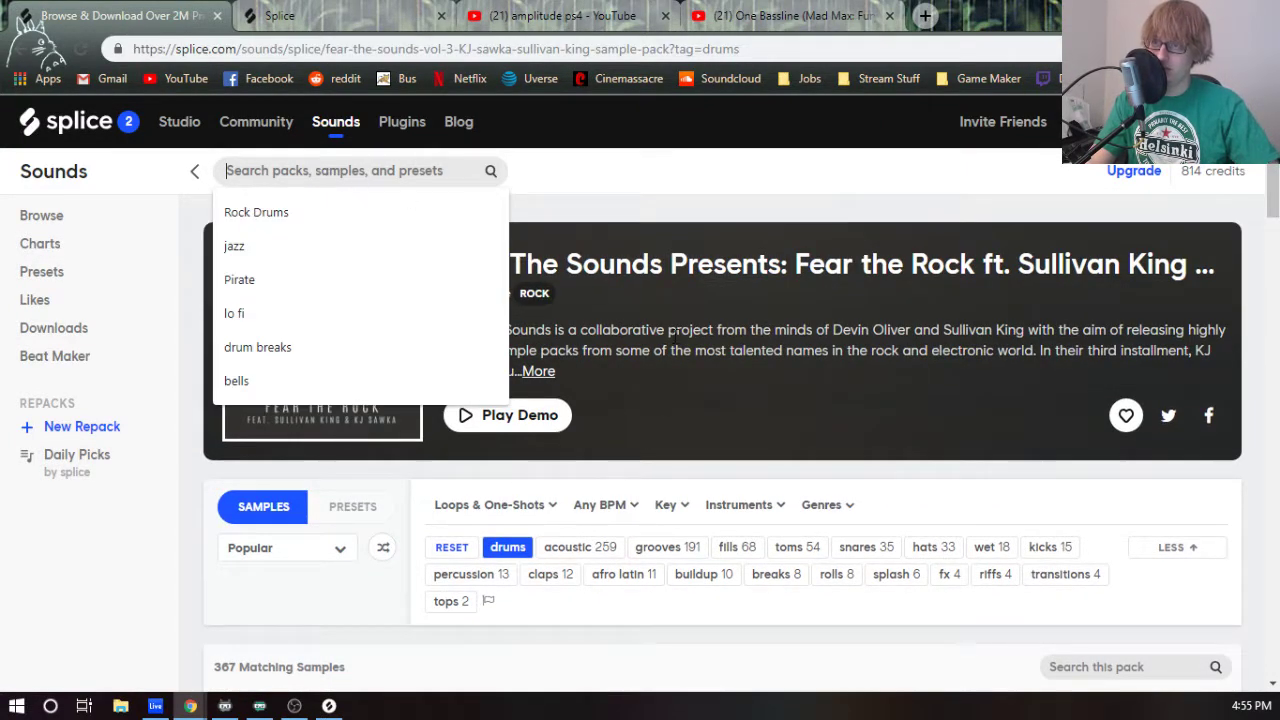
scroll(535, 676, down, 3)
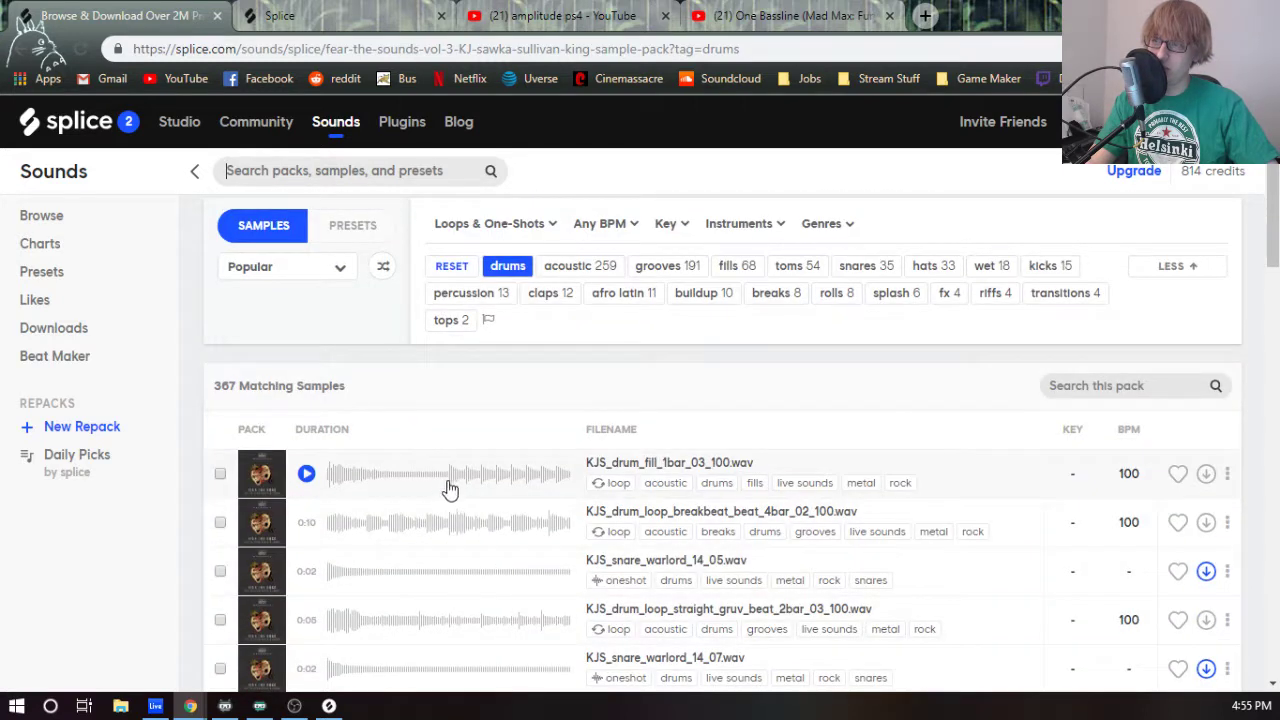
scroll(440, 492, up, 3)
click(300, 172)
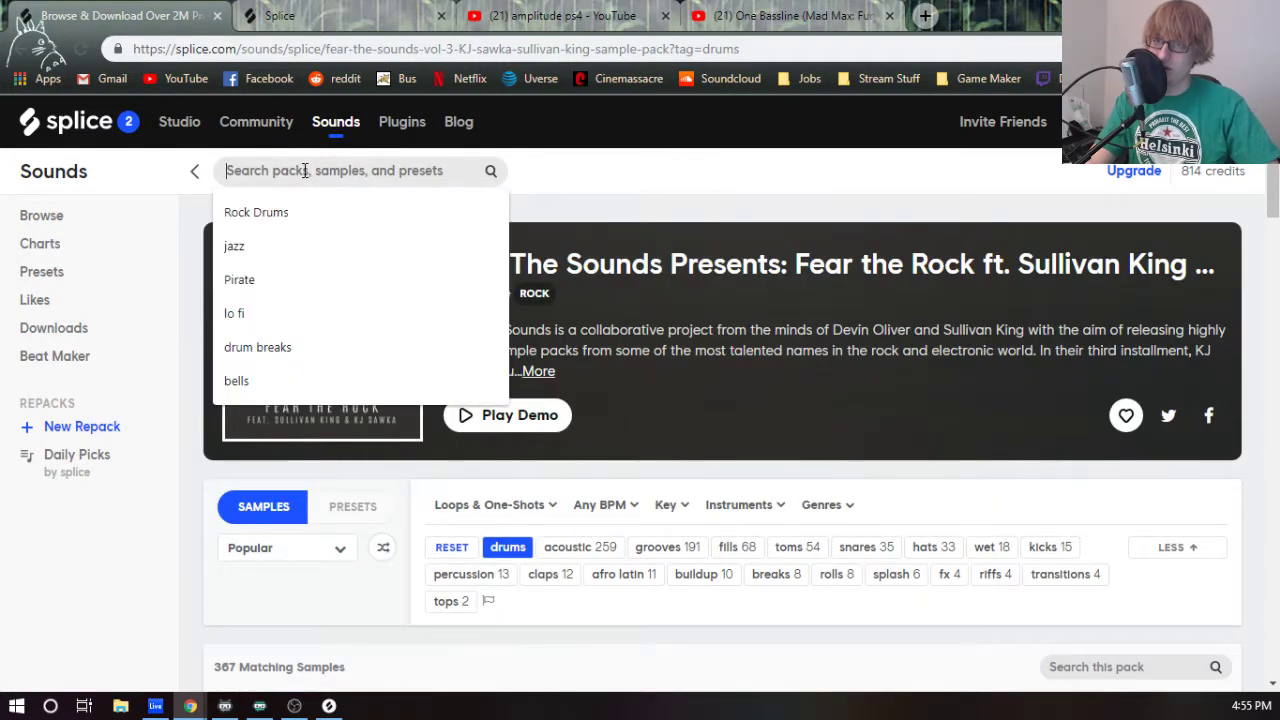
text(China)
key(Return)
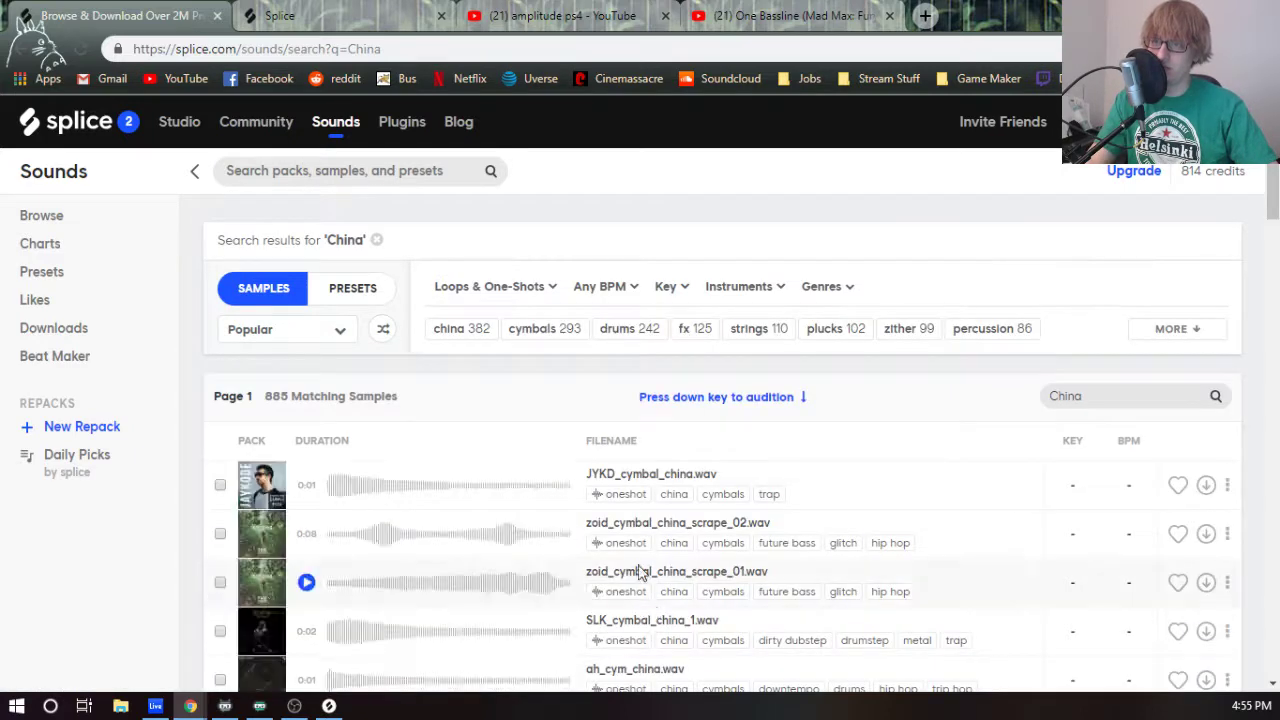
click(551, 336)
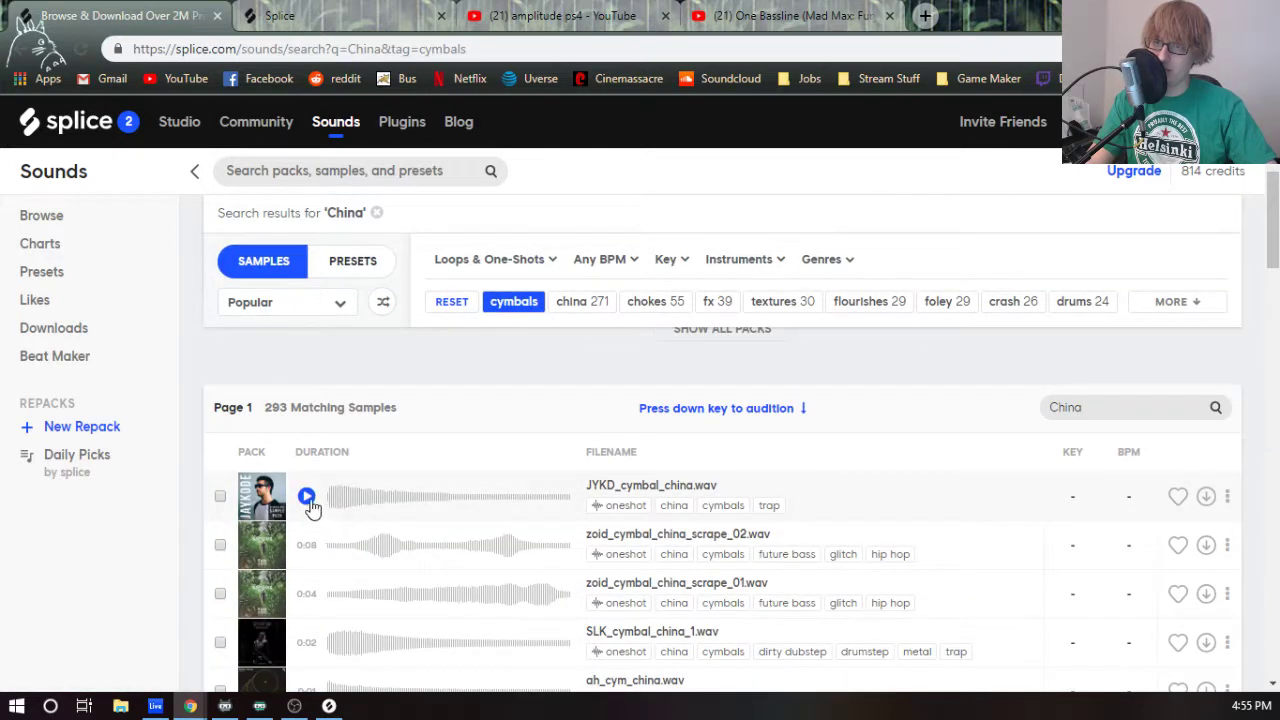
- Audition the china cymbal samples zoid_cymbal_china_scrape_02, zoid_cymbal_china_scrape_01 and SLK_cymbal_china_1
scroll(407, 513, down, 1)
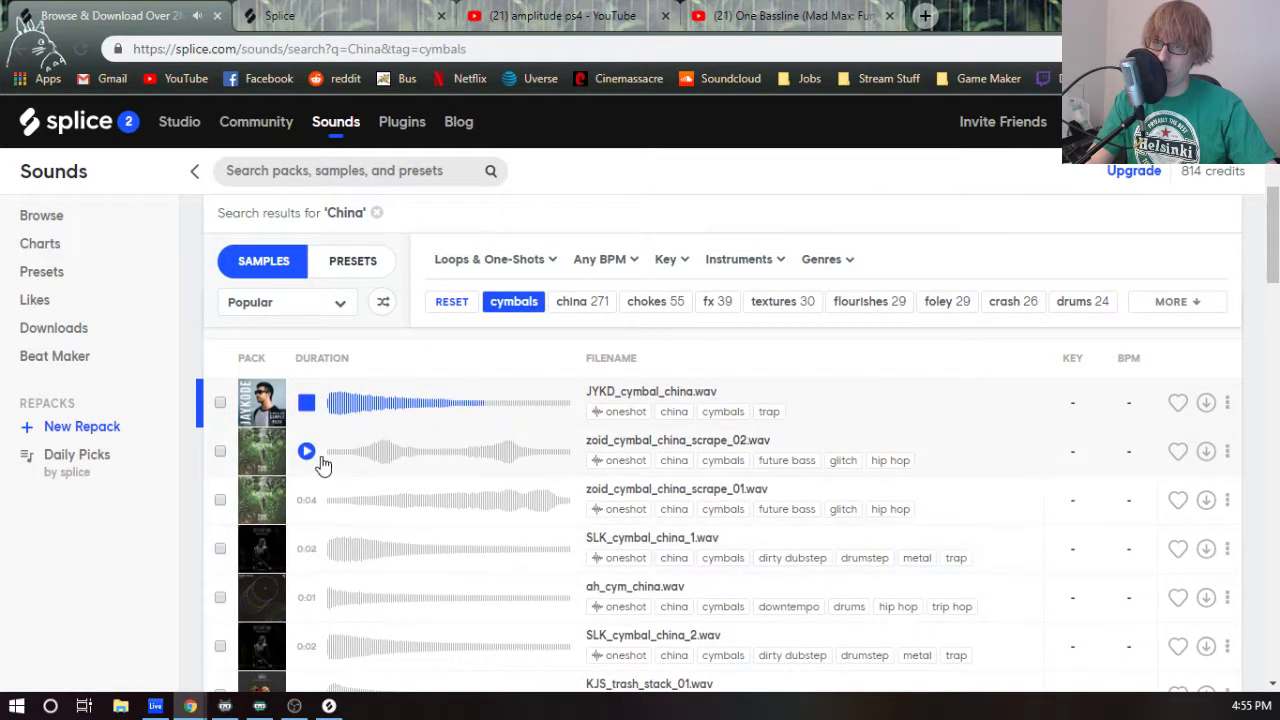
click(313, 455)
click(307, 500)
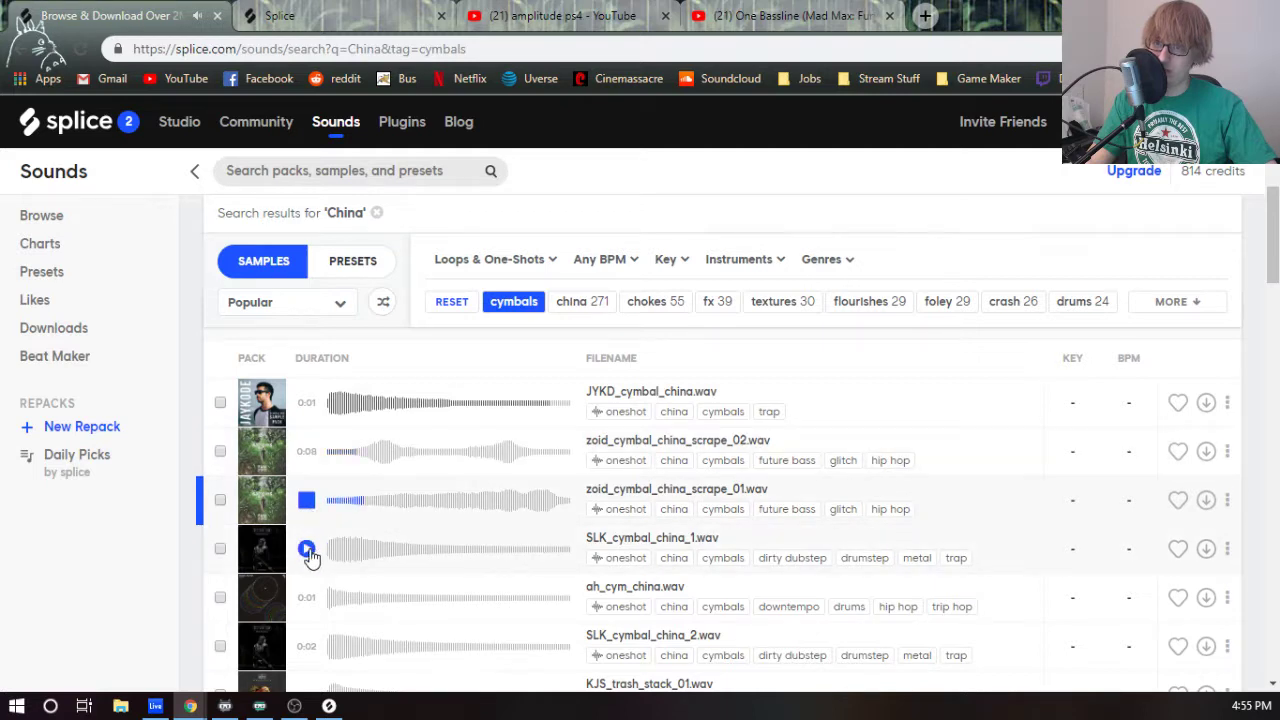
click(307, 550)
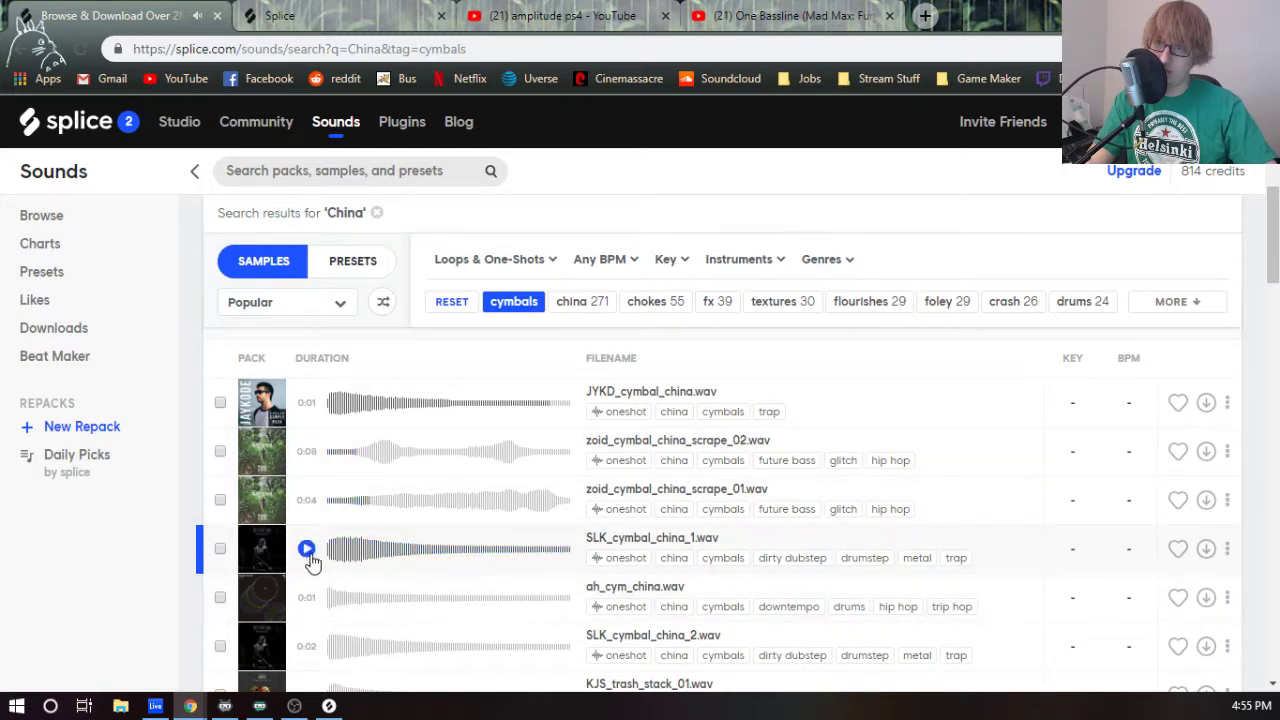
- Open the pack containing SLK_cymbal_china_1, Sullivan King Metal Electronic, in a new tab and show its sample list
middle_click(255, 556)
click(357, 12)
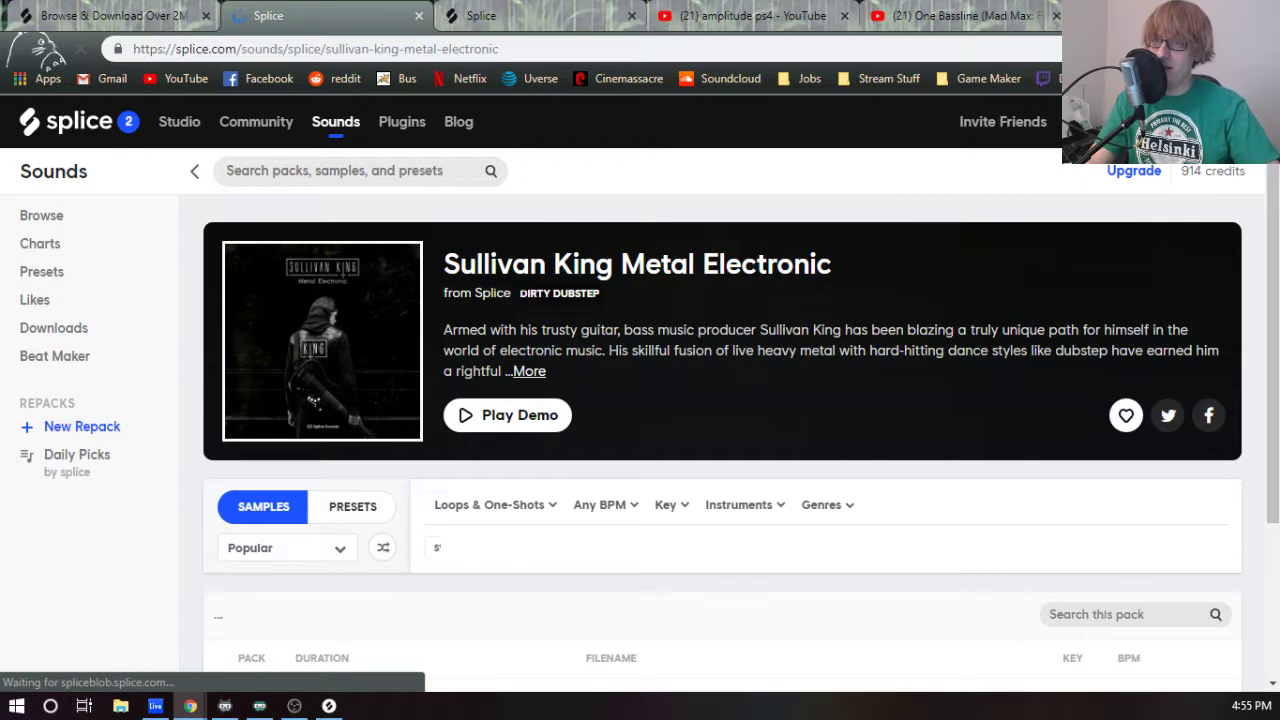
scroll(688, 284, down, 3)
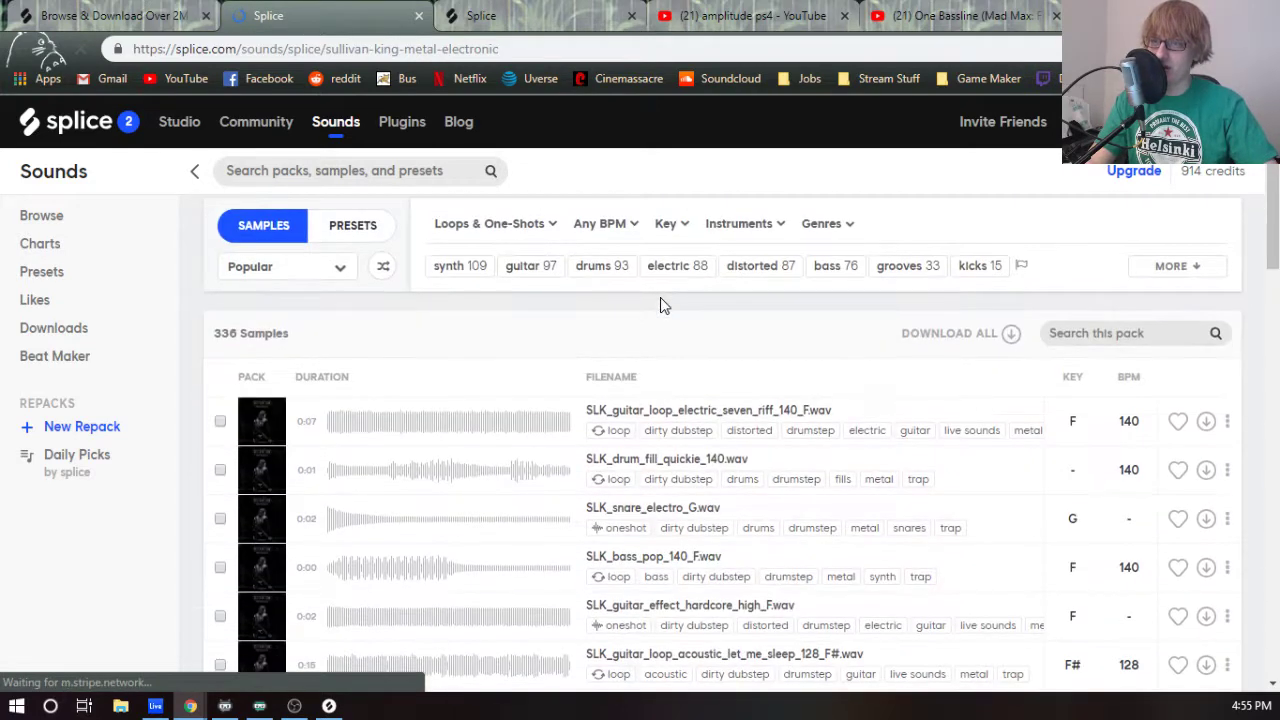
- Audition the pack's first five samples, from SLK_guitar_loop_electric_seven_riff_140_F to SLK_guitar_effect_hardcore_high_F
click(307, 422)
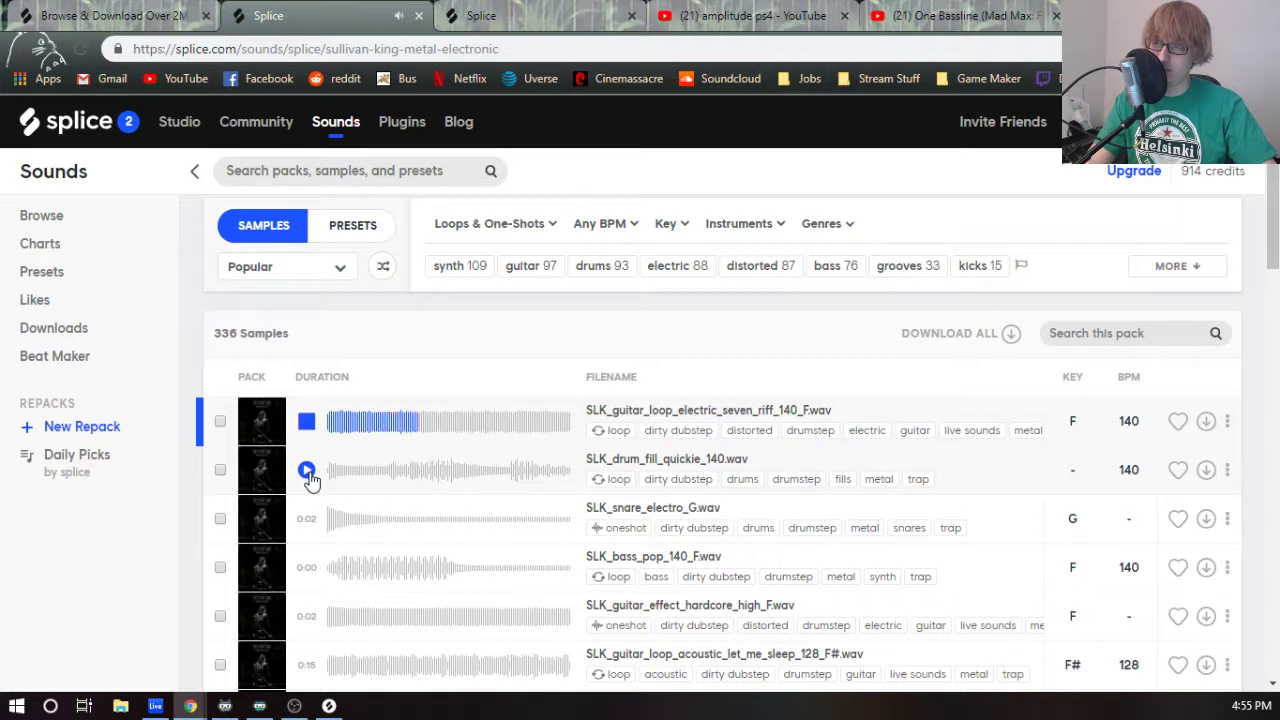
click(308, 476)
click(307, 522)
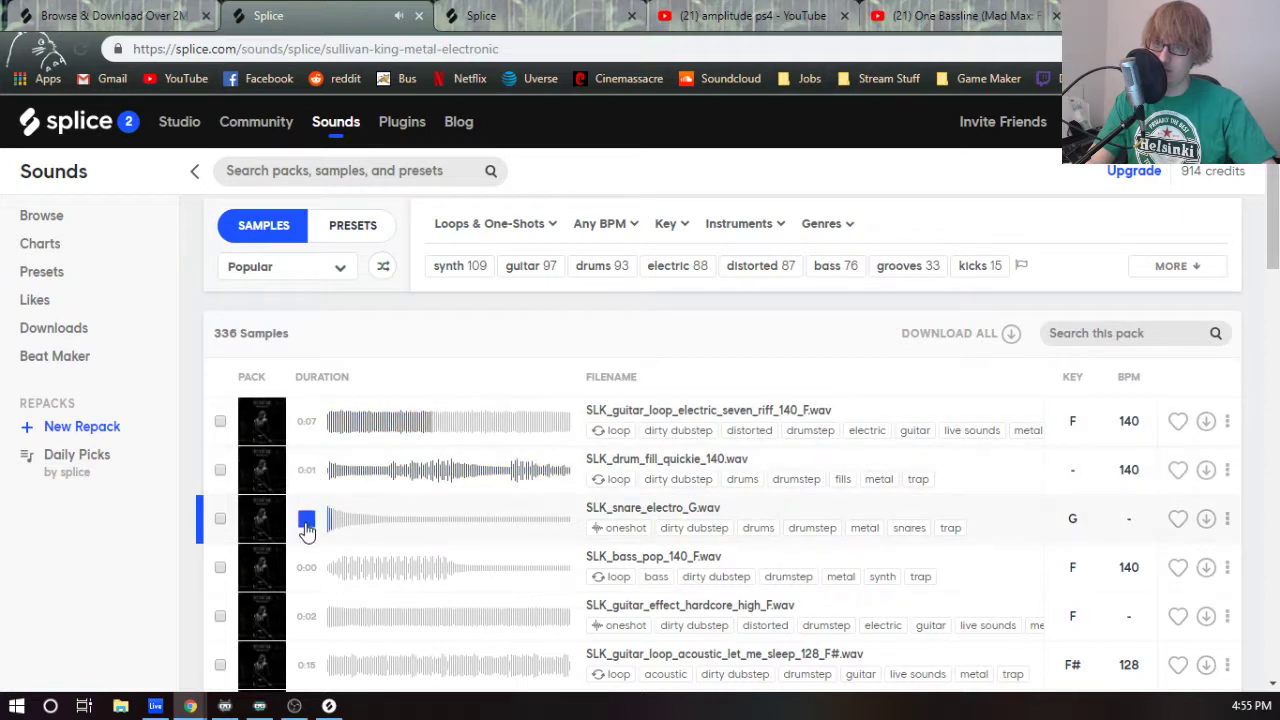
click(306, 585)
click(306, 606)
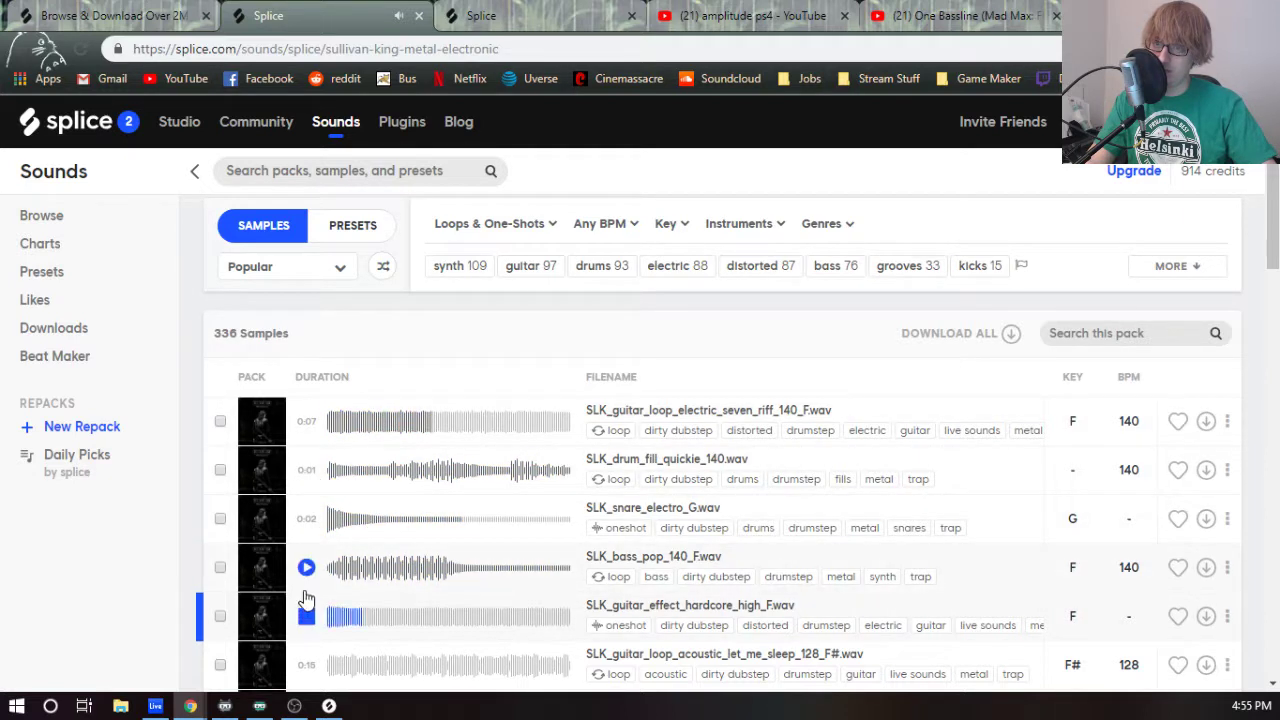
click(306, 584)
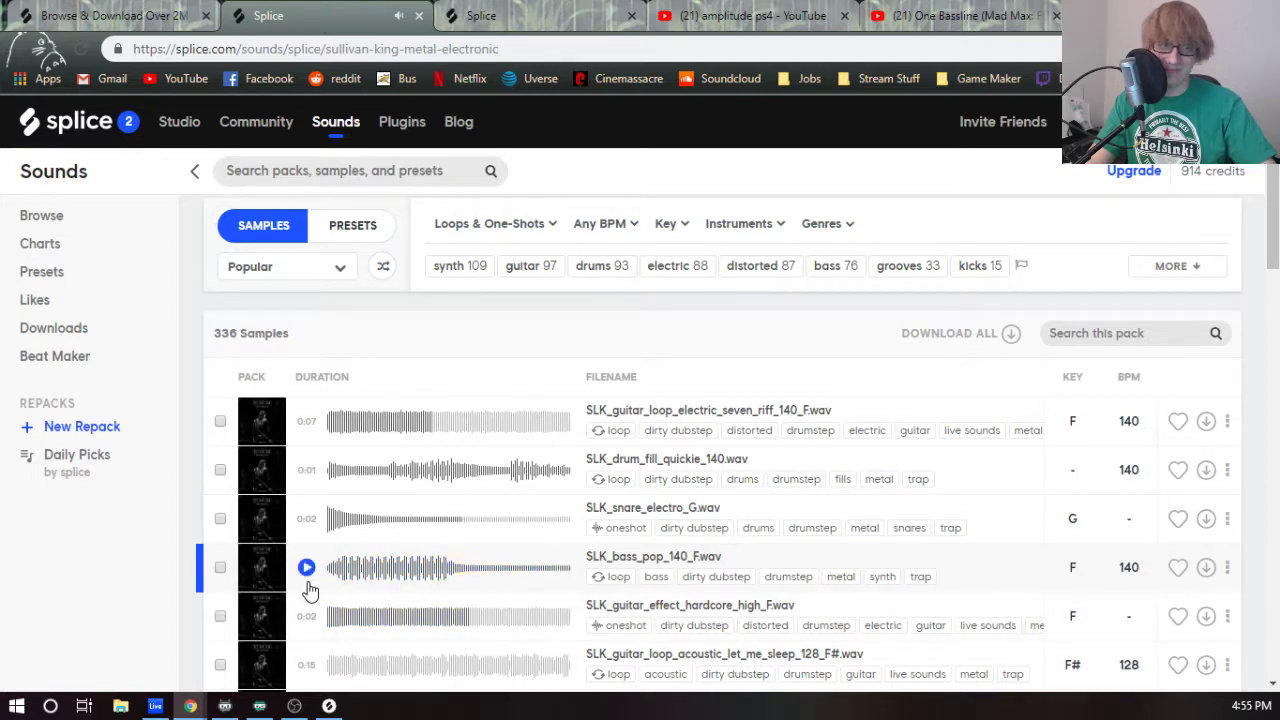
click(329, 530)
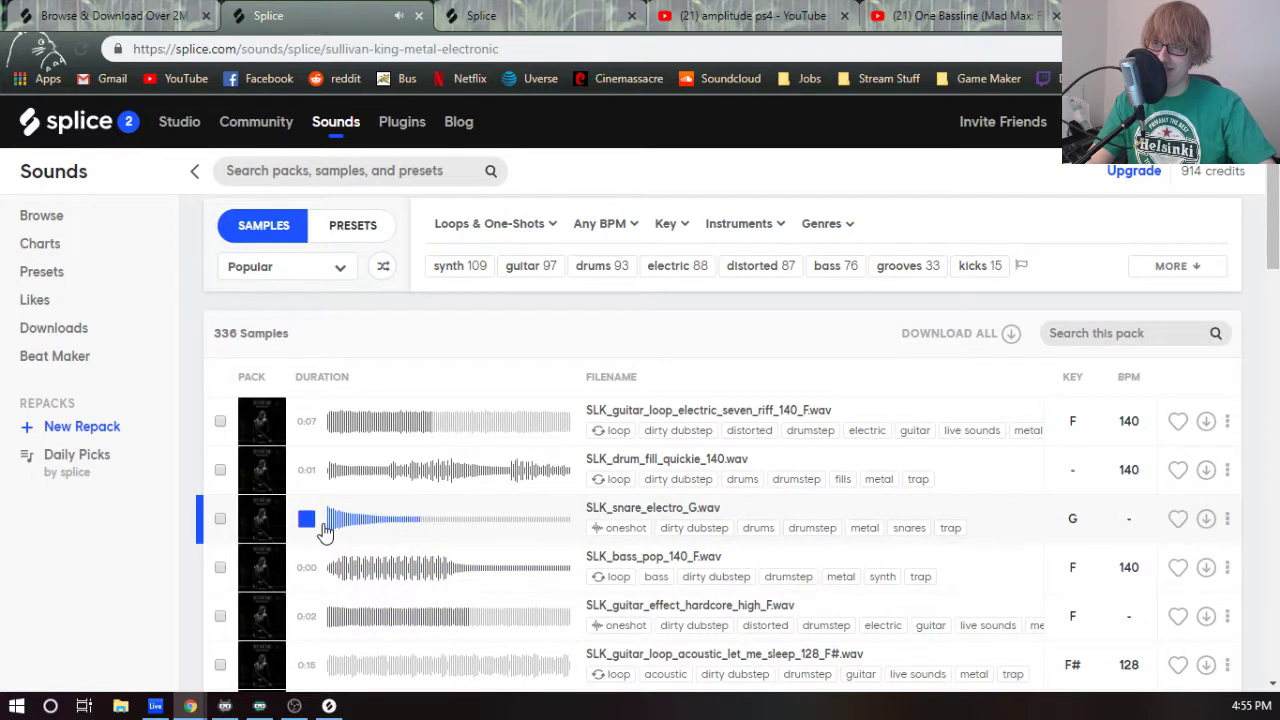
click(327, 617)
- Audition the pack's following samples, from SLK_guitar_loop_acoustic_let_me_sleep_128_F# to SLK_drum_loop_live_tribal_140
scroll(330, 620, down, 1)
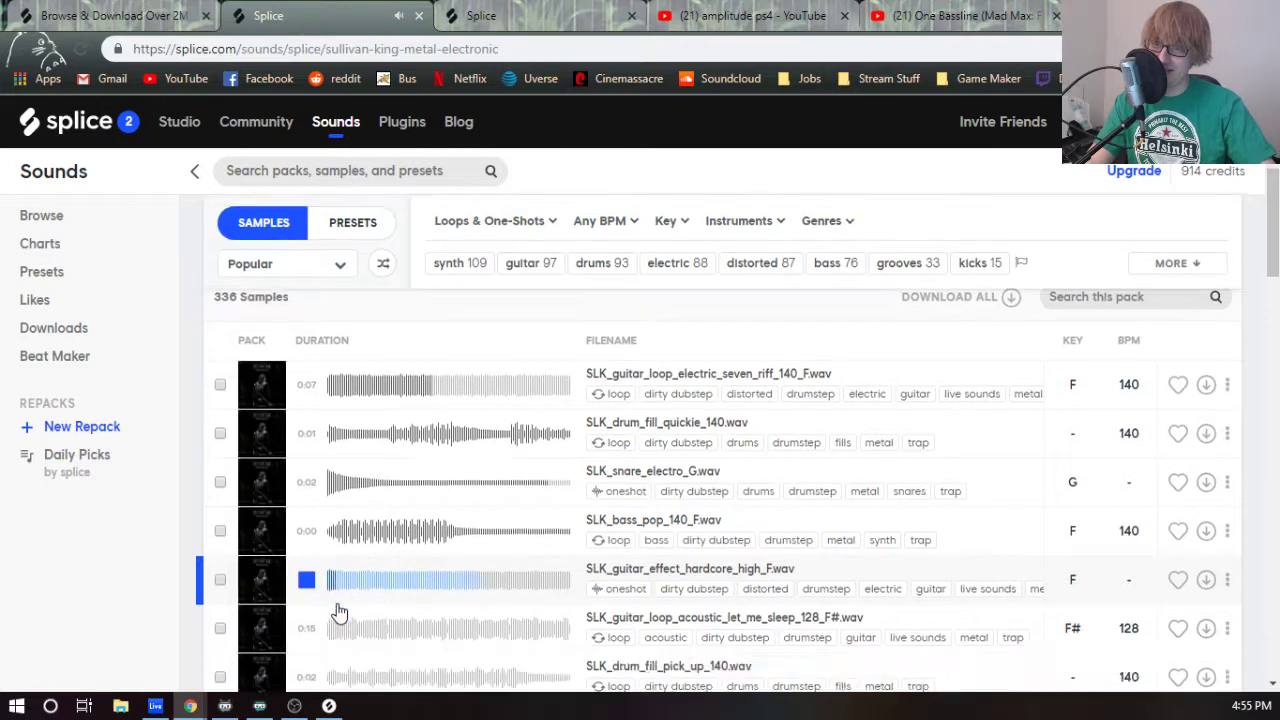
click(306, 575)
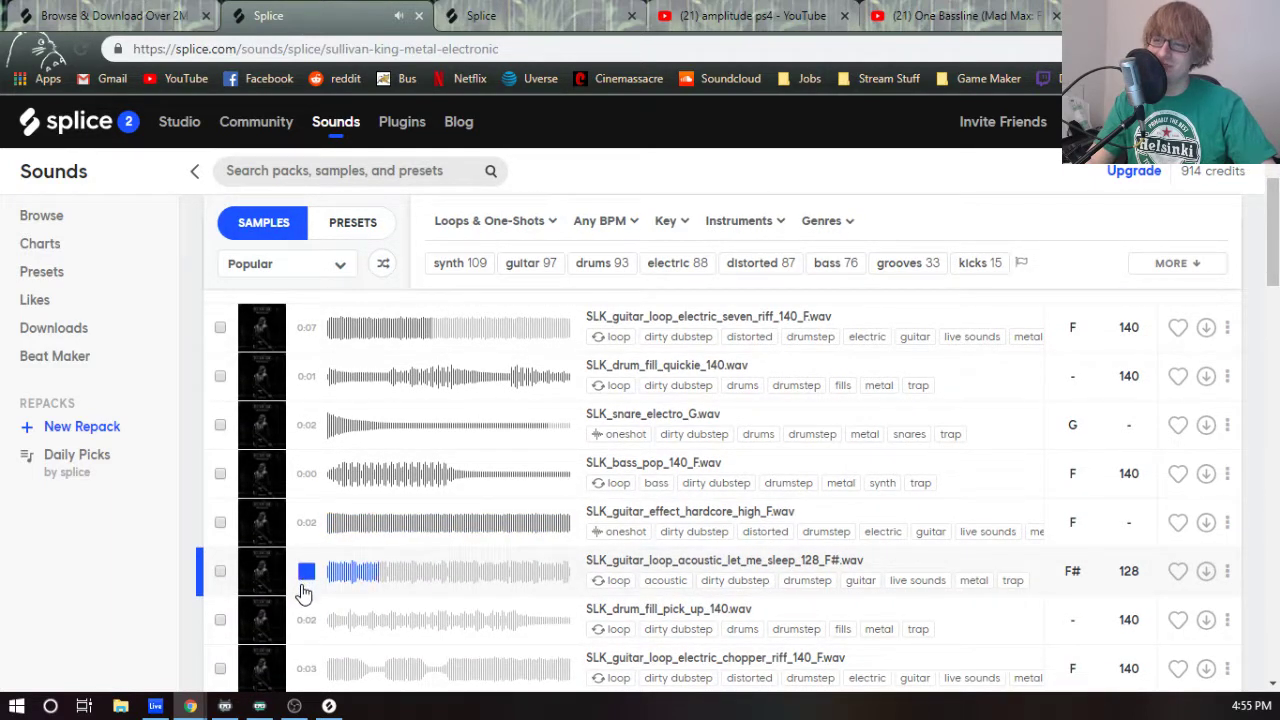
scroll(303, 610, down, 1)
click(304, 532)
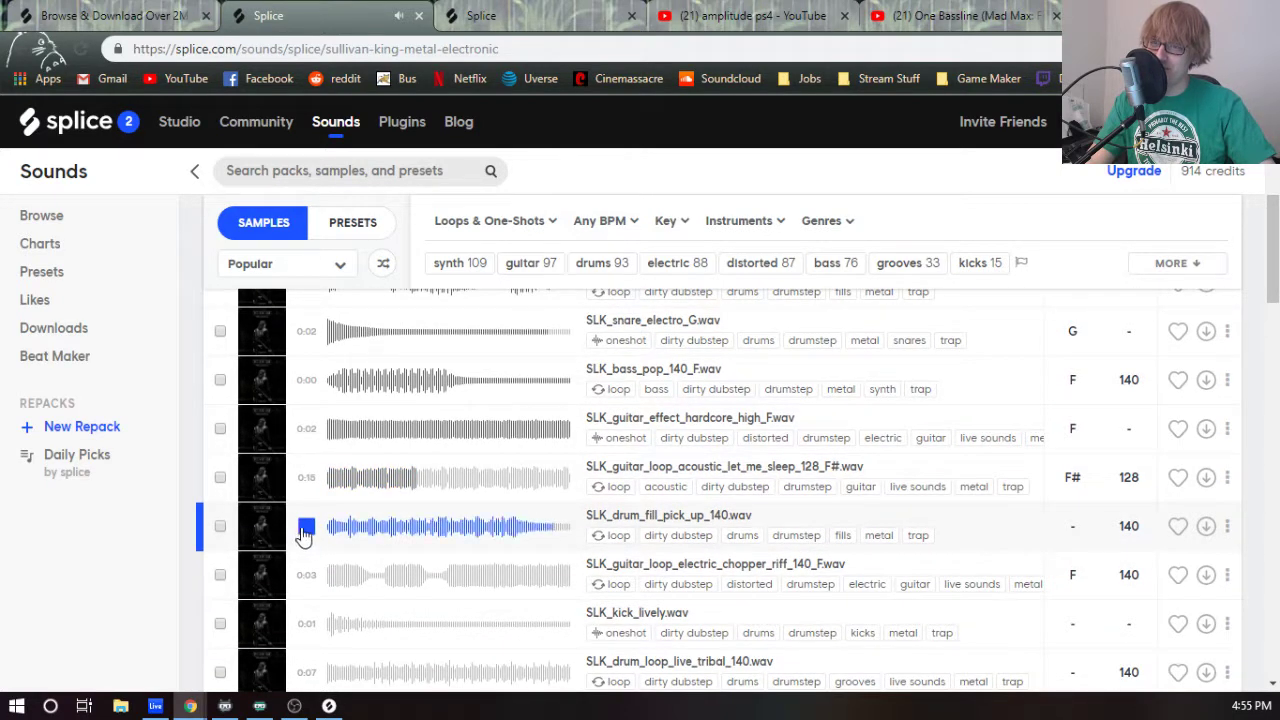
click(305, 578)
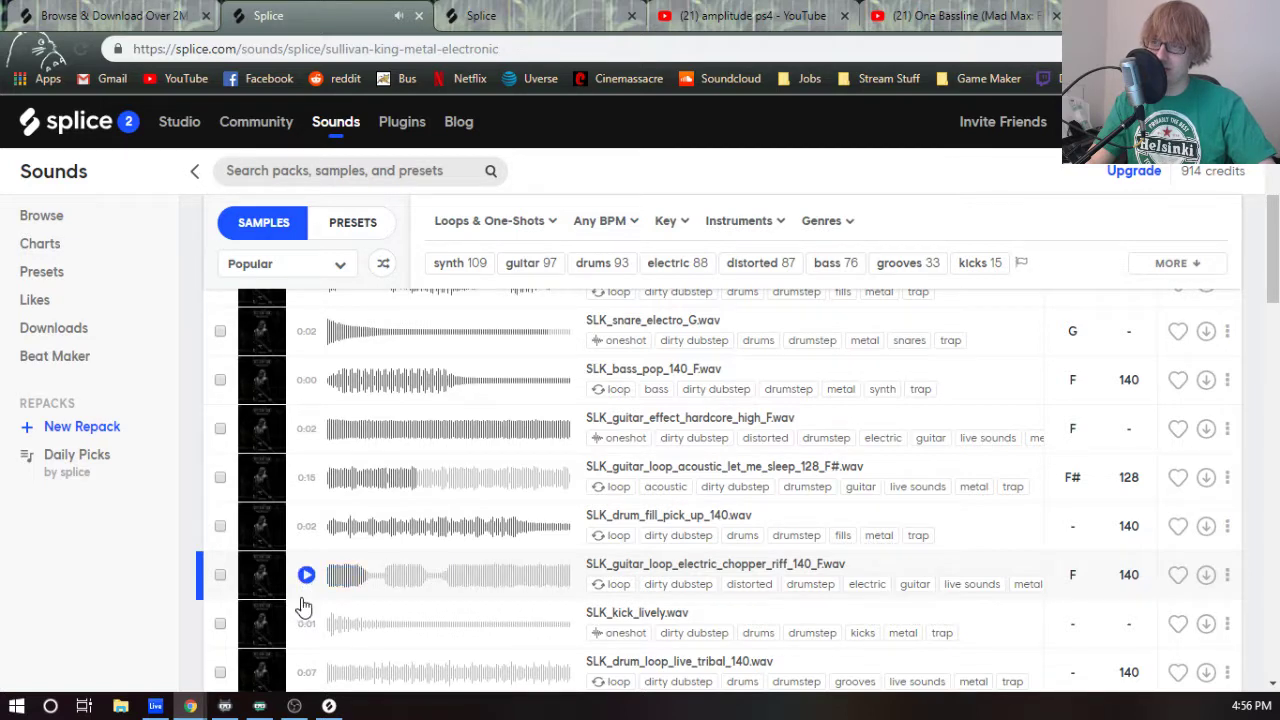
click(306, 626)
scroll(306, 630, down, 3)
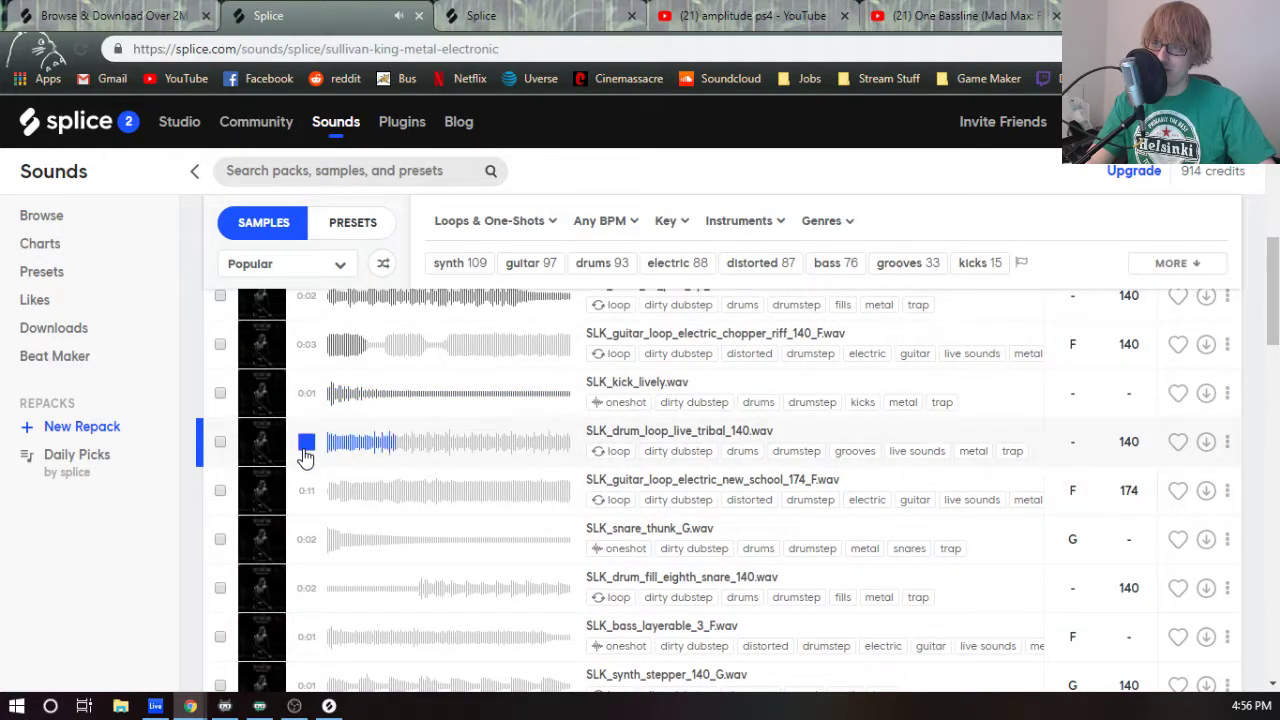
- Search the Sullivan King Metal Electronic pack for "China" samples
scroll(380, 463, up, 10)
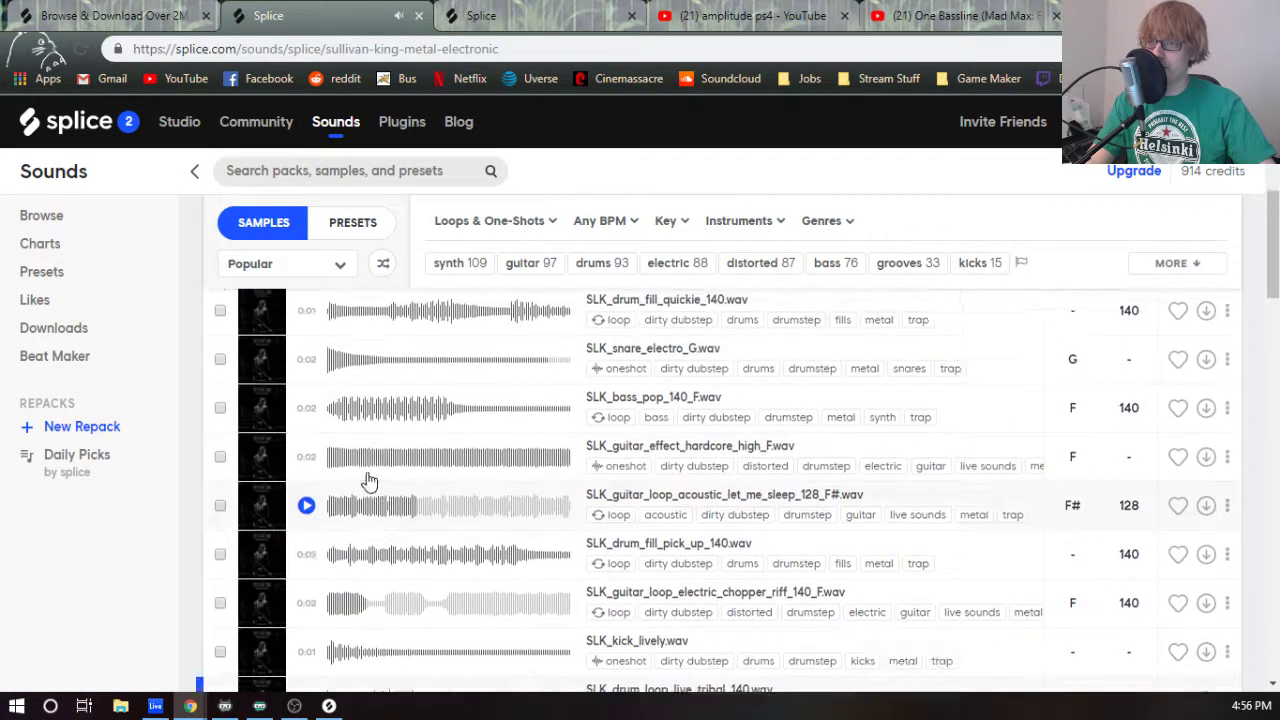
scroll(400, 460, down, 2)
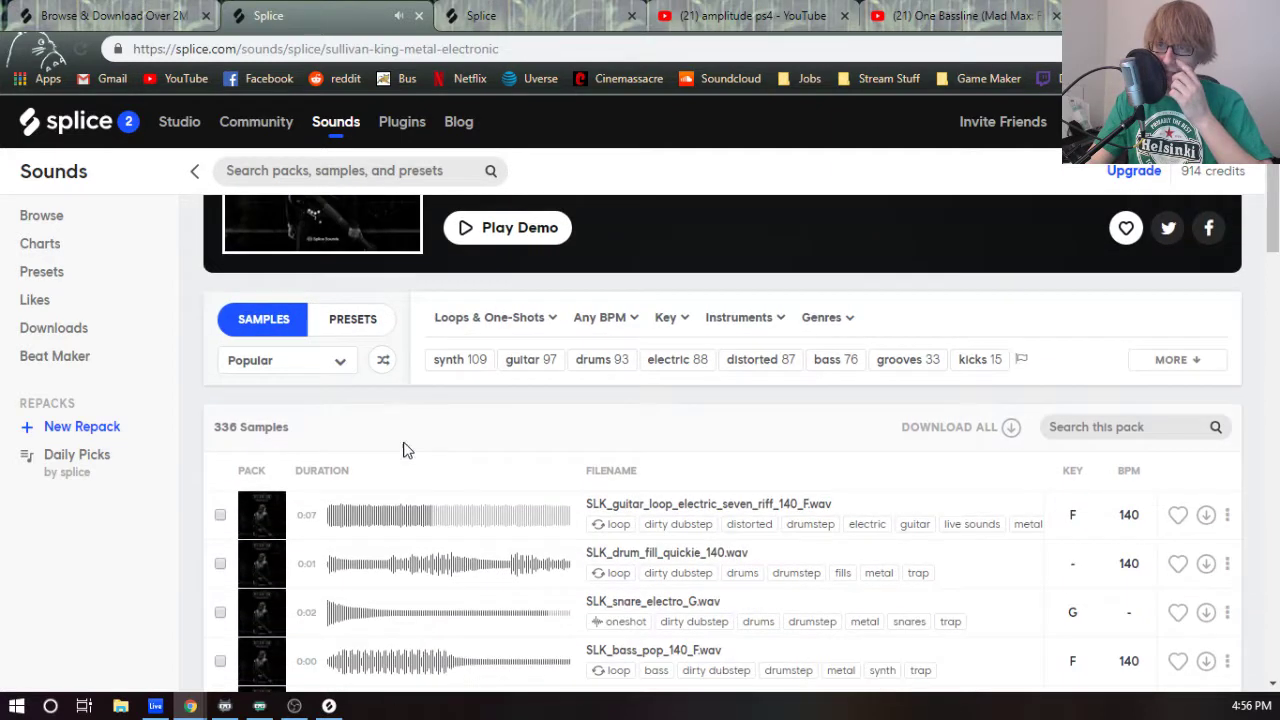
scroll(758, 386, down, 1)
scroll(766, 397, up, 3)
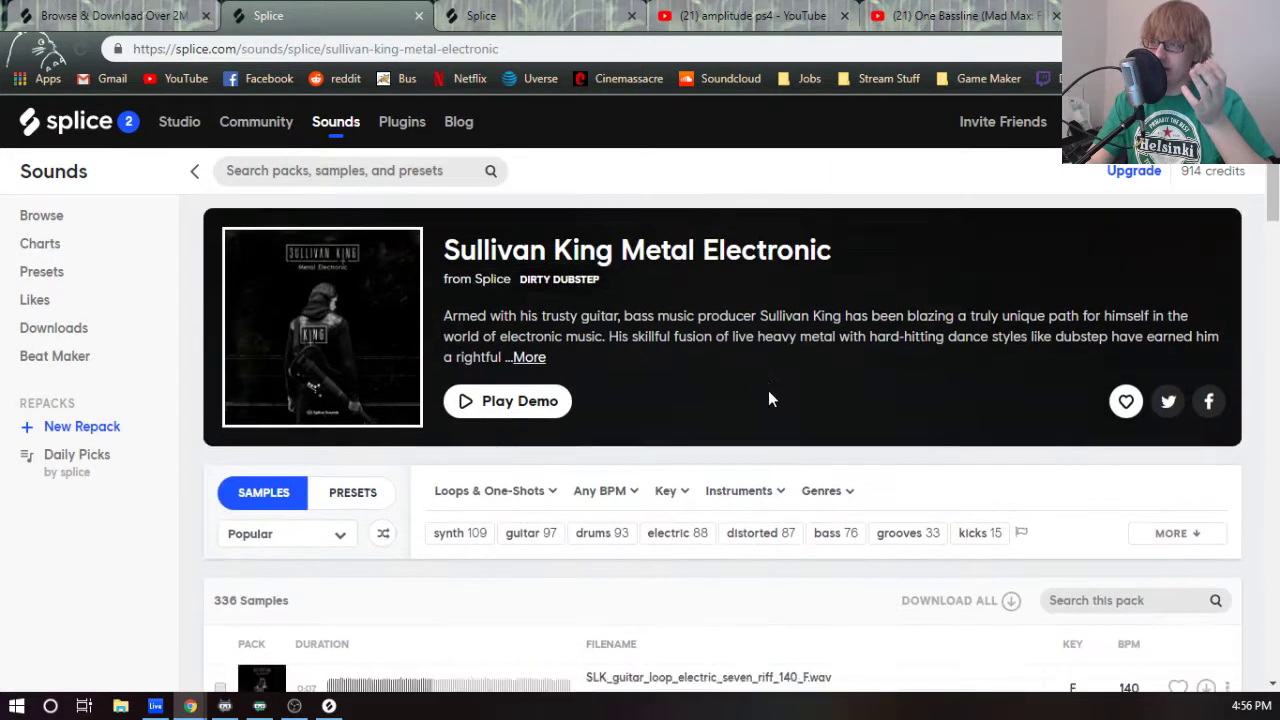
scroll(1128, 517, down, 1)
click(1104, 522)
text(Ch)
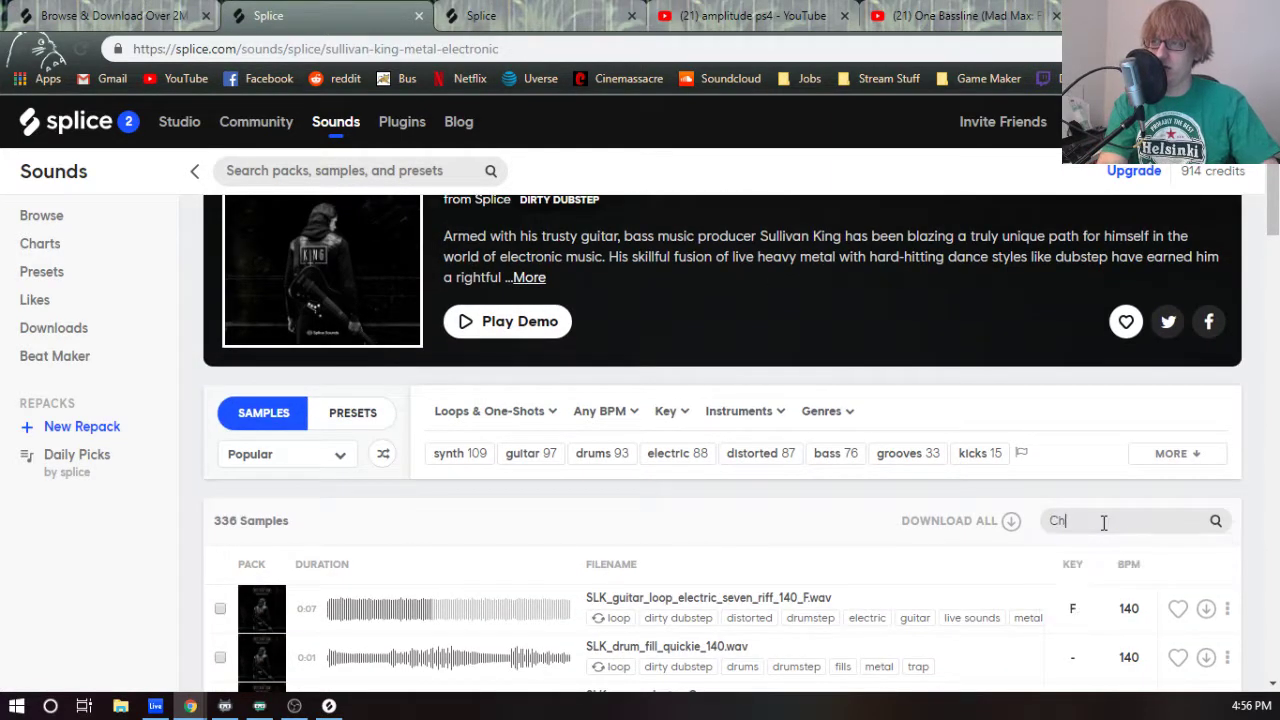
text(ina)
scroll(720, 480, down, 2)
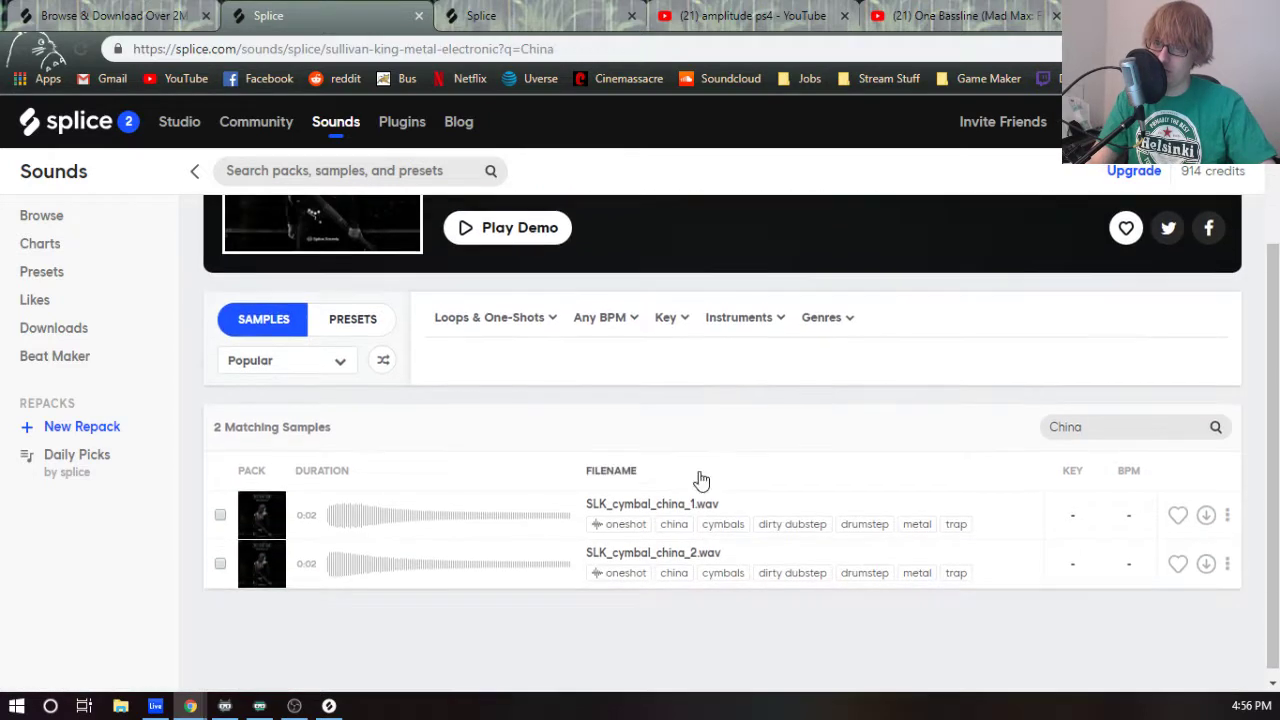
- Audition the pack's samples SLK_cymbal_china_1 and SLK_cymbal_china_2, repeating SLK_cymbal_china_1 for comparison
click(308, 516)
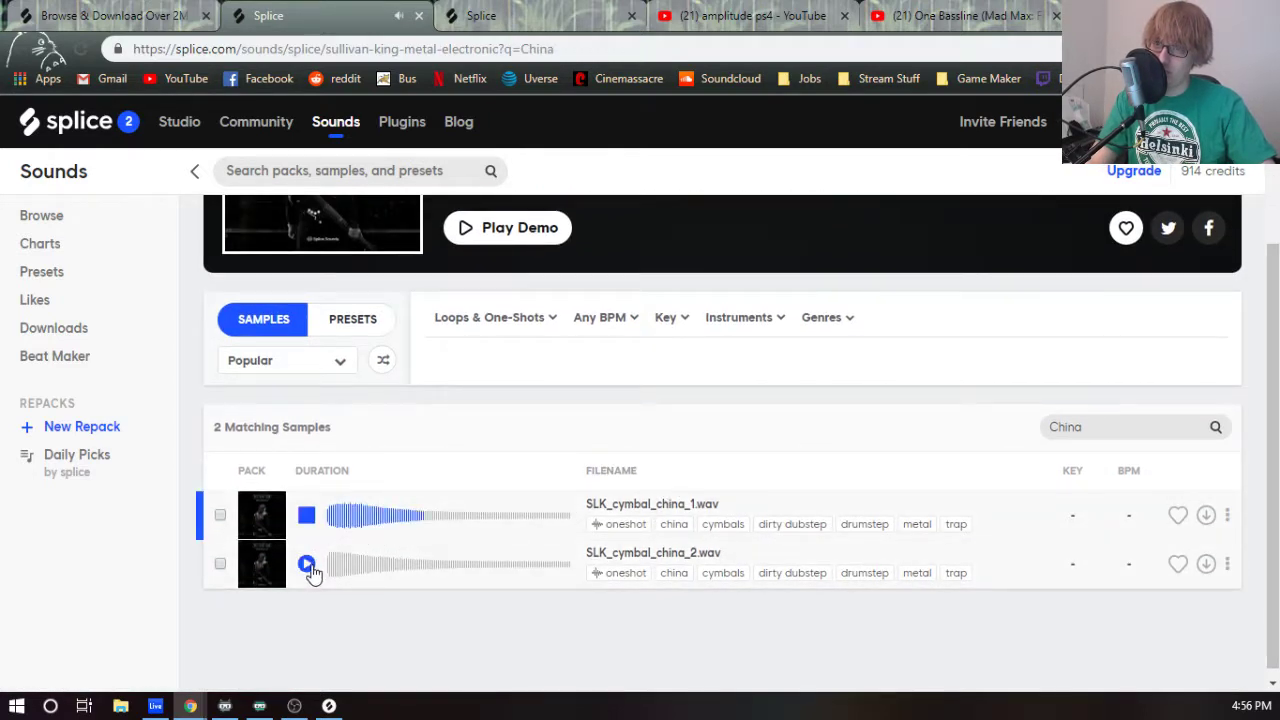
click(310, 566)
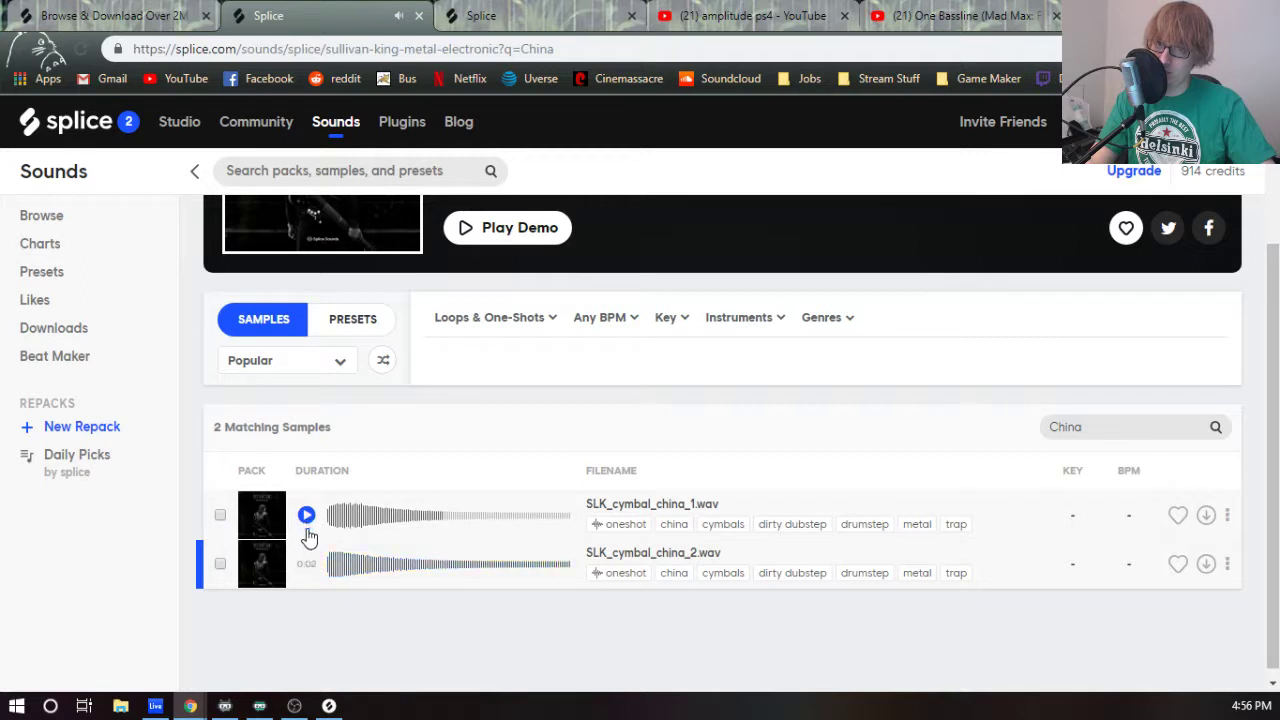
click(307, 516)
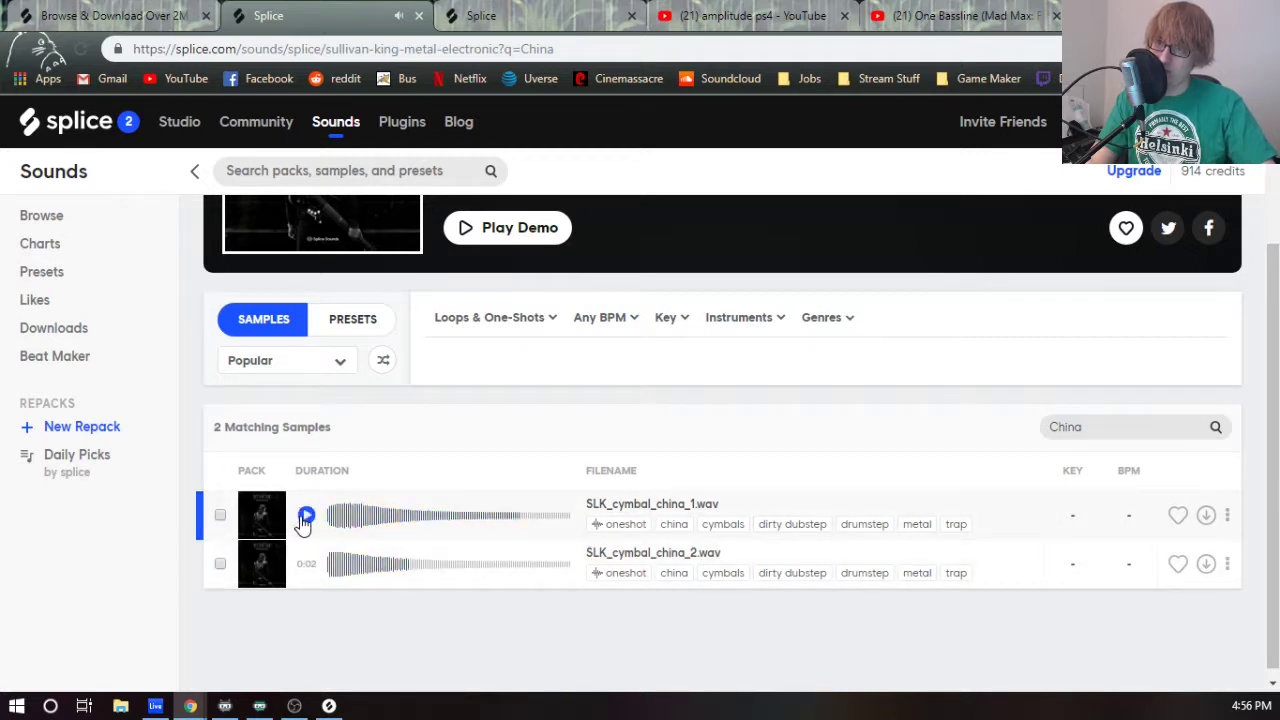
click(306, 516)
- Return to the general China cymbal search results and audition ah_cym_china and SLK_cymbal_china_2
click(175, 11)
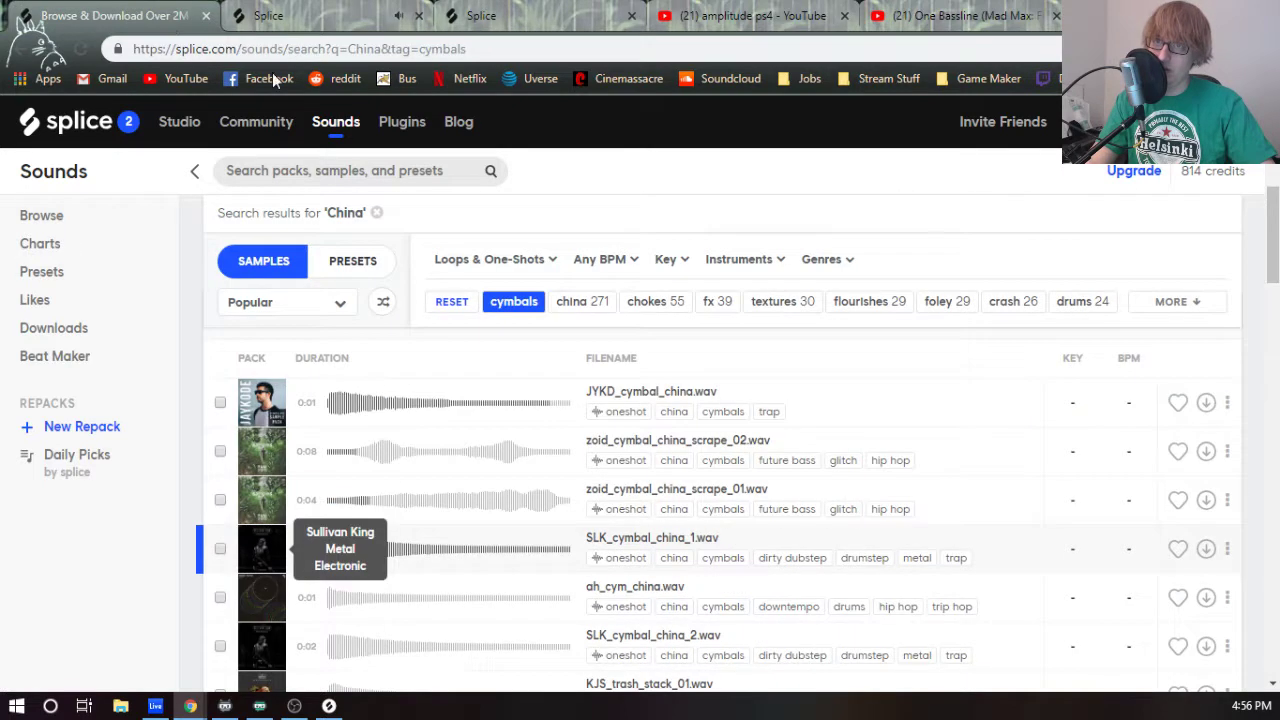
click(306, 598)
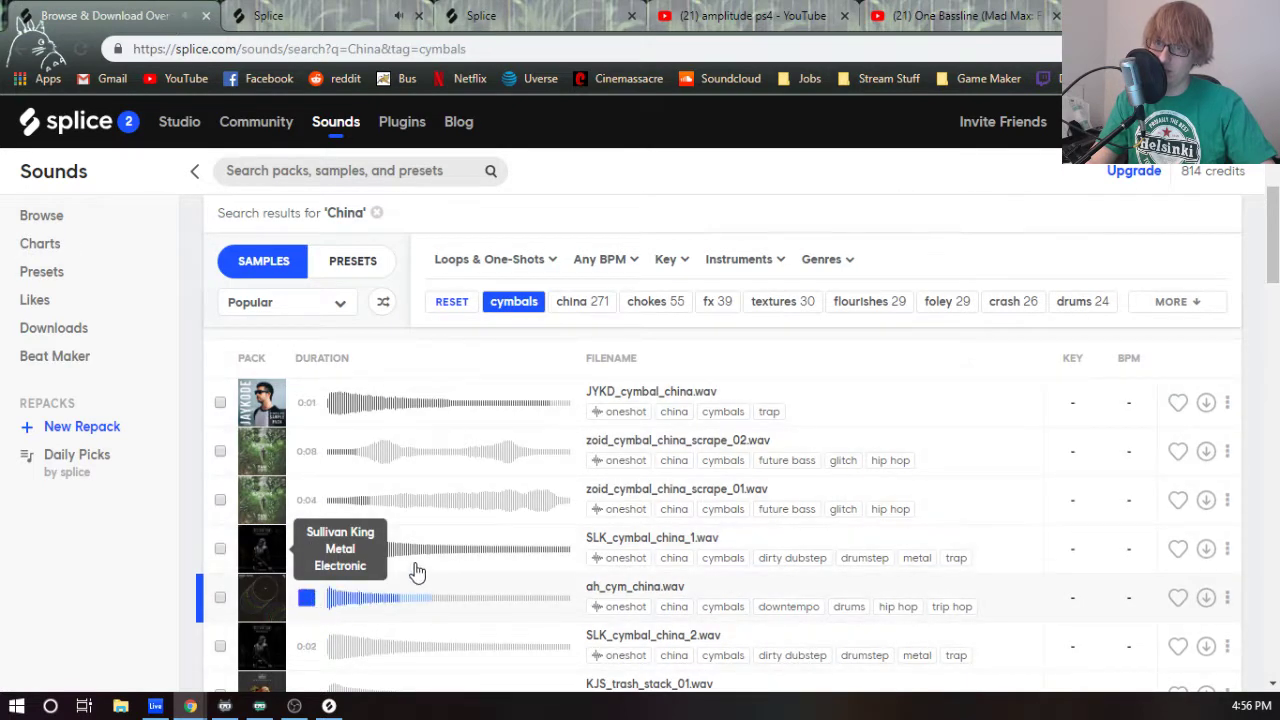
scroll(331, 558, down, 3)
click(306, 366)
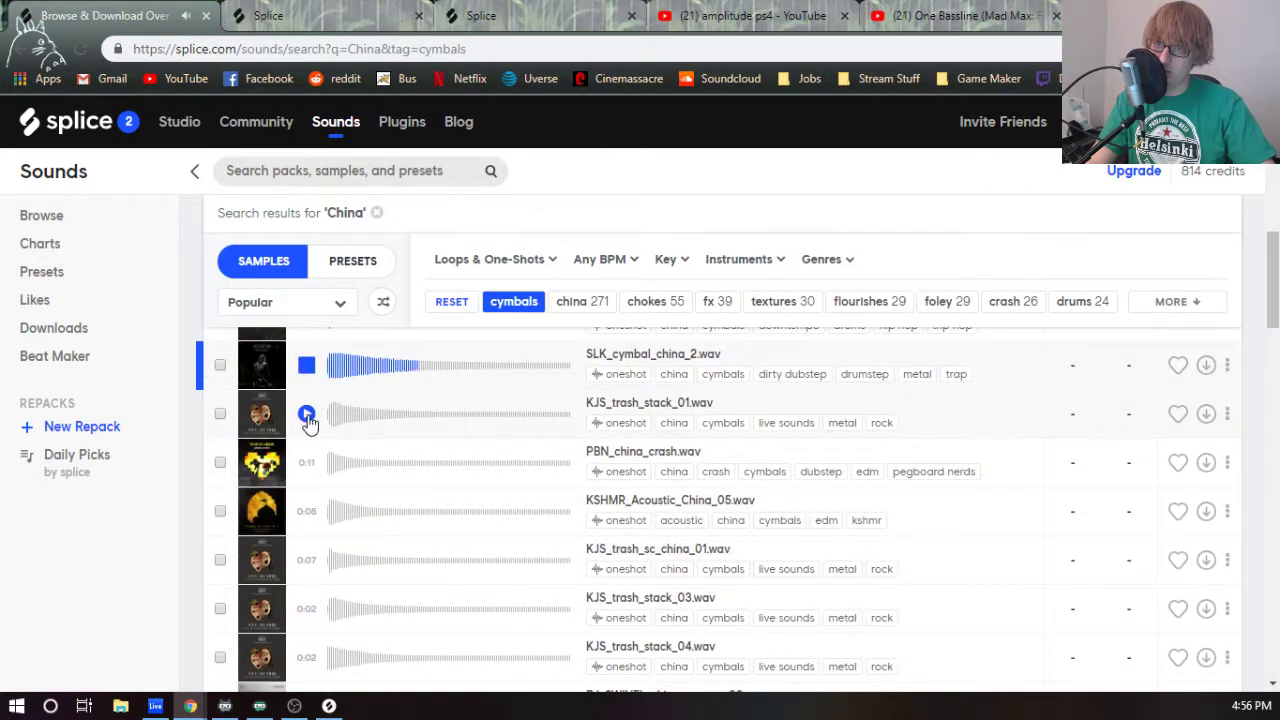
- Audition KJS_trash_stack_01 twice and download it
click(306, 414)
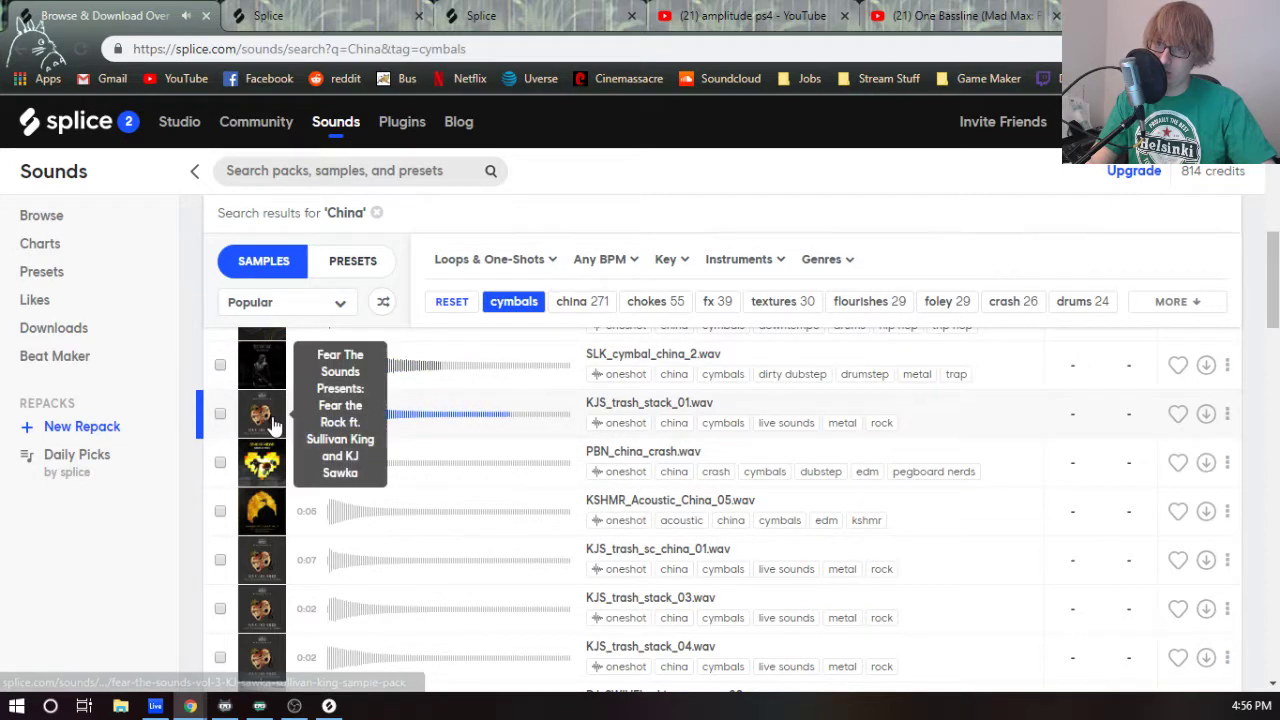
click(306, 414)
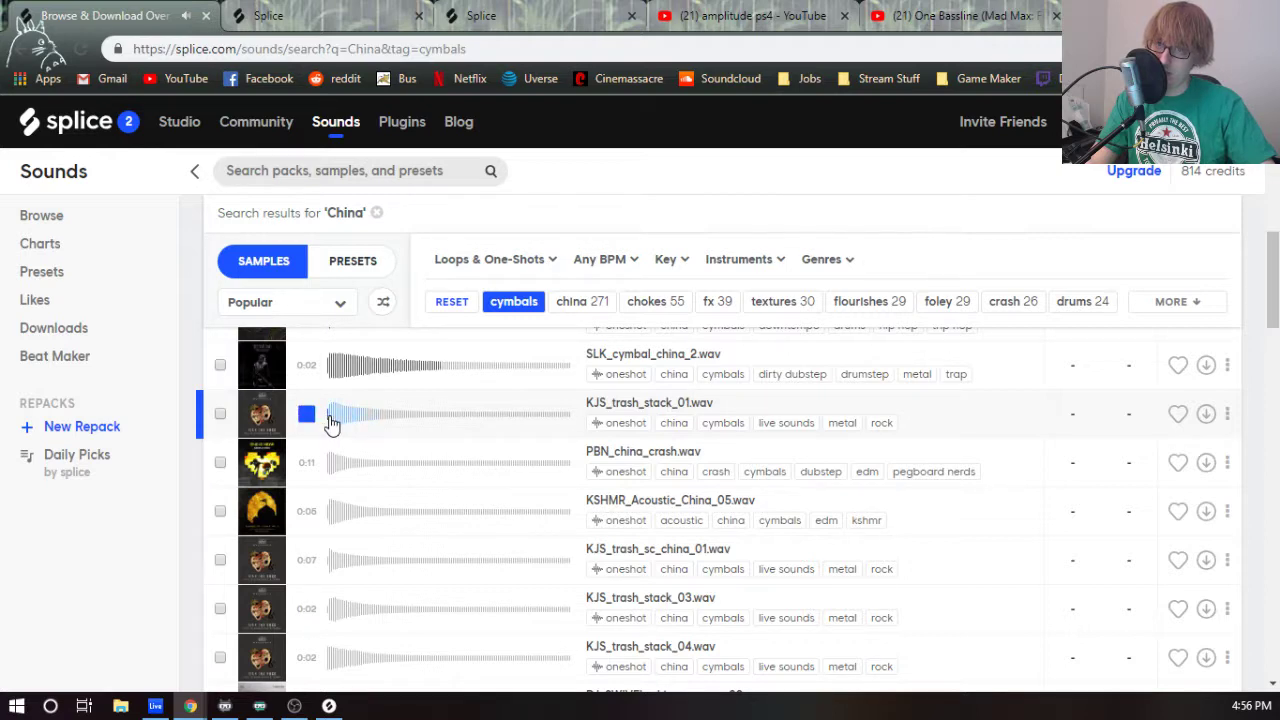
click(1207, 416)
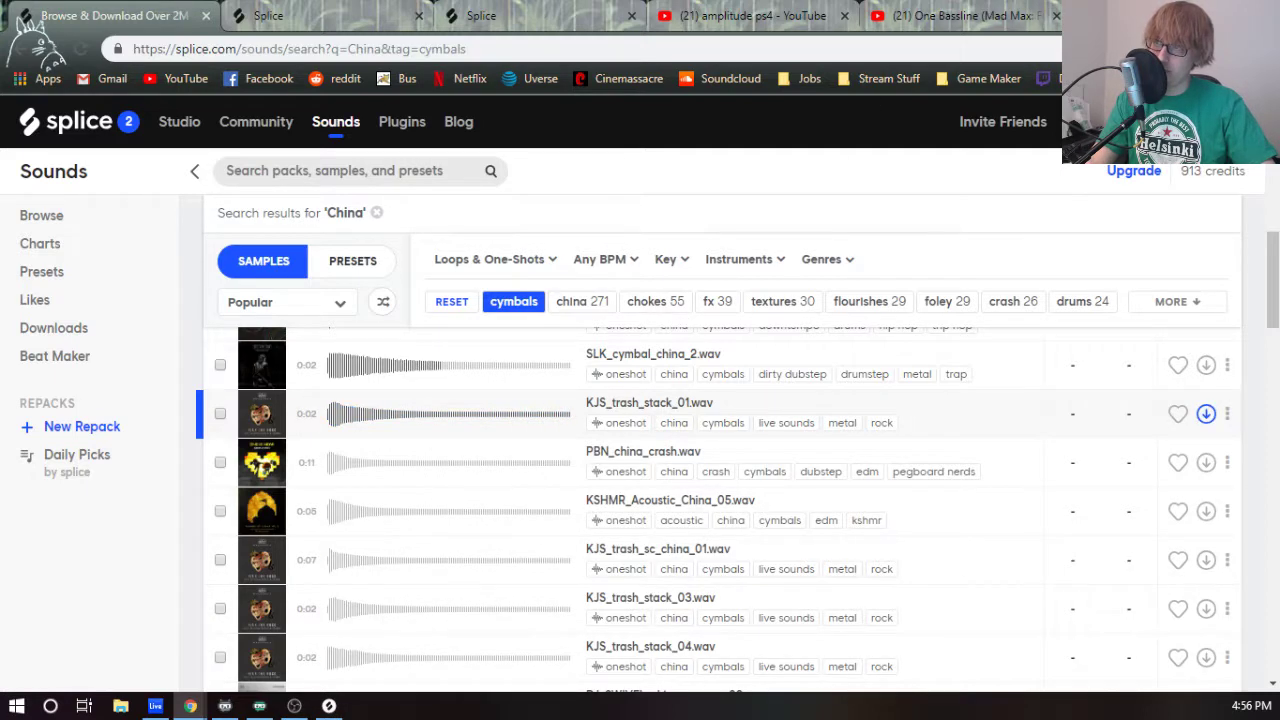
- Switch to Ableton Live, show the 12 Crash track's drum rack and play the song from bar 45
key(alt+Tab)
click(986, 420)
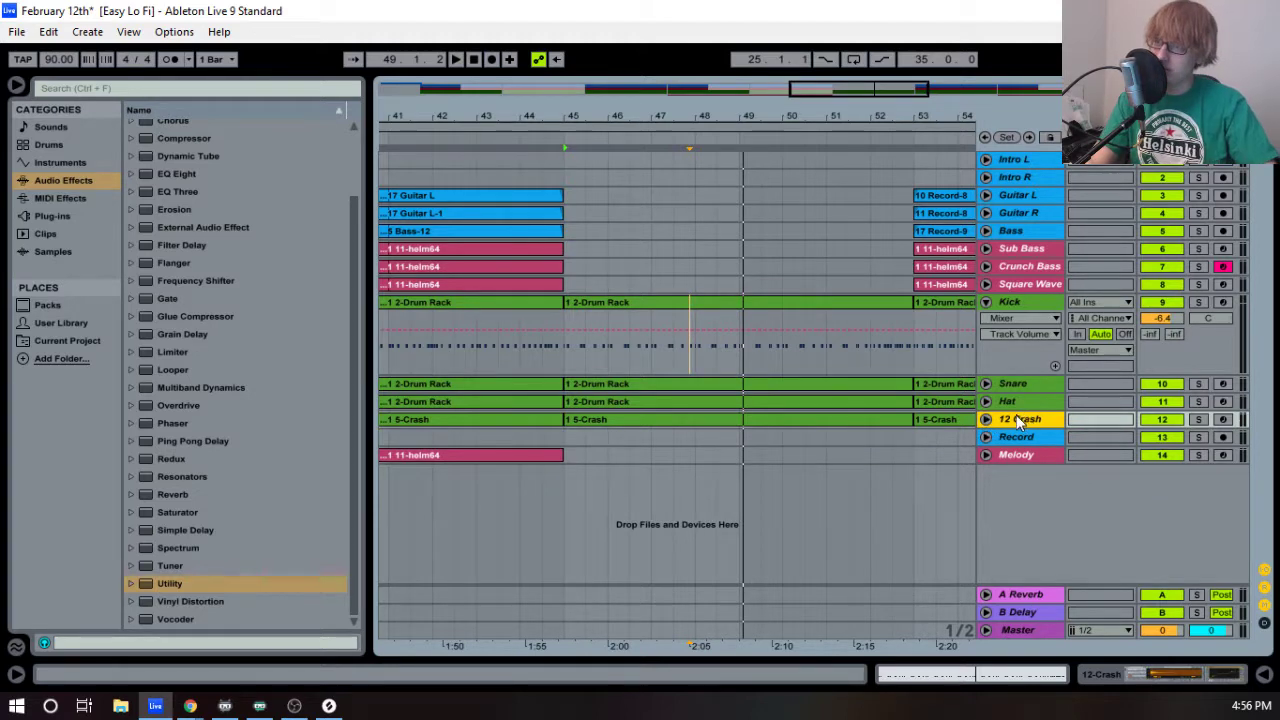
double_click(1021, 423)
click(816, 381)
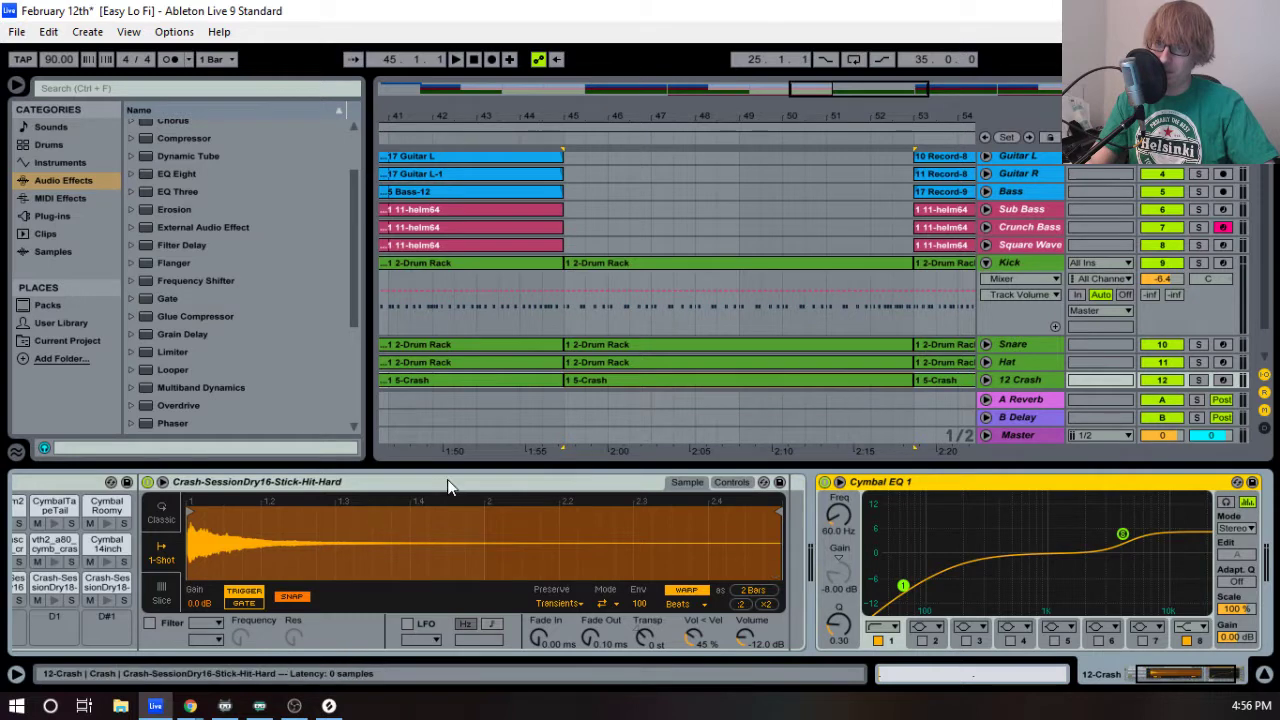
scroll(447, 482, up, 2)
key(space)
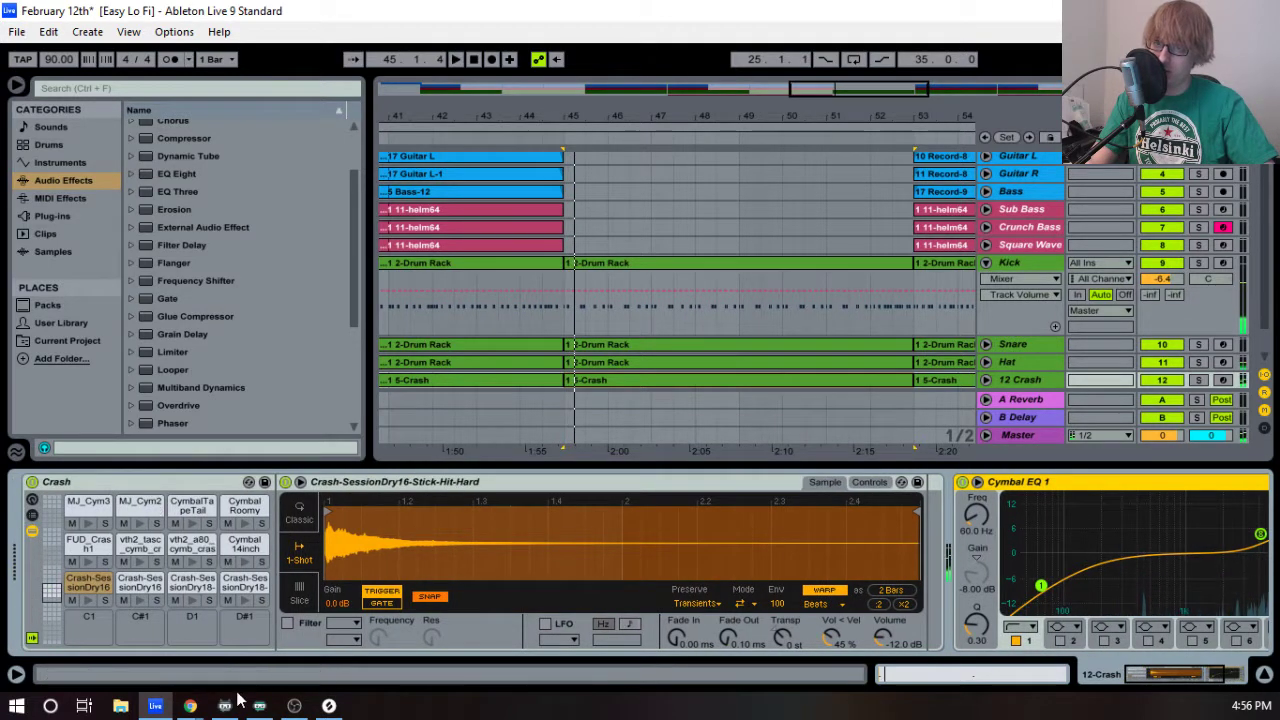
- Load KJS_trash_stack_01 from the Splice desktop app onto the Crash drum rack's empty C1 pad, and minimize the Splice app
click(326, 707)
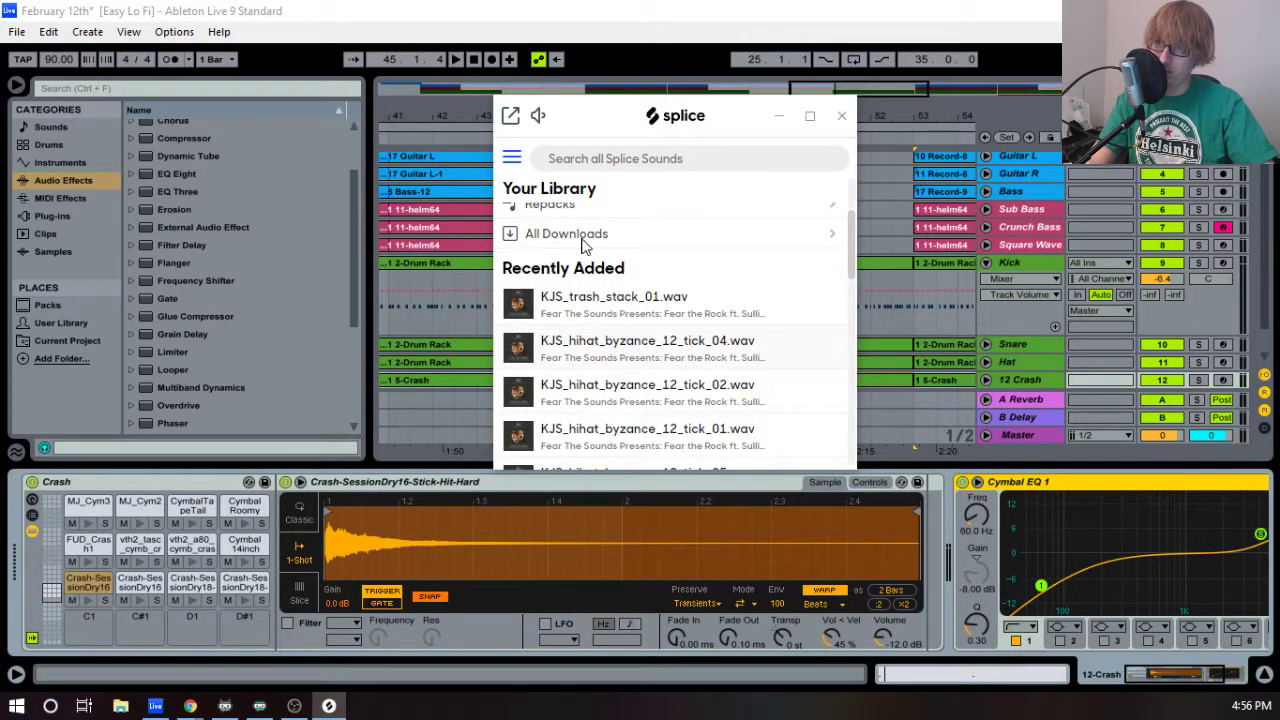
scroll(597, 337, up, 2)
scroll(560, 342, down, 2)
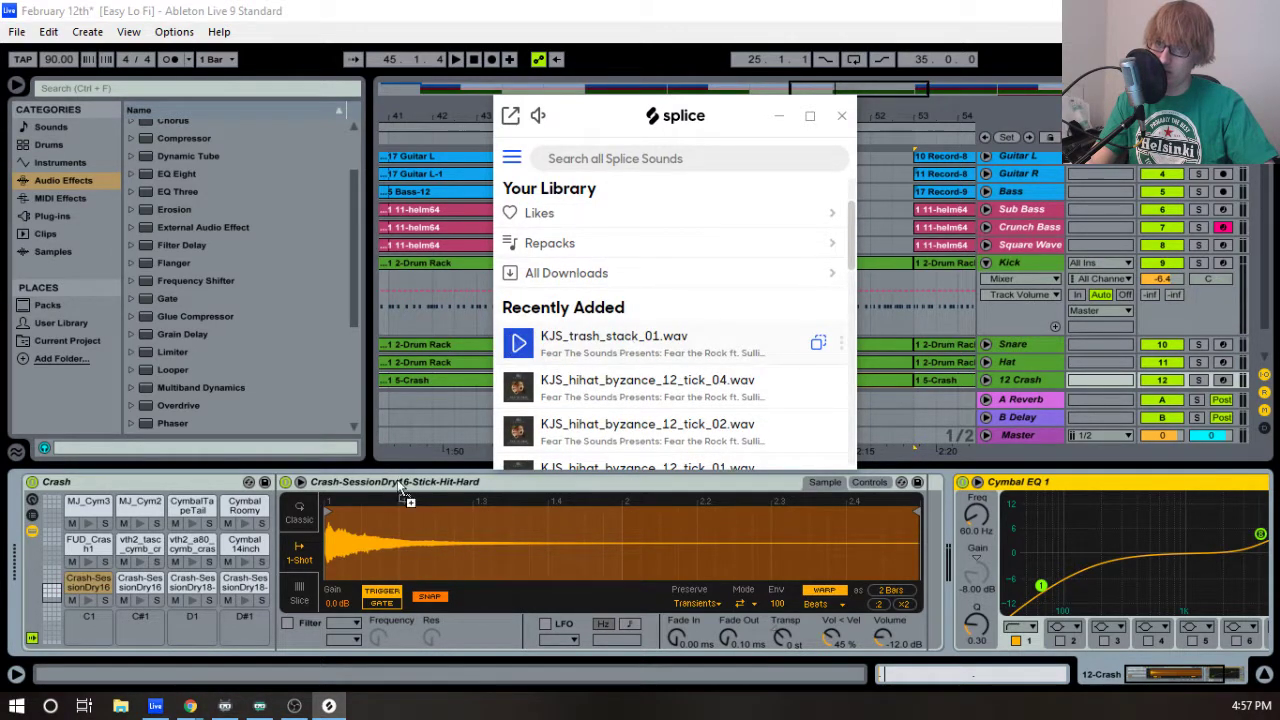
click(780, 117)
- Open the Crash clip at bar 45 and enlarge its note editor to show the KJS_trash_stack_01 row
click(665, 382)
key(space)
key(space)
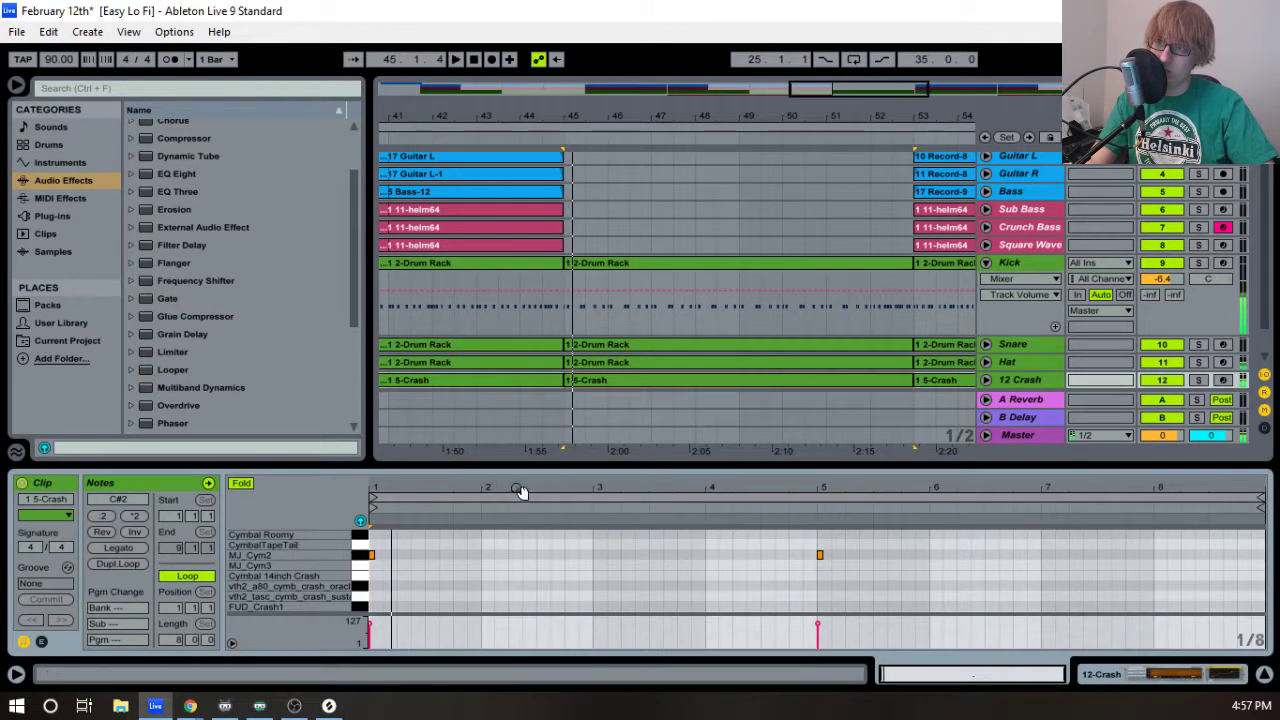
drag(474, 462, 474, 264)
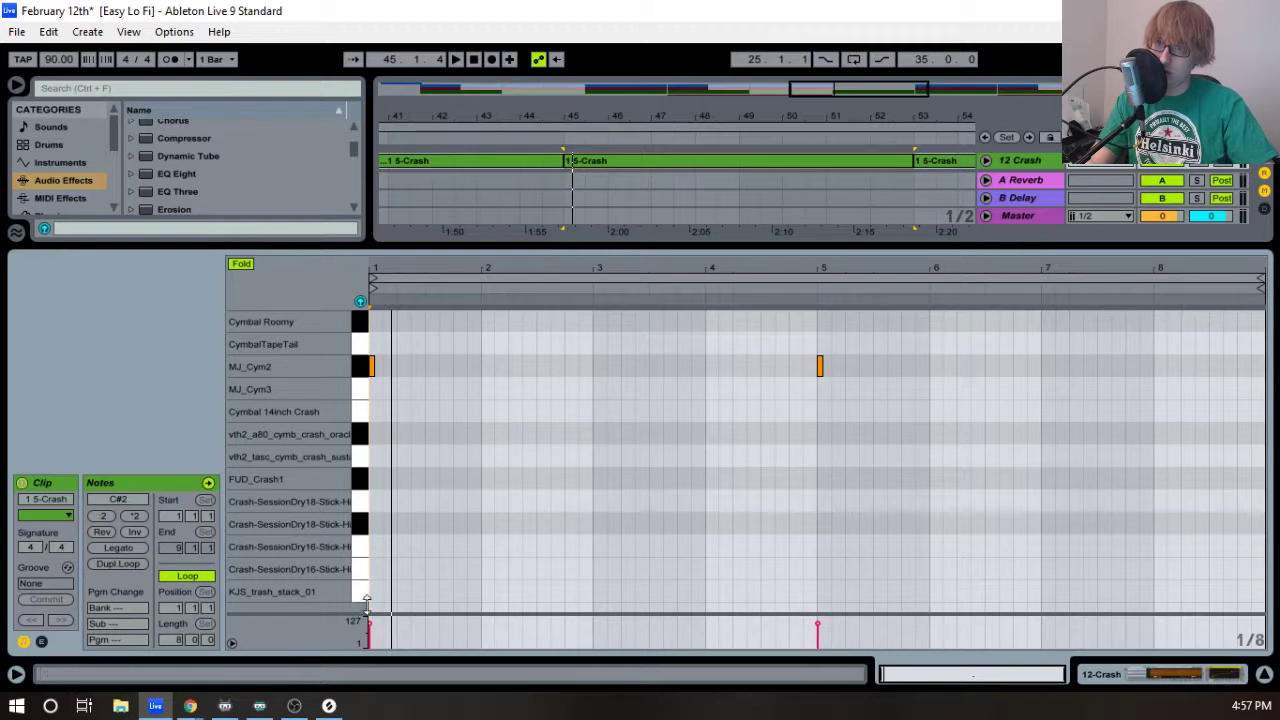
key(space)
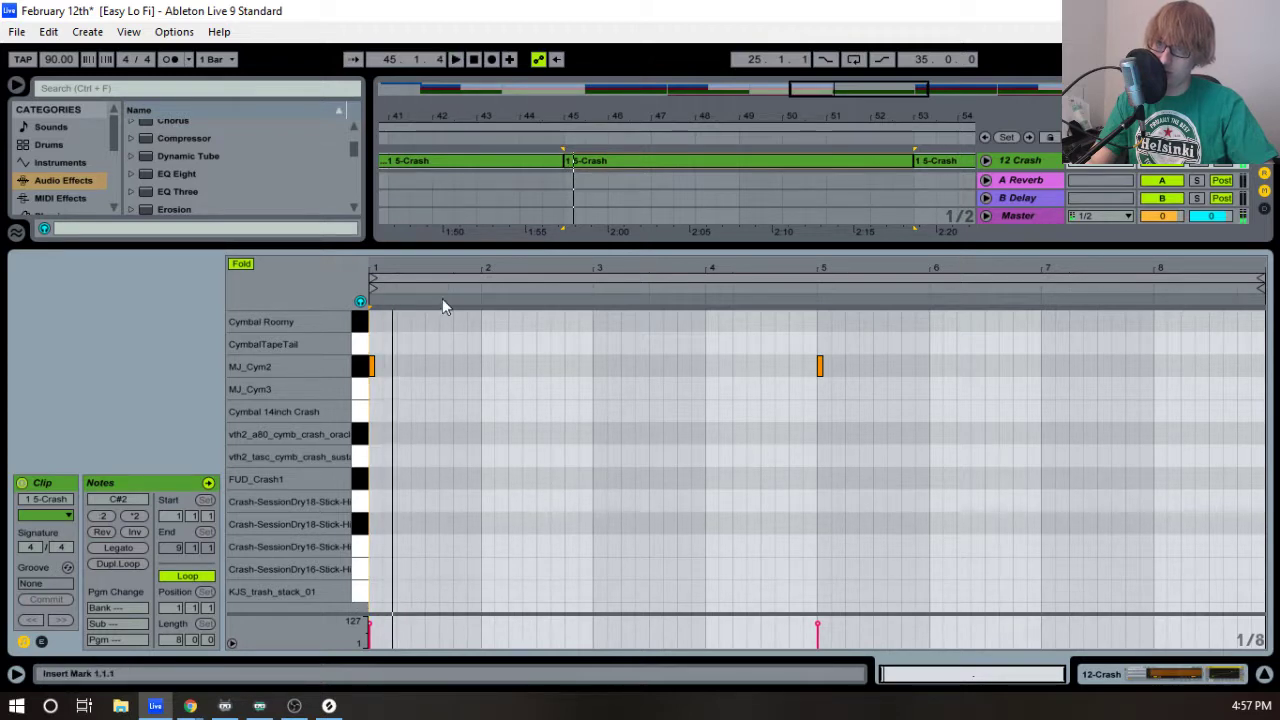
drag(420, 268, 420, 338)
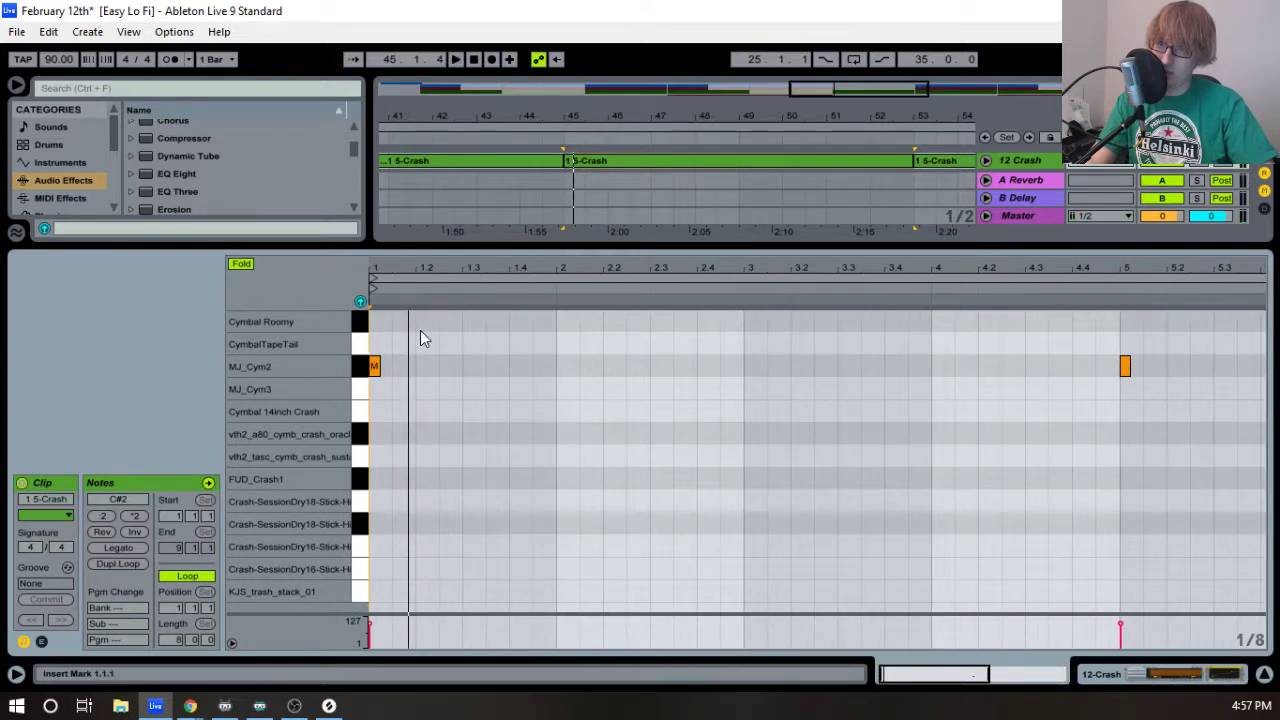
- Add seven consecutive eighth notes on the KJS_trash_stack_01 row from 1.1.3 to 1.4.3, and play the clip
double_click(408, 588)
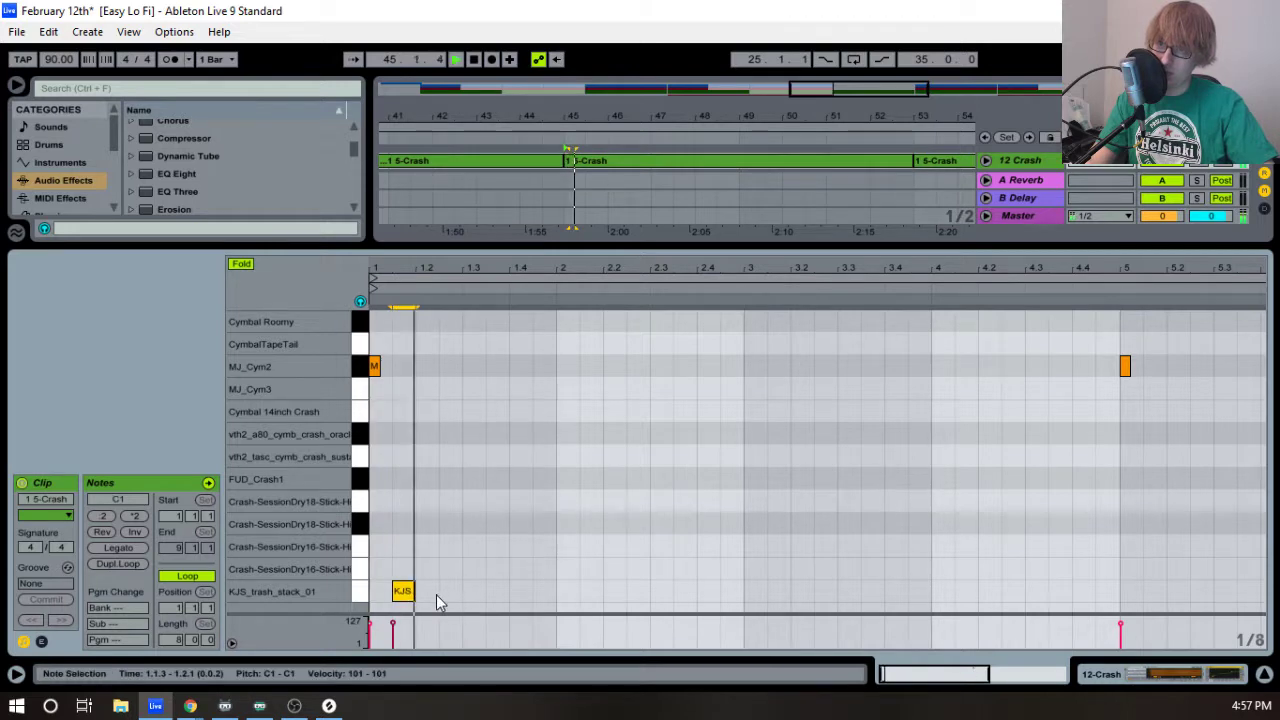
double_click(430, 592)
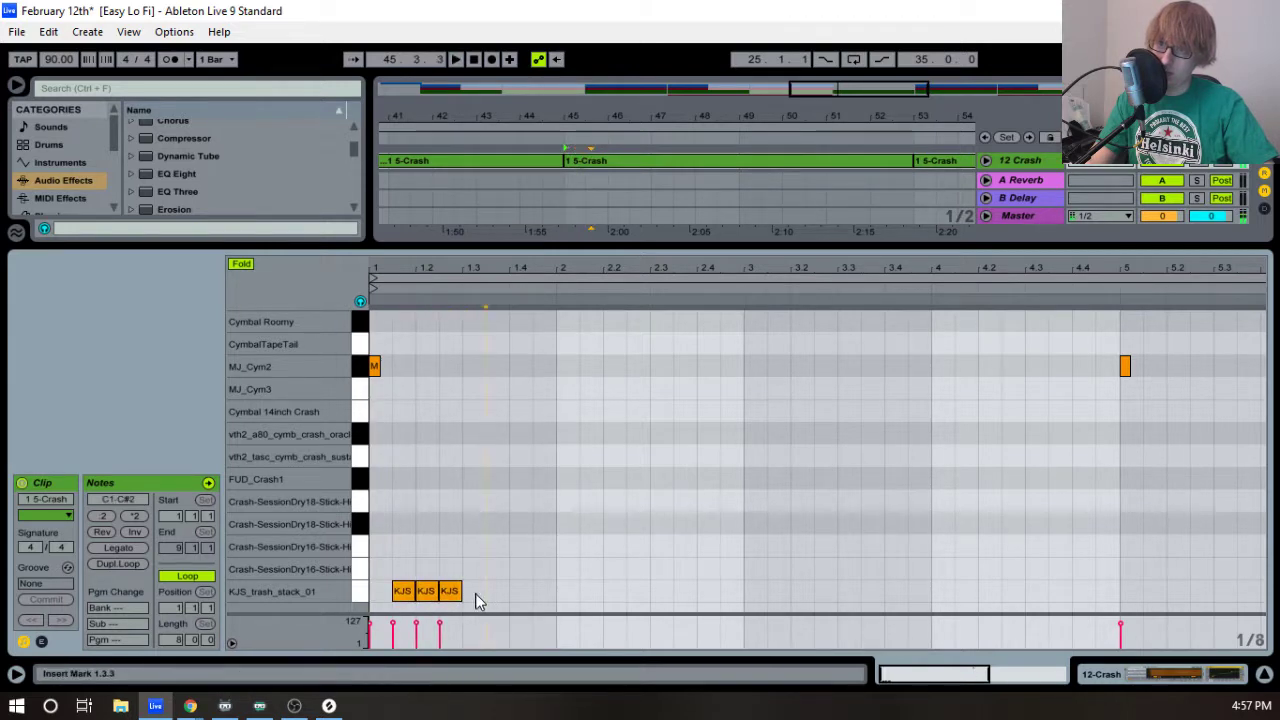
double_click(474, 592)
double_click(500, 592)
double_click(519, 592)
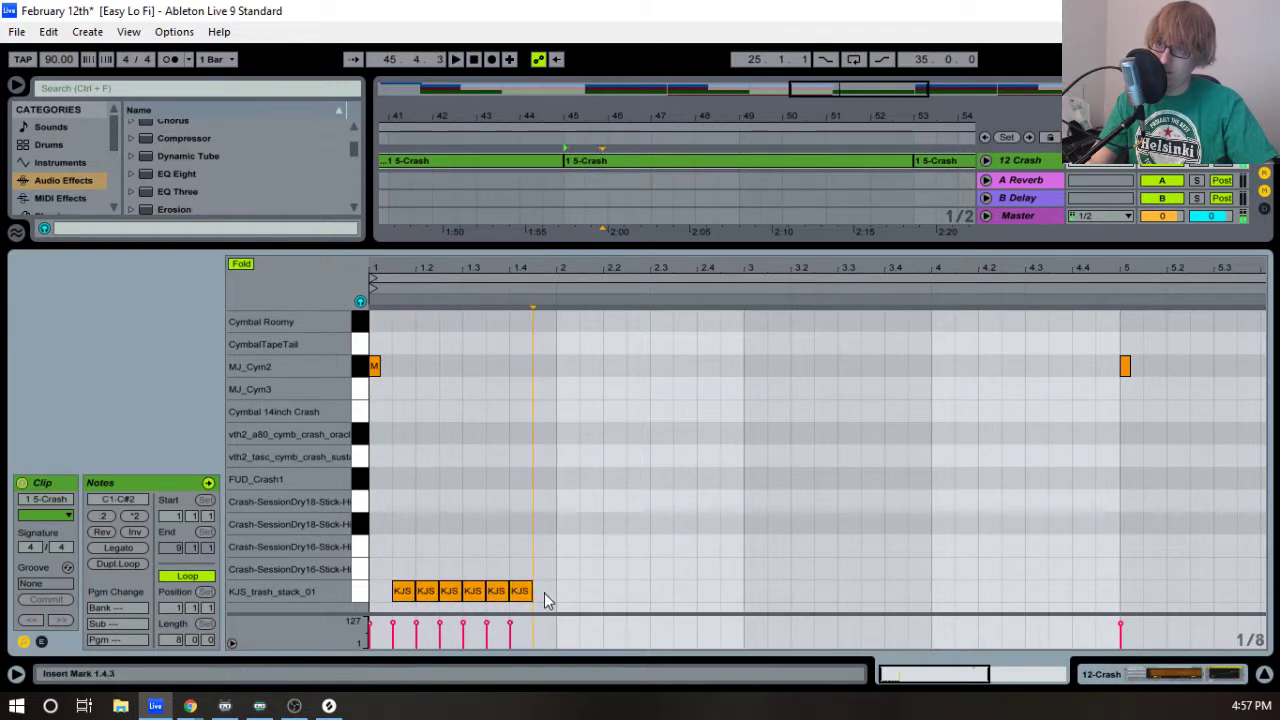
double_click(543, 592)
key(space)
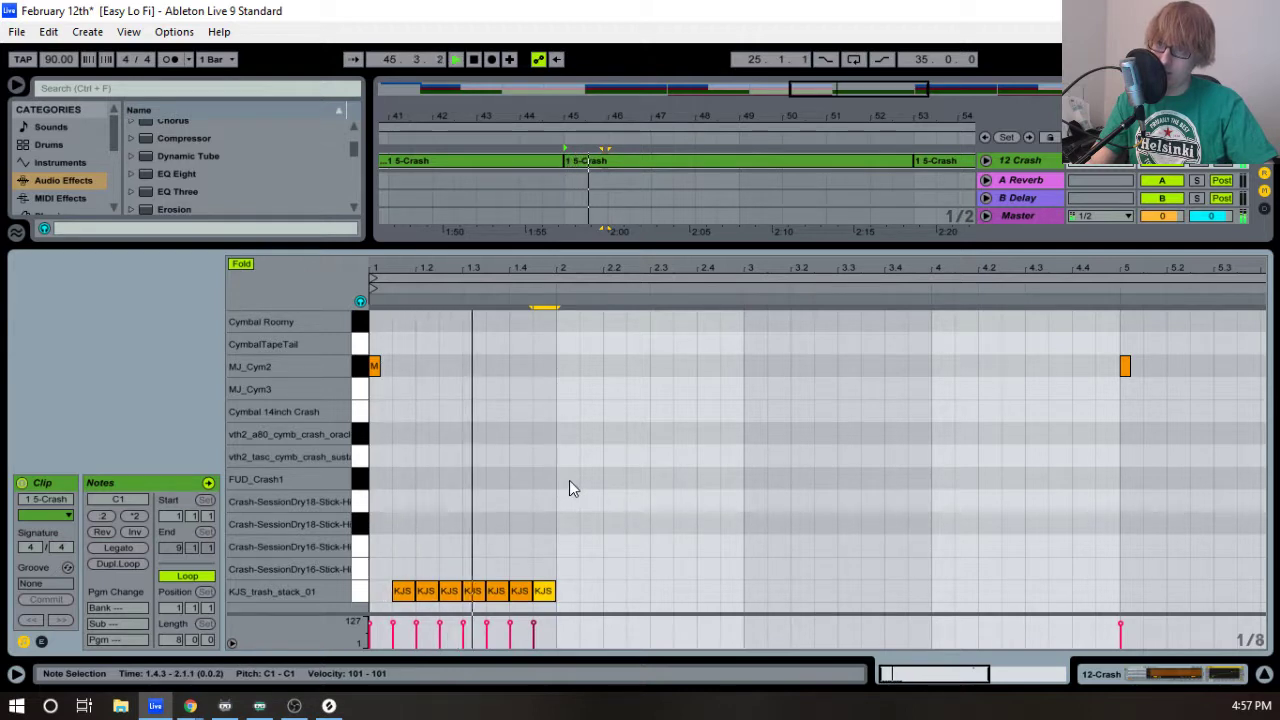
- Lower the velocities of the seven KJS_trash_stack_01 notes and vary them between 53 and 72
drag(387, 641, 597, 638)
click(390, 641)
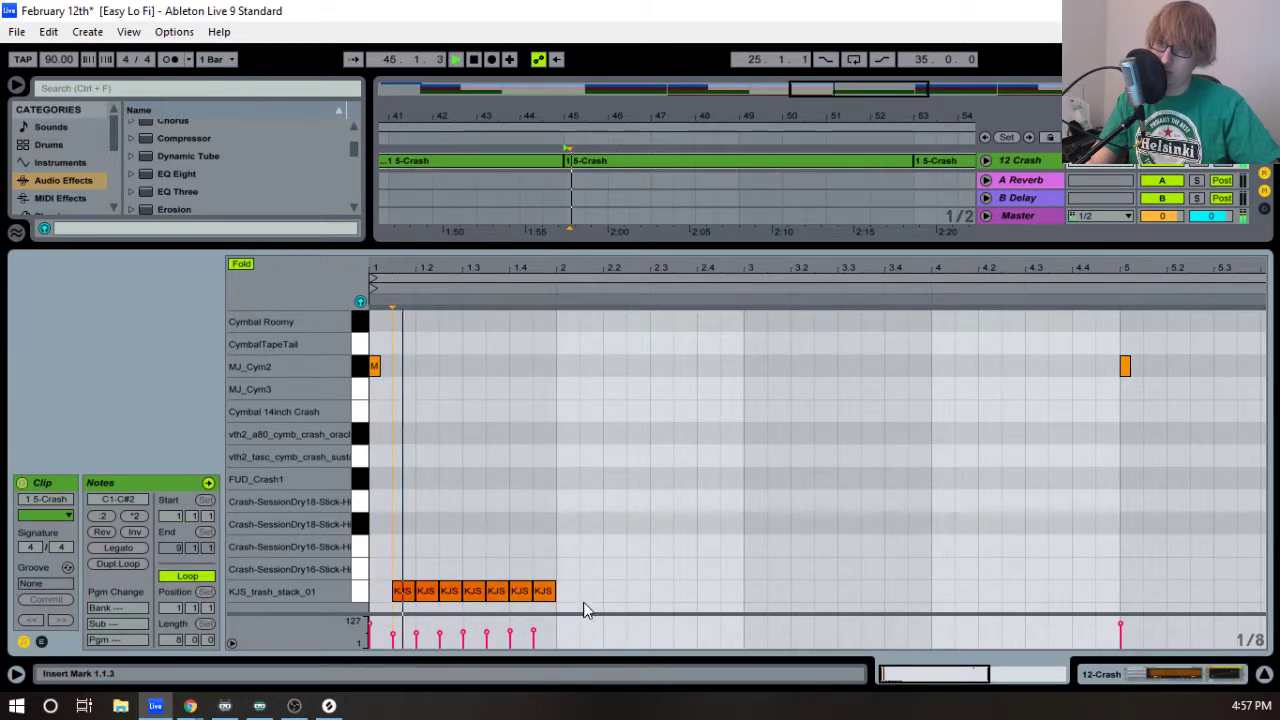
key(space)
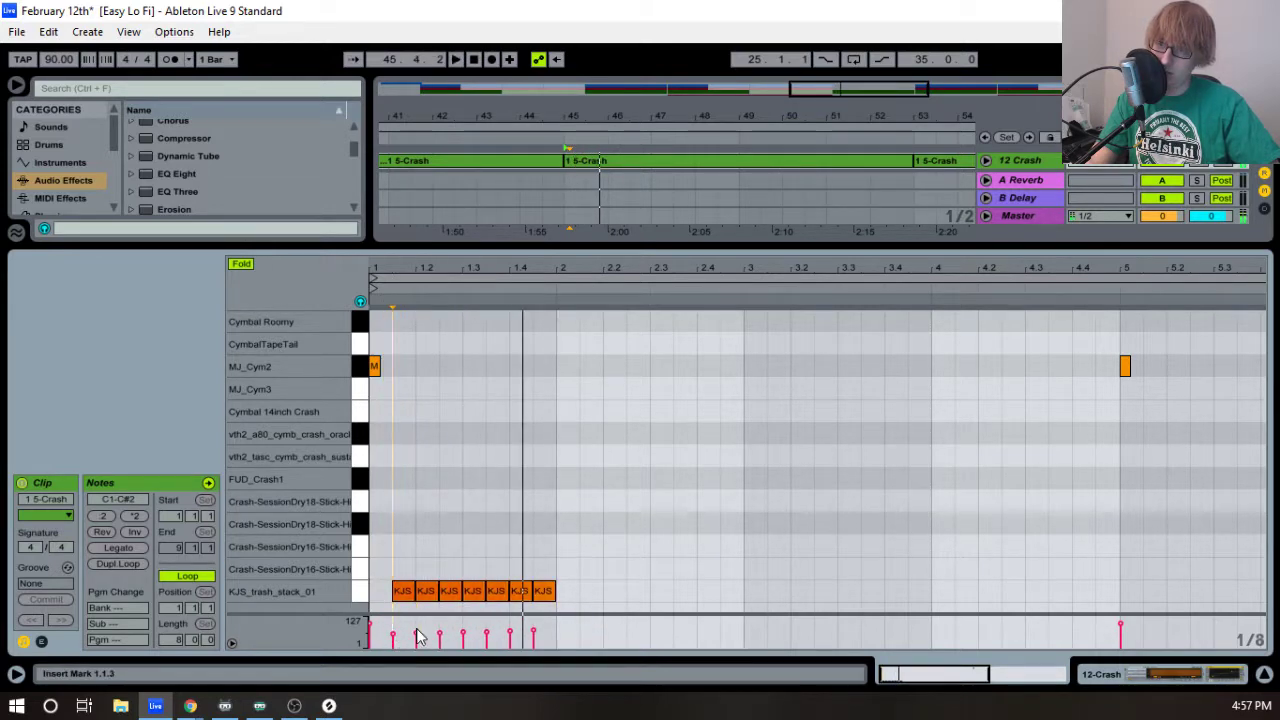
click(416, 636)
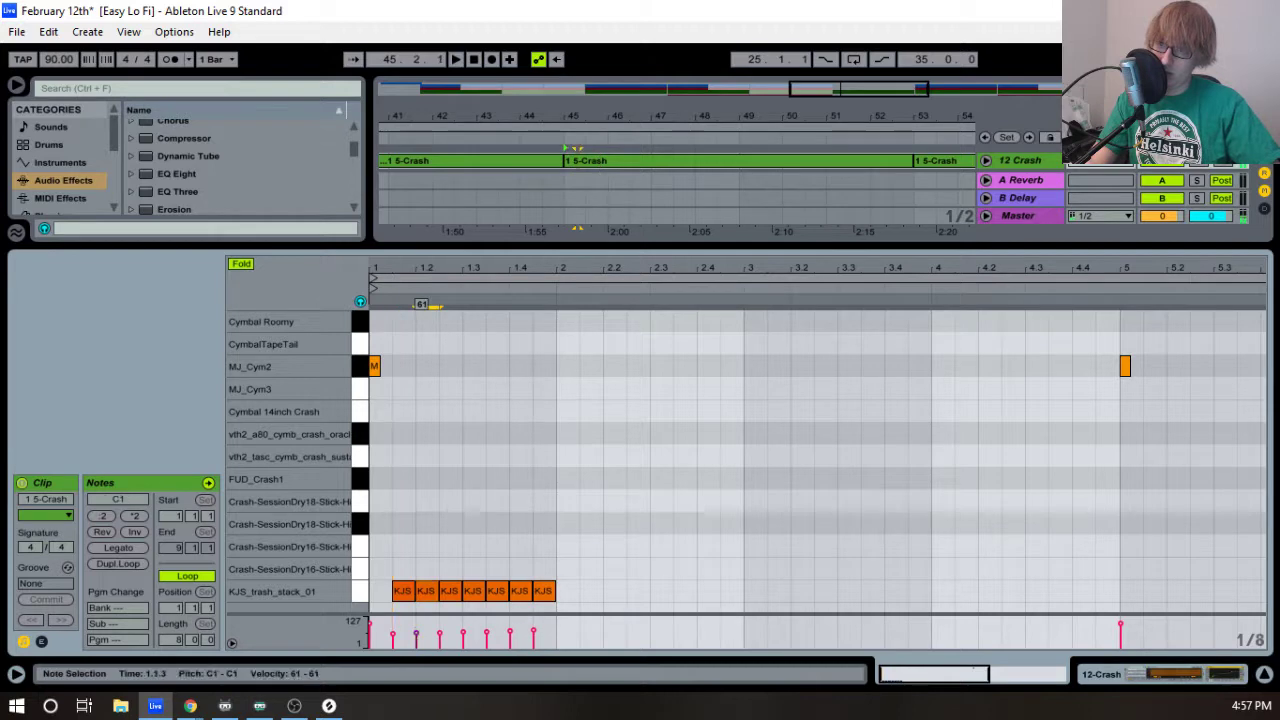
click(463, 636)
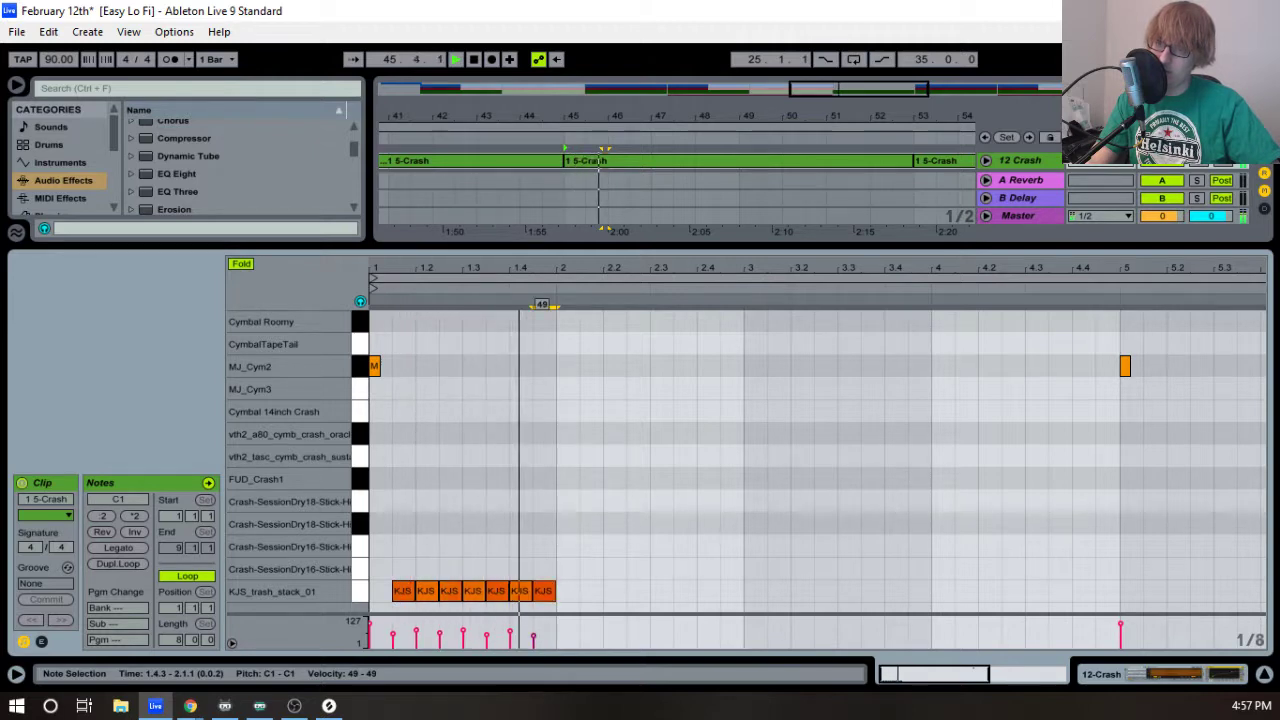
key(space)
- Duplicate the seven KJS_trash_stack_01 notes to start at 2.1.1, play the result and reduce the note editor's height
drag(587, 566, 383, 597)
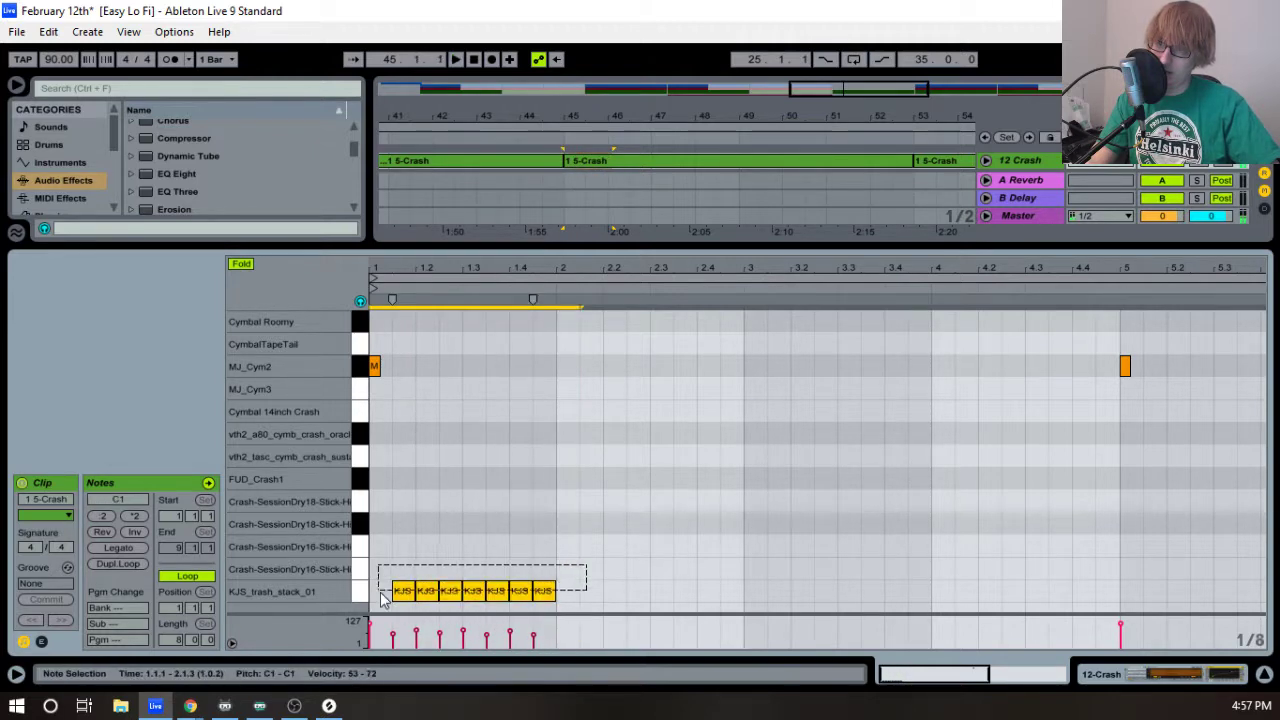
key(ctrl+d)
key(space)
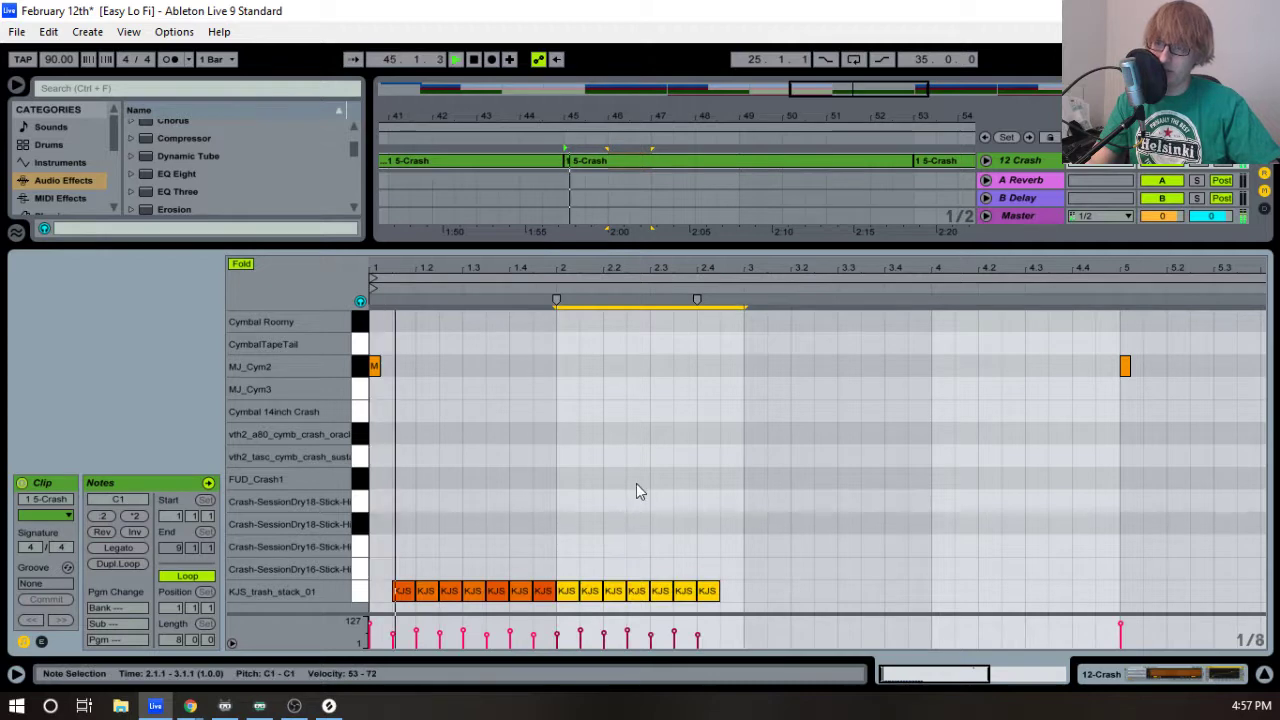
click(637, 482)
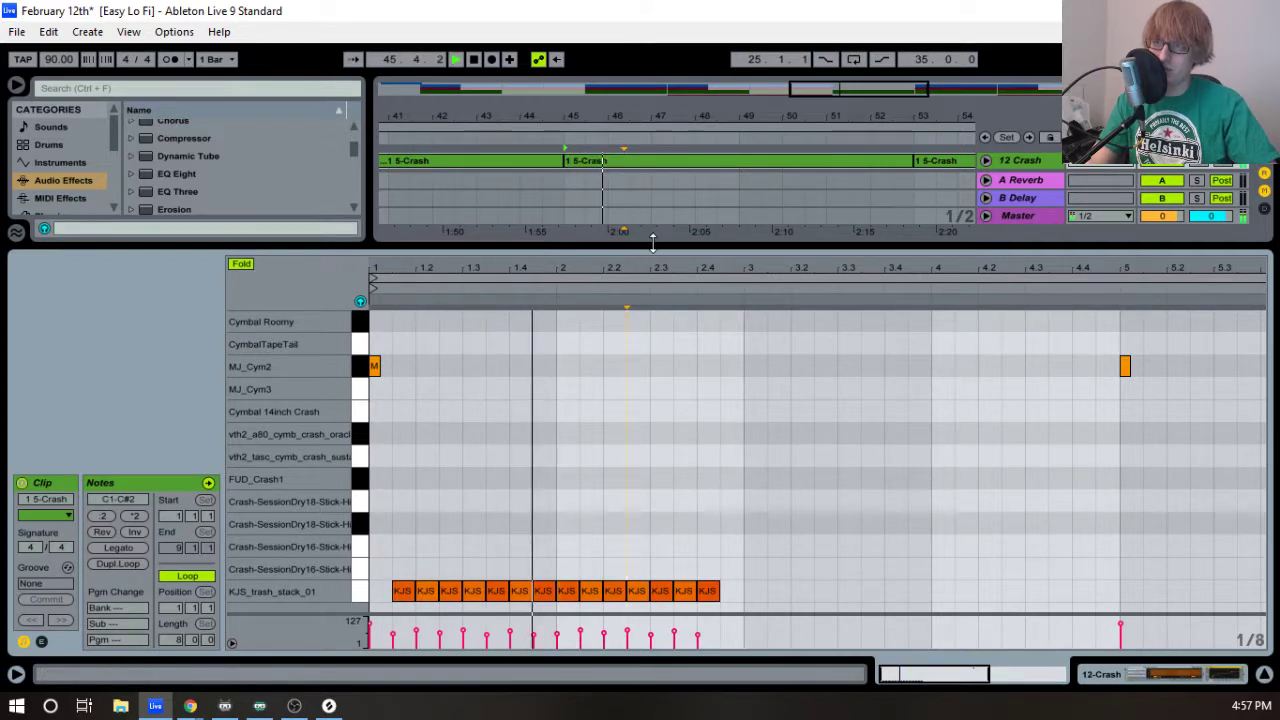
drag(648, 246, 648, 462)
key(space)
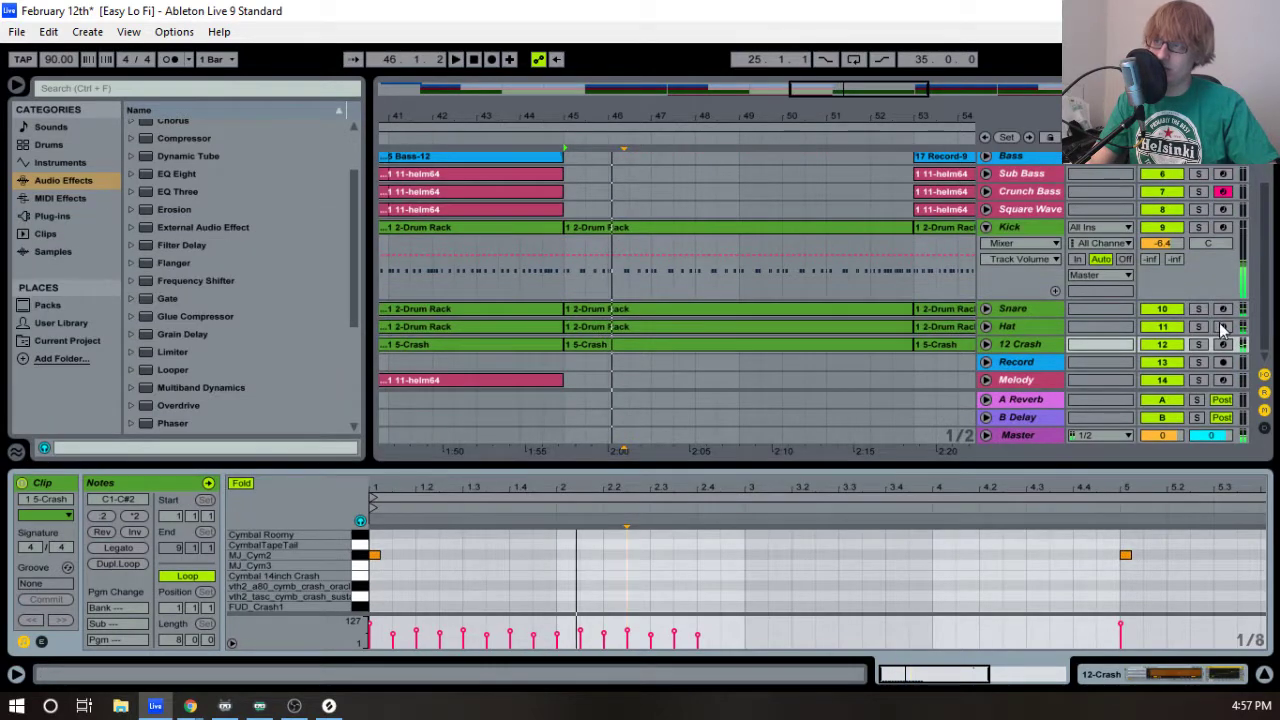
- Play the arrangement from before the bar 45 break and raise the 12 Crash track's volume in the mixer
click(474, 139)
key(Tab)
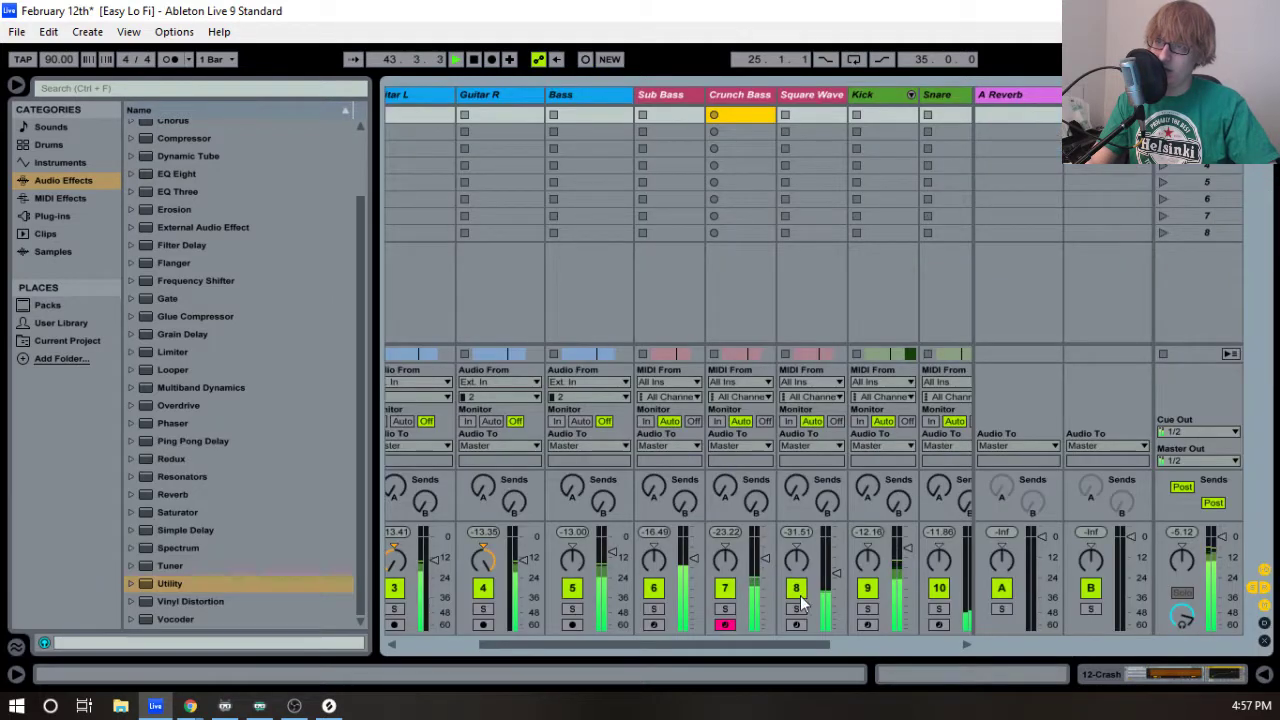
drag(785, 645, 857, 605)
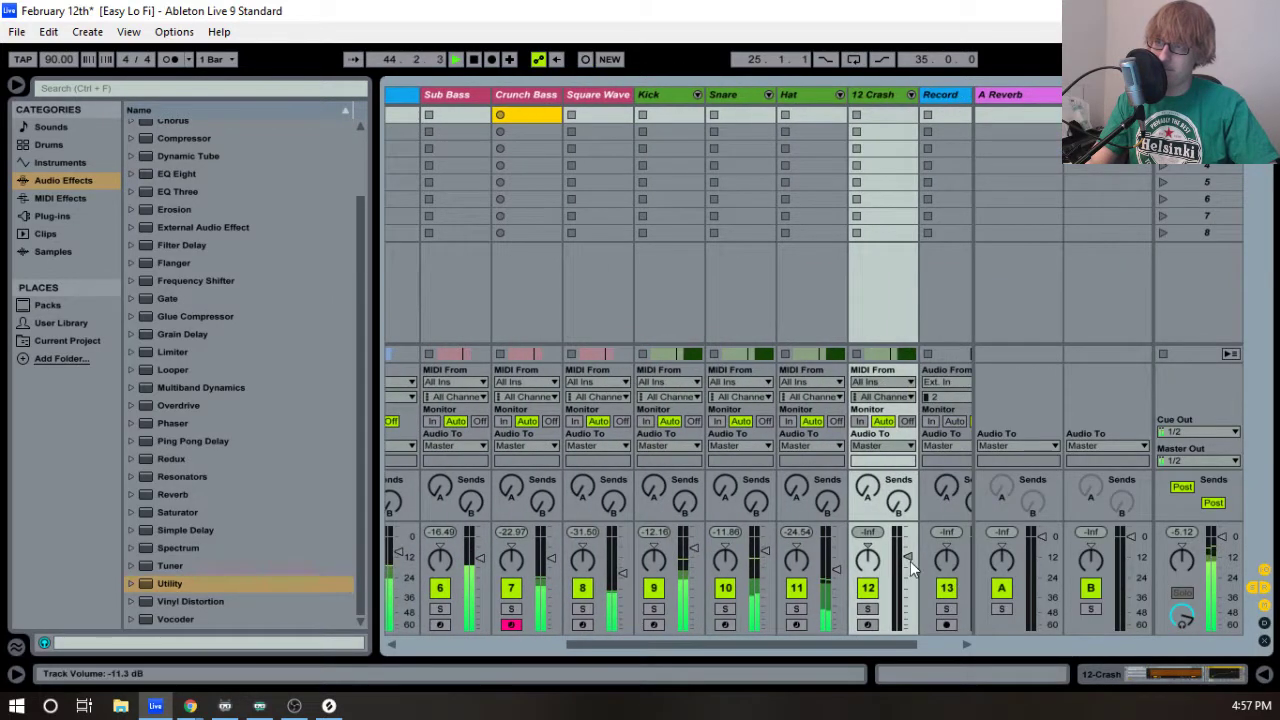
drag(910, 561, 907, 545)
key(Tab)
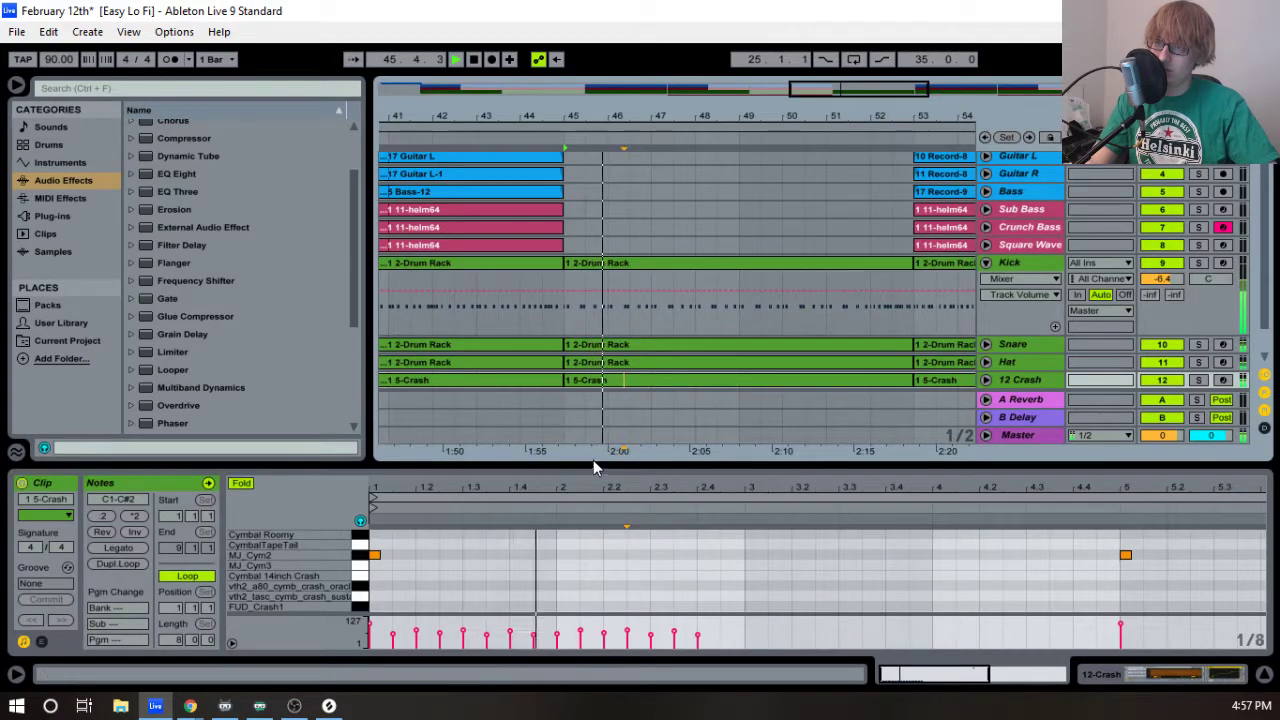
- Enlarge the Crash clip's note editor to show the KJS_trash_stack_01 row
drag(598, 449, 605, 282)
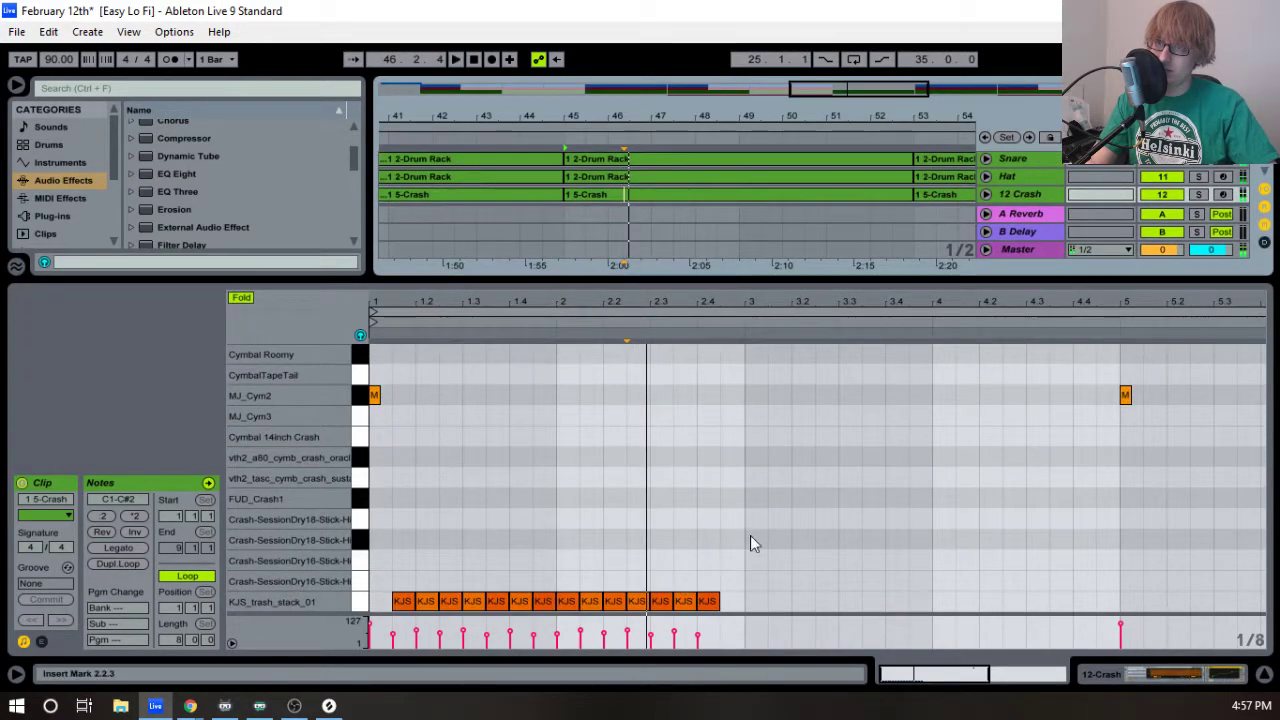
click(460, 528)
key(space)
- Try thinning the KJS_trash_stack_01 row by deleting its notes at 1.2.1, 1.3.1, 1.4.1 and 2.1.1, and play the clip
click(424, 601)
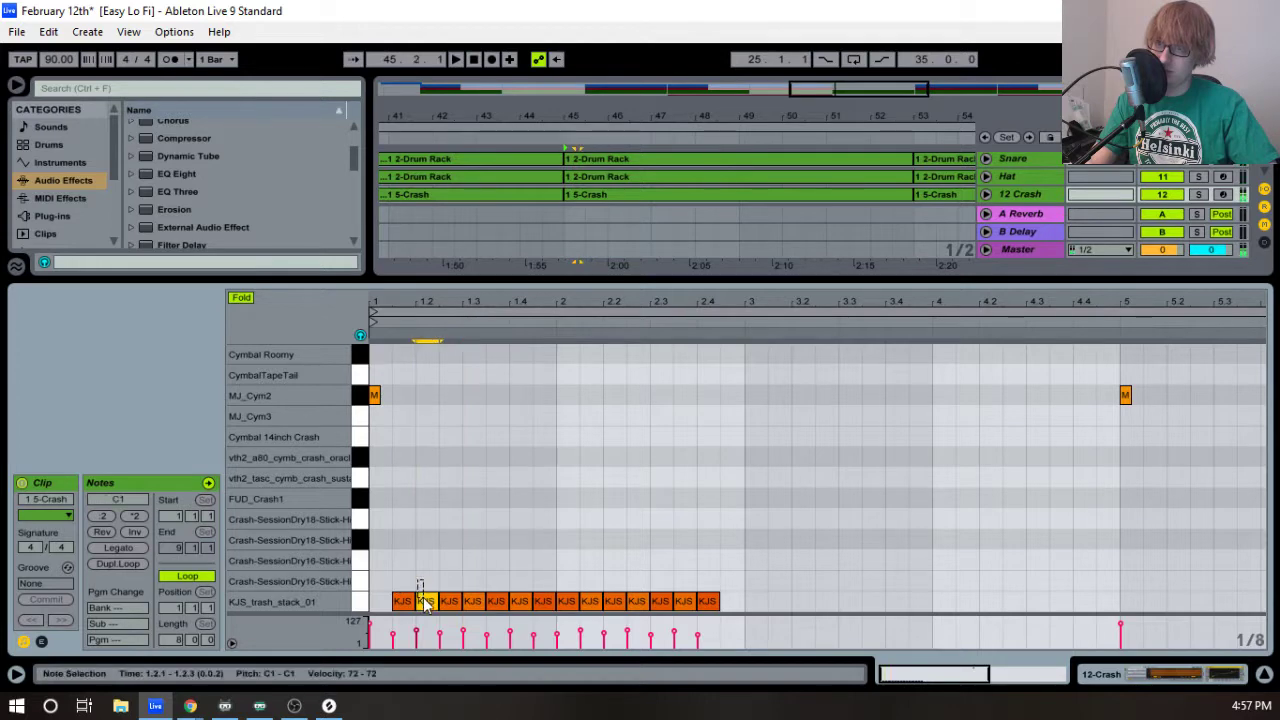
key(Delete)
click(478, 604)
key(Delete)
click(521, 605)
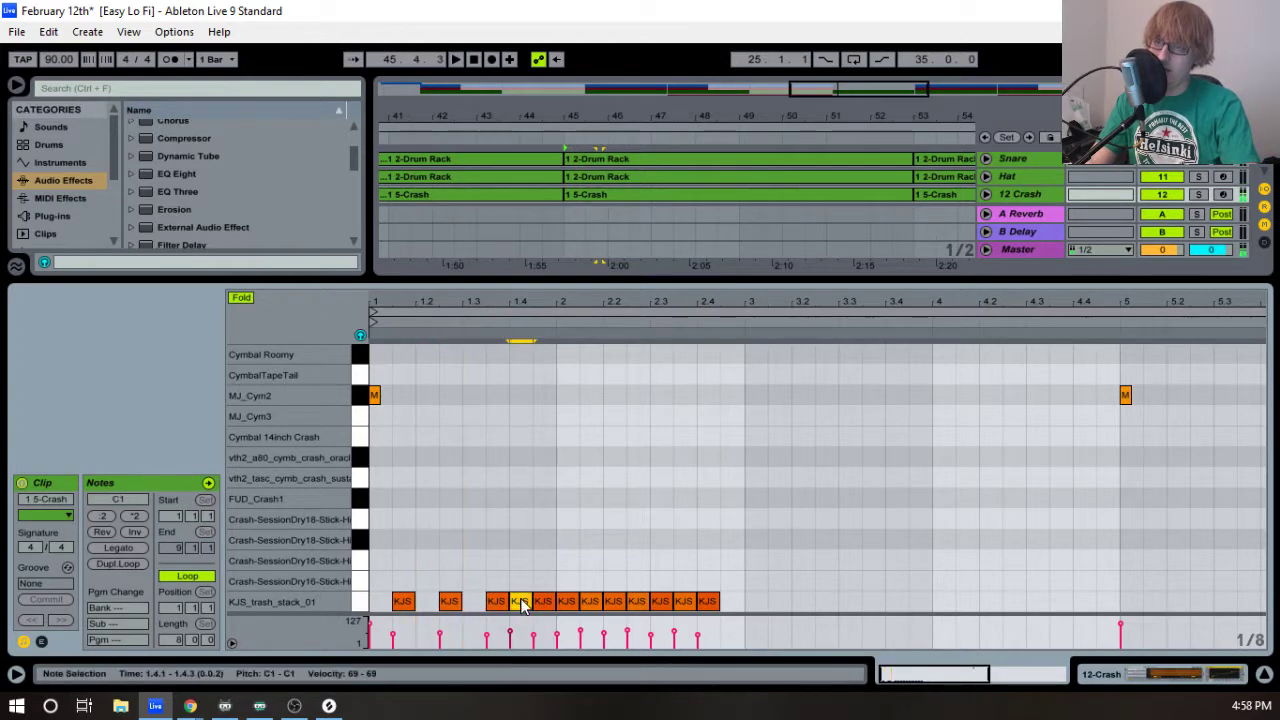
key(Delete)
click(571, 605)
key(Delete)
key(space)
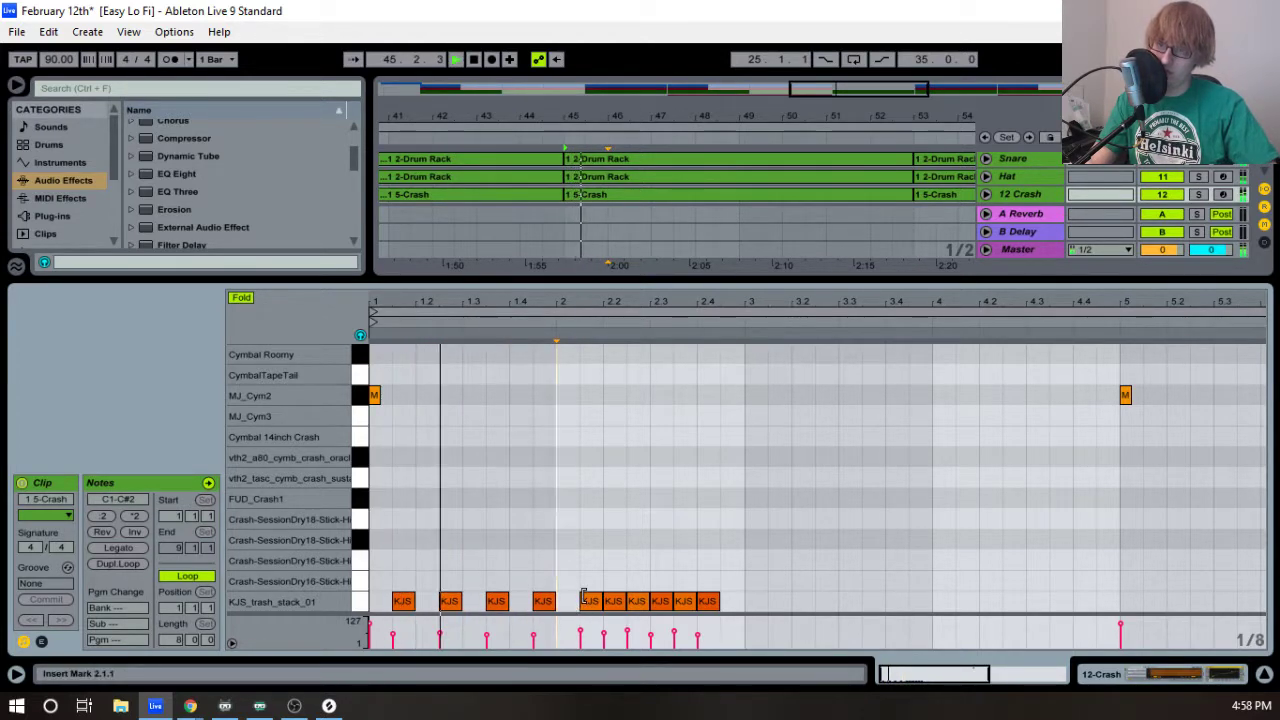
key(space)
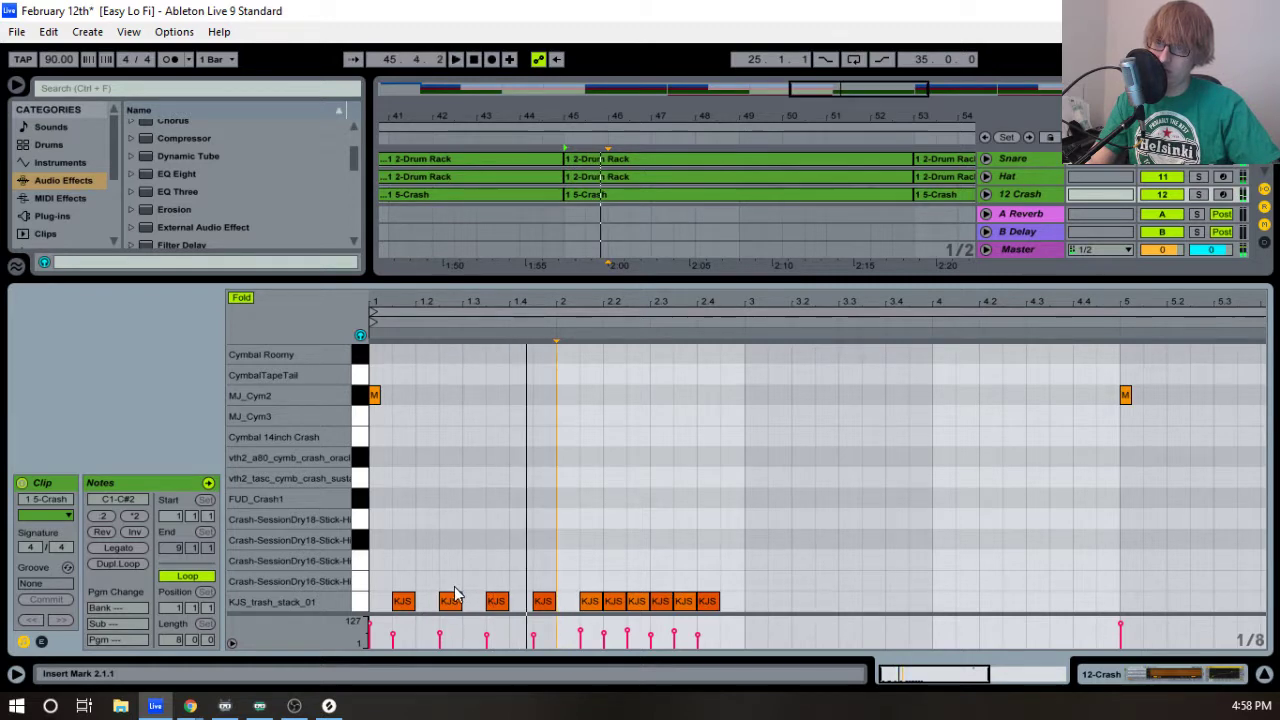
- Try shifting all remaining KJS_trash_stack_01 notes one eighth note earlier to start at 1.1.1, and play the clip
drag(394, 580, 785, 603)
key(Left)
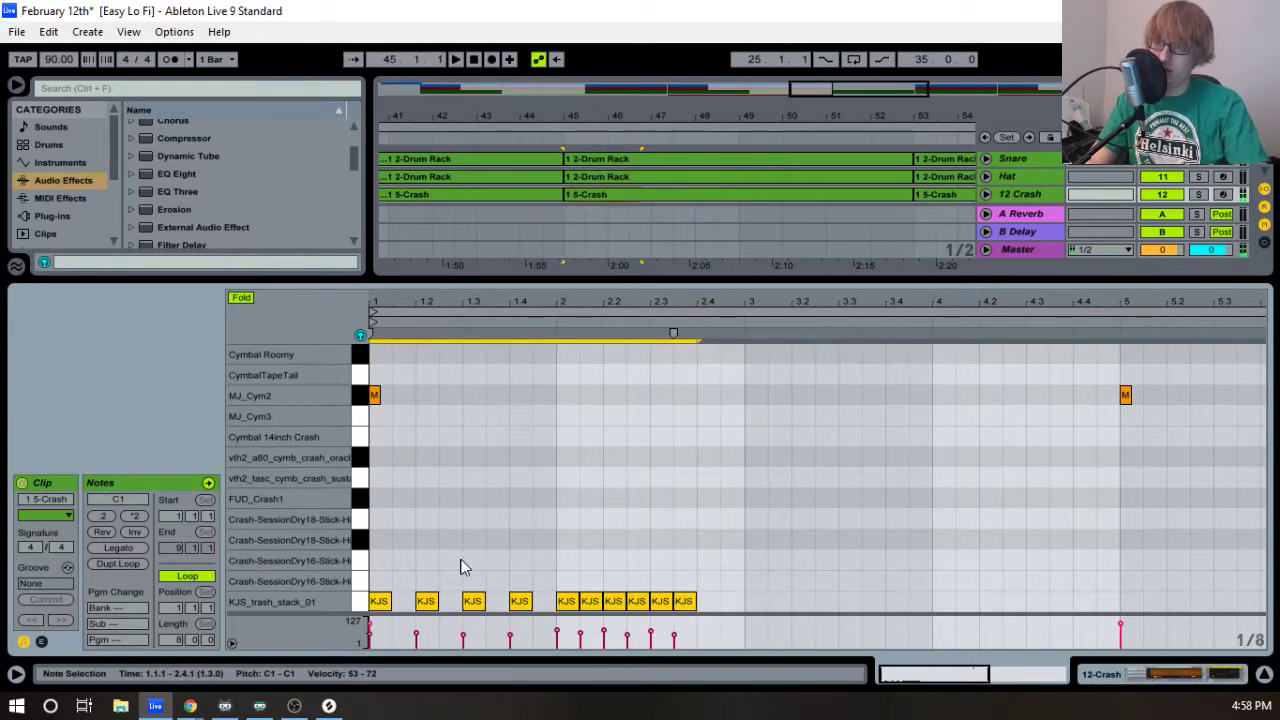
click(533, 517)
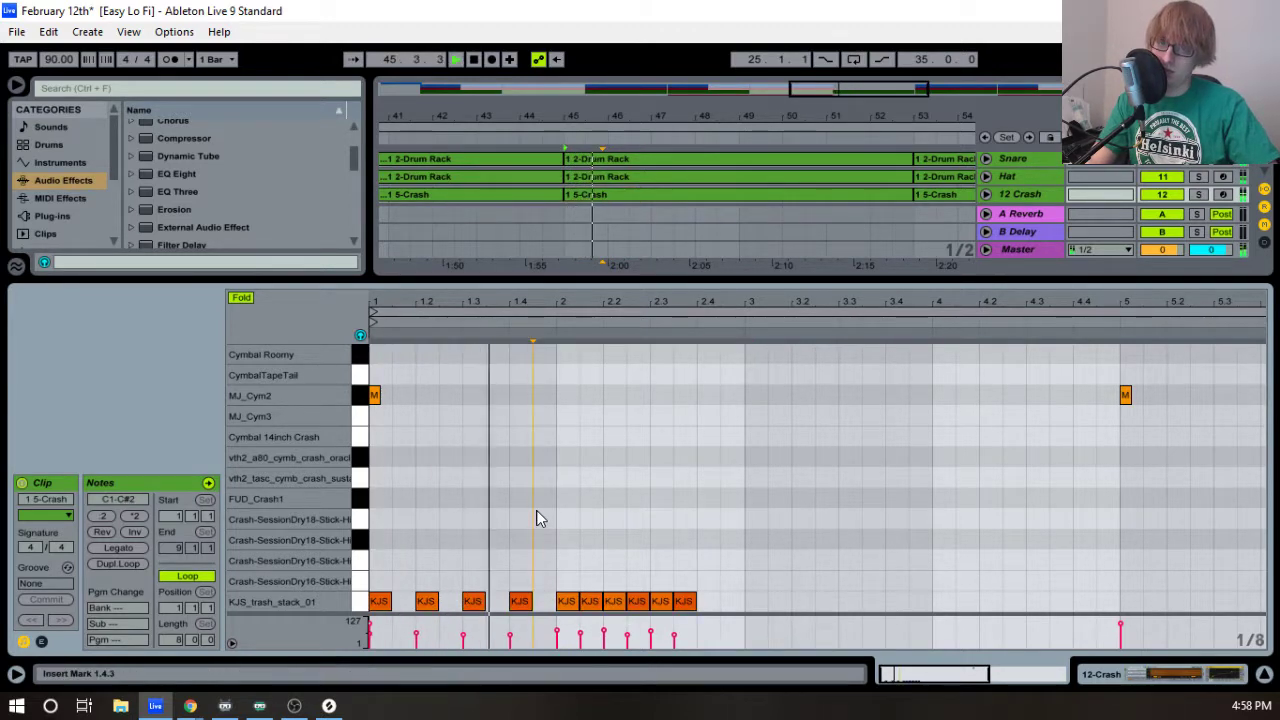
- Undo the shift and the four deletions on the KJS_trash_stack_01 row, and play the clip
key(ctrl+z)
key(ctrl+z)
key(ctrl+z)
key(ctrl+z)
key(ctrl+z)
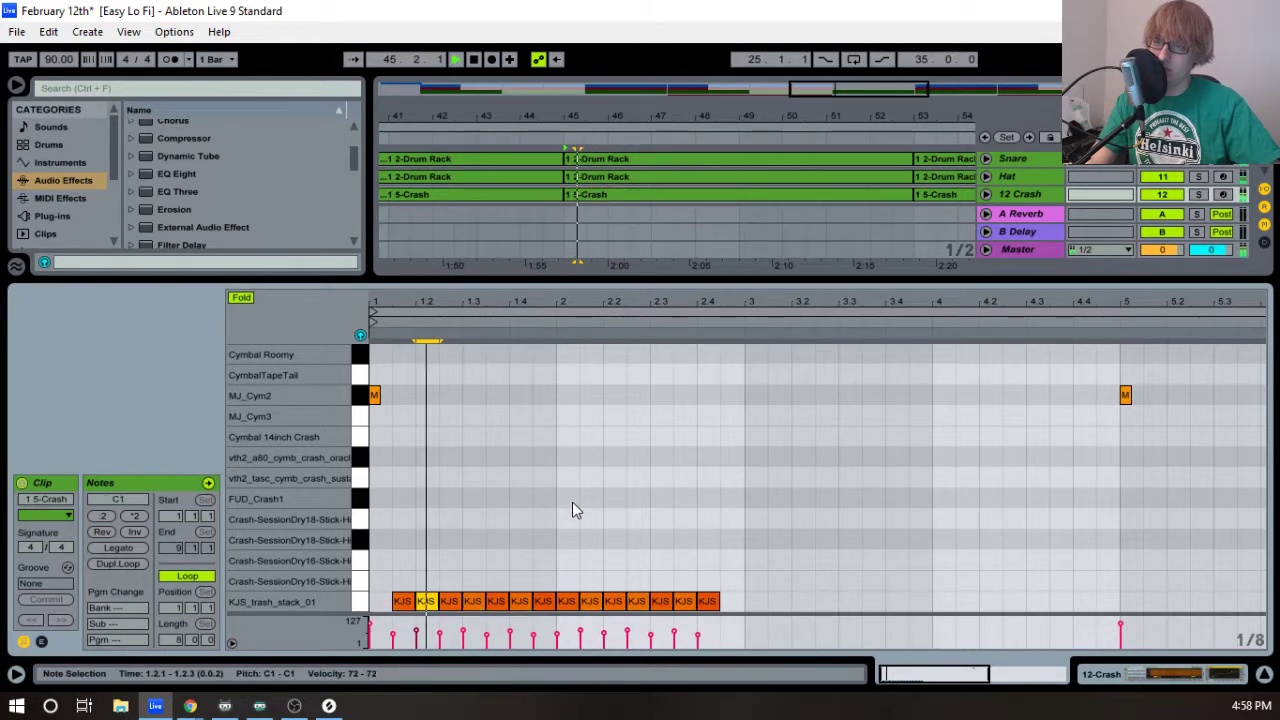
click(576, 500)
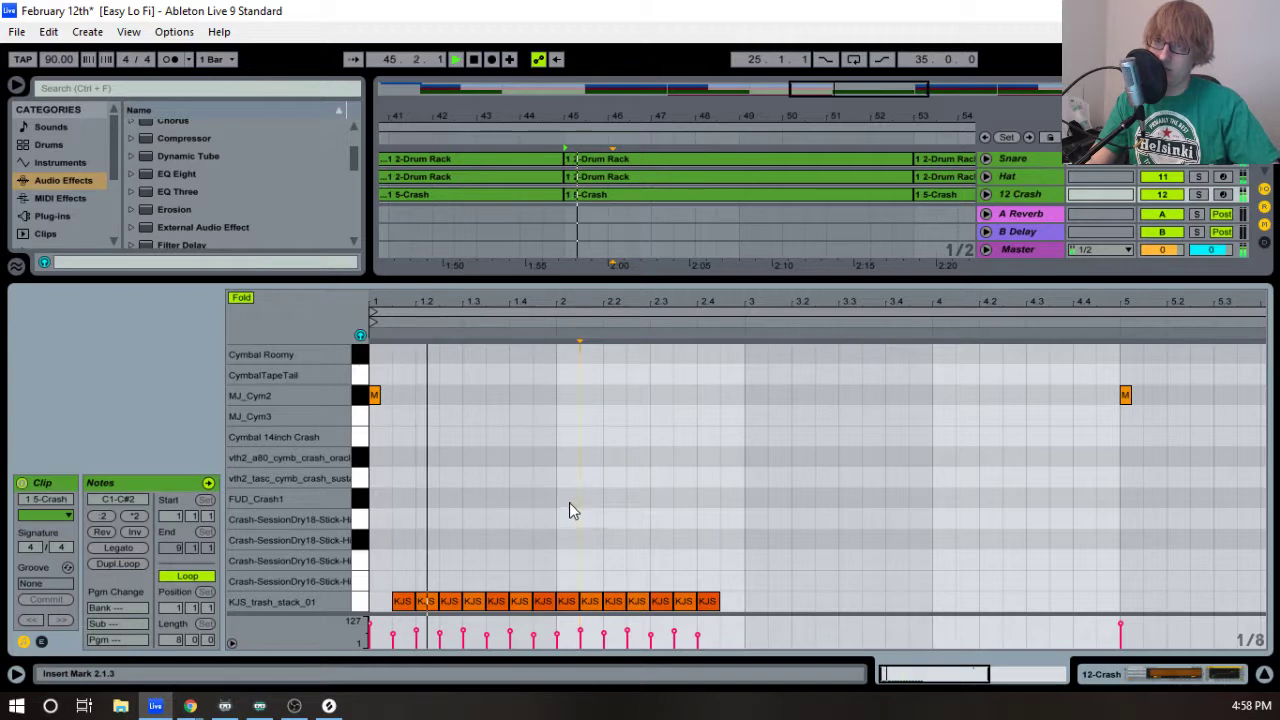
click(555, 511)
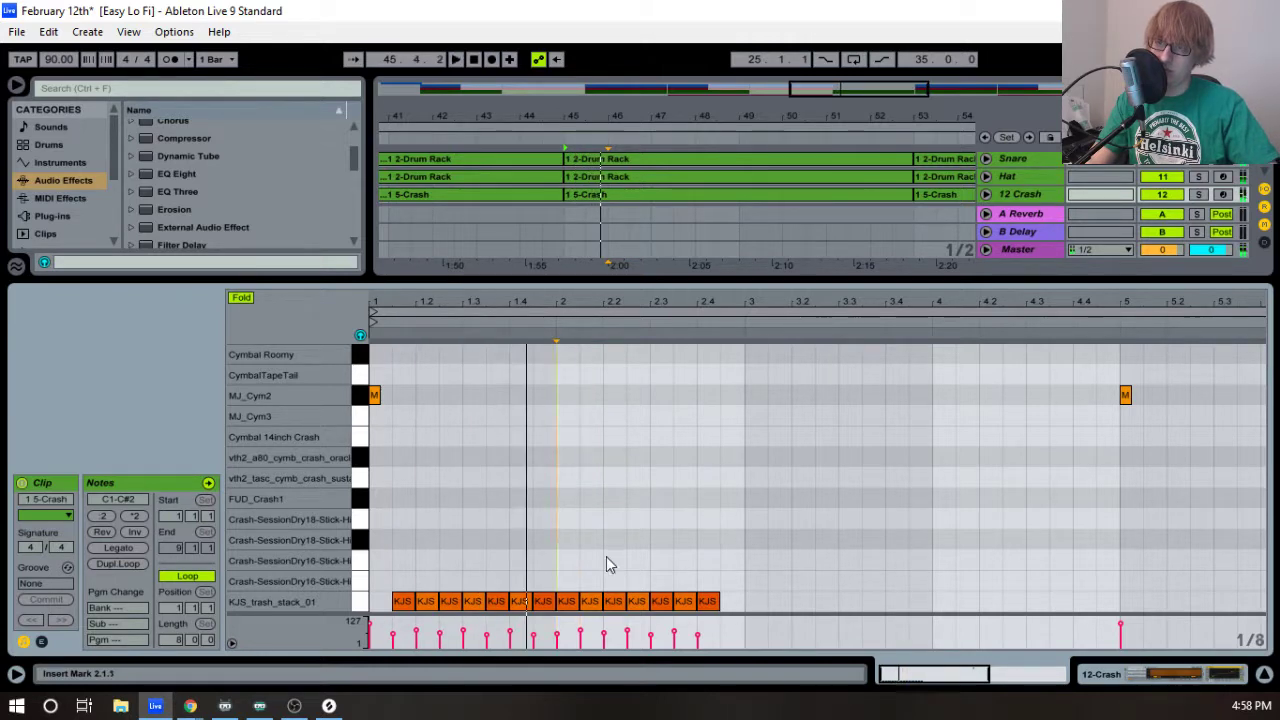
click(786, 538)
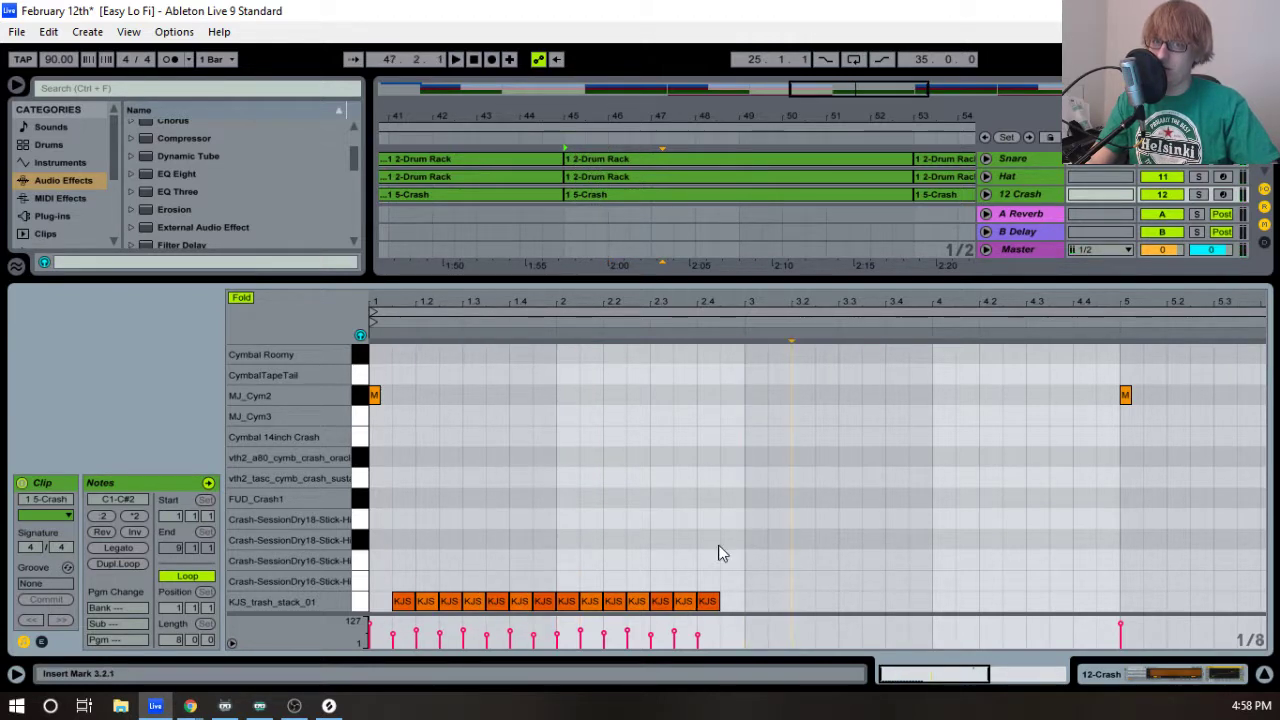
drag(826, 553, 432, 611)
drag(1066, 442, 1164, 389)
click(914, 433)
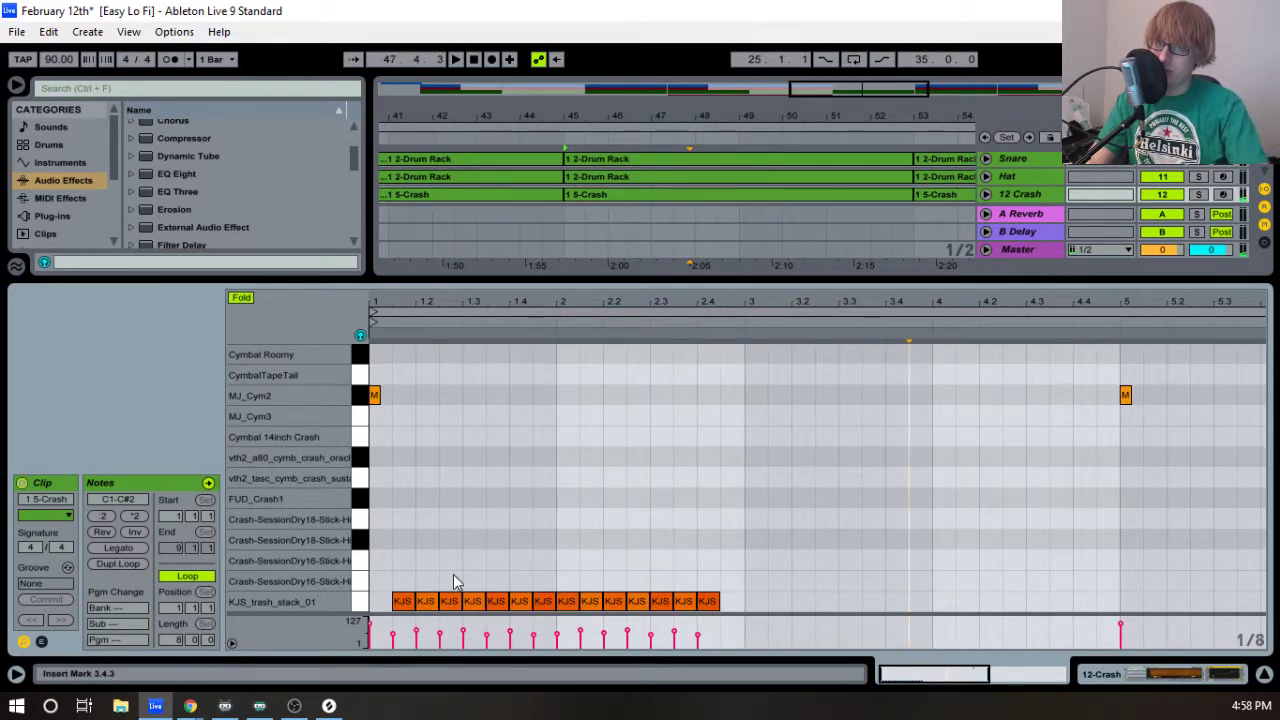
- Delete the KJS_trash_stack_01 notes at 1.2.1, 1.3.1 and 1.4.1
double_click(425, 601)
click(472, 601)
double_click(472, 601)
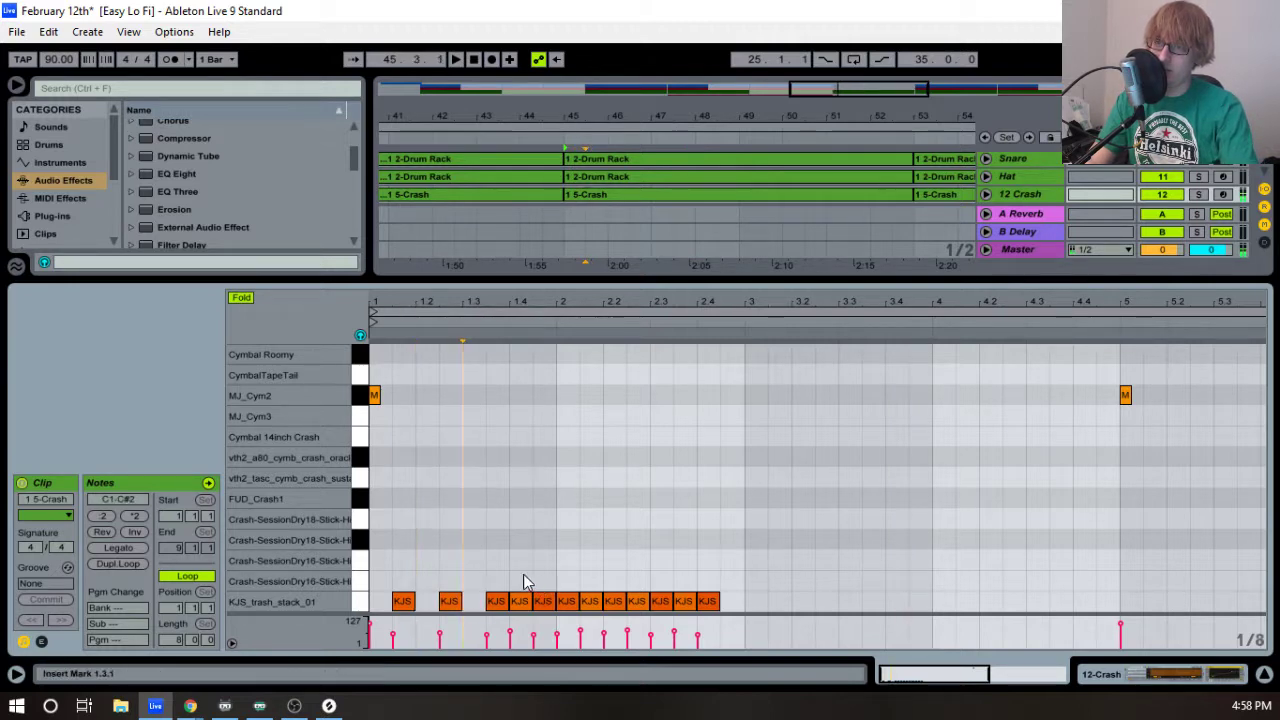
double_click(519, 601)
- Shift all remaining KJS_trash_stack_01 notes one eighth note earlier to start at 1.1.1, and play the clip
drag(845, 514, 384, 604)
key(Left)
key(space)
key(space)
click(576, 485)
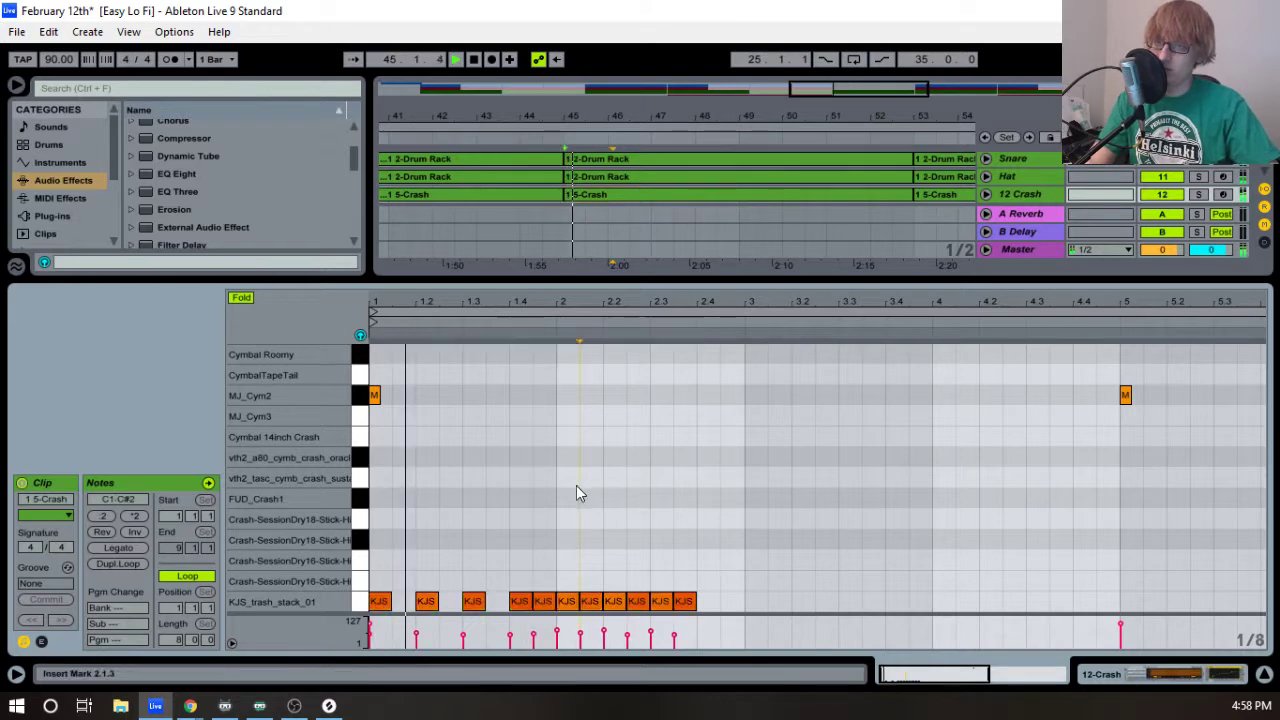
key(space)
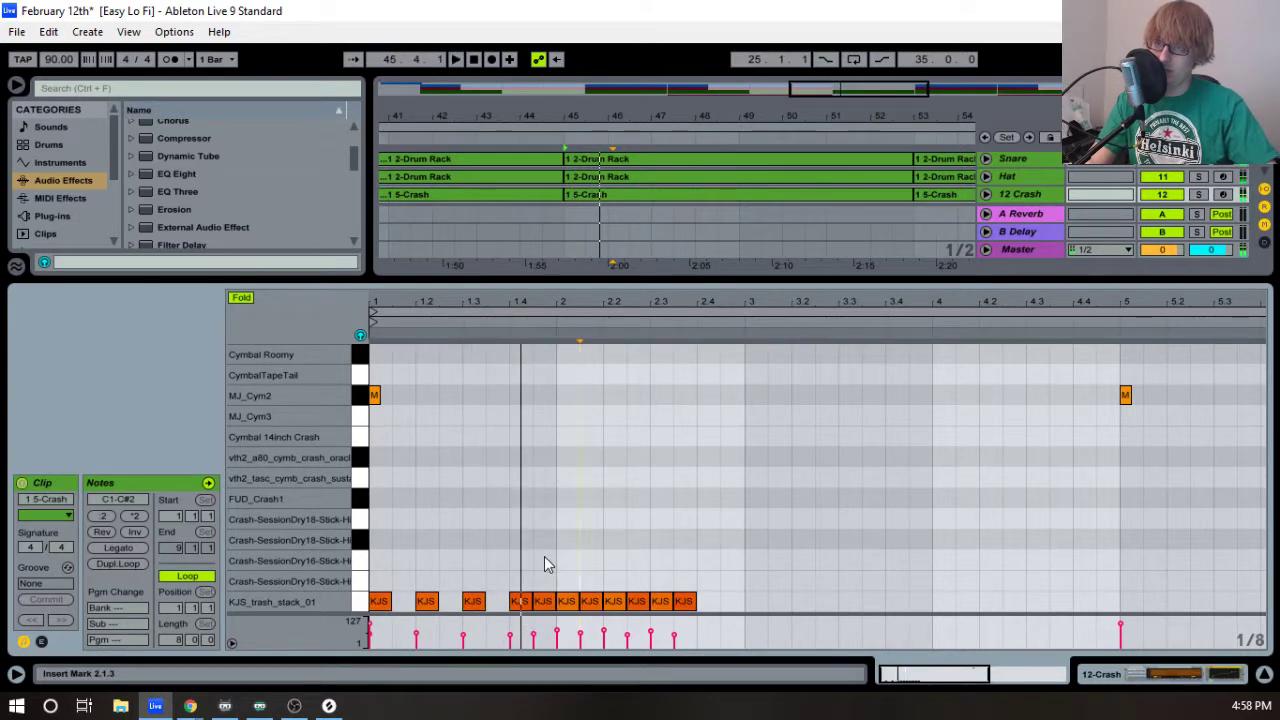
- Delete the KJS_trash_stack_01 notes at 2.1.3, 2.2.3 and 2.3.3, and play the thinned pattern
double_click(591, 599)
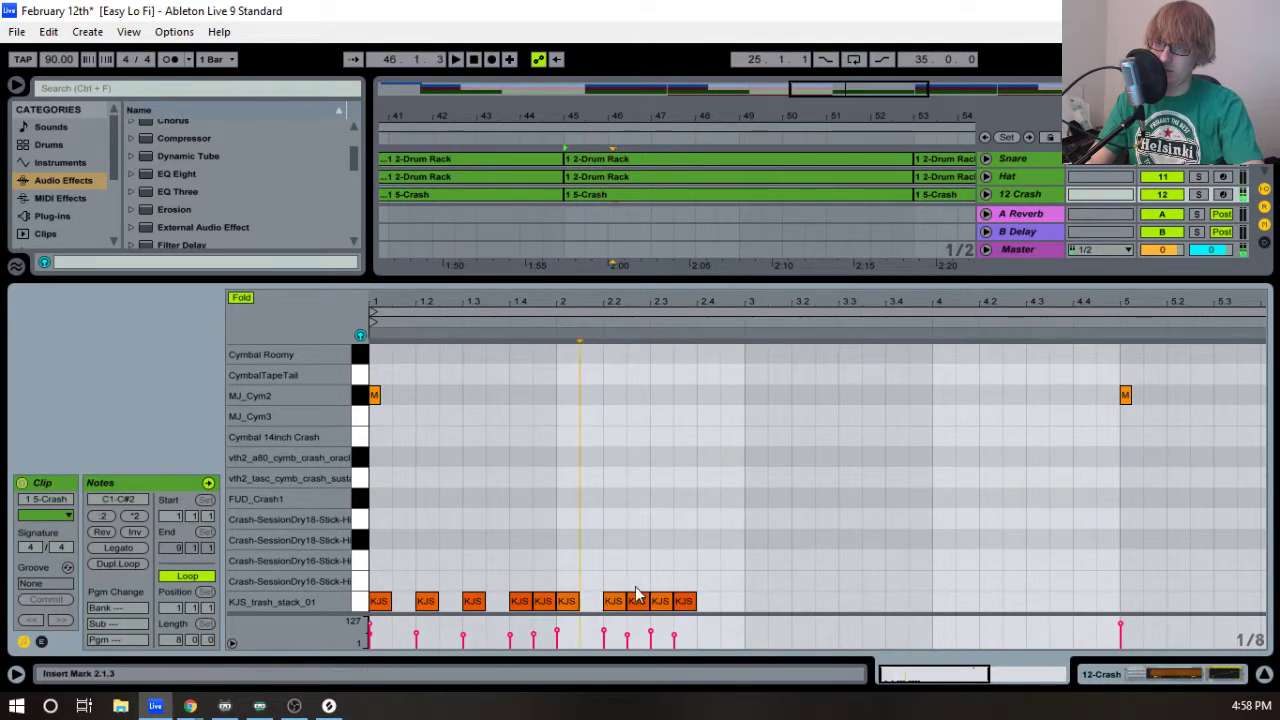
double_click(637, 600)
key(ctrl+a)
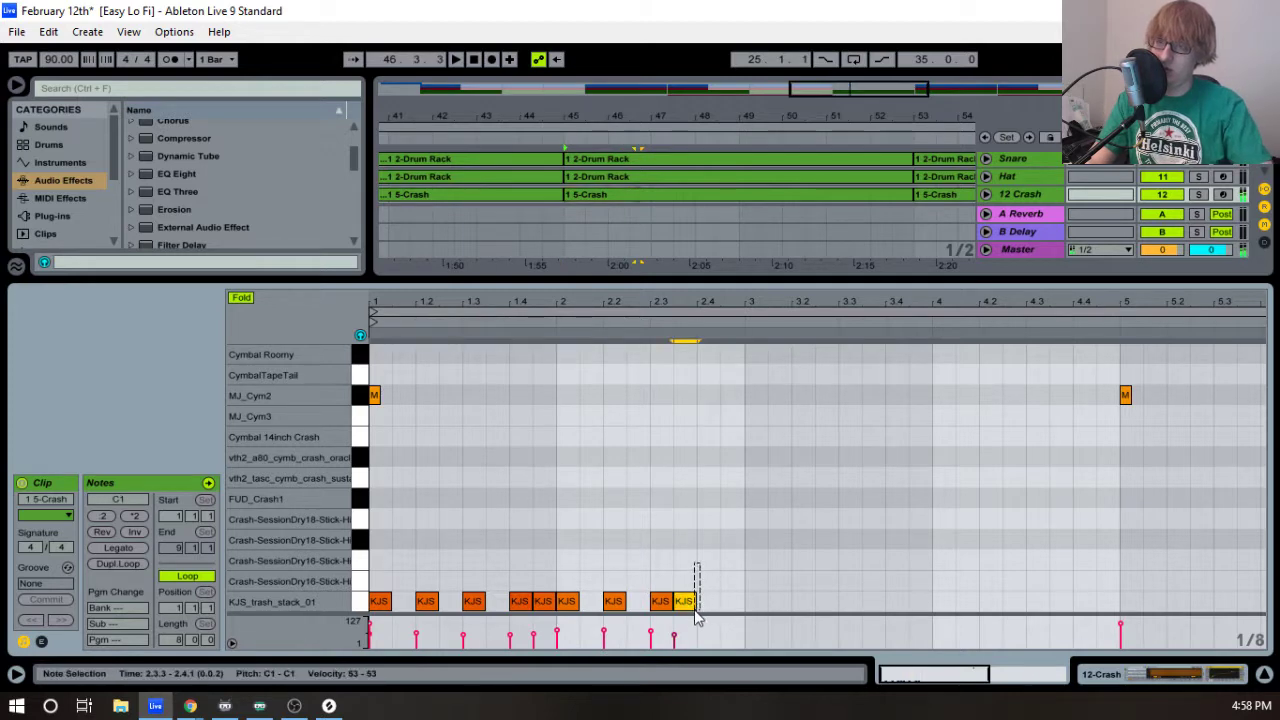
double_click(686, 601)
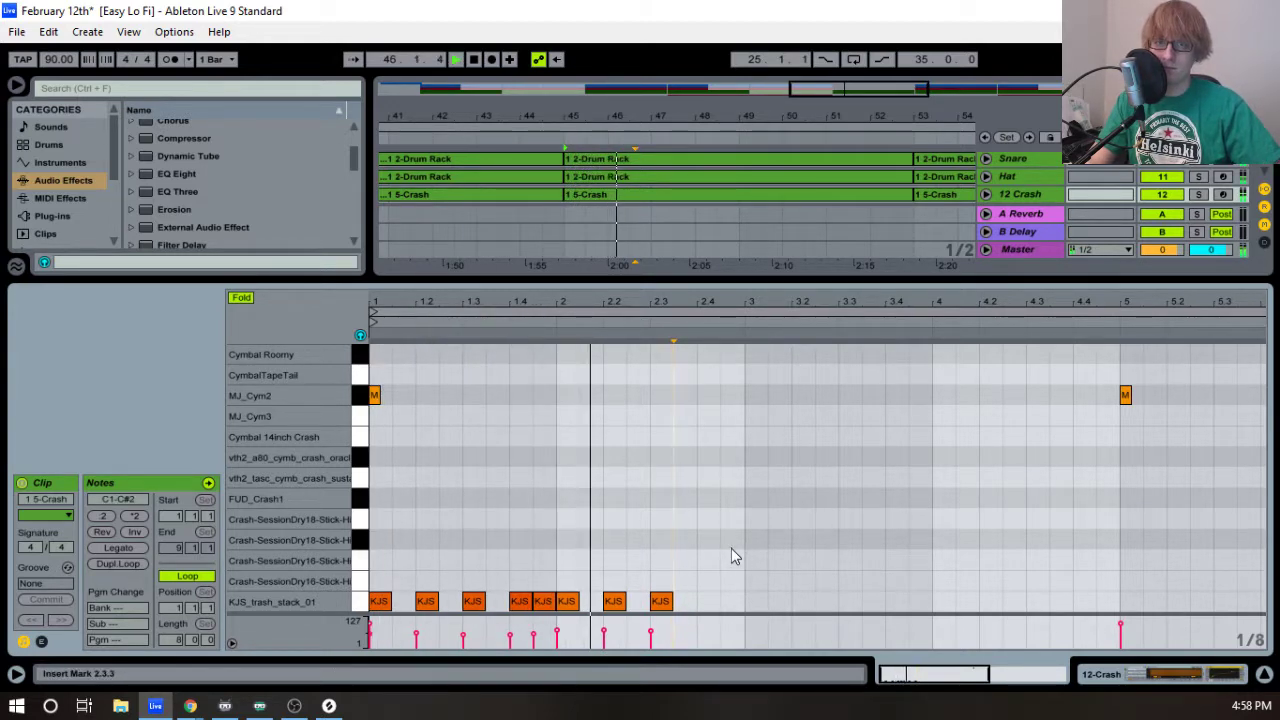
key(space)
- Copy the two KJS_trash_stack_01 notes at 1.4.1 and 1.4.3 to 2.4.1 and 2.4.3
drag(515, 572, 548, 607)
click(706, 580)
key(ctrl+v)
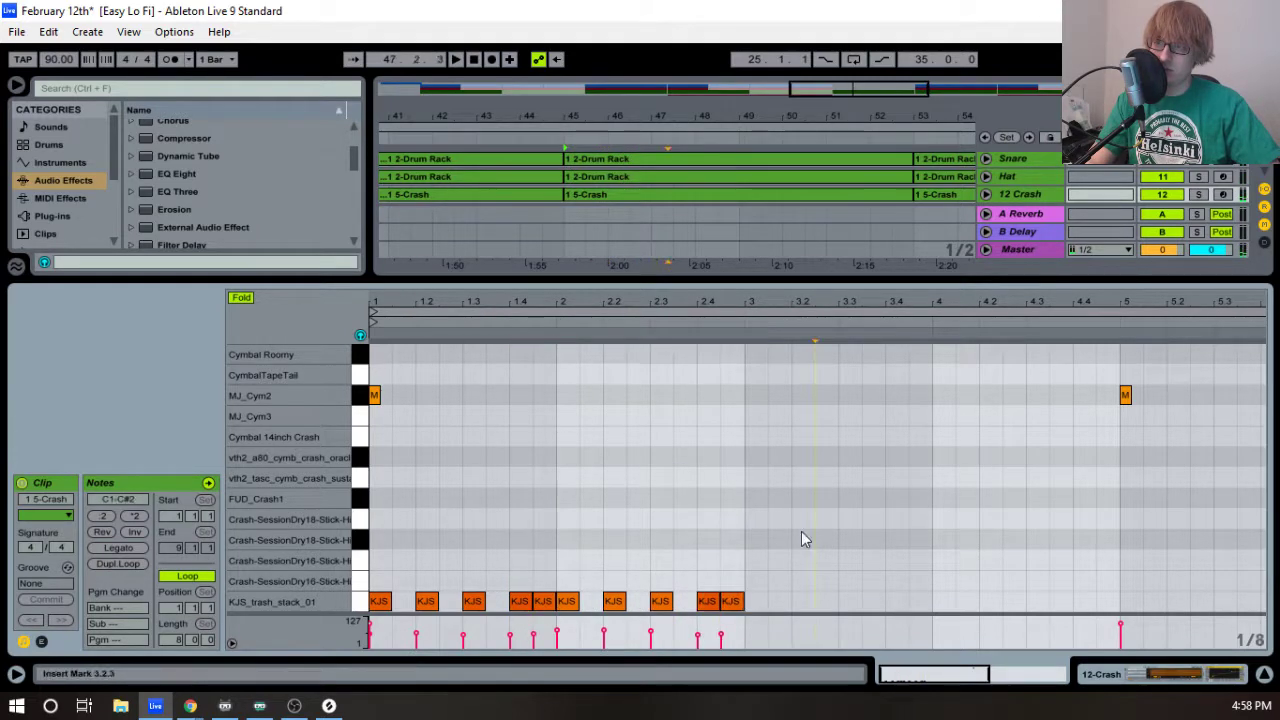
- Copy the KJS_trash_stack_01 pattern in bars 1–2 of the Crash clip, paste it at bar 3, and play it back
drag(801, 531, 391, 610)
key(ctrl+c)
click(741, 525)
key(ctrl+v)
key(space)
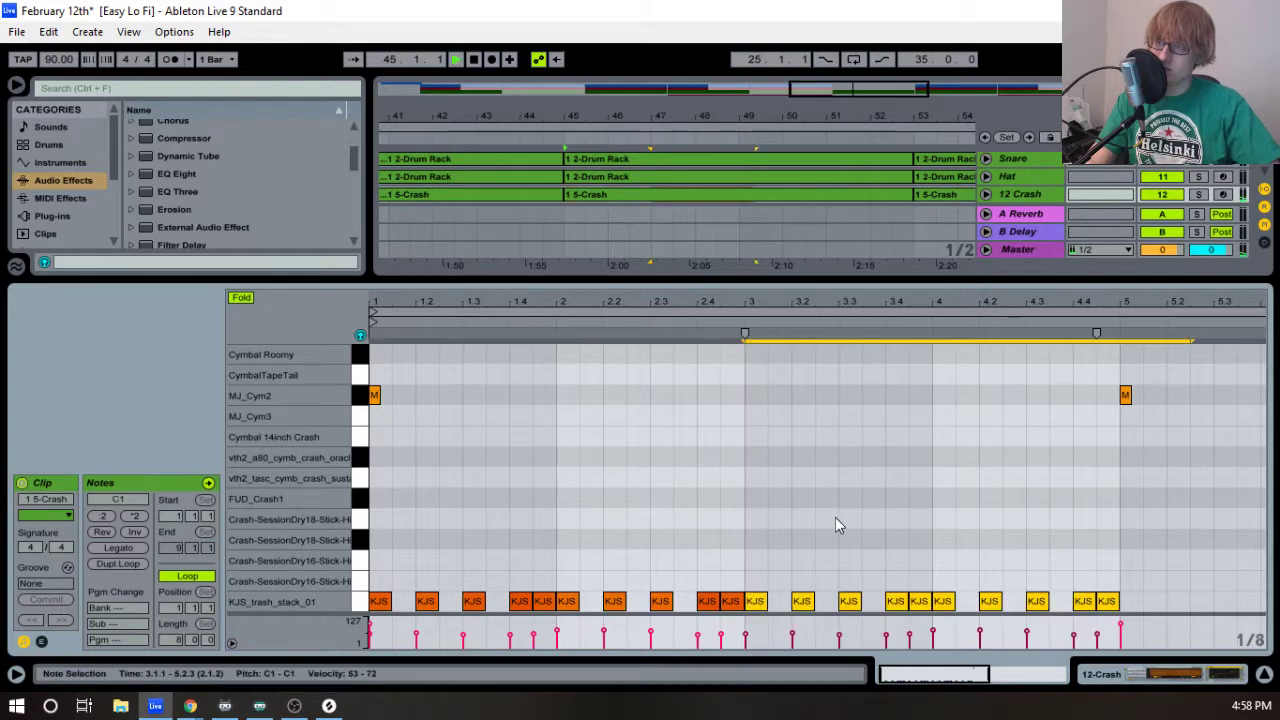
mouse_move(883, 281)
mouse_down()
mouse_move(883, 471)
mouse_move(859, 278)
mouse_up()
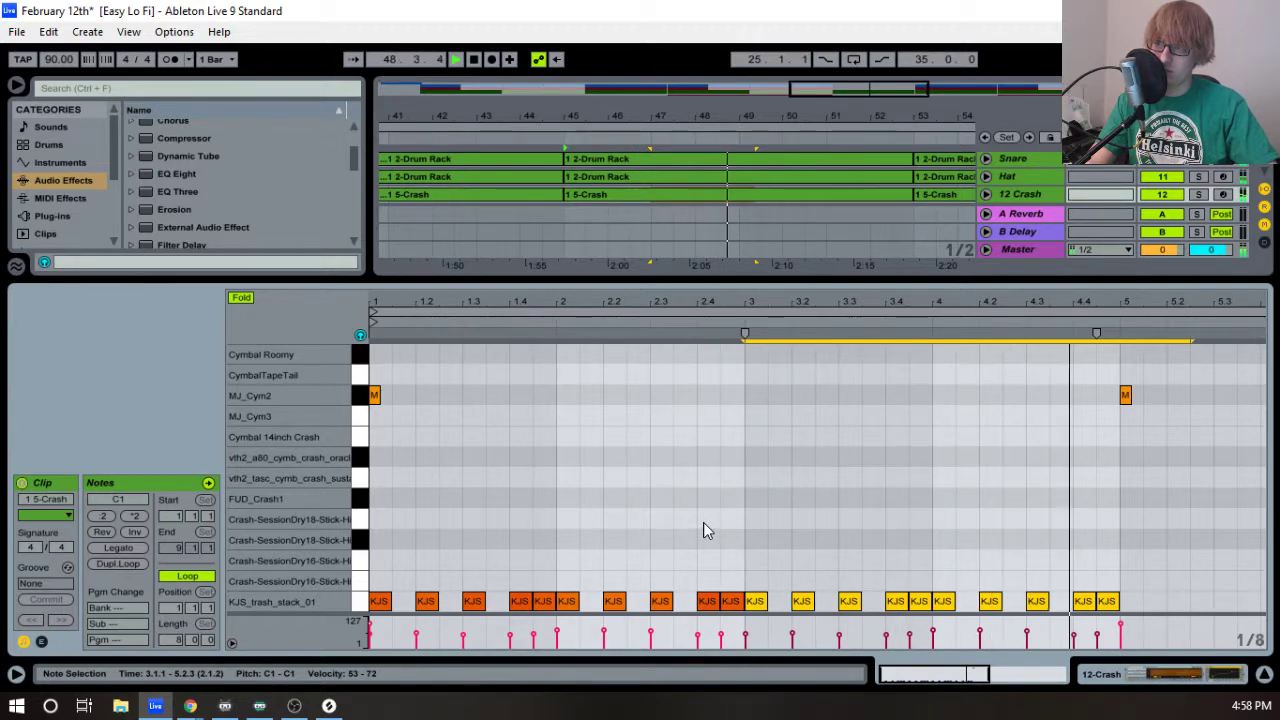
- Duplicate all KJS_trash_stack_01 notes in bars 1–4 so the pattern also fills bars 5–8
drag(1133, 301, 812, 250)
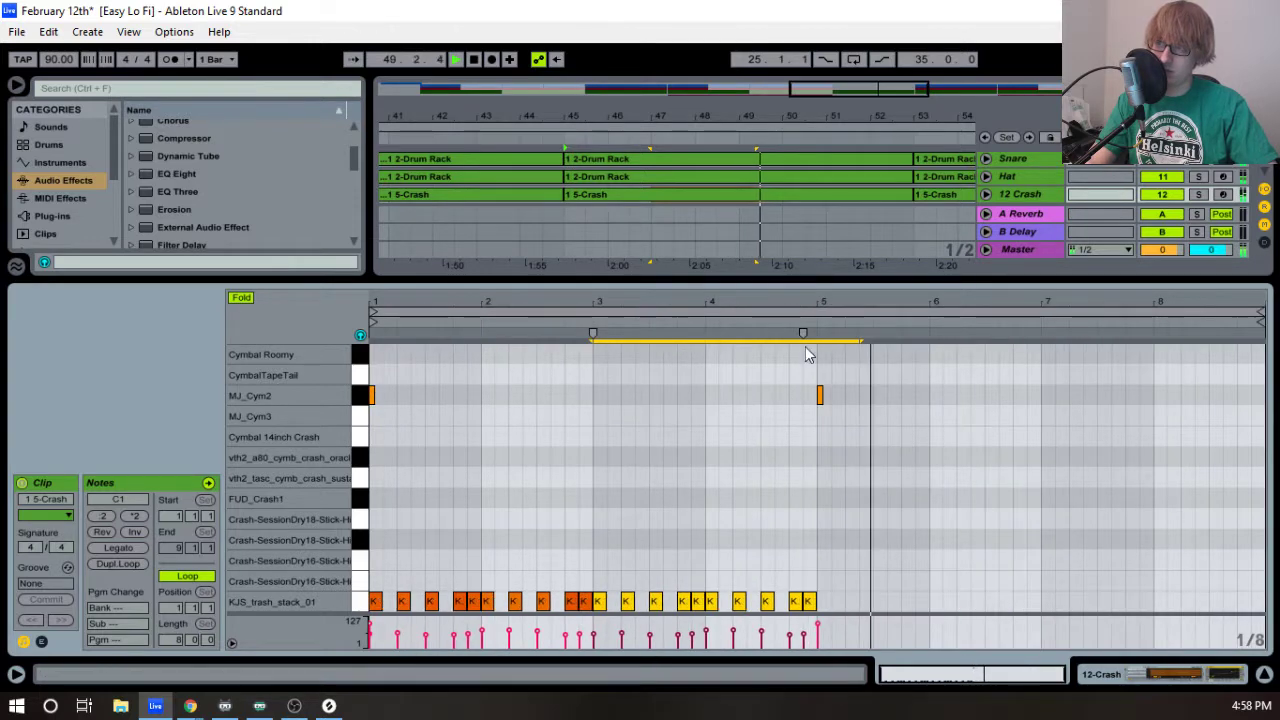
drag(826, 566, 370, 612)
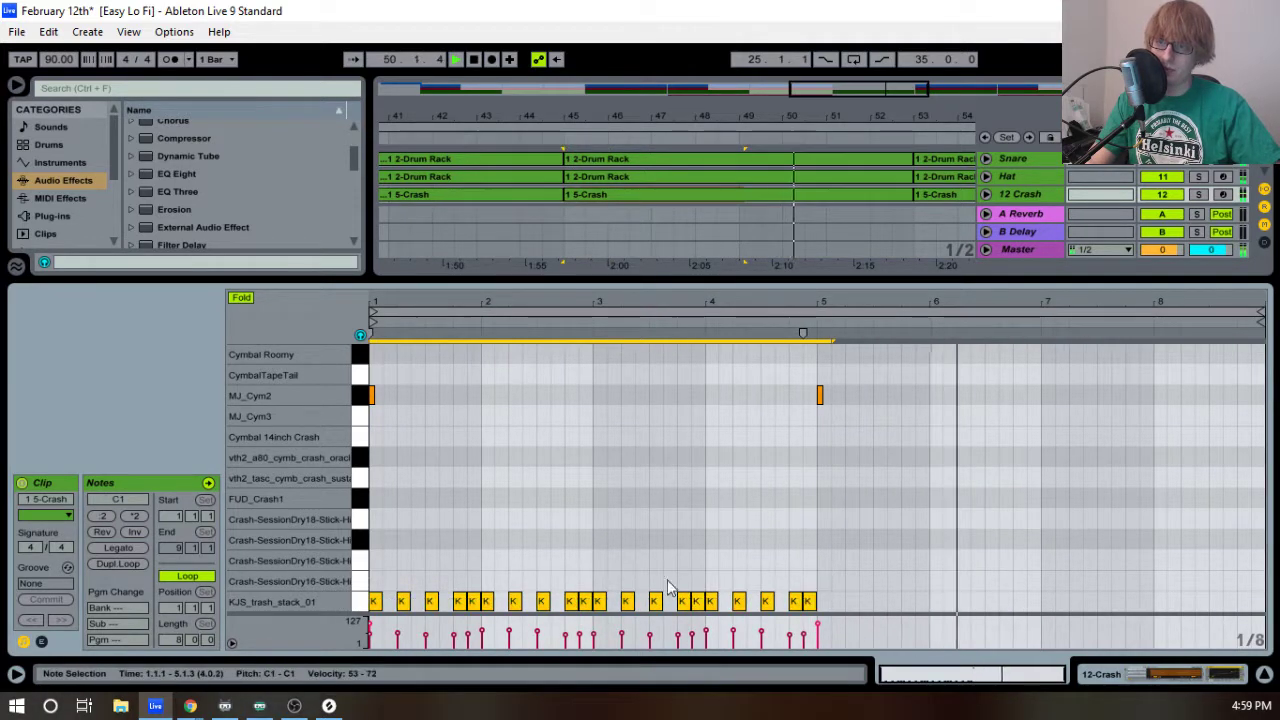
key(ctrl+d)
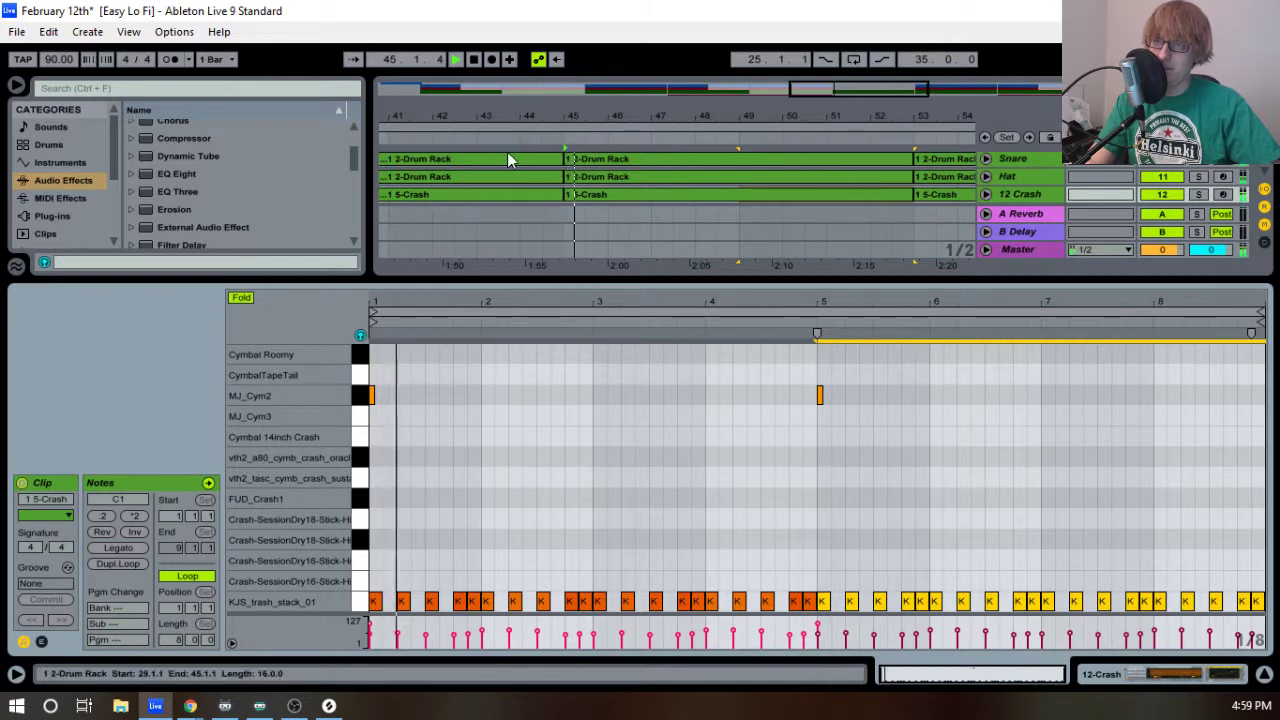
- Play the arrangement from just before bar 45 and delete the Hat clip spanning bars 45 to 53
click(481, 137)
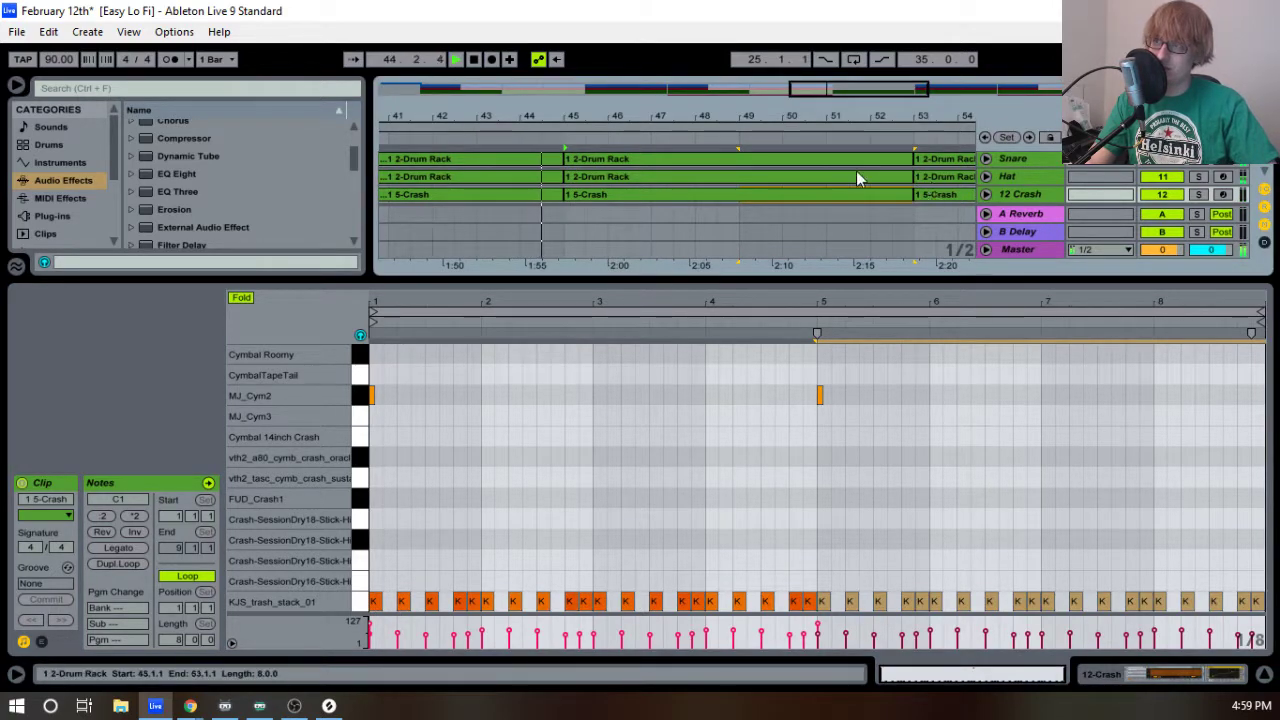
click(827, 176)
key(Delete)
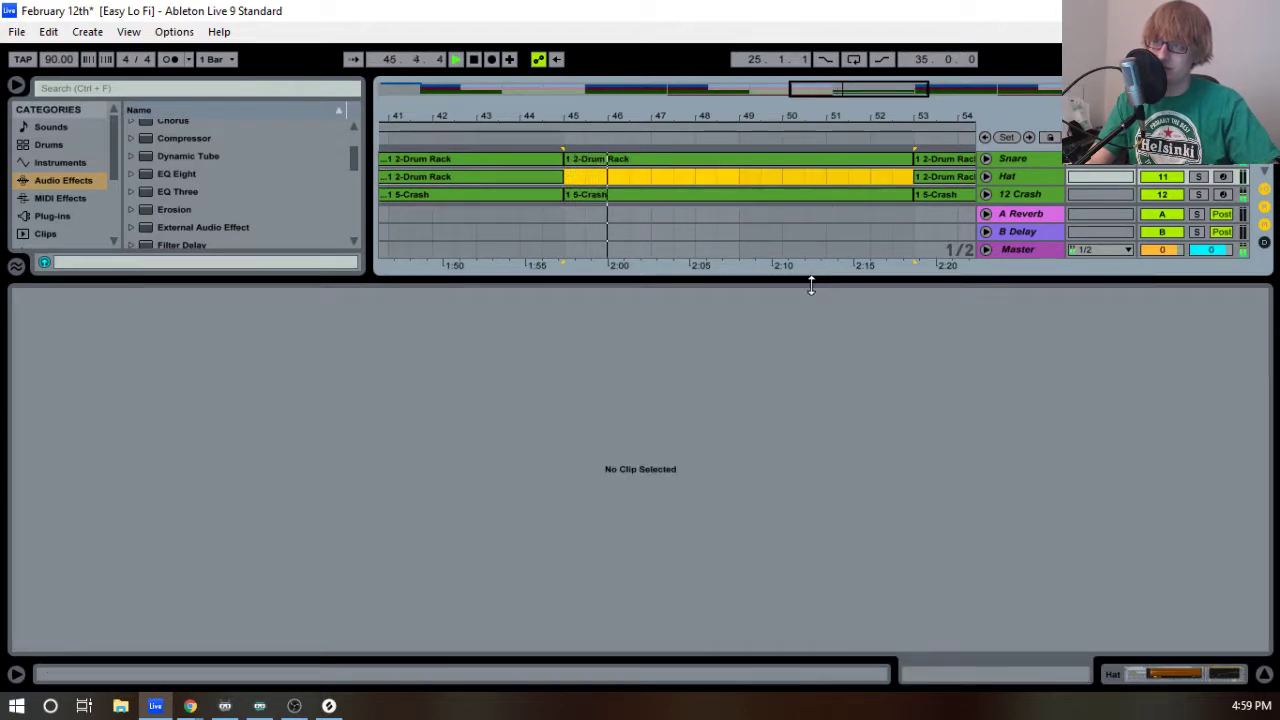
- Open the Crash clip at bar 45 and remove the extra KJS_trash_stack_01 offbeat hit at beat 4.3 of all eight bars
drag(811, 286, 788, 487)
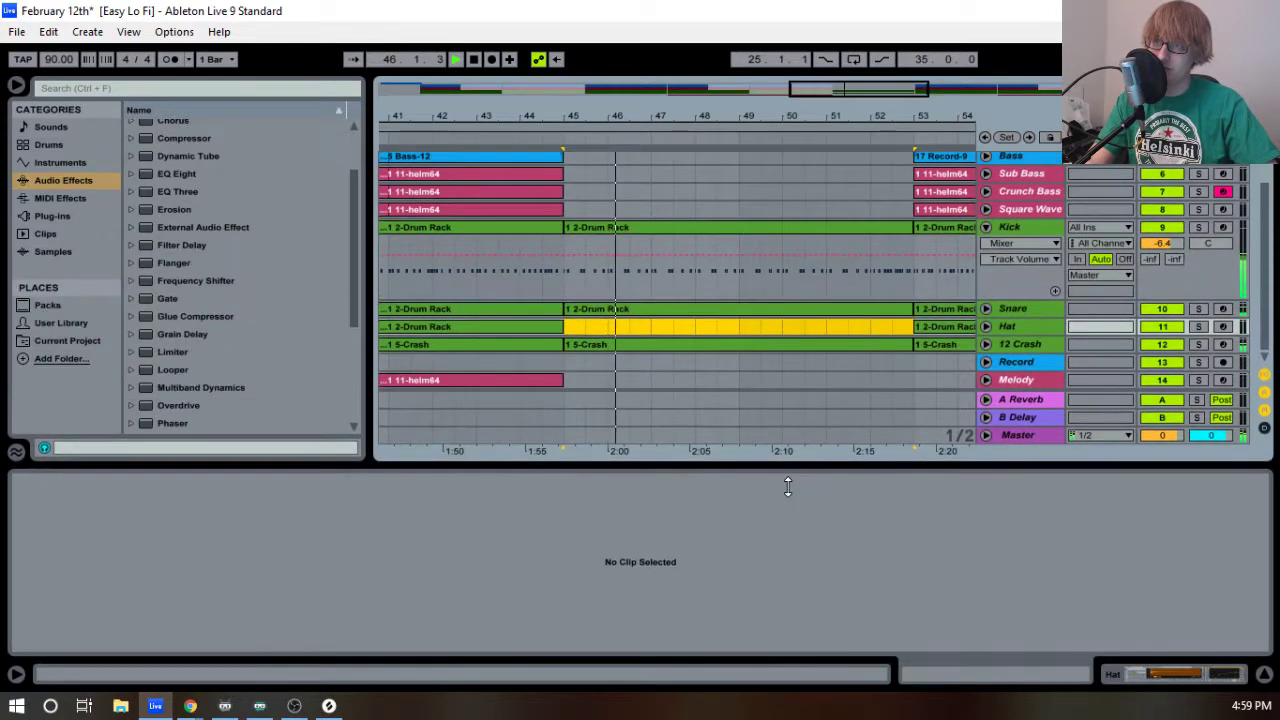
click(720, 347)
drag(753, 467, 746, 202)
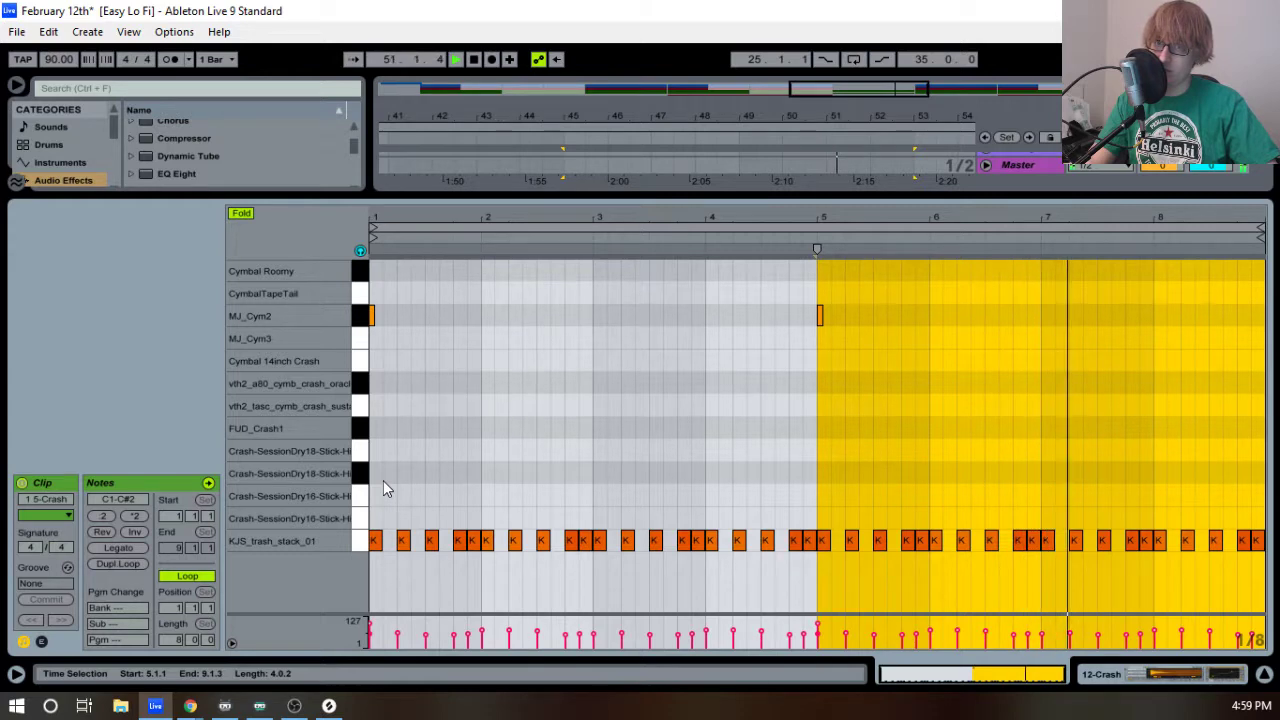
click(468, 528)
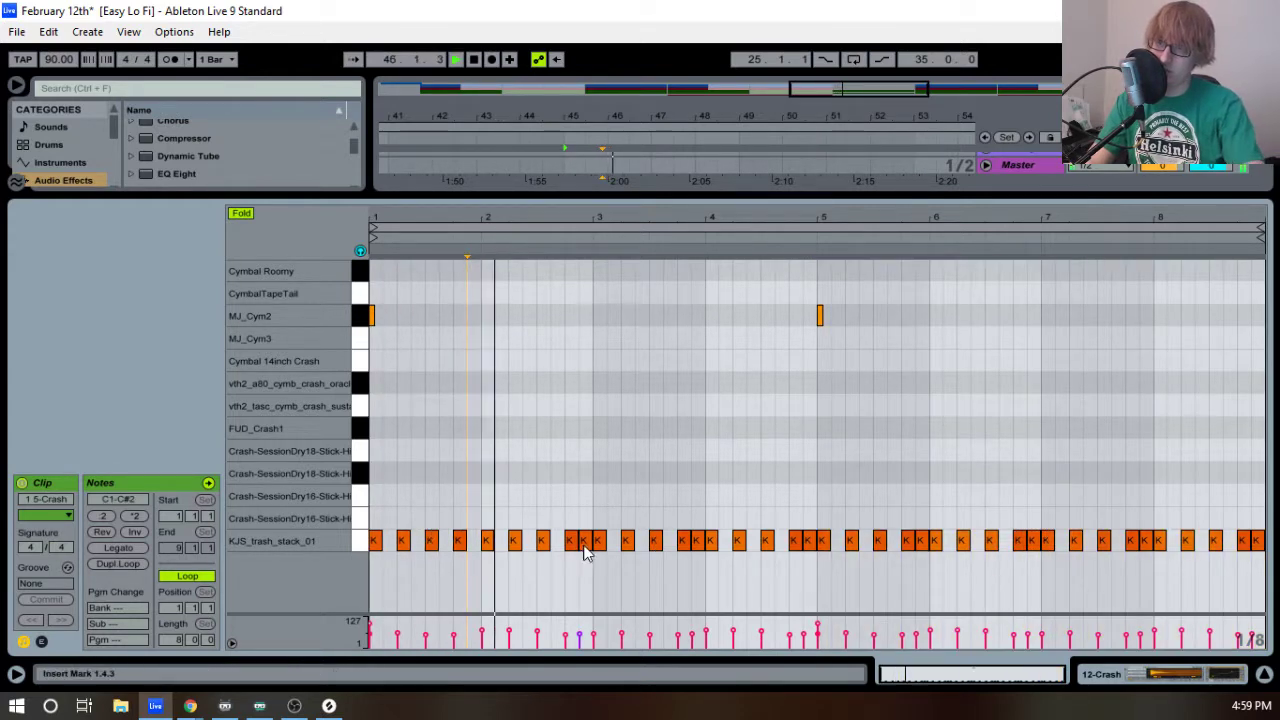
double_click(584, 544)
double_click(696, 543)
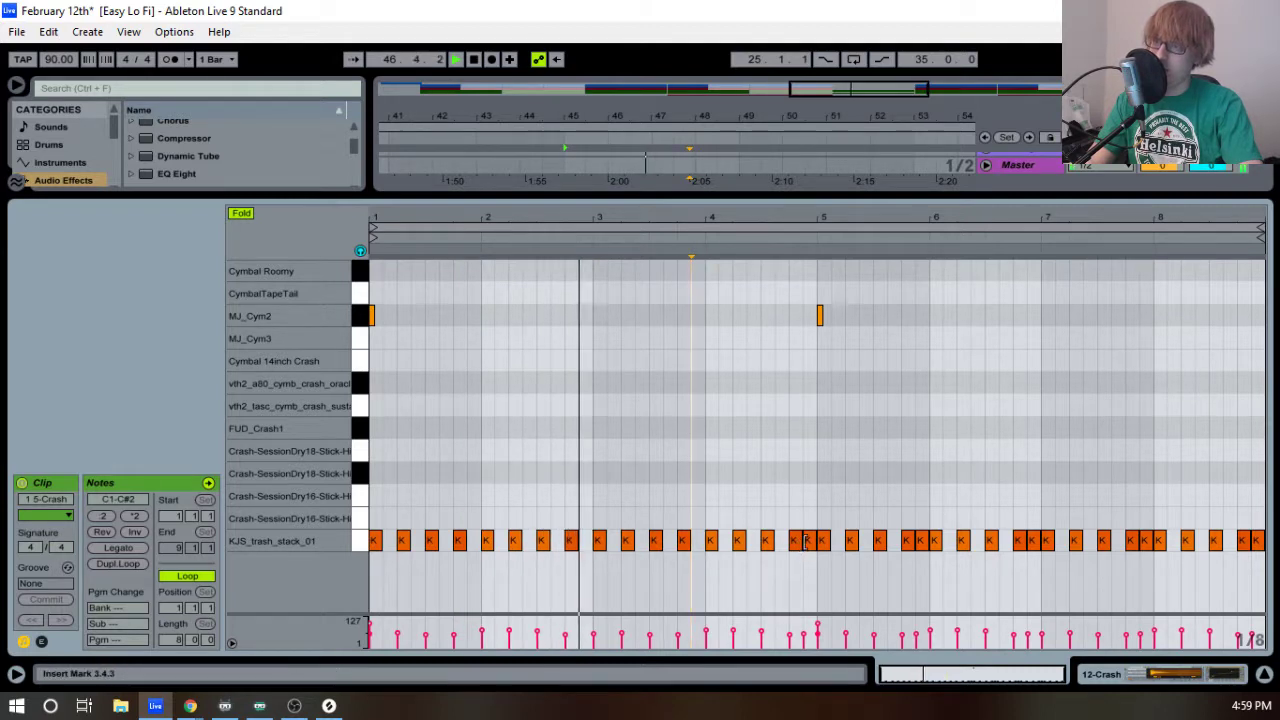
double_click(808, 541)
double_click(921, 541)
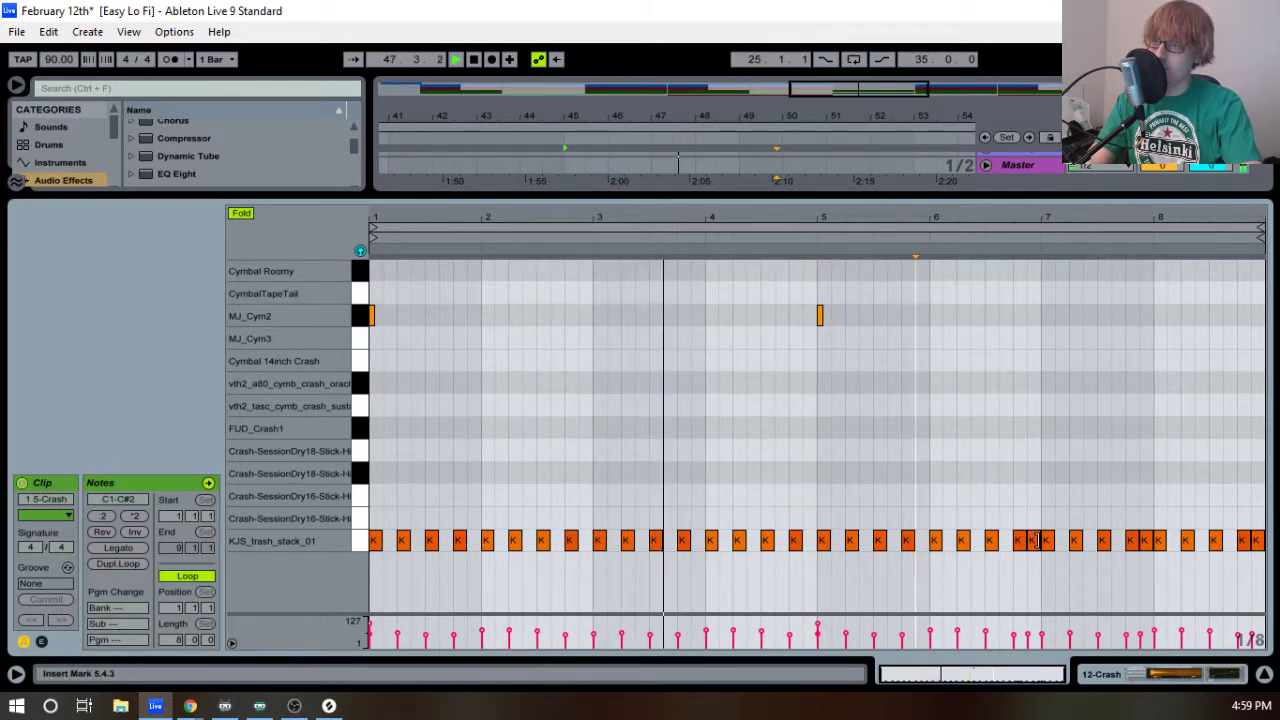
double_click(1033, 541)
click(1145, 541)
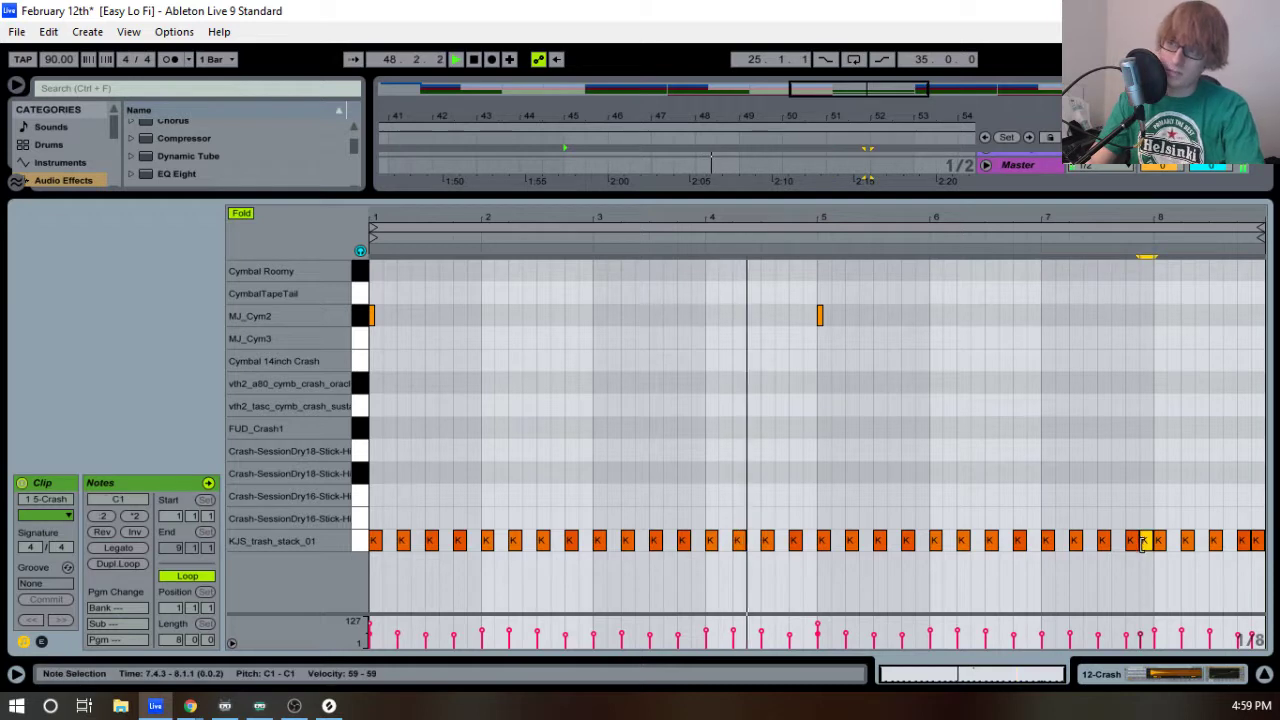
double_click(1144, 542)
double_click(1256, 541)
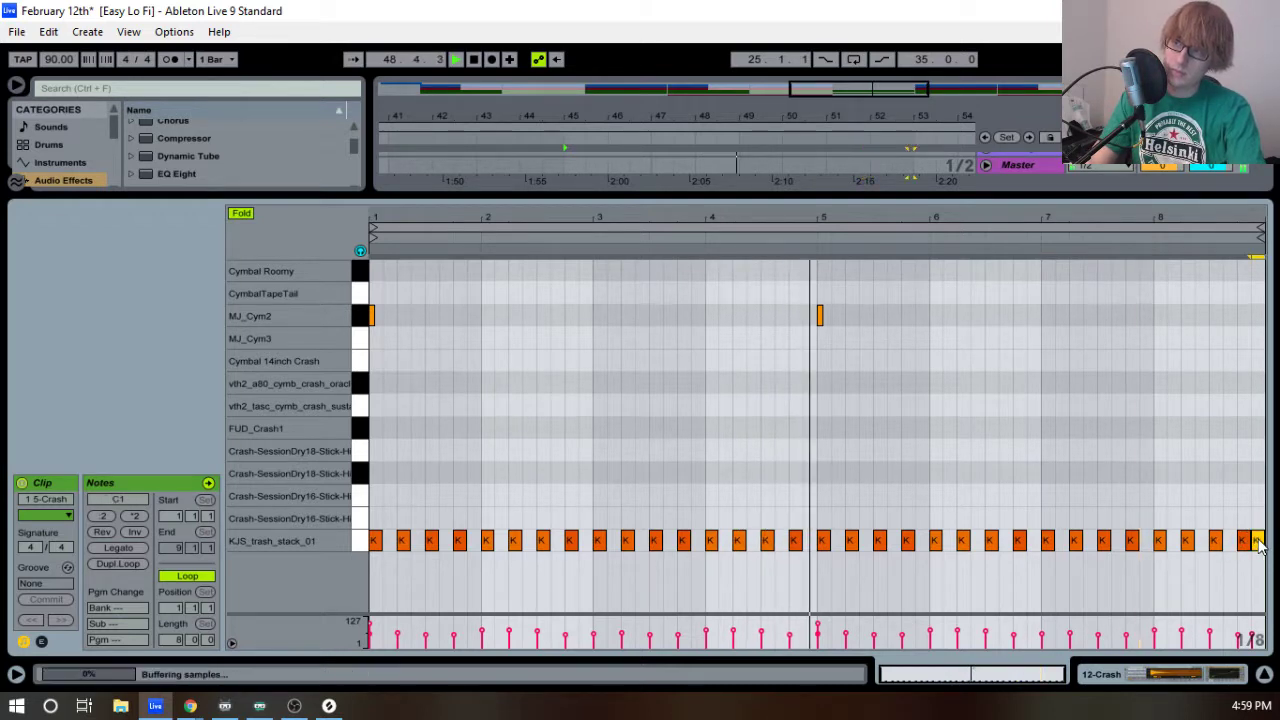
click(789, 445)
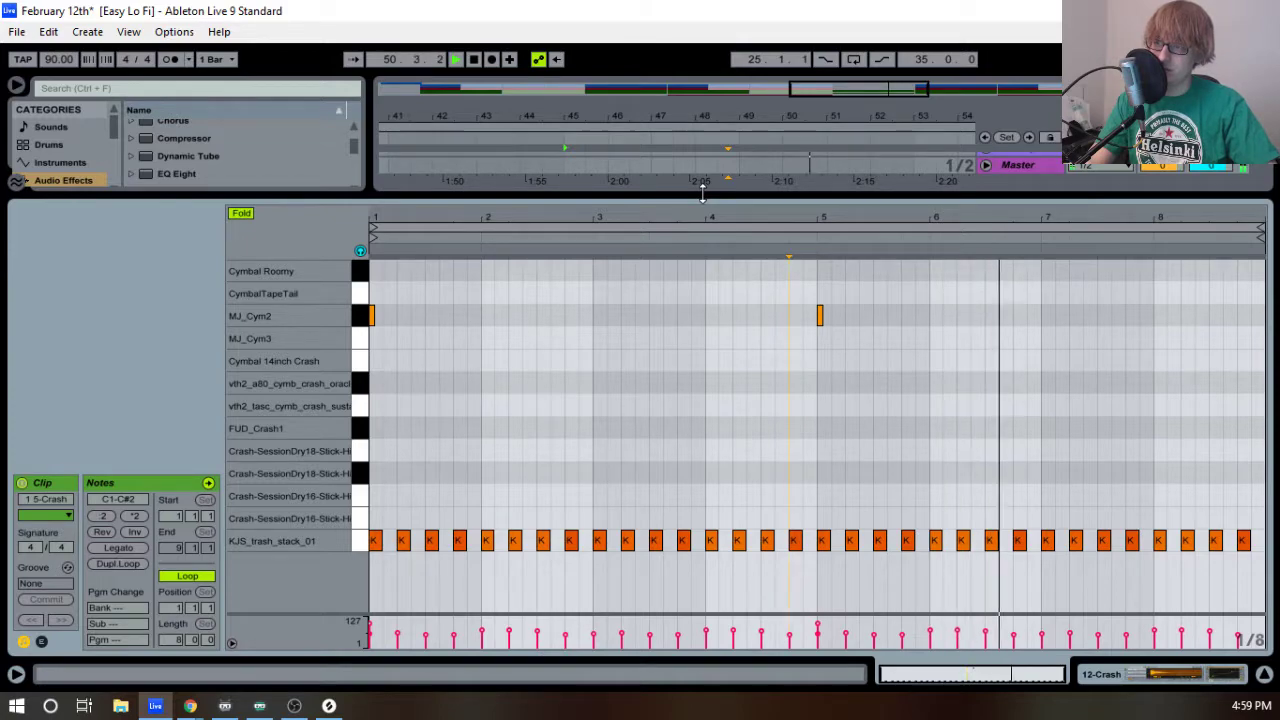
- Return to the arrangement and listen to the transitions into and out of the section between bars 45 and 53
drag(703, 193, 756, 619)
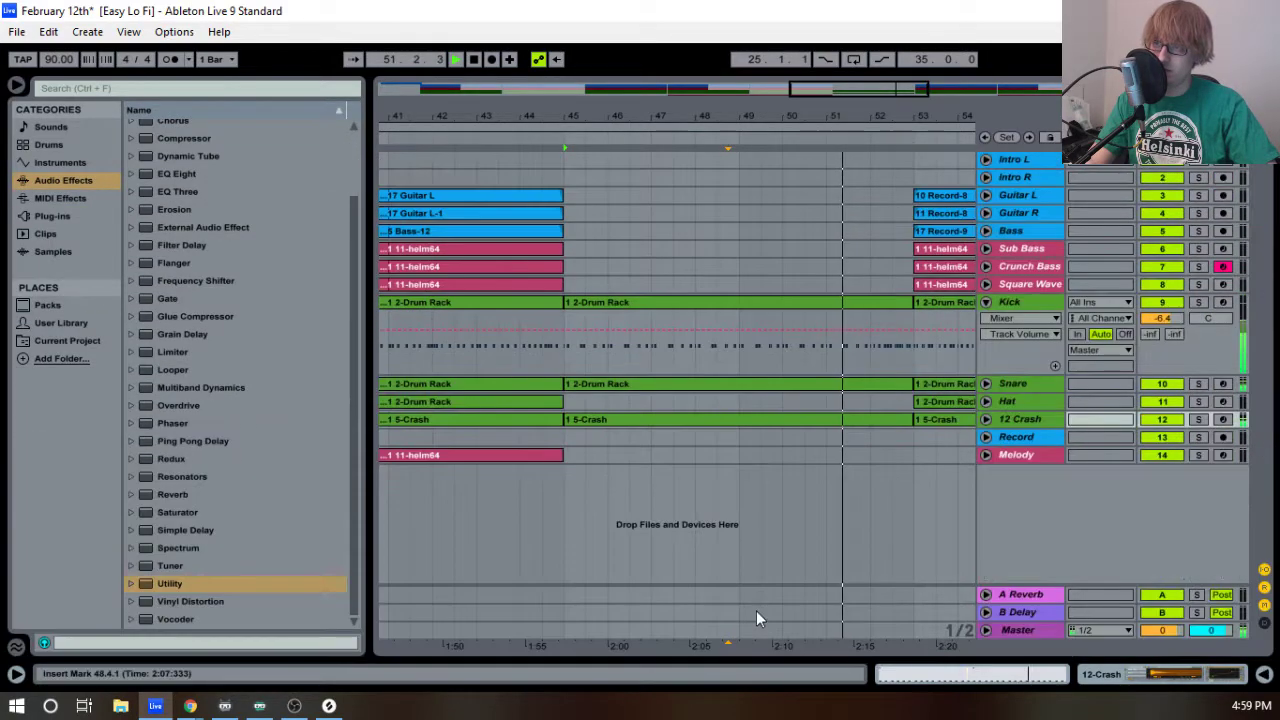
drag(867, 117, 678, 83)
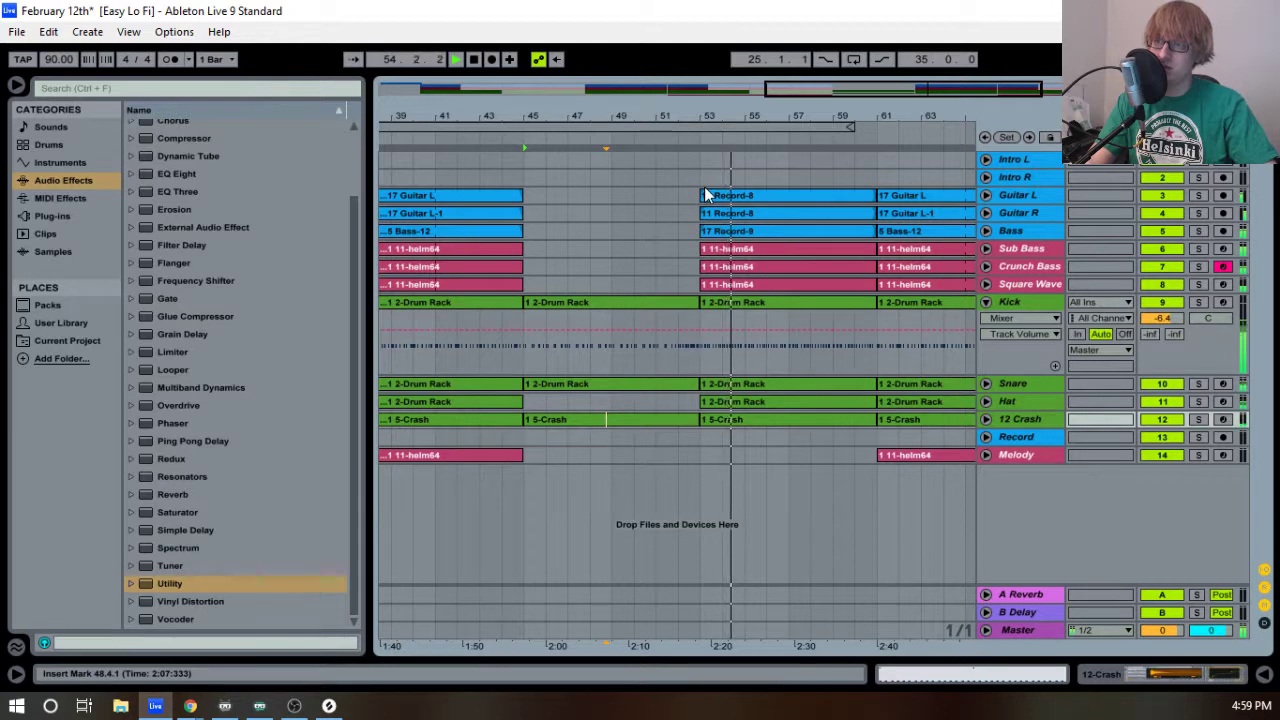
click(985, 402)
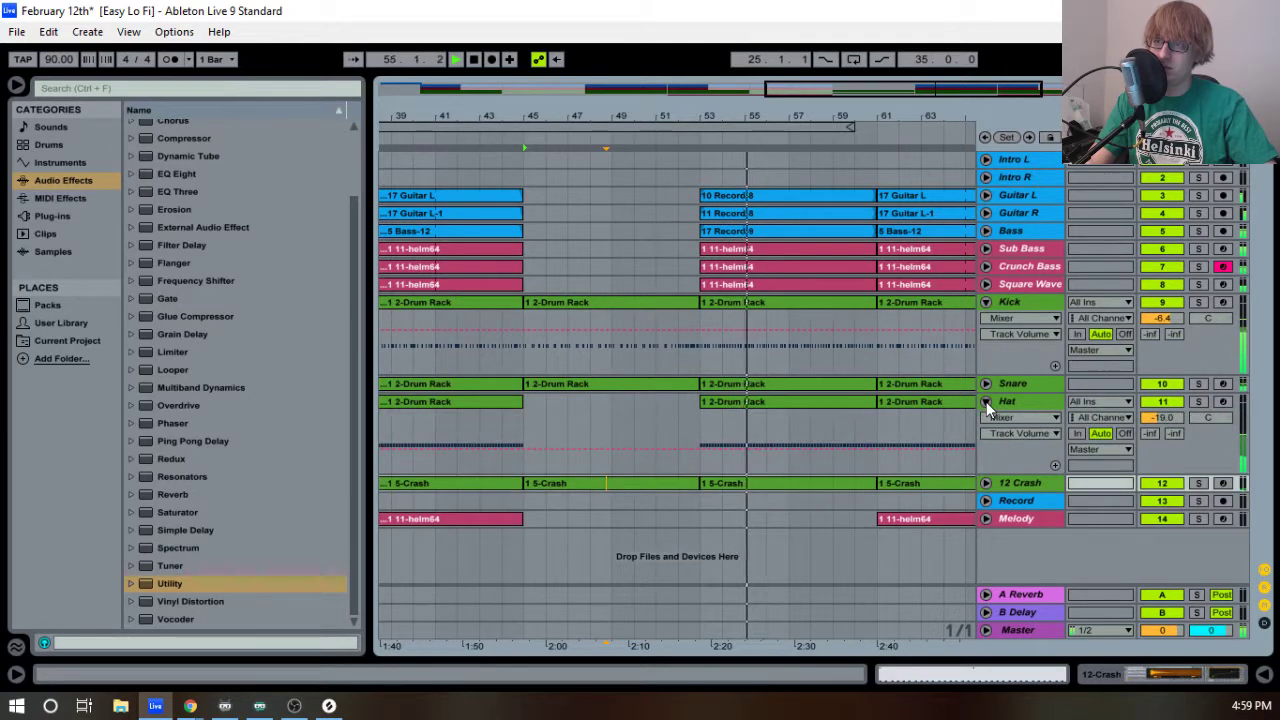
click(985, 402)
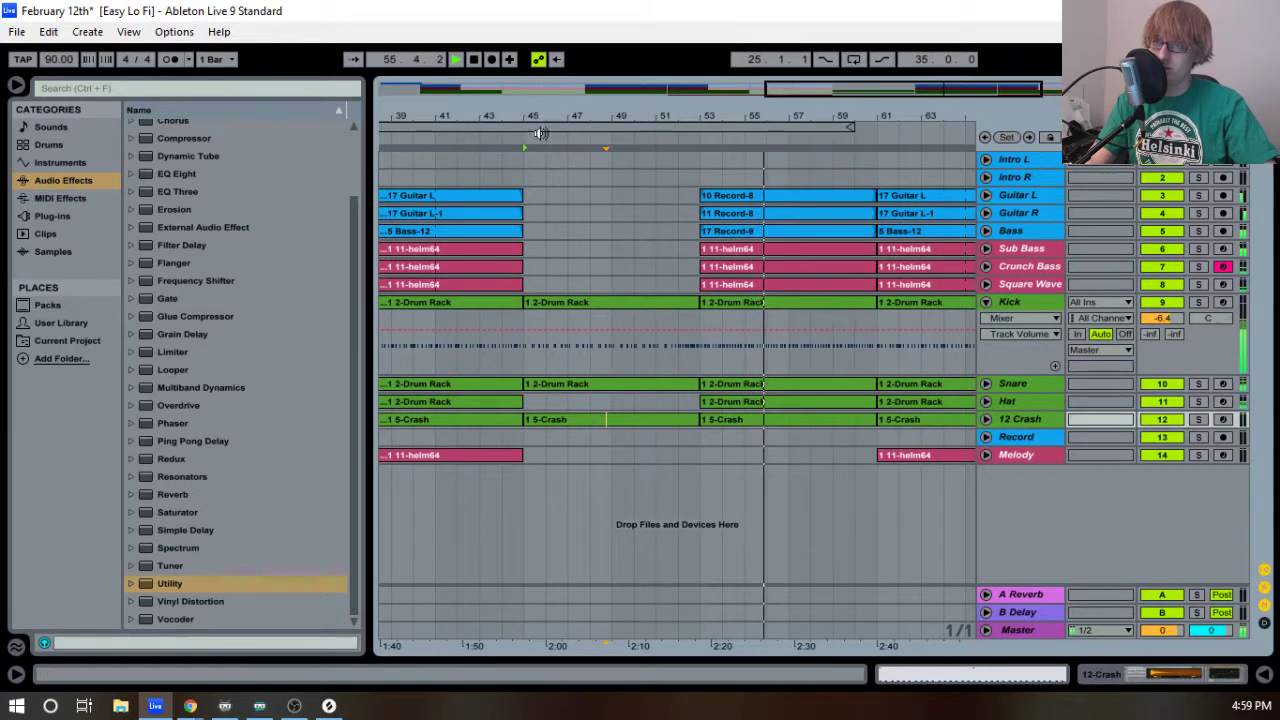
click(485, 141)
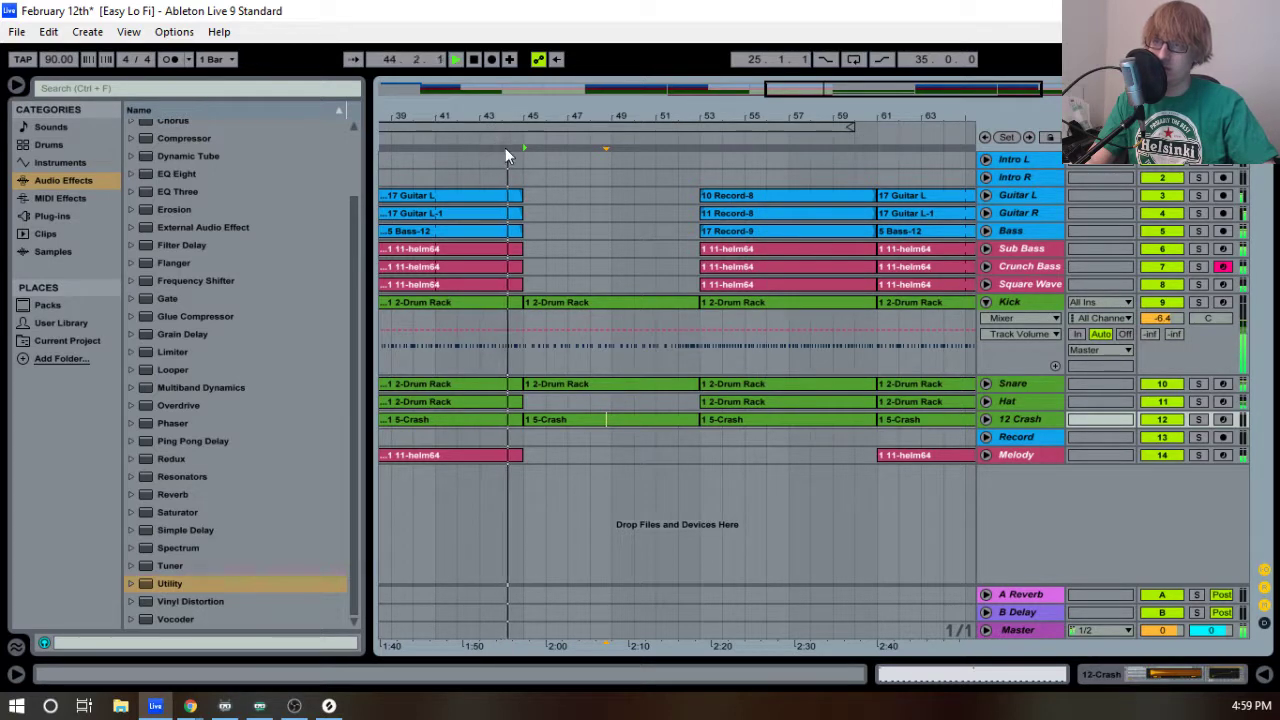
drag(532, 127, 580, 60)
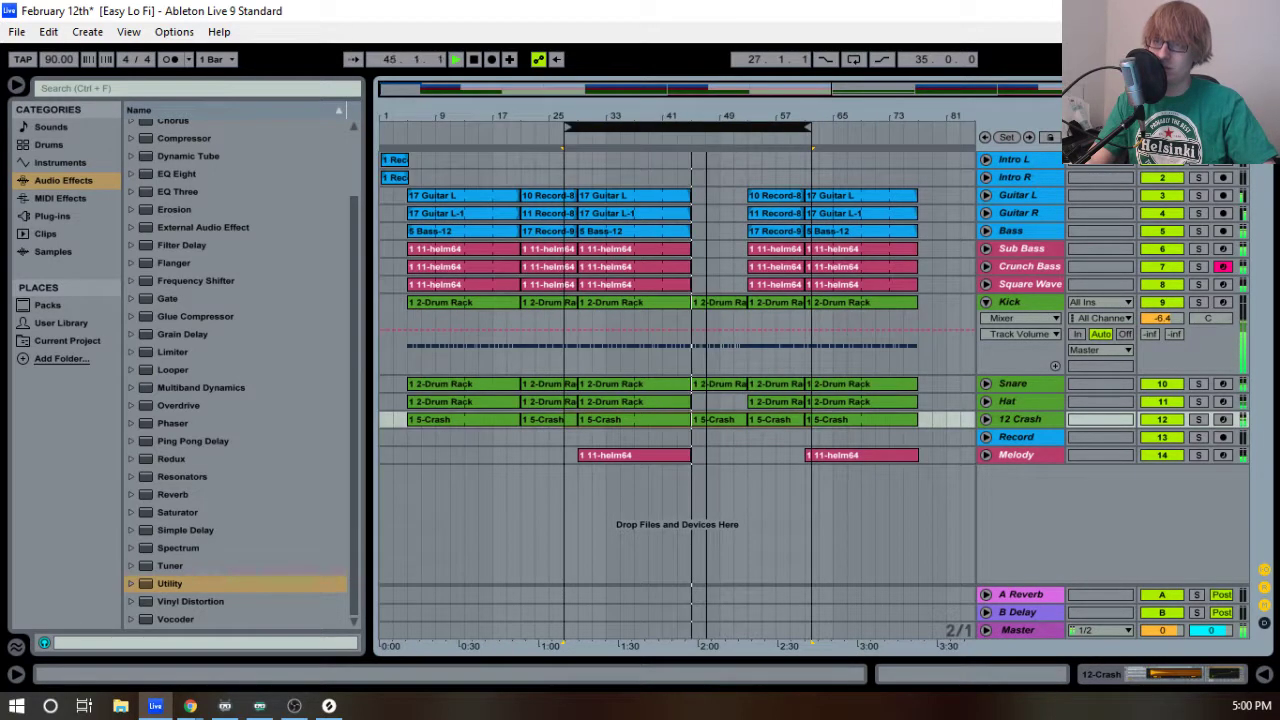
drag(703, 118, 693, 146)
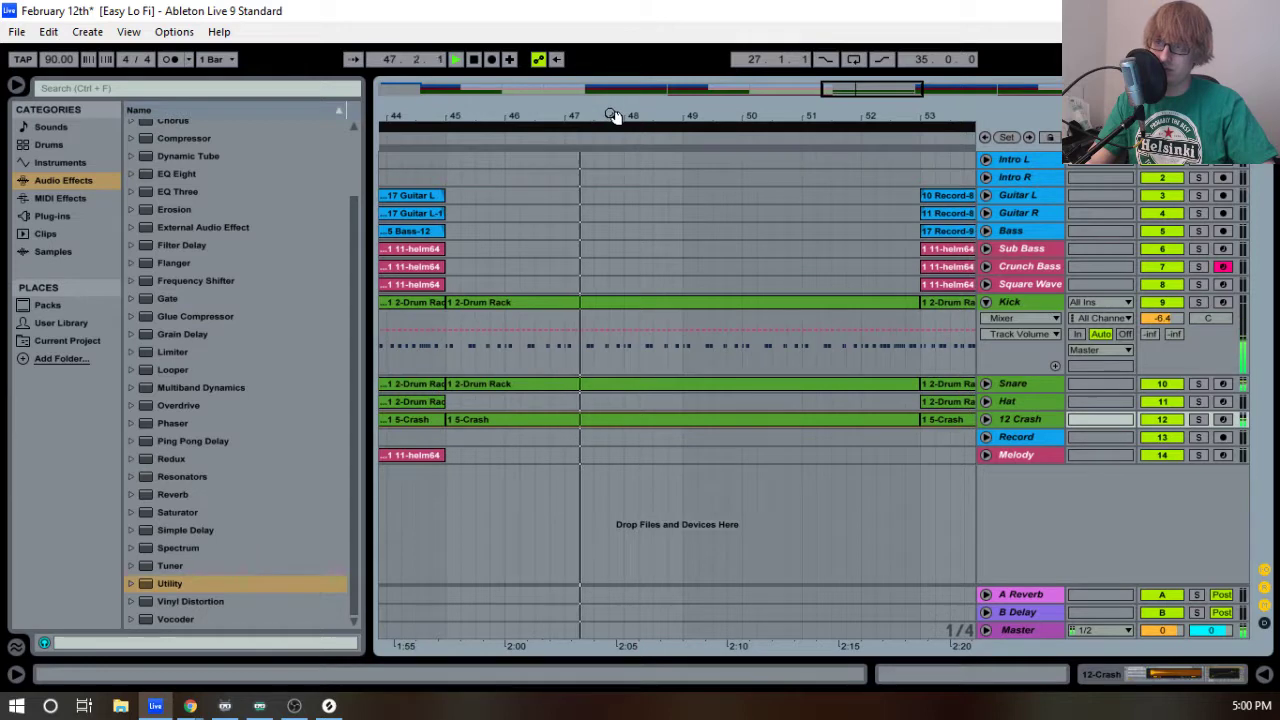
- Unfold the Snare track below the Kick track and play from around bar 48 to compare the two patterns
double_click(656, 388)
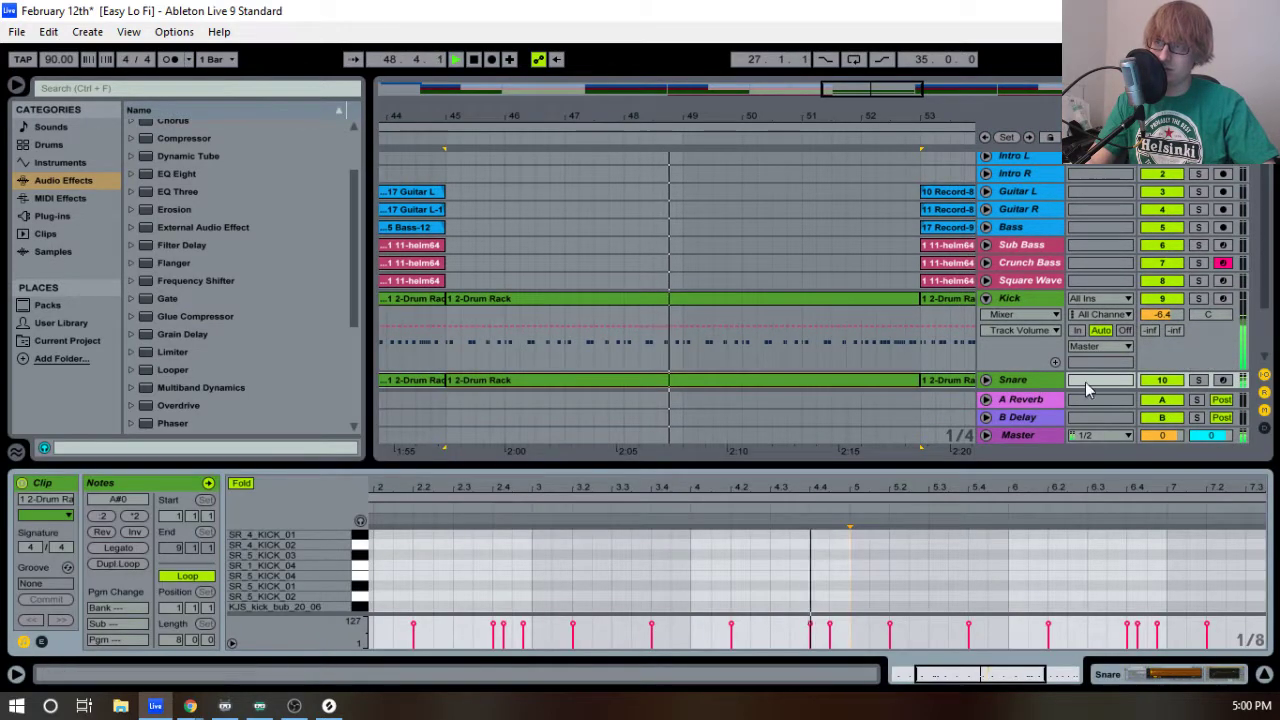
key(space)
click(985, 380)
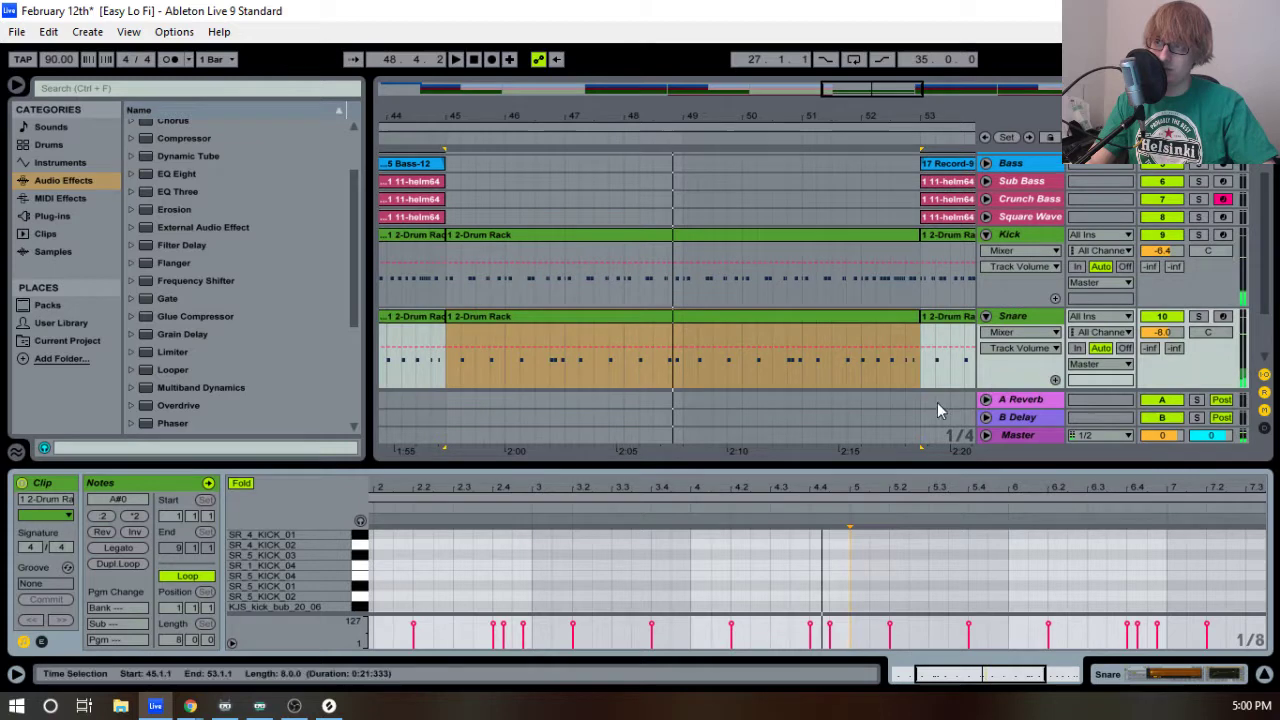
key(ctrl+a)
click(623, 138)
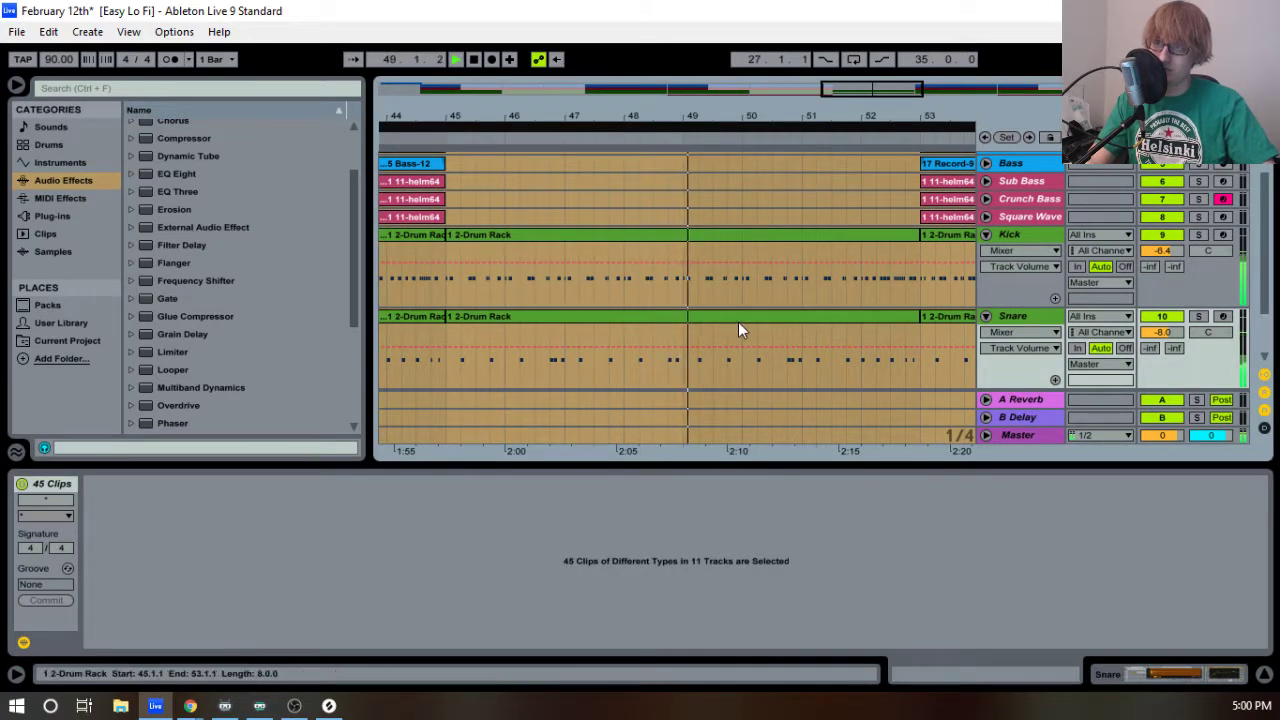
key(space)
- Open the Kick clip that starts at bar 45 in an enlarged note editor and play it from late in bar 3
drag(670, 118, 670, 190)
click(692, 196)
double_click(698, 239)
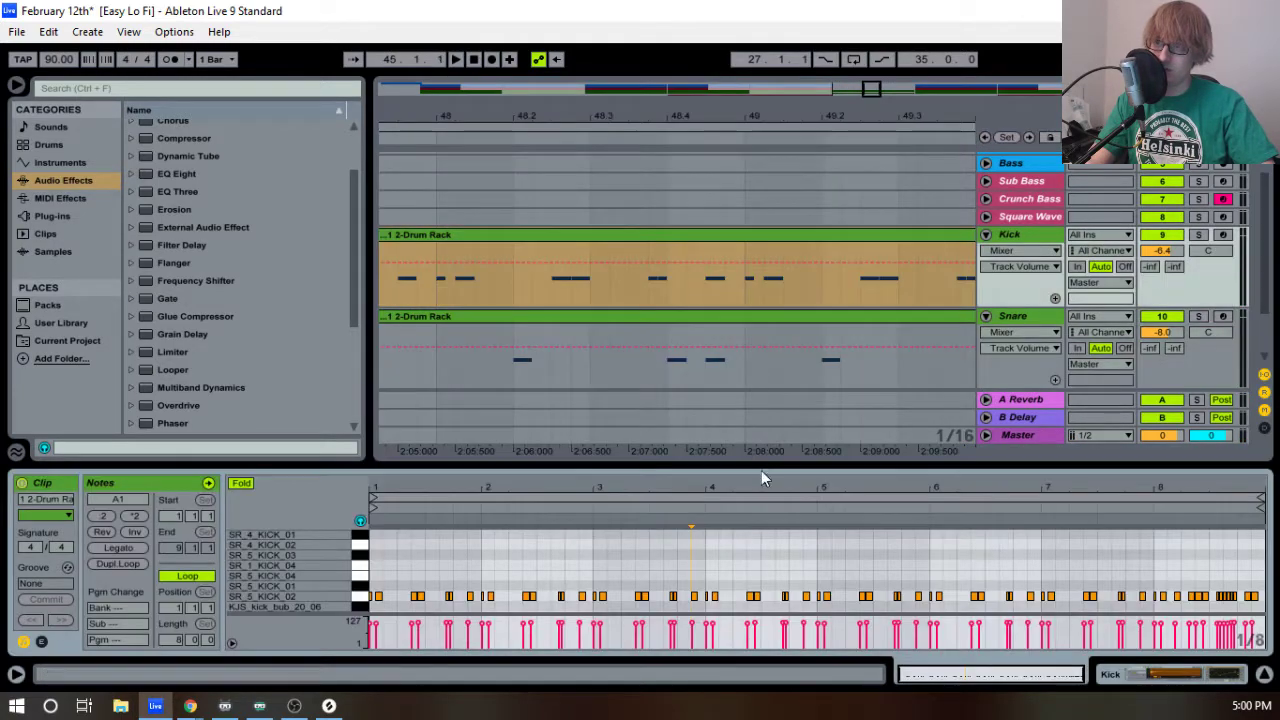
key(space)
drag(750, 467, 709, 325)
click(622, 289)
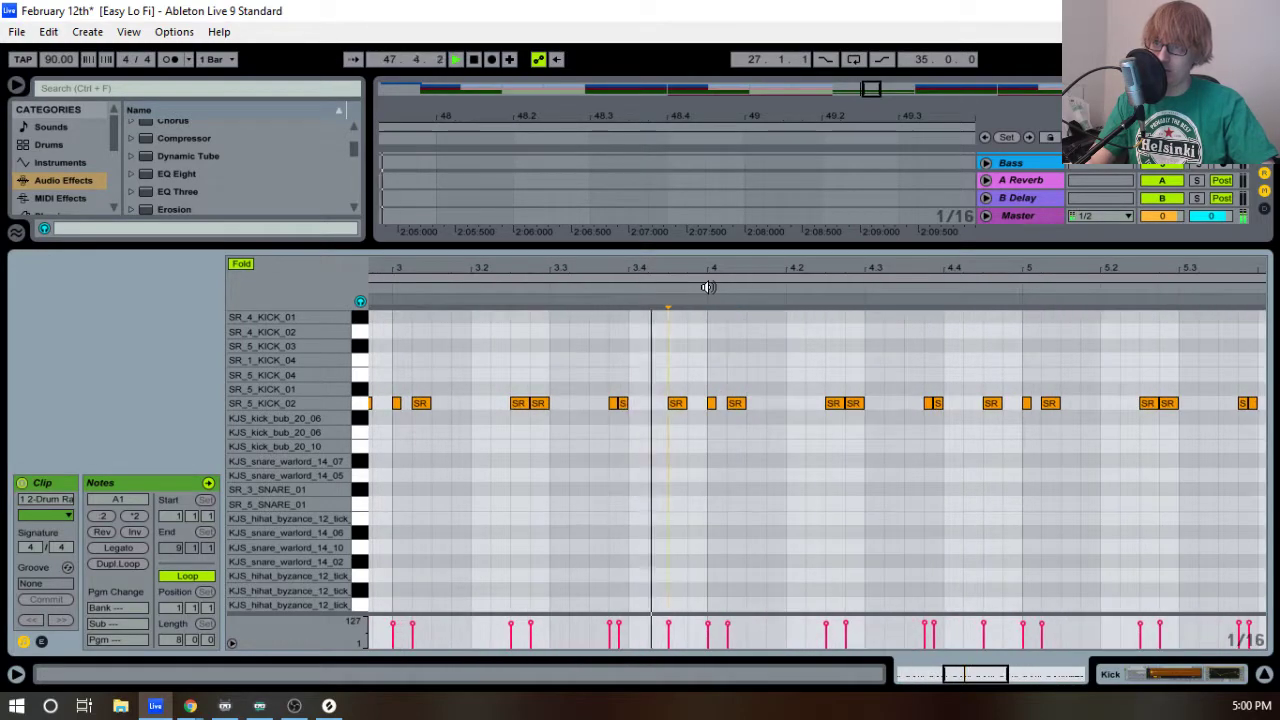
- Move the SR_5_KICK_02 note at 4.4.3 to 4.4.4 in the Kick clip
key(space)
click(608, 292)
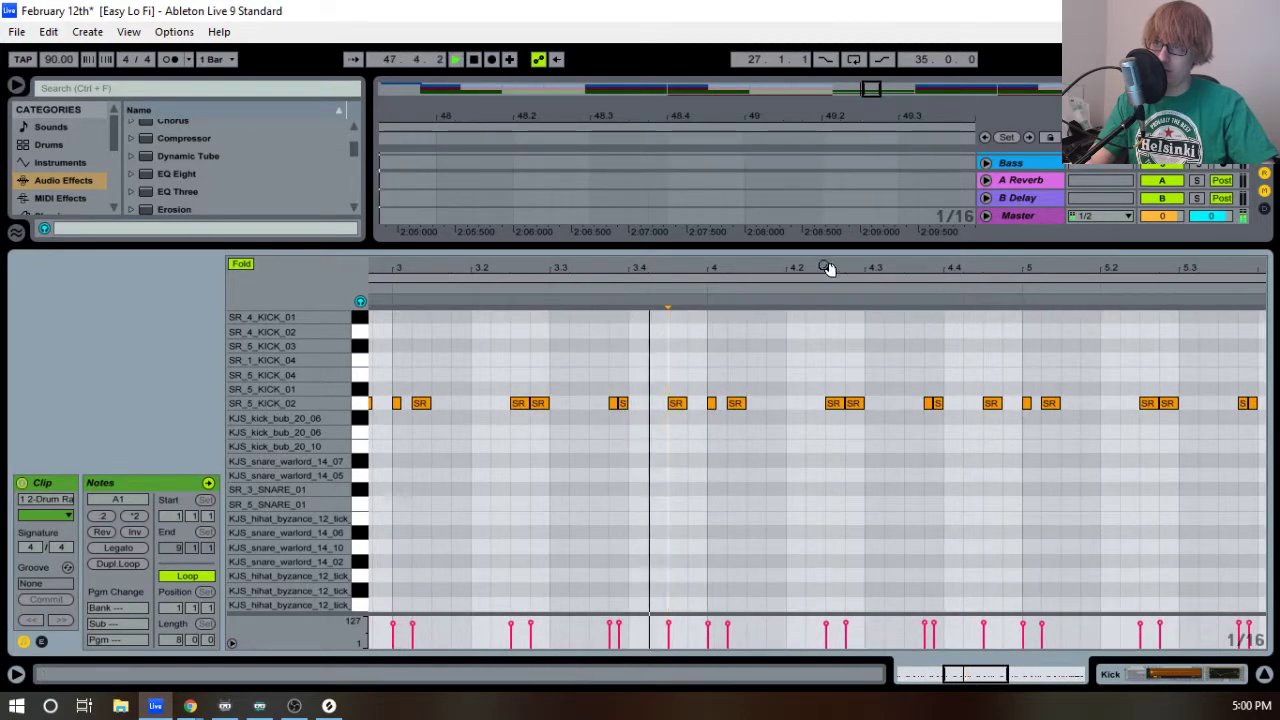
drag(829, 269, 750, 299)
key(space)
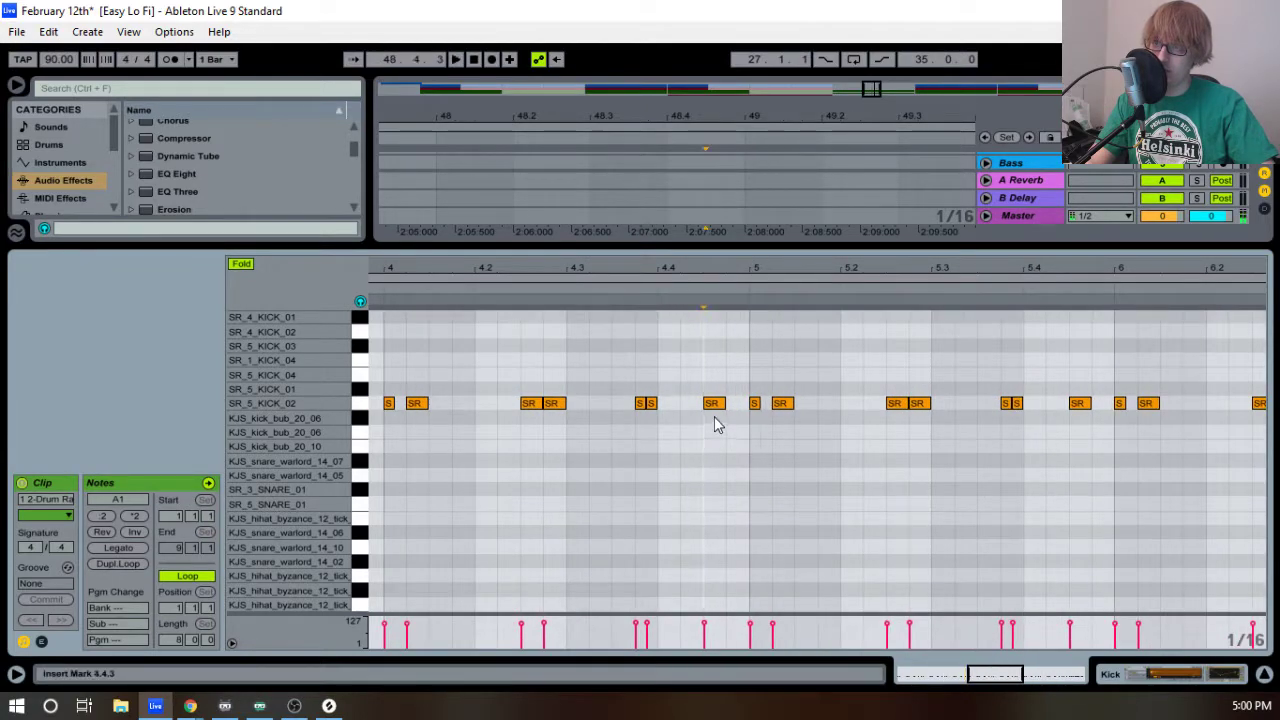
double_click(735, 404)
- Play the Kick clip from beat 4.3 and examine the kick notes through to the fill in bar 8
click(582, 290)
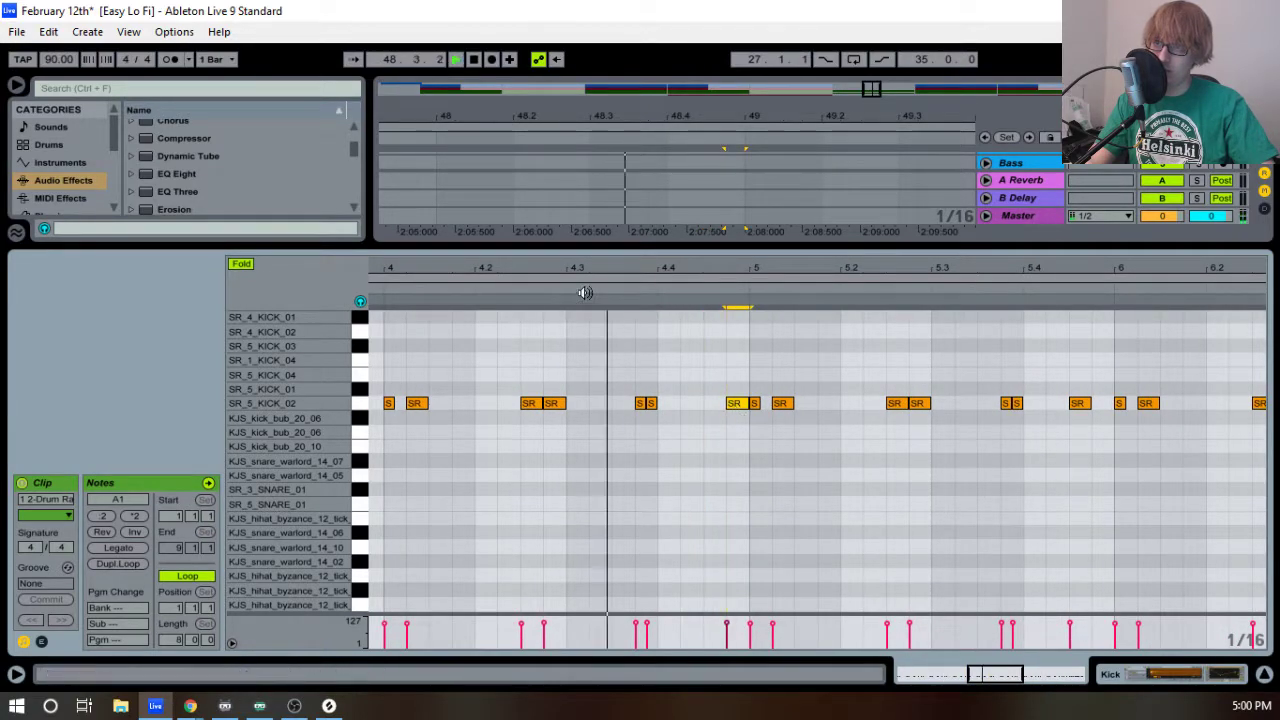
drag(809, 286, 765, 273)
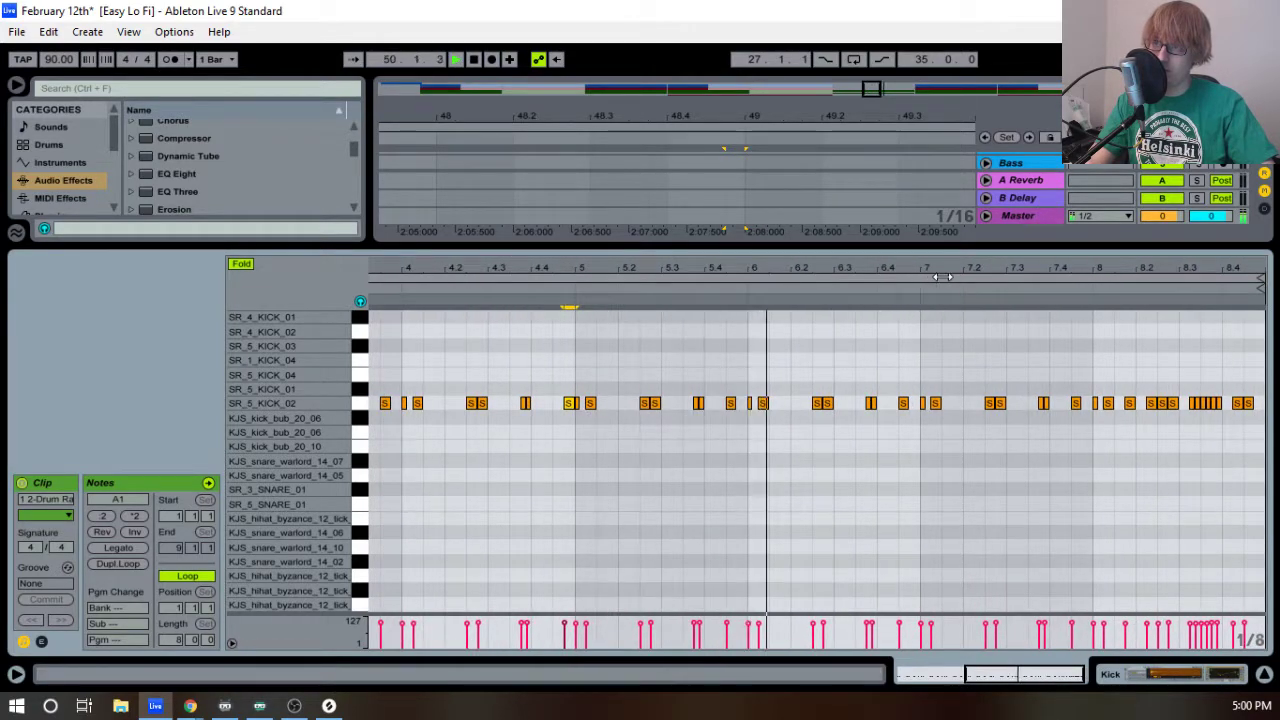
drag(960, 277, 727, 298)
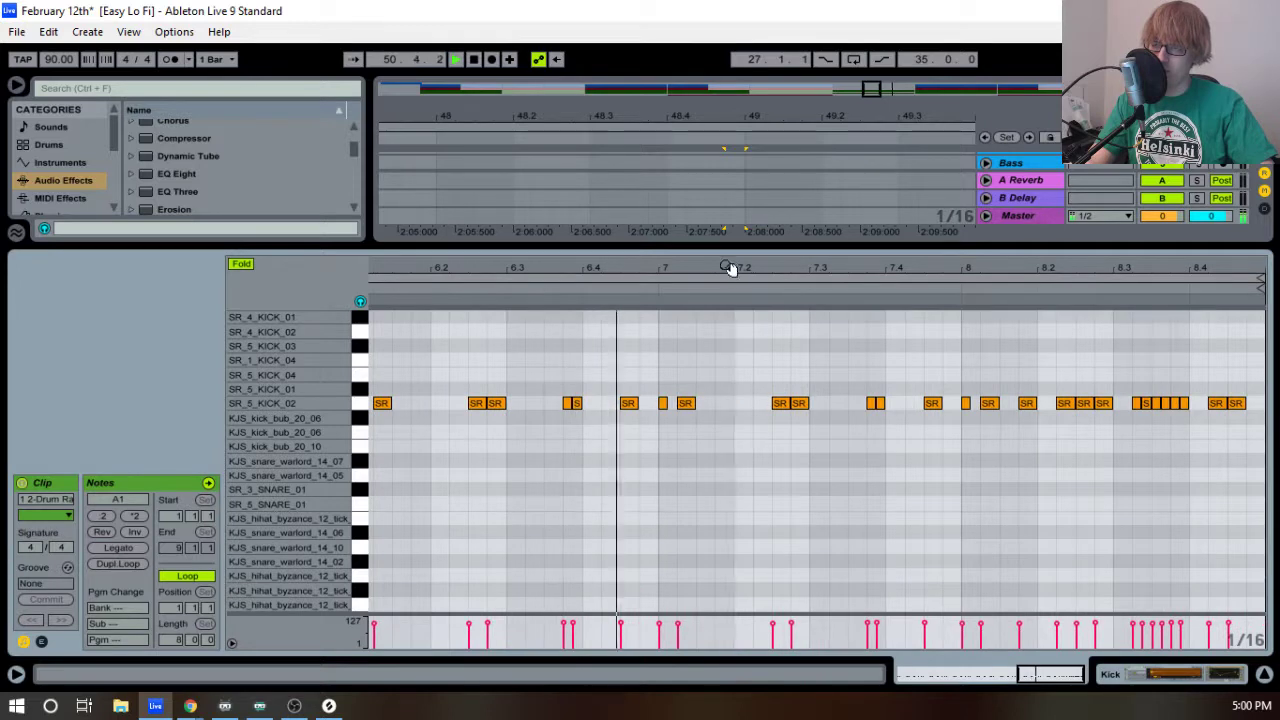
drag(909, 271, 943, 266)
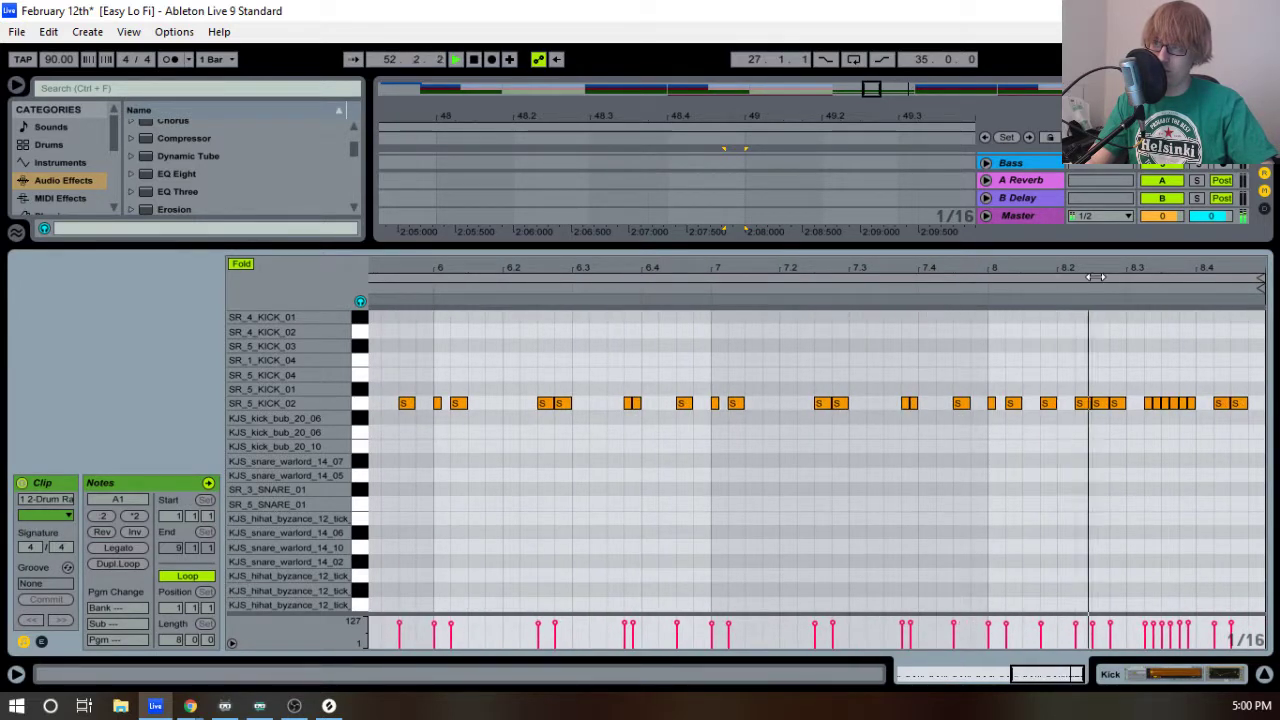
key(space)
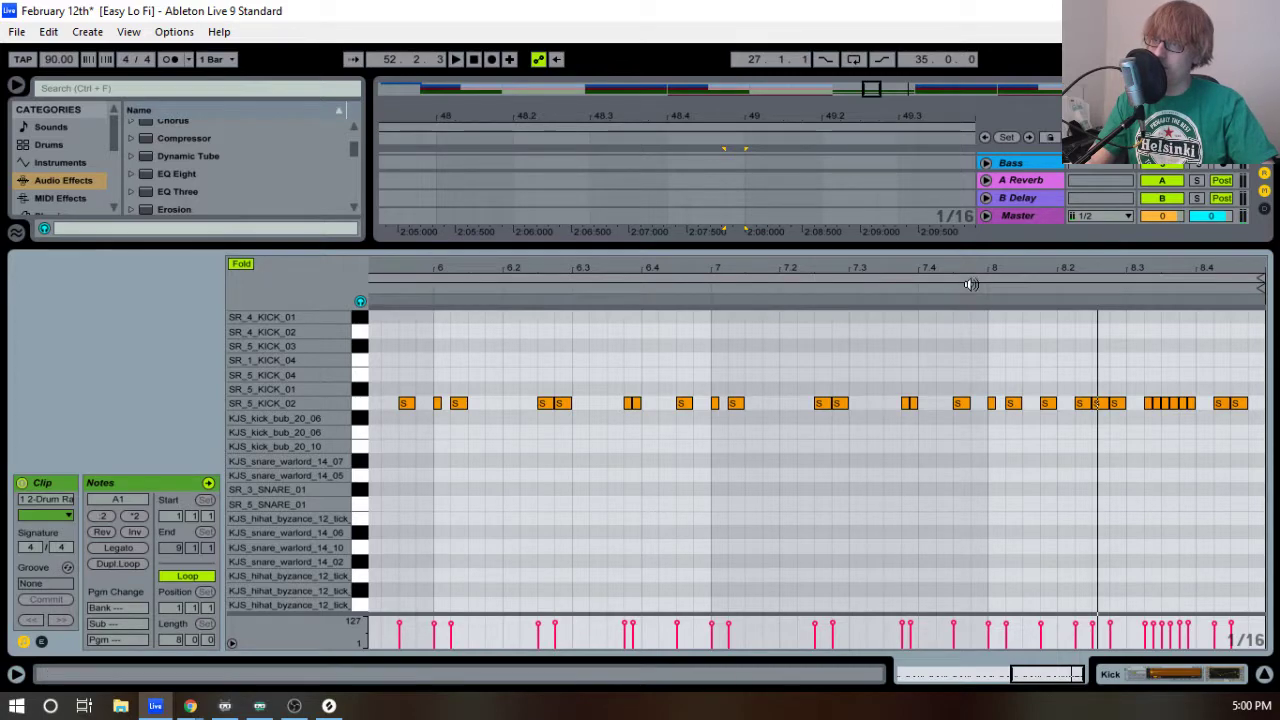
drag(1098, 267, 1000, 298)
drag(717, 298, 873, 267)
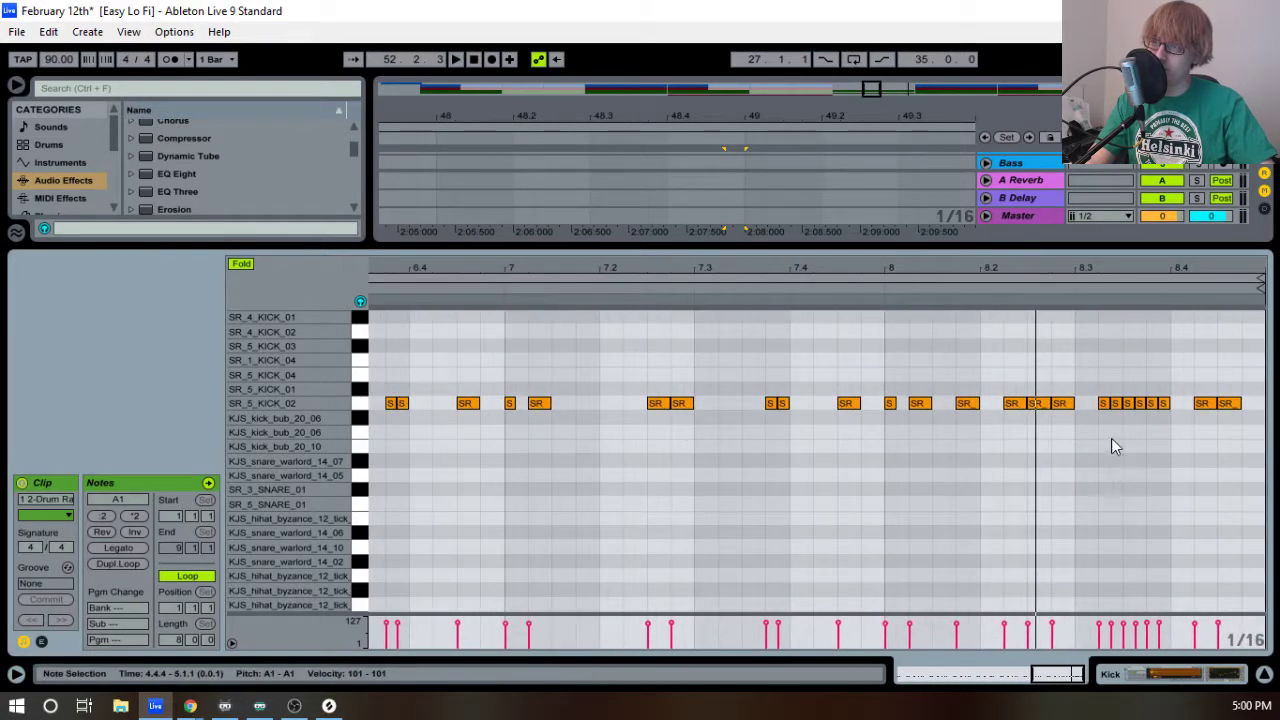
- Play the Kick clip from around beat 7.3 and duplicate the SR_5_KICK_02 note at 8.1.2 to 8.1.3
click(746, 281)
click(741, 297)
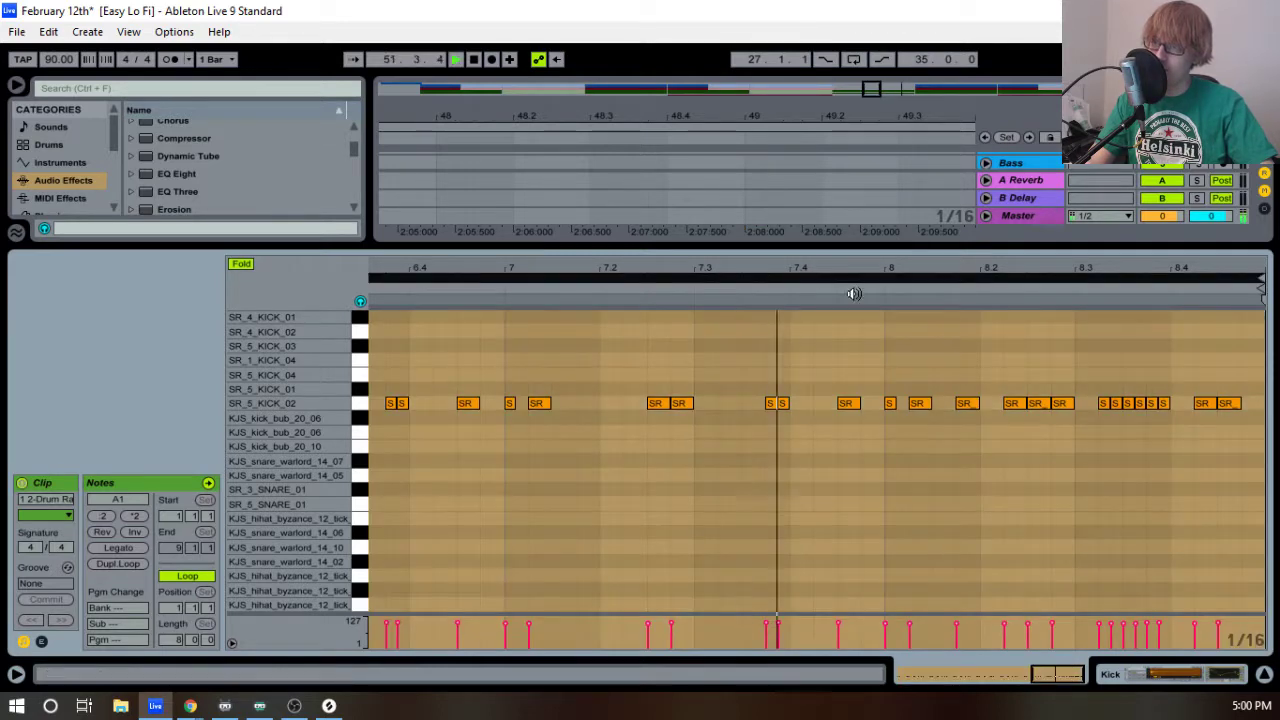
click(961, 336)
key(space)
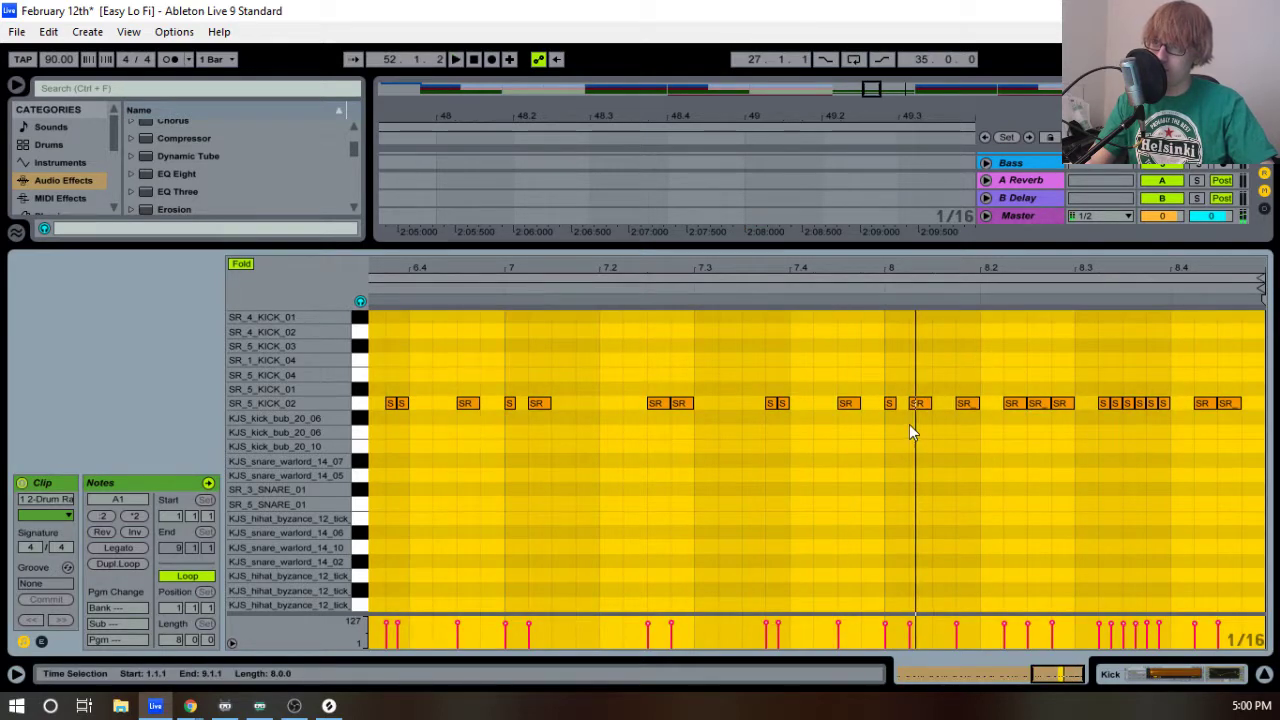
drag(920, 407, 951, 409)
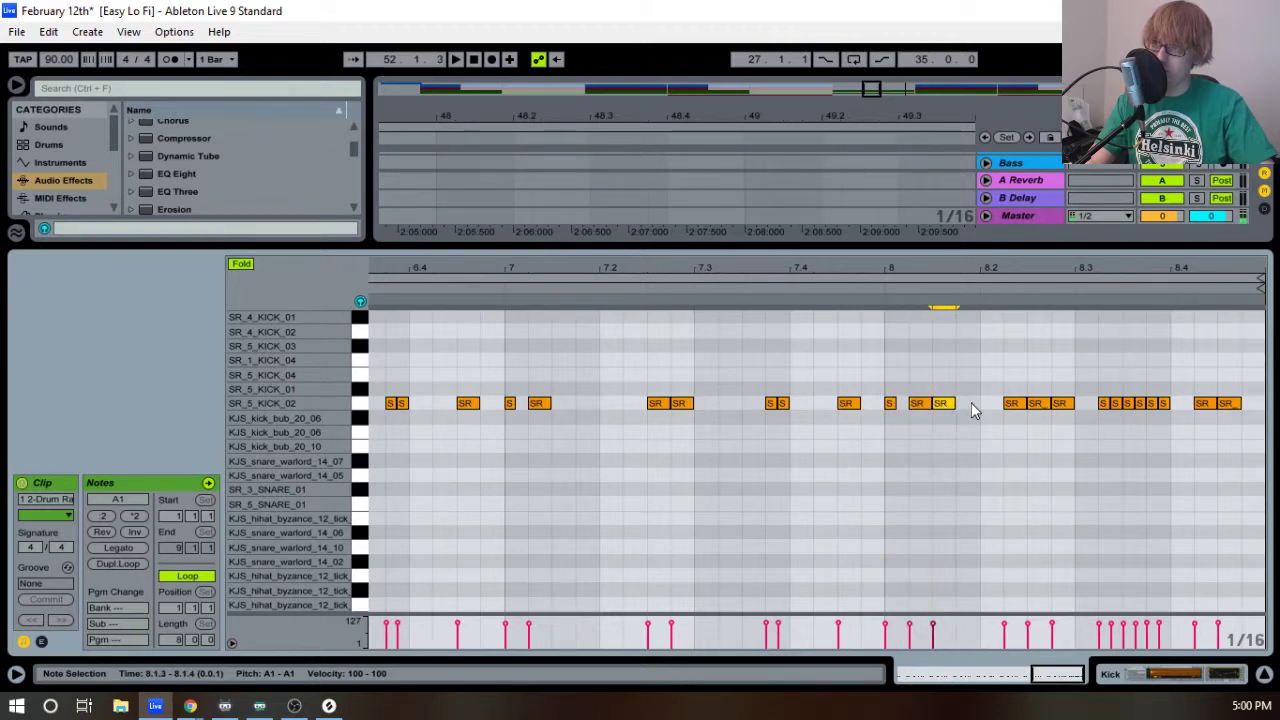
- Play the fill from around beat 7.4 and add an SR_5_KICK_02 note at 8.2.1
click(815, 281)
click(817, 291)
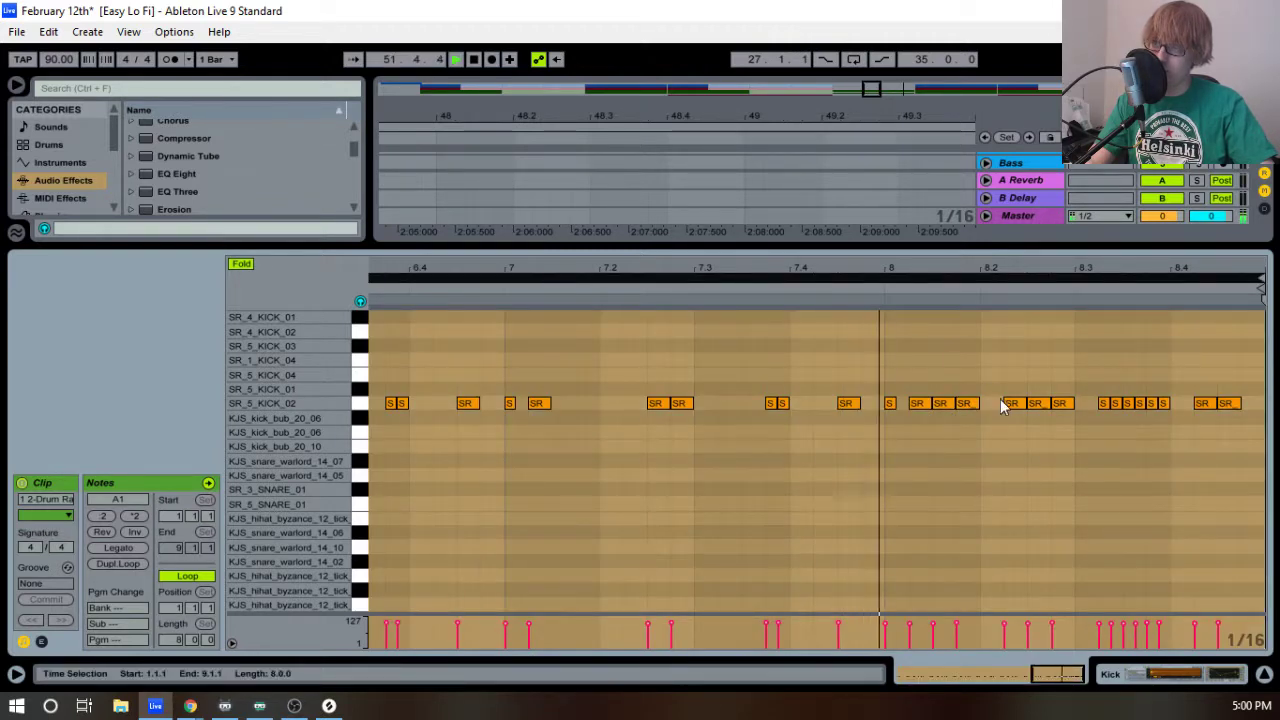
key(space)
click(998, 399)
double_click(992, 402)
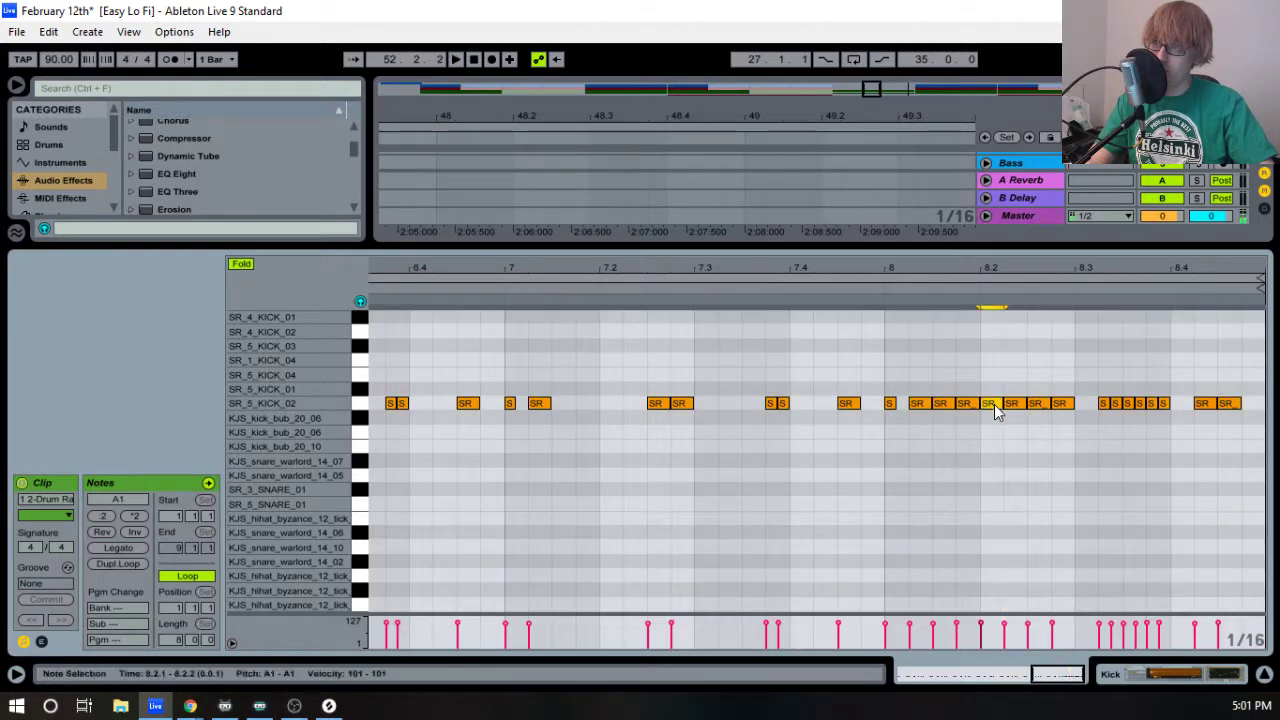
- Play into bar 8 and copy the two short SR_5_KICK_02 notes at 8.3.2 to 8.3.1
click(834, 290)
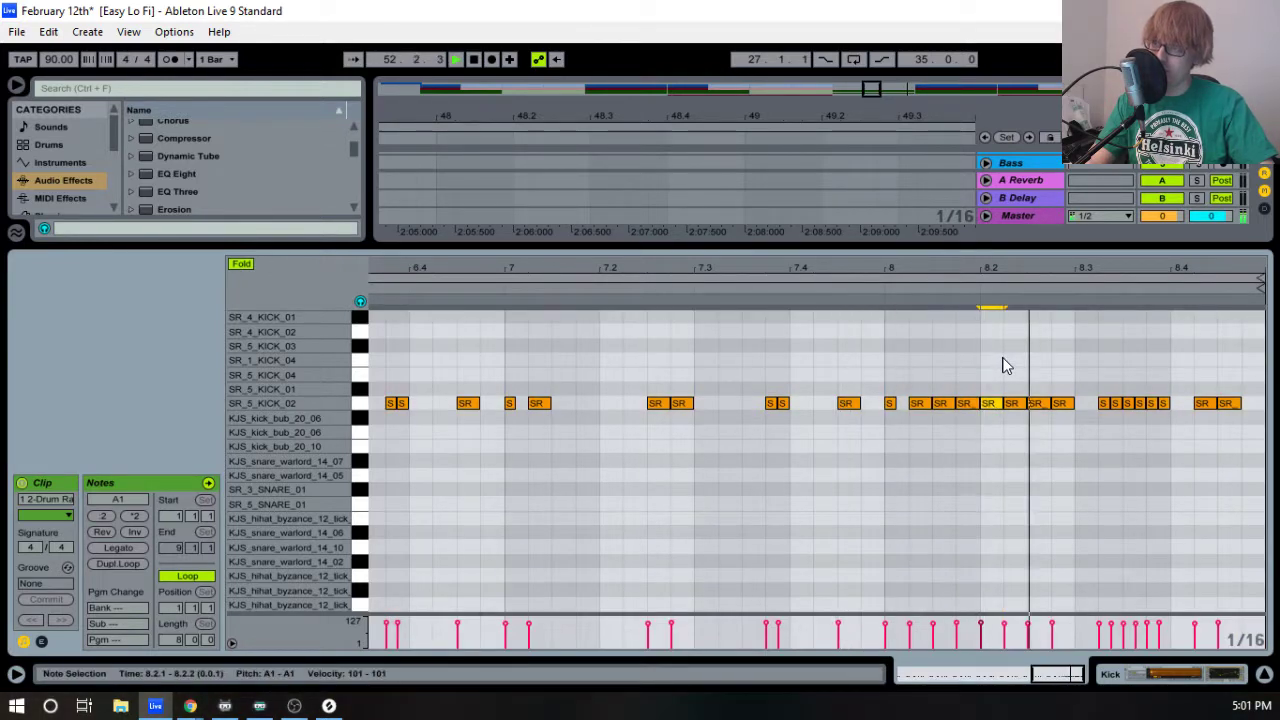
drag(1100, 427, 1112, 403)
key(ctrl+c)
click(1079, 424)
key(ctrl+v)
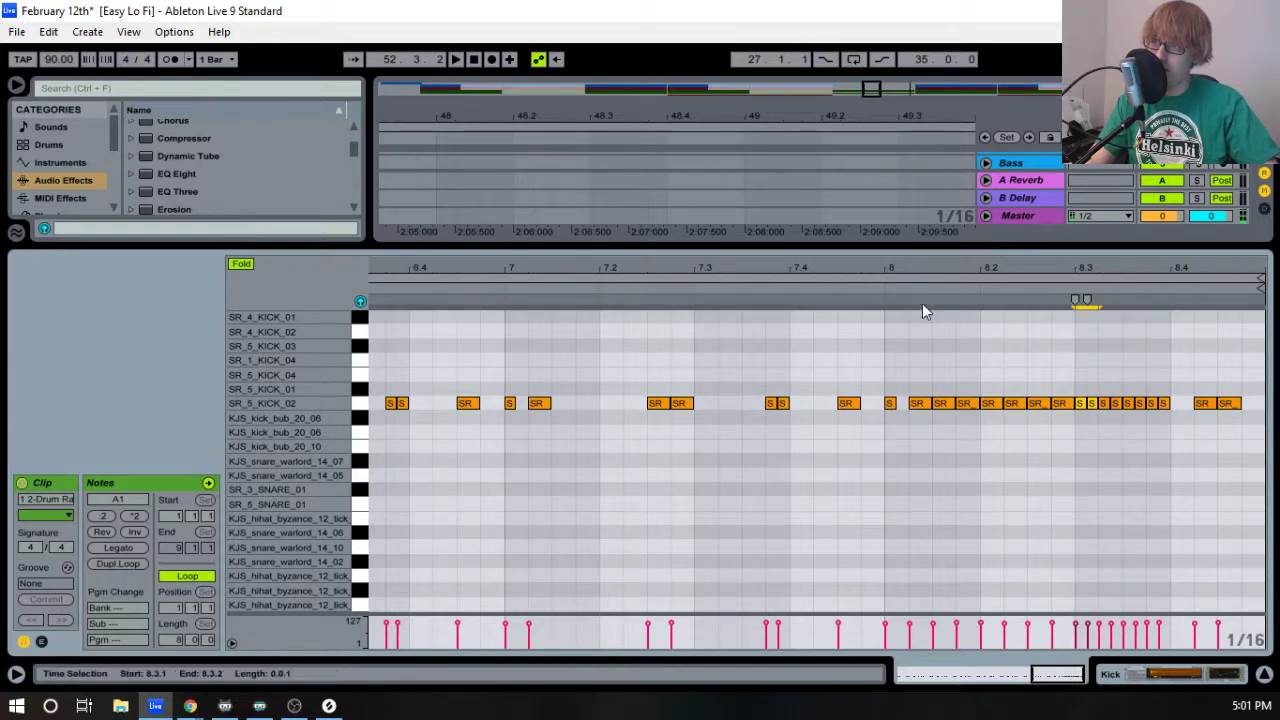
- Play the end of the kick fill repeatedly and move the last SR_5_KICK_02 note to 8.4.4
key(space)
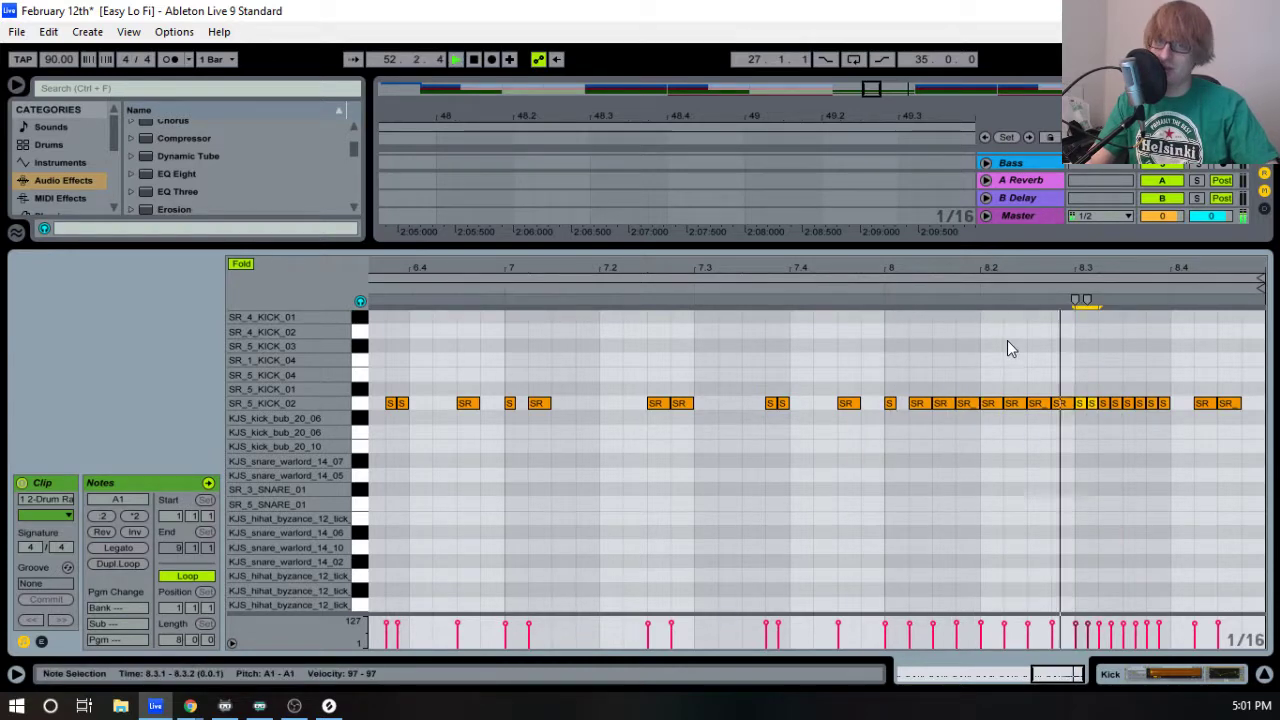
key(space)
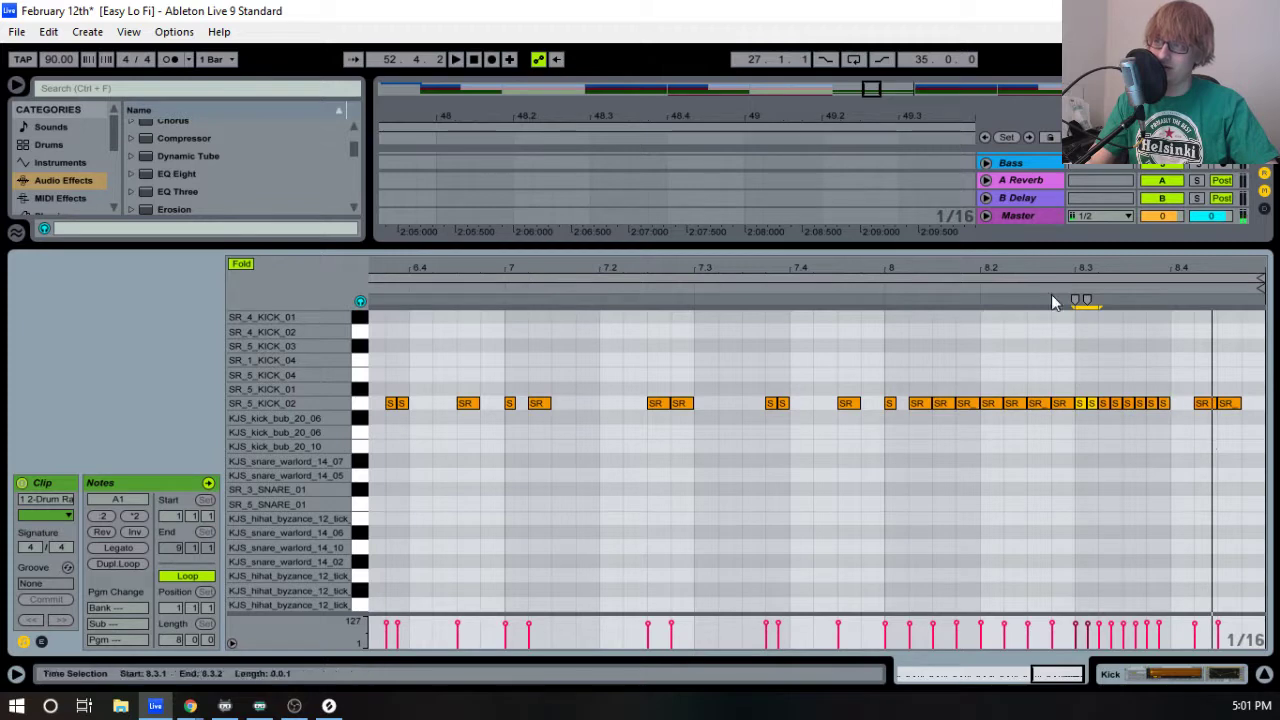
key(space)
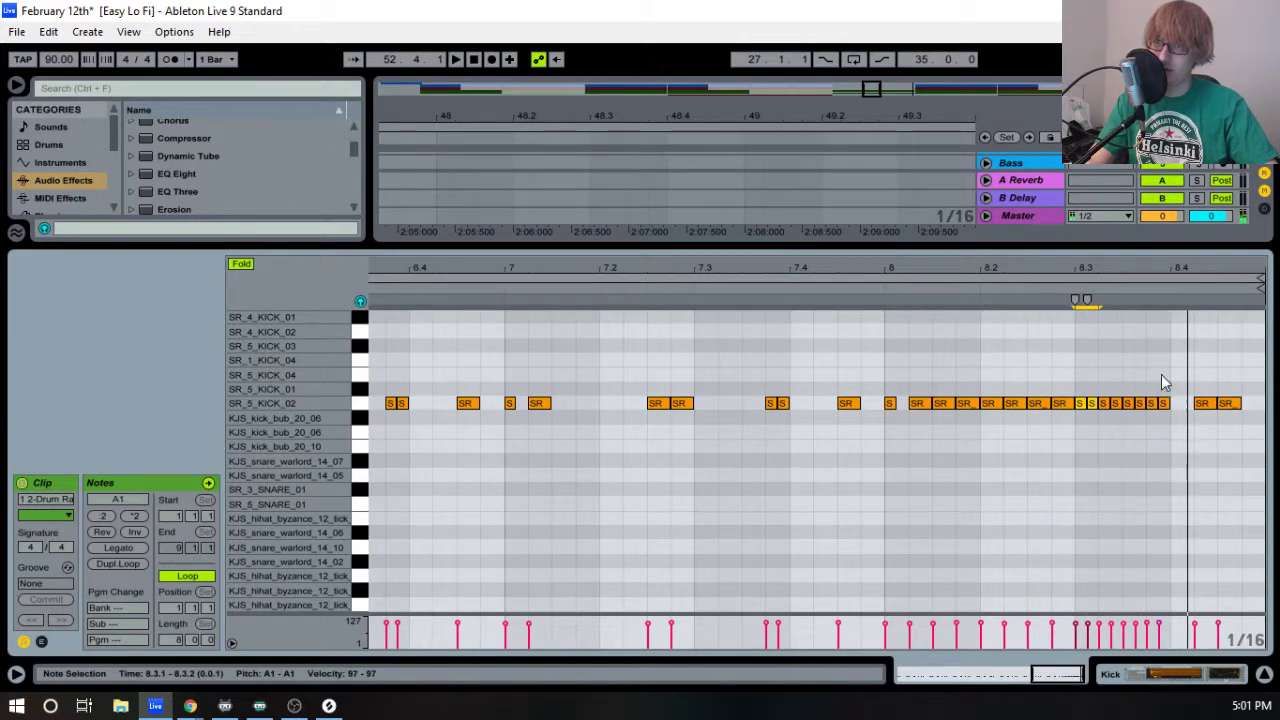
click(1143, 289)
key(space)
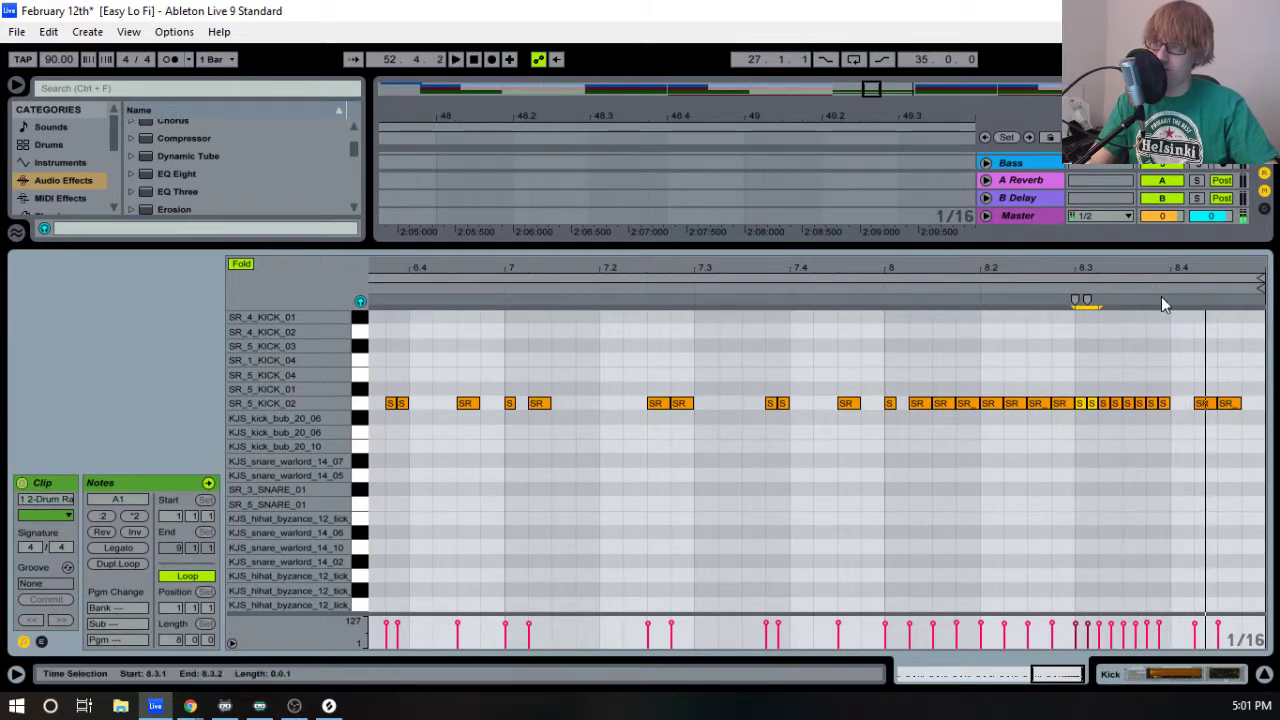
click(1153, 290)
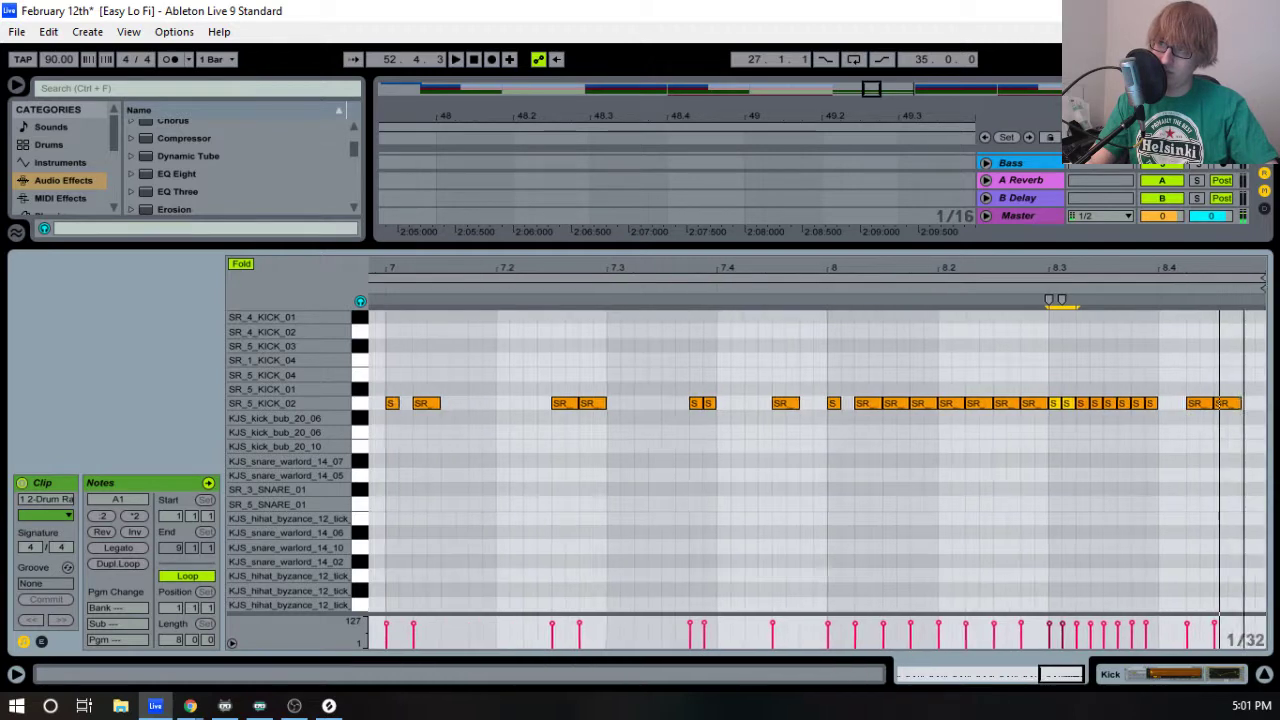
click(1115, 290)
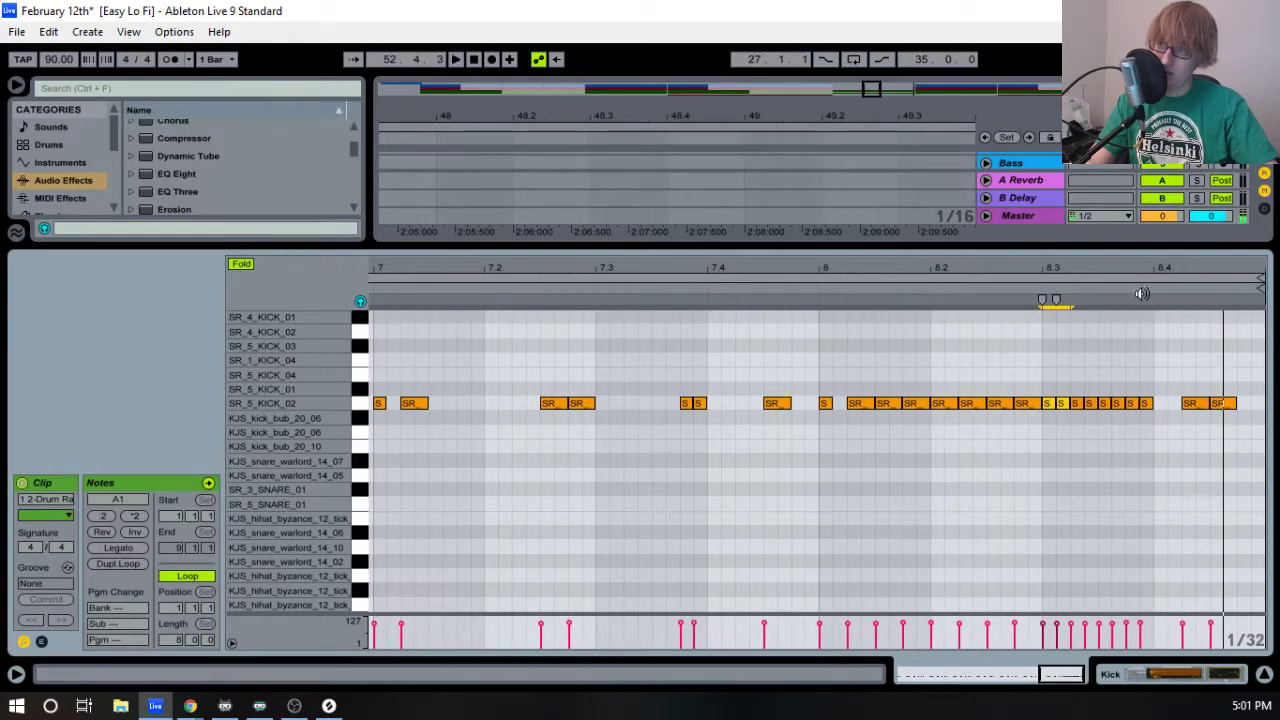
drag(1231, 403, 1250, 405)
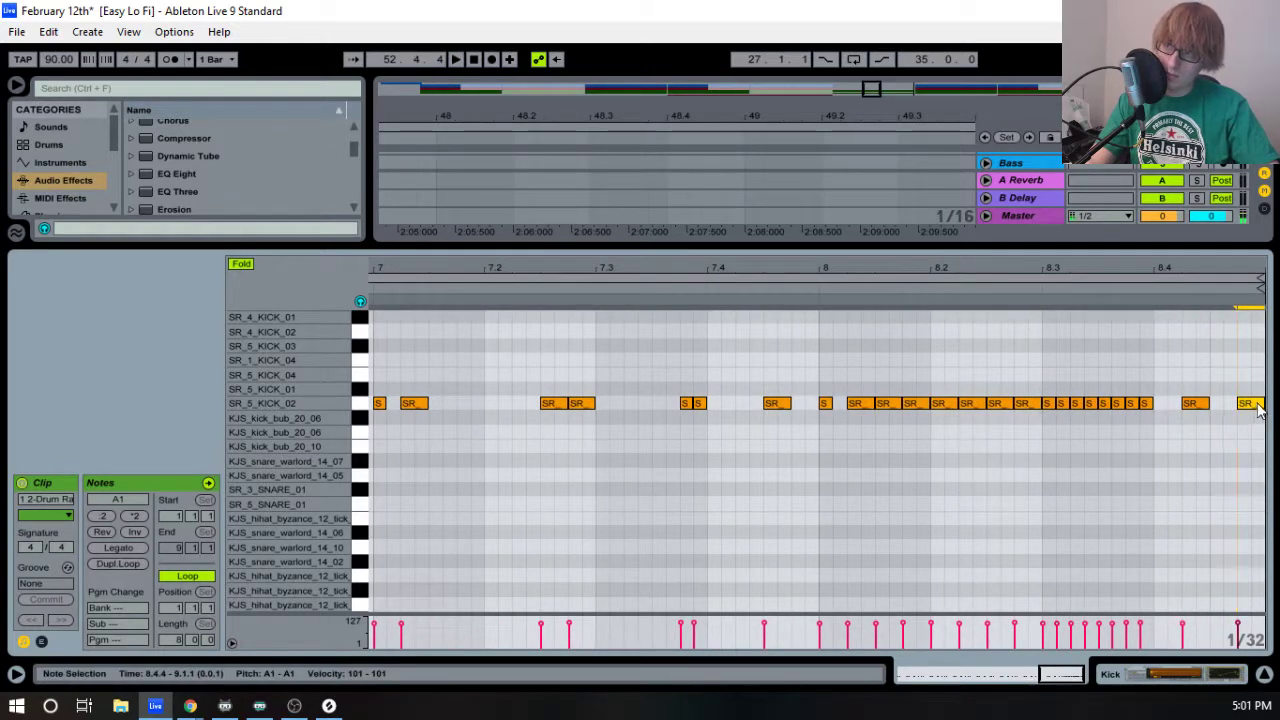
- Replay the fill's end and split the kick at 8.4.2 into two consecutive 1/32 SR_5_KICK_02 notes
click(1114, 290)
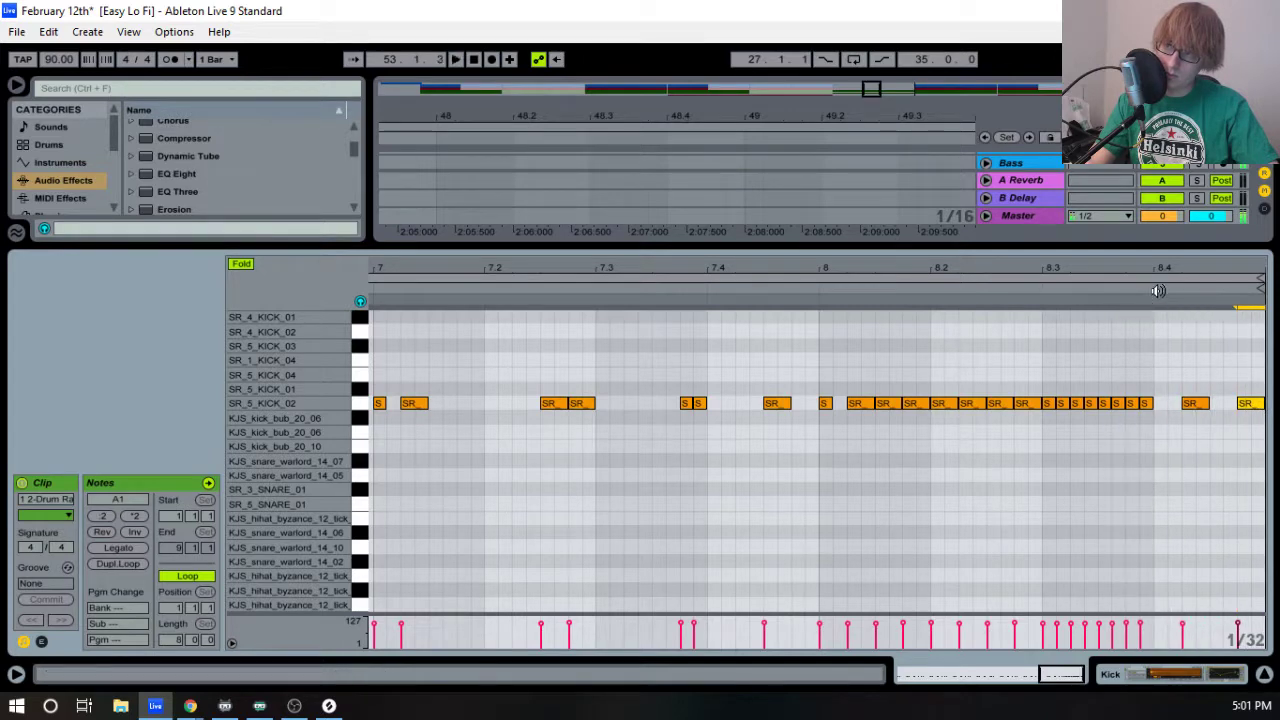
click(1137, 290)
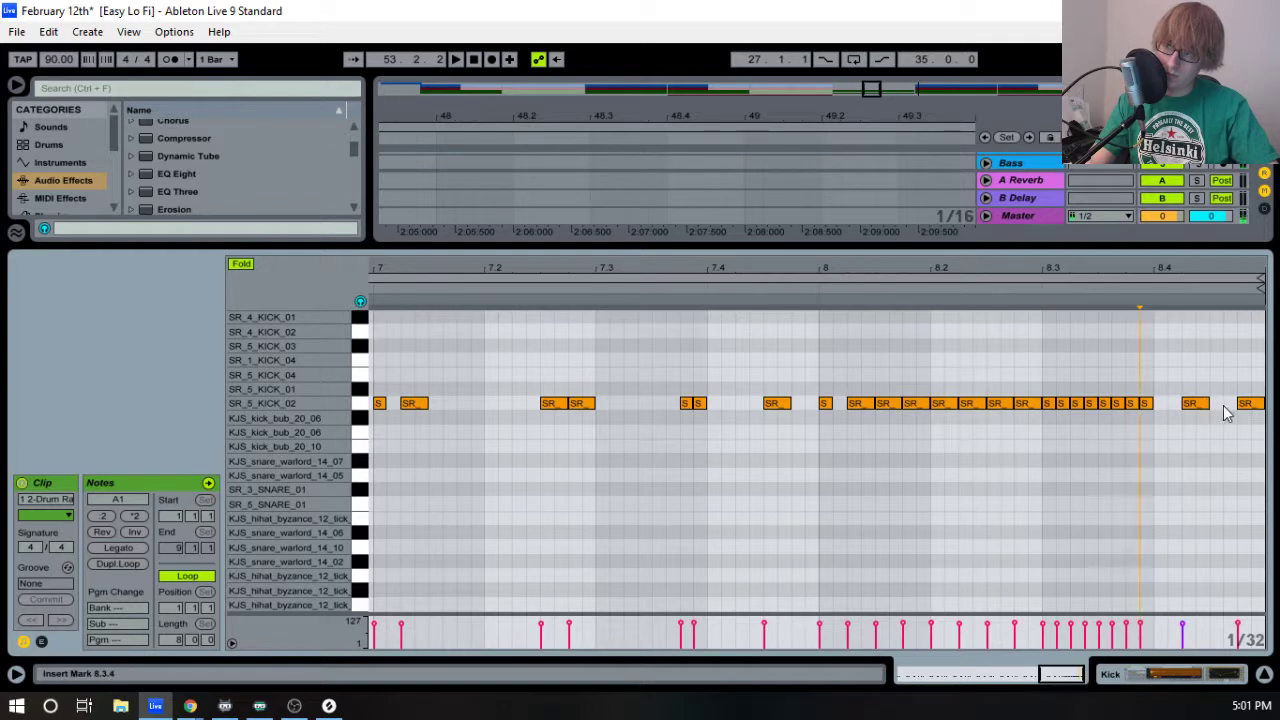
drag(1209, 403, 1190, 403)
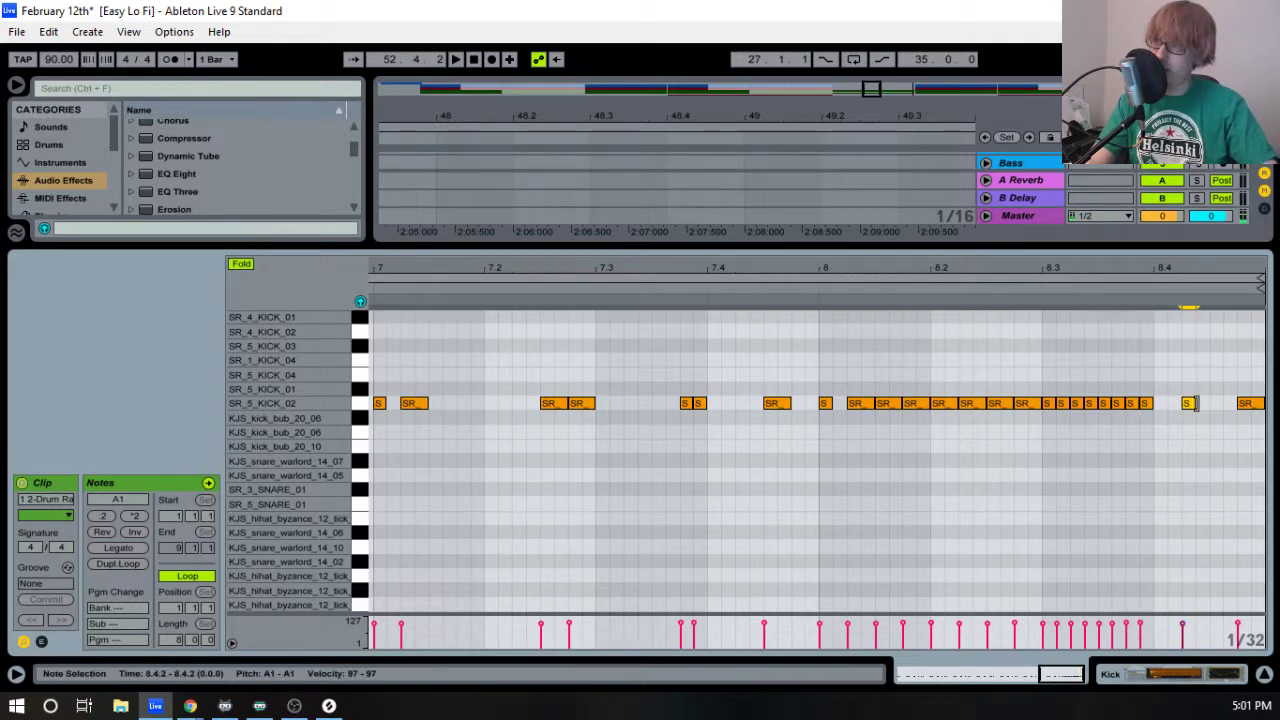
click(1015, 295)
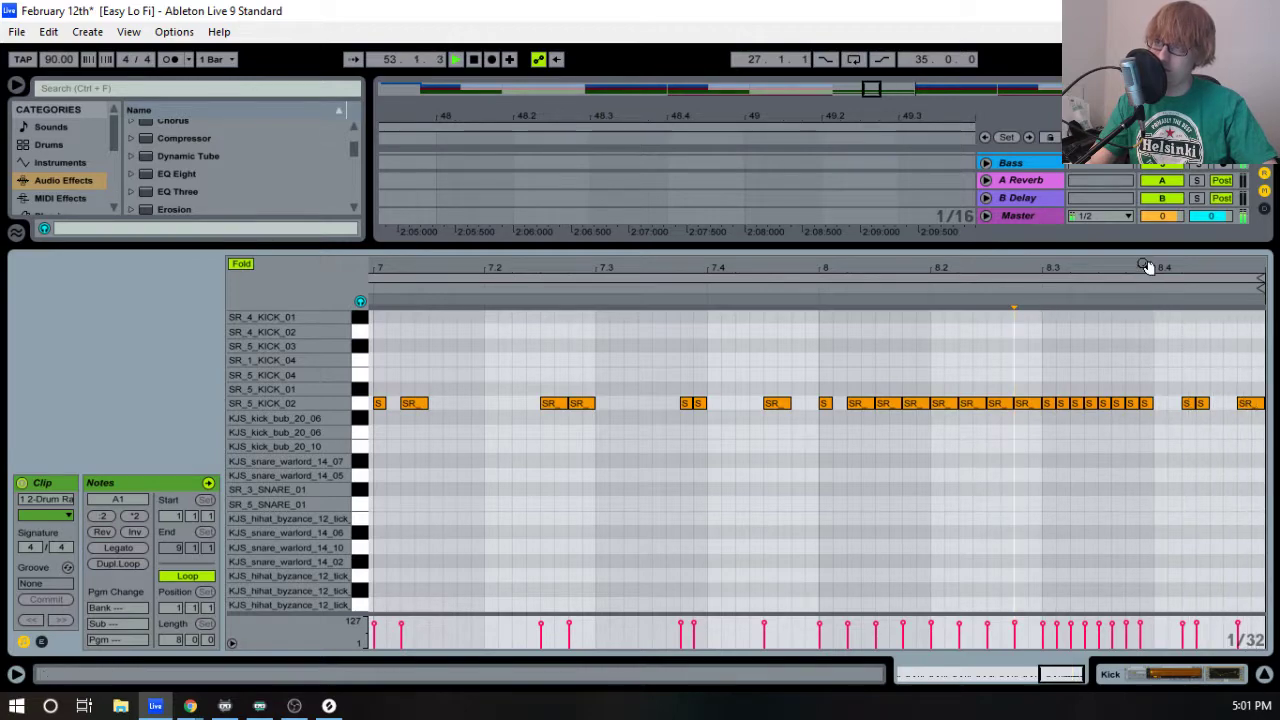
- Shrink the note editor, show about bars 37 to 57 of the arrangement, and fold the Kick and Snare tracks
drag(1118, 248, 1098, 612)
key(space)
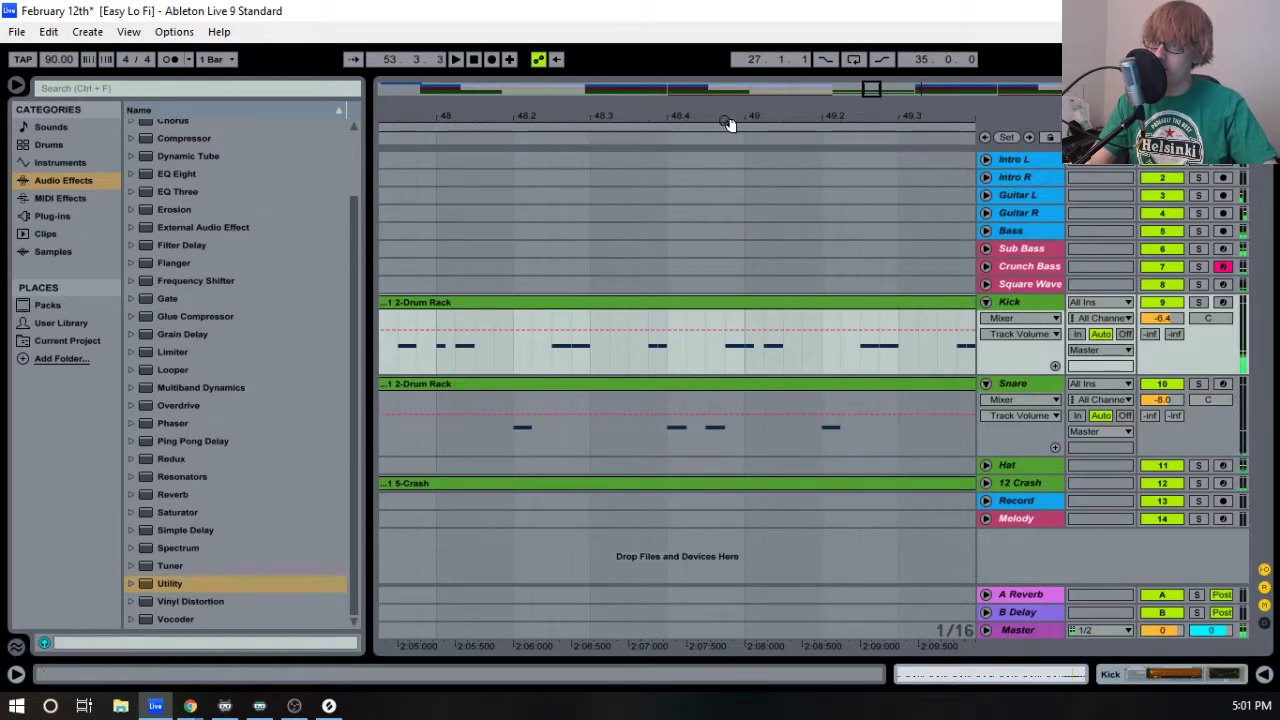
drag(728, 121, 737, 45)
click(985, 302)
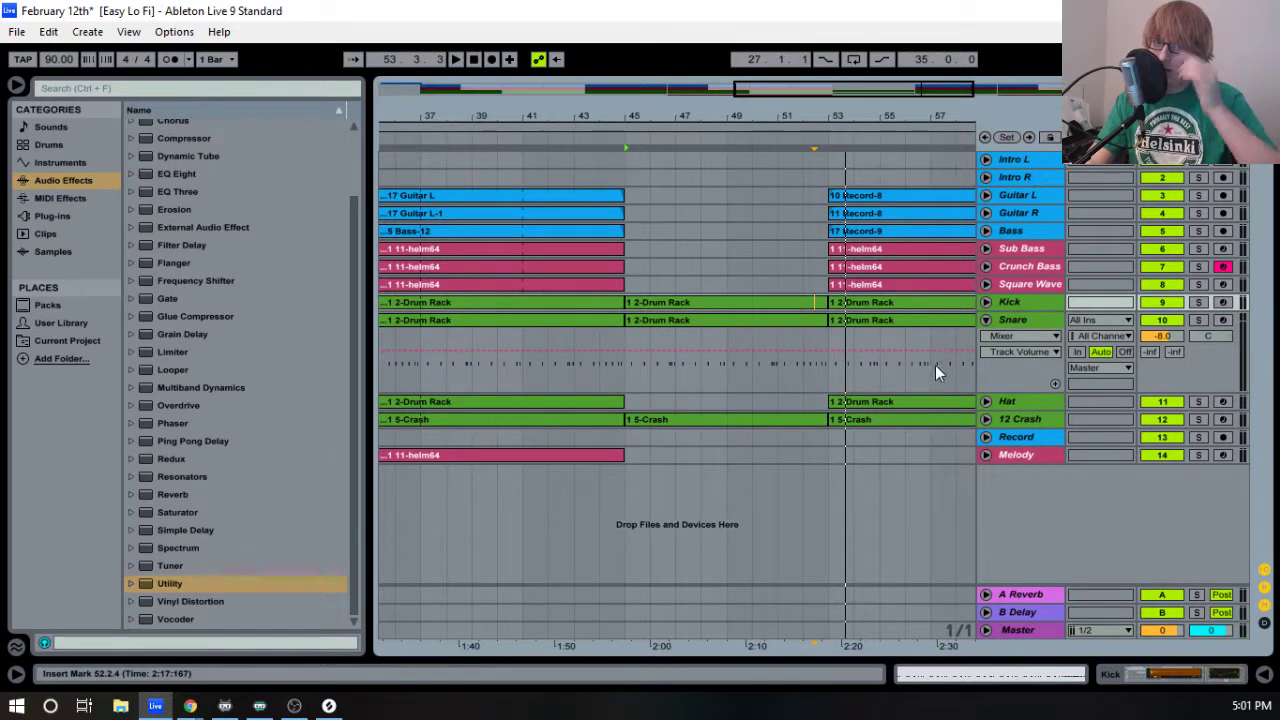
click(987, 320)
- Play the drum-only section from the Crash clip at bar 45 and open the 12 Crash track's device chain
click(652, 357)
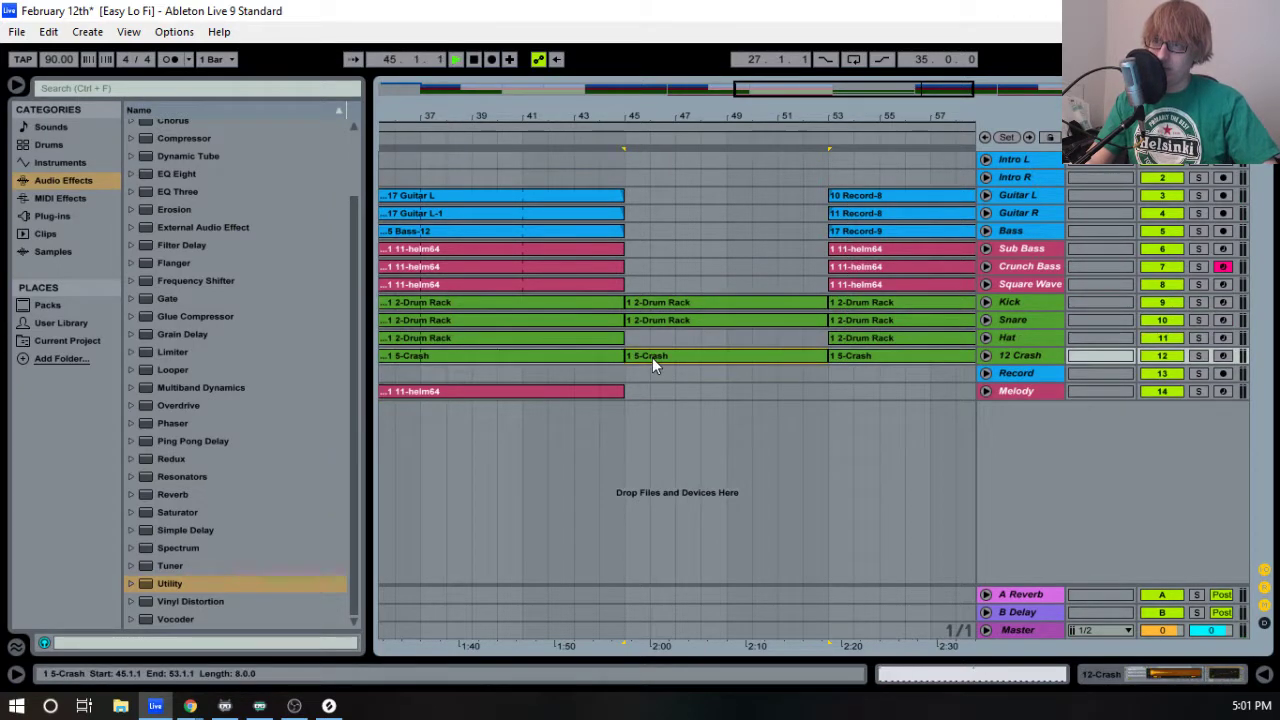
double_click(1014, 358)
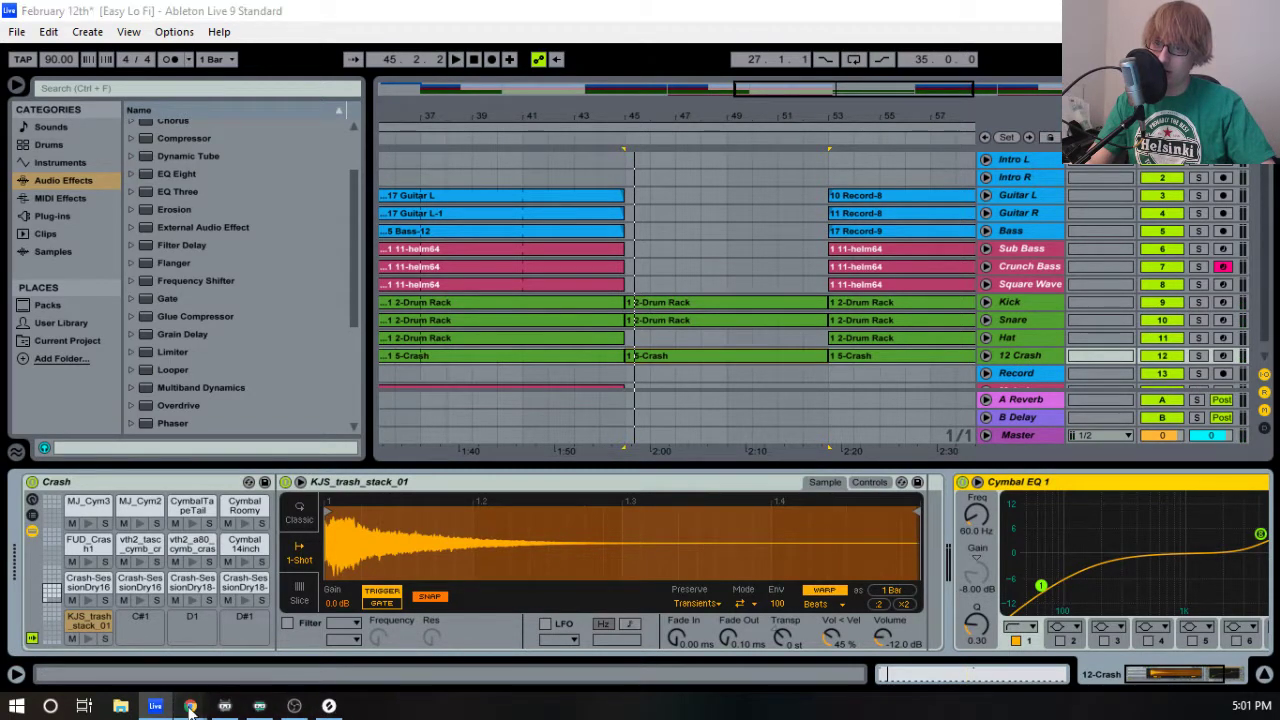
- Switch to Splice in the browser and search its sounds for "Splash"
key(alt+Tab)
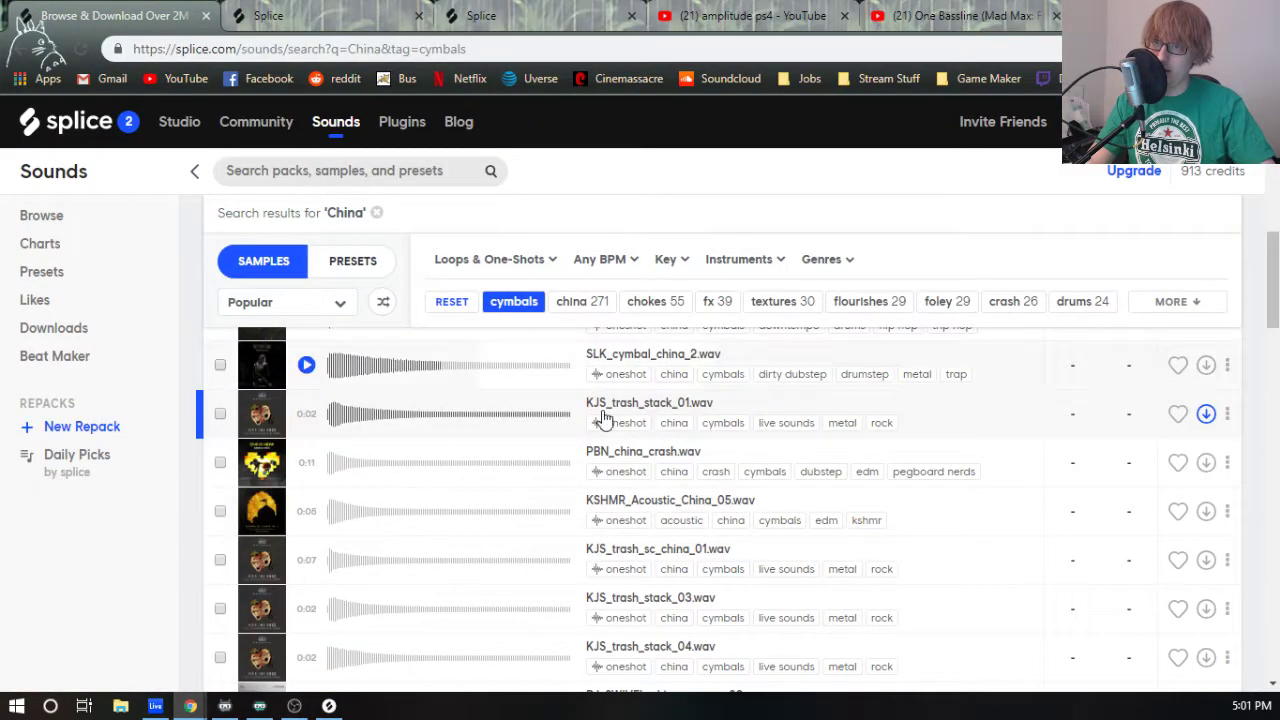
scroll(600, 391, up, 3)
click(381, 172)
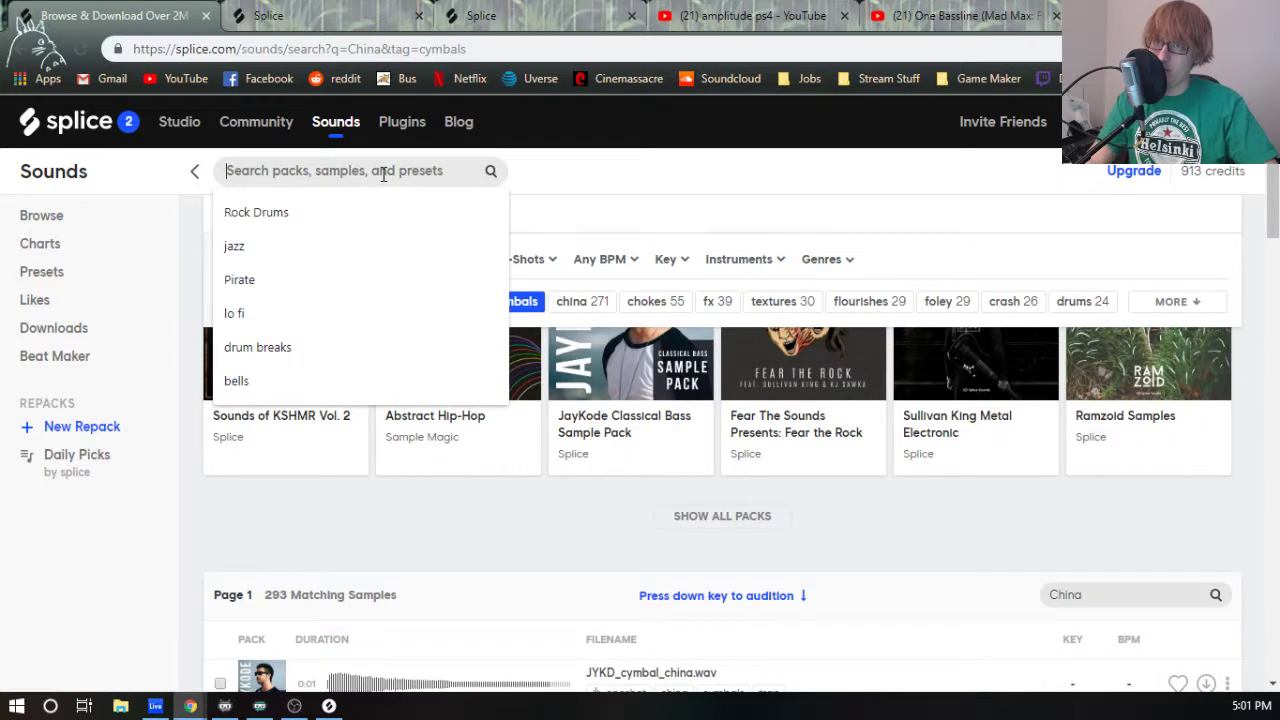
text(Splash)
key(Return)
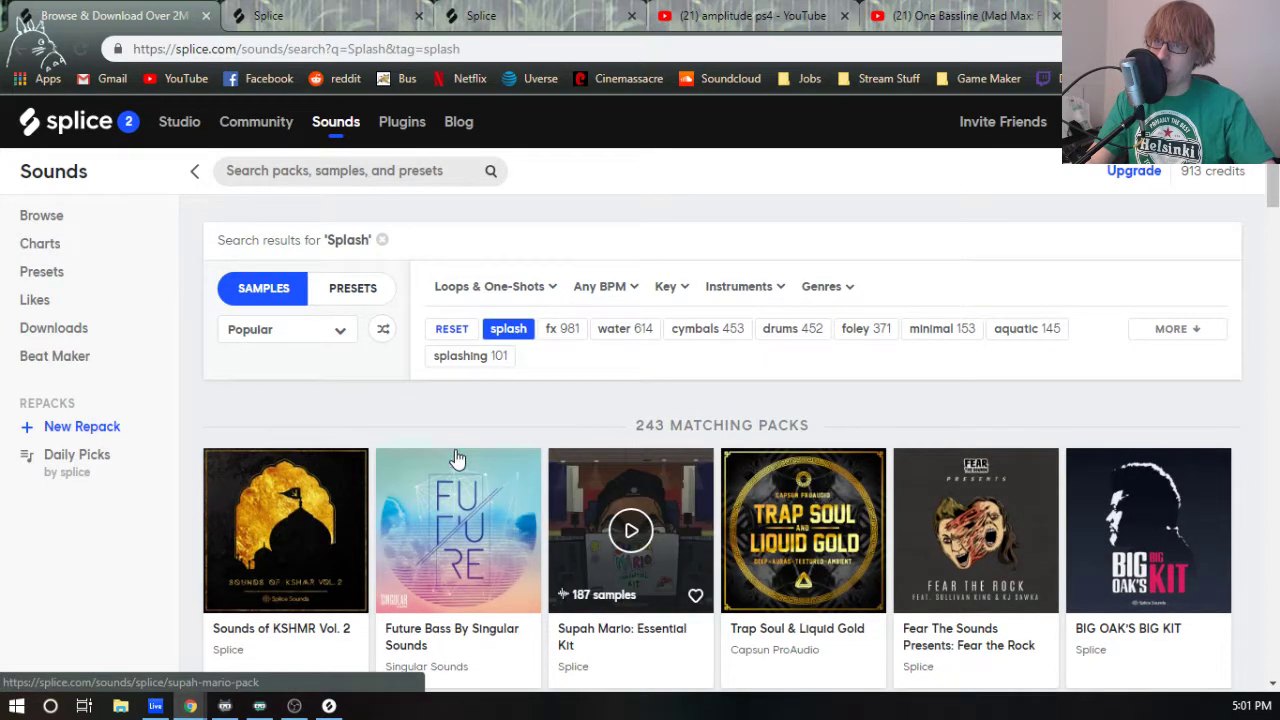
- Audition the top Splash samples, including Cymbals_Splash.wav, SUPAH_MARIO_famous_trap_splash.wav, BQ_hihat_open_splash.wav and OAK_fx_ey_bruh_splash_down_filter.wav
scroll(451, 484, down, 8)
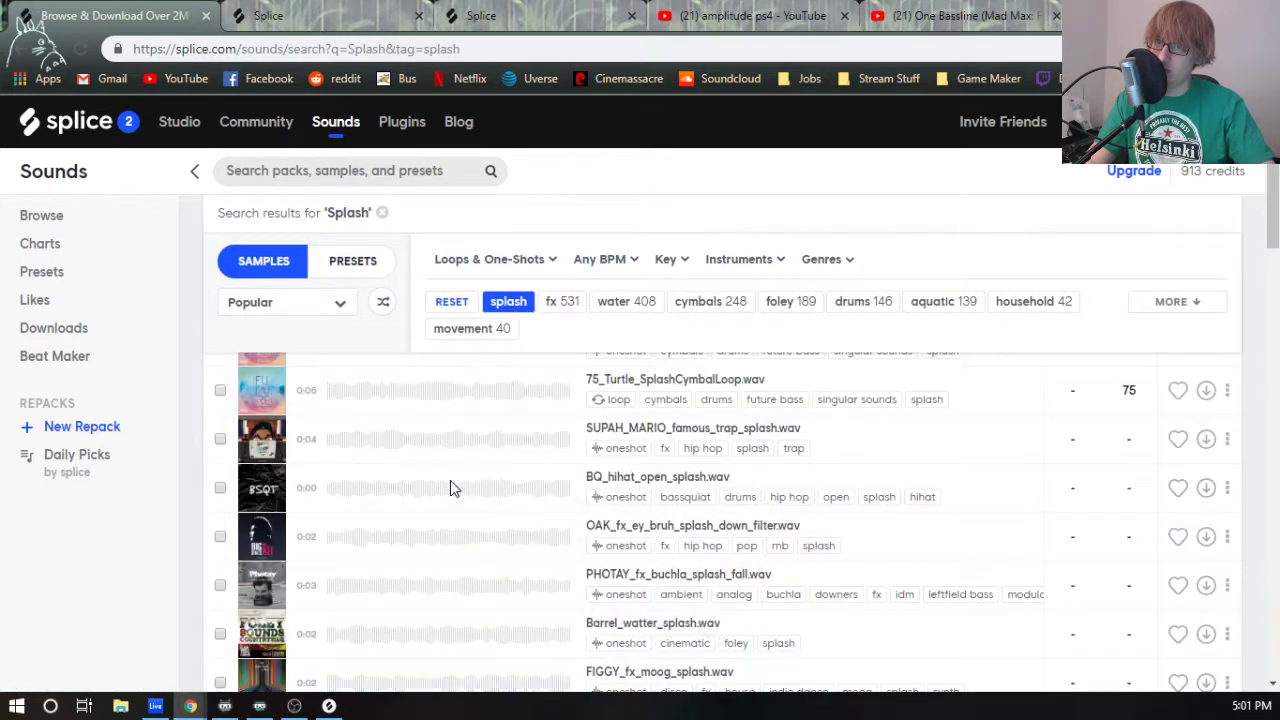
scroll(410, 492, up, 8)
scroll(410, 500, down, 5)
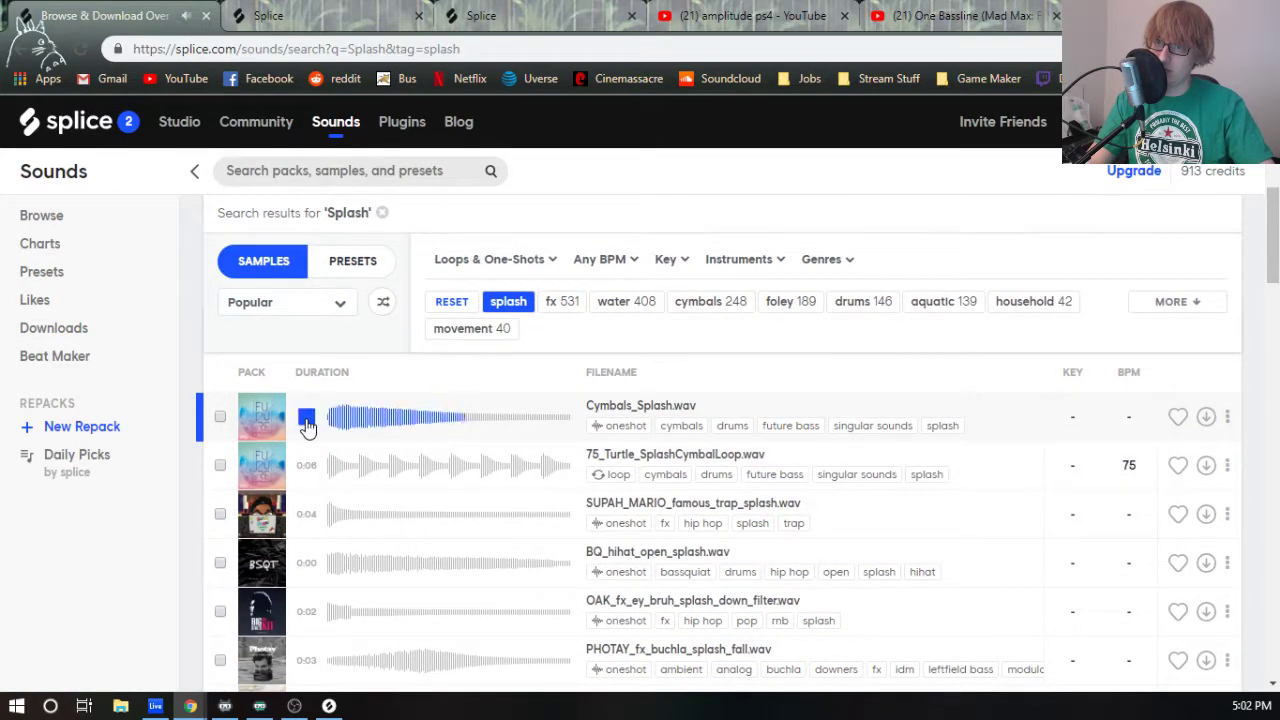
click(308, 516)
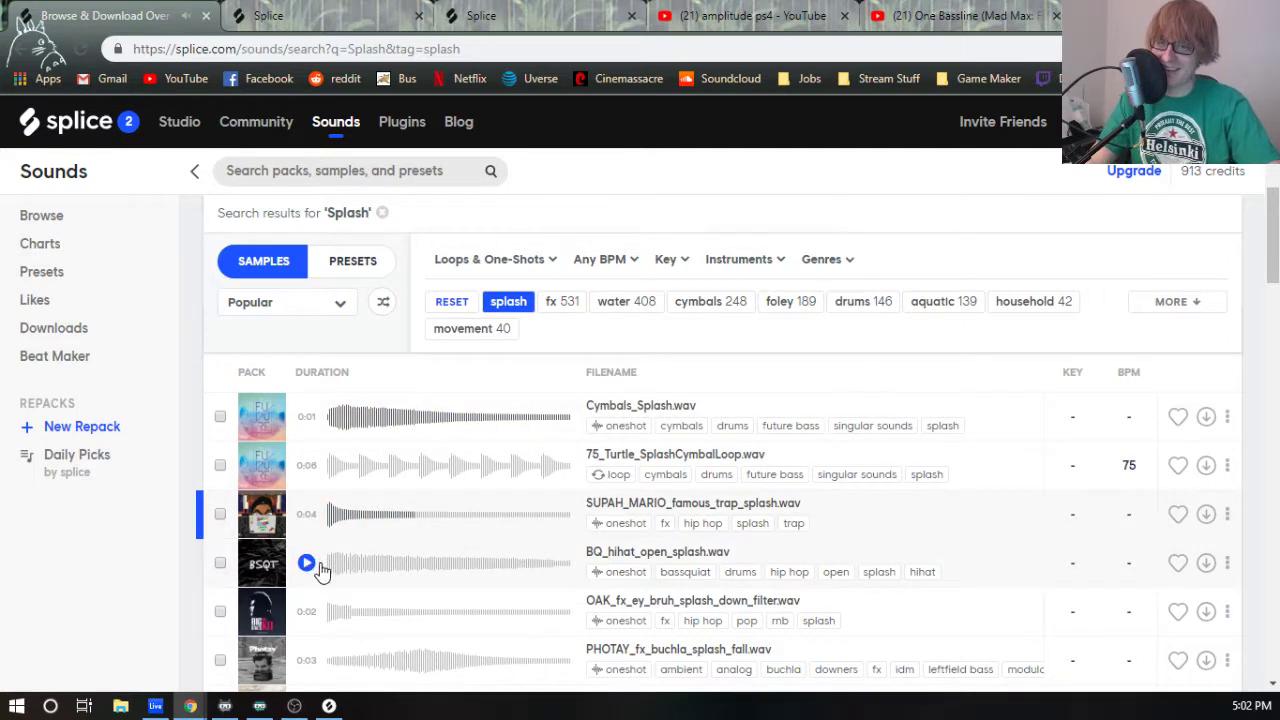
click(307, 564)
click(309, 603)
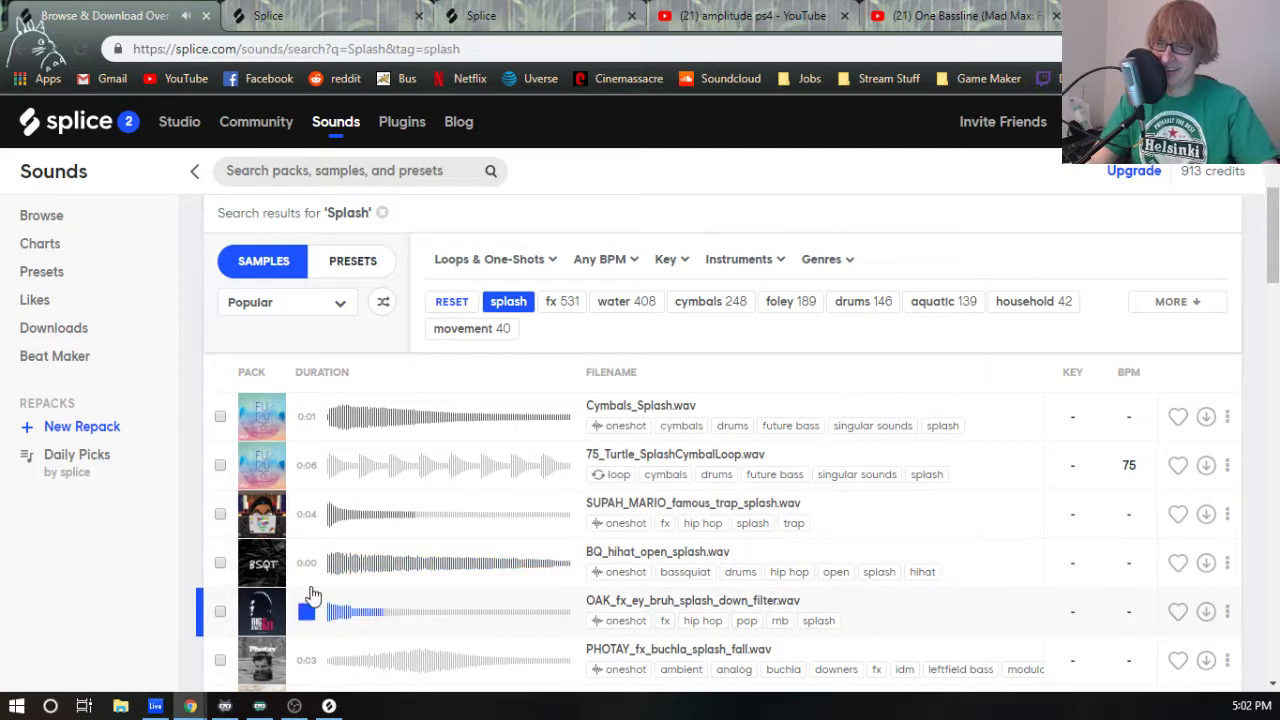
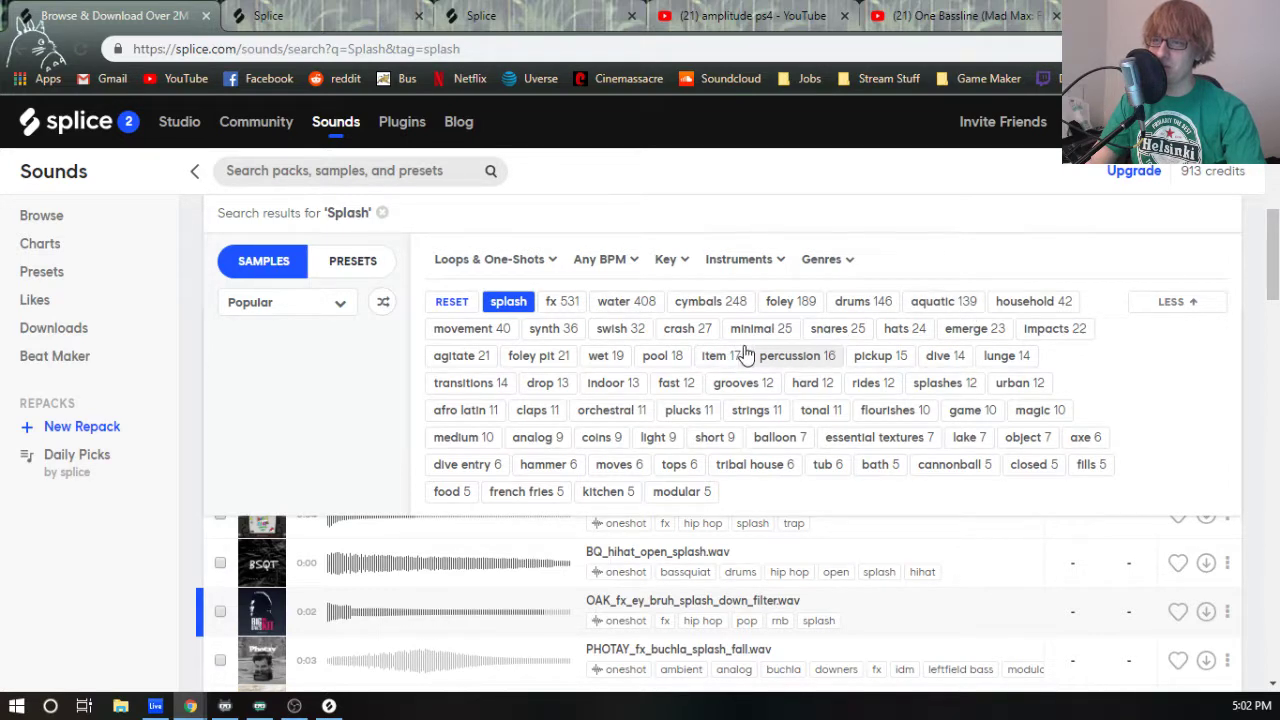
- Filter the Splash results by the water tag, audition SplashWater_BW.53892.wav, and go back to the China cymbals search
click(628, 302)
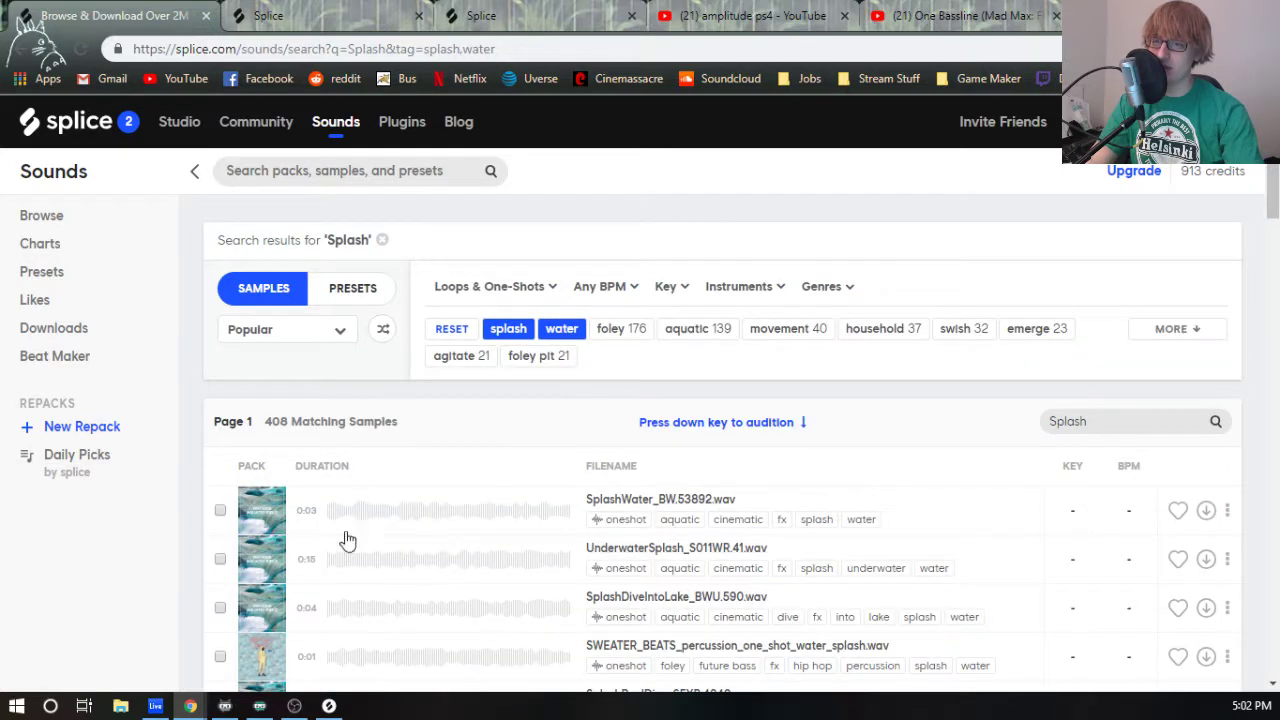
click(300, 525)
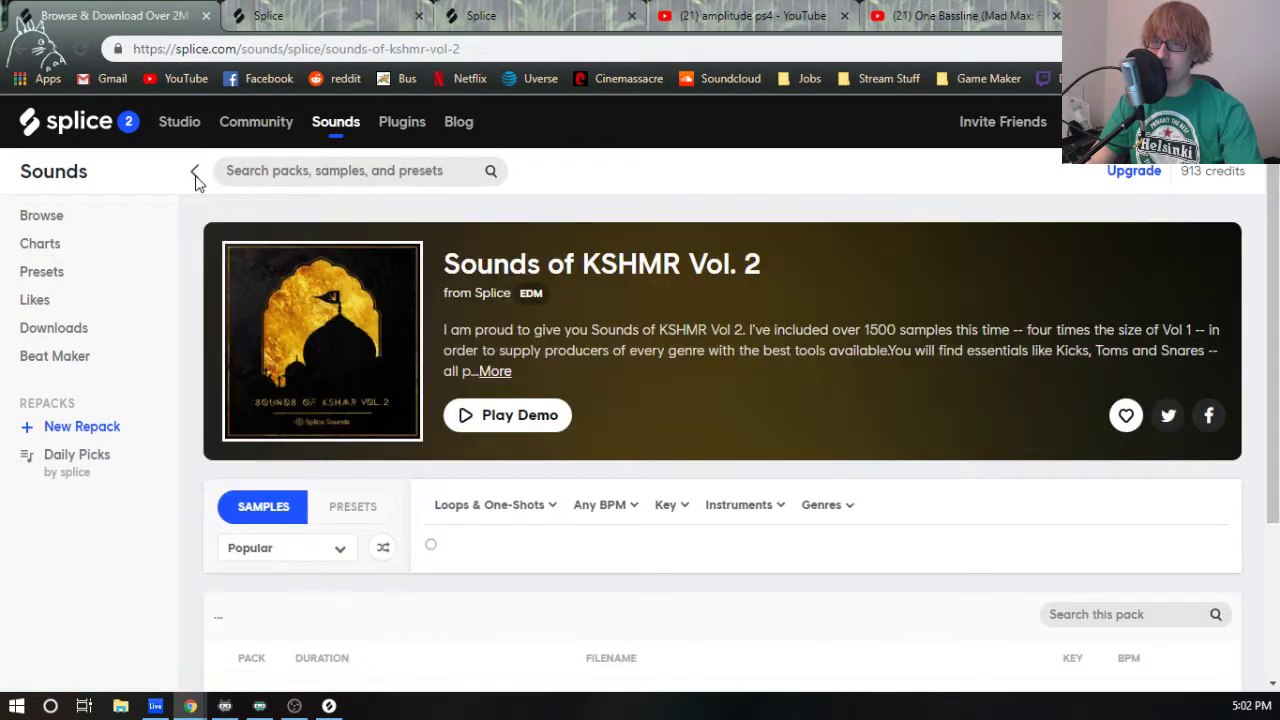
click(195, 176)
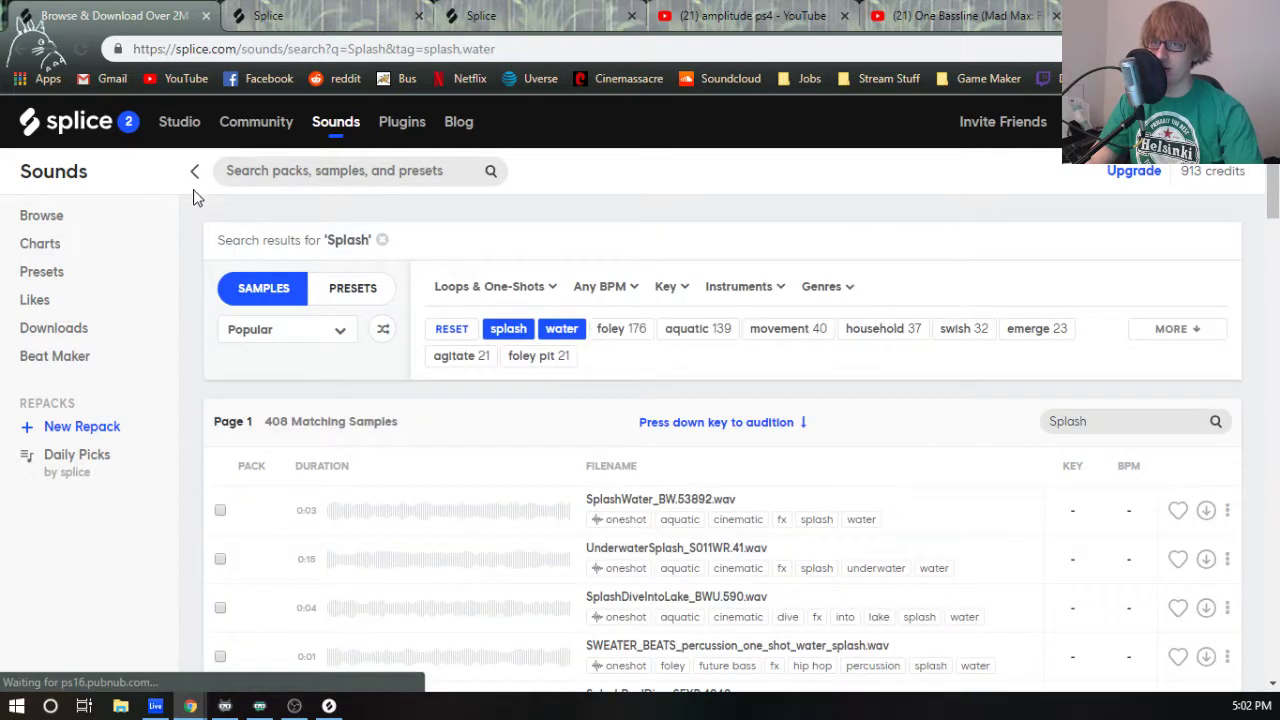
scroll(268, 450, down, 1)
scroll(280, 440, down, 3)
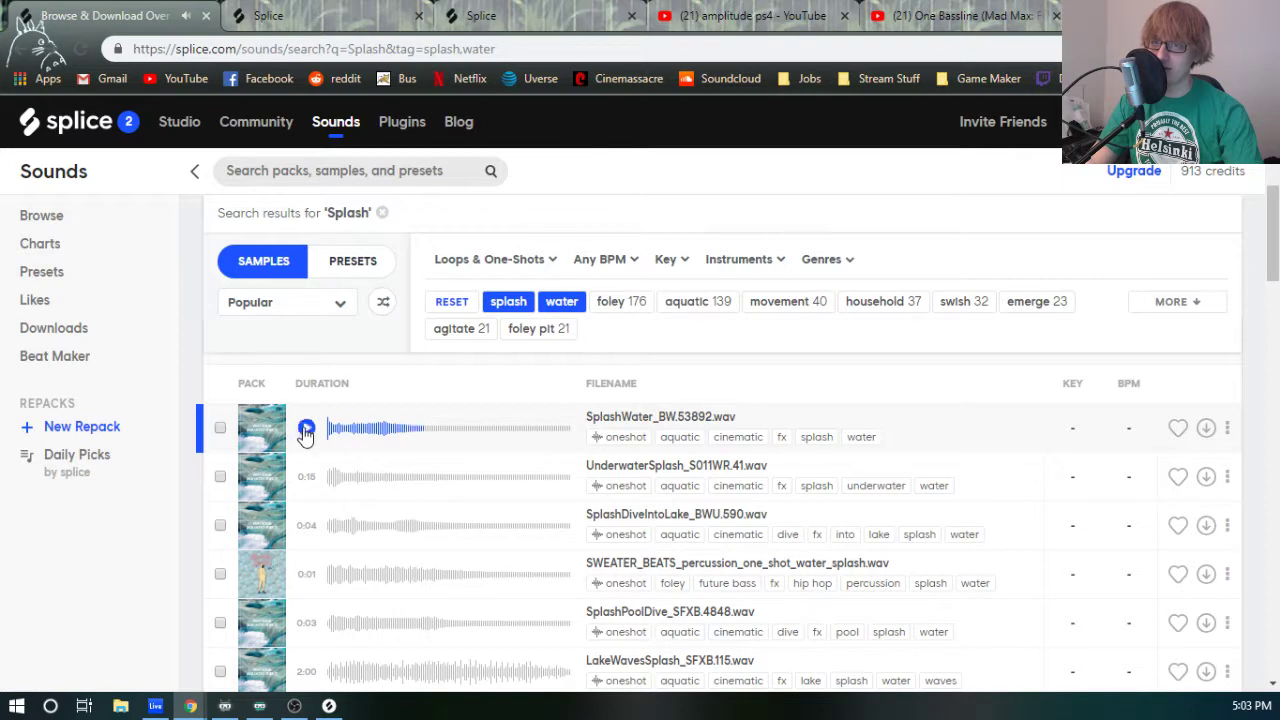
click(196, 176)
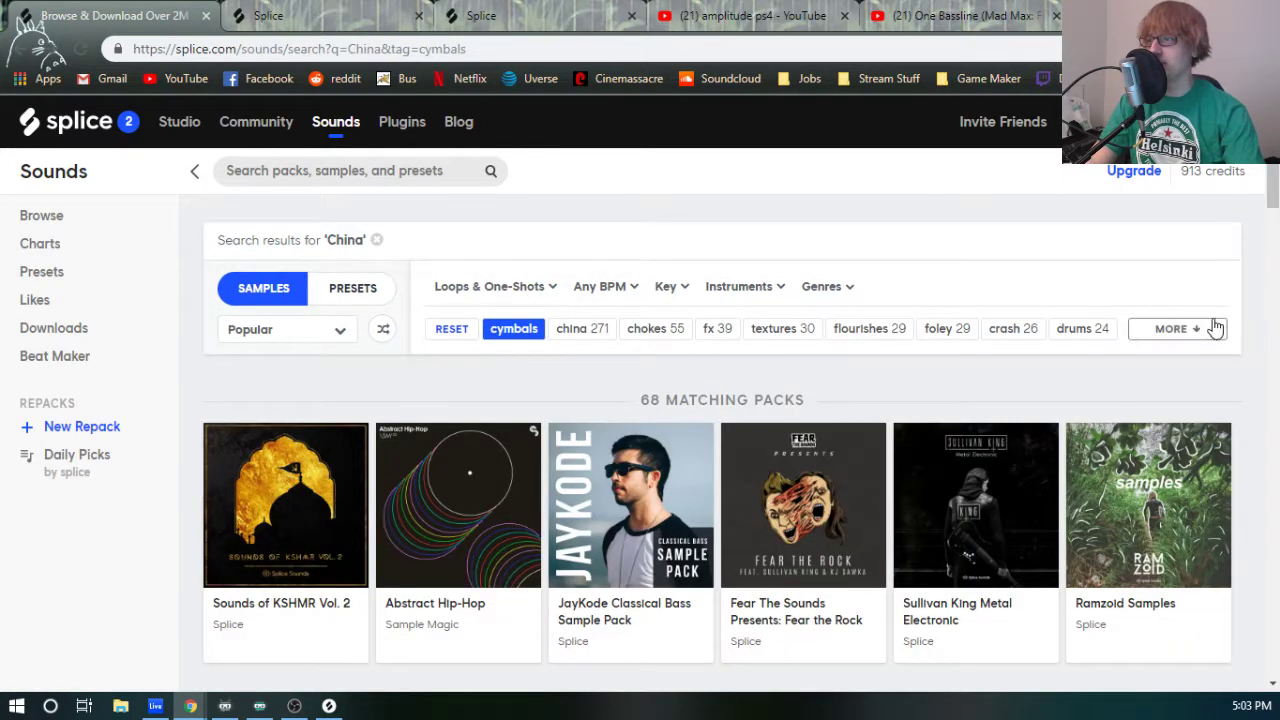
- Search the Splice sounds for "Splash Cymbal" and filter the results by the acoustic tag
click(1194, 330)
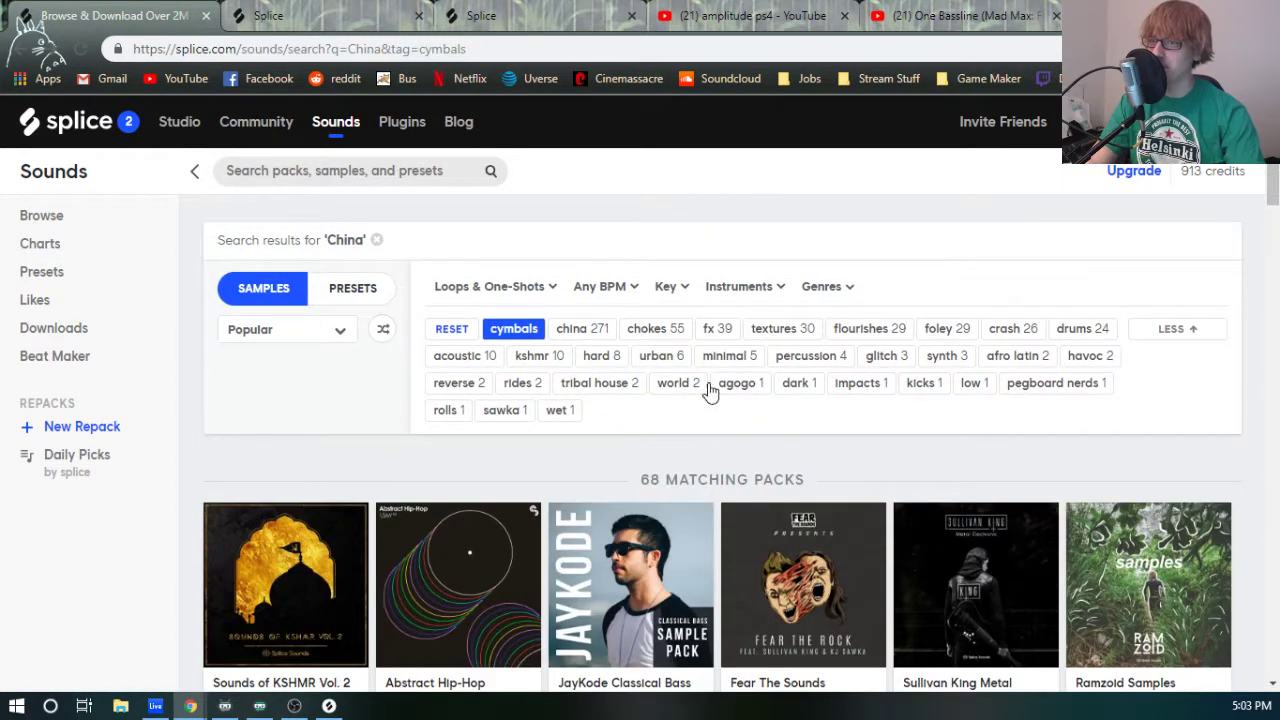
click(356, 174)
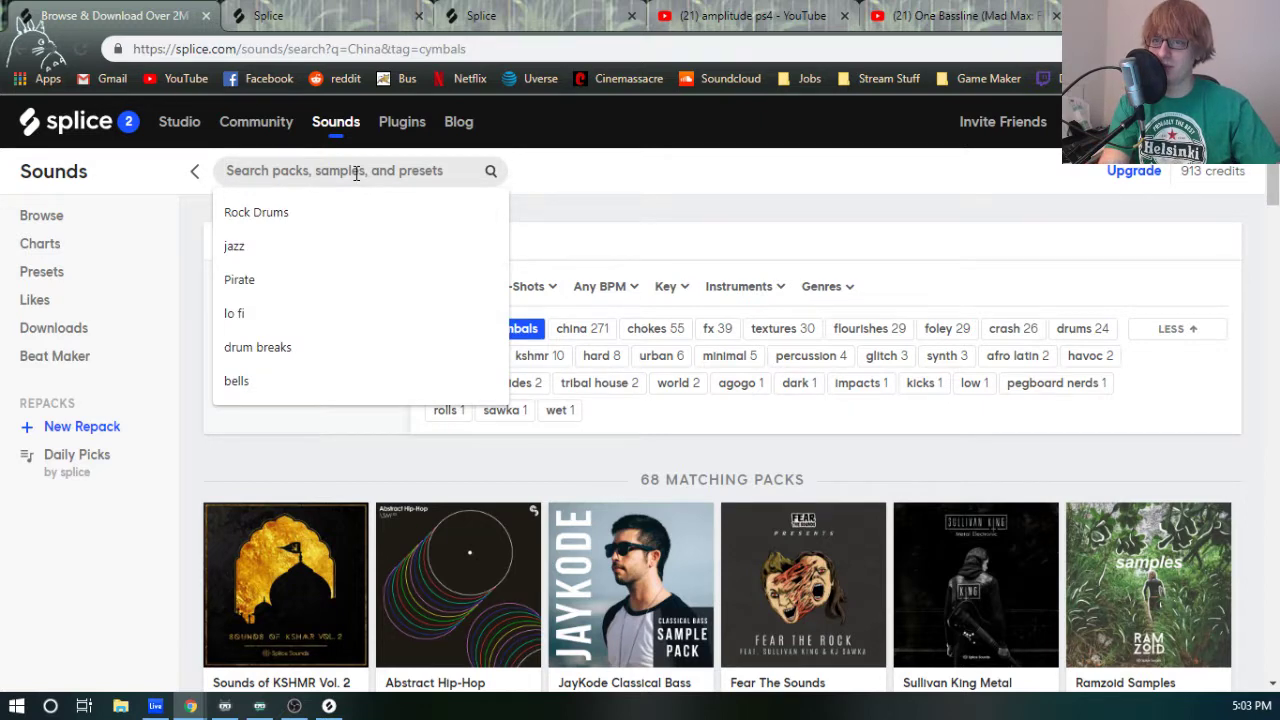
text(Splash Cy)
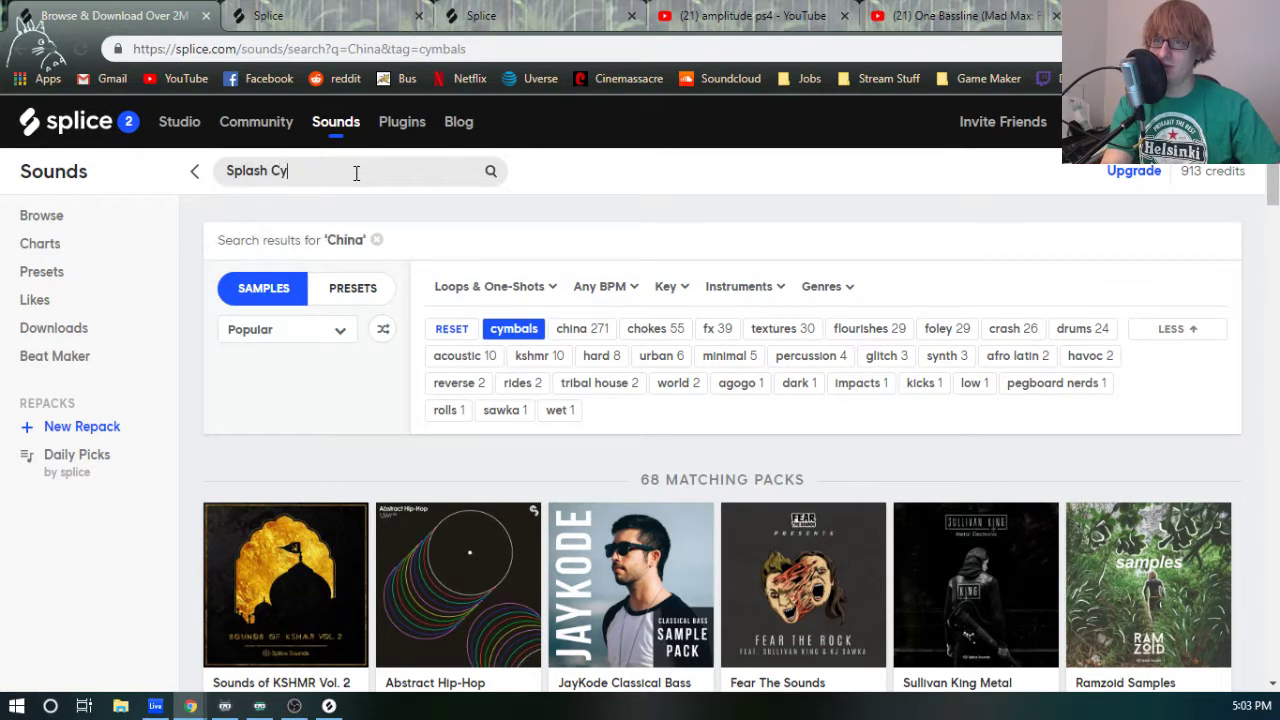
text(mbal)
key(Return)
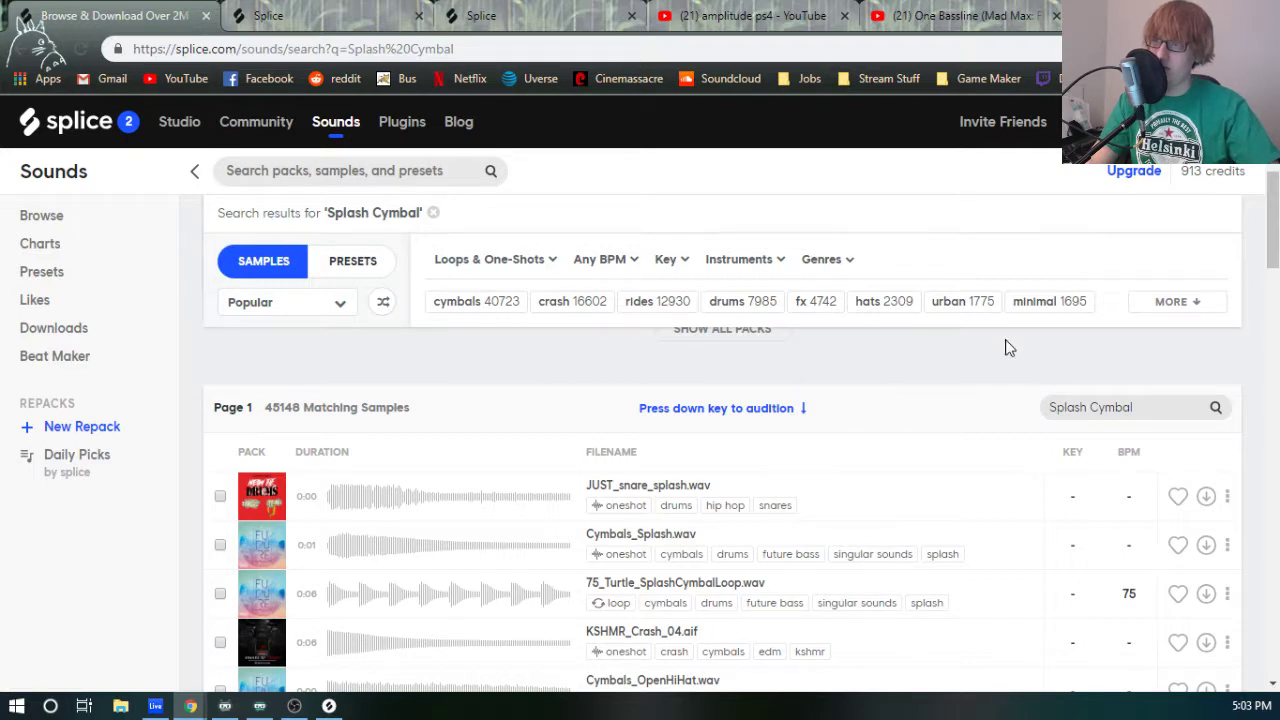
click(1199, 307)
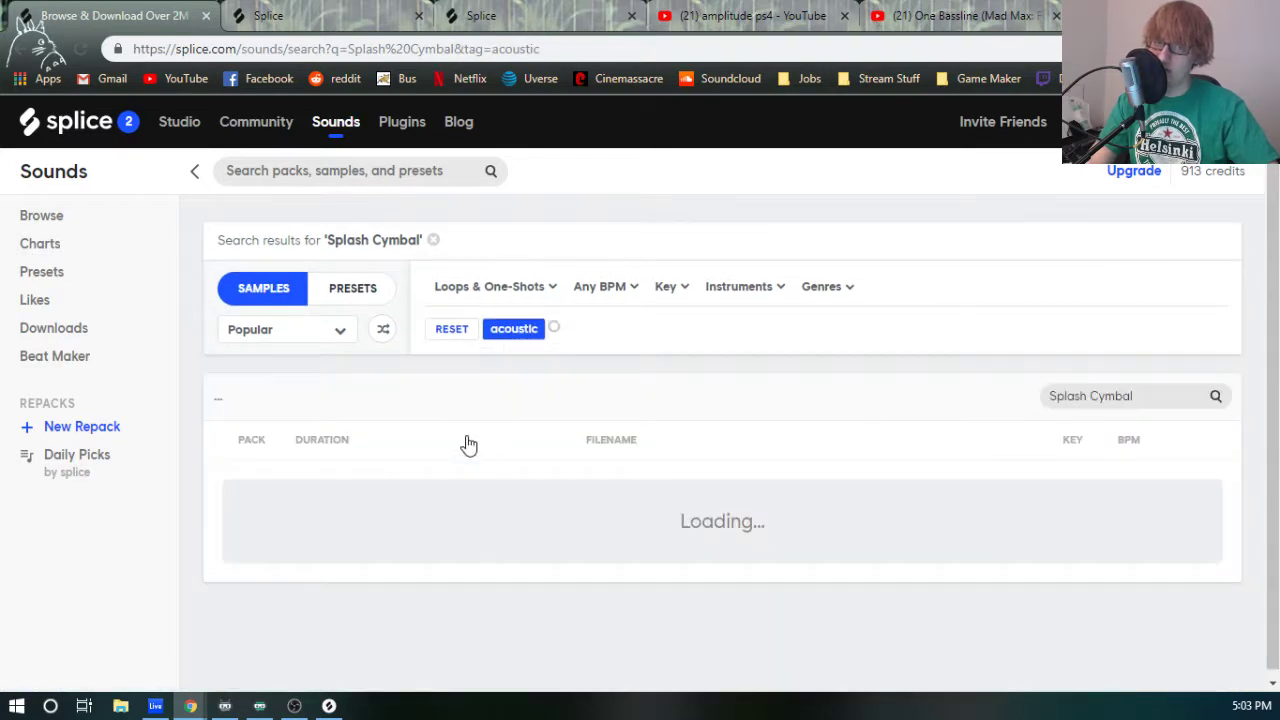
scroll(497, 457, down, 5)
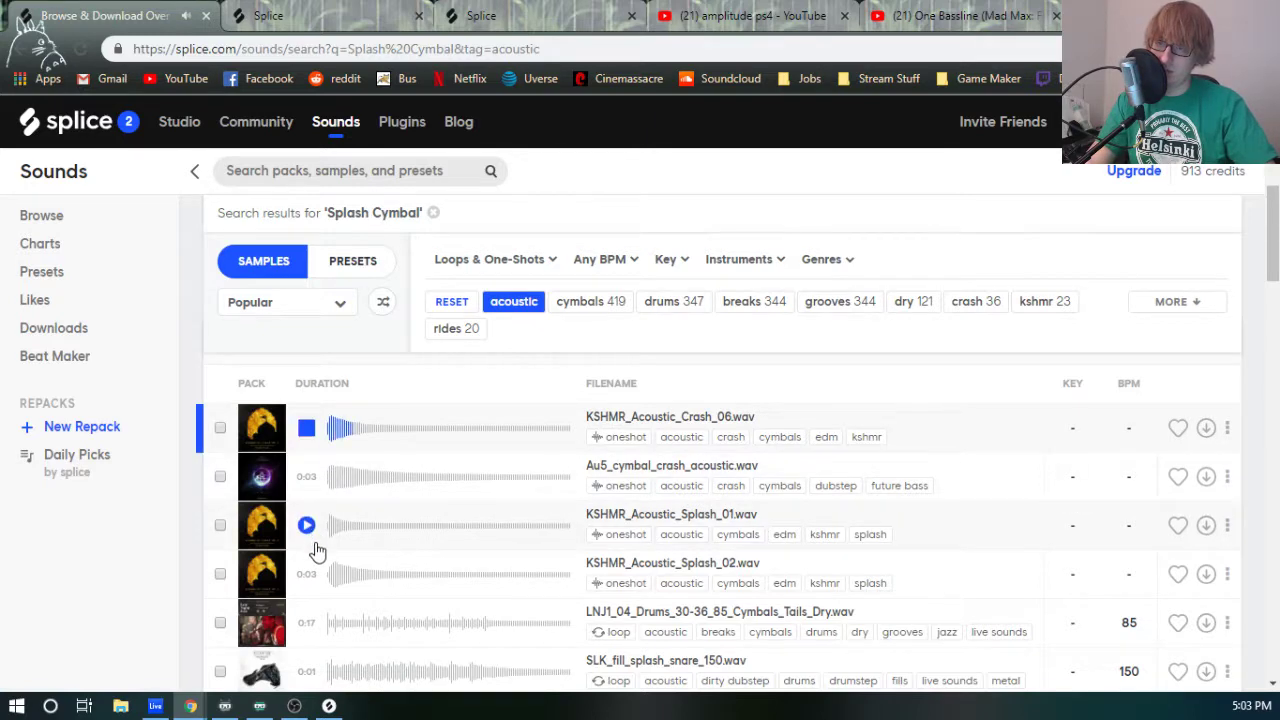
- Audition KSHMR_Acoustic_Splash_01.wav and KSHMR_Acoustic_Splash_02.wav, alternating between them to compare
click(306, 526)
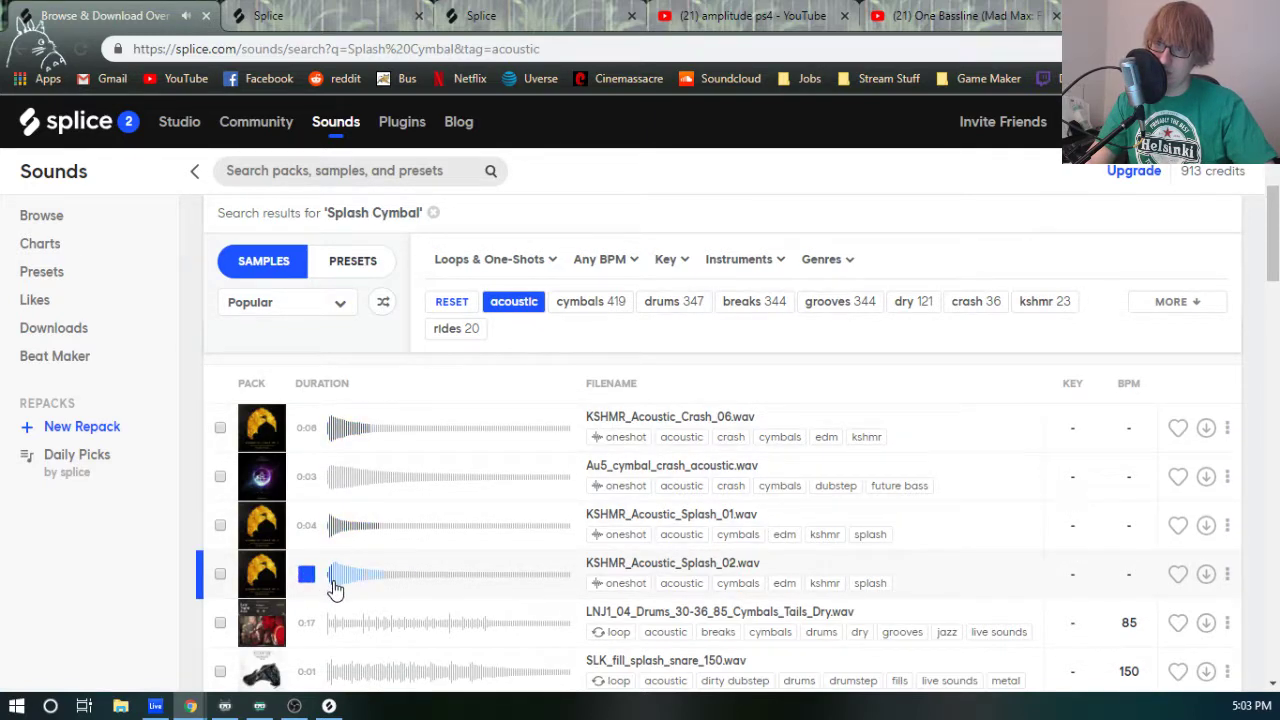
click(331, 532)
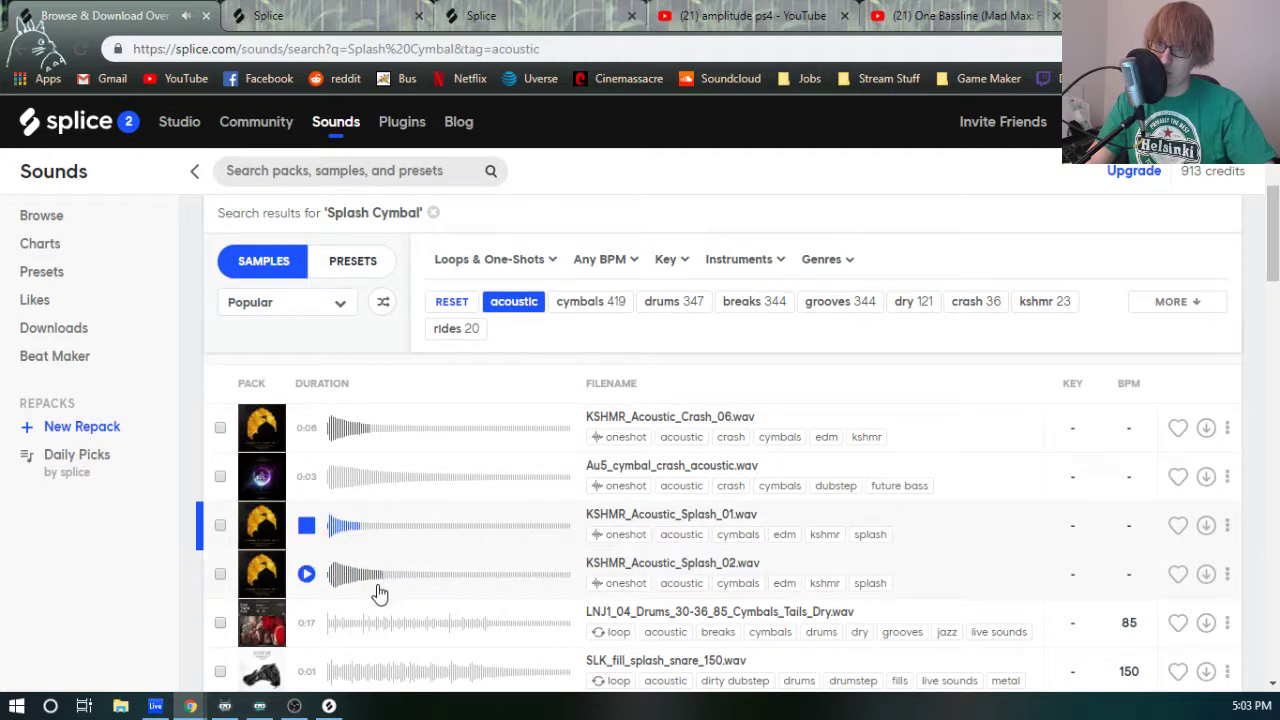
click(329, 584)
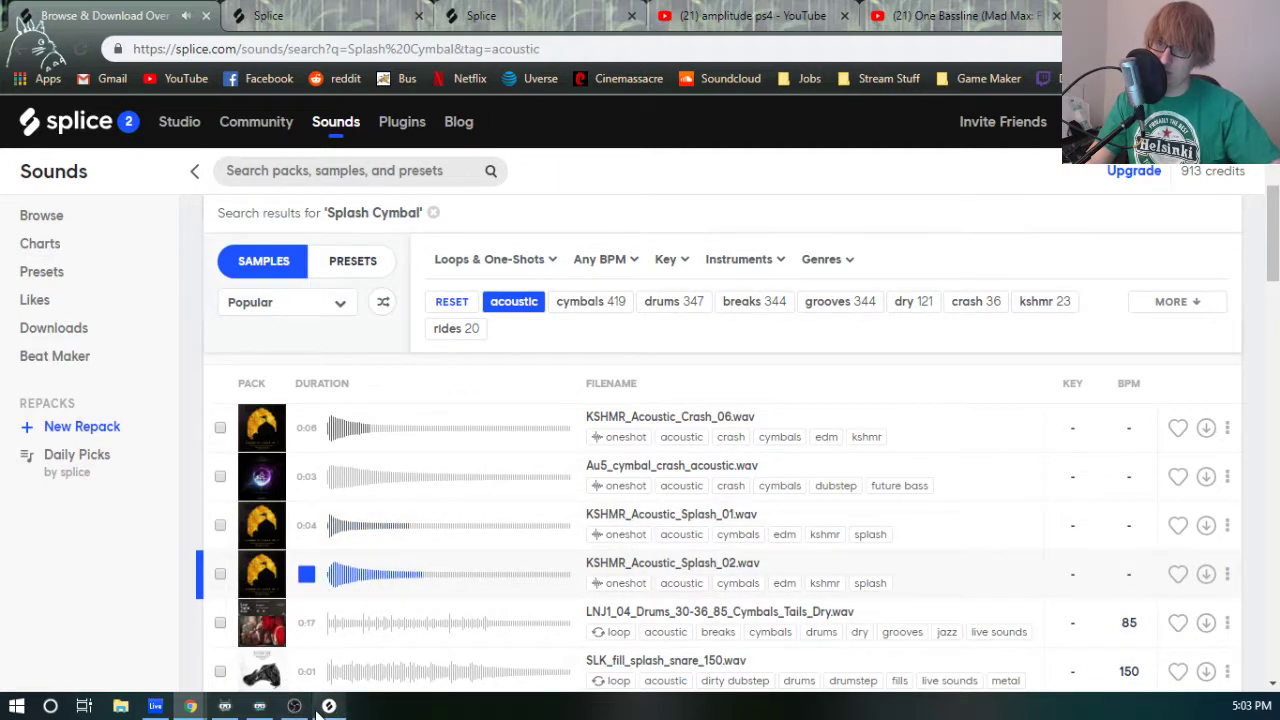
- Switch to Ableton Live to play the drum-only section, return to Splice to compare, and download KSHMR_Acoustic_Splash_02.wav
click(157, 709)
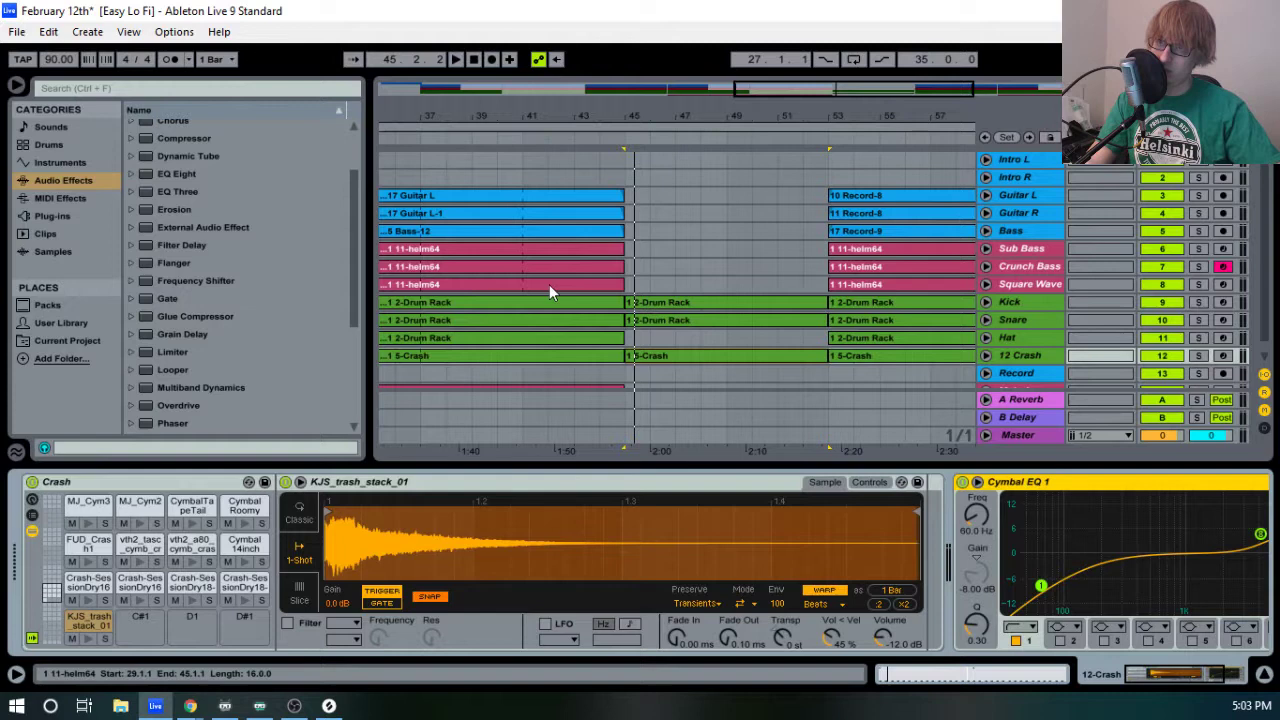
click(610, 136)
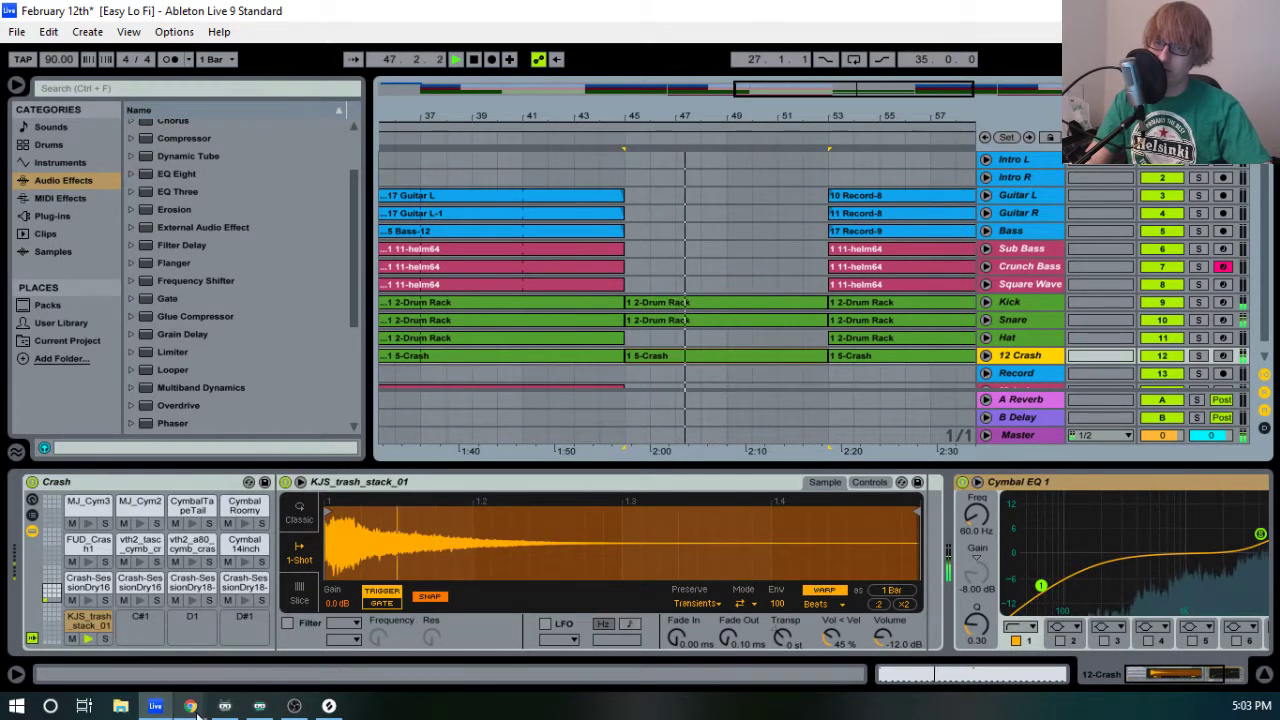
mouse_move(190, 706)
click(166, 634)
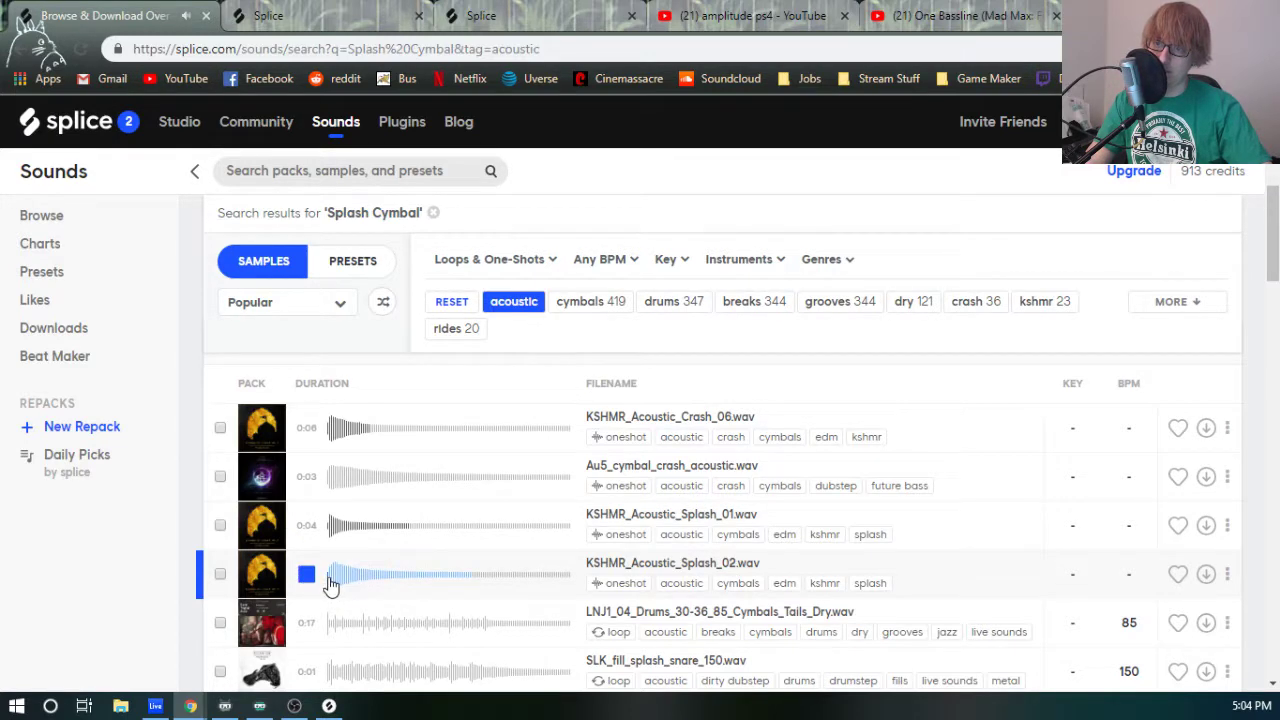
click(1206, 575)
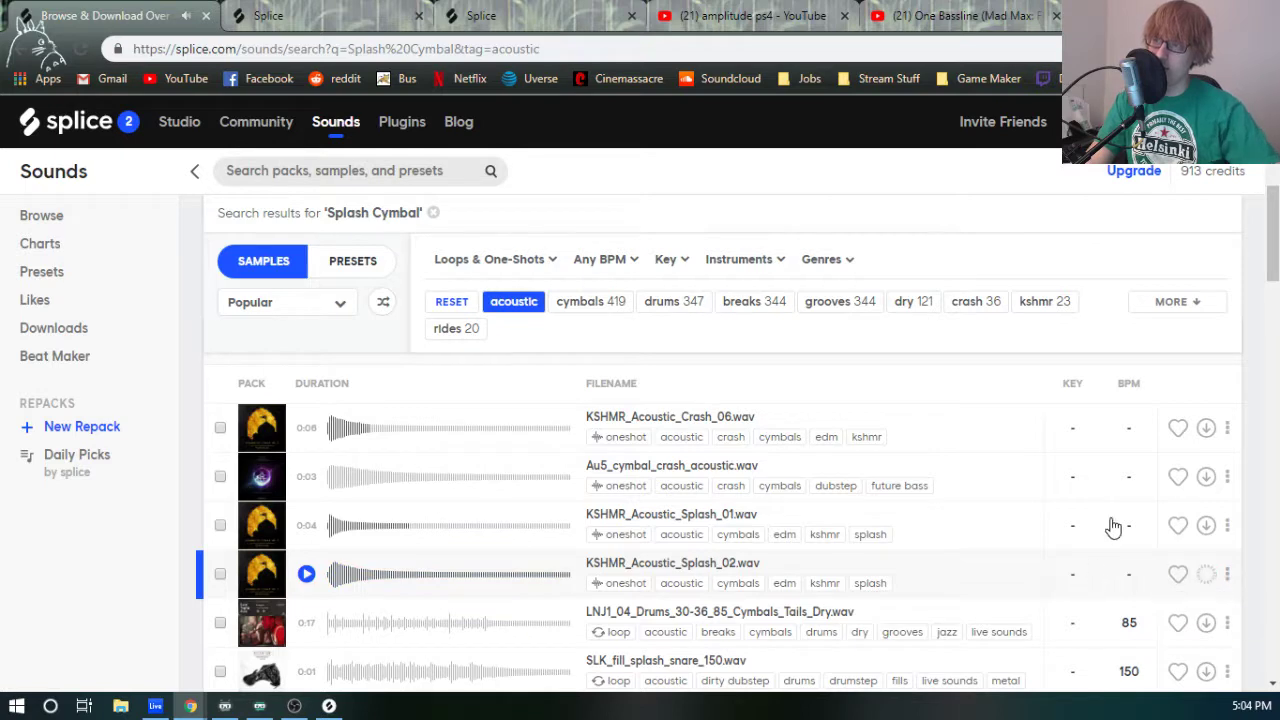
- Back in Ableton Live, load KSHMR_Acoustic_Splash_02.wav from the Splice desktop app onto the empty C#1 pad of the Crash drum rack
key(alt+Tab)
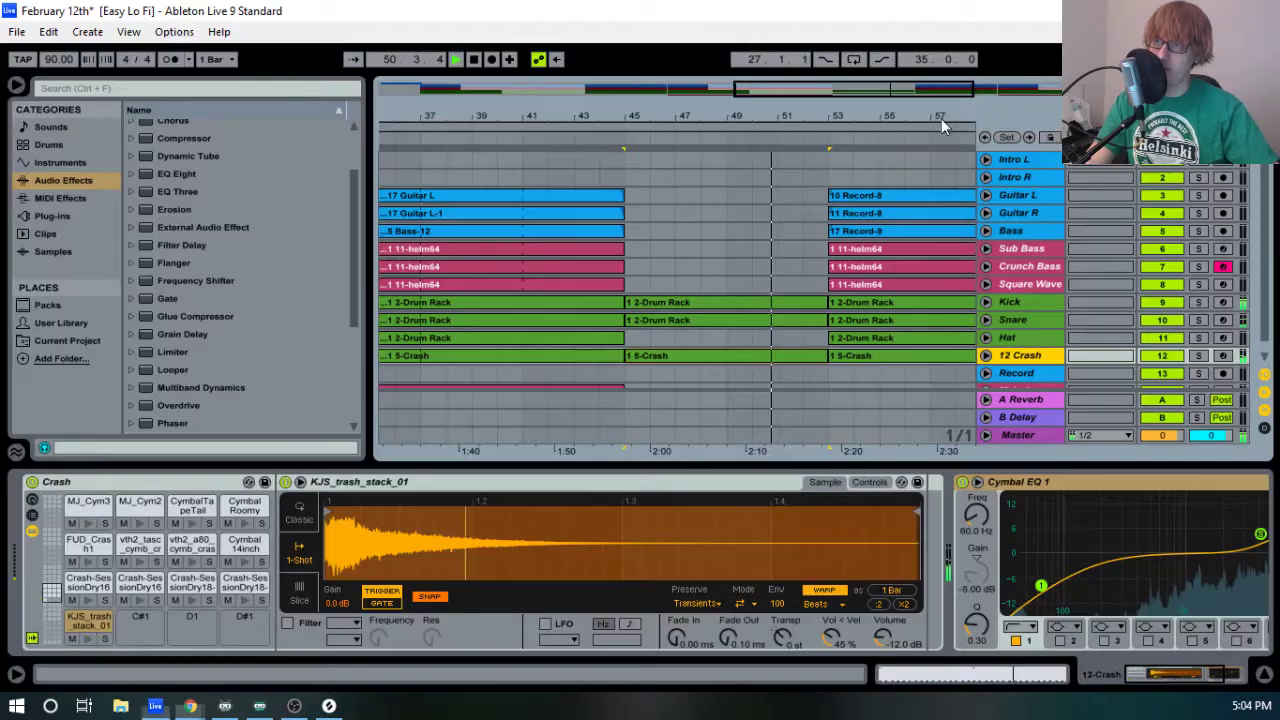
double_click(661, 359)
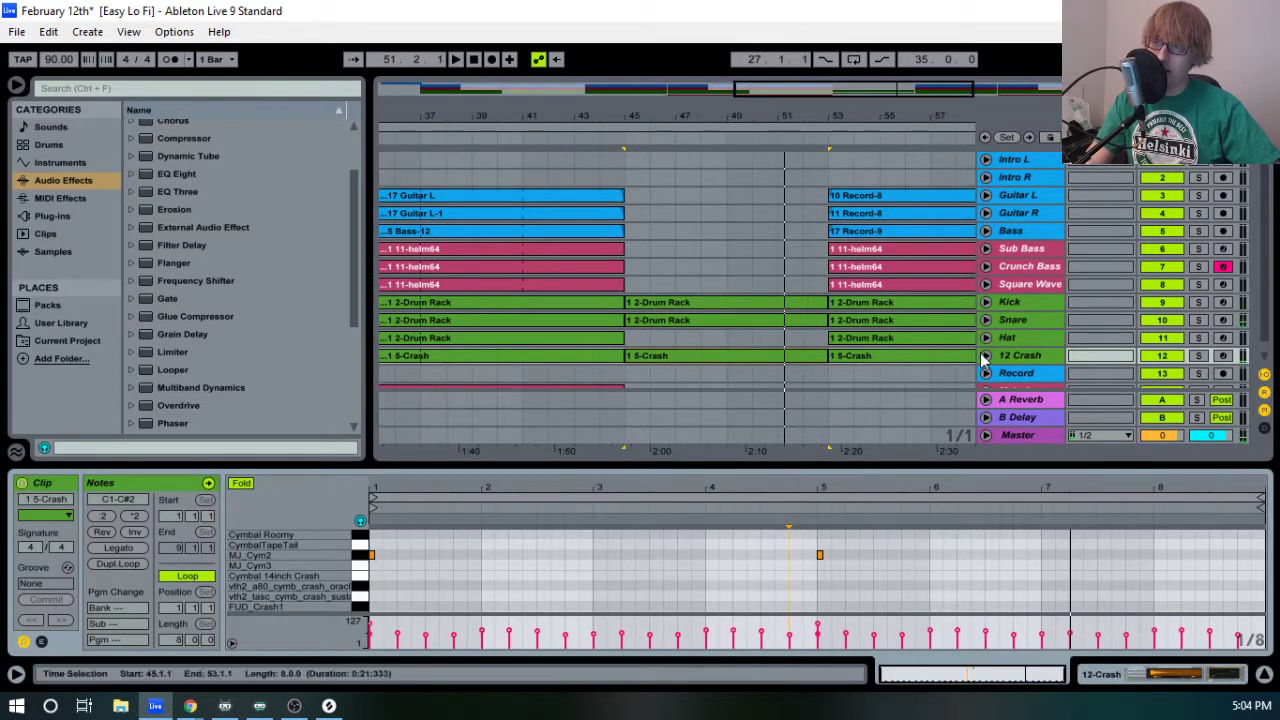
click(1022, 356)
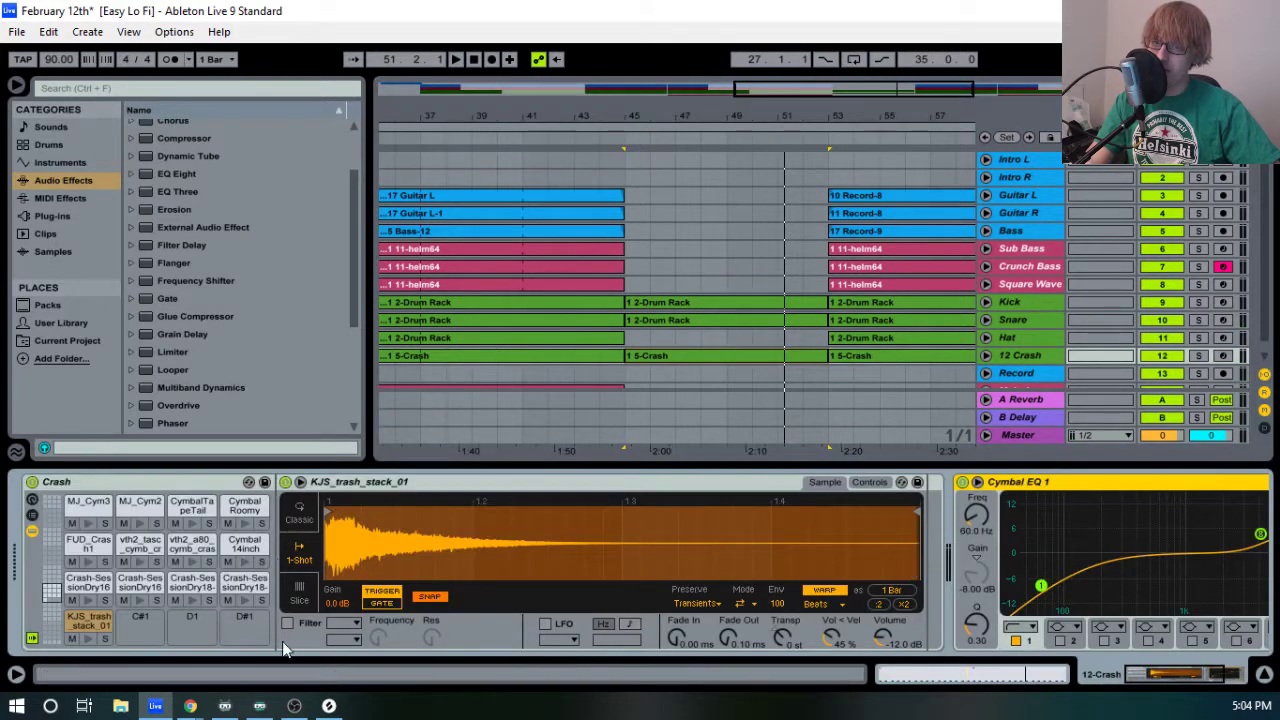
click(329, 706)
drag(647, 336, 145, 635)
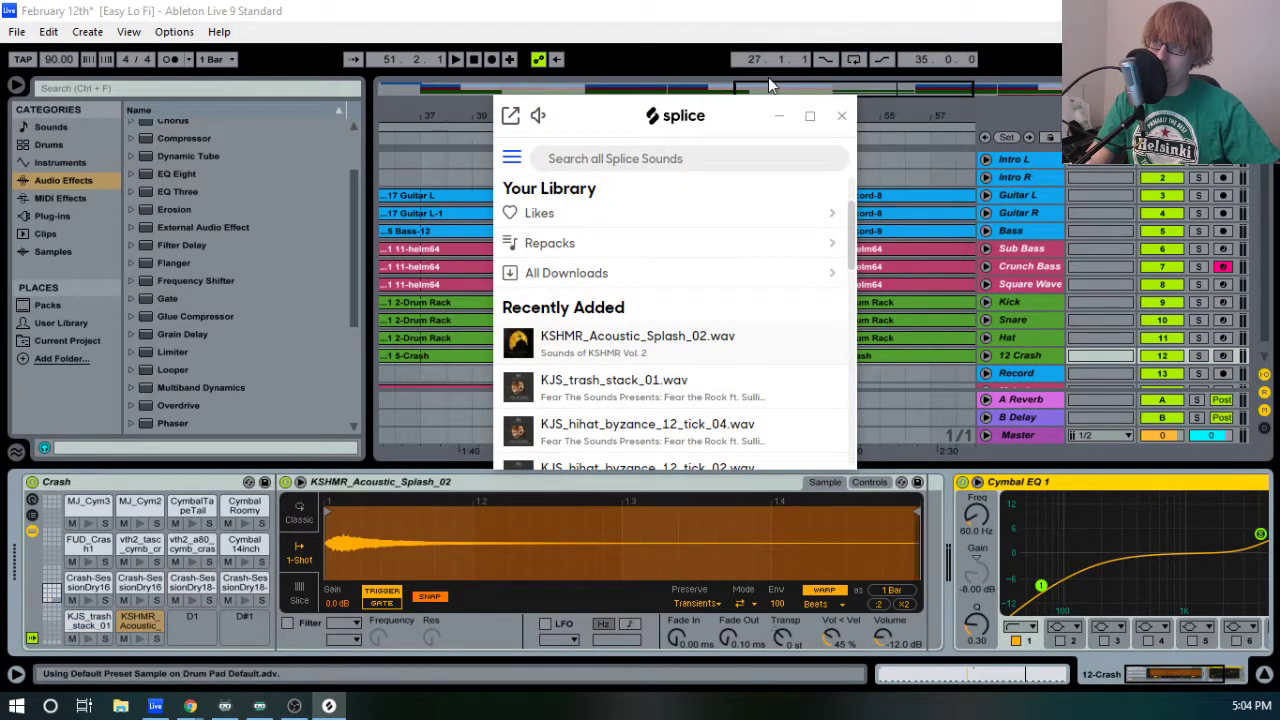
click(779, 116)
- Open the Crash clip at bar 45 in an enlarged note editor and add a KSHMR_Acoustic_Splash_02 note at 2.4.3
click(648, 355)
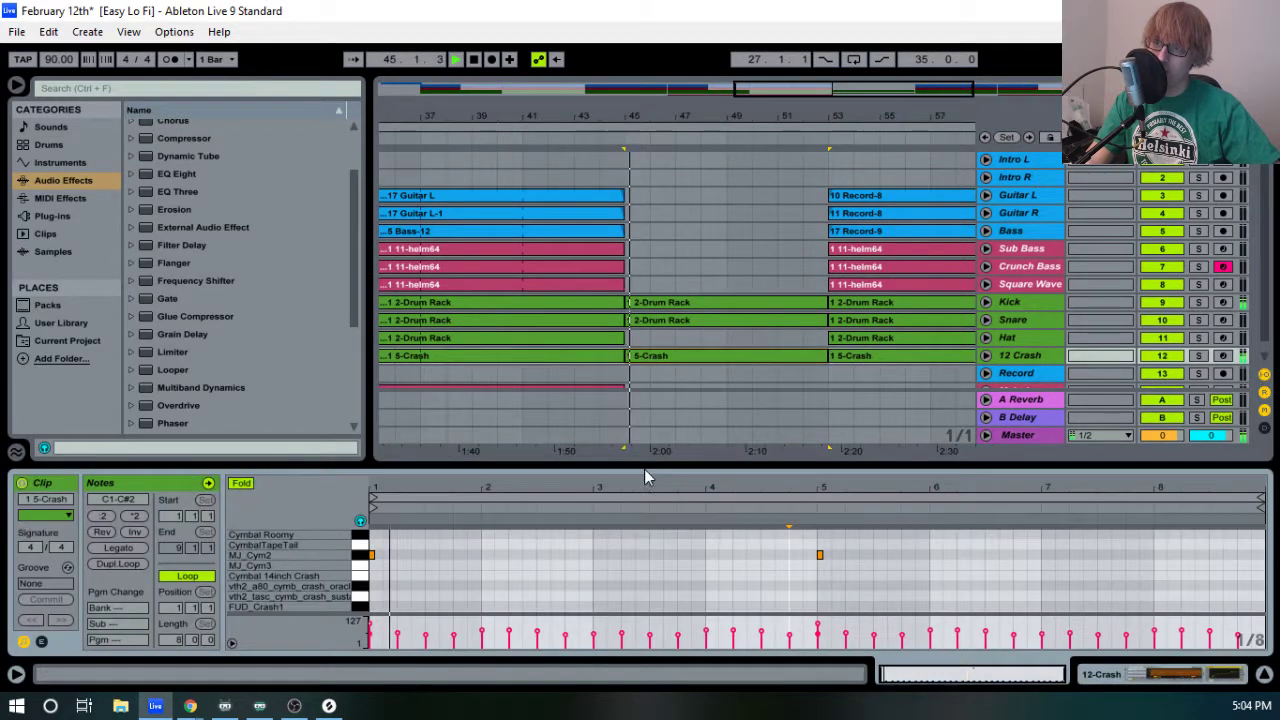
drag(644, 469, 654, 282)
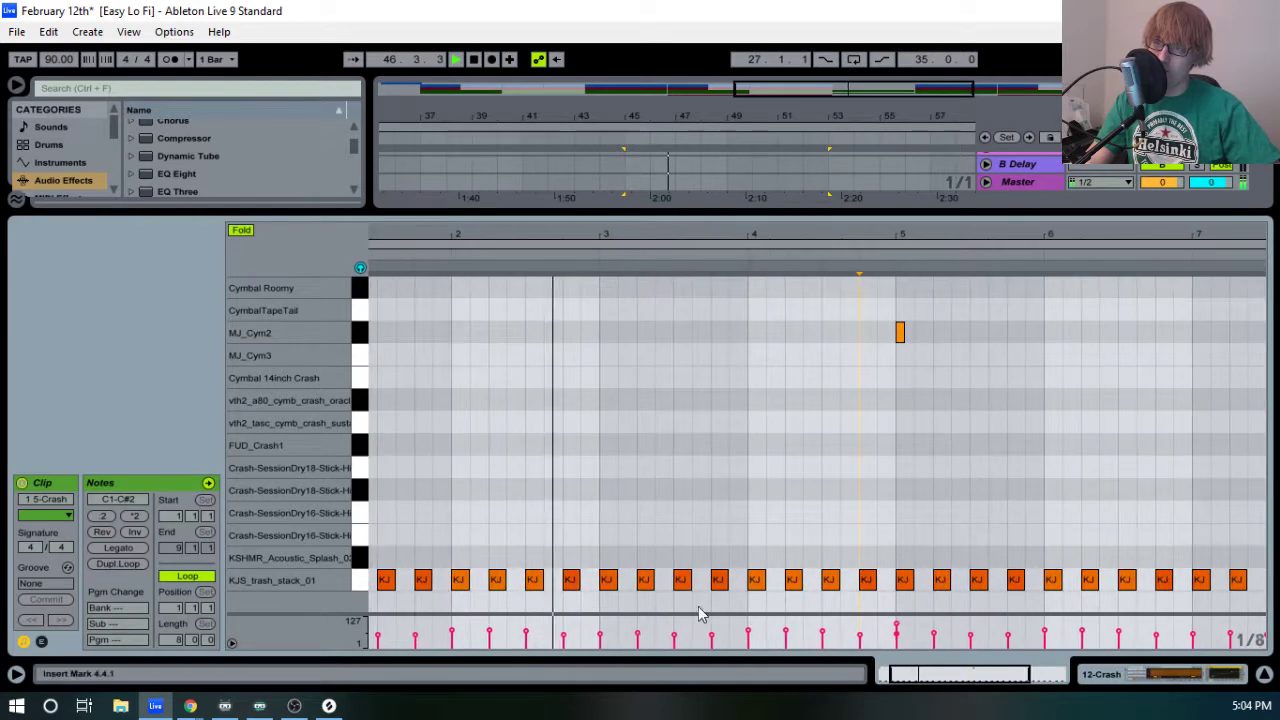
key(space)
double_click(590, 557)
click(642, 518)
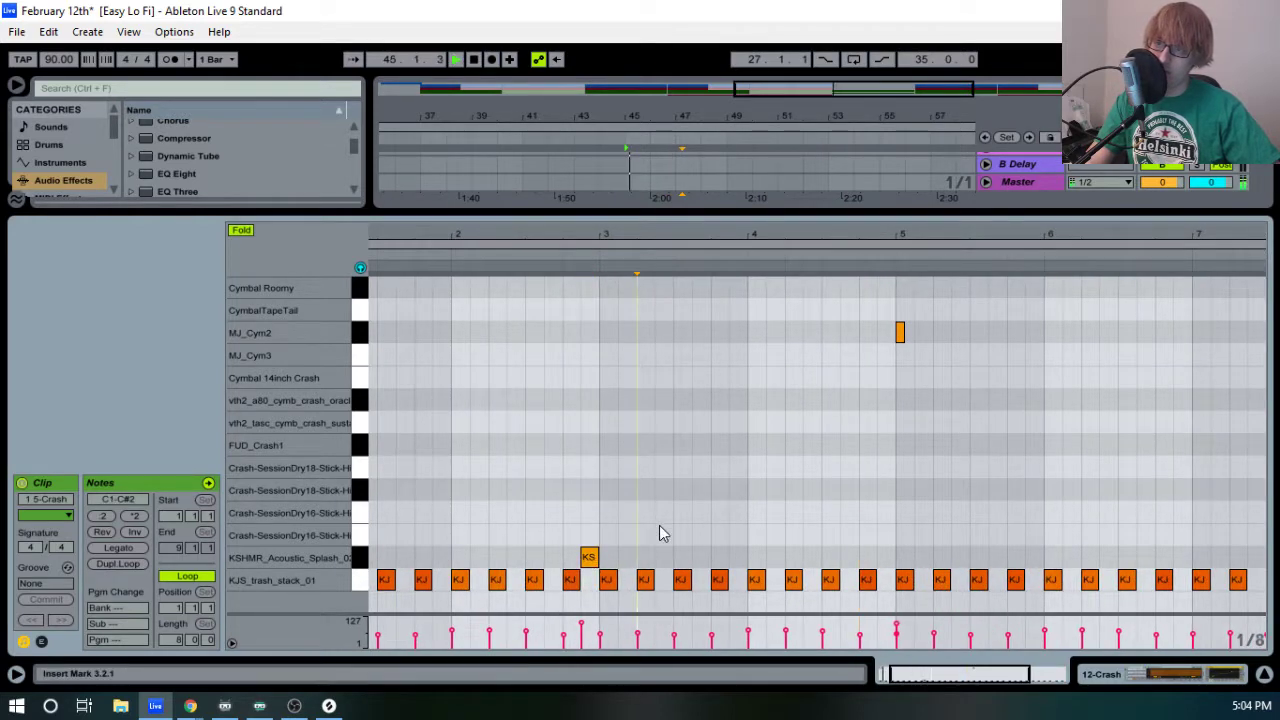
- Lower the splash note's velocity to 83 during playback and add a second splash note at 4.4.3
key(space)
drag(588, 562, 588, 574)
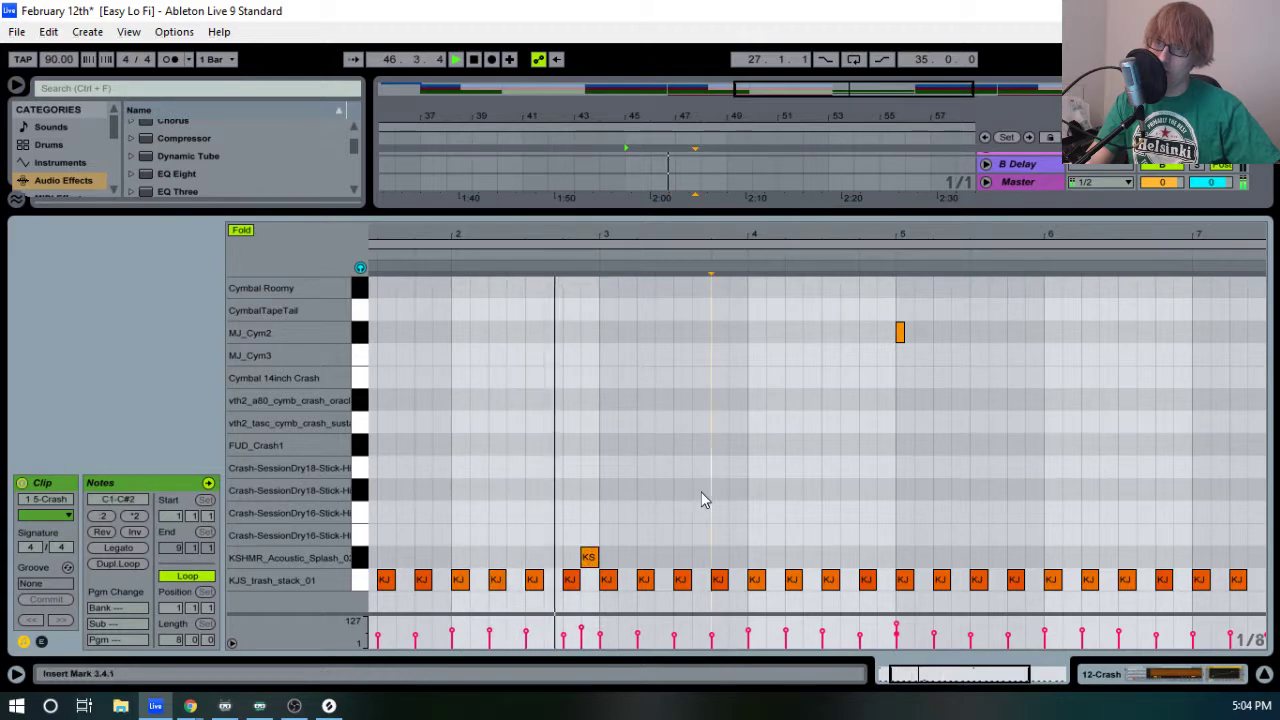
click(701, 497)
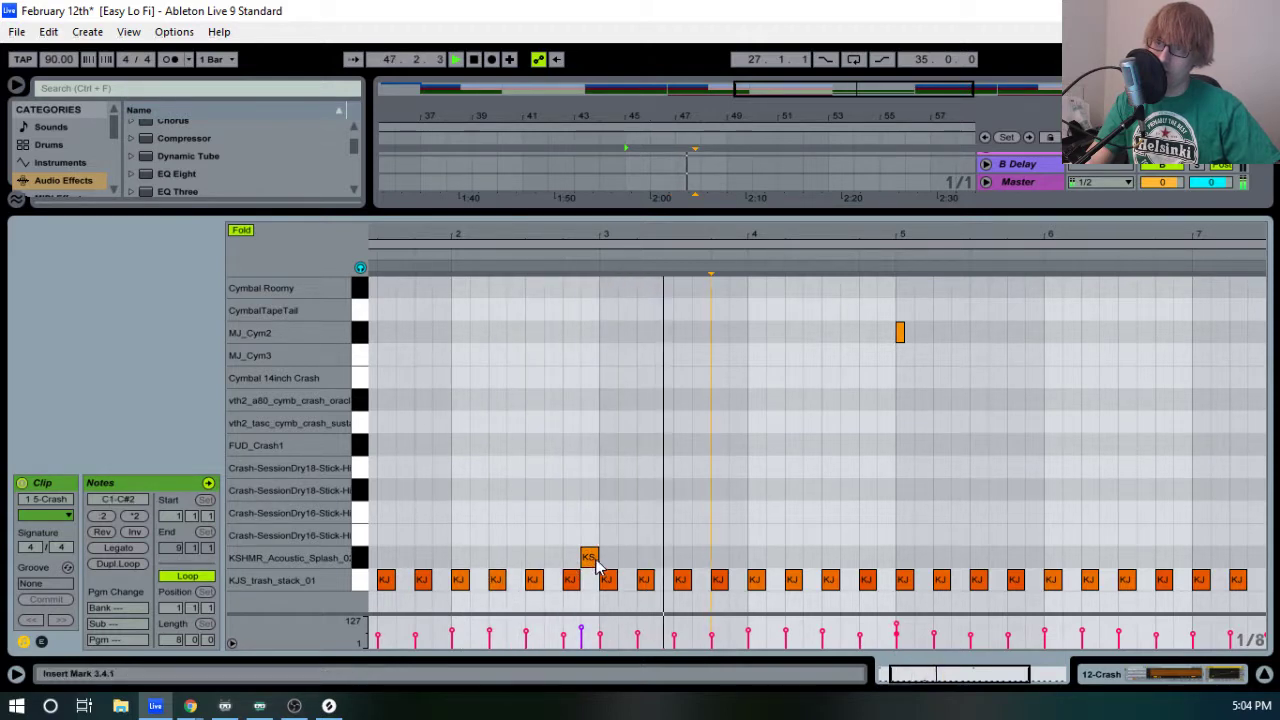
double_click(885, 557)
click(968, 498)
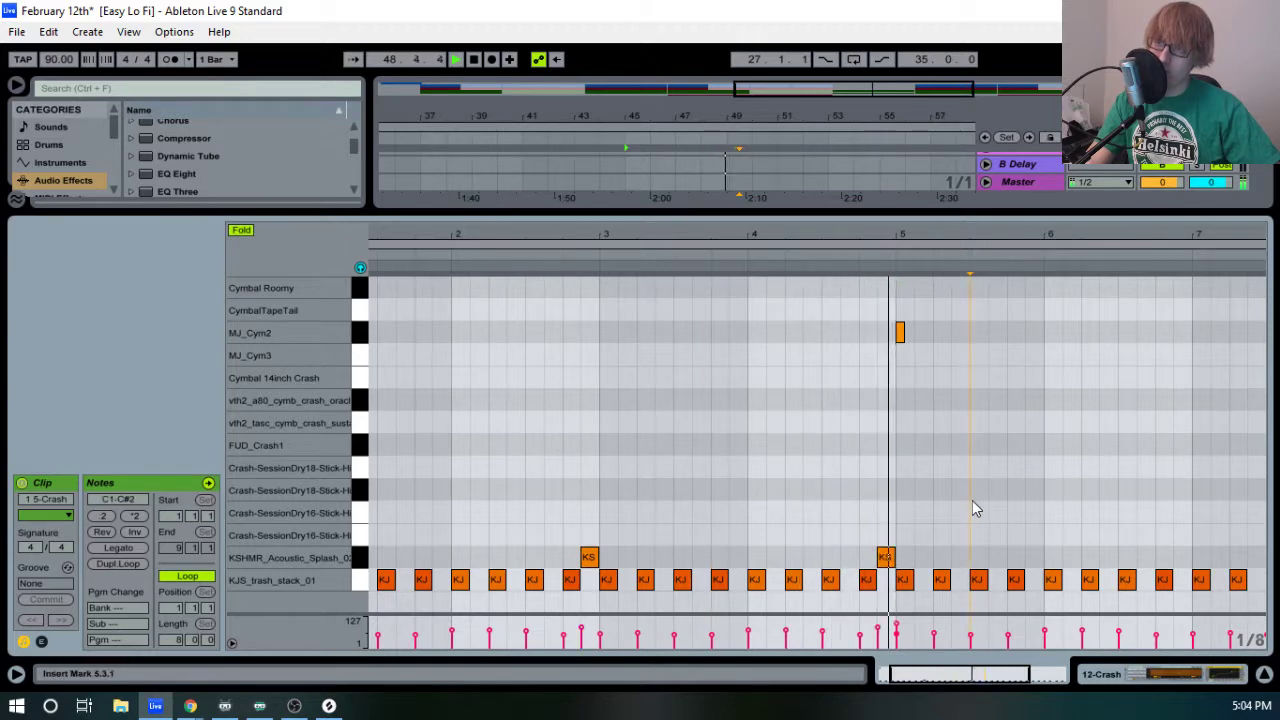
- Raise the velocity of both splash notes together and replay the section from bar 45
drag(553, 528, 913, 565)
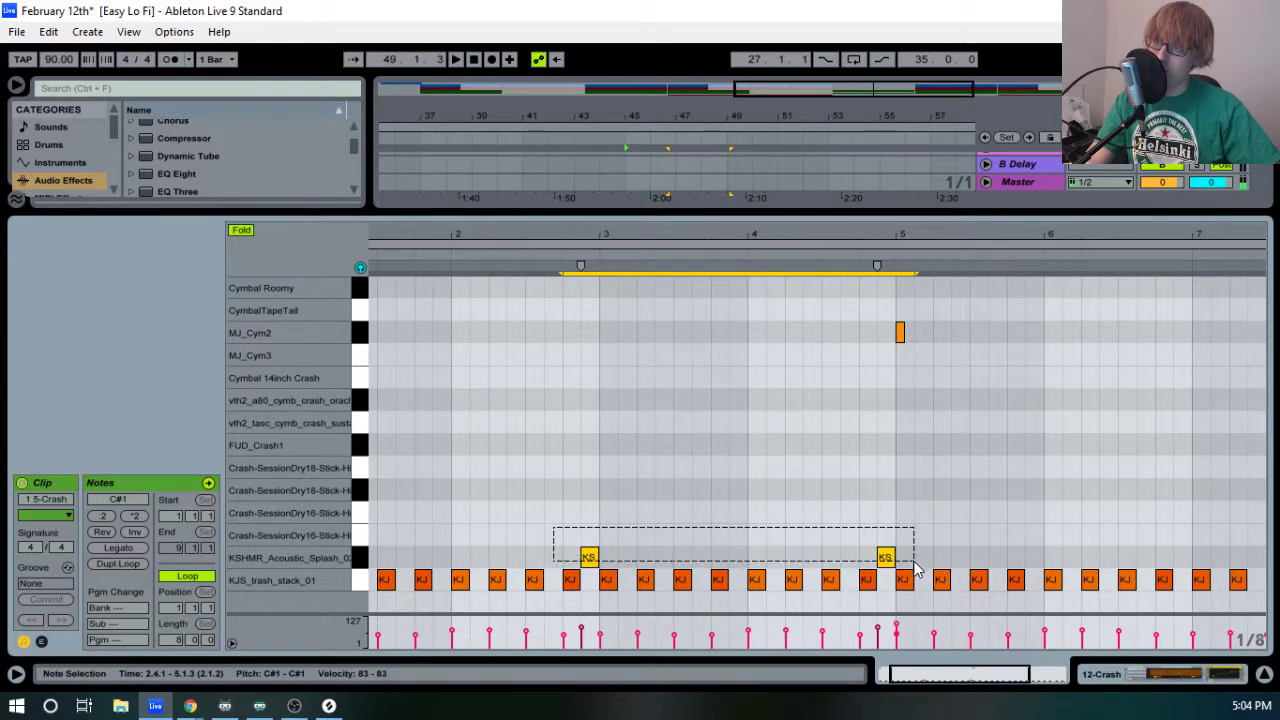
click(897, 513)
key(space)
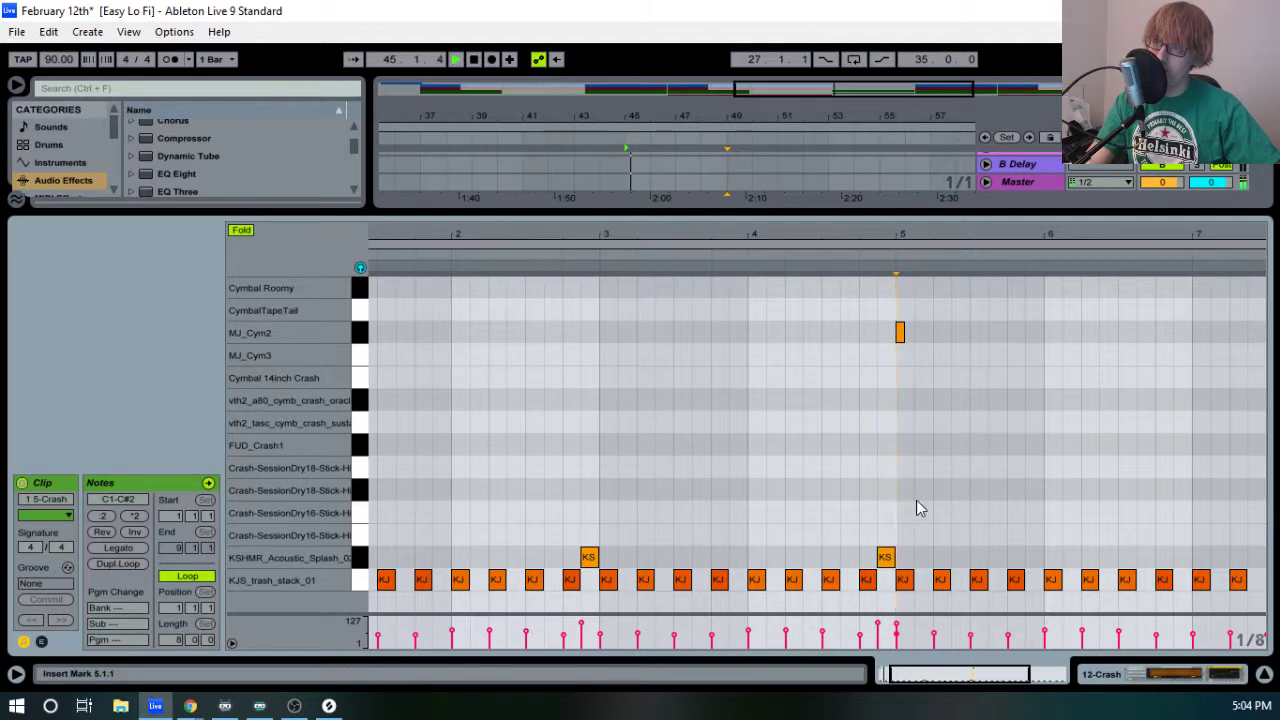
- Play through the Crash clip and add a third splash note at 6.4.3
mouse_move(935, 237)
mouse_down()
mouse_move(935, 190)
mouse_move(938, 237)
mouse_up()
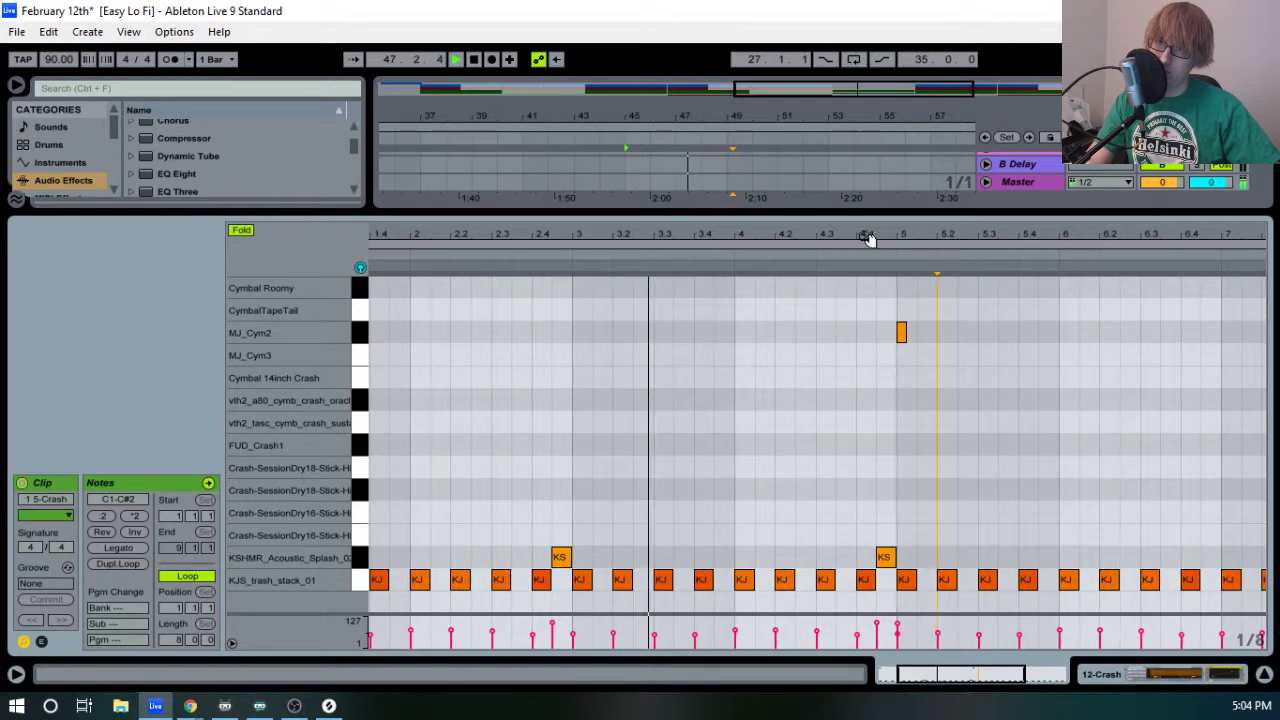
key(space)
click(510, 262)
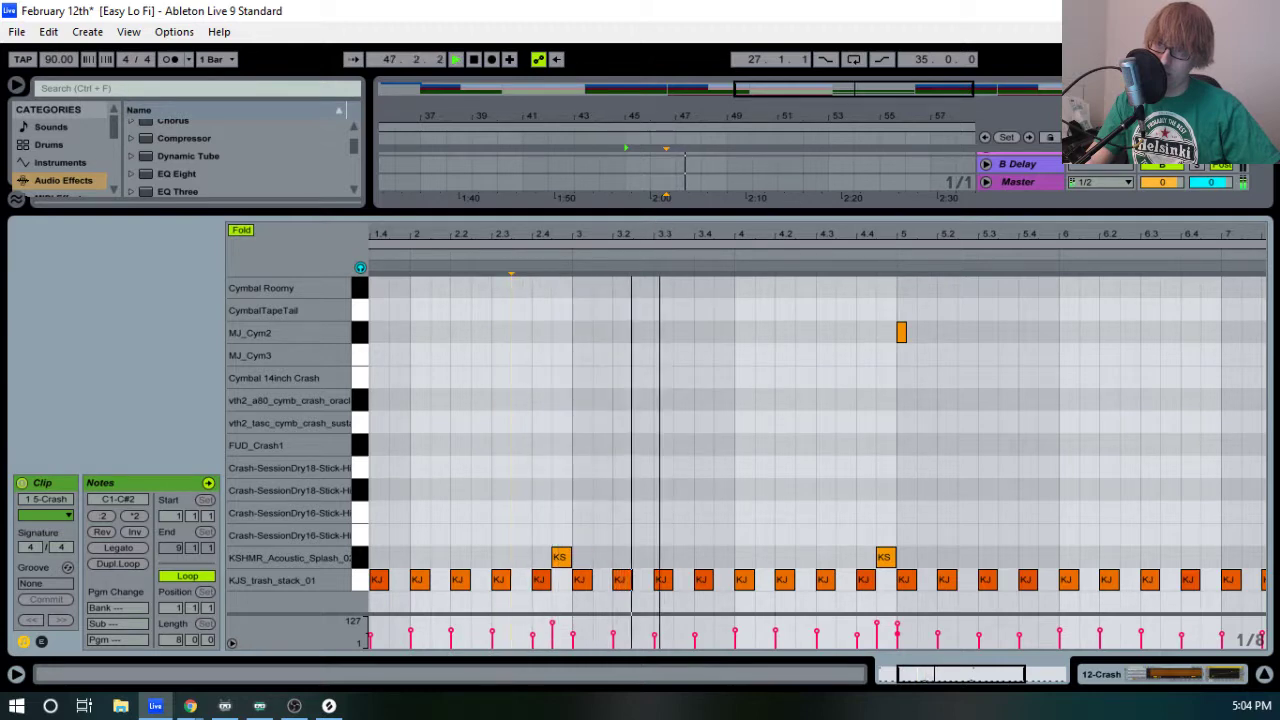
drag(655, 240, 654, 224)
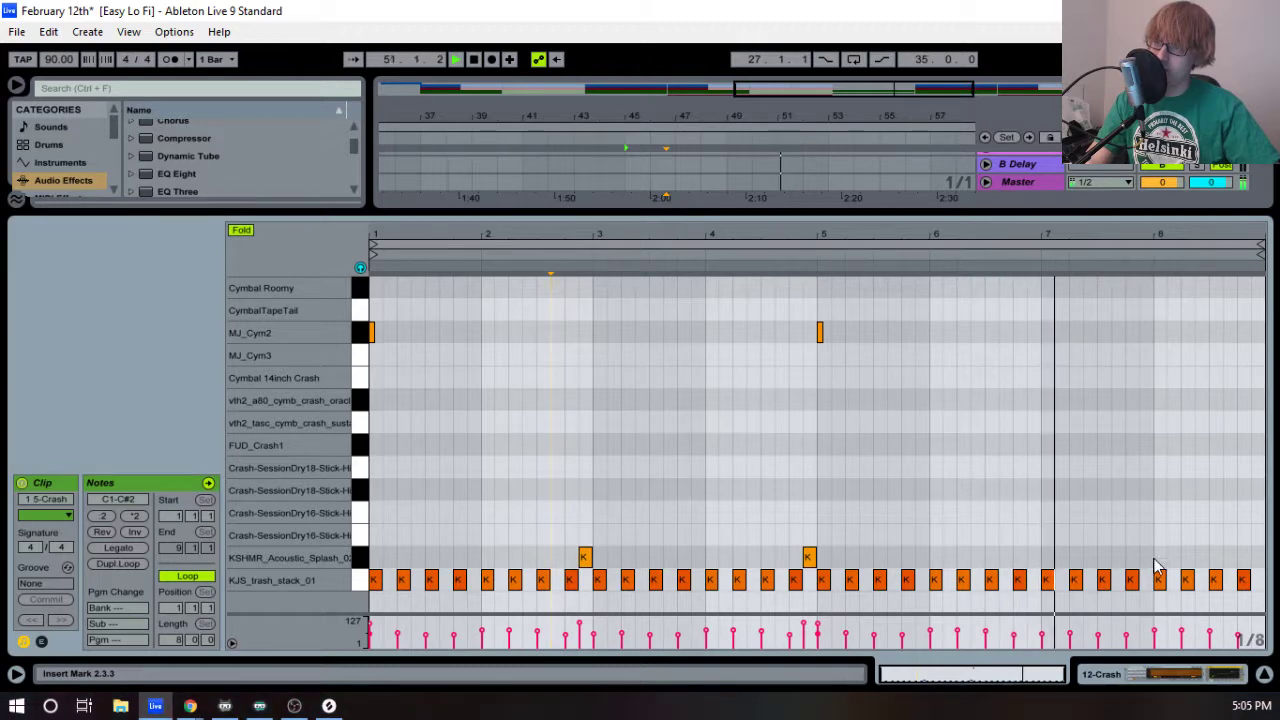
double_click(1033, 557)
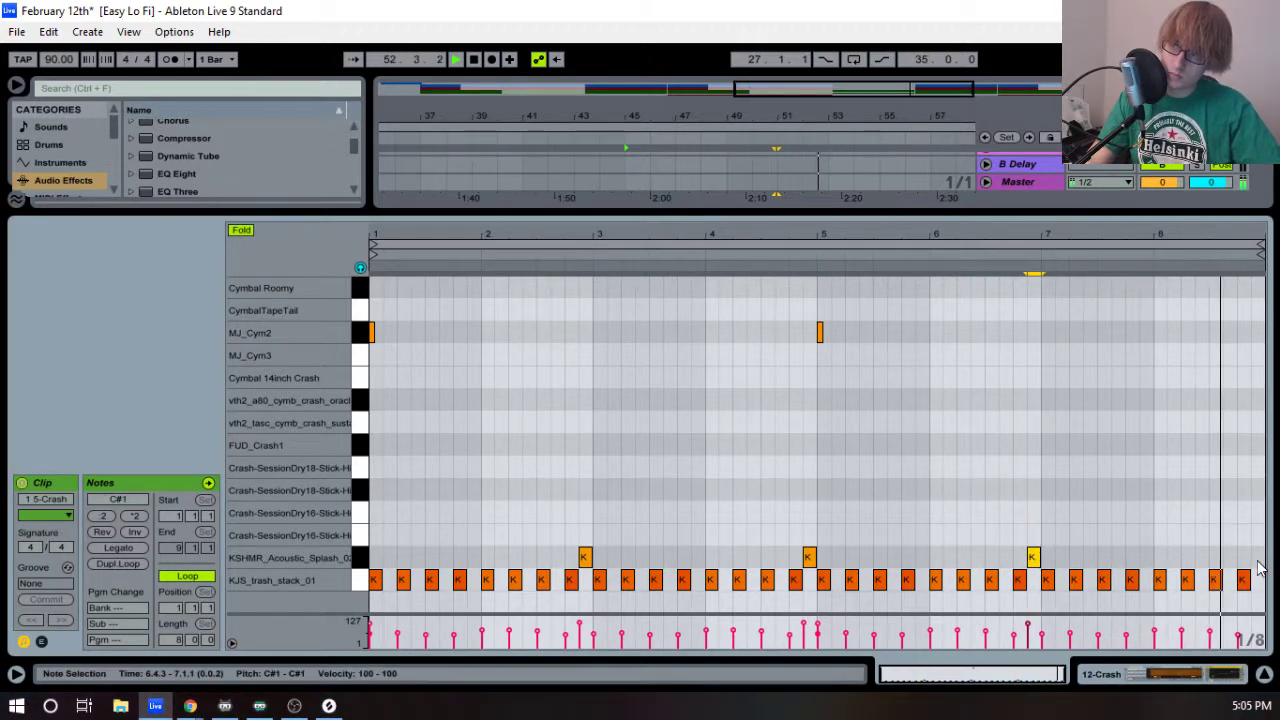
- Try extra splash notes at 8.1.3, 8.2.3 and 8.3.3, play them back, and delete all three
double_click(1172, 556)
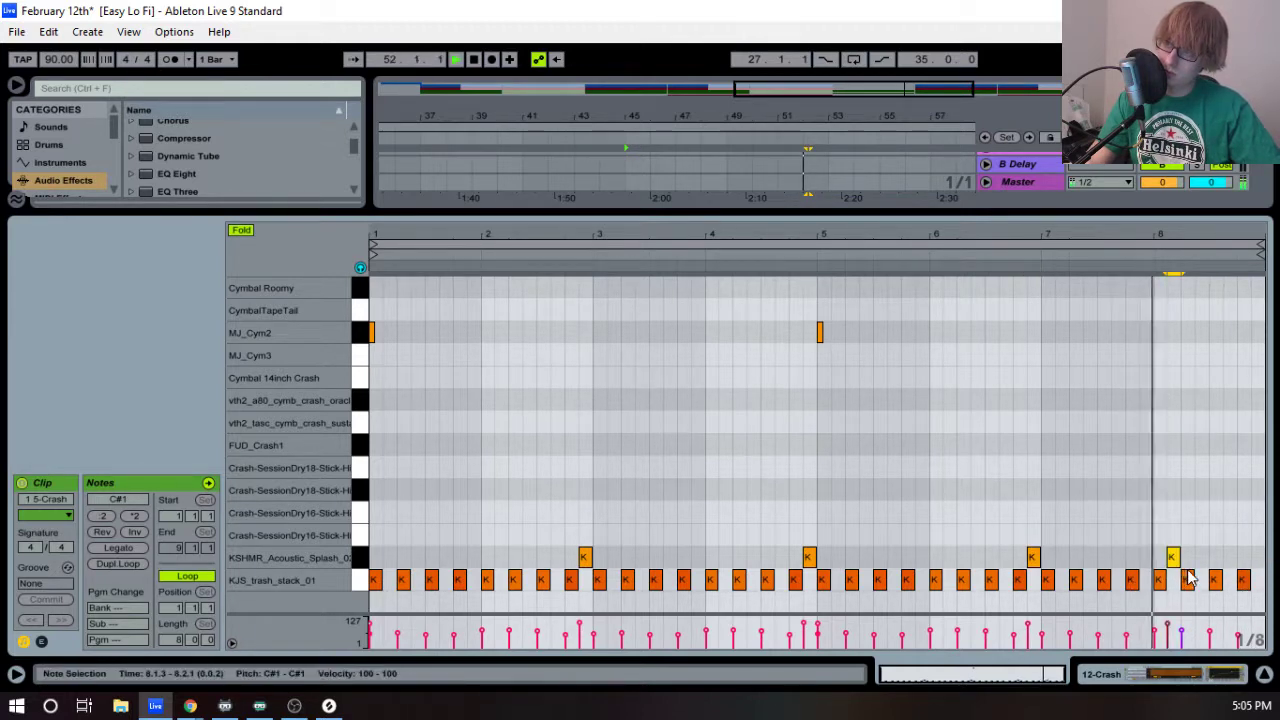
double_click(1202, 557)
key(space)
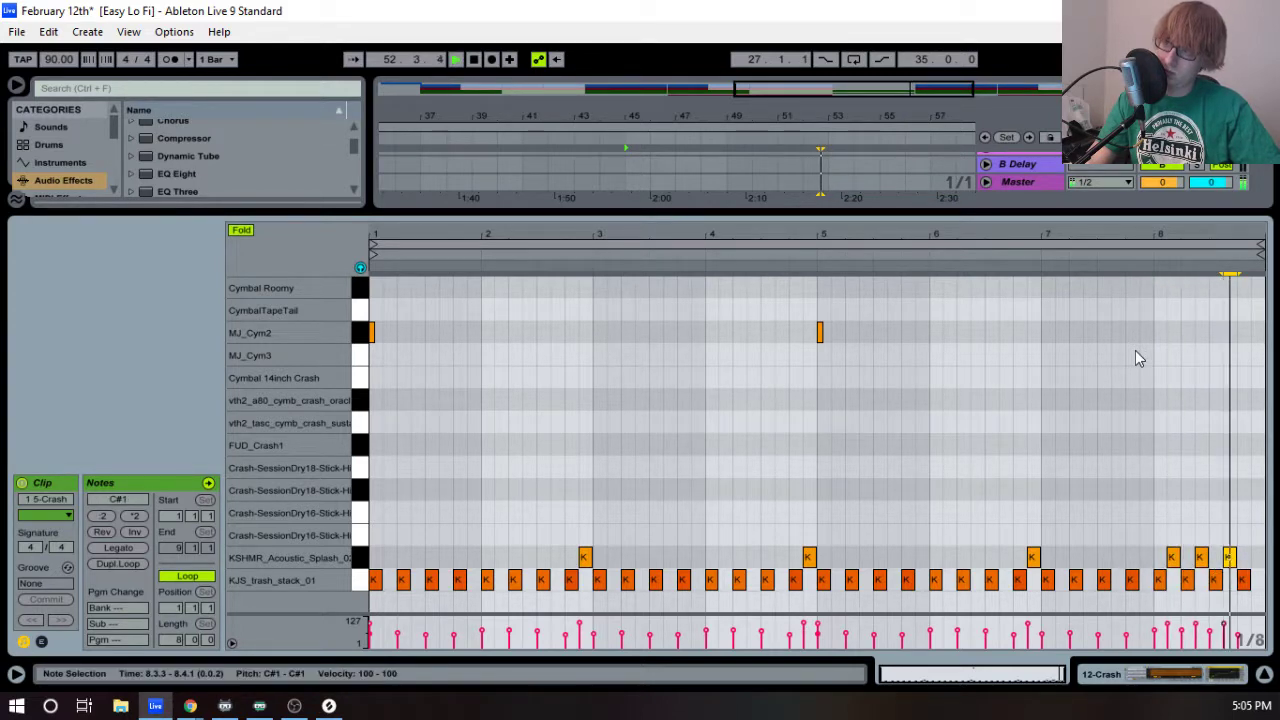
key(space)
drag(1241, 231, 1241, 285)
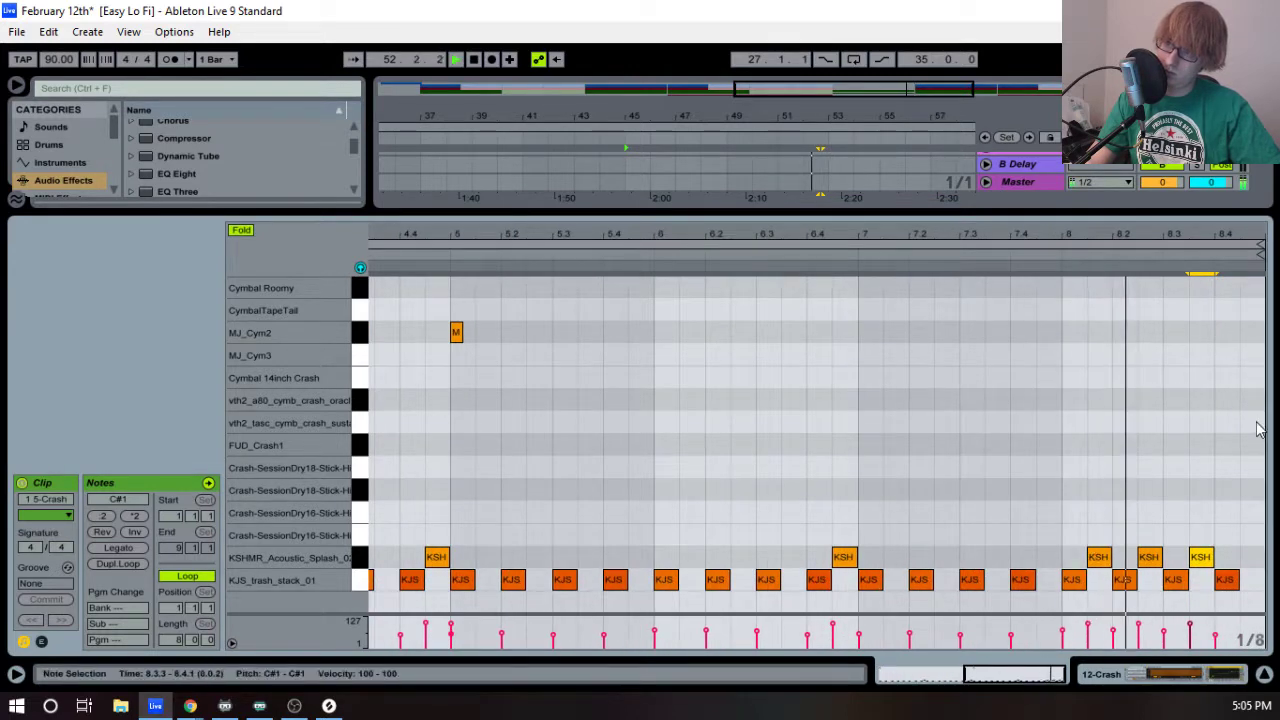
drag(1084, 525, 1207, 550)
key(Delete)
- Play the end of the Crash clip from bar 7 to check the splash pattern, and enlarge the note editor
click(996, 266)
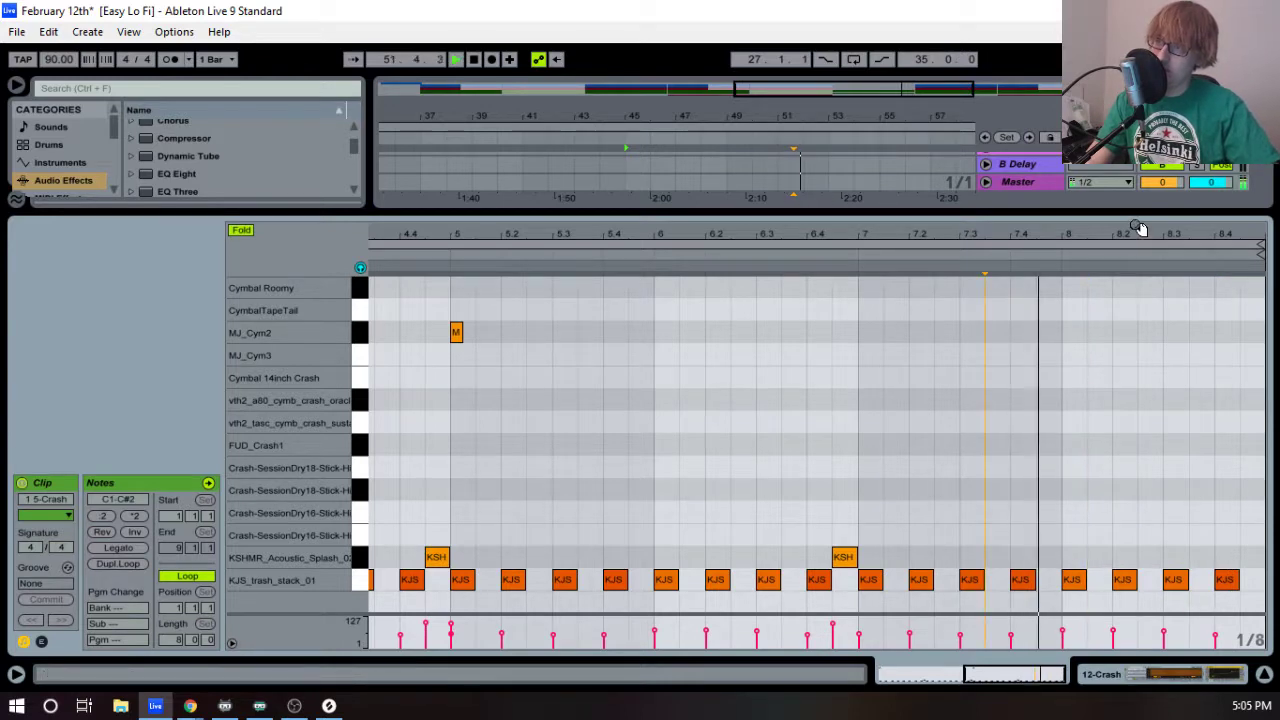
drag(1137, 231, 1200, 234)
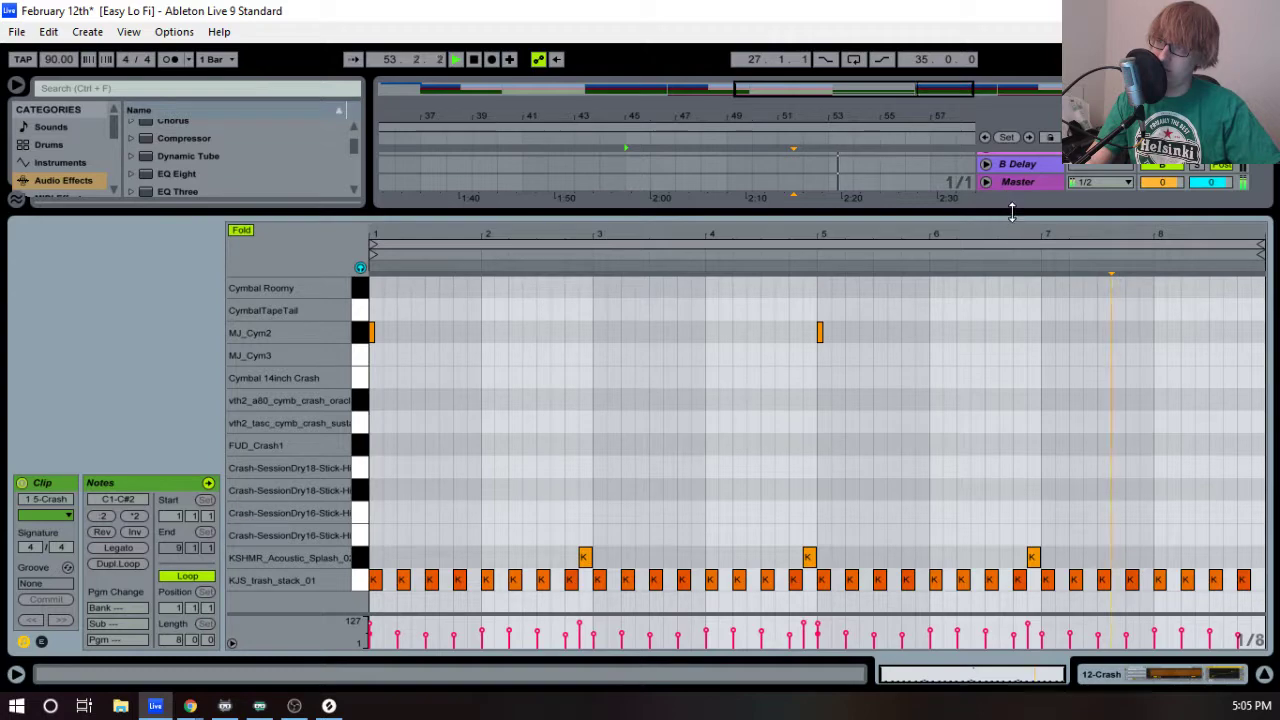
drag(1013, 213, 1018, 165)
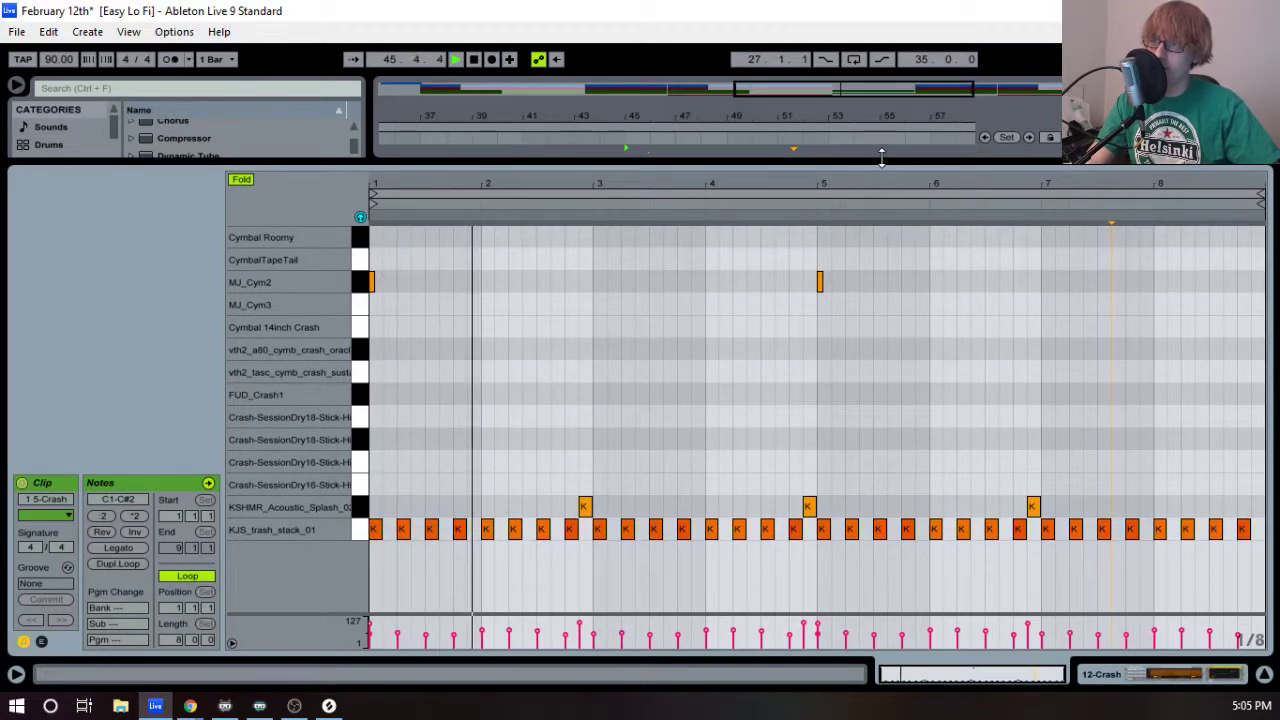
- Return to the arrangement and play the drum-only section from bar 45 to check its flow into bar 53
drag(881, 160, 811, 653)
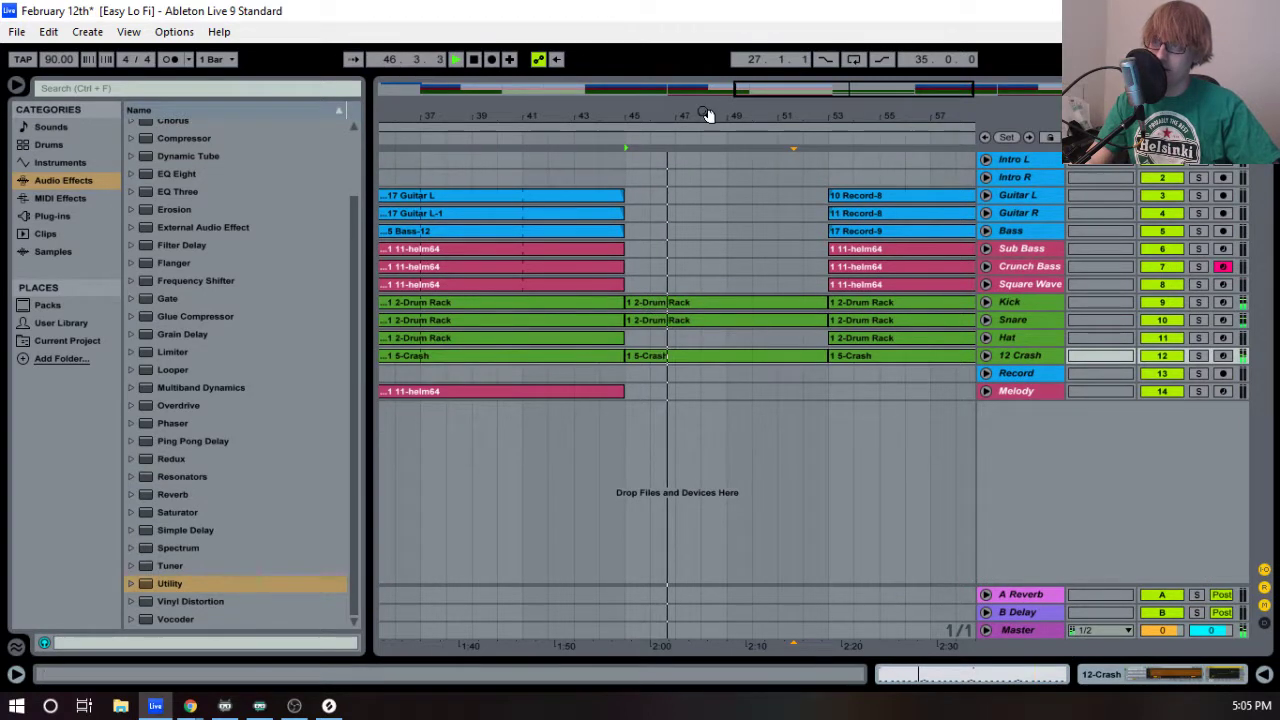
drag(709, 114, 702, 117)
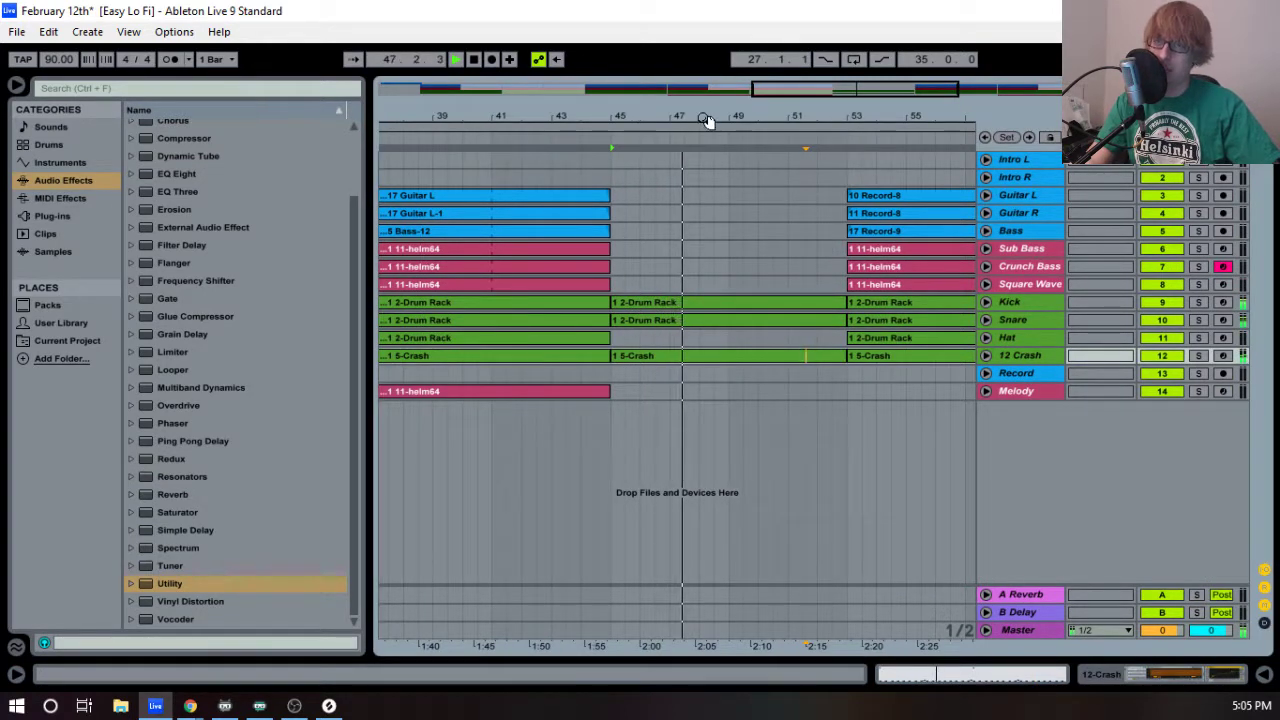
drag(706, 118, 694, 121)
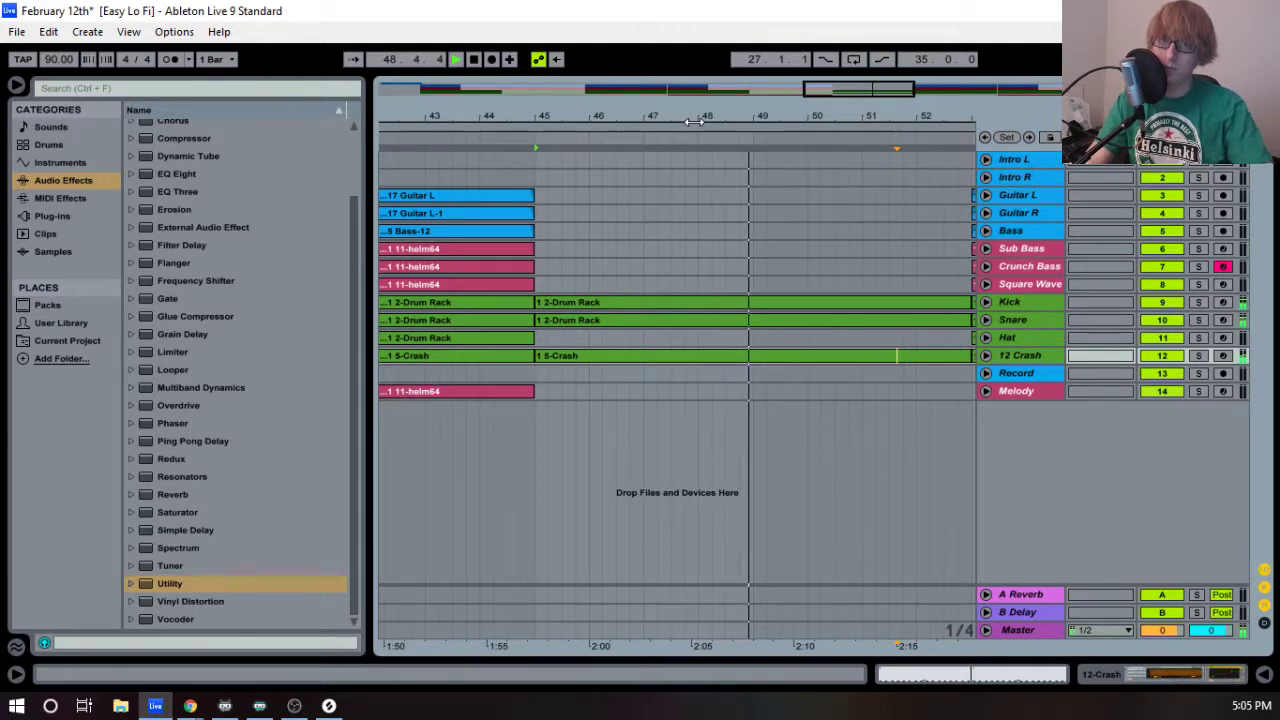
drag(763, 117, 660, 102)
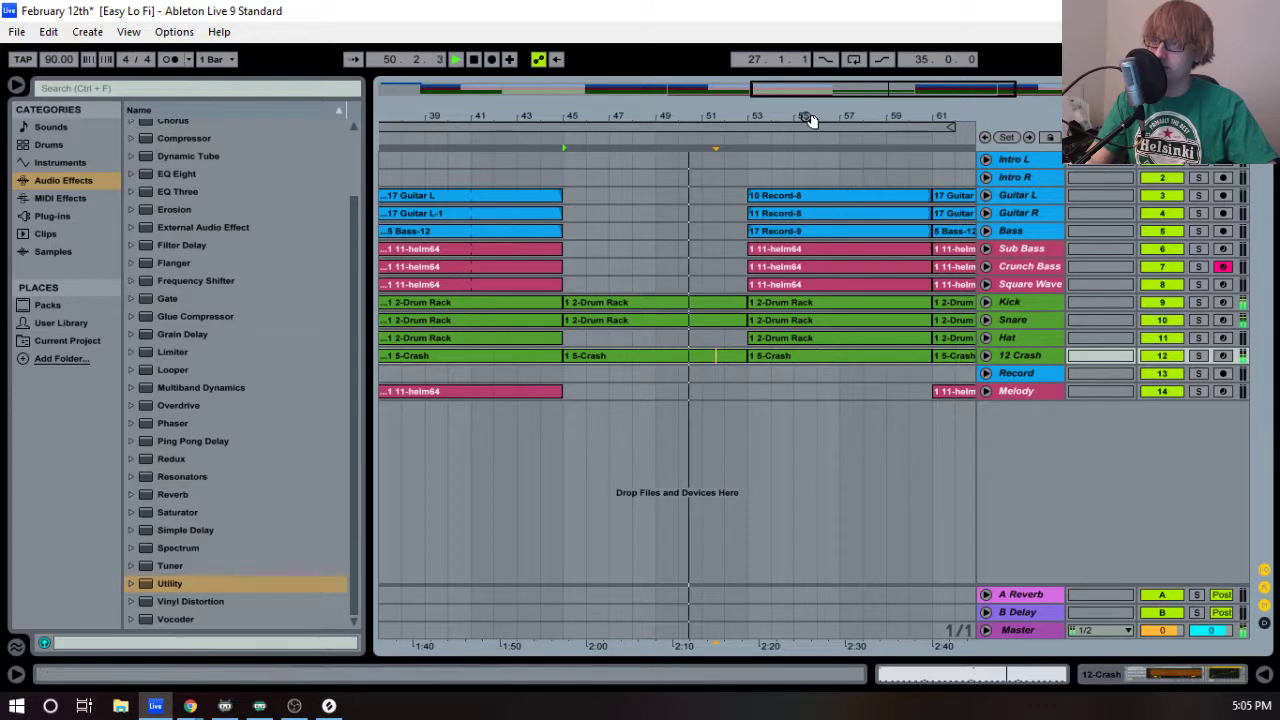
drag(808, 116, 854, 177)
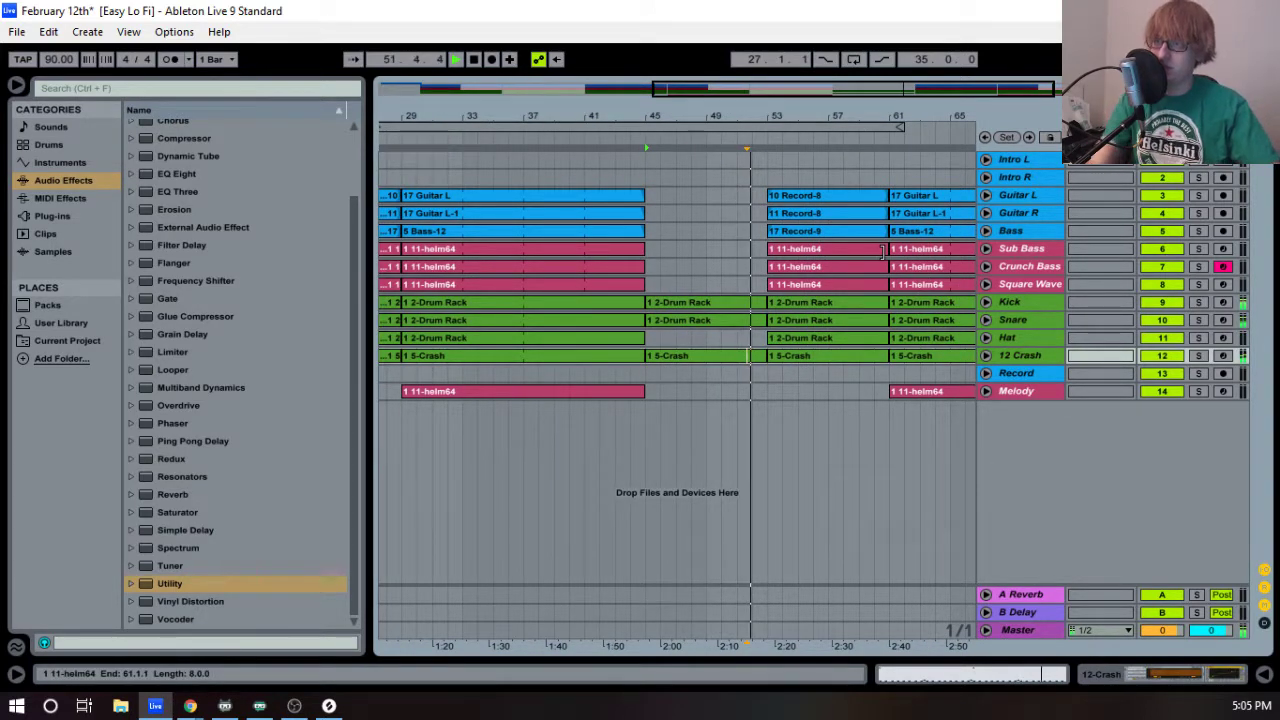
drag(786, 118, 786, 142)
click(675, 147)
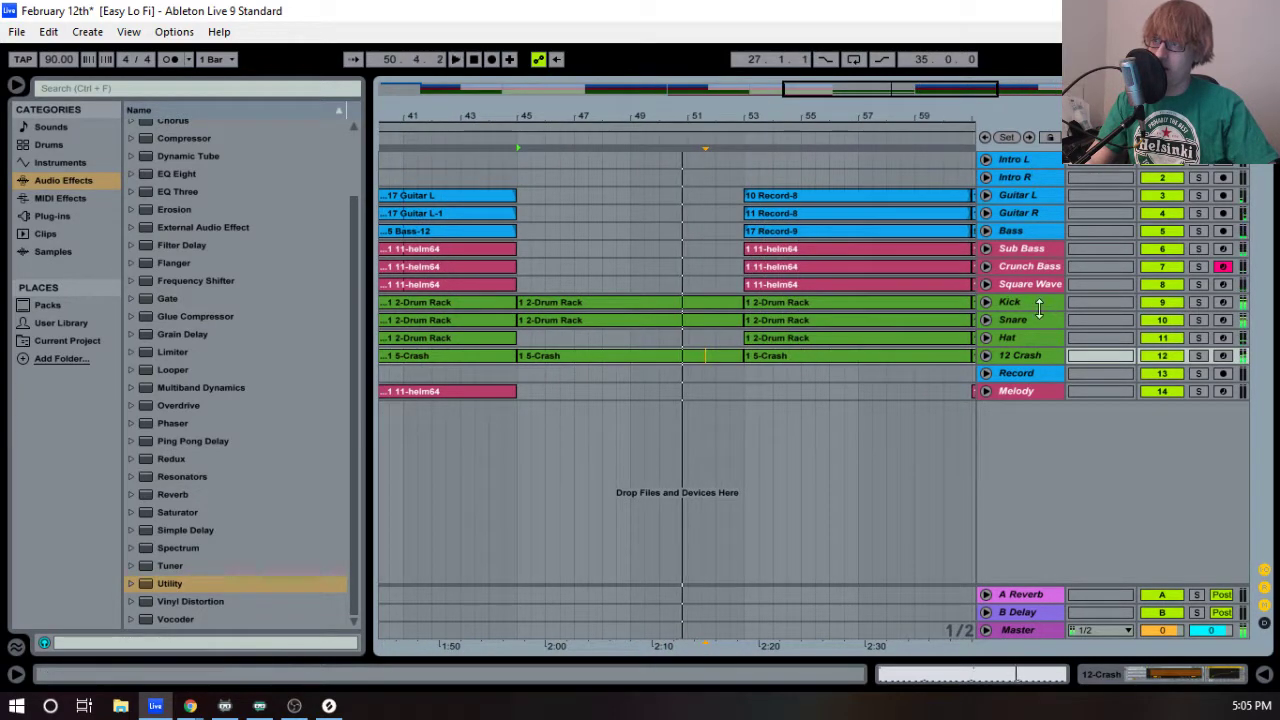
- Open the drum-only section's Snare clip, enlarge the note editor and play the clip's closing bars
double_click(715, 321)
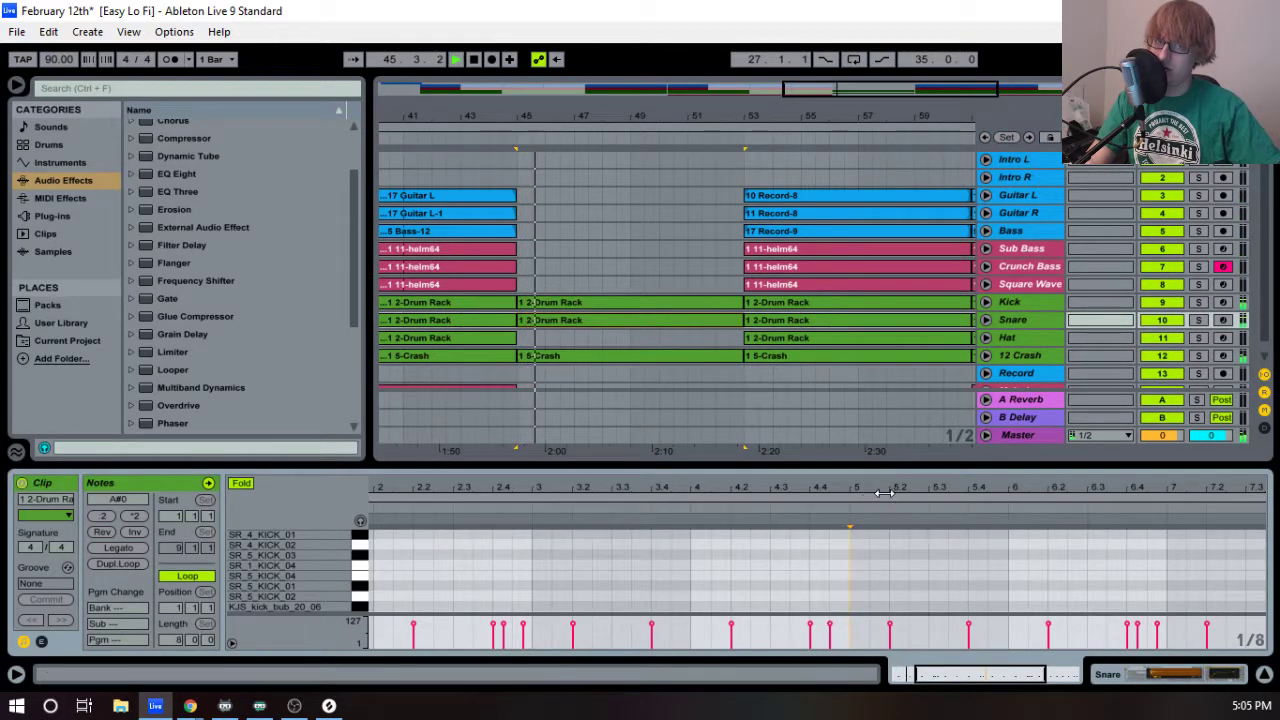
drag(866, 465, 934, 190)
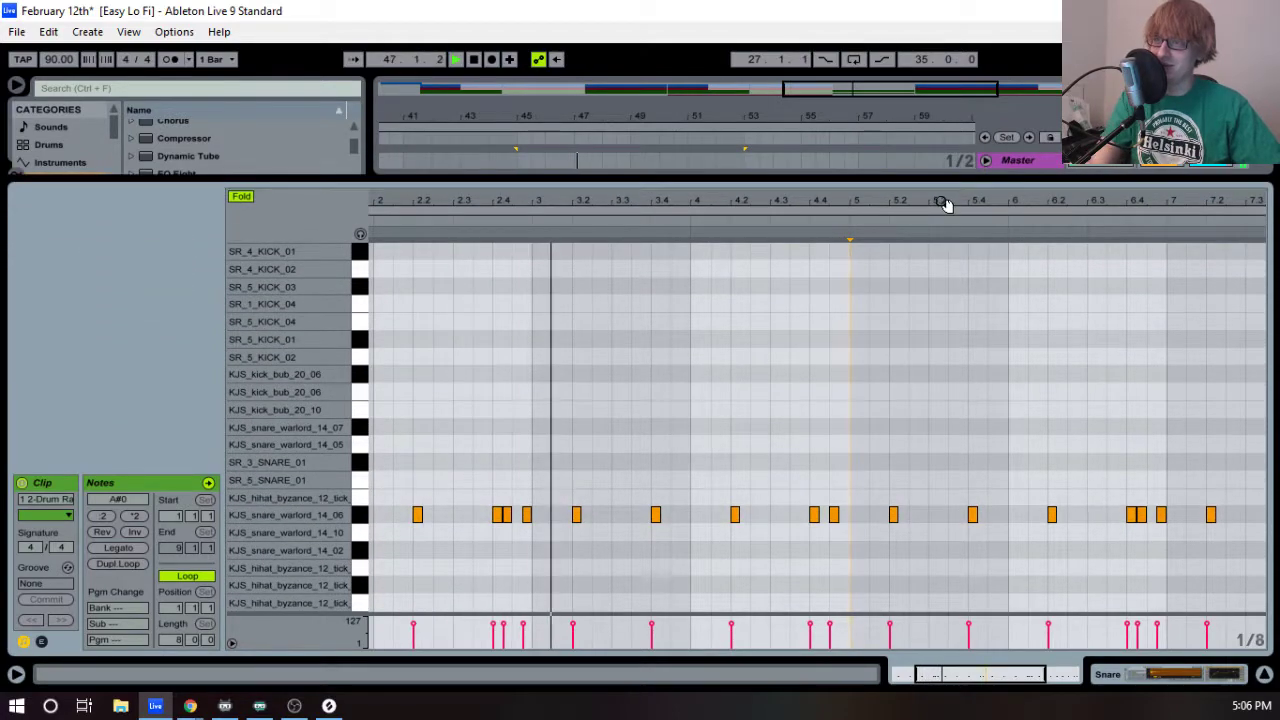
drag(961, 199, 958, 150)
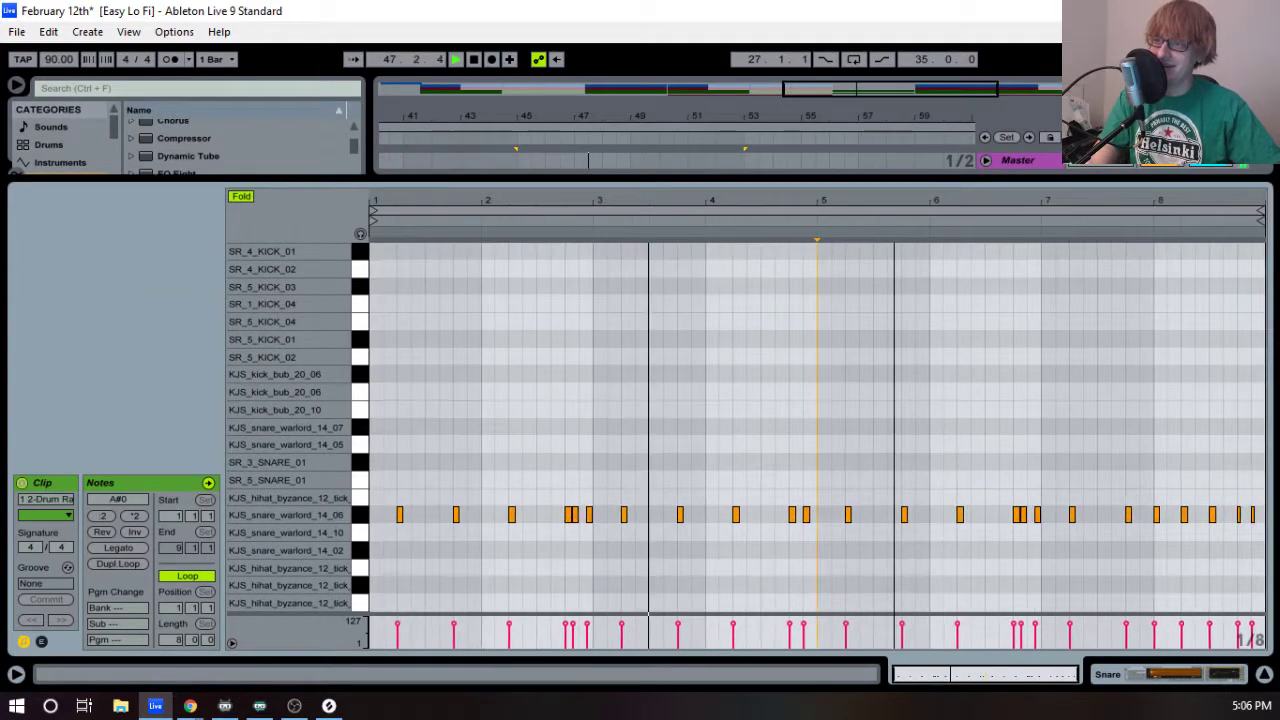
click(982, 227)
drag(1190, 205, 1141, 257)
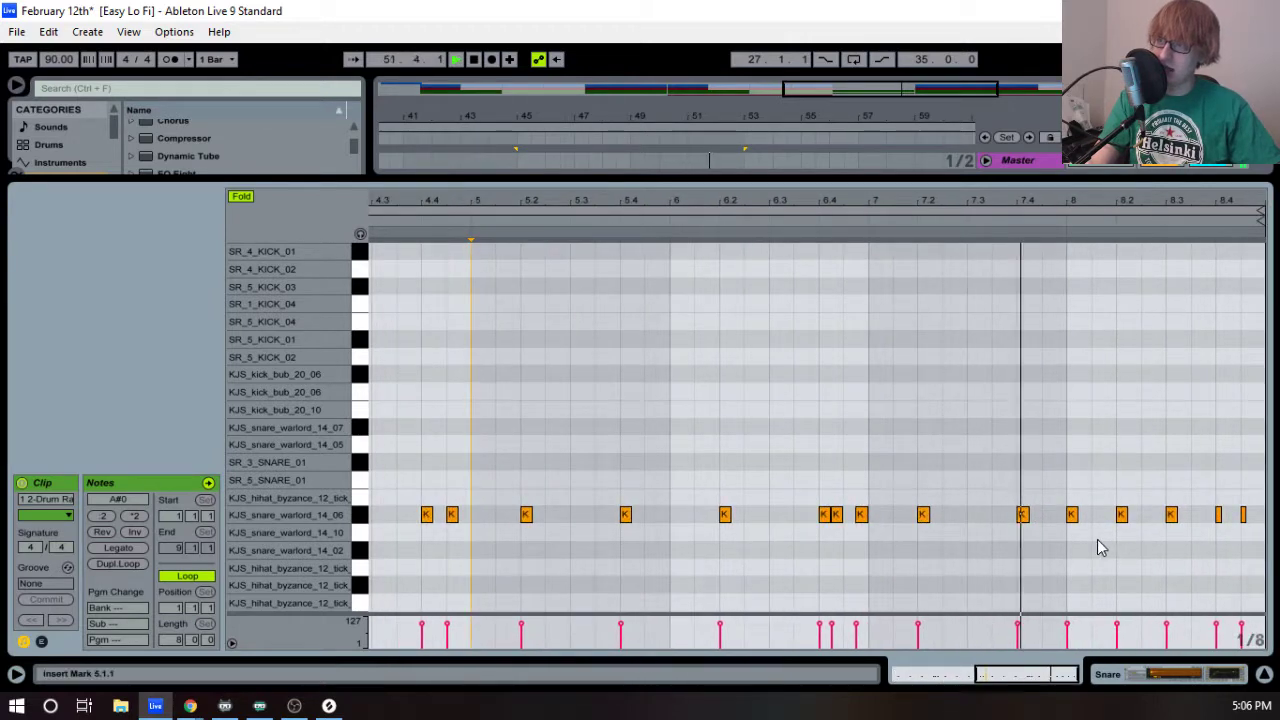
key(space)
click(1044, 226)
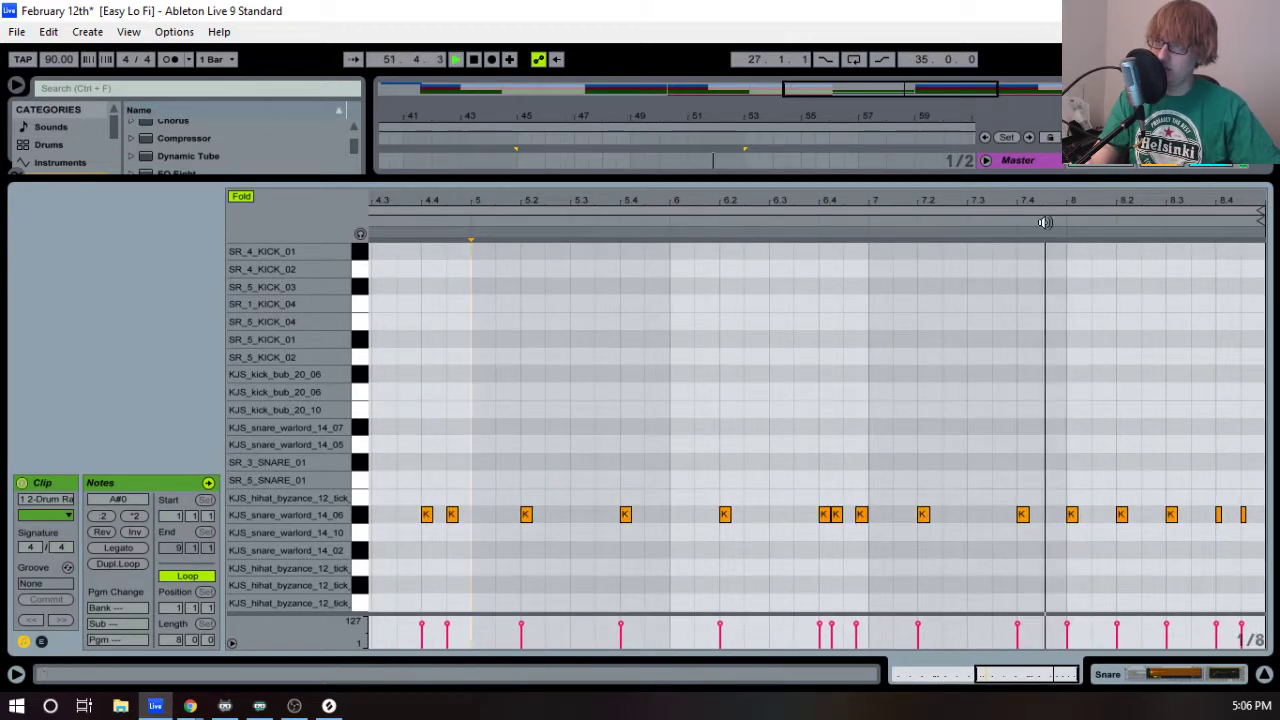
drag(1114, 197, 1048, 222)
key(space)
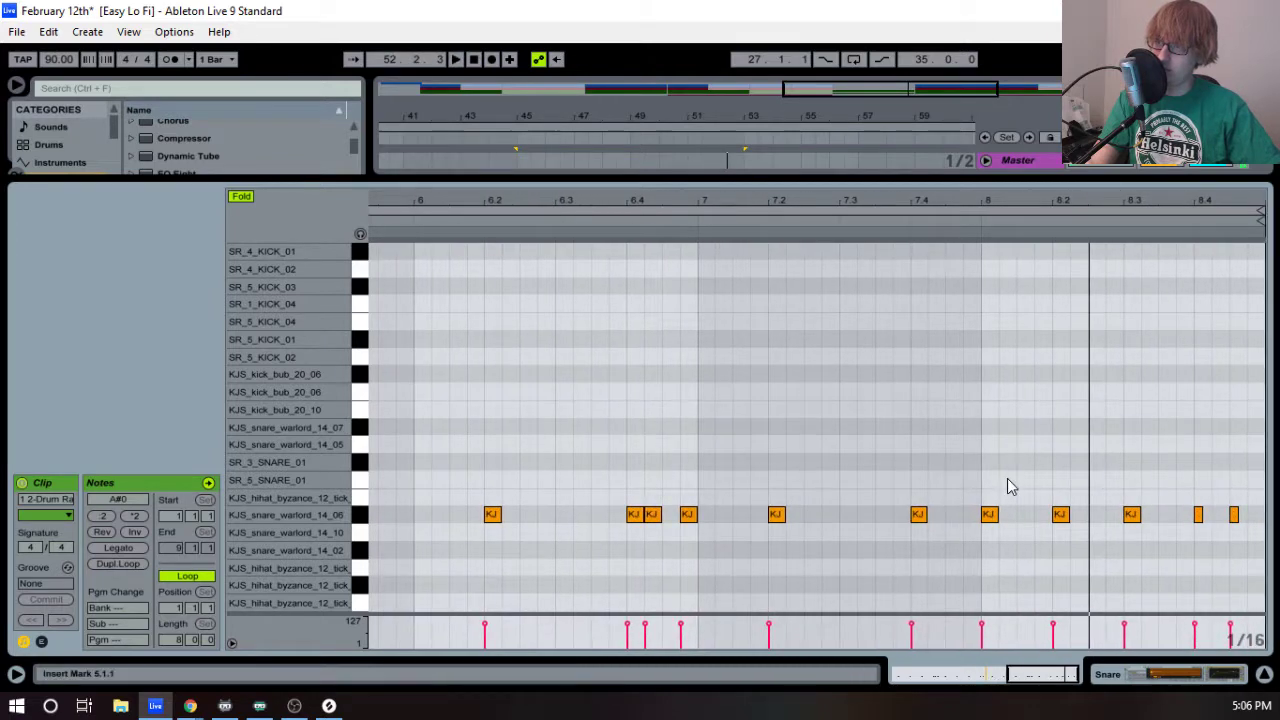
- Try a syncopated snare ending: delete the note at 8.1.1 and move the 8.2.1 and 8.3.1 notes to 8.1.3 and 8.2.3
double_click(989, 514)
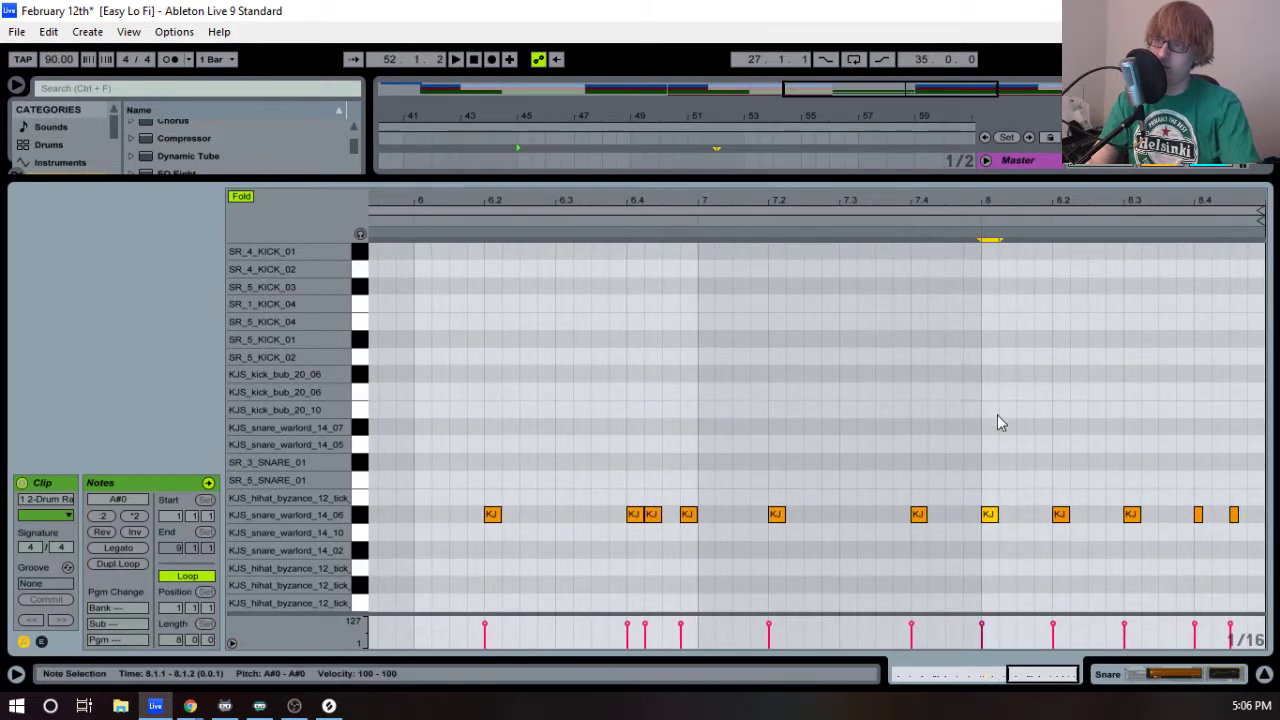
click(811, 235)
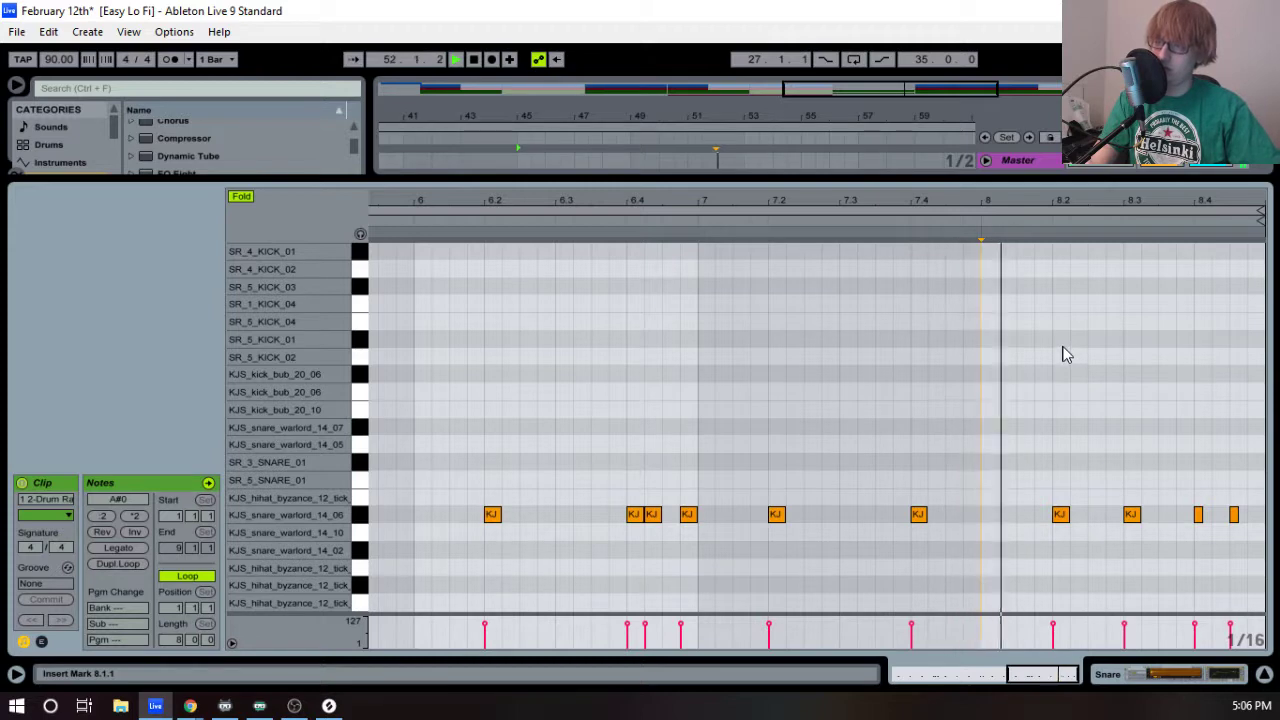
click(1060, 518)
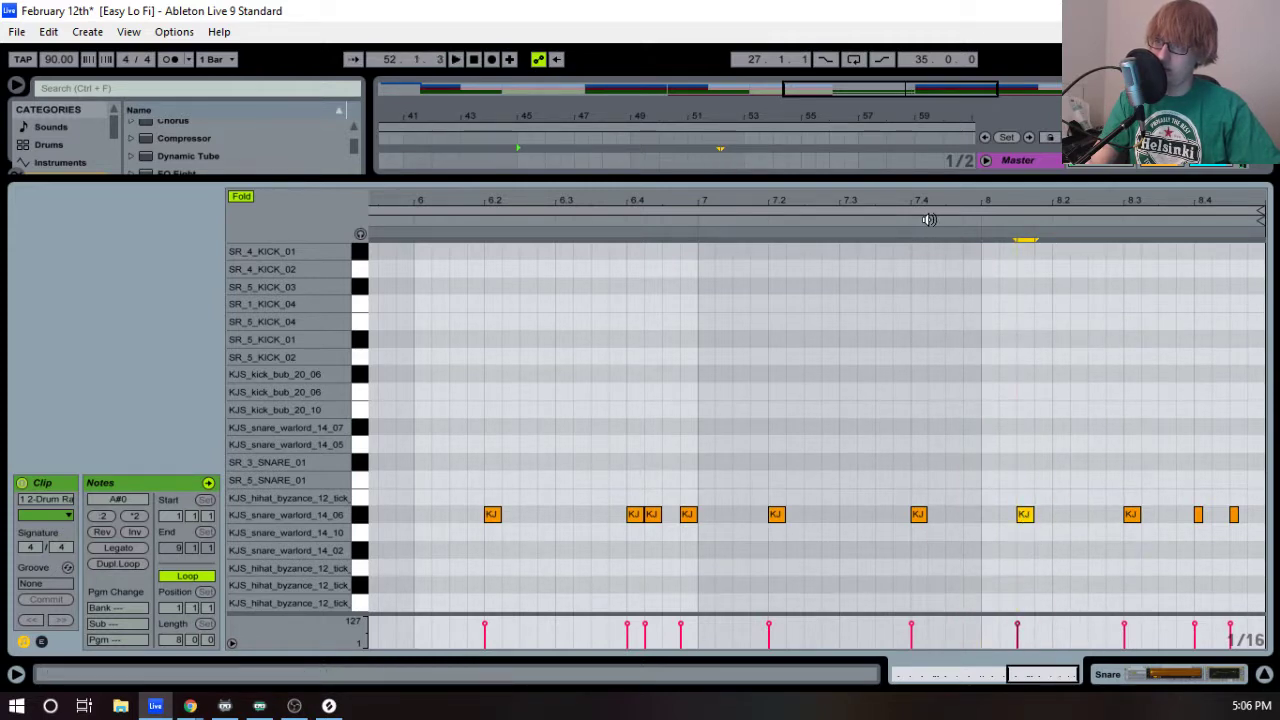
key(space)
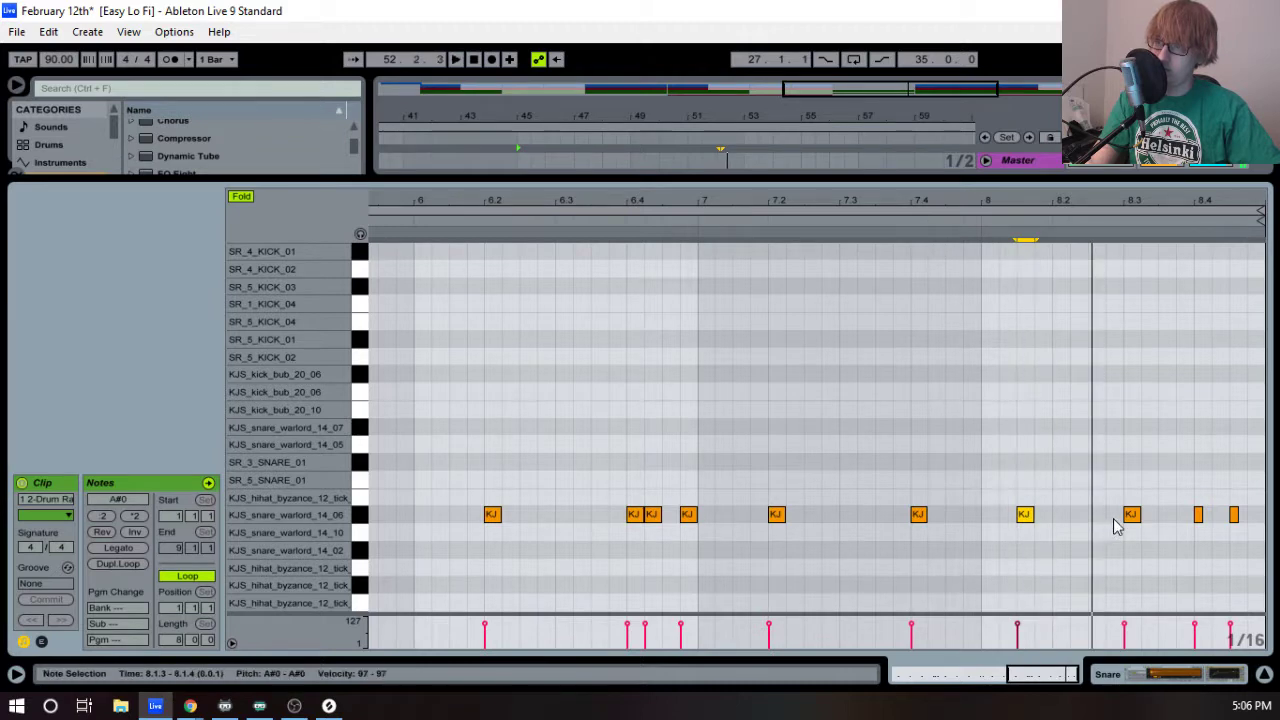
click(1129, 514)
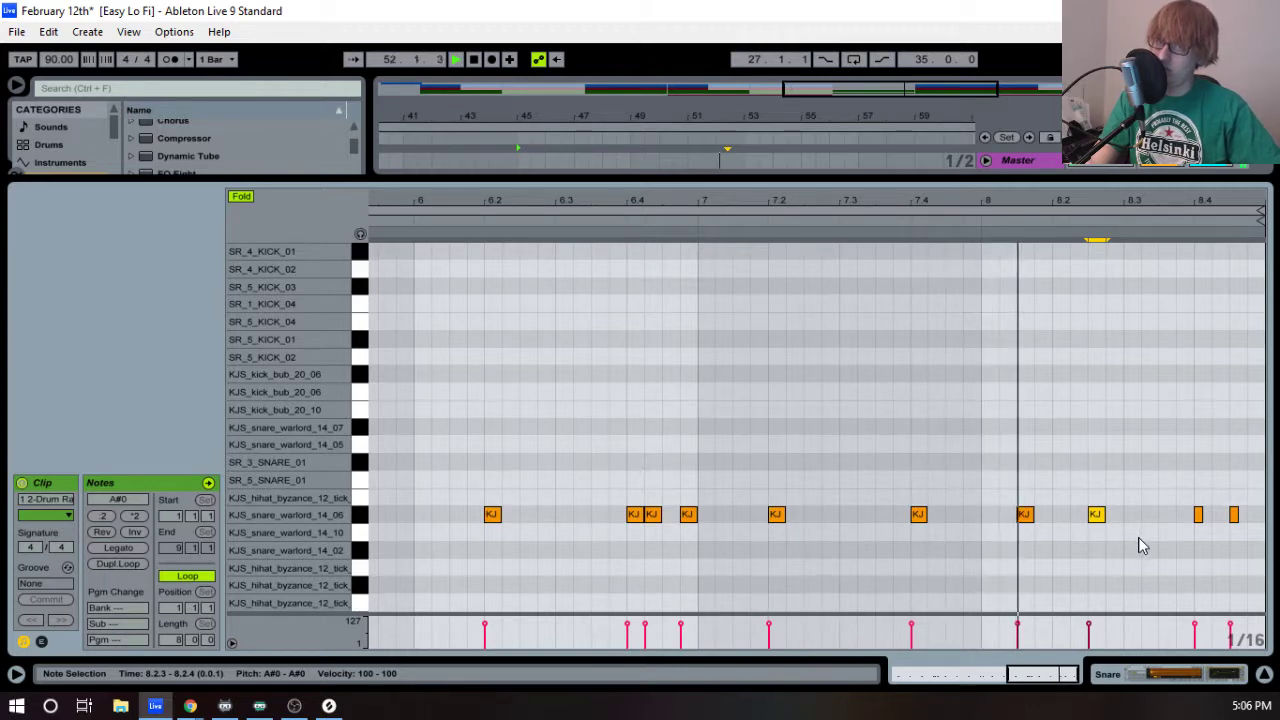
key(space)
- Try an extra snare note at 8.3.3, play it back and delete it
click(1097, 447)
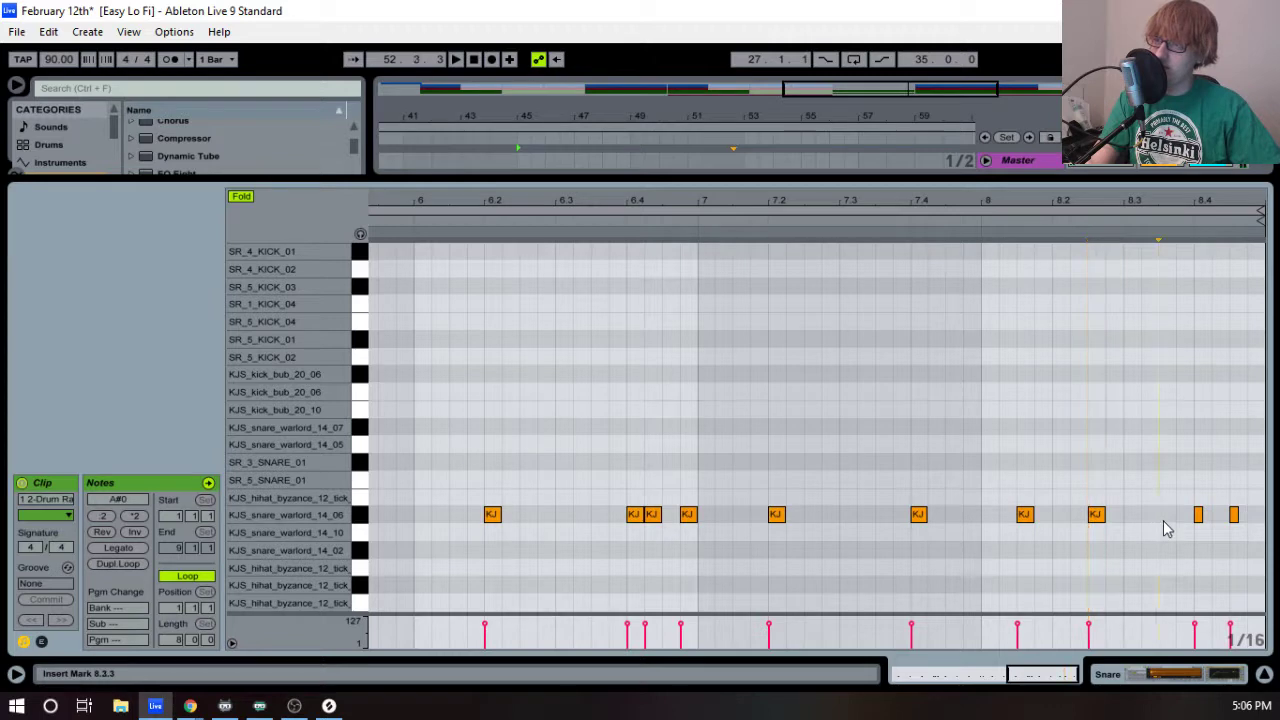
double_click(1164, 515)
click(947, 215)
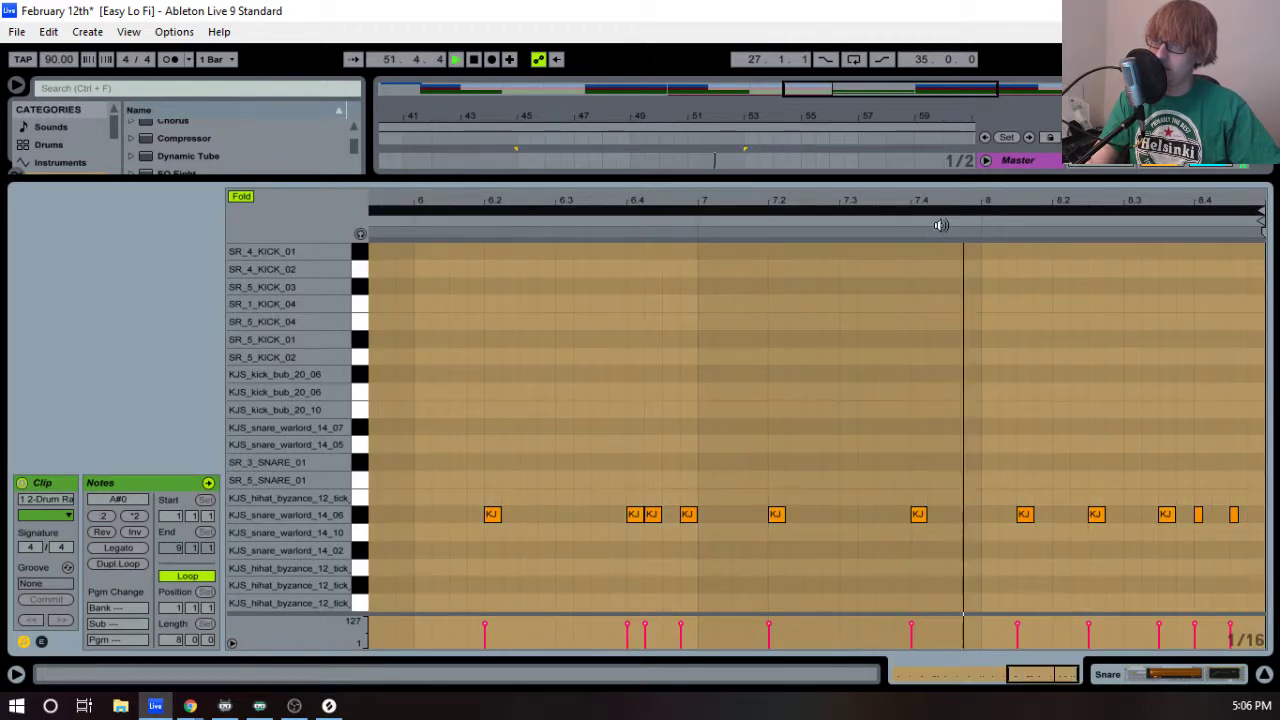
click(940, 225)
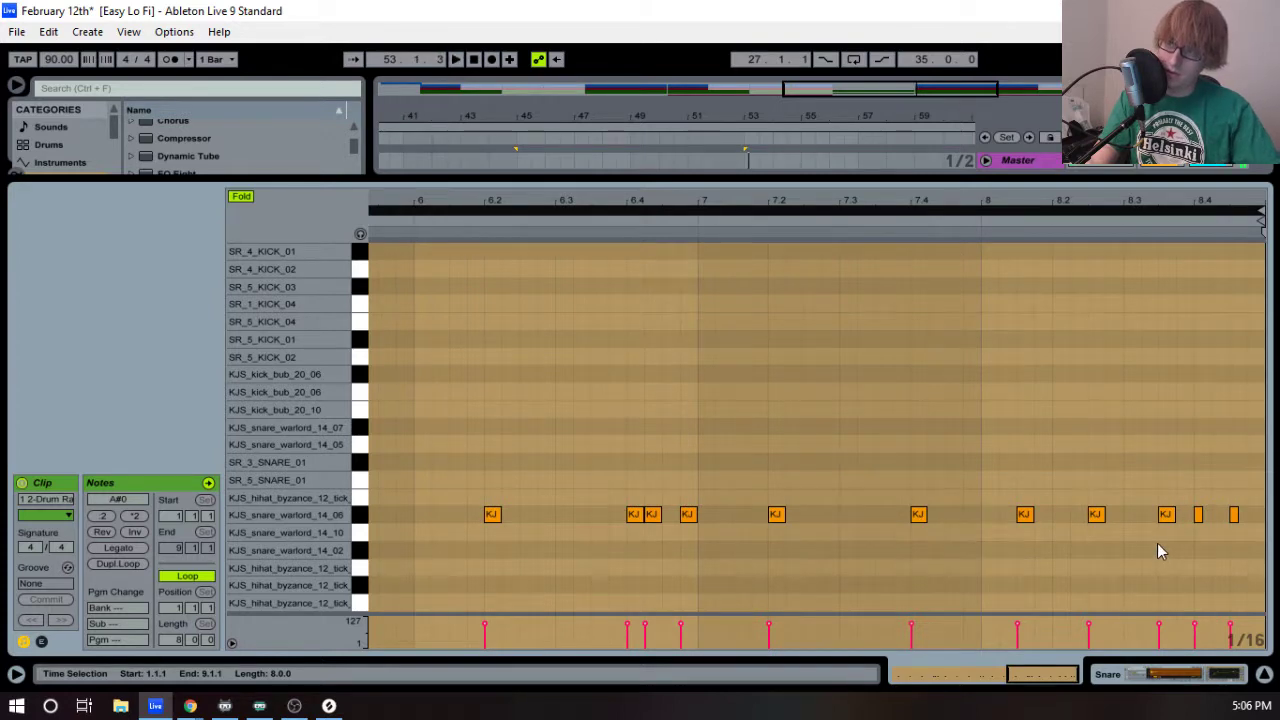
drag(1157, 544, 1167, 504)
key(Delete)
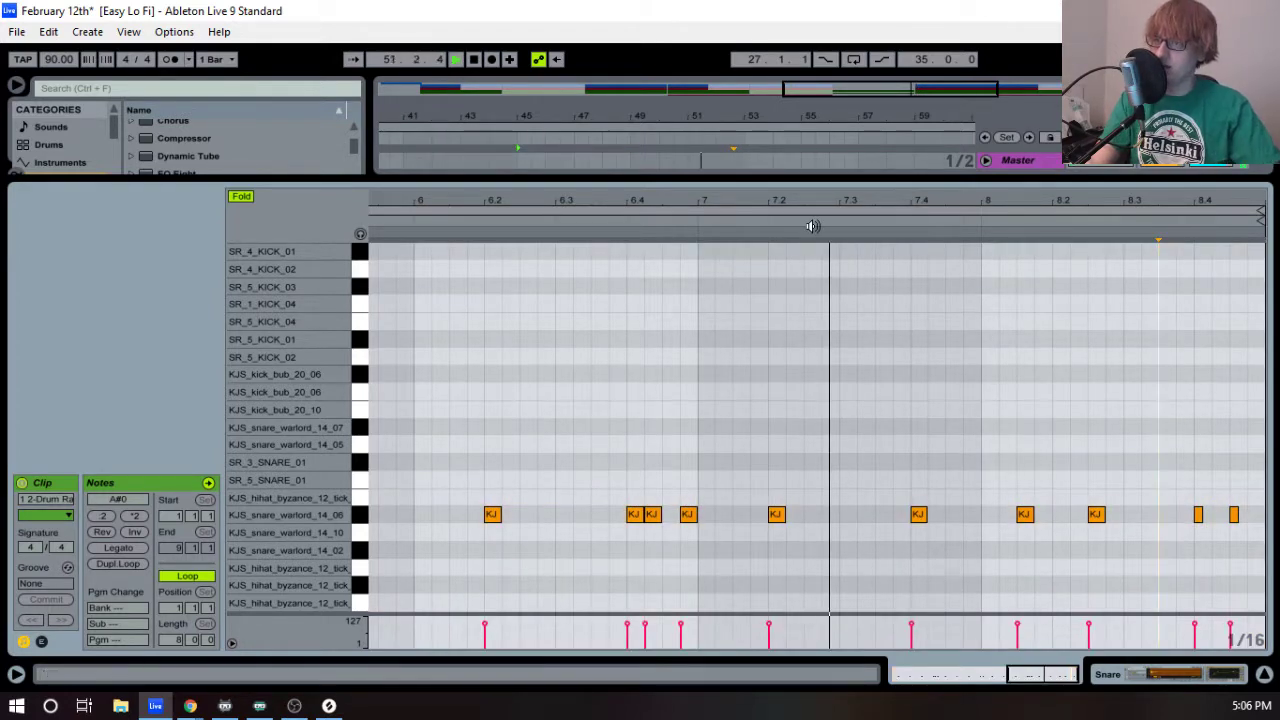
- Move the shifted snare notes back to 8.1.1 and 8.2.1, delete the one at 8.1.1 and play the ending
key(space)
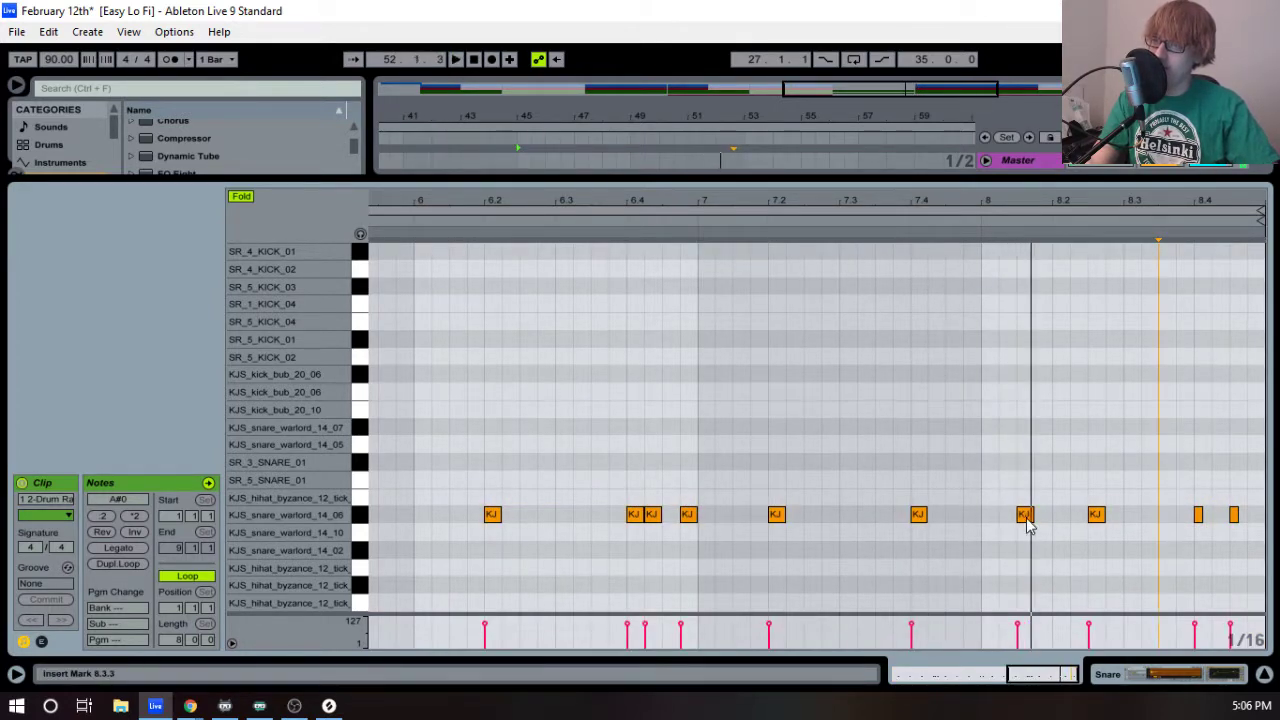
drag(1029, 527, 995, 530)
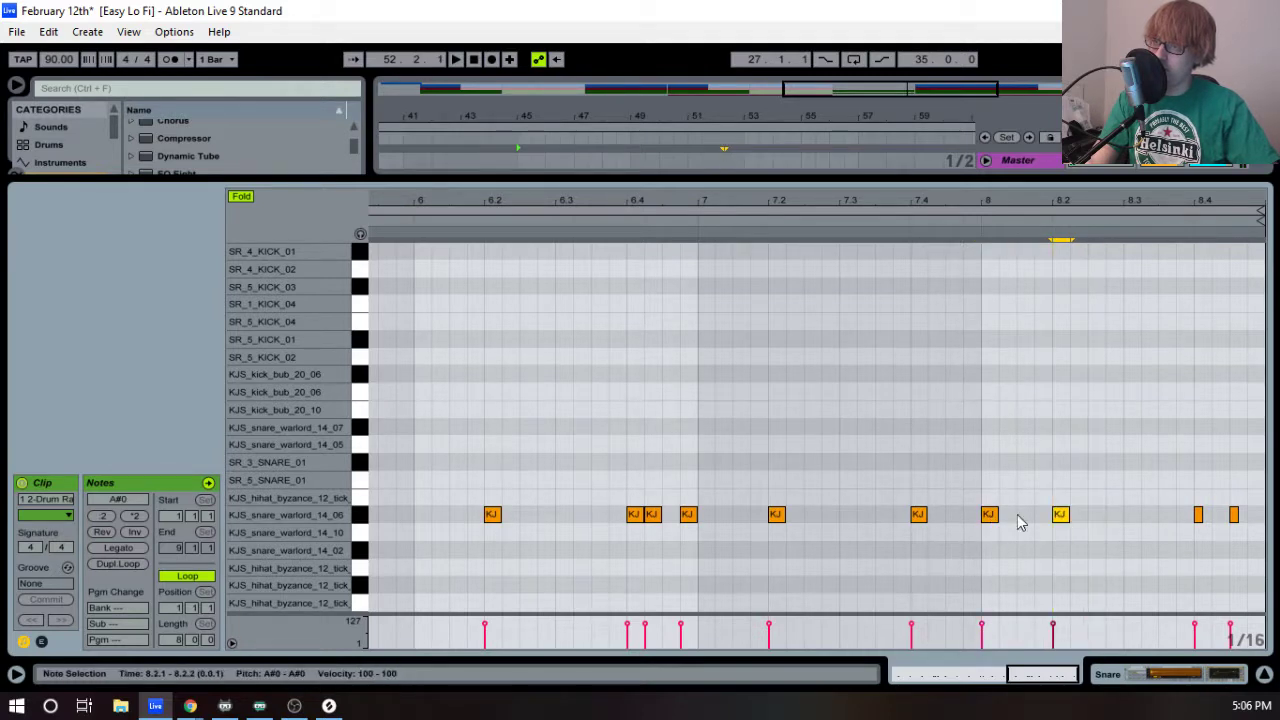
key(Delete)
click(938, 242)
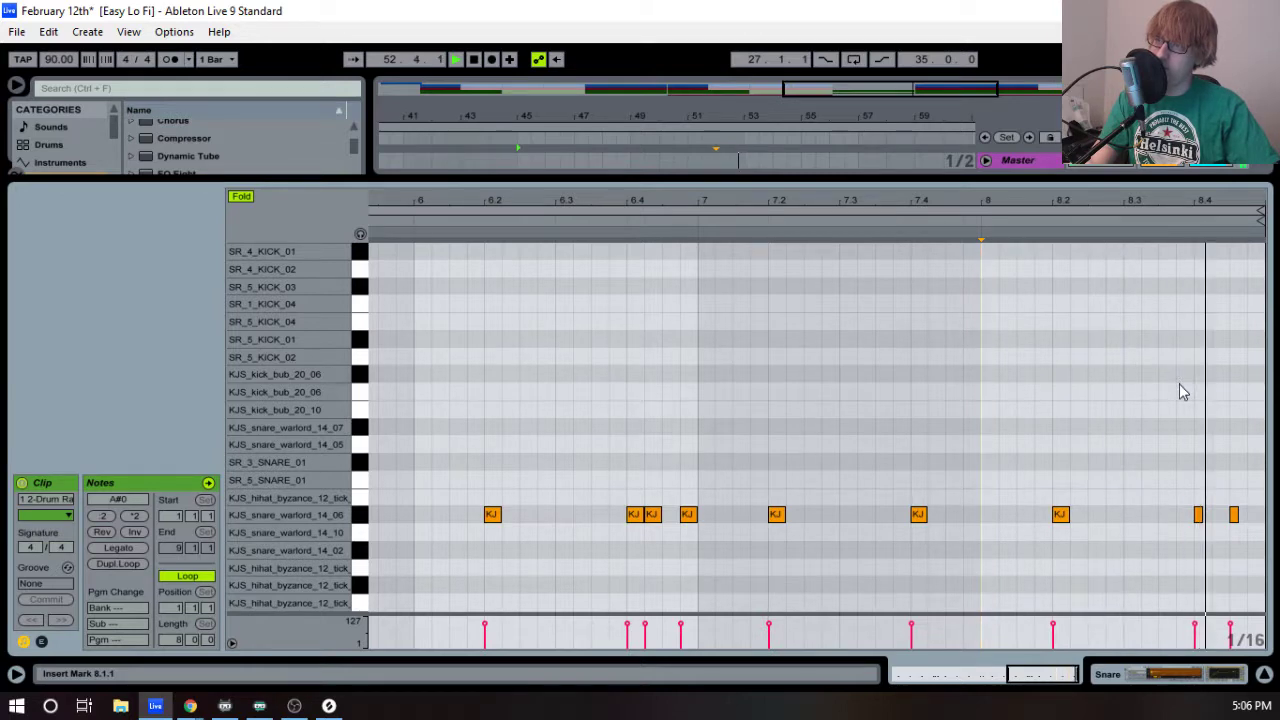
key(space)
click(1009, 226)
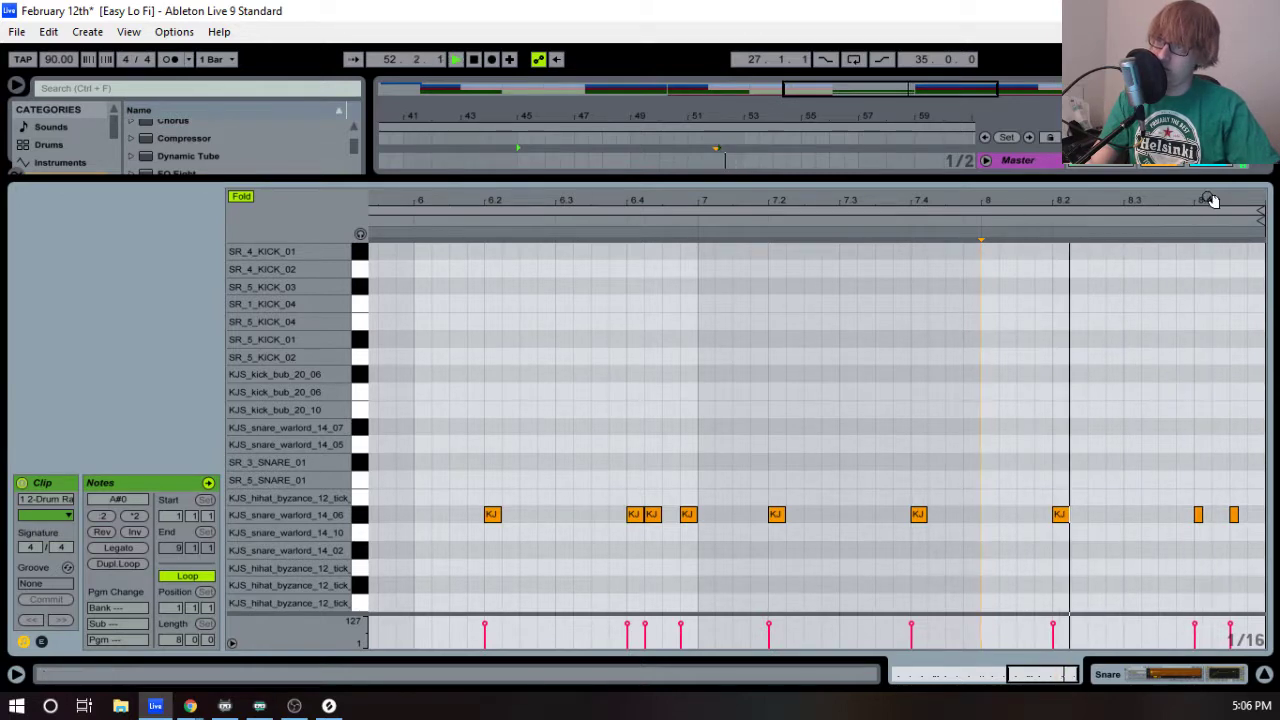
drag(1210, 201, 1184, 240)
key(space)
- Add snare notes at 8.1.1 and 8.3.1 and replay the ending in the arrangement
double_click(882, 516)
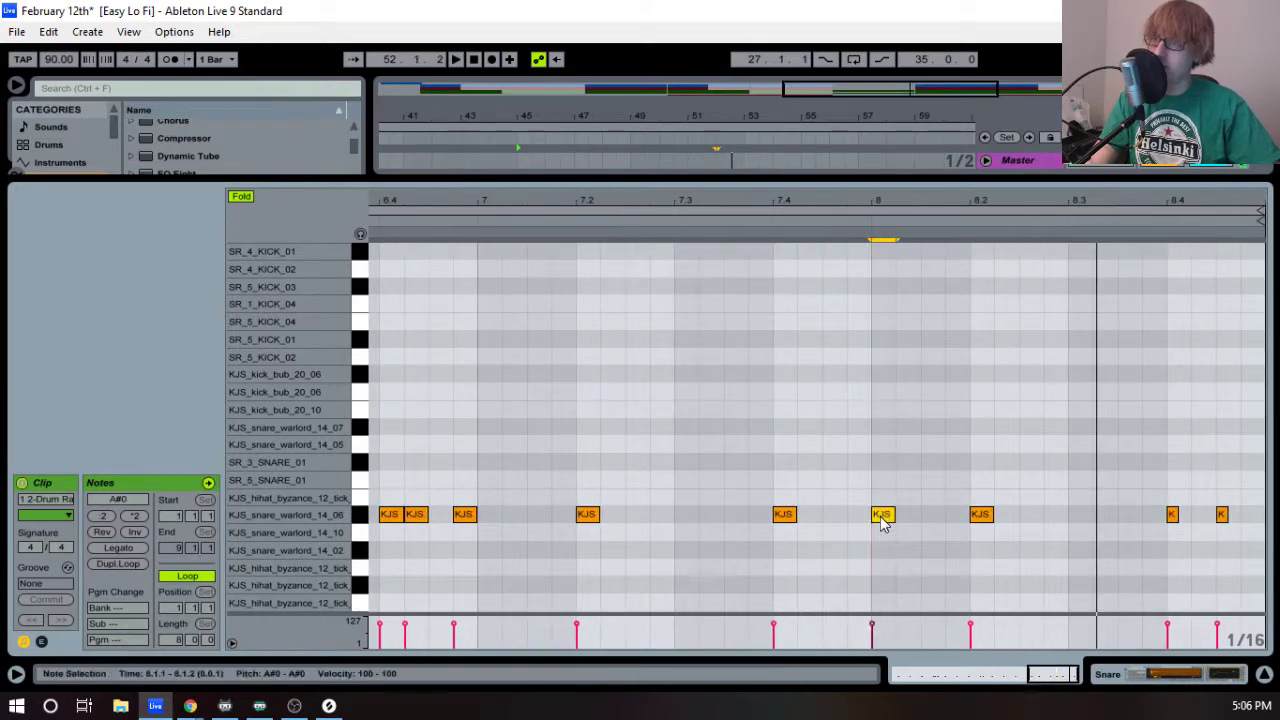
double_click(1080, 516)
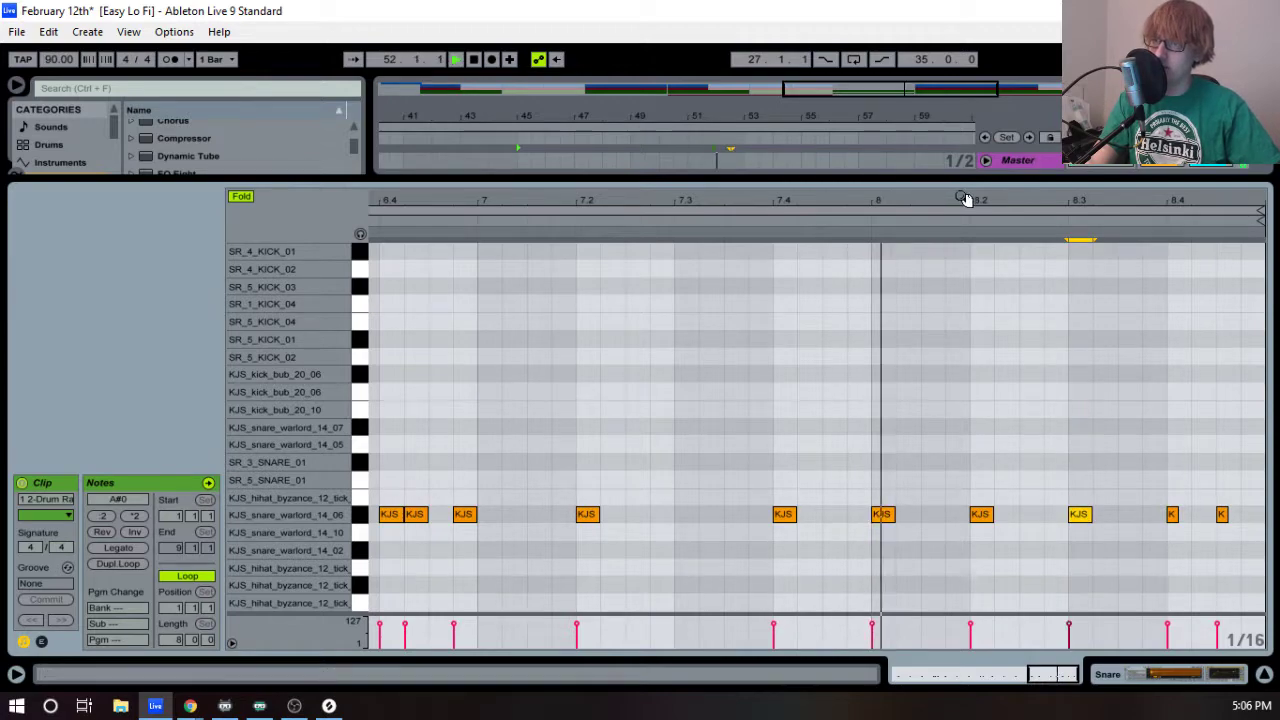
drag(965, 198, 1130, 645)
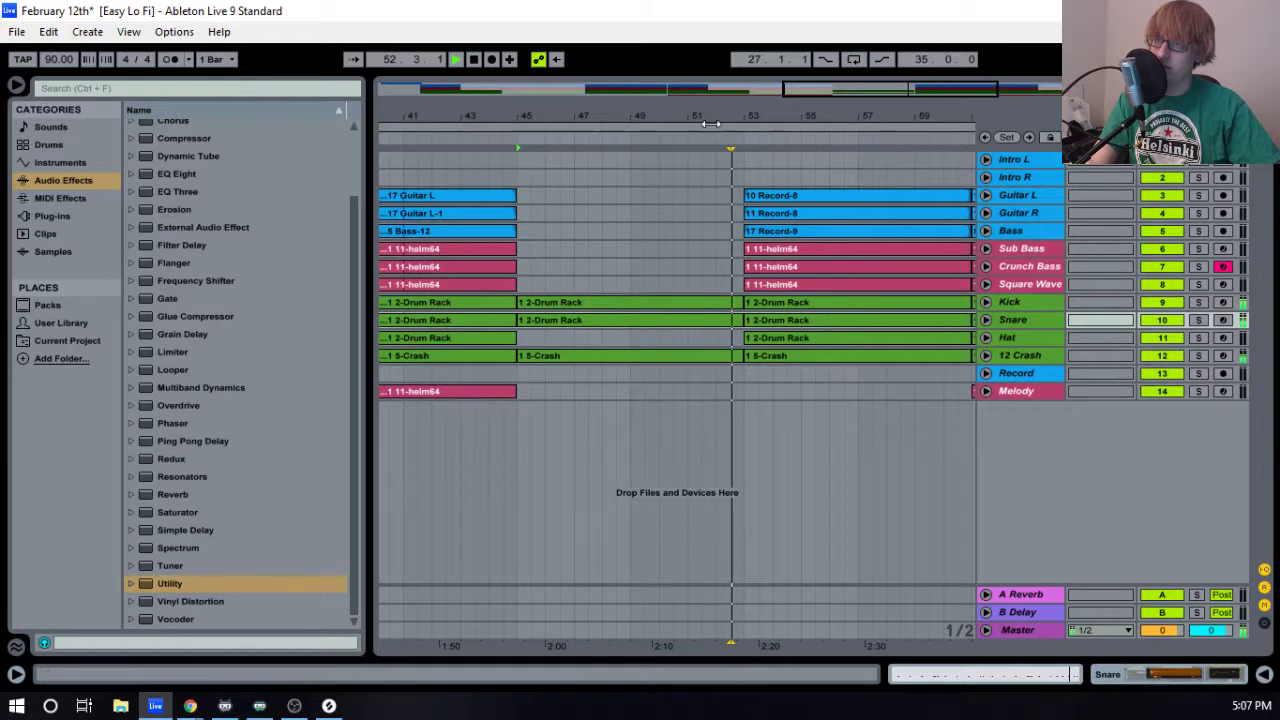
drag(711, 119, 711, 94)
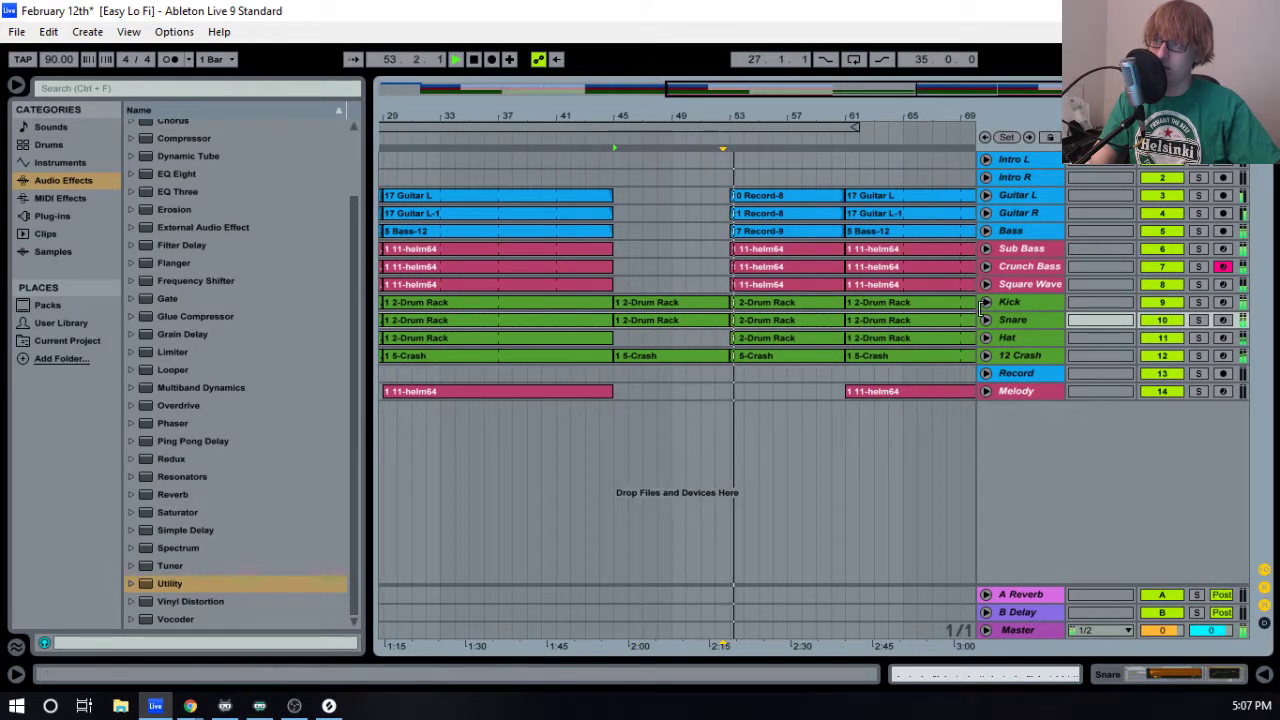
- Open the Snare clips at bars 53 and 29 to compare their patterns, and play the bar 29 clip from its seventh bar
double_click(825, 327)
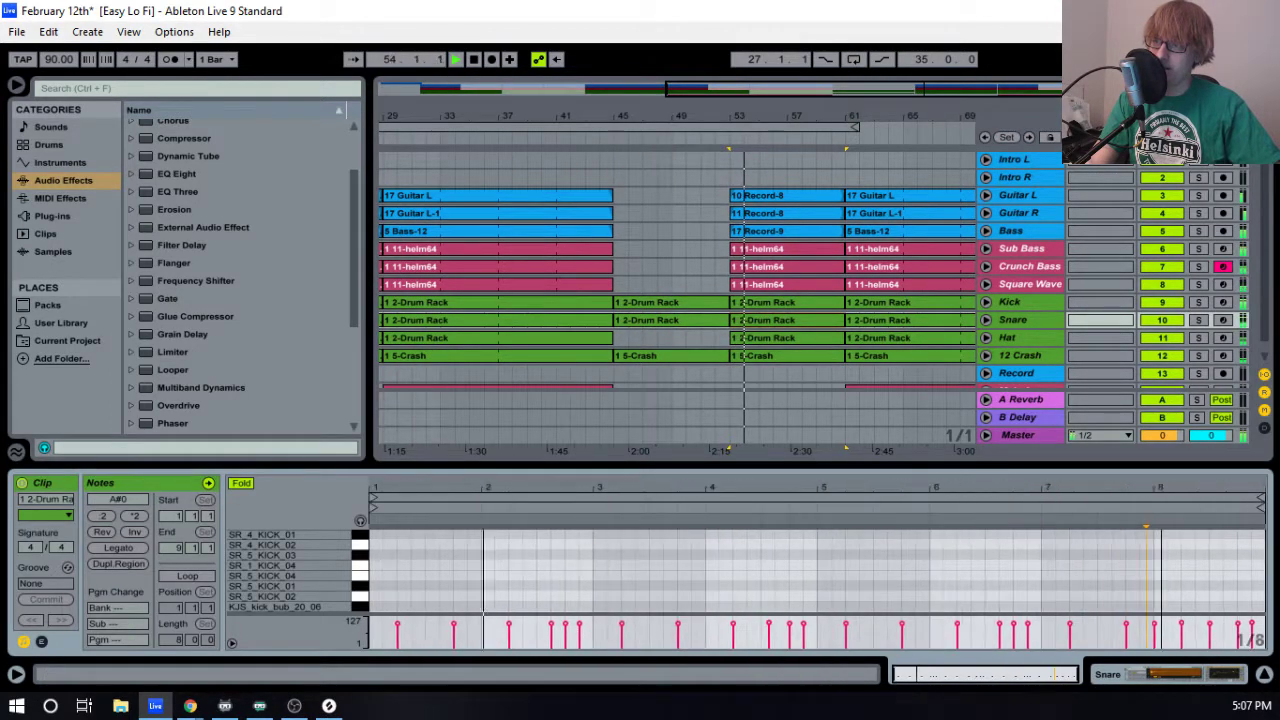
scroll(1195, 552, down, 2)
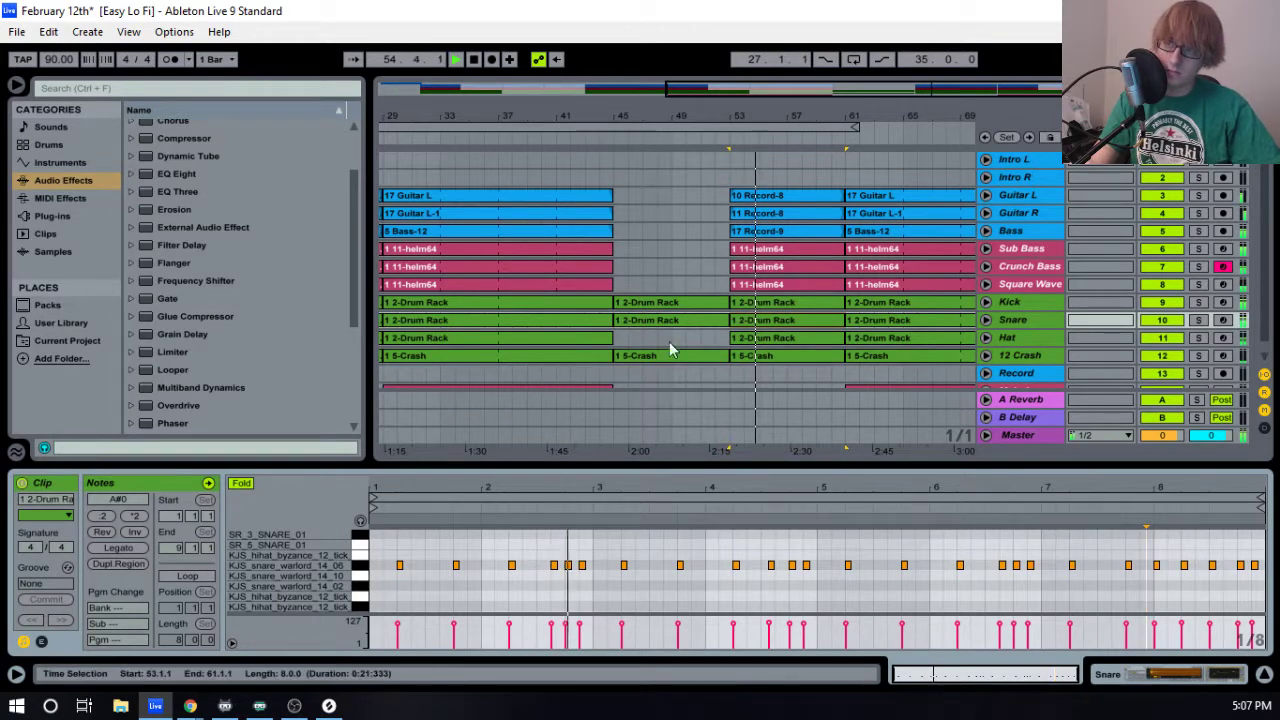
click(580, 324)
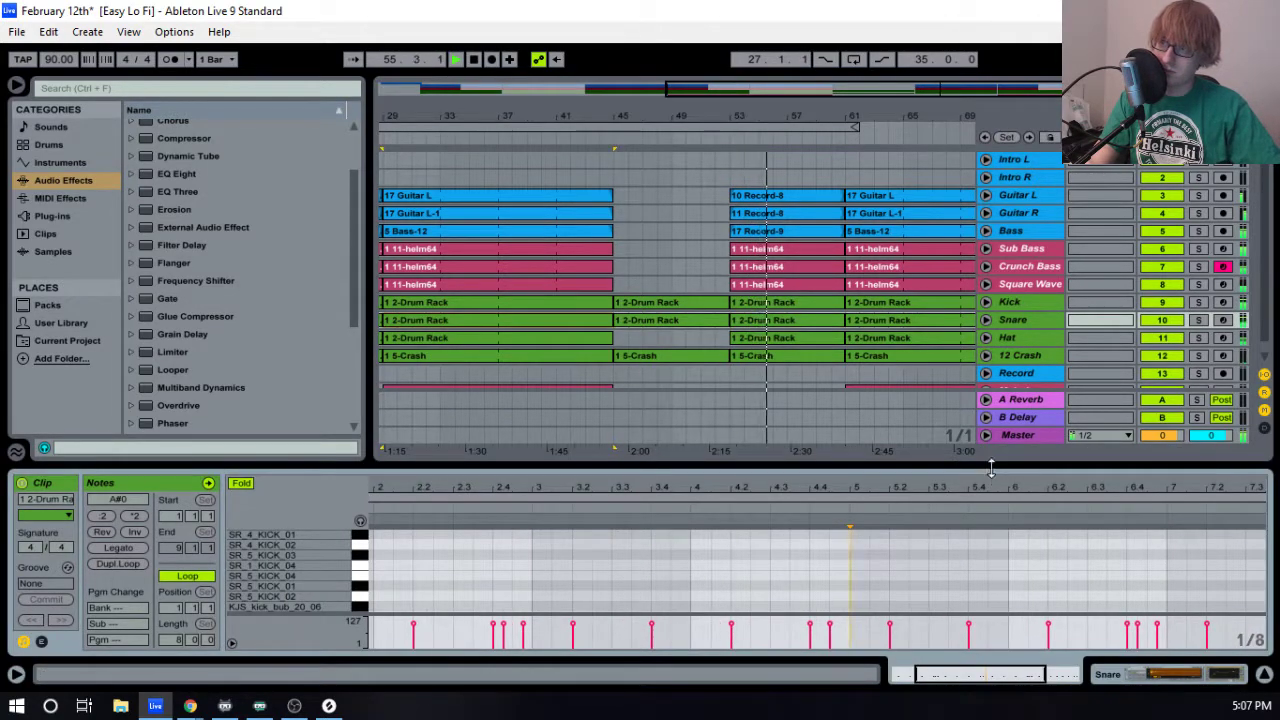
drag(990, 466, 983, 247)
double_click(1085, 258)
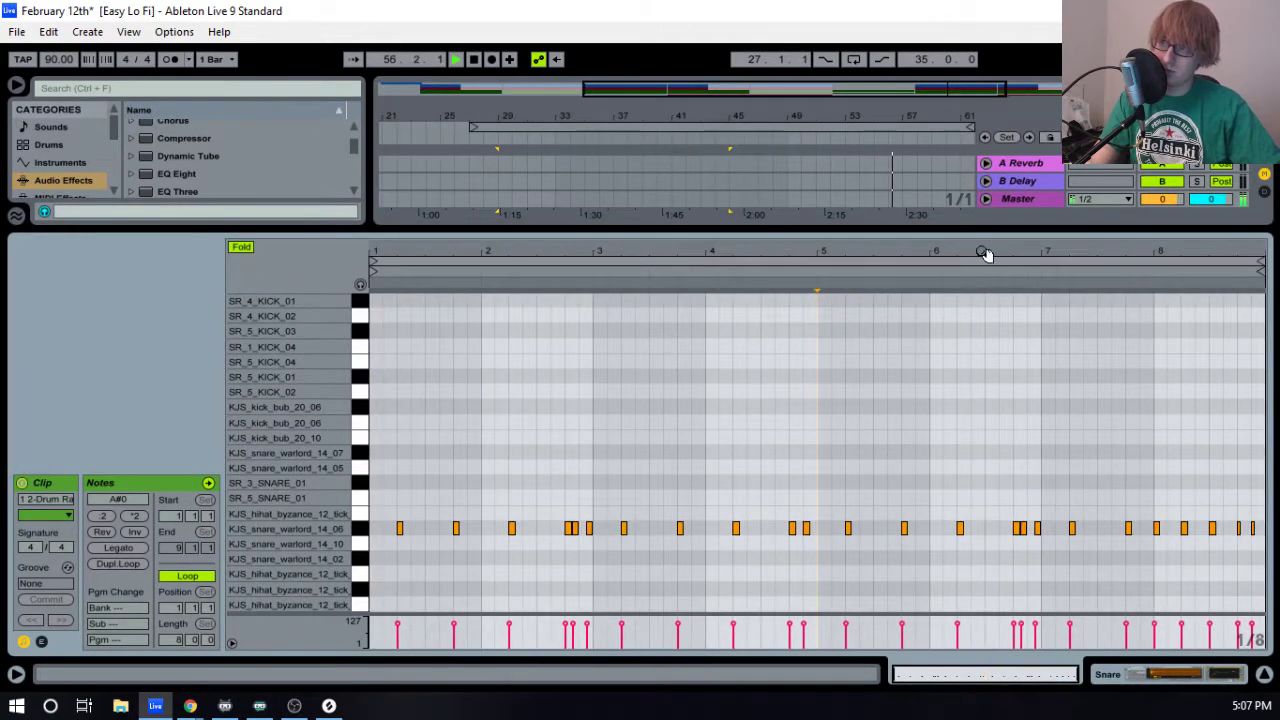
click(1046, 274)
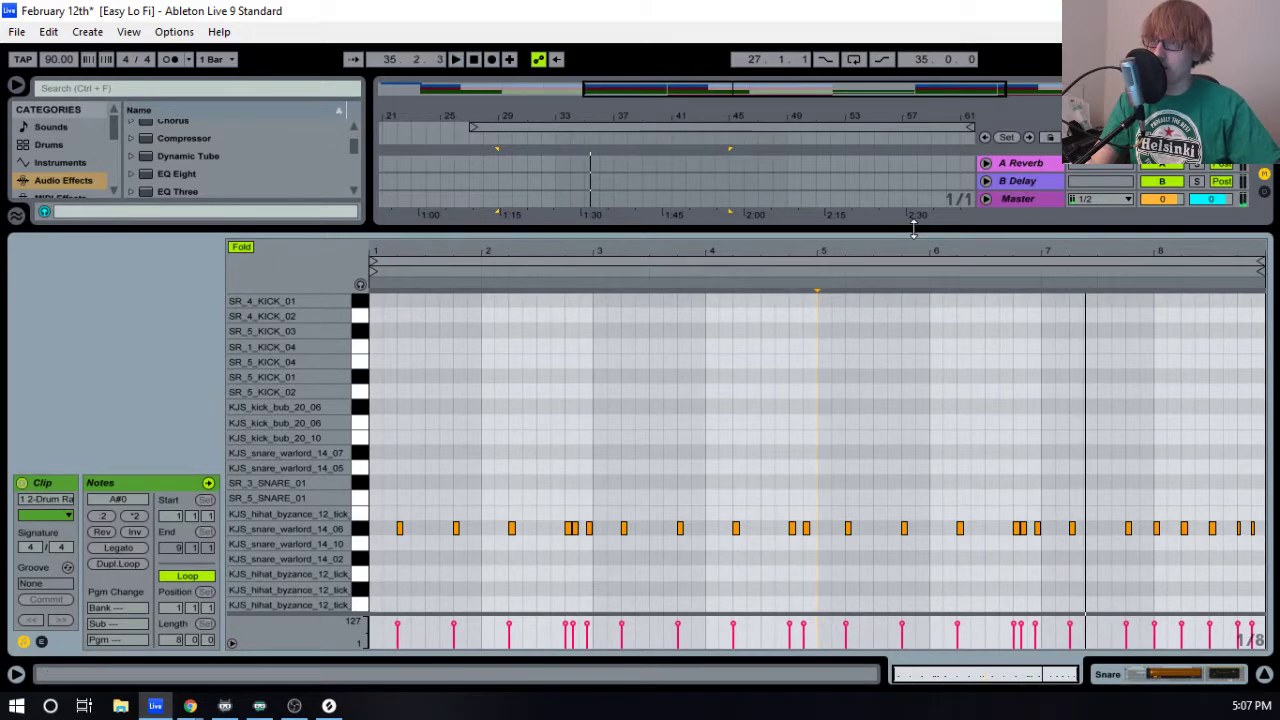
- Shrink the note editor and move the arrangement loop to start at 29.1.1
drag(913, 228, 880, 452)
drag(655, 125, 708, 113)
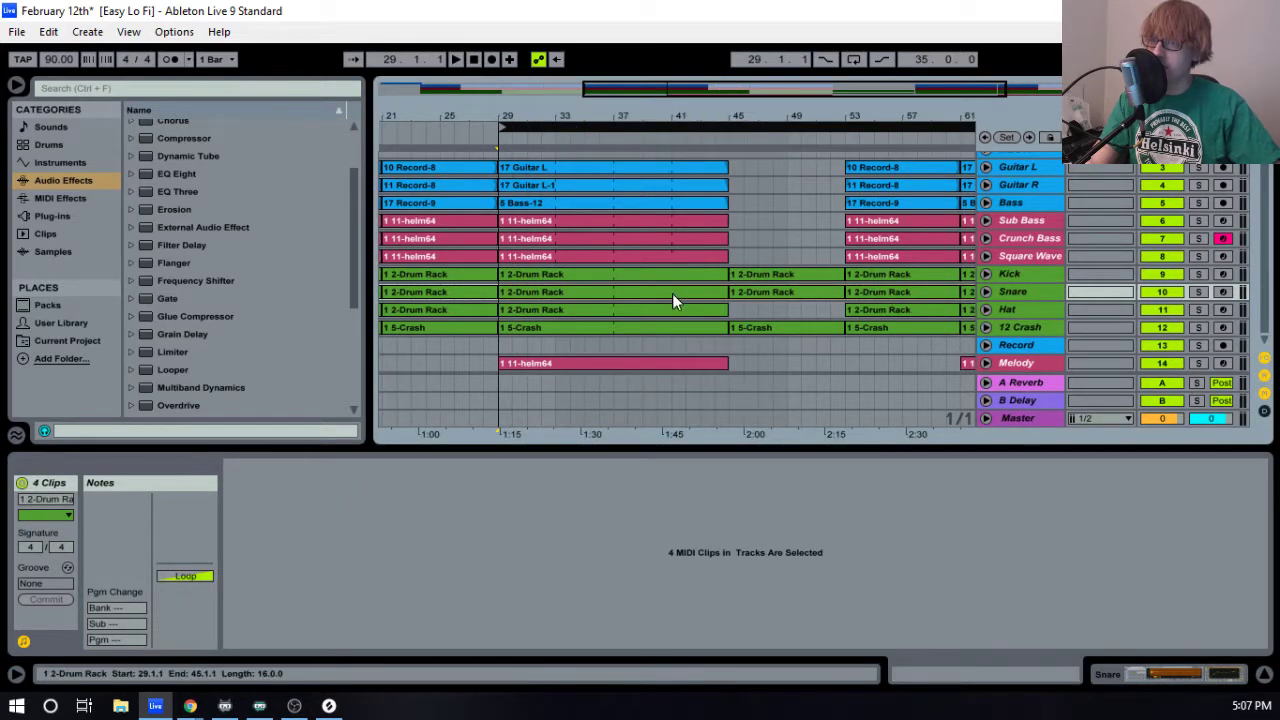
- Open the Snare clip at bar 29 in an enlarged note editor and play its last bars
click(672, 293)
key(space)
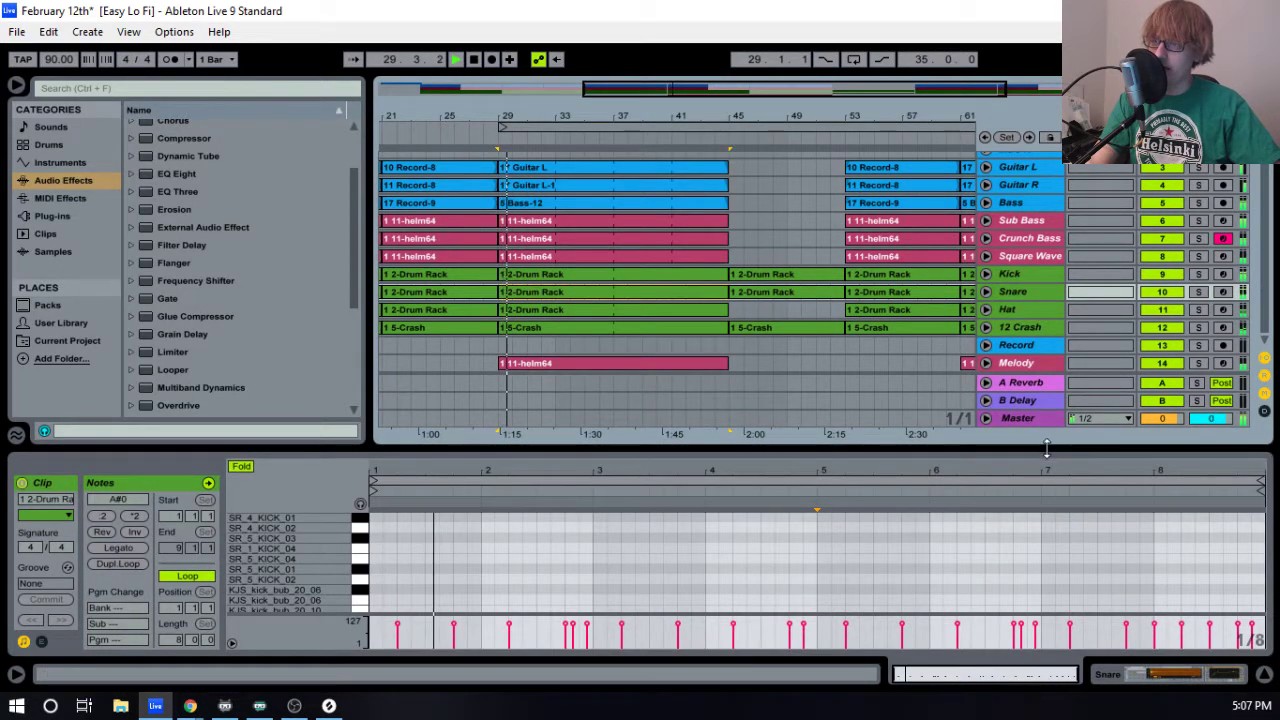
drag(1046, 449, 1031, 191)
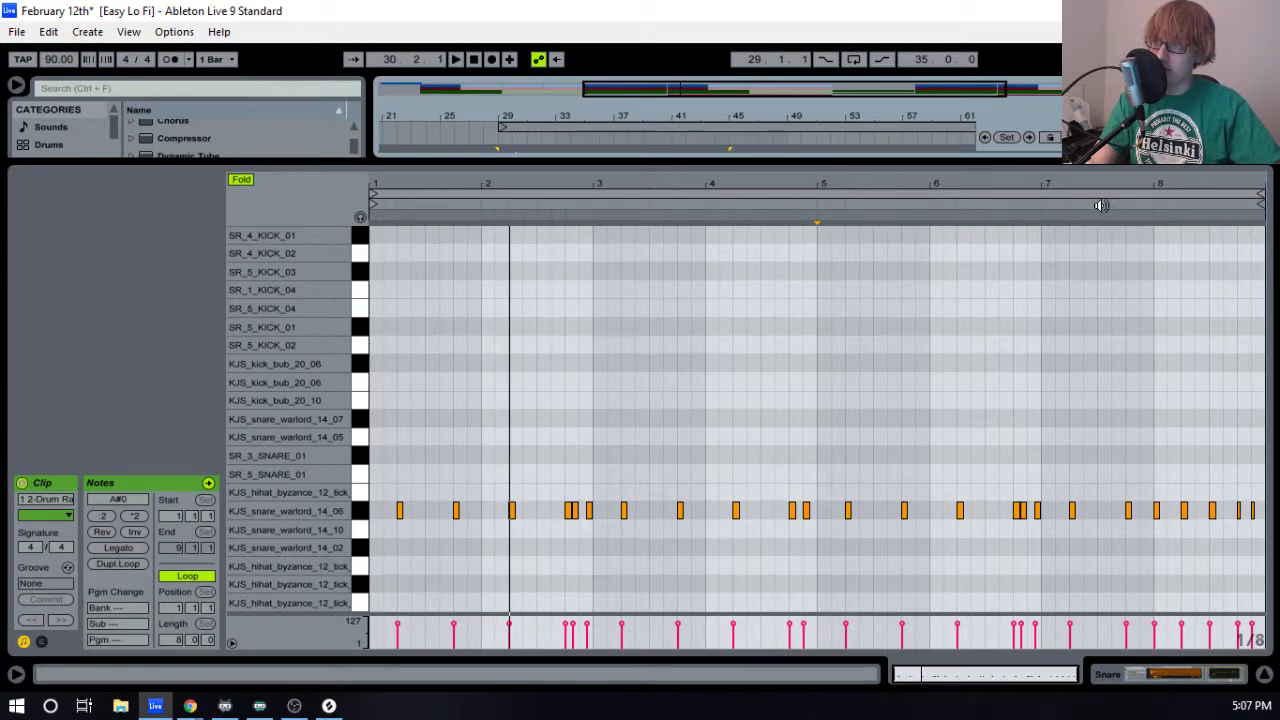
click(1101, 206)
drag(1214, 181, 1136, 272)
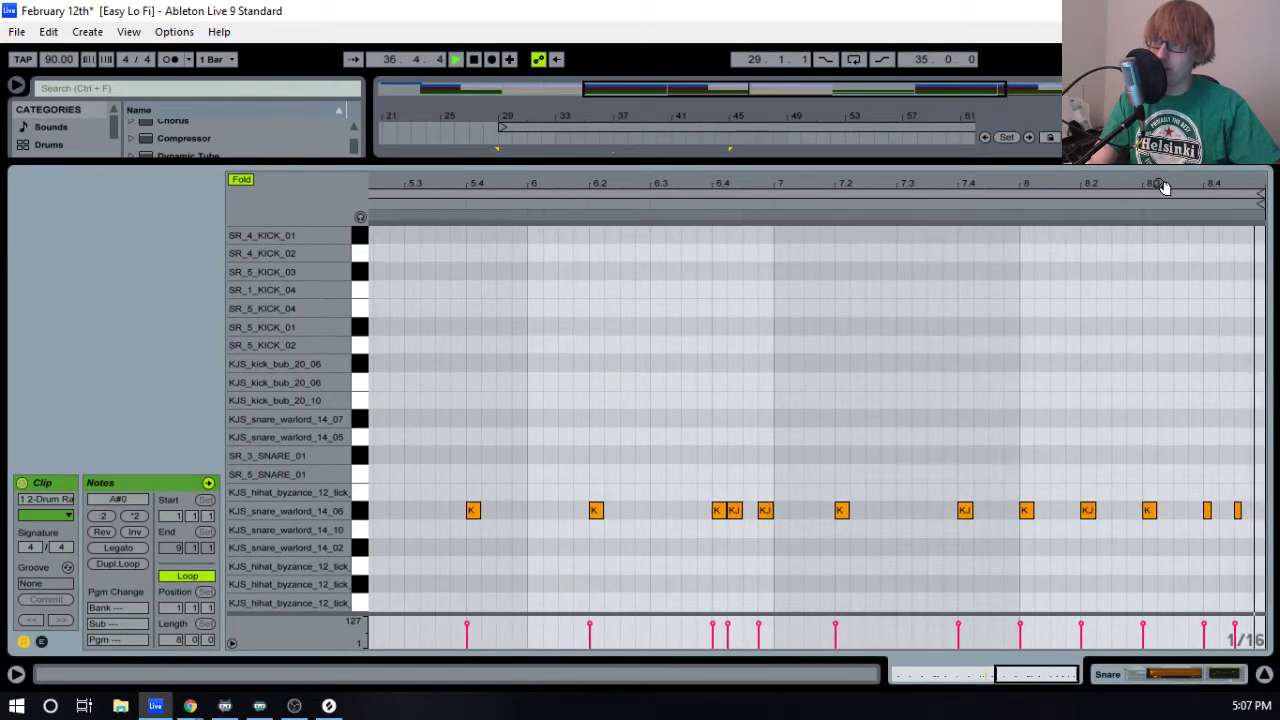
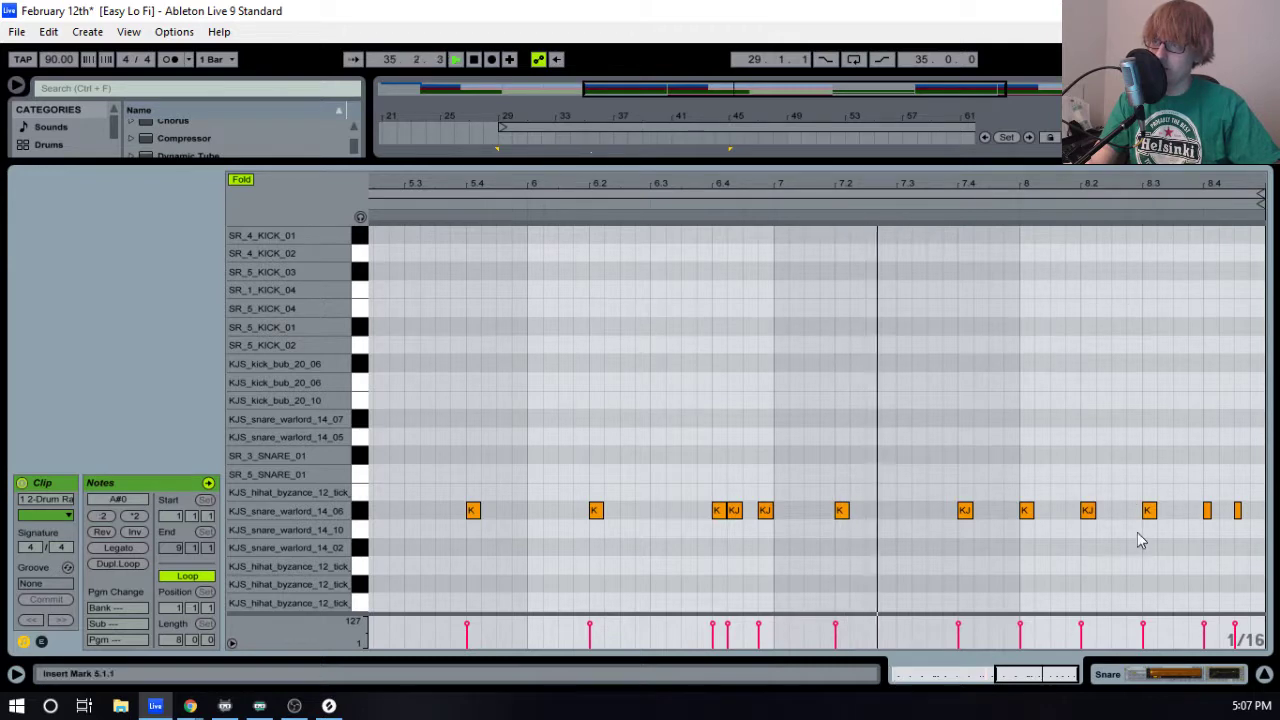
- Stop playback and delete the snare note at 8.1.1 in the bar 29 clip
key(space)
drag(1006, 558, 1043, 491)
key(Delete)
drag(1131, 543, 374, 460)
click(1111, 533)
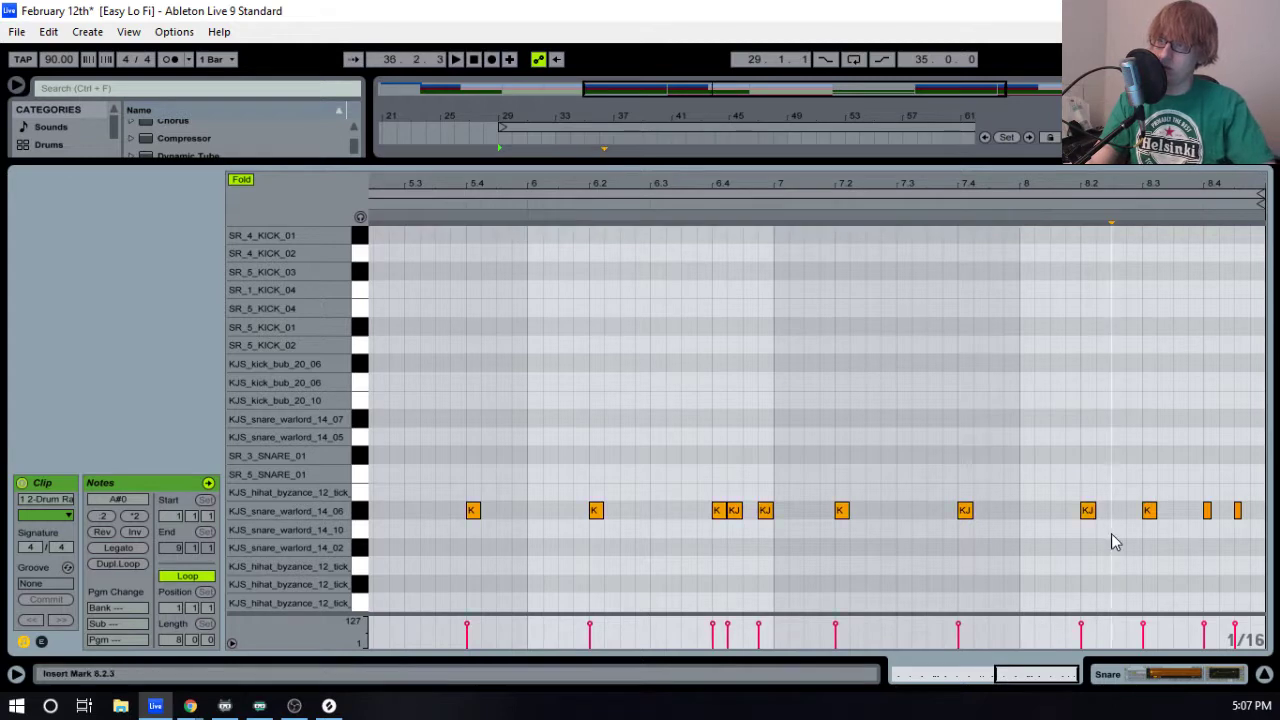
- Delete the snare note at 8.3.1 and replay the clip from just before its seventh bar
click(866, 200)
click(1149, 509)
key(Delete)
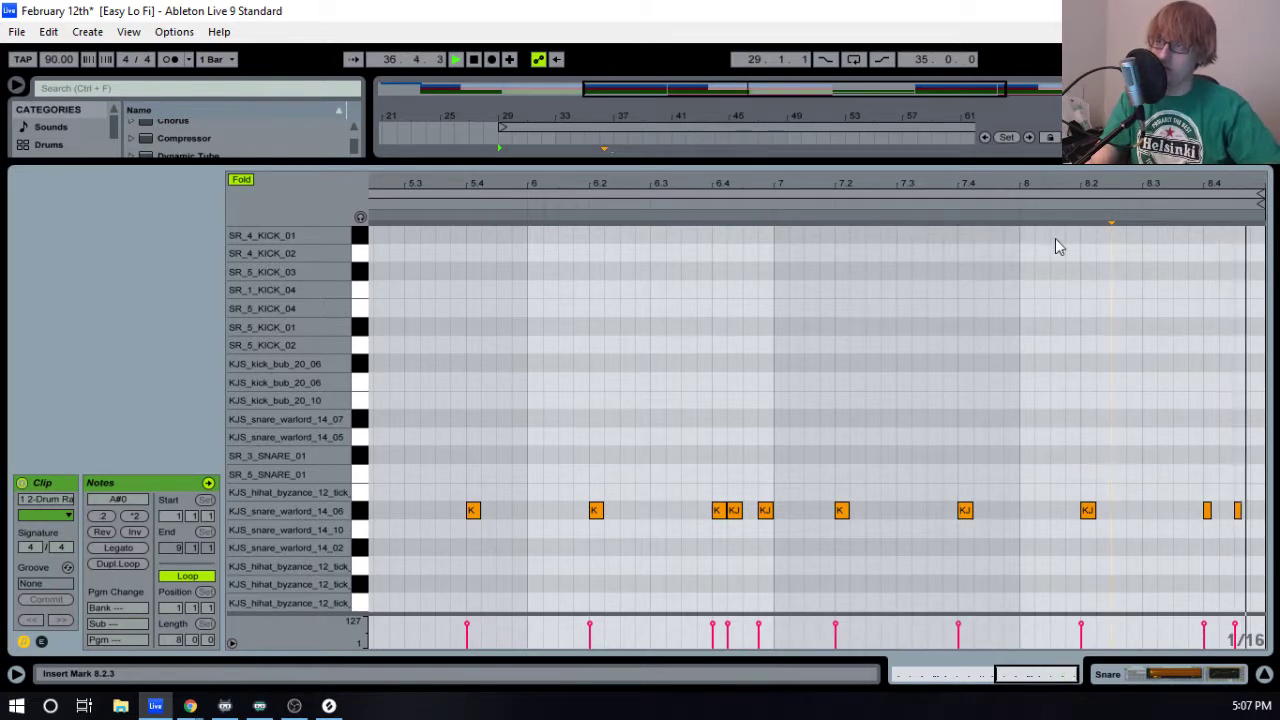
click(753, 190)
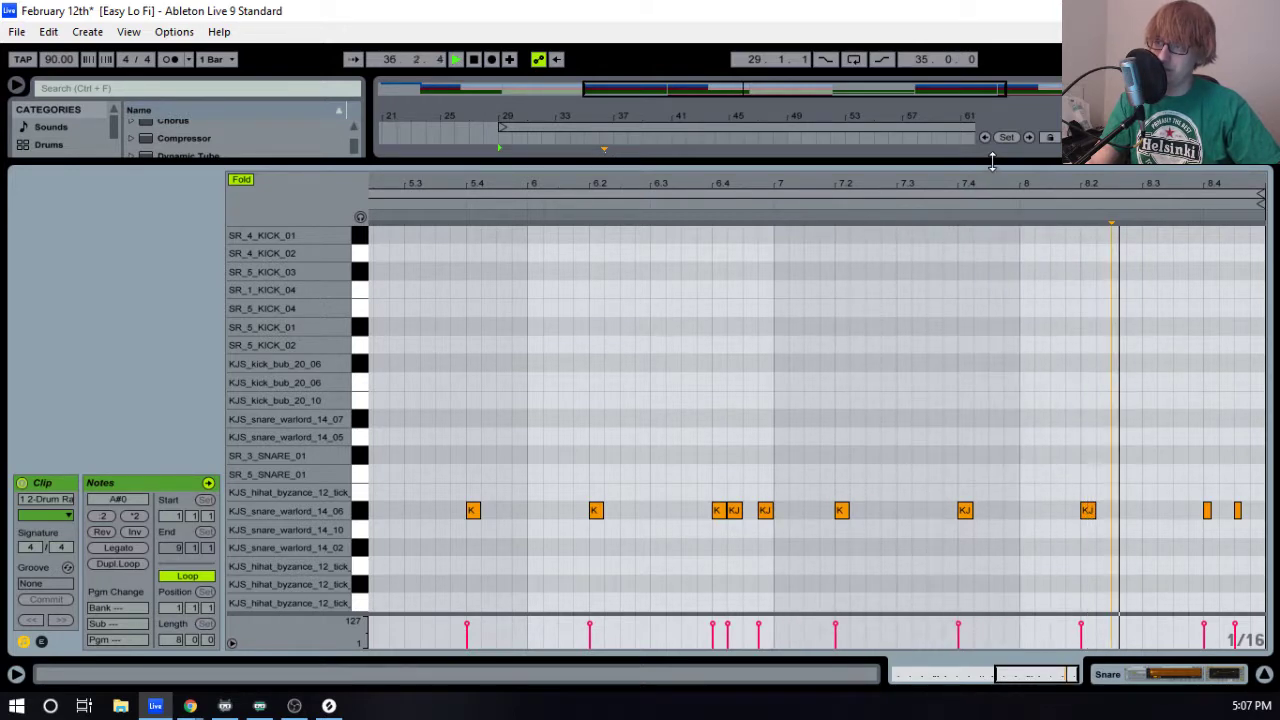
- Shrink the note editor and listen to the arrangement through the transition into the drum-only section at bar 45
drag(992, 160, 985, 425)
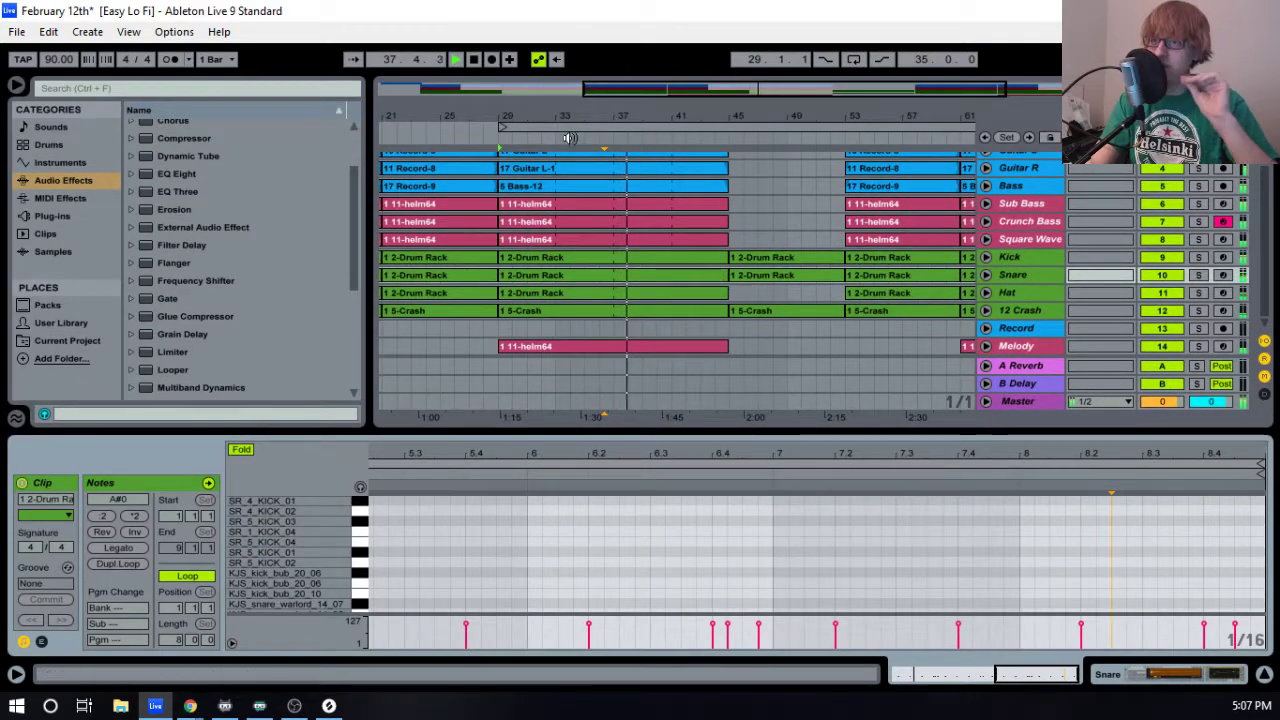
drag(641, 128, 641, 117)
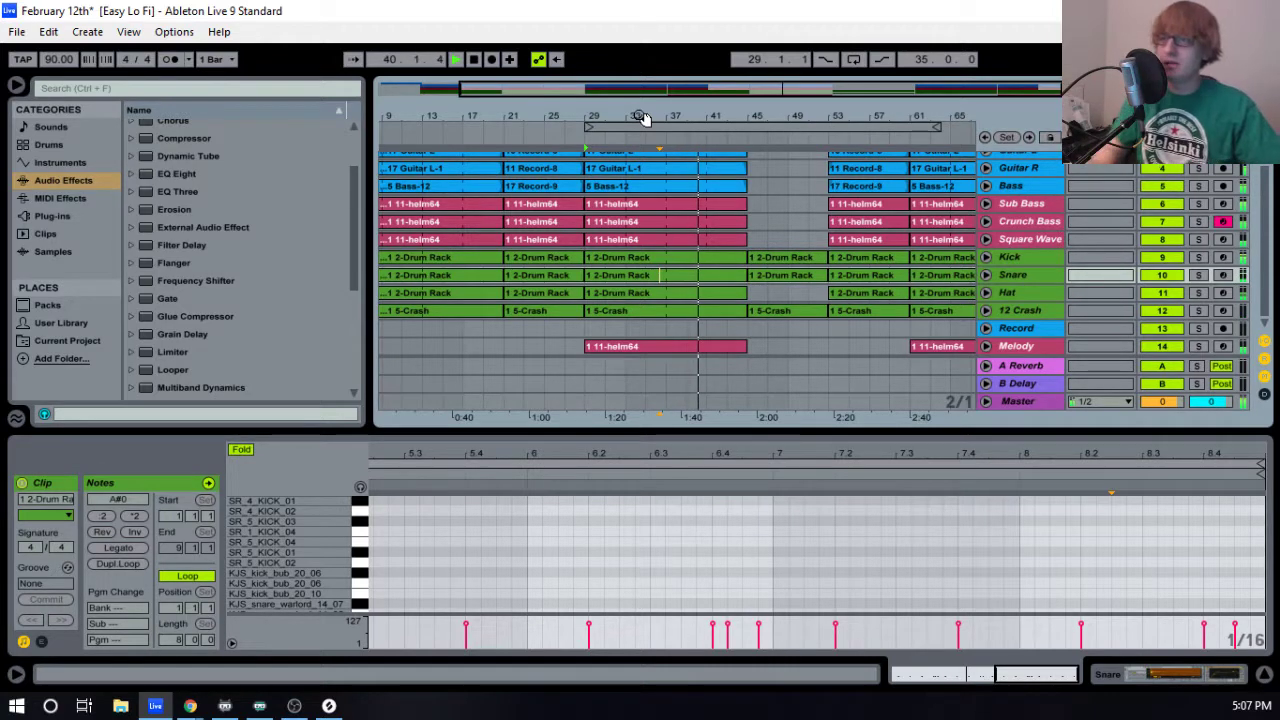
drag(735, 108, 735, 60)
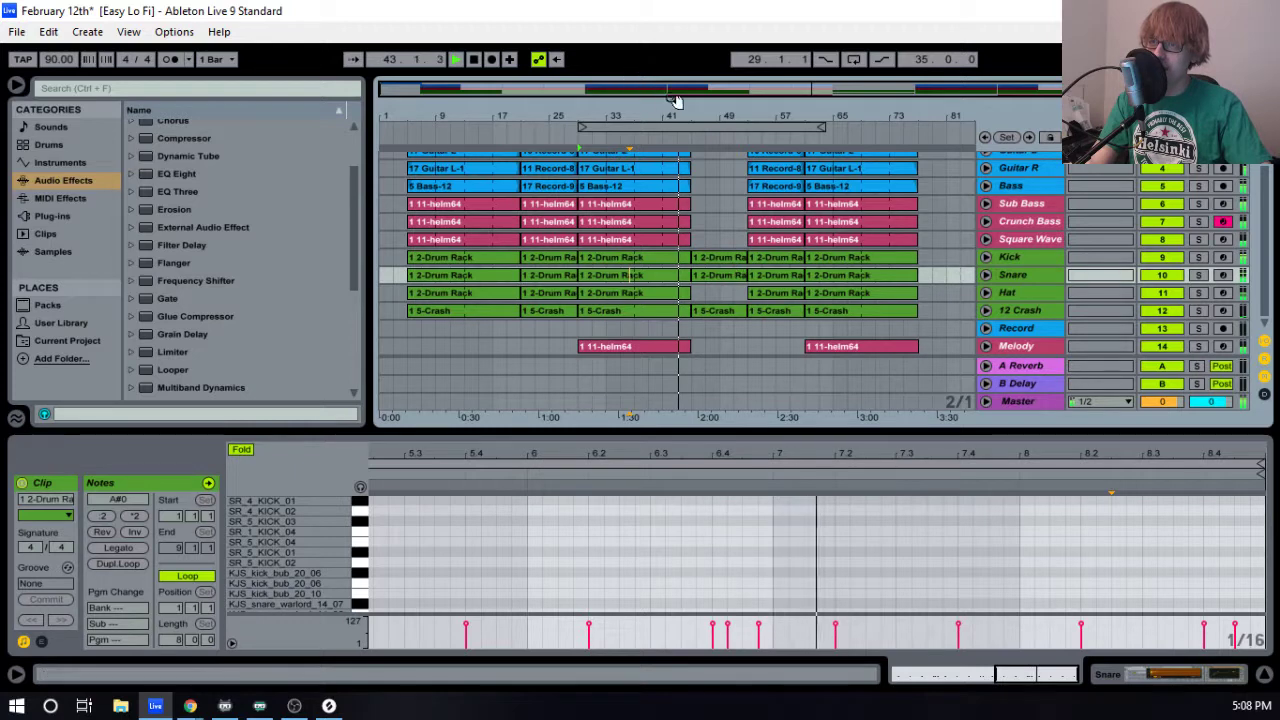
drag(693, 108, 690, 113)
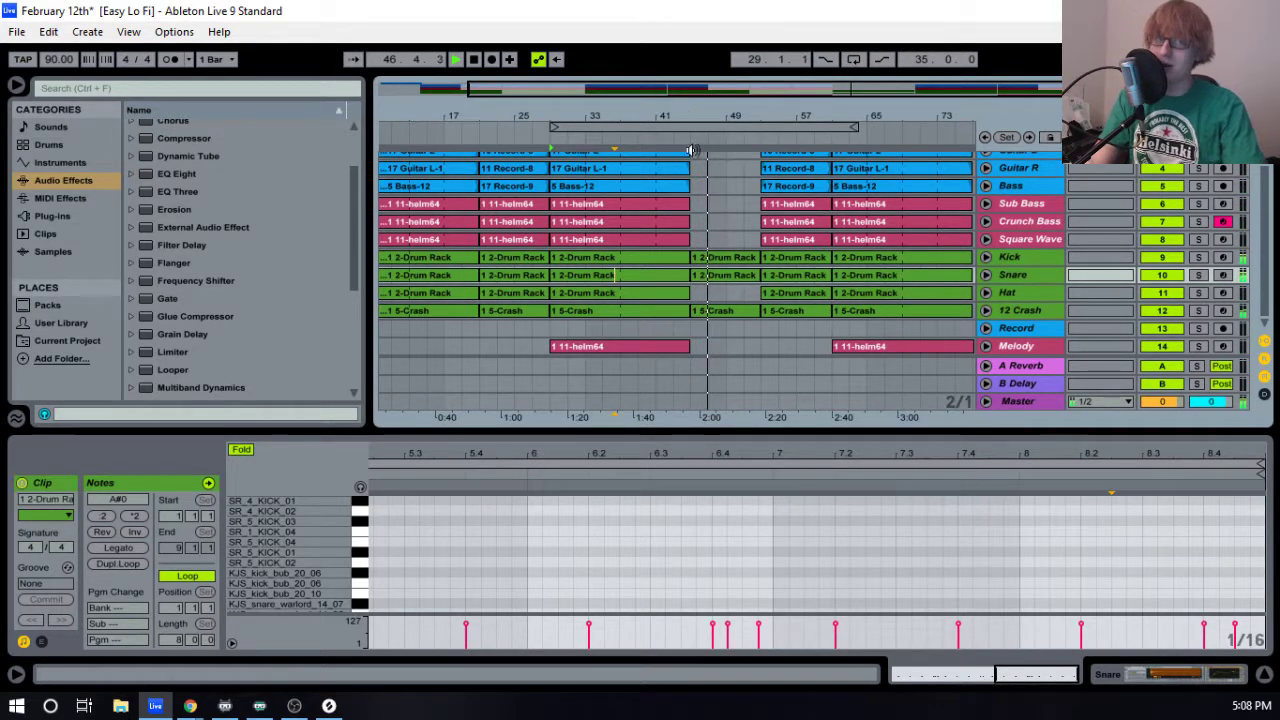
drag(741, 117, 732, 98)
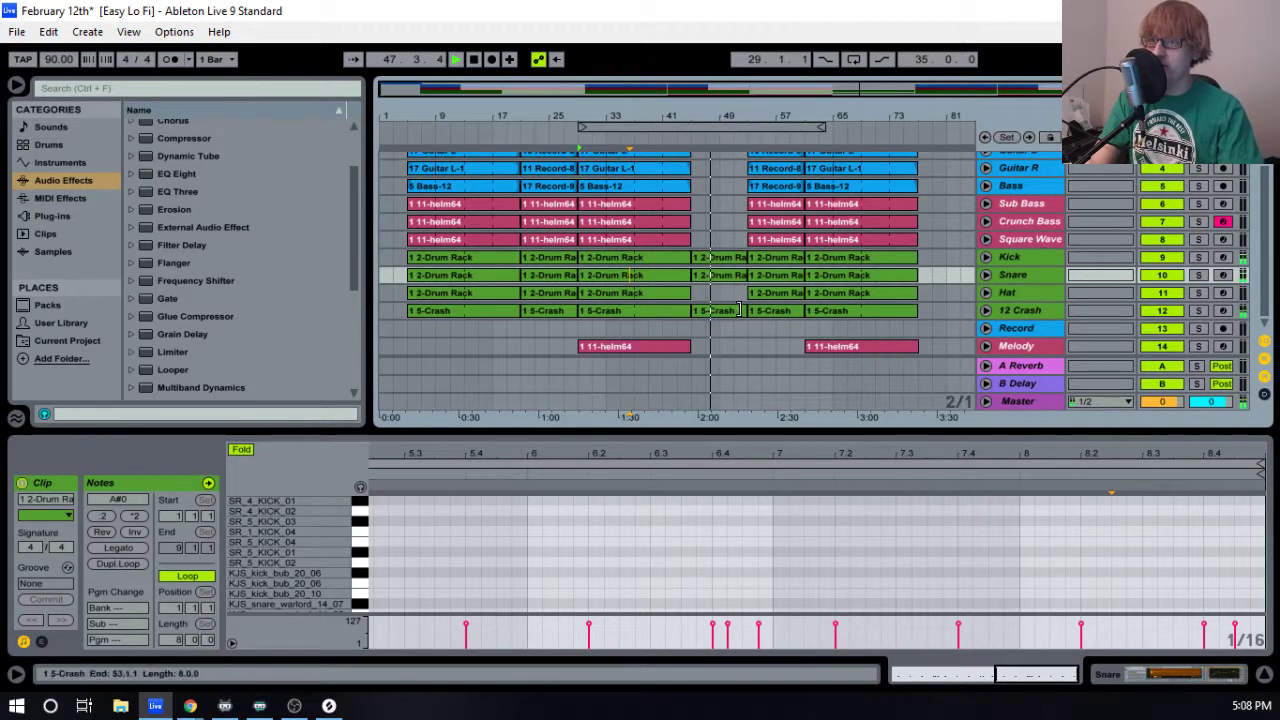
- Listen to the arrangement from the drum-only section through the sections at bars 53 and 61, and stop playback
click(740, 292)
drag(733, 217, 733, 221)
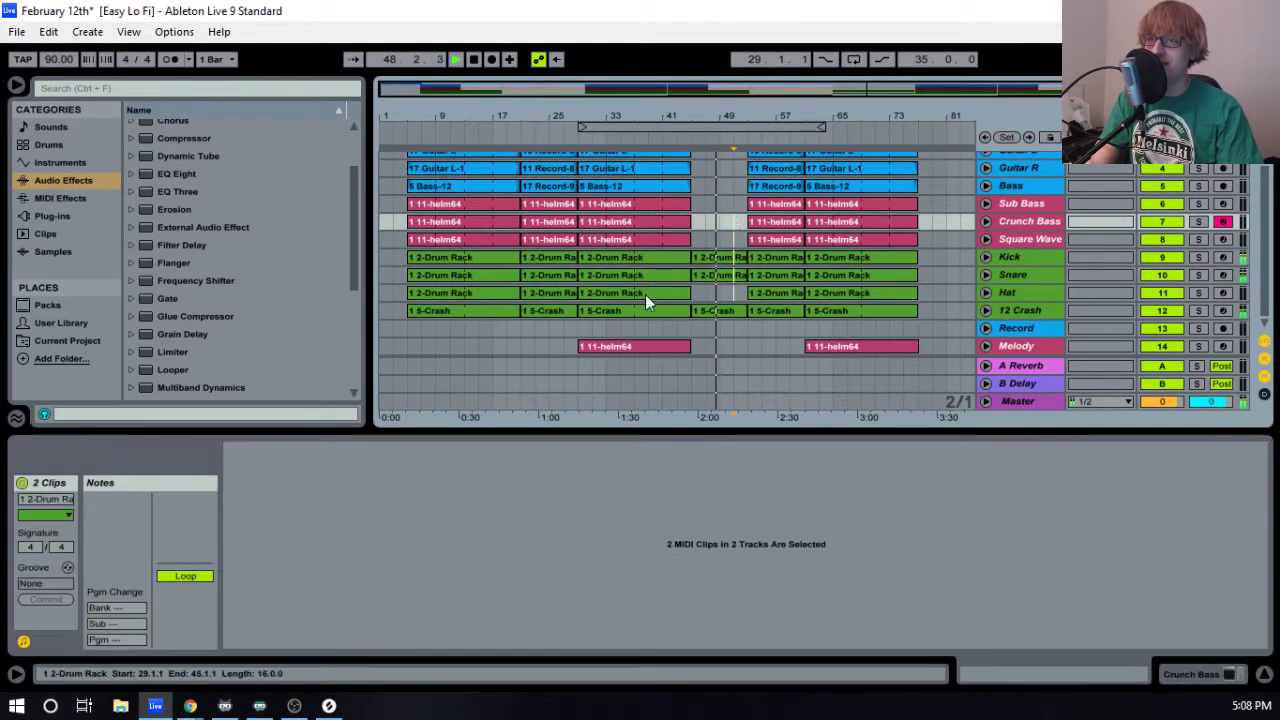
drag(797, 340, 803, 180)
scroll(803, 180, down, 2)
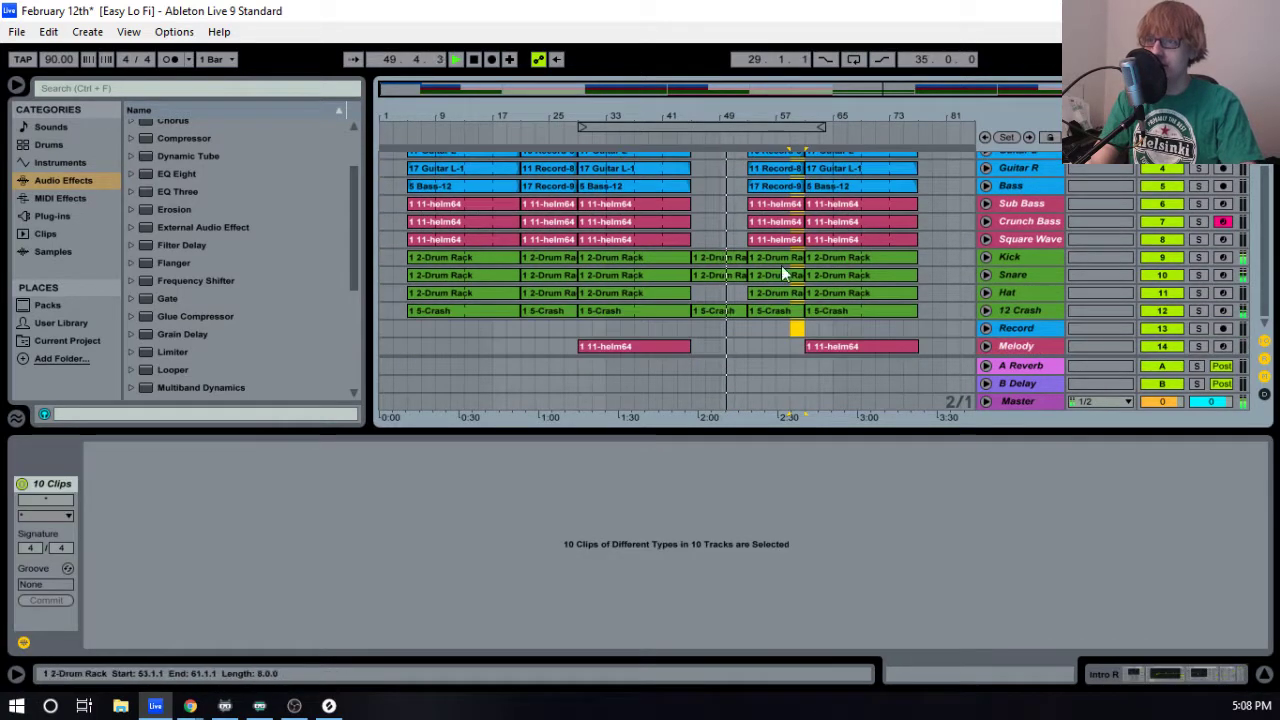
click(779, 331)
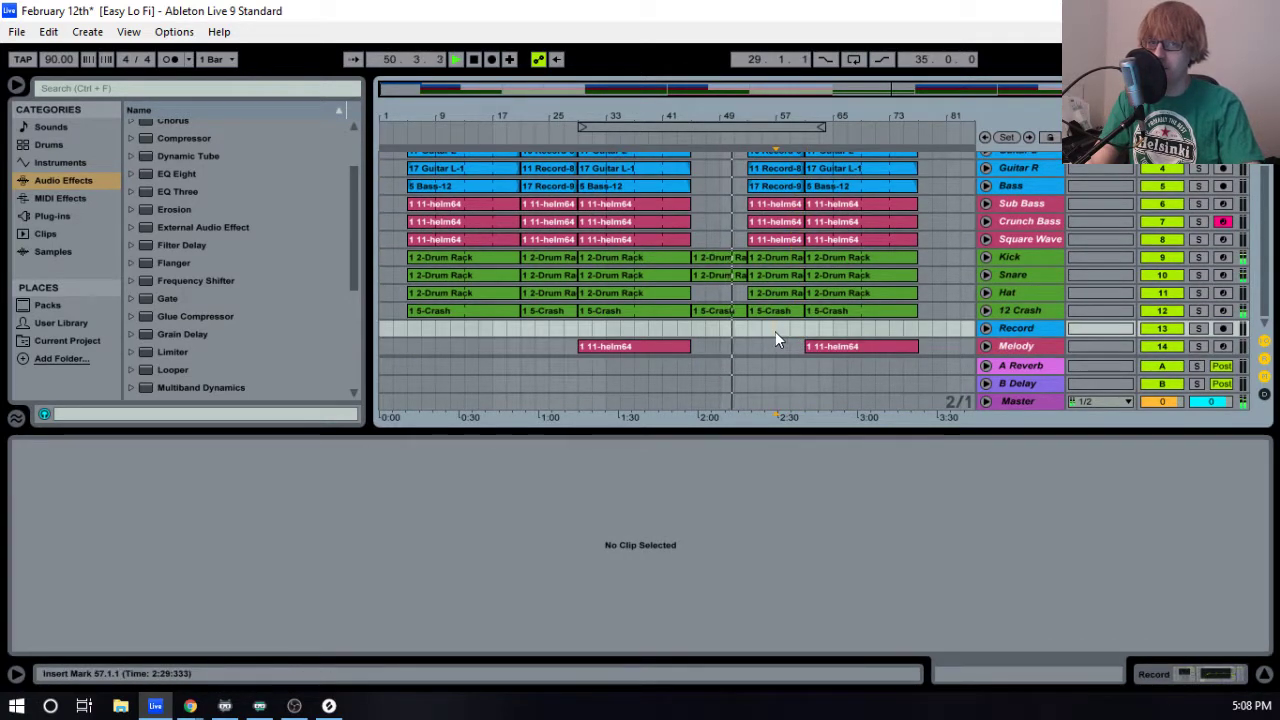
drag(737, 115, 772, 130)
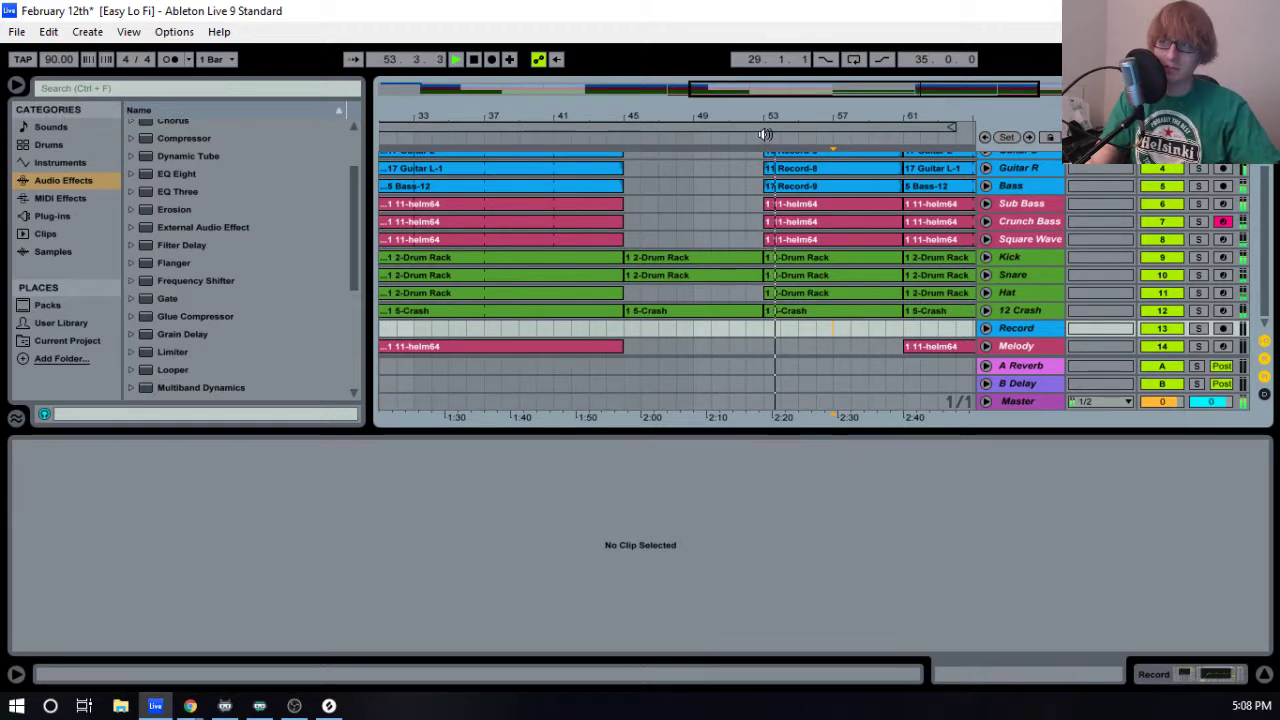
drag(791, 114, 706, 110)
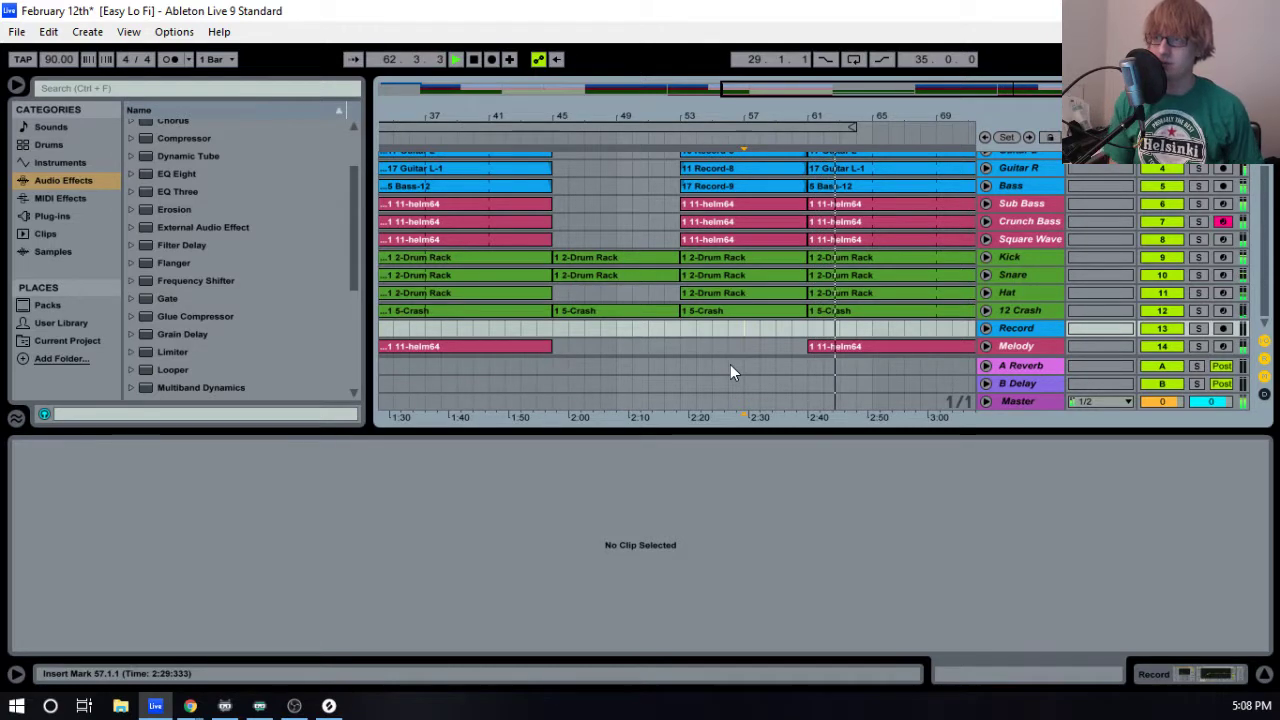
drag(742, 113, 744, 65)
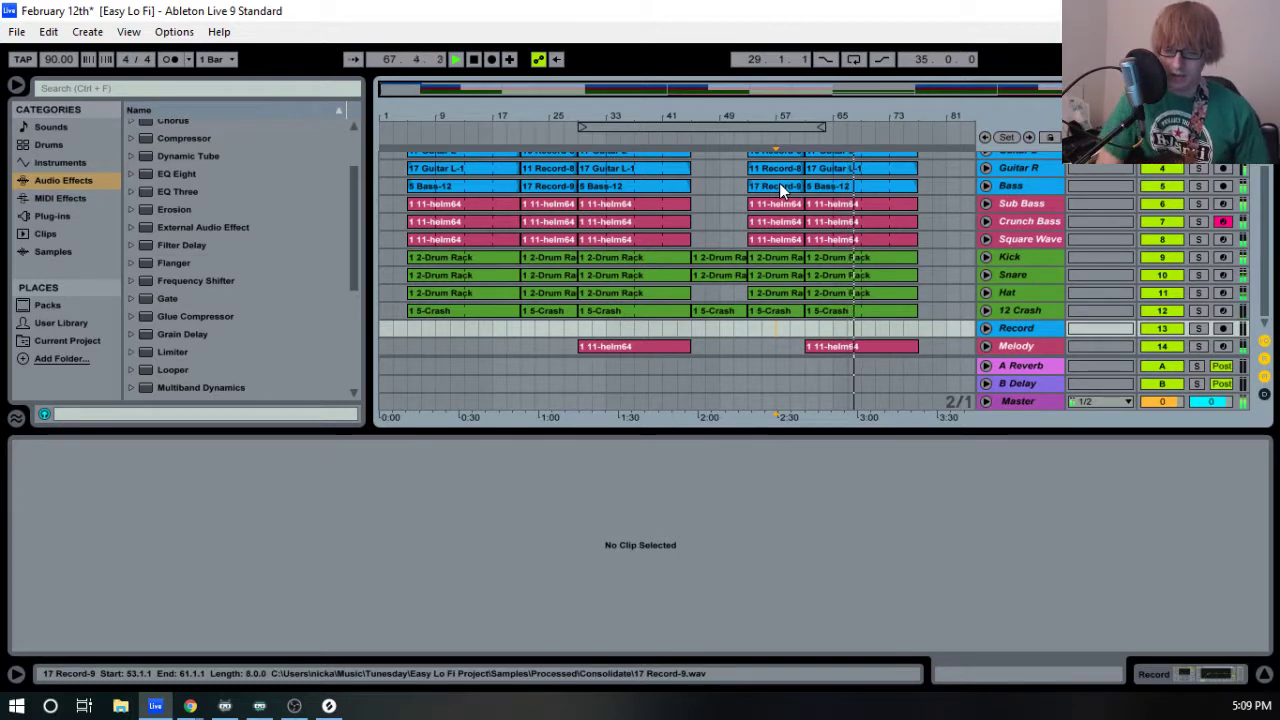
key(space)
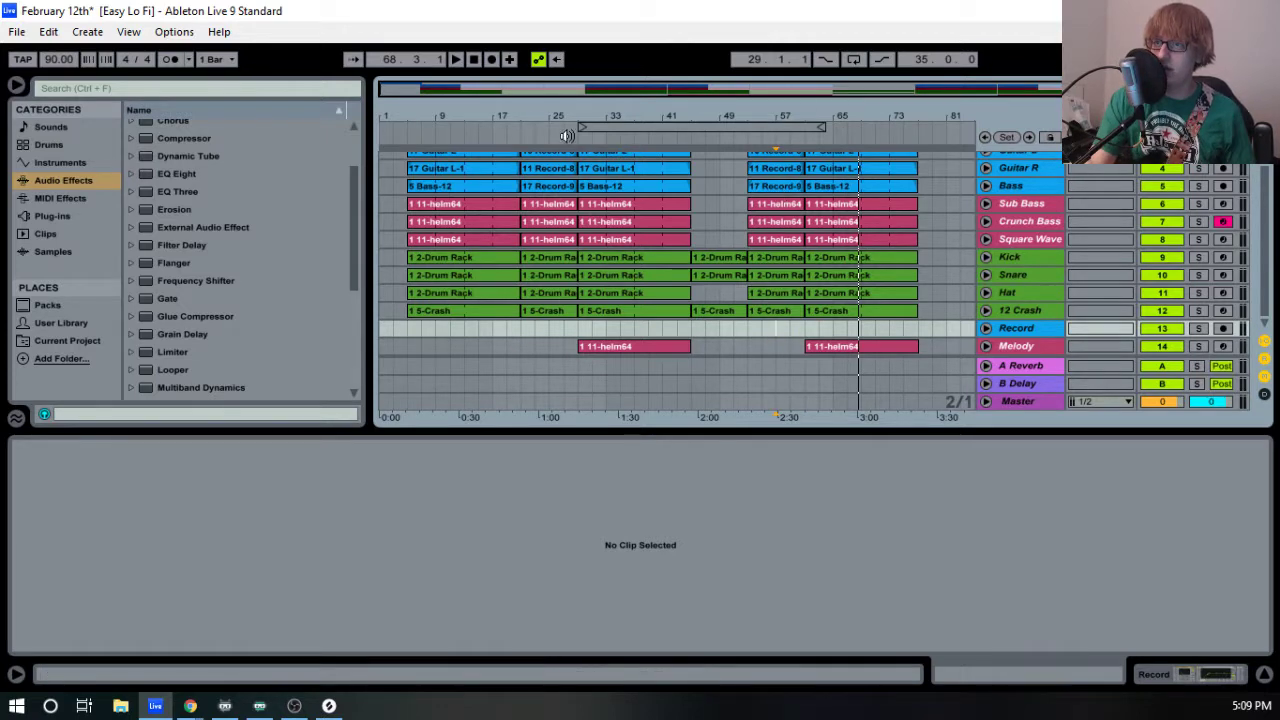
- Play from just before bar 29, unfold the Melody track and open its bar 29 clip in an enlarged note editor
click(570, 114)
drag(604, 117, 619, 119)
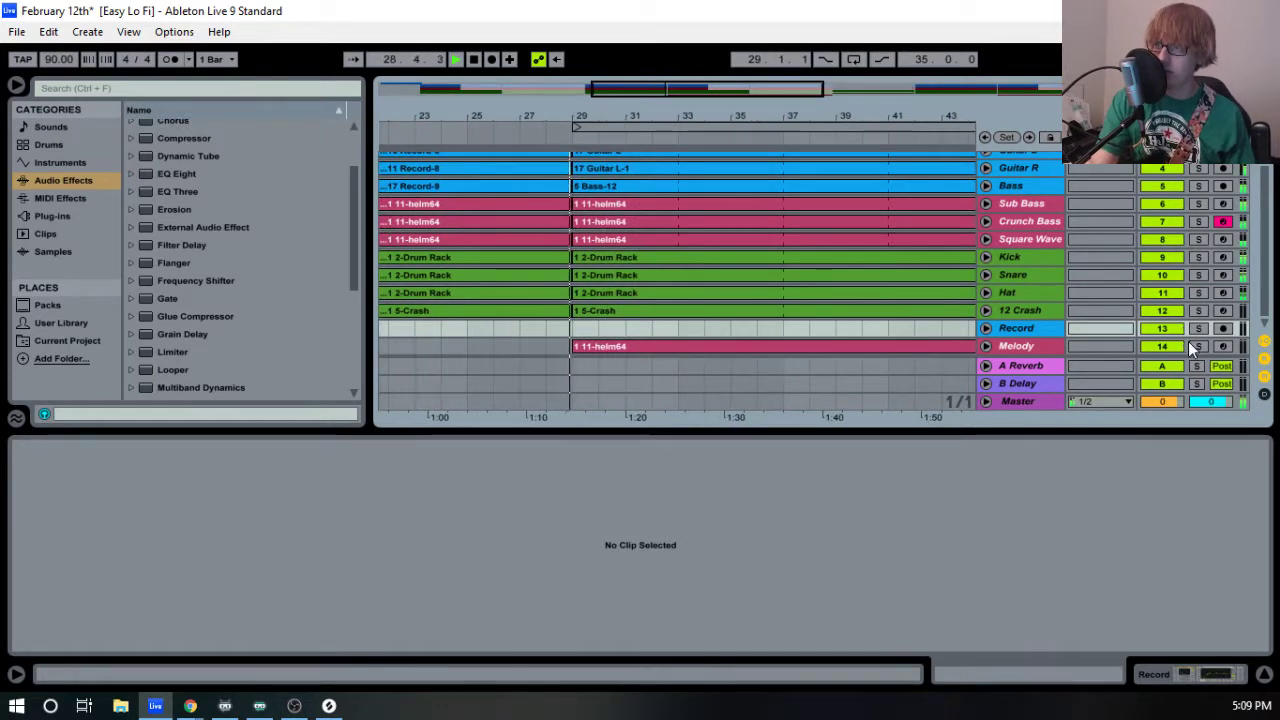
click(986, 346)
click(869, 283)
drag(614, 435, 611, 243)
key(space)
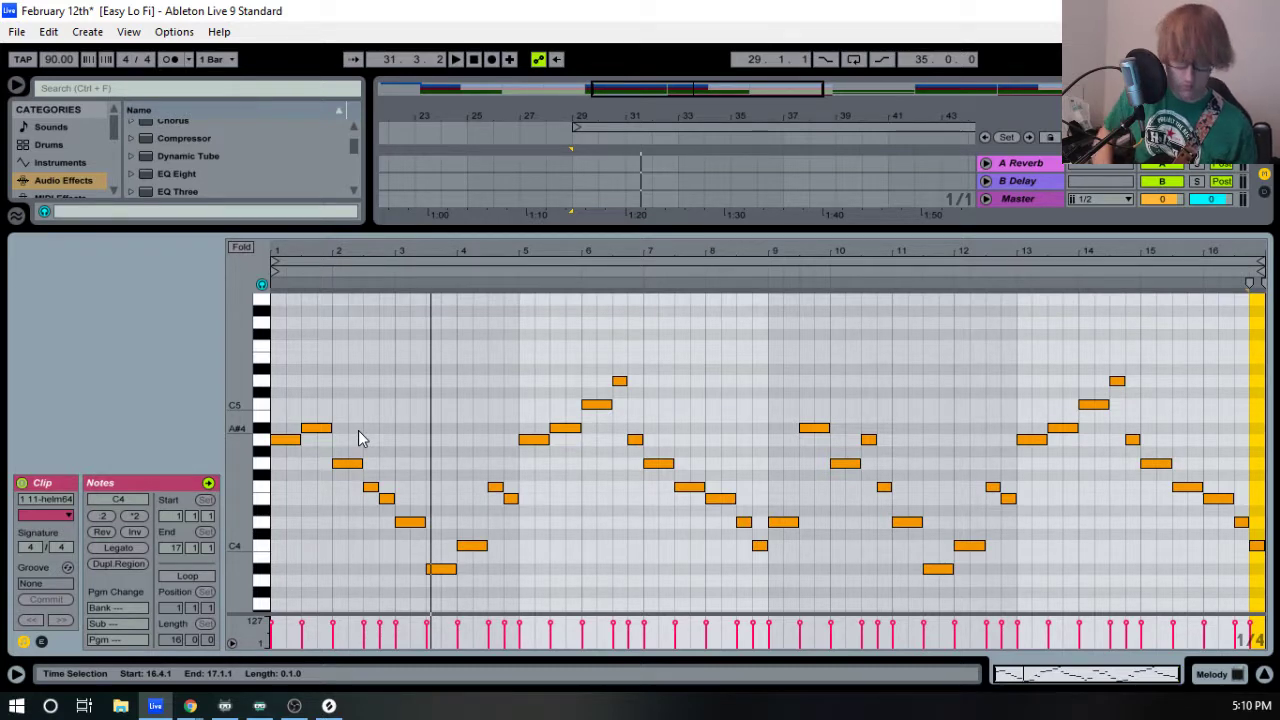
- Replay the opening notes of the melody from 29.1.1
key(space)
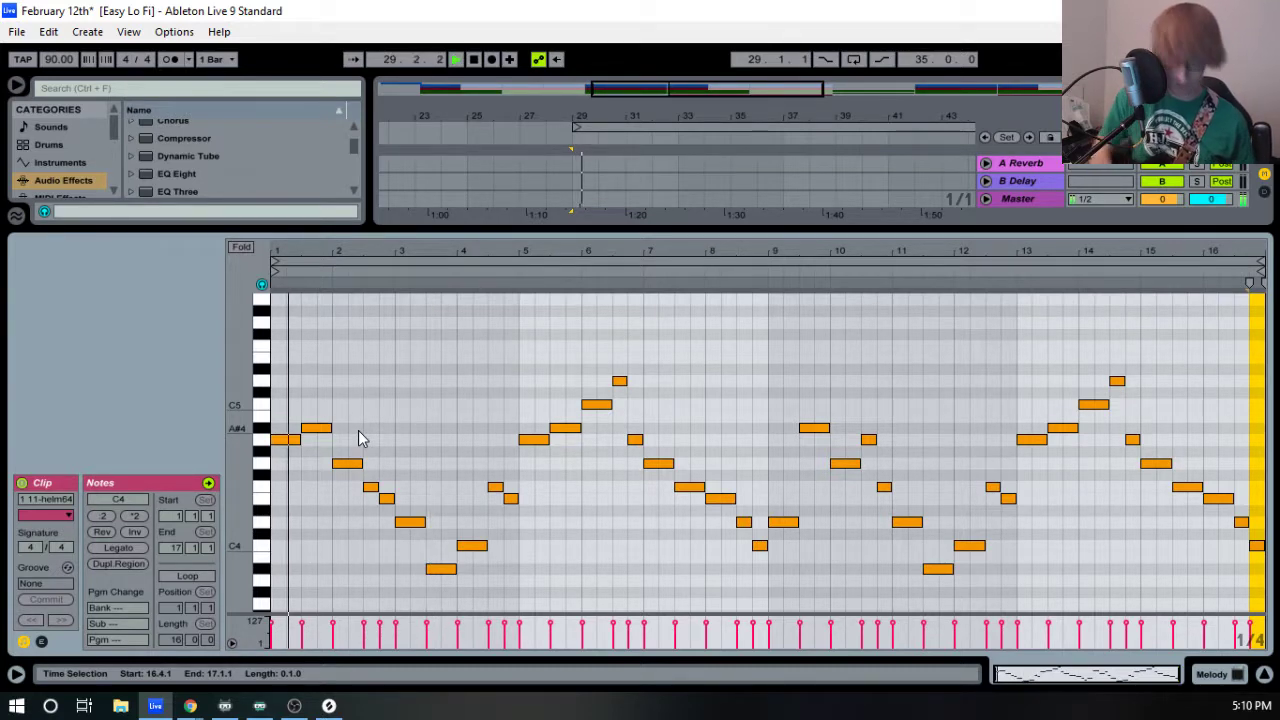
key(space)
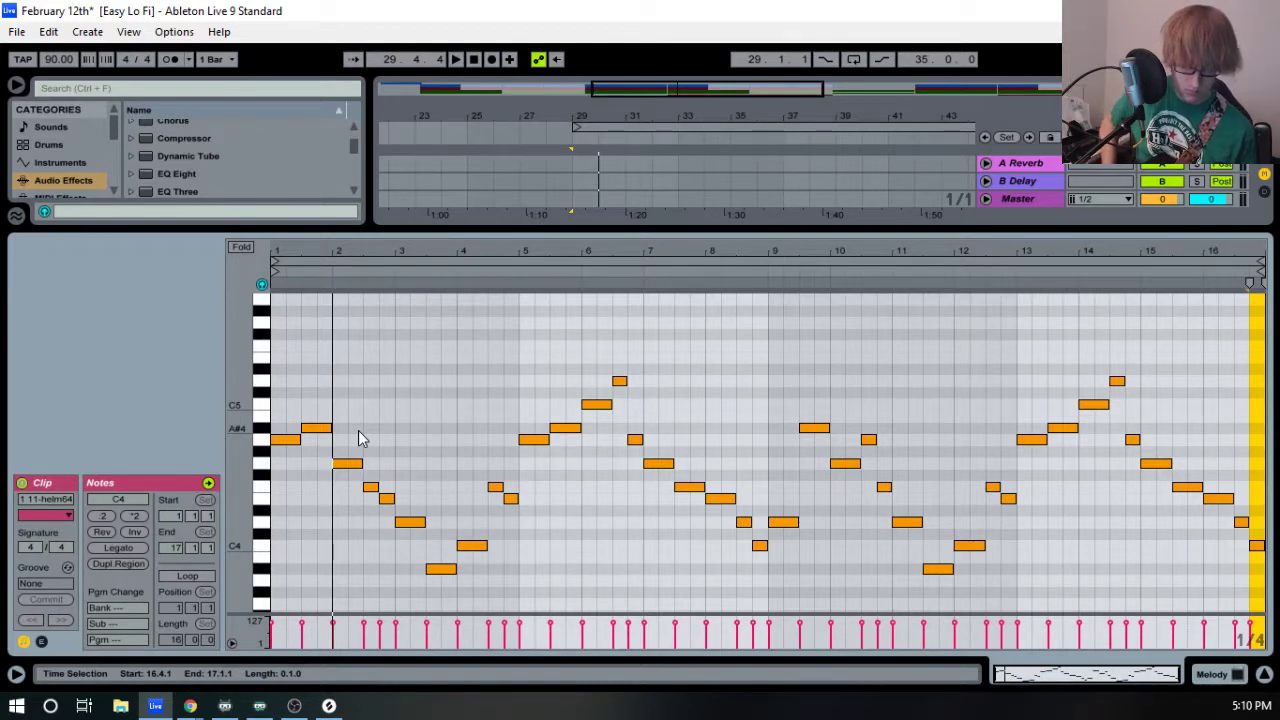
key(space)
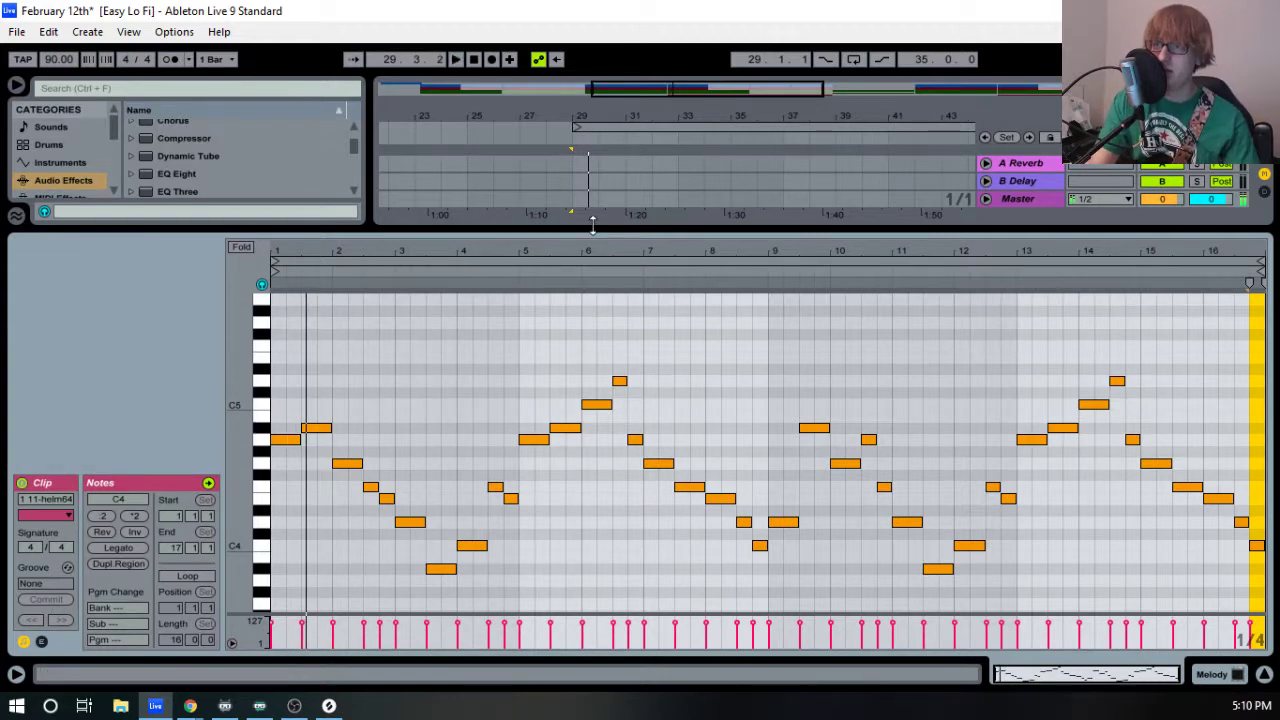
- Shrink the note editor and move the arrangement loop to start at 28.1.1
drag(585, 240, 585, 366)
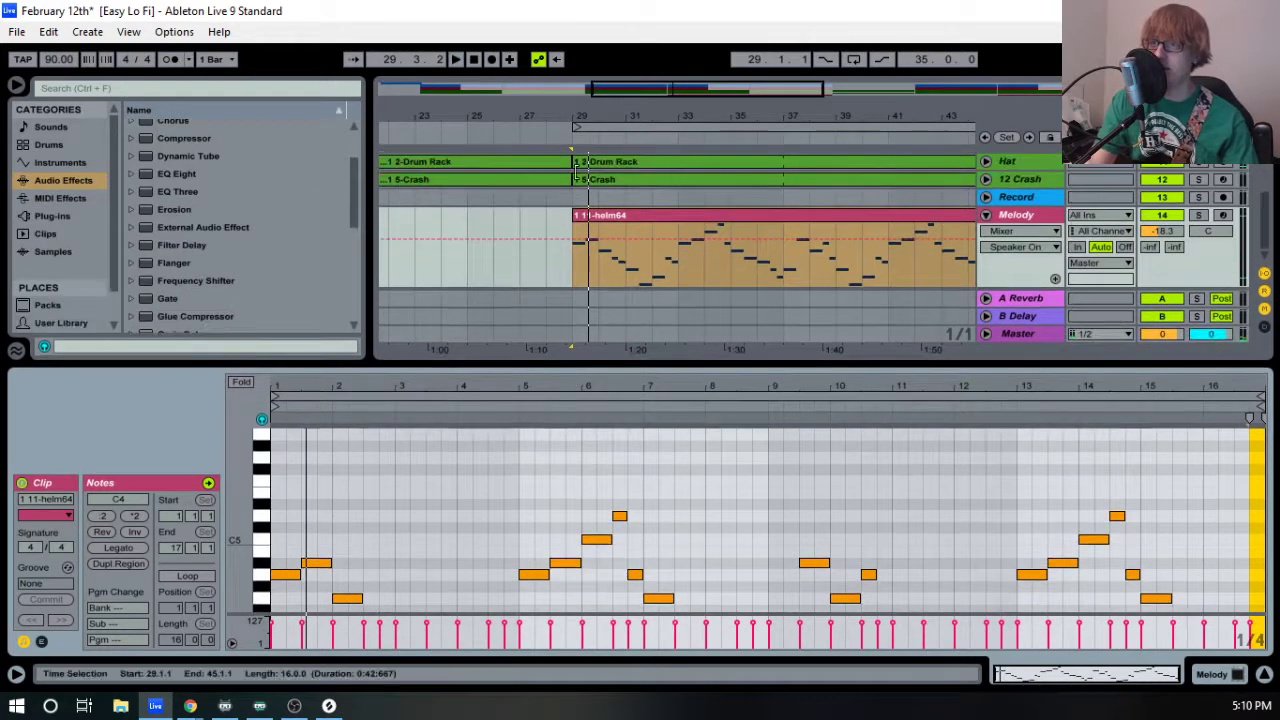
click(620, 128)
key(Left)
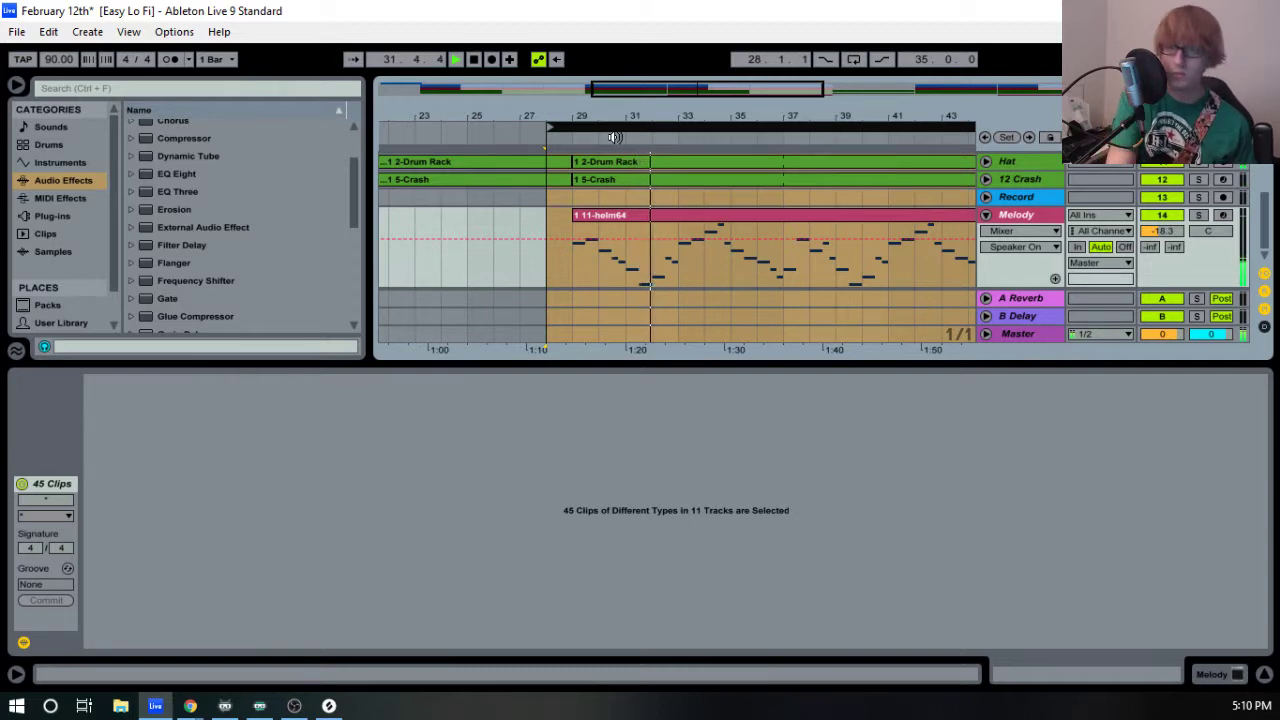
- Check the melody's lead-in from 28.1.1 and reselect the Melody clip at bar 29
click(710, 216)
key(space)
click(640, 127)
click(631, 214)
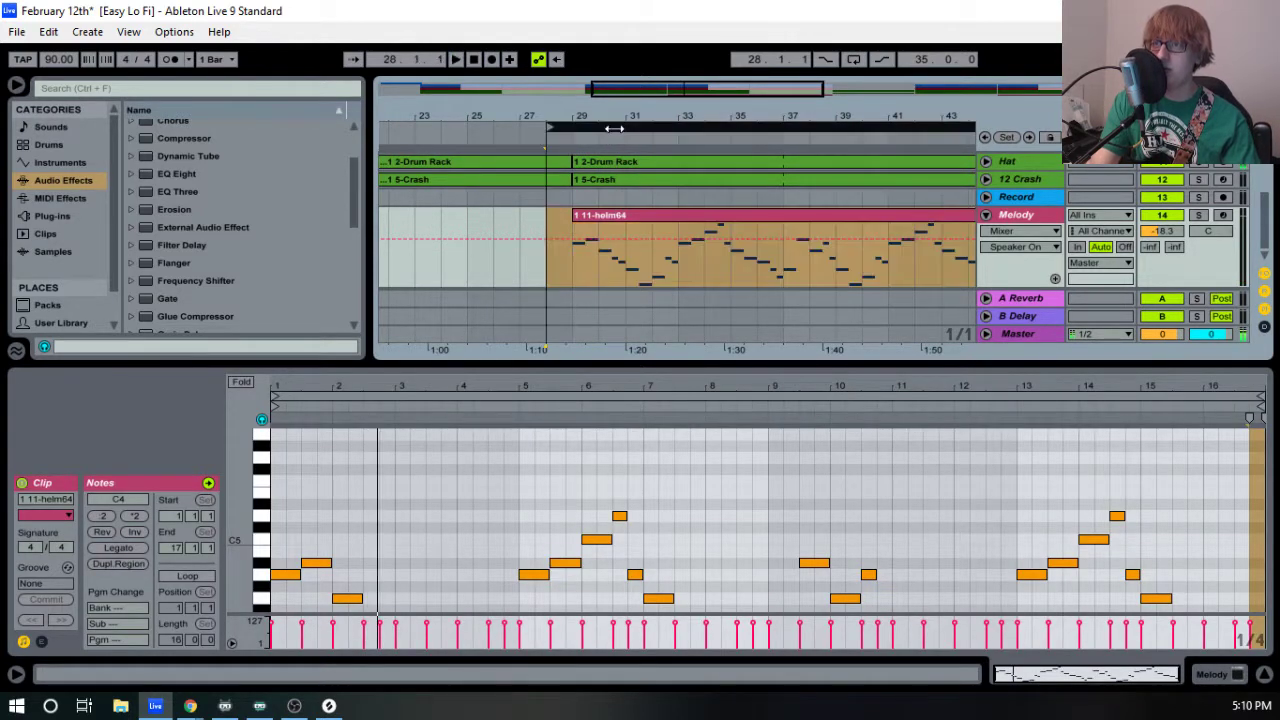
click(613, 131)
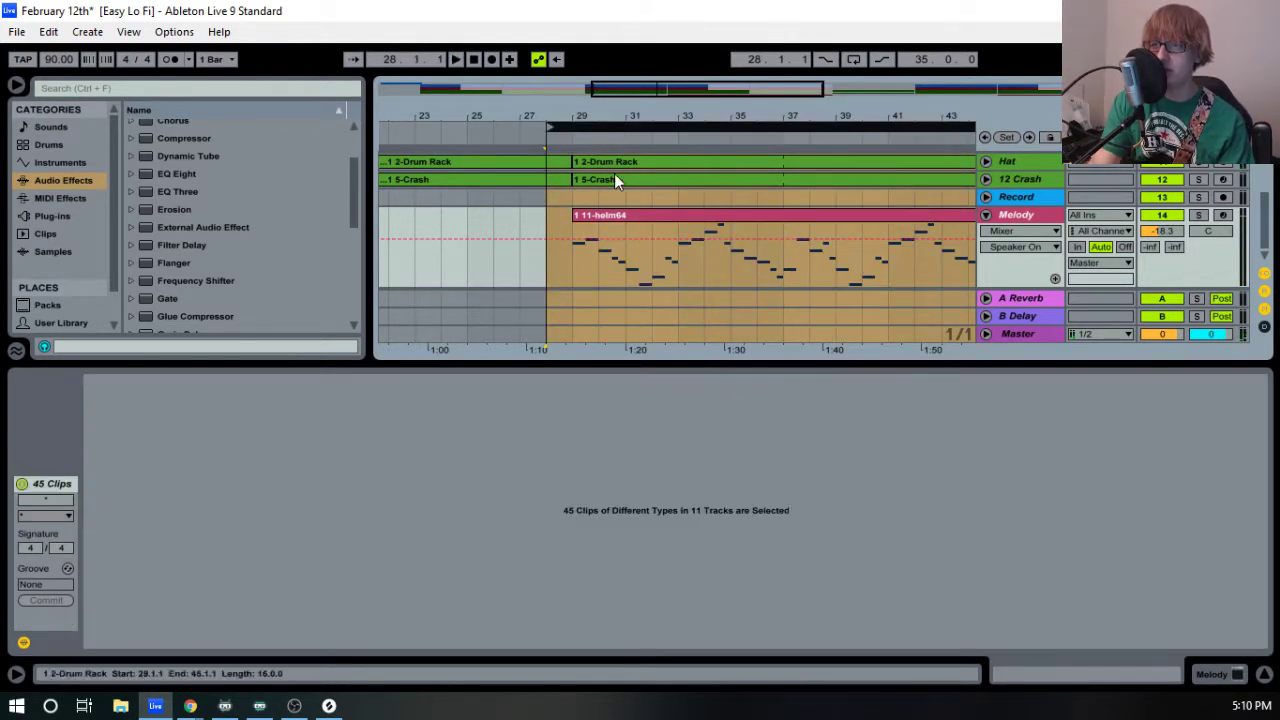
click(617, 215)
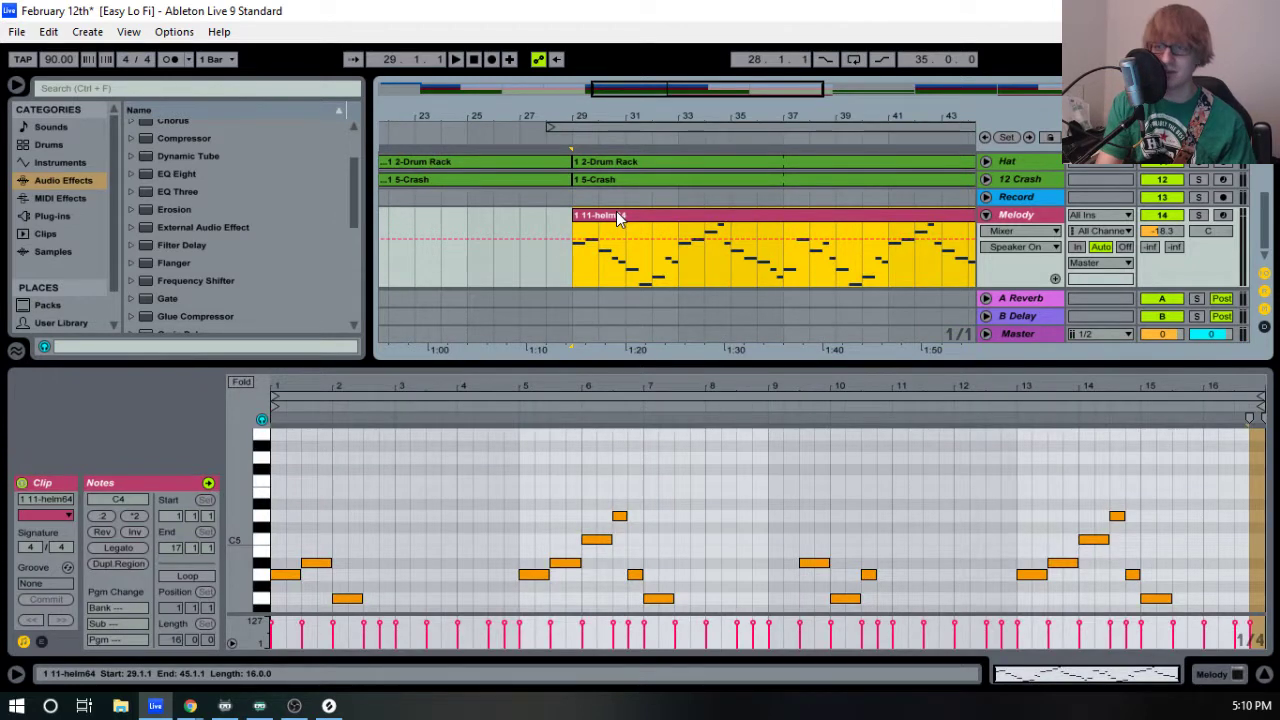
- Examine the melody clip's note pitches, including the low note in its third bar, and play its opening from 29.1.1
click(623, 583)
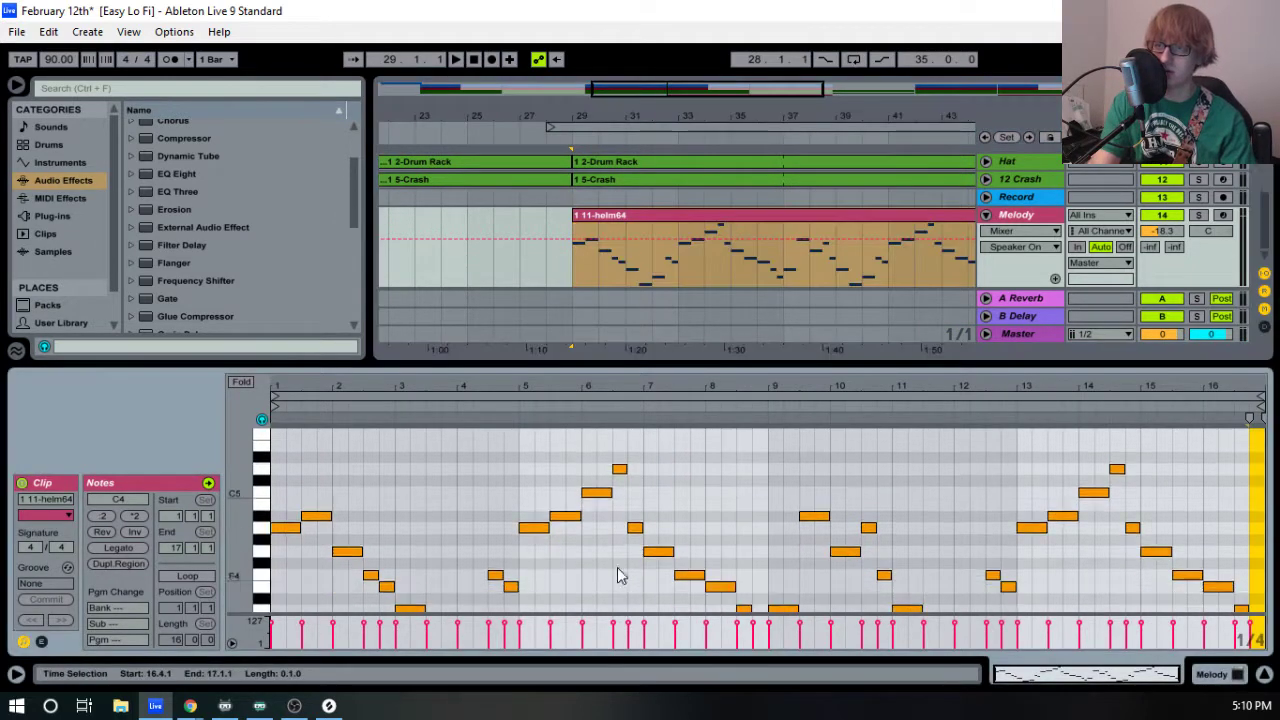
scroll(615, 500, down, 4)
scroll(615, 496, up, 2)
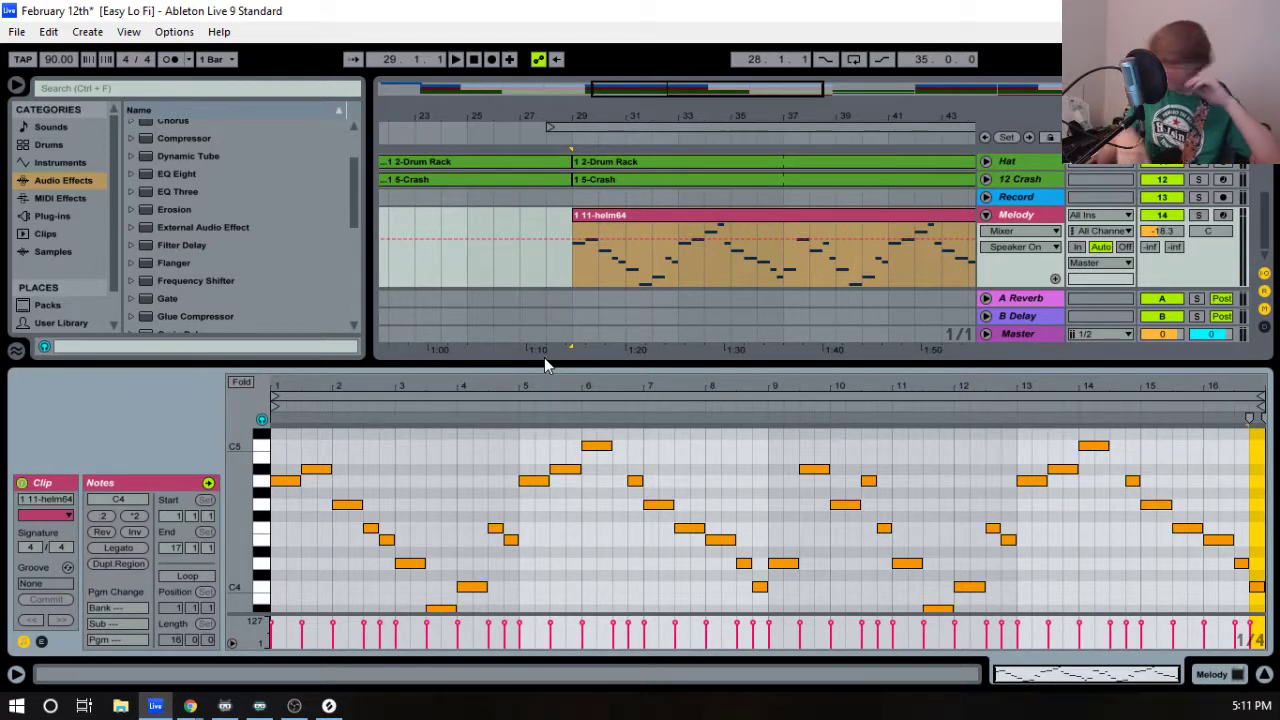
key(space)
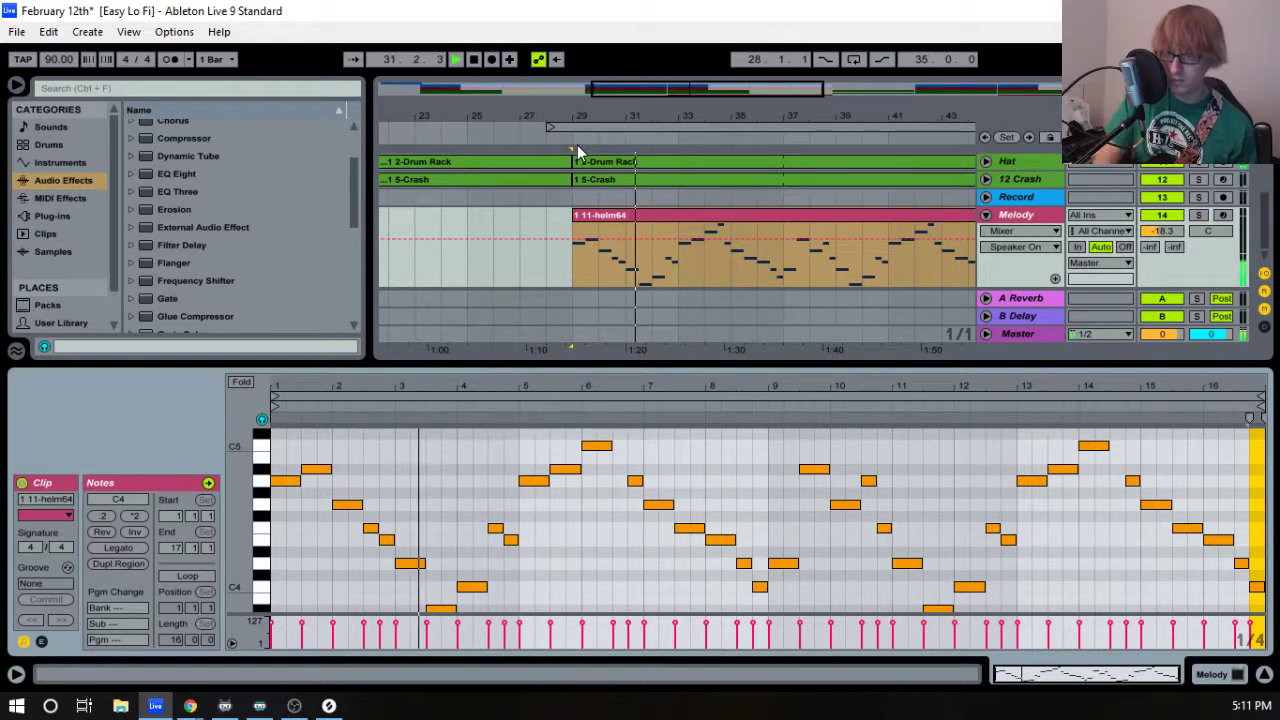
key(space)
scroll(520, 495, down, 1)
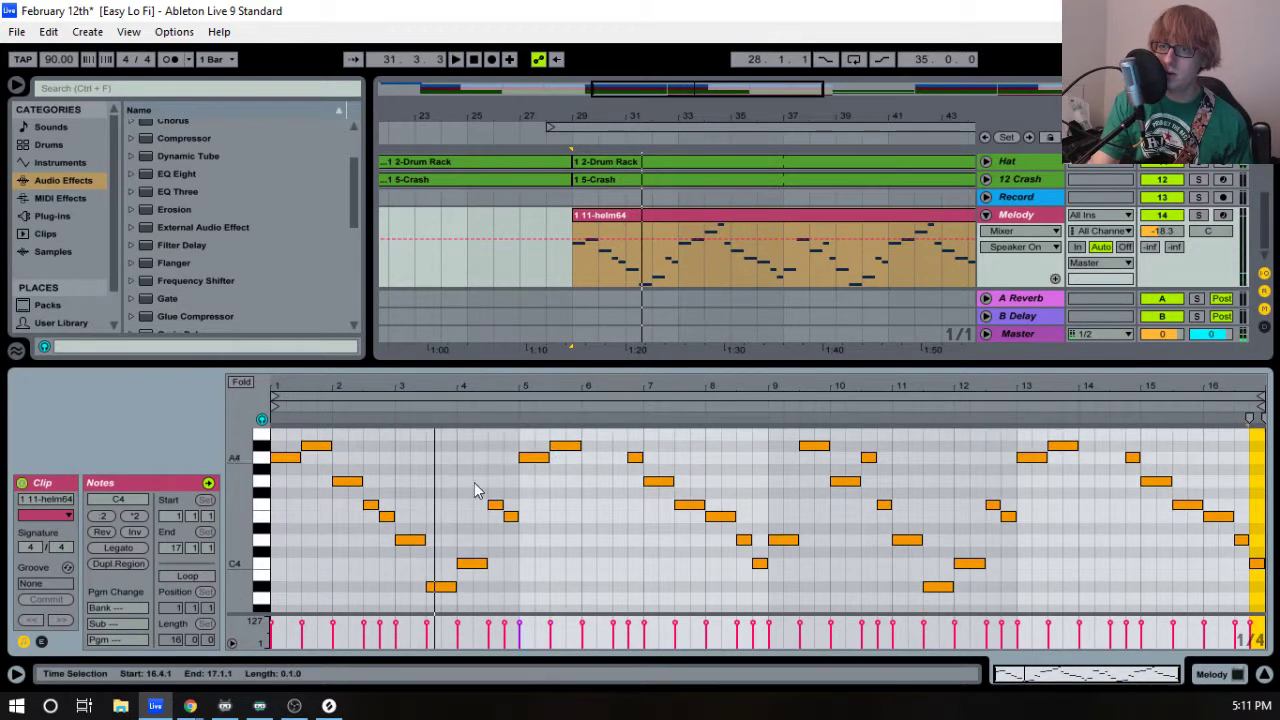
click(443, 588)
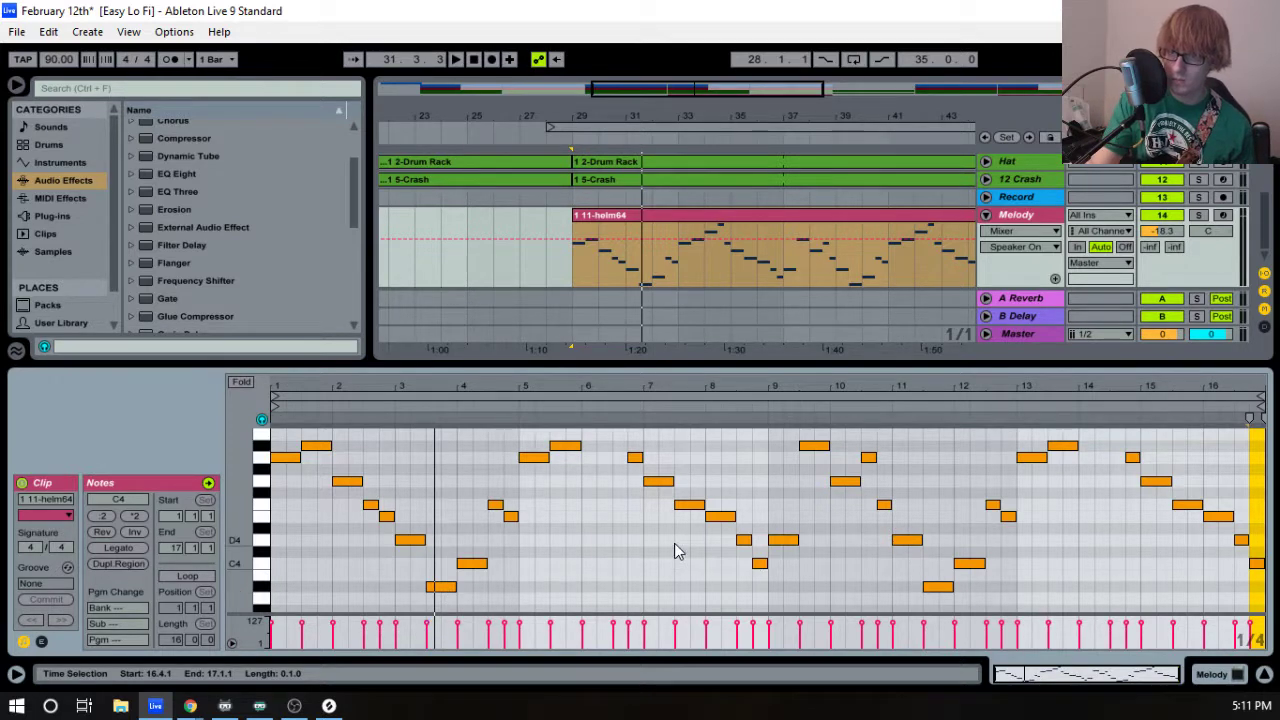
scroll(603, 532, up, 1)
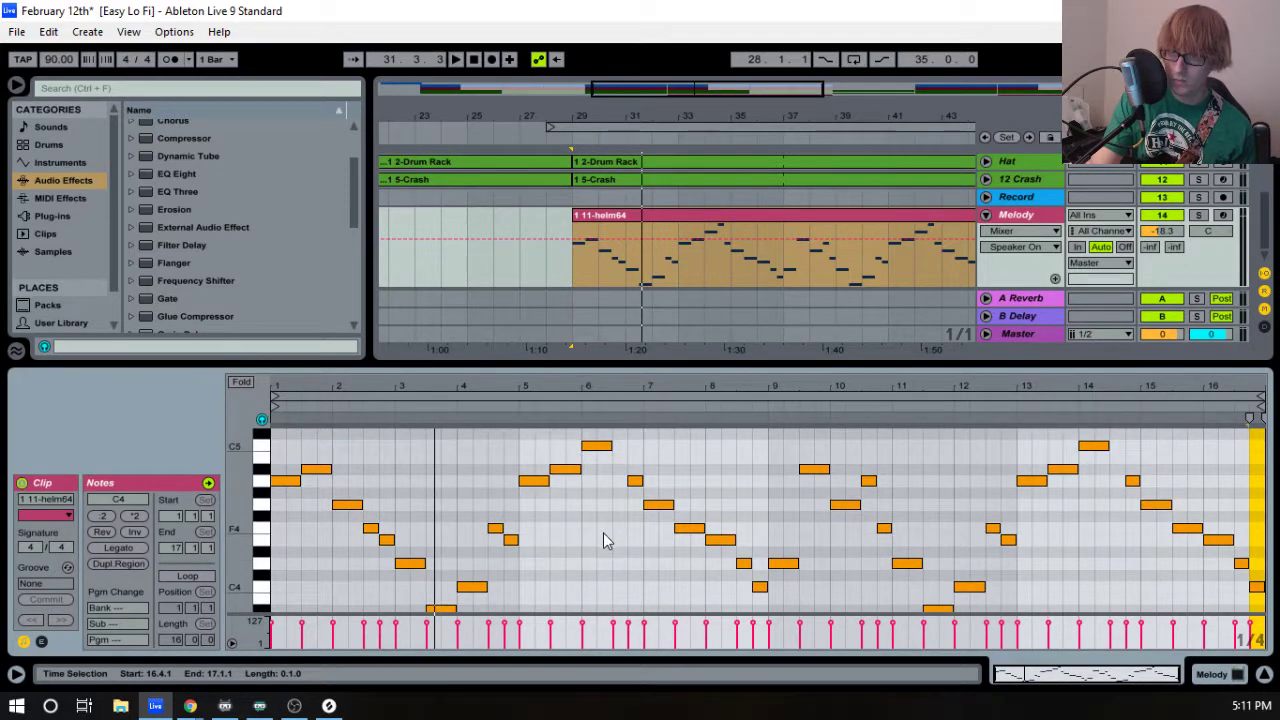
- Play the melody in short passages up to about bar 39, studying the clip's note pitches and high notes
key(space)
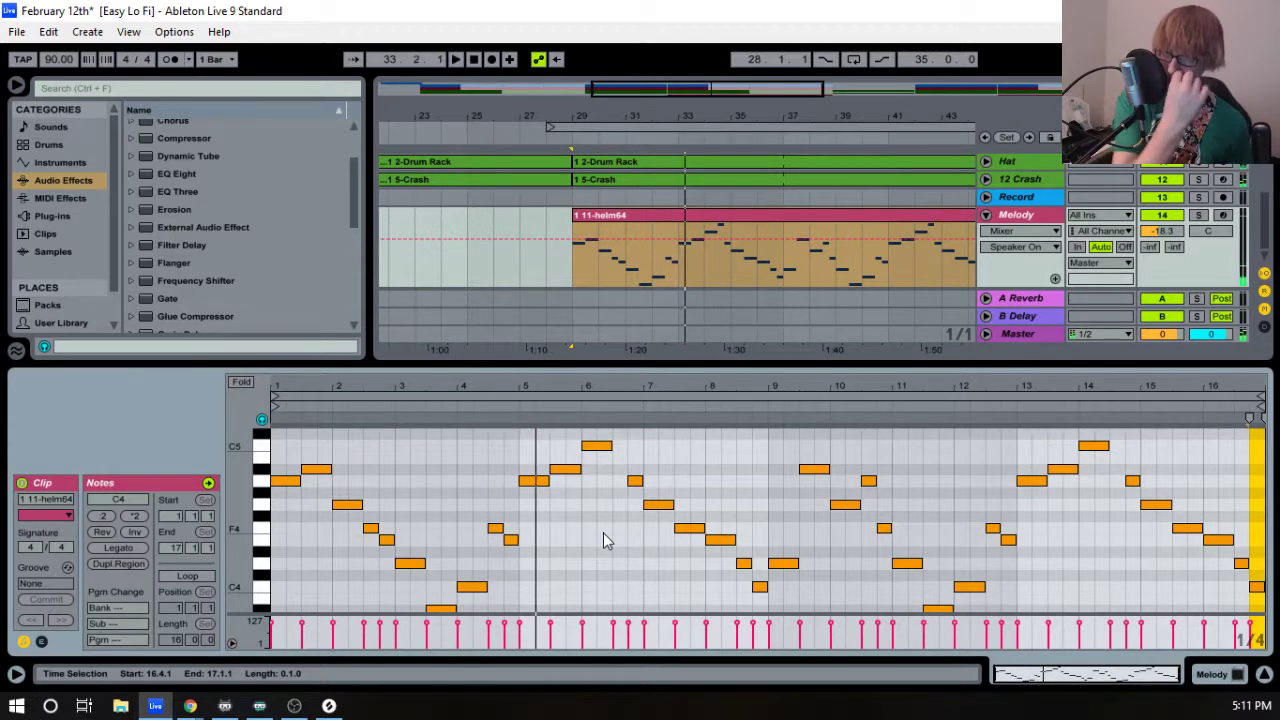
key(space)
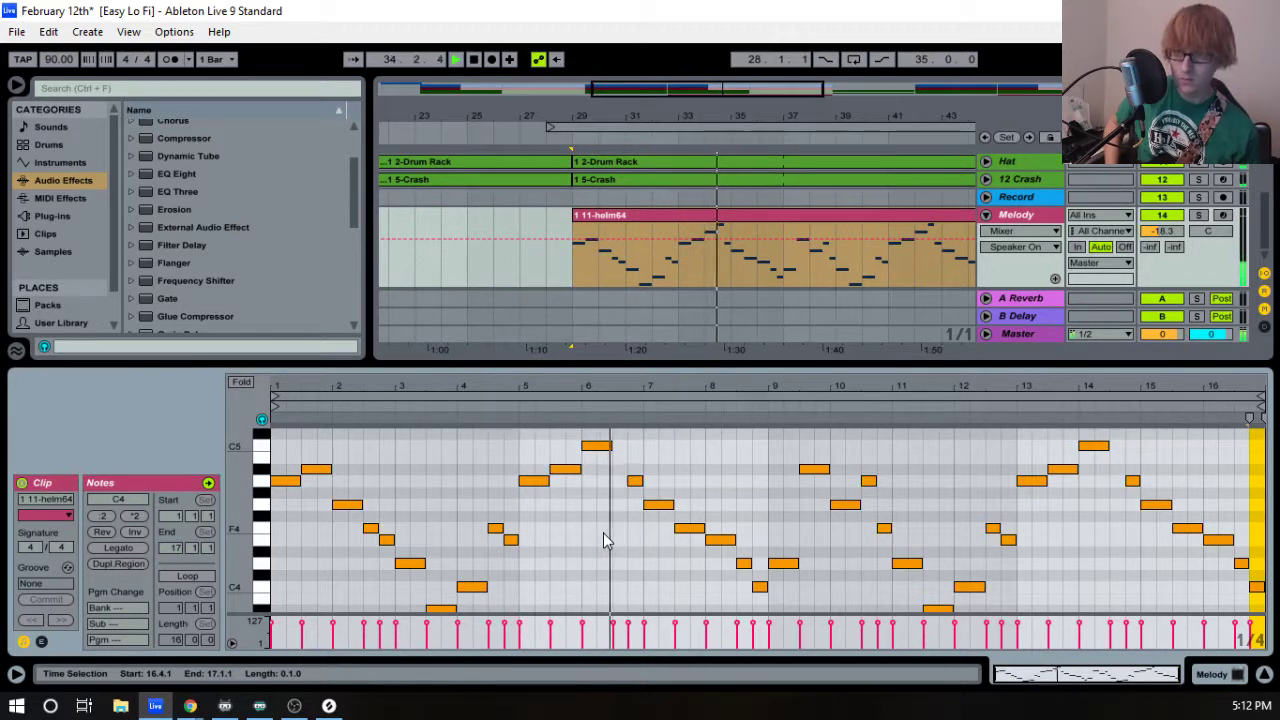
key(space)
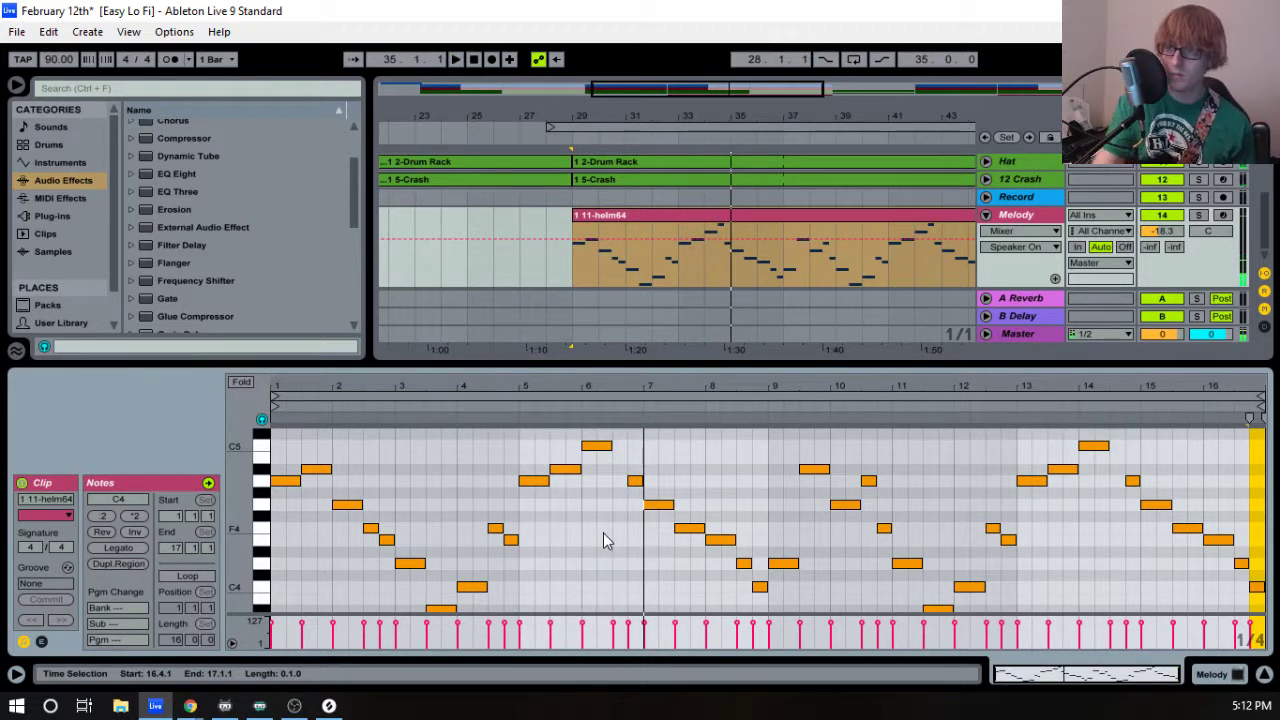
scroll(614, 534, up, 1)
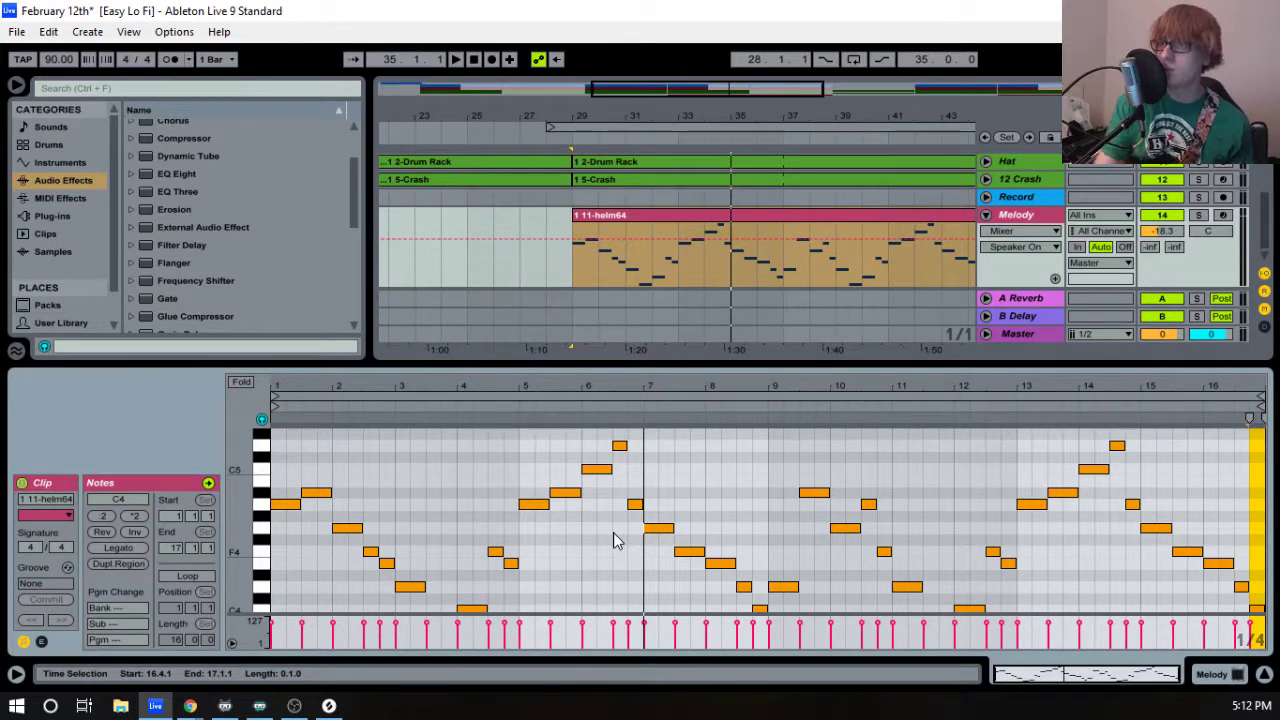
key(space)
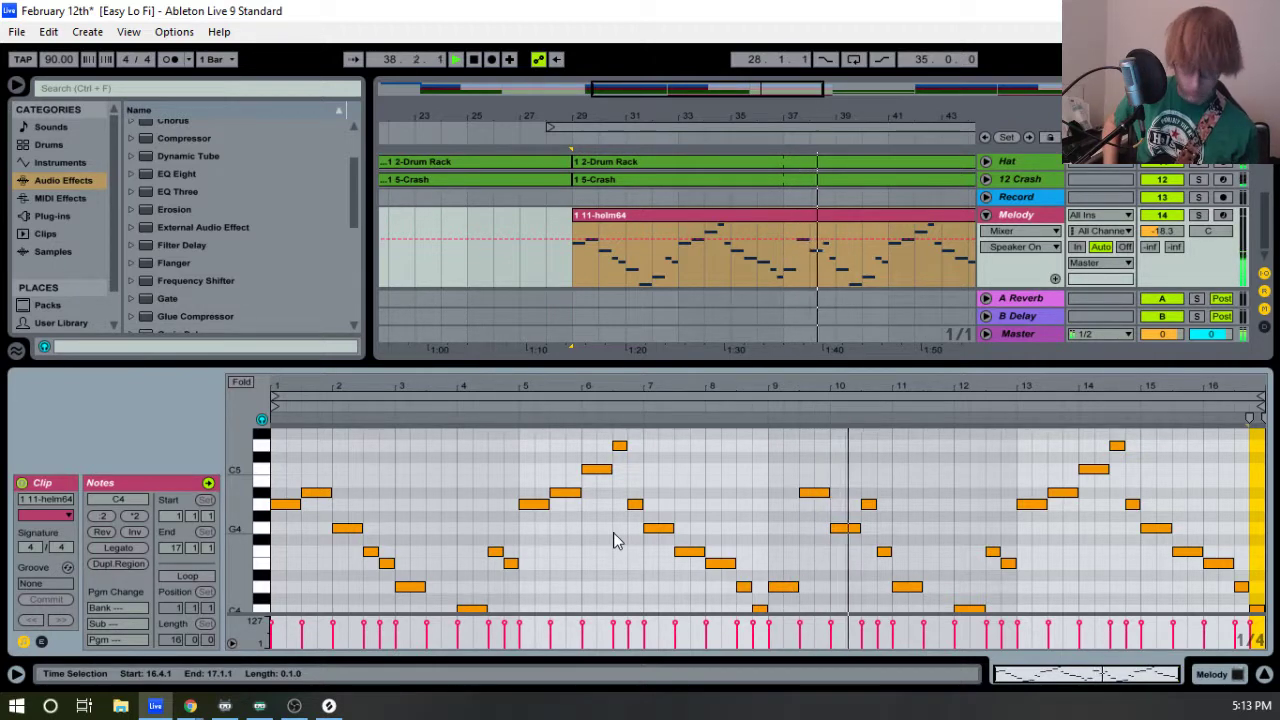
key(space)
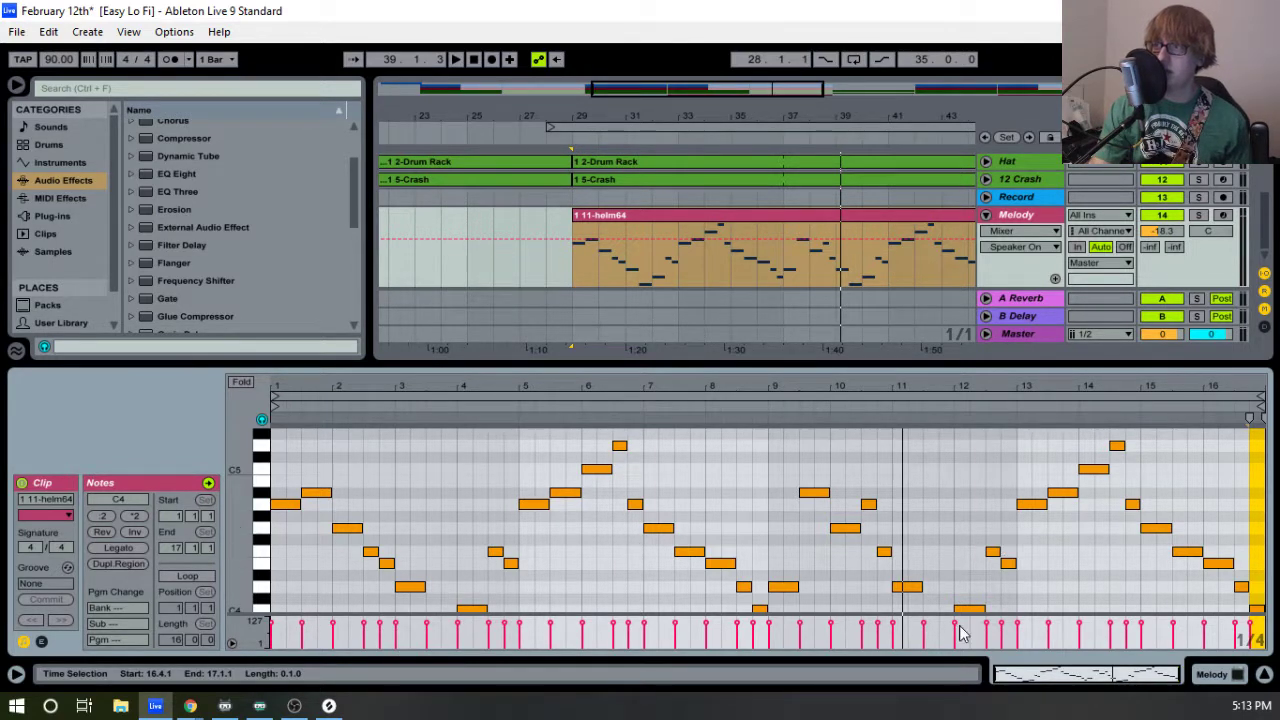
- Arm the Record track, select the loop range from 28.1.1, and record two guitar takes of the melody
click(1222, 197)
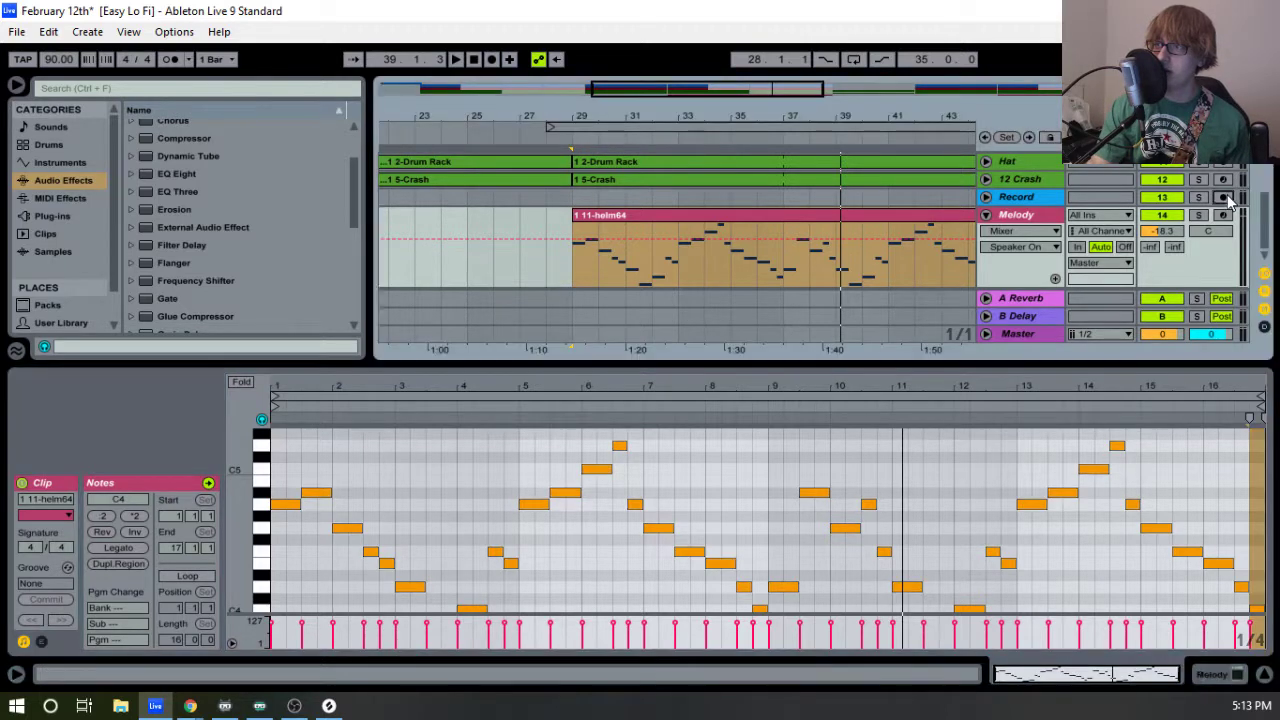
click(627, 128)
key(F9)
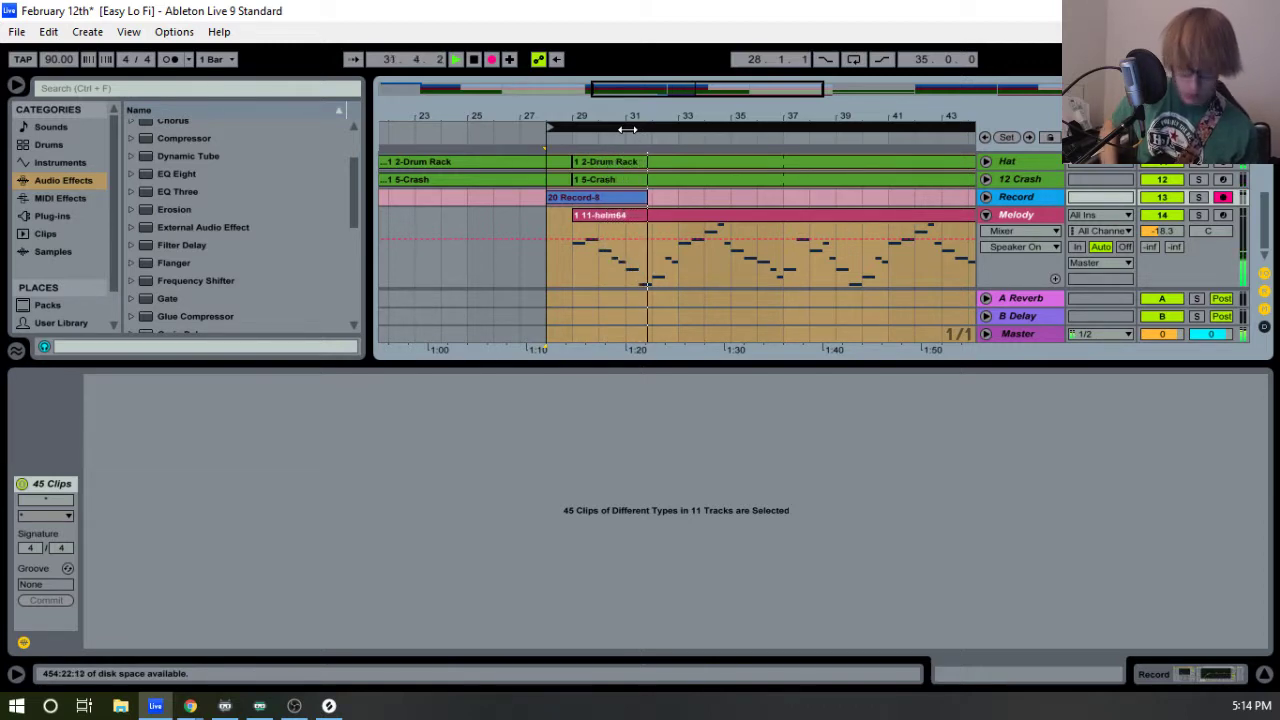
key(space)
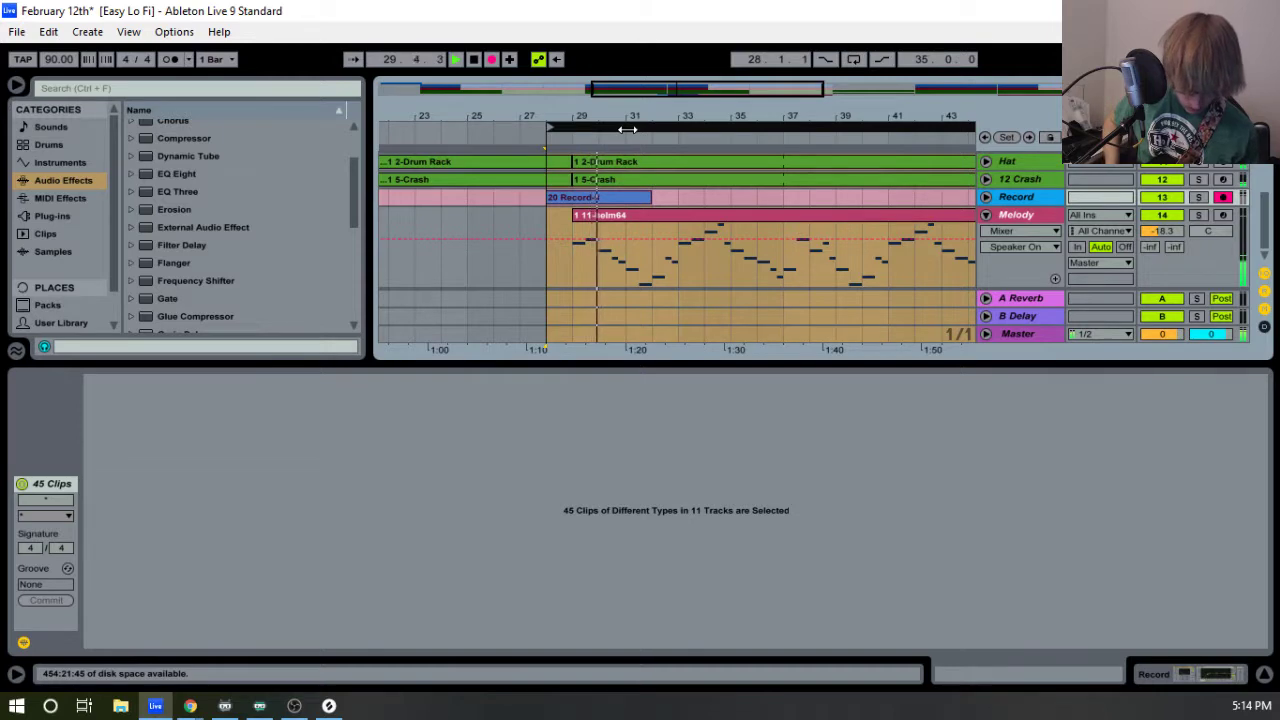
key(space)
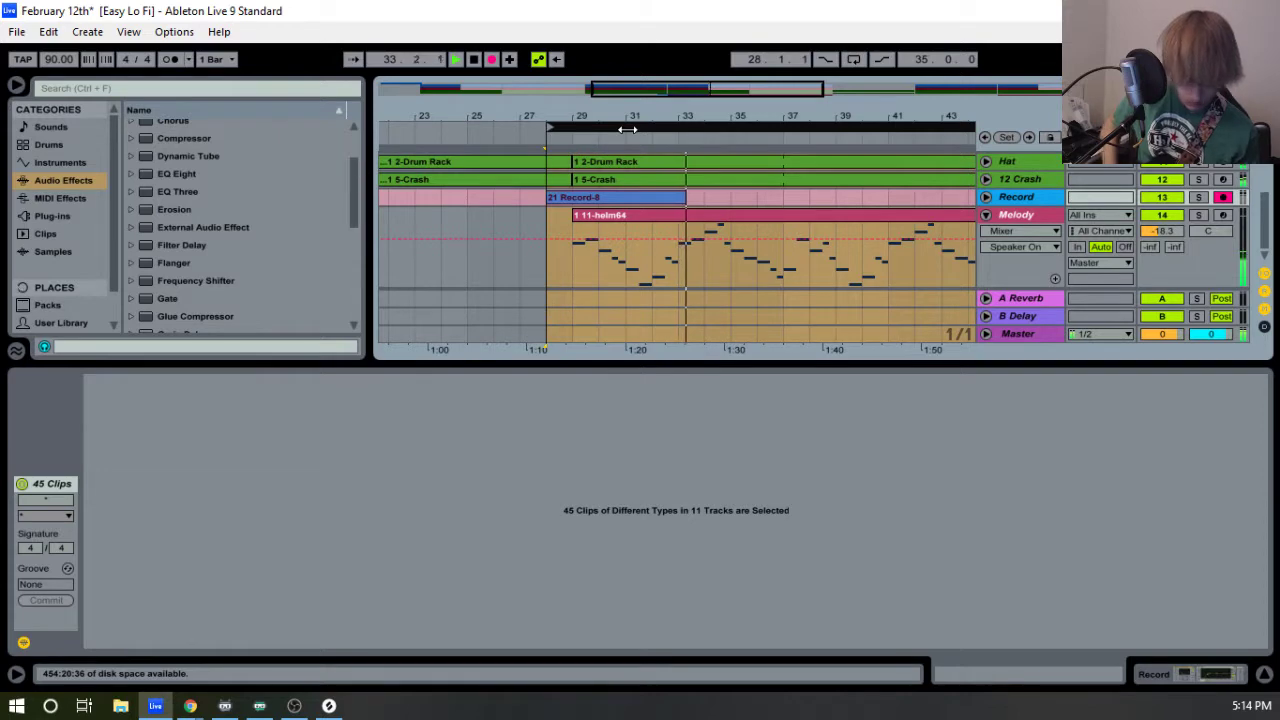
key(space)
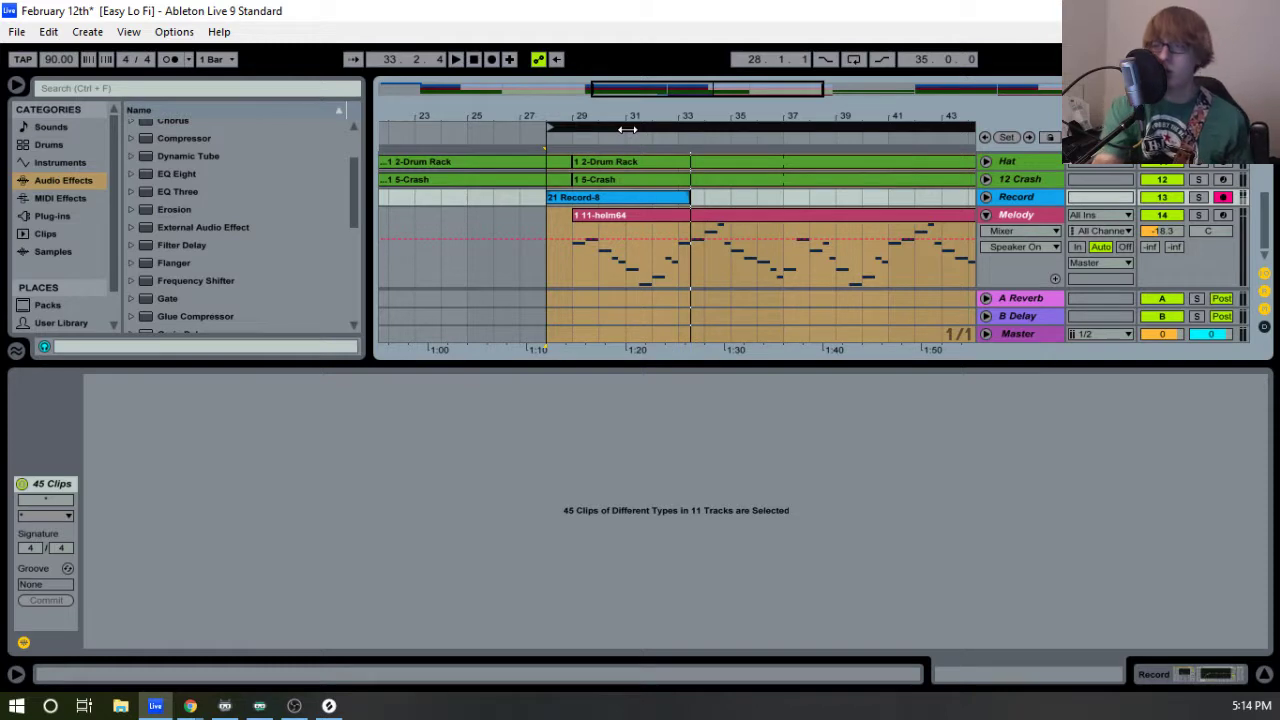
- Try three more guitar takes of the melody from 28.1.1 on the Record track
key(F9)
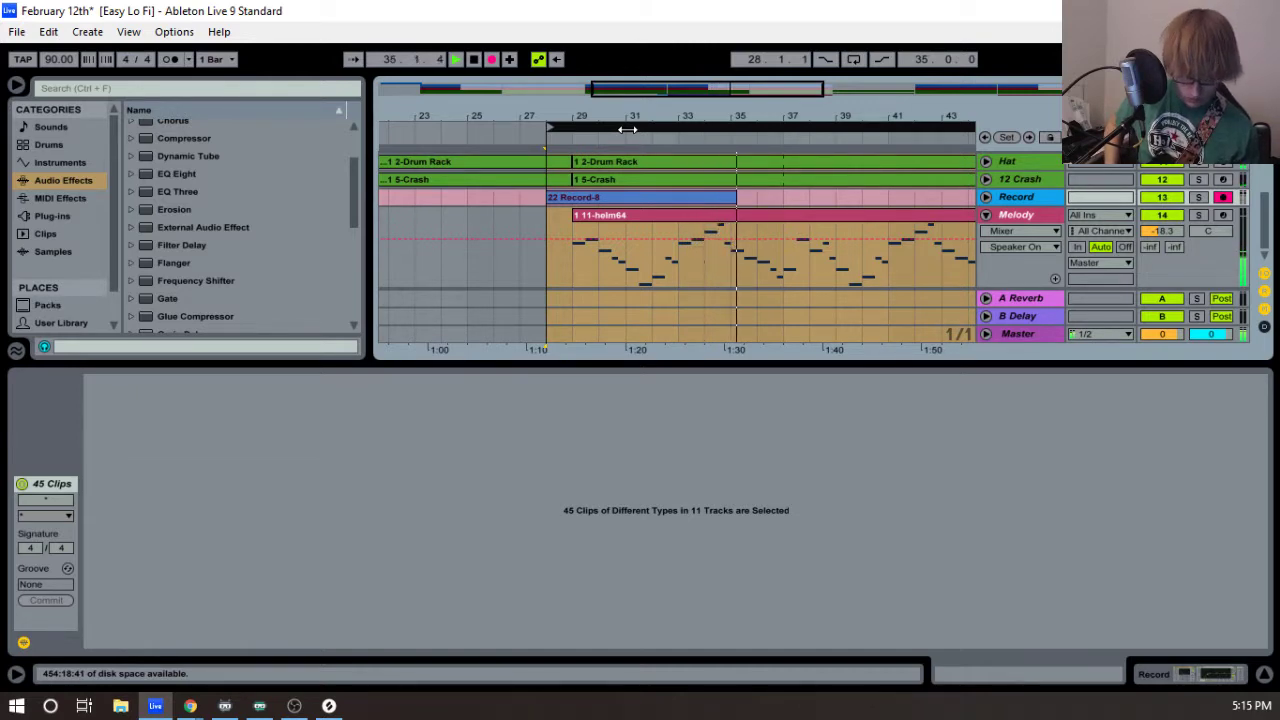
key(space)
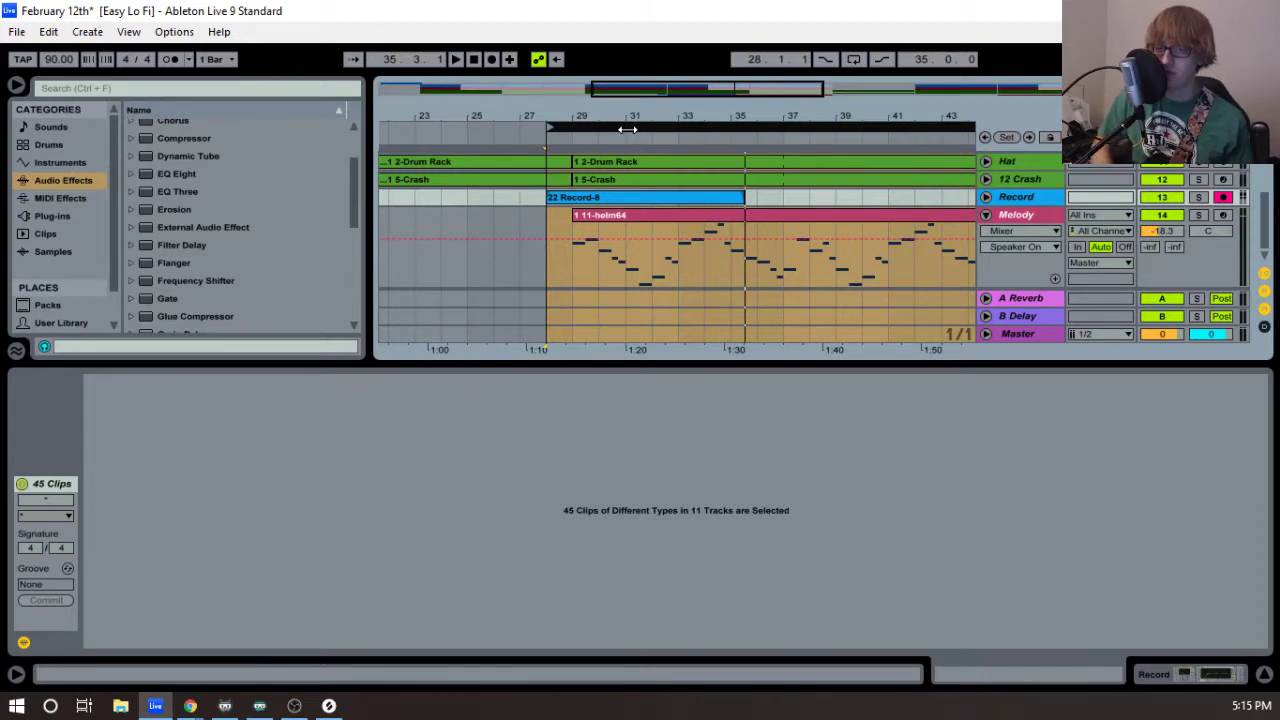
key(F9)
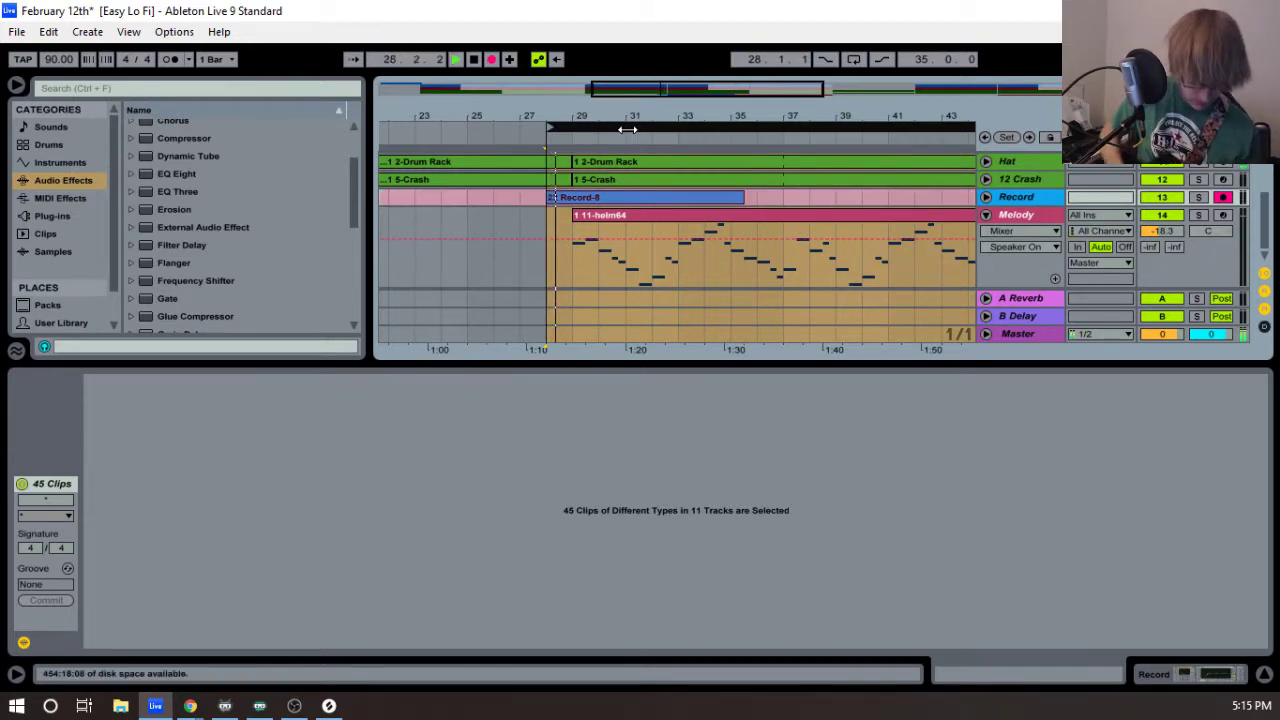
key(space)
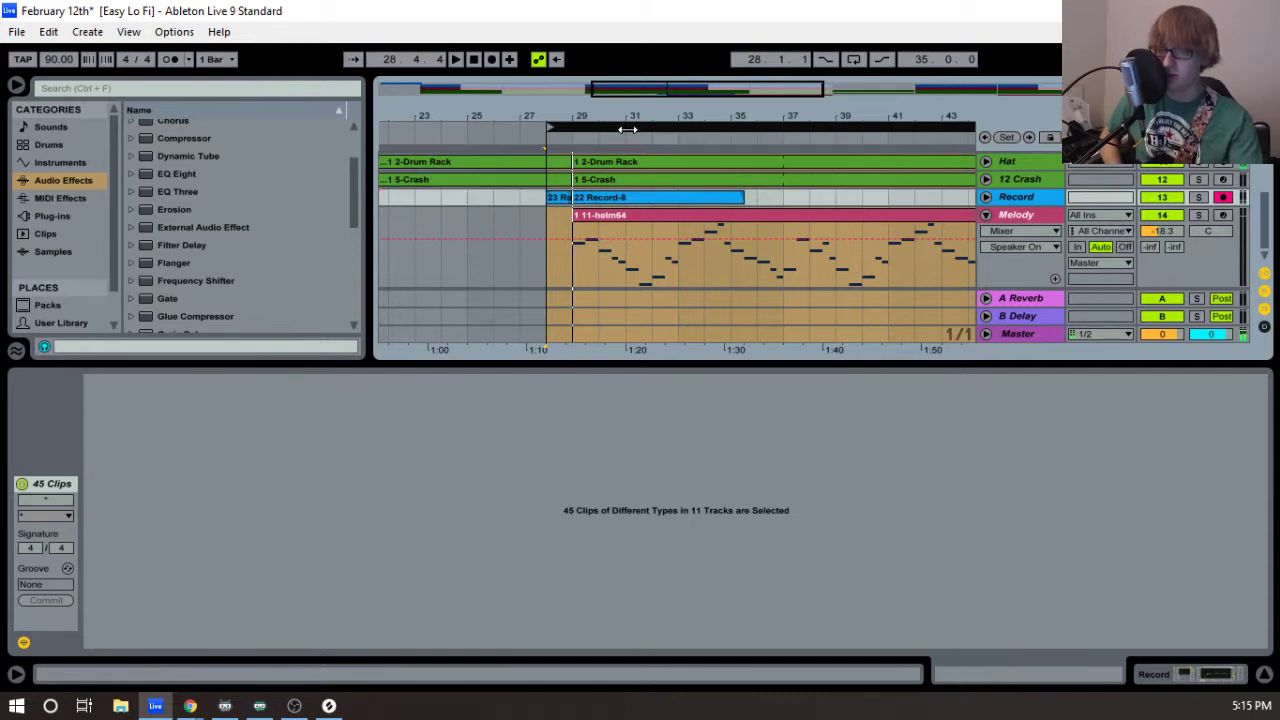
key(F9)
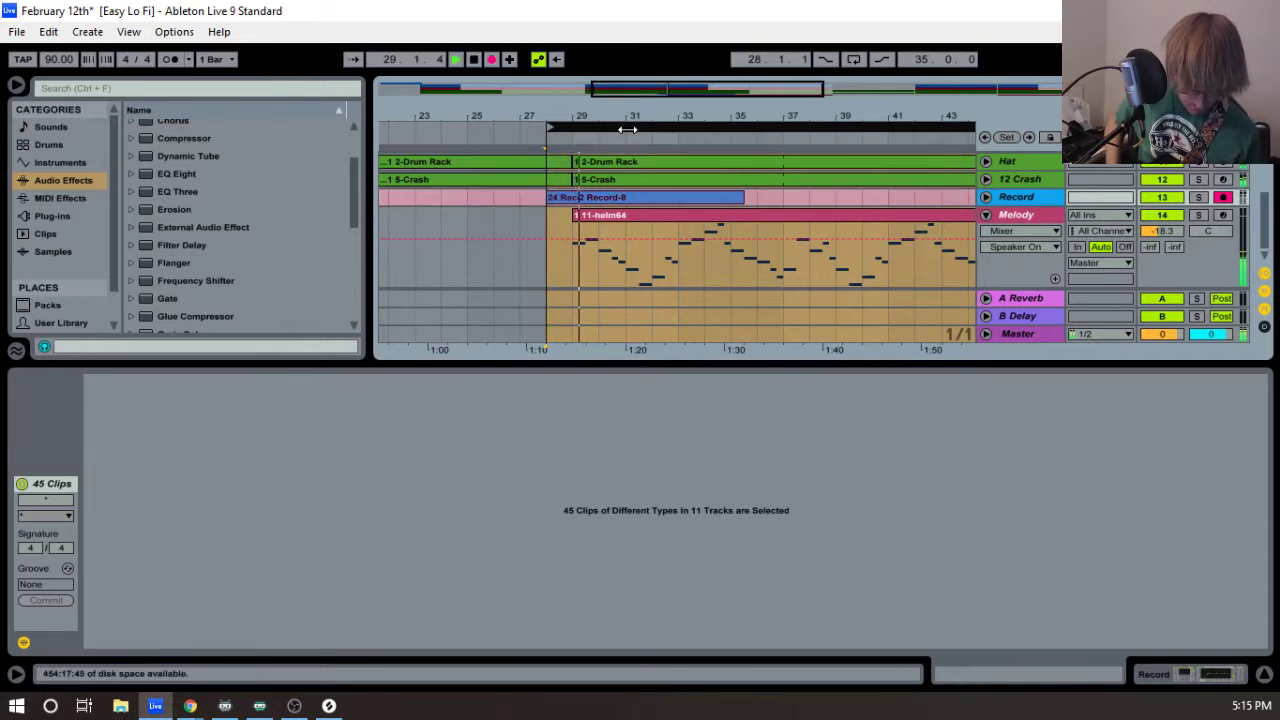
key(space)
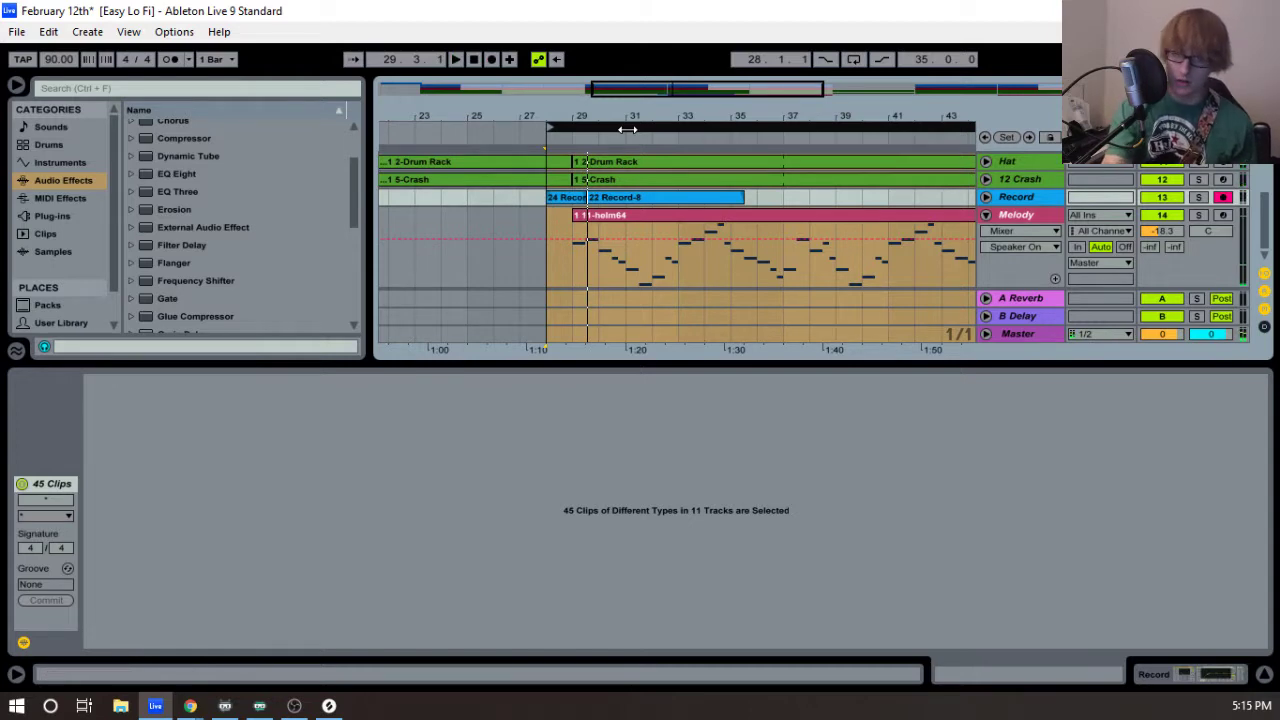
- Record another take from 28.1.1 into bar 32, then play it back with the Record track unfolded and Melody folded
key(F9)
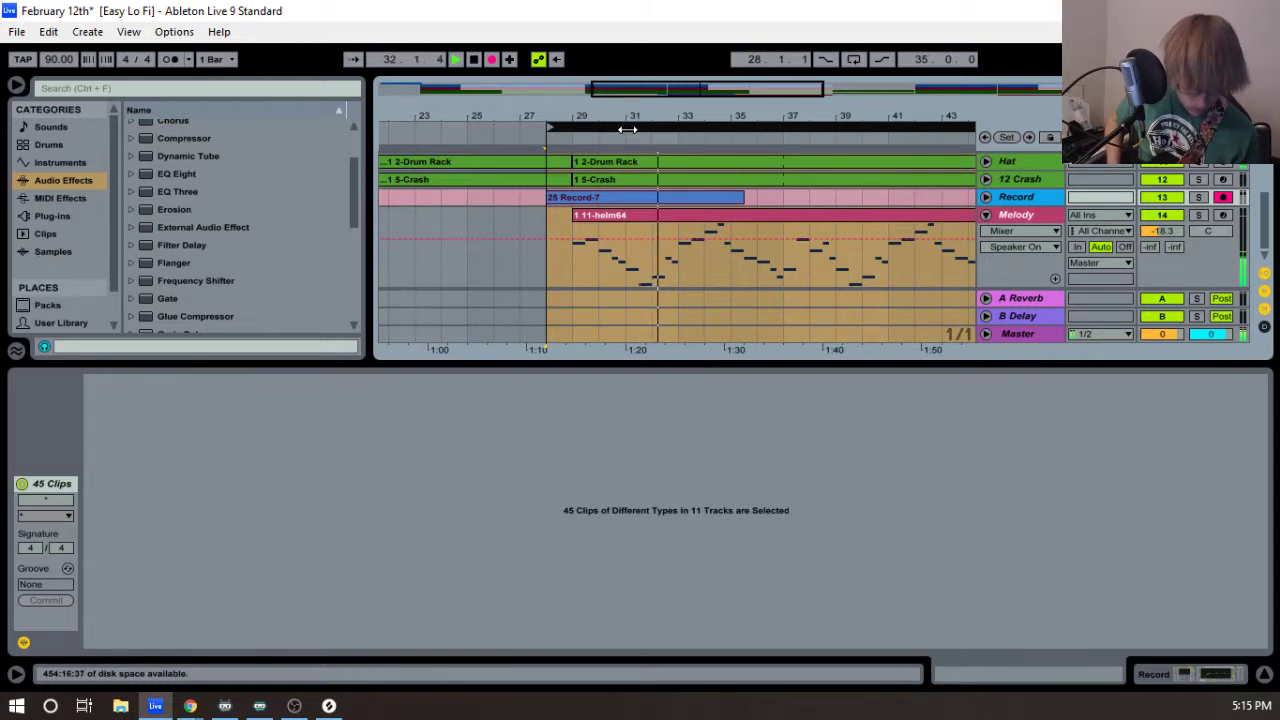
key(space)
key(space)
click(985, 214)
click(985, 197)
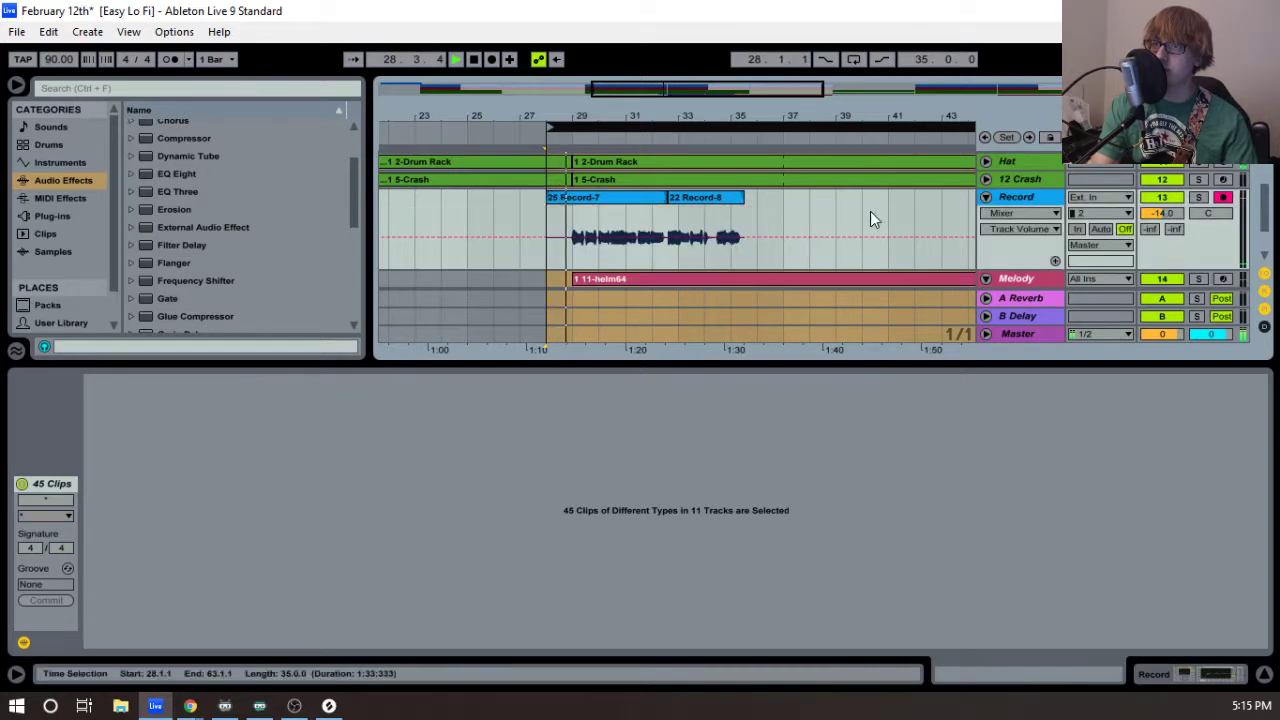
- Duplicate the Record track with its takes and delete both clips from the original track
click(1015, 201)
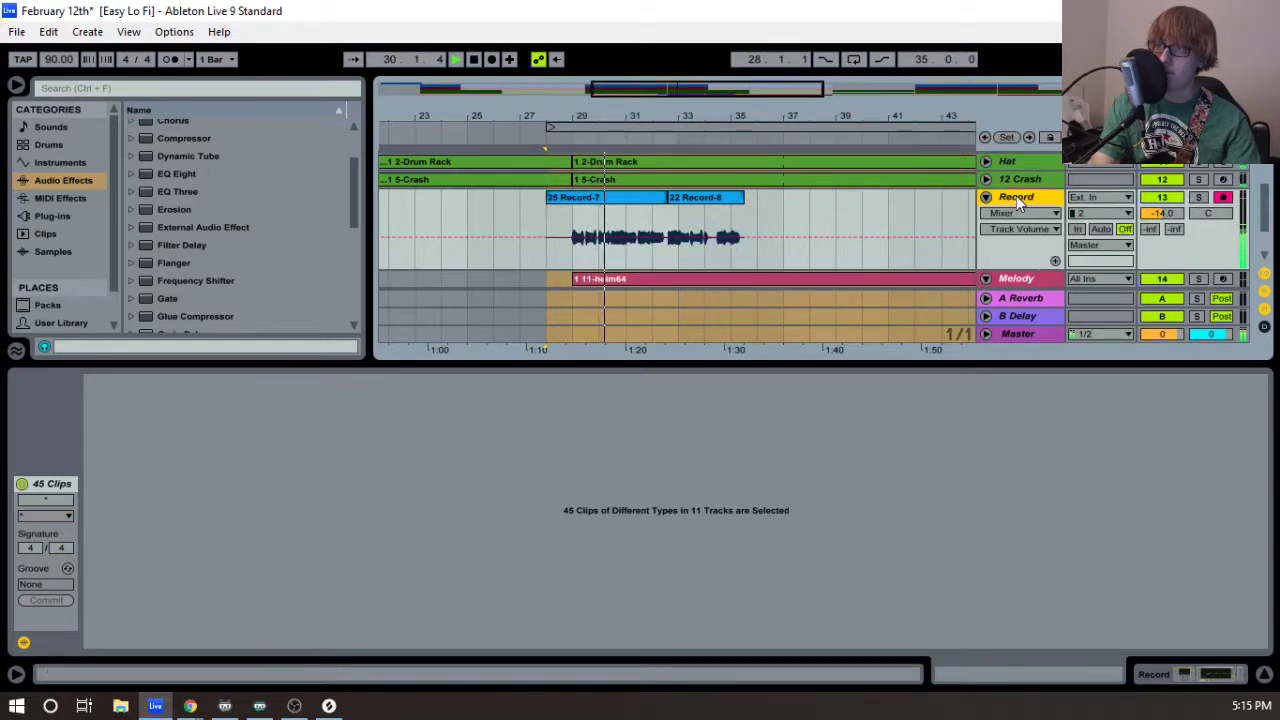
key(space)
right_click(1016, 195)
click(1068, 233)
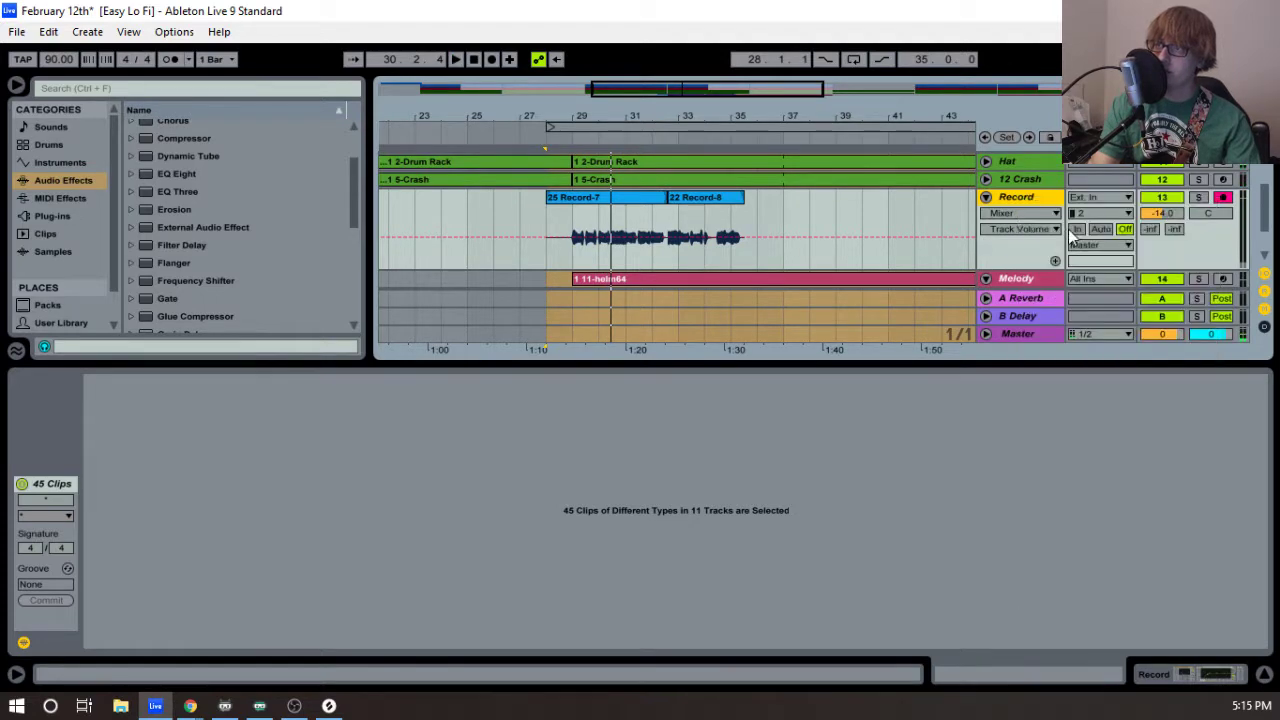
scroll(720, 210, up, 2)
click(633, 210)
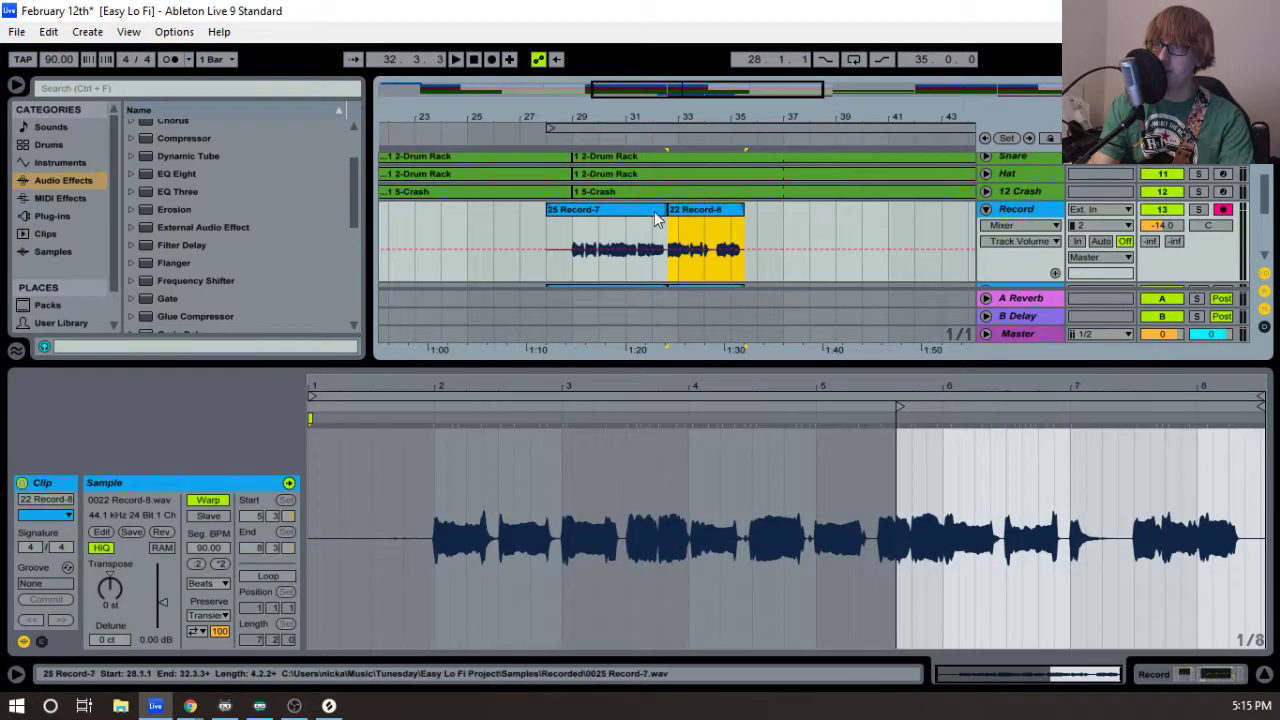
key(Delete)
- Delete the leftover 22 Record-8 clip from the duplicated Record track and arm the empty original track for recording
scroll(871, 247, down, 2)
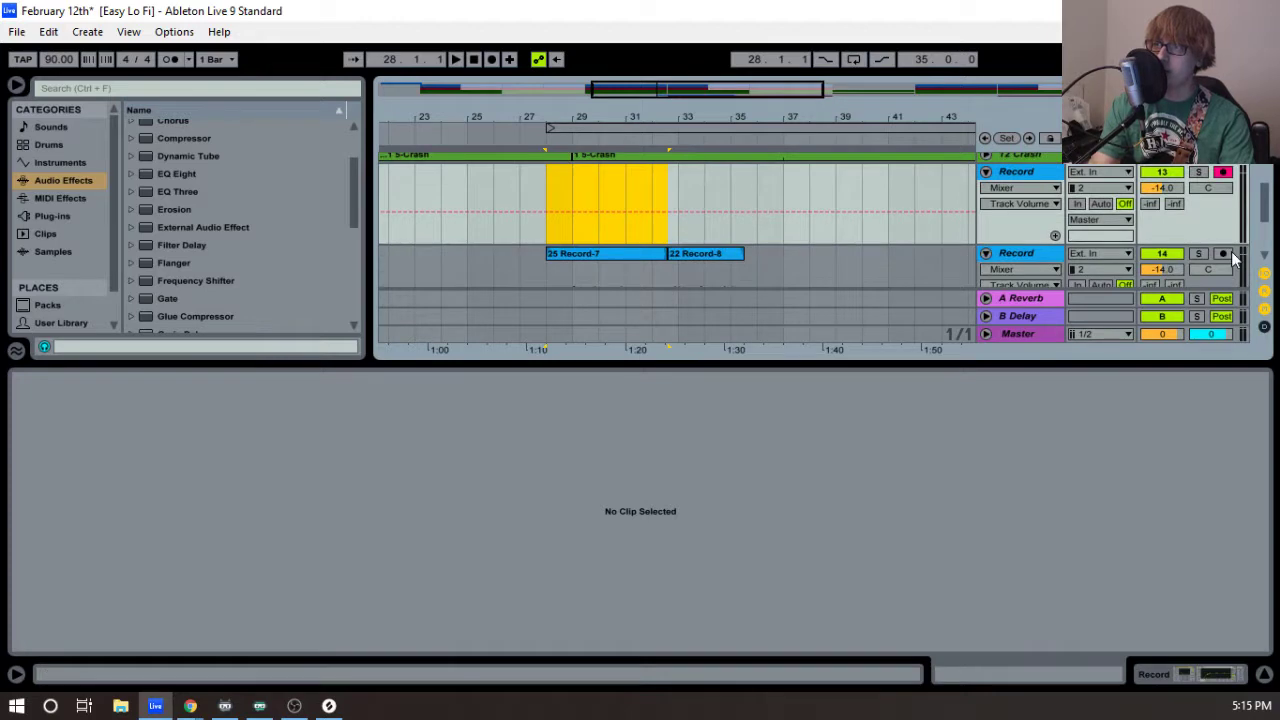
click(1224, 253)
click(735, 257)
key(Delete)
scroll(839, 246, down, 1)
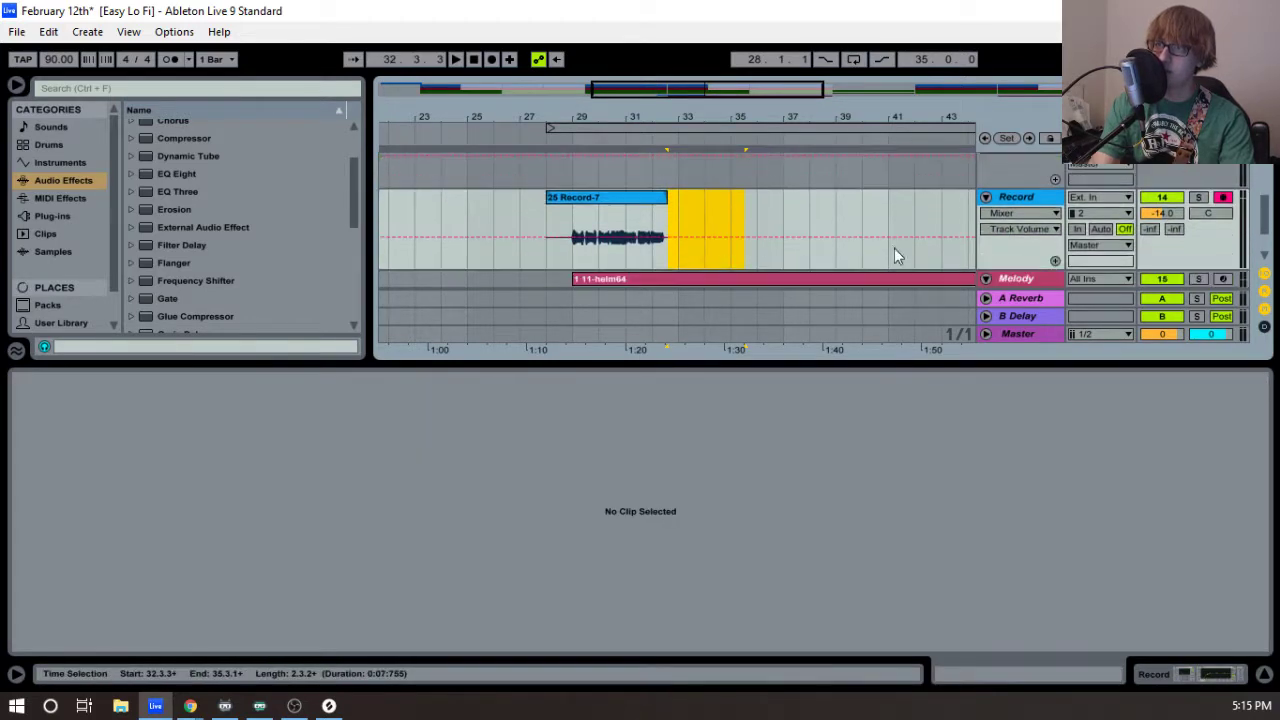
click(1019, 196)
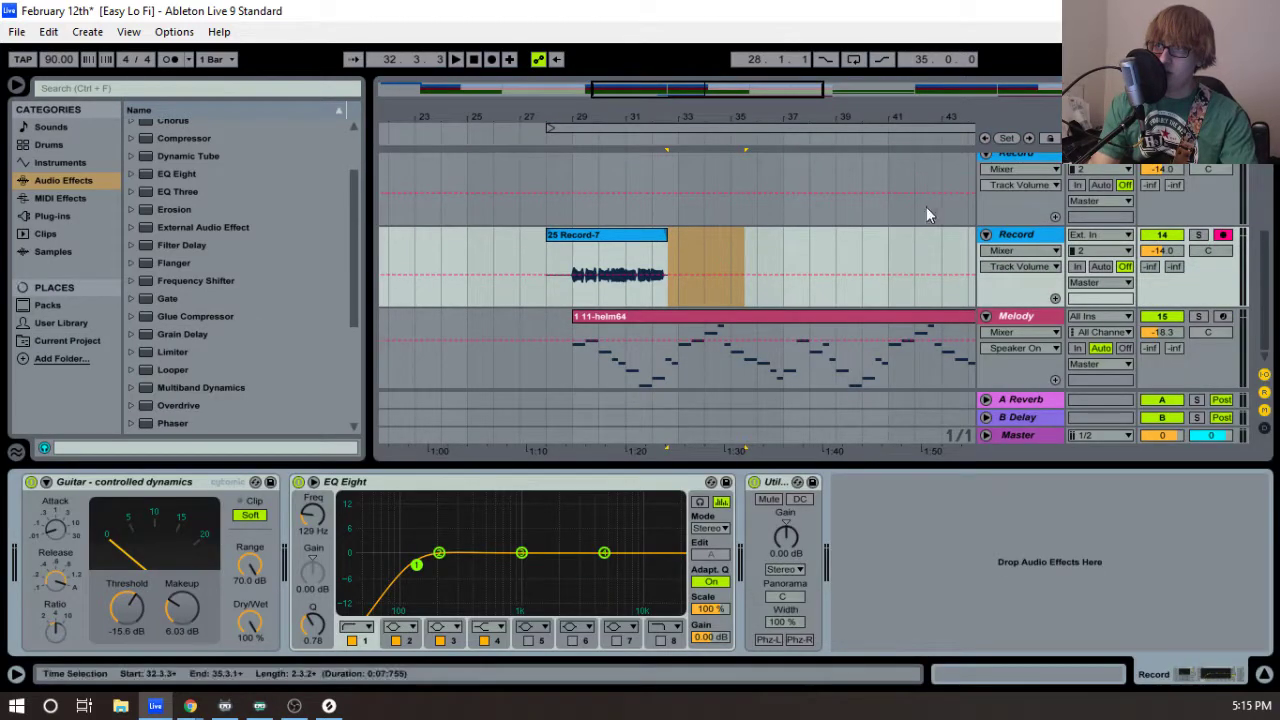
click(1222, 172)
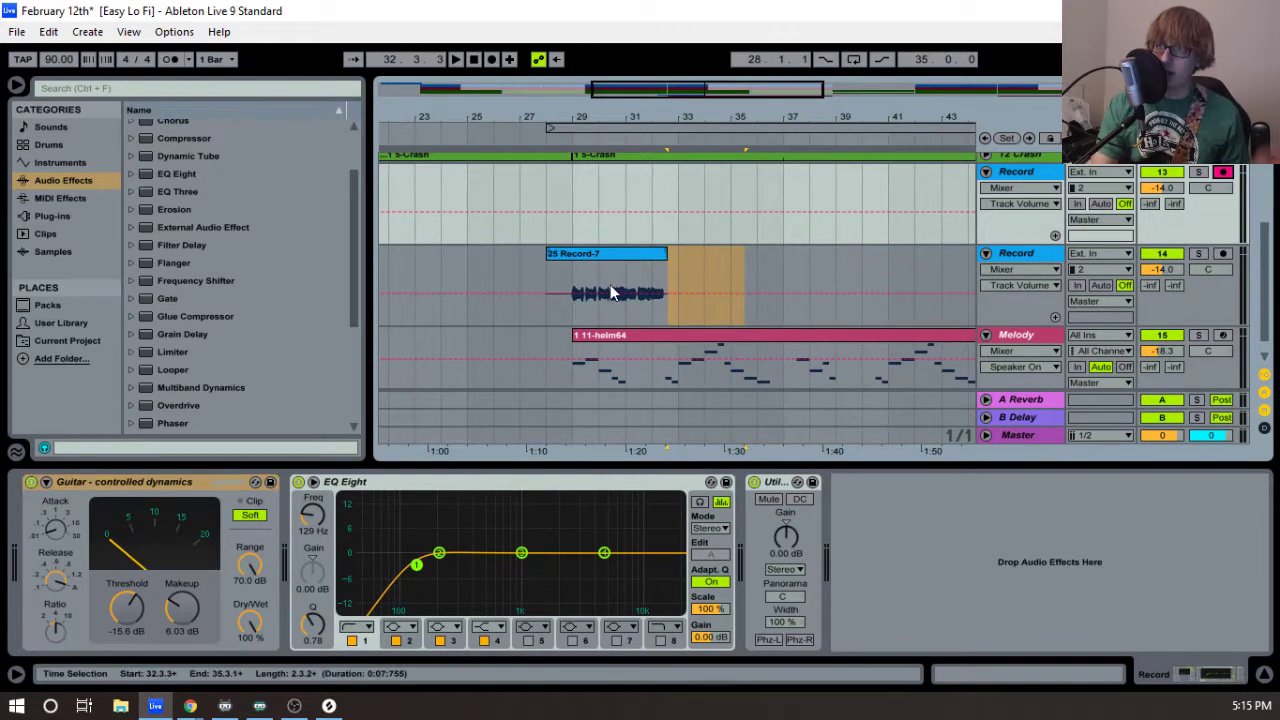
- While playing the duplicated track's take, set its guitar compressor threshold to -25.1 dB and makeup to 7.62 dB
click(1008, 256)
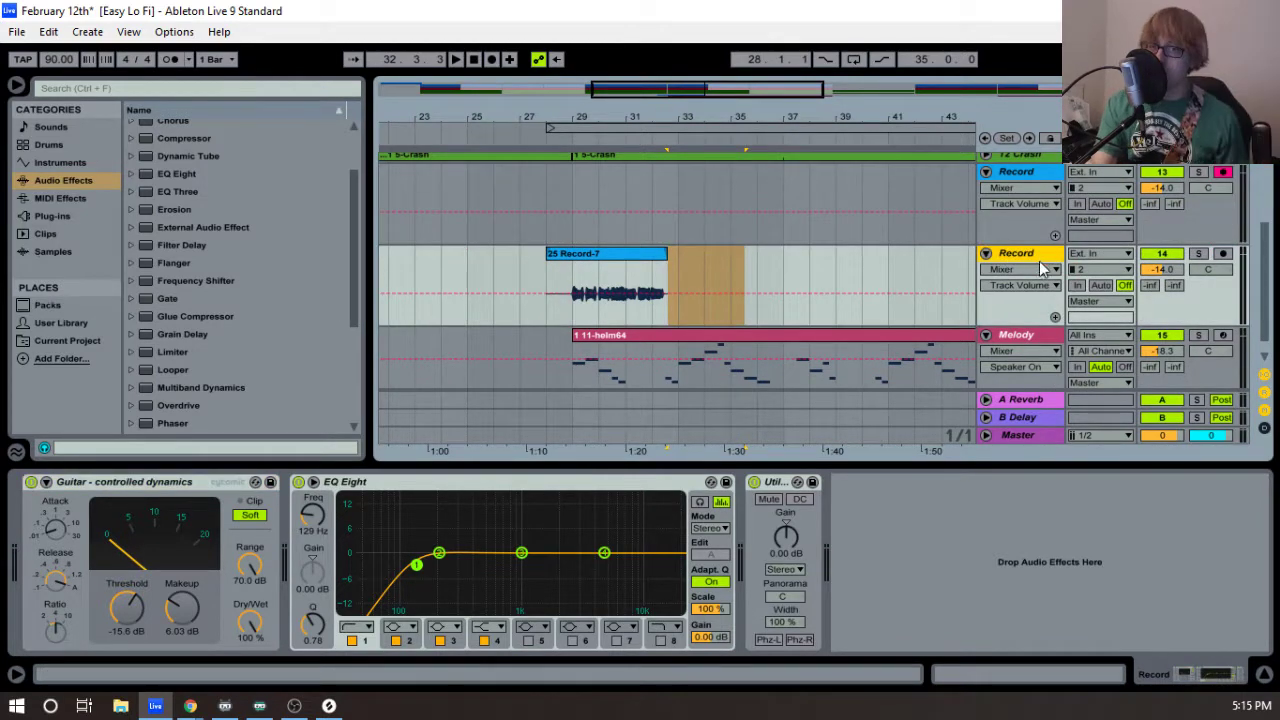
key(space)
click(605, 258)
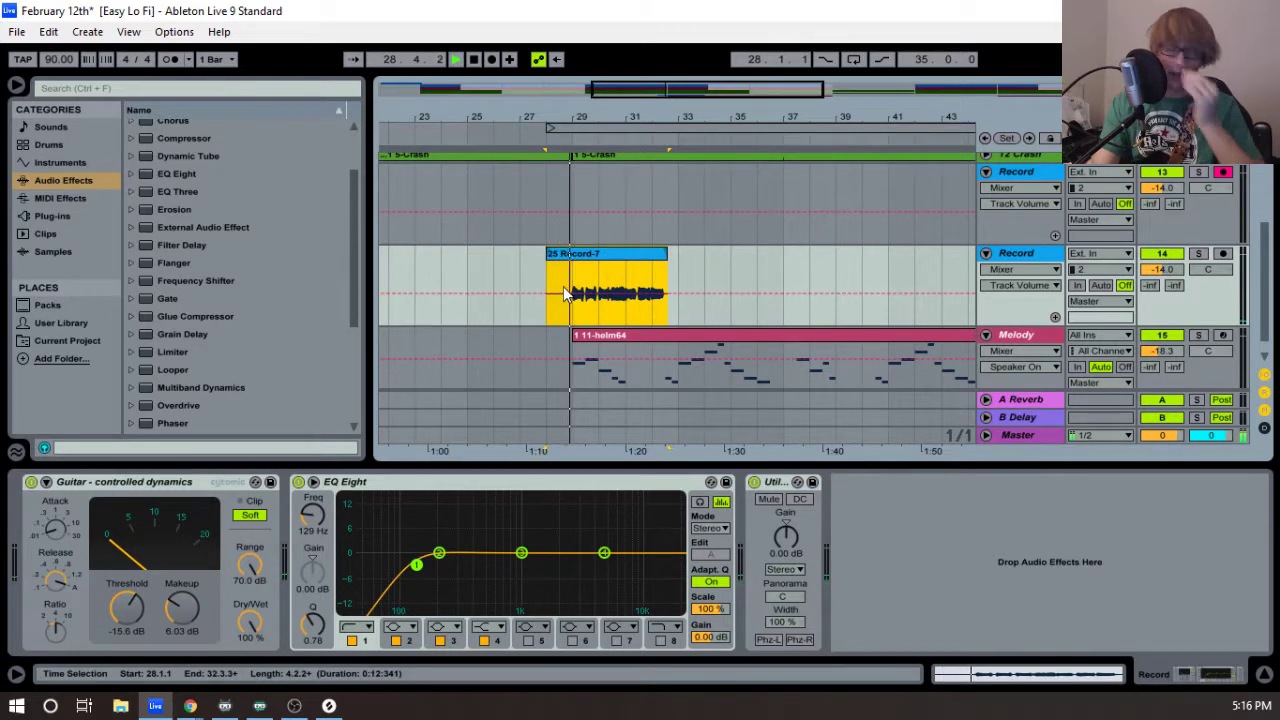
drag(129, 608, 129, 647)
drag(183, 608, 183, 596)
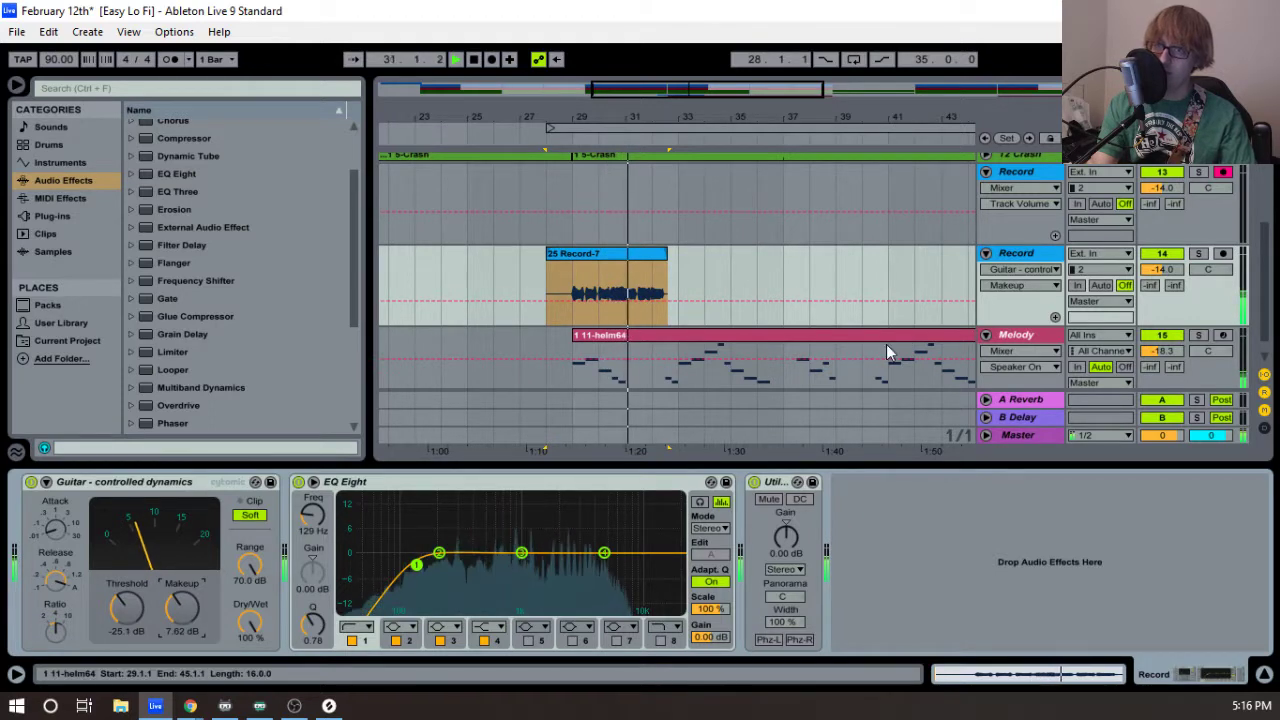
- Set the volume of Record track 14 to -6.0 dB in the session mixer
key(Tab)
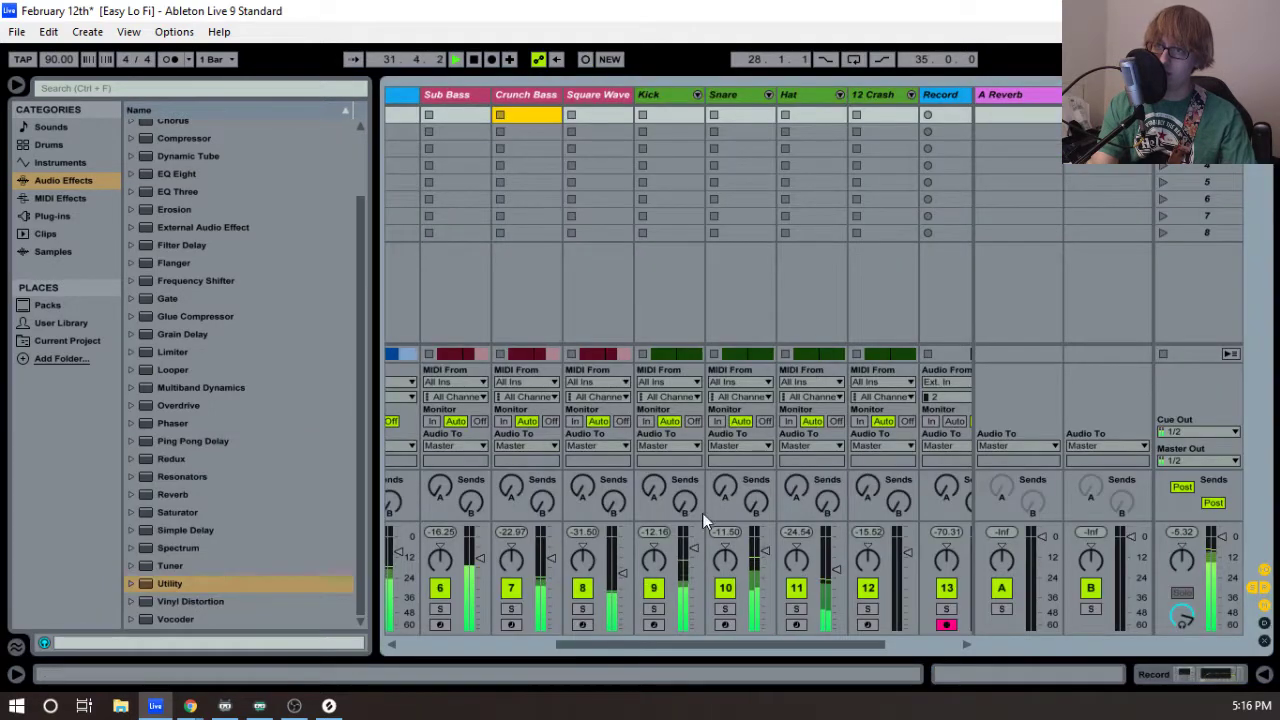
drag(697, 643, 425, 630)
drag(308, 595, 973, 576)
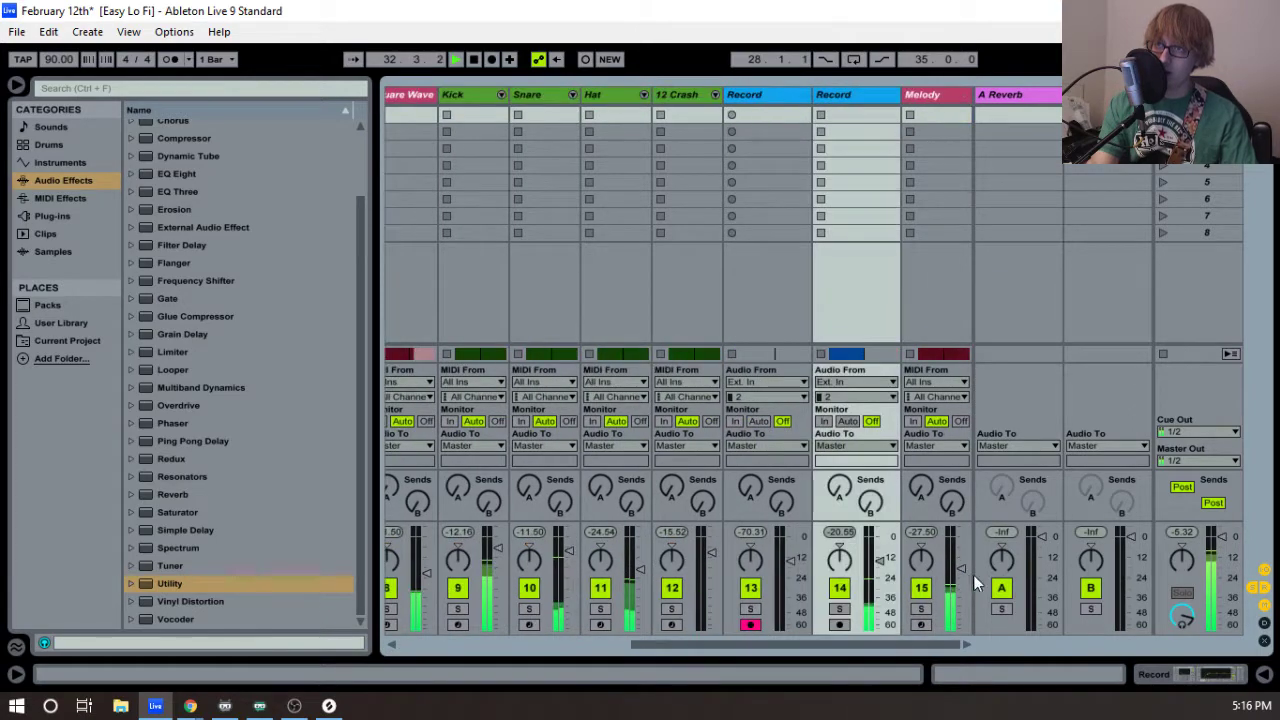
drag(880, 580, 880, 554)
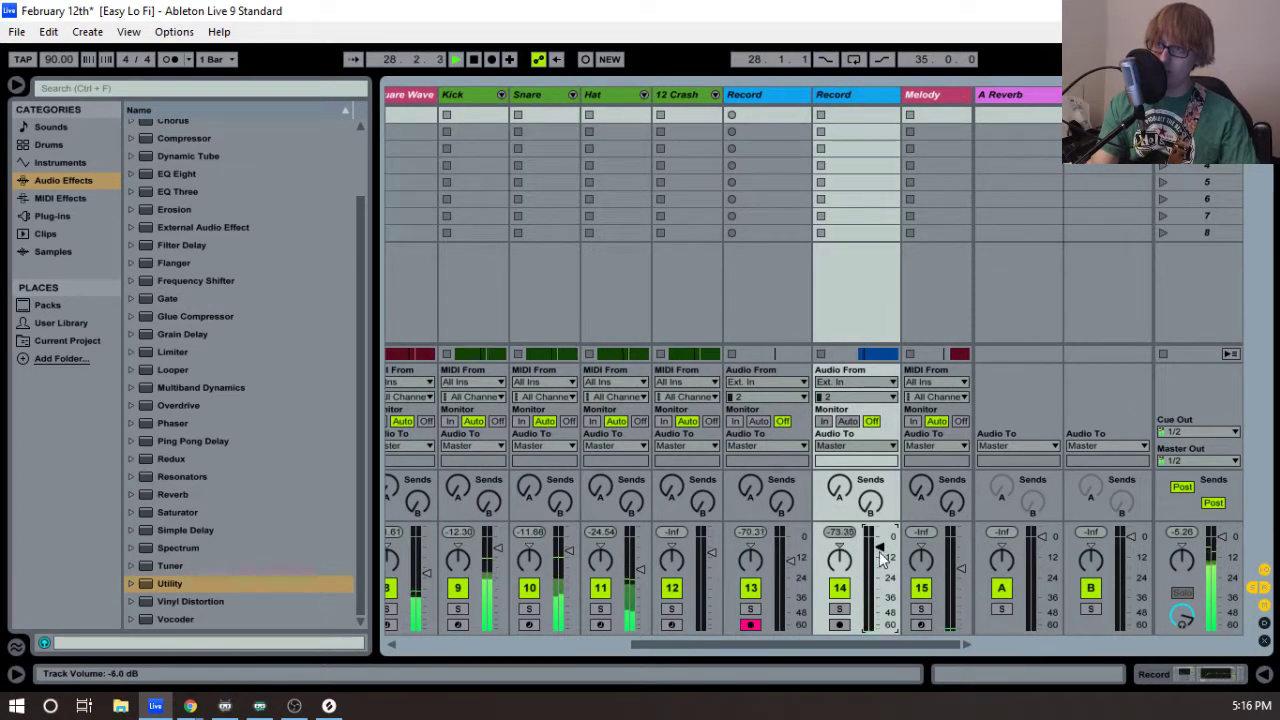
- Trim the silent beginning of the 25 Record-7 clip in the arrangement so it starts at 29.1.1
key(Tab)
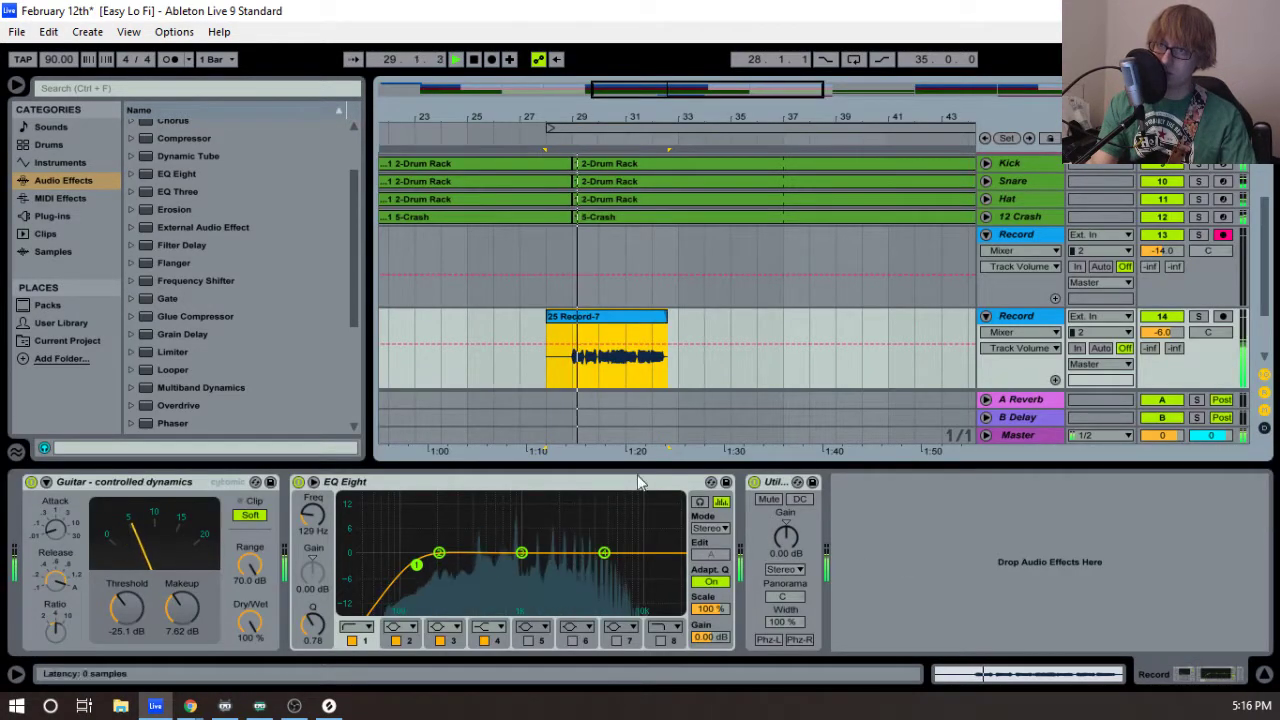
drag(566, 121, 542, 288)
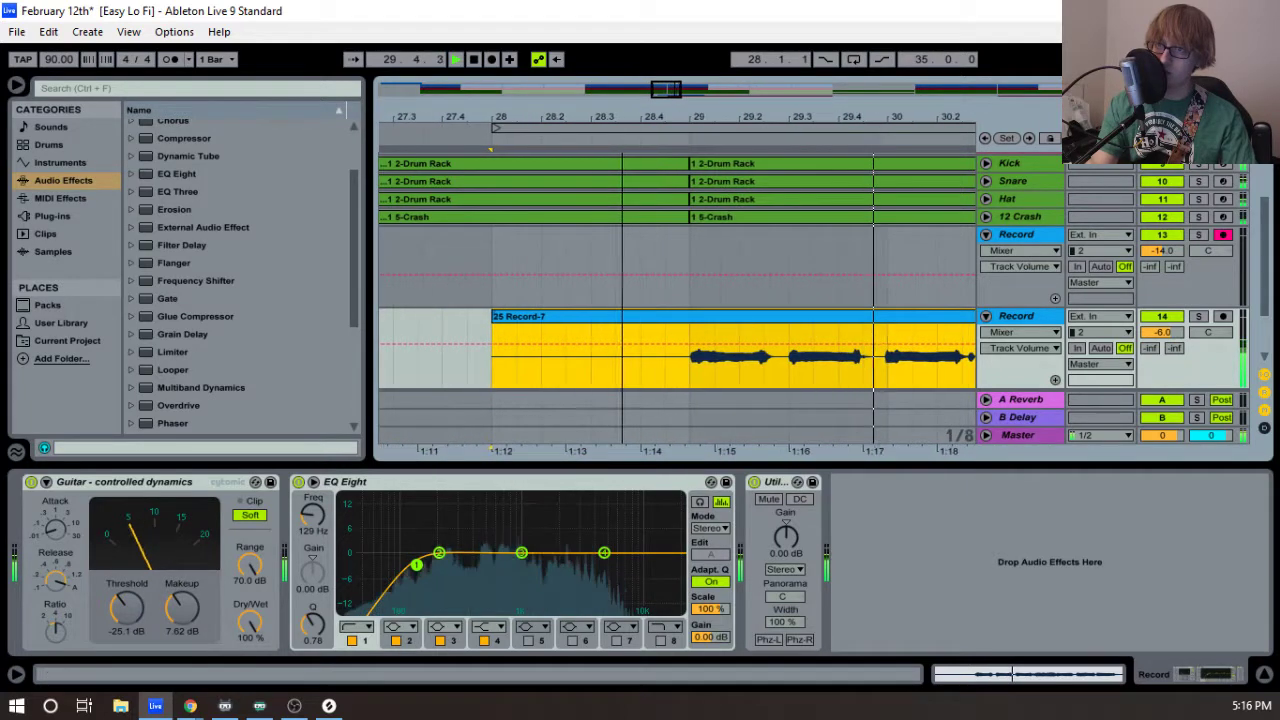
drag(492, 345, 690, 345)
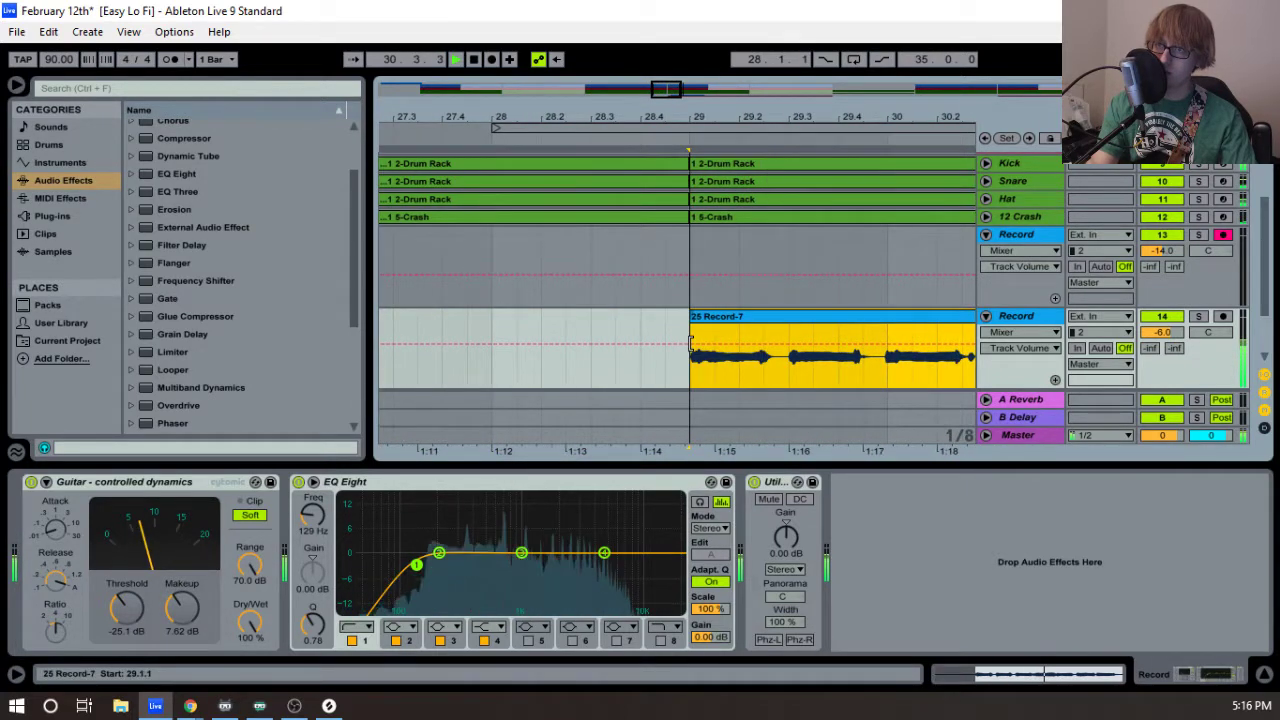
- Play the trimmed 25 Record-7 clip from bar 29 and set the volume of Record track 14 to -6.4 dB
mouse_move(697, 153)
mouse_down()
mouse_move(689, 172)
mouse_move(680, 138)
mouse_up()
drag(675, 318, 655, 317)
key(space)
key(space)
drag(685, 120, 590, 102)
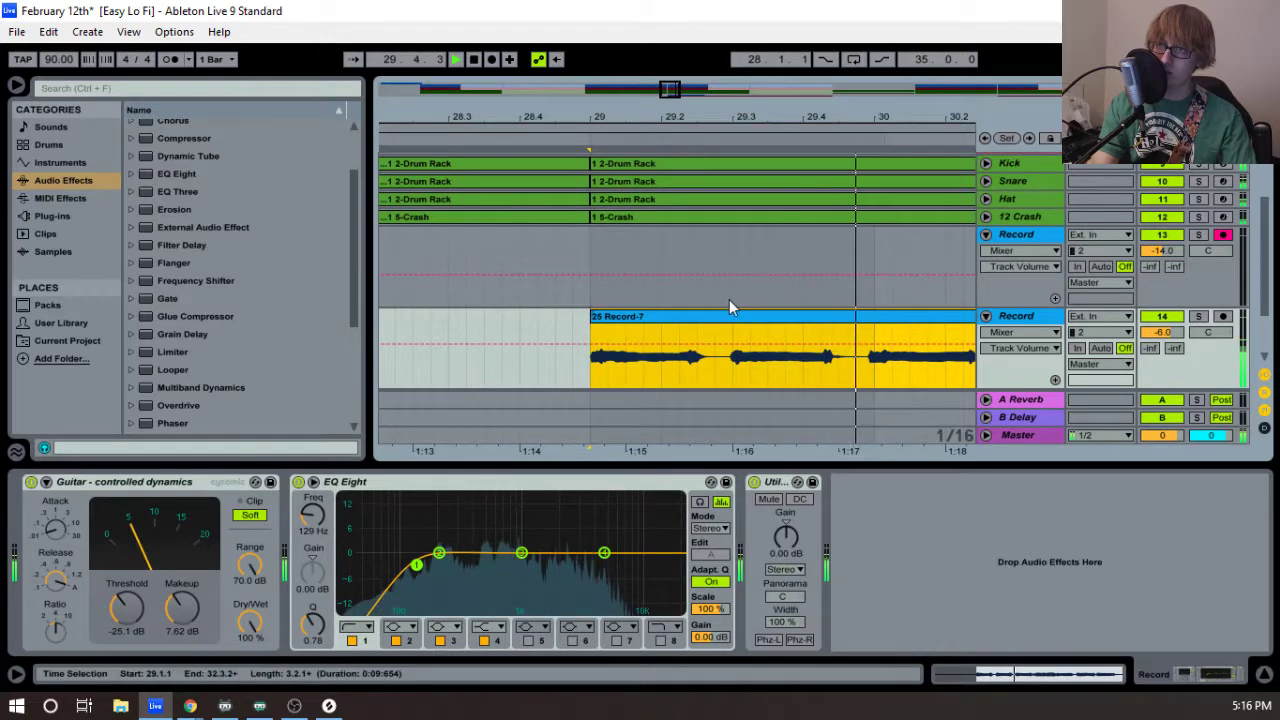
key(Tab)
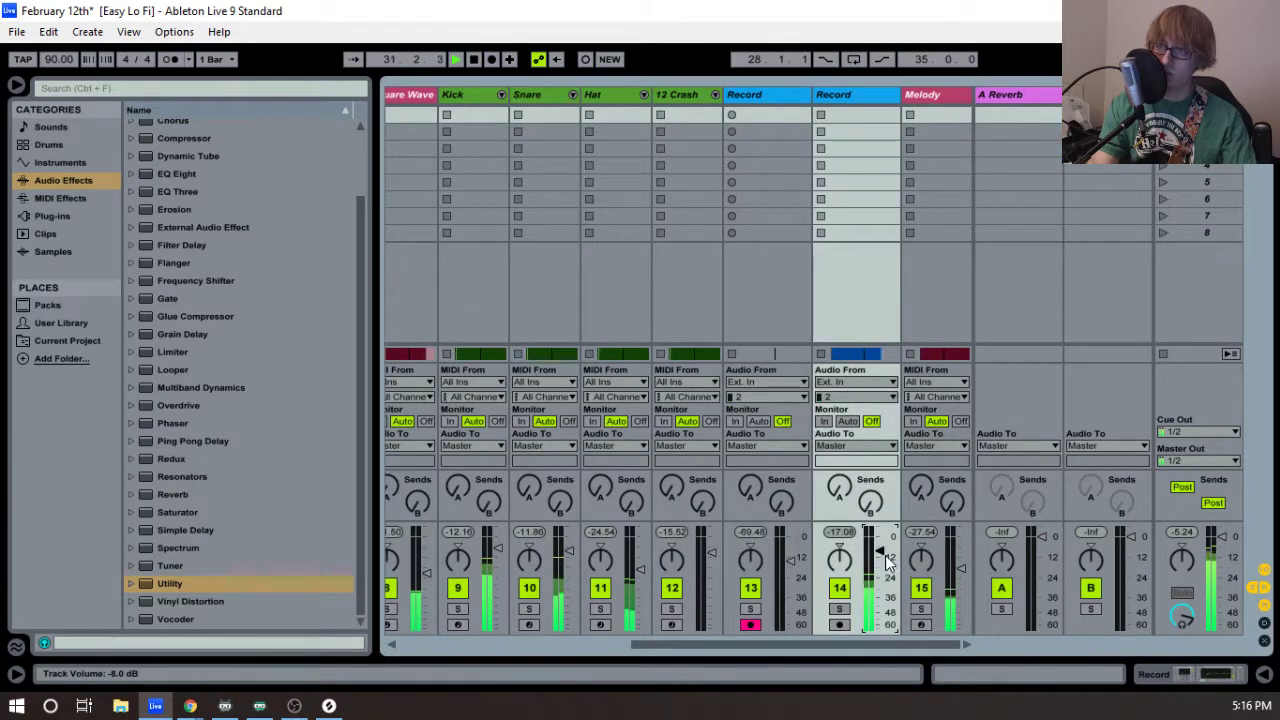
key(Tab)
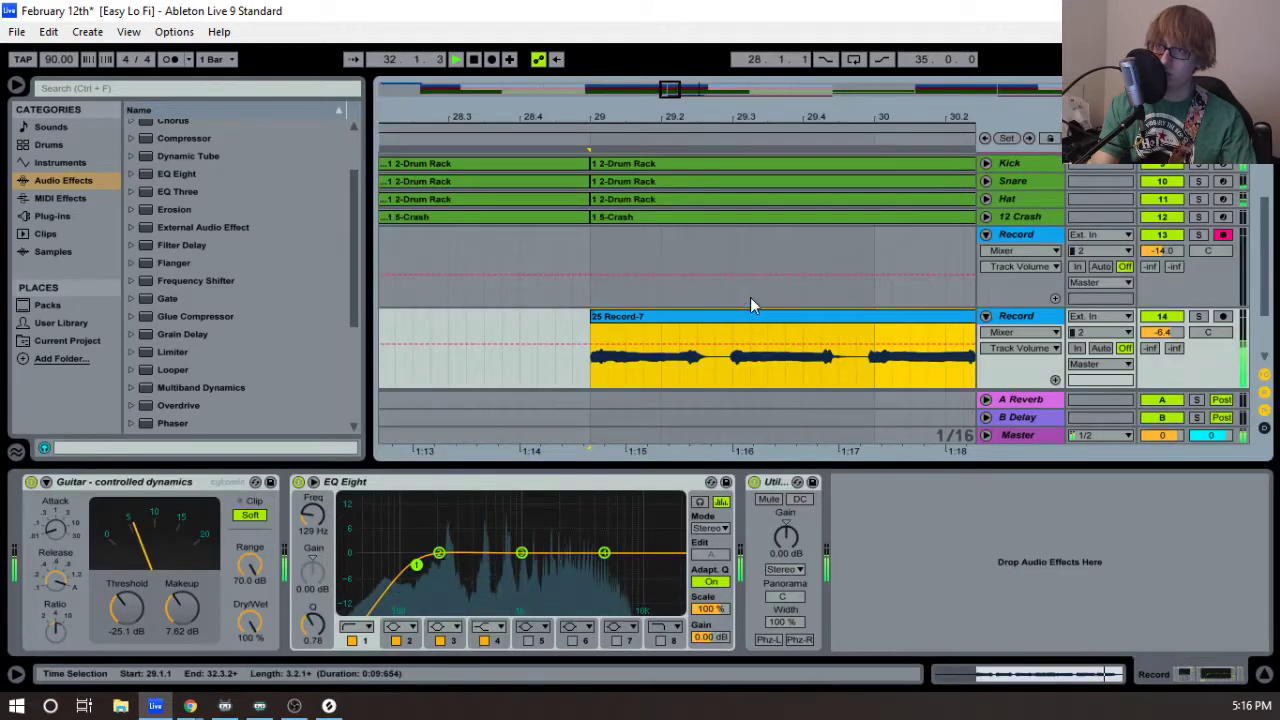
- Deactivate the Melody track and play the 25 Record-7 guitar take from bar 29 without it
scroll(750, 297, down, 2)
click(1161, 317)
click(450, 132)
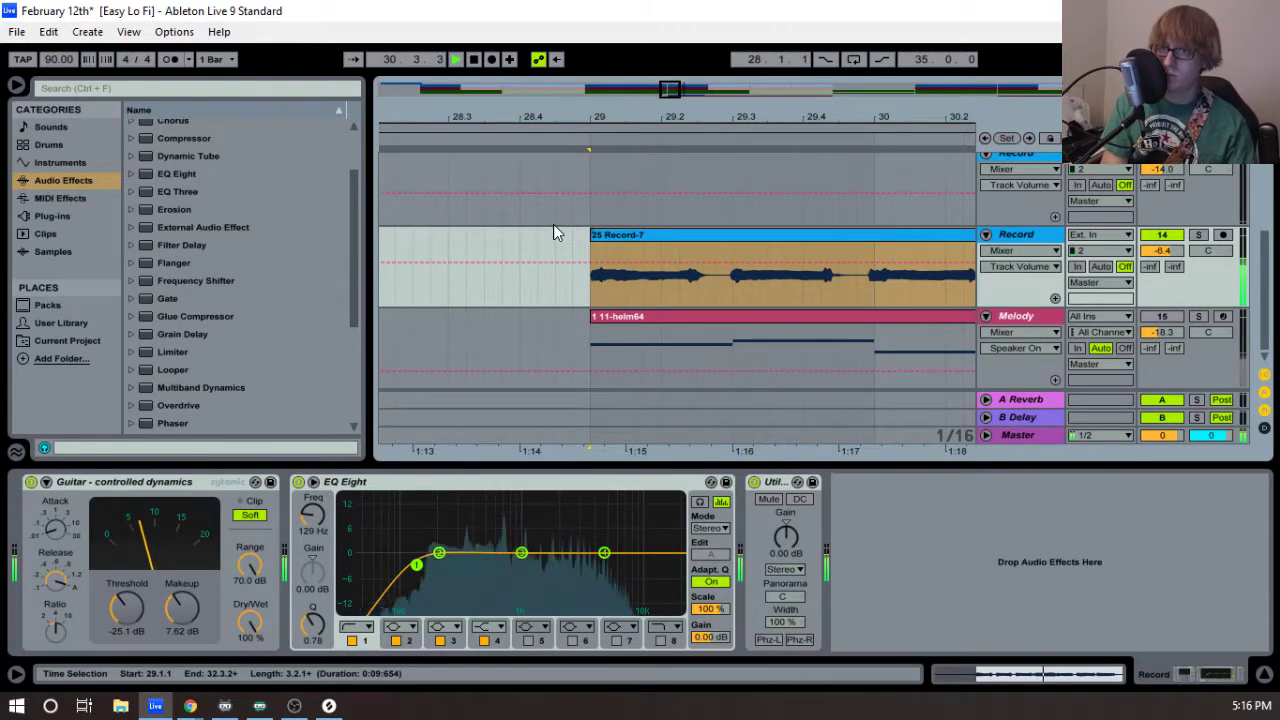
key(space)
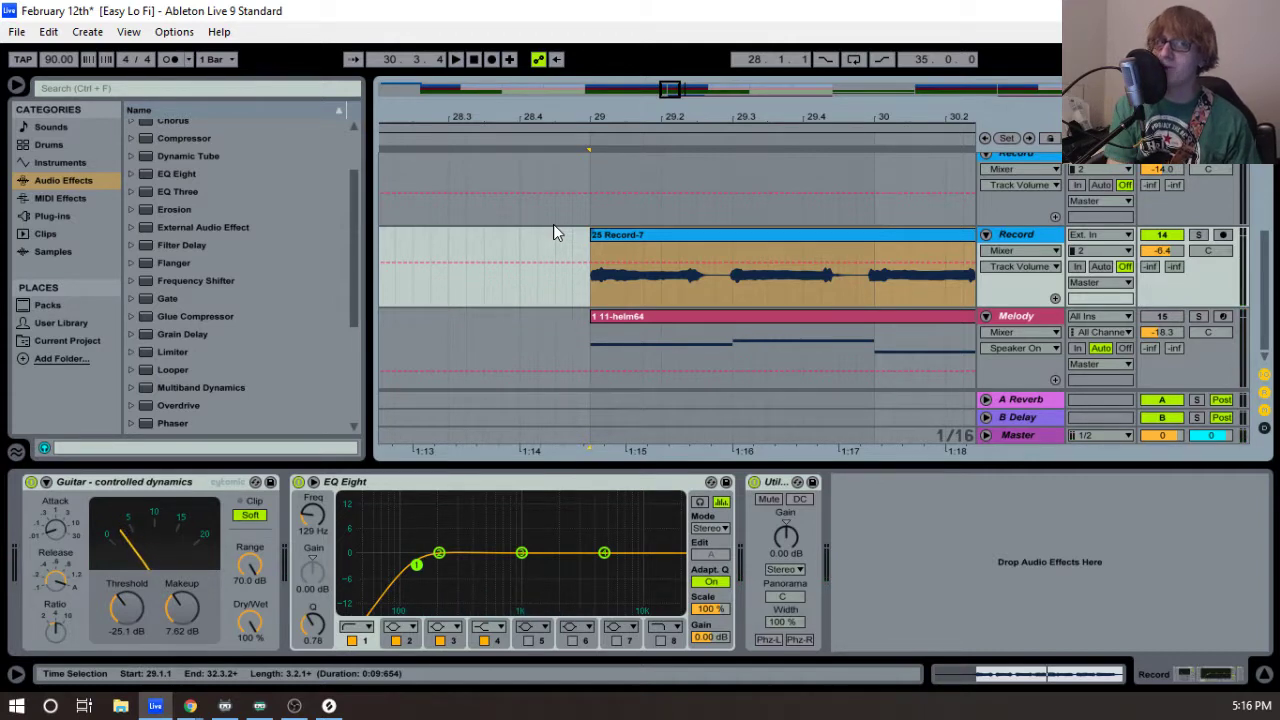
key(space)
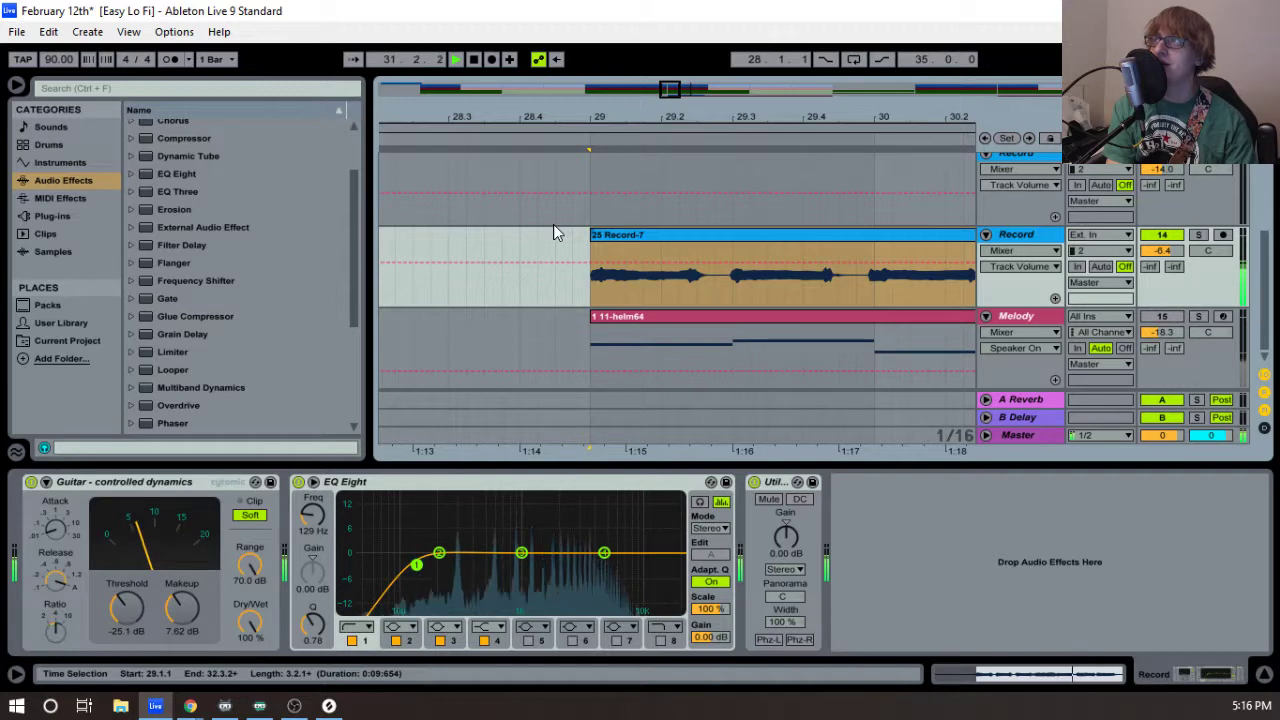
key(space)
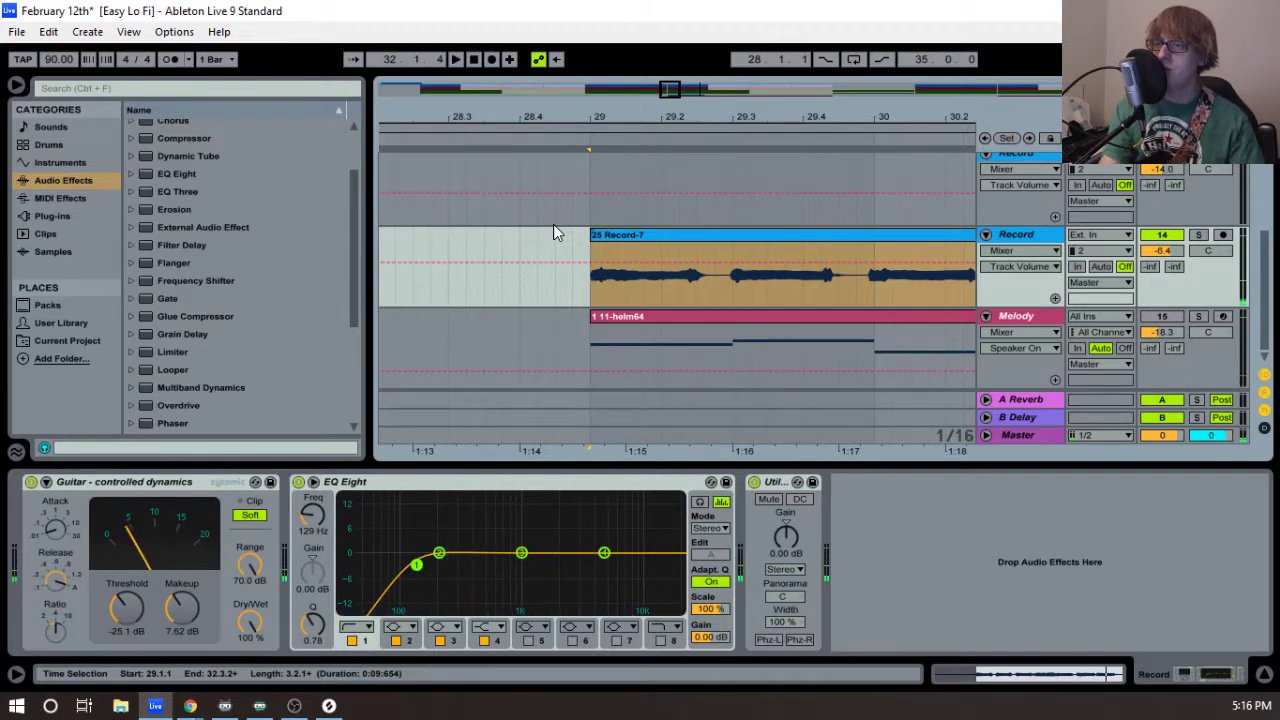
- Delete the 25 Record-7 clip from Record track 14
click(667, 225)
click(666, 237)
key(Delete)
- Record a new guitar take on Record track 13 starting at 28.1.1, then play it back
drag(586, 116, 584, 80)
click(583, 125)
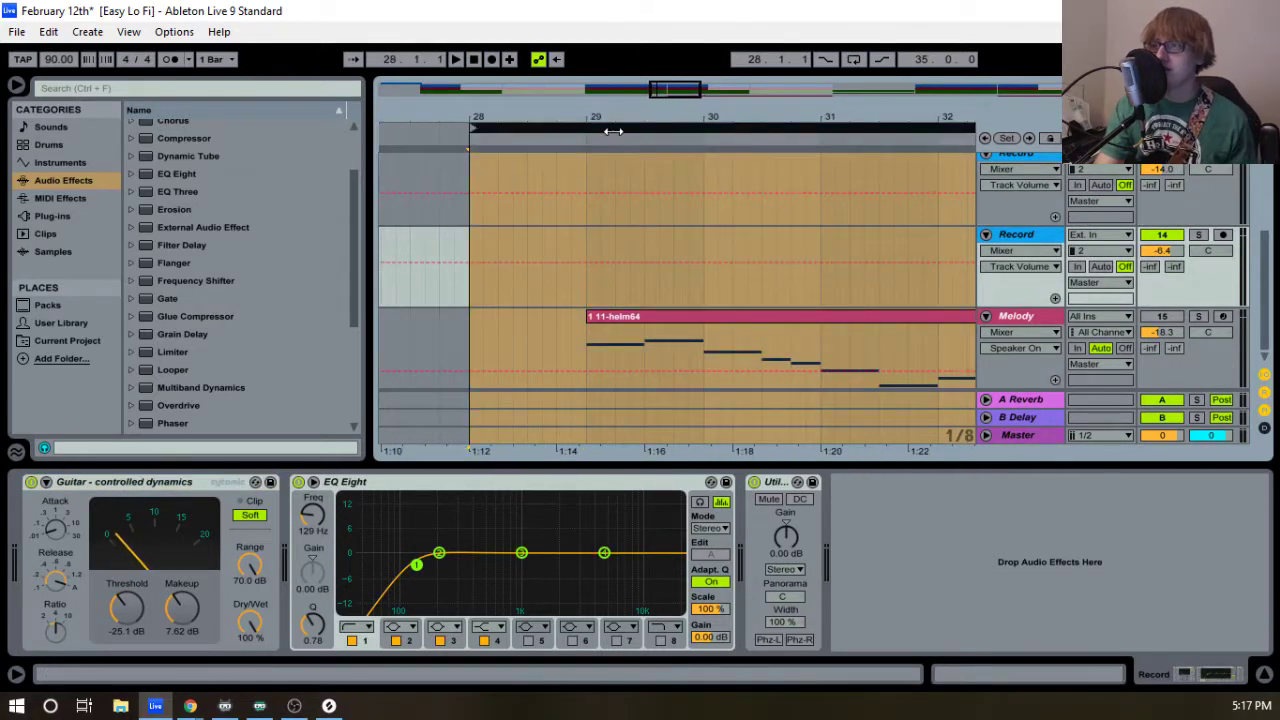
key(F9)
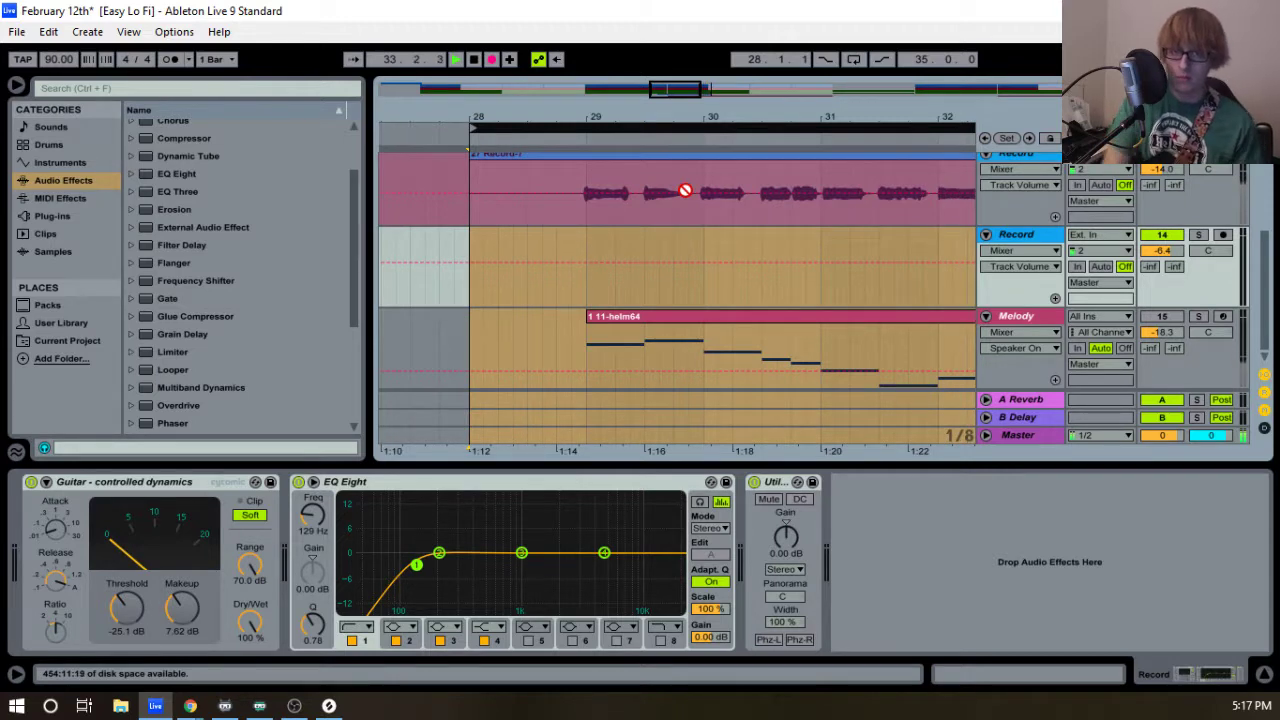
key(space)
key(space)
- Move the 27 Record-7 clip down to Record track 14 and trim its silent beginning to start at 29.1.1
scroll(674, 219, up, 1)
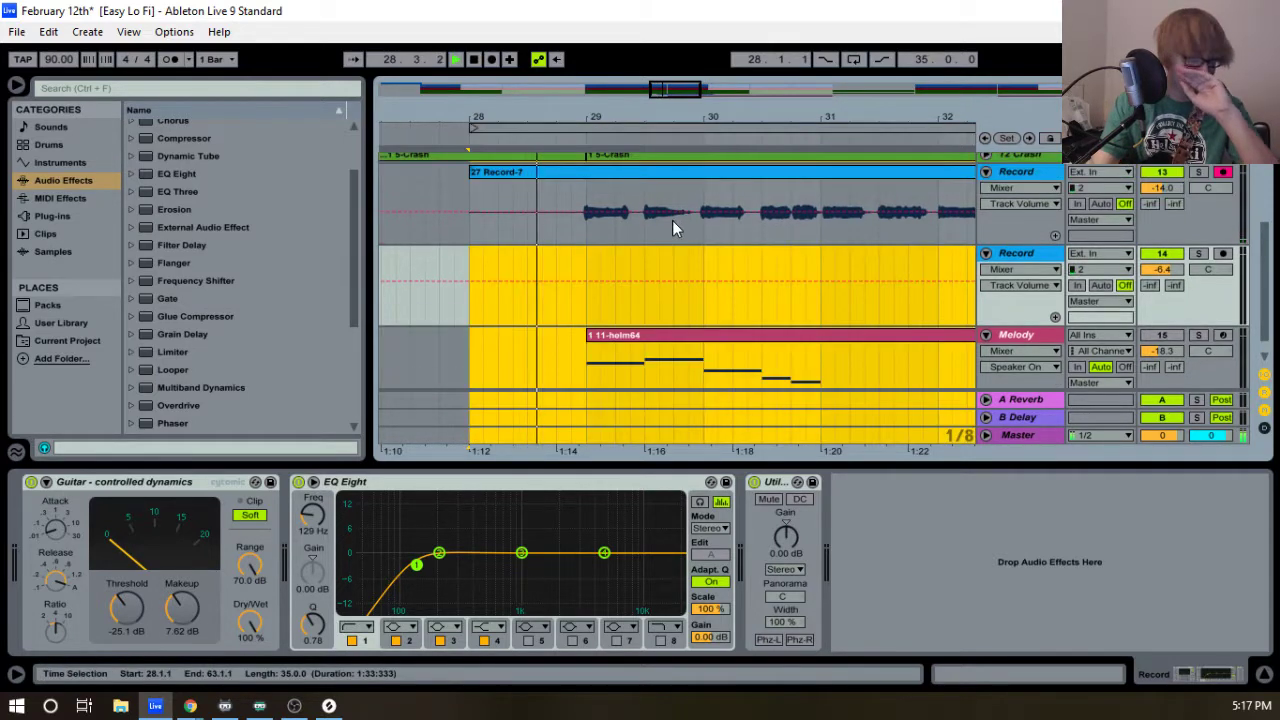
scroll(674, 219, up, 3)
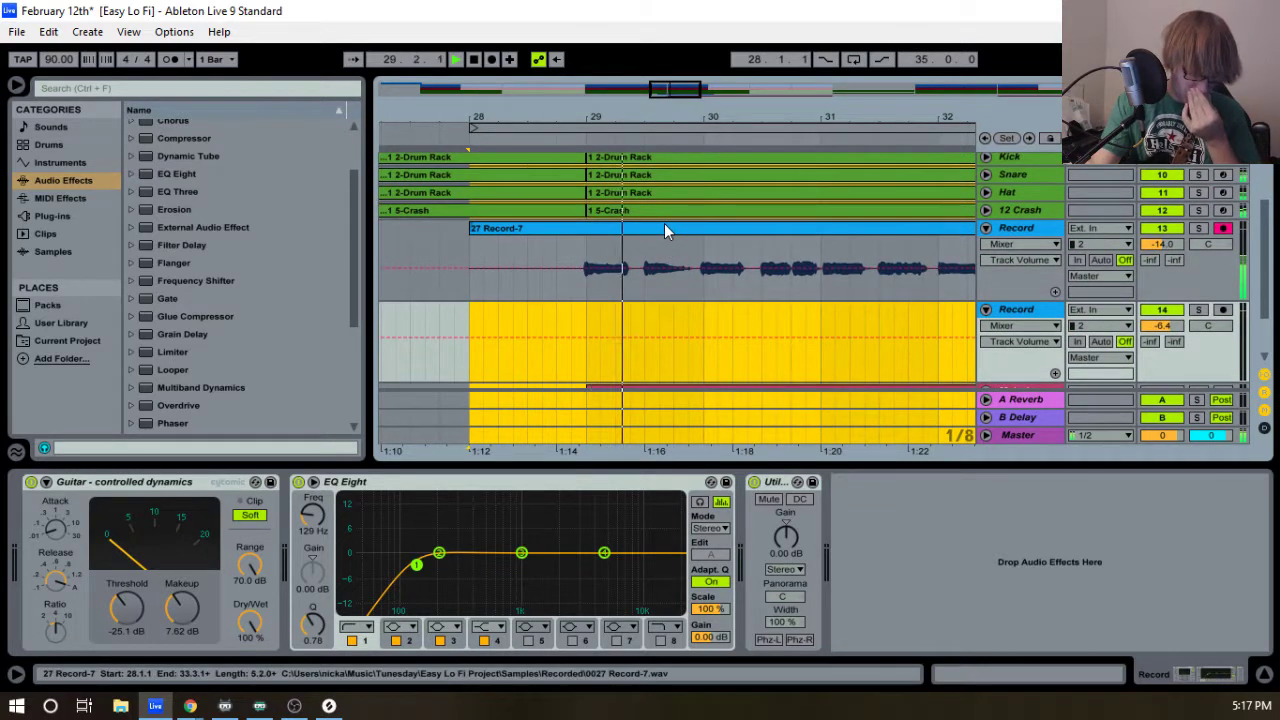
drag(657, 228, 491, 323)
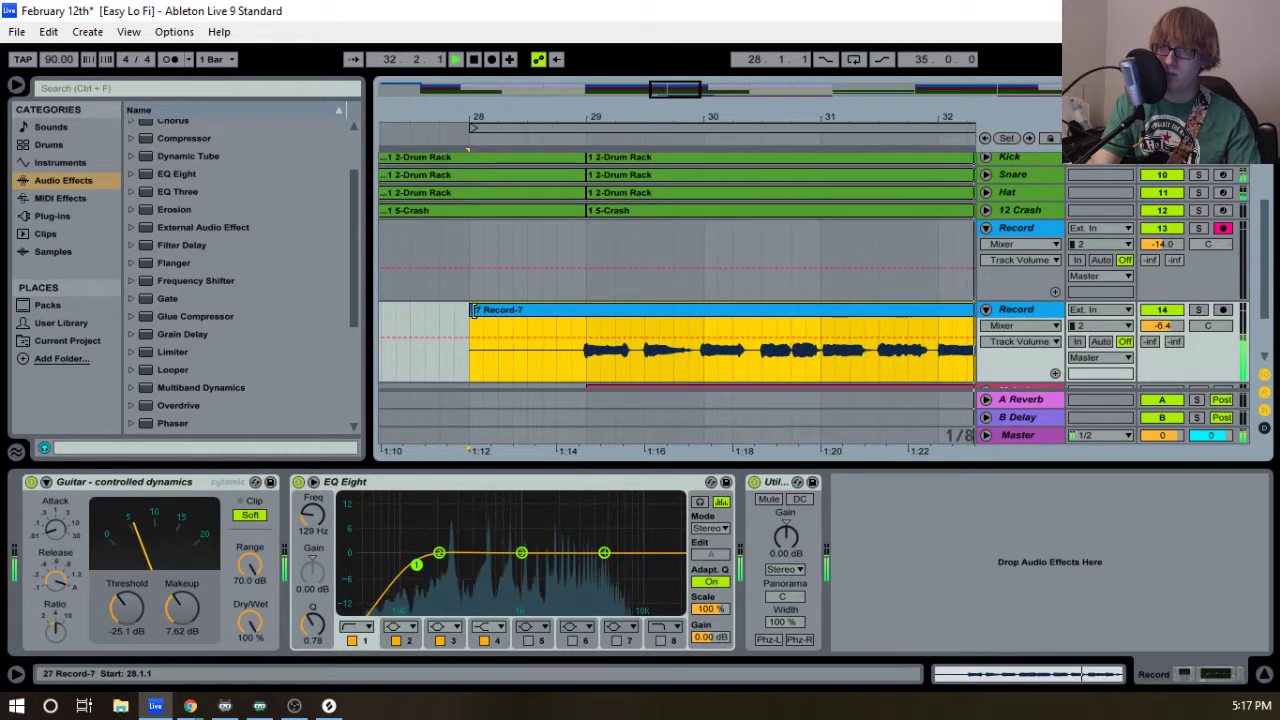
drag(476, 311, 598, 312)
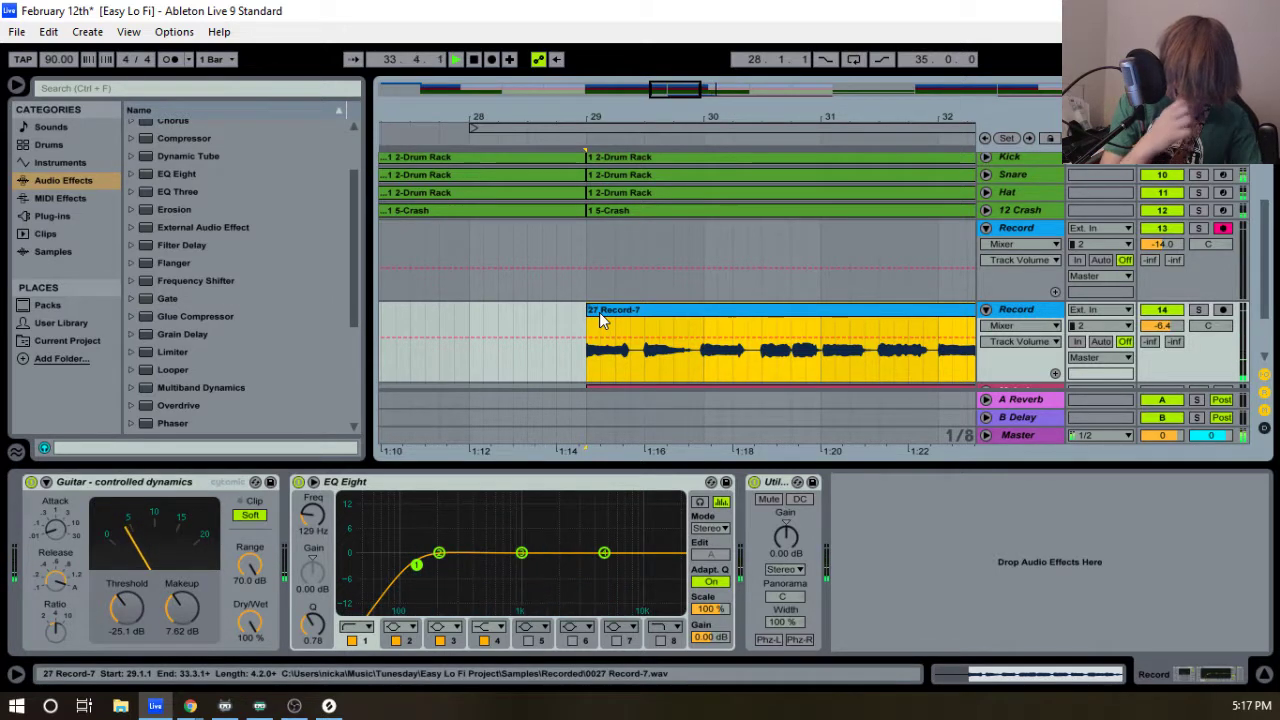
- Play the trimmed 27 Record-7 take from bar 29 and delete it from Record track 14
key(space)
key(space)
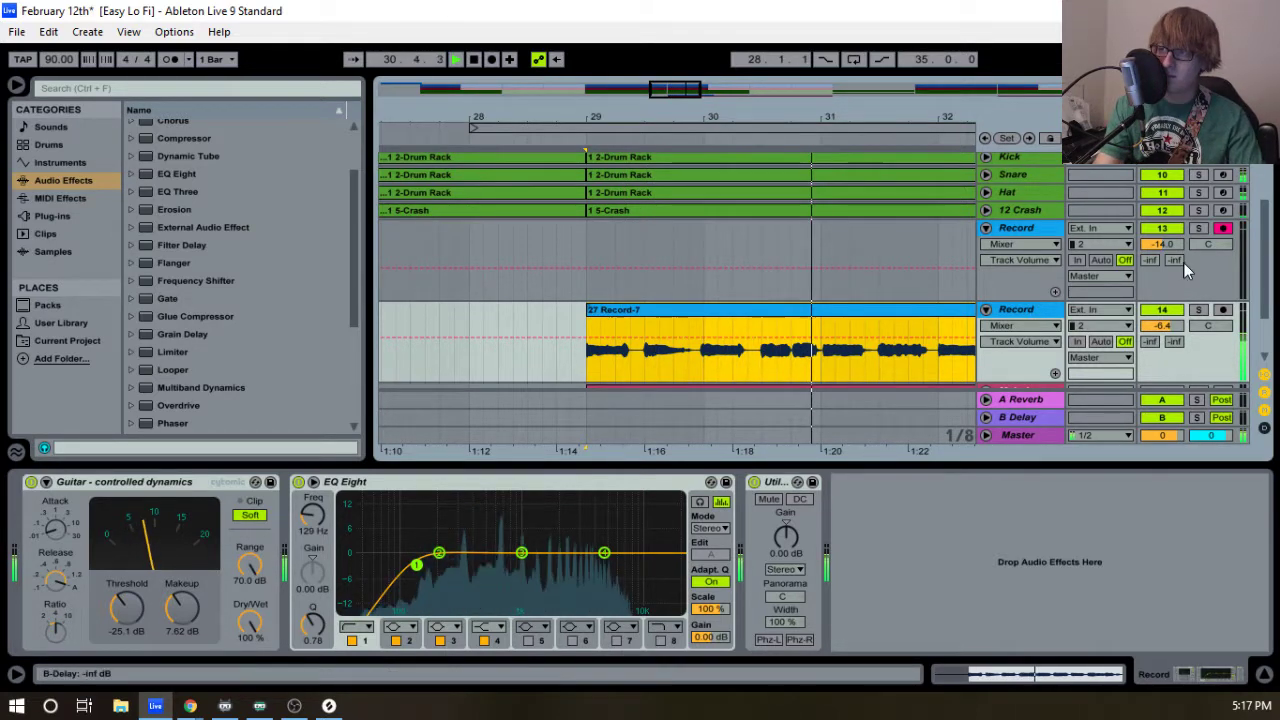
key(space)
key(Delete)
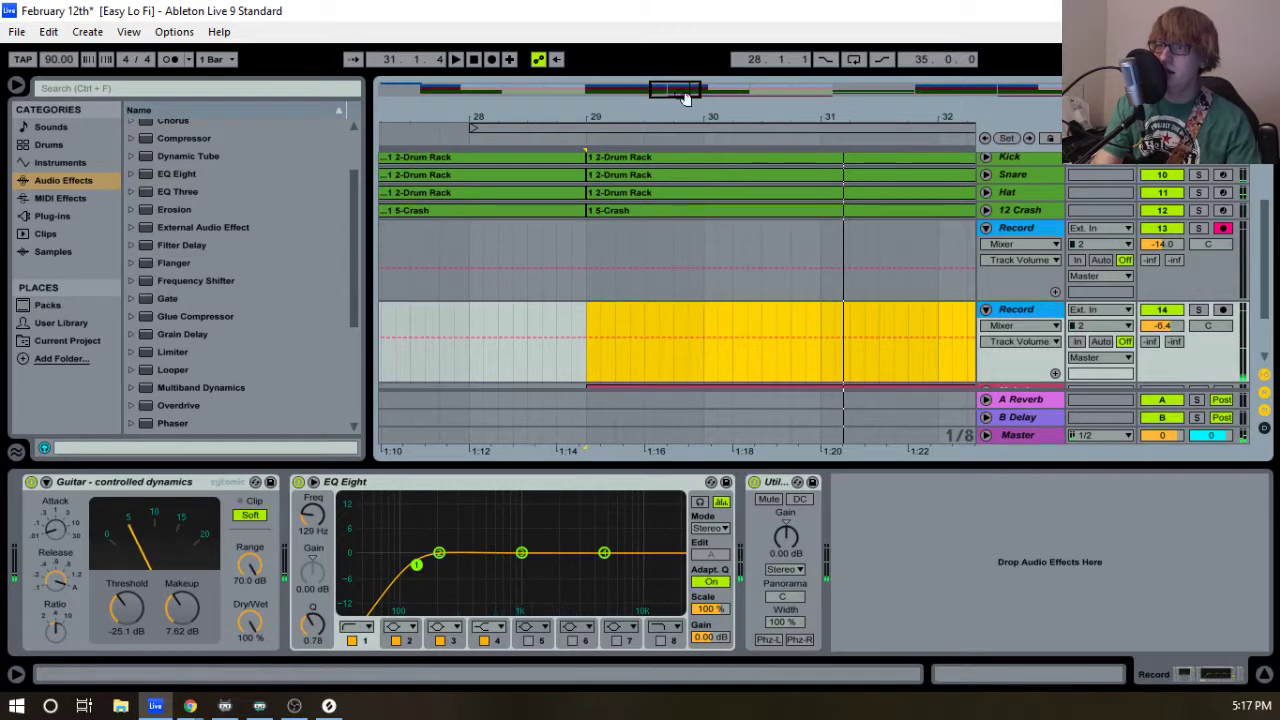
- Record another guitar take on Record track 13 from 28.1.1 through the start of bar 33
drag(656, 109, 661, 58)
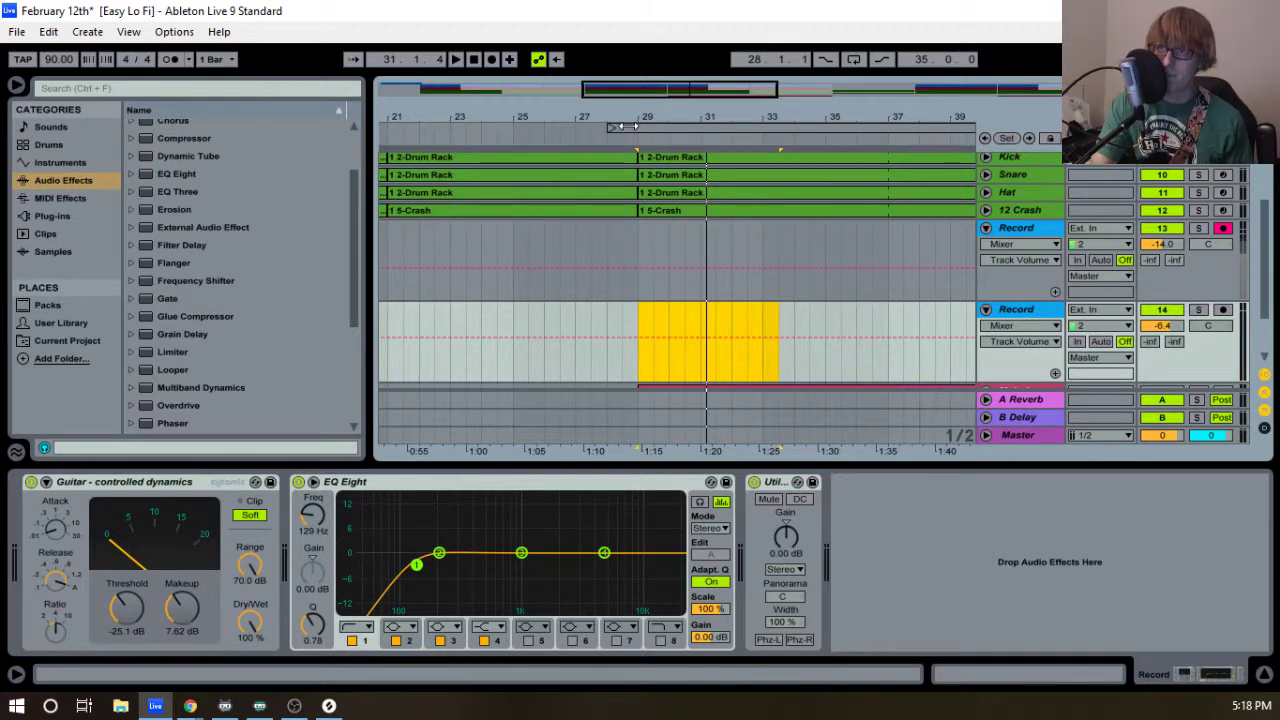
click(622, 126)
key(space)
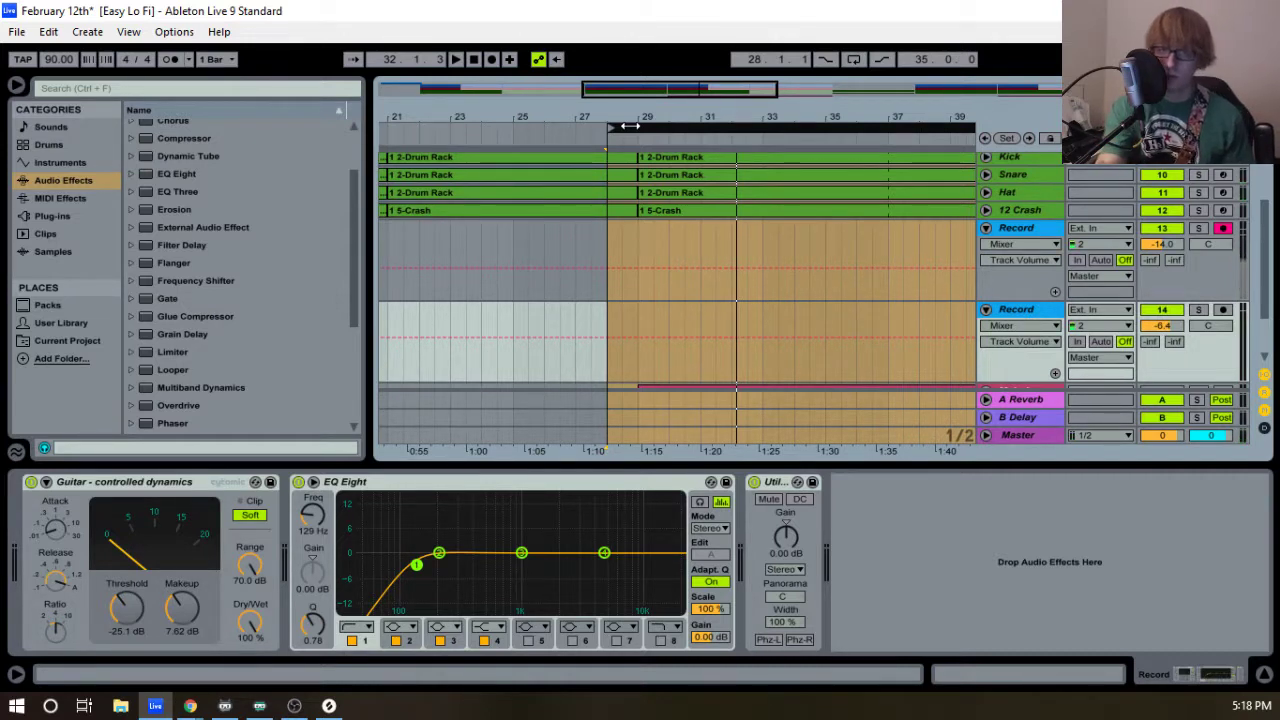
key(F9)
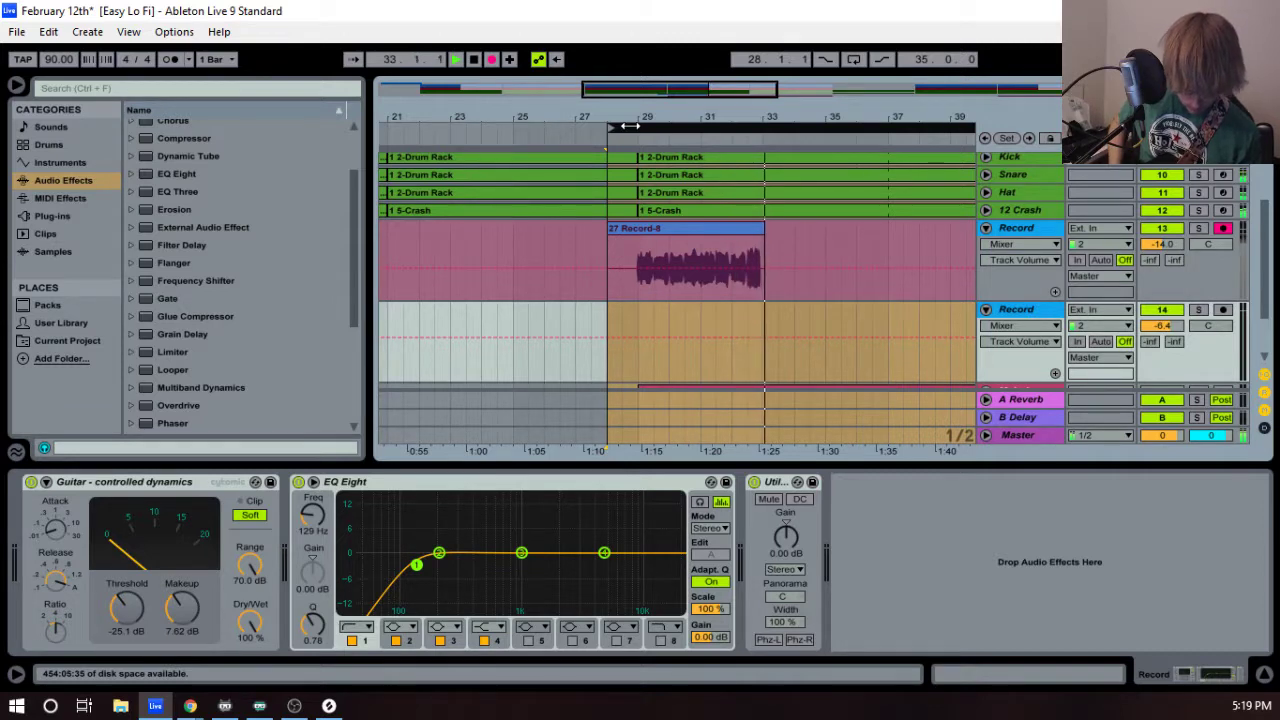
key(space)
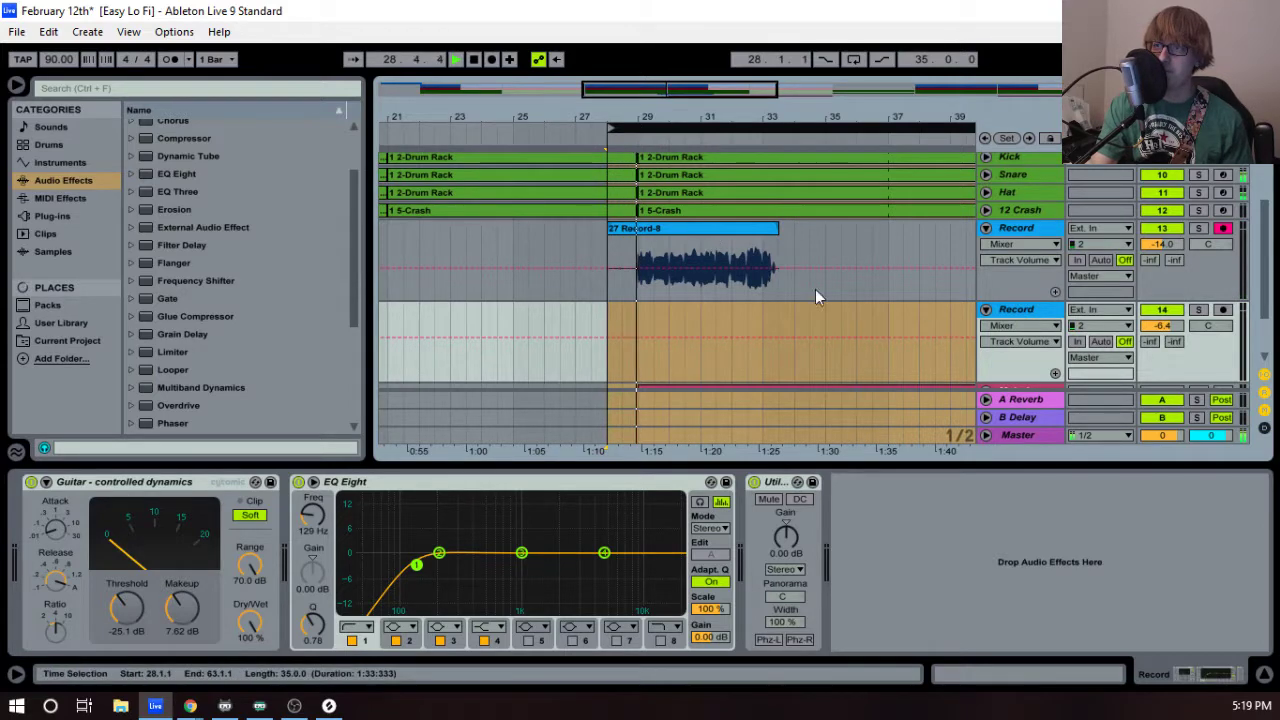
- Delete the duplicate Record track 14 and set the remaining Record track's volume to -11.0 dB in the session mixer
click(1017, 311)
key(Delete)
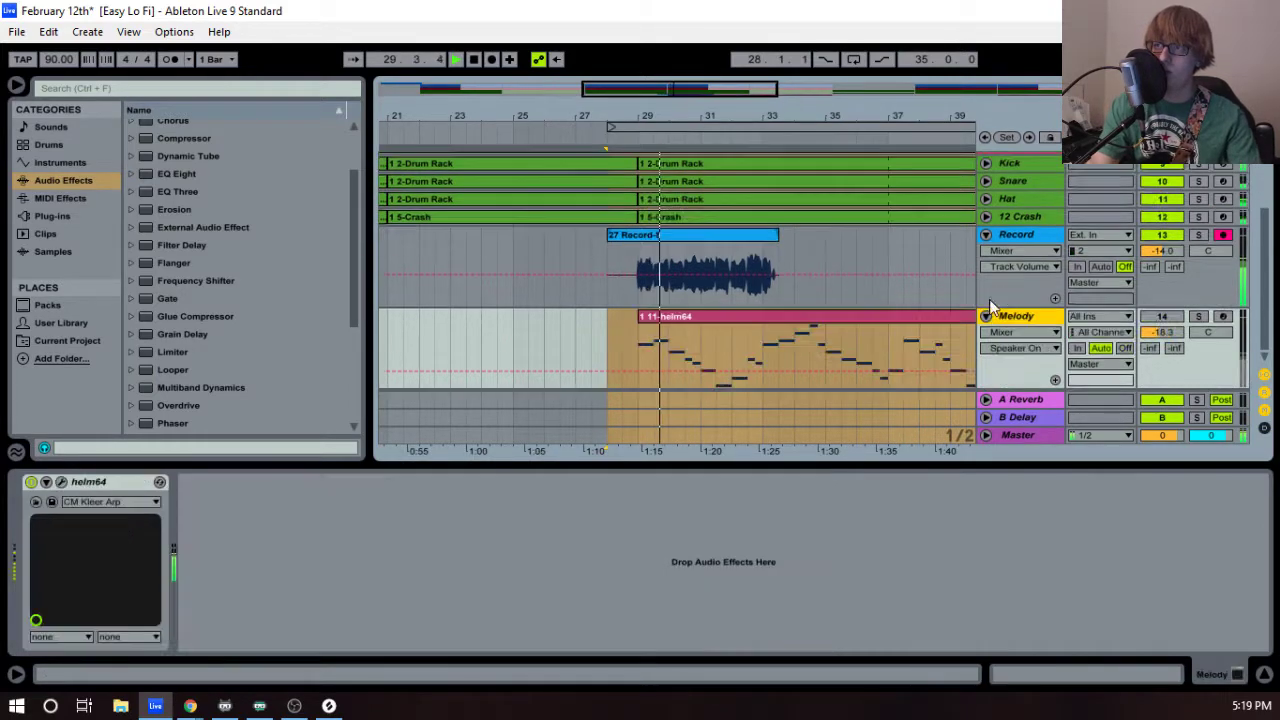
click(1020, 236)
key(Tab)
drag(884, 570, 884, 565)
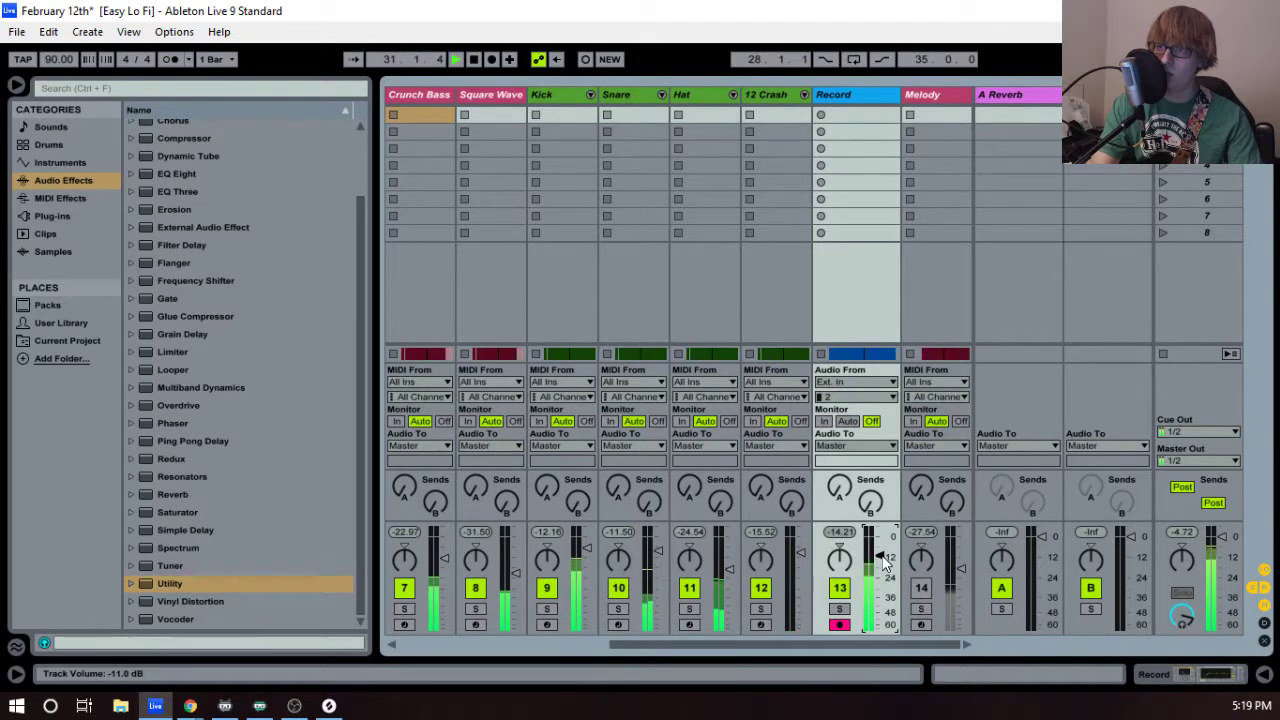
key(Tab)
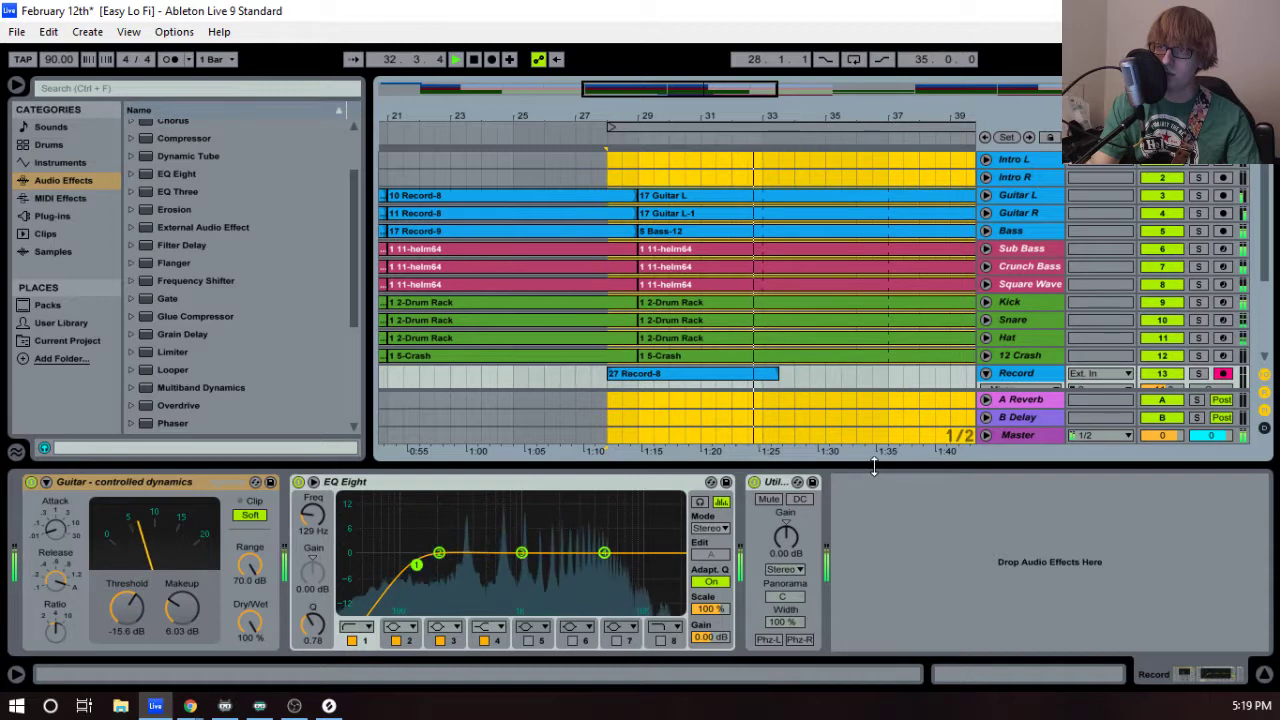
- Delete the take on the Record track and shift the loop region to start at 27.1.1
key(space)
click(694, 376)
key(Delete)
click(661, 127)
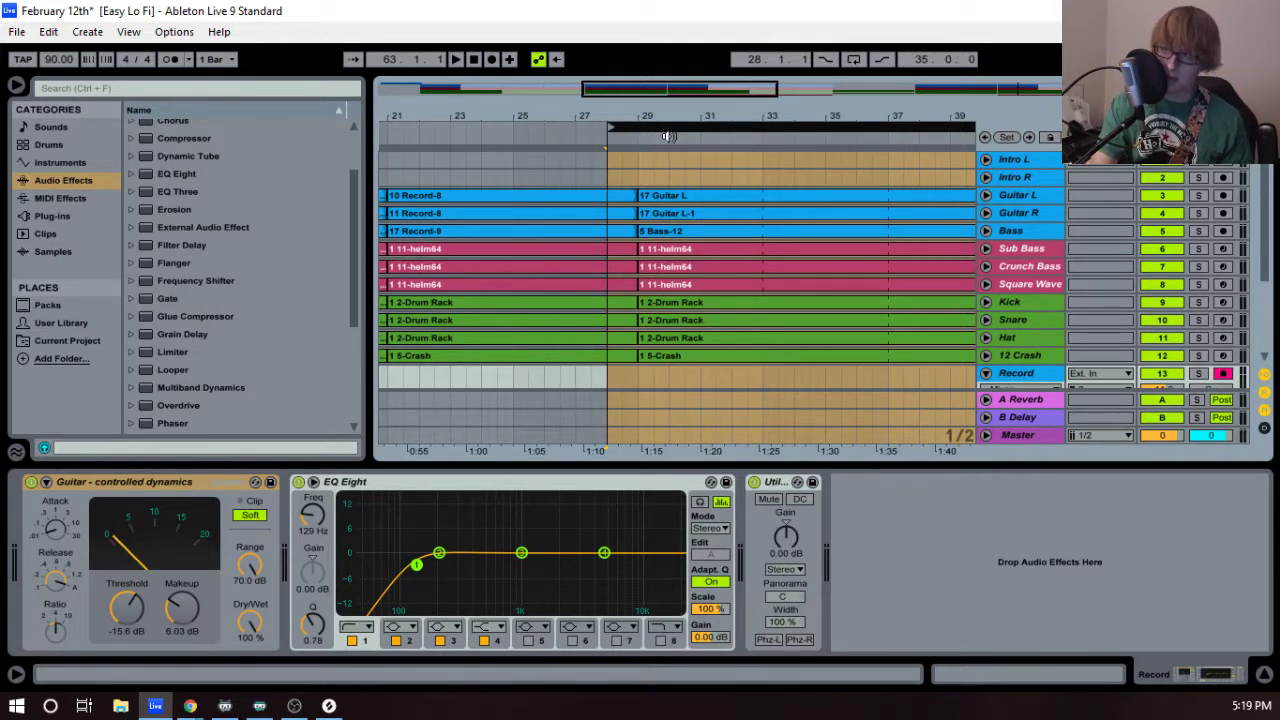
drag(636, 127, 604, 127)
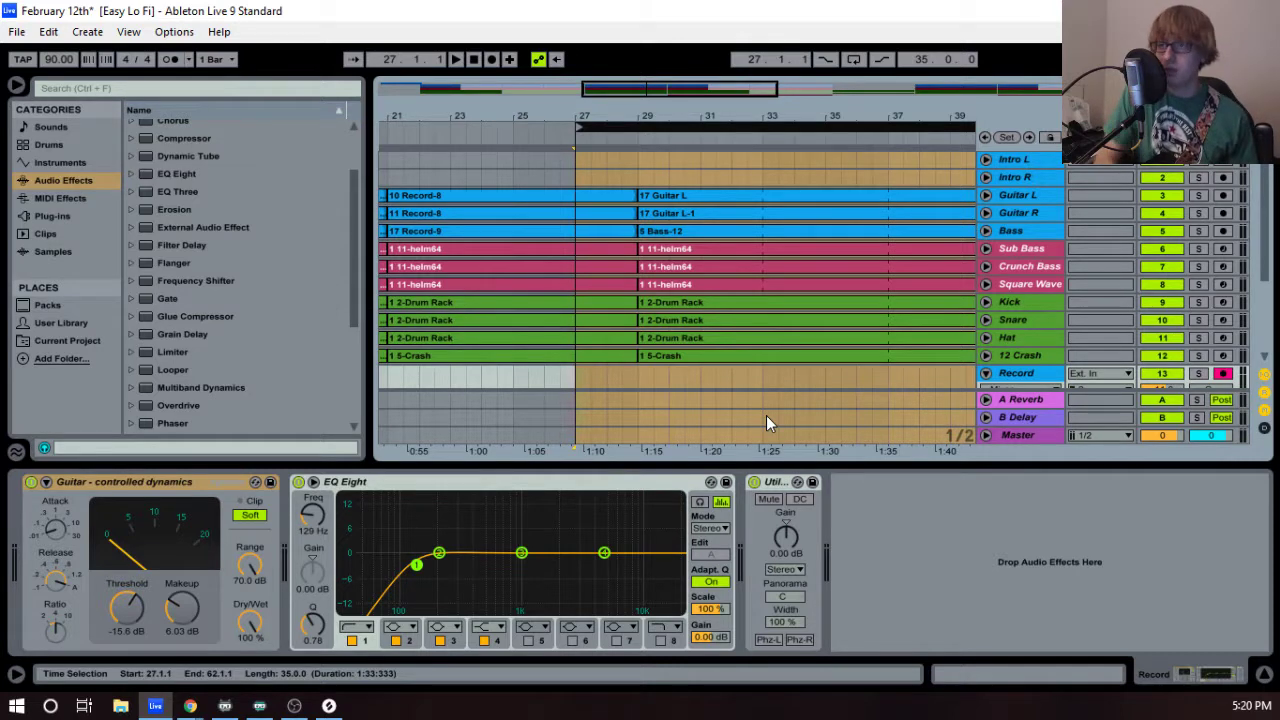
key(F9)
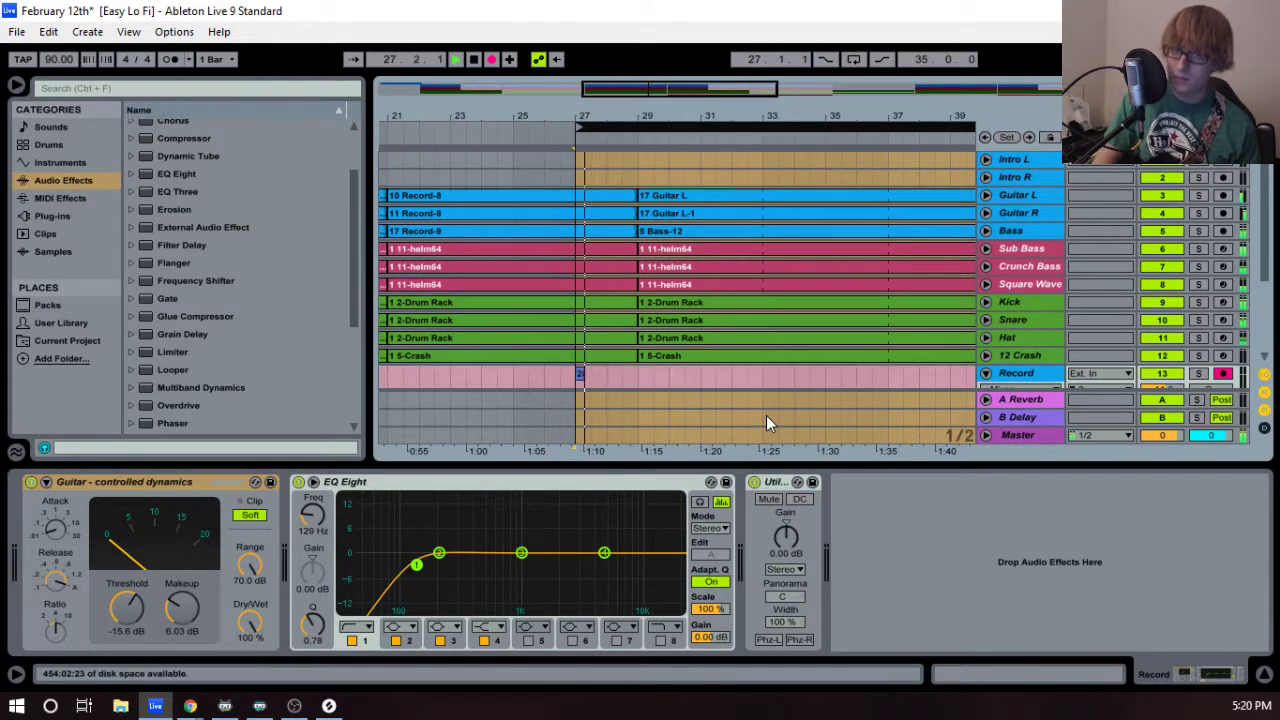
scroll(787, 294, down, 2)
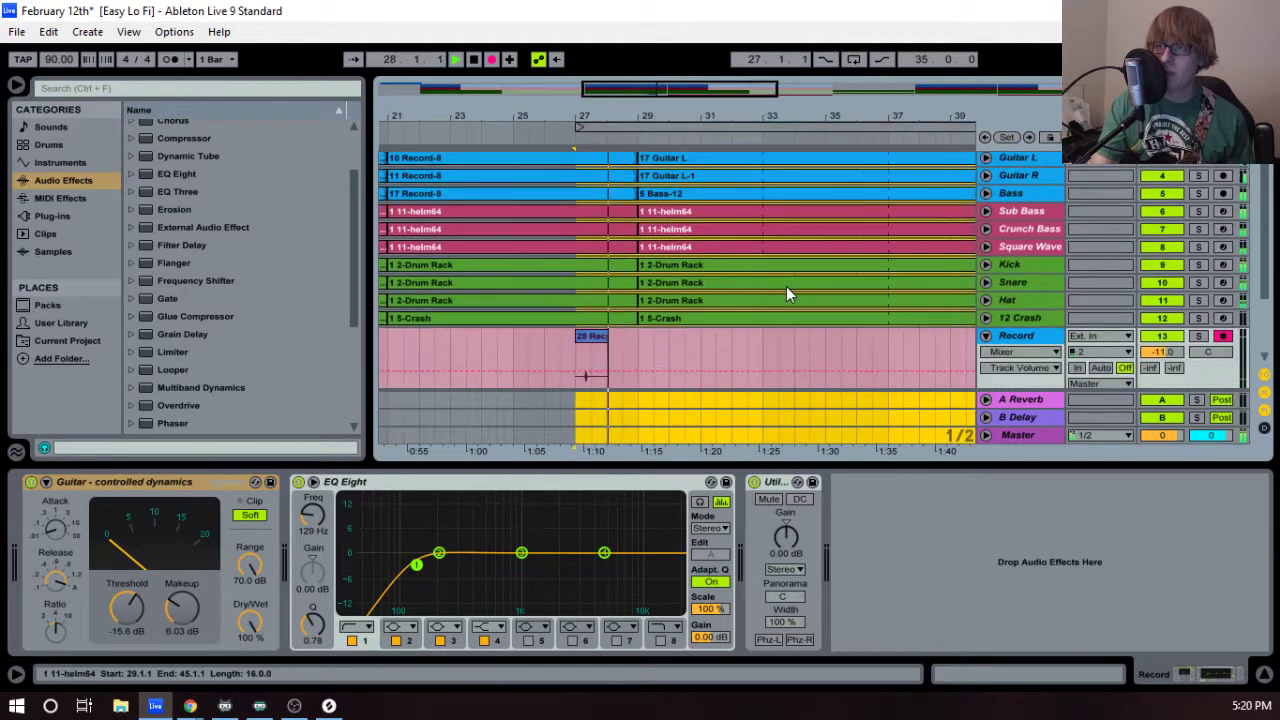
scroll(786, 288, down, 2)
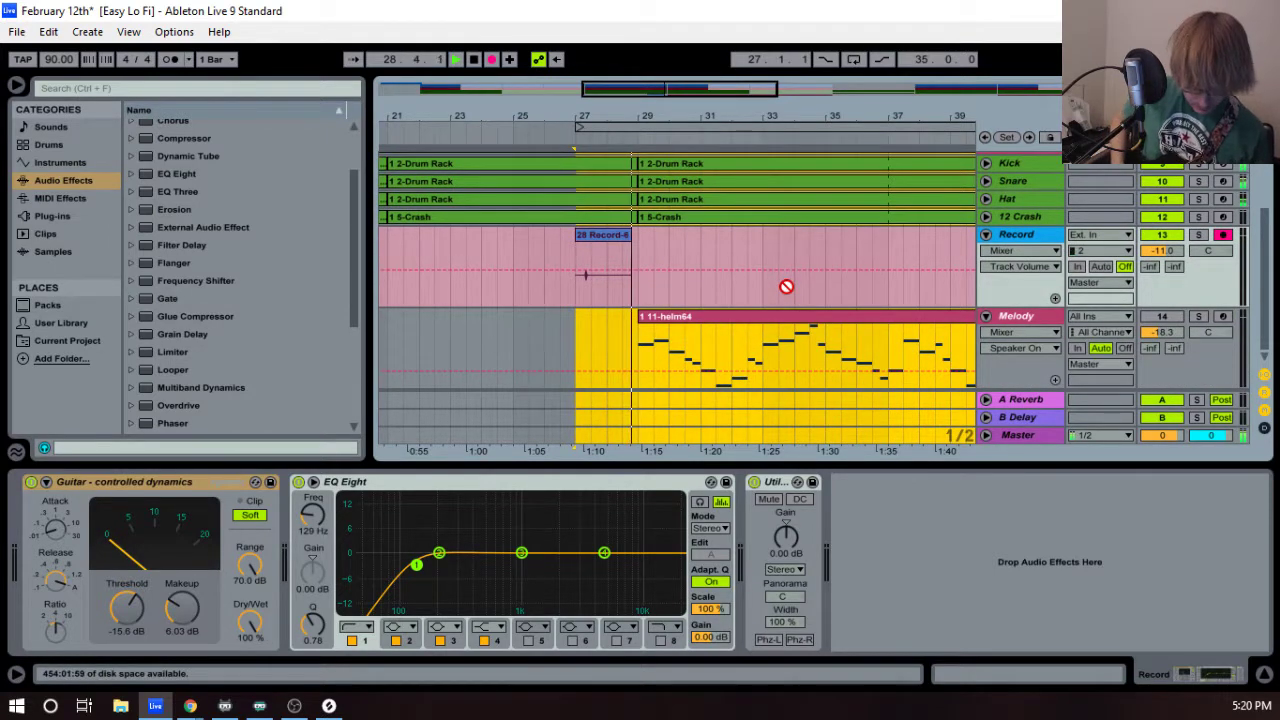
key(space)
- Record a guitar take on the Record track from 27.1.1 into bar 33 and trim its beginning to start at 29.1.1
key(F9)
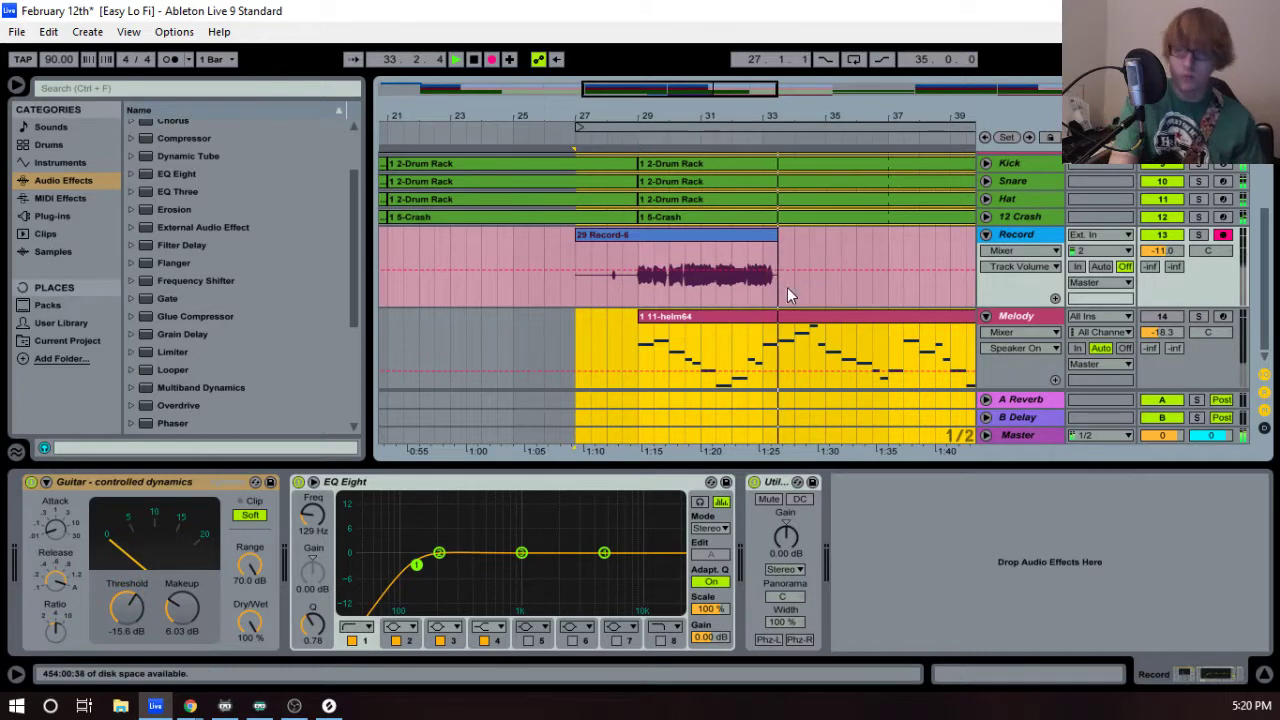
key(space)
drag(578, 235, 638, 235)
drag(642, 122, 638, 150)
key(Tab)
key(Tab)
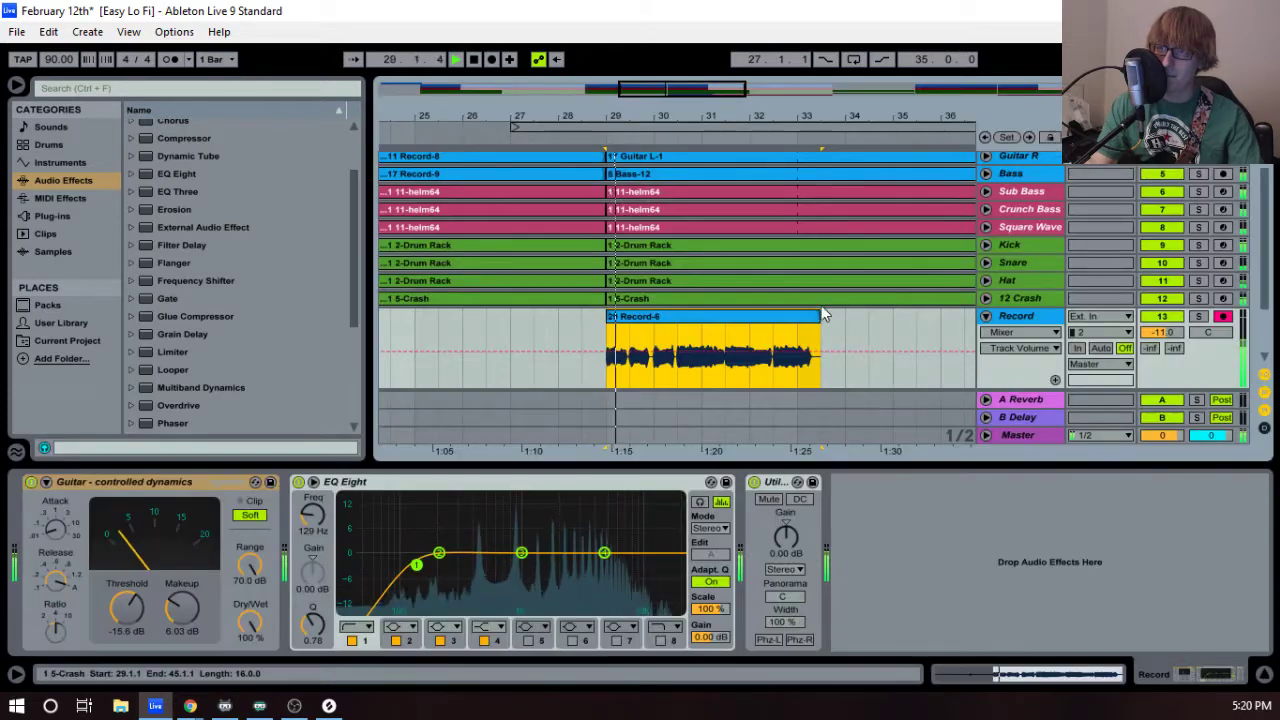
- During playback, set the guitar compressor threshold to -20.0 dB and makeup to 8.25 dB, and the Record track's volume to -7.0 dB
drag(128, 609, 182, 596)
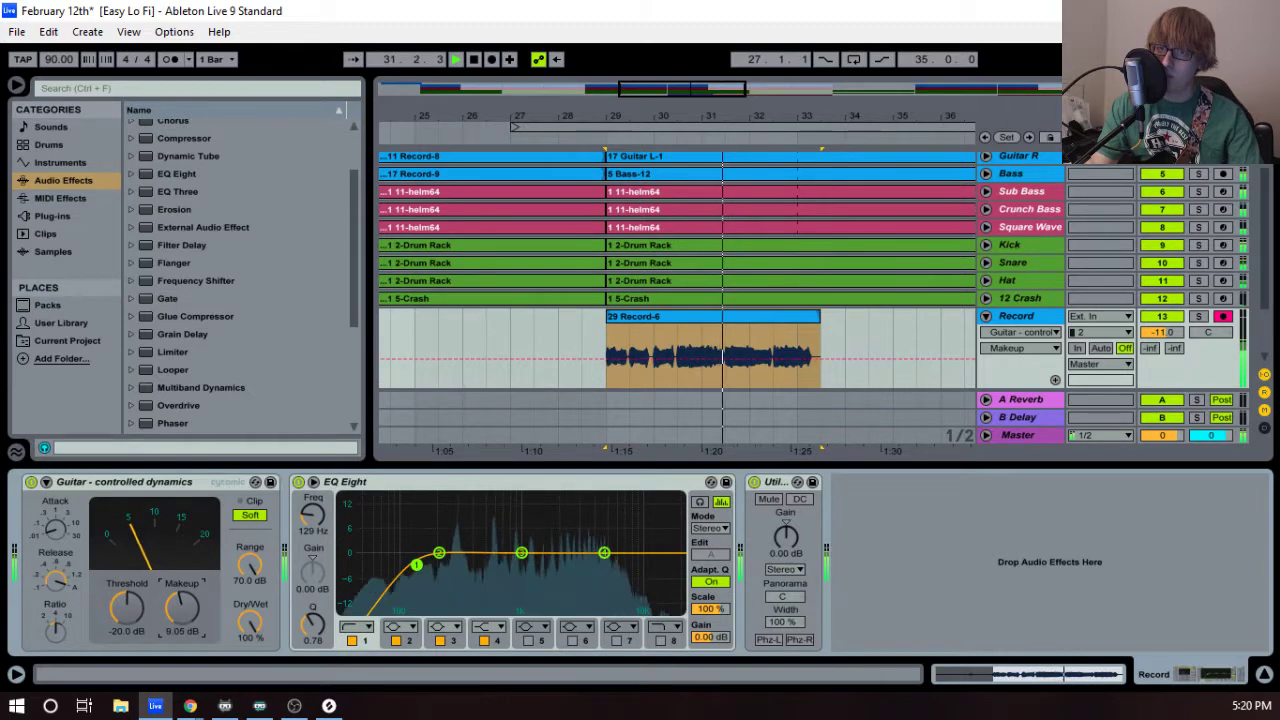
key(Tab)
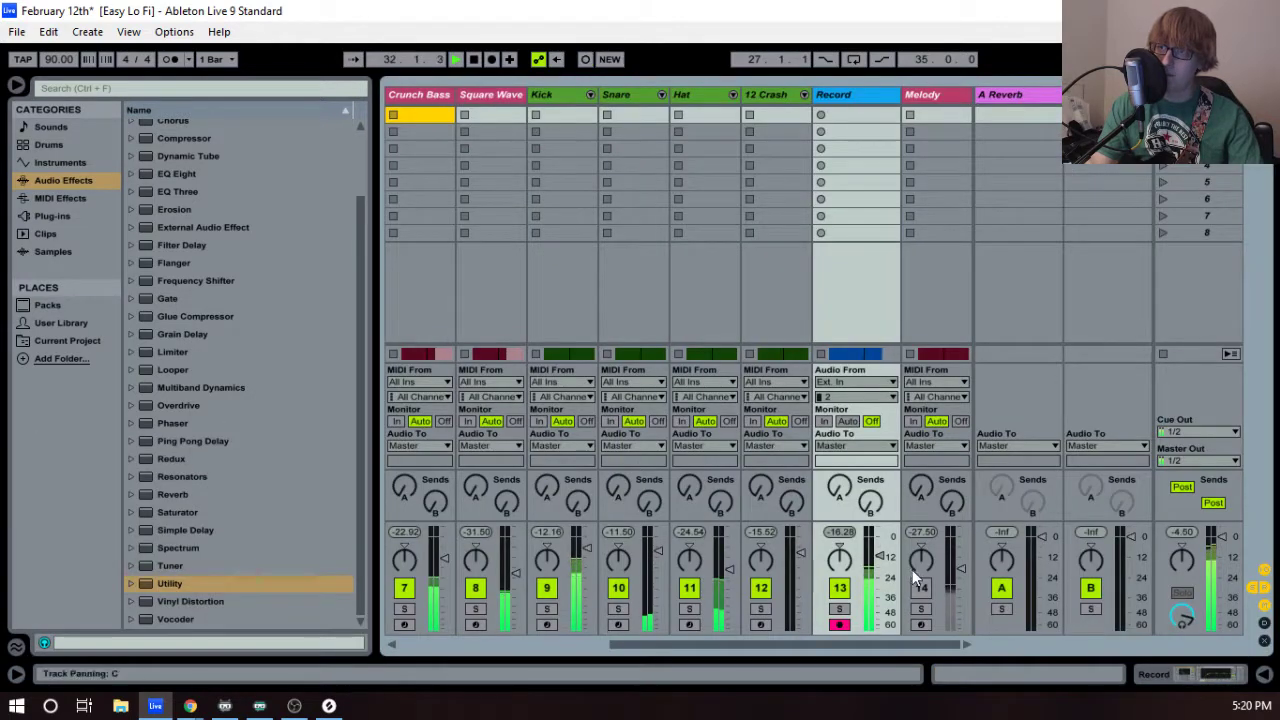
drag(884, 559, 880, 547)
key(Tab)
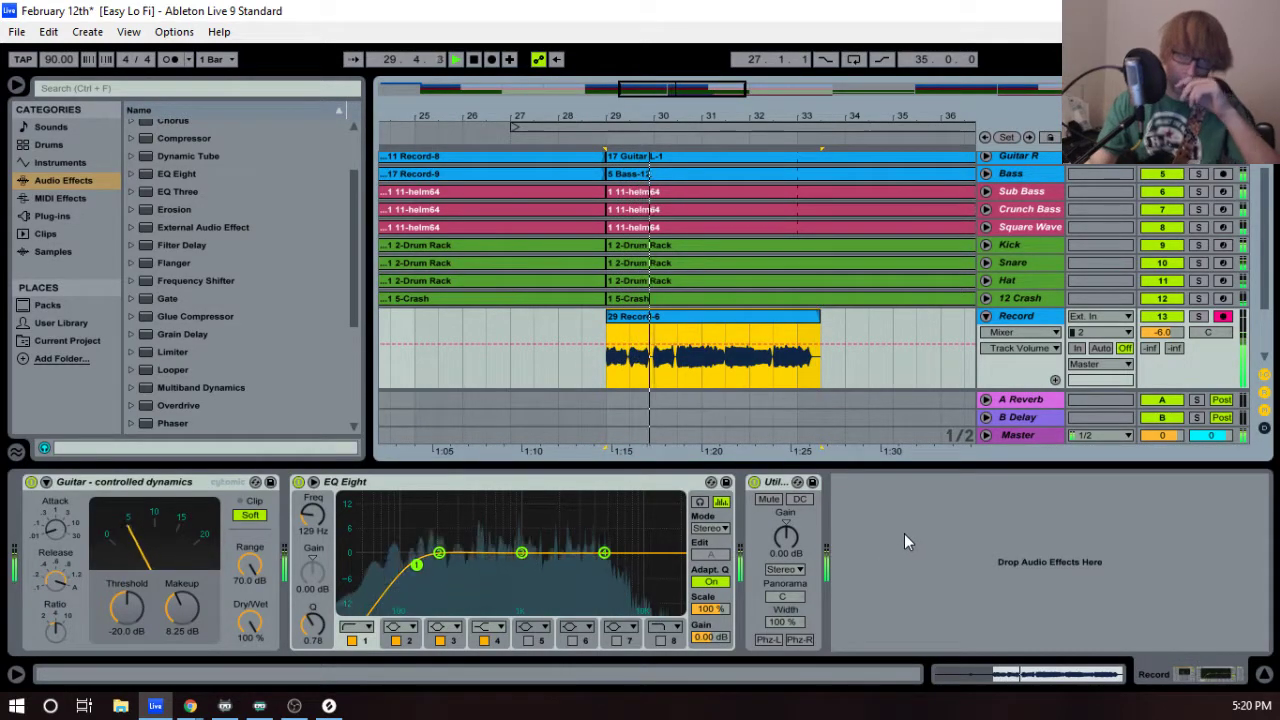
key(Tab)
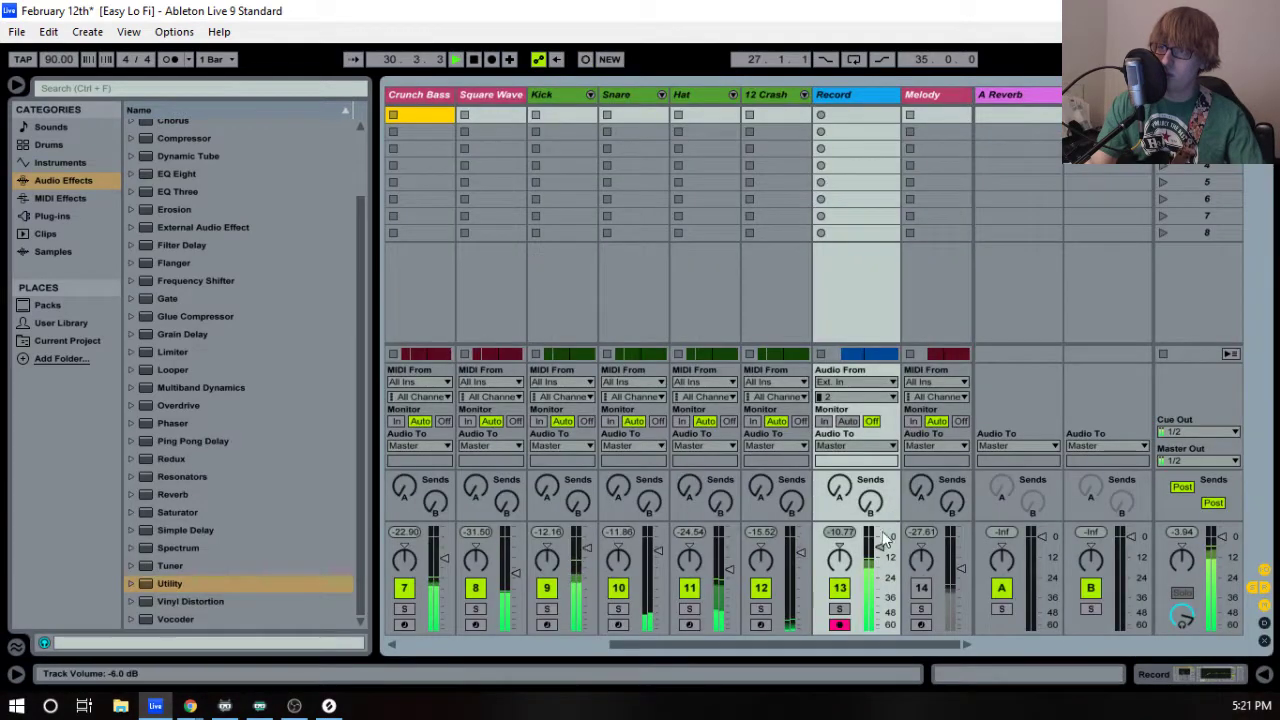
click(881, 548)
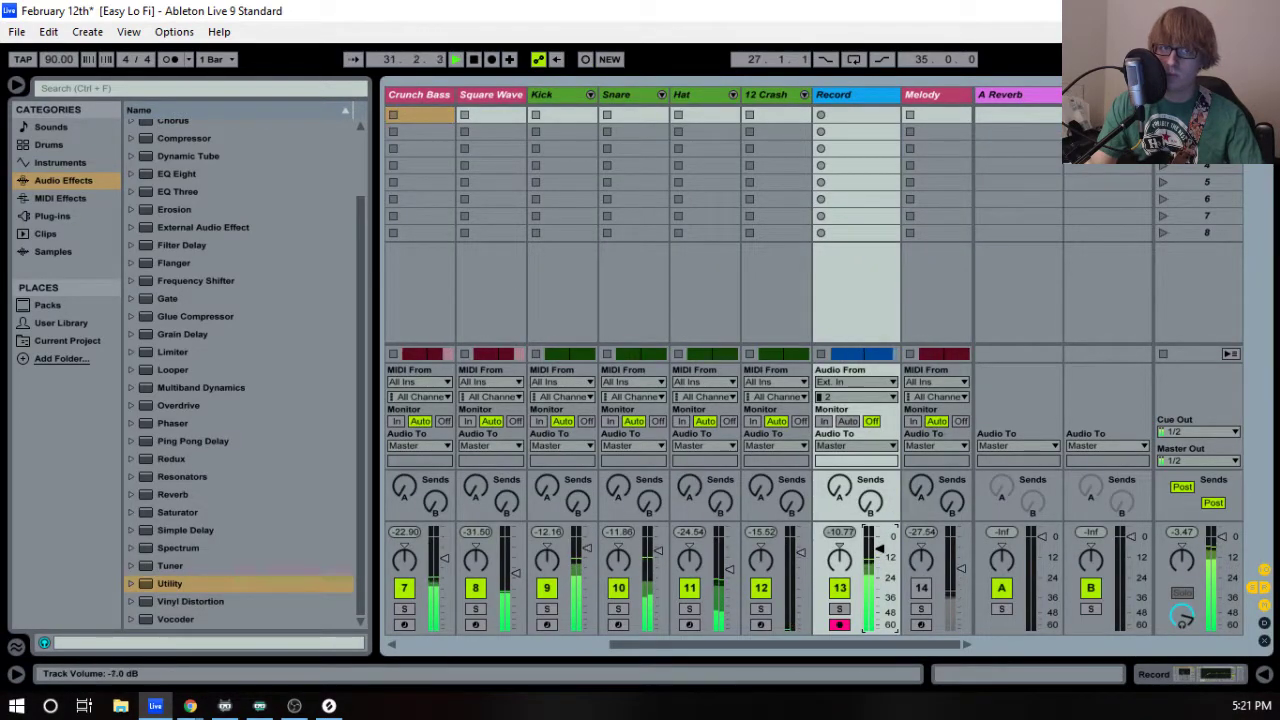
key(Tab)
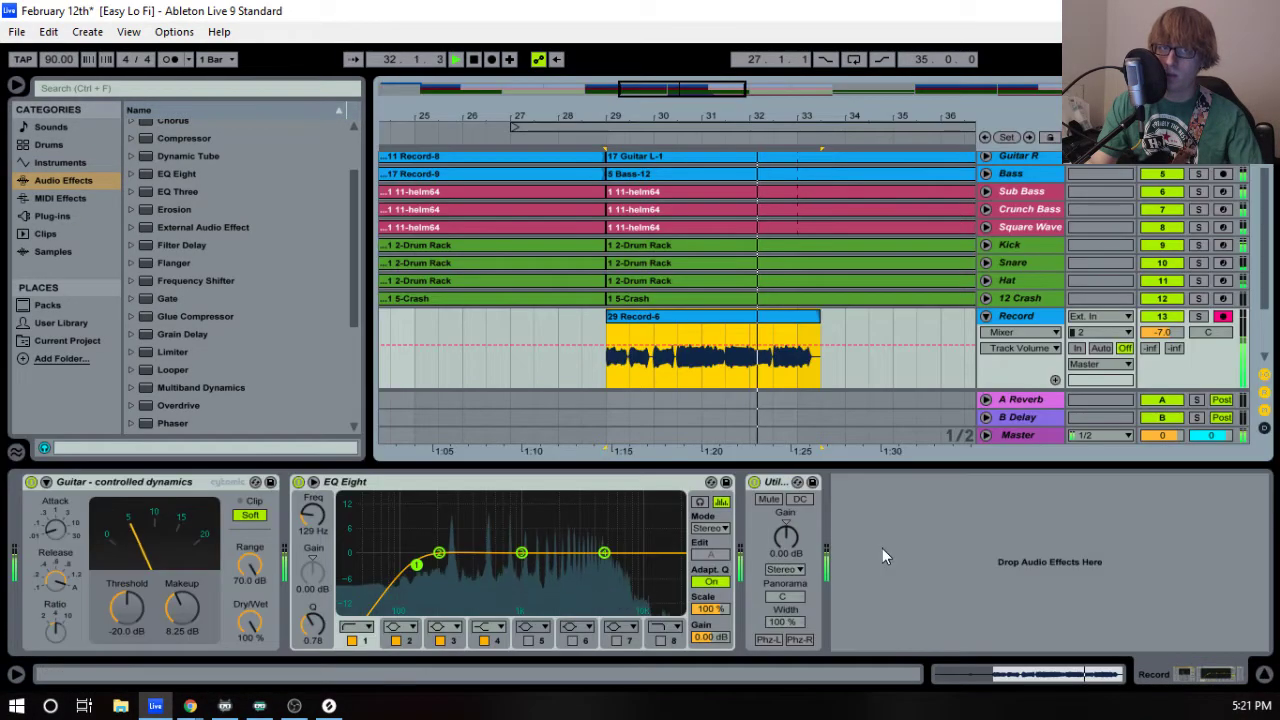
- Set the Record track's volume to -8.0 dB and replay the guitar take from bar 29
key(Tab)
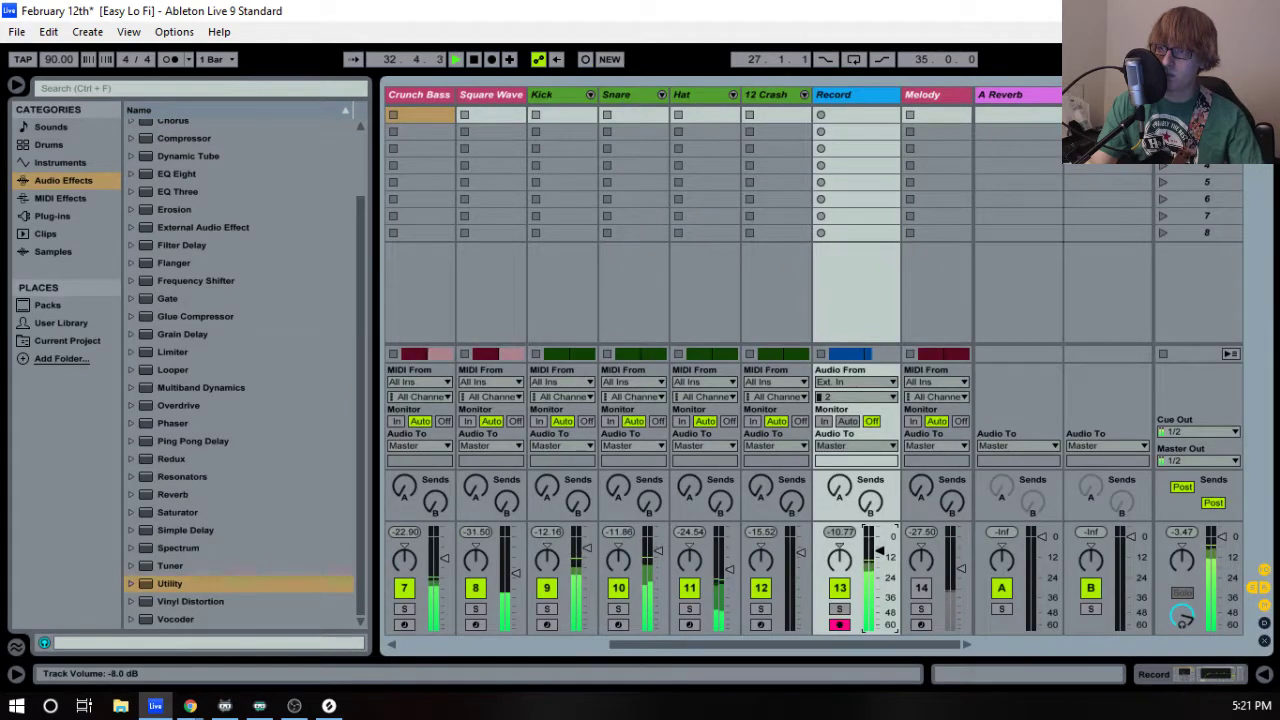
key(Tab)
key(space)
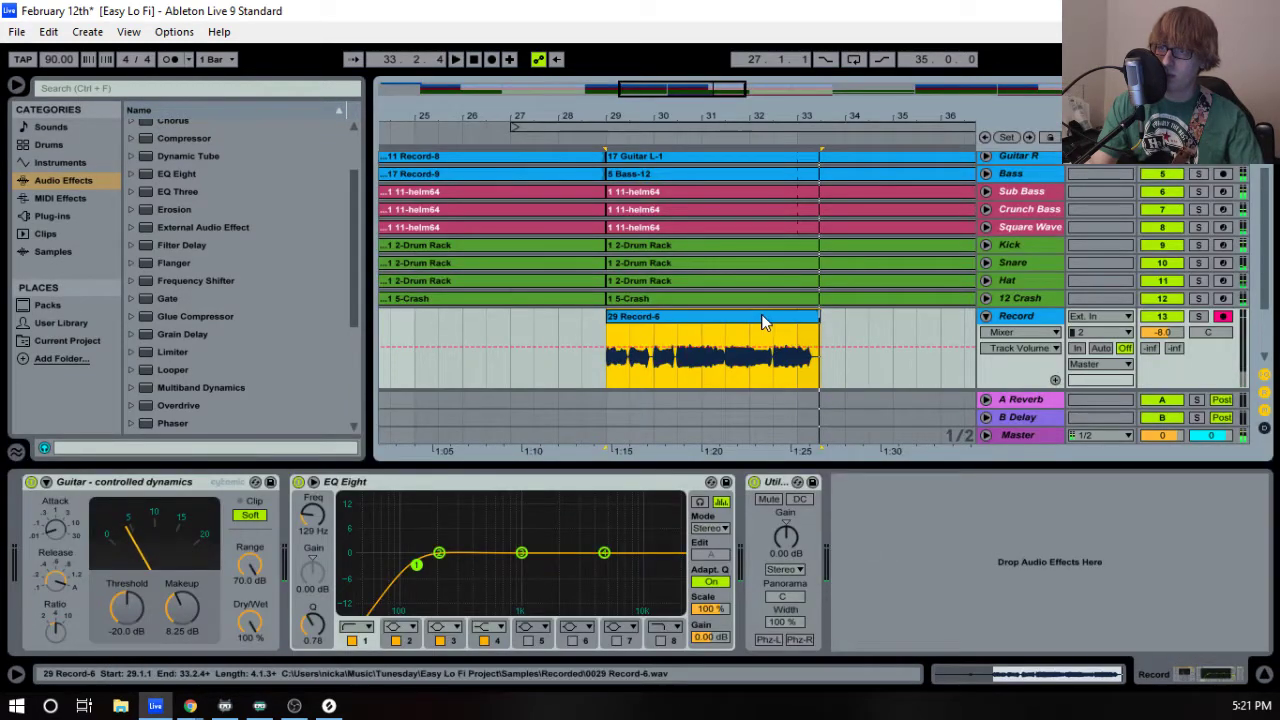
key(space)
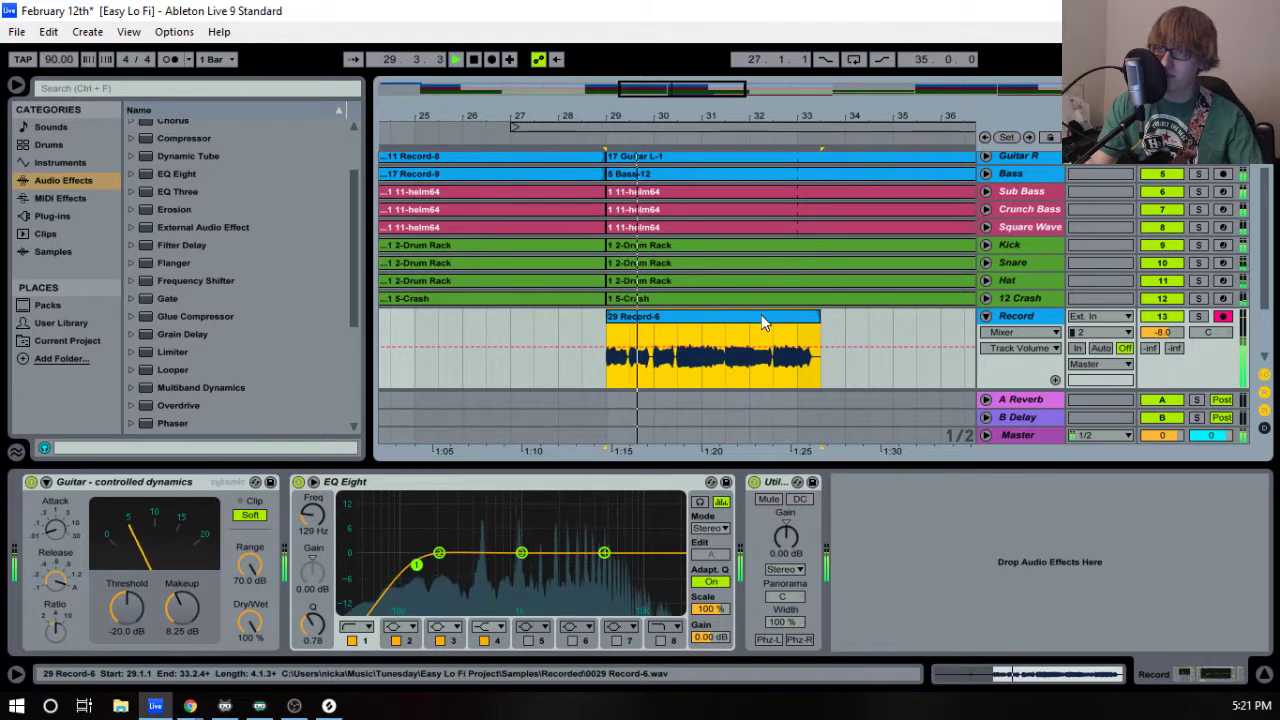
- Activate the Melody track and delete the guitar take from the Record track
scroll(930, 328, down, 2)
click(1161, 317)
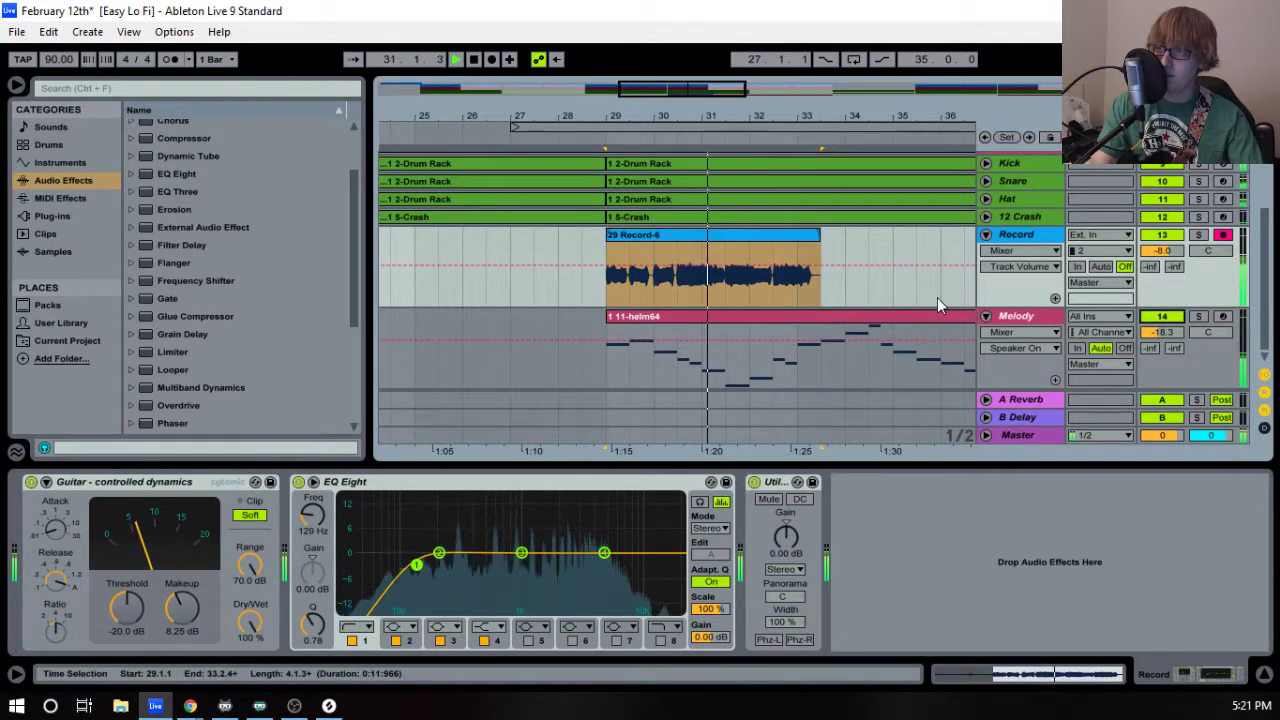
click(760, 234)
key(Delete)
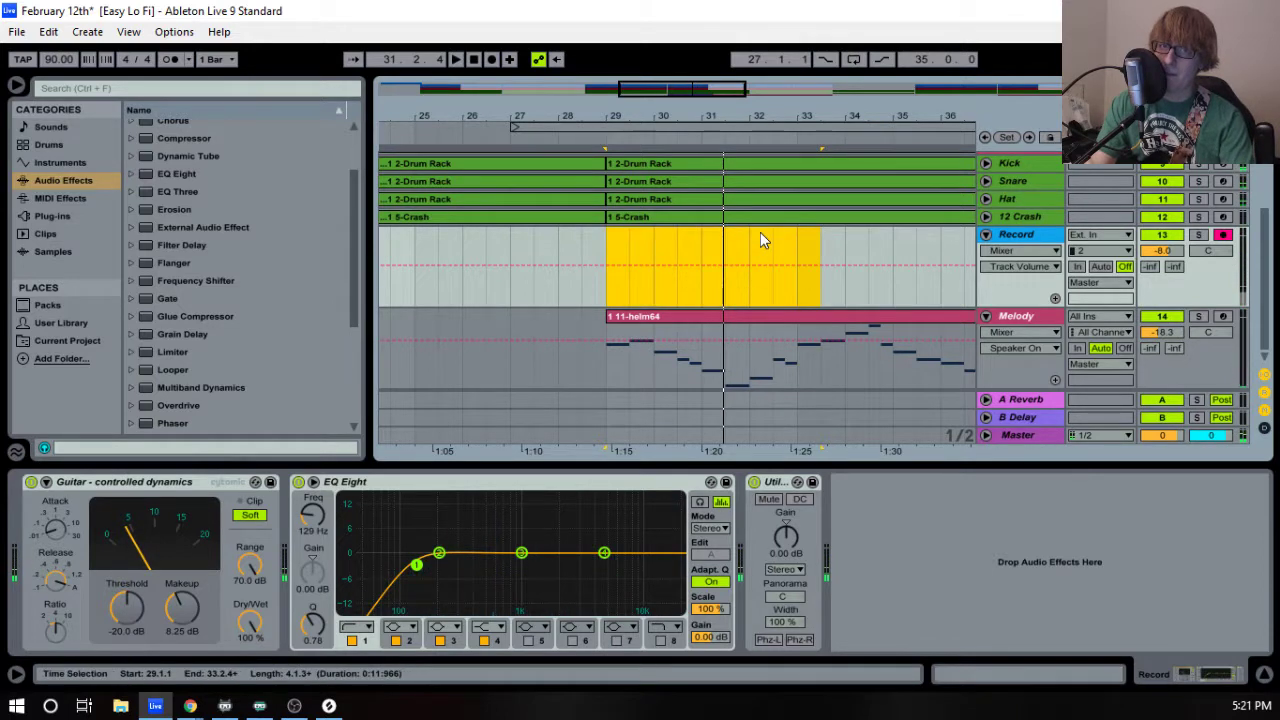
- Play the arrangement from around bars 27 to 29 with the Melody track deactivated
click(548, 127)
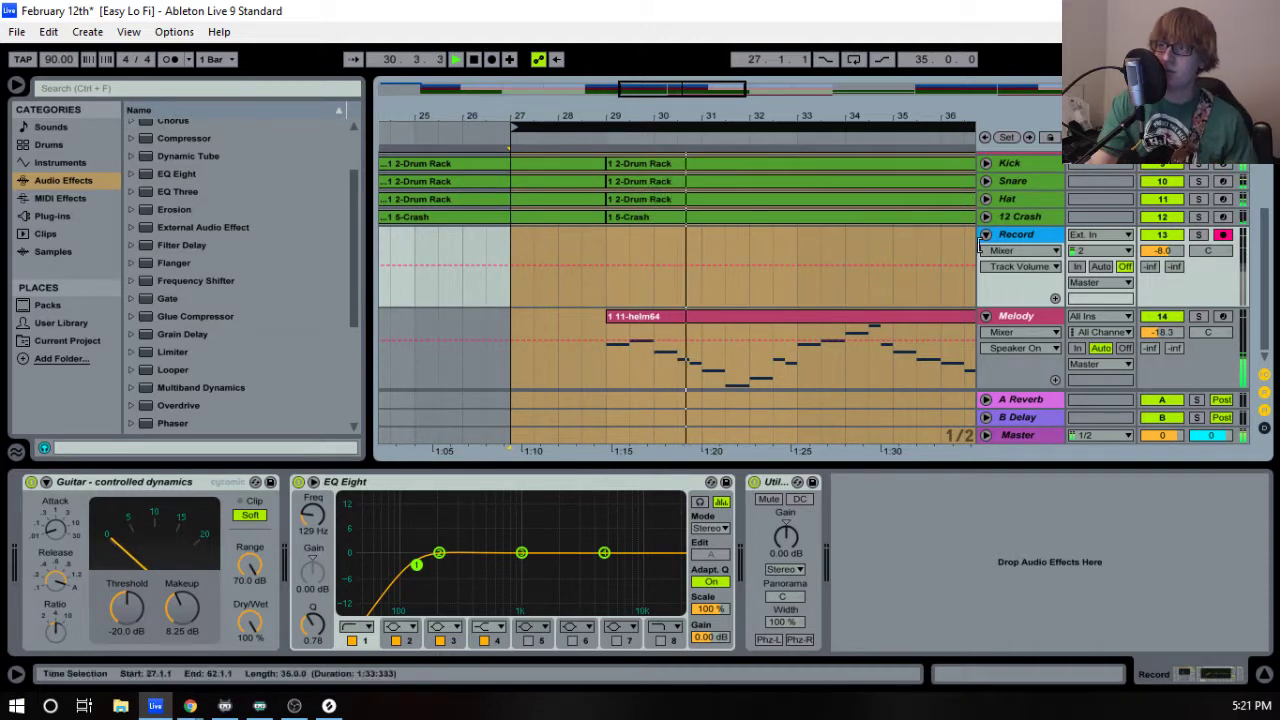
click(634, 120)
key(space)
click(632, 126)
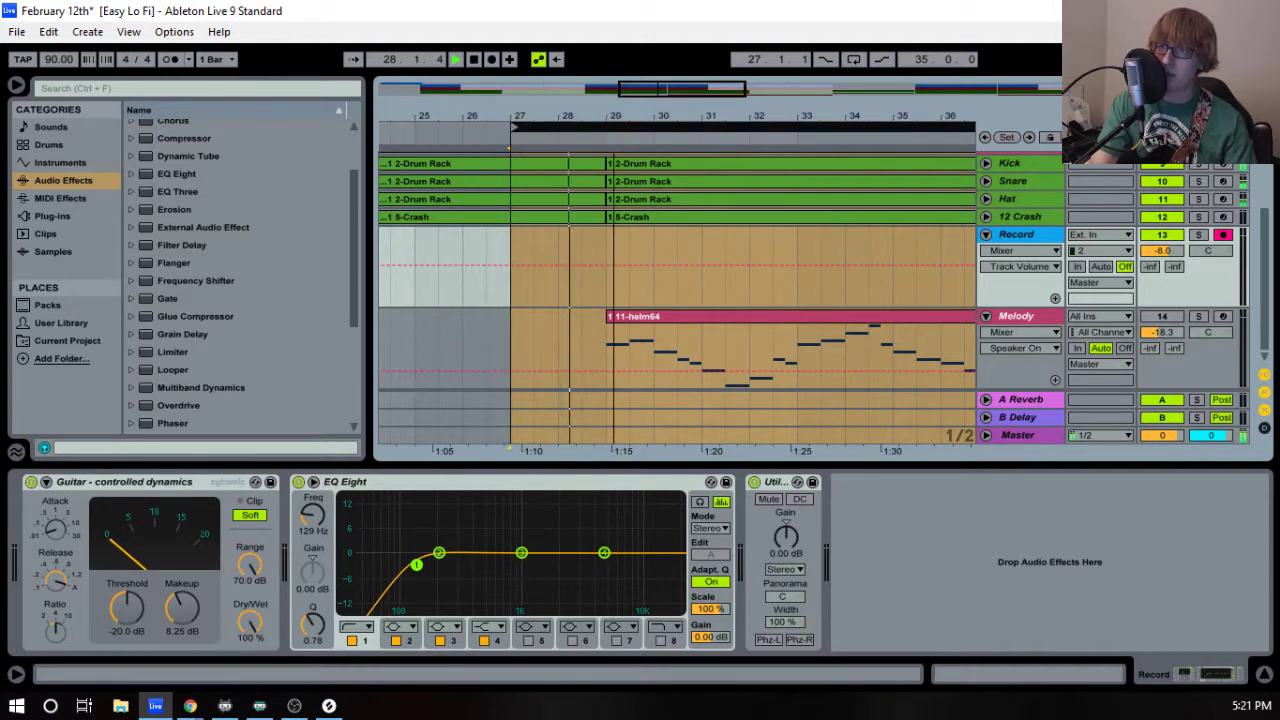
drag(616, 124, 618, 115)
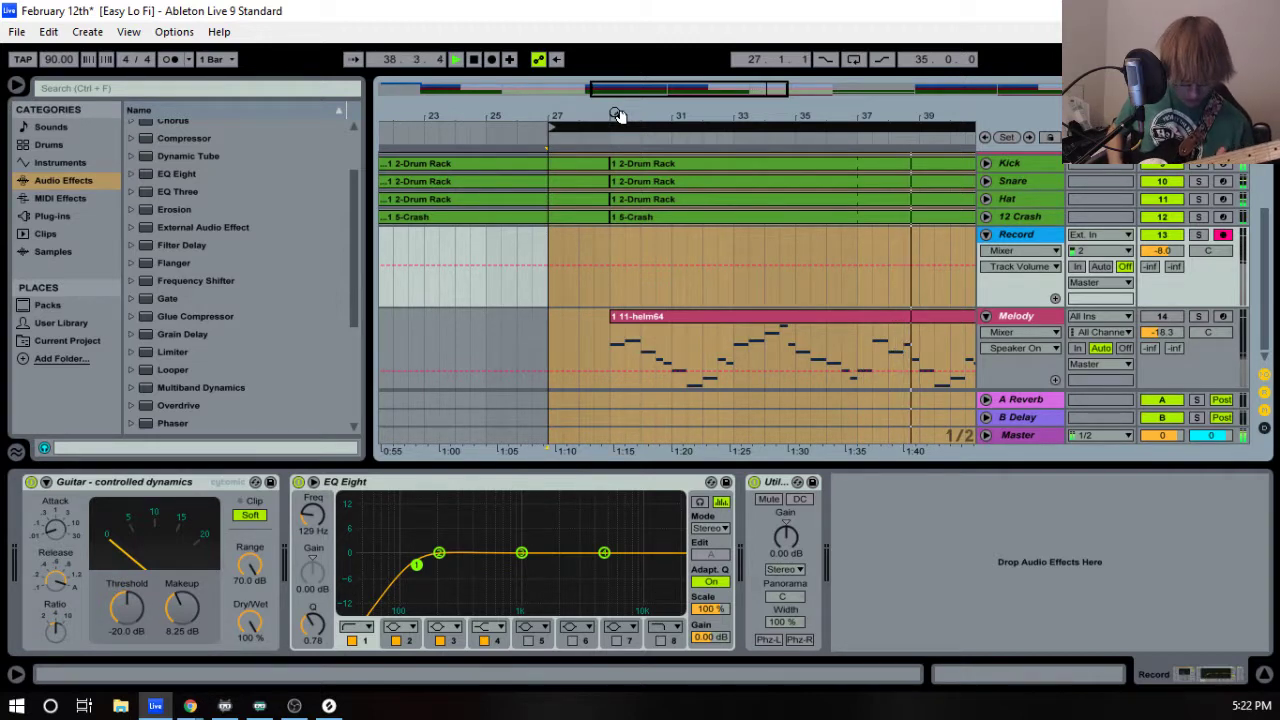
key(space)
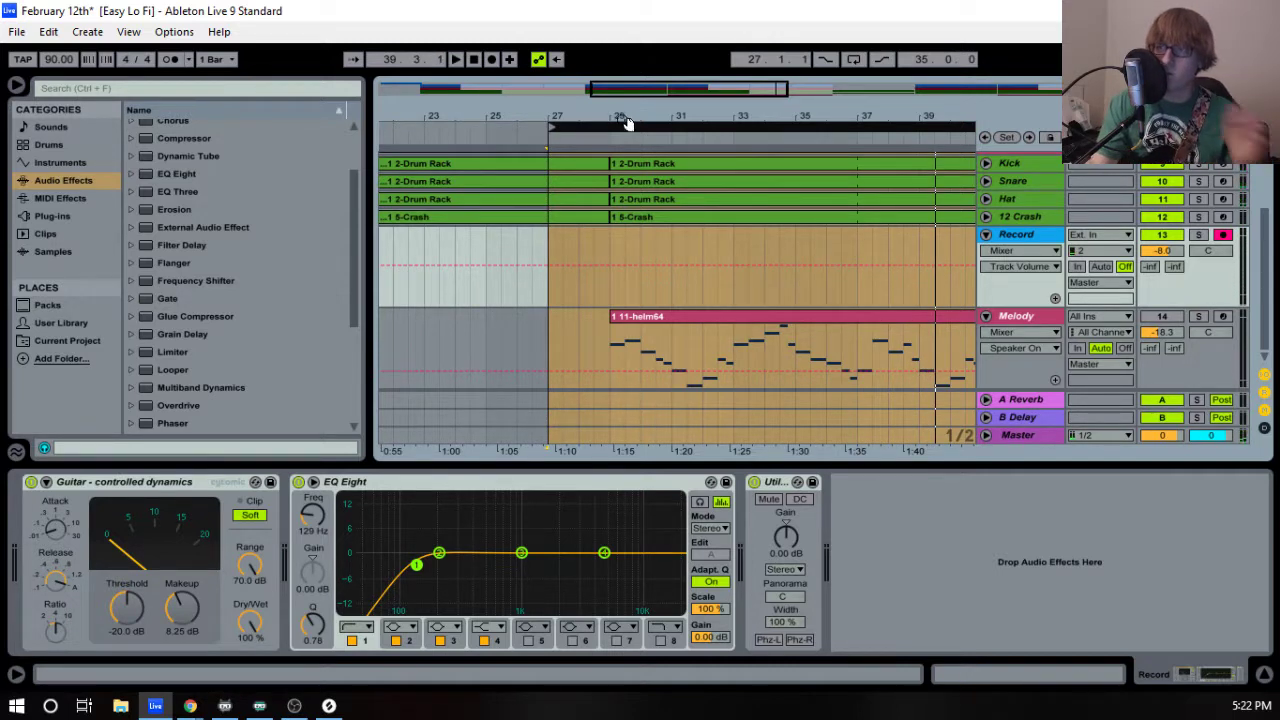
- Shift the loop region to start at 4.1.1 and play the early part of the song
drag(560, 110, 560, 50)
key(space)
mouse_move(606, 118)
mouse_down()
mouse_move(635, 116)
mouse_move(607, 100)
mouse_move(522, 123)
mouse_move(471, 121)
mouse_move(465, 108)
mouse_move(470, 130)
mouse_up()
key(space)
scroll(613, 250, up, 2)
scroll(615, 272, up, 2)
key(space)
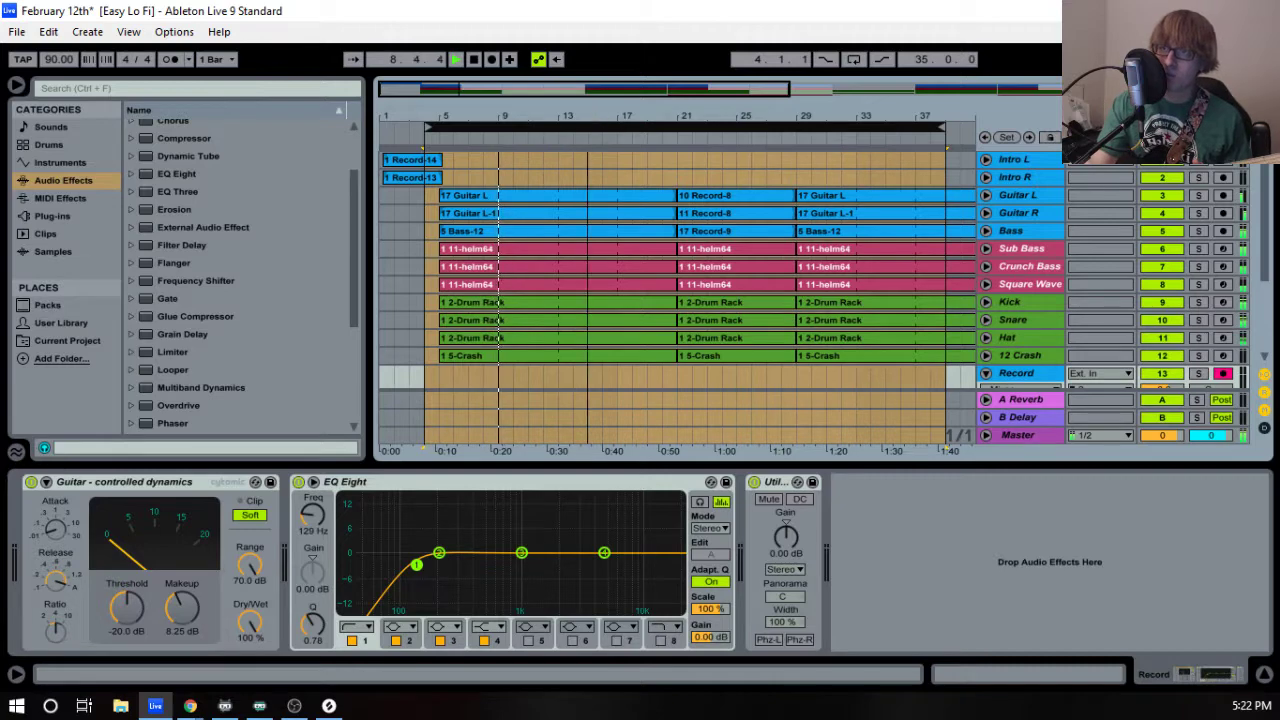
- Audition the first section from several points around bars 9 to 13 and shift the loop region to start at 11.1.1
drag(592, 117, 532, 108)
click(555, 161)
scroll(560, 180, up, 2)
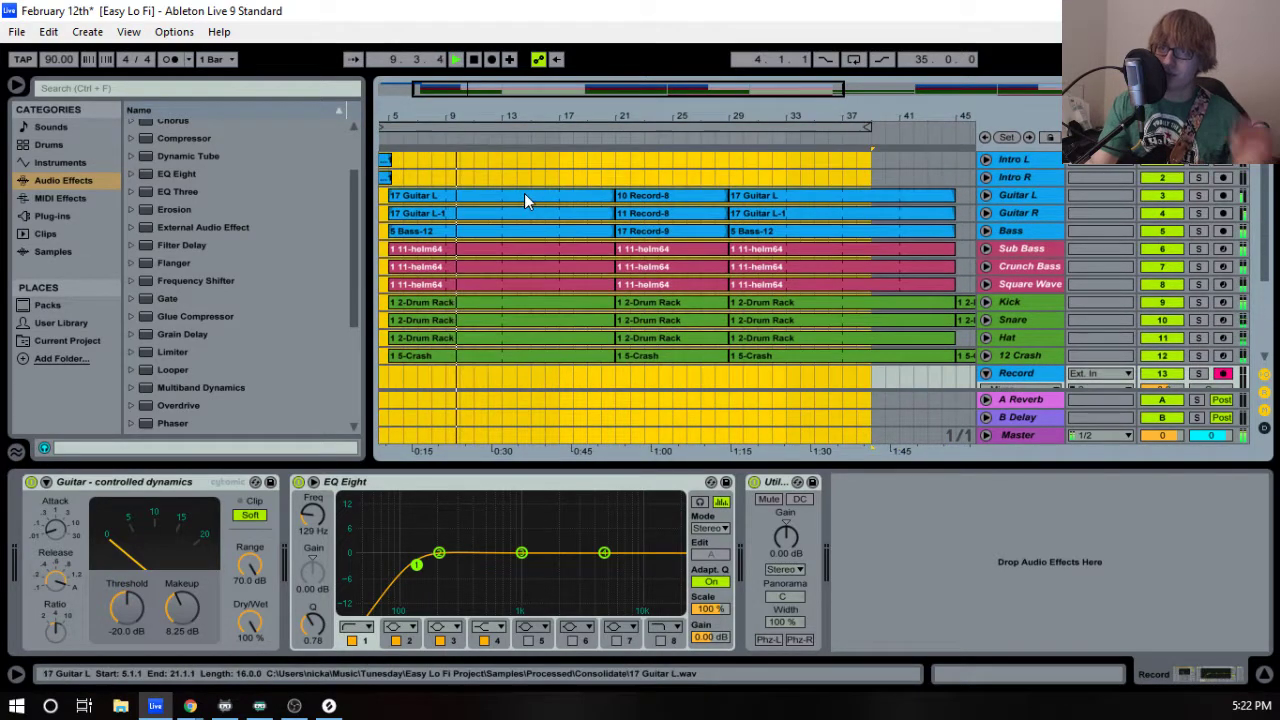
click(489, 139)
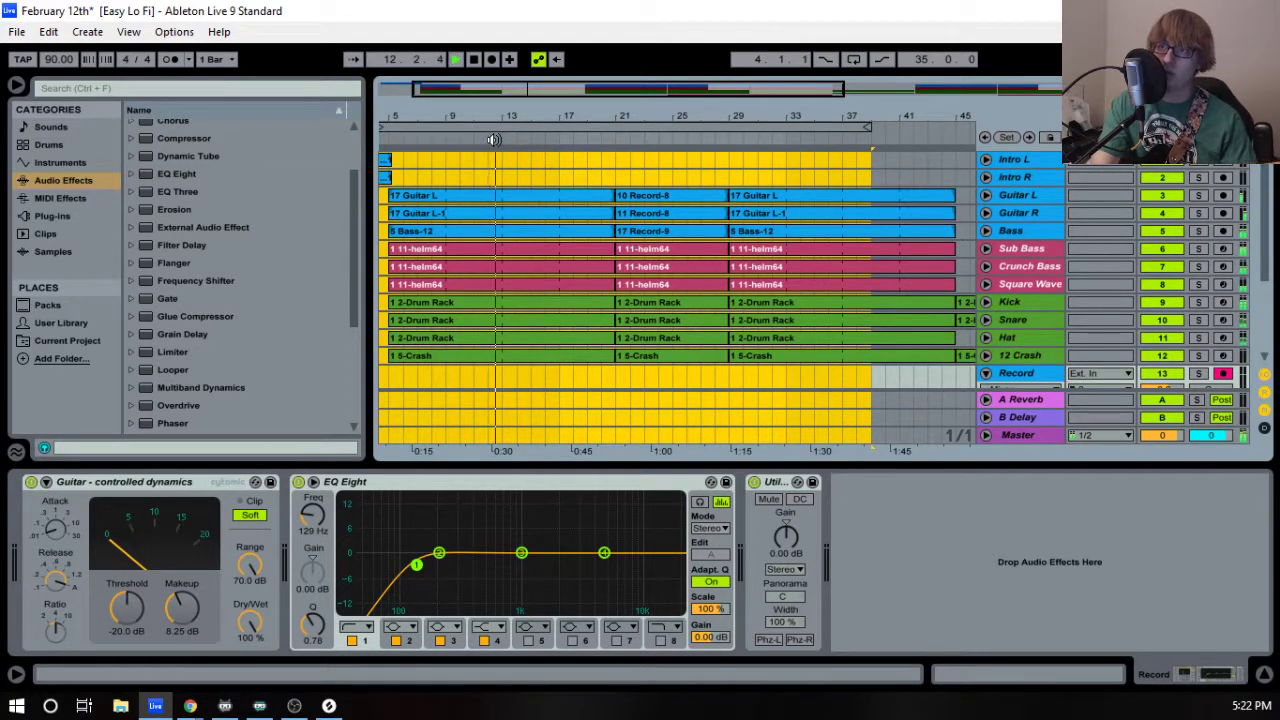
click(442, 139)
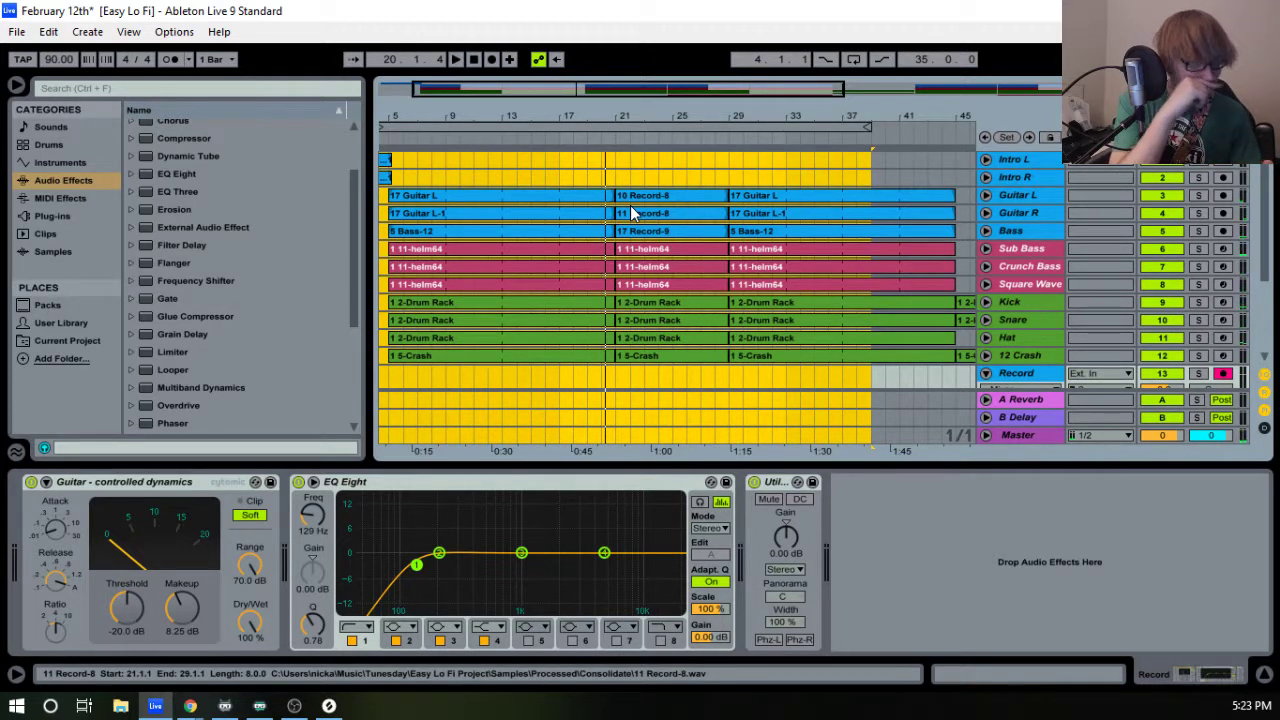
click(478, 131)
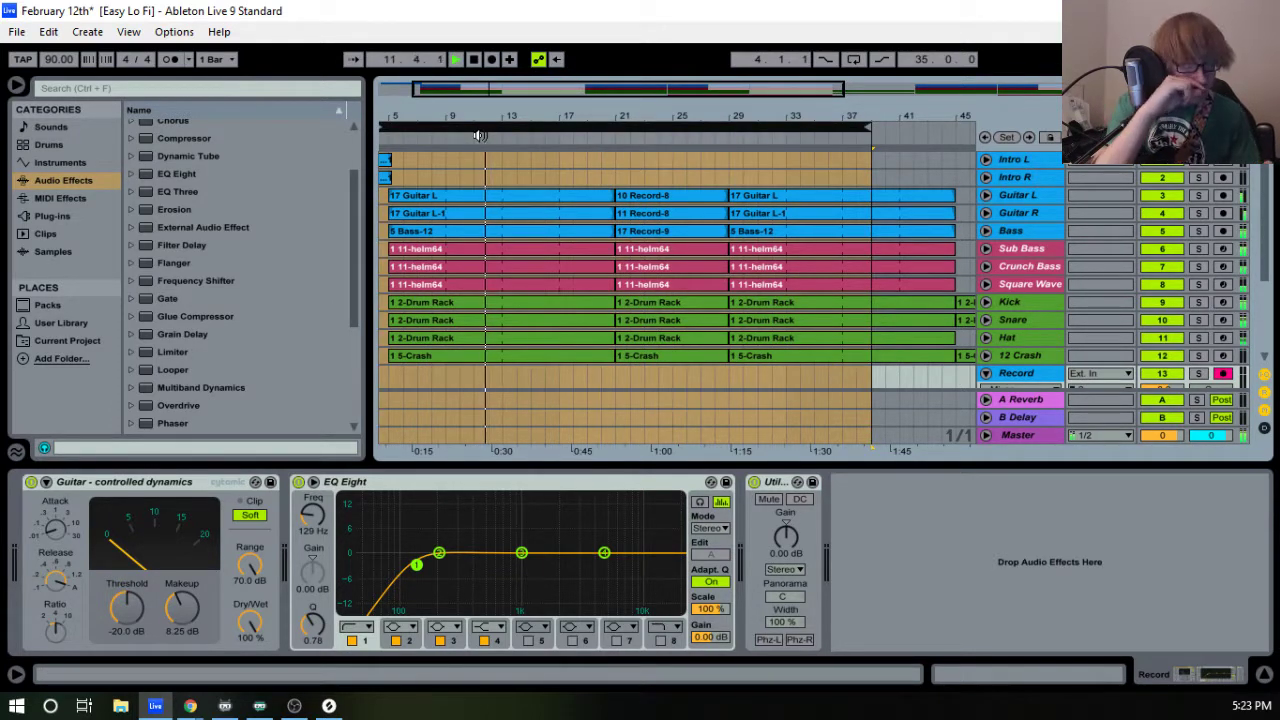
drag(478, 131, 586, 137)
- Move the Melody clip to start at 13.1.1 and shorten it to end at 21.1.1
scroll(592, 210, down, 3)
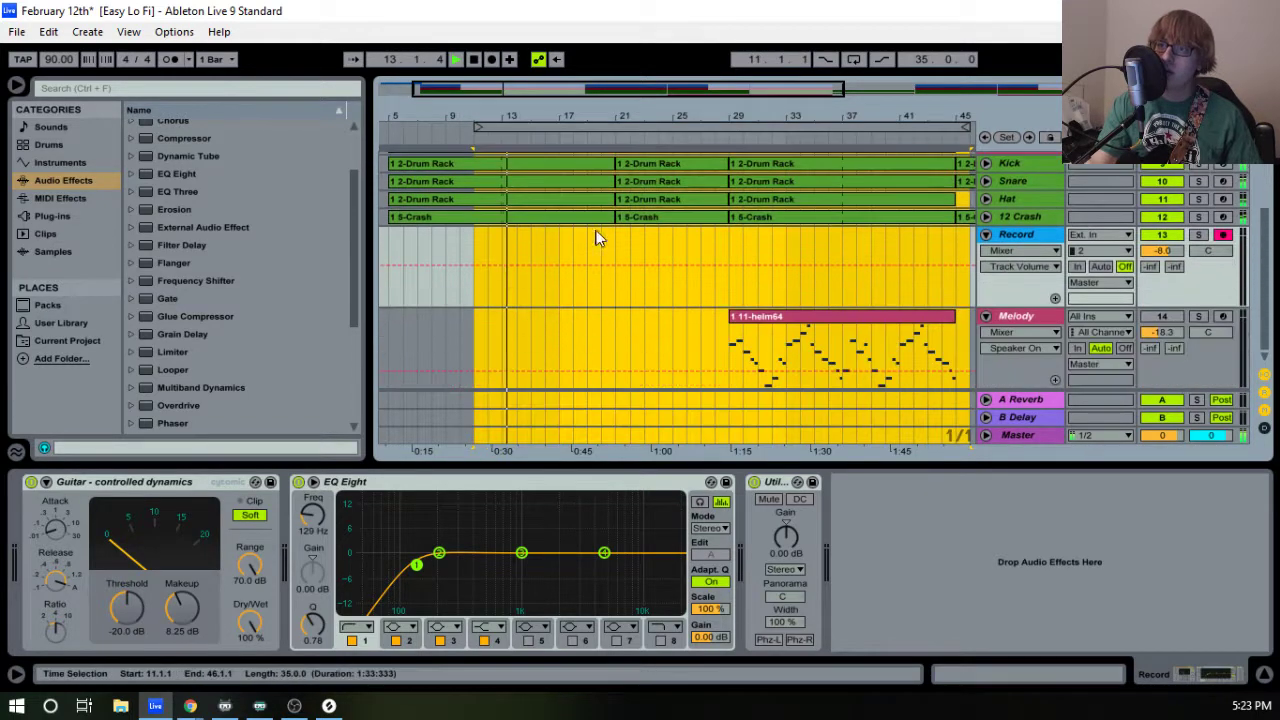
click(777, 322)
drag(777, 322, 565, 330)
drag(726, 335, 615, 335)
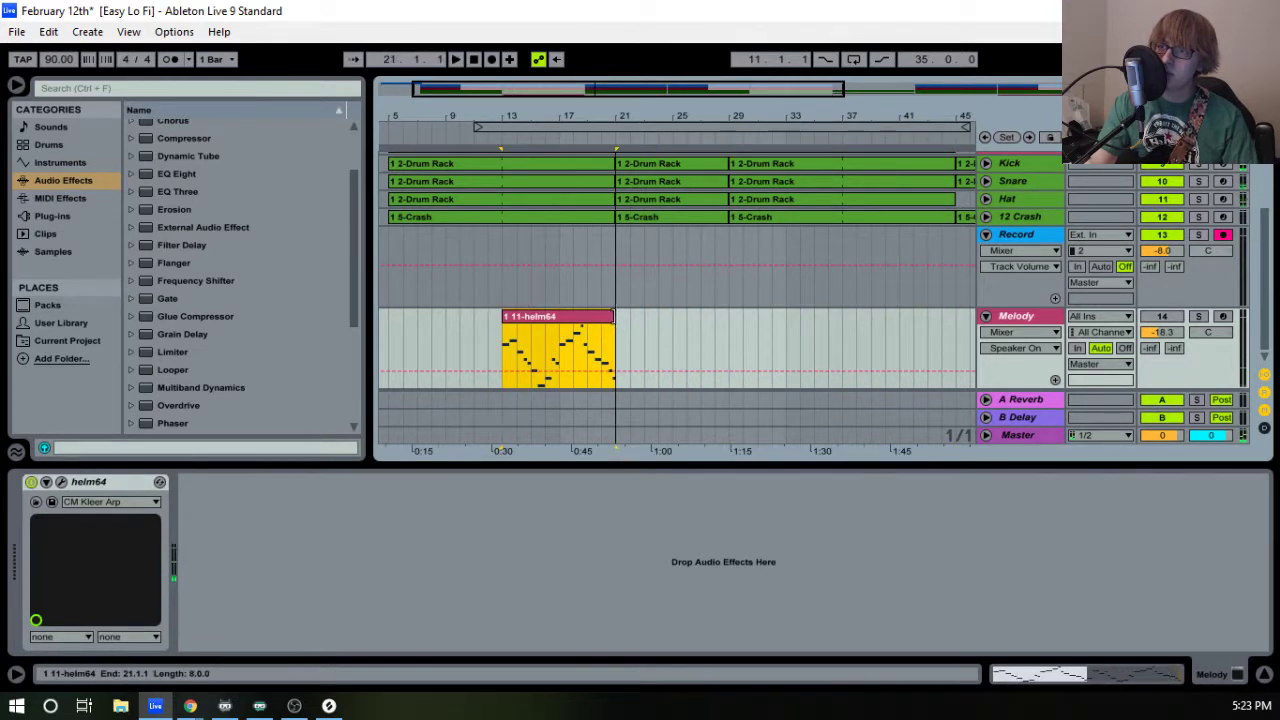
- Open the shortened Melody clip's notes and crop the clip to its eight bars
double_click(585, 317)
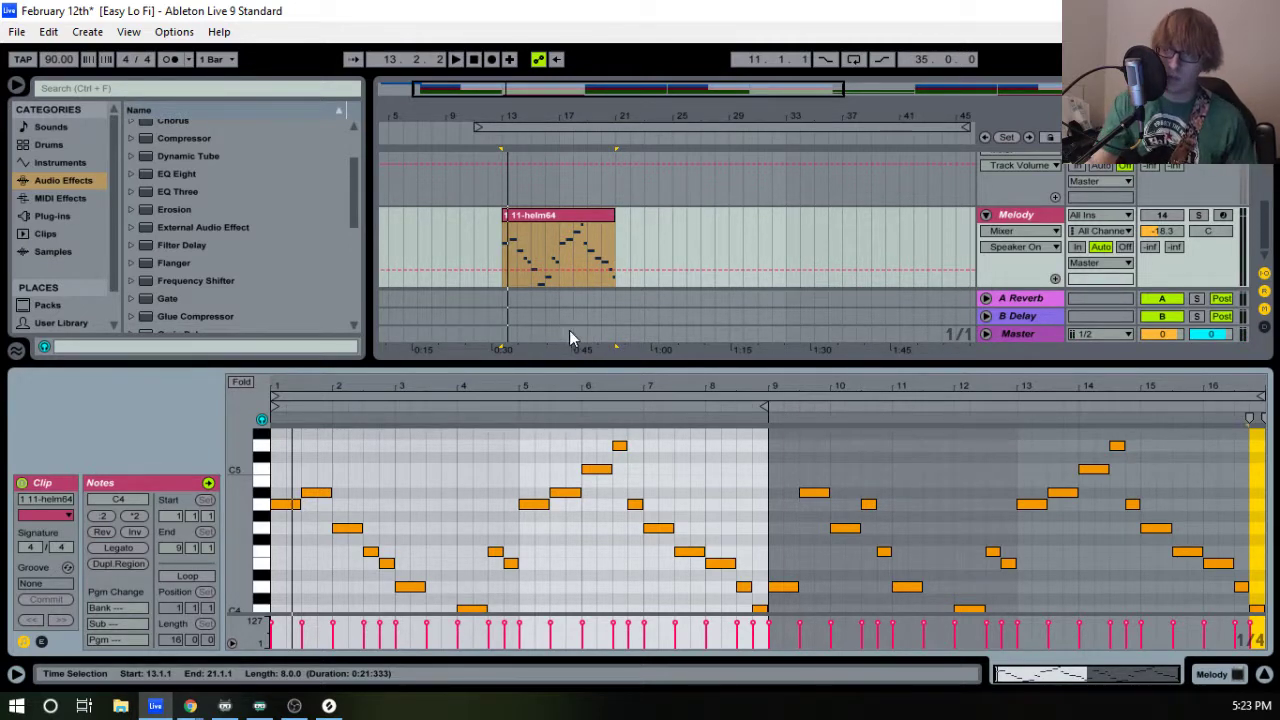
click(556, 232)
right_click(564, 218)
click(600, 344)
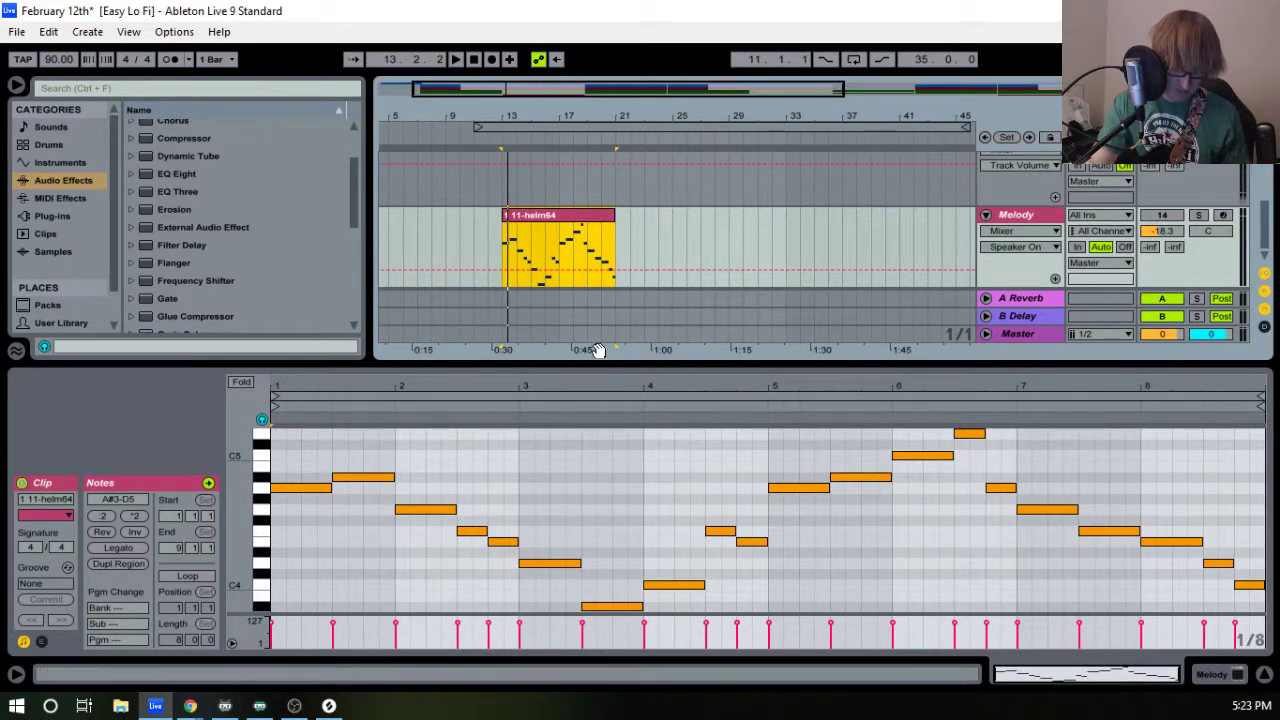
- Reactivate the Melody track and delete all notes from the cropped Melody clip
click(325, 512)
scroll(310, 527, up, 1)
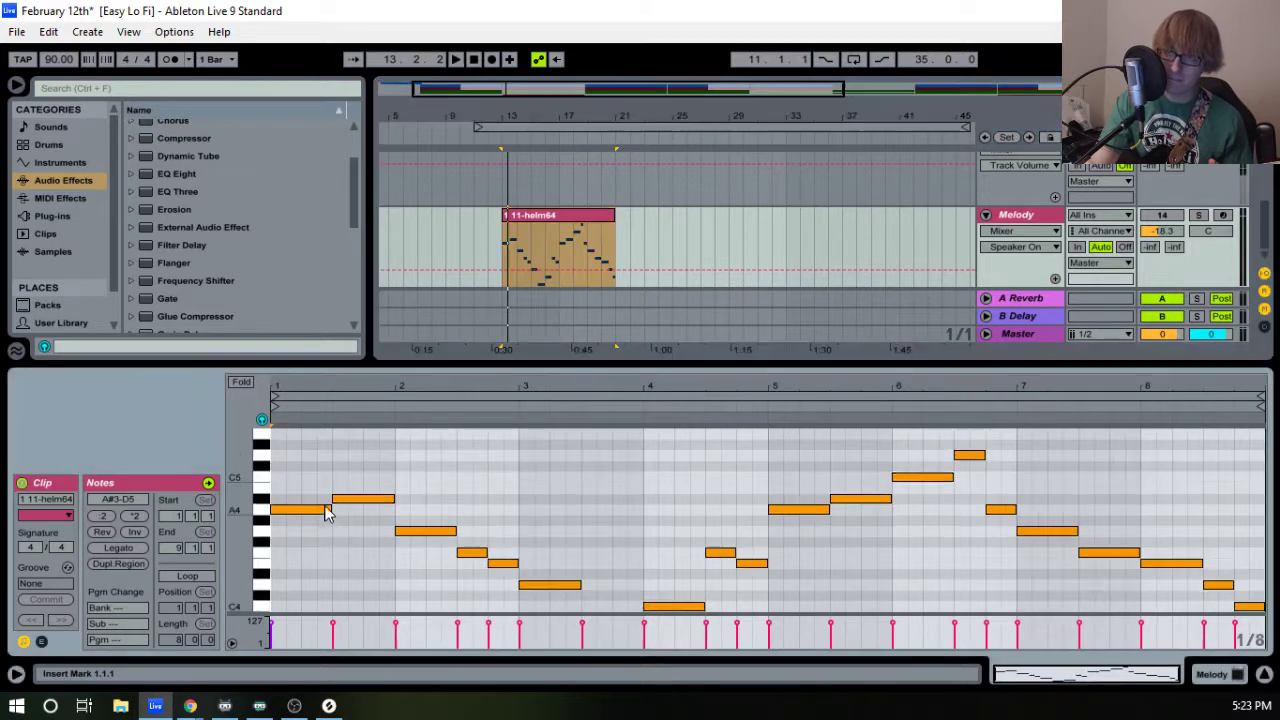
click(304, 514)
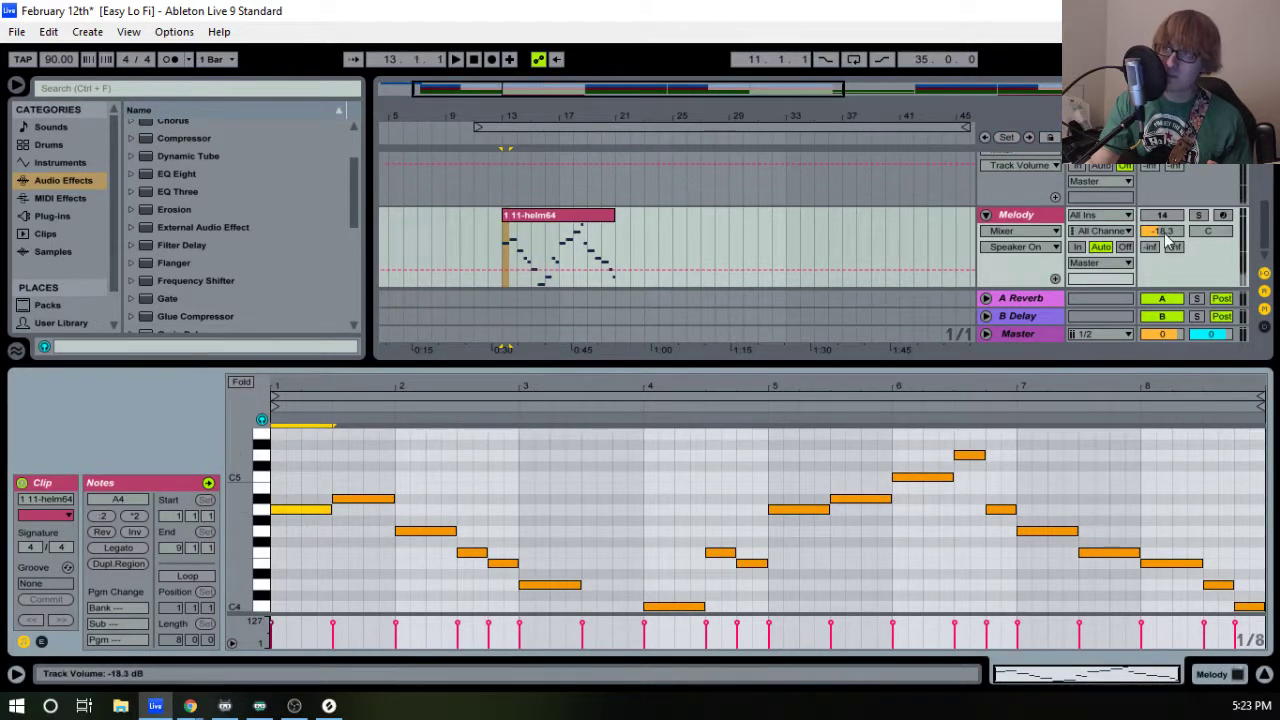
click(312, 512)
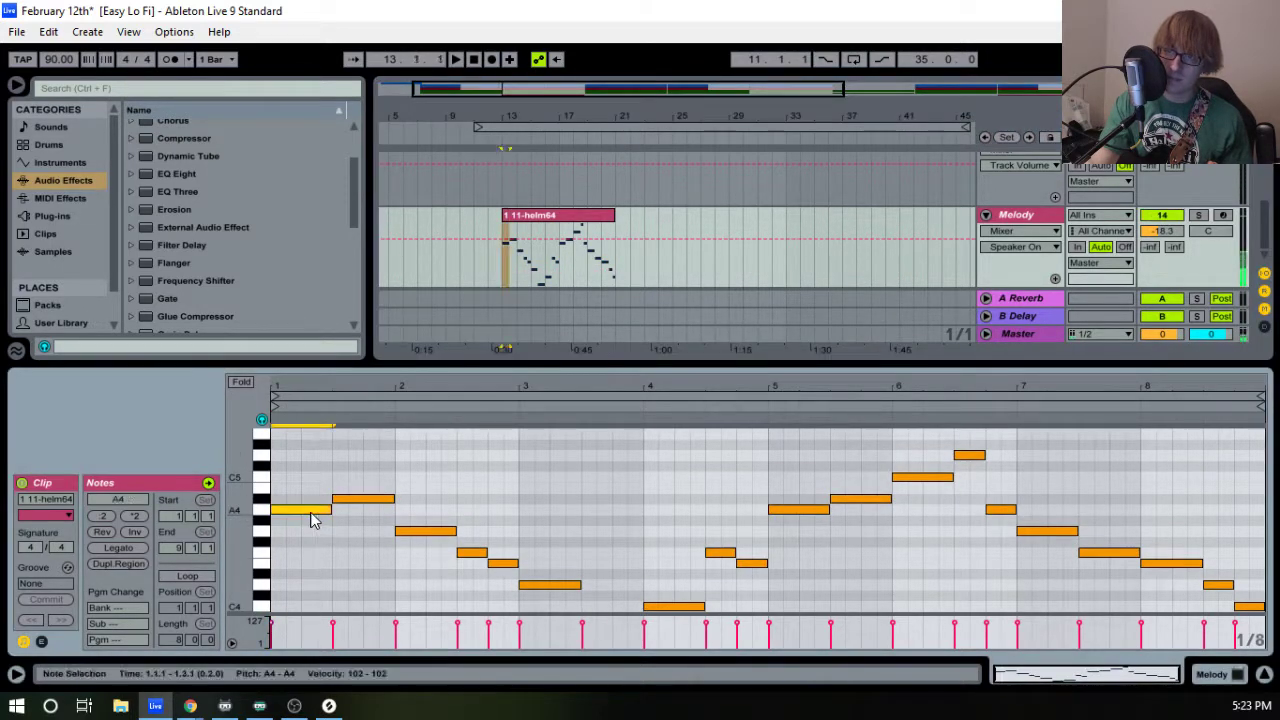
drag(311, 520, 575, 482)
key(ctrl+a)
key(Delete)
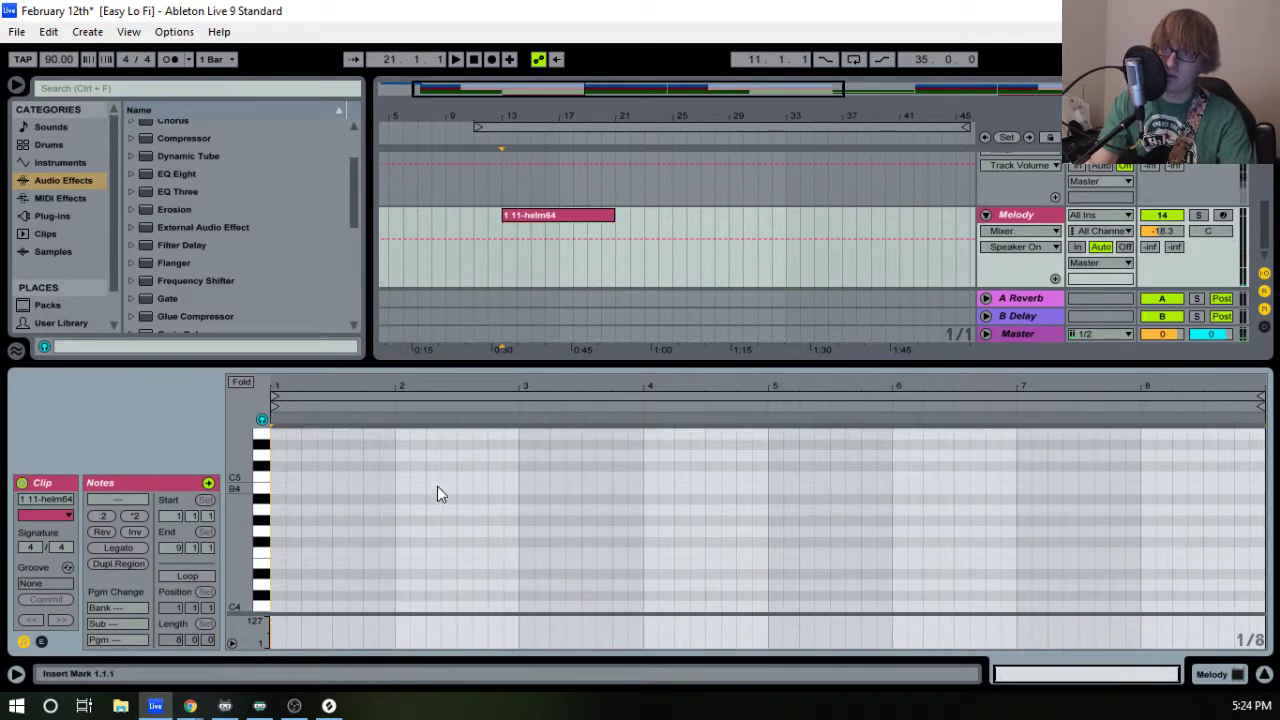
- Add an E4 note at 1.1.3 and an F4 note at 1.2.1 in the empty Melody clip, auditioning them
double_click(293, 565)
key(space)
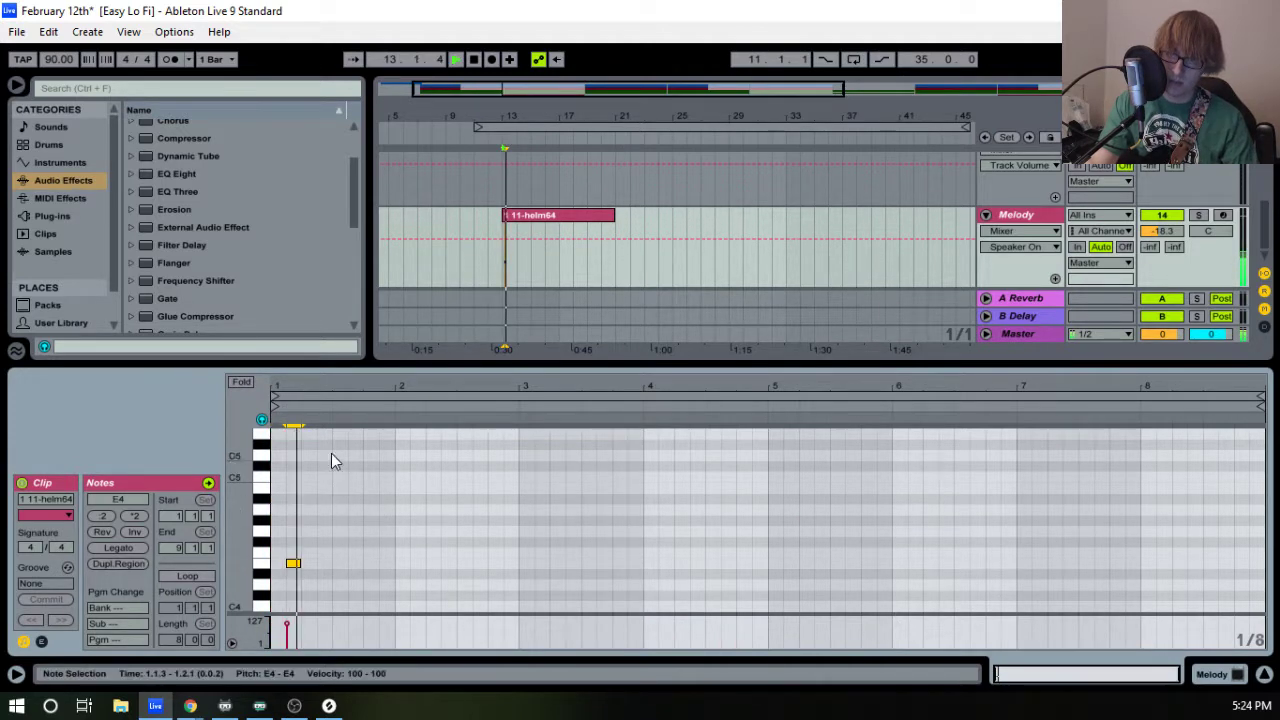
key(space)
drag(308, 387, 308, 402)
double_click(316, 554)
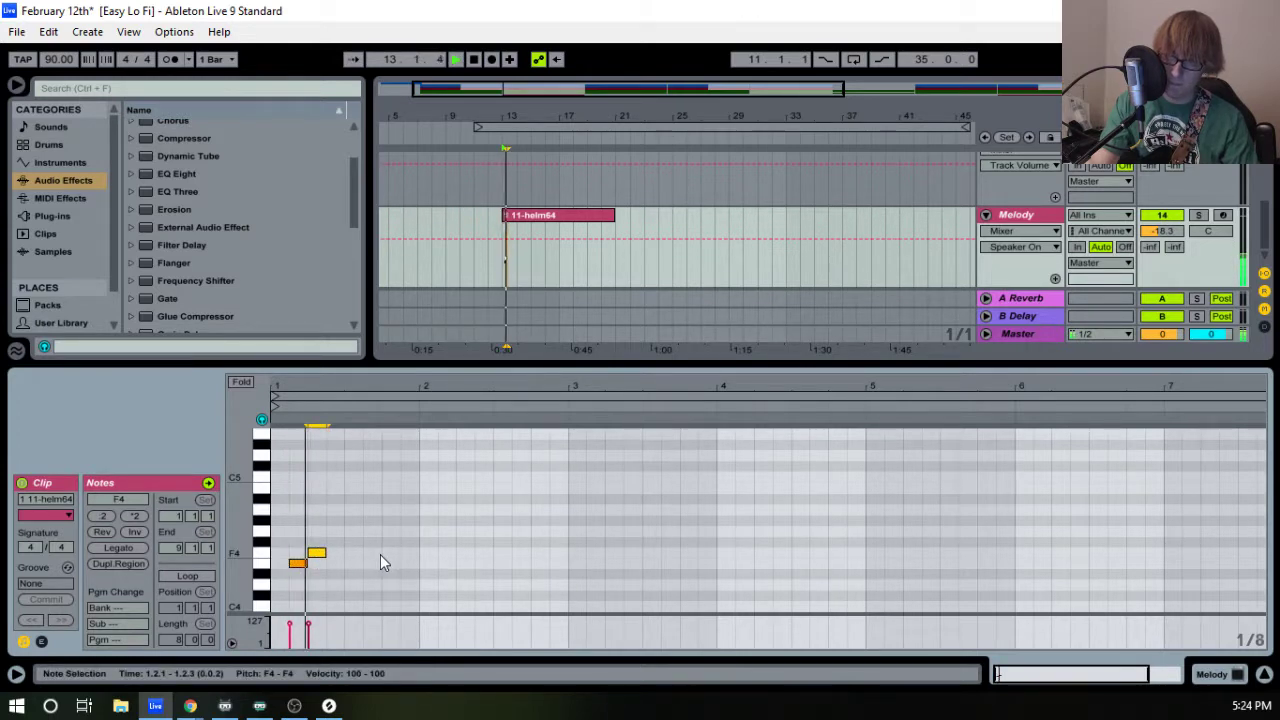
- Move the F4 note to 1.1.4 as a sixteenth and add an E4 from 1.2.1 to 1.2.3
key(space)
drag(316, 396, 346, 410)
drag(342, 556, 334, 556)
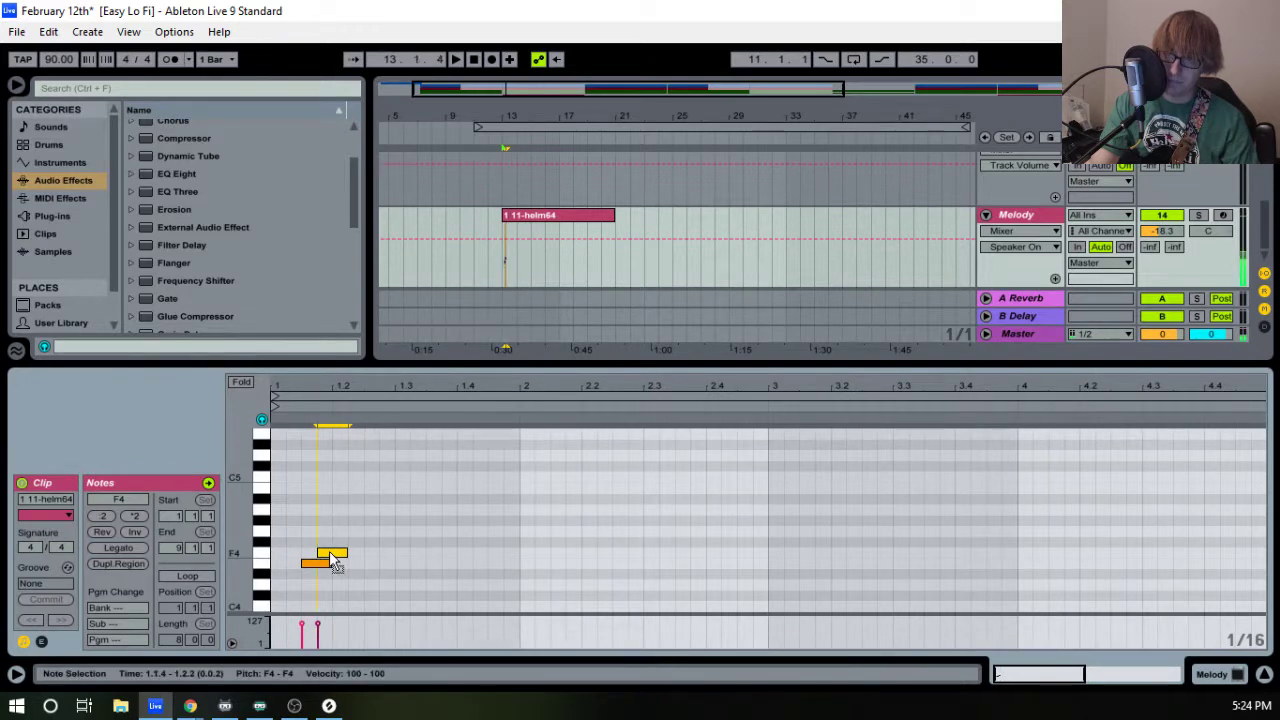
double_click(340, 564)
key(space)
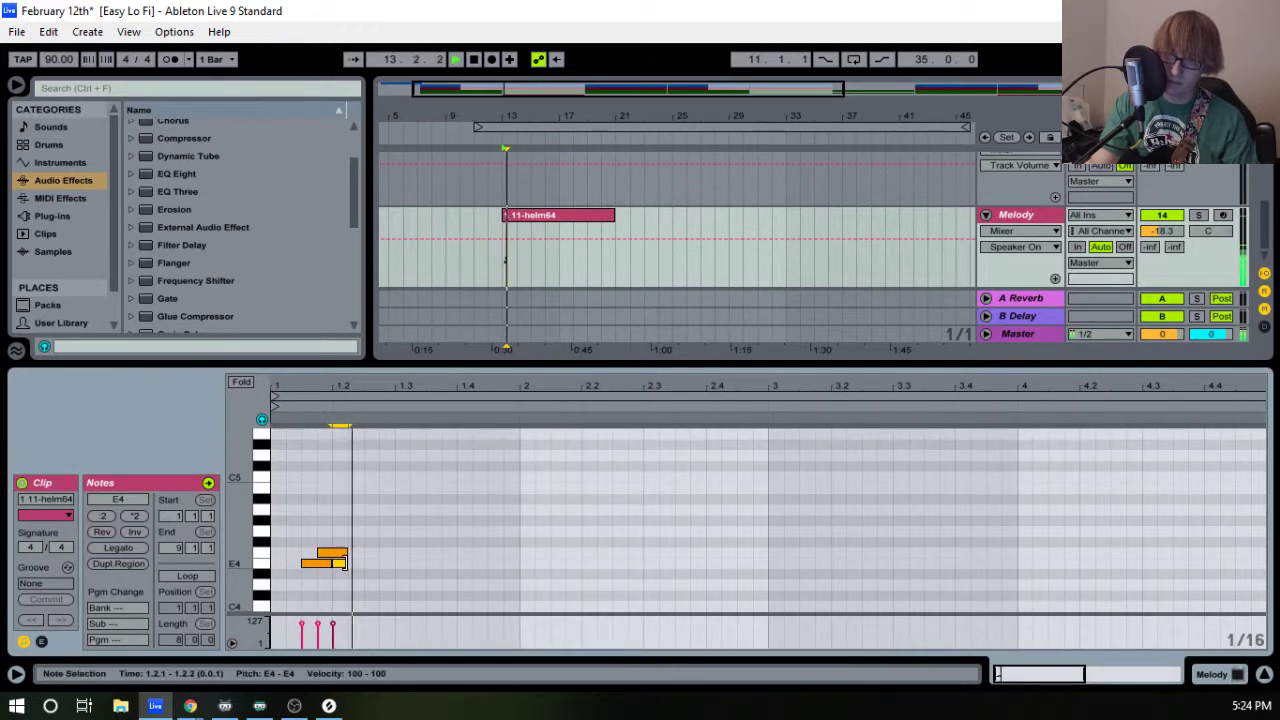
drag(347, 553, 376, 565)
click(363, 524)
key(space)
key(space)
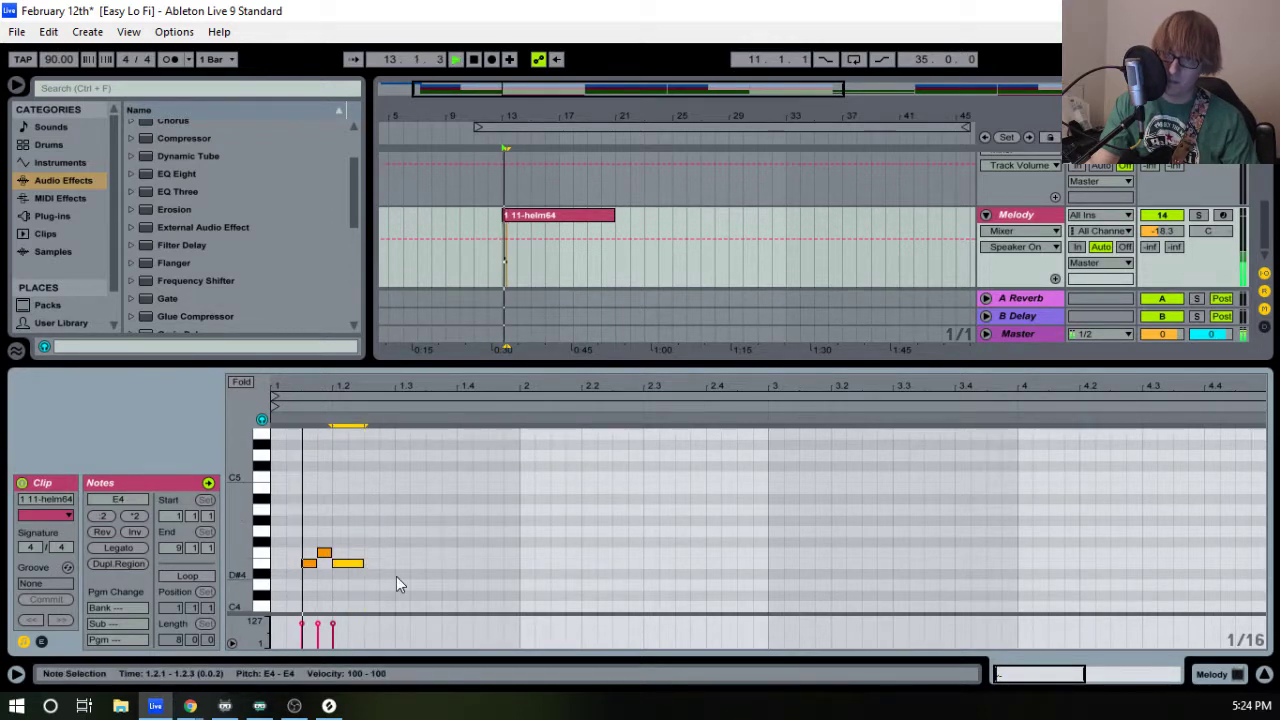
- Add a D4 note from 1.2.3 to 1.3.1 and an A4 note from 1.3.1 to 2.1.1
key(space)
click(373, 581)
double_click(370, 584)
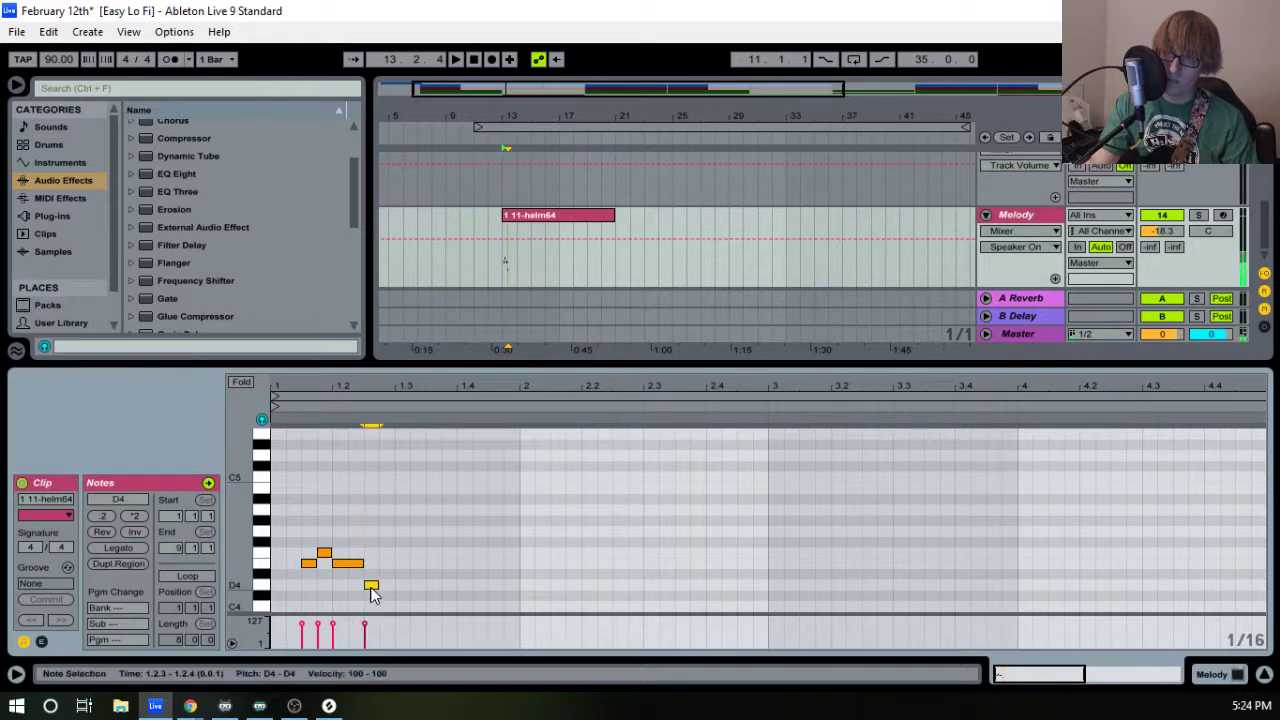
double_click(403, 512)
drag(409, 510, 465, 520)
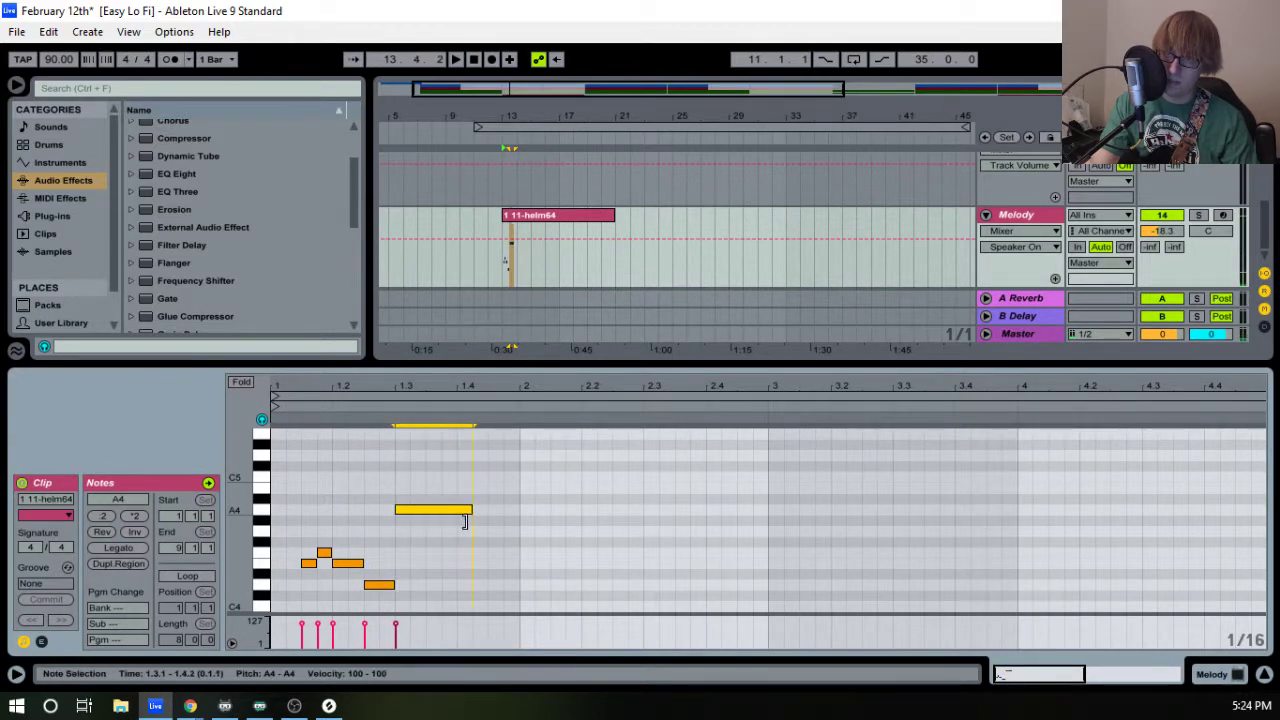
key(space)
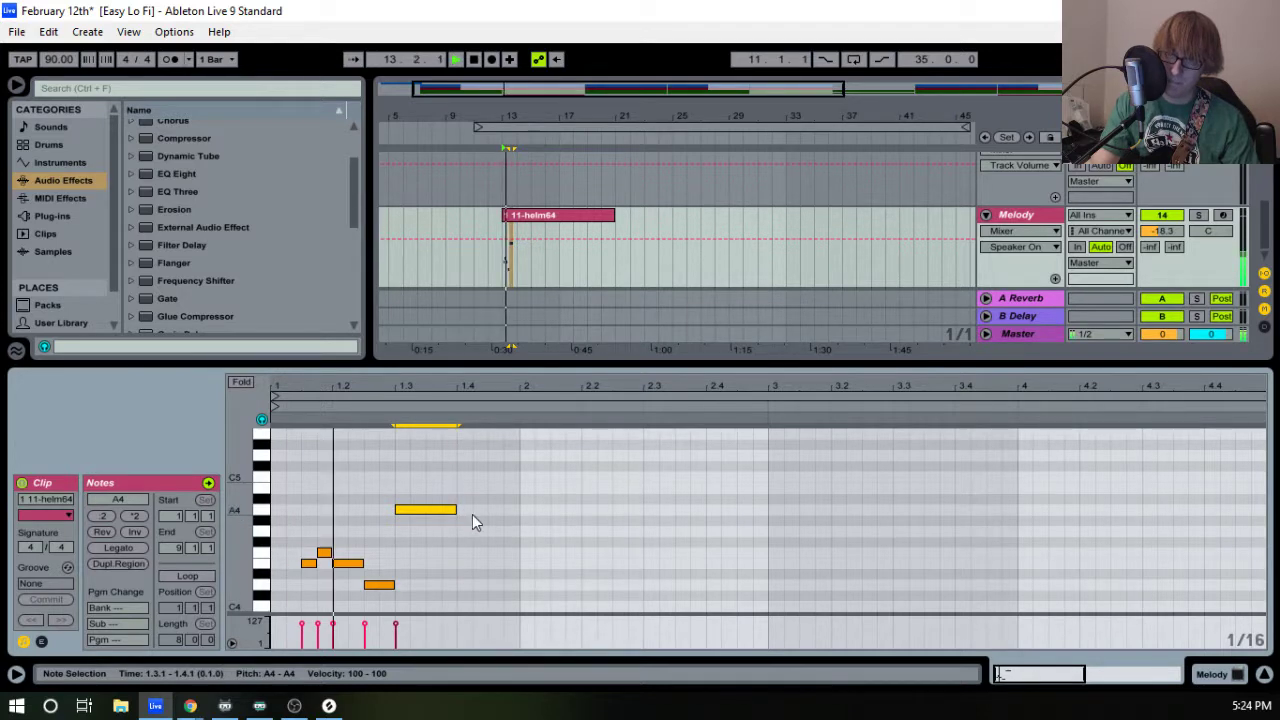
drag(459, 512, 520, 512)
- Play the new one-bar melody phrase repeatedly from bar 13 to judge how it continues
drag(541, 386, 407, 386)
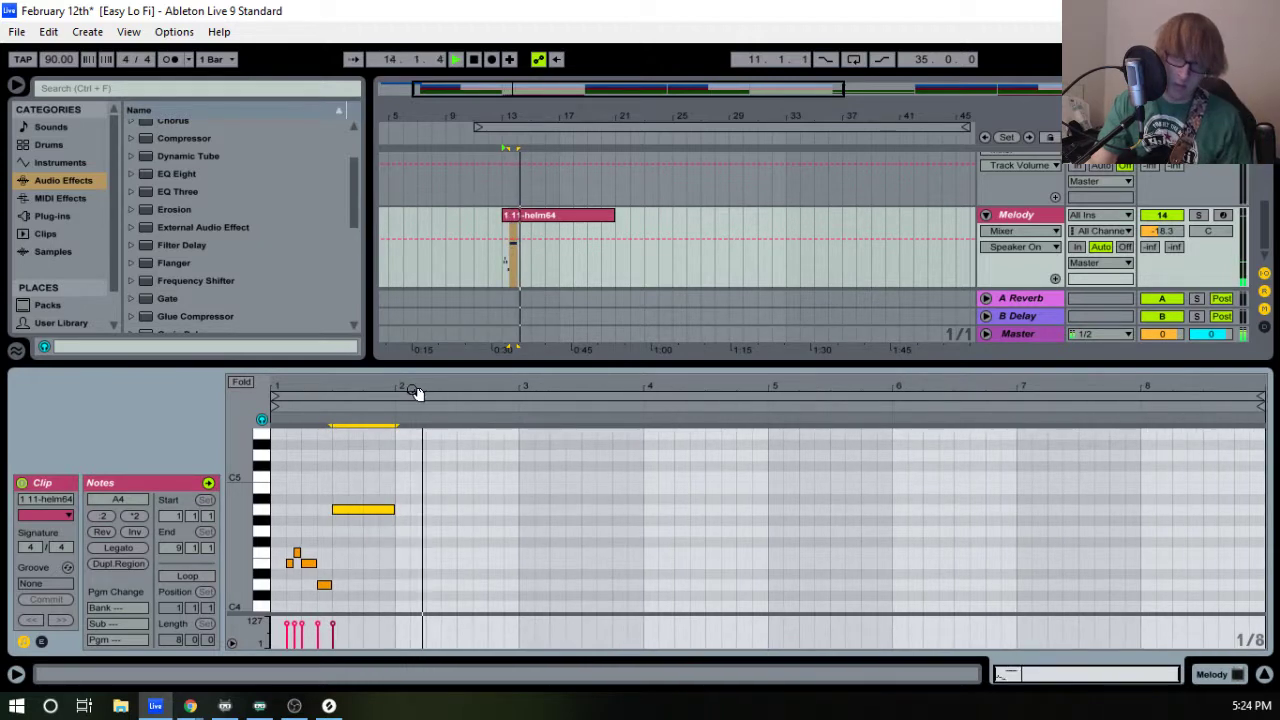
key(space)
key(space)
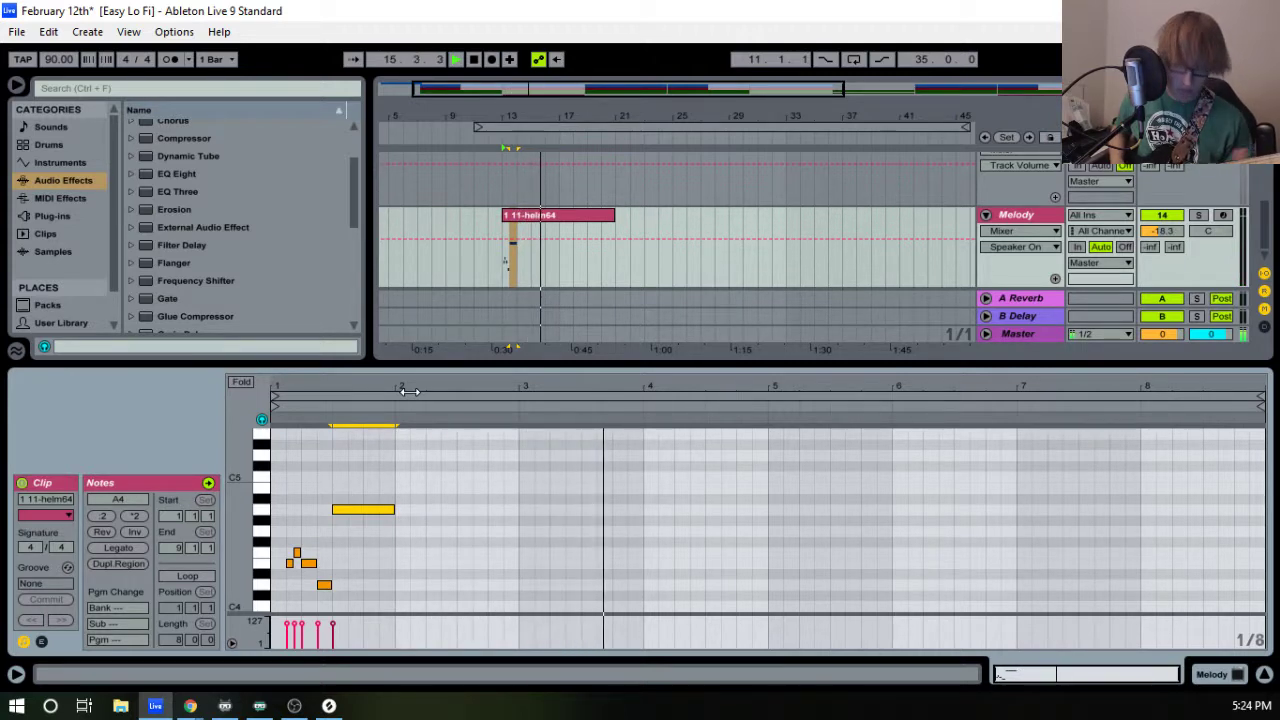
key(space)
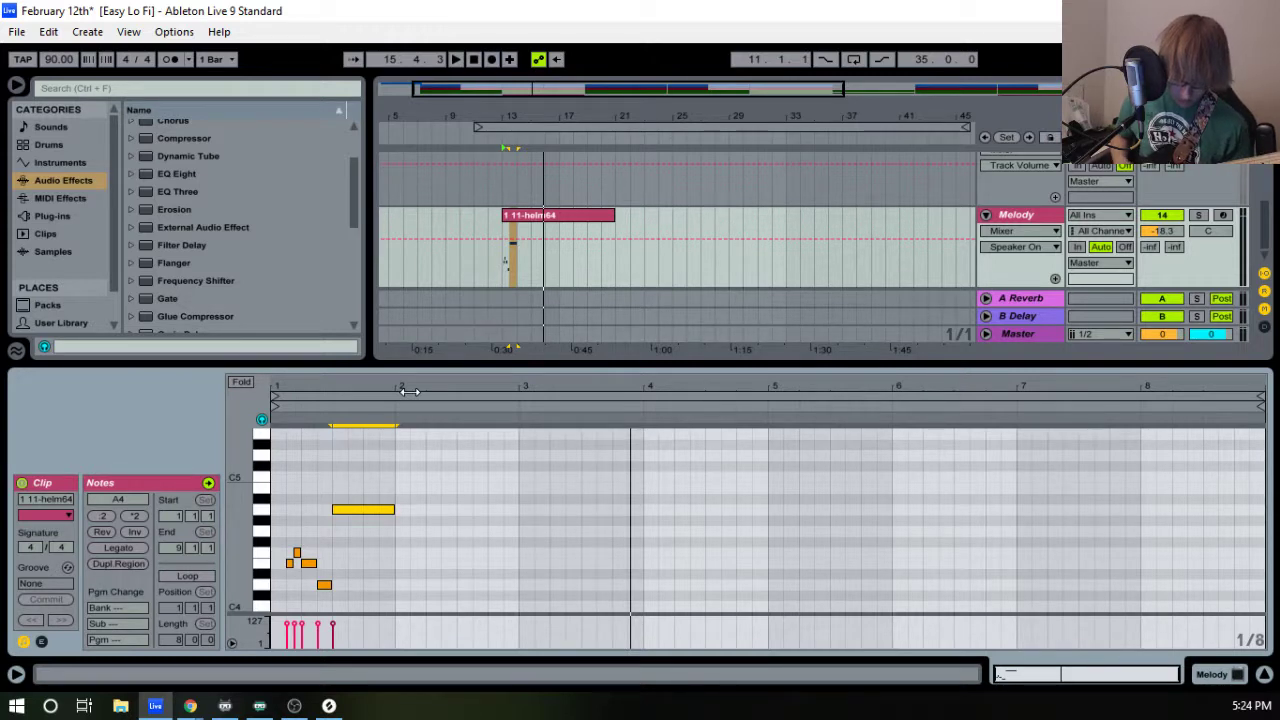
key(space)
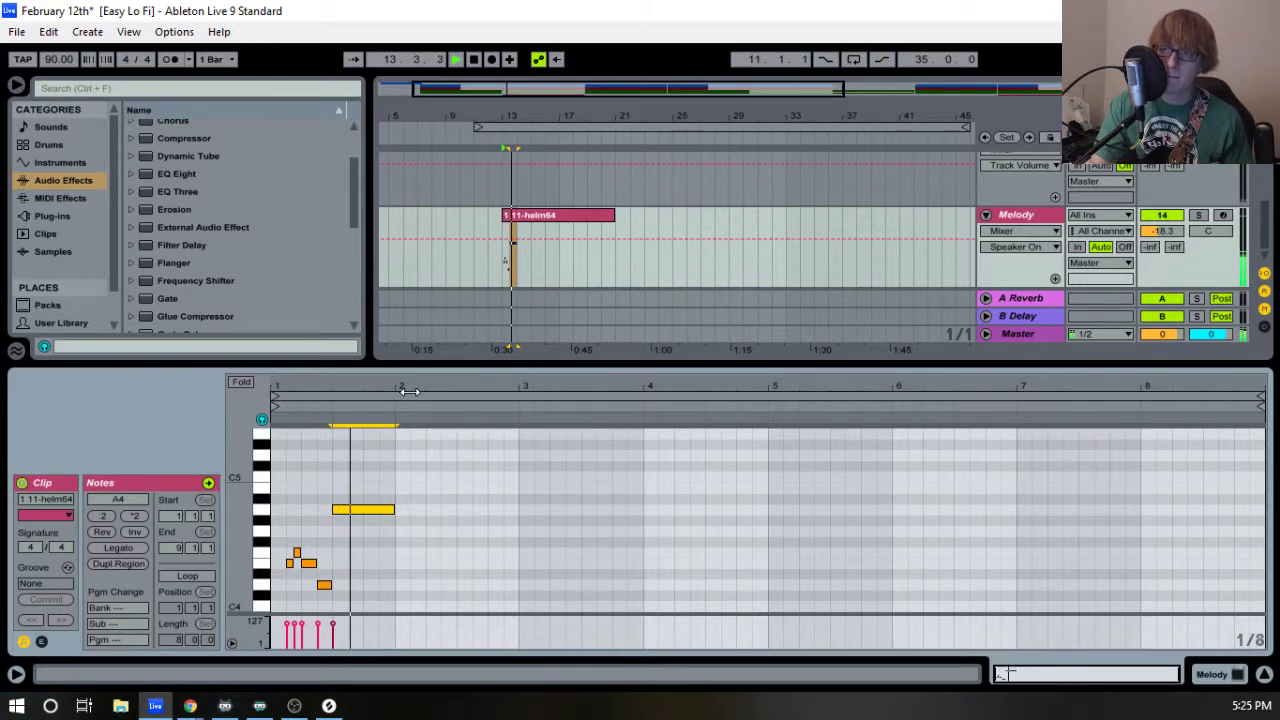
key(space)
- Add two consecutive A#4 eighth notes at 2.1.3 and 2.2.1 in the Melody clip
click(420, 491)
double_click(417, 499)
double_click(433, 499)
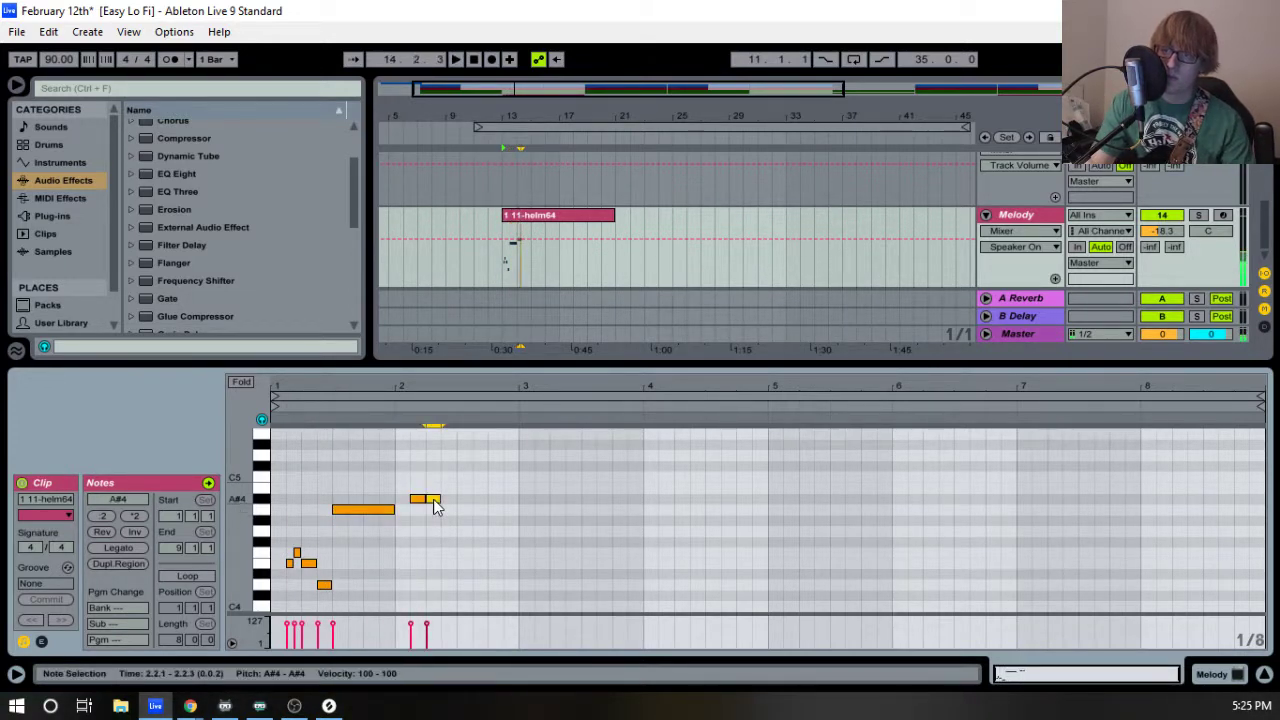
- Add G4 eighth notes at 2.2.3 and 2.3.1 and three A4 eighth notes from 2.3.3 to 3.1.1, and play the phrase
key(space)
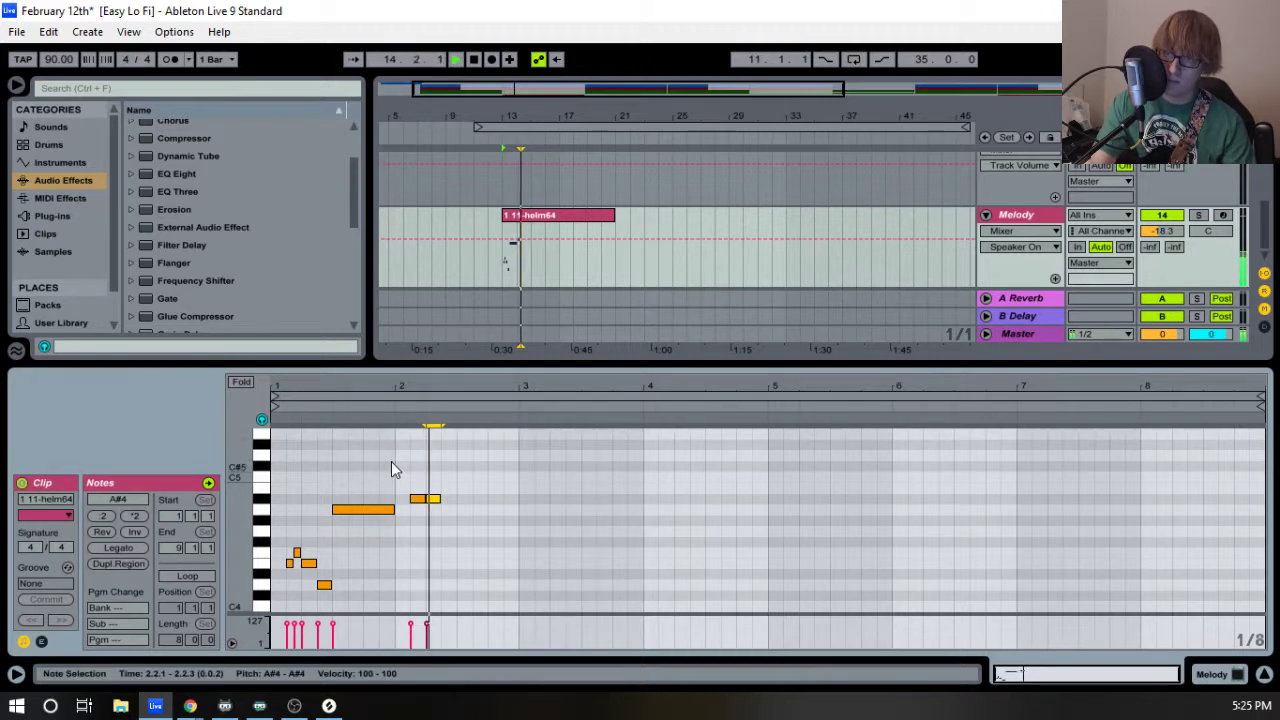
key(space)
click(454, 531)
double_click(452, 531)
drag(452, 531, 472, 532)
double_click(481, 509)
double_click(495, 510)
double_click(511, 510)
click(490, 474)
key(space)
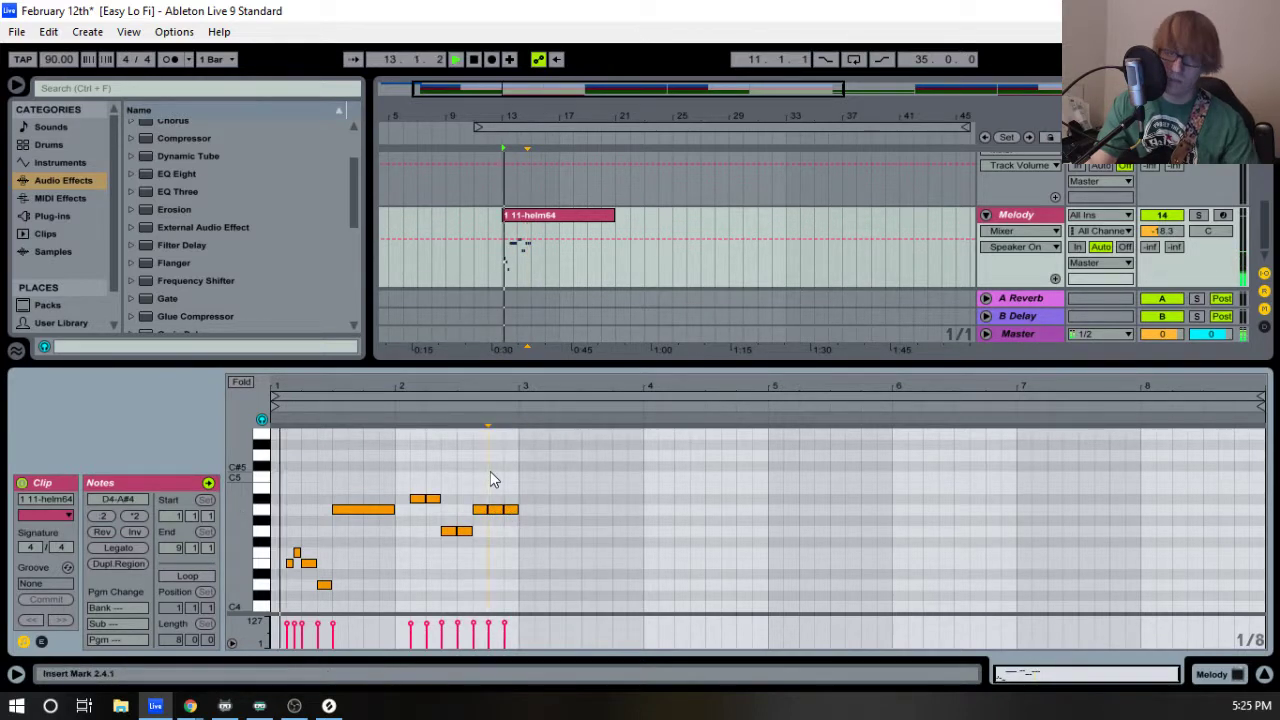
key(space)
- Duplicate the two-bar melody phrase into bars 3 and 4 of the Melody clip and listen to it
key(ctrl+a)
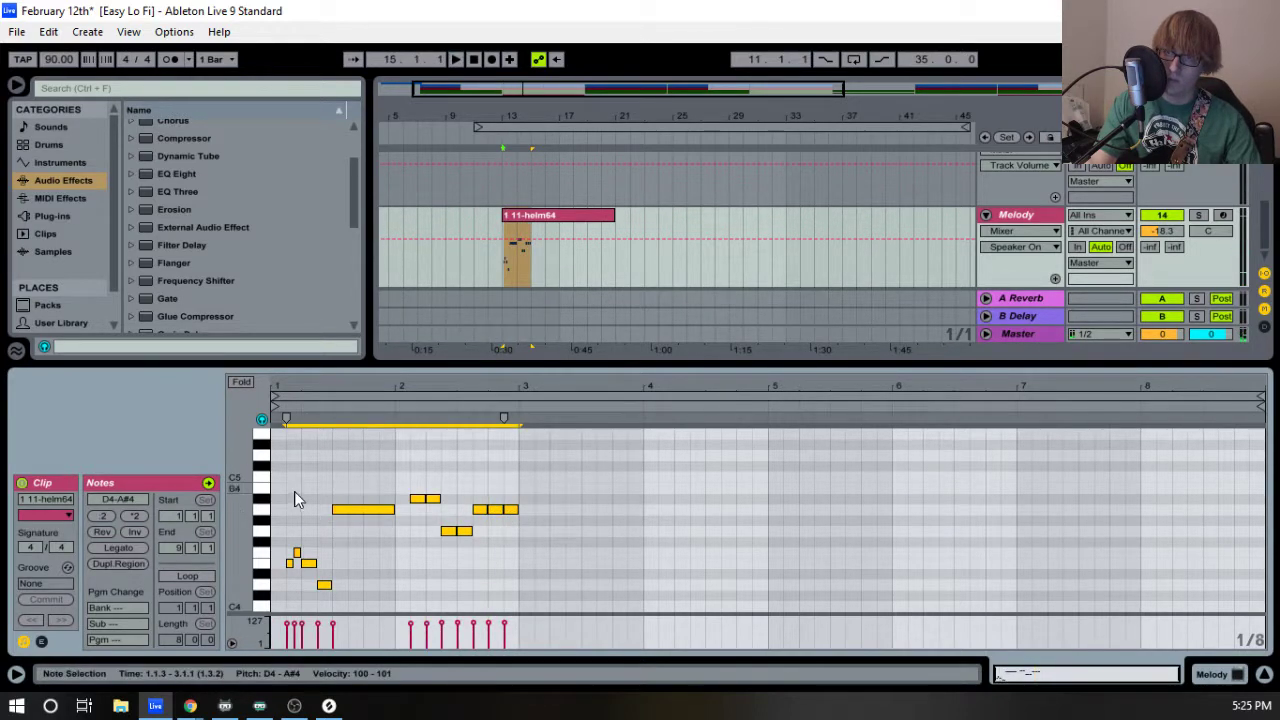
drag(280, 479, 560, 592)
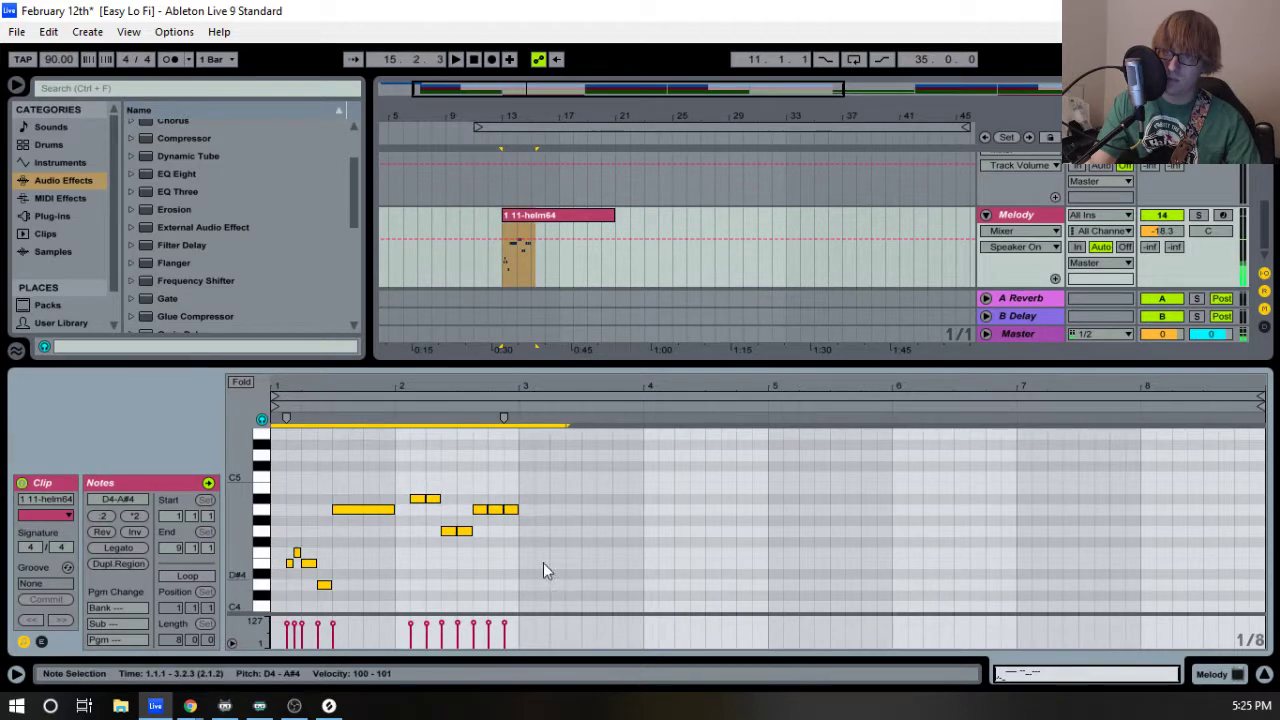
key(ctrl+d)
key(space)
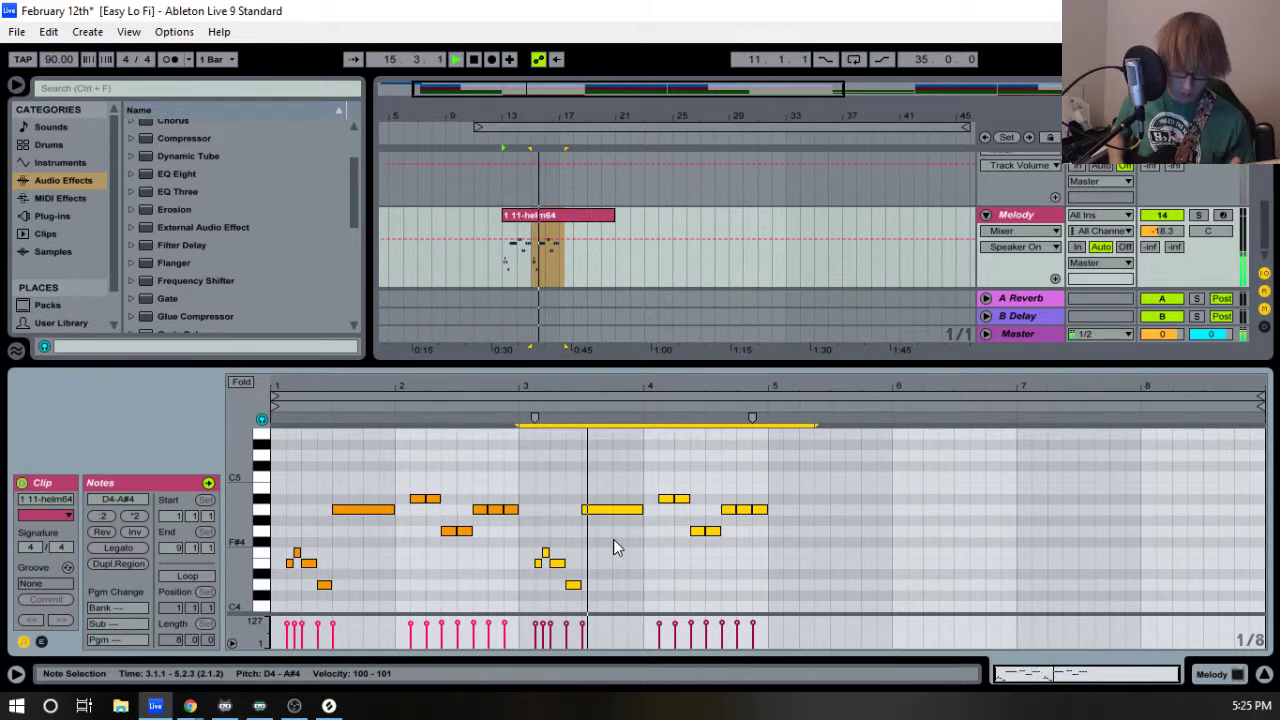
key(space)
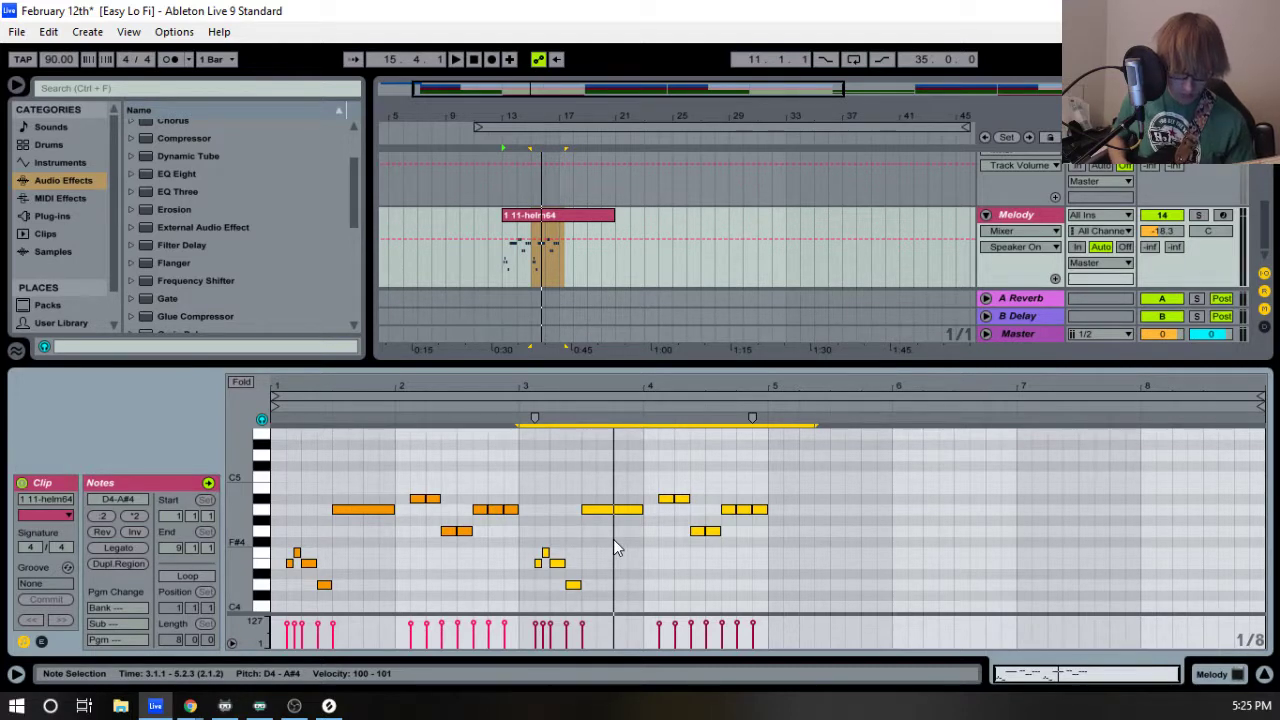
- Lower the long A4 note in bar 3 to A#3 and play the melody through into bar 4
drag(528, 580, 566, 546)
click(572, 587)
click(605, 516)
key(shift+Down)
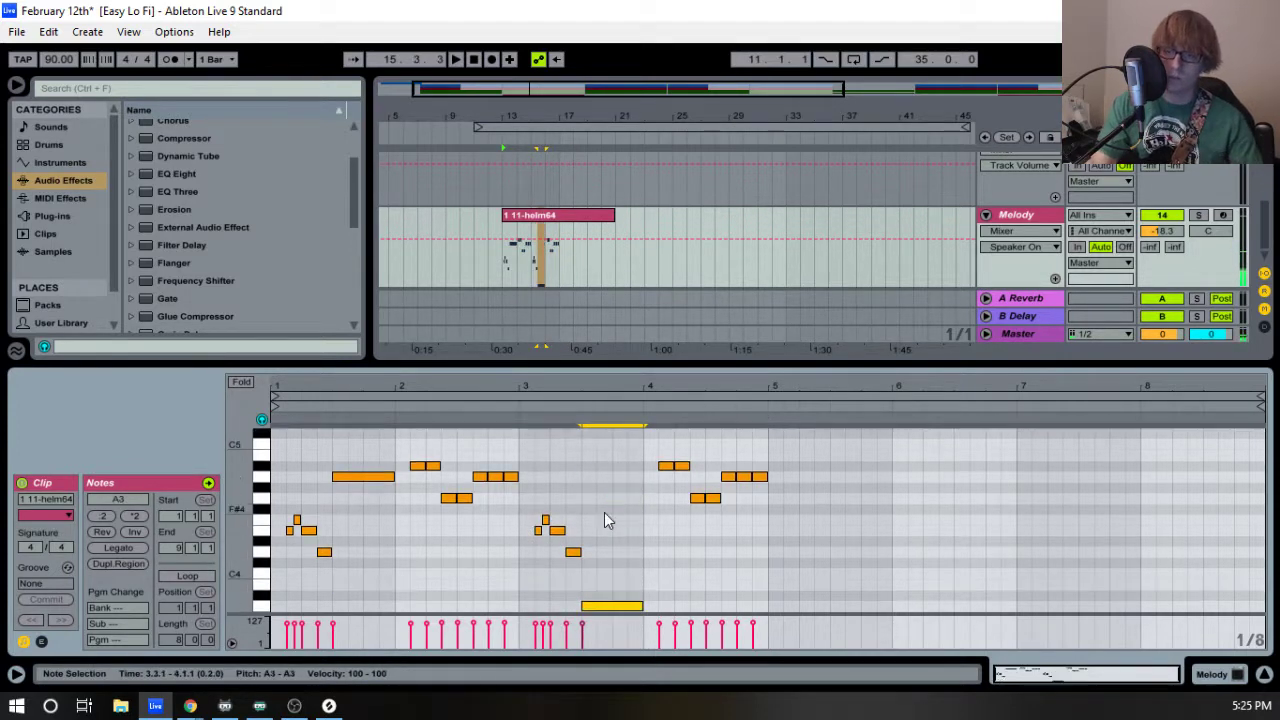
key(Up)
key(space)
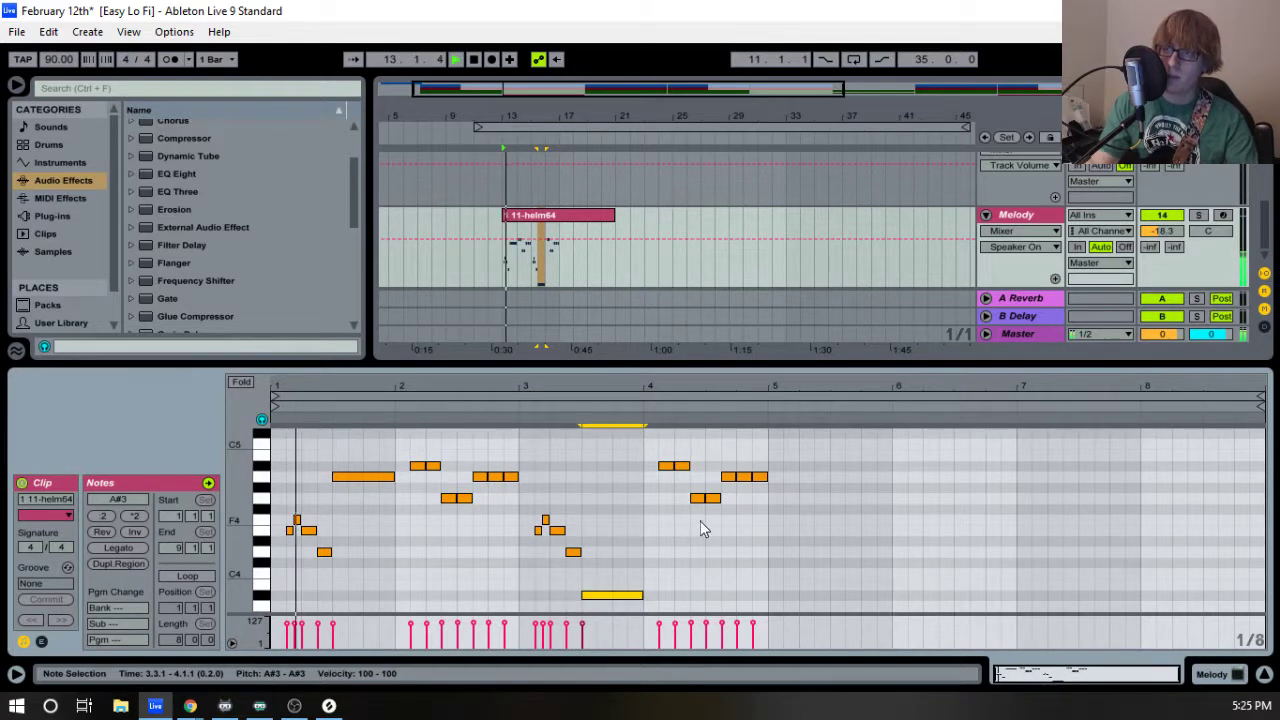
click(666, 388)
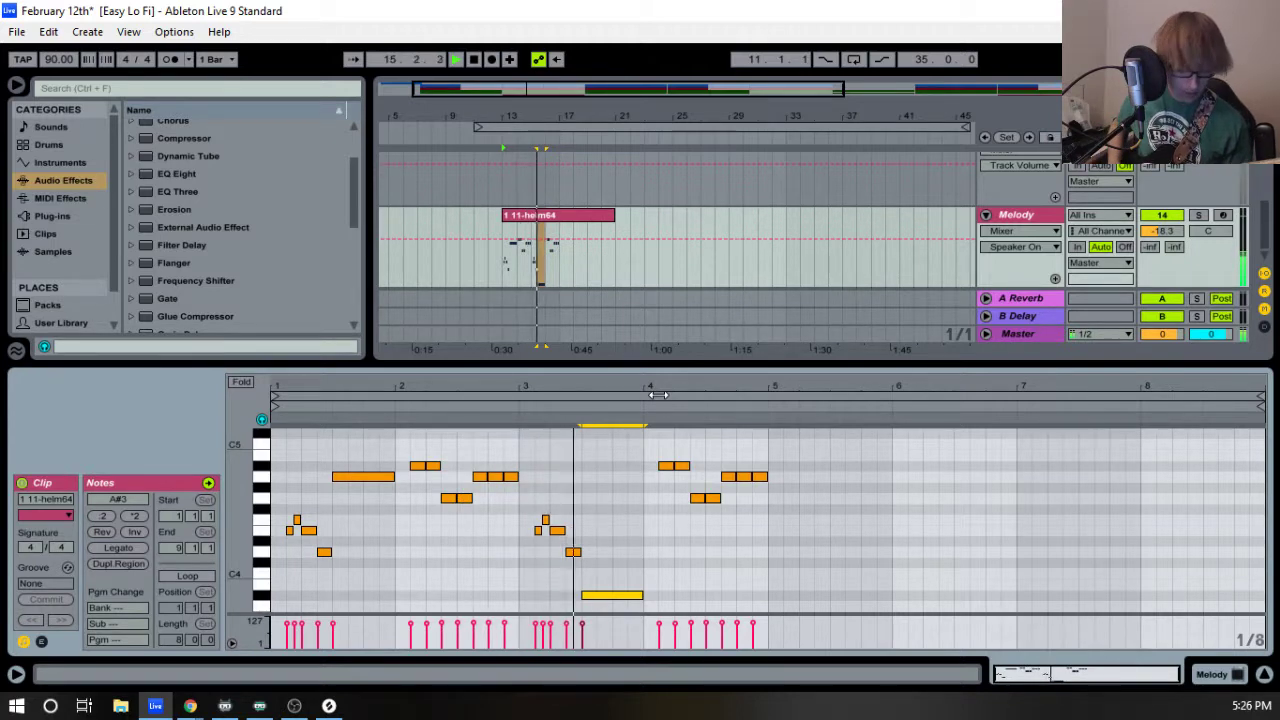
key(space)
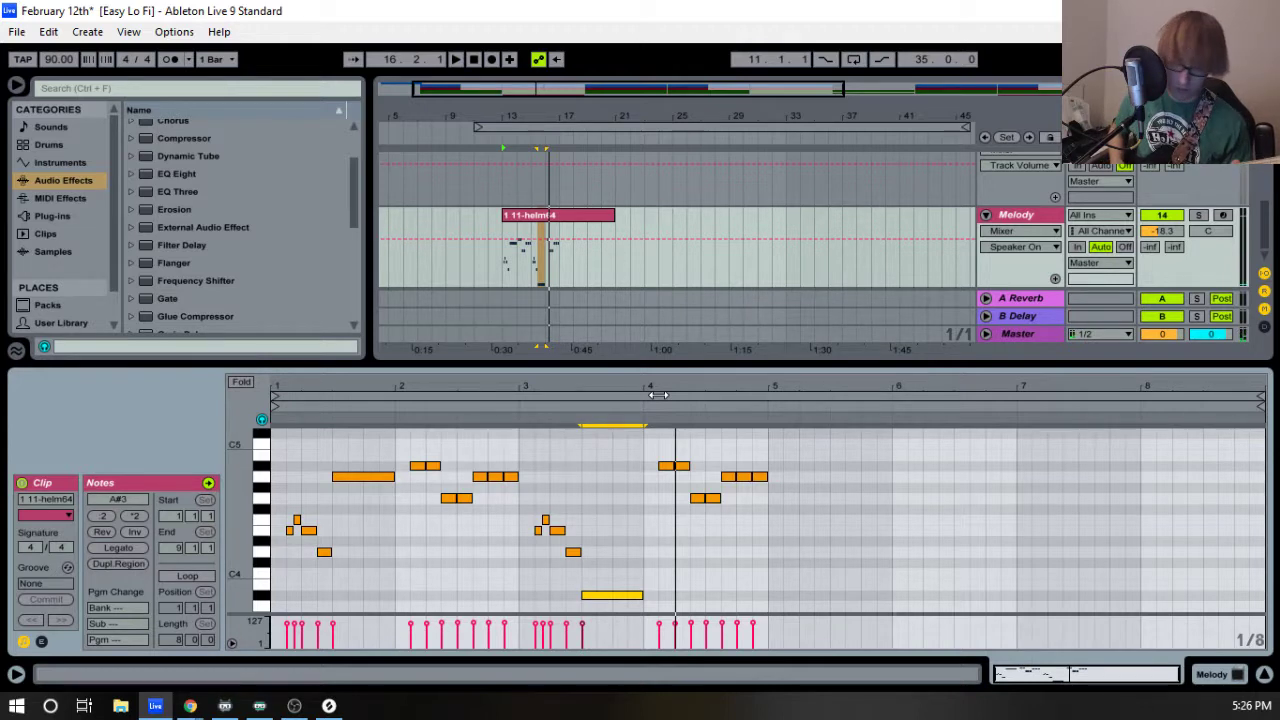
- Lower the two A#4 eighth notes at the start of bar 4 to A3
drag(654, 459, 684, 490)
key(Down)
key(Down)
key(Down)
key(Down)
key(Down)
key(Down)
key(Down)
key(Down)
key(Down)
key(Down)
key(Down)
key(Down)
key(Down)
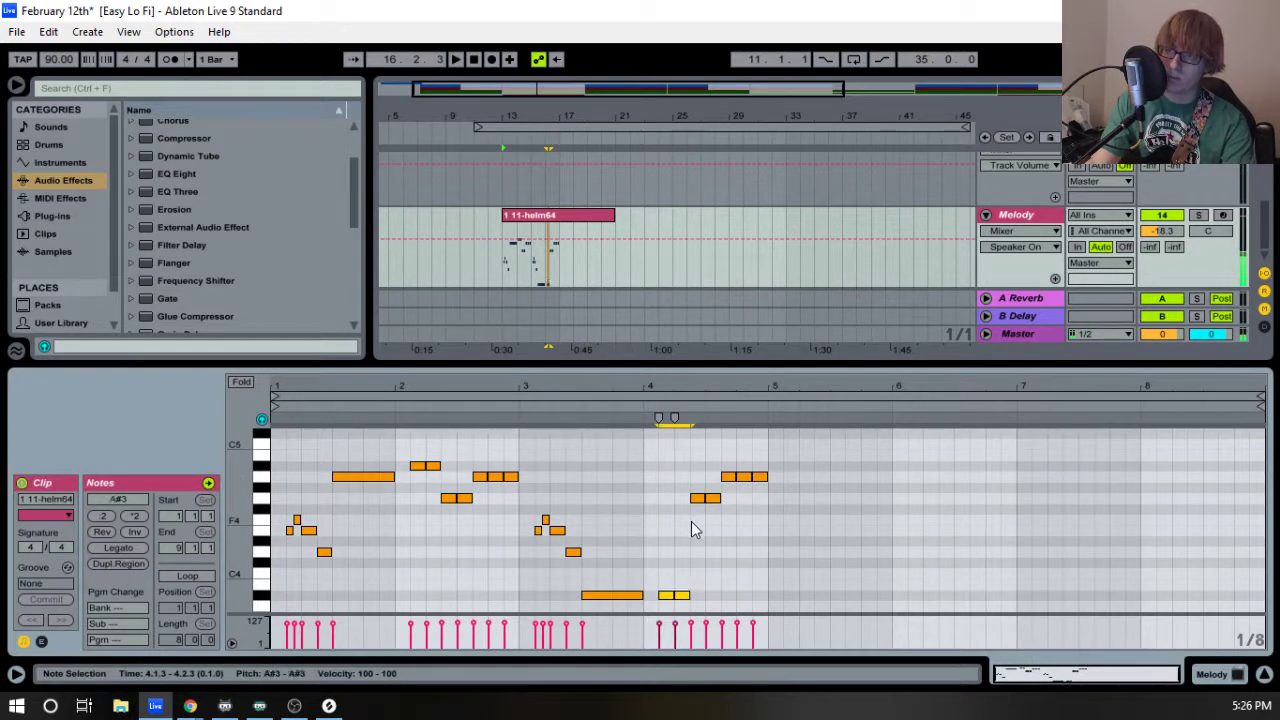
click(699, 521)
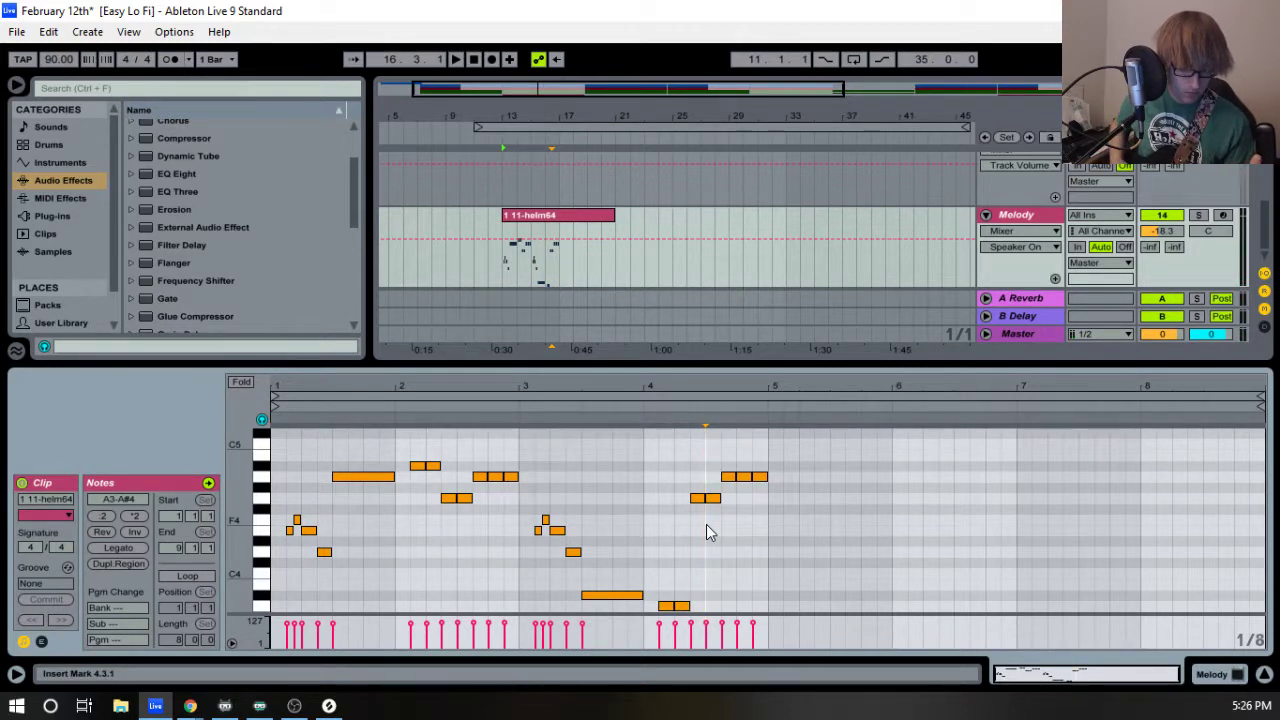
- Transpose the last five notes of bar 4 down one octave, and enlarge the note editor while the melody plays
drag(694, 522, 814, 442)
key(shift+Down)
key(space)
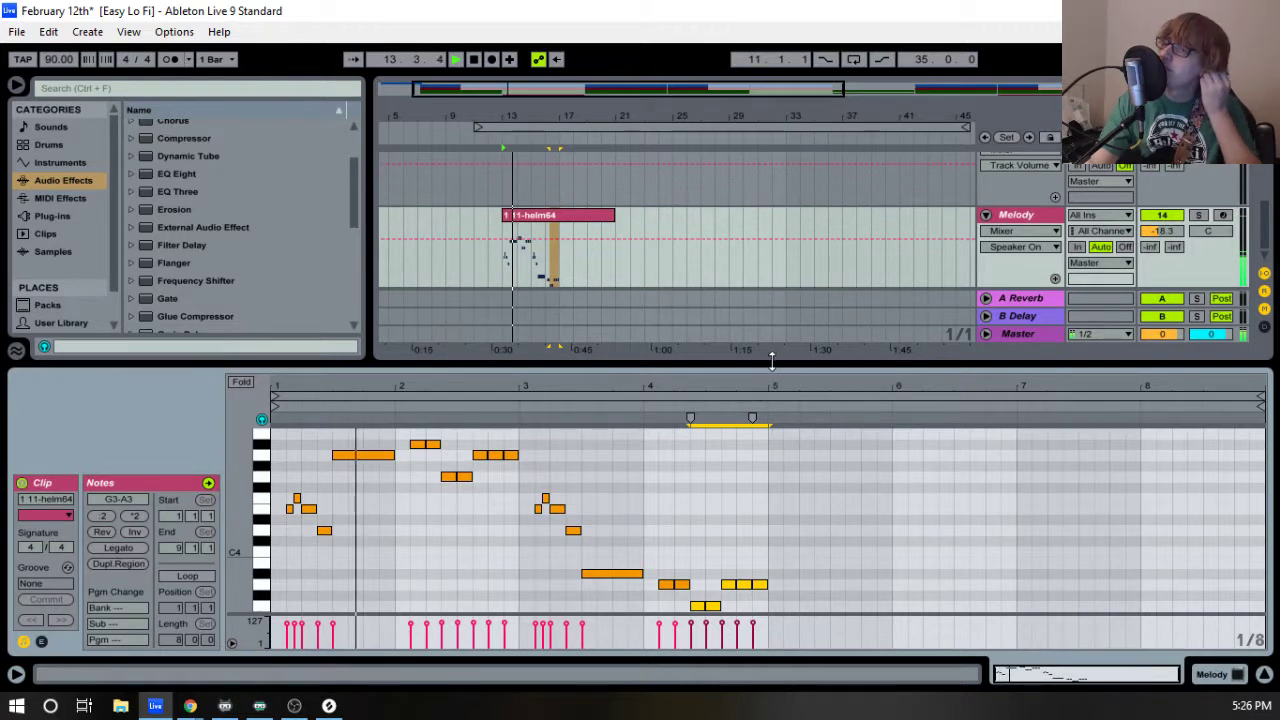
drag(772, 359, 808, 260)
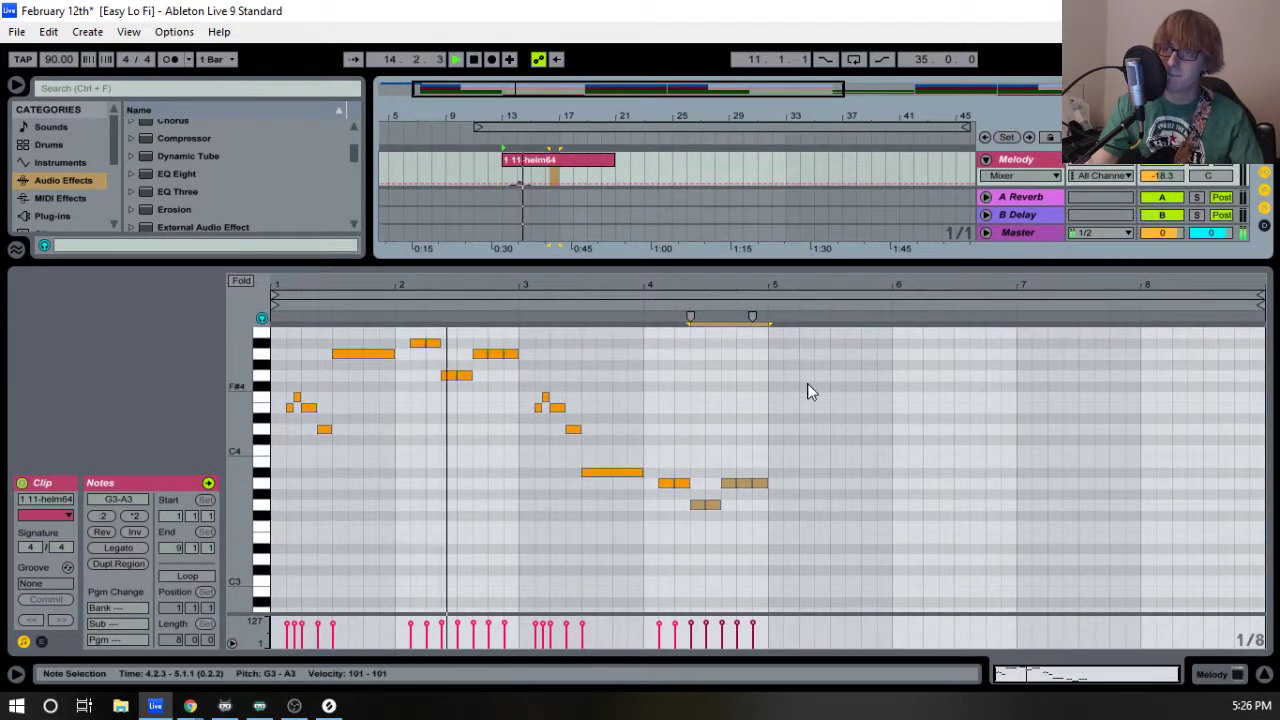
- Copy the whole four-bar melody into bars 5 to 8 of the clip and listen up to the end of bar 6
click(752, 405)
scroll(752, 405, up, 2)
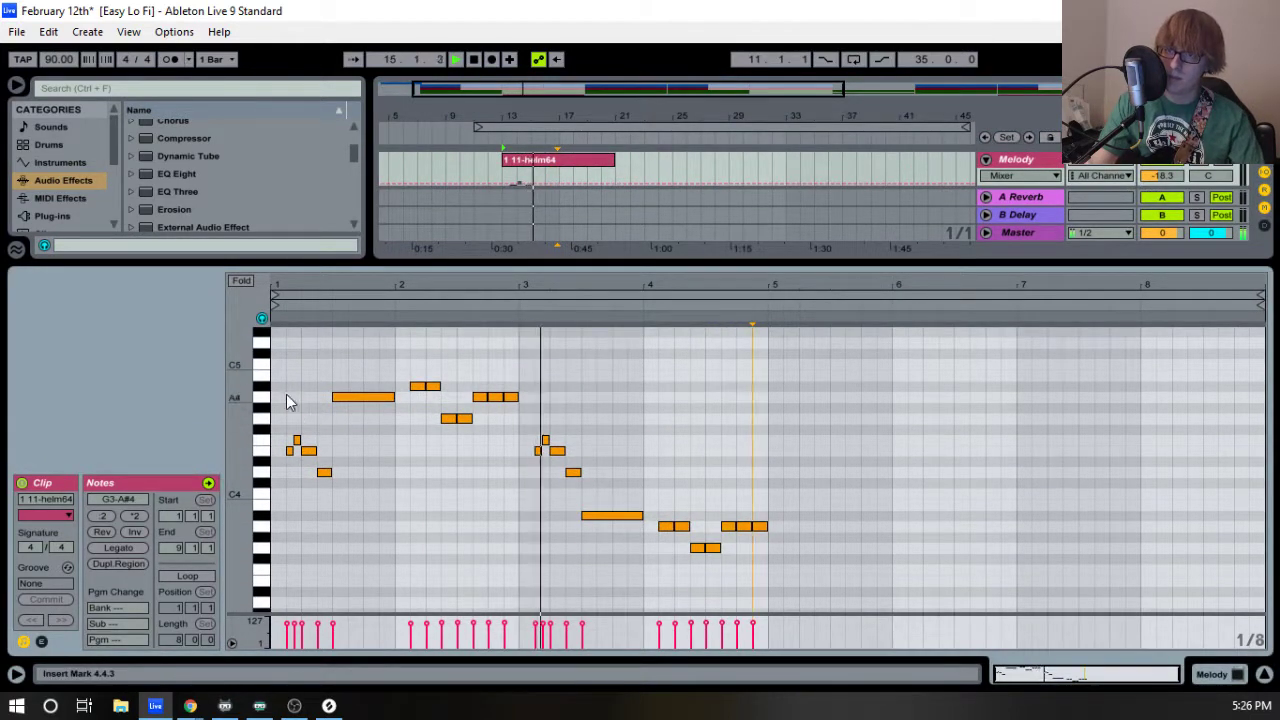
drag(274, 380, 816, 619)
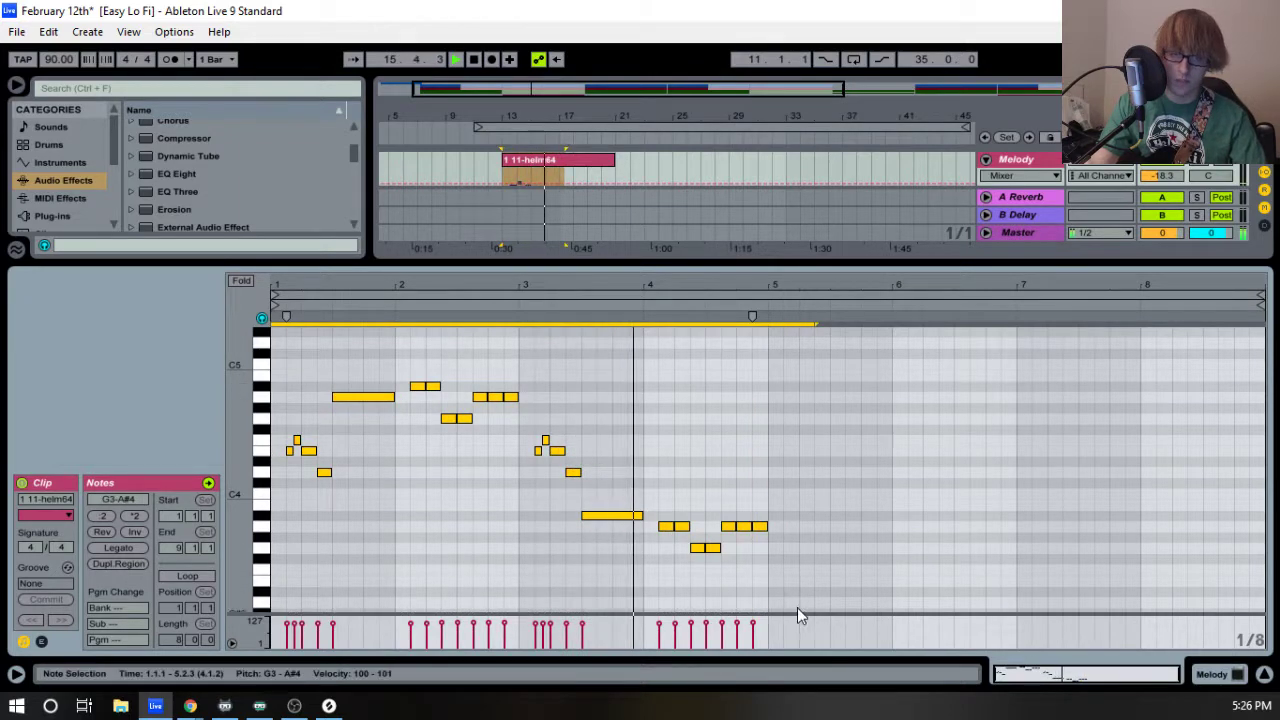
click(767, 490)
key(ctrl+v)
click(907, 483)
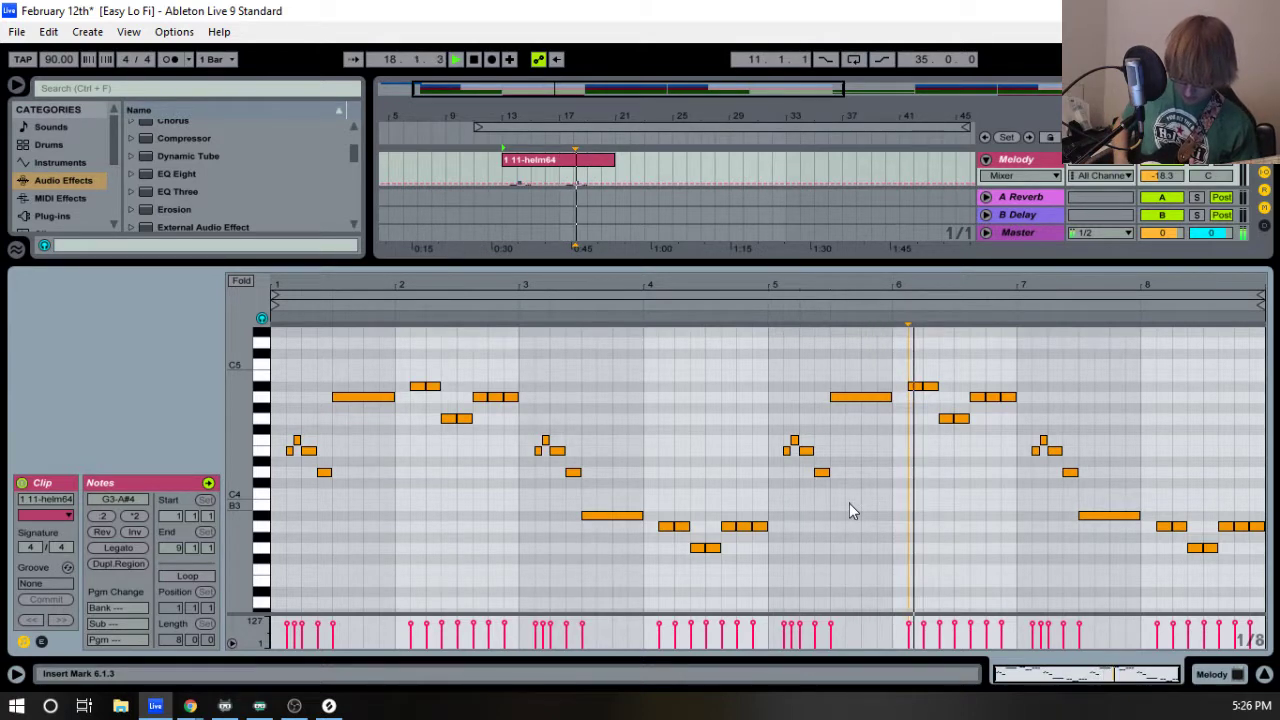
key(space)
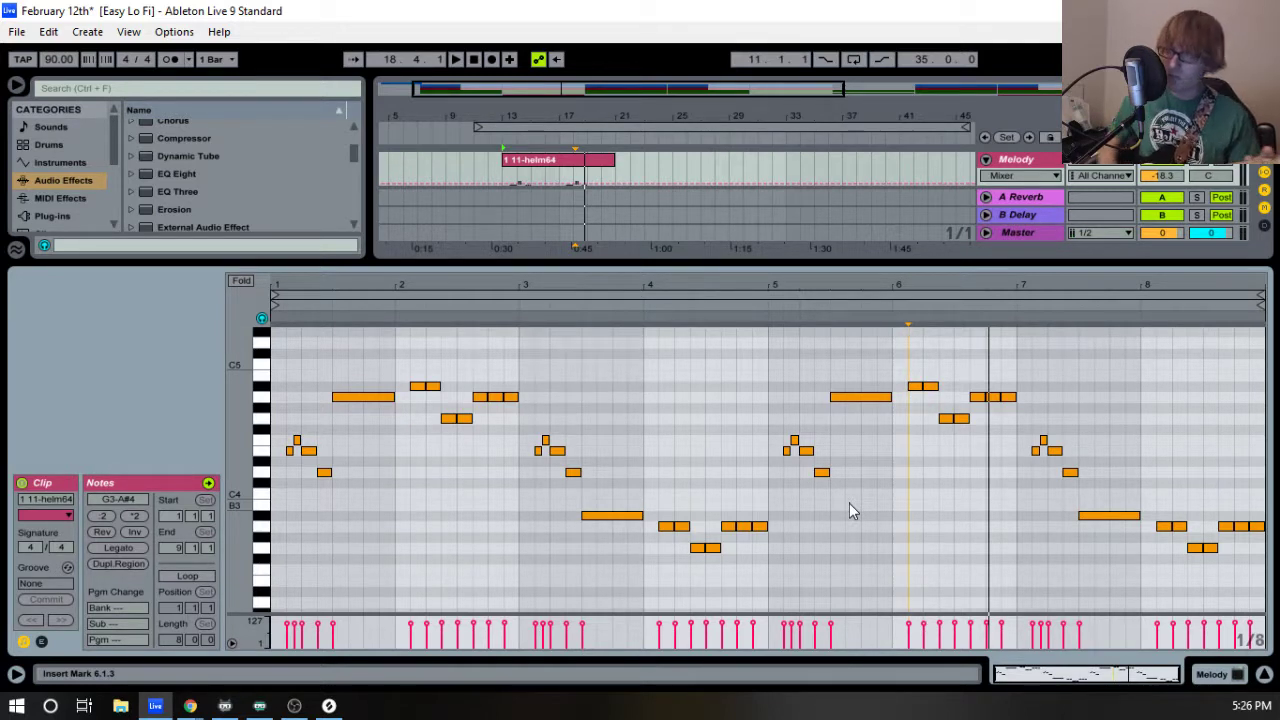
- Raise bar 6's two G4 notes to C5 and its three A4 notes to D5, and play from bar 5
drag(932, 449, 1018, 390)
key(Up)
key(Up)
key(Up)
key(Up)
key(Up)
key(Up)
key(Up)
key(Up)
key(Up)
key(Up)
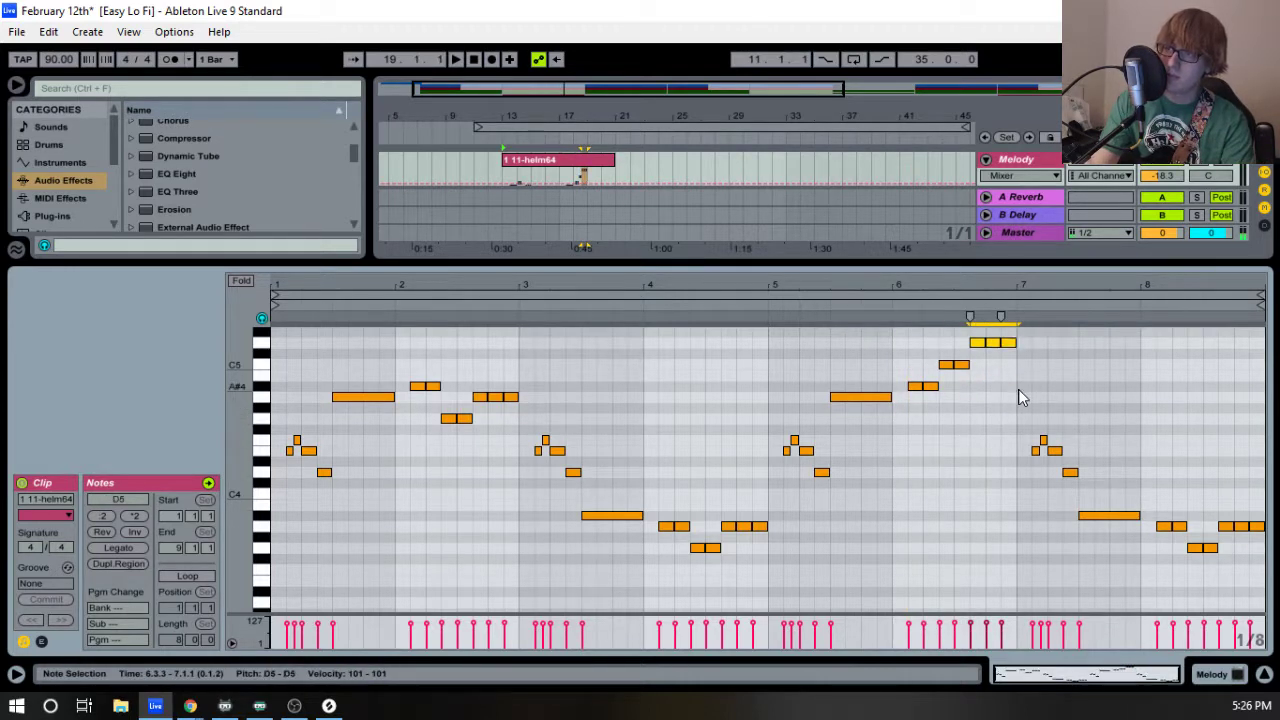
click(803, 309)
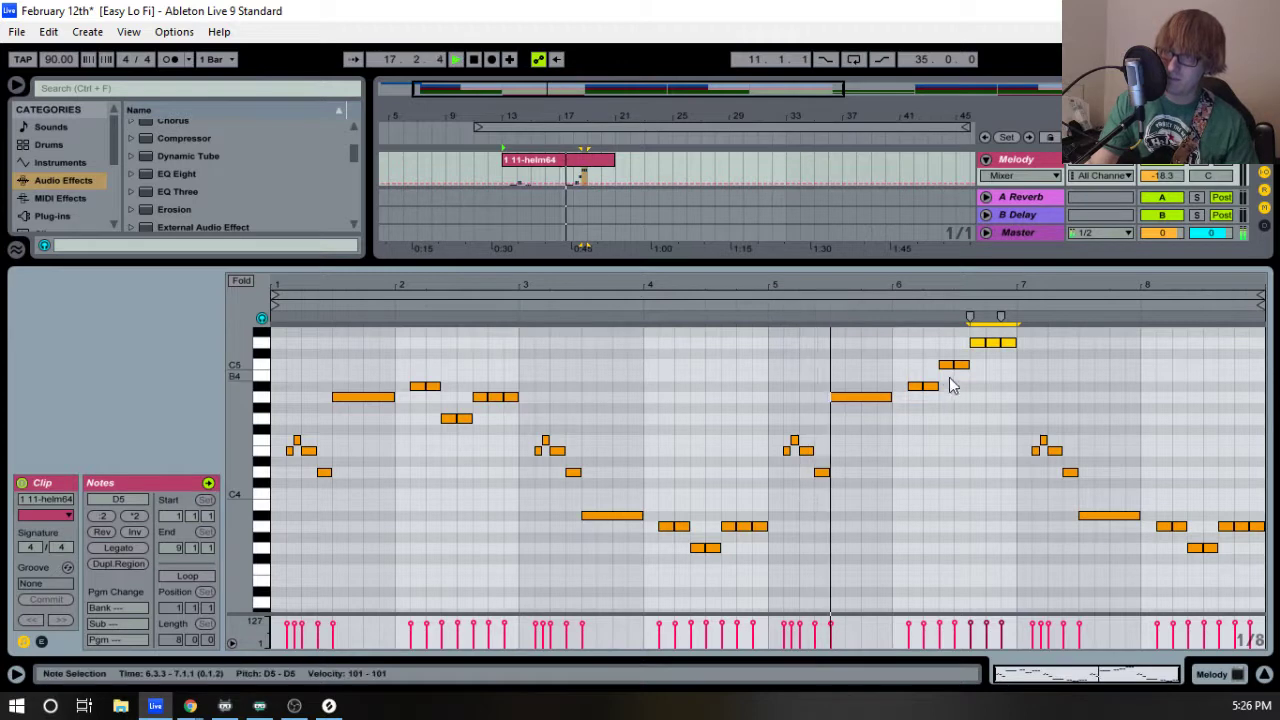
scroll(968, 418, up, 3)
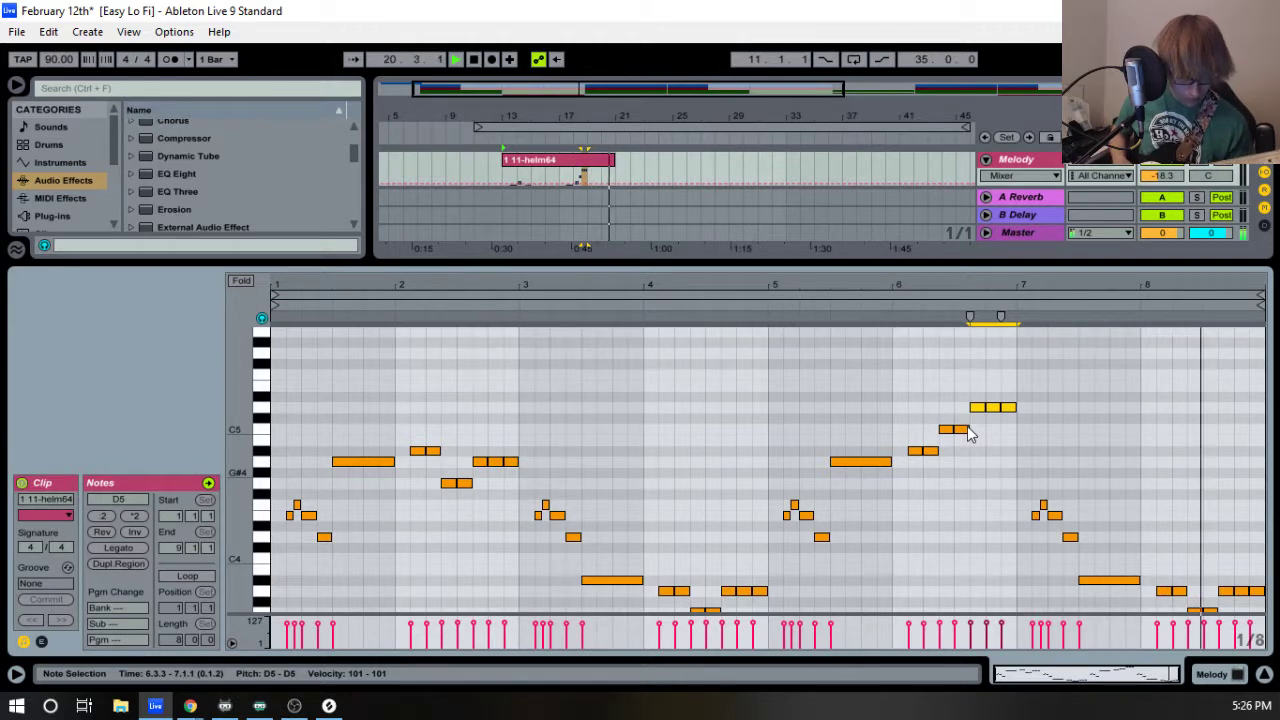
key(space)
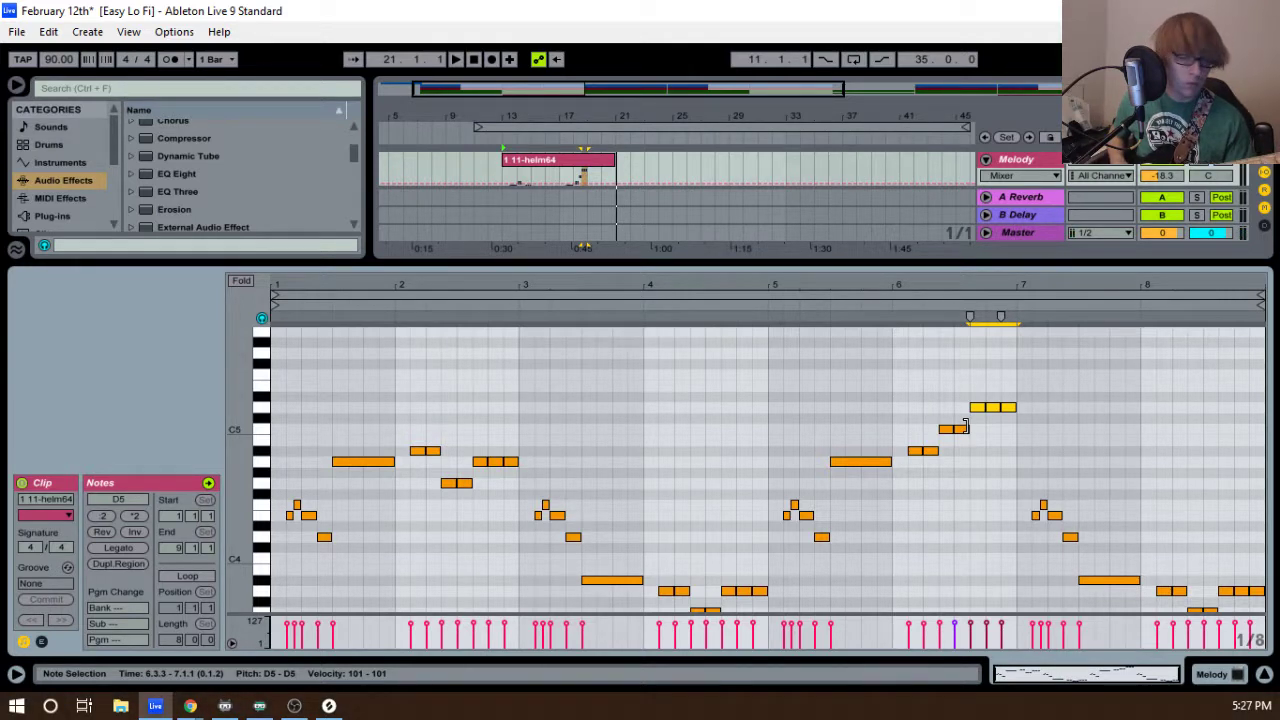
- Lower the last three notes of bar 8 to F3, F3 and E3, and play the melody from bar 13
scroll(1088, 539, down, 3)
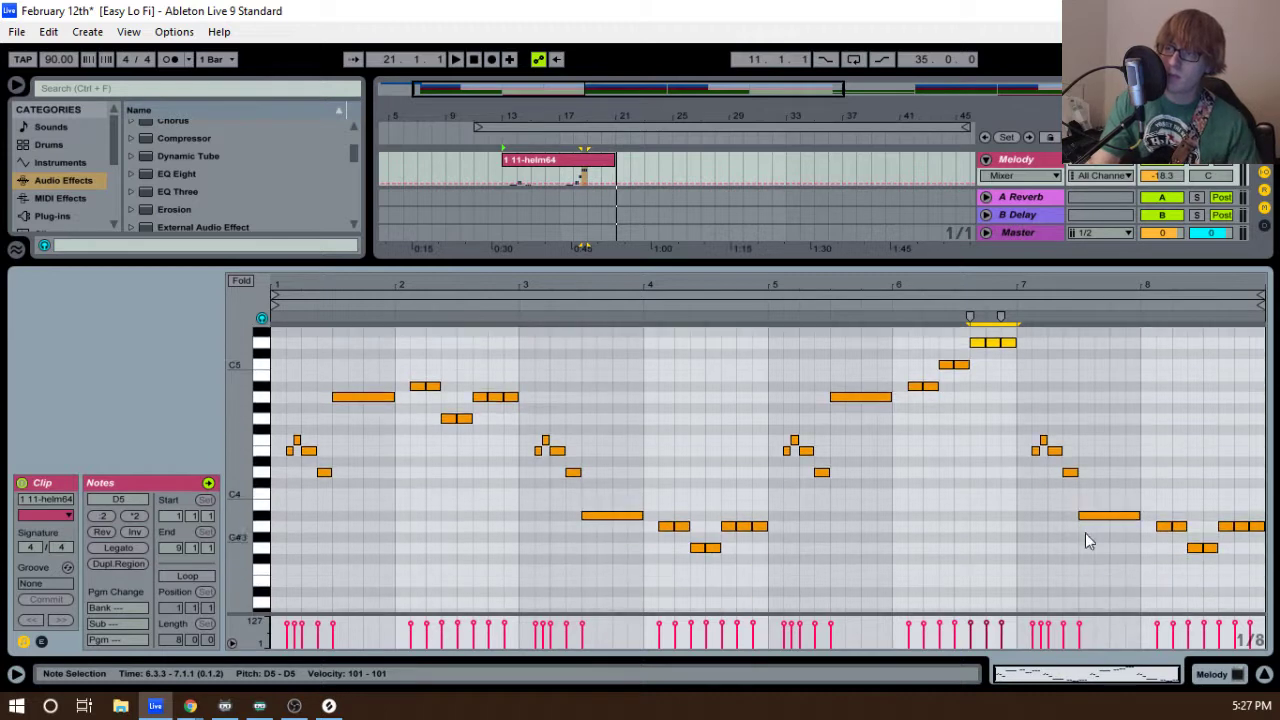
drag(1136, 548, 1269, 521)
key(Down)
key(Down)
key(Down)
key(Down)
click(1260, 570)
key(Down)
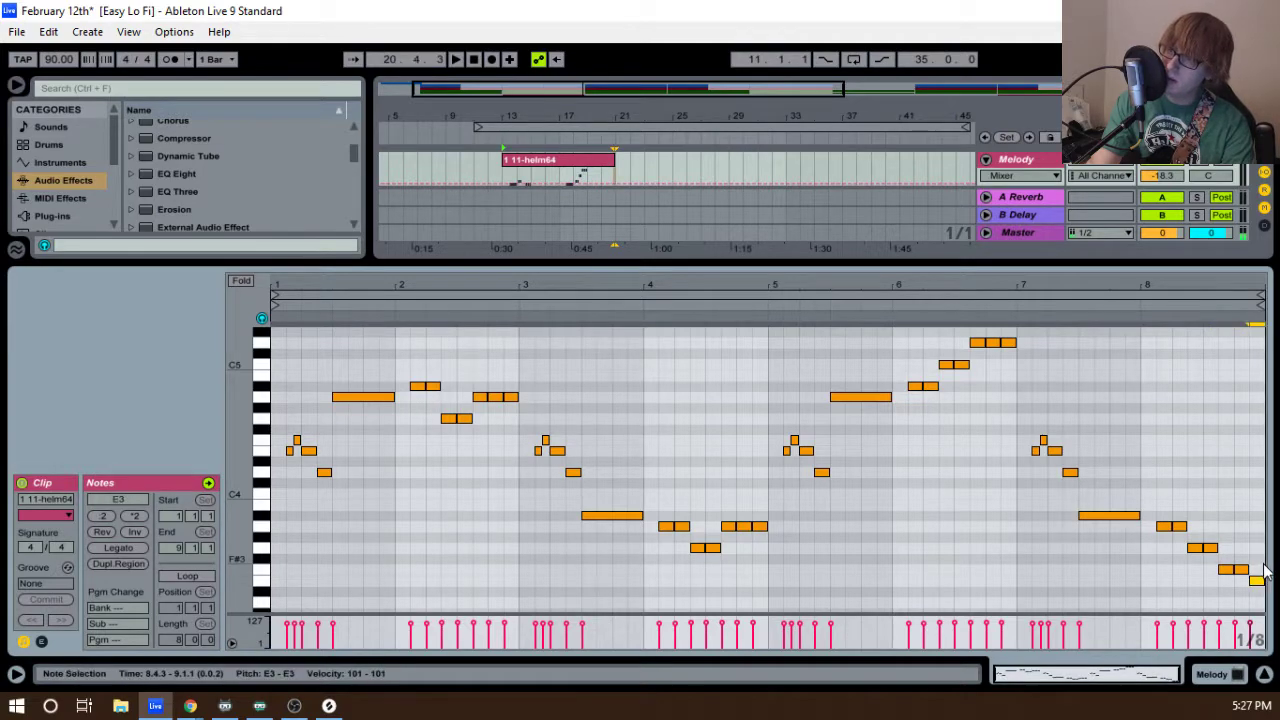
click(1205, 457)
key(space)
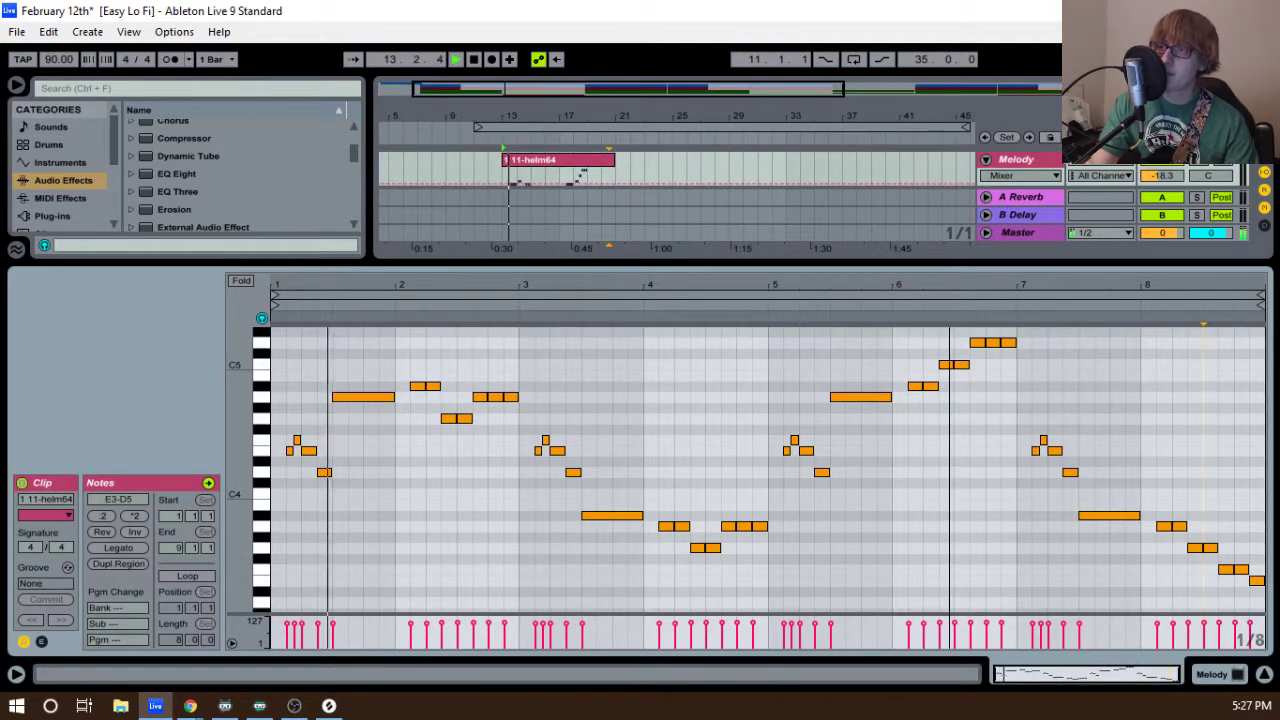
- Enlarge the arrangement and select the loop range starting at bar 11 with the Record and Melody tracks in view
drag(937, 258, 900, 462)
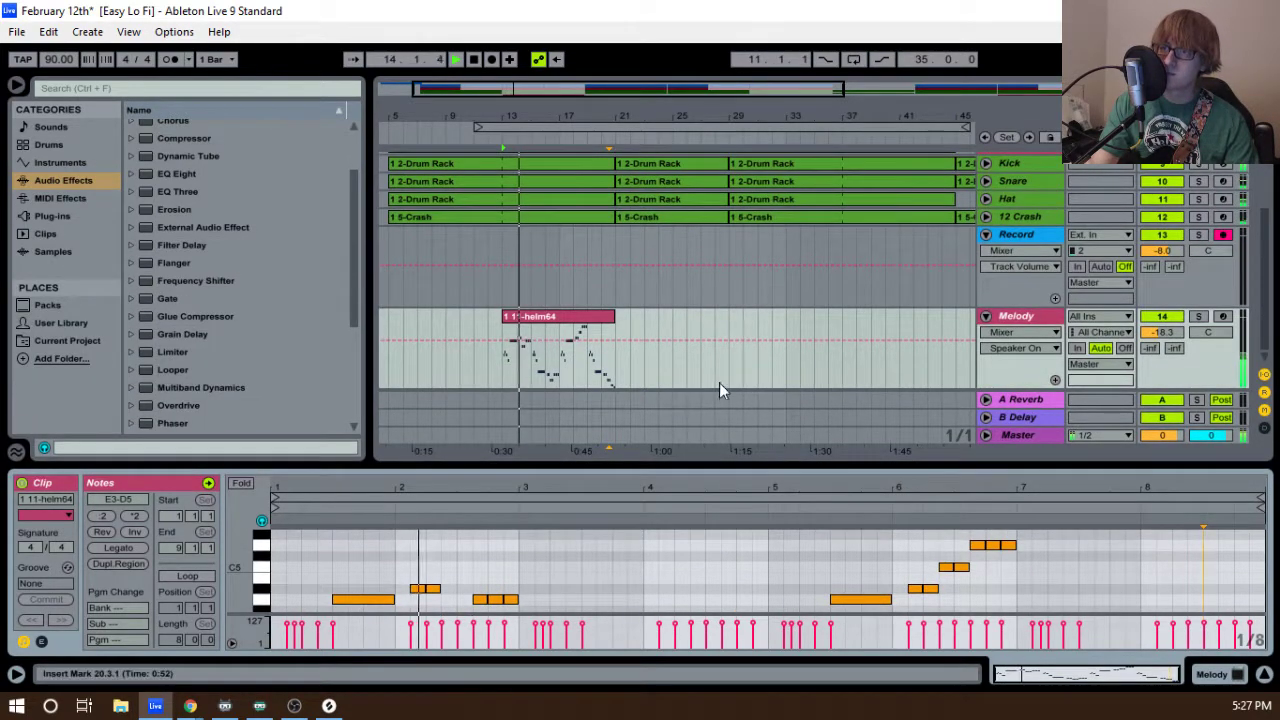
click(538, 127)
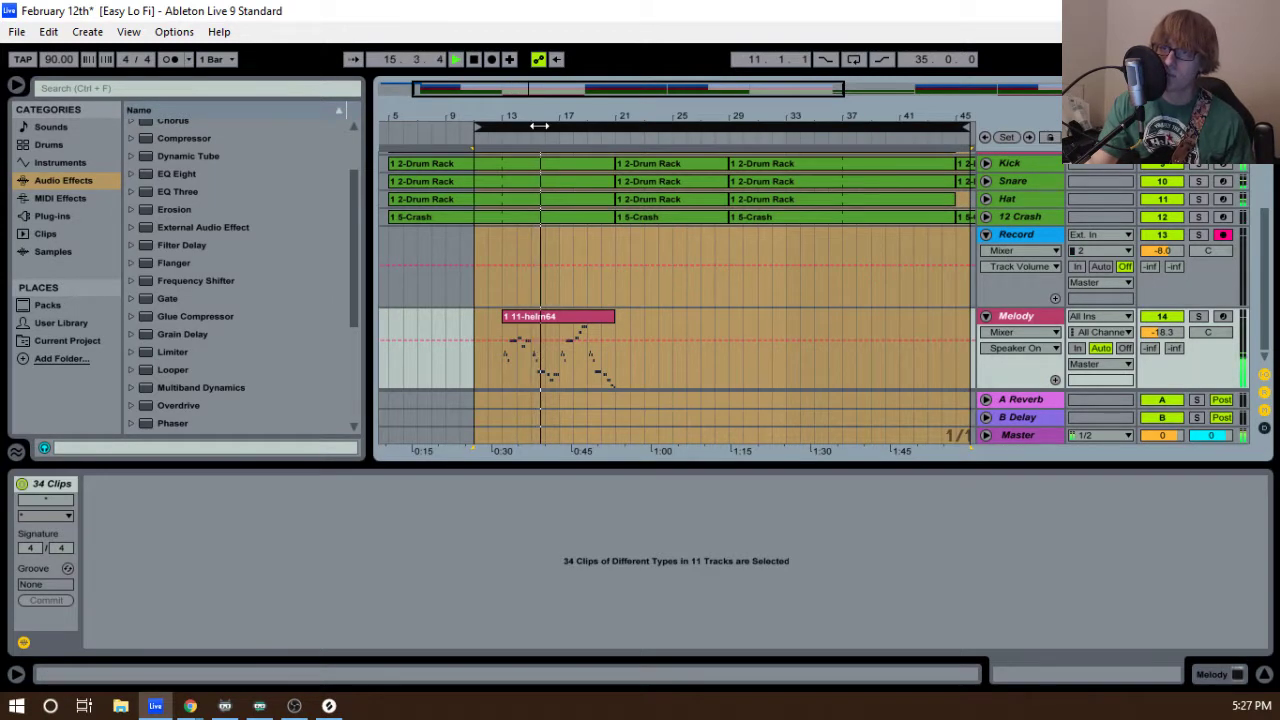
scroll(571, 258, up, 1)
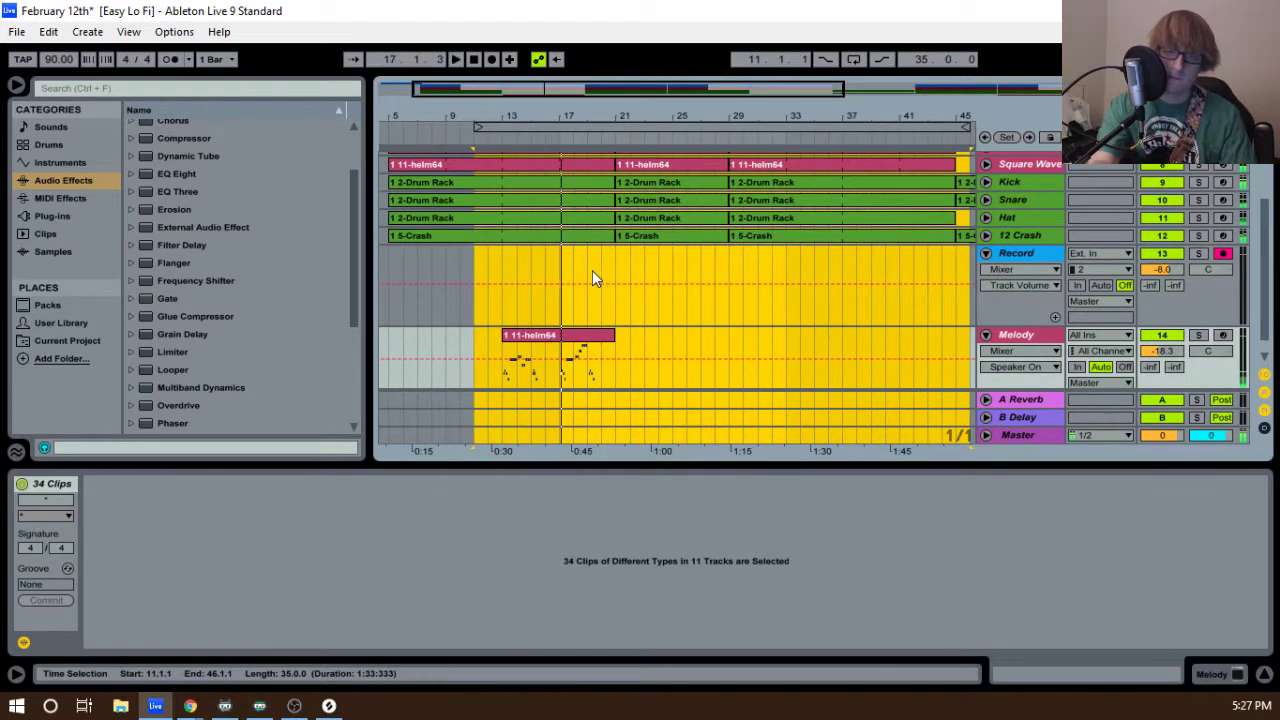
- Record repeated guitar takes of the melody from bar 11 on the Record track, restarting after each stop
key(F9)
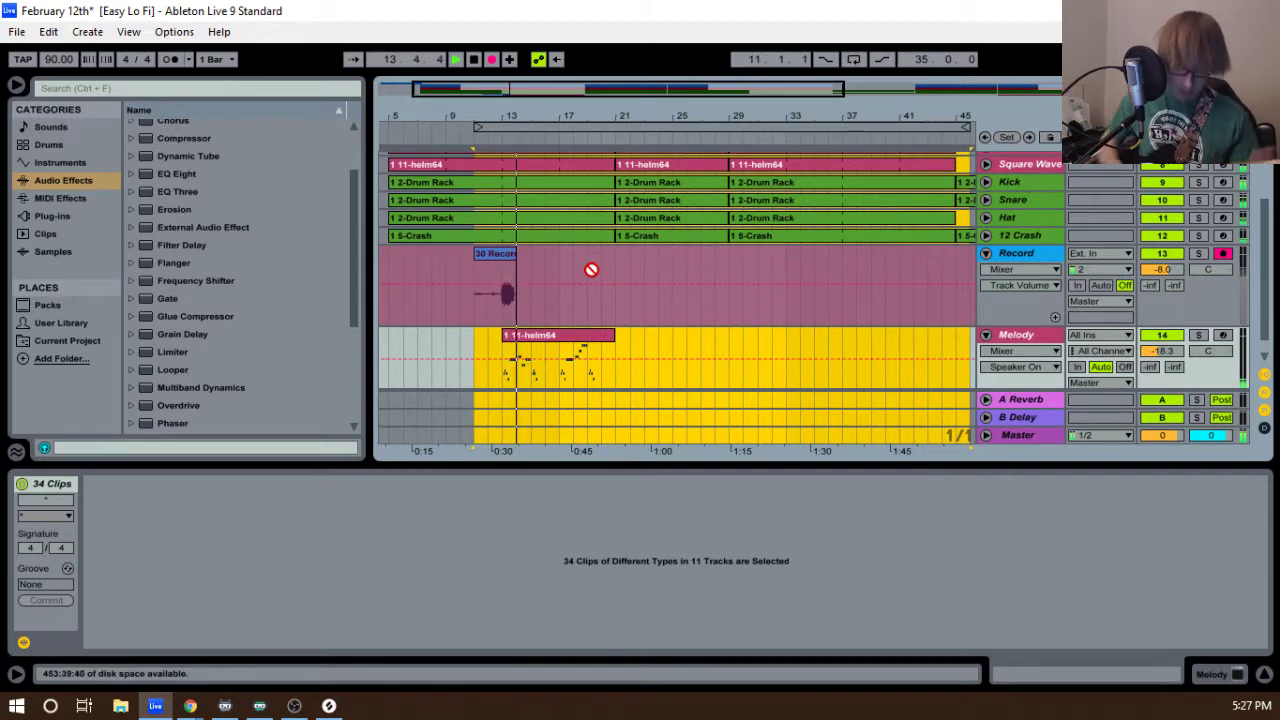
key(space)
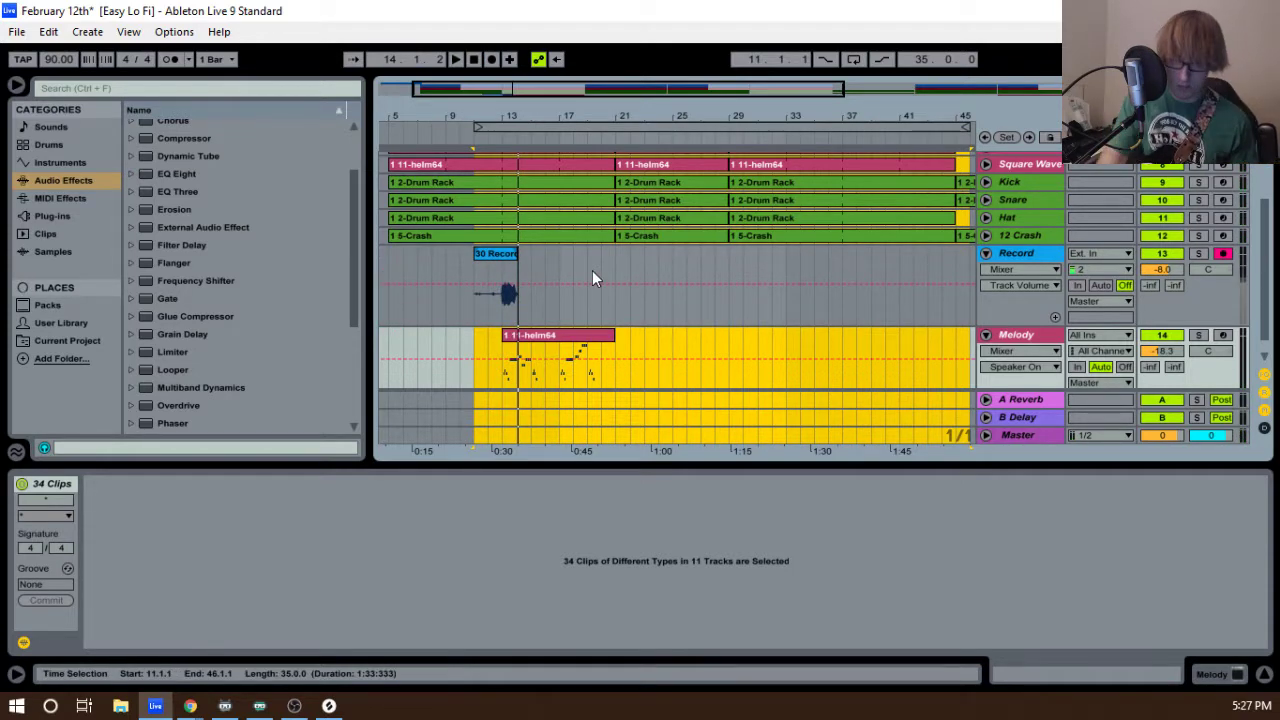
key(F9)
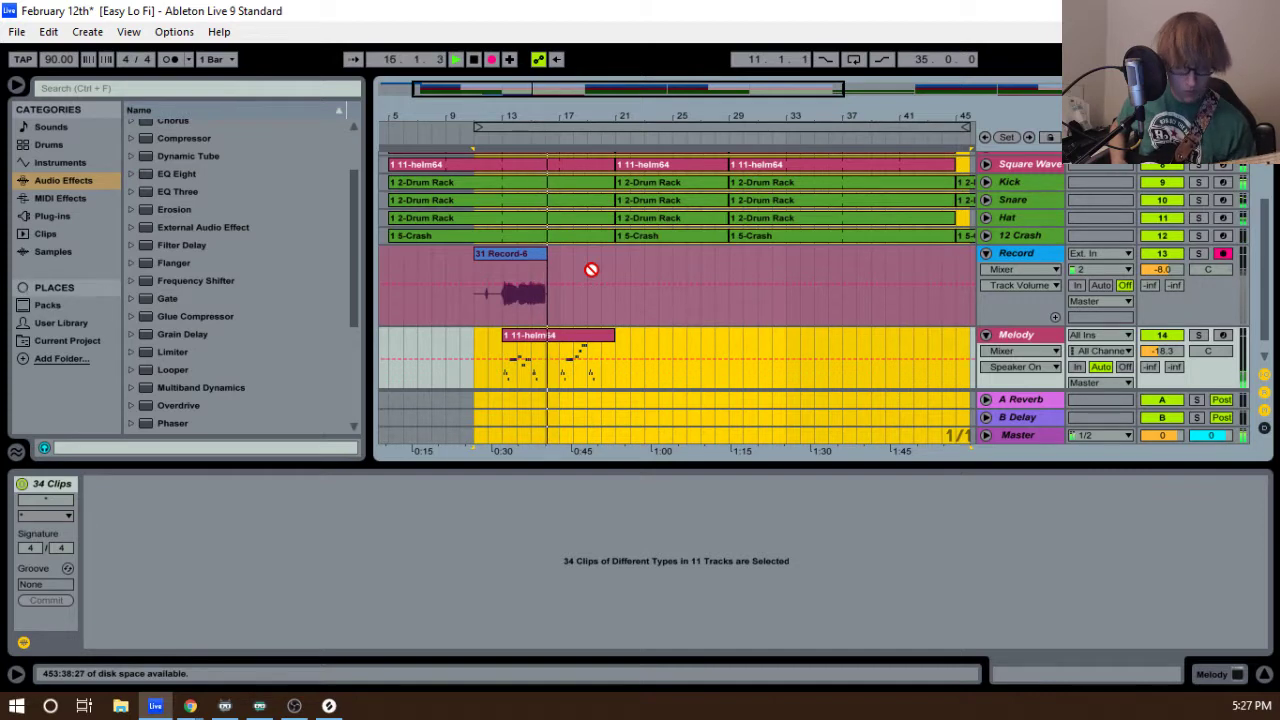
key(space)
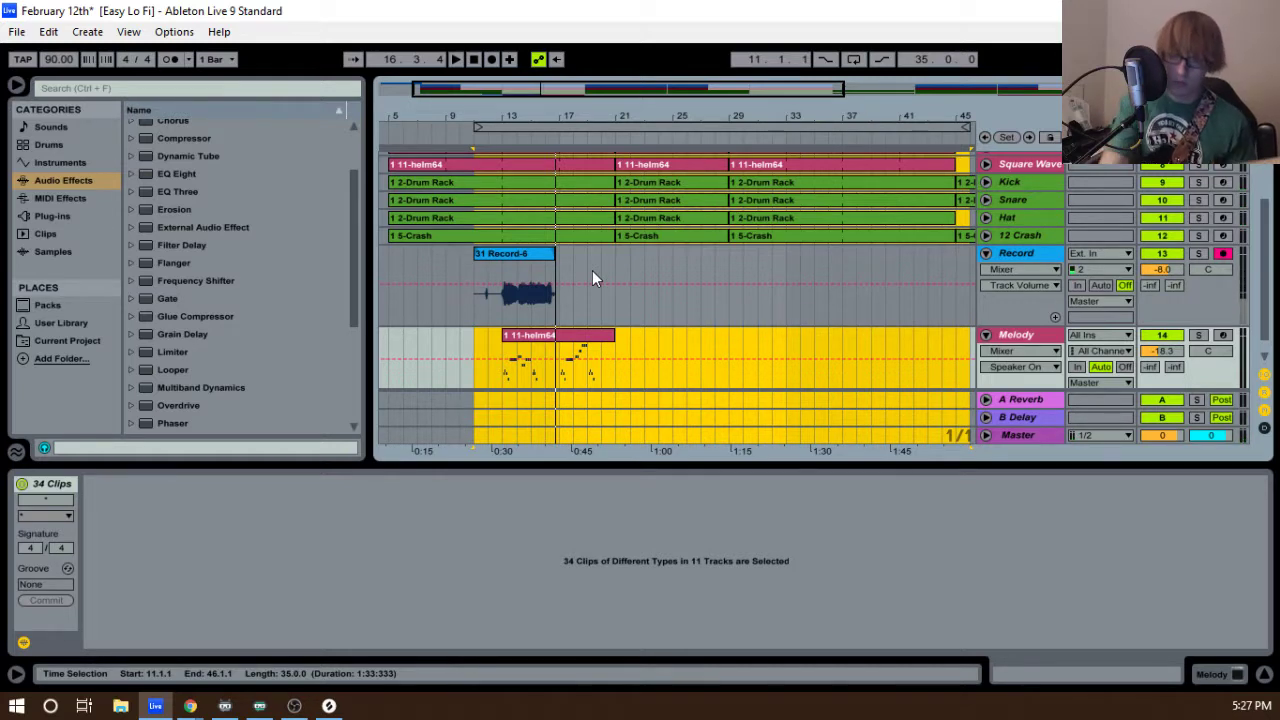
key(F9)
key(space)
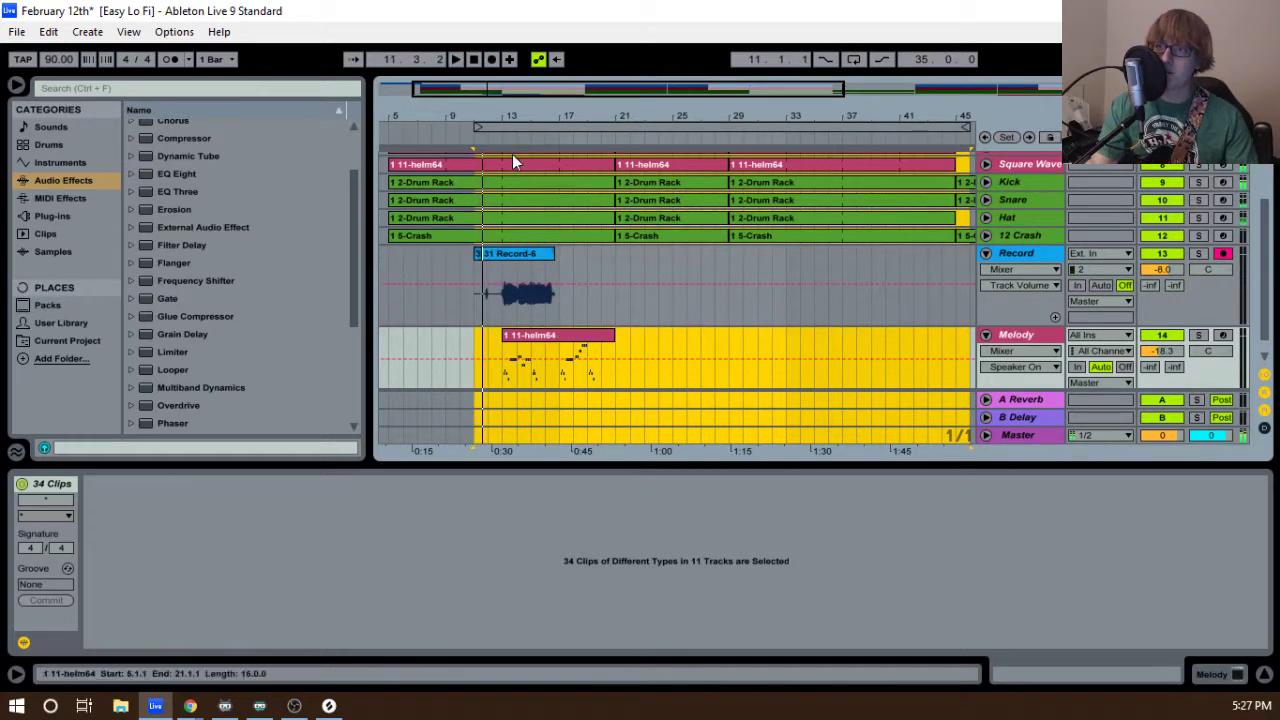
- Select the loop range starting at bar 12 and record repeated guitar takes of the melody on the Record track, stopping after each attempt
mouse_move(508, 121)
mouse_down()
mouse_move(554, 131)
mouse_move(541, 126)
mouse_up()
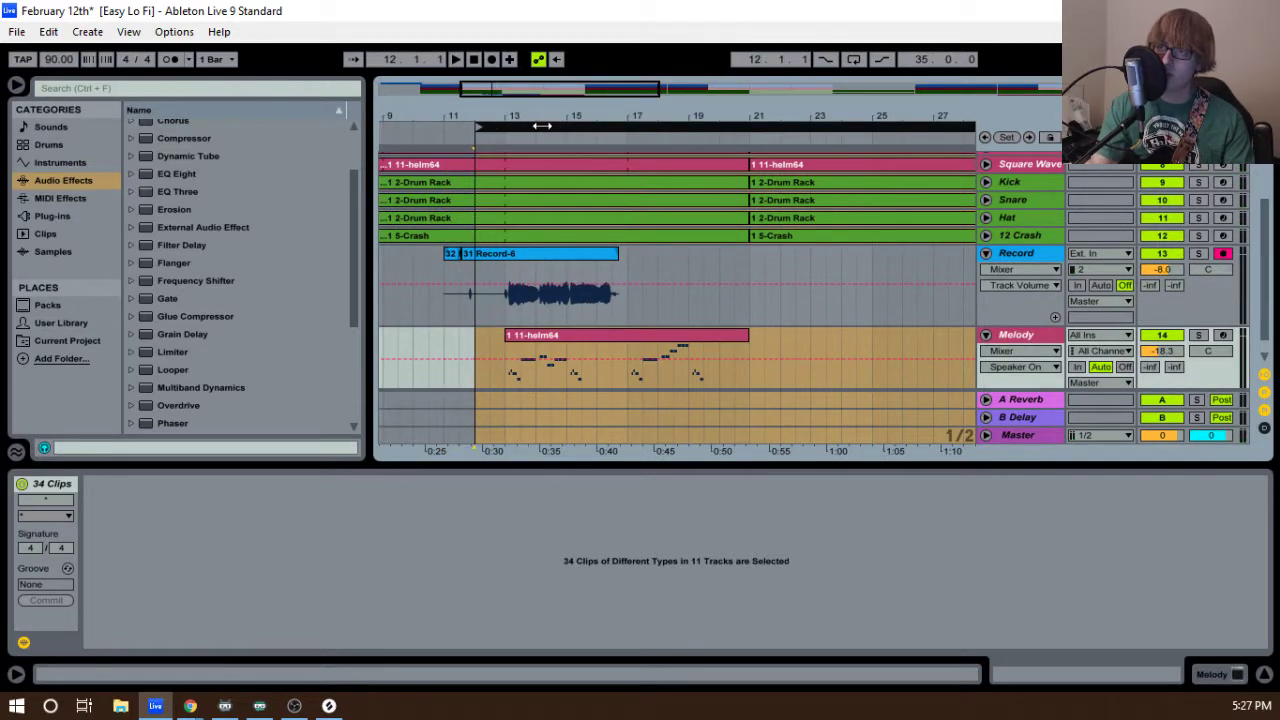
key(F9)
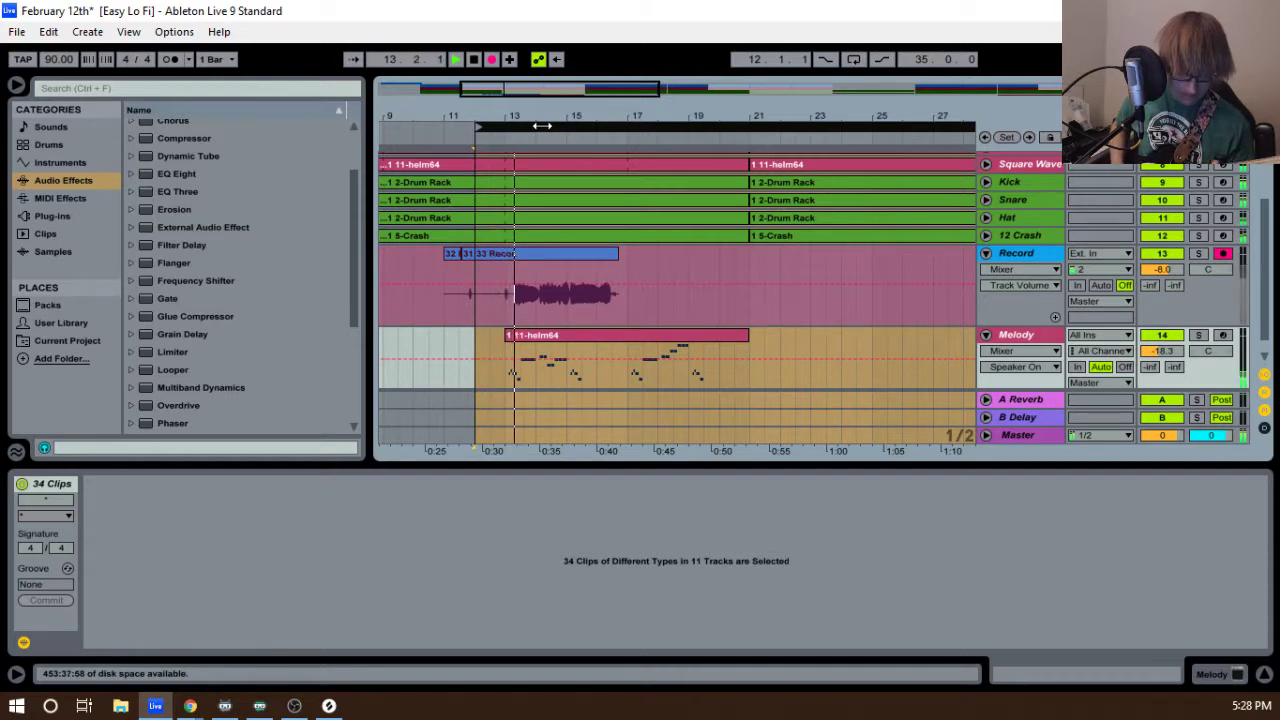
key(space)
key(F9)
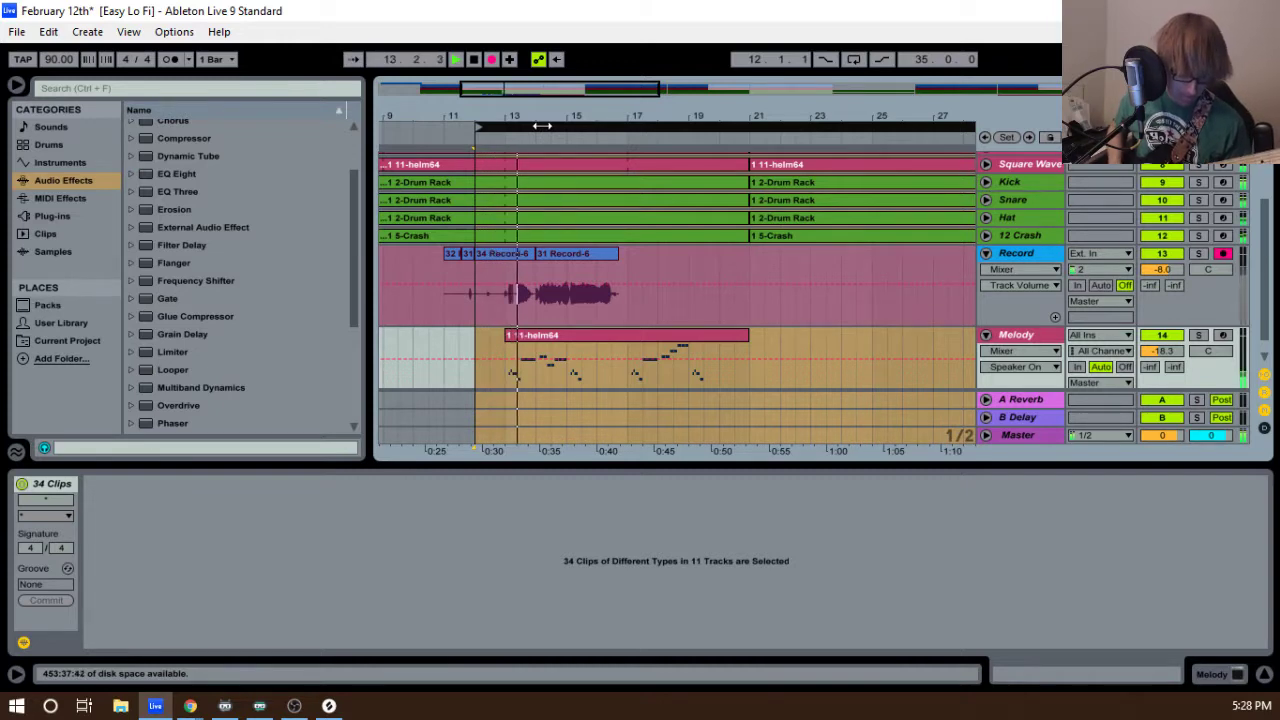
key(space)
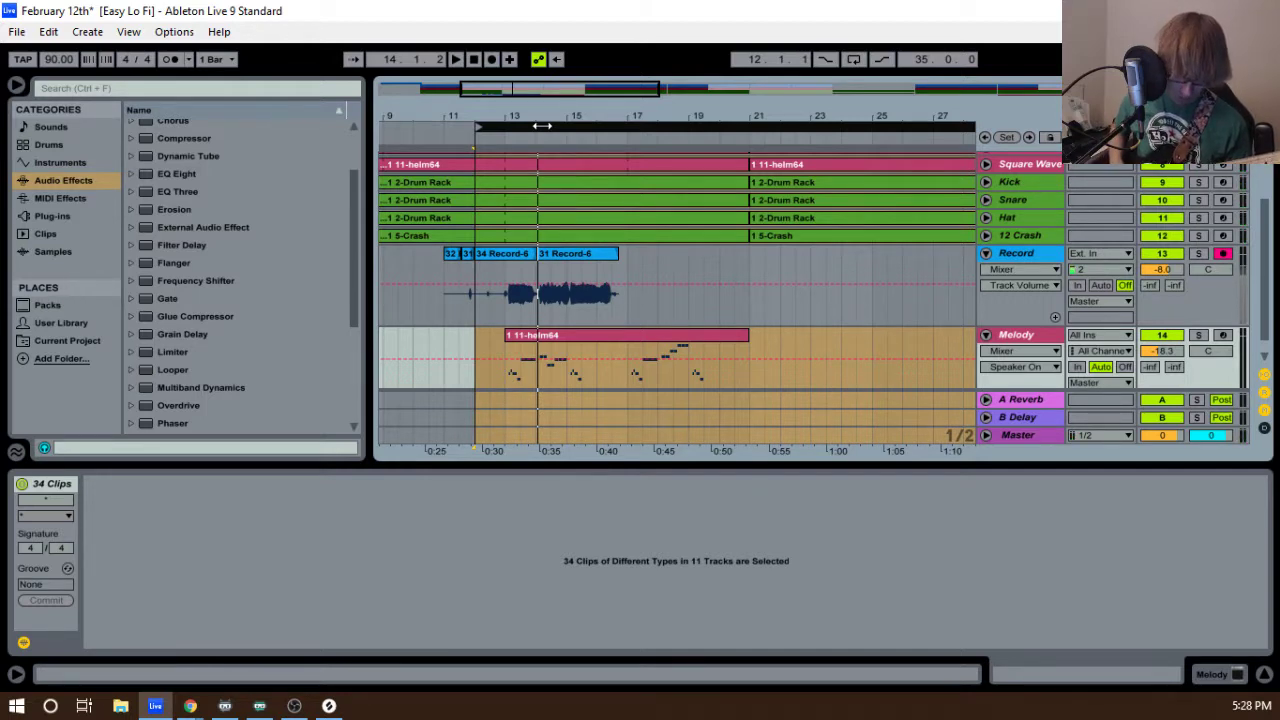
key(F9)
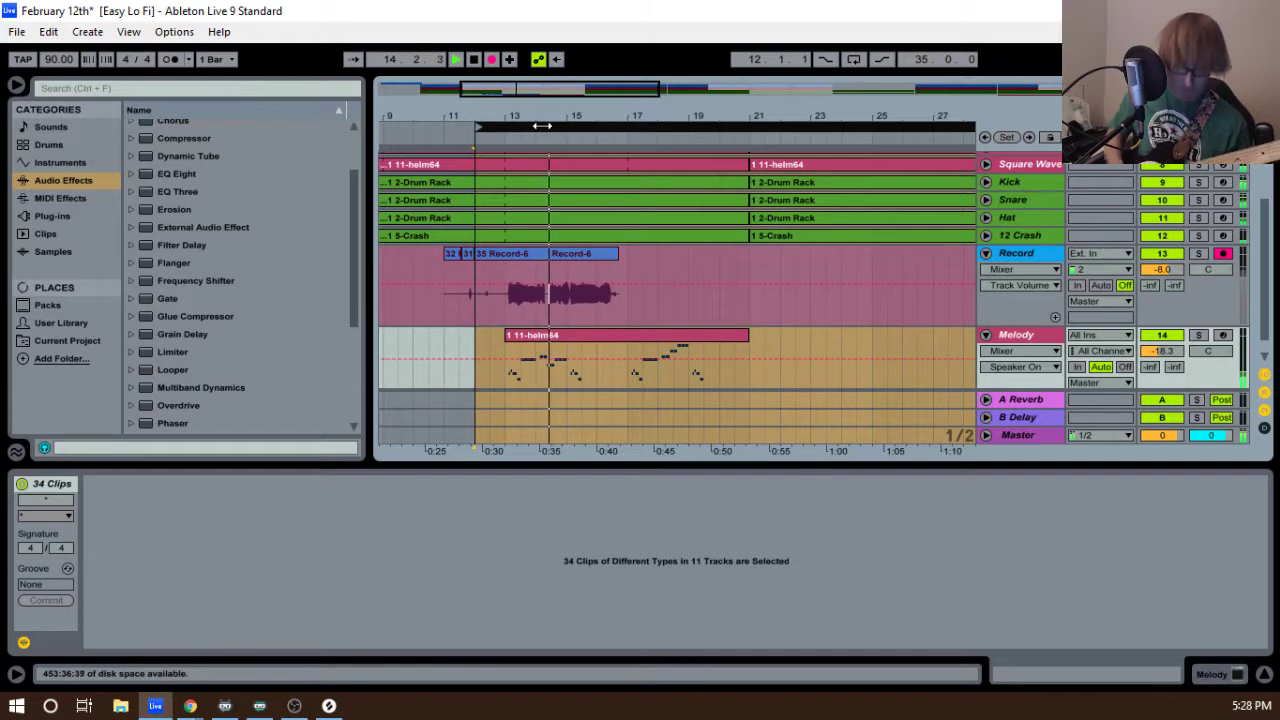
key(space)
key(F9)
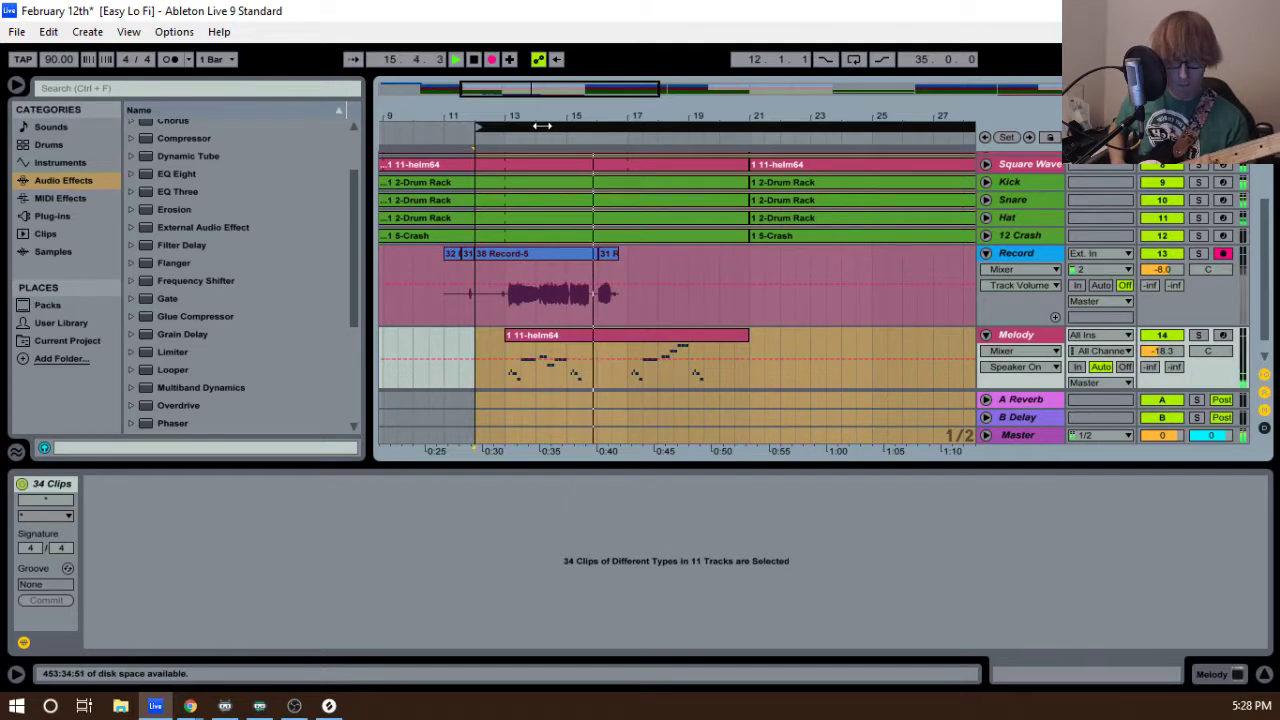
key(space)
- Play back the latest take, delete the leftover clips on both sides of it, and trim its start to bar 13
key(space)
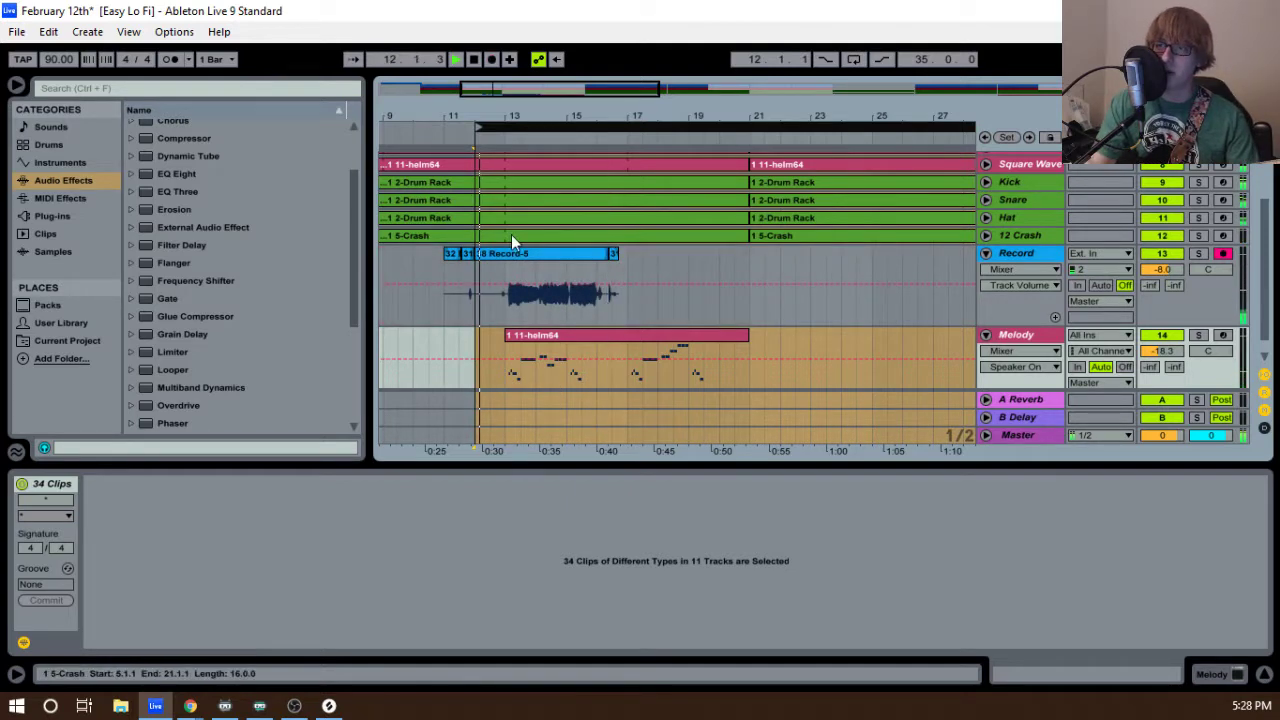
click(454, 254)
key(Delete)
click(468, 254)
key(Delete)
drag(478, 254, 506, 254)
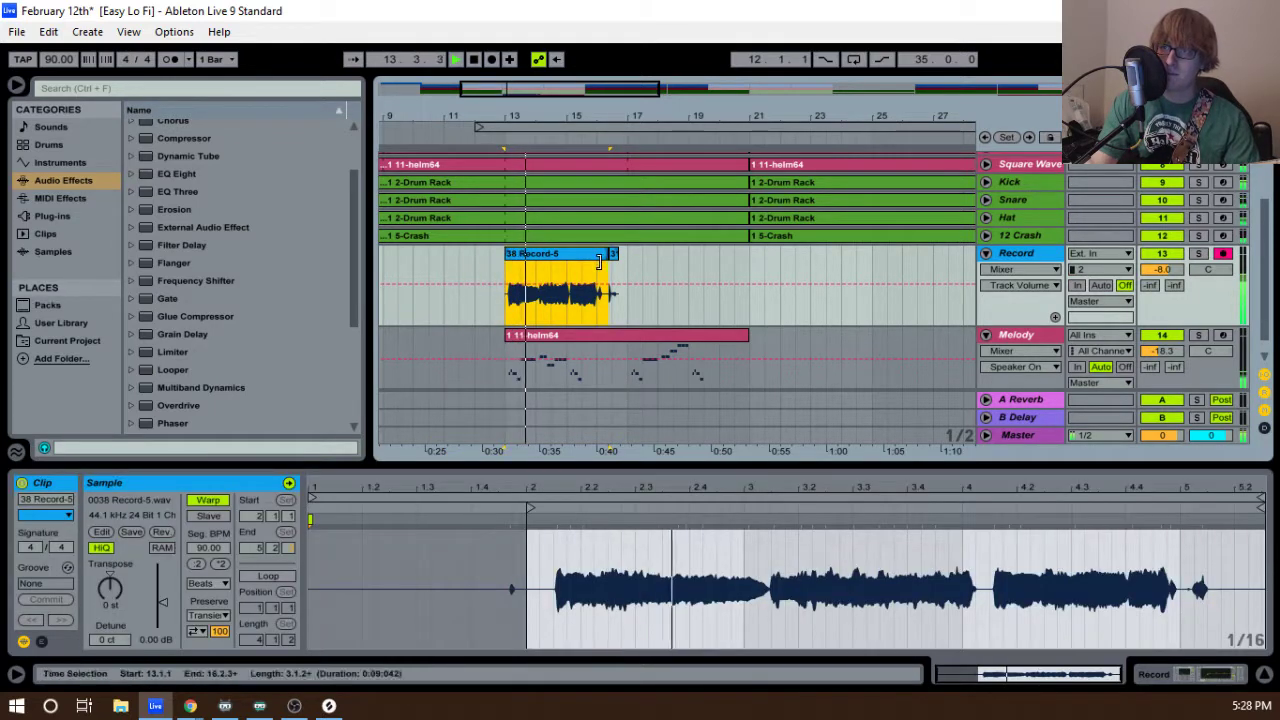
click(614, 254)
key(Delete)
- Stop playback and trim the end of the Record track's take to 15.1.3
drag(569, 114, 745, 184)
key(space)
drag(846, 254, 594, 254)
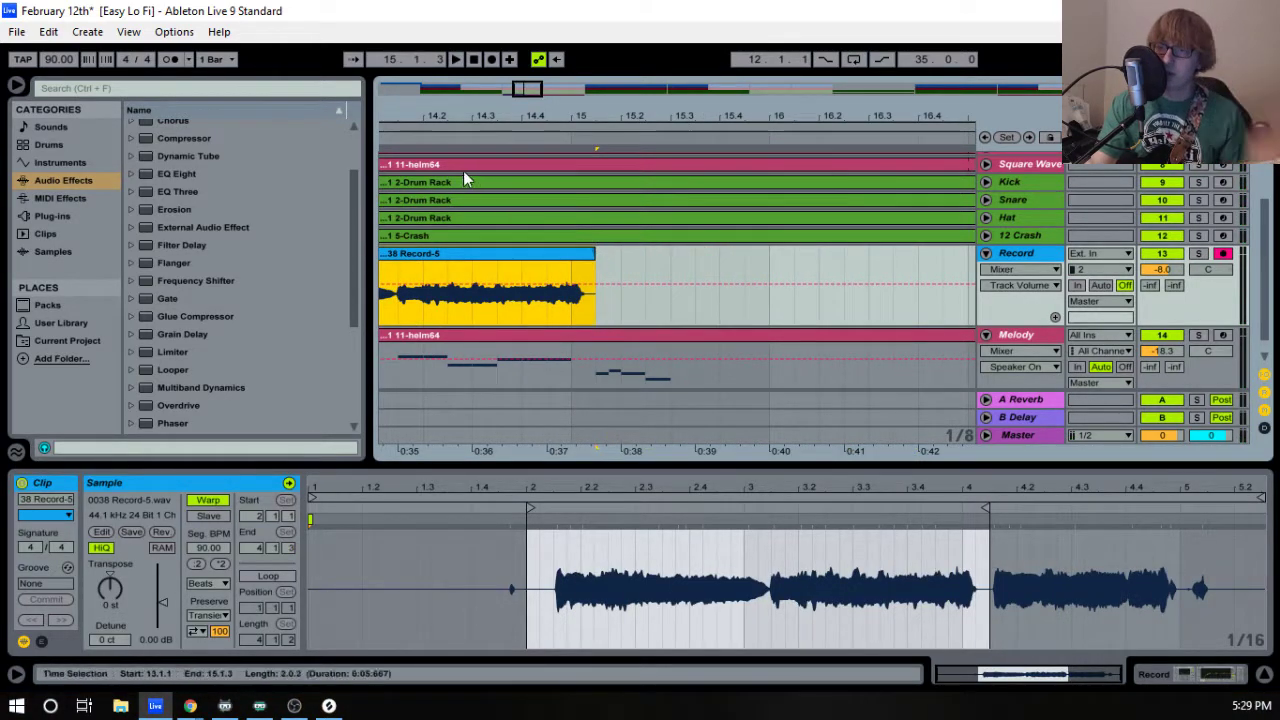
- Nudge the guitar take slightly earlier to line up with the melody notes, trim its start to bar 13, and play it back
drag(457, 119, 630, 190)
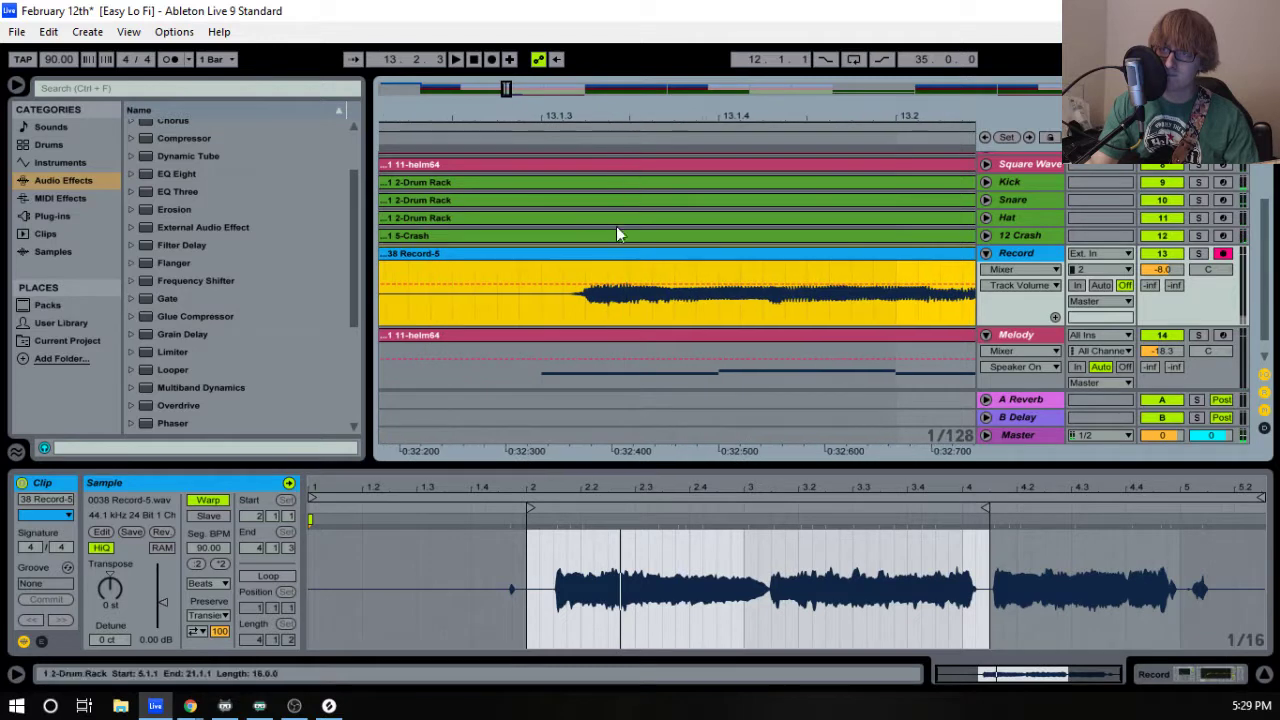
drag(588, 256, 570, 257)
key(space)
drag(575, 115, 572, 40)
mouse_move(507, 256)
mouse_down()
mouse_move(520, 256)
mouse_move(509, 256)
mouse_up()
drag(673, 112, 332, 104)
key(space)
key(space)
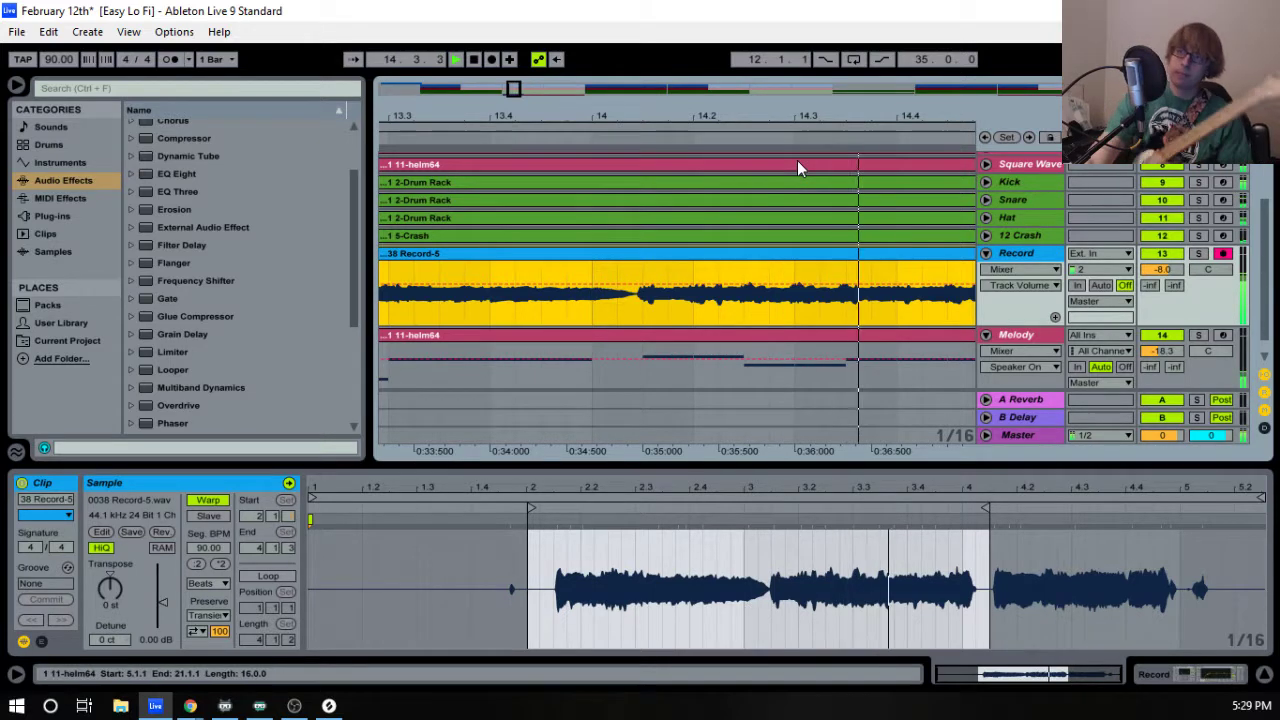
drag(760, 180, 713, 116)
- Duplicate the Record track and delete the guitar clip from the original track
key(space)
click(1020, 252)
right_click(1023, 252)
click(1059, 287)
click(577, 232)
key(Delete)
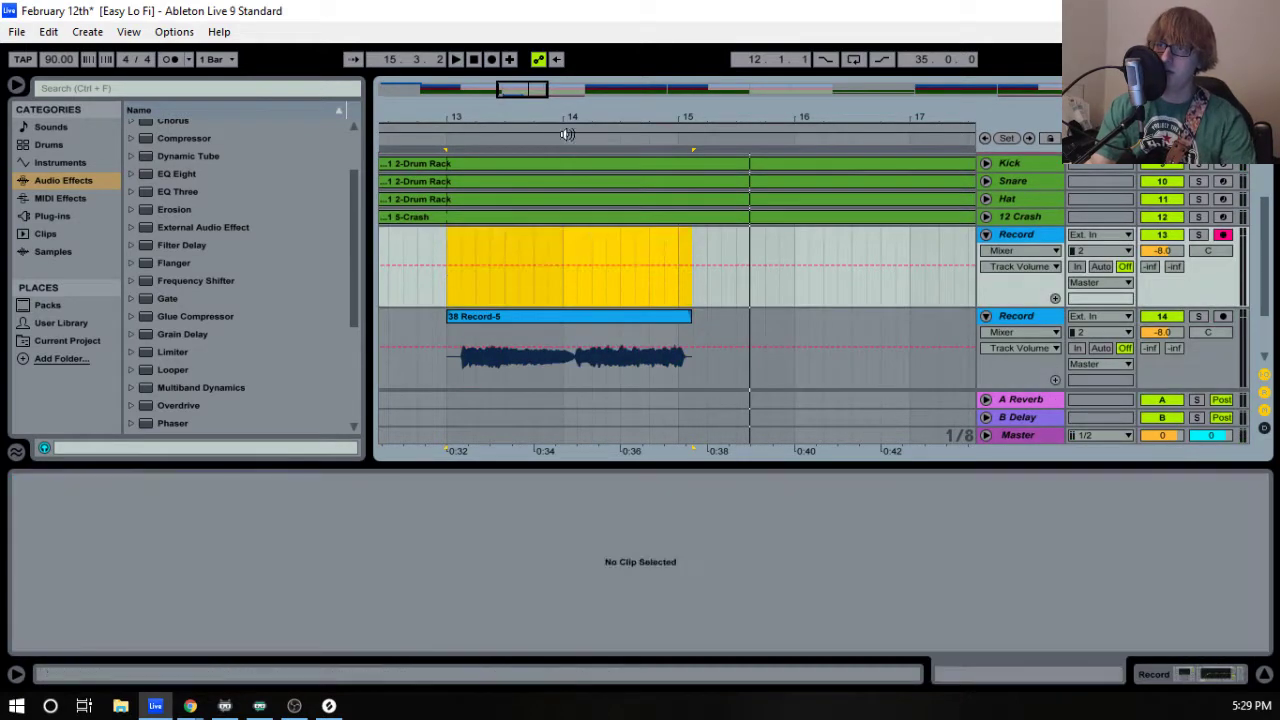
- Select the loop range from bar 13 and record repeated guitar takes on the emptied Record track, running the last one past bar 21
drag(503, 127, 620, 133)
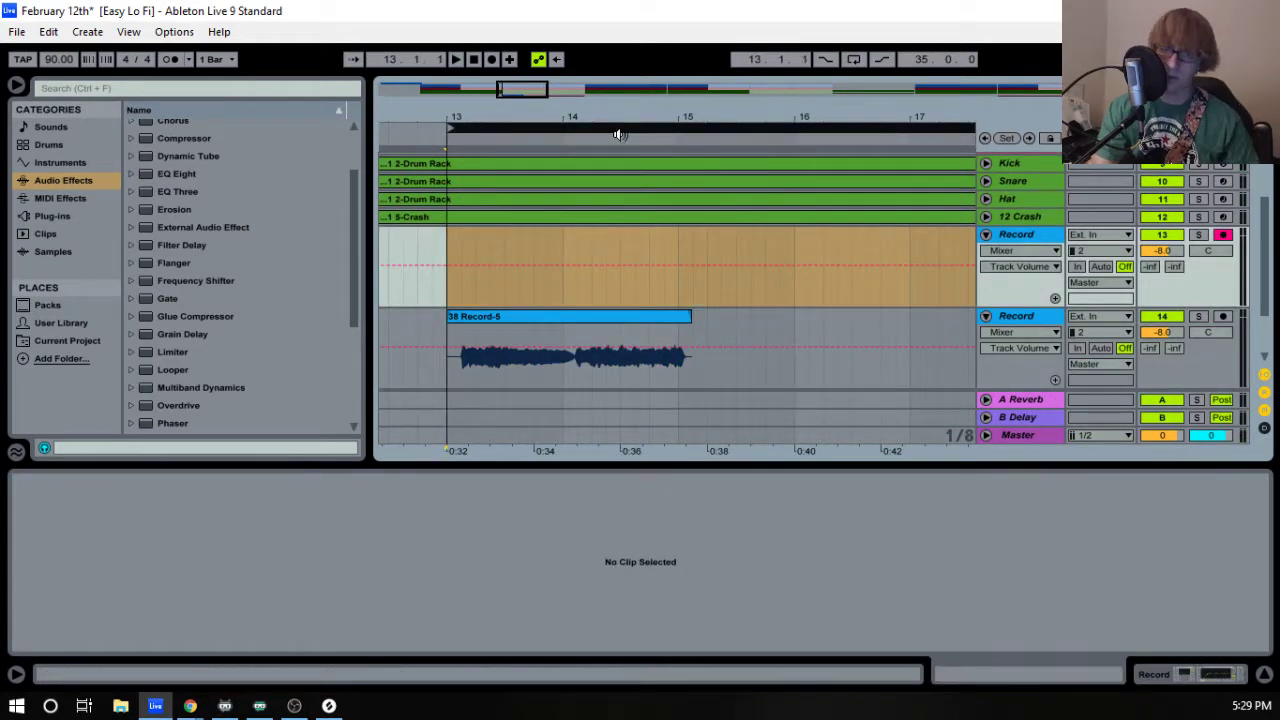
key(F9)
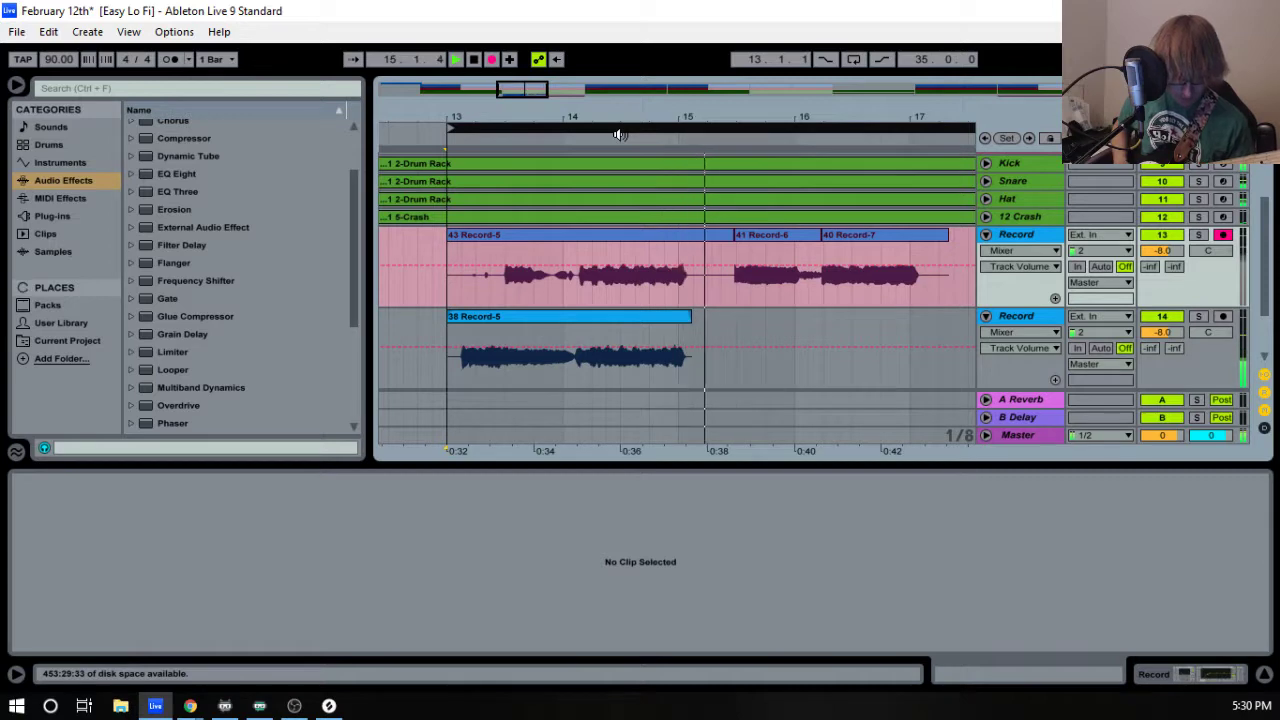
key(space)
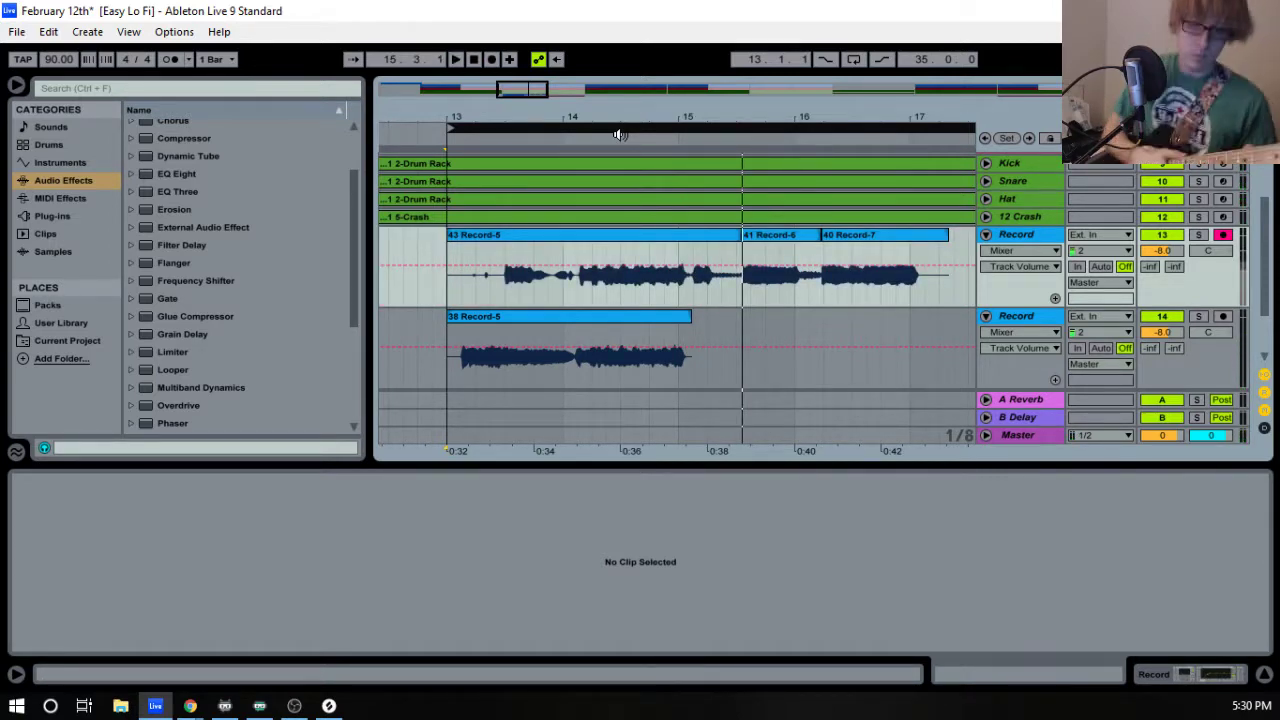
key(F9)
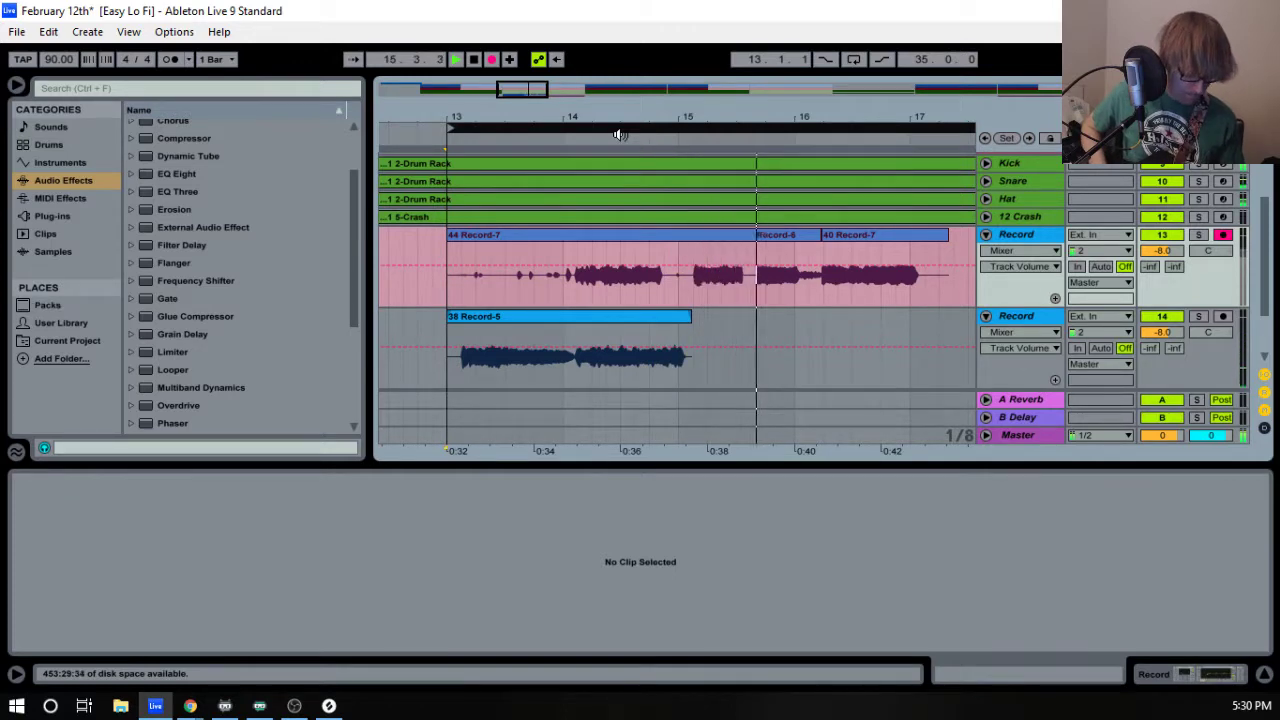
key(space)
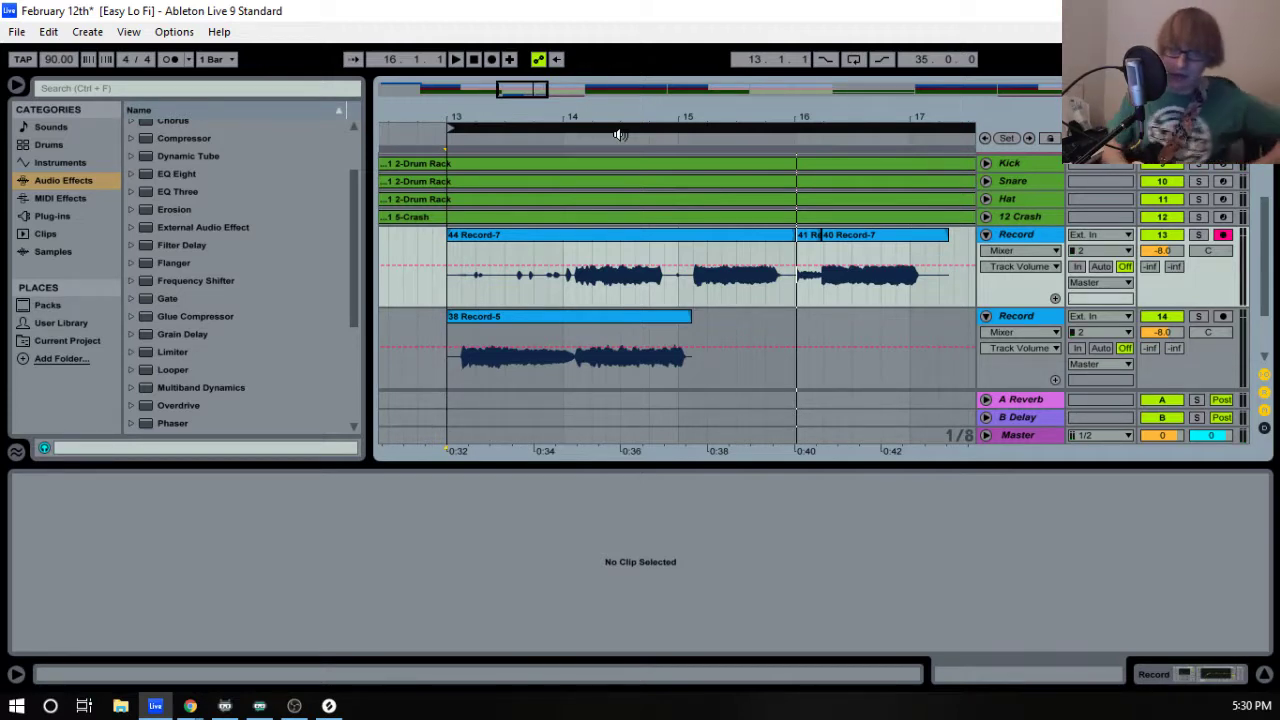
key(F9)
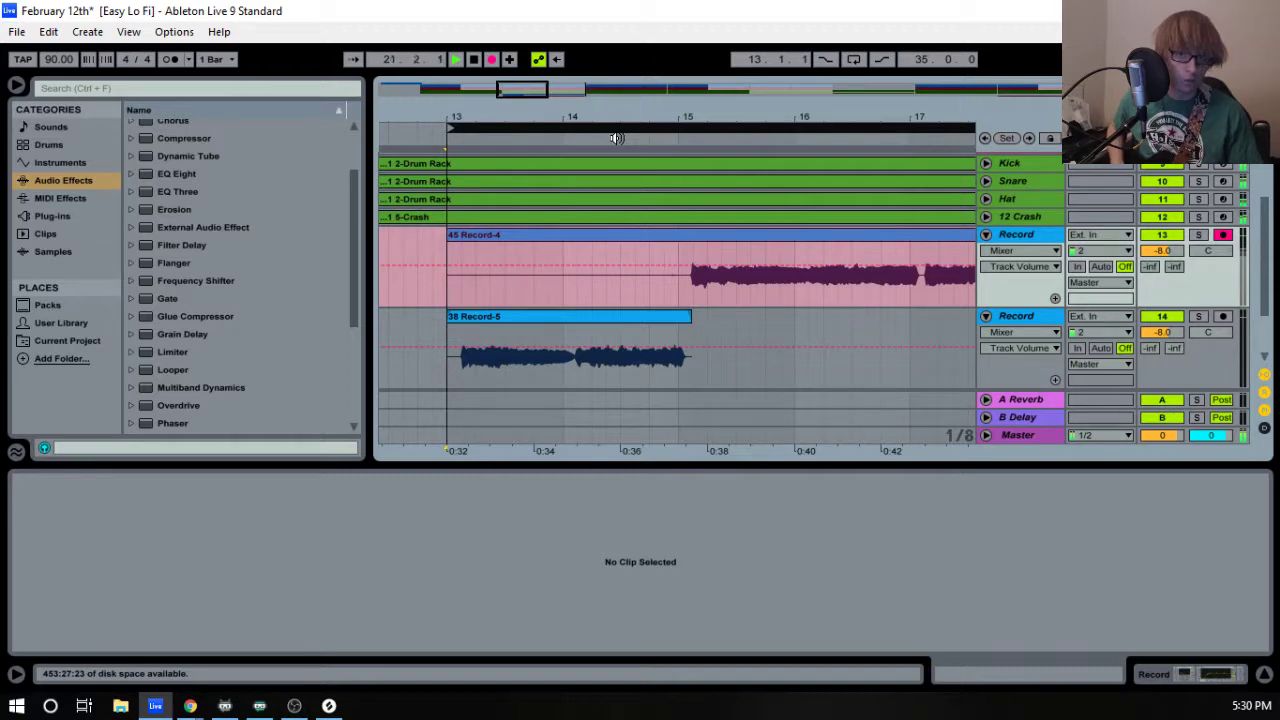
key(space)
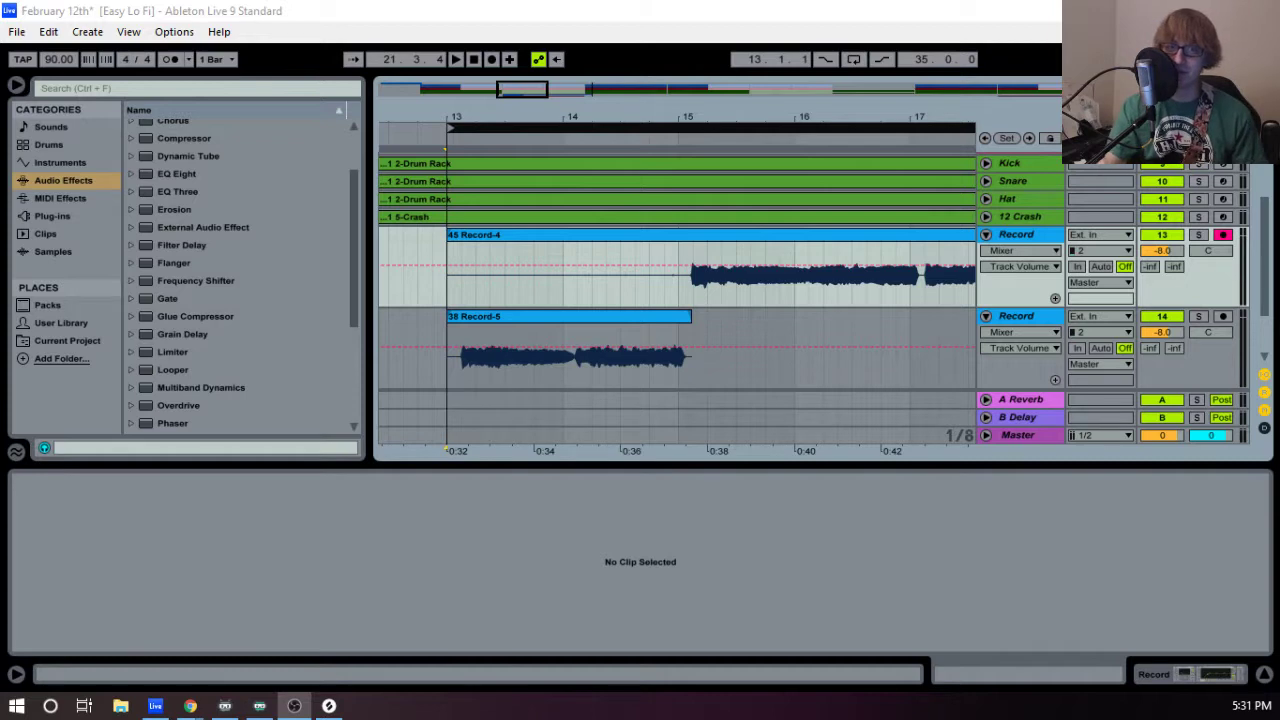
- Reset the transport, reselect the loop range from bar 13, and try further guitar takes over the existing clip on the upper Record track
click(474, 59)
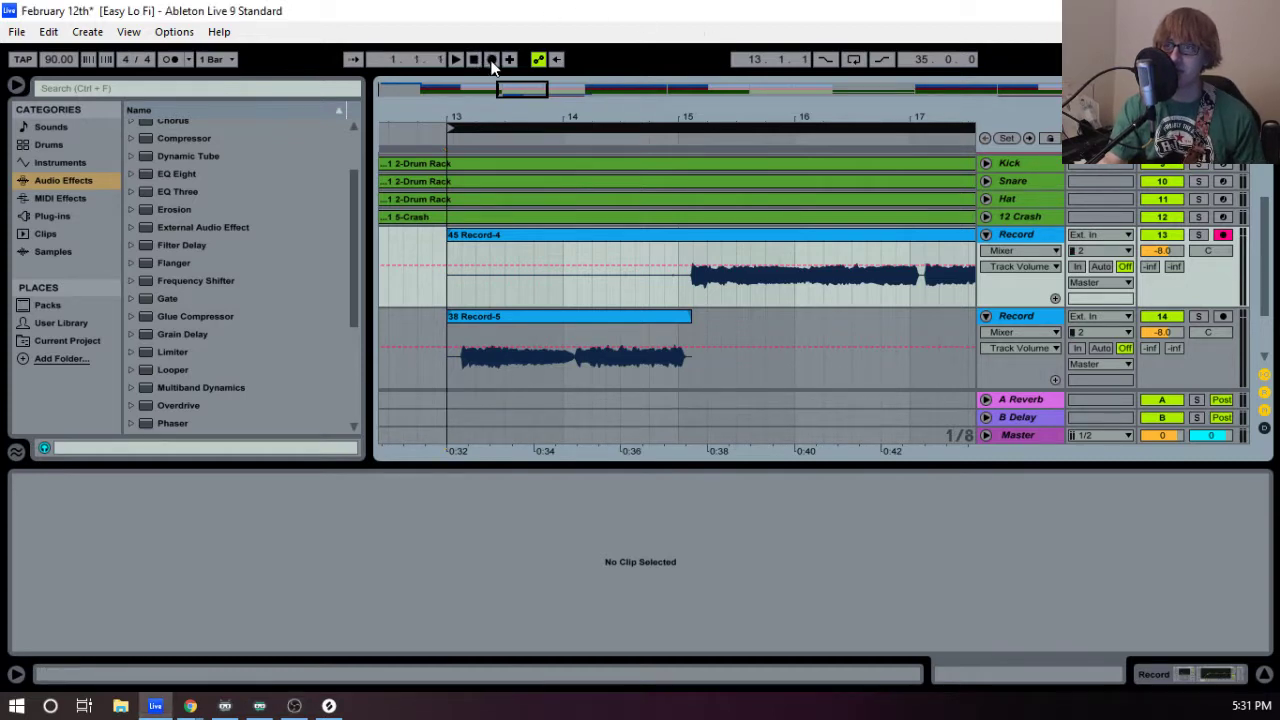
click(478, 236)
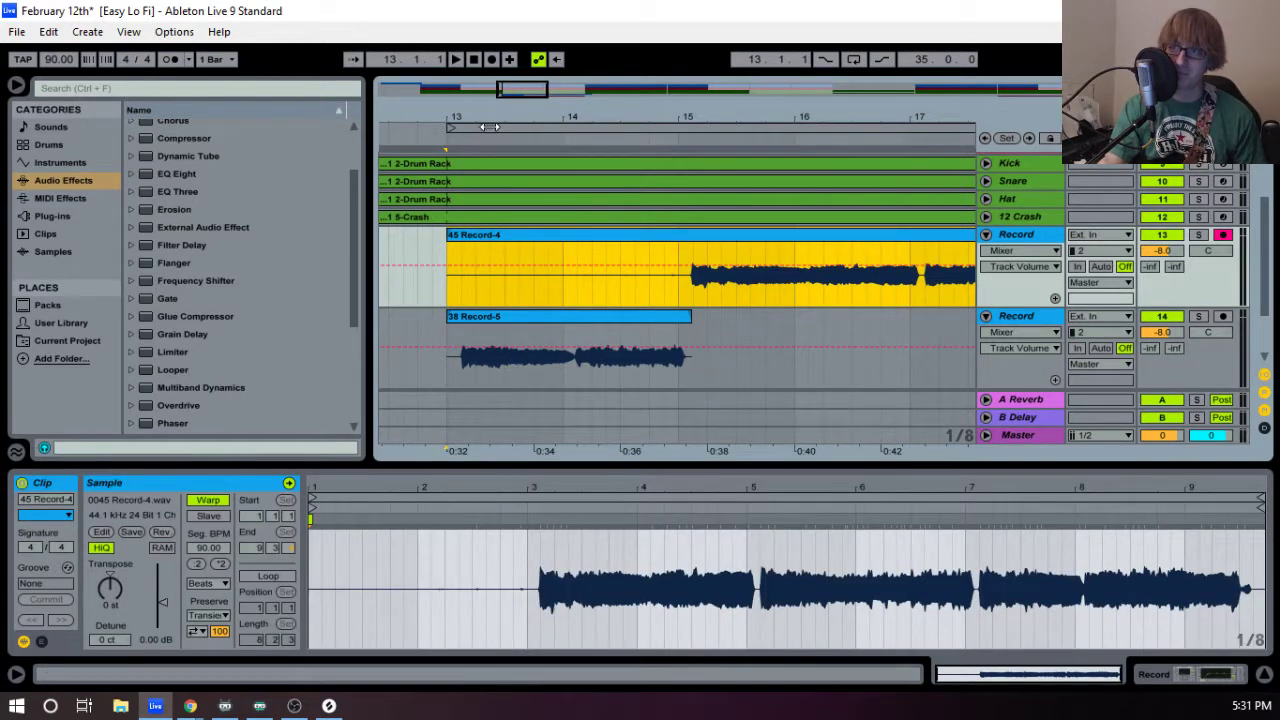
click(490, 127)
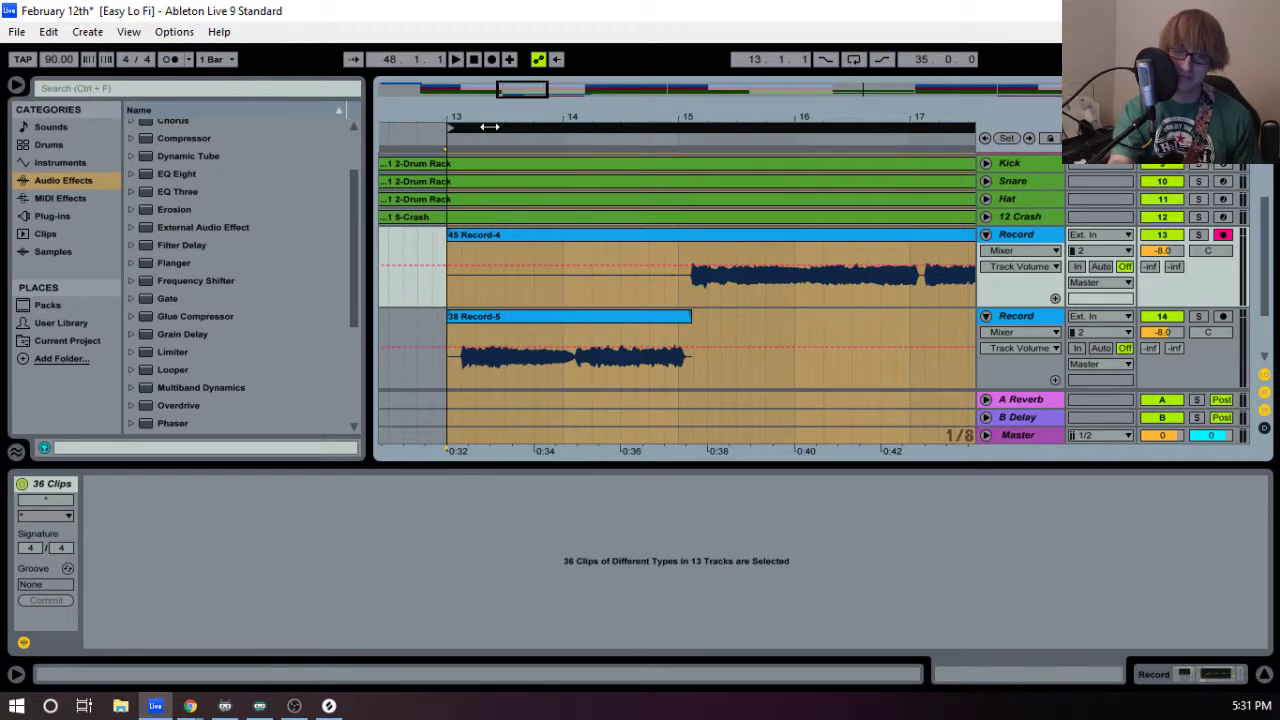
key(F9)
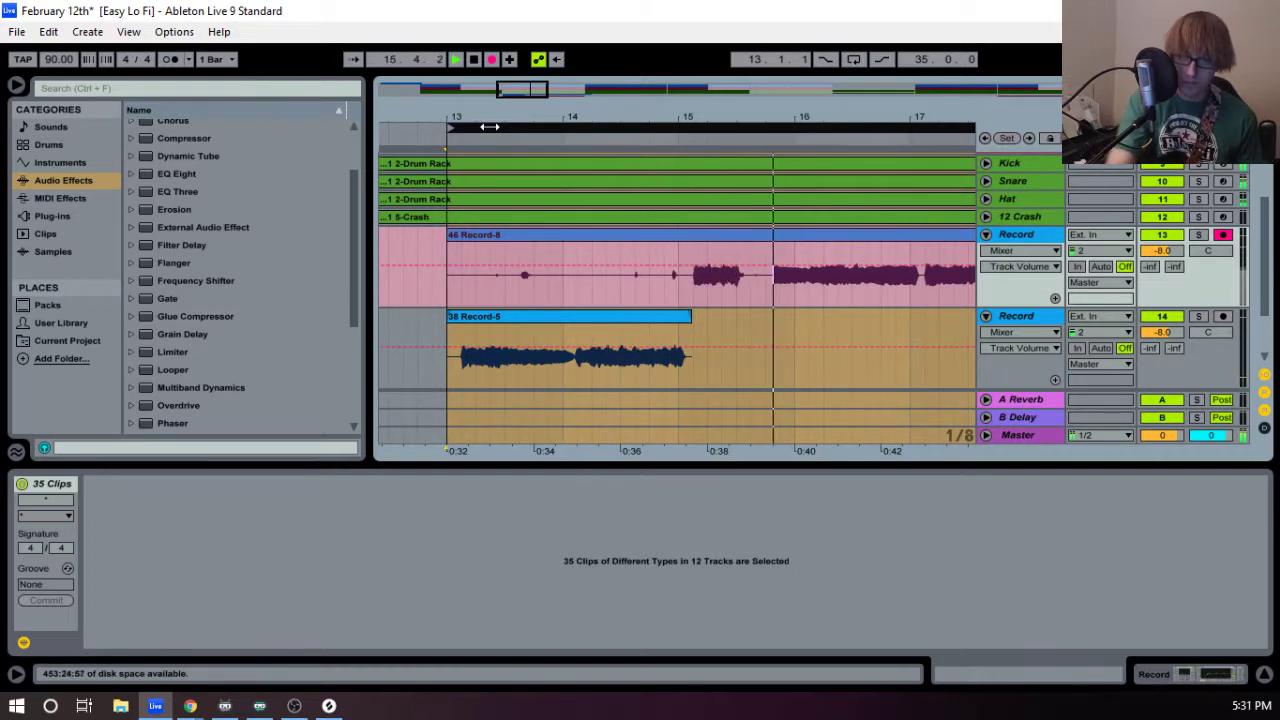
key(space)
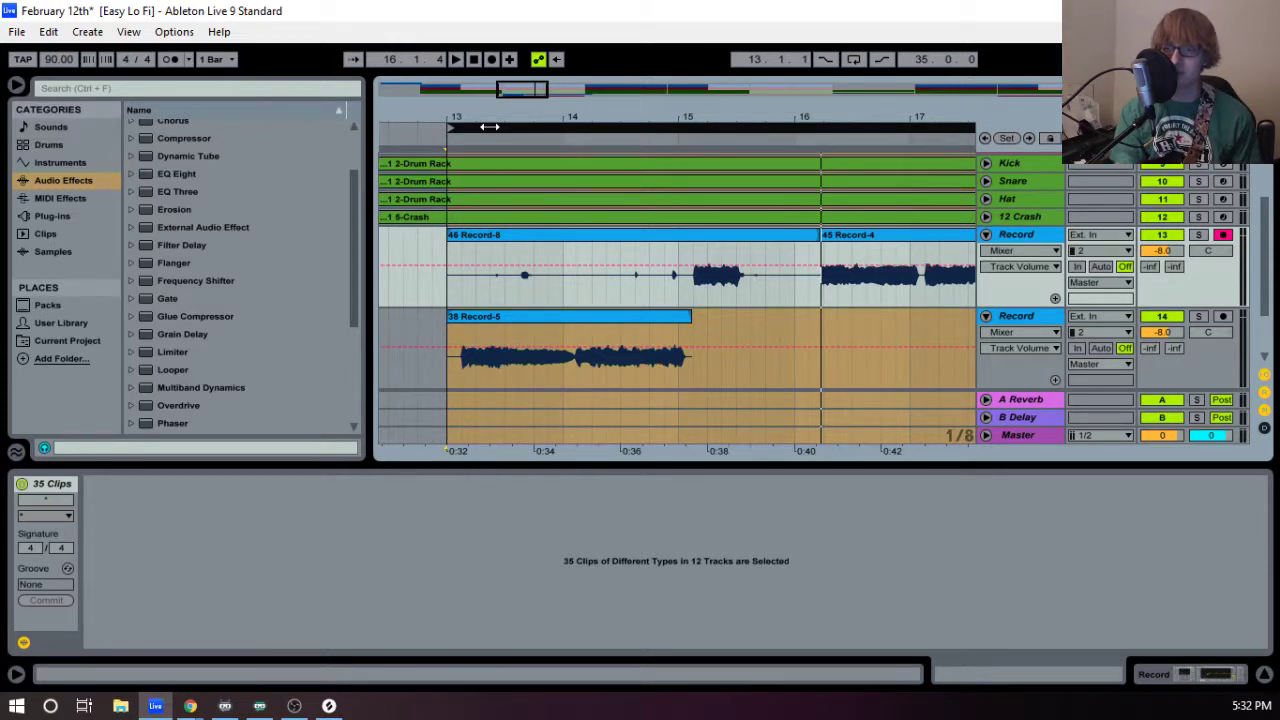
key(F9)
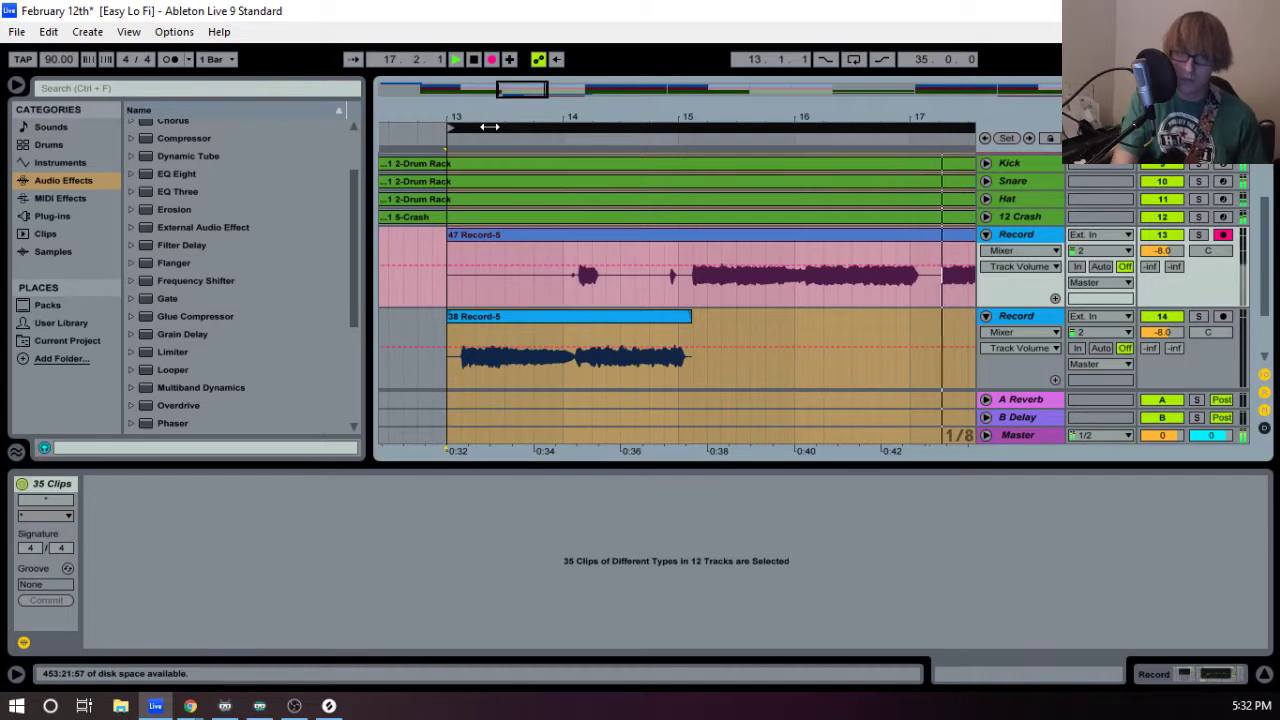
key(space)
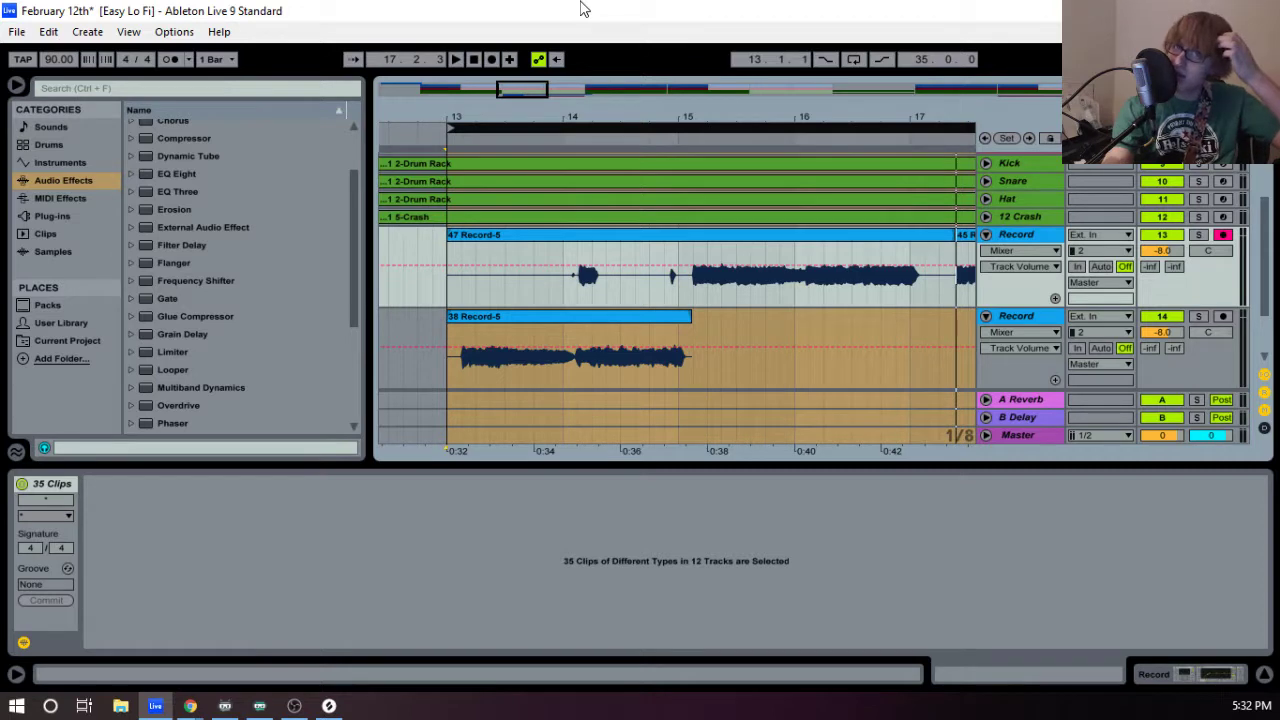
key(F9)
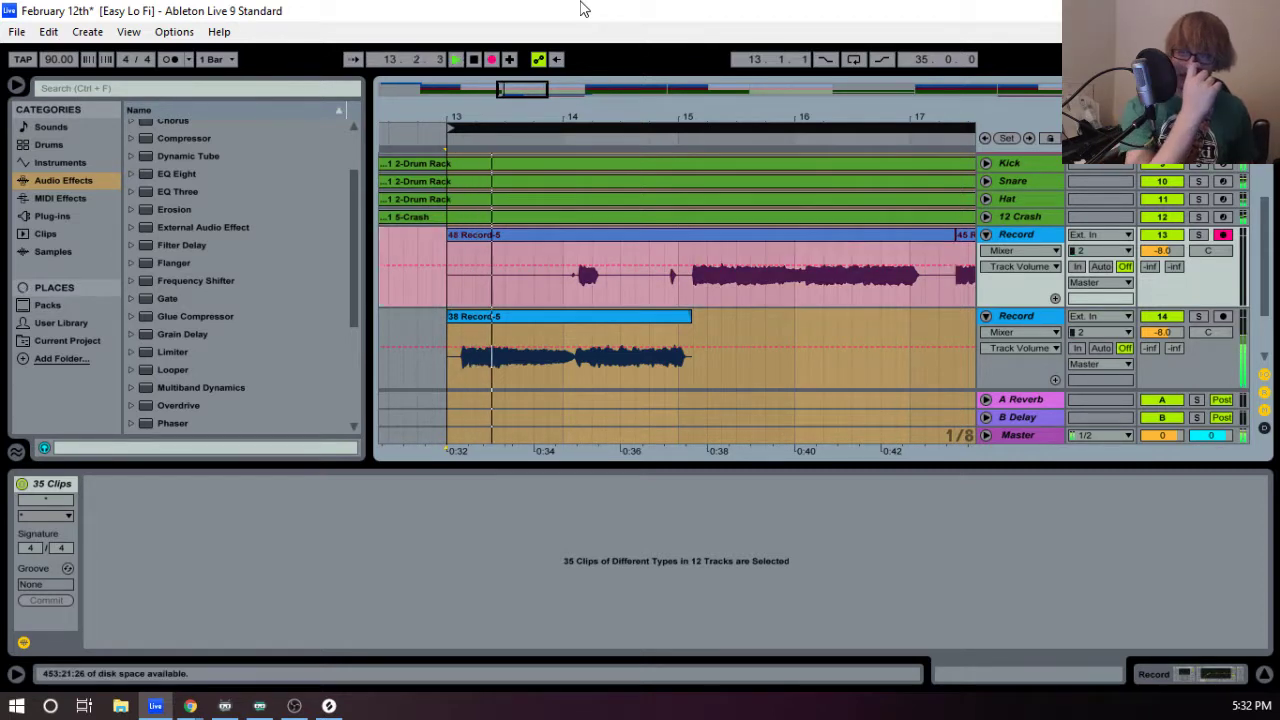
key(space)
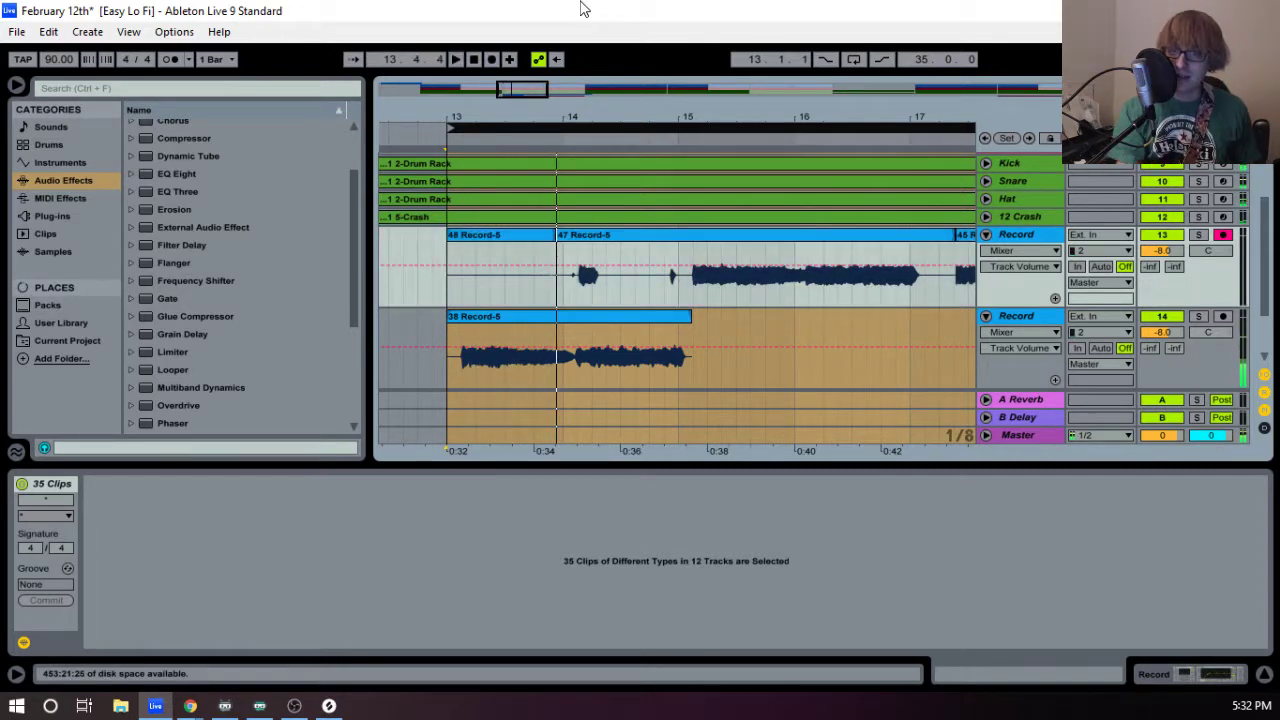
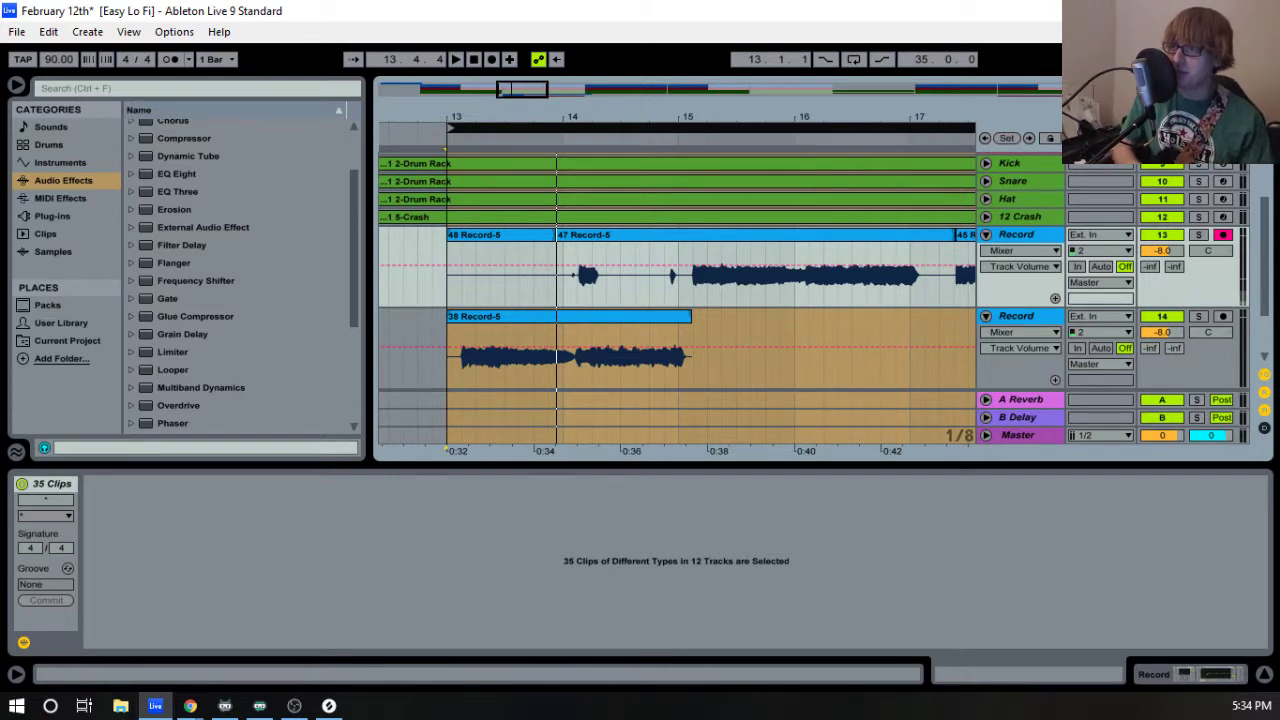
- Record three more guitar takes of the melody's next phrase from bar 13 on the upper Record track, ending the last at 17.2.3
click(554, 126)
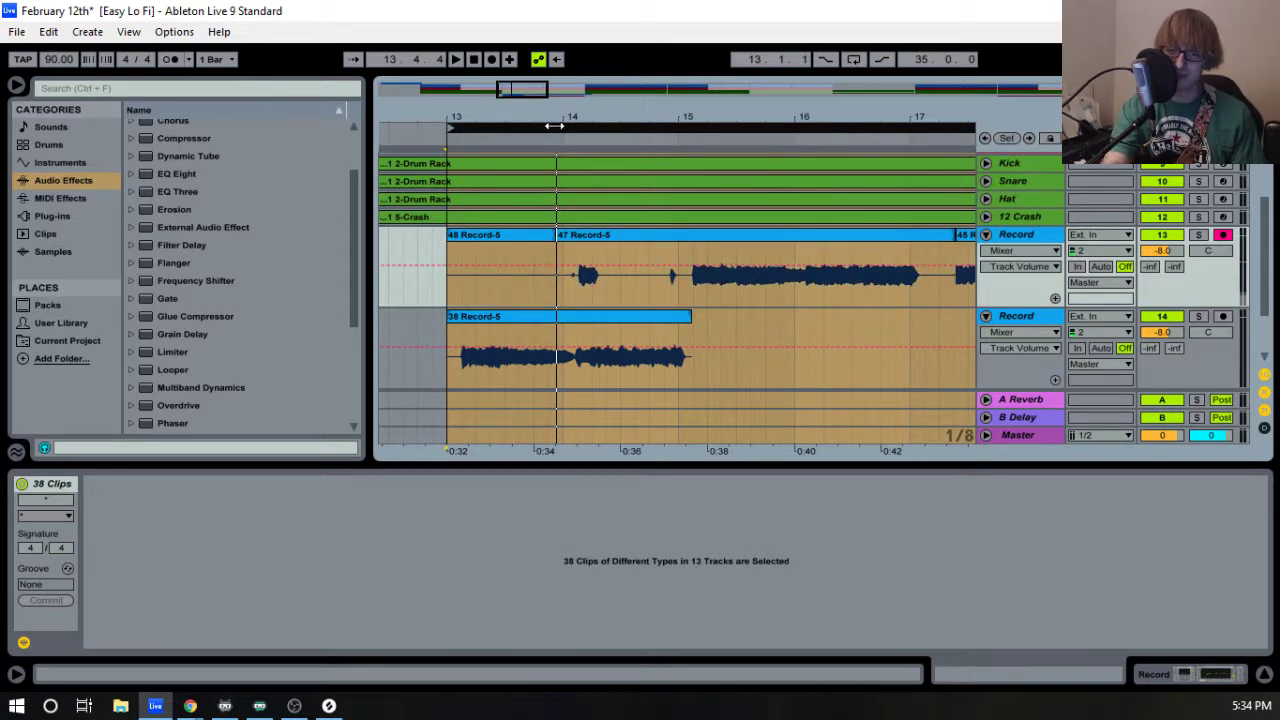
key(F9)
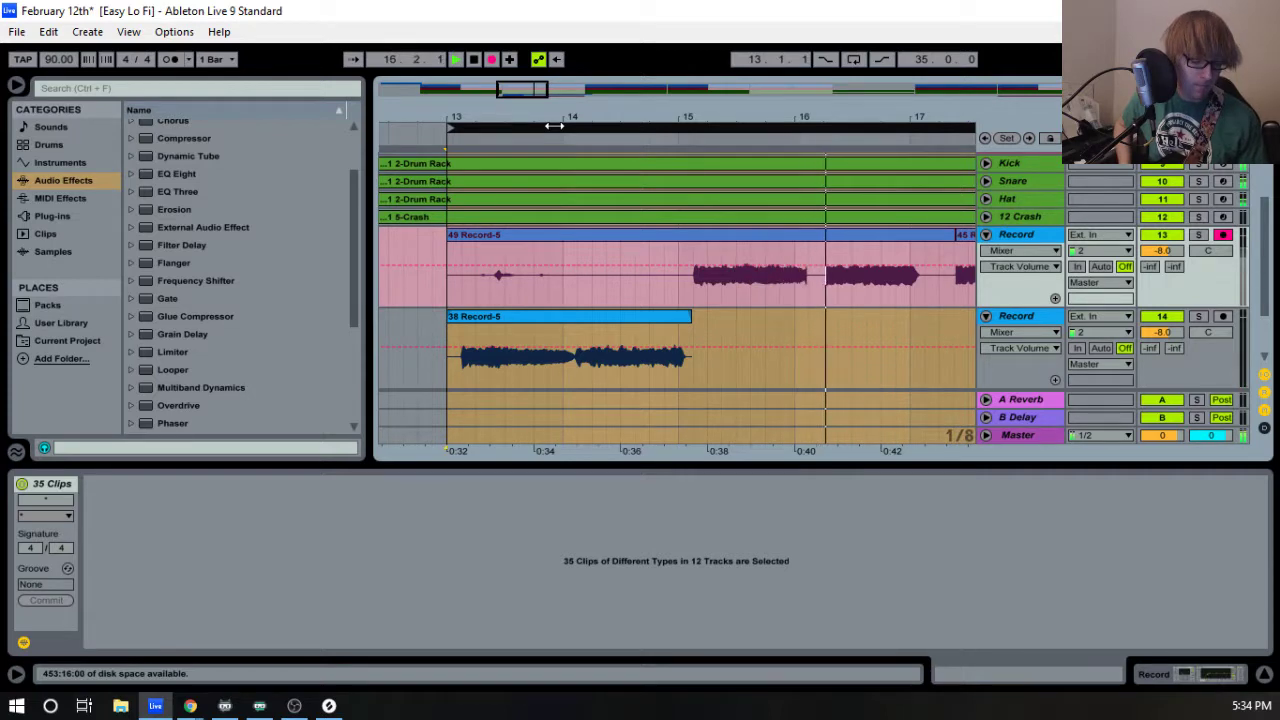
key(space)
key(F9)
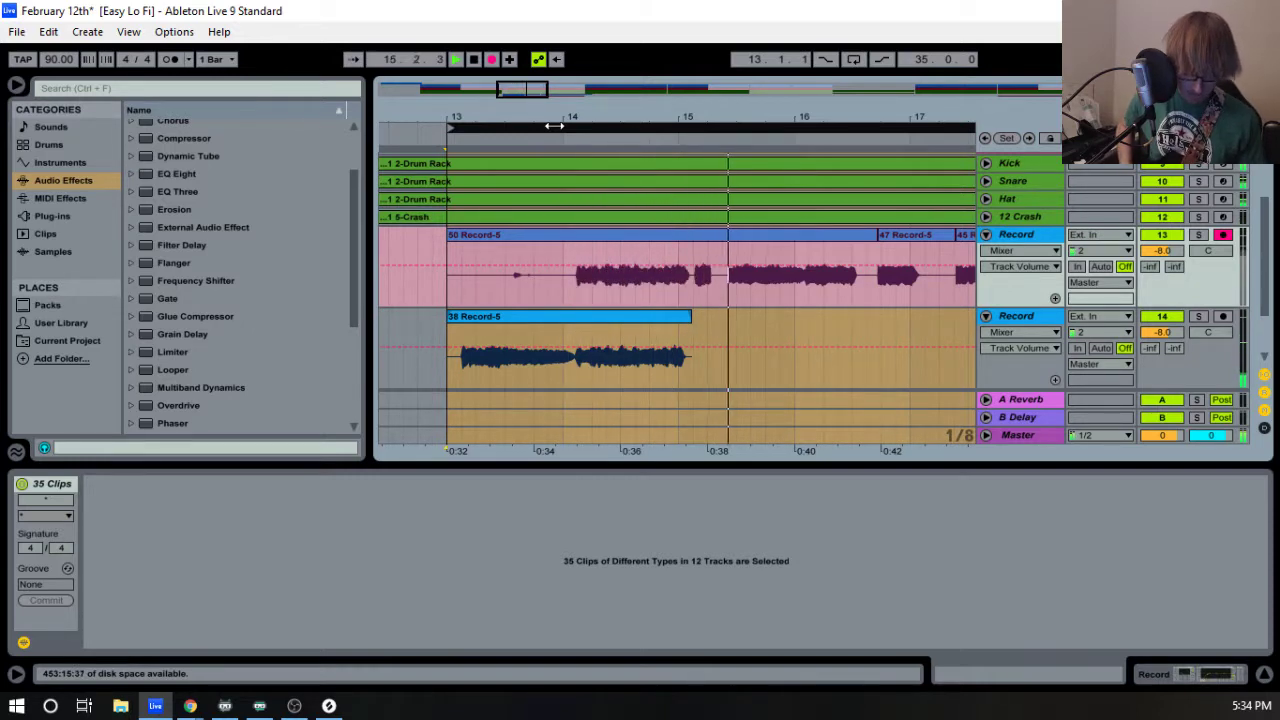
key(space)
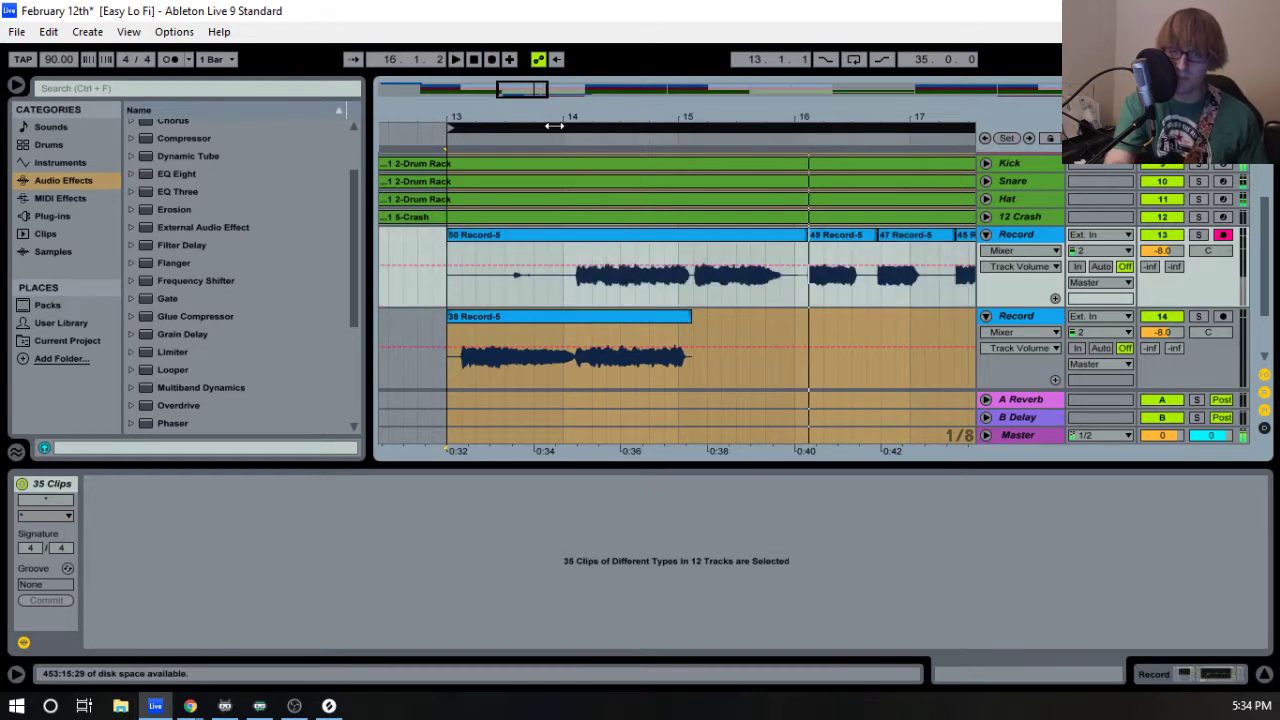
key(F9)
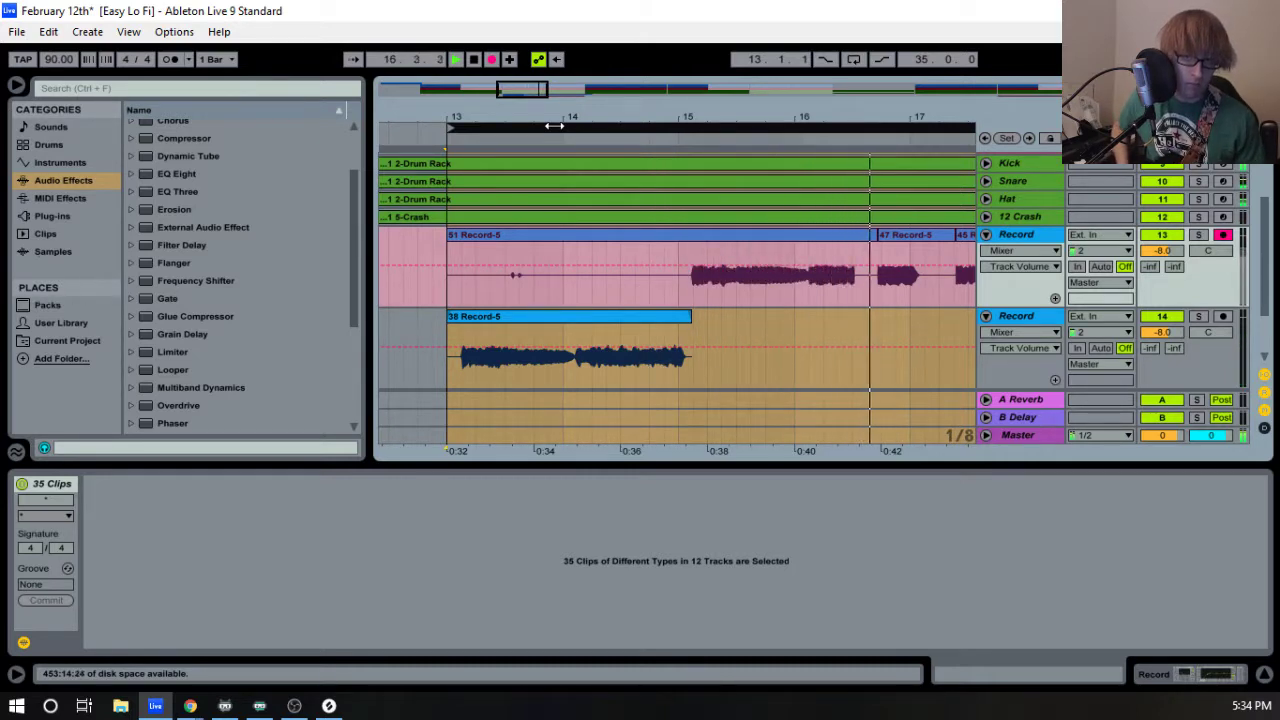
key(space)
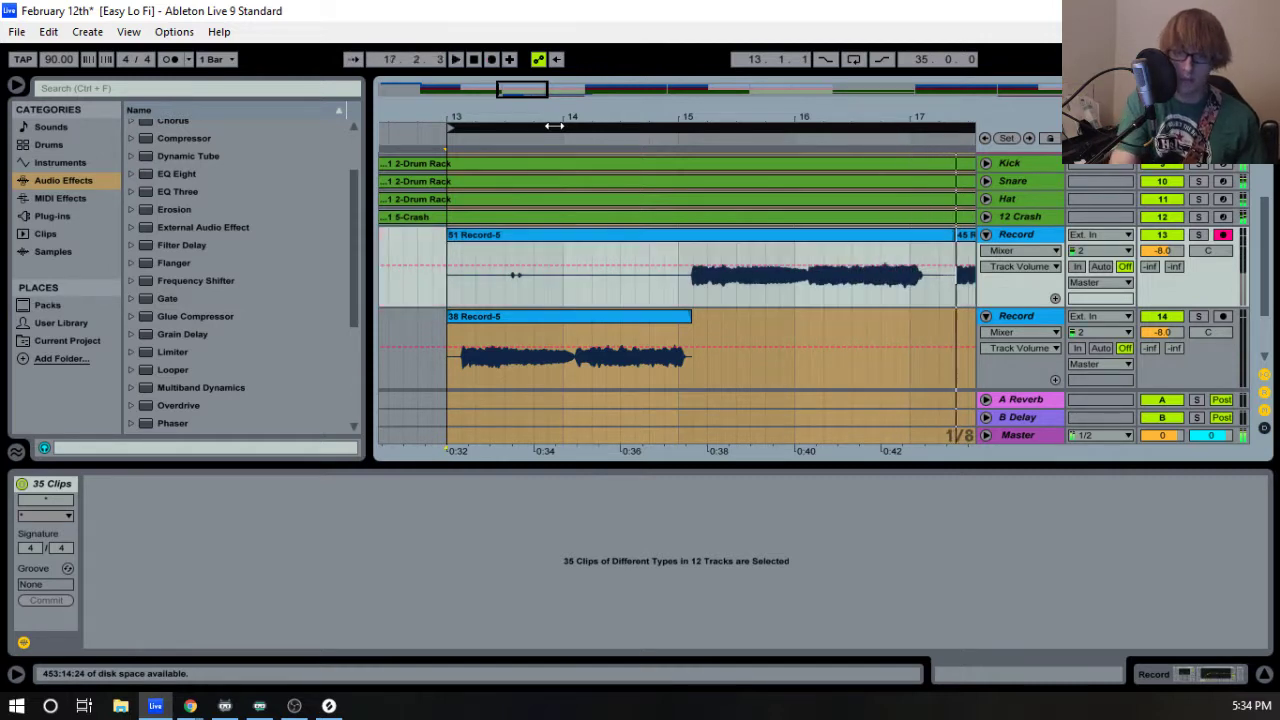
- Record repeated guitar takes from bar 13 on the upper Record track, running the last one past bar 21 to 21.3.1
key(F9)
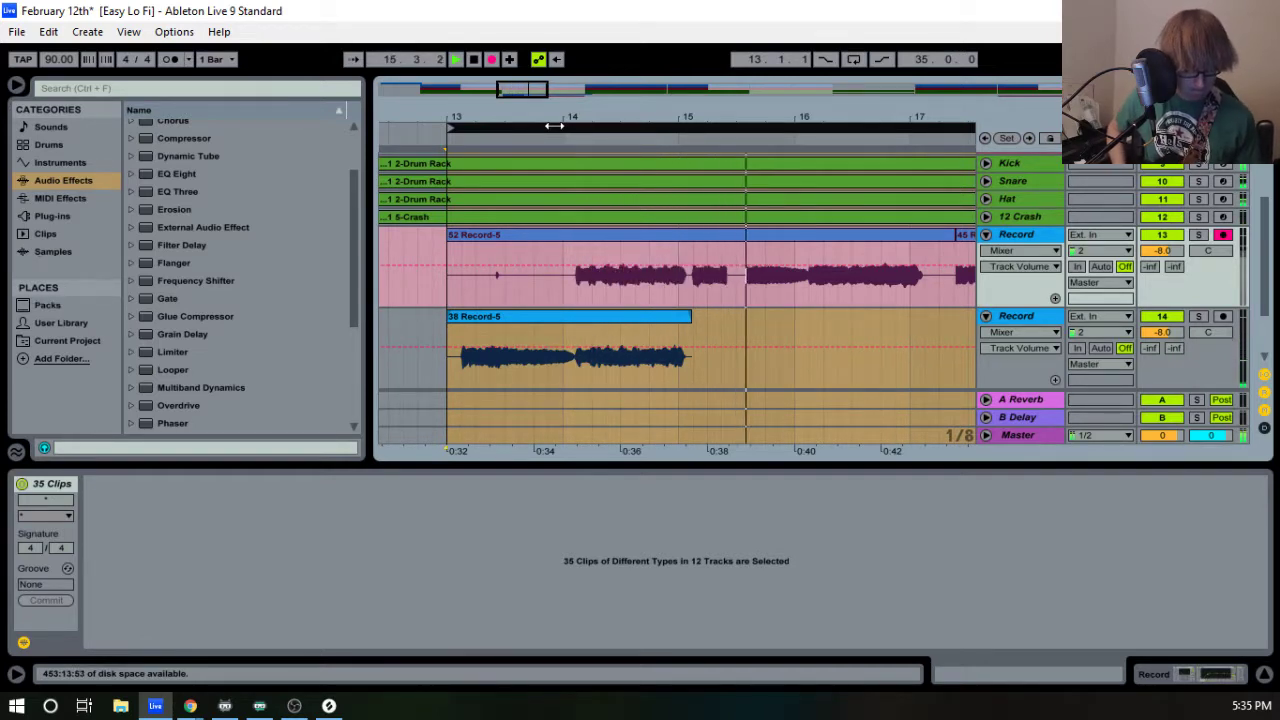
key(space)
key(F9)
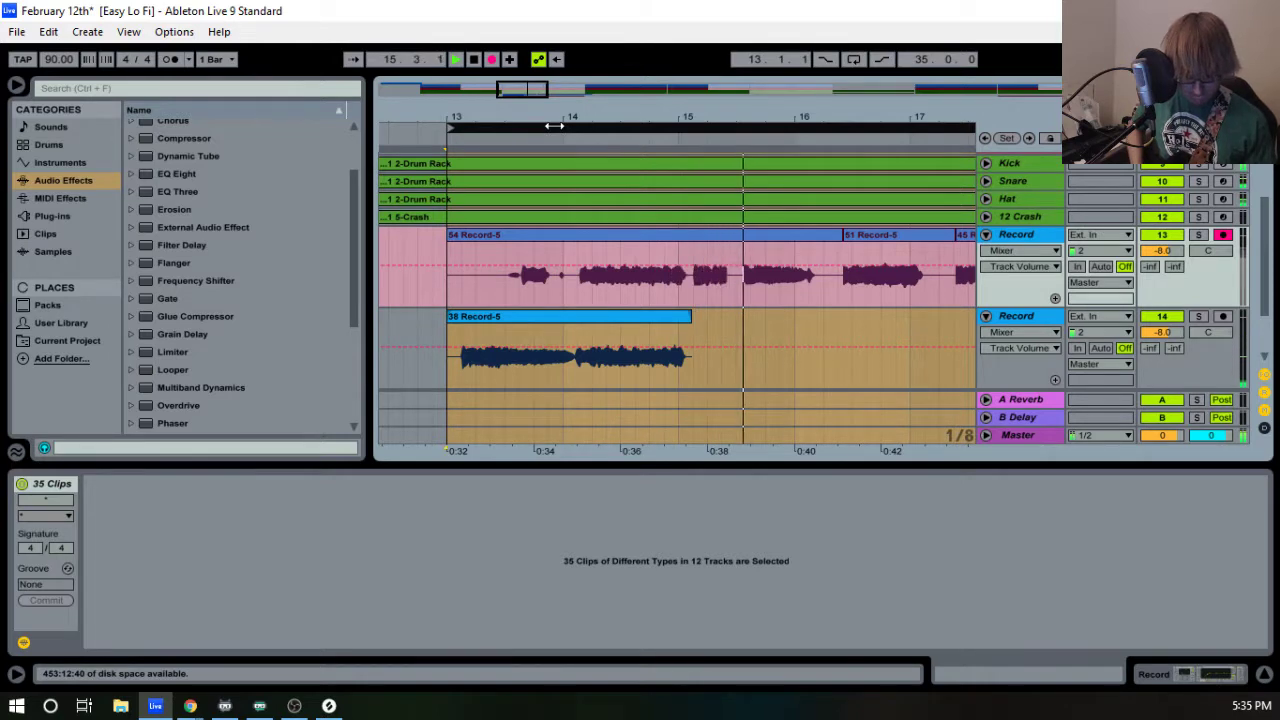
key(space)
key(F9)
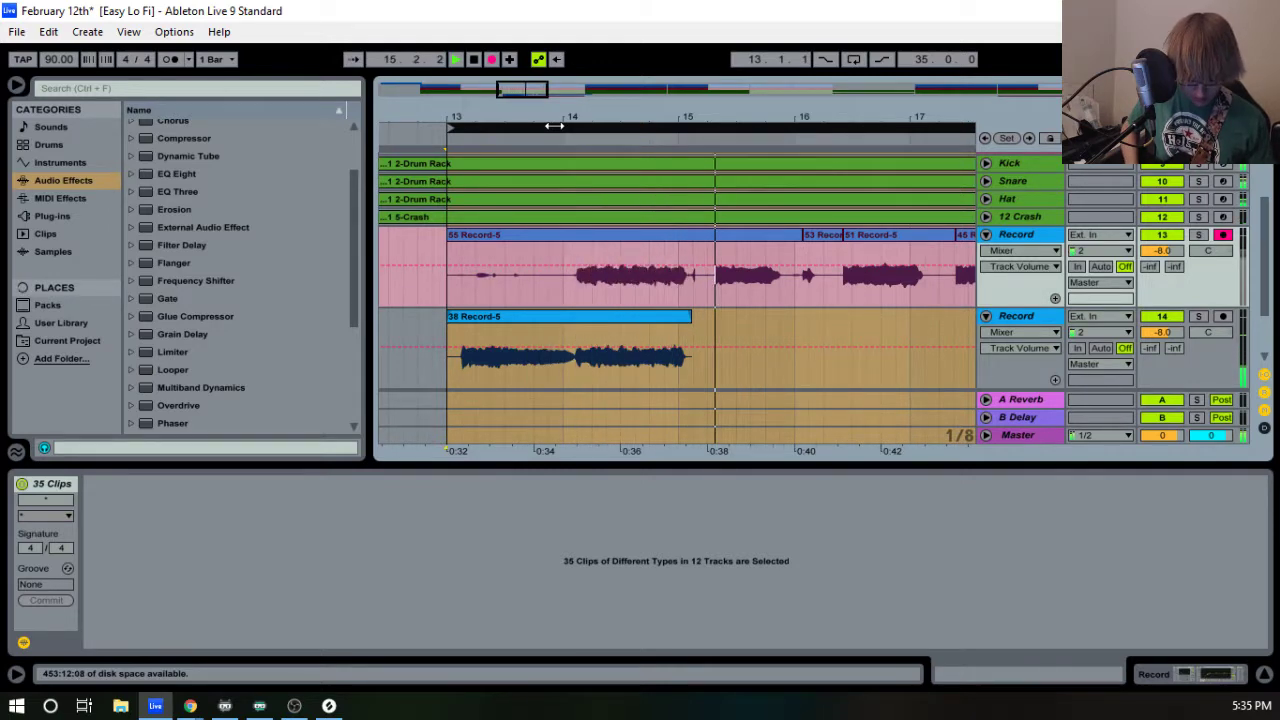
key(space)
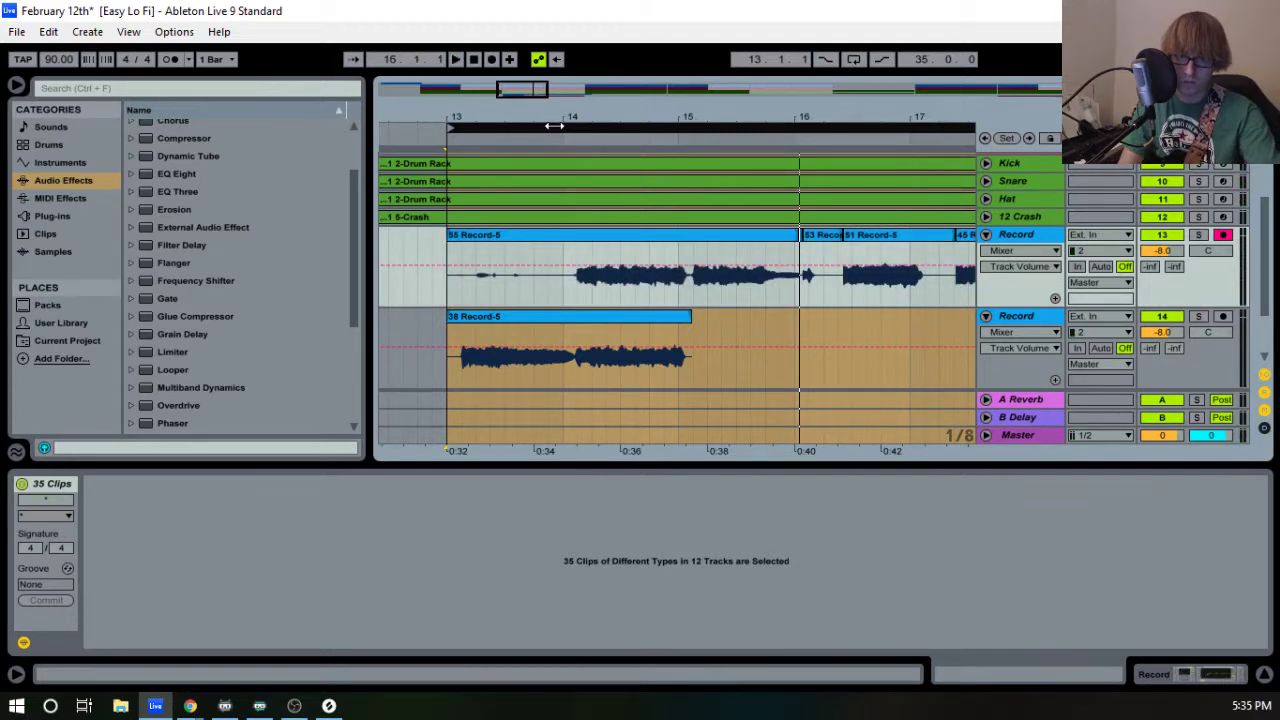
key(F9)
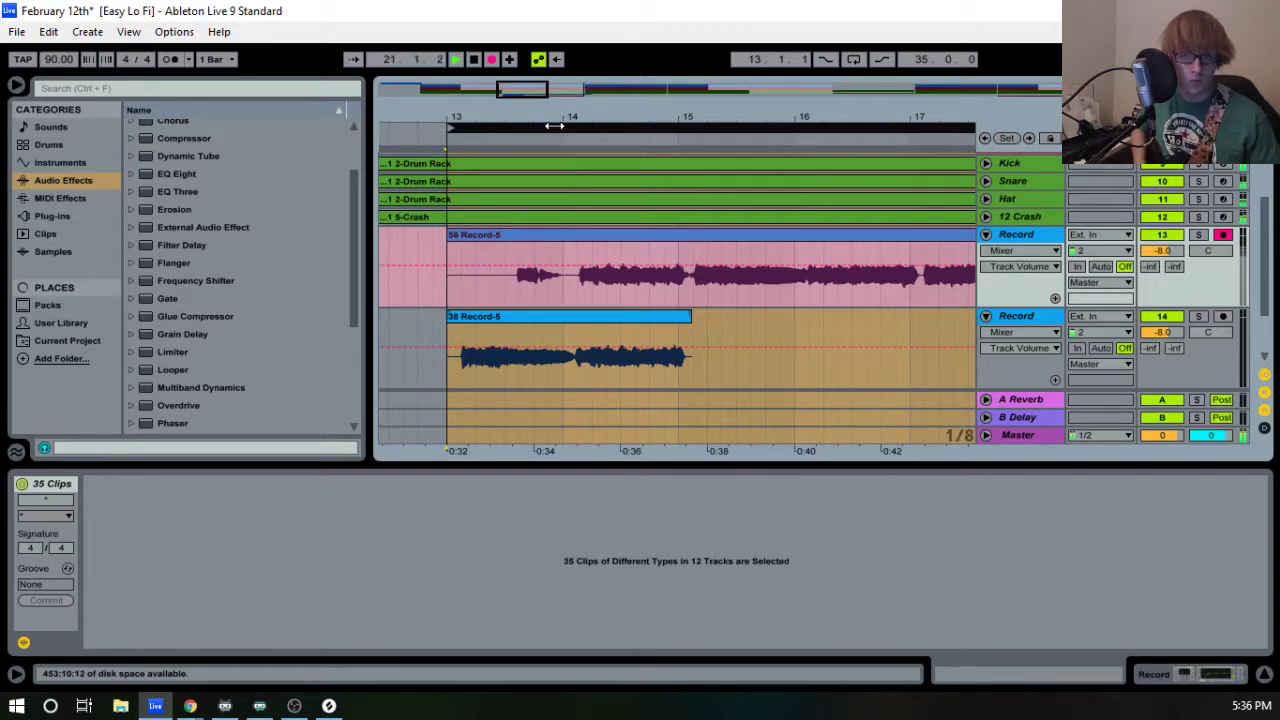
key(space)
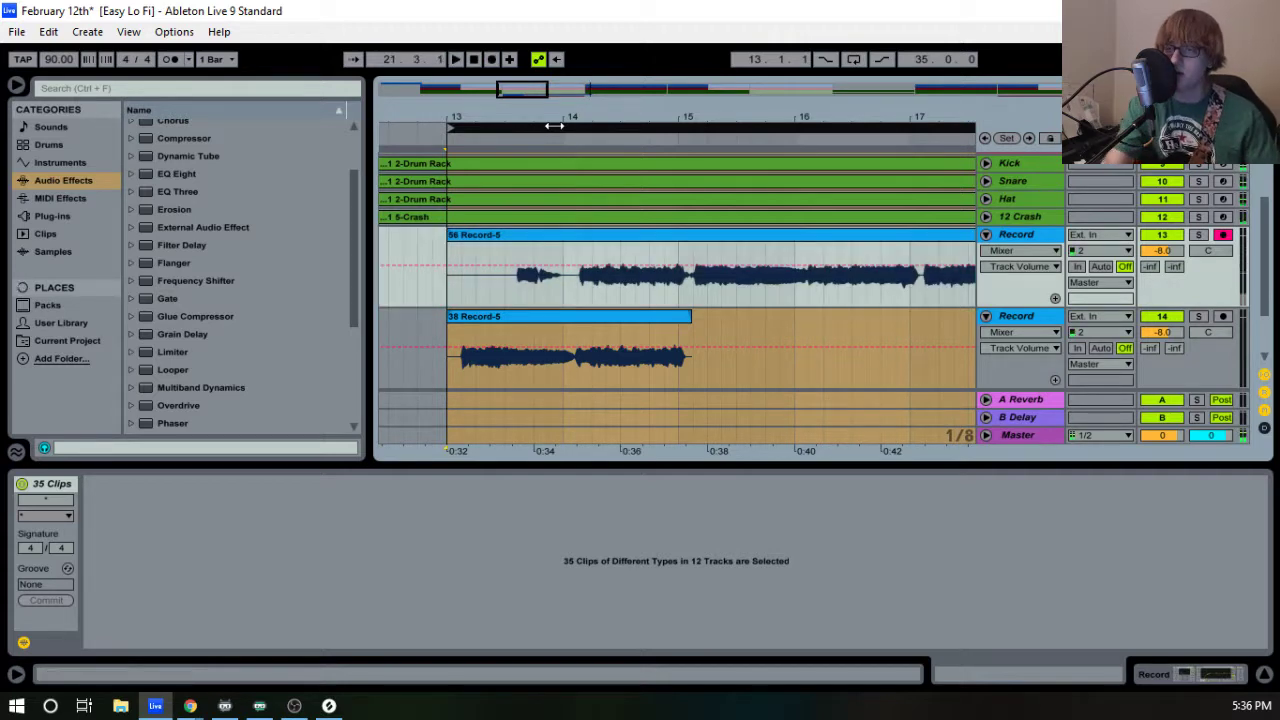
- Audition the new guitar take and trim its start to 15.1.3, just past the end of the first clip on the lower Record track
drag(449, 262, 560, 270)
key(space)
drag(608, 118, 826, 240)
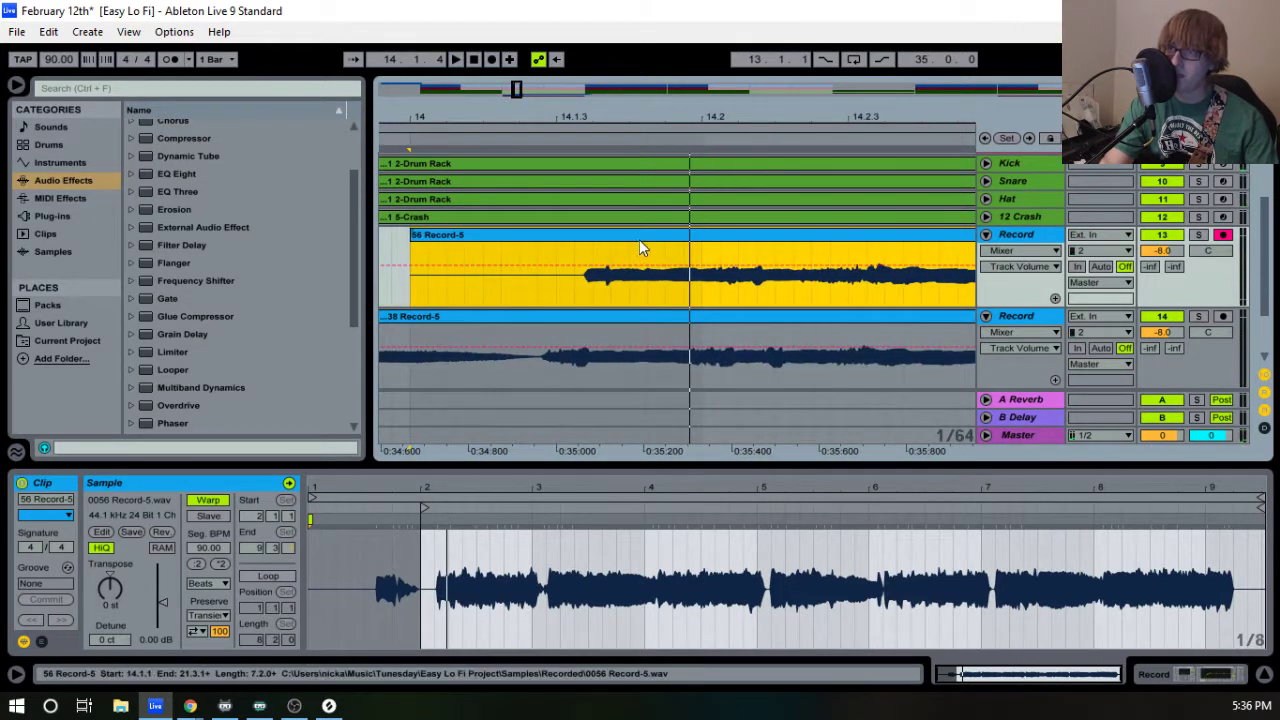
key(space)
drag(884, 120, 475, 131)
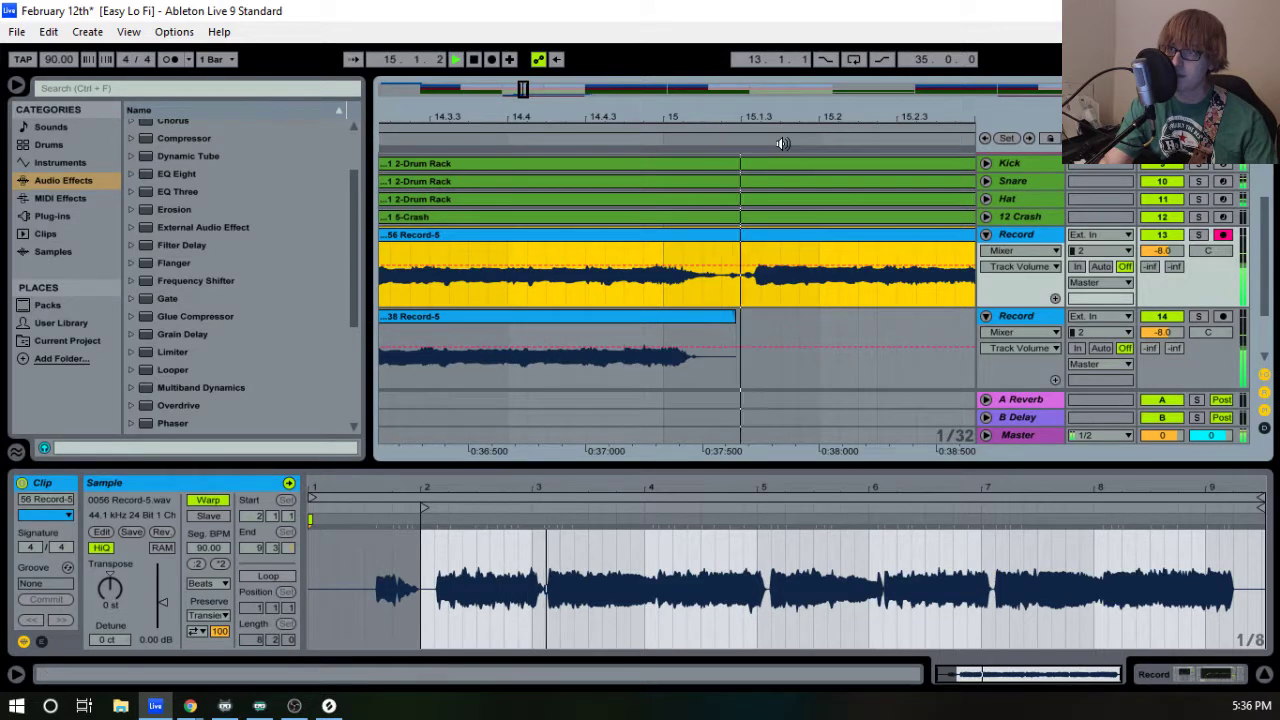
drag(838, 120, 400, 121)
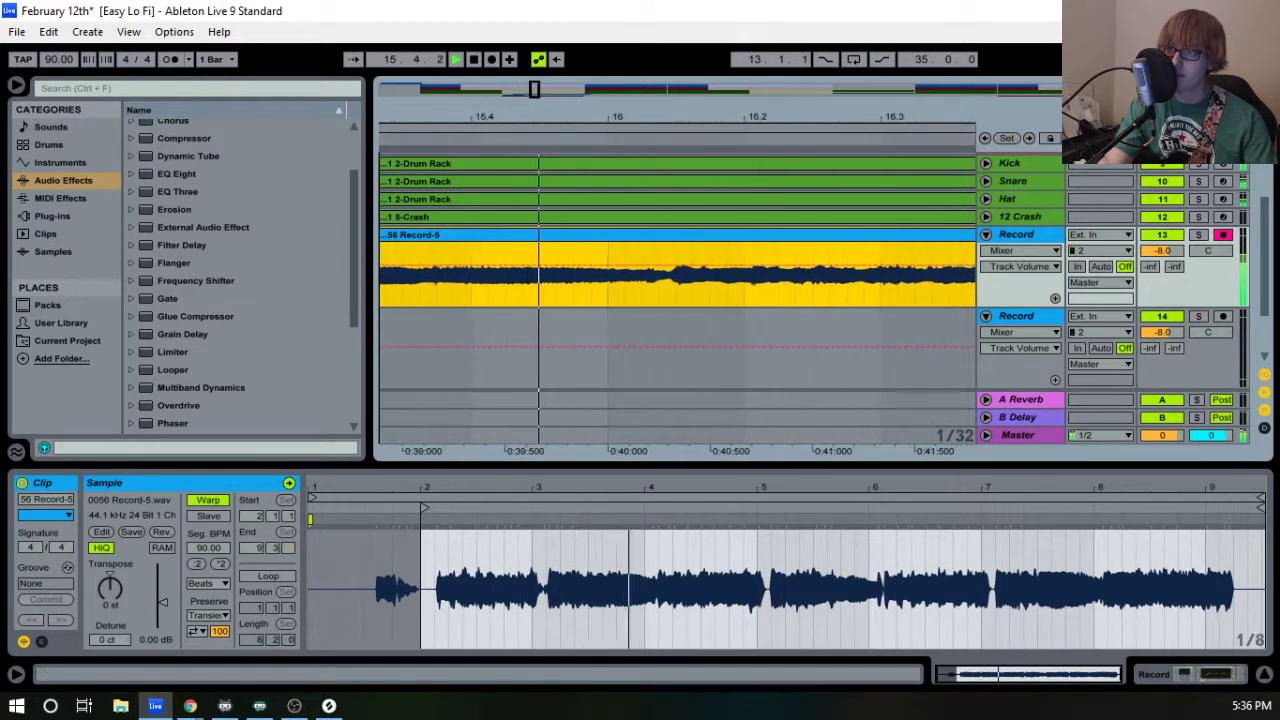
drag(706, 117, 640, 181)
drag(431, 250, 593, 250)
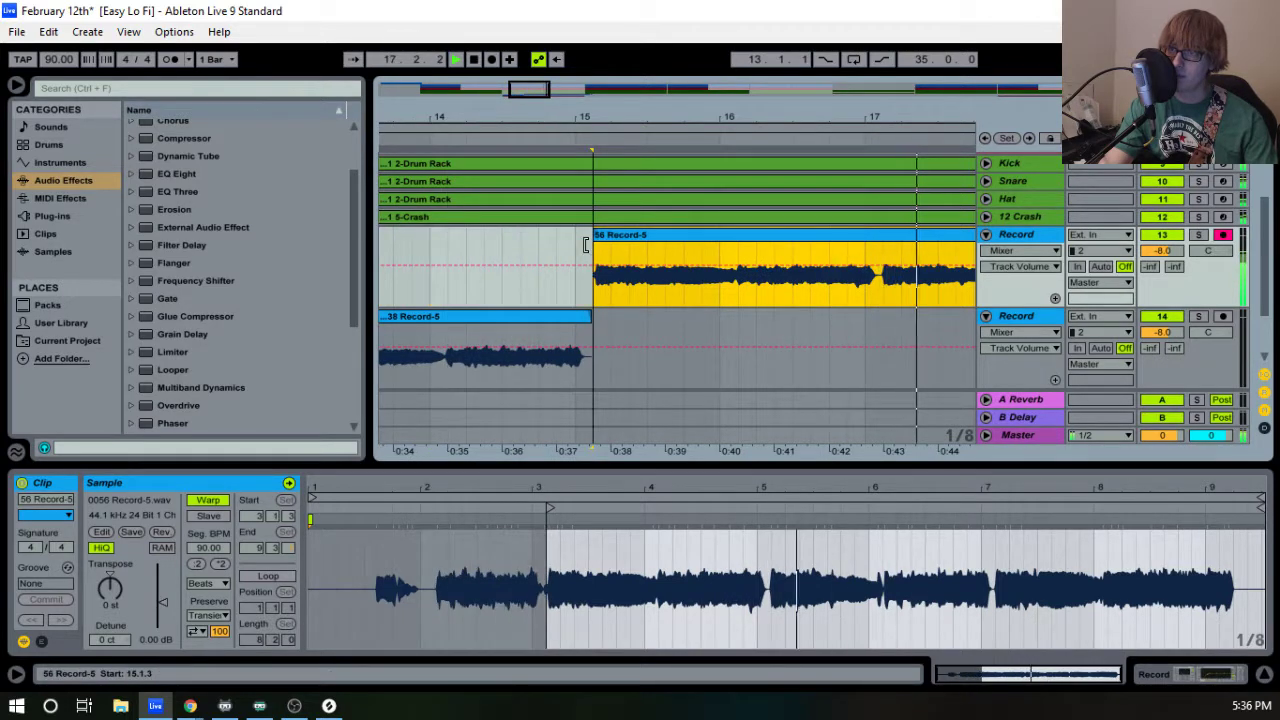
- Move the trimmed take down to the lower Record track and extend its start back to meet the end of the first clip
drag(597, 120, 628, 322)
key(space)
key(space)
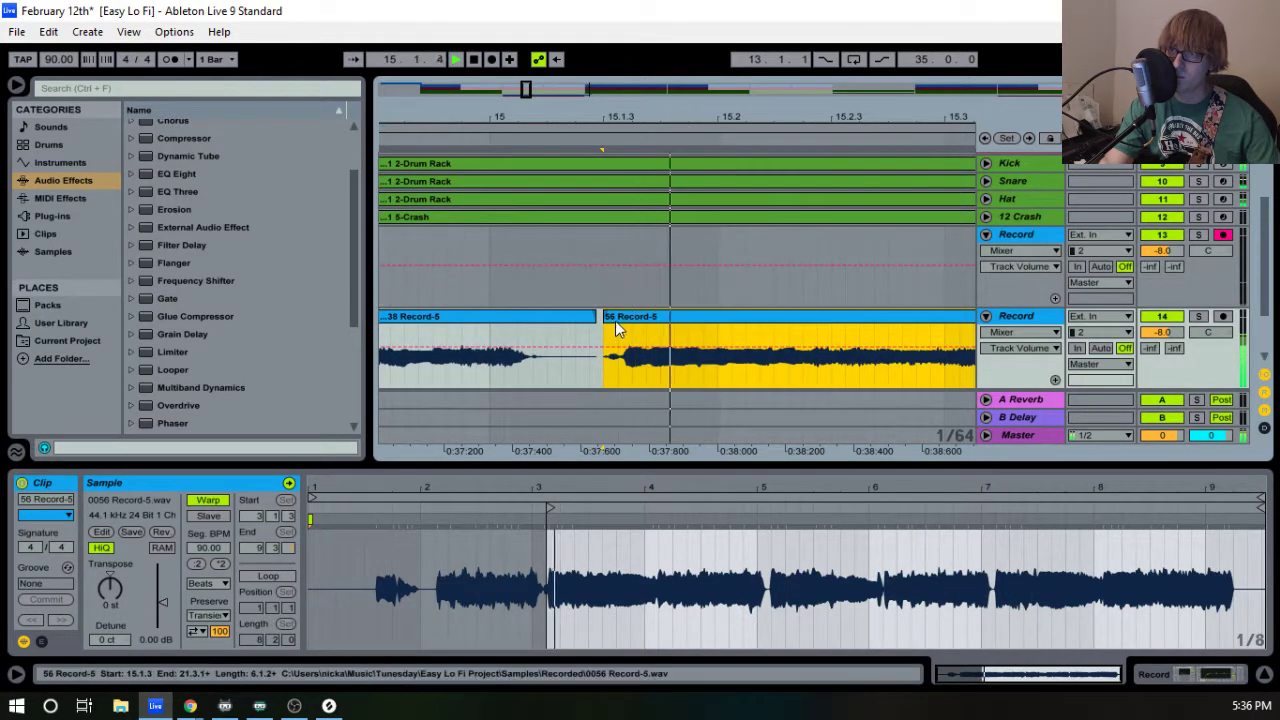
key(space)
drag(614, 120, 614, 160)
drag(646, 318, 623, 316)
- Play the joined guitar takes on the lower Record track through past bar 21 and compare them with the Melody clip
key(space)
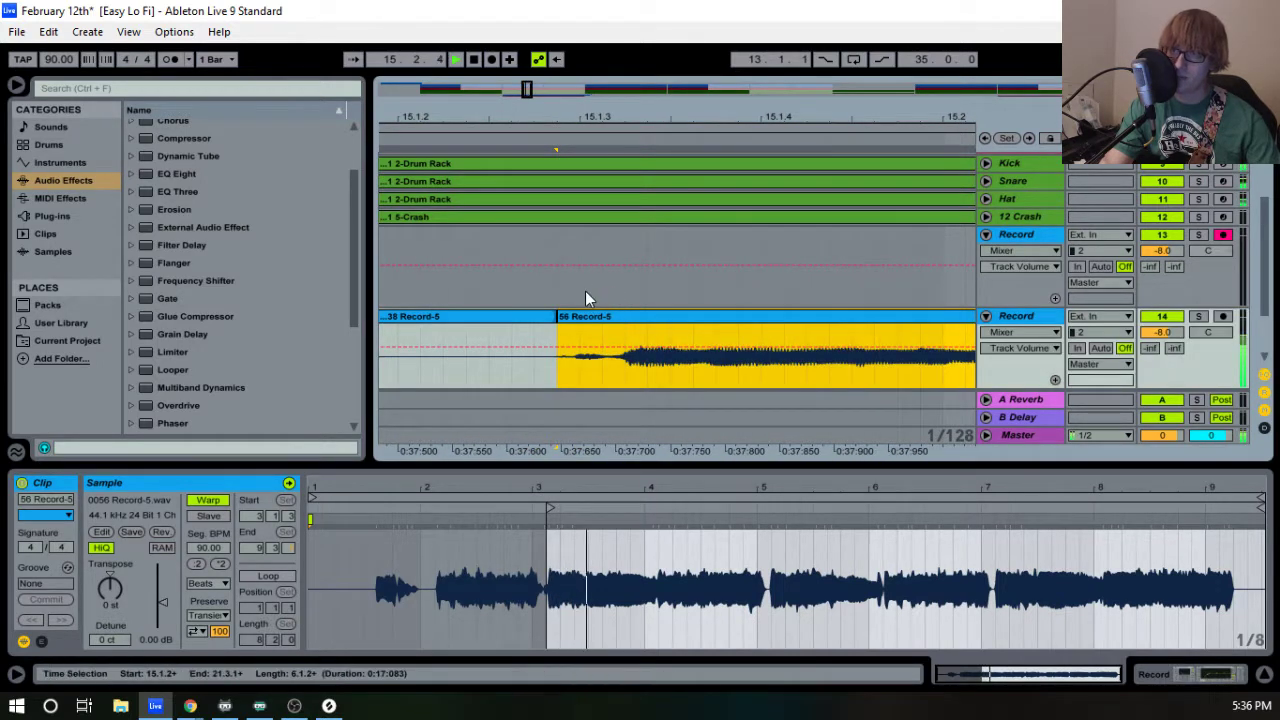
drag(608, 108, 608, 85)
drag(543, 117, 543, 90)
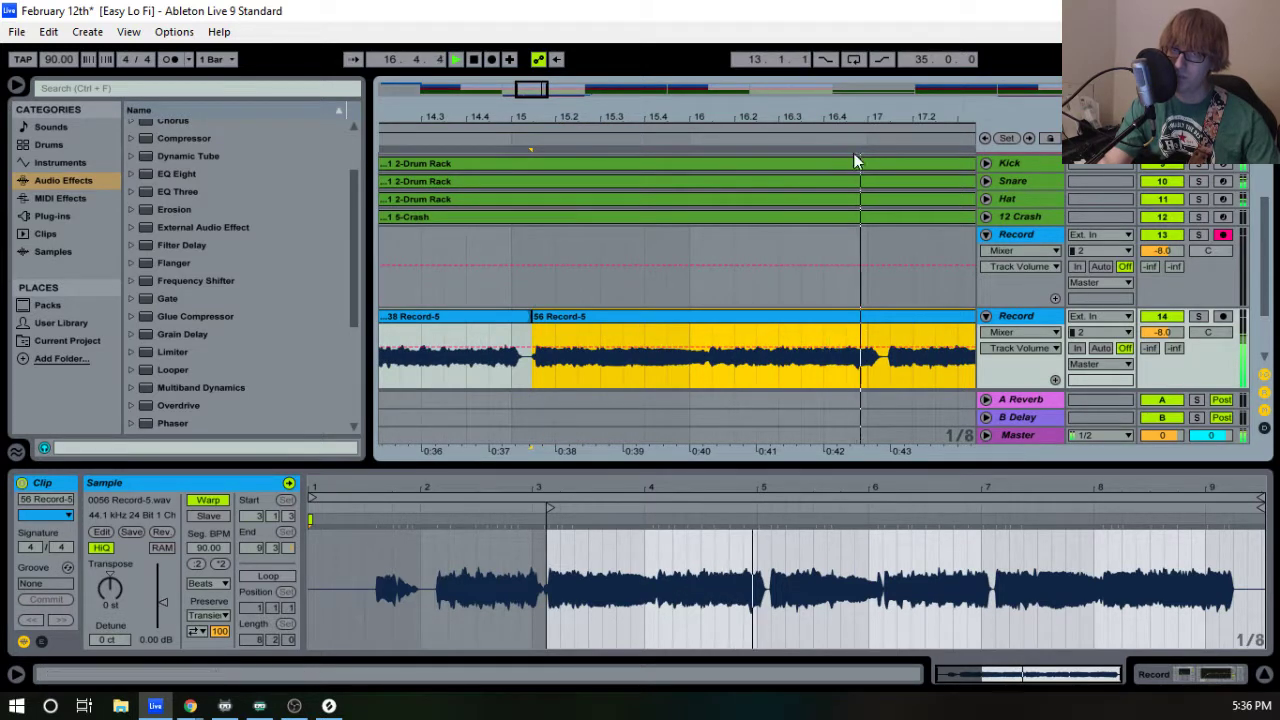
scroll(650, 228, down, 2)
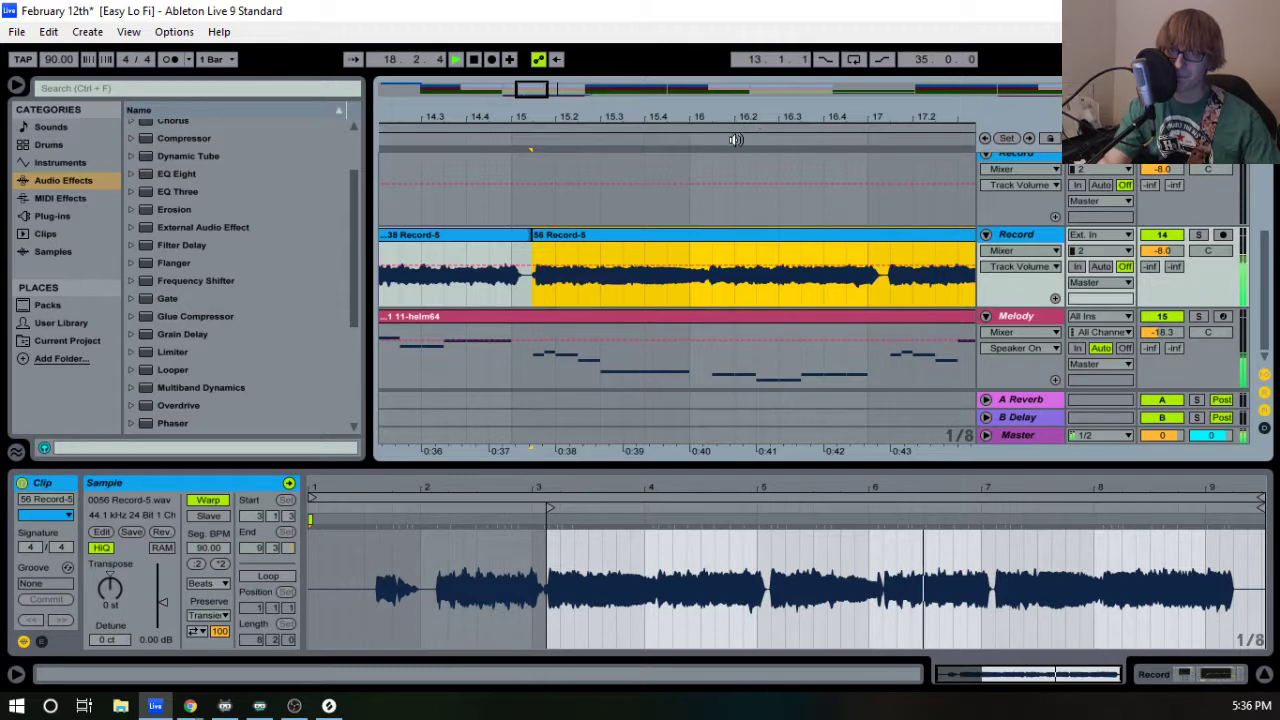
drag(776, 117, 679, 118)
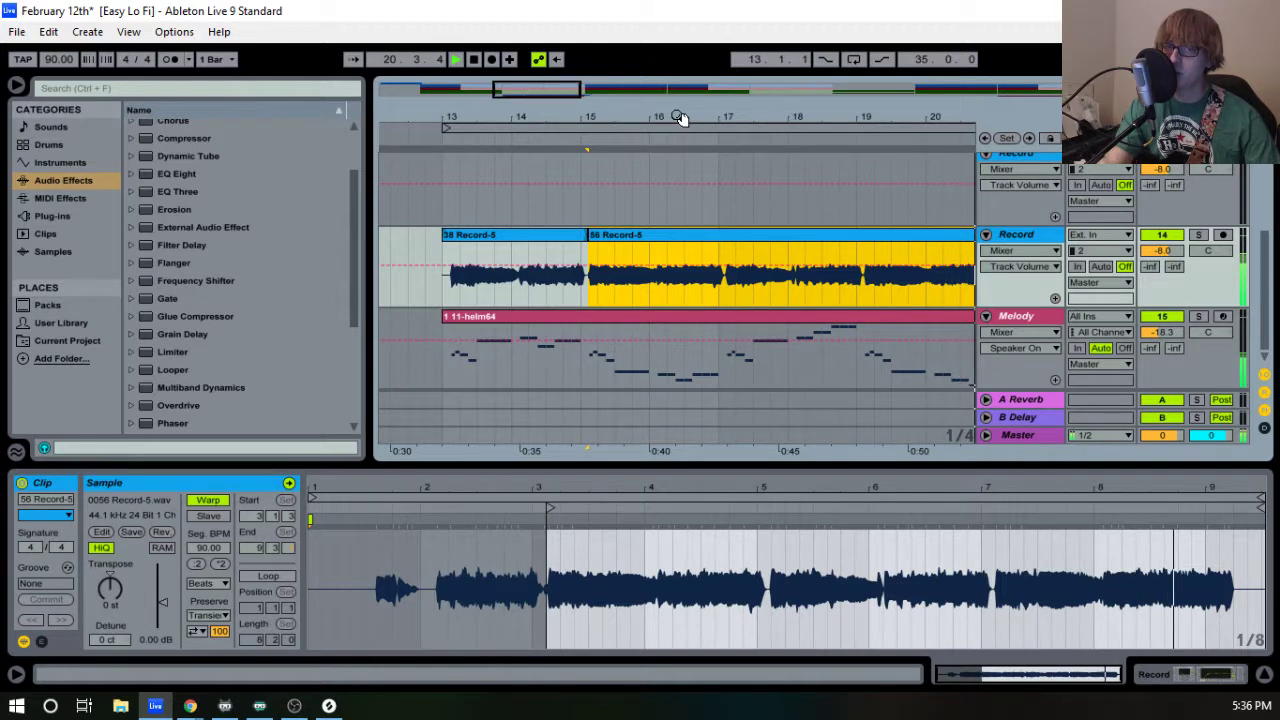
key(space)
drag(773, 117, 656, 117)
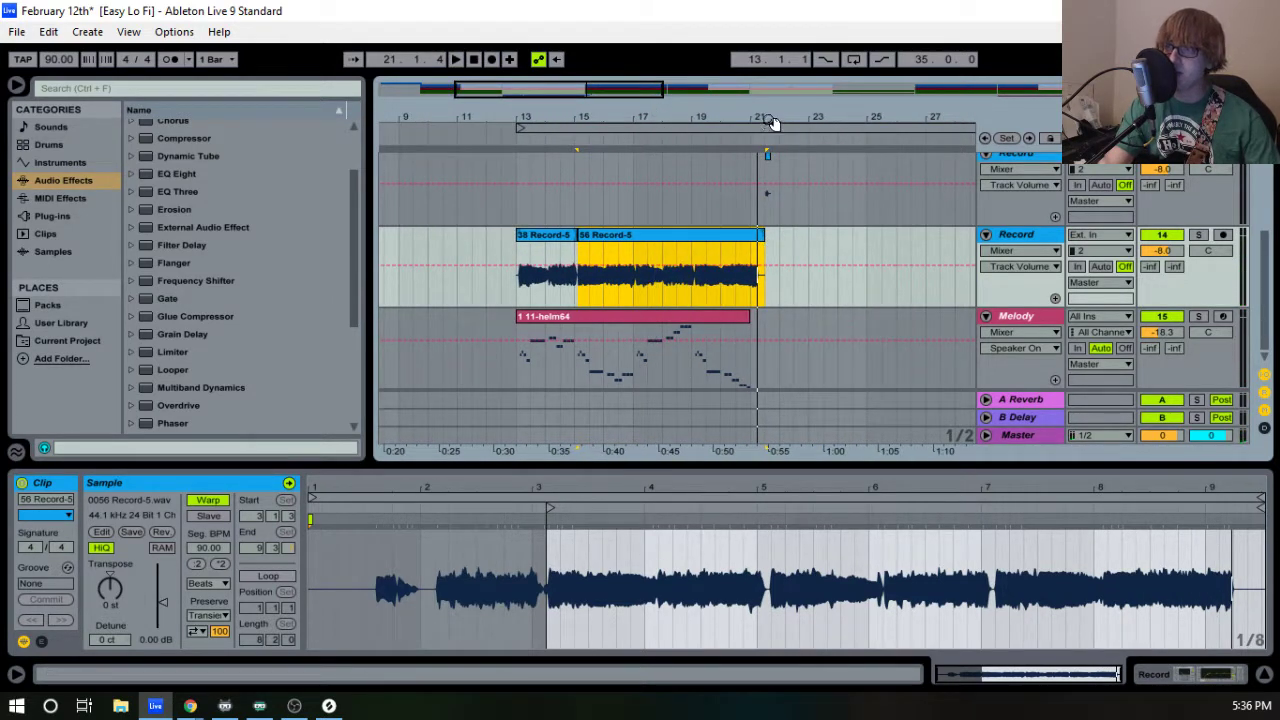
- Delete the leftover clip fragment on the upper Record track by clearing the range from 20.3.1 to 24.3.1
scroll(782, 170, up, 4)
scroll(780, 245, down, 1)
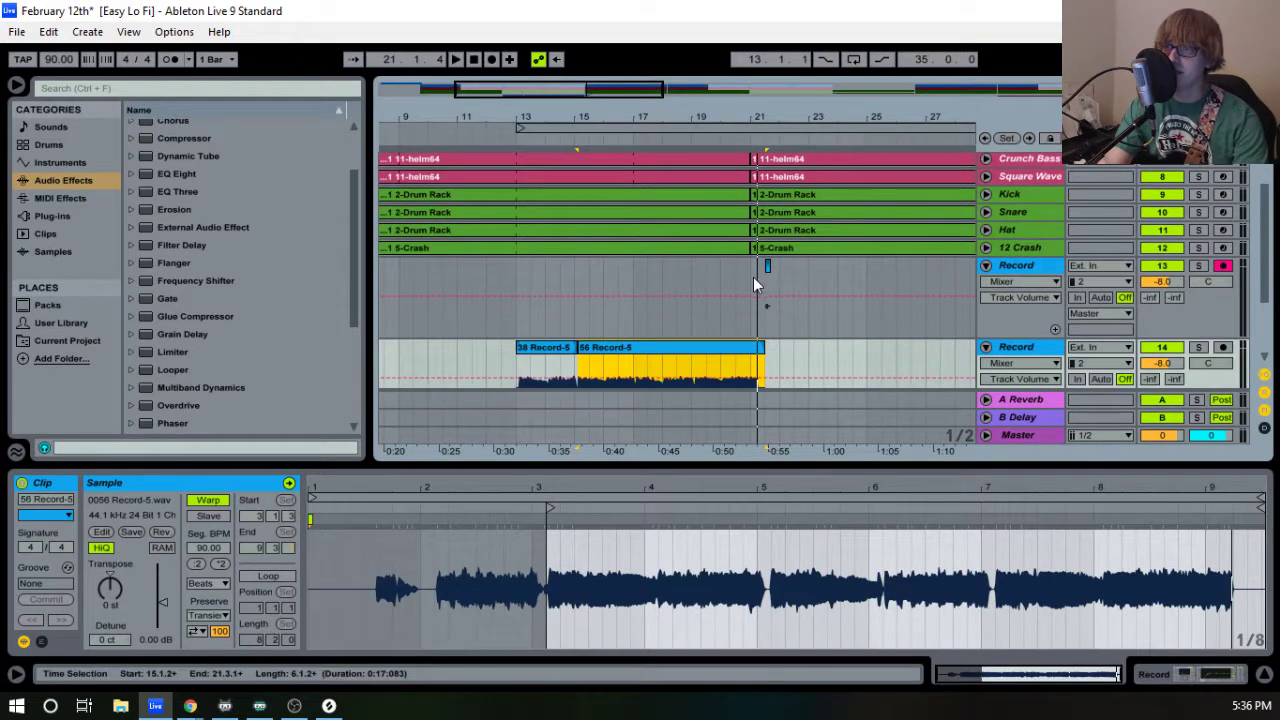
drag(752, 277, 738, 277)
shift+click(854, 275)
- Trim the end of the second guitar clip on the lower Record track back to bar 20
scroll(715, 235, down, 3)
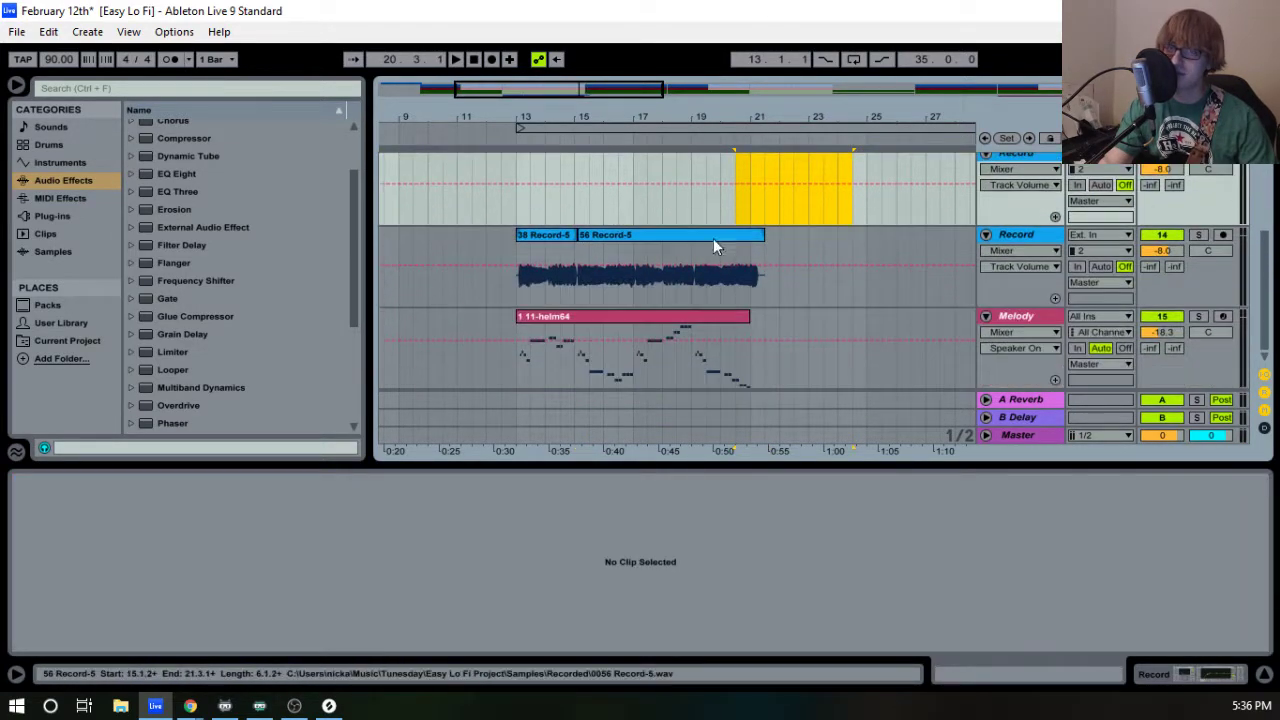
scroll(690, 262, up, 1)
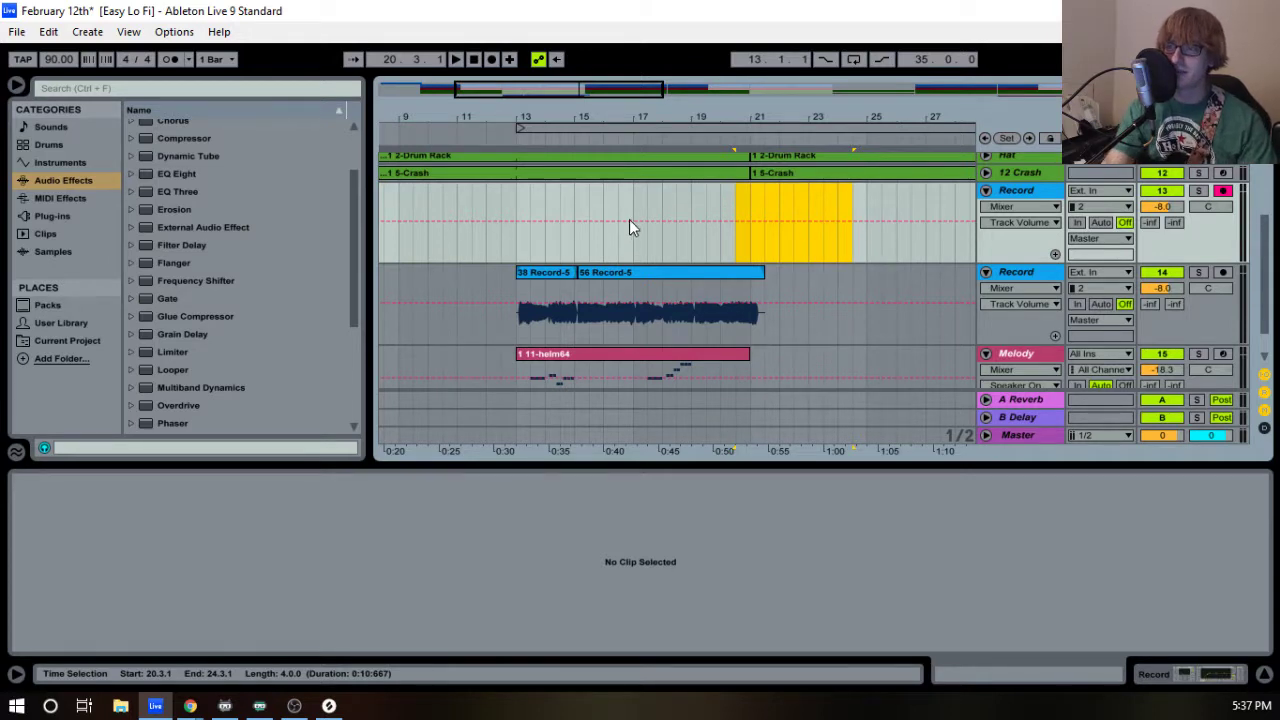
click(562, 272)
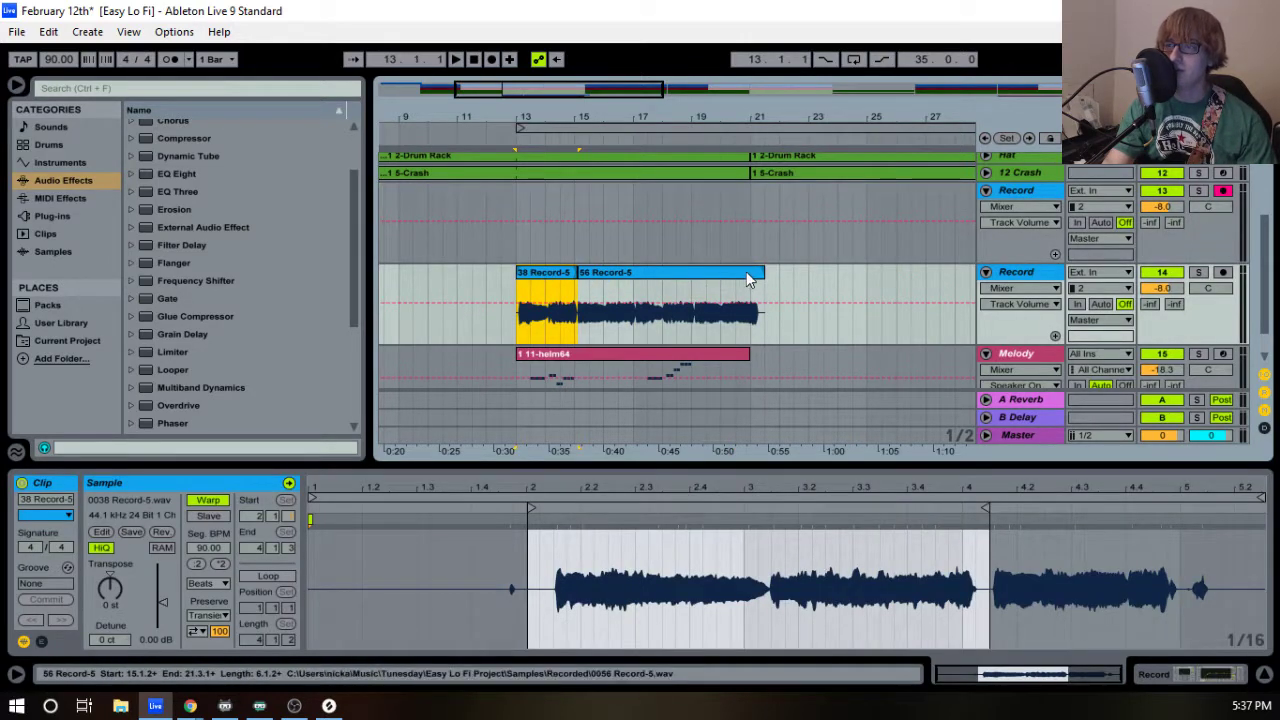
drag(757, 120, 778, 170)
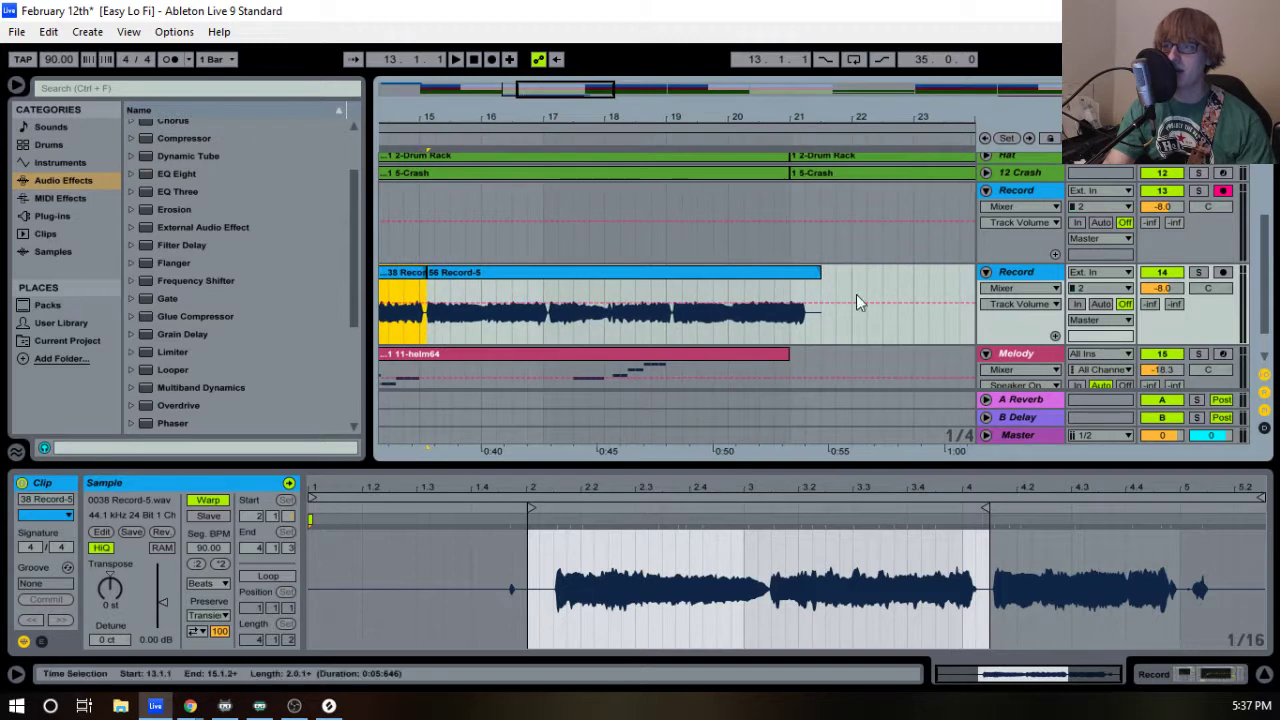
drag(818, 272, 722, 282)
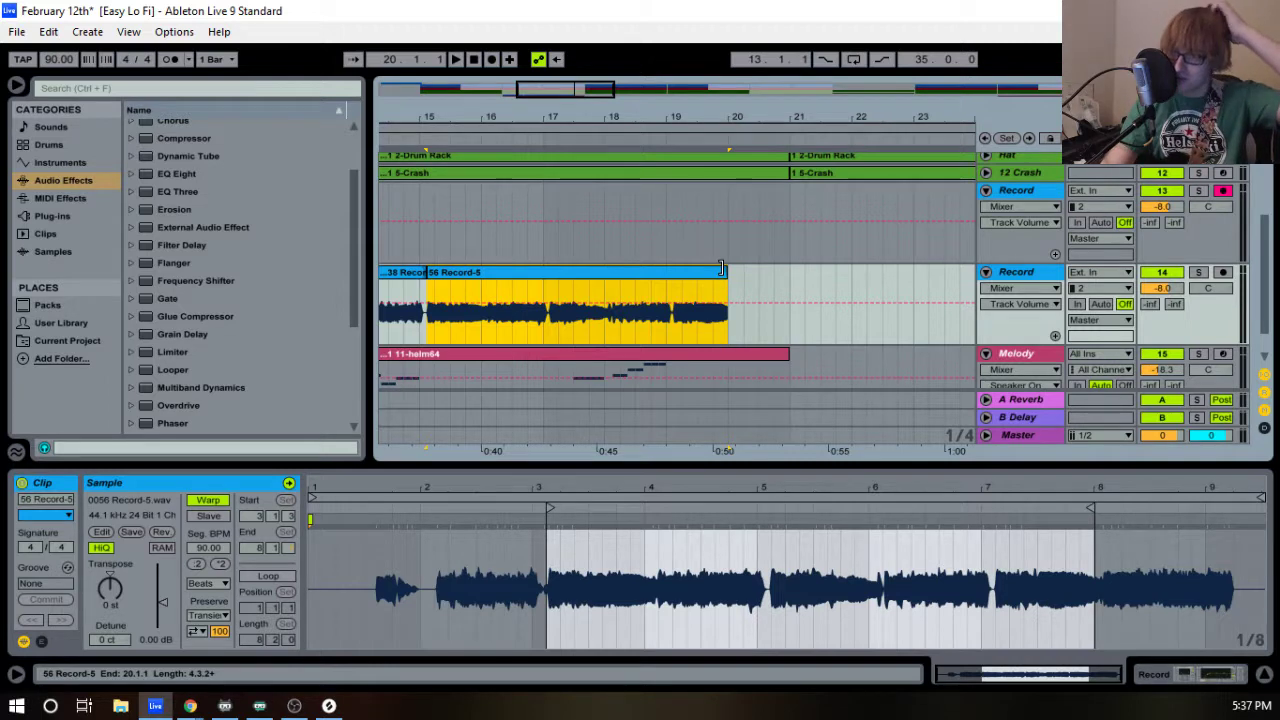
drag(721, 268, 719, 272)
drag(643, 117, 737, 100)
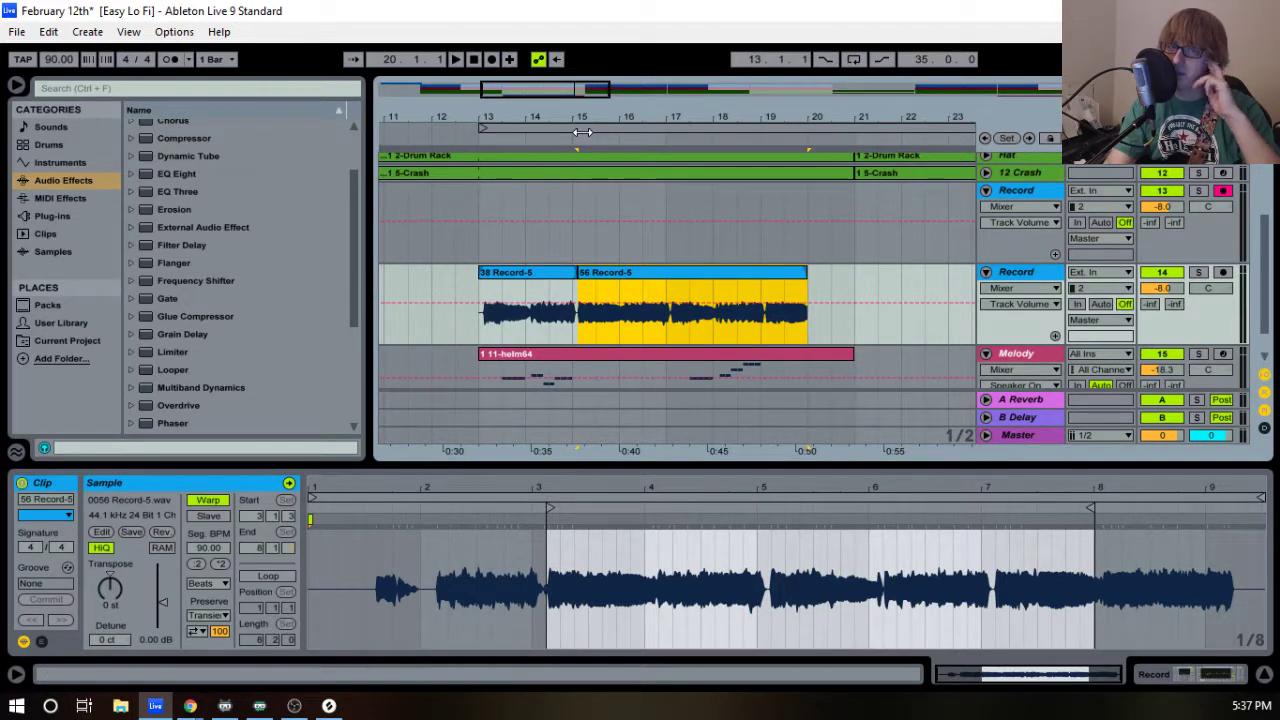
- Play the Record clips on track 14 from bar 13 past bar 20 and follow the waveform
drag(587, 119, 665, 70)
drag(638, 118, 636, 148)
drag(550, 116, 552, 128)
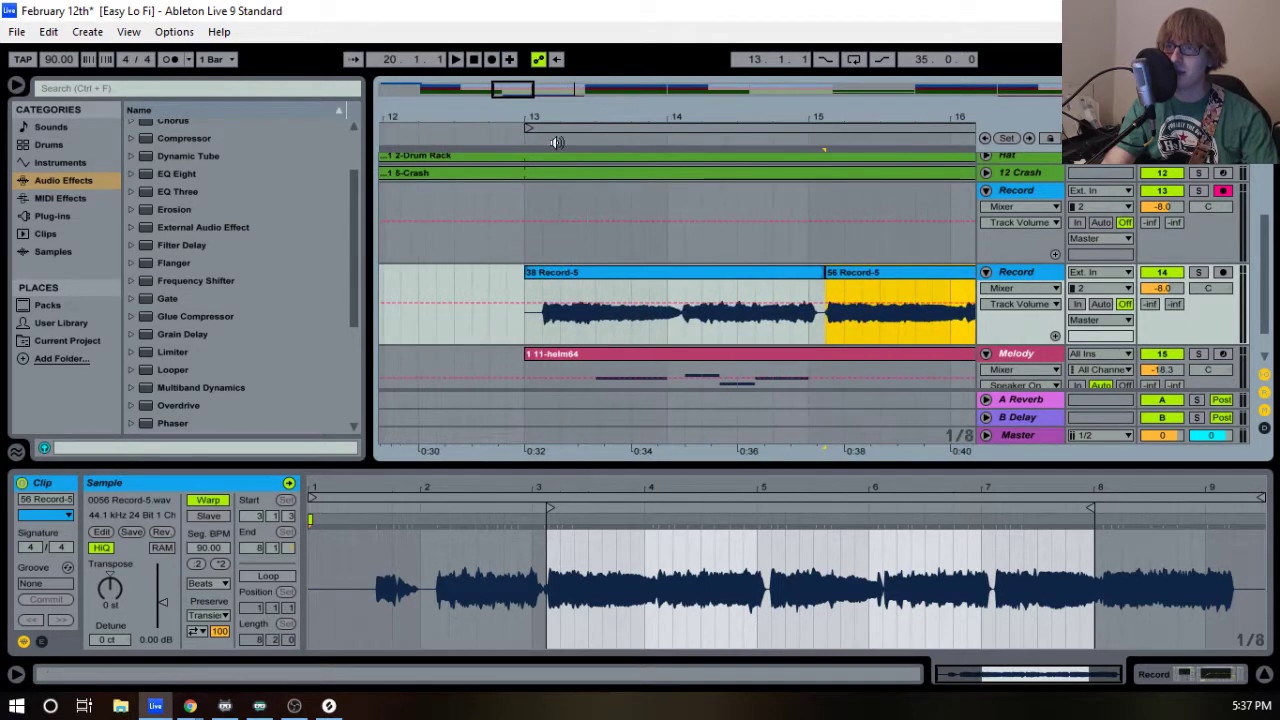
click(566, 277)
key(space)
drag(678, 120, 675, 96)
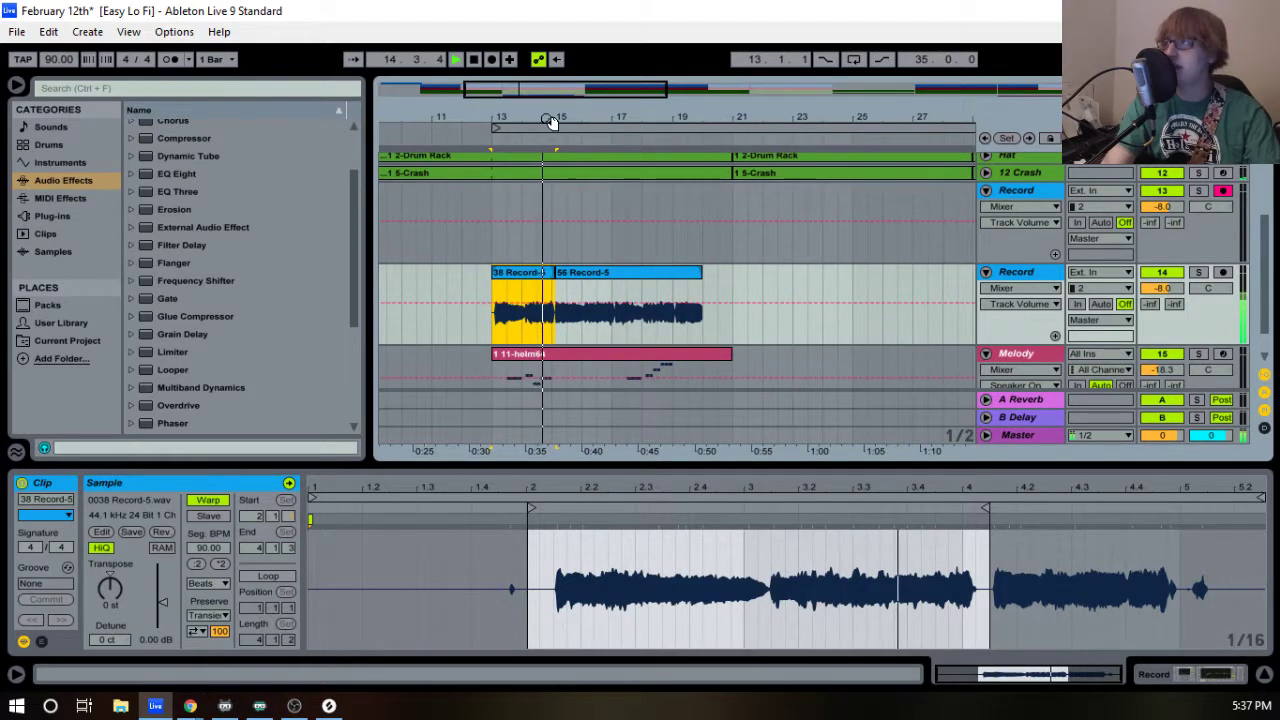
drag(590, 118, 552, 153)
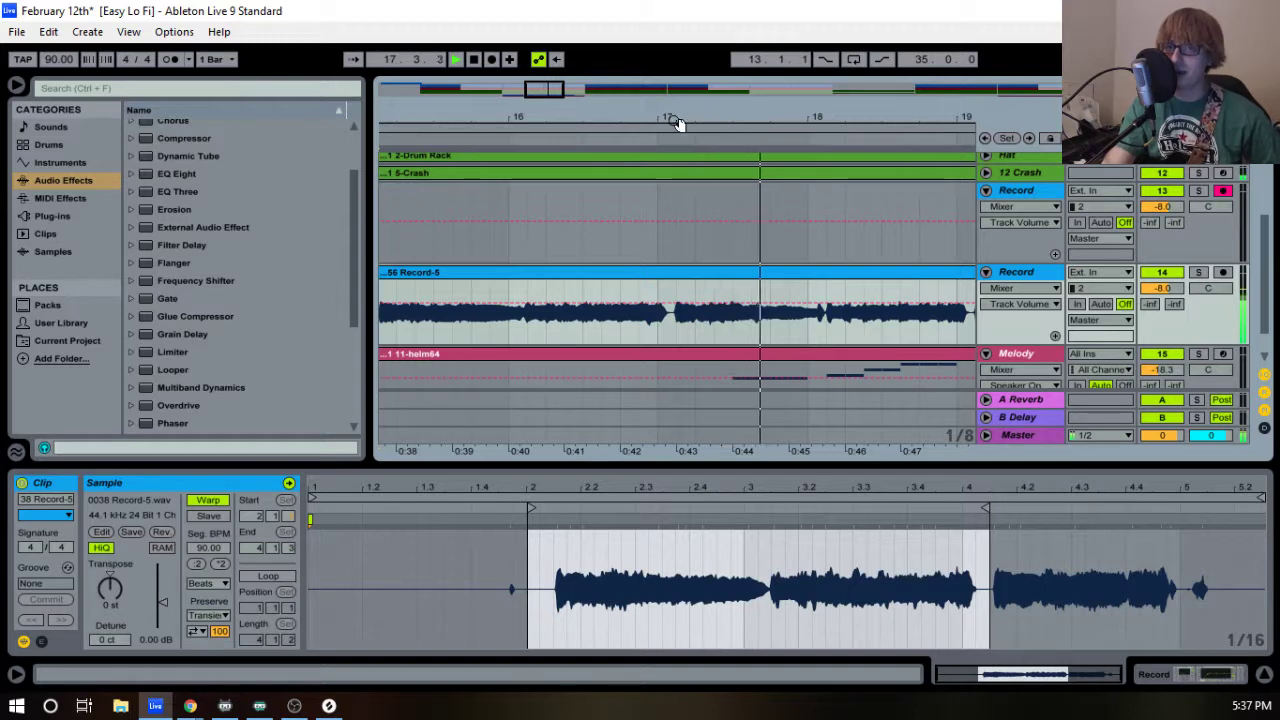
drag(817, 117, 487, 127)
drag(746, 123, 753, 176)
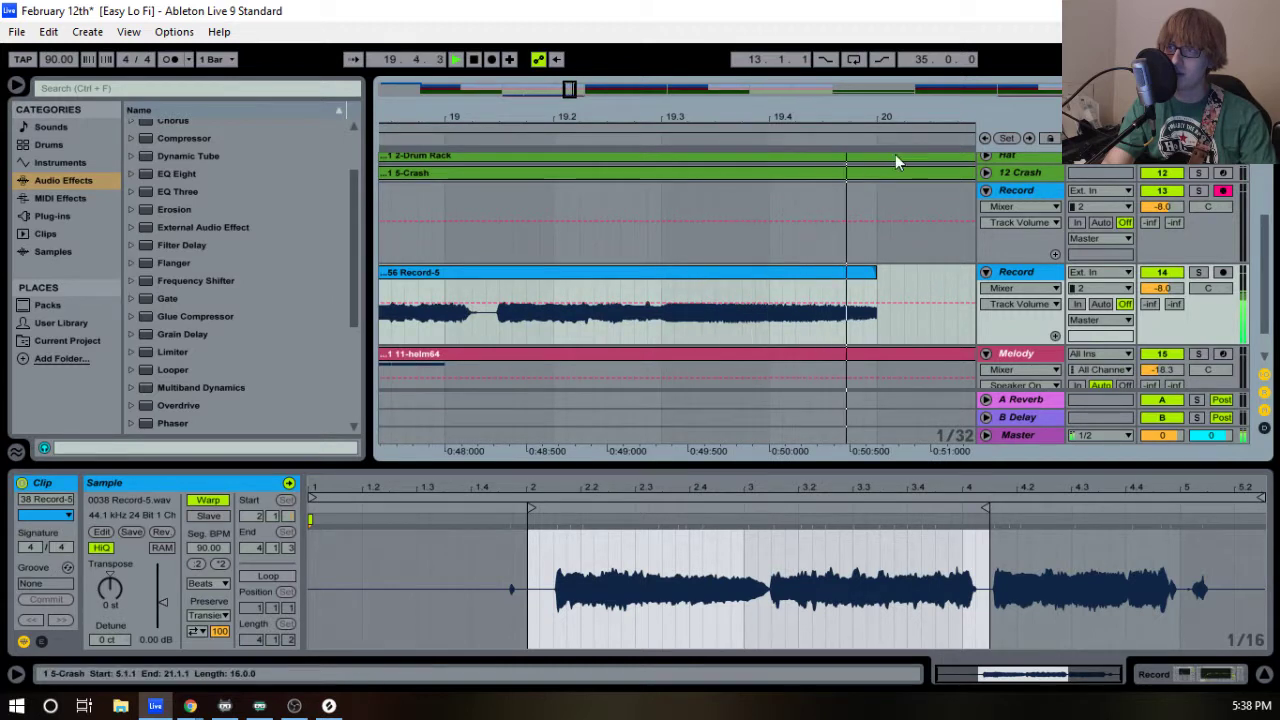
drag(886, 124, 703, 52)
key(space)
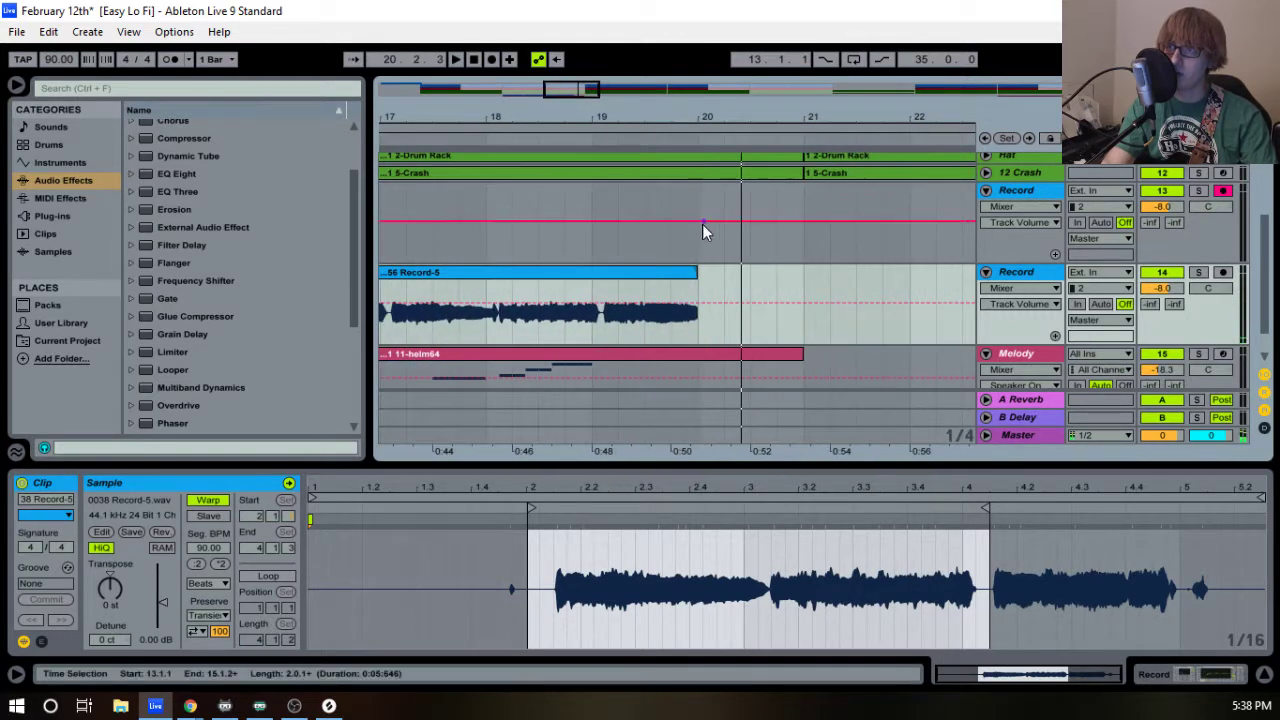
- Try extending the 56 Record-5 clip to bar 21, audition the added part and return its end to bar 20
drag(697, 283, 803, 287)
click(686, 123)
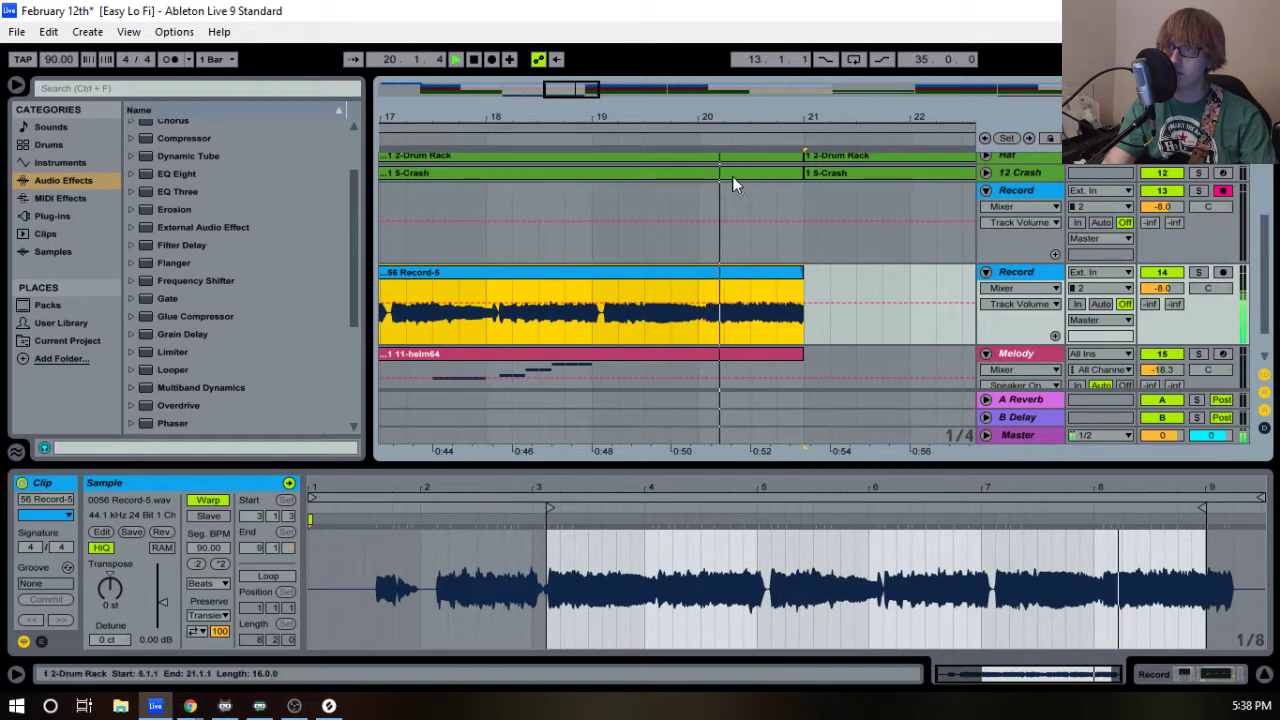
key(space)
drag(803, 287, 697, 287)
- Replay the track 14 clips from bar 15 and again from bar 13, and display the track's effects chain
key(space)
drag(591, 112, 795, 115)
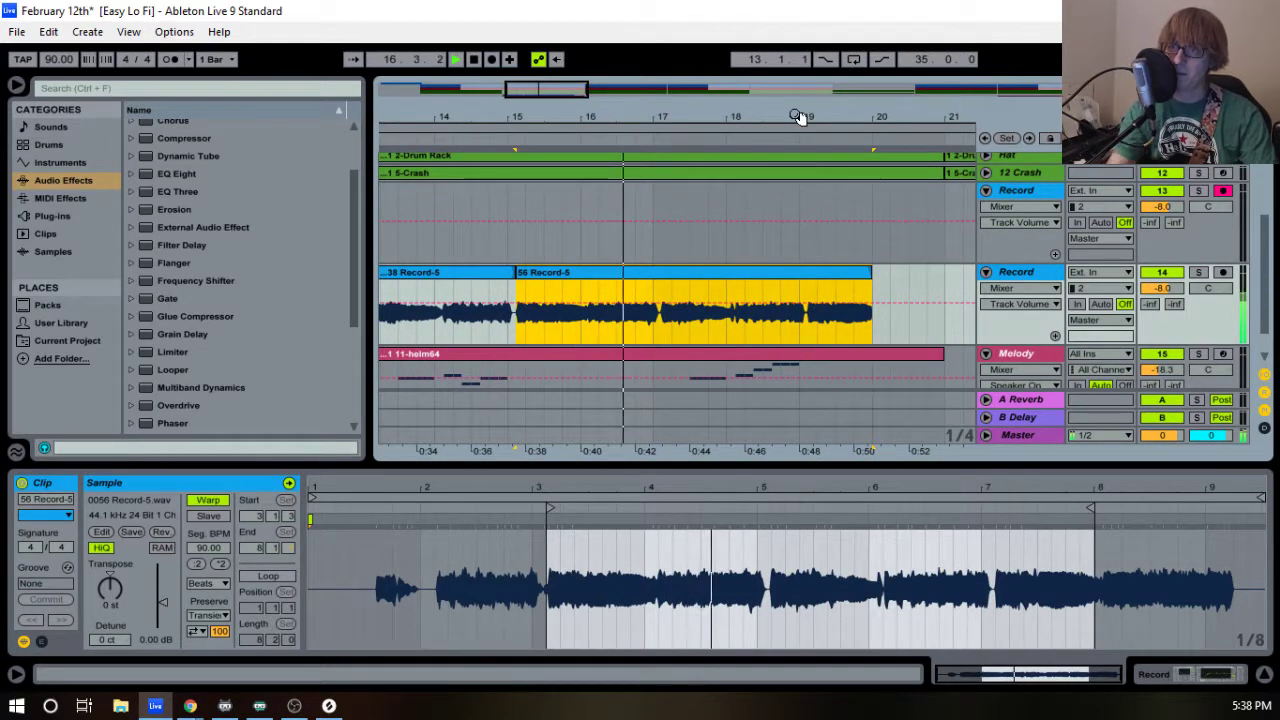
drag(717, 117, 907, 118)
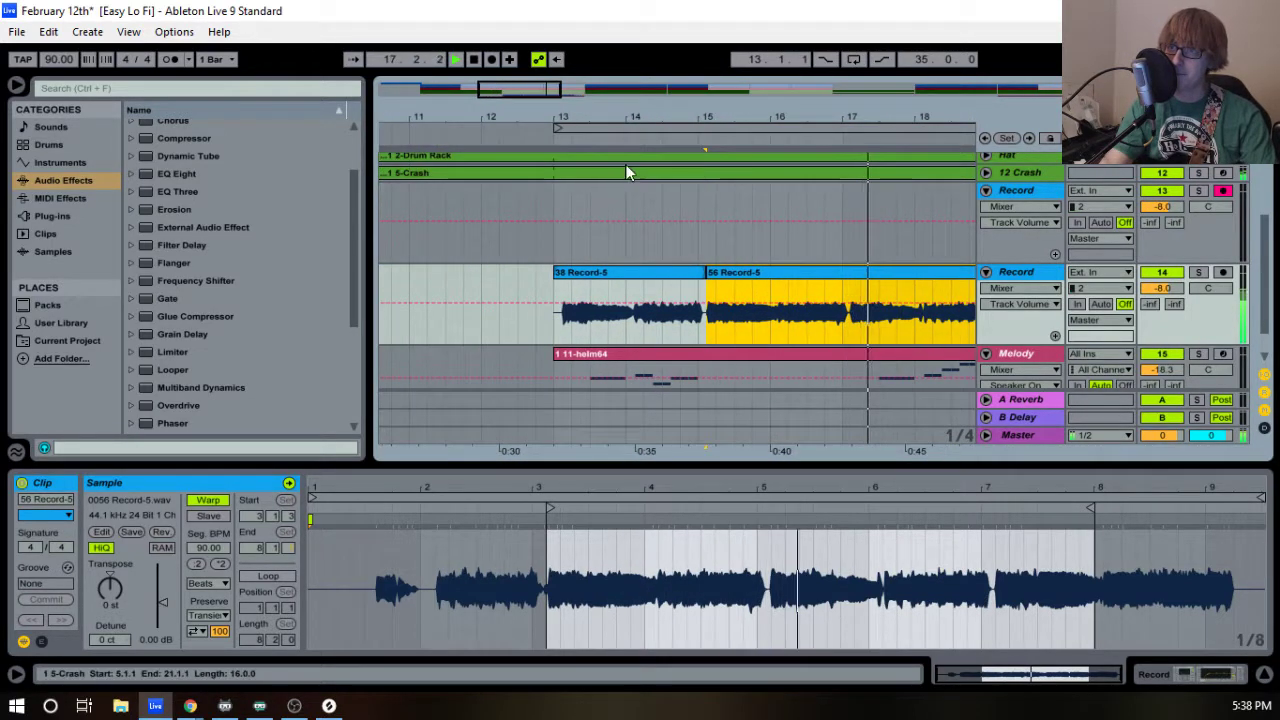
click(540, 137)
drag(723, 119, 686, 117)
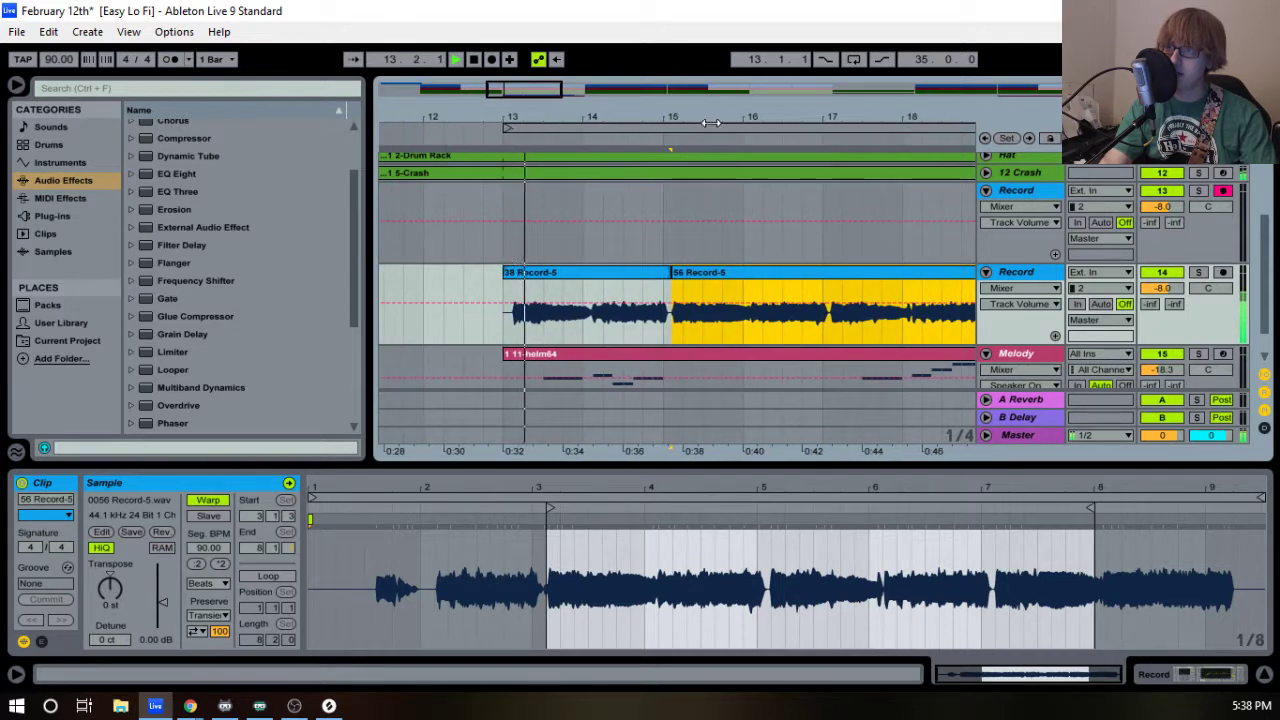
click(1019, 276)
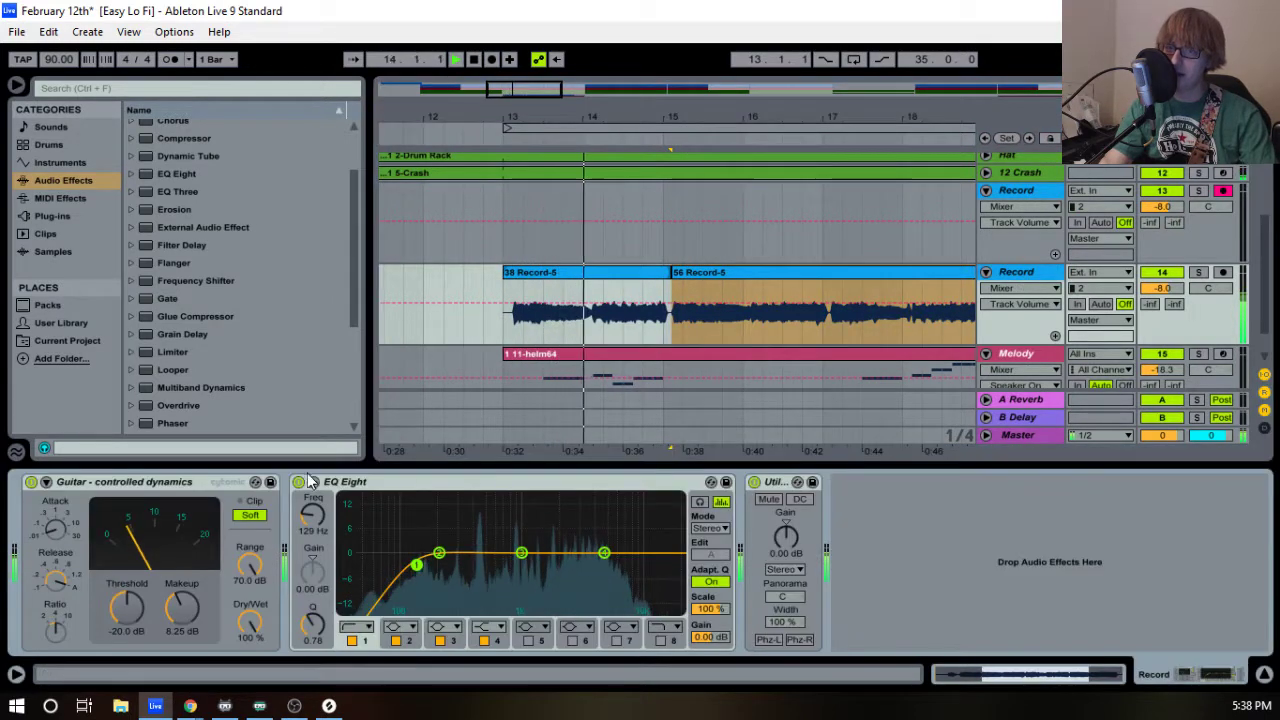
key(space)
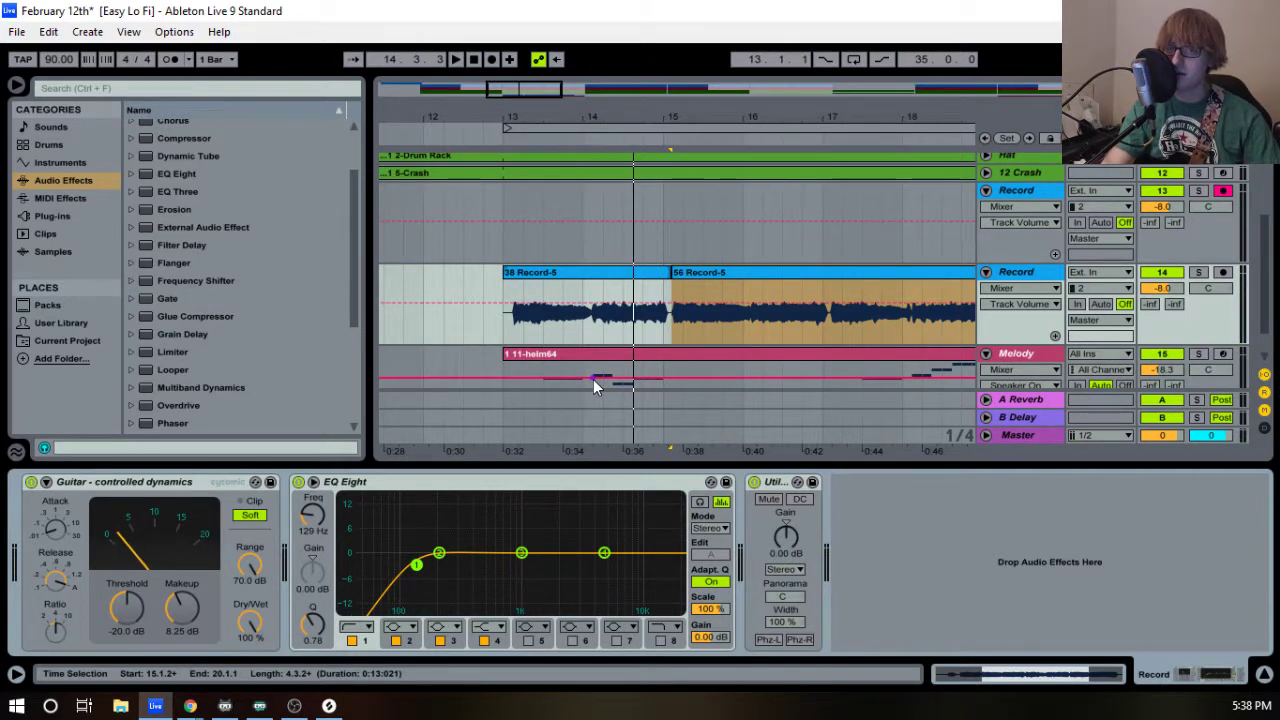
- Select the 56 Record-5 clip on track 14 and listen to it from bar 15 alongside the other tracks
click(617, 279)
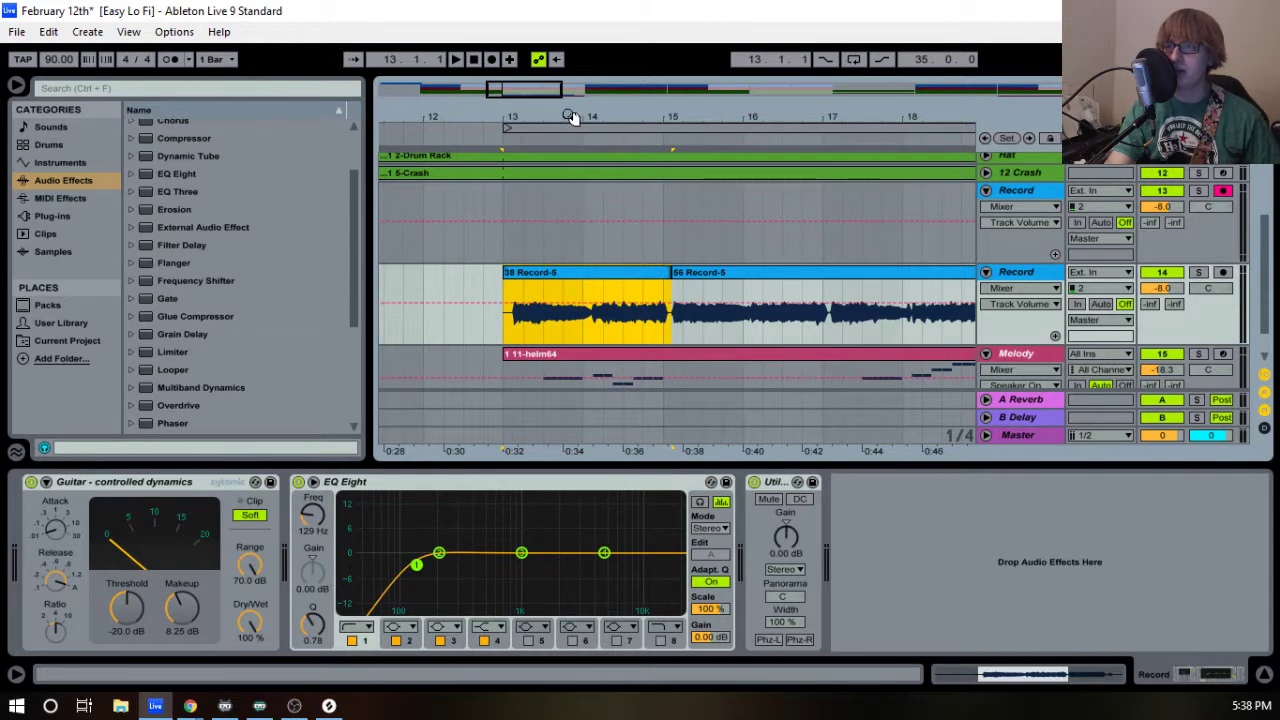
drag(586, 120, 553, 131)
drag(626, 110, 820, 114)
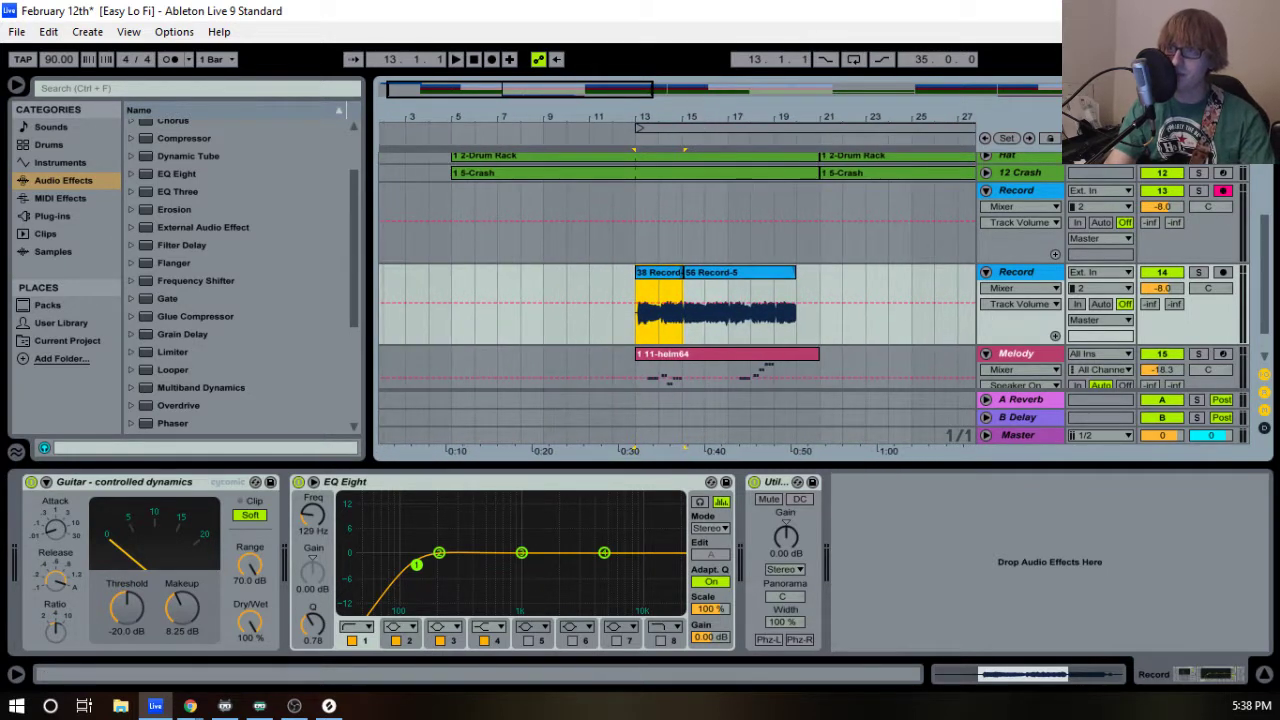
drag(700, 118, 703, 138)
click(699, 275)
key(space)
drag(786, 115, 645, 126)
key(space)
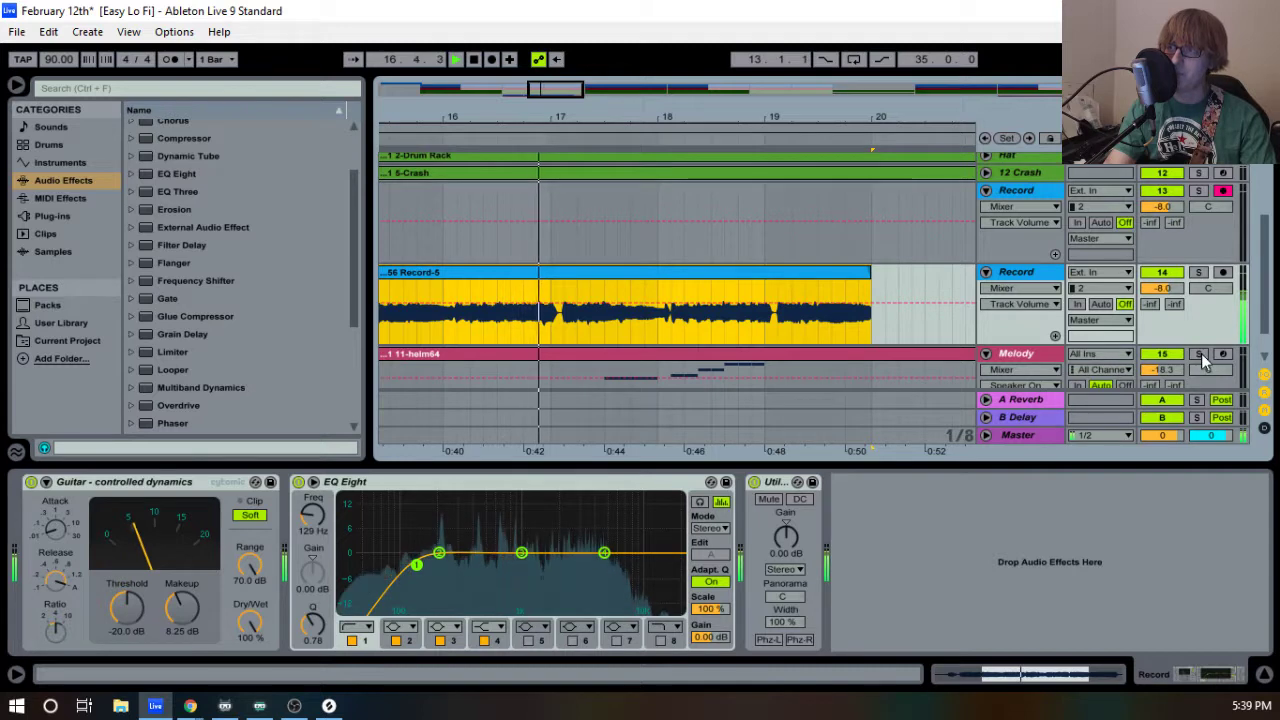
click(941, 280)
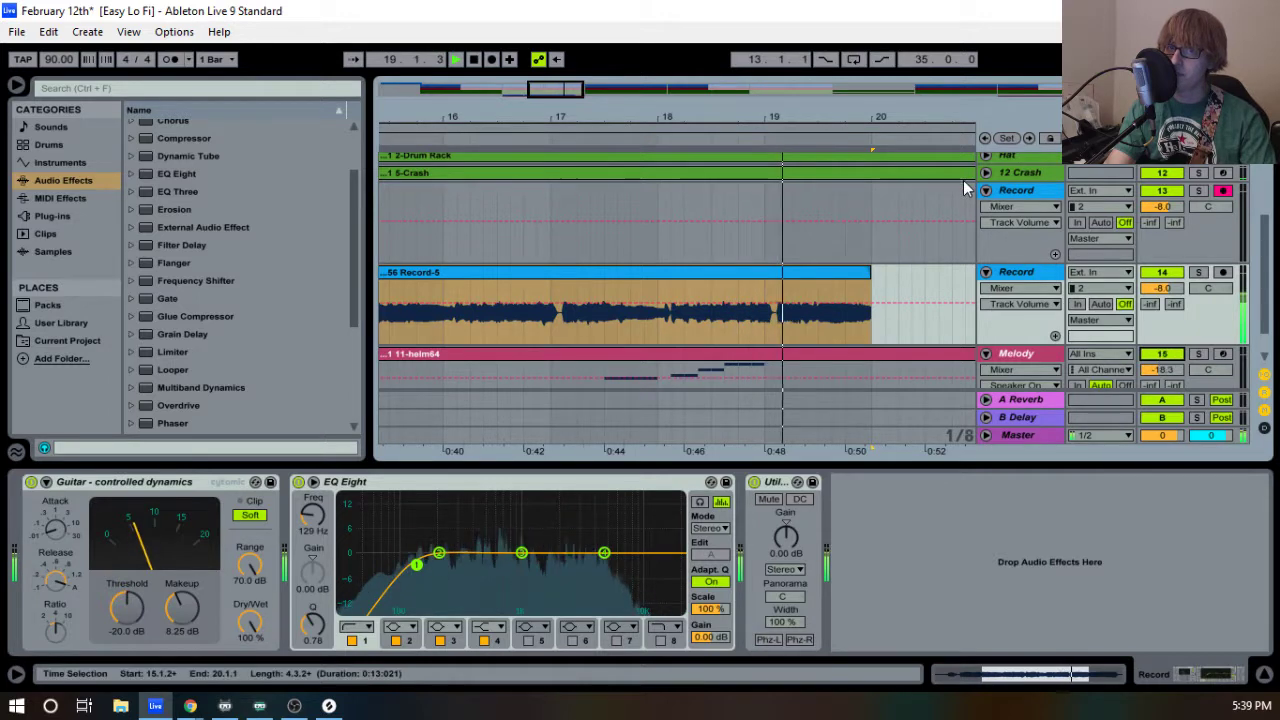
key(space)
- Move the arrangement loop region to start at bar 18 and play back from there
drag(897, 117, 836, 90)
drag(611, 129, 881, 129)
key(space)
drag(803, 118, 759, 146)
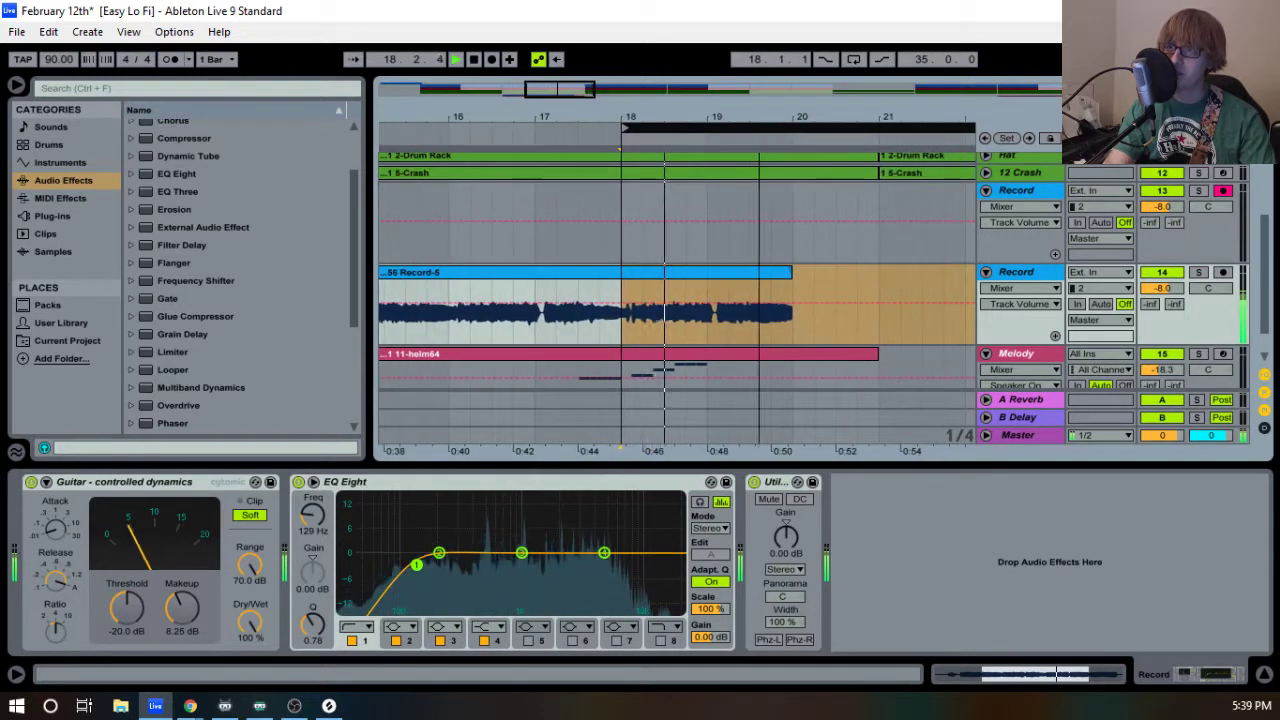
key(space)
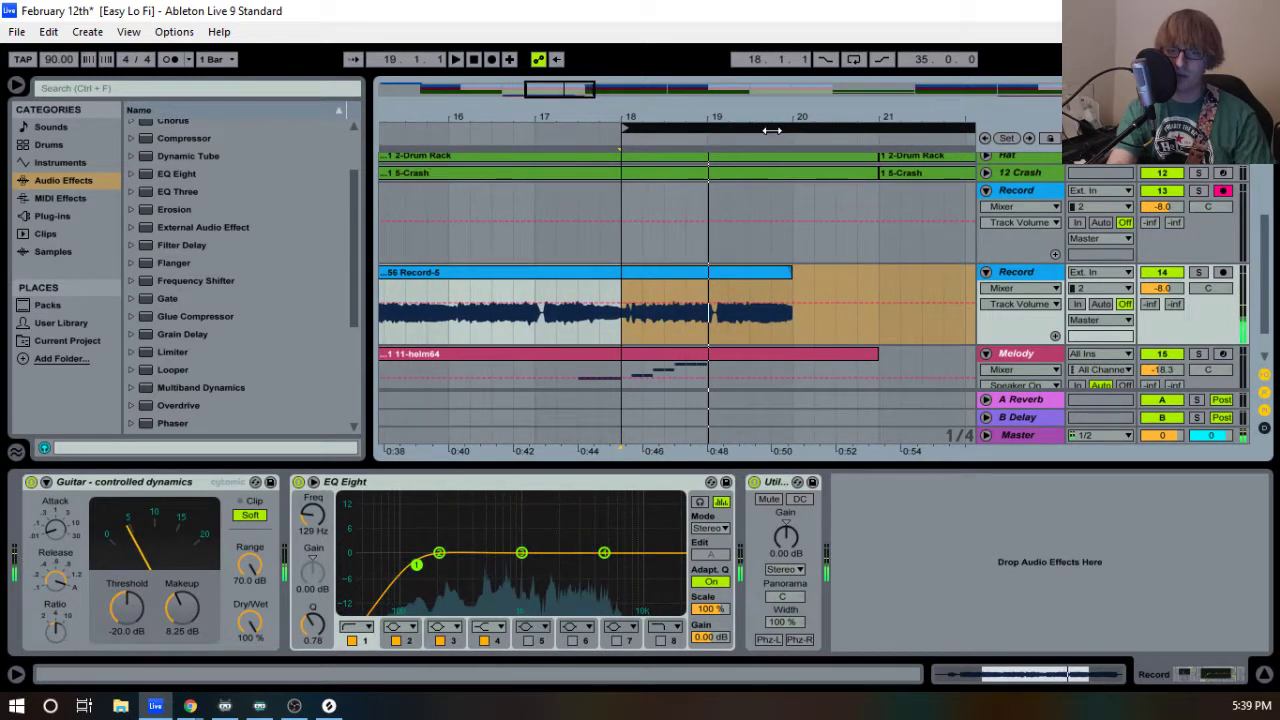
- Record several trial takes on track 13 starting at bar 18
key(F9)
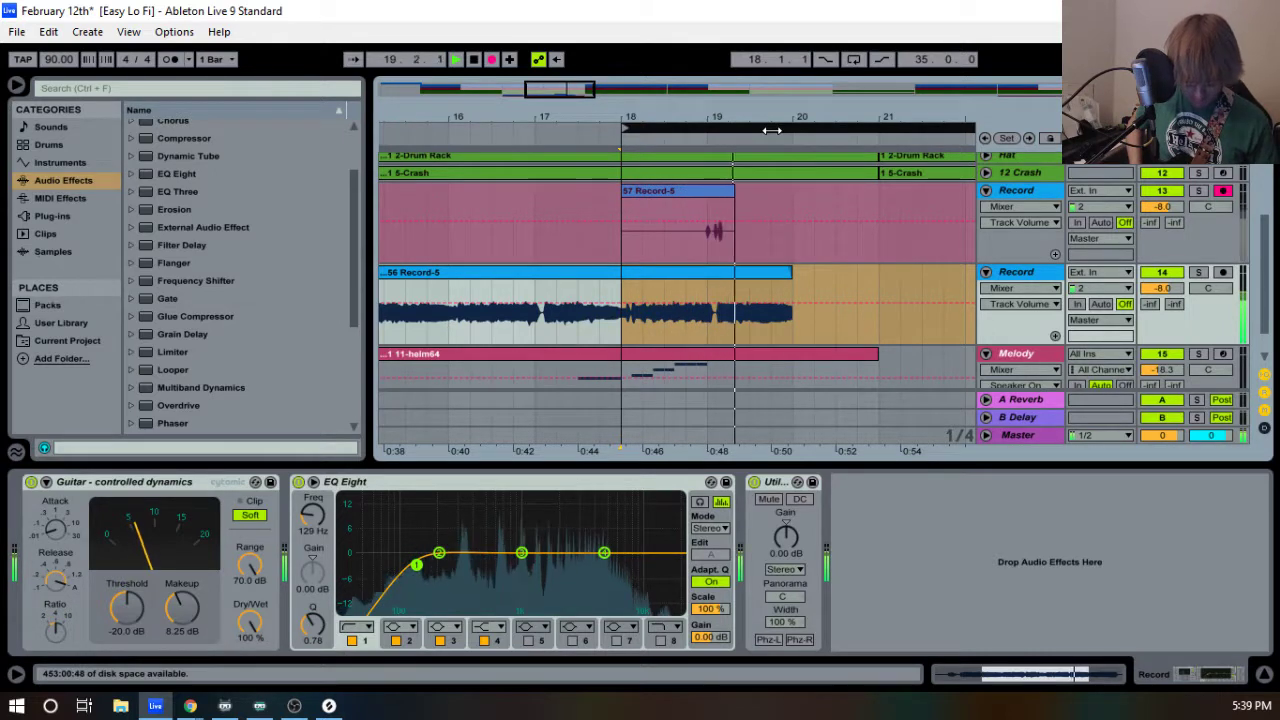
key(space)
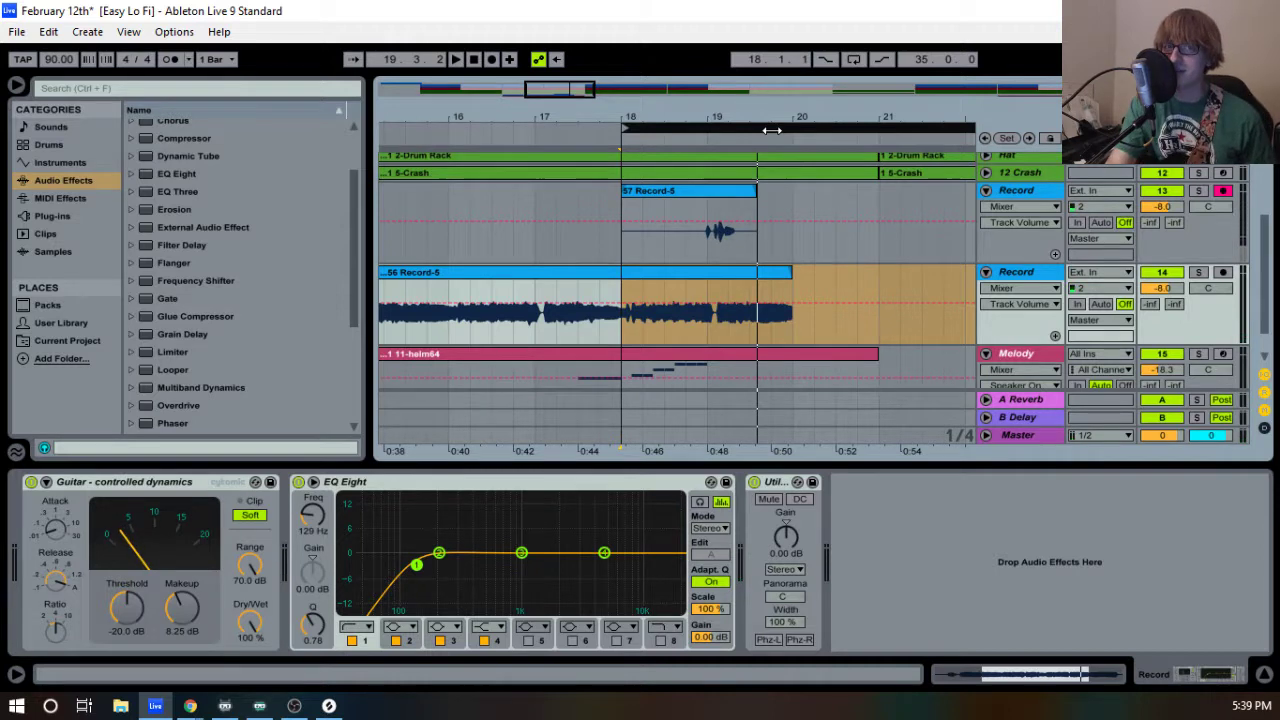
key(F9)
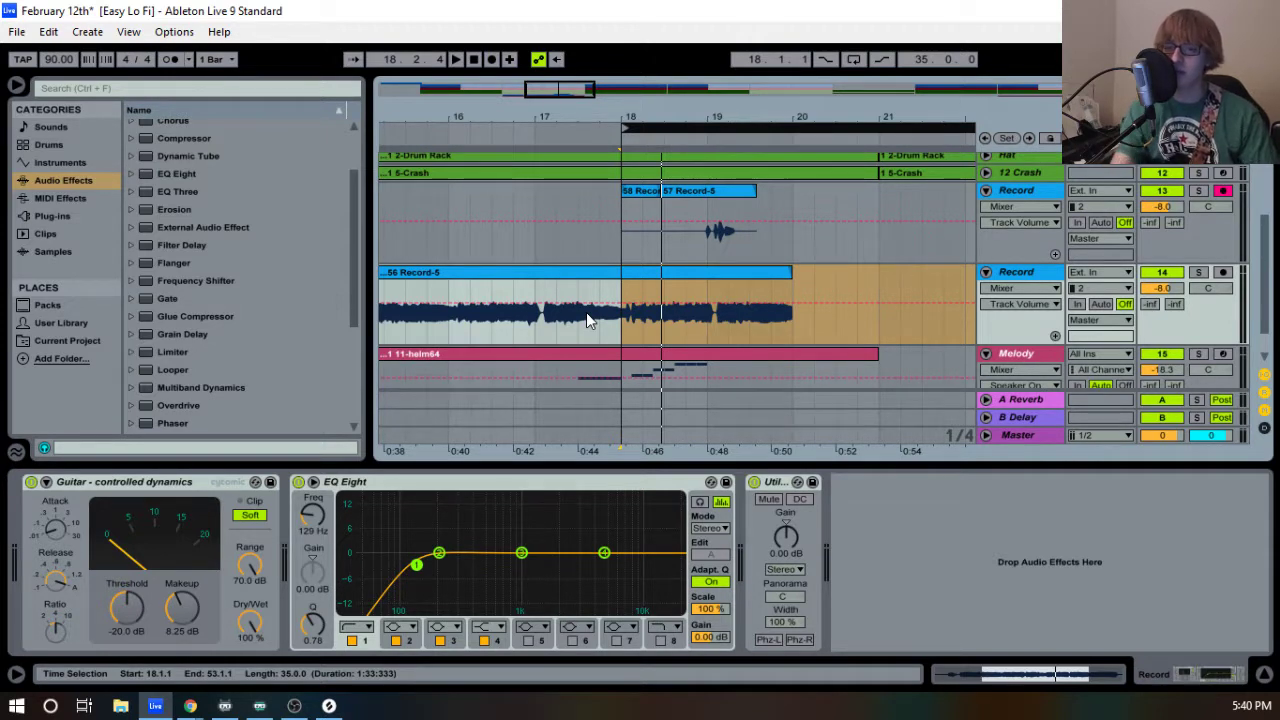
key(F9)
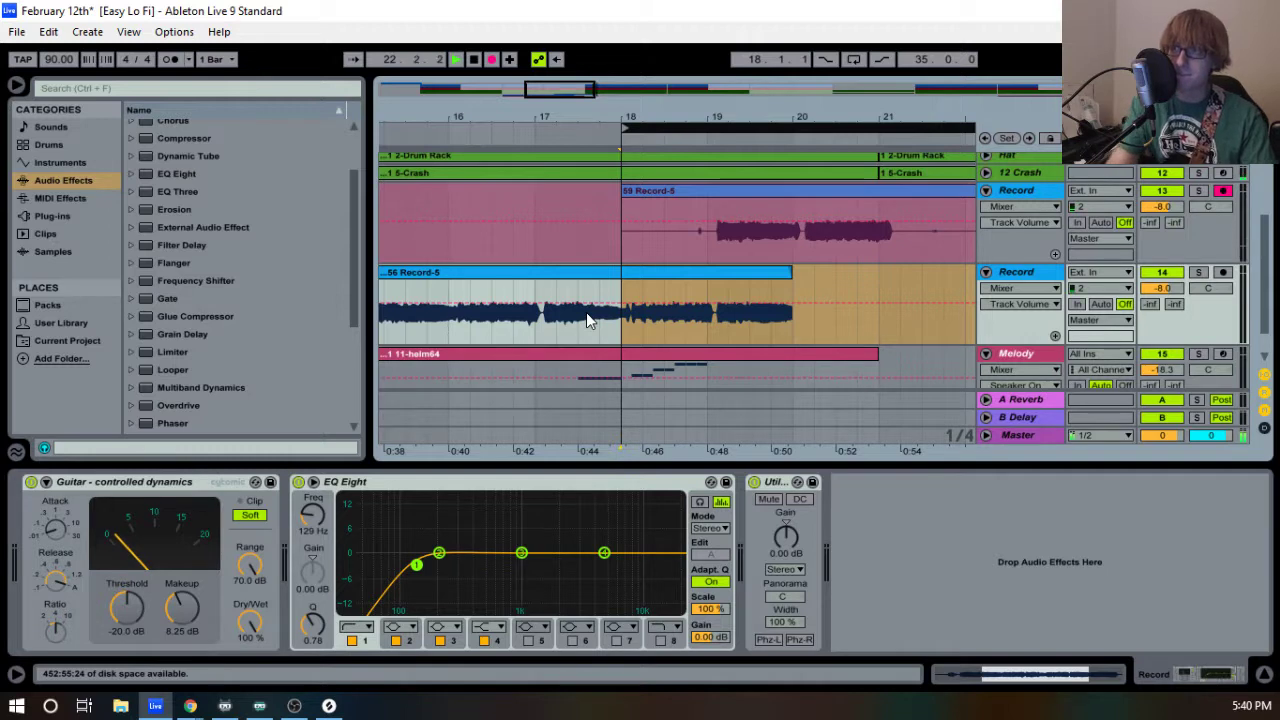
key(space)
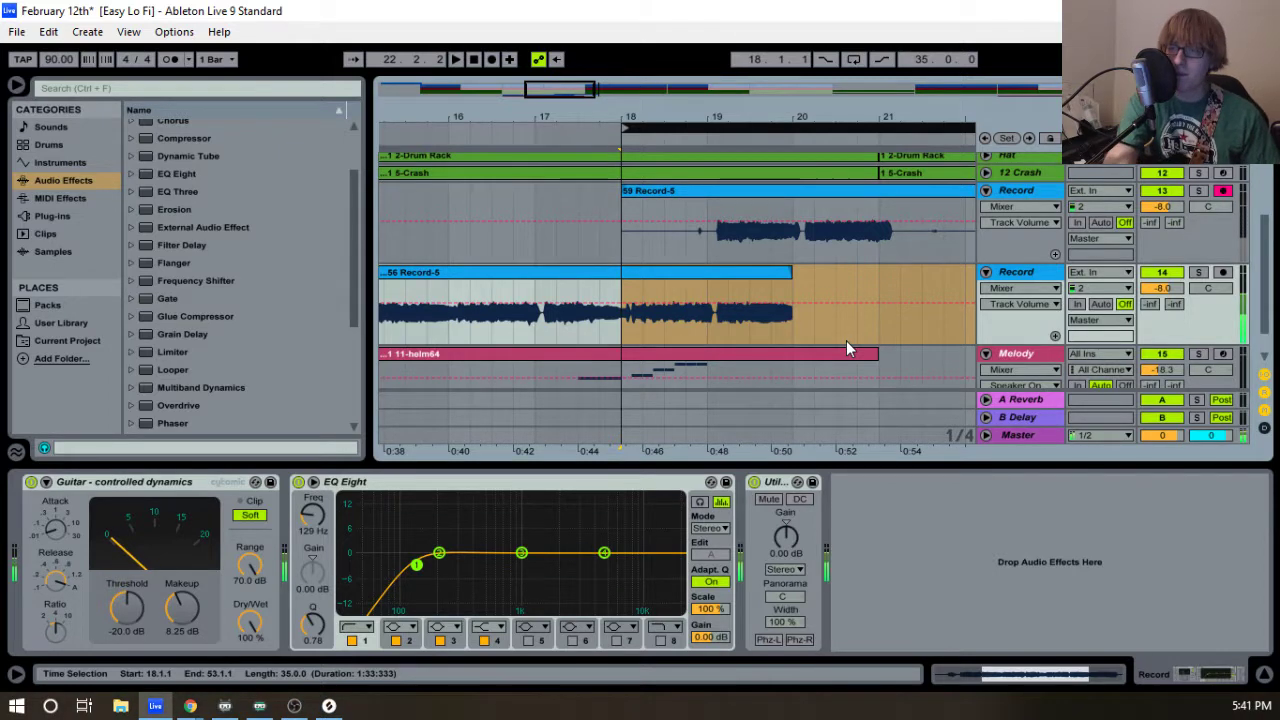
key(F9)
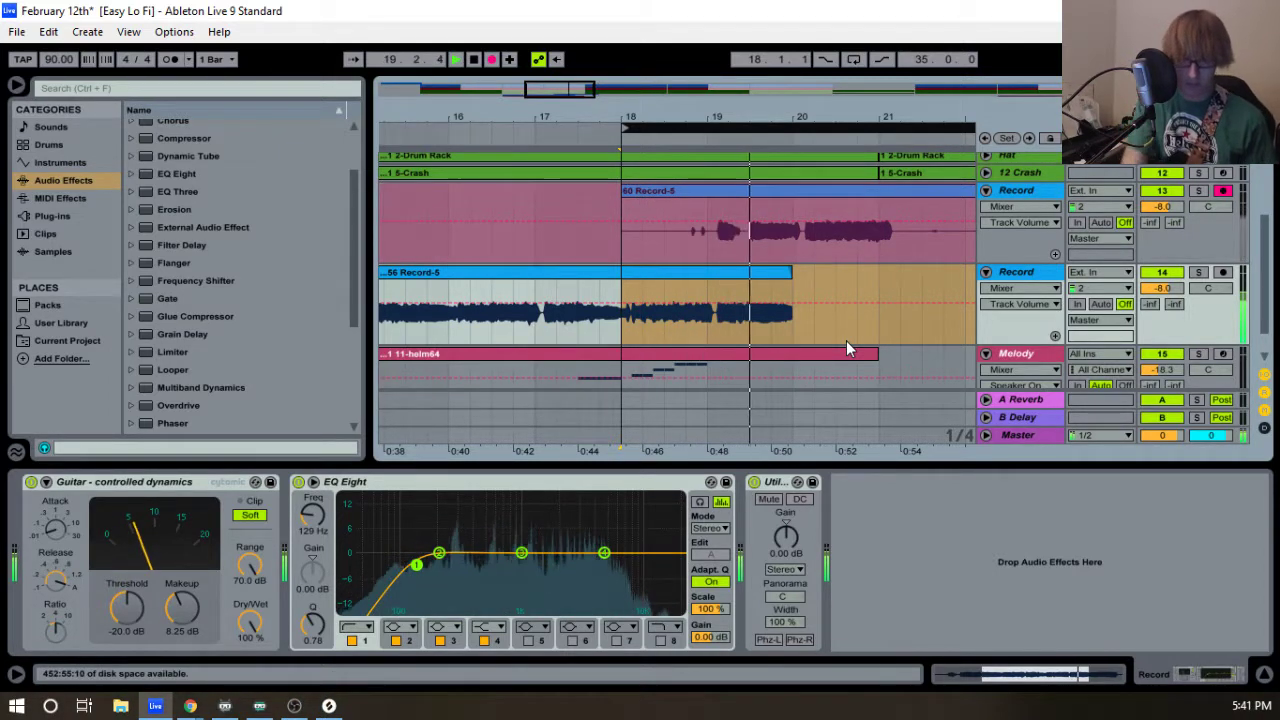
key(space)
- Record a new take on track 13 from bar 18 and trim the clip's start to 18.4.4 during playback
key(F9)
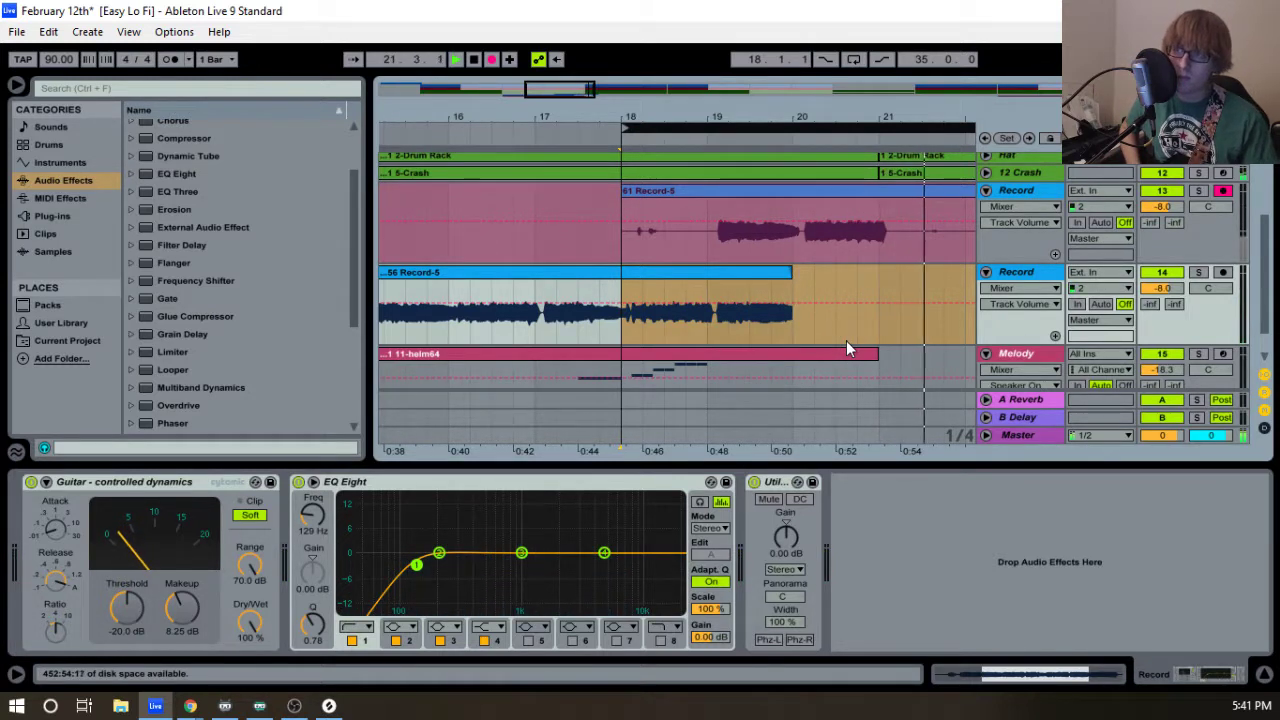
key(space)
key(space)
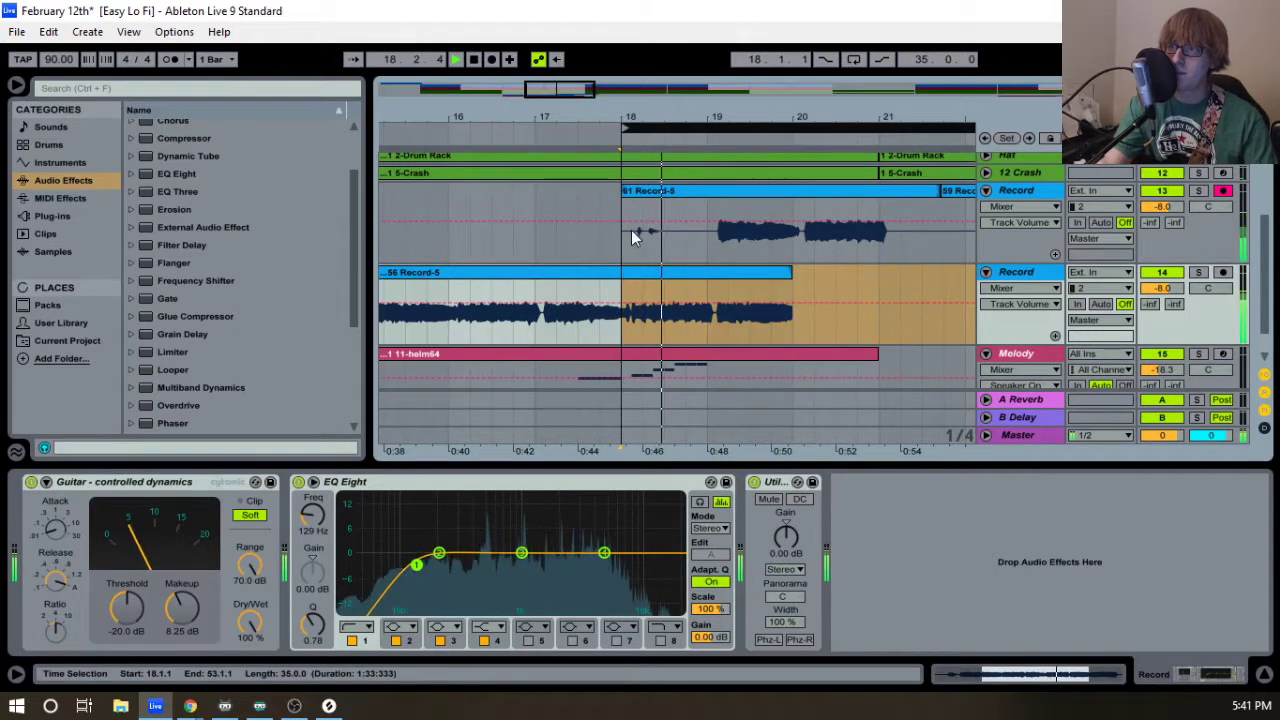
drag(627, 190, 711, 195)
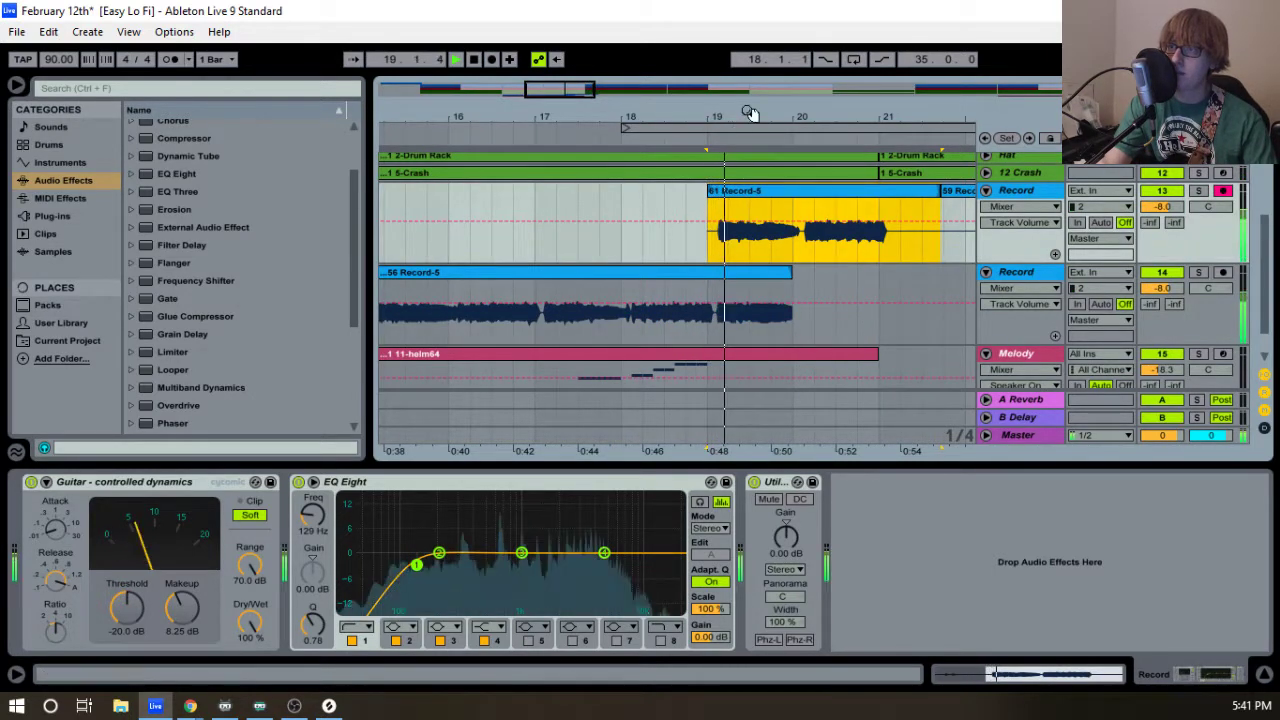
drag(749, 114, 790, 200)
drag(660, 160, 684, 190)
drag(678, 117, 497, 44)
drag(755, 126, 749, 120)
- Delete the leftover 59 Record-5 clip and trim the 61 Record-5 clip to span bar 20 to bar 21
click(907, 192)
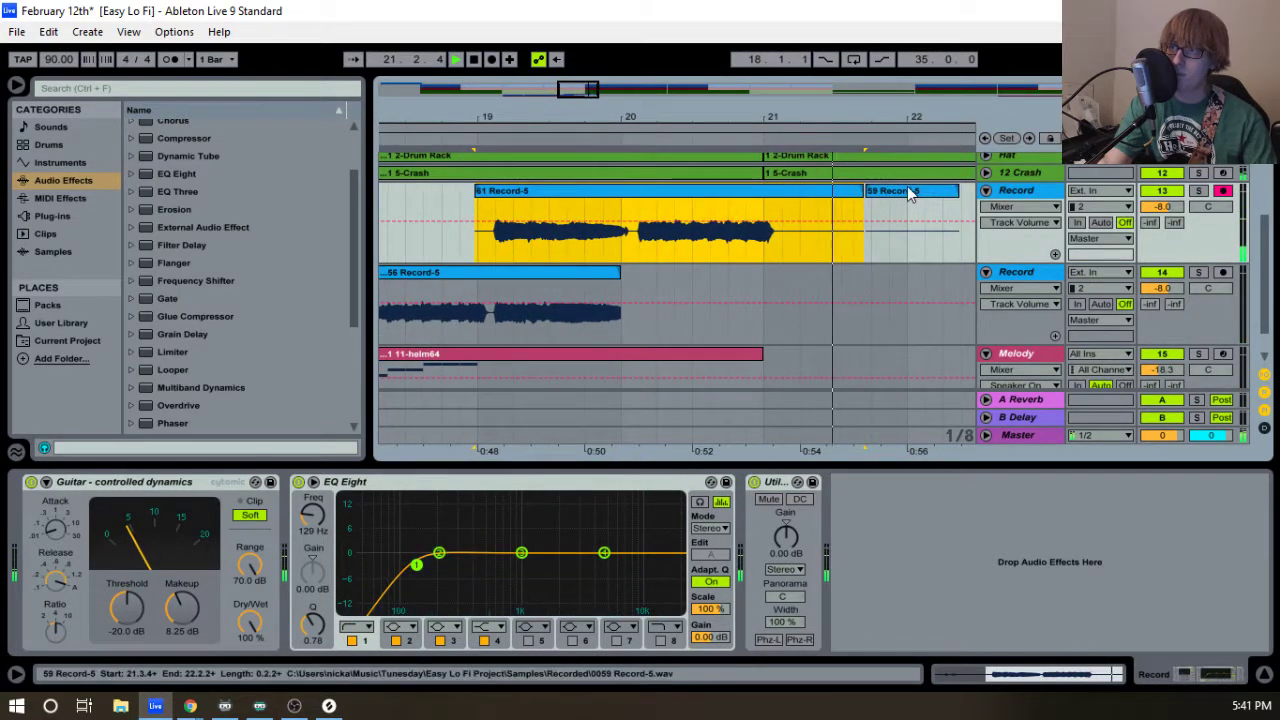
key(space)
key(Delete)
drag(861, 193, 763, 200)
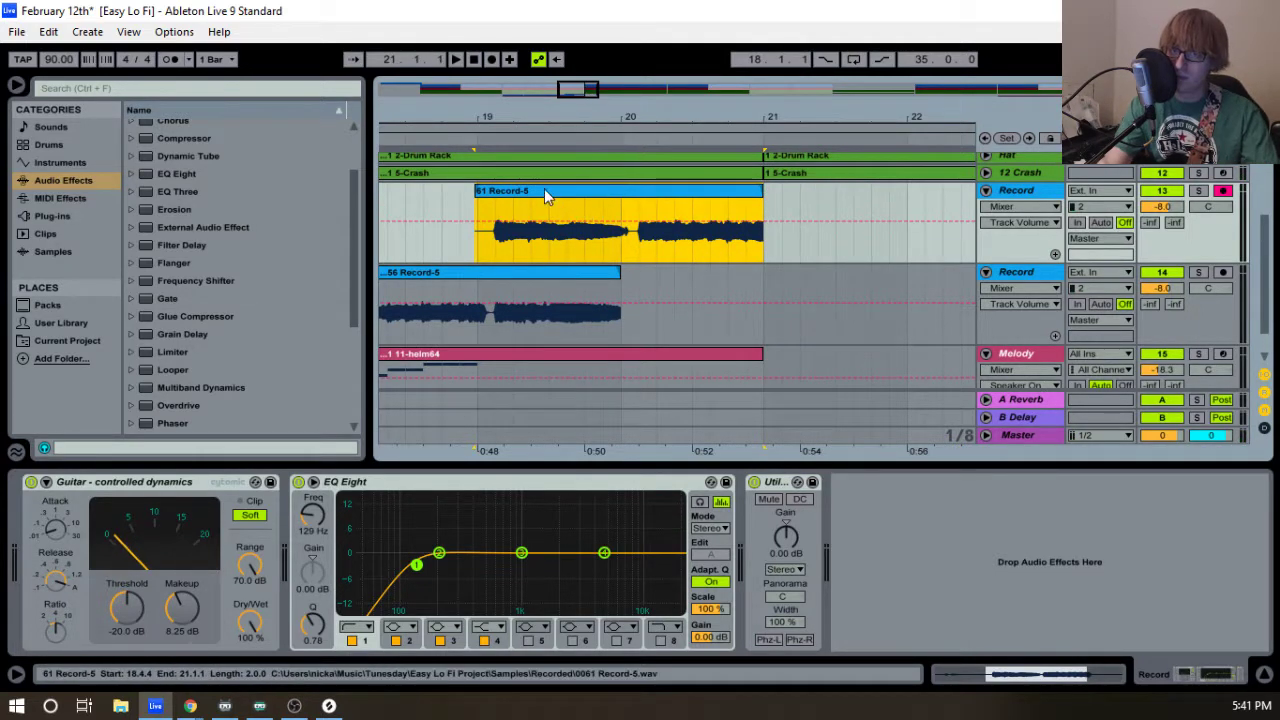
drag(476, 200, 623, 197)
- Move the trimmed 61 Record-5 clip onto track 14 at bar 20 and shorten the preceding clip's end to 19.4.4
drag(621, 119, 648, 279)
key(space)
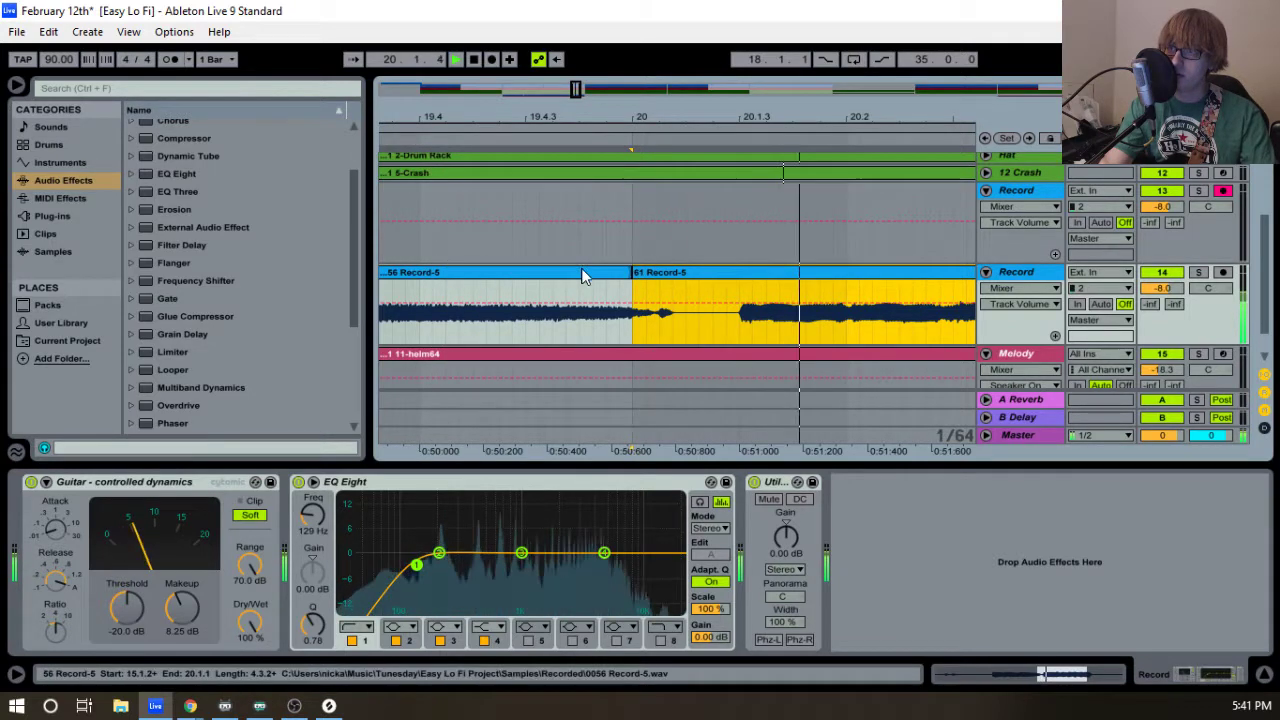
click(626, 272)
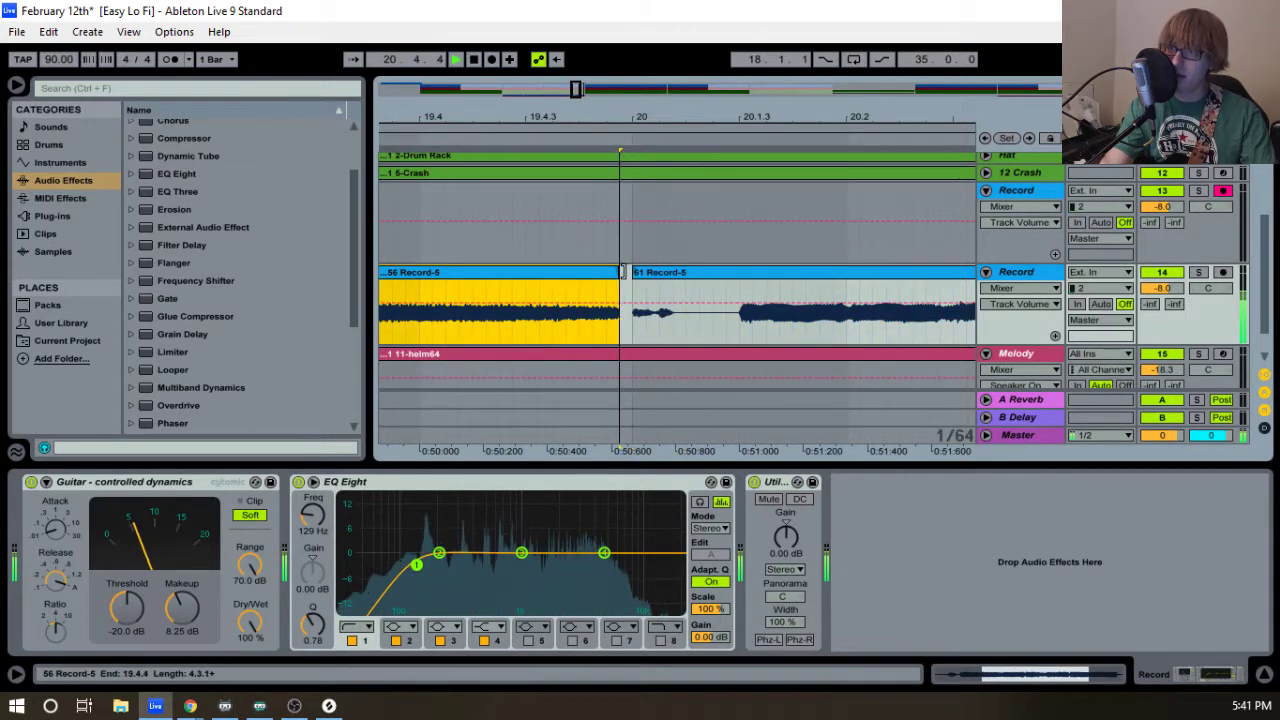
key(space)
- Consolidate the three Record-5 clips on track 14 between bars 13 and 21 into one clip
drag(660, 117, 722, 28)
click(571, 274)
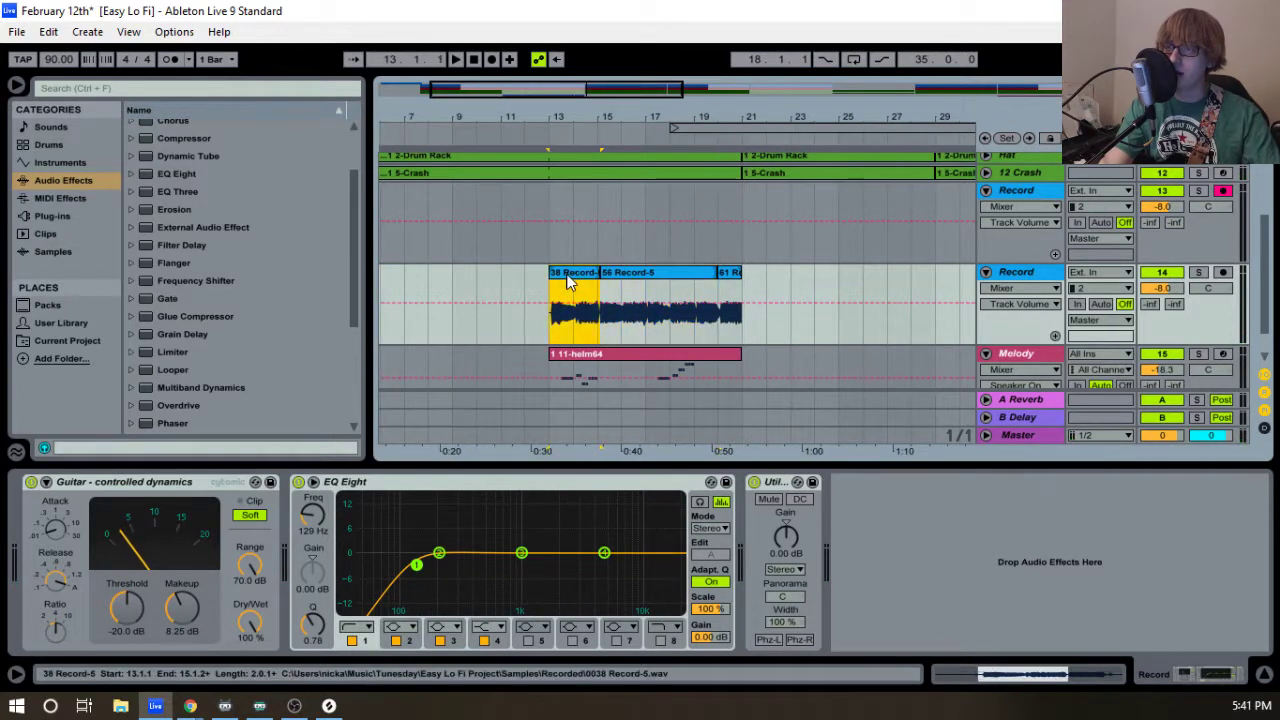
shift+click(732, 274)
drag(570, 117, 547, 176)
right_click(652, 277)
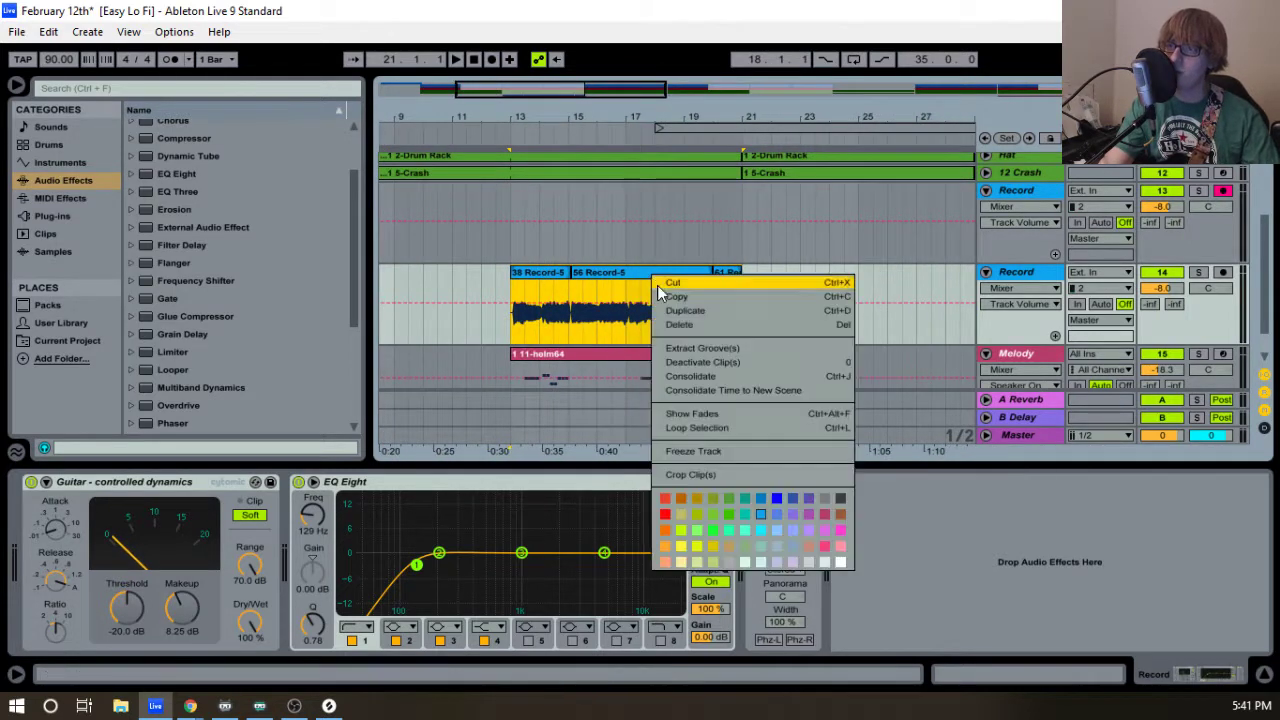
click(701, 374)
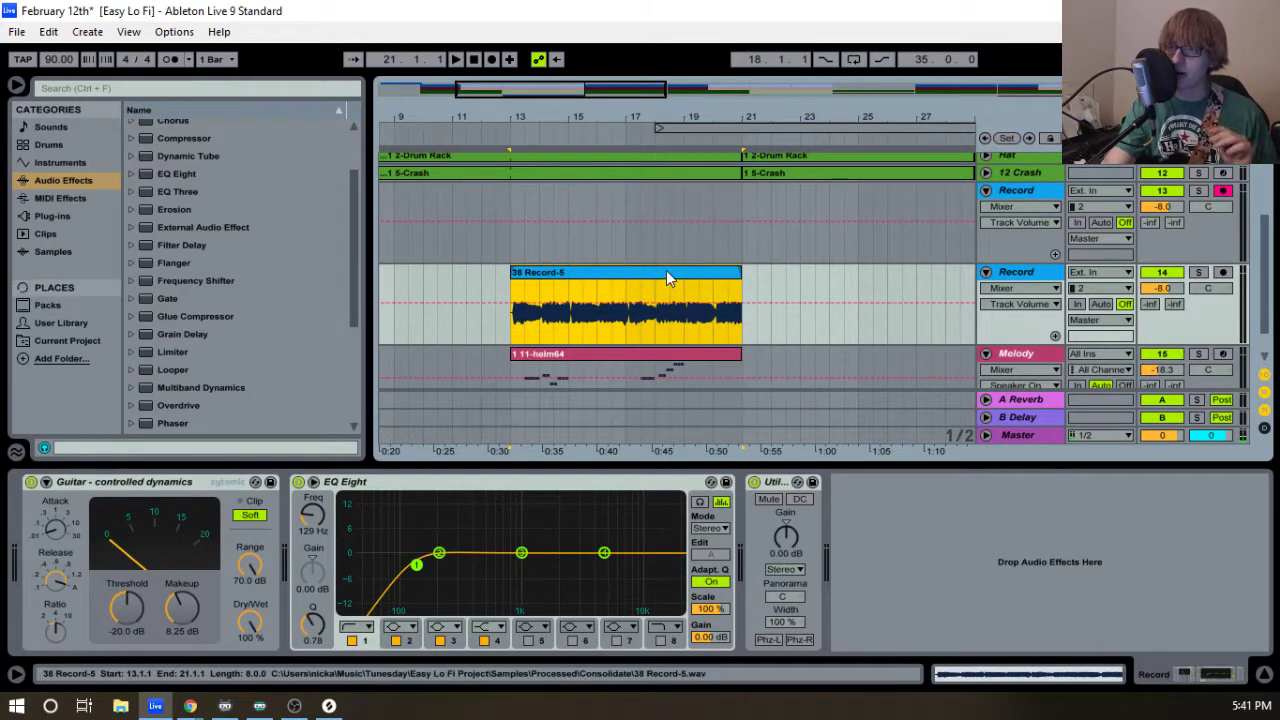
- Open the consolidated 38 Record-5 clip's sample and enlarge the clip view to inspect its waveform
double_click(667, 275)
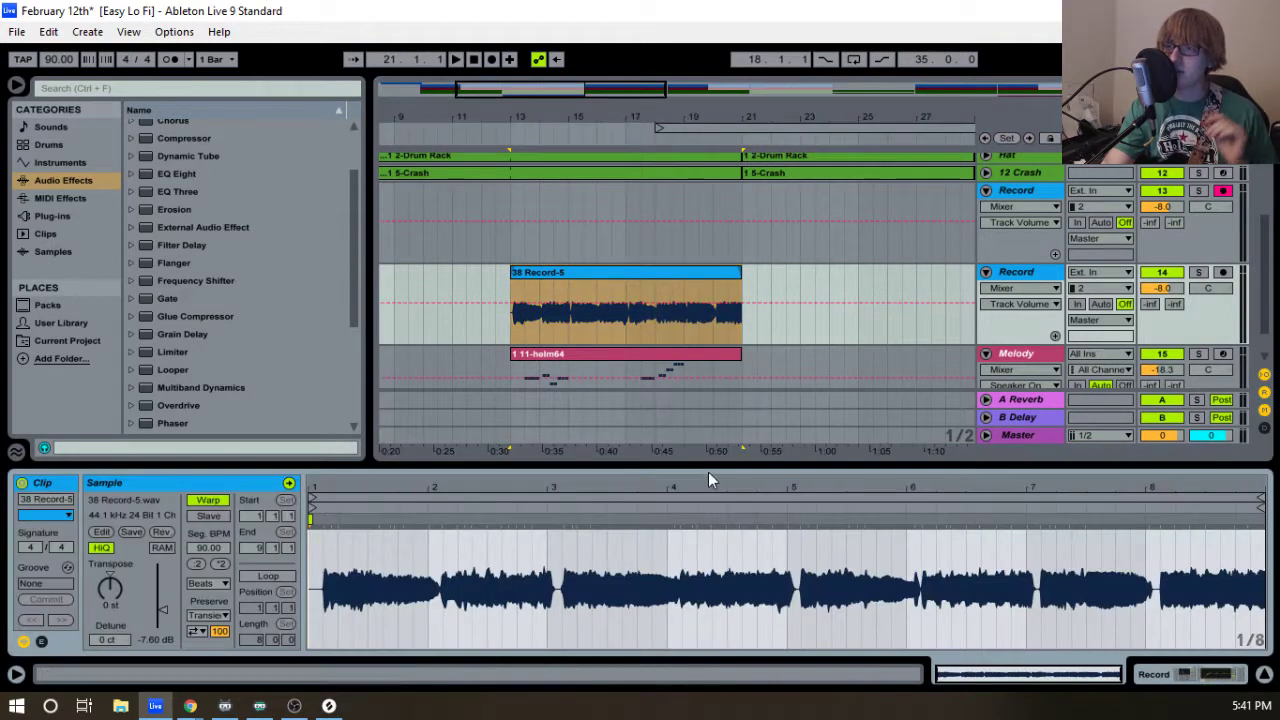
drag(706, 469, 710, 335)
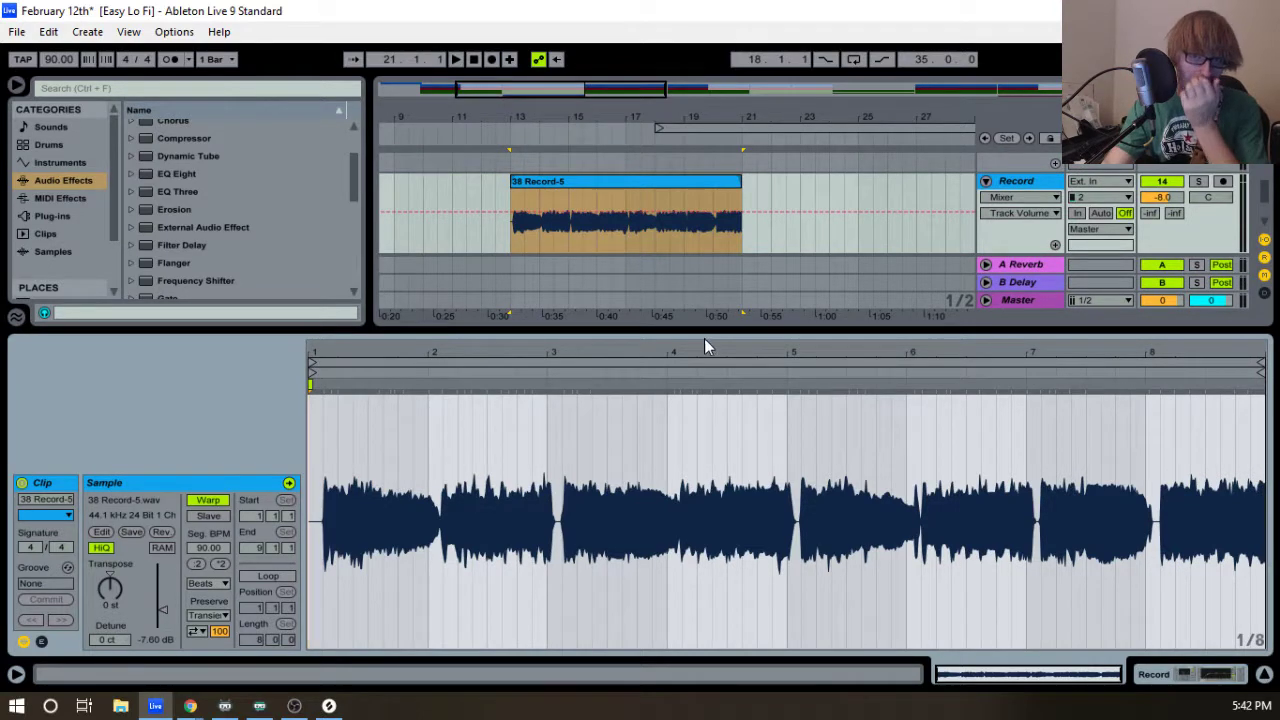
- Zoom in around bar 3 of the 38 Record-5 clip's waveform and play it to check the timing there
drag(545, 352, 620, 420)
key(space)
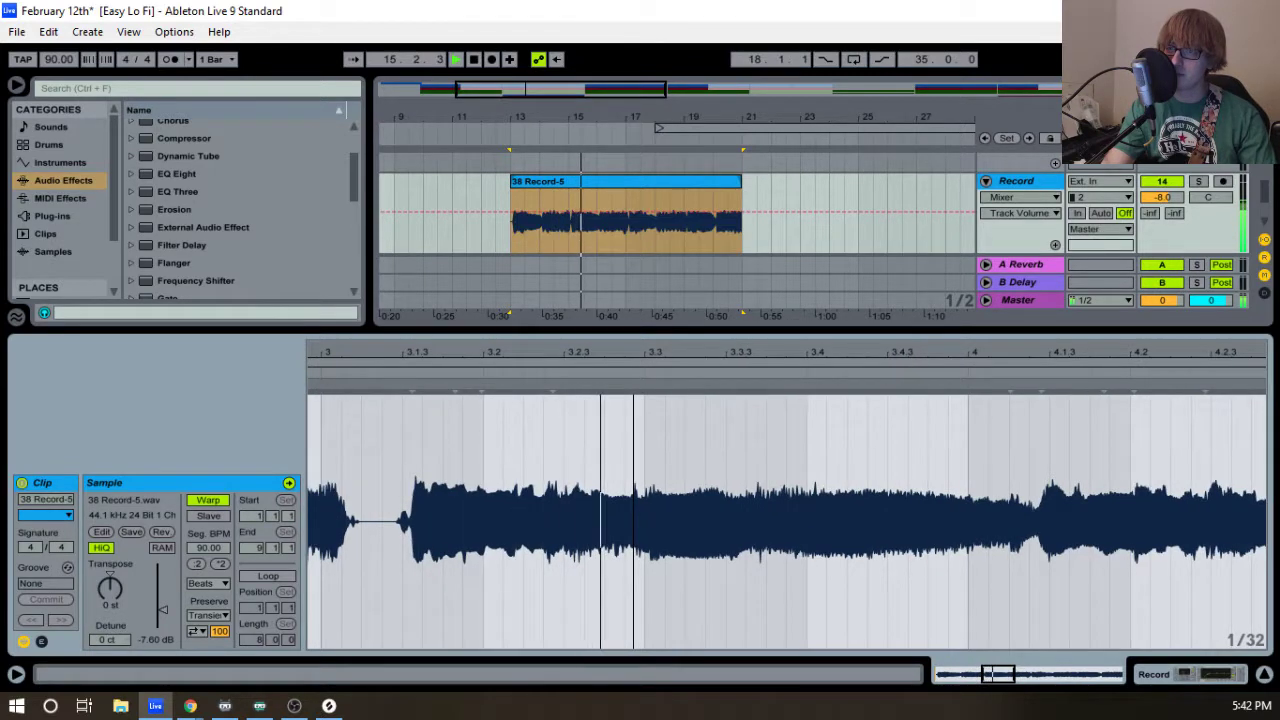
drag(620, 420, 546, 400)
key(space)
click(522, 400)
key(space)
- Insert warp markers at the note onset just after 3.1.3 and slightly further along, before 3.2
mouse_move(488, 347)
mouse_down()
mouse_move(1033, 335)
mouse_move(991, 320)
mouse_move(946, 348)
mouse_move(608, 350)
mouse_move(606, 366)
mouse_up()
key(space)
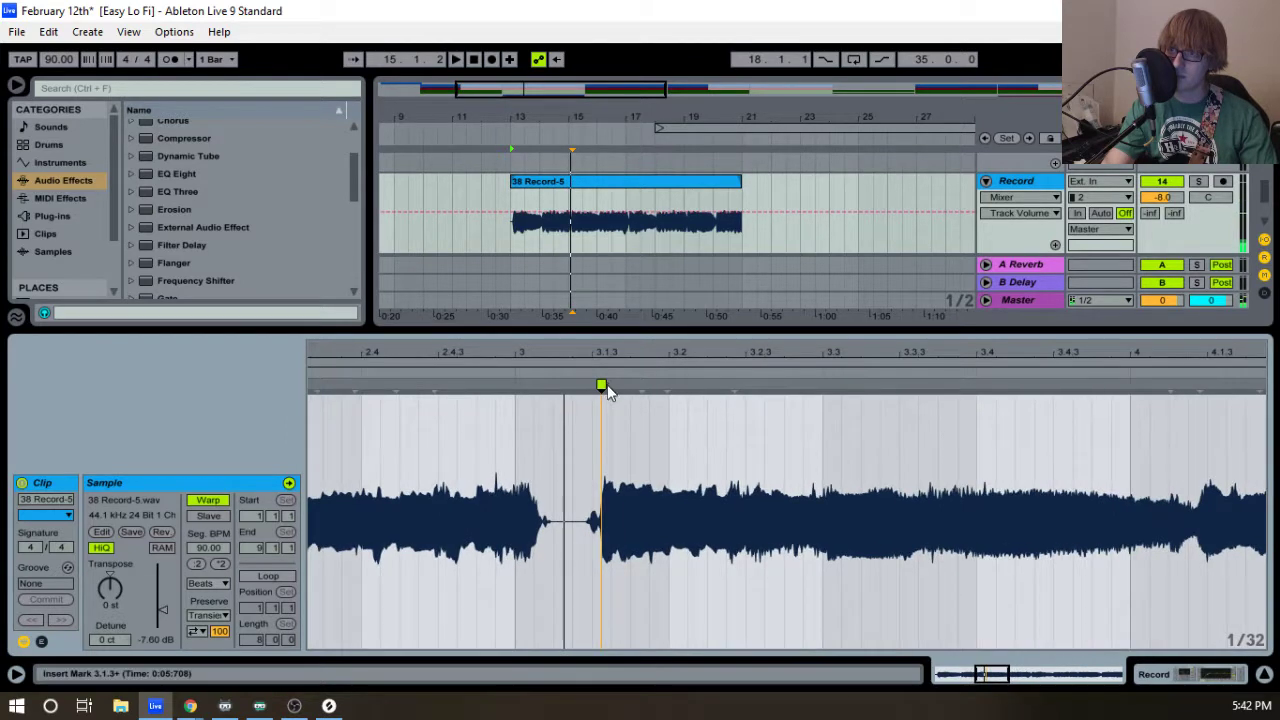
click(641, 386)
double_click(641, 386)
drag(601, 386, 594, 386)
key(space)
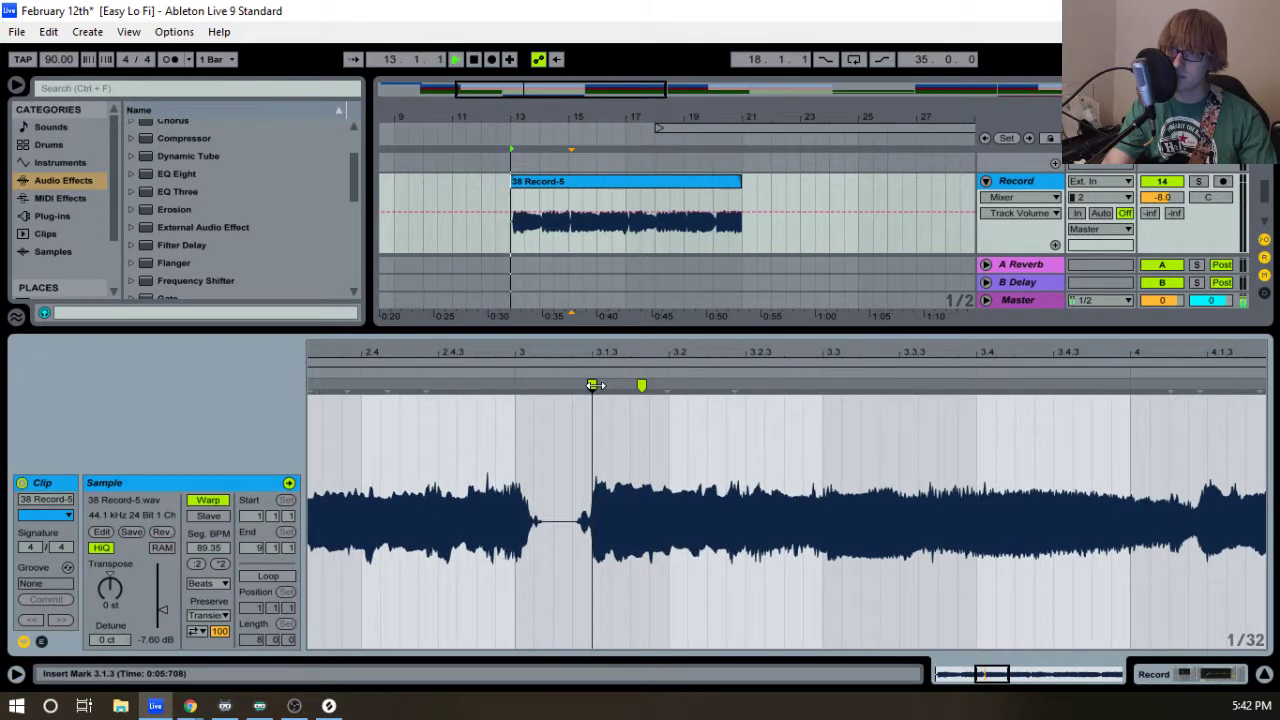
key(ctrl+z)
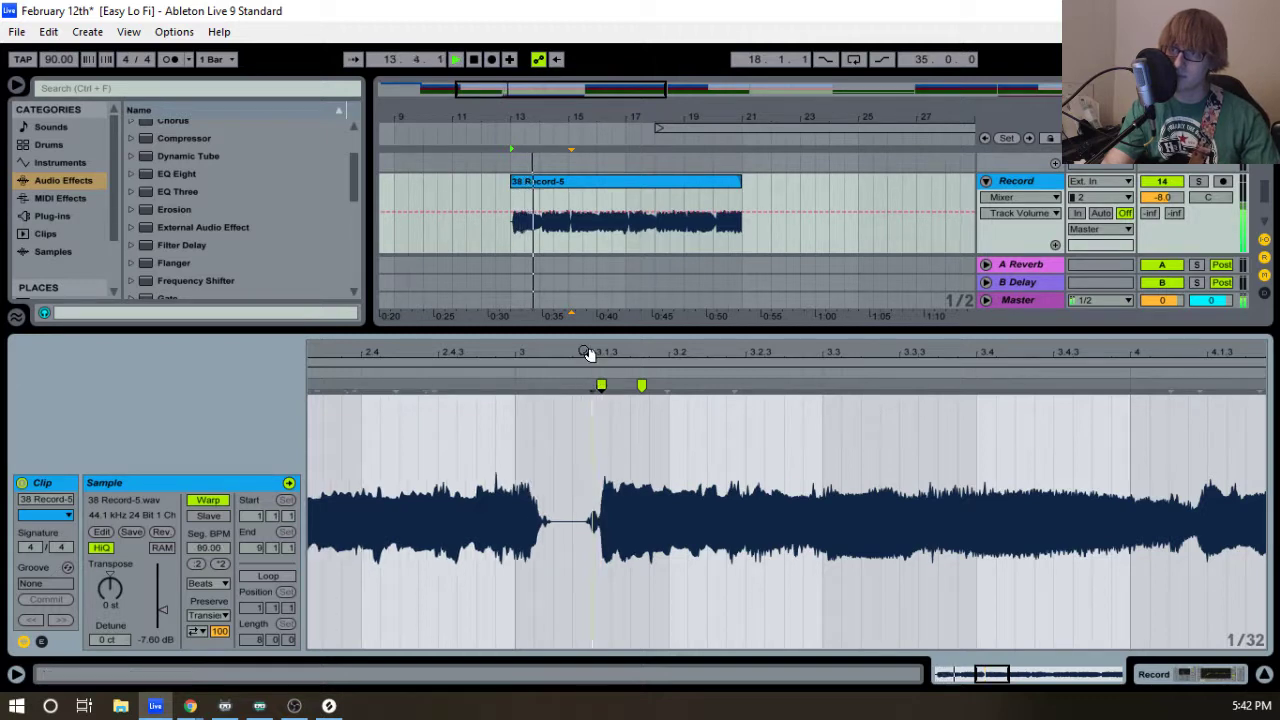
key(space)
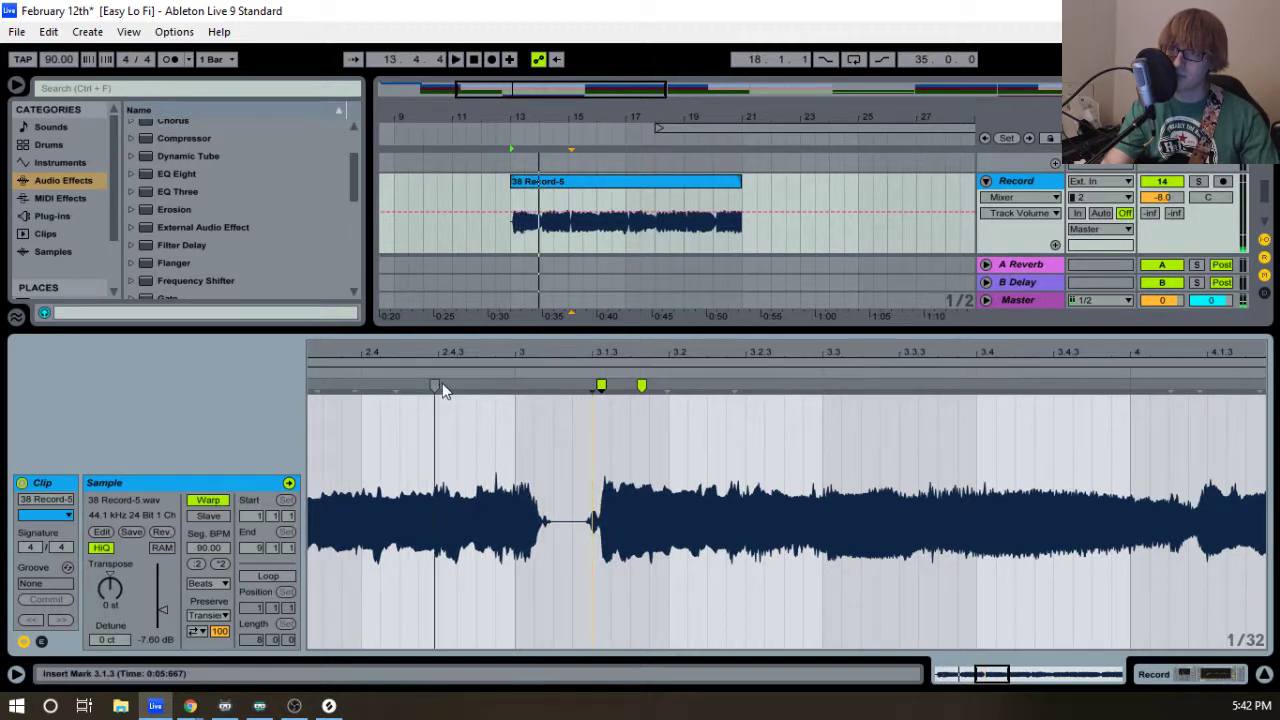
- Insert a warp marker in the gap at 3.1.2, shift the note onset's marker back to 3.1.3, and audition the timing
click(555, 394)
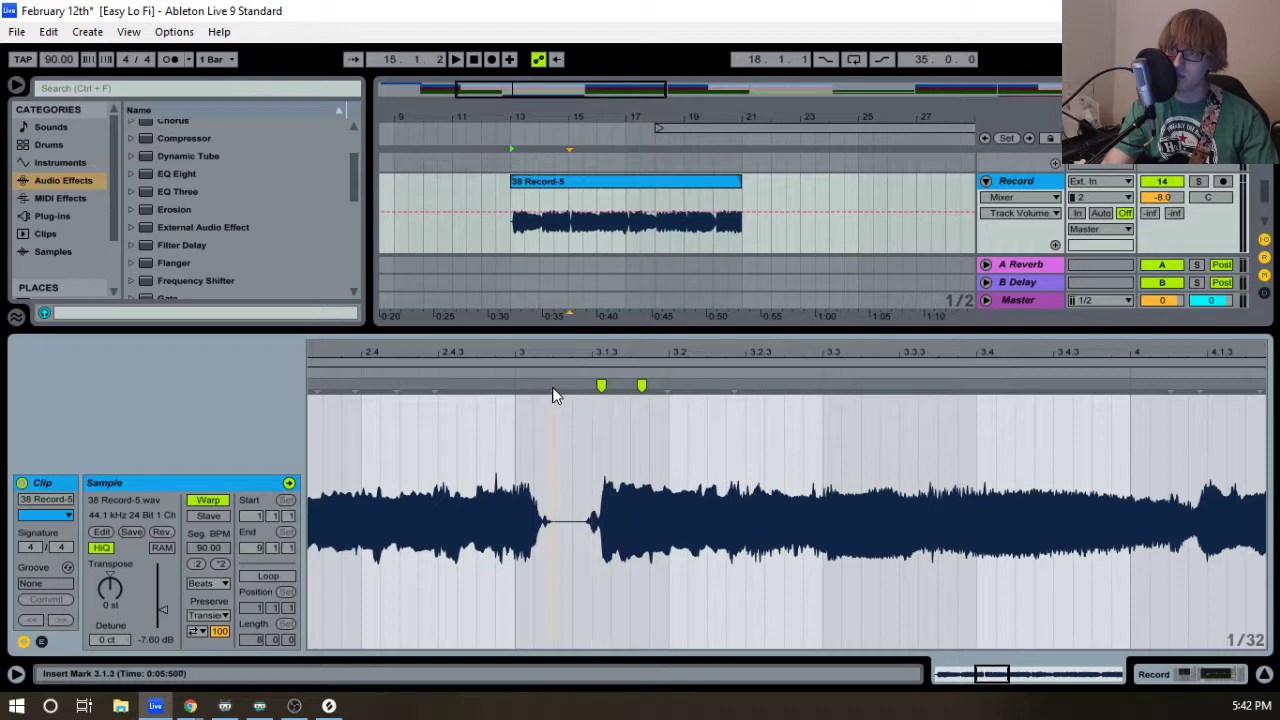
double_click(555, 394)
drag(600, 385, 591, 385)
key(space)
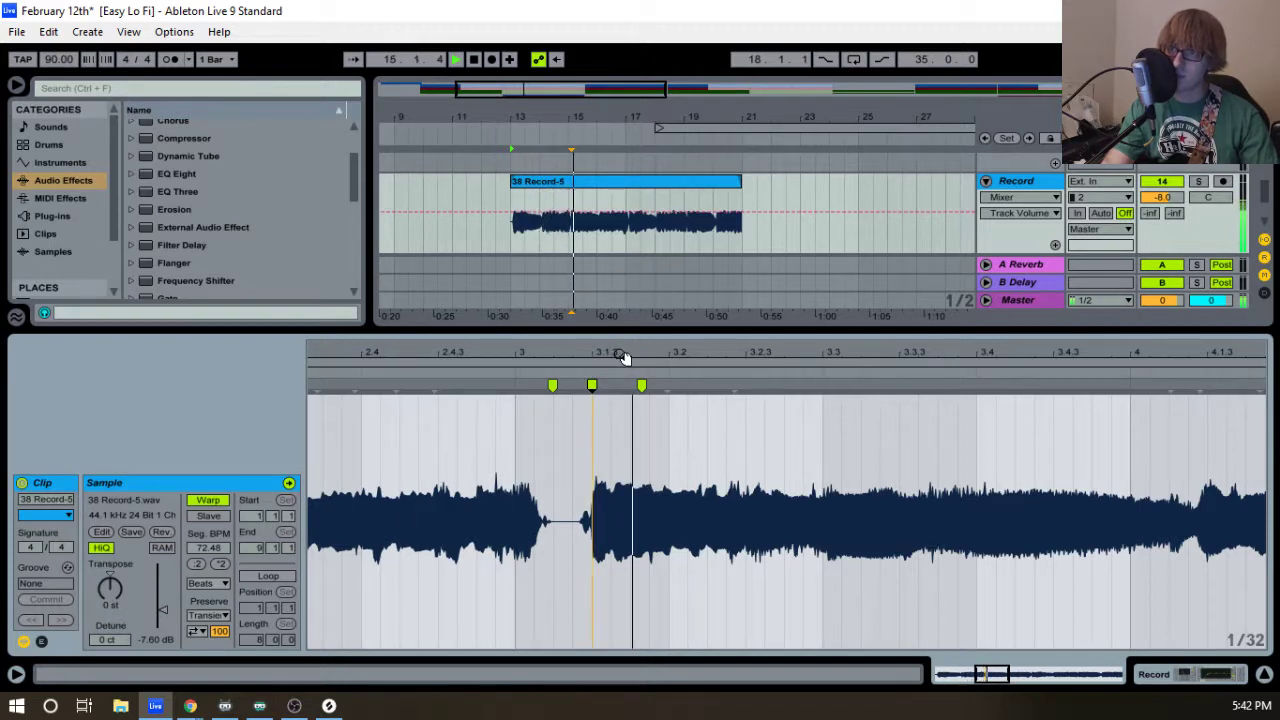
key(space)
key(space)
drag(657, 354, 604, 315)
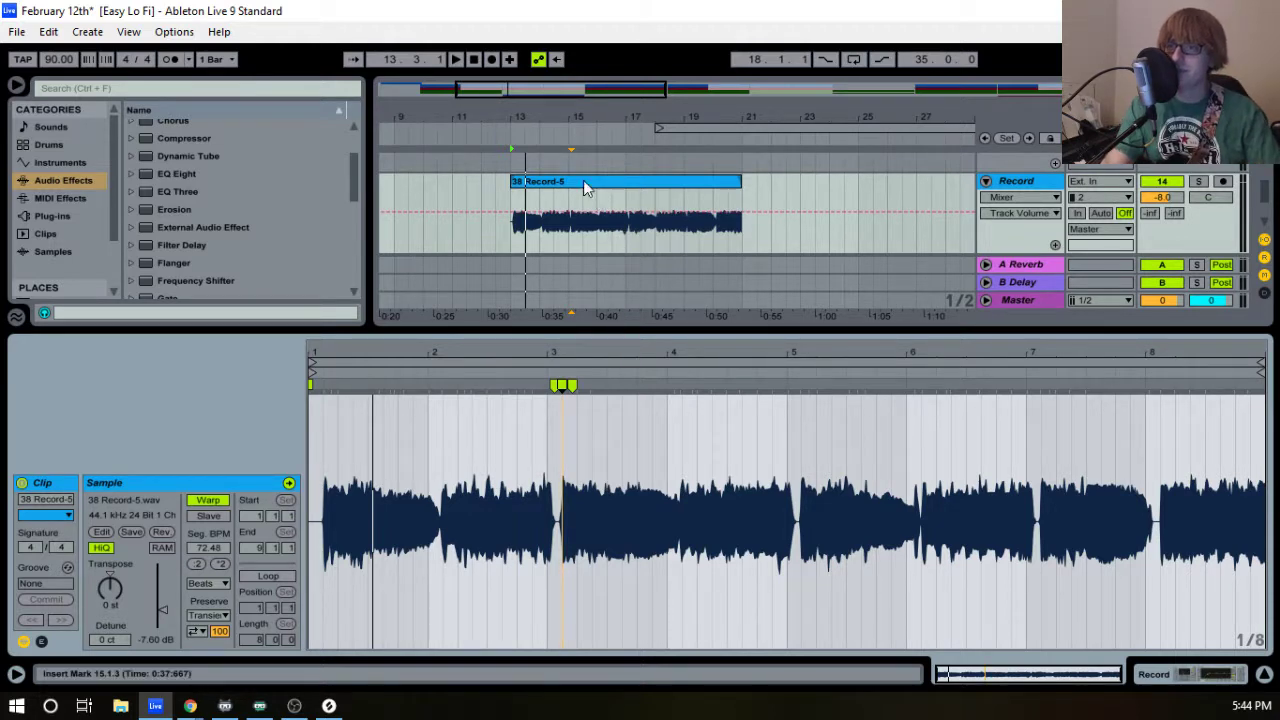
- During playback from bar 13, lower the track 14 Record volume to -9.7 dB and the Melody track volume to -24.0 dB
click(511, 148)
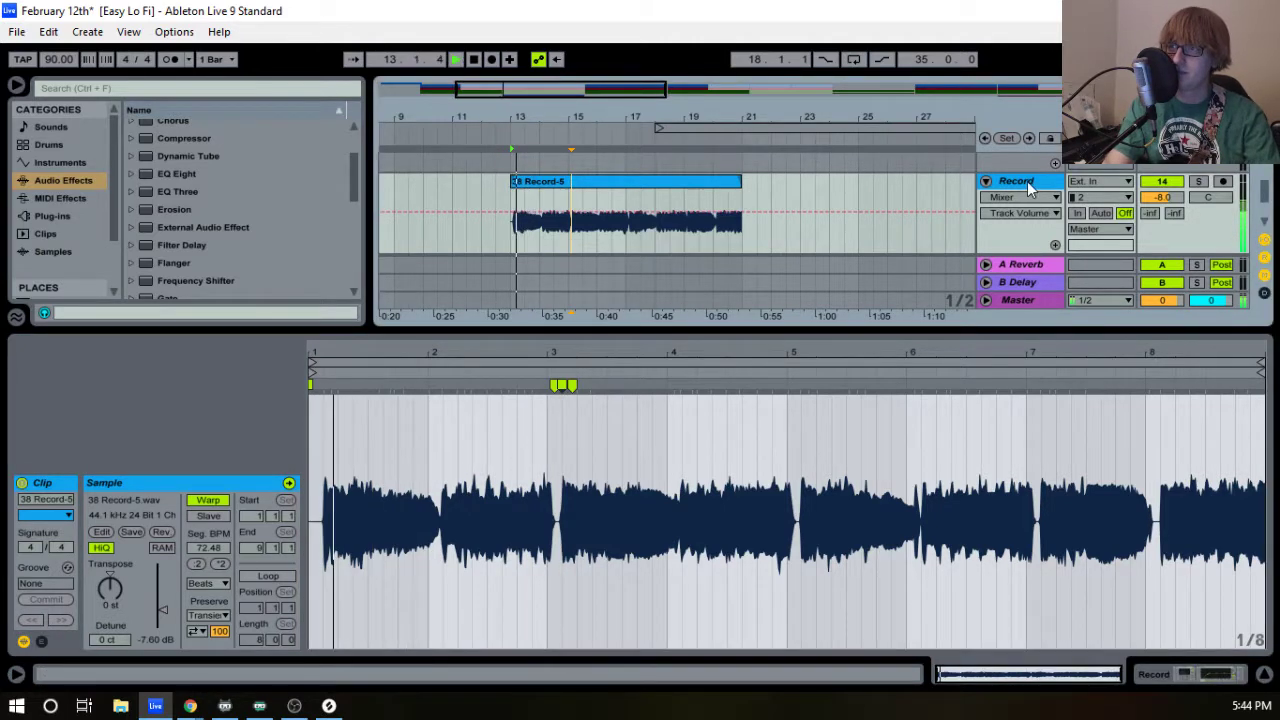
key(Tab)
drag(884, 645, 924, 645)
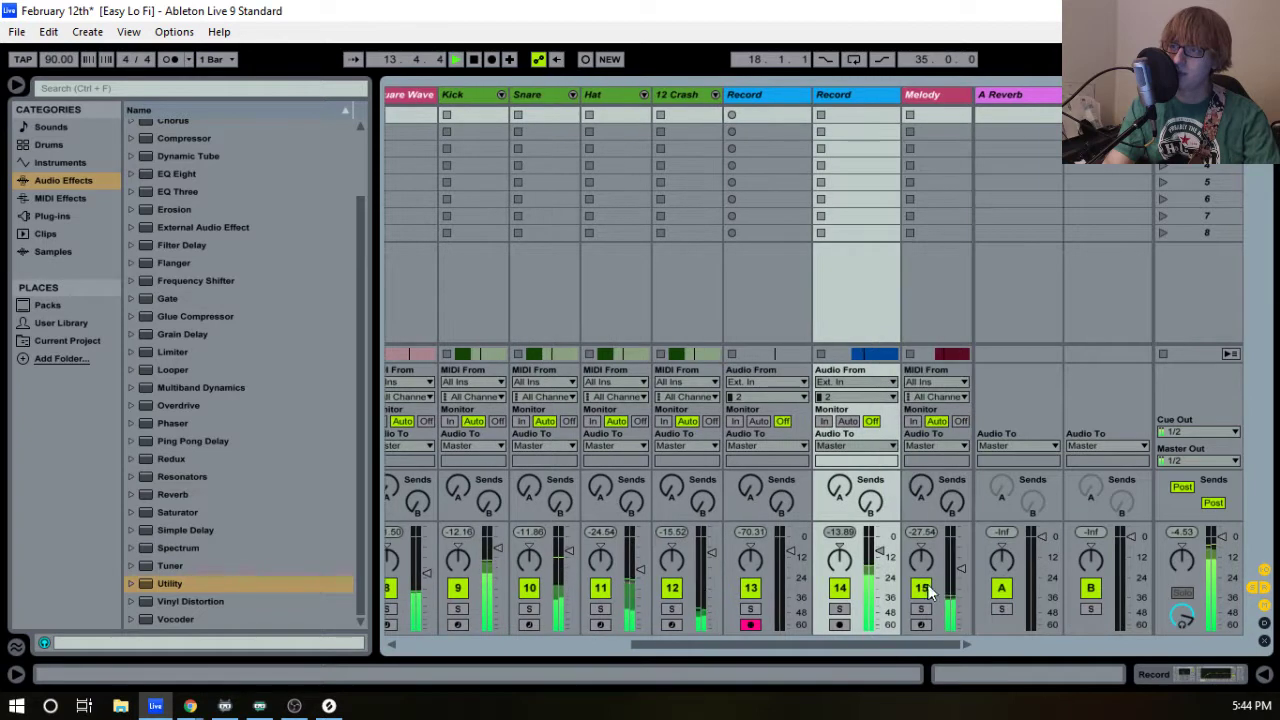
click(881, 554)
click(960, 572)
drag(961, 572, 961, 578)
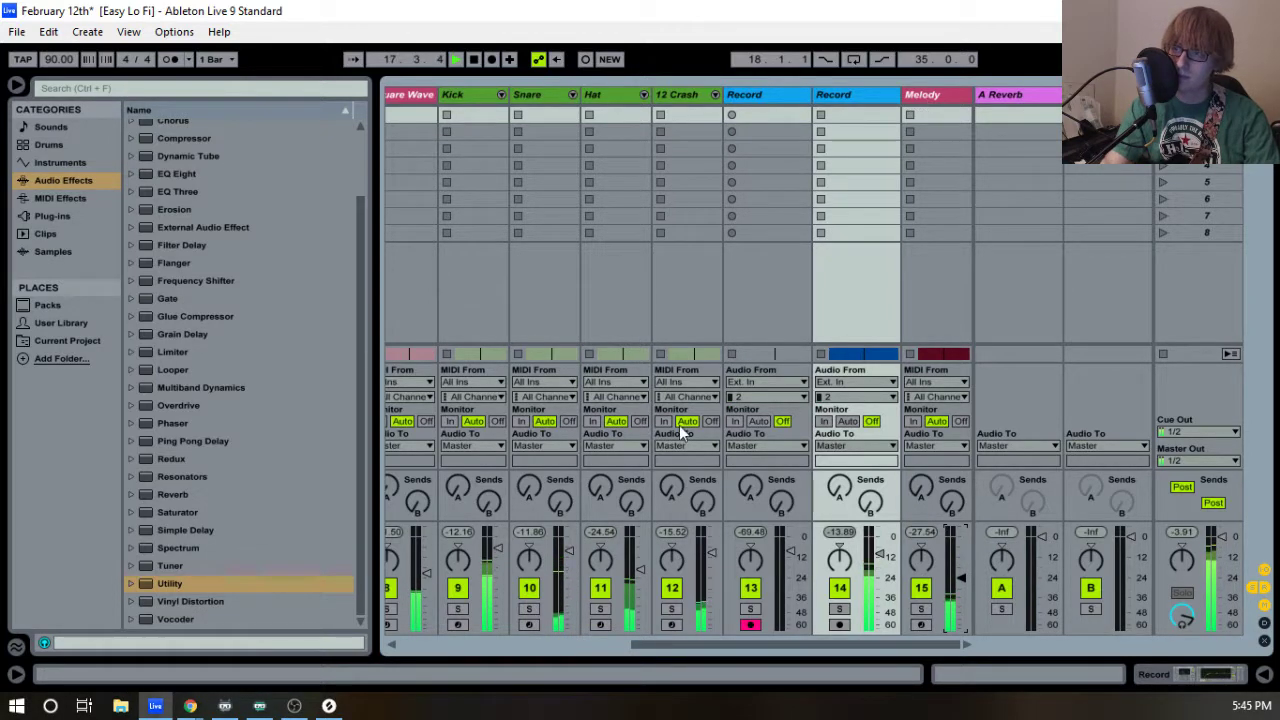
key(Tab)
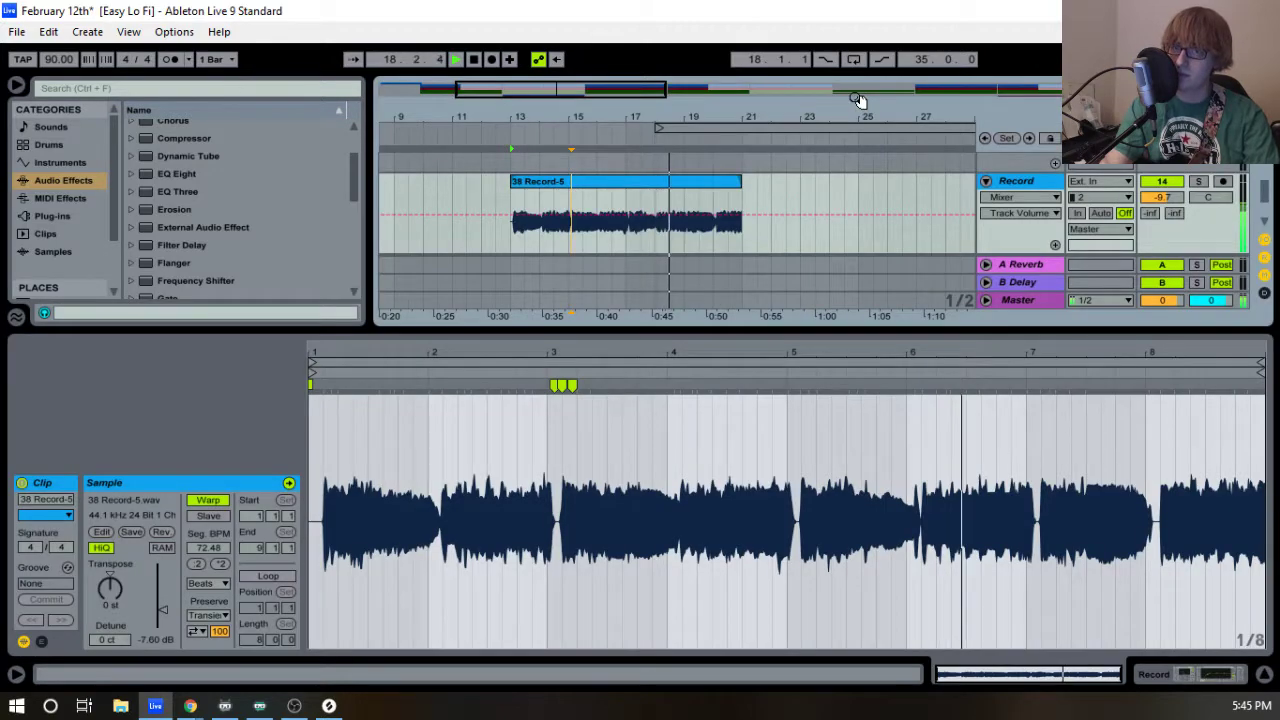
key(Tab)
key(Tab)
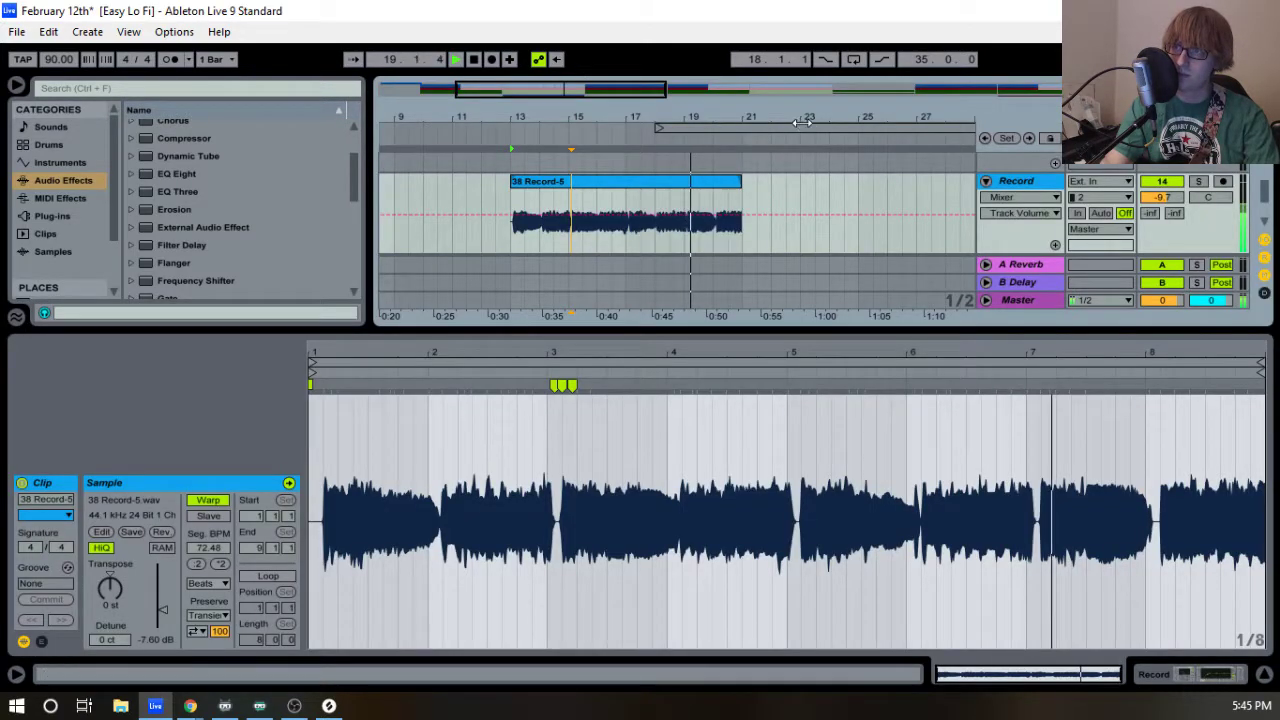
- Collapse the clip view and fold both Record tracks and the Melody track, playing the arrangement again from bar 13
drag(946, 328, 931, 653)
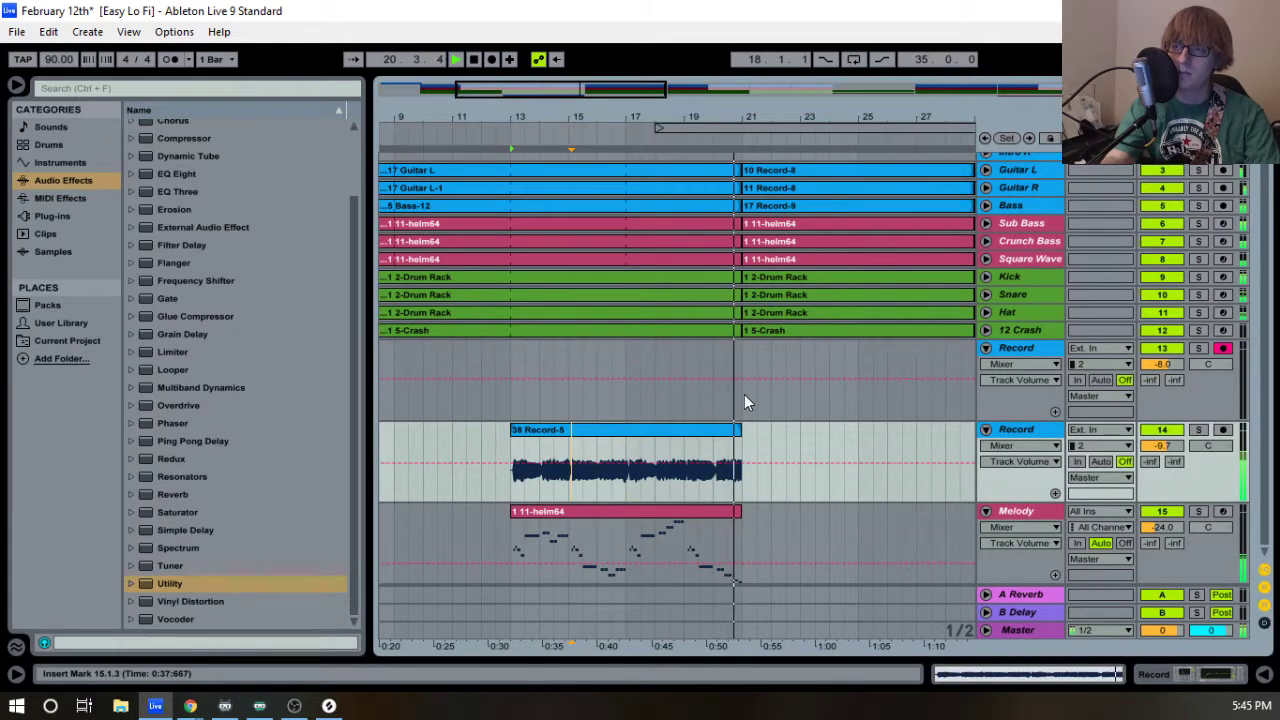
drag(763, 117, 753, 91)
click(986, 430)
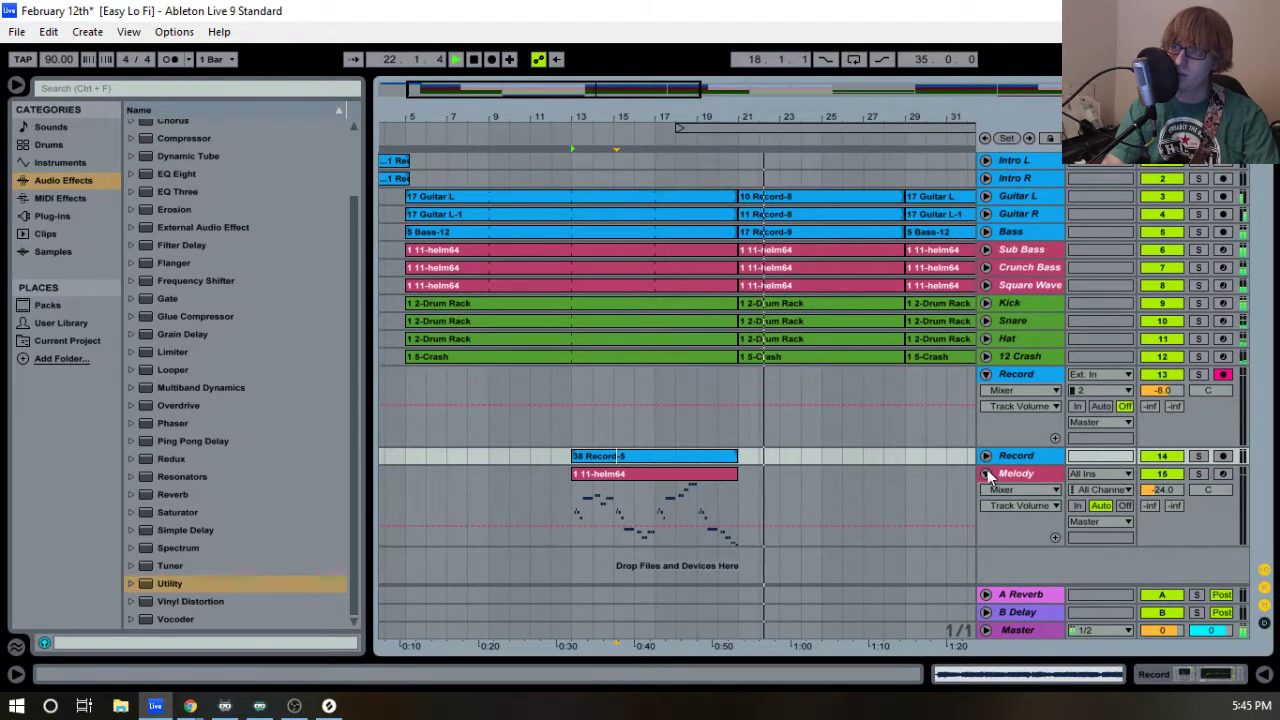
click(985, 472)
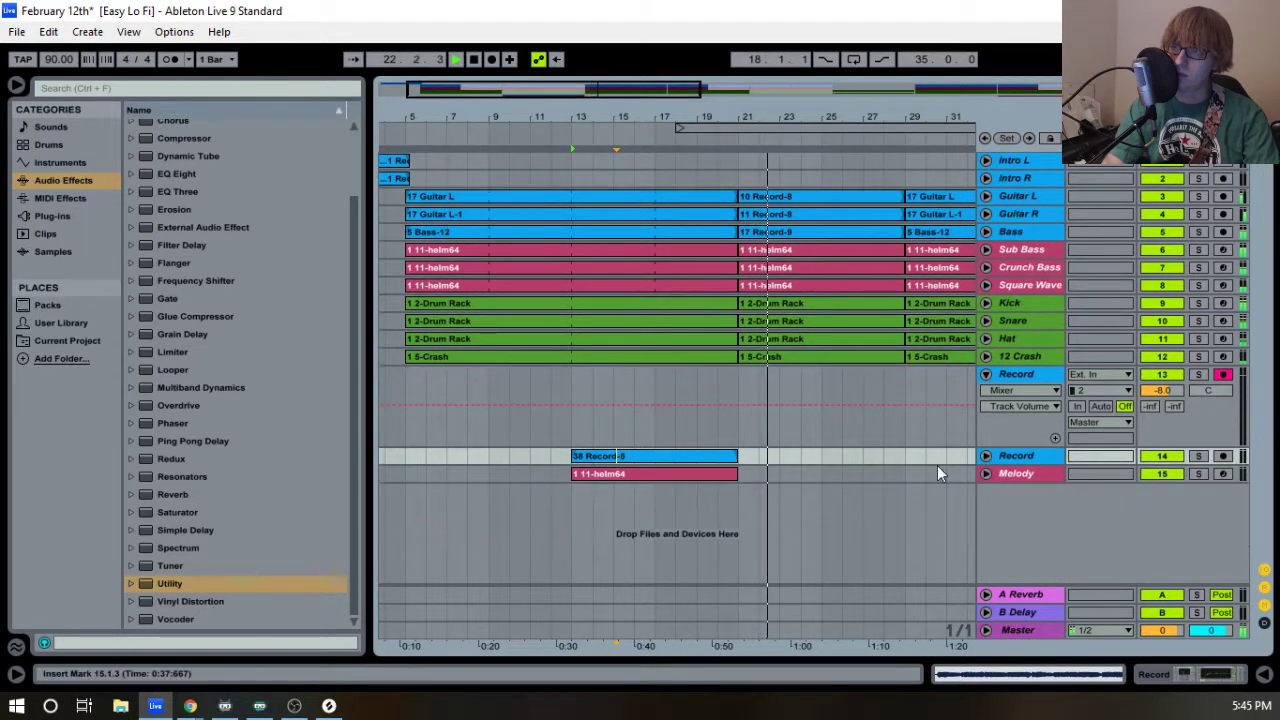
click(568, 138)
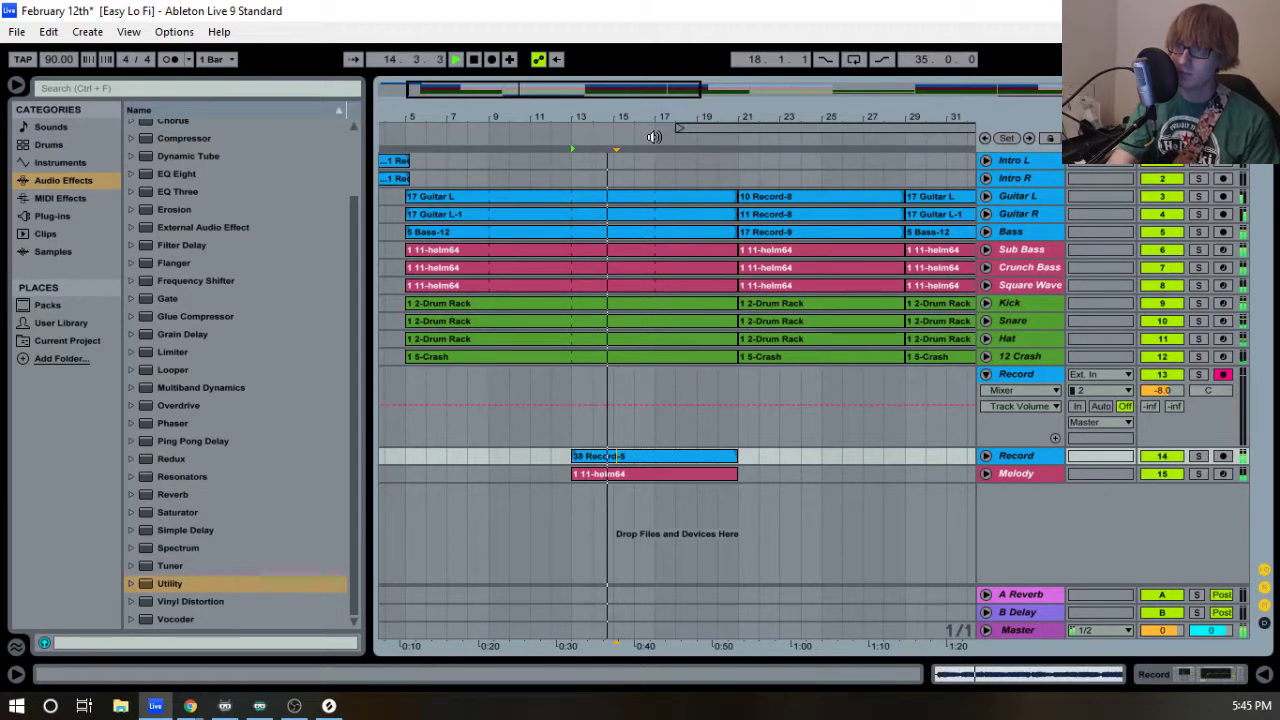
click(986, 374)
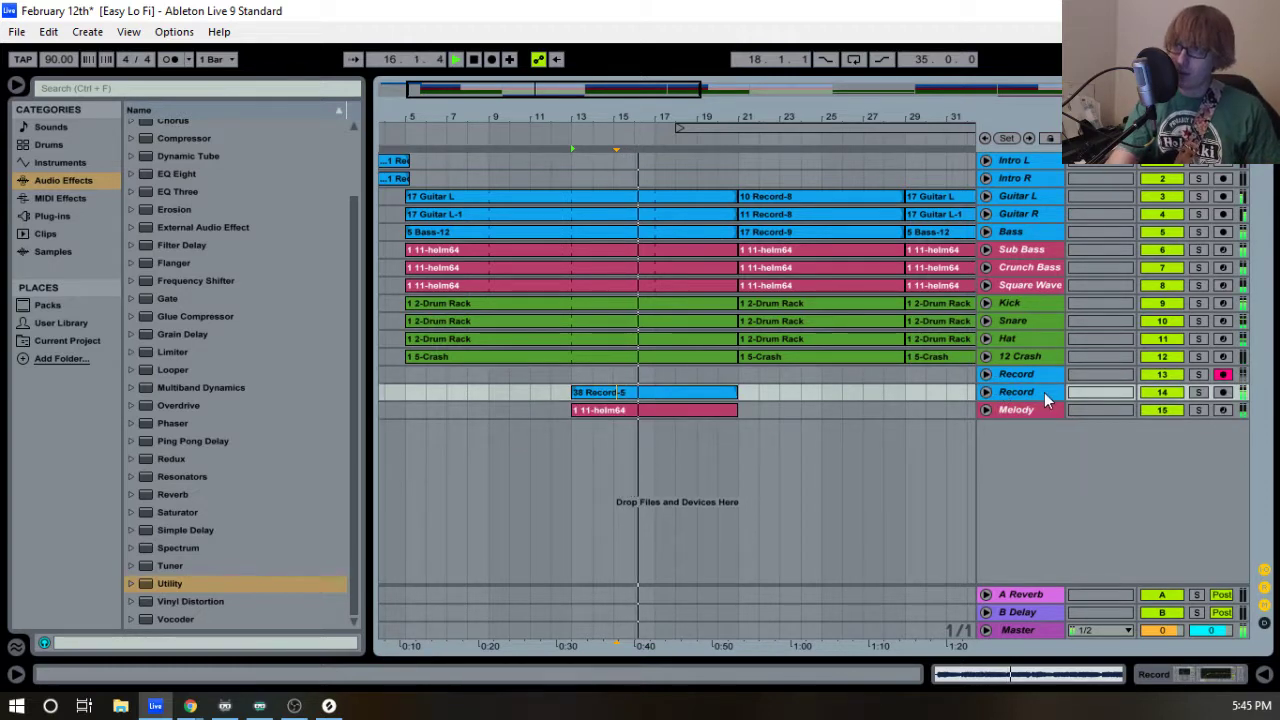
- Raise Send A on the track 14 Record channel to feed it into the reverb return
double_click(1012, 392)
key(Tab)
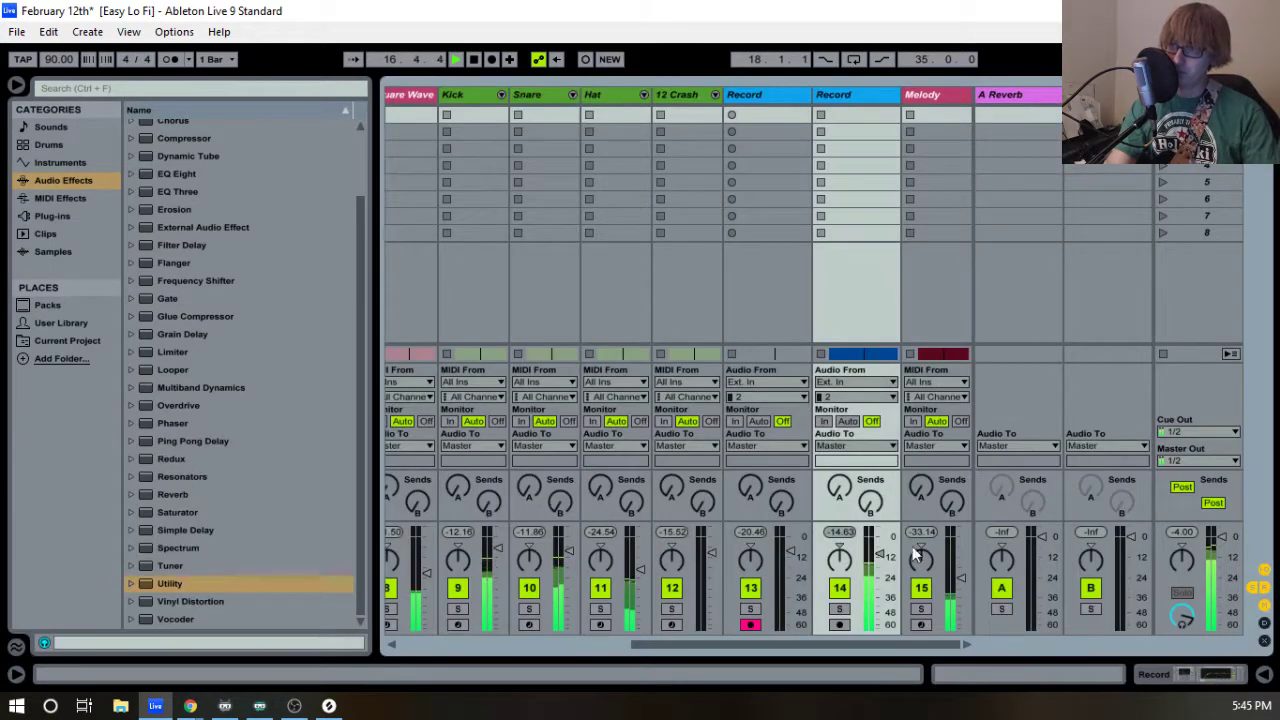
drag(840, 487, 840, 452)
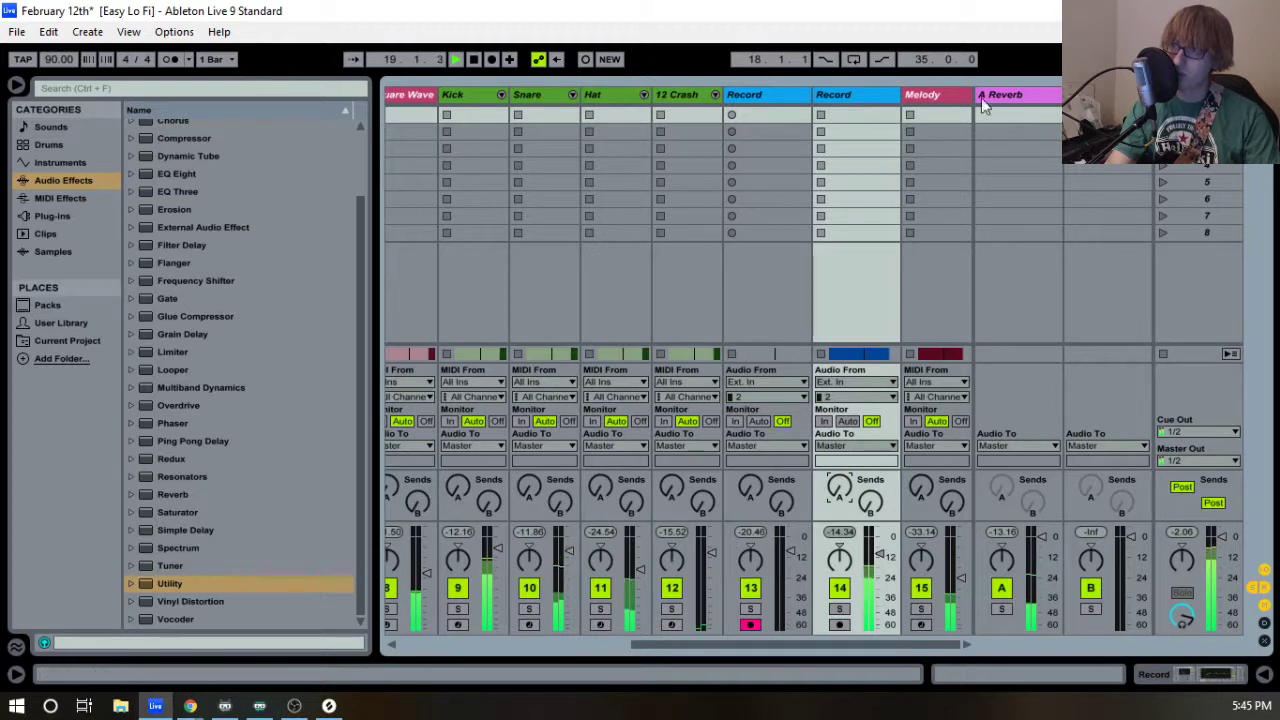
- Replace the Reverb device on return track A with the Cathedral hall reverb preset
click(1010, 95)
double_click(1011, 98)
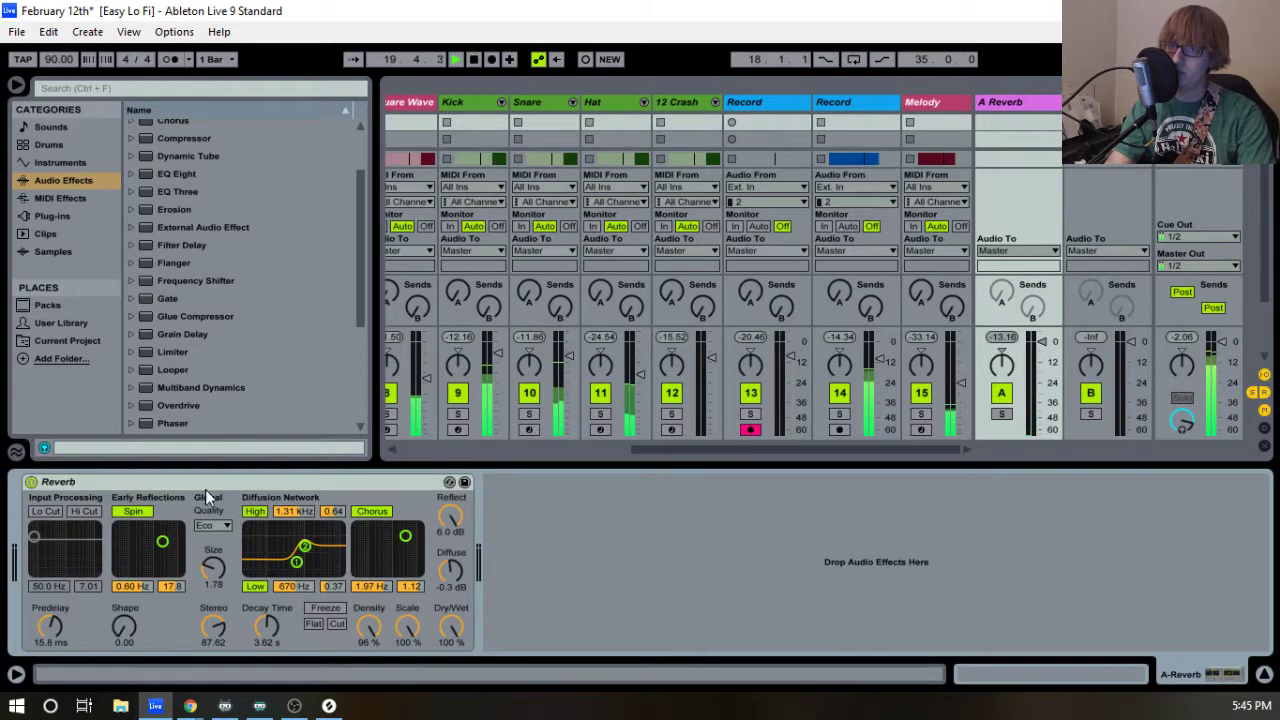
key(Delete)
scroll(225, 343, down, 5)
scroll(194, 337, up, 8)
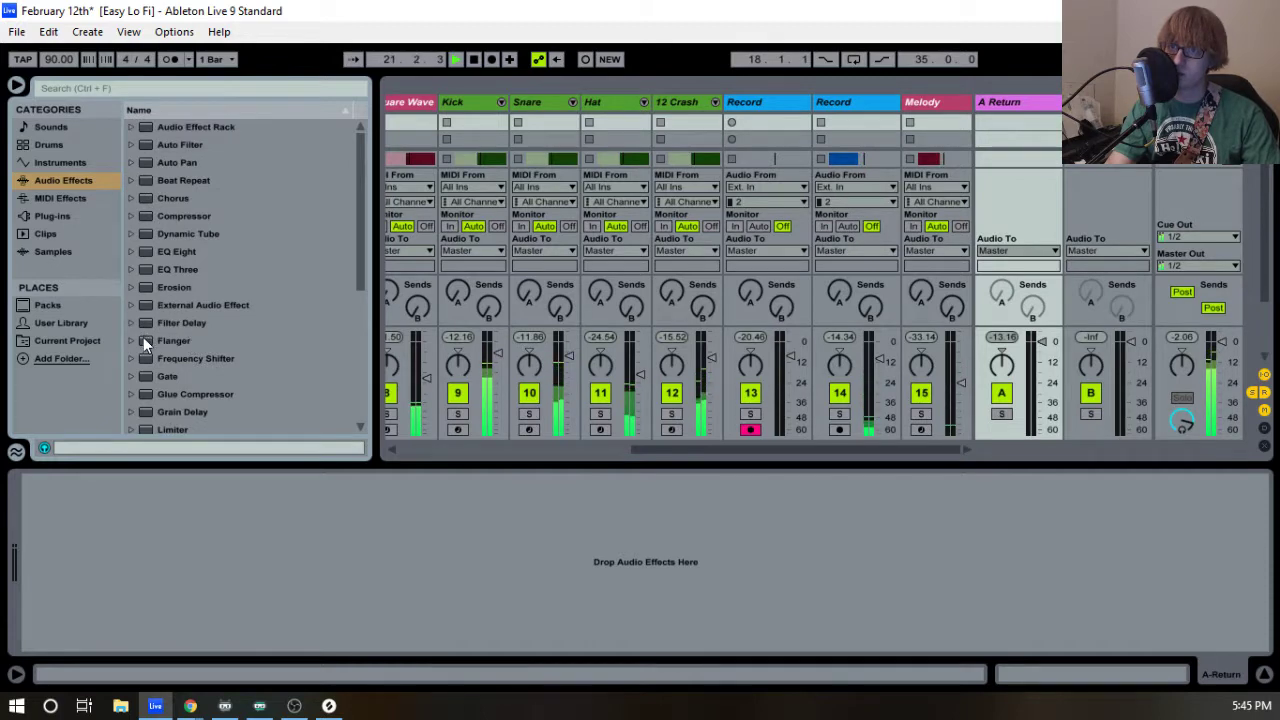
scroll(143, 340, down, 4)
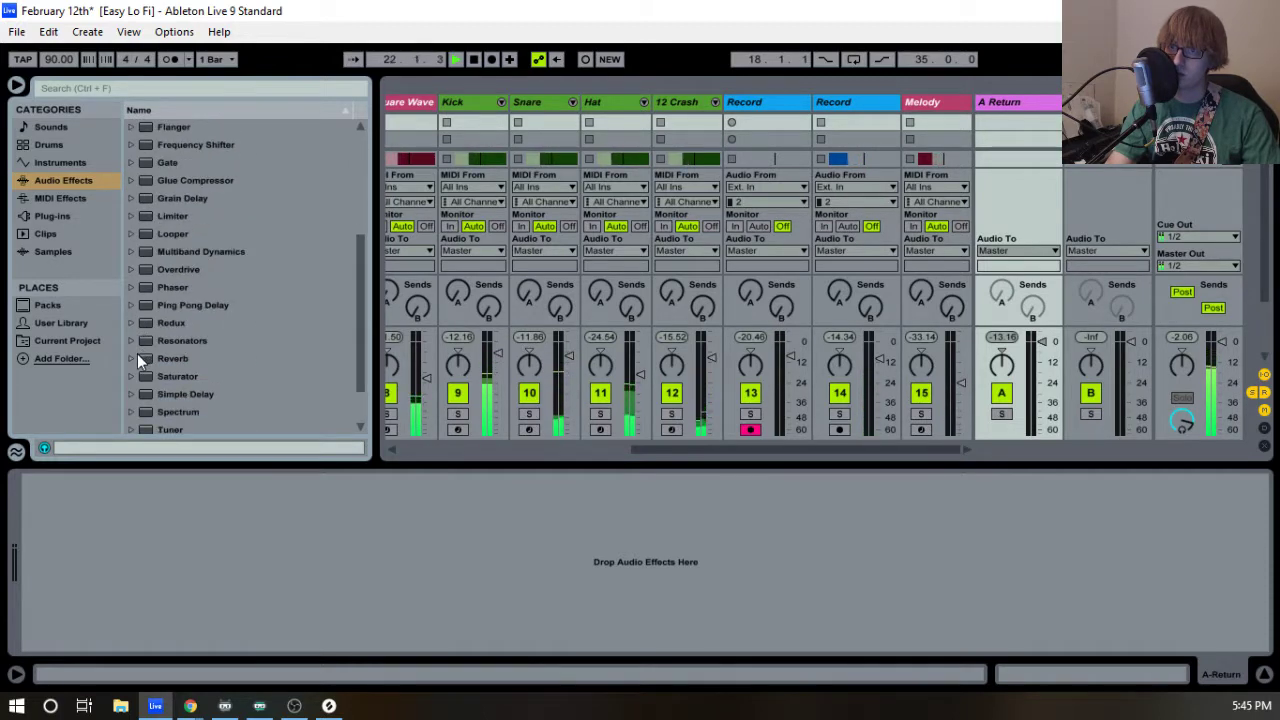
click(137, 356)
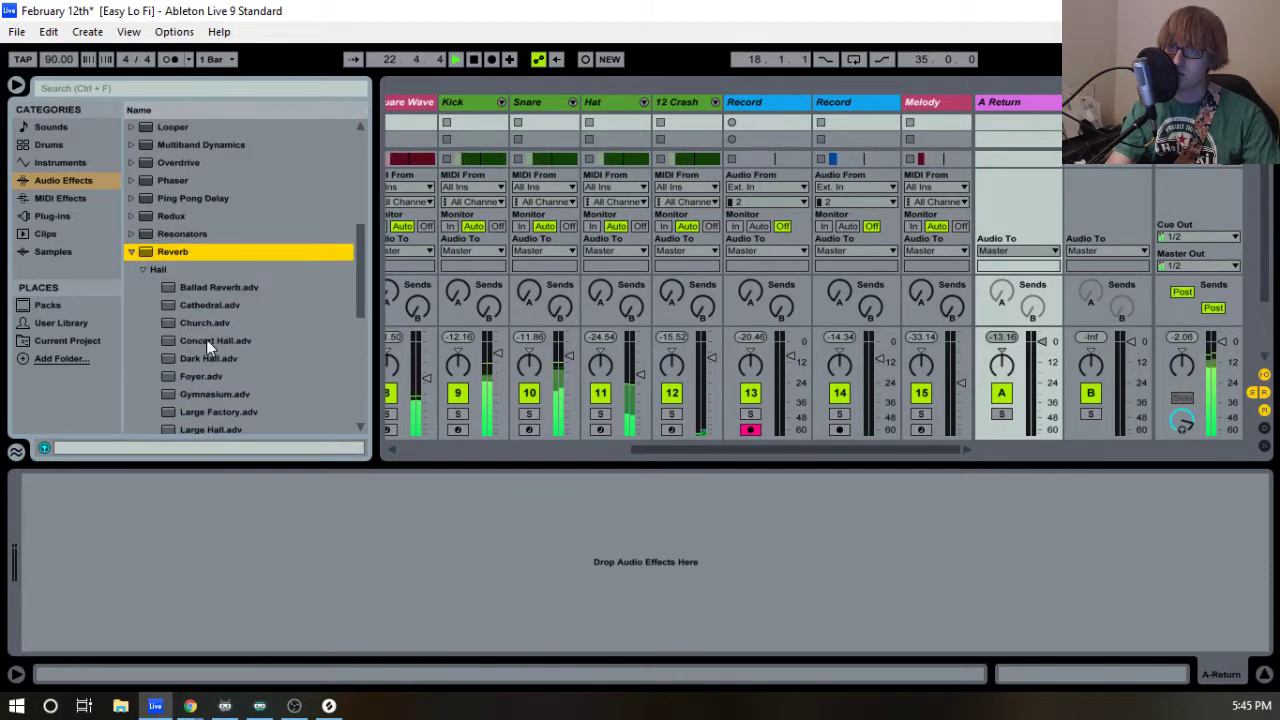
drag(210, 305, 331, 577)
- Return to the arrangement, collapse the device view and play from bar 13 to hear the part with the Cathedral reverb
key(Tab)
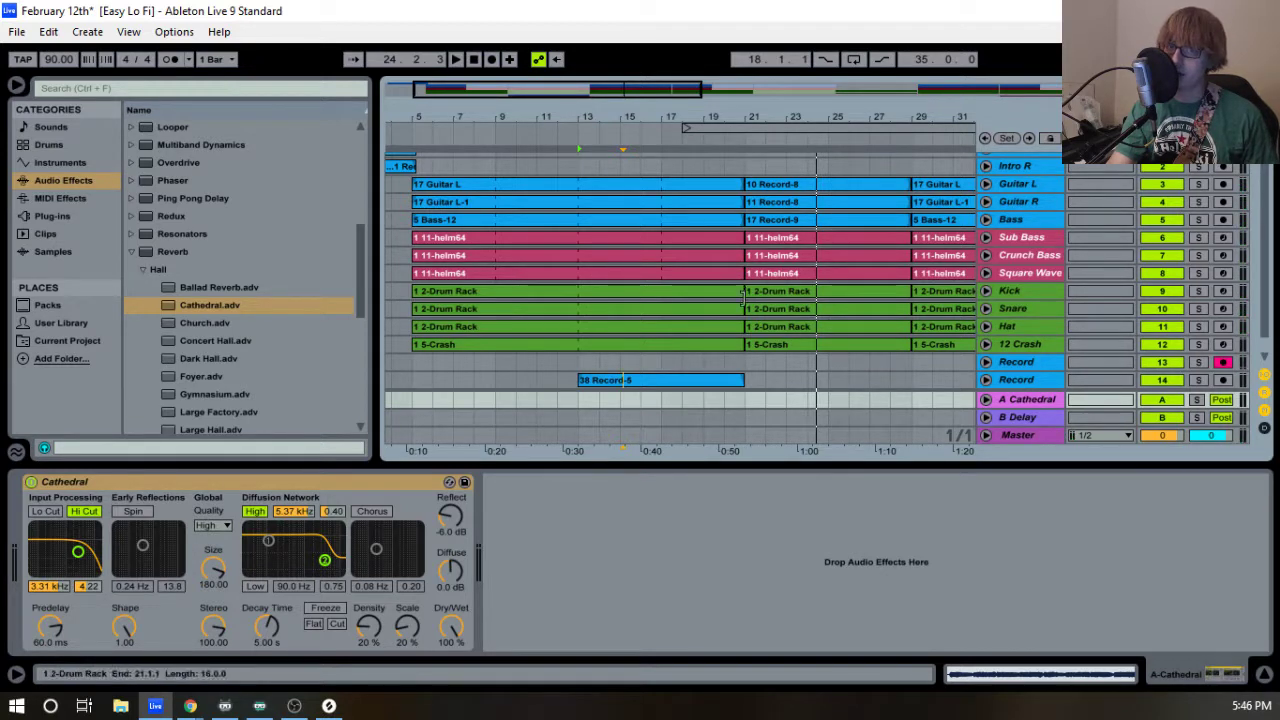
drag(795, 464, 795, 560)
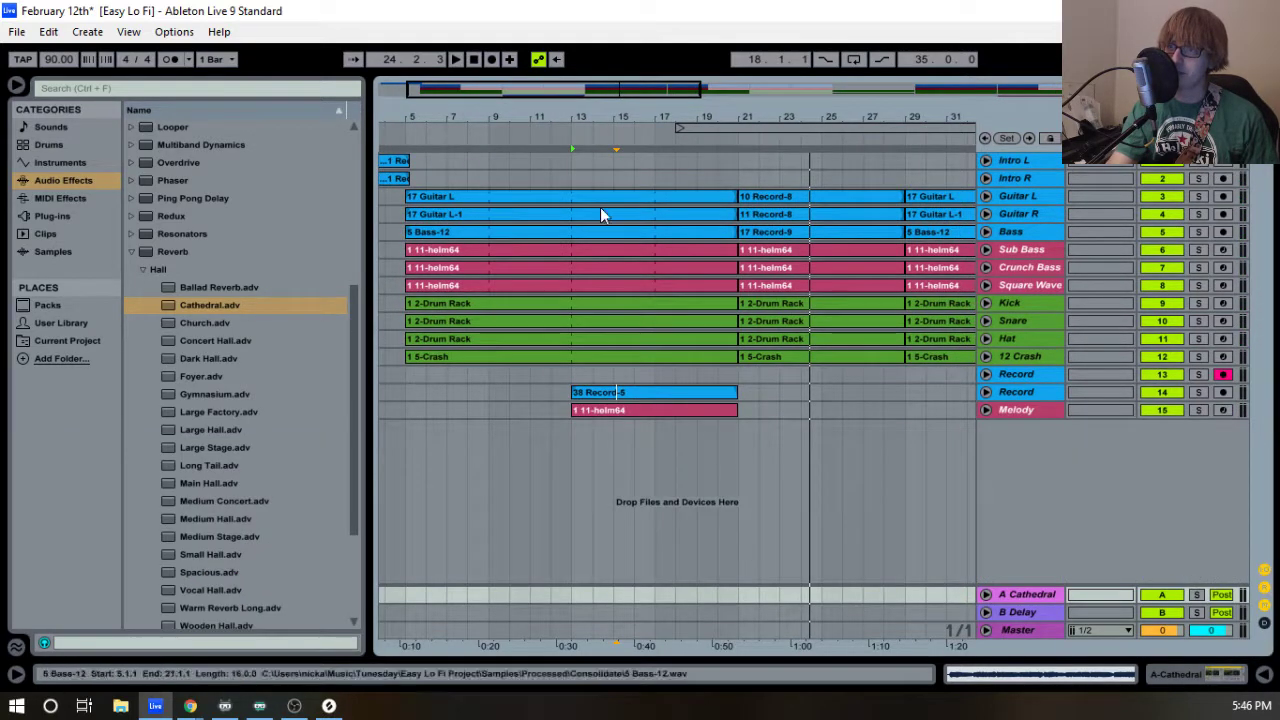
click(561, 133)
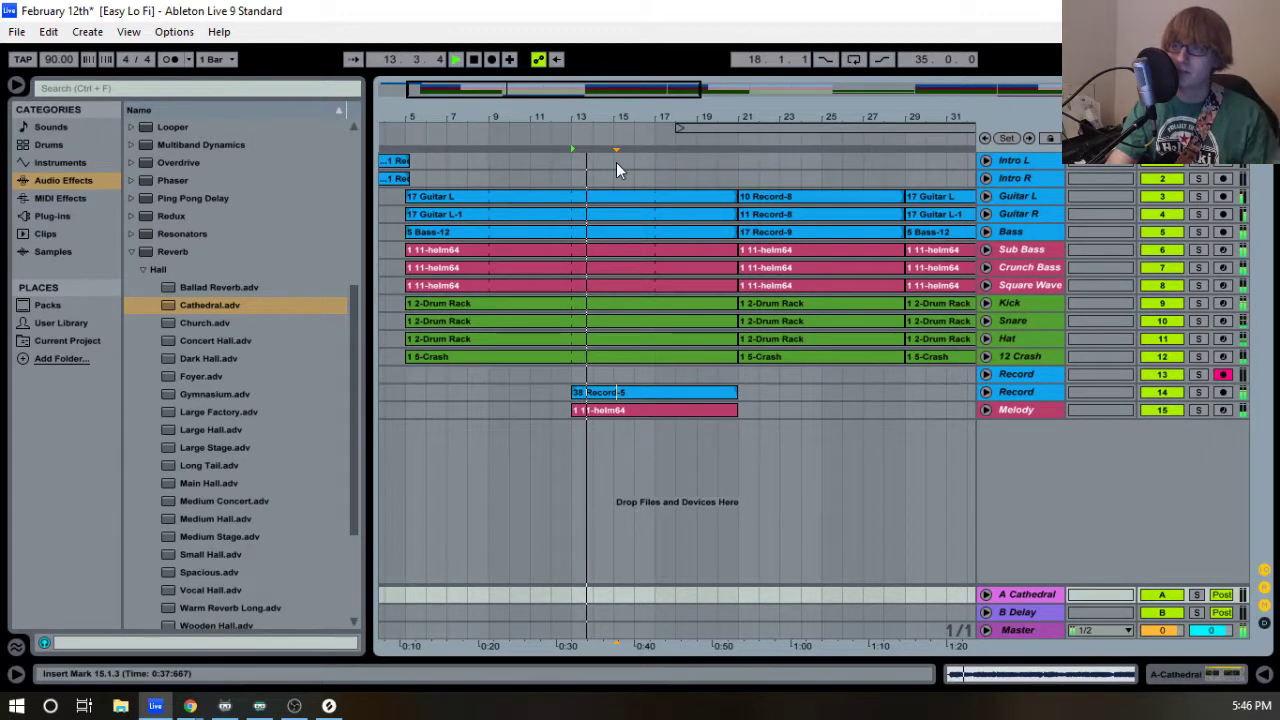
- Move the loop brace to start at bar 13, extend its length to 70 bars and select the material inside it
mouse_move(728, 131)
mouse_down()
mouse_move(706, 133)
mouse_move(710, 114)
mouse_move(692, 110)
mouse_up()
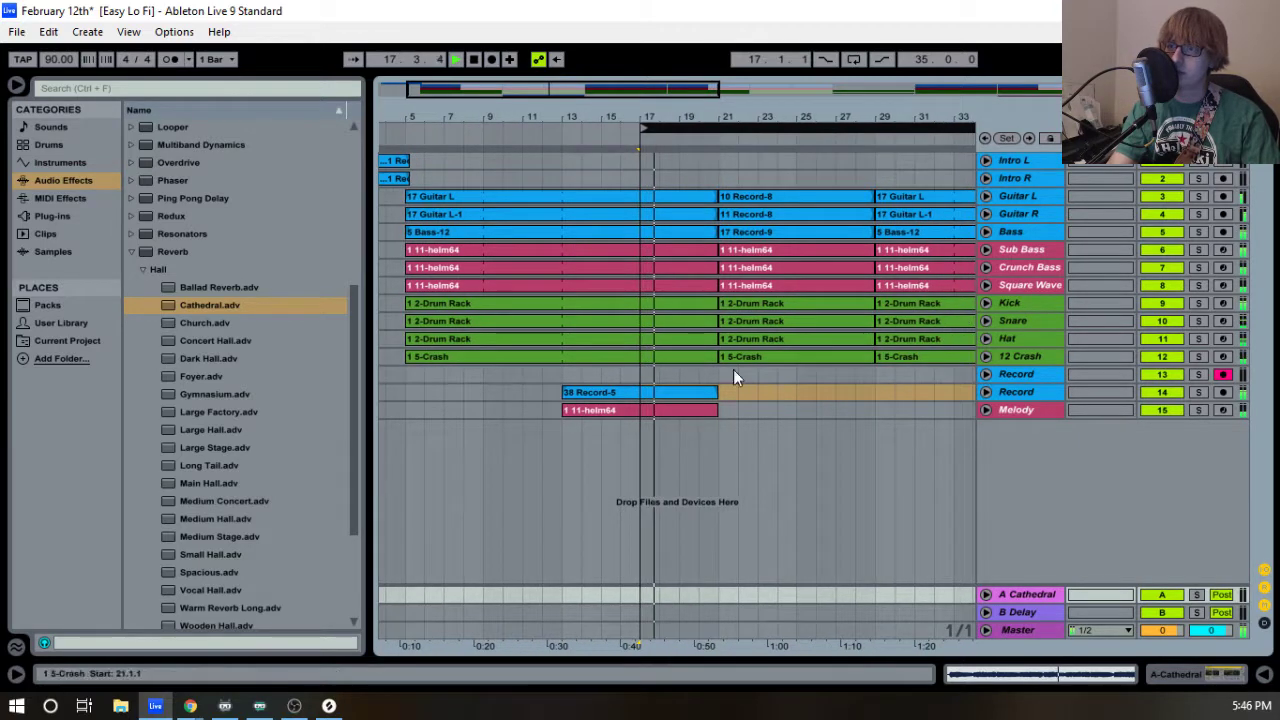
click(758, 411)
click(675, 397)
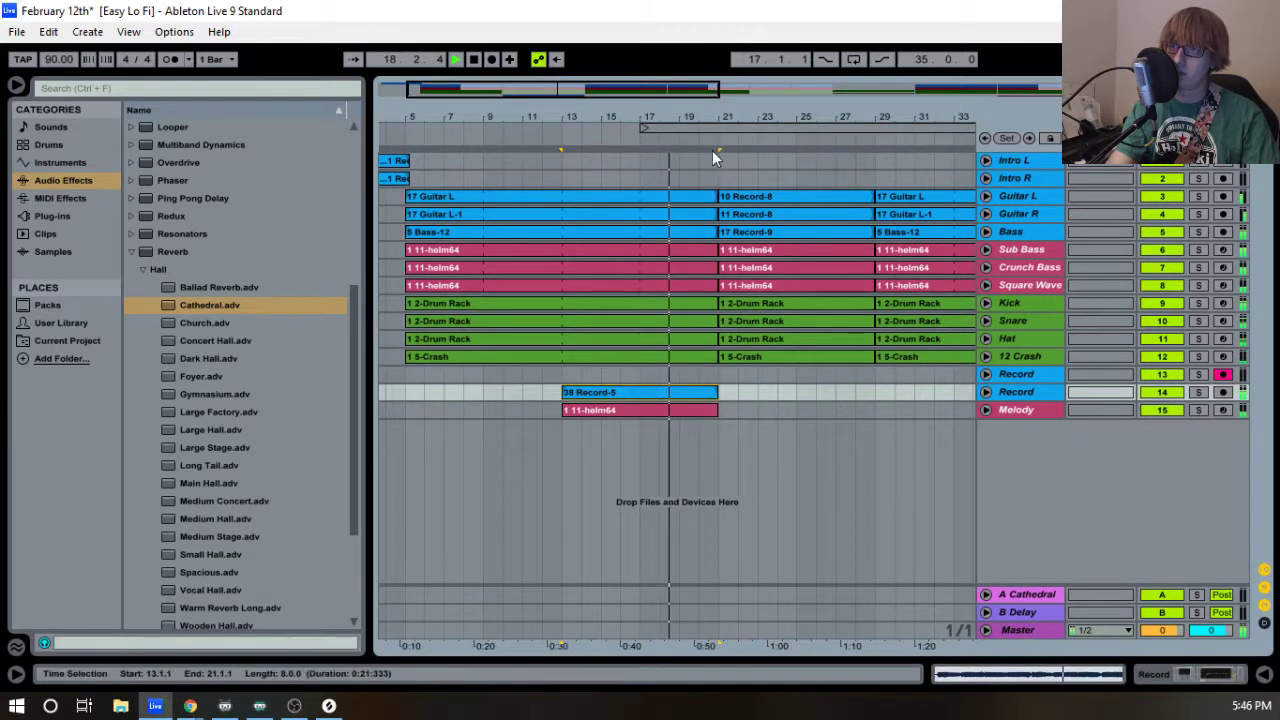
drag(713, 127, 548, 111)
key(space)
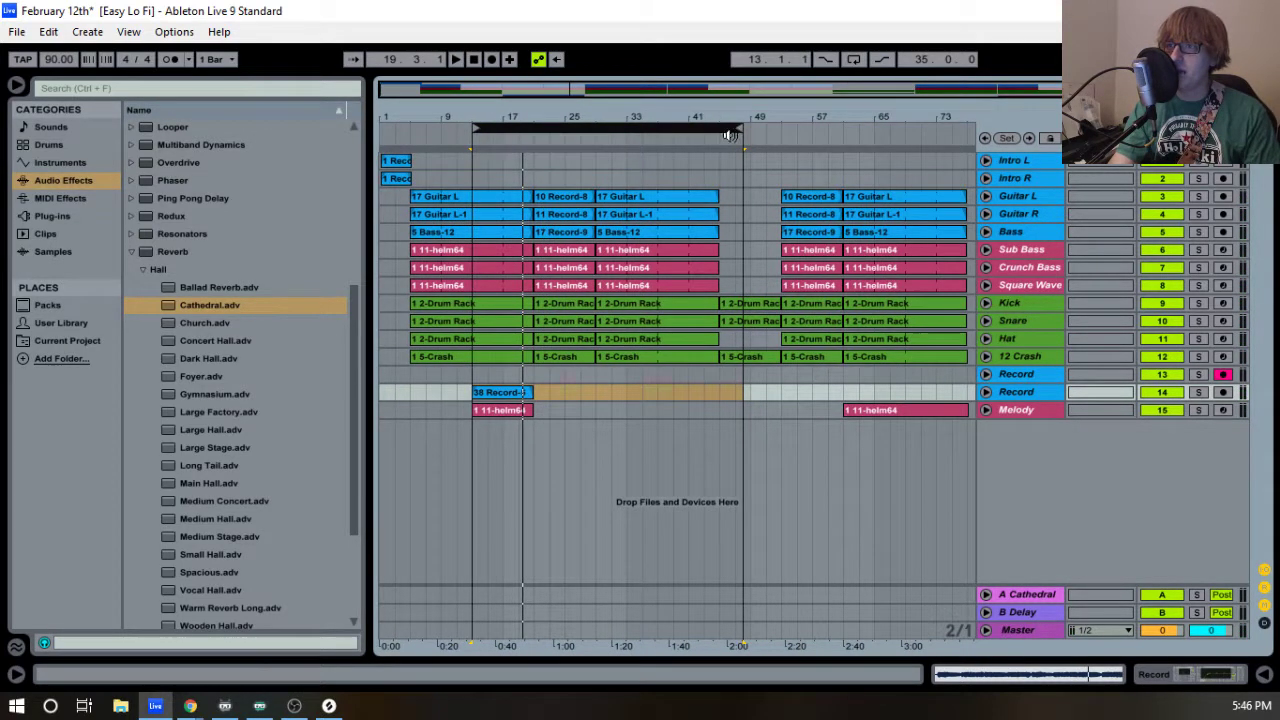
drag(737, 133, 918, 130)
click(697, 127)
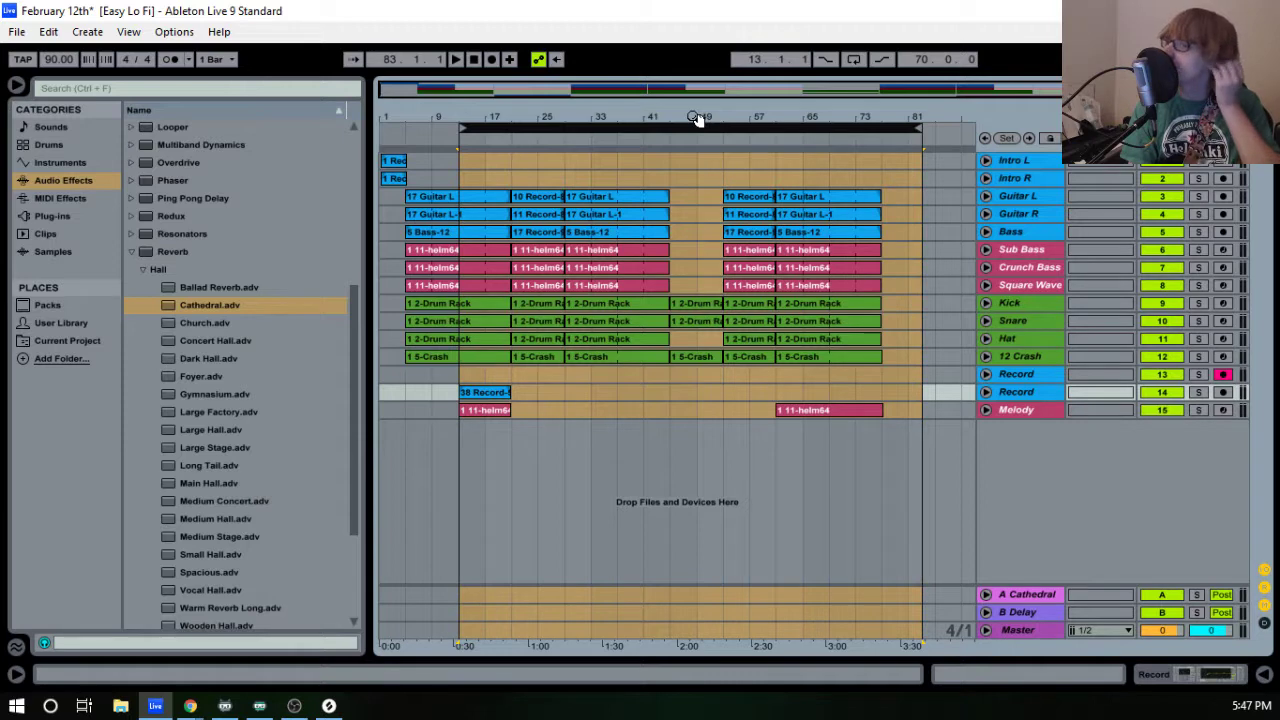
- Shift the 70-bar loop brace to start at bar 20 and play through the transition at bar 21
key(space)
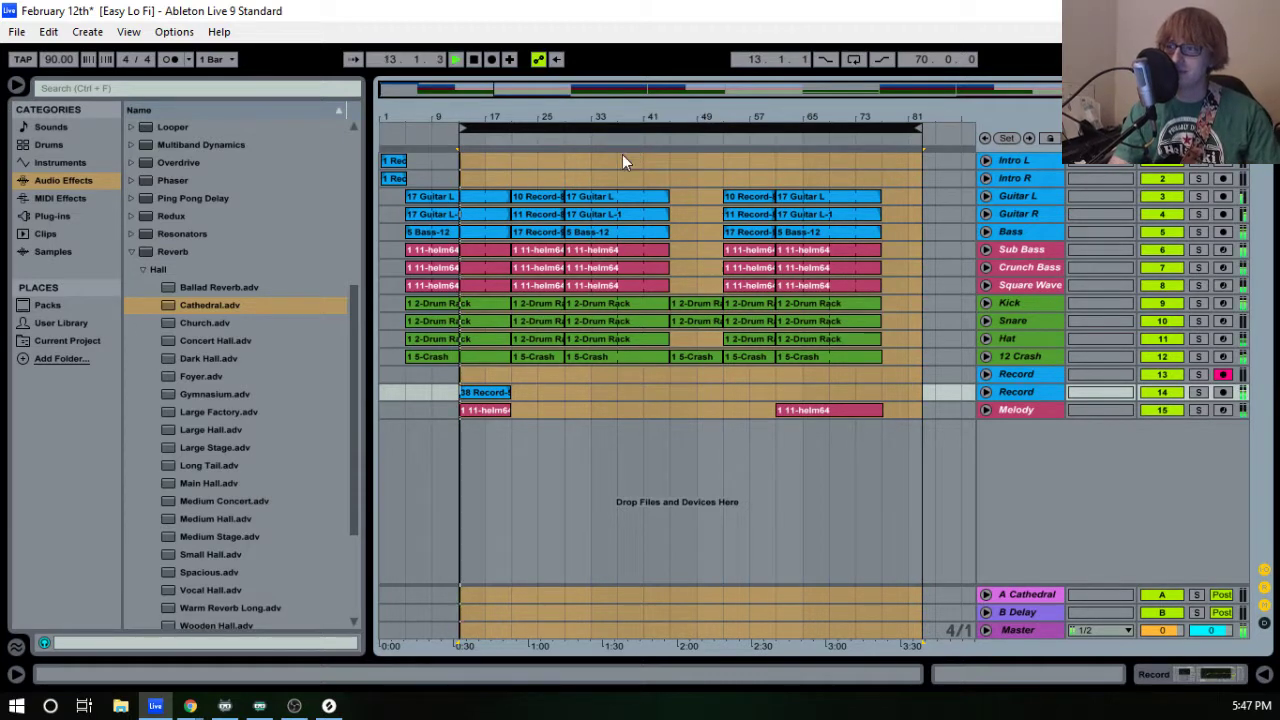
drag(523, 122, 522, 138)
click(526, 124)
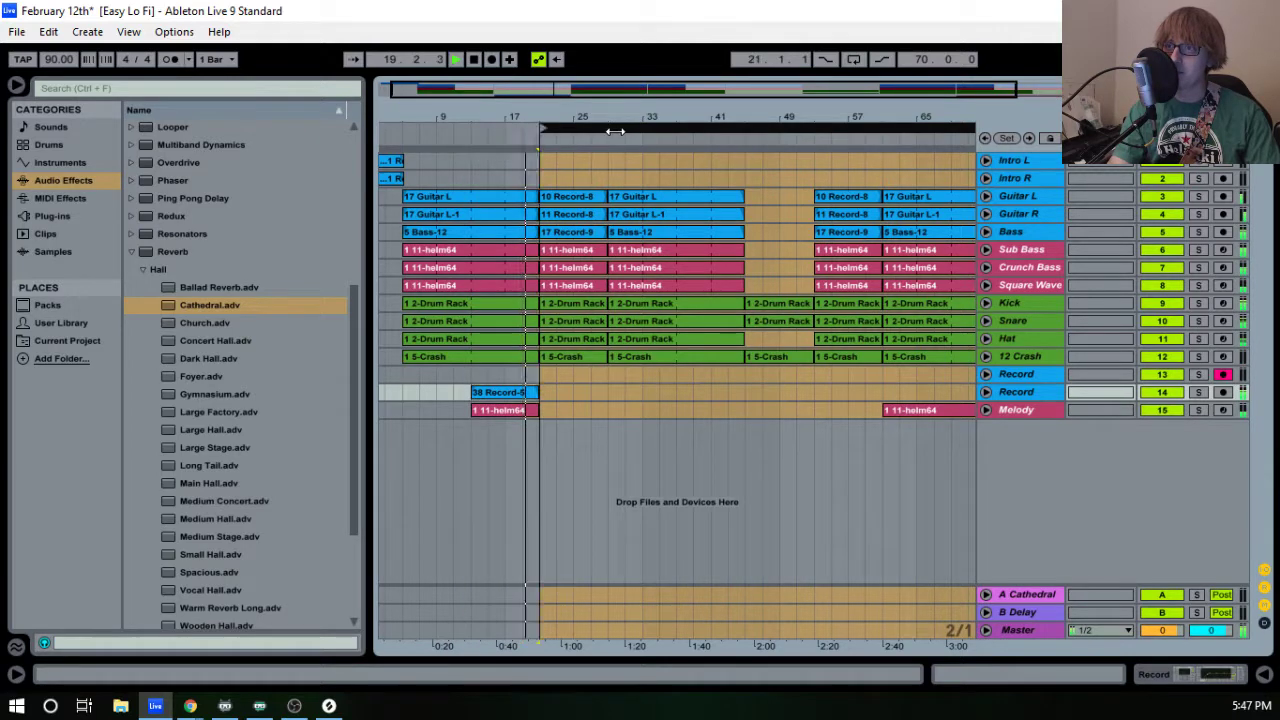
drag(568, 122, 560, 134)
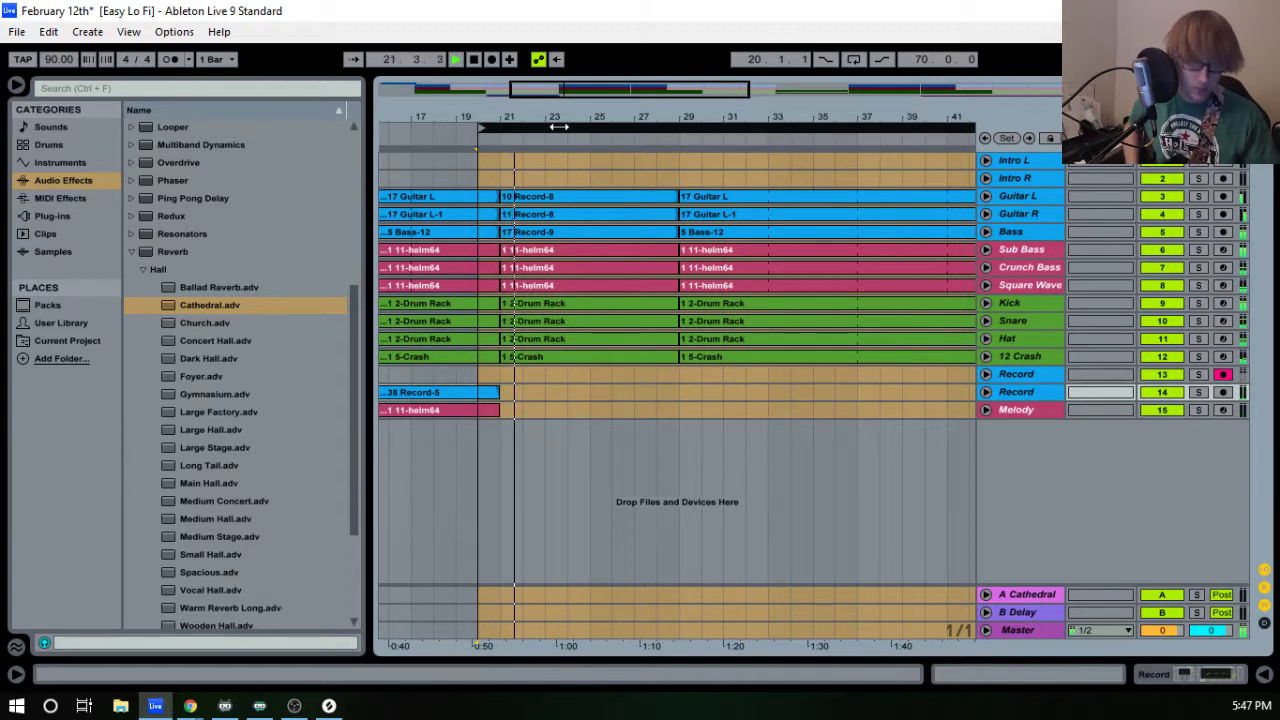
key(space)
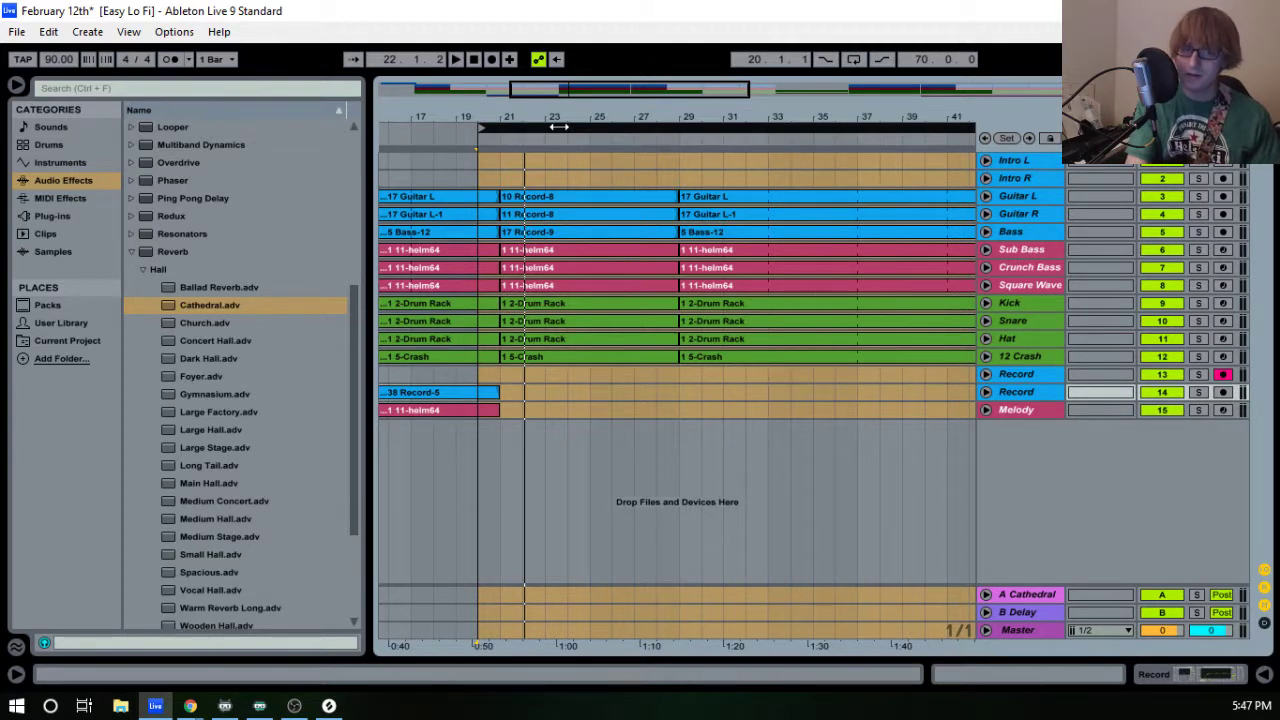
- Play repeatedly from bar 20 to hear how the arrangement moves into the section starting at bar 21
key(space)
key(space)
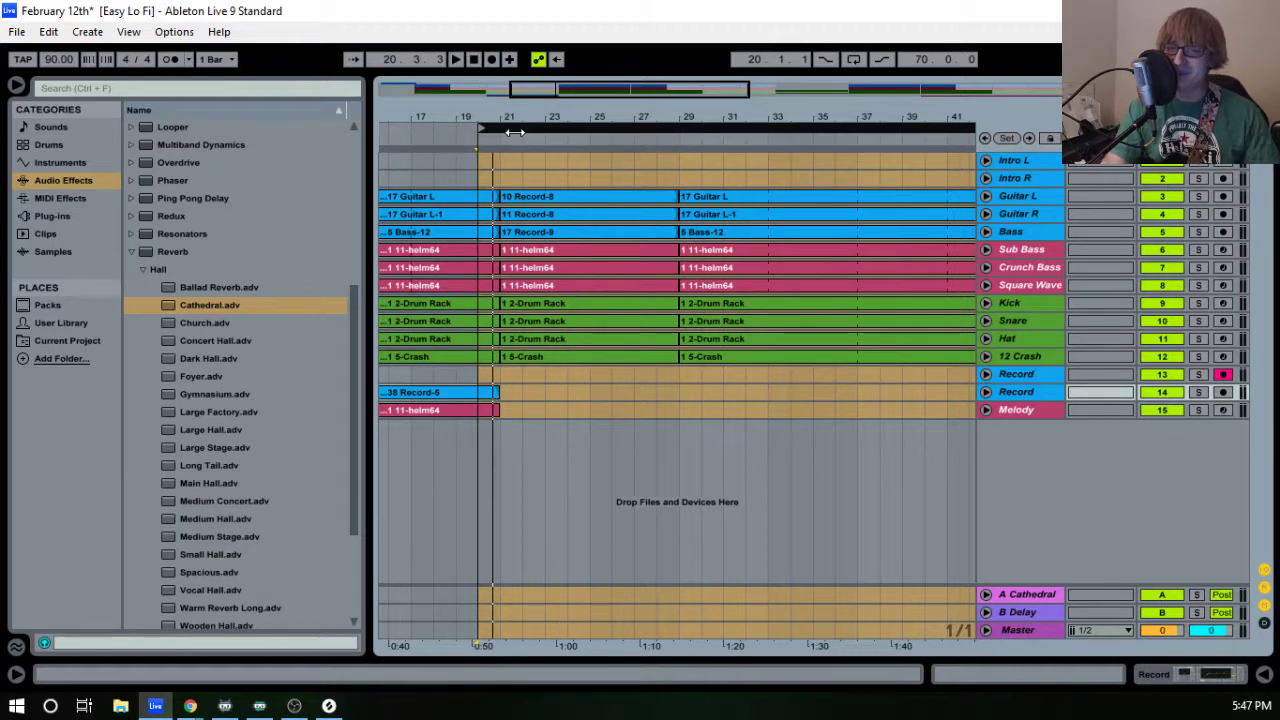
key(space)
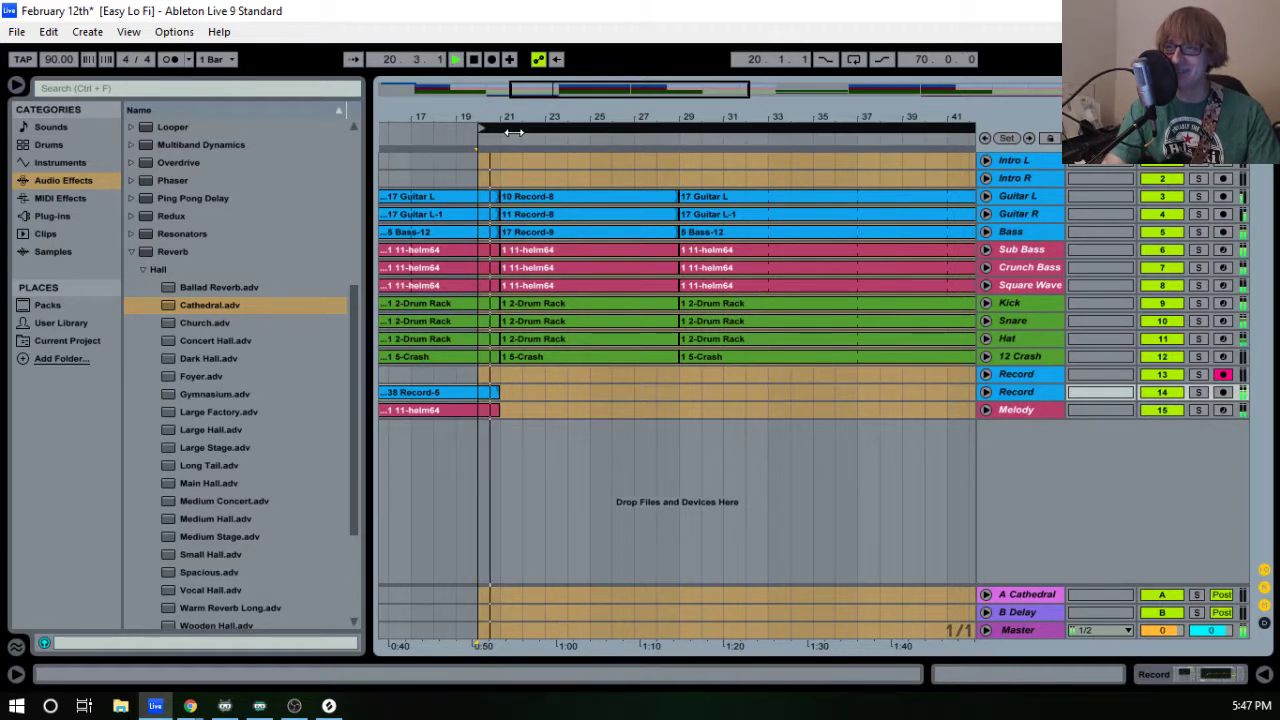
drag(520, 124, 519, 106)
key(space)
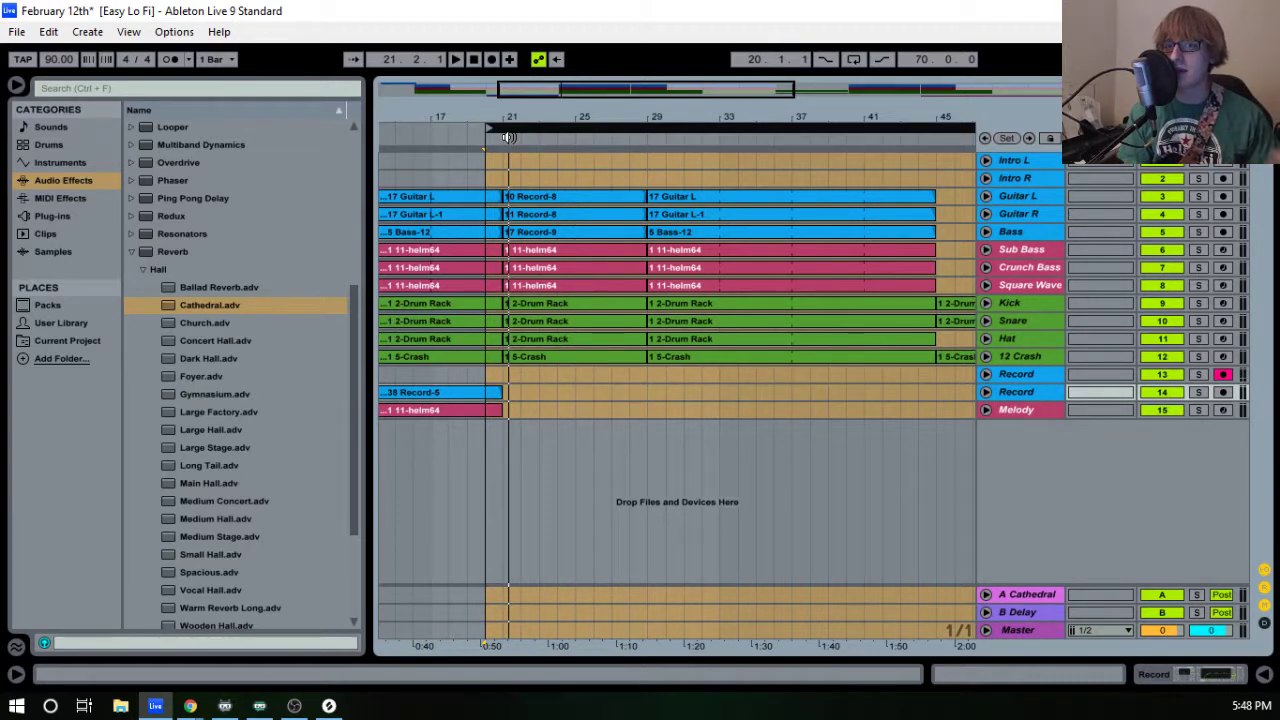
key(space)
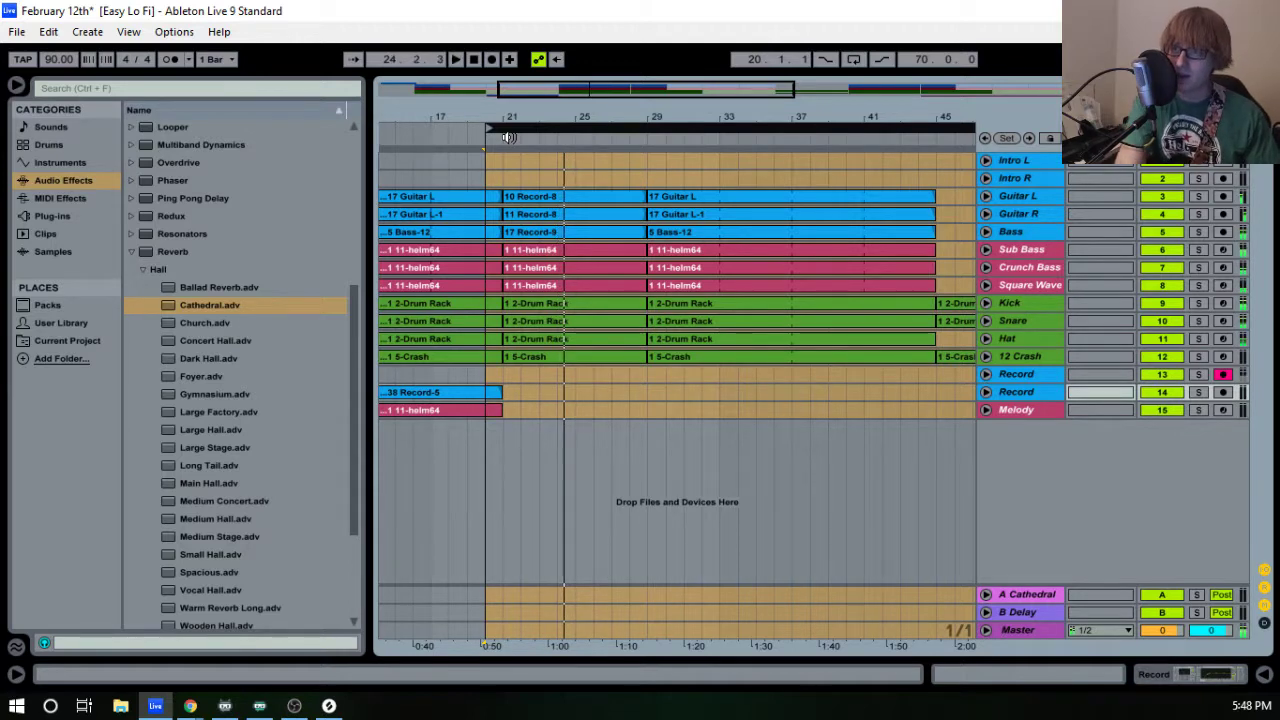
click(508, 137)
drag(551, 124, 658, 98)
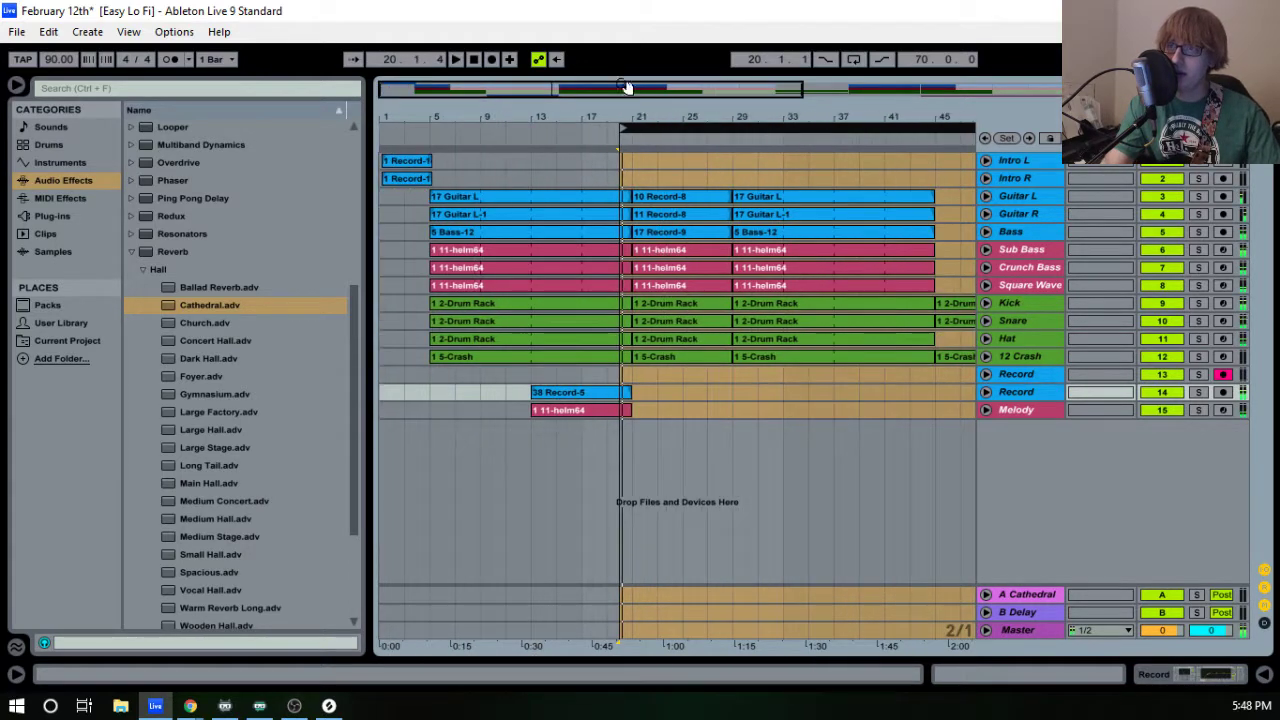
- Play the arrangement from bar 1 and check the level of the Record part on track 14 in the mixer
double_click(476, 60)
click(458, 60)
drag(534, 119, 467, 117)
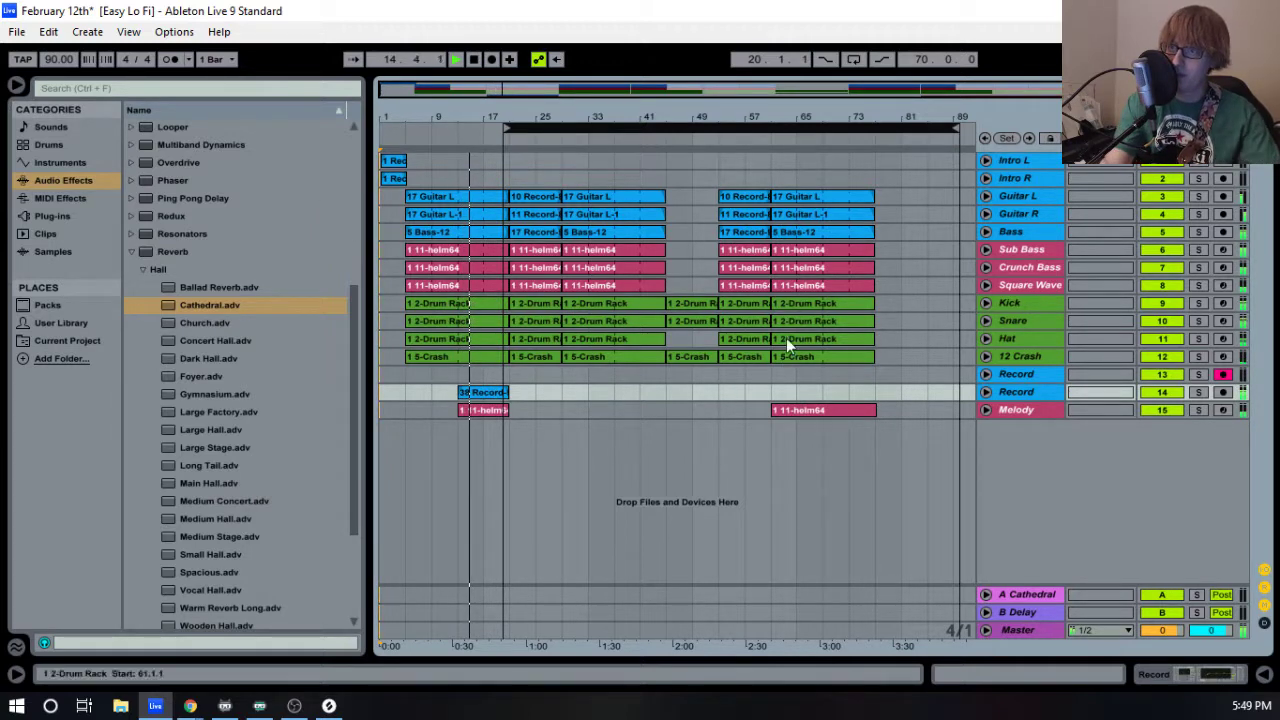
click(1022, 391)
key(Tab)
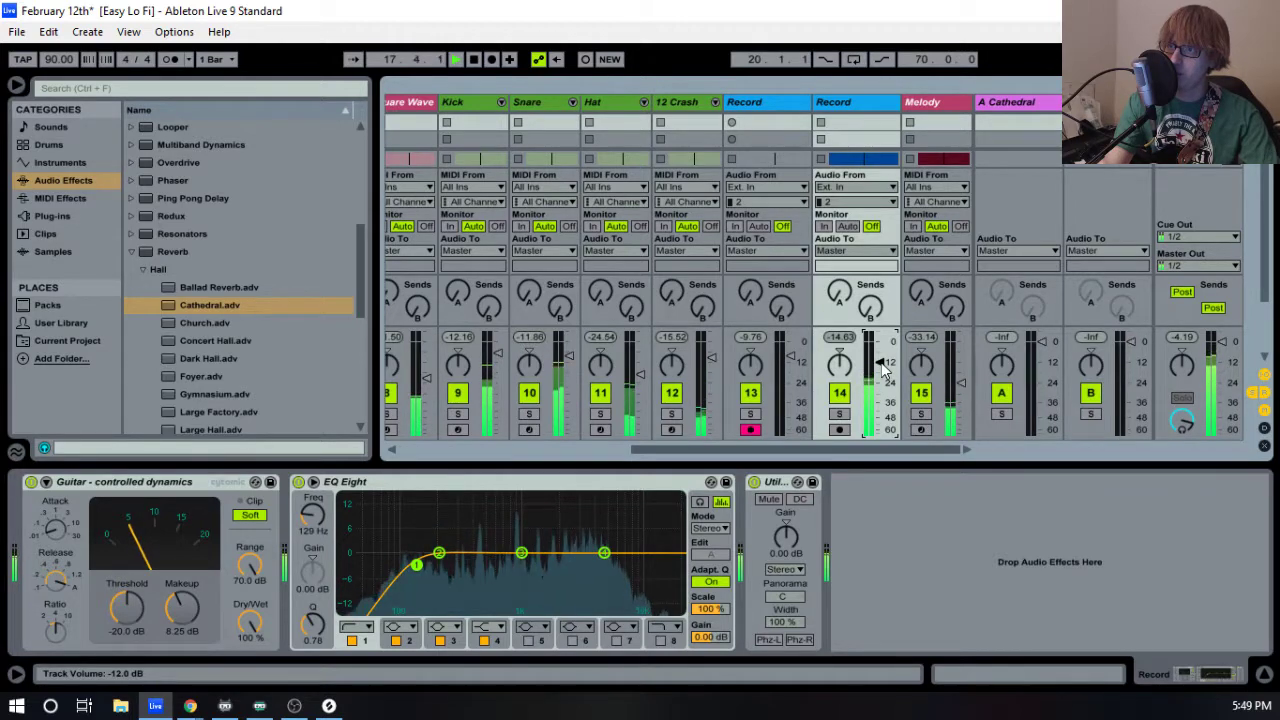
key(Tab)
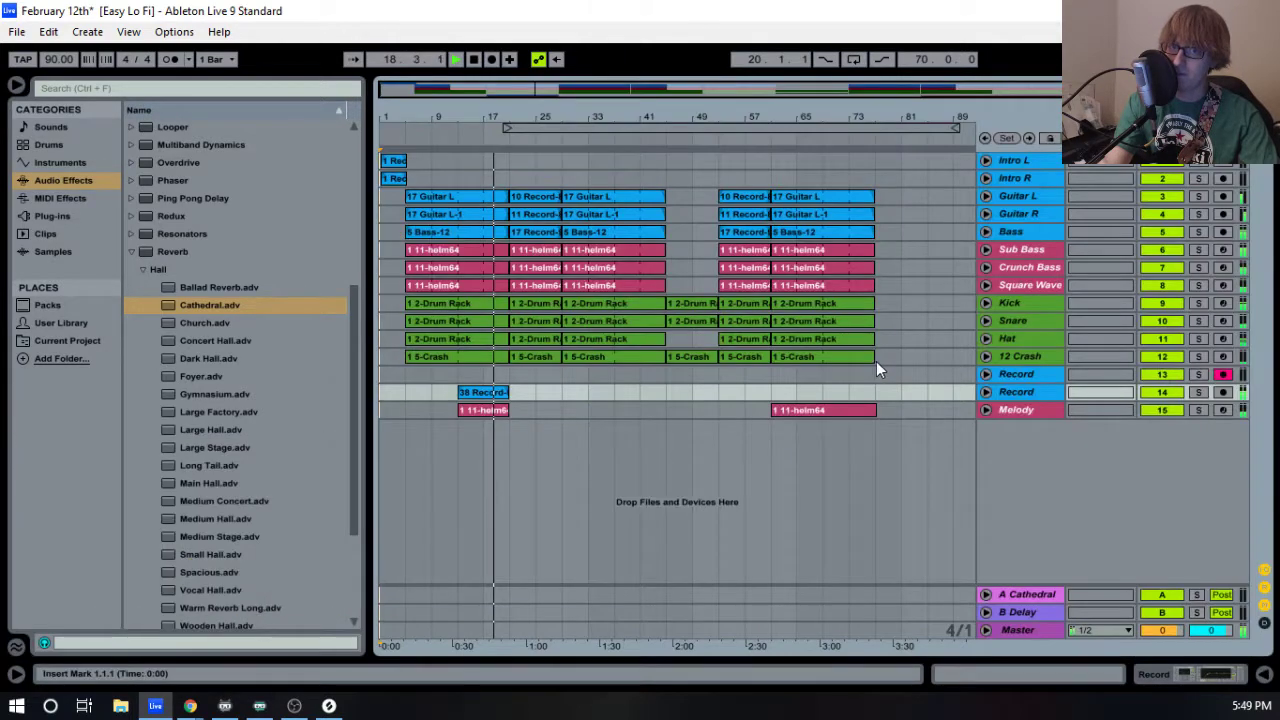
key(Tab)
key(Tab)
- Copy the Record and Melody clips at bars 13 to 21 together so that the duplicates start at bar 29
click(593, 396)
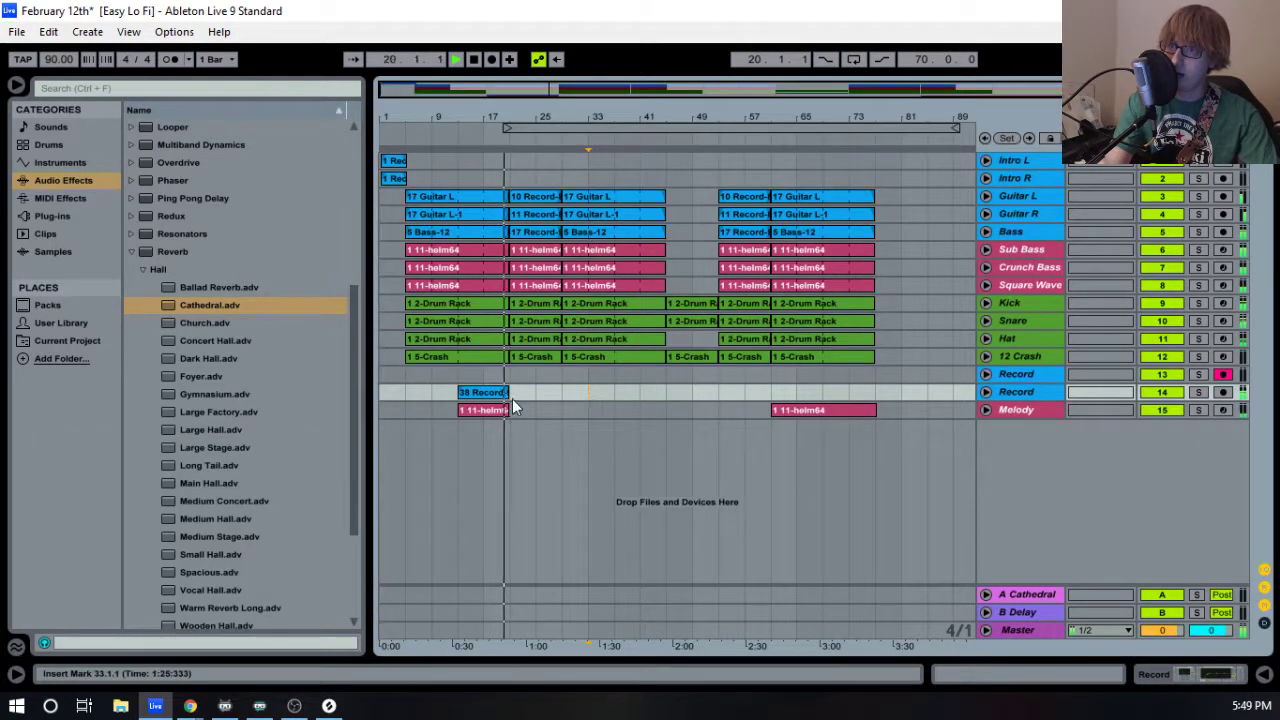
click(493, 396)
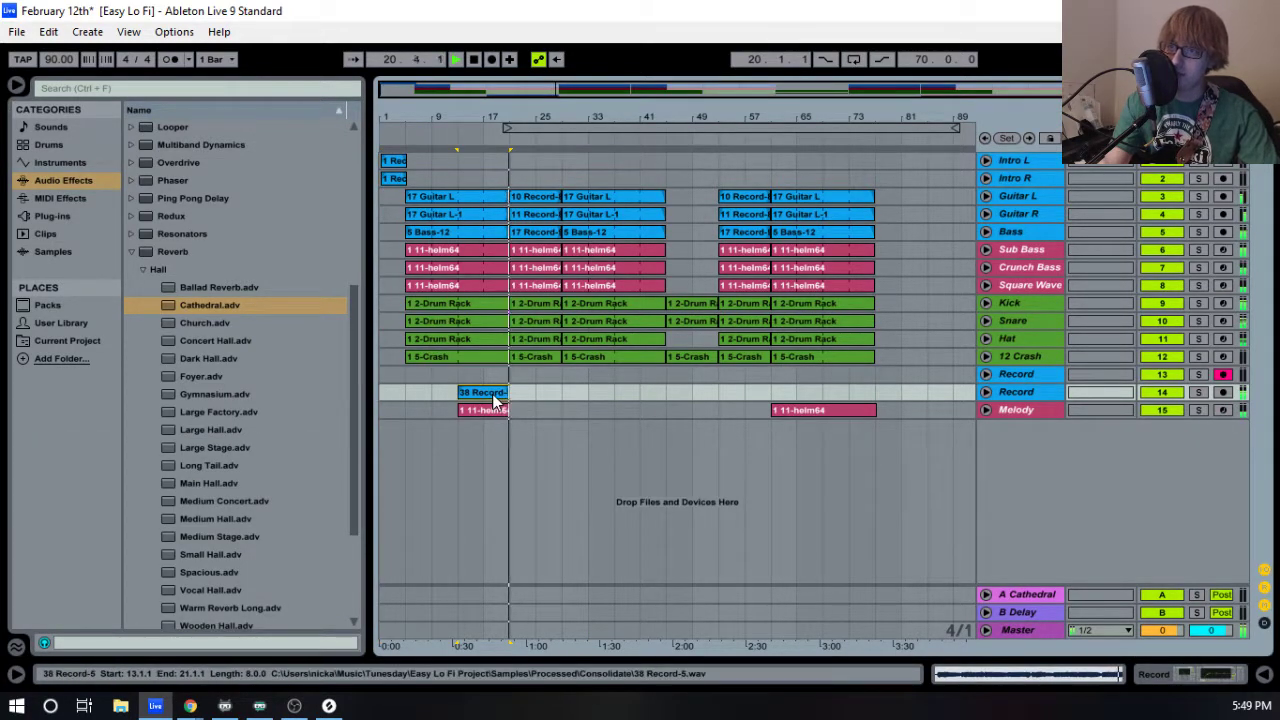
click(490, 410)
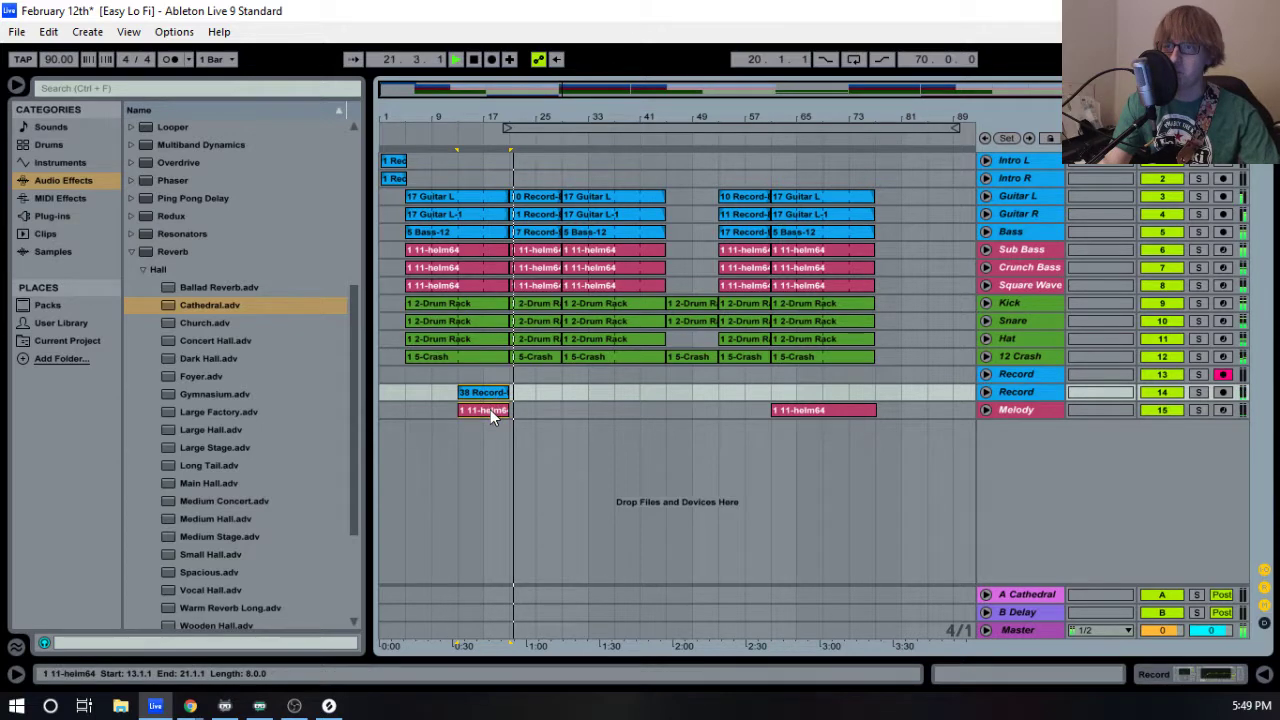
click(490, 410)
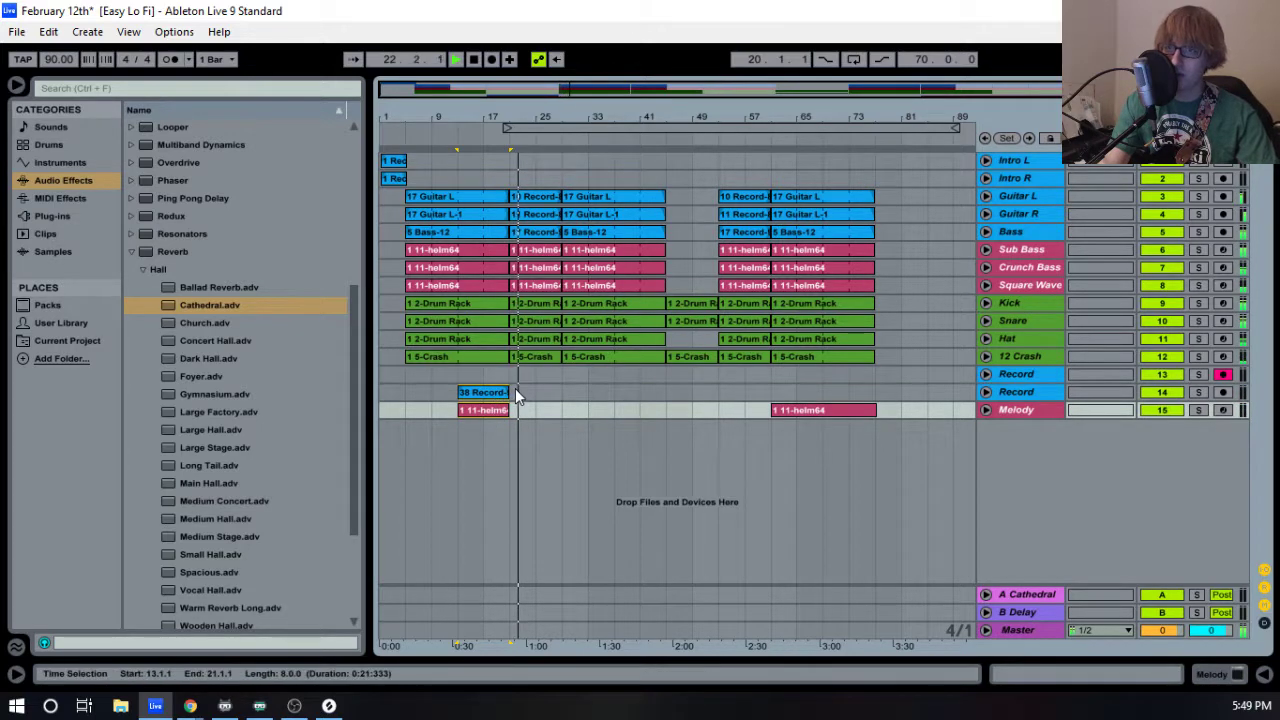
click(517, 394)
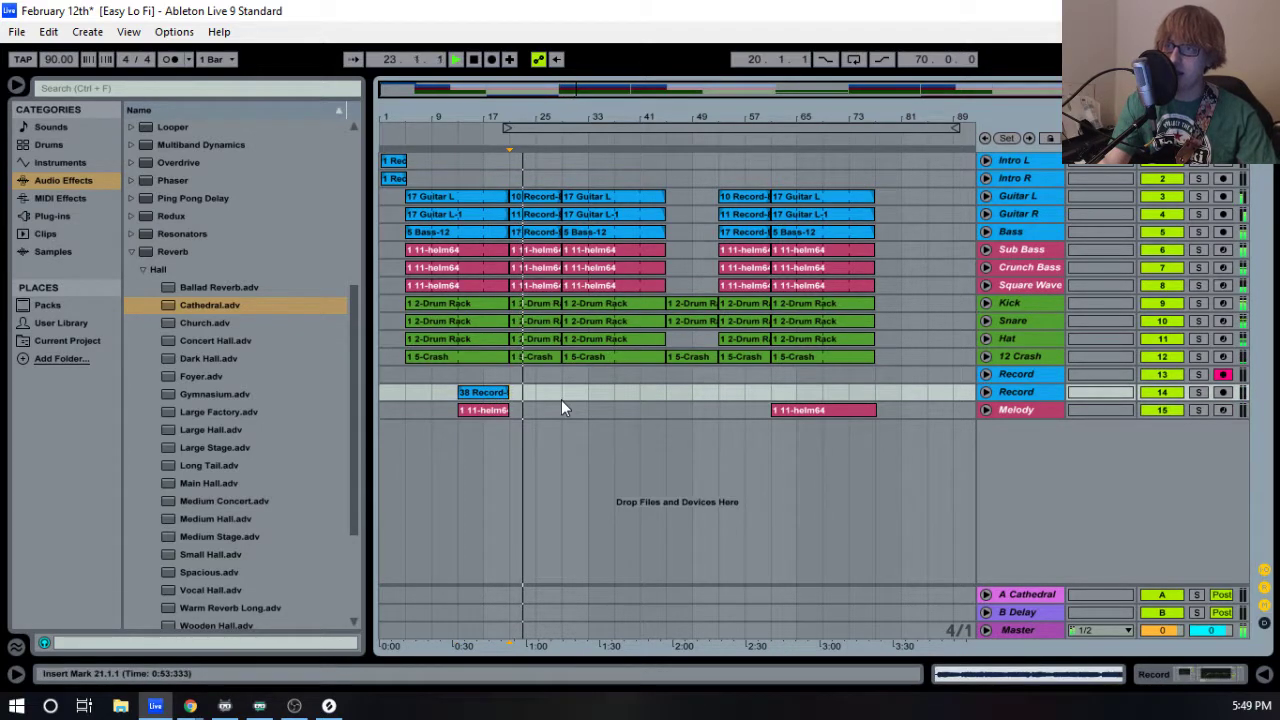
click(481, 390)
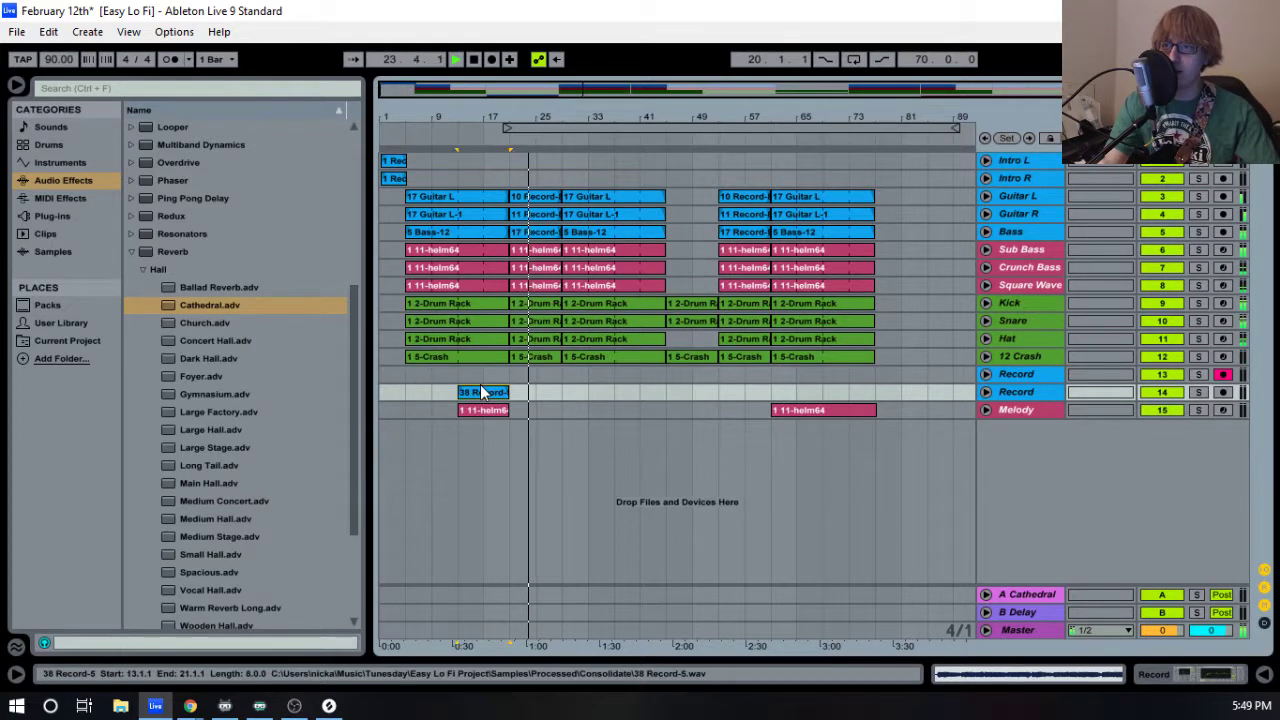
click(482, 412)
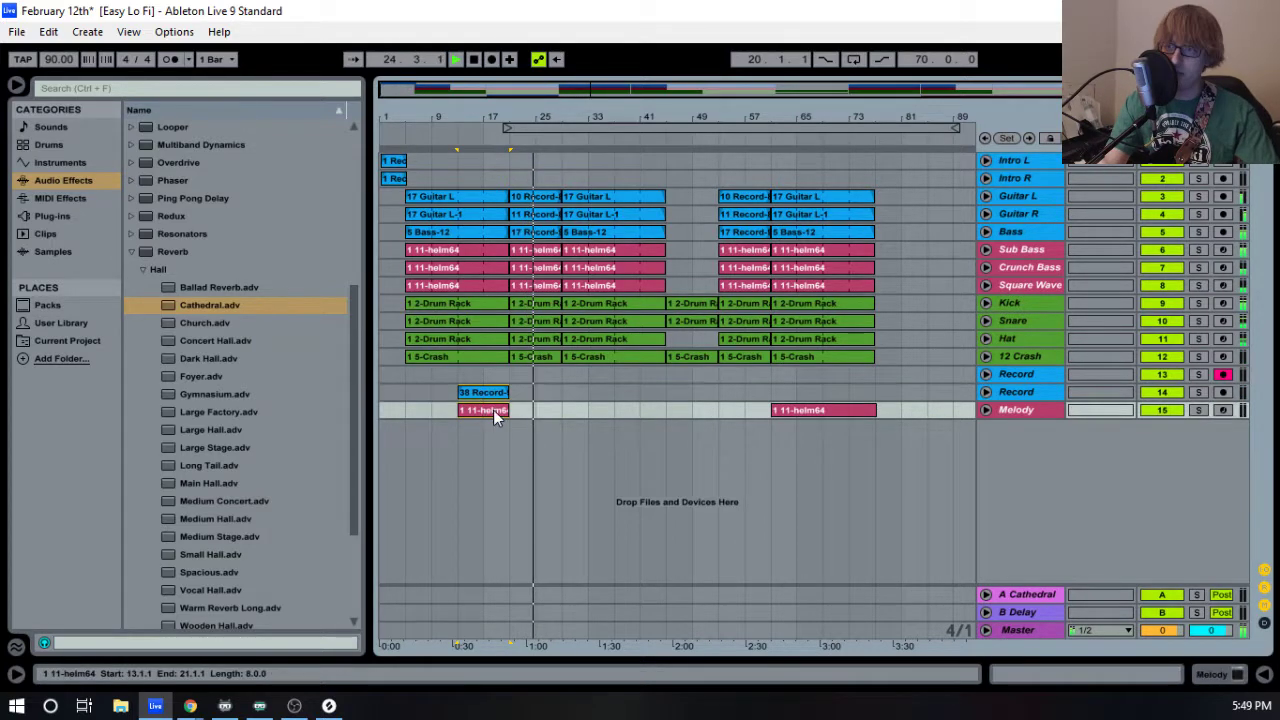
key(ctrl+d)
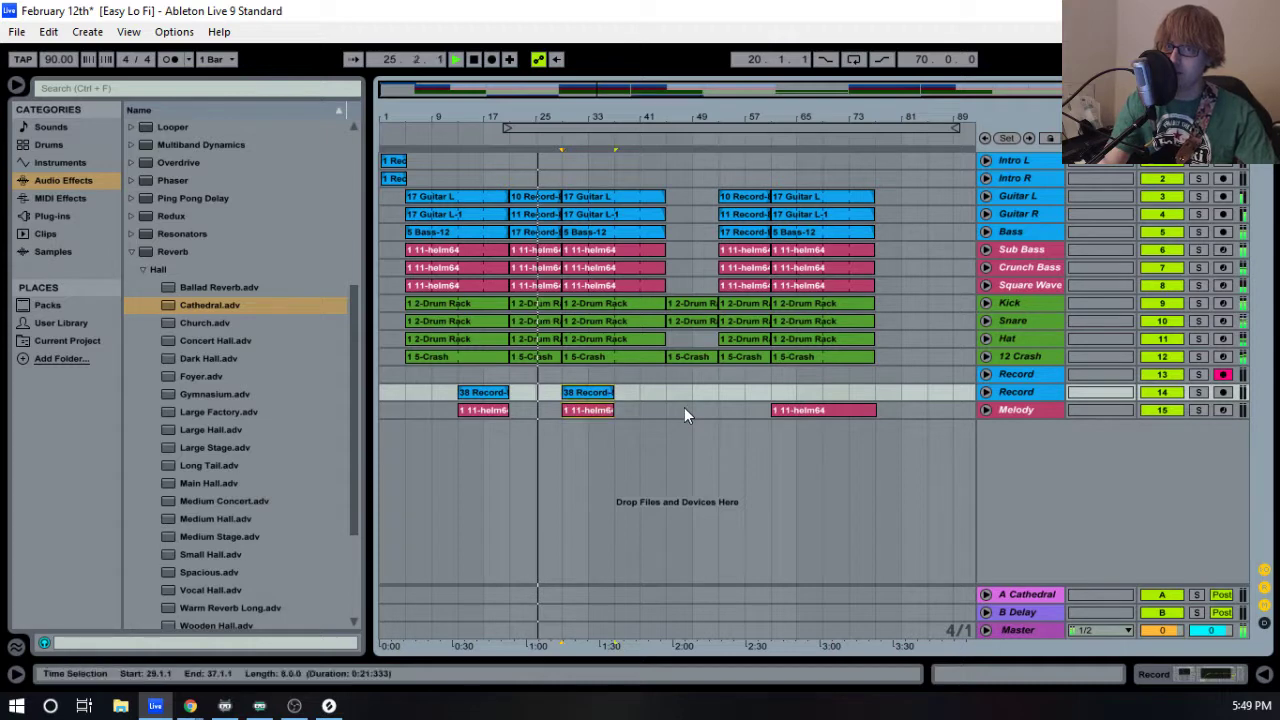
- Delete the Melody clip that starts at bar 61 and save the Live set
click(797, 411)
key(Delete)
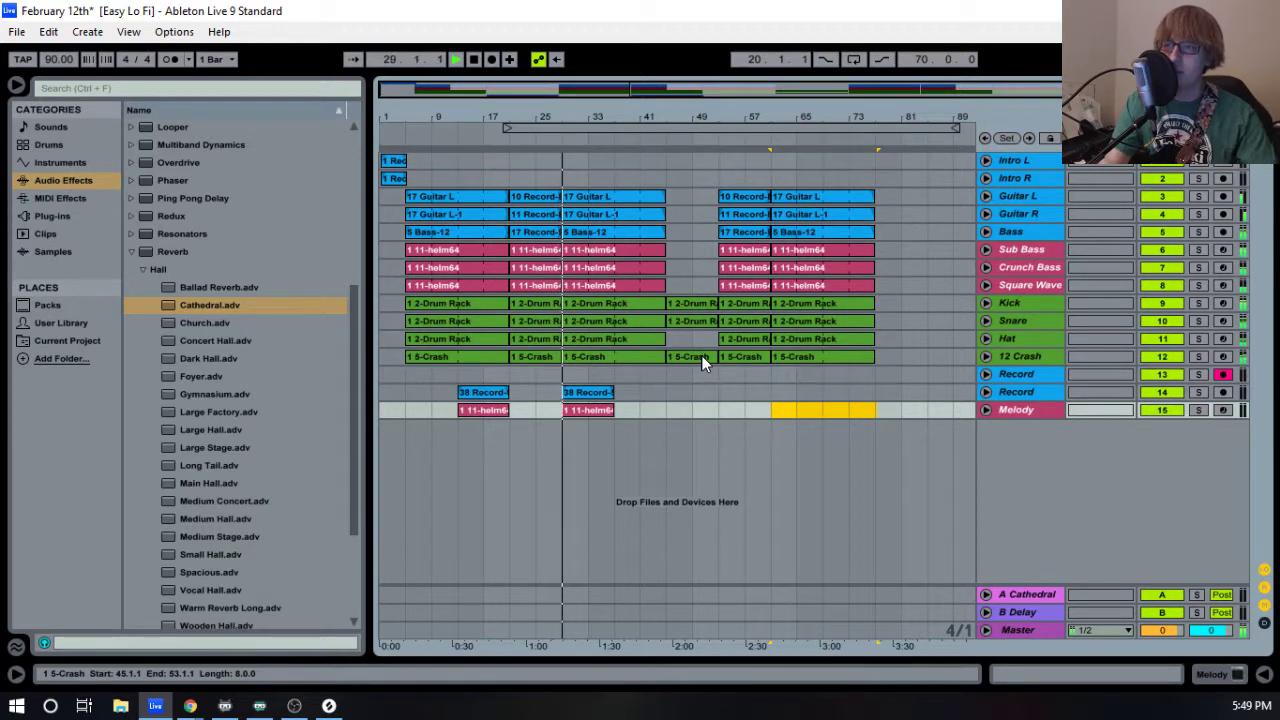
drag(586, 119, 613, 110)
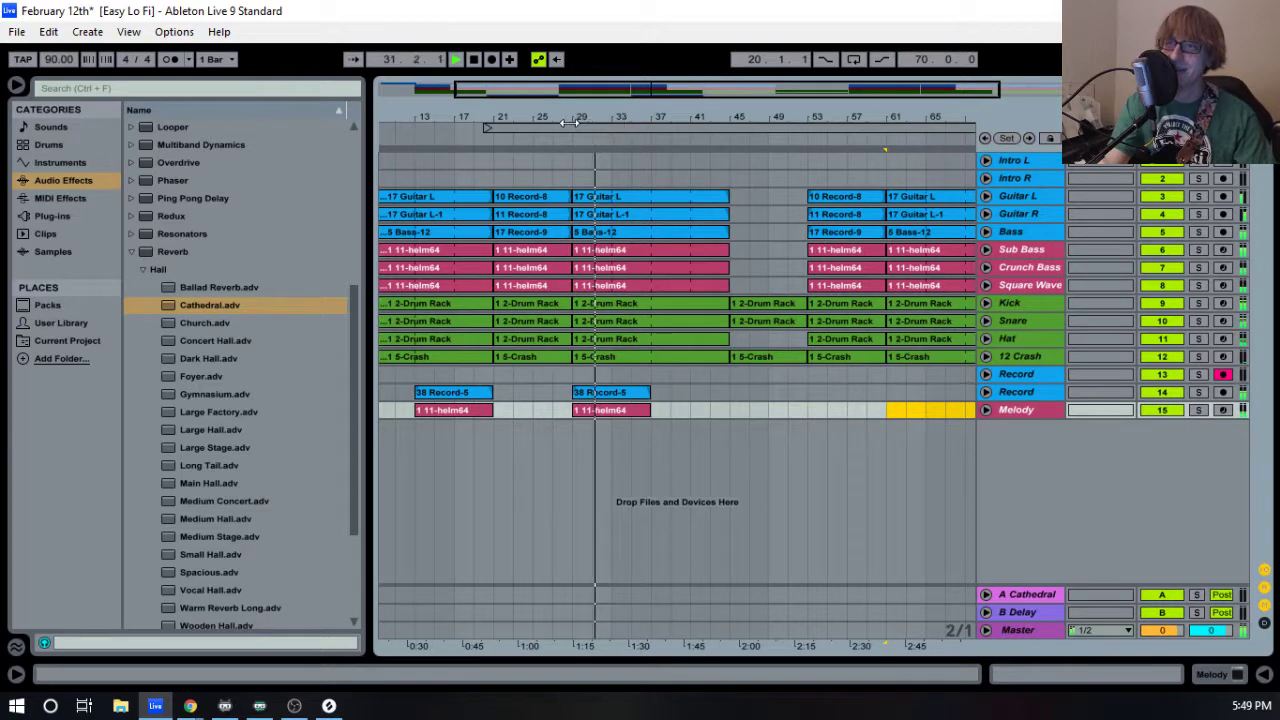
click(18, 32)
click(86, 200)
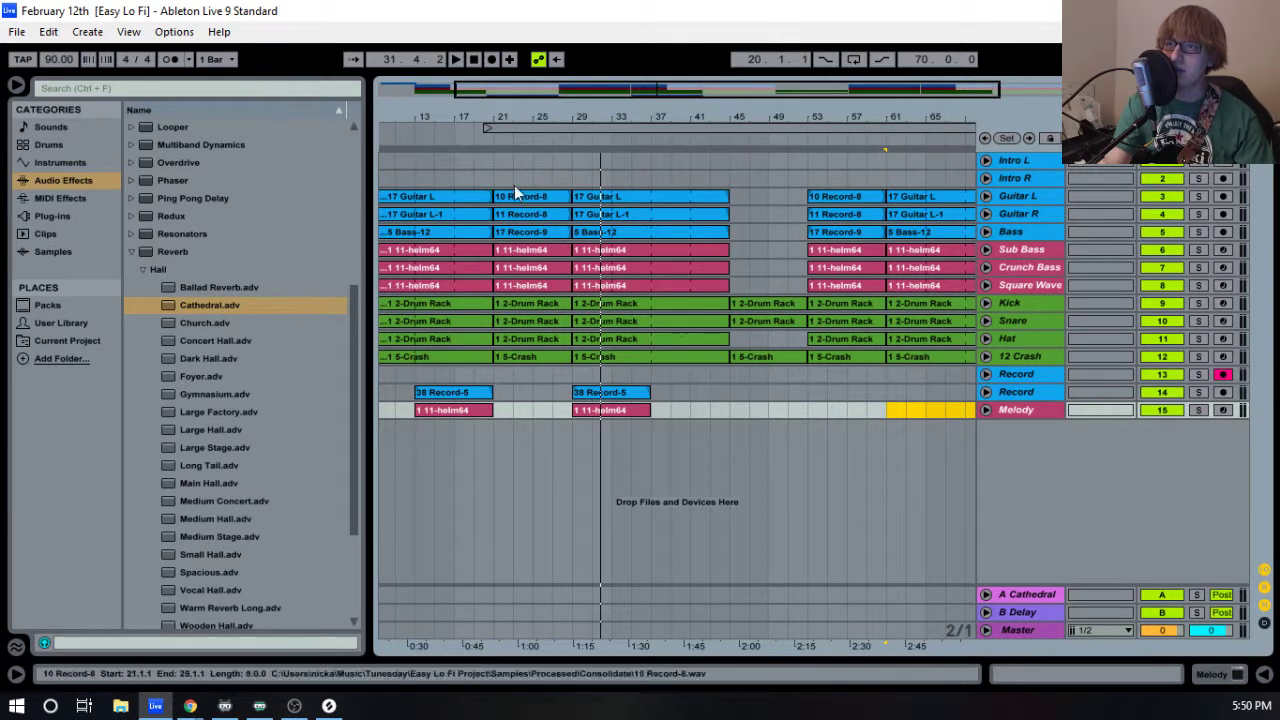
- Select the 70-bar loop range starting at bar 20 and play through the transition at bar 21
drag(523, 115, 523, 95)
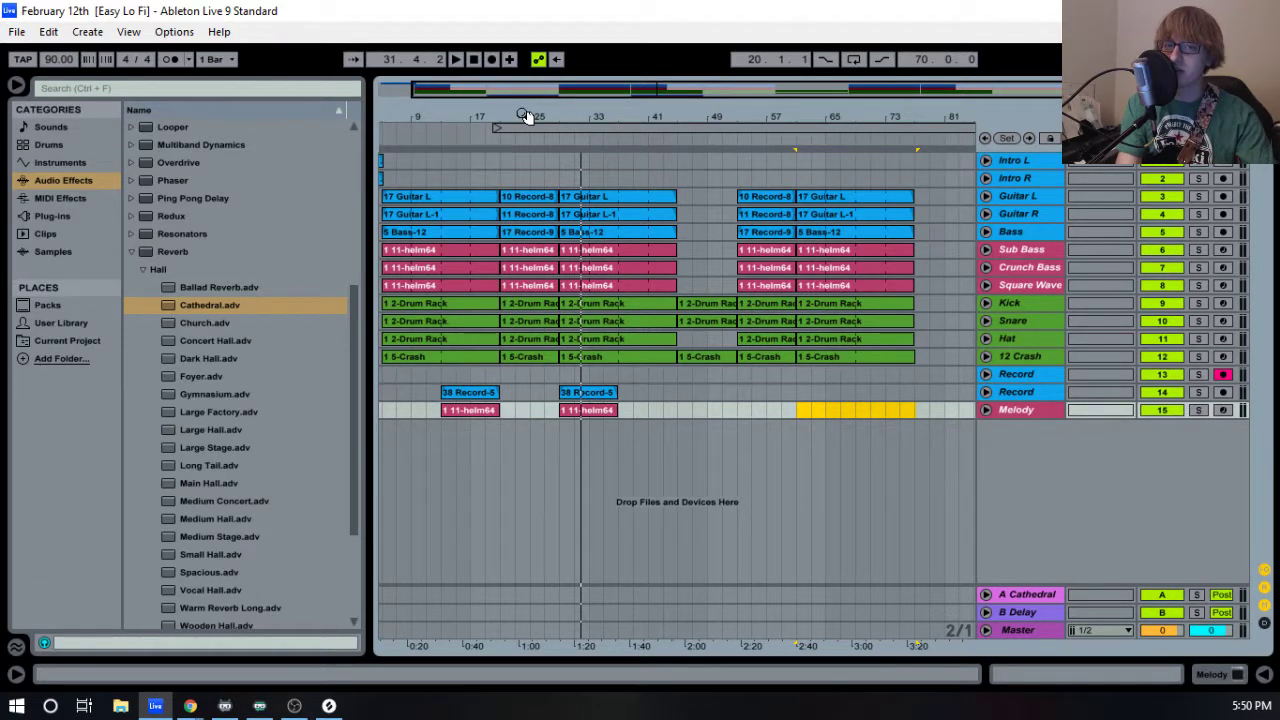
key(Tab)
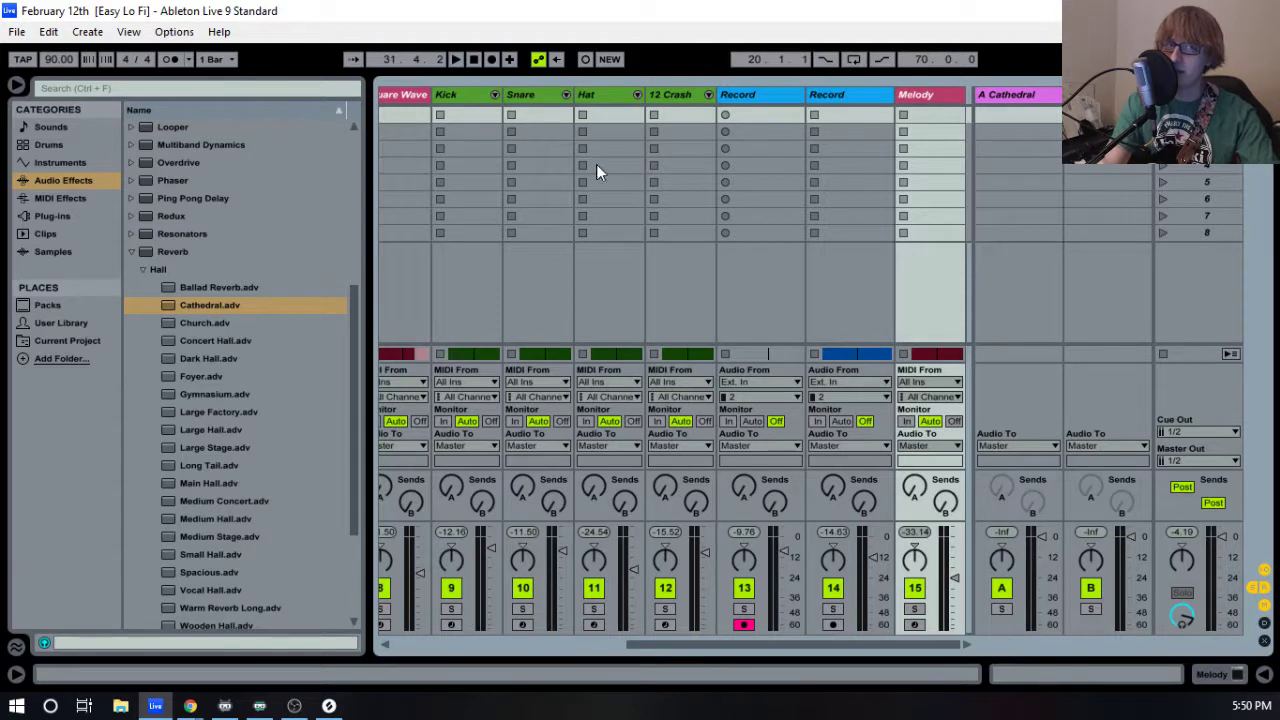
key(Tab)
drag(568, 115, 569, 95)
click(570, 129)
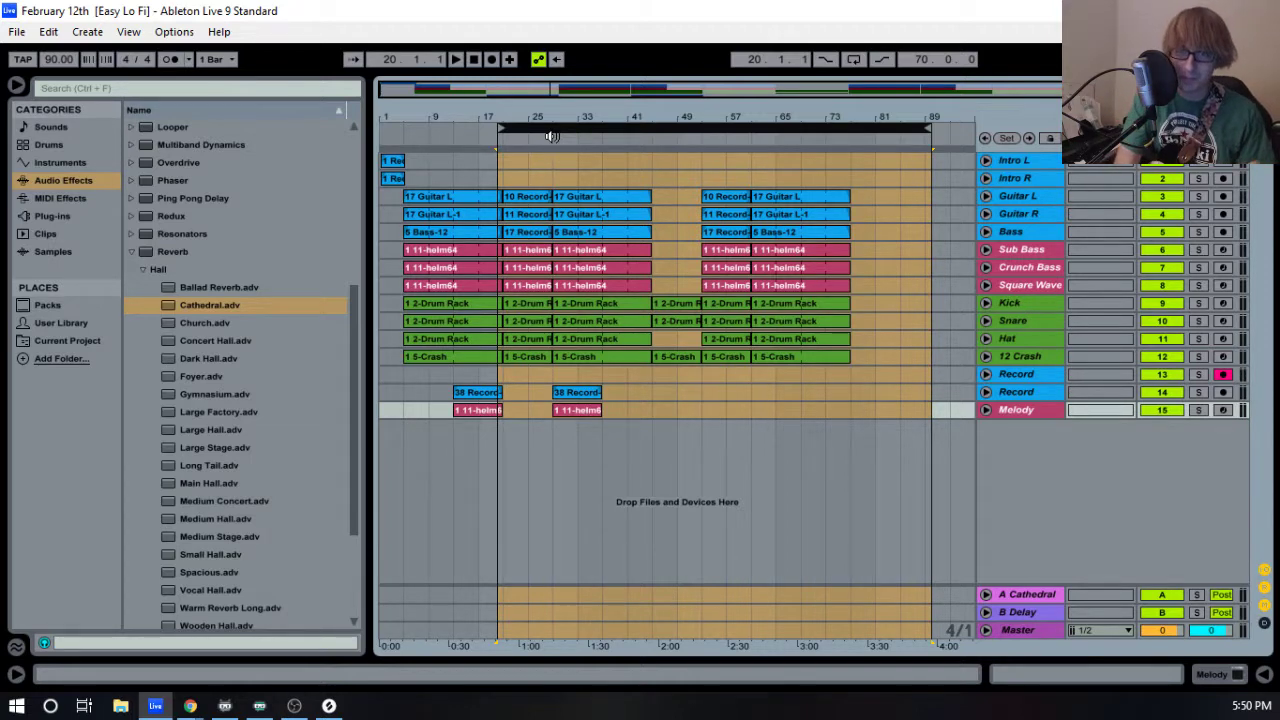
key(space)
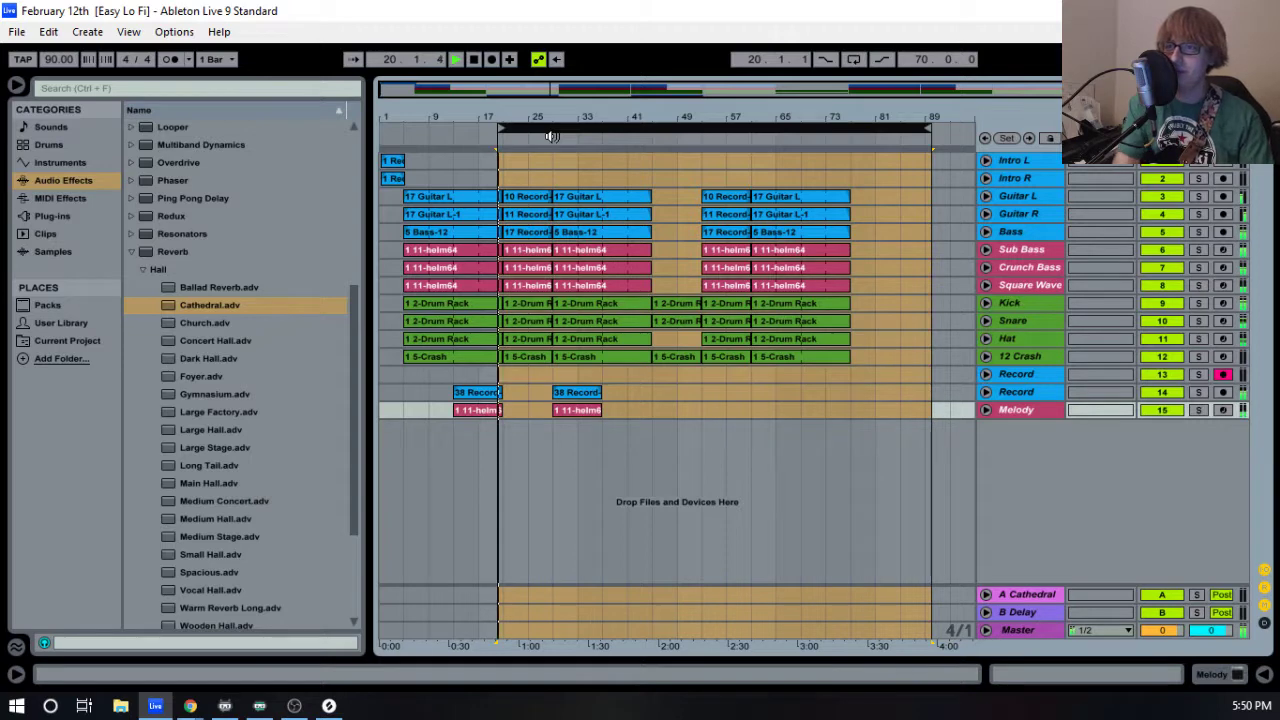
drag(513, 120, 564, 195)
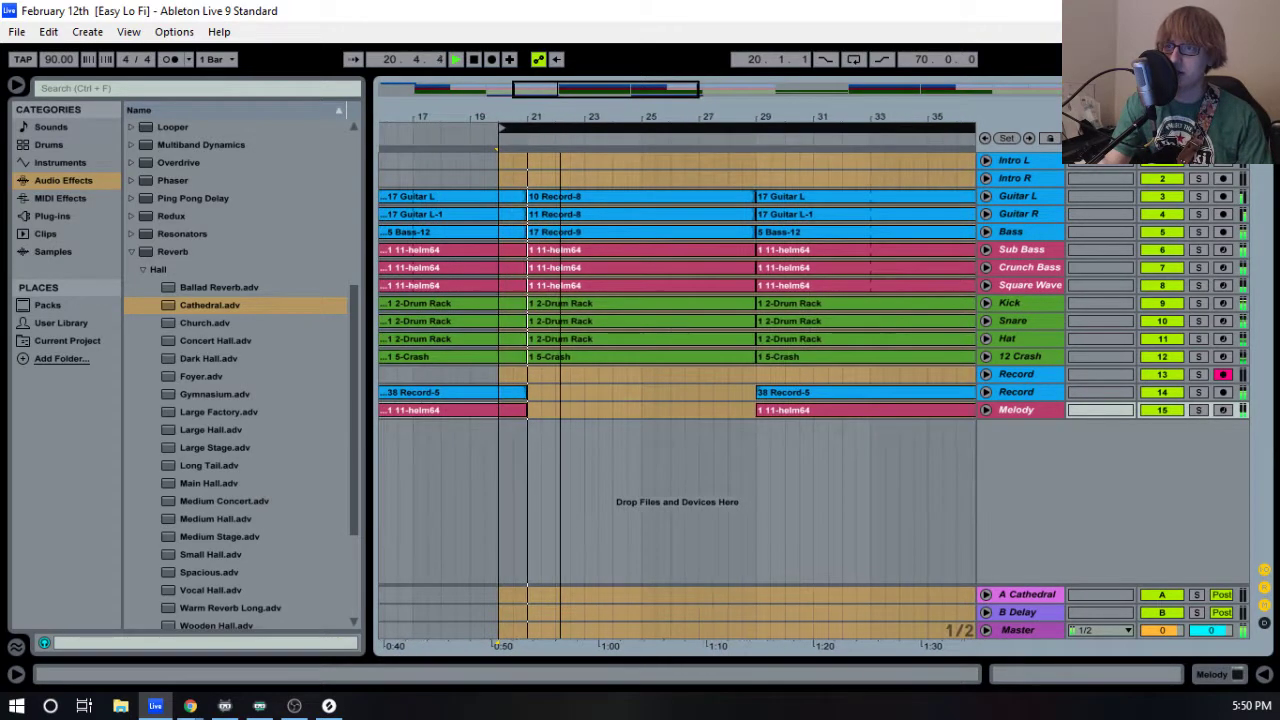
key(space)
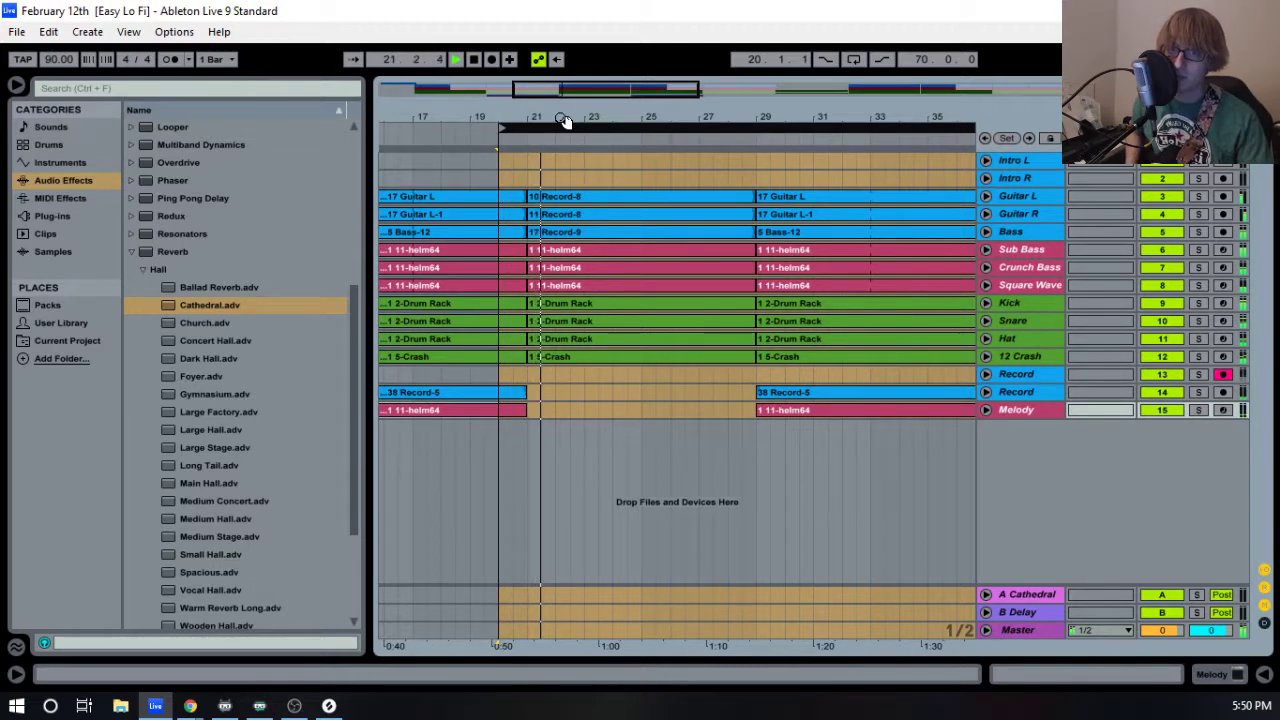
key(space)
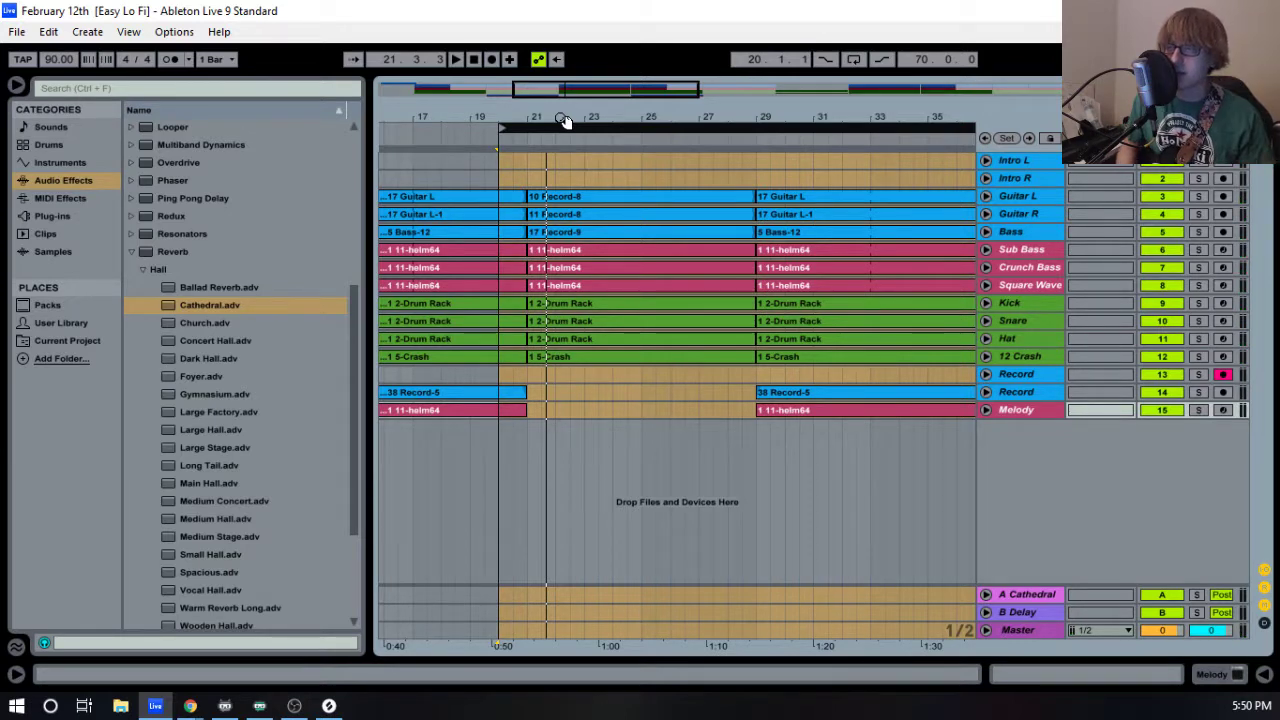
- Replay the arrangement from bar 20 several times to audition the section between bars 21 and 26
drag(573, 119, 614, 119)
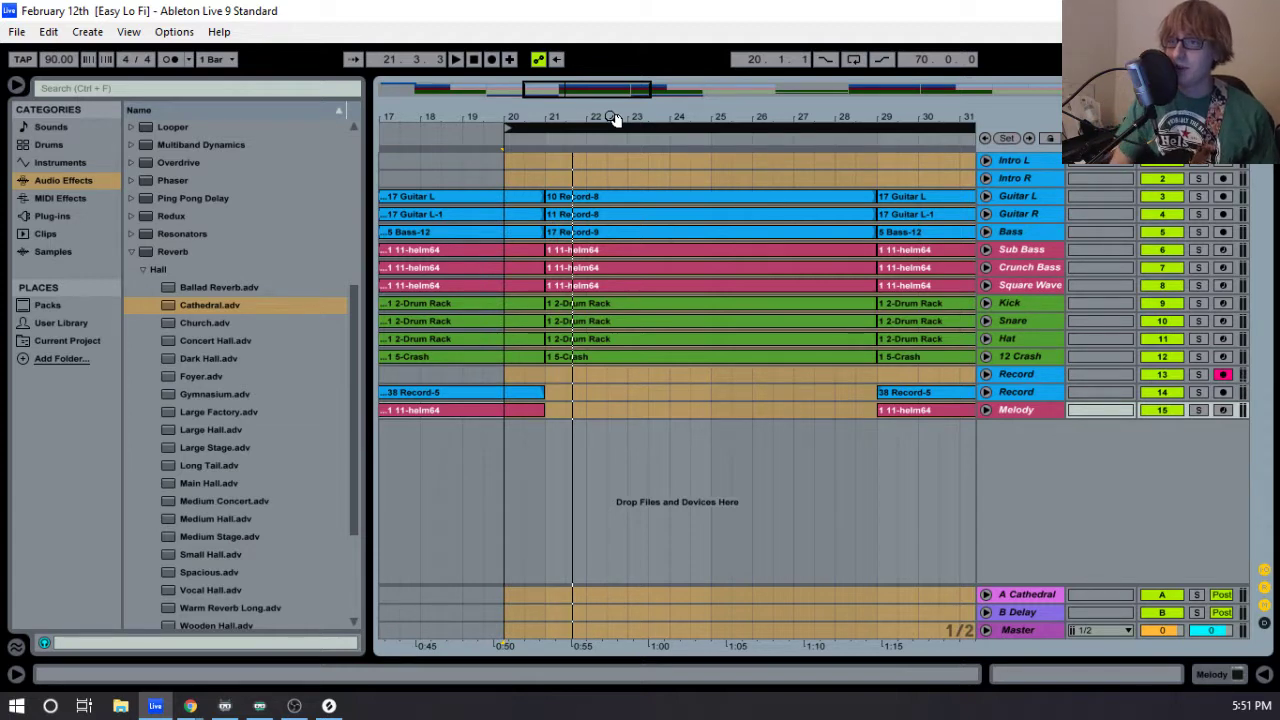
drag(613, 118, 613, 100)
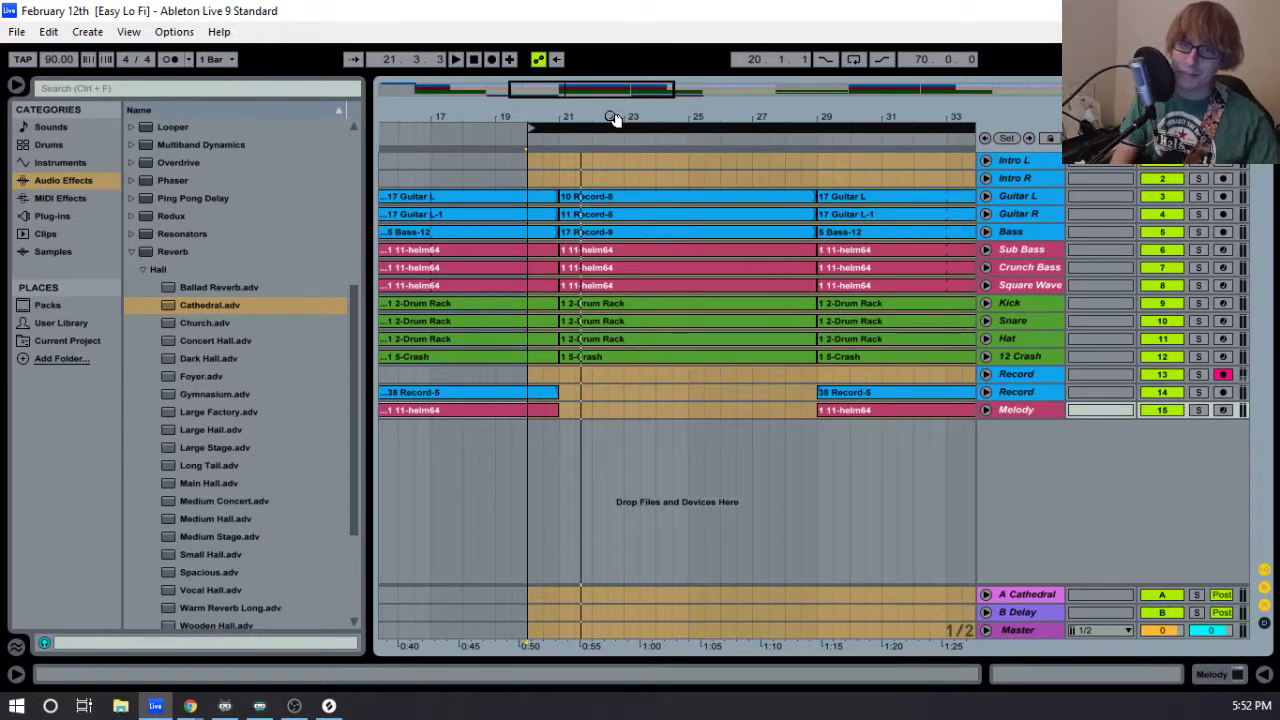
key(space)
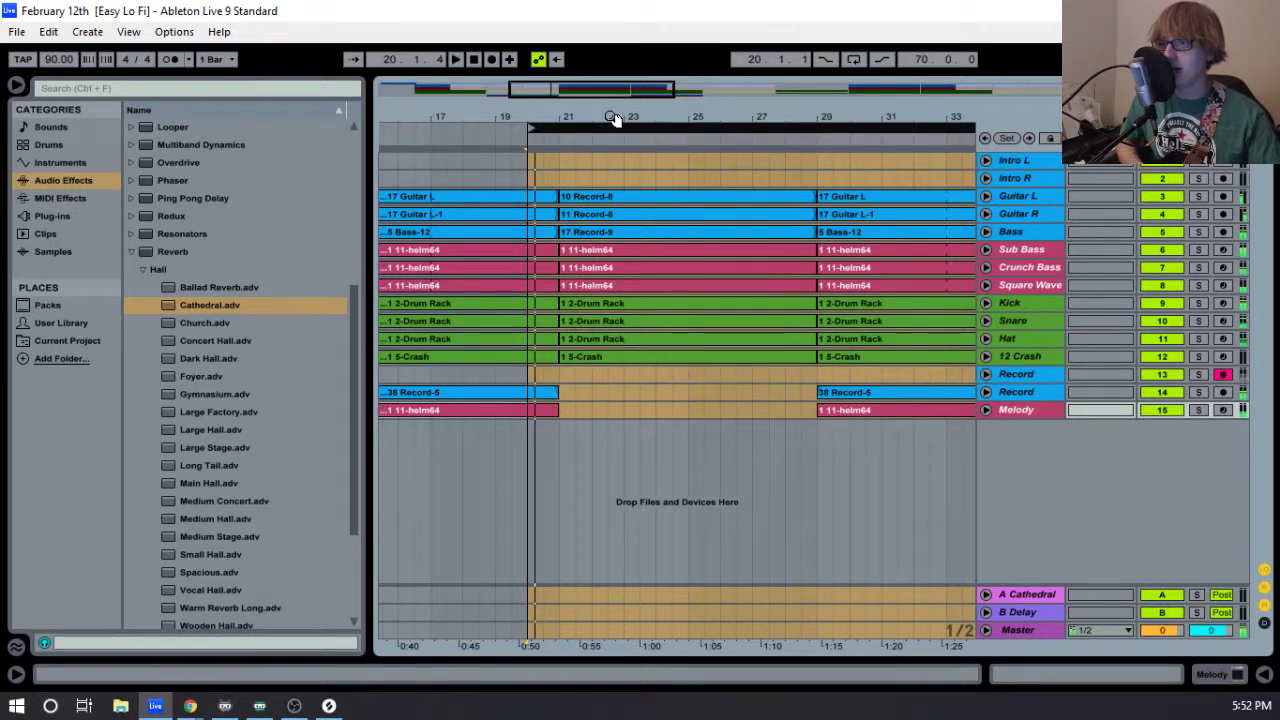
key(space)
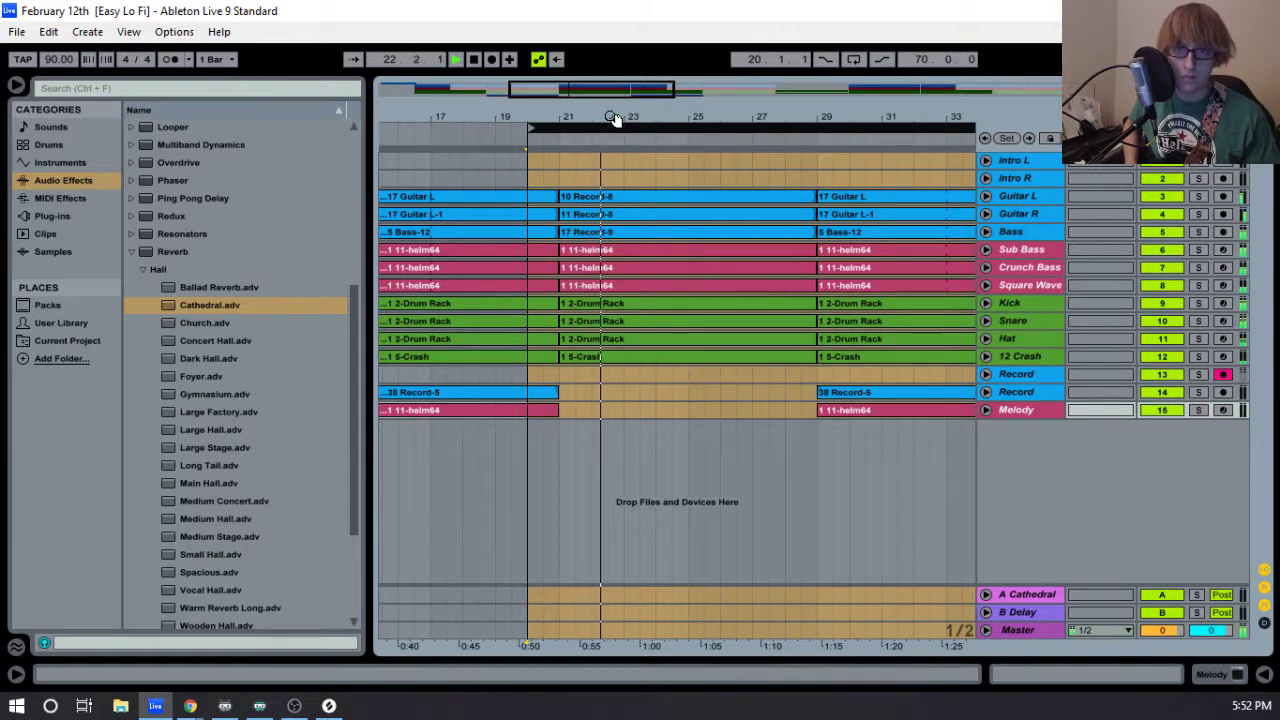
key(space)
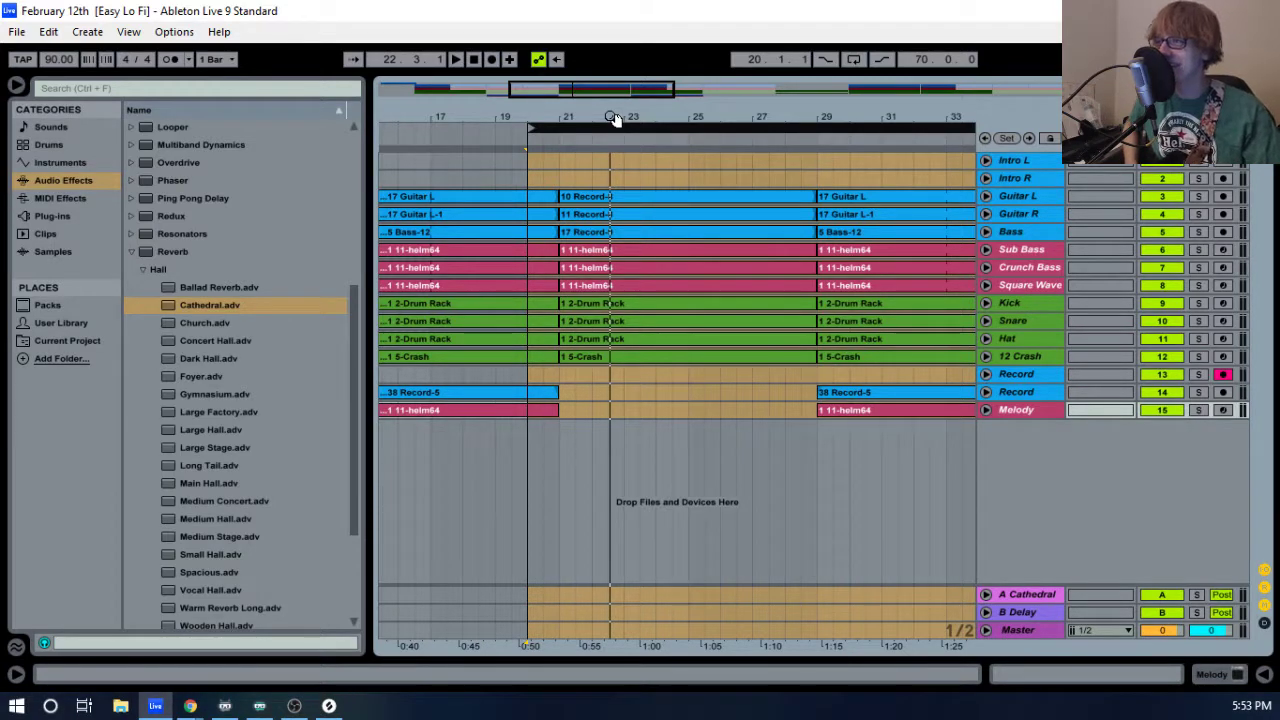
key(space)
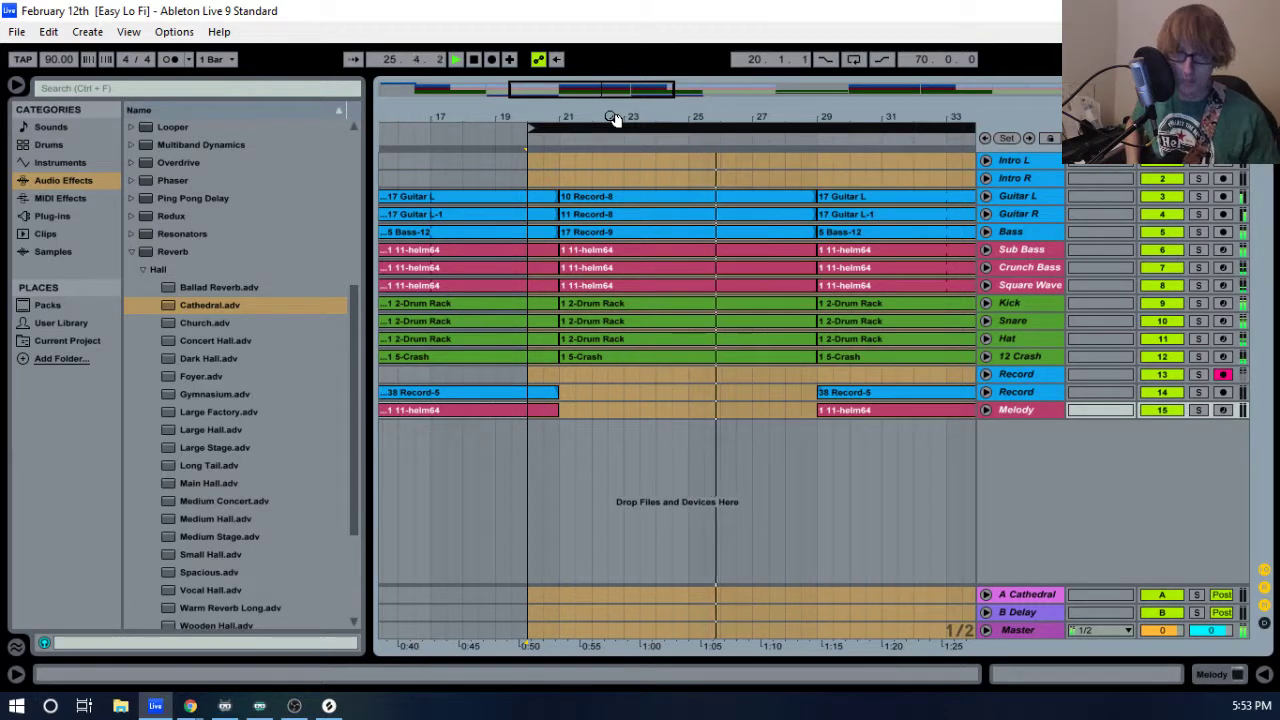
key(space)
key(space)
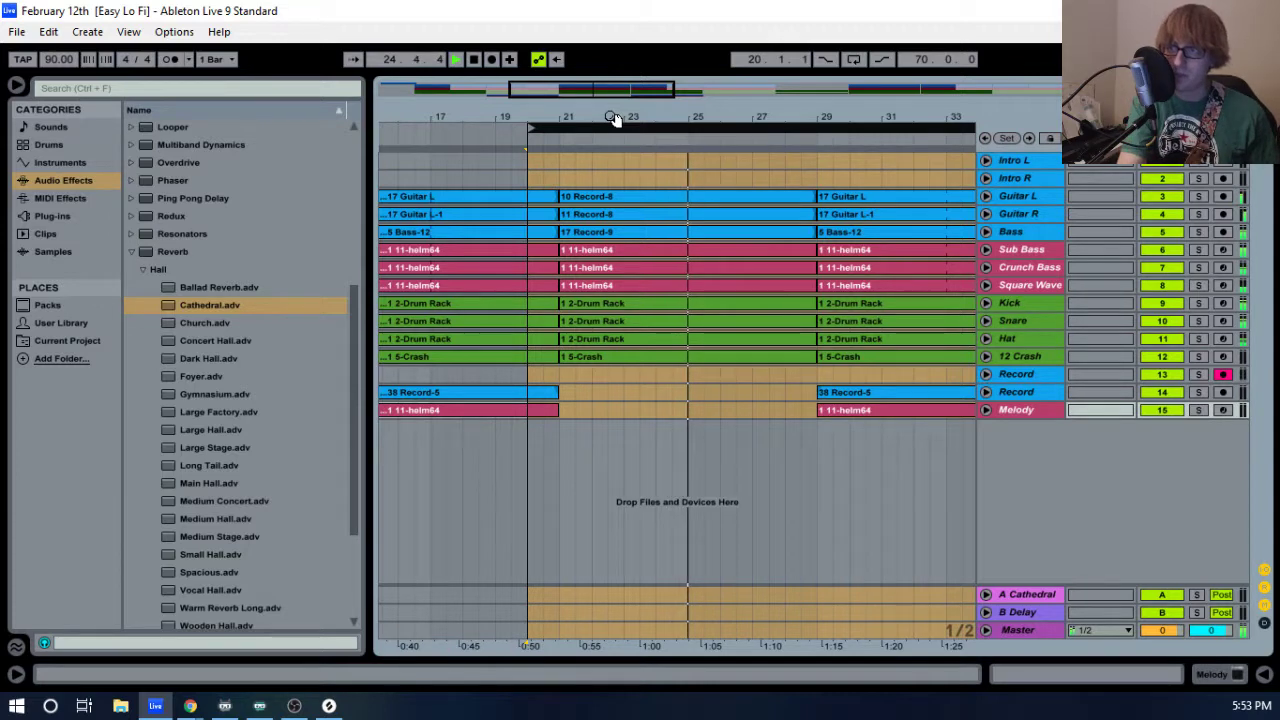
key(space)
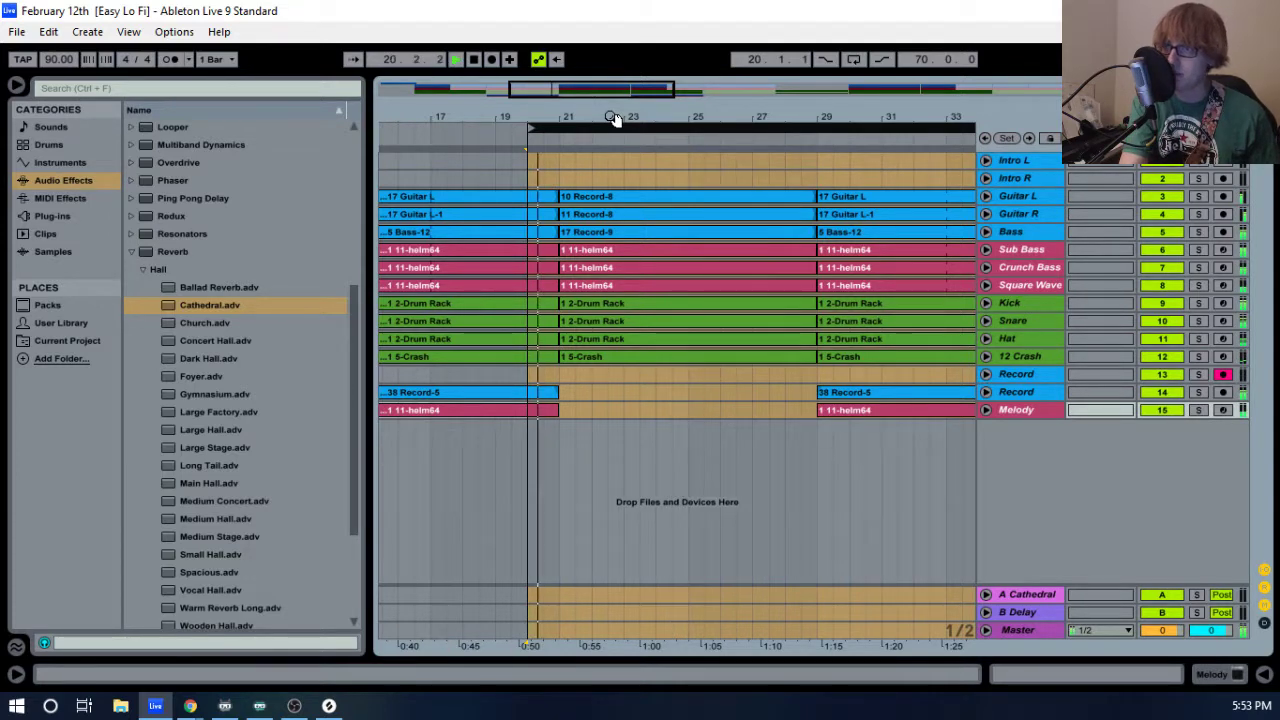
key(space)
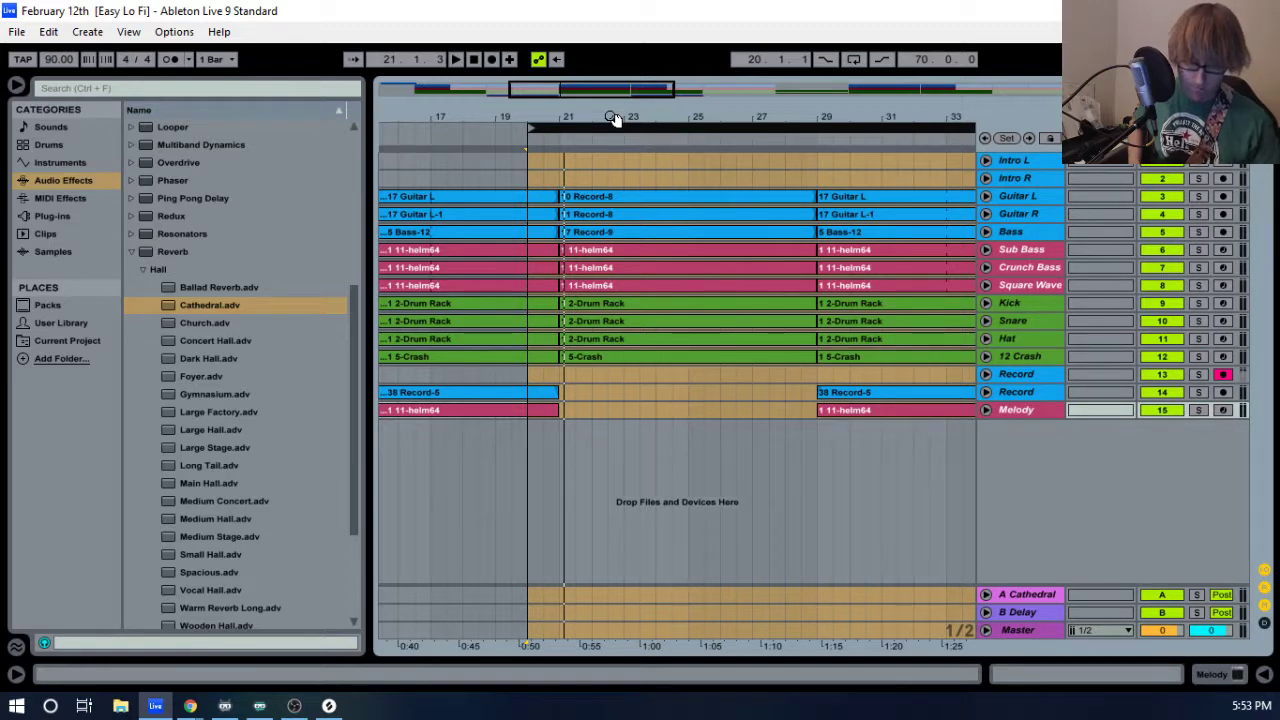
- Play the arrangement from bar 20 repeatedly, up to the return at bar 29, to work out a melody for the empty section
key(space)
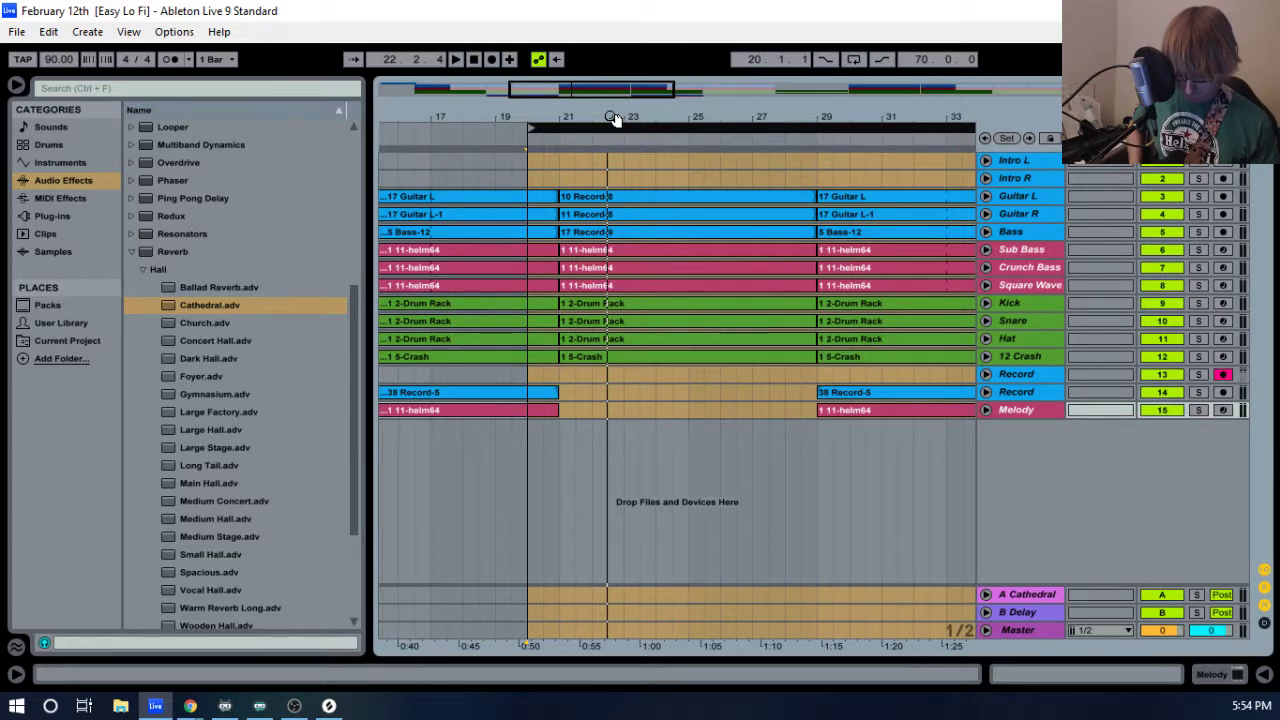
key(space)
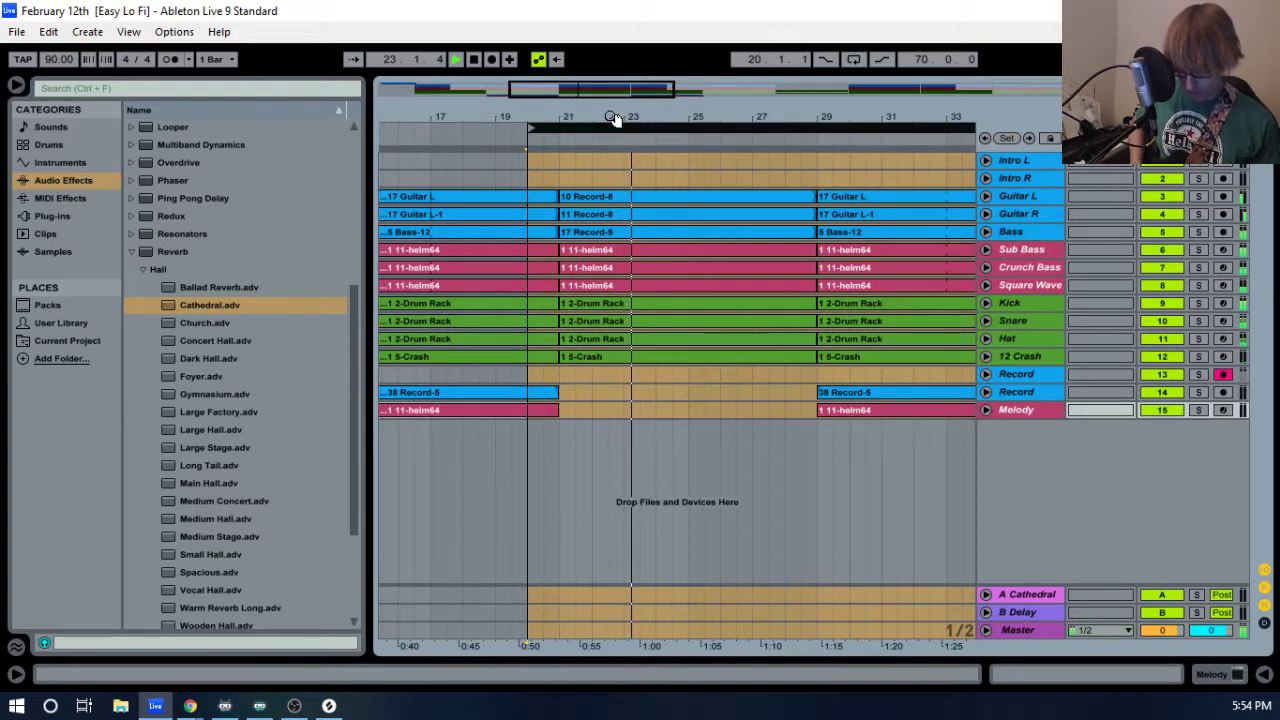
key(space)
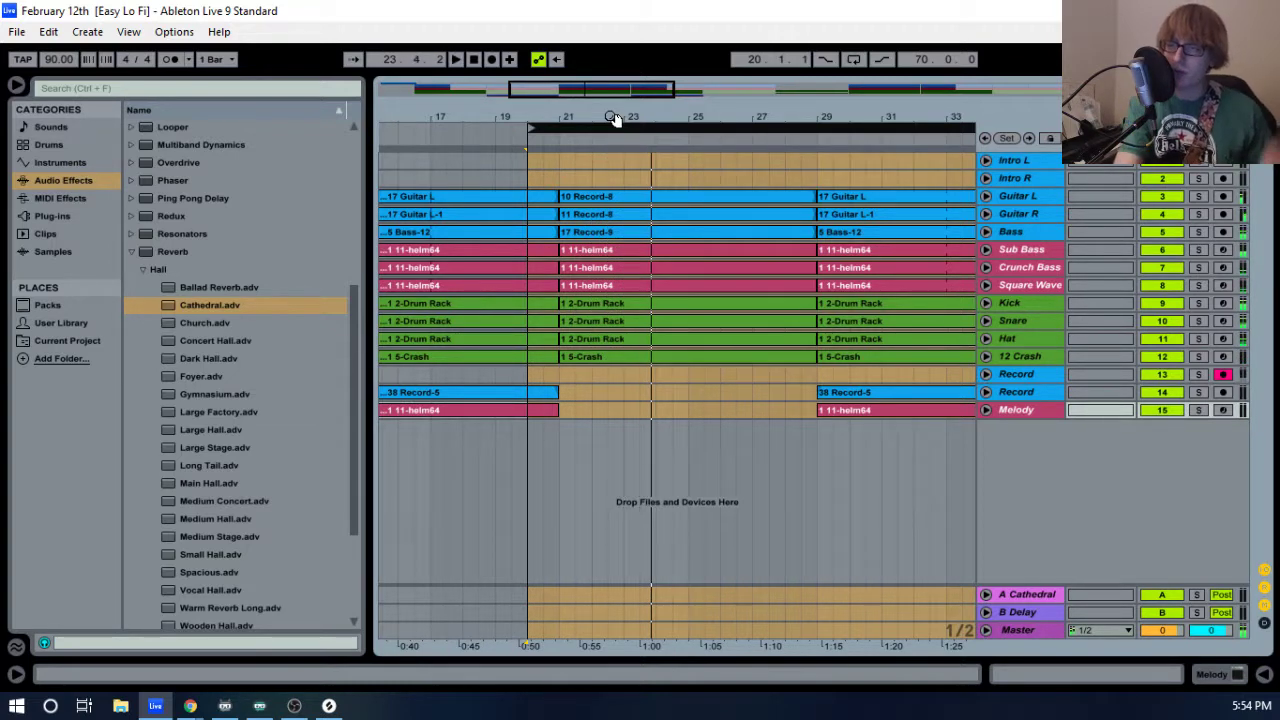
click(423, 135)
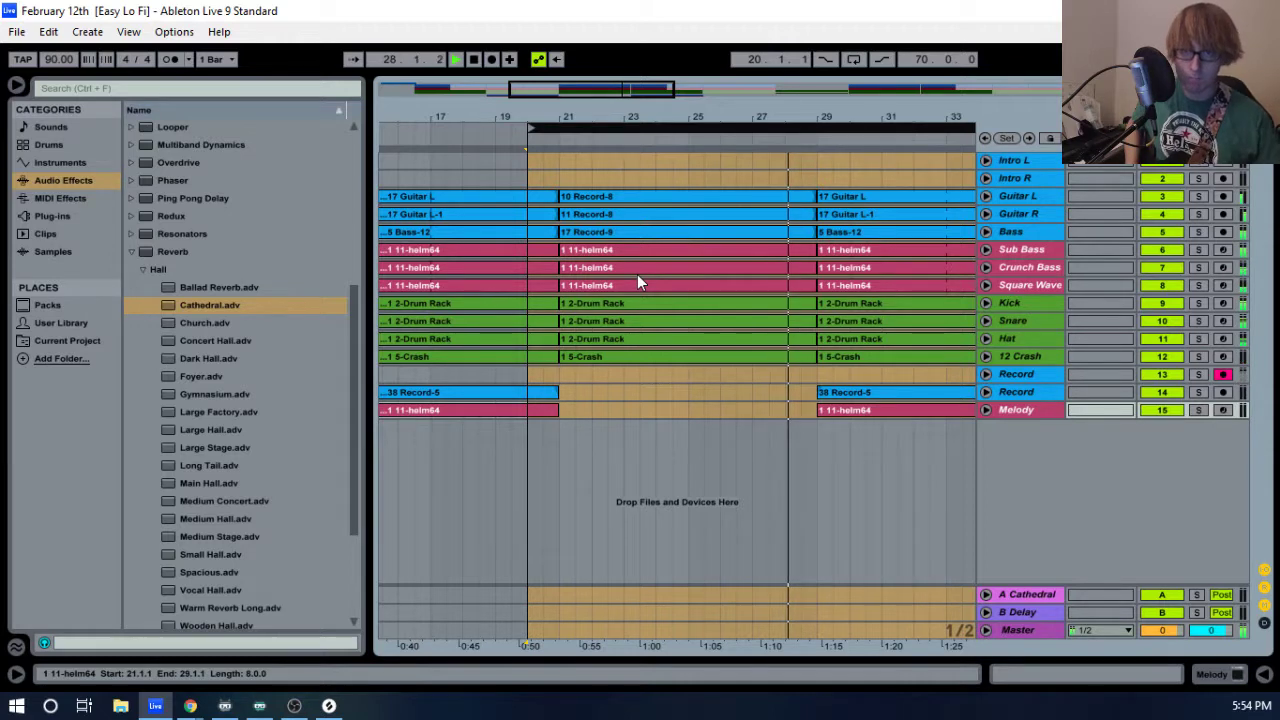
key(space)
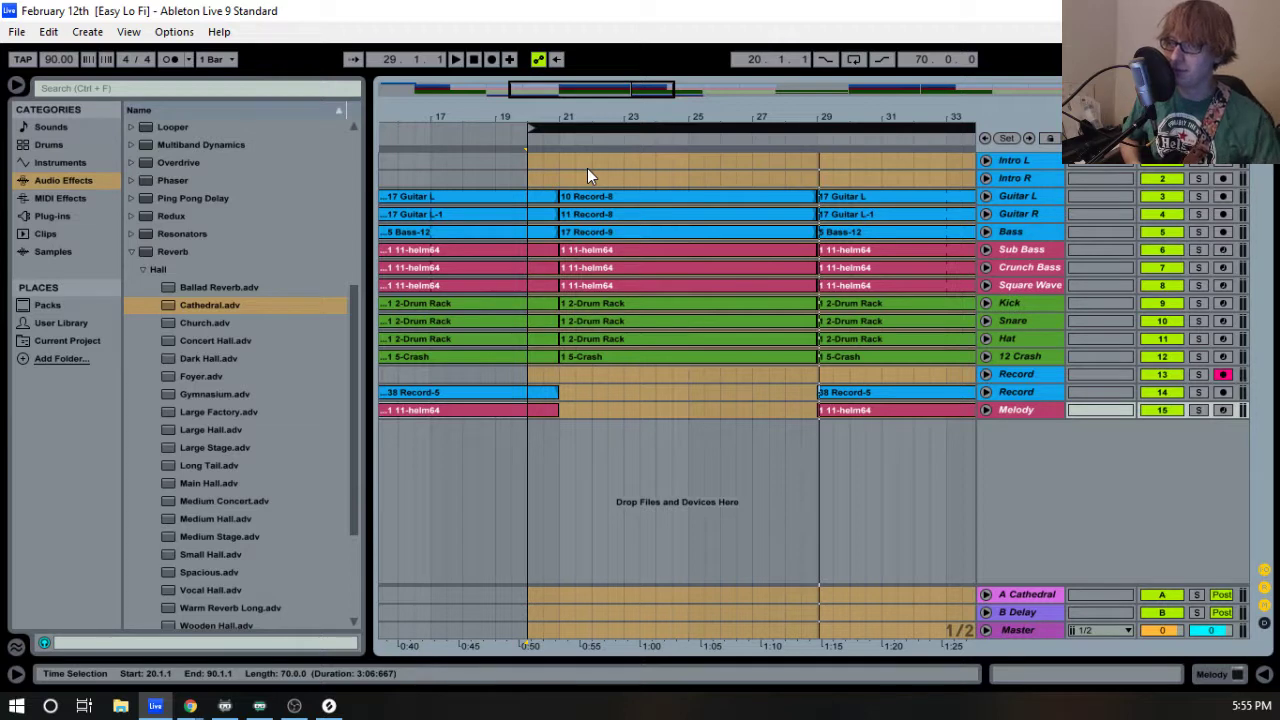
key(space)
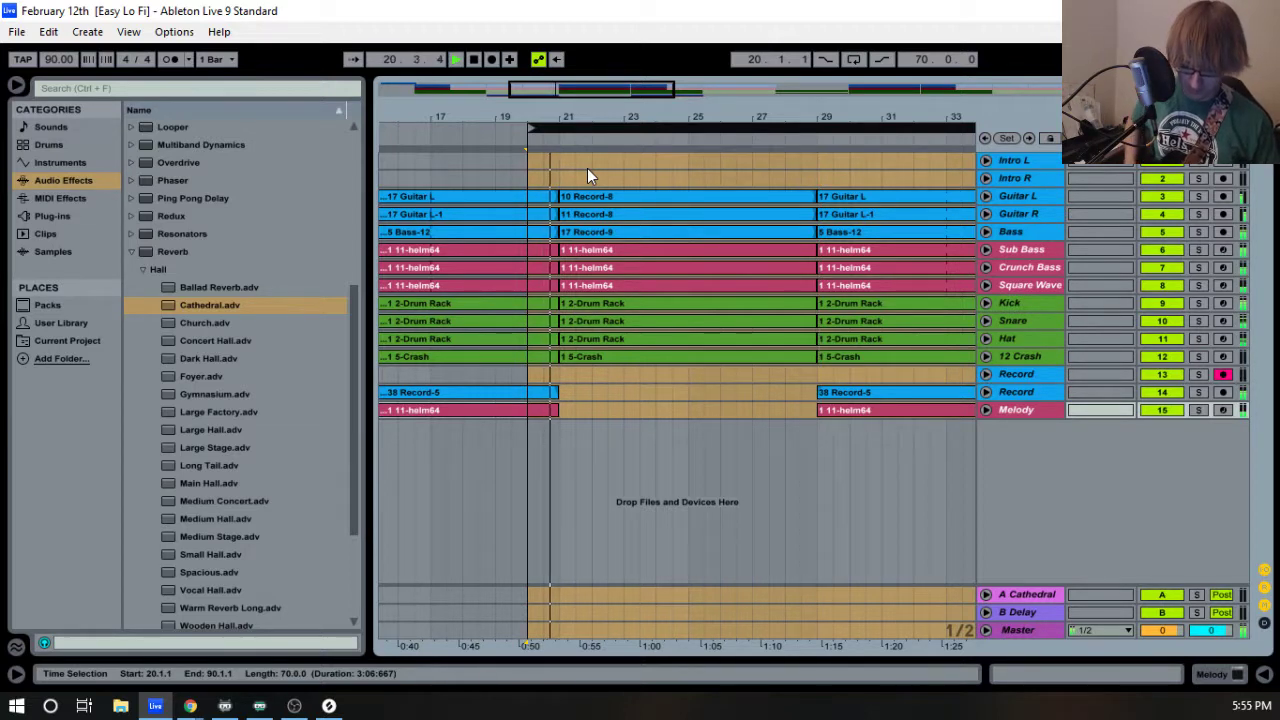
key(space)
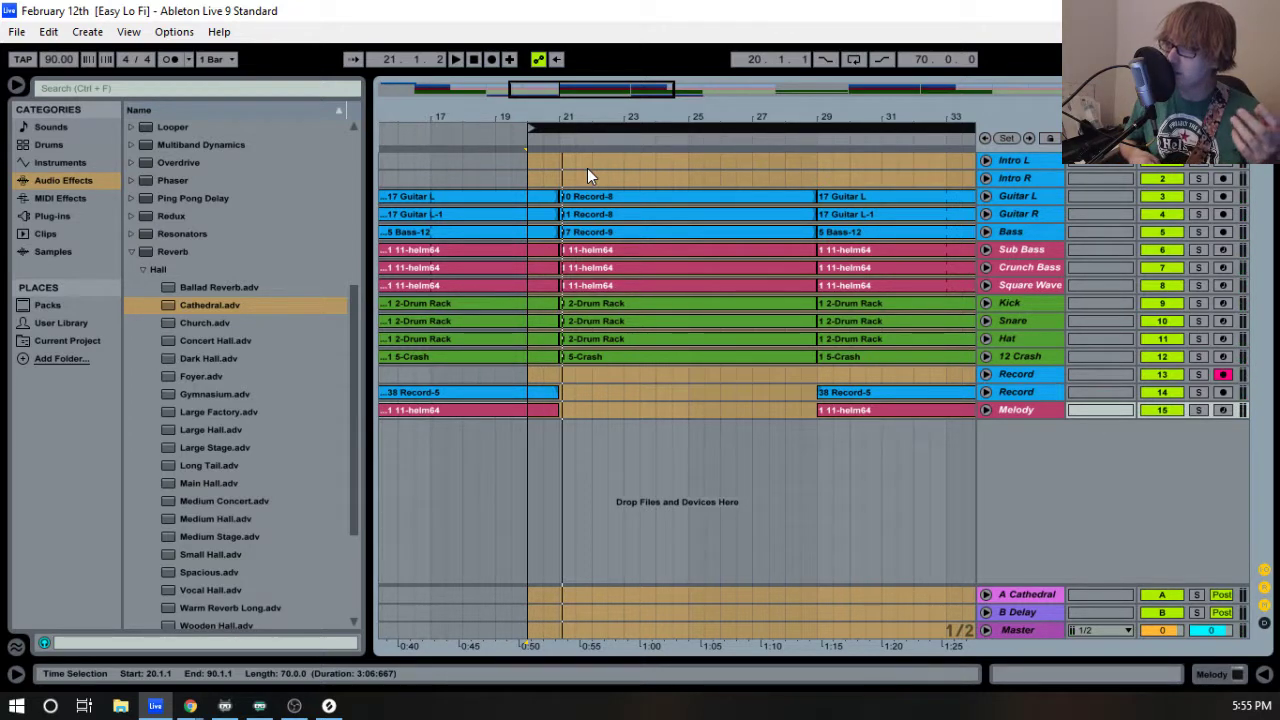
key(space)
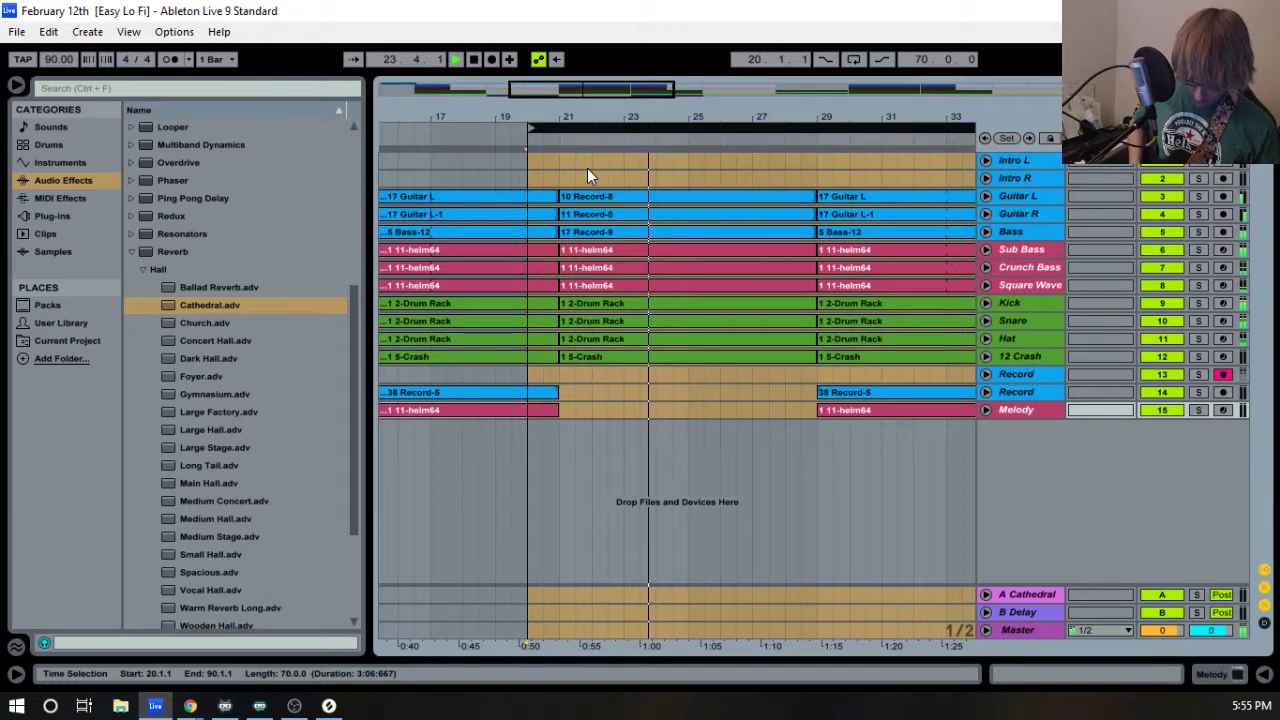
key(space)
key(space)
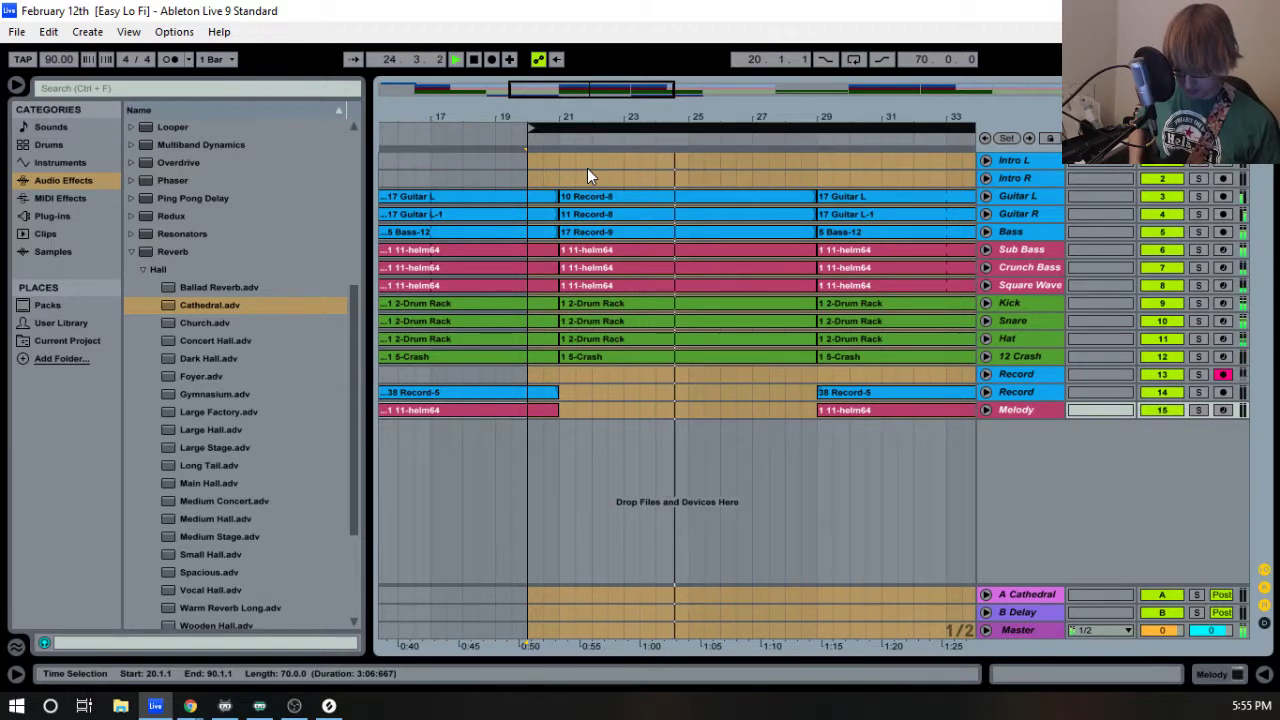
key(space)
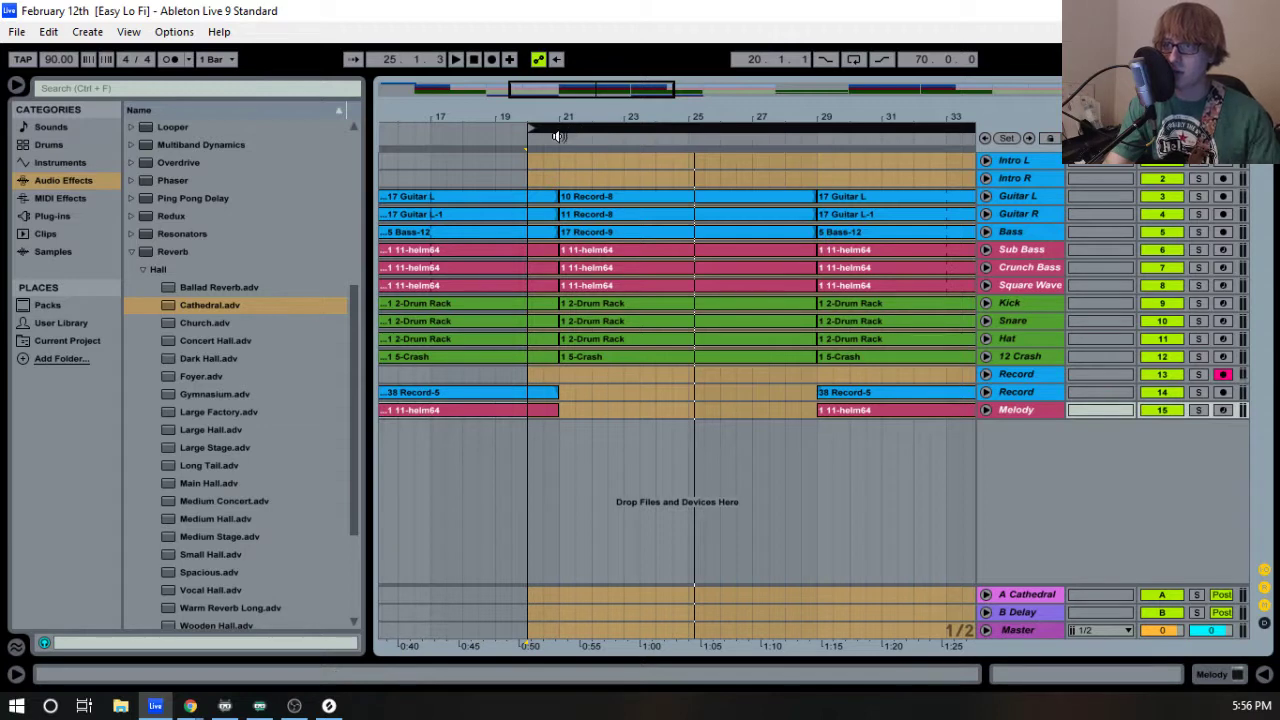
click(567, 140)
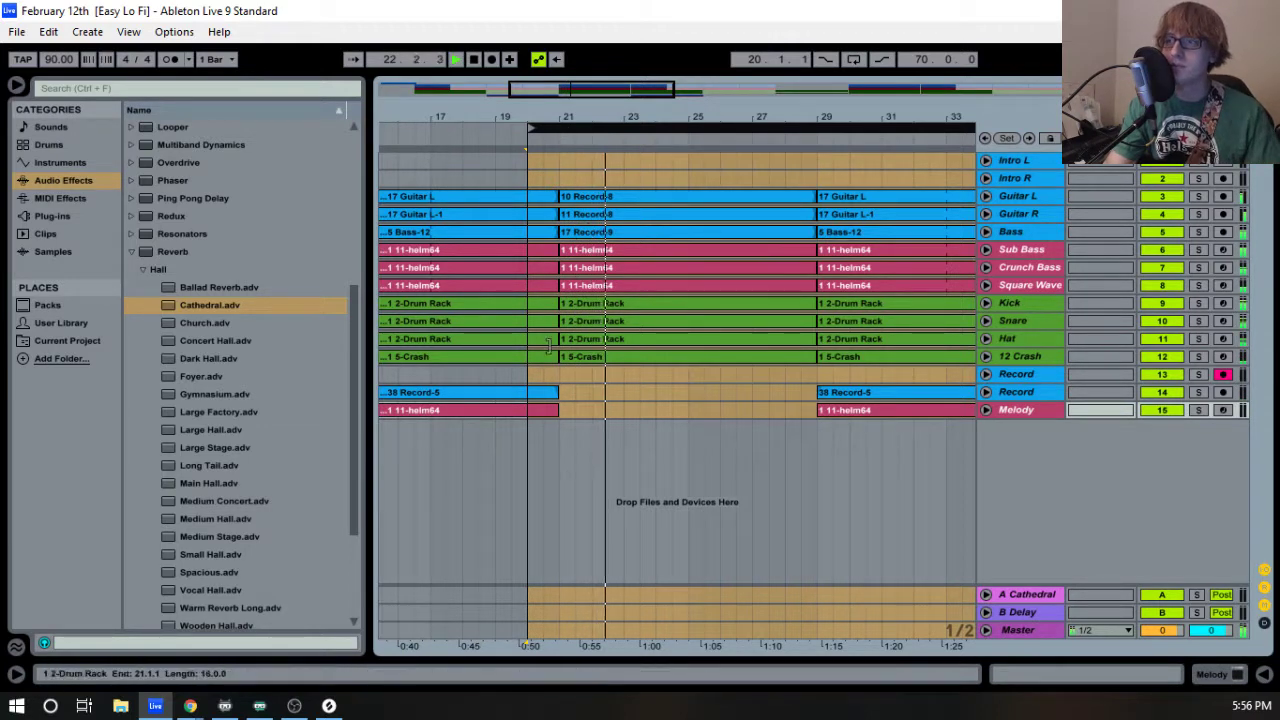
- Duplicate the Melody clip at bars 13 to 21 into bar 21 and delete all notes in the copy
click(482, 409)
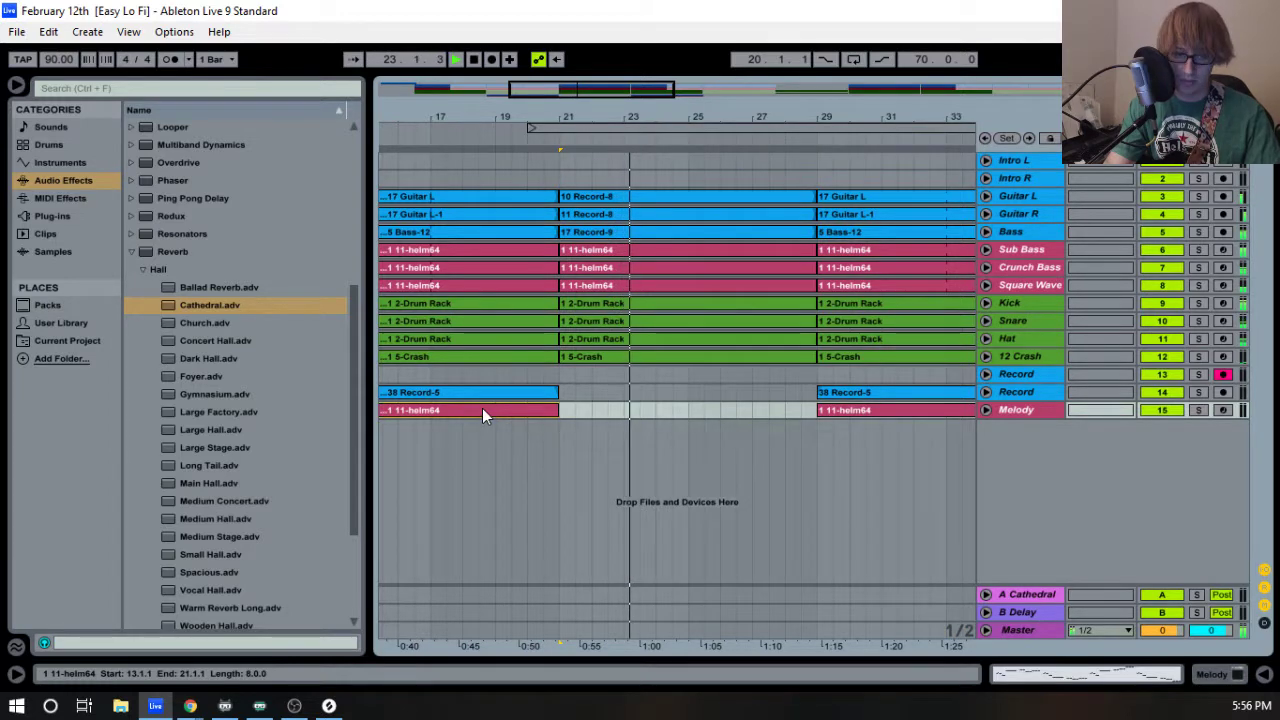
key(ctrl+d)
double_click(595, 416)
drag(608, 472, 610, 316)
key(ctrl+a)
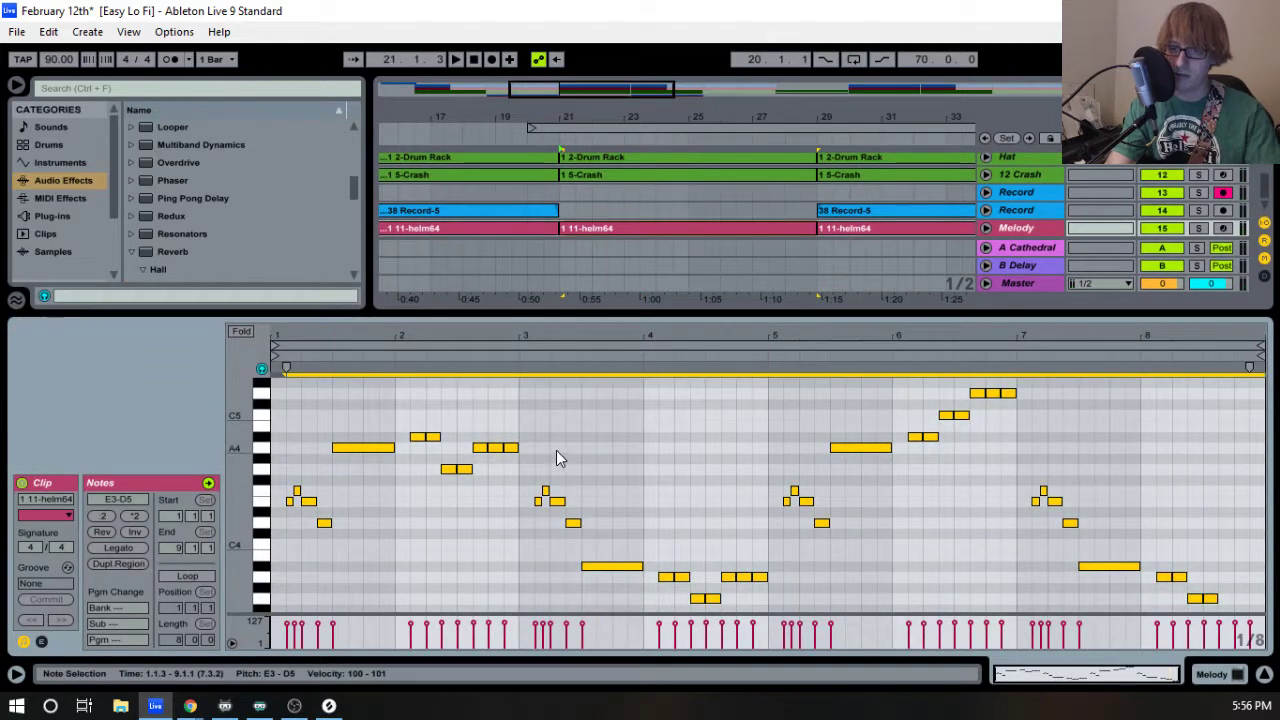
key(Delete)
scroll(546, 444, up, 2)
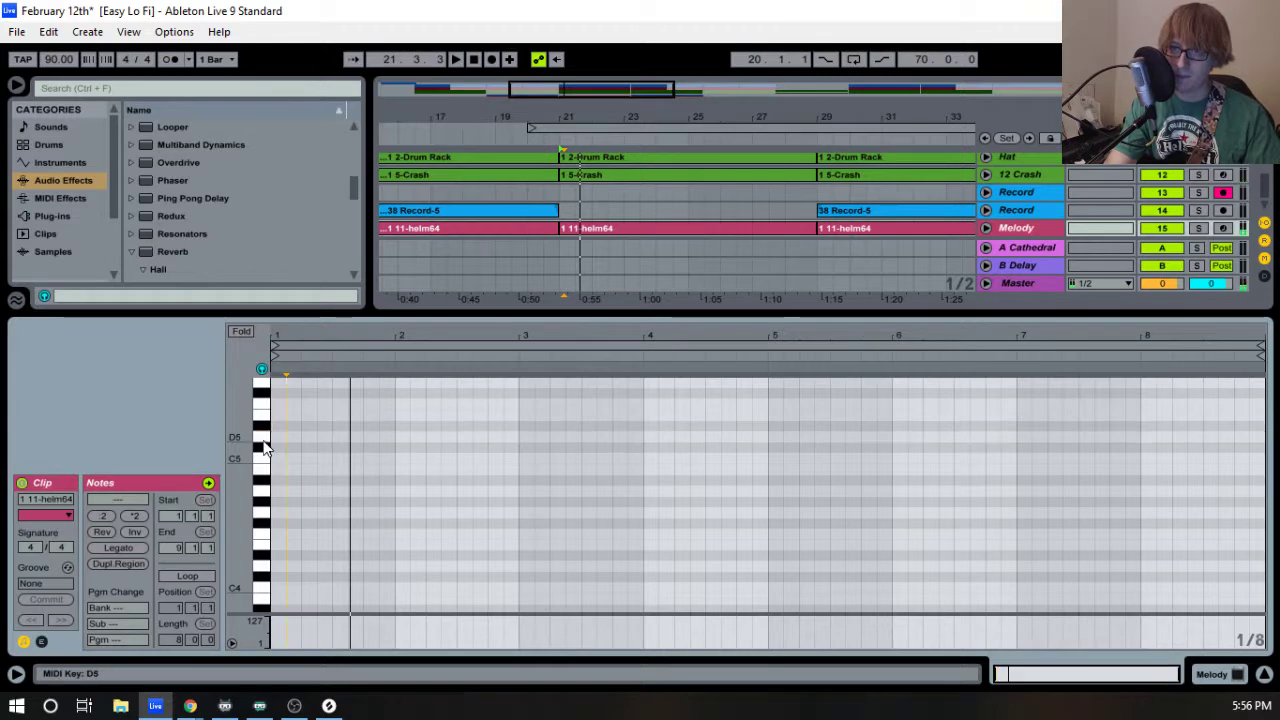
- Place an eighth-note D4 at 1.3.3 in the emptied Melody clip and play it against the backing
key(space)
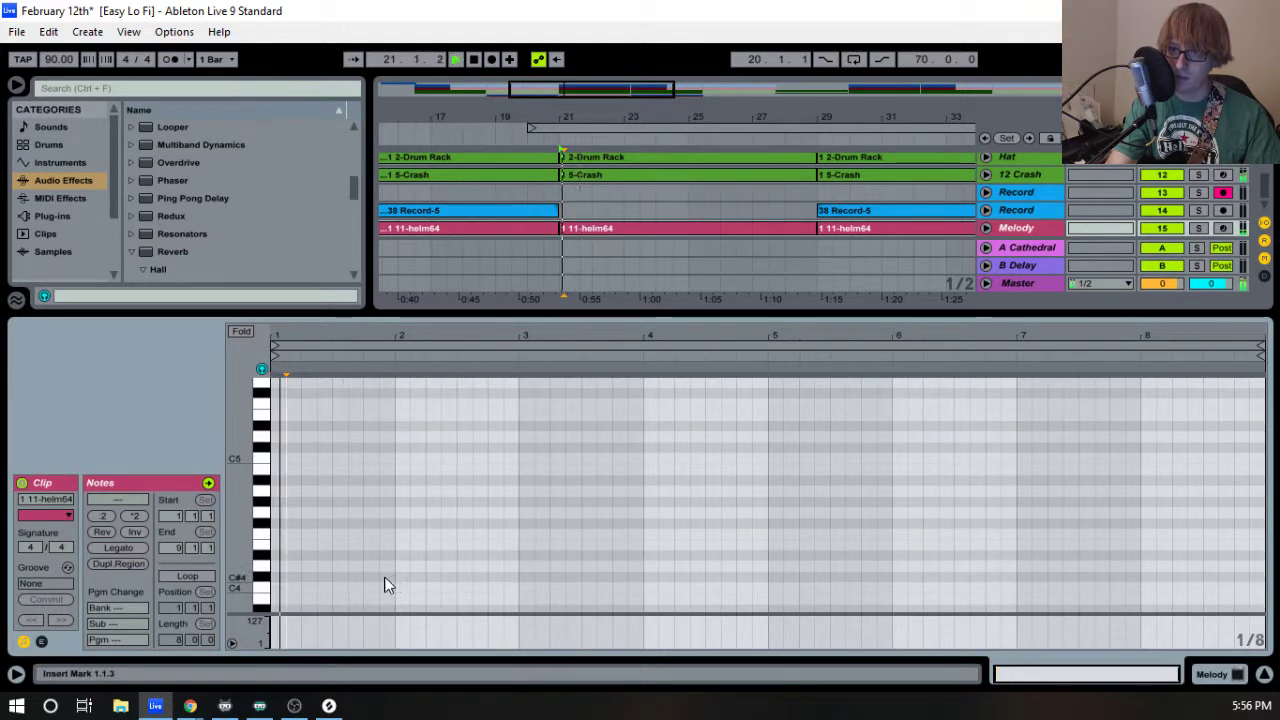
key(space)
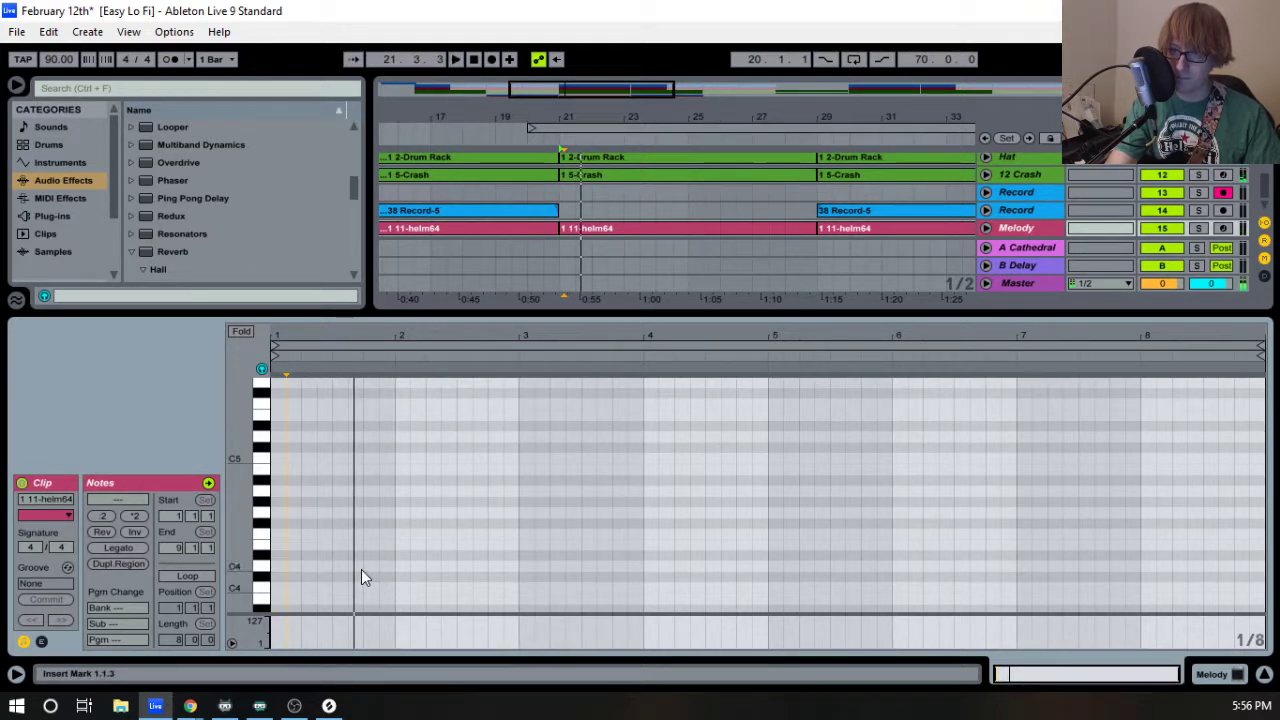
double_click(359, 567)
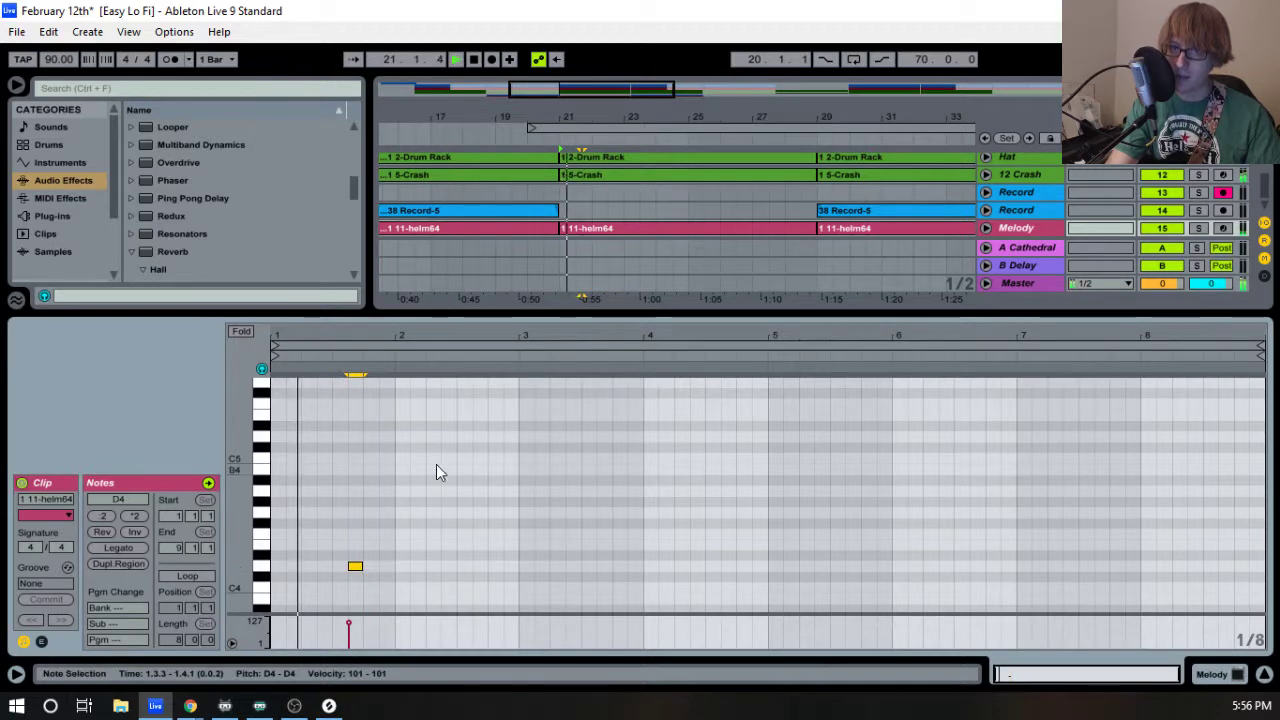
key(space)
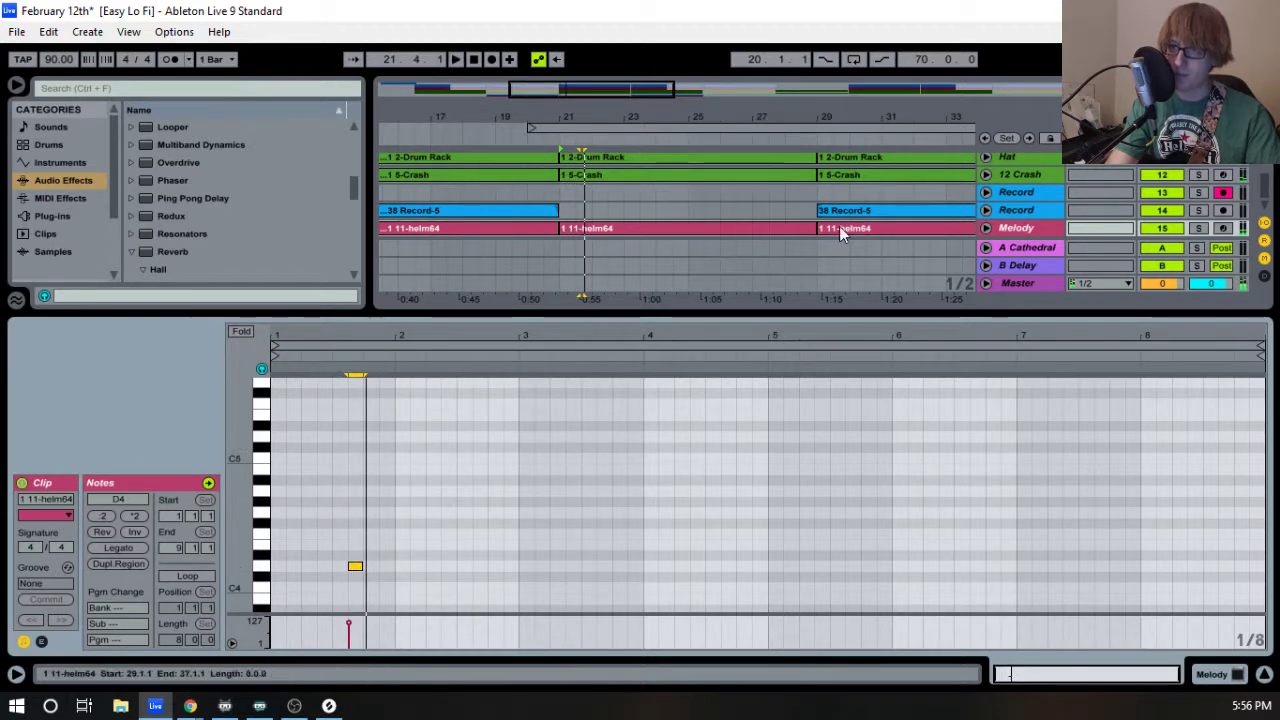
- Add a Utility audio effect after helm64 on the Melody track and raise its gain to about 3.9 dB
double_click(1031, 229)
scroll(180, 346, down, 3)
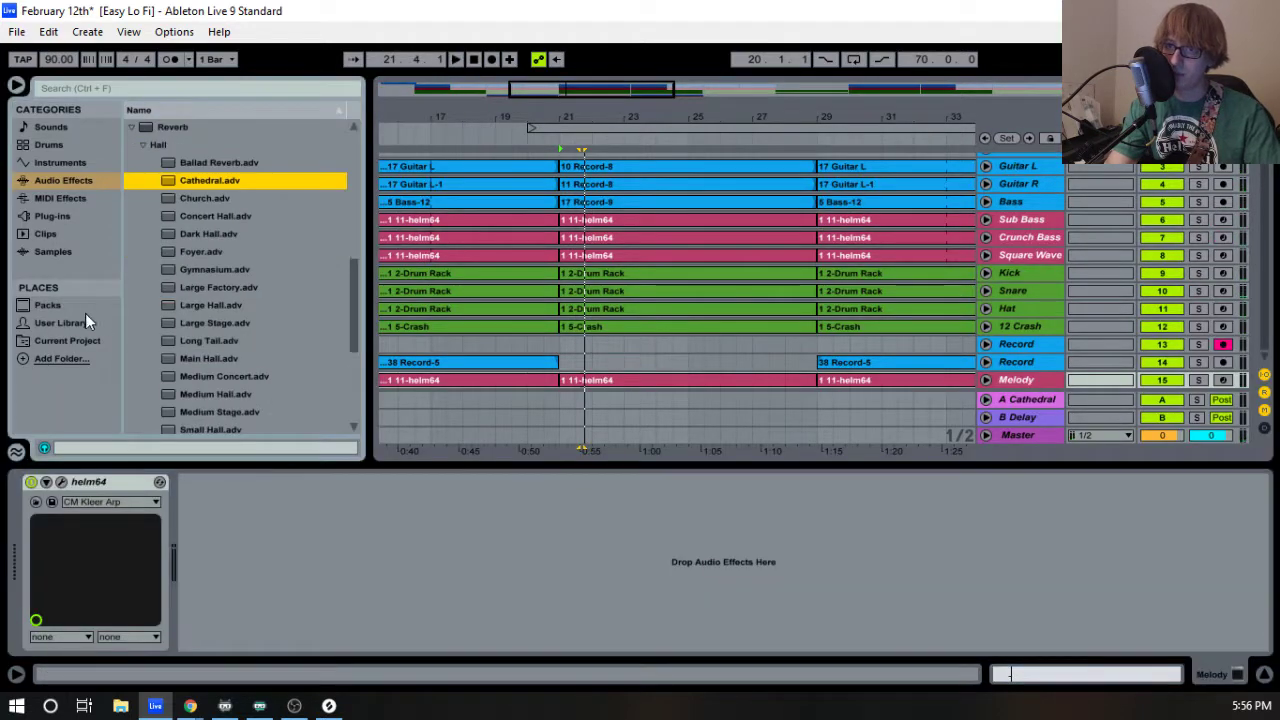
click(80, 308)
click(70, 322)
scroll(204, 350, down, 4)
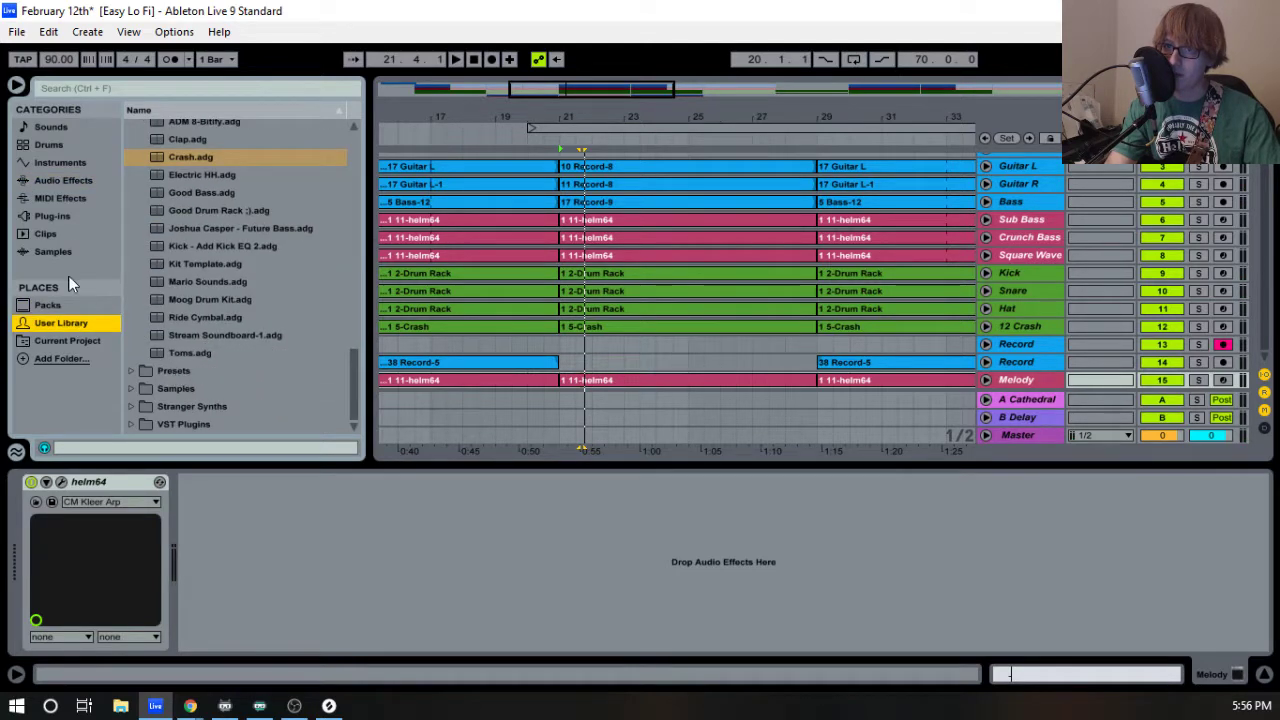
click(60, 180)
scroll(180, 320, down, 3)
drag(172, 390, 256, 554)
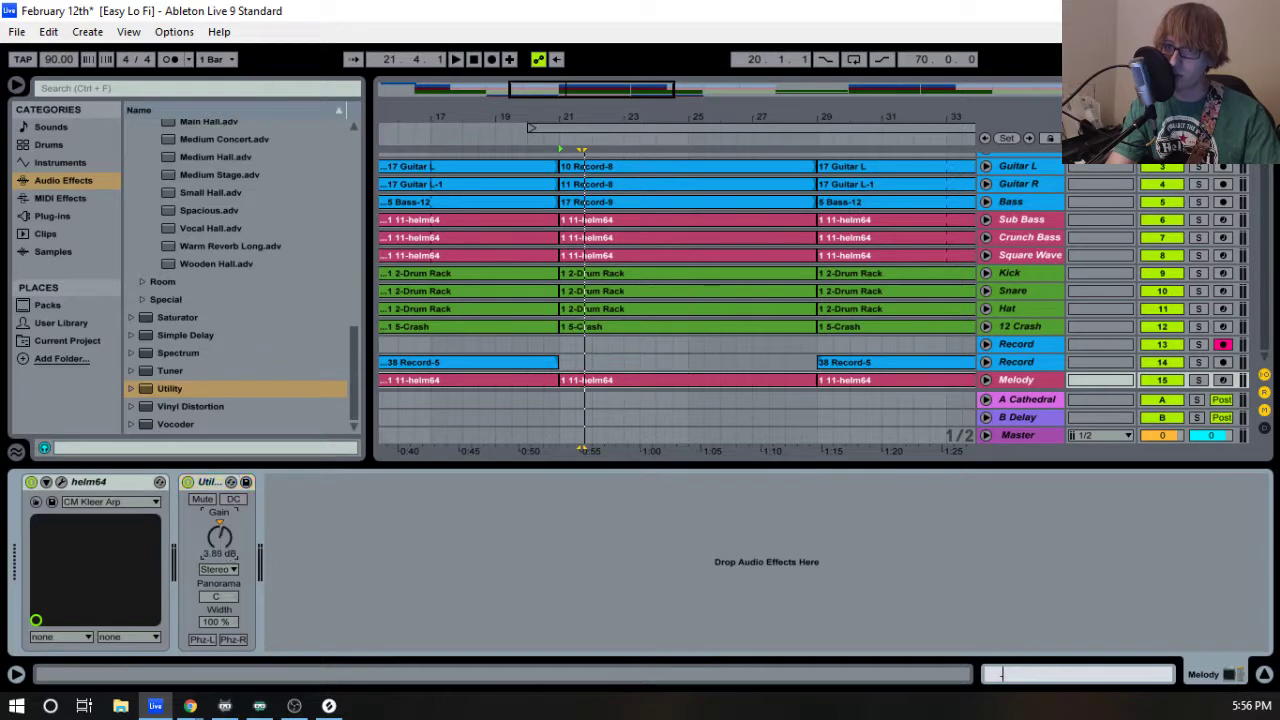
- Reopen the Melody clip at bar 21, add an eighth-note F4 at 1.4.1 and play the two notes
double_click(607, 381)
key(space)
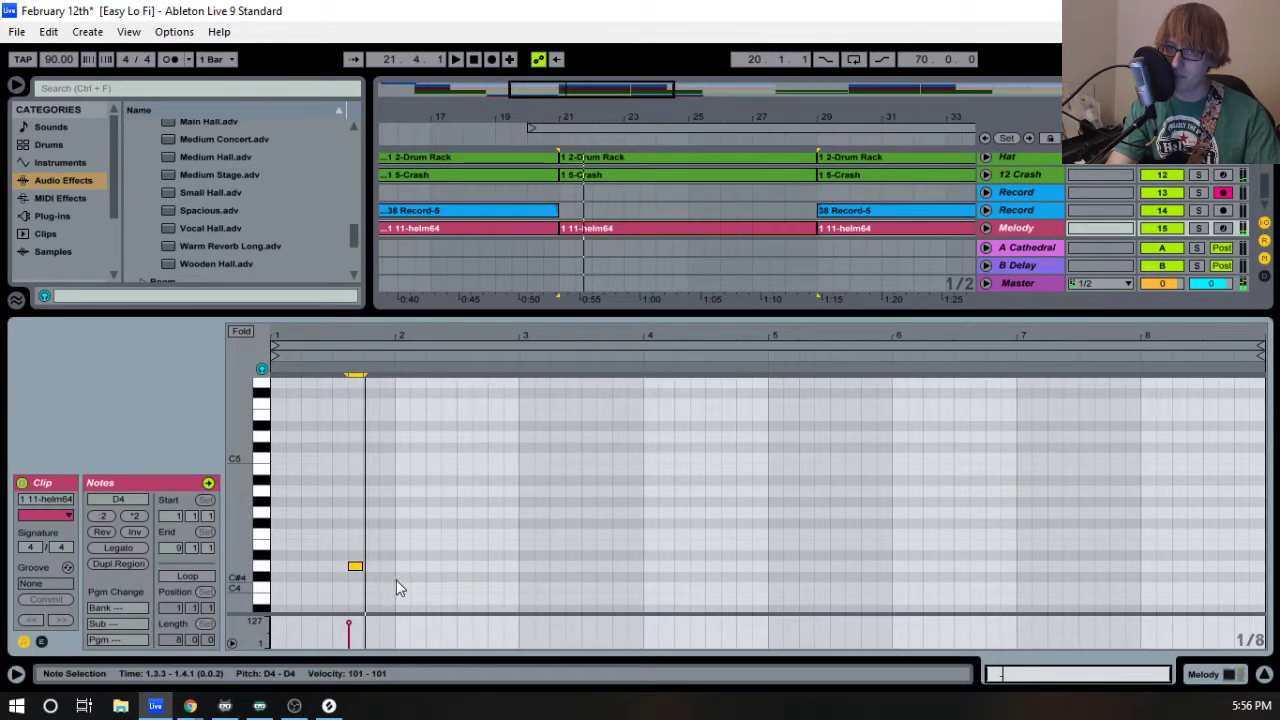
click(397, 587)
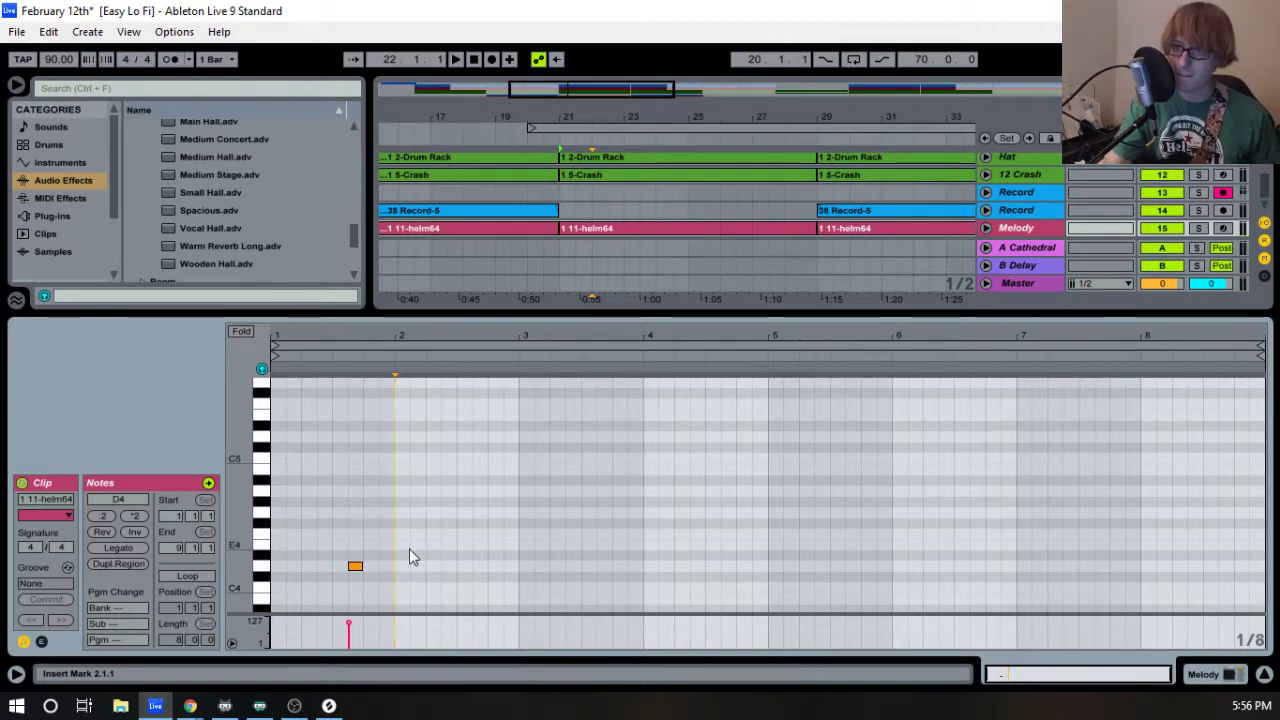
double_click(369, 536)
click(322, 367)
mouse_move(402, 336)
mouse_down()
mouse_move(358, 346)
mouse_move(393, 348)
mouse_up()
key(space)
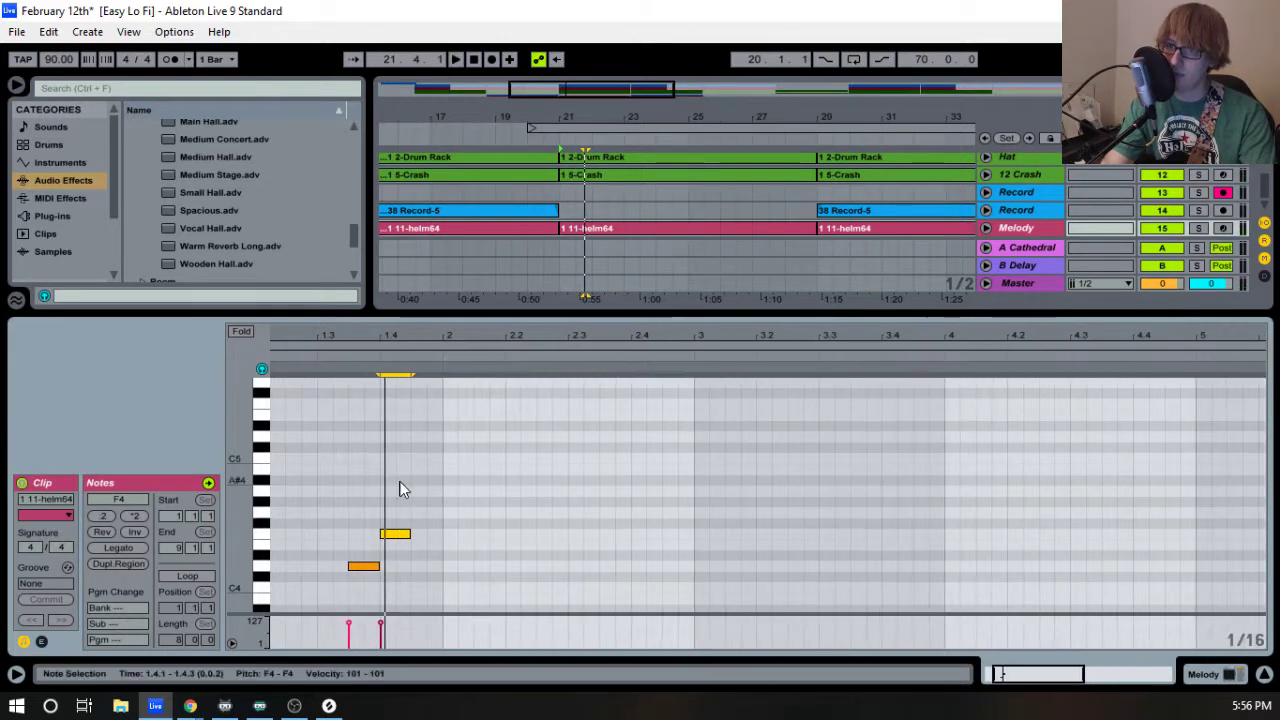
- Shorten the D4 note to a sixteenth and replace the F4 at 1.4.1 with a sixteenth-note F4 directly after the D4
click(379, 568)
drag(379, 568, 365, 567)
double_click(374, 536)
double_click(394, 536)
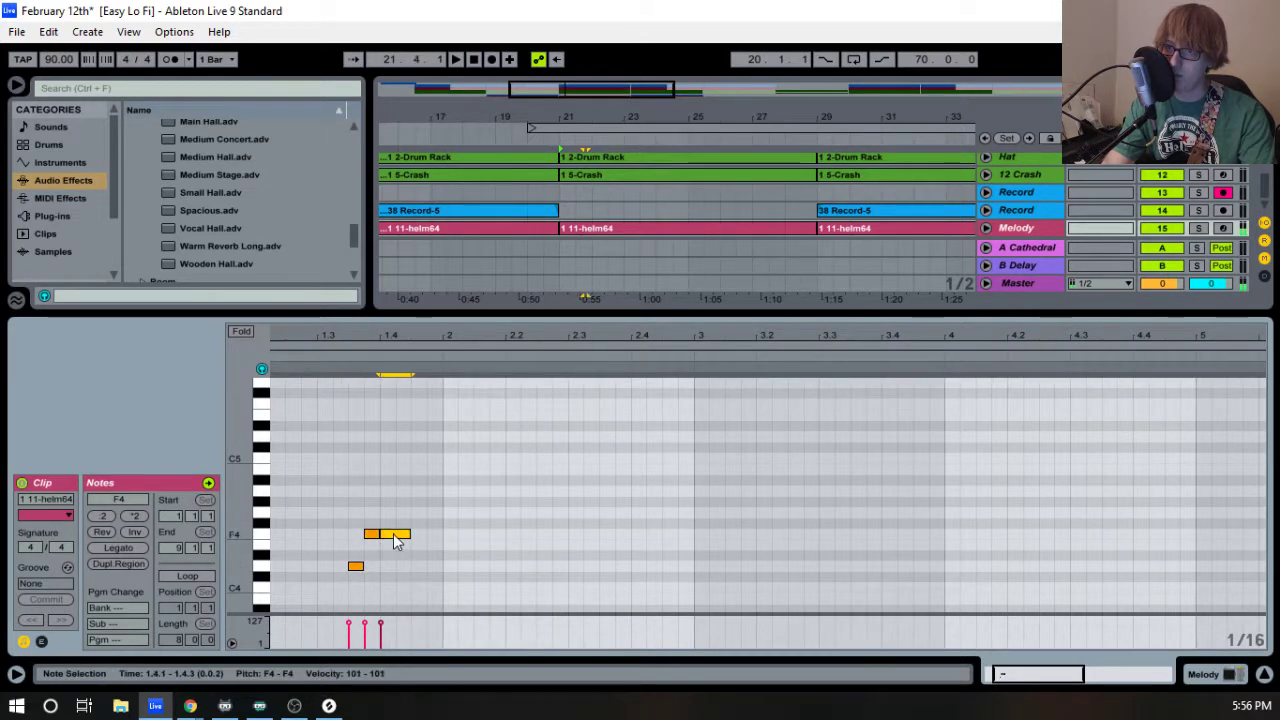
key(Right)
- Add descending sixteenth notes C5, B4 and A#4 at 1.4.1, 1.4.2 and 1.4.3, and play the phrase back
double_click(391, 480)
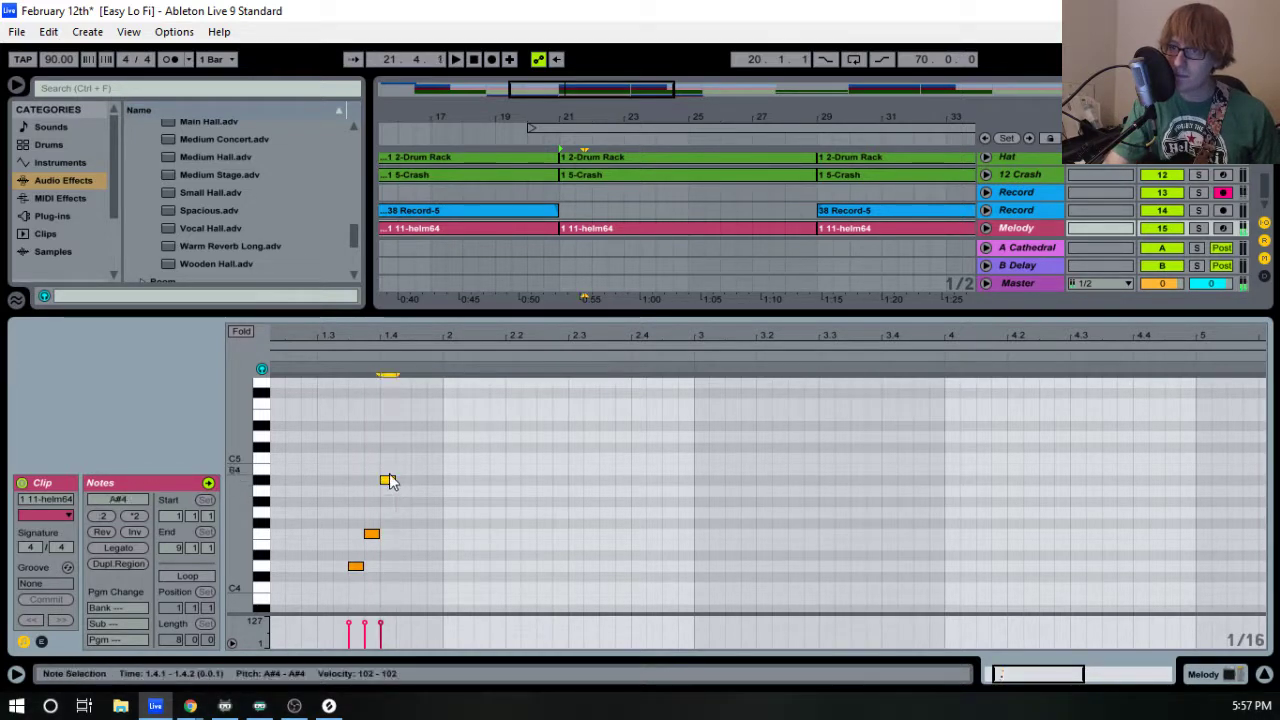
key(Up)
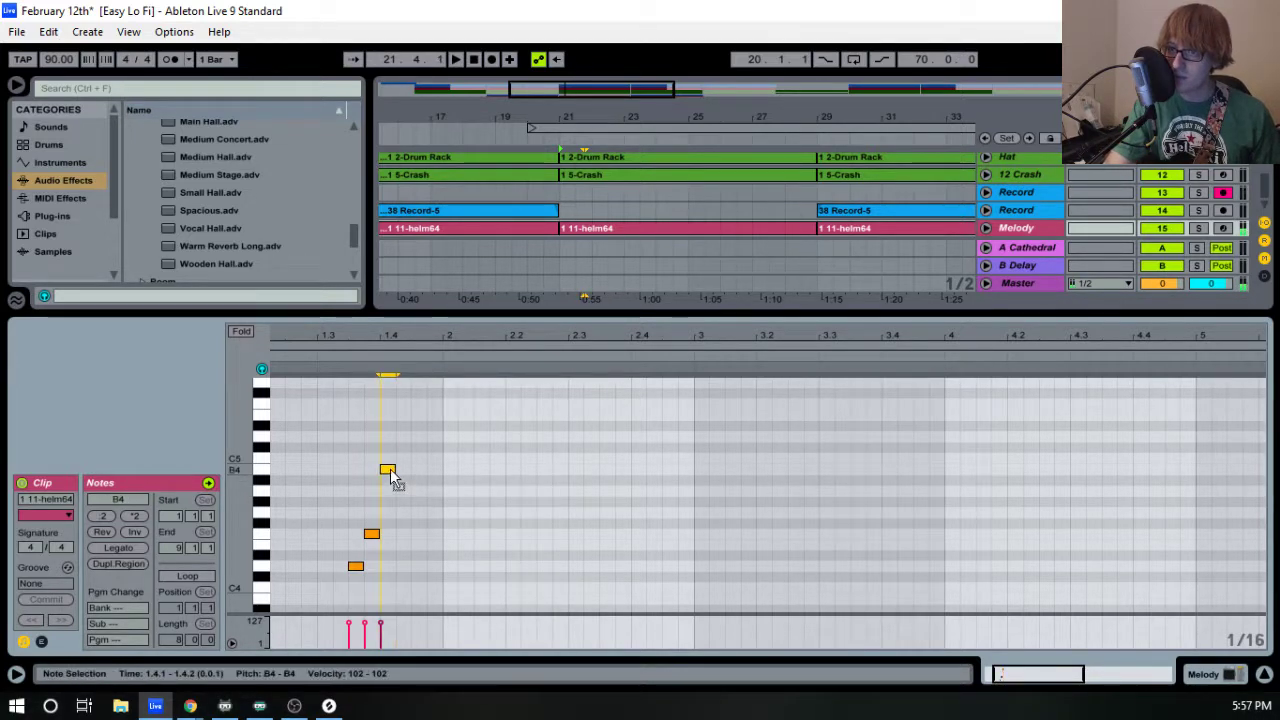
double_click(402, 469)
double_click(418, 480)
click(326, 373)
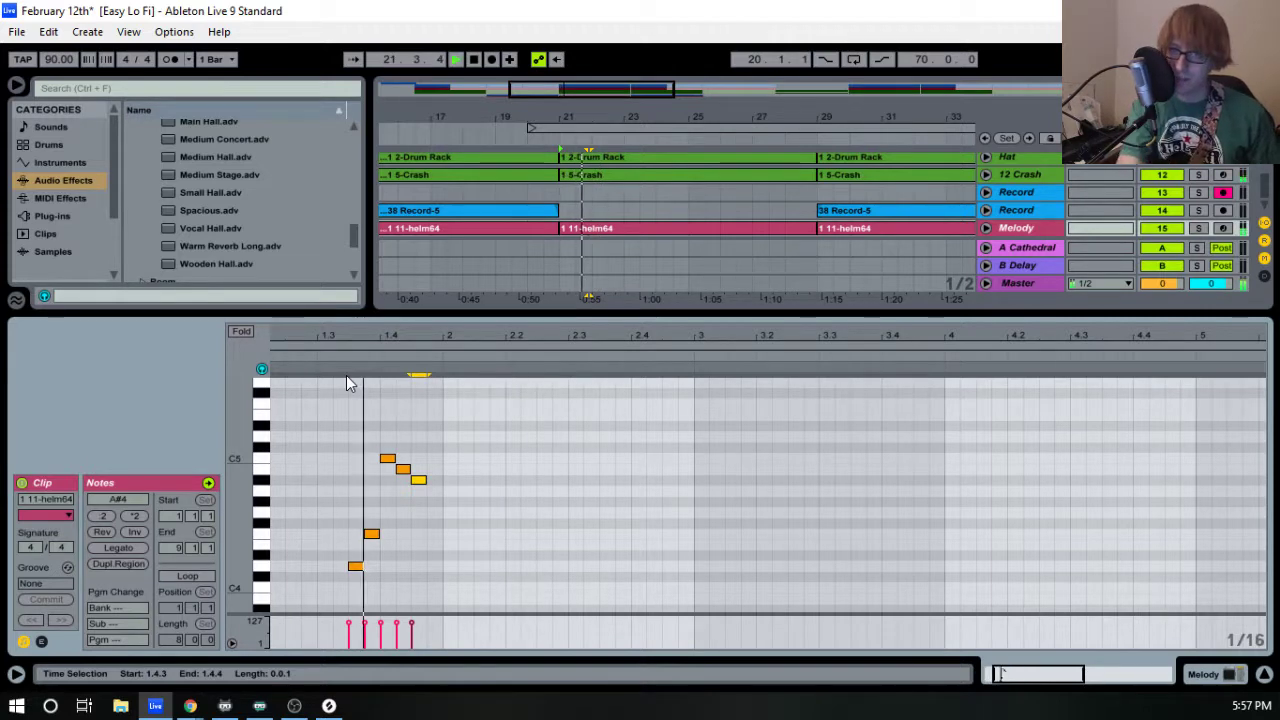
key(space)
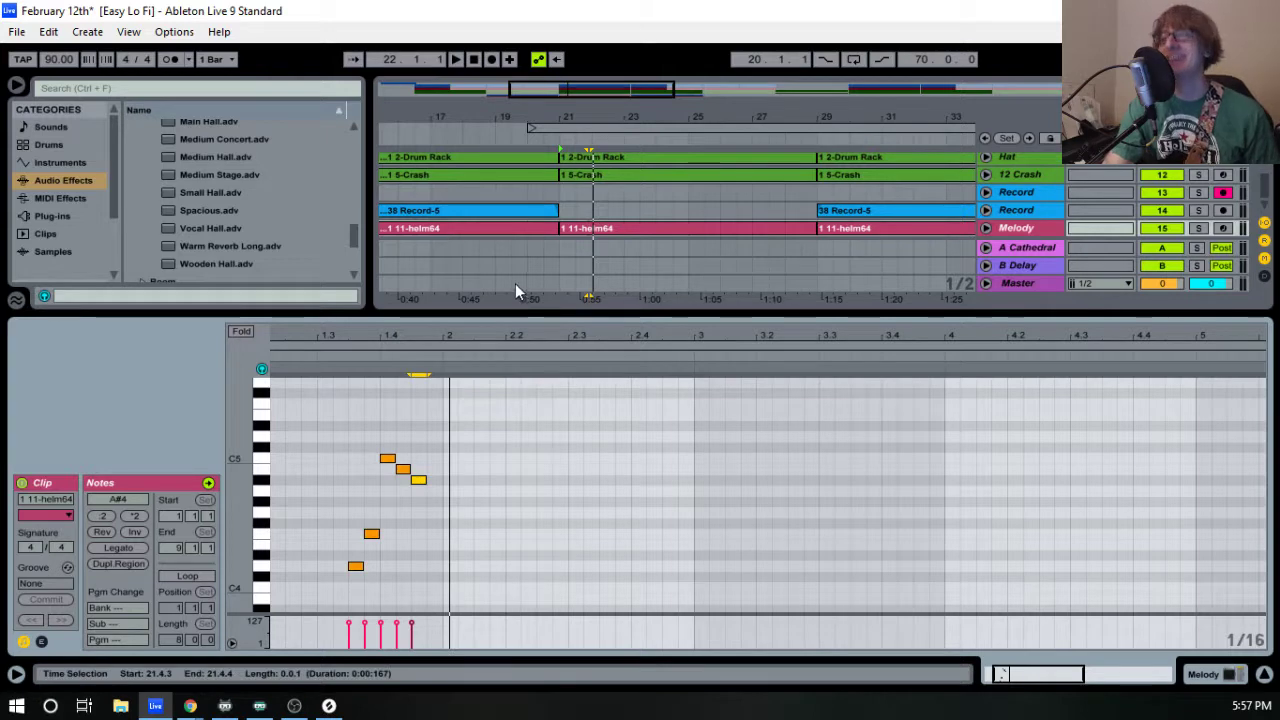
drag(533, 339, 388, 345)
key(space)
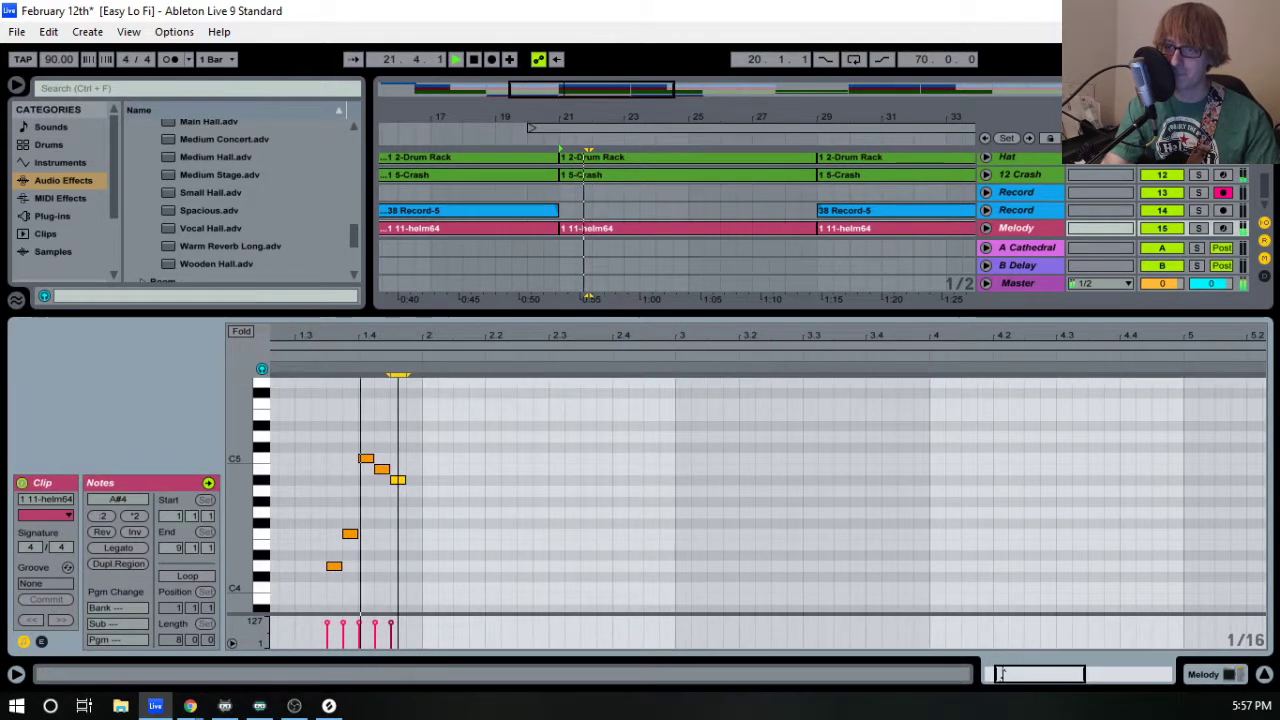
key(space)
- Lower the three descending notes by a semitone each to B4, A#4 and A4, and play the phrase in context
click(399, 480)
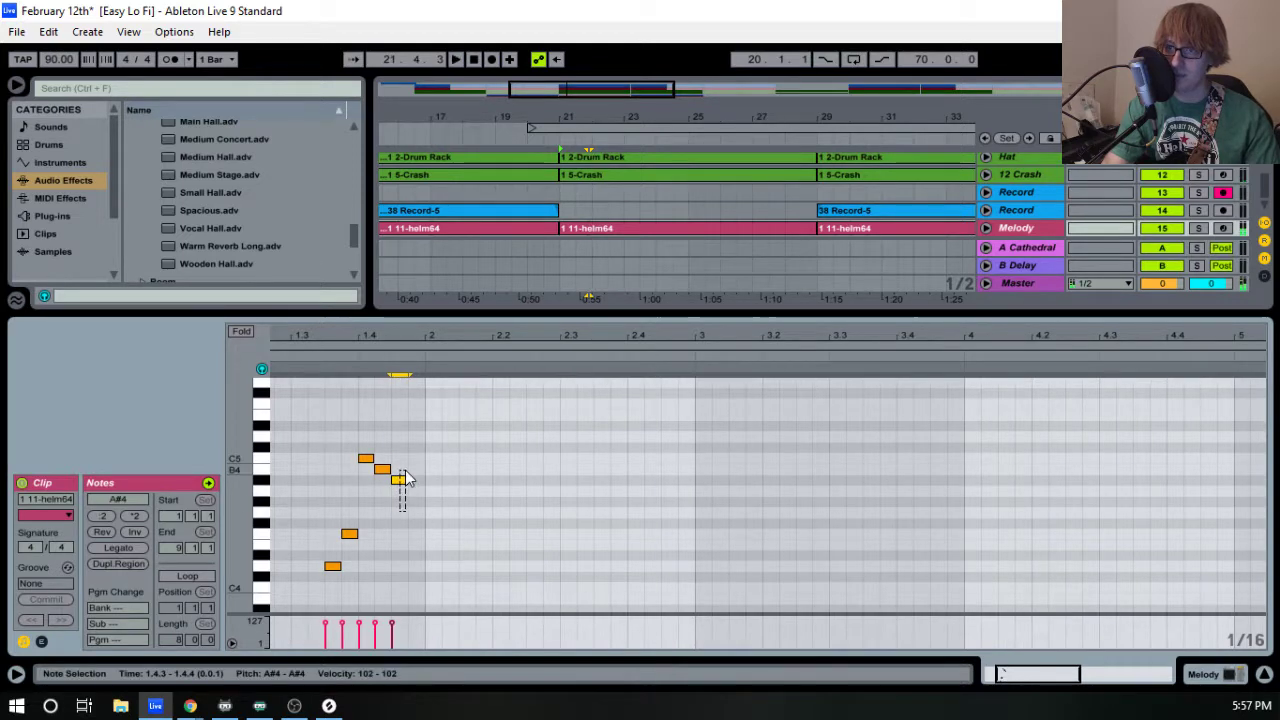
key(Down)
drag(351, 478, 364, 452)
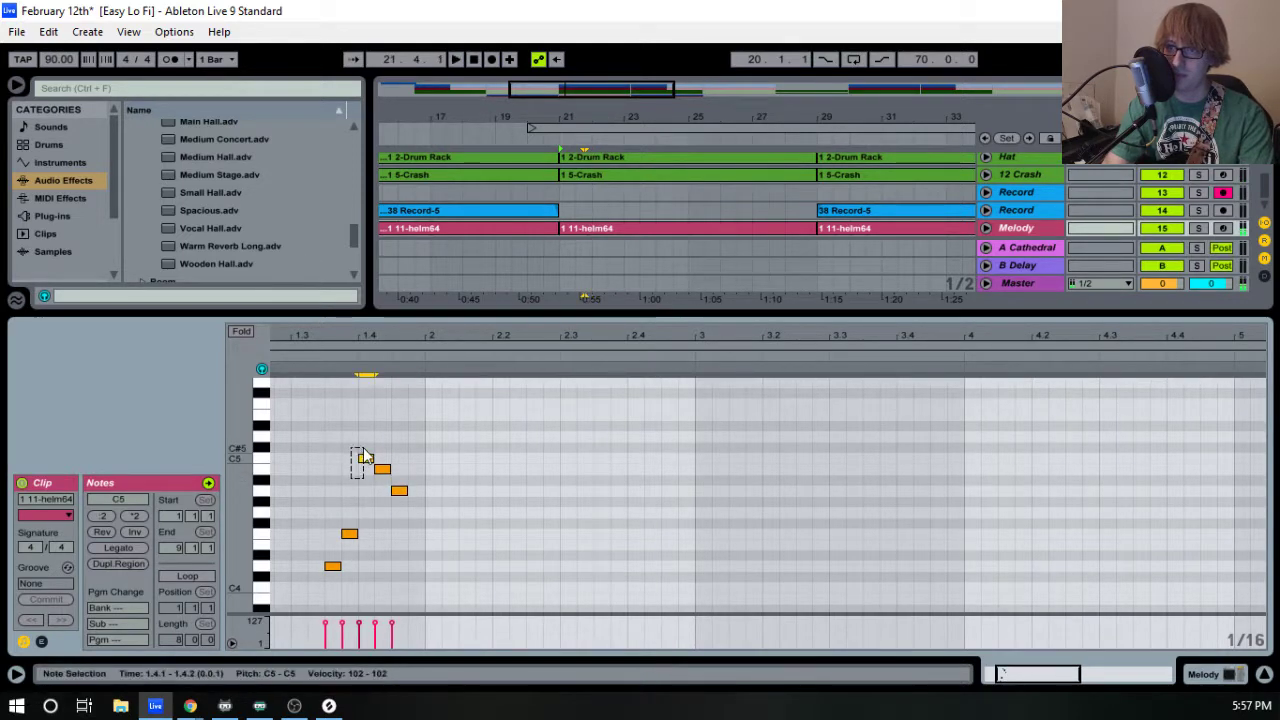
click(384, 469)
key(Down)
key(space)
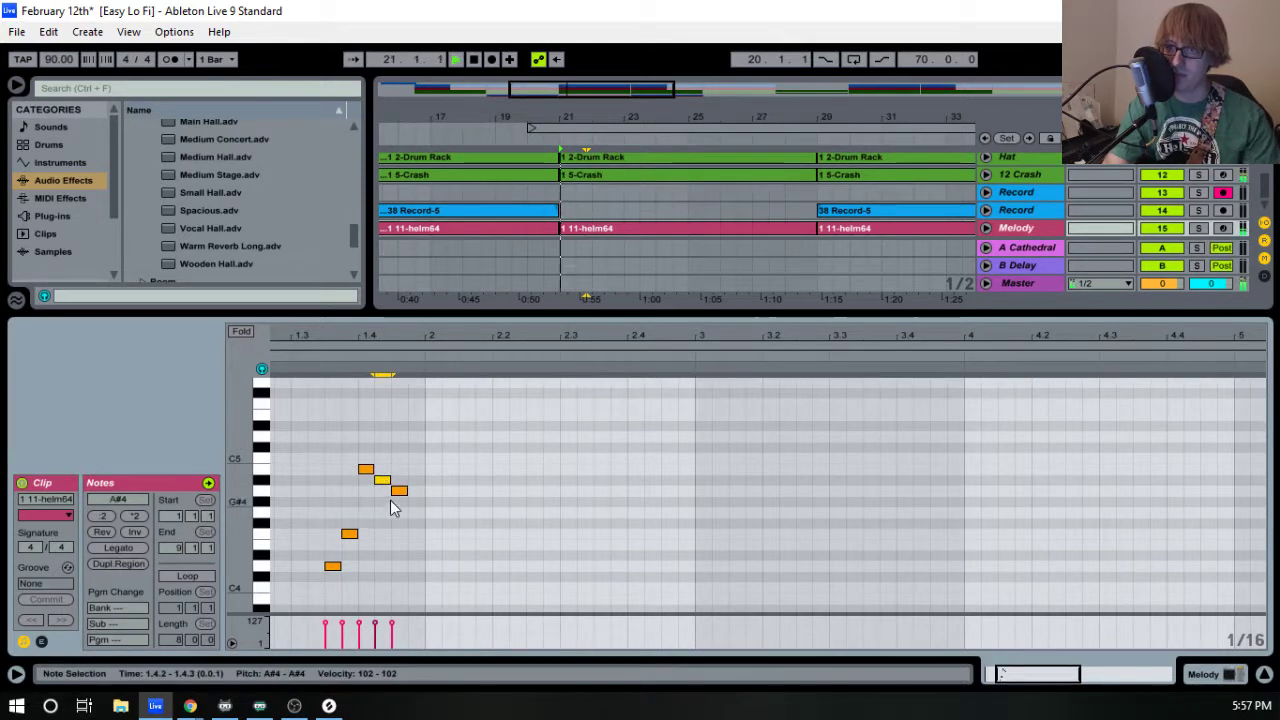
click(505, 465)
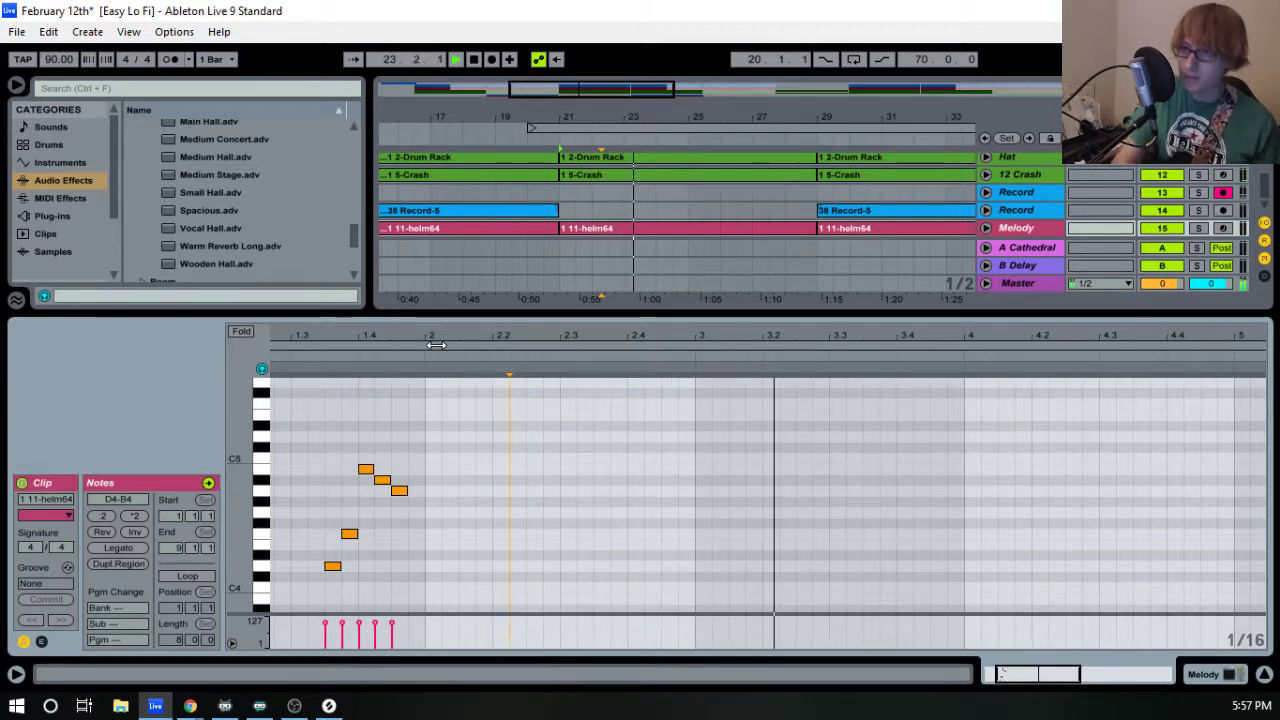
key(space)
drag(468, 341, 415, 290)
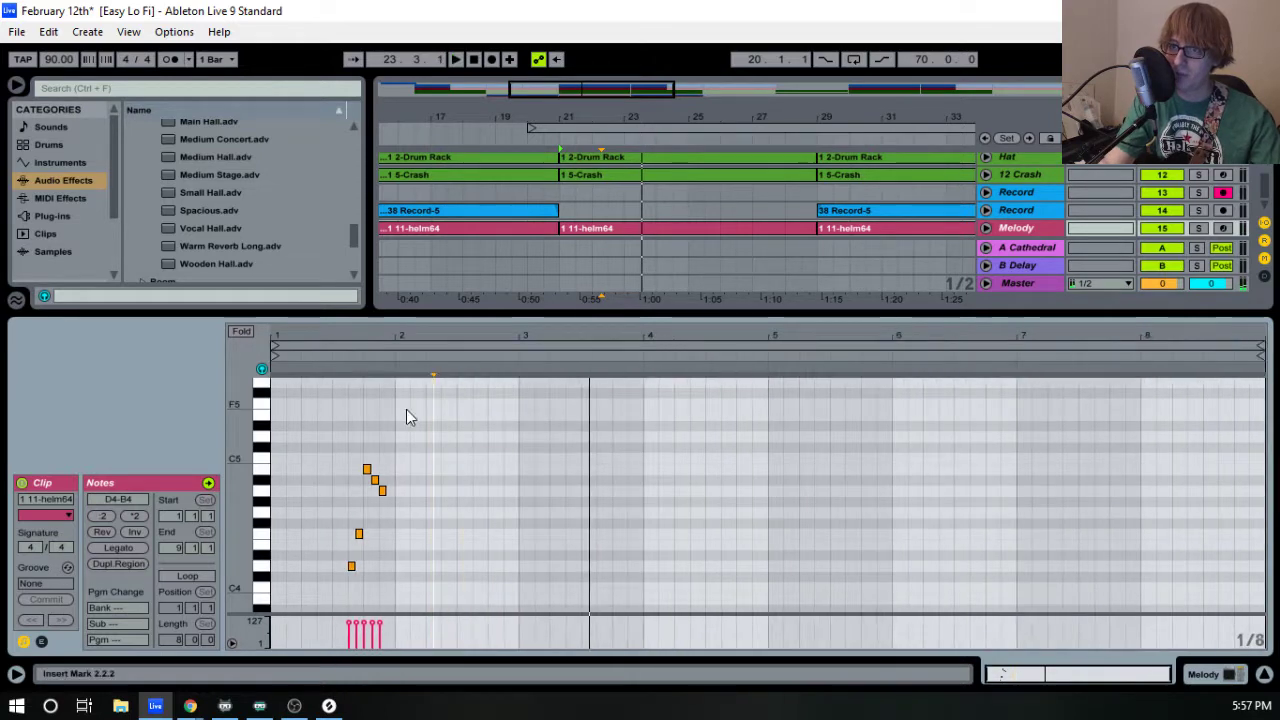
- Duplicate the five-note Melody phrase from bar 1 of the clip into bars 3, 5 and 7
drag(389, 427, 257, 610)
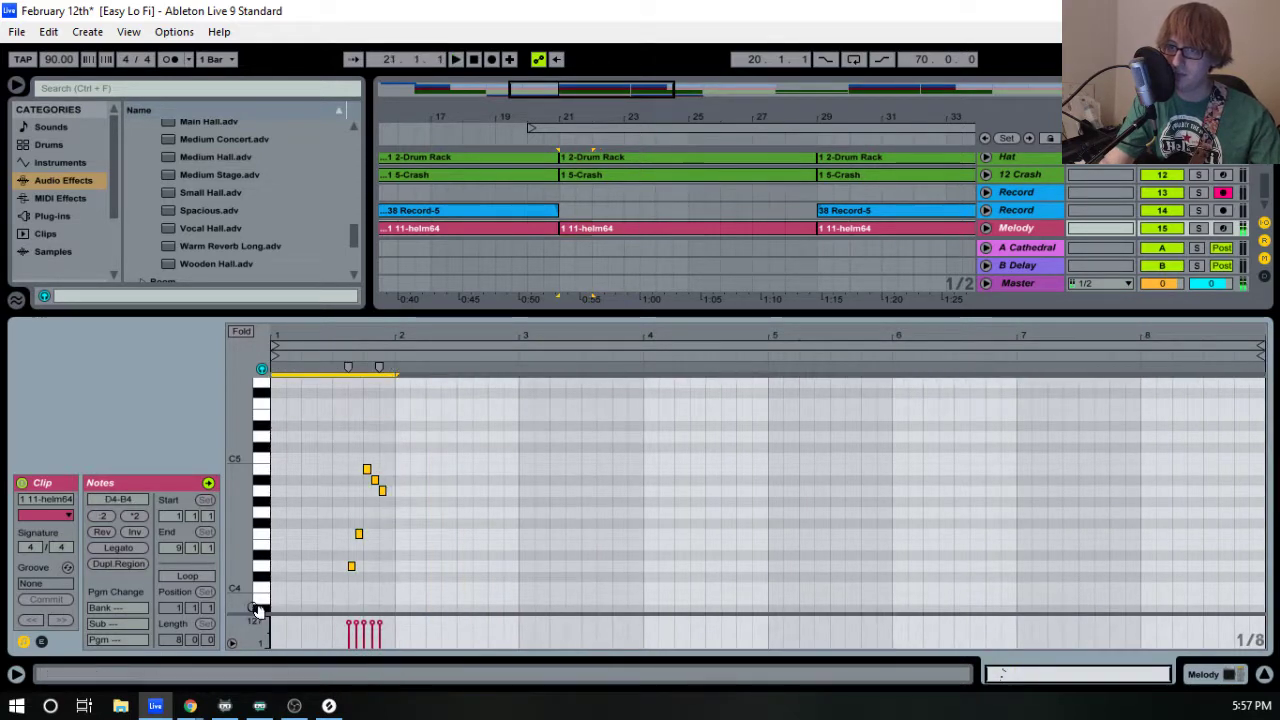
key(space)
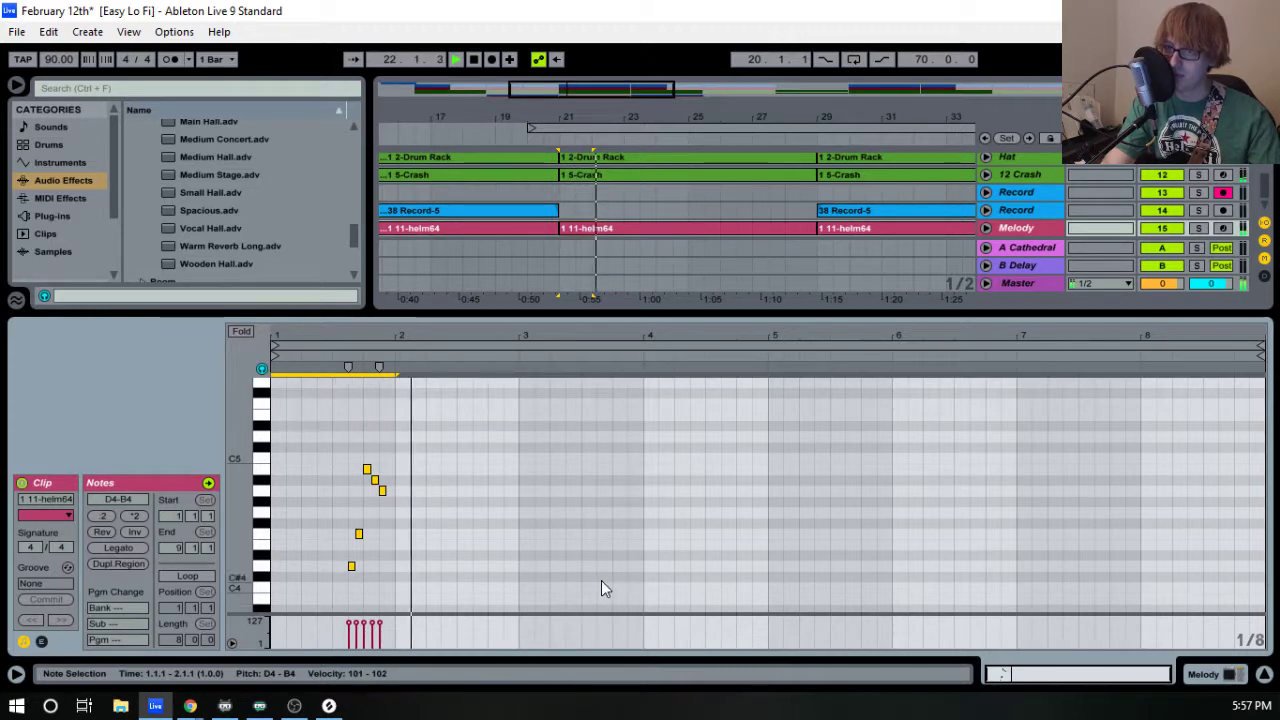
key(ctrl+d)
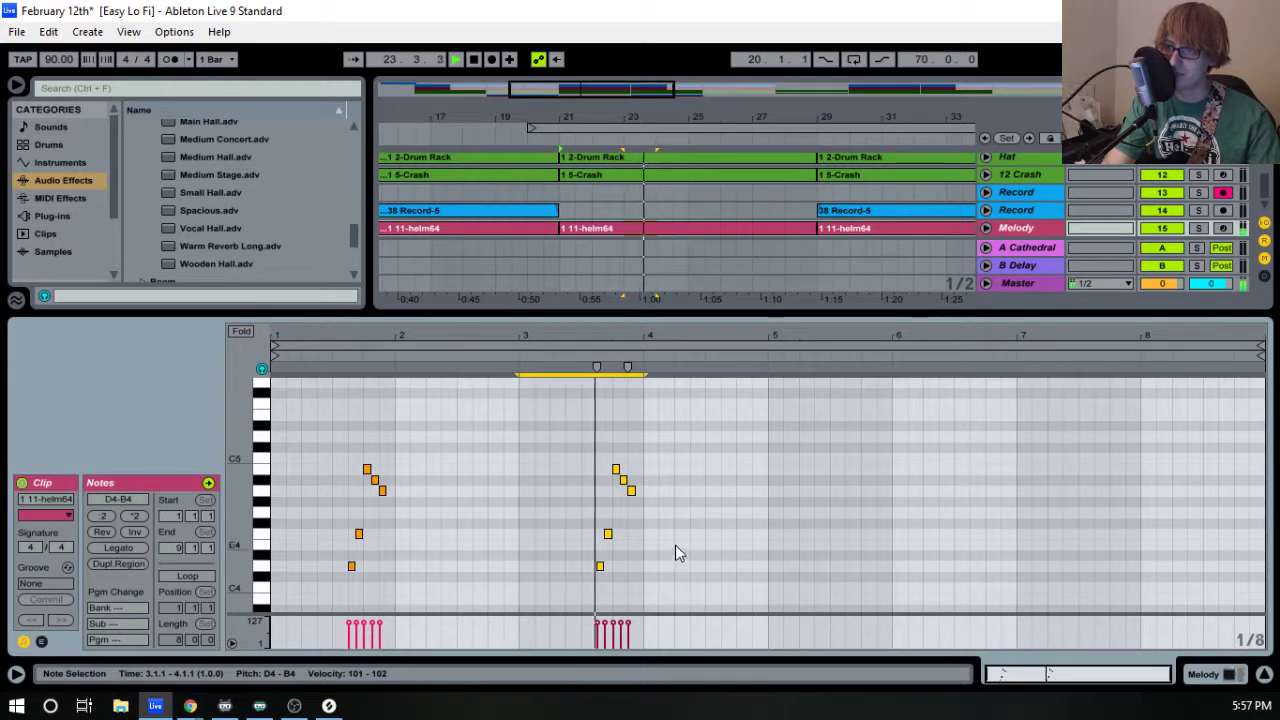
key(ctrl+d)
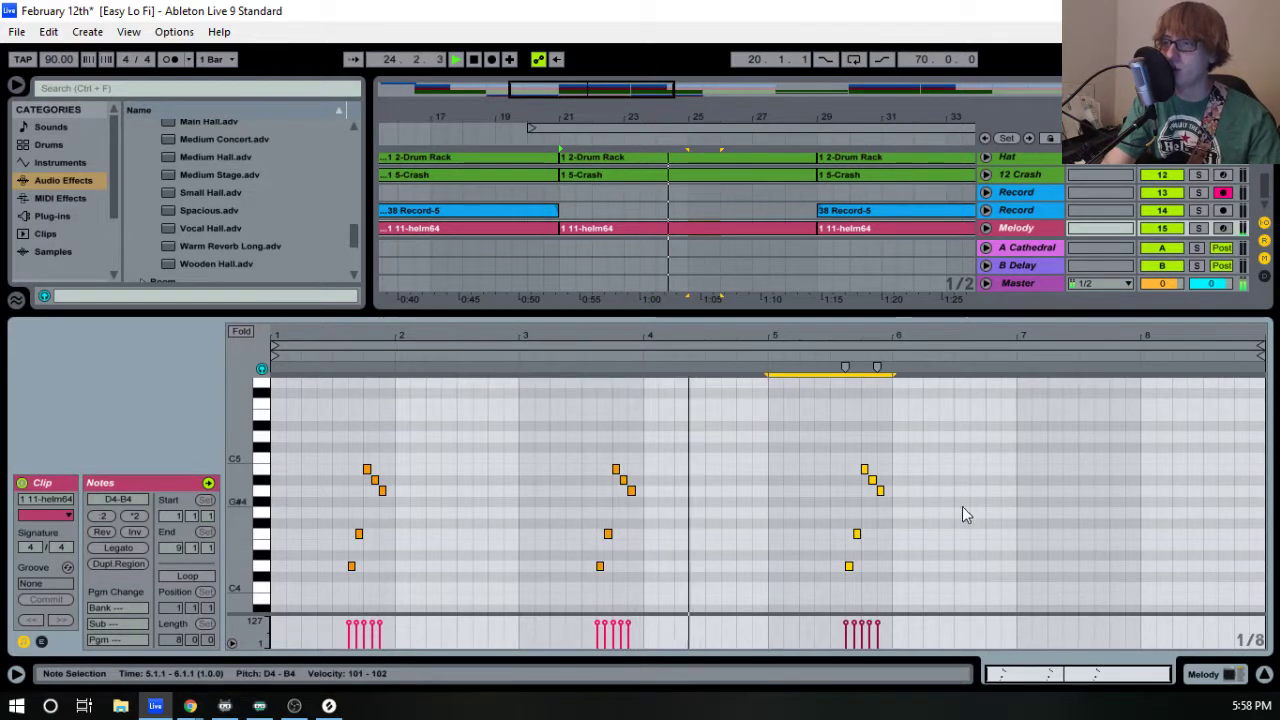
click(1019, 527)
key(ctrl+v)
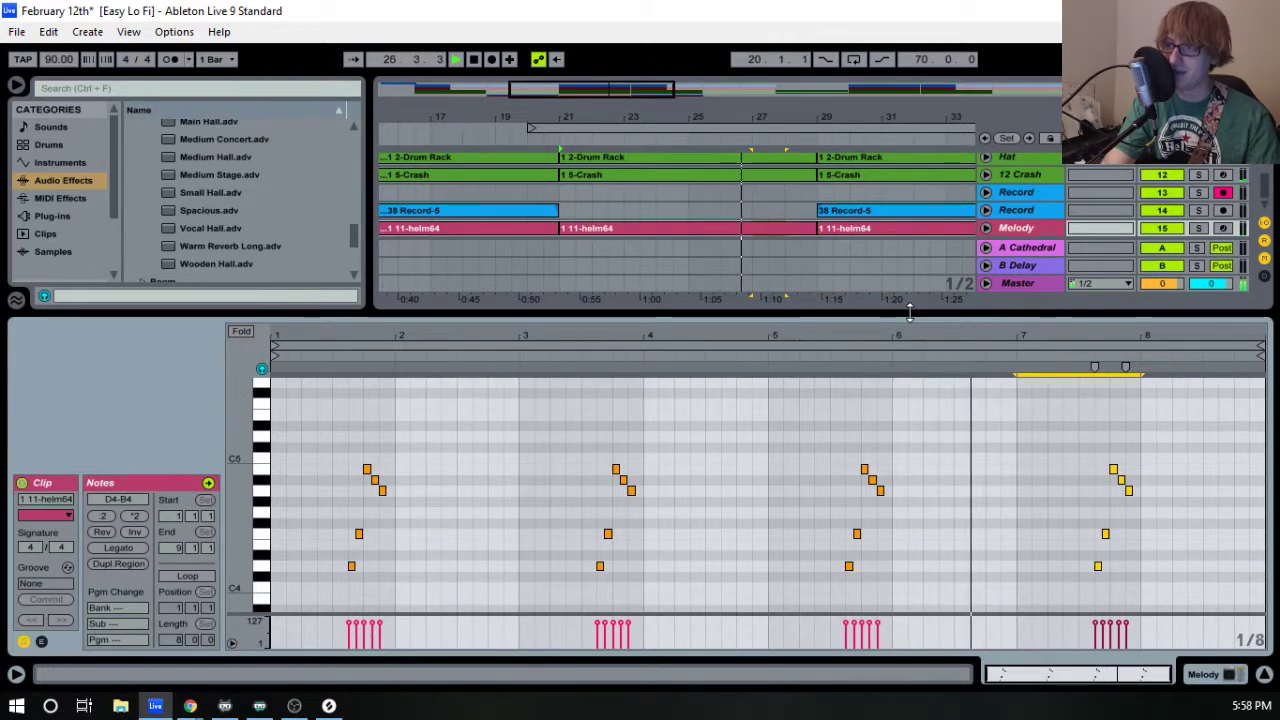
- Play the arrangement around bar 21 to hear the repeated Melody phrase with the other parts
drag(912, 317, 920, 350)
key(space)
key(space)
key(space)
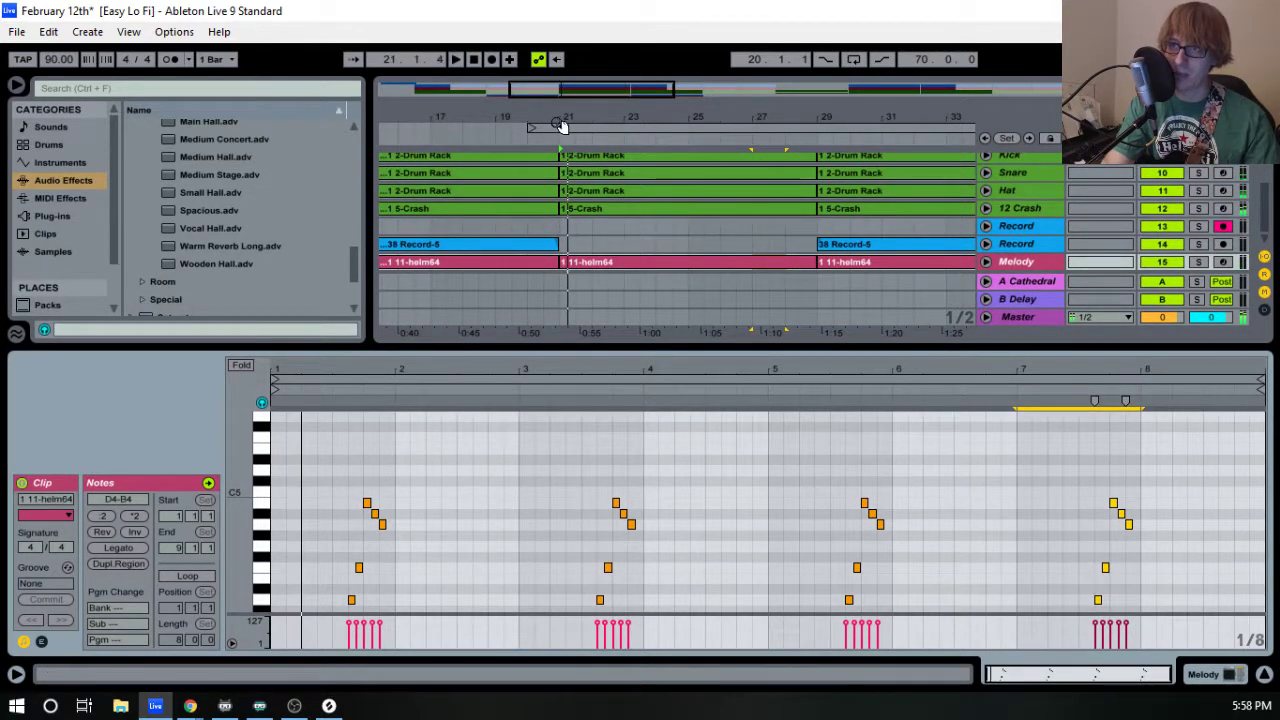
click(562, 128)
key(ctrl+a)
key(space)
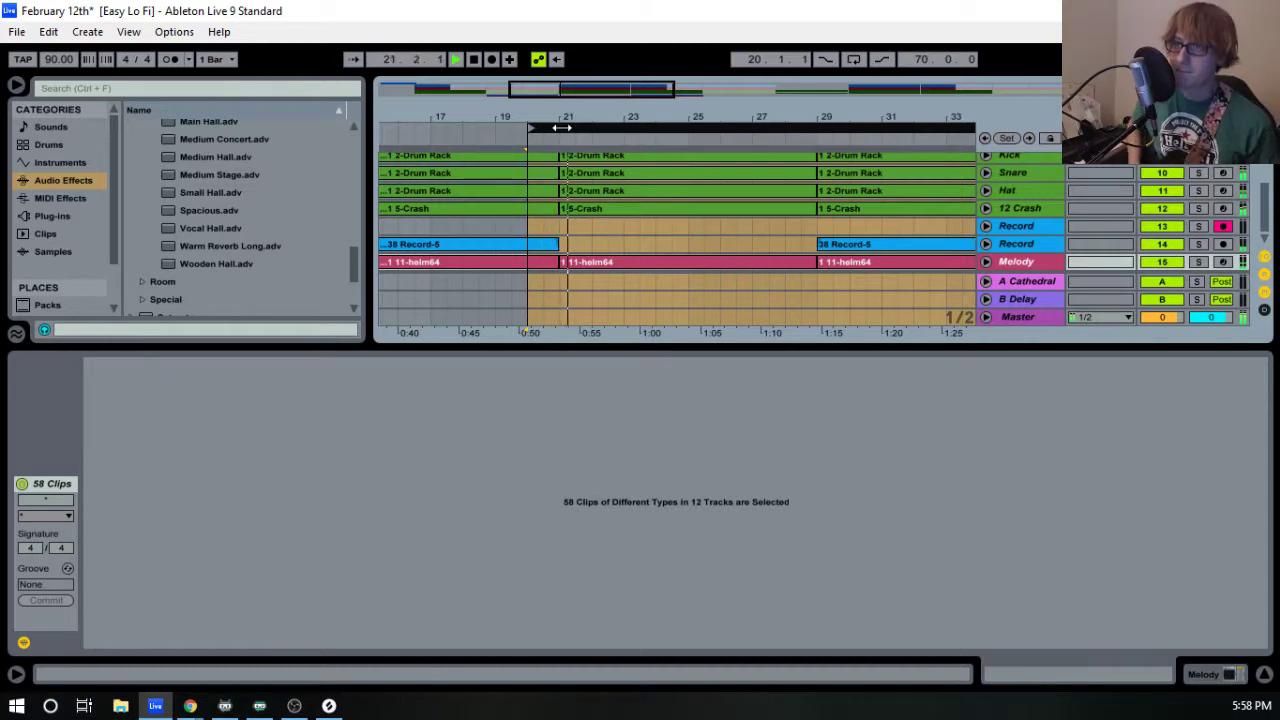
key(space)
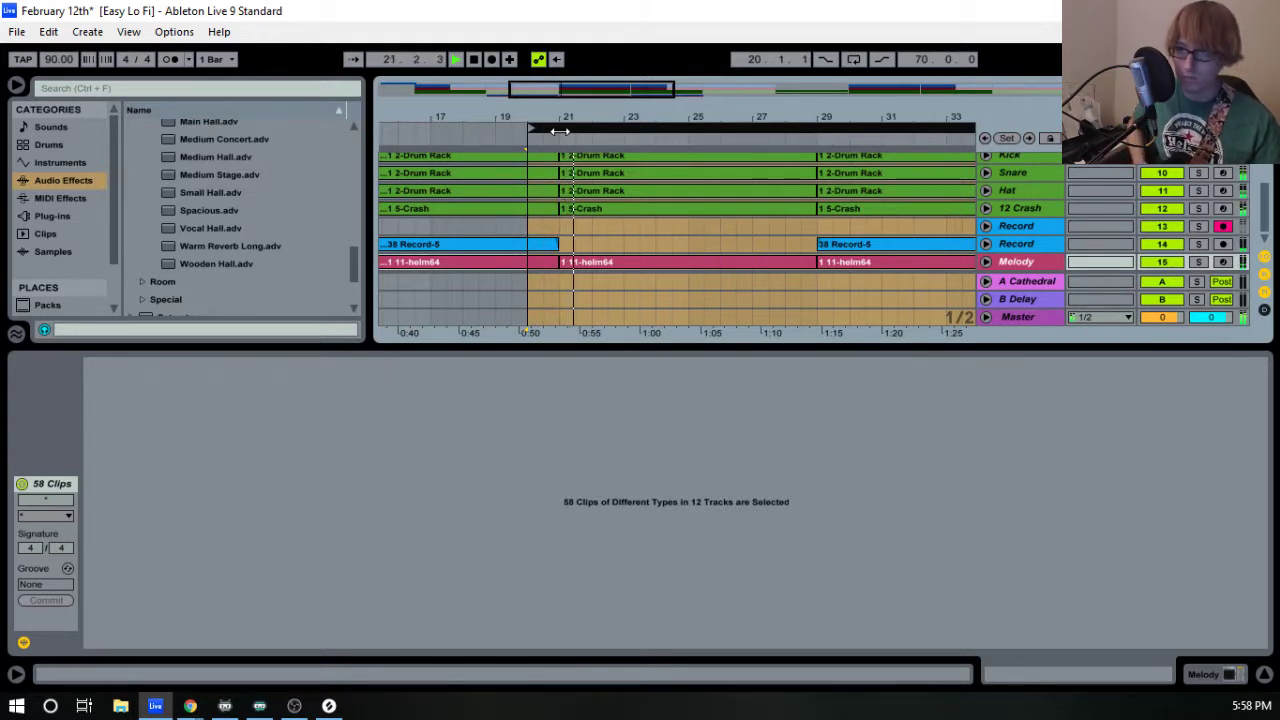
key(space)
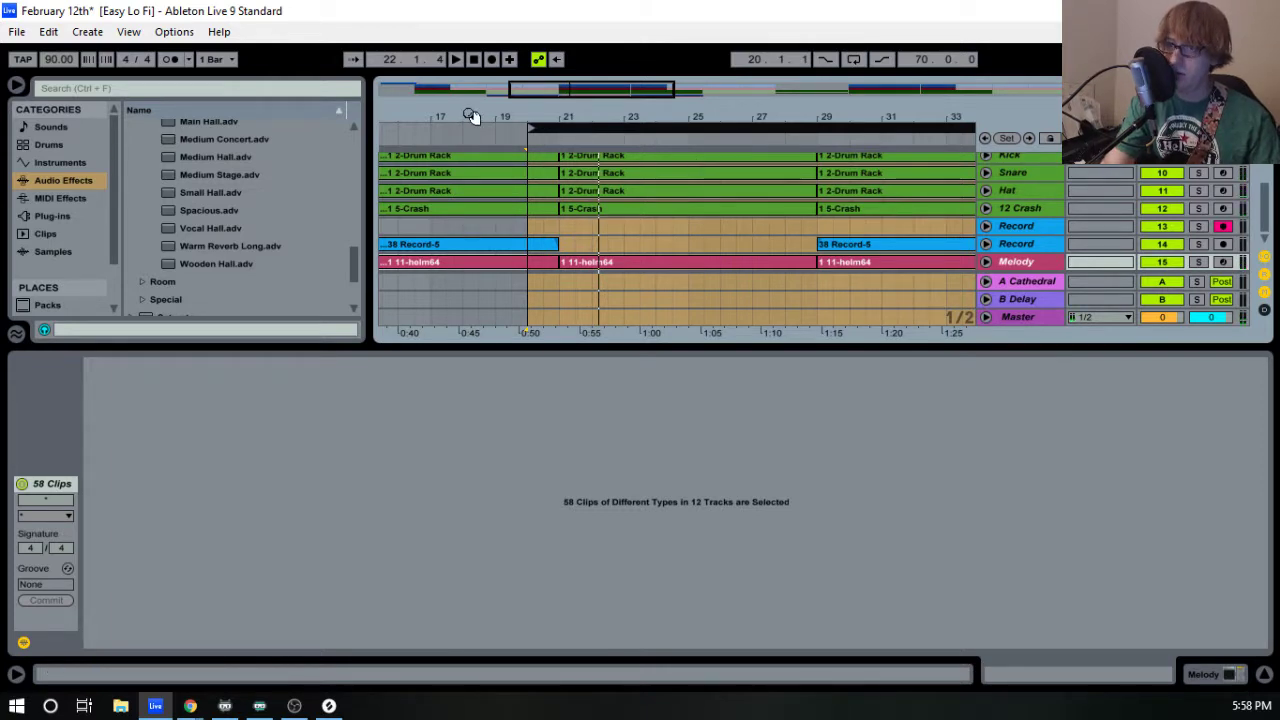
- Record a short take from bar 20 onto the armed Record track 13 and unfold that track
key(F9)
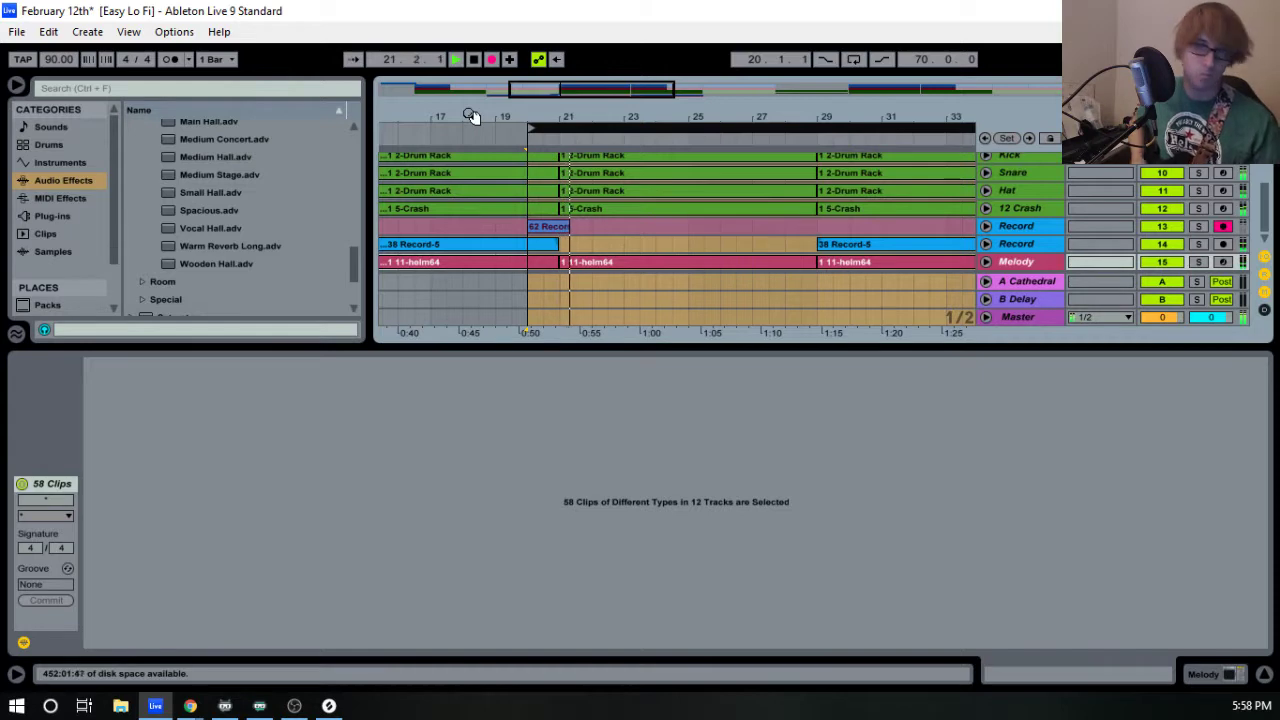
key(space)
key(space)
click(985, 226)
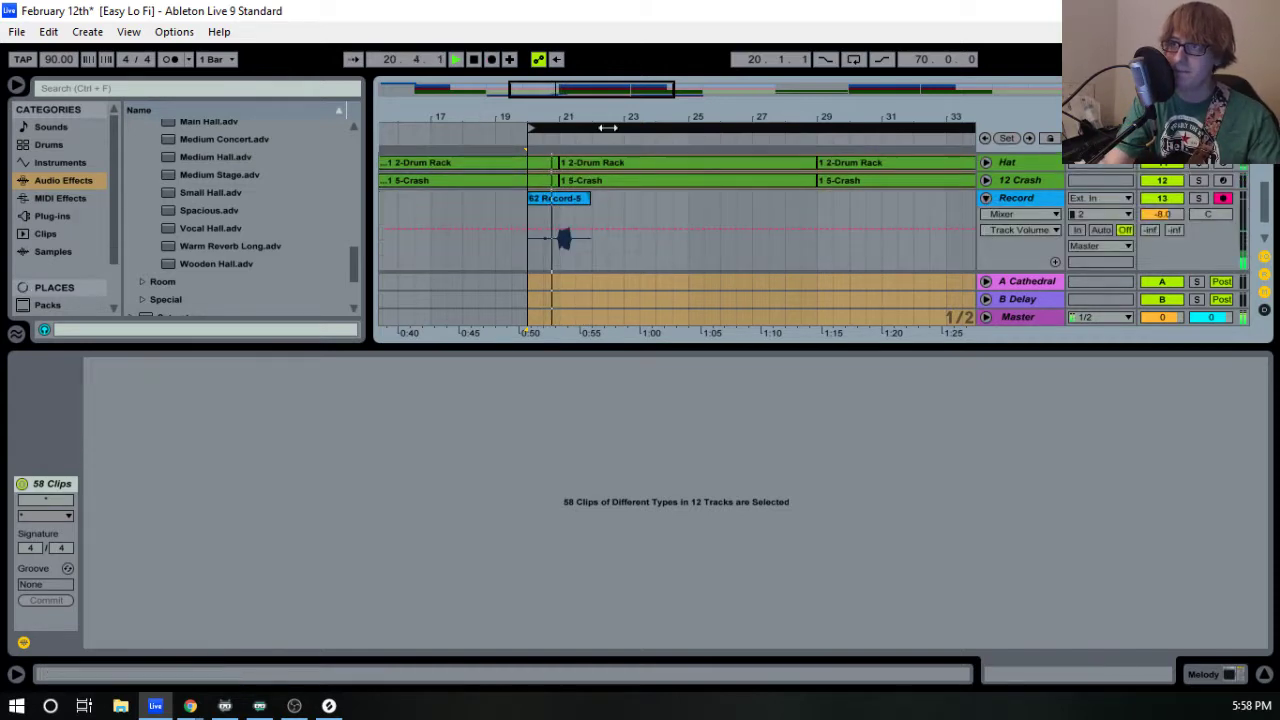
- Play back the new take on track 13 and trim its start to bar 21
drag(557, 120, 574, 150)
key(space)
drag(462, 203, 606, 206)
click(605, 205)
scroll(611, 215, down, 2)
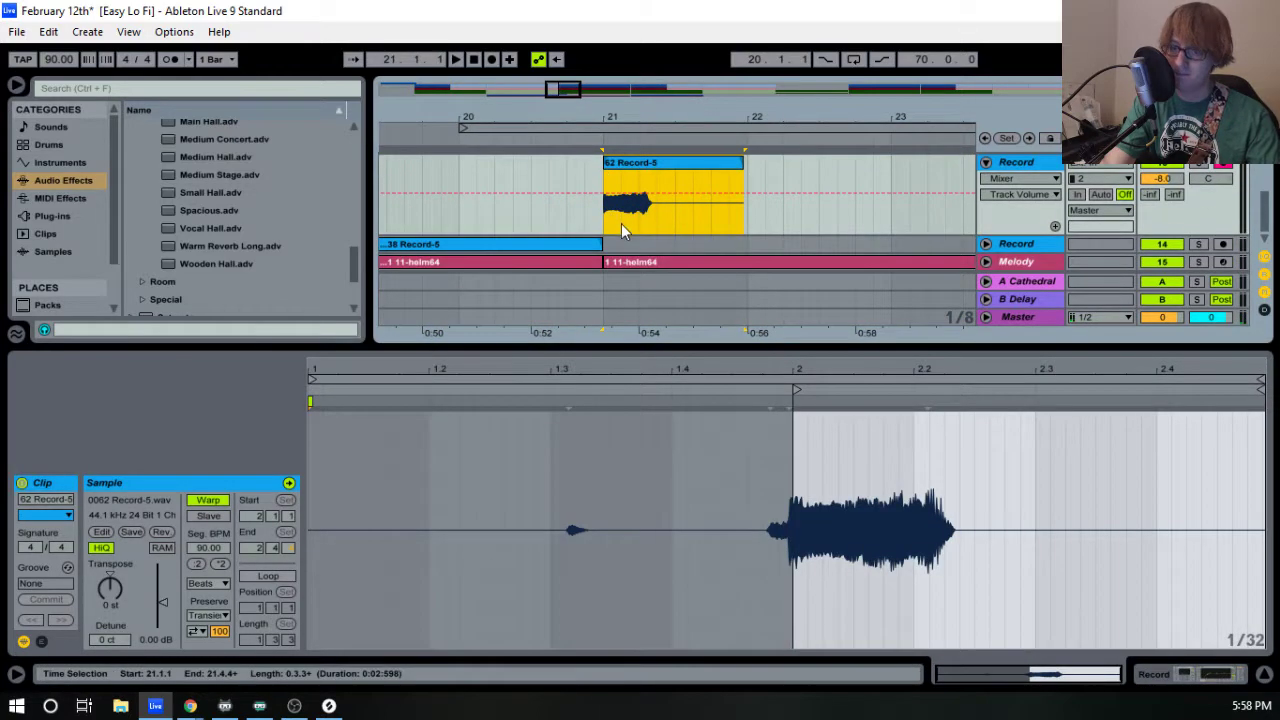
- Move the trimmed take to Record track 14 directly after the existing clip at bar 21, and play the join
click(985, 244)
scroll(710, 200, up, 1)
drag(615, 157, 622, 257)
click(420, 142)
scroll(617, 201, down, 2)
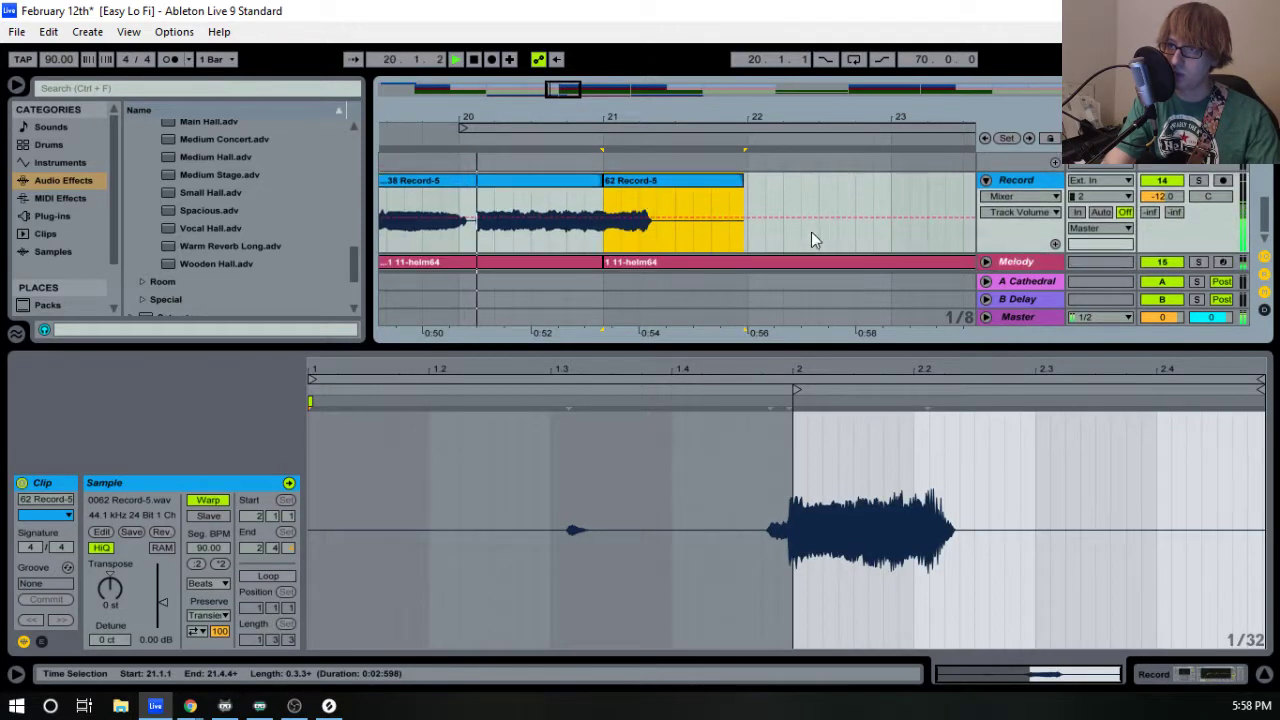
scroll(940, 230, up, 1)
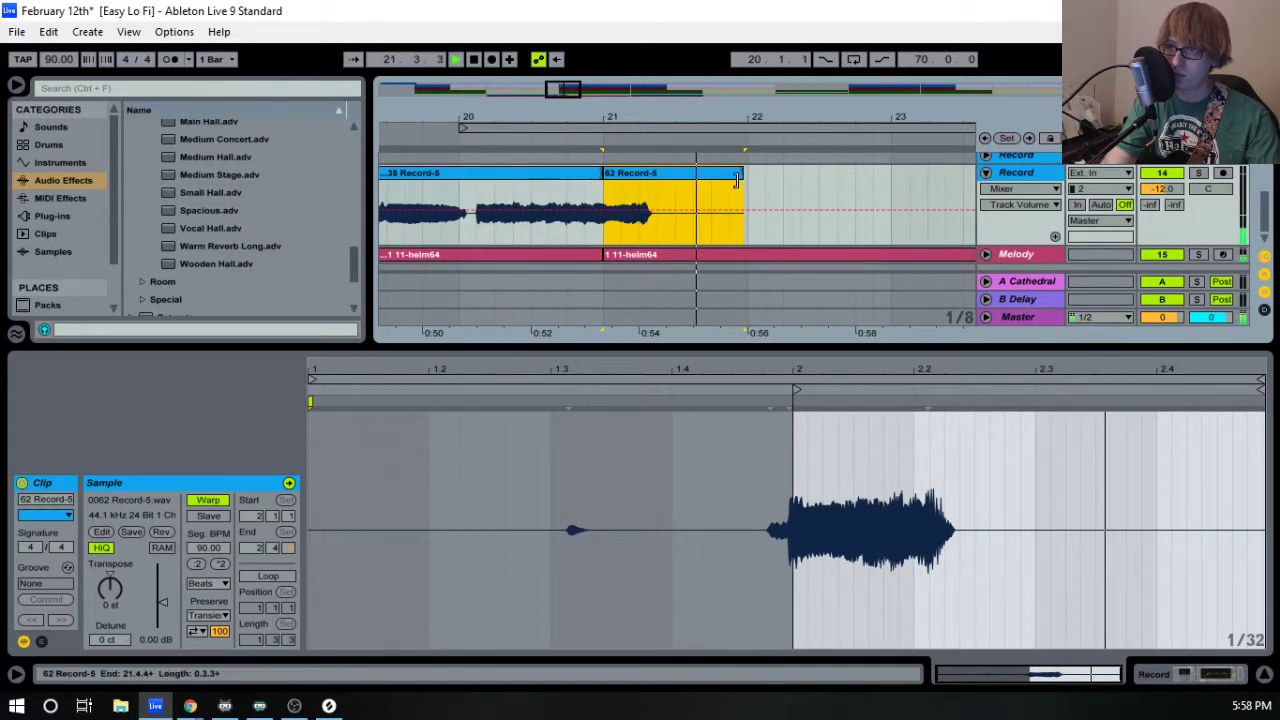
- Shorten the moved take so it ends at 21.3, and play the transition from bar 20
key(space)
mouse_move(735, 178)
mouse_down()
mouse_move(659, 178)
mouse_move(677, 180)
mouse_up()
key(space)
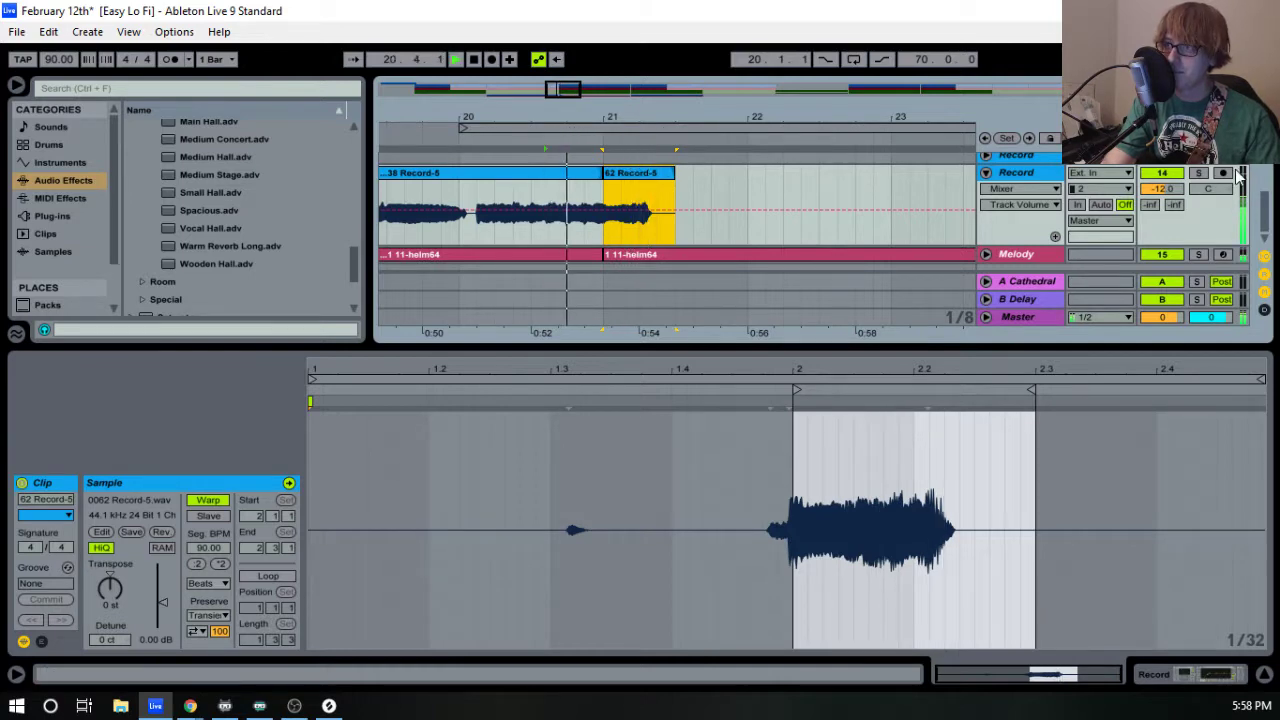
drag(624, 121, 617, 79)
click(606, 127)
key(space)
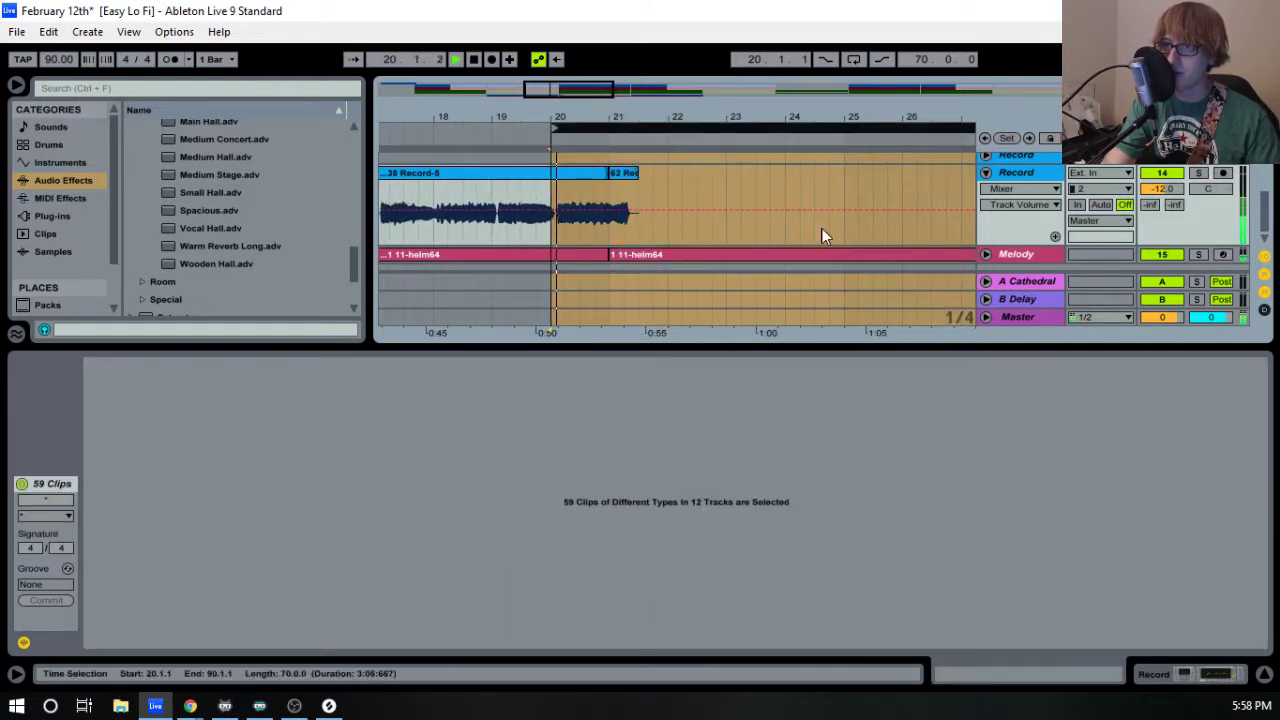
- Fold Record track 14 and rename it "lead"
click(986, 172)
scroll(958, 212, up, 2)
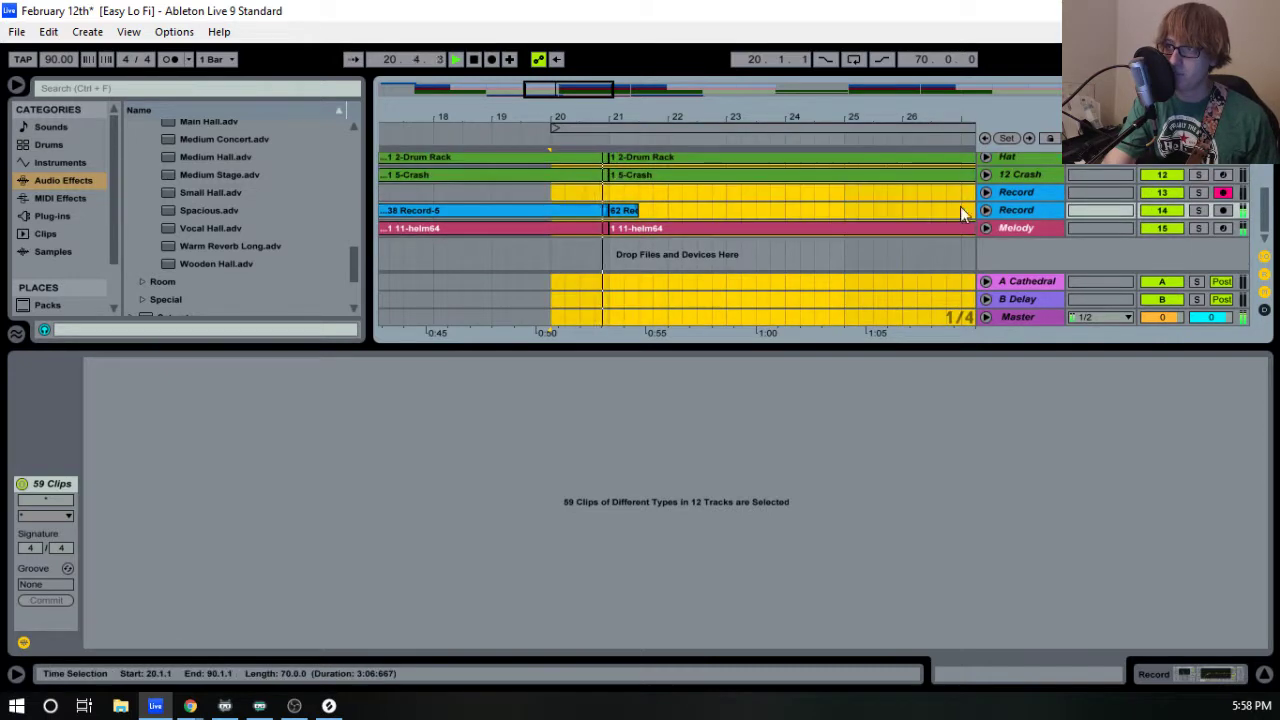
right_click(1015, 210)
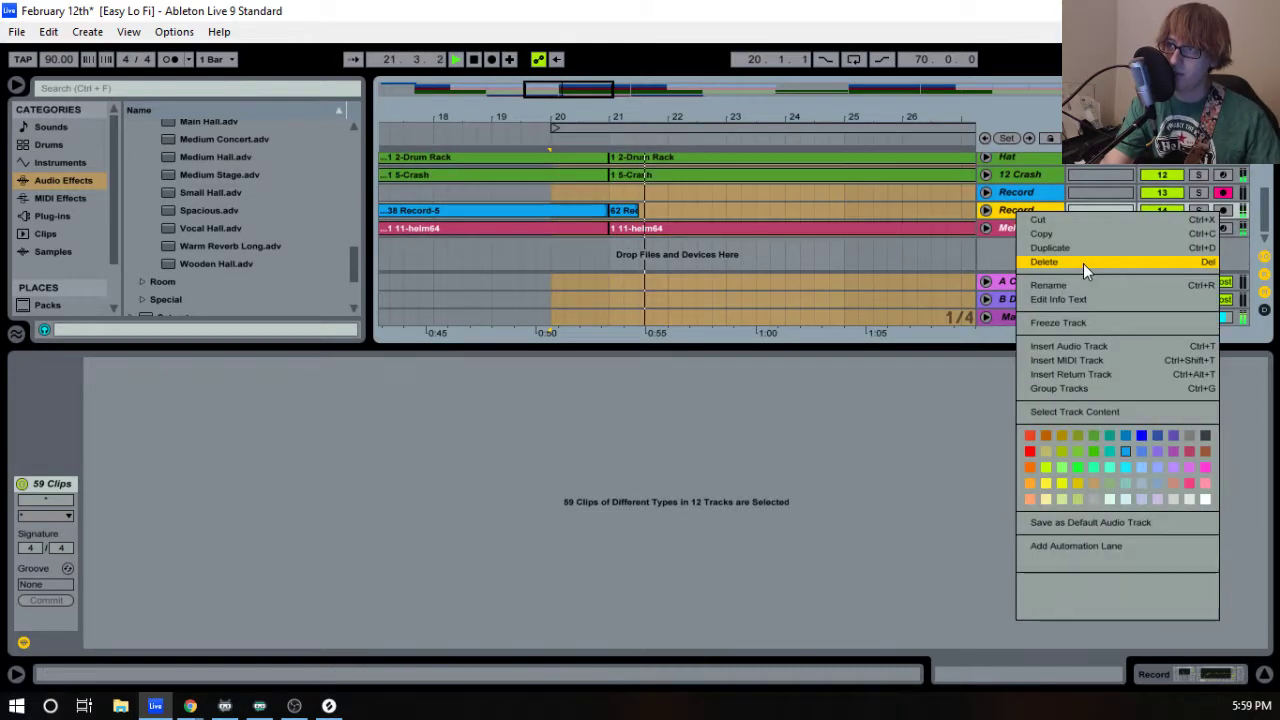
click(1076, 286)
text(lea)
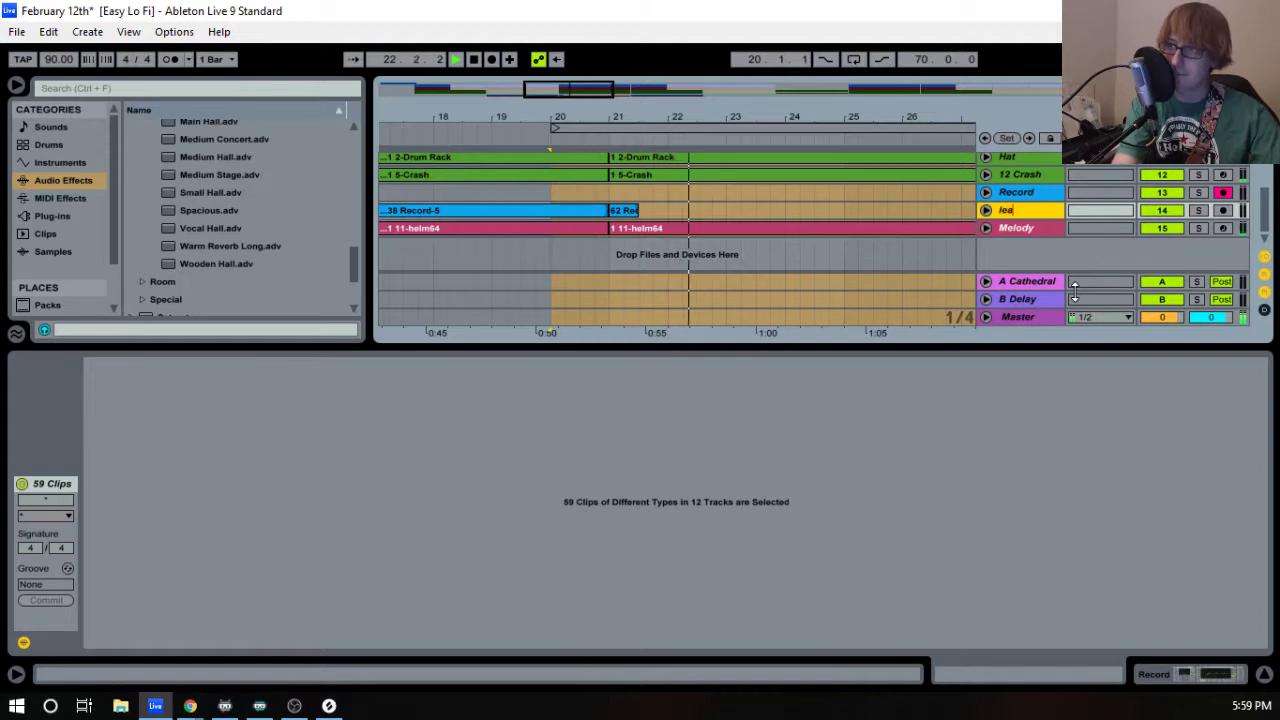
text(d)
key(Return)
key(space)
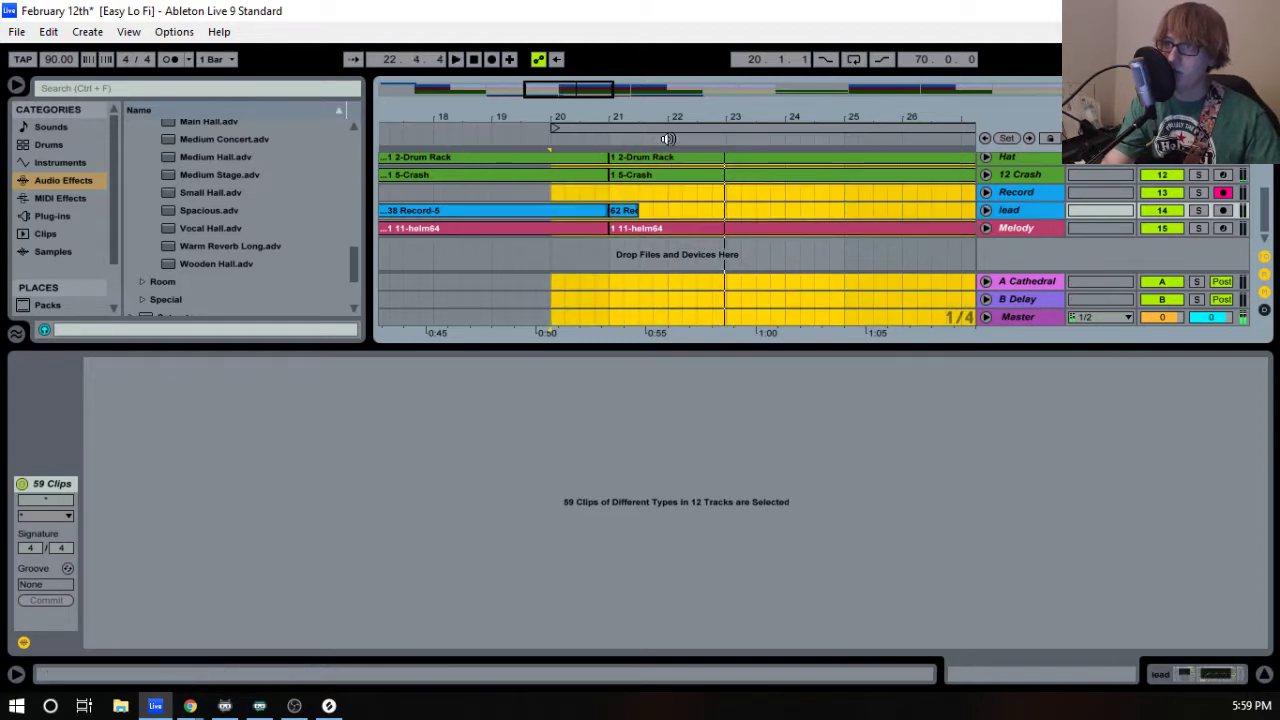
- Play the passage into bar 21 again to check the lead ending against the new Melody phrase
click(619, 139)
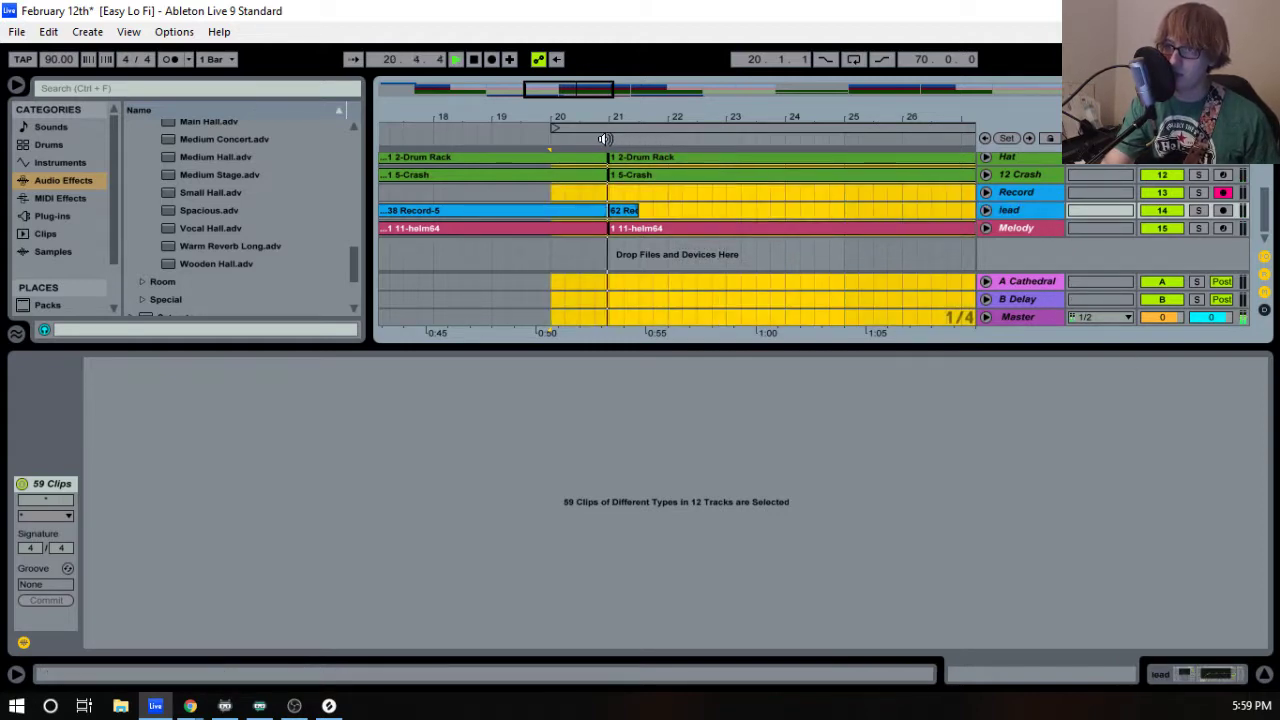
click(747, 200)
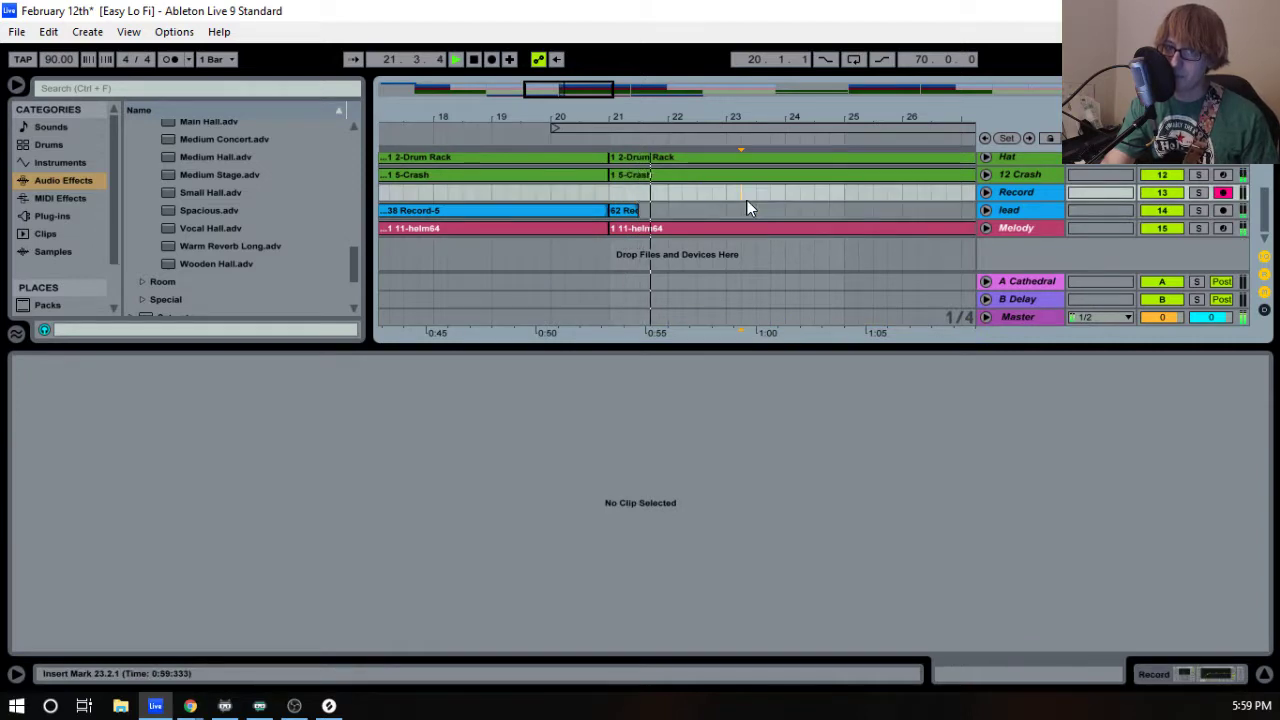
key(space)
click(608, 125)
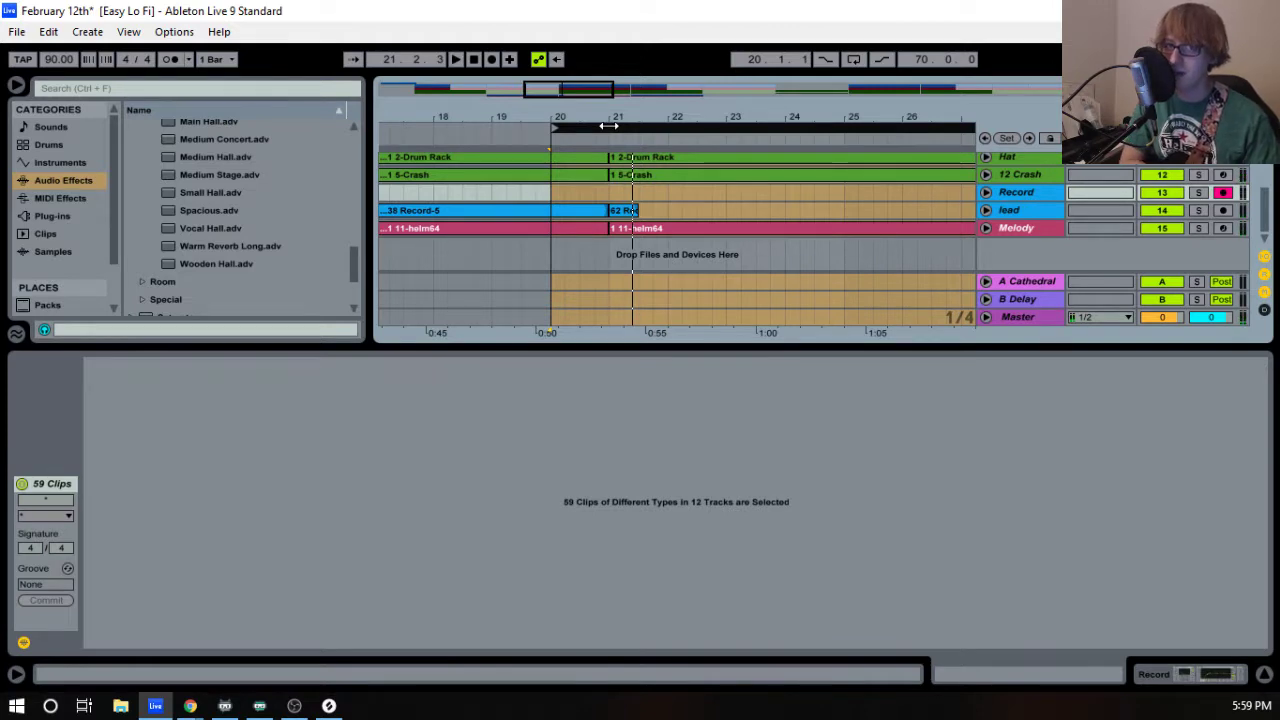
key(space)
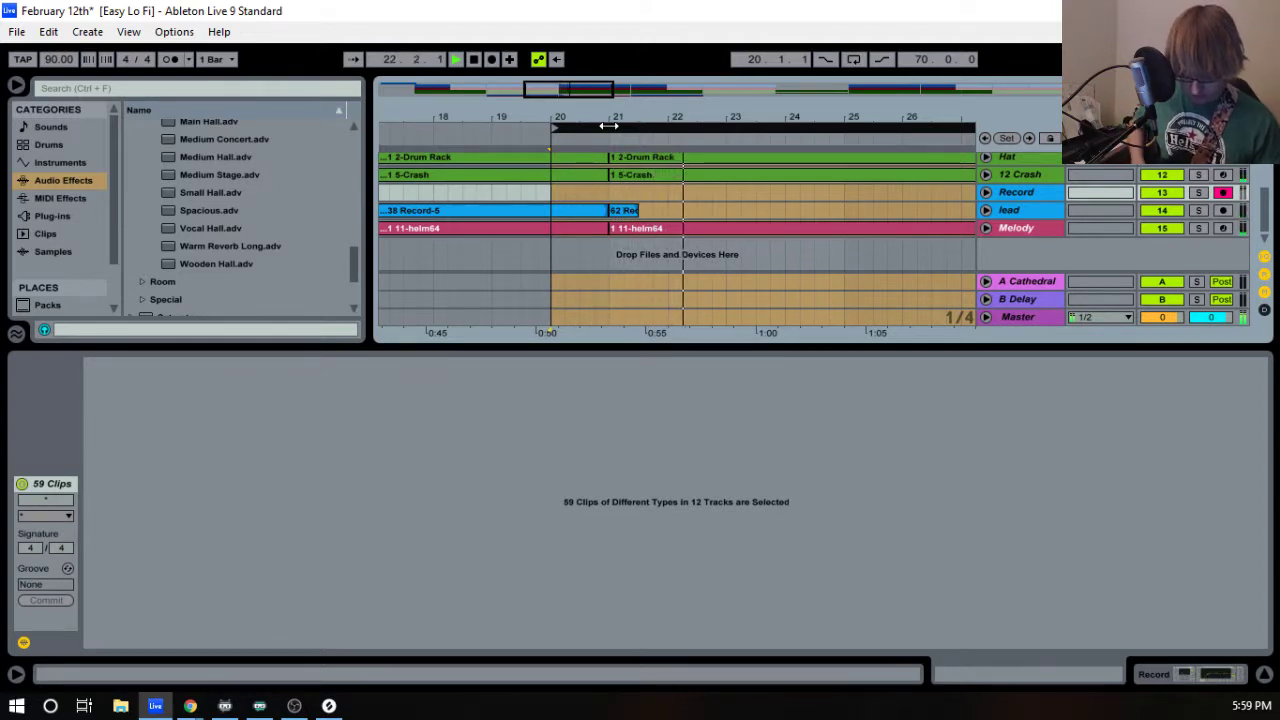
key(space)
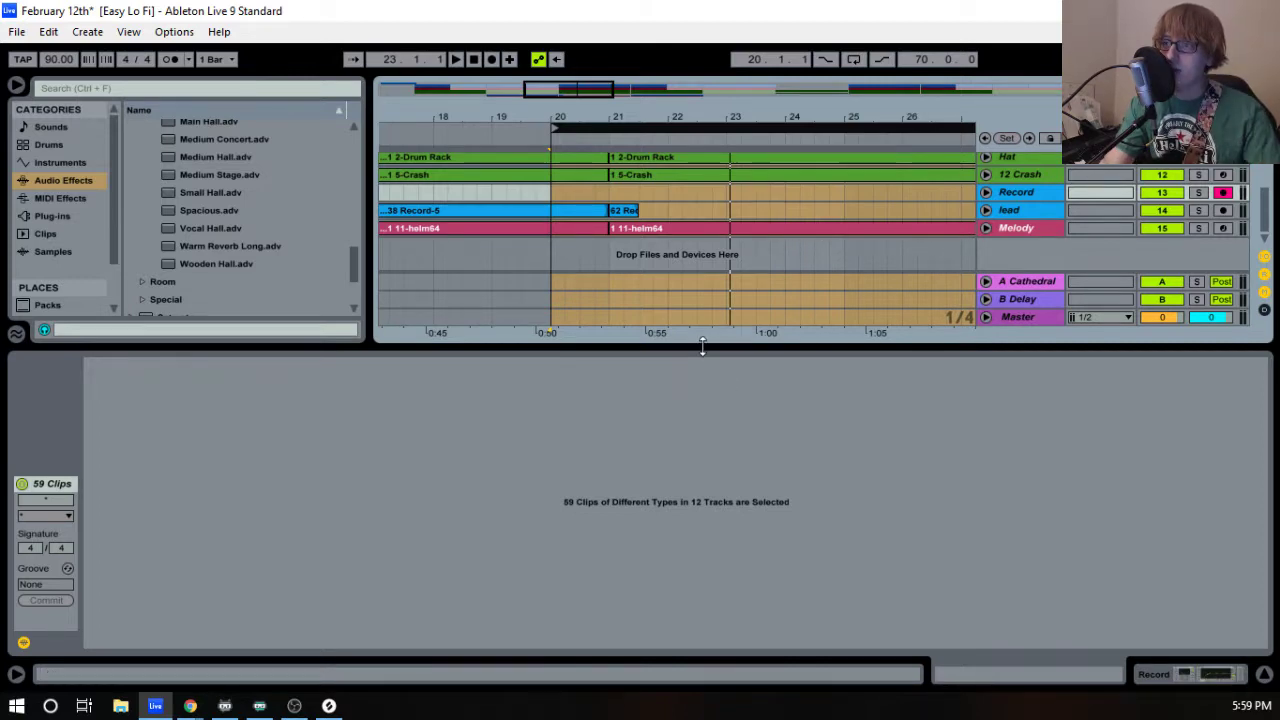
- Review the Melody clip at bar 21 and the layout of all tracks from bar 1 onward
drag(702, 345, 710, 640)
double_click(727, 408)
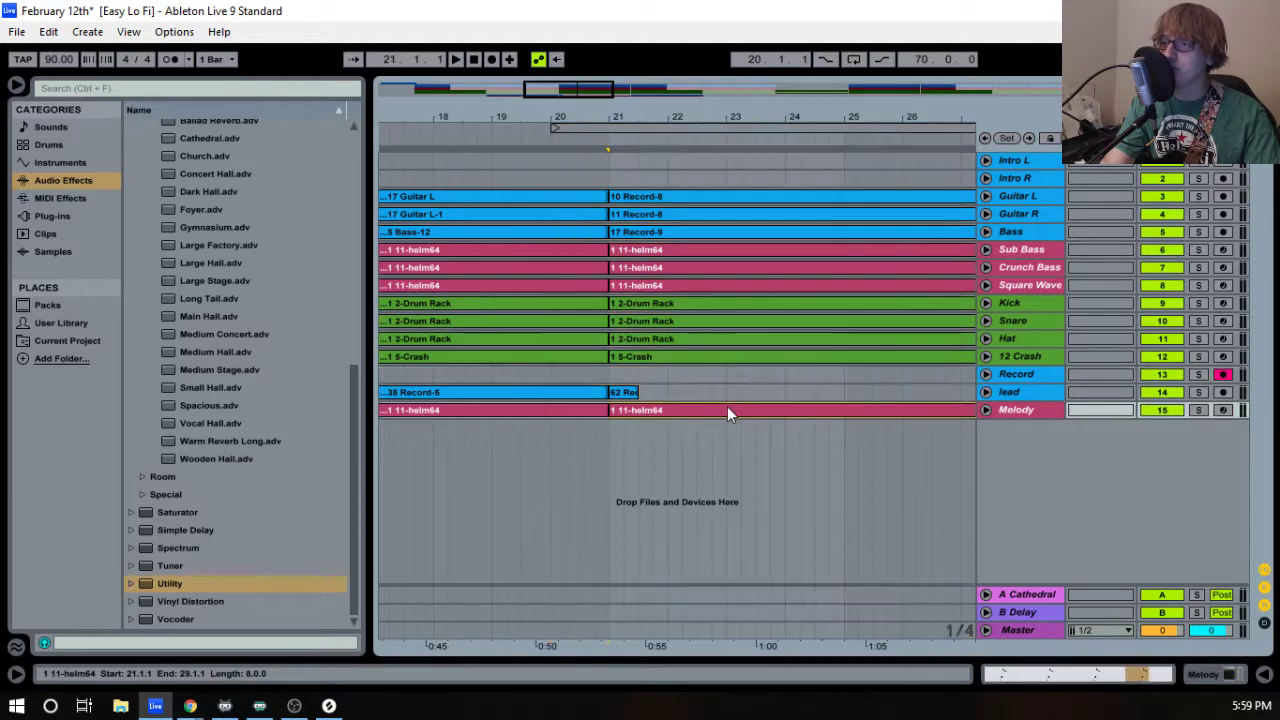
drag(722, 463, 724, 311)
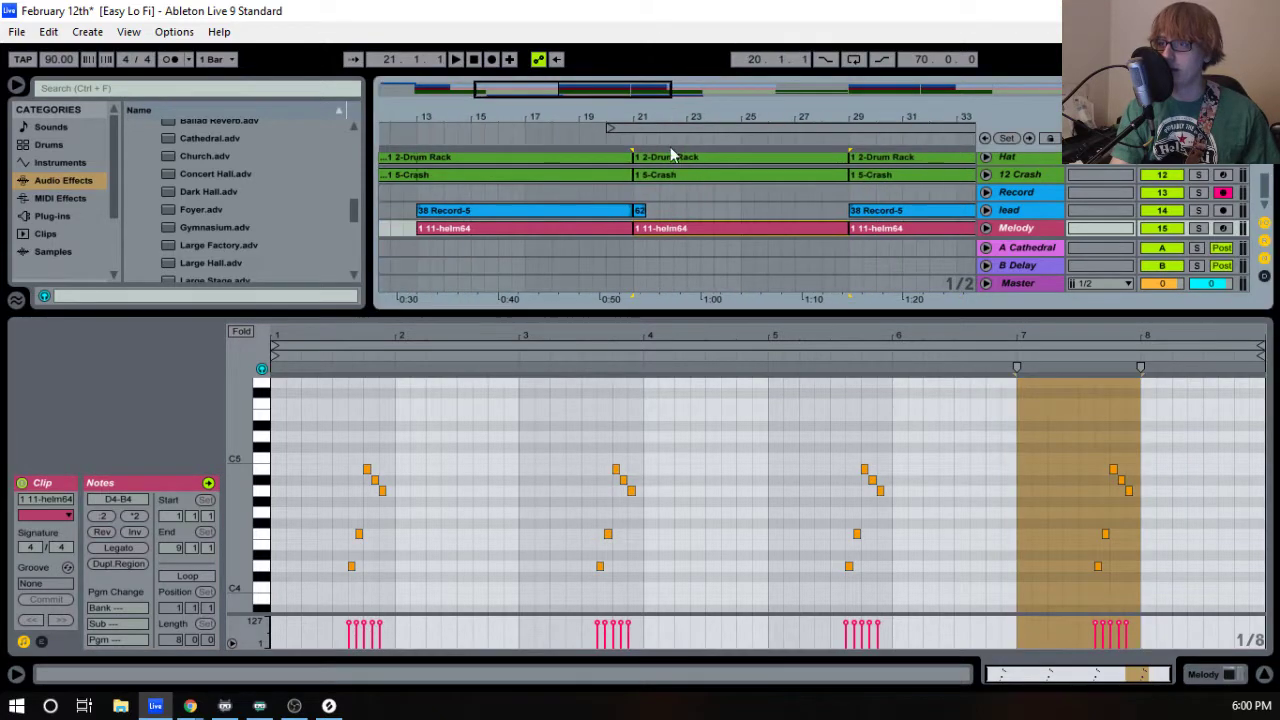
drag(830, 317, 887, 638)
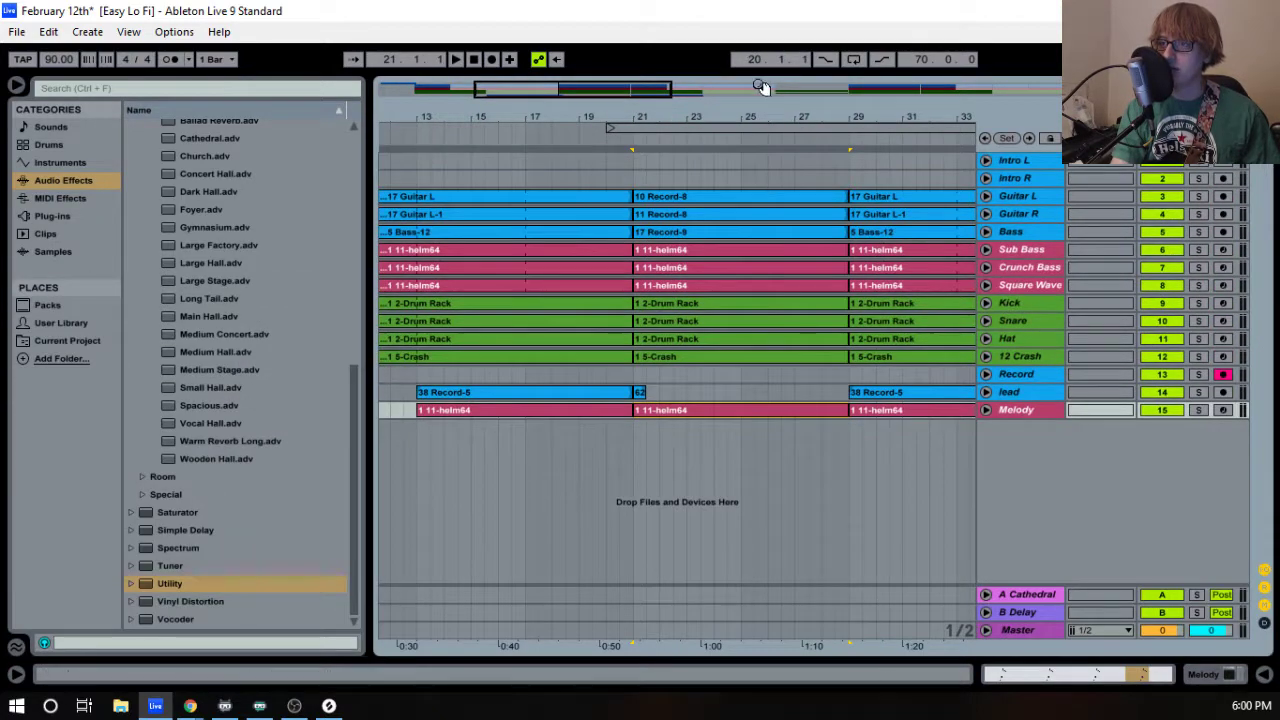
drag(723, 117, 696, 115)
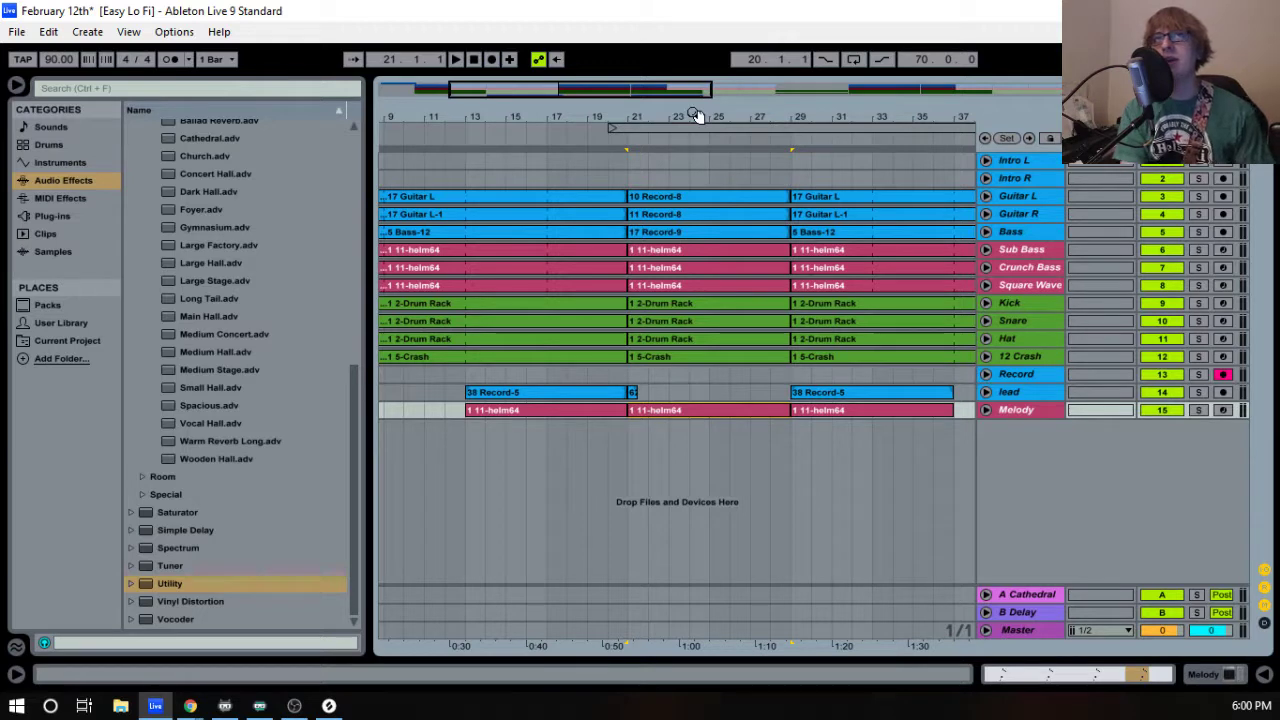
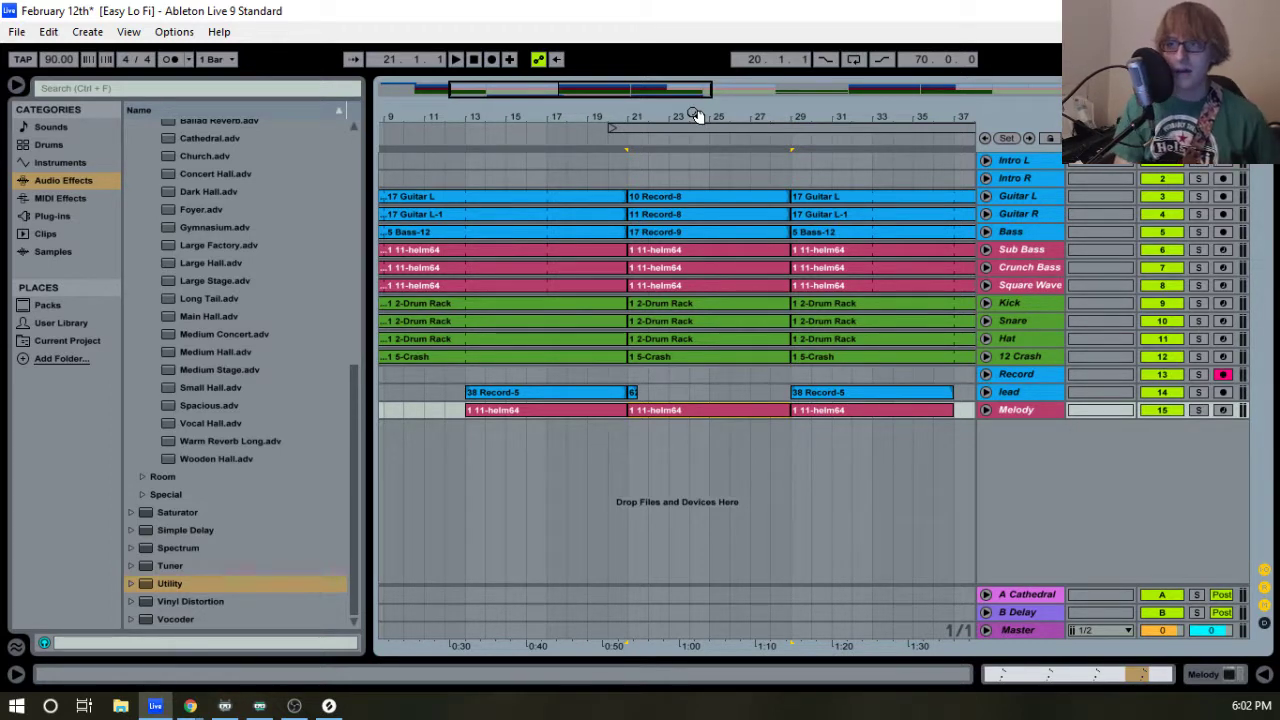
mouse_move(697, 116)
mouse_down()
mouse_move(660, 117)
mouse_move(671, 129)
mouse_move(642, 108)
mouse_move(649, 118)
mouse_up()
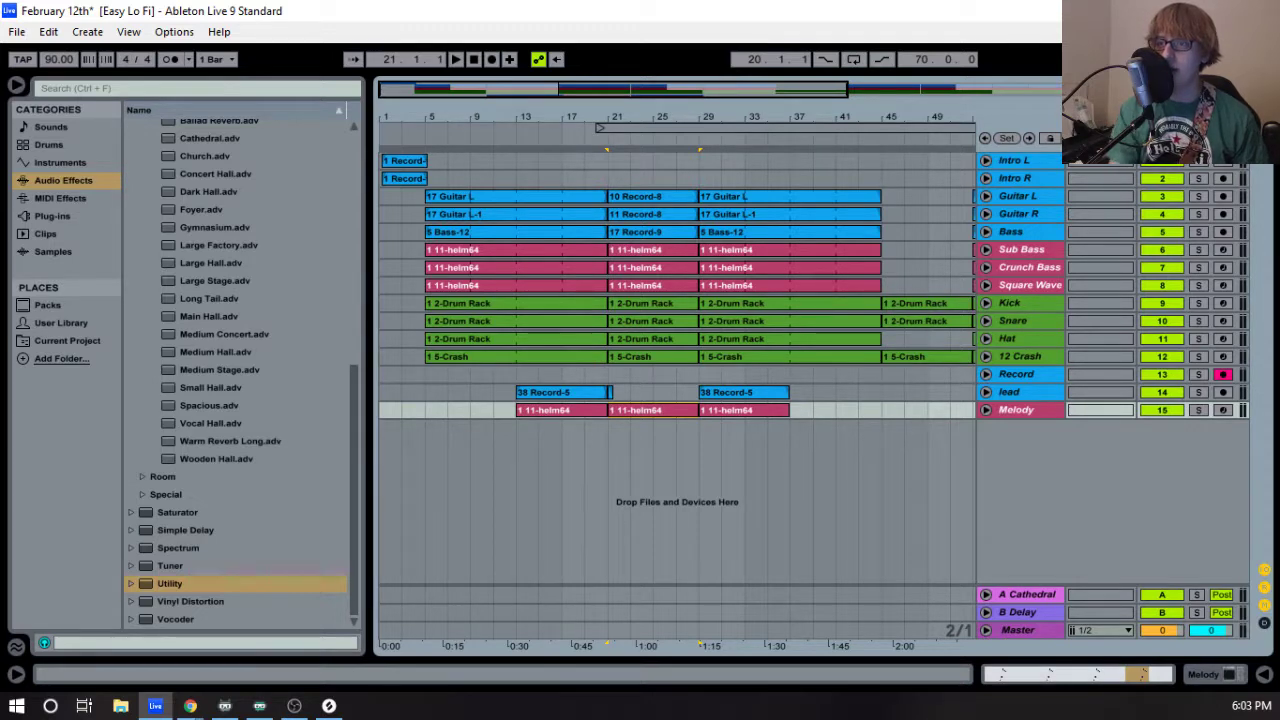
- Play from bar 5 with Sub Bass soloed, add Kick to the solo, and return to the full mix
click(428, 117)
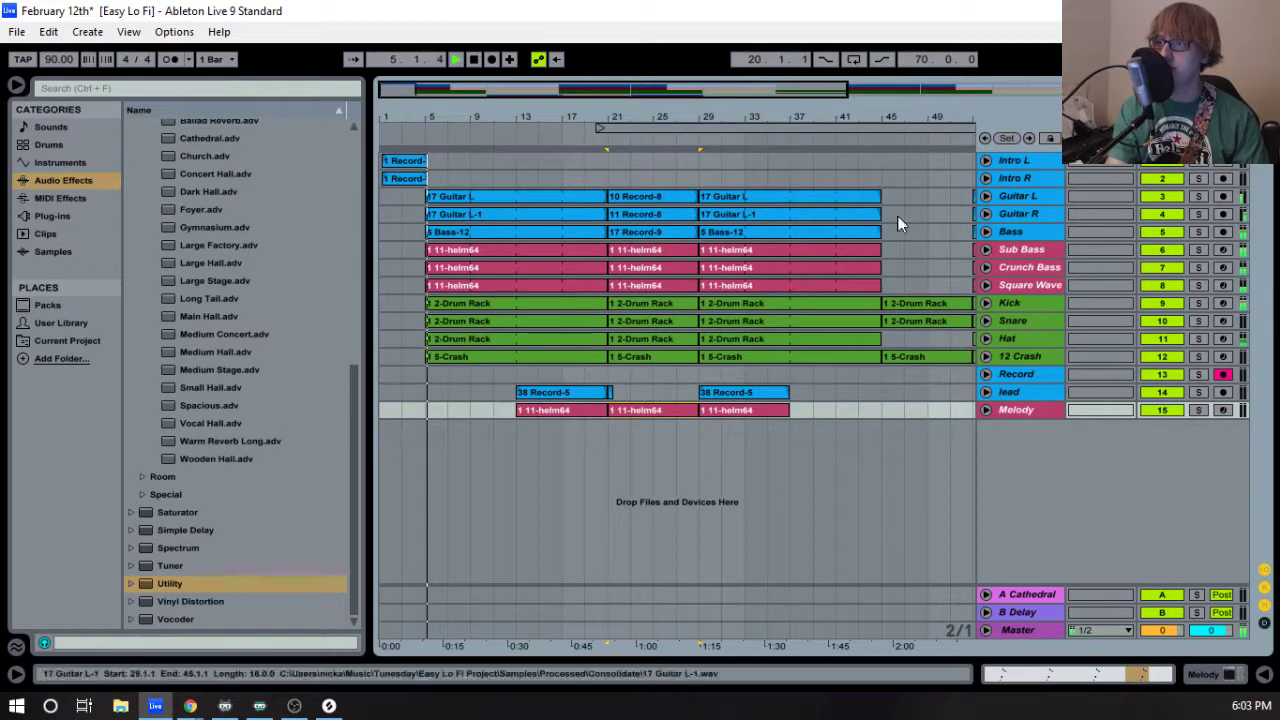
click(1198, 250)
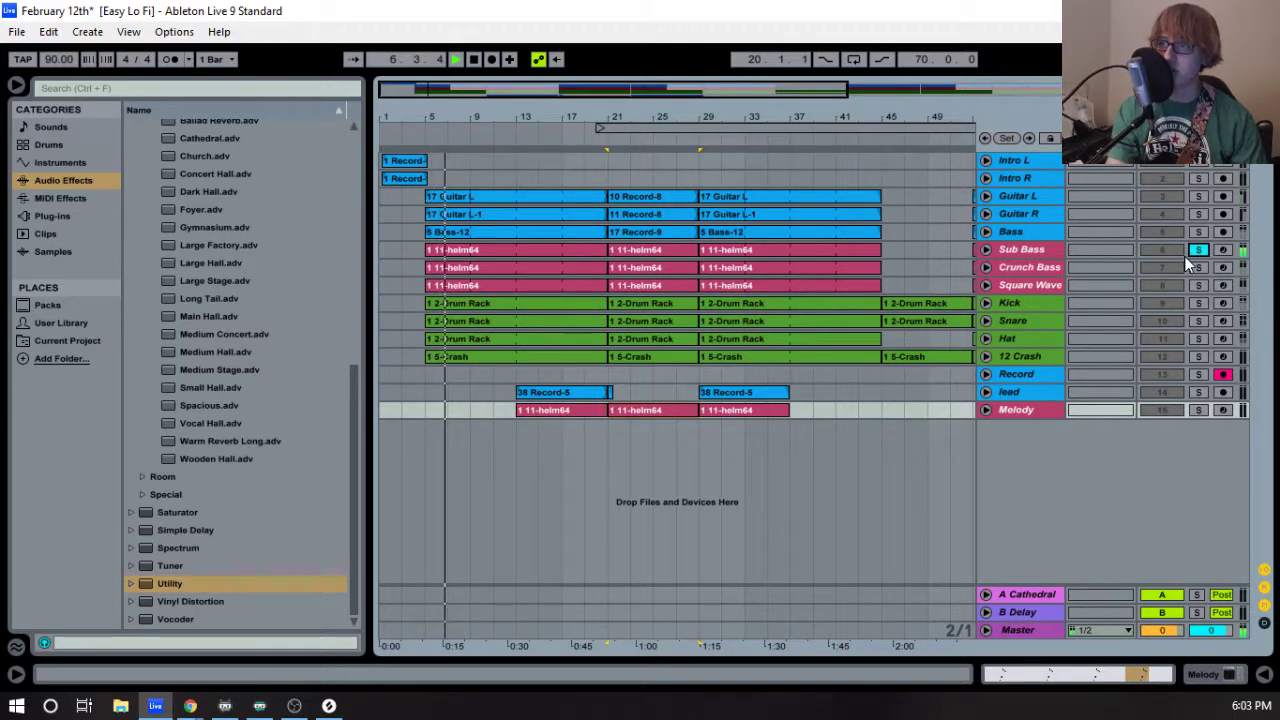
ctrl+click(1199, 302)
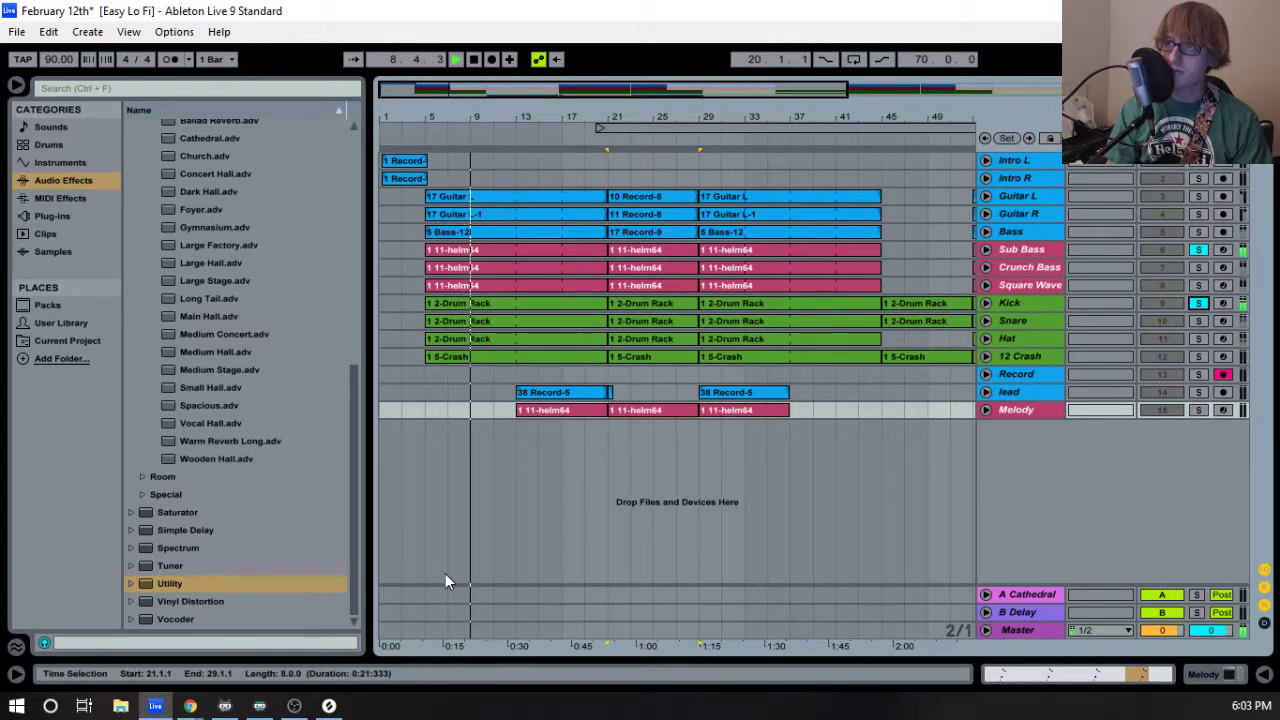
click(1199, 303)
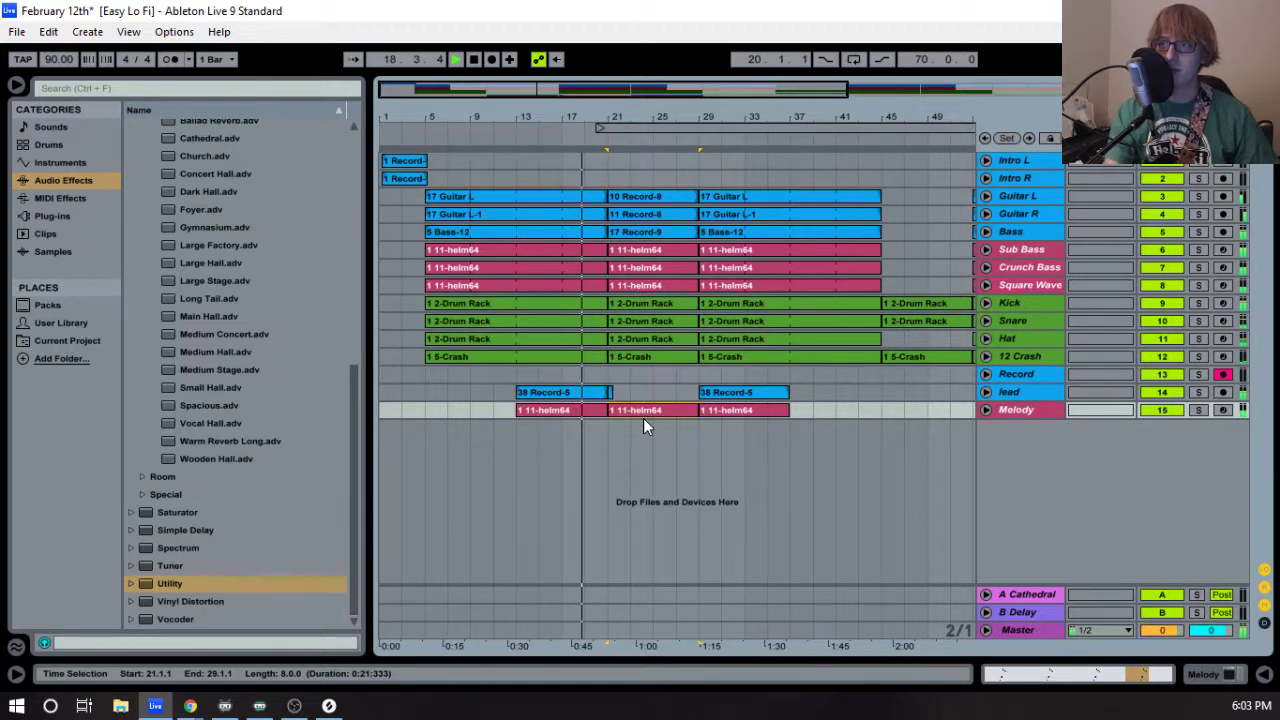
- Zoom in around bar 21, play the passage and open the notes of the Melody clip there
drag(615, 119, 619, 128)
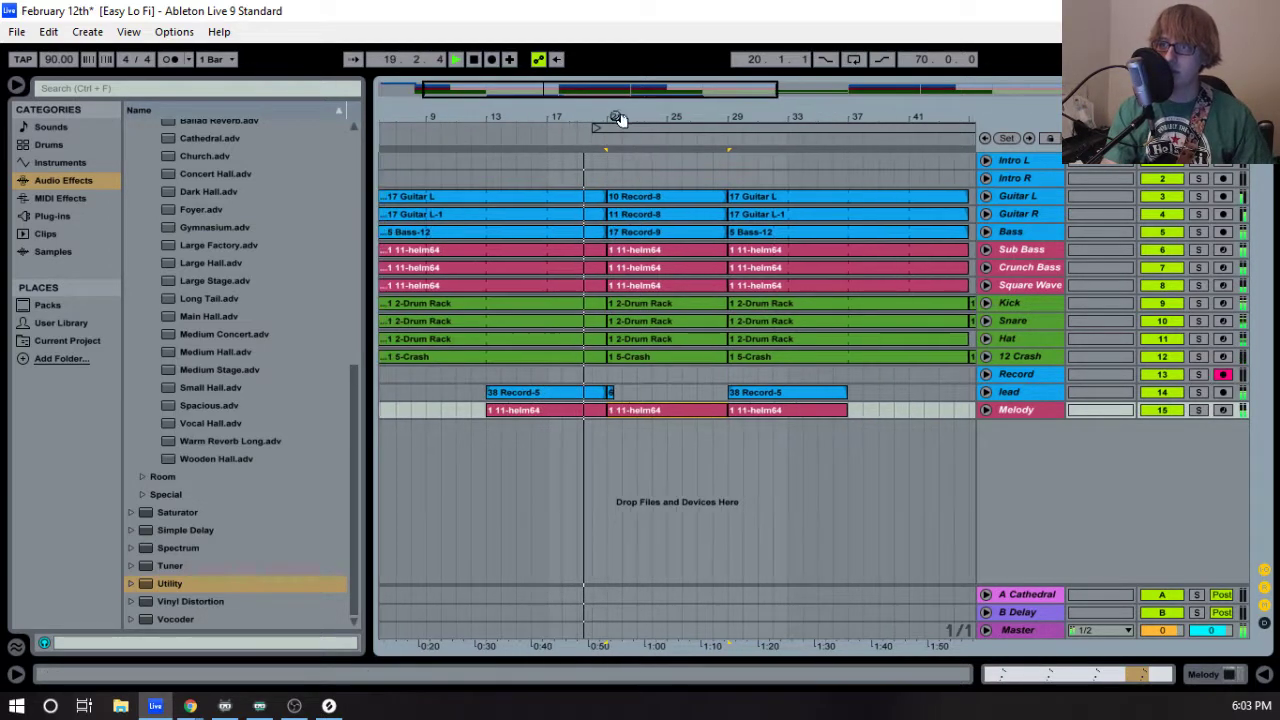
click(682, 411)
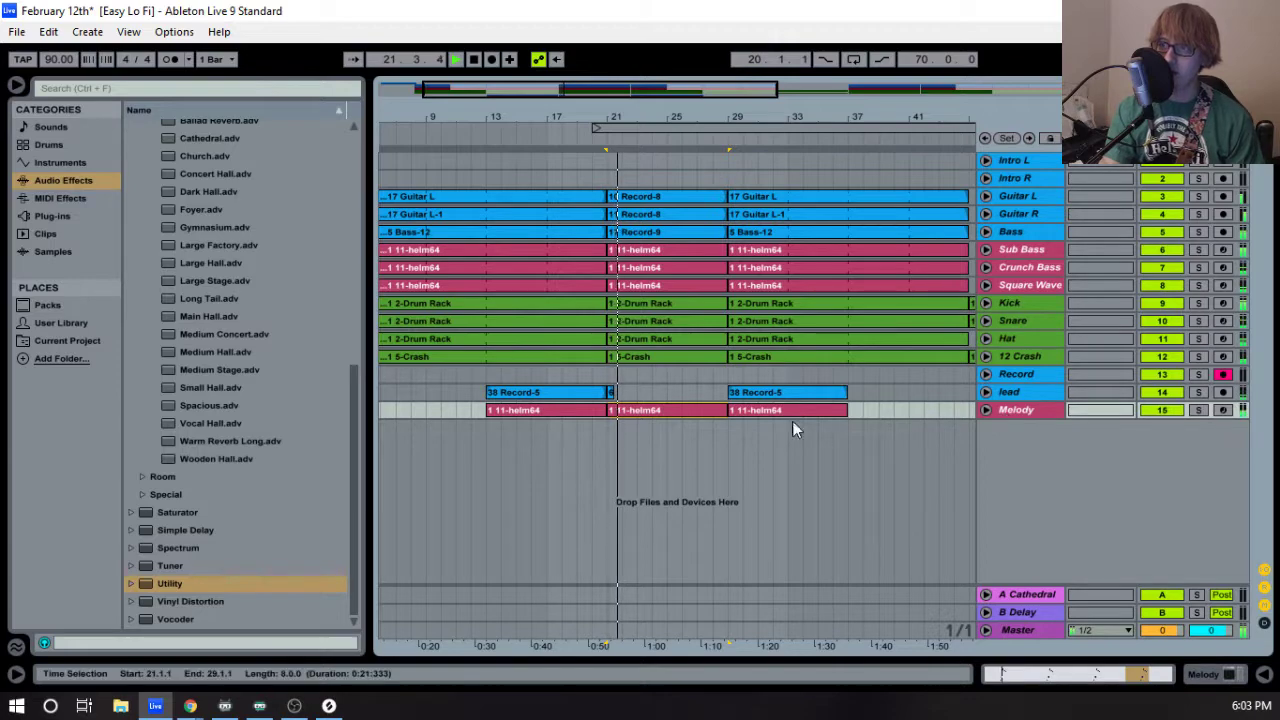
double_click(656, 413)
drag(734, 457, 762, 250)
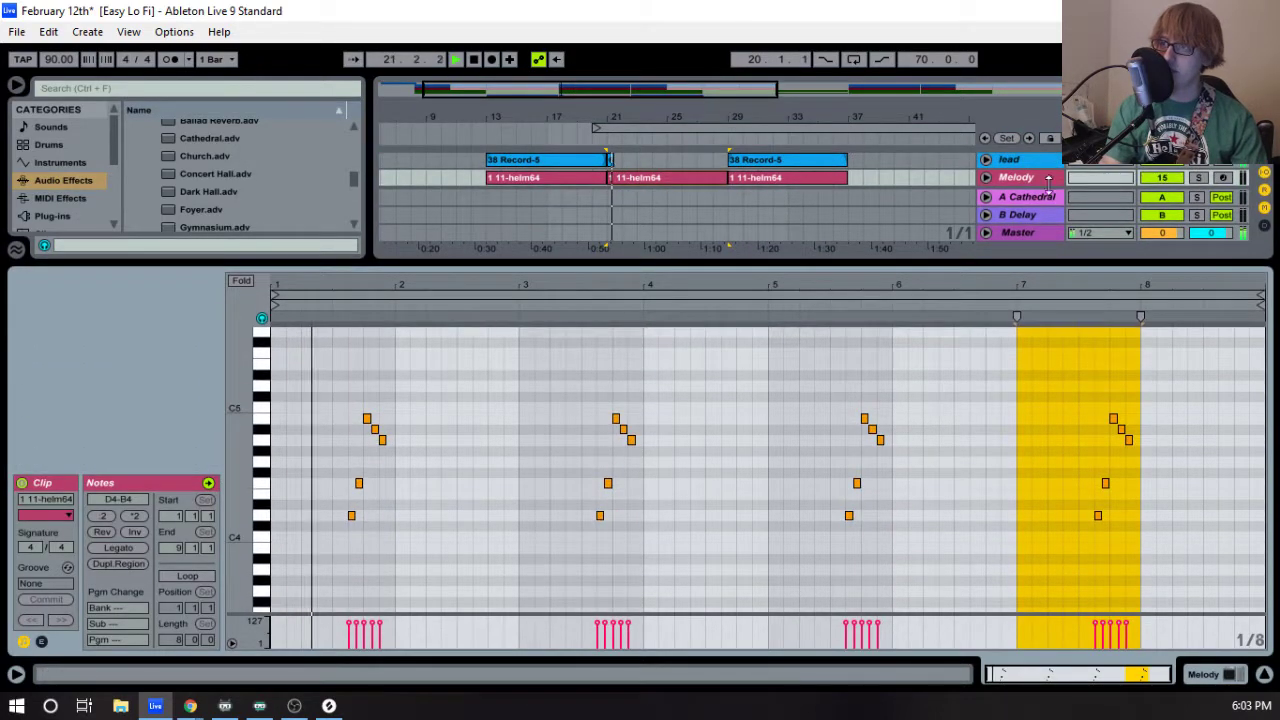
- Switch off the Utility device on the Melody track and play the mix from bar 21
click(1033, 180)
double_click(1033, 184)
click(188, 482)
key(space)
key(space)
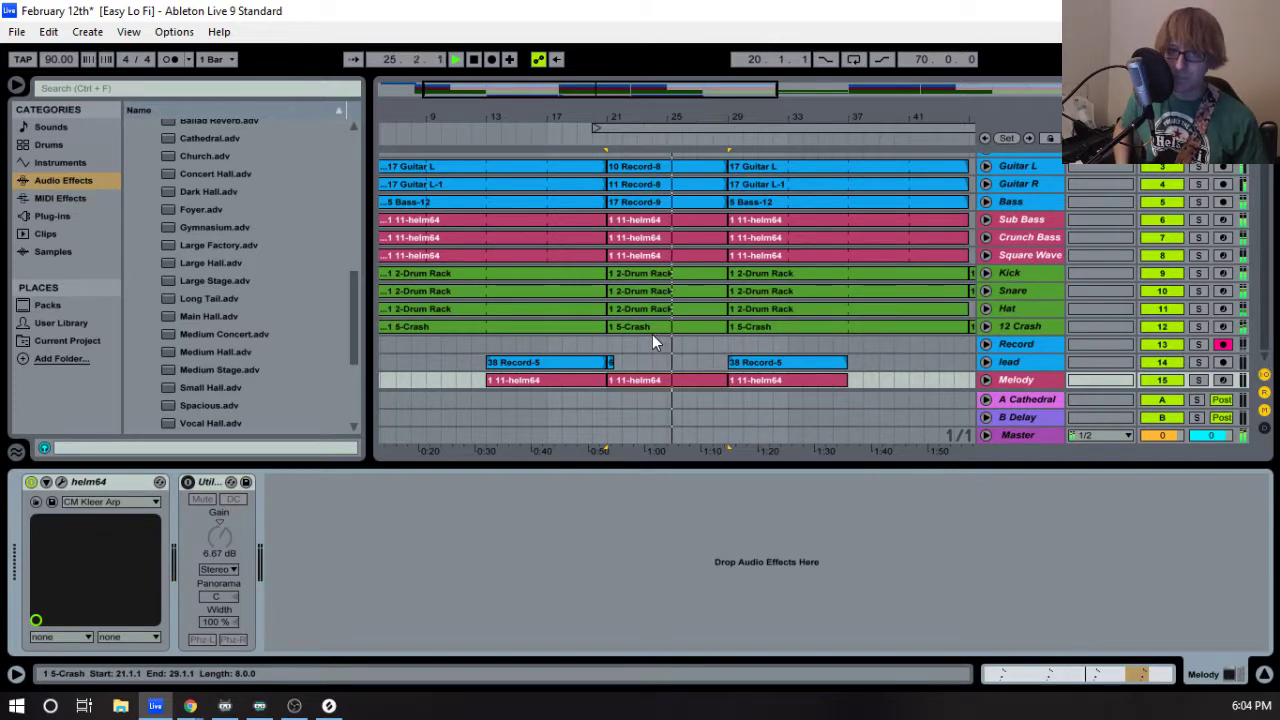
key(space)
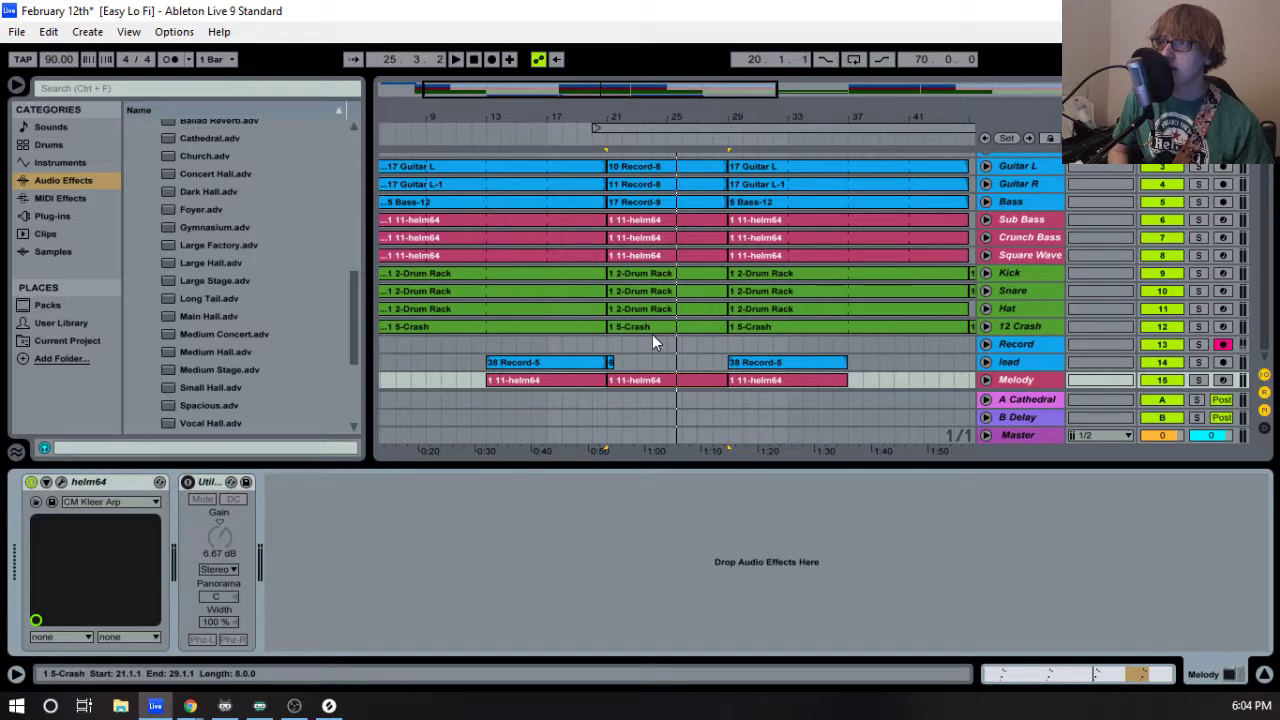
key(space)
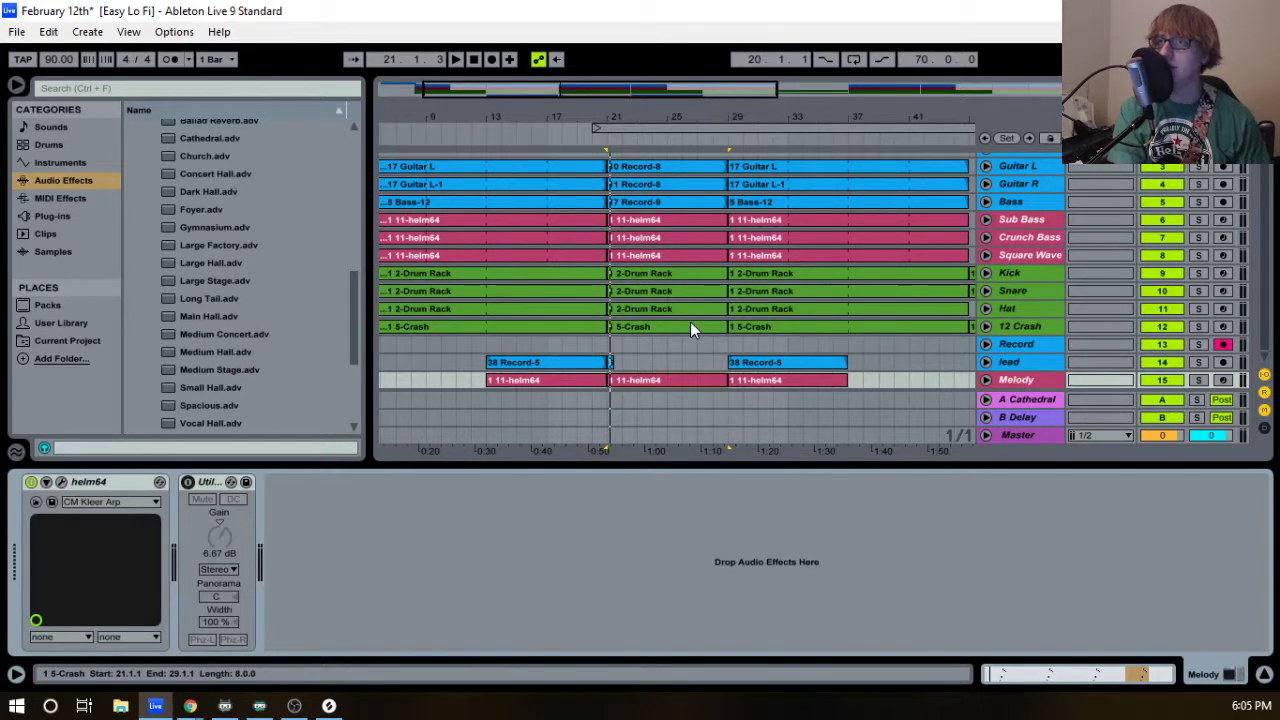
key(space)
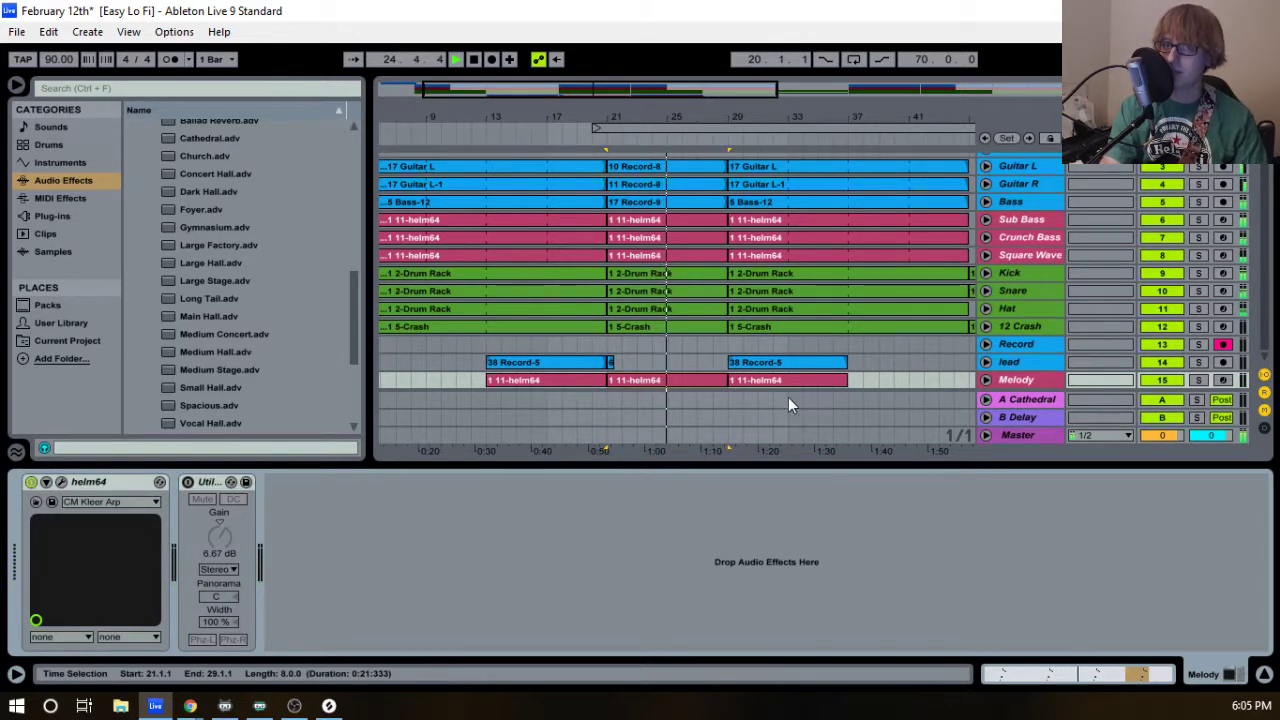
- Reopen the notes of the Melody clip at bar 21 and play the gap in its second bar
click(1014, 379)
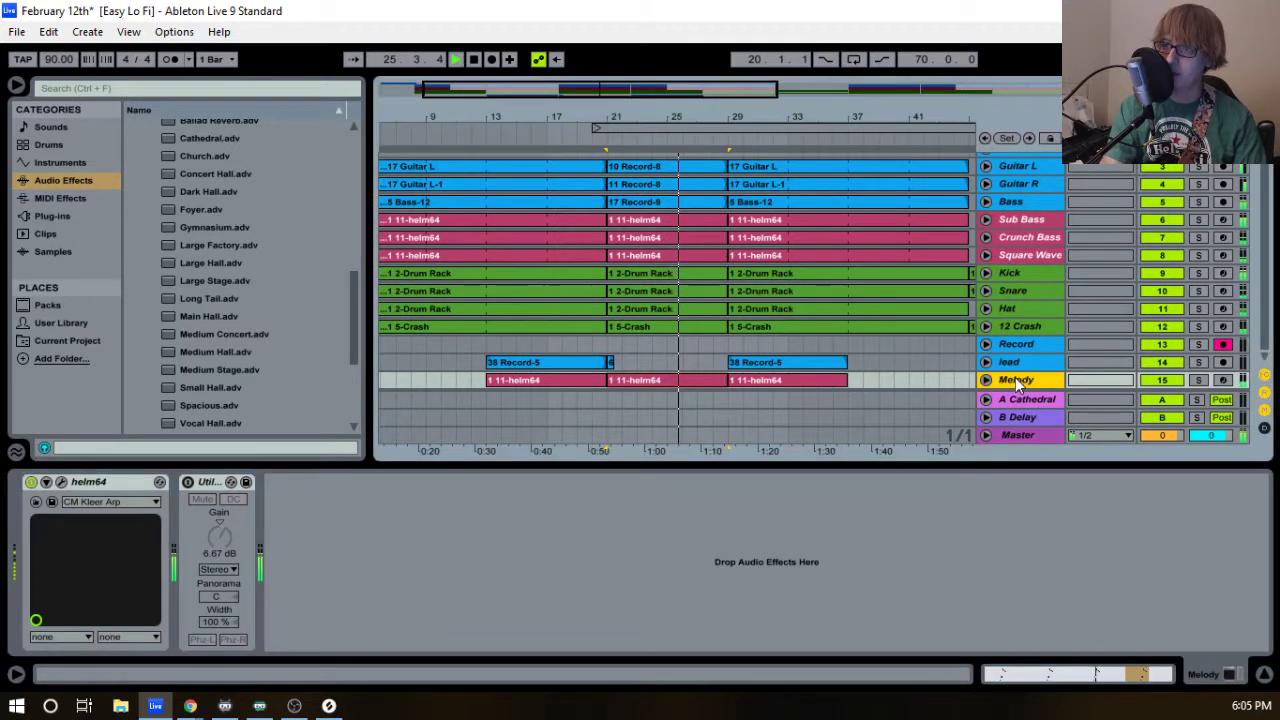
double_click(640, 378)
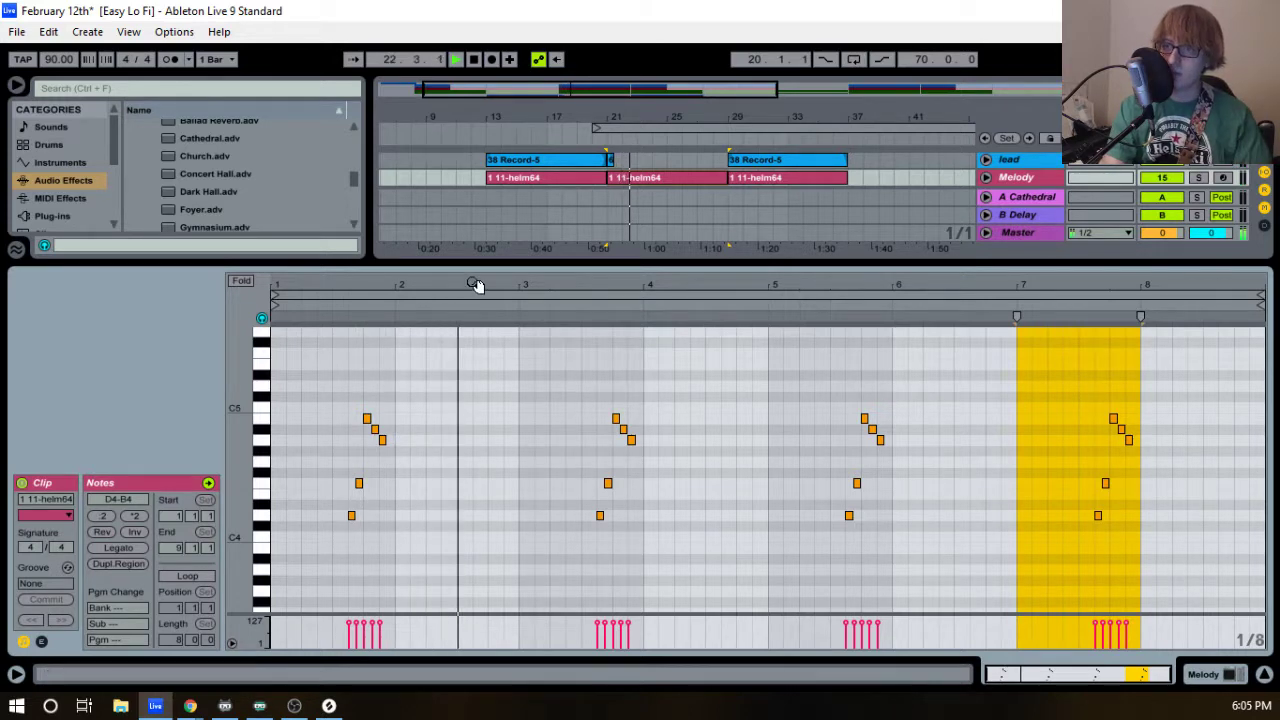
key(space)
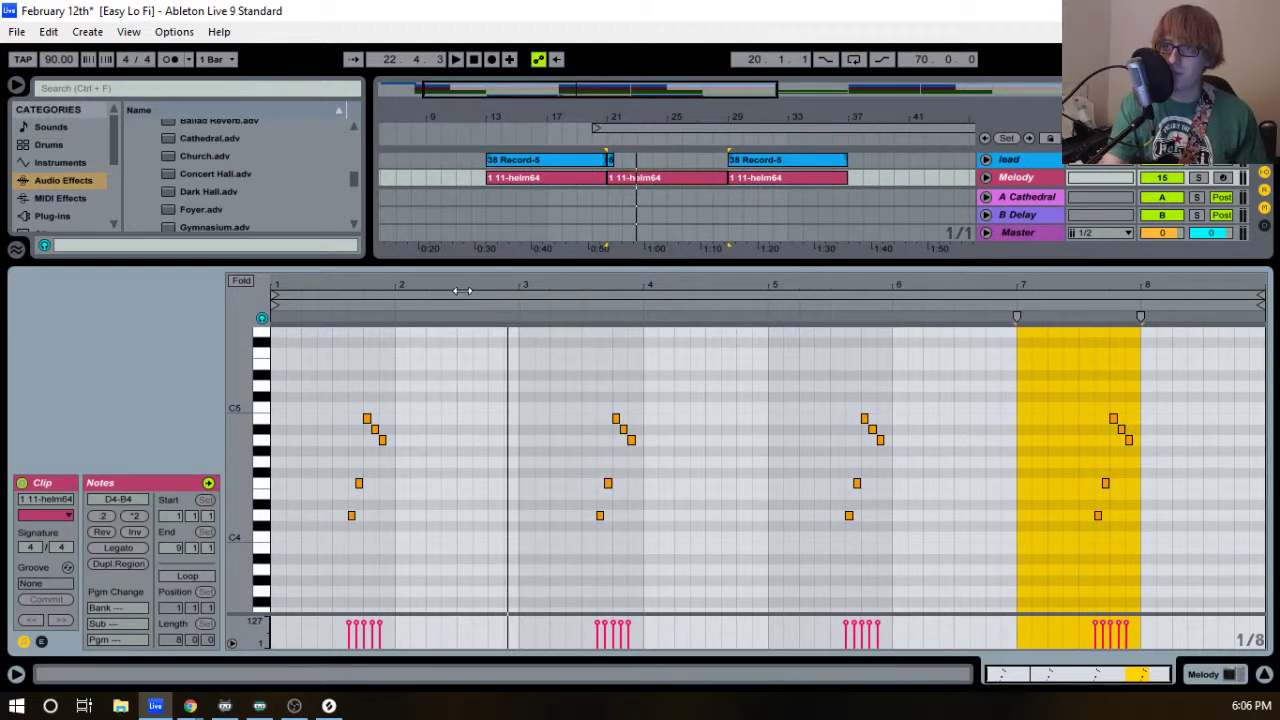
click(414, 306)
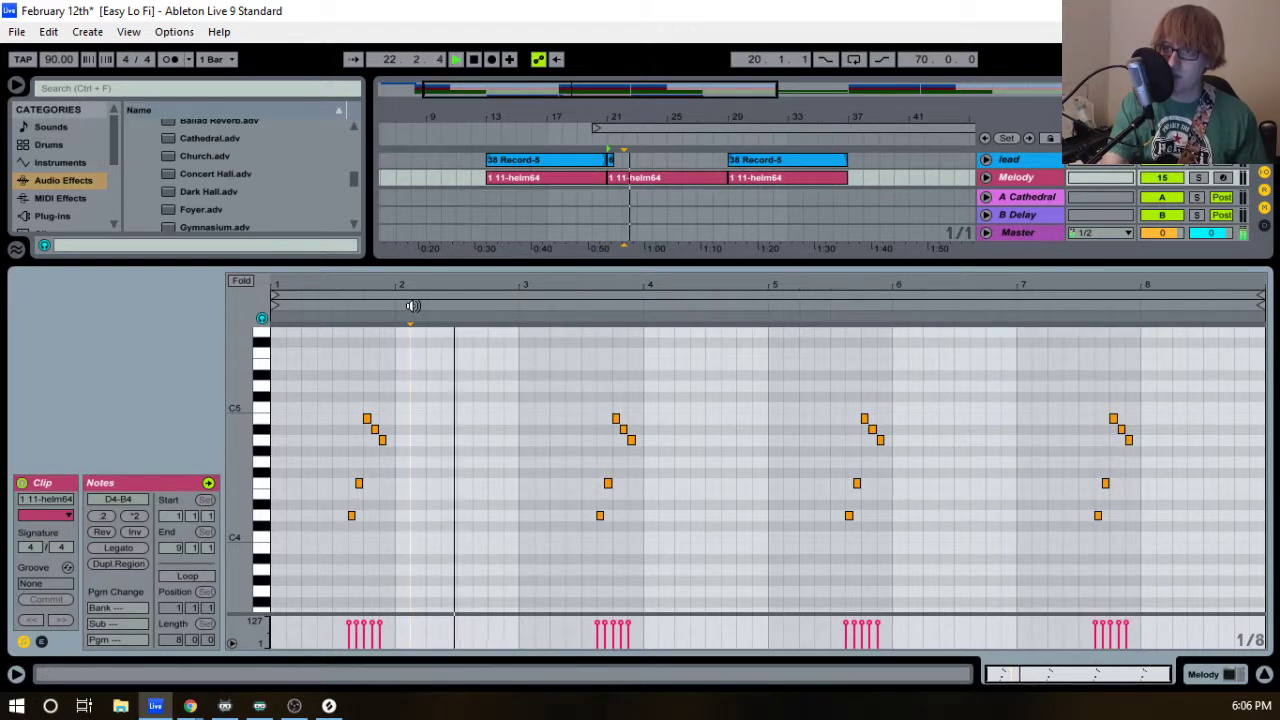
key(space)
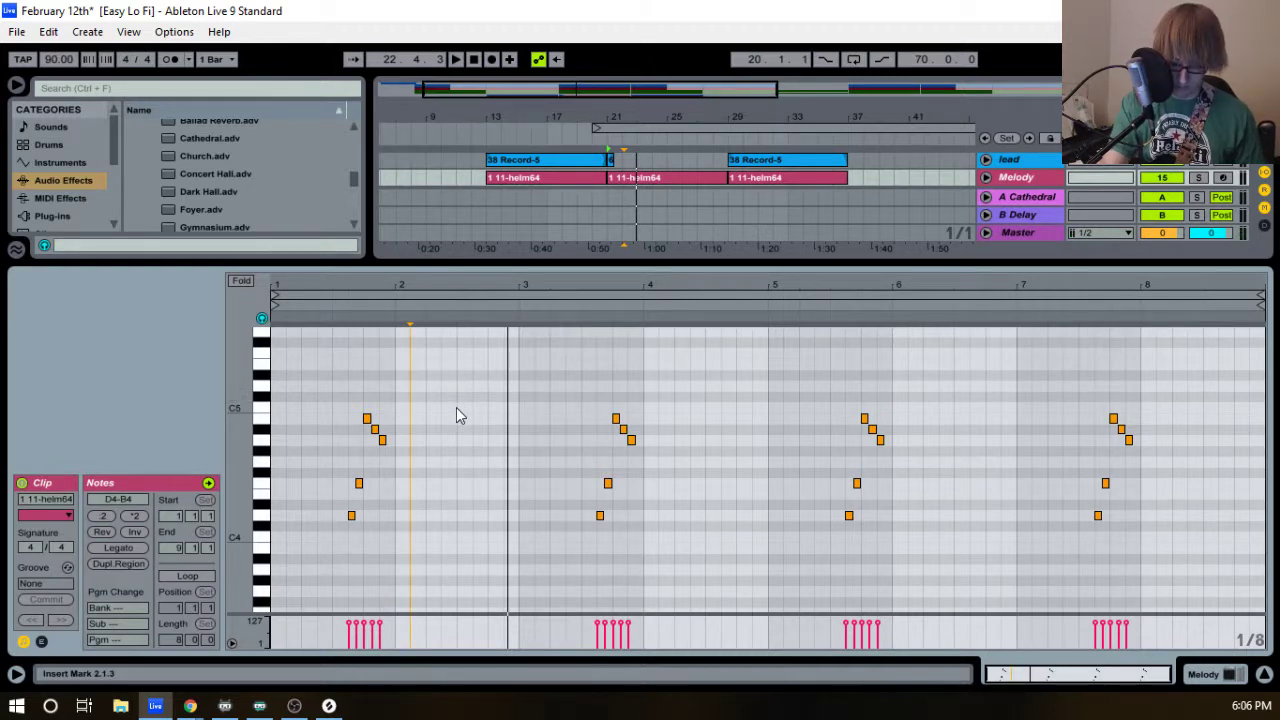
- Add an F4 note at 2.3.1 and a G4 note at 2.3.3 in the Melody clip and play them back
double_click(465, 485)
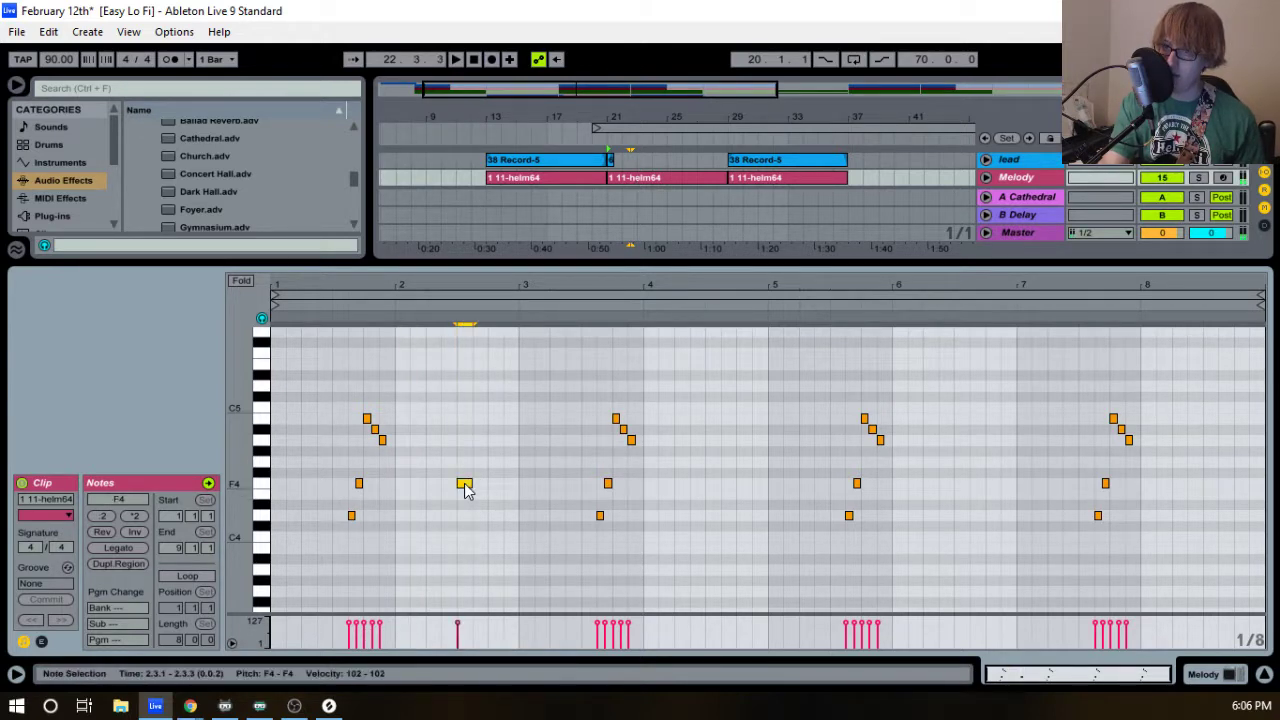
double_click(482, 463)
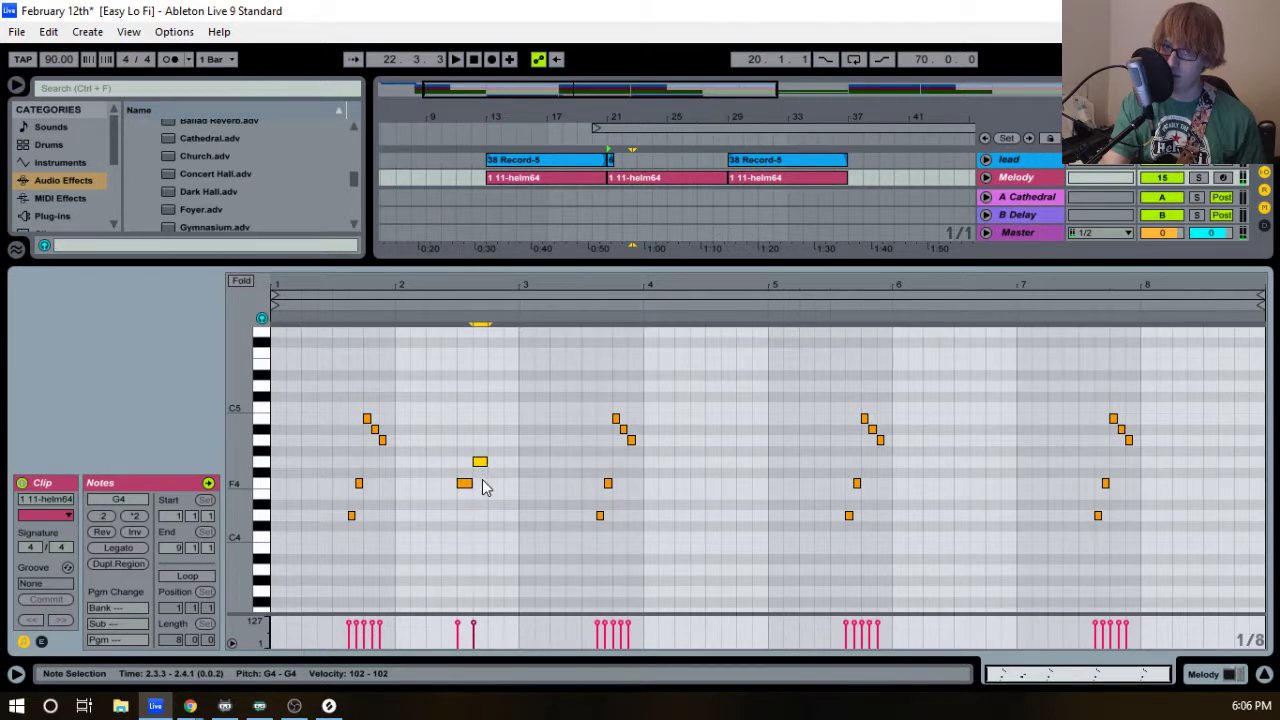
key(space)
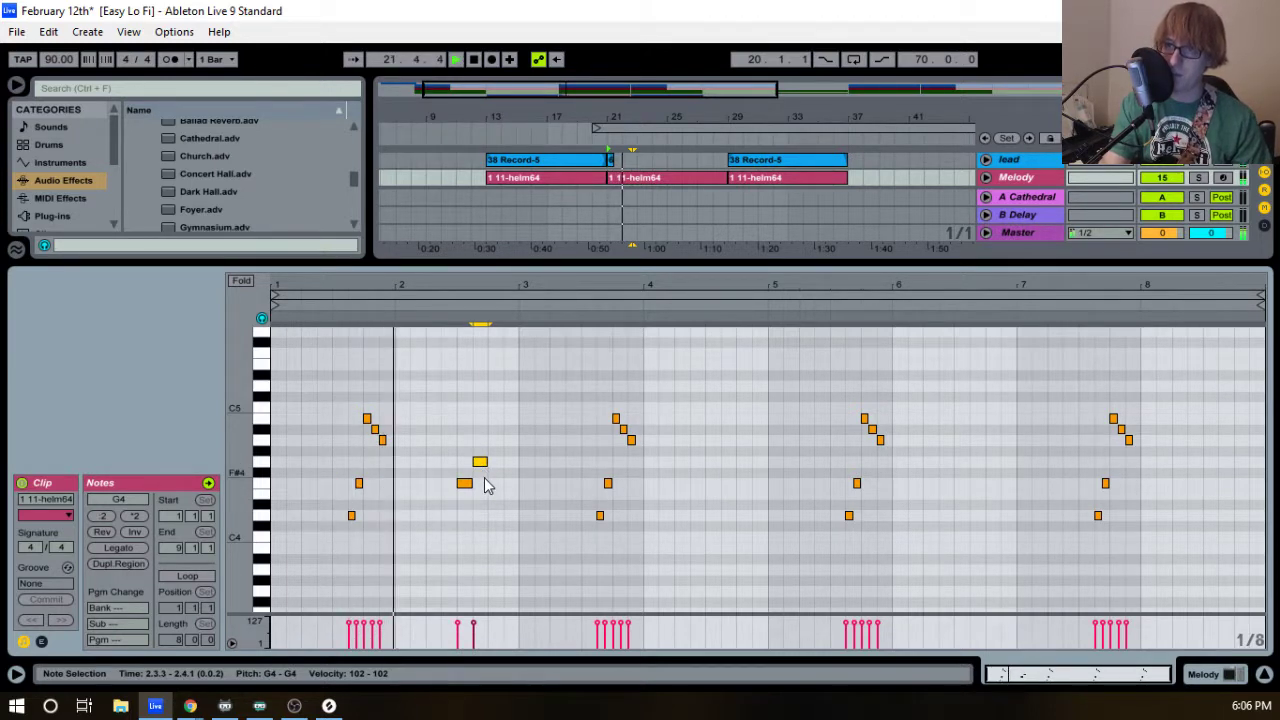
key(space)
- Shift the new F4 and G4 notes so they start at 2.3.3 and 2.4.1, and play the phrase
drag(463, 507, 503, 456)
key(Right)
key(Right)
click(442, 300)
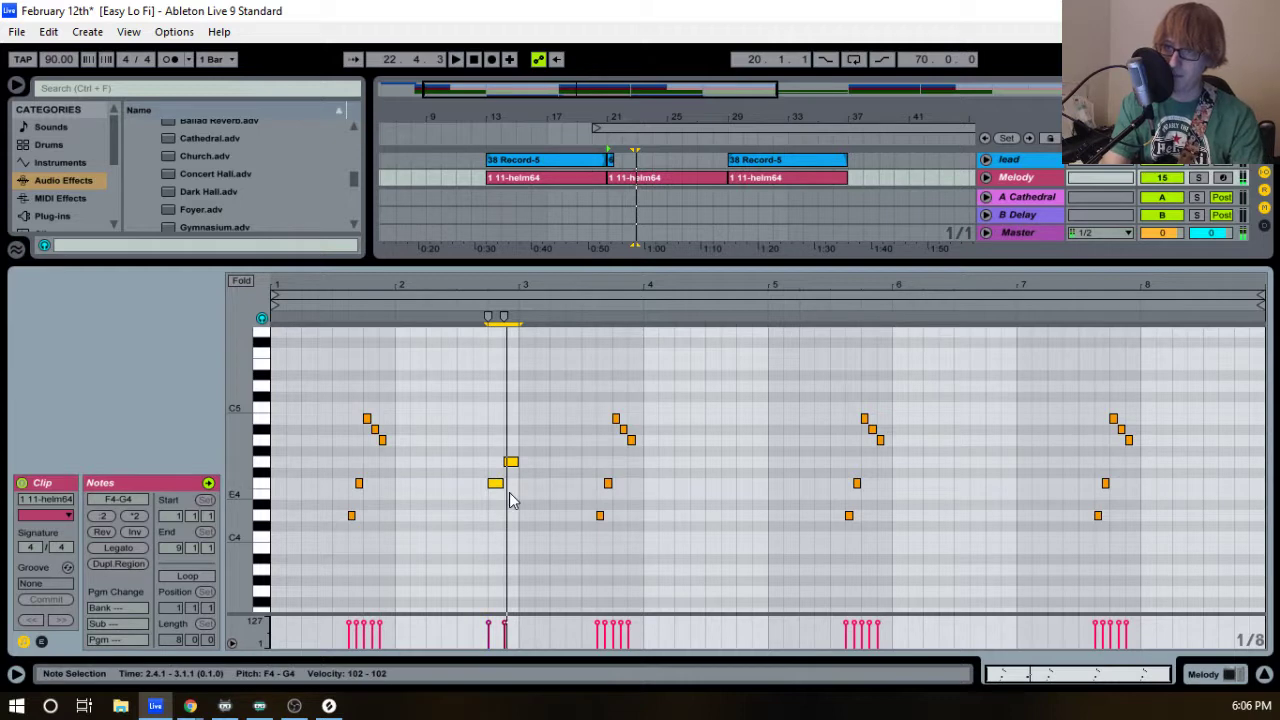
key(Left)
key(space)
click(450, 310)
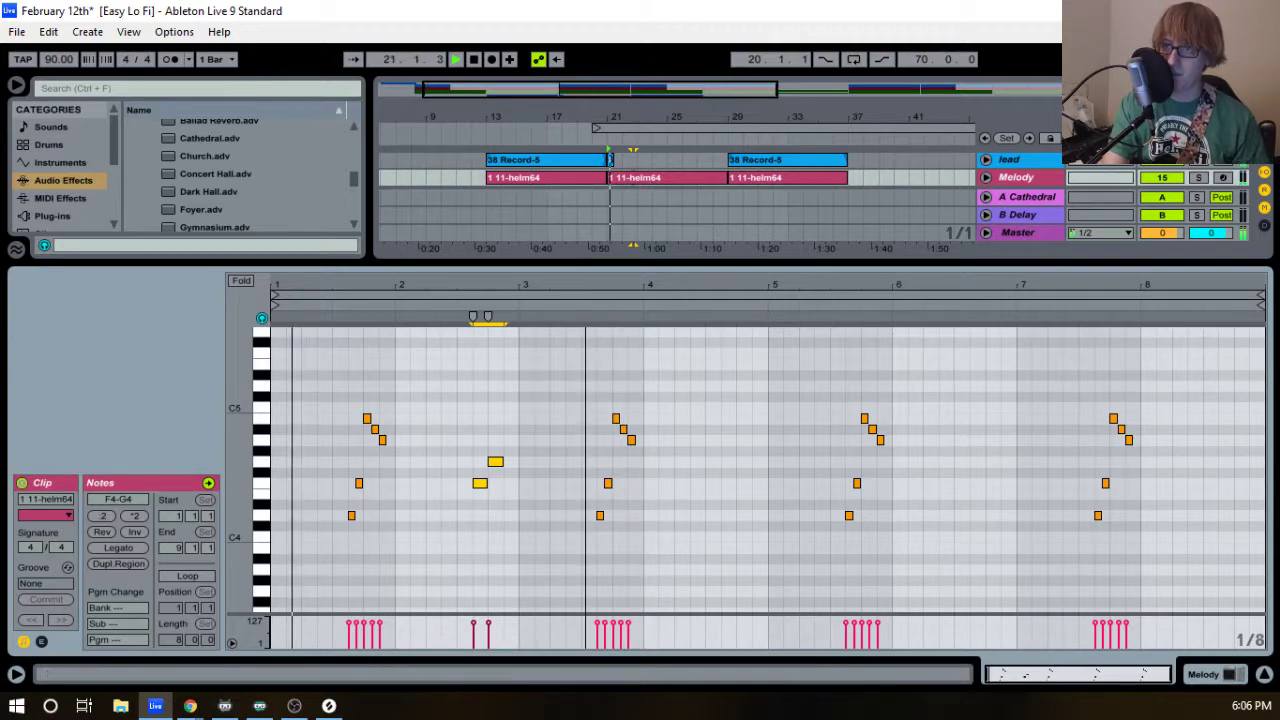
click(565, 398)
key(space)
- Switch to Chrome, search the web for "bitwig" and open the Bitwig home page
mouse_move(190, 706)
click(225, 610)
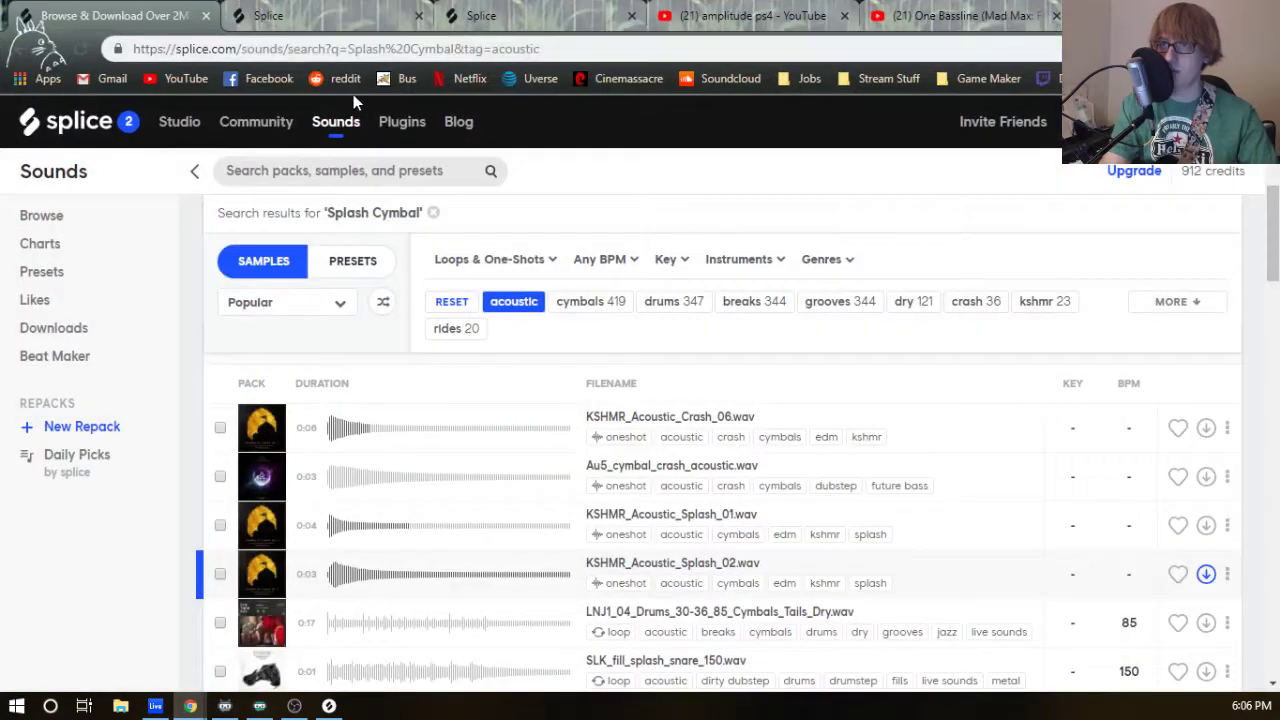
click(414, 55)
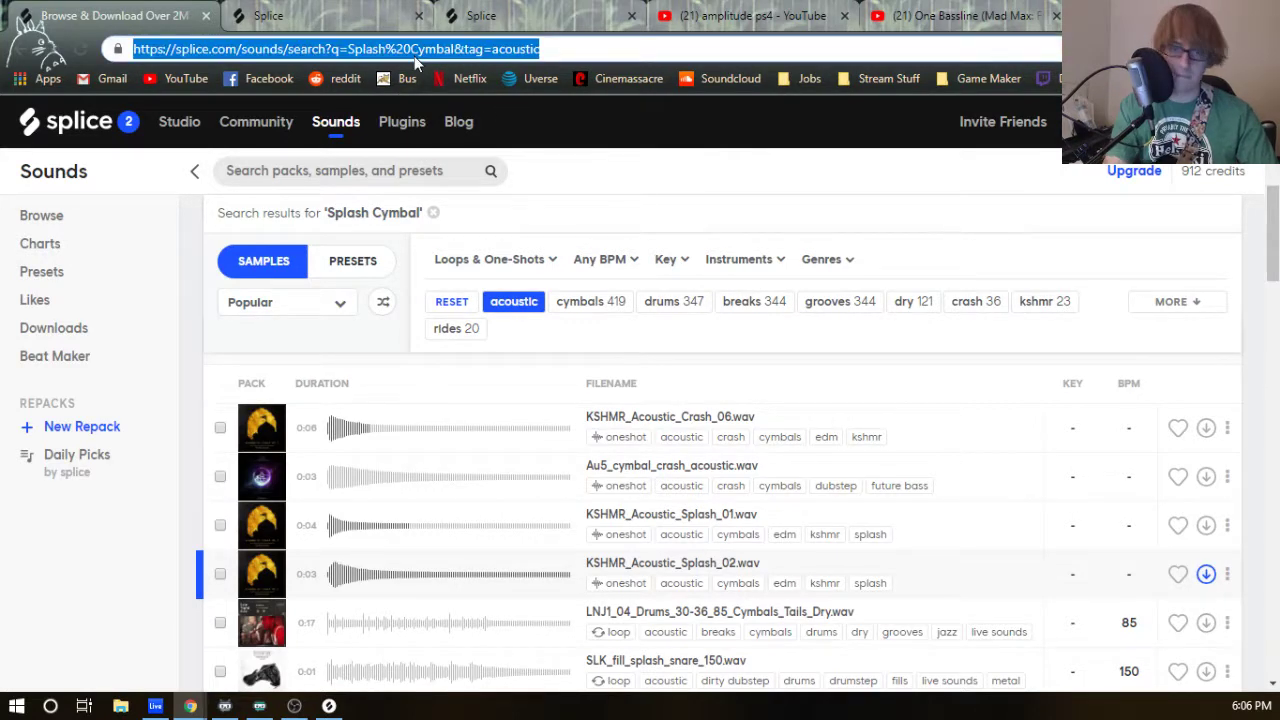
text(bitwig)
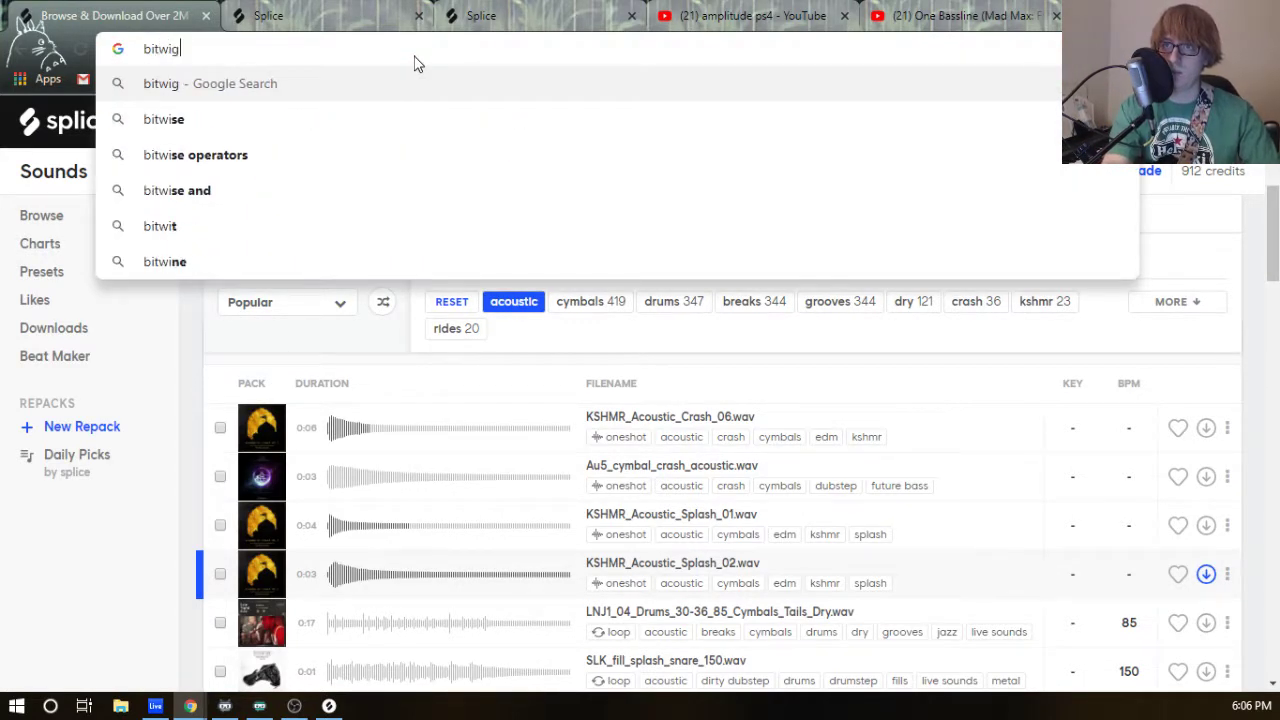
key(Return)
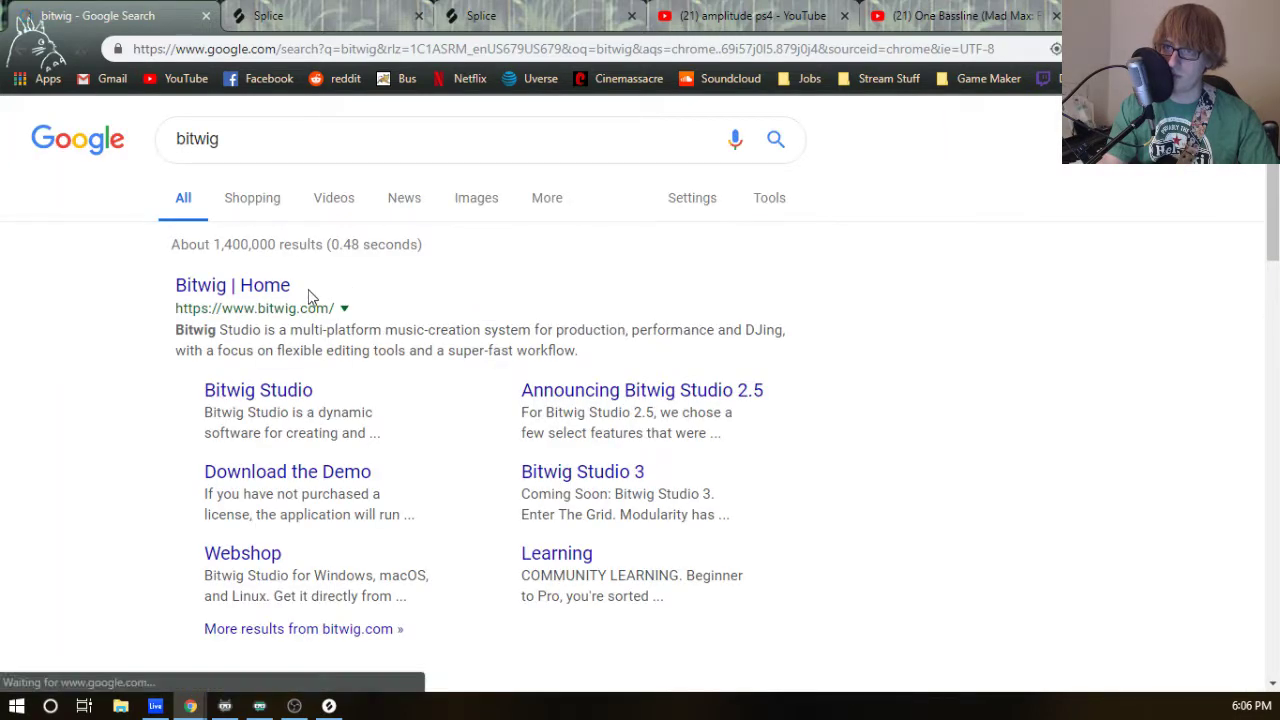
click(240, 288)
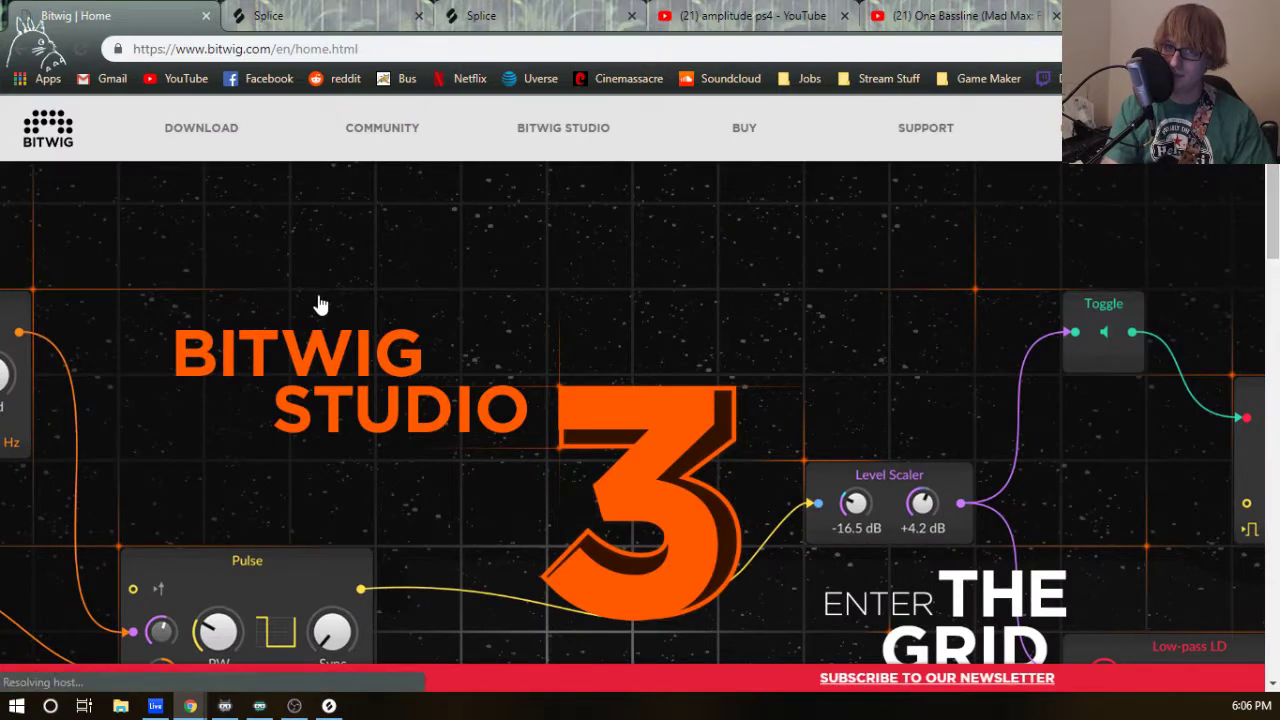
- Look through the featured stories and product pages on the Bitwig home page
scroll(380, 286, down, 2)
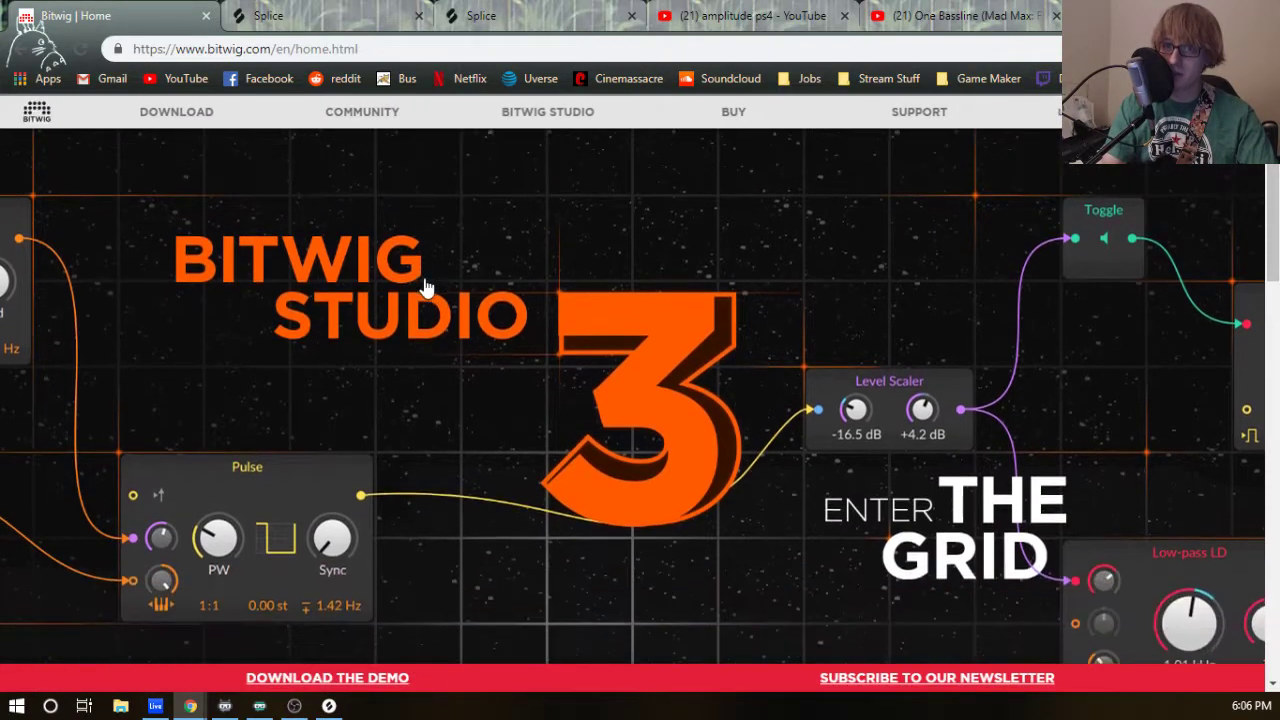
scroll(531, 285, down, 2)
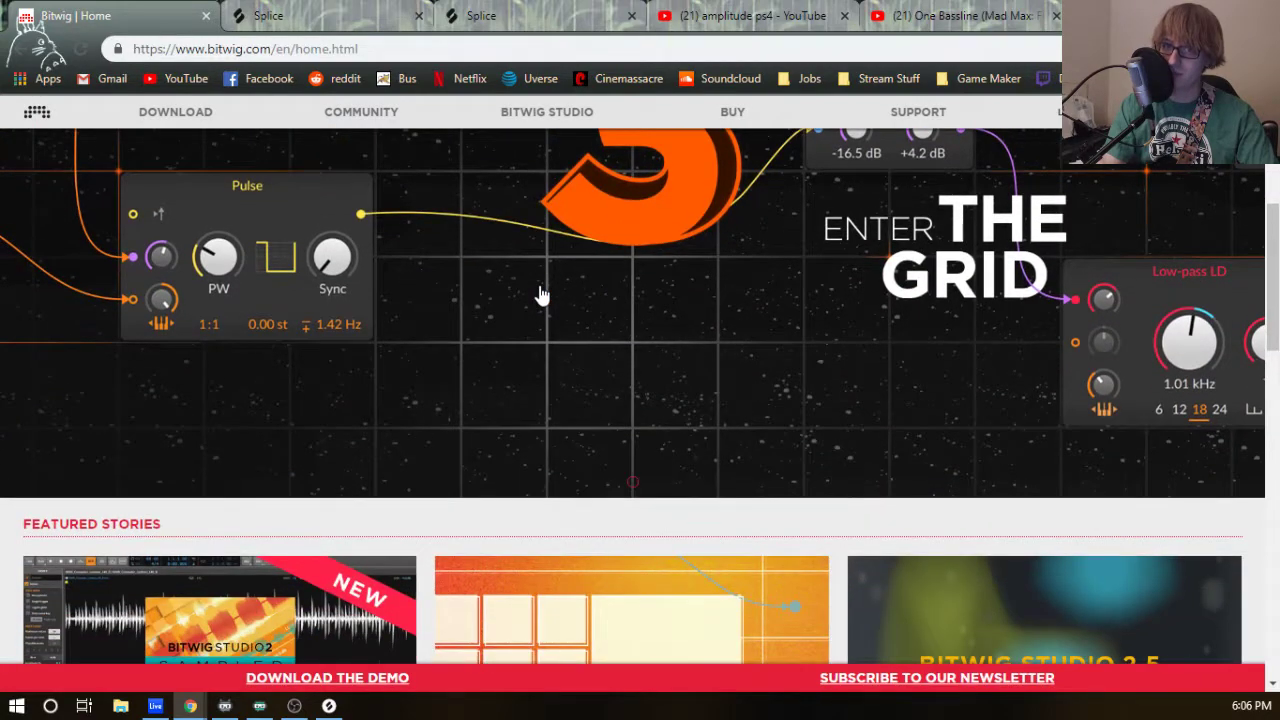
scroll(540, 296, down, 5)
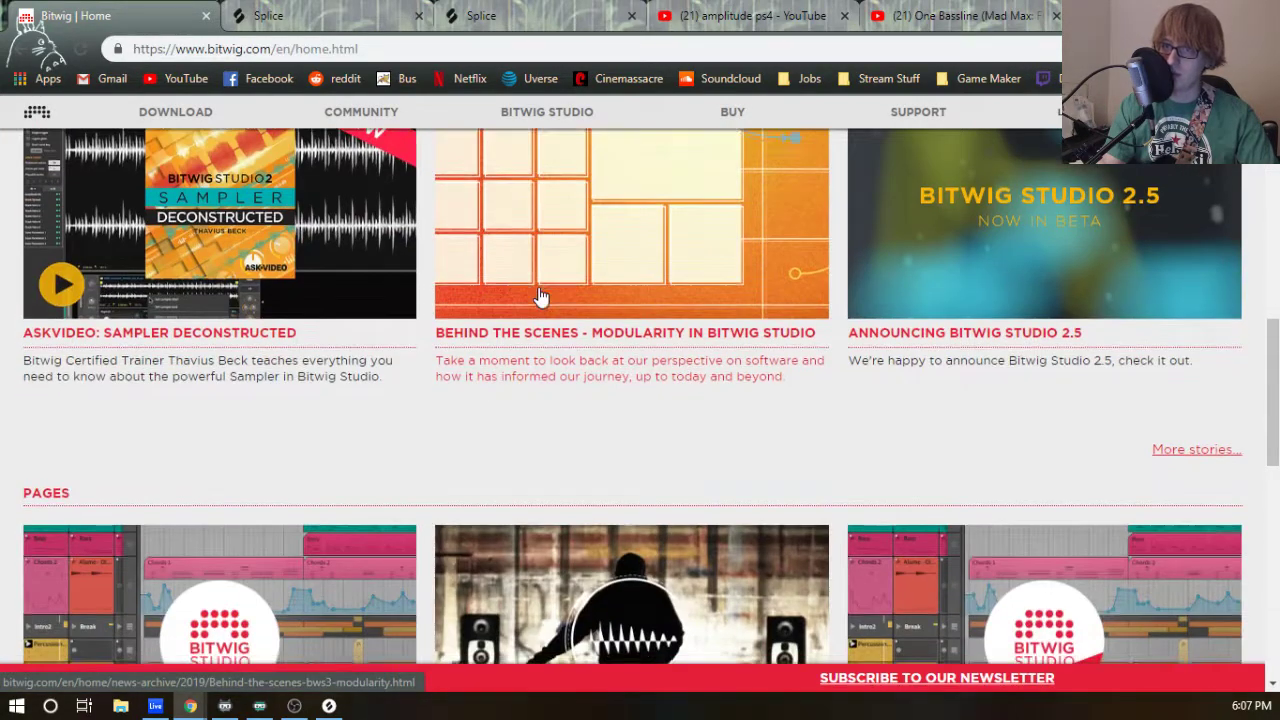
scroll(540, 296, up, 1)
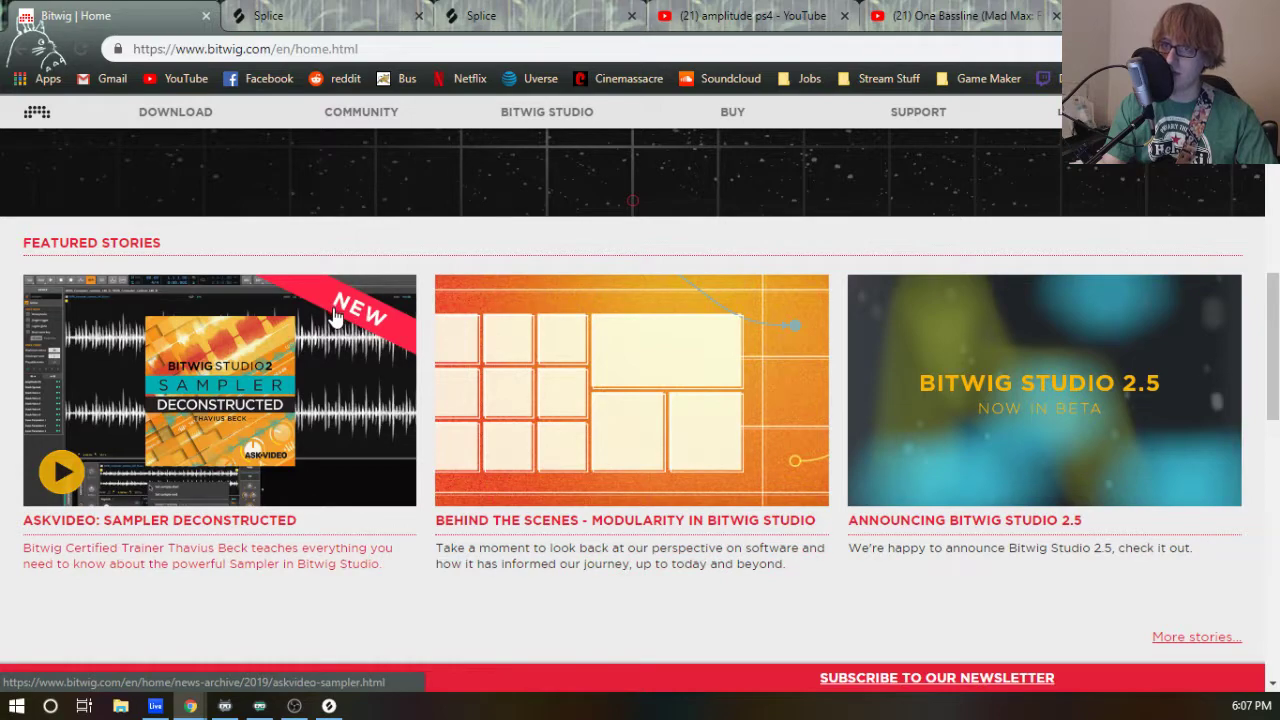
scroll(333, 318, down, 2)
scroll(335, 318, down, 3)
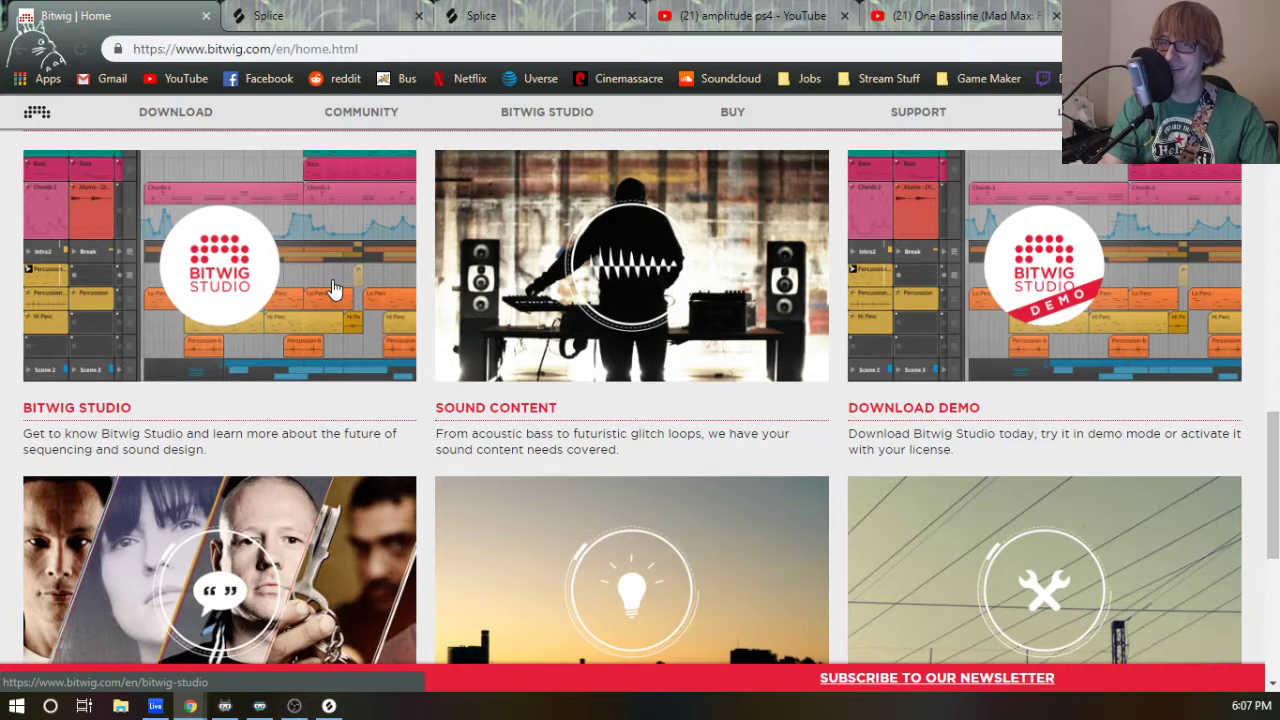
scroll(333, 295, down, 3)
scroll(335, 297, up, 3)
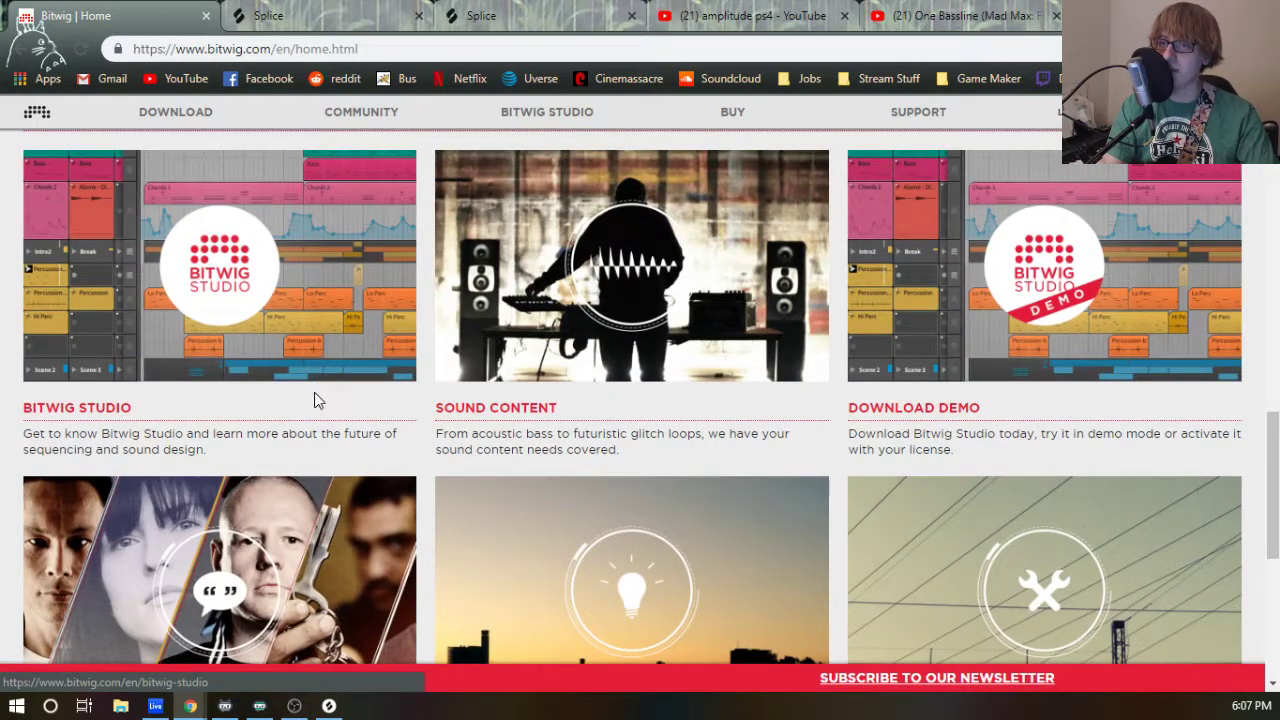
scroll(314, 375, up, 2)
scroll(308, 388, up, 10)
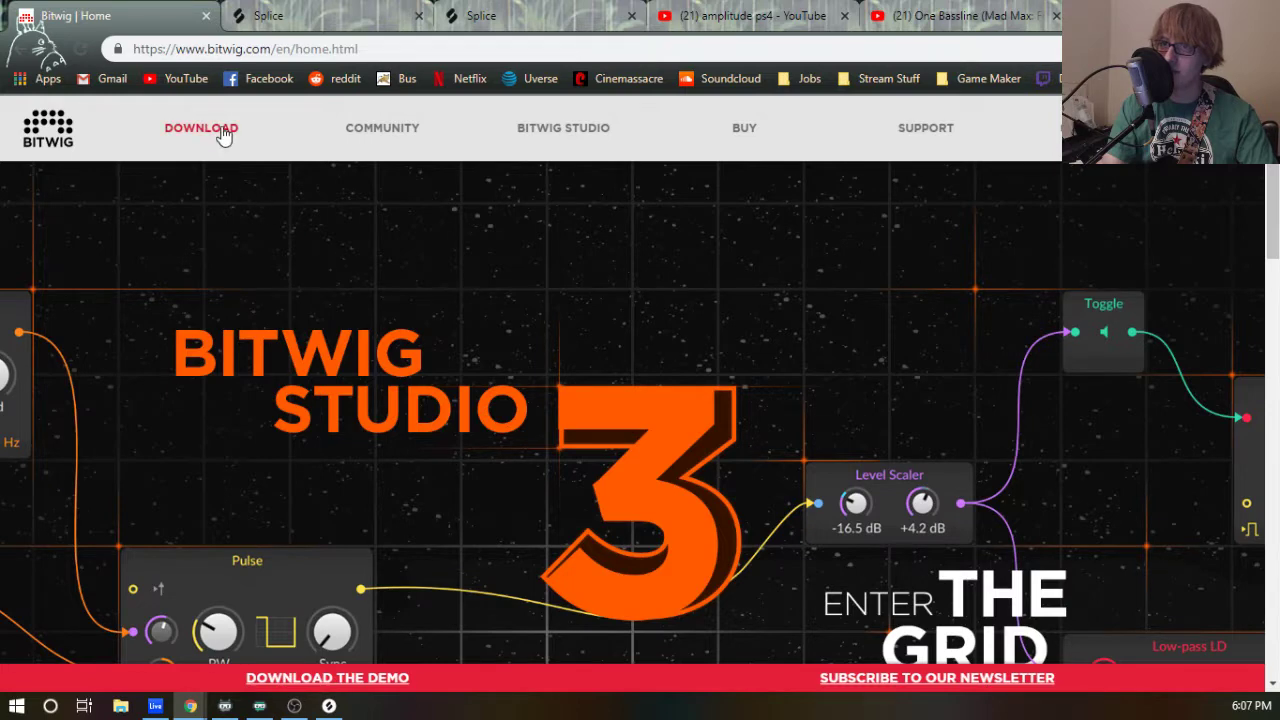
- Open the Bitwig webshop and review the Bitwig Studio editions, upgrade plans and tutorials with their prices
click(705, 135)
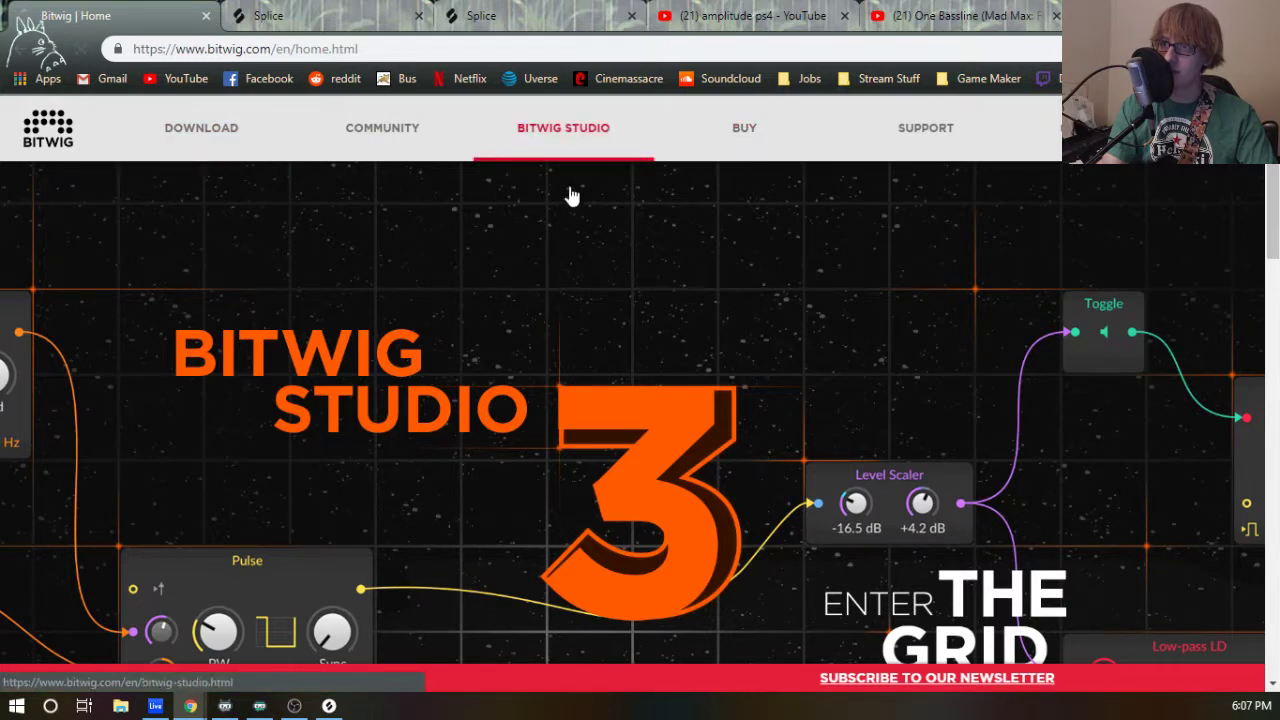
scroll(480, 345, down, 3)
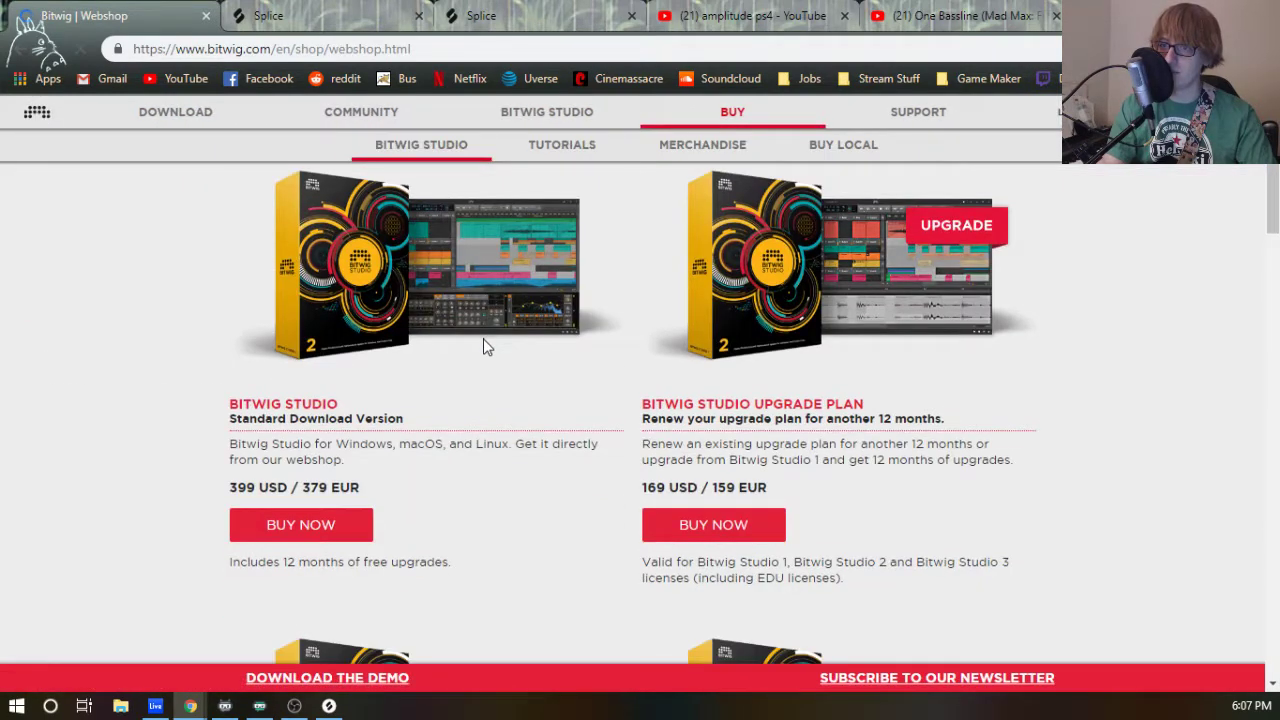
scroll(477, 347, down, 3)
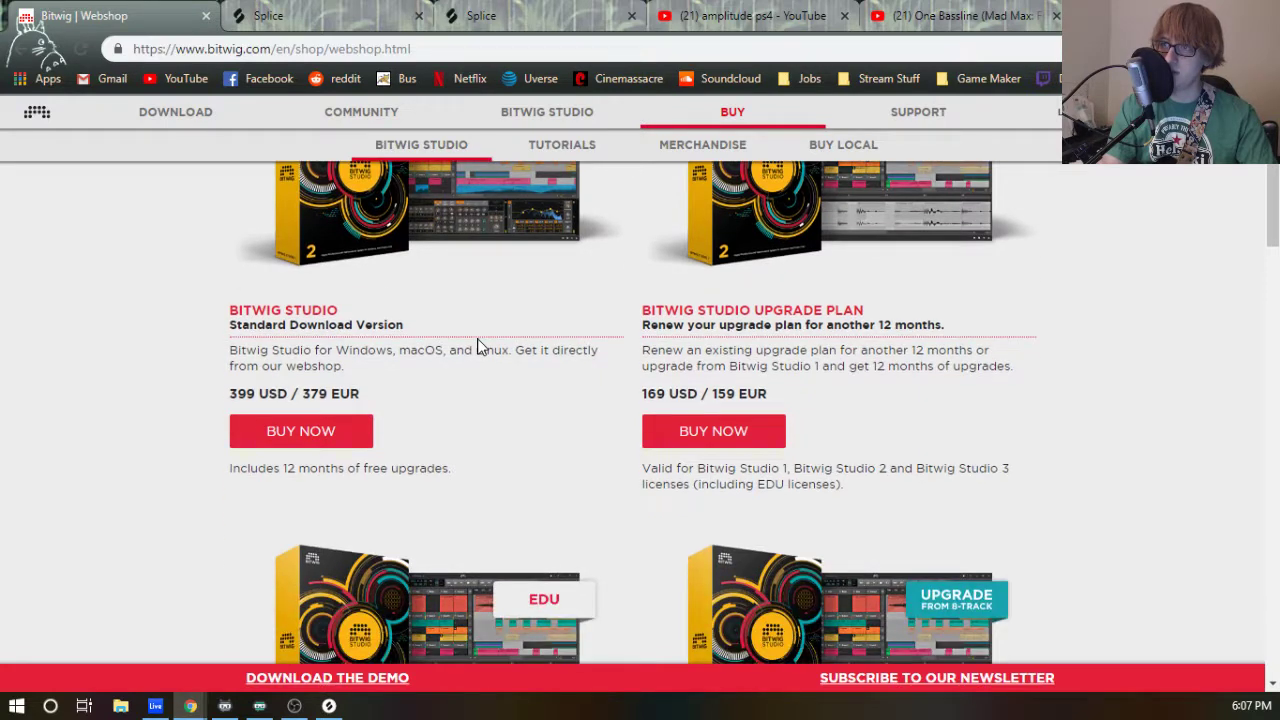
scroll(476, 348, down, 3)
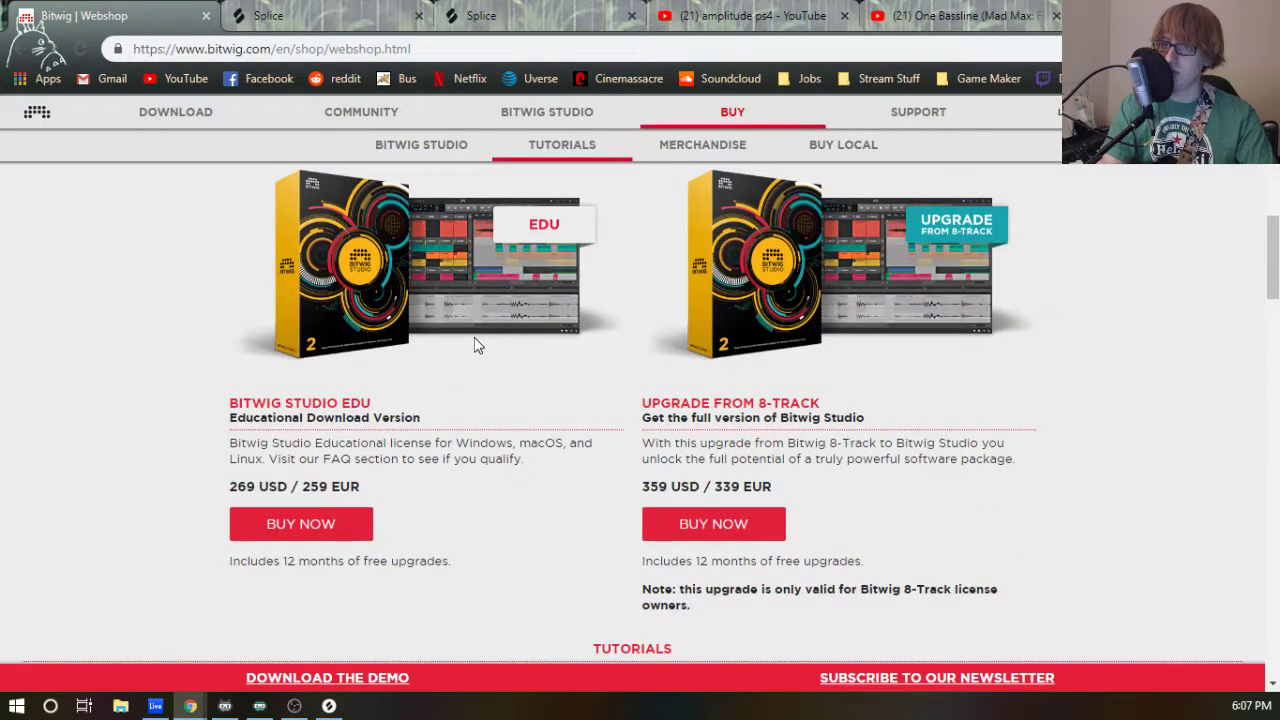
scroll(476, 347, down, 4)
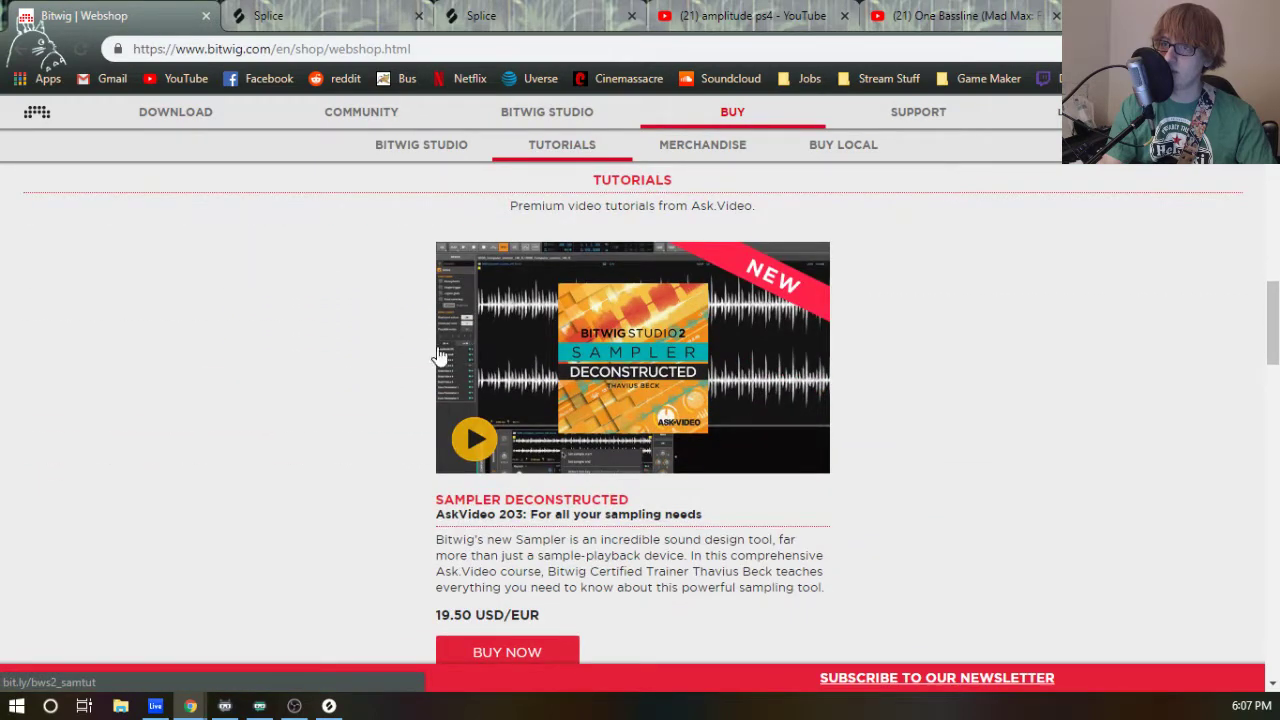
scroll(415, 357, down, 4)
scroll(418, 358, up, 15)
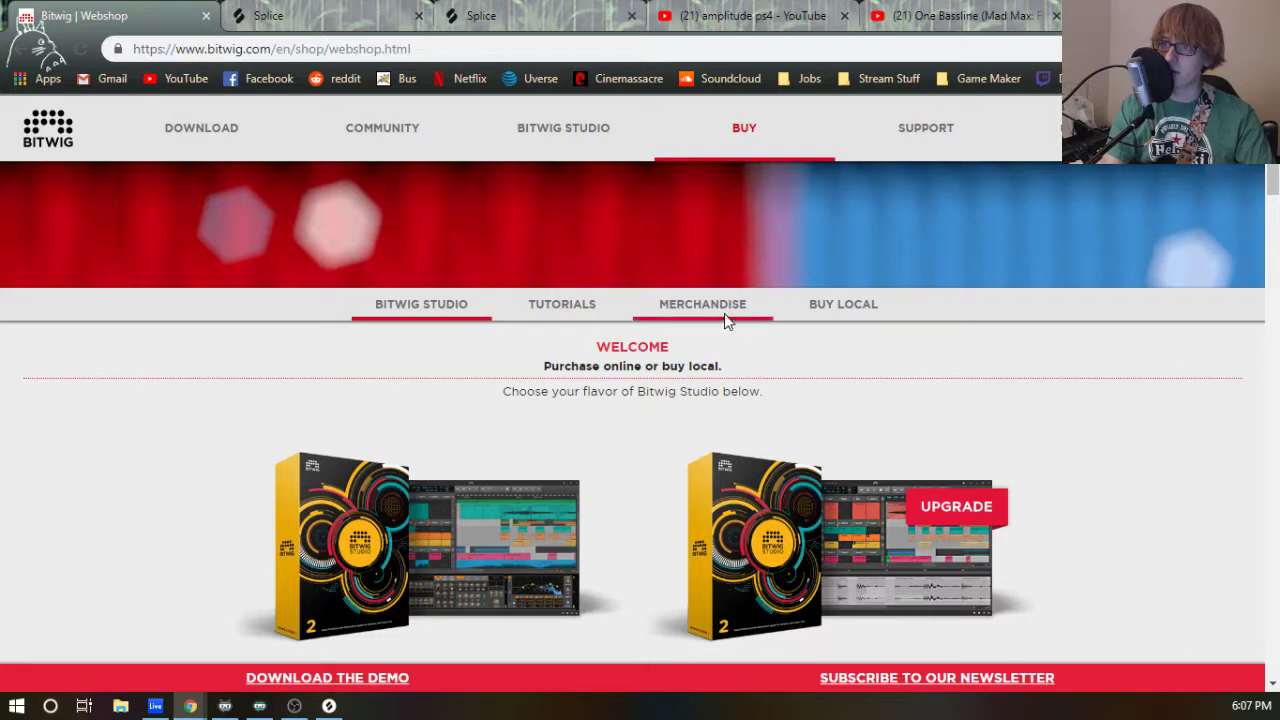
- Look through Bitwig's local retailers page, close that tab and switch back to Ableton Live
click(826, 302)
scroll(538, 295, down, 5)
scroll(538, 295, up, 10)
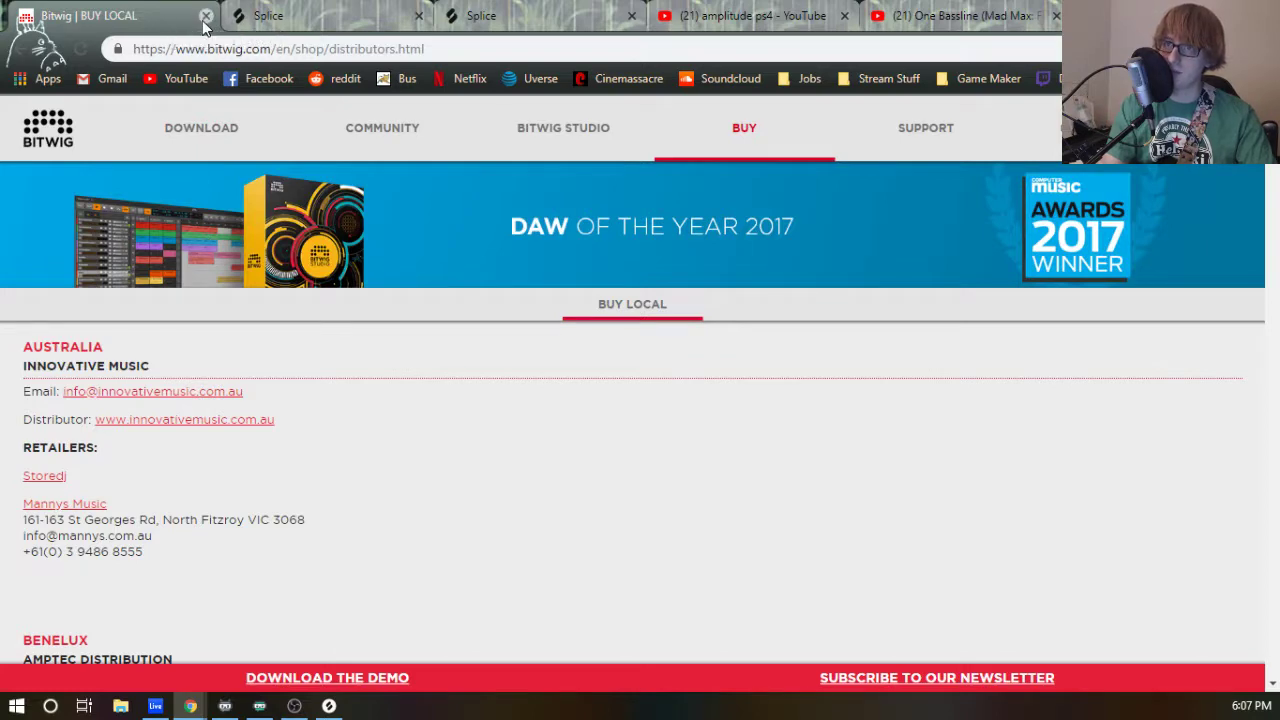
click(205, 17)
key(alt+Tab)
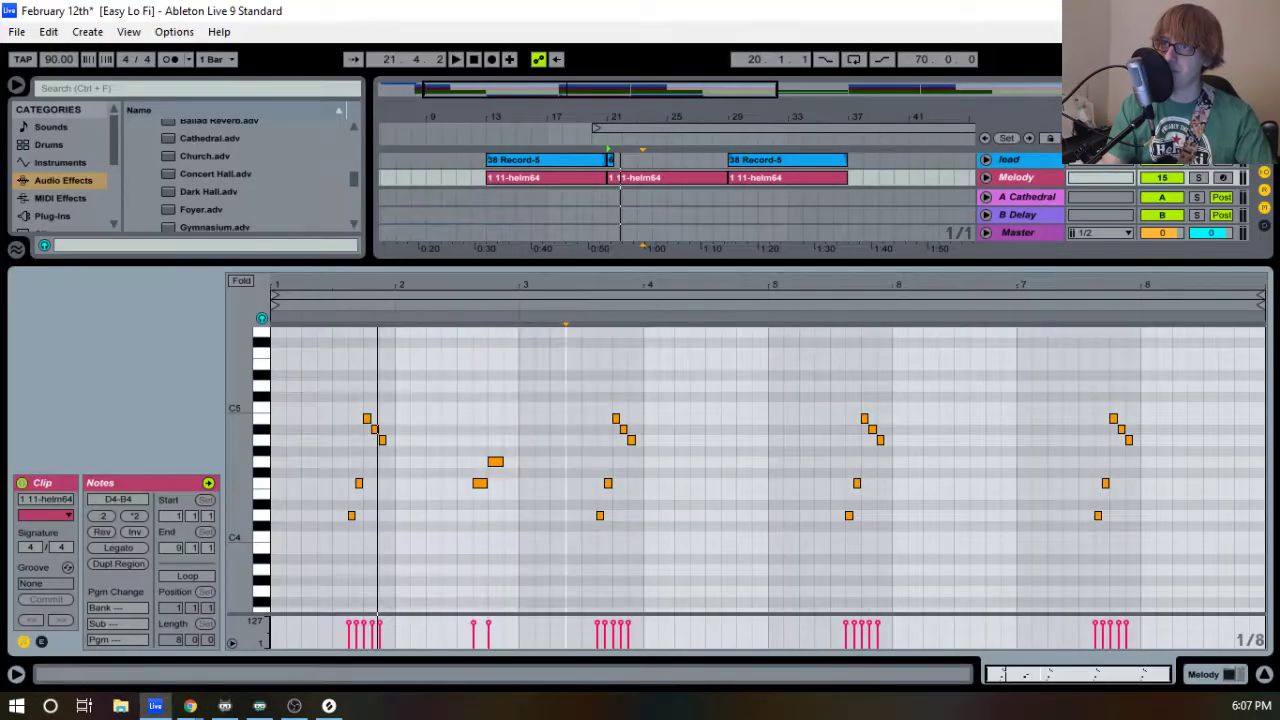
- Play the Melody clip repeatedly across bars 2 to 4 to judge where more notes are needed
click(478, 387)
key(space)
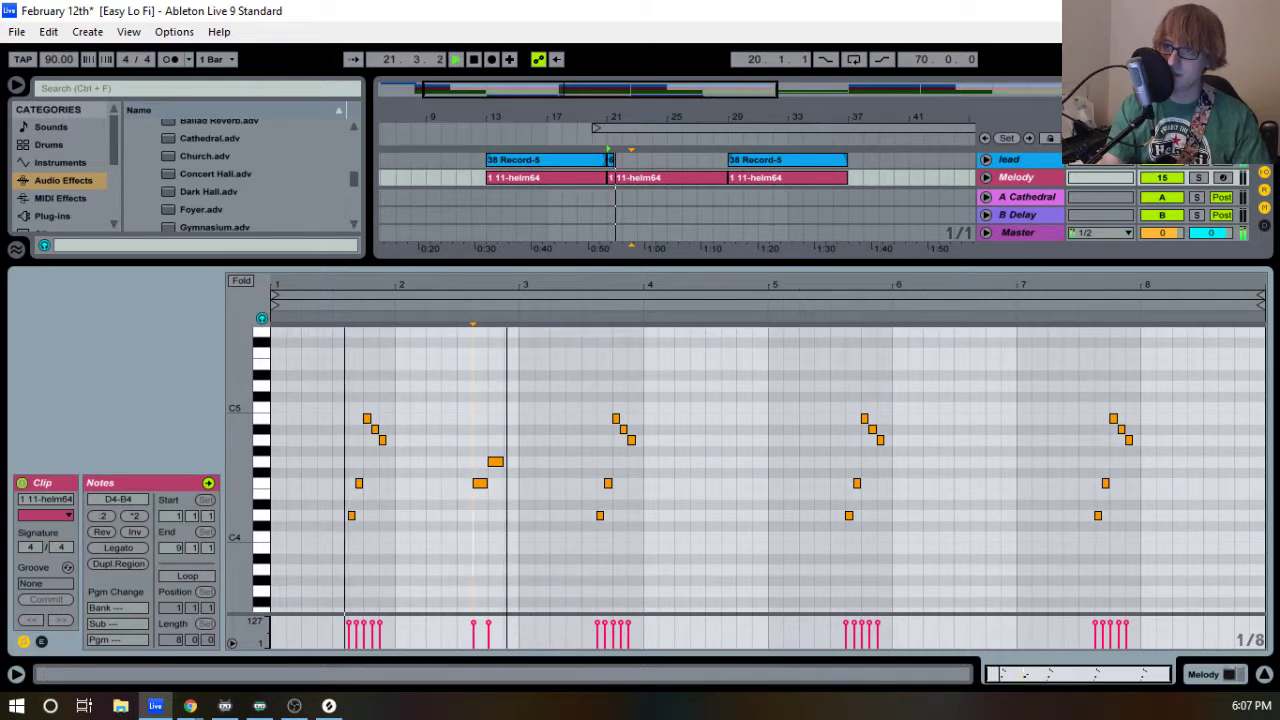
drag(510, 283, 457, 283)
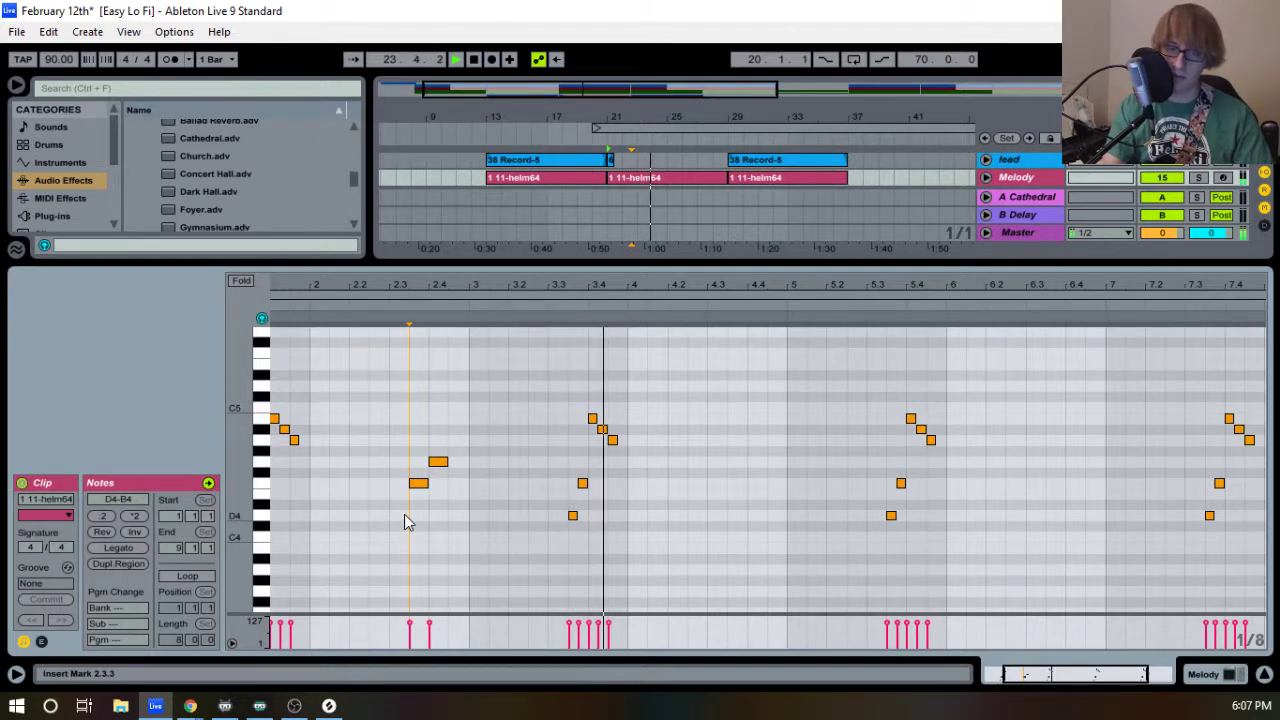
key(space)
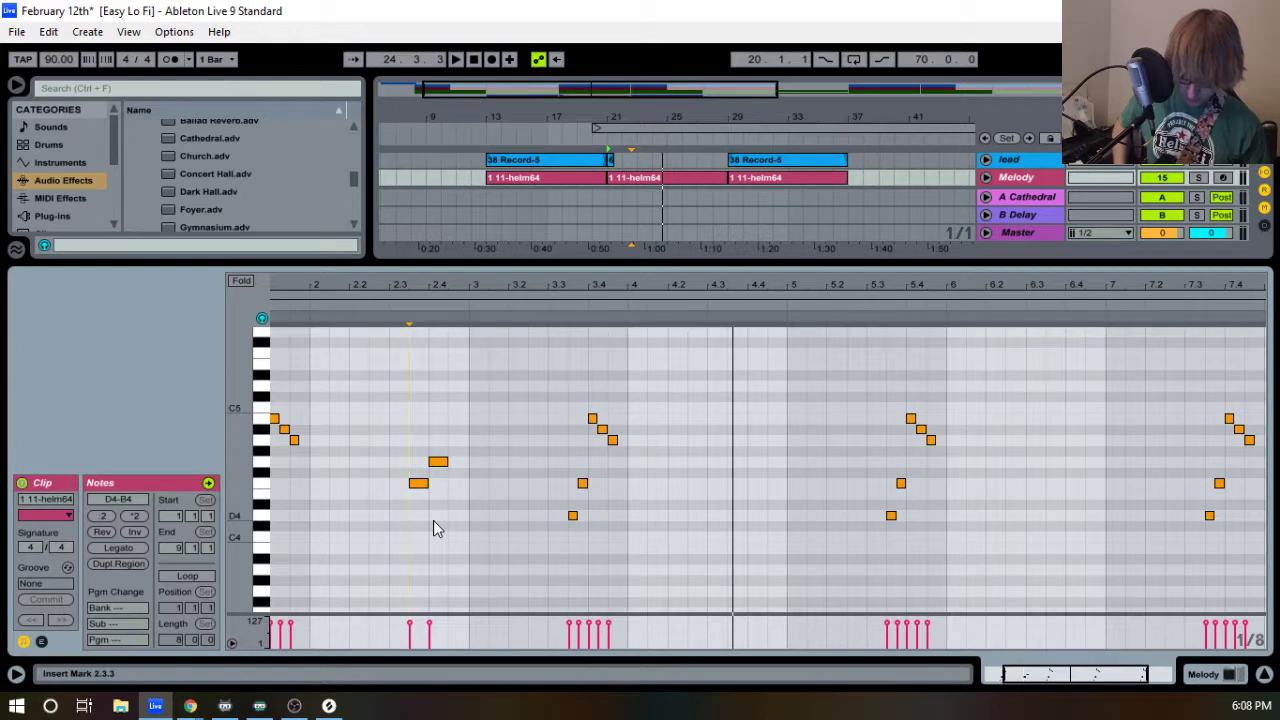
click(467, 302)
click(481, 321)
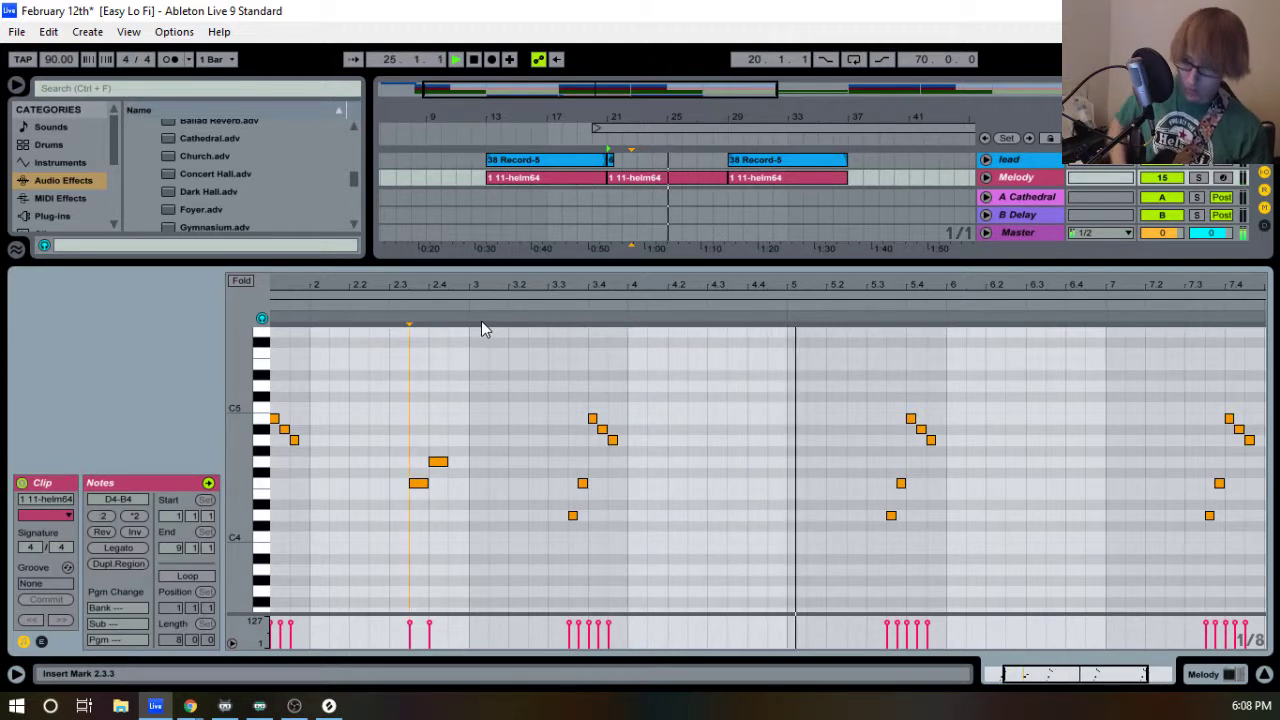
click(612, 305)
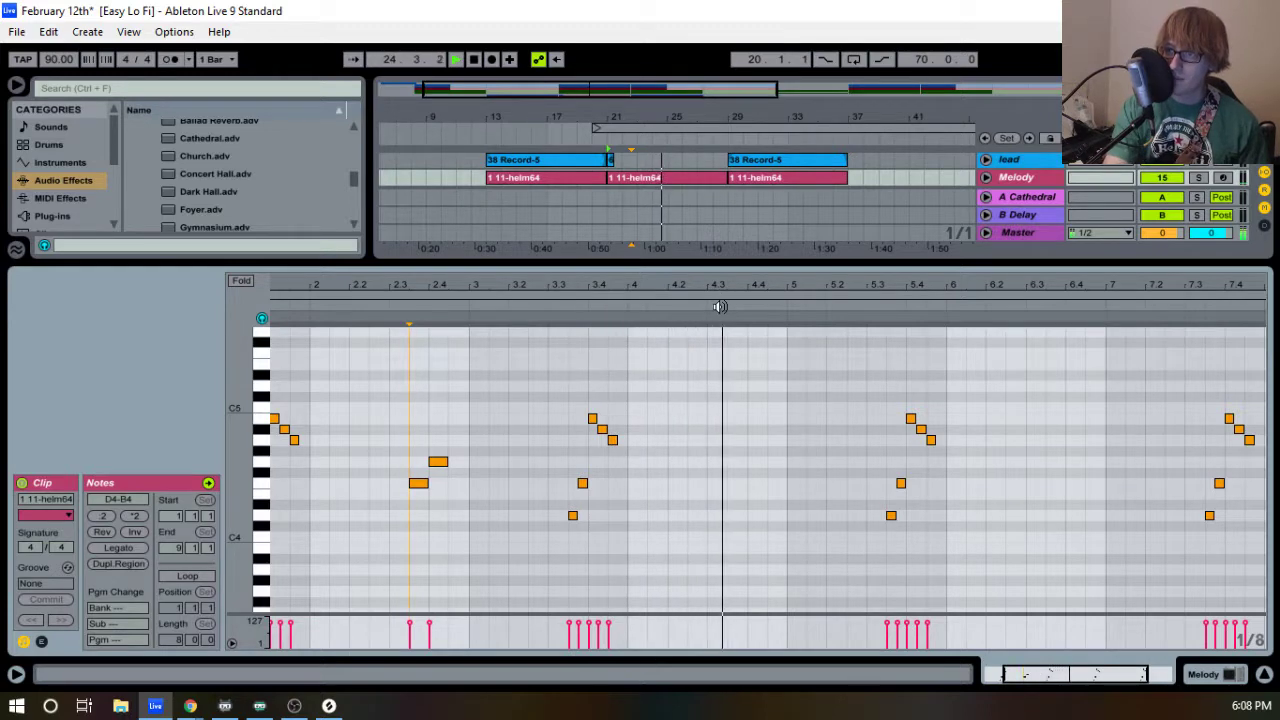
- Add the sixteenth notes D5, C5, A4, C5 and D5 from 4.3.3 to 4.4.3 in the Melody clip and play them
double_click(738, 379)
drag(738, 386, 738, 397)
click(758, 277)
drag(758, 277, 754, 287)
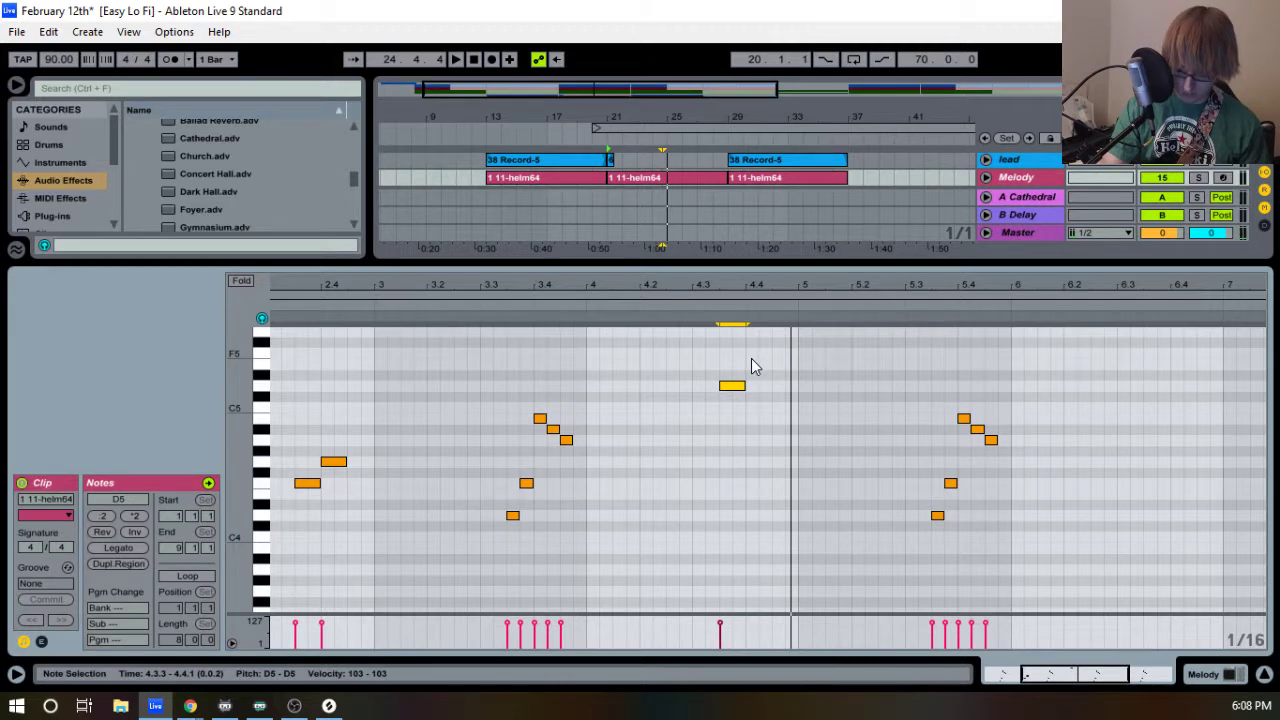
double_click(739, 409)
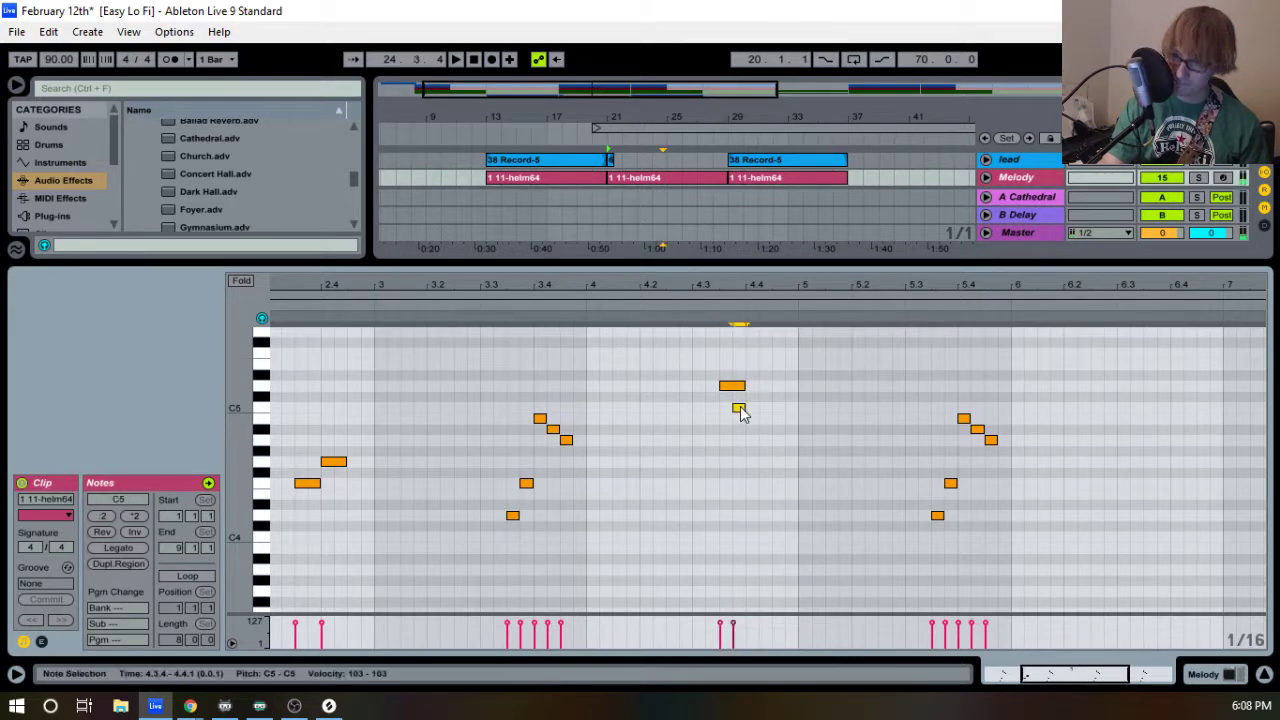
double_click(765, 441)
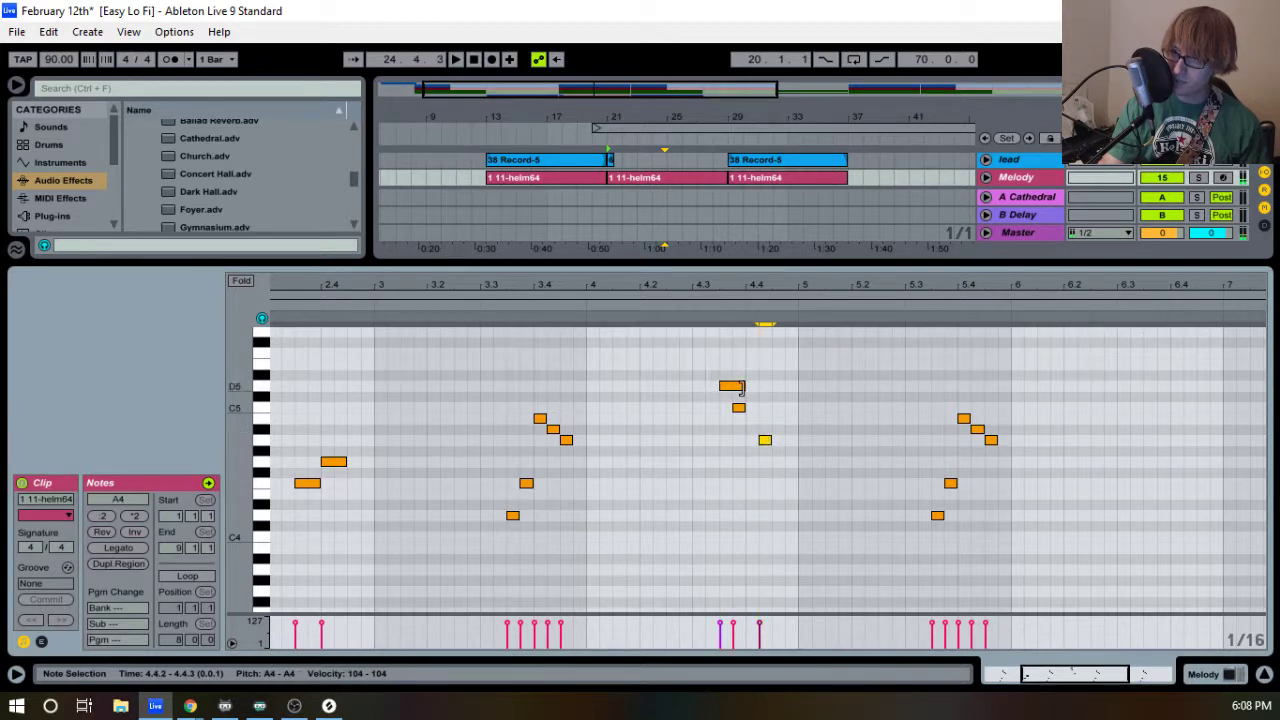
drag(765, 444, 754, 451)
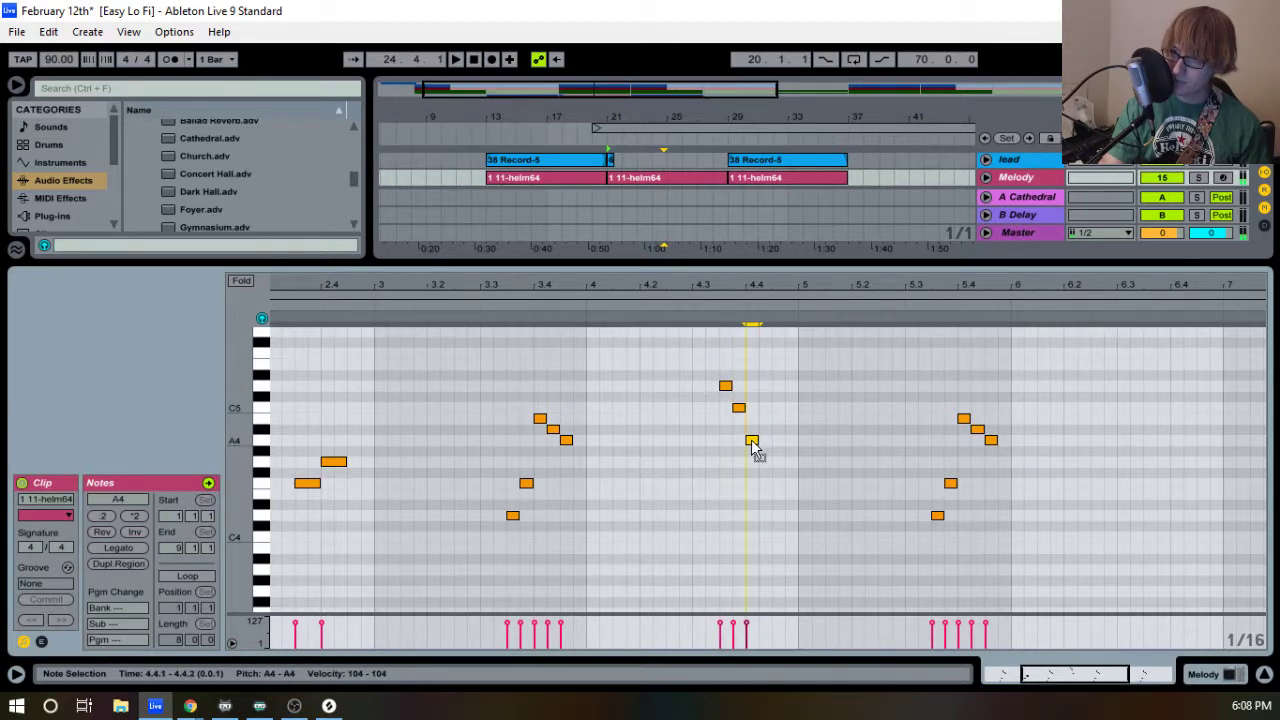
double_click(765, 408)
double_click(778, 386)
click(690, 318)
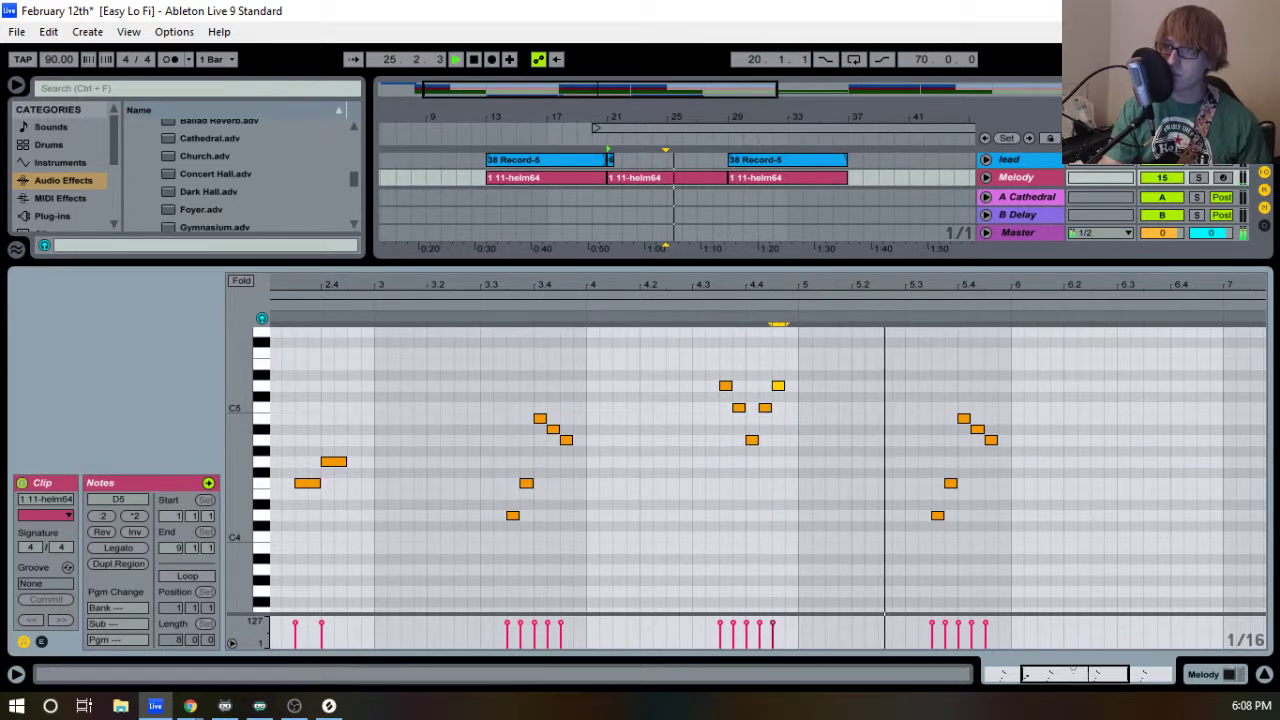
- Copy the F4 and G4 notes from bar 2 of the Melody clip to 6.3.3
drag(814, 287, 817, 279)
drag(408, 500, 456, 460)
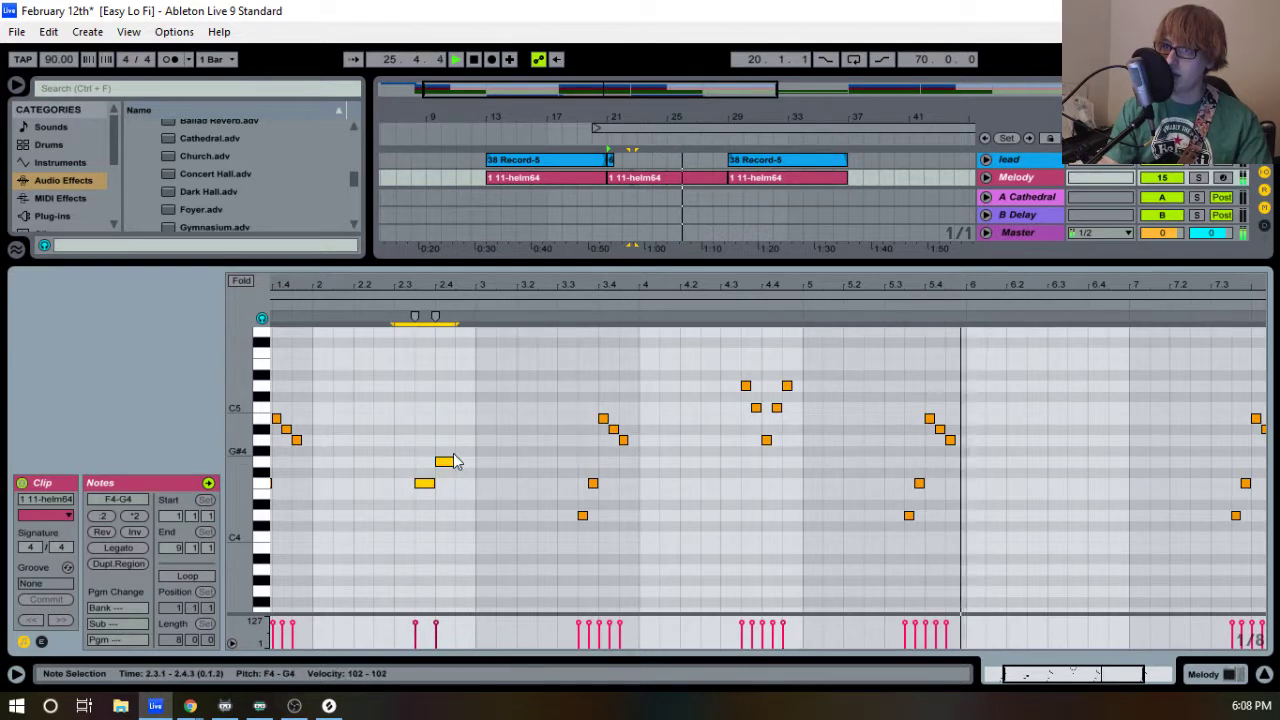
click(1078, 487)
click(1071, 487)
key(ctrl+v)
key(space)
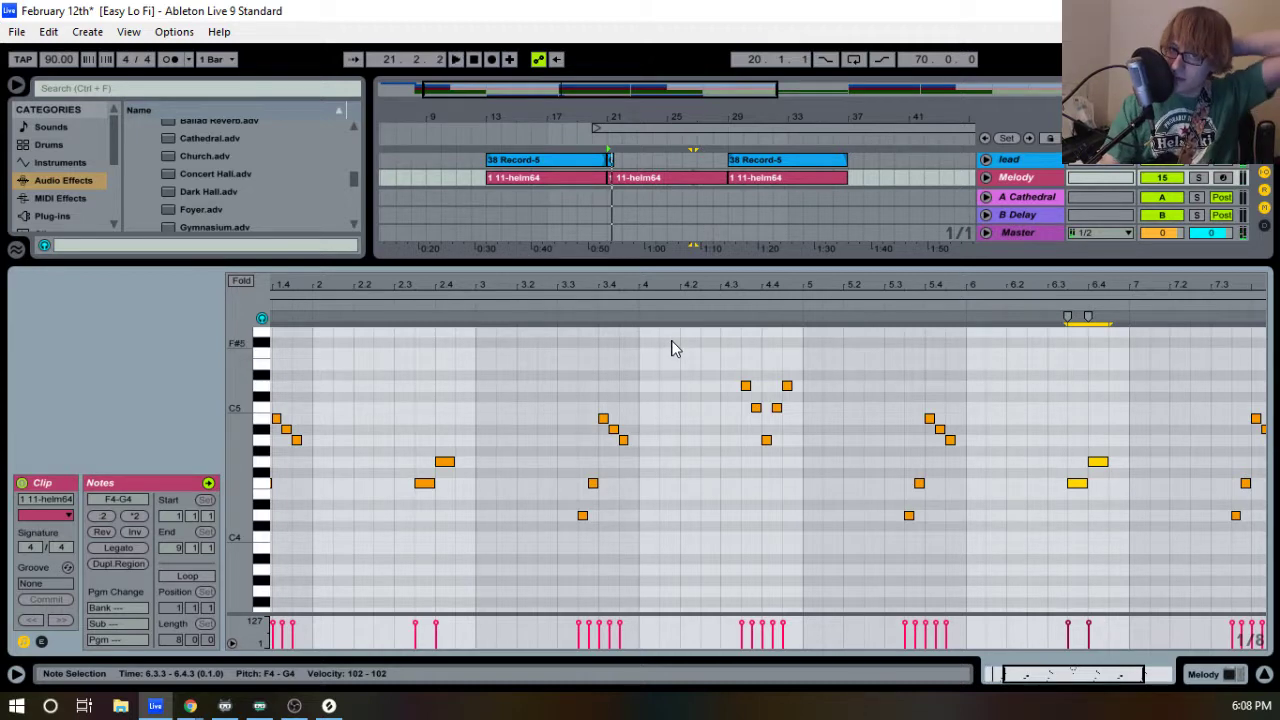
- Play the whole Melody clip from its start with the added phrases
drag(690, 290, 766, 280)
key(space)
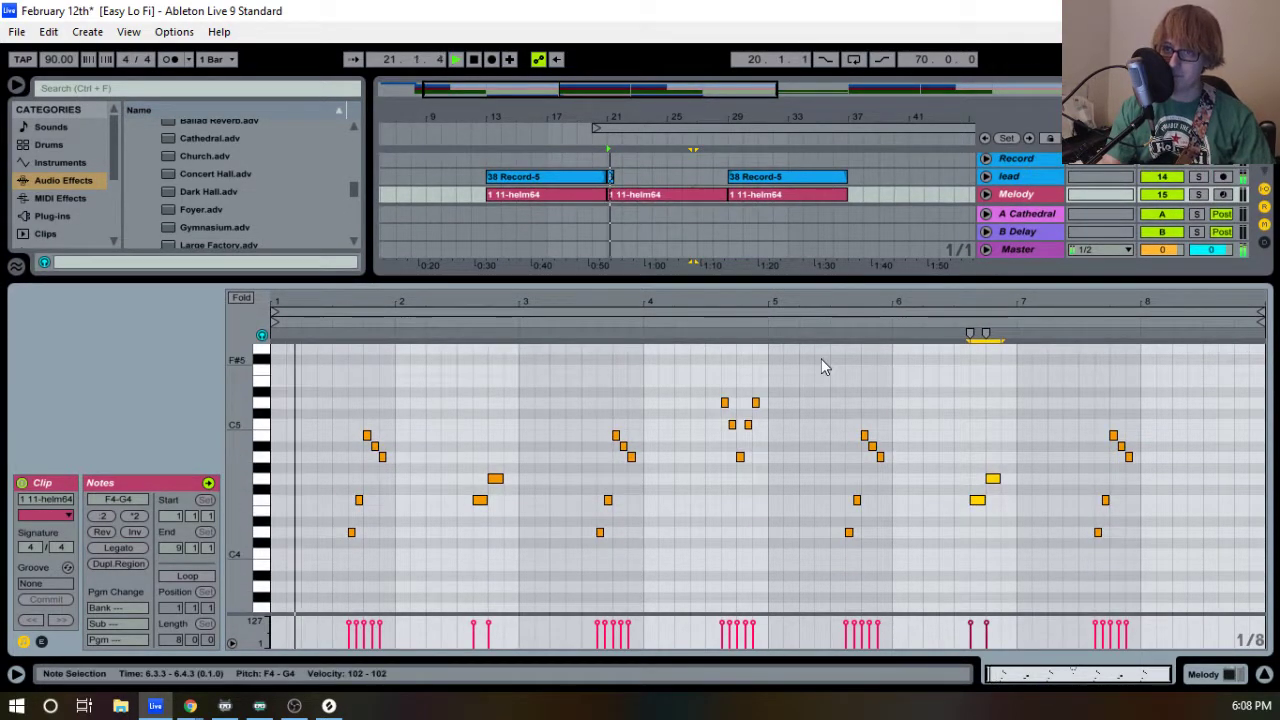
key(space)
key(space)
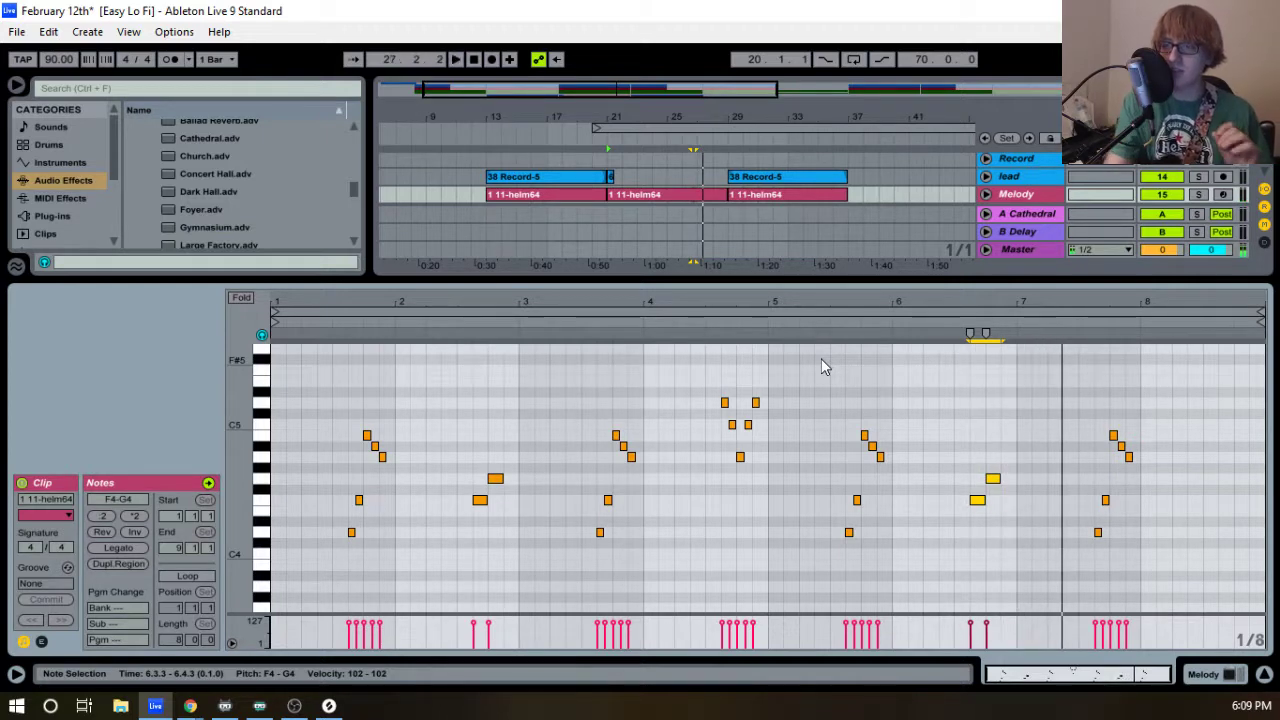
key(space)
drag(345, 552, 400, 426)
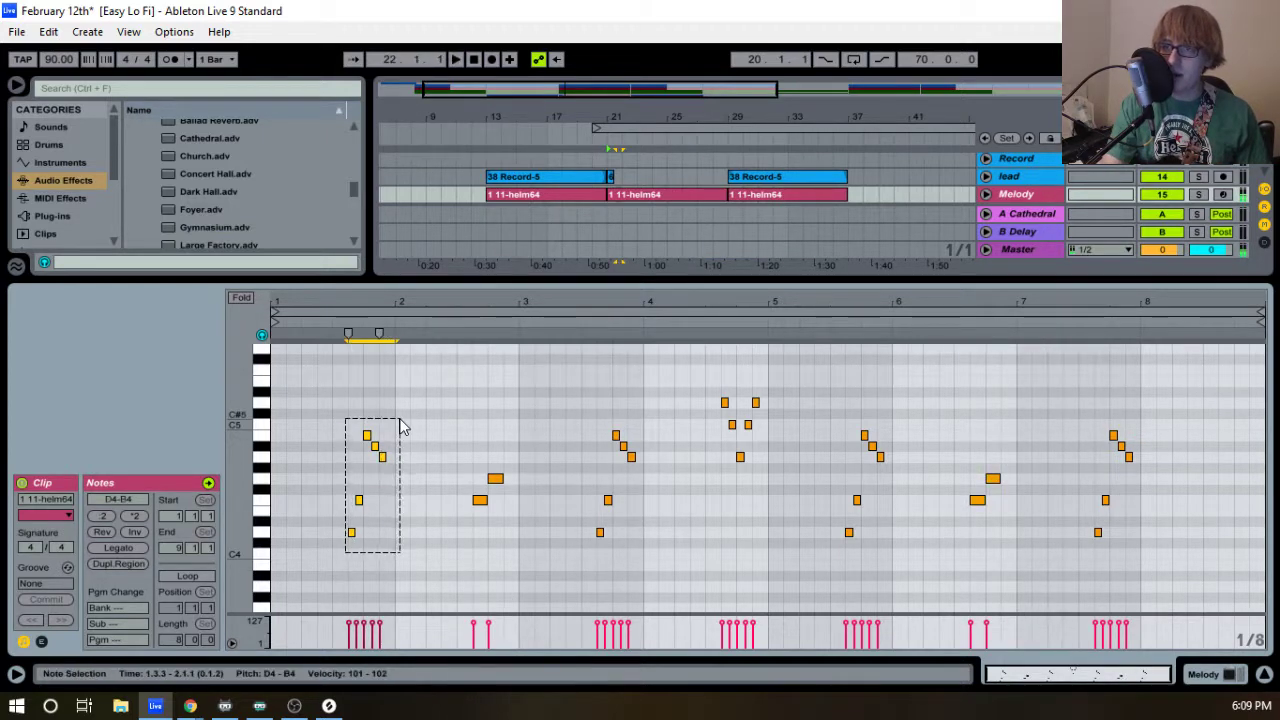
click(410, 429)
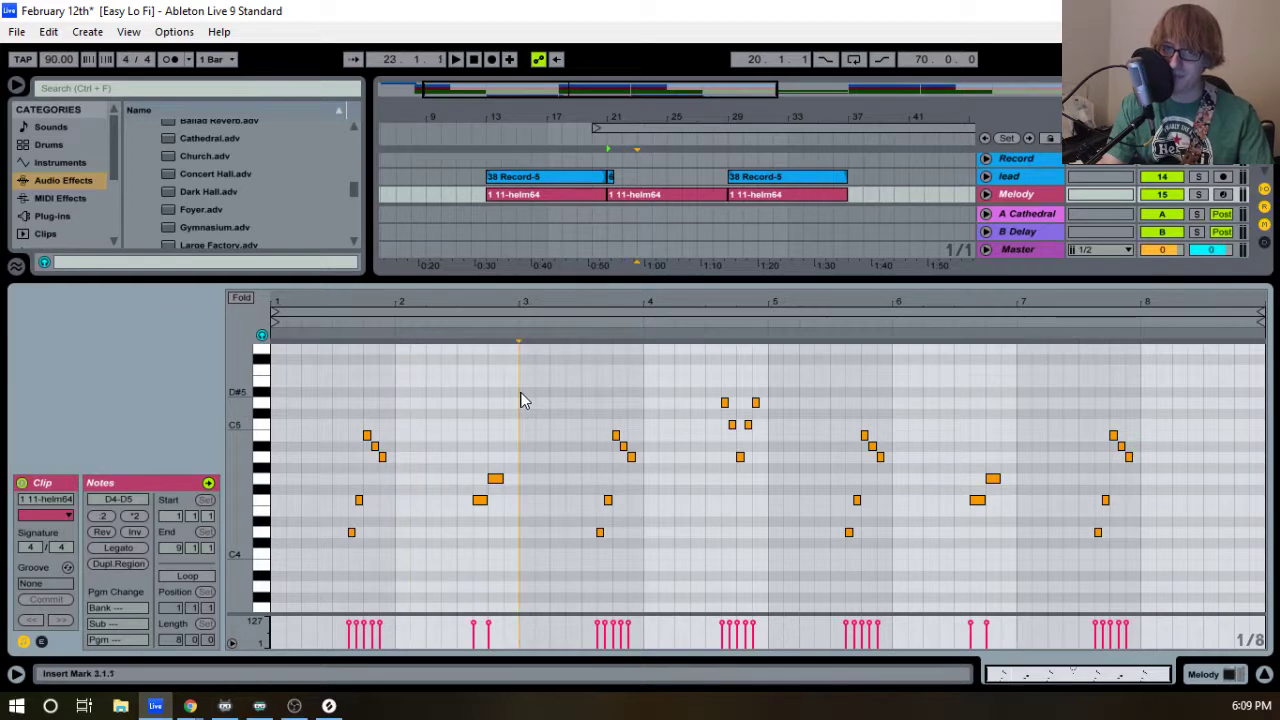
- Play the Melody clip's second half, focusing on the transition from bar 7 into bar 8
click(694, 320)
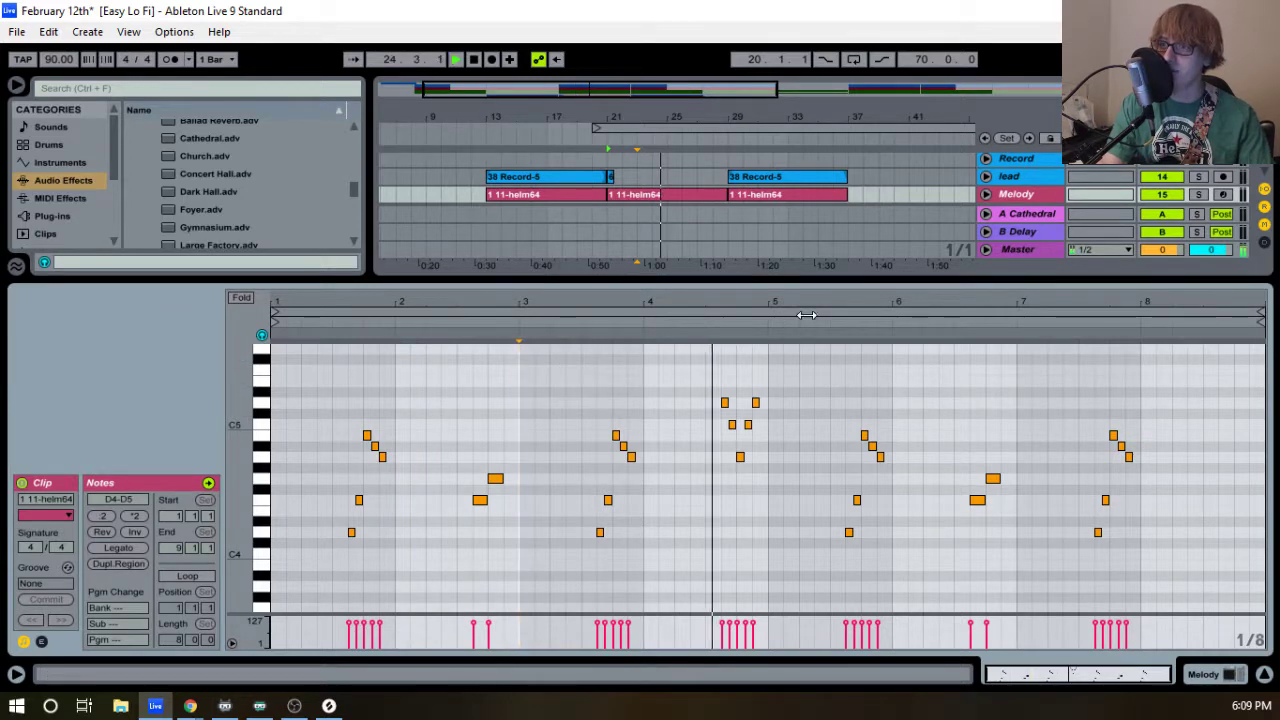
drag(982, 300, 842, 297)
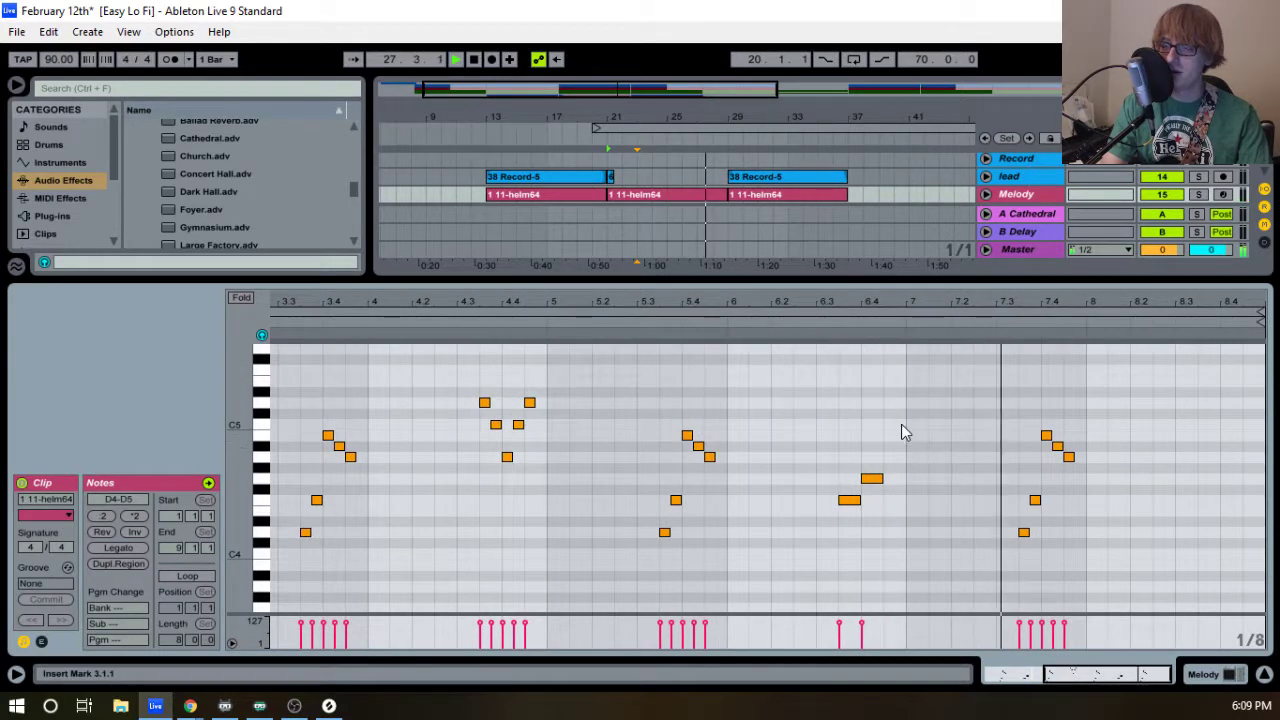
key(space)
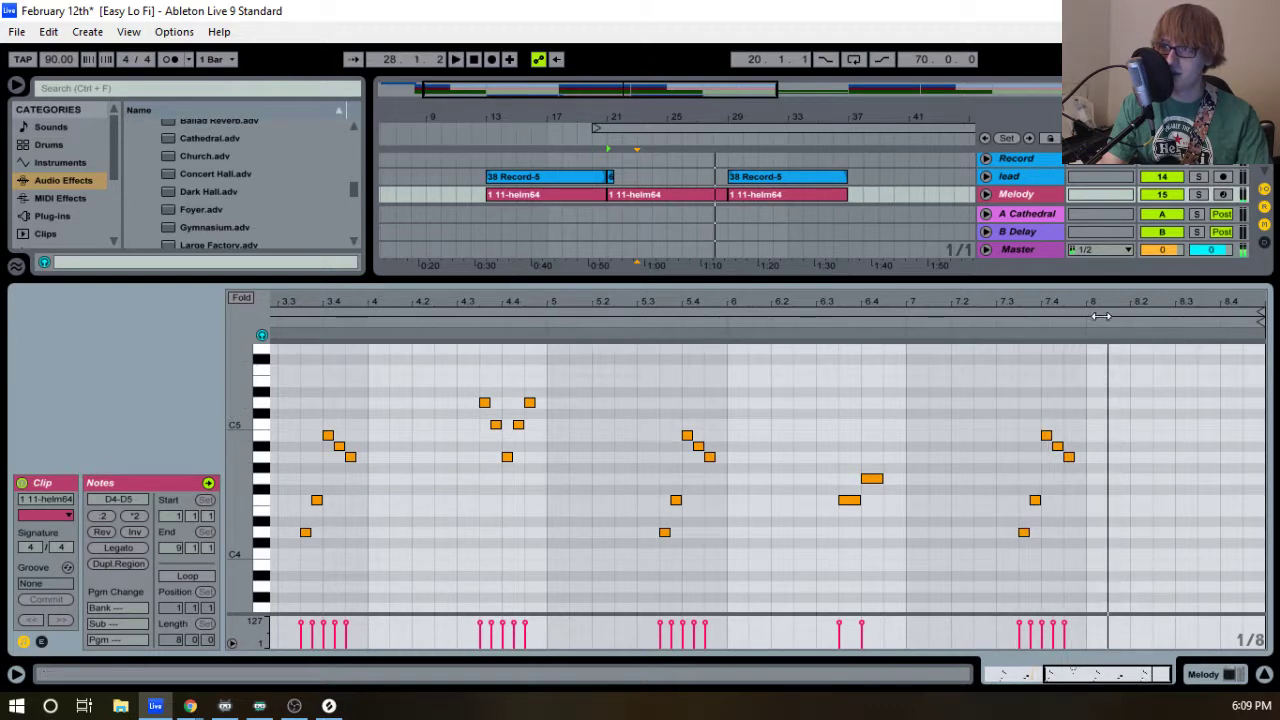
drag(1098, 302, 1098, 308)
click(1004, 338)
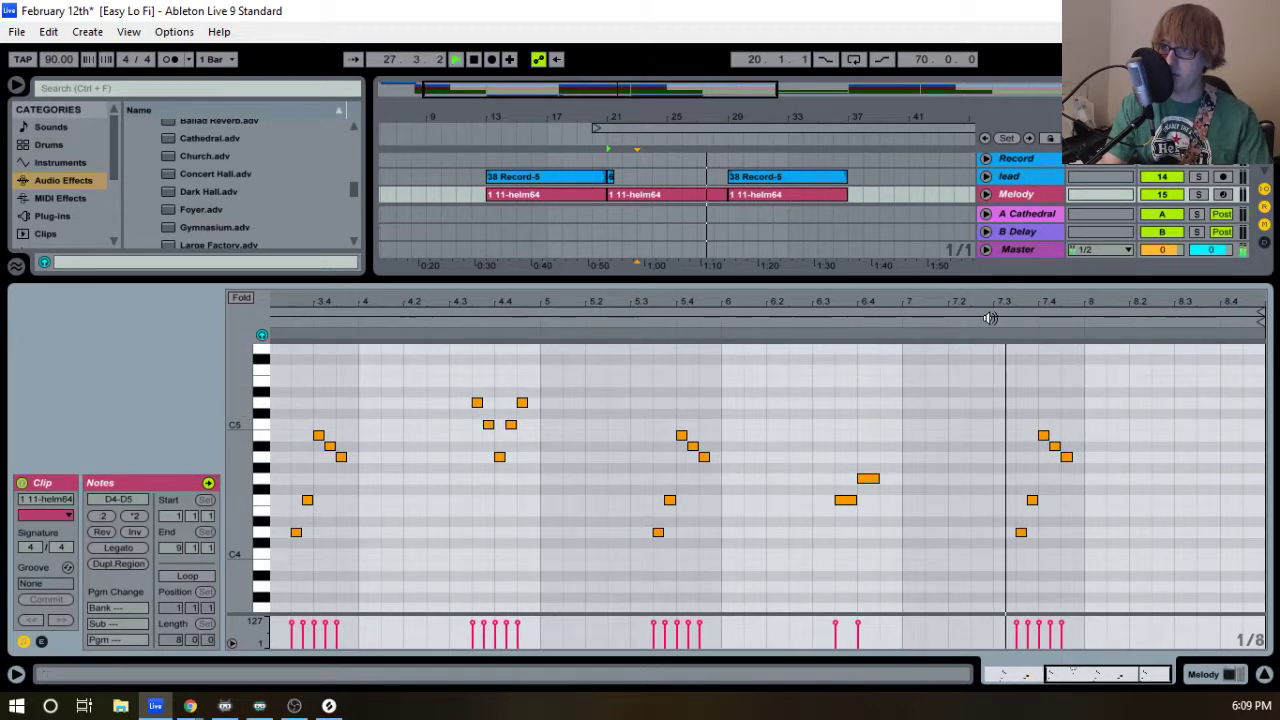
- Try an eighth-note A#4 at 8.1.1 in the Melody clip and play the transition into it
double_click(1094, 437)
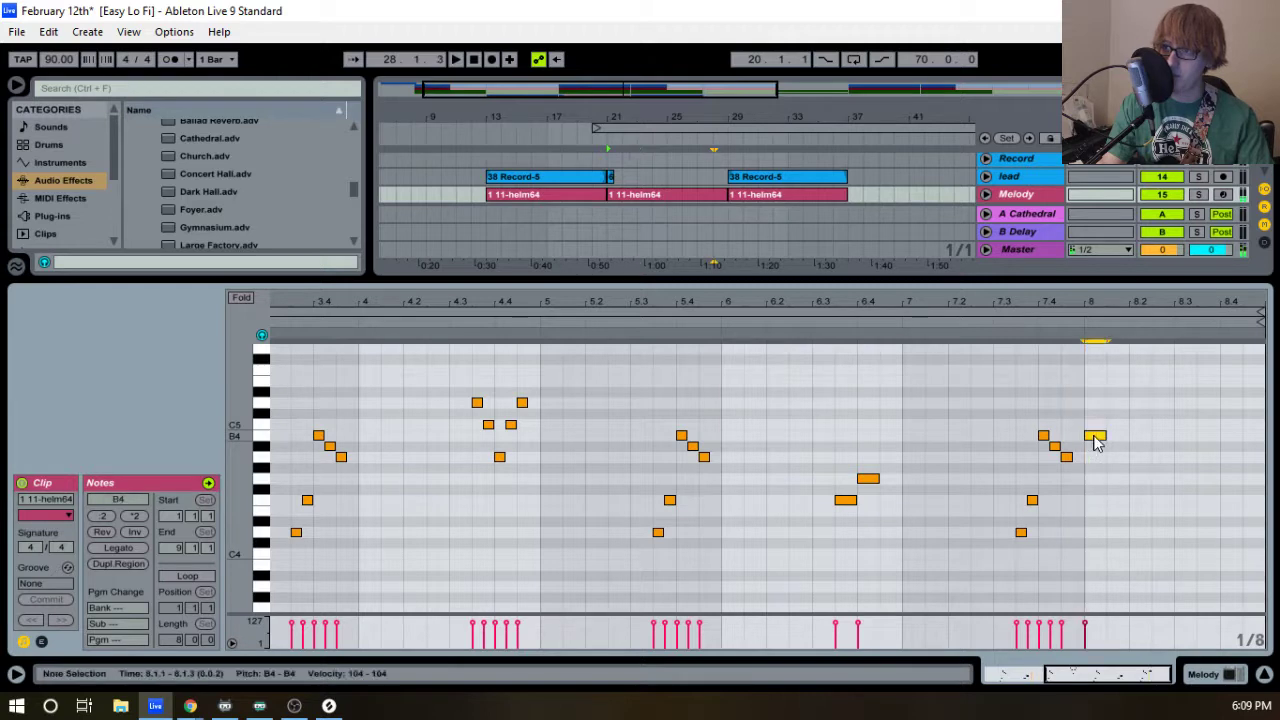
drag(1096, 443, 1100, 455)
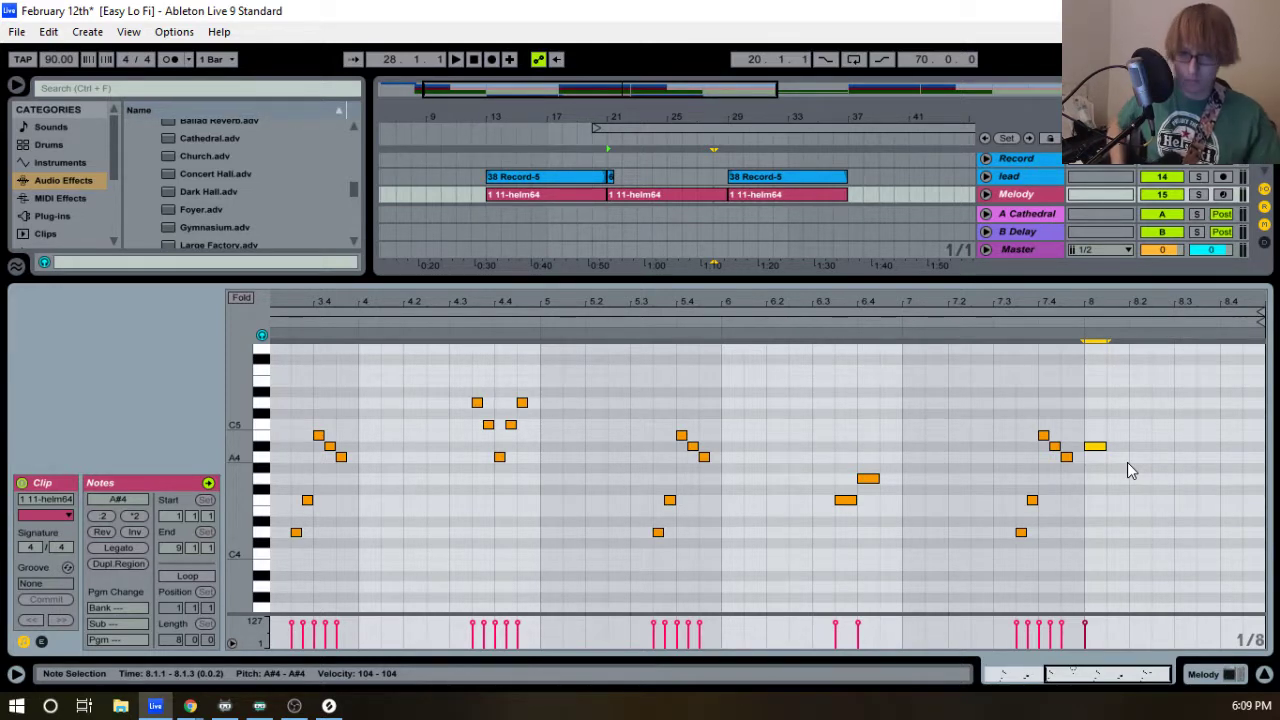
click(981, 333)
drag(1126, 301, 1089, 325)
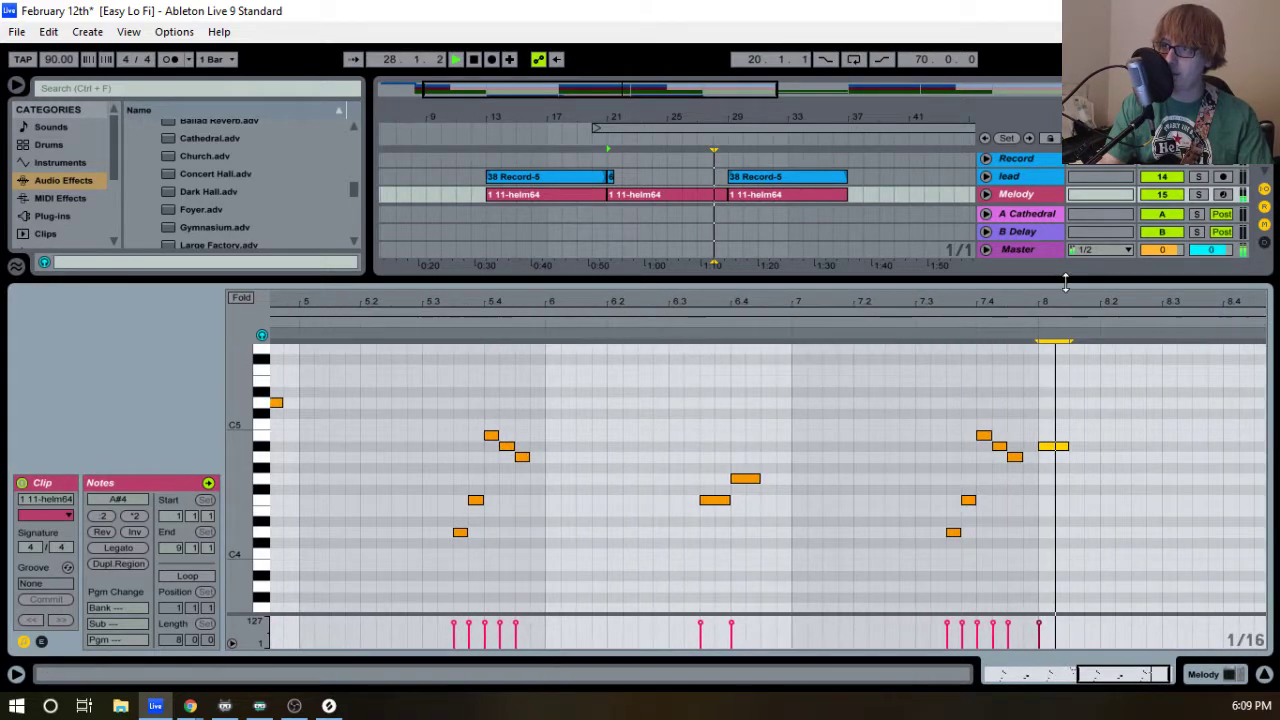
key(space)
- Open the Crunch Bass clip at bar 21 and select its bar 8 notes from A#1 to C#2 for copying
drag(1060, 279, 1058, 414)
click(668, 275)
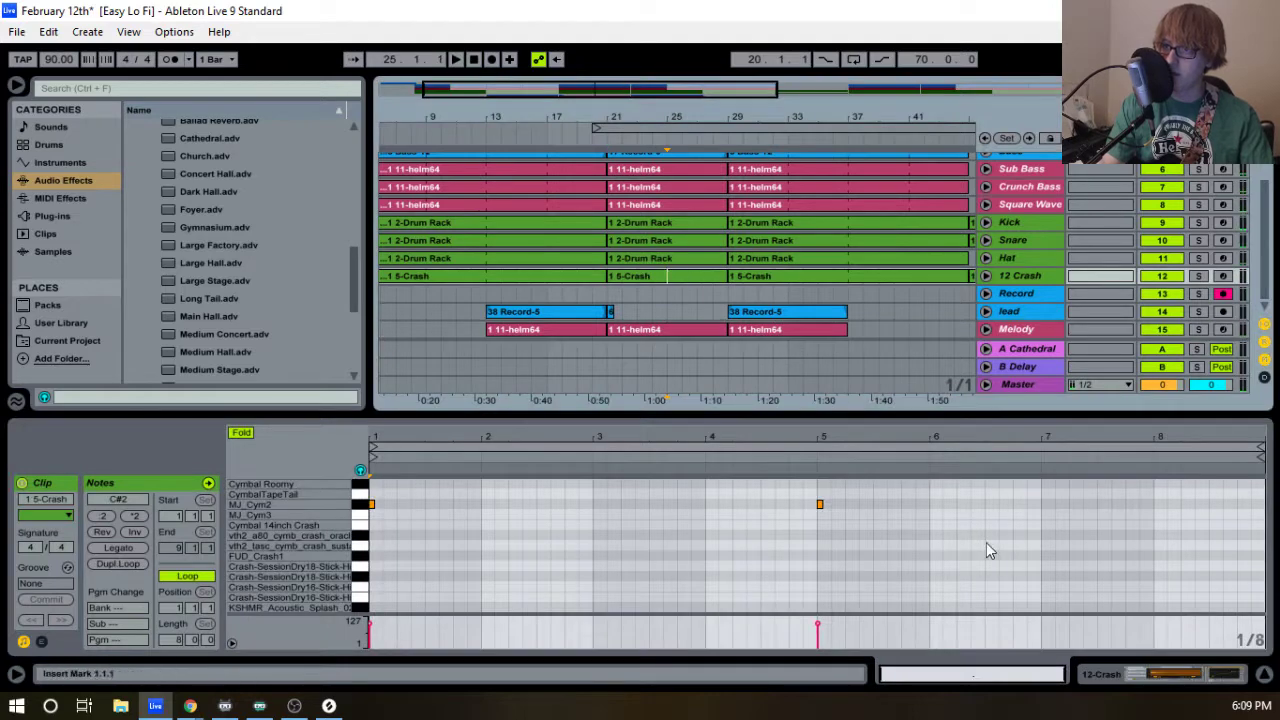
scroll(990, 550, up, 1)
scroll(1021, 553, down, 1)
scroll(1018, 551, up, 1)
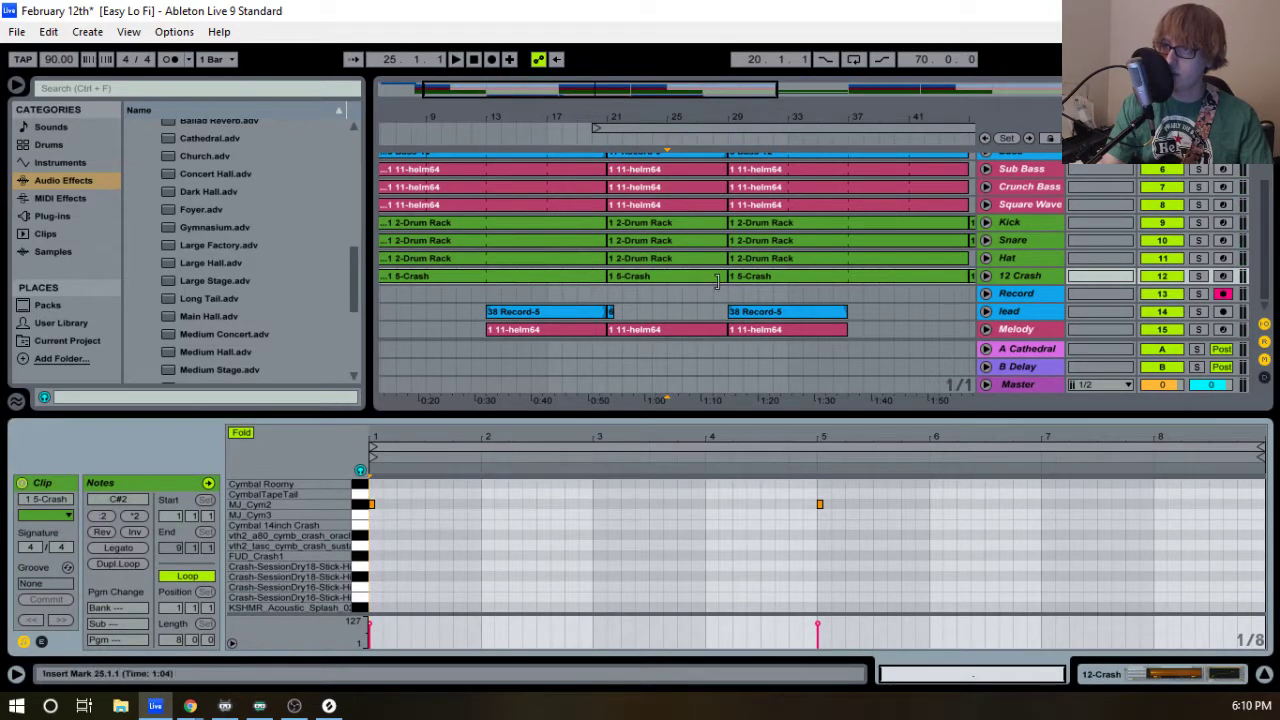
scroll(711, 294, up, 1)
click(709, 203)
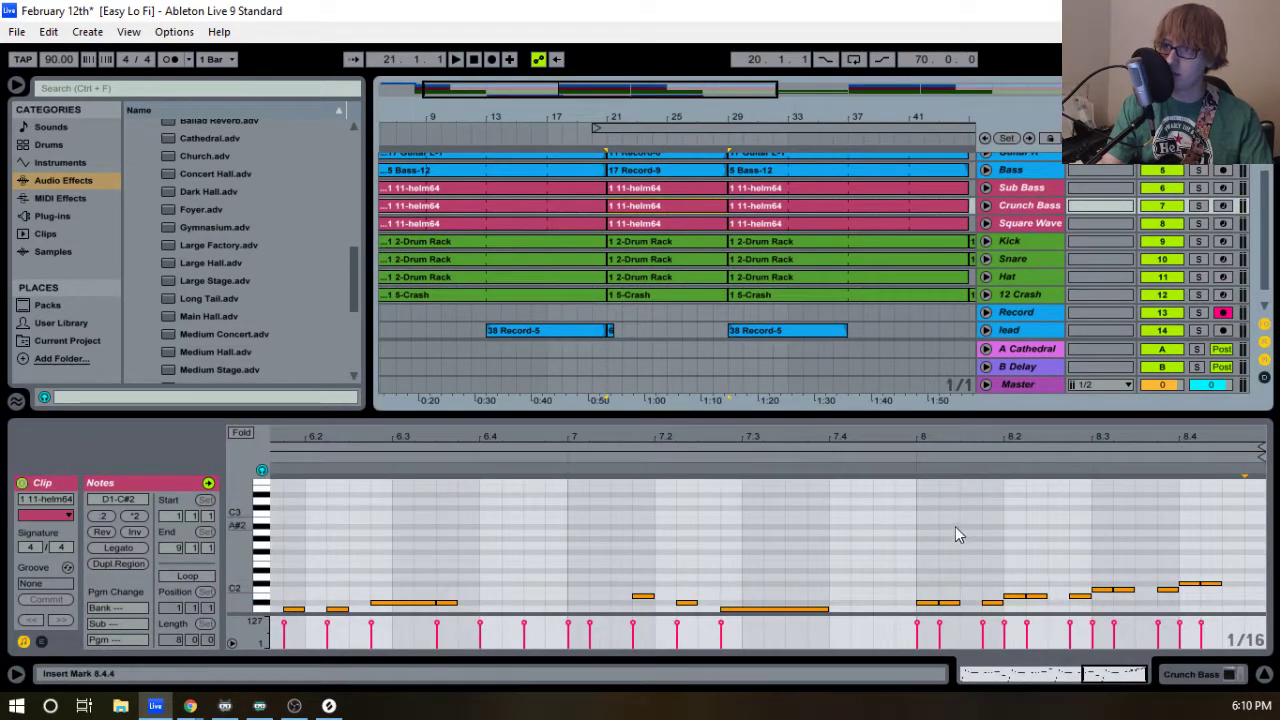
drag(916, 545, 1215, 607)
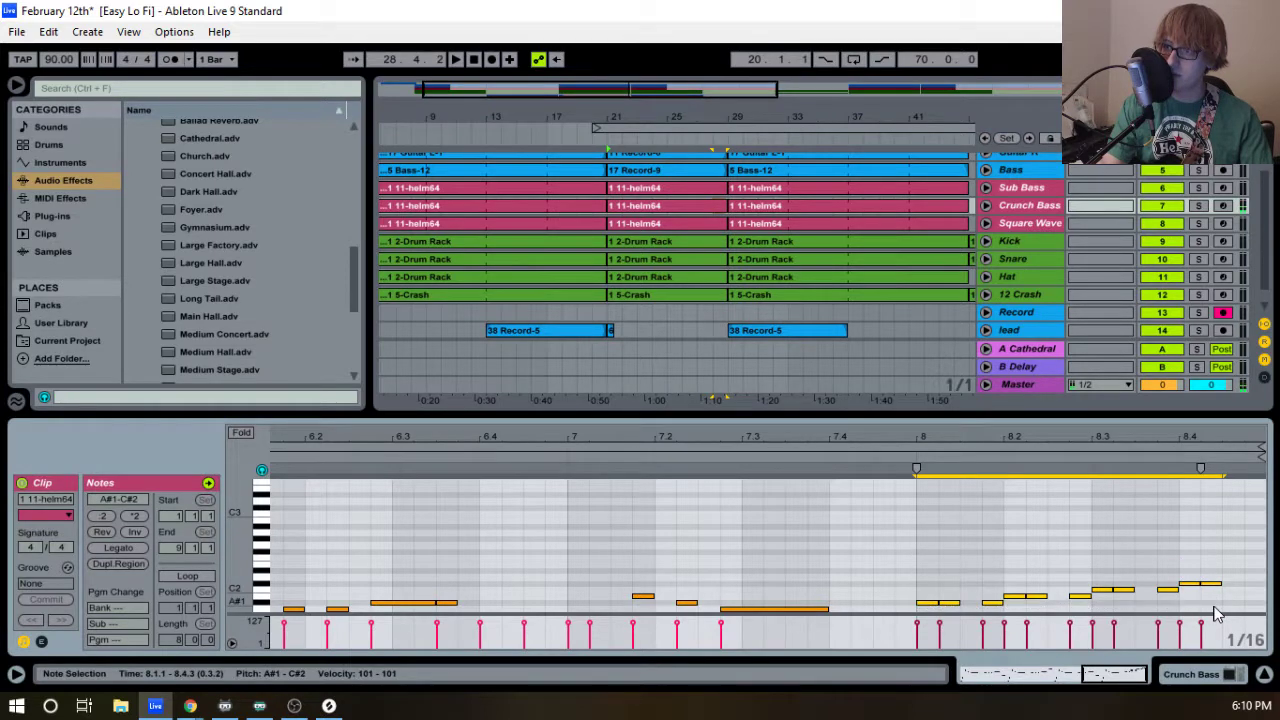
- Paste the Crunch Bass notes at 8.1.1 in the Melody clip, transpose them up three octaves and play the result
scroll(737, 322, down, 1)
click(702, 331)
click(1063, 505)
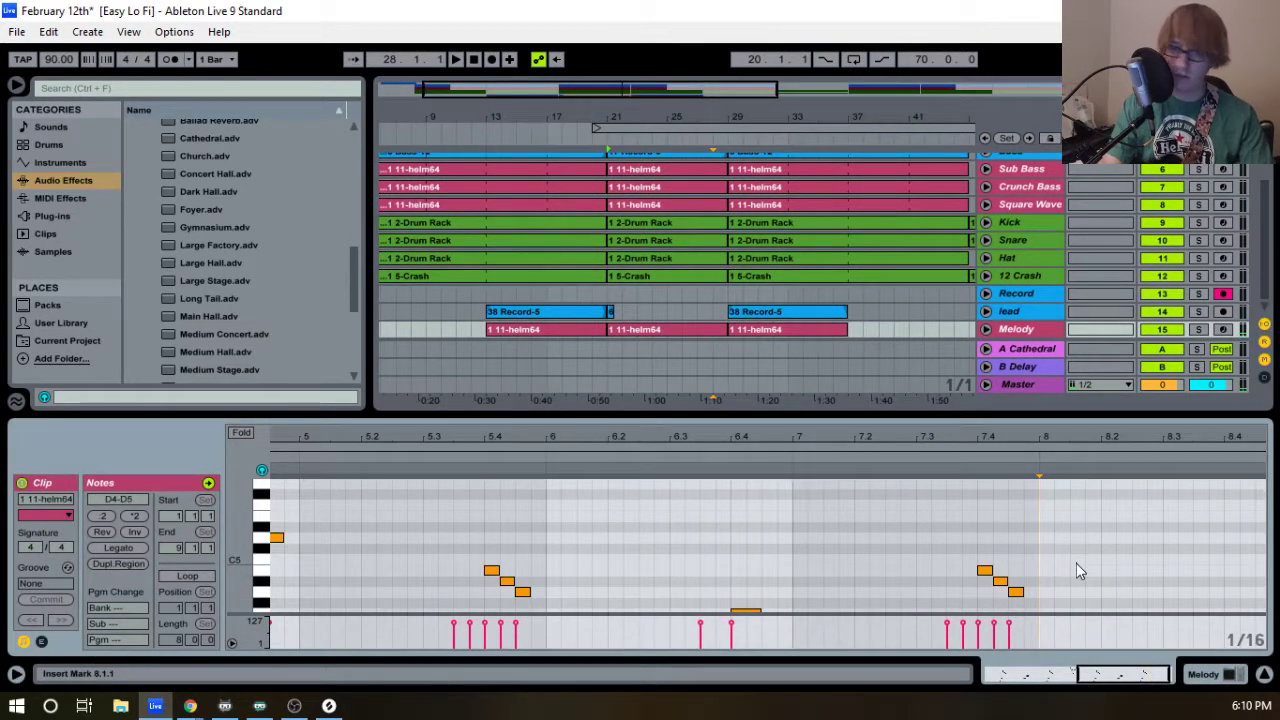
key(ctrl+v)
key(shift+Up)
key(shift+Up)
key(shift+Up)
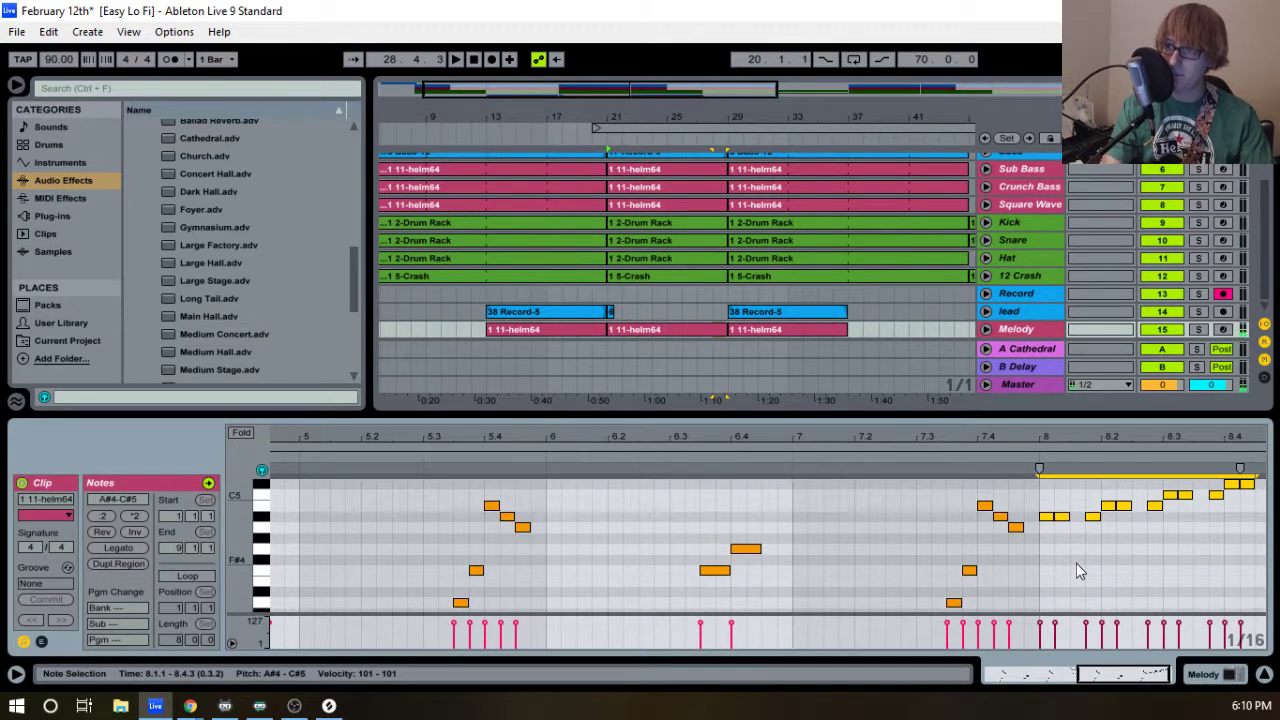
click(907, 465)
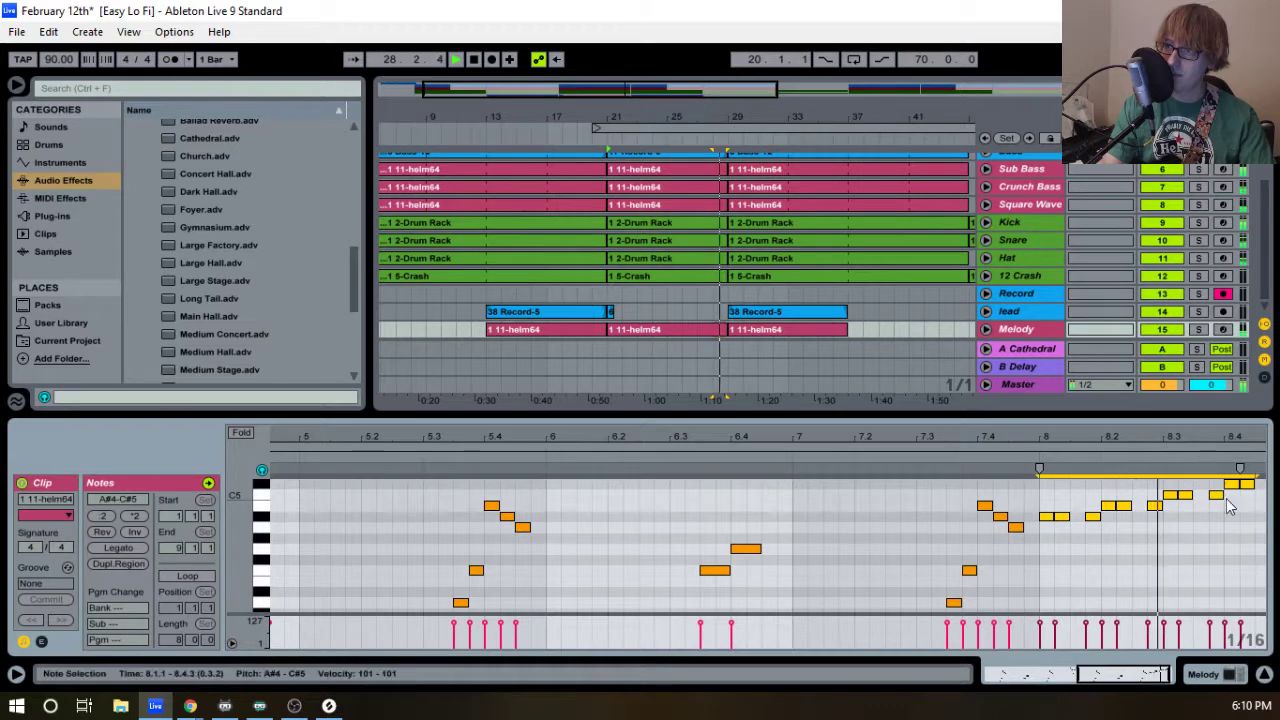
scroll(1200, 545, up, 2)
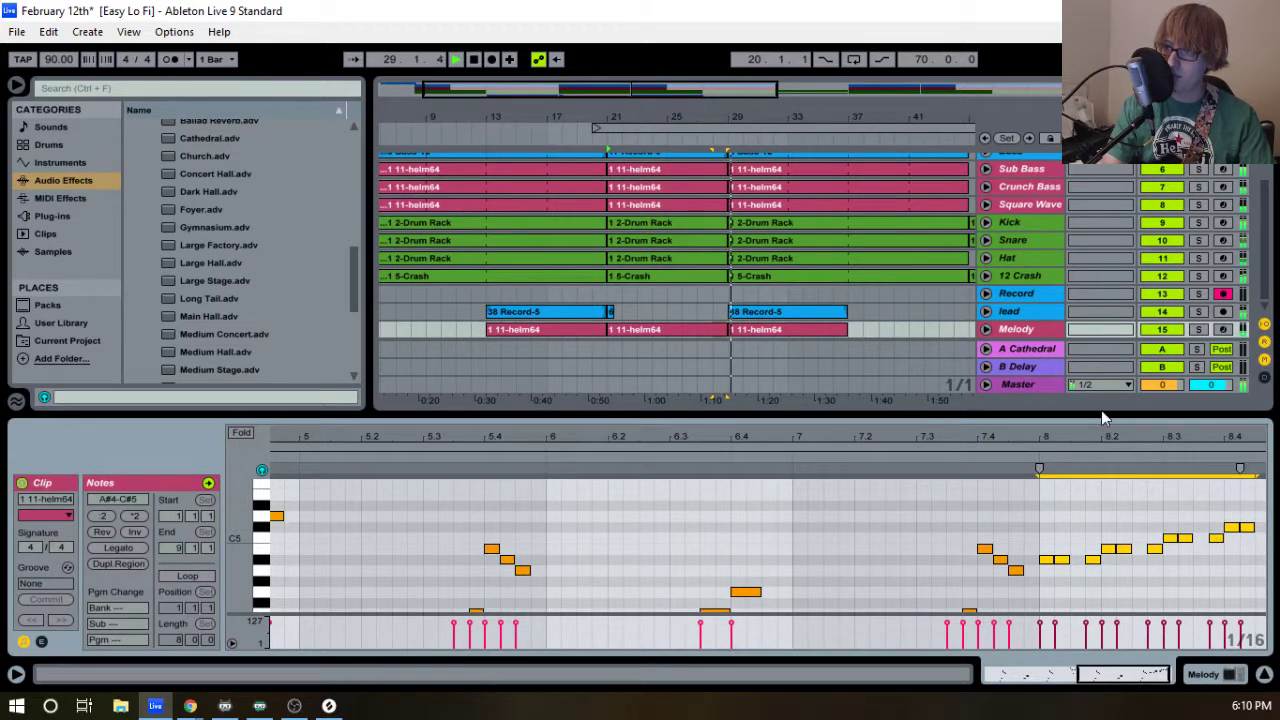
- Try a new take on the Record track, starting at bar 20 and playing through to the start of bar 29
click(624, 132)
key(space)
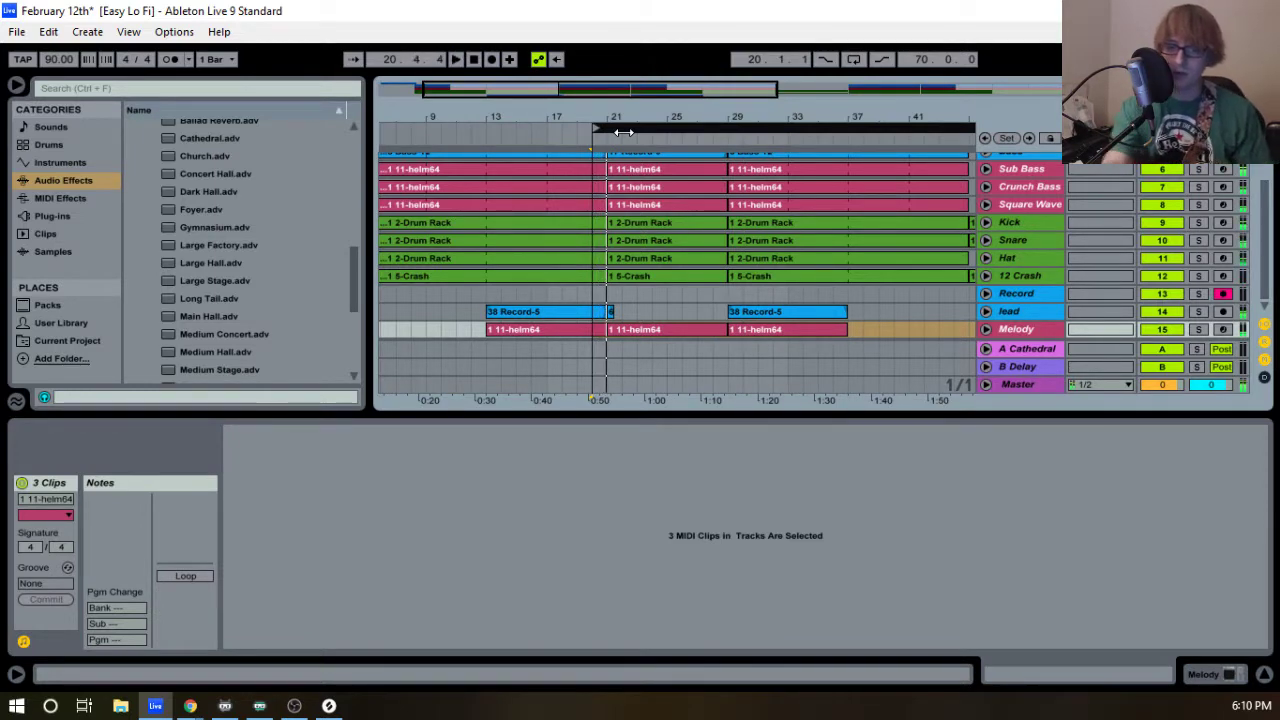
key(F9)
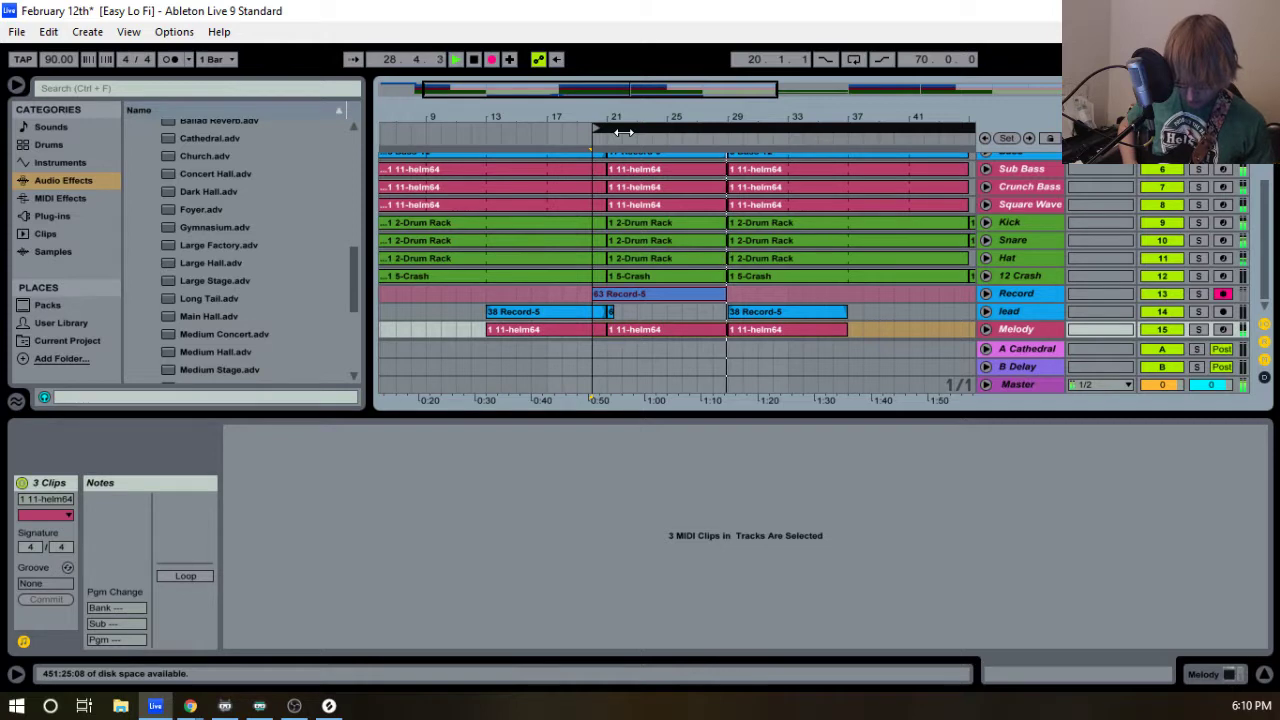
key(space)
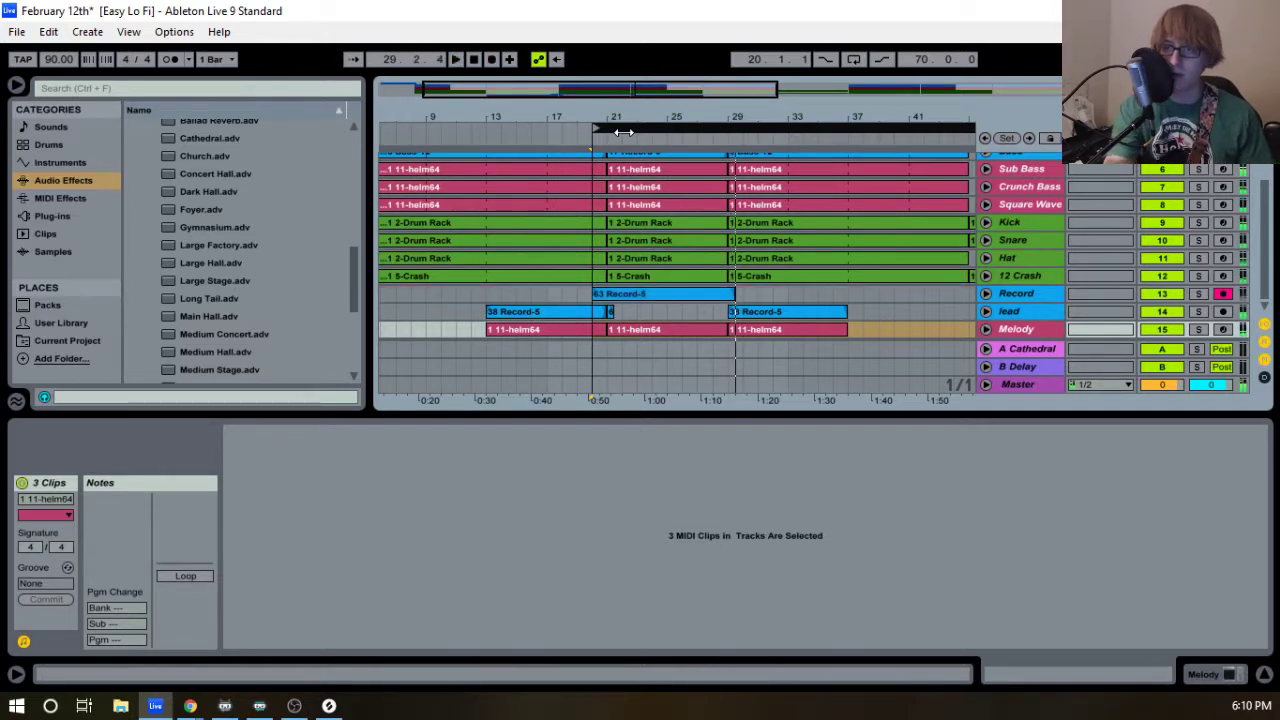
- Retry the take on the Record track from bar 20, restarting after each abandoned attempt
key(F9)
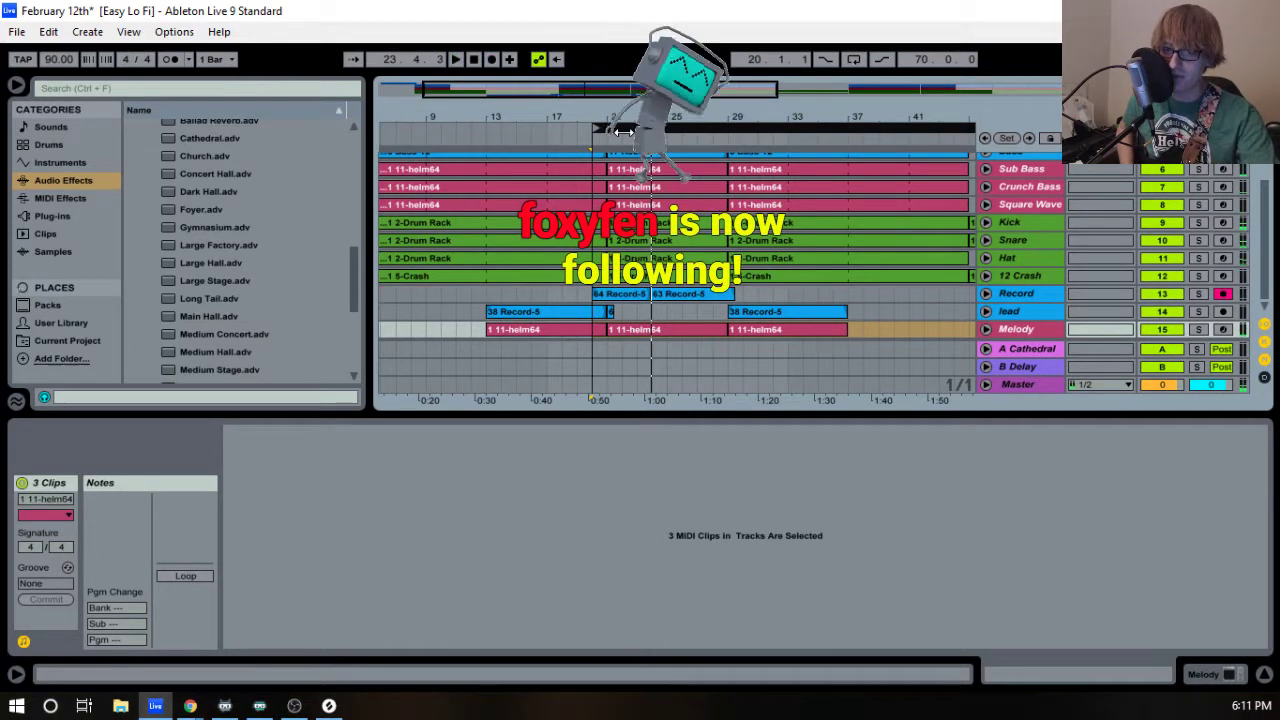
key(F9)
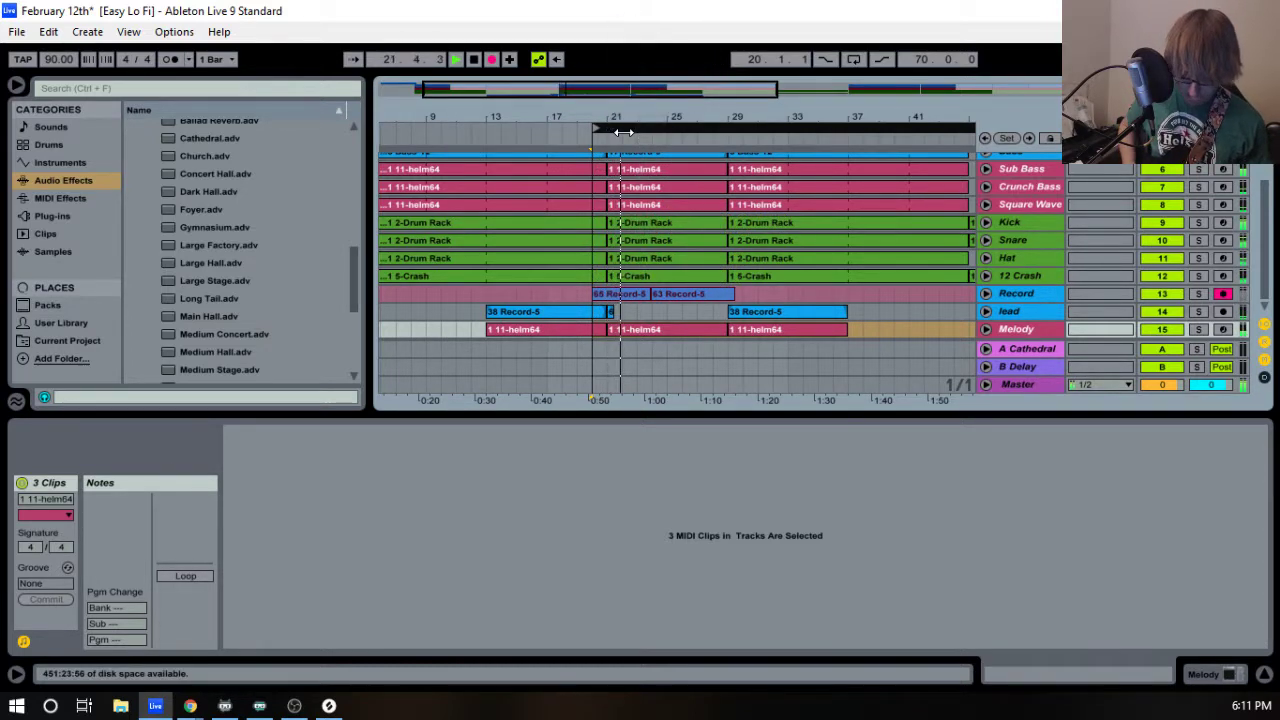
key(space)
key(F9)
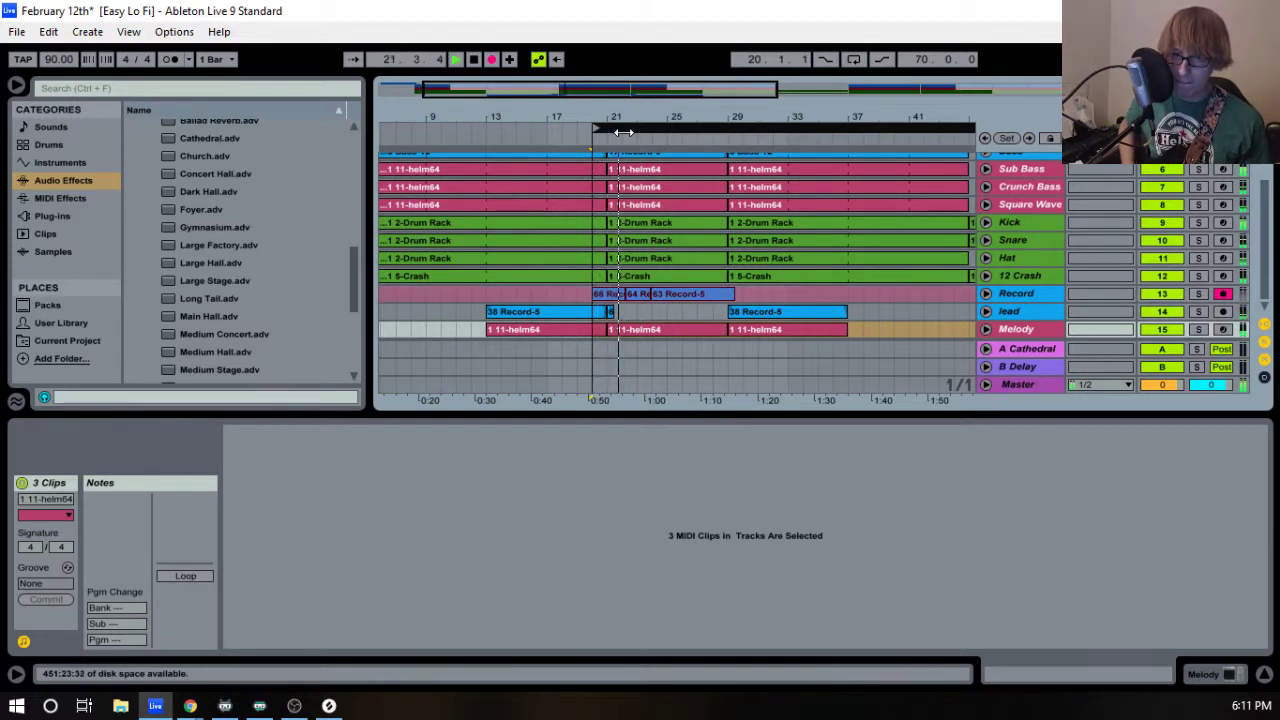
key(space)
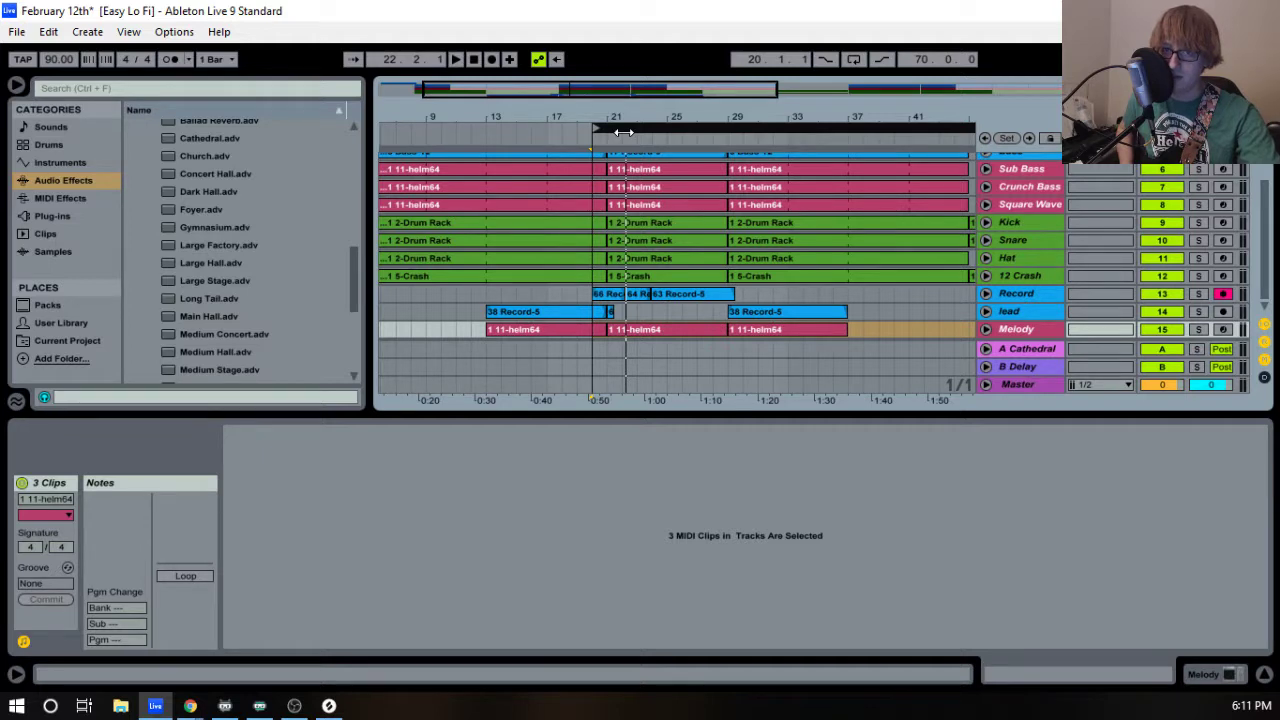
key(F9)
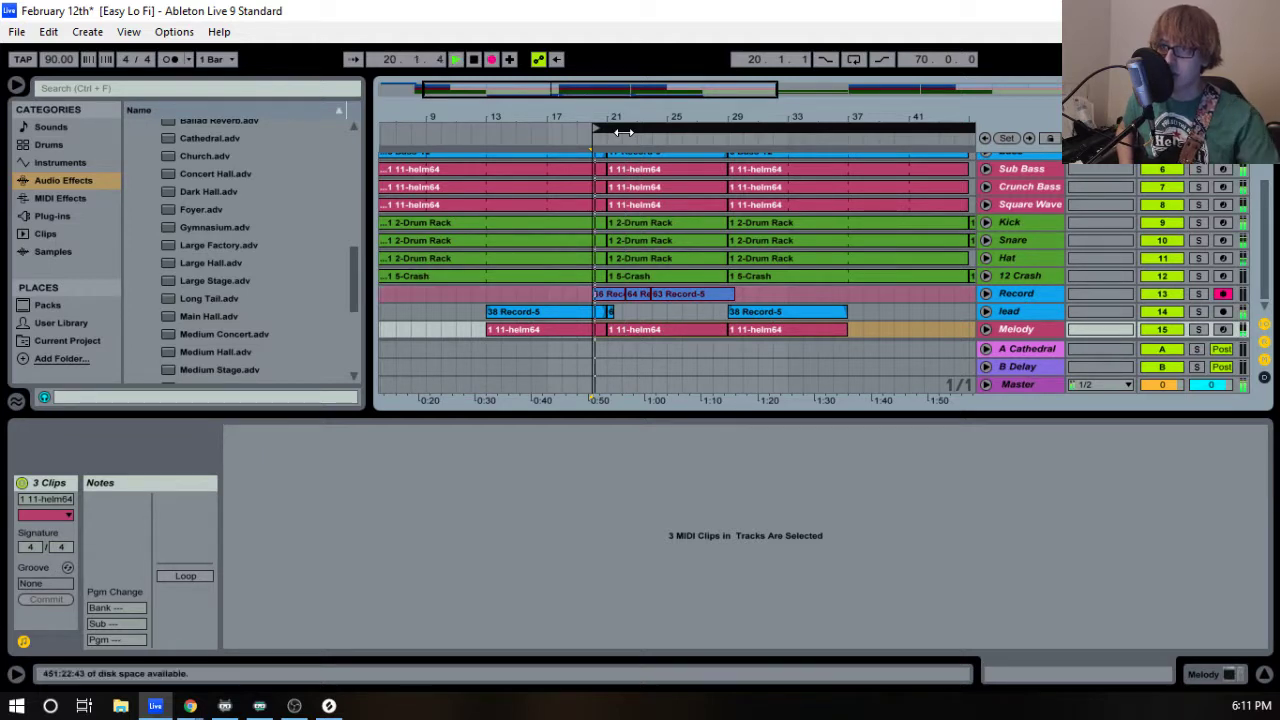
key(space)
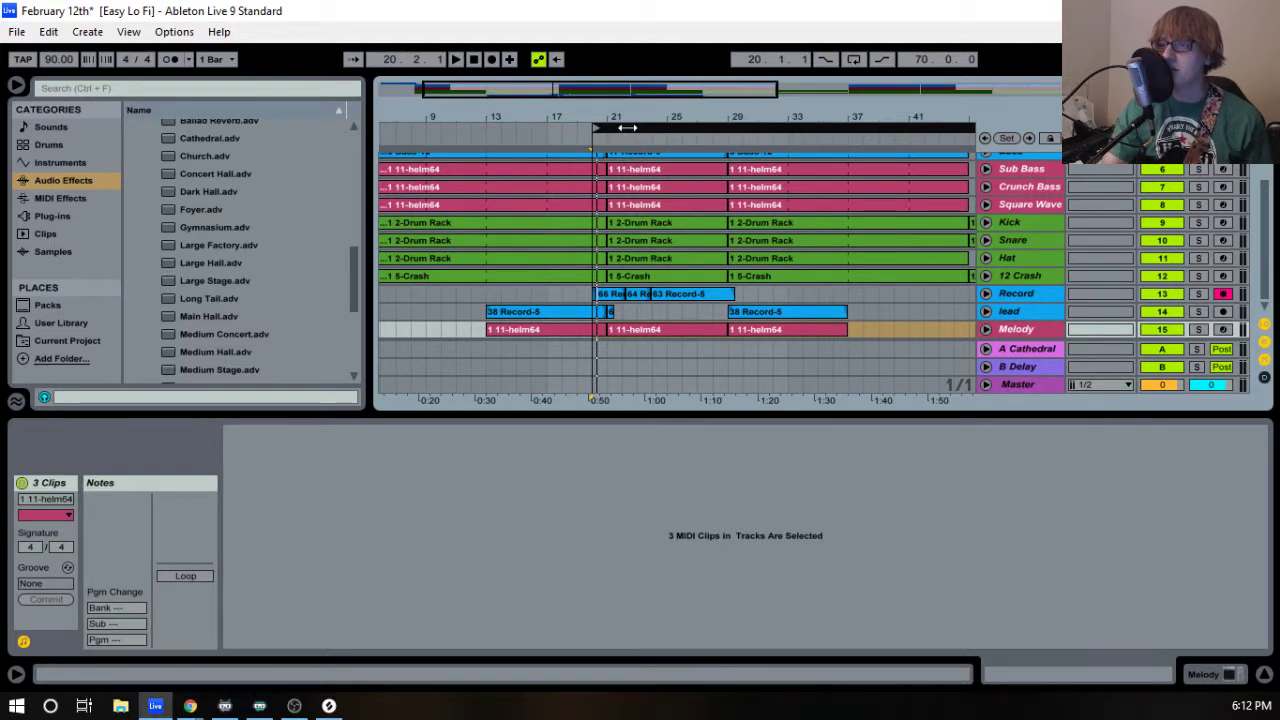
- Examine the empty stretches of the Record, lead and Melody tracks at bars 37 to 45, 53 to 61 and 61 to 77
drag(651, 120, 520, 118)
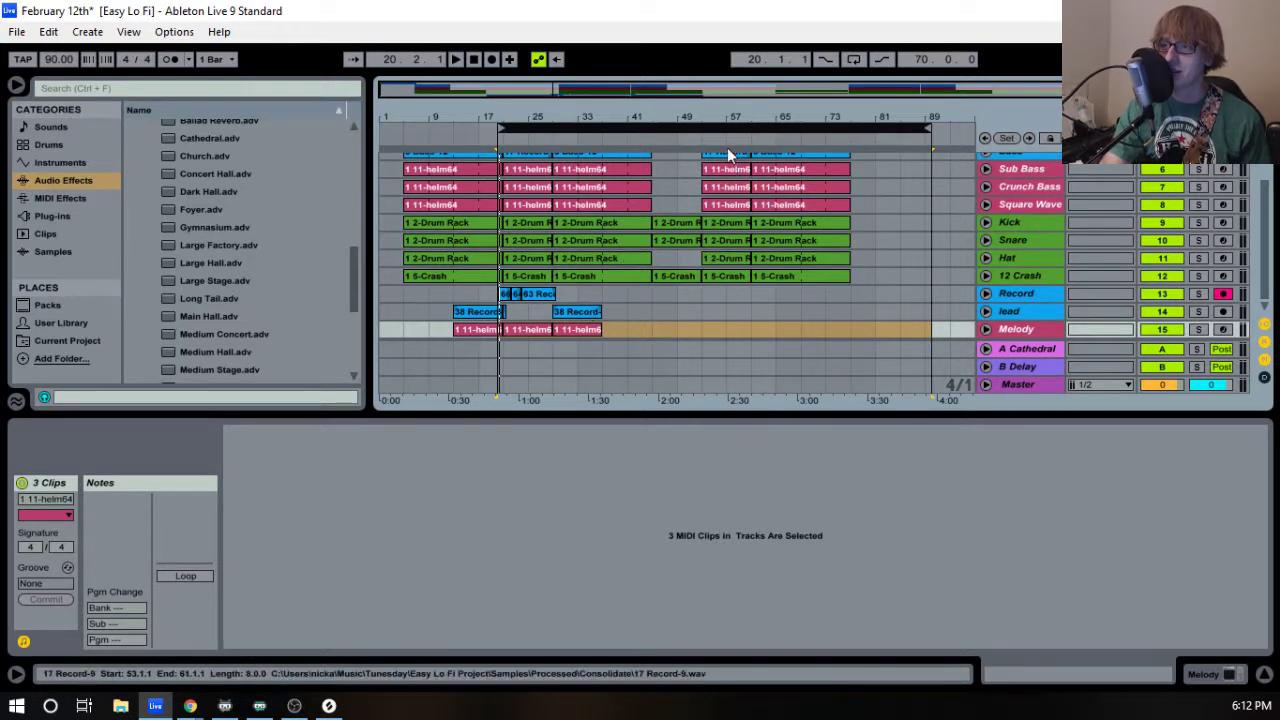
drag(593, 117, 621, 156)
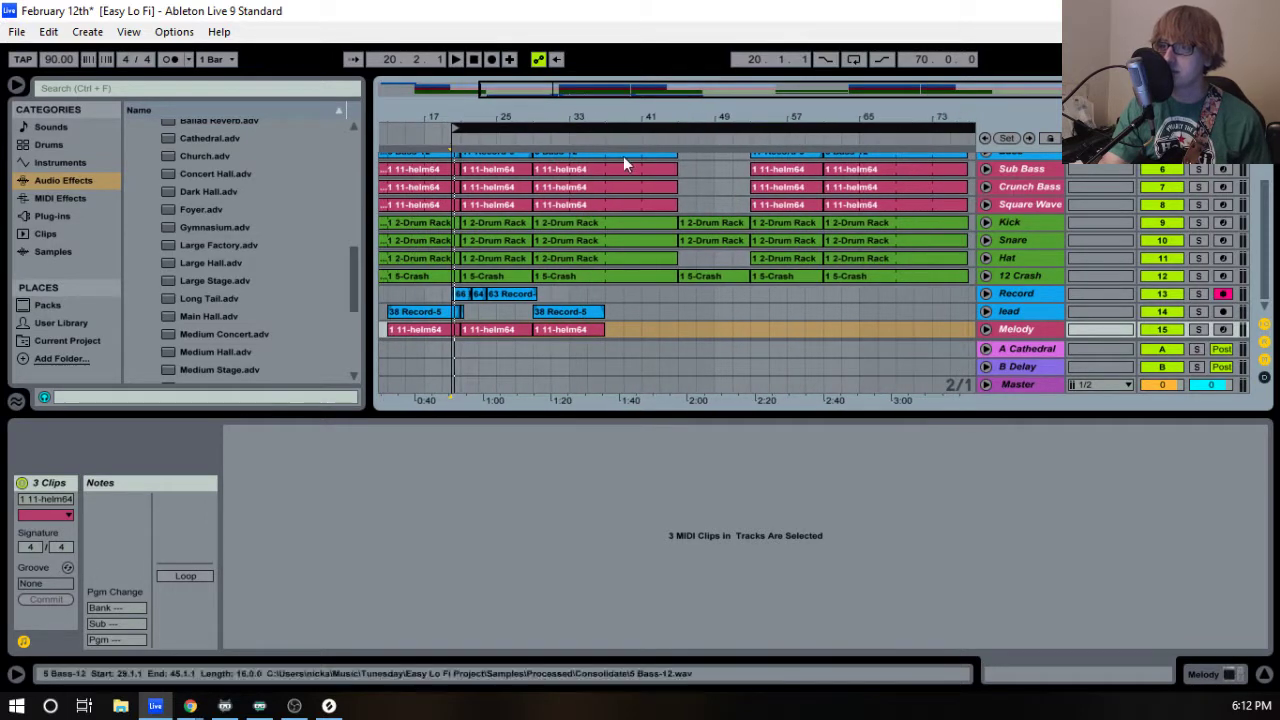
drag(680, 117, 651, 117)
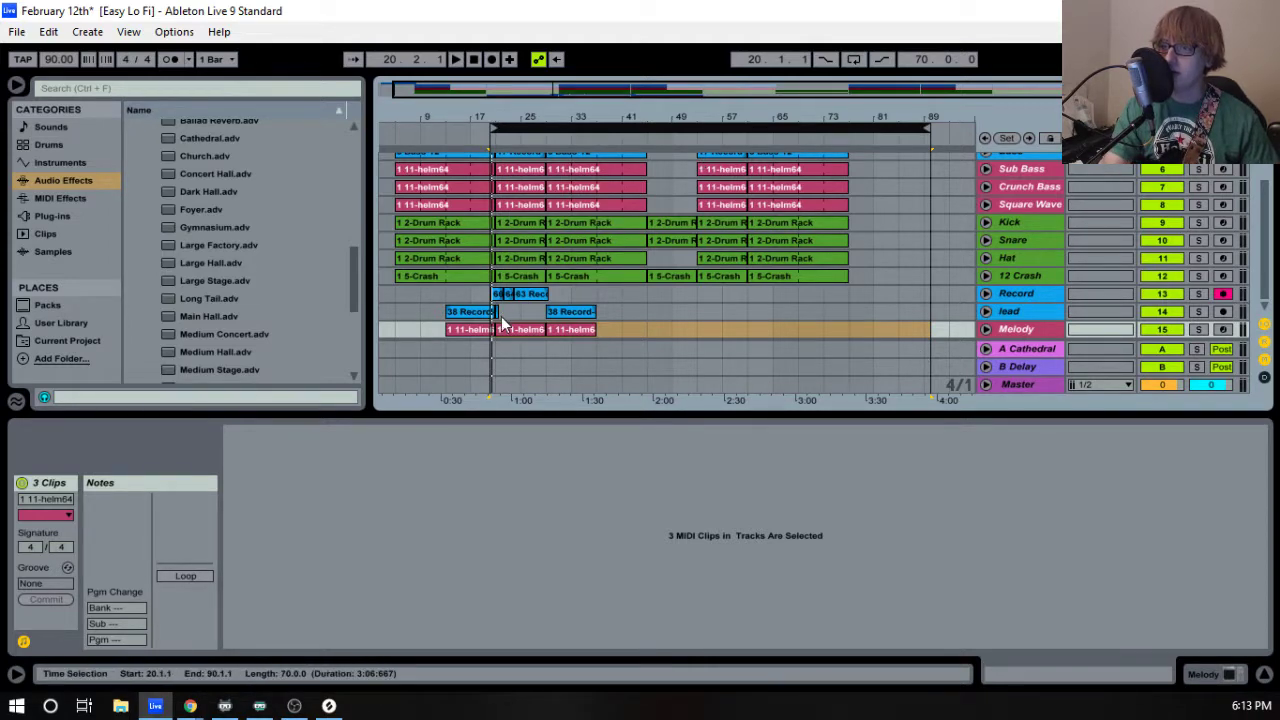
drag(700, 295, 746, 330)
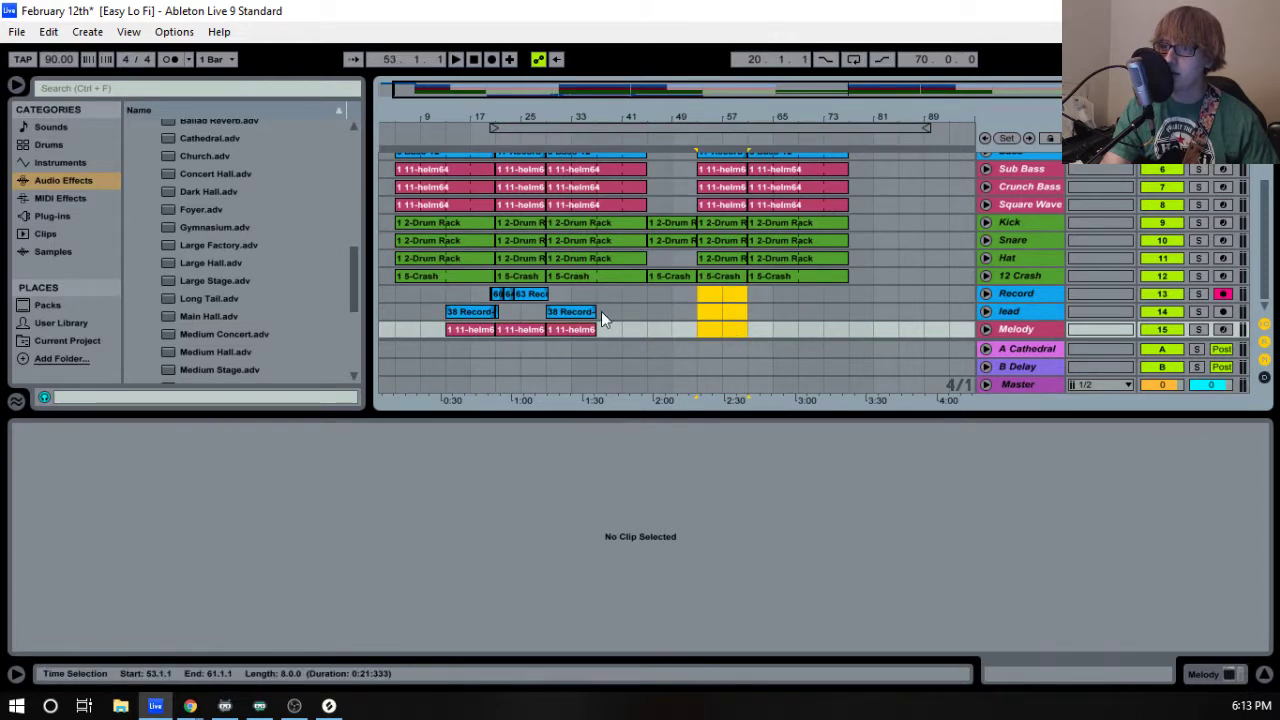
drag(595, 295, 645, 327)
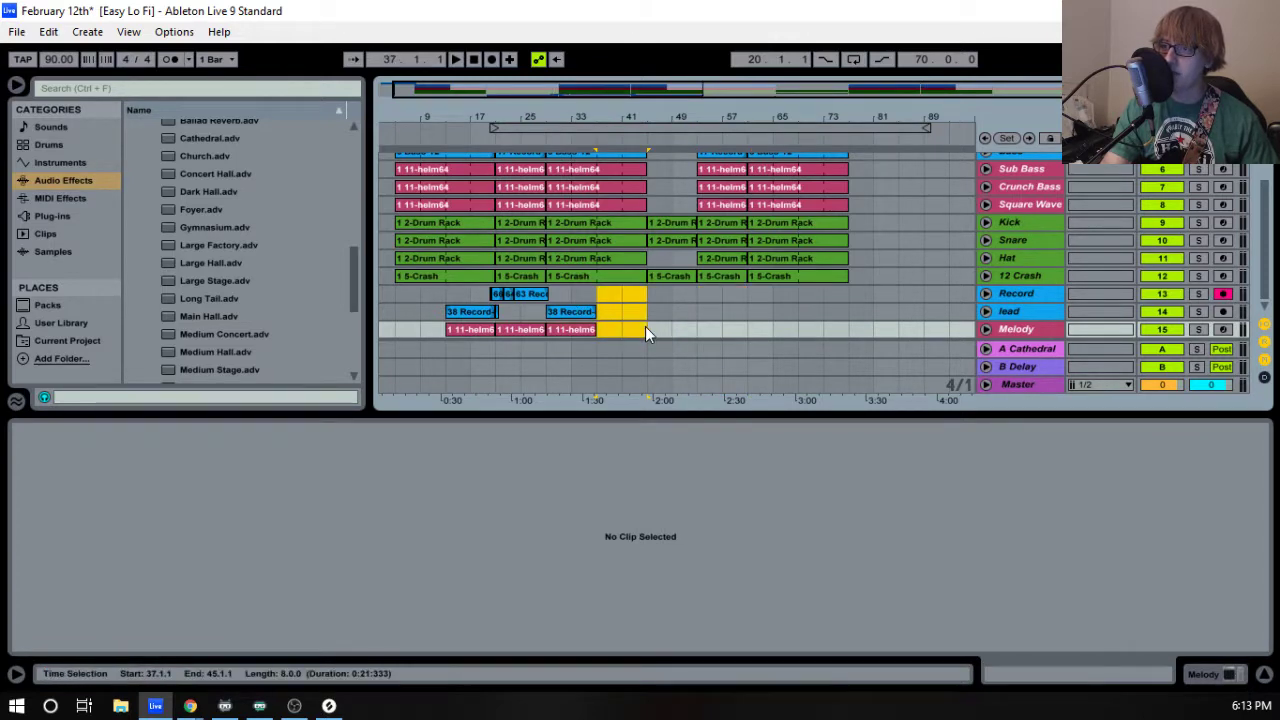
drag(748, 295, 841, 327)
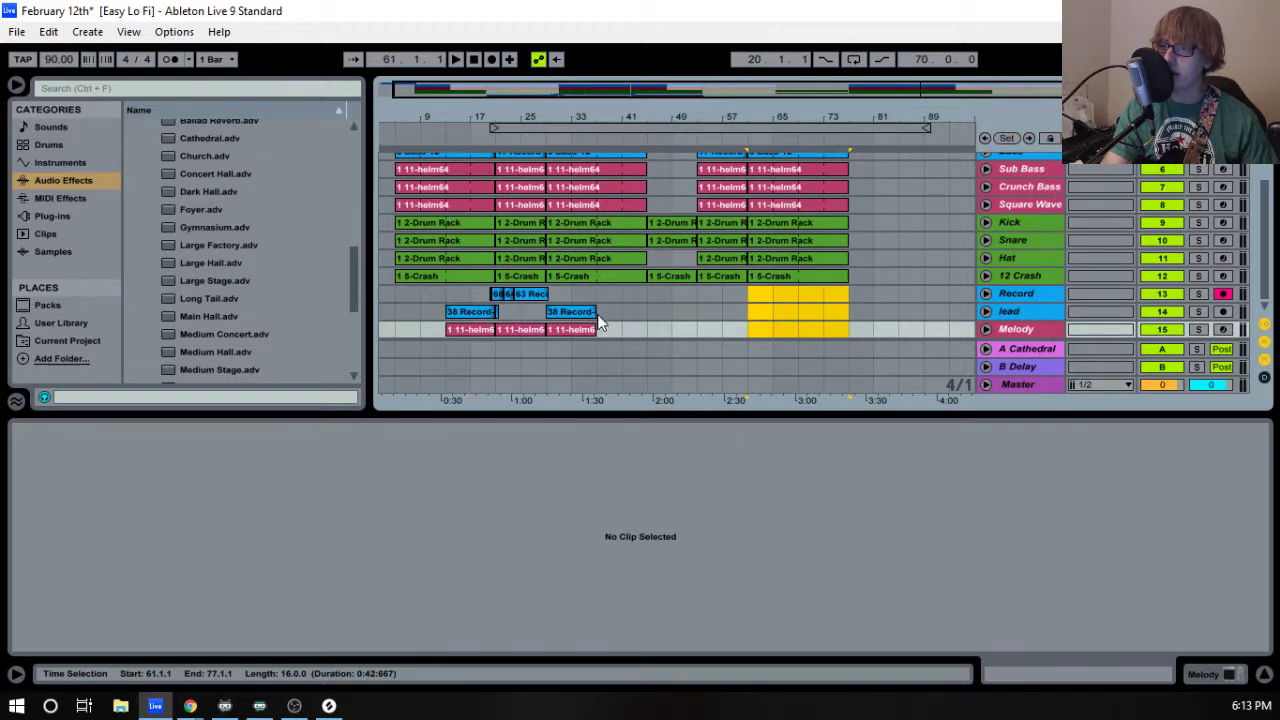
click(565, 294)
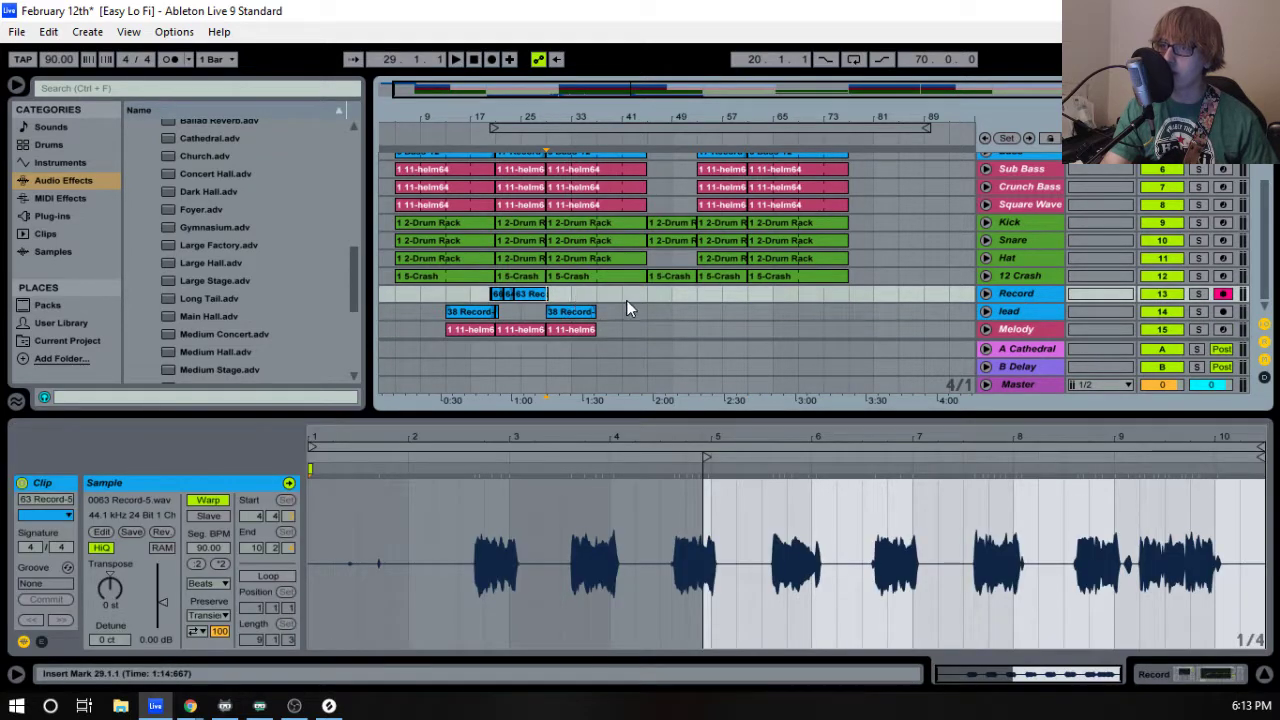
- Select the empty bars 45 to 53 from Guitar L to Square Wave and play that section
scroll(660, 299, up, 4)
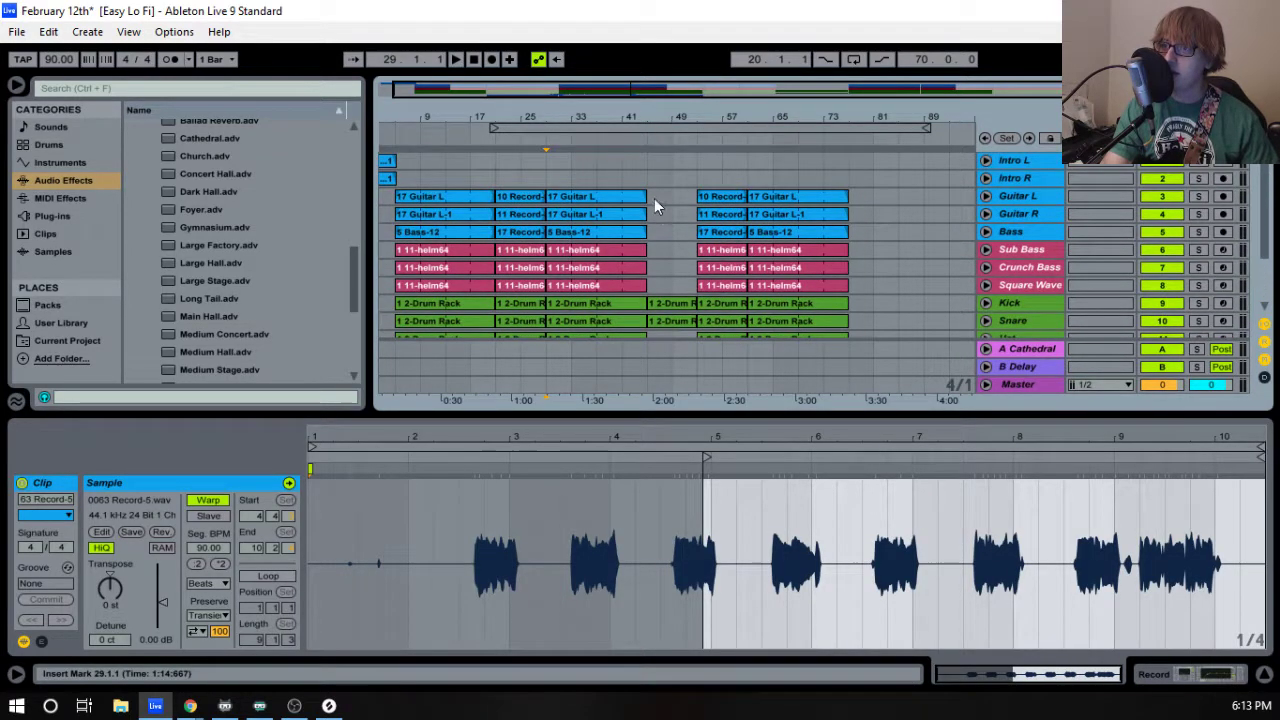
drag(652, 197, 679, 277)
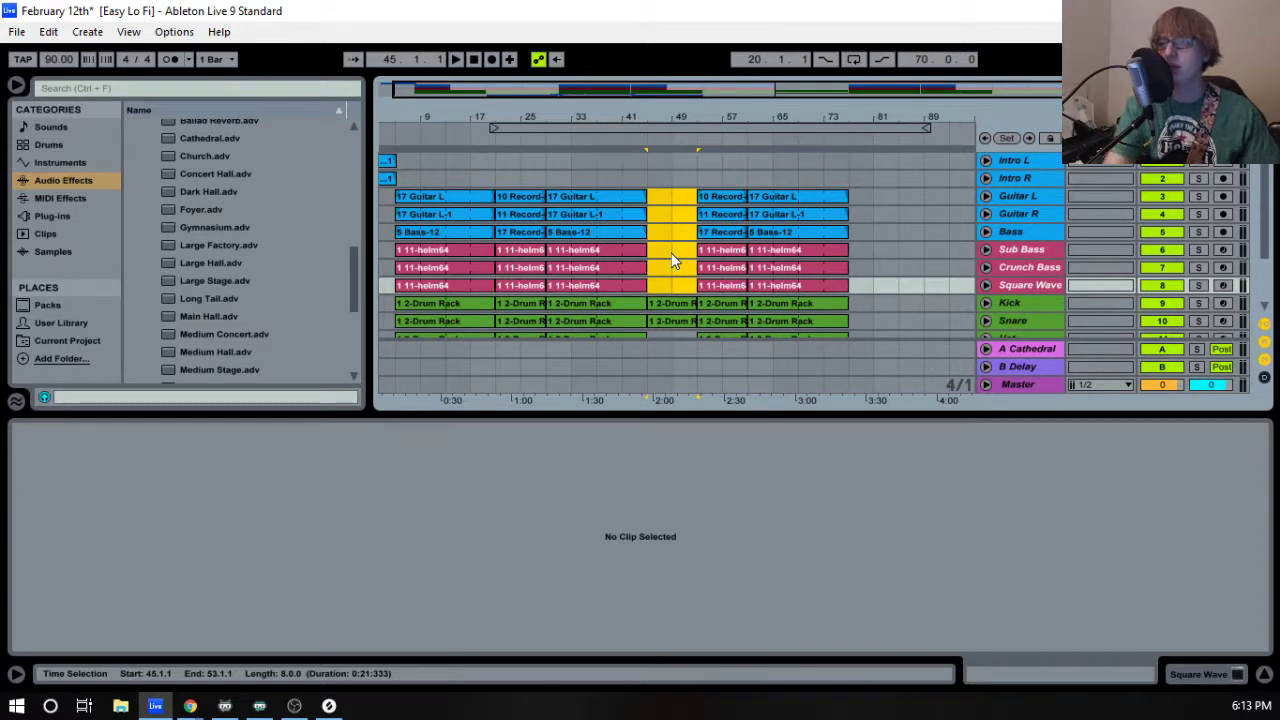
click(638, 142)
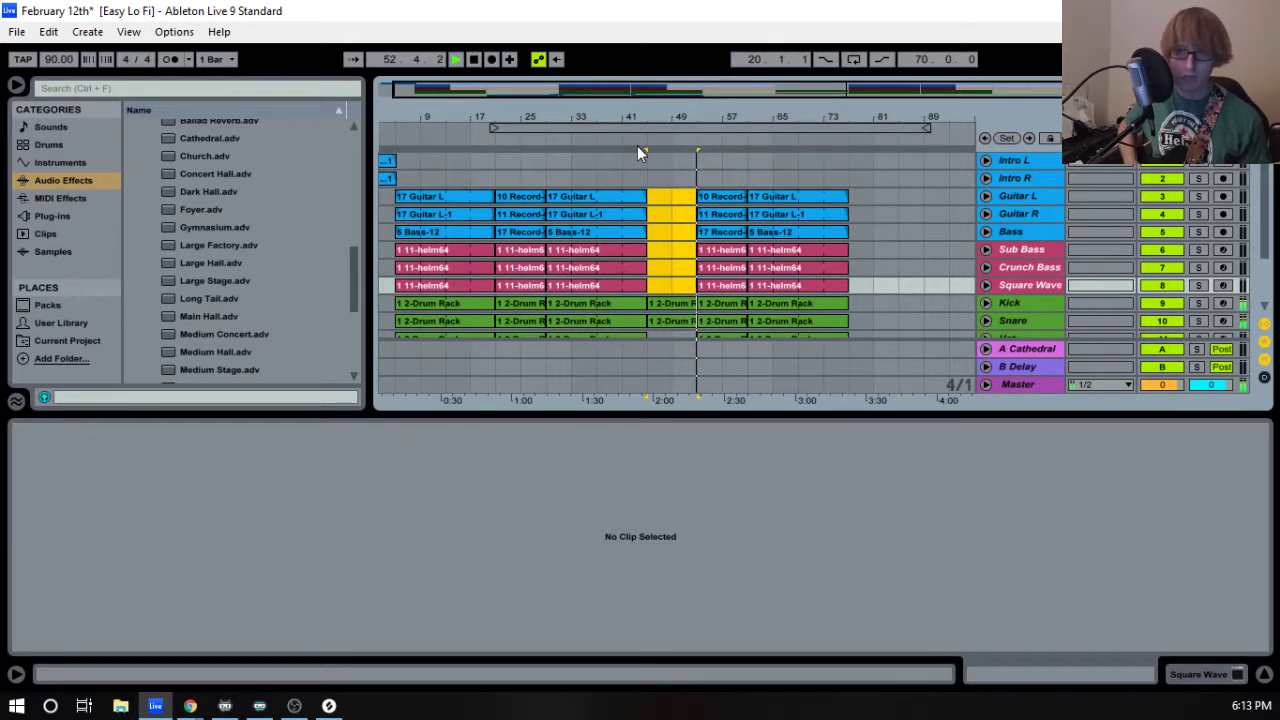
key(space)
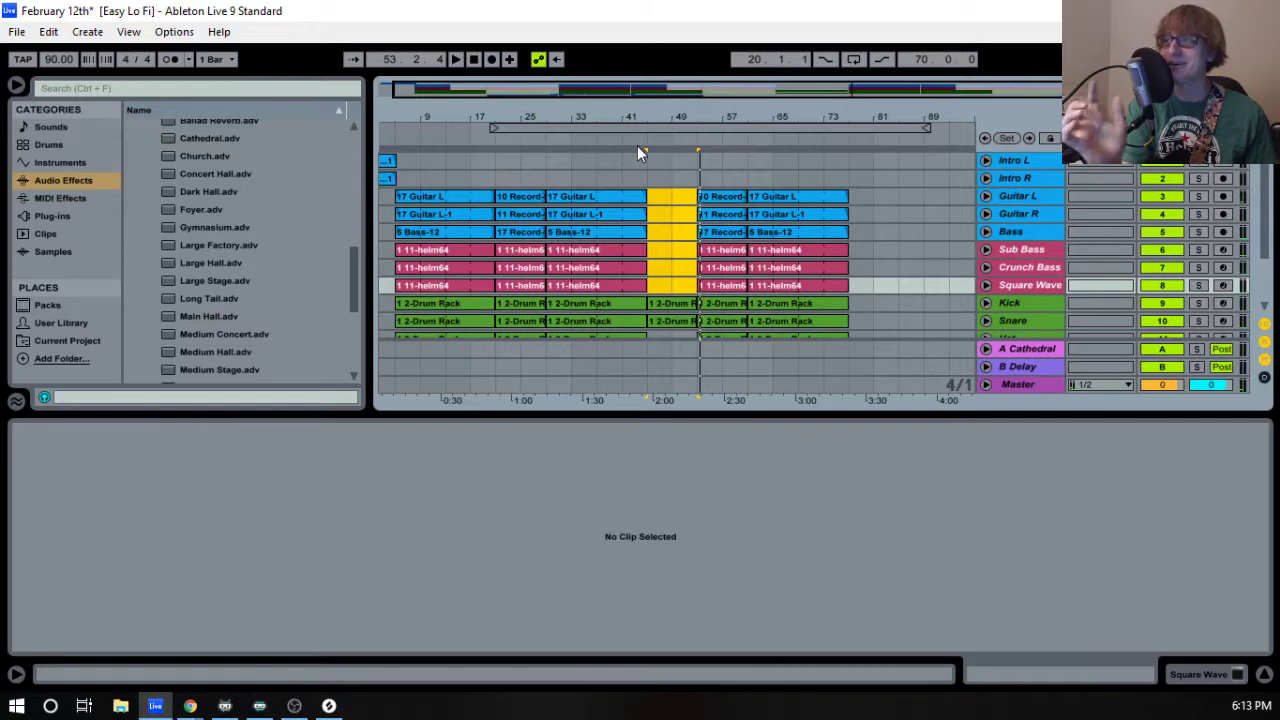
- Select the loop range starting at 20.1.1 across all tracks so that playback and recording begin at bar 20
scroll(626, 173, down, 4)
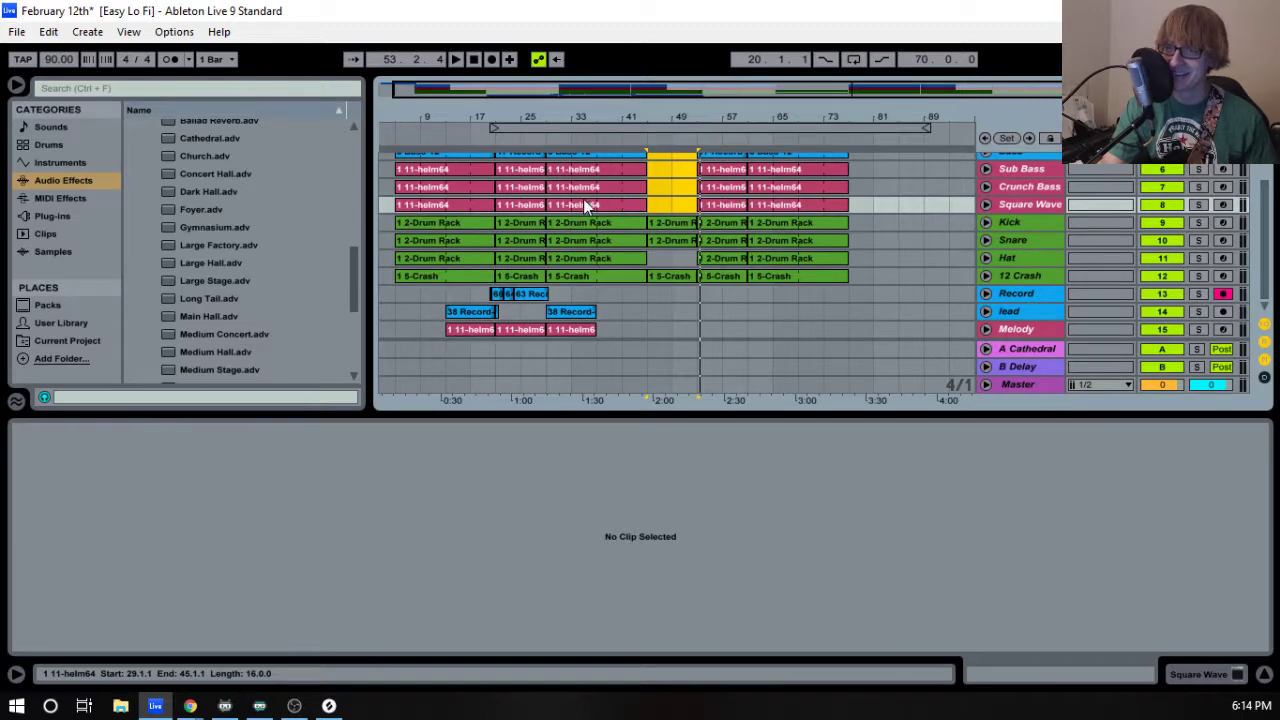
click(533, 125)
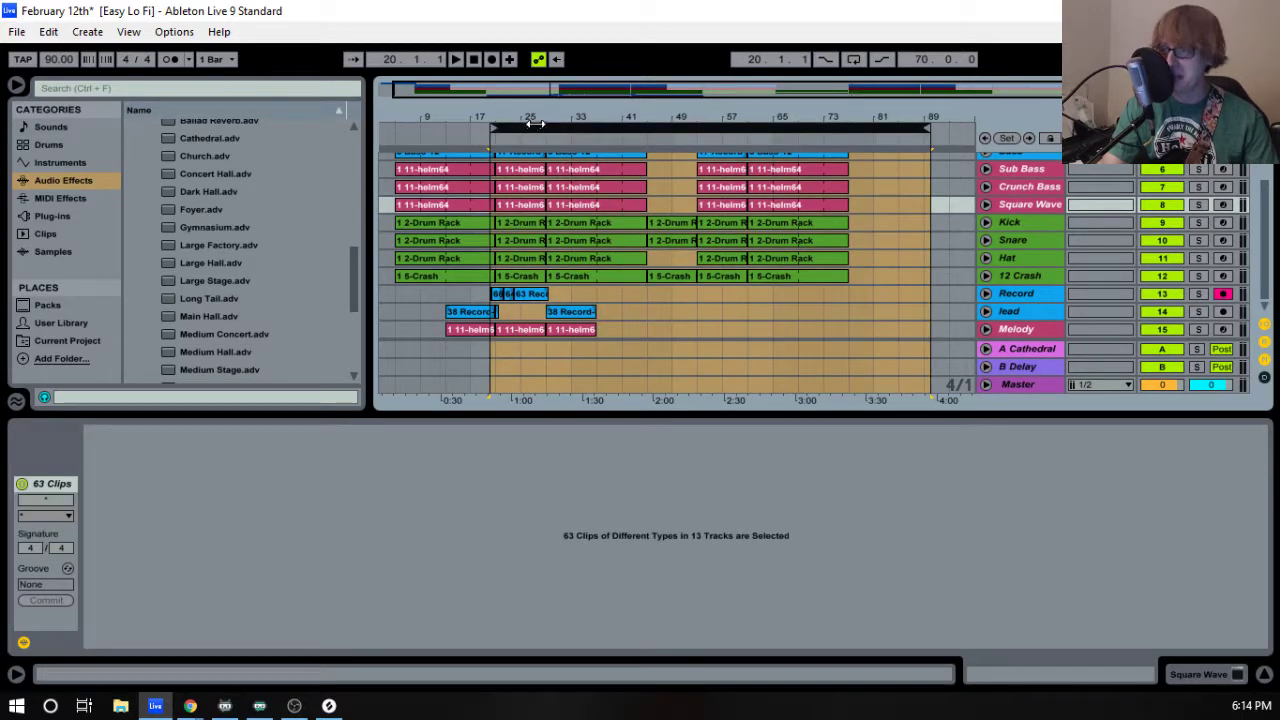
key(space)
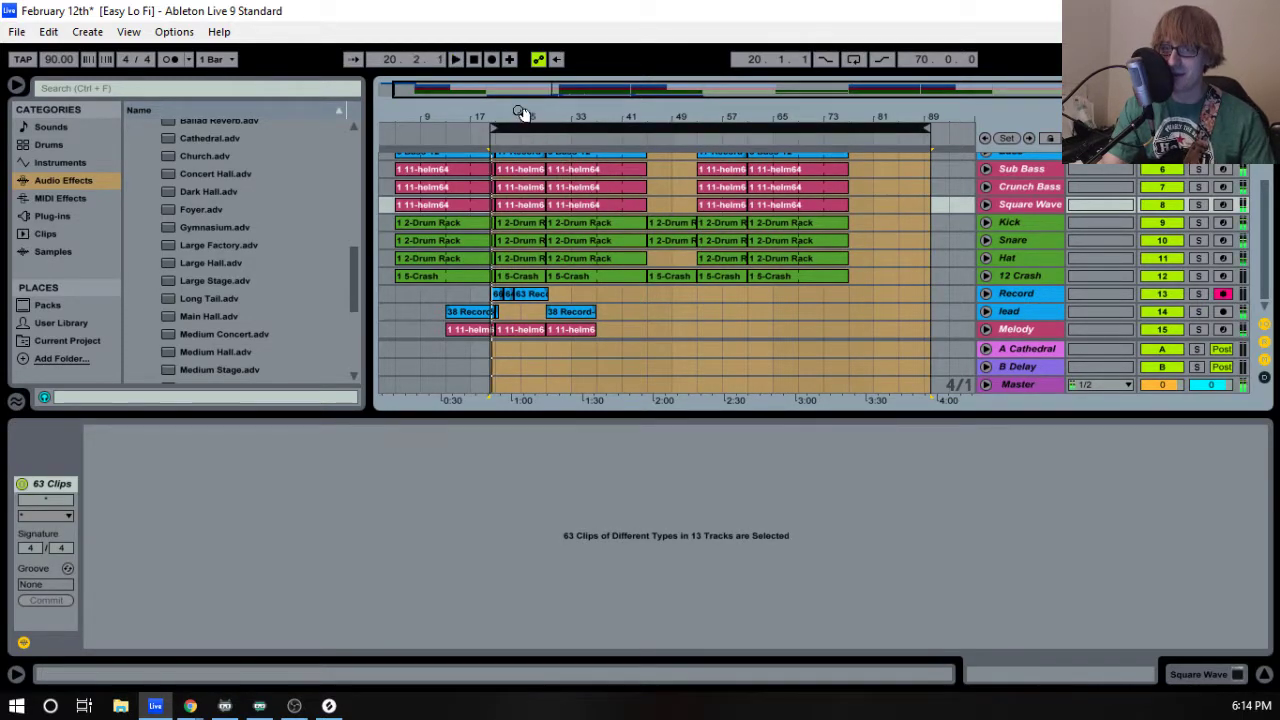
drag(511, 115, 516, 115)
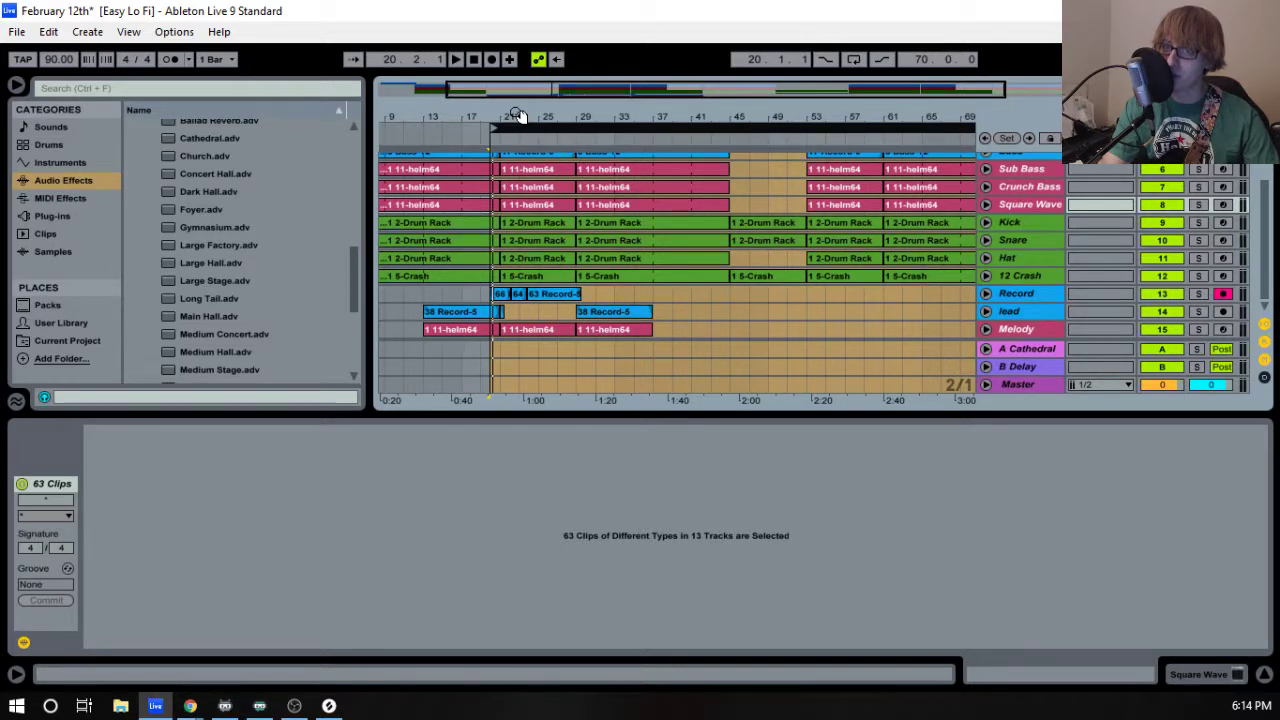
drag(520, 116, 545, 186)
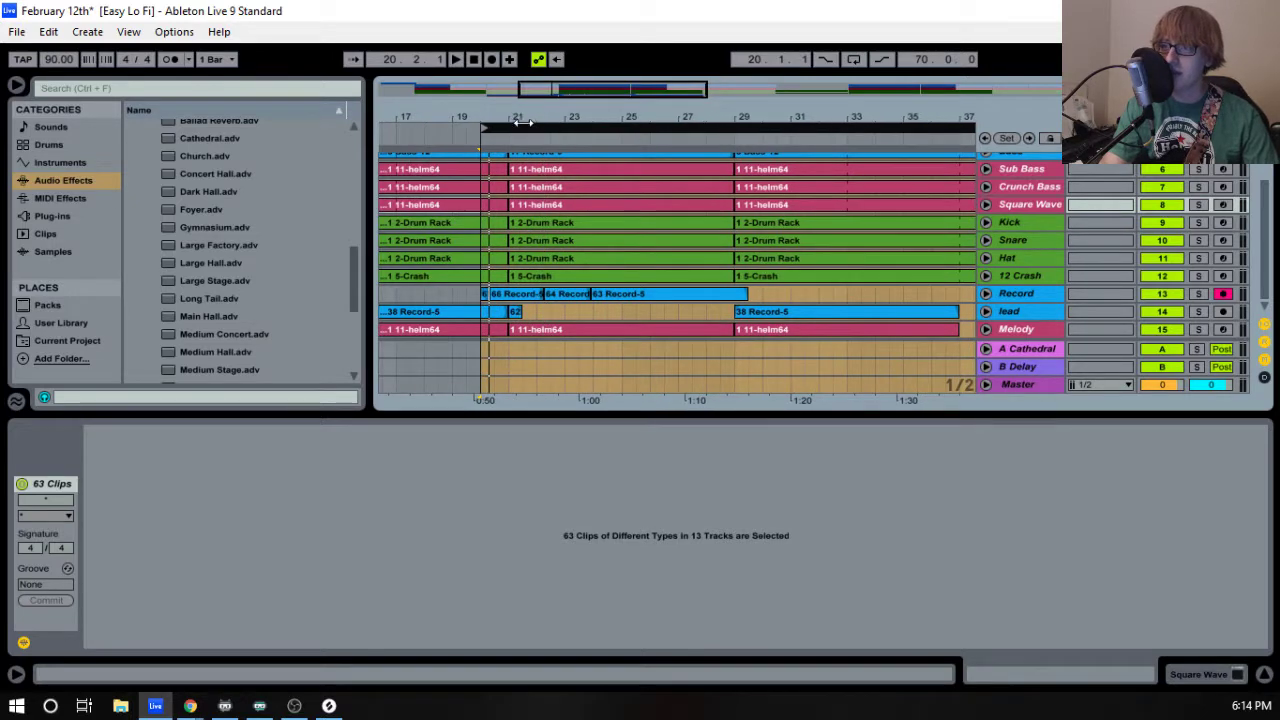
drag(509, 119, 522, 124)
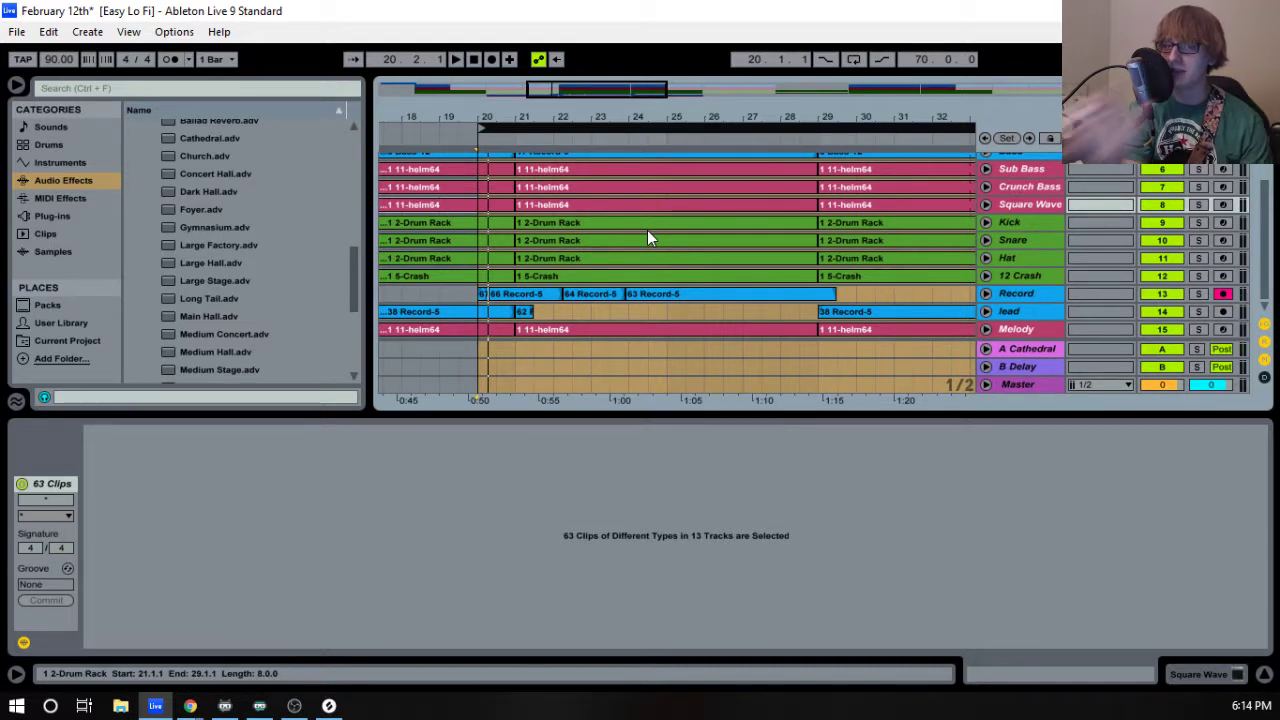
drag(772, 117, 760, 30)
drag(507, 118, 549, 117)
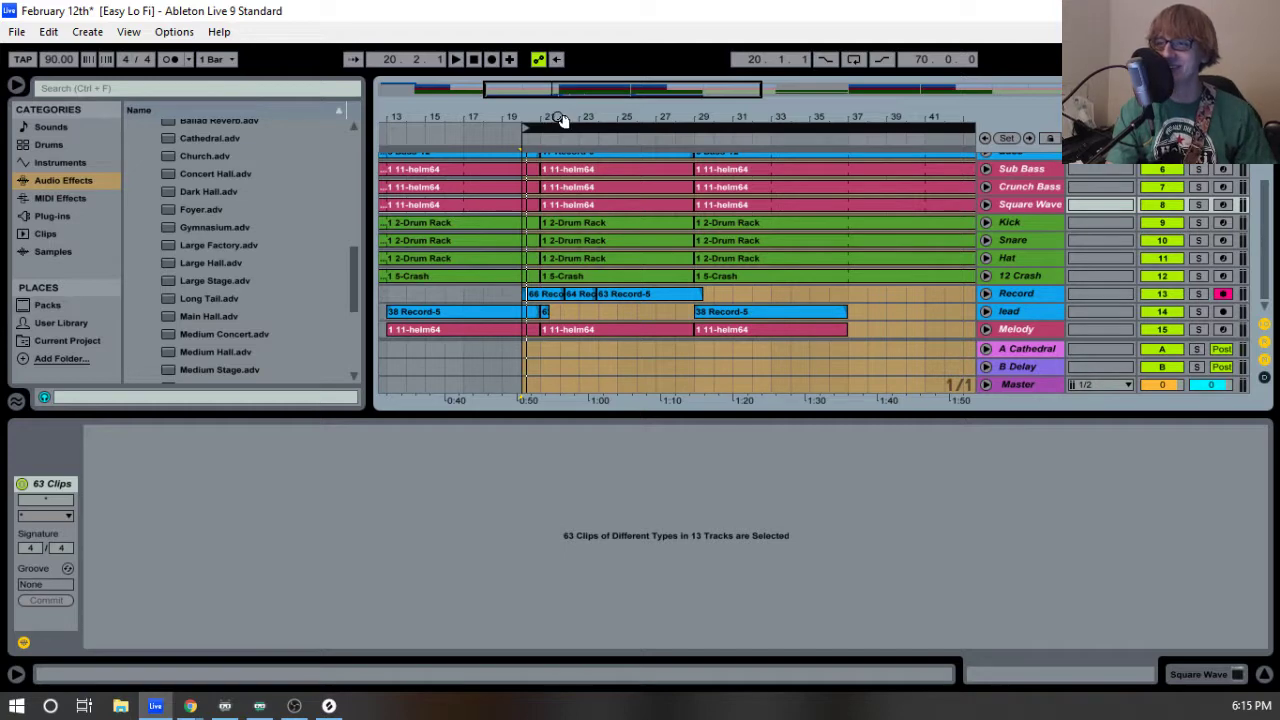
mouse_move(552, 119)
mouse_down()
mouse_move(552, 145)
mouse_move(557, 113)
mouse_up()
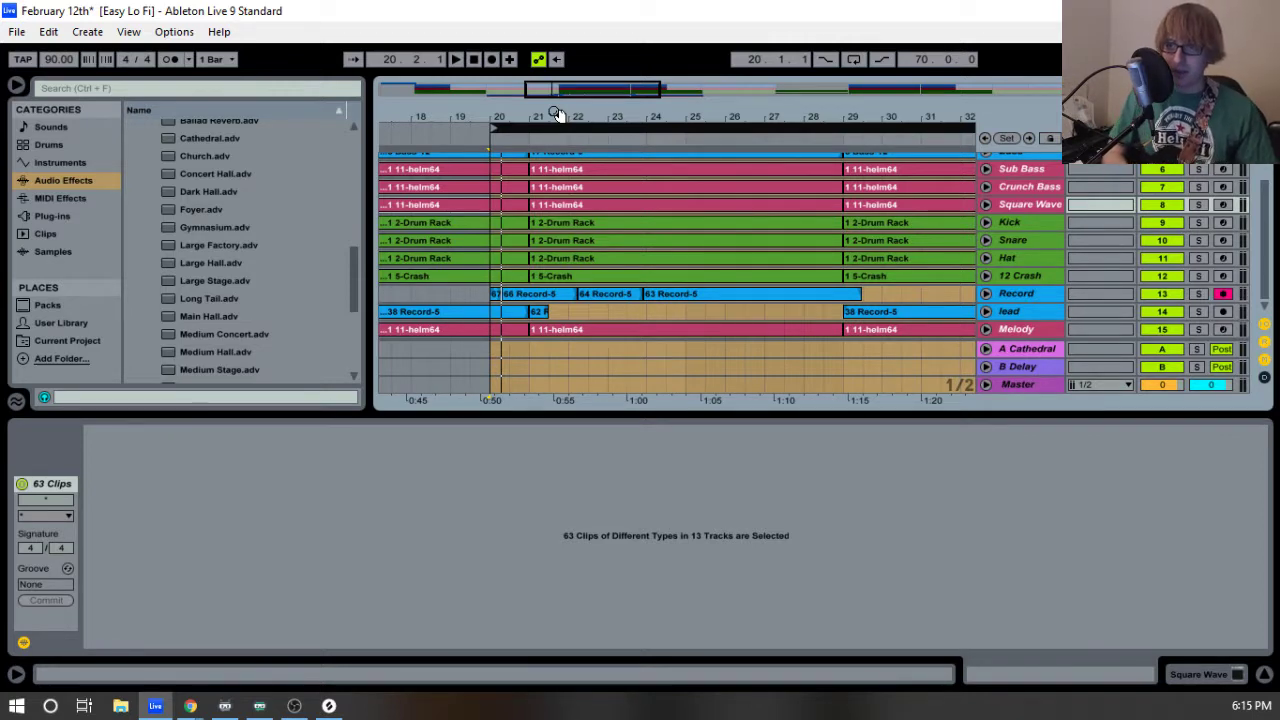
- Try another full take on the Record track from bar 20 to just past bar 29
key(F9)
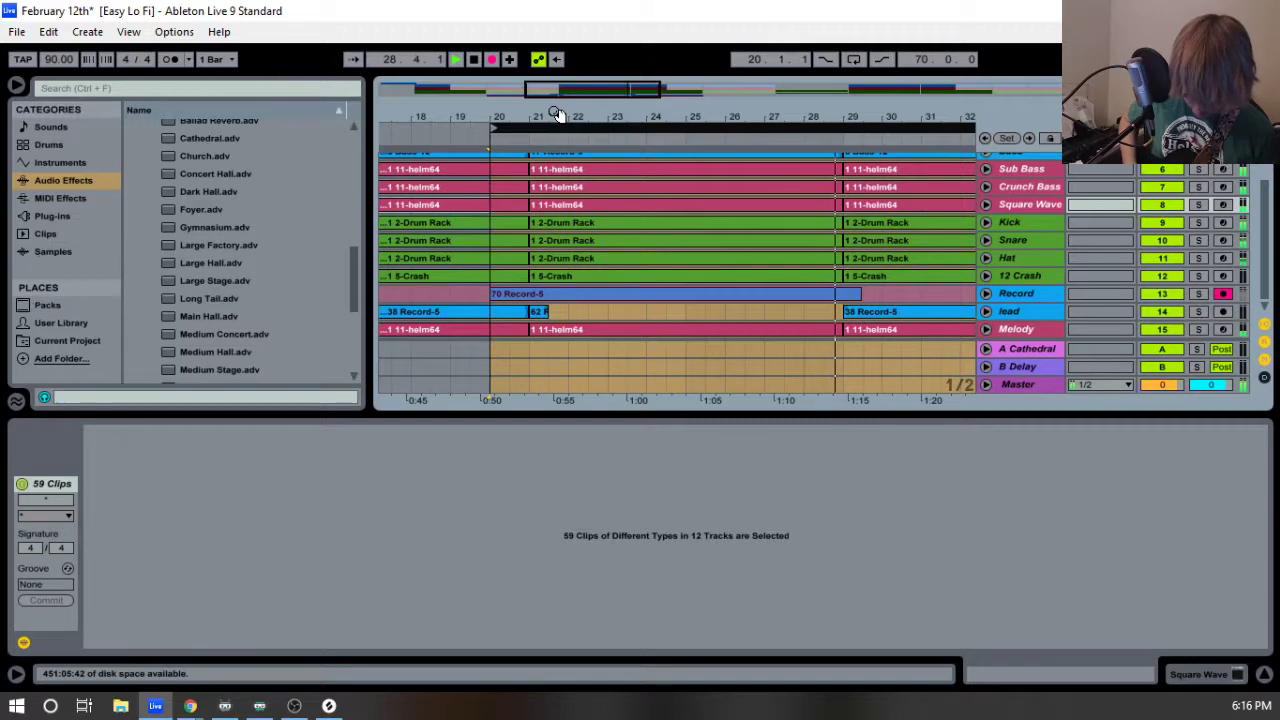
key(space)
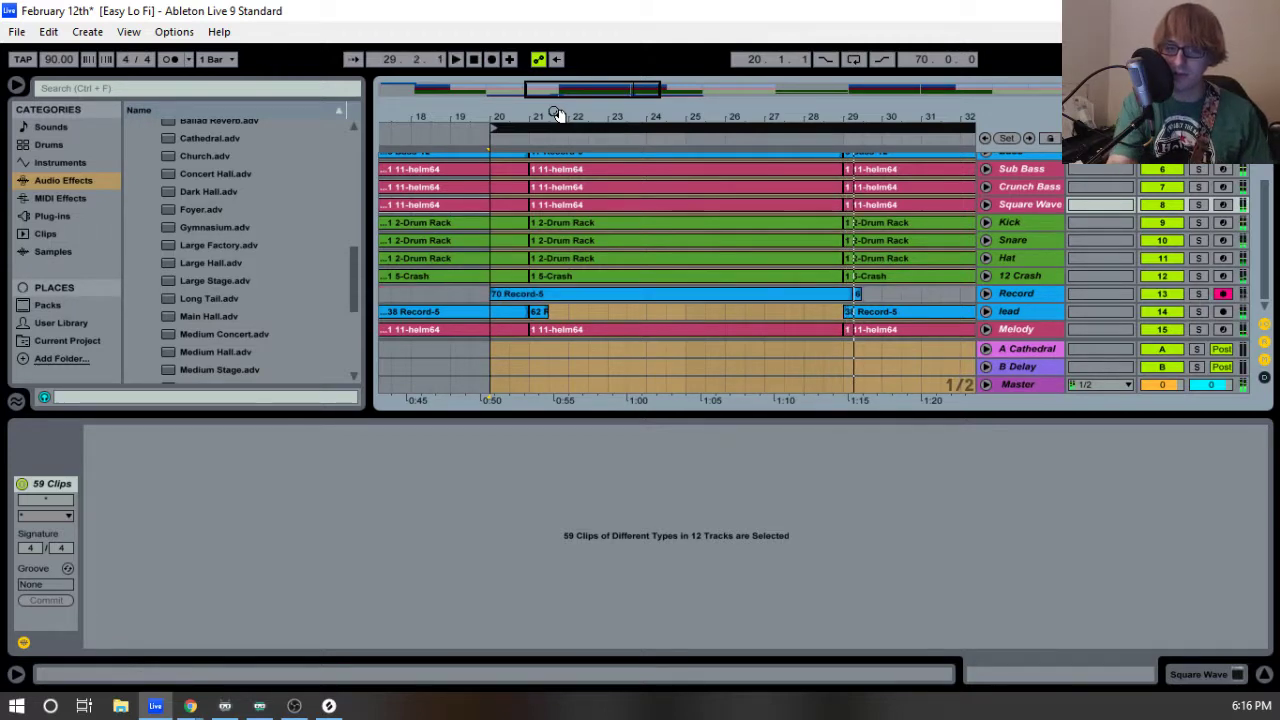
- Try several more lead takes on the Record track, each starting from bar 20
key(space)
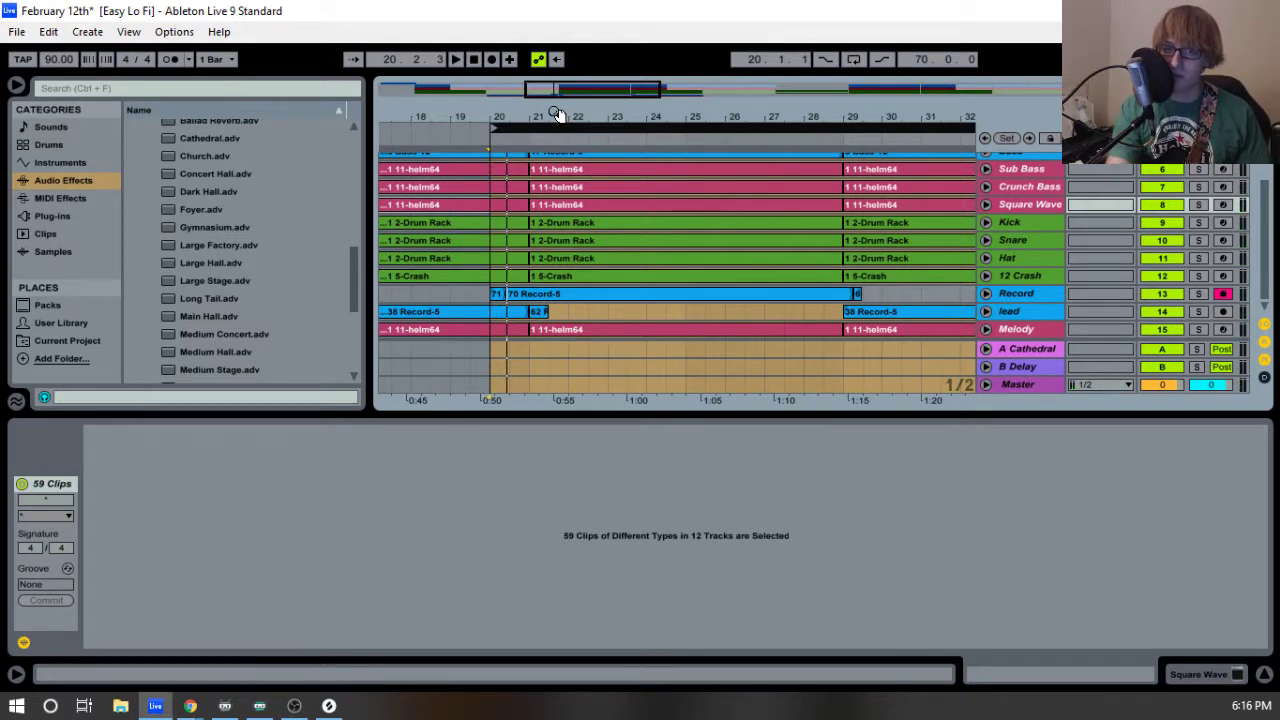
key(space)
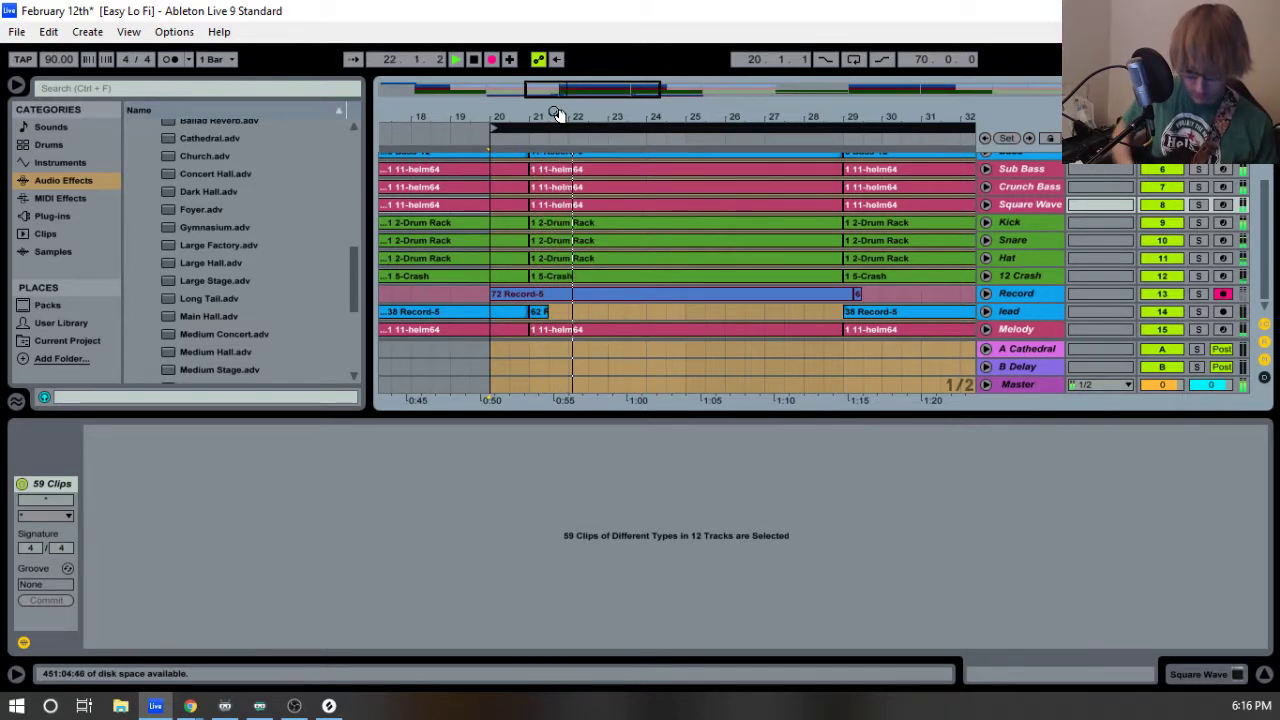
key(space)
key(space)
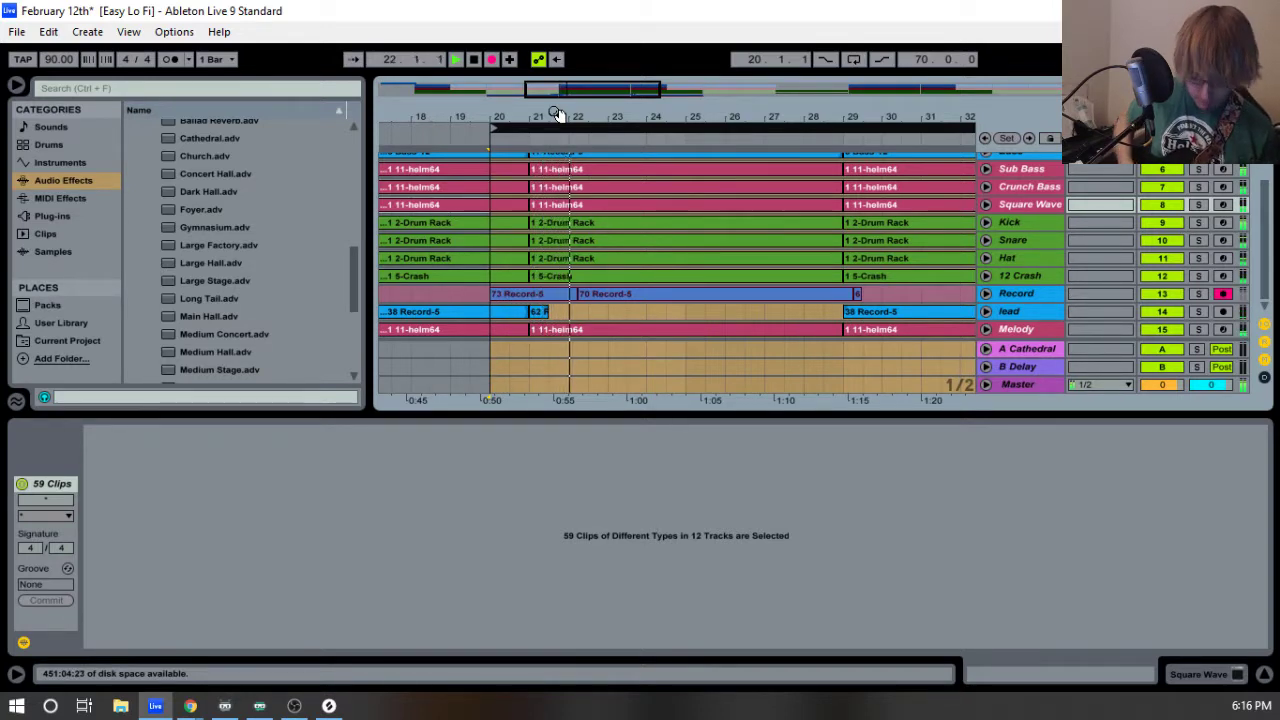
key(space)
key(space)
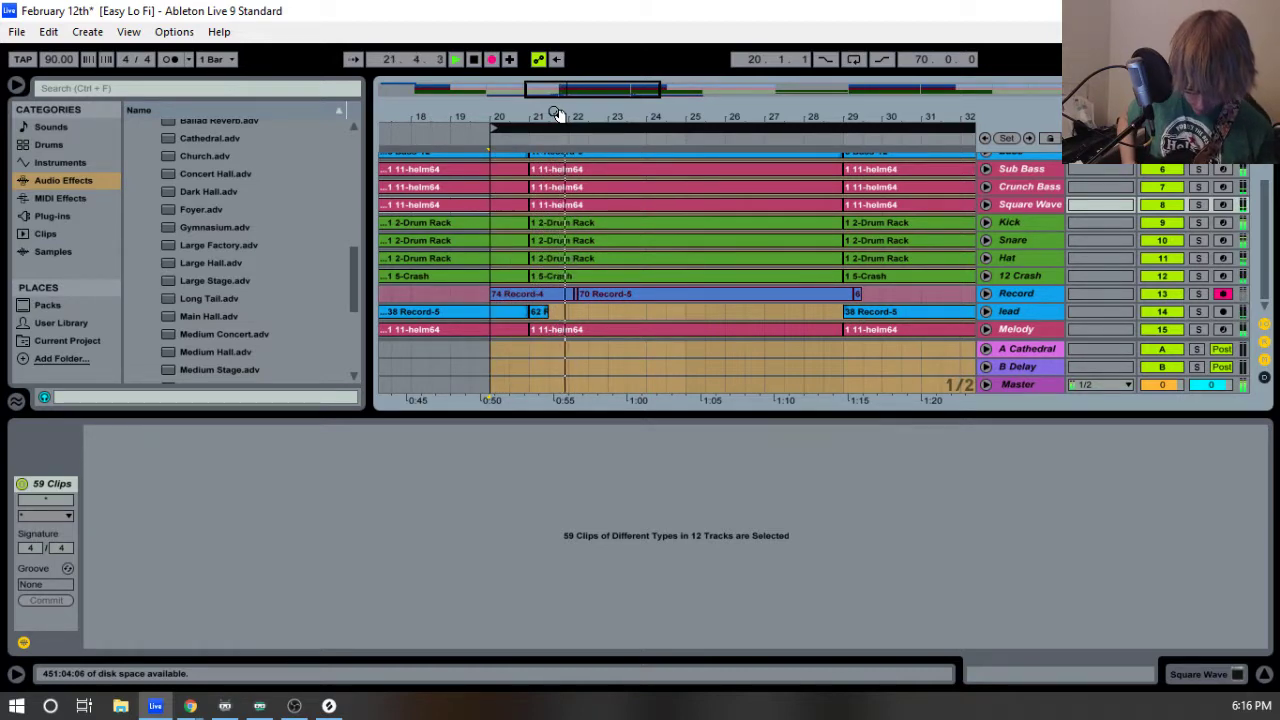
key(space)
key(space)
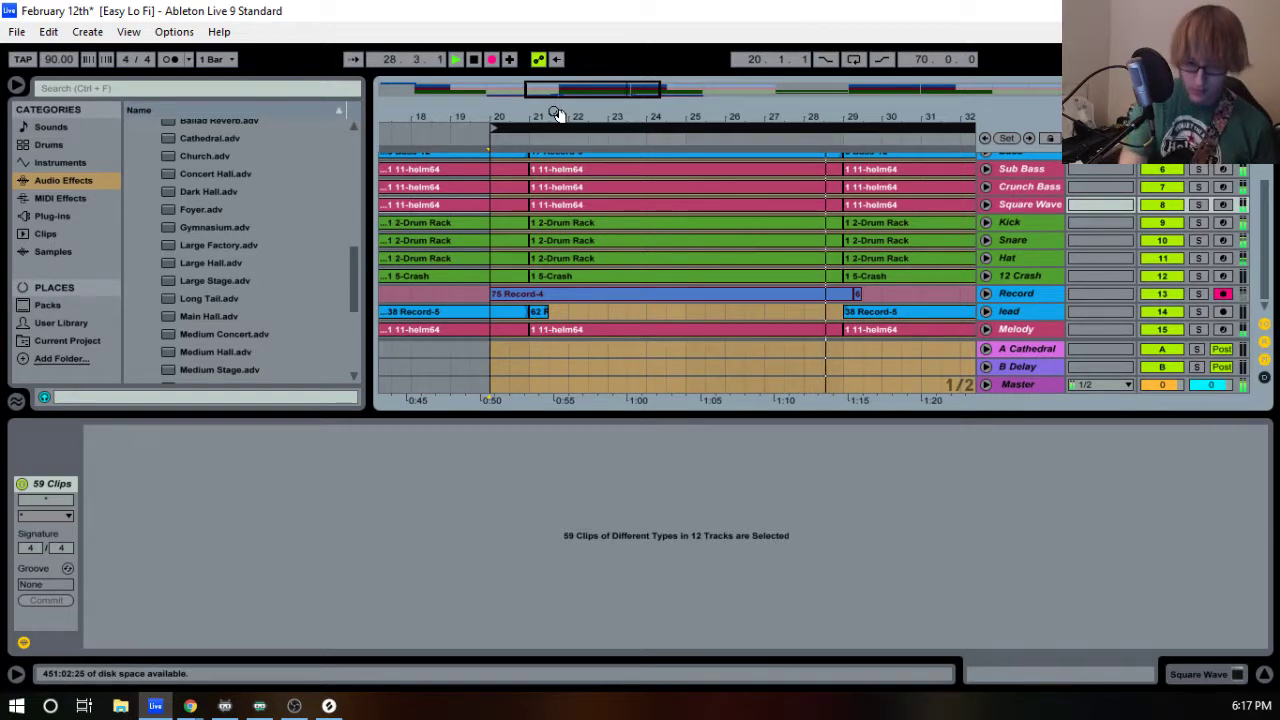
key(space)
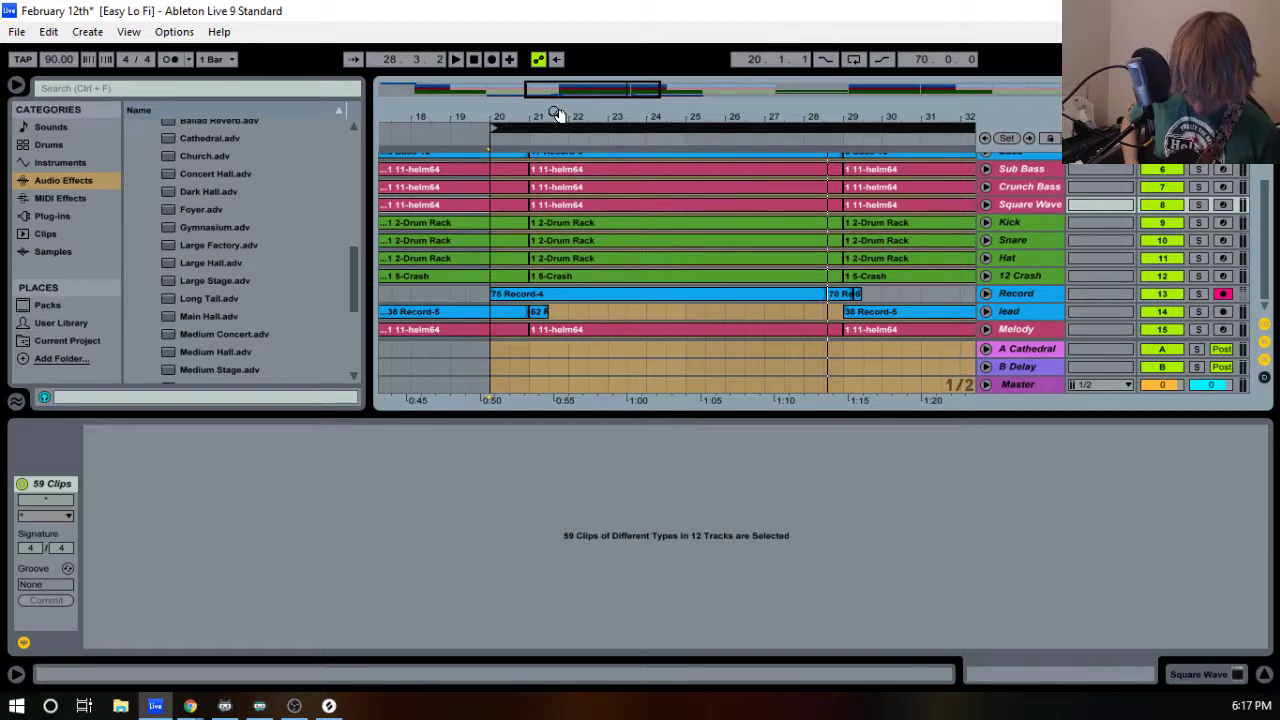
- Record a full lead take on the Record track from bar 20 to bar 30 and trim the clip's start to 21.1.1
key(F9)
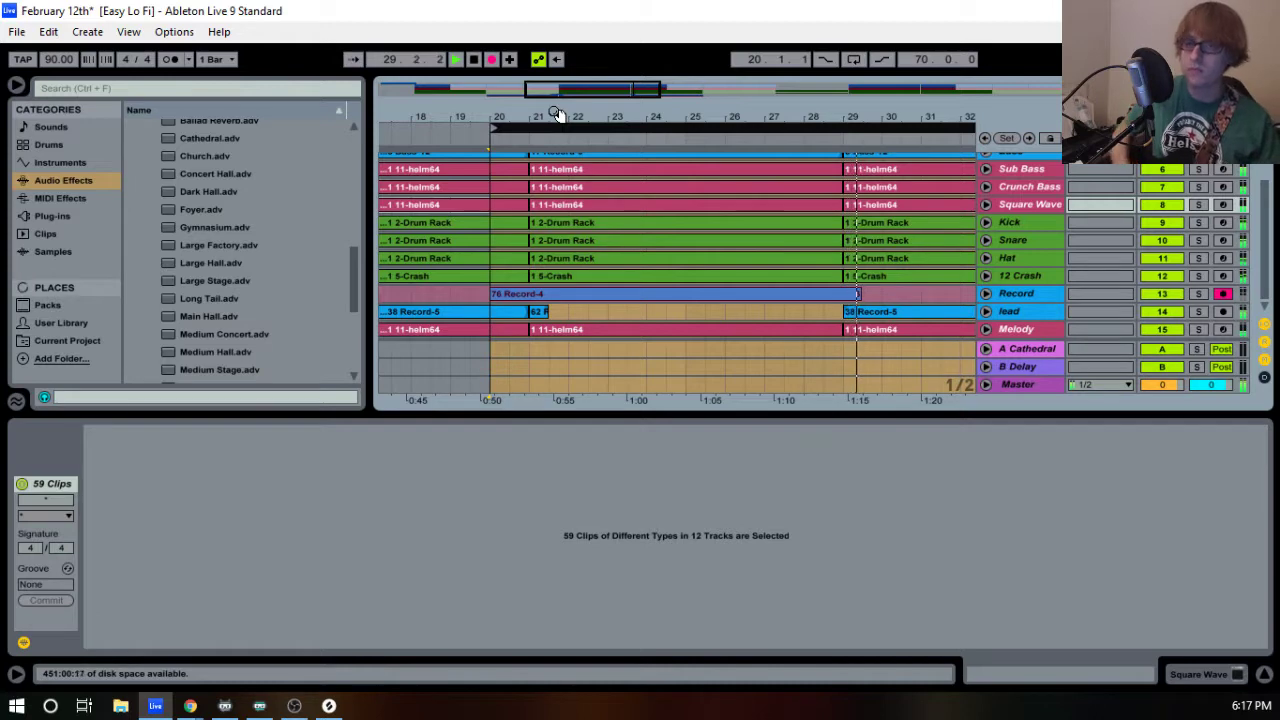
key(space)
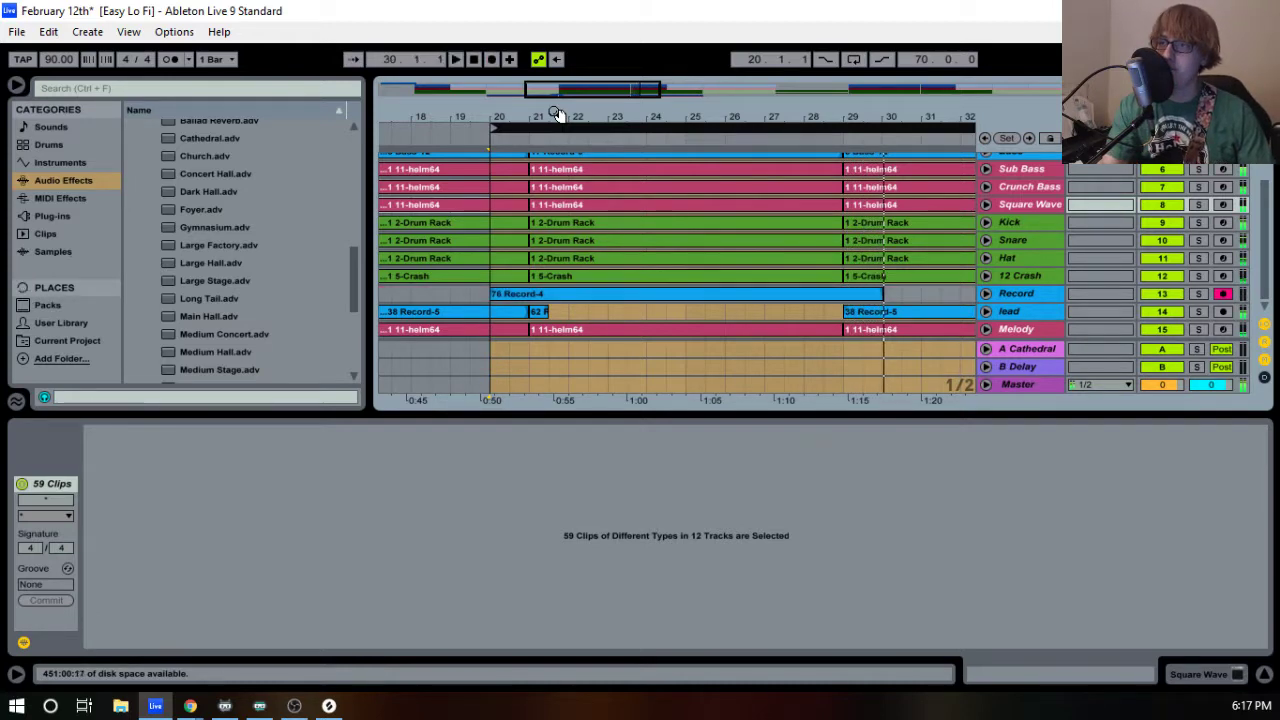
click(986, 294)
drag(492, 272, 533, 270)
scroll(533, 272, down, 2)
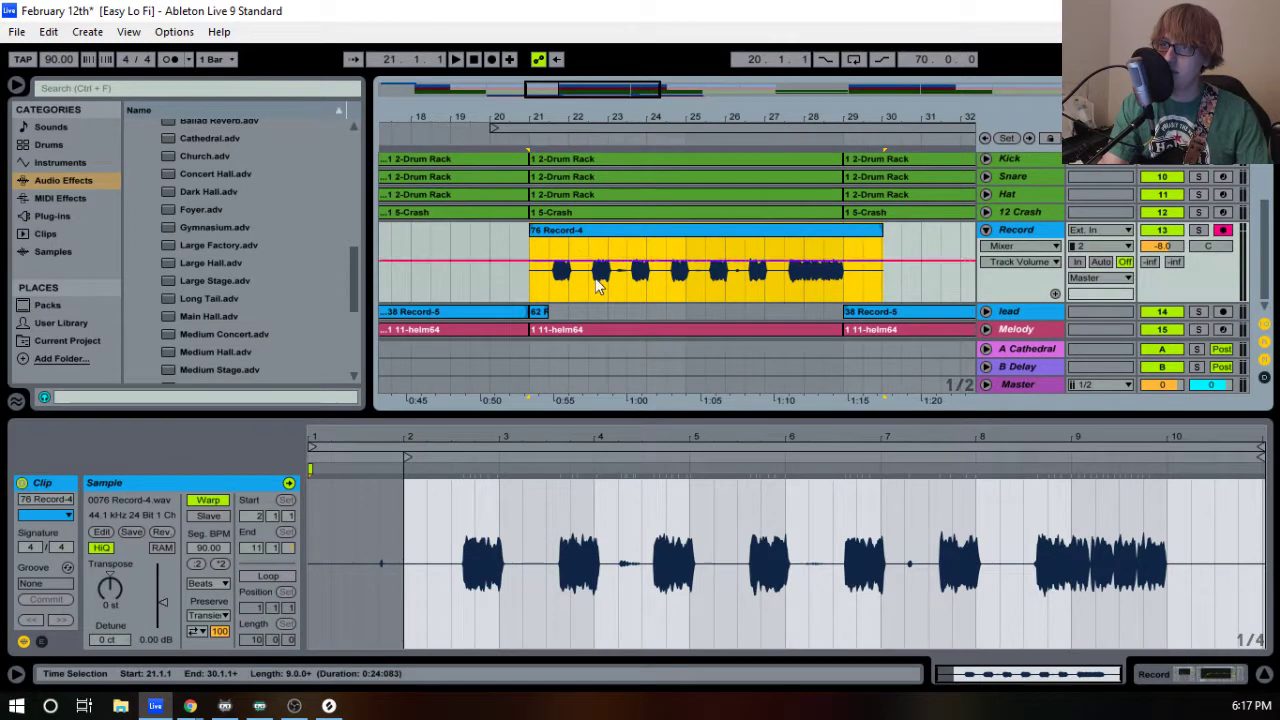
- Expand the Melody track, nudge the new Record clip slightly earlier so its first note meets the melody note at 21.3.3, and play it
click(986, 330)
key(space)
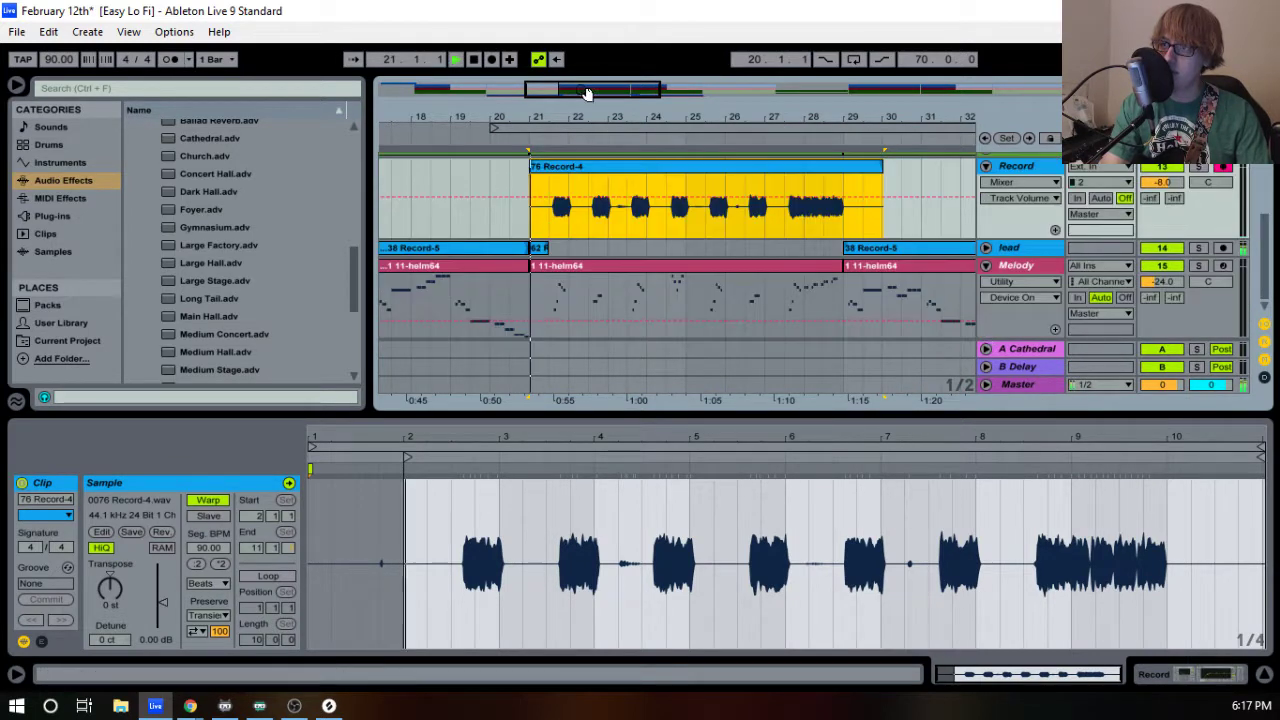
drag(564, 111, 564, 290)
key(space)
drag(706, 167, 692, 171)
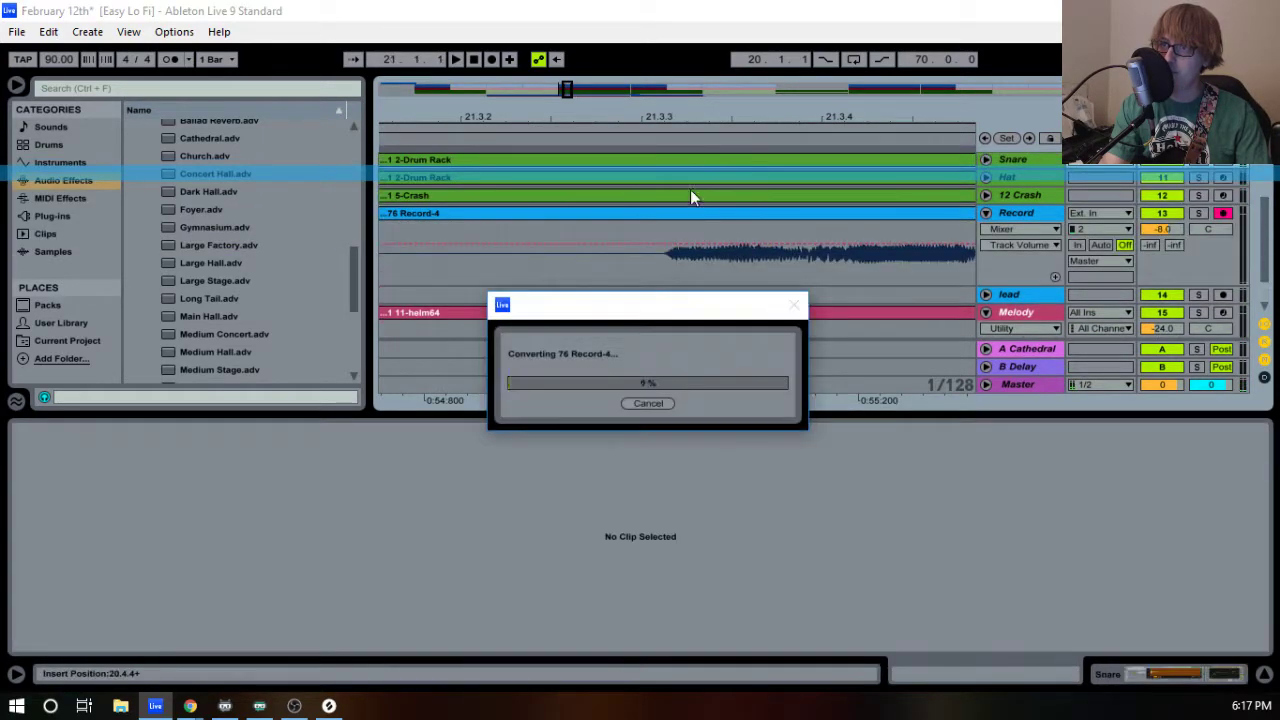
click(645, 405)
scroll(699, 224, down, 1)
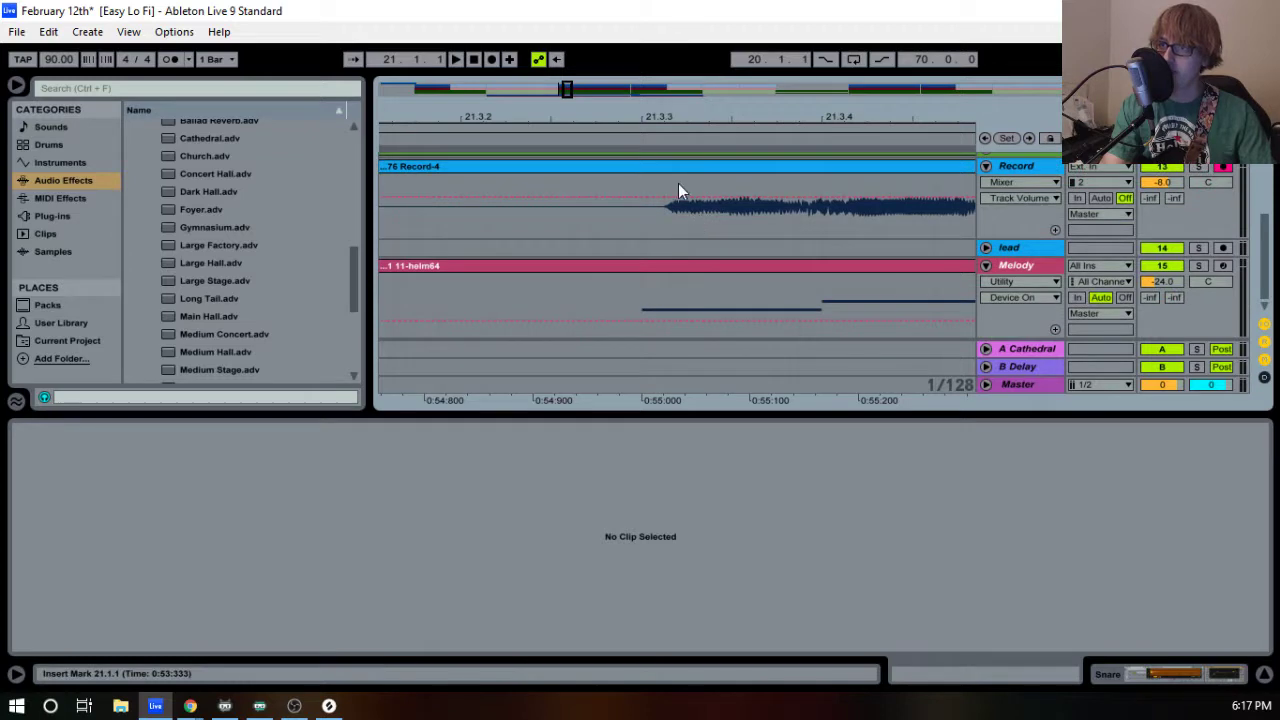
drag(680, 186, 662, 186)
key(space)
drag(694, 120, 792, 117)
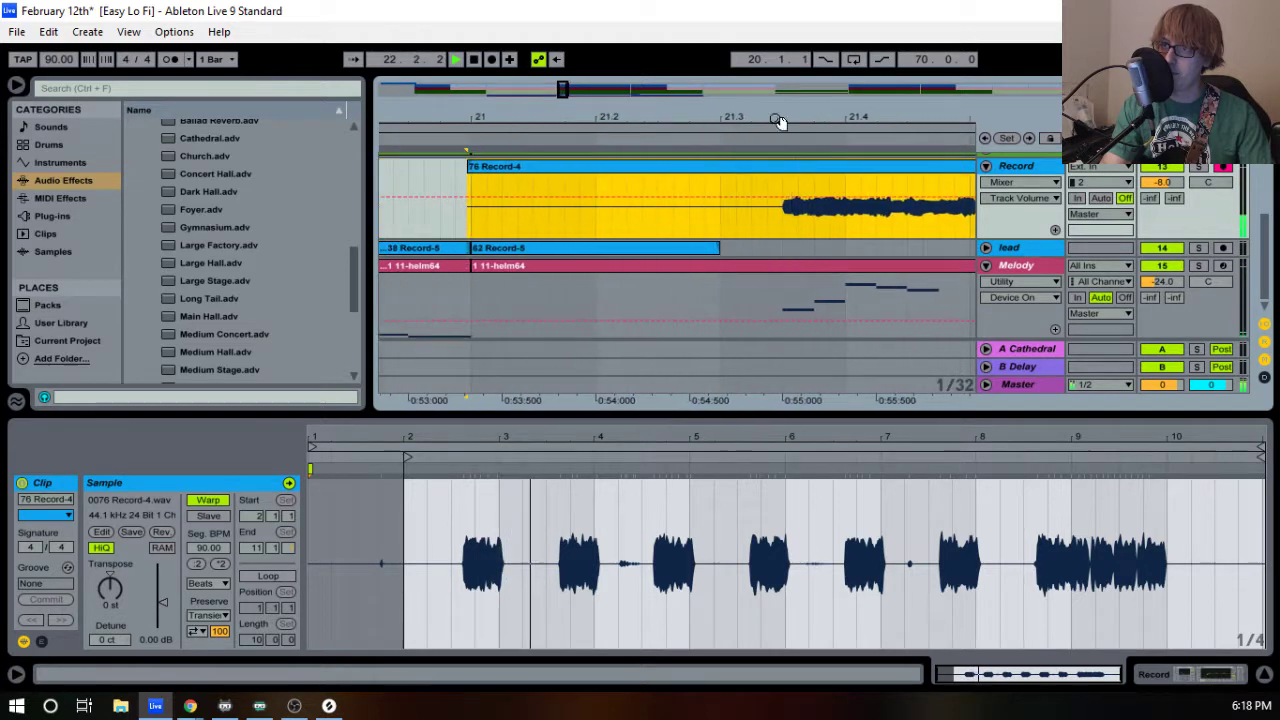
- Trim the Record clip's start to 21.3.1, fine-align its first note with 21.3.3 and play the result
drag(468, 178, 720, 170)
key(space)
drag(794, 120, 728, 210)
drag(665, 165, 685, 166)
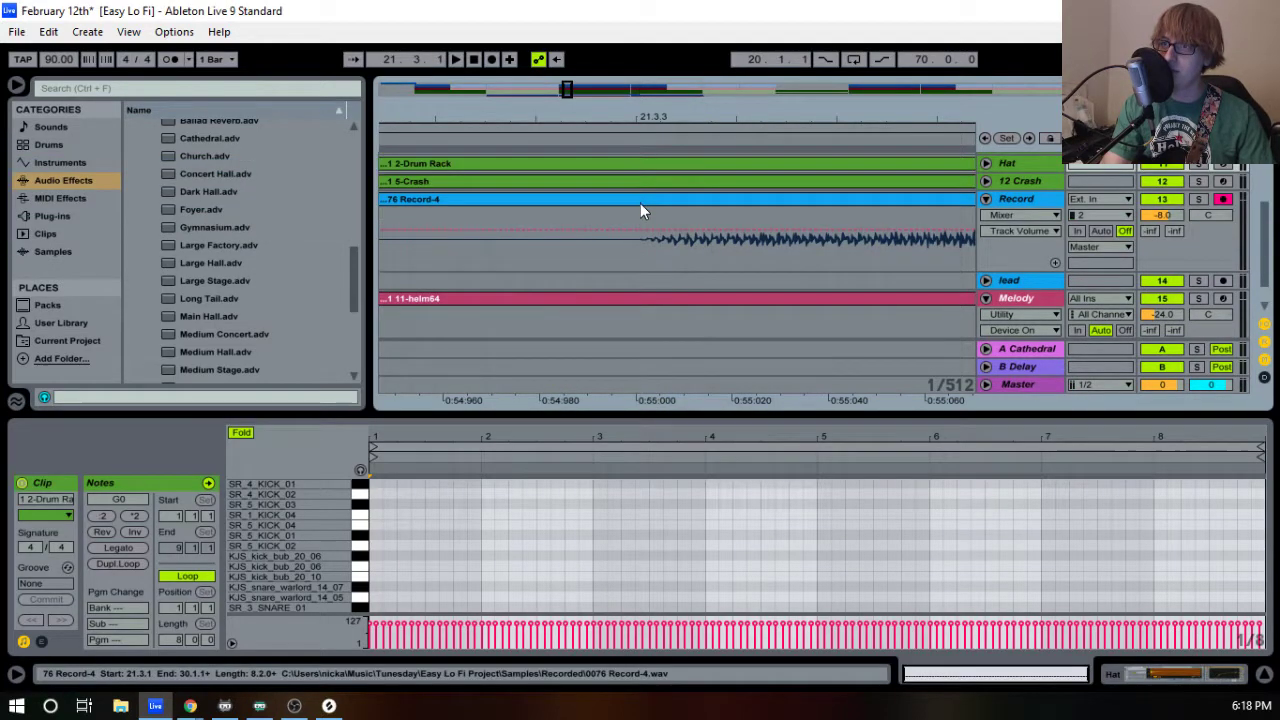
click(642, 204)
mouse_move(644, 204)
mouse_down()
mouse_move(679, 206)
mouse_move(665, 206)
mouse_up()
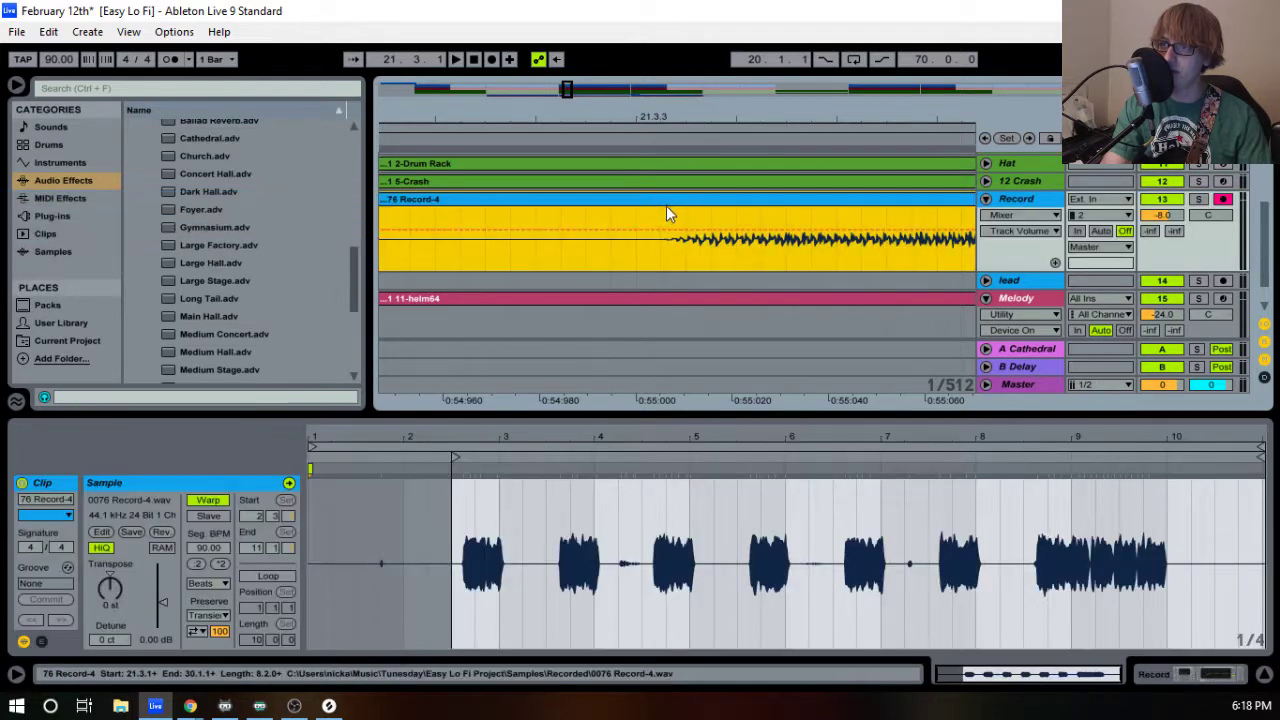
drag(698, 124, 394, 18)
key(space)
- Nudge the Record clip by its second phrase against the melody note at 22.3.3 and play it
drag(625, 122, 625, 197)
key(space)
click(691, 203)
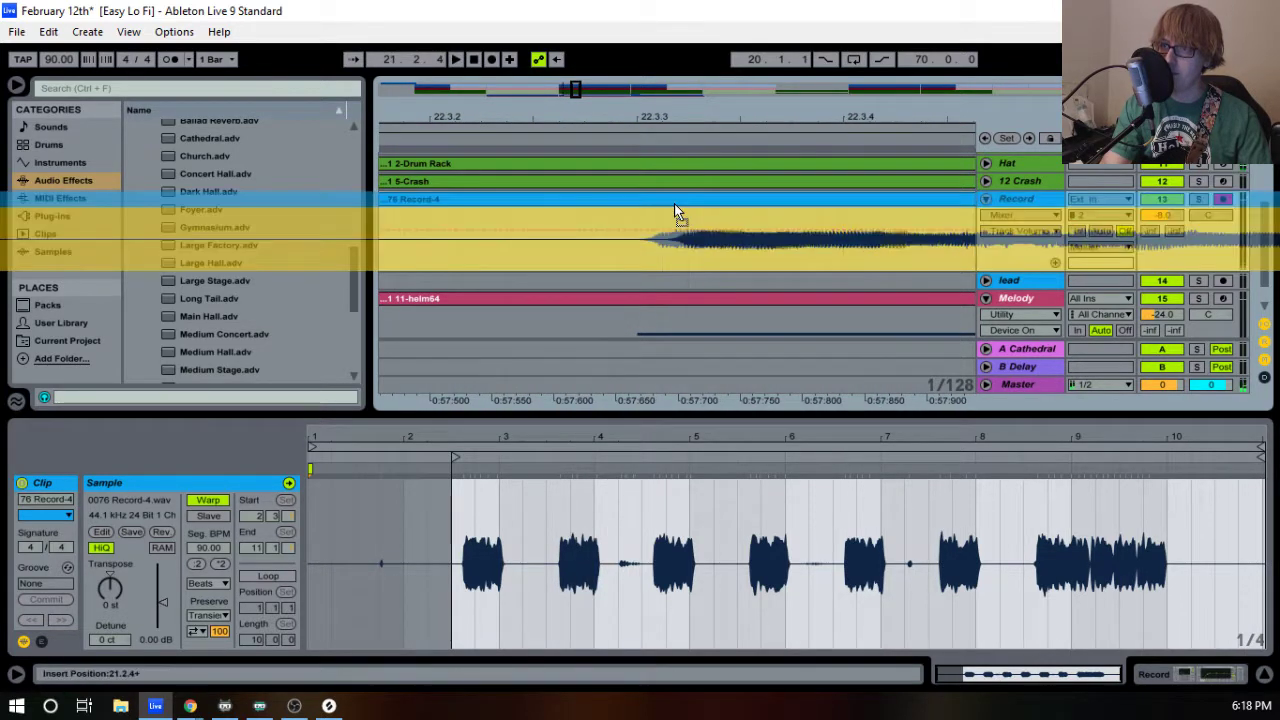
key(space)
drag(674, 118, 635, 18)
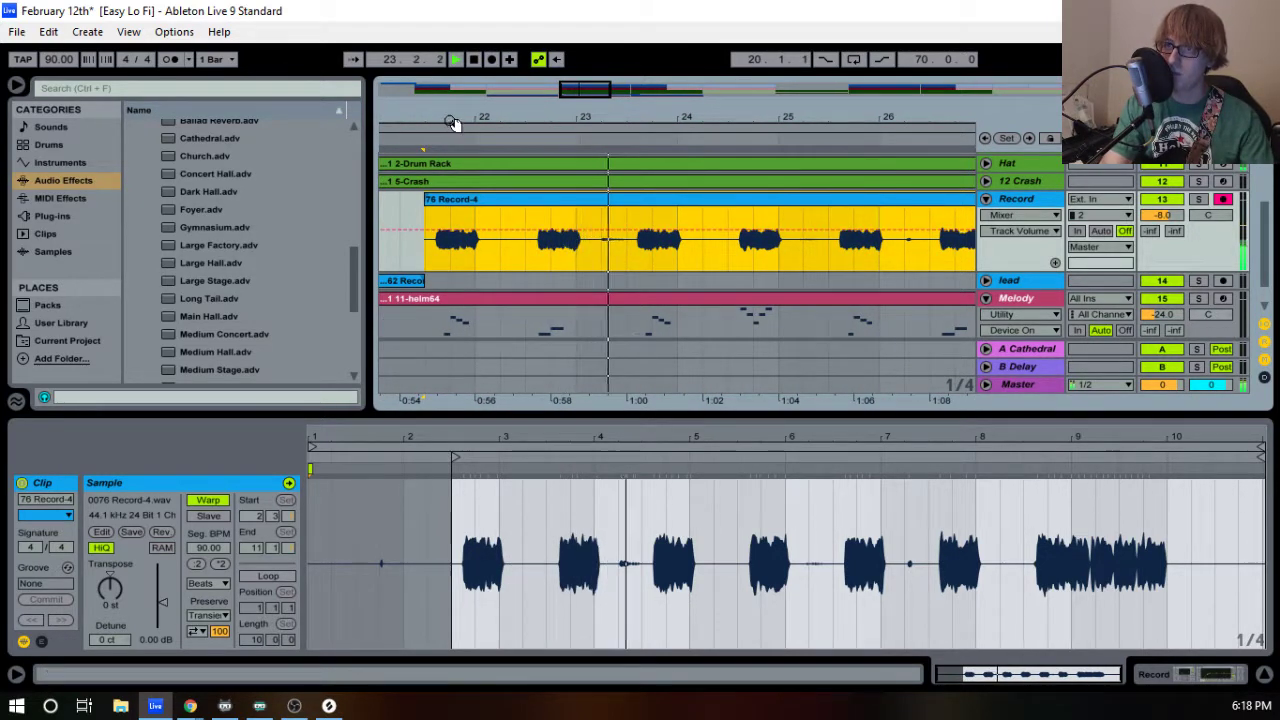
- Extend the Record clip's start back to 21.1.1 and consolidate the clip
drag(449, 121, 664, 124)
drag(638, 205, 588, 200)
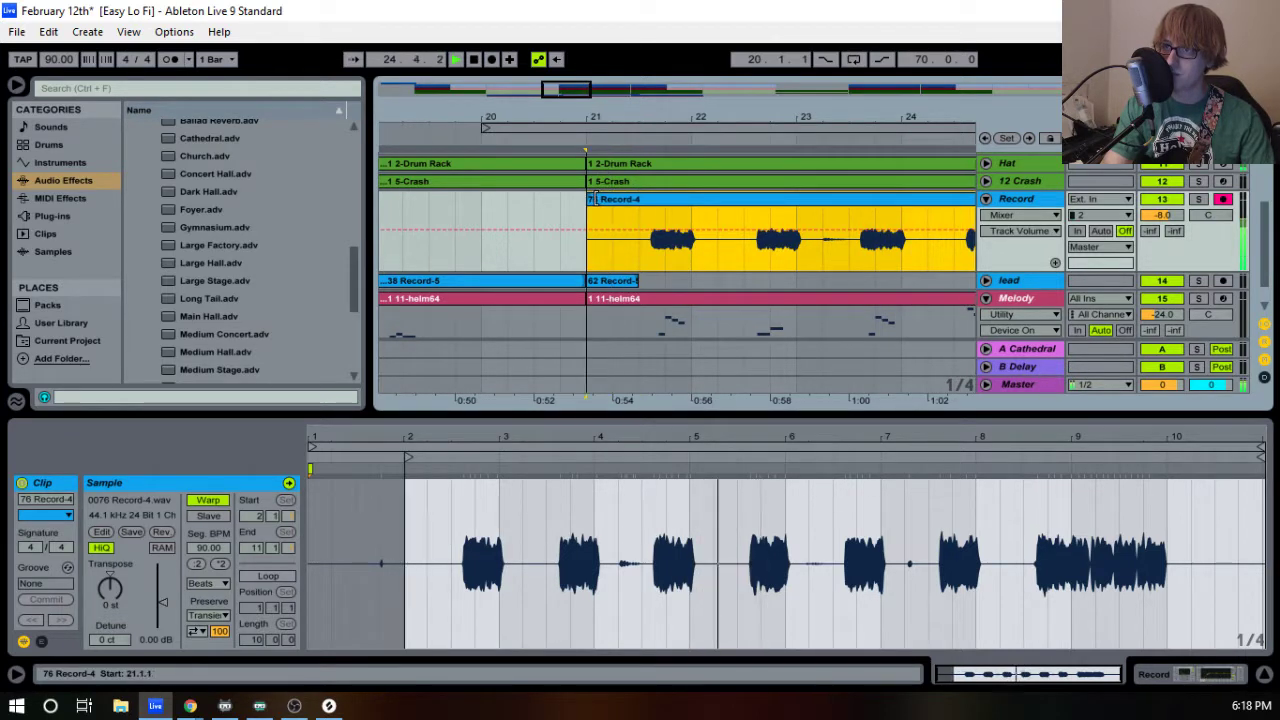
key(space)
right_click(637, 205)
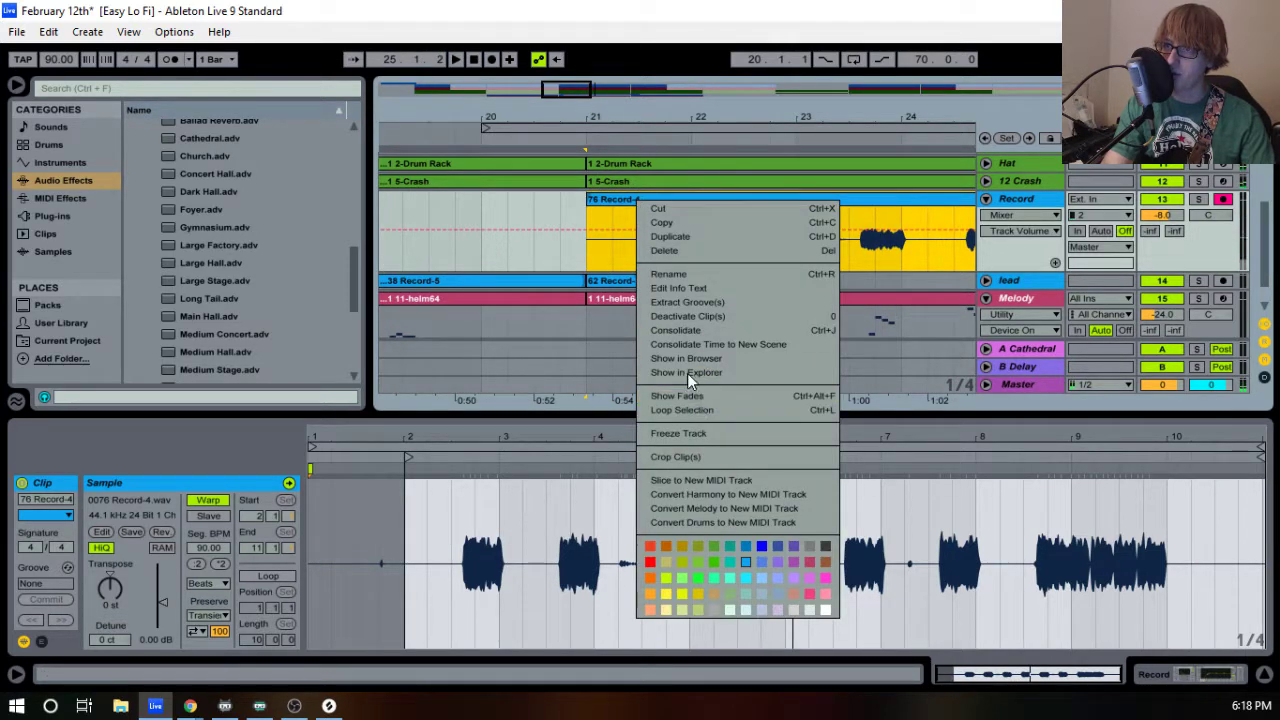
click(689, 331)
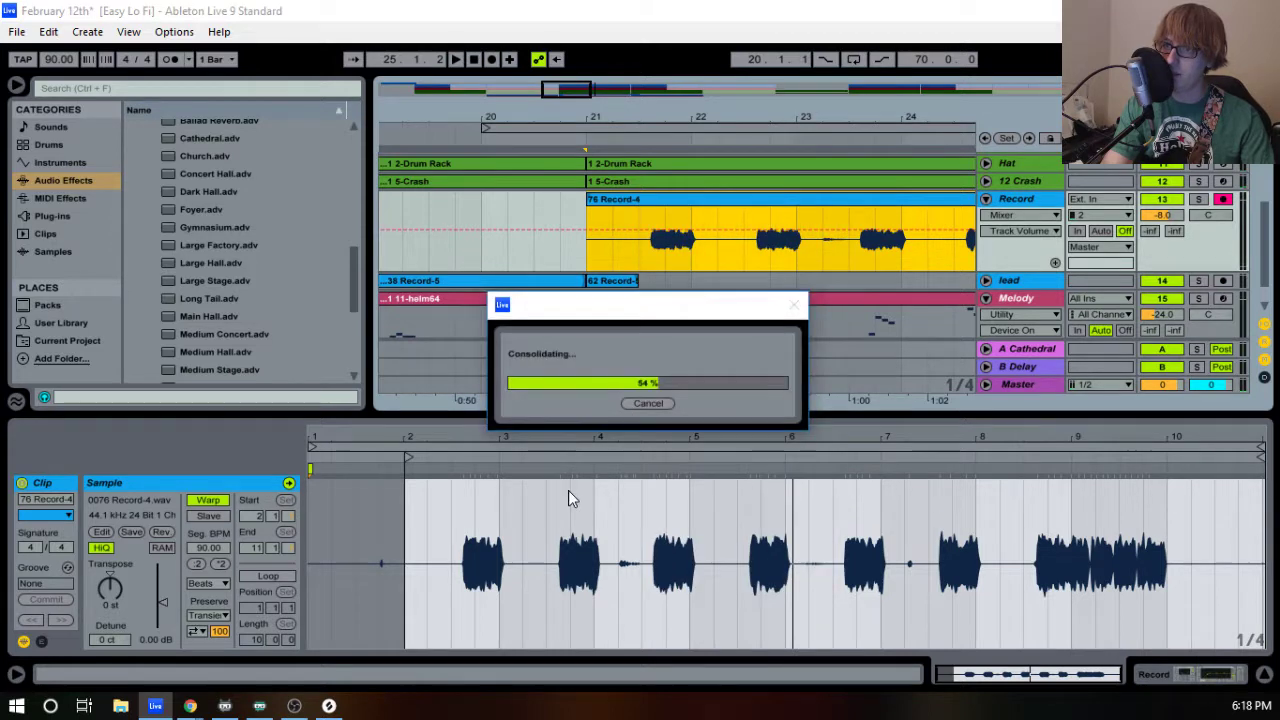
- Add warp markers at the six transients of the first phrase in the consolidated clip
drag(360, 437, 380, 436)
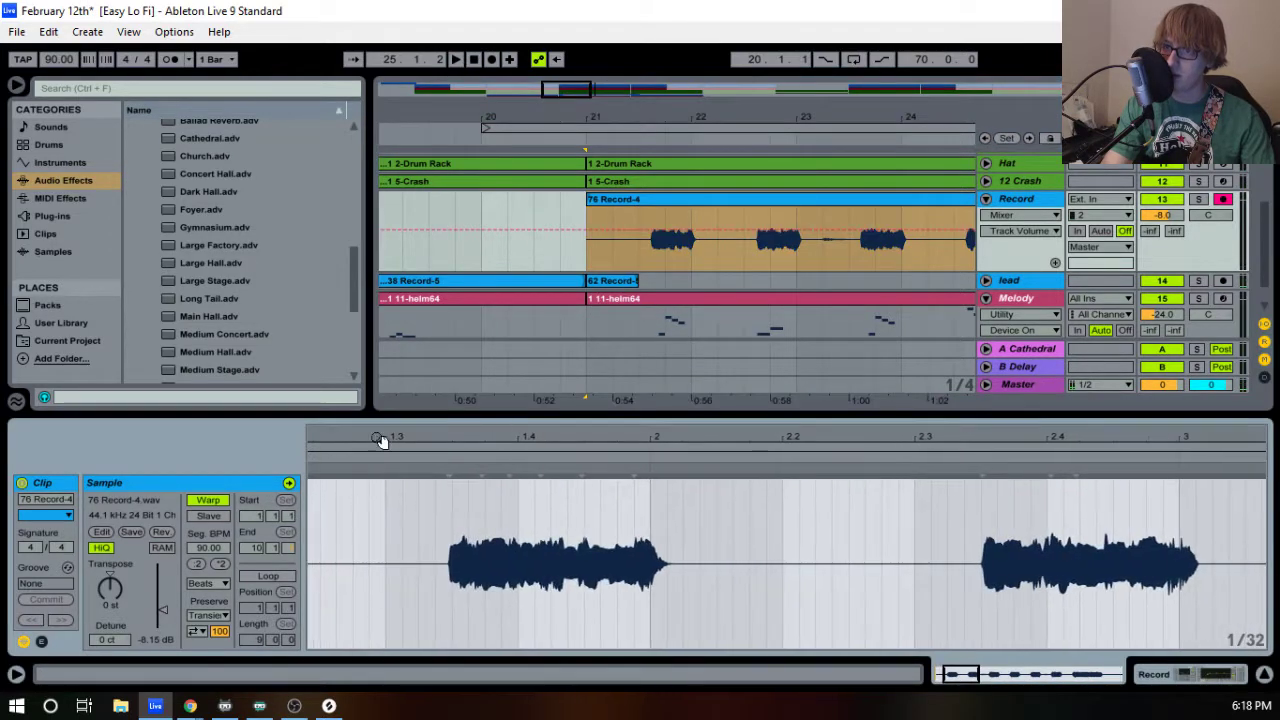
click(448, 471)
click(540, 470)
click(578, 471)
click(634, 469)
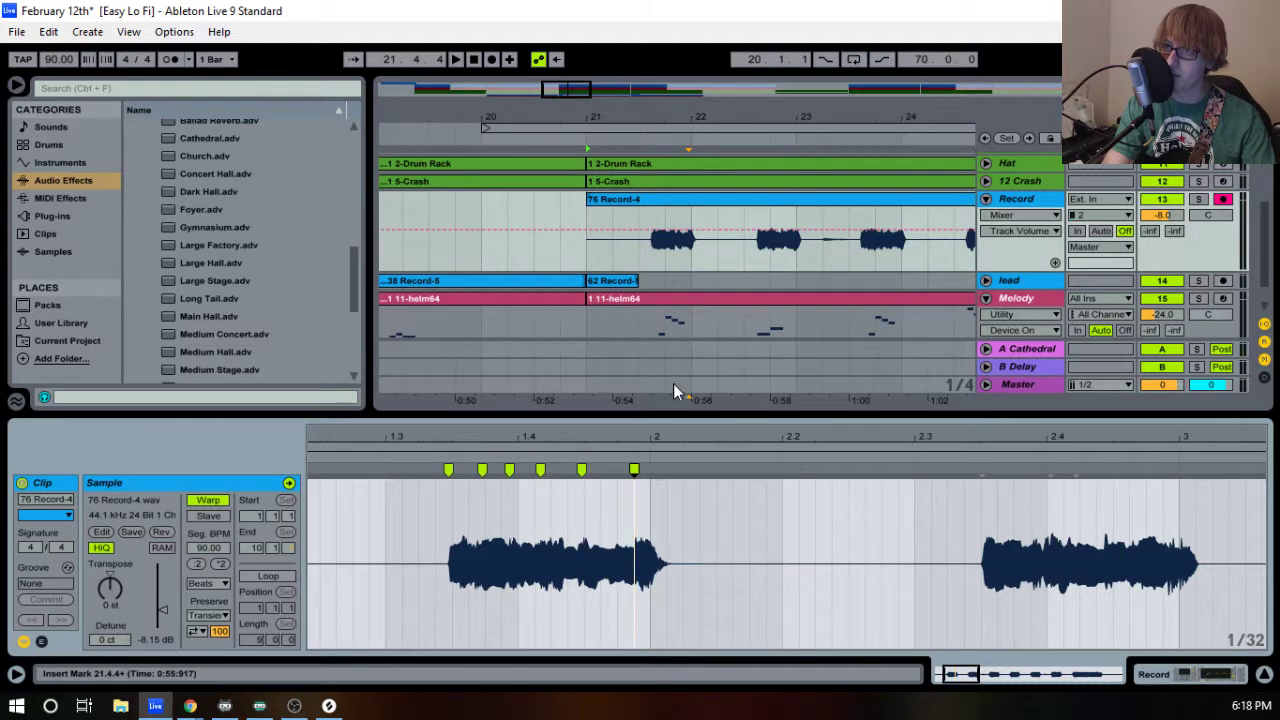
- Snap the first phrase's first five warp markers to consecutive sixteenths from 1.3.3 to 1.4.3 and play the clip
key(space)
mouse_move(476, 438)
mouse_down()
mouse_move(507, 454)
mouse_move(484, 468)
mouse_move(592, 469)
mouse_up()
double_click(519, 469)
double_click(628, 469)
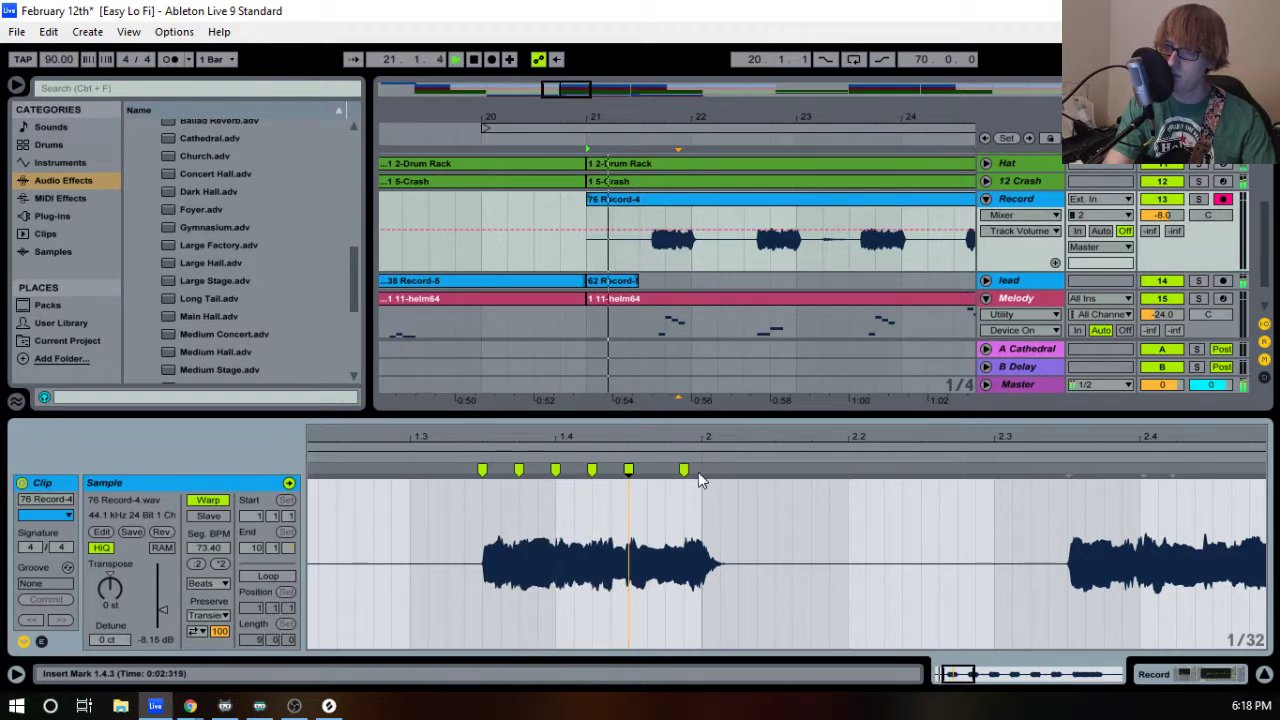
key(space)
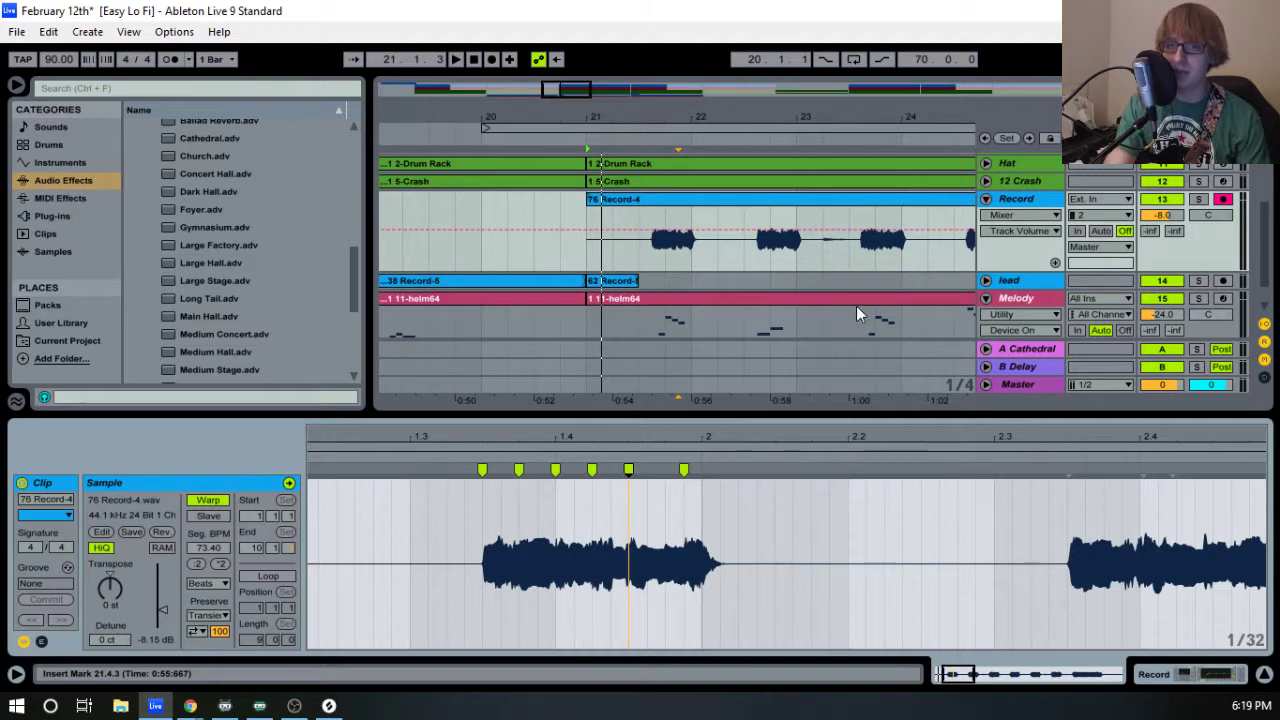
- Select the short 62 Record-5 clip at bar 21 on the lead track and expand the track to show its waveform
mouse_move(606, 121)
mouse_down()
mouse_move(600, 64)
mouse_move(591, 119)
mouse_move(610, 144)
mouse_up()
click(593, 131)
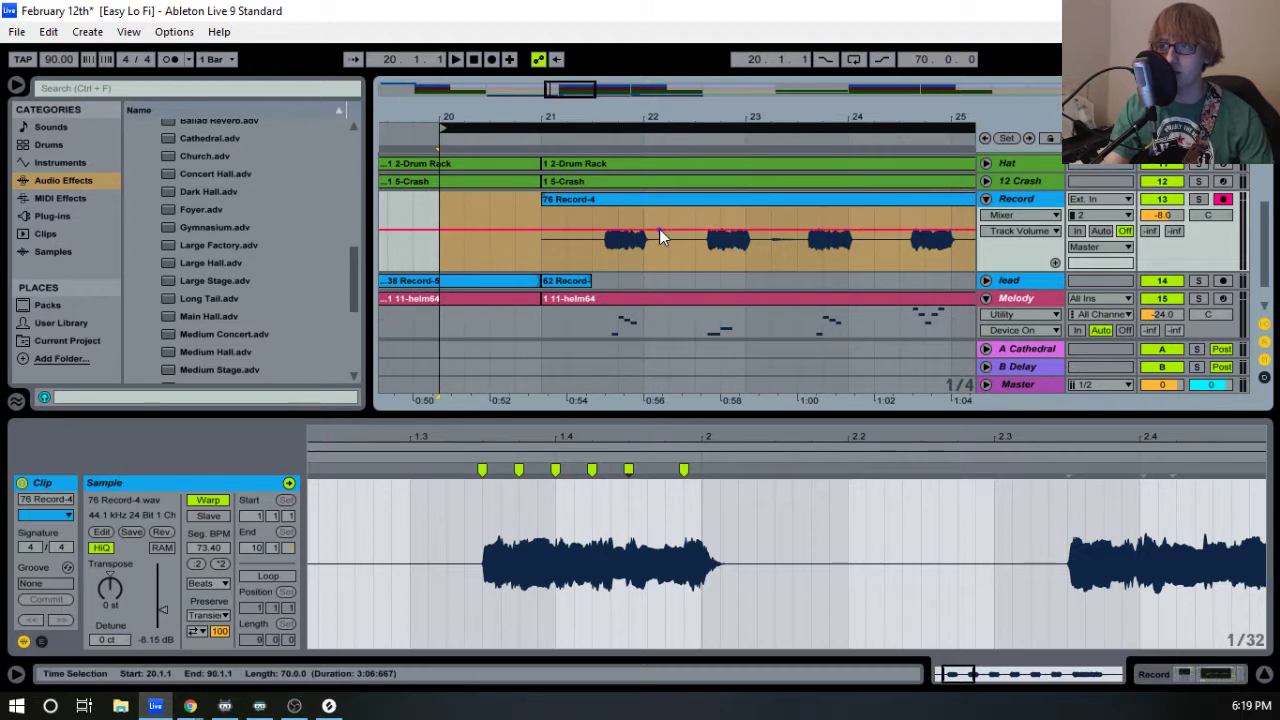
click(1055, 285)
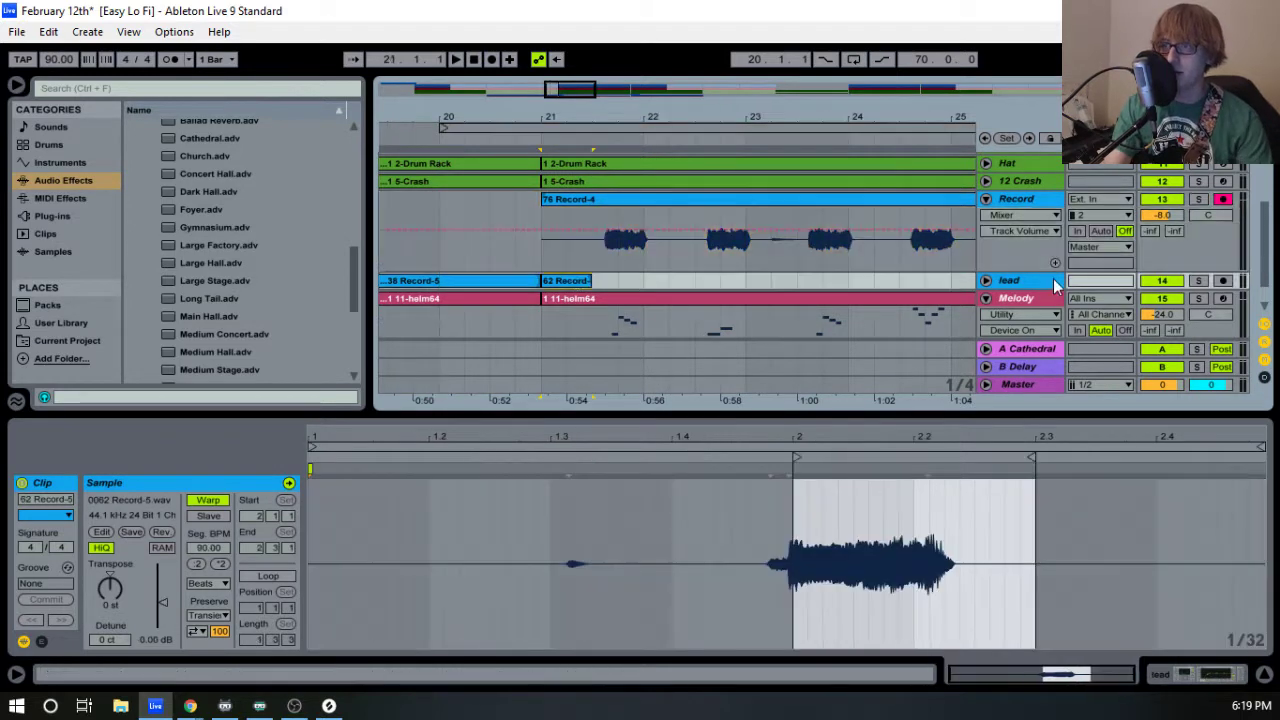
click(987, 281)
drag(667, 117, 598, 113)
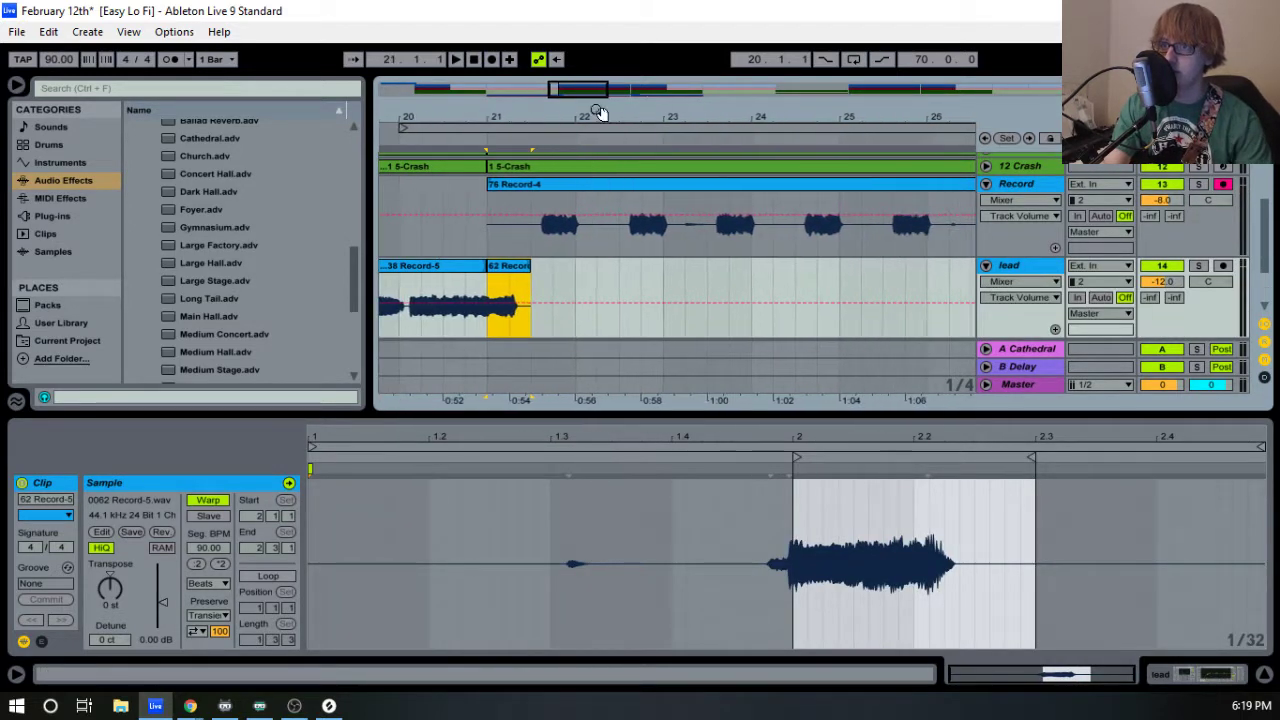
- Play the consolidated Record clip from 21.1.1, solo its track to hear it alone, and turn the solo off again
click(585, 190)
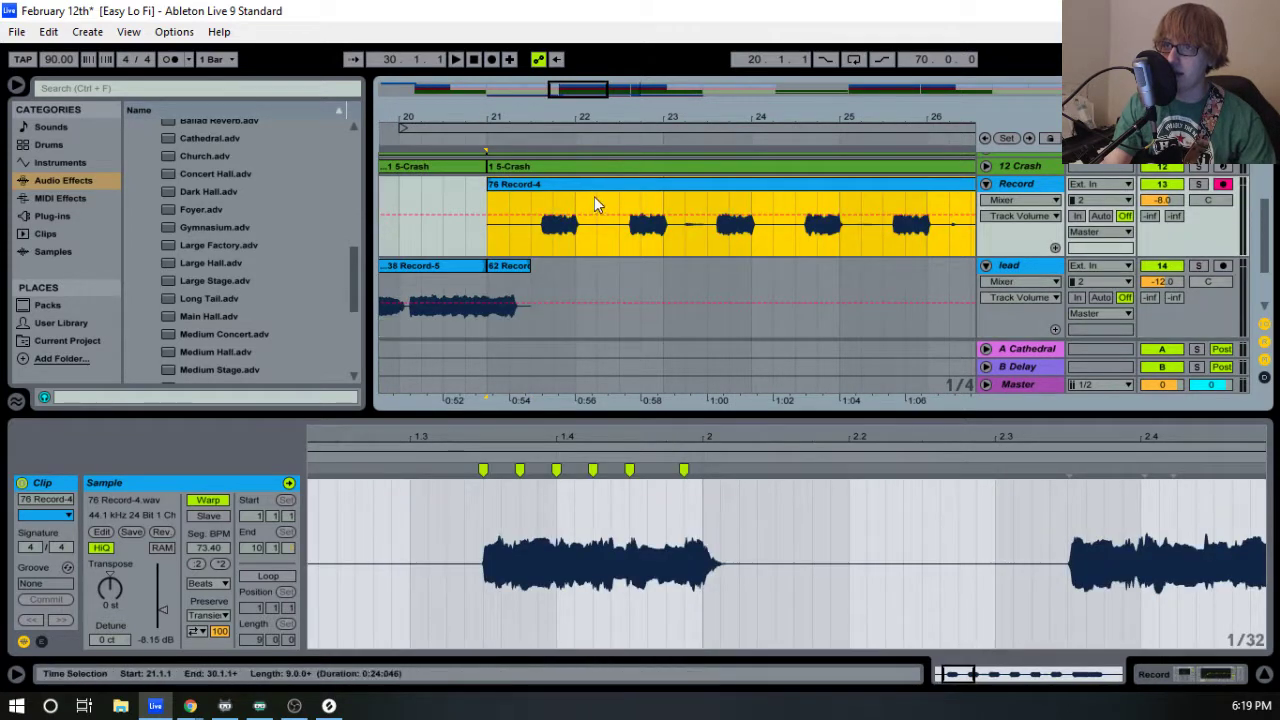
key(space)
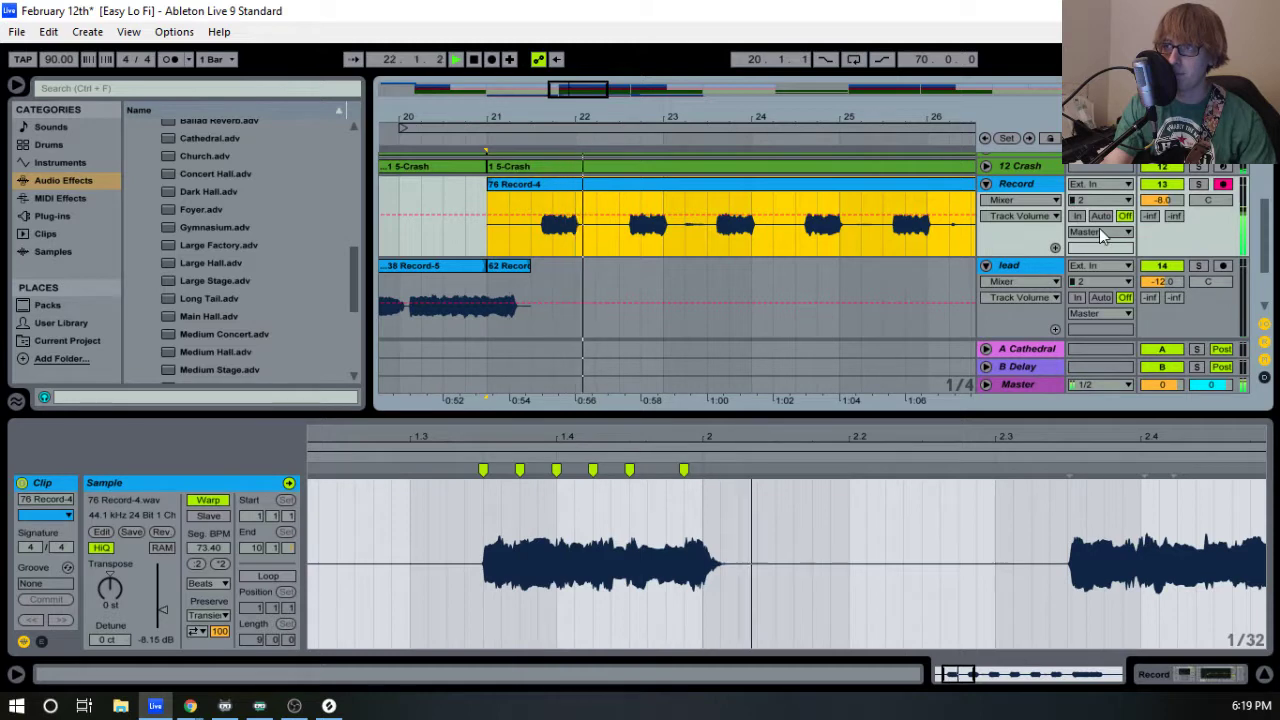
click(1197, 185)
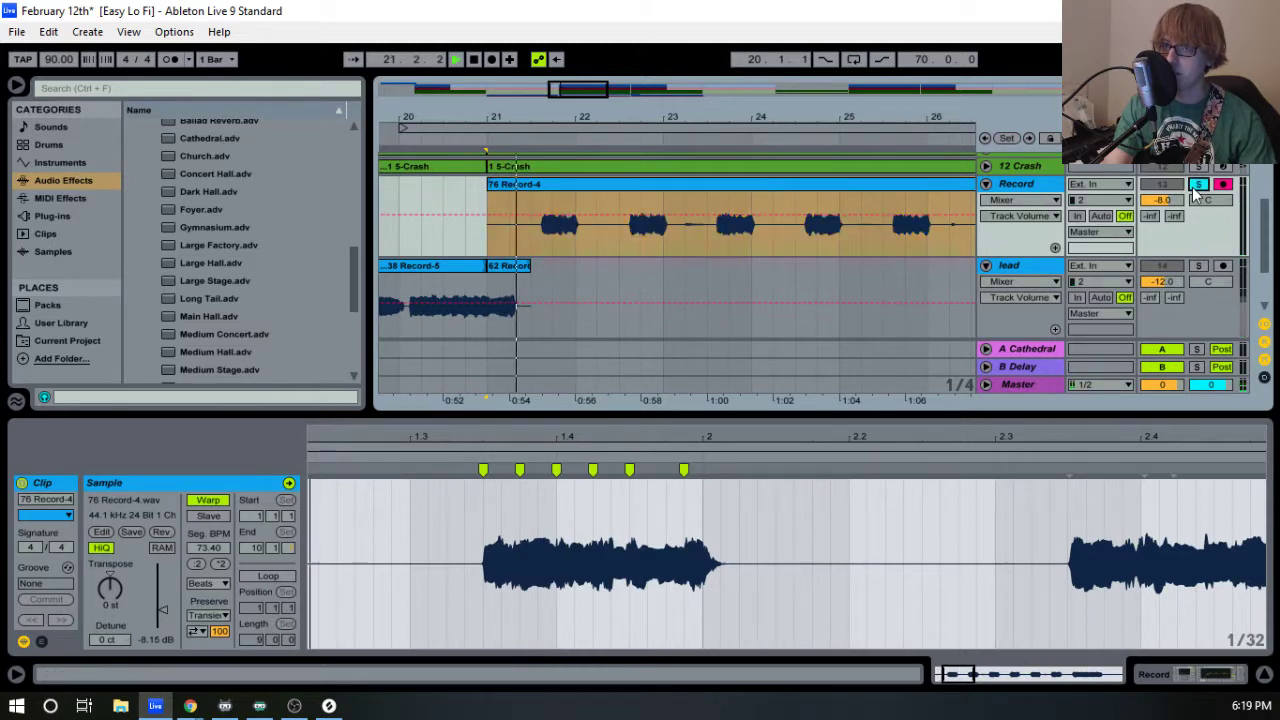
key(space)
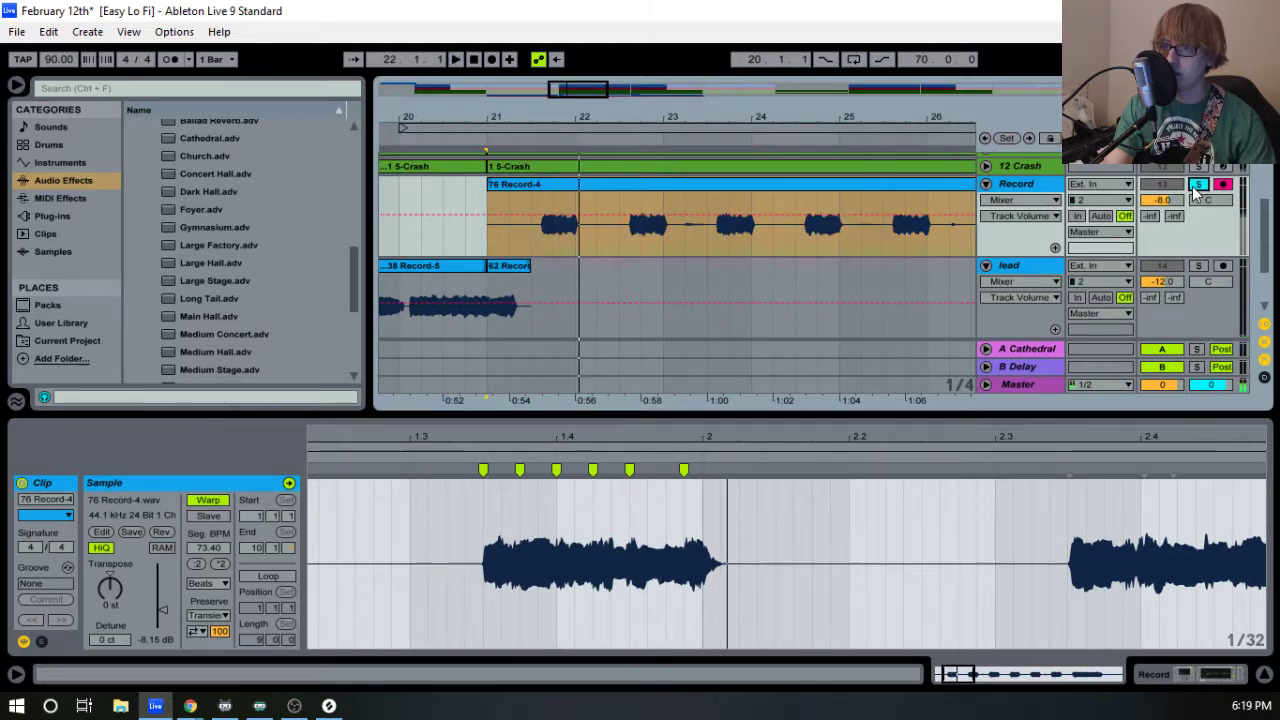
click(1197, 186)
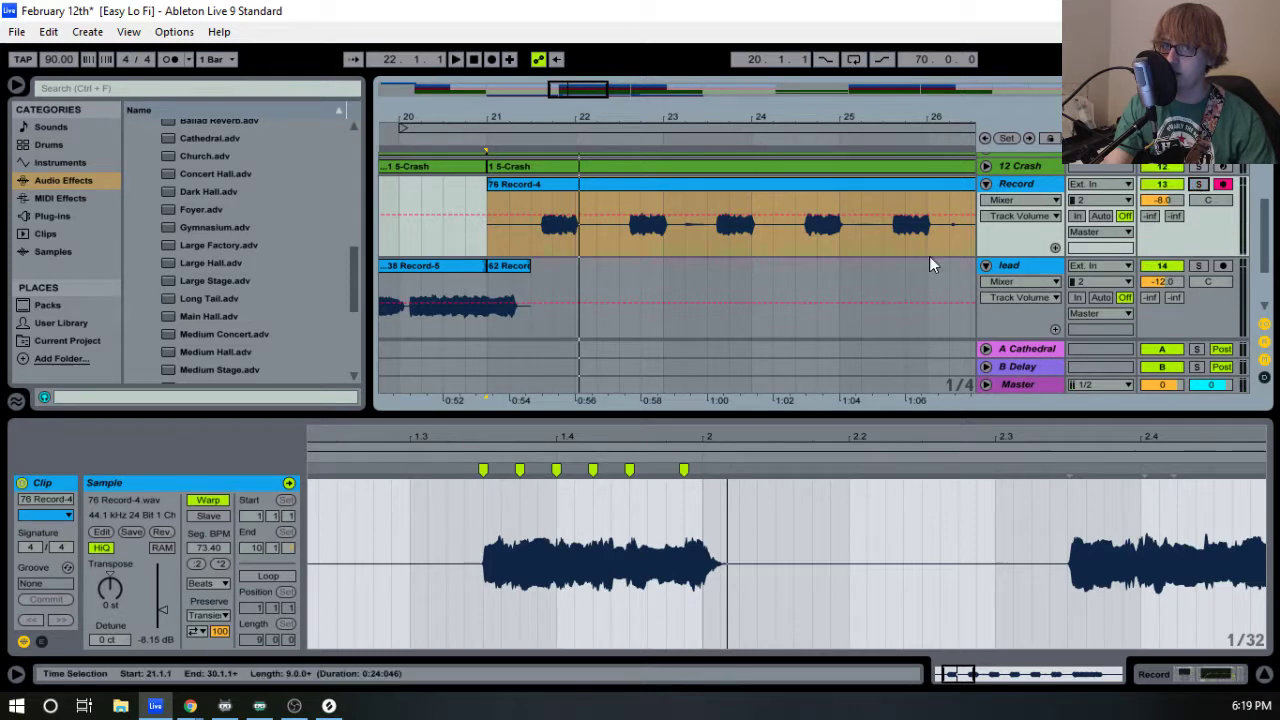
- Replay the consolidated Record clip from bar 21 and compare its first phrase with the Melody notes around 21.4
click(594, 188)
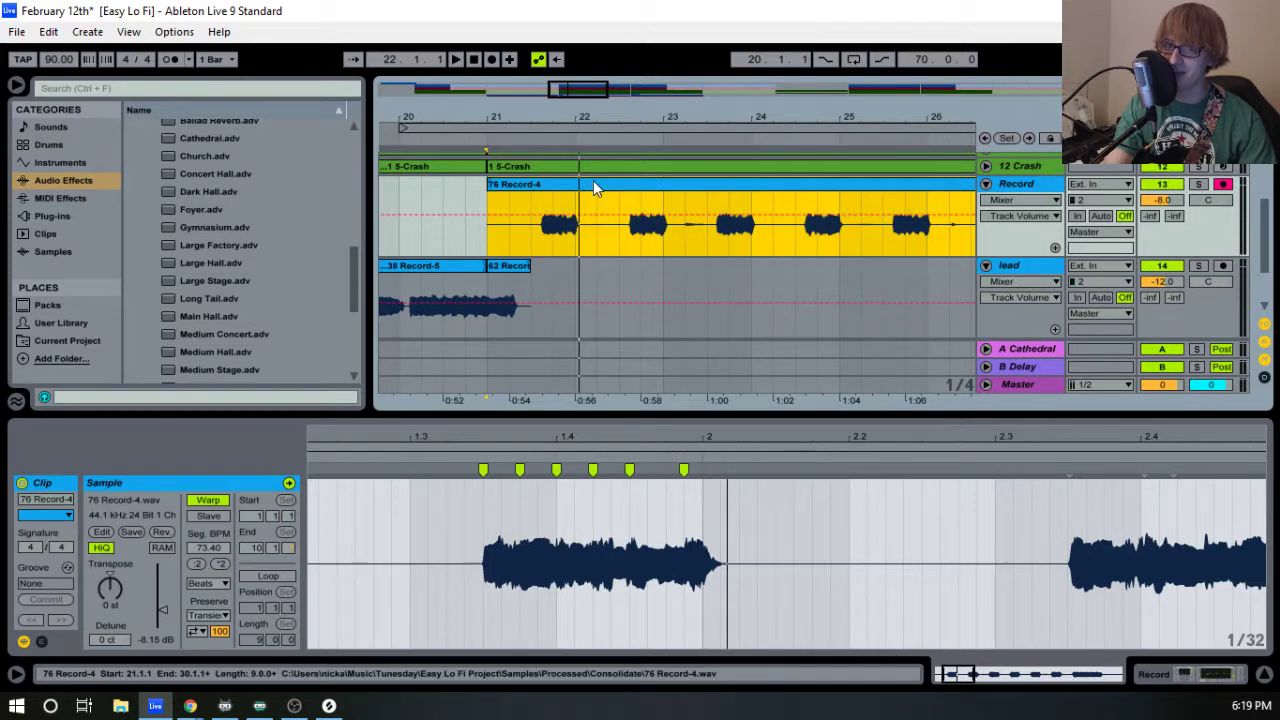
key(space)
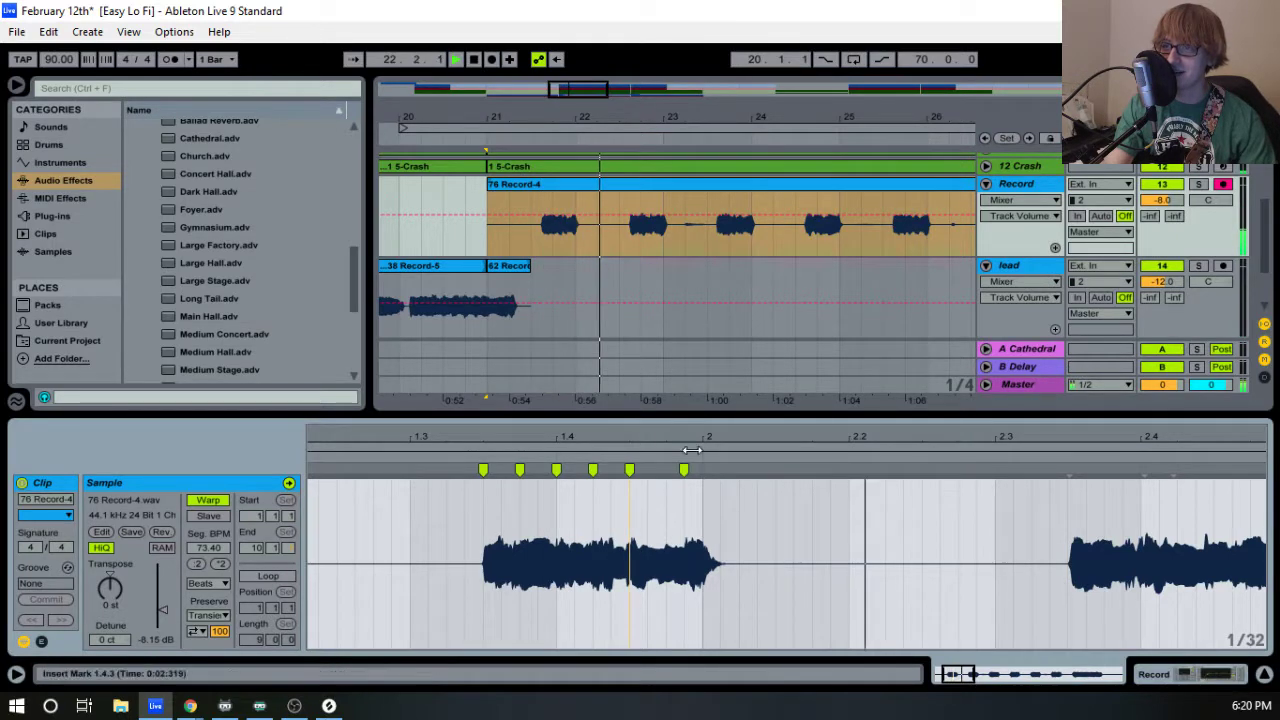
scroll(575, 280, down, 2)
scroll(574, 278, up, 1)
key(space)
drag(545, 117, 545, 198)
scroll(595, 253, down, 1)
scroll(595, 253, up, 1)
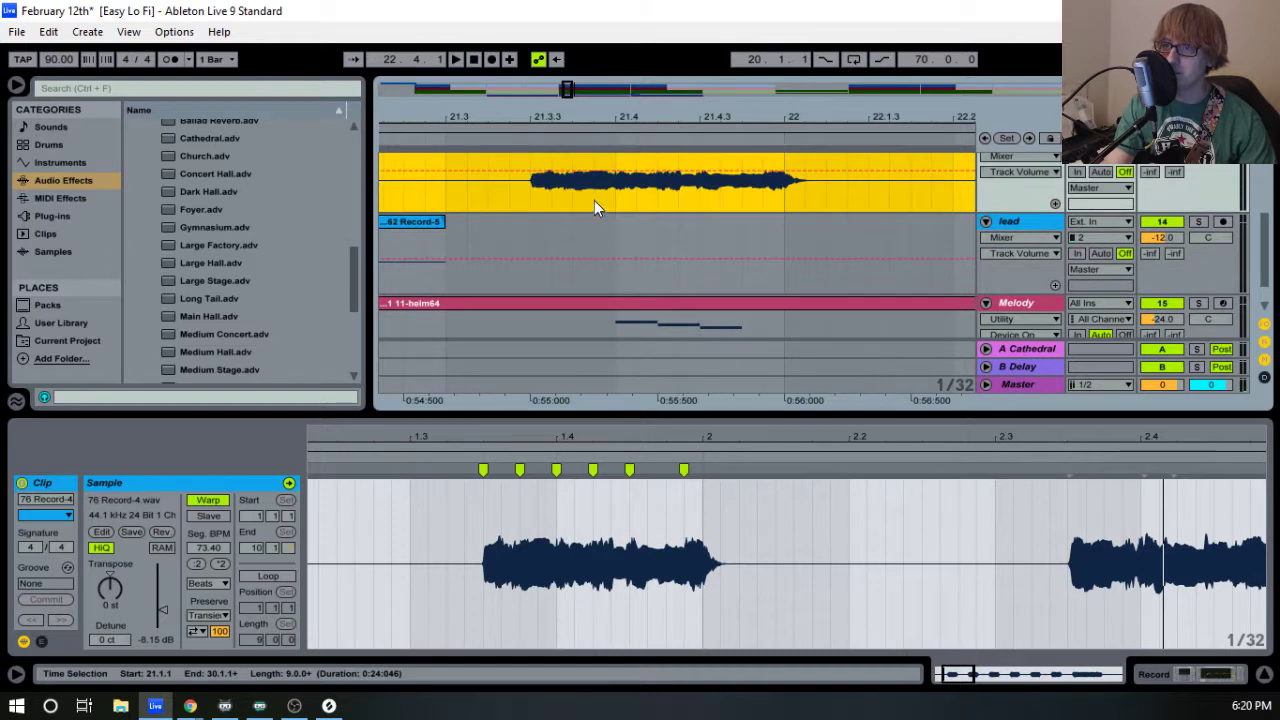
- Trim the 76 Record-4 clip on the Record track so it starts at 21.3.1 and ends at 29.1.1
drag(612, 118, 612, 62)
scroll(521, 182, up, 1)
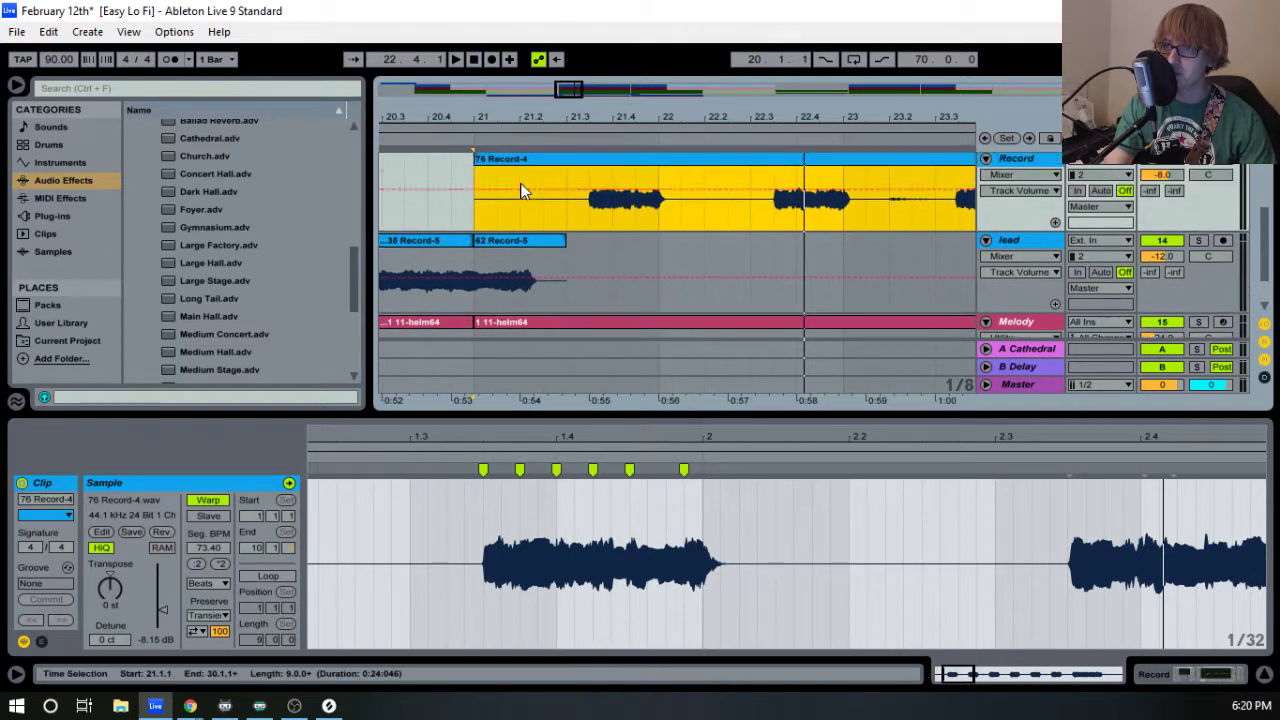
drag(473, 166, 564, 165)
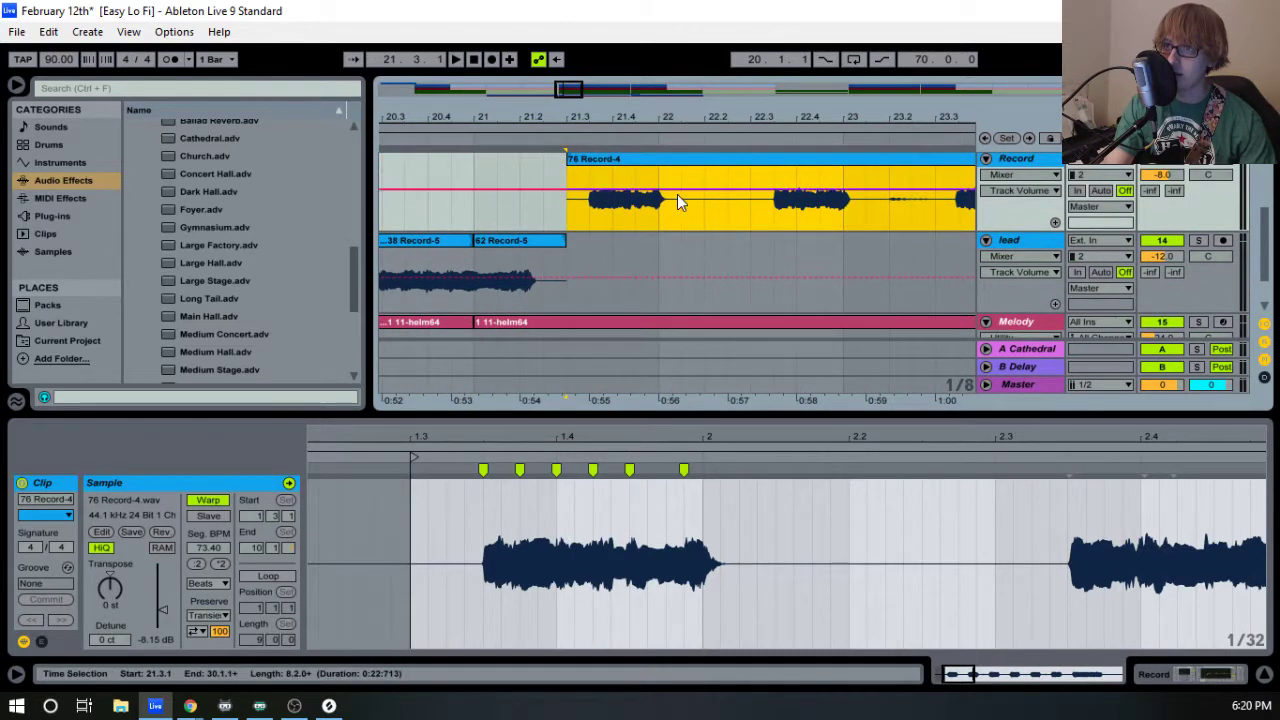
drag(692, 118, 487, 66)
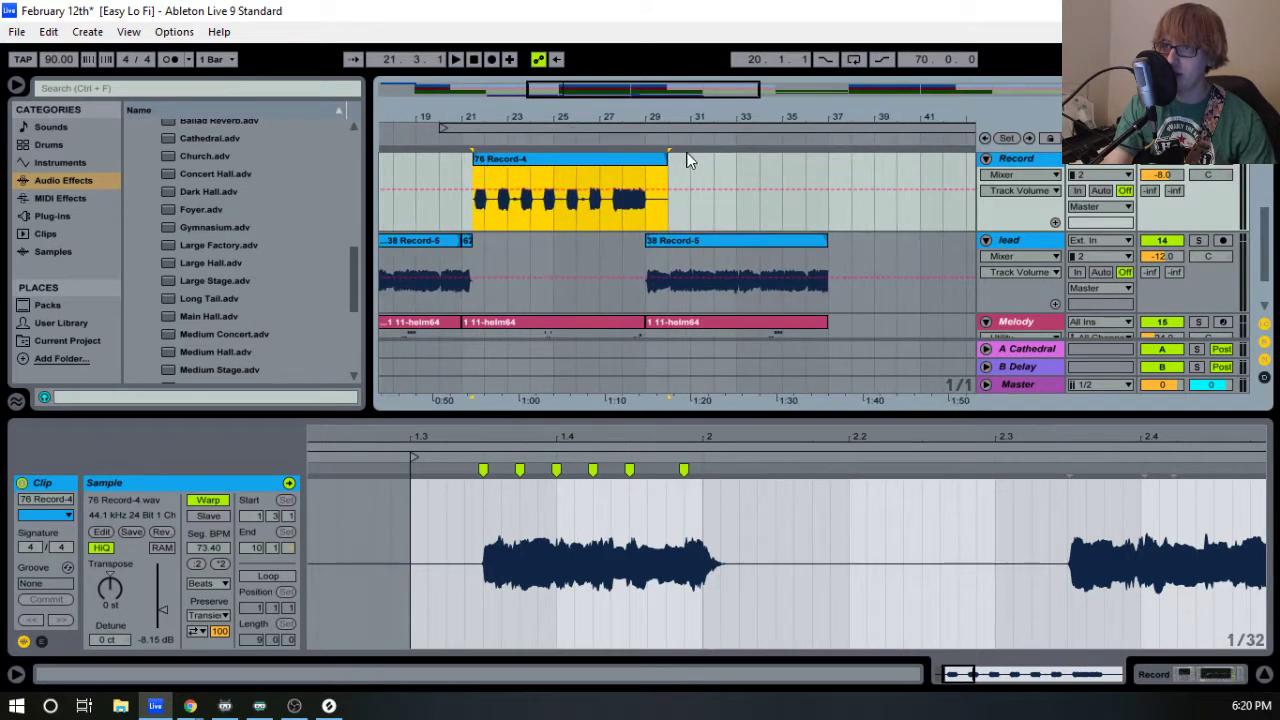
drag(668, 161, 647, 160)
- Move the trimmed 76 Record-4 clip to the lead track, keeping its start at 21.3.1, and play it
drag(465, 117, 590, 245)
click(784, 349)
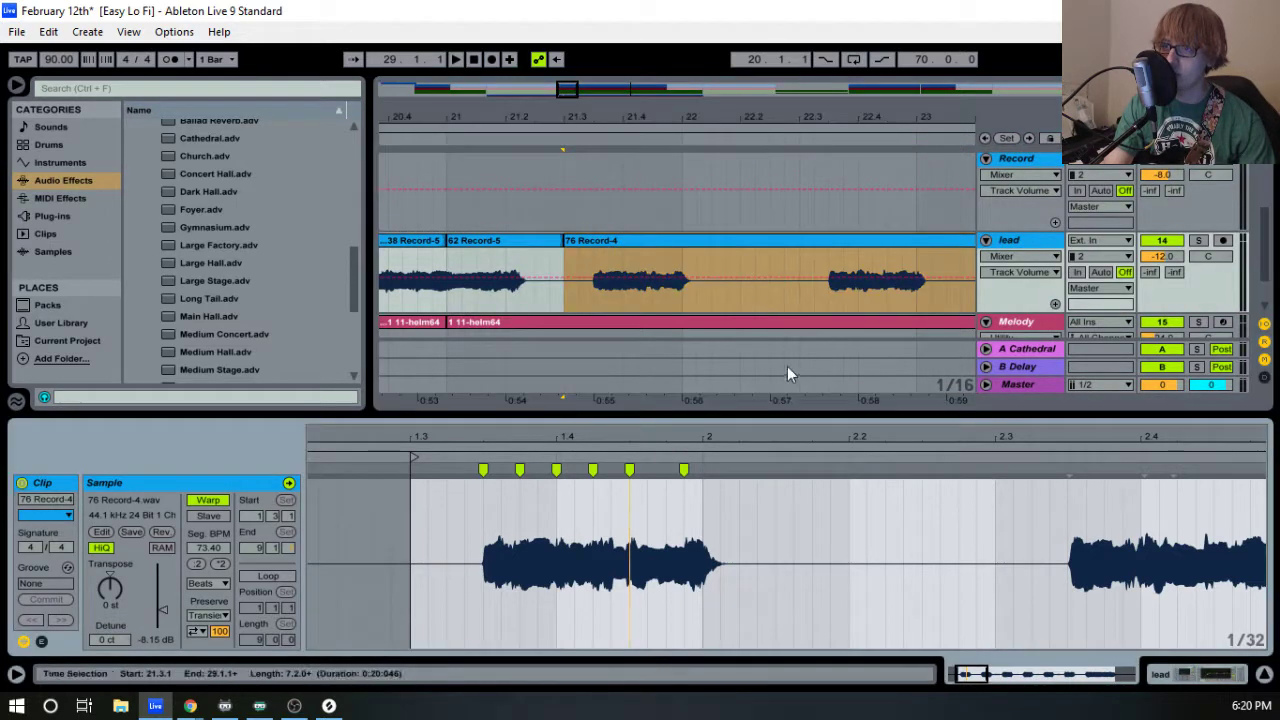
drag(779, 440, 558, 440)
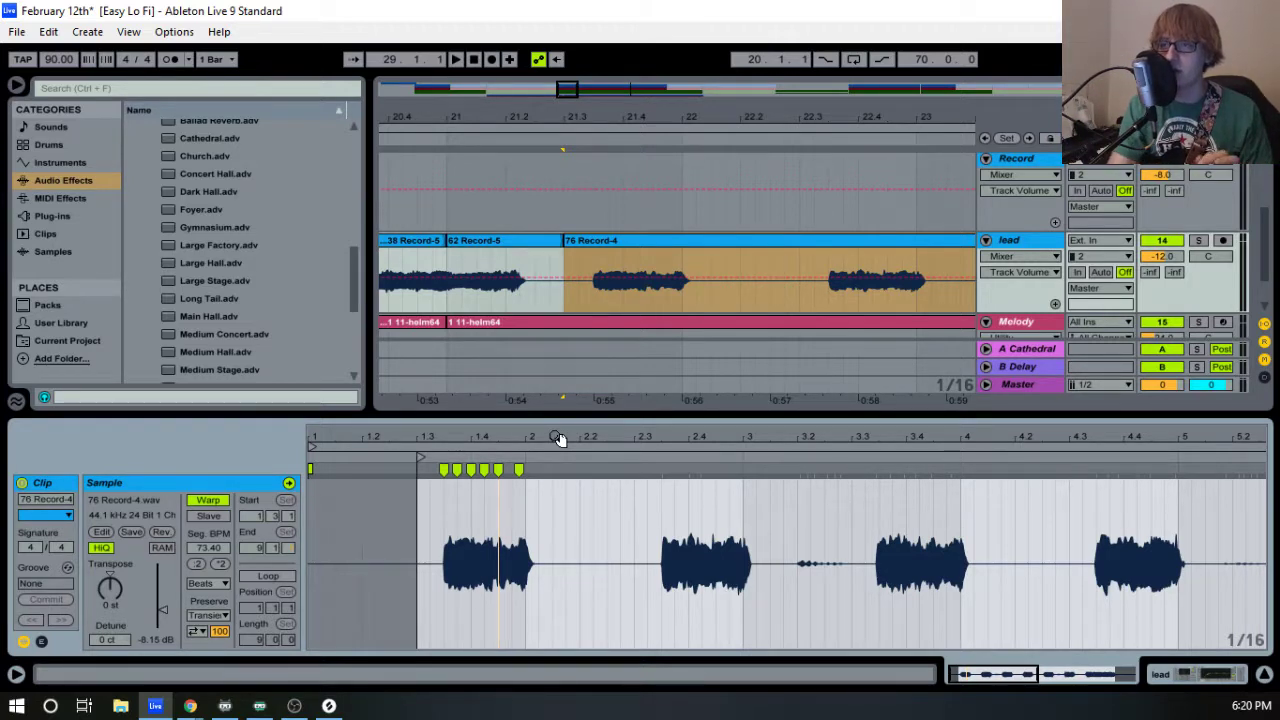
click(441, 144)
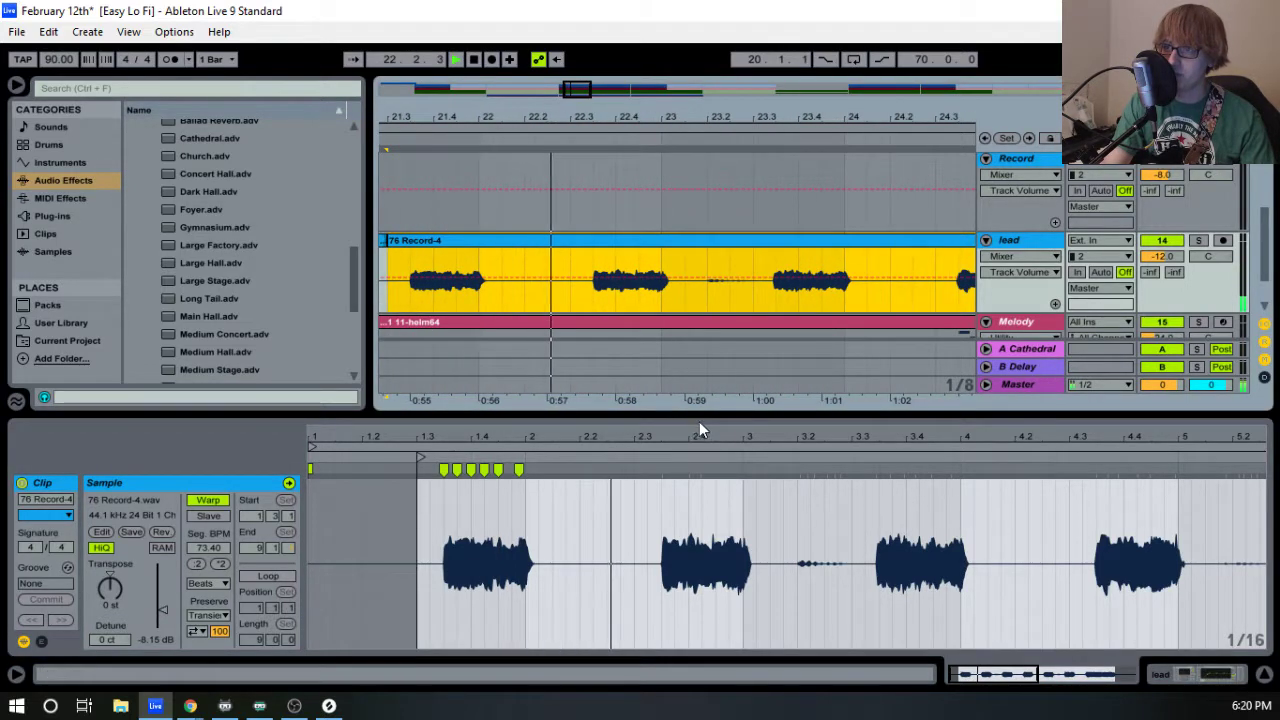
key(space)
- Copy the warped first phrase from 21.3.1 to 22.1.3 on the lead track and paste it at 23.3.1
drag(431, 120, 514, 117)
drag(473, 281, 570, 270)
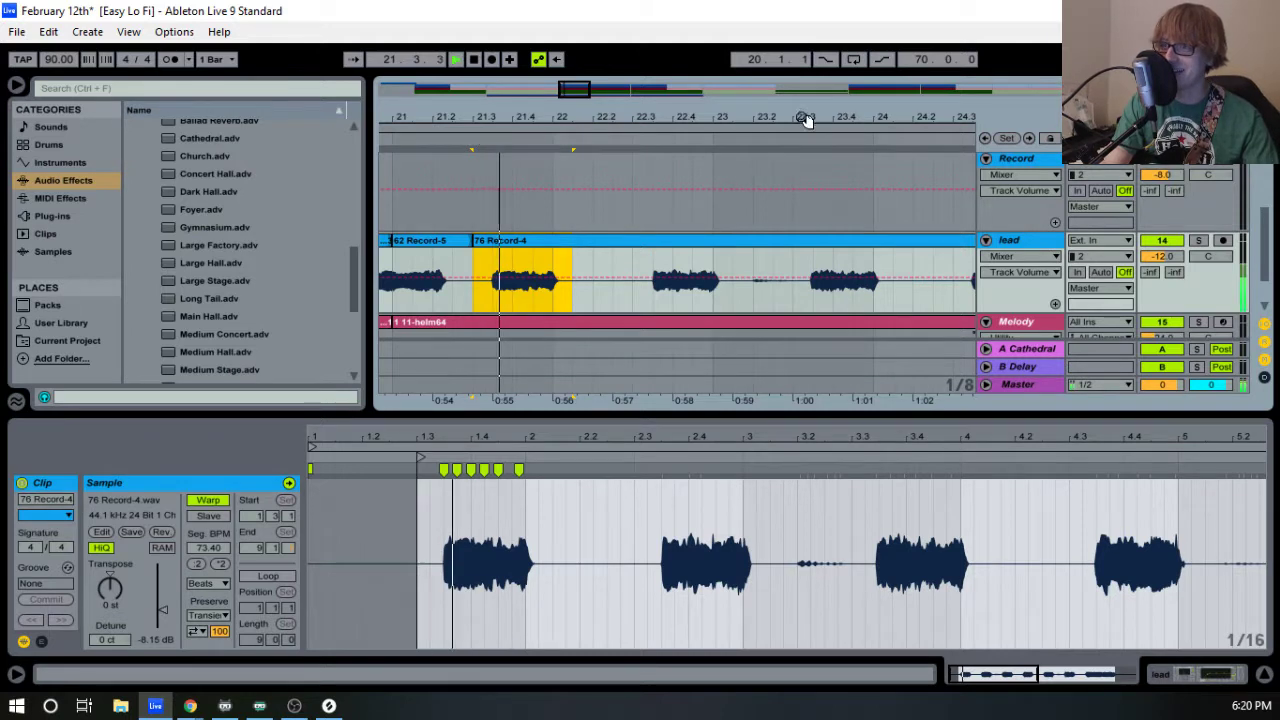
click(733, 256)
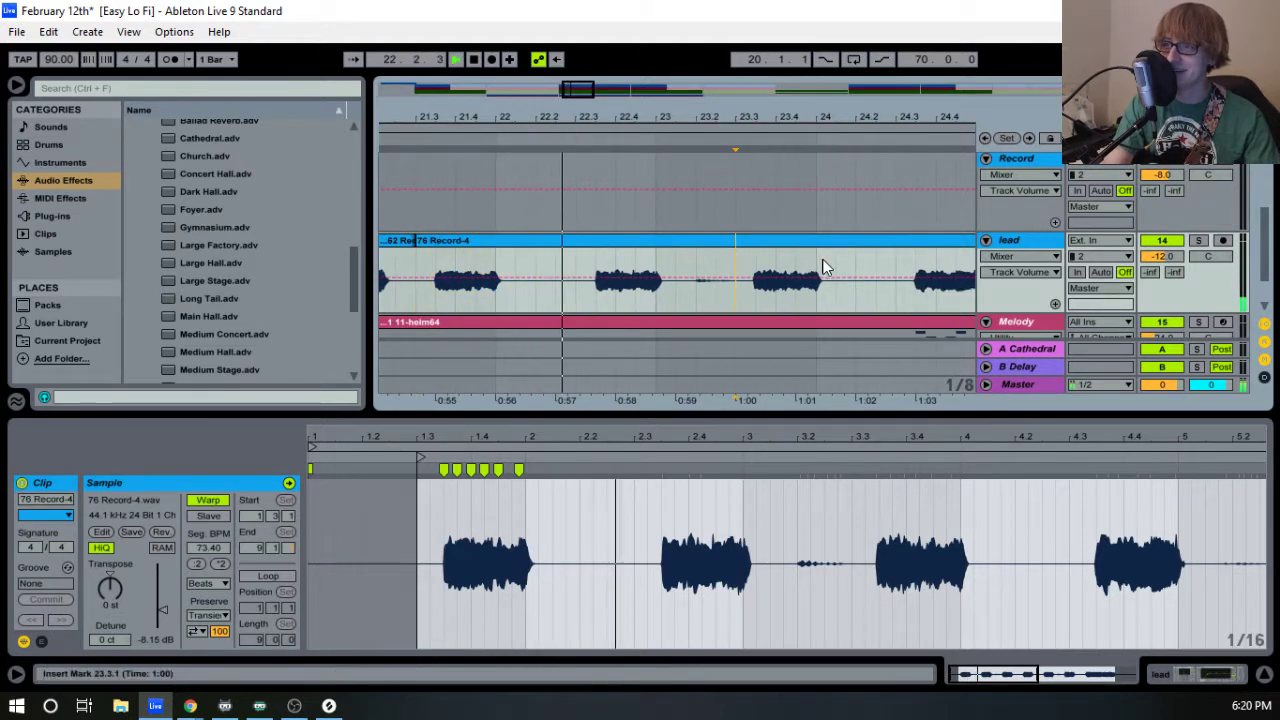
key(ctrl+v)
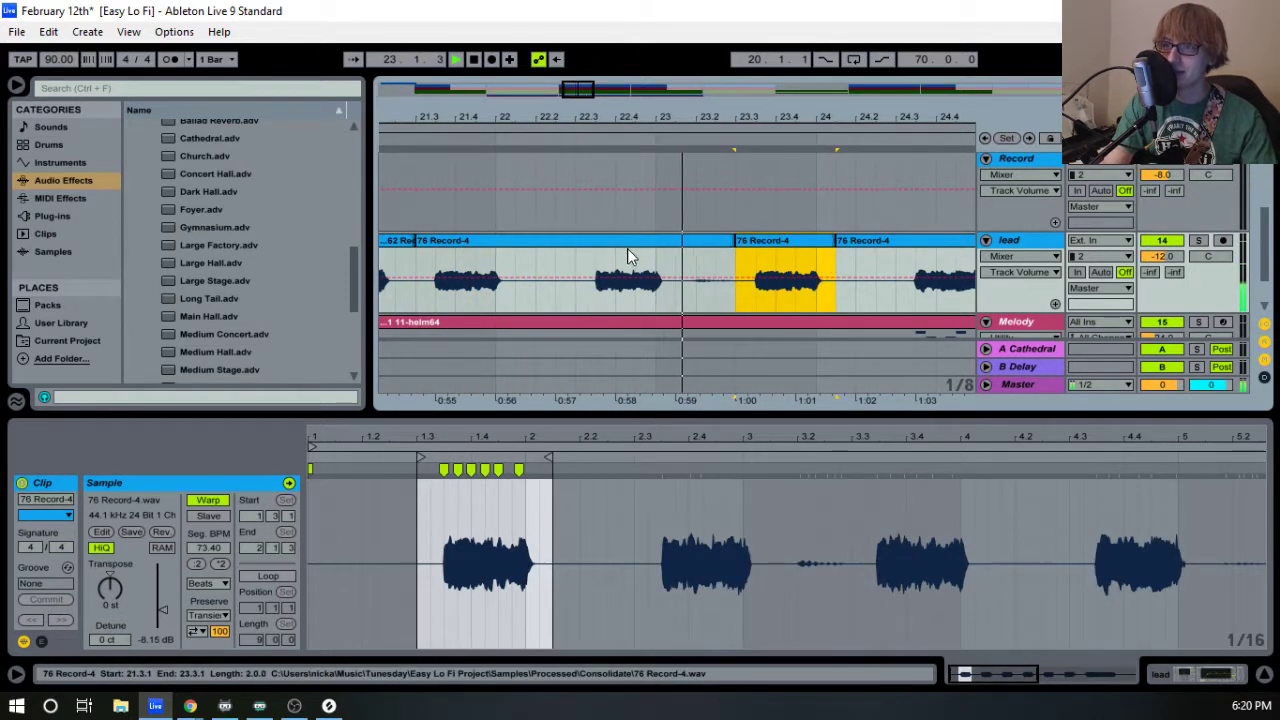
- Paste the copied phrase at 25.3.1 on the lead track
drag(885, 125, 548, 125)
click(728, 264)
key(ctrl+v)
mouse_move(857, 117)
mouse_down()
mouse_move(565, 117)
mouse_move(617, 119)
mouse_up()
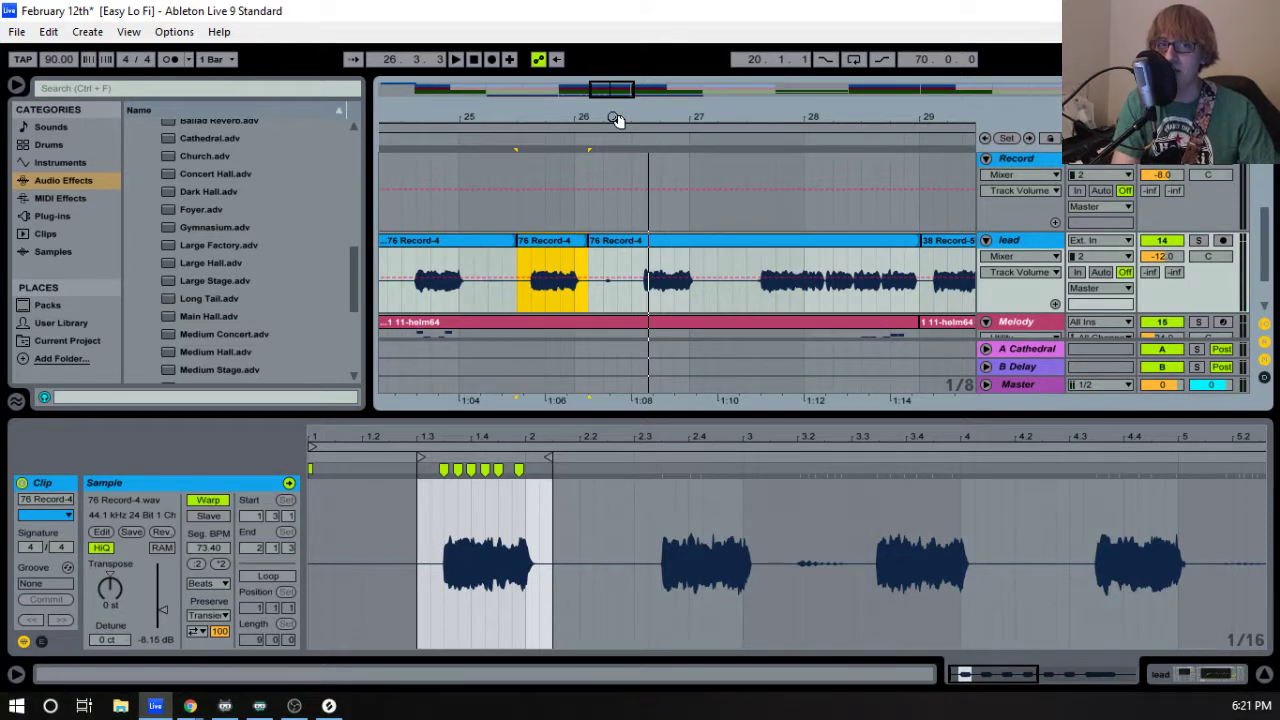
- Try pasting the copied phrase at 27.3.1 on the lead track and undo the paste
click(625, 138)
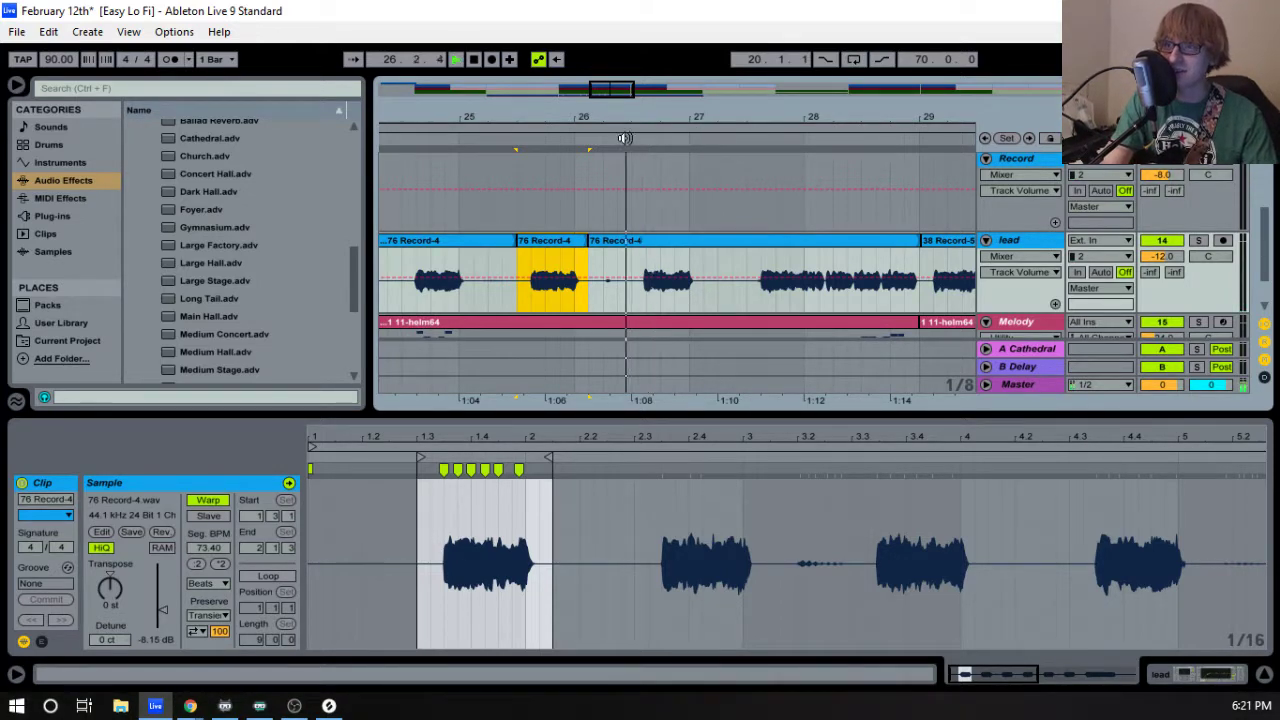
click(750, 268)
key(ctrl+v)
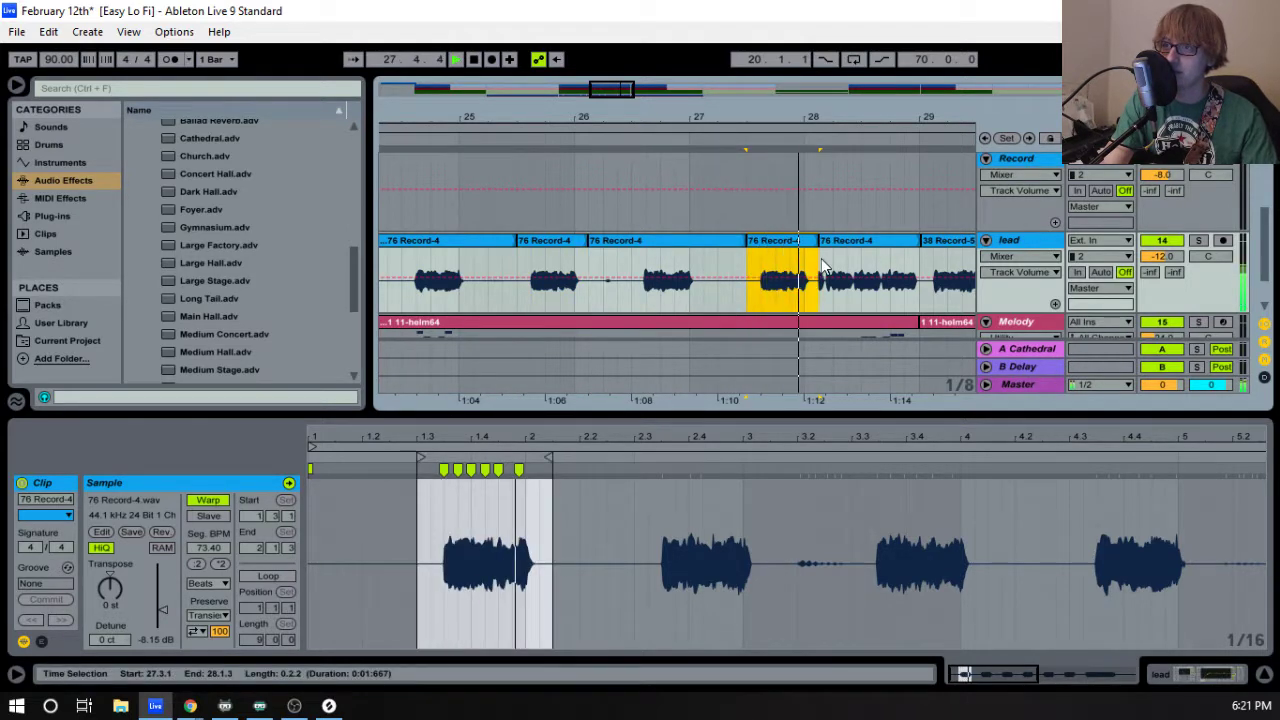
key(ctrl+z)
- Consolidate the five 76 Record-4 clips between 21.3.1 and 29.1.1 on the lead track into one clip
click(727, 150)
mouse_move(747, 117)
mouse_down()
mouse_move(803, 82)
mouse_move(800, 94)
mouse_up()
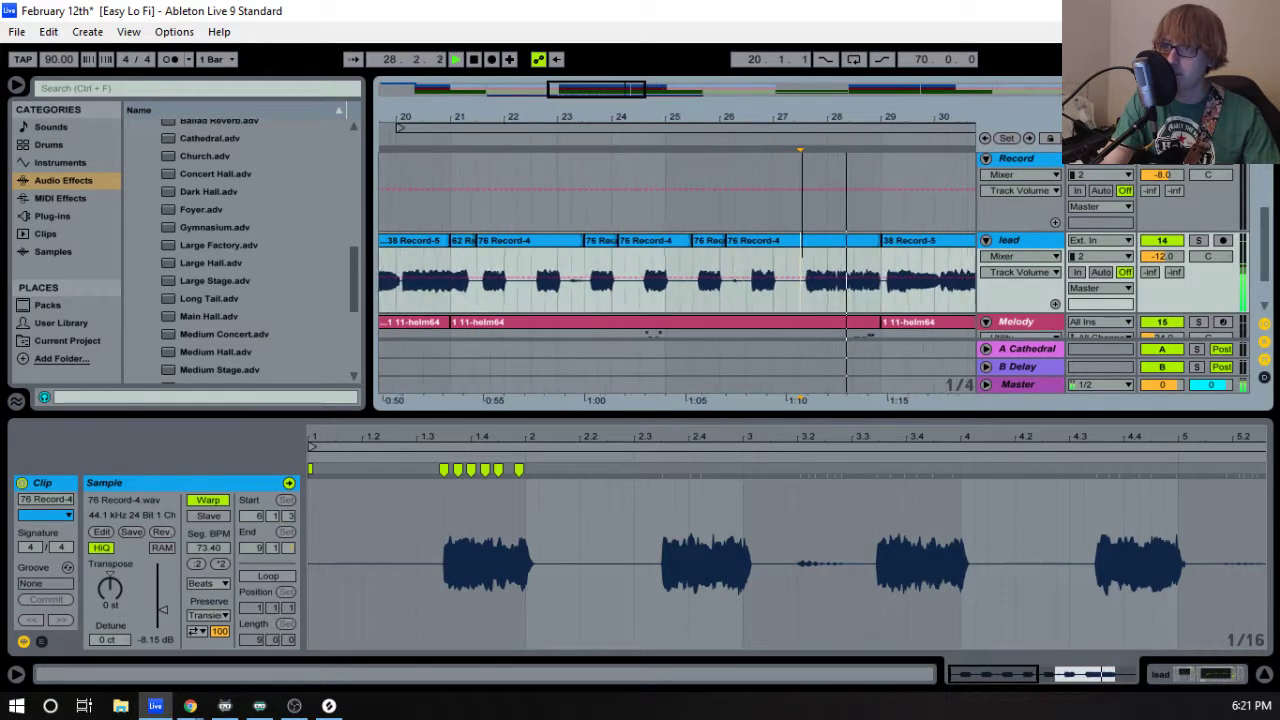
click(531, 245)
shift+click(849, 244)
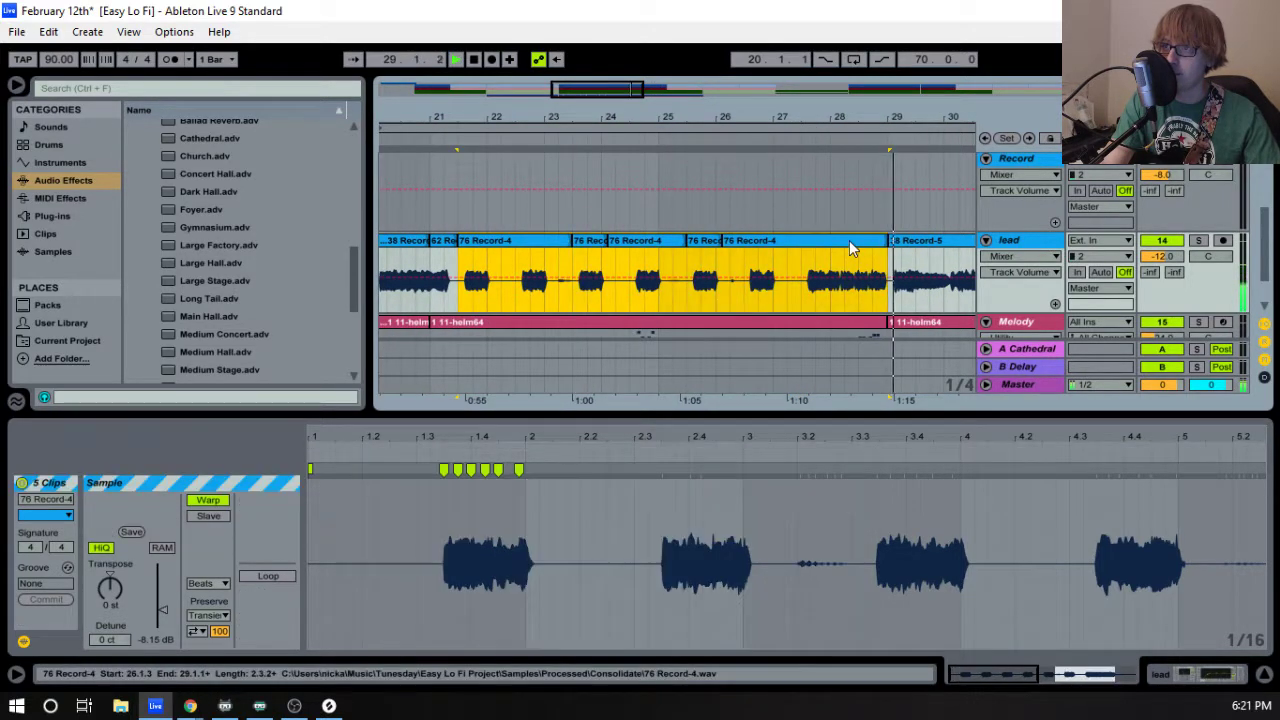
right_click(849, 240)
click(921, 359)
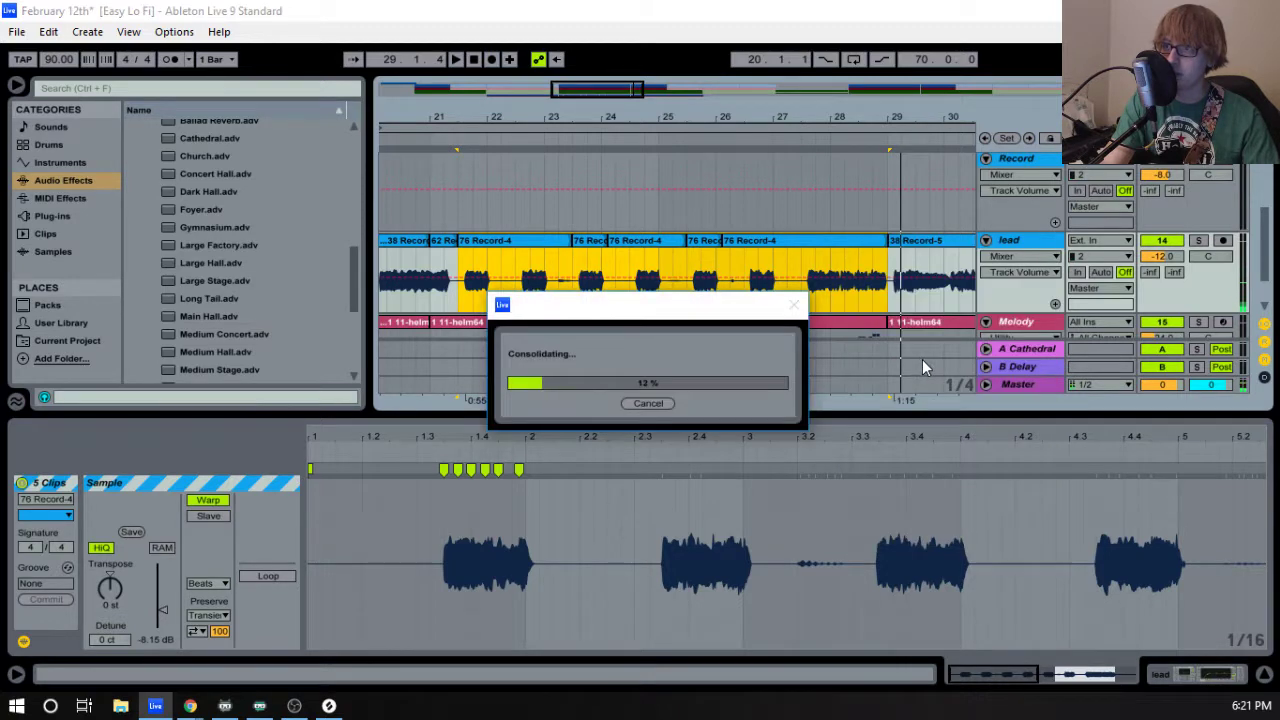
- Play the consolidated lead clip around 22.3 to 23.4 and compare its waveform with the Melody notes
key(space)
drag(556, 120, 740, 258)
drag(521, 414, 514, 349)
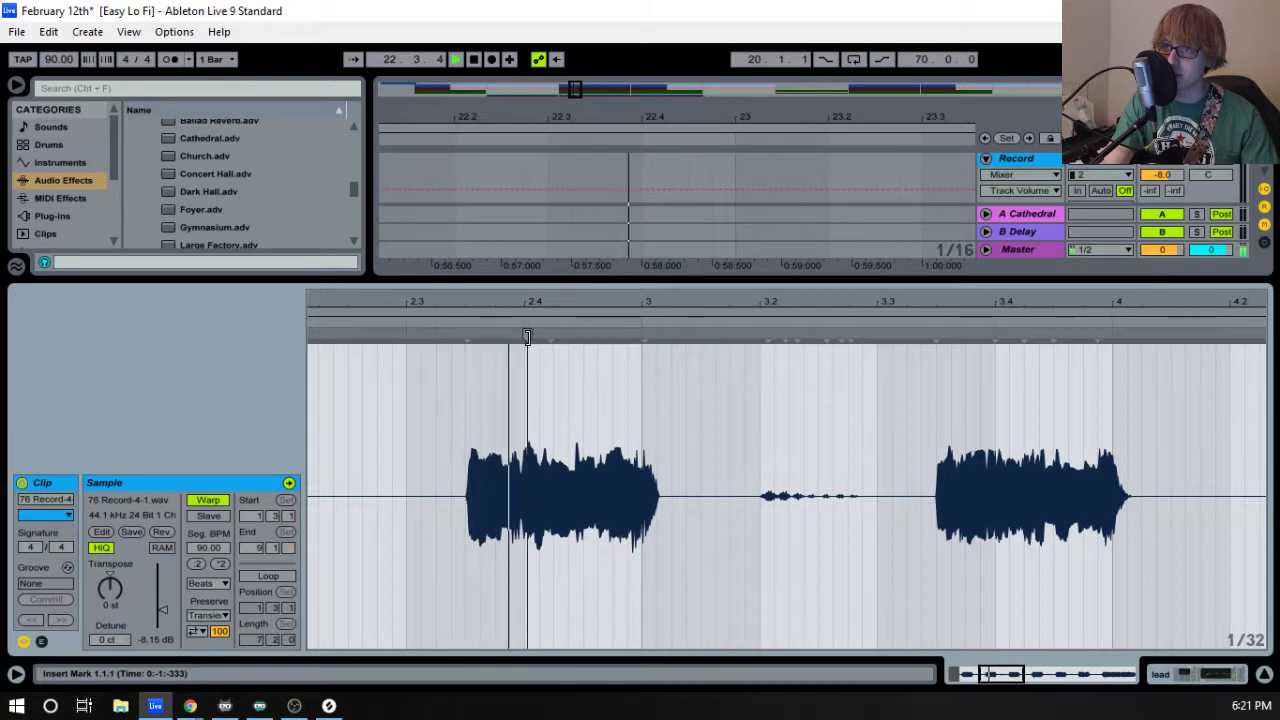
drag(727, 303, 690, 465)
key(space)
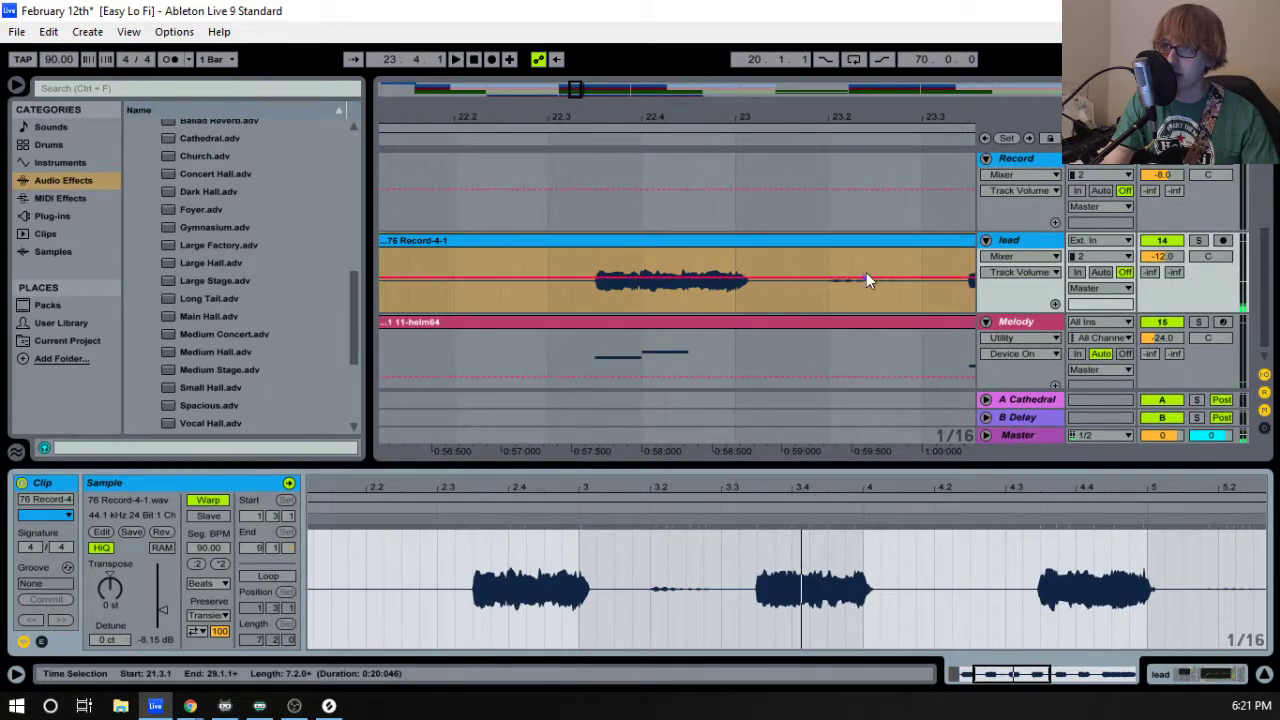
- Delete the faint noise from 23.2.1 to 23.3.1 on the lead track and play the clip from 23.3.1
drag(826, 298, 922, 298)
key(Delete)
mouse_move(835, 252)
mouse_down()
mouse_move(920, 250)
mouse_move(800, 248)
mouse_move(824, 249)
mouse_up()
drag(835, 120, 462, 93)
click(629, 242)
key(space)
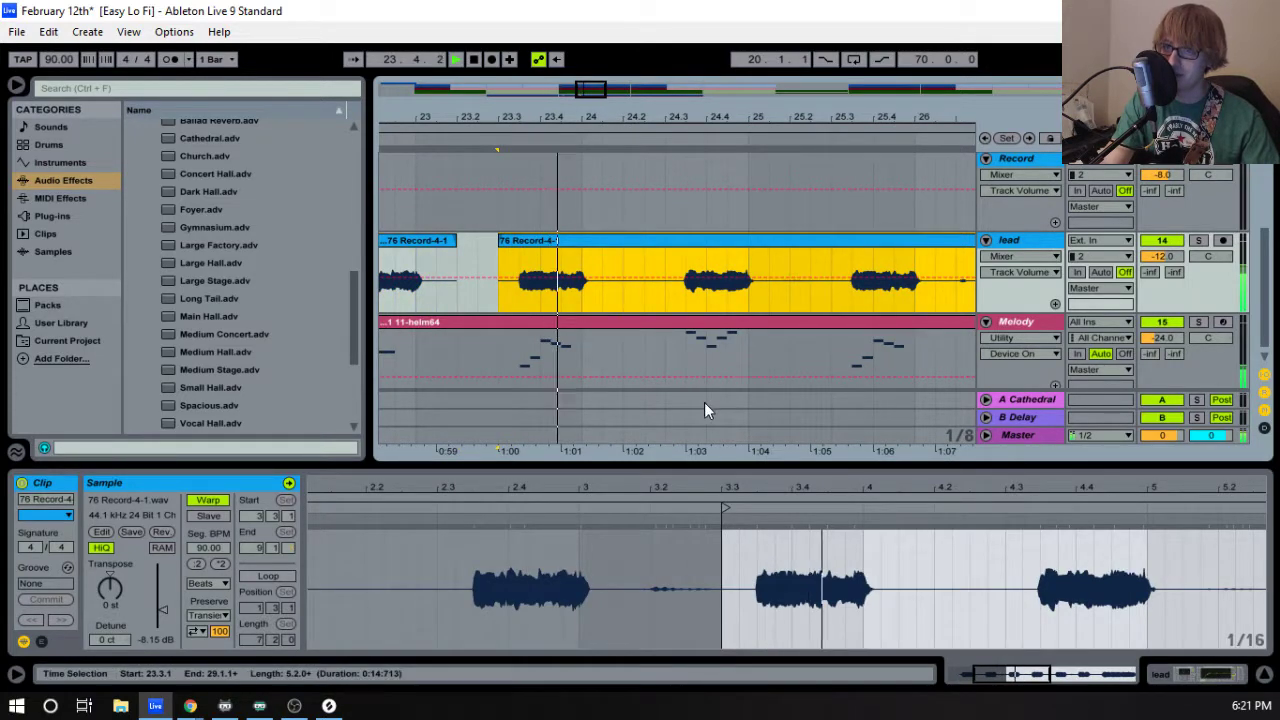
- Delete the short noise from 26.2.1 to 26.2.3 on the lead track
drag(771, 457, 771, 440)
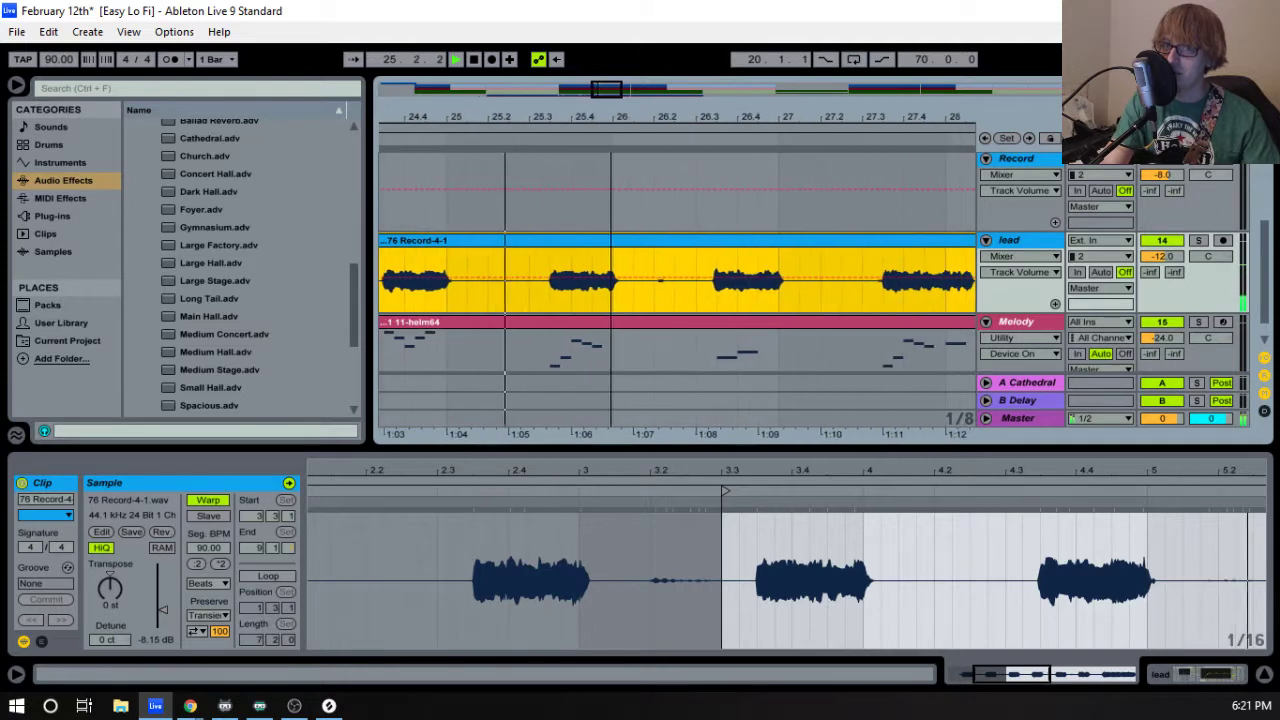
drag(658, 304, 675, 302)
key(Delete)
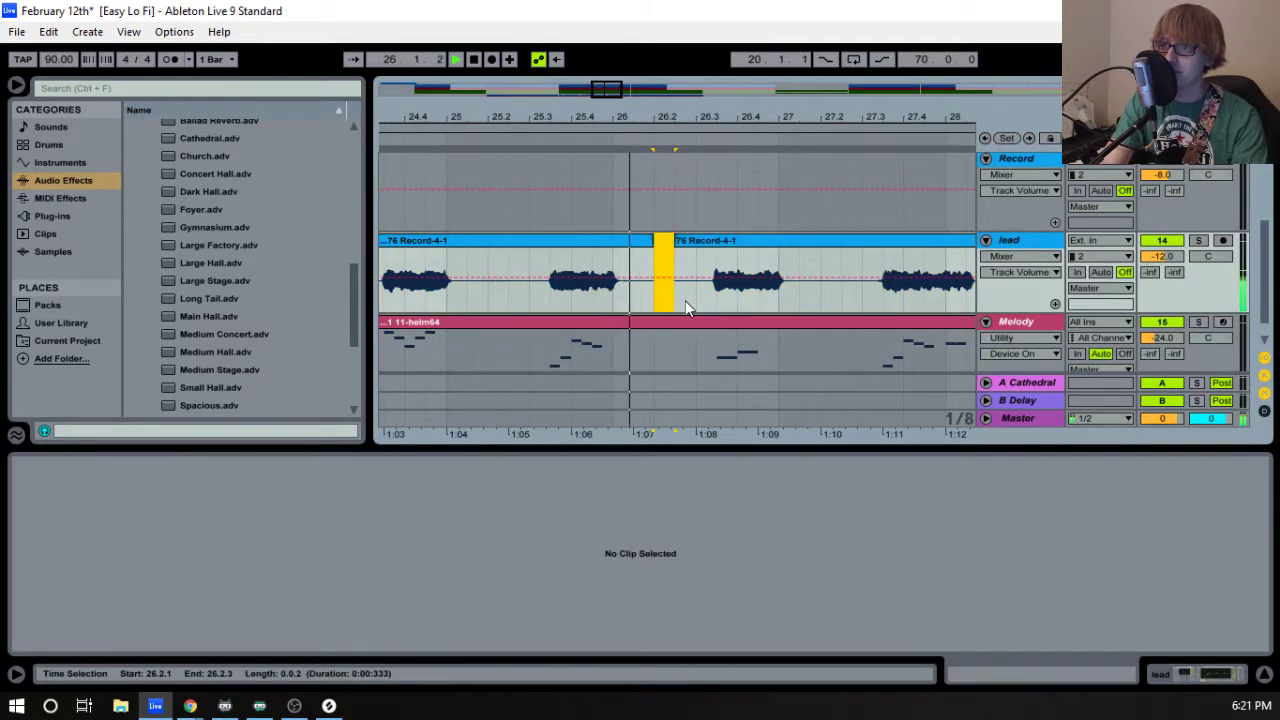
- Replay the lead phrase around 24.3 and compare it with the Melody notes there
key(space)
drag(437, 111, 632, 125)
click(562, 144)
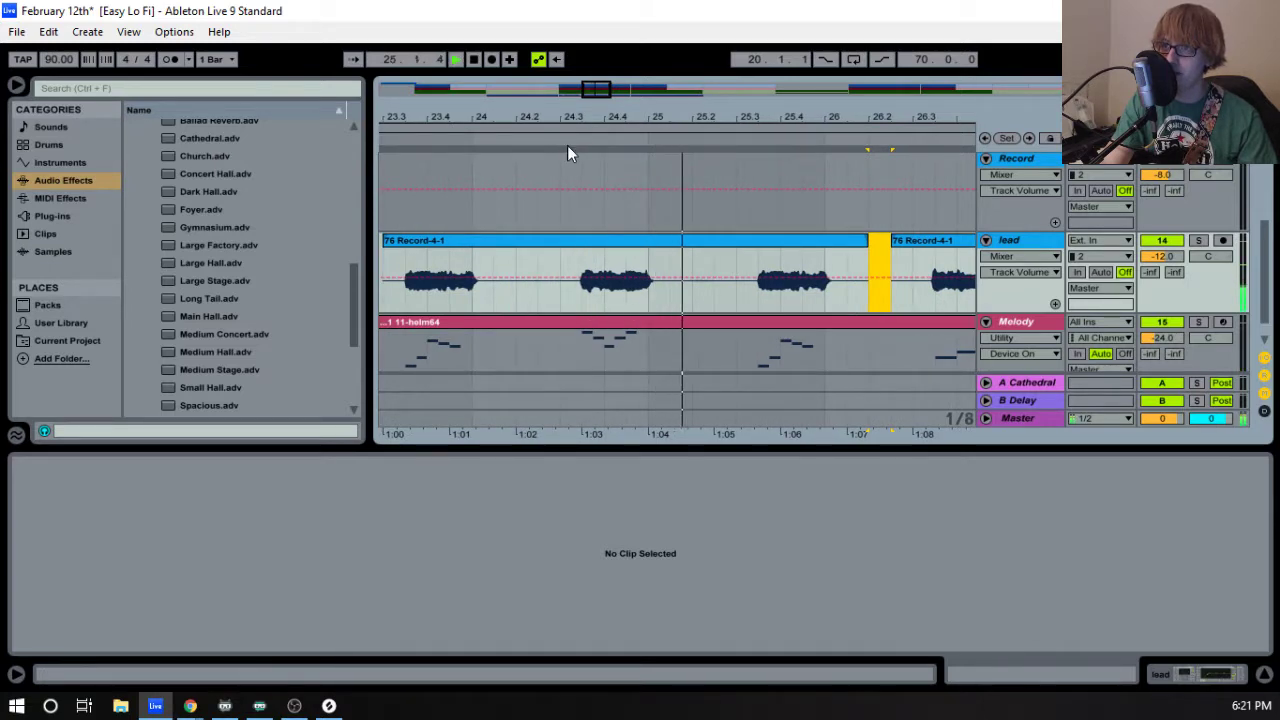
click(575, 145)
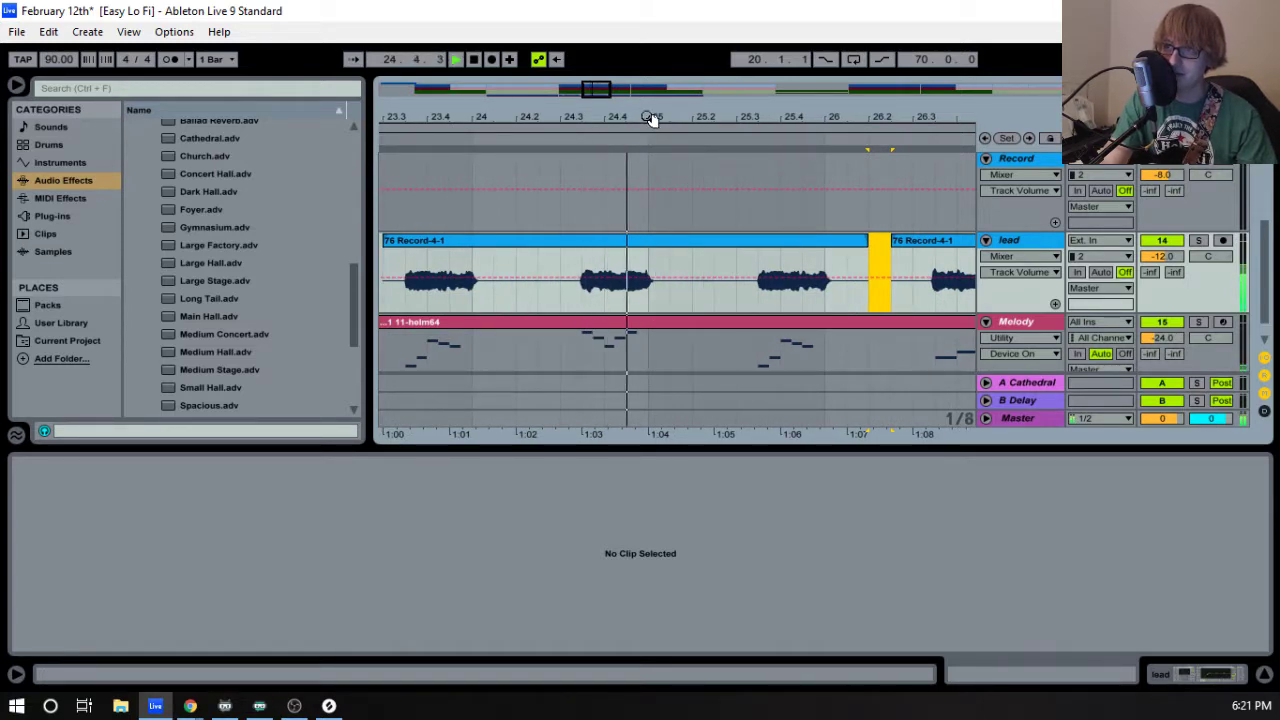
key(space)
drag(650, 118, 540, 105)
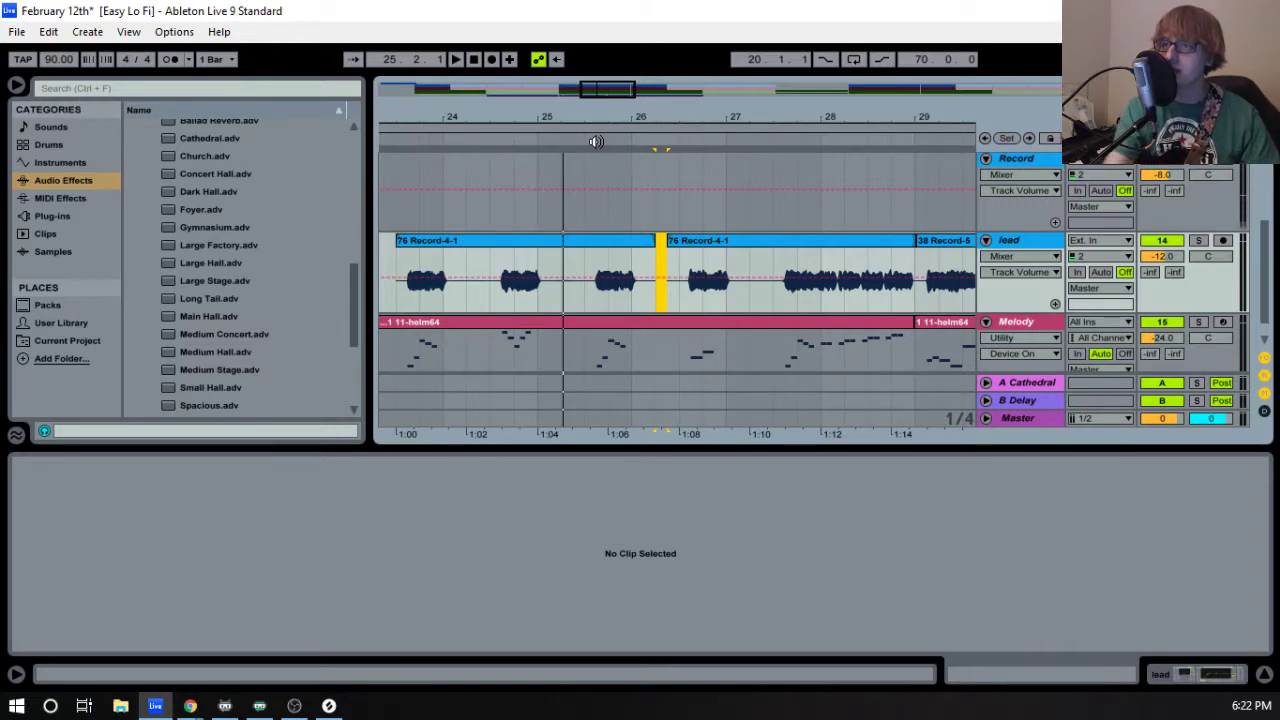
- Play the remaining lead phrases from about 25.3 to bar 29 and check them against the Melody notes
click(597, 141)
key(space)
drag(683, 122, 621, 114)
click(615, 141)
drag(715, 128, 671, 155)
drag(712, 116, 590, 136)
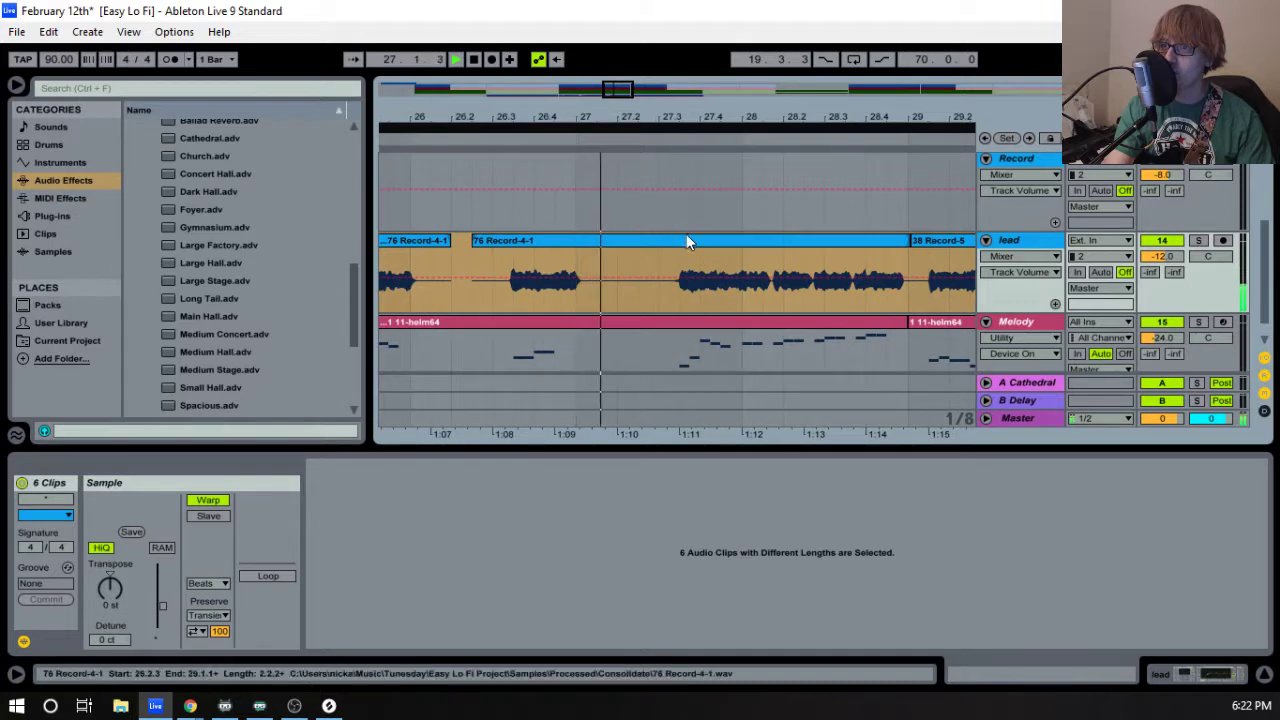
drag(711, 118, 791, 71)
key(space)
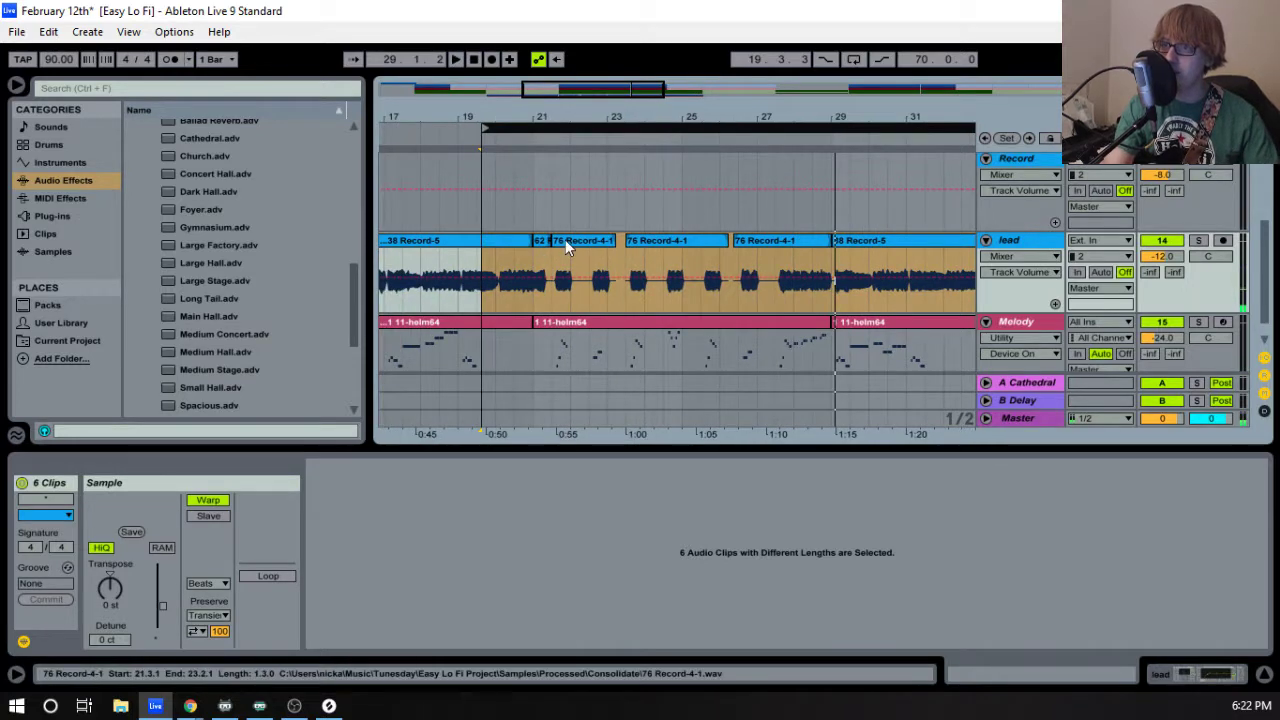
- Consolidate the lead track segments from 21.3.1 to 29.1.1, including the cleaned gaps, into a single clip
drag(551, 280, 833, 280)
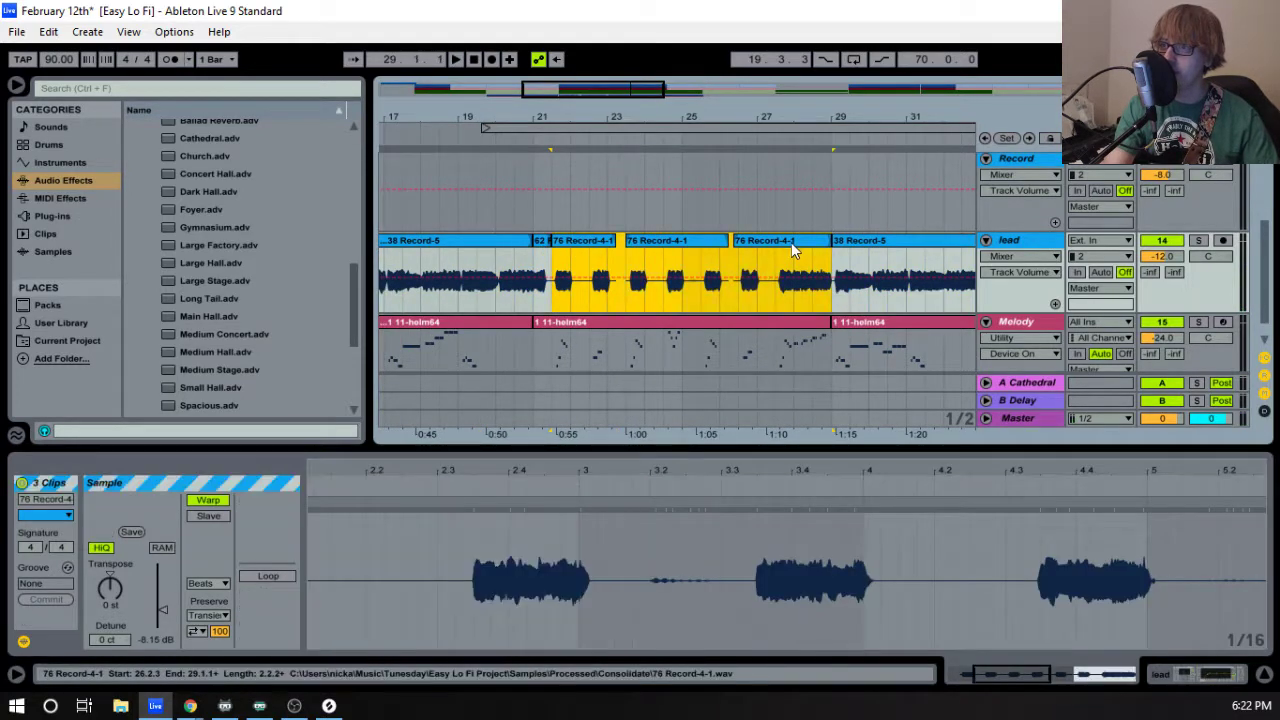
right_click(791, 245)
click(851, 362)
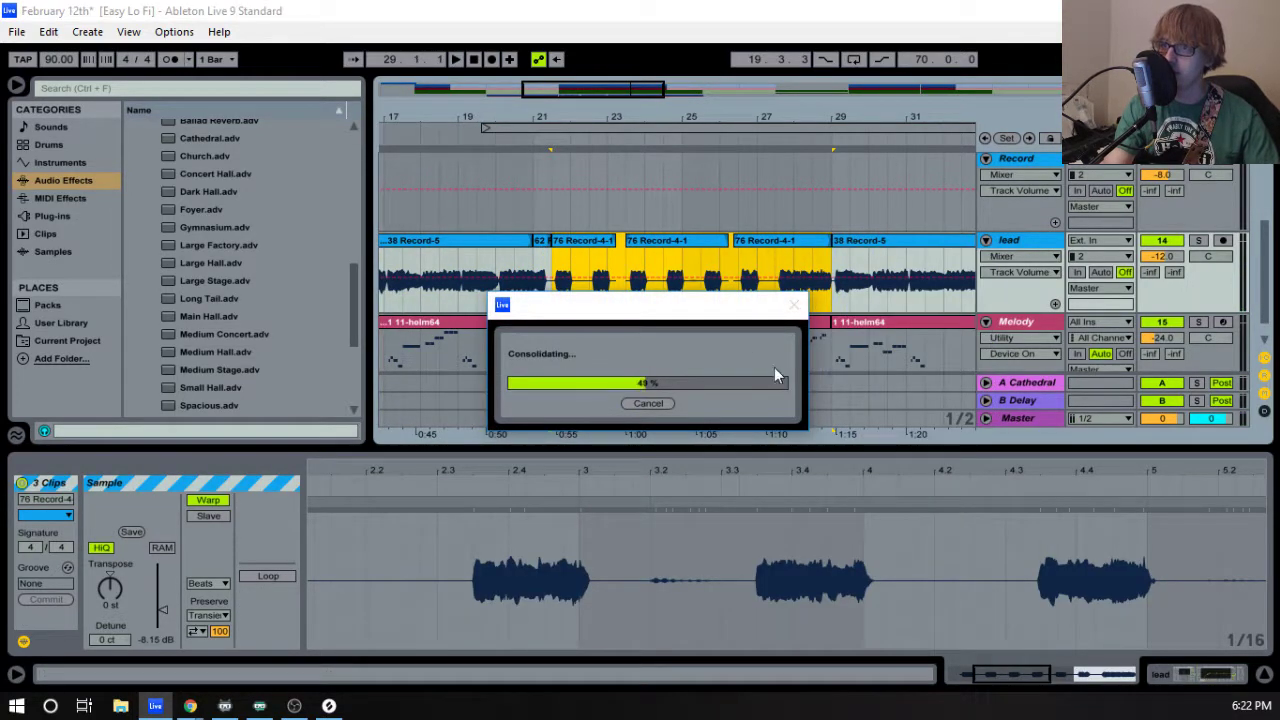
- Audition the lead near bars 24 and 27, and select the short 62 Record-5 clip together with 76 Record-4-1-1
click(541, 247)
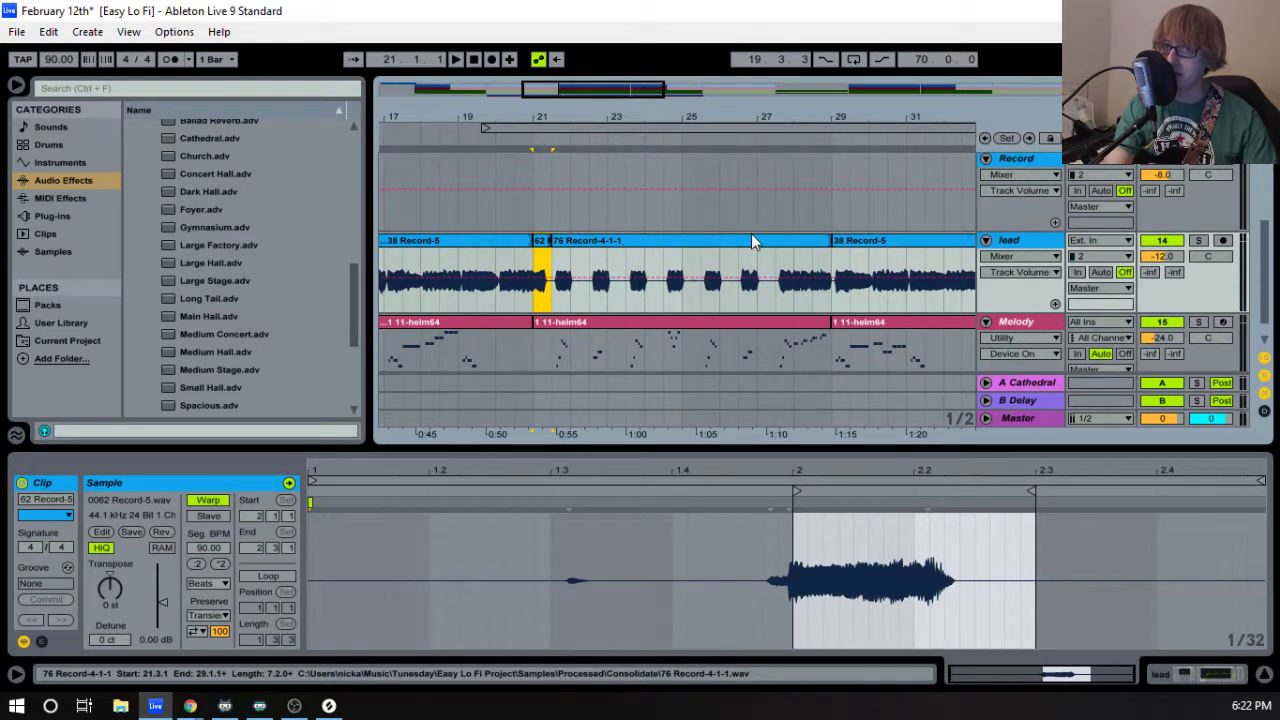
click(662, 137)
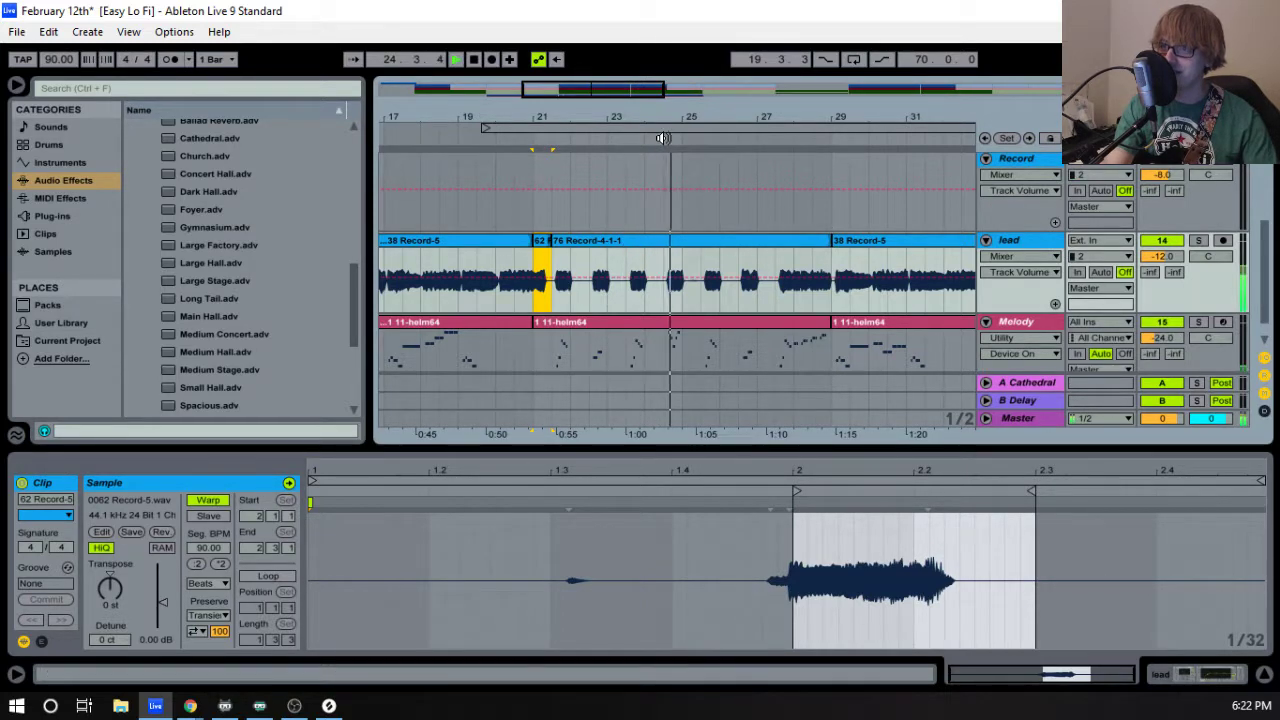
click(784, 137)
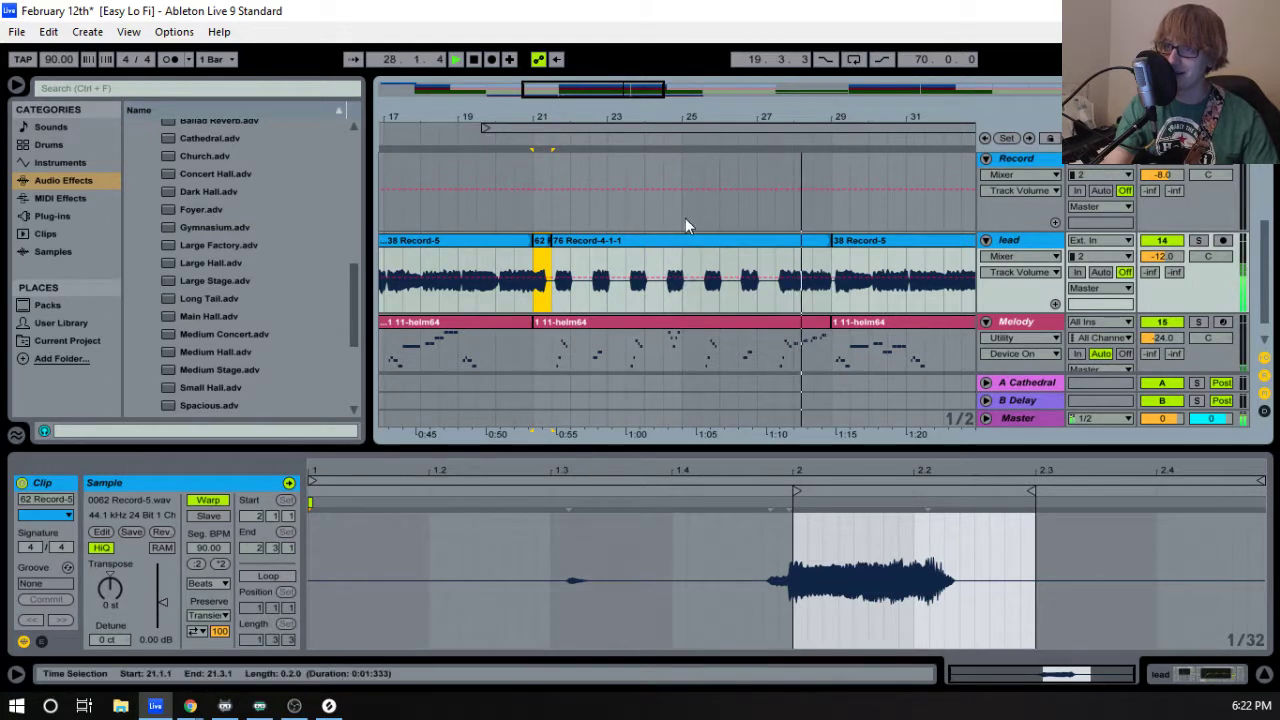
shift+click(643, 240)
key(space)
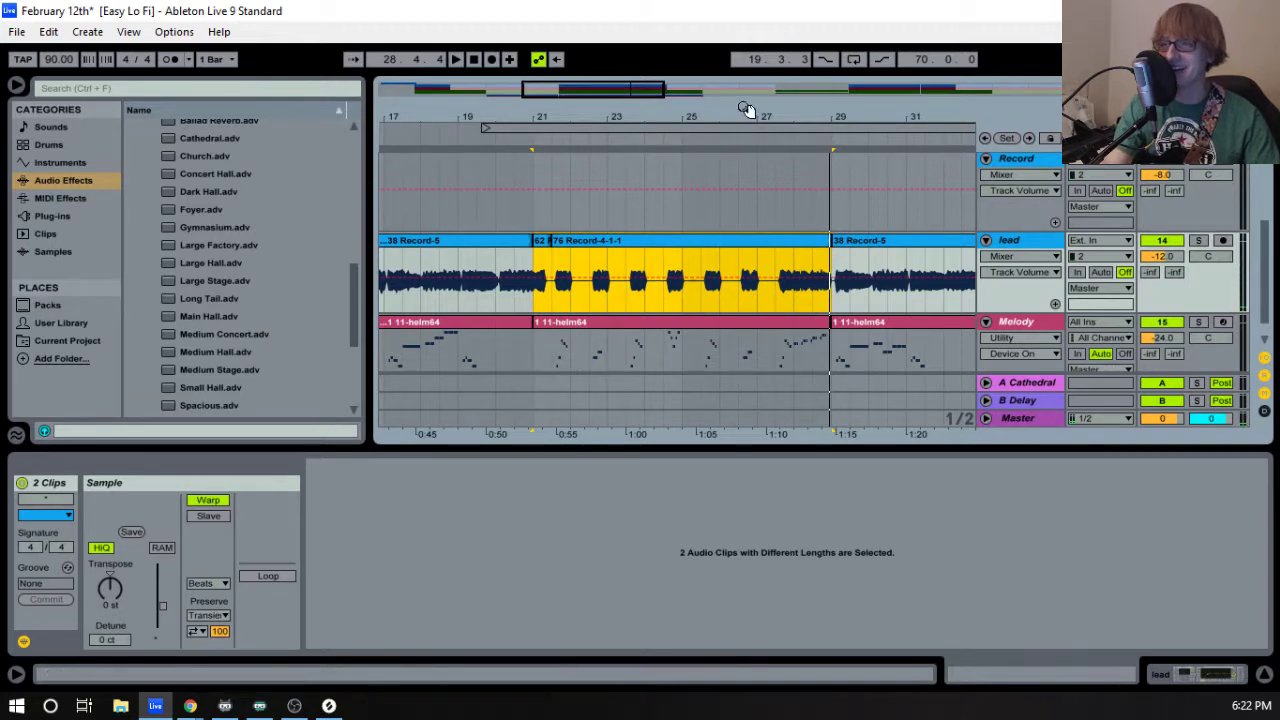
- Paste a copy of the two lead clips at bar 53 and remove the copy's short opening clip before 53.3.1
drag(730, 117, 538, 117)
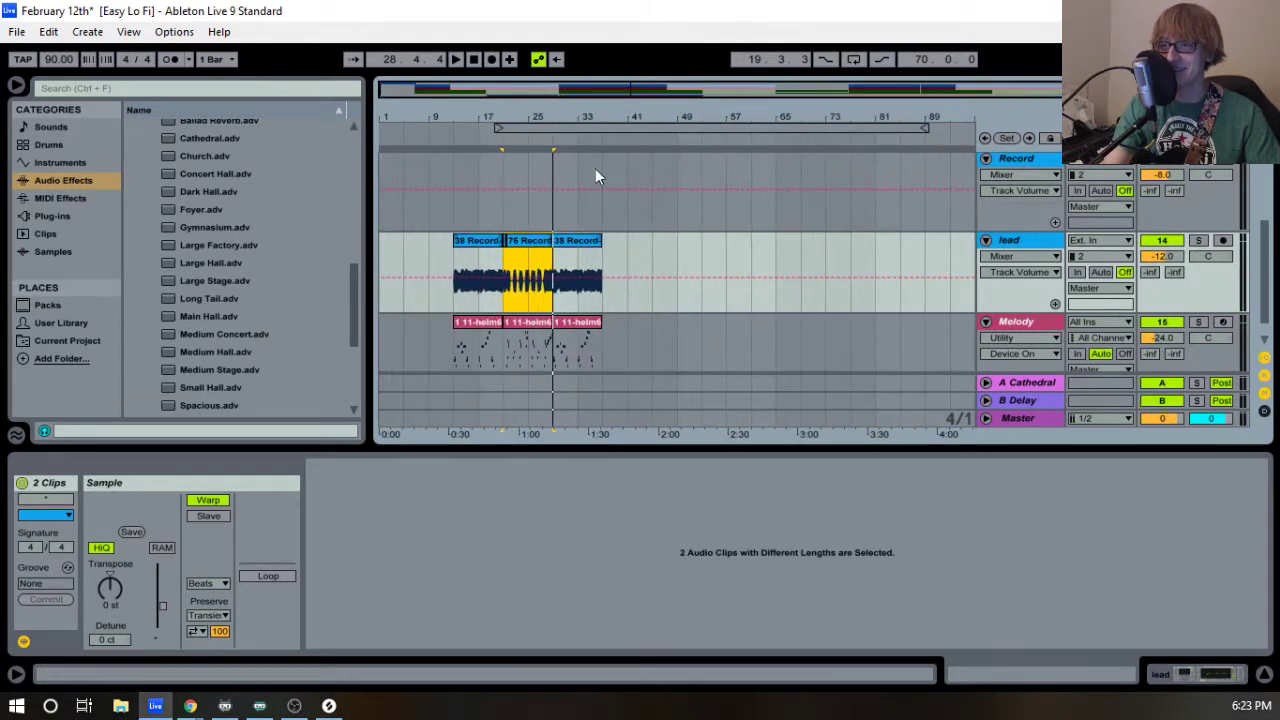
scroll(695, 222, up, 4)
scroll(693, 222, down, 3)
click(705, 293)
key(ctrl+v)
drag(708, 117, 737, 102)
- Play the pasted lead from bar 53, hide the clip detail view and show the whole arrangement
key(space)
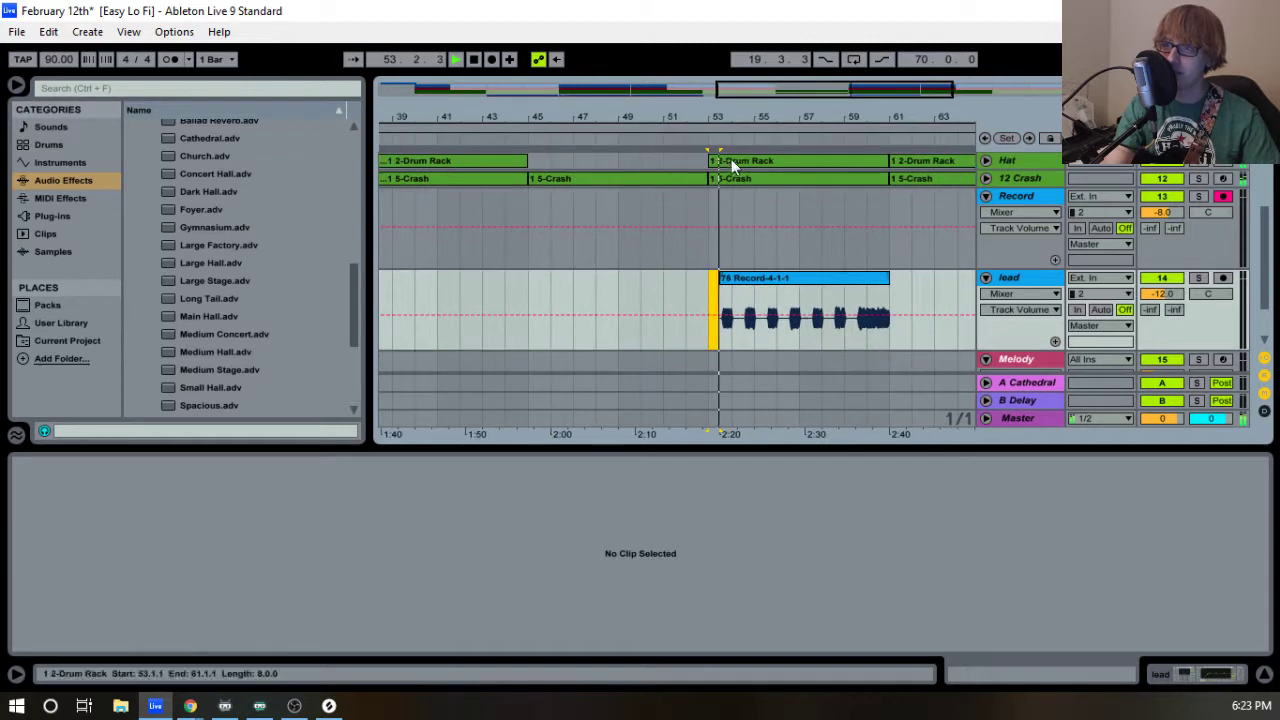
click(659, 449)
click(668, 125)
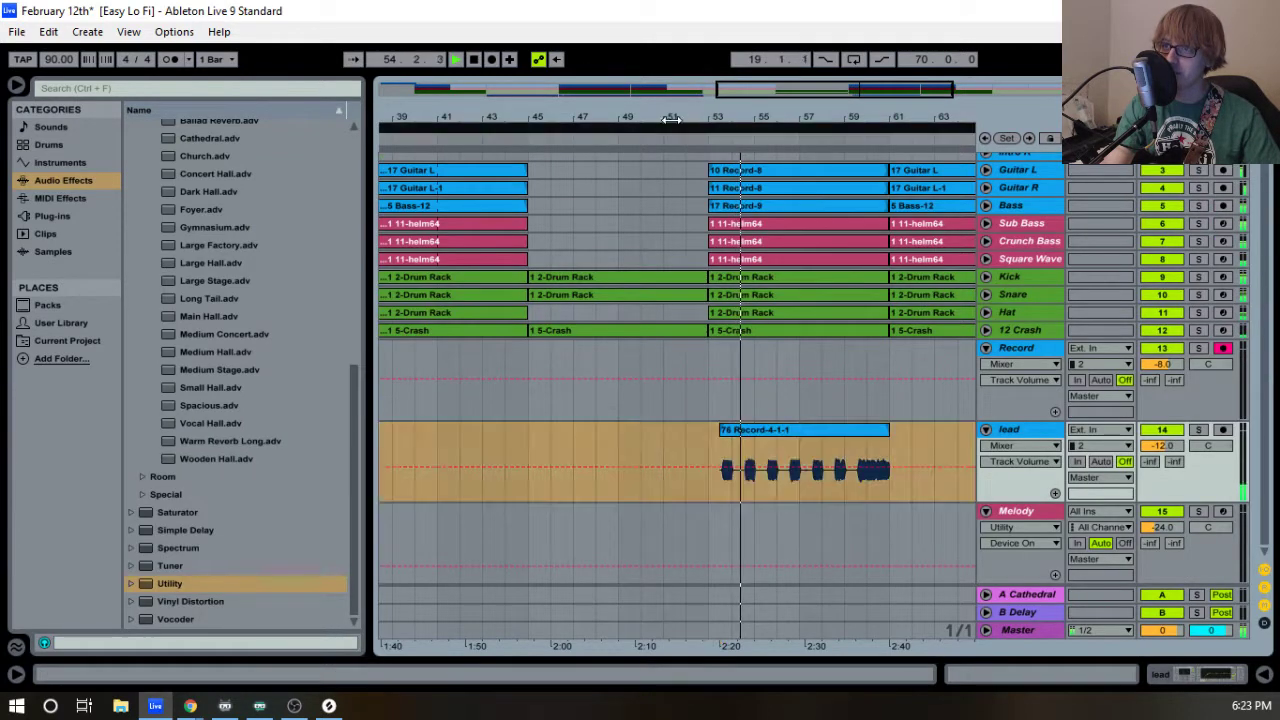
drag(693, 119, 765, 96)
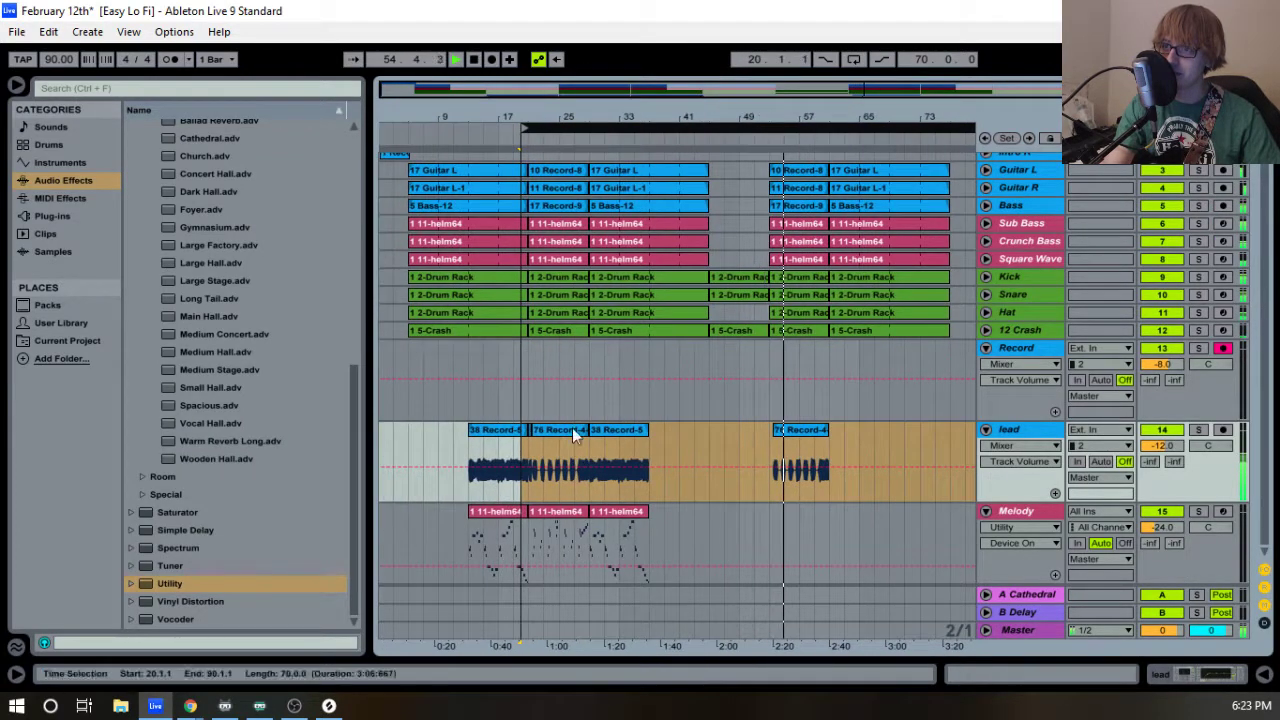
- Copy the second and third Melody clips, spanning bars 21 to 37, to bar 53 on the Melody track
click(558, 511)
shift+click(619, 514)
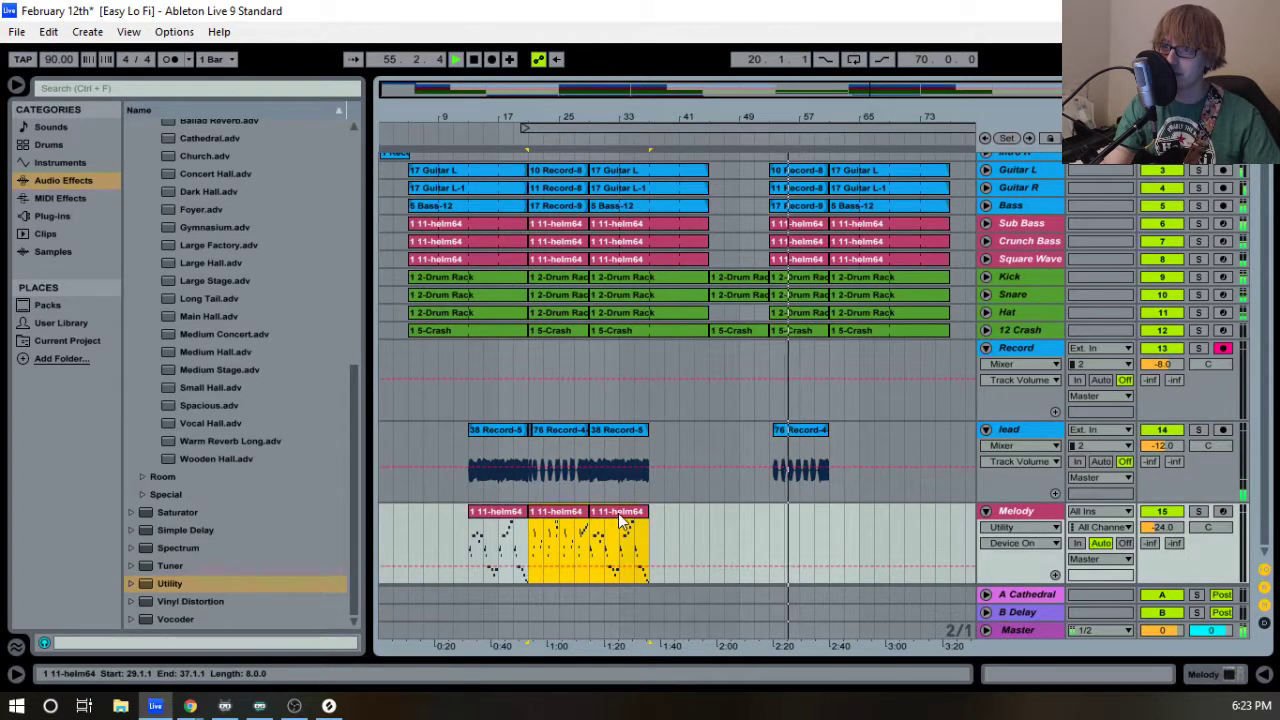
click(766, 530)
key(ctrl+v)
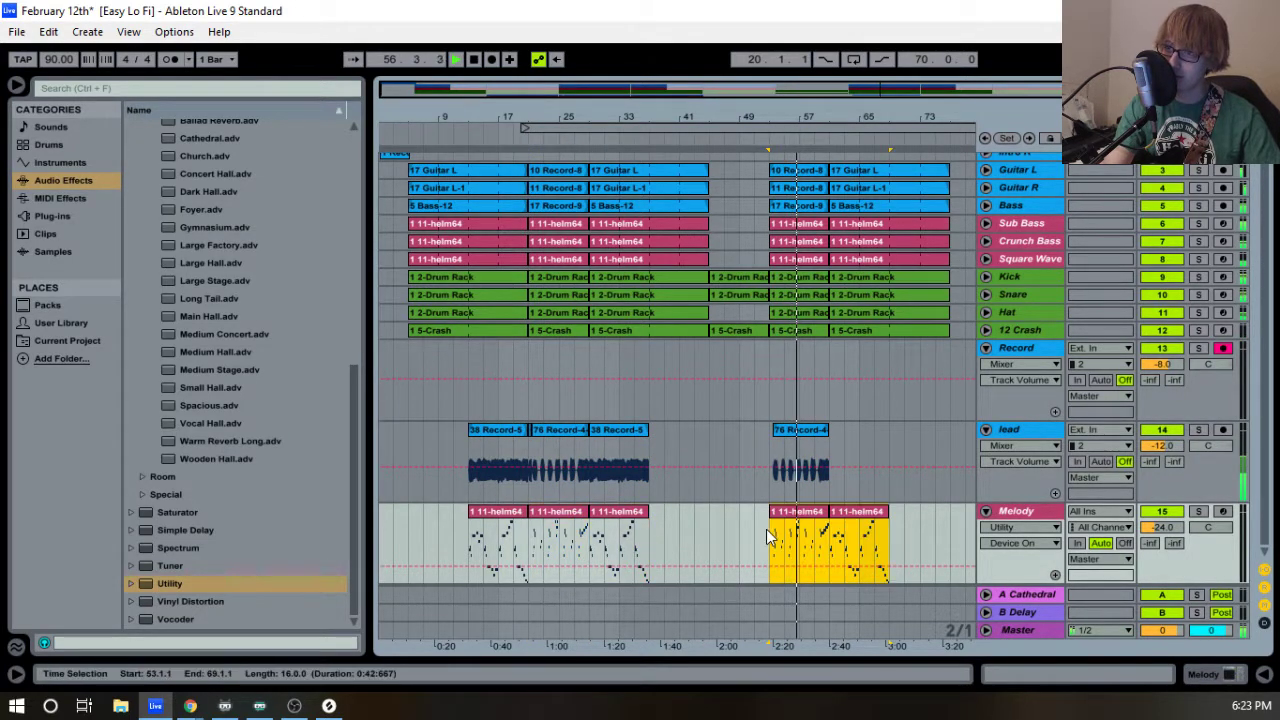
- Paste a copy of the 38 Record-5 lead clip from around bar 29 at bar 61 on the lead track
mouse_move(840, 118)
mouse_down()
mouse_move(838, 242)
mouse_move(836, 118)
mouse_up()
click(592, 440)
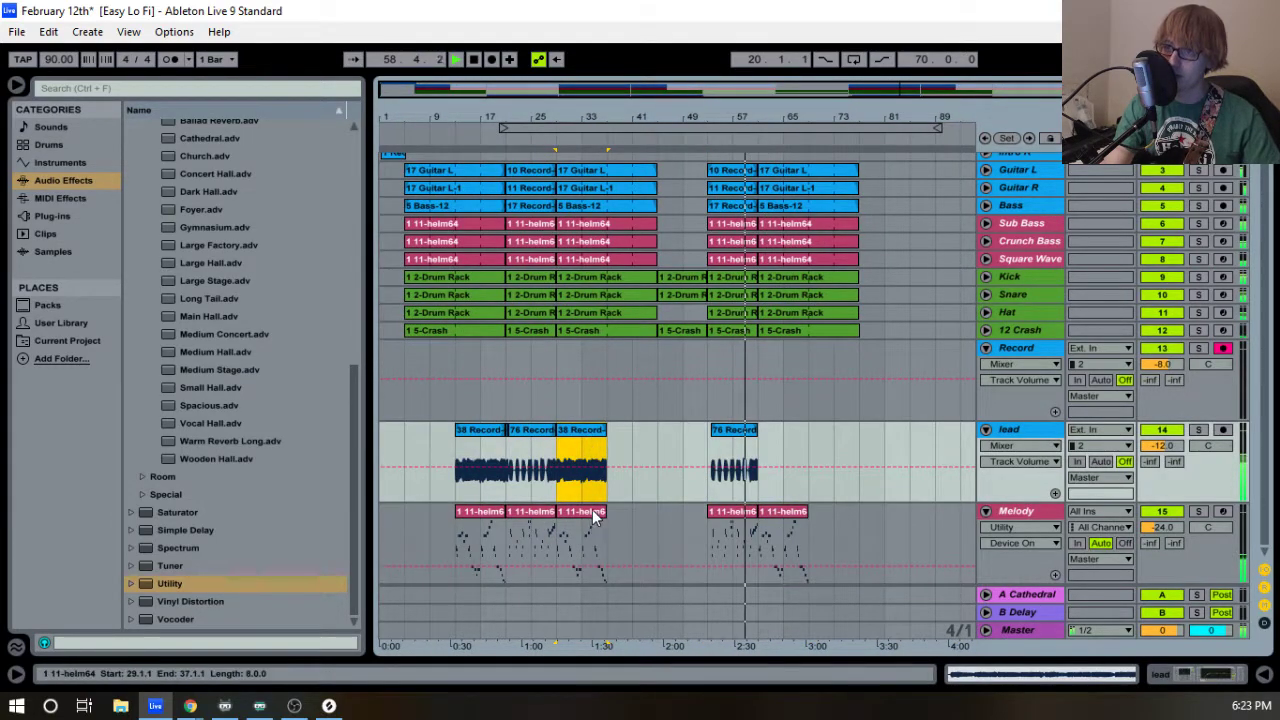
drag(774, 118, 774, 218)
click(684, 442)
key(ctrl+v)
drag(777, 80, 716, 12)
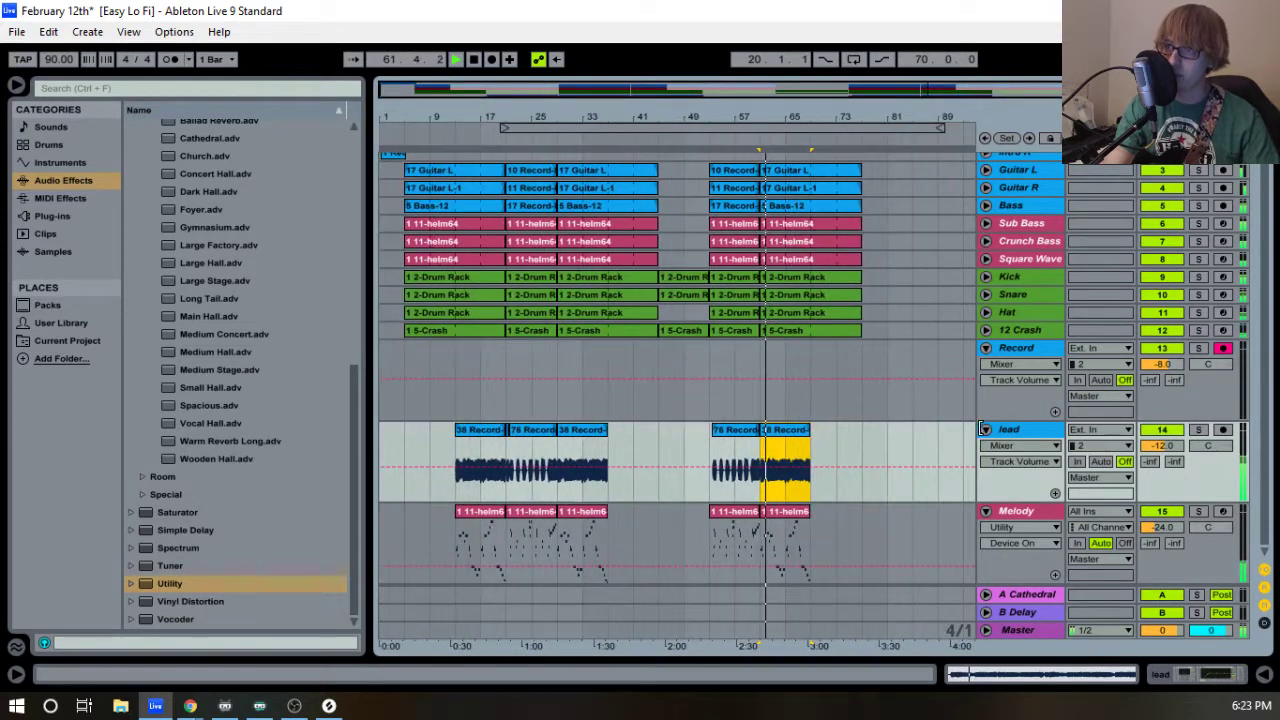
- Fold the Record track and extend the start of the second 38 Record-5 lead clip to 29.1.1
click(987, 429)
click(987, 374)
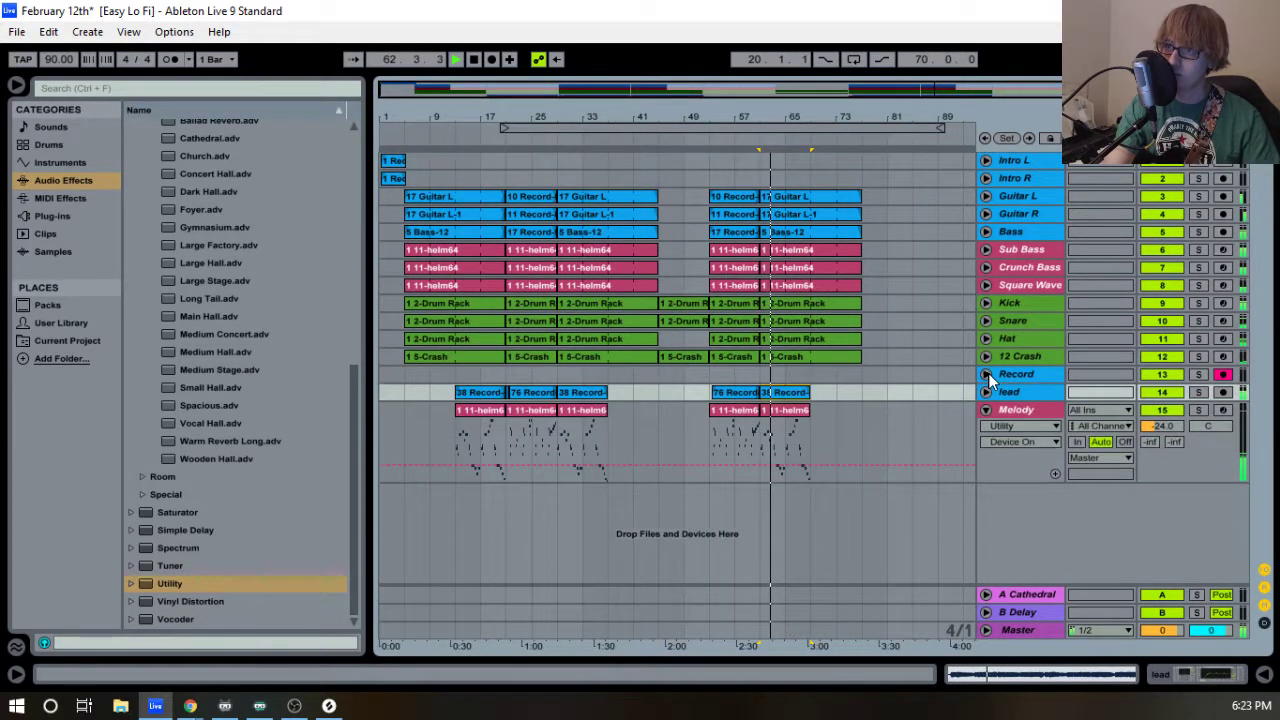
mouse_move(757, 122)
mouse_down()
mouse_move(757, 196)
mouse_move(757, 119)
mouse_up()
drag(589, 119, 589, 186)
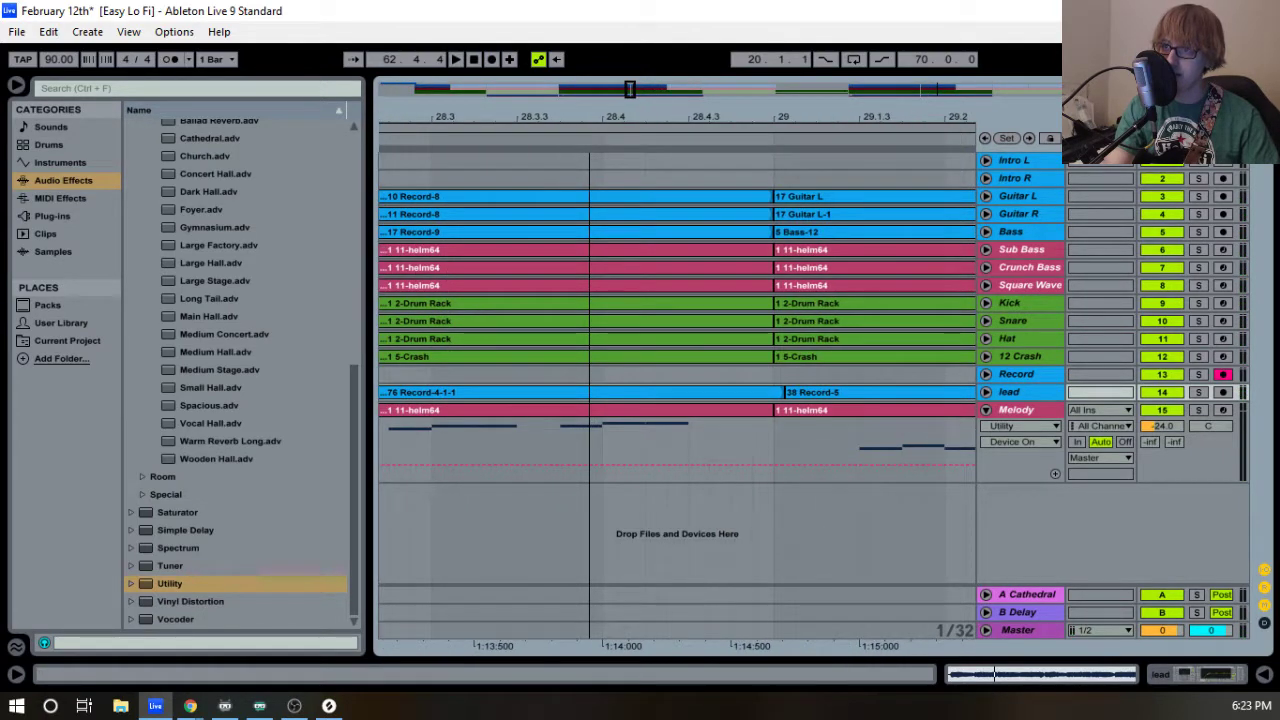
click(985, 392)
drag(788, 394, 775, 394)
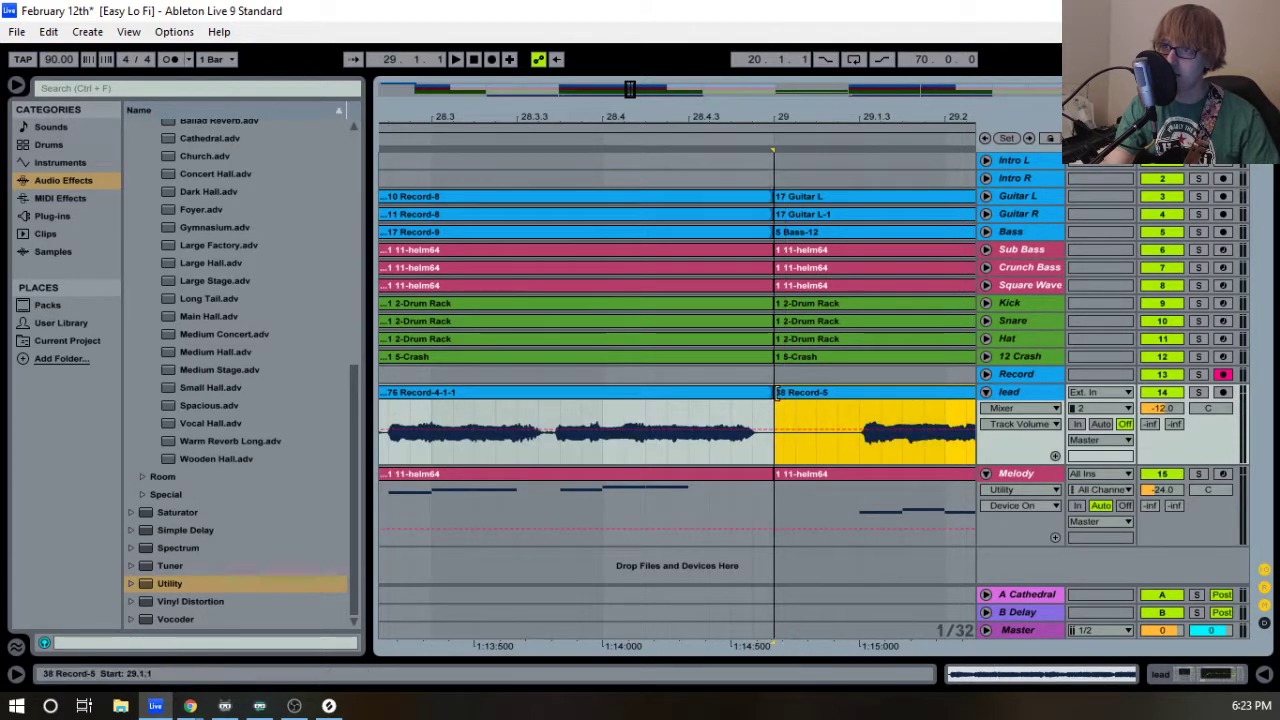
- Paste the adjusted 38 Record-5 clip at 61.1.1 on the lead track and audition it from there
drag(799, 108, 262, 35)
drag(586, 118, 586, 230)
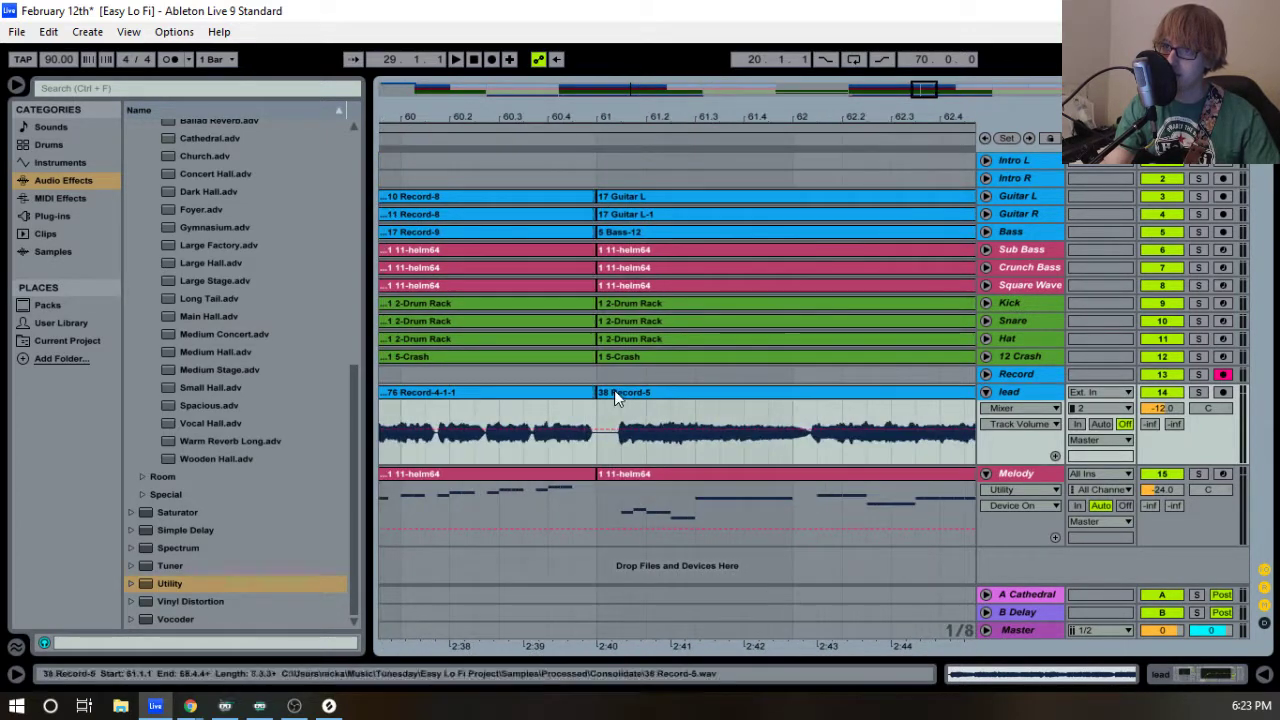
click(599, 415)
key(ctrl+v)
key(space)
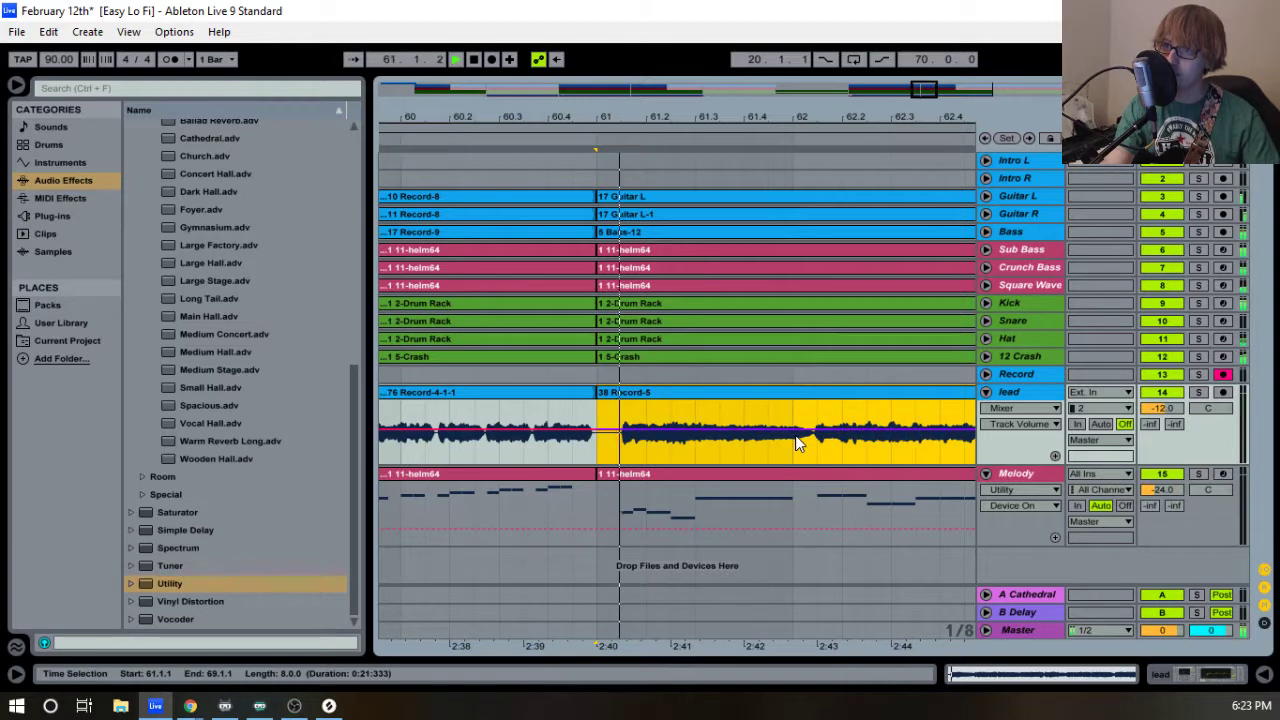
drag(693, 117, 698, 35)
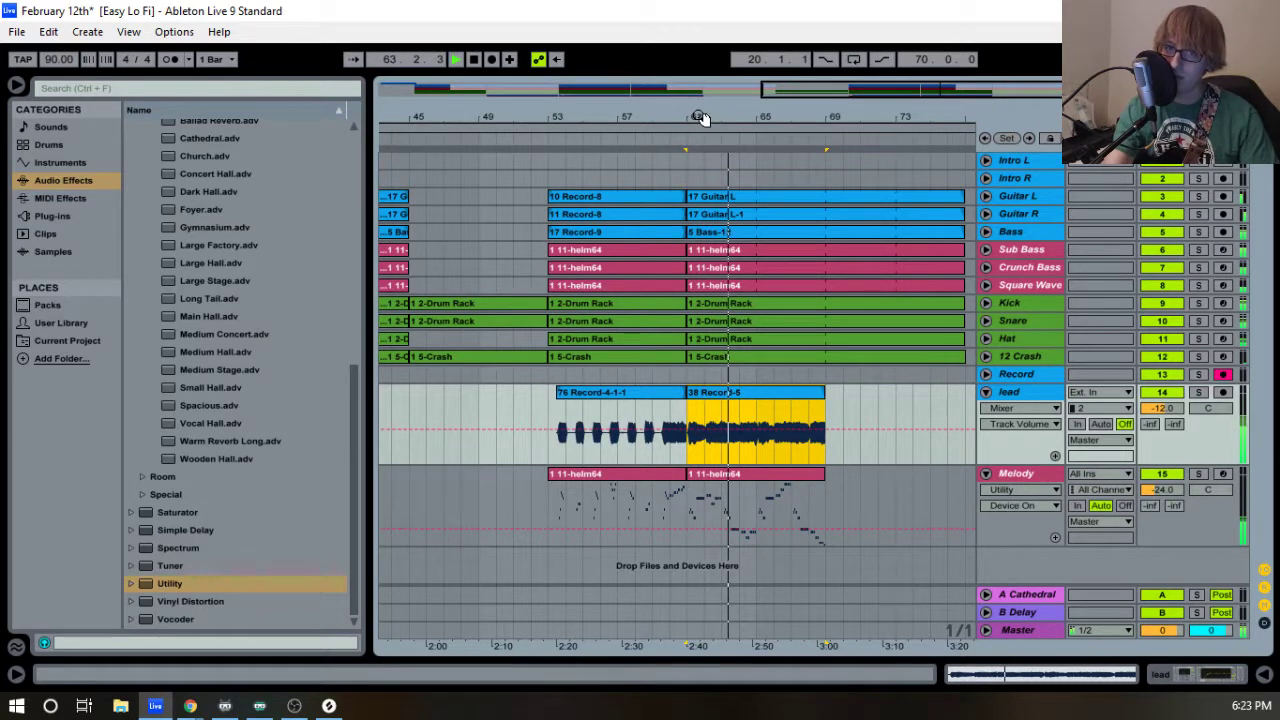
key(space)
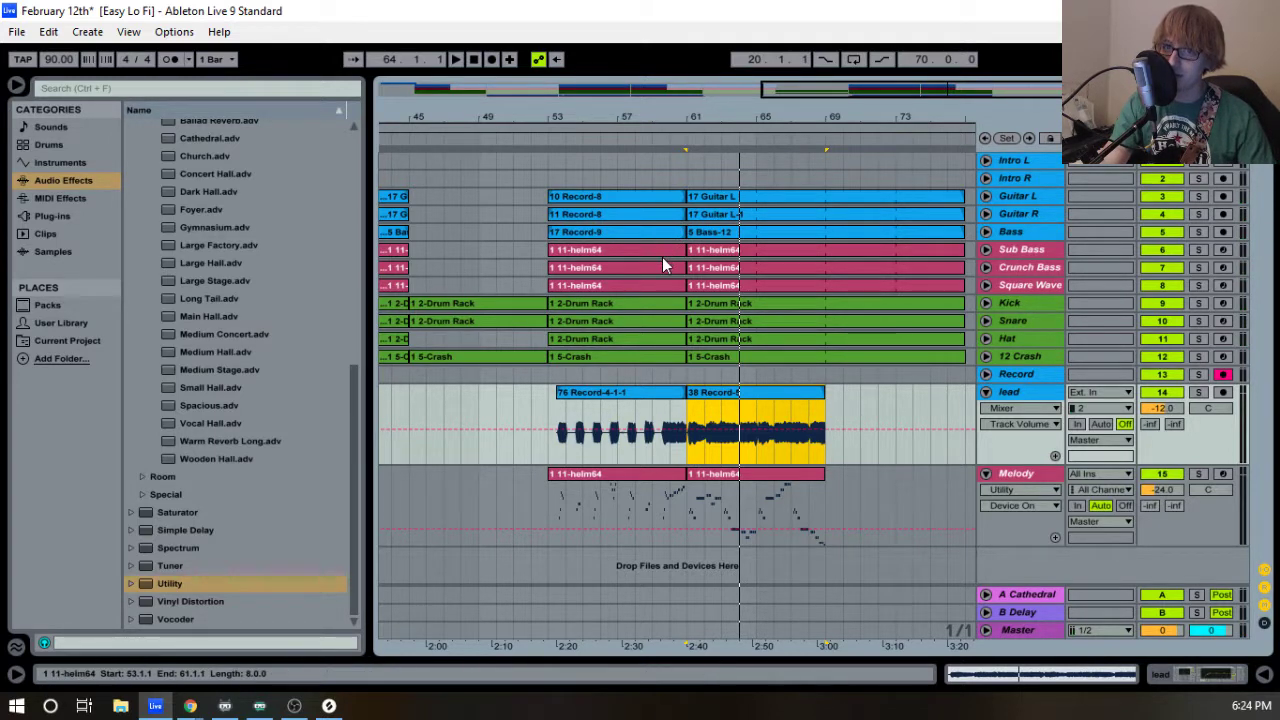
- Fold the lead track and audition the transition from the intro into bar 5
drag(766, 132, 768, 124)
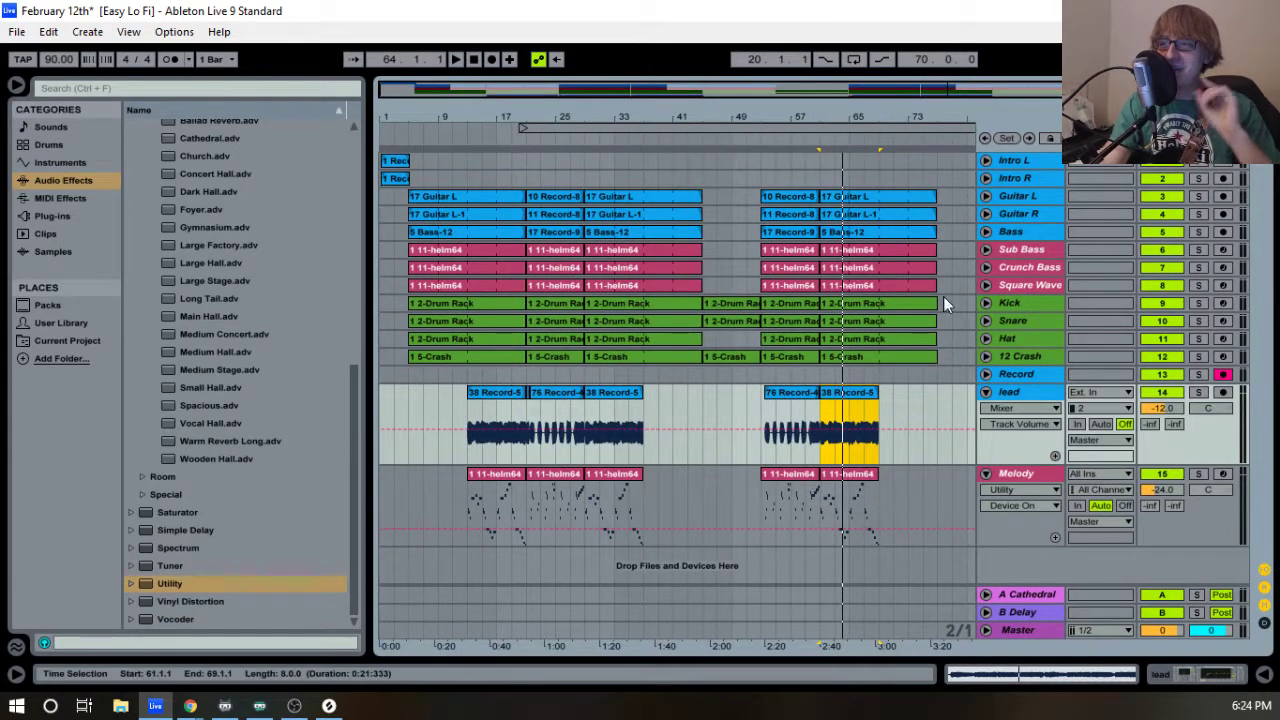
click(986, 392)
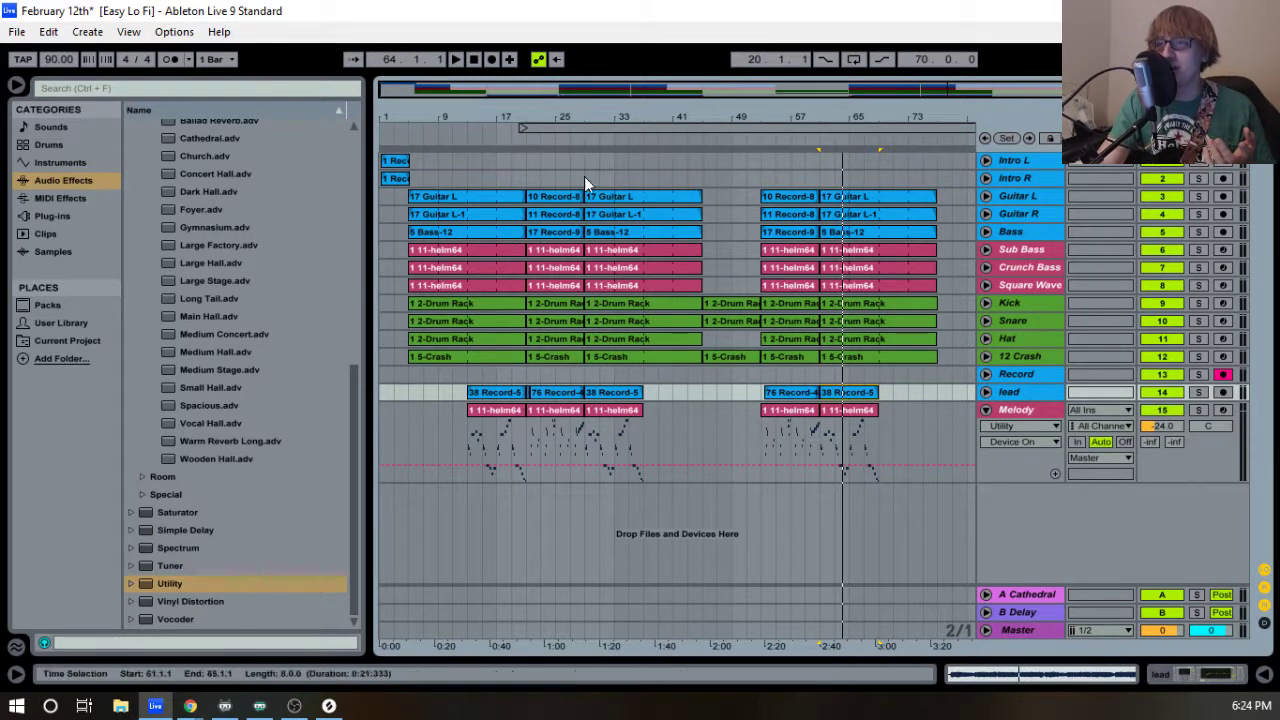
drag(446, 110, 628, 110)
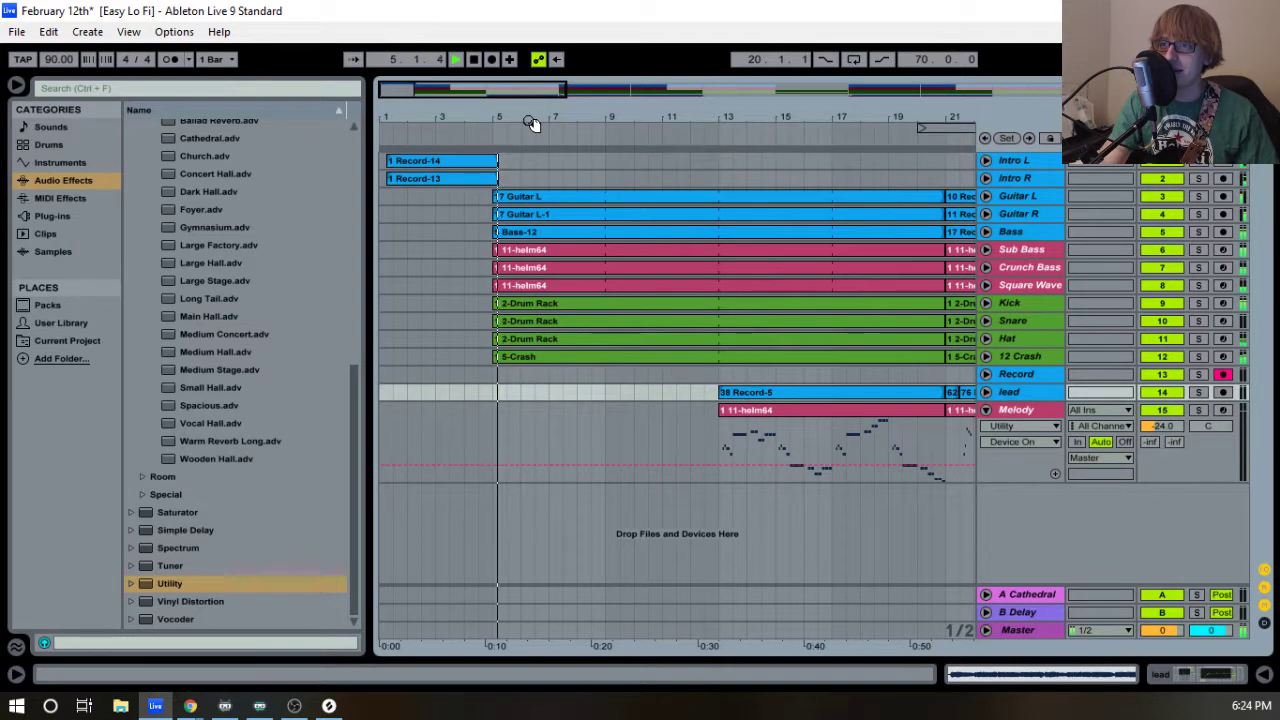
key(minus)
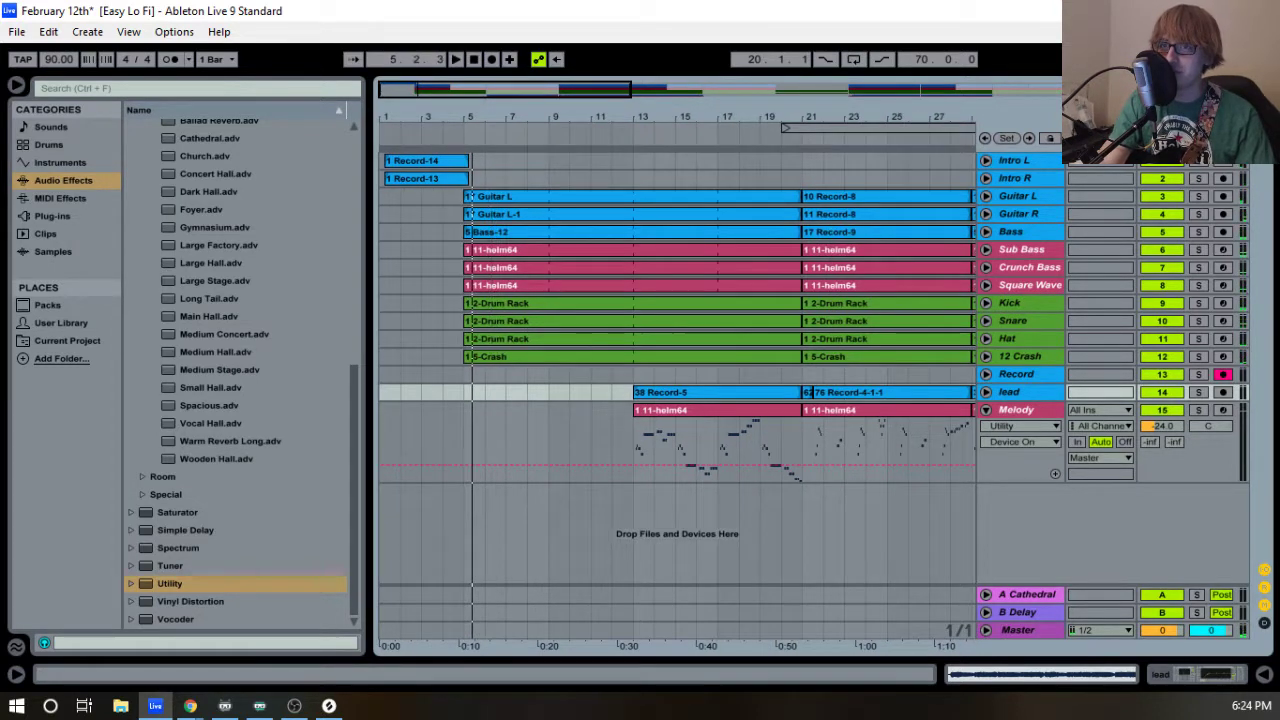
- Save the current Live set and minimize the browser window
click(14, 34)
click(139, 191)
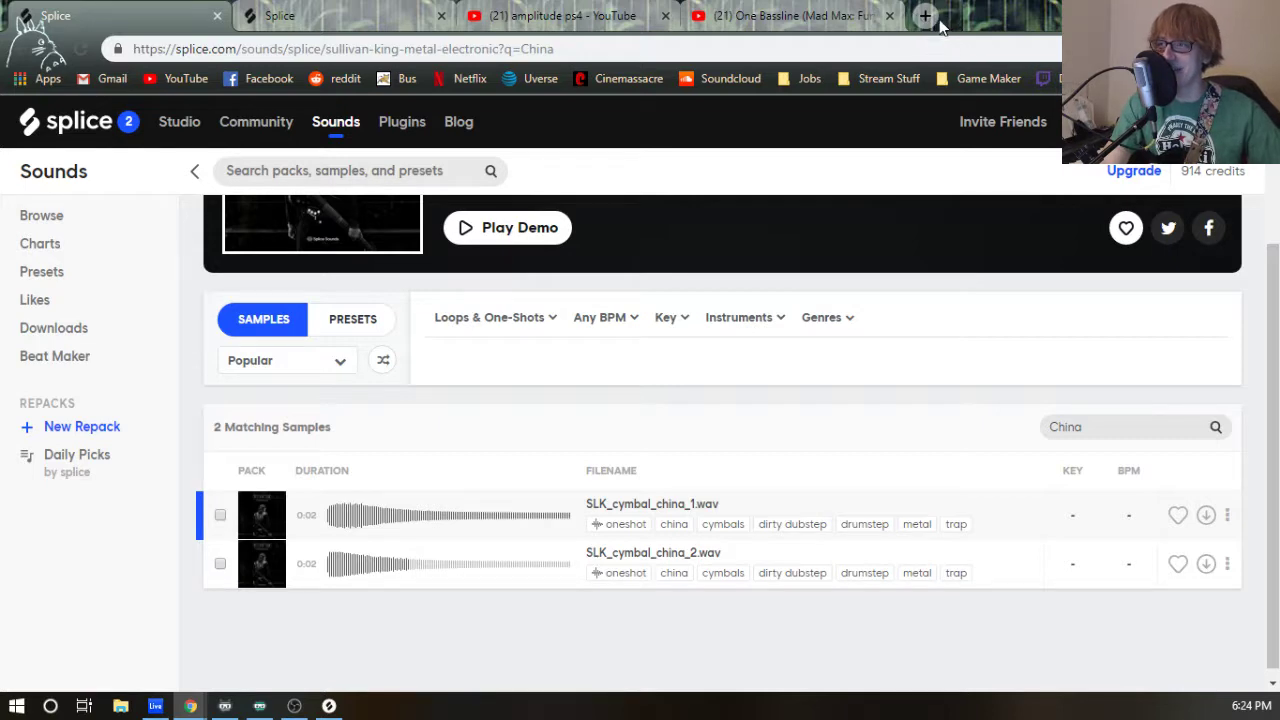
click(1172, 10)
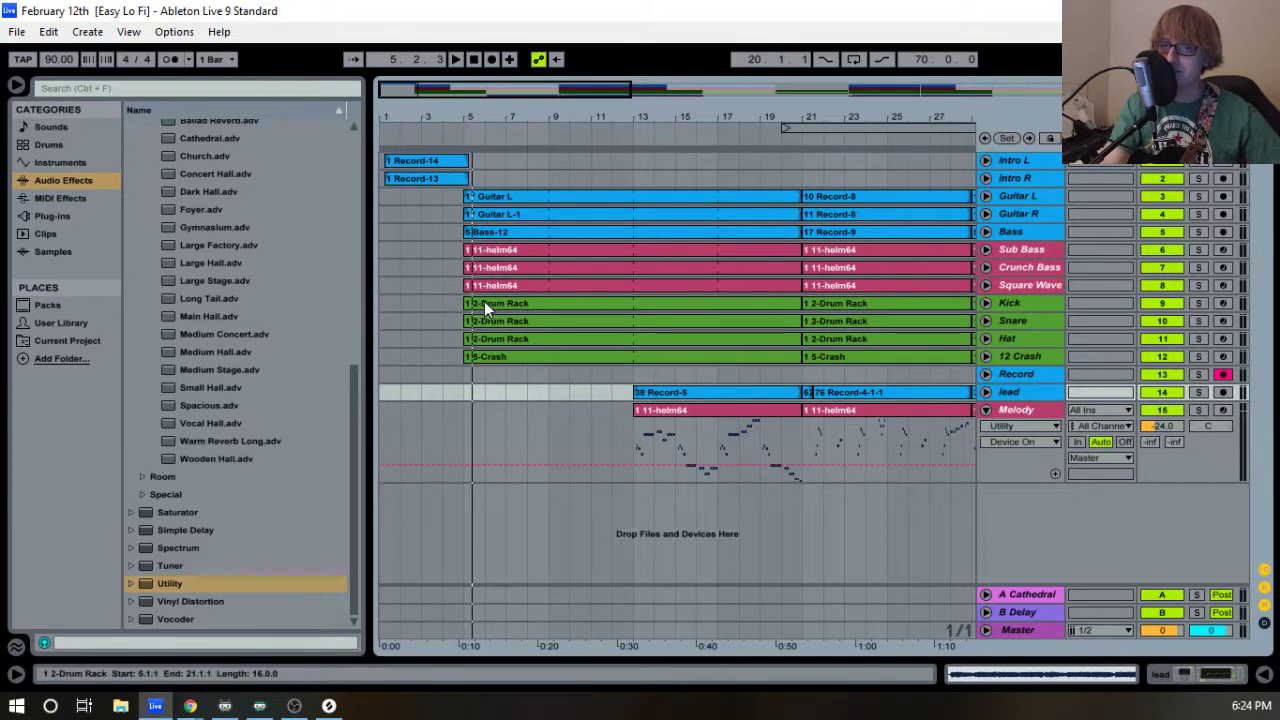
- Play the arrangement from bar 5, bring up the Chrome window meanwhile, and stop playback in Ableton Live
drag(487, 121, 457, 117)
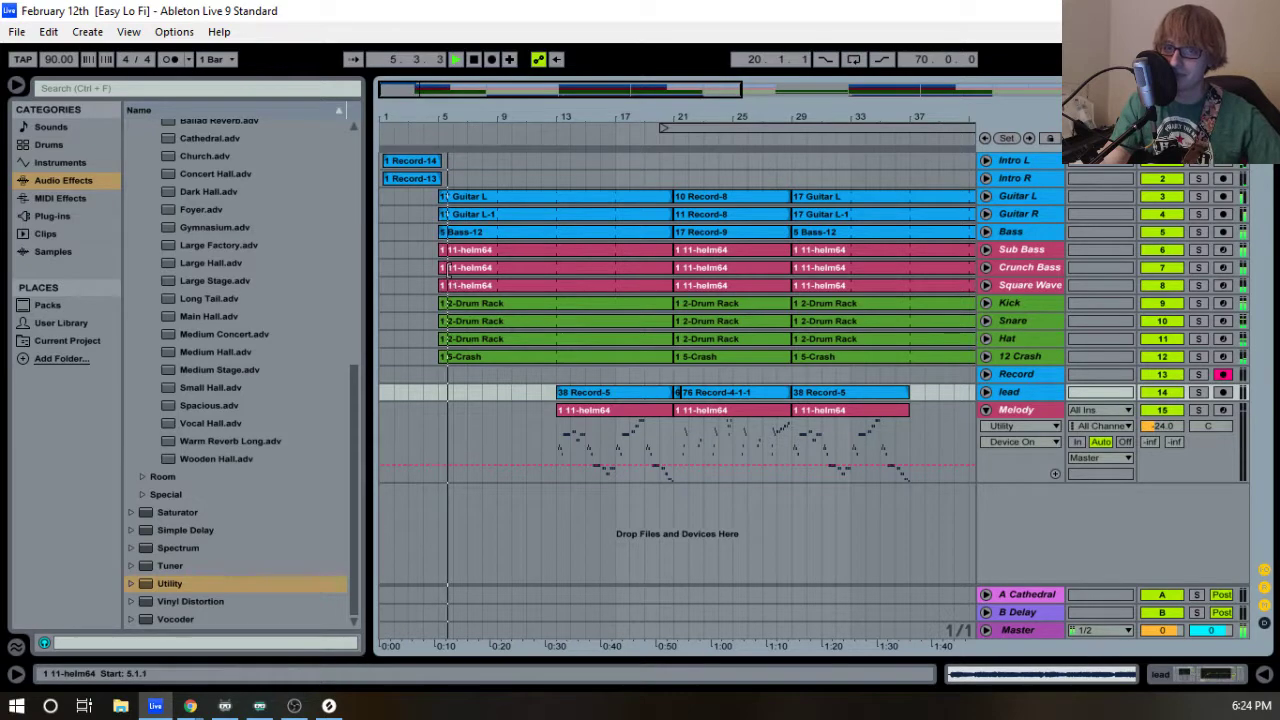
mouse_move(193, 710)
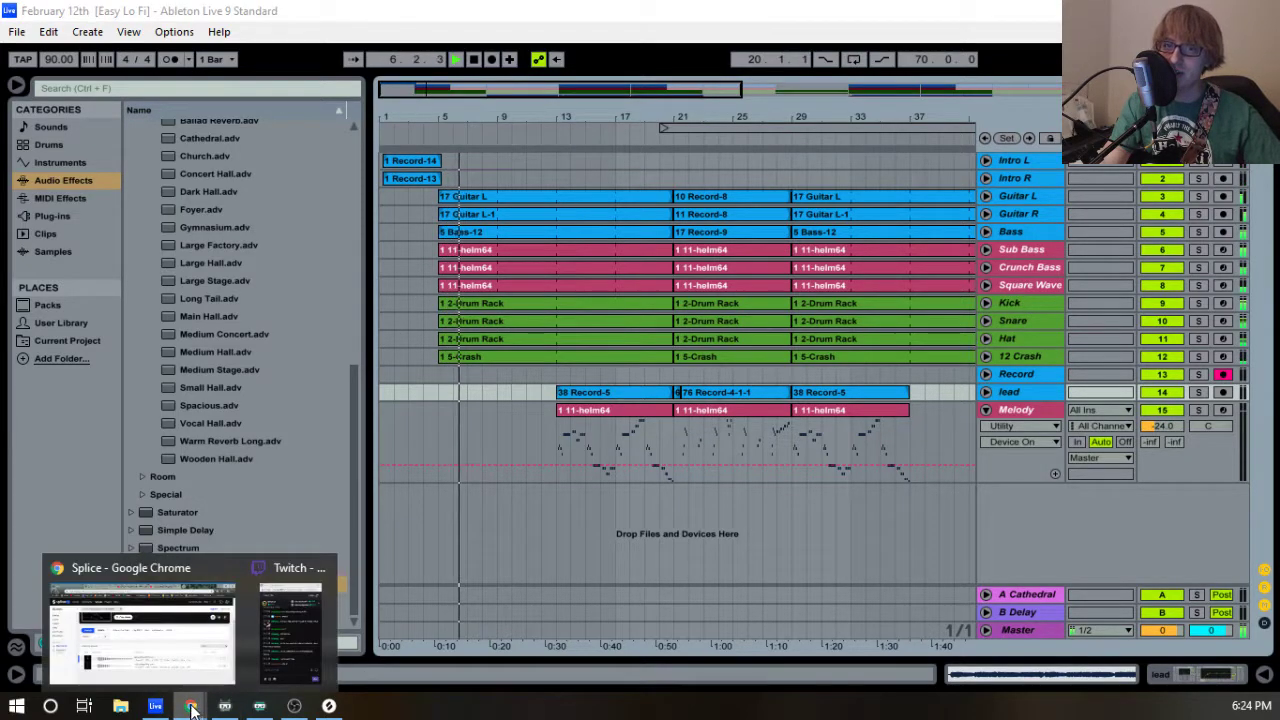
click(140, 630)
drag(1068, 12, 1070, 218)
click(468, 58)
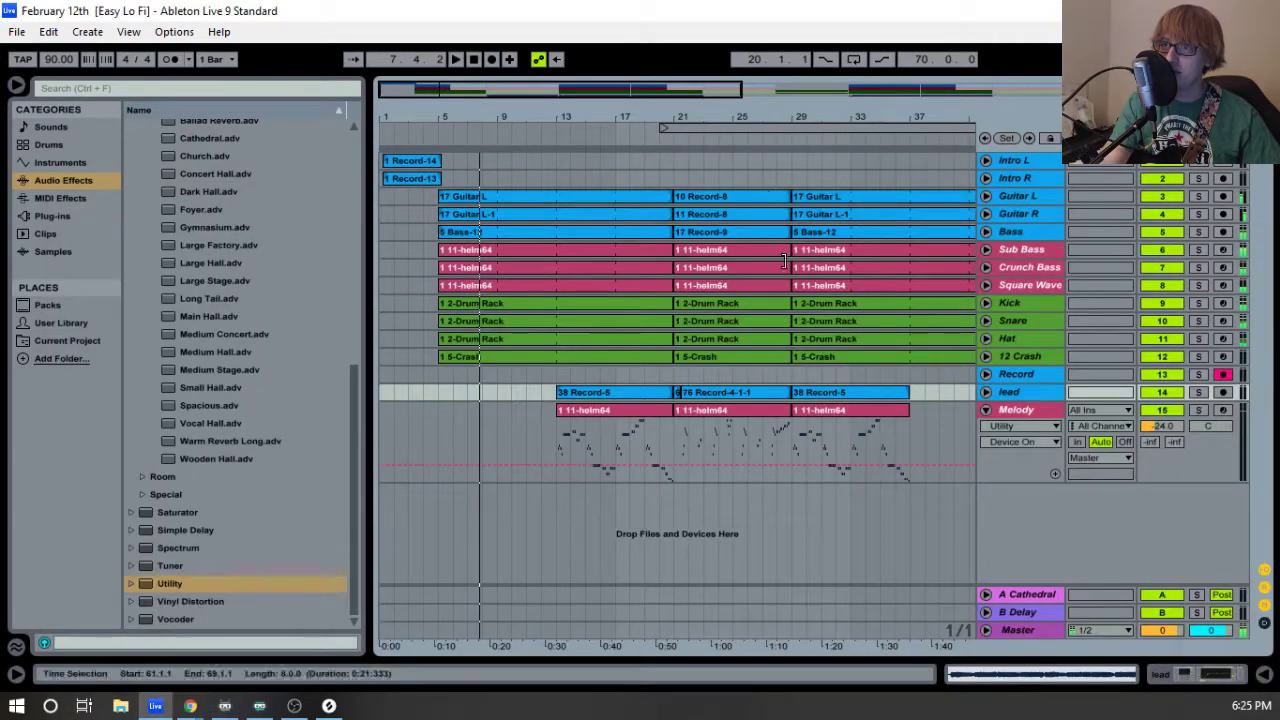
- Switch to Chrome, maximize its window and open YouTube in a new tab
click(195, 640)
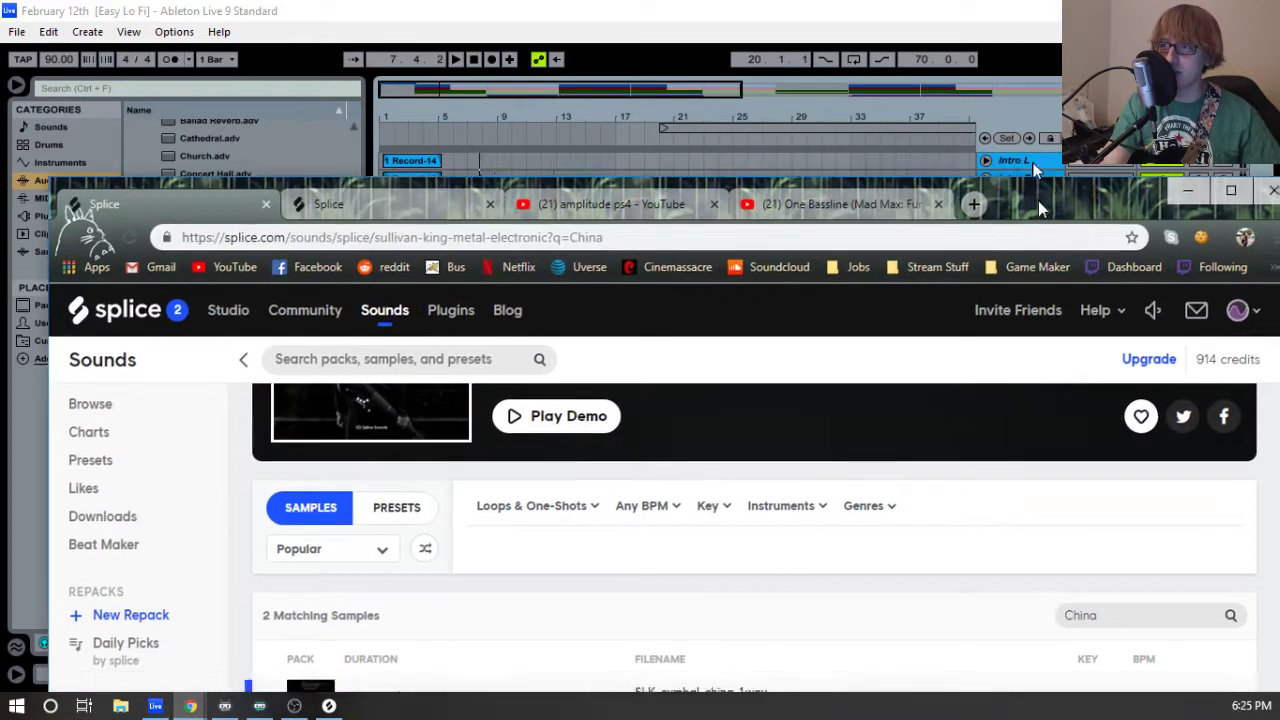
double_click(965, 215)
click(925, 15)
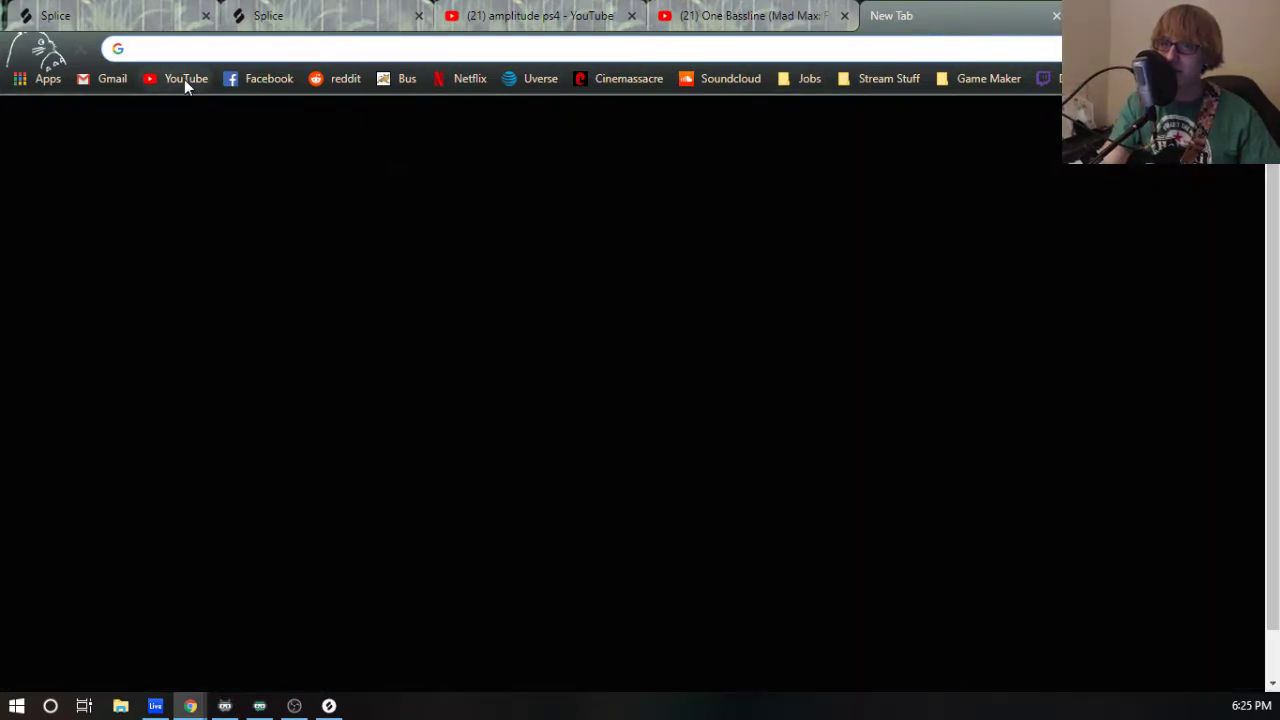
click(184, 79)
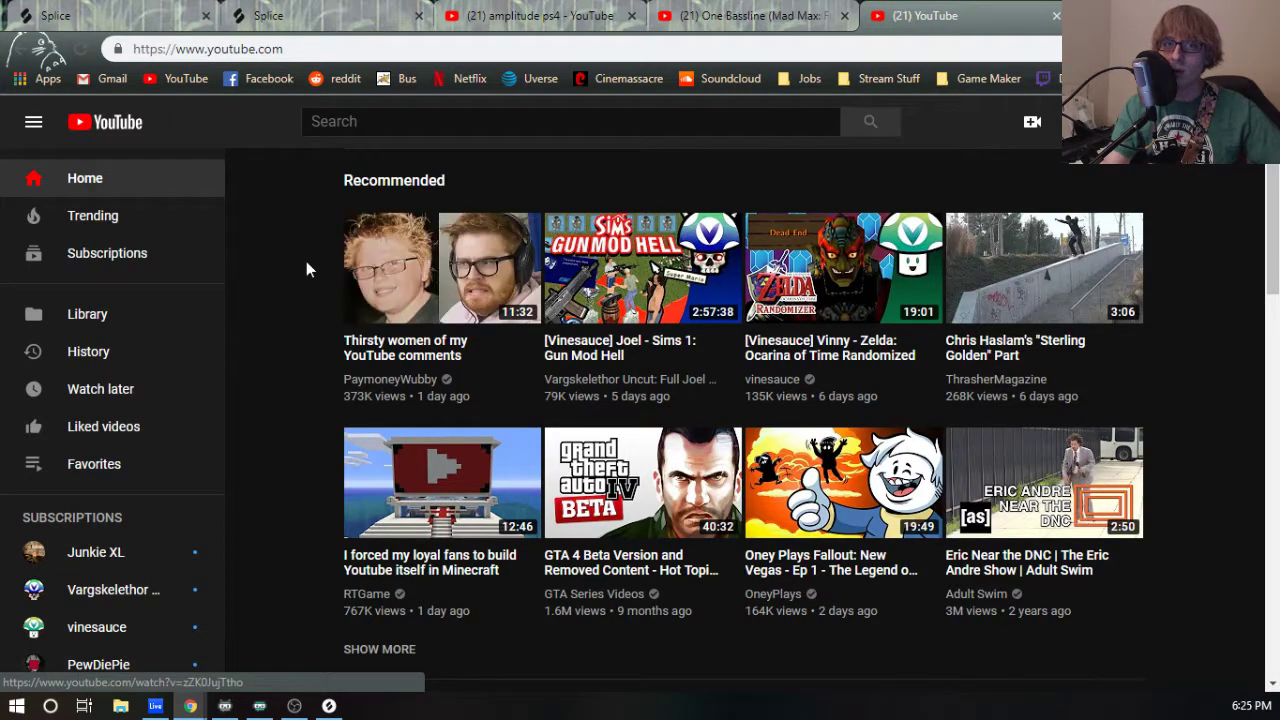
- Search YouTube for "death note opening 2" and open the video DEATH NOTE {OPENING 2}
click(431, 128)
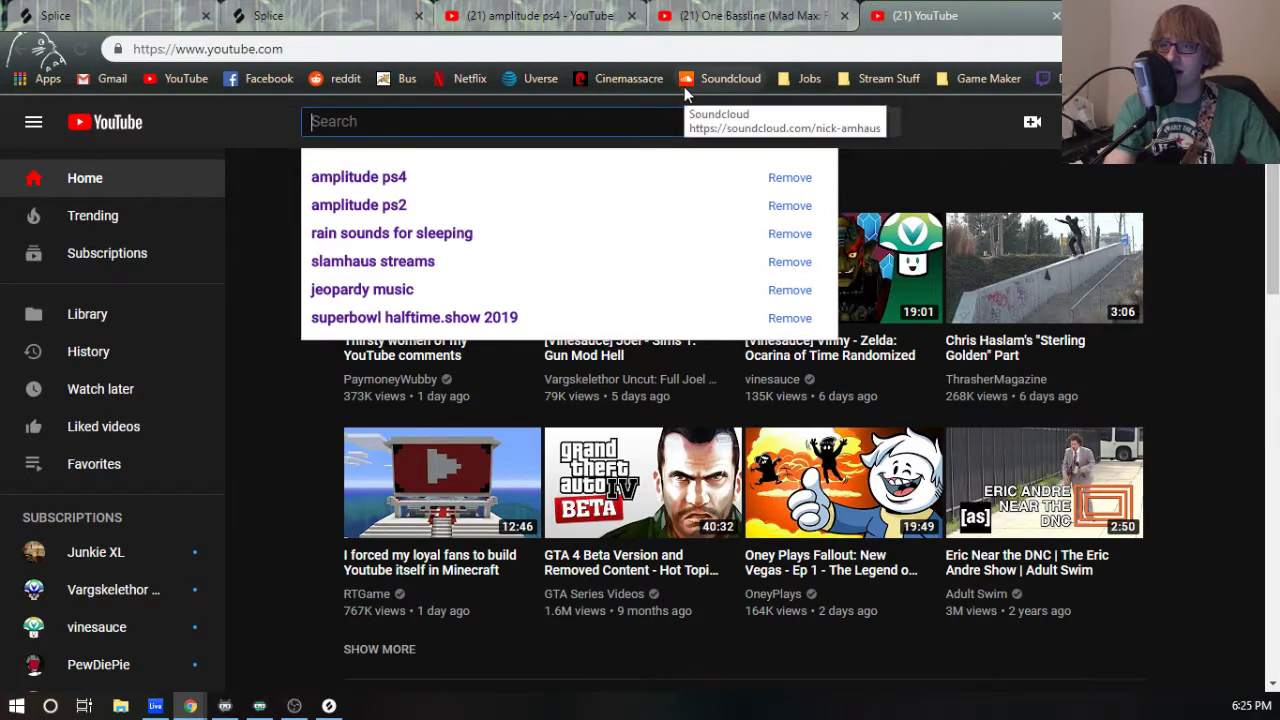
text(death not)
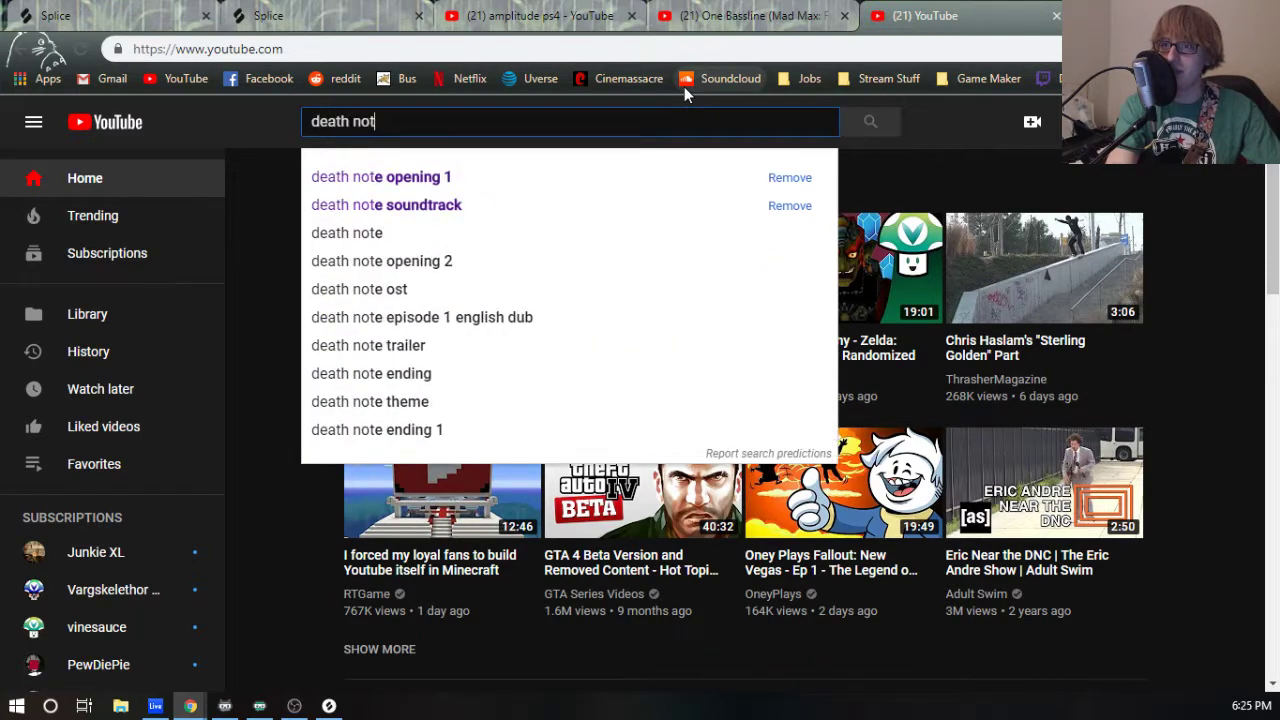
text(e me)
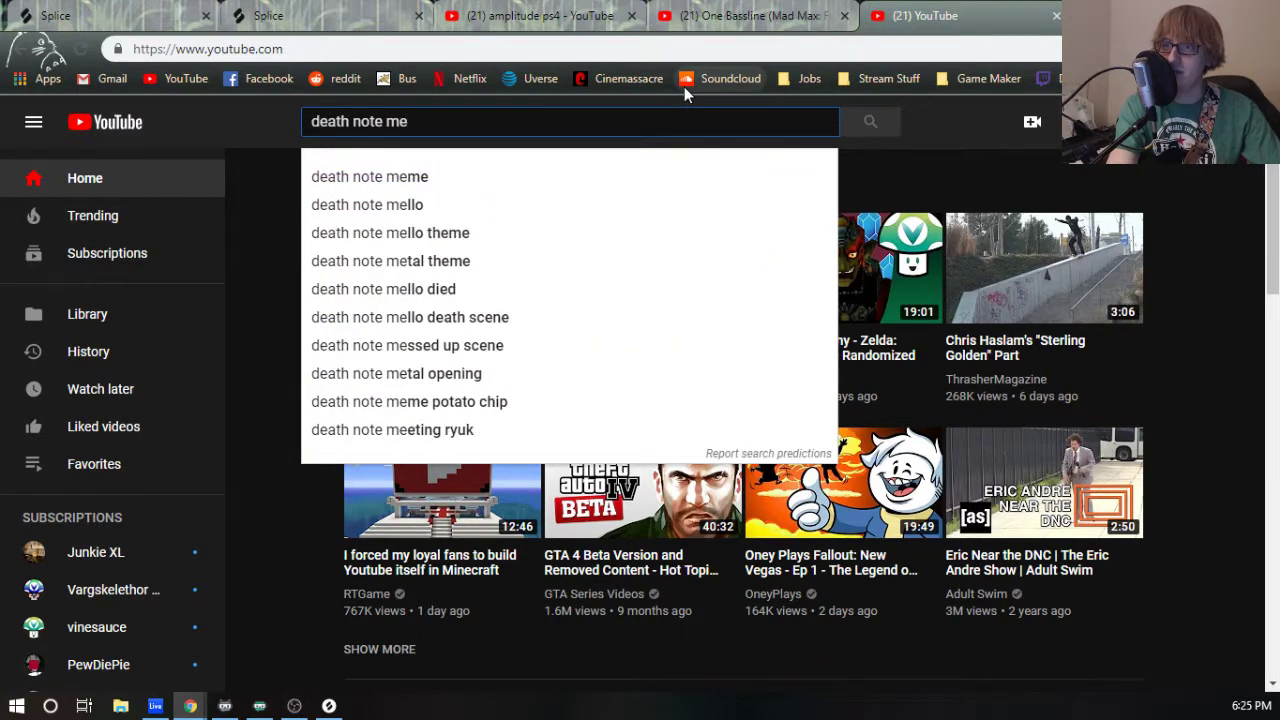
key(BackSpace)
key(BackSpace)
text(o)
key(Down)
key(Down)
key(Return)
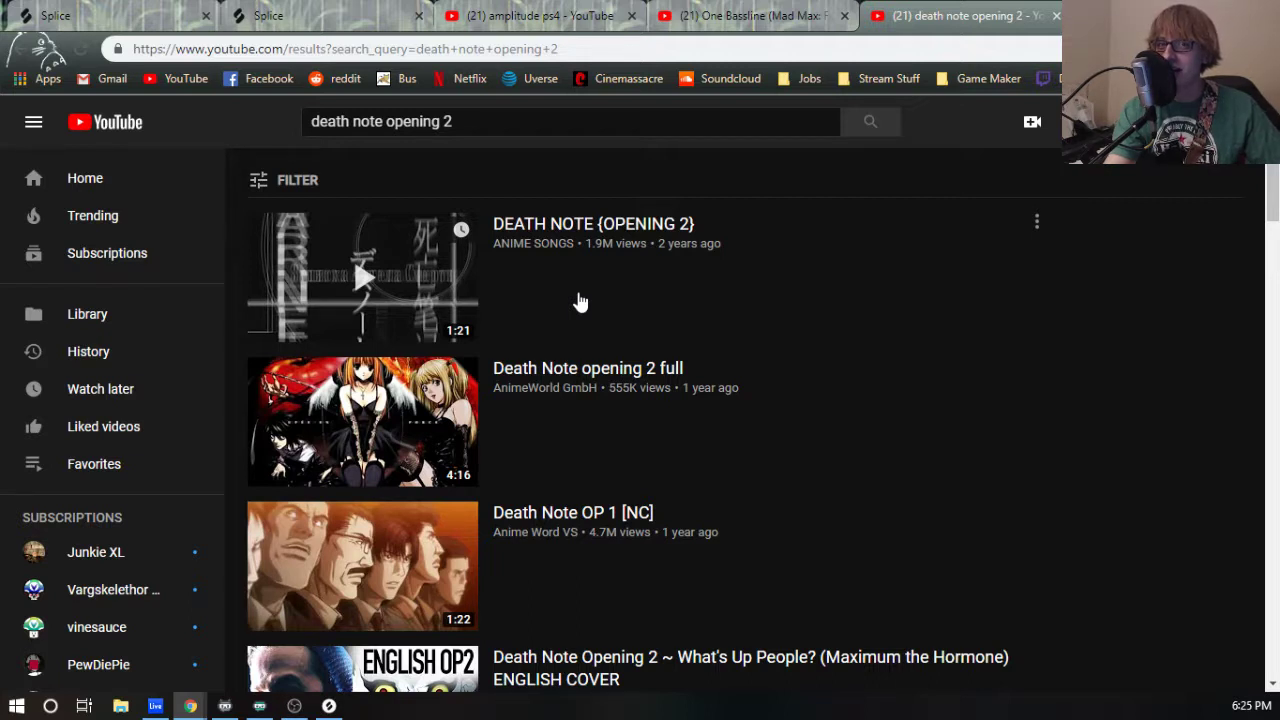
click(362, 296)
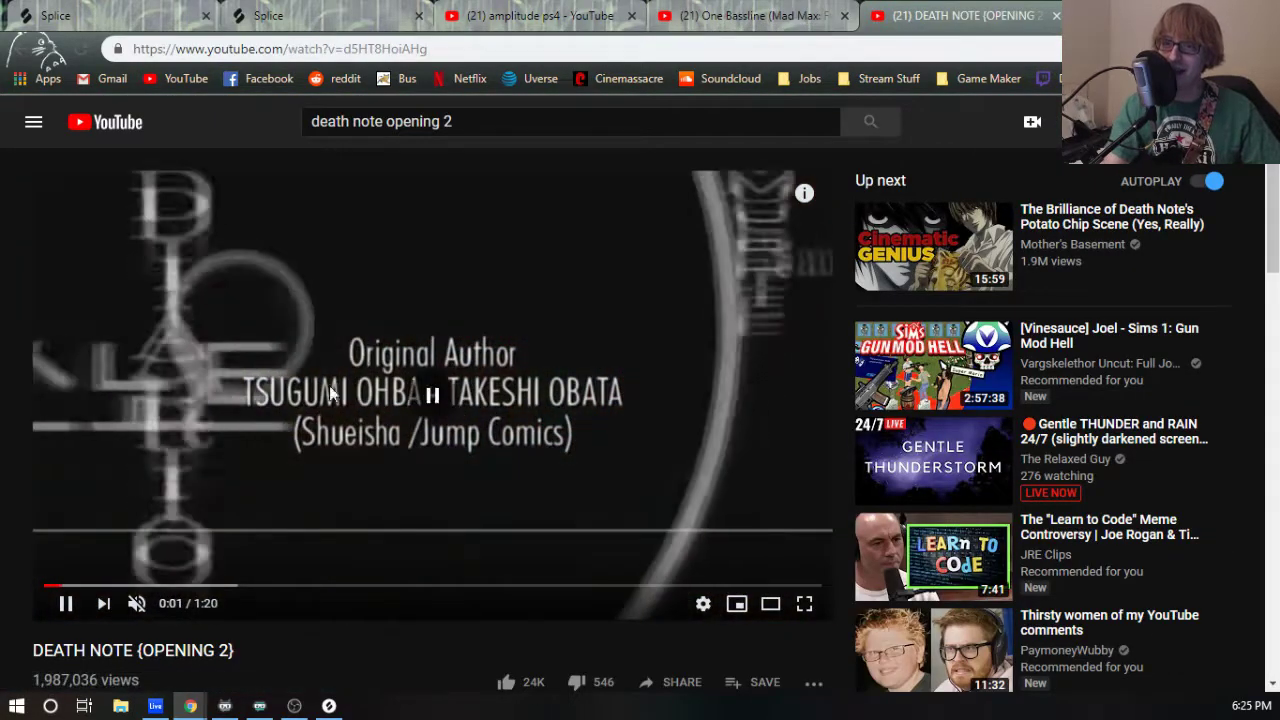
- Play the "DEATH NOTE {OPENING 2}" video from the beginning with its volume raised, and close the page when it ends
click(62, 600)
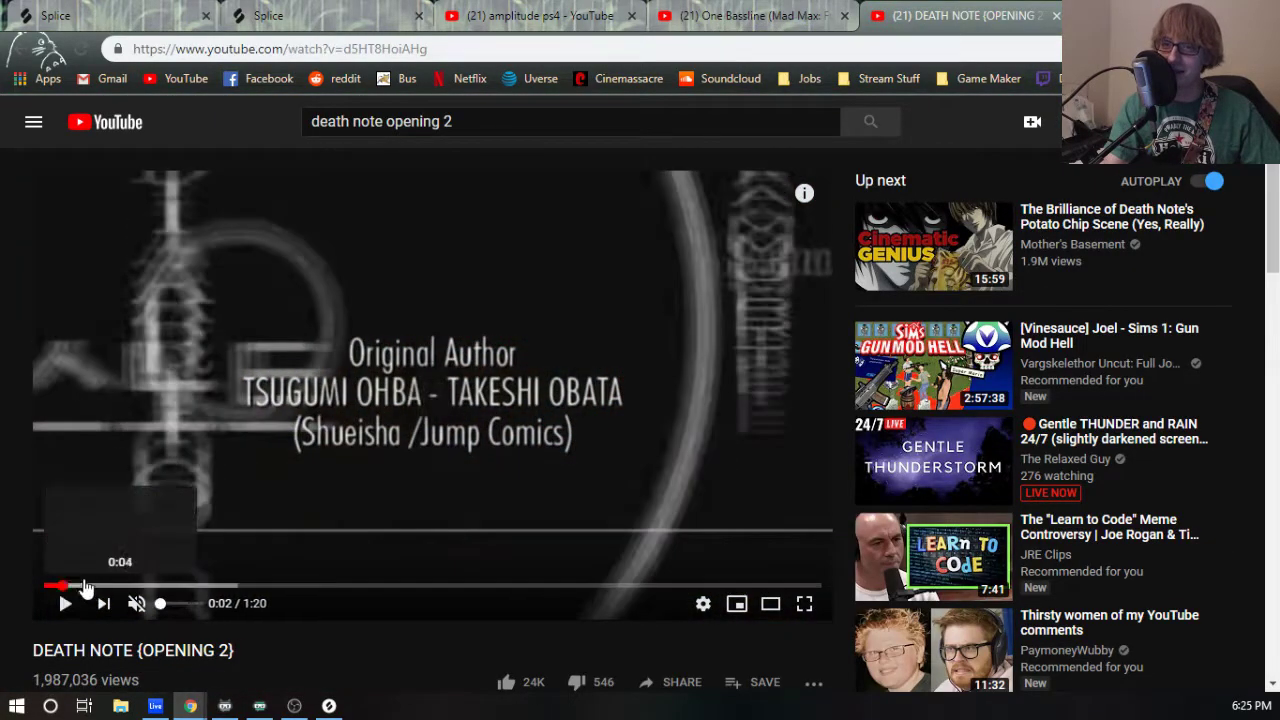
click(50, 587)
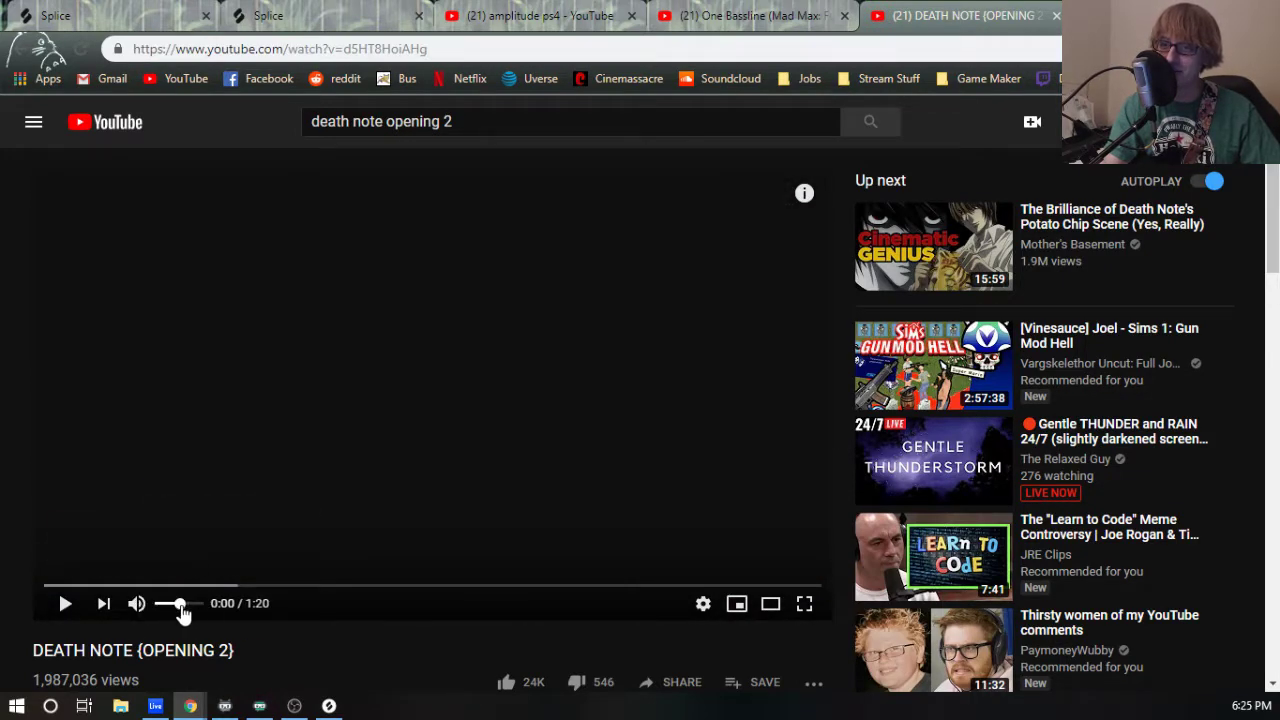
click(68, 606)
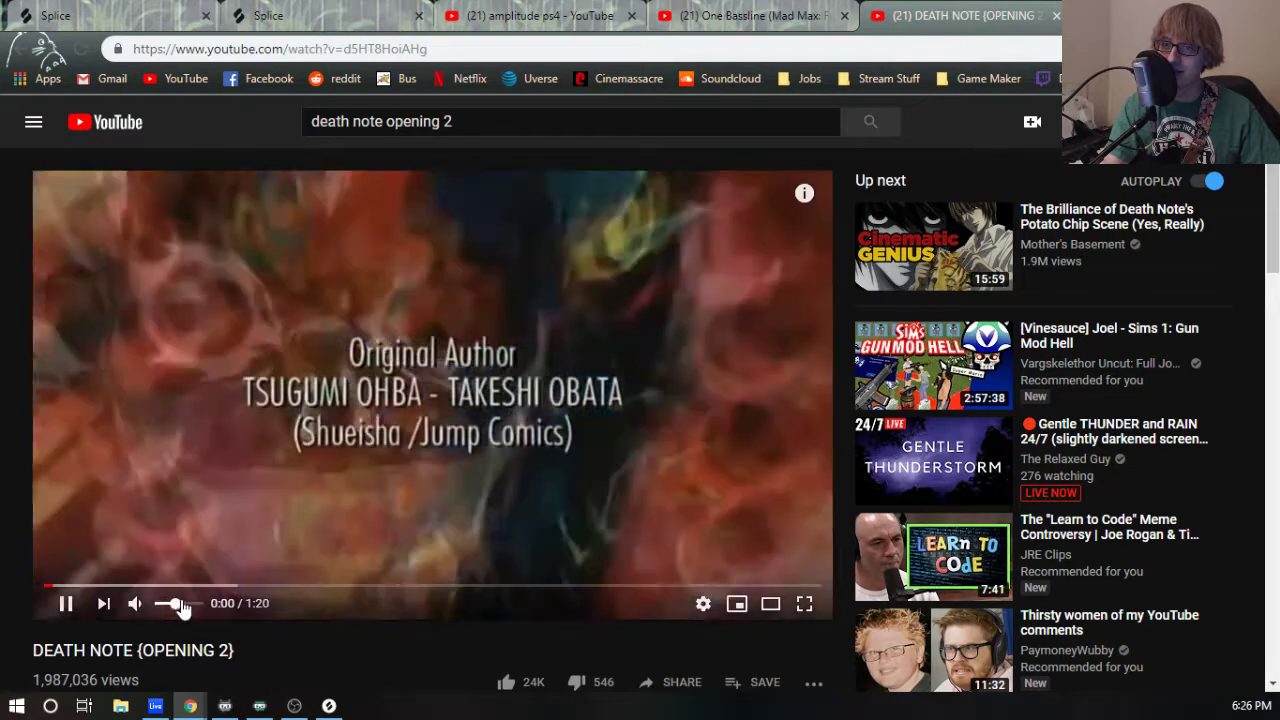
drag(182, 605, 188, 605)
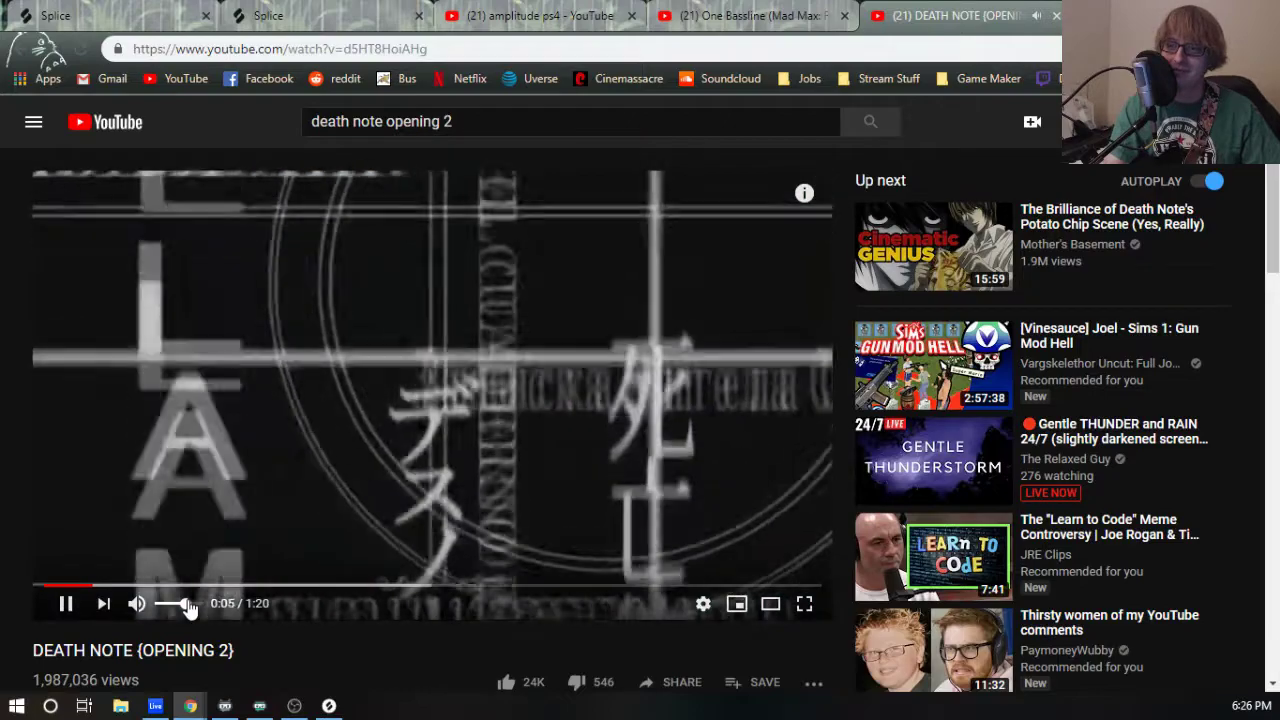
drag(188, 605, 194, 605)
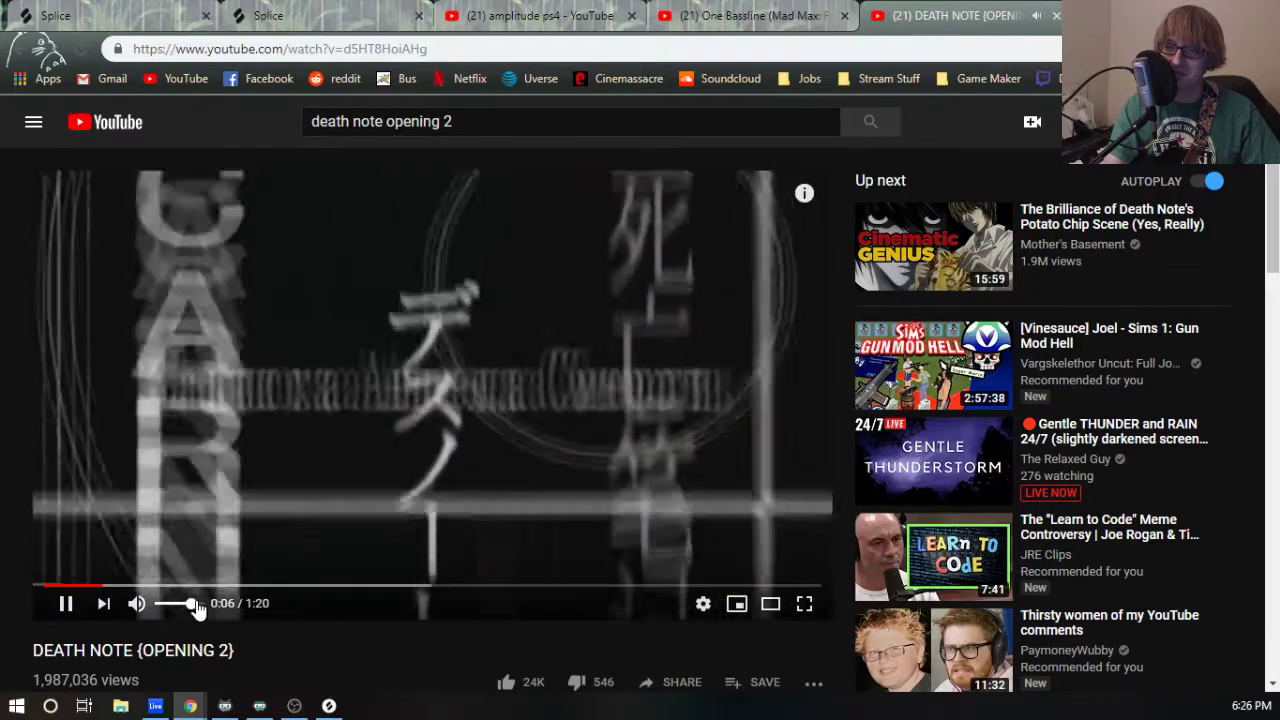
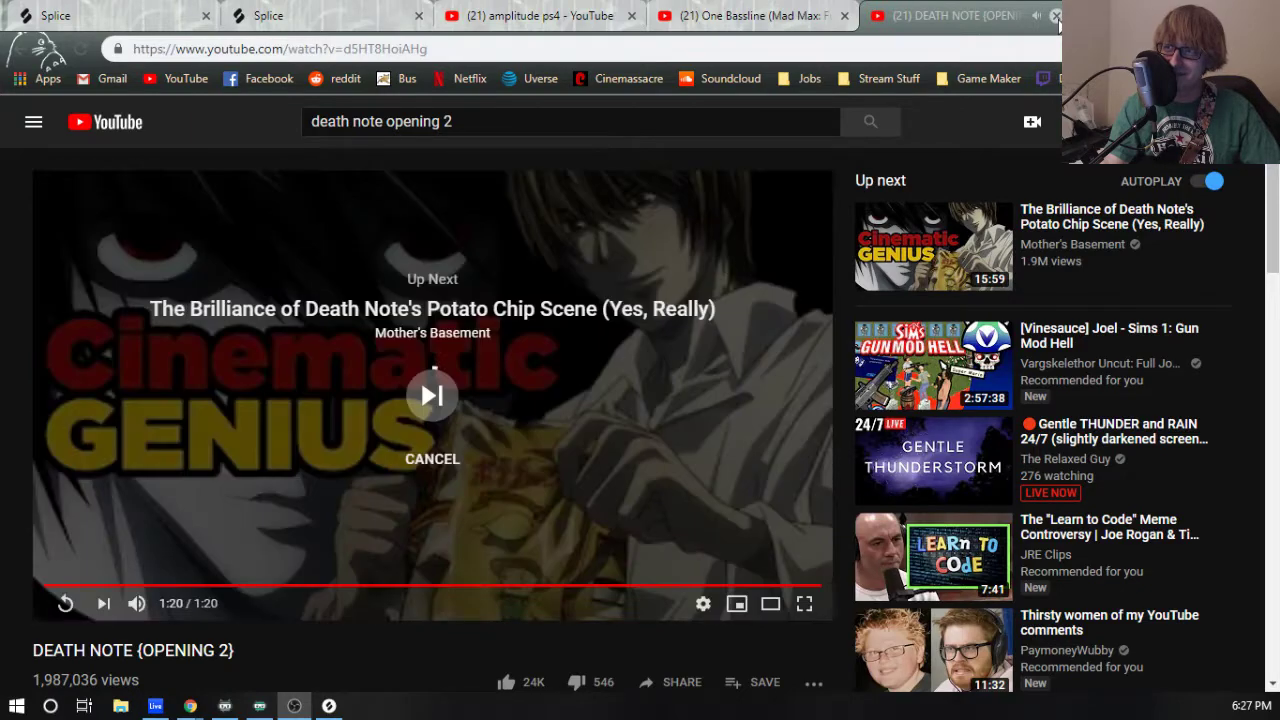
click(1055, 16)
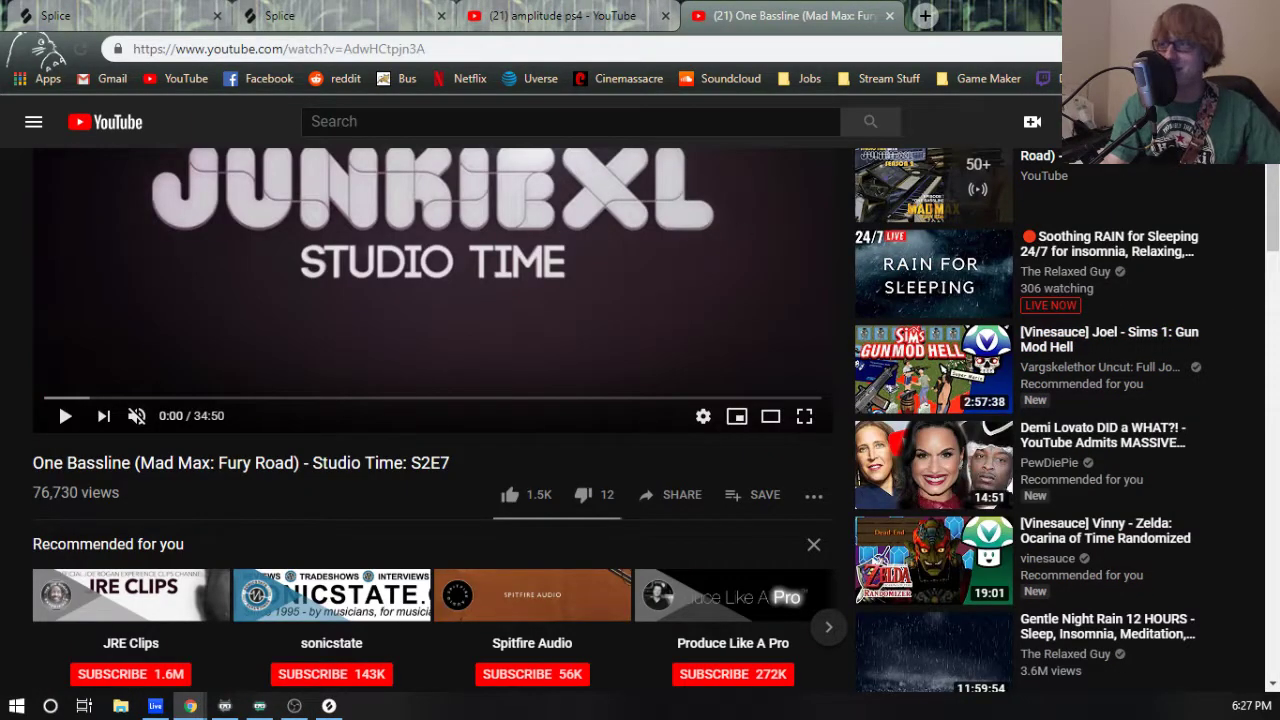
- Switch to Ableton Live, return playback to the start, and briefly play the arrangement from the end of the intro
key(alt+Tab)
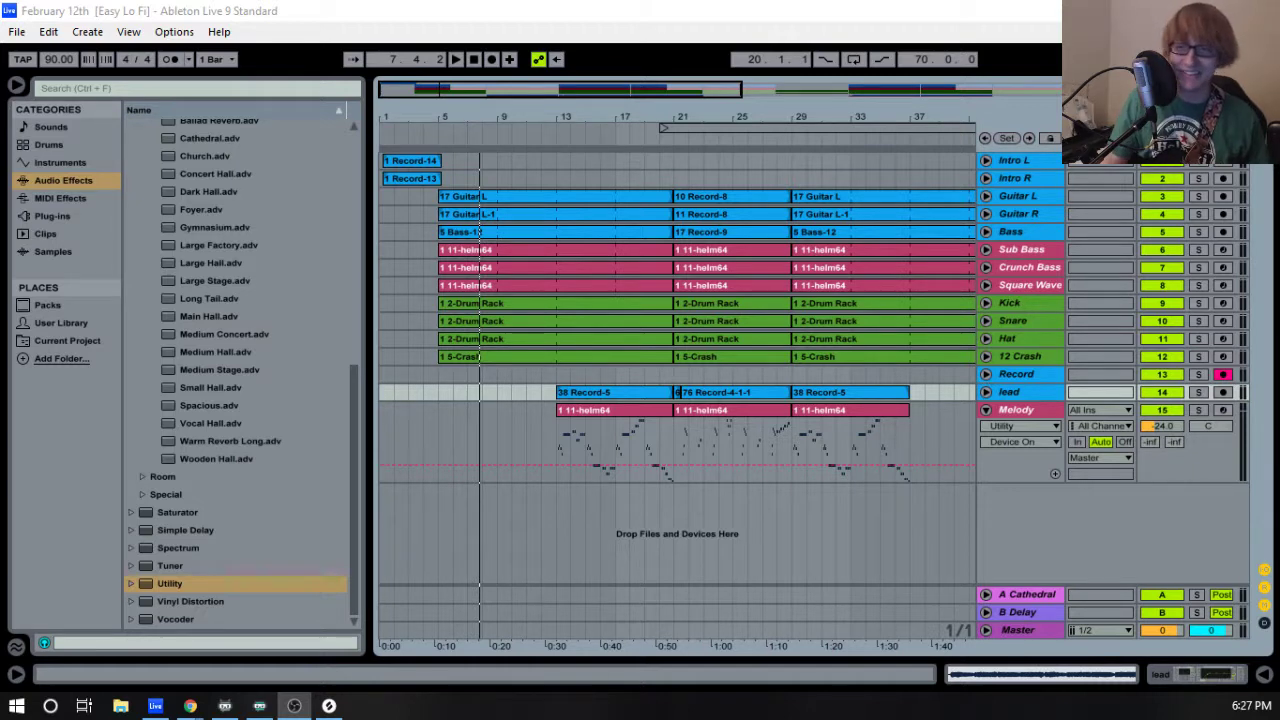
click(476, 58)
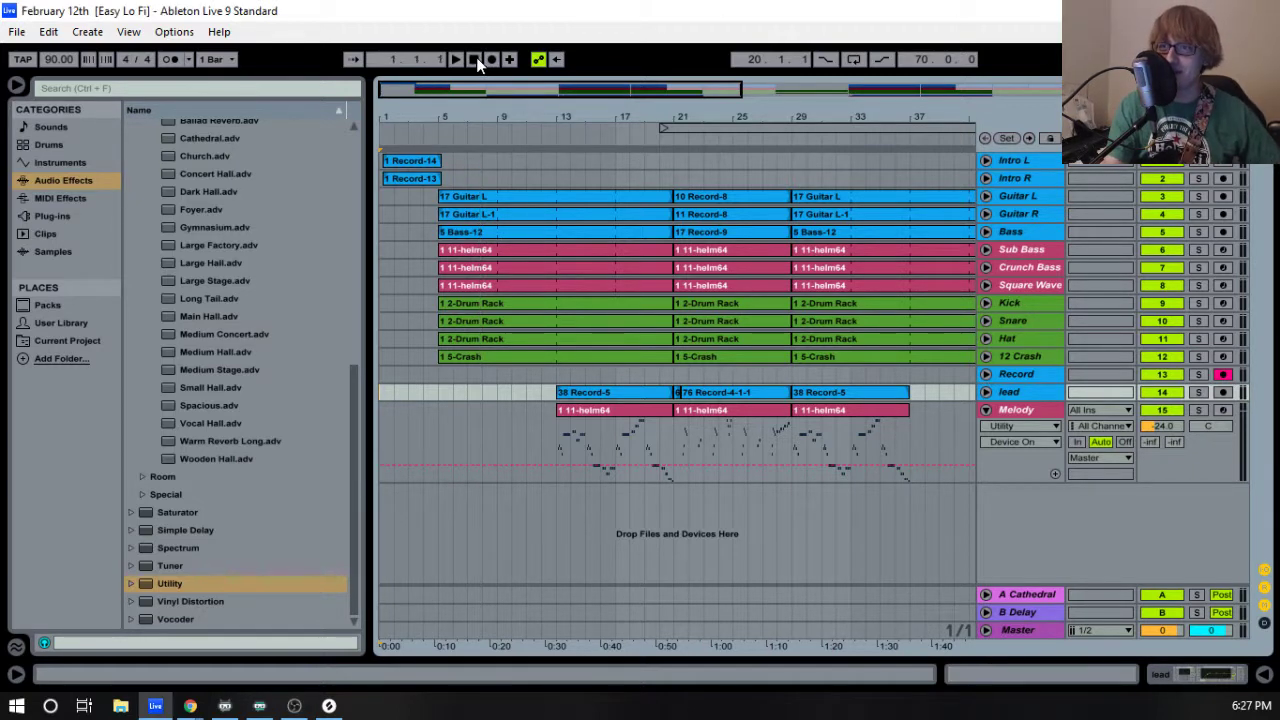
click(432, 135)
drag(475, 113, 476, 118)
key(space)
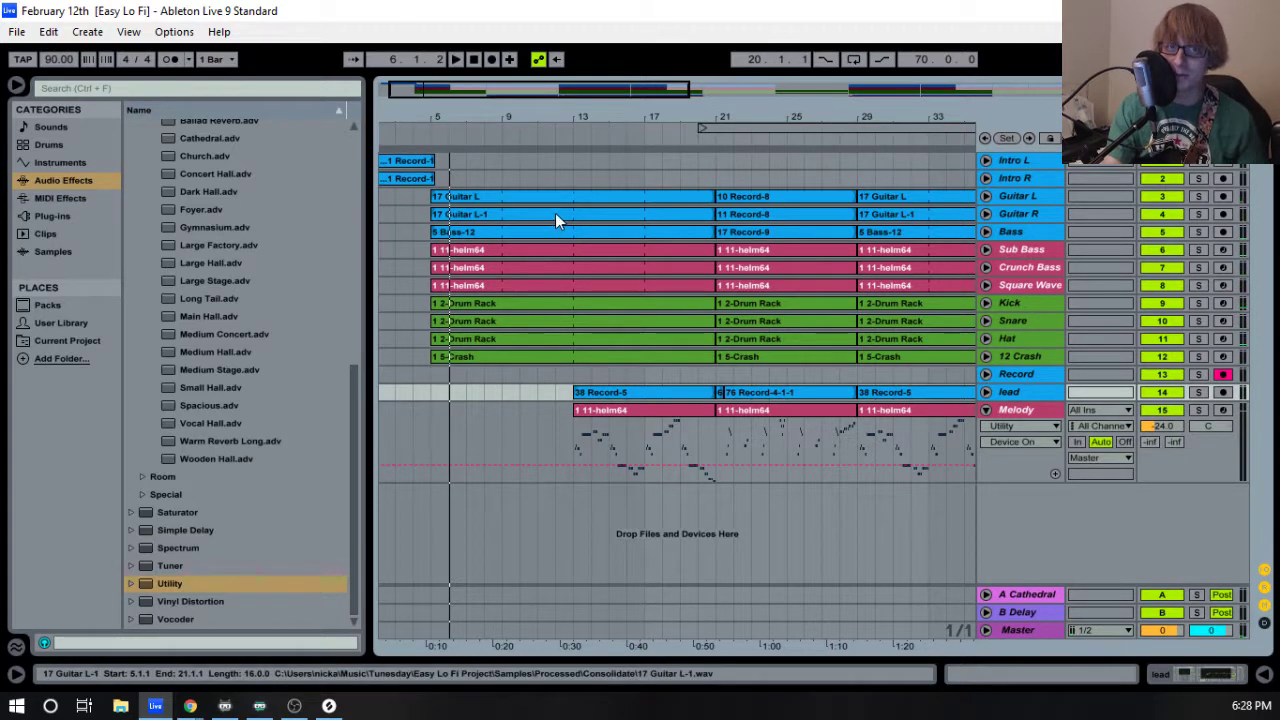
- Play the arrangement from about bar 13, where the lead and Melody parts enter
click(578, 127)
drag(596, 121, 562, 111)
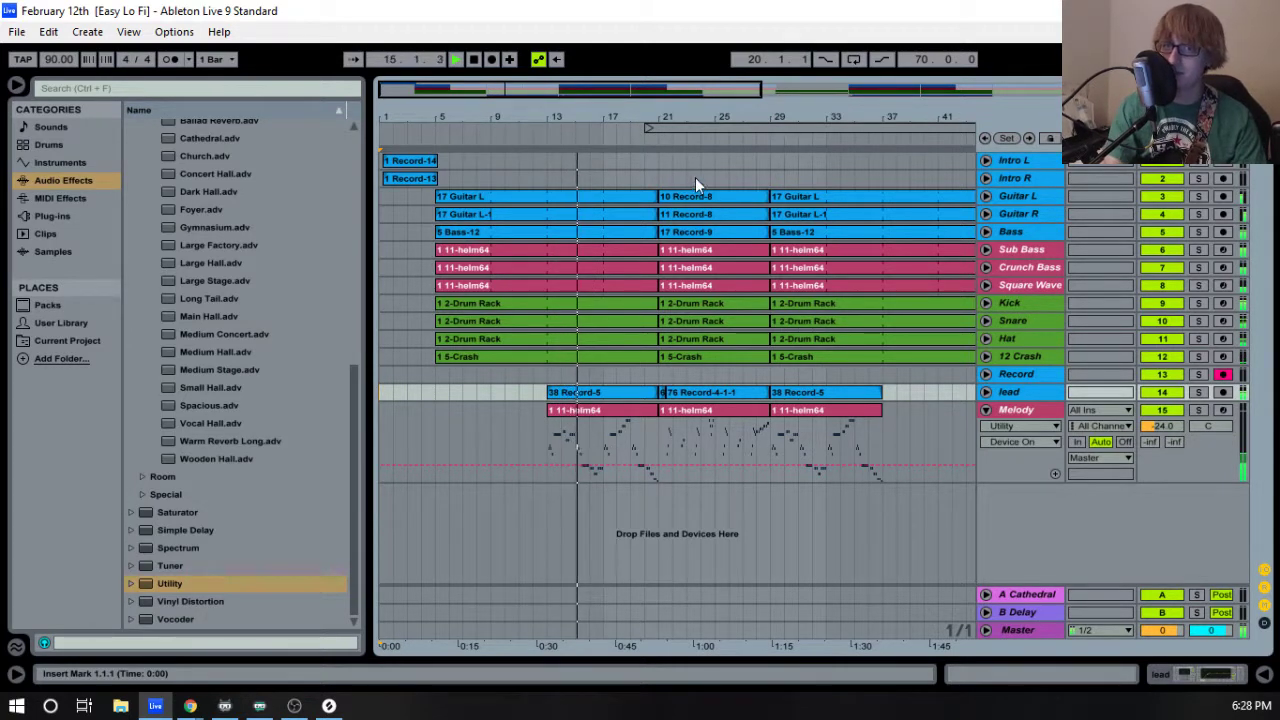
drag(677, 114, 675, 120)
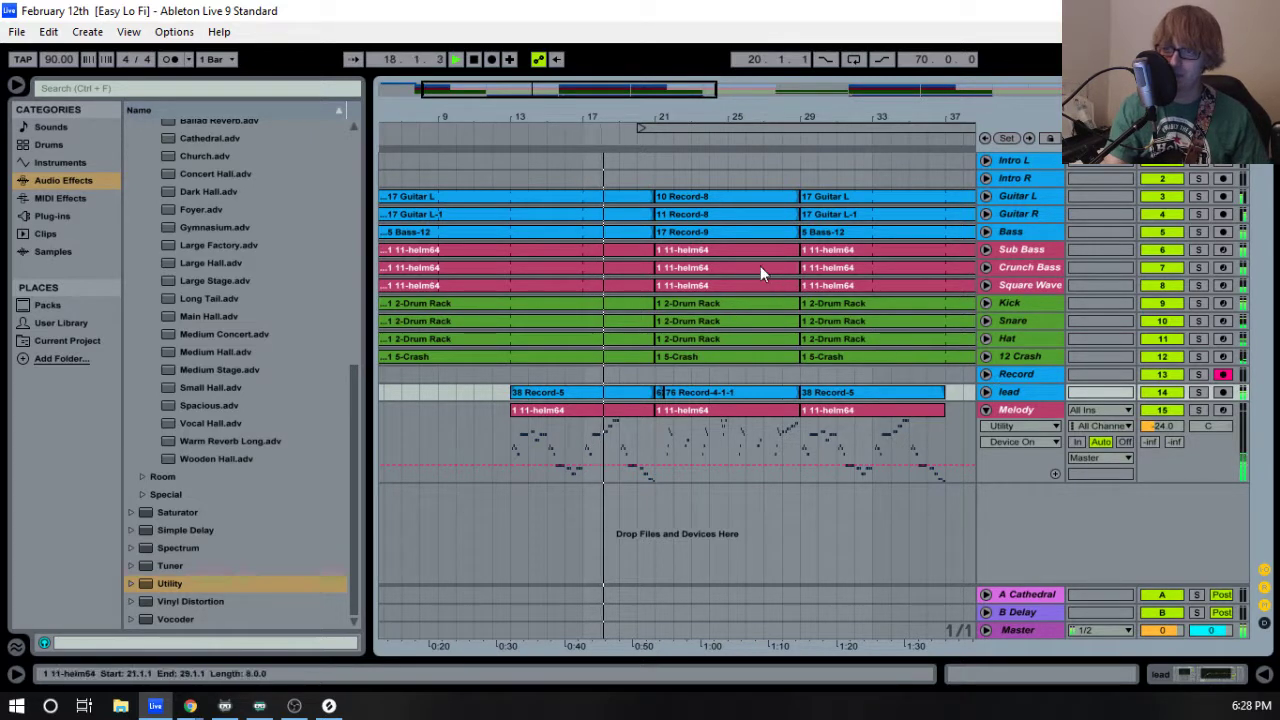
drag(677, 114, 677, 78)
drag(611, 116, 591, 110)
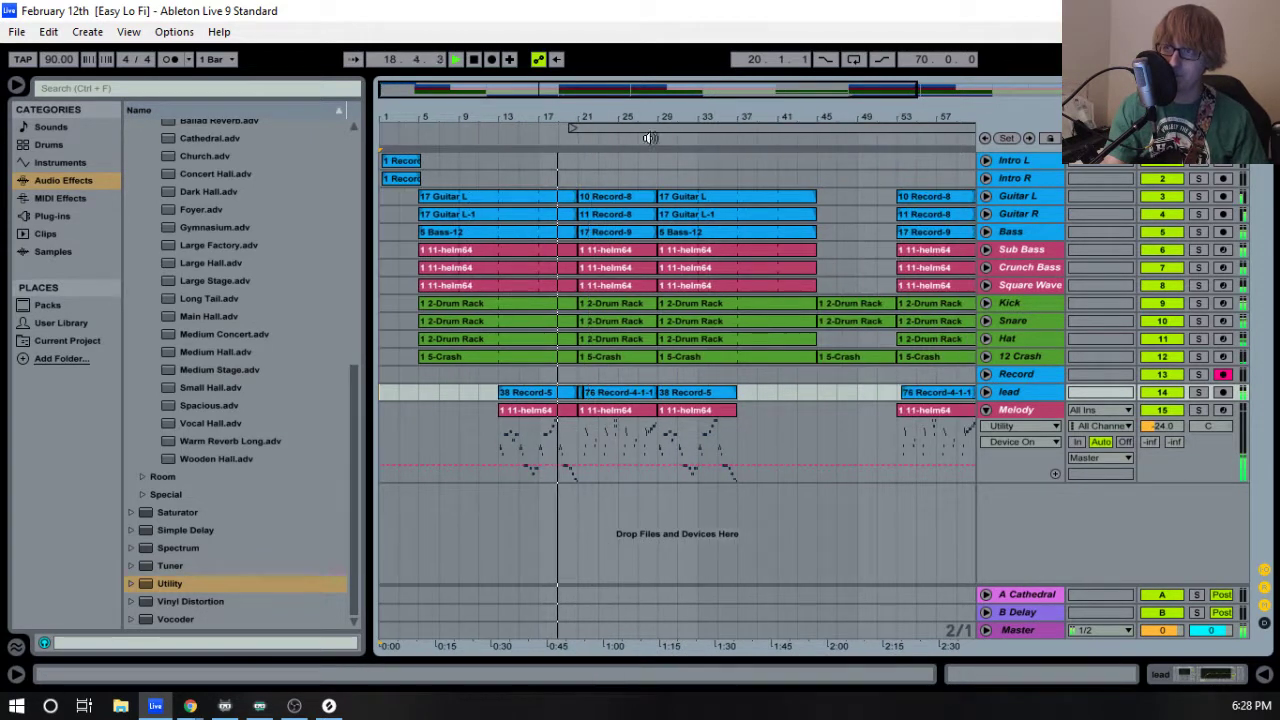
- Raise the lead track's send to the Cathedral return in the mixer while listening, and stop playback
key(Tab)
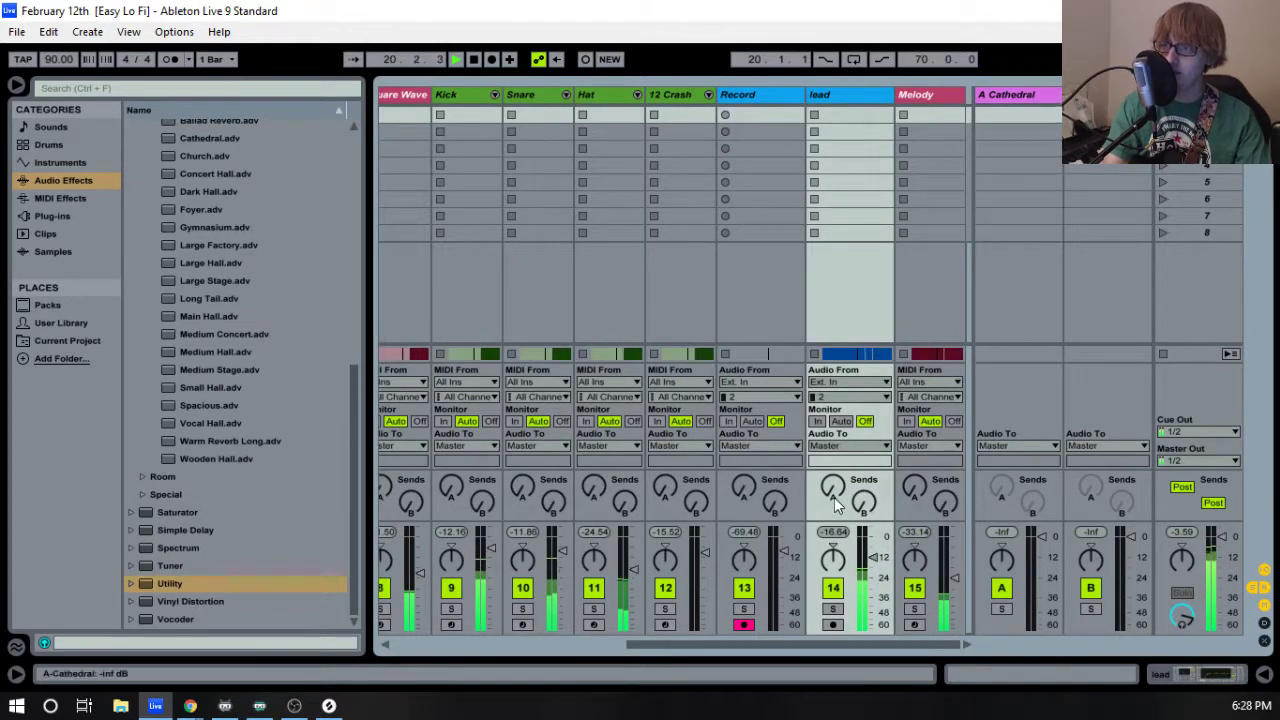
drag(833, 489, 833, 438)
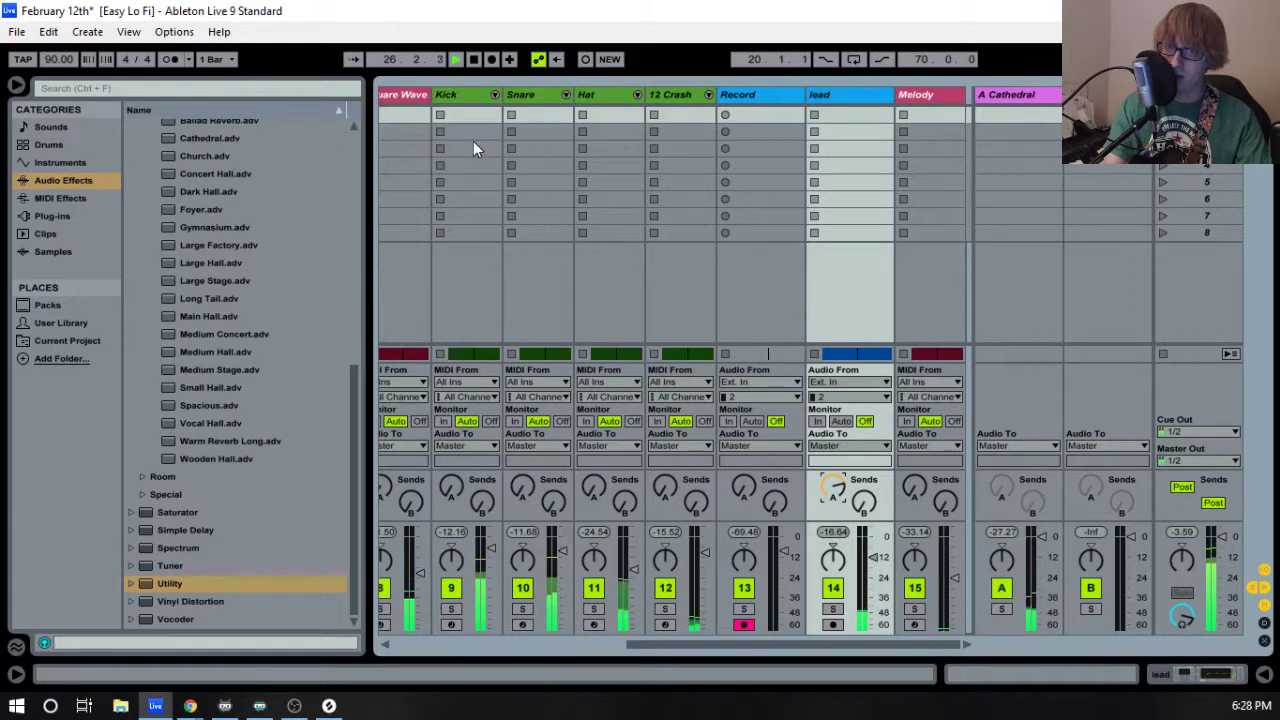
click(472, 62)
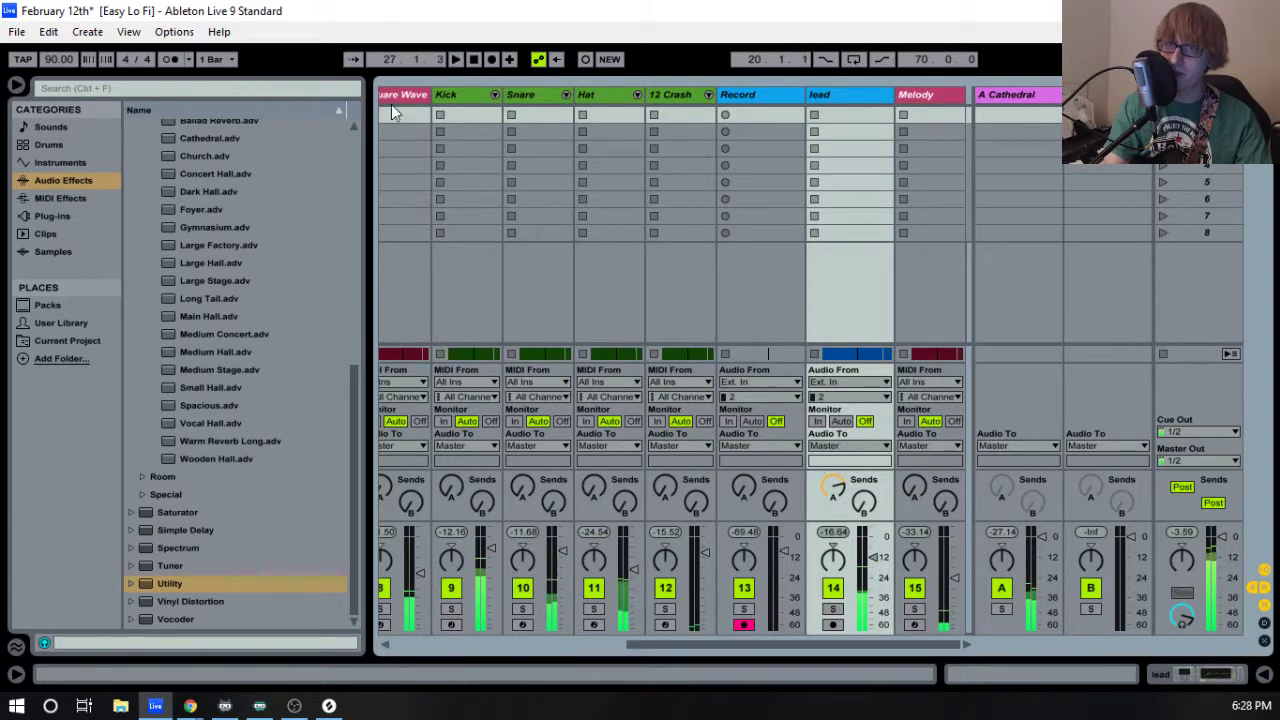
- Switch to Chrome, listen to the "Death Note- Reasoning EXTENDED" video, close its page, and return to Ableton Live
click(190, 706)
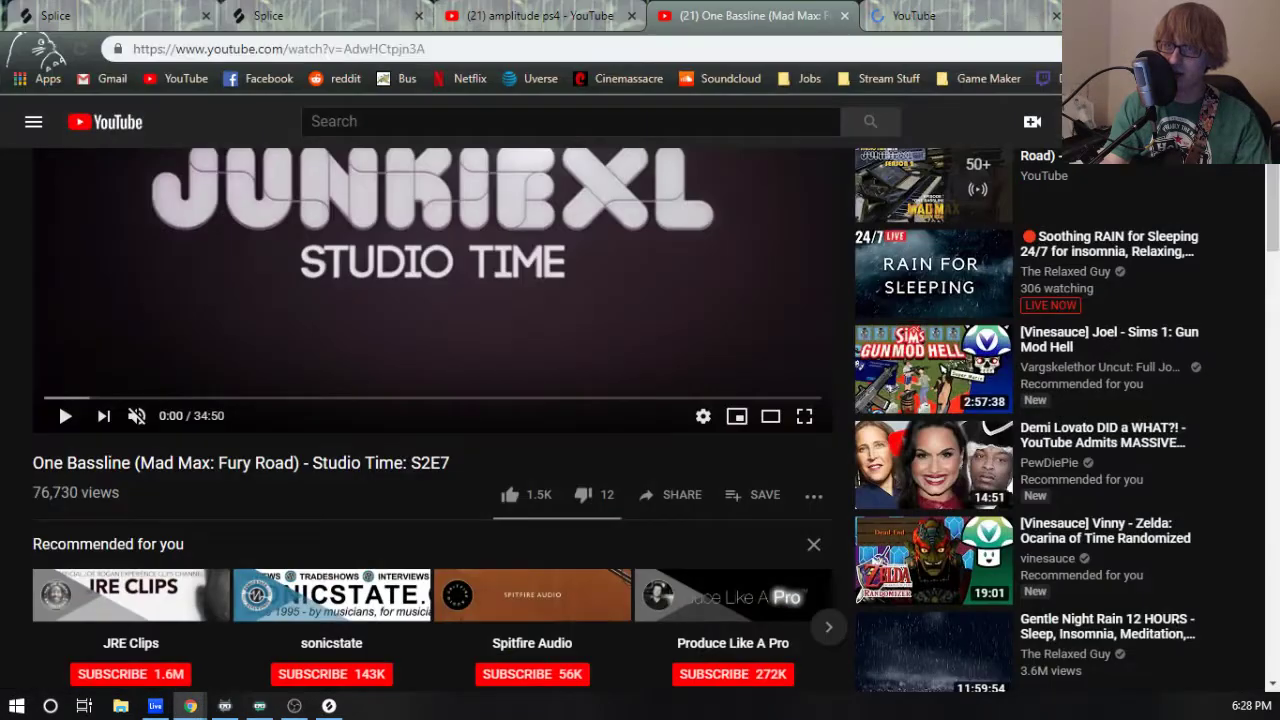
click(950, 15)
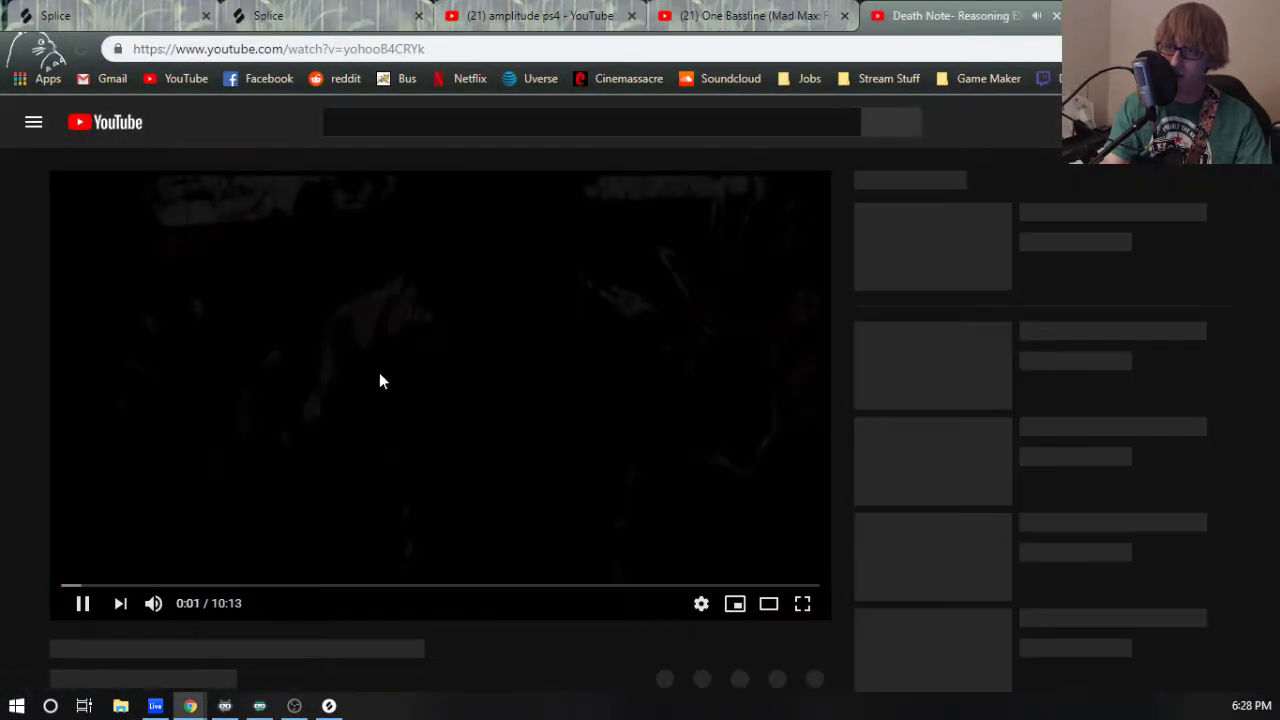
scroll(380, 378, down, 1)
scroll(312, 355, up, 1)
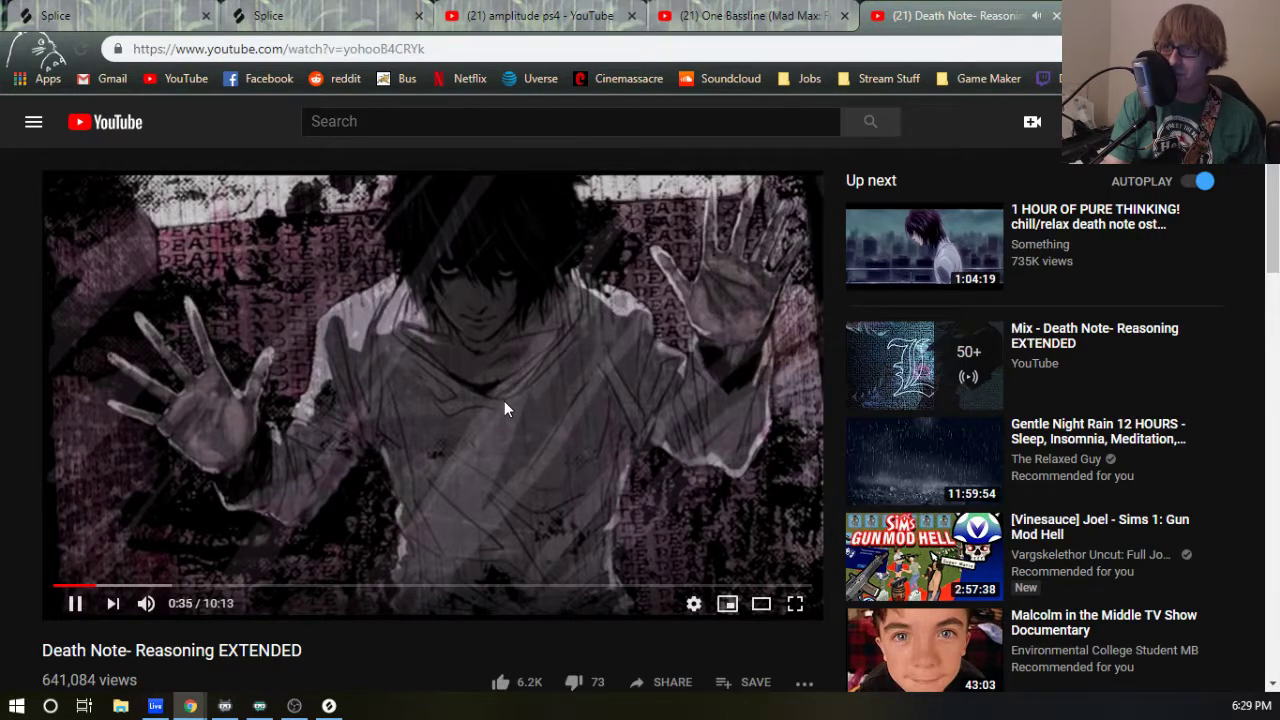
click(600, 374)
click(1057, 16)
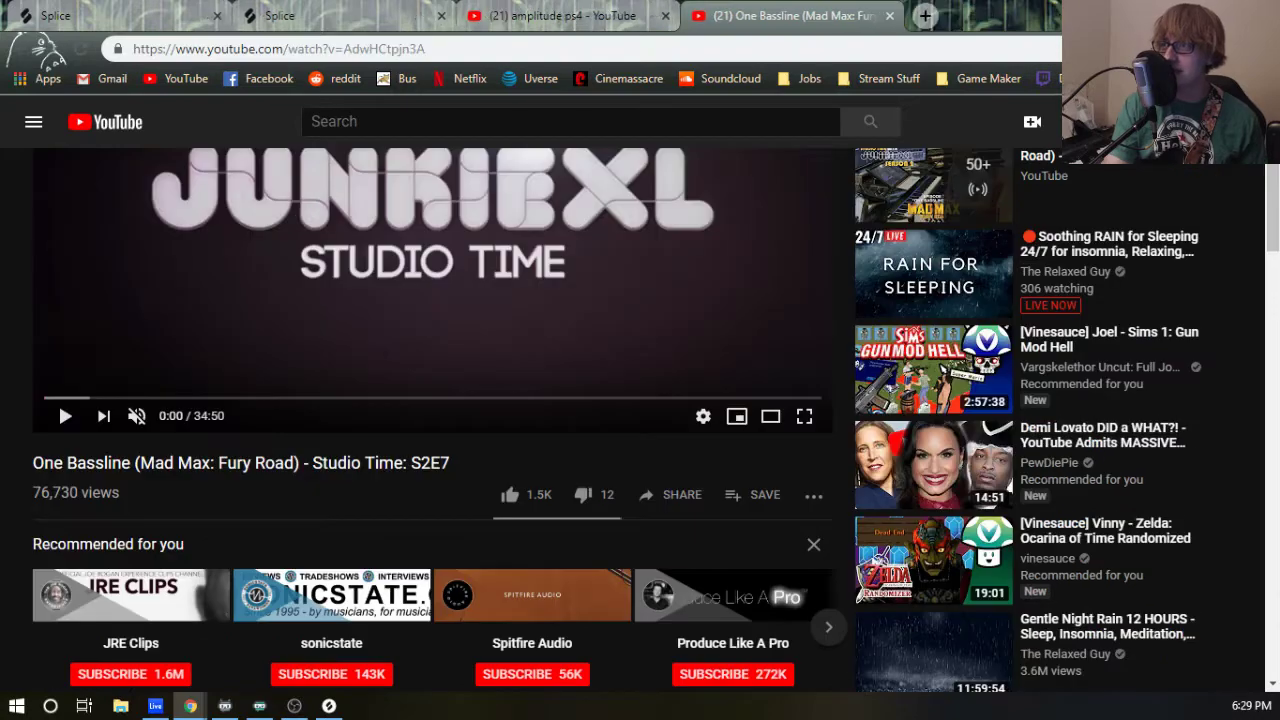
click(190, 706)
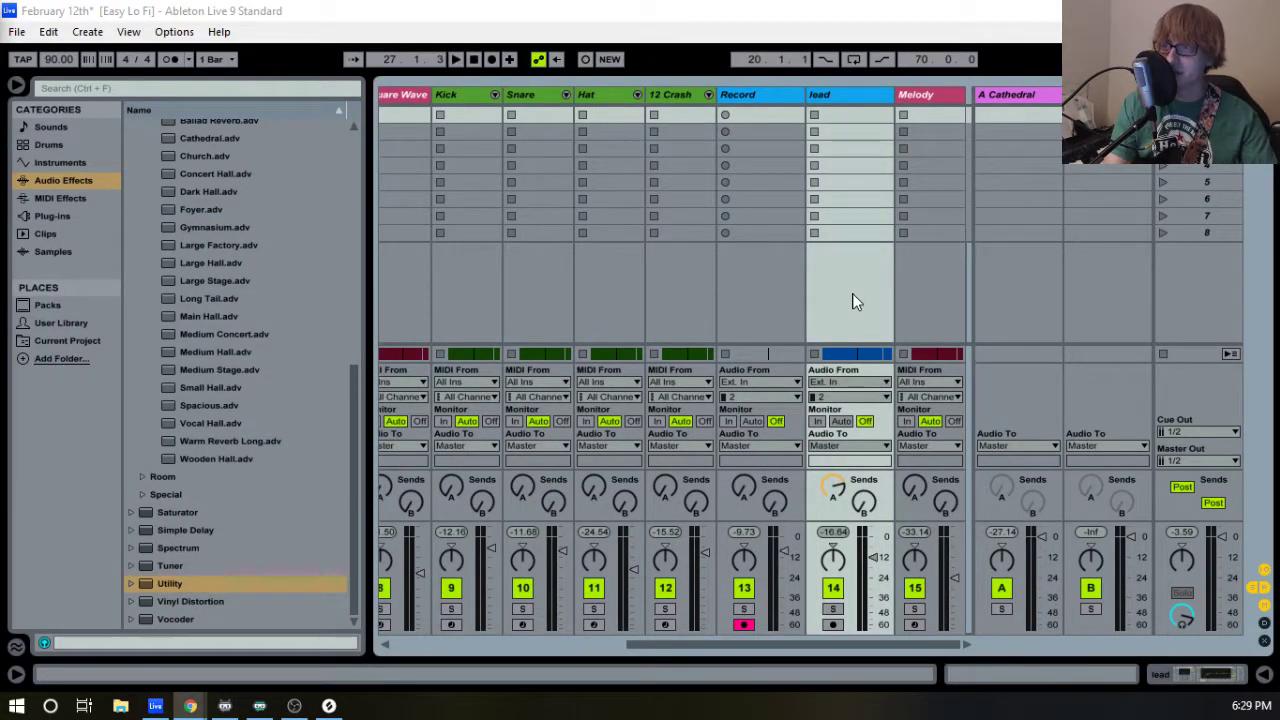
- Play the arrangement from about bar 13 and set the Melody track's Cathedral send to about -10 dB and its volume to -25 dB
key(Tab)
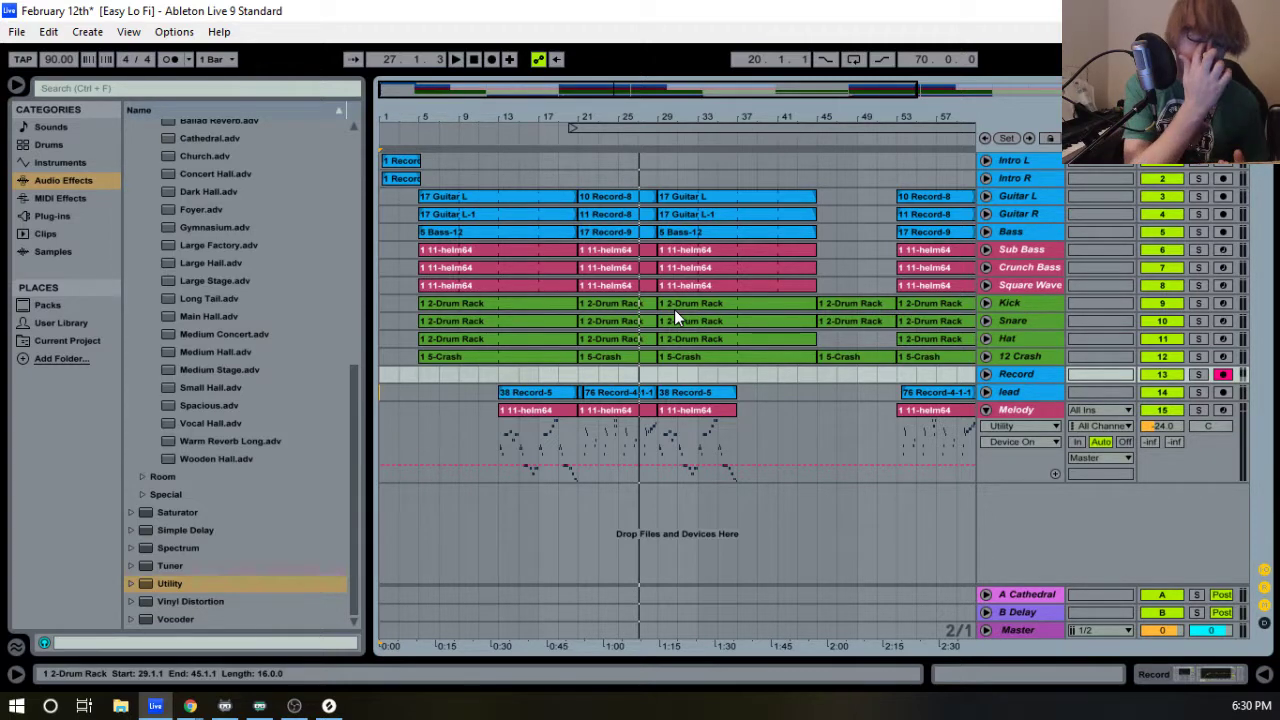
click(490, 134)
mouse_move(508, 119)
mouse_down()
mouse_move(506, 162)
mouse_move(506, 110)
mouse_up()
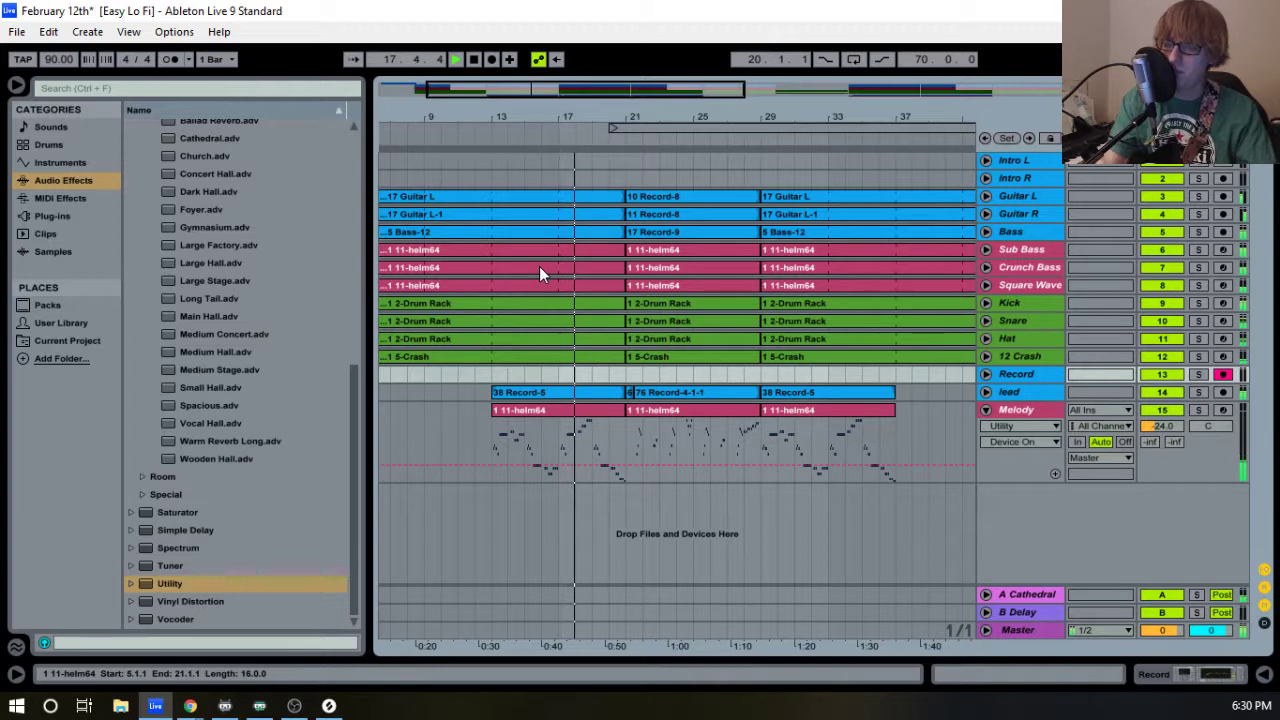
key(Tab)
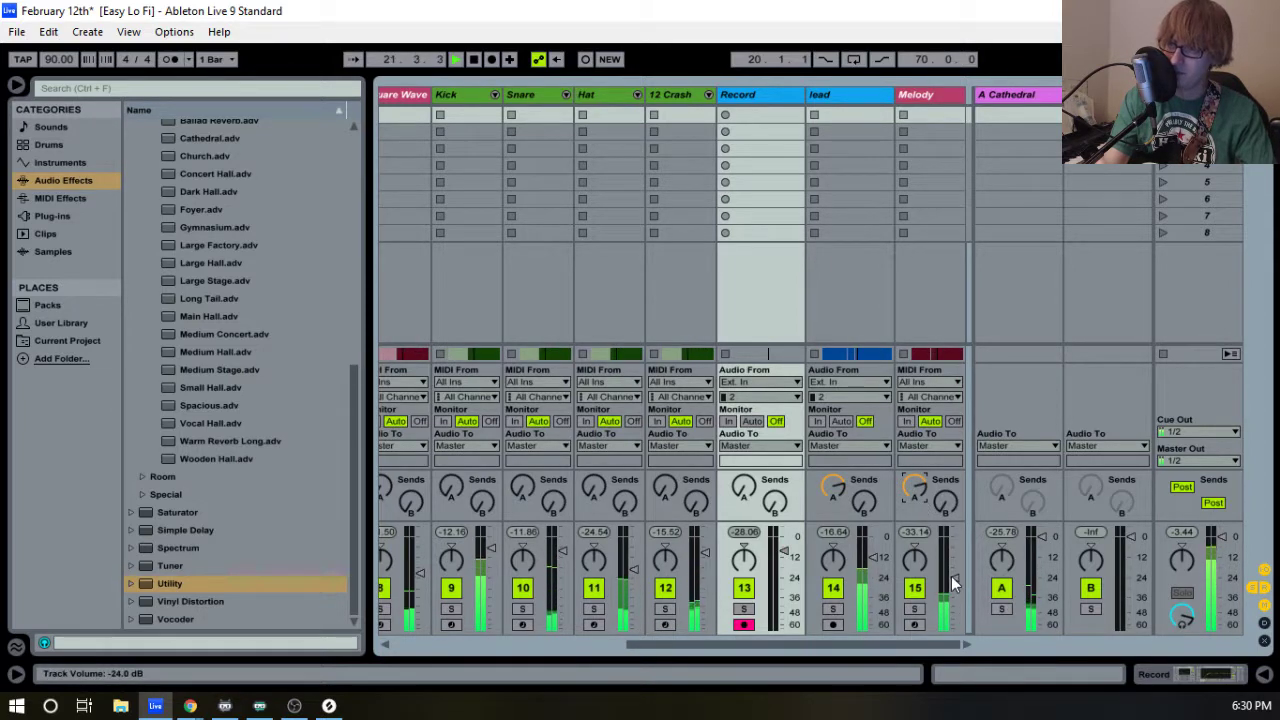
key(Tab)
- Replay the transition around bars 28 and 29 to check the Melody and lead together
drag(677, 120, 646, 114)
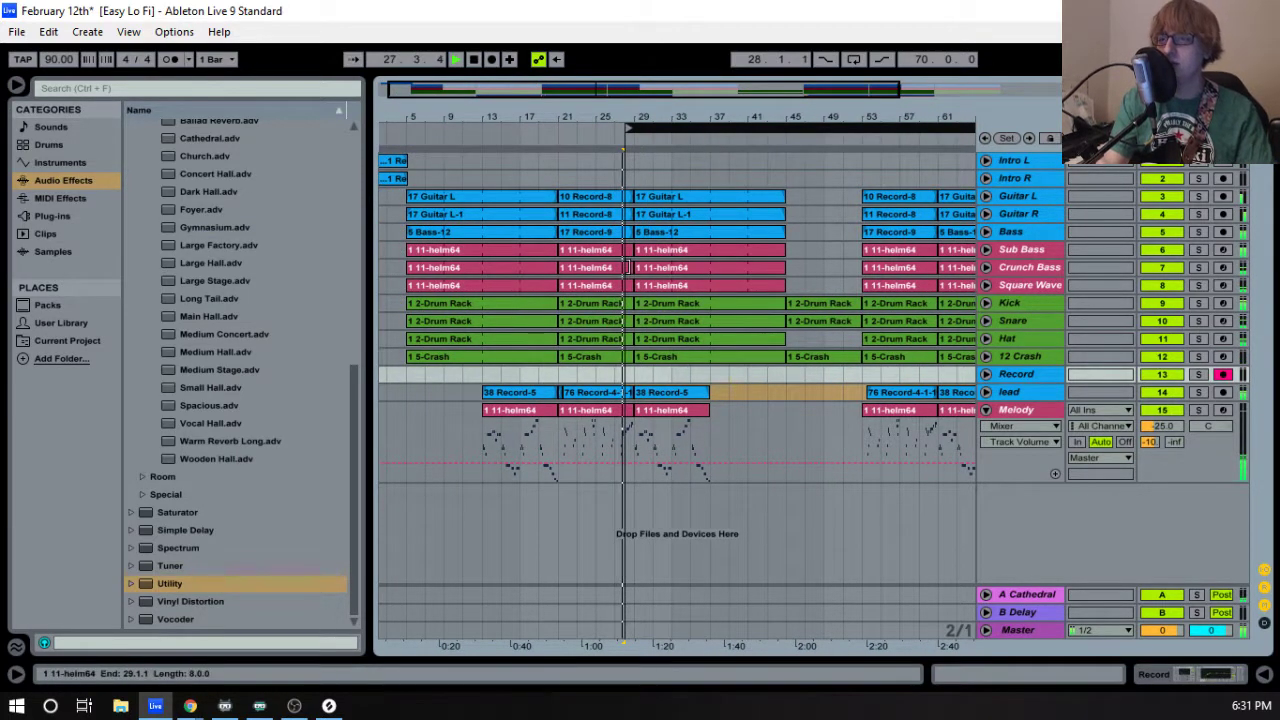
drag(651, 112, 610, 127)
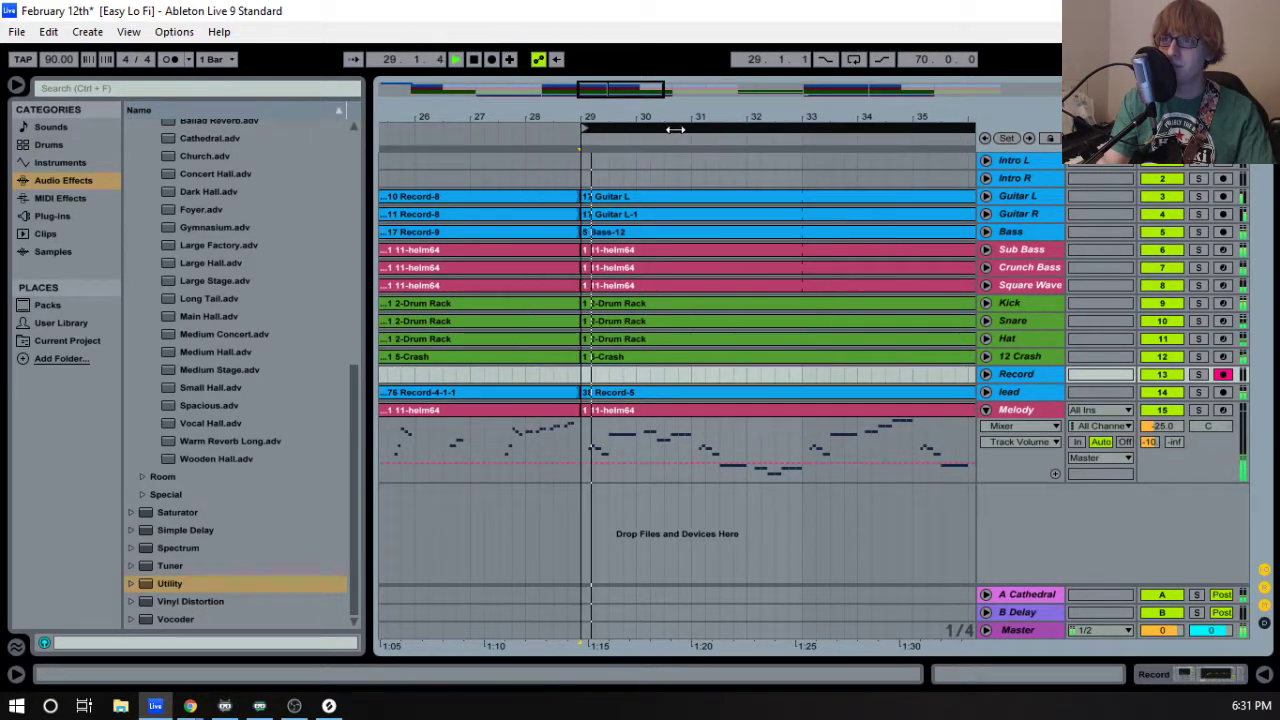
key(space)
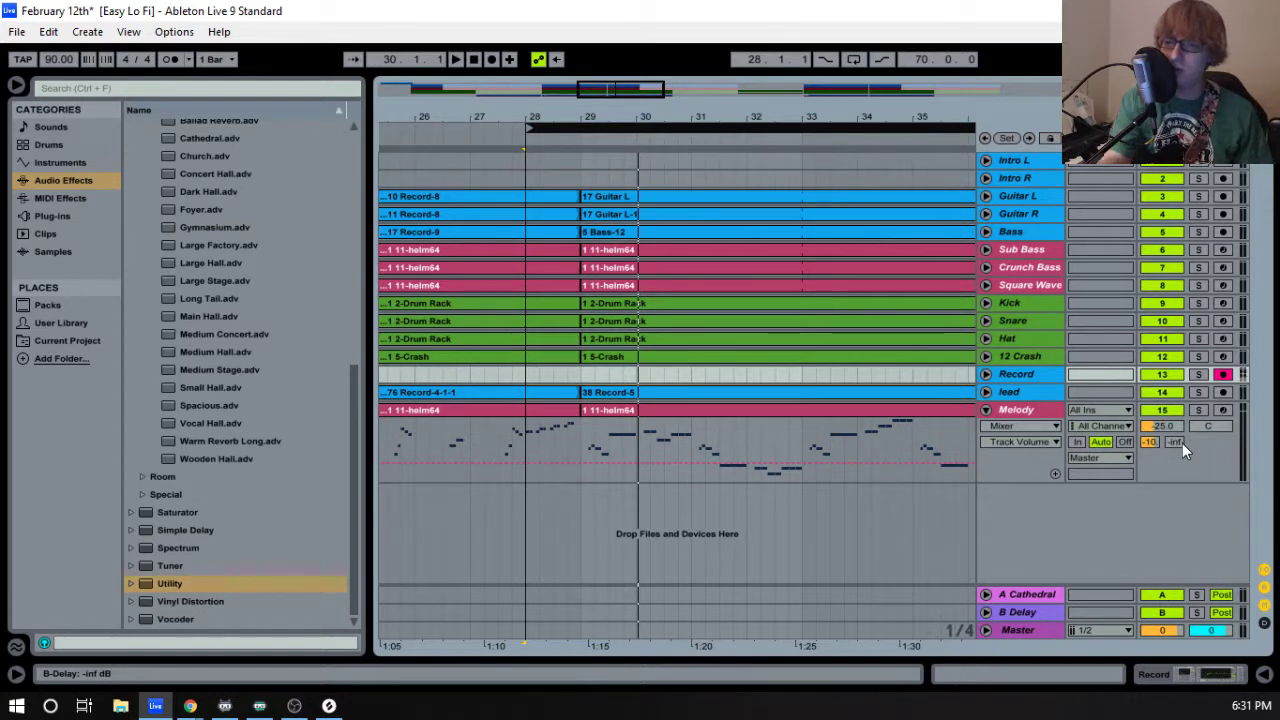
- Show the Melody track's devices, turn on its Utility device, and play the arrangement from bar 28
click(1012, 412)
double_click(1012, 414)
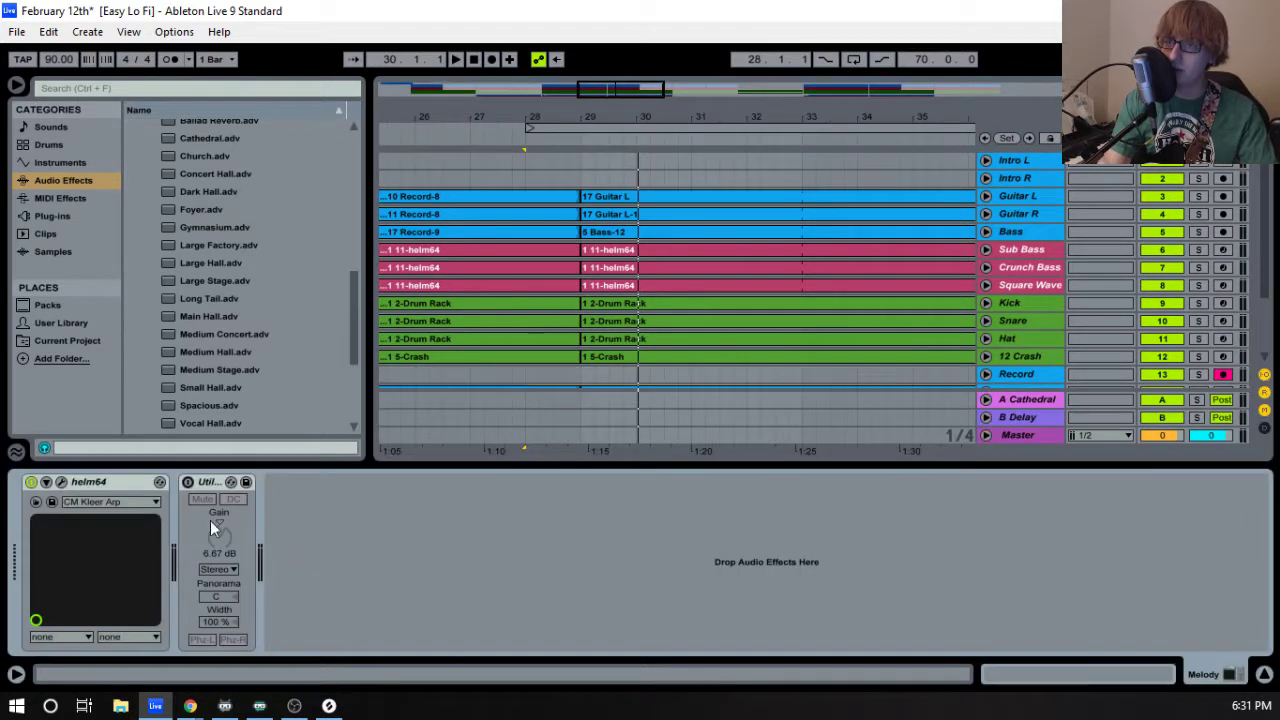
click(187, 482)
key(space)
scroll(662, 278, down, 3)
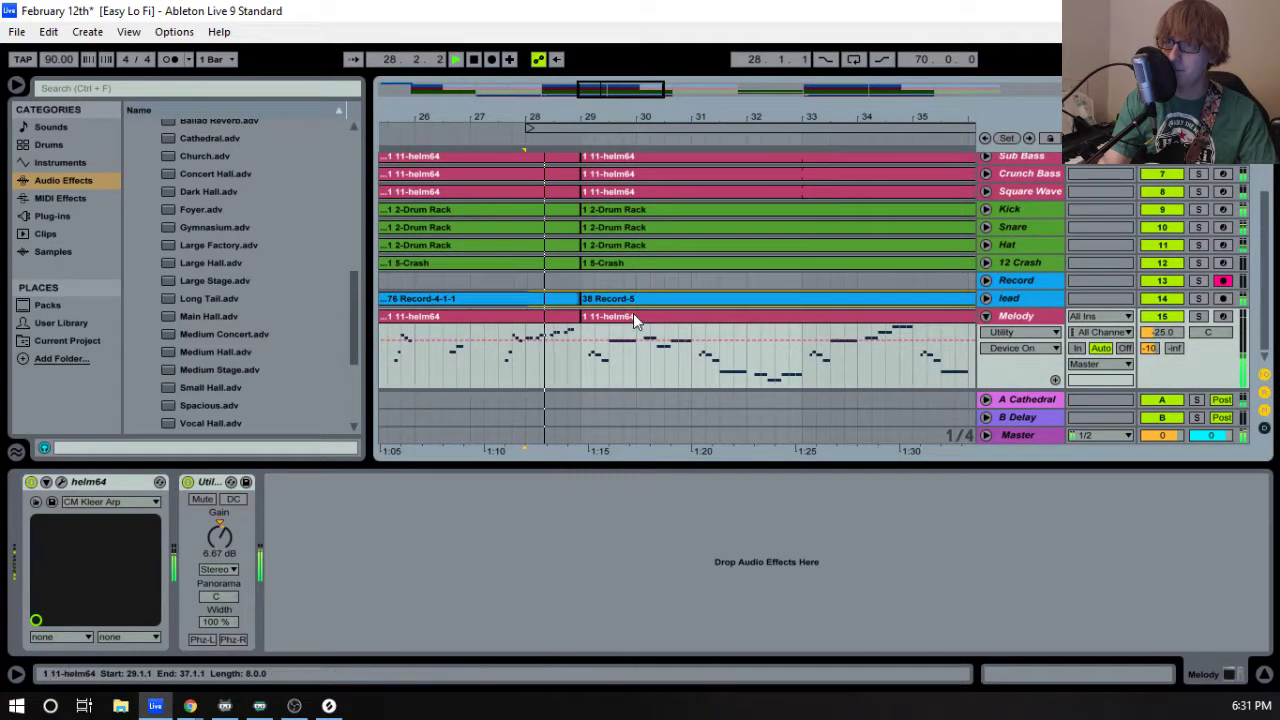
- Open the Melody clip at bar 29 in the note editor and play it with the Melody track soloed
double_click(718, 316)
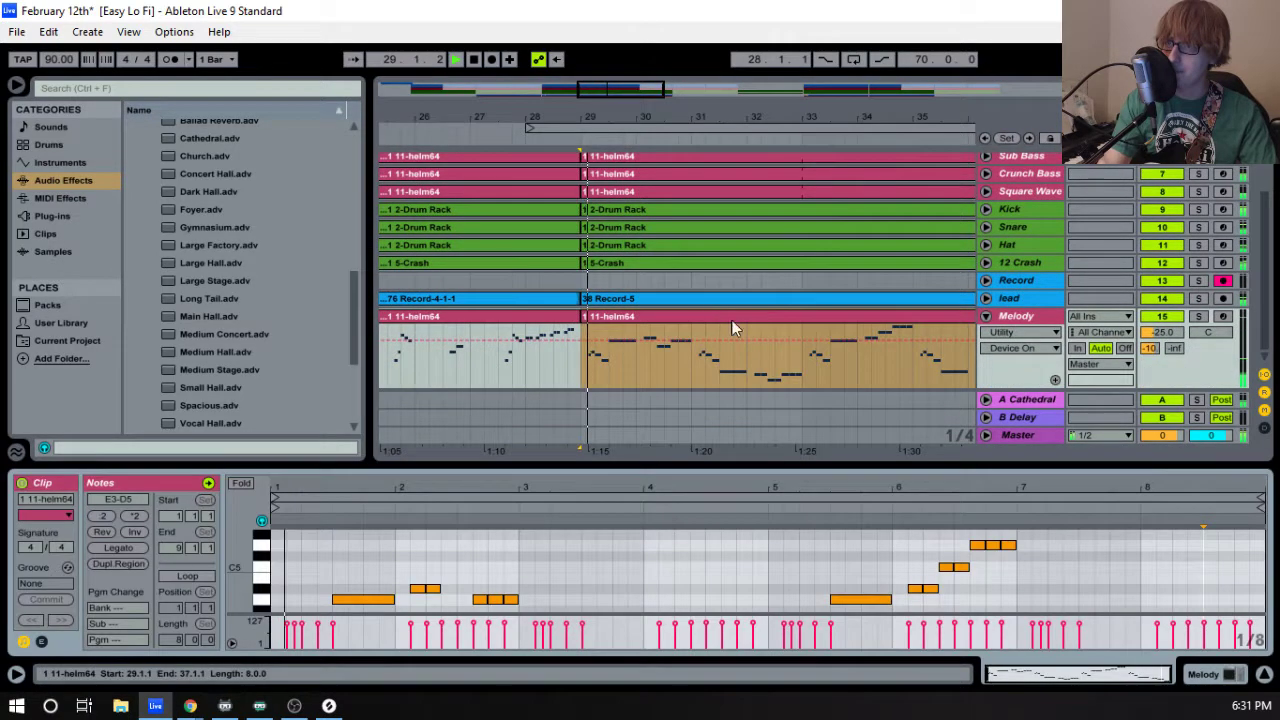
drag(585, 462, 586, 394)
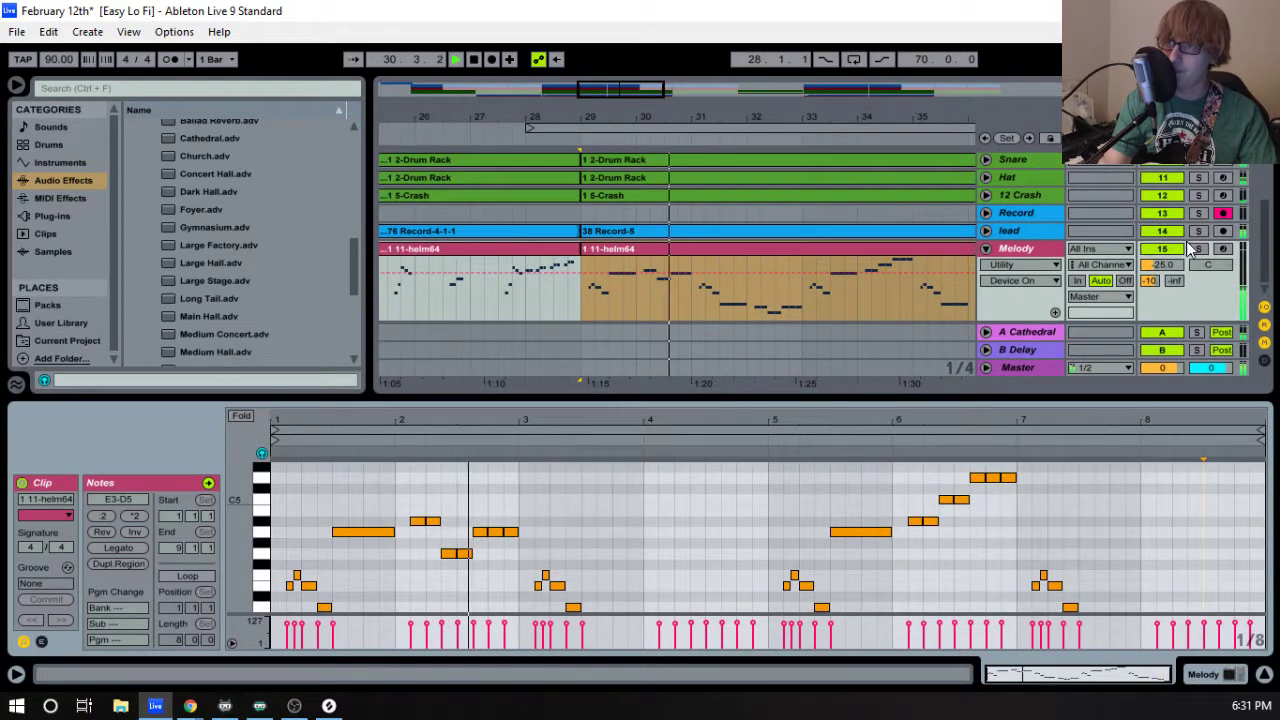
click(648, 252)
key(space)
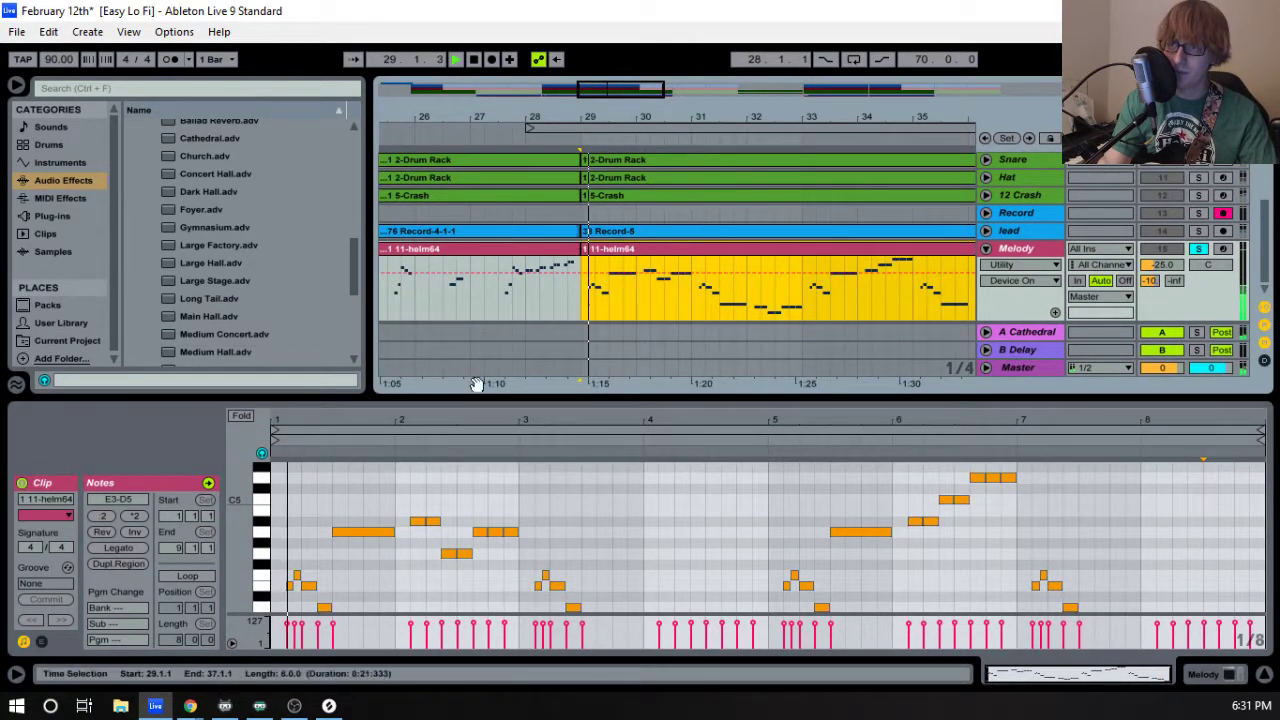
- Add sixteenth harmony notes G4 at 1.1.3 and A4 at 1.1.4 above the Melody clip's first two notes
mouse_move(376, 393)
mouse_down()
mouse_move(377, 218)
mouse_move(328, 255)
mouse_move(328, 300)
mouse_up()
drag(241, 384, 241, 489)
click(341, 411)
key(space)
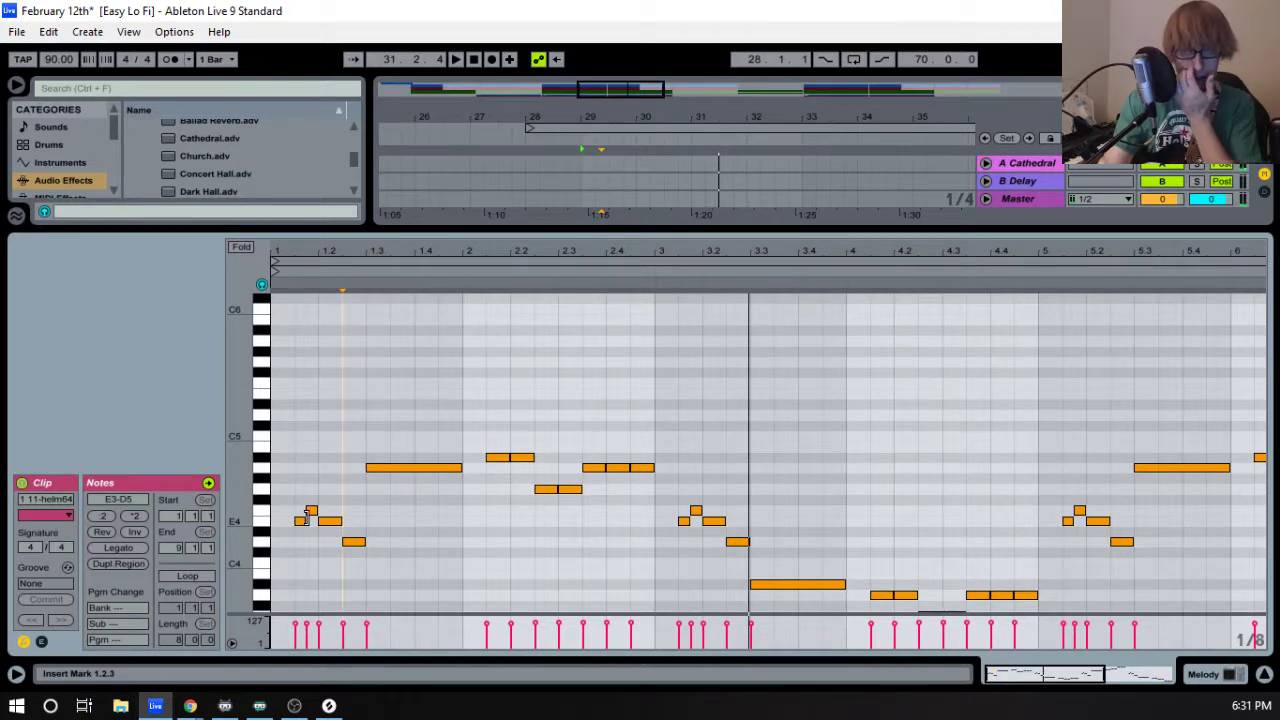
click(260, 526)
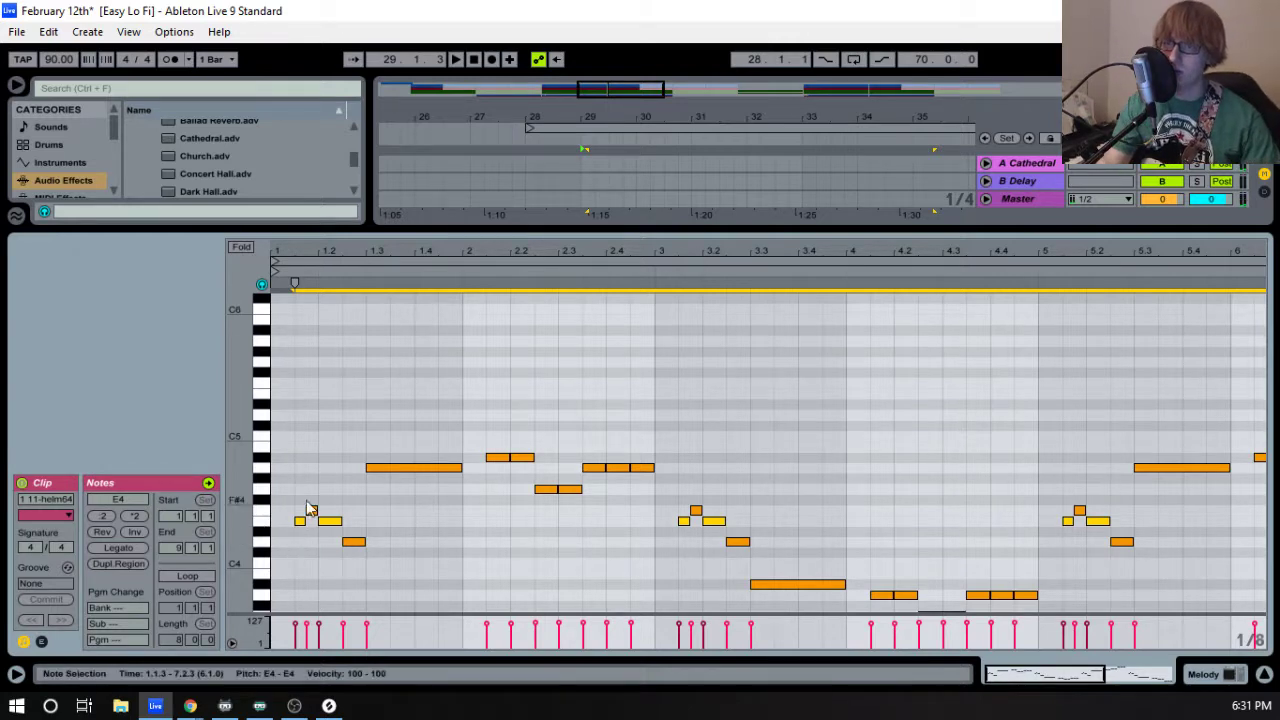
drag(305, 255, 330, 480)
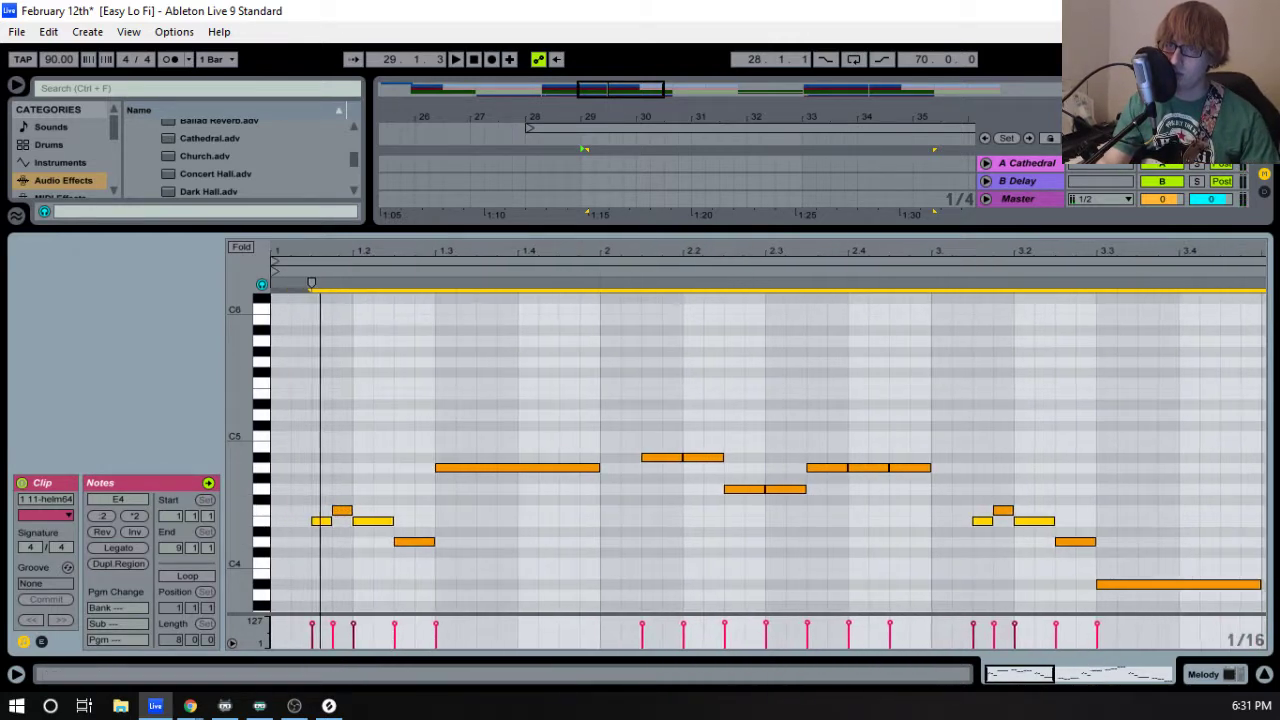
double_click(318, 492)
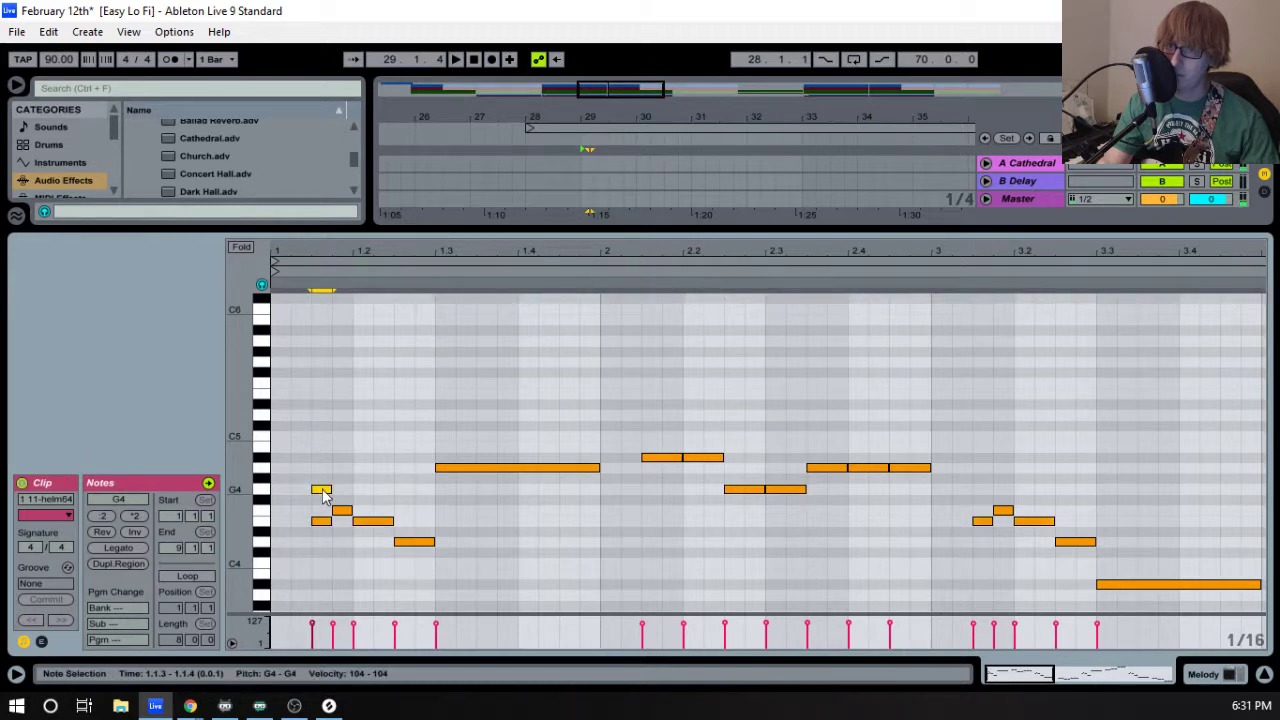
double_click(342, 468)
key(space)
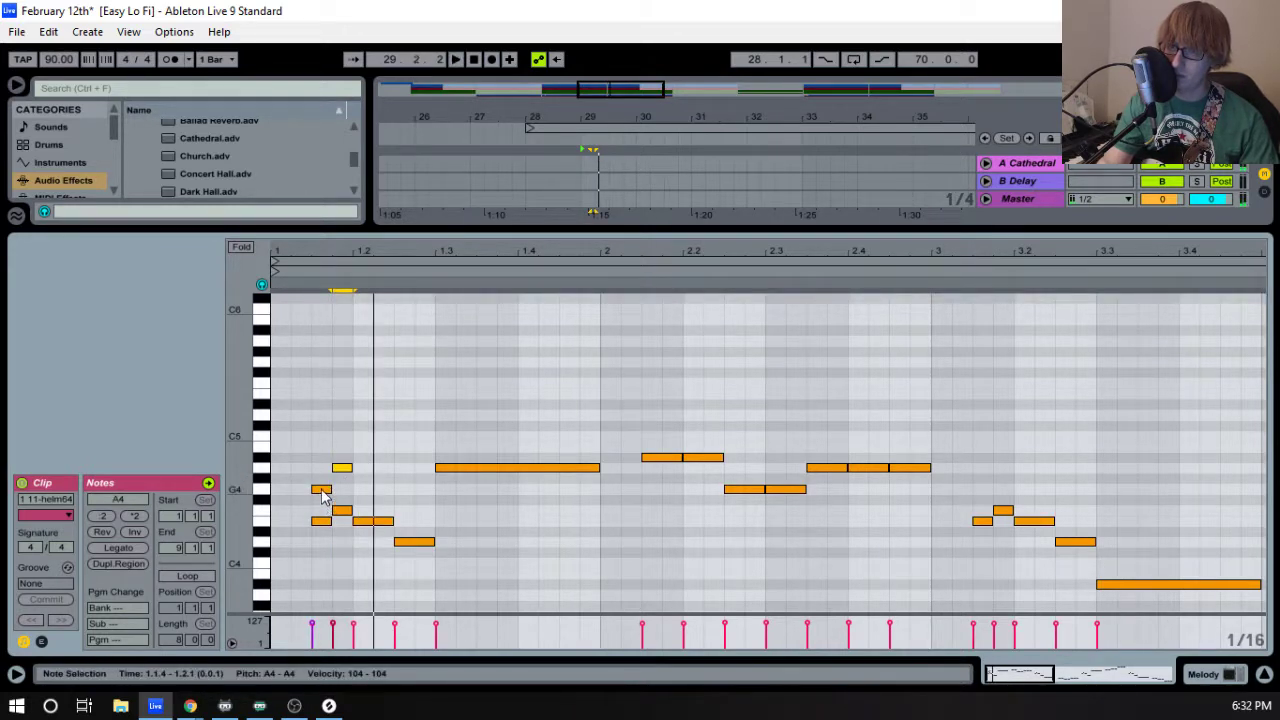
- Add an eighth-note G4 harmony at 1.2.1 above the Melody clip's third note and play it back
double_click(362, 449)
drag(362, 453, 367, 474)
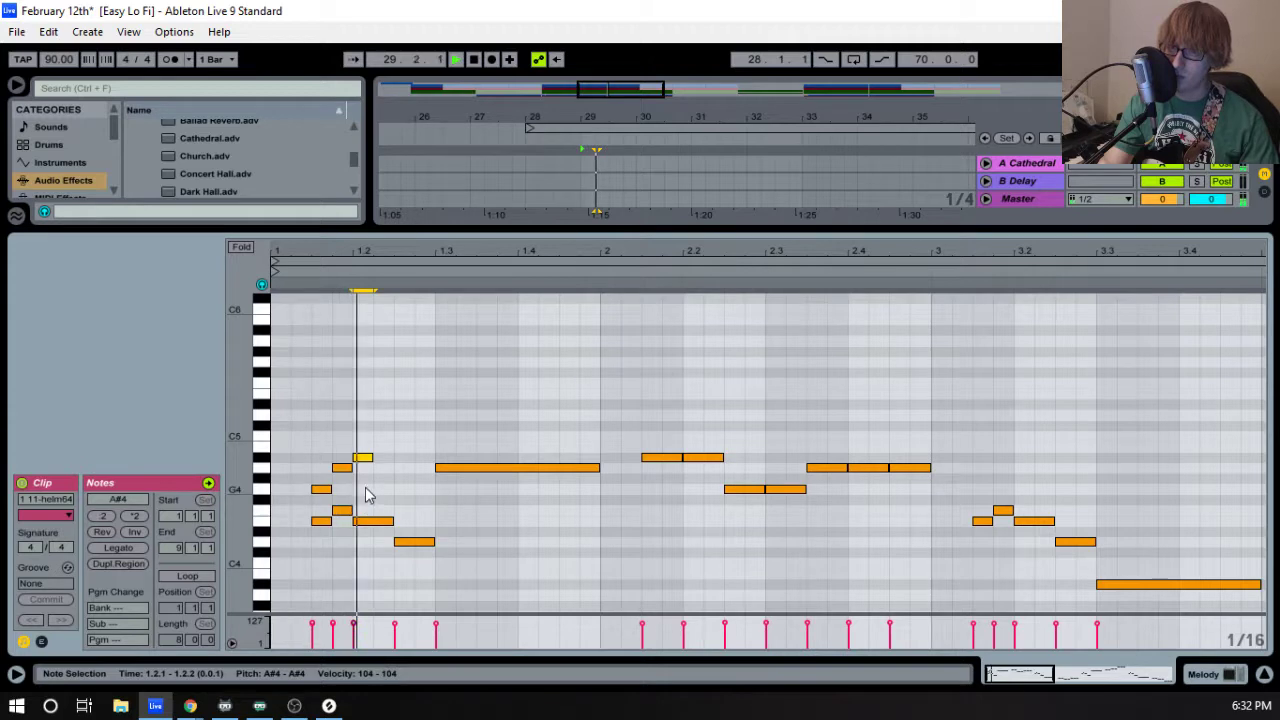
drag(370, 457, 394, 457)
drag(368, 545, 374, 393)
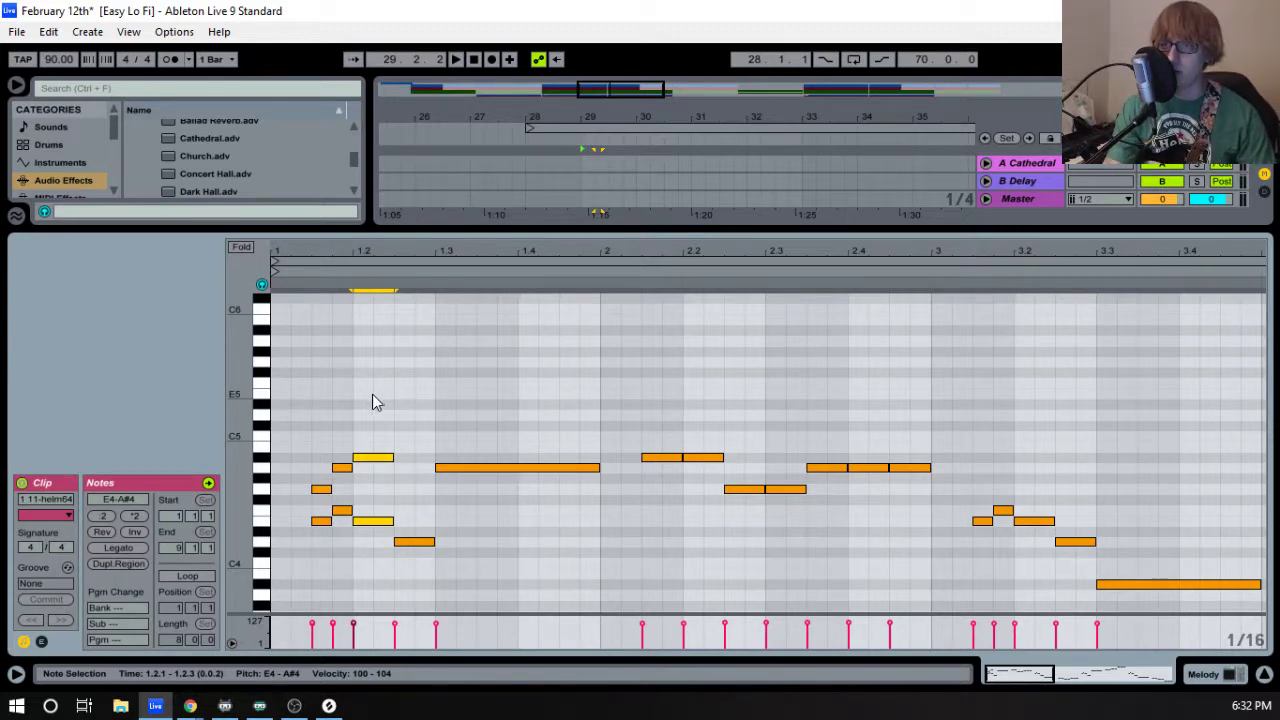
drag(372, 460, 371, 492)
click(372, 447)
key(space)
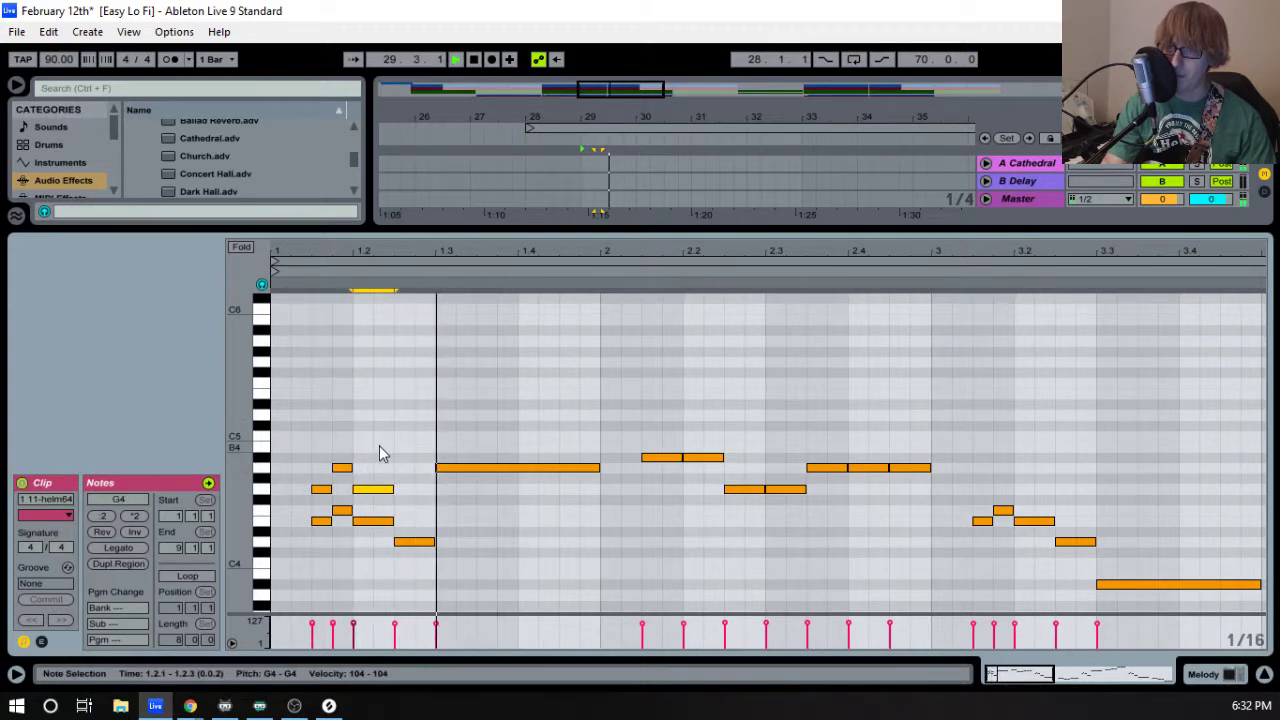
- Add an eighth-note F4 harmony at 1.2.3 above the fourth note and listen to the phrase
click(420, 544)
key(space)
double_click(405, 512)
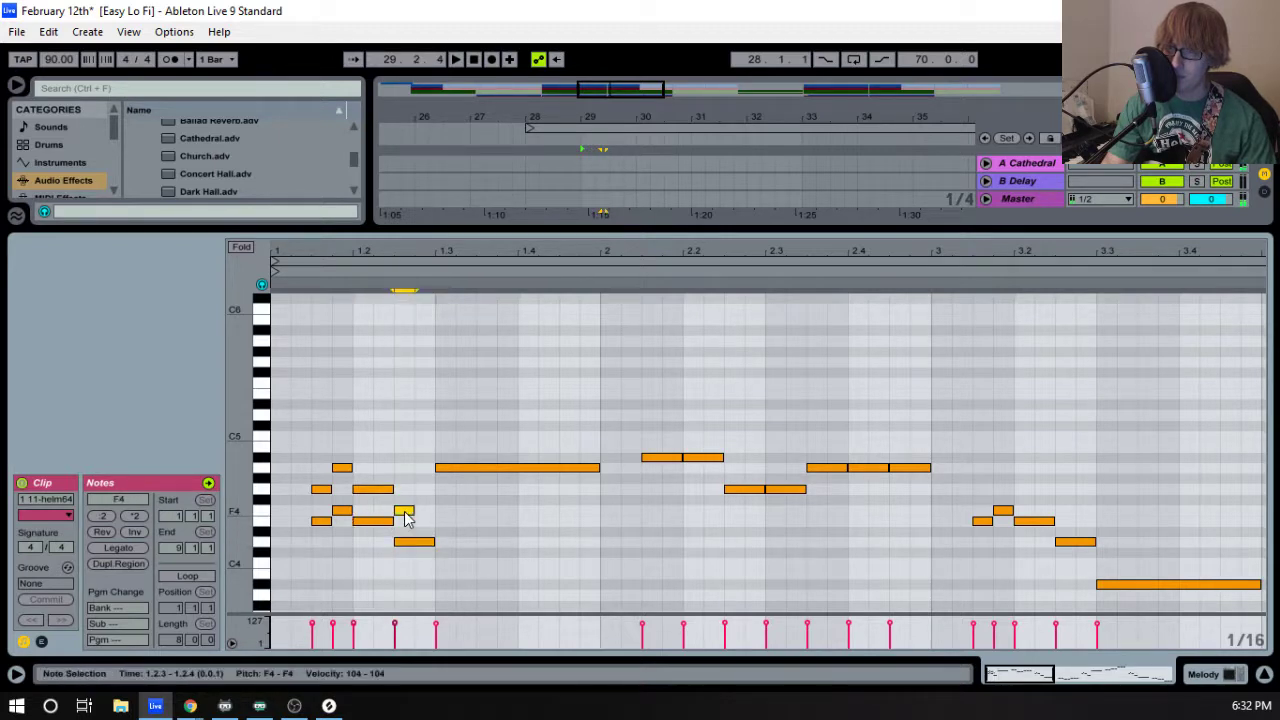
drag(412, 512, 435, 512)
key(space)
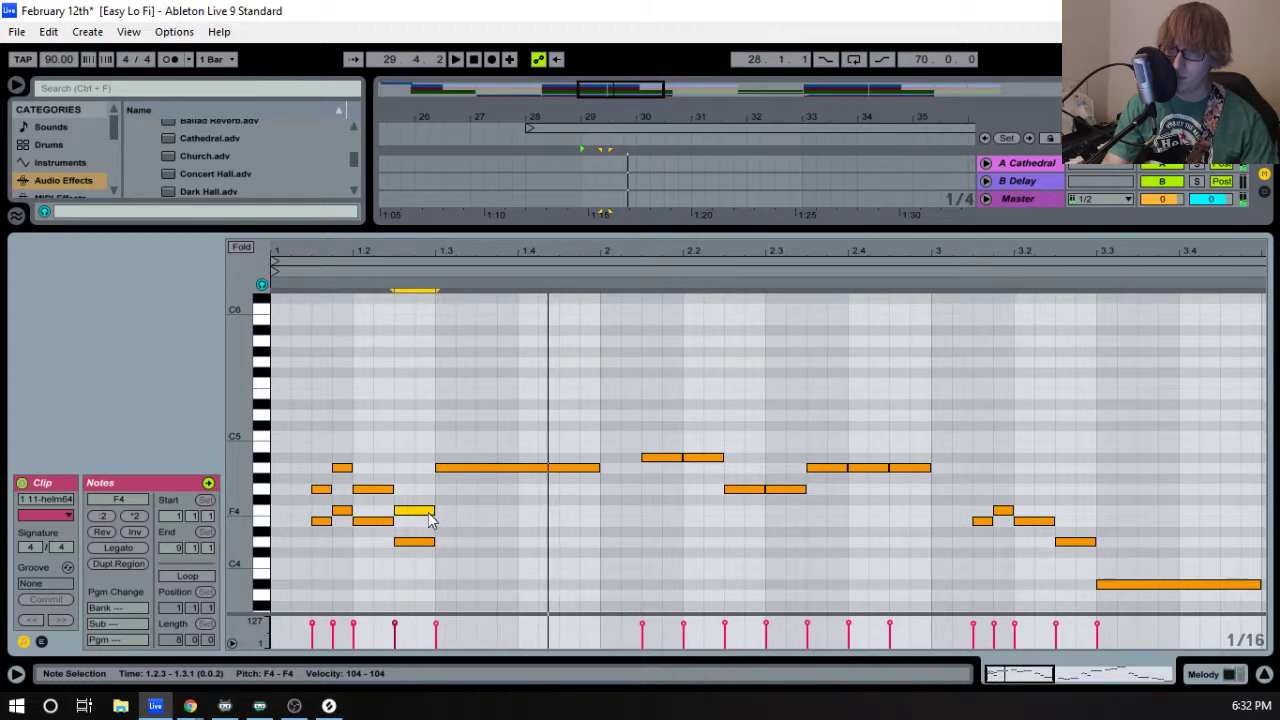
- Add a C5 harmony from 1.3.1 to 2.1.1 above the long note and play the phrase
key(space)
double_click(445, 436)
drag(455, 436, 592, 437)
key(space)
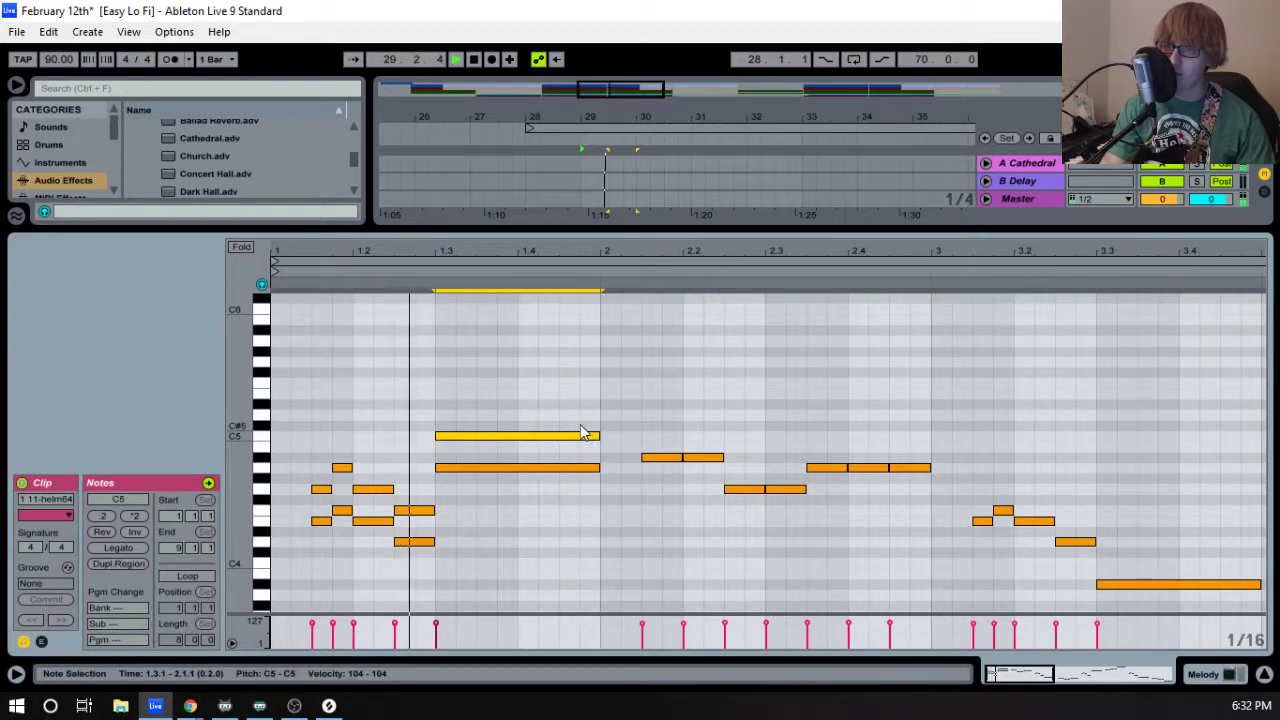
key(space)
- Turn off solo on the Melody track and play the harmonized phrase with the full arrangement from bar 28
drag(975, 230, 975, 383)
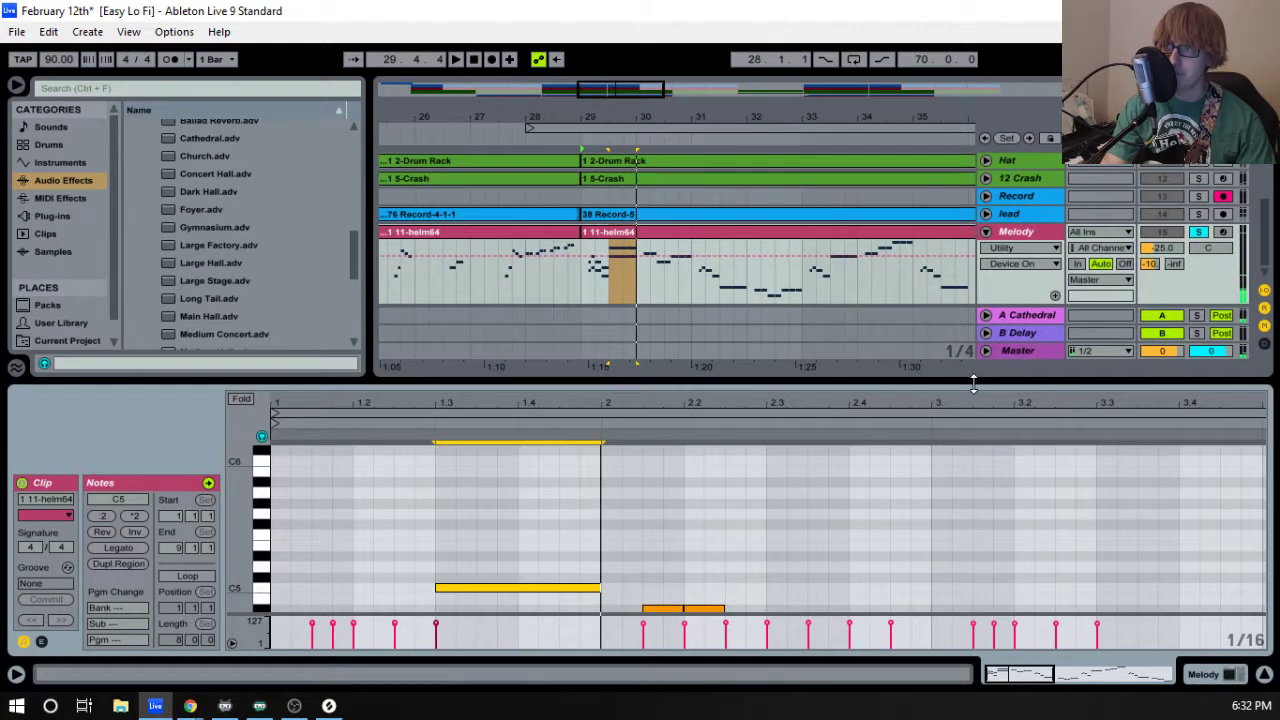
click(1198, 232)
click(553, 136)
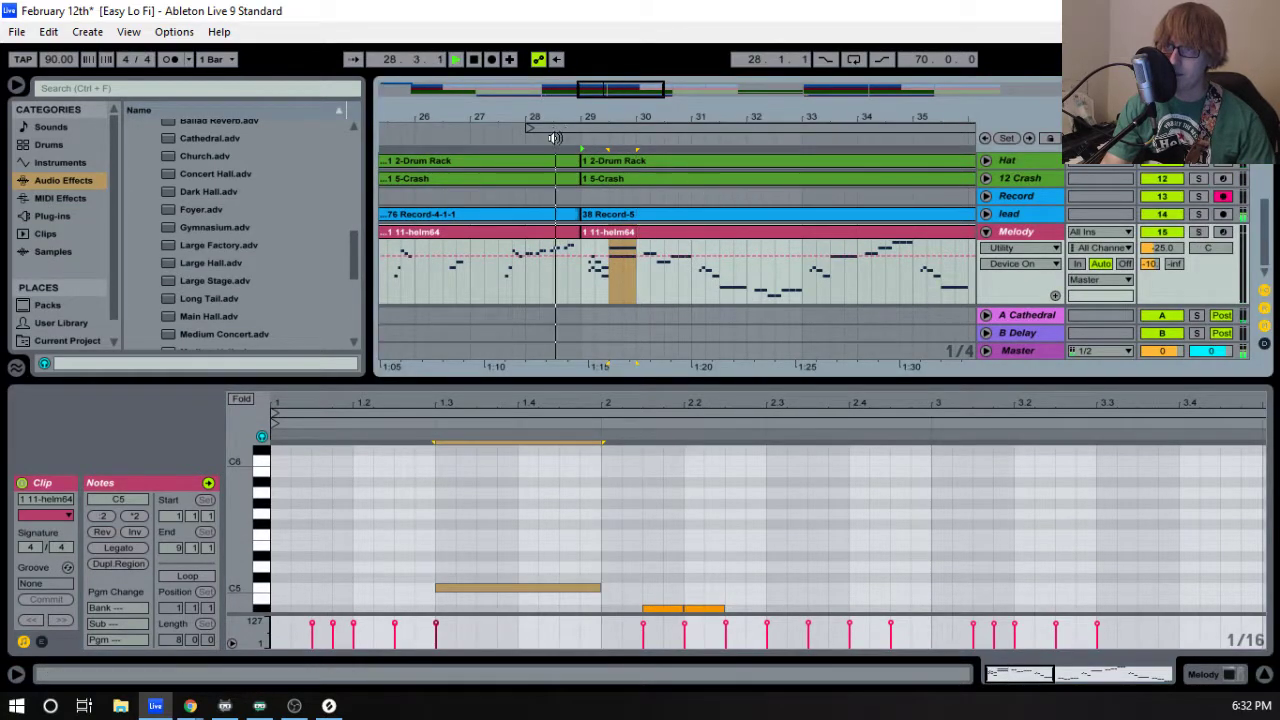
drag(594, 380, 600, 195)
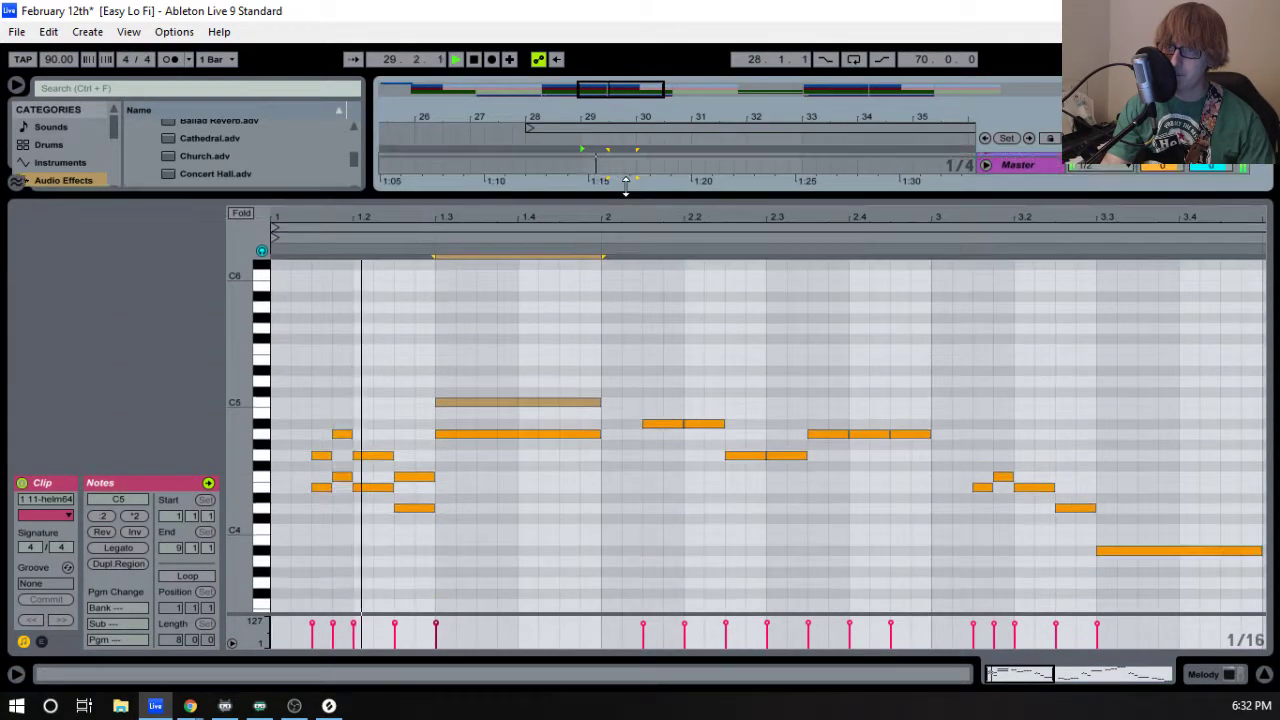
key(space)
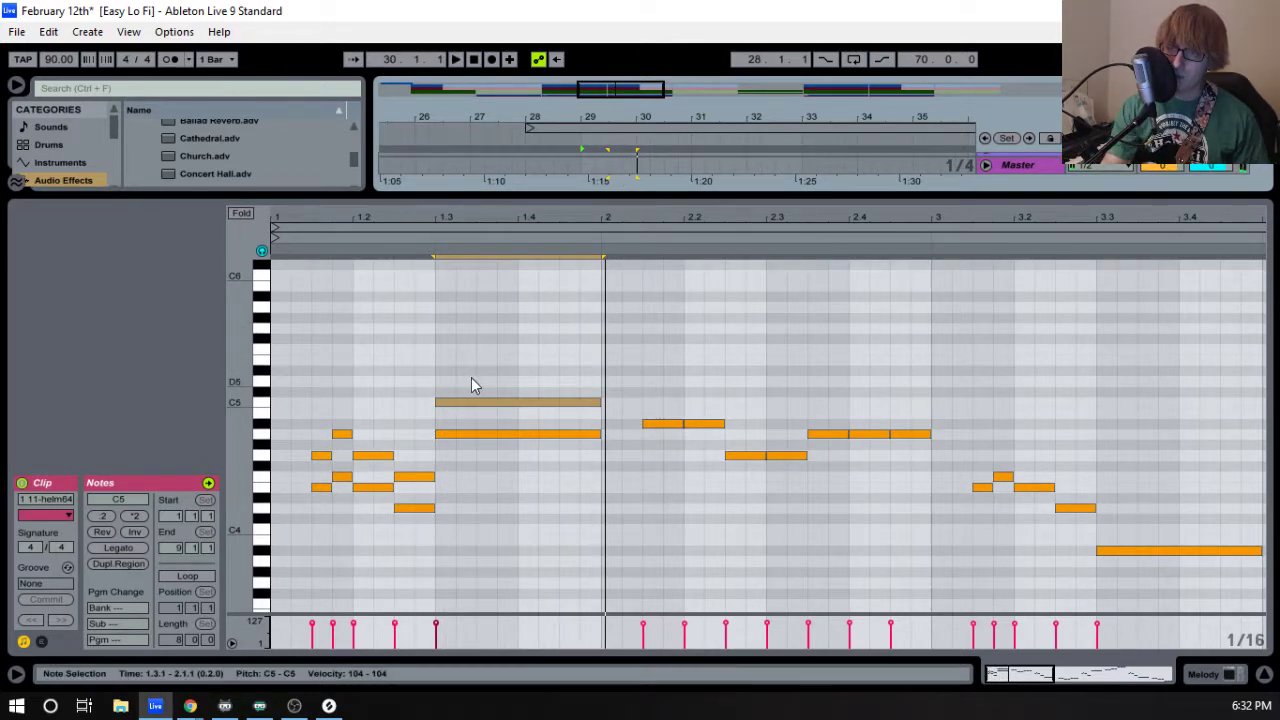
- Examine the harmony notes in the Melody clip's first bar and play them again
drag(574, 201, 561, 424)
right_click(1050, 266)
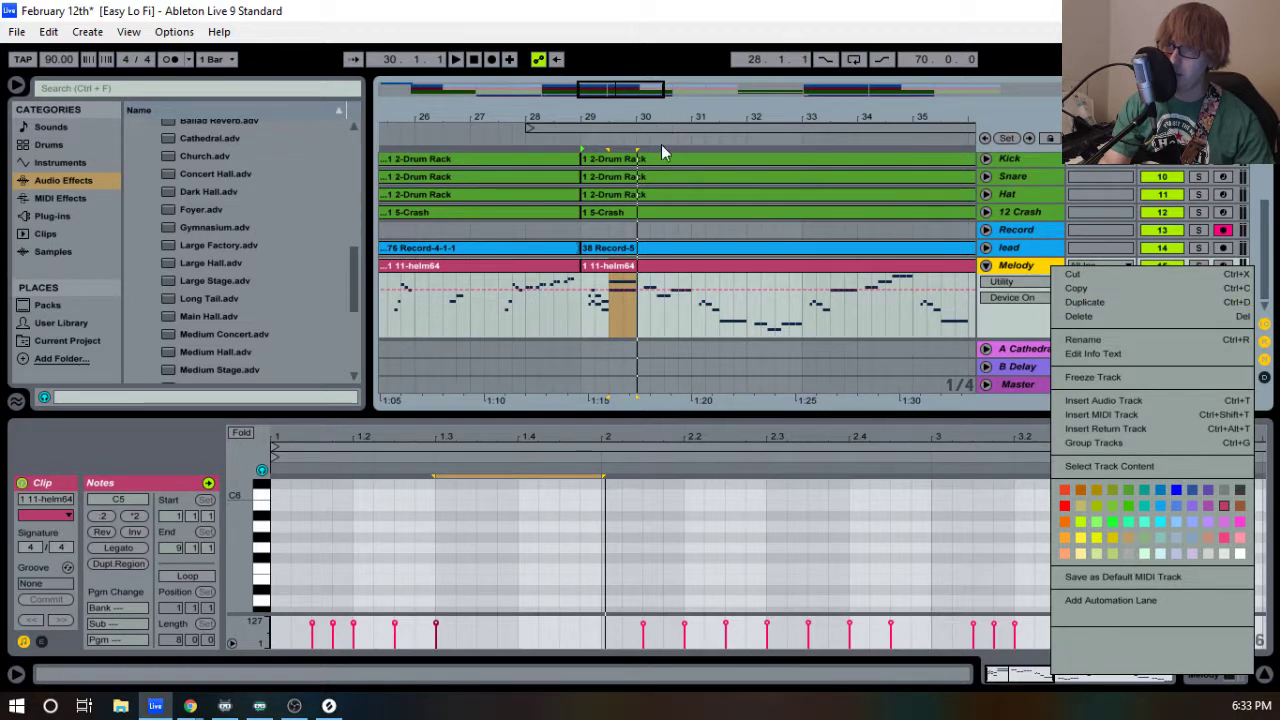
click(539, 535)
drag(525, 413, 525, 195)
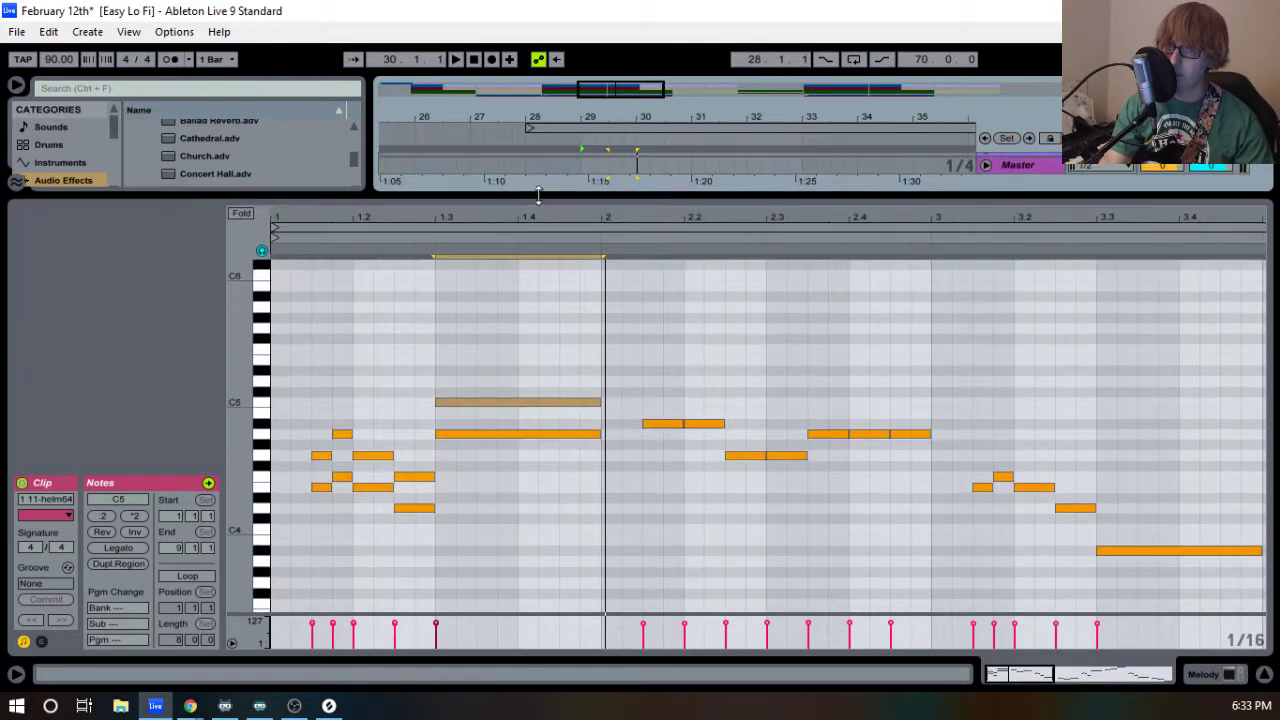
key(space)
key(space)
drag(289, 457, 430, 490)
click(462, 404)
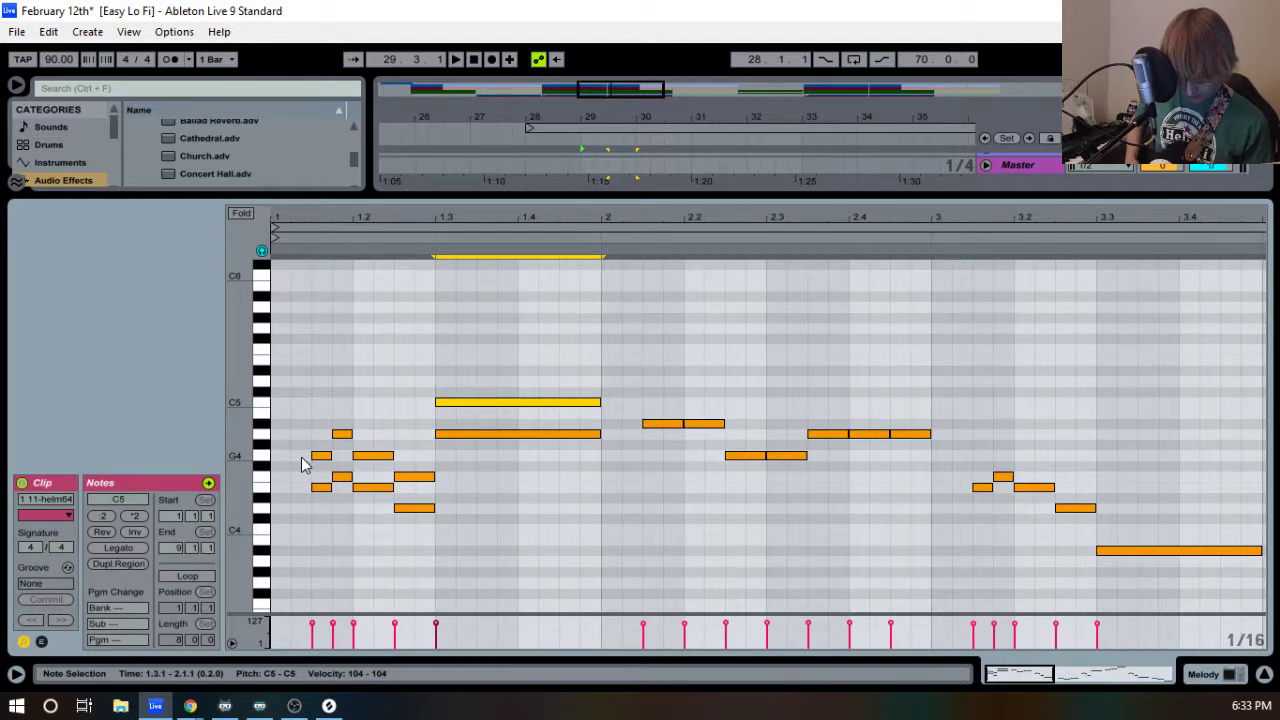
key(space)
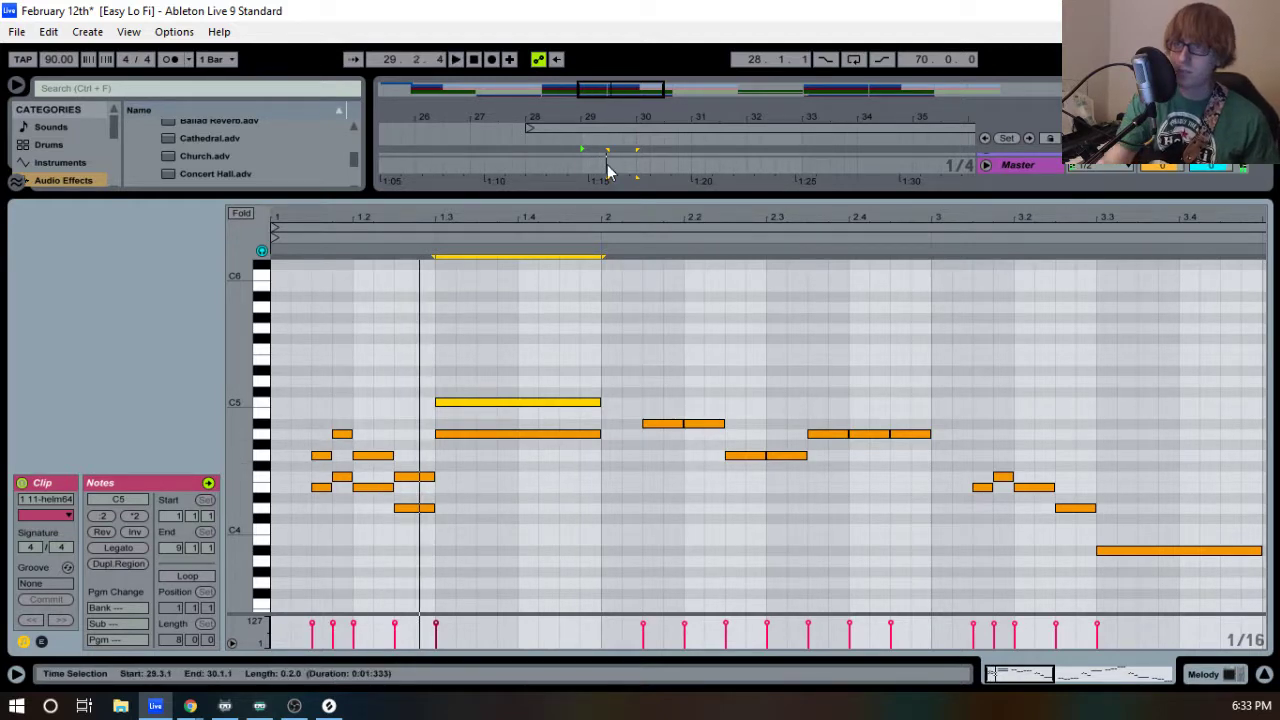
- Record a guitar harmony take on the Record track from bar 28 to about bar 30 and play it back
drag(630, 195, 630, 362)
click(581, 125)
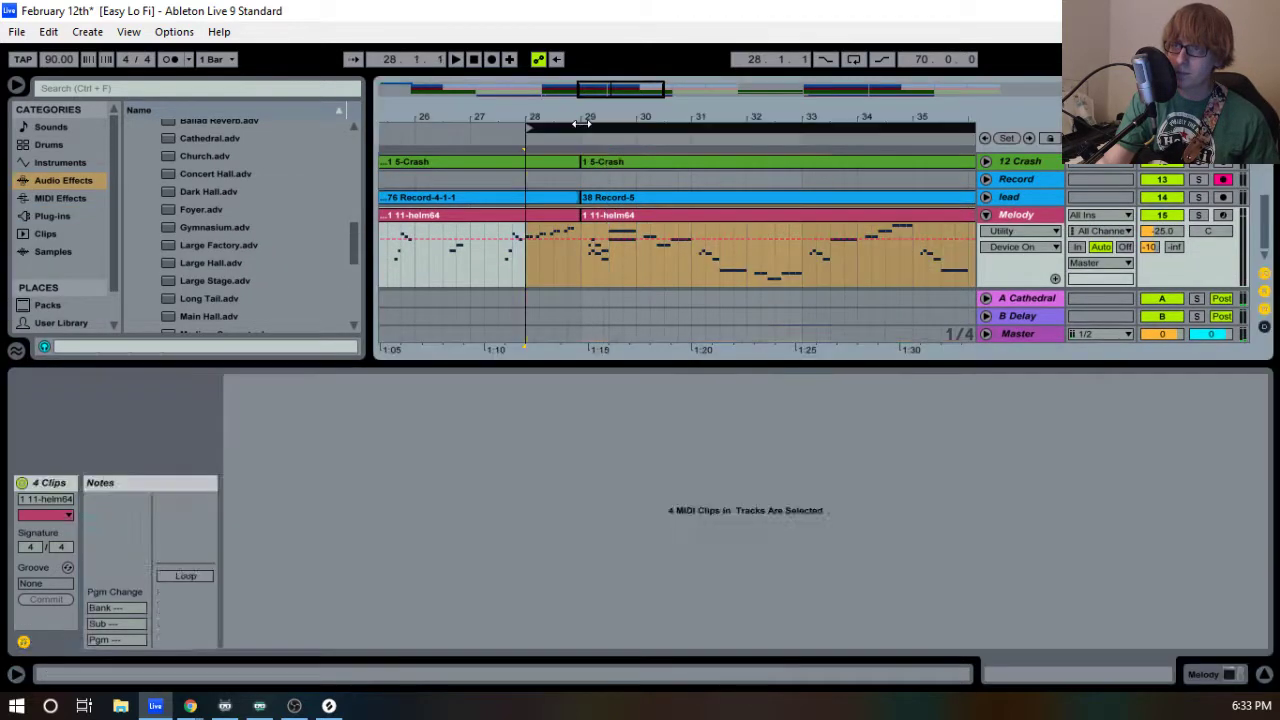
key(space)
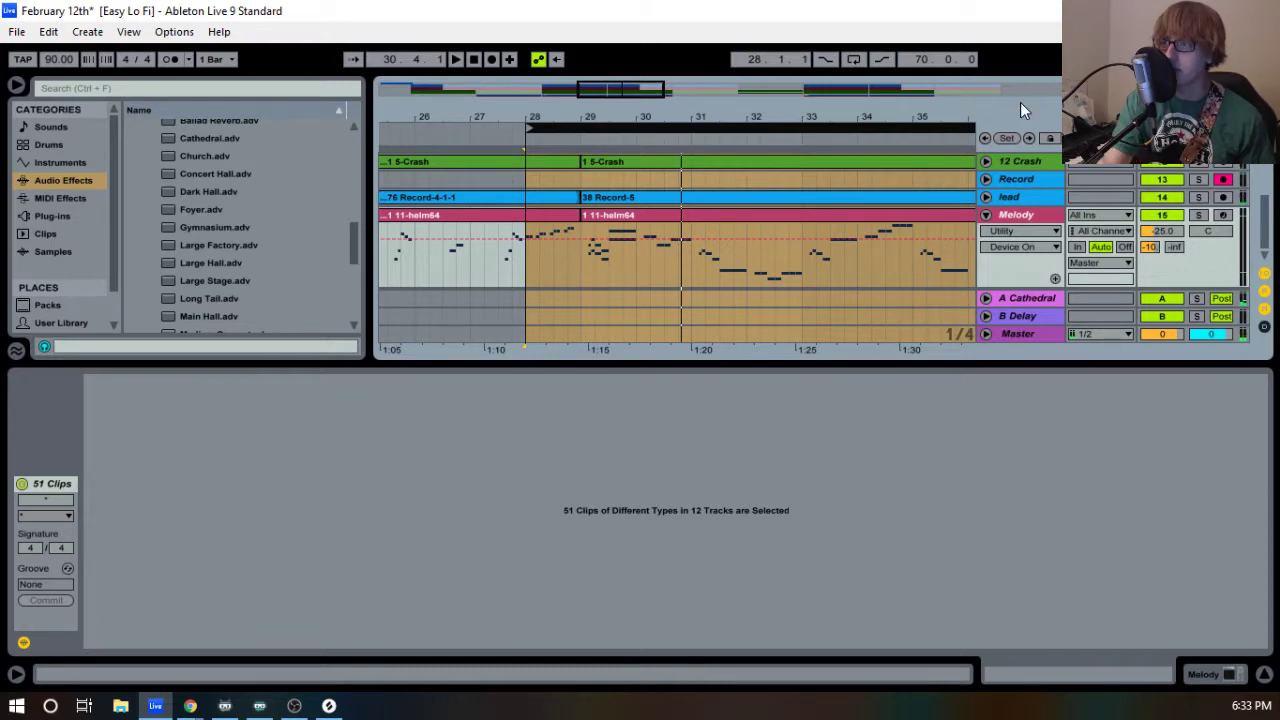
key(F9)
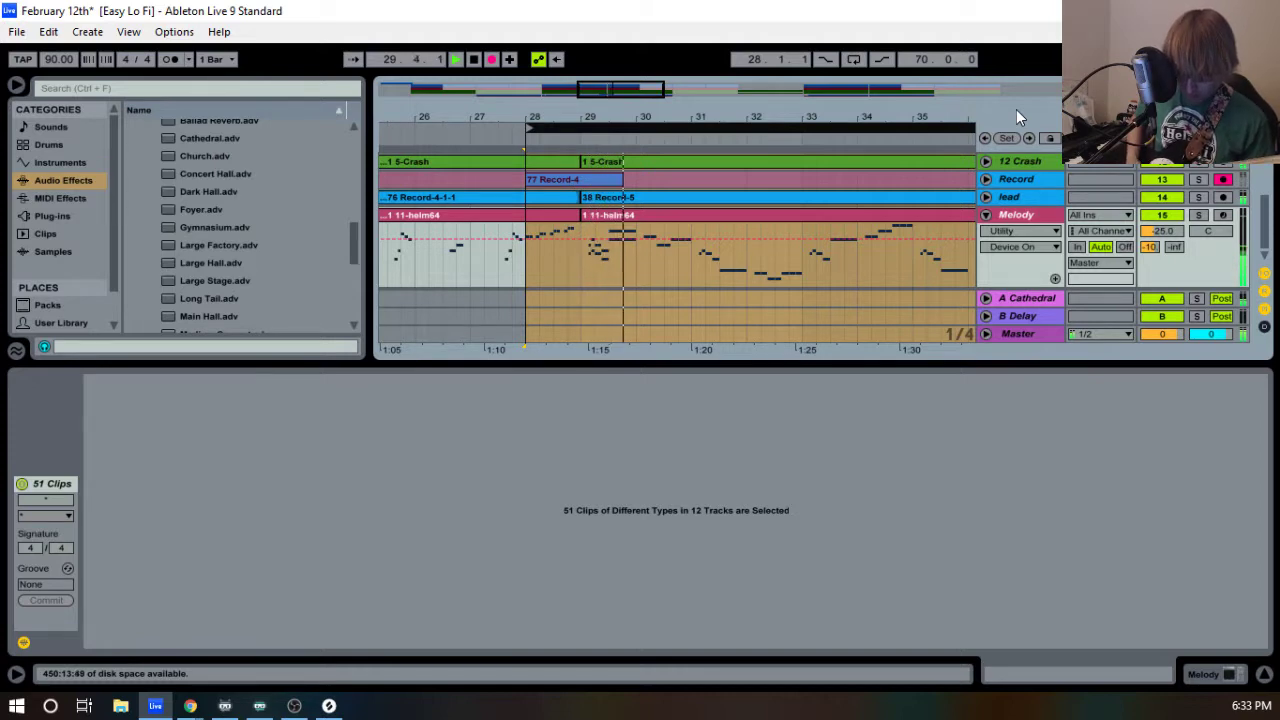
key(space)
key(space)
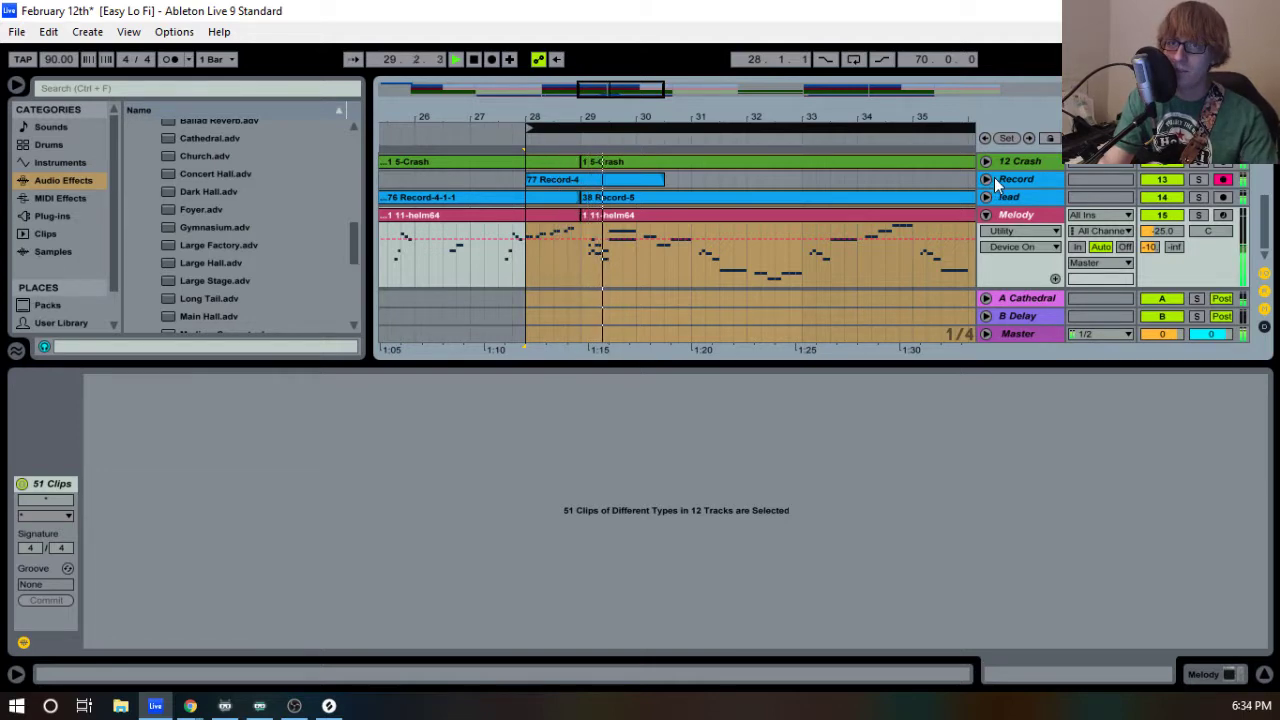
key(space)
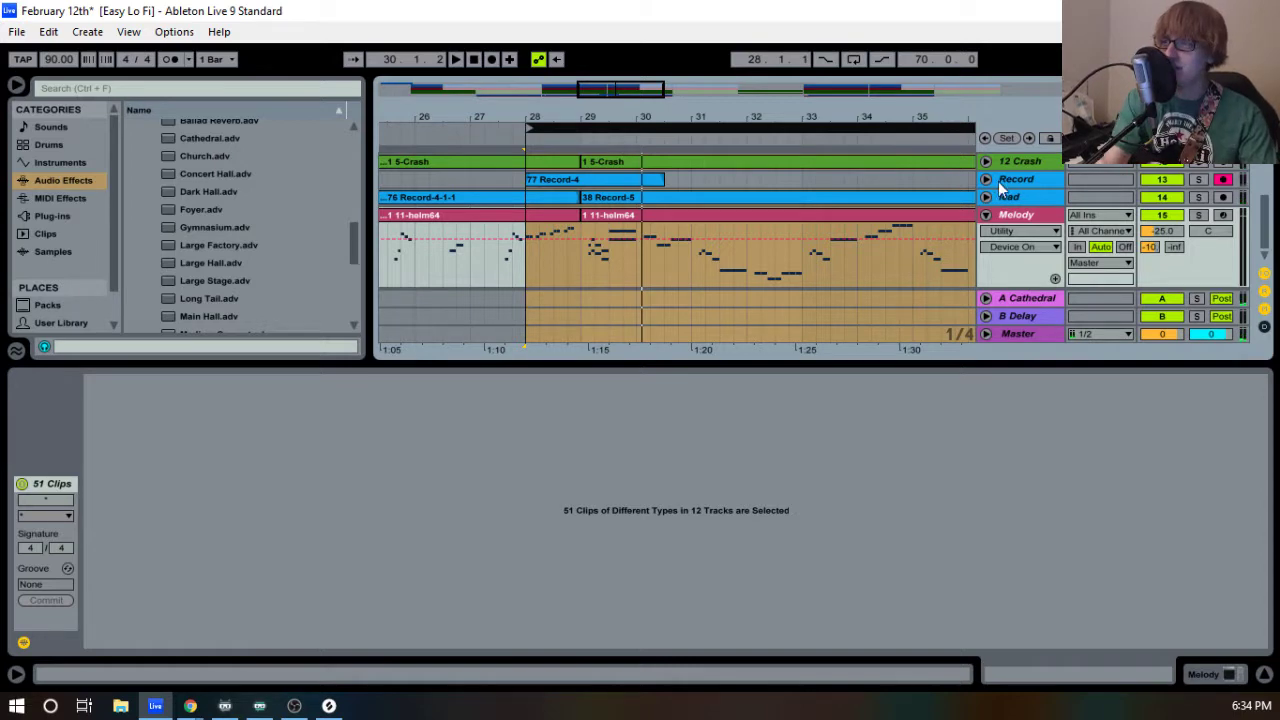
- Duplicate the lead track, clear the clips from the upper copy, and rename that copy Lead Harm
right_click(1015, 199)
click(1071, 238)
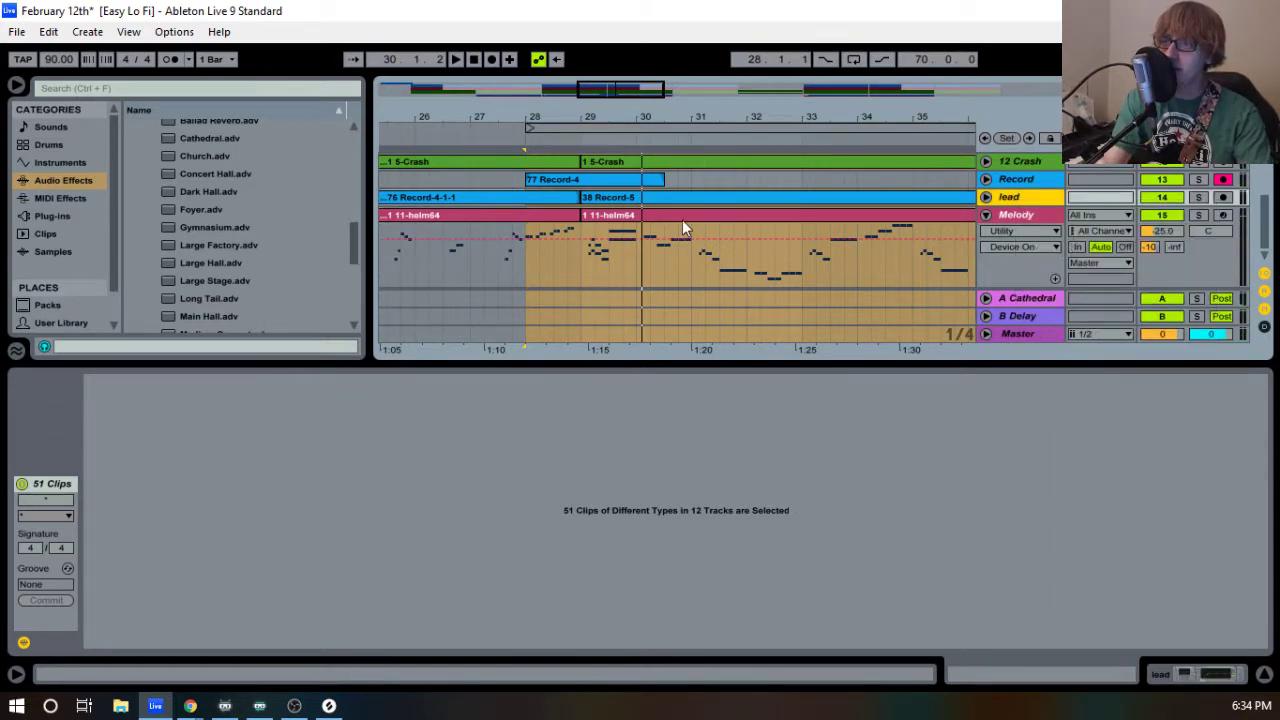
click(554, 197)
click(606, 183)
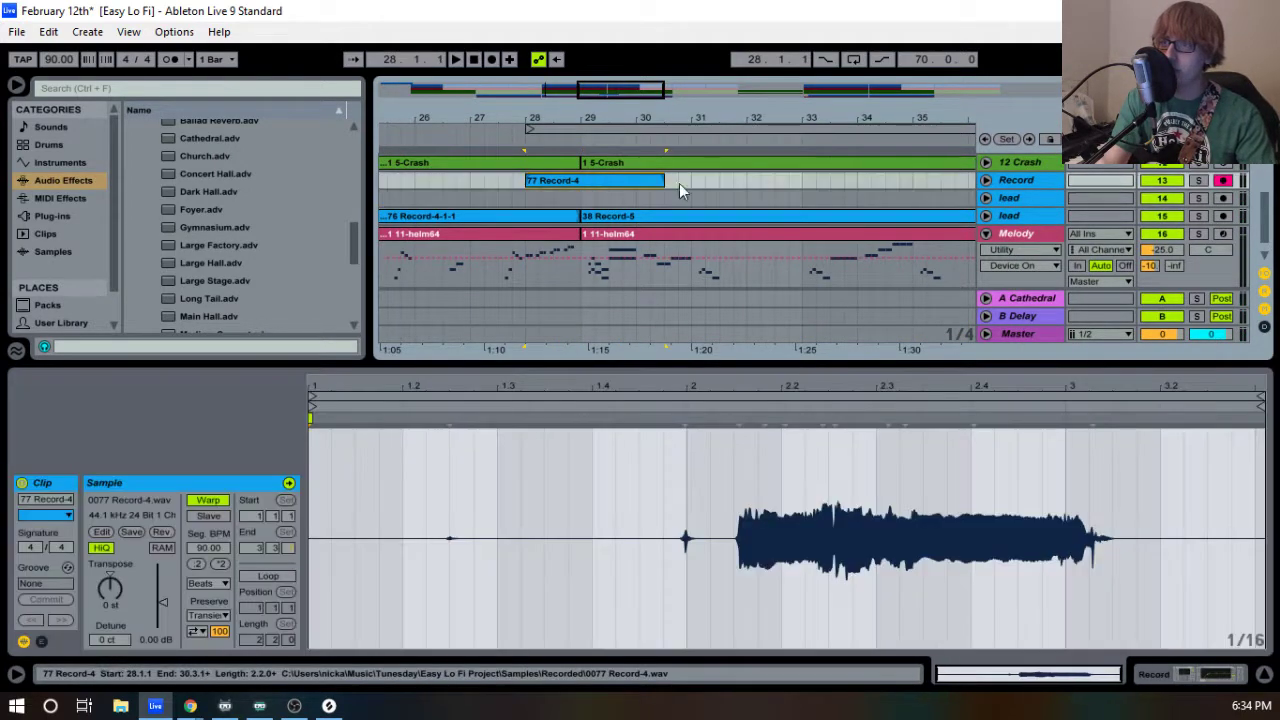
right_click(1018, 198)
click(1063, 270)
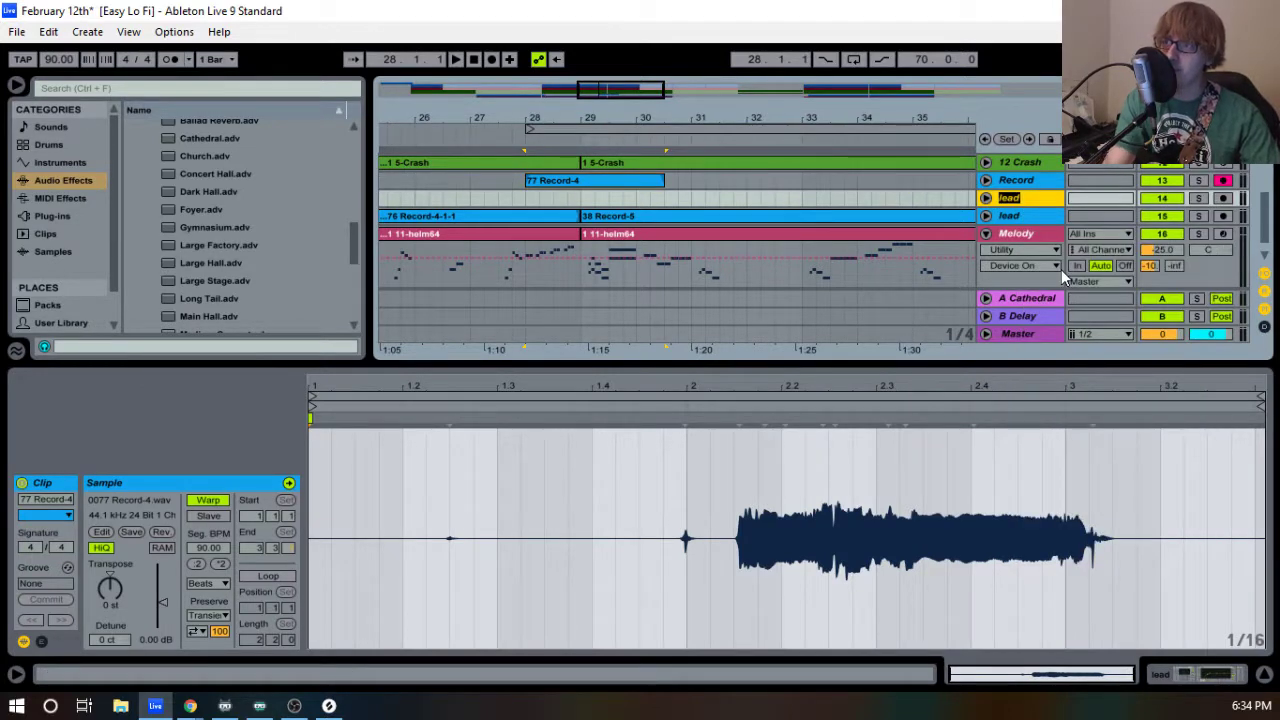
text(Lead Harm)
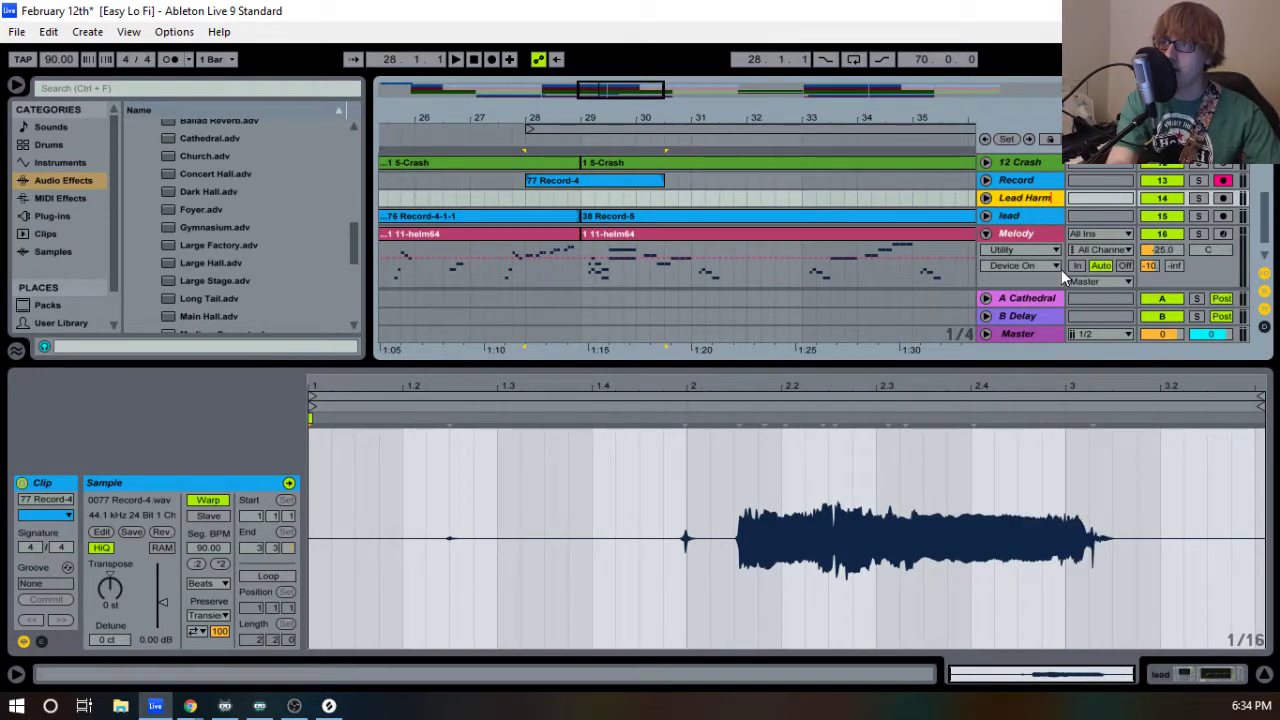
click(766, 198)
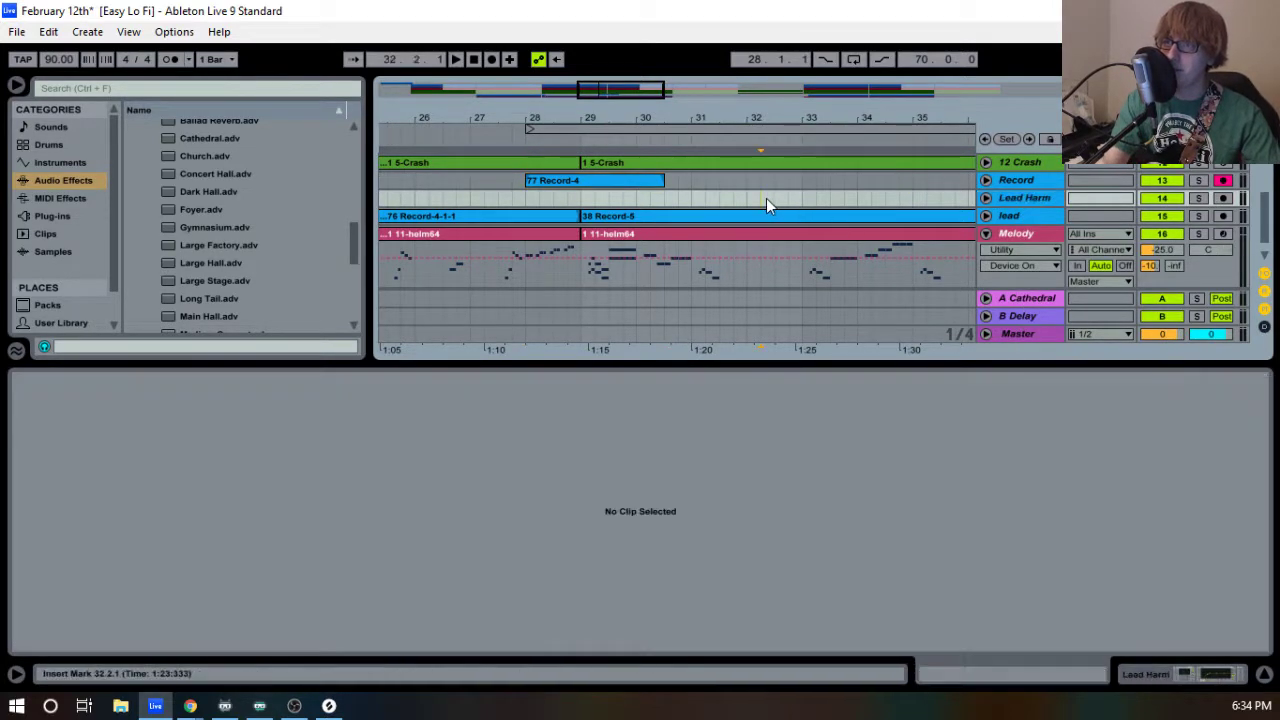
- Trim the start of the recorded harmony clip to bar 29 and move the clip to the Lead Harm track
click(986, 215)
click(986, 180)
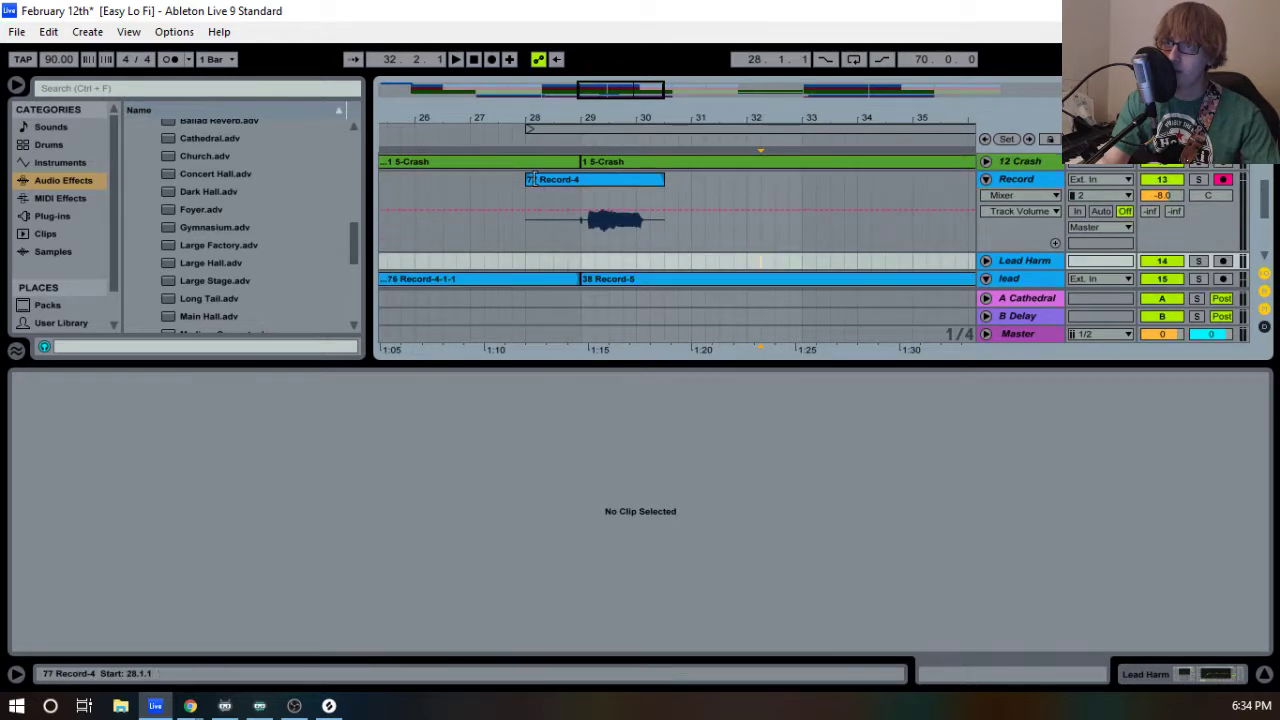
drag(528, 179, 582, 179)
click(590, 120)
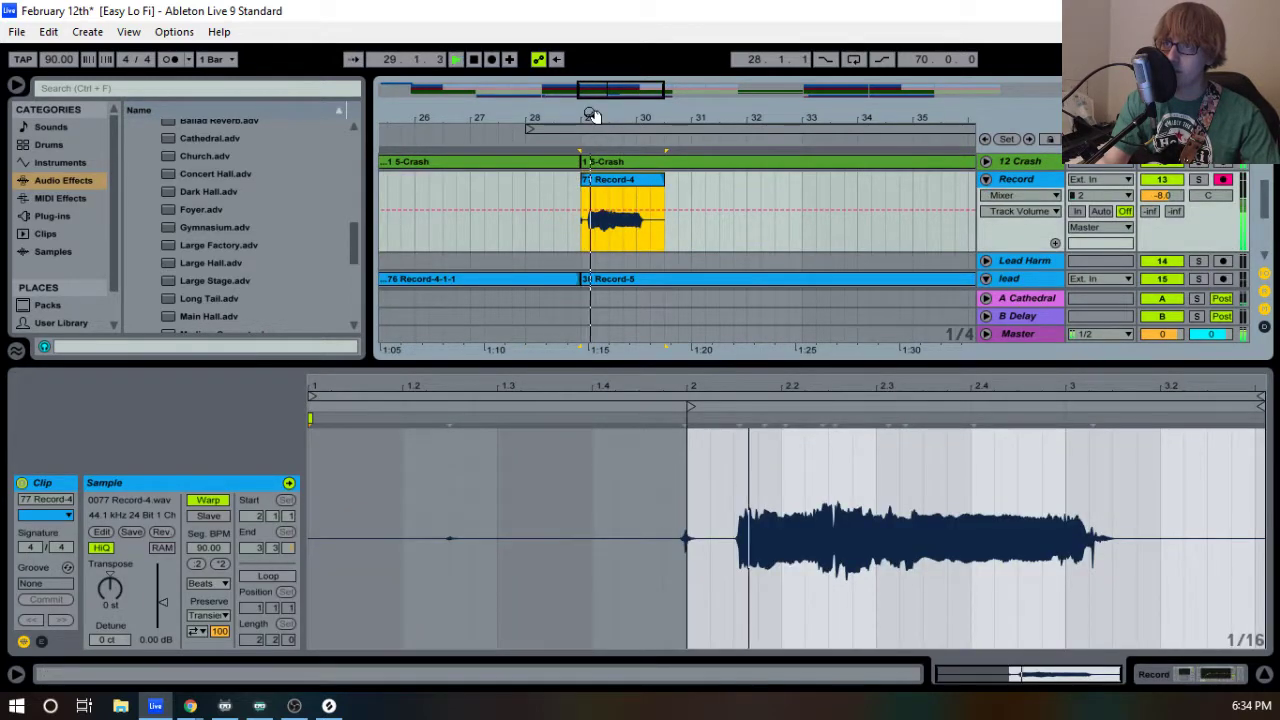
drag(590, 118, 572, 262)
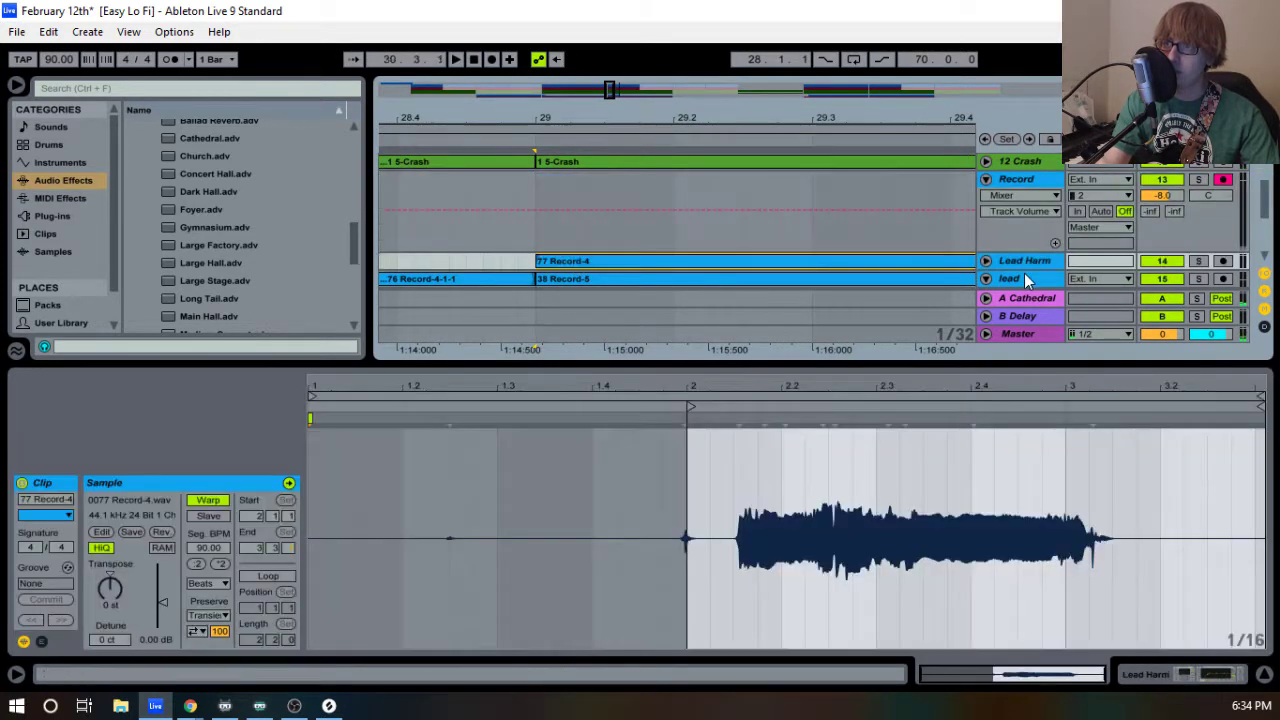
- Unfold the Lead Harm and lead tracks and compare their waveforms' timing around bar 29 during playback
click(985, 260)
scroll(844, 200, down, 2)
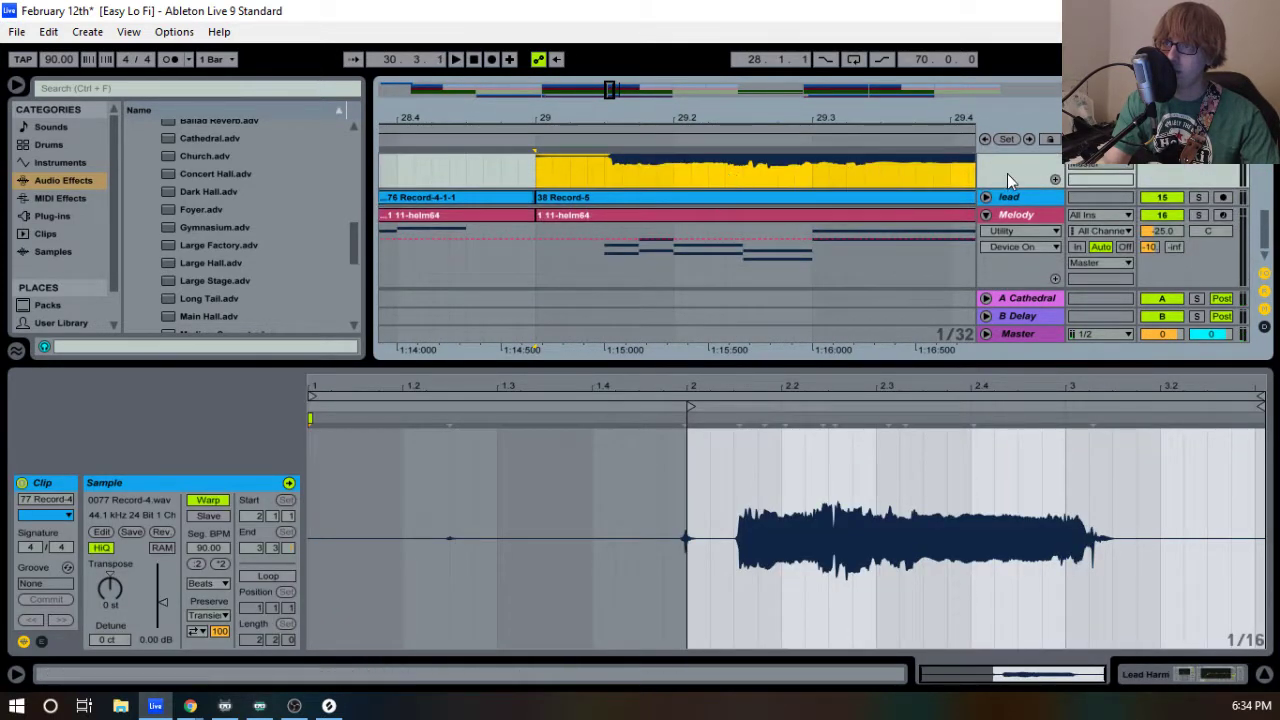
click(985, 197)
scroll(886, 201, up, 2)
drag(646, 120, 566, 197)
scroll(583, 182, up, 1)
scroll(572, 202, down, 1)
scroll(576, 204, down, 1)
key(space)
drag(594, 122, 681, 92)
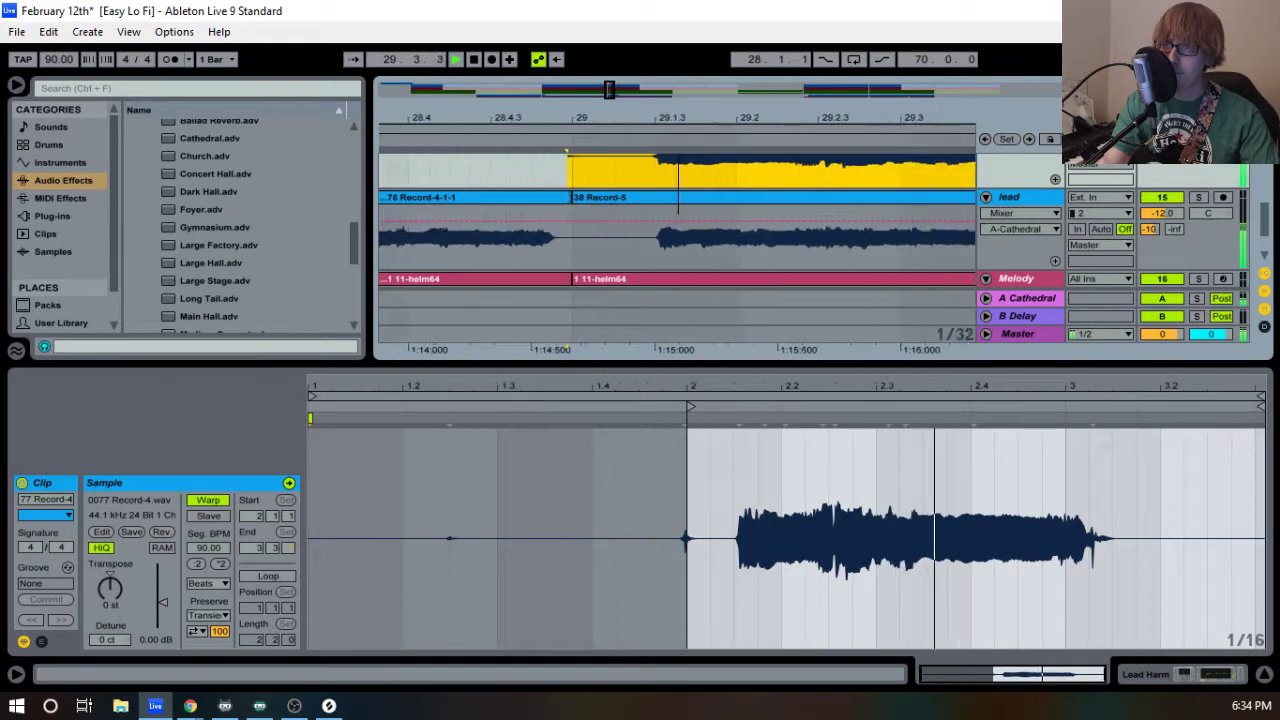
- Play bars 29 and 30 to check the recorded harmony against the lead and Melody tracks
scroll(560, 230, up, 1)
key(space)
key(space)
scroll(787, 212, down, 2)
drag(846, 112, 660, 112)
key(space)
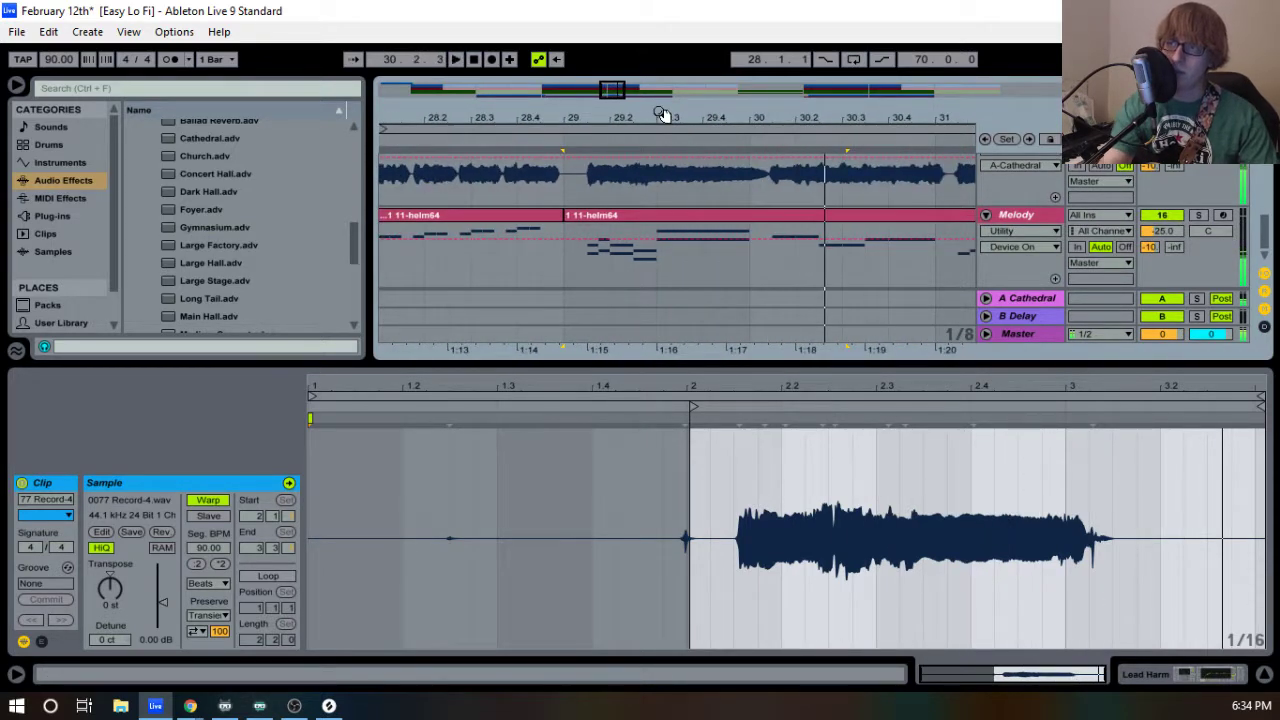
- Select the upper C5 note of the long chord in the Melody clip at bar 29 and audition it
click(697, 231)
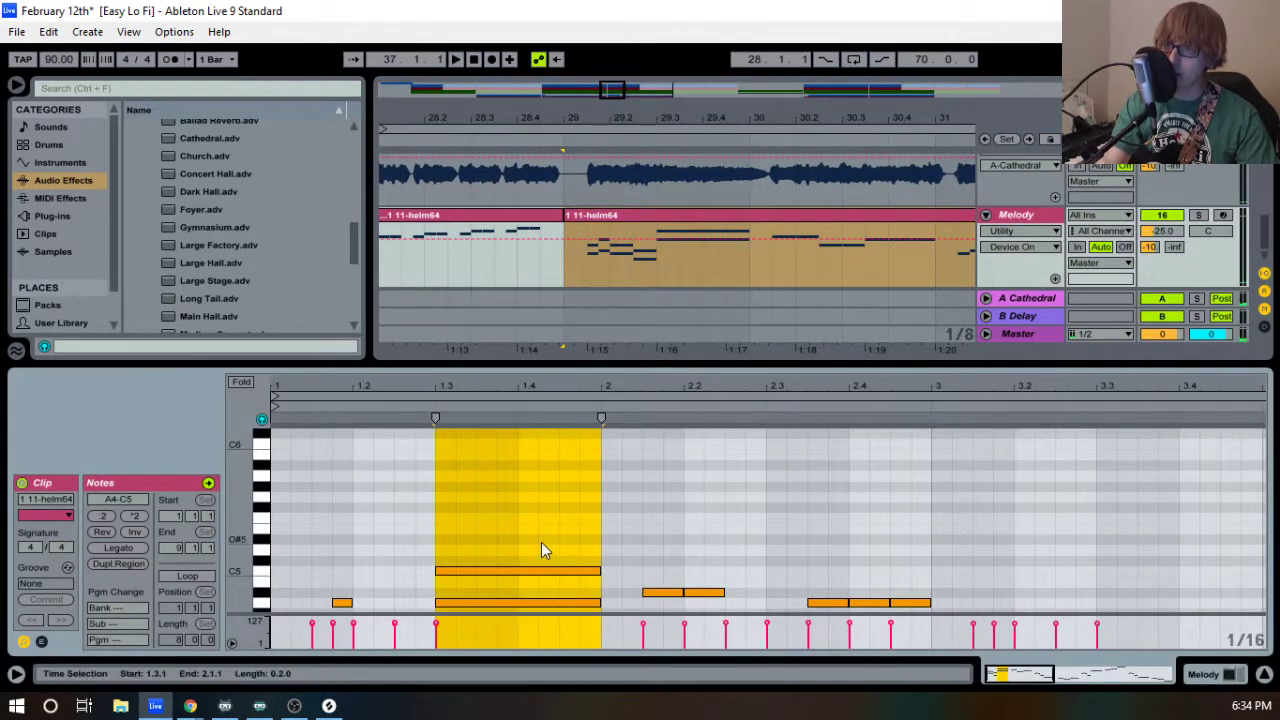
click(530, 566)
click(528, 569)
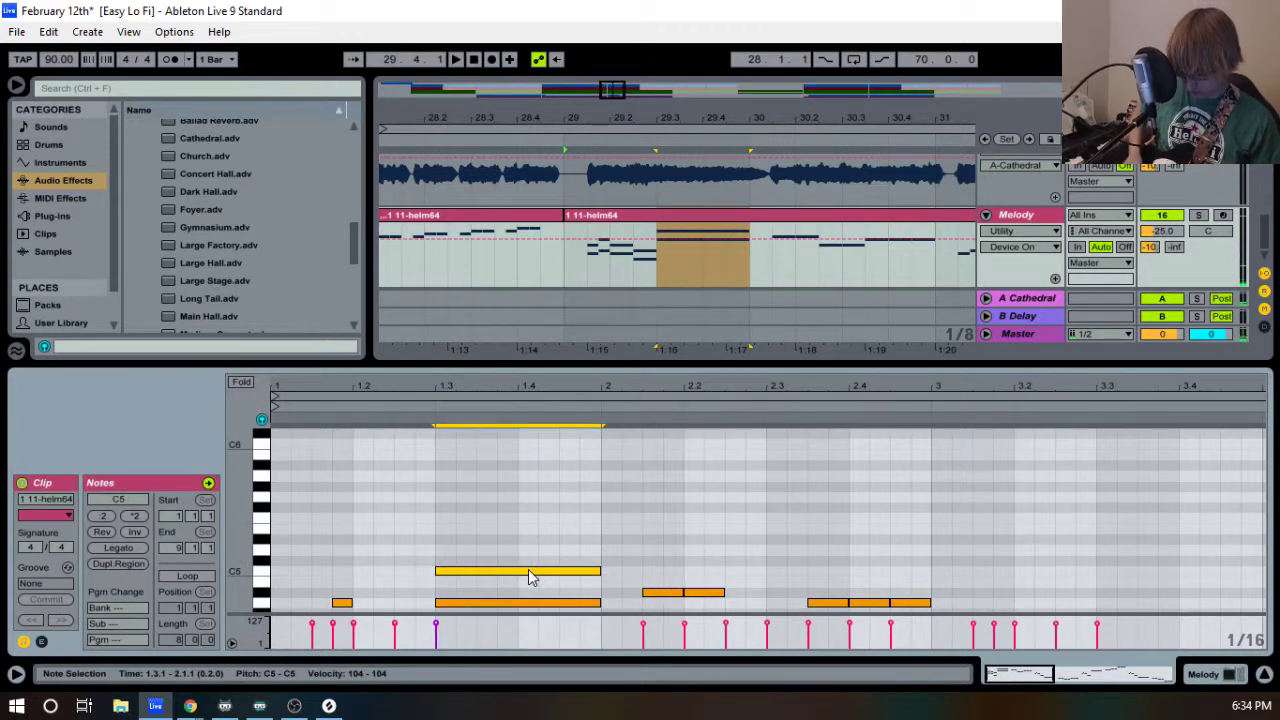
key(space)
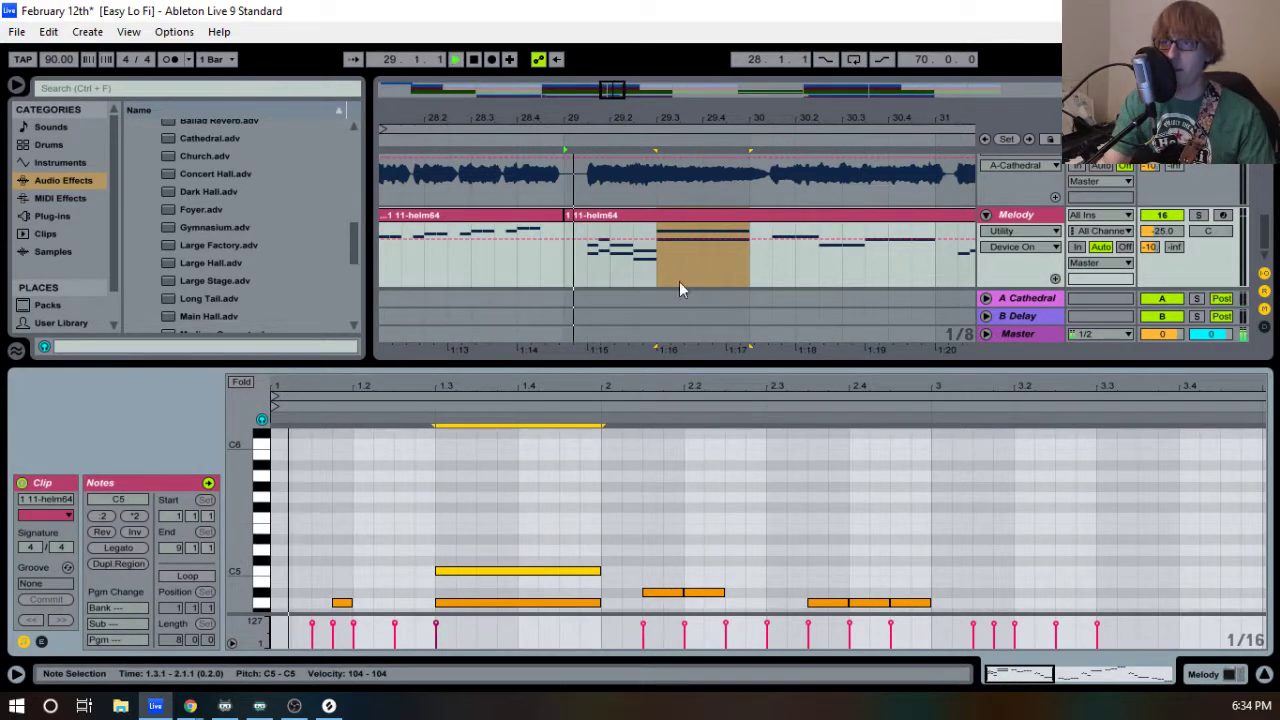
- Replay the Lead Harm clip from bar 29 in the enlarged arrangement and move the loop start to 29.3.1
drag(793, 368, 743, 652)
drag(737, 117, 655, 60)
click(668, 346)
key(space)
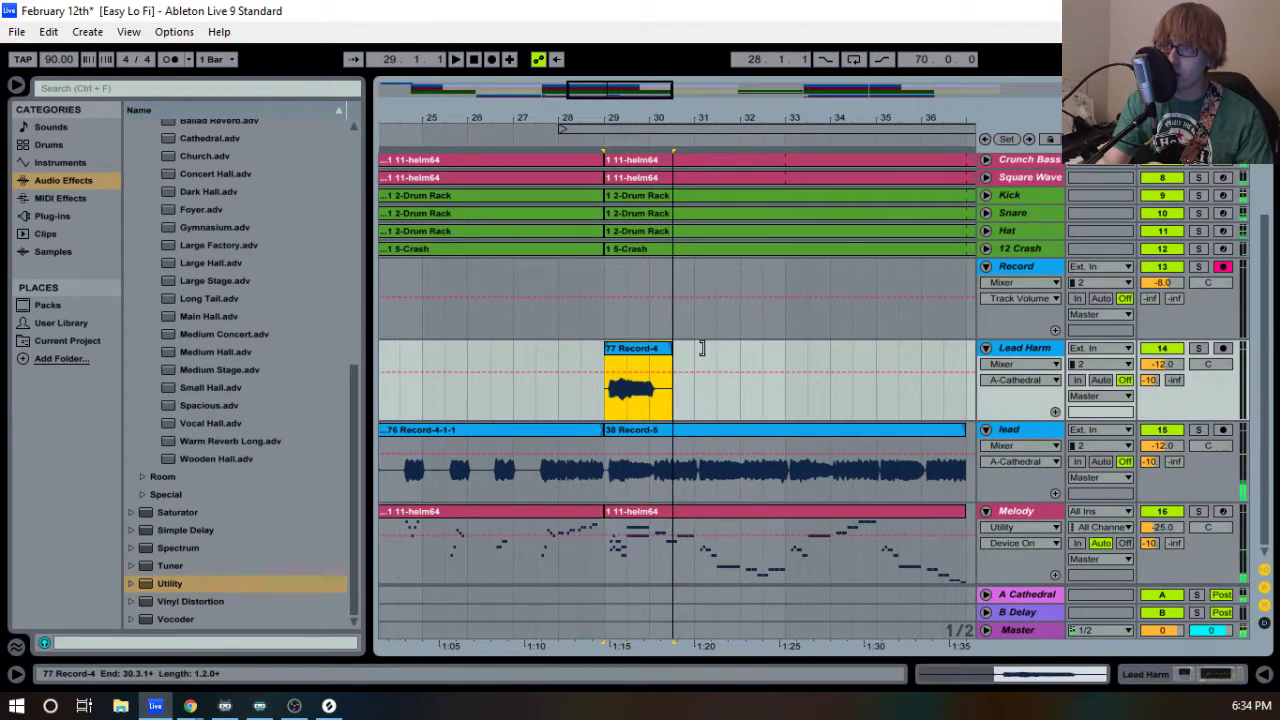
click(636, 129)
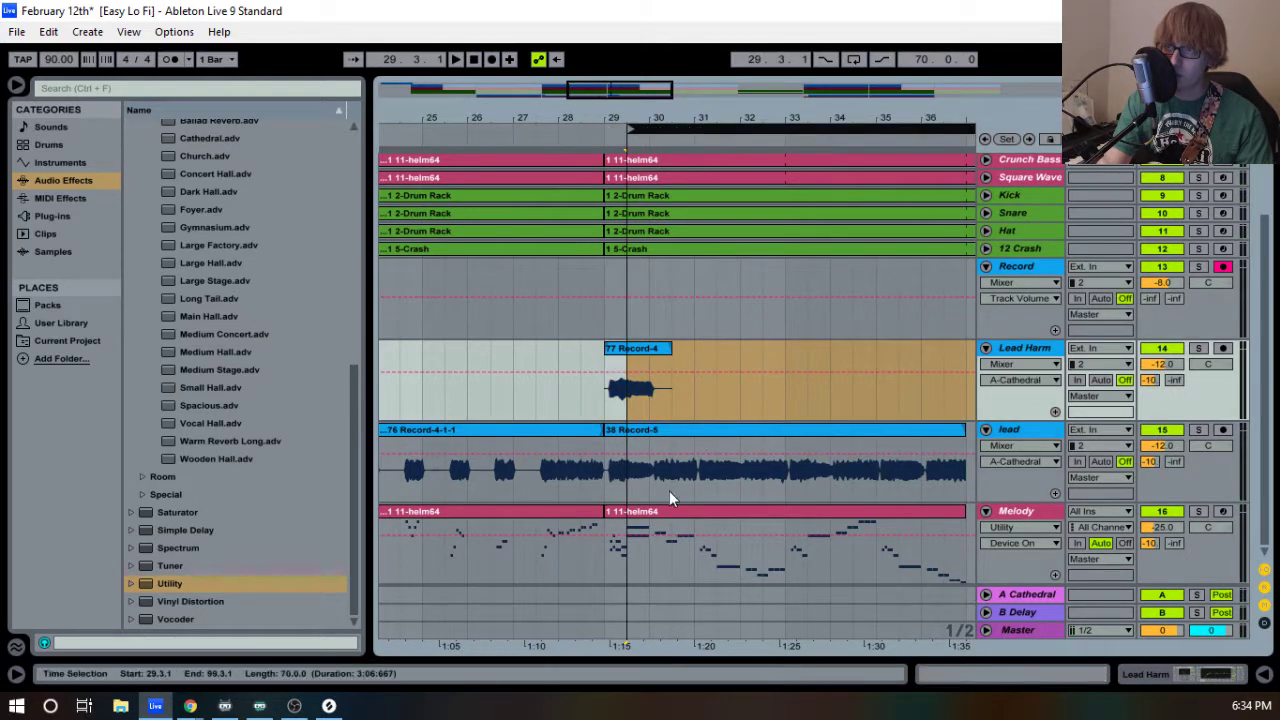
- Open the Melody clip at bar 29 in an enlarged note editor and try a short C5 note at 2.3.3
double_click(651, 509)
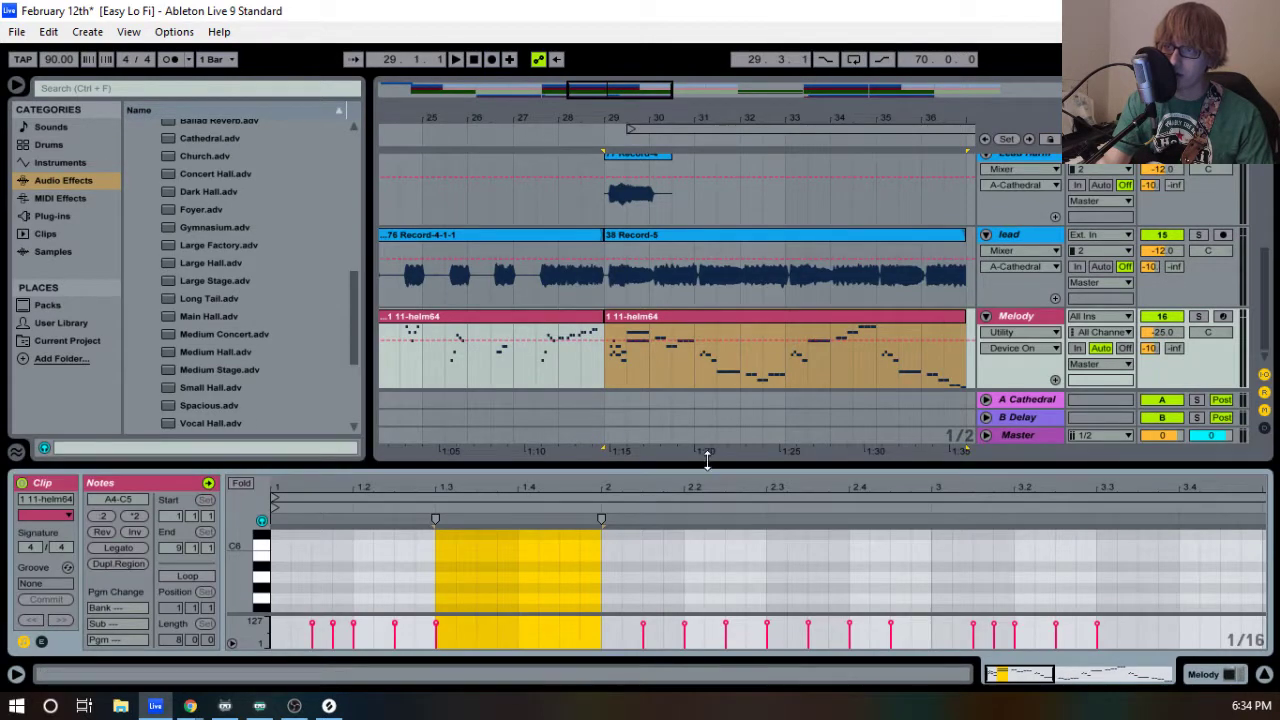
drag(706, 458, 728, 205)
key(space)
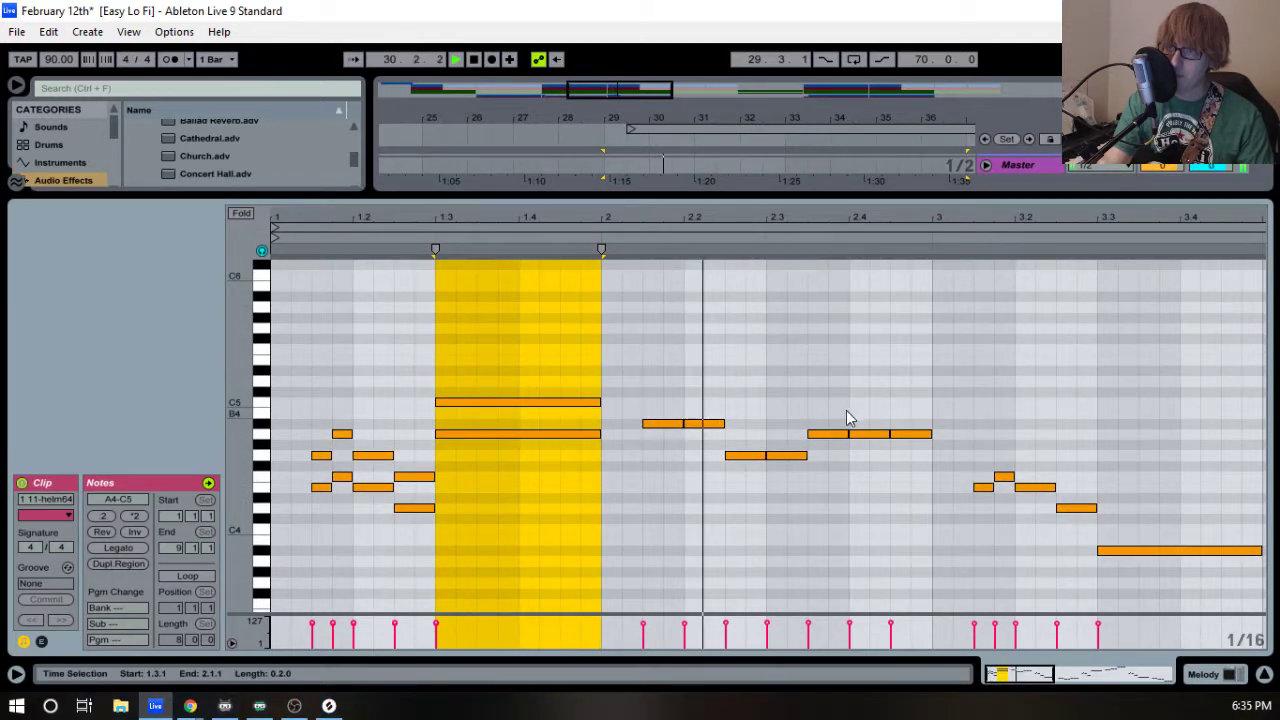
double_click(818, 404)
key(space)
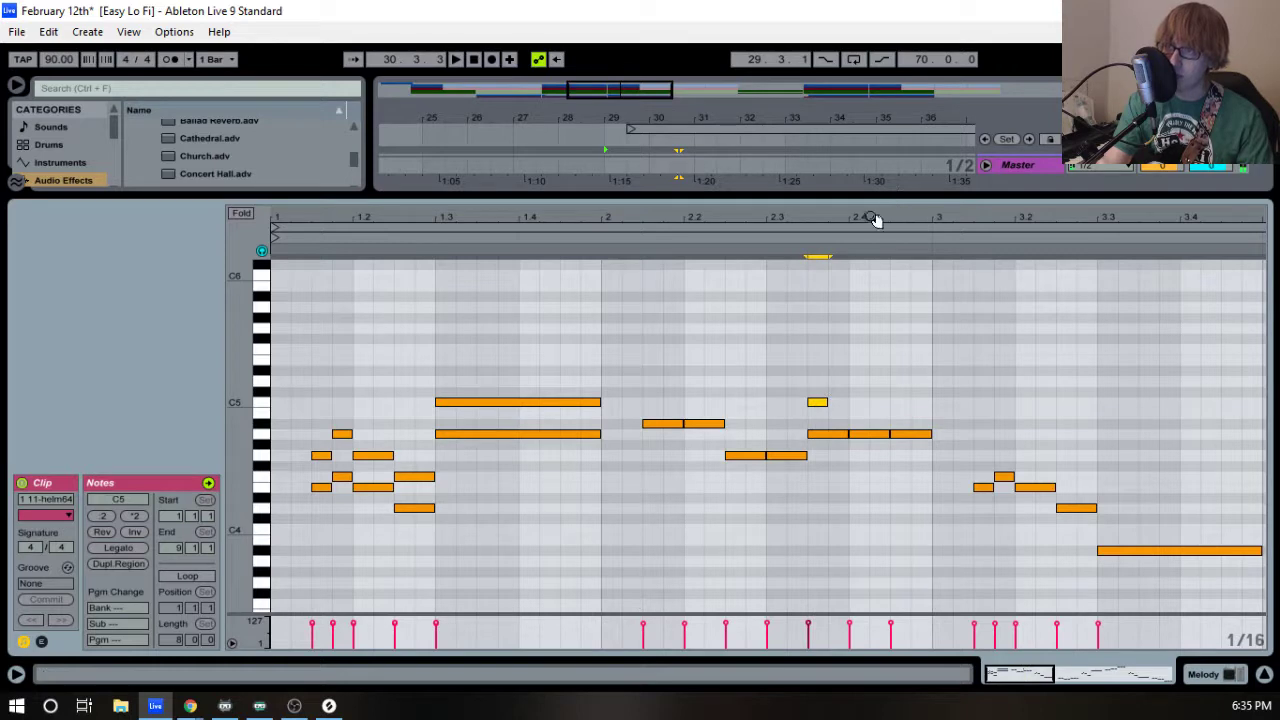
- Replace the short C5 note with three eighth-note C5 harmonies above the A4 notes from 2.3.3 to 3.1.1
drag(876, 221, 743, 229)
click(730, 375)
double_click(711, 403)
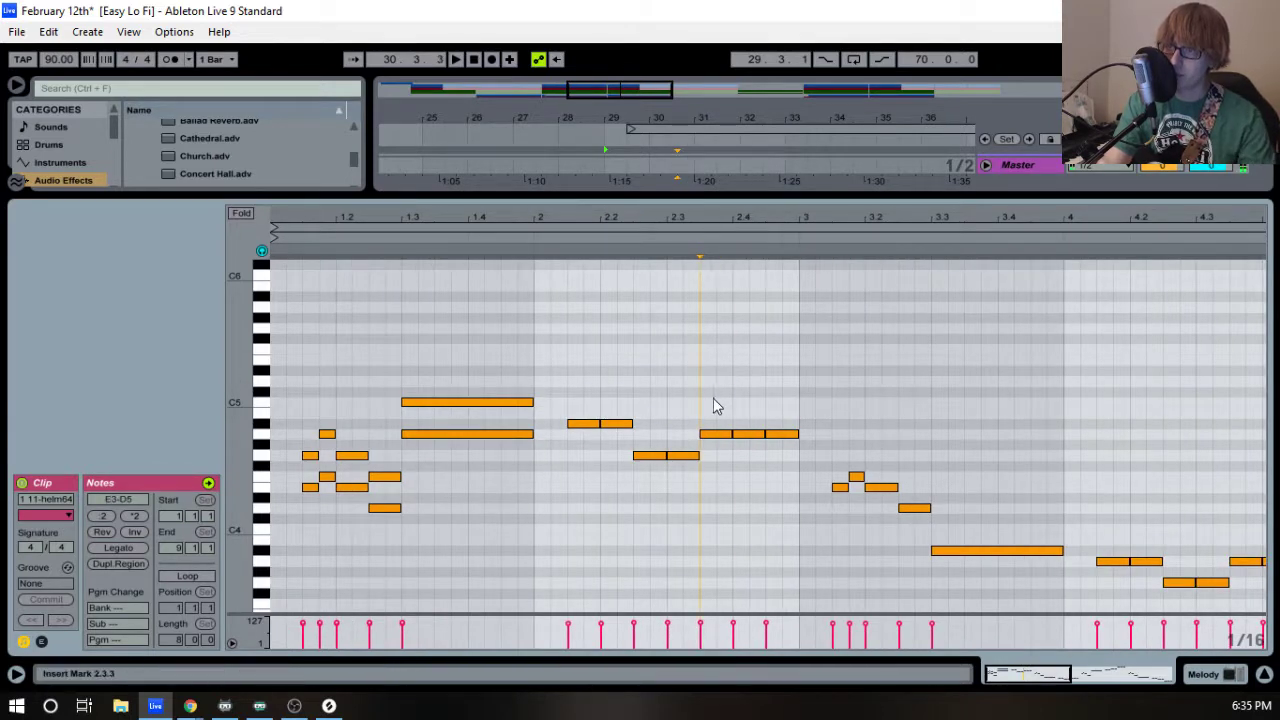
drag(757, 215, 627, 212)
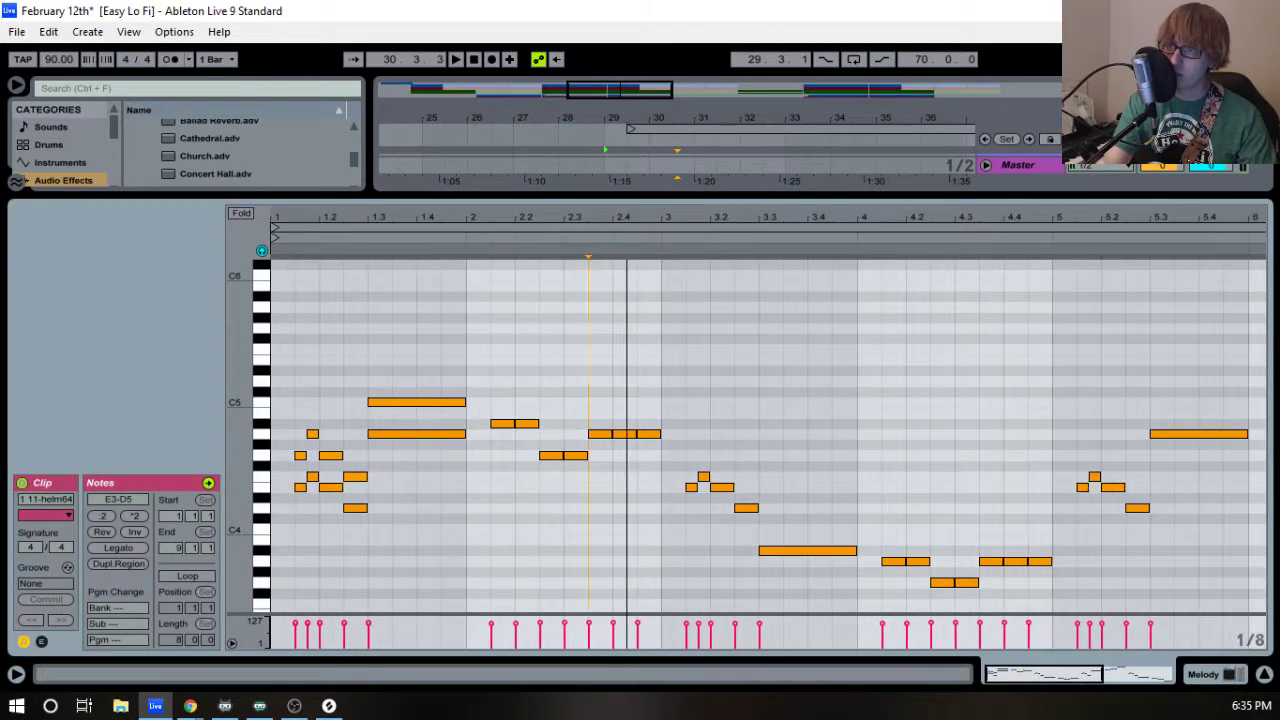
double_click(601, 403)
double_click(625, 403)
double_click(648, 403)
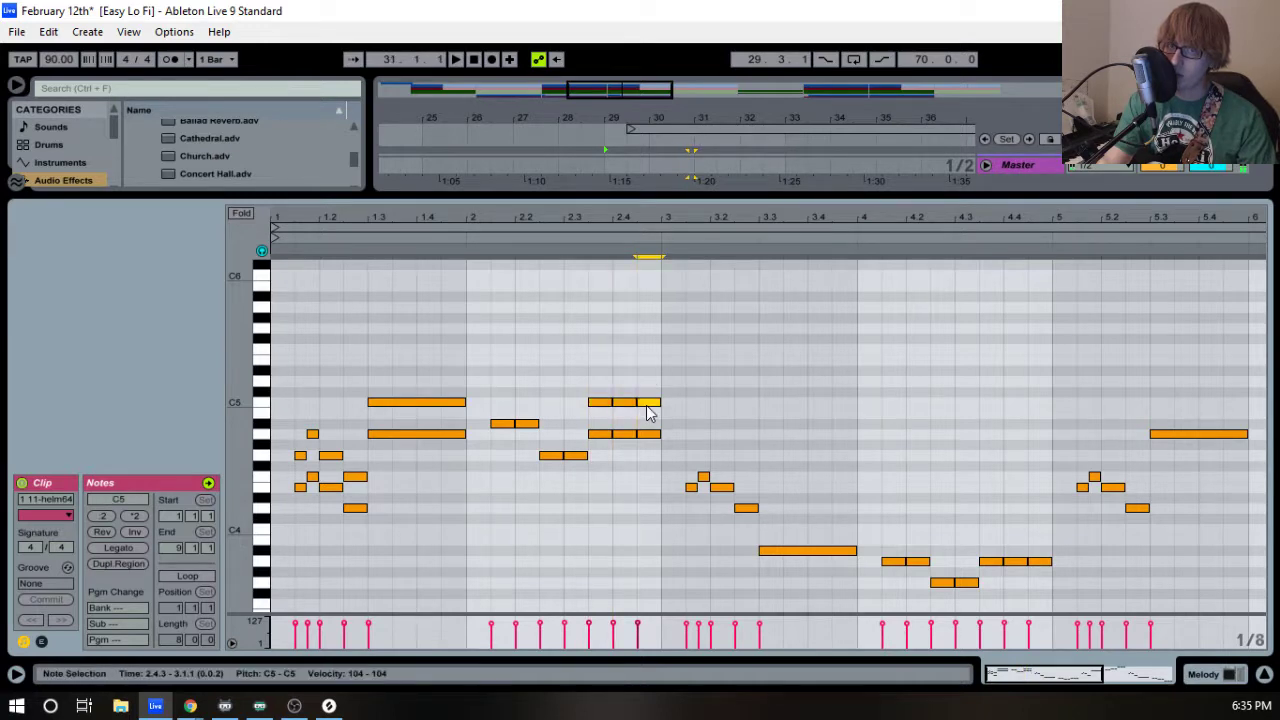
- Add two D5 harmony notes above the A#4 notes at 2.1.3 and 2.2.1 and play from bar 29
key(space)
drag(491, 443, 530, 428)
double_click(506, 405)
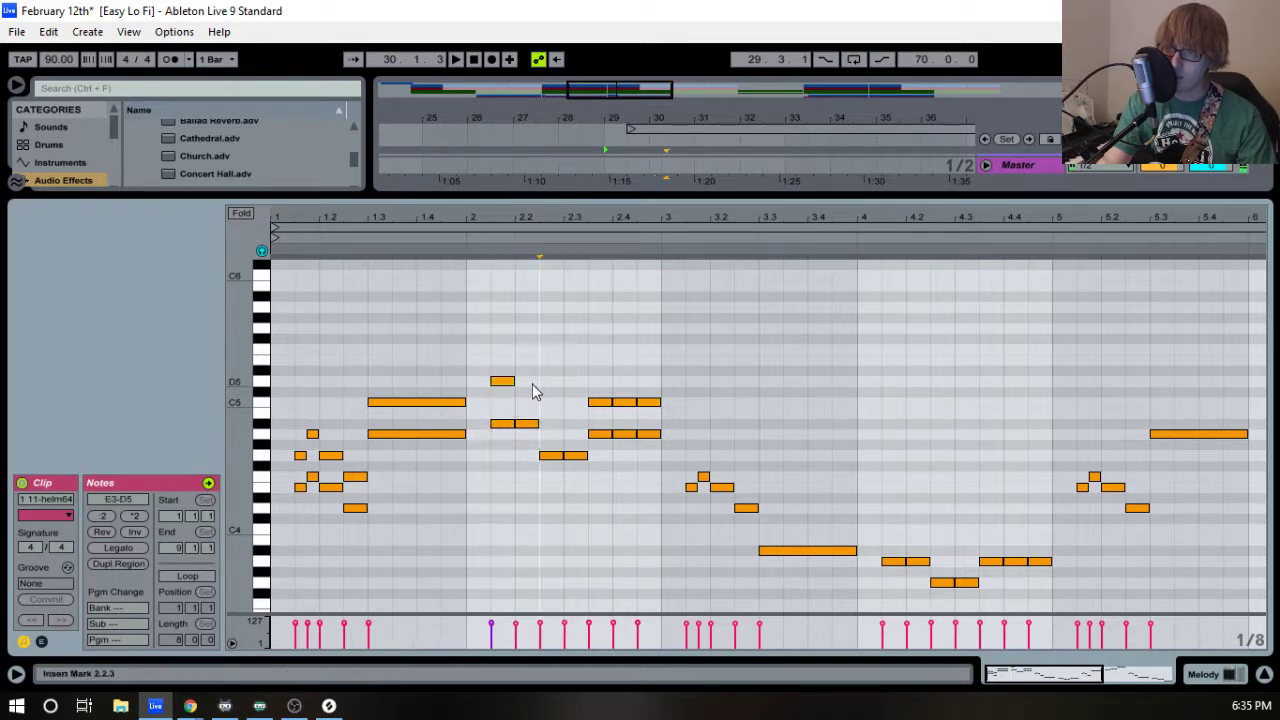
key(space)
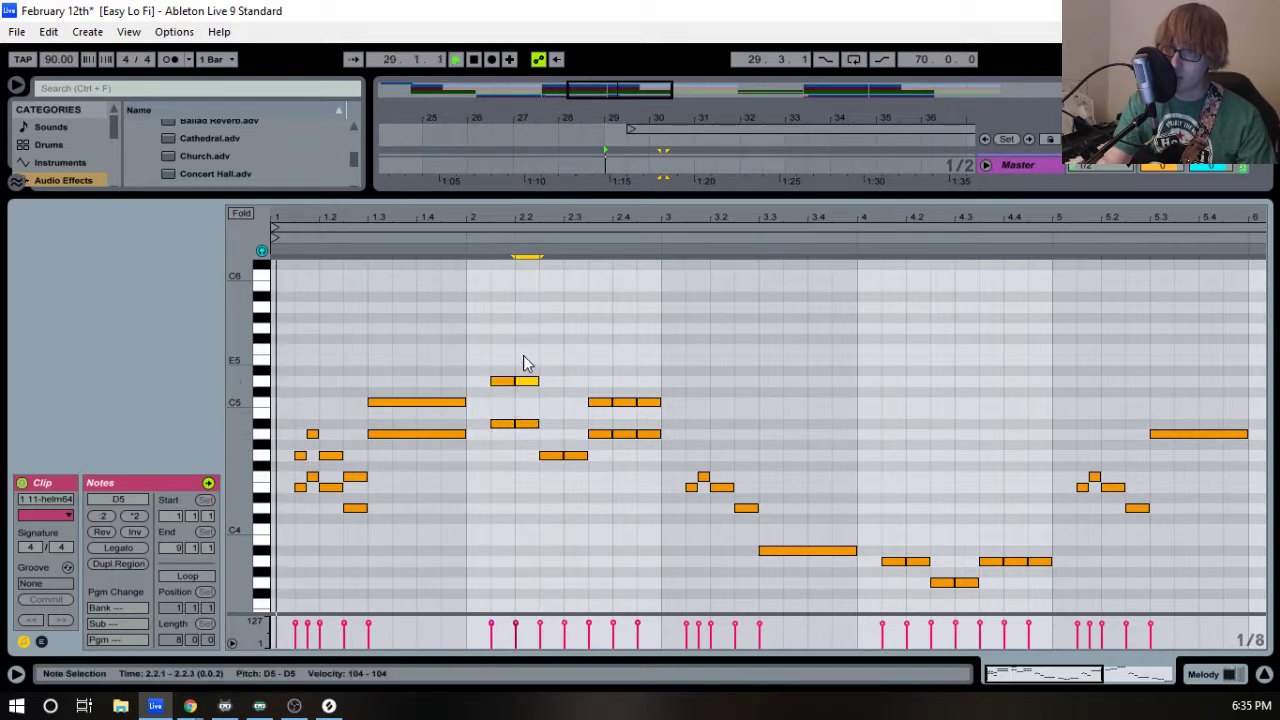
- Add two B4 harmony notes above the G4 notes from 2.2.3 to 2.3.3 and lower both to A#4
double_click(551, 413)
key(space)
double_click(572, 413)
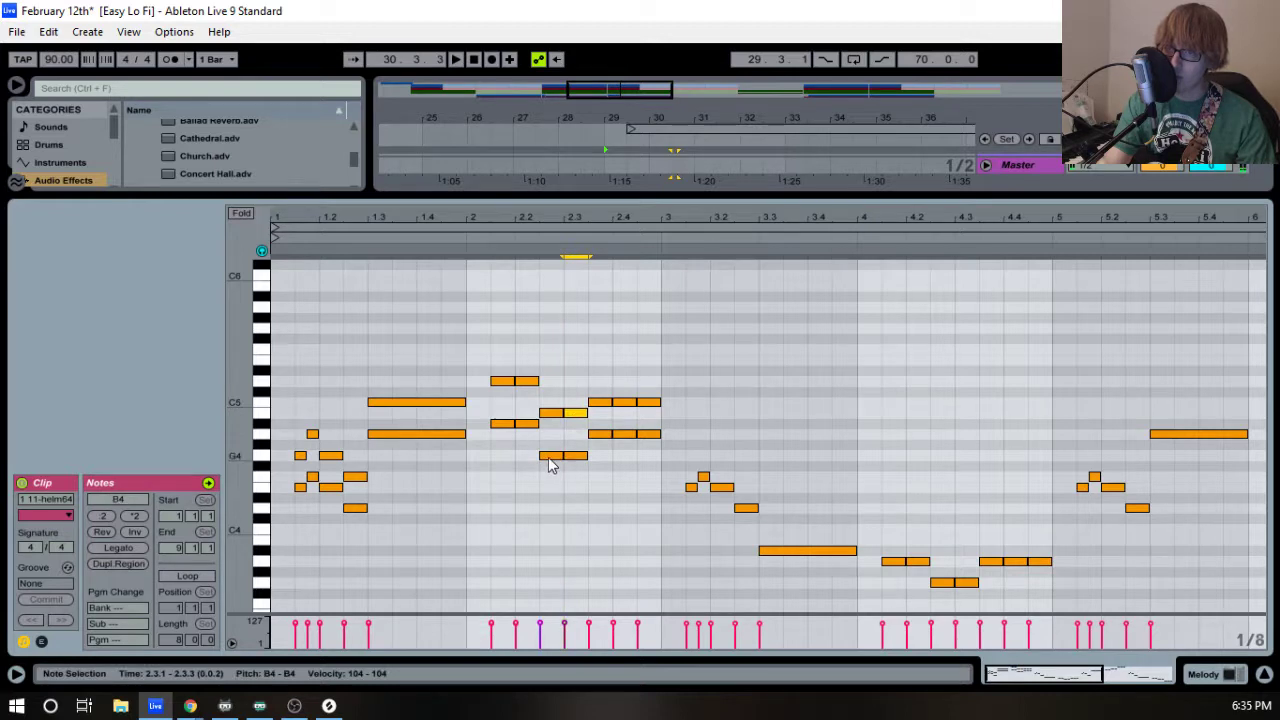
drag(552, 430, 573, 402)
key(Down)
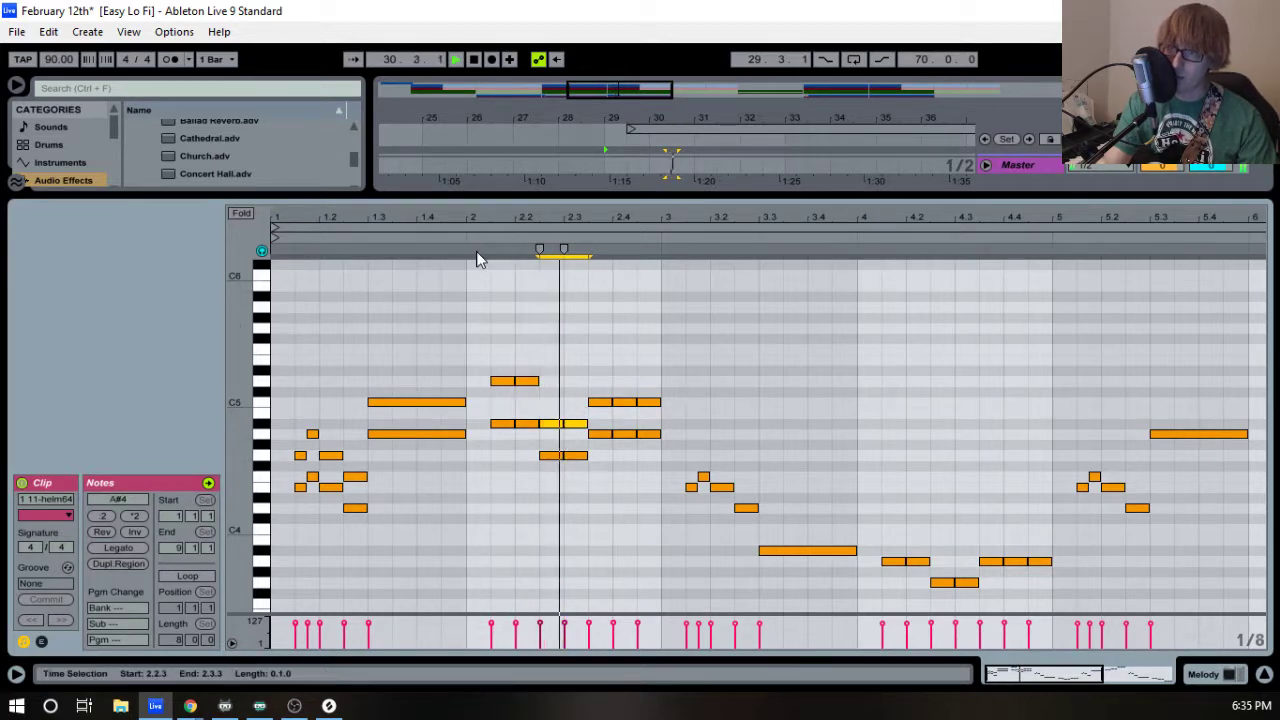
- Audition the D5, A#4 and C5 harmony notes in the Melody clip's second bar and play the passage
key(space)
drag(493, 347, 515, 387)
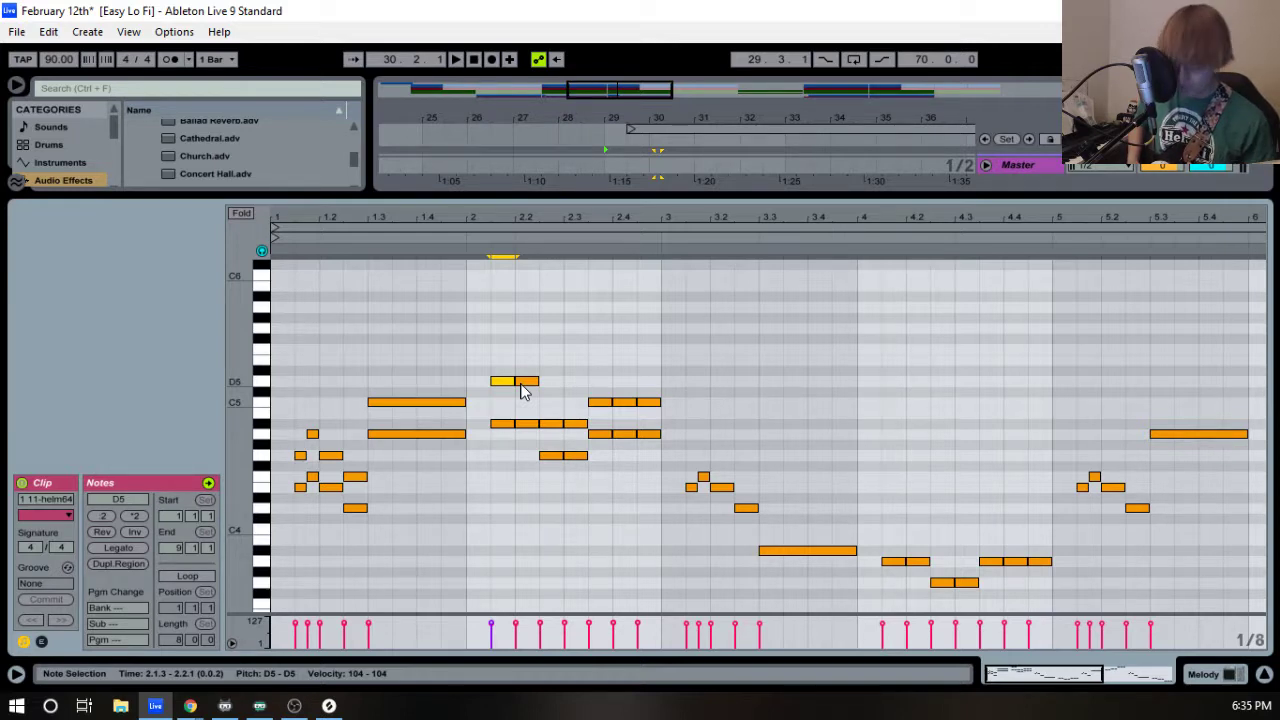
drag(545, 352, 552, 425)
drag(581, 373, 608, 406)
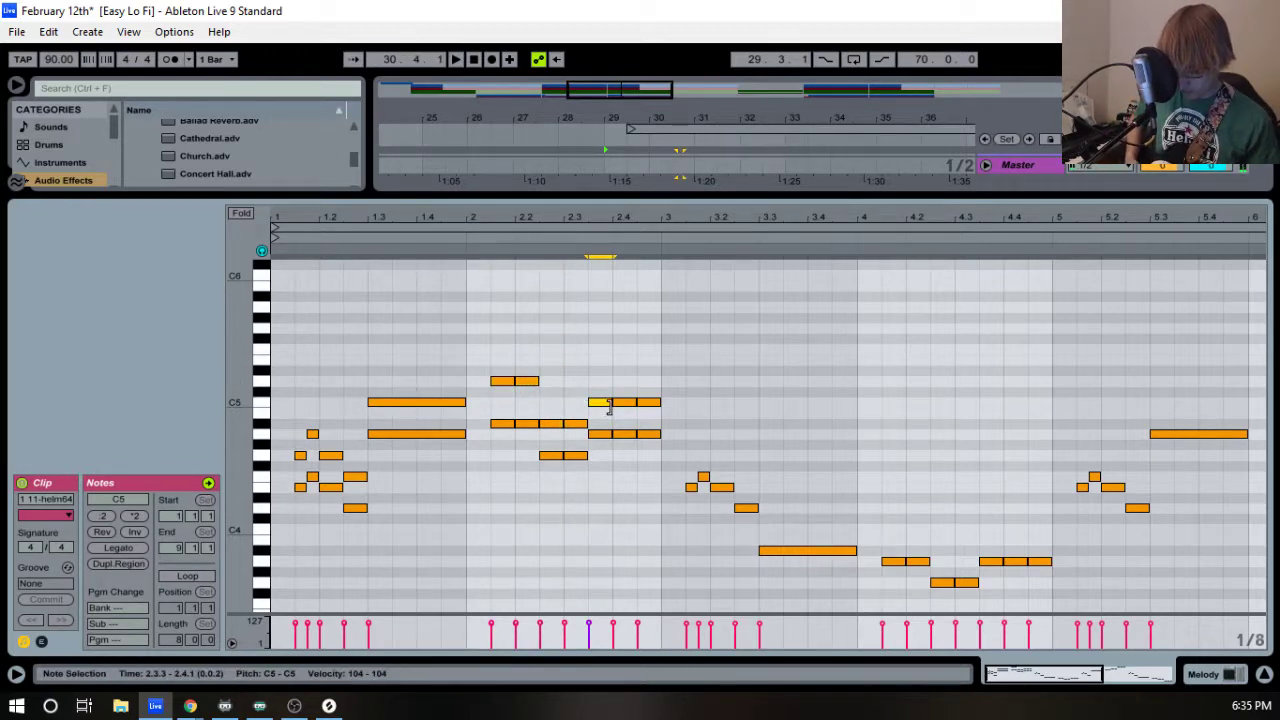
key(space)
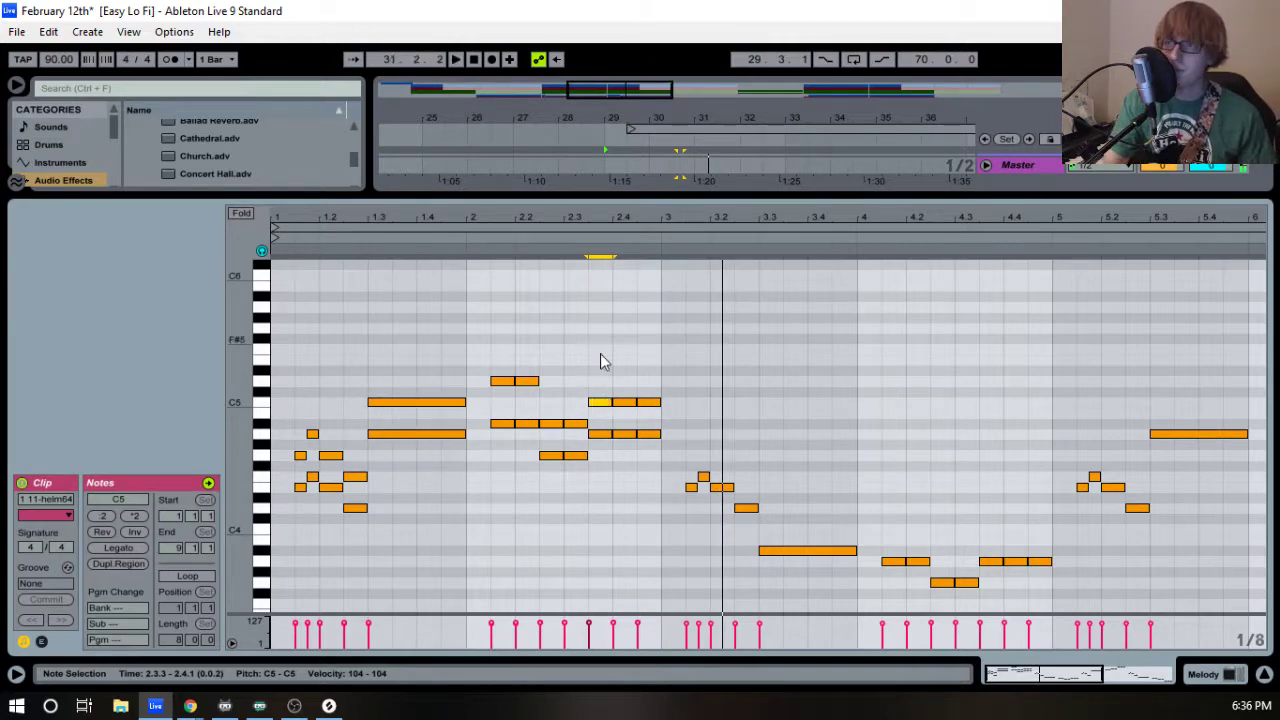
- Set the loop start to 29.1.1 and record a second harmony take on the Record track from bar 29
drag(629, 197, 638, 432)
drag(661, 127, 647, 132)
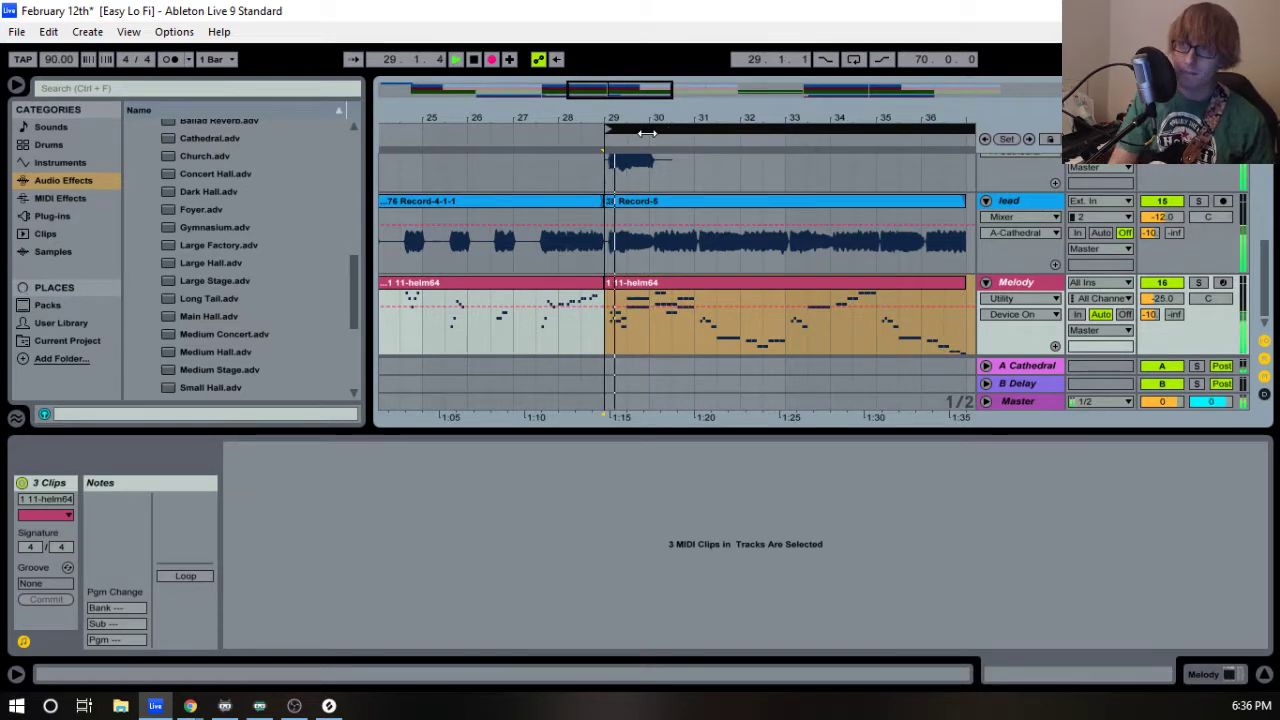
scroll(628, 222, up, 2)
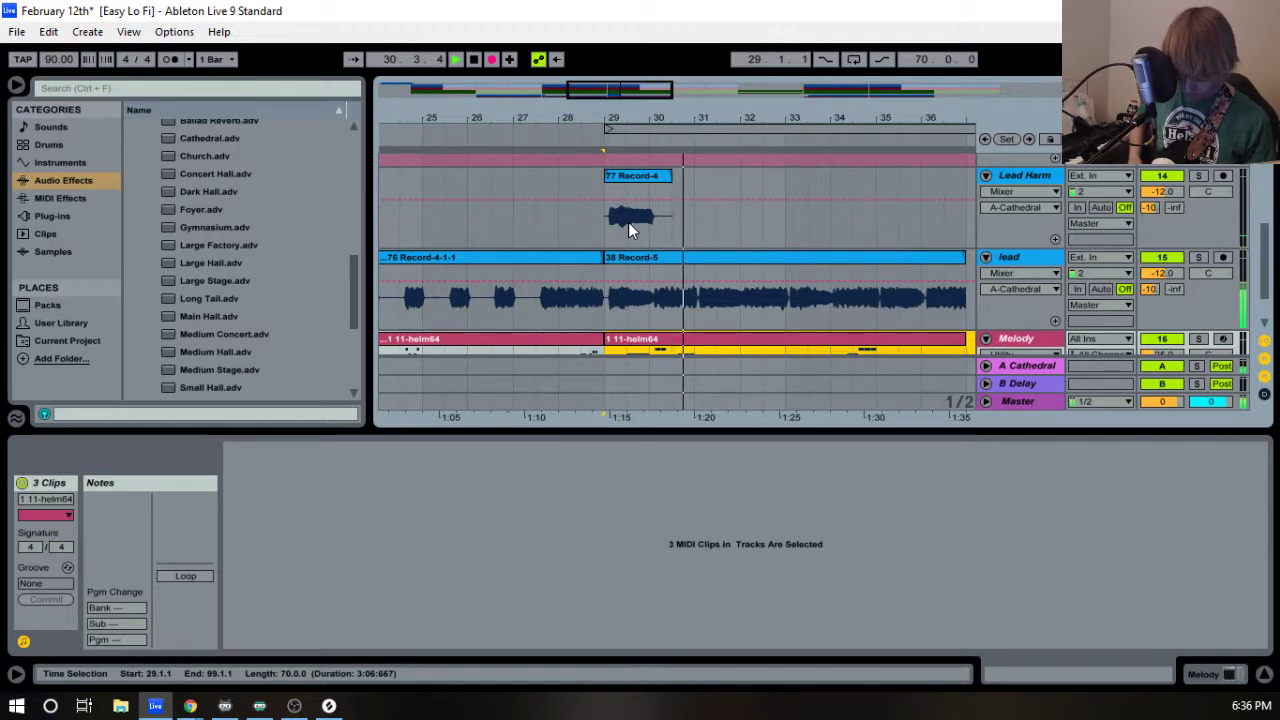
key(space)
key(space)
- Play back the new take on the Record track and trim its clip start to bar 30
scroll(697, 206, up, 3)
scroll(692, 204, up, 2)
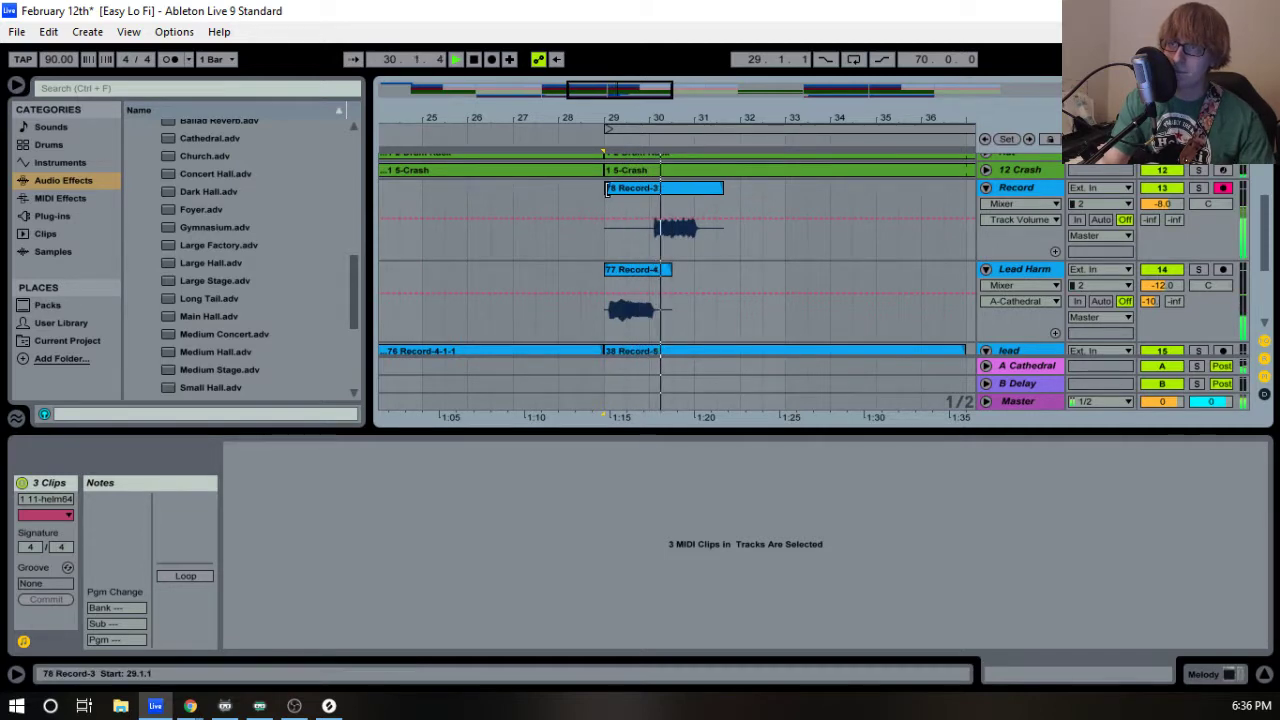
drag(607, 190, 650, 192)
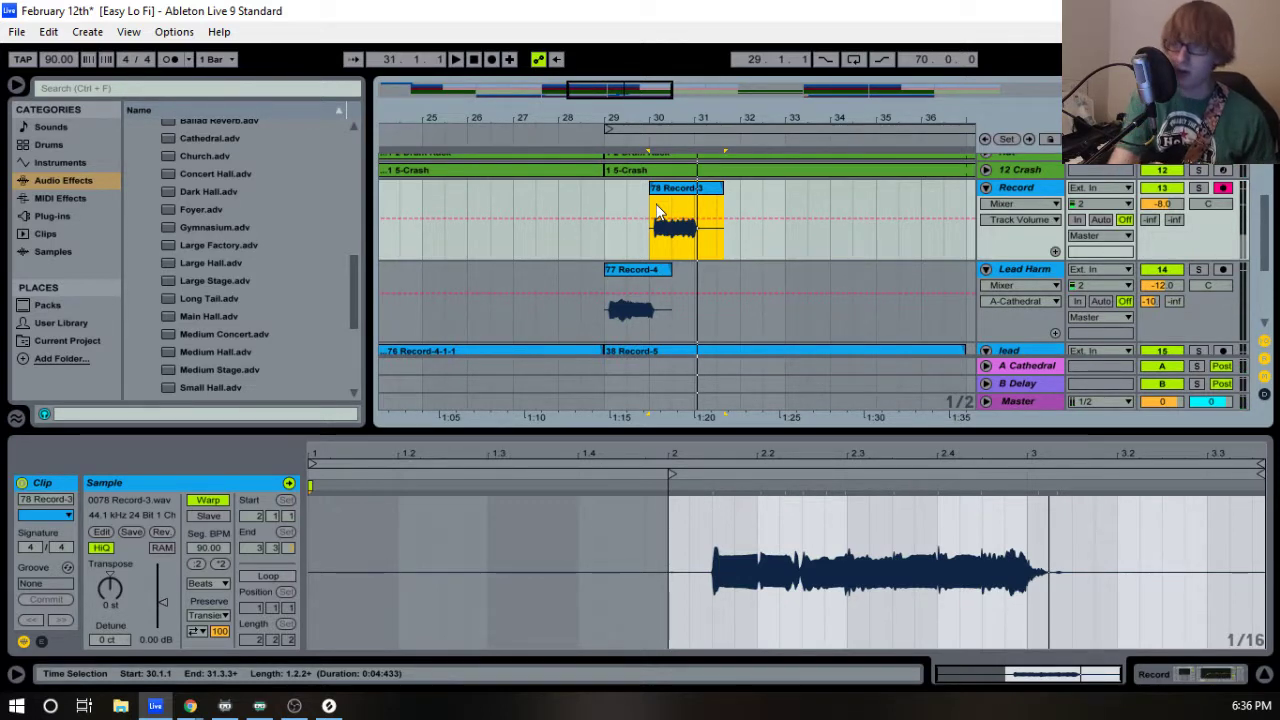
- Re-record the harmony take from bar 29 on the Record track and delete the leftover fragment of the previous take
click(650, 135)
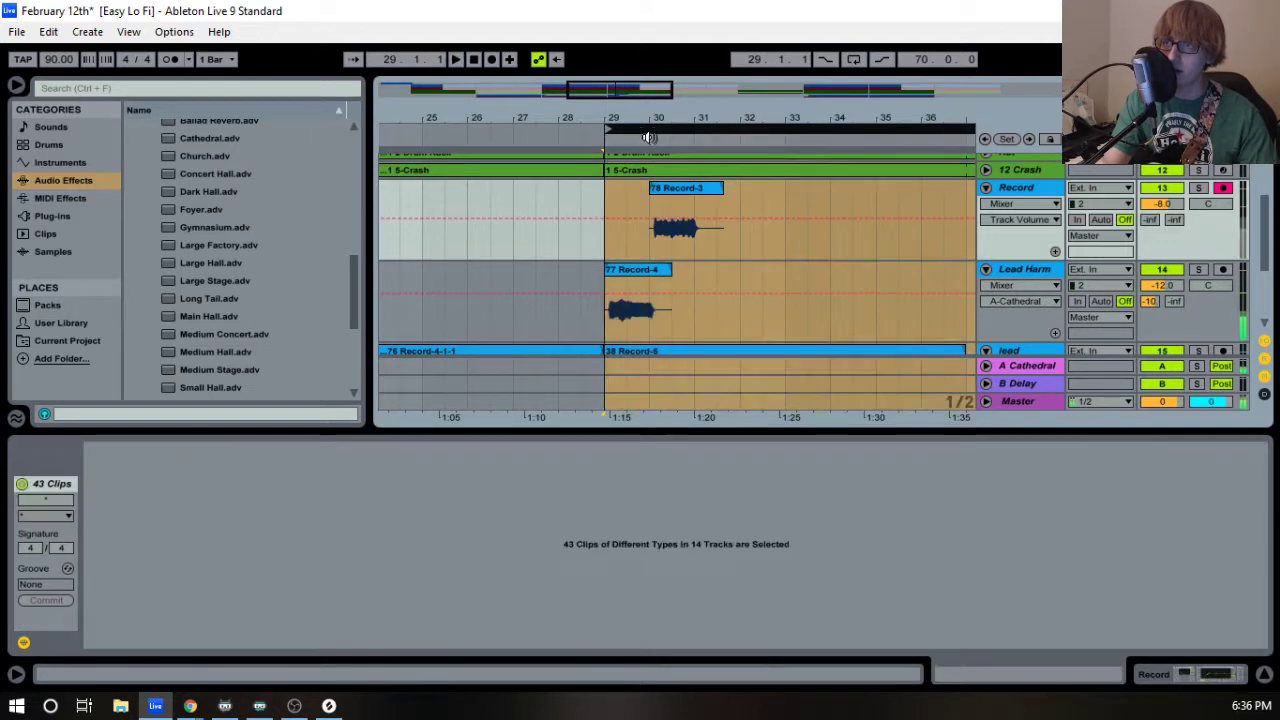
key(F9)
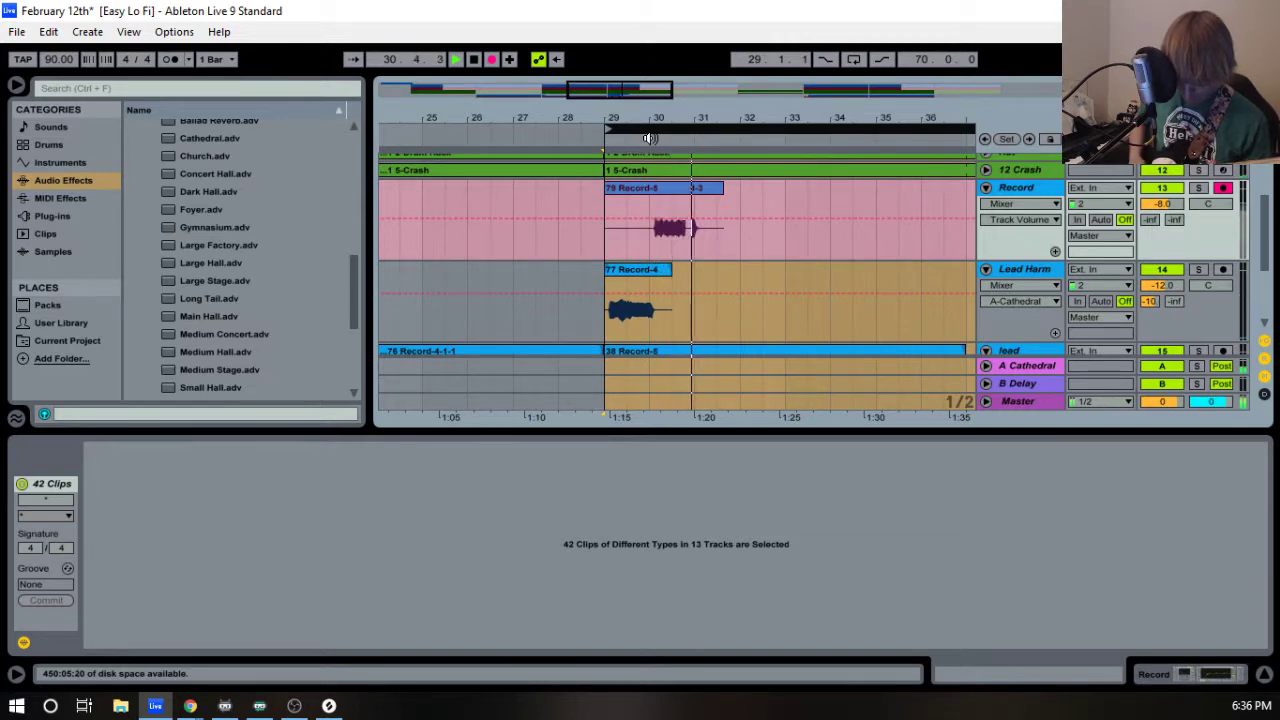
key(space)
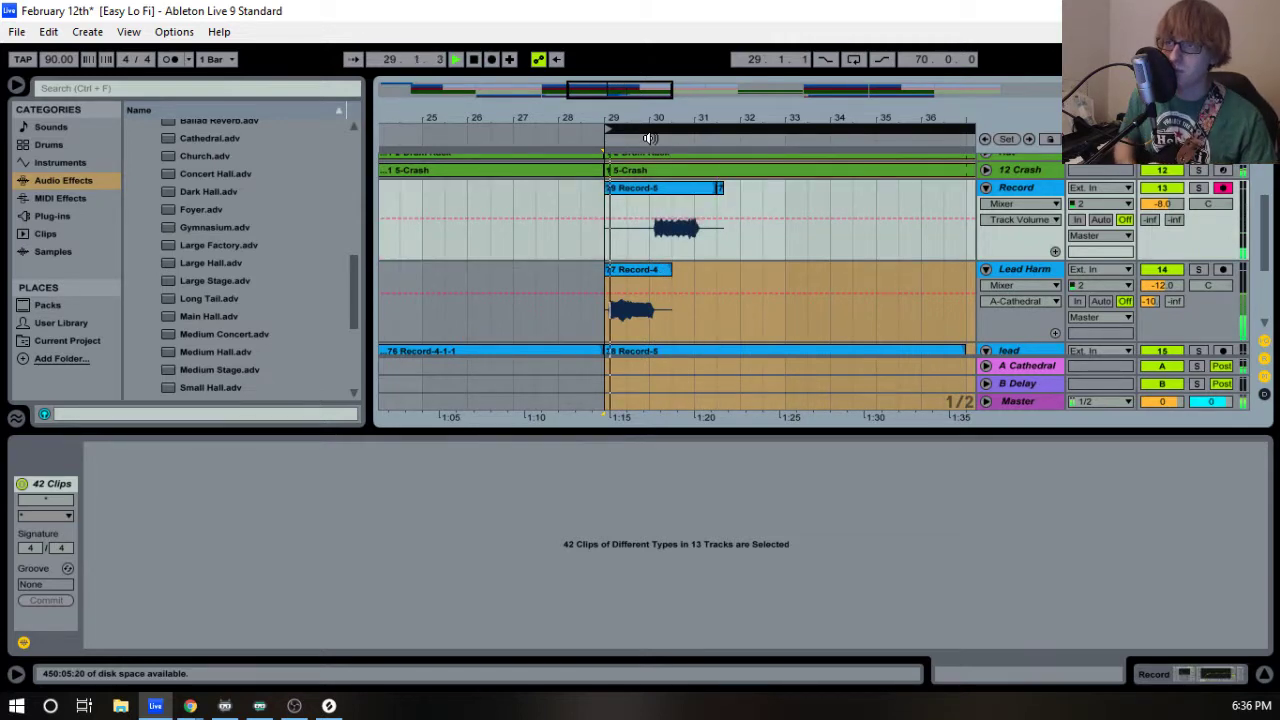
click(721, 192)
key(Delete)
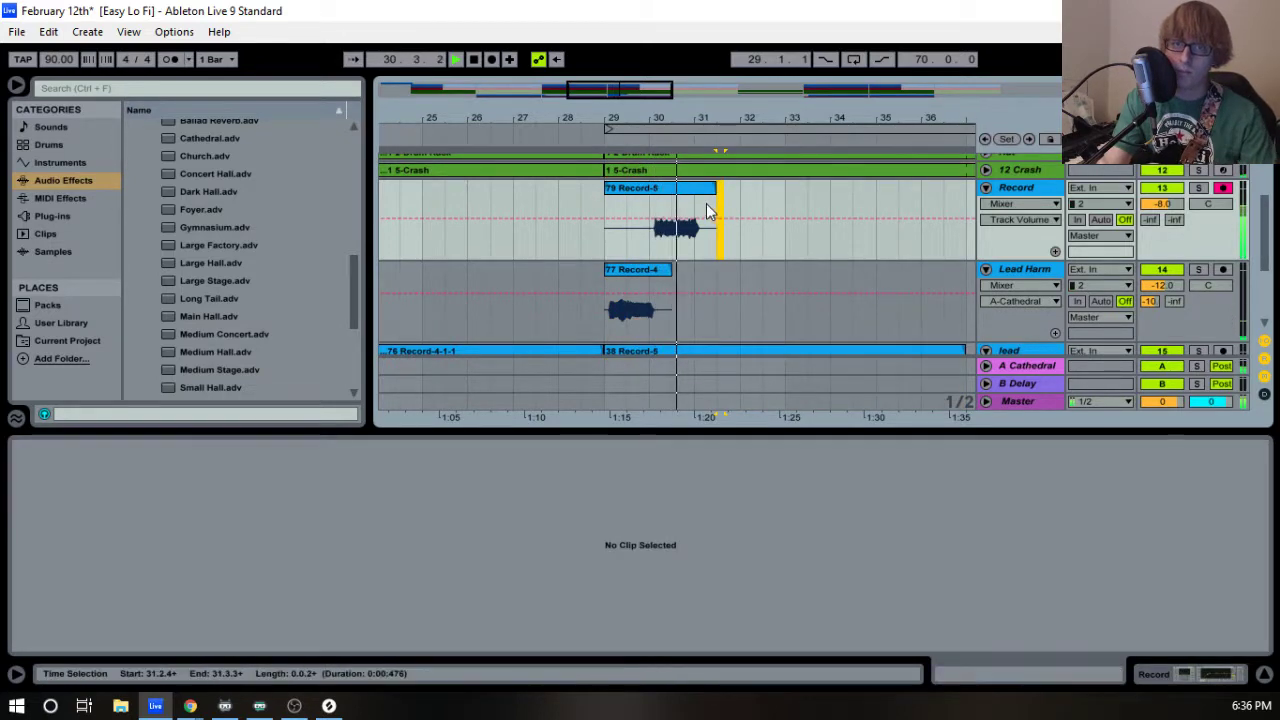
- Trim the new take's start to 30.1.2 and move the clip to the Lead Harm track behind the first harmony clip
key(space)
drag(608, 193, 654, 197)
drag(658, 122, 694, 123)
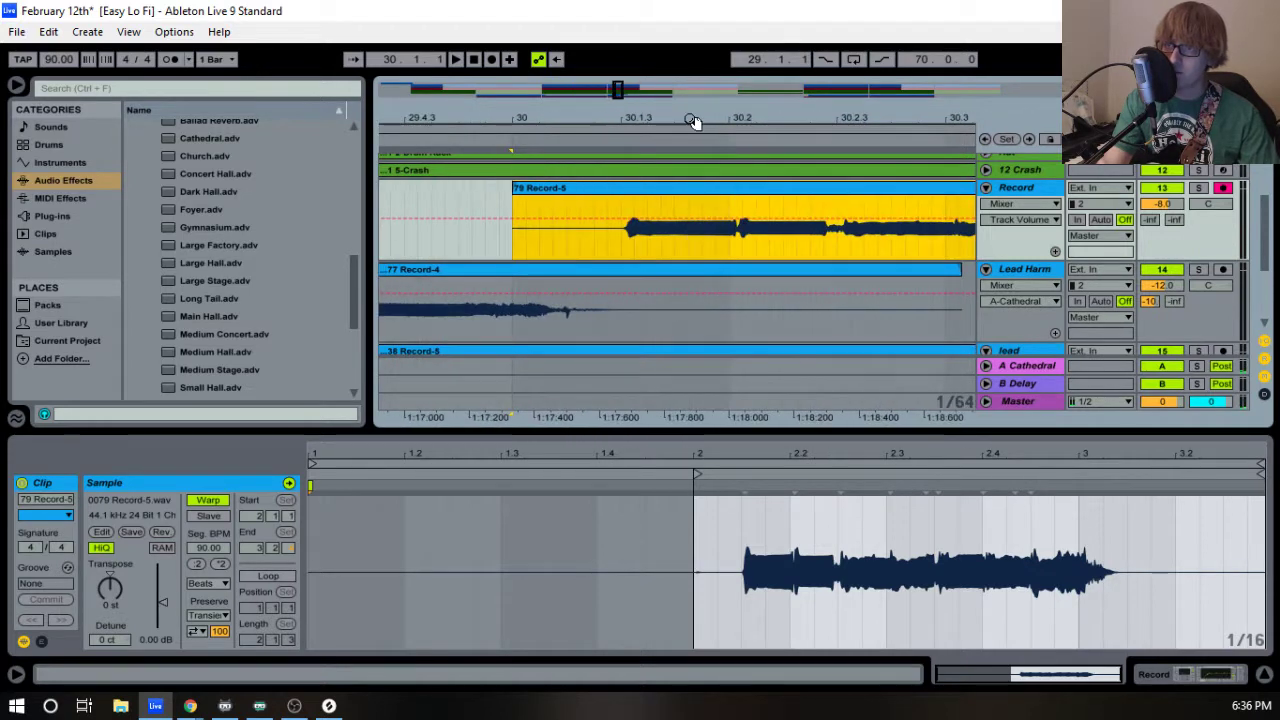
drag(515, 190, 619, 190)
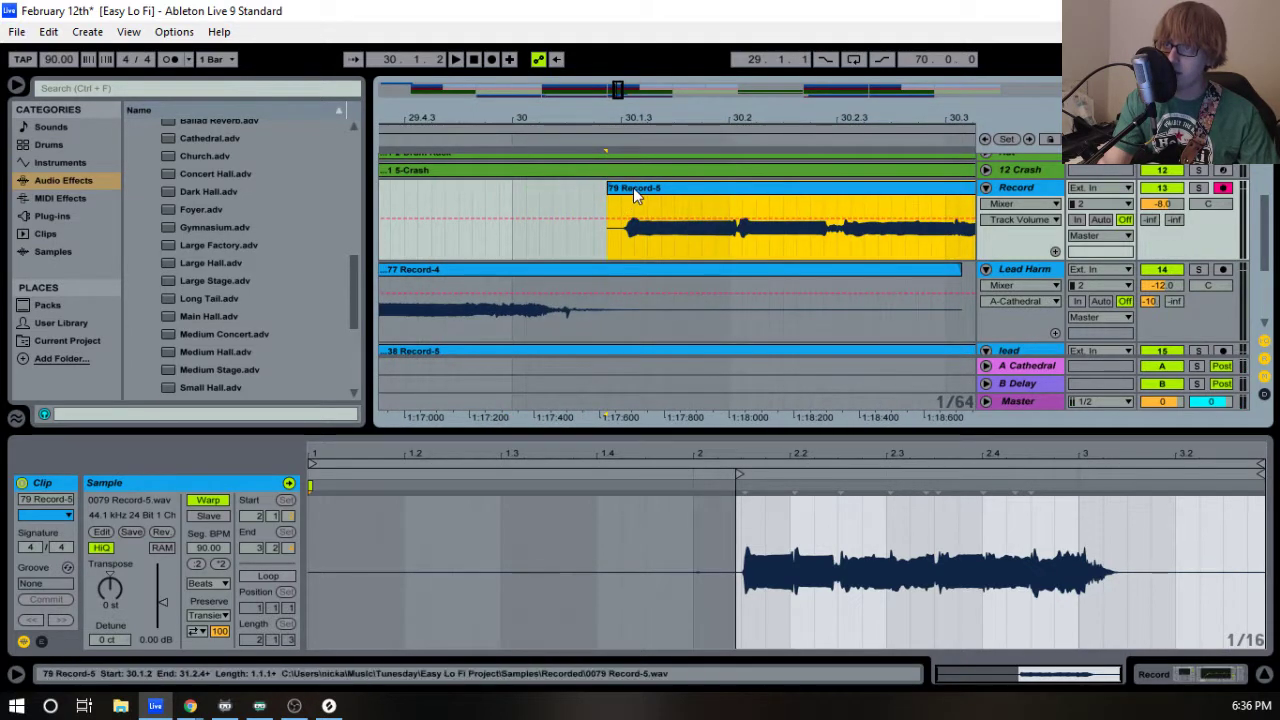
click(624, 288)
drag(641, 284, 629, 279)
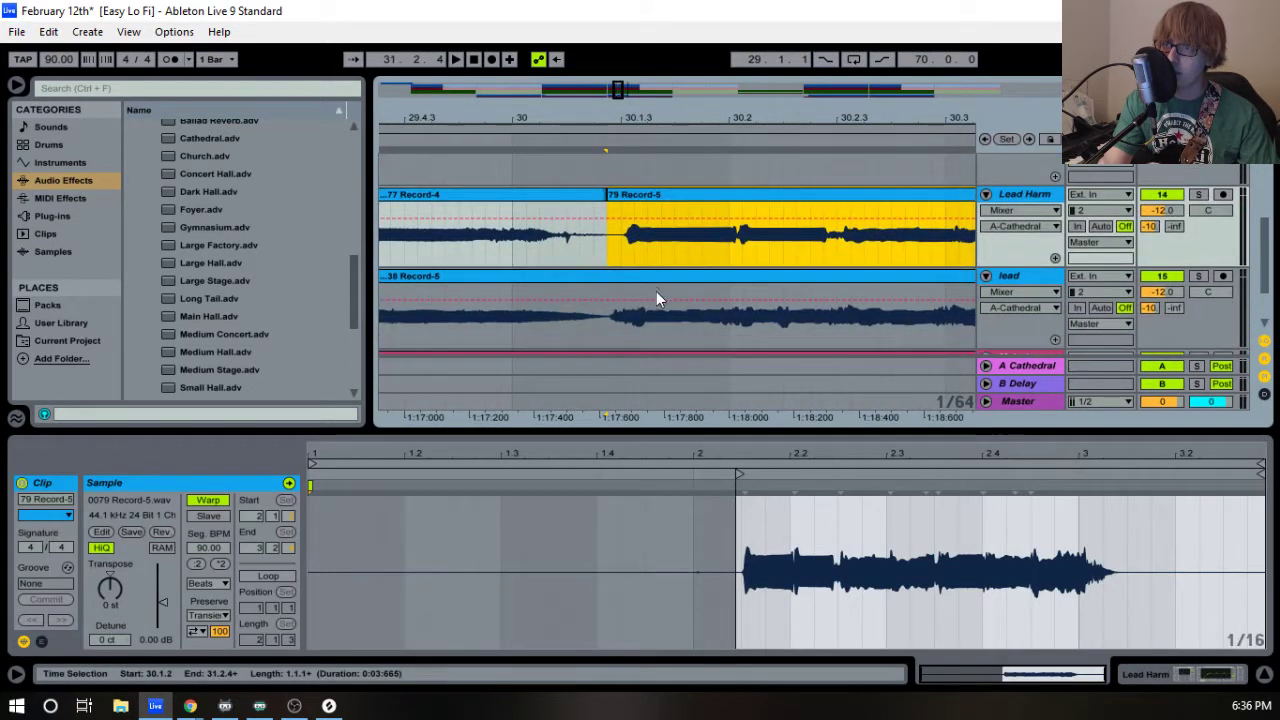
- Fine-tune the boundary between the two Lead Harm clips near 30.1.2 and trim the second clip's end to about 31.1.4
drag(636, 119, 638, 134)
drag(640, 197, 577, 202)
key(space)
drag(645, 118, 552, 45)
key(space)
key(space)
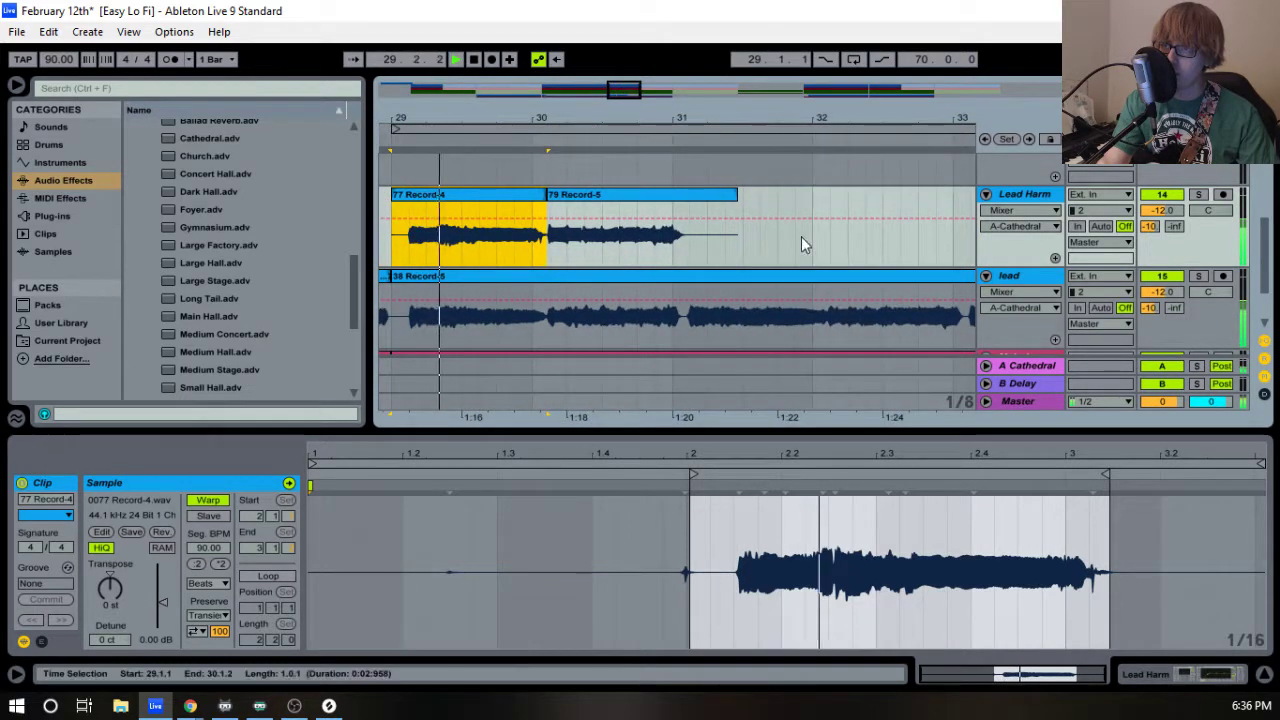
drag(736, 195, 703, 202)
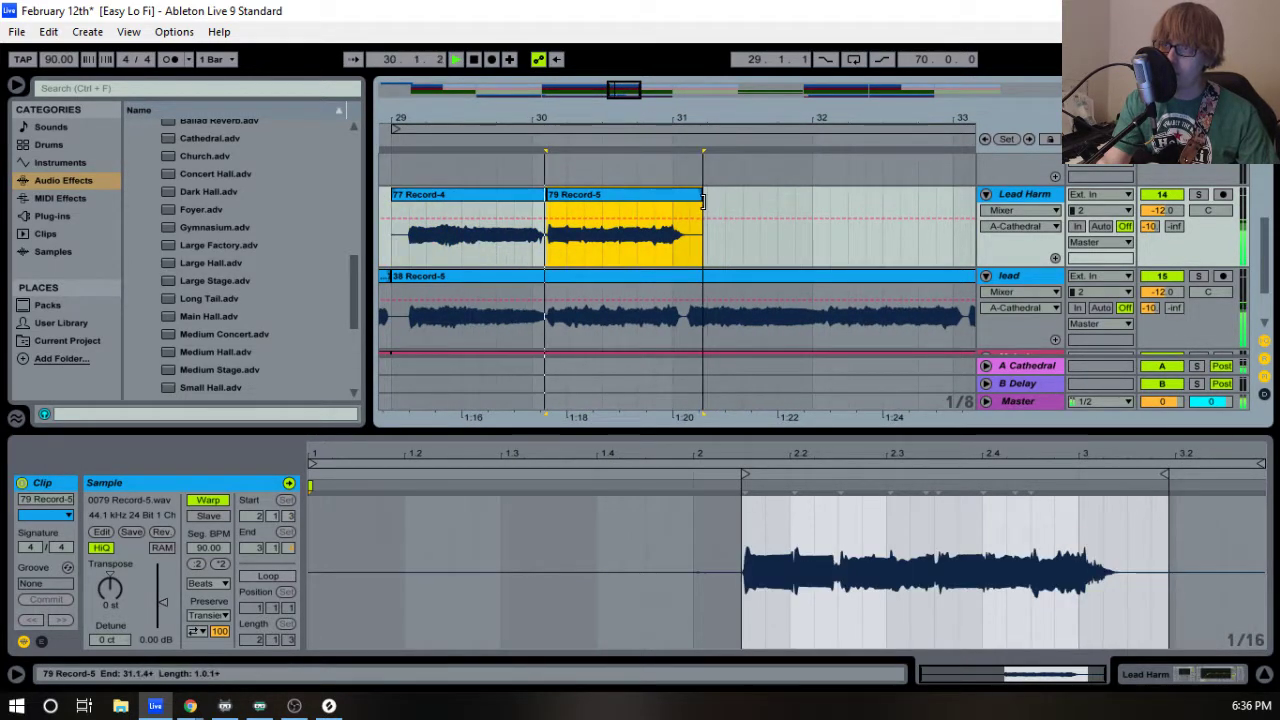
- Play from just before bar 29 to check both Lead Harm clips against the lead and Melody tracks
drag(683, 122, 674, 88)
key(space)
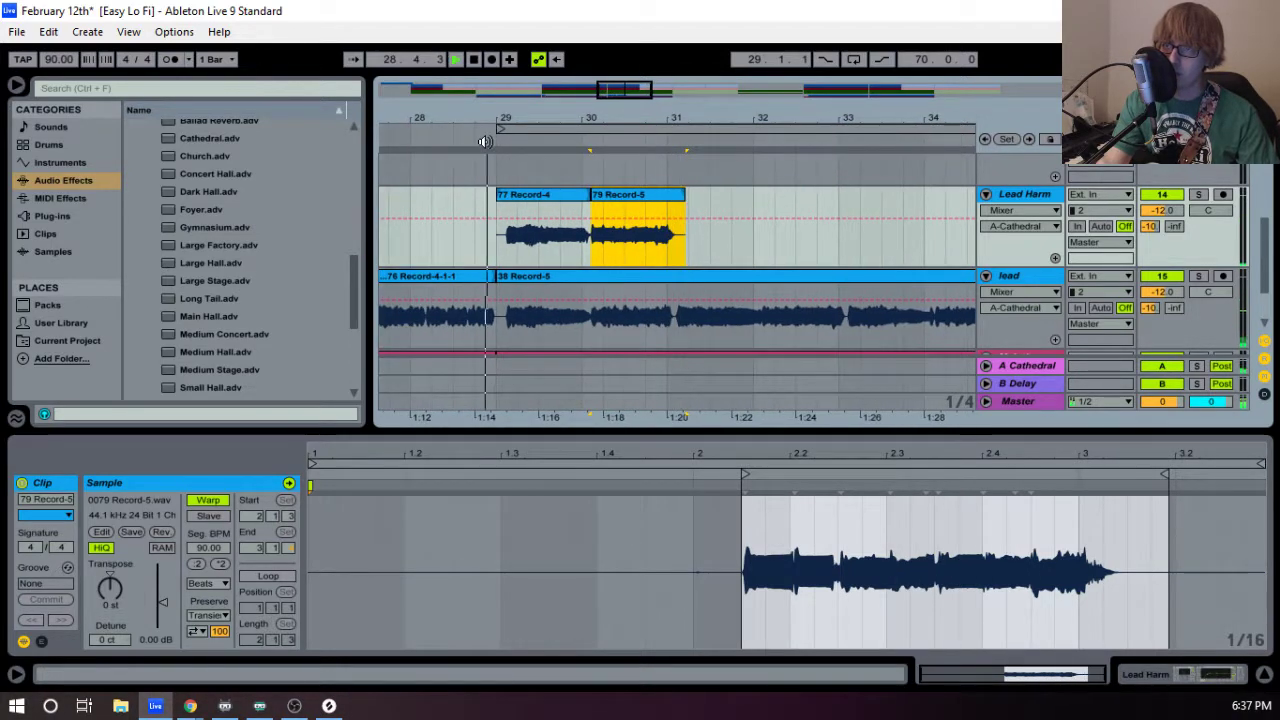
scroll(707, 292, down, 2)
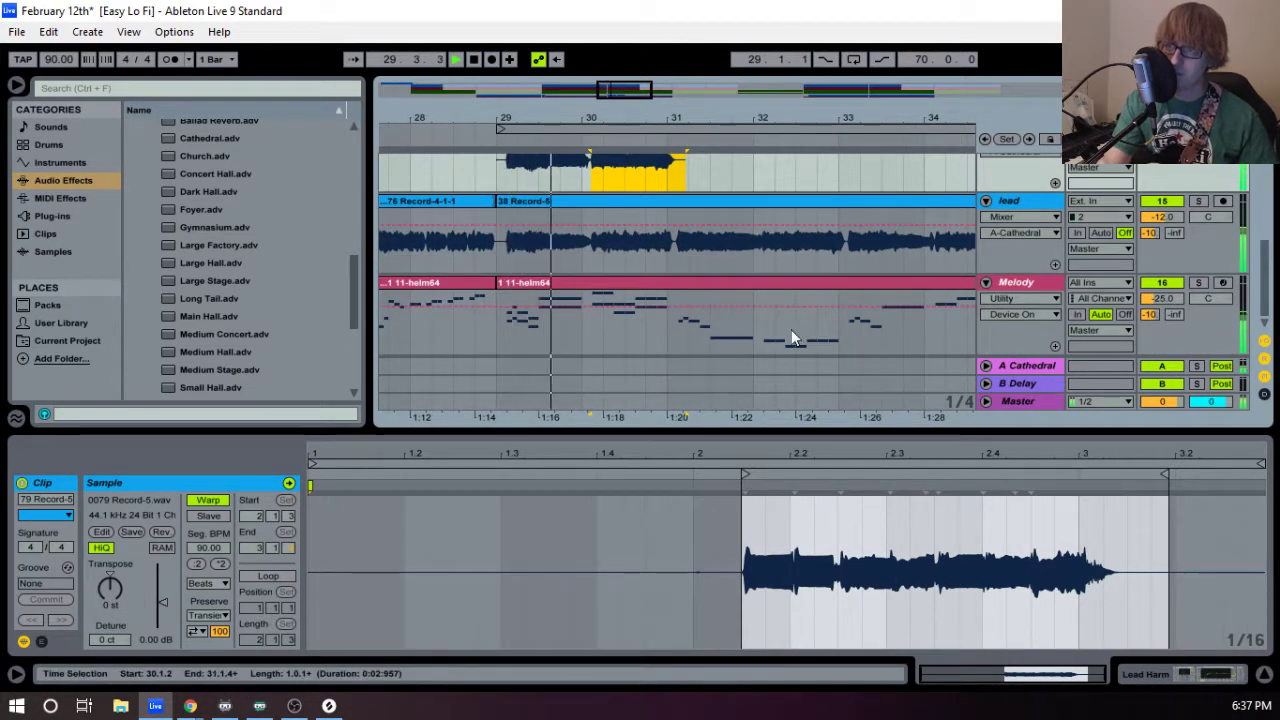
scroll(754, 338, up, 2)
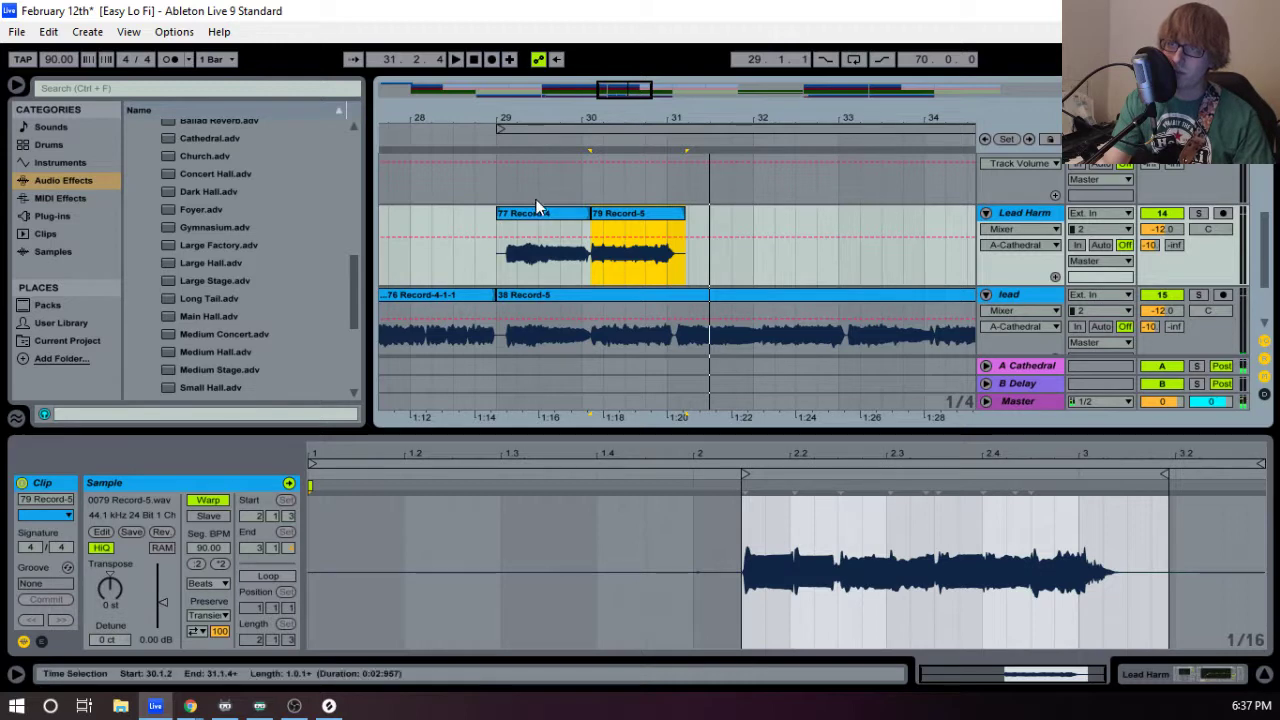
click(637, 140)
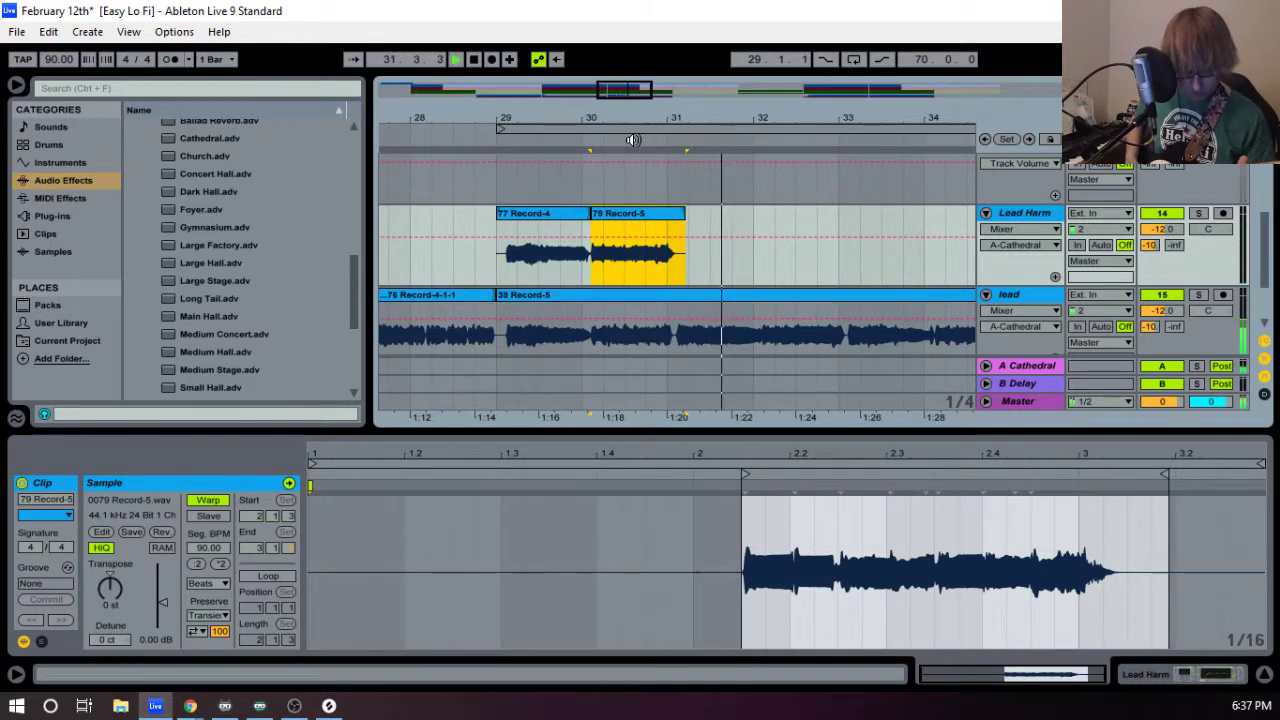
- Copy the four upper harmony notes (F4–A4) at the start of the Melody clip and paste them at 3.1.3
key(space)
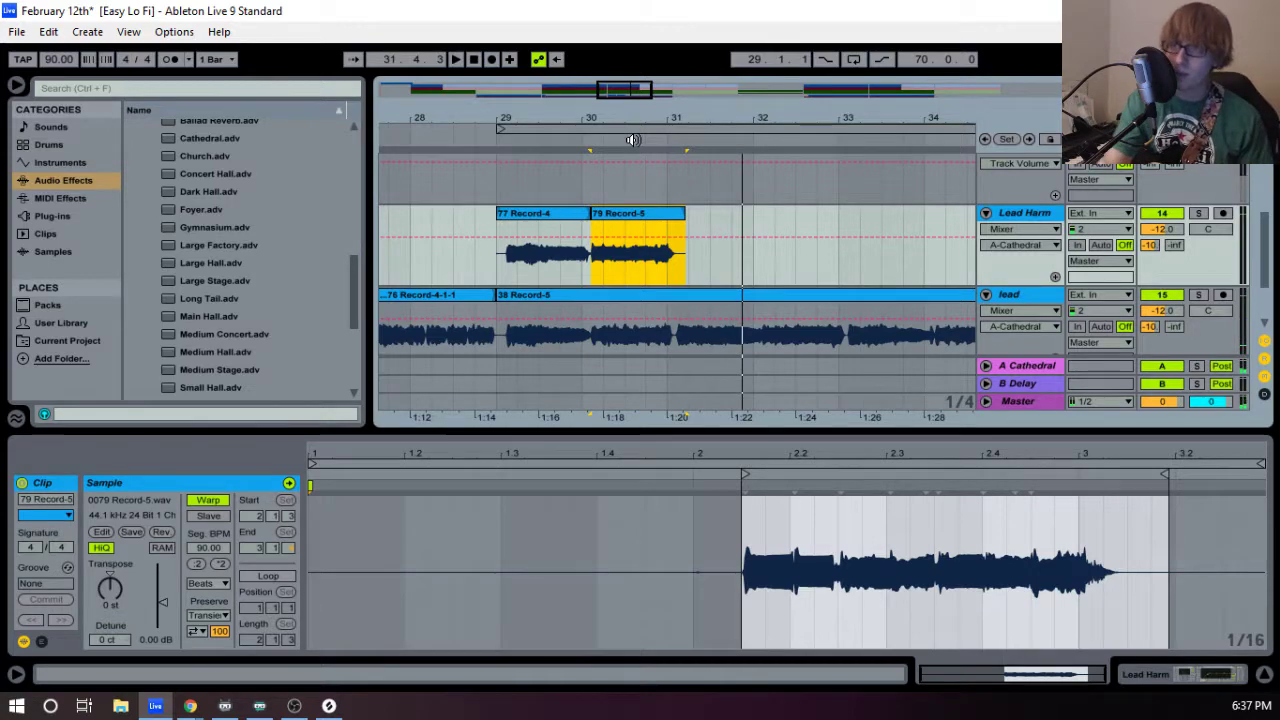
scroll(764, 286, down, 2)
click(700, 280)
drag(690, 437, 746, 110)
drag(292, 347, 338, 373)
shift+click(362, 391)
key(ctrl+c)
click(689, 351)
key(ctrl+v)
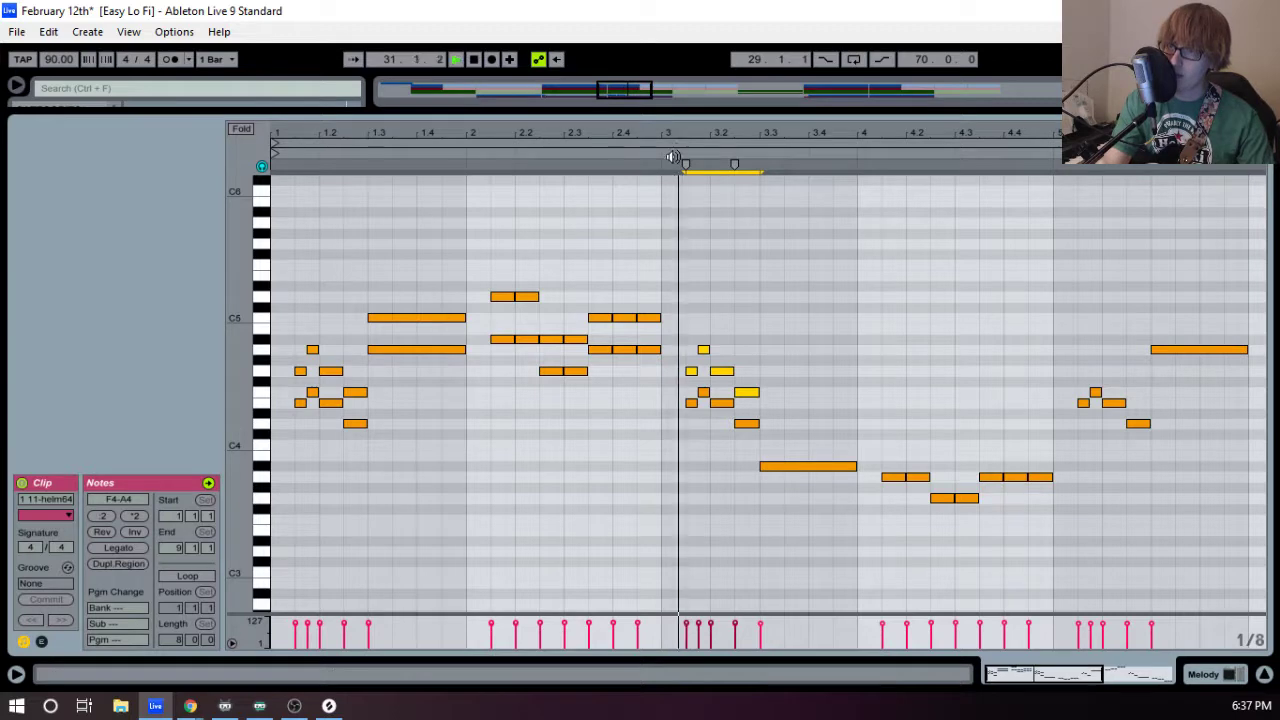
- Add a D4 harmony note from 3.3.1 to 4.1.1 above the long A#3 note and play the passage back
click(780, 484)
key(space)
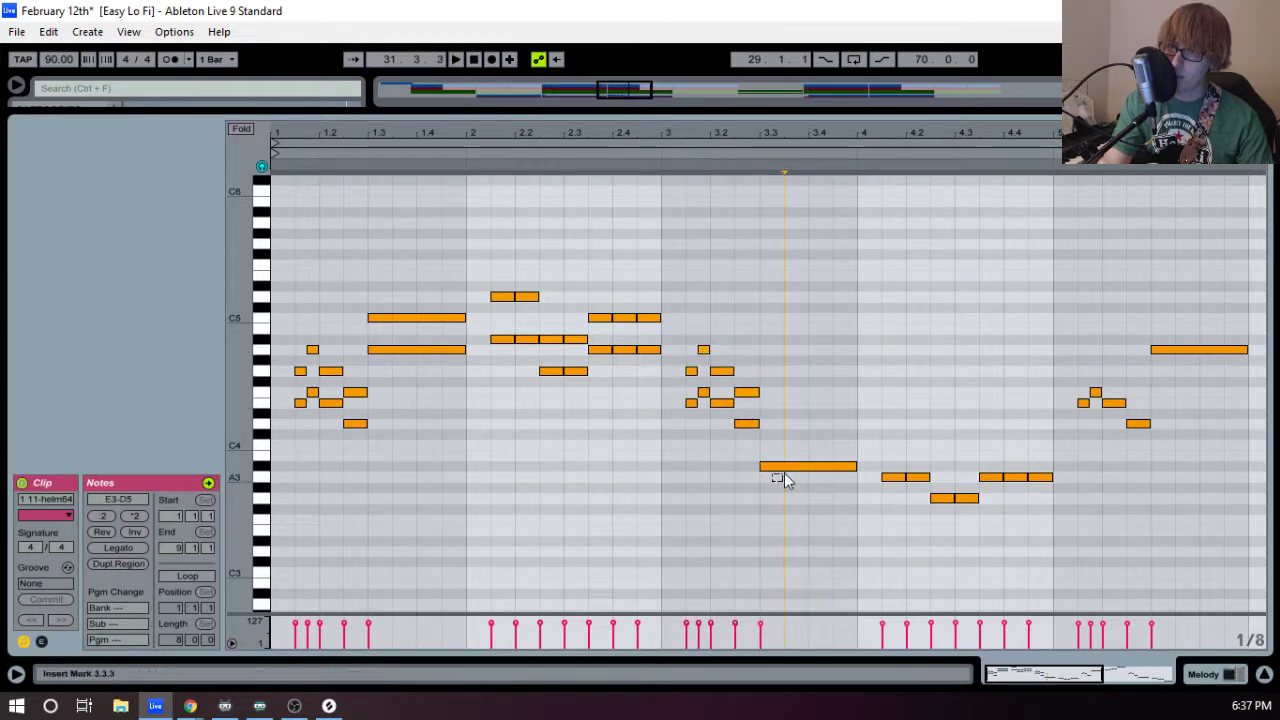
click(784, 467)
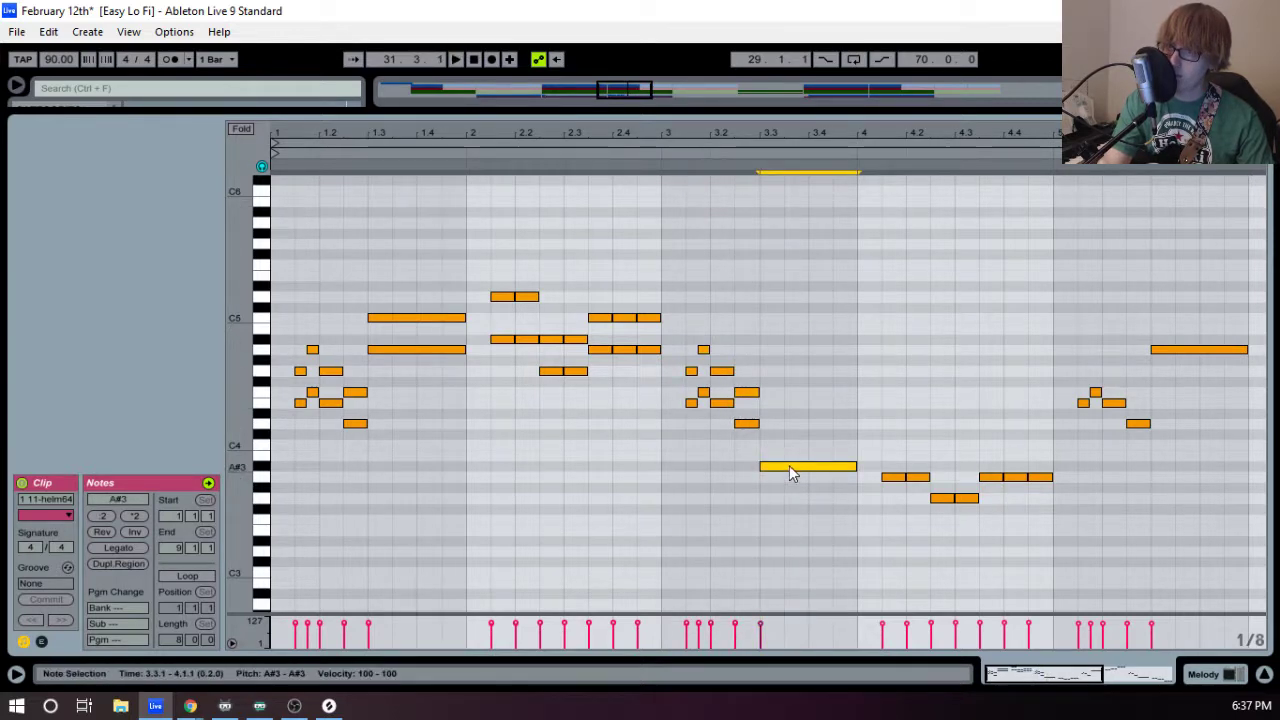
double_click(769, 422)
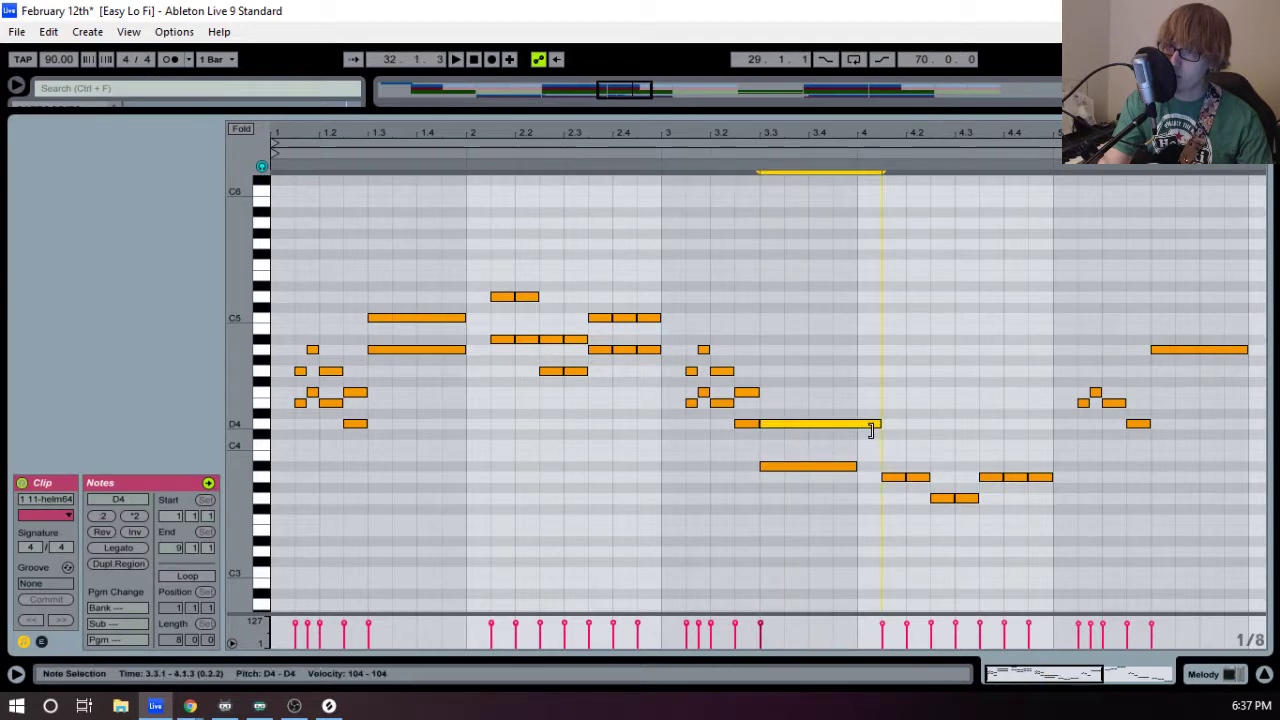
click(654, 146)
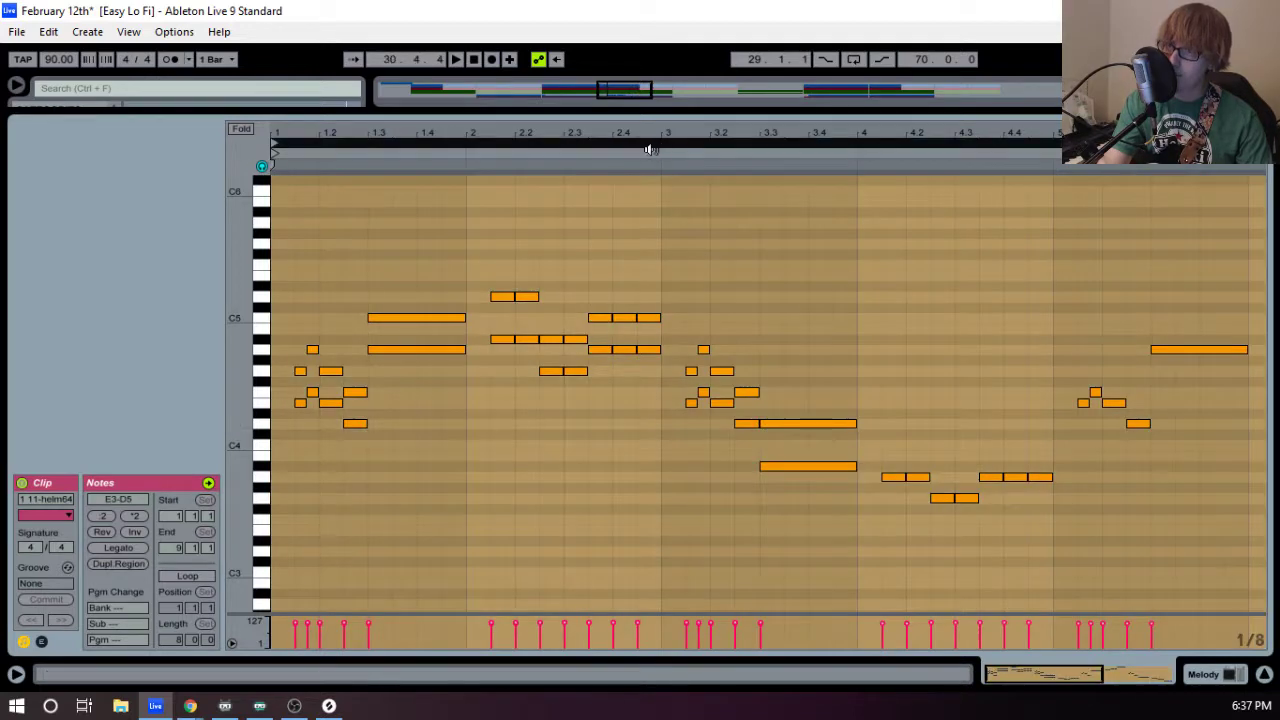
click(651, 148)
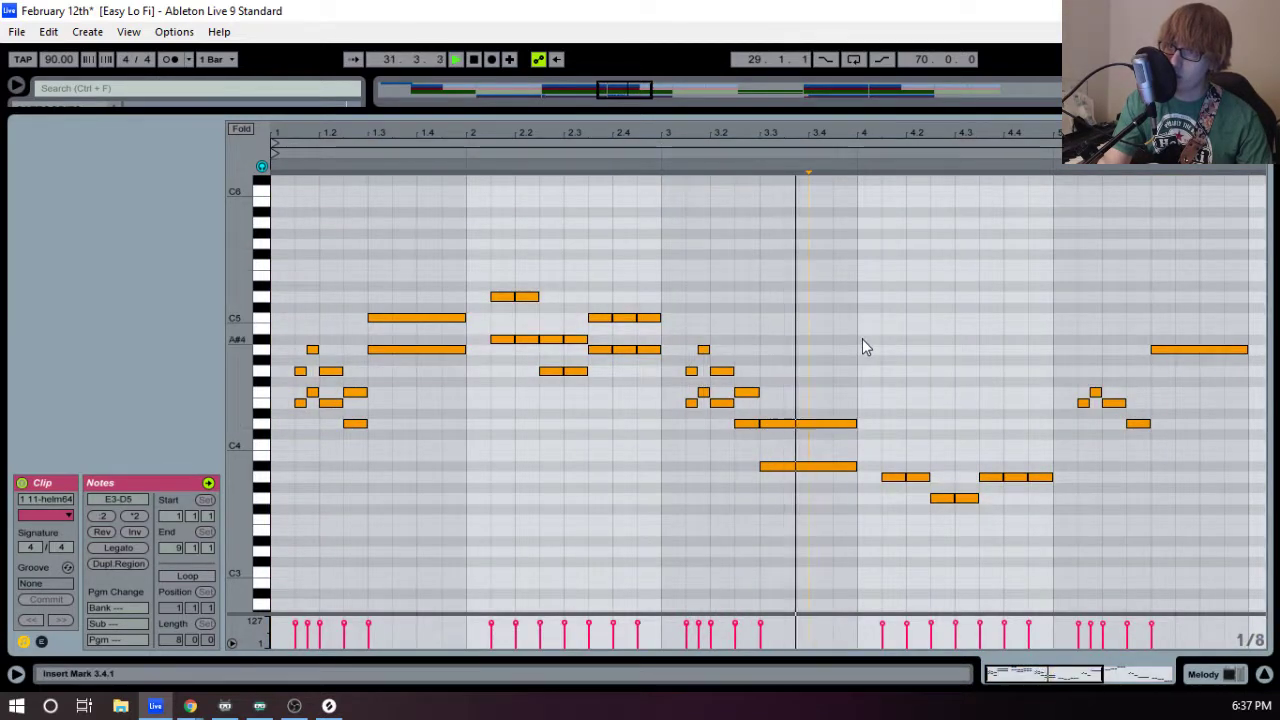
key(space)
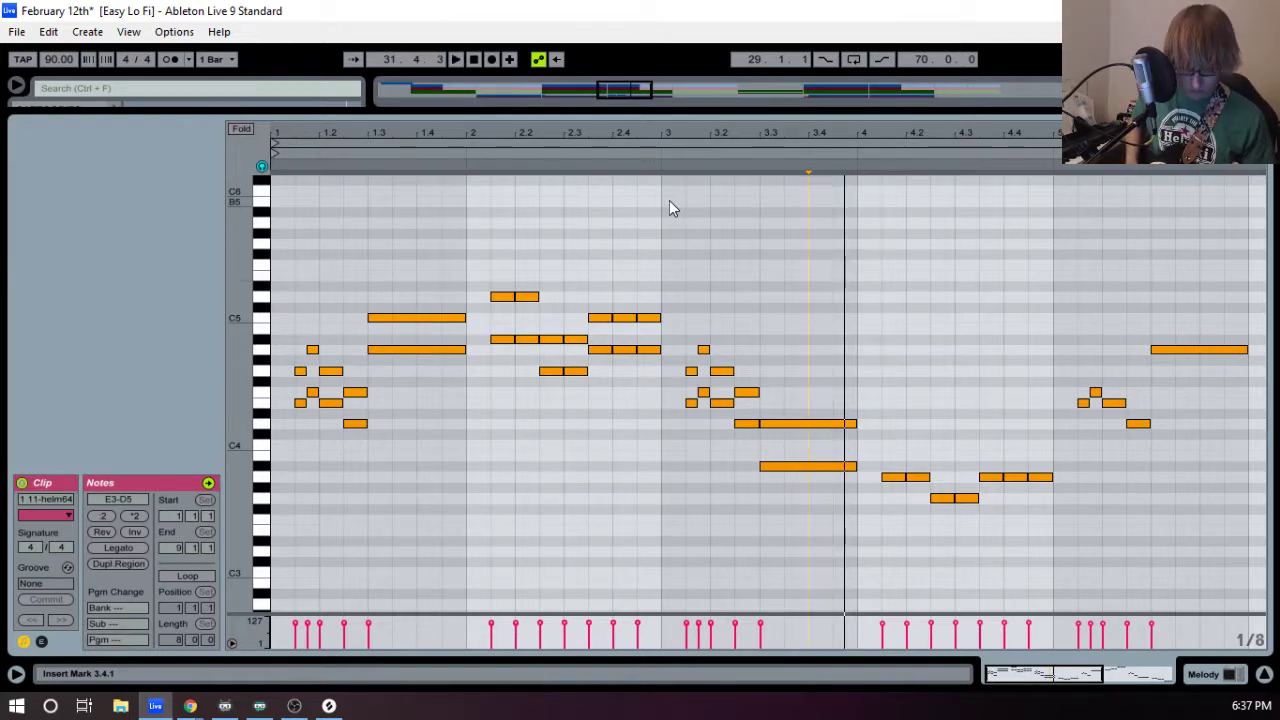
drag(834, 354, 801, 420)
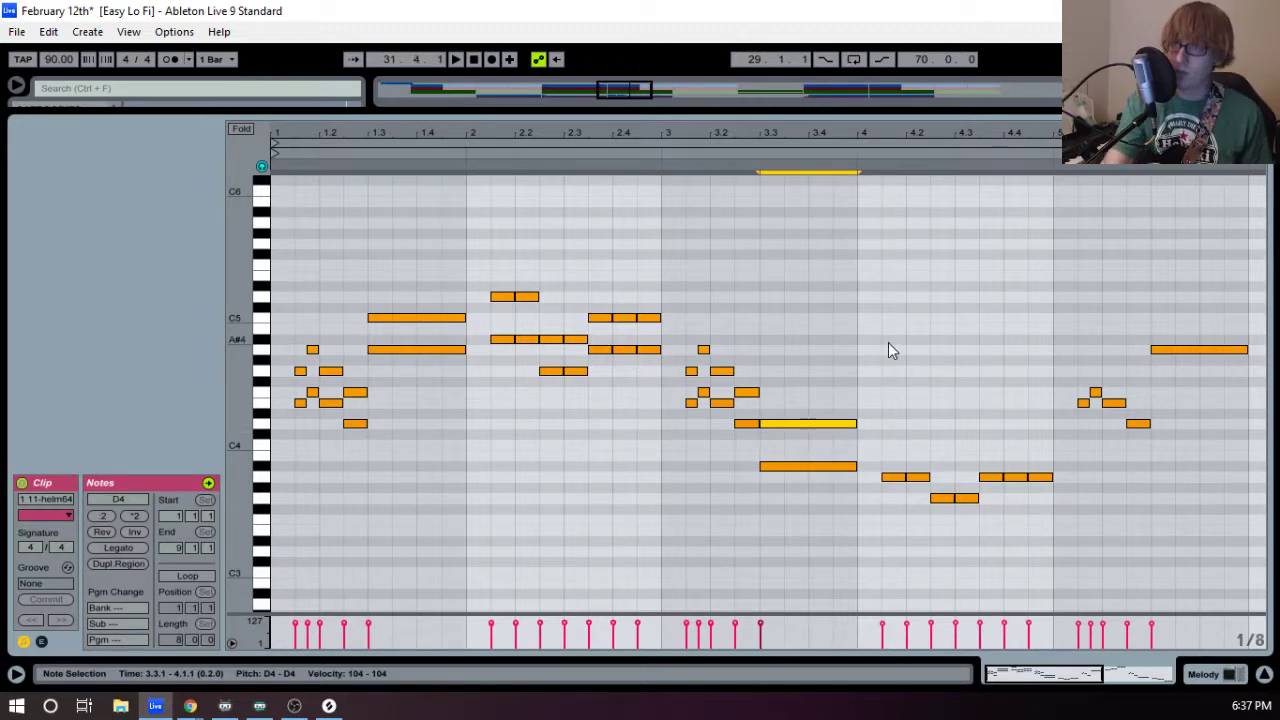
click(655, 153)
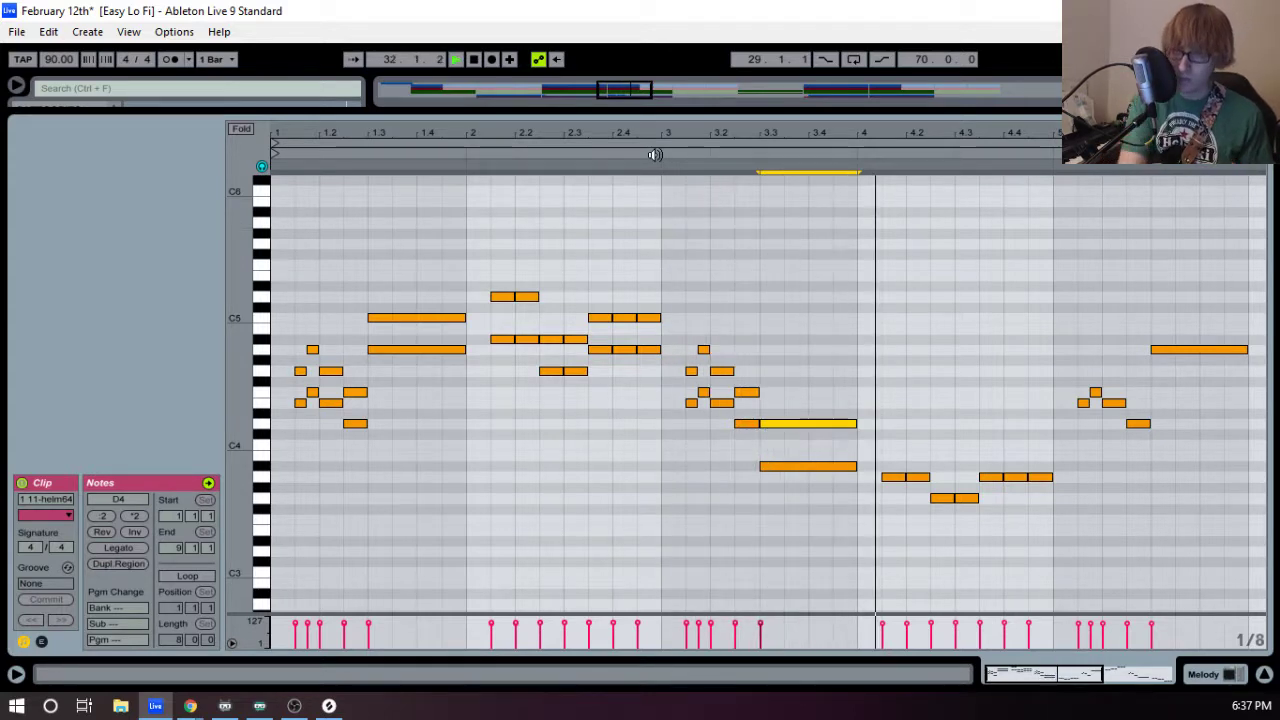
key(space)
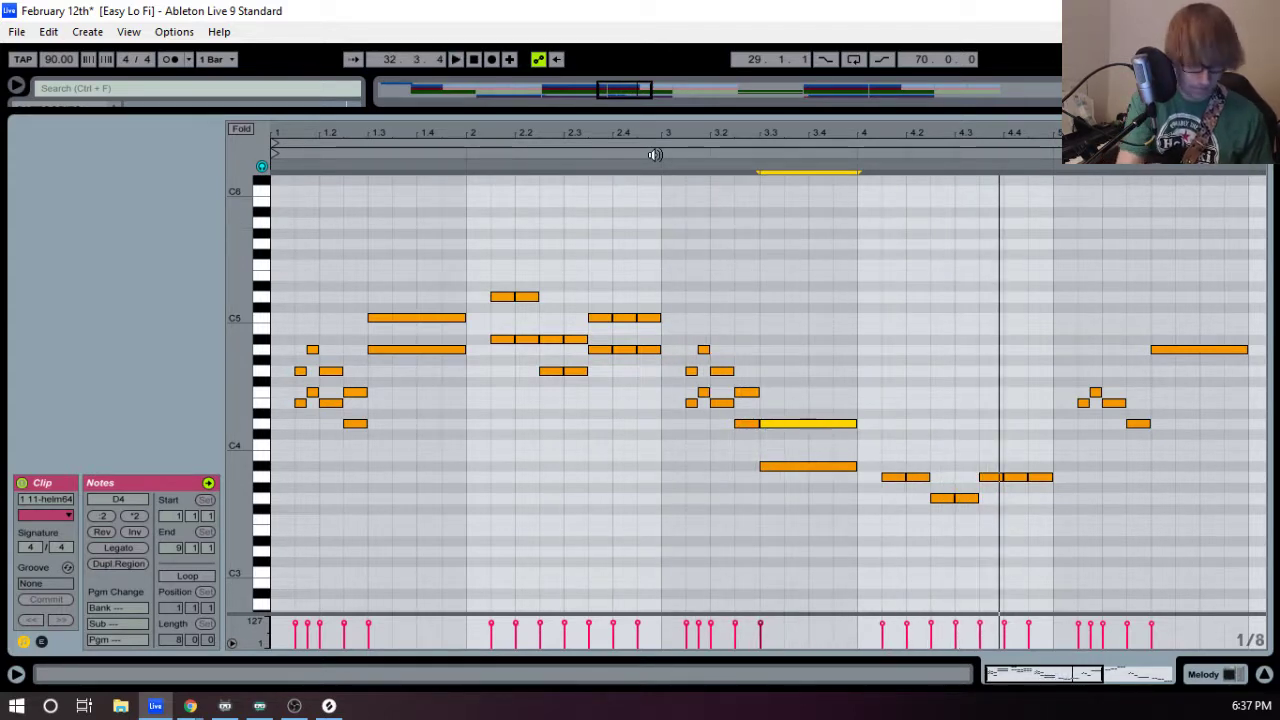
- Add harmony notes in bar 4 of the Melody clip, C4 above the A3 notes and A#3 above the G3 notes
double_click(893, 445)
double_click(917, 445)
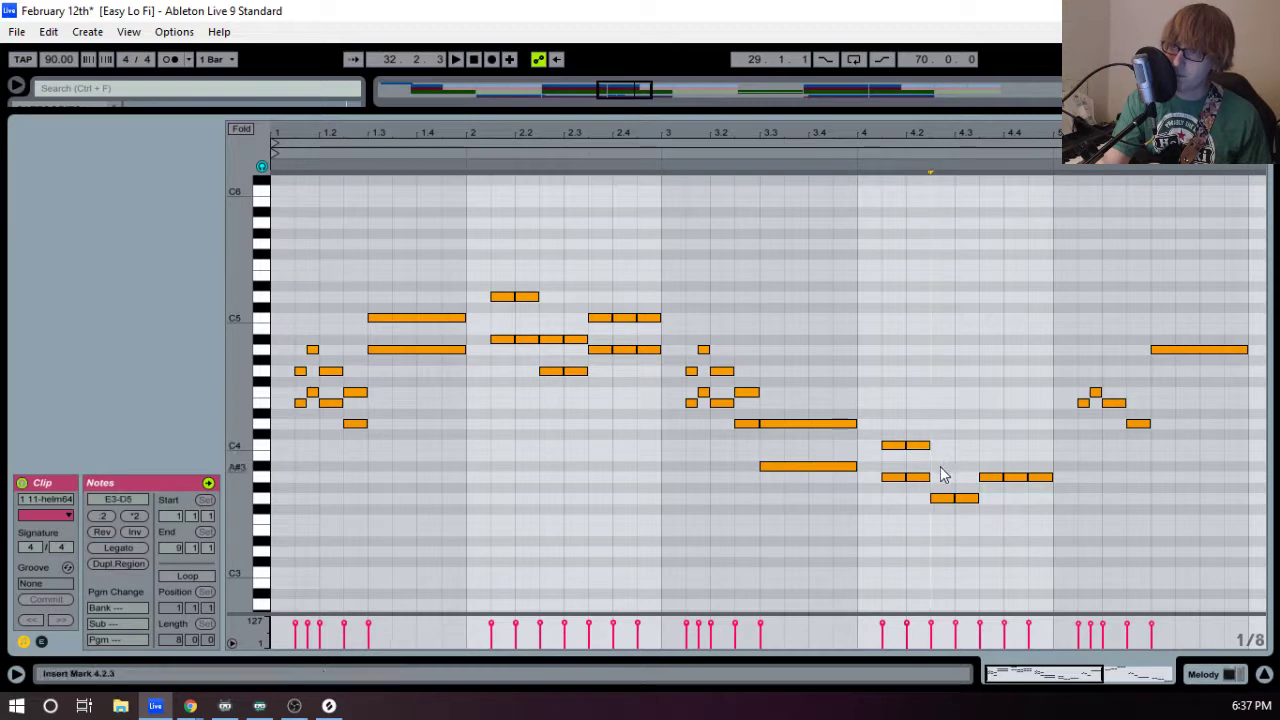
double_click(991, 446)
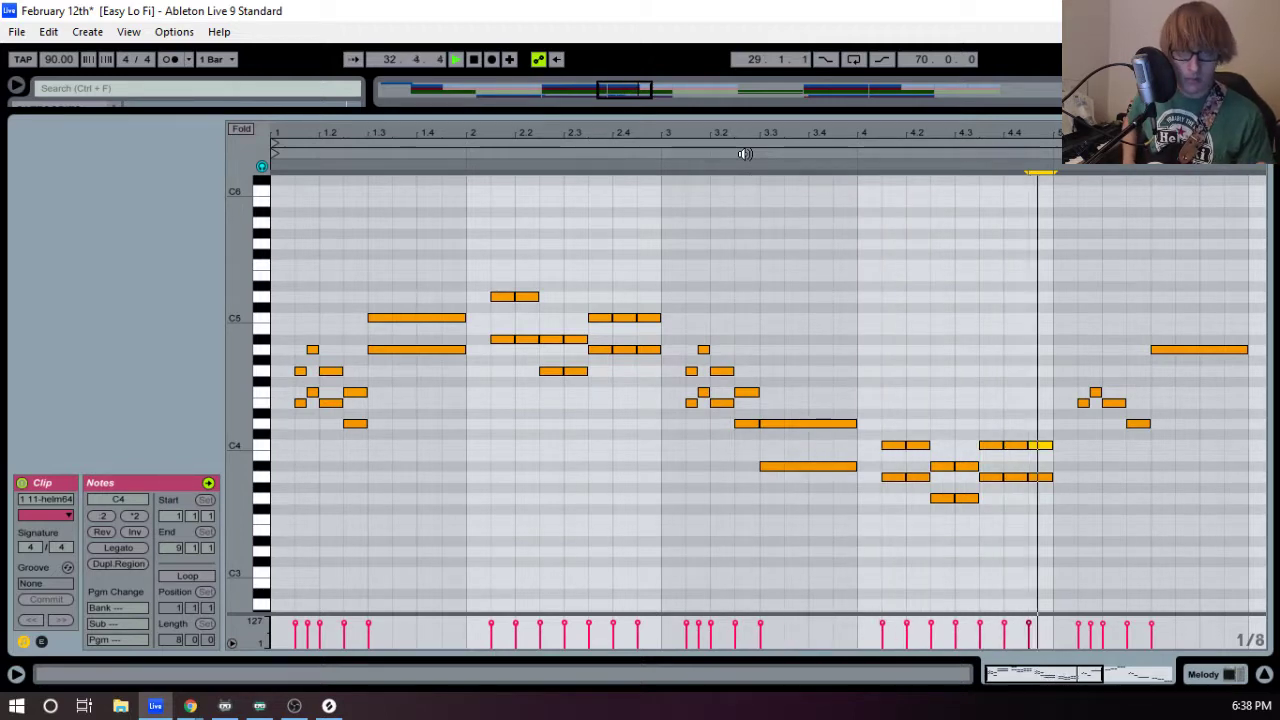
key(space)
- Record a new harmony take on the Record track from bar 29 and trim its start to just before 31.1.3
key(F9)
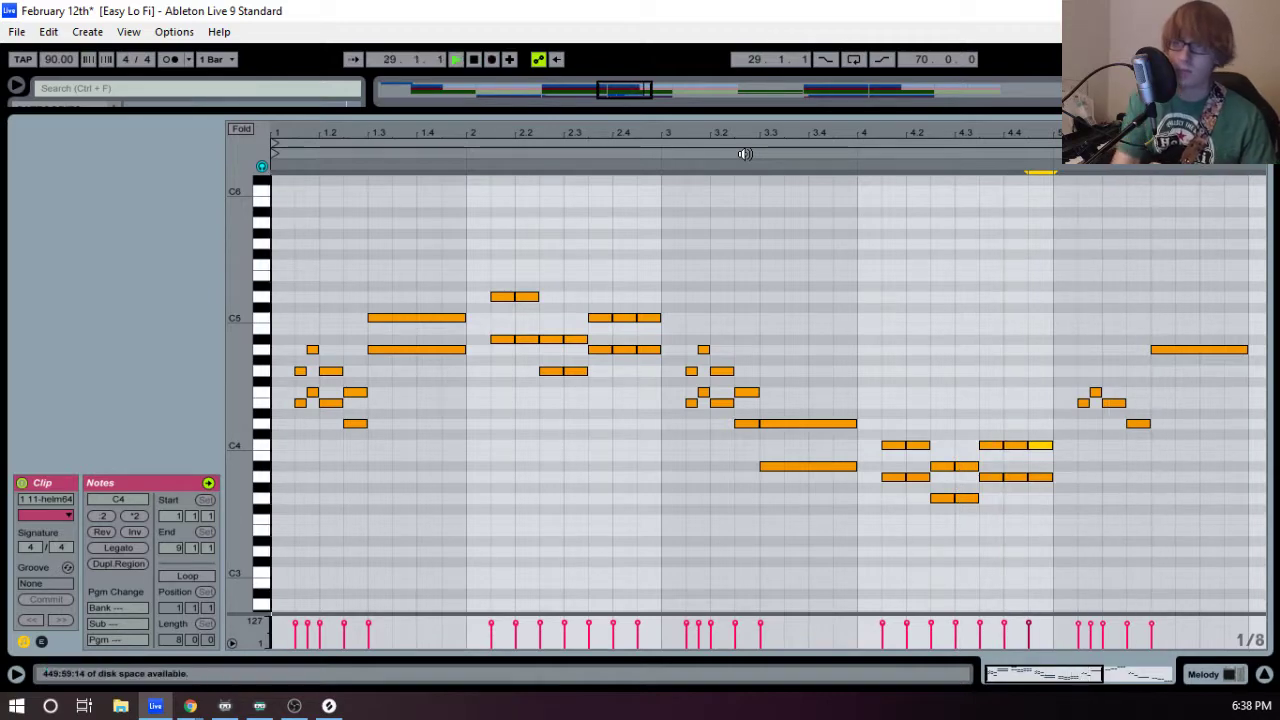
drag(771, 113, 771, 466)
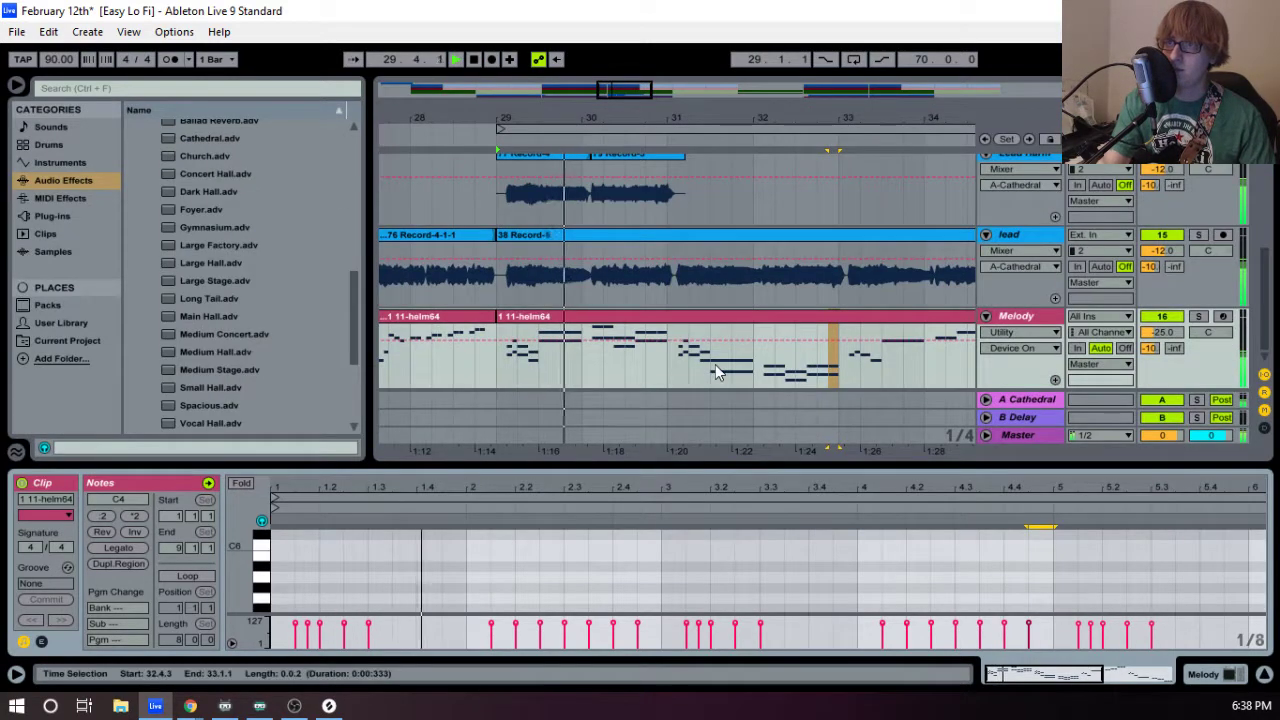
scroll(661, 262, up, 2)
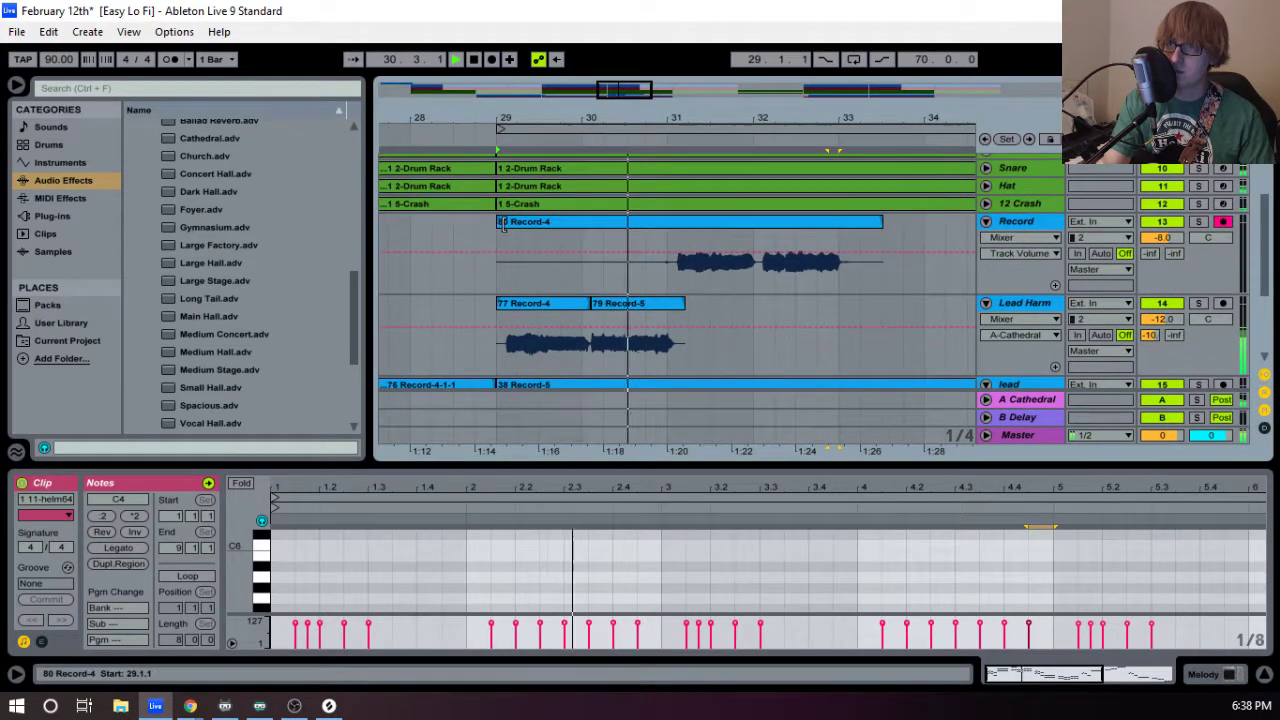
drag(499, 222, 668, 223)
drag(686, 118, 757, 137)
scroll(687, 260, down, 1)
scroll(655, 250, up, 1)
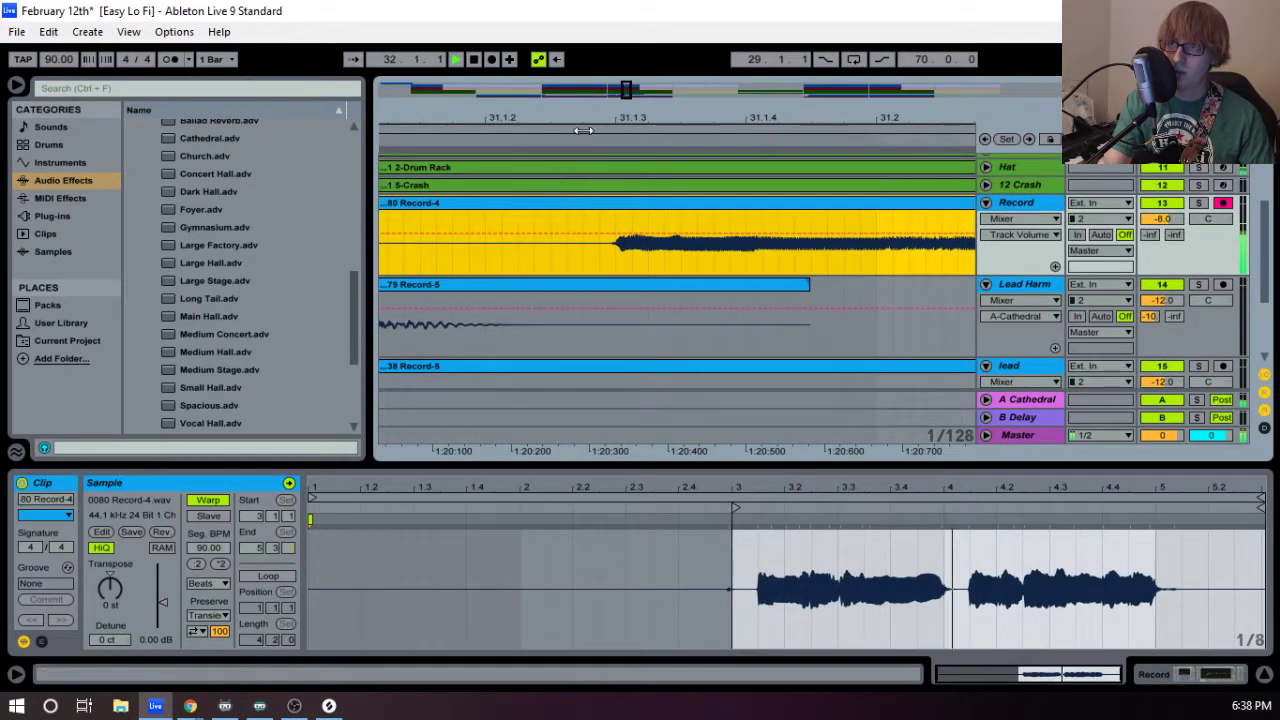
drag(580, 118, 662, 112)
drag(465, 210, 652, 211)
- Move the trimmed take down to the Lead Harm track, directly behind the second harmony clip
key(space)
scroll(656, 217, down, 1)
drag(681, 169, 675, 269)
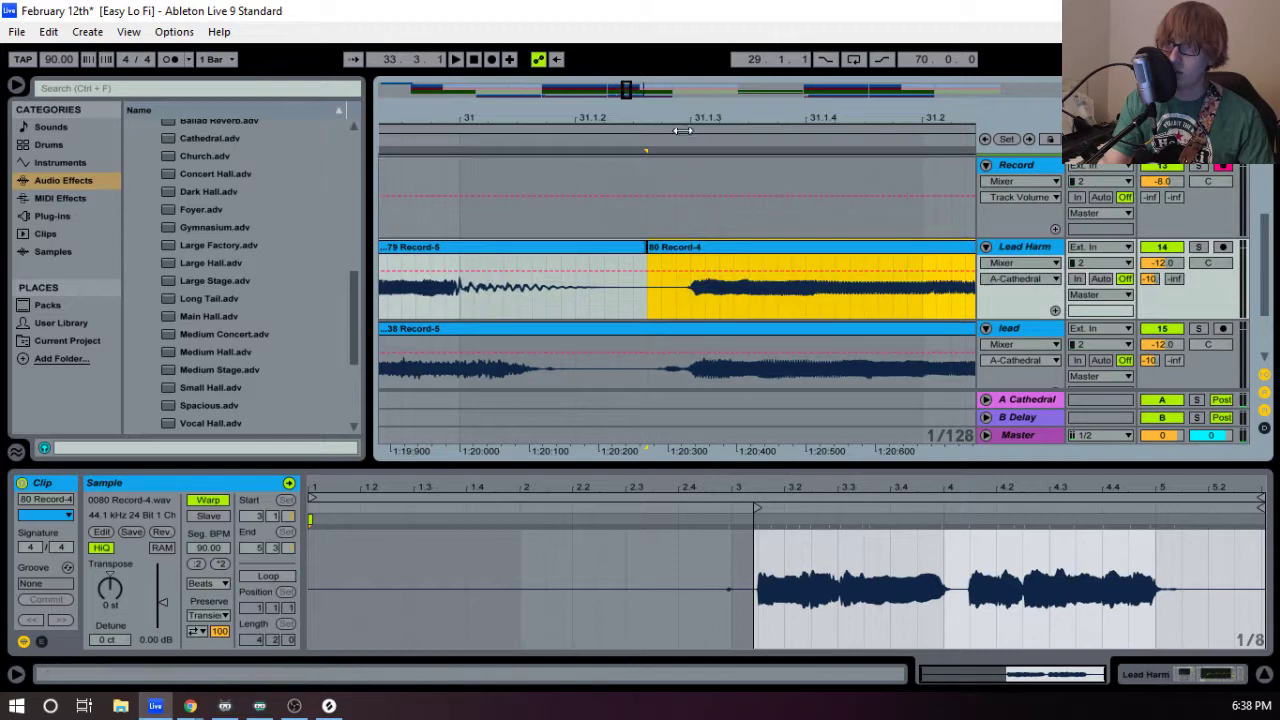
- Play the third Lead Harm clip and compare its timing with the lead waveform near 31.1.3 and 32.1.3
drag(697, 118, 700, 200)
key(space)
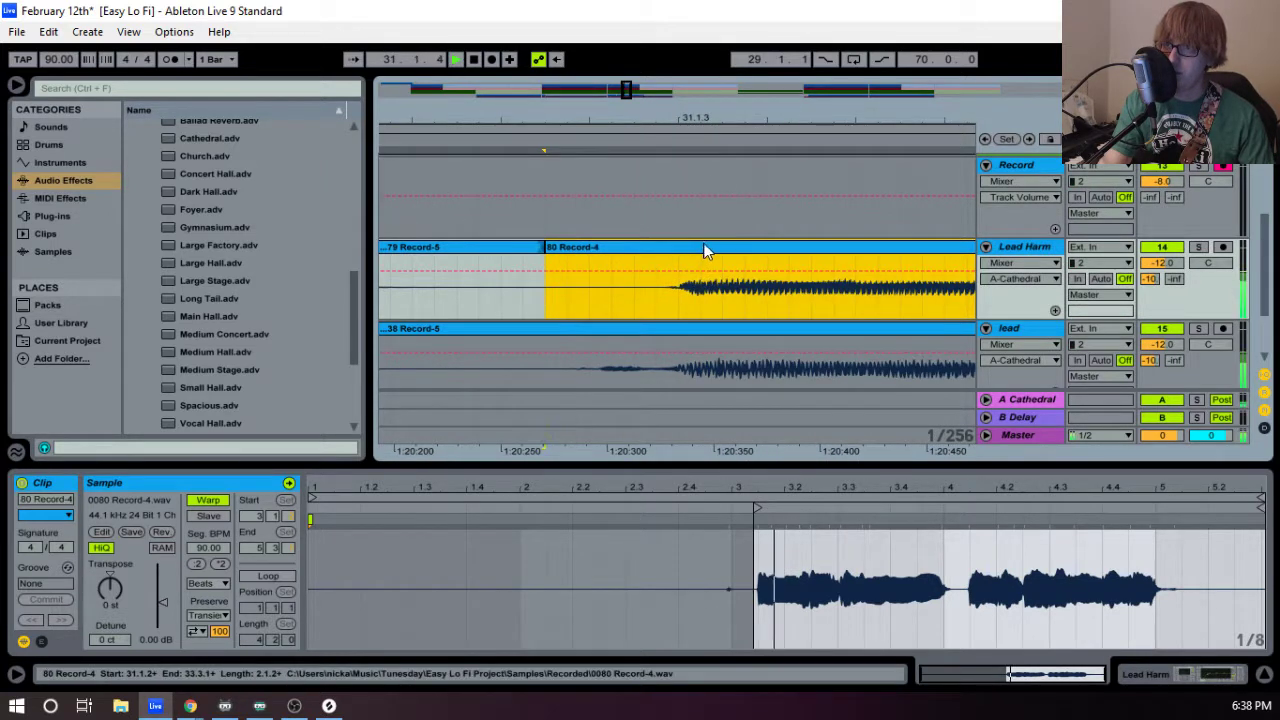
drag(730, 120, 353, 55)
key(space)
drag(737, 118, 735, 124)
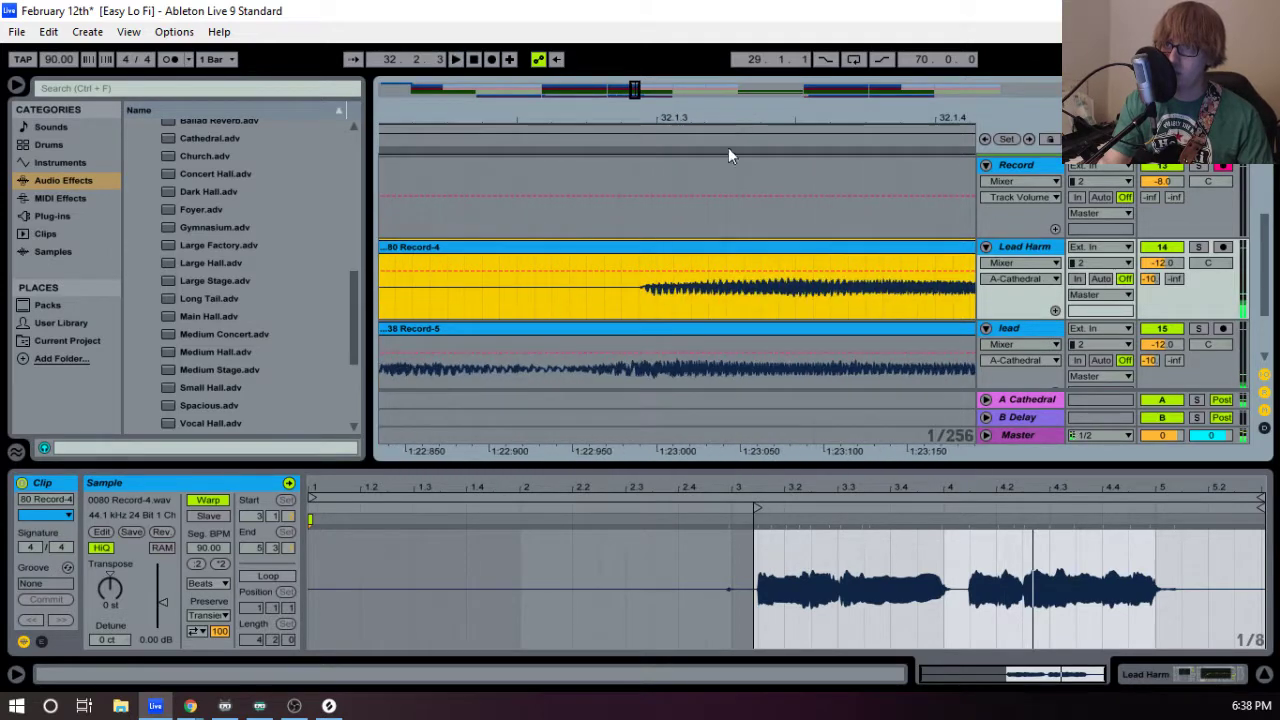
drag(704, 248, 699, 250)
key(space)
drag(686, 117, 683, 35)
- Lower the Lead Harm track volume to -13.2 dB and play from bar 29
key(Tab)
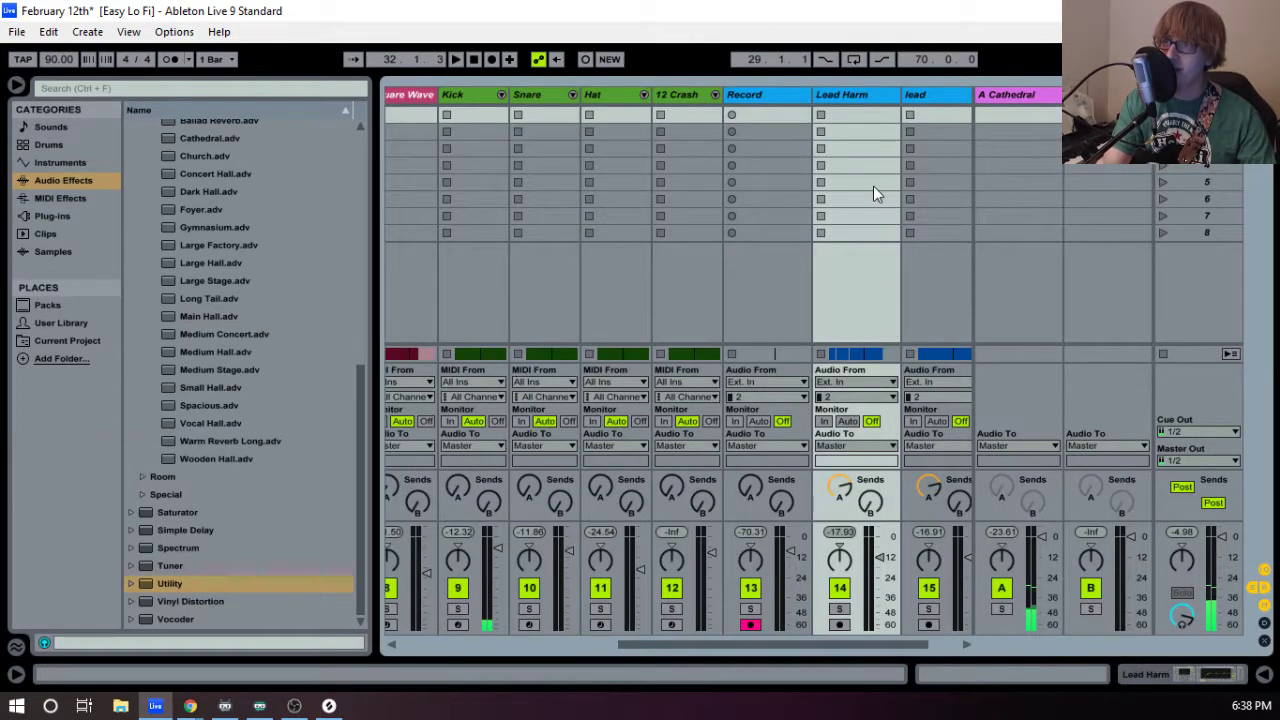
drag(881, 561, 881, 562)
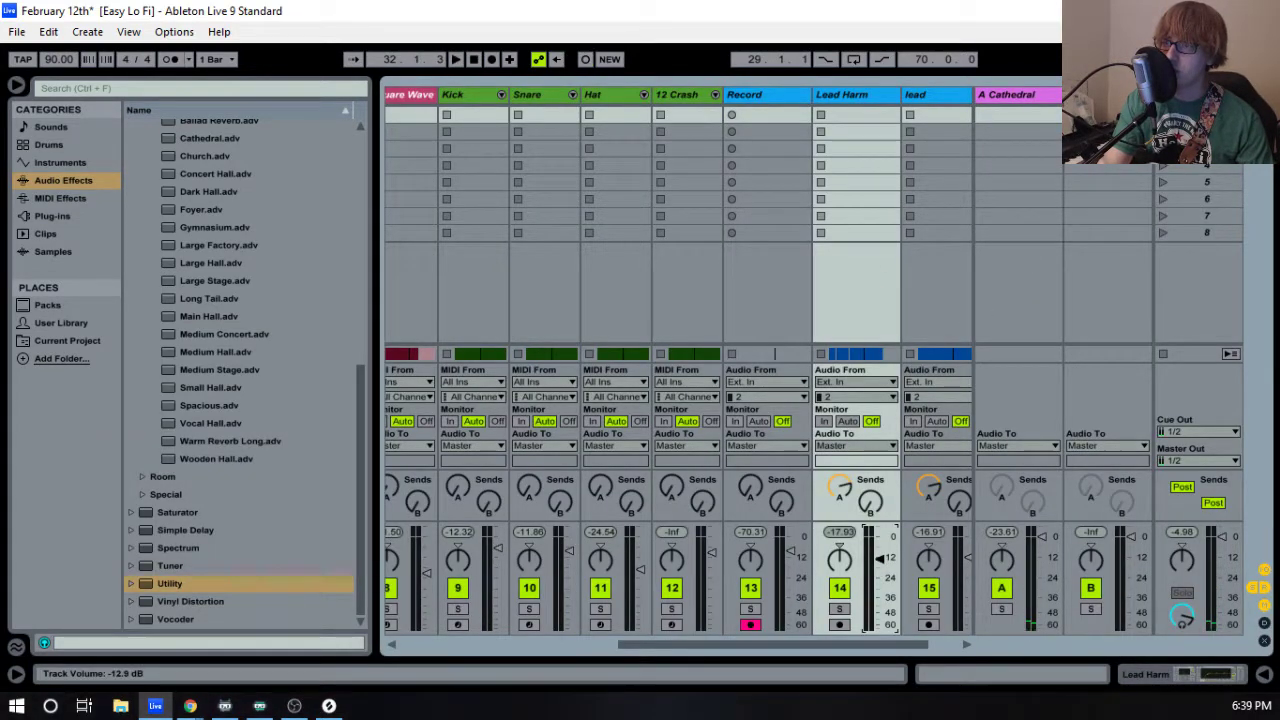
key(Tab)
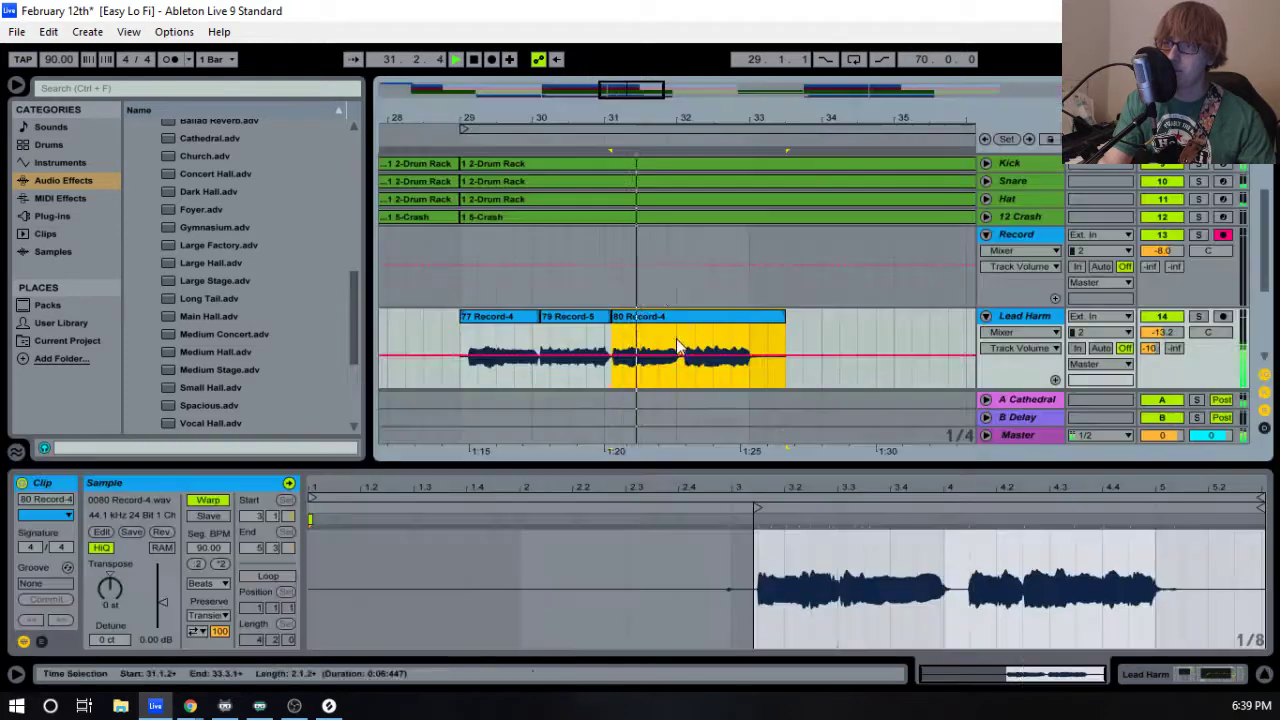
key(space)
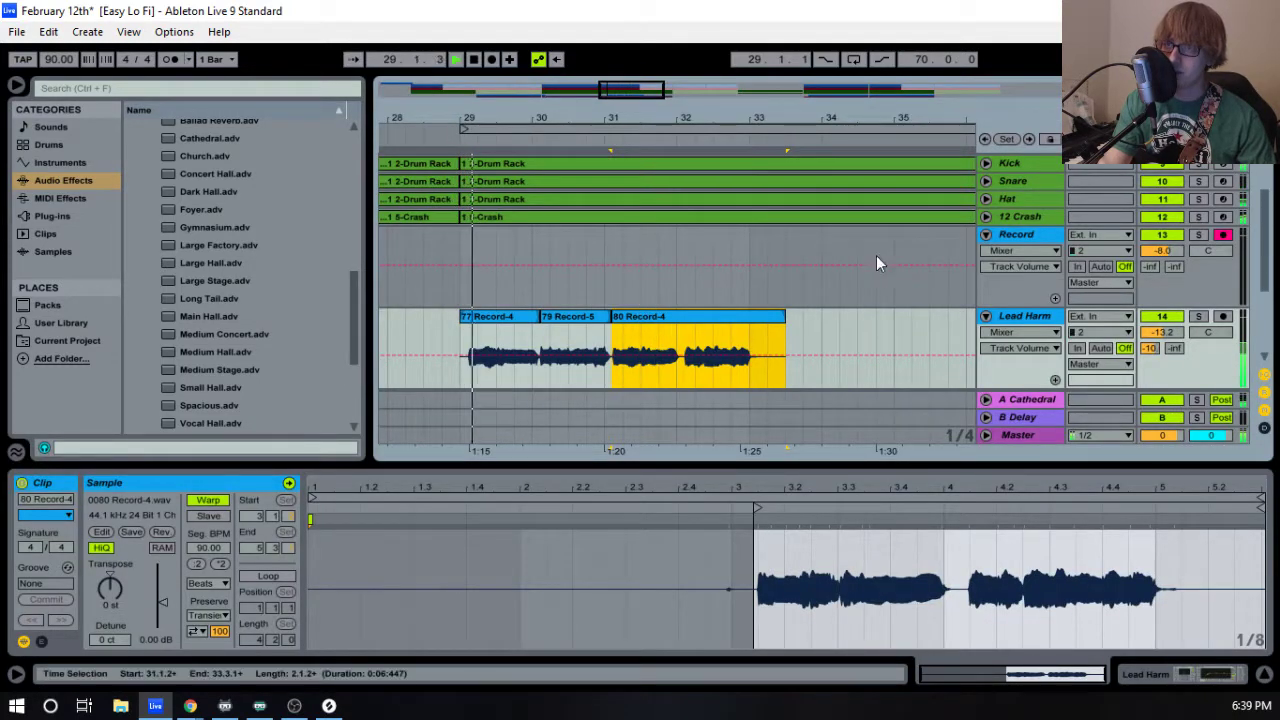
- Fold the Record, Lead Harm and lead tracks in the arrangement
click(984, 234)
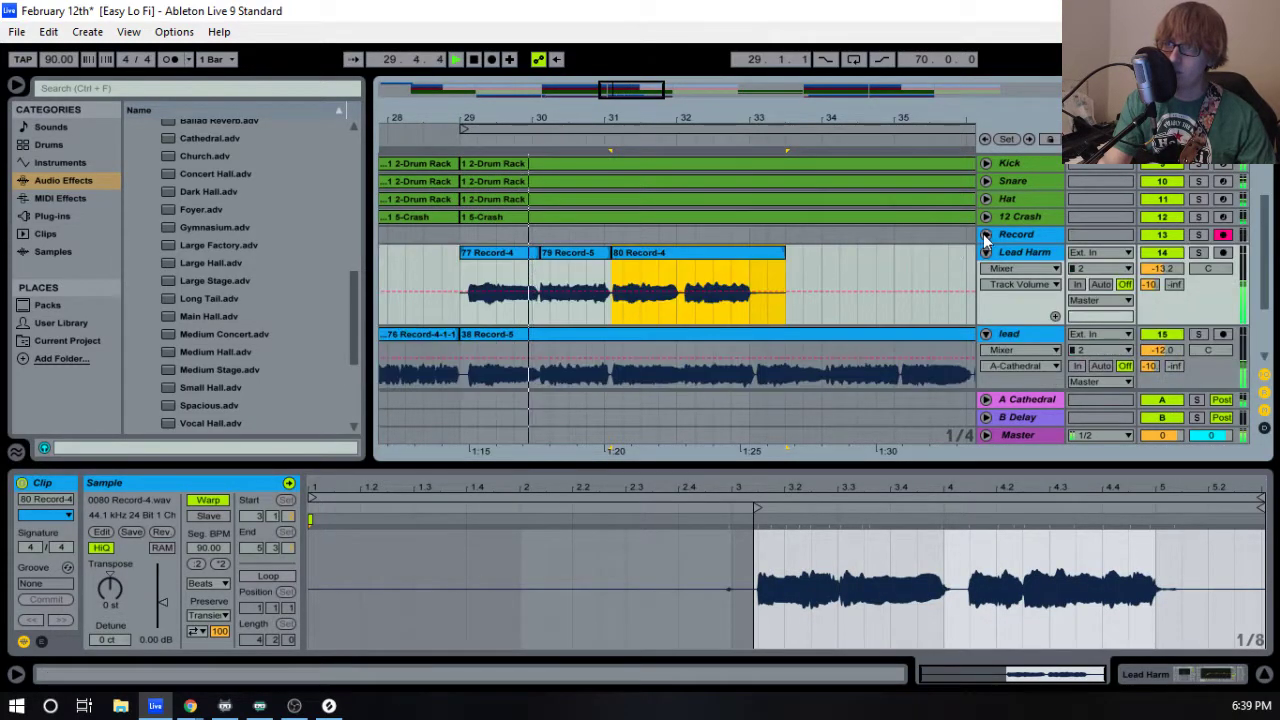
click(986, 252)
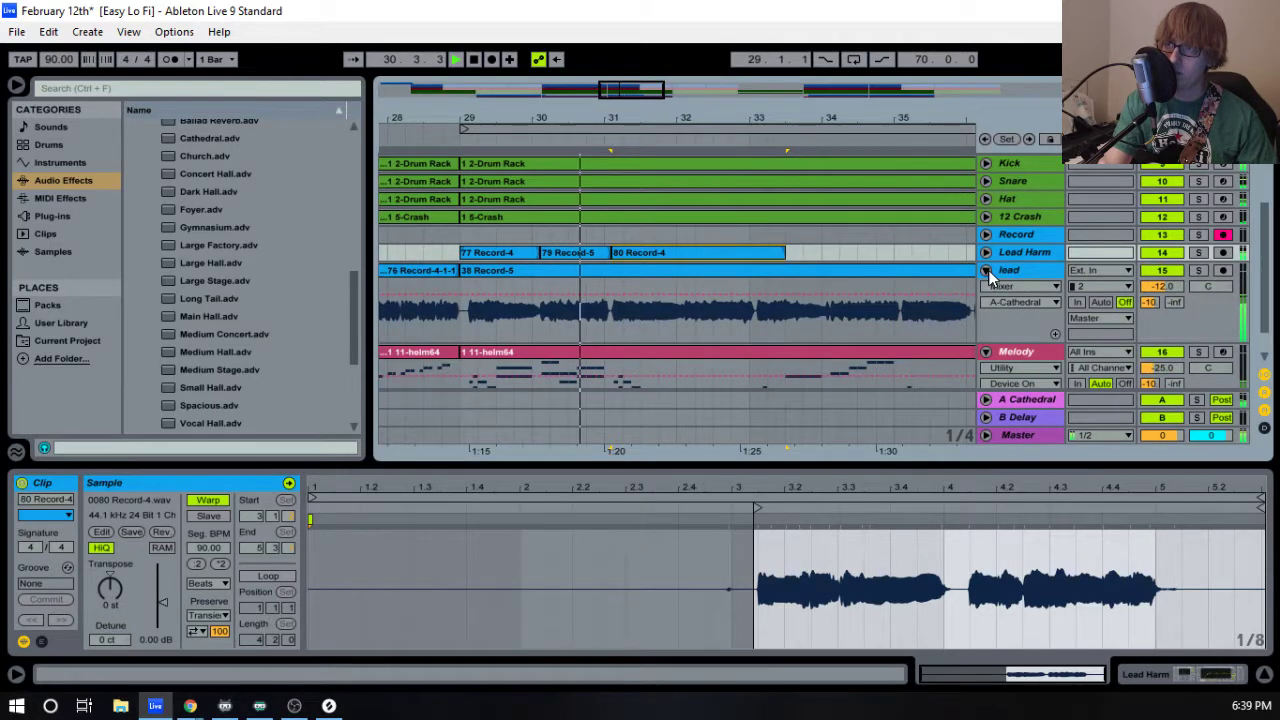
click(986, 270)
key(Tab)
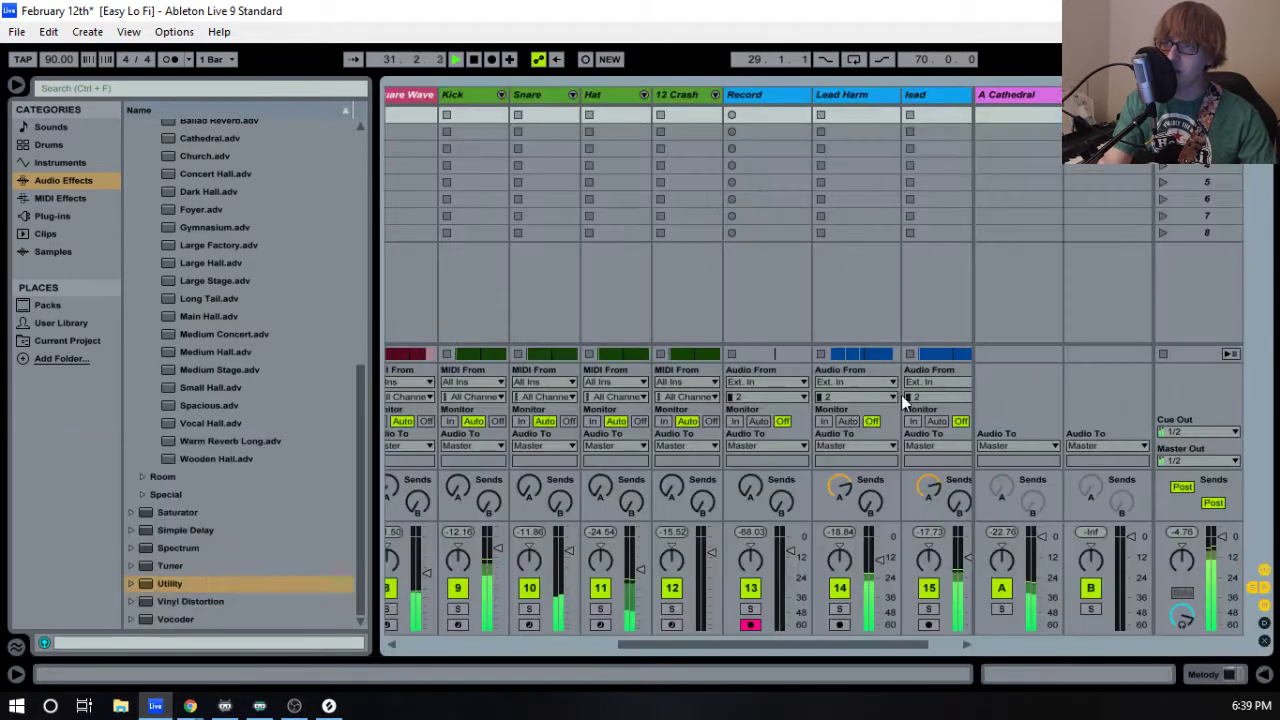
key(Tab)
- Compare the Melody track from bar 29 with its Utility device switched off and on again
click(1012, 316)
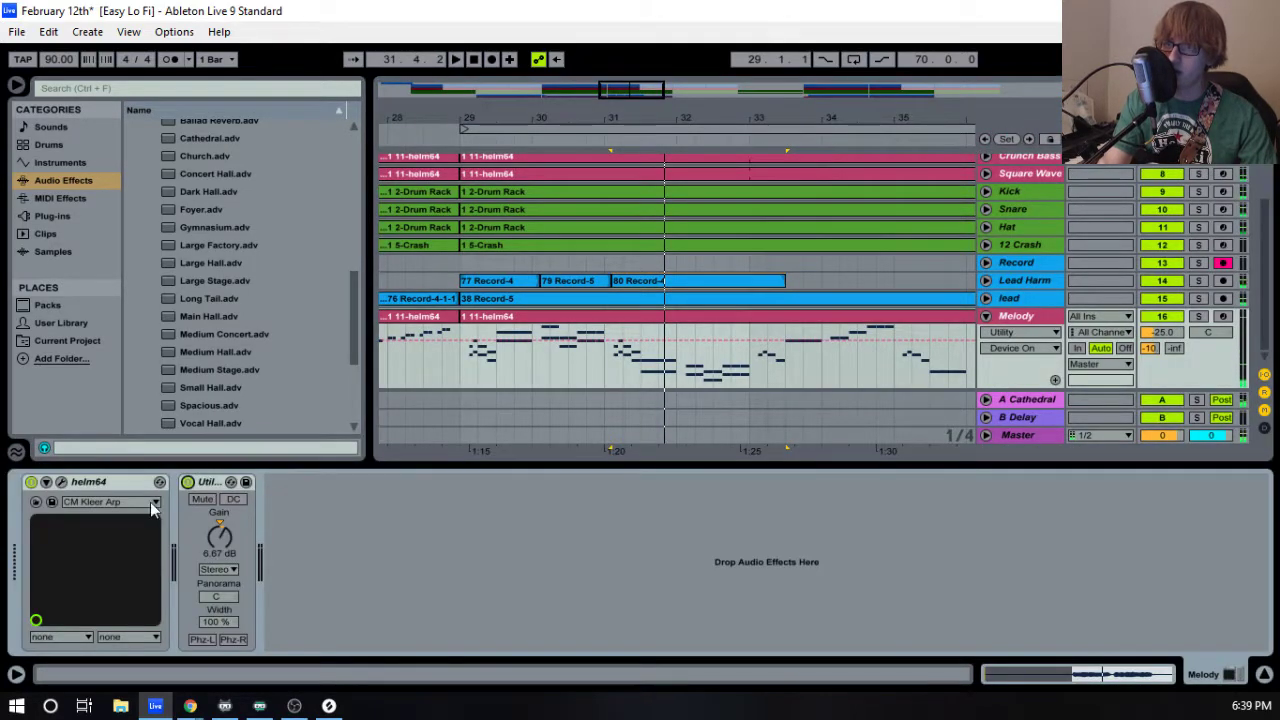
click(188, 484)
click(478, 318)
key(space)
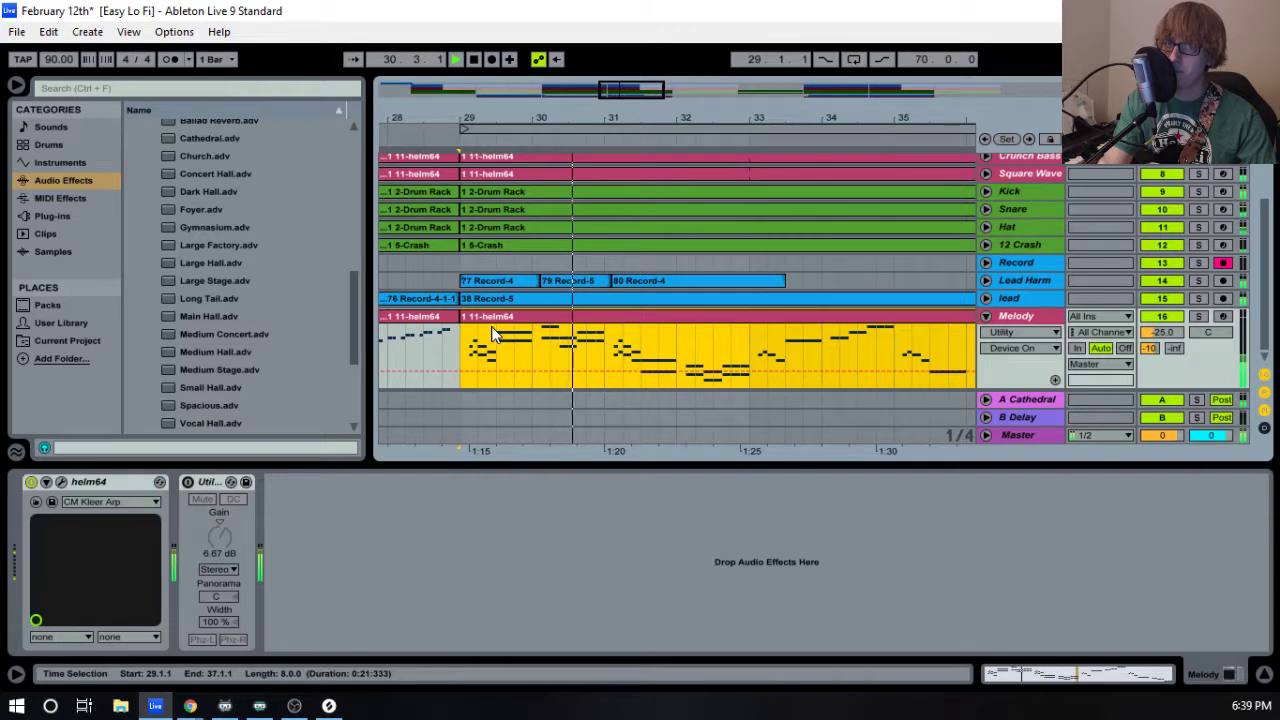
click(188, 481)
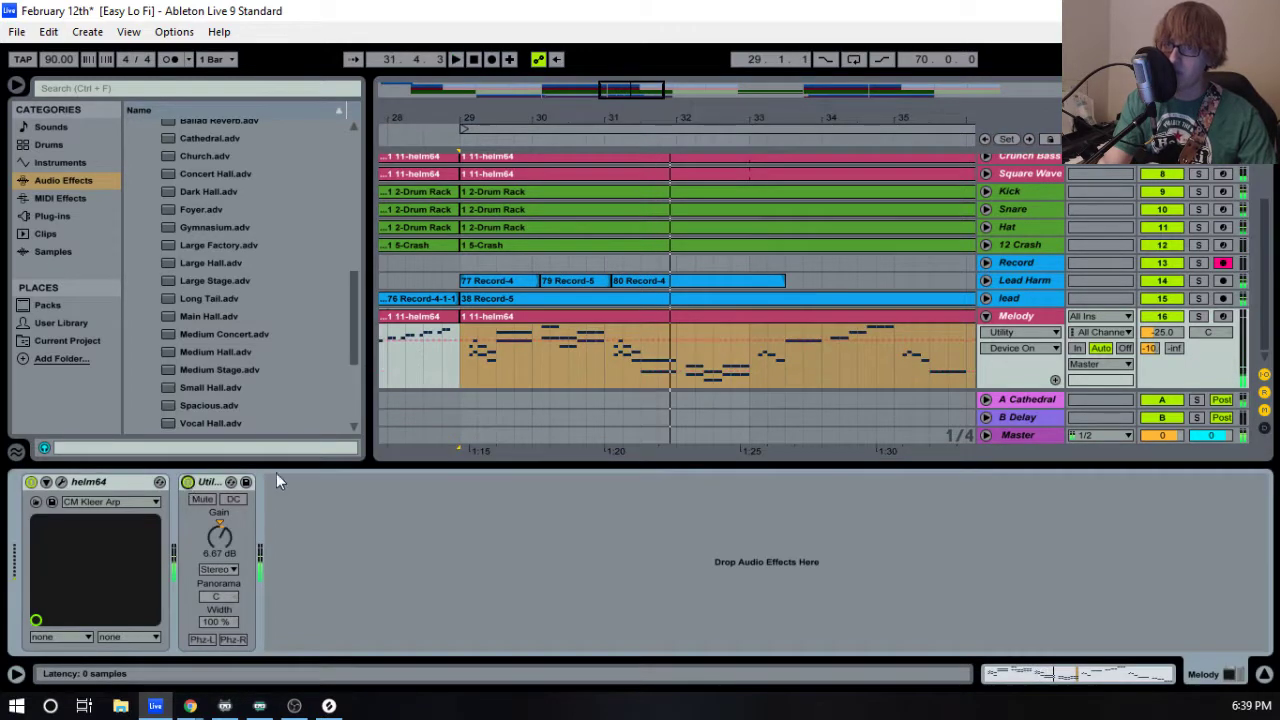
click(671, 318)
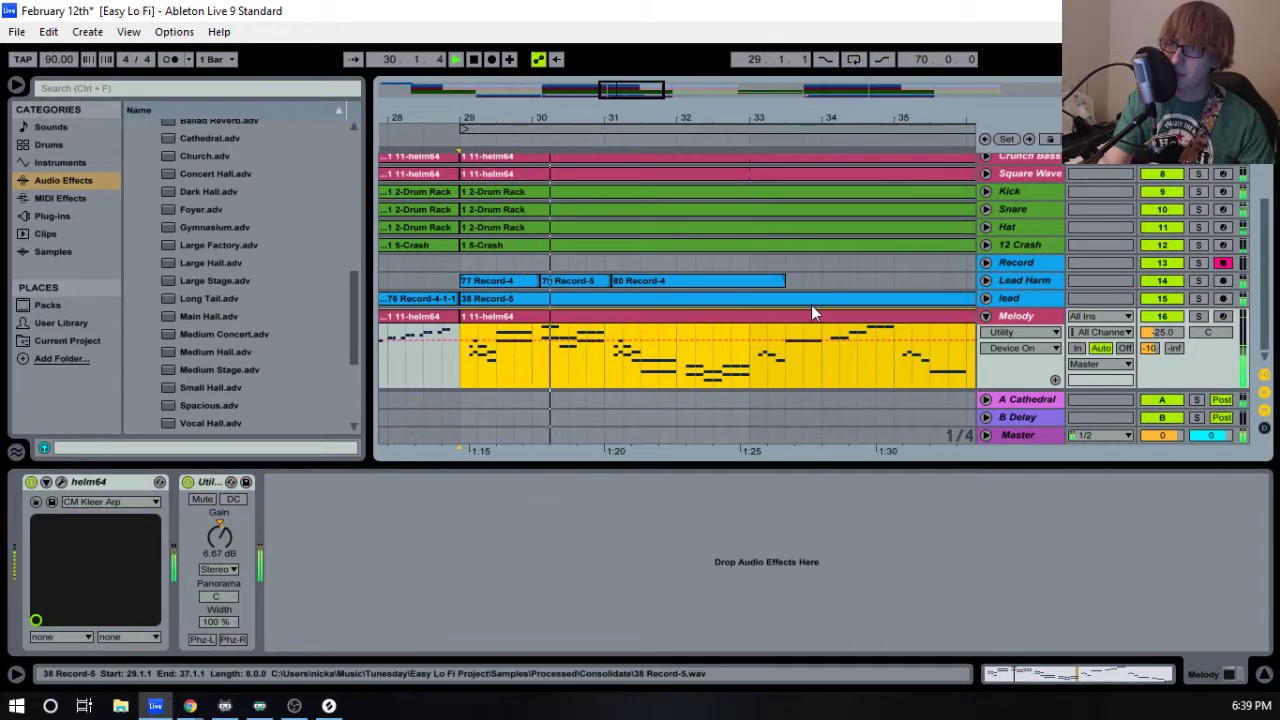
- Paste the copied F4–A4 harmony notes at 5.1.3 in the Melody clip
double_click(780, 330)
drag(780, 460, 602, 274)
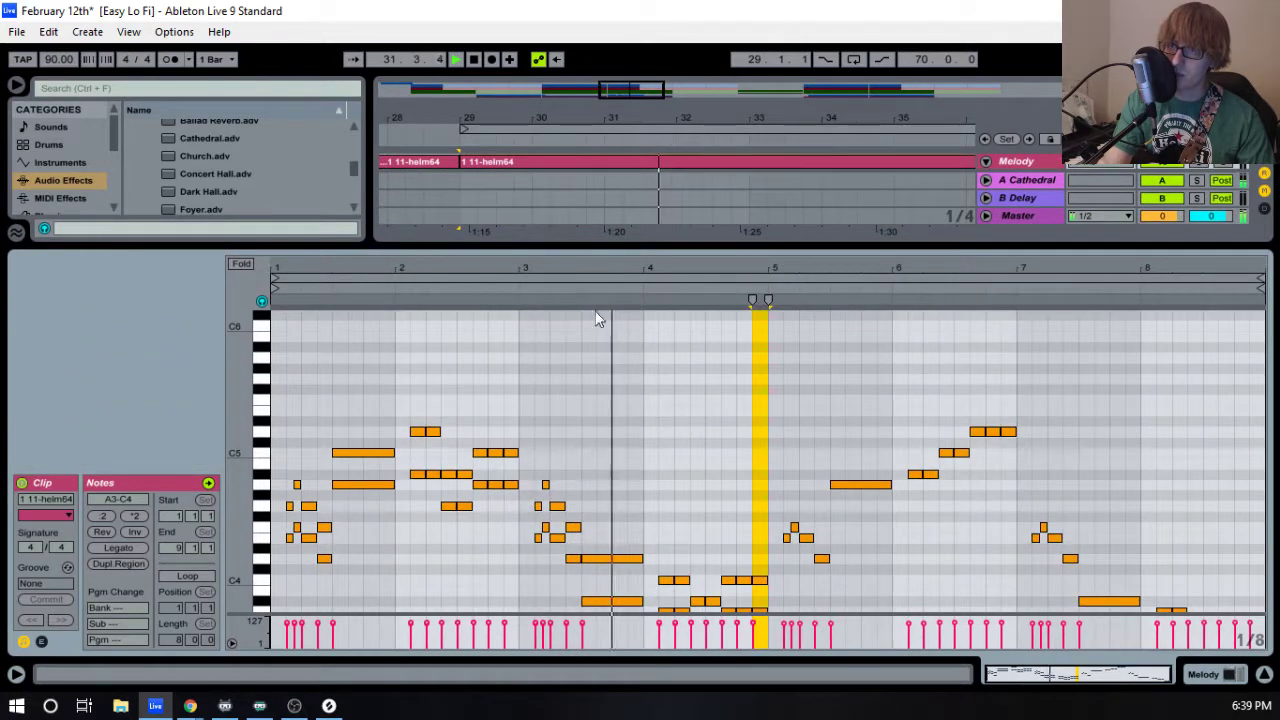
scroll(394, 508, down, 2)
drag(656, 268, 660, 268)
click(923, 430)
key(space)
key(ctrl+v)
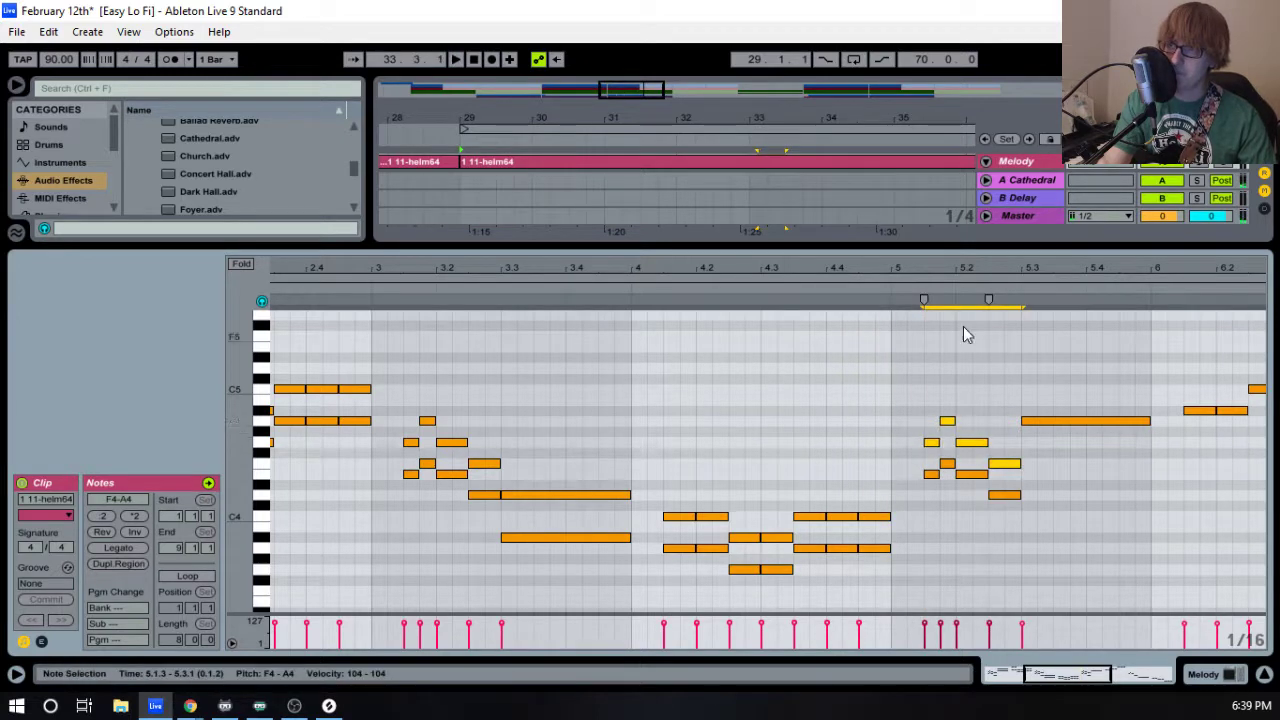
- Play into bar 5 and add a C5 harmony note from 5.3.1 to 6.1.1 above the long note
click(857, 289)
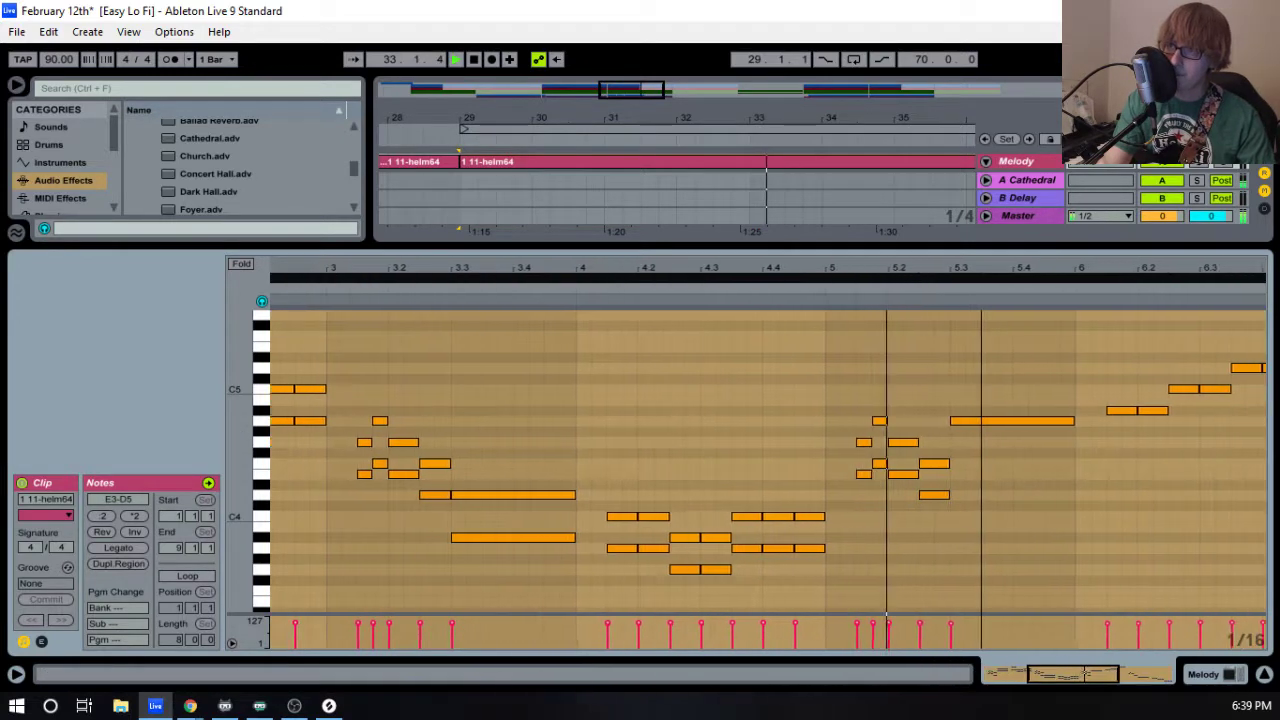
key(space)
double_click(814, 389)
drag(826, 389, 989, 389)
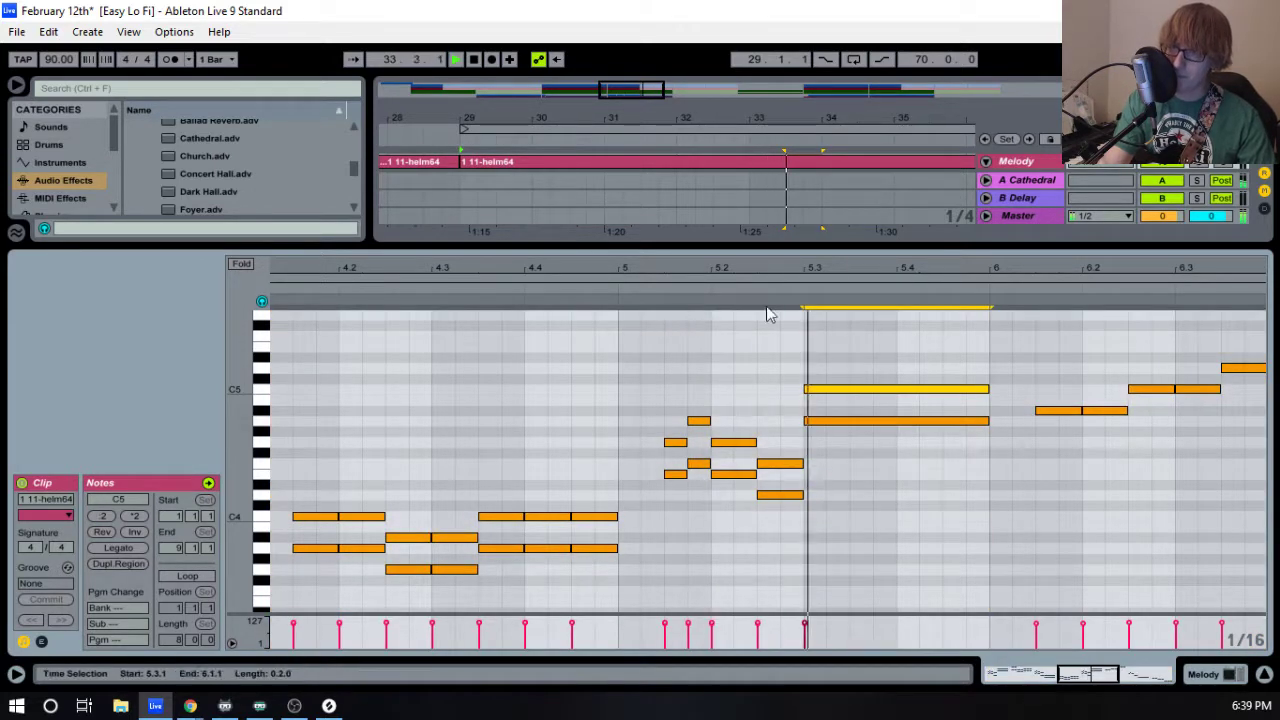
- Stop playback and add two D5 harmony notes above the A#4 pair starting at 6.1.3 in the Melody clip
scroll(1060, 340, up, 2)
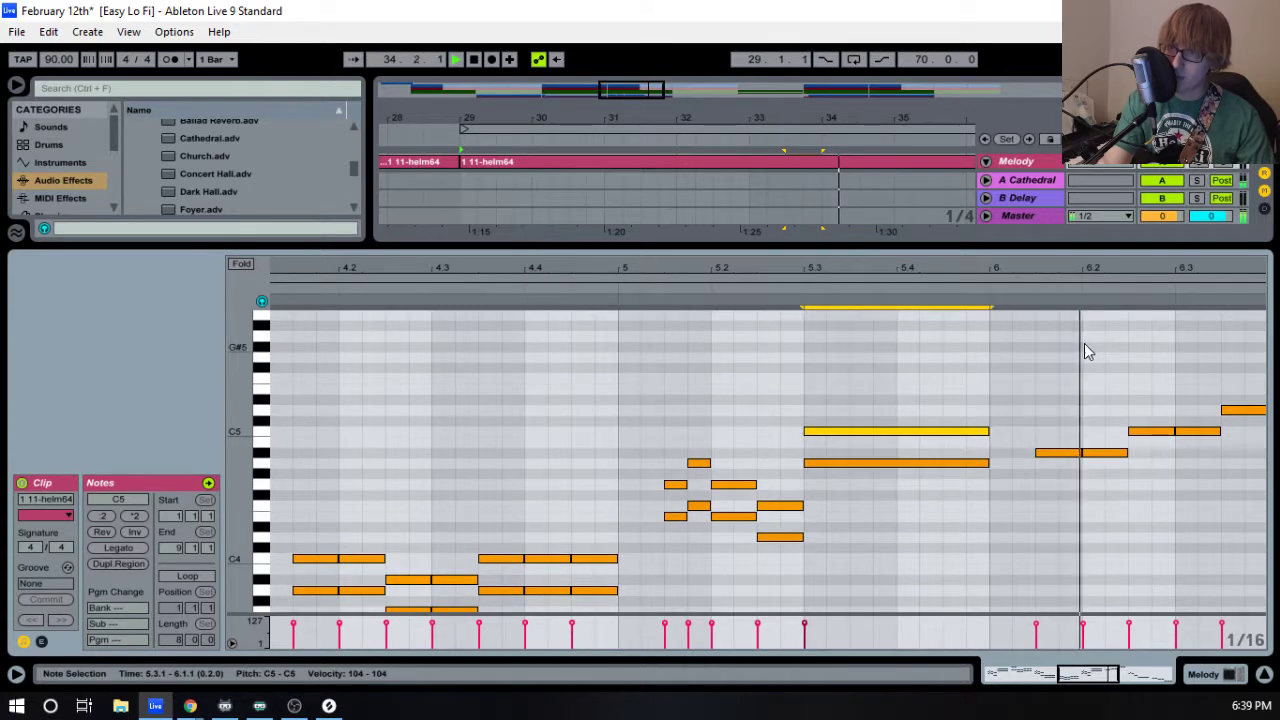
key(space)
click(624, 456)
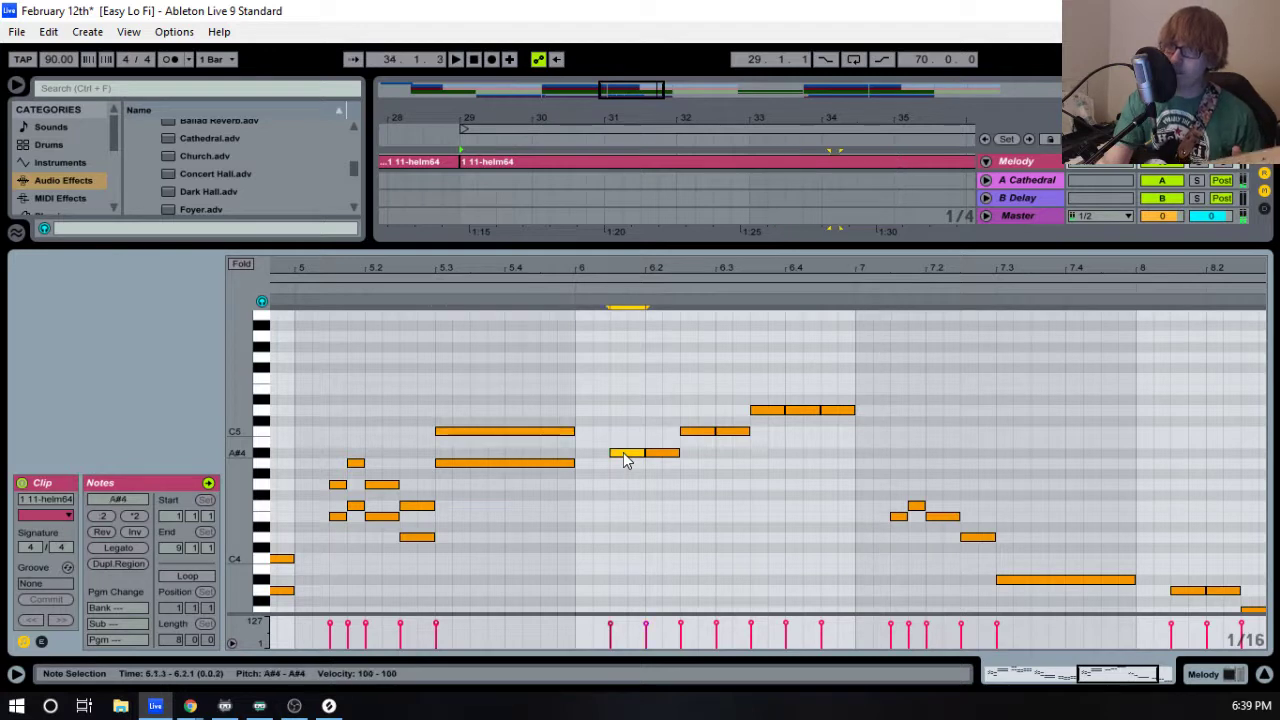
double_click(619, 411)
drag(646, 274, 684, 250)
click(668, 424)
double_click(667, 411)
double_click(673, 411)
double_click(691, 411)
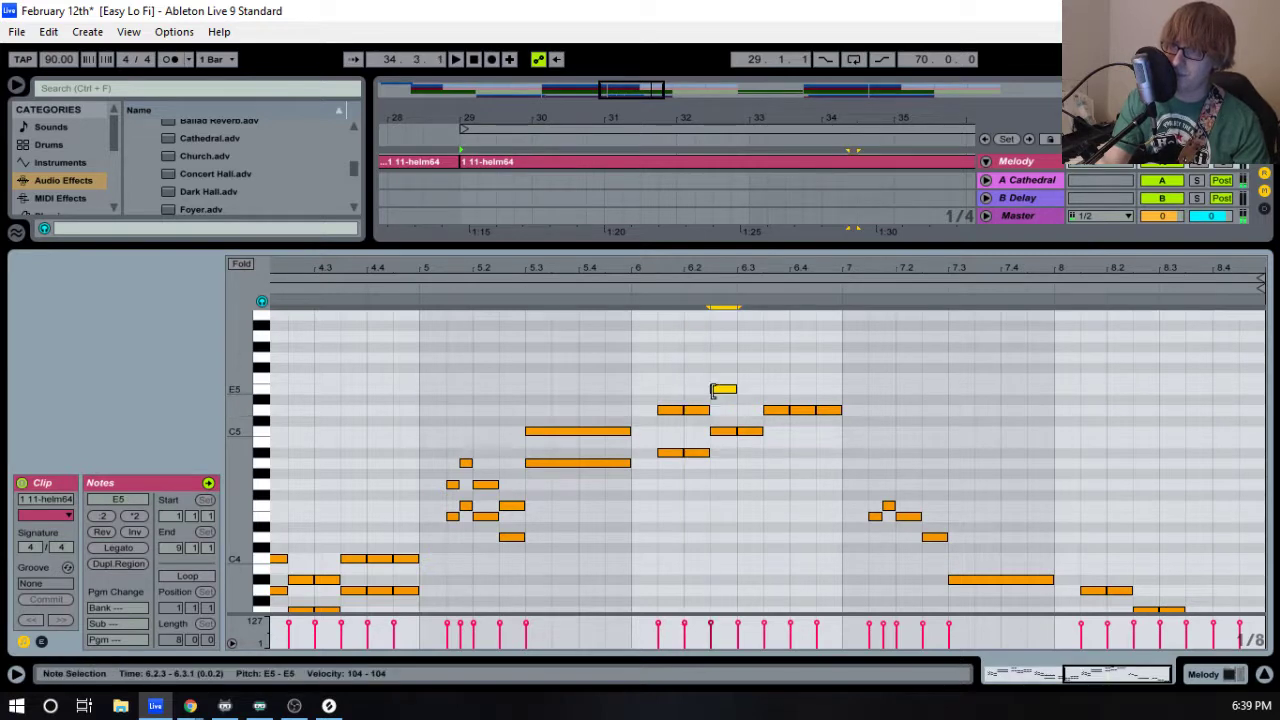
- Add E5 harmony notes above the C5 pair from 6.2.3 and three F5 notes above the D5 run ending at 7.1.1
double_click(746, 389)
double_click(770, 369)
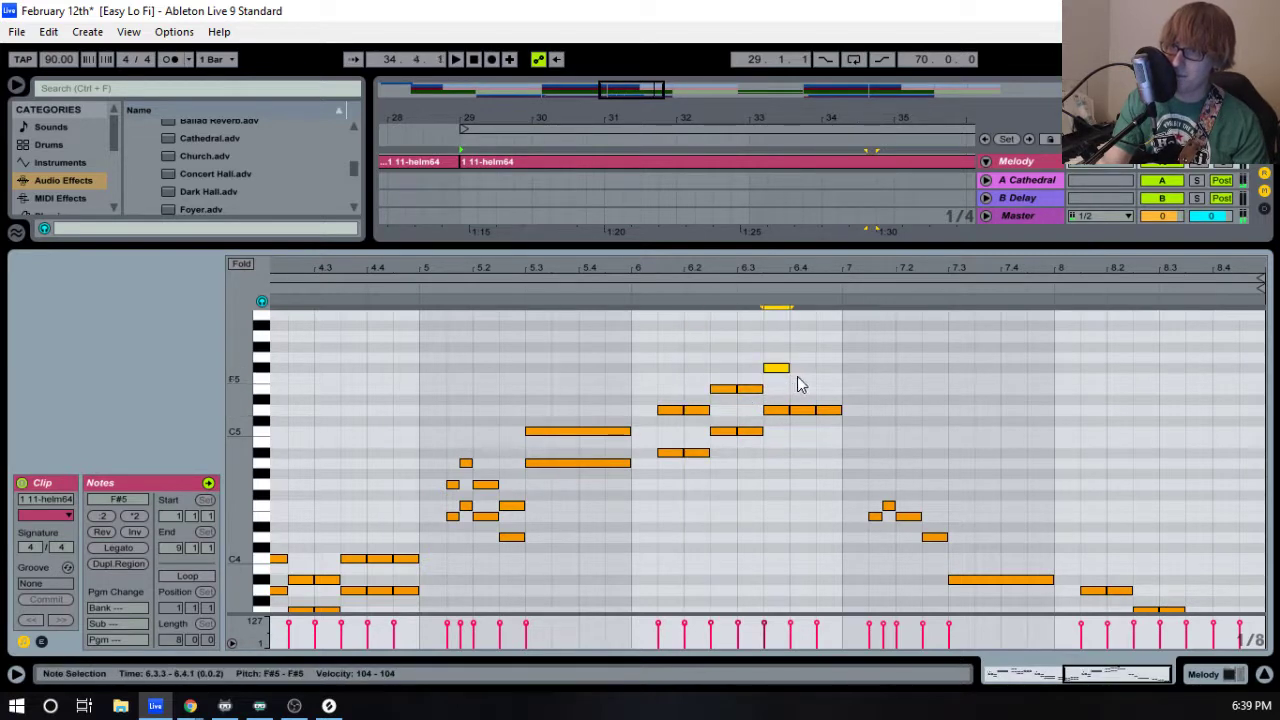
double_click(803, 380)
double_click(829, 380)
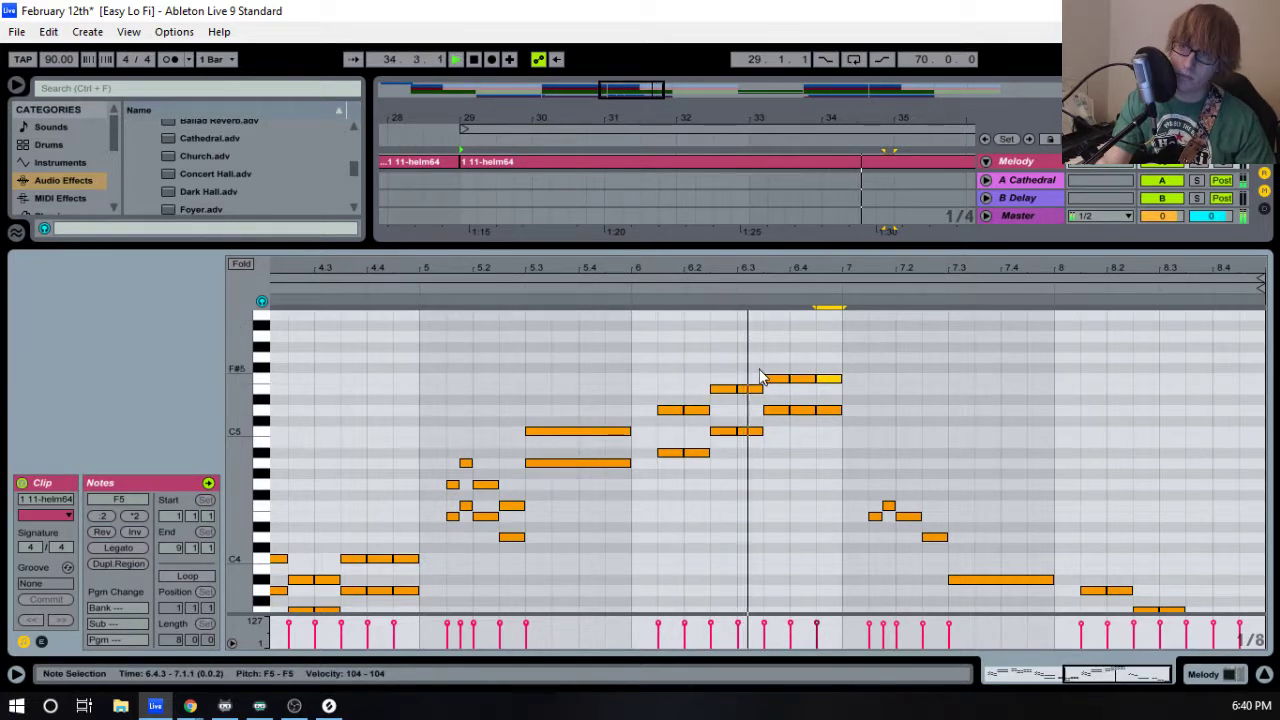
- Play the Melody clip repeatedly from around bar 5 and audition the D5 harmony note at 6.1.3
click(393, 289)
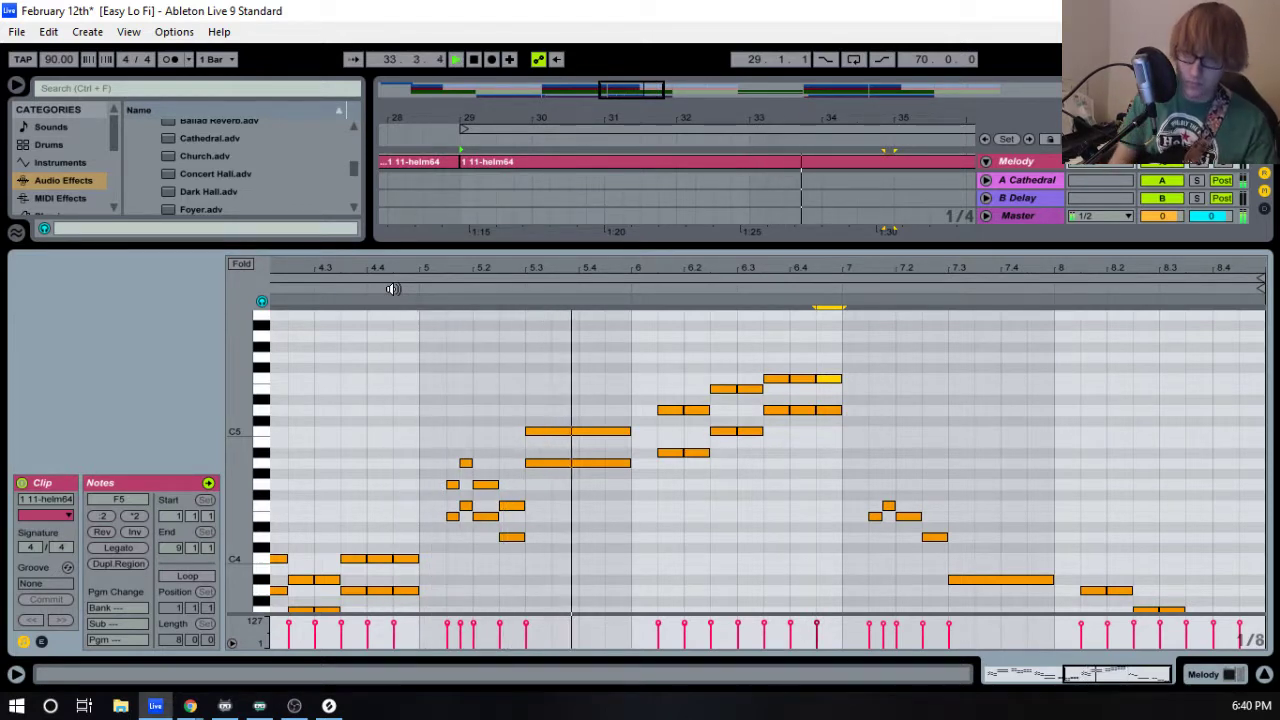
click(398, 289)
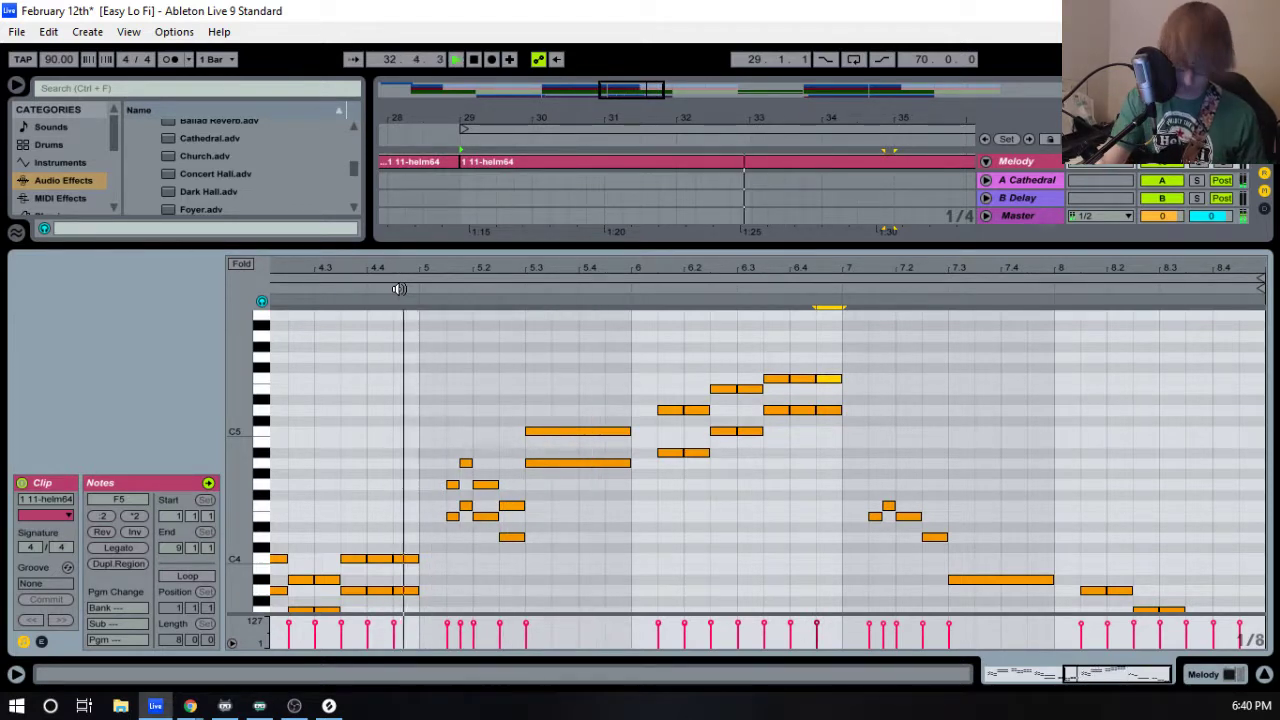
key(space)
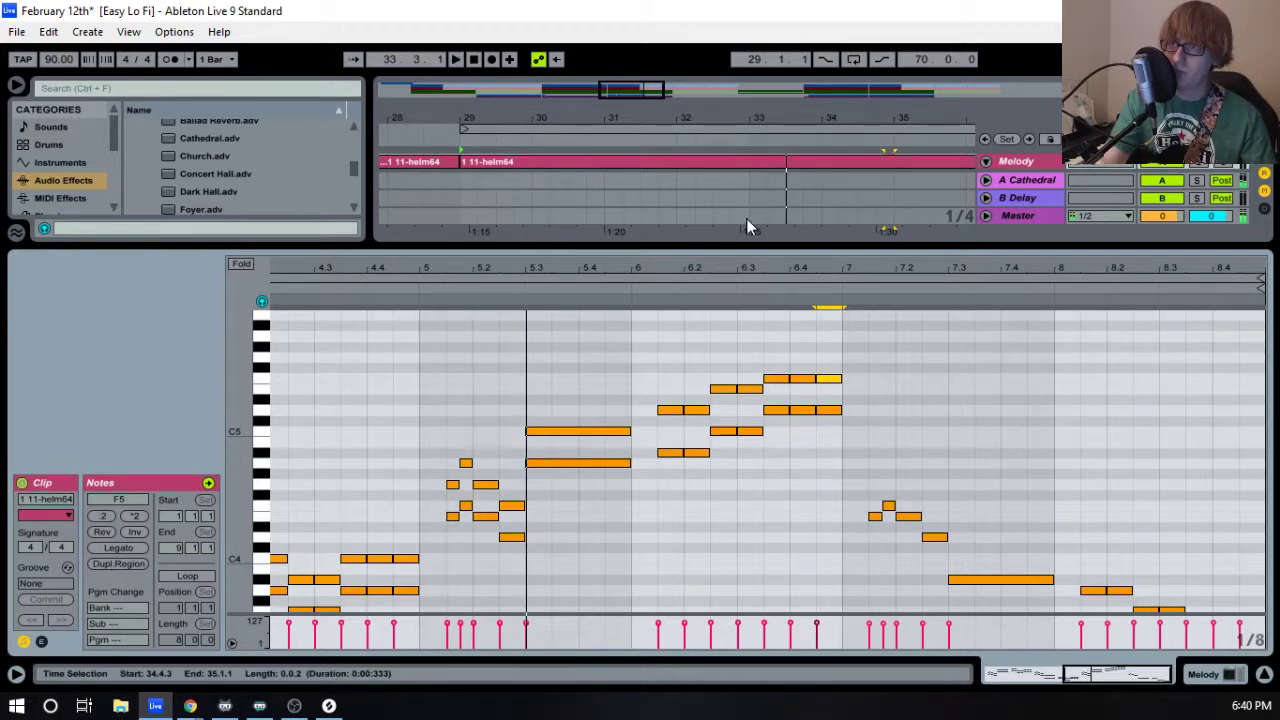
click(482, 291)
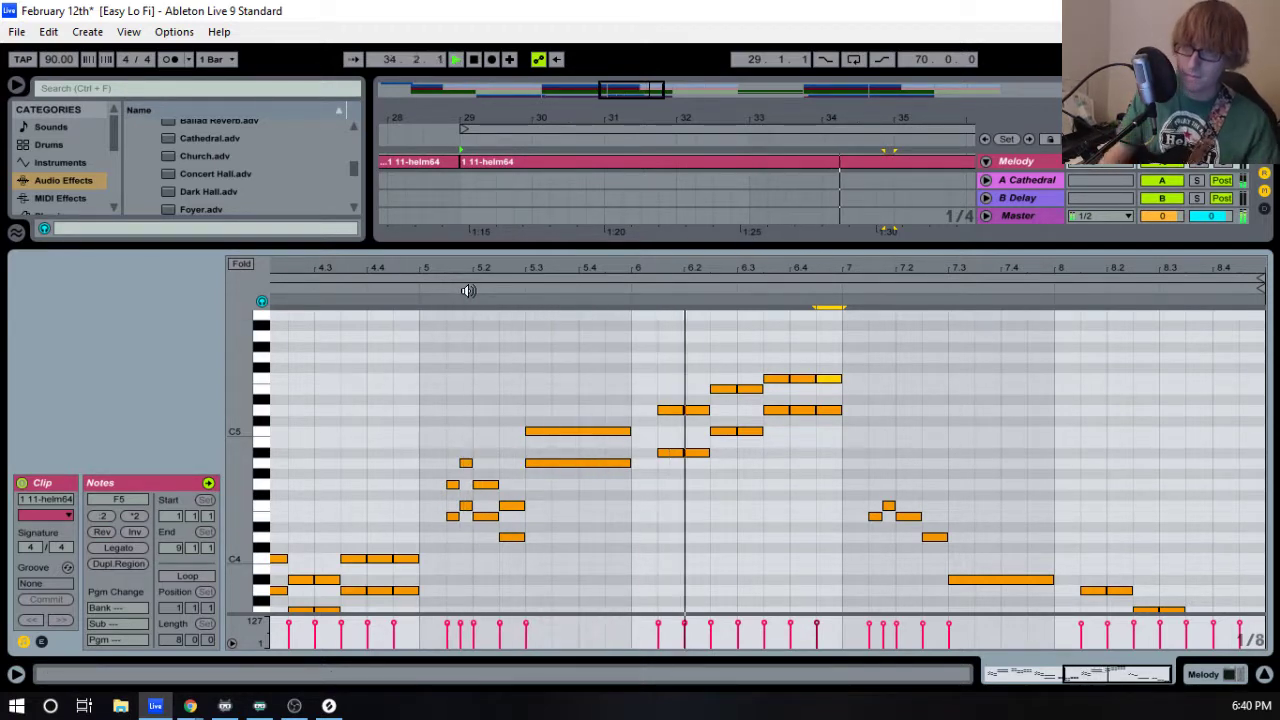
click(406, 289)
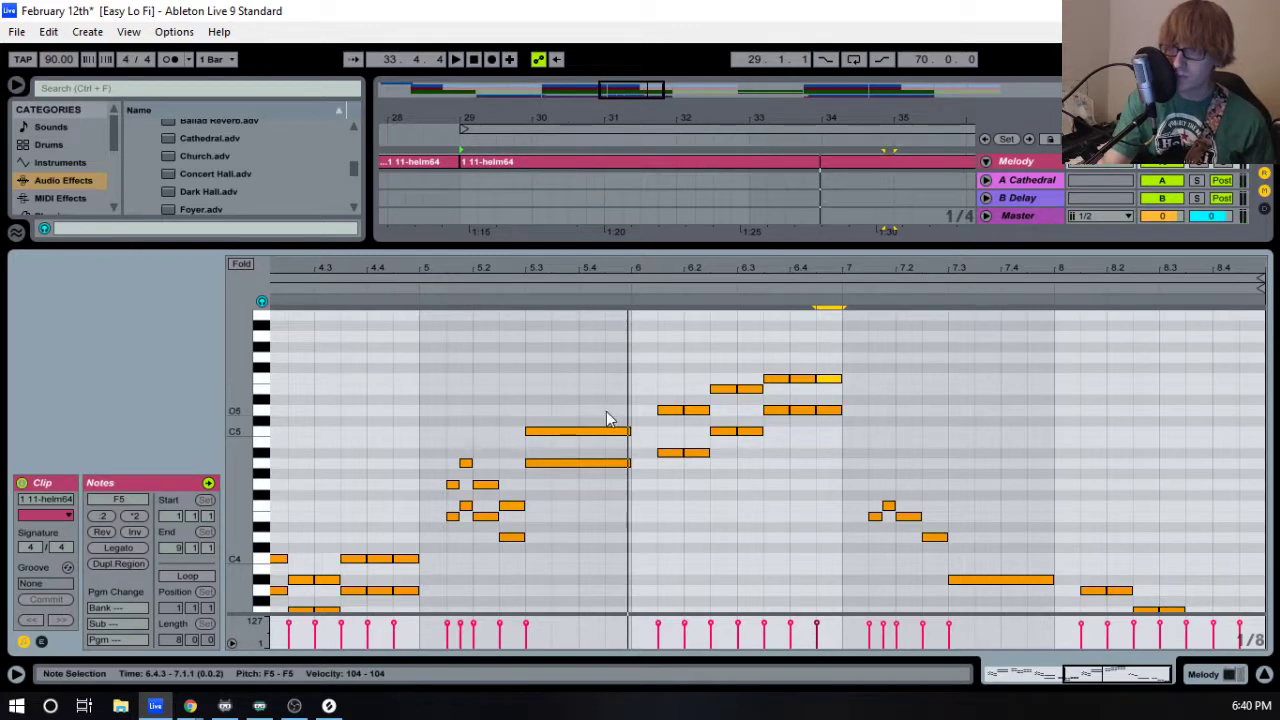
drag(659, 395, 666, 416)
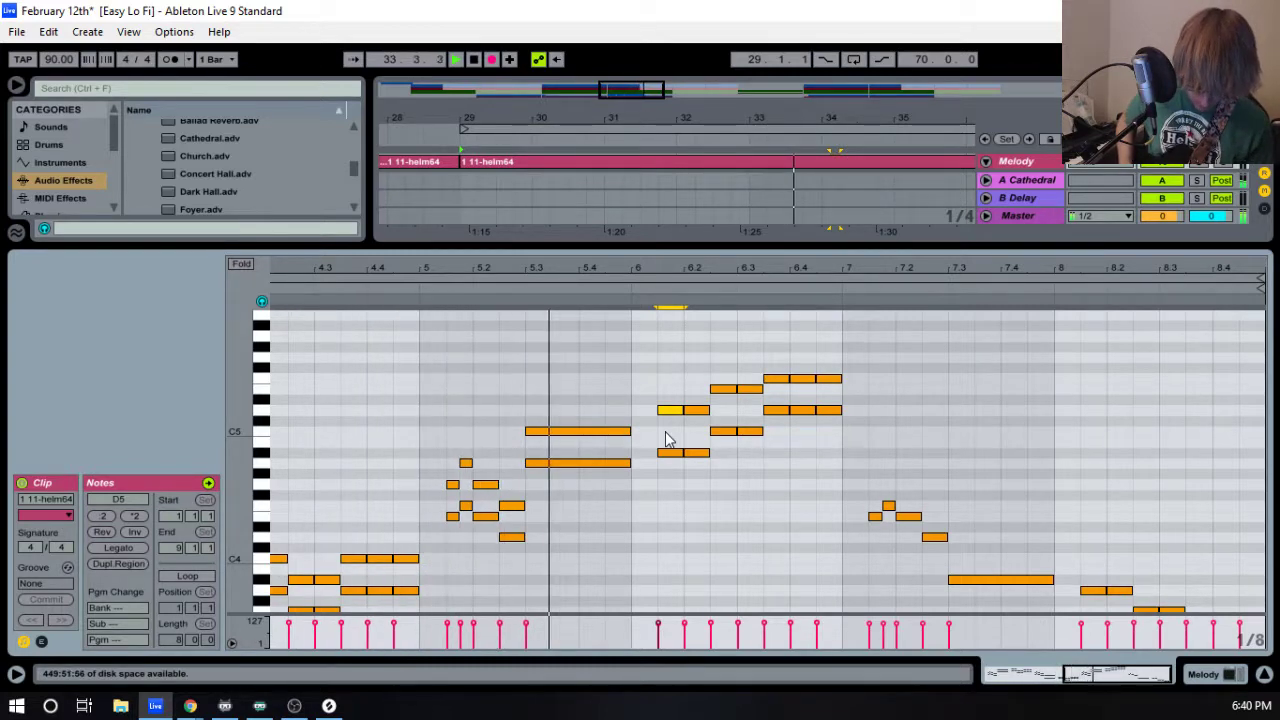
key(space)
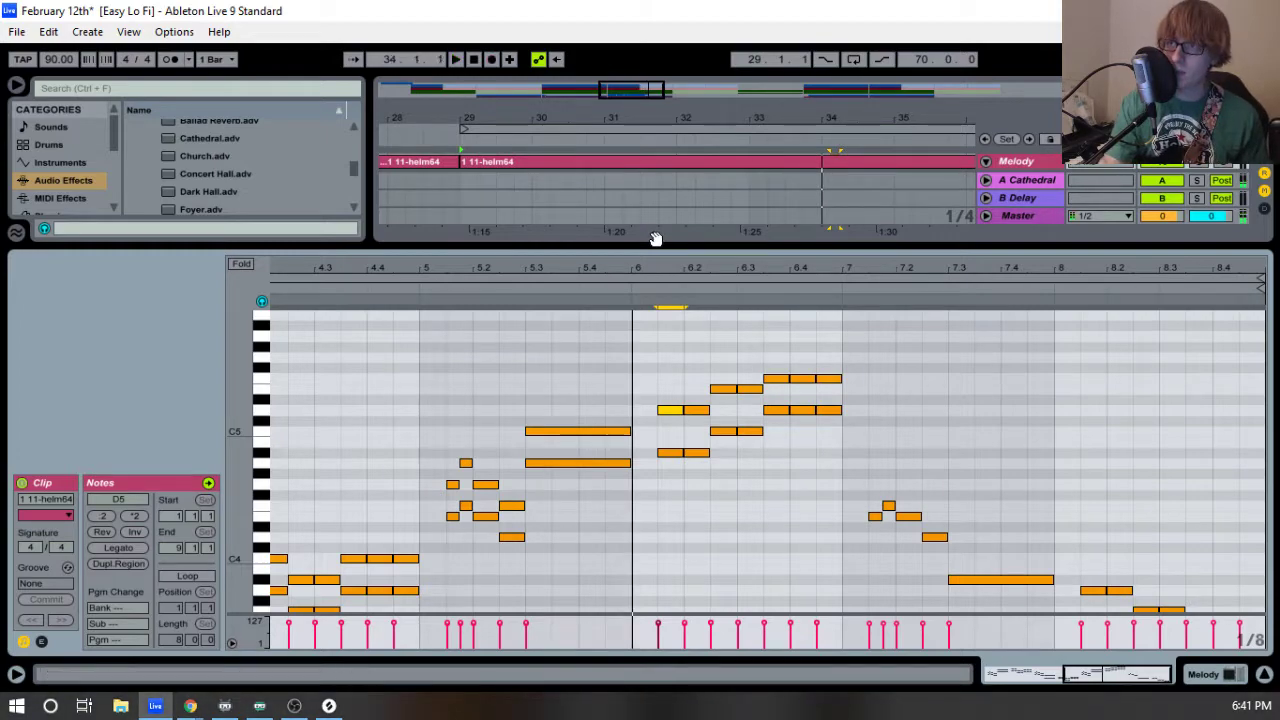
- Enlarge the arrangement and record a harmony take on the Record track from bar 32, restarting it once
drag(691, 252, 691, 460)
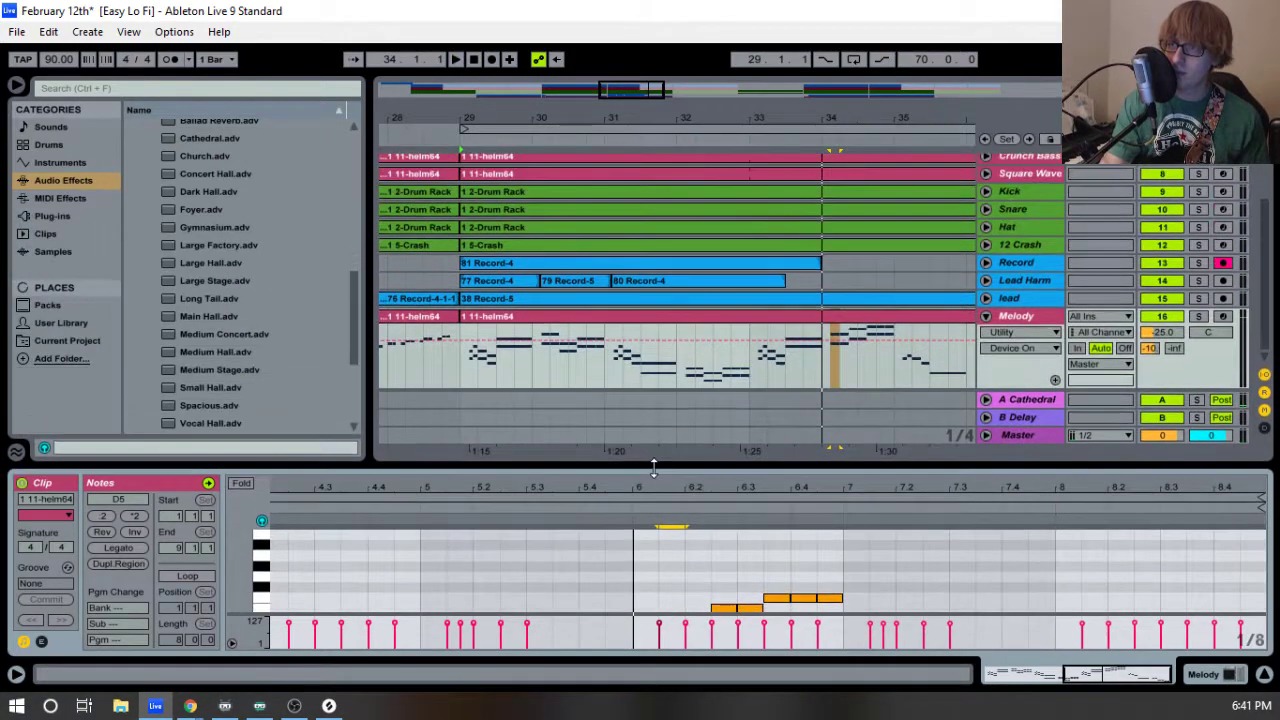
drag(580, 130, 804, 148)
key(F9)
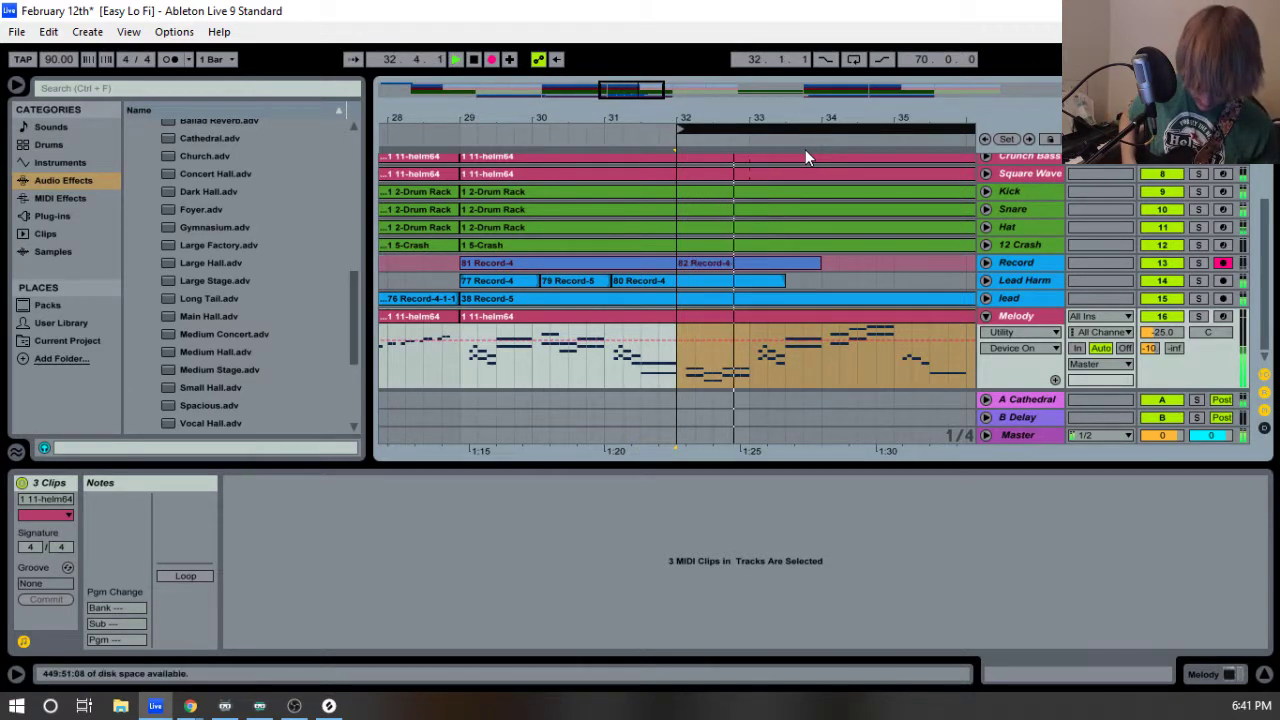
key(space)
key(F9)
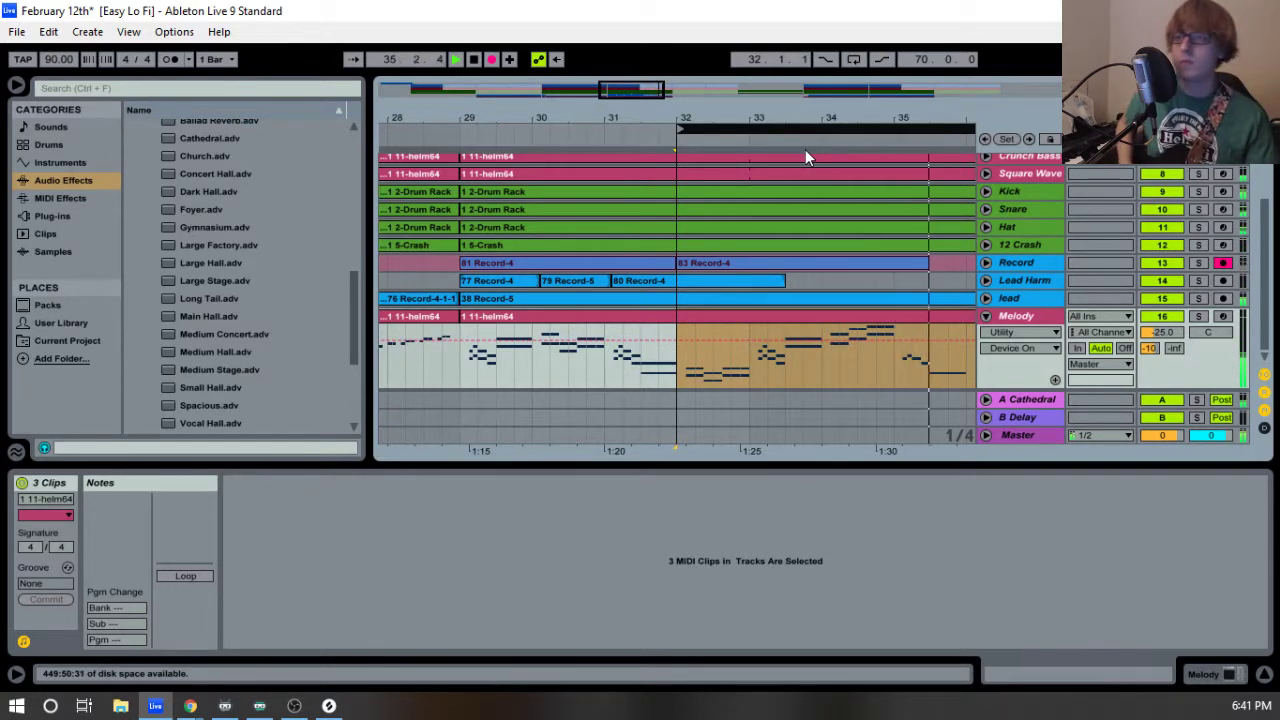
key(space)
- Unfold the Record track, trim the start of the 83 Record-4 take to 33.1.1 and delete the older clip before it
key(space)
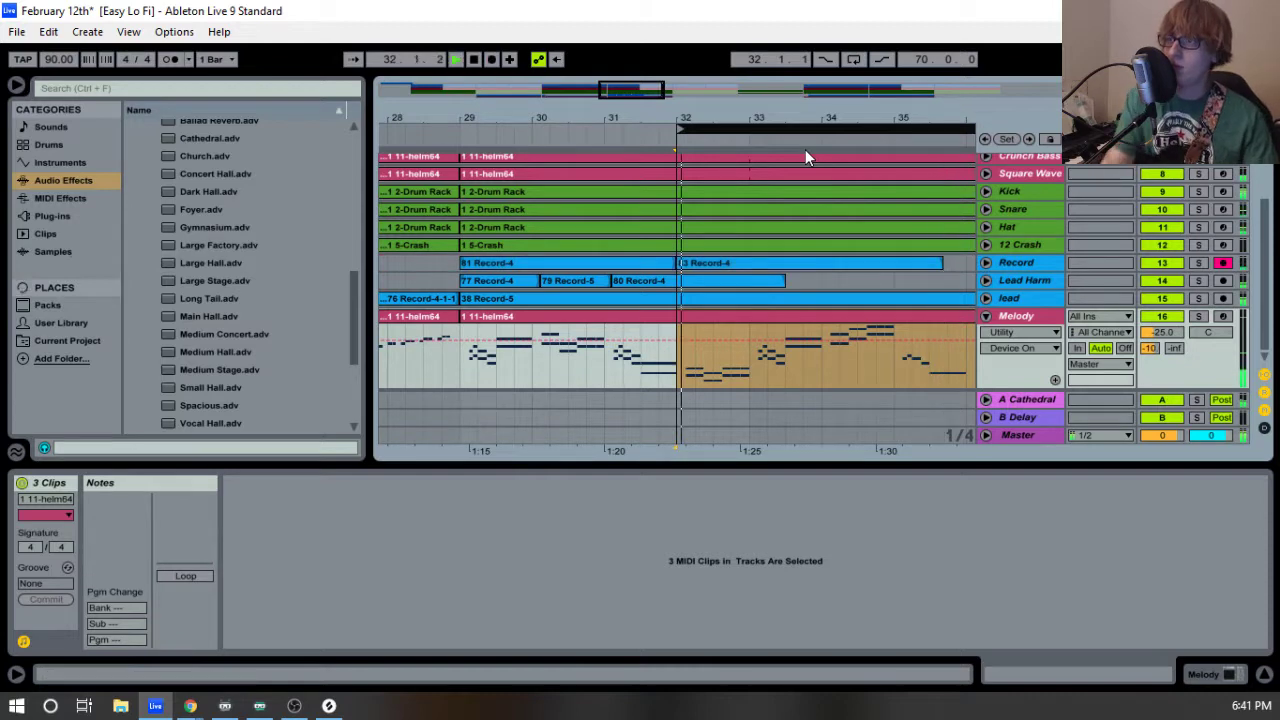
click(986, 263)
drag(681, 263, 751, 263)
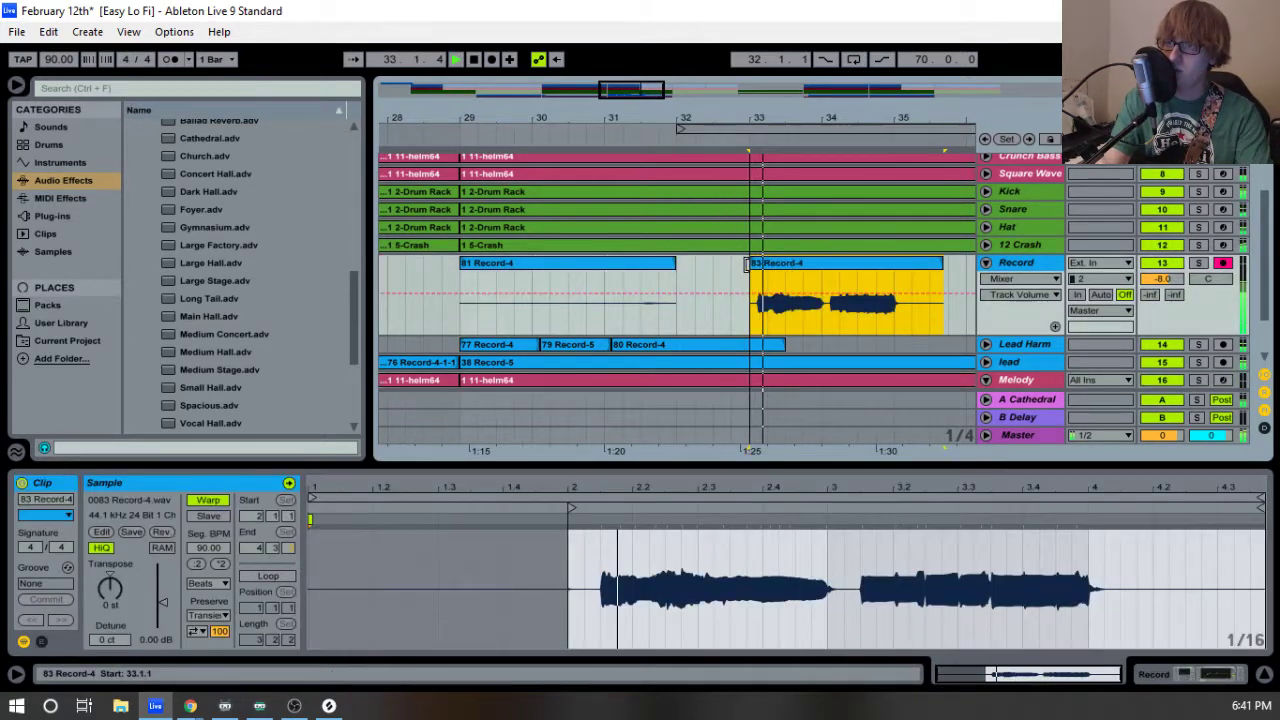
click(651, 263)
key(Delete)
drag(797, 95, 790, 160)
- Unfold the Lead Harm and lead tracks, trim the 83 Record-4 clip to start at 33.1.2 and move it onto Lead Harm
click(986, 344)
scroll(826, 204, down, 4)
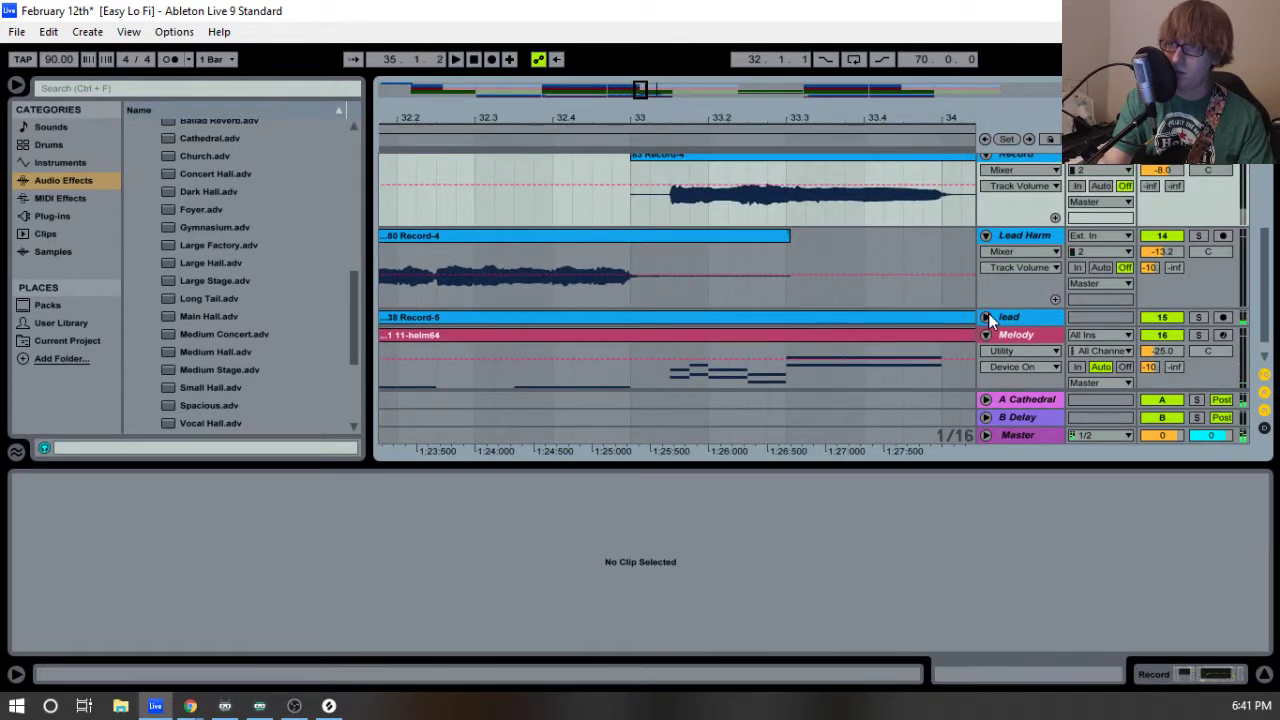
click(986, 317)
scroll(700, 186, up, 2)
click(675, 200)
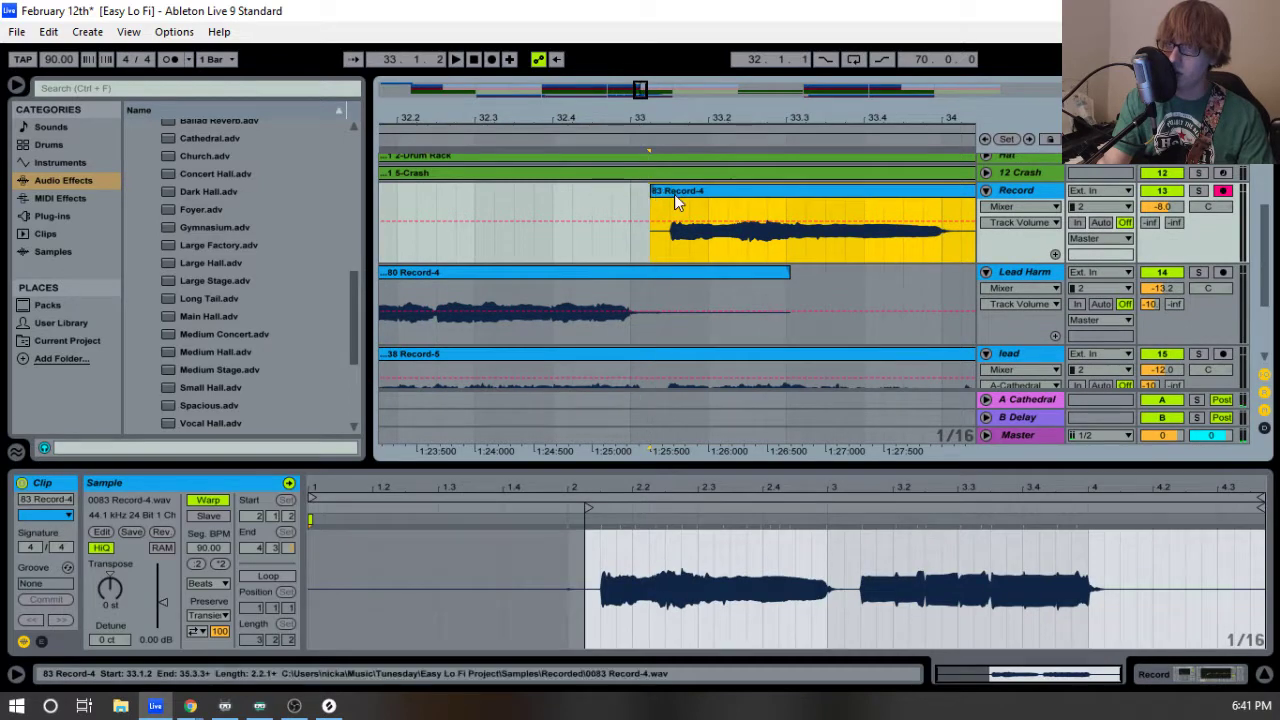
drag(676, 194, 690, 282)
scroll(718, 298, down, 1)
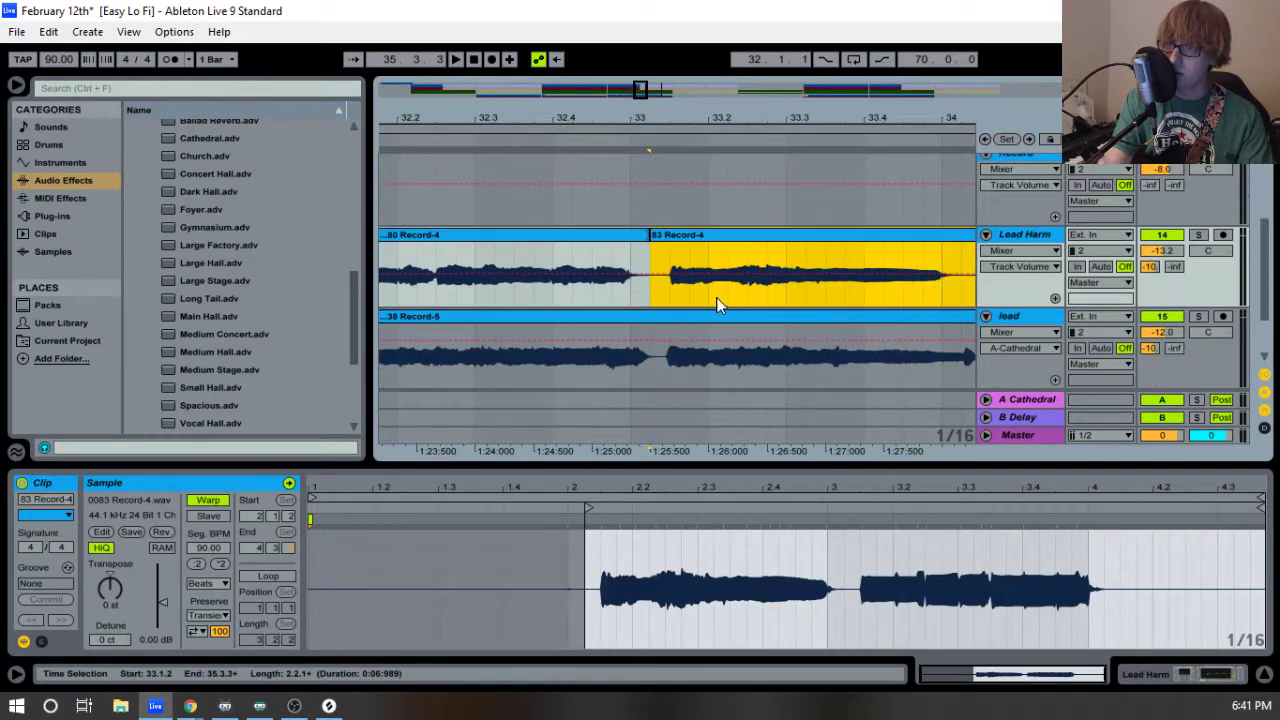
- Align the onset of the 83 Record-4 clip with the lead waveform just before 33.1.3 and close the gap to the preceding clip
drag(678, 123, 714, 123)
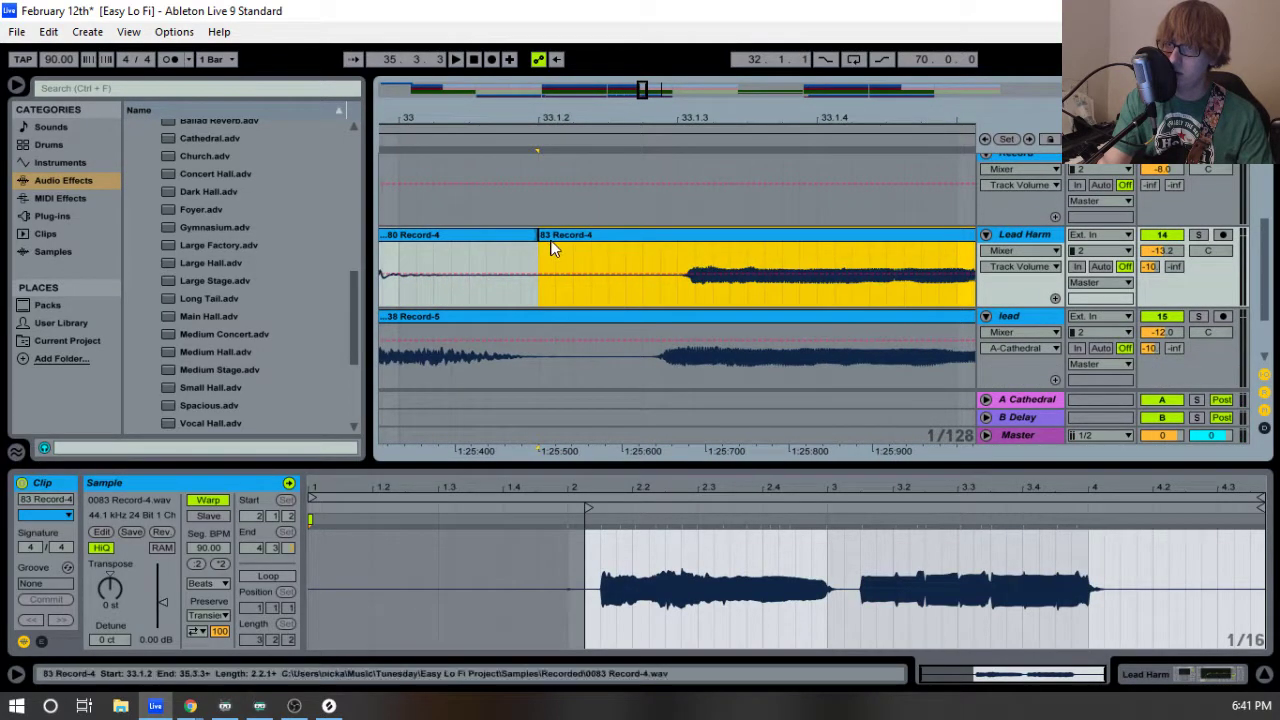
drag(548, 238, 600, 238)
drag(683, 236, 662, 240)
key(space)
drag(668, 117, 670, 150)
drag(693, 233, 678, 234)
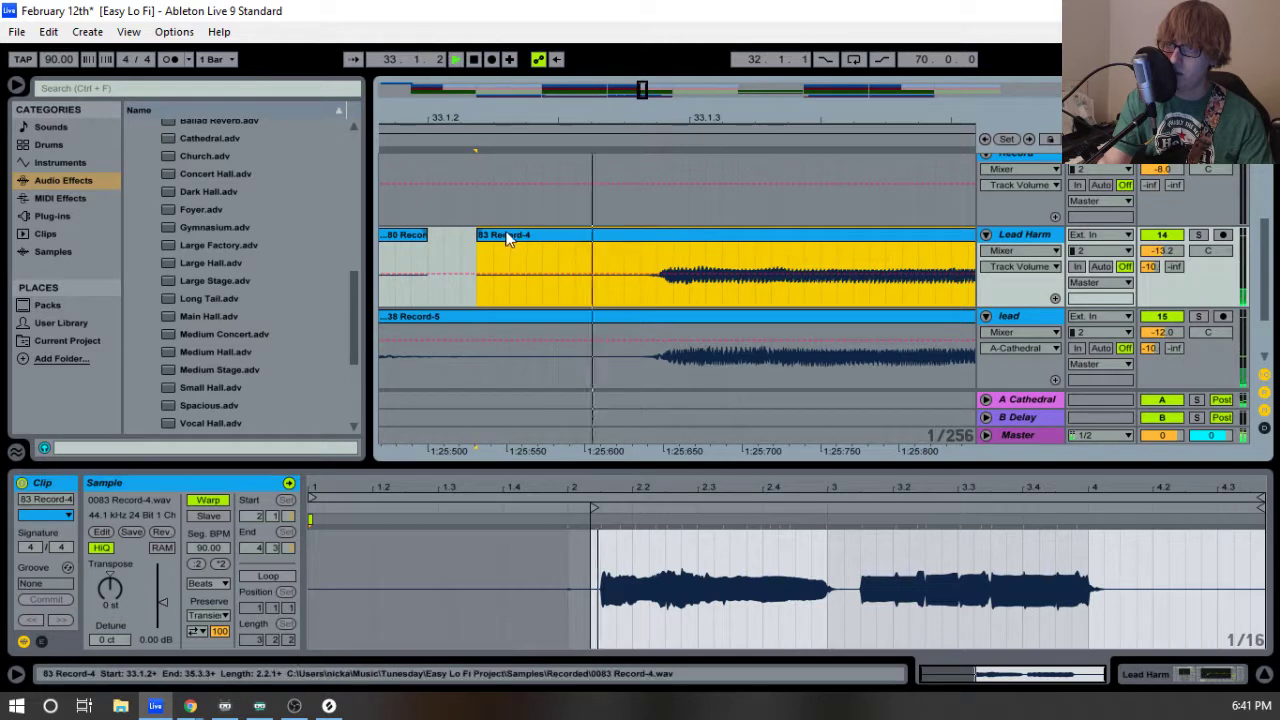
click(437, 231)
- Split the Lead Harm clip within 34.1.2, shift the second part to match the lead onset and extend its start over the gap
drag(716, 117, 432, 93)
key(space)
drag(614, 120, 584, 136)
drag(480, 298, 652, 245)
key(ctrl+e)
click(557, 234)
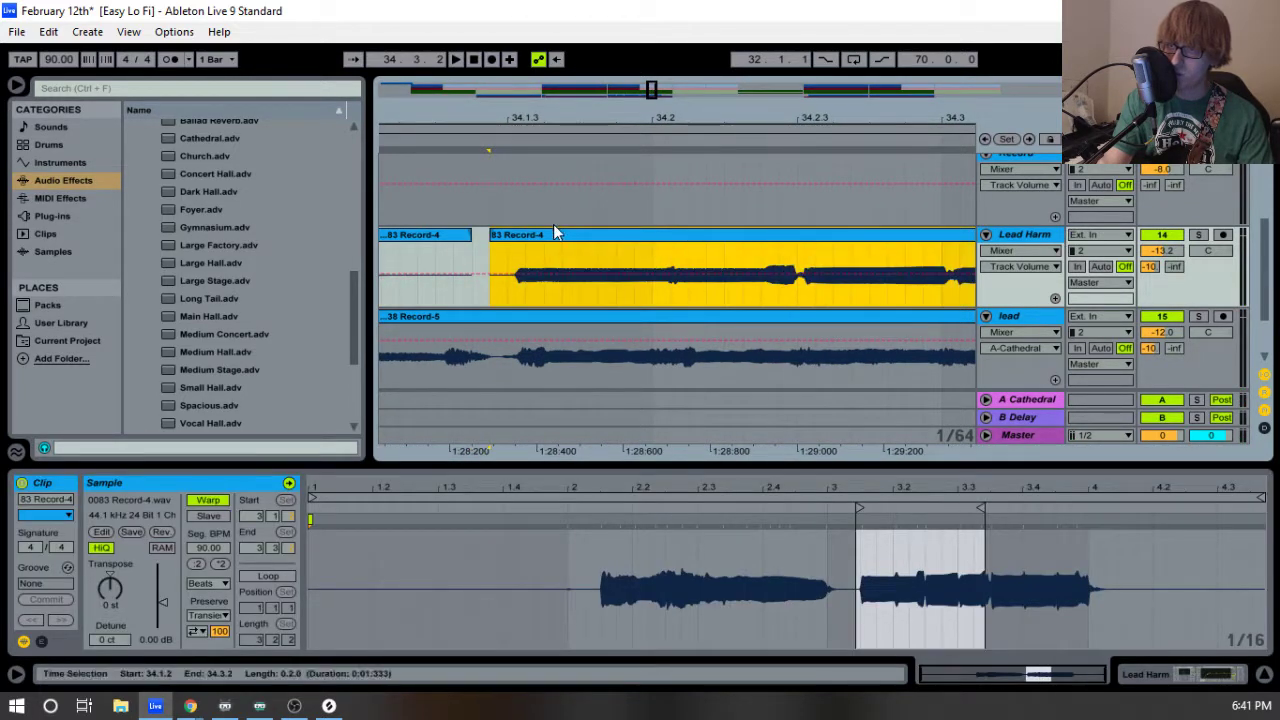
drag(492, 237, 472, 237)
- Extend the second harmony clip over its split remainder, delete the leftover piece from 35.3.1 and trim the clip to end at 35.1.3
key(space)
drag(748, 118, 564, 132)
drag(624, 250, 791, 244)
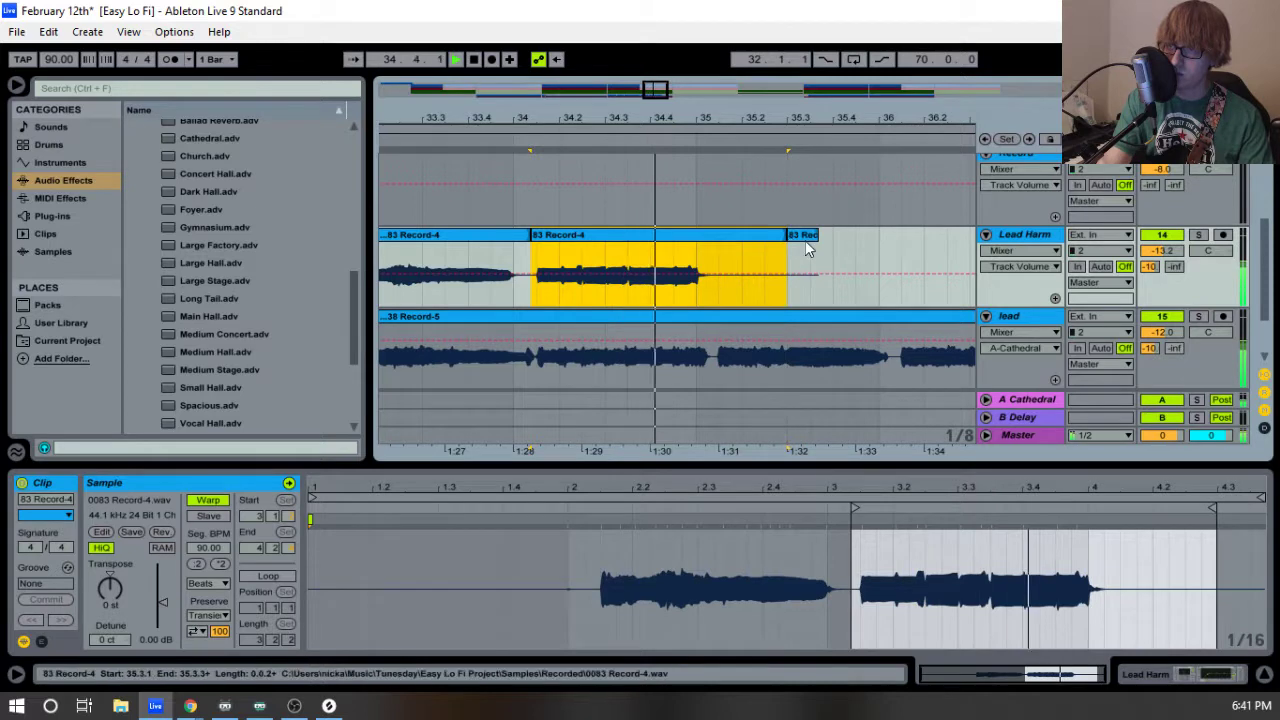
click(808, 238)
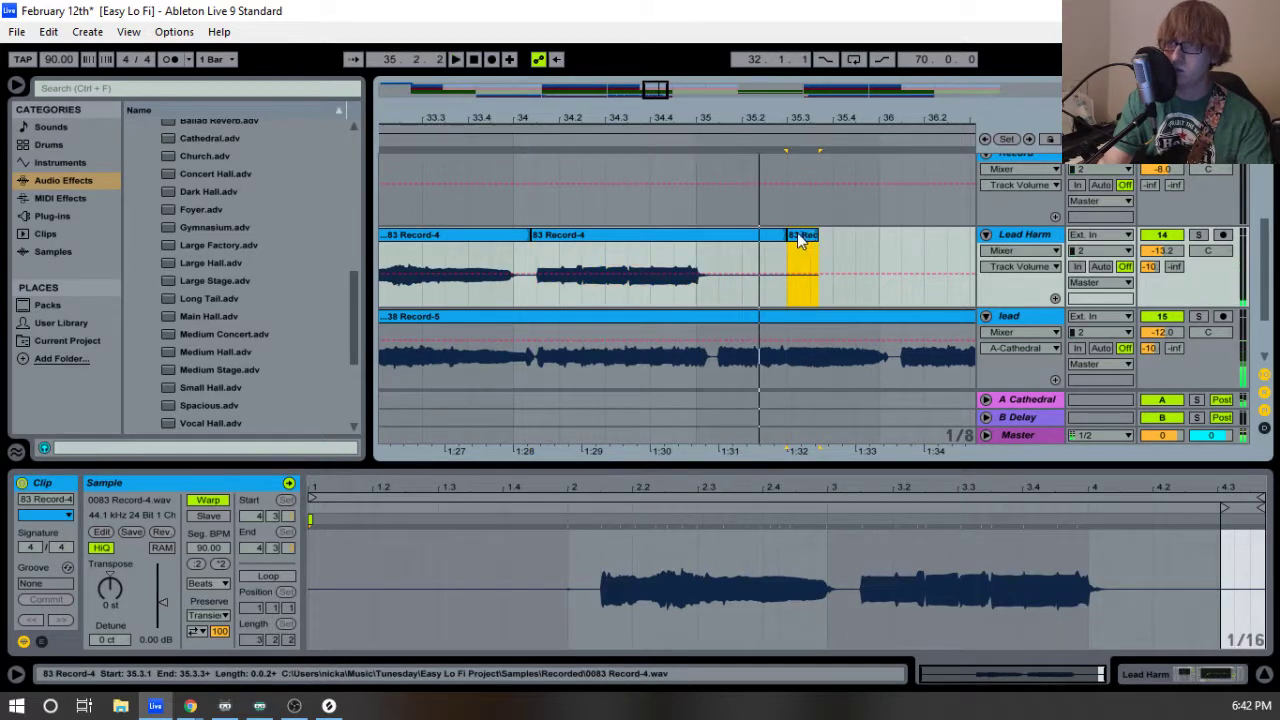
key(Delete)
drag(785, 238, 717, 238)
- Play the trimmed harmony and hide the clip view to show more of the song's arrangement
key(space)
drag(757, 118, 692, 22)
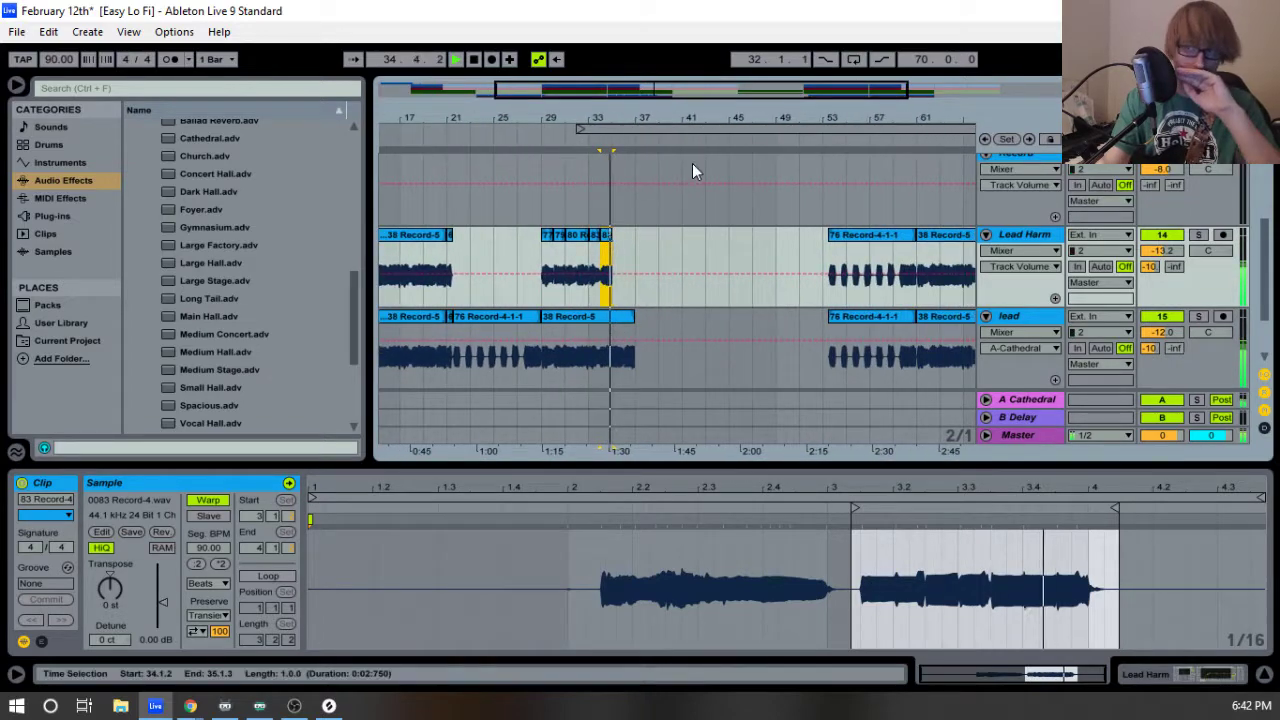
key(ctrl+alt+l)
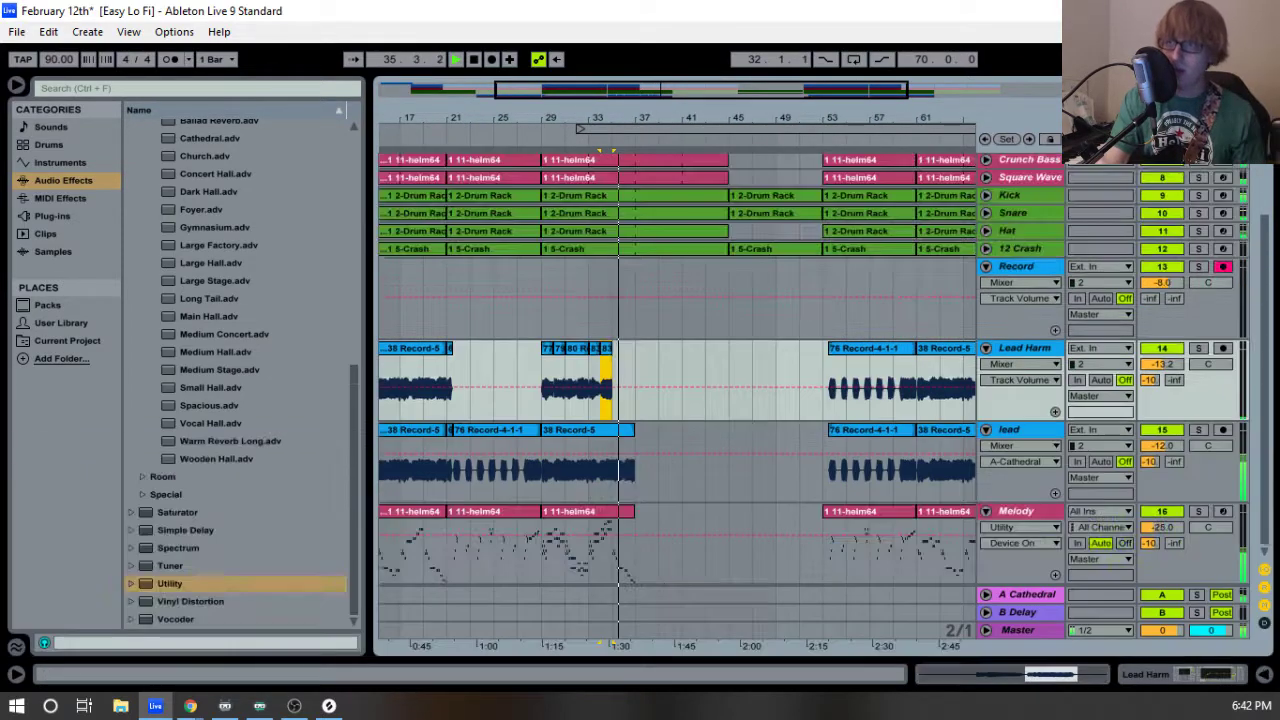
drag(636, 112, 640, 66)
key(space)
scroll(679, 230, up, 5)
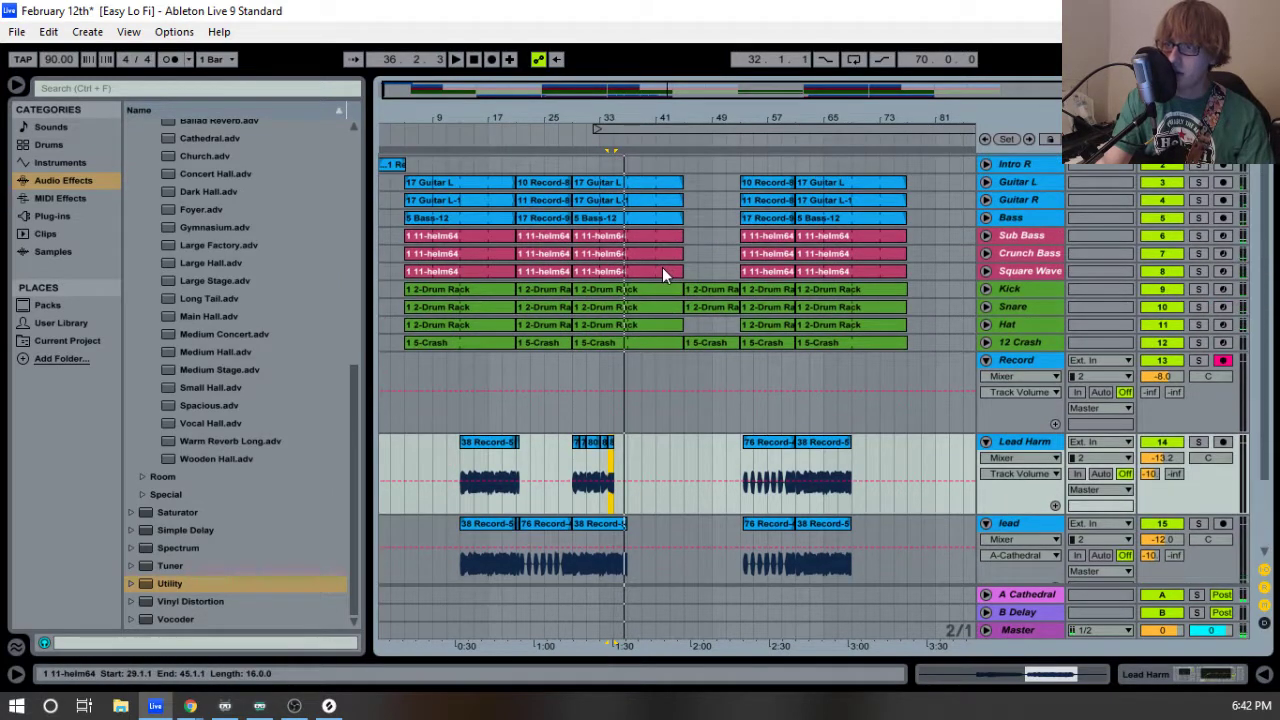
- Delete the clips from 37.1.1 to 45.1.1 on the tracks Guitar L through Record and play the song from bar 8
click(627, 391)
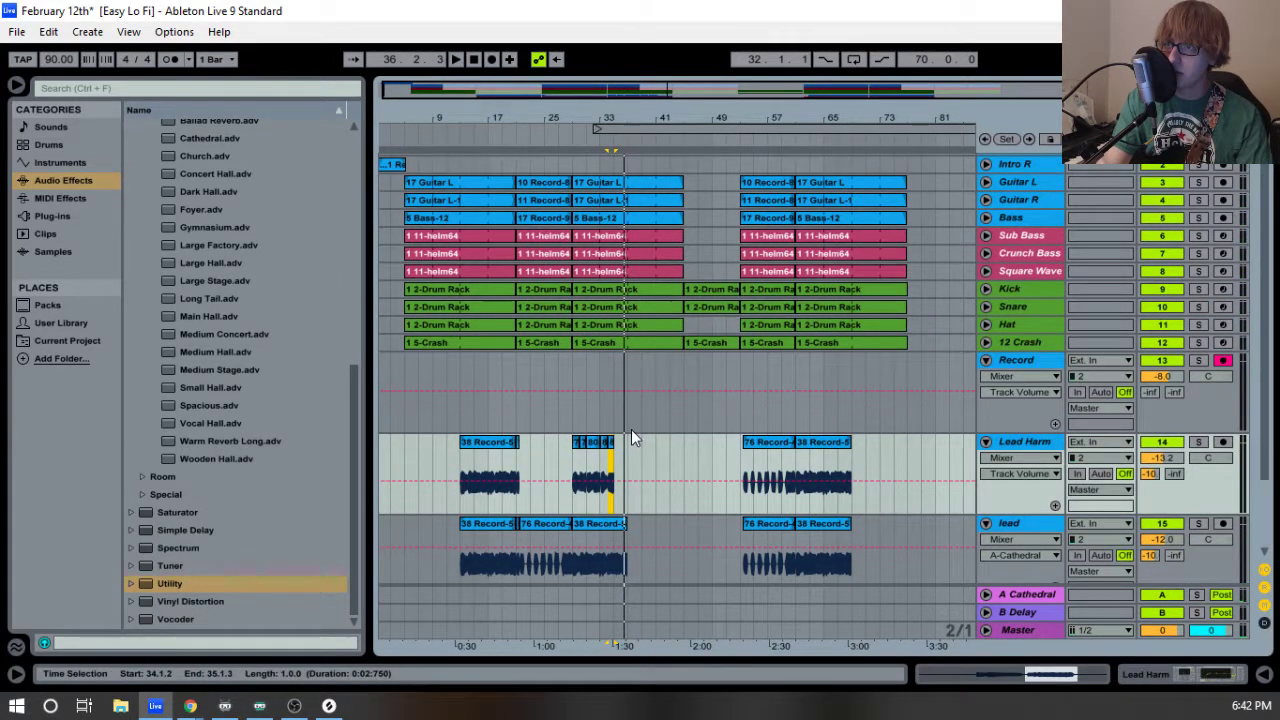
drag(631, 428, 684, 420)
click(677, 183)
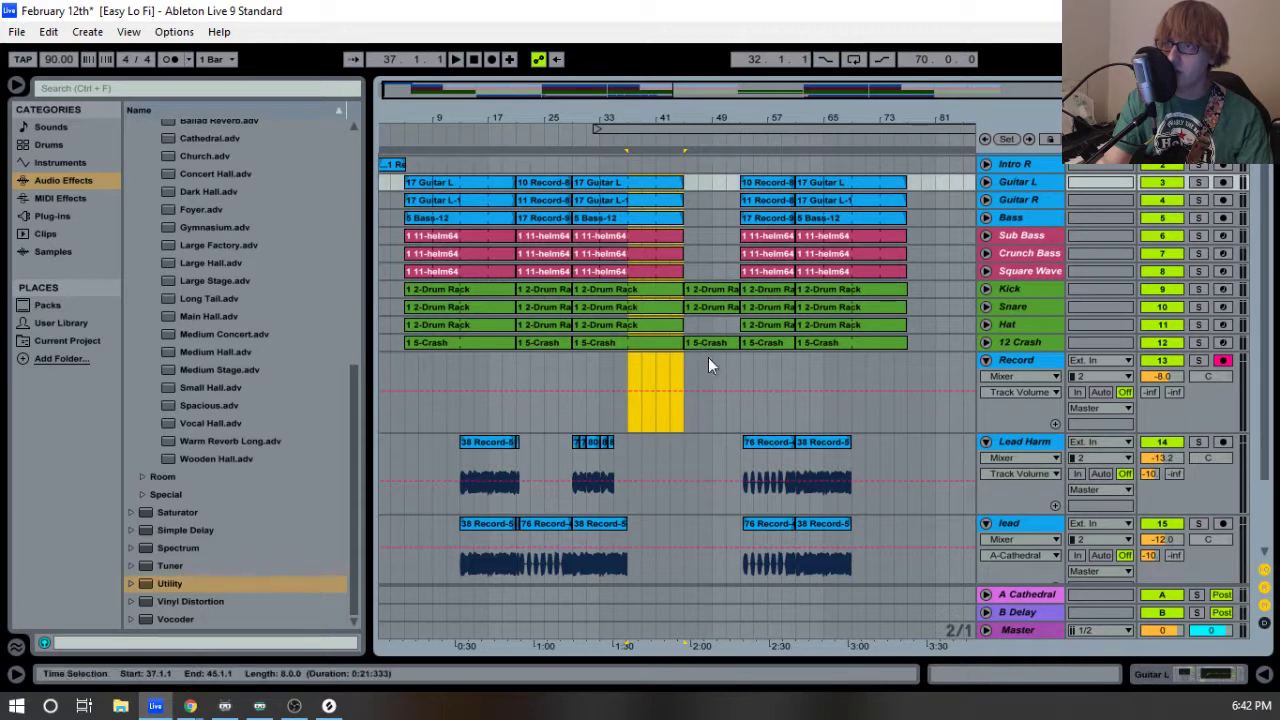
click(427, 137)
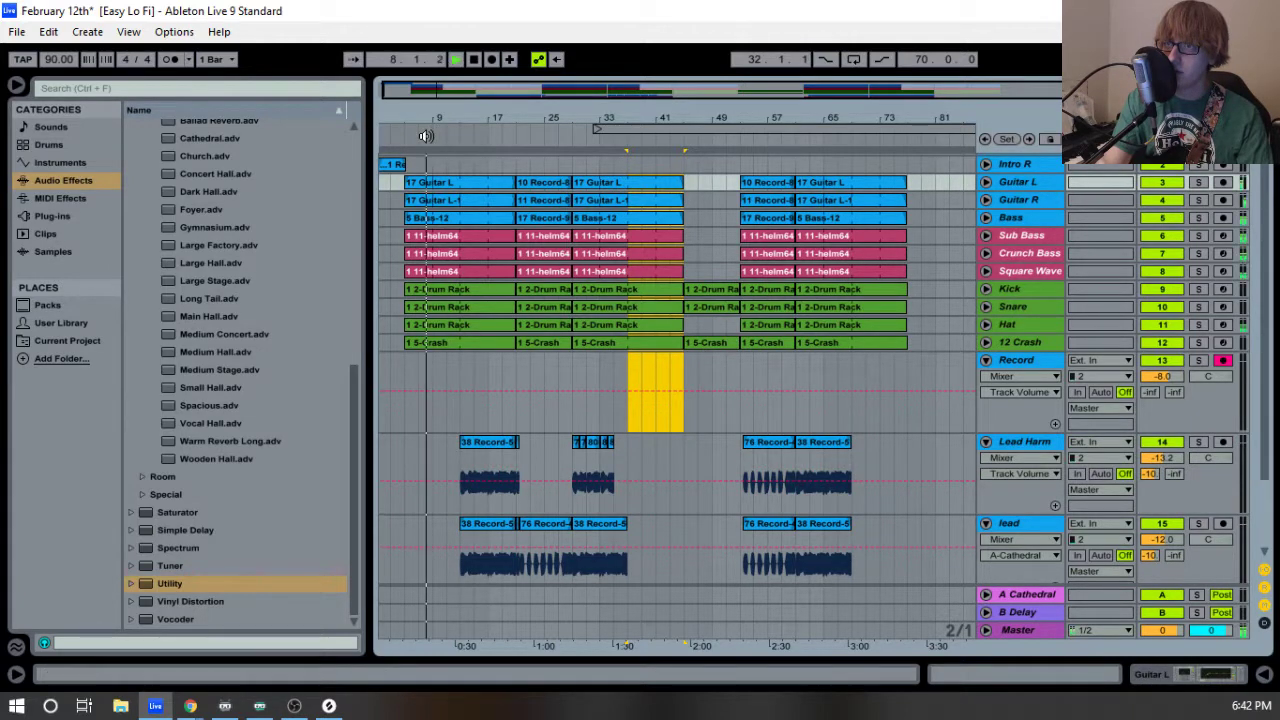
drag(524, 117, 500, 104)
- Move everything from 45.1.1 to 81.1.1 on all tracks back to start at 37.1.1
drag(633, 181, 823, 558)
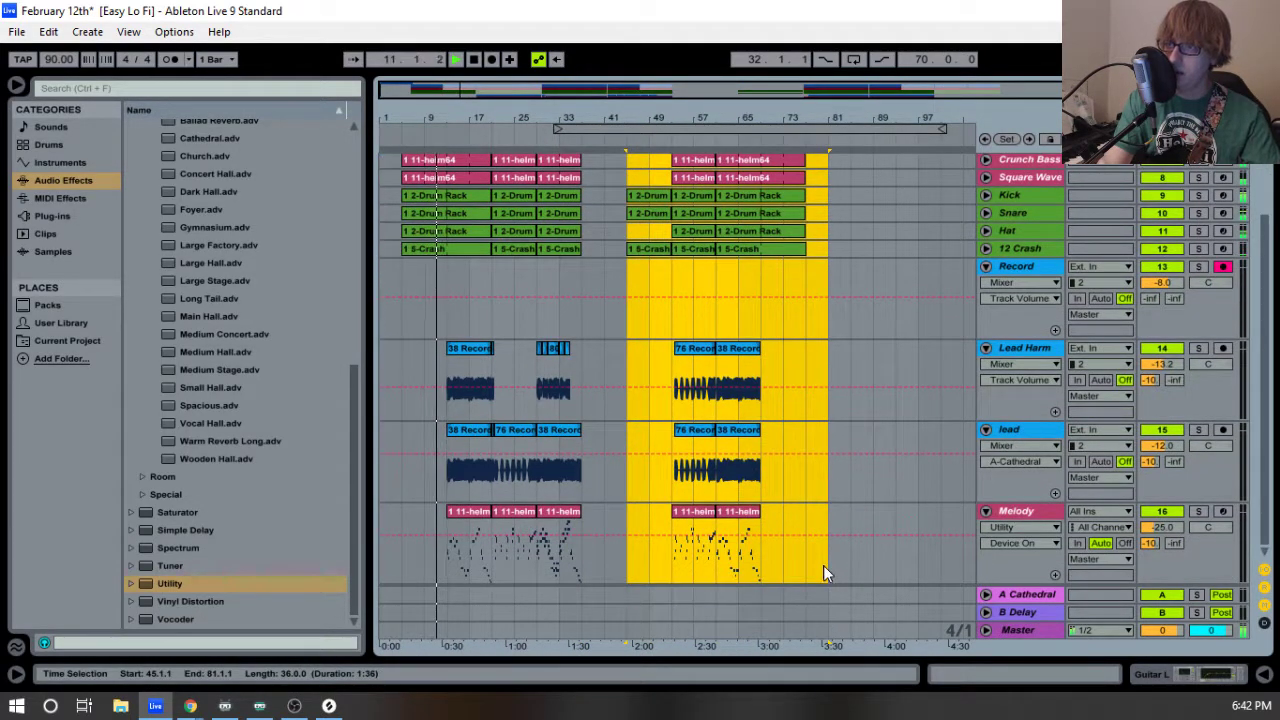
scroll(637, 377, up, 4)
click(646, 304)
drag(646, 304, 610, 308)
scroll(654, 315, down, 3)
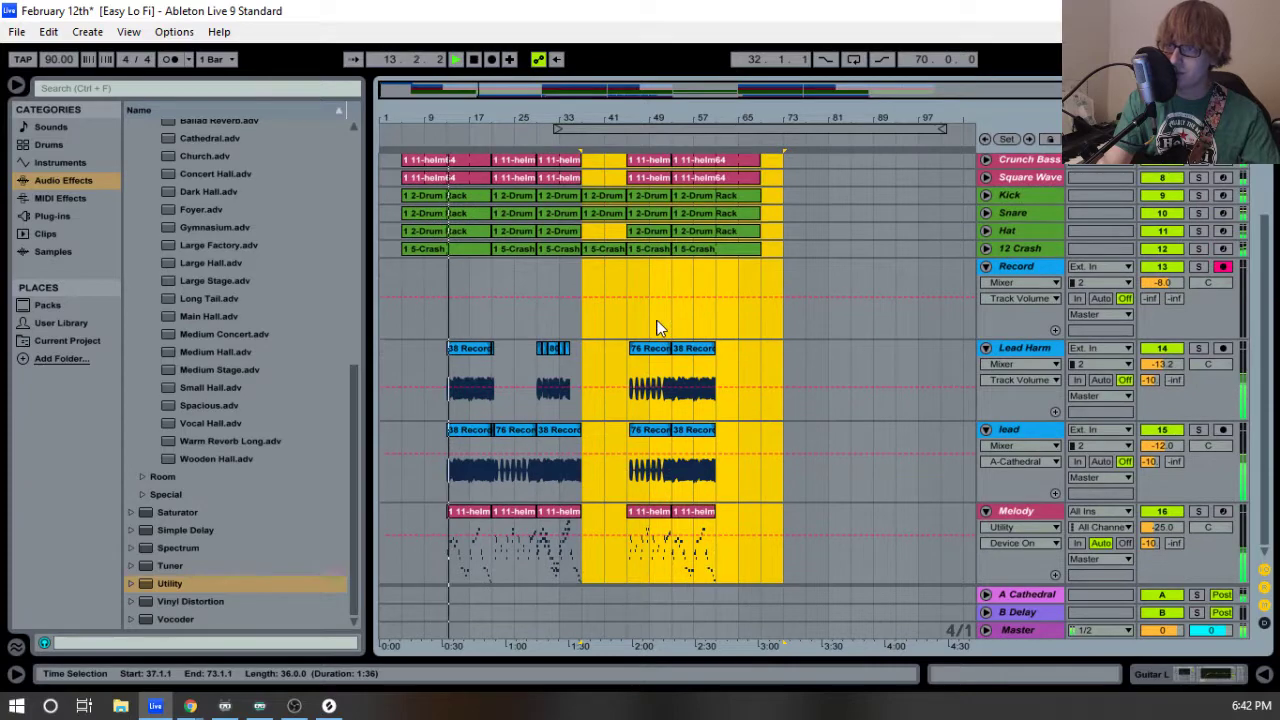
mouse_move(770, 120)
mouse_down()
mouse_move(770, 215)
mouse_move(770, 115)
mouse_up()
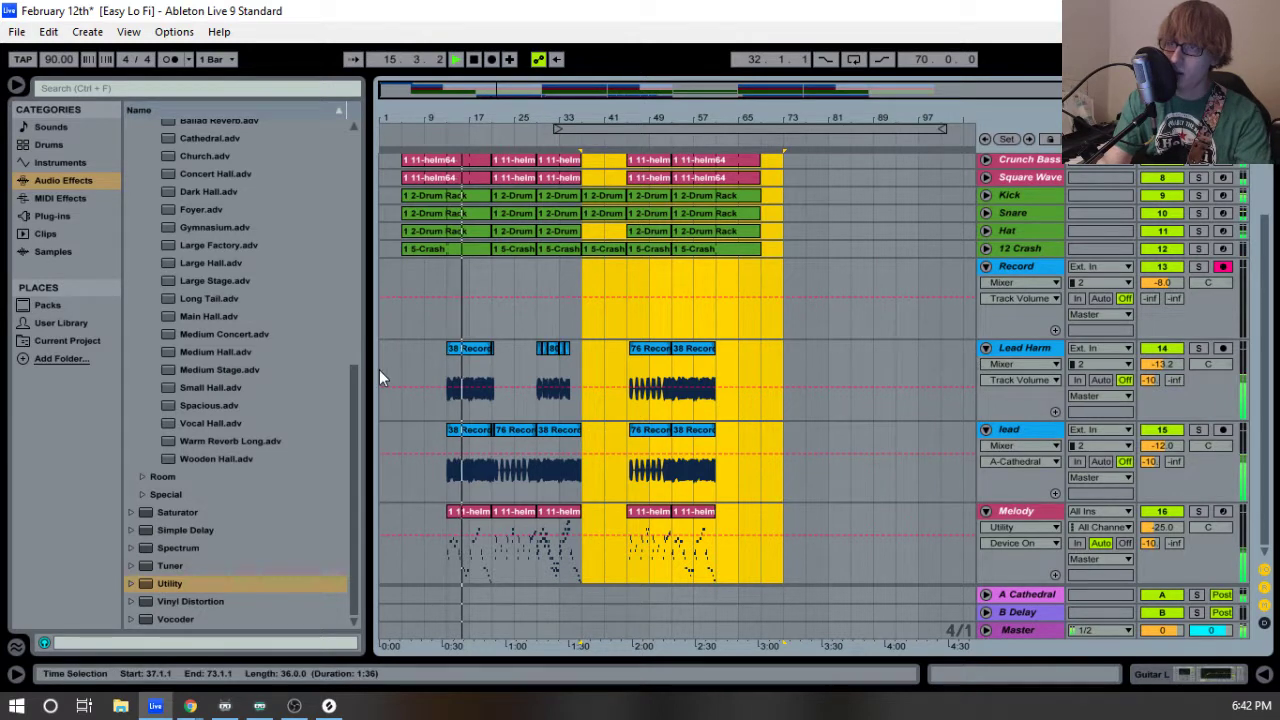
- Delete the first Lead Harm clips, which start at bar 13, and select 17.1.1 to 25.1.1 on that track
click(455, 349)
drag(455, 350, 474, 355)
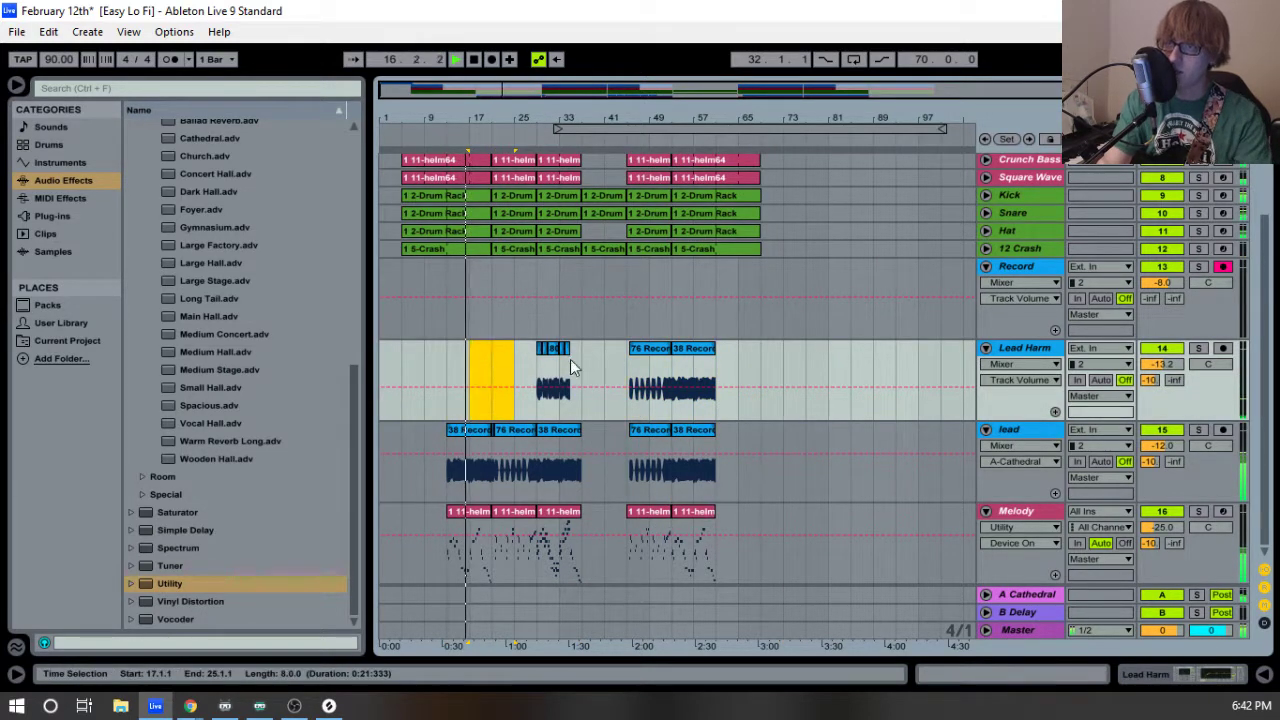
- Delete the Lead Harm clips between 45.1.1 and 77.1.1 and fold the Lead Harm and lead tracks
drag(621, 357, 808, 364)
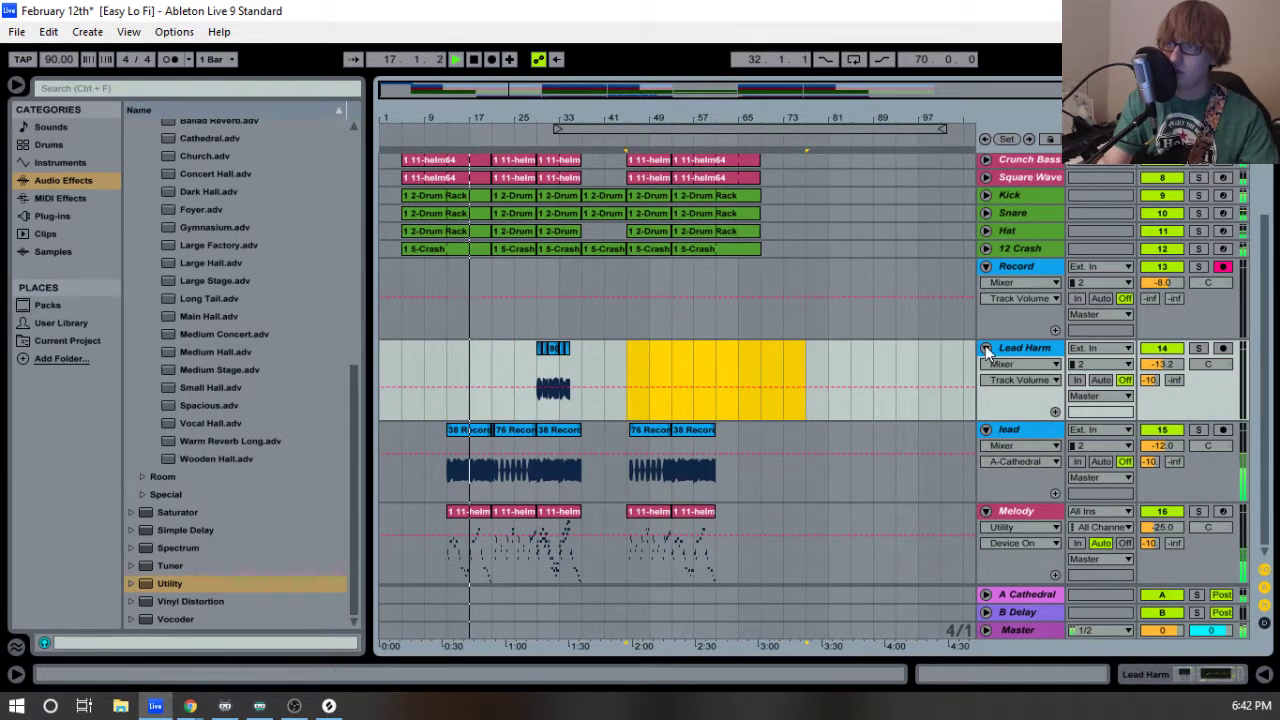
click(986, 349)
scroll(986, 364, up, 3)
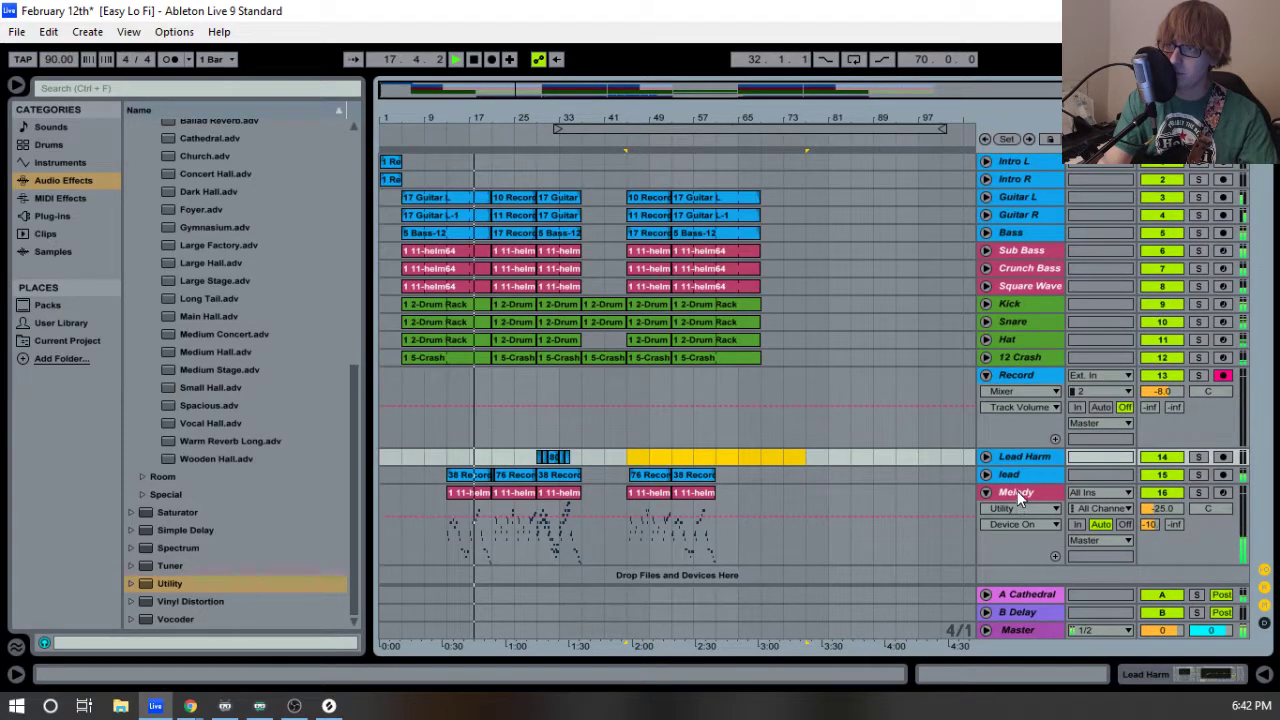
key(Tab)
key(Tab)
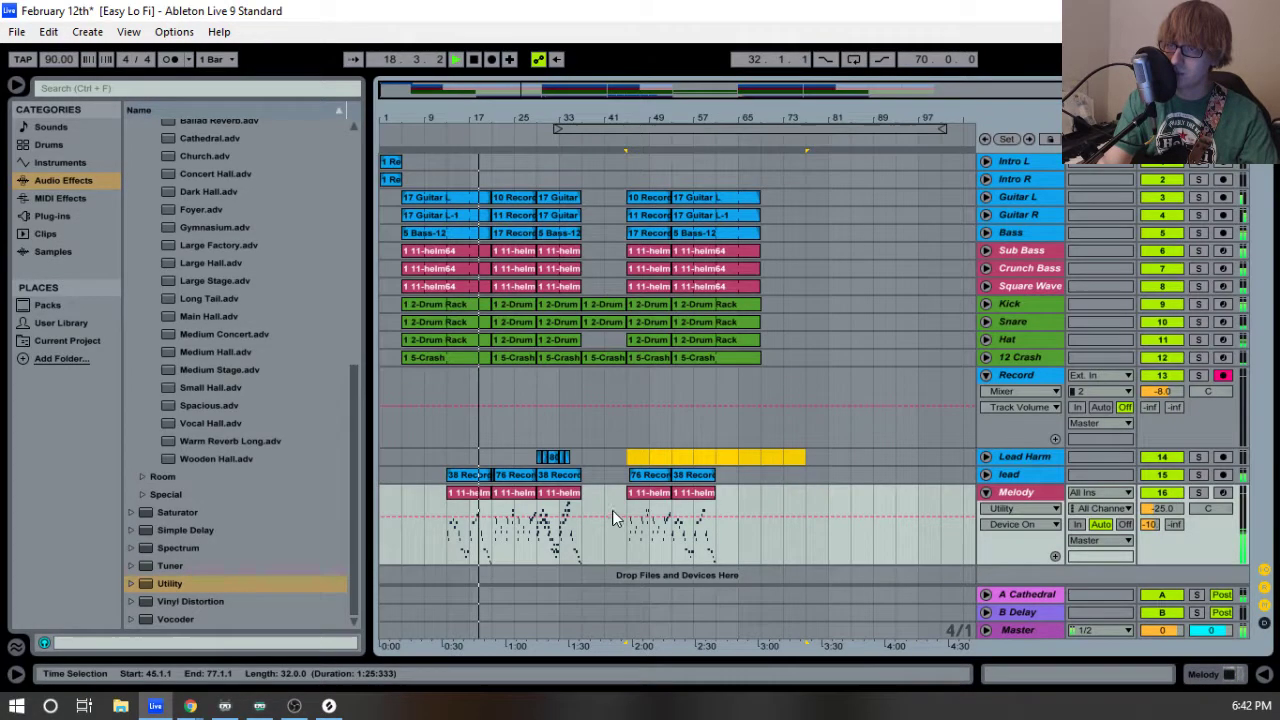
- Show the Melody track's devices and turn off its Utility effect
click(1020, 503)
double_click(1020, 505)
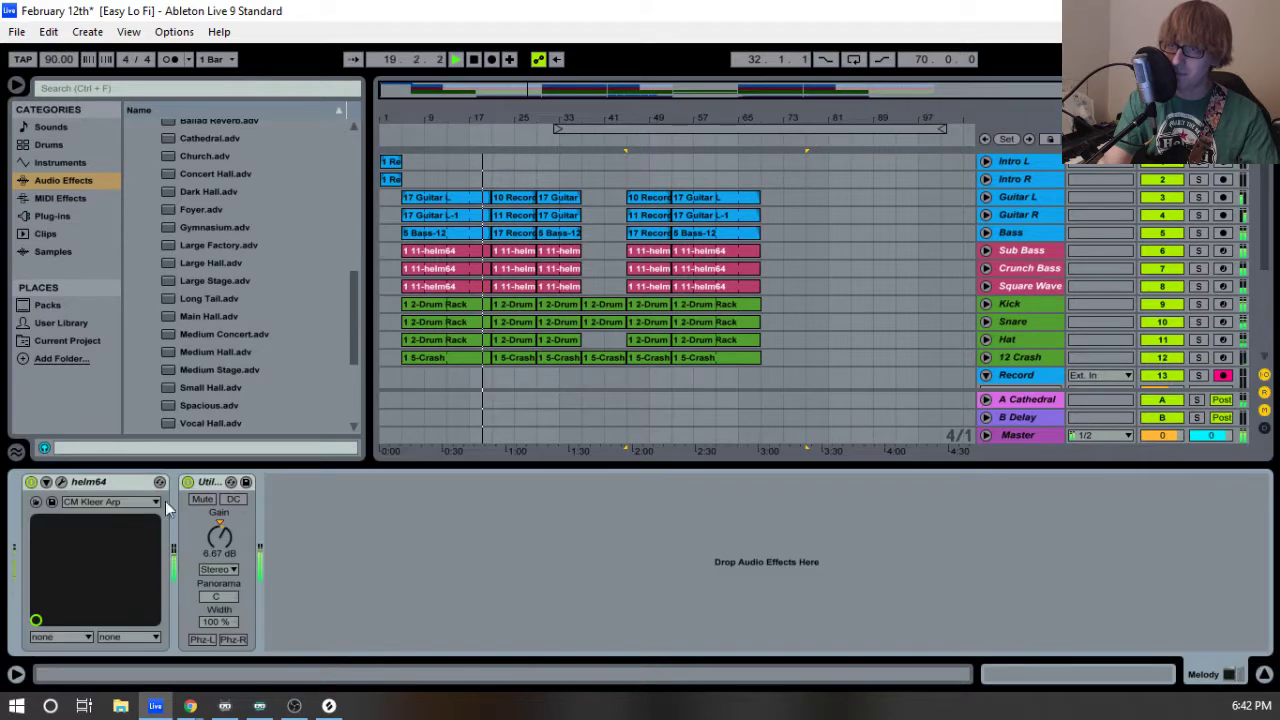
click(187, 482)
- Move everything from 45.1.1 to 69.1.1 on the tracks Guitar L through Melody to start at 53.1.1
scroll(580, 290, down, 5)
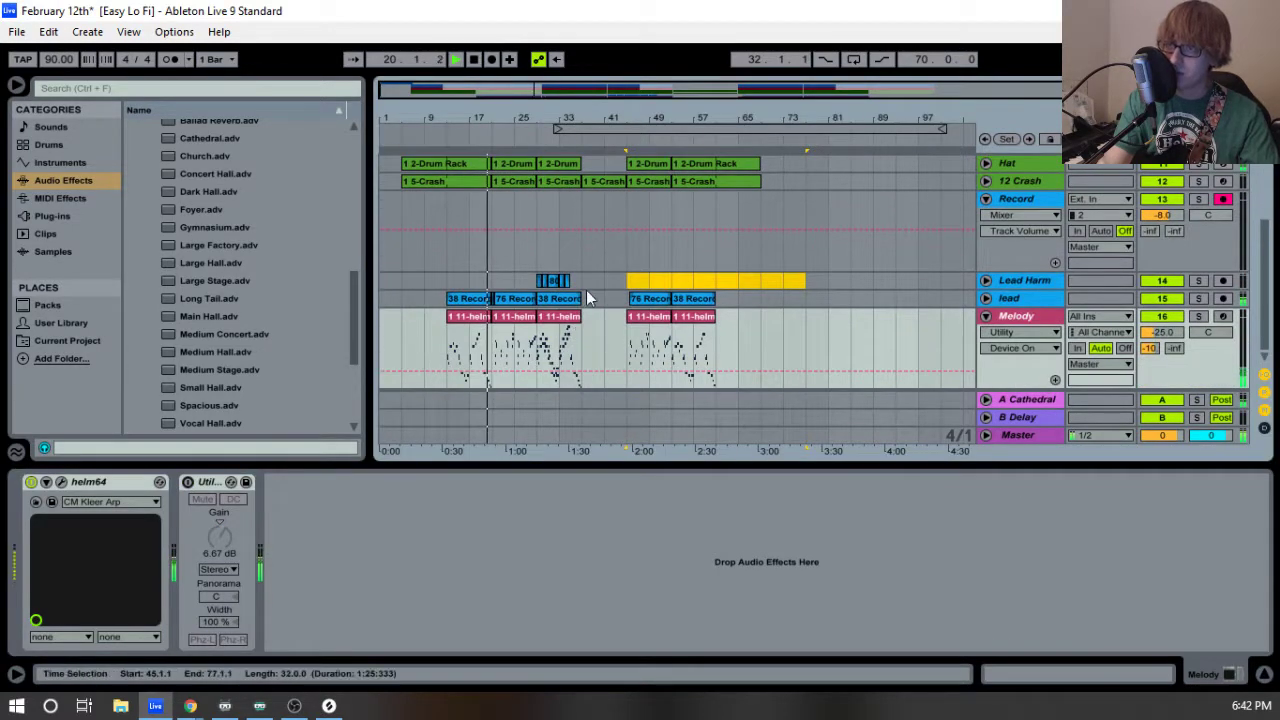
drag(510, 118, 510, 118)
scroll(604, 199, up, 5)
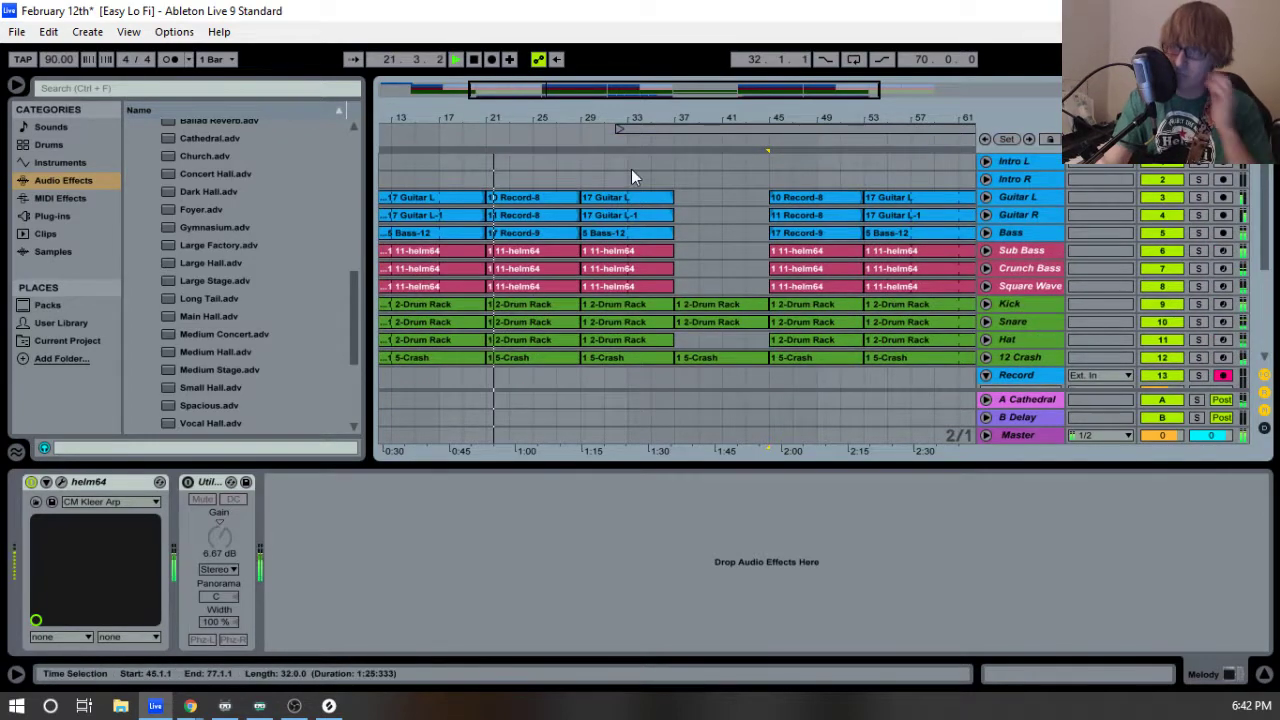
scroll(631, 179, down, 3)
drag(651, 119, 541, 119)
scroll(680, 204, up, 5)
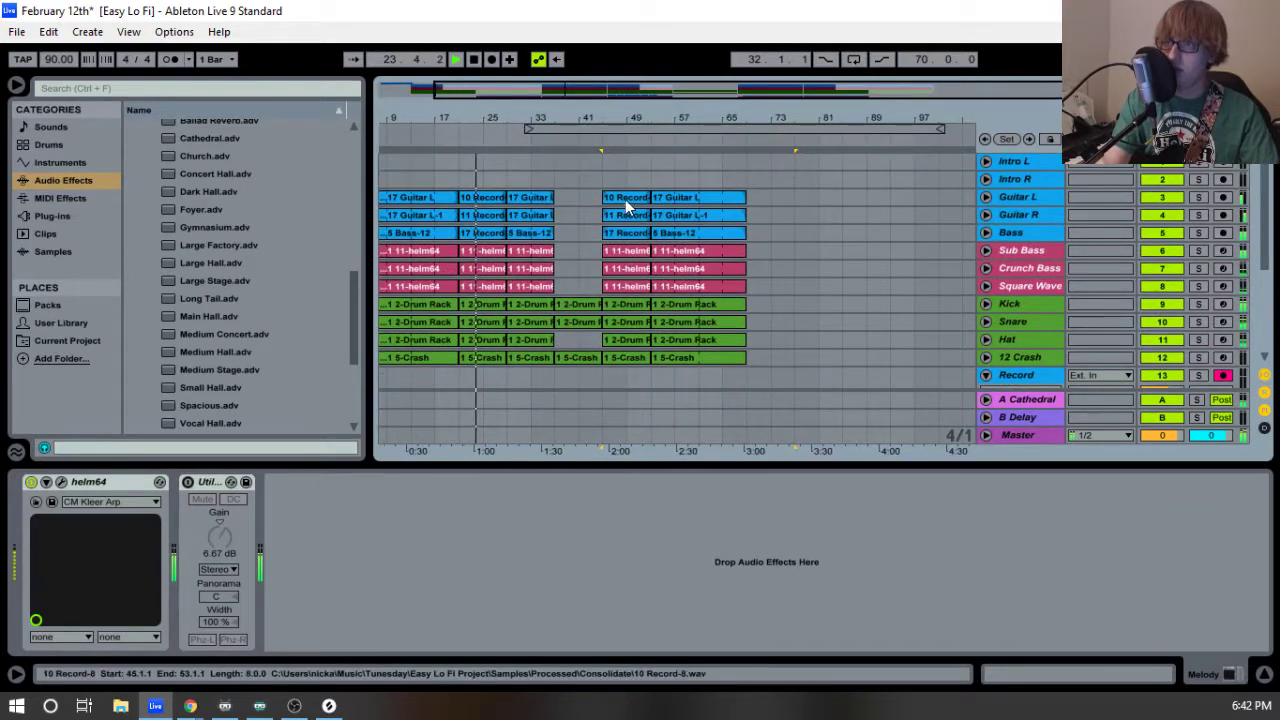
click(625, 199)
scroll(736, 279, down, 7)
shift+click(749, 366)
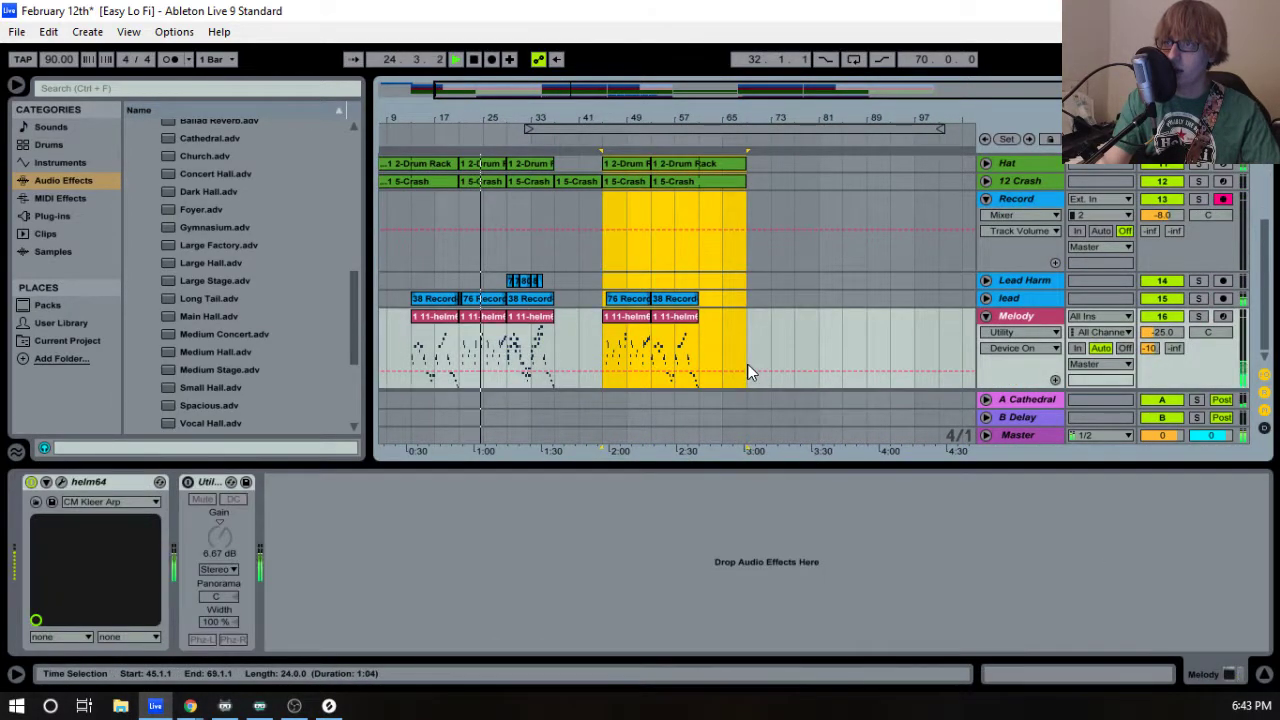
scroll(740, 354, up, 2)
scroll(638, 195, up, 1)
drag(622, 190, 645, 210)
- Extend the Kick, Snare and 12 Crash clips that start at 37.1.1 to end at 53.1.1
click(601, 261)
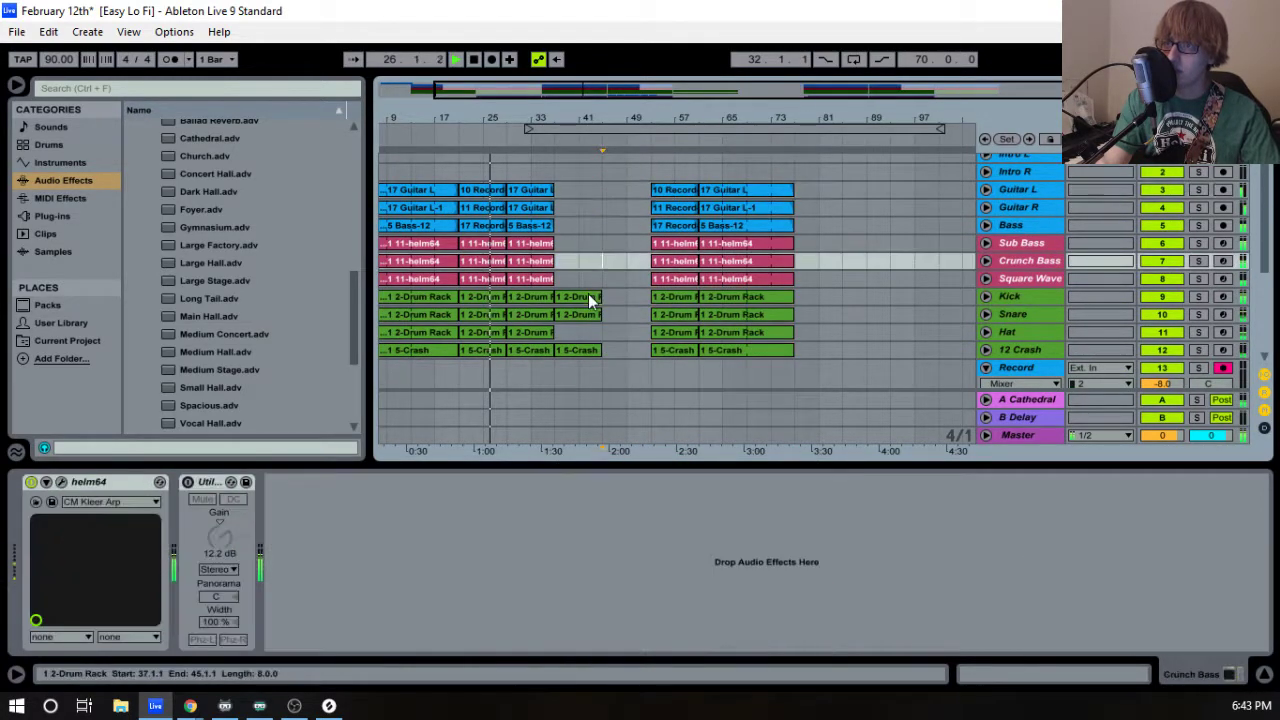
click(592, 297)
shift+click(591, 350)
drag(592, 349, 651, 349)
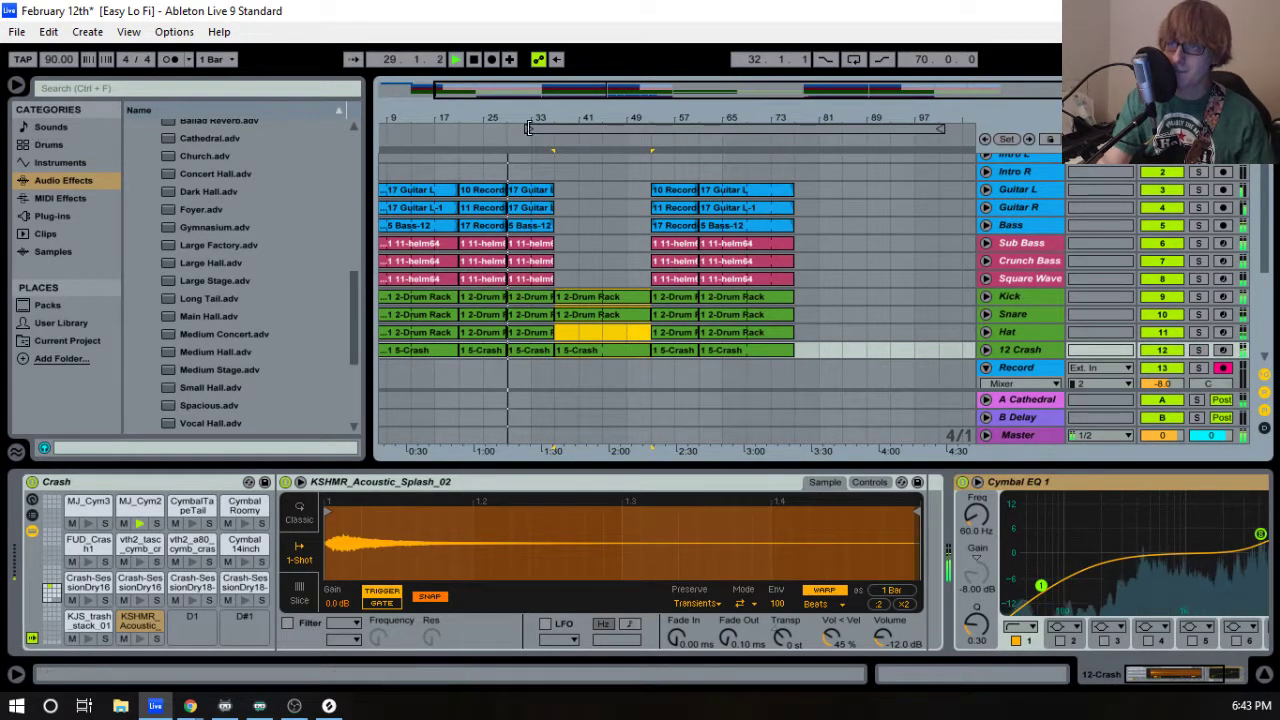
- Listen through the lengthened drum section from 37.1.1 and examine the arrangement around it
drag(530, 122, 565, 125)
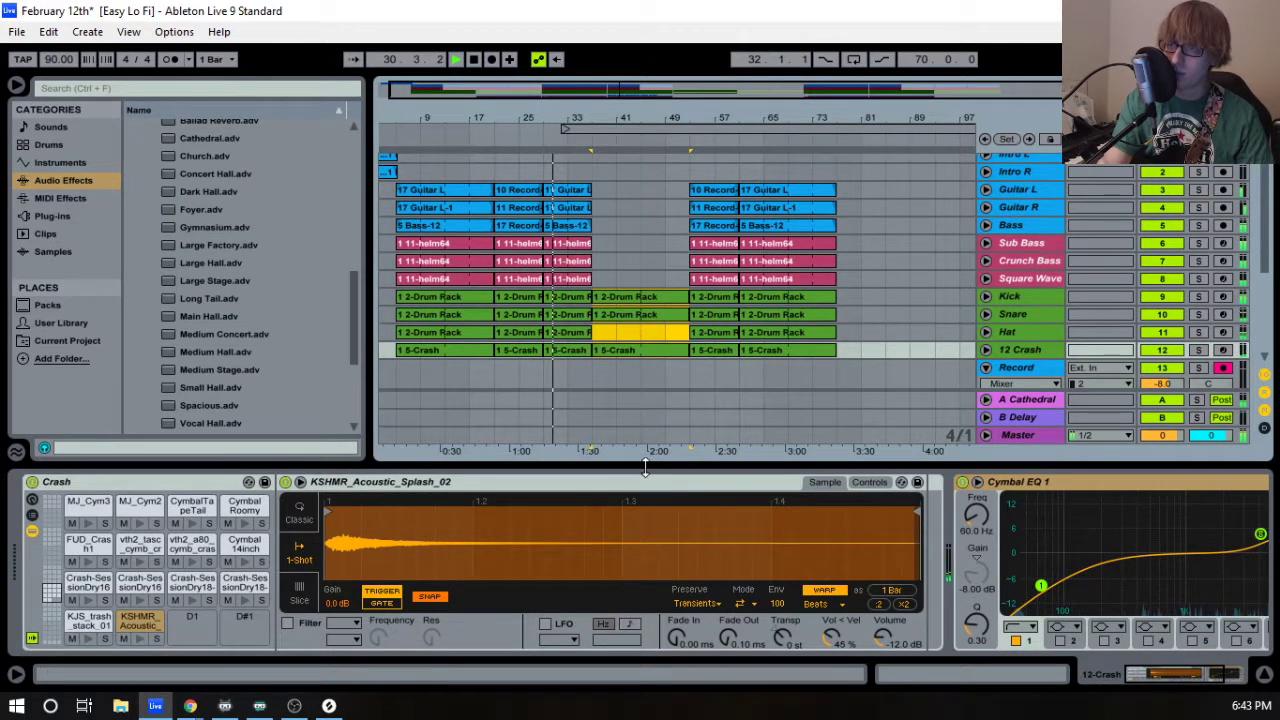
scroll(613, 374, down, 5)
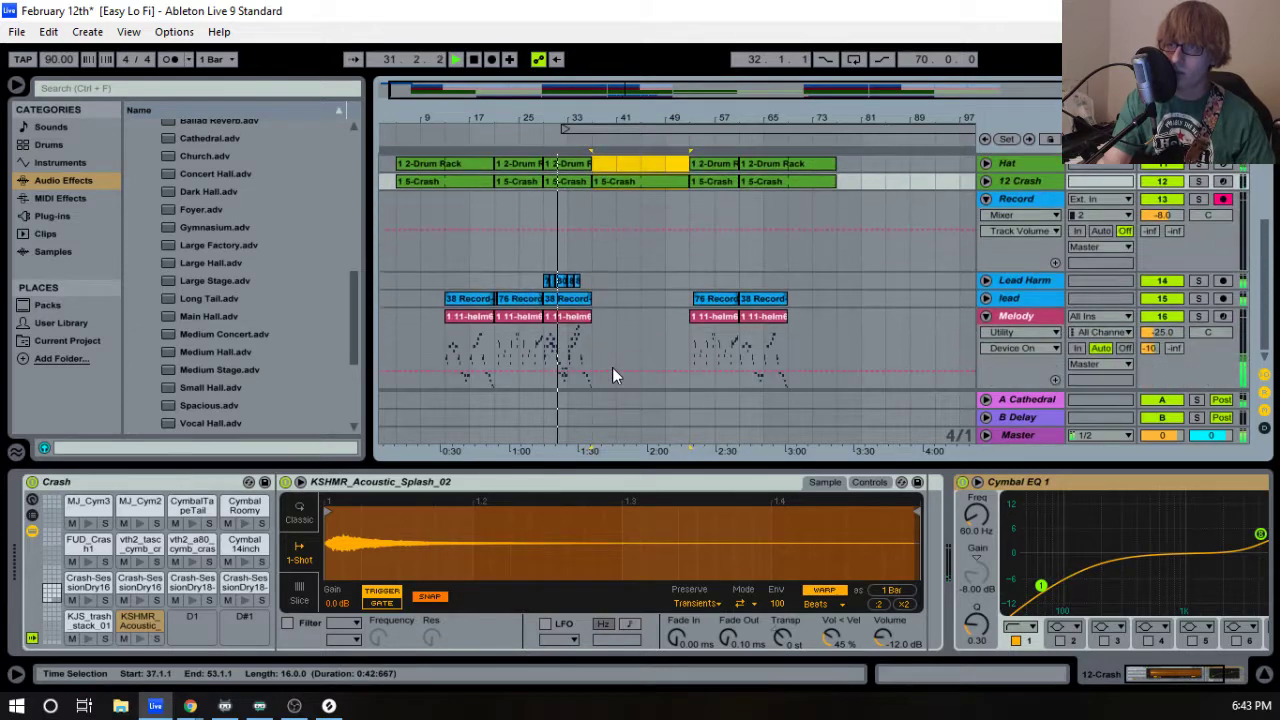
drag(569, 124, 541, 122)
scroll(610, 262, up, 2)
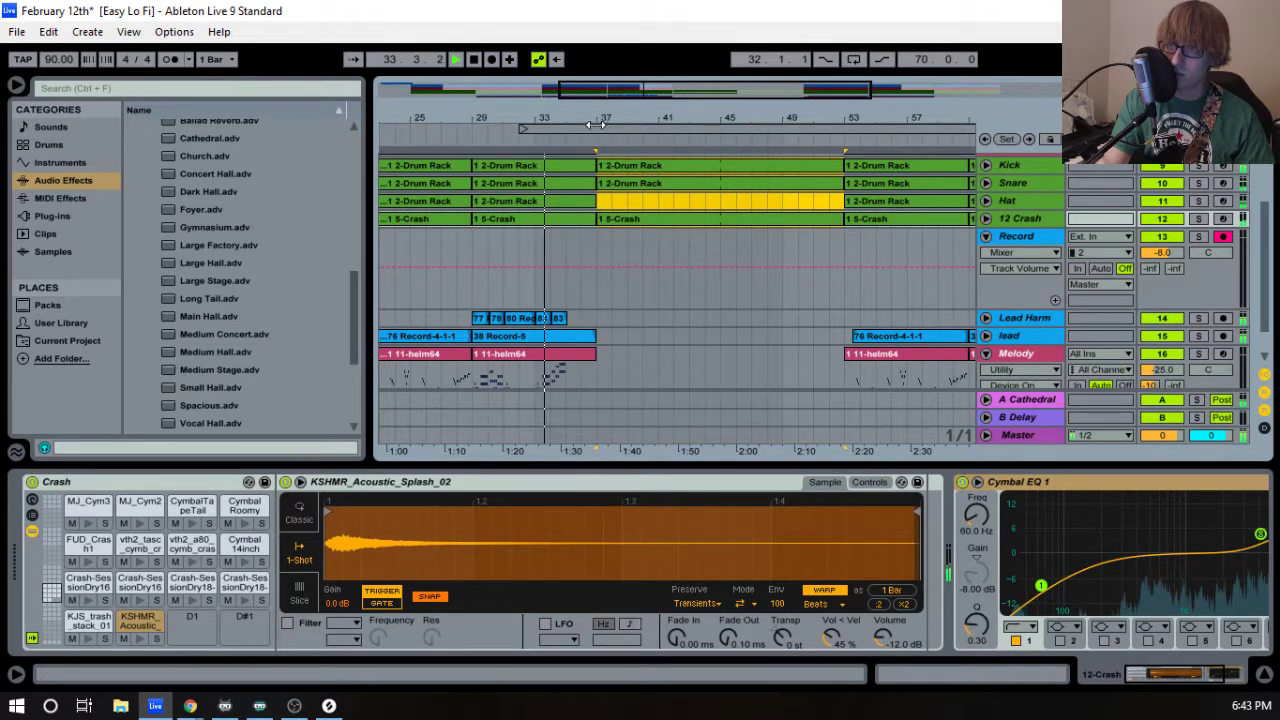
drag(596, 122, 596, 118)
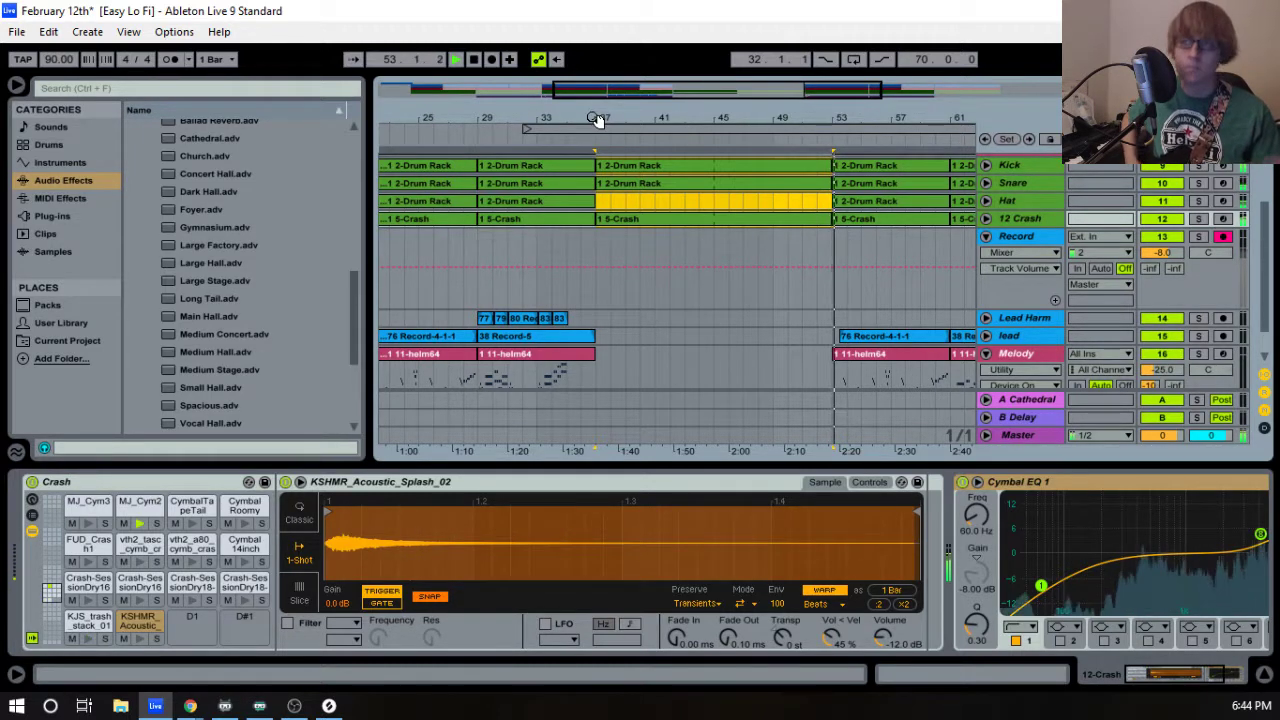
drag(587, 120, 630, 78)
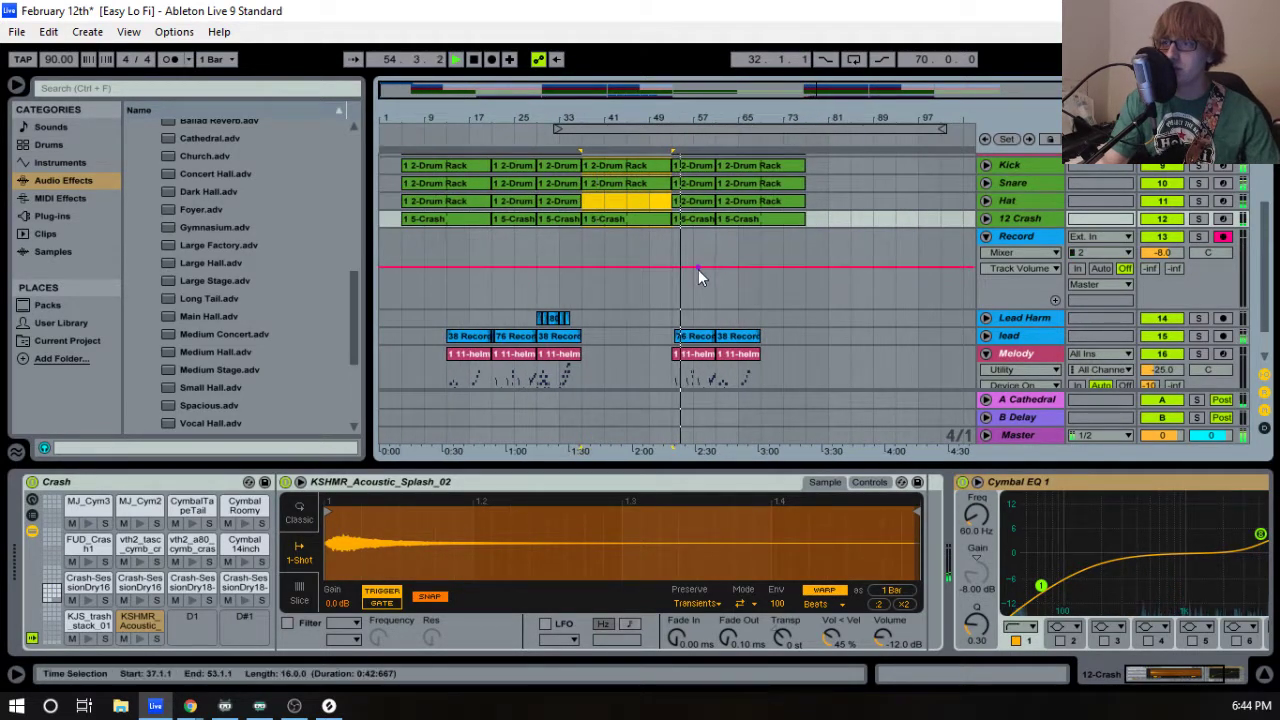
scroll(742, 263, up, 3)
scroll(746, 266, down, 5)
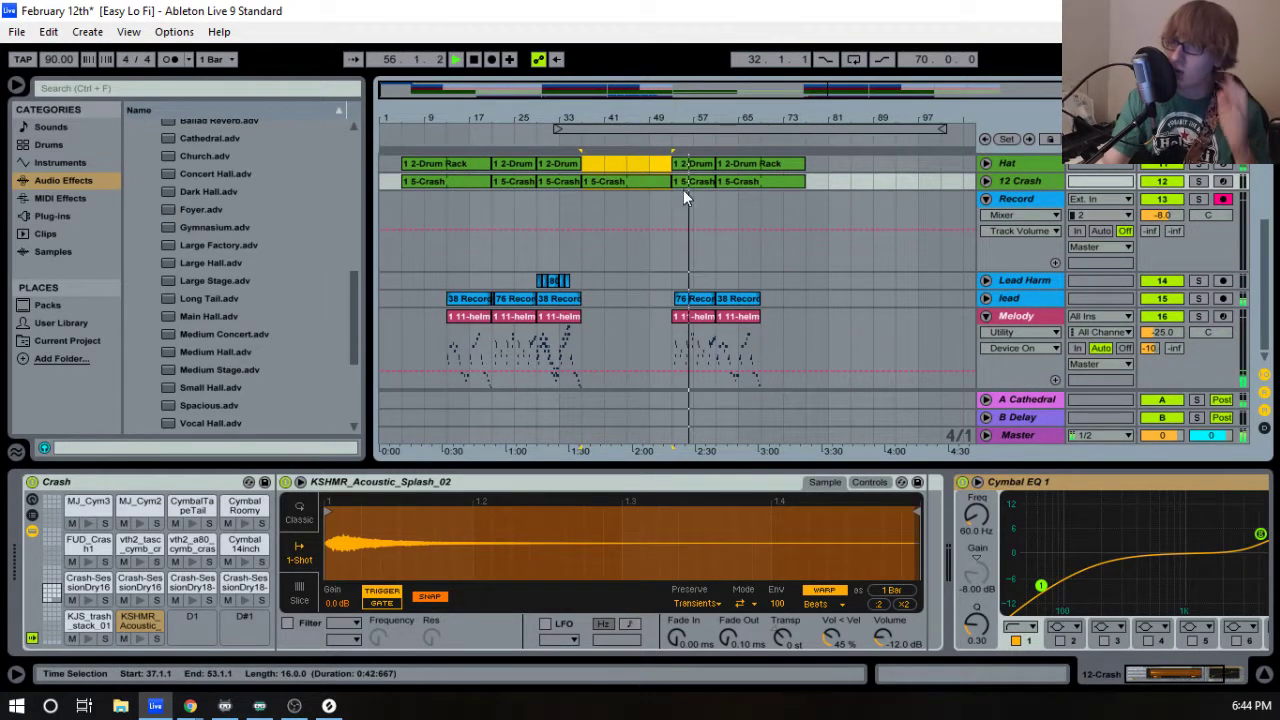
scroll(640, 181, up, 5)
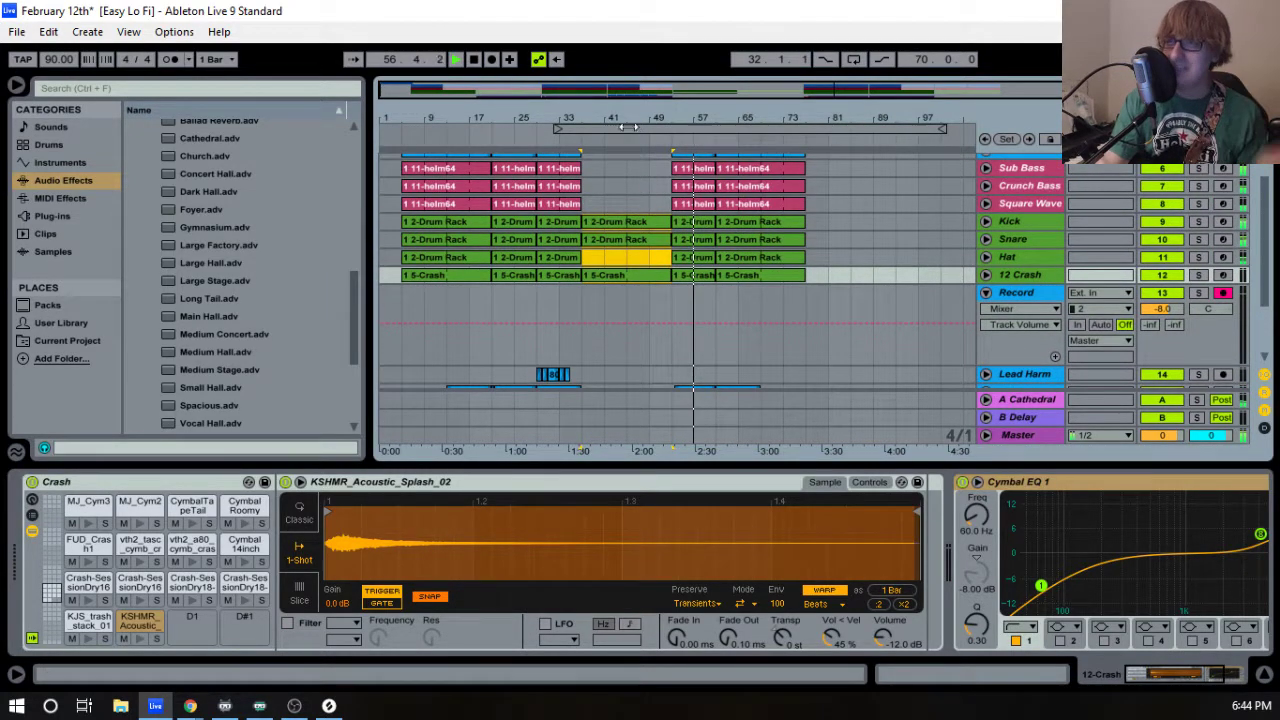
drag(616, 121, 659, 164)
- Stop playback and move the loop brace to start at 33.1.1
key(space)
drag(570, 123, 618, 190)
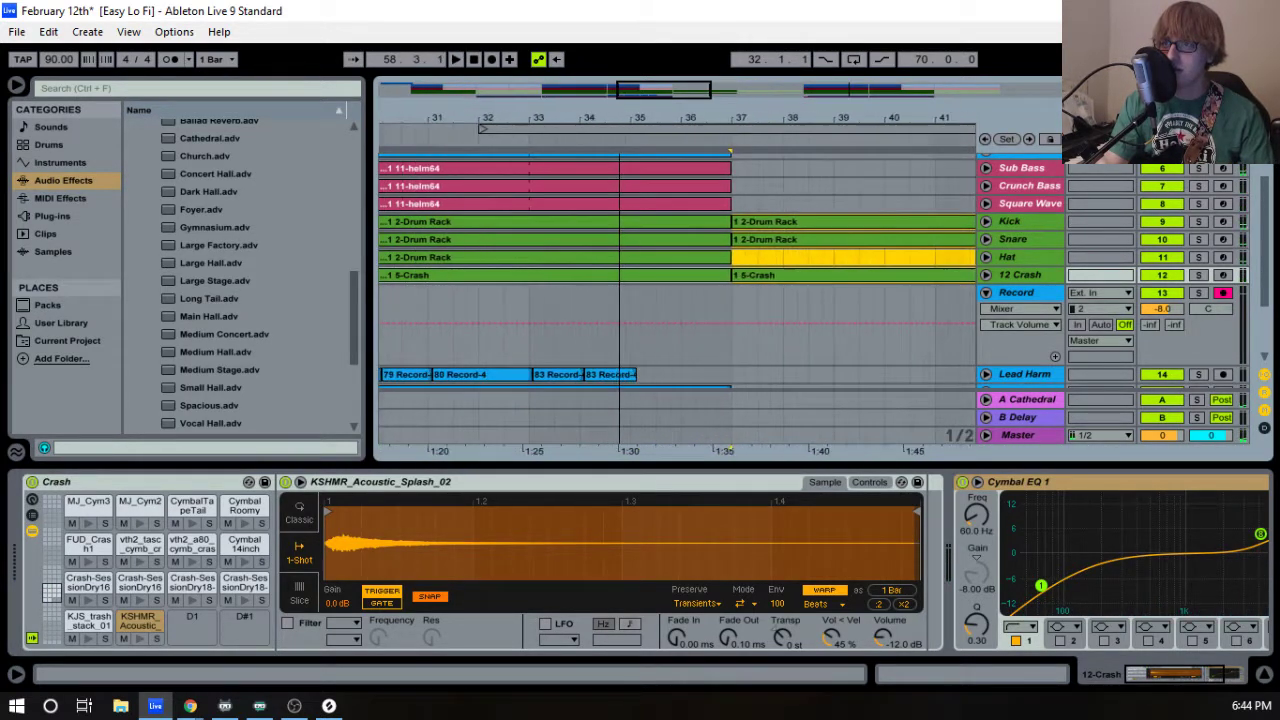
drag(594, 128, 654, 141)
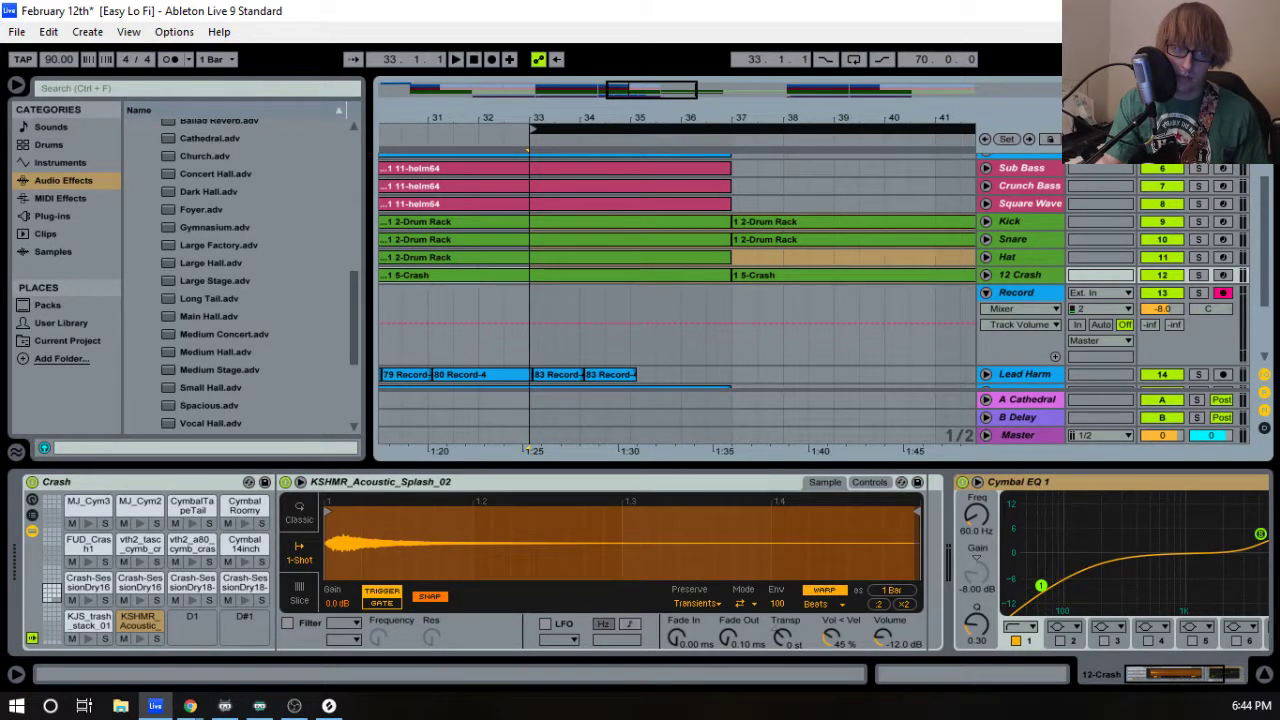
- Switch to Chrome and search Google for "digitech rp500" in a new tab
key(alt+Tab)
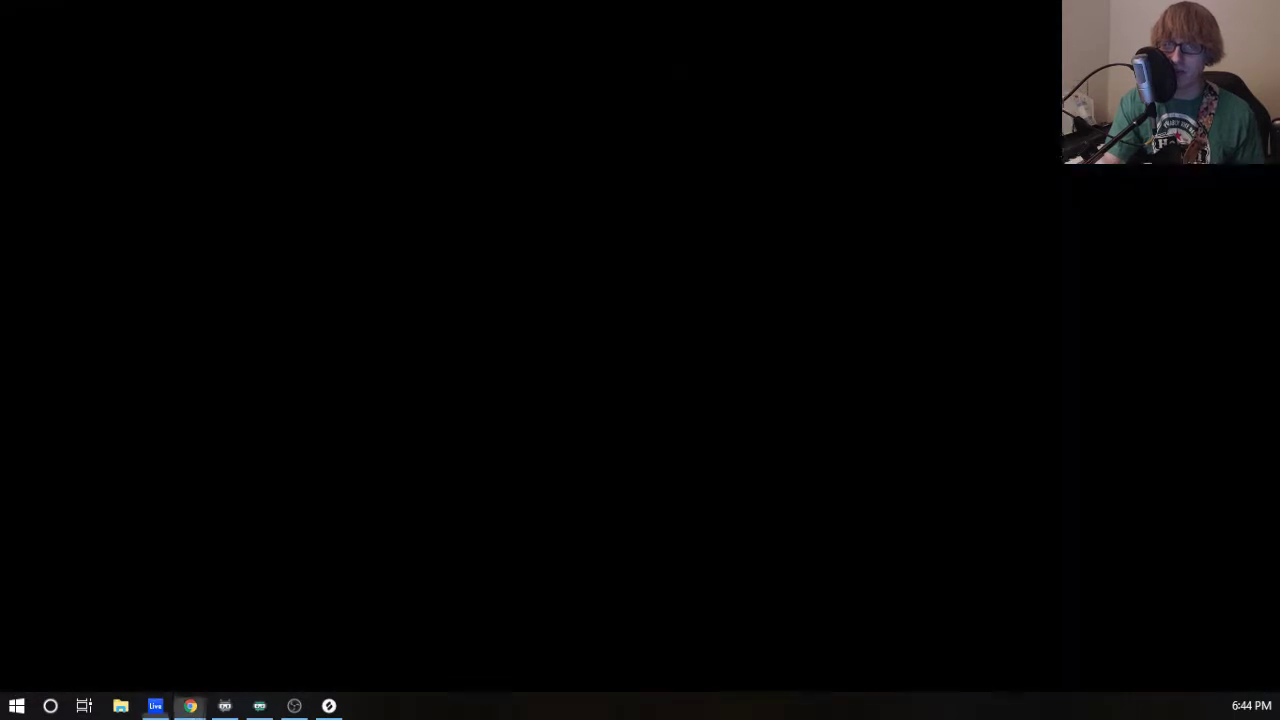
click(938, 15)
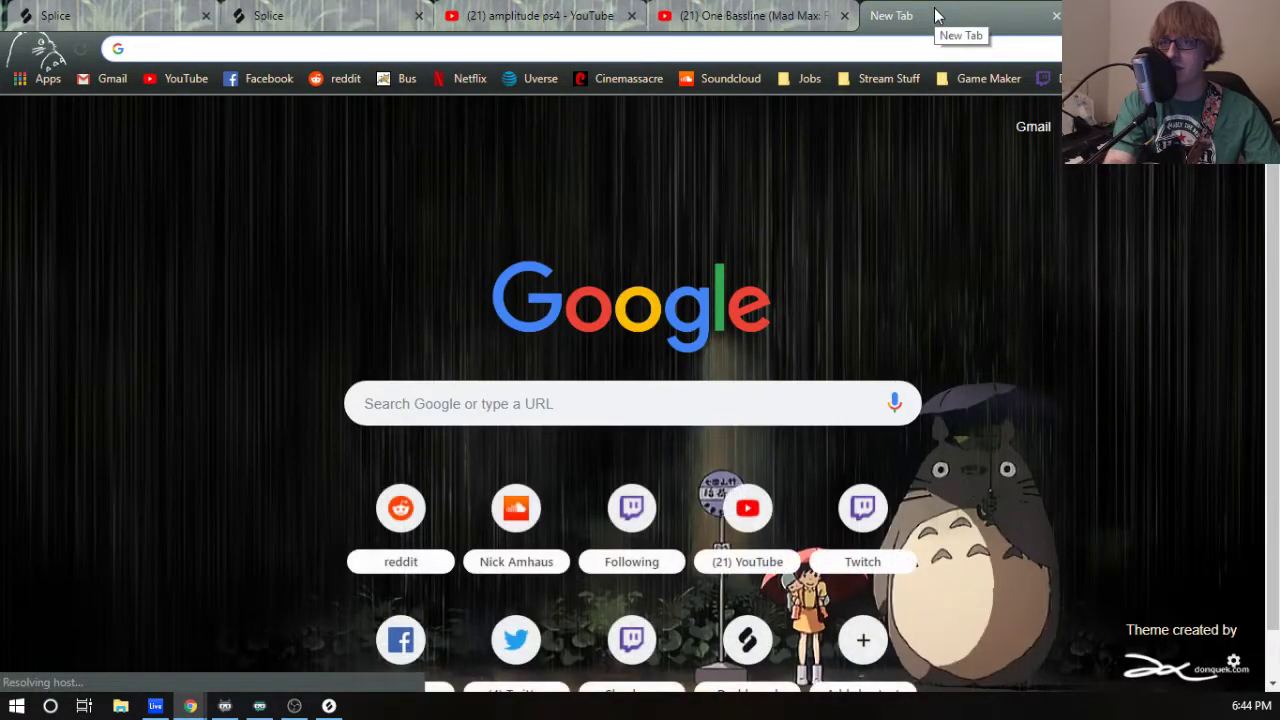
text(digit)
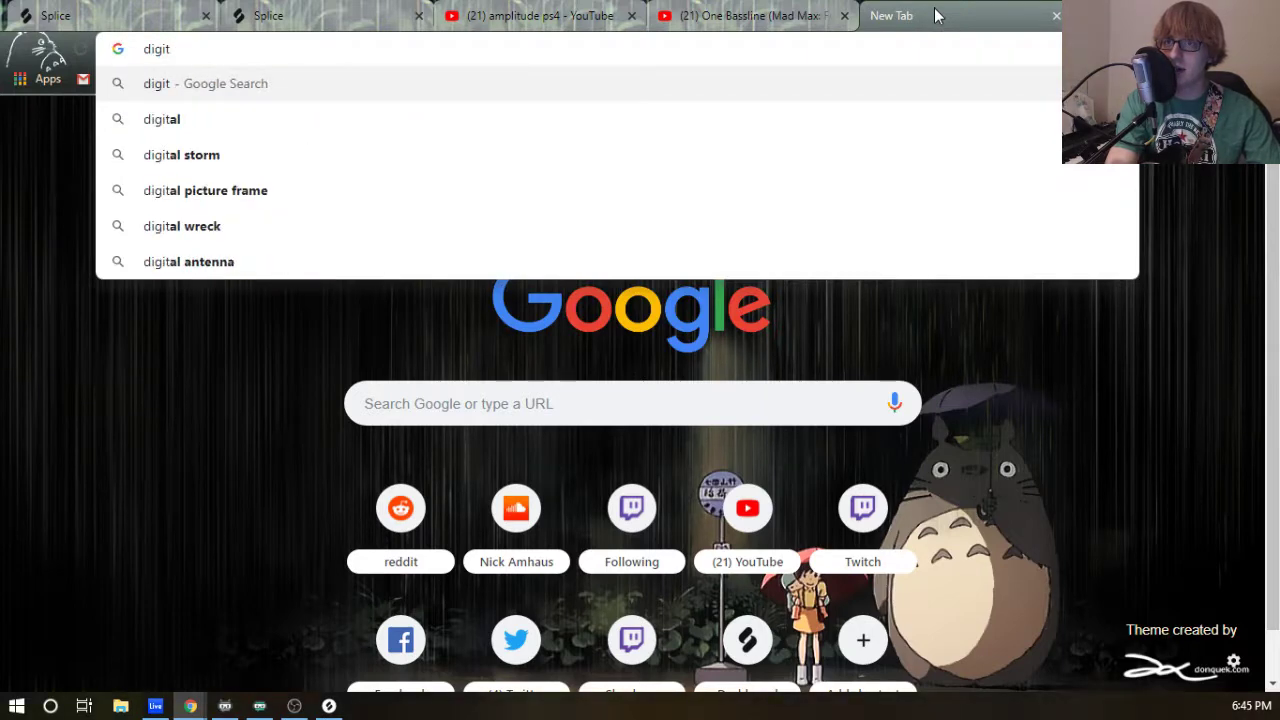
text(ech rp)
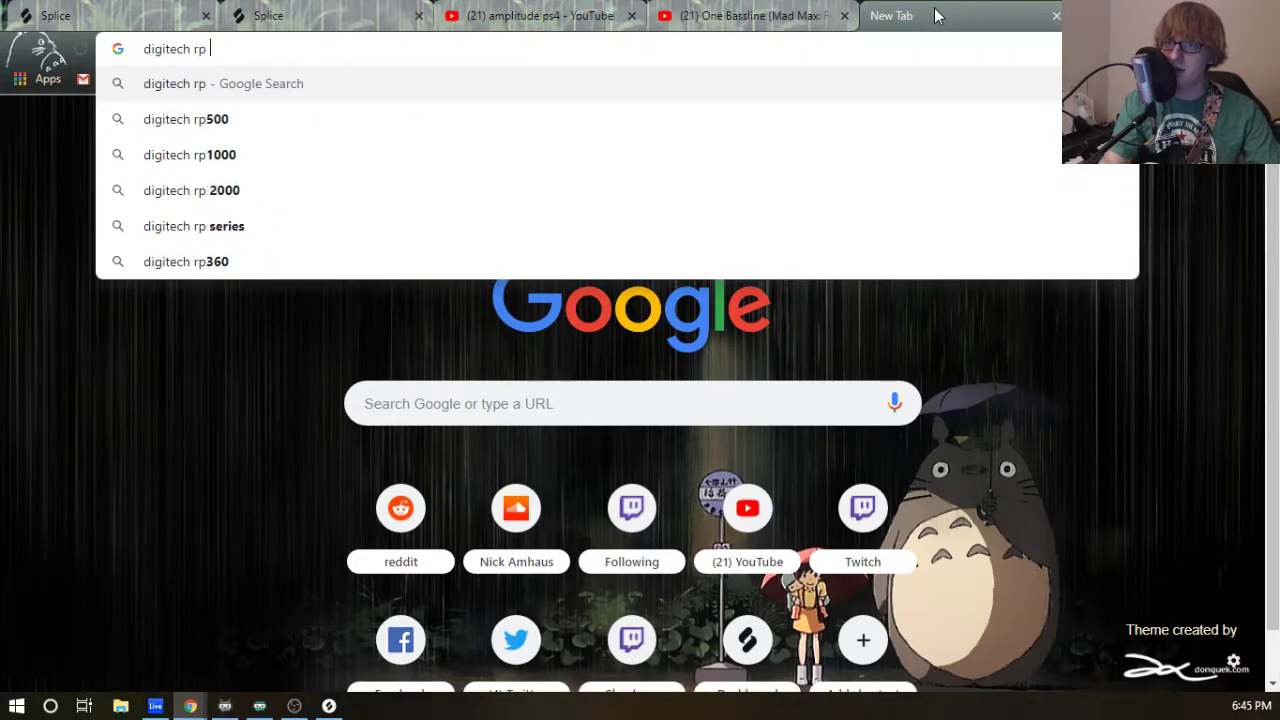
key(Down)
key(Return)
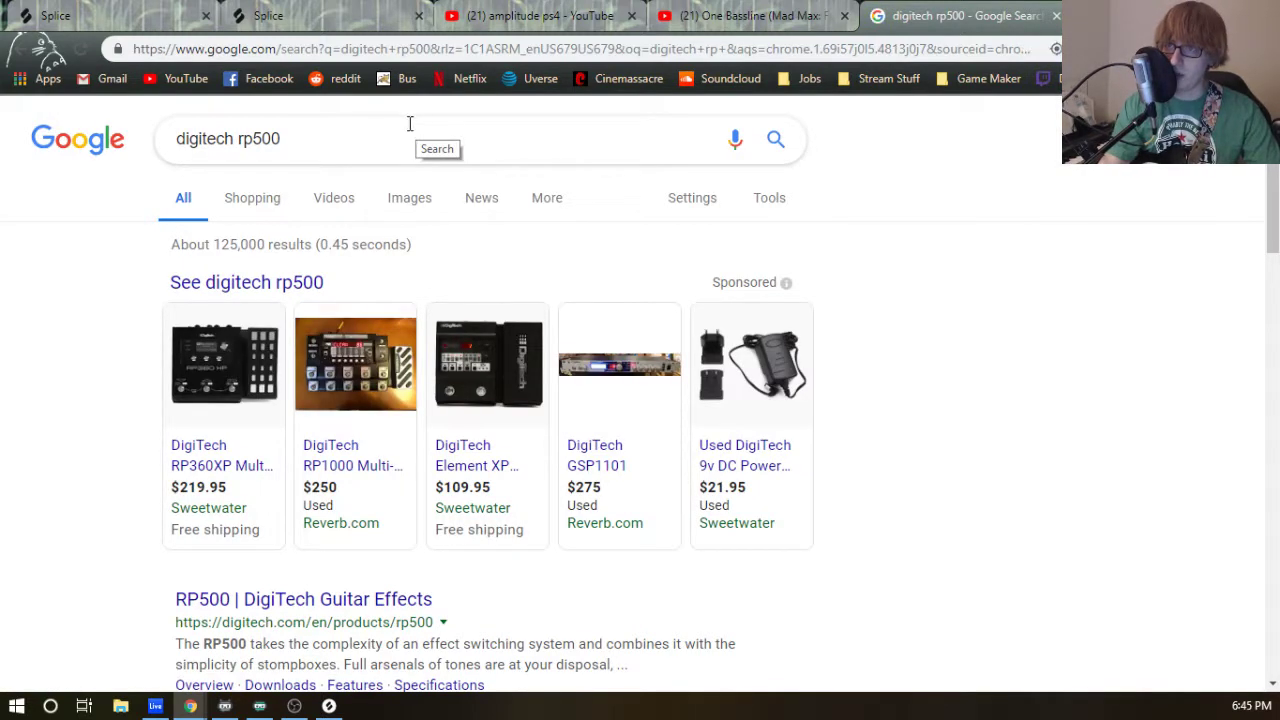
- Find the DigiTech RP500 Multi-Effect Switching System in the shopping results and open its Reverb listing
mouse_move(363, 382)
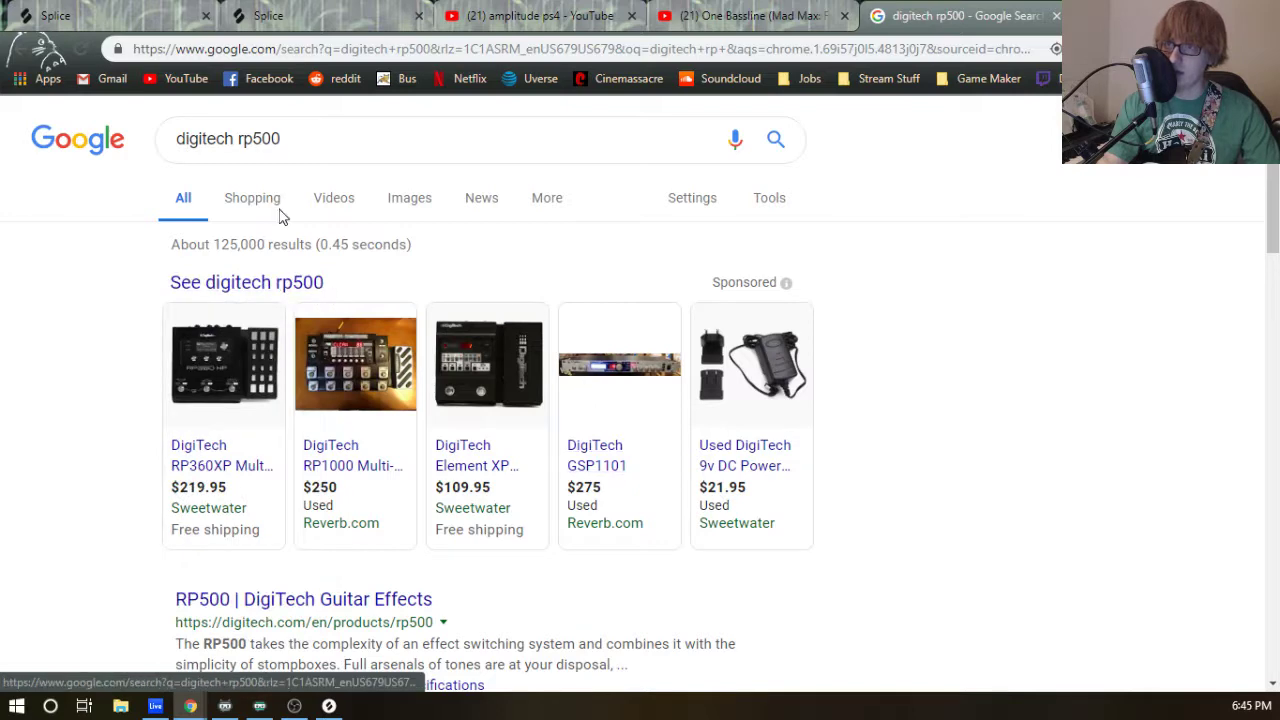
click(248, 200)
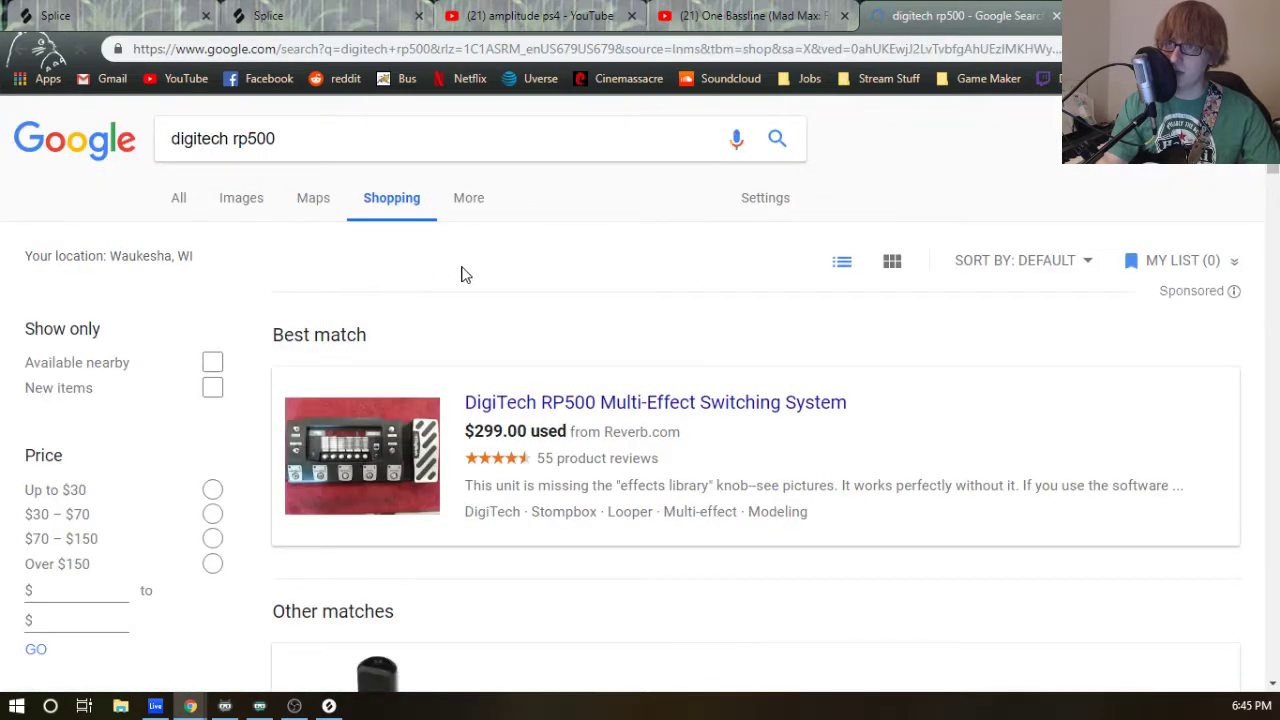
scroll(414, 274, down, 2)
click(614, 223)
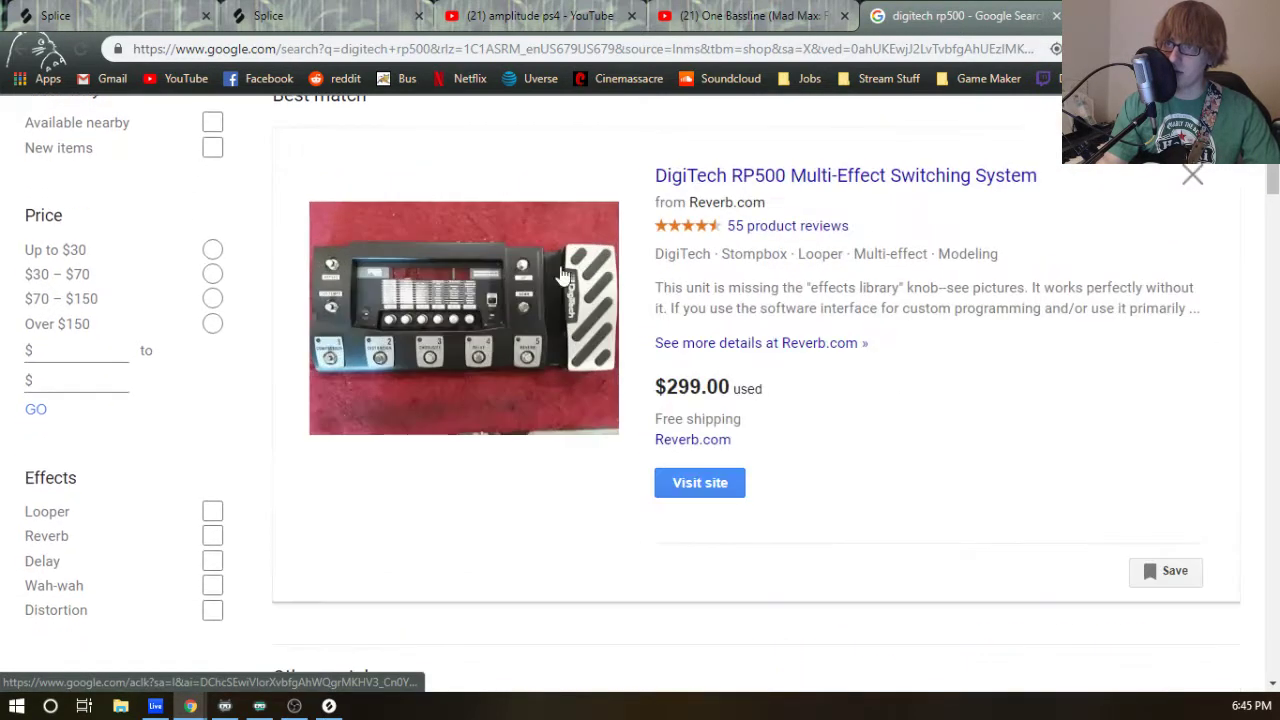
click(460, 357)
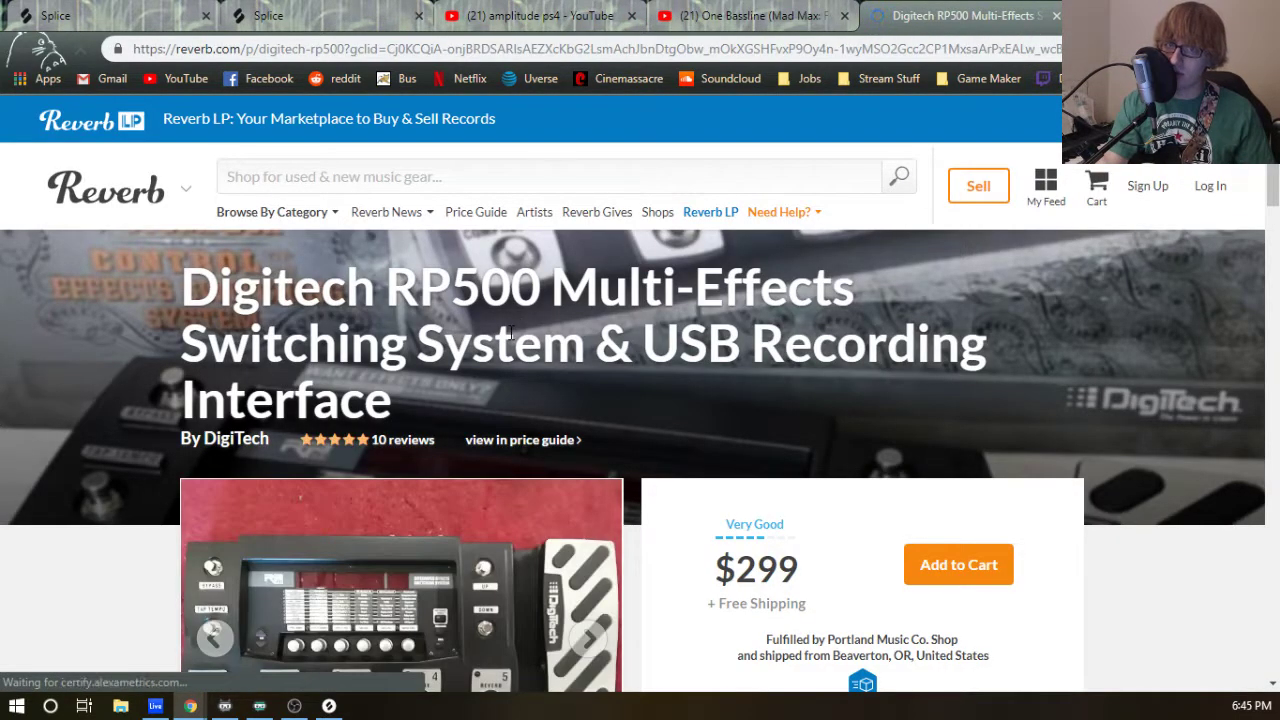
- Look through the product photos of the Digitech RP500 on the Reverb listing
scroll(400, 315, down, 4)
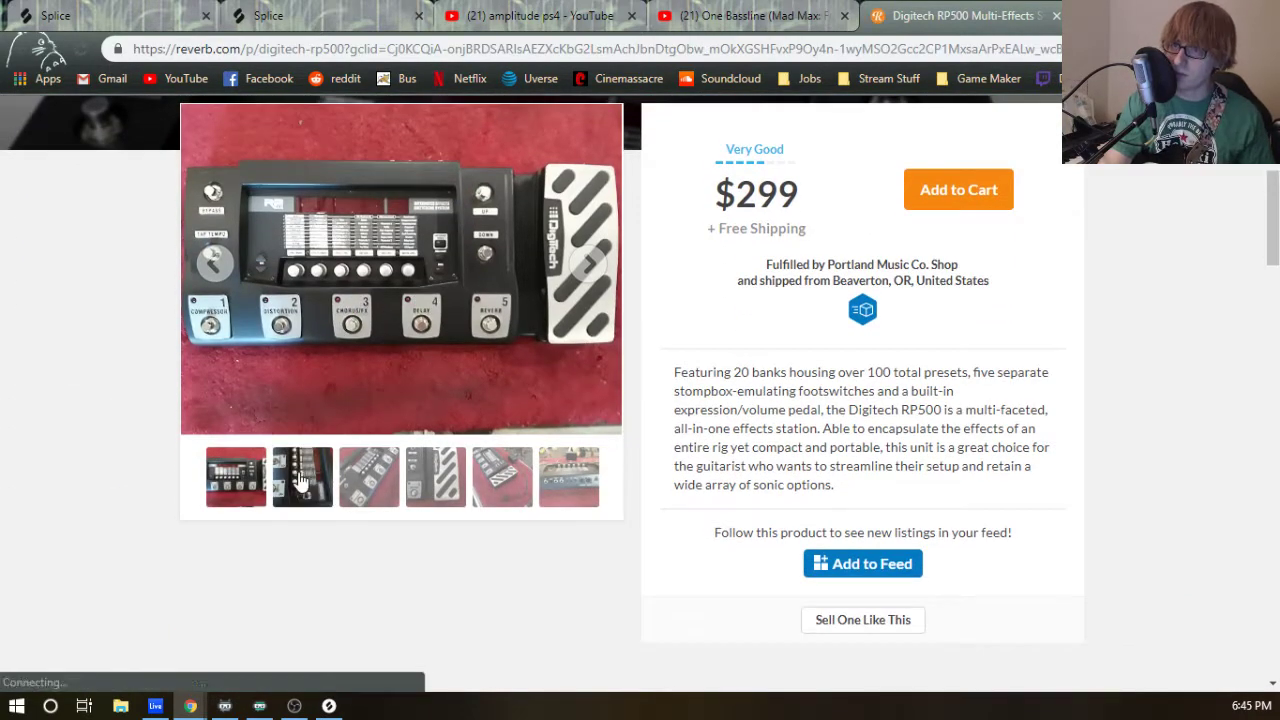
click(304, 483)
click(385, 488)
click(418, 490)
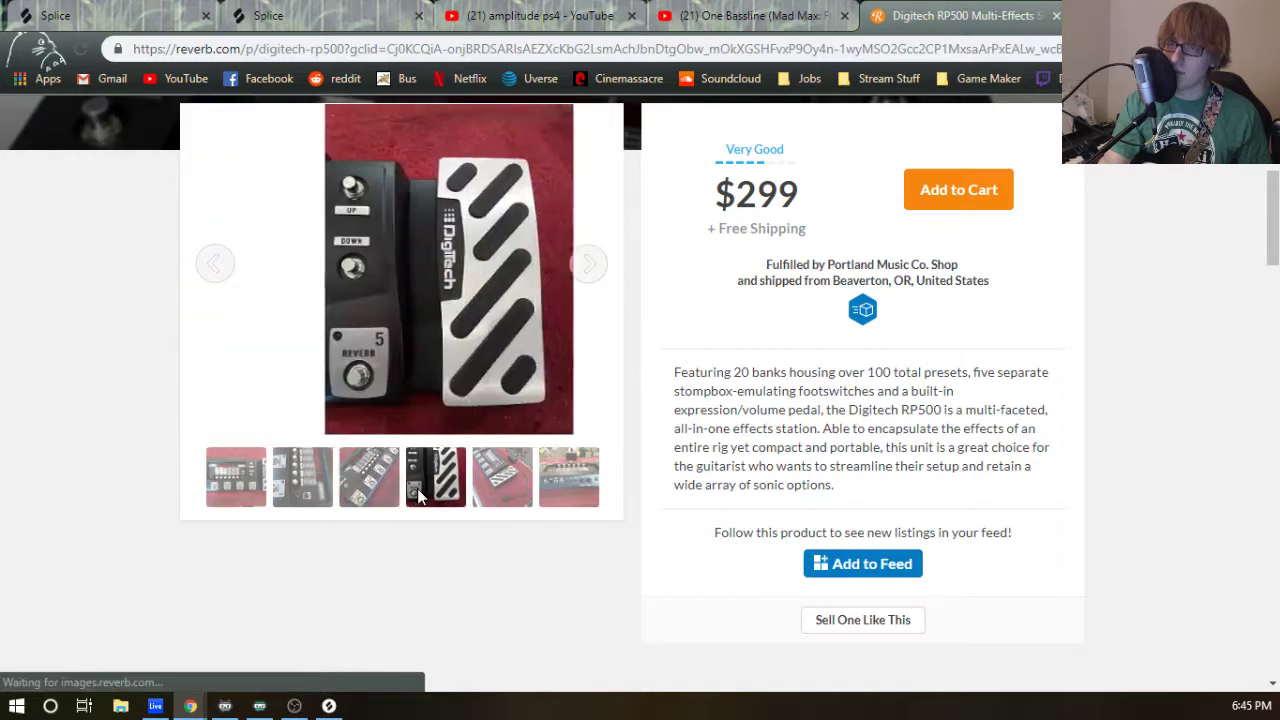
click(365, 495)
click(480, 495)
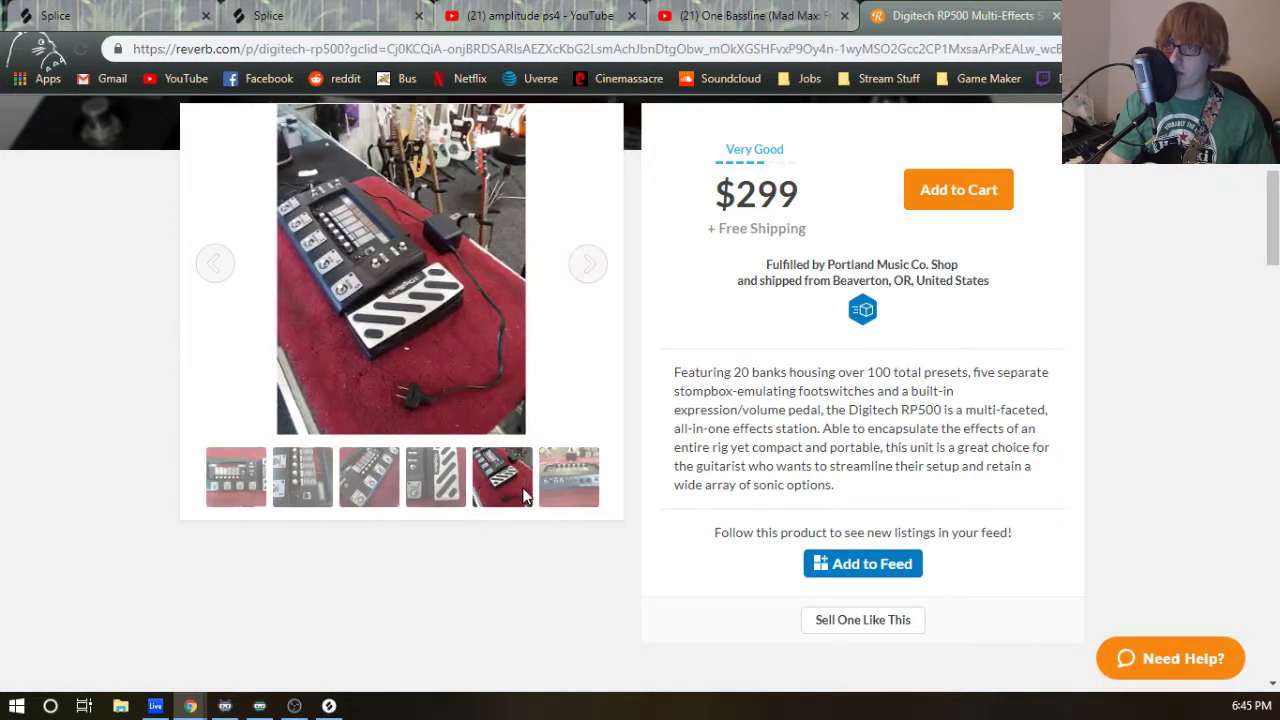
click(416, 497)
click(245, 482)
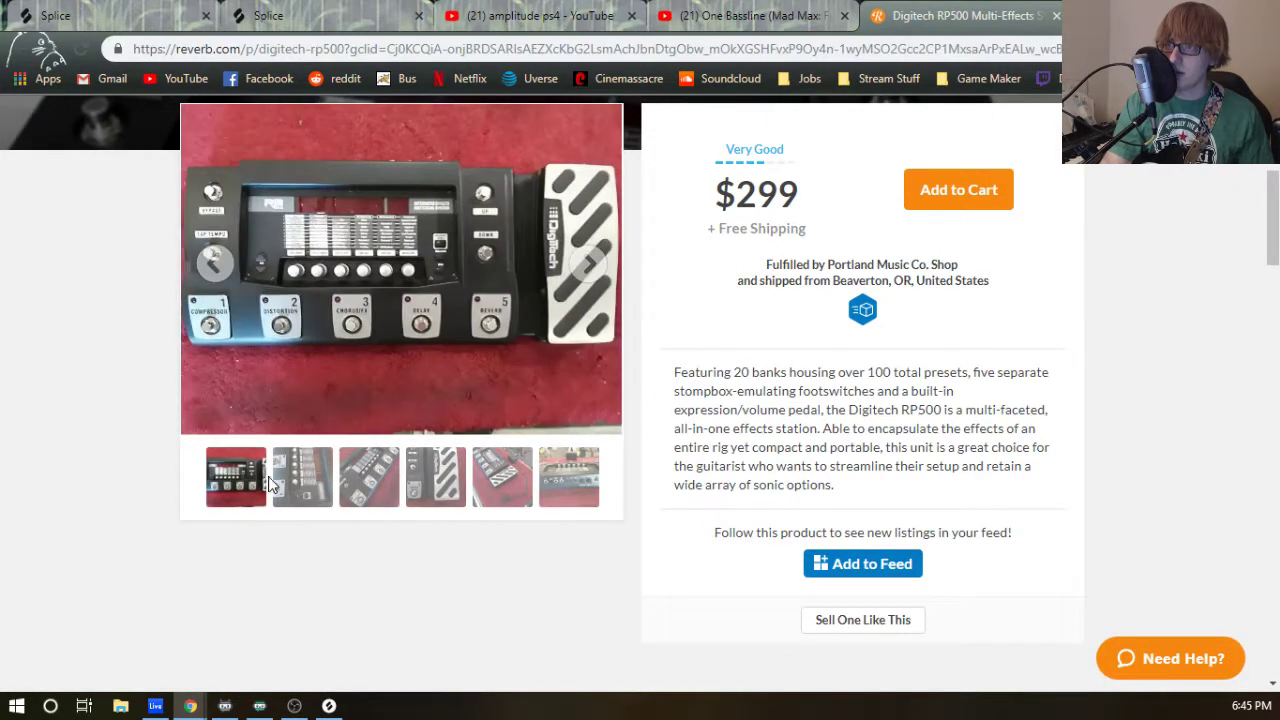
- Close the Reverb listing and switch back to Ableton Live
scroll(296, 485, up, 2)
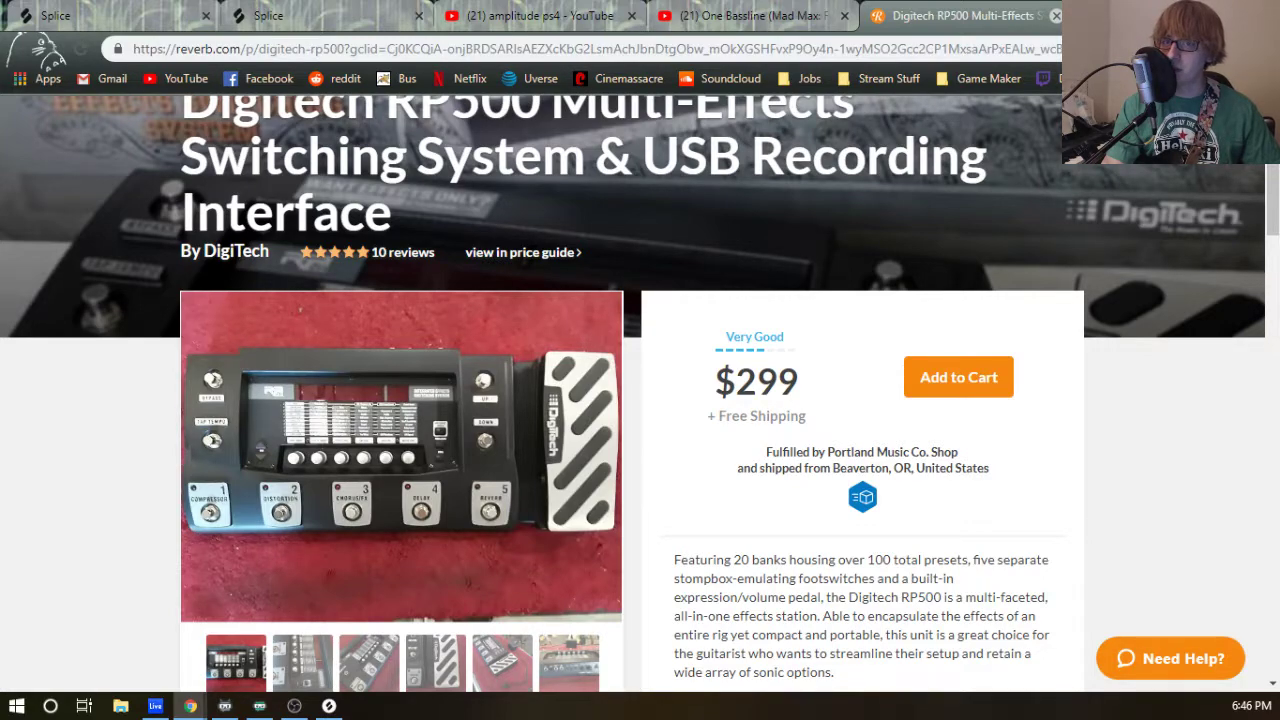
click(1056, 15)
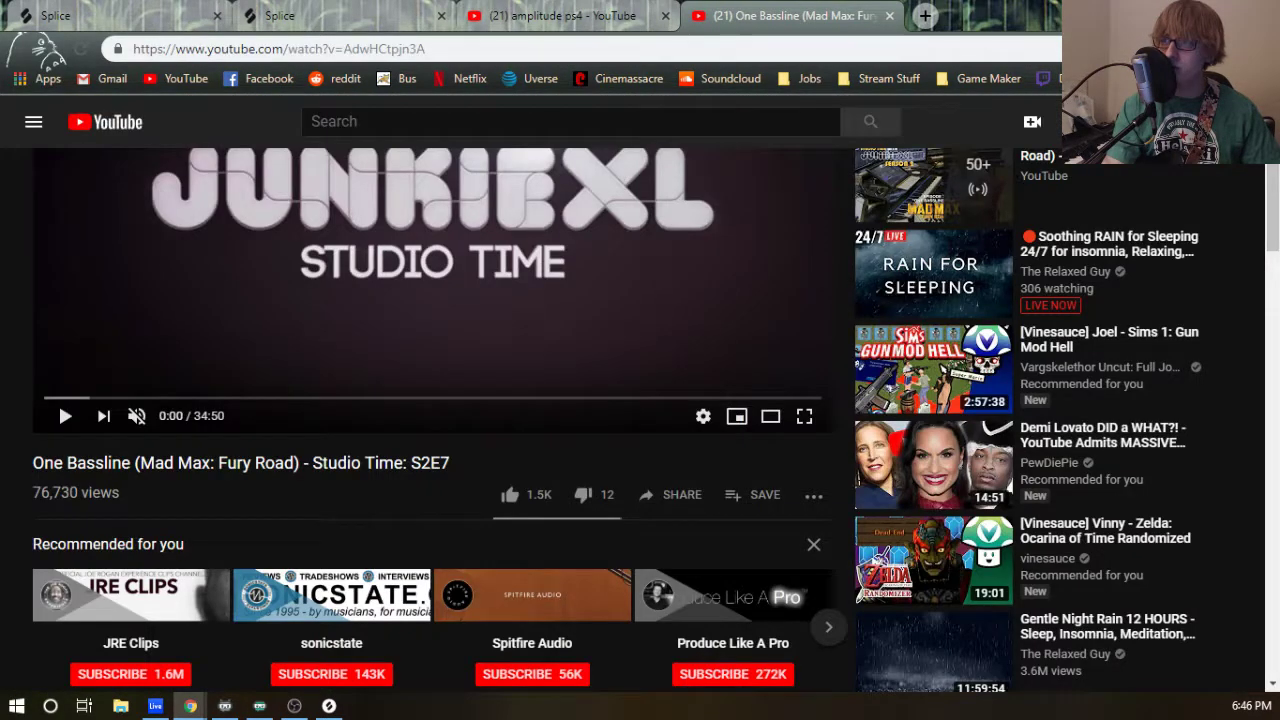
key(alt+Tab)
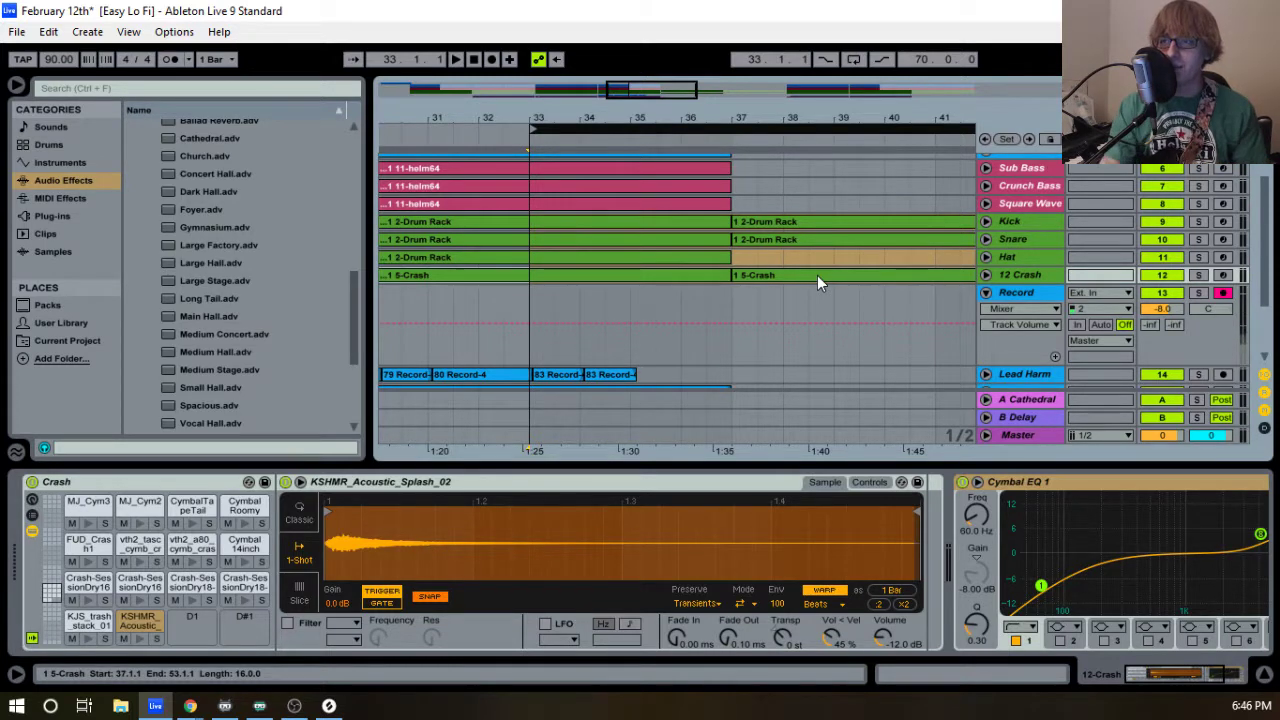
- Play the arrangement from bar 33 to hear the end of the current Lead Harm harmonies
drag(634, 123, 634, 62)
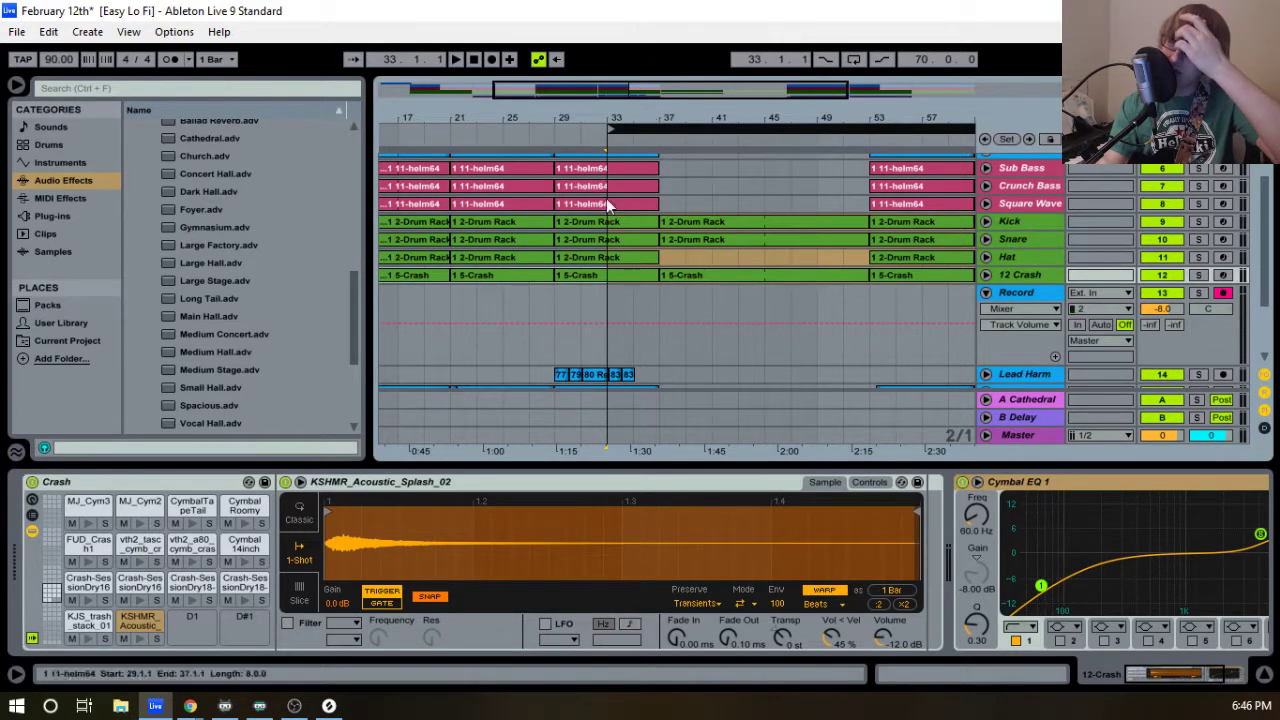
scroll(488, 268, up, 3)
scroll(494, 265, down, 3)
scroll(497, 266, up, 3)
scroll(497, 270, down, 3)
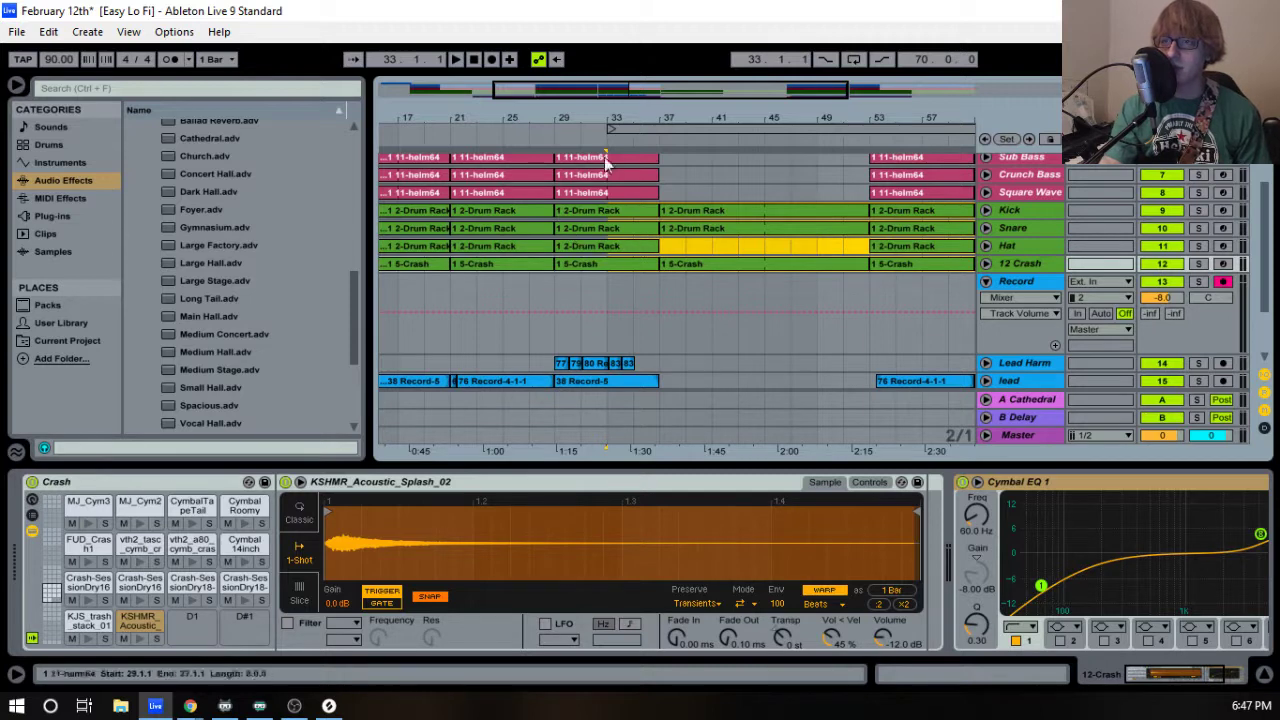
click(647, 127)
drag(658, 115, 650, 169)
key(space)
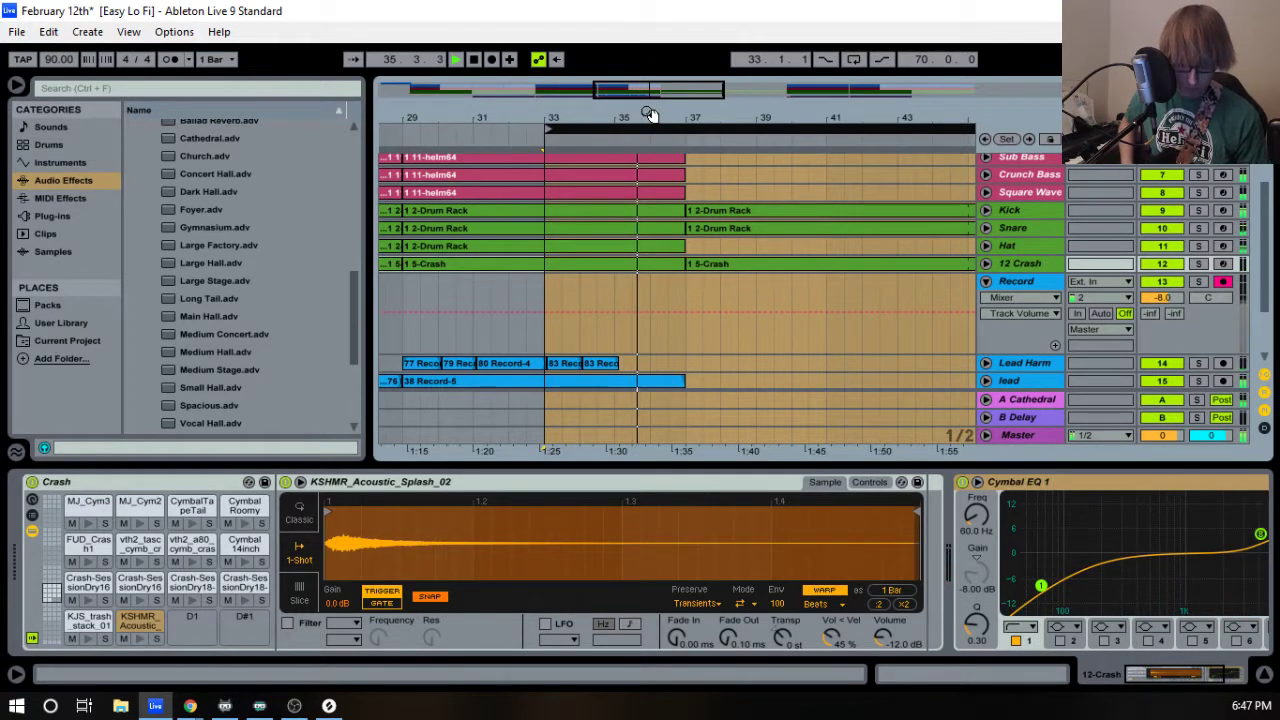
key(space)
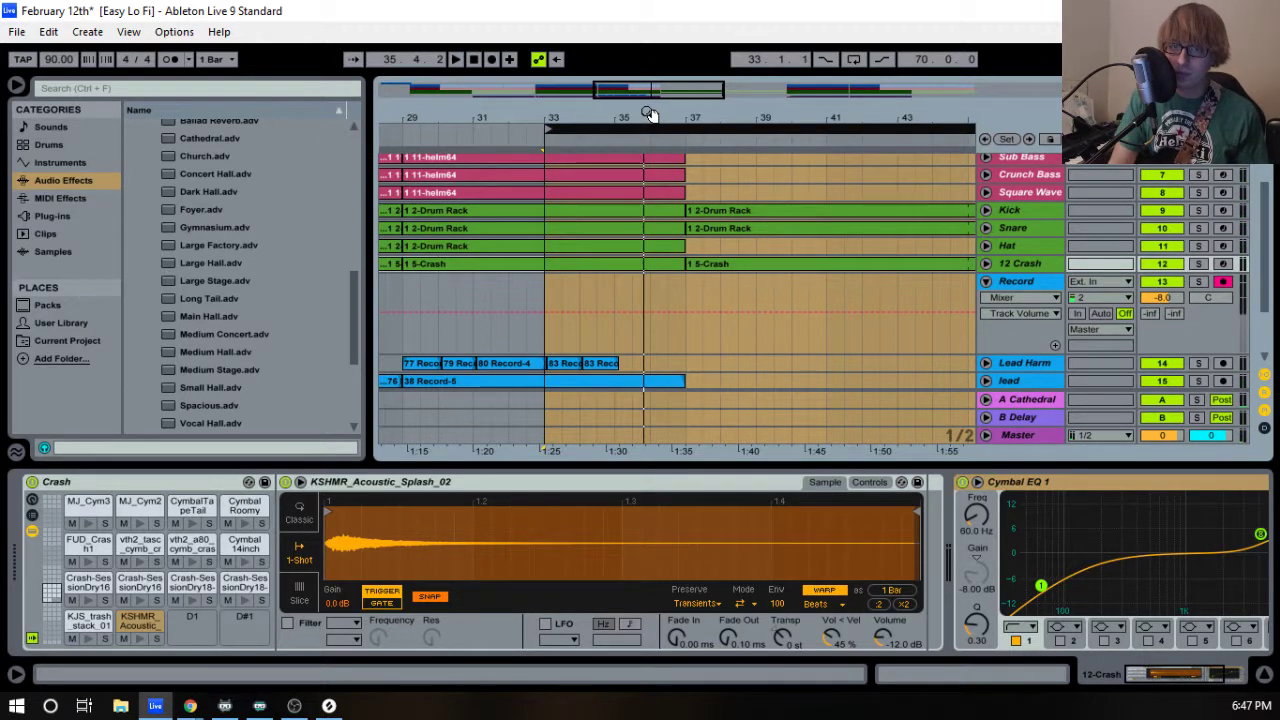
- Copy the upper harmony notes from the start of bar 5 to bar 7 in the Melody clip at bar 29
scroll(796, 340, down, 3)
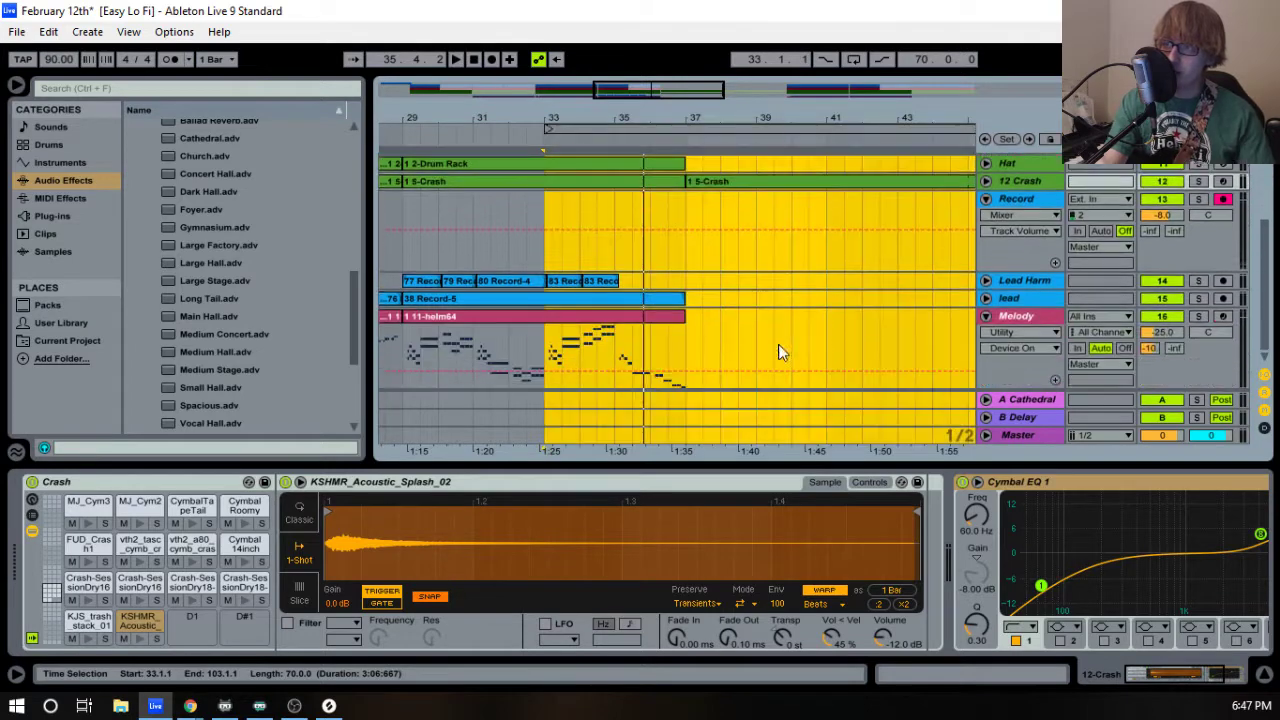
double_click(649, 326)
drag(829, 470, 843, 180)
drag(445, 371, 492, 428)
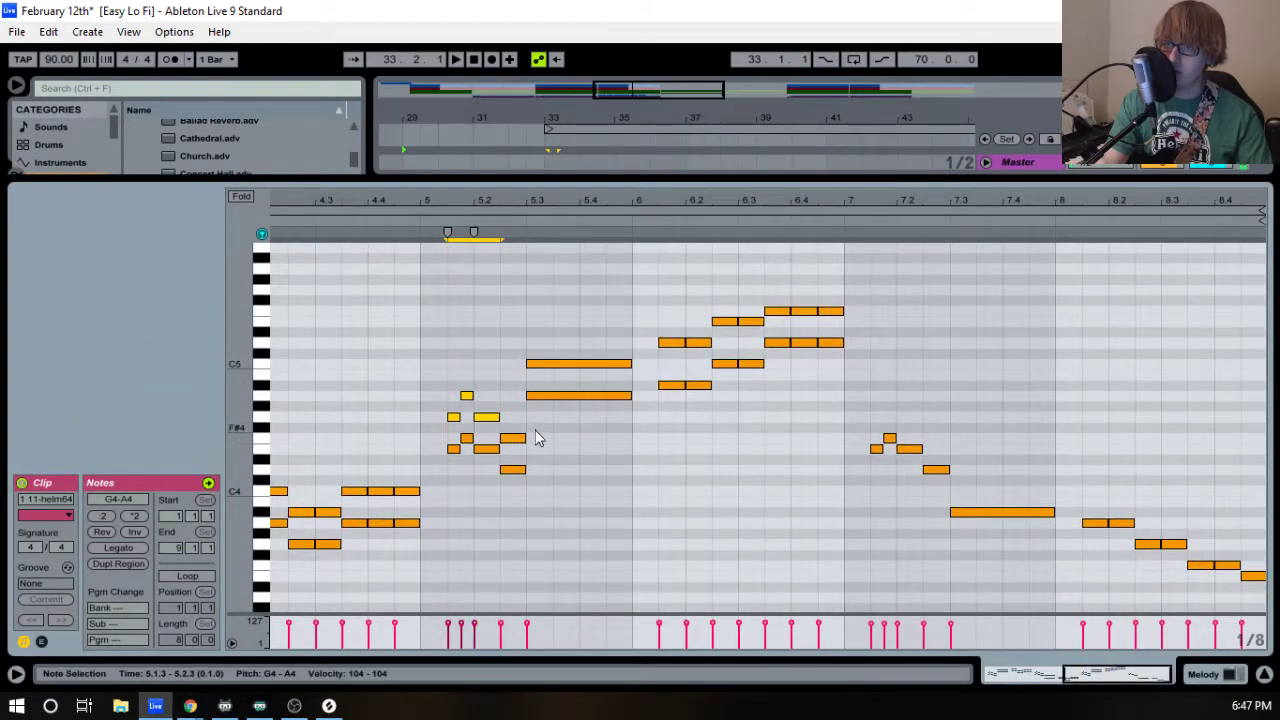
click(874, 404)
key(ctrl+v)
- Add a long D4 harmony note from 7.3 to the end of bar 7 in the Melody clip
click(848, 222)
drag(948, 205, 797, 231)
key(space)
double_click(812, 470)
drag(818, 470, 961, 470)
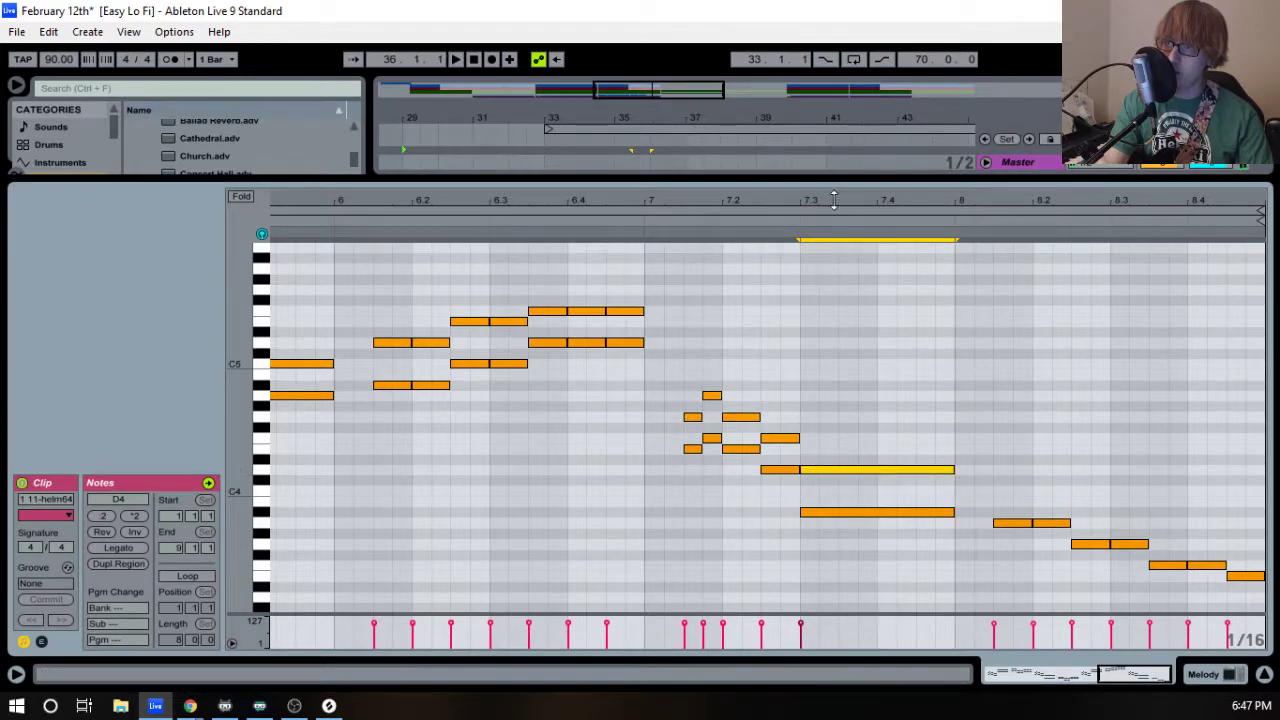
- Turn on the Utility device on the Melody track and play the arrangement to hear the new harmony
drag(836, 180, 840, 333)
double_click(1005, 181)
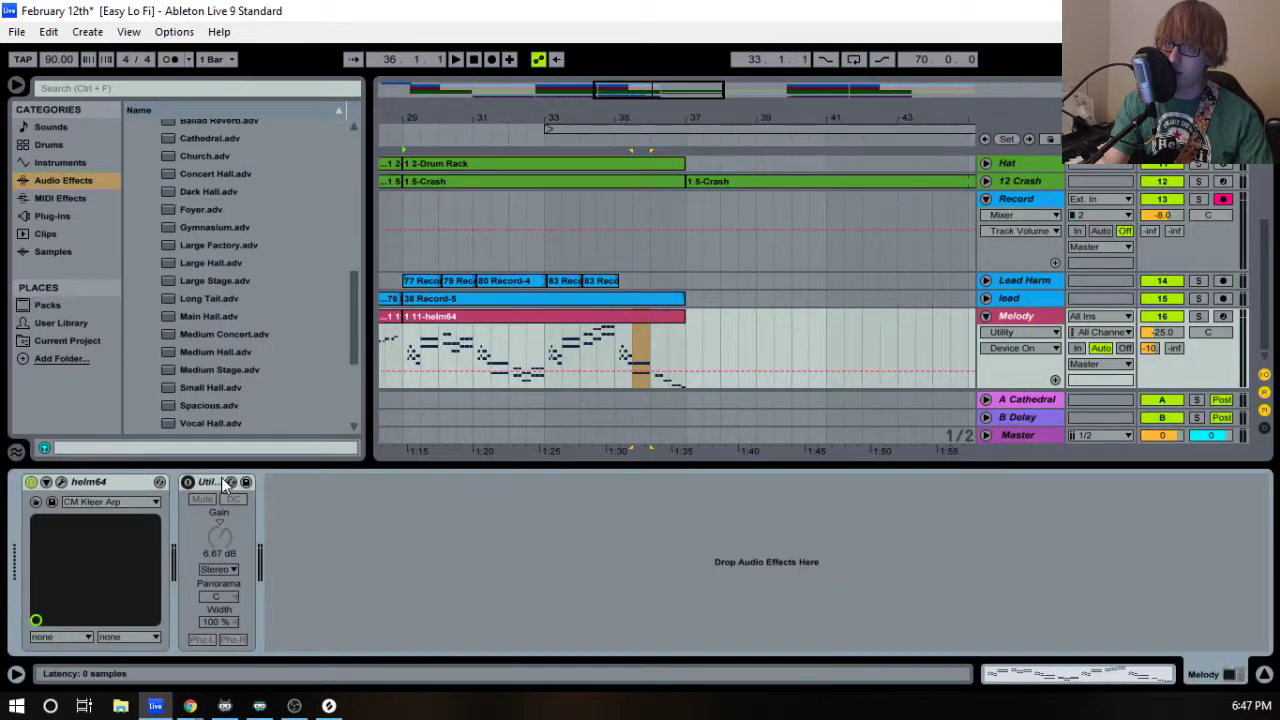
click(187, 483)
click(612, 132)
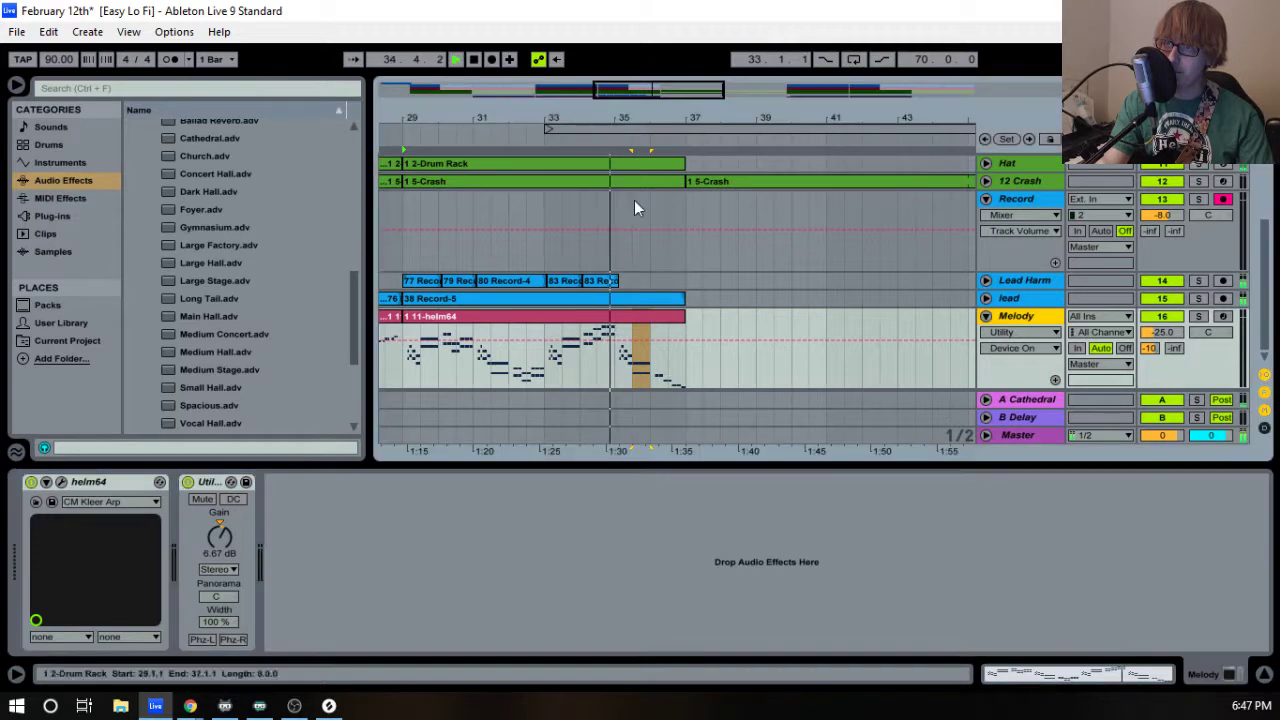
- Add two consecutive C4 harmony notes above the first two notes of bar 8 in the Melody clip
double_click(651, 314)
drag(791, 325, 791, 134)
drag(971, 145, 971, 150)
key(space)
click(1003, 473)
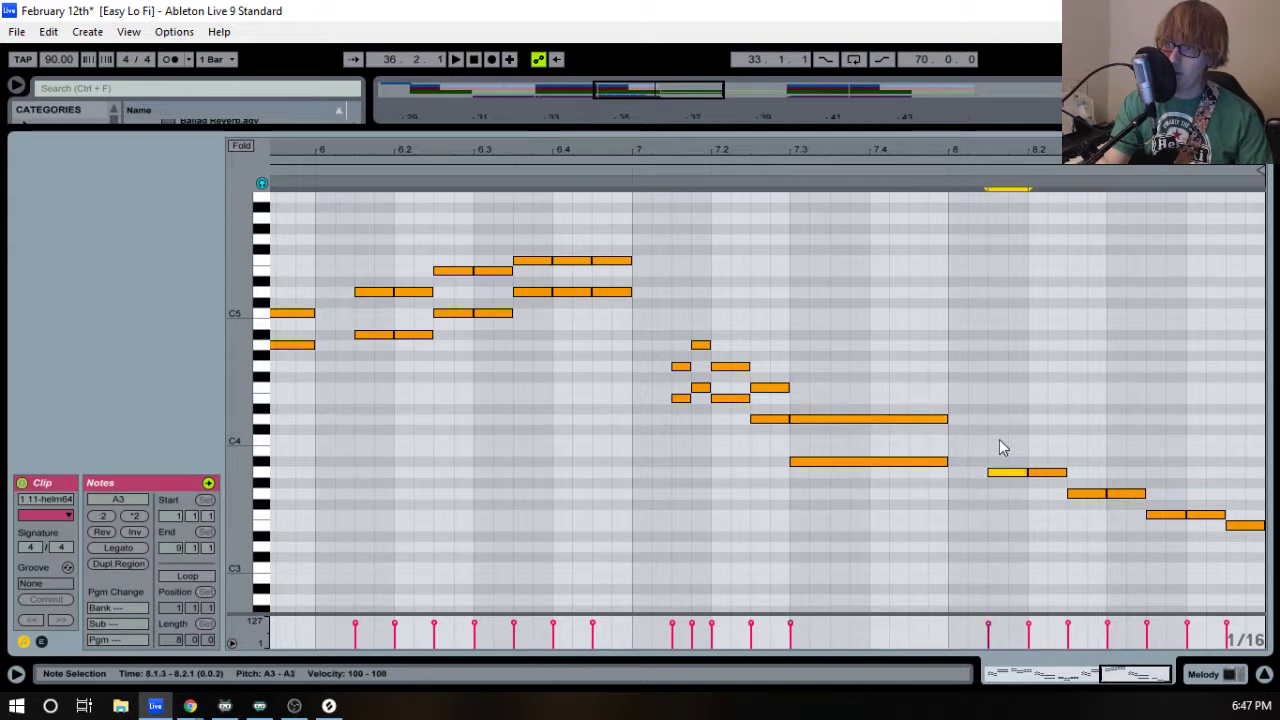
drag(1007, 441, 1009, 441)
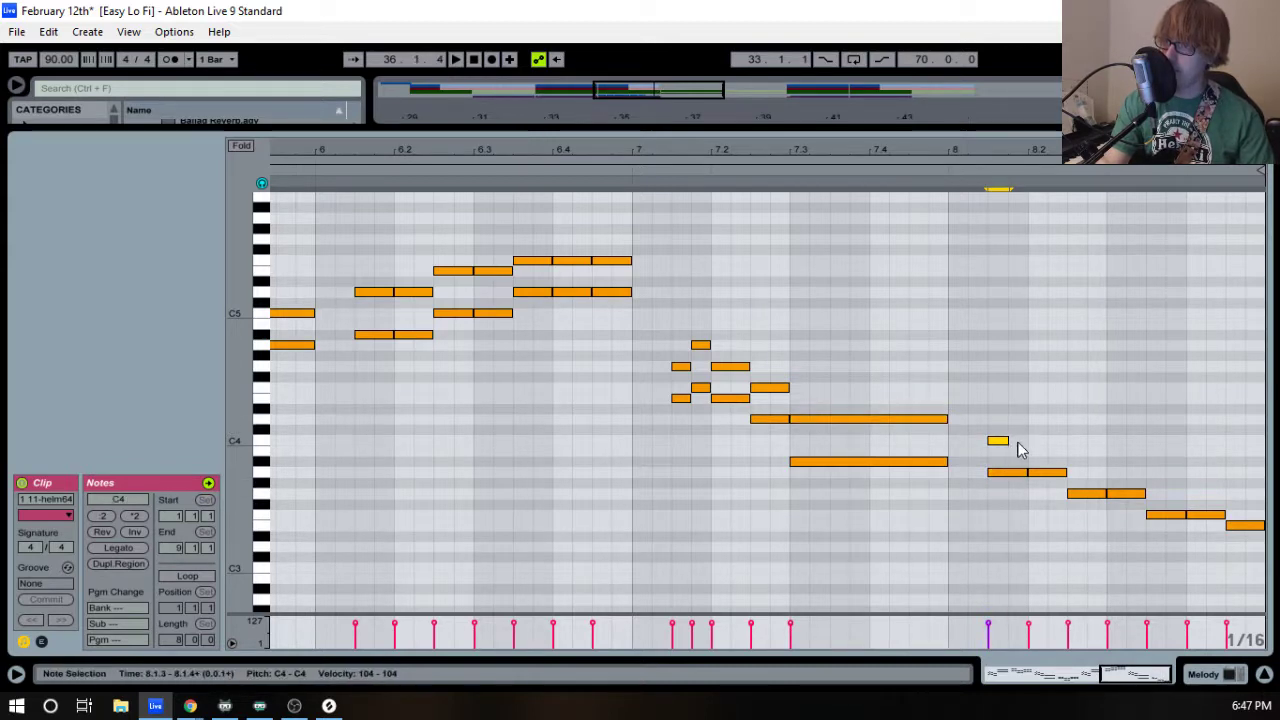
drag(1053, 151, 1140, 132)
click(1100, 449)
double_click(1096, 440)
double_click(1132, 440)
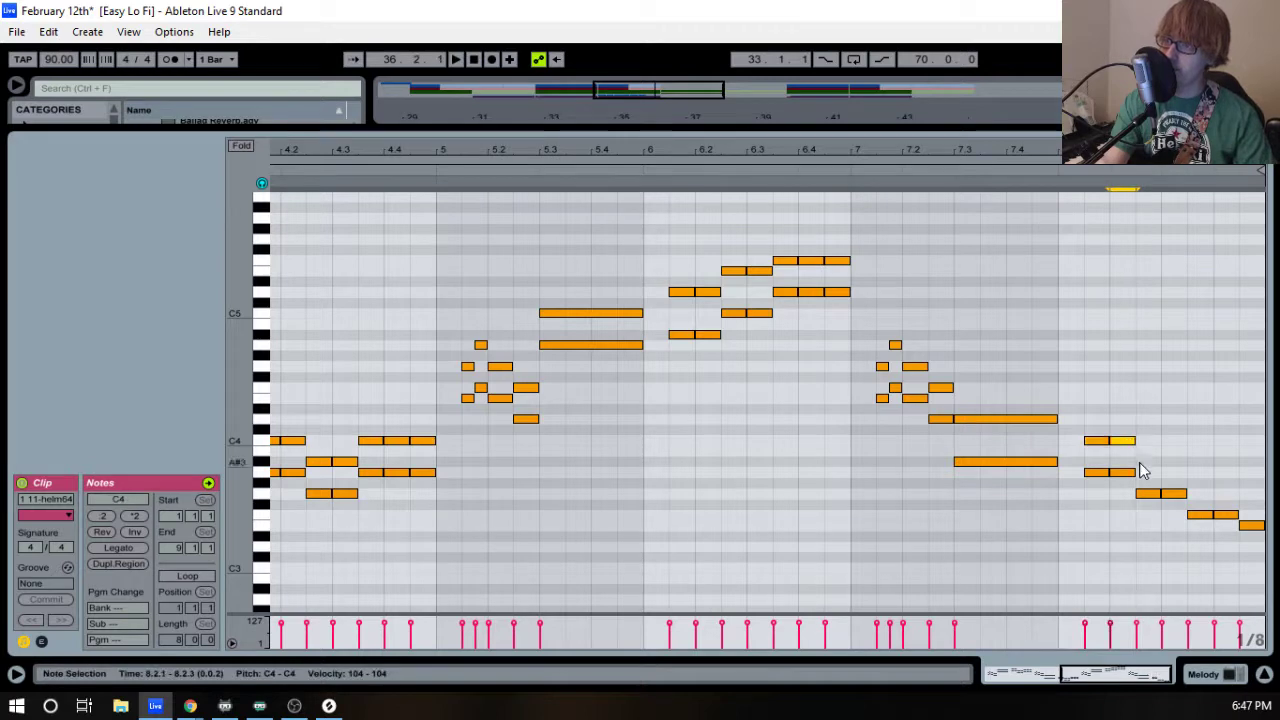
- Complete the bar 8 harmony with two A#3 notes, two A3 notes and a final G3 note above the descending line
double_click(1149, 462)
double_click(1171, 461)
double_click(1199, 472)
click(1224, 474)
double_click(1224, 474)
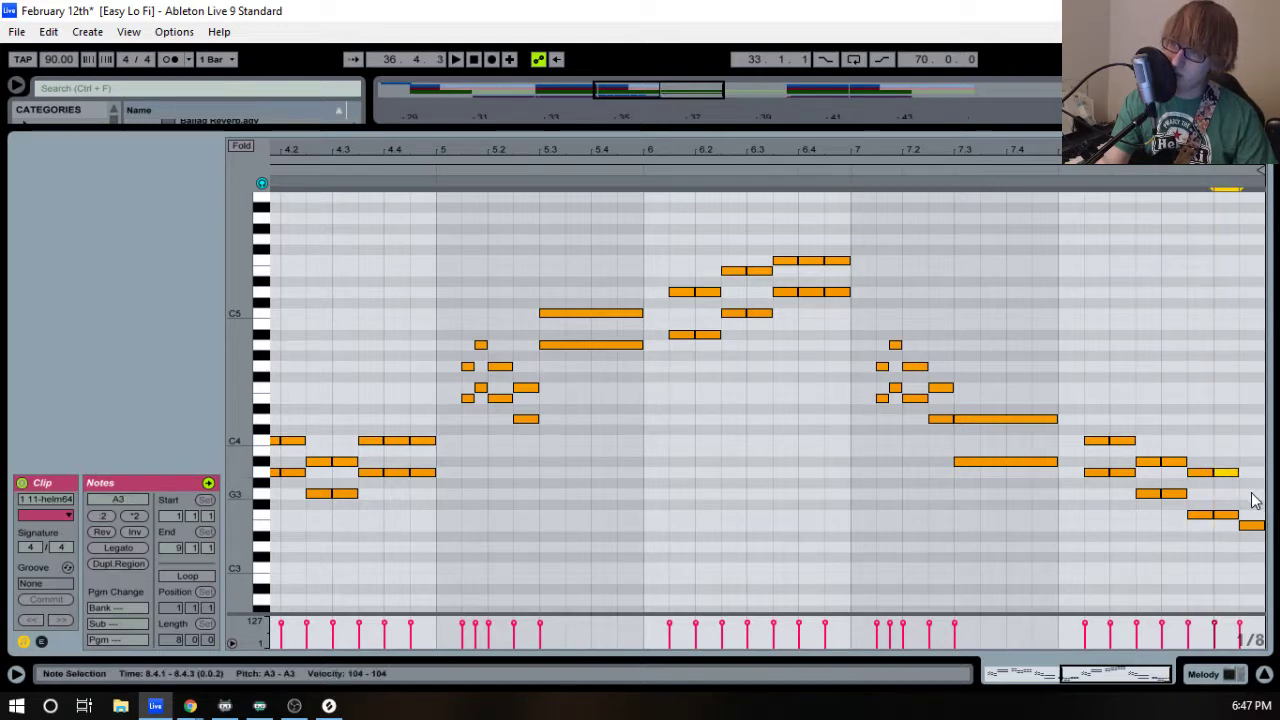
double_click(1250, 493)
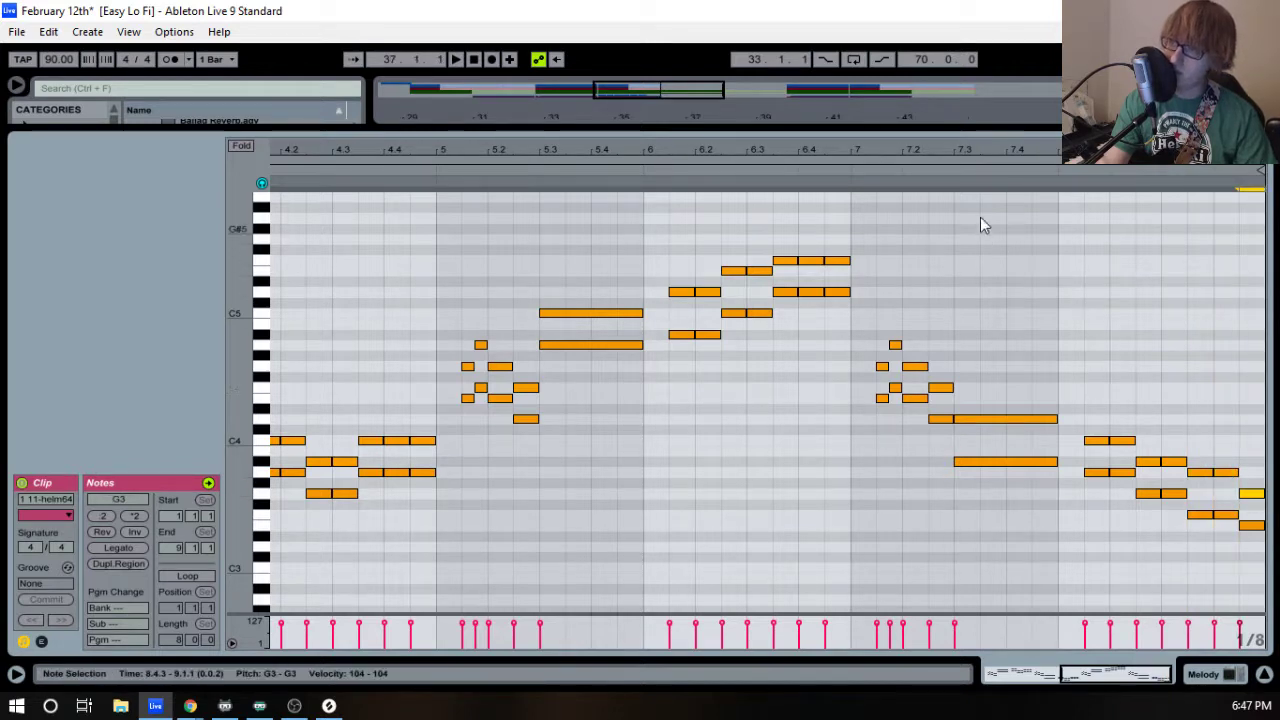
- Play back the harmonized Melody clip, and set the arrangement start position to bar 34
key(space)
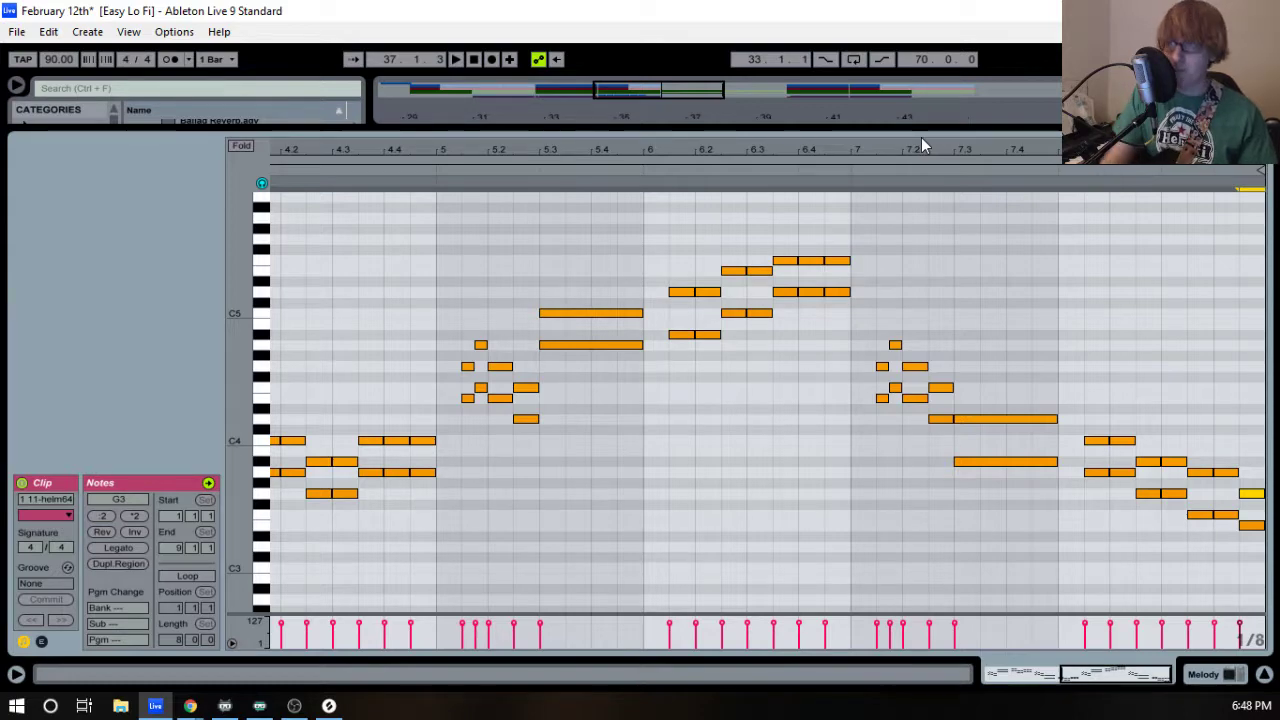
drag(925, 130, 860, 467)
drag(600, 131, 653, 131)
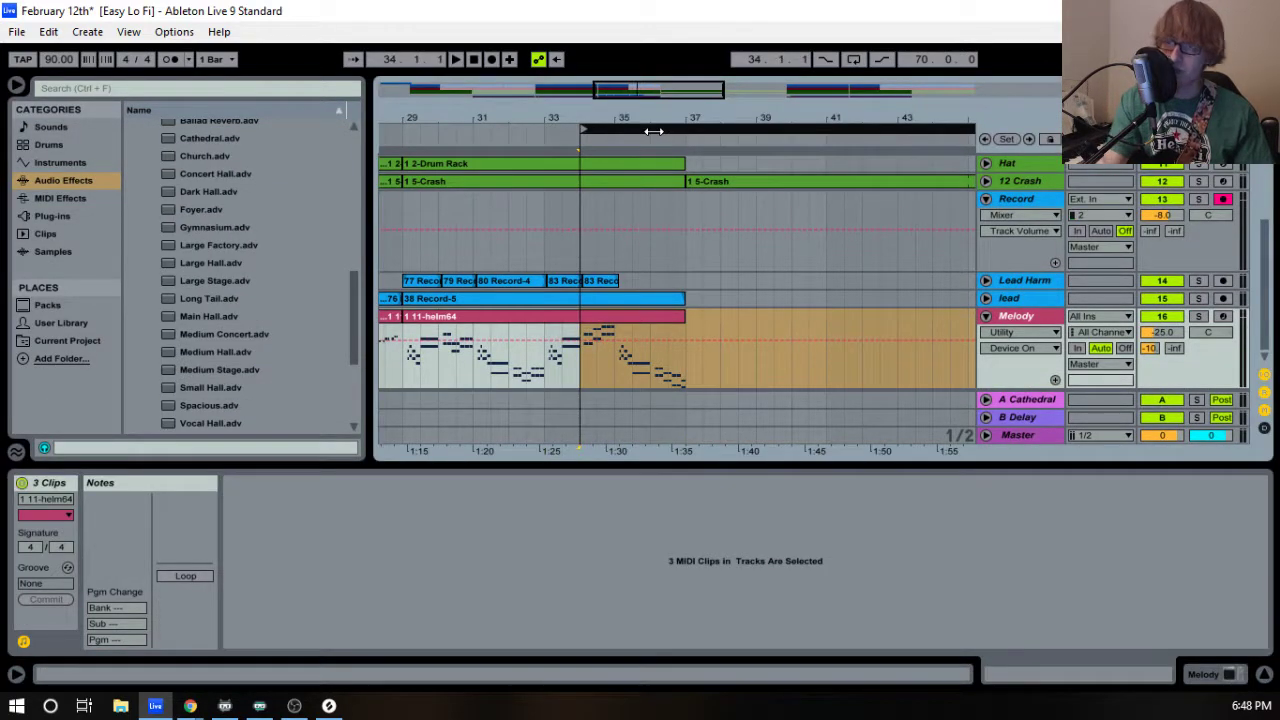
- Record harmony takes on the Record track starting from bar 34
key(F9)
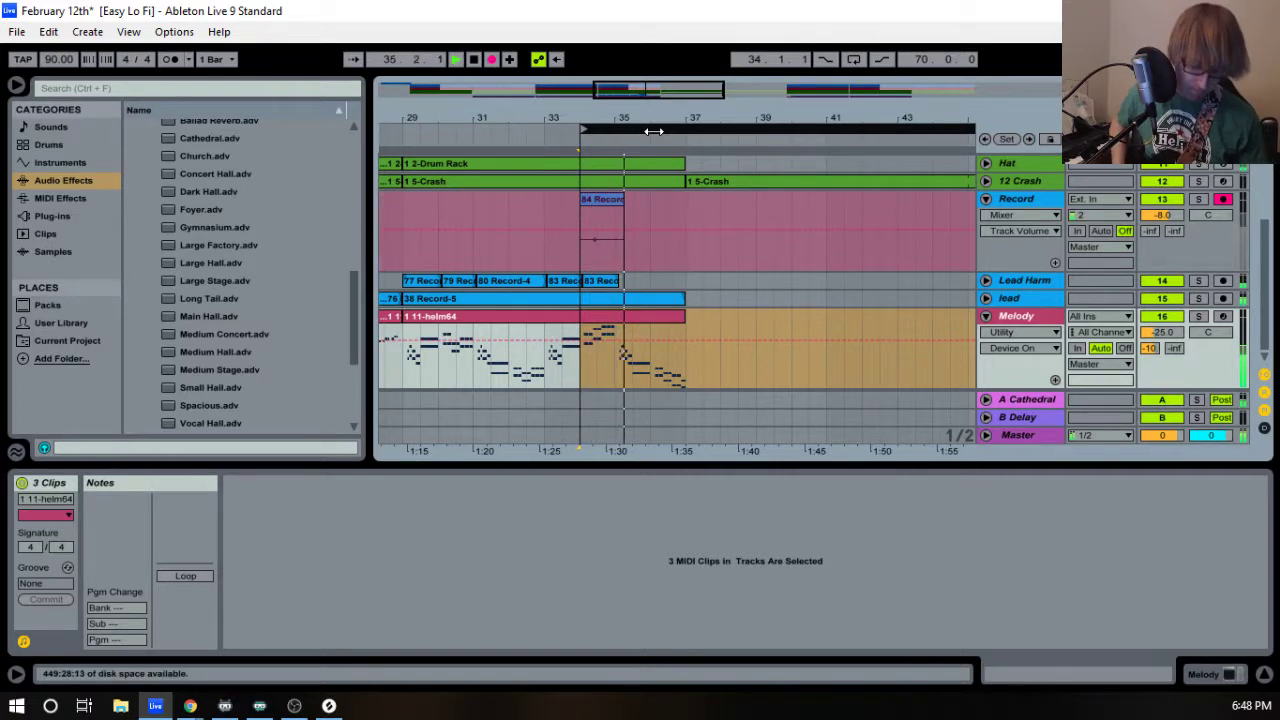
key(space)
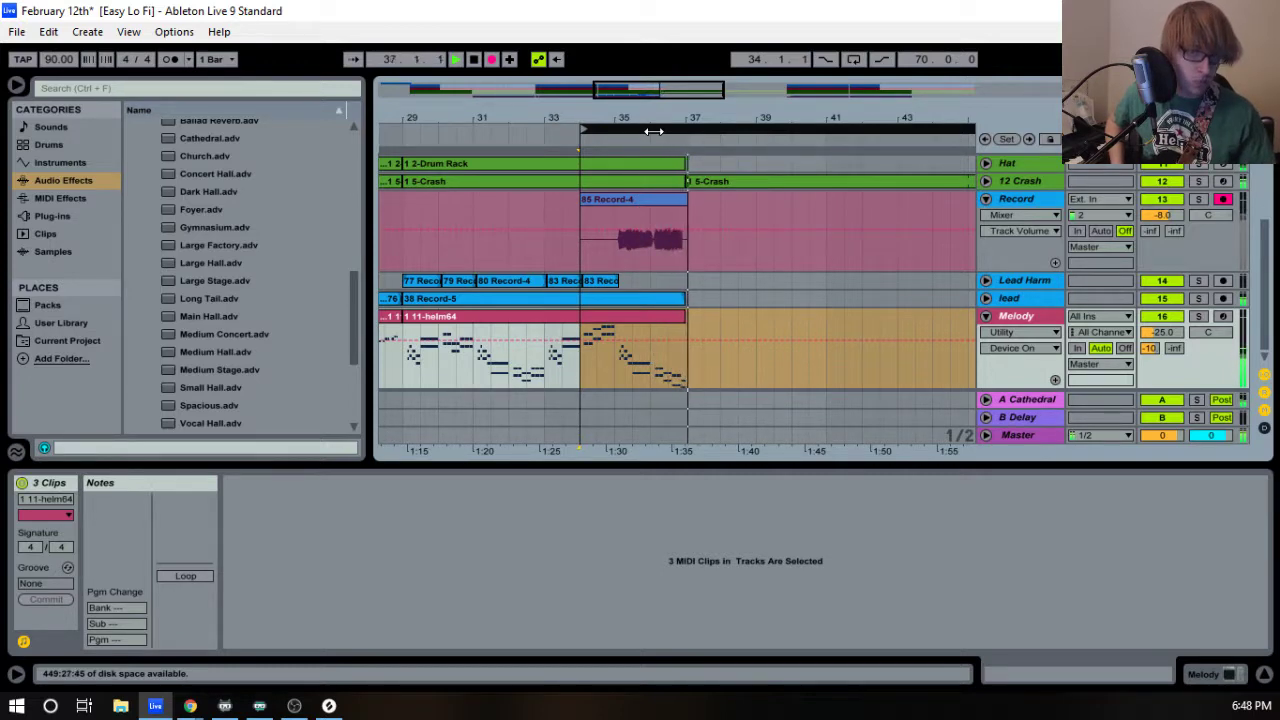
key(space)
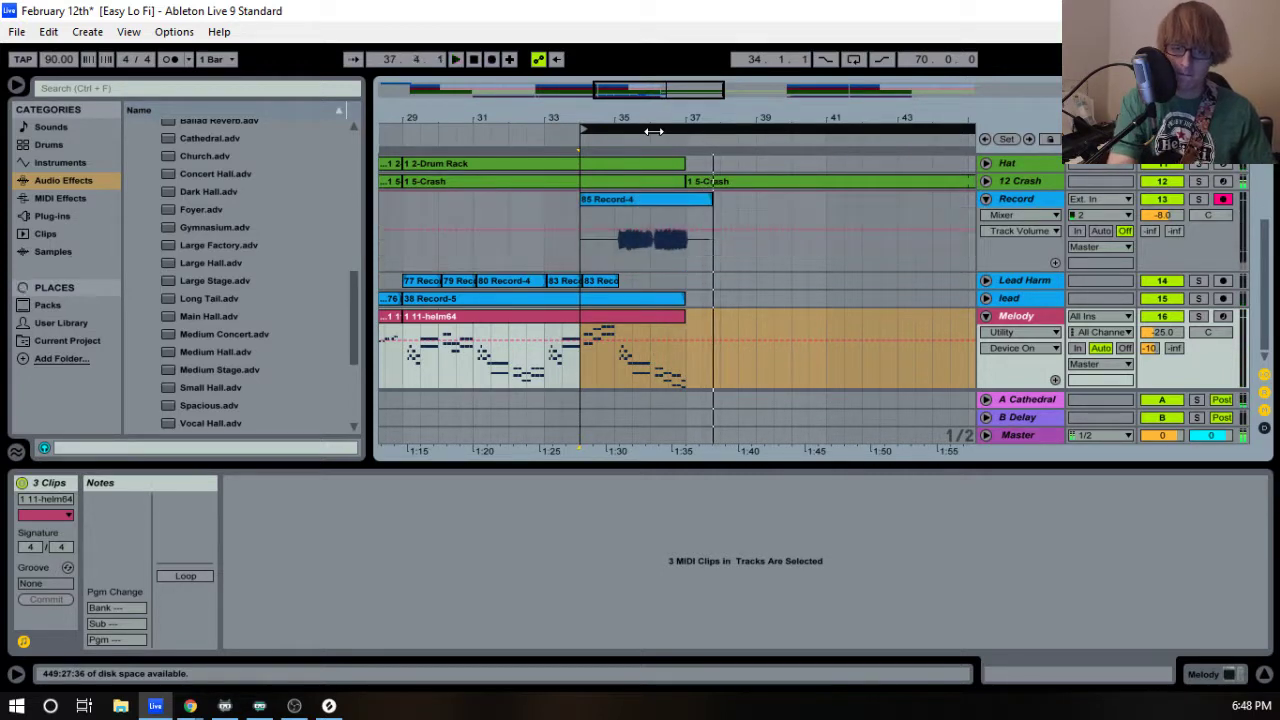
- Record a fresh harmony take from bar 34 over the previous one on the Record track and play it back
key(F9)
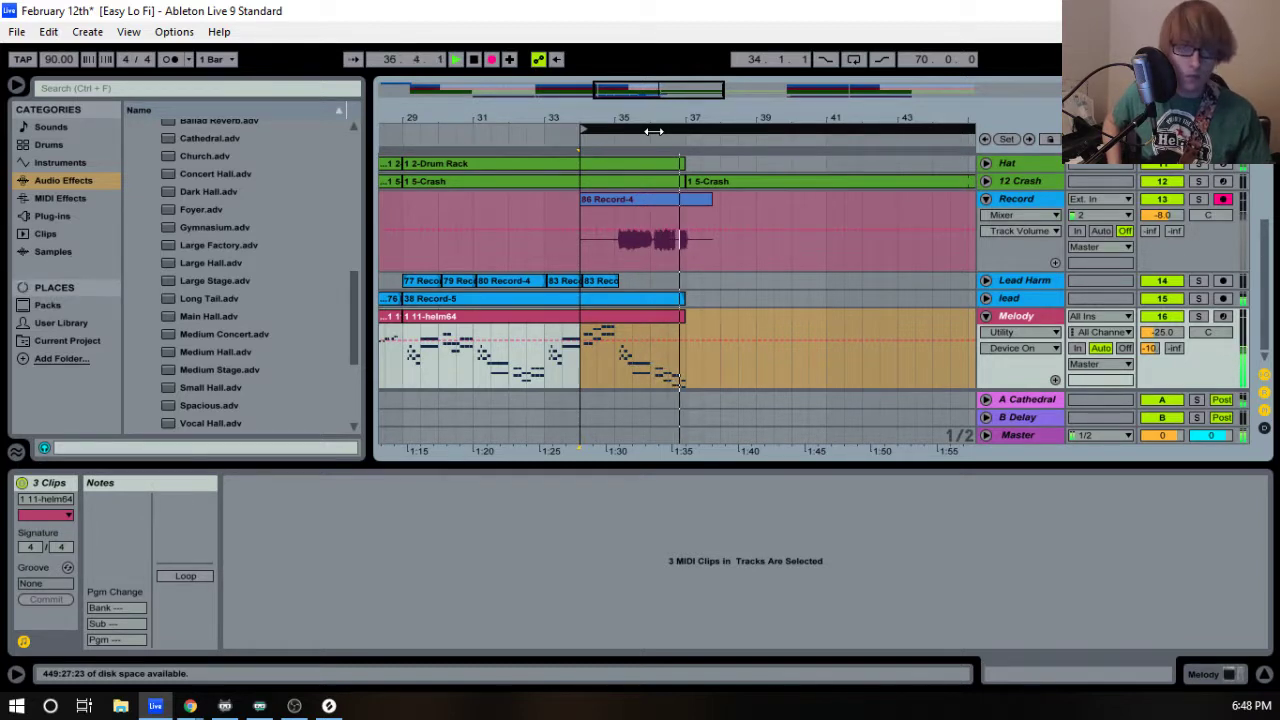
key(space)
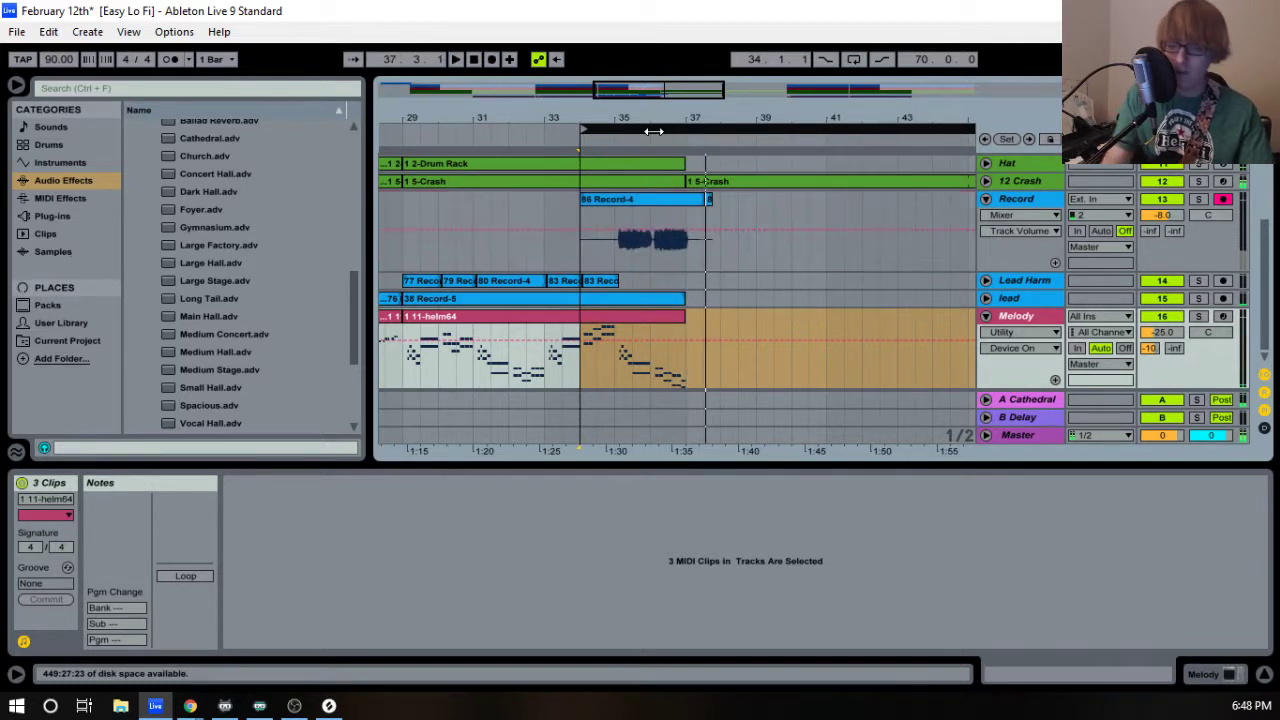
key(space)
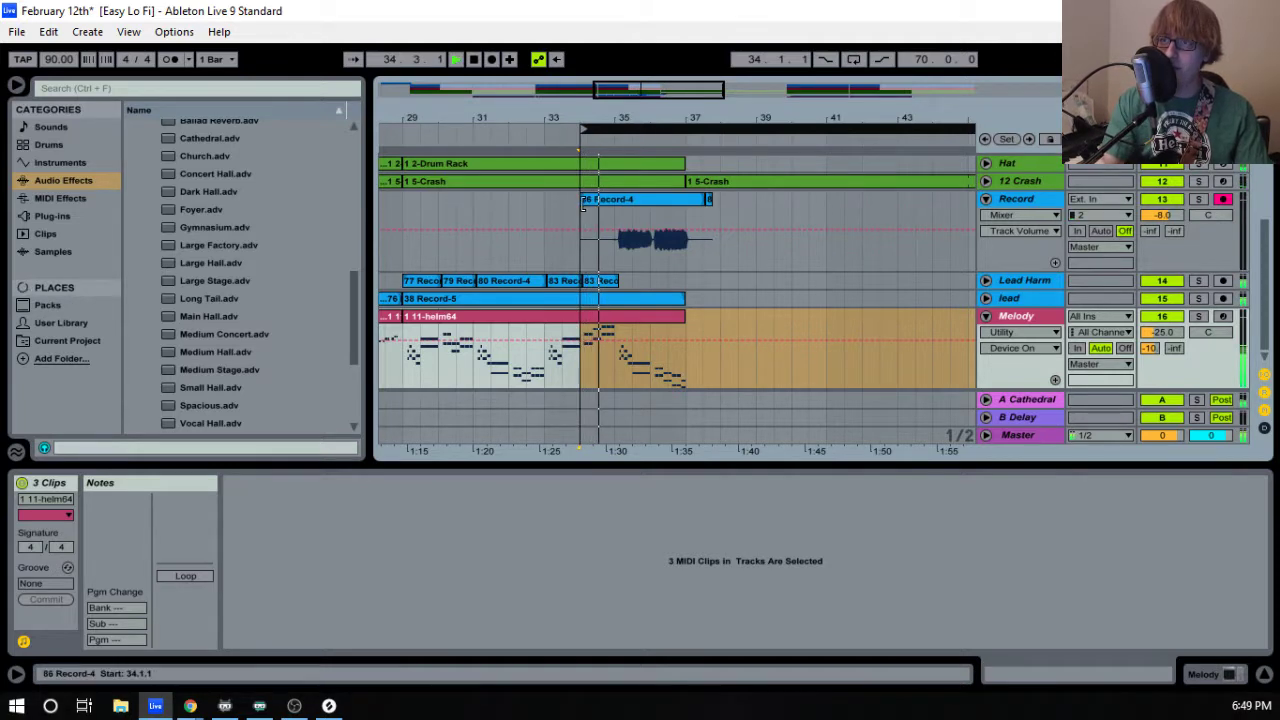
- Trim the silent start of the new take on the Record track to bar 35
click(589, 200)
drag(589, 202, 622, 202)
scroll(624, 202, up, 5)
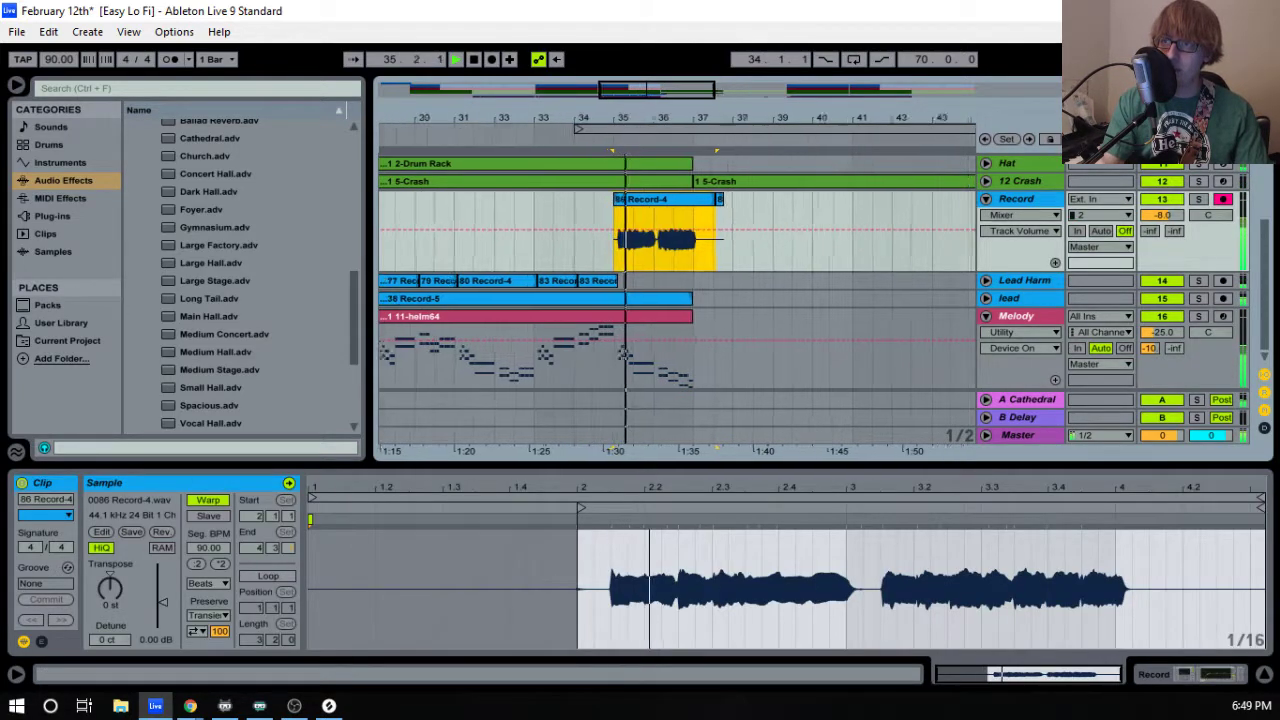
- Unfold the lead track and nudge the new take slightly earlier so its first note lines up with the lead waveform
click(986, 316)
click(986, 298)
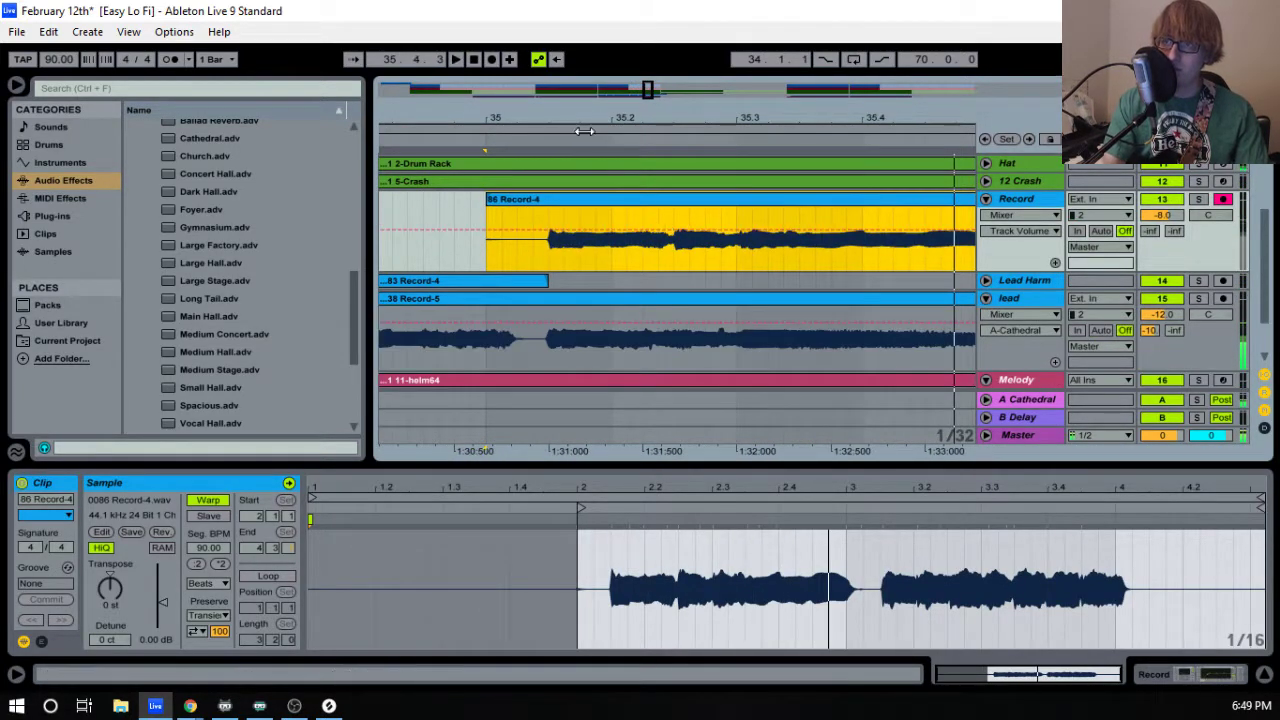
scroll(600, 205, up, 4)
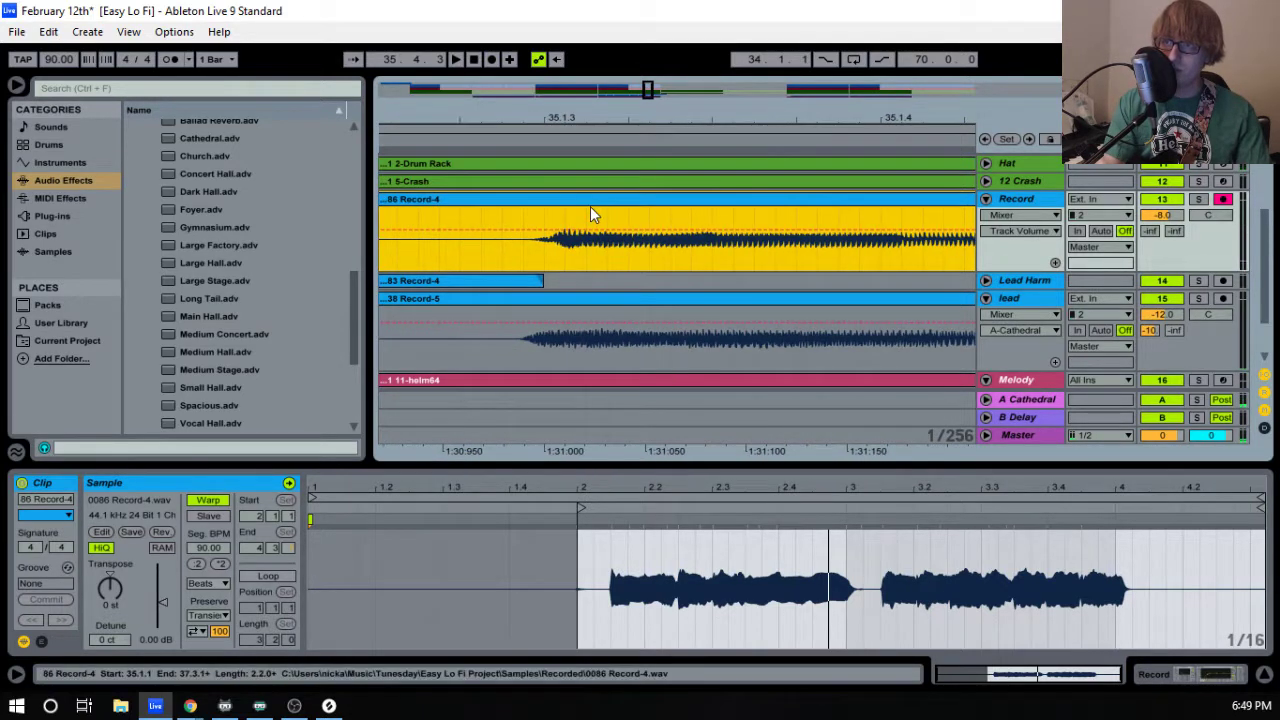
drag(610, 201, 589, 202)
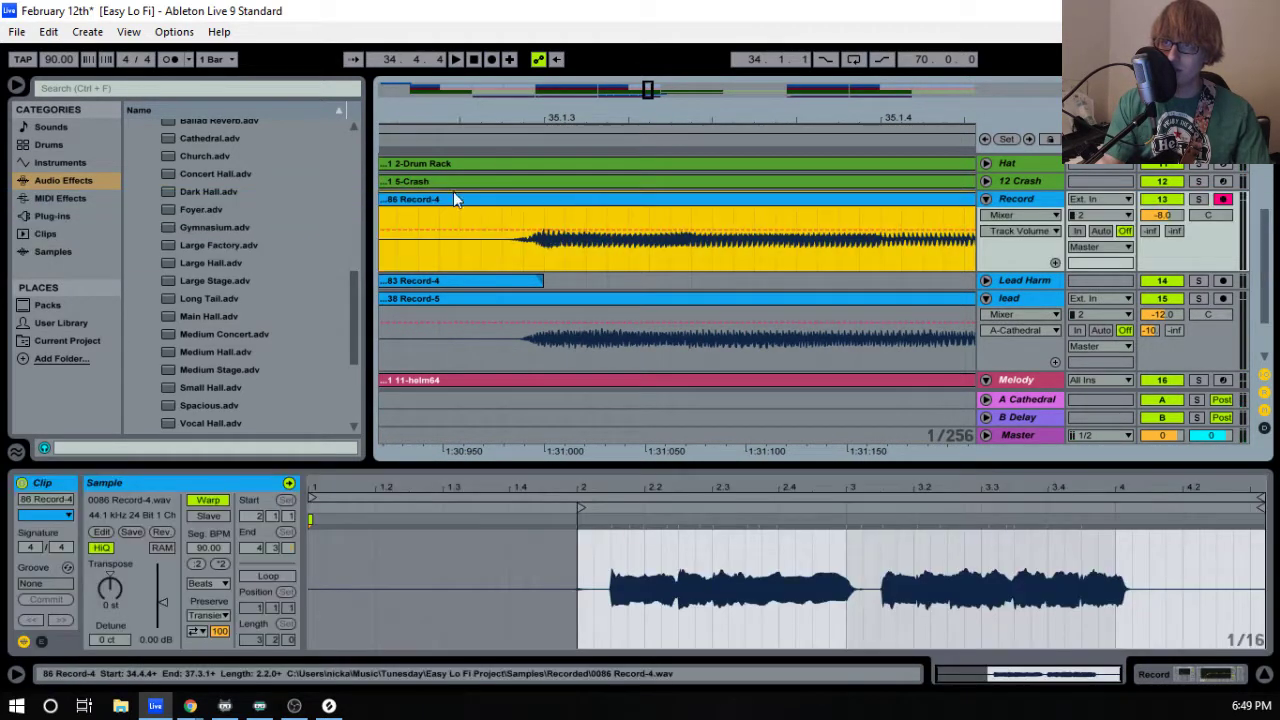
drag(493, 112, 646, 68)
key(space)
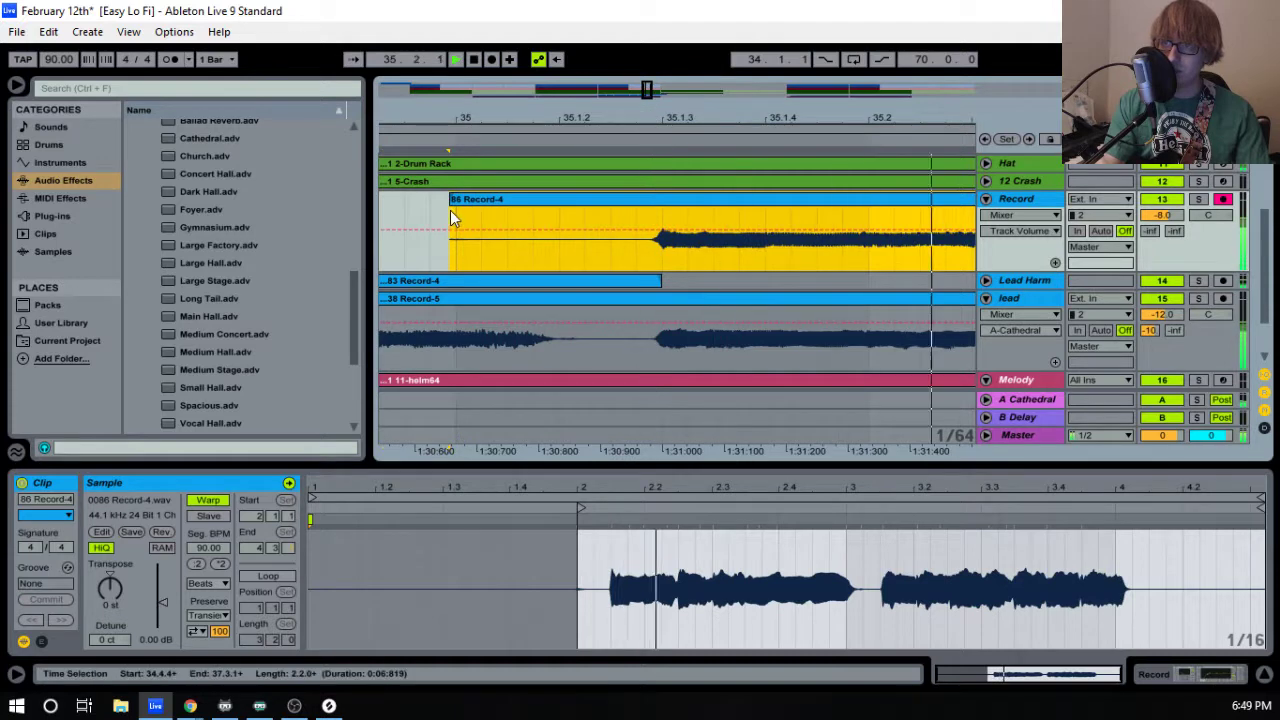
- Move the take onto the Lead Harm track, trimmed to run from 35.1.2 to 37.1.1
drag(455, 200, 655, 280)
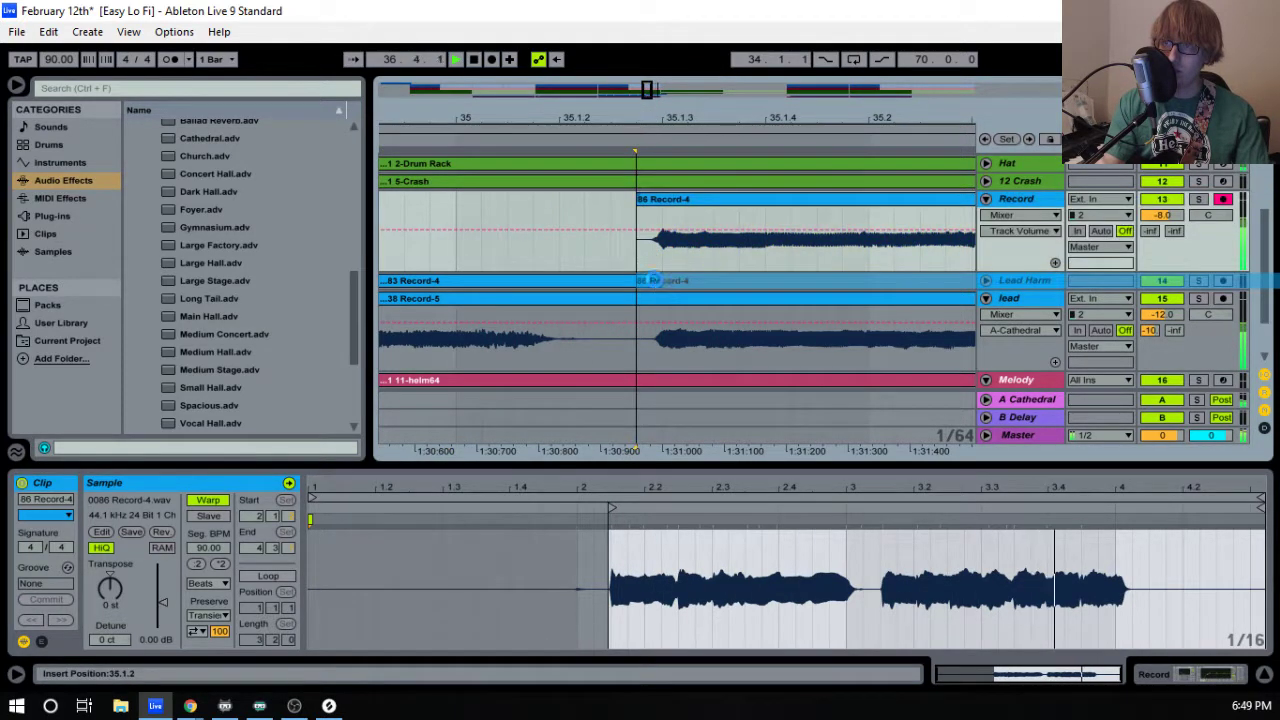
key(space)
key(space)
drag(714, 123, 437, 50)
click(809, 287)
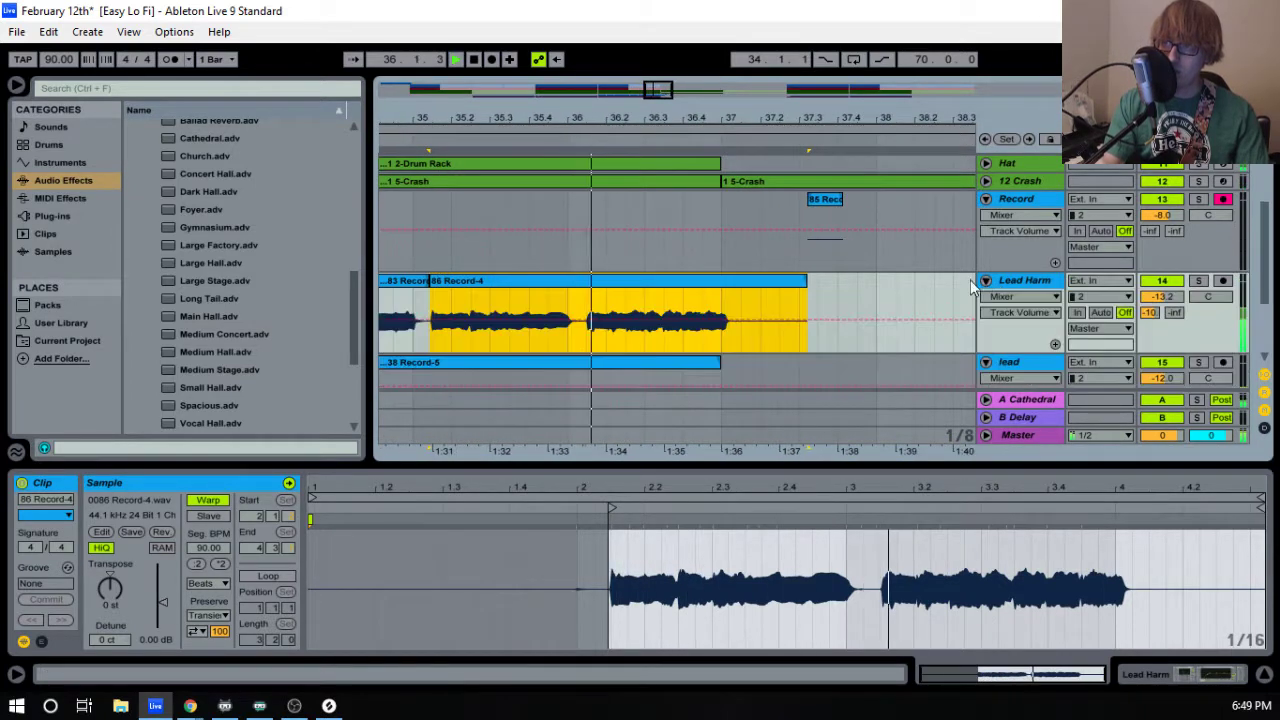
drag(809, 287, 720, 287)
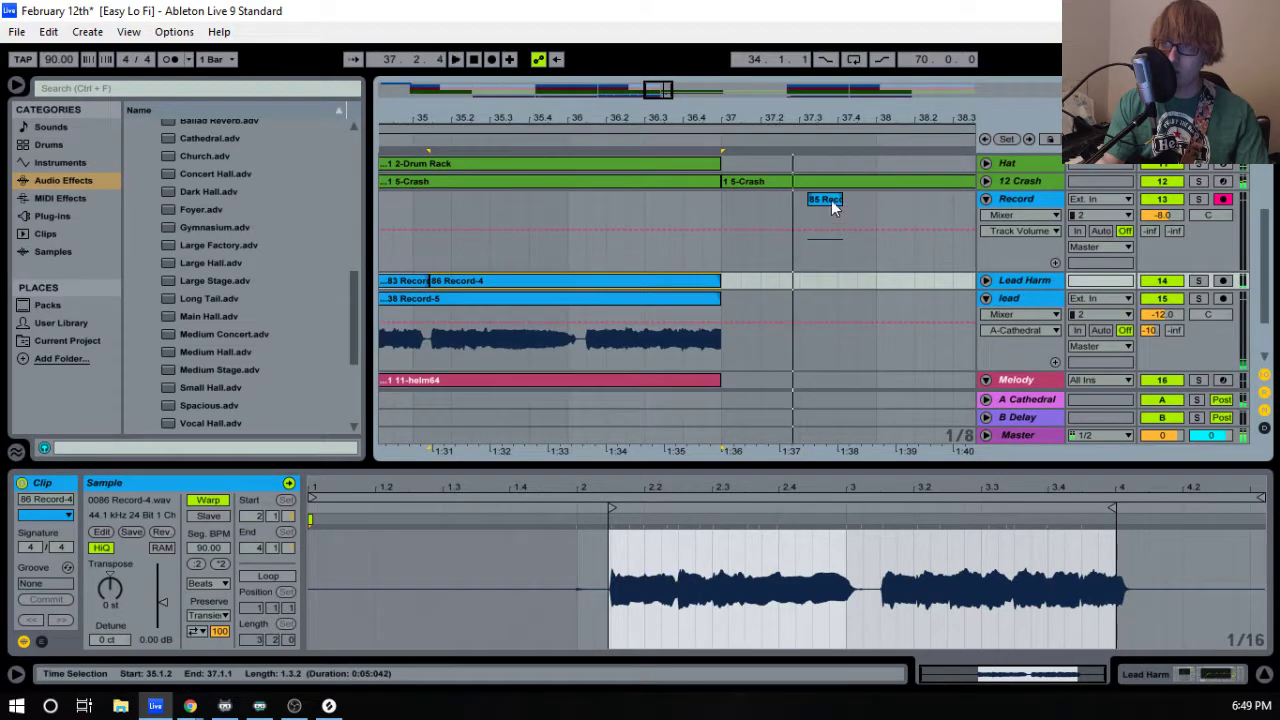
- Delete the leftover clip fragment at 37.3 on the Record track
click(823, 200)
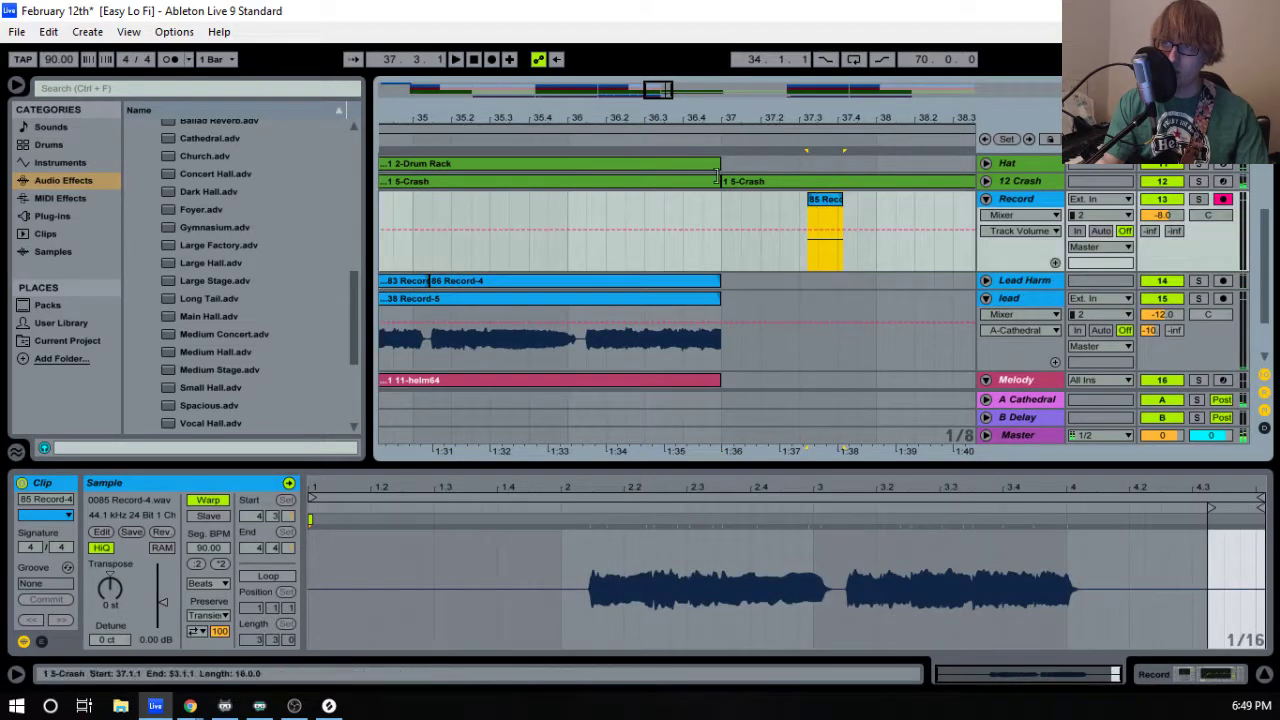
drag(686, 113, 686, 85)
key(space)
key(space)
key(Delete)
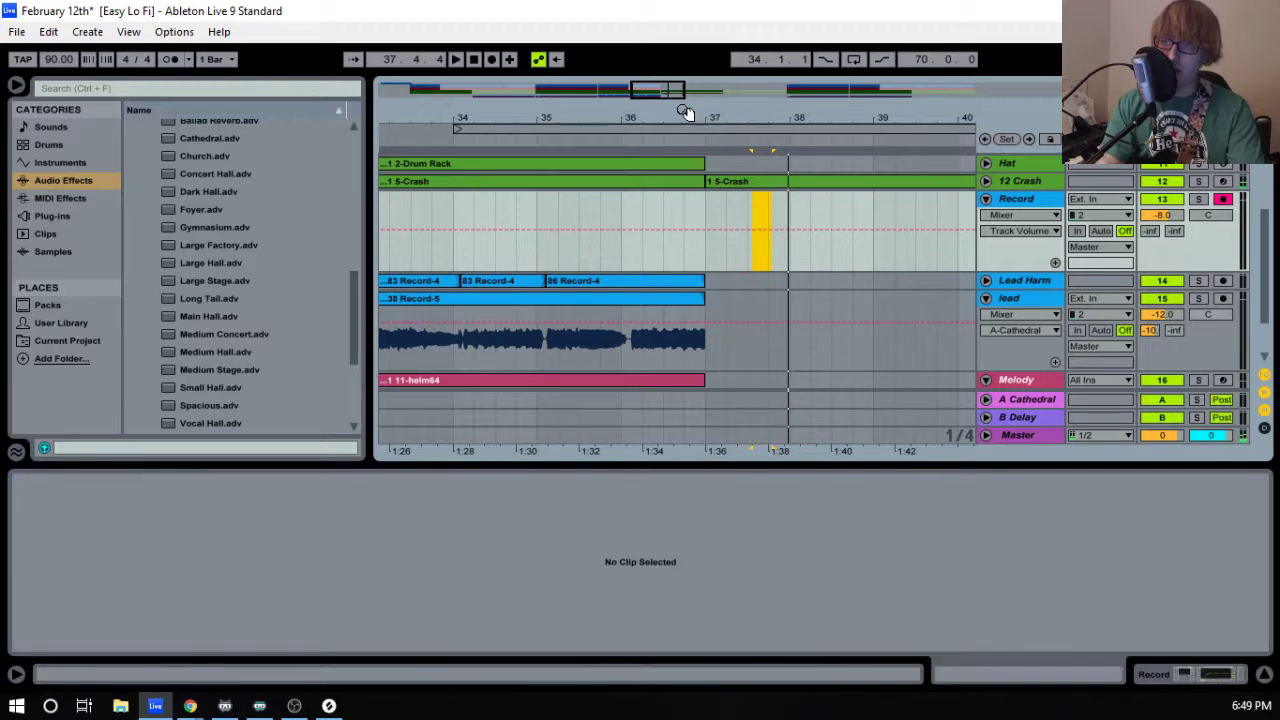
- Play the new harmony from bar 34, and solo the lead track to hear it alone from bar 35
click(568, 133)
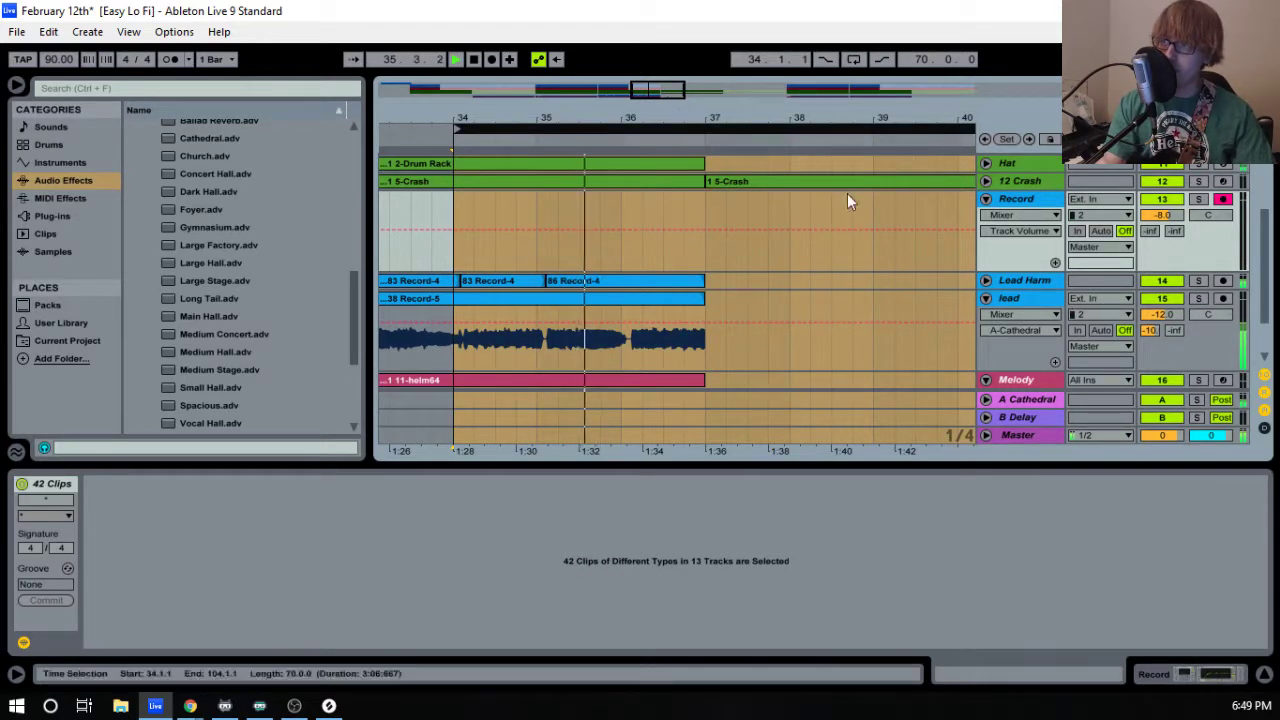
click(1198, 299)
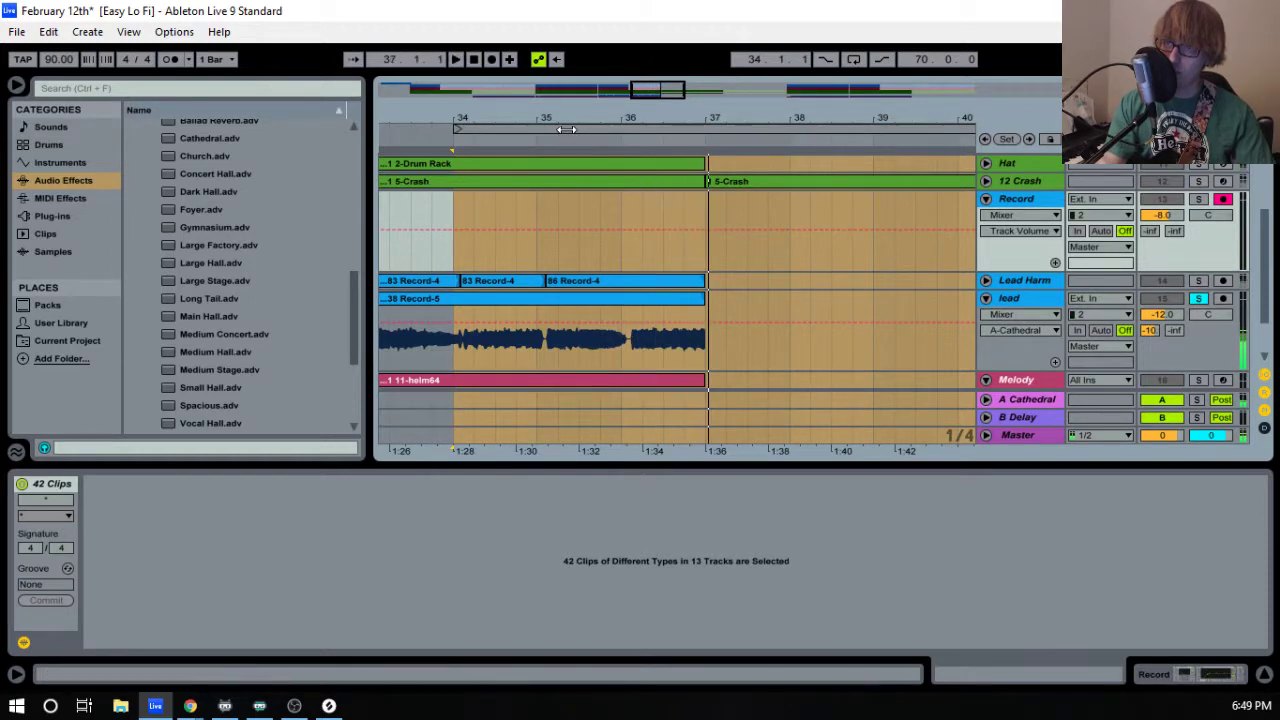
drag(566, 130, 665, 131)
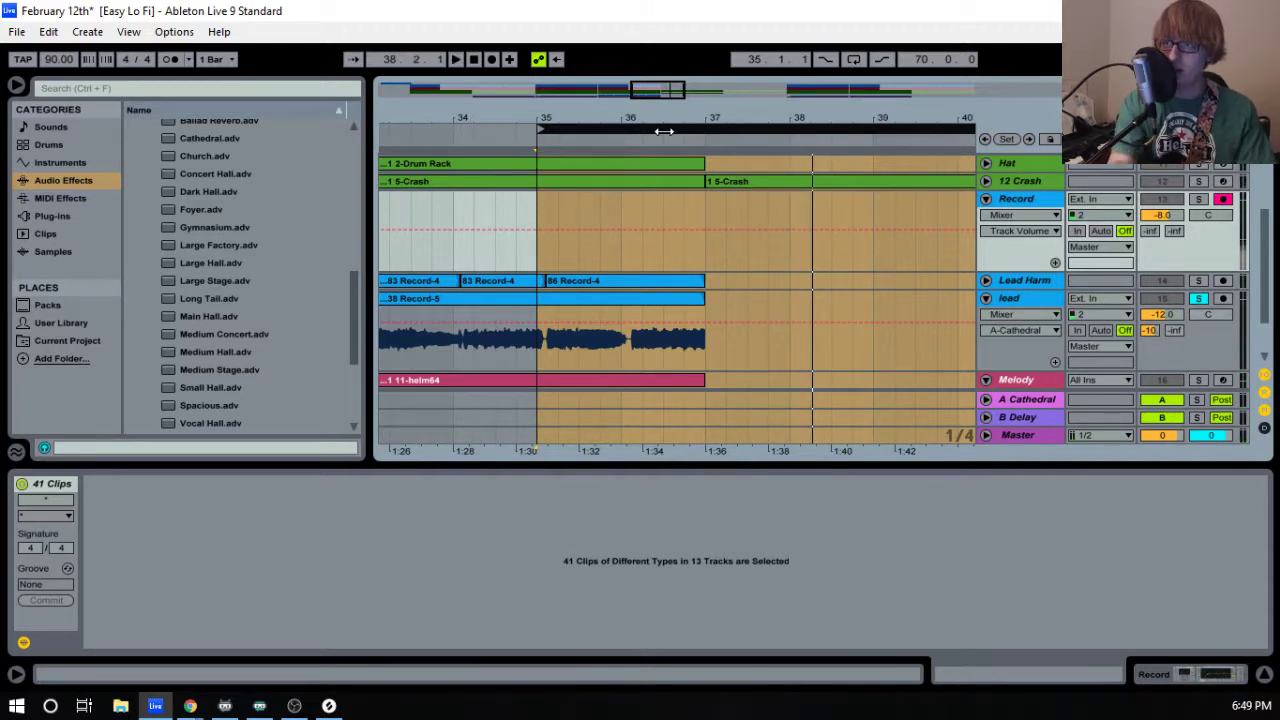
- Record a new take on the Record track from bar 35 into bar 37, and trim its silent start to 36.4
key(F9)
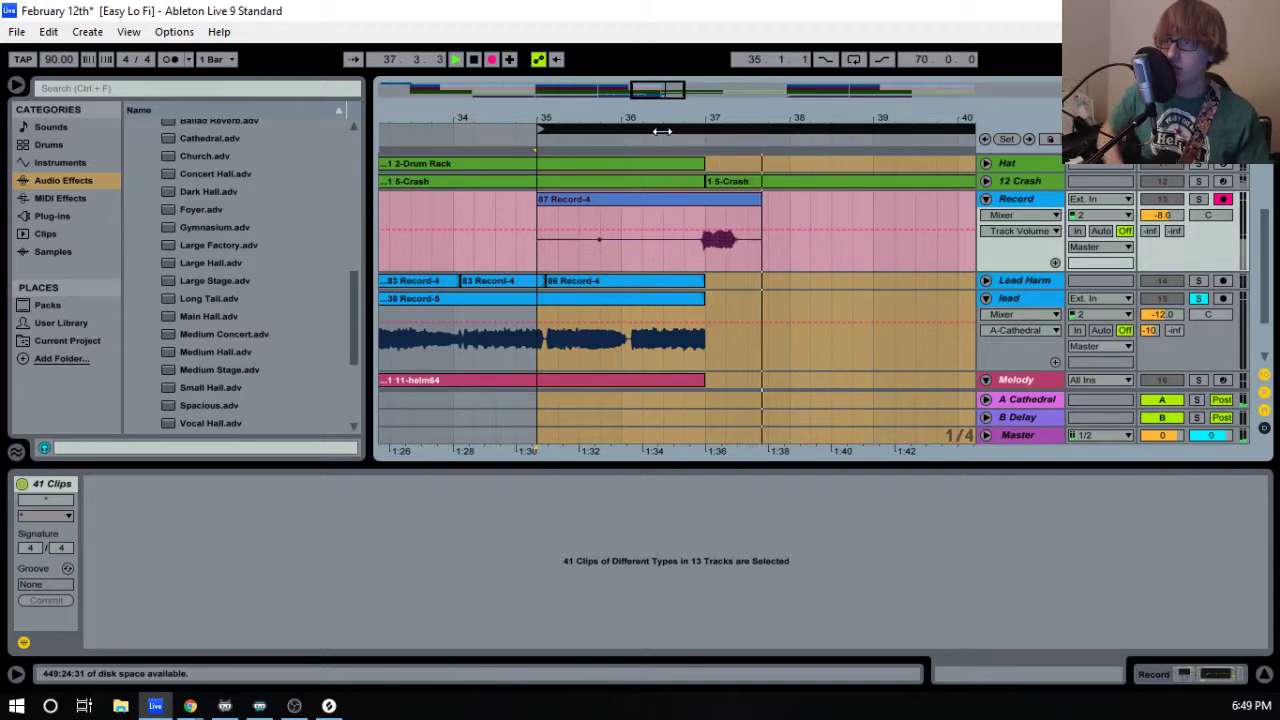
key(space)
drag(543, 203, 691, 214)
drag(706, 116, 738, 200)
drag(535, 203, 516, 200)
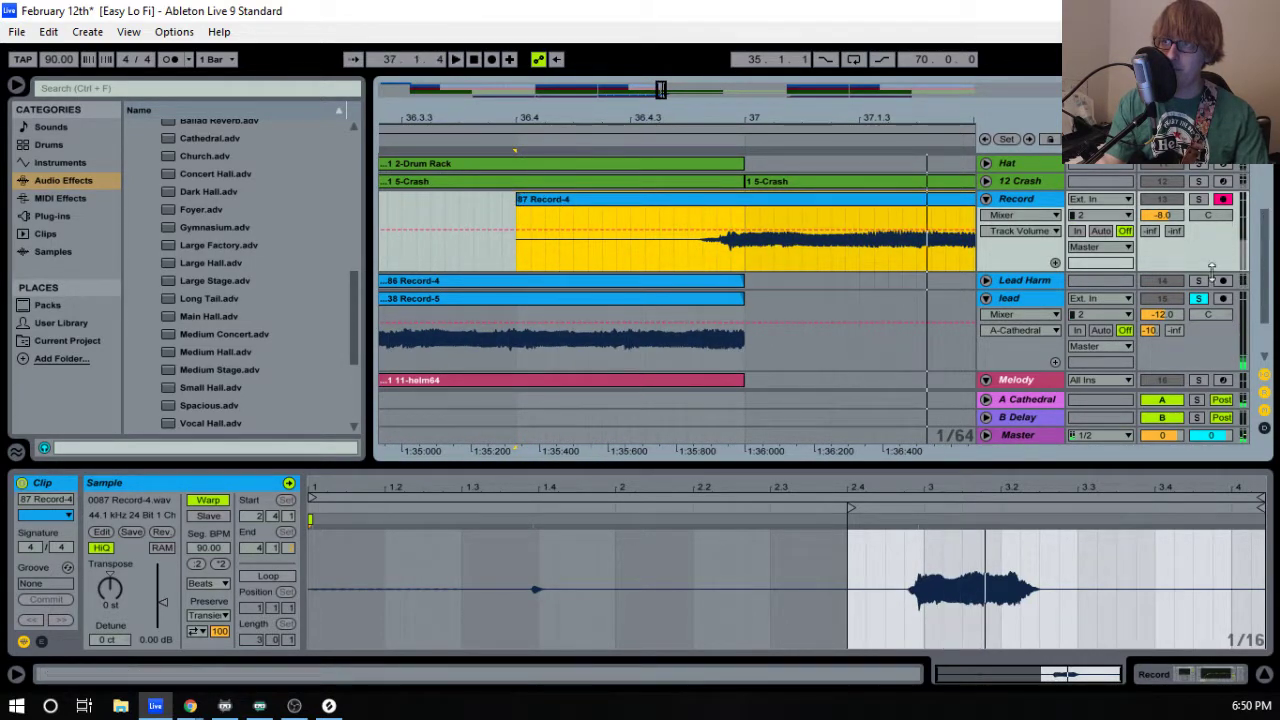
- Unsolo the lead track and move the new take onto it, trimmed to start at 37.1.1 against the existing lead clip
click(1199, 299)
key(space)
key(space)
drag(516, 199, 777, 316)
drag(766, 118, 766, 160)
mouse_move(723, 298)
mouse_down()
mouse_move(740, 298)
mouse_move(716, 298)
mouse_up()
- Play the join between the two lead clips at bar 37 to check the transition
key(space)
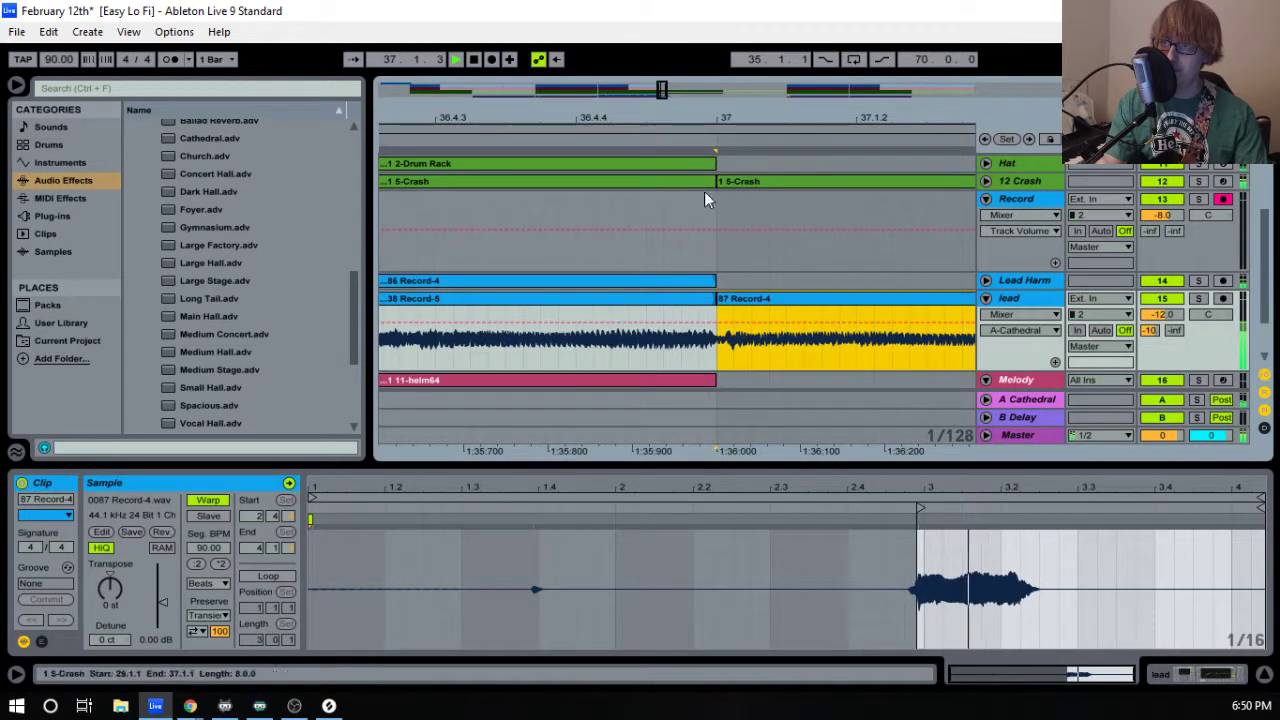
drag(729, 118, 731, 177)
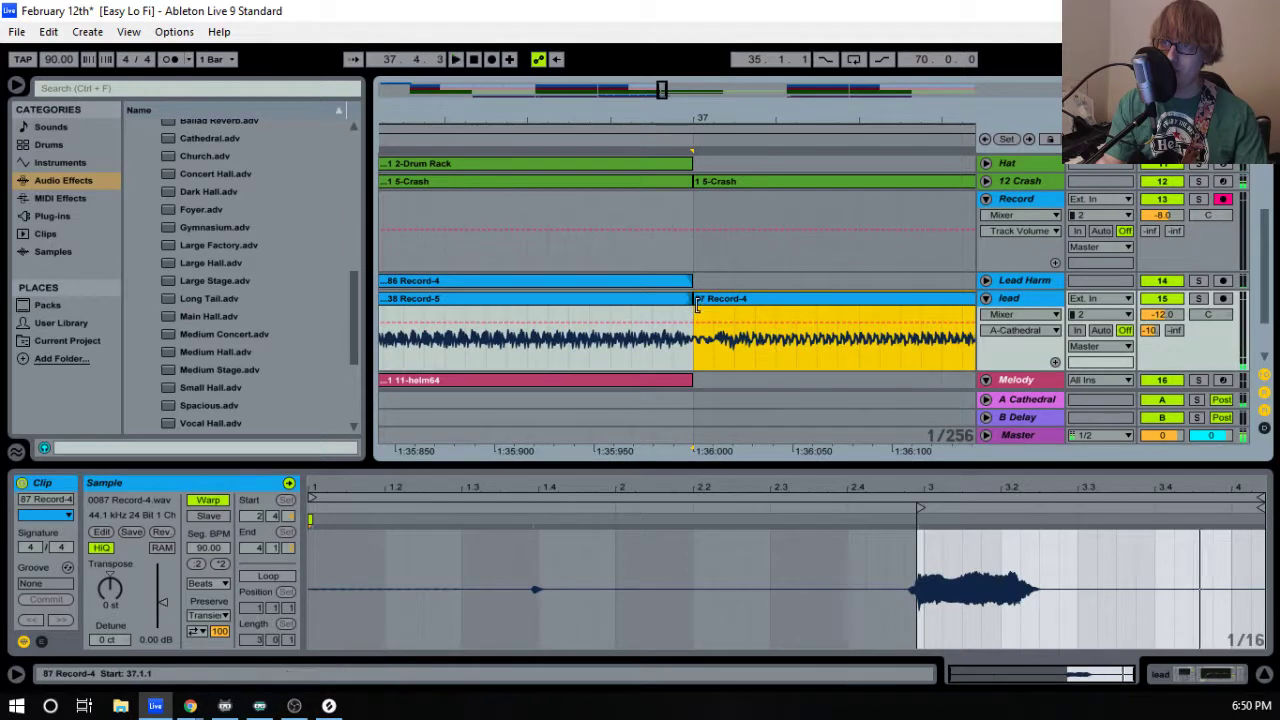
key(space)
click(395, 138)
drag(611, 117, 611, 40)
key(space)
- Play from bar 34 into bar 37 with the Melody track in view and its devices shown
click(513, 126)
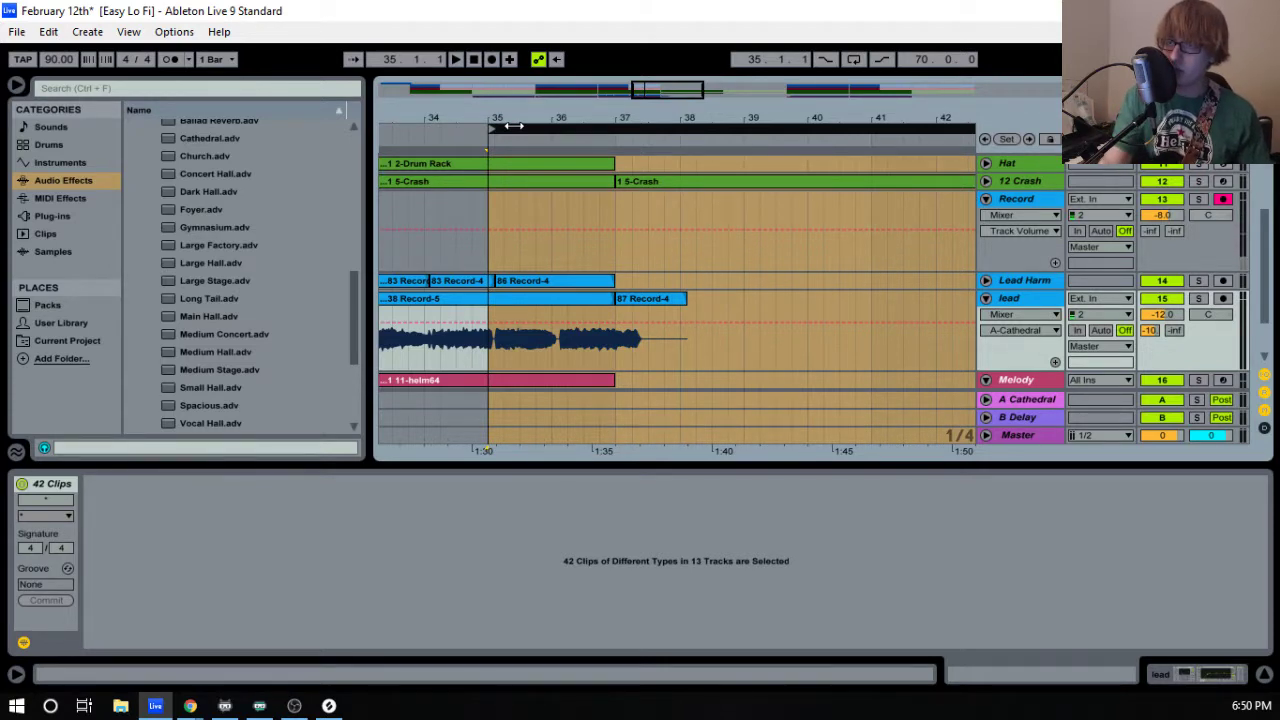
scroll(608, 201, down, 1)
scroll(631, 263, up, 2)
scroll(633, 299, down, 3)
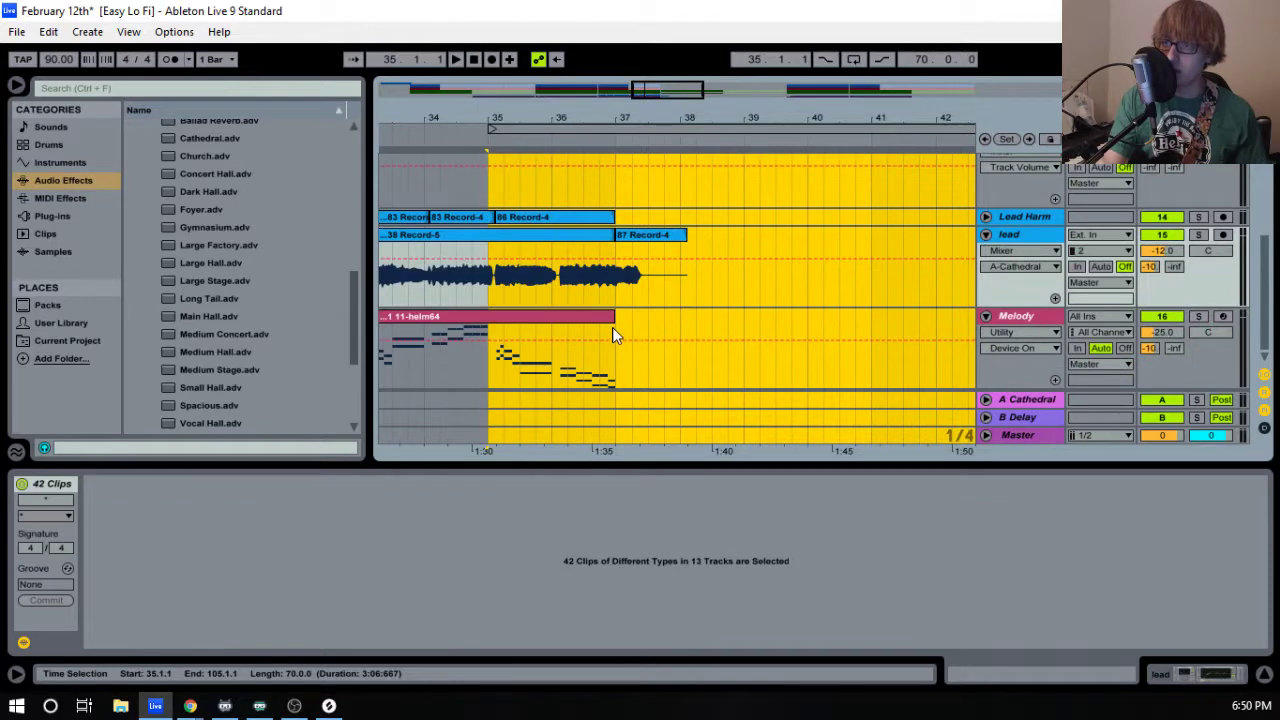
click(645, 333)
click(459, 147)
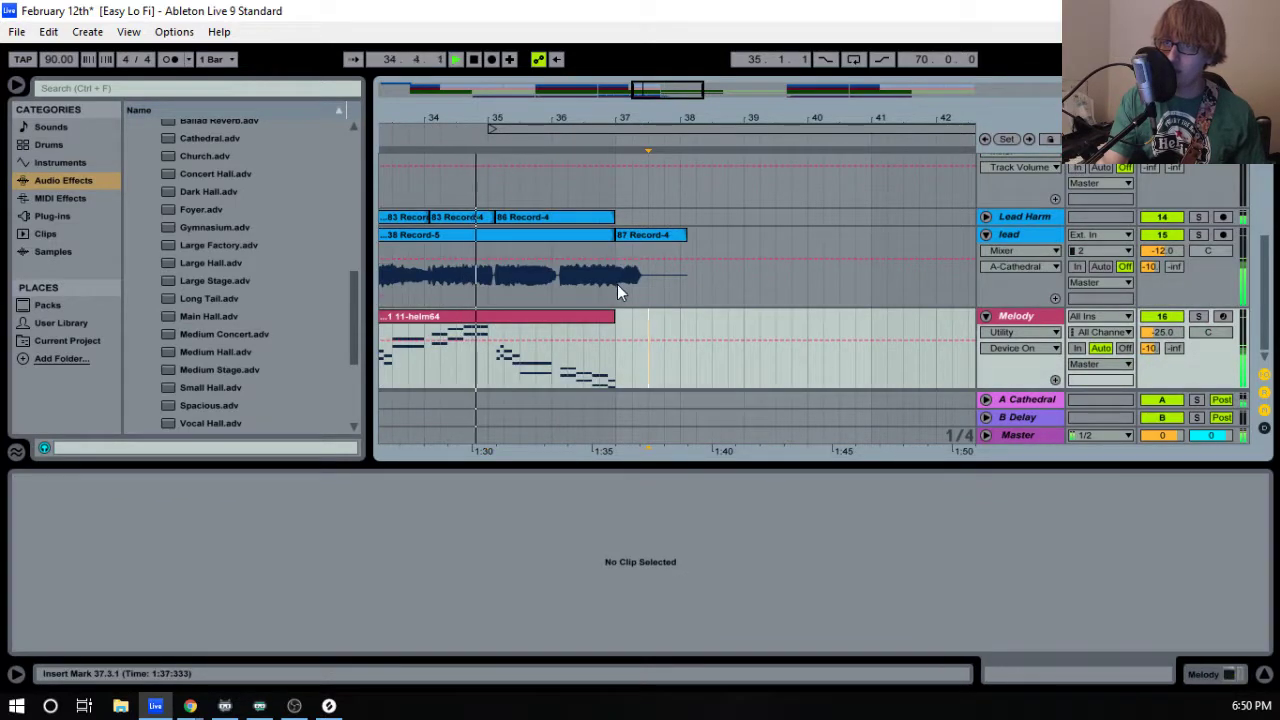
click(1010, 316)
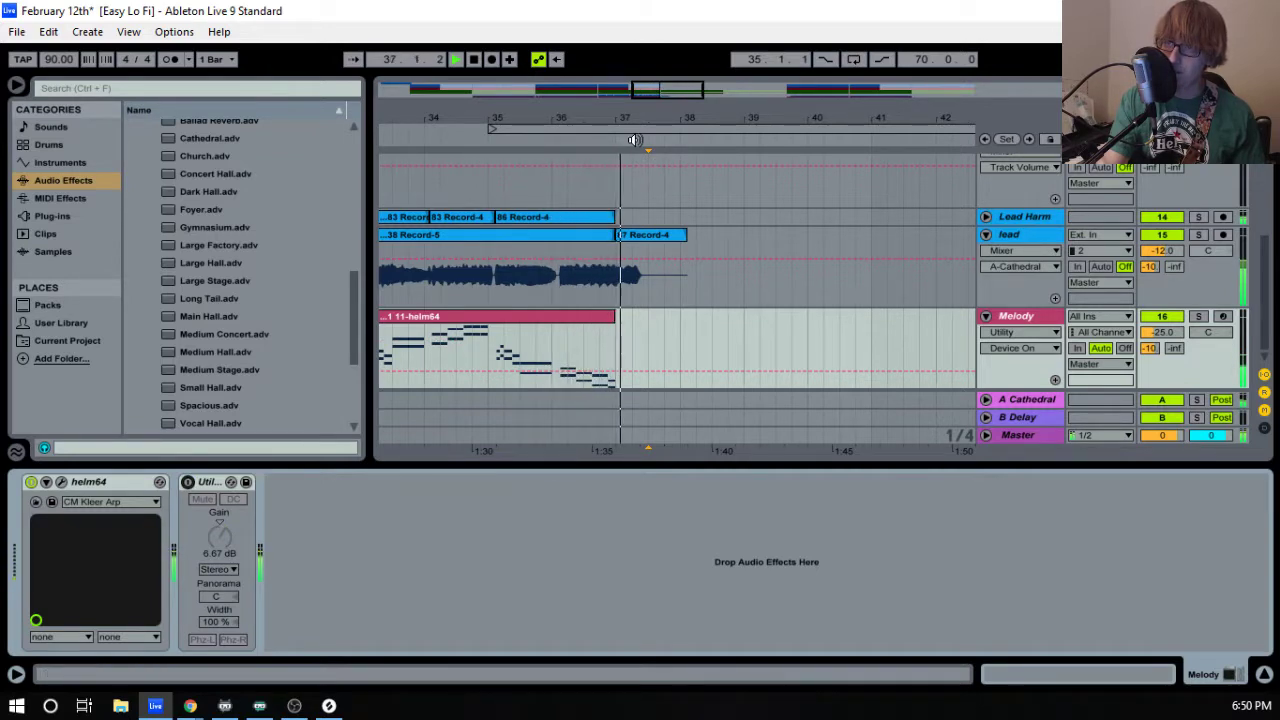
key(space)
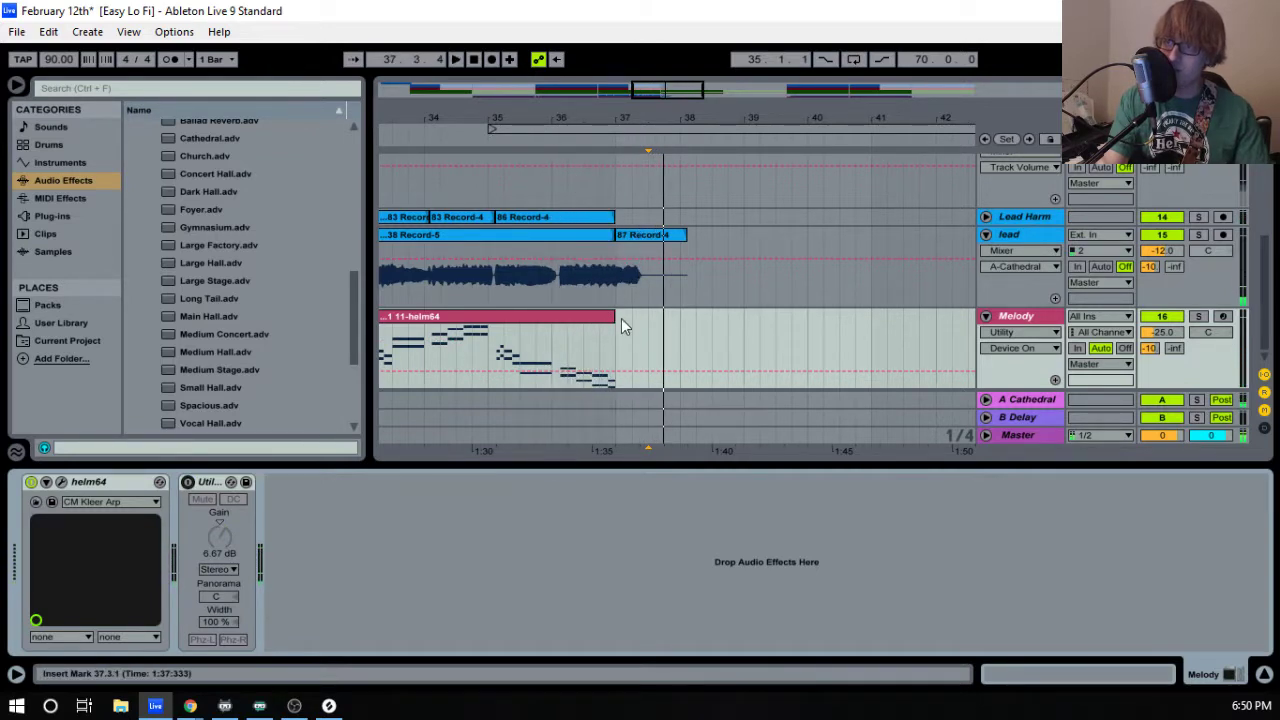
- Extend the Melody clip's end to 38.1.1 and open its notes for editing
drag(610, 317, 681, 317)
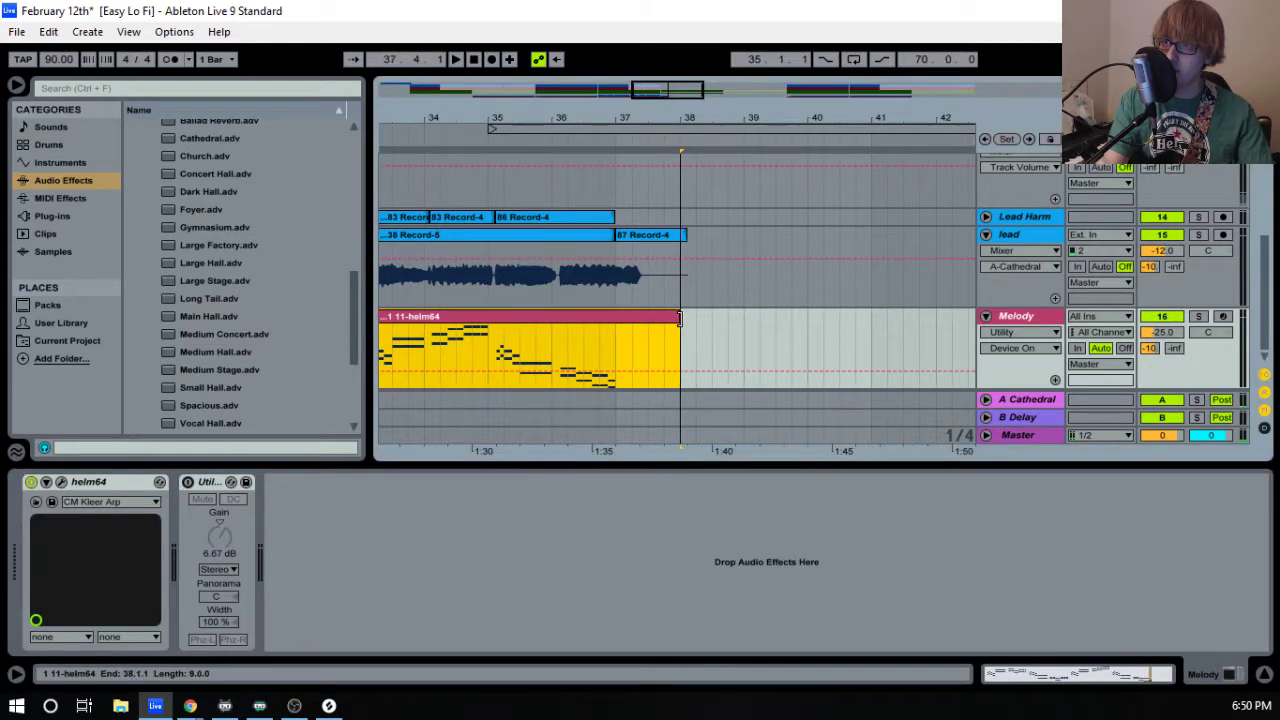
double_click(639, 321)
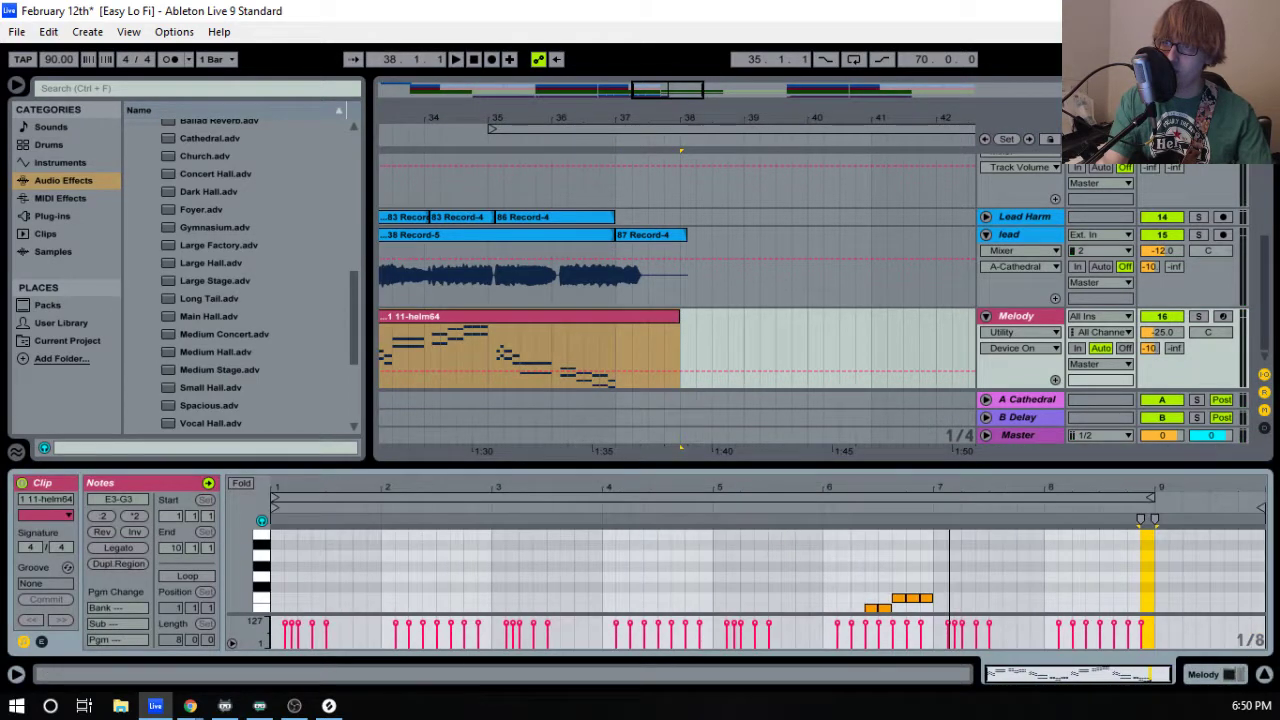
scroll(1178, 592, down, 5)
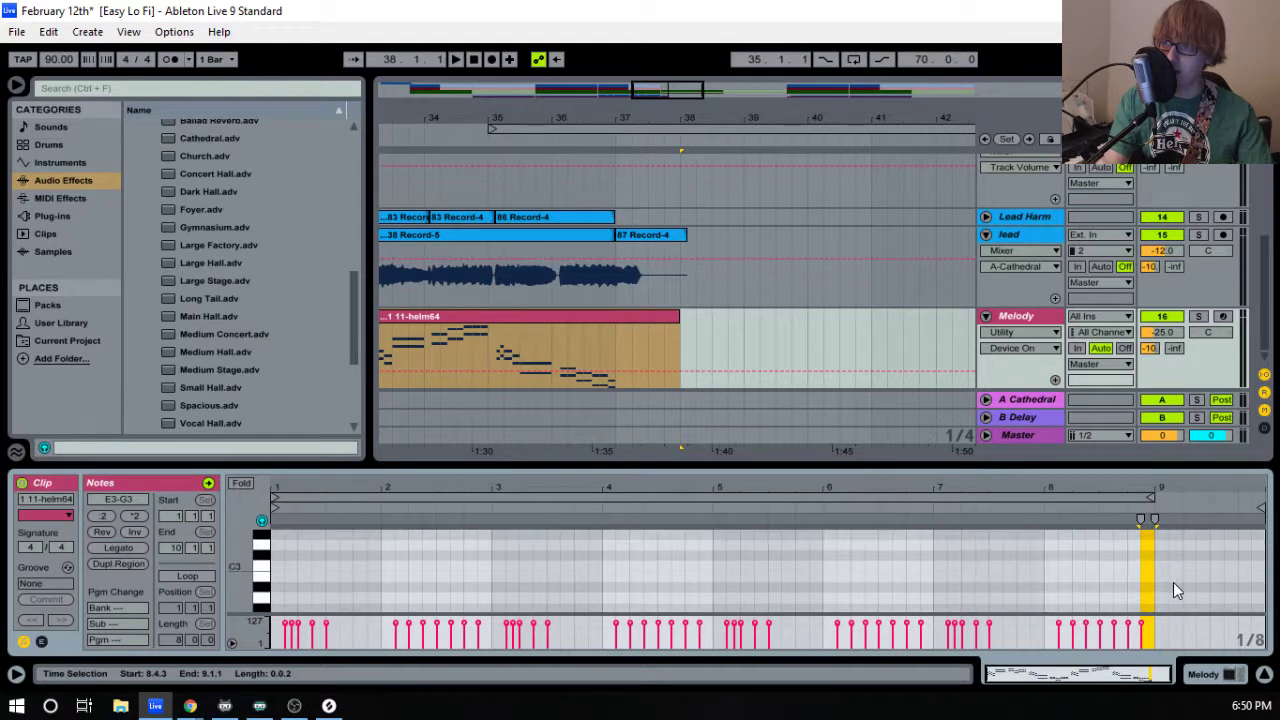
- Add D3 and F3 notes at 9.1.1 in the Melody clip, each lasting one bar
drag(1167, 590, 1153, 594)
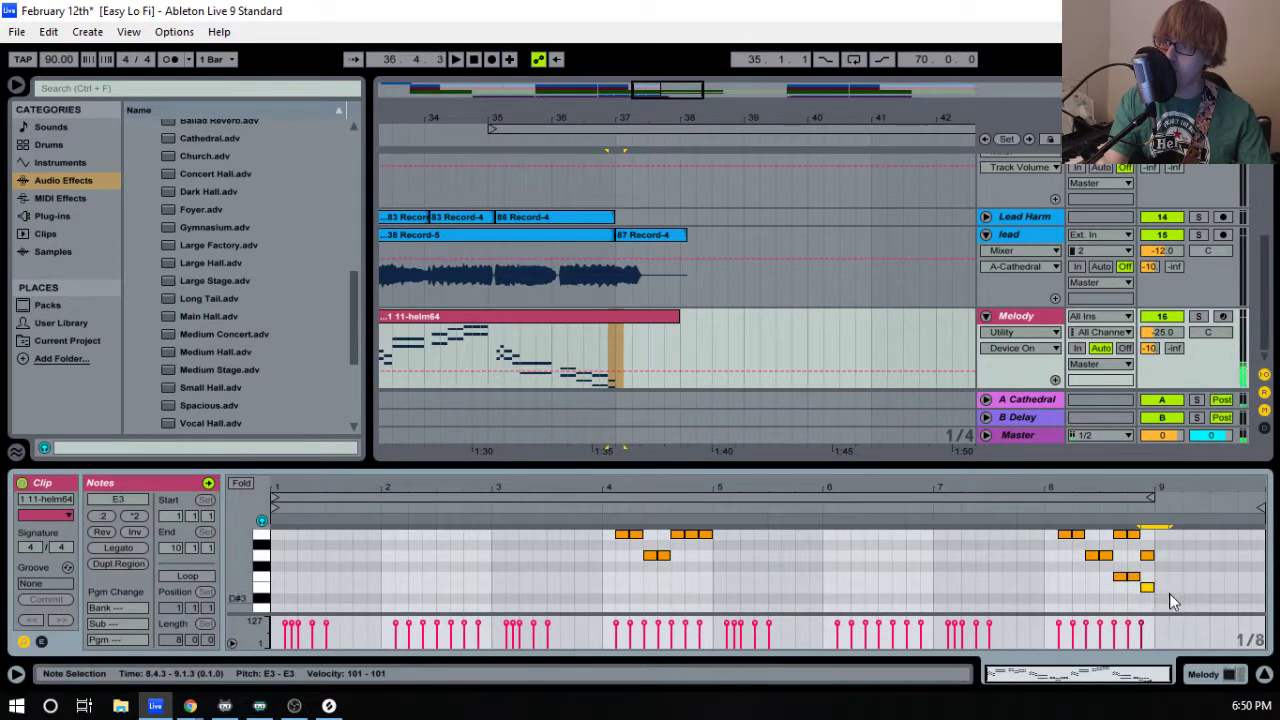
scroll(1175, 592, down, 3)
scroll(1170, 570, up, 1)
double_click(1161, 568)
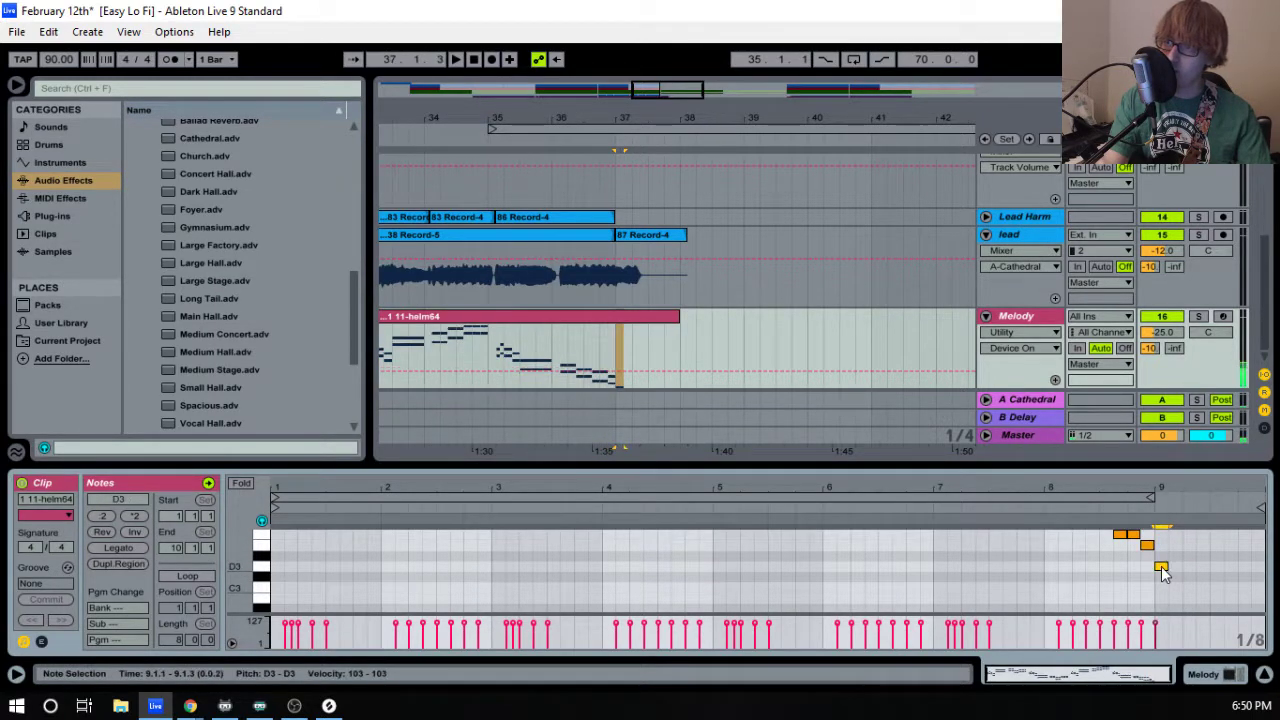
drag(1163, 567, 1225, 576)
scroll(1134, 573, up, 1)
double_click(1121, 557)
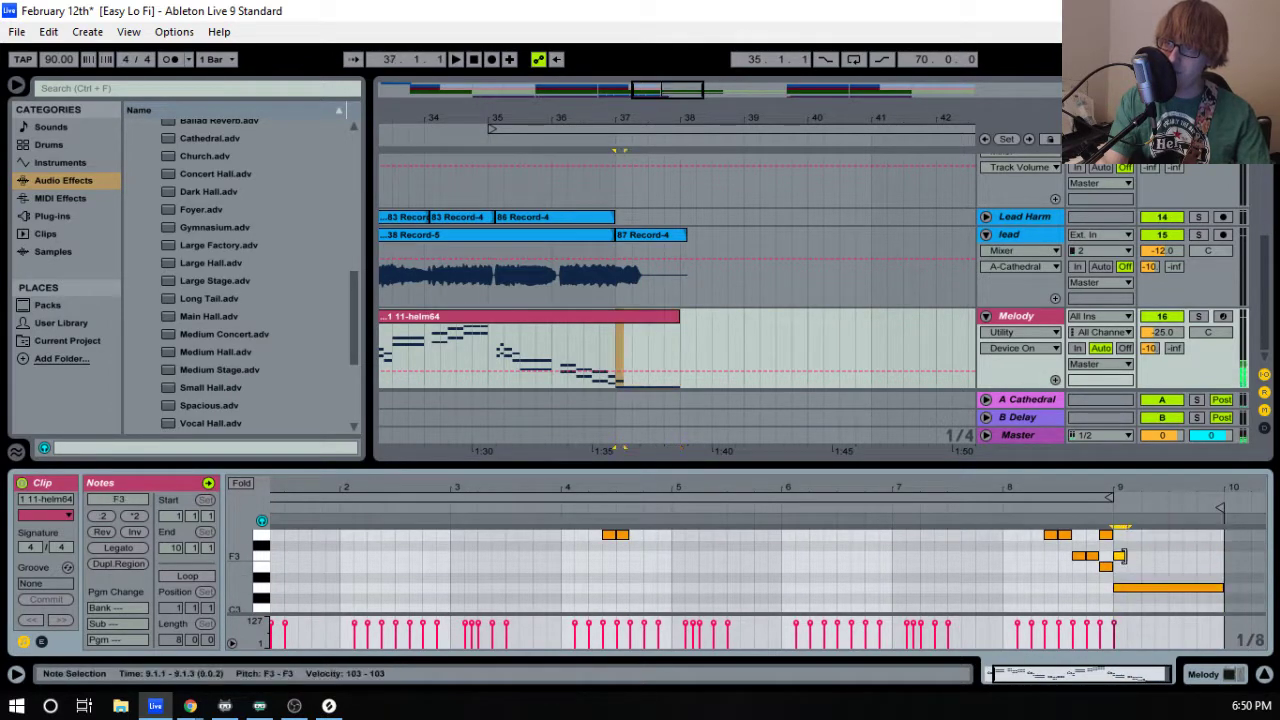
drag(1126, 557, 1223, 557)
- Shorten the Melody's final D3 and F3 notes to one beat, ending at 9.2.1, and check the ending in playback
click(1097, 513)
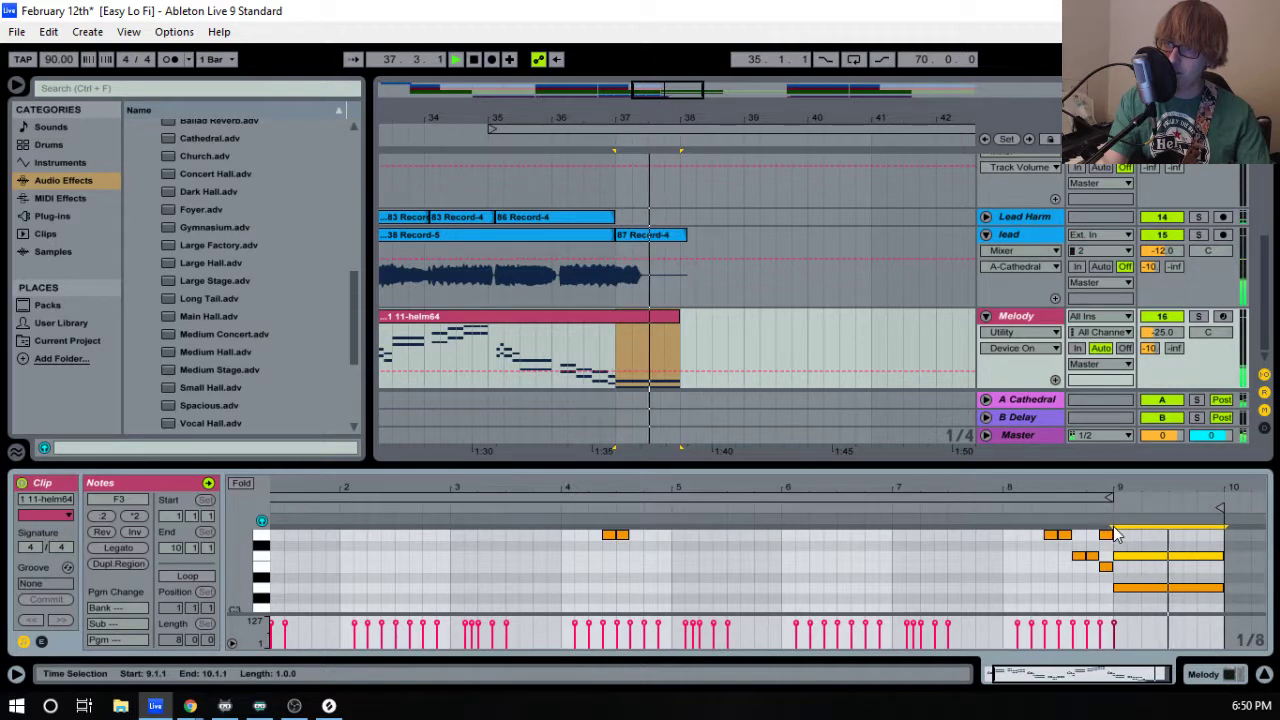
key(space)
shift+click(1204, 588)
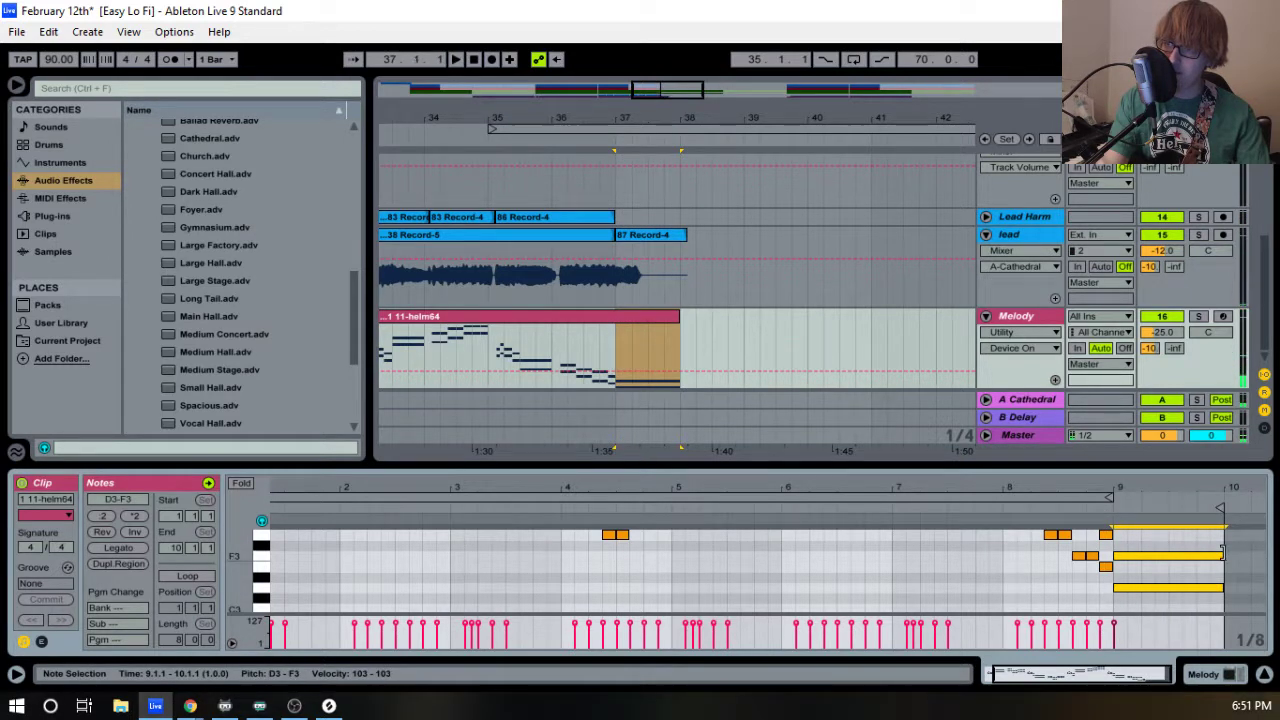
drag(1223, 556, 1158, 556)
click(1080, 518)
key(space)
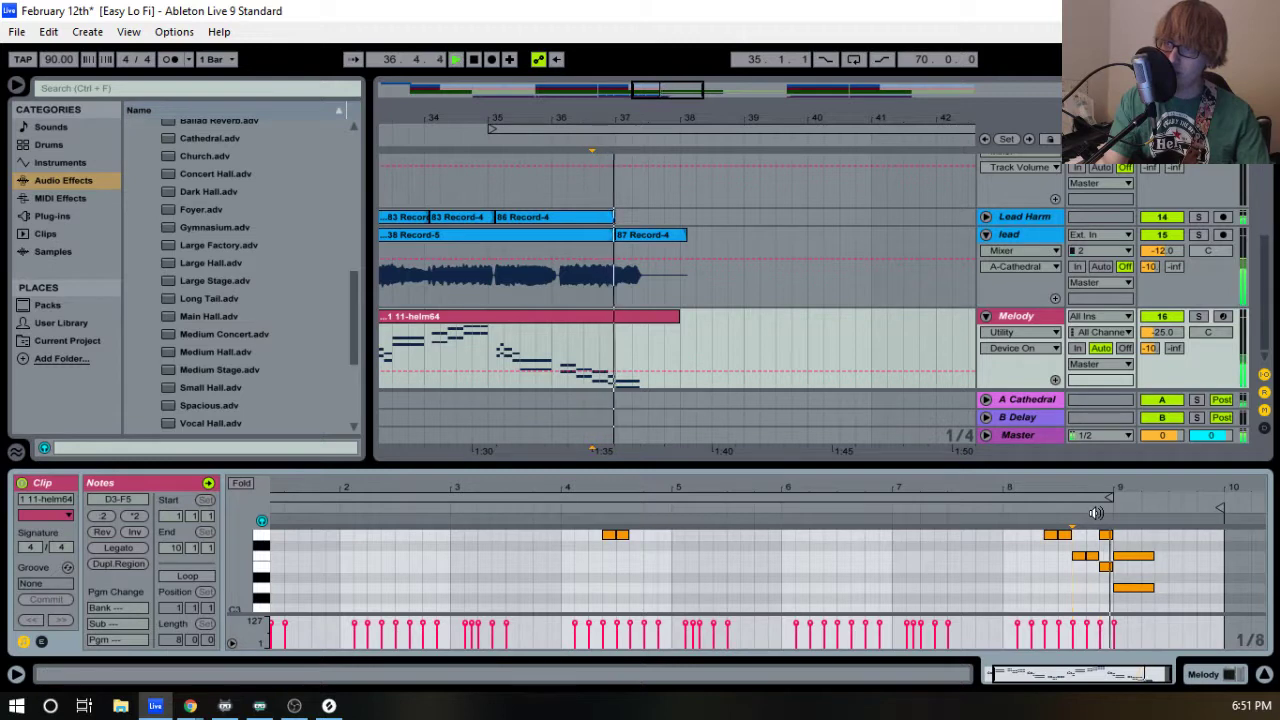
drag(1153, 556, 1141, 588)
click(1158, 587)
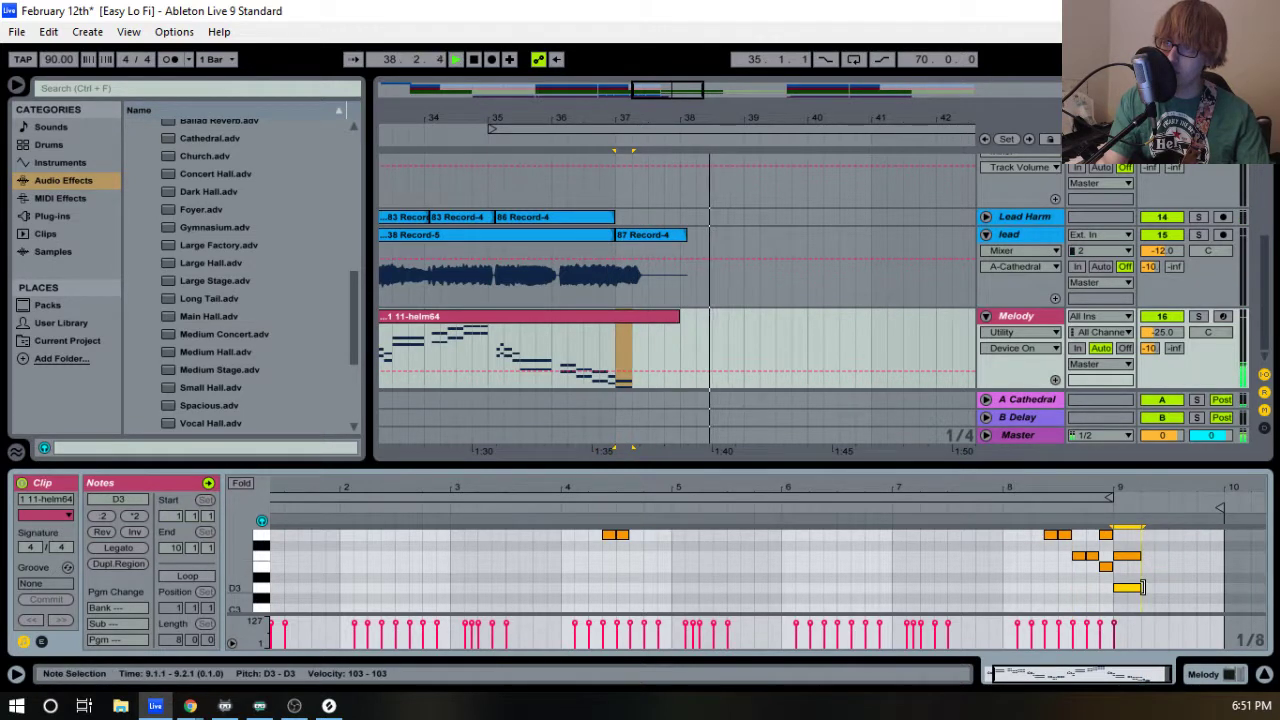
click(1103, 500)
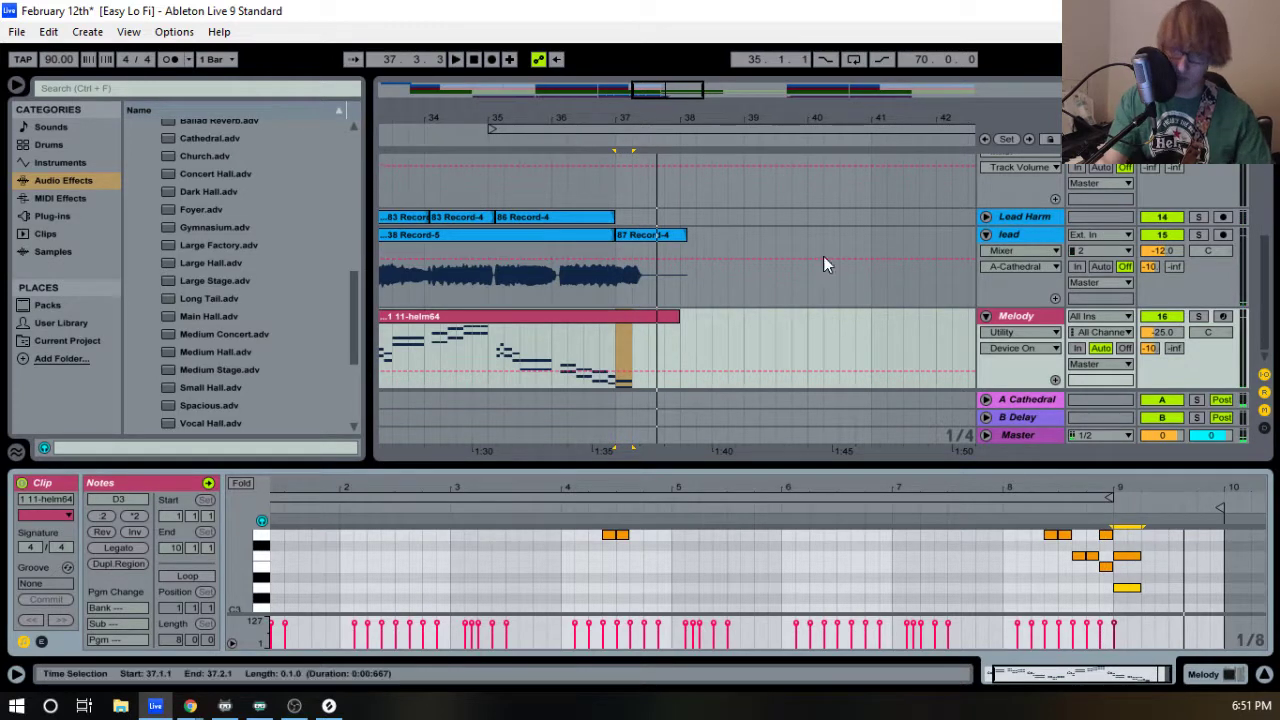
click(1127, 557)
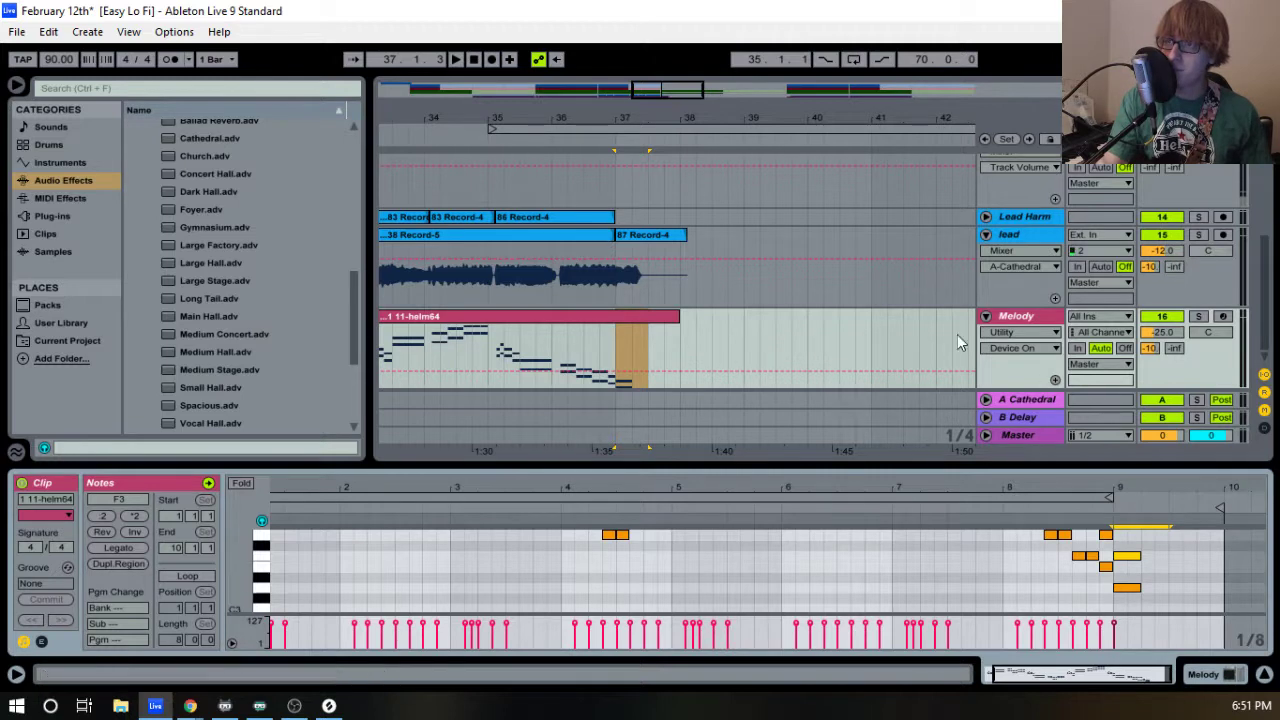
- Record a harmony take on the Record track from bar 36 and trim its start to 37.1.1
scroll(654, 171, up, 1)
drag(626, 128, 692, 120)
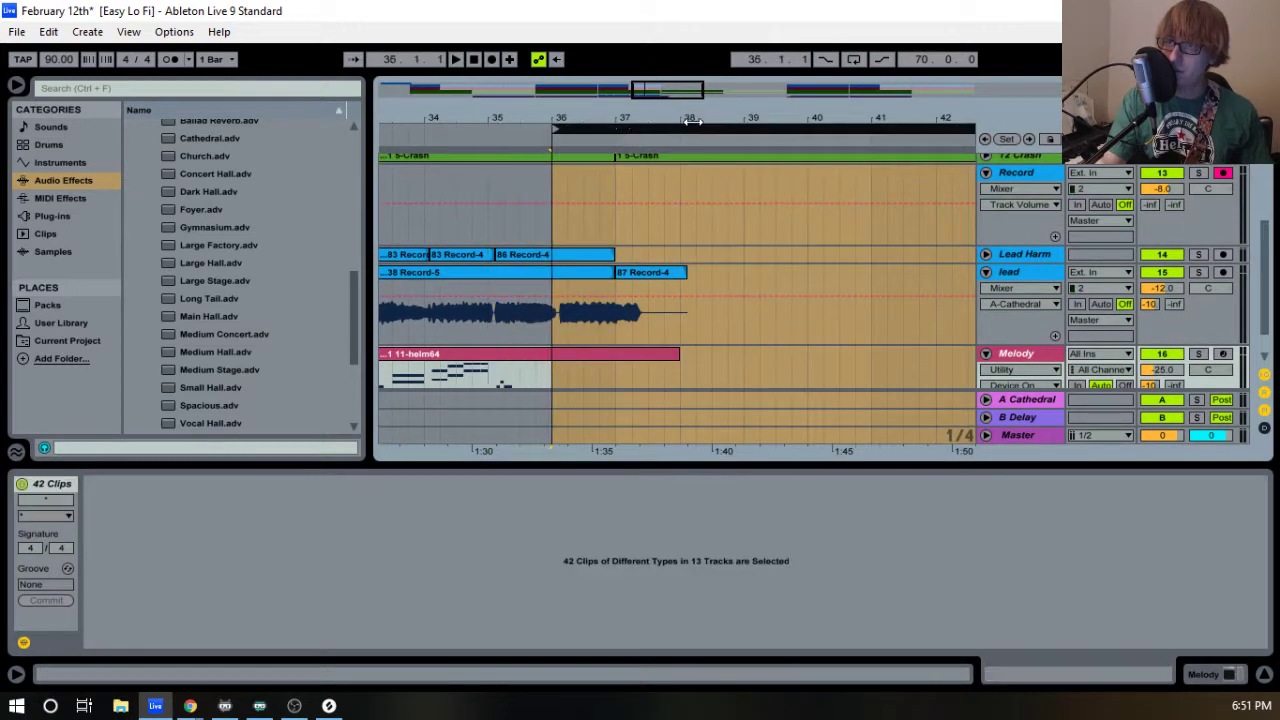
key(F9)
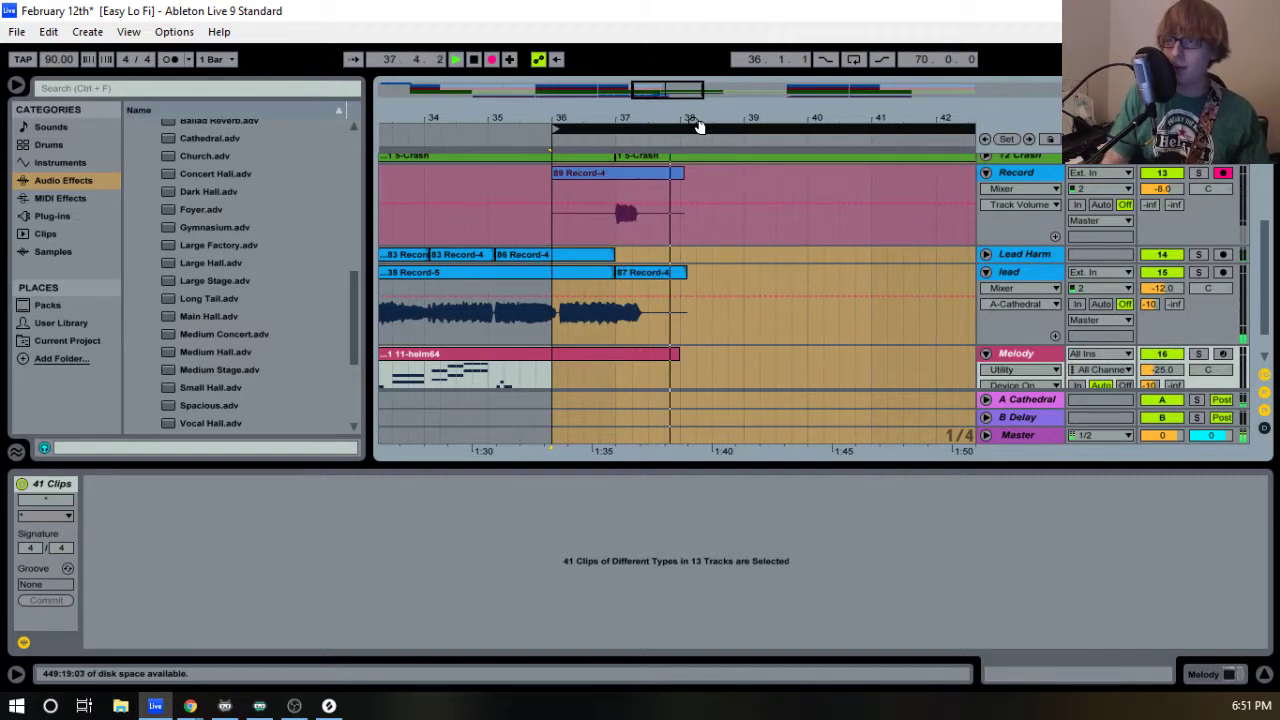
key(F9)
click(612, 185)
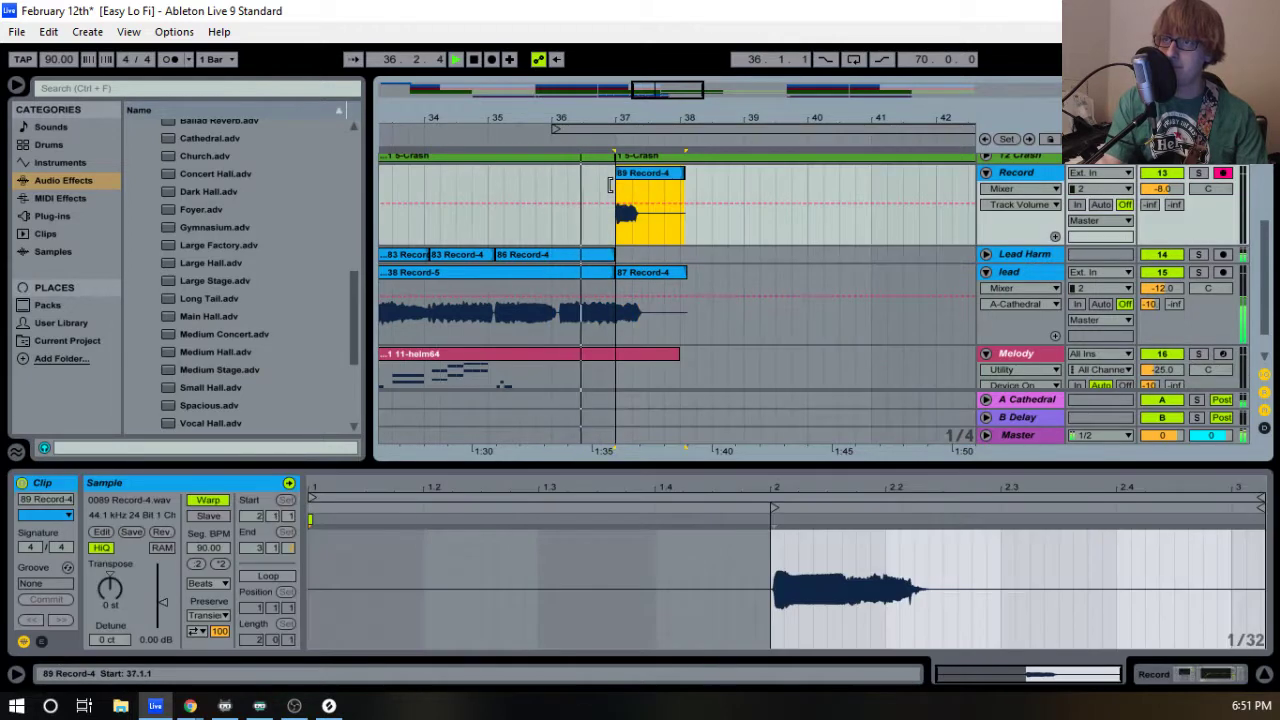
- Tighten the take's start to its first sound and move it onto the Lead Harm track at 37.1.1
drag(626, 108, 620, 235)
key(space)
mouse_move(579, 119)
mouse_down()
mouse_move(577, 160)
mouse_move(560, 163)
mouse_move(570, 176)
mouse_up()
click(568, 223)
click(567, 252)
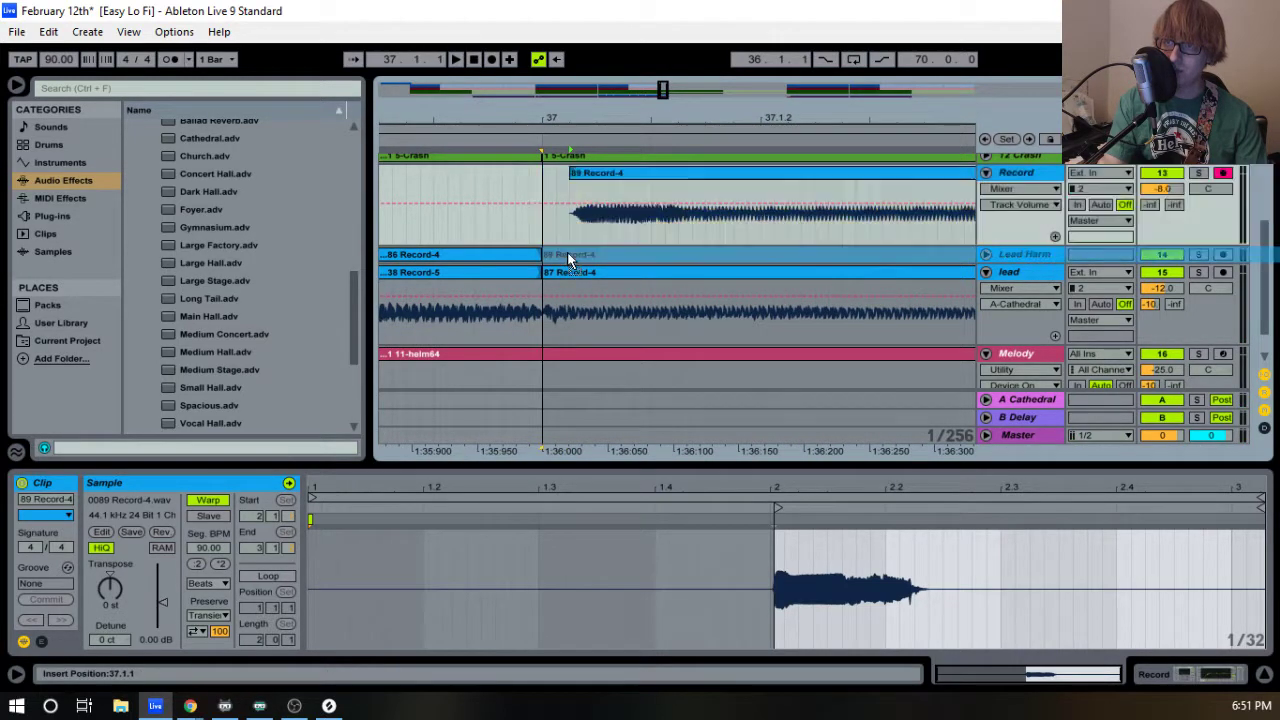
drag(567, 251, 567, 255)
- Play the new harmony from bar 35 and select the stretch after bar 37 on the Record track
key(space)
drag(551, 117, 553, 25)
click(498, 138)
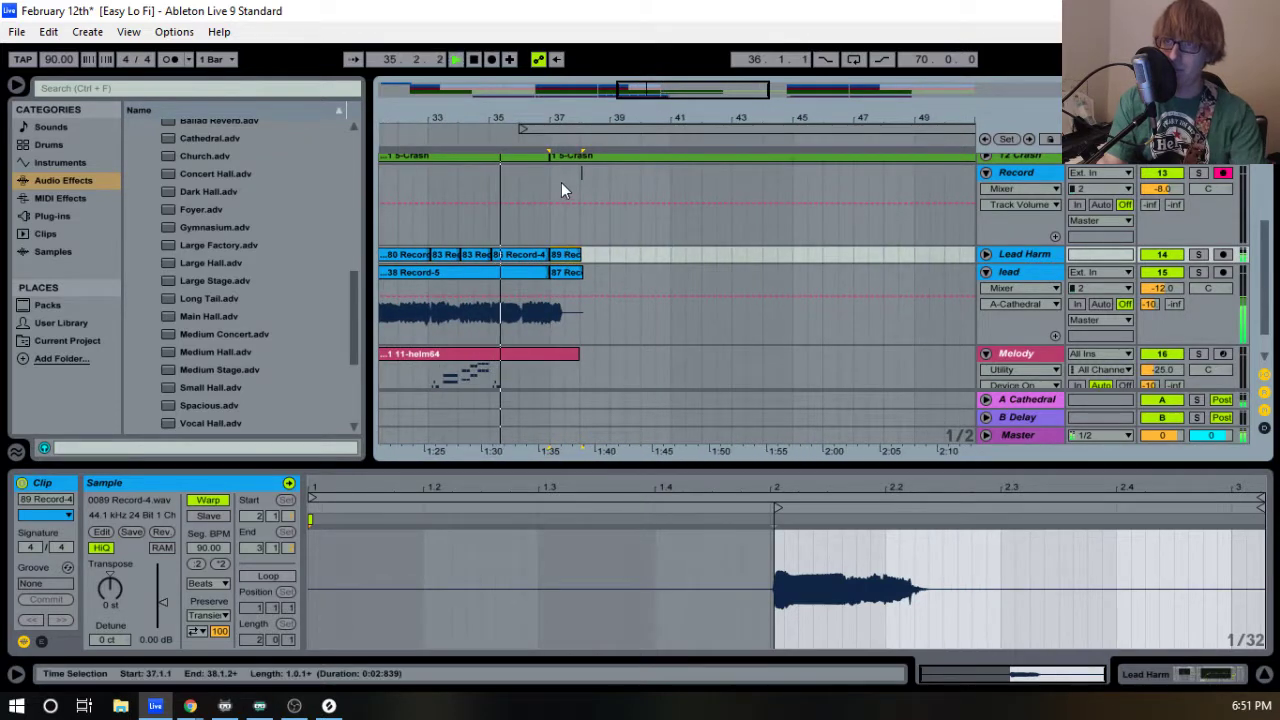
drag(563, 190, 643, 194)
drag(580, 117, 675, 65)
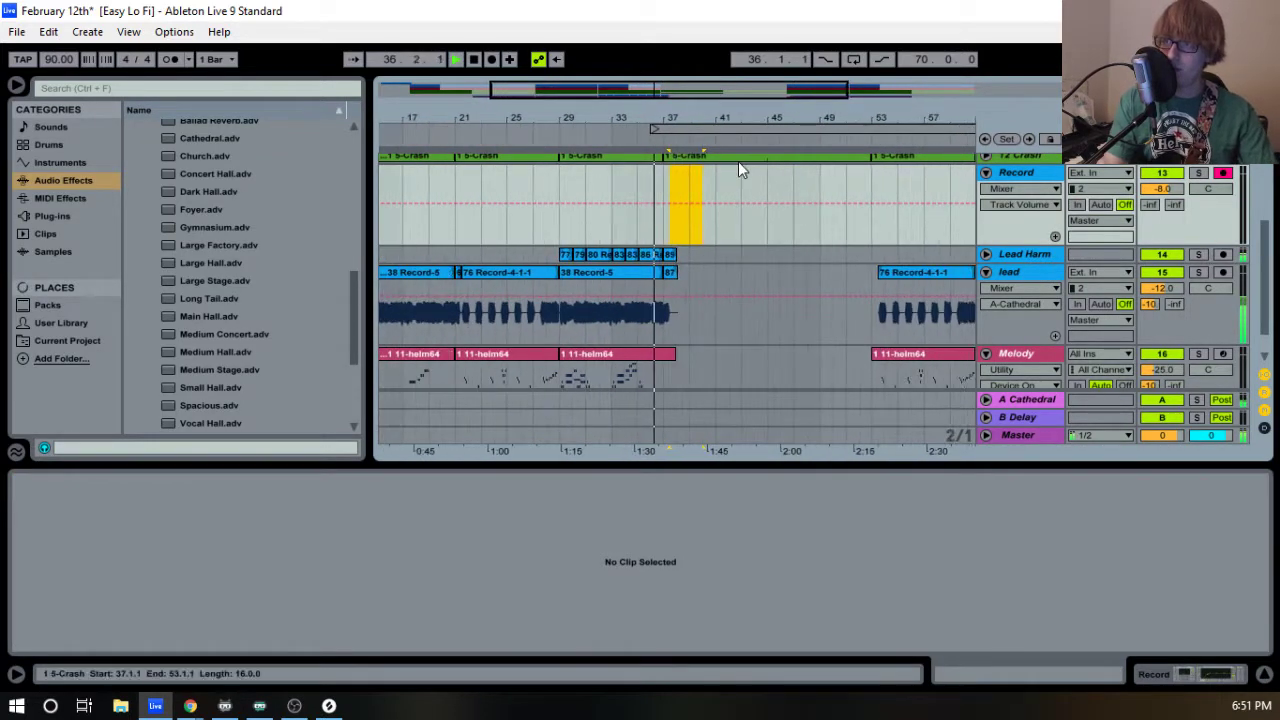
- Copy the Lead Harm and lead clips from bar 29 through bar 38 to bar 61, and play from there
click(568, 257)
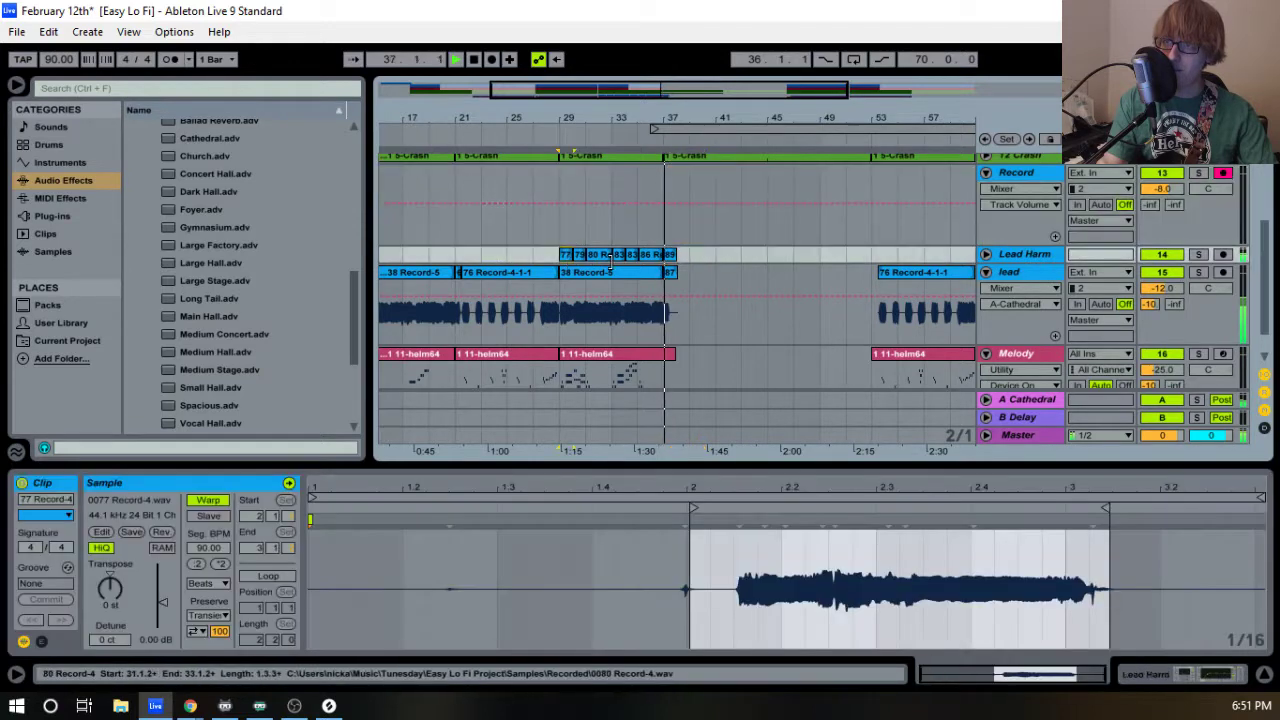
shift+click(670, 272)
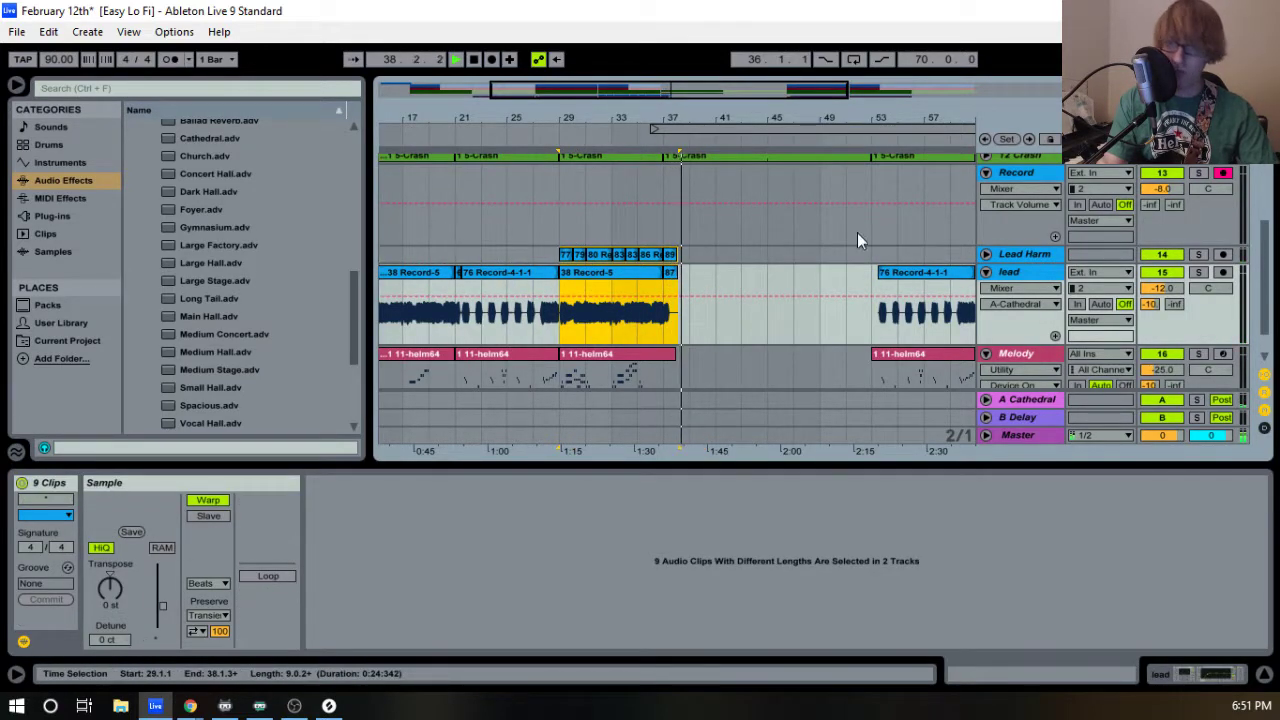
drag(878, 119, 507, 258)
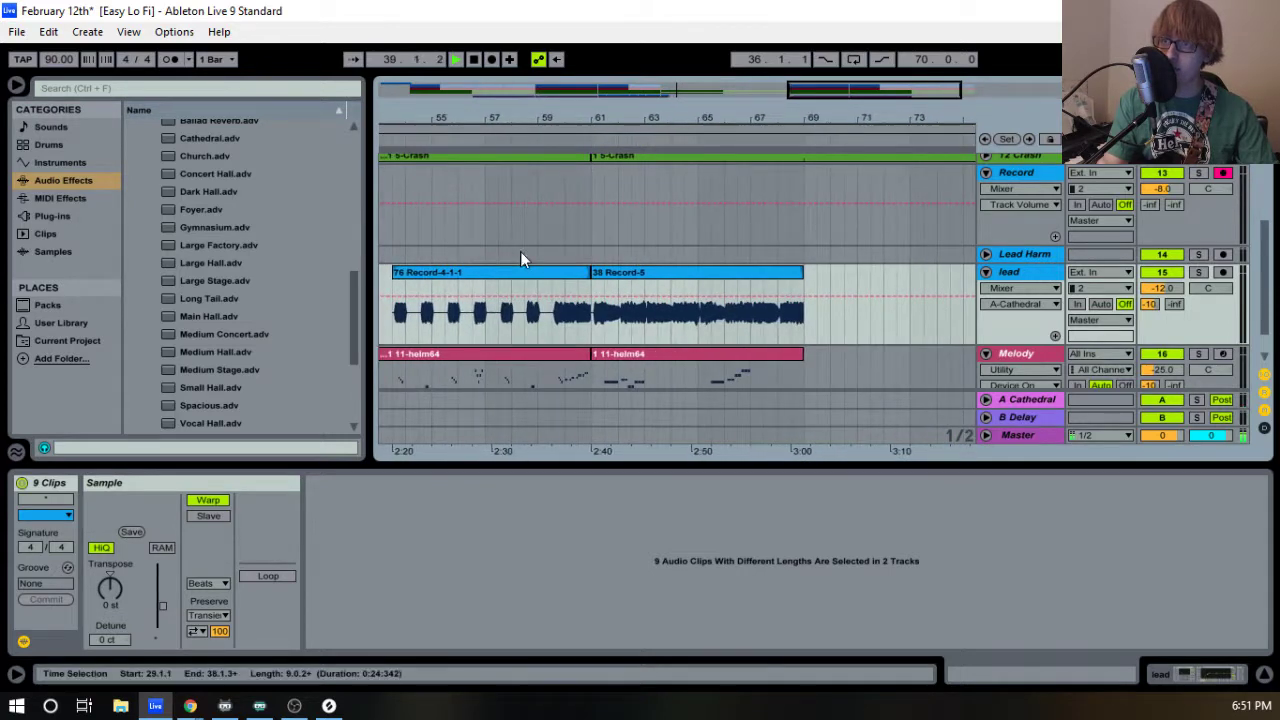
click(591, 254)
key(ctrl+v)
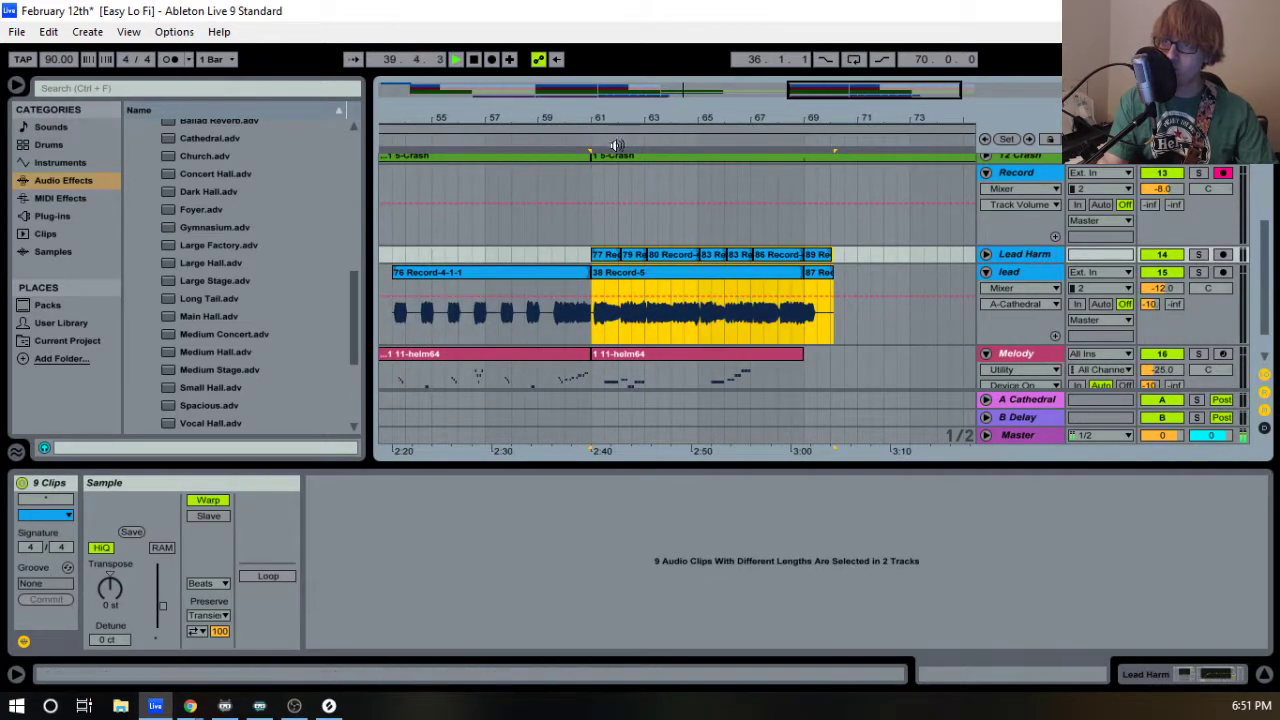
drag(598, 121, 530, 106)
key(space)
key(space)
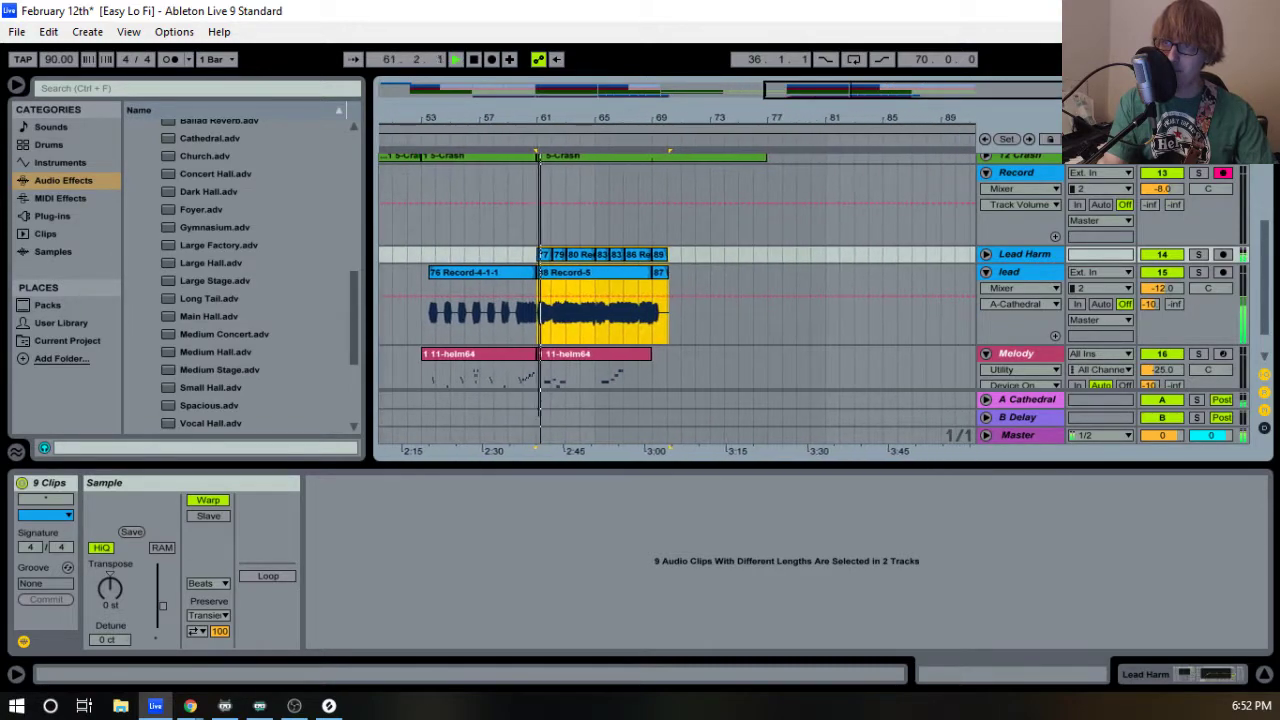
- Shorten the final-section clips on the Guitar L through 12 Crash tracks so they all end at 69.1.1
scroll(700, 226, up, 4)
click(693, 201)
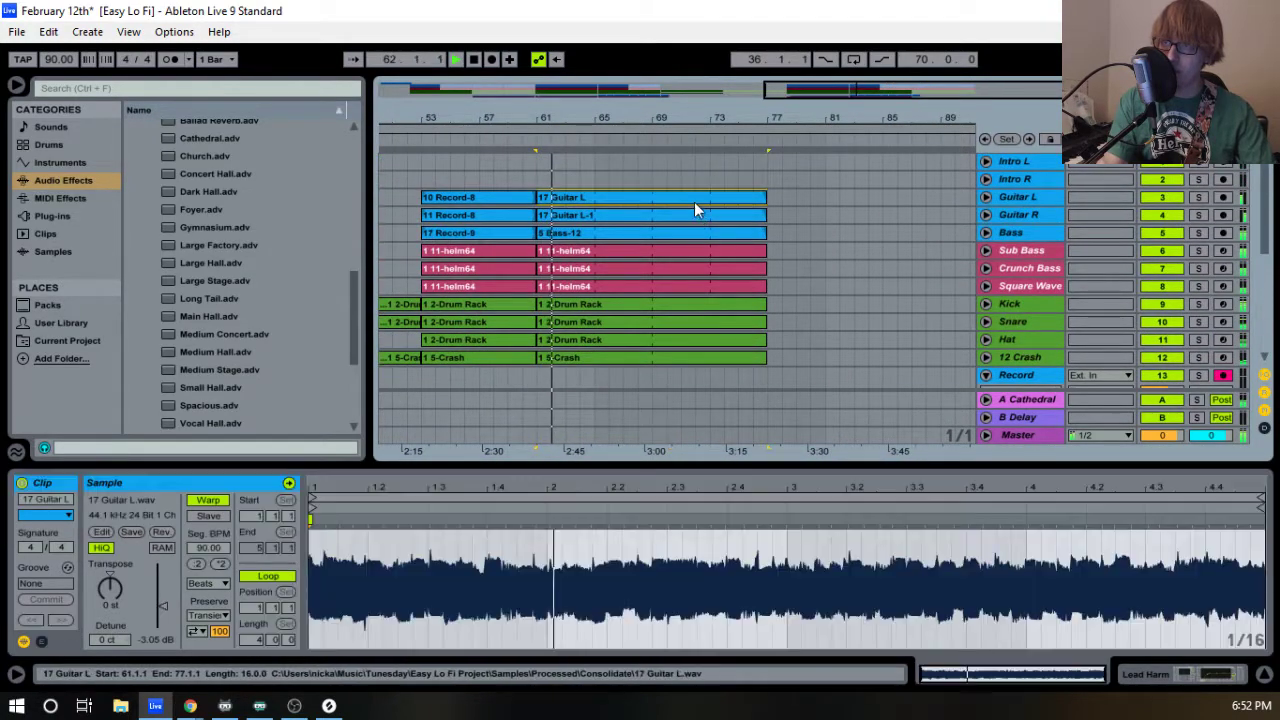
scroll(720, 232, down, 2)
shift+click(715, 265)
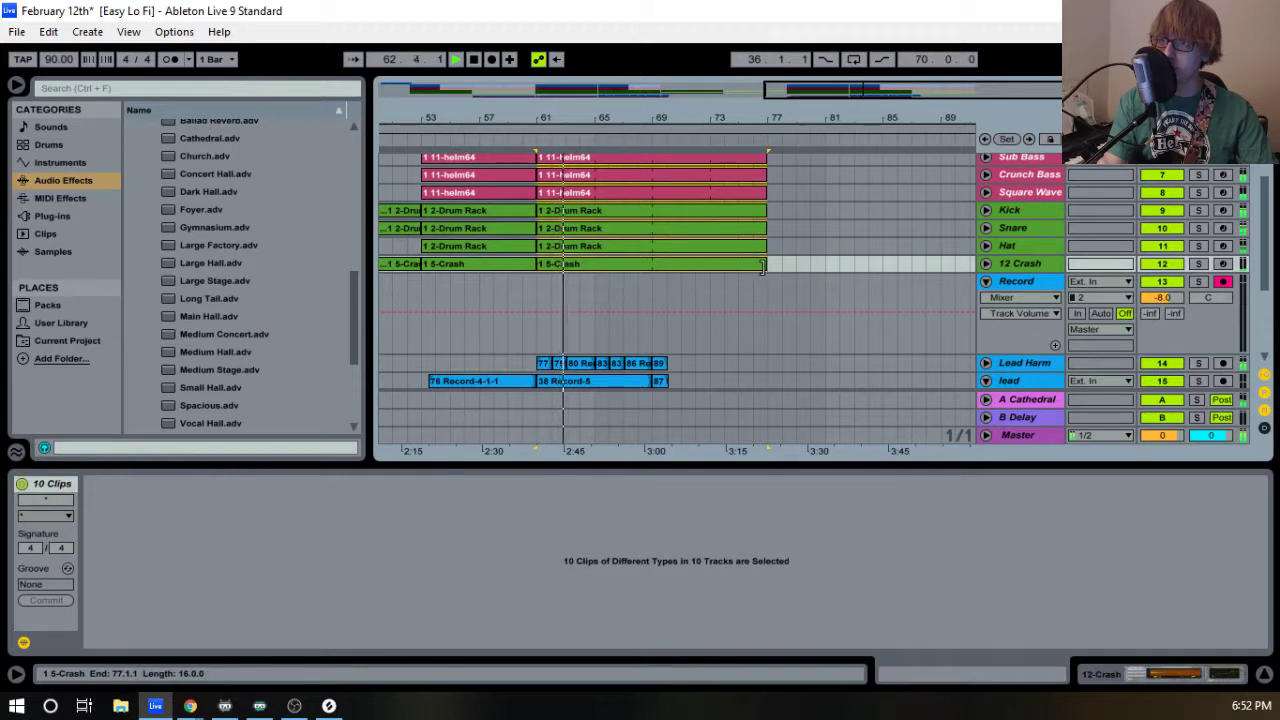
drag(762, 265, 652, 265)
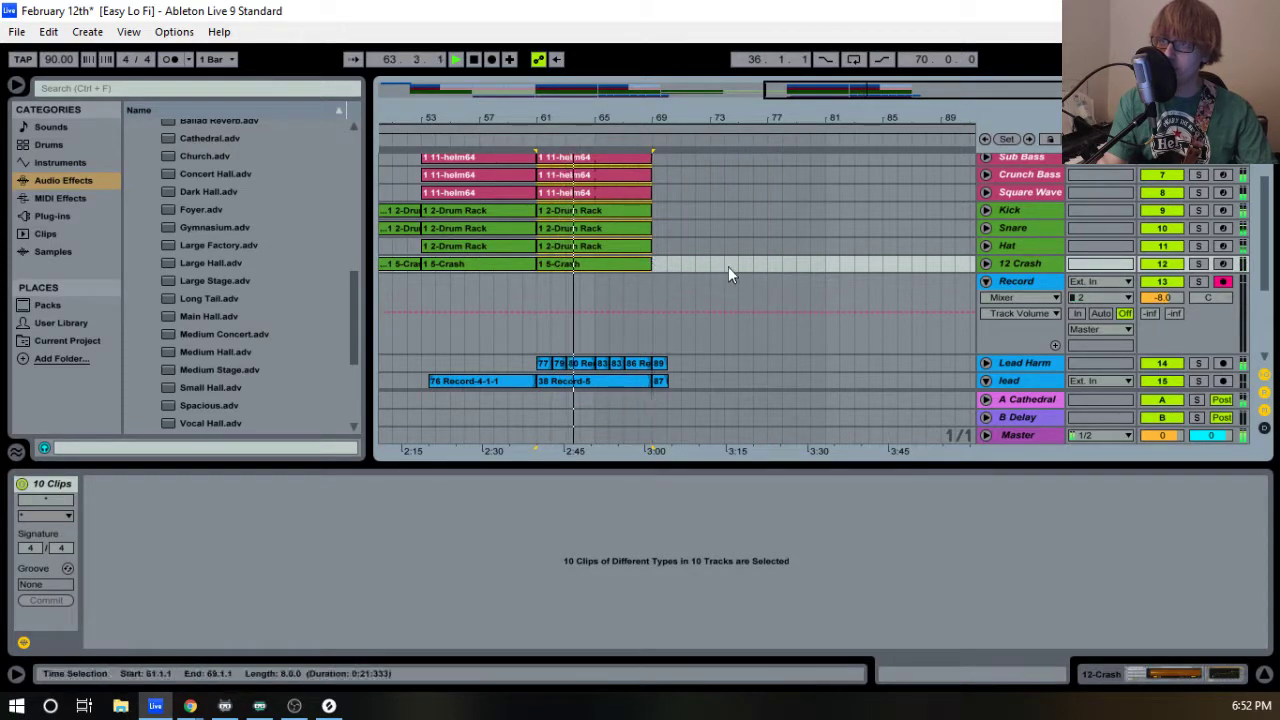
- Extend the ends of the final Kick and 12 Crash clips slightly past 69.1.1
drag(663, 118, 682, 170)
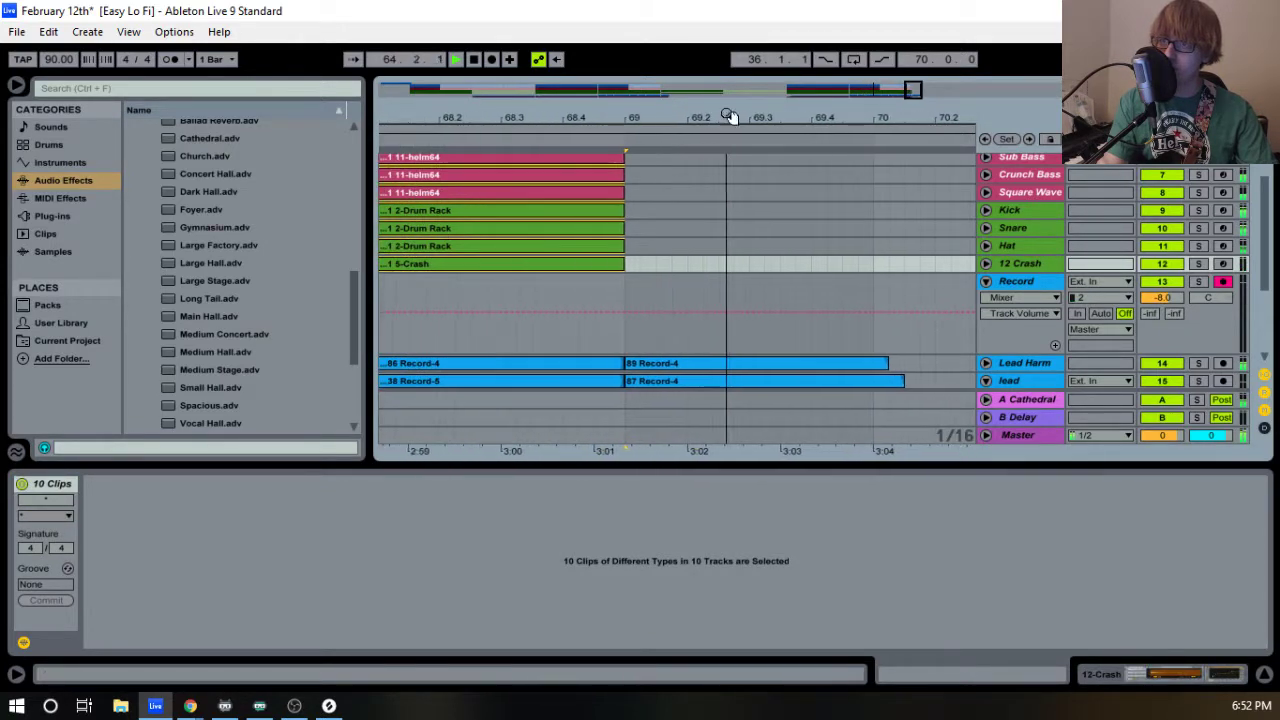
scroll(683, 170, up, 2)
click(670, 250)
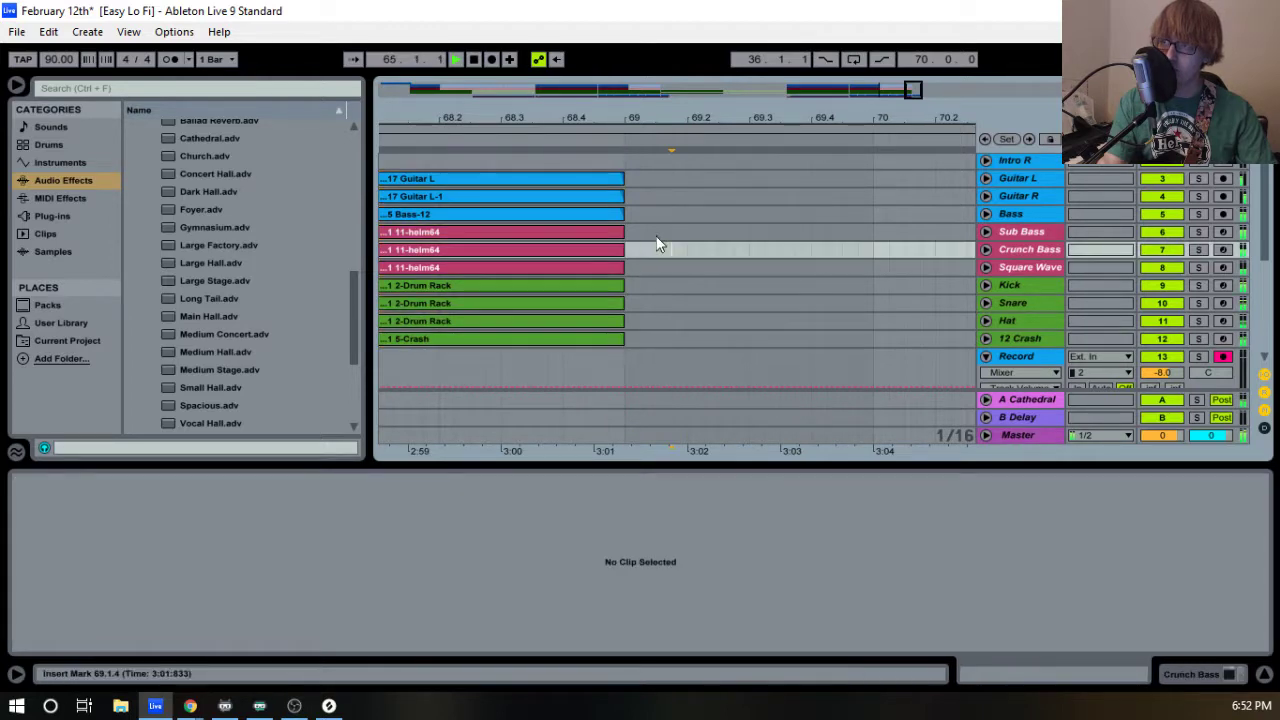
drag(636, 120, 975, 255)
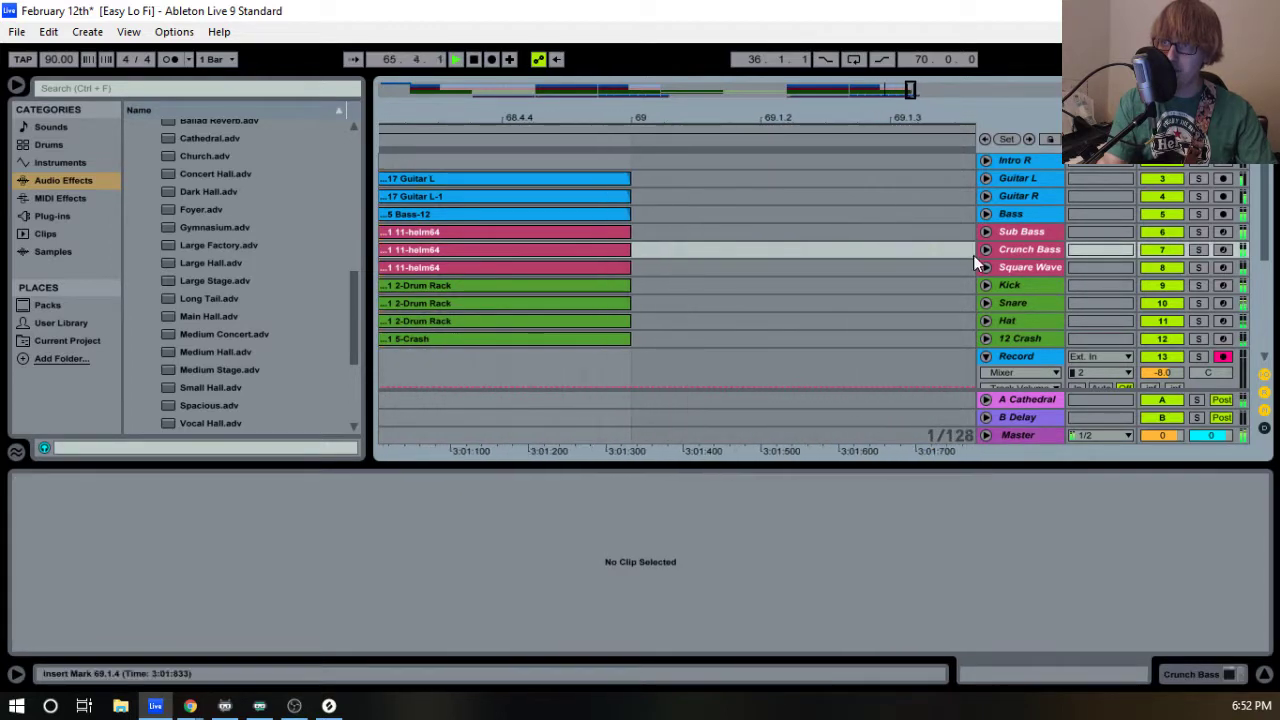
click(986, 286)
drag(626, 286, 729, 294)
scroll(703, 293, down, 2)
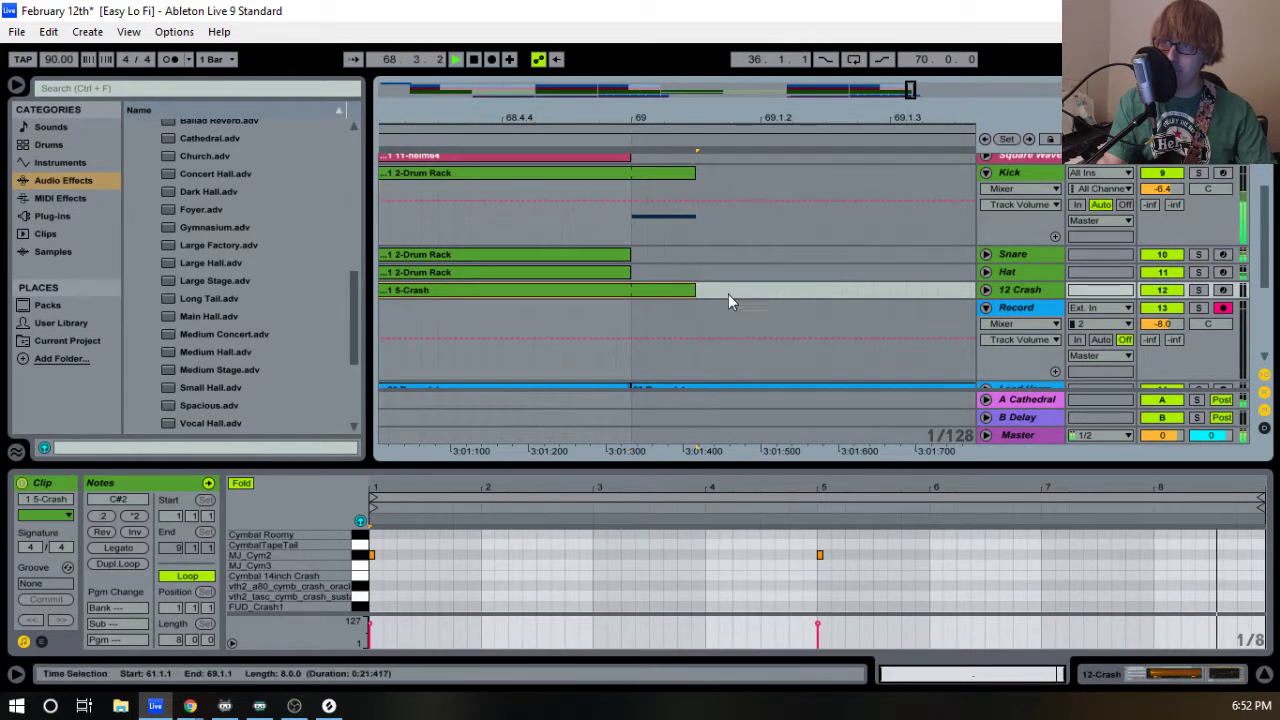
click(986, 173)
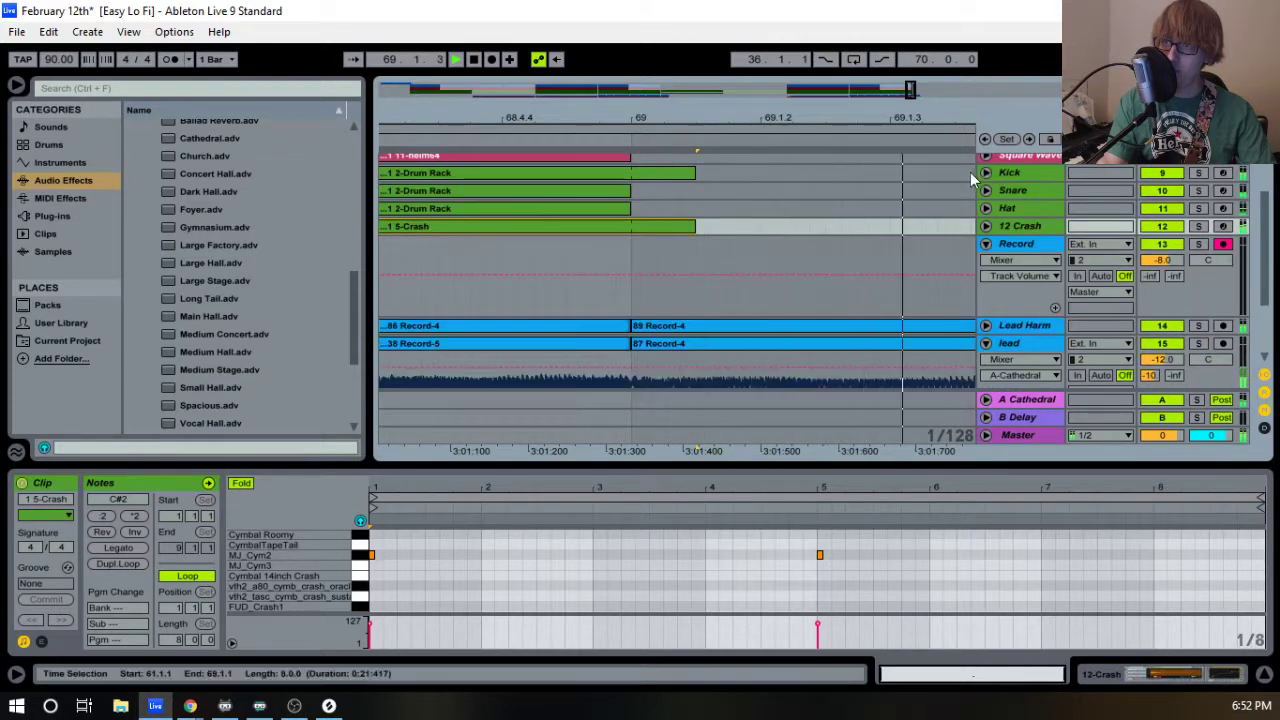
- Collapse the Record, lead and Melody tracks to fit all tracks in the arrangement, and save the set
click(986, 244)
drag(671, 120, 718, 100)
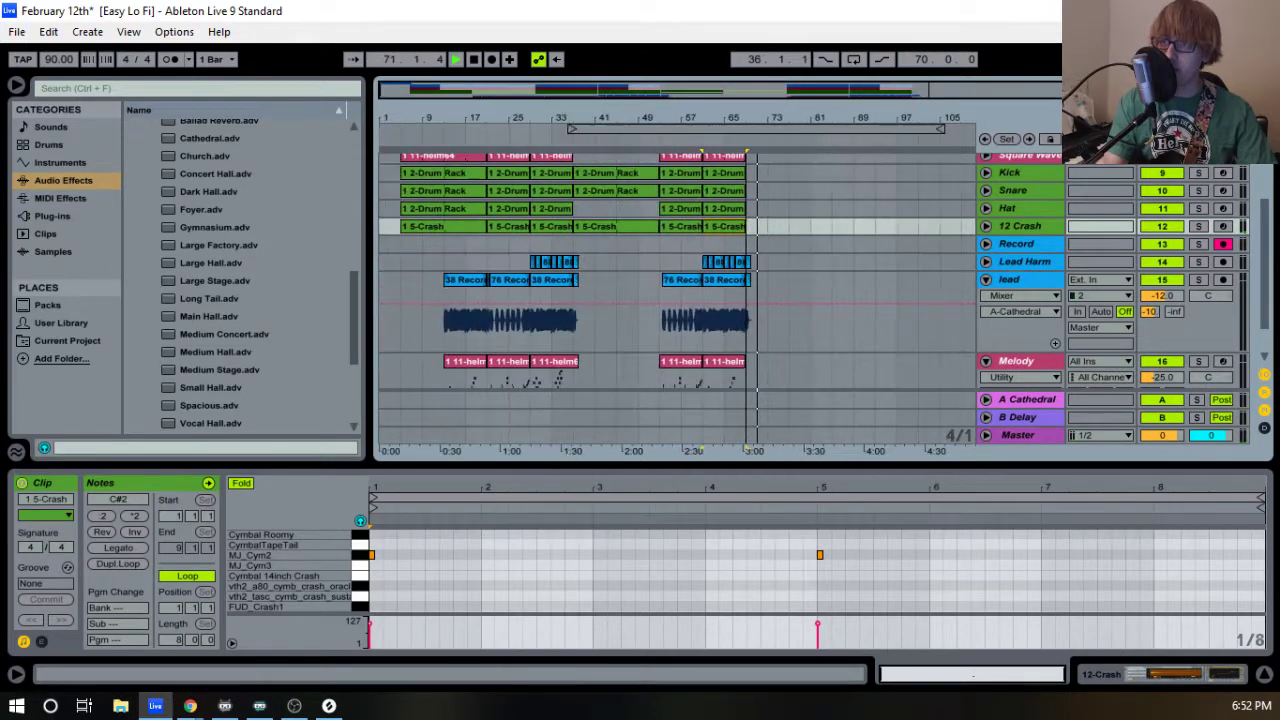
click(986, 280)
click(986, 297)
drag(476, 125, 690, 160)
scroll(540, 215, up, 3)
mouse_move(393, 121)
mouse_down()
mouse_move(393, 220)
mouse_move(393, 121)
mouse_up()
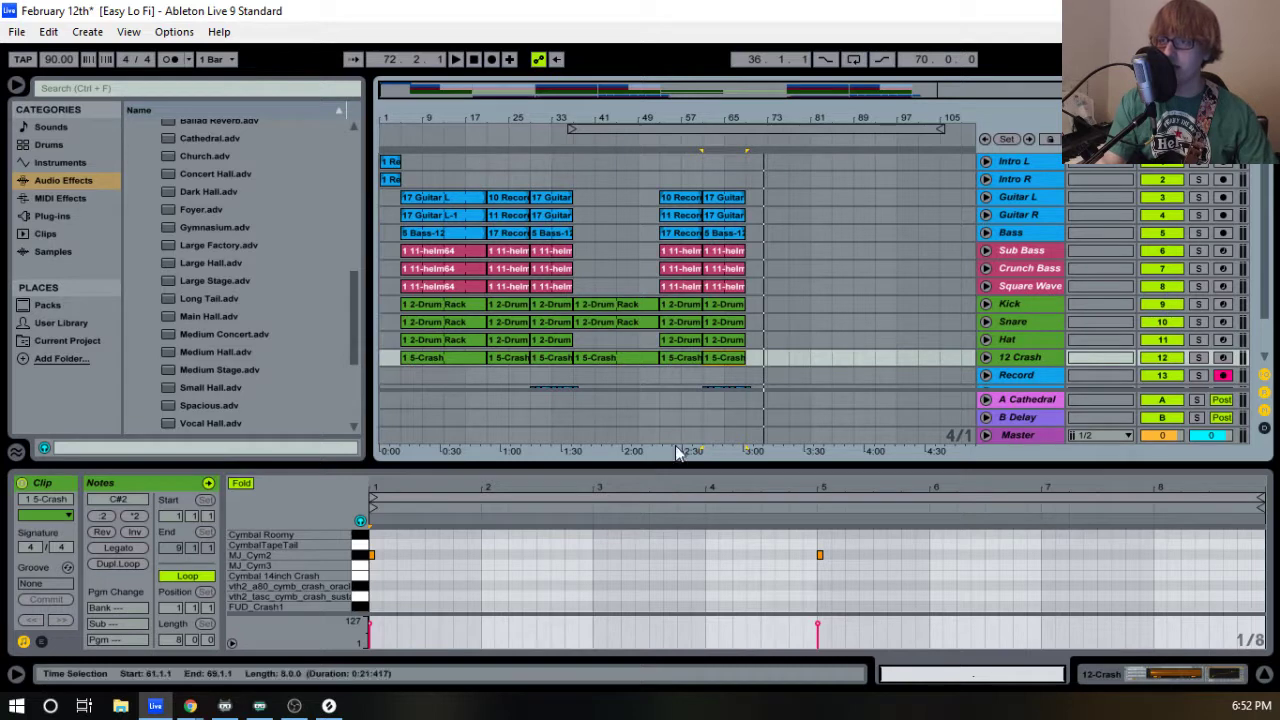
drag(674, 466, 650, 685)
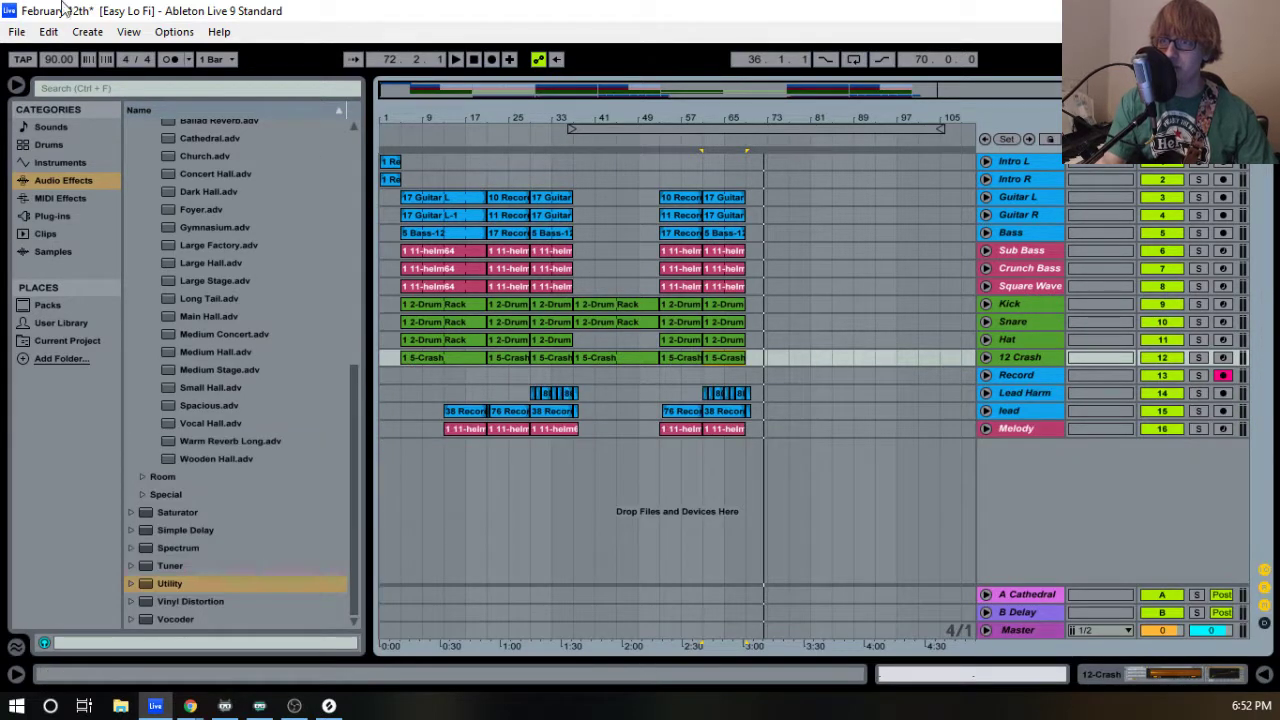
click(20, 33)
click(92, 197)
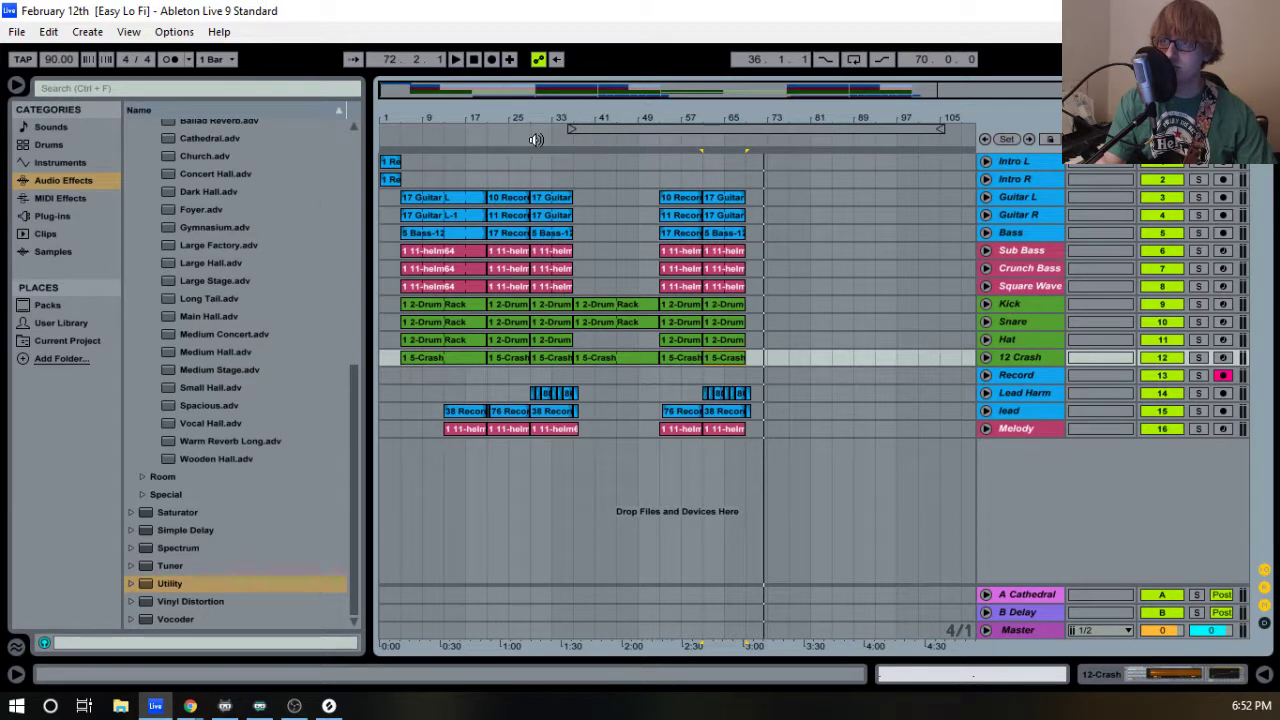
- Play the end of the section leading into bar 37 and place the insert marker at 53.1.1 on Lead Harm
drag(614, 247, 619, 316)
drag(576, 204, 654, 440)
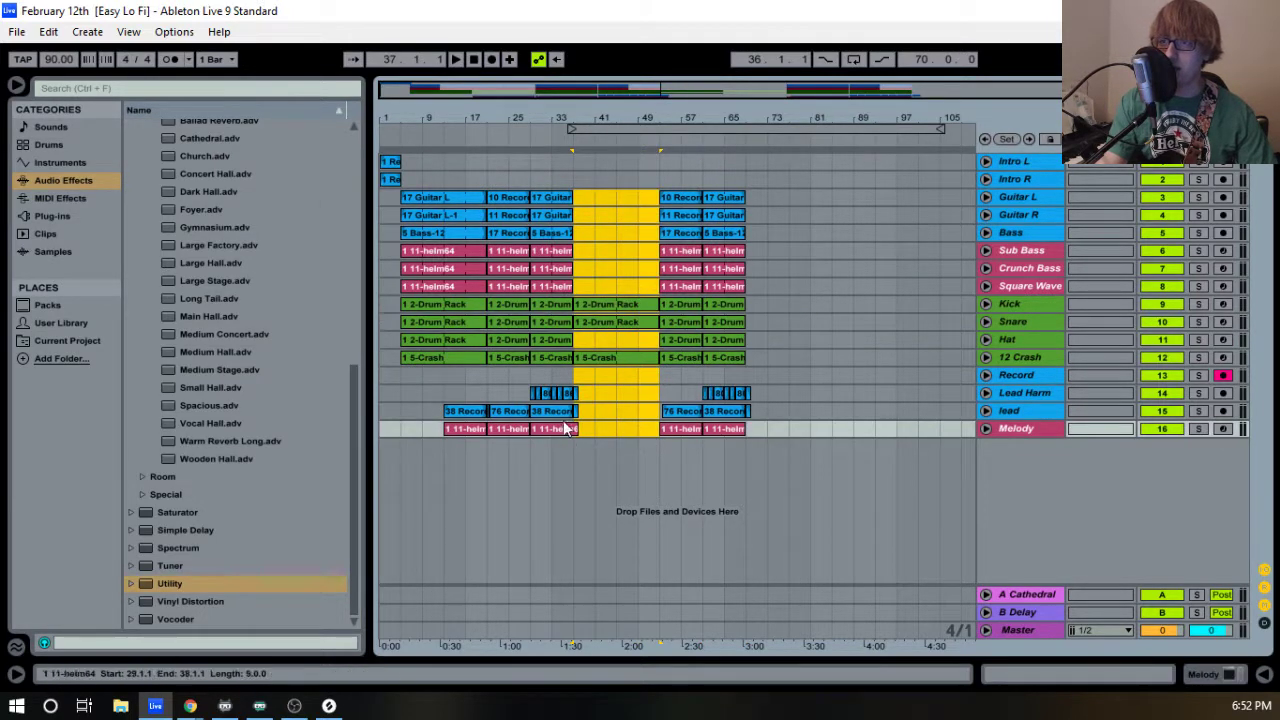
click(587, 394)
click(554, 144)
drag(589, 119, 637, 116)
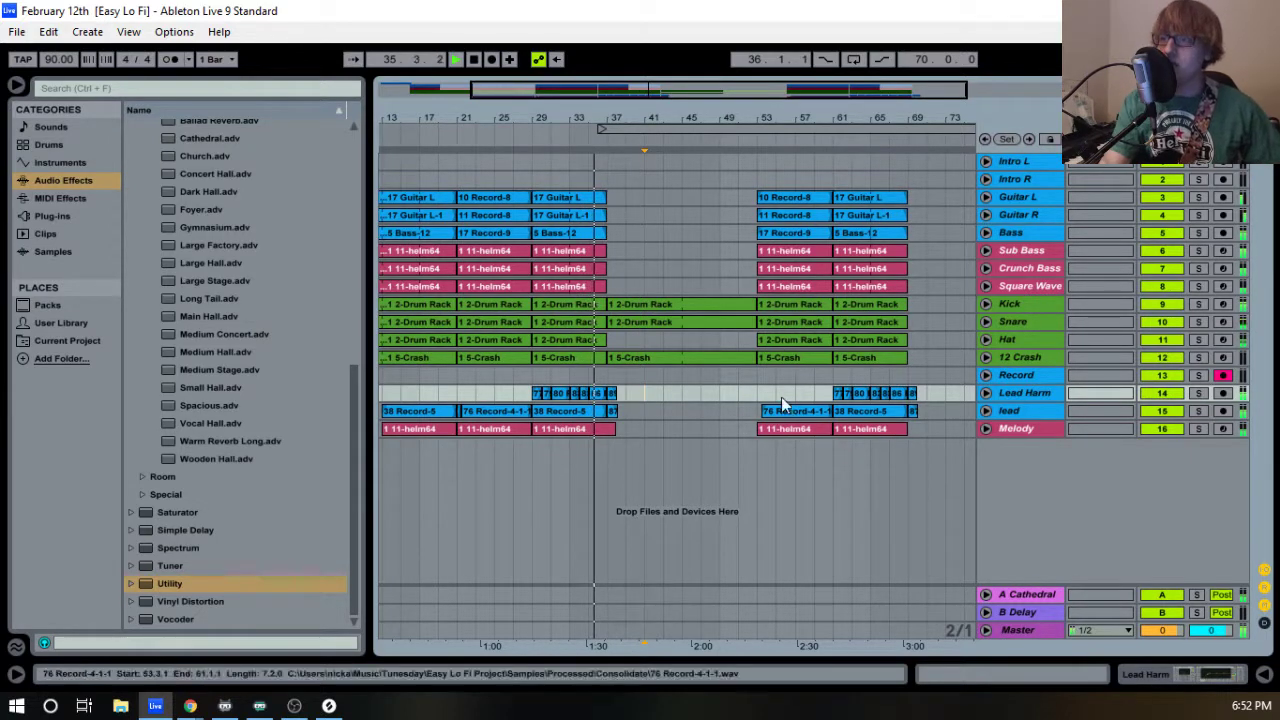
click(775, 392)
click(759, 392)
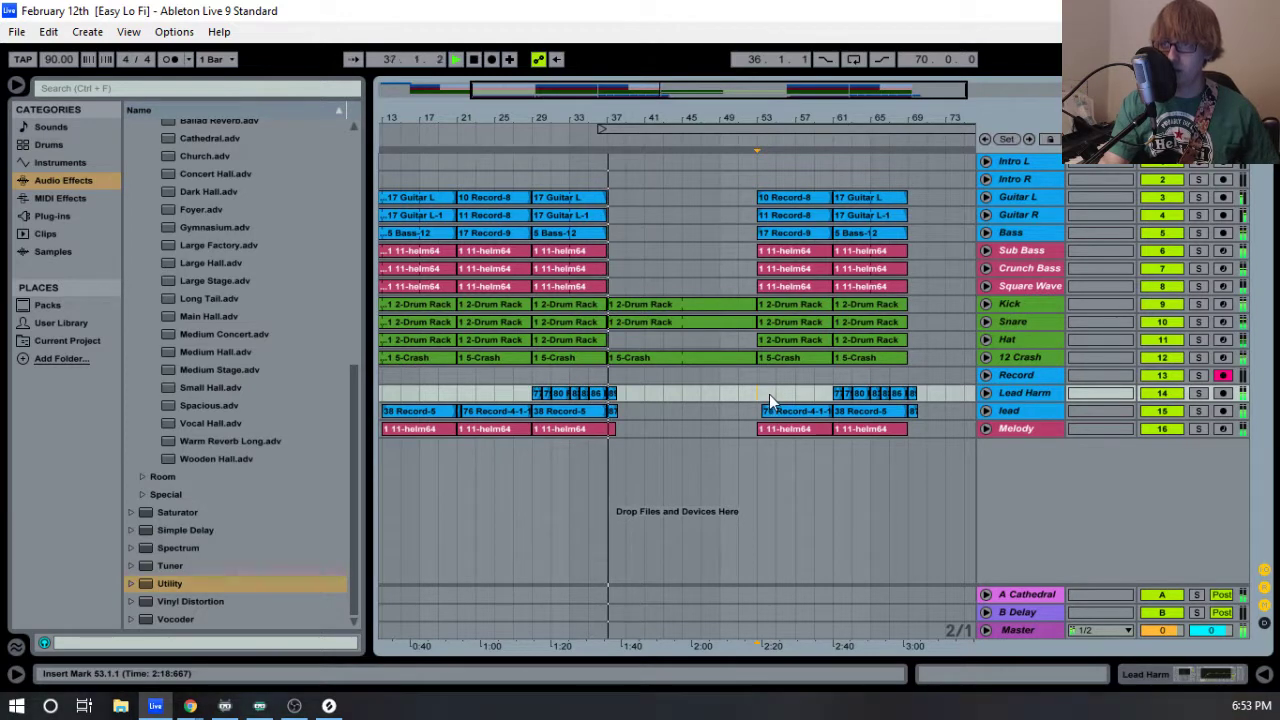
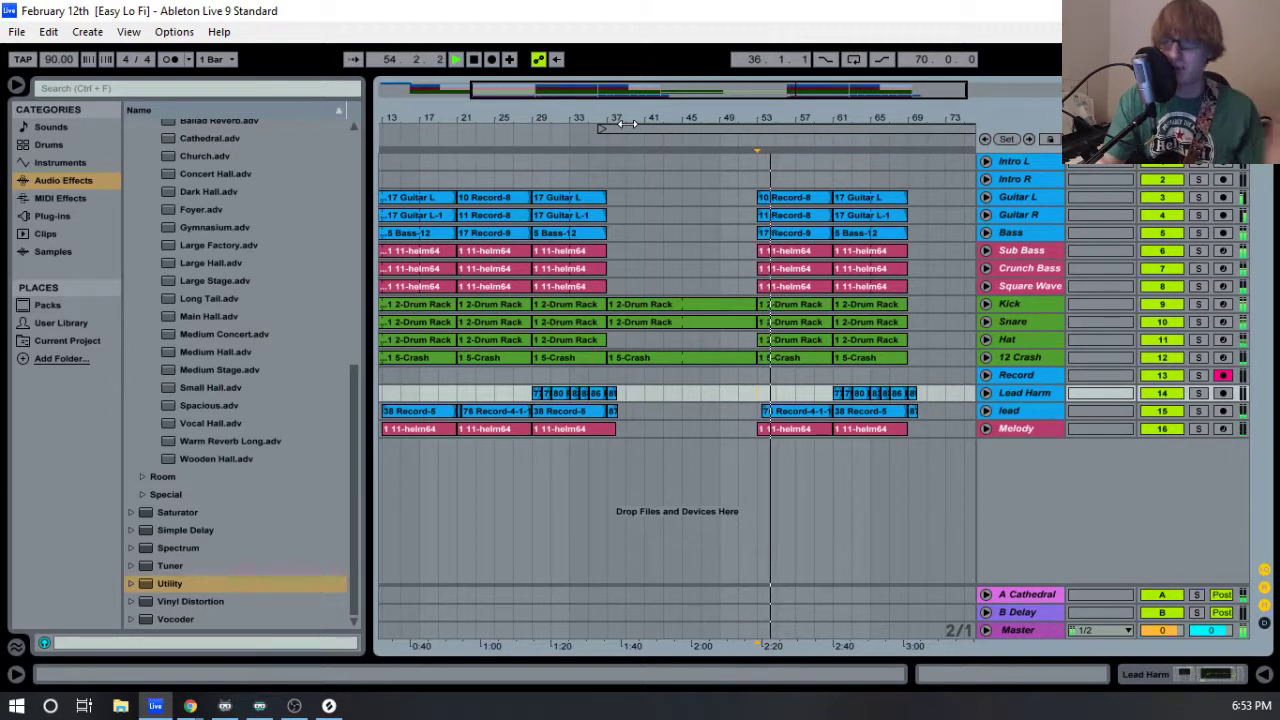
- Listen to the drum-only break after bar 37 and to the returning section from bar 53
drag(624, 136, 582, 138)
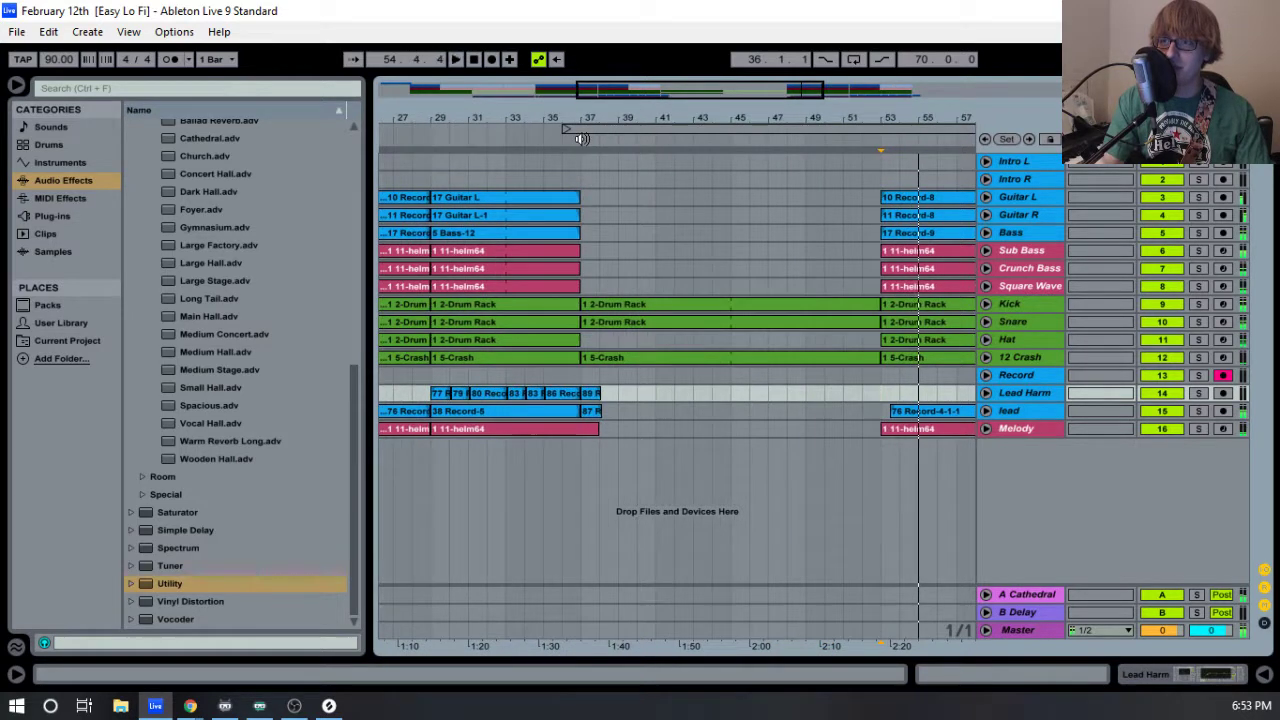
click(569, 138)
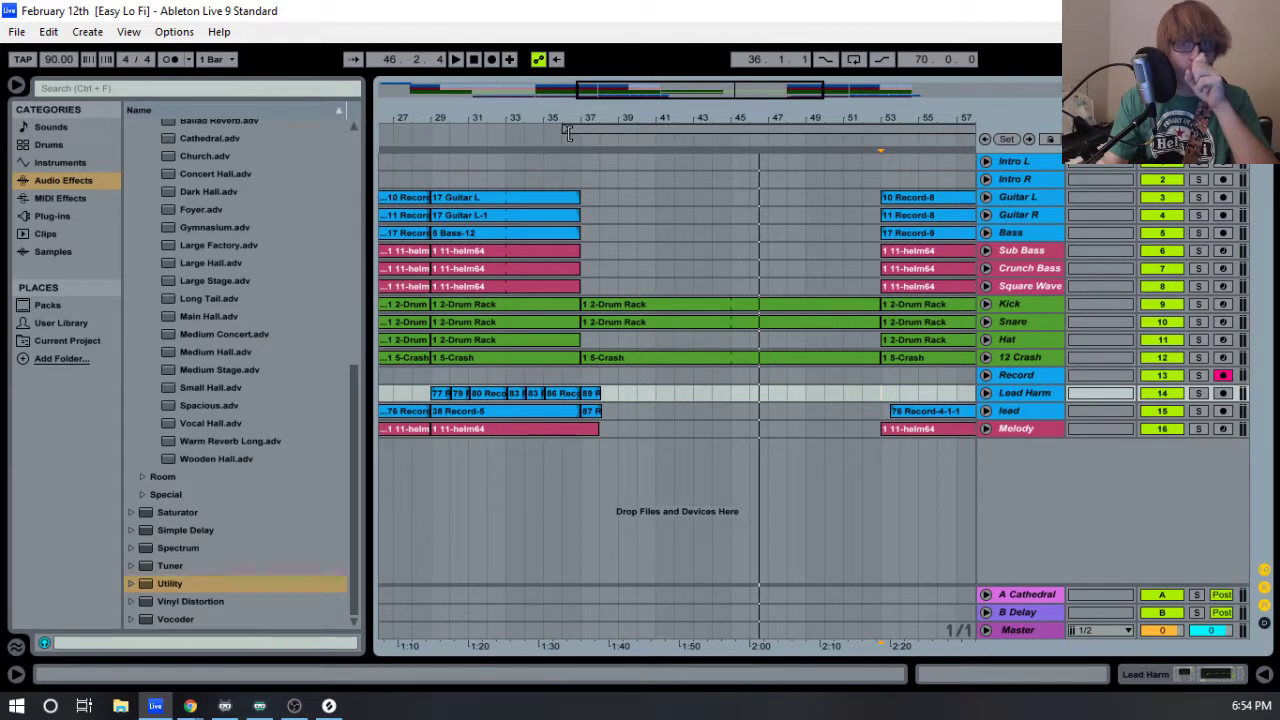
click(575, 140)
drag(646, 114, 646, 160)
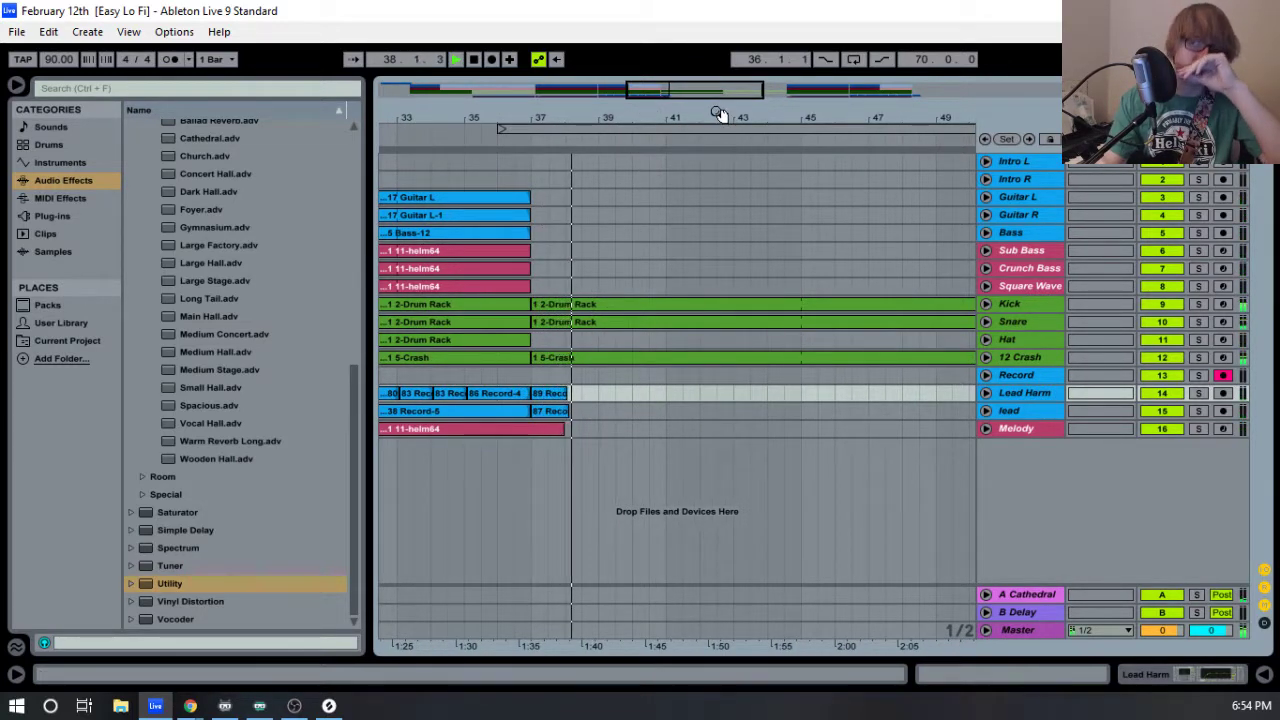
drag(728, 118, 362, 102)
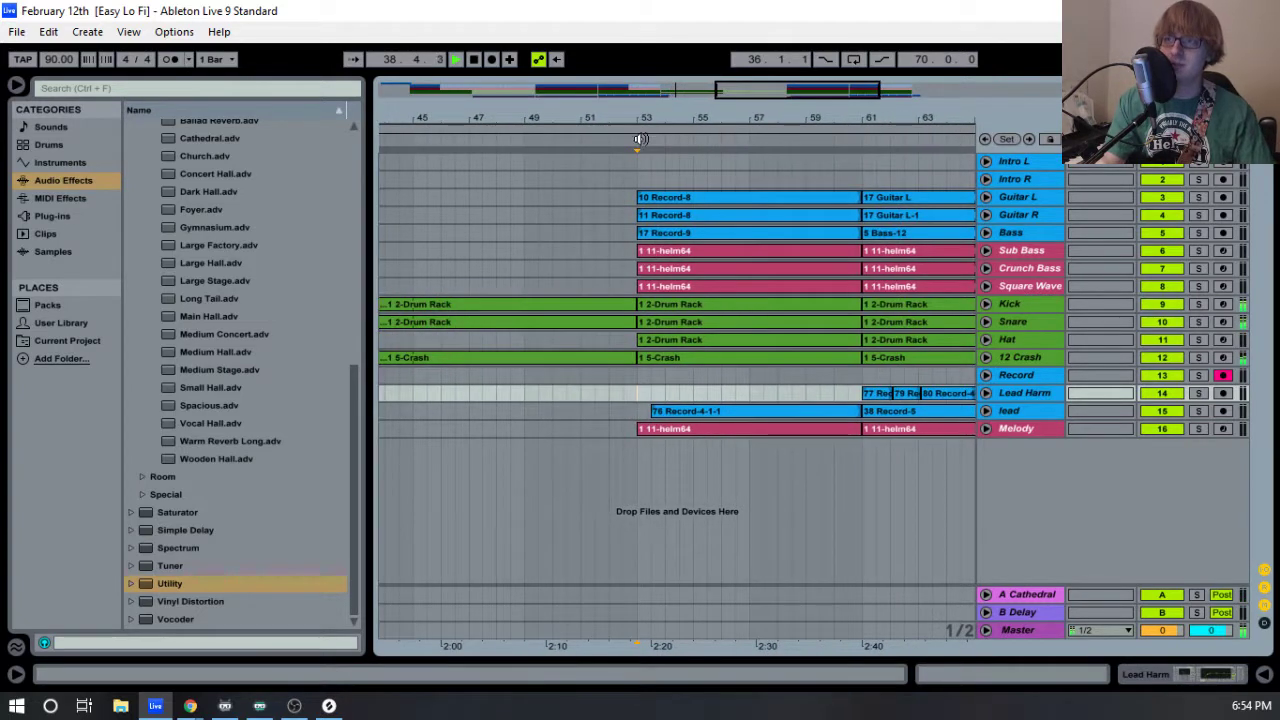
click(626, 144)
drag(676, 120, 619, 127)
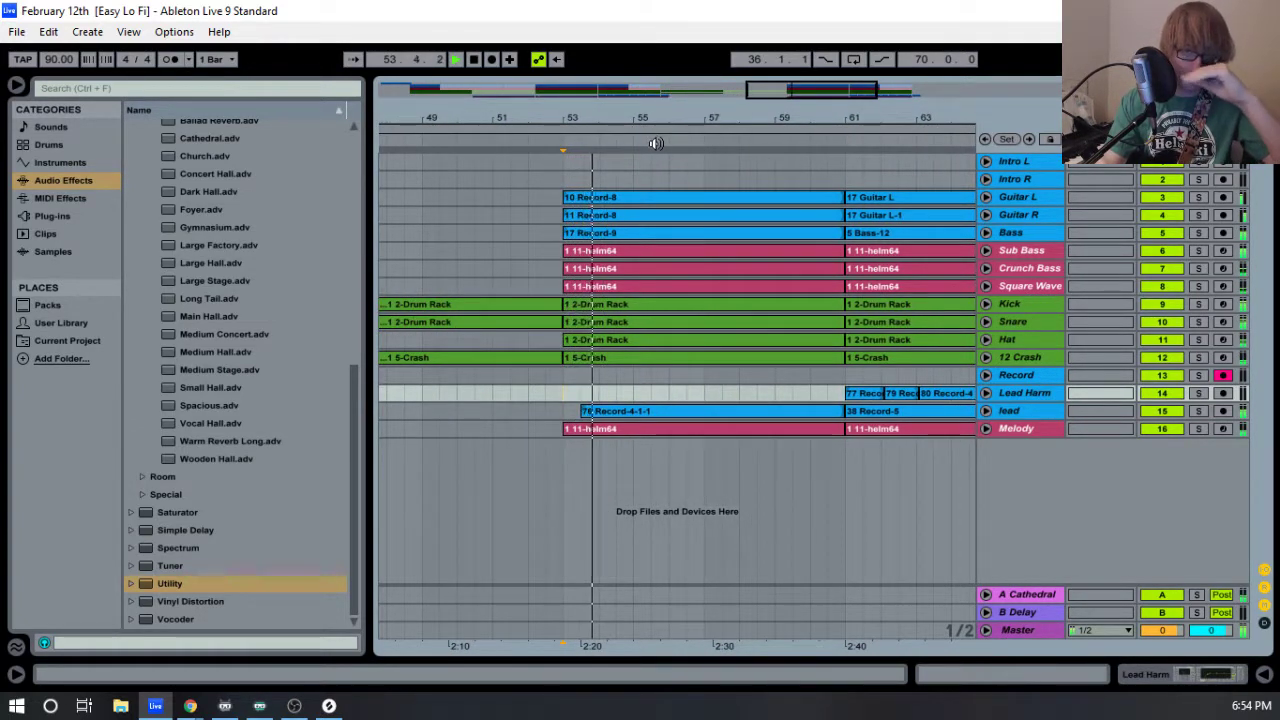
- Expand the lead track, delete its phrase from 56.3.1 to 57.2.1, and play the section from bar 53
click(985, 411)
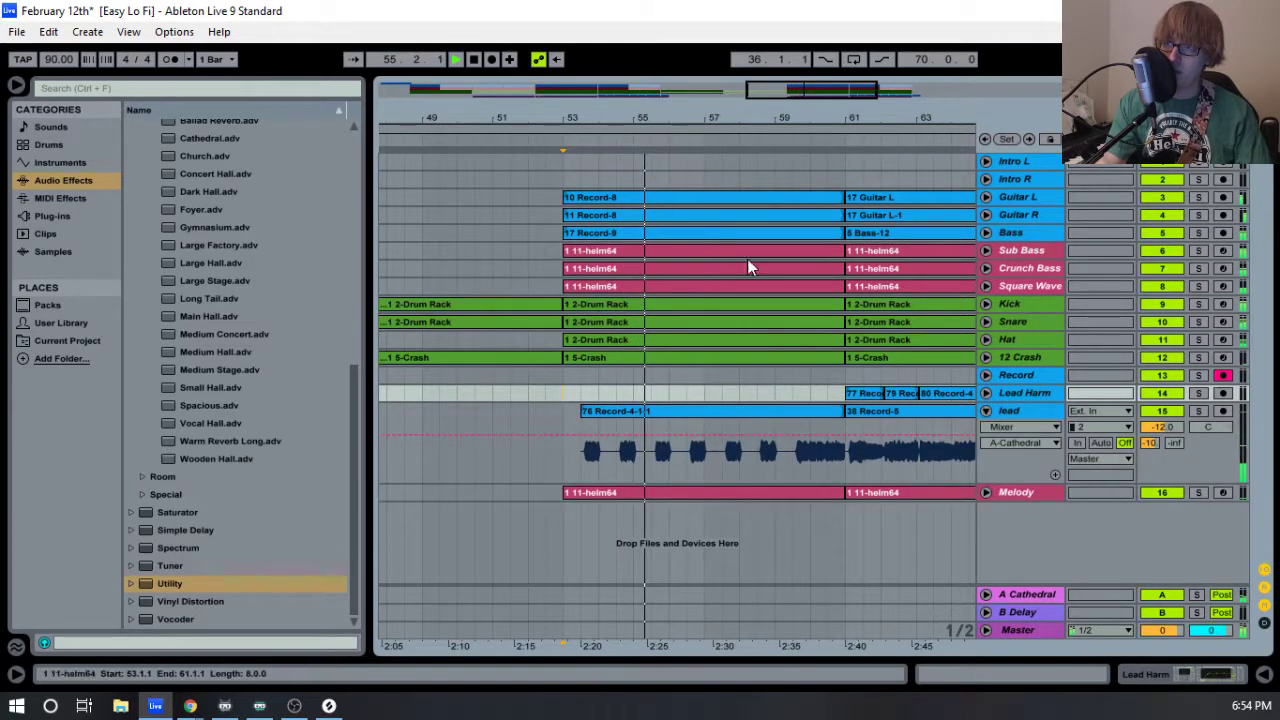
drag(683, 128, 673, 238)
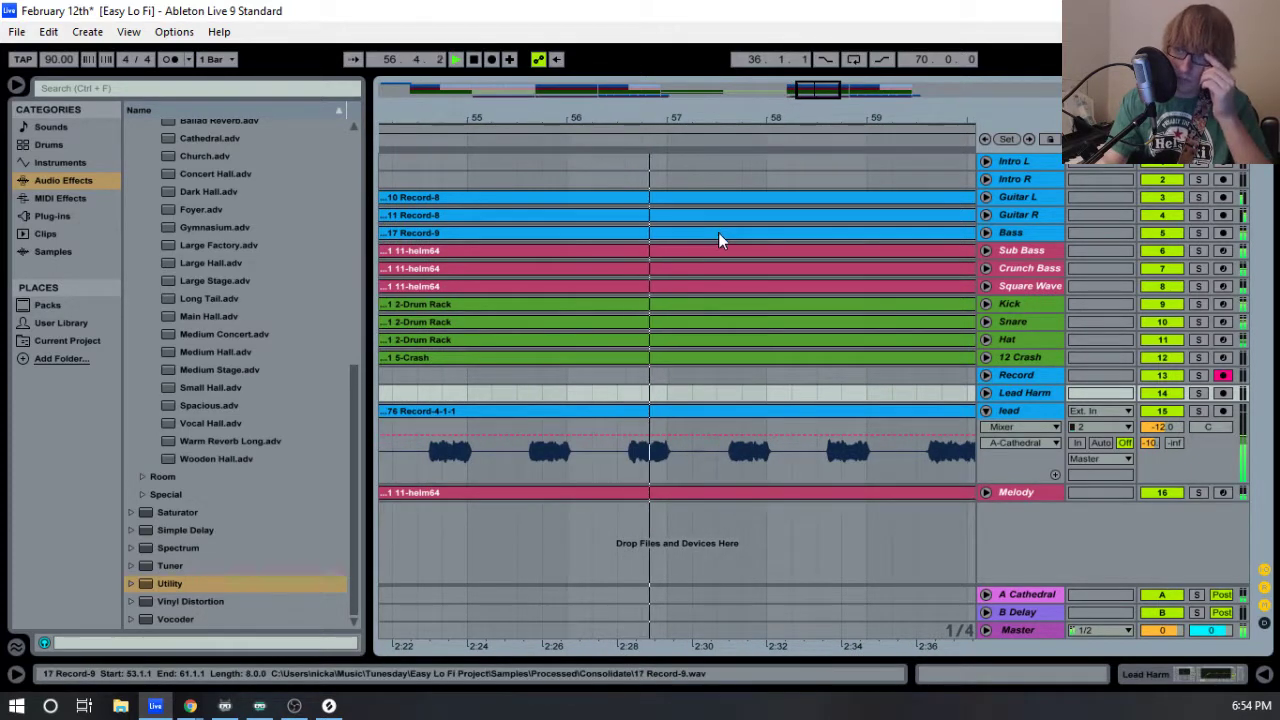
drag(741, 122, 744, 22)
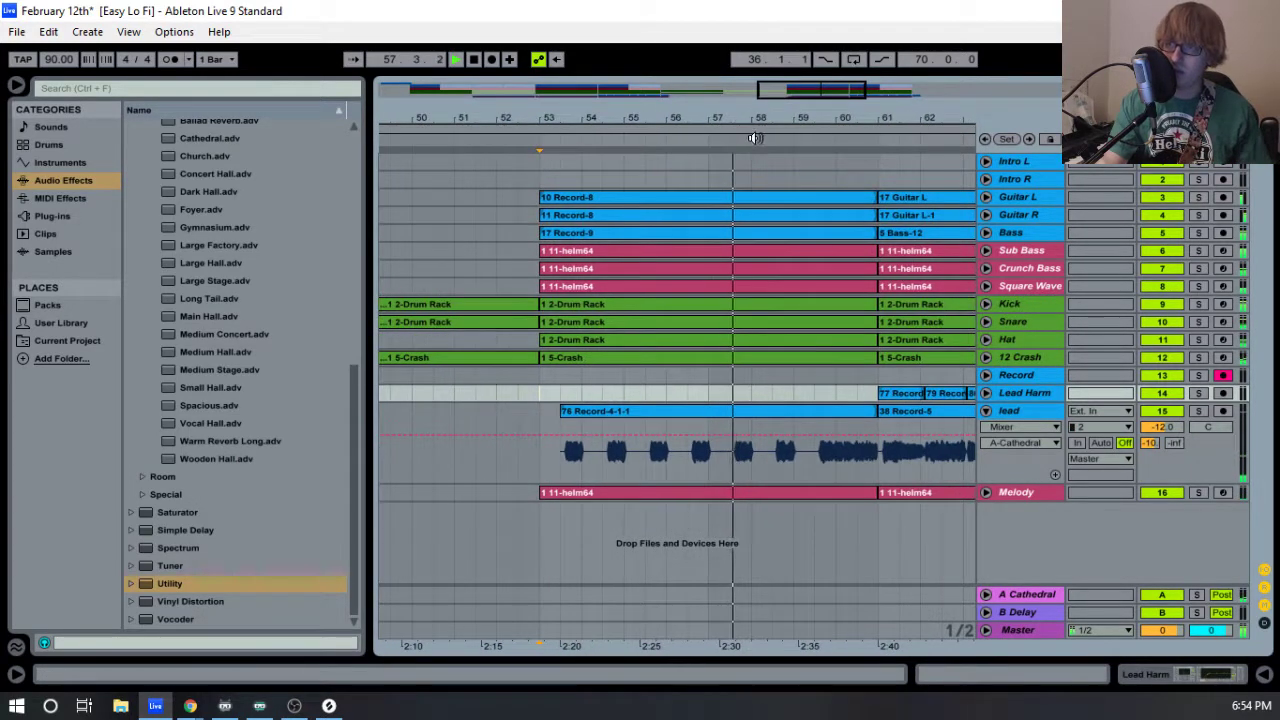
key(space)
drag(710, 117, 705, 252)
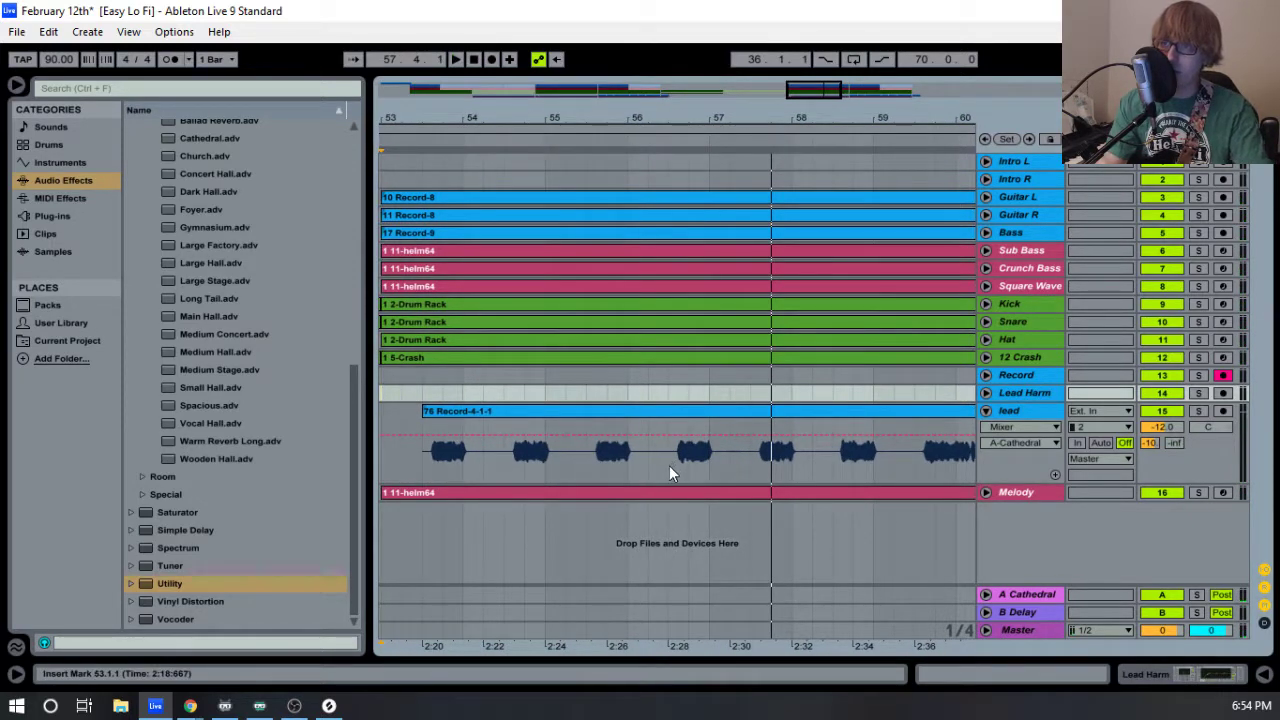
drag(668, 466, 718, 460)
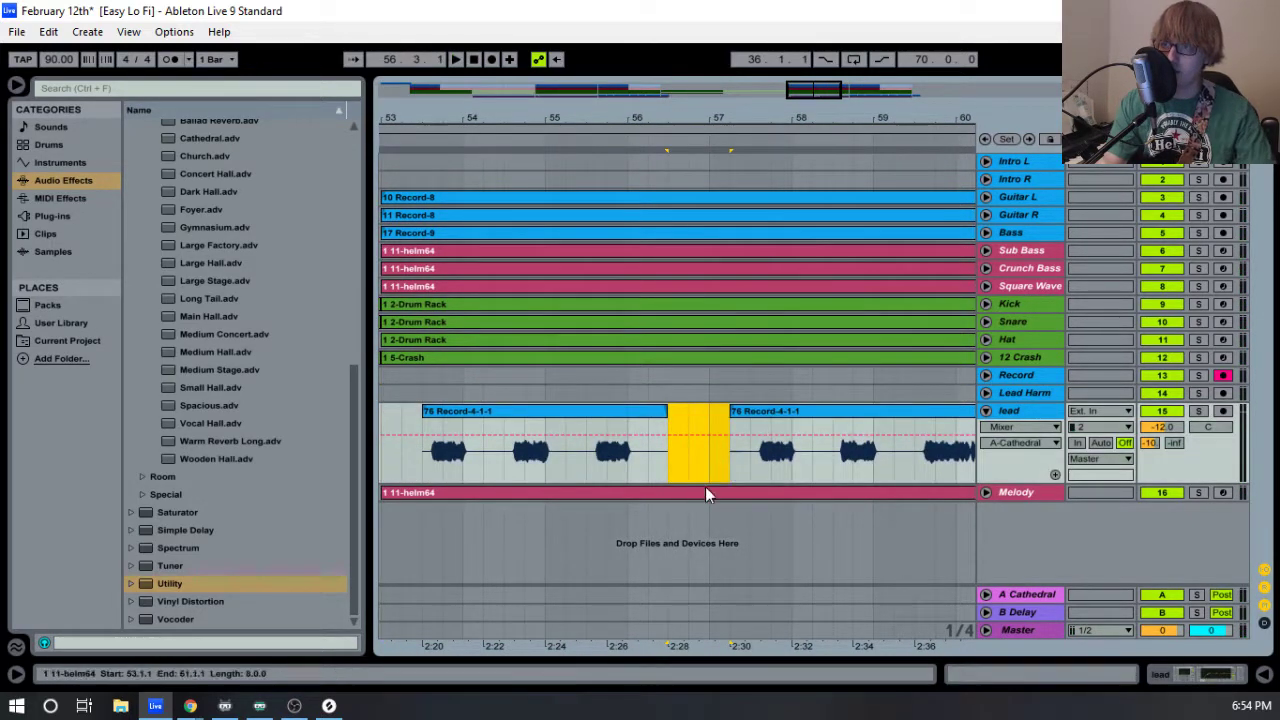
key(Delete)
key(space)
- Expand the Melody track and open its clip from bar 53 in an enlarged note editor around clip bar 4
click(986, 492)
click(1028, 497)
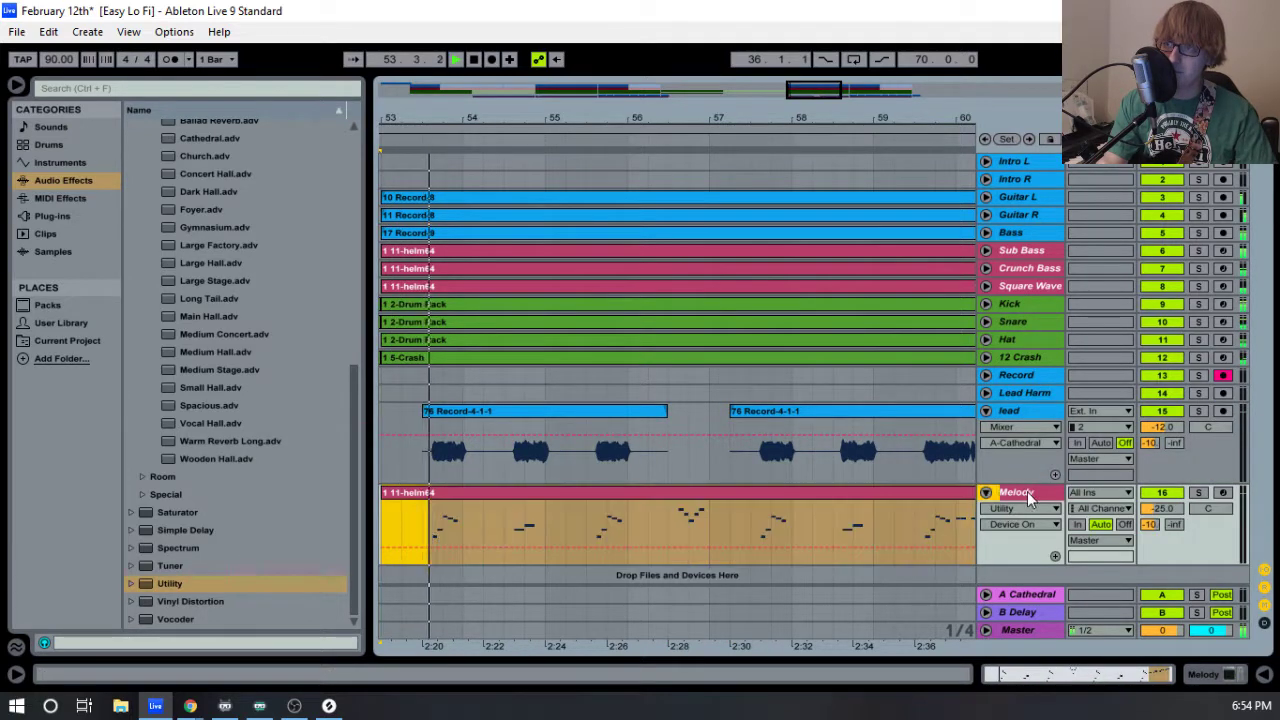
double_click(1028, 497)
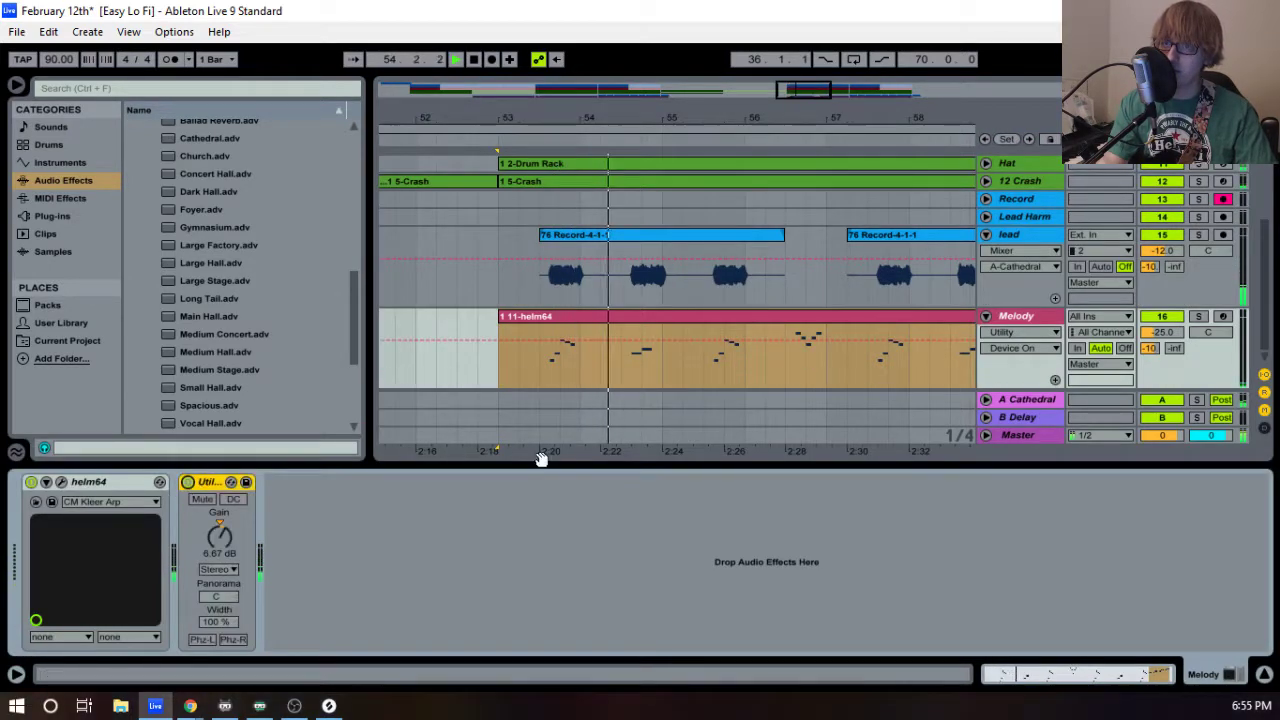
double_click(830, 330)
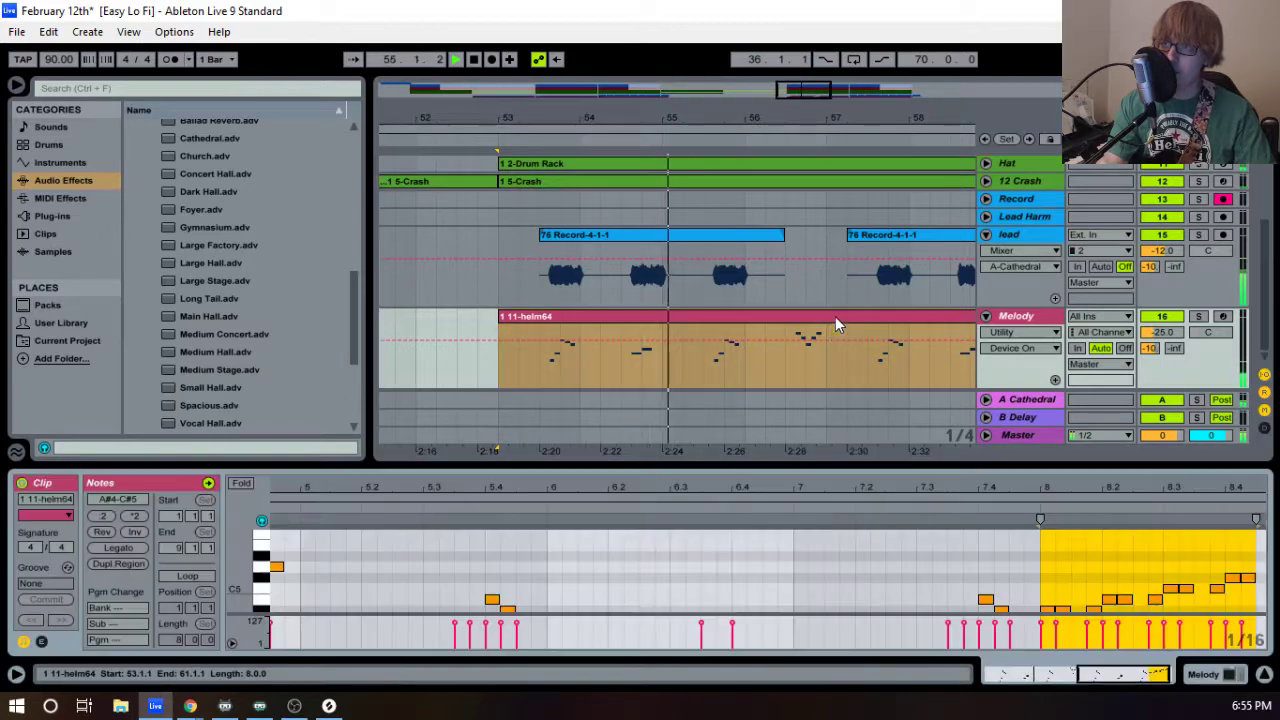
drag(829, 486, 828, 230)
drag(918, 240, 1076, 240)
drag(734, 240, 736, 300)
scroll(740, 314, up, 3)
- Repitch the five notes at the end of clip bar 4 to D5, E5, F5, E5 and D5, and play the result
key(space)
click(690, 377)
drag(718, 405, 720, 370)
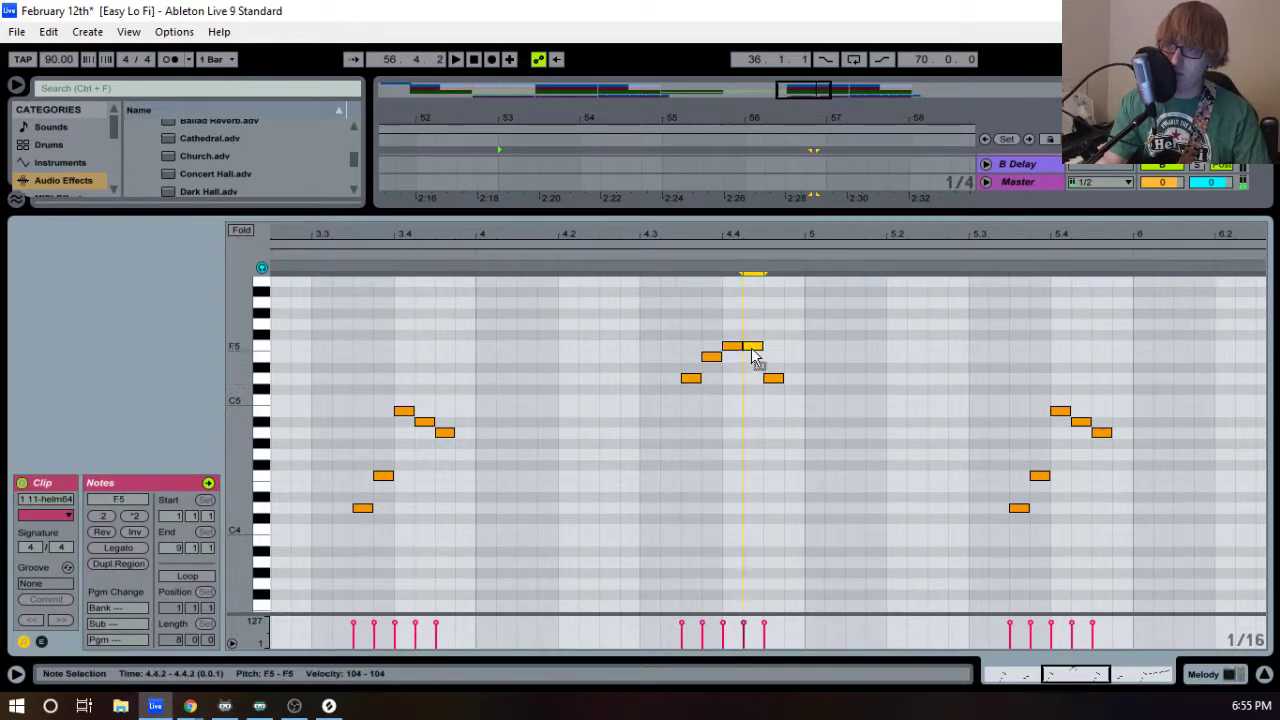
click(636, 247)
click(864, 314)
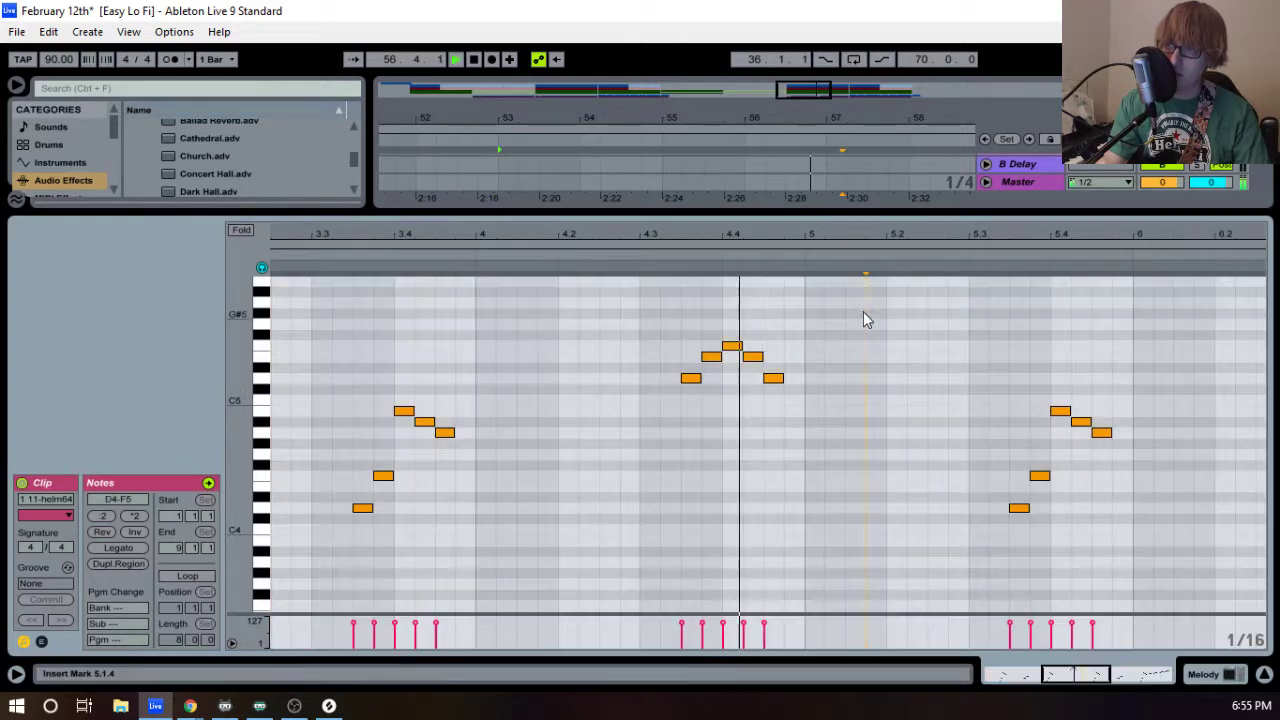
drag(903, 231, 639, 228)
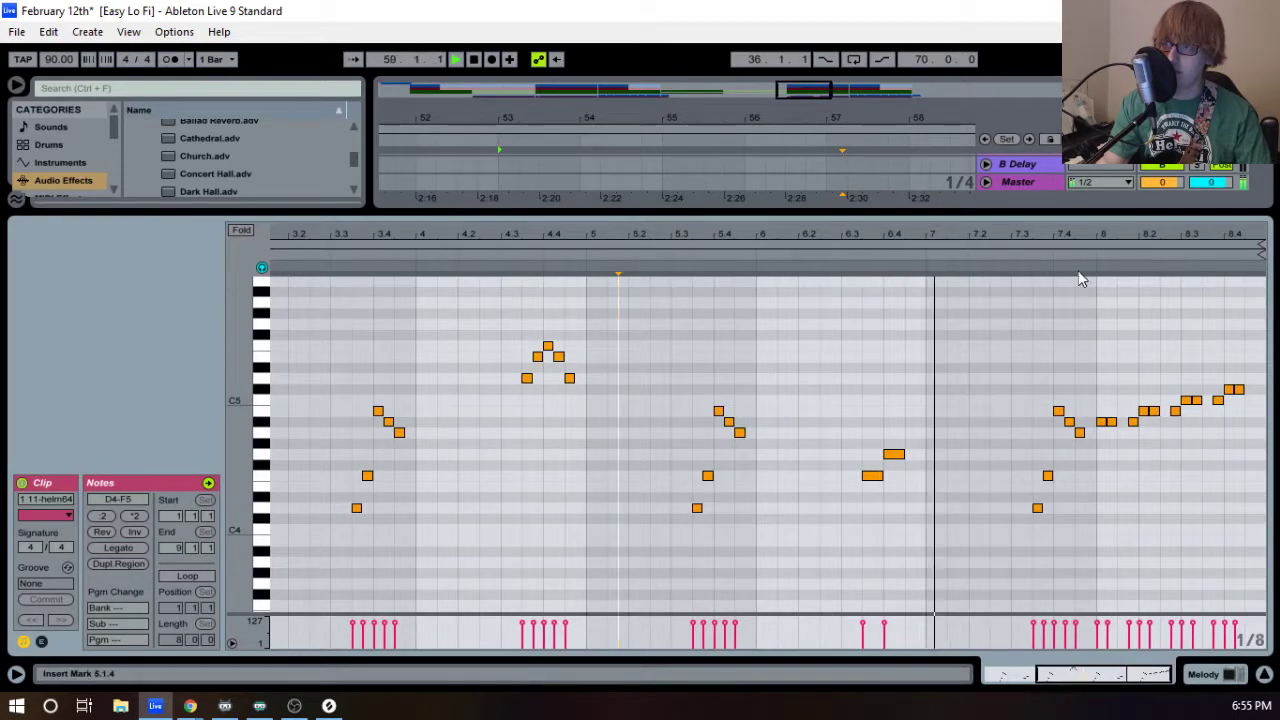
key(space)
- Return to the full arrangement and move the loop start to 55.4.1
drag(1051, 223, 988, 580)
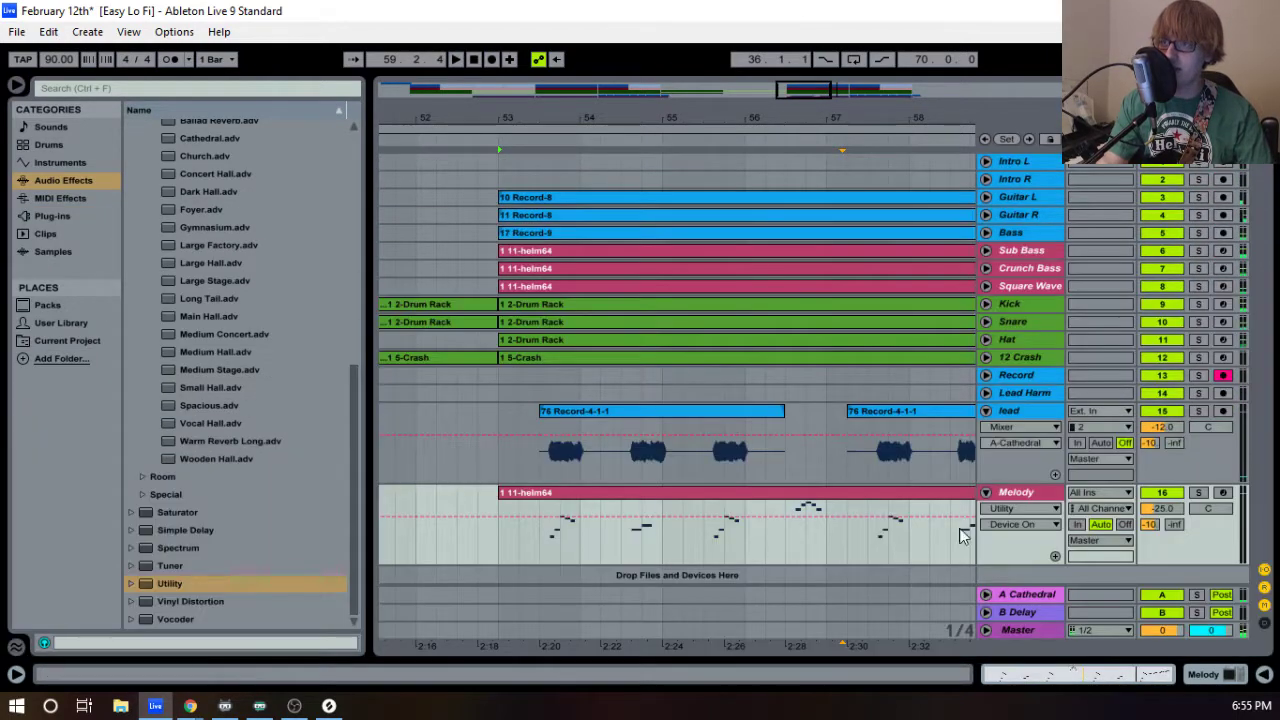
drag(578, 118, 985, 126)
drag(866, 130, 706, 118)
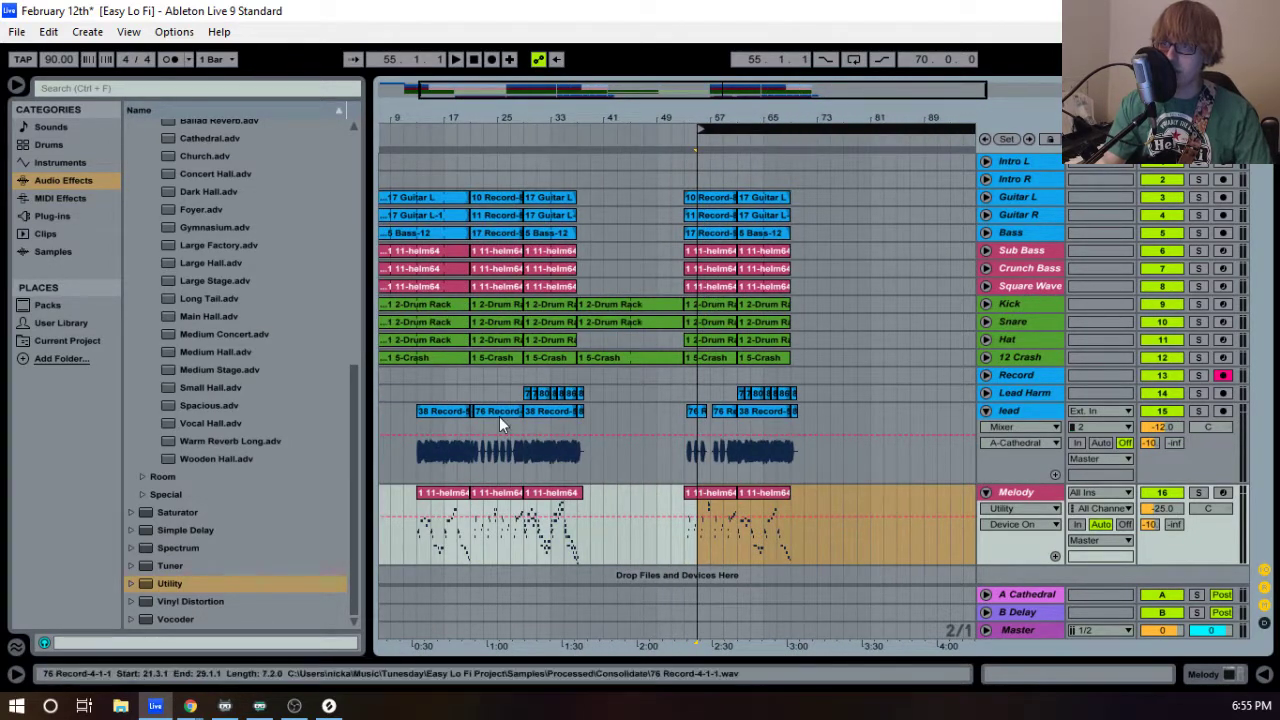
drag(714, 118, 738, 190)
drag(649, 127, 711, 121)
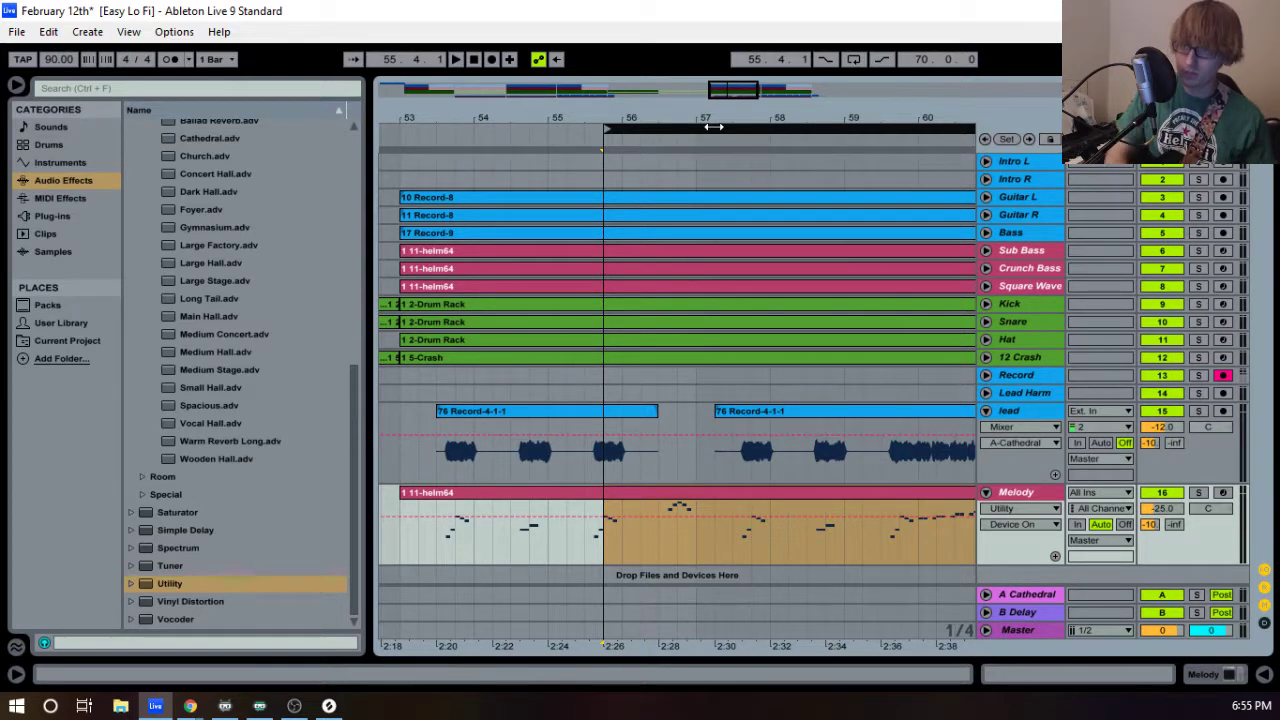
- Record a replacement lead phrase on the Record track from 55.4.1, restarting for a second and third take
key(F9)
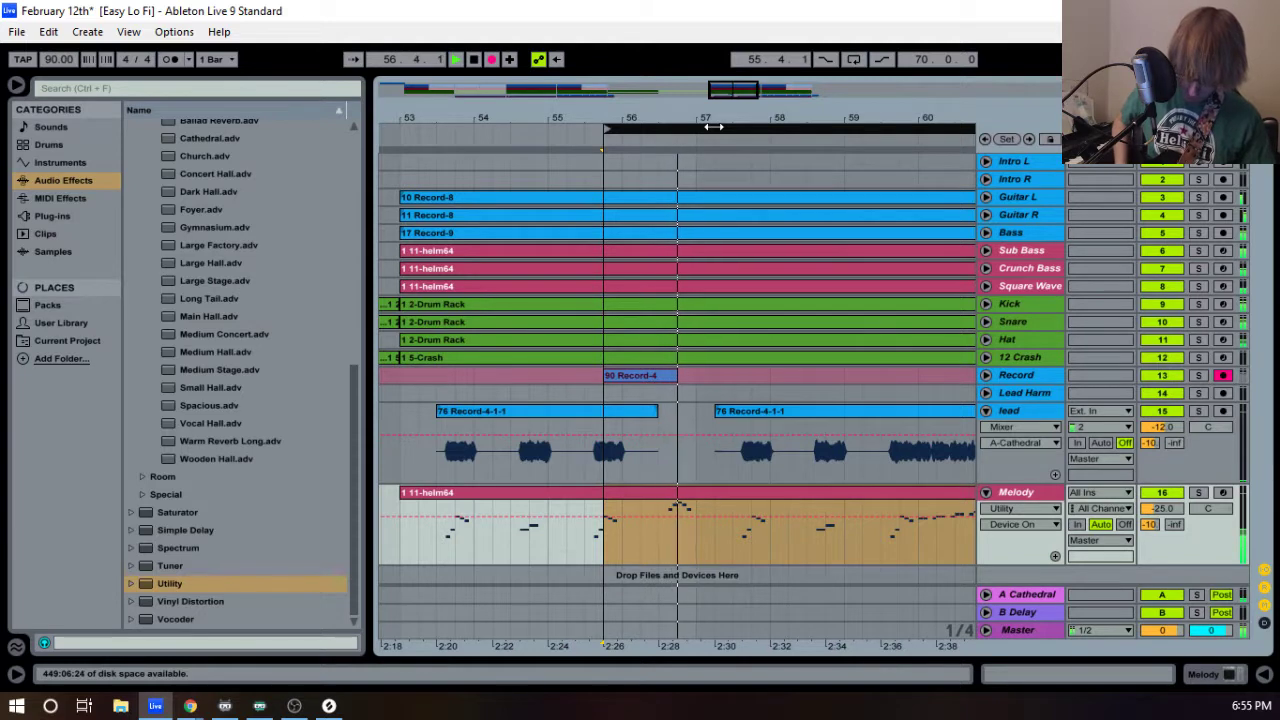
key(space)
key(F9)
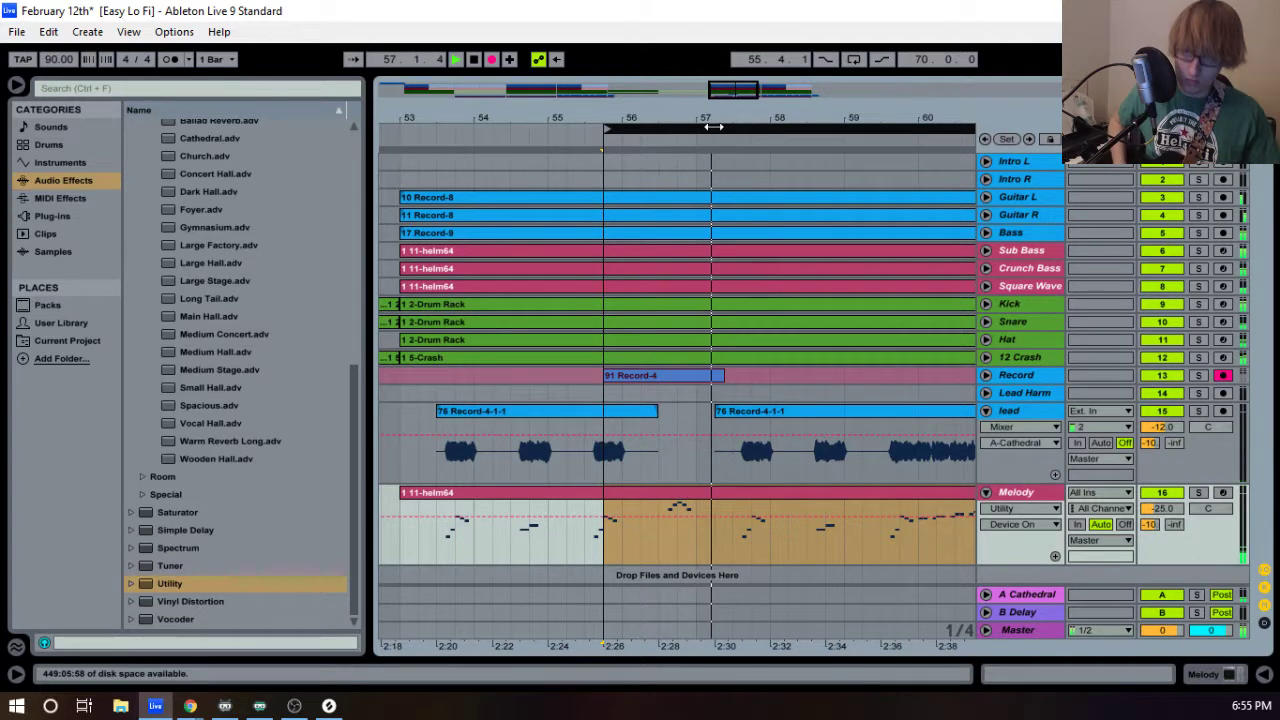
key(space)
key(F9)
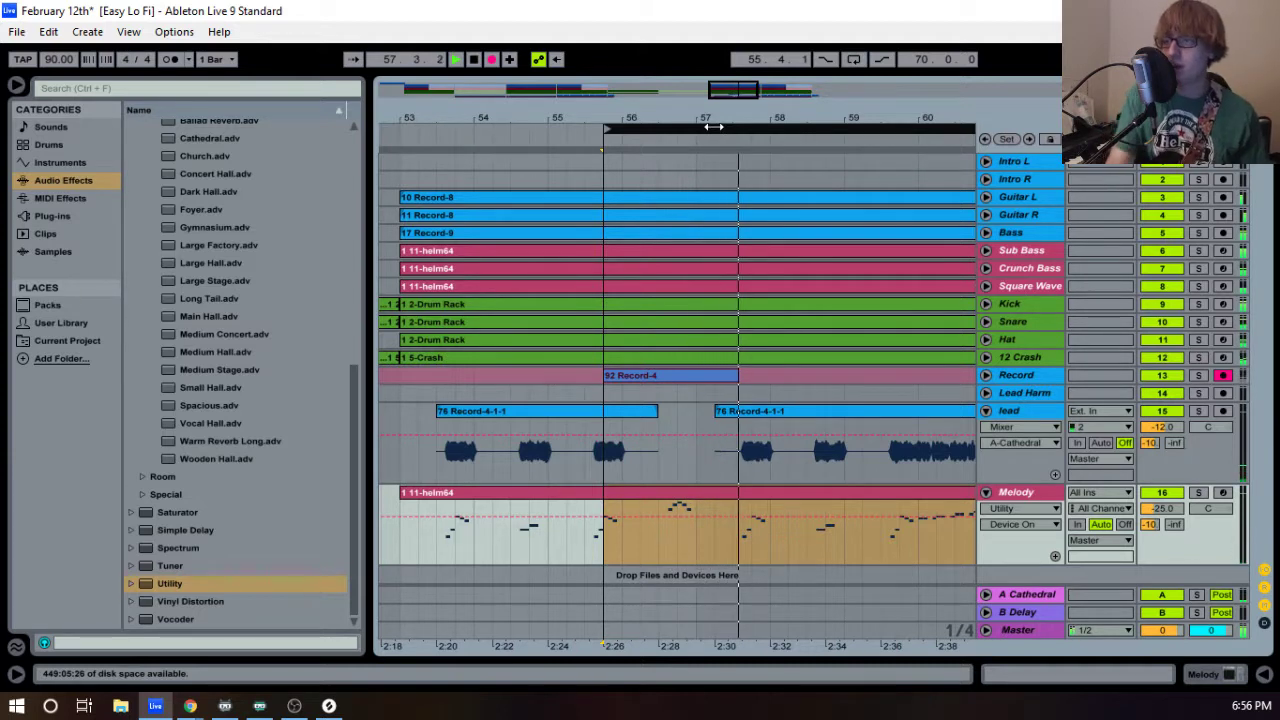
key(space)
- Play back the new take, expand the Record track and trim the clip's start to 56.3.1
key(space)
click(986, 376)
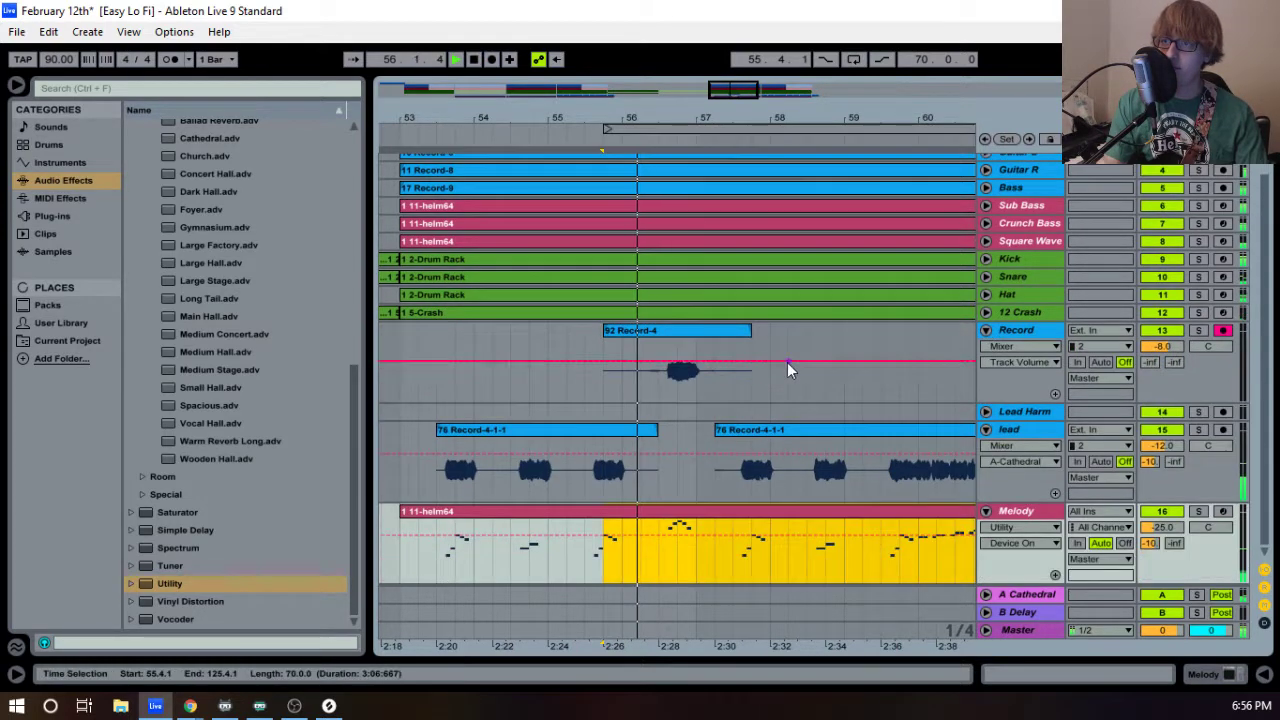
click(630, 333)
drag(632, 331, 668, 331)
key(space)
- Nudge the Record track's take slightly earlier against the Melody notes and play it back
drag(678, 118, 748, 230)
drag(748, 121, 877, 124)
drag(631, 119, 627, 180)
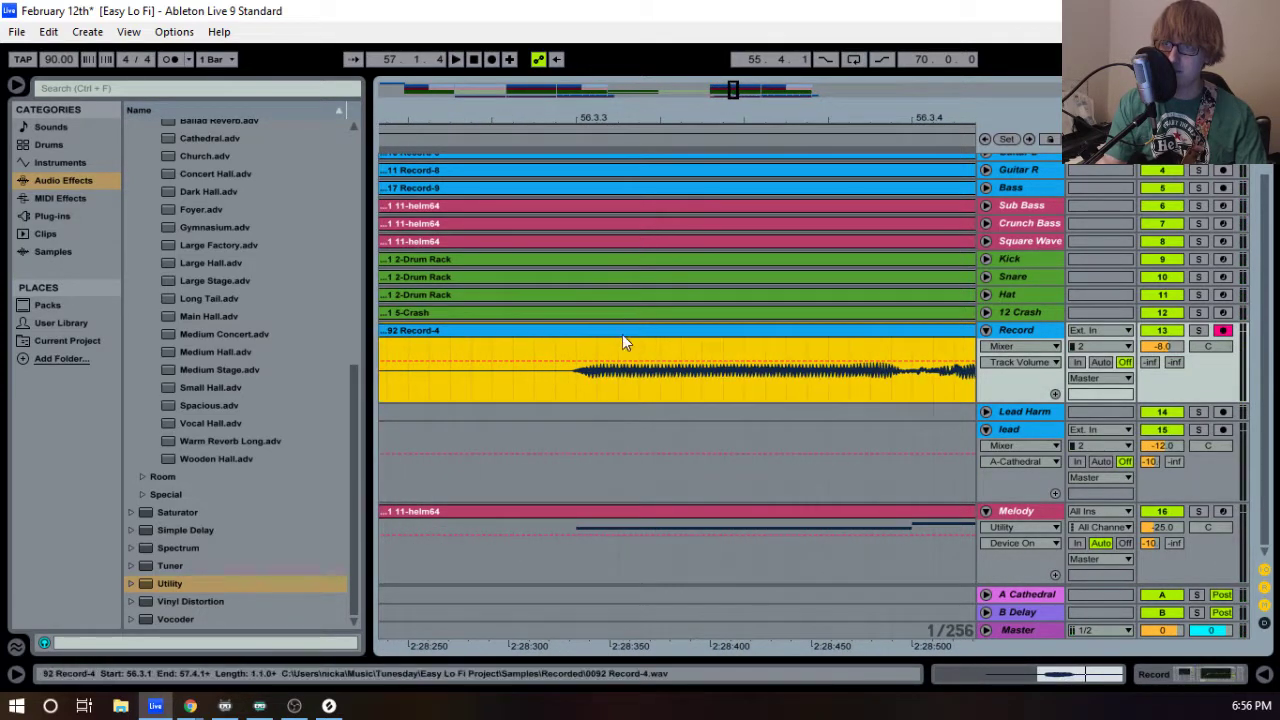
drag(780, 121, 705, 160)
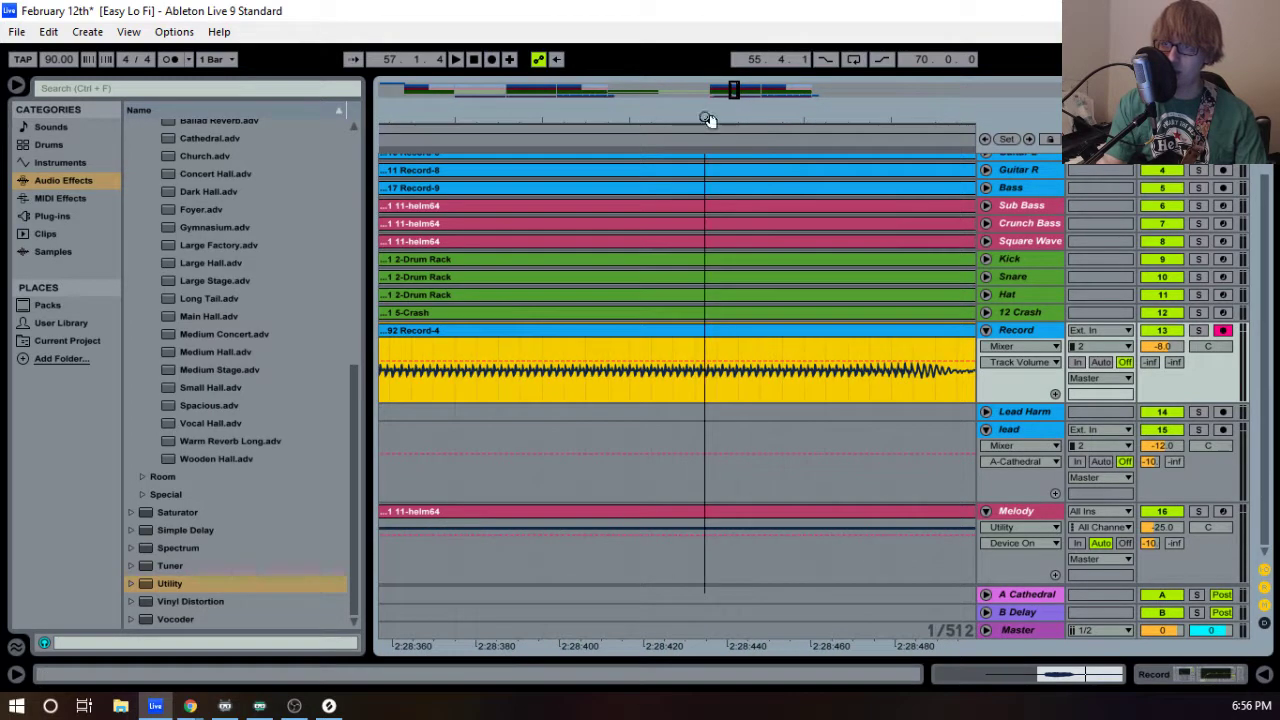
drag(690, 114, 957, 112)
drag(673, 330, 658, 330)
key(space)
drag(694, 116, 593, 54)
key(space)
click(516, 350)
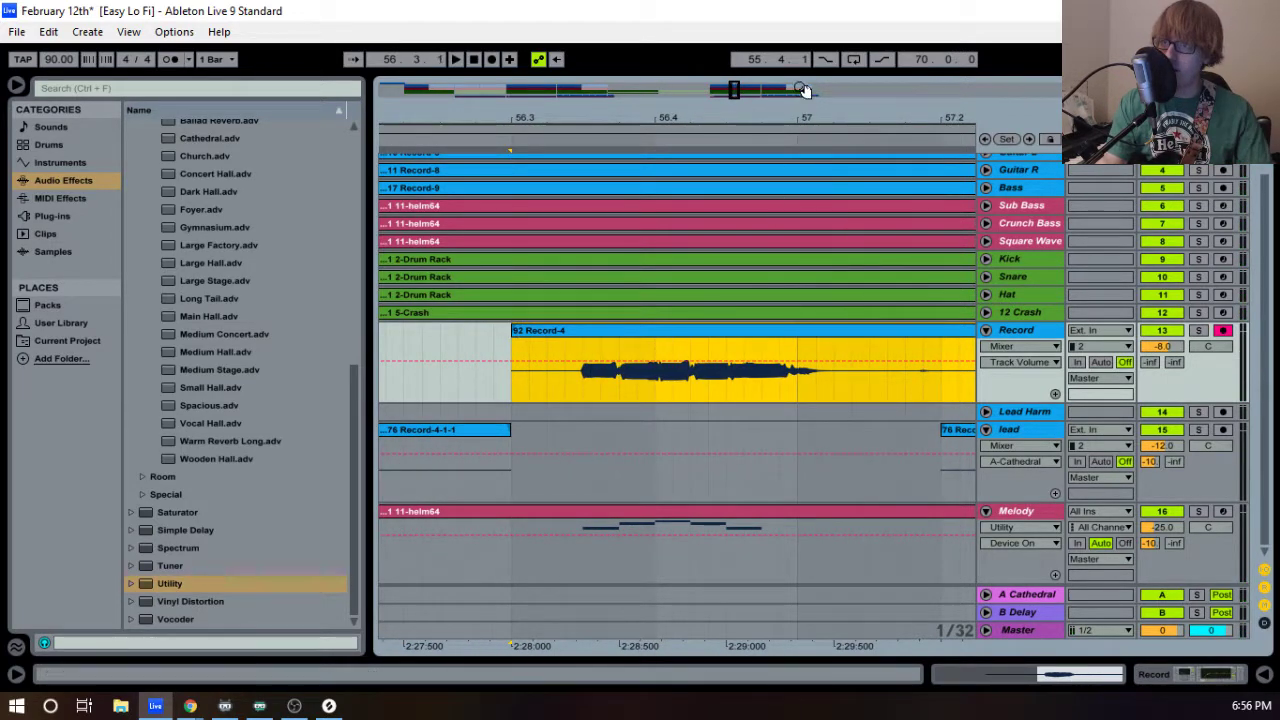
- Trim the take's end to about 57.1.4 and move the clip into the lead track's gap at 56.3.1
drag(782, 118, 686, 114)
drag(840, 120, 760, 111)
drag(897, 333, 713, 333)
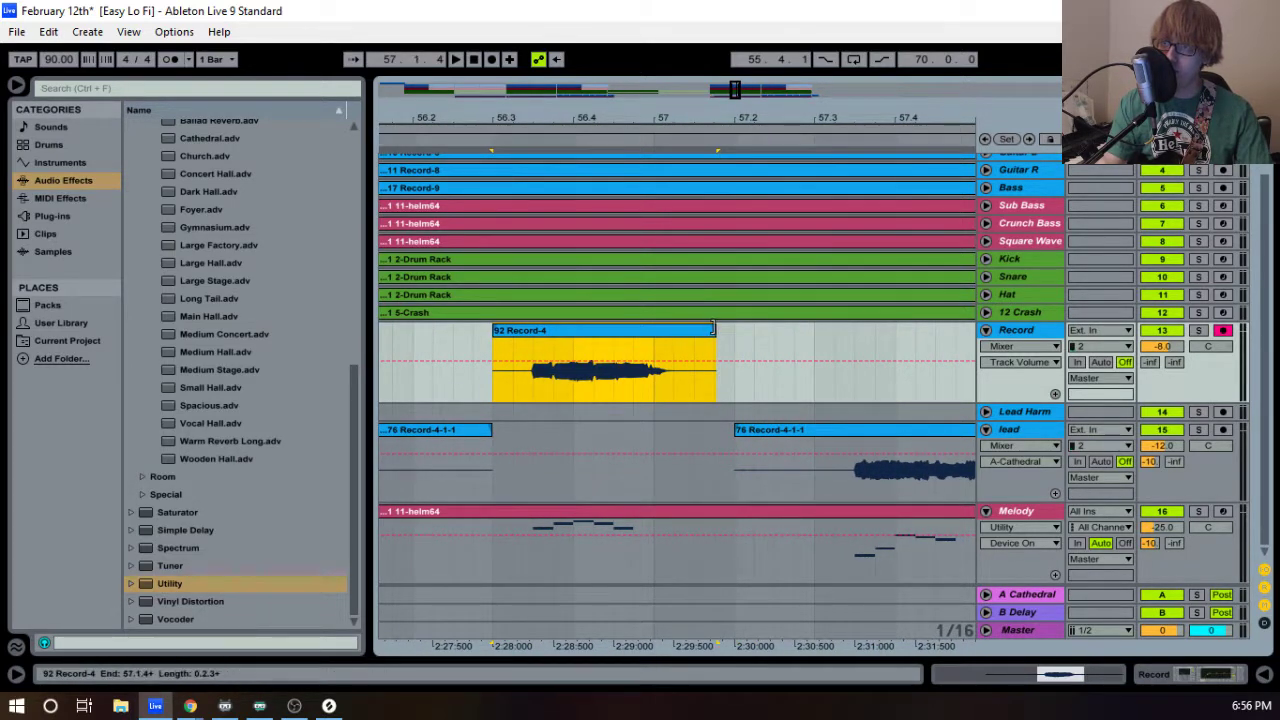
drag(545, 335, 544, 426)
right_click(544, 426)
click(643, 135)
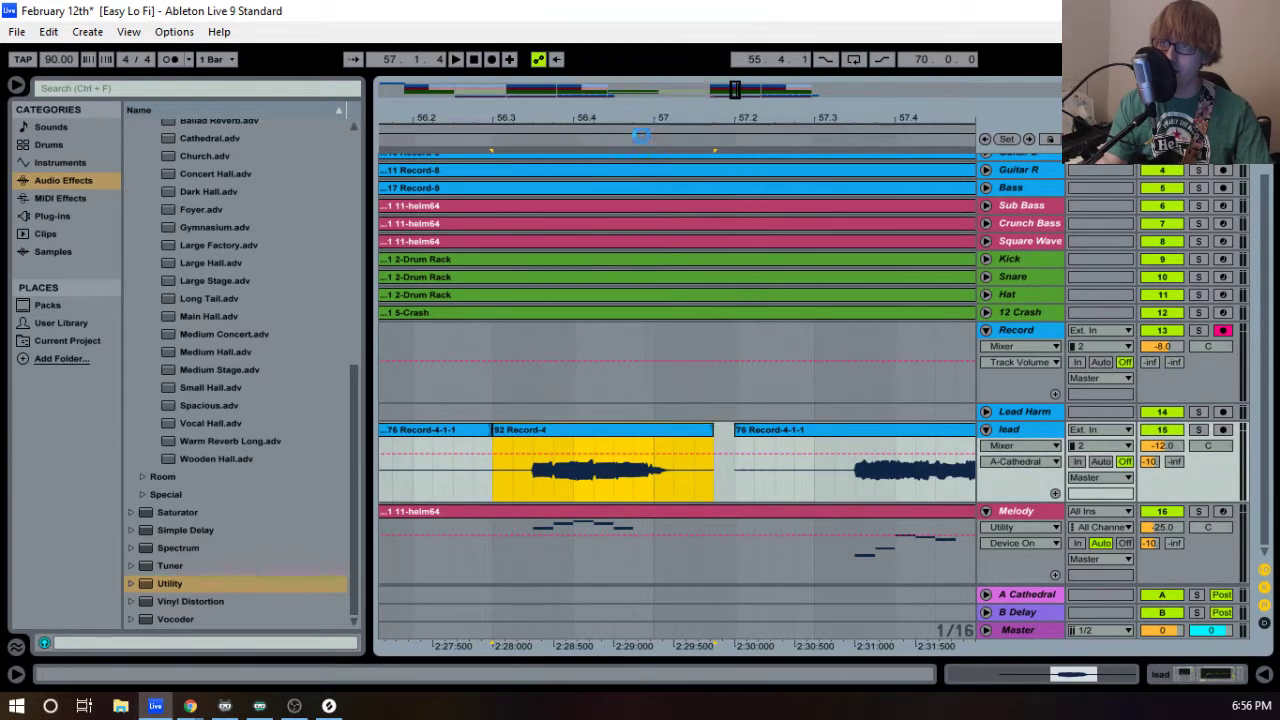
- Open the new lead clip and add warp markers at 1.3.3, 1.3.4, 1.4, 1.4.2 and 1.4.3 to tighten its timing
double_click(592, 432)
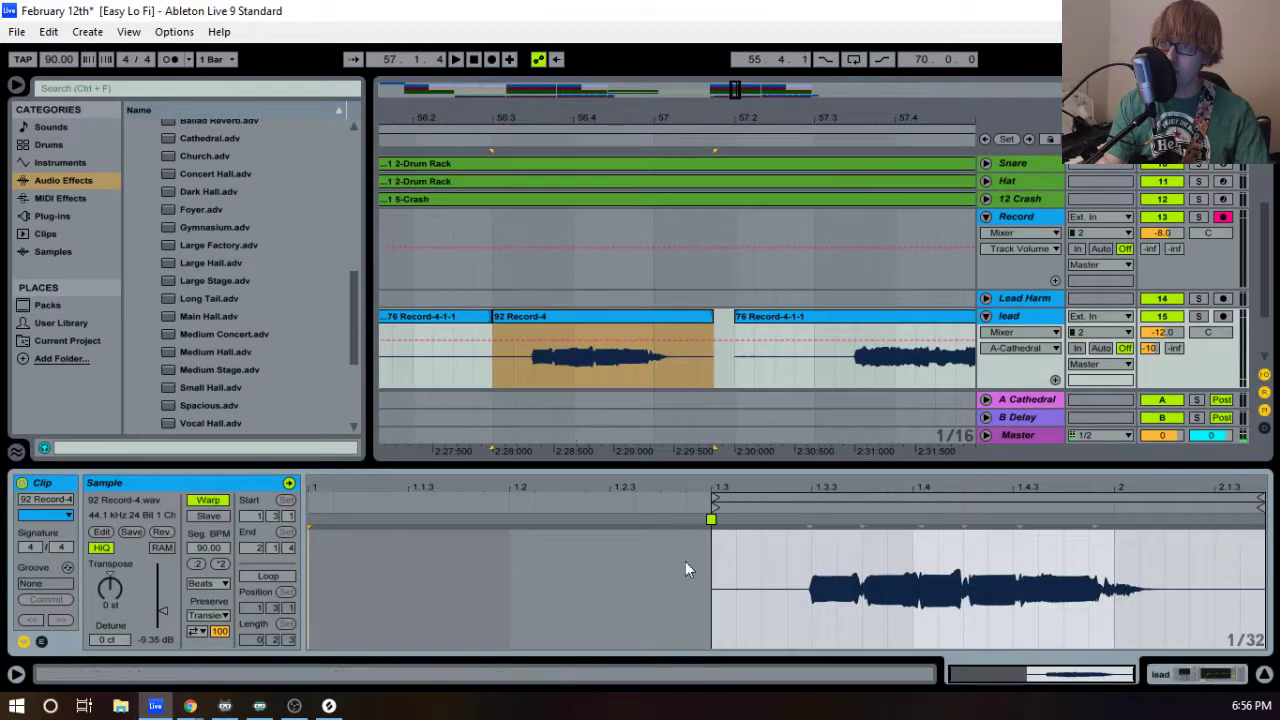
click(809, 520)
click(862, 519)
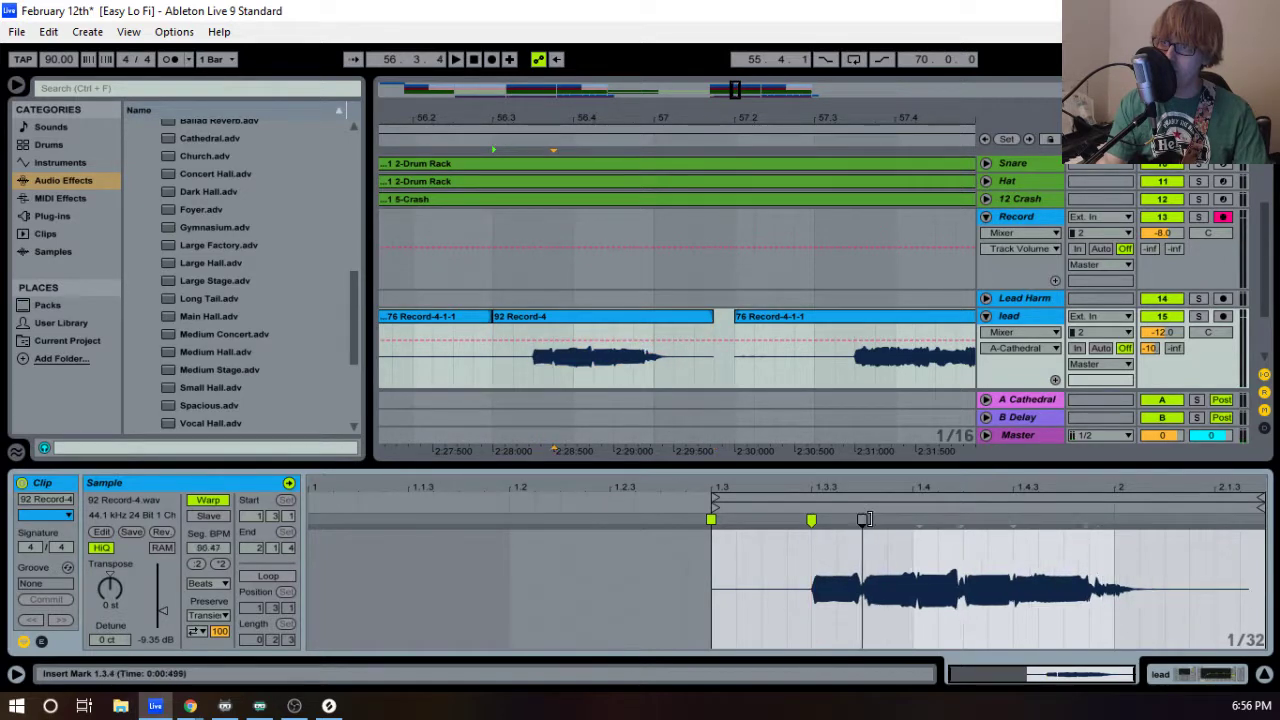
drag(919, 518, 962, 519)
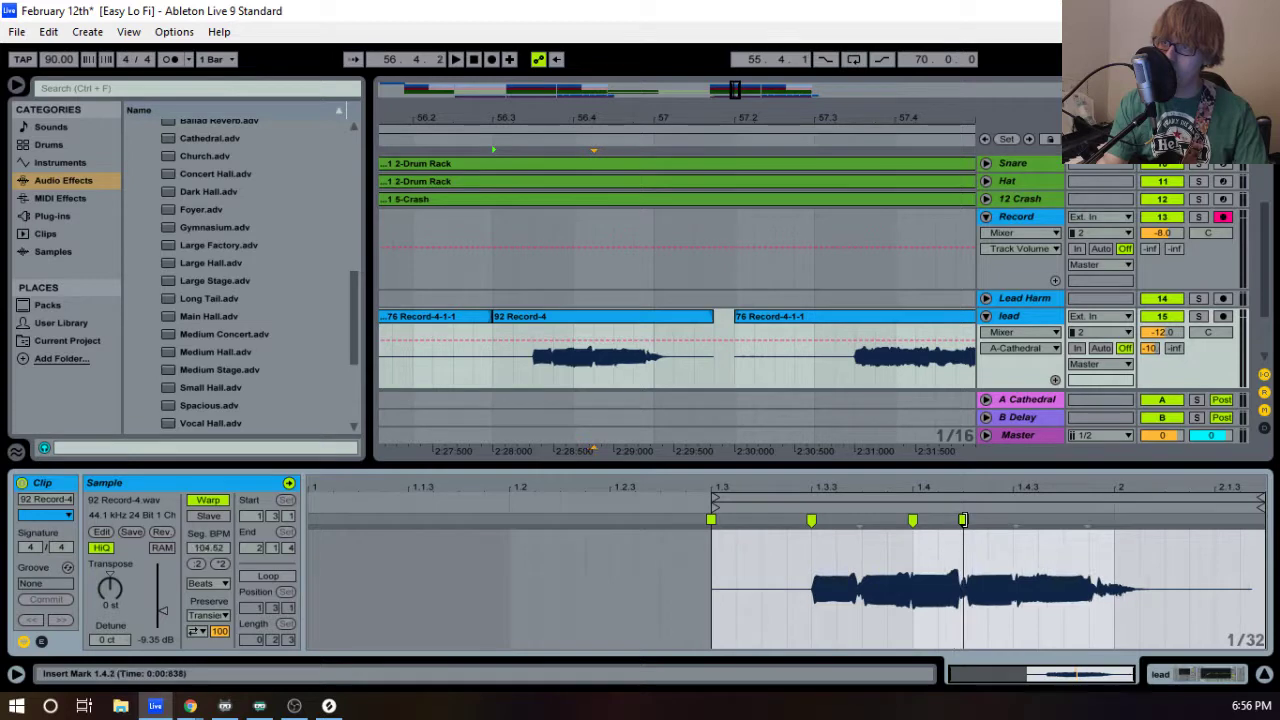
double_click(1012, 520)
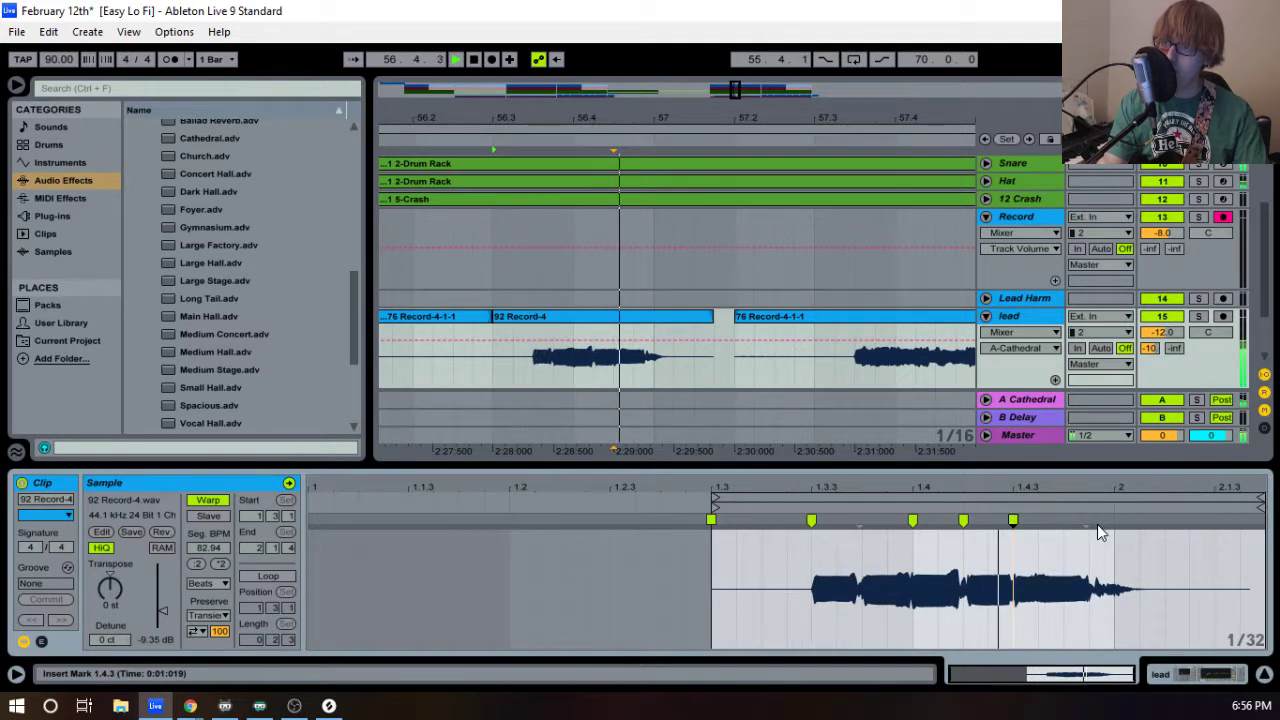
key(space)
double_click(860, 520)
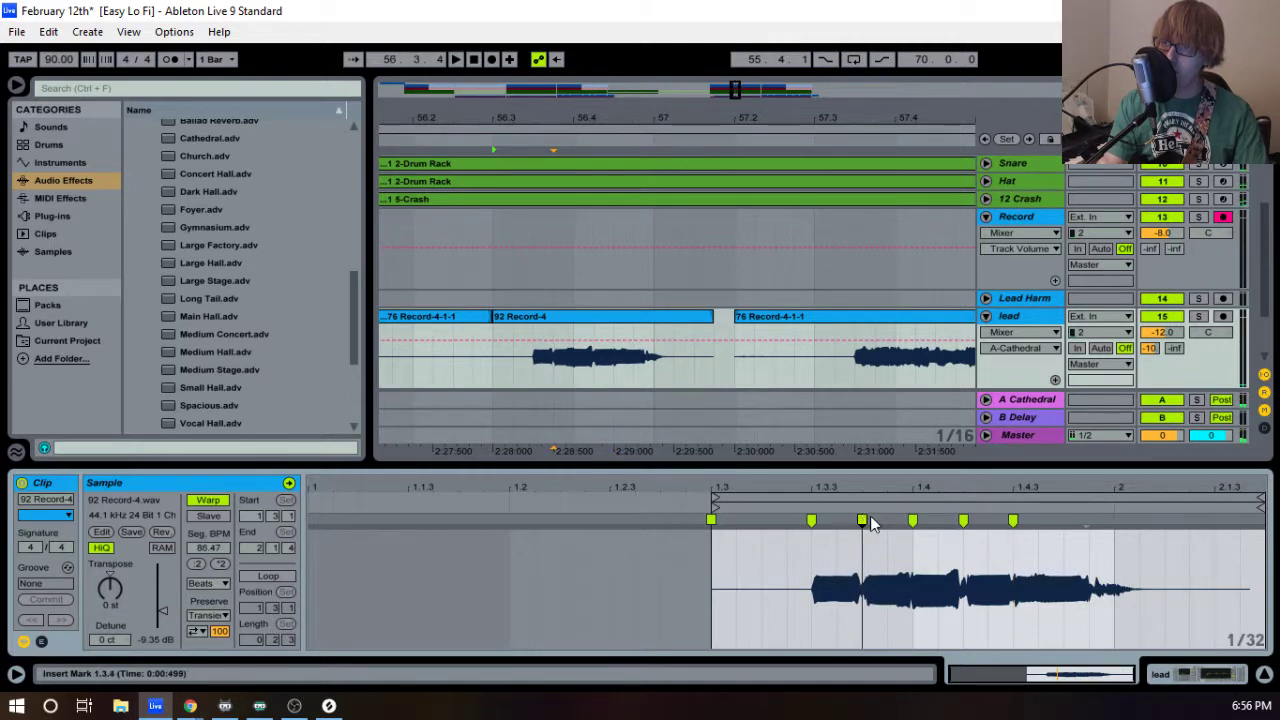
- Close the clip view and play the warped lead phrase in context with the surrounding arrangement
drag(874, 463, 880, 694)
key(space)
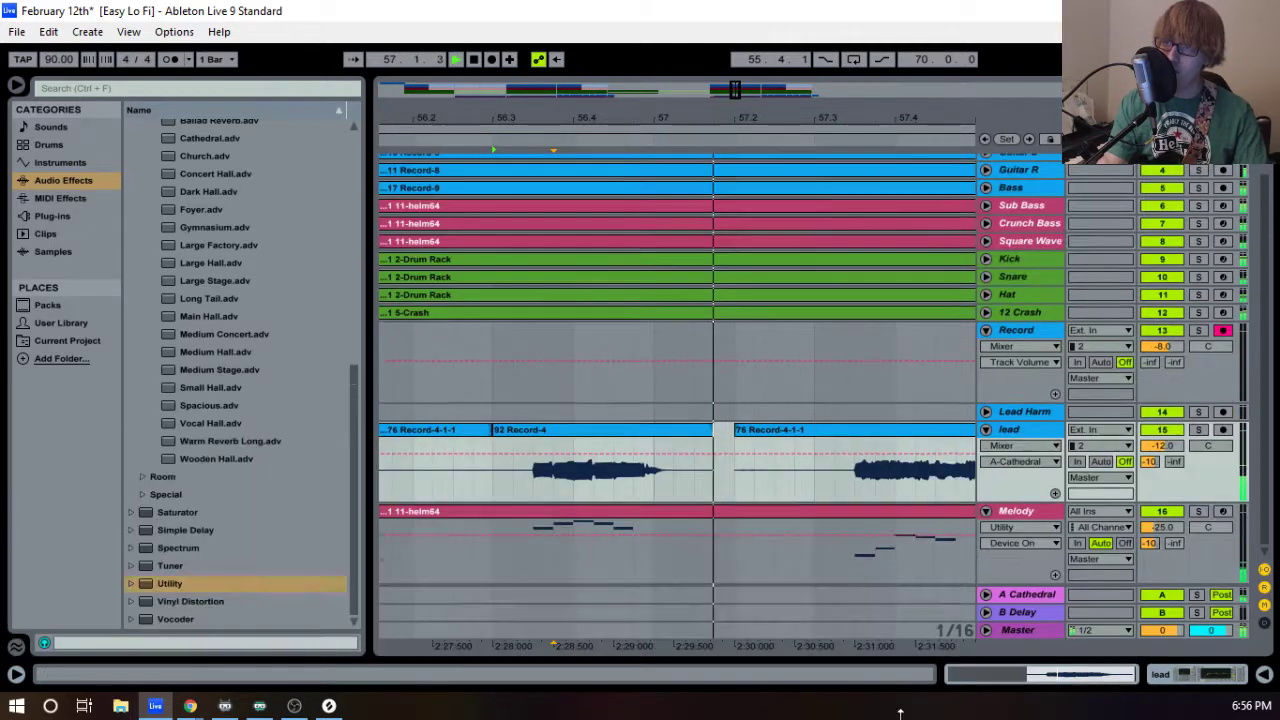
drag(623, 117, 623, 28)
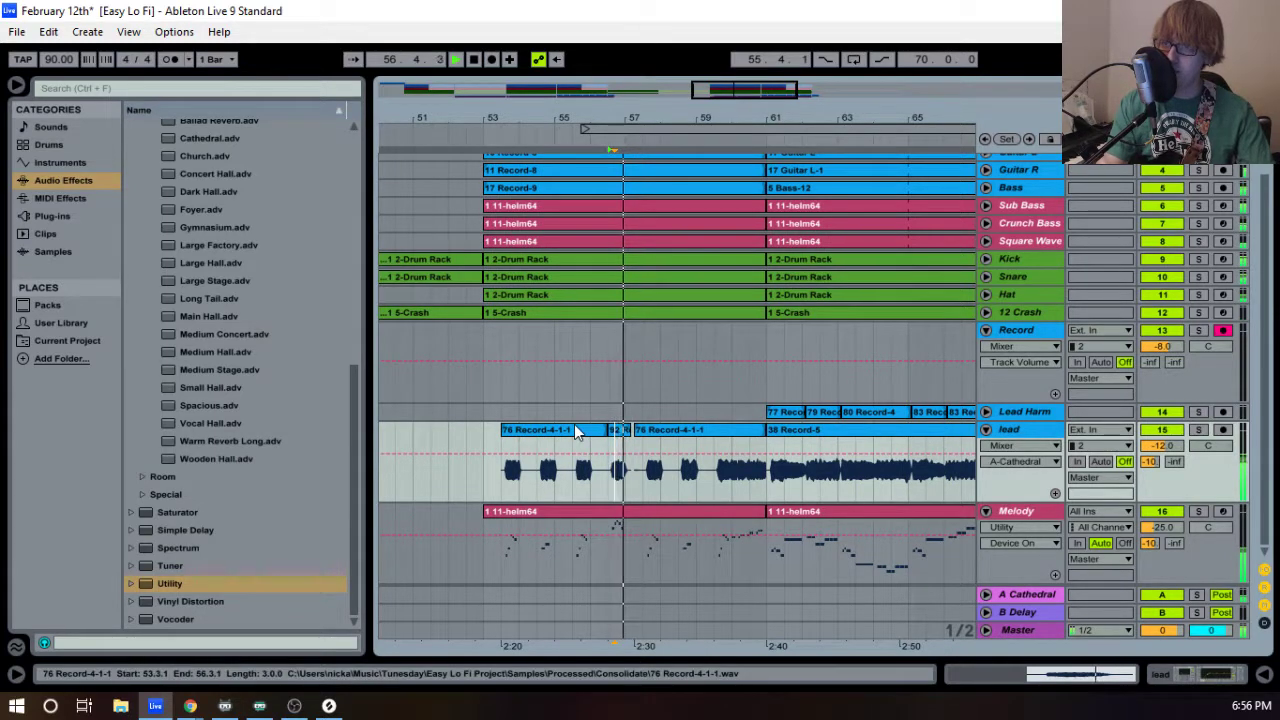
drag(674, 119, 659, 73)
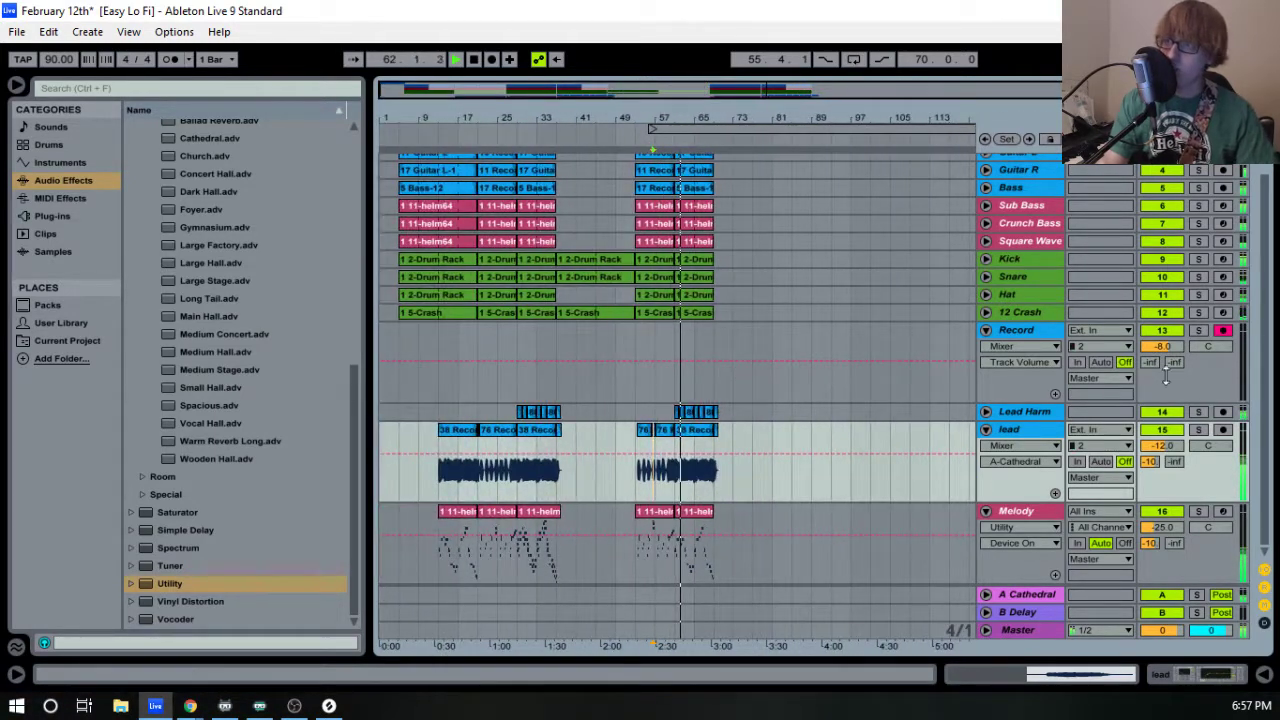
- Stop playback and collapse the Record, lead and Melody tracks
click(986, 331)
key(space)
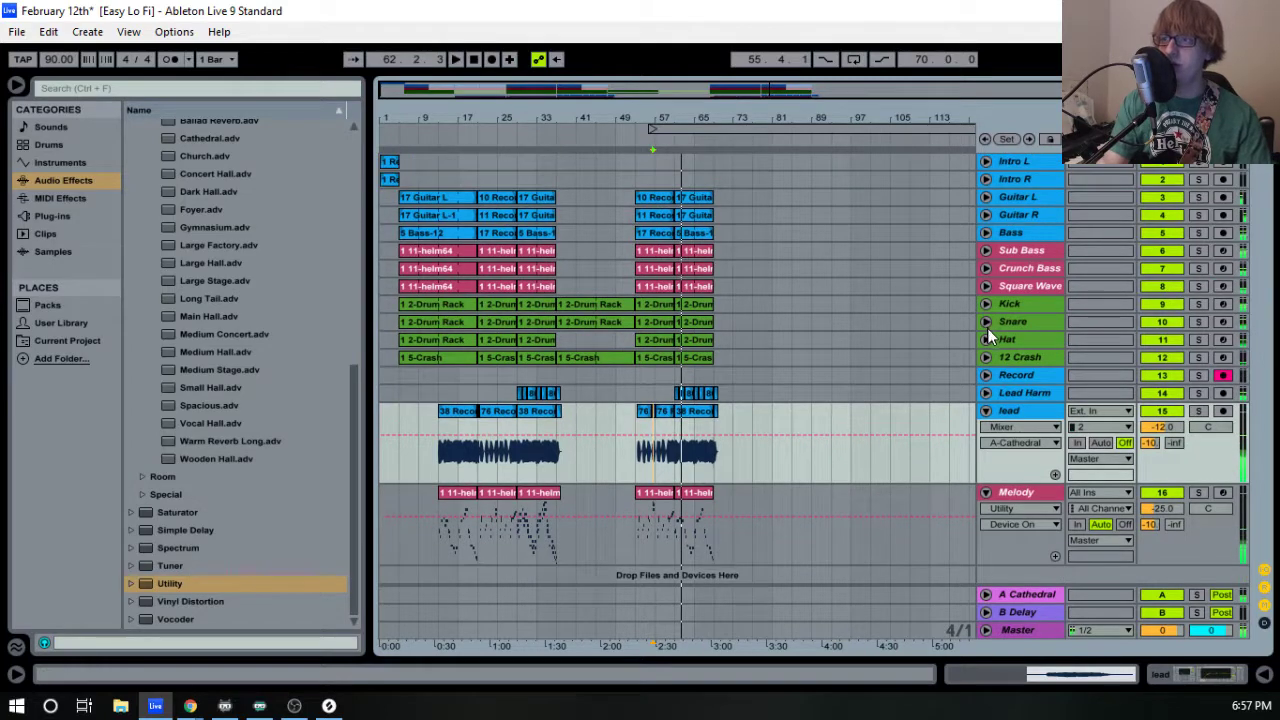
click(987, 413)
click(986, 429)
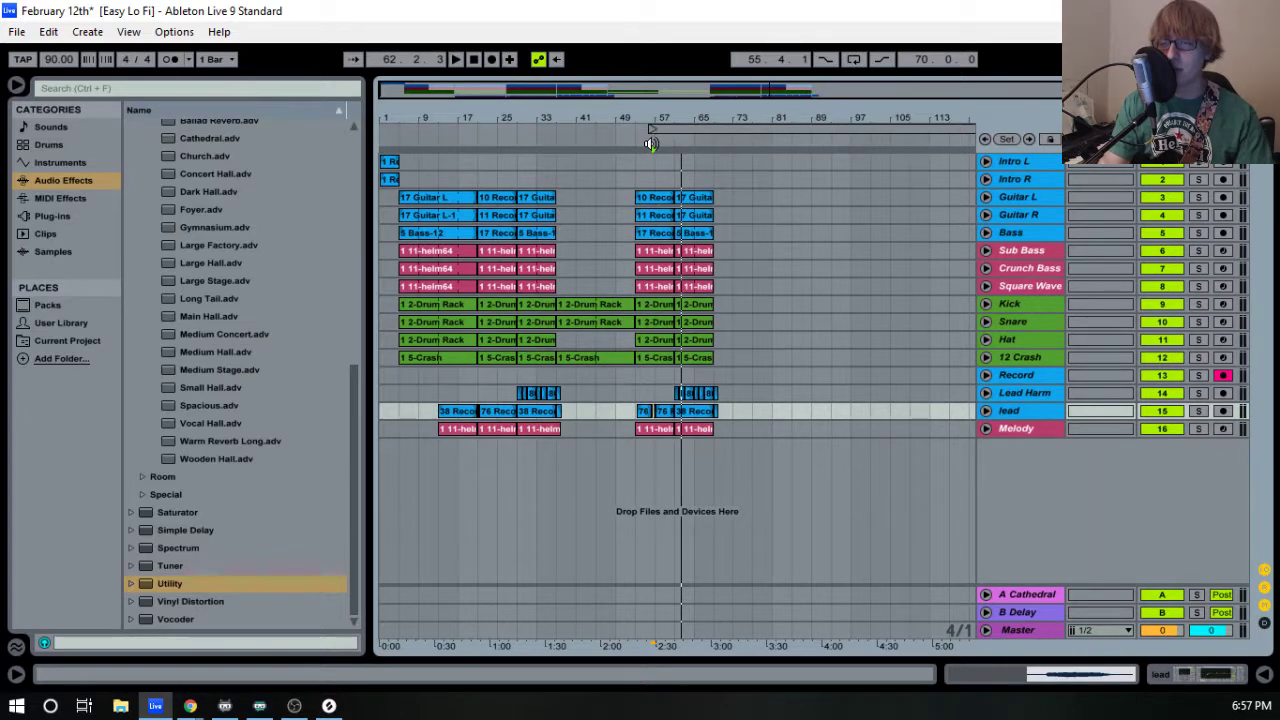
- Play the section from around bar 61 and expand the Lead Harm and lead tracks
drag(680, 122, 655, 152)
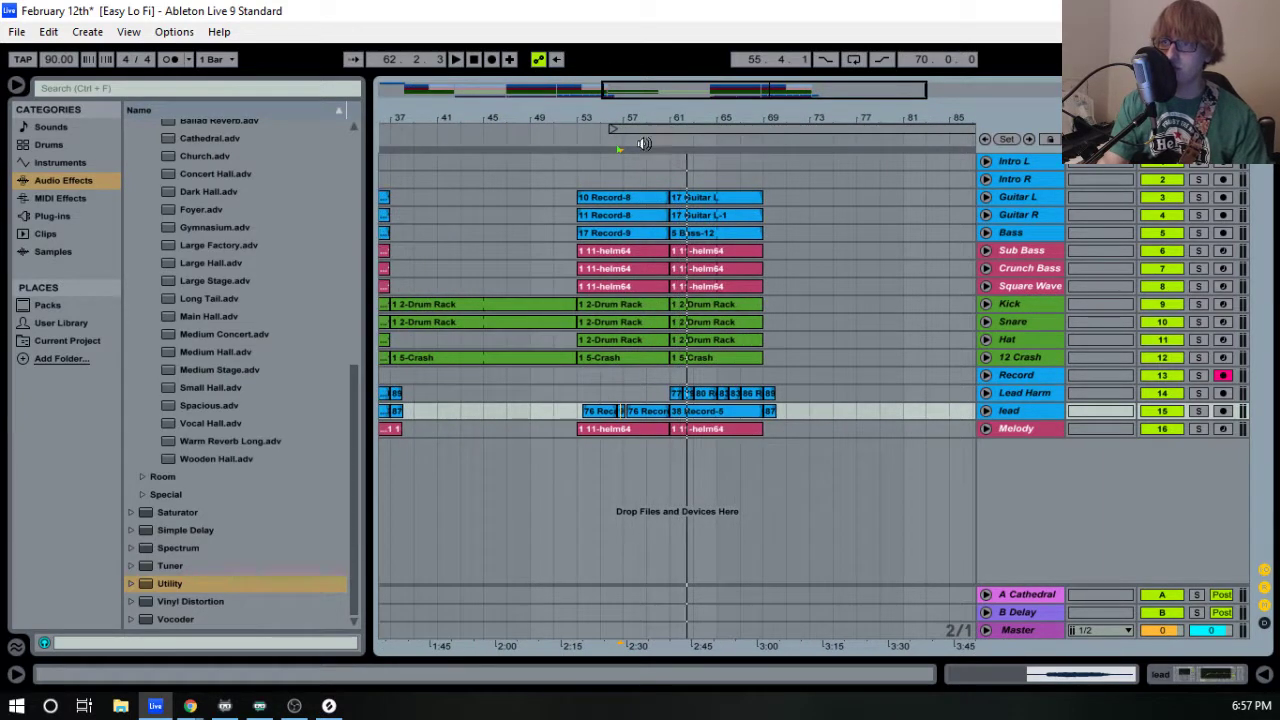
click(641, 144)
mouse_move(715, 121)
mouse_down()
mouse_move(715, 150)
mouse_move(671, 124)
mouse_move(671, 140)
mouse_move(769, 112)
mouse_move(717, 113)
mouse_move(720, 142)
mouse_move(598, 143)
mouse_up()
click(586, 143)
click(985, 393)
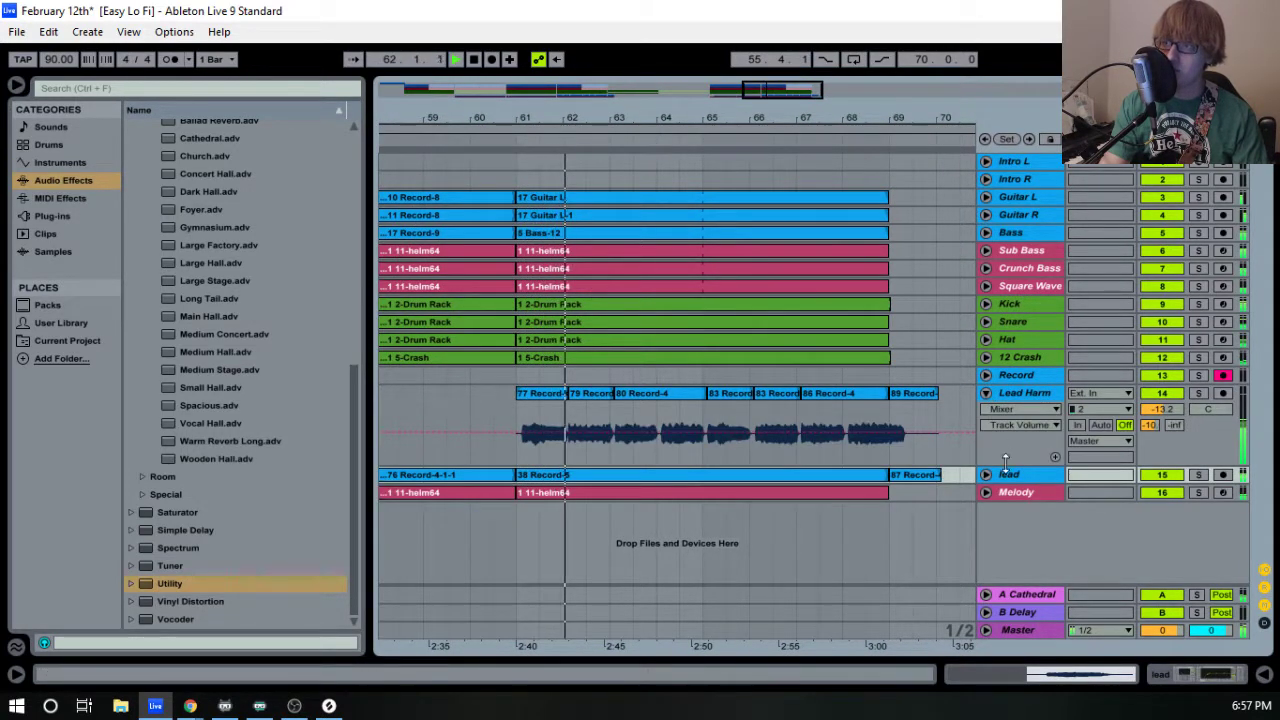
click(985, 475)
drag(634, 119, 620, 175)
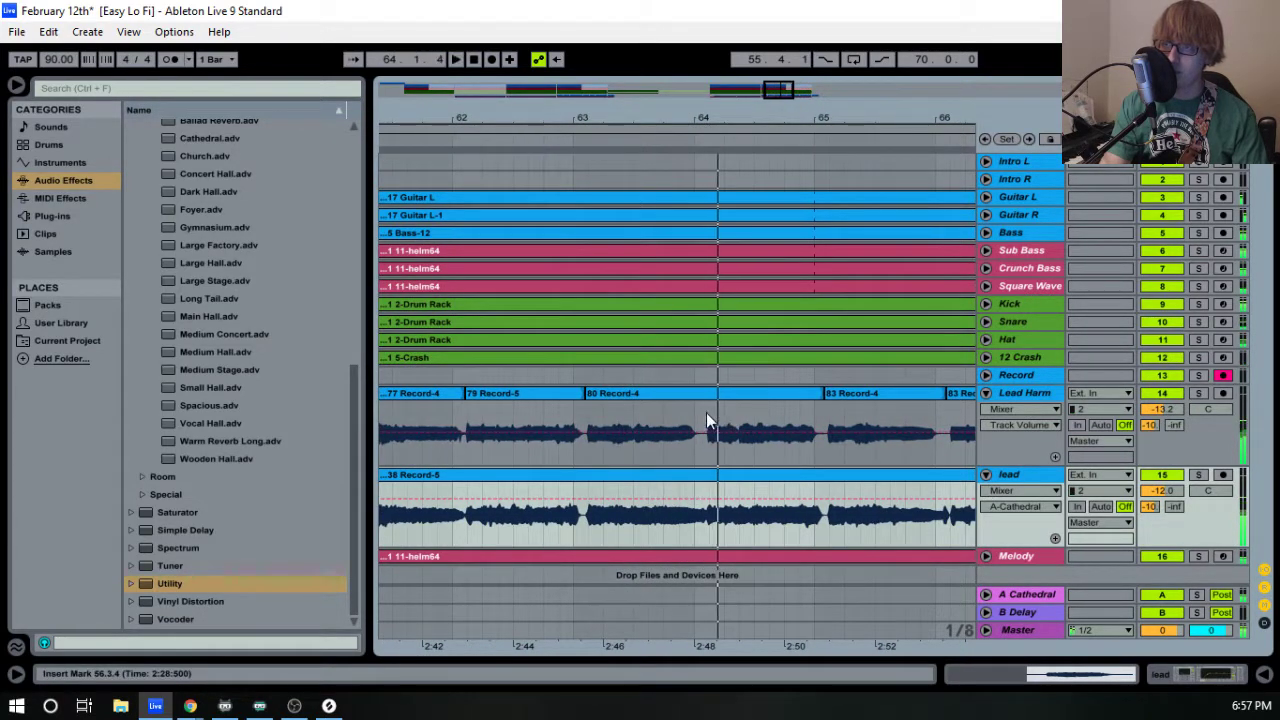
- Delete the Lead Harm and lead audio from 64.1.1 to just after 65.1.1 and play across the gap
key(space)
drag(697, 407, 822, 525)
key(Delete)
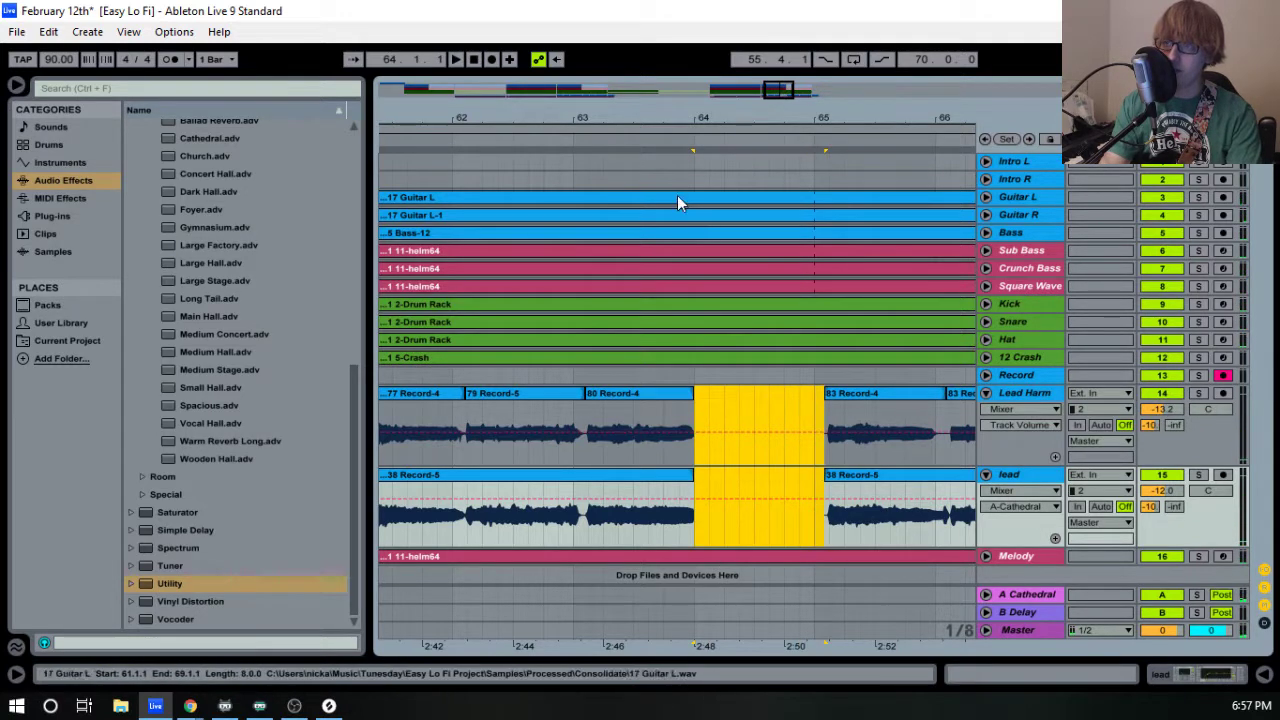
click(548, 131)
click(548, 142)
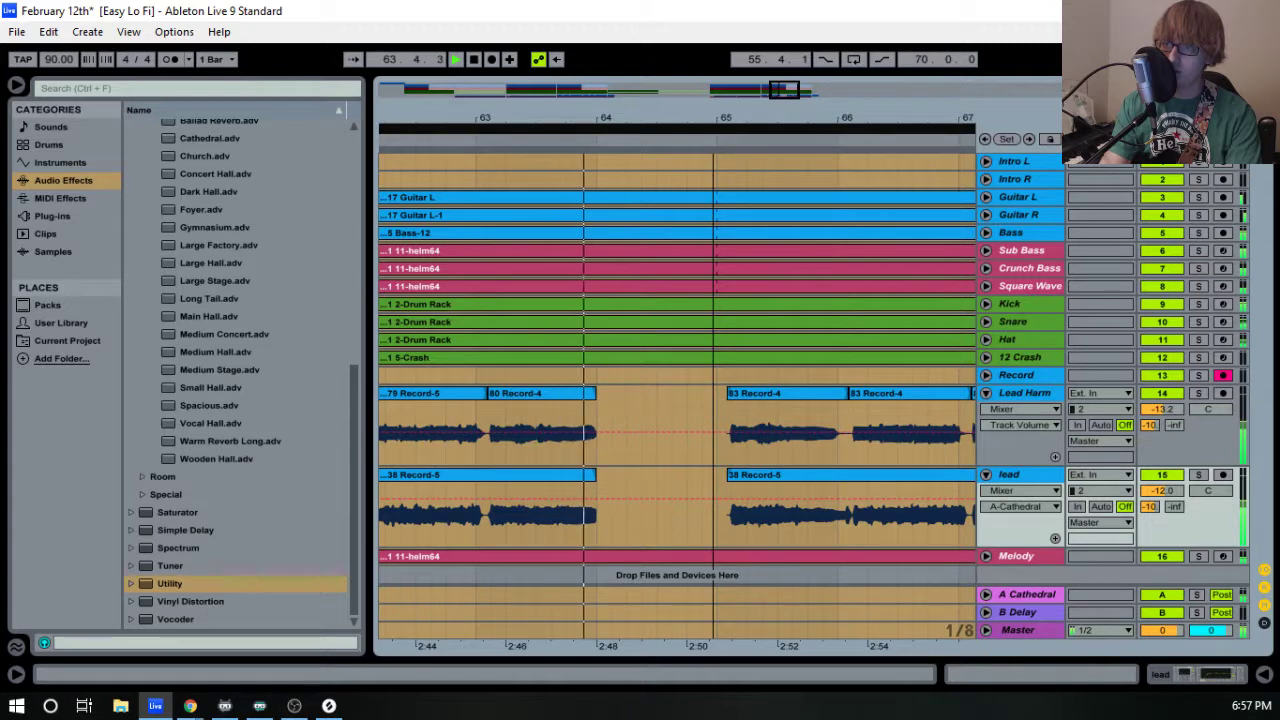
- Delete the Lead Harm and lead audio from 66.1.1 to just after 67.1.1
drag(636, 118, 638, 102)
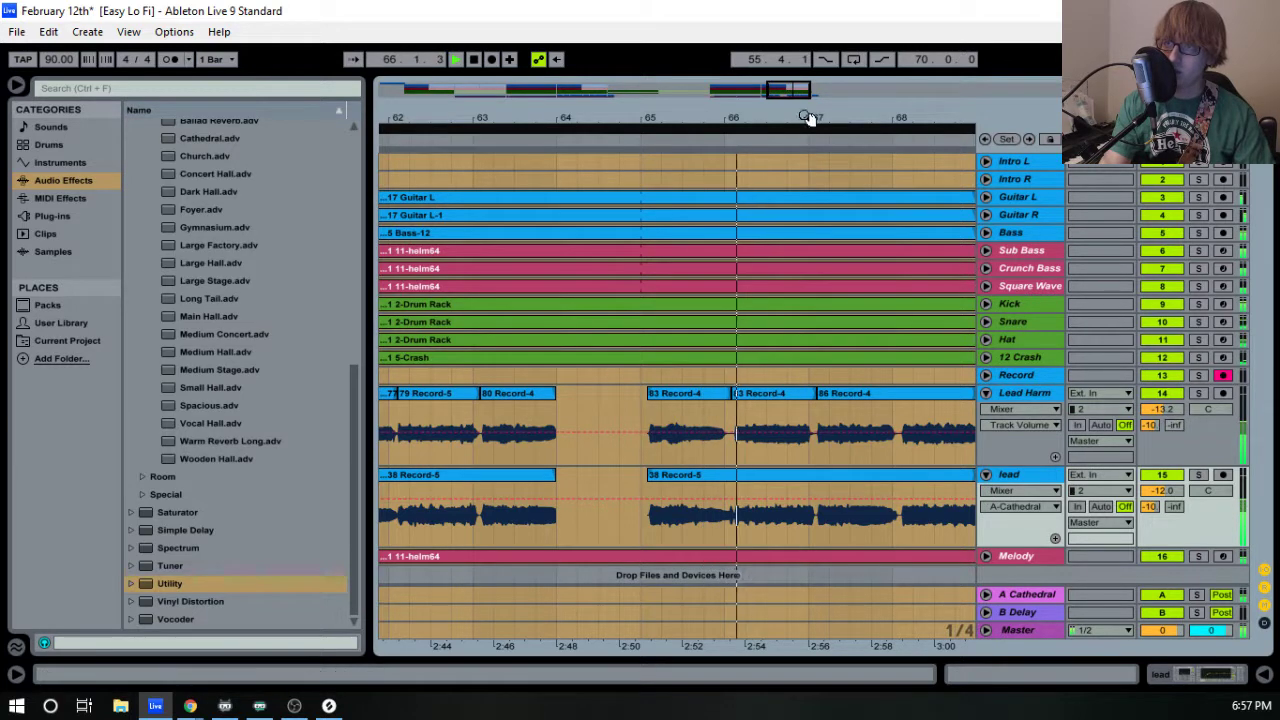
drag(808, 115, 725, 117)
key(space)
drag(647, 376, 735, 503)
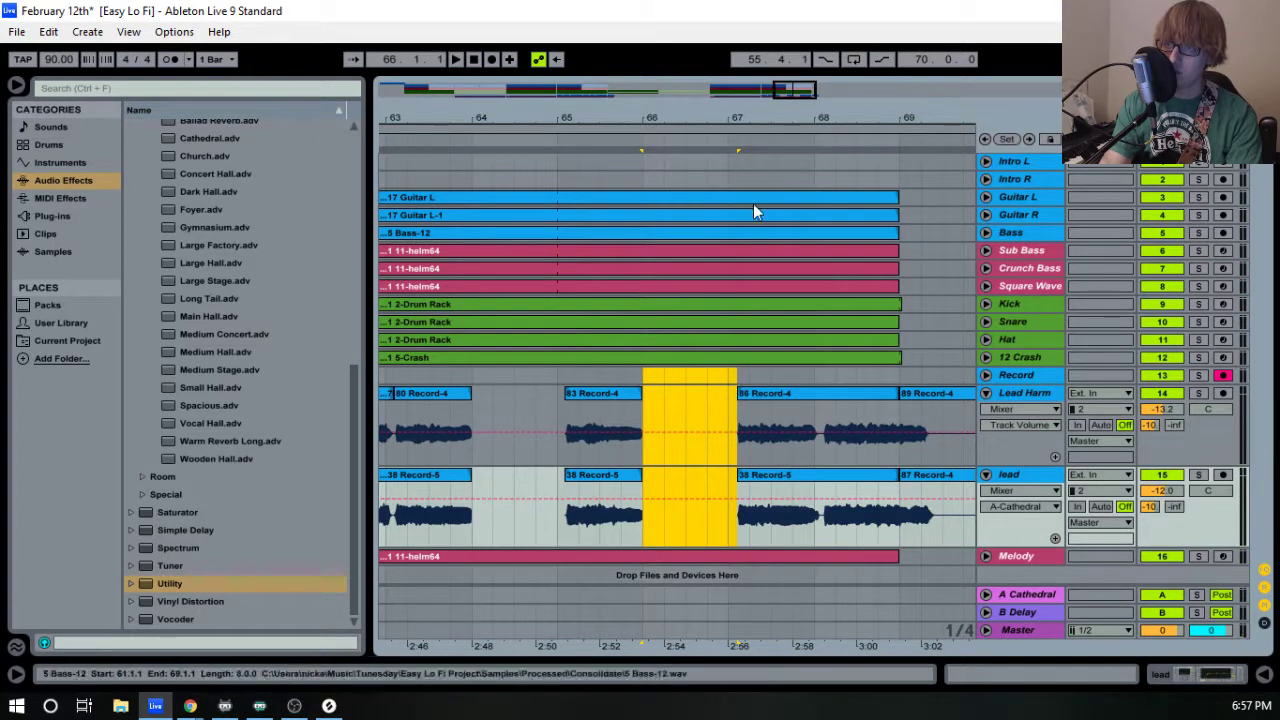
key(Delete)
- Audition the thinned lead parts, move the loop start to 63.1.1 and play from there
click(752, 127)
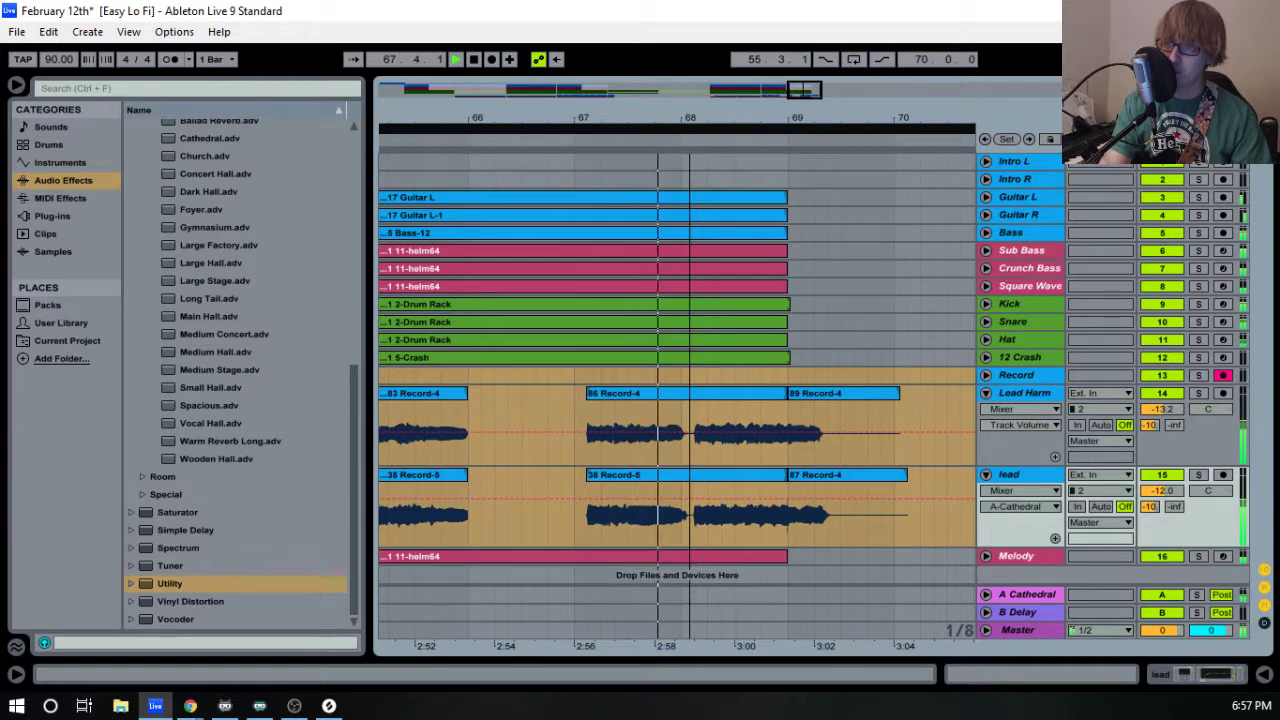
drag(895, 118, 902, 68)
drag(806, 68, 811, 42)
click(648, 128)
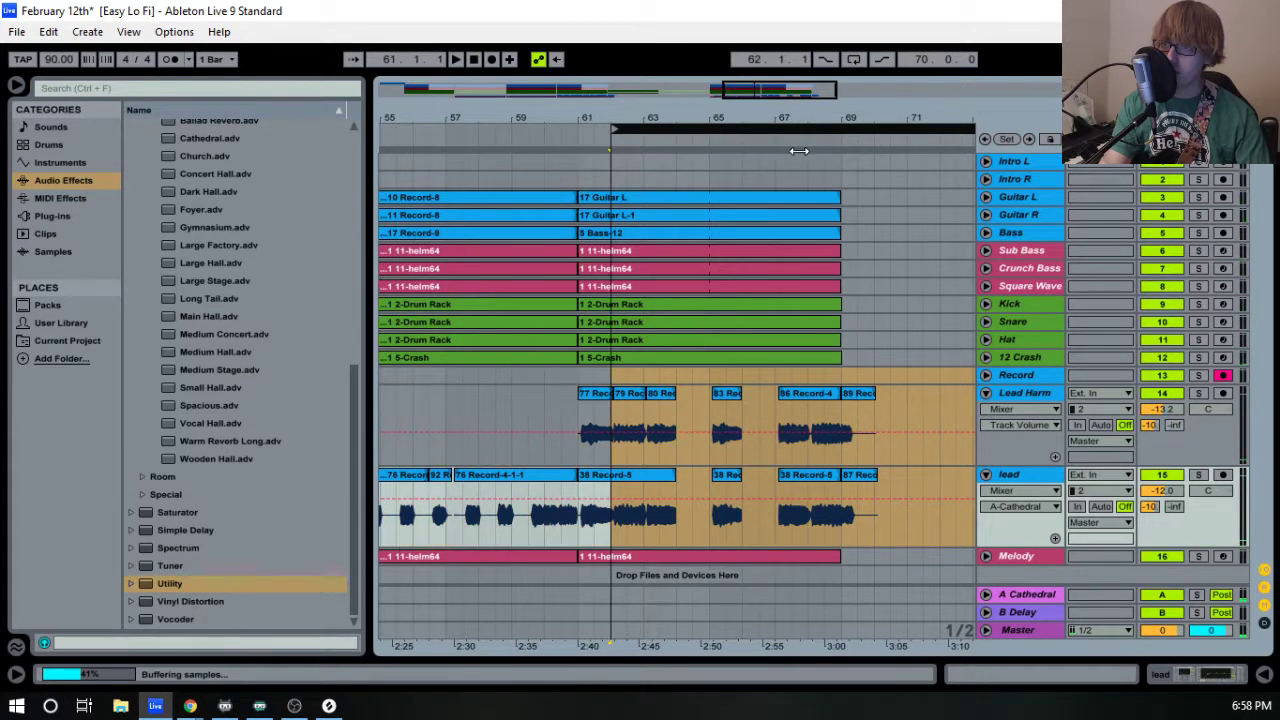
drag(680, 118, 691, 131)
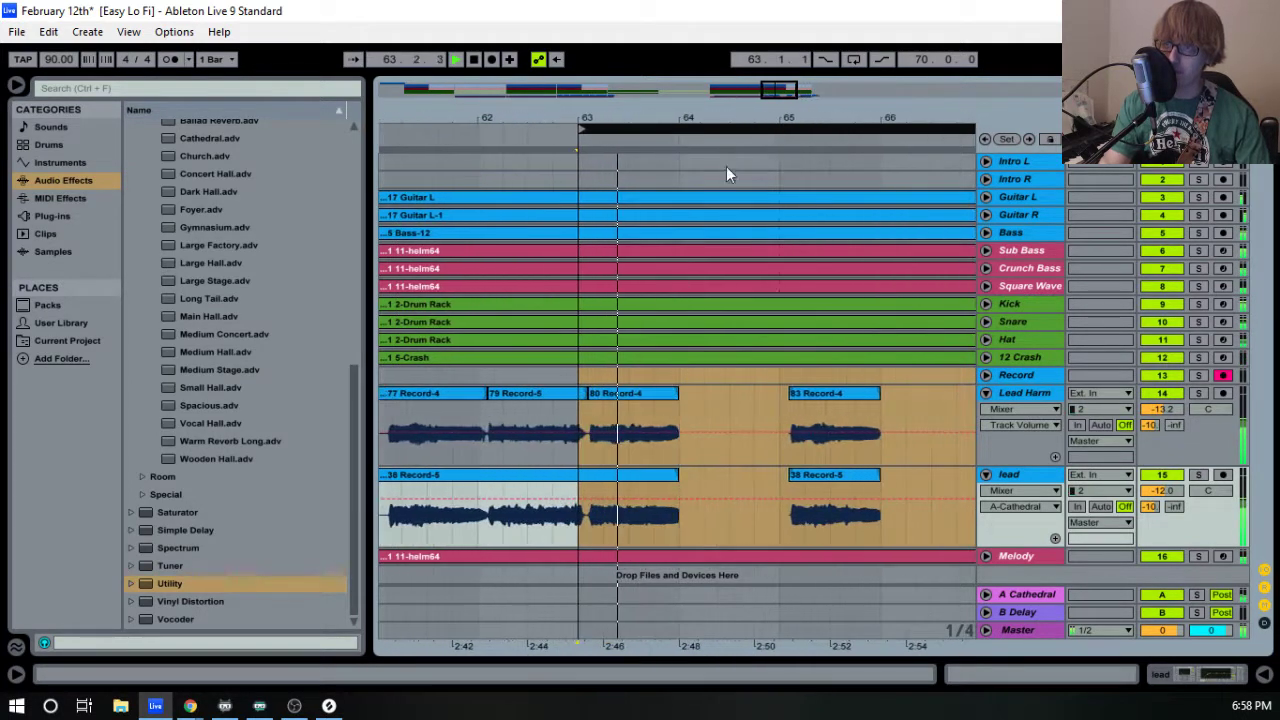
key(space)
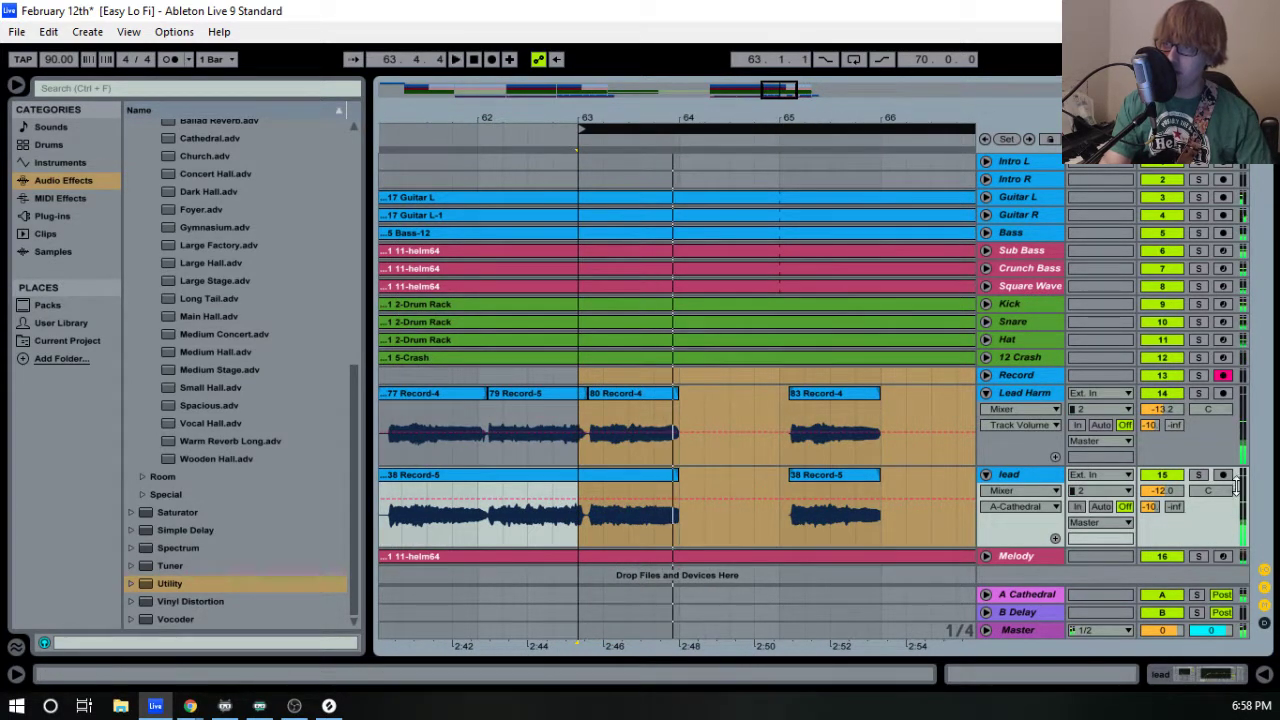
key(space)
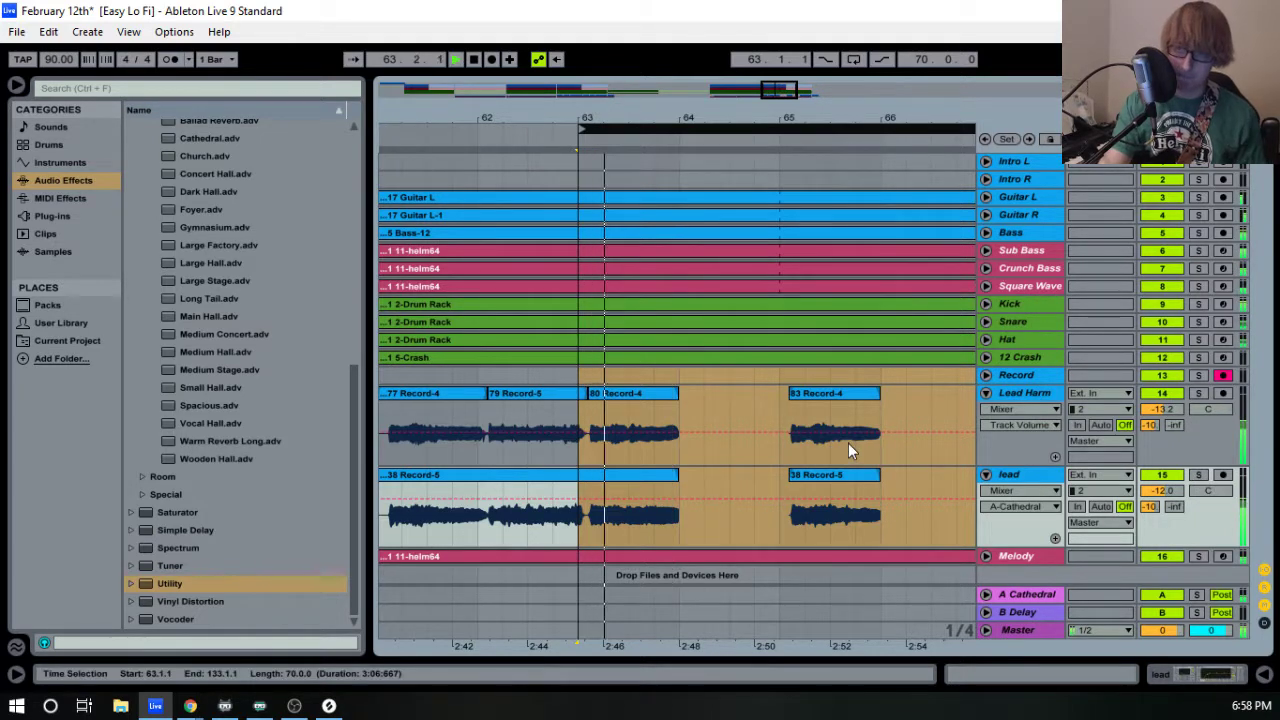
- Examine the Melody clip from bar 61 around the start of clip bar 4 in an enlarged note editor, and return to the arrangement
double_click(731, 562)
drag(746, 390, 746, 290)
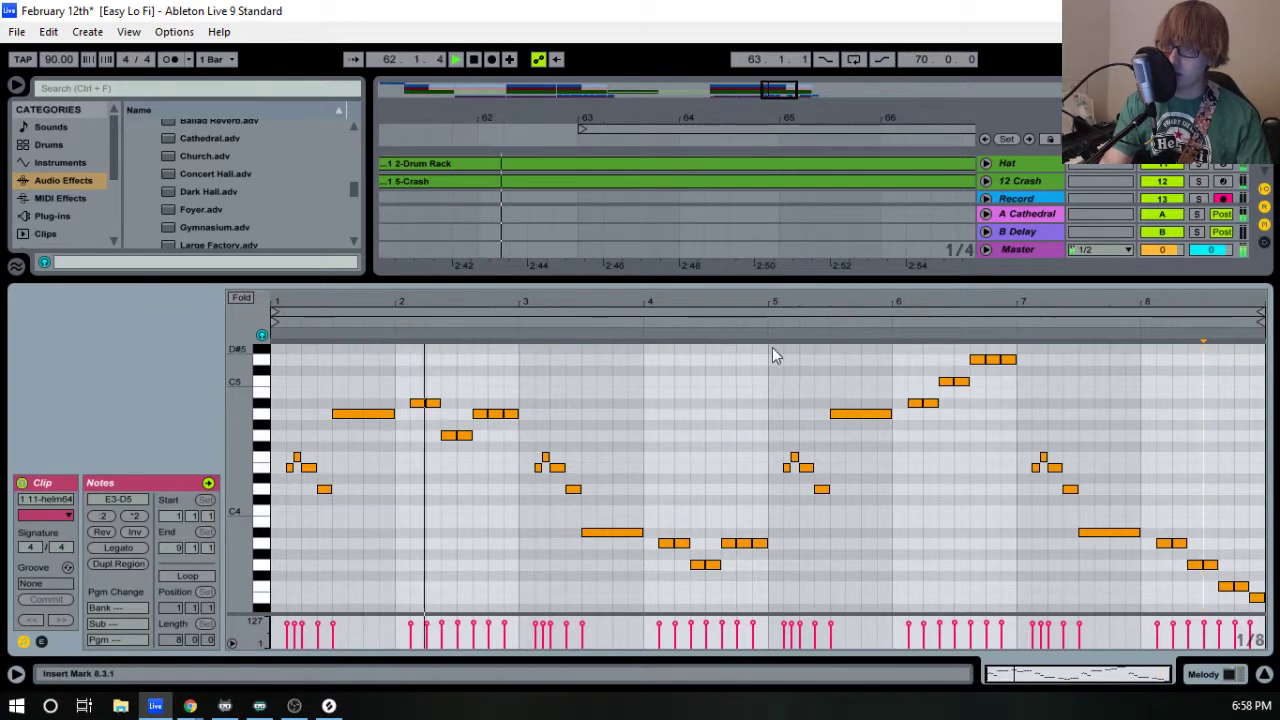
drag(700, 280, 699, 250)
key(space)
click(645, 427)
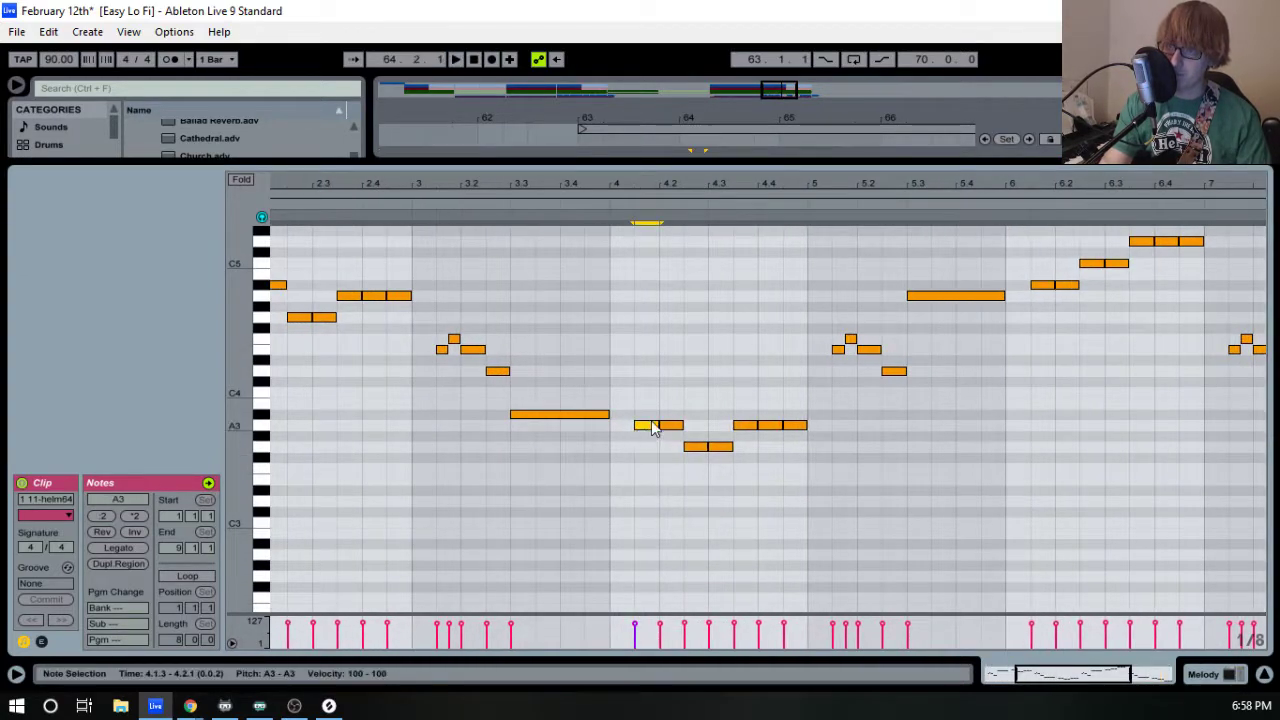
drag(680, 171, 660, 640)
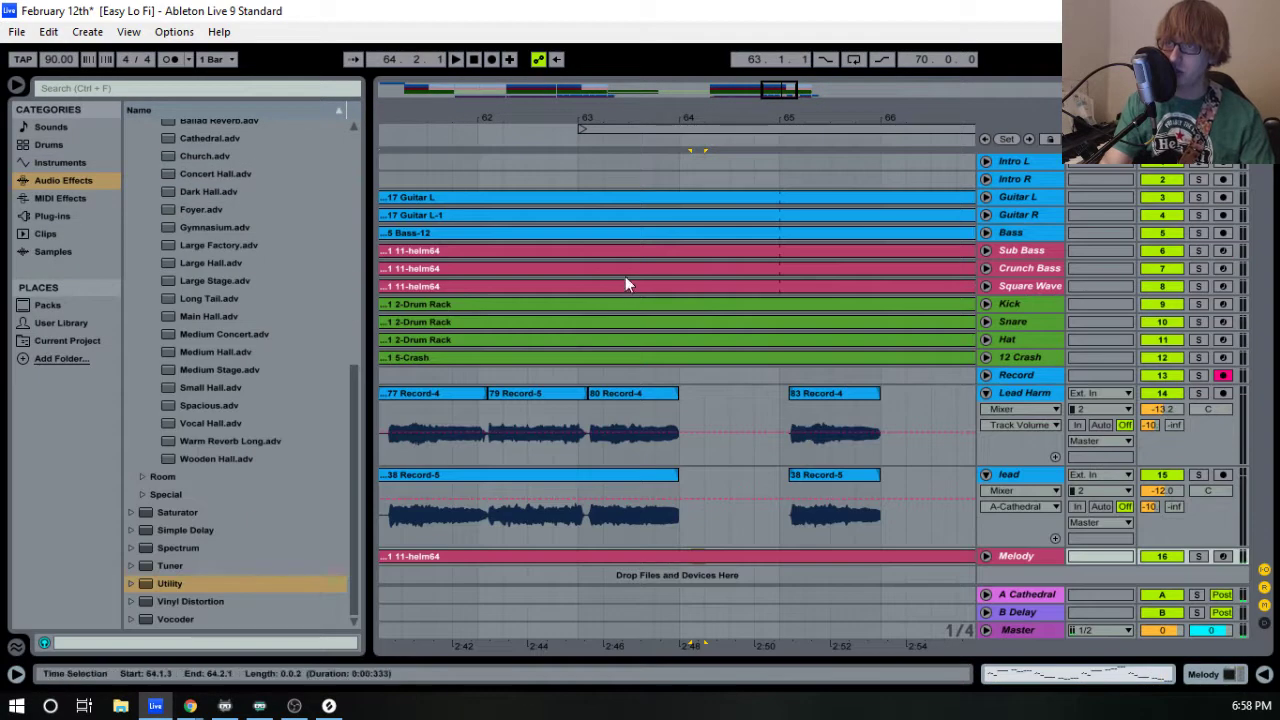
drag(597, 119, 636, 40)
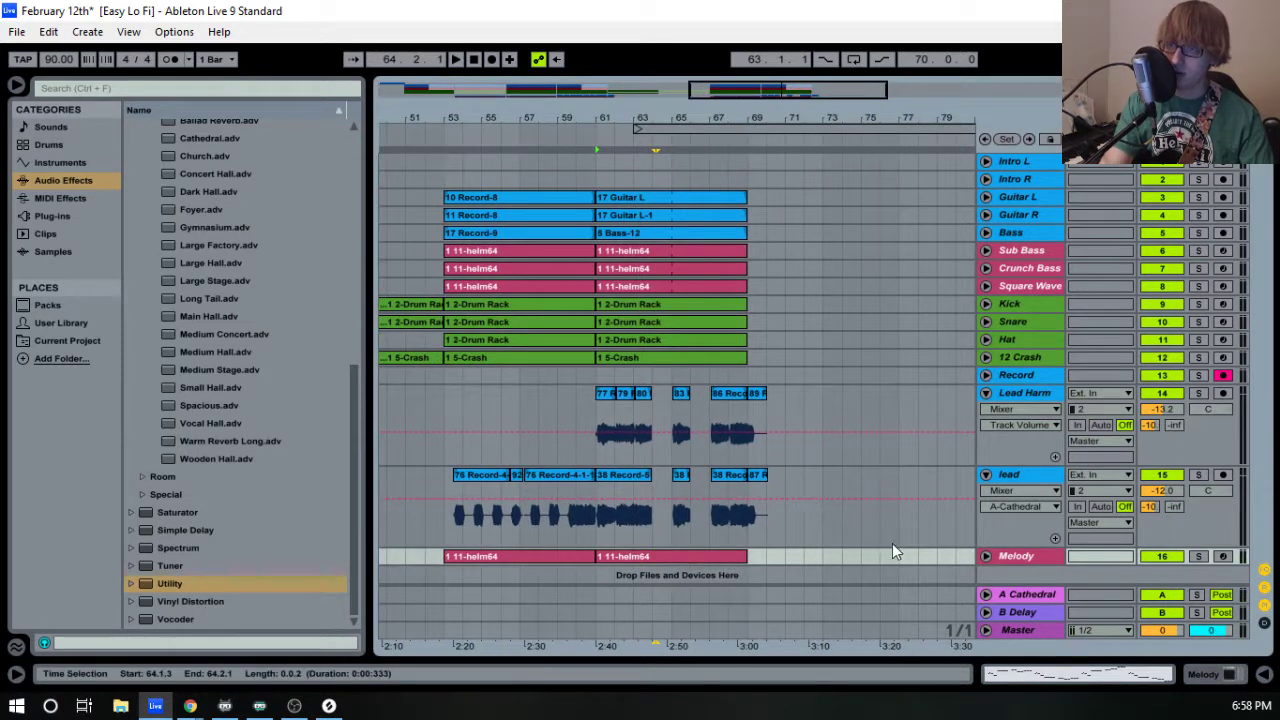
- Unfold the Melody track, open its clip from bar 61 in an enlarged note editor and play it
click(986, 556)
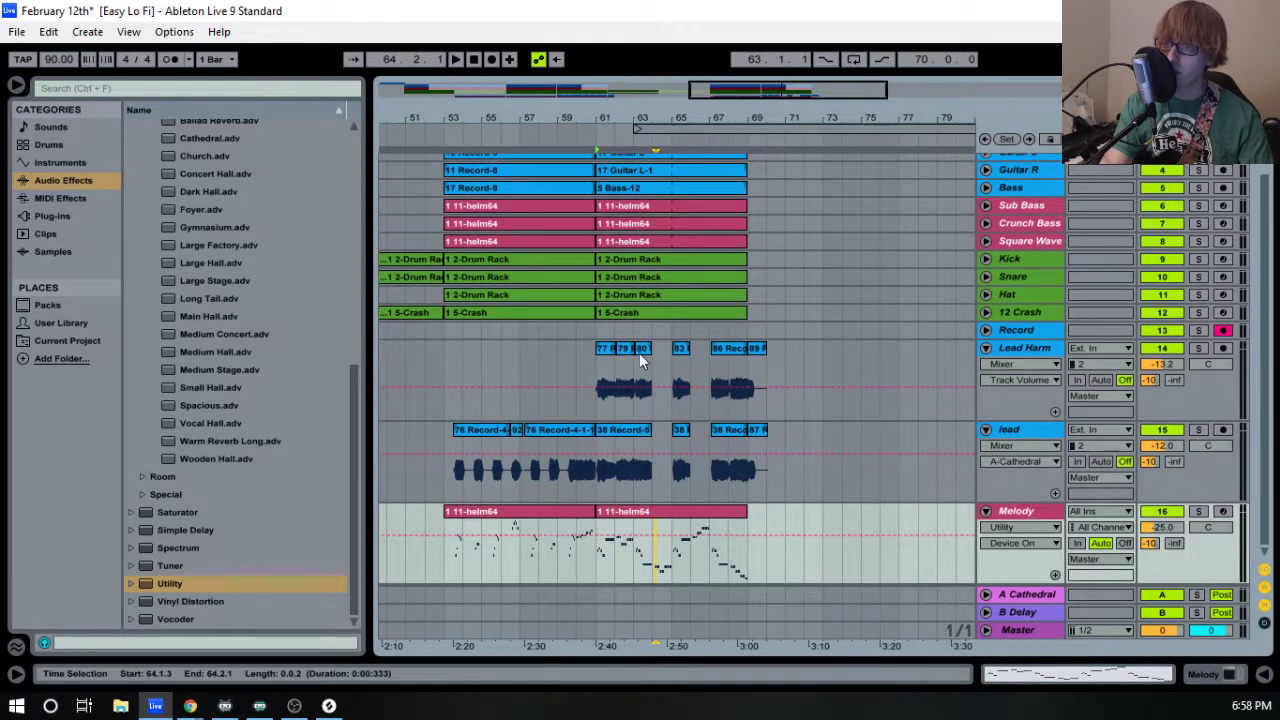
drag(571, 120, 660, 40)
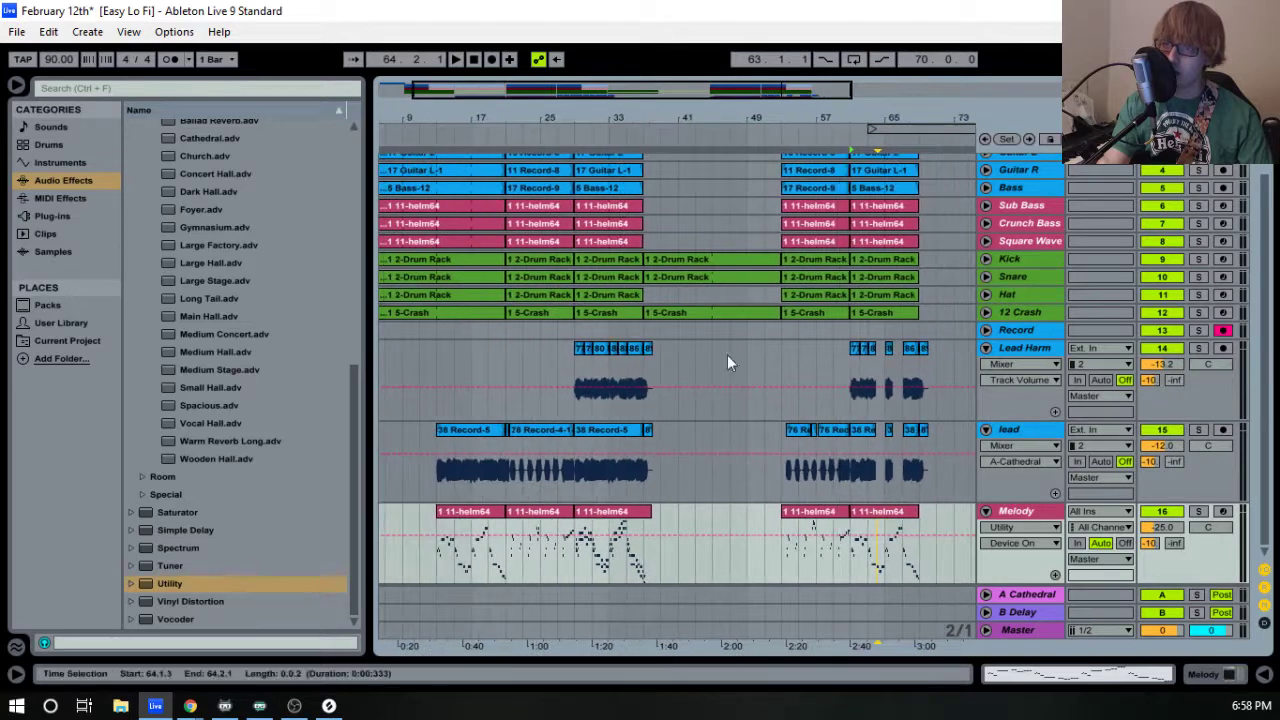
click(620, 513)
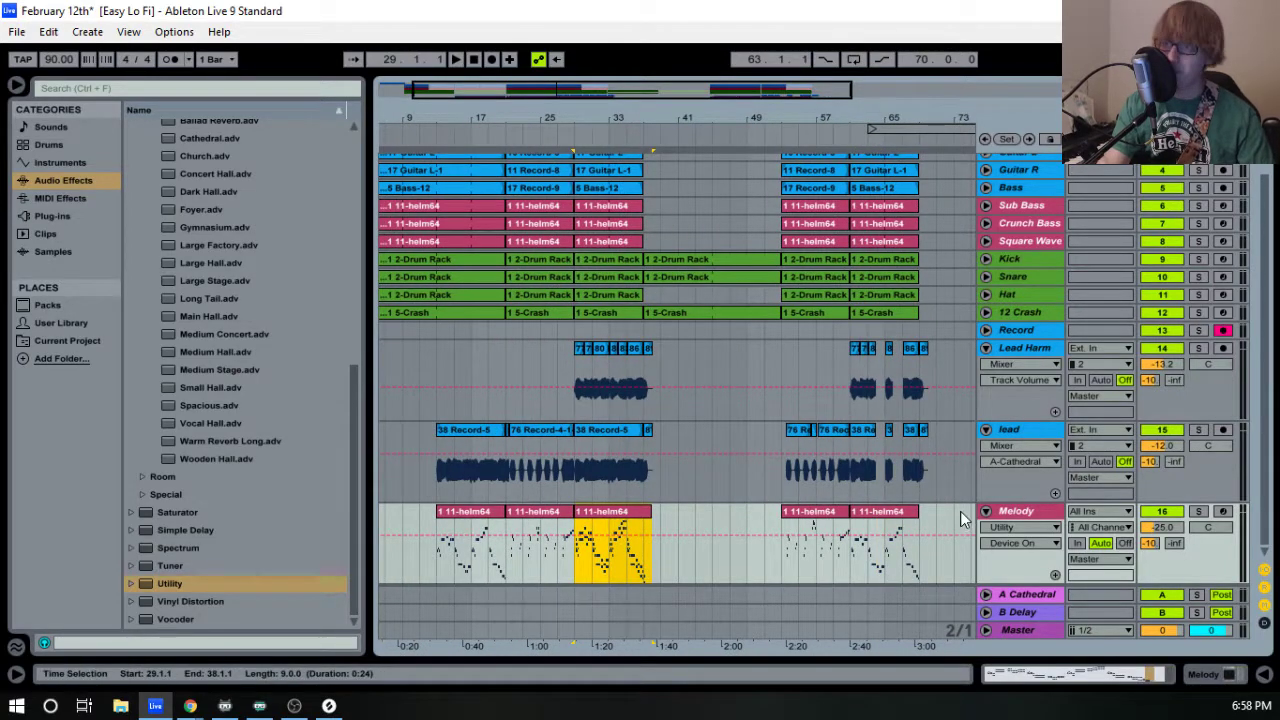
click(876, 524)
double_click(878, 516)
key(space)
drag(840, 464, 780, 228)
scroll(642, 375, up, 4)
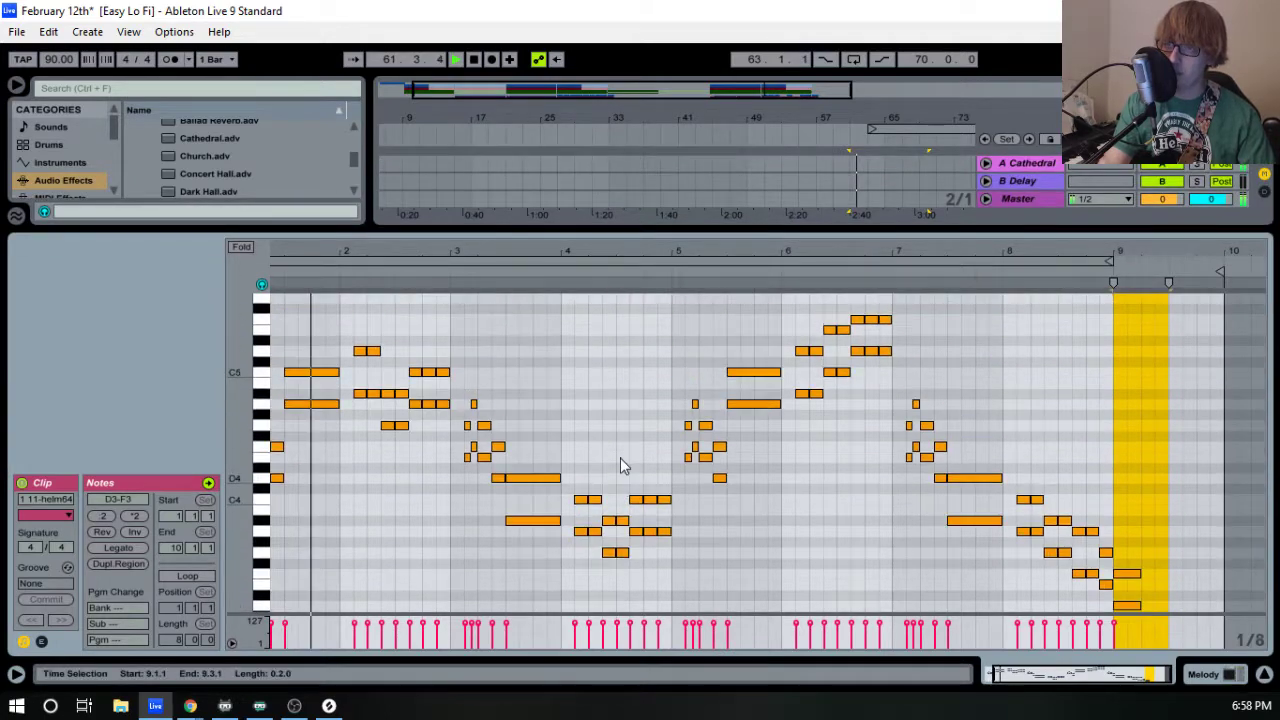
drag(547, 250, 566, 246)
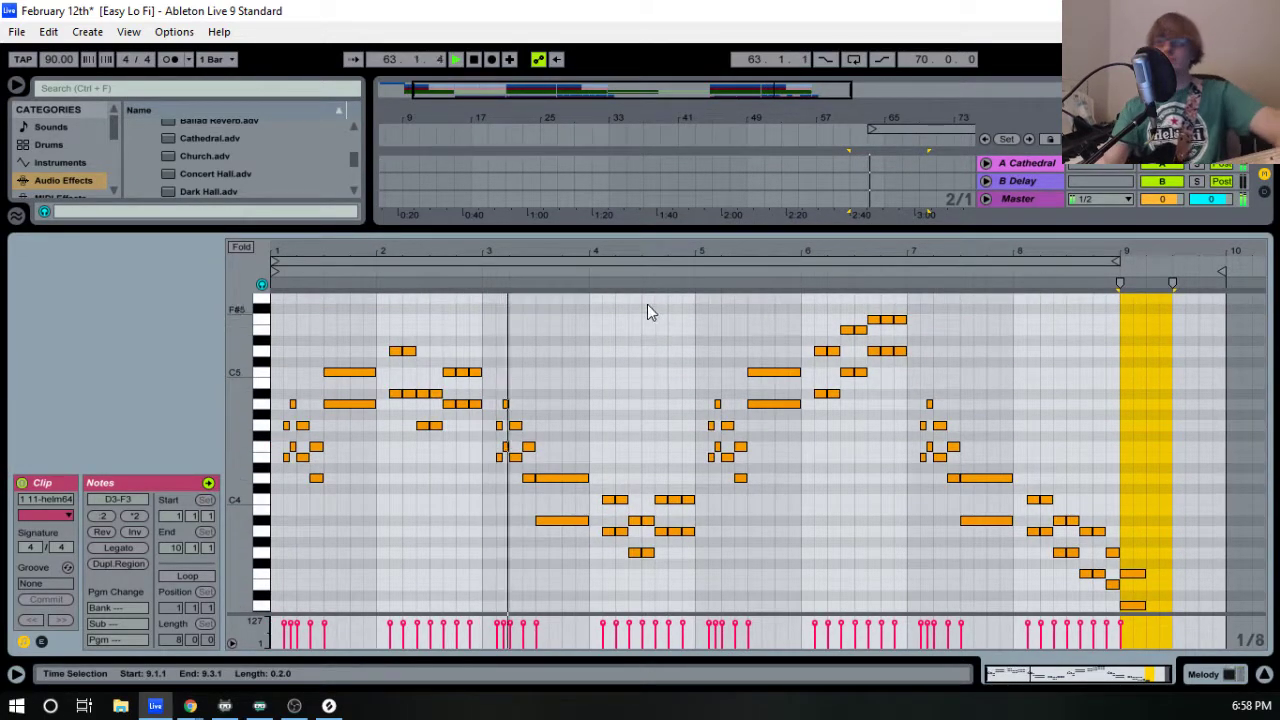
- Audition the lower Melody notes one by one, from the held note at 3.3.1 to the first notes of clip bar 4
mouse_move(640, 250)
mouse_down()
mouse_move(648, 262)
mouse_move(662, 250)
mouse_up()
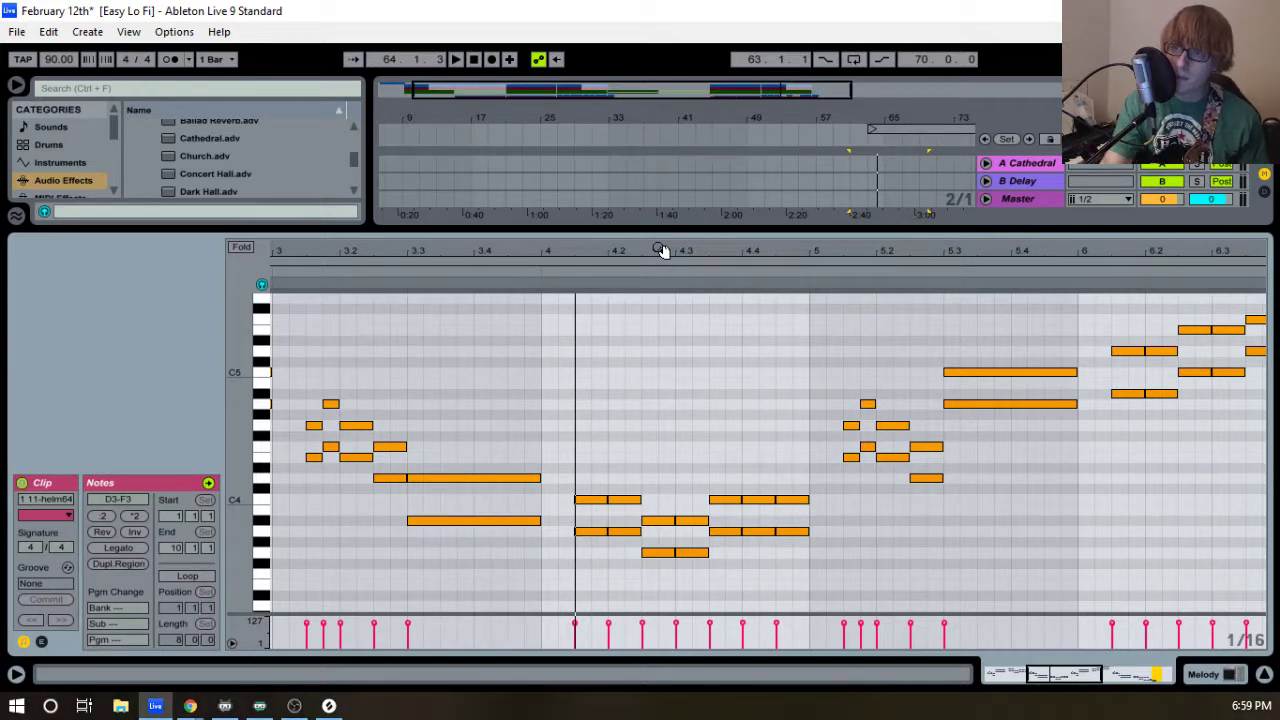
drag(409, 567, 463, 513)
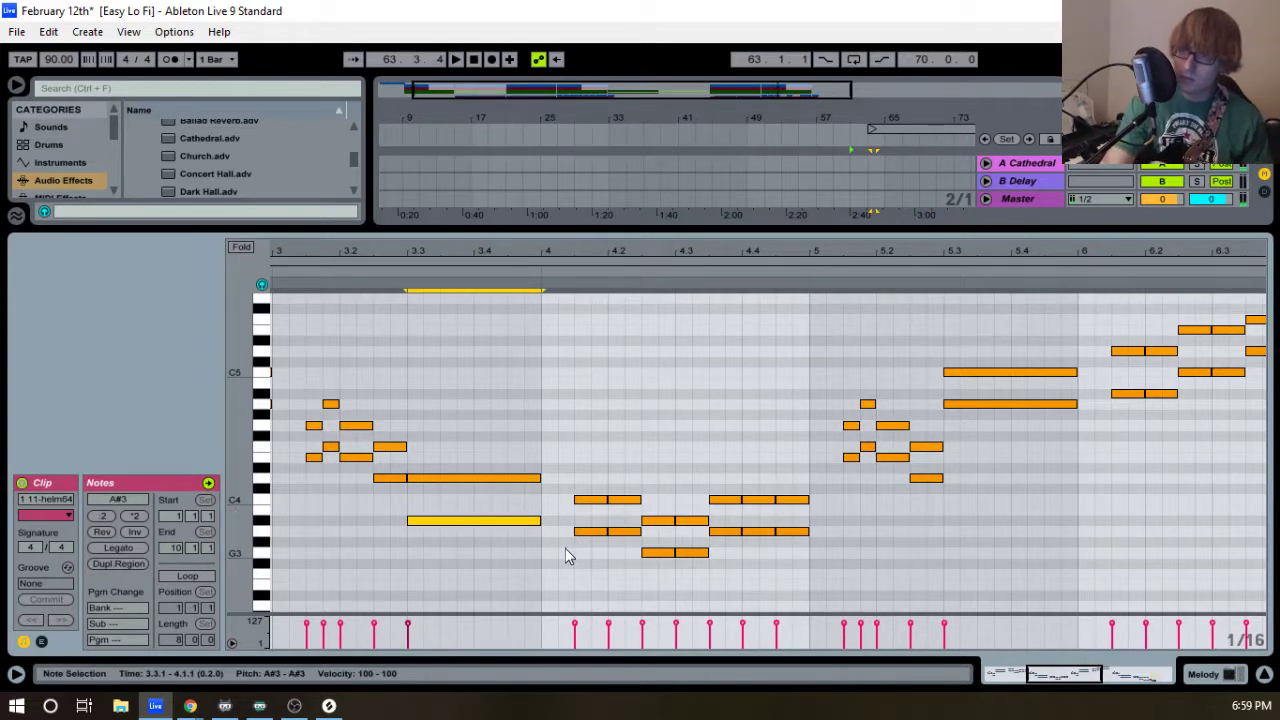
drag(566, 557, 583, 545)
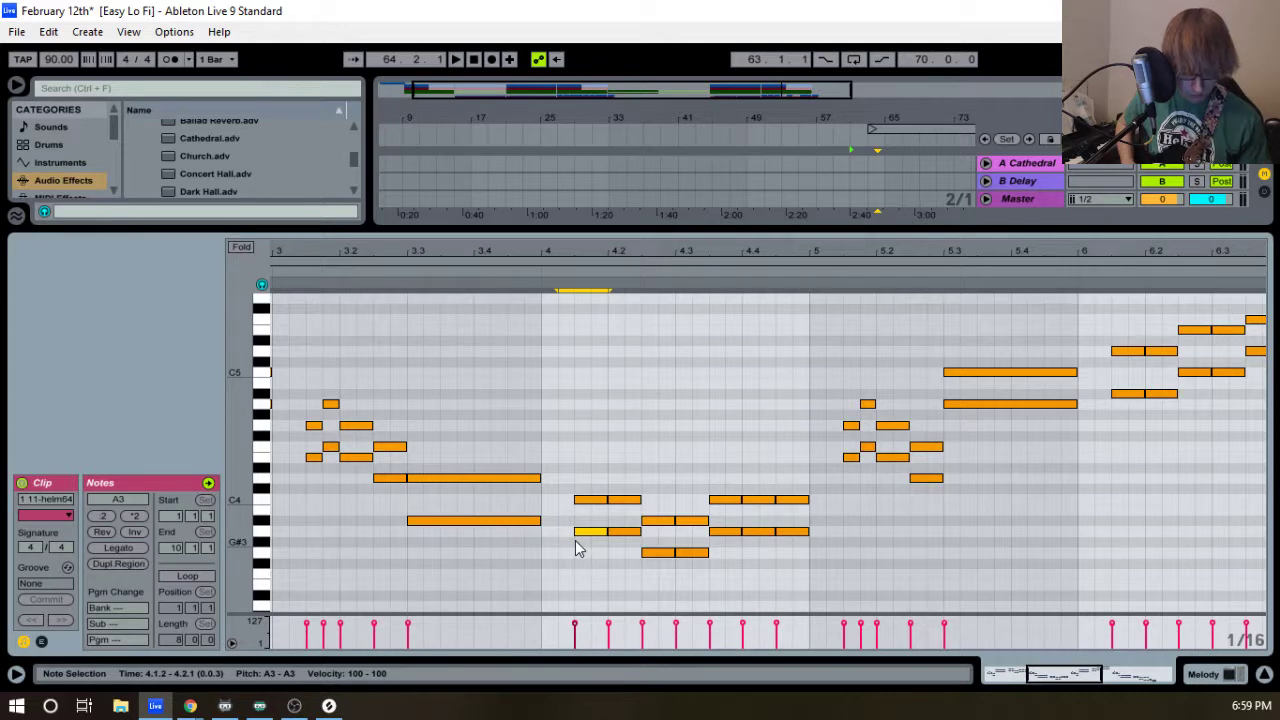
key(space)
key(space)
drag(589, 558, 625, 538)
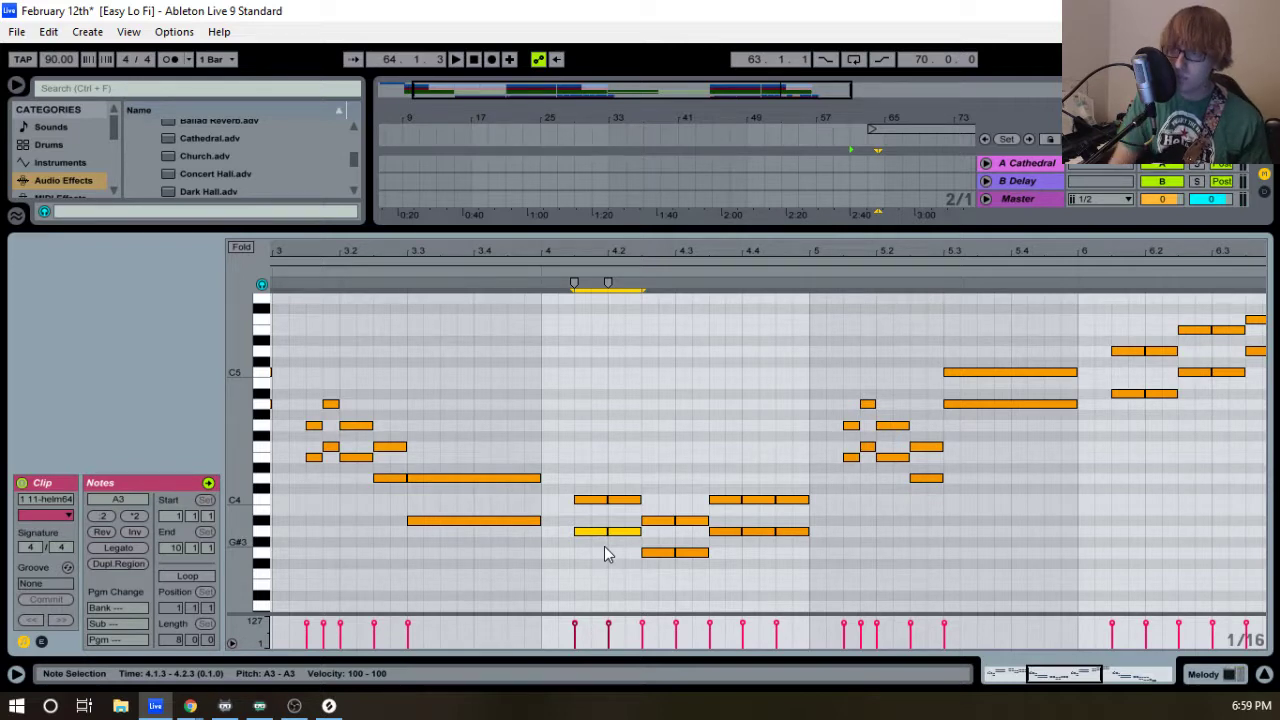
- Raise the two Melody note pairs between 4.1.3 and 4.2.3 to C4 and E4, and play from clip position 3.3
click(566, 551)
drag(600, 531, 615, 505)
key(Up)
key(Up)
key(Up)
key(Up)
click(404, 292)
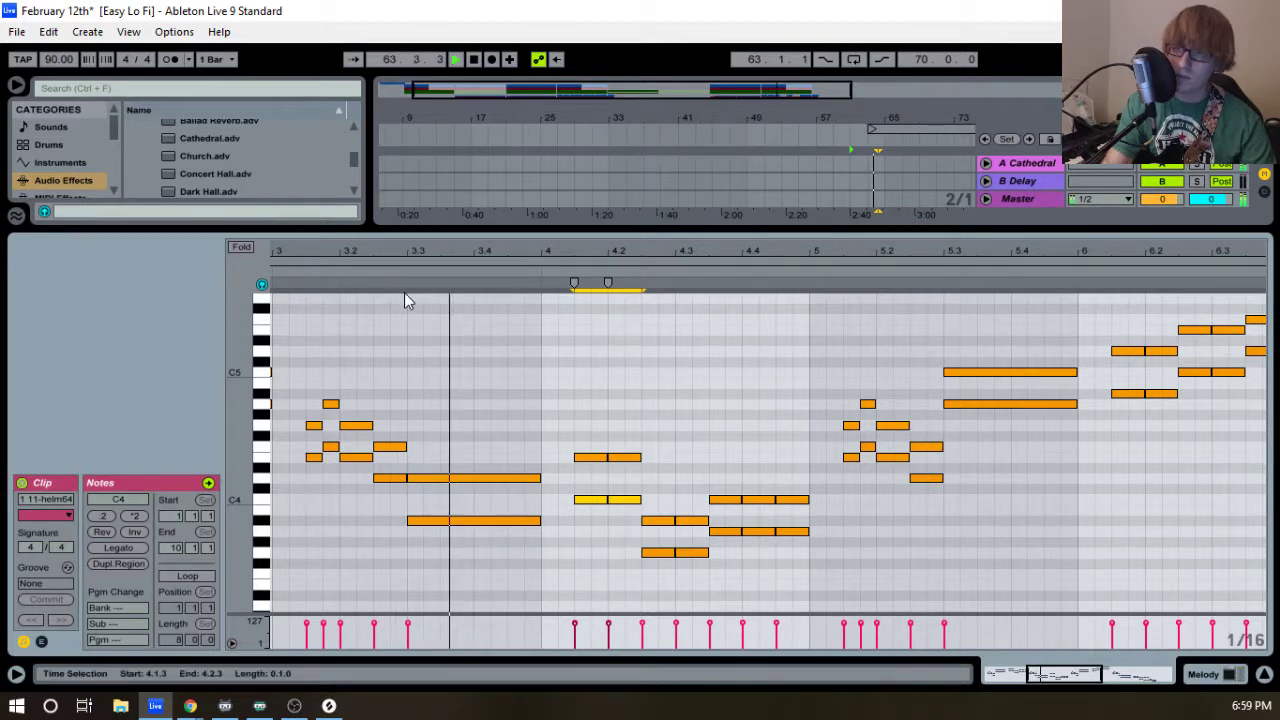
key(space)
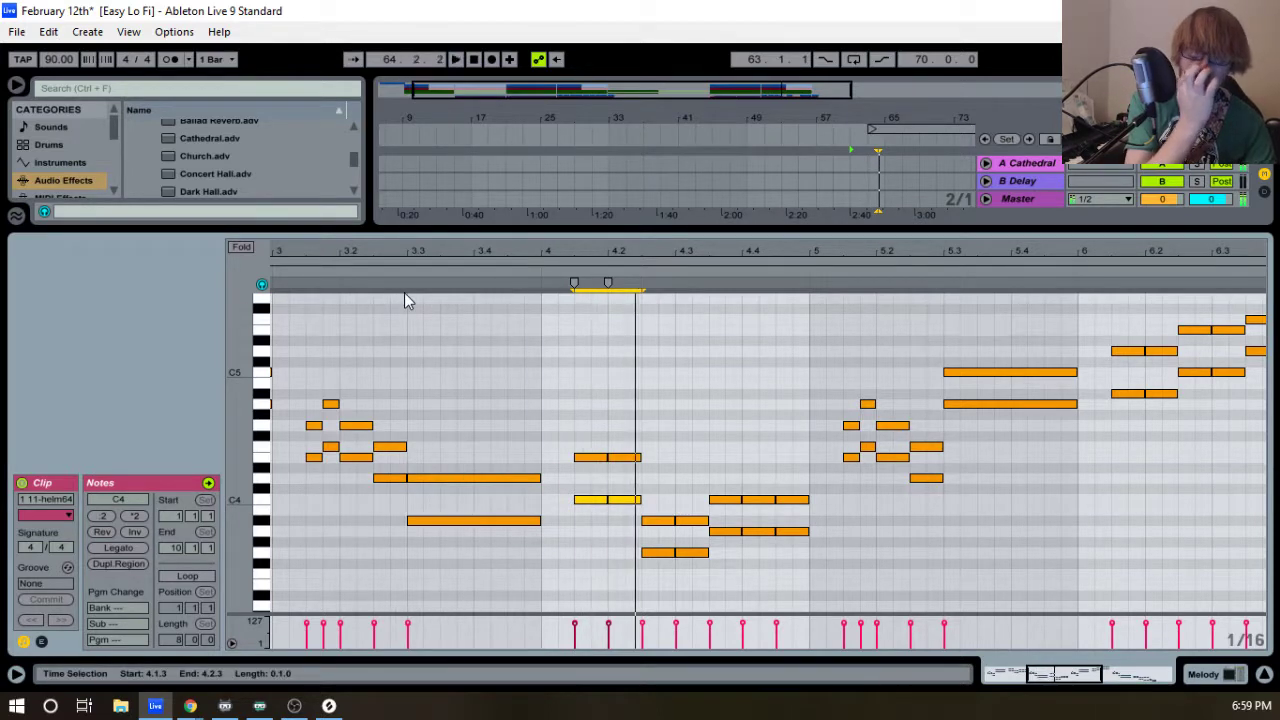
- Raise the two note pairs between 4.2.3 and 4.3.3 to D4 and F4, and play the edited phrase
drag(650, 573, 692, 503)
key(Up)
key(Up)
key(Up)
key(Up)
key(Up)
key(Up)
key(Up)
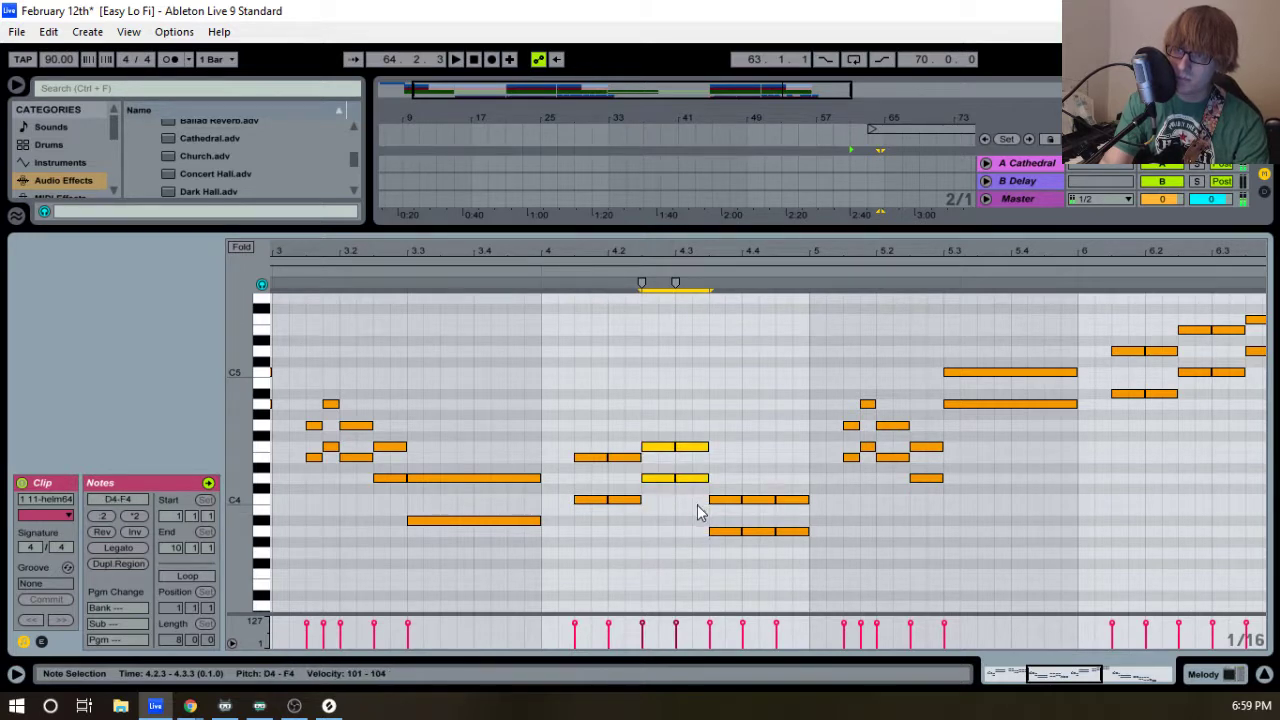
key(space)
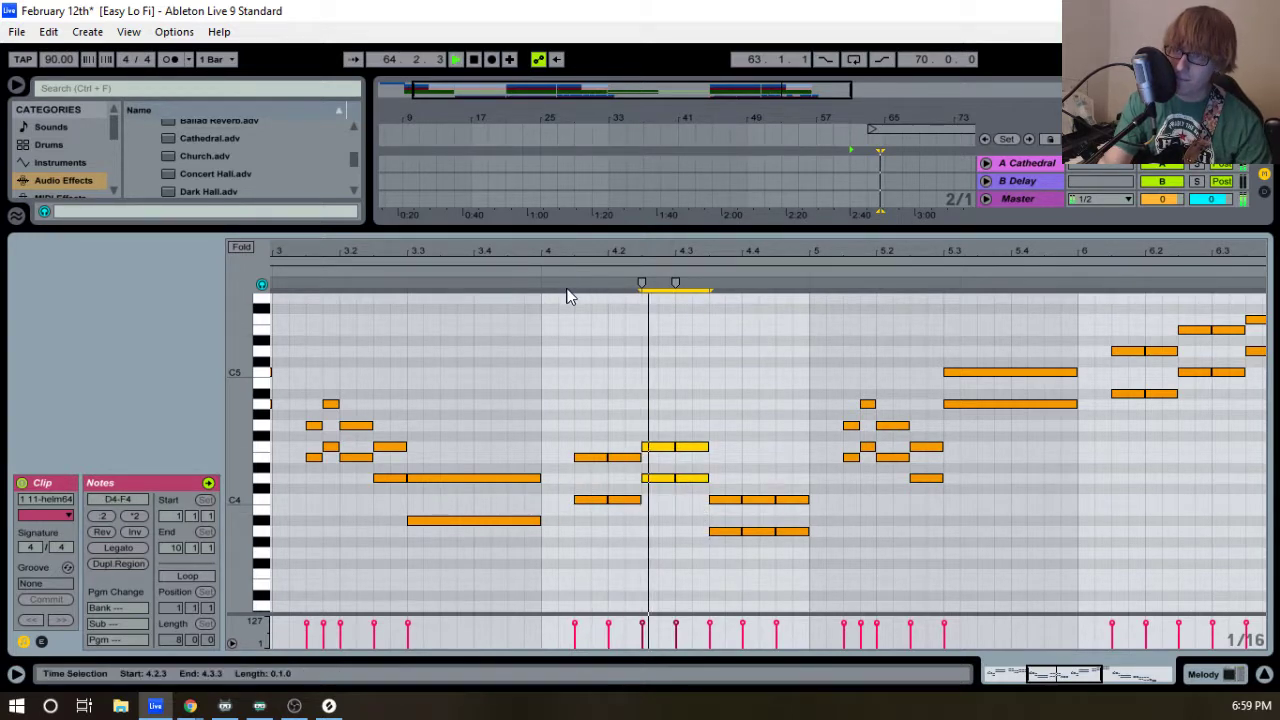
key(space)
- Raise the three note pairs between 4.3.3 and 5.1.1 to G4 and A#4
drag(725, 565, 808, 494)
key(Up)
key(Up)
key(Up)
key(Up)
key(Up)
key(Up)
key(Up)
key(Up)
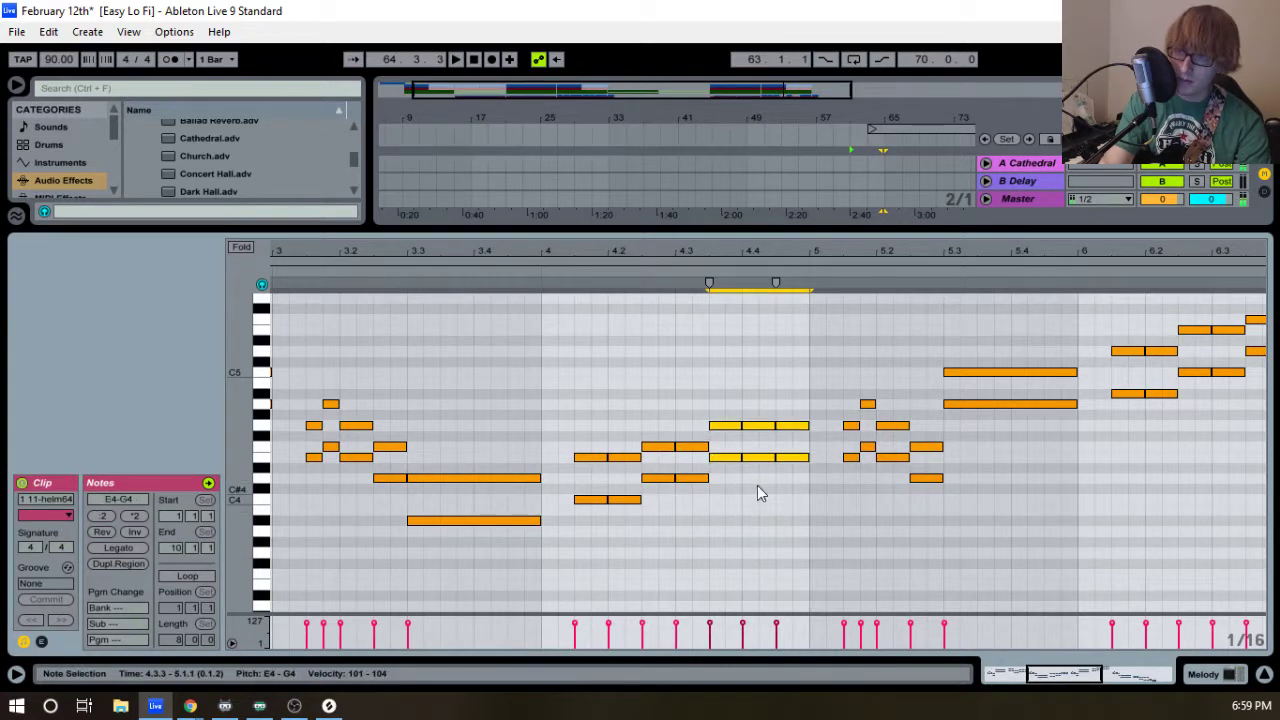
key(Up)
key(Up)
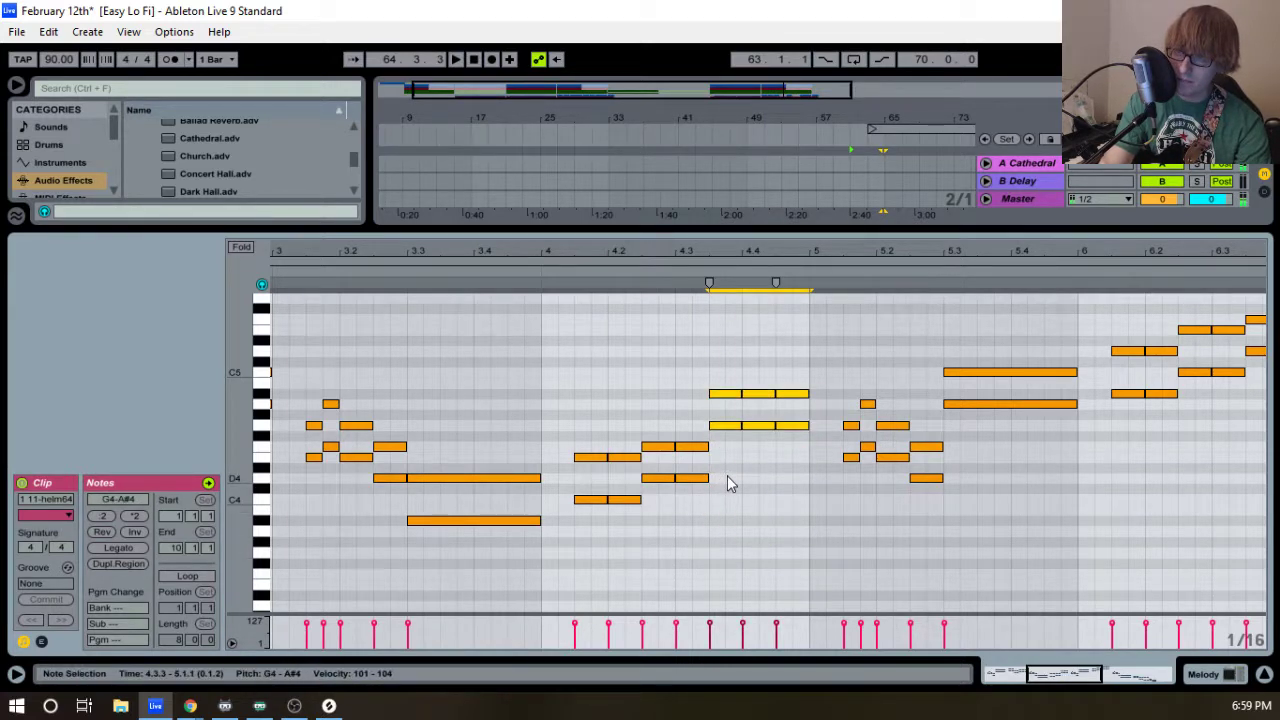
- Change the three note pairs between 4.3.3 and 5.1.1 to F4 and A4, and play from clip bar 4
key(Down)
key(Down)
drag(713, 430, 809, 400)
key(Up)
click(532, 275)
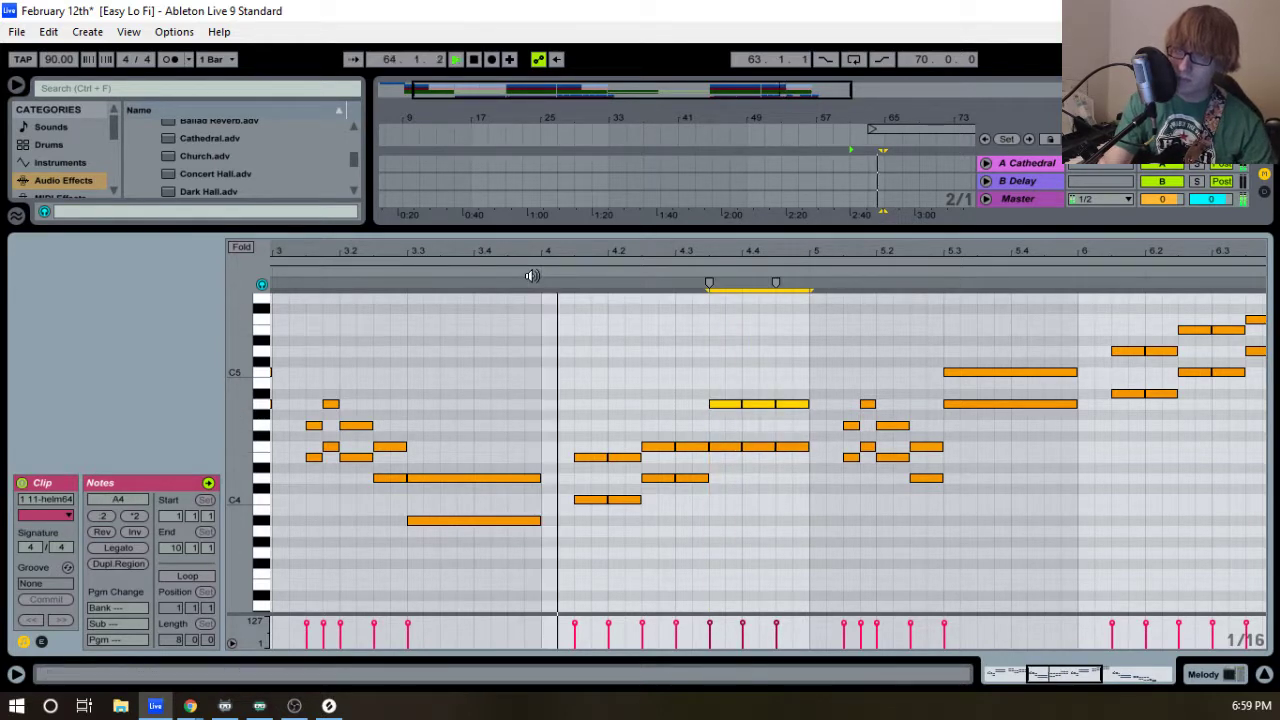
key(space)
- Lower the last note pair of clip bar 4, at 4.4.3, to E4 and G4, and play the bar
drag(824, 474, 794, 366)
key(Down)
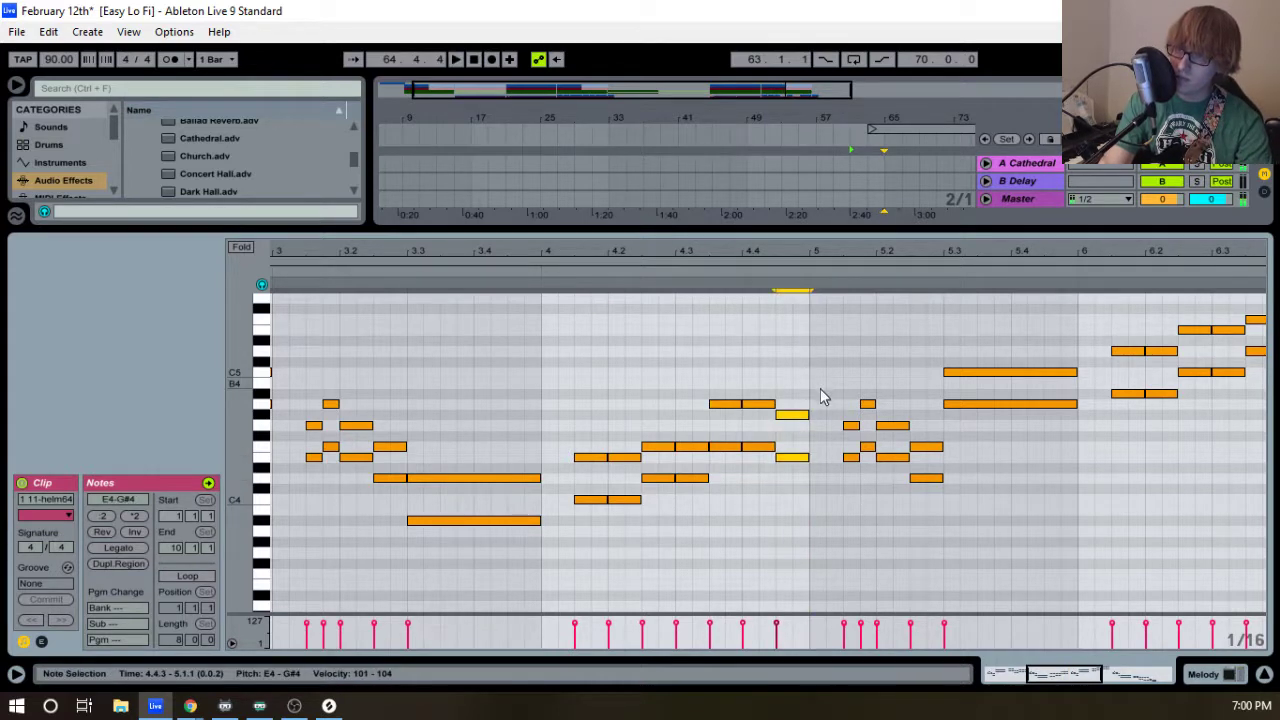
click(800, 414)
key(Down)
click(540, 268)
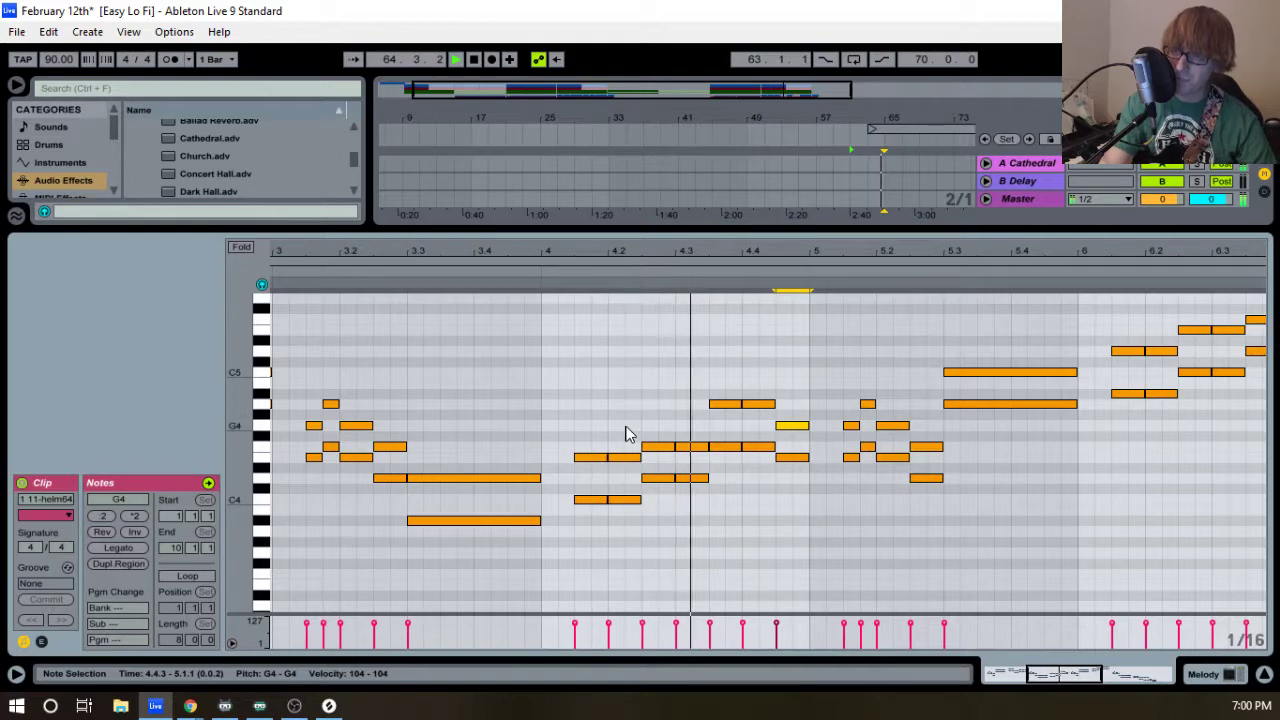
key(space)
- Shrink the note editor and play the arrangement from 63.1.1 to hear the new melody in the lead gap
drag(486, 254, 550, 440)
click(547, 223)
scroll(671, 203, up, 2)
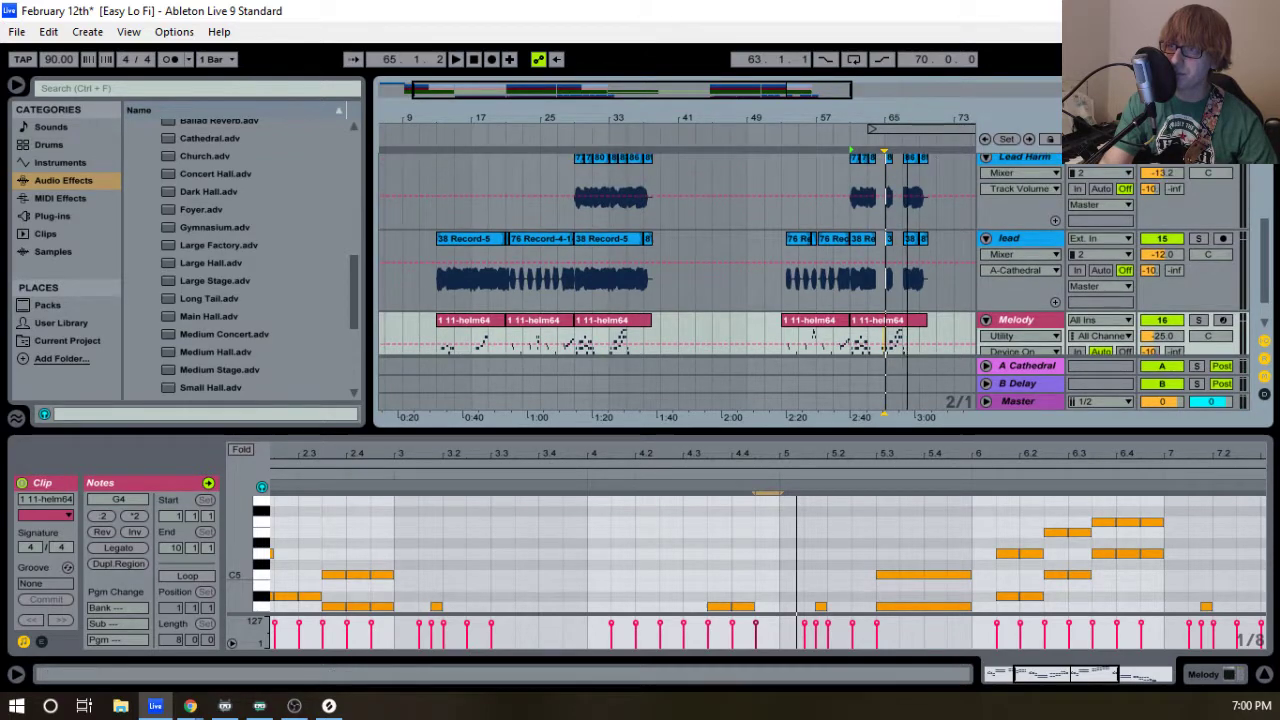
drag(909, 112, 664, 126)
click(583, 130)
key(space)
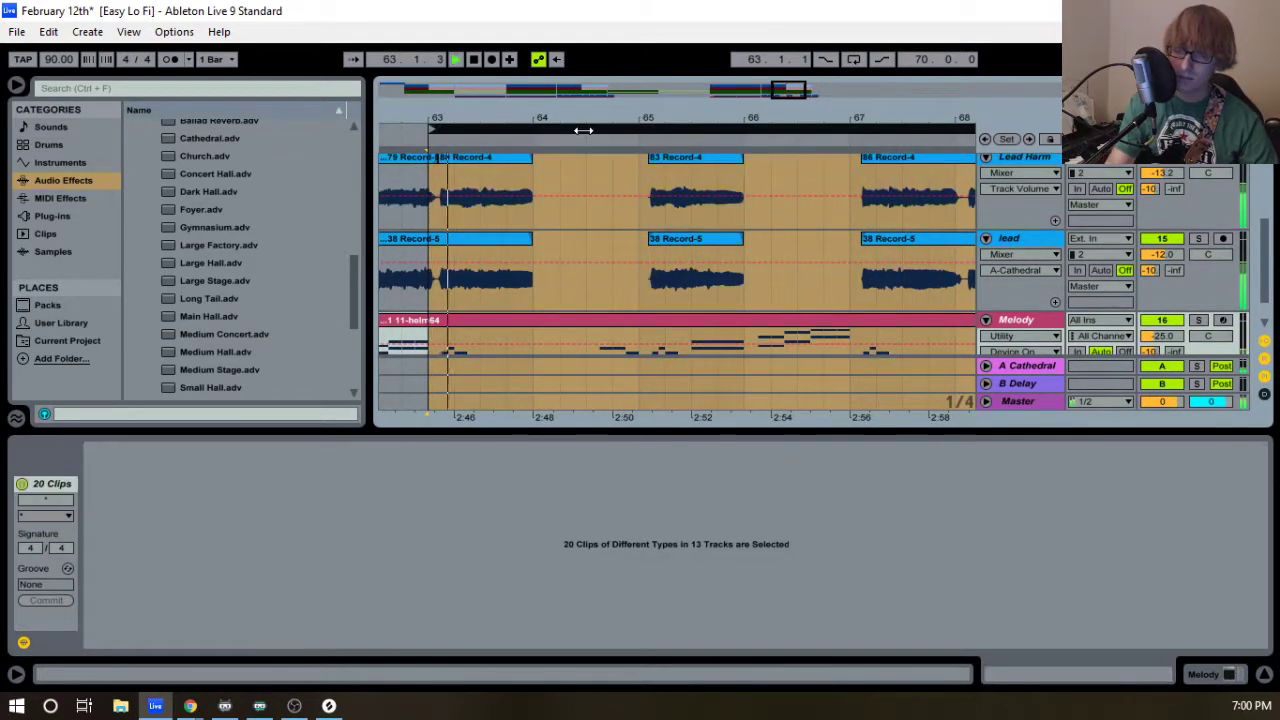
click(556, 319)
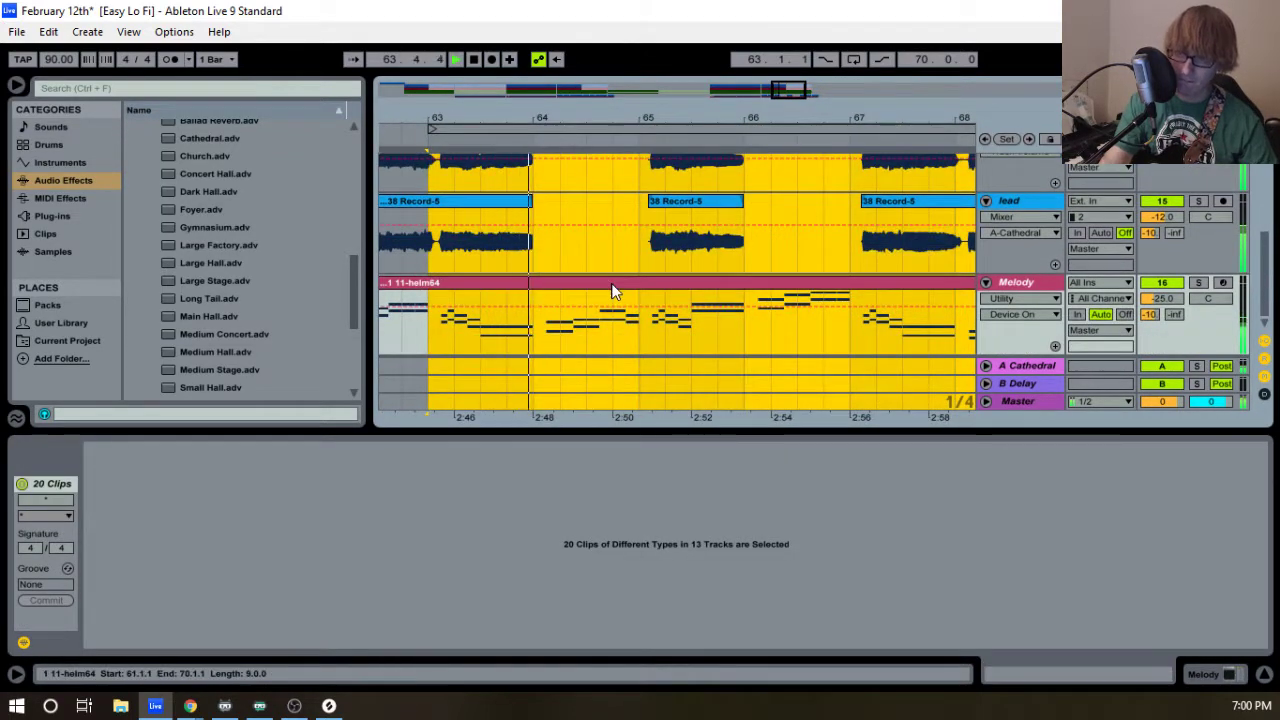
key(space)
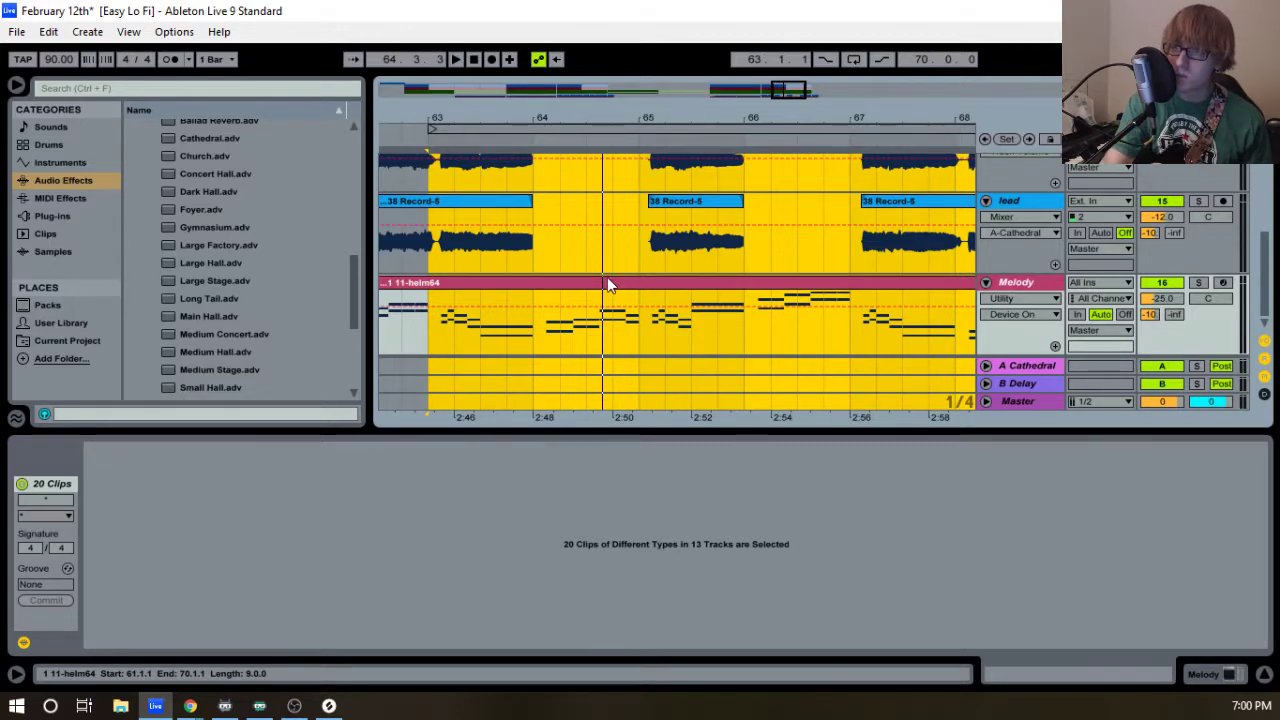
- Audition the lower notes of clip bar 4 in the enlarged Melody editor, return to the arrangement and play from 61.1.1
click(608, 284)
drag(742, 433, 768, 231)
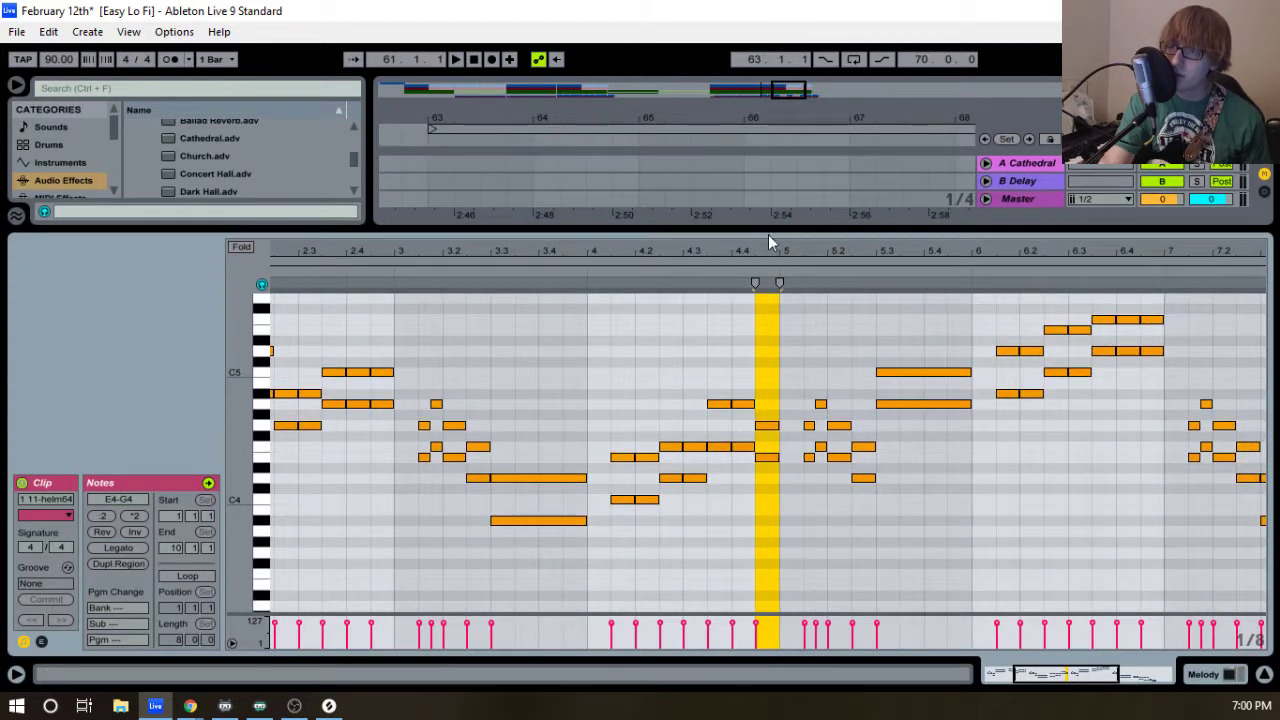
drag(592, 528, 630, 493)
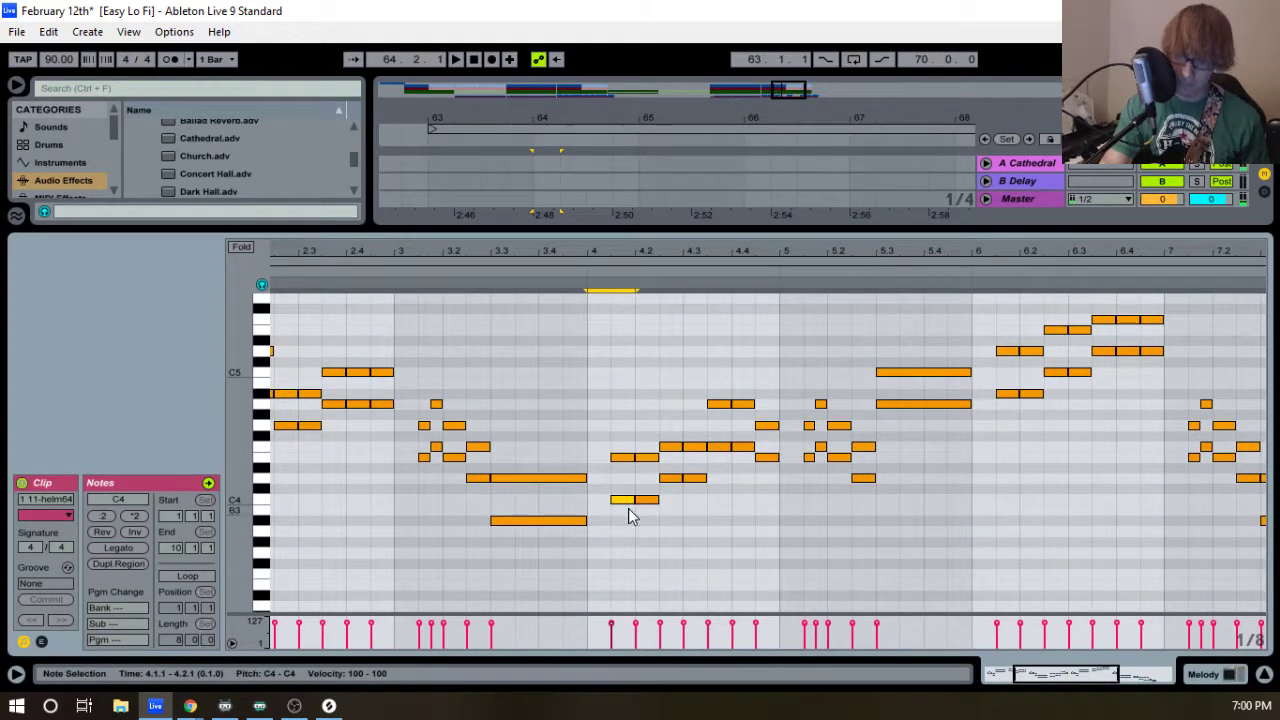
click(648, 500)
click(671, 479)
click(722, 449)
click(765, 460)
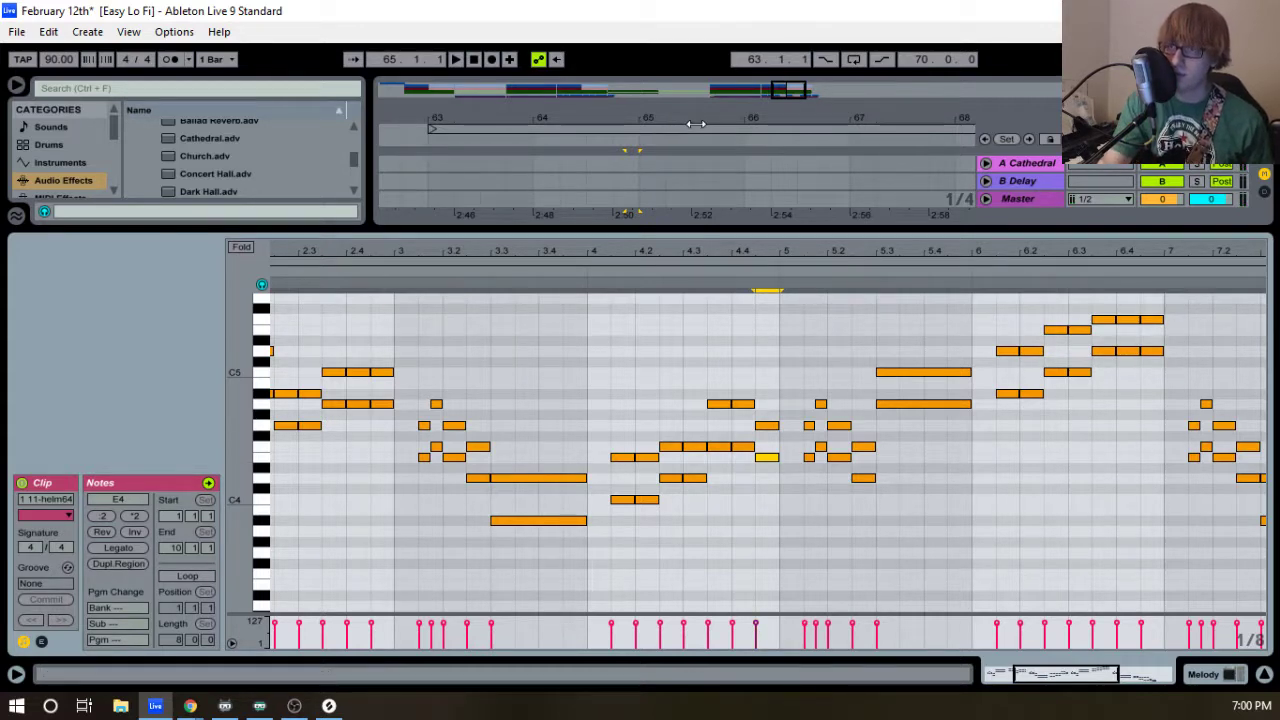
key(F9)
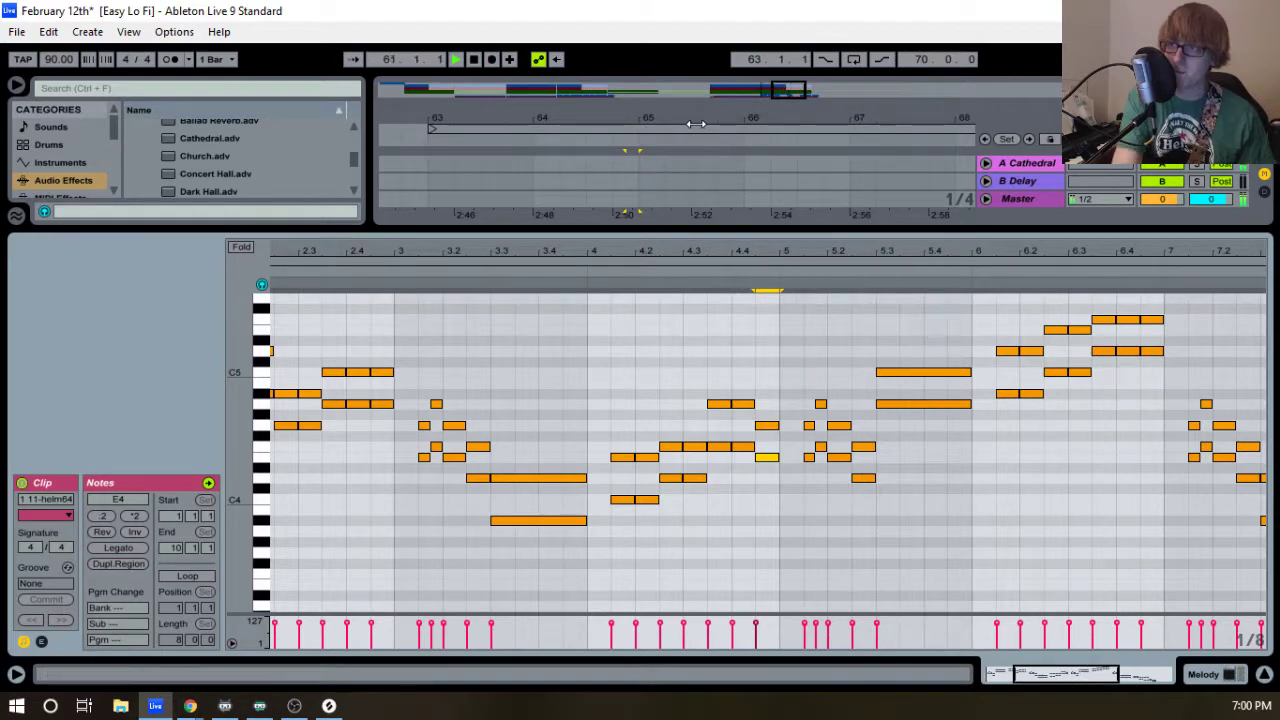
drag(719, 228, 719, 466)
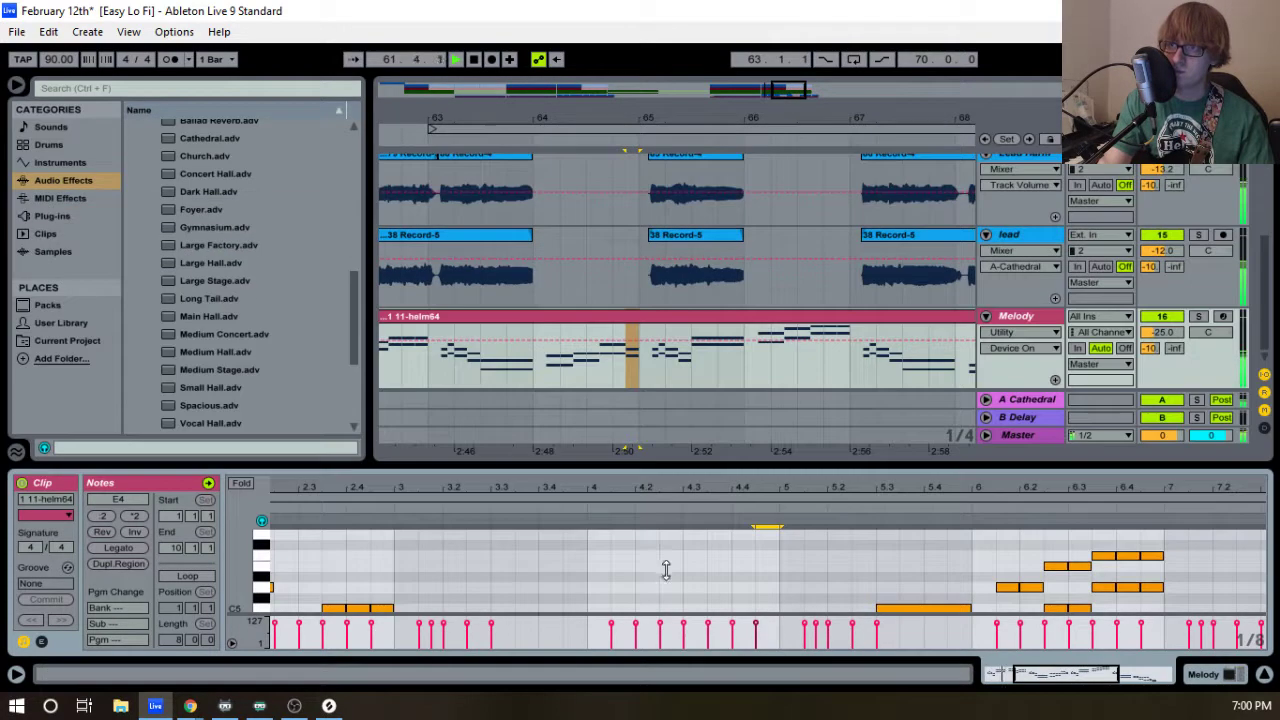
- Unfold the Record track and cut away the 93 Record-4 clip's portion before bar 64
scroll(596, 218, up, 3)
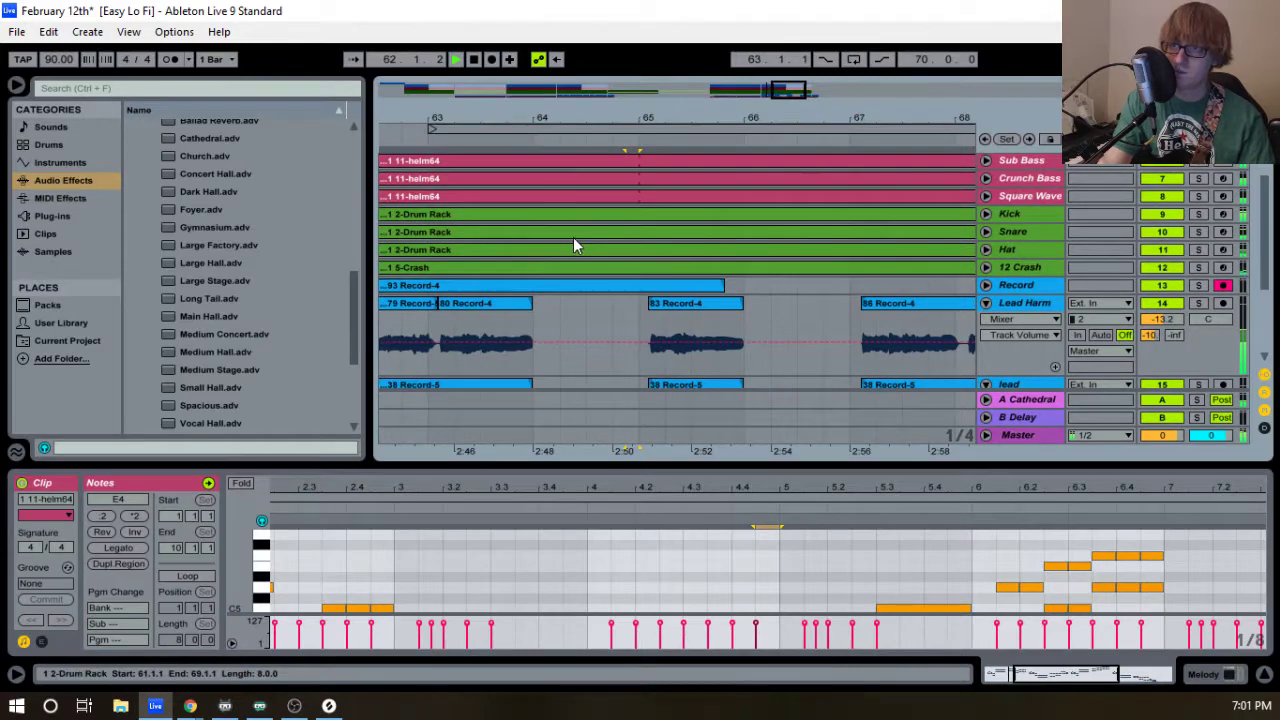
click(986, 285)
scroll(536, 270, down, 2)
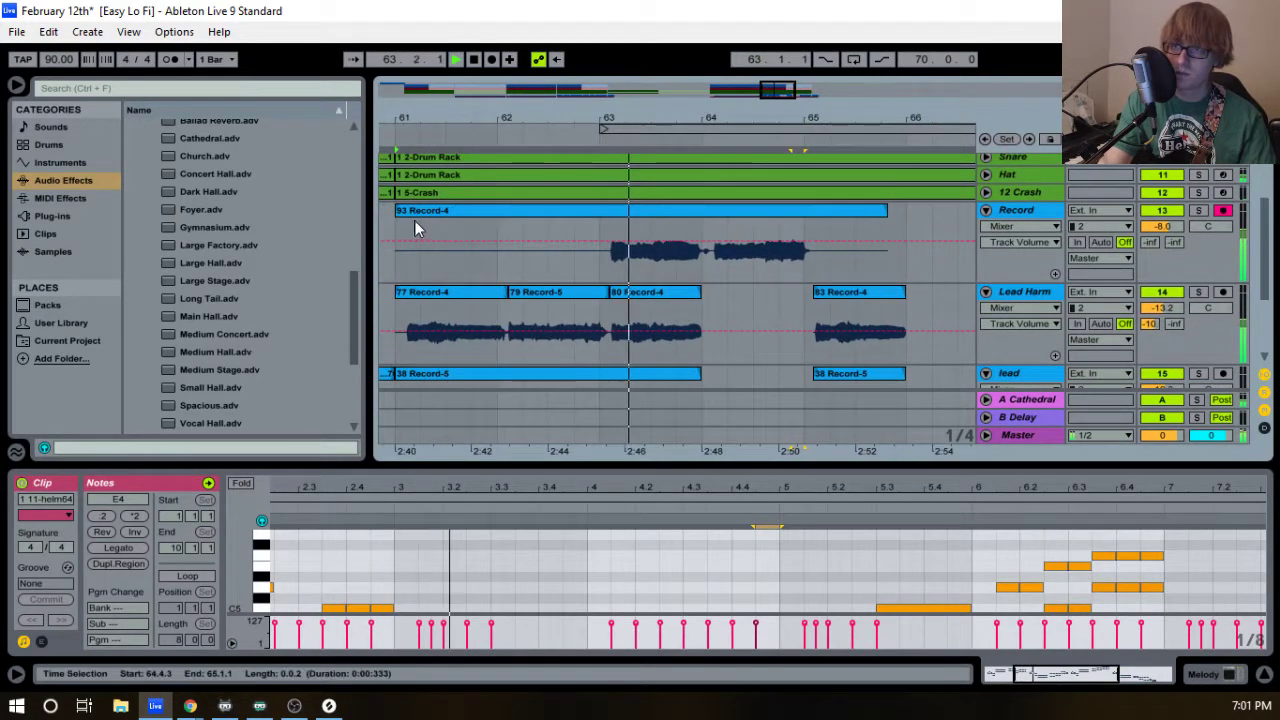
drag(396, 221, 704, 221)
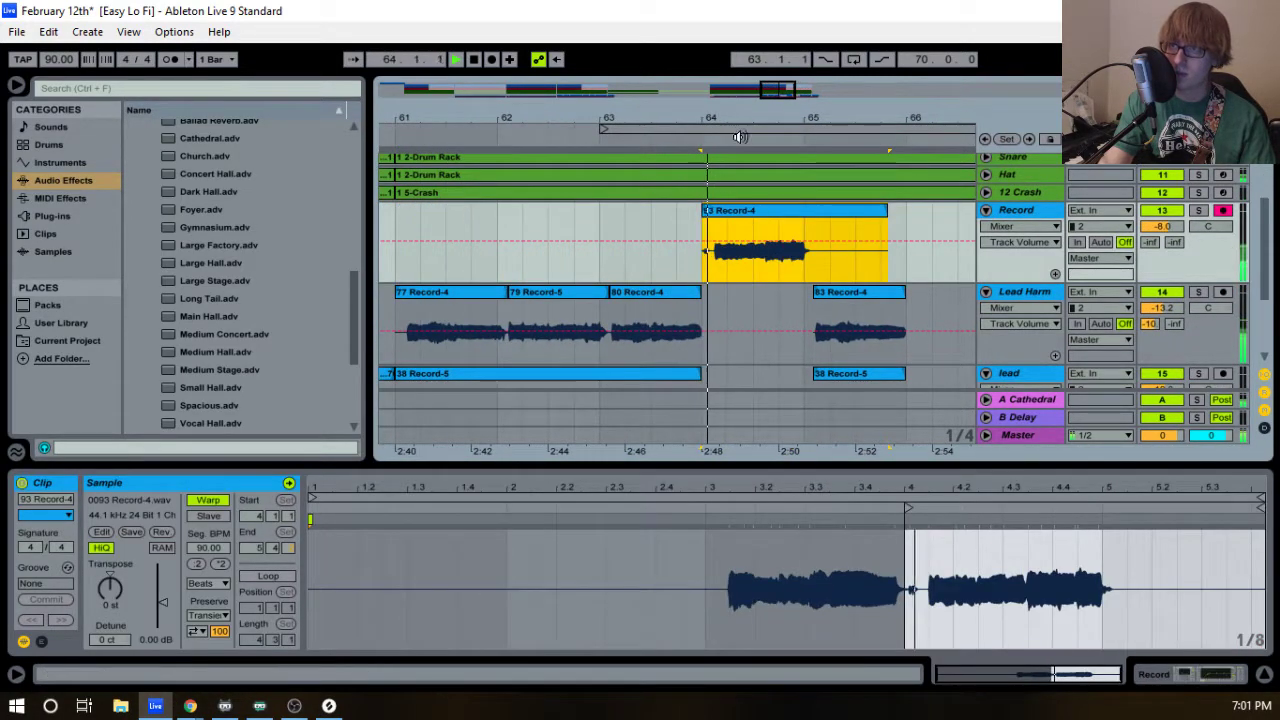
- Trim the remaining 93 Record-4 clip to run from 64.1.2 to 65.1.1 and move it onto the lead track
drag(754, 113, 776, 143)
mouse_move(862, 134)
mouse_down()
mouse_move(903, 118)
mouse_move(852, 120)
mouse_up()
key(space)
drag(842, 211, 698, 220)
scroll(660, 207, down, 2)
key(space)
drag(546, 118, 591, 319)
scroll(594, 319, down, 2)
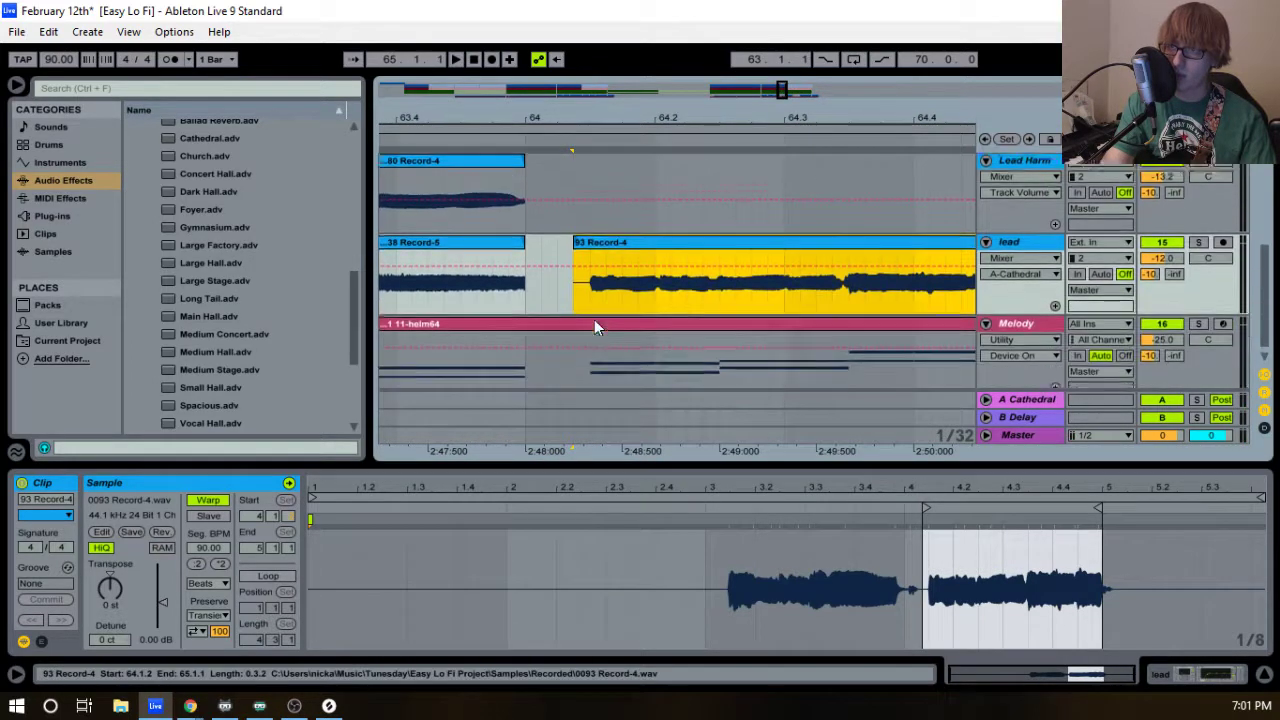
- Extend the 93 Record-4 clip's end to the next lead clip, stretch the preceding 38 Record-5 clip to its start, and play from bar 63
drag(584, 120, 600, 134)
drag(672, 238, 661, 238)
key(space)
drag(636, 131, 405, 121)
drag(711, 236, 745, 236)
key(space)
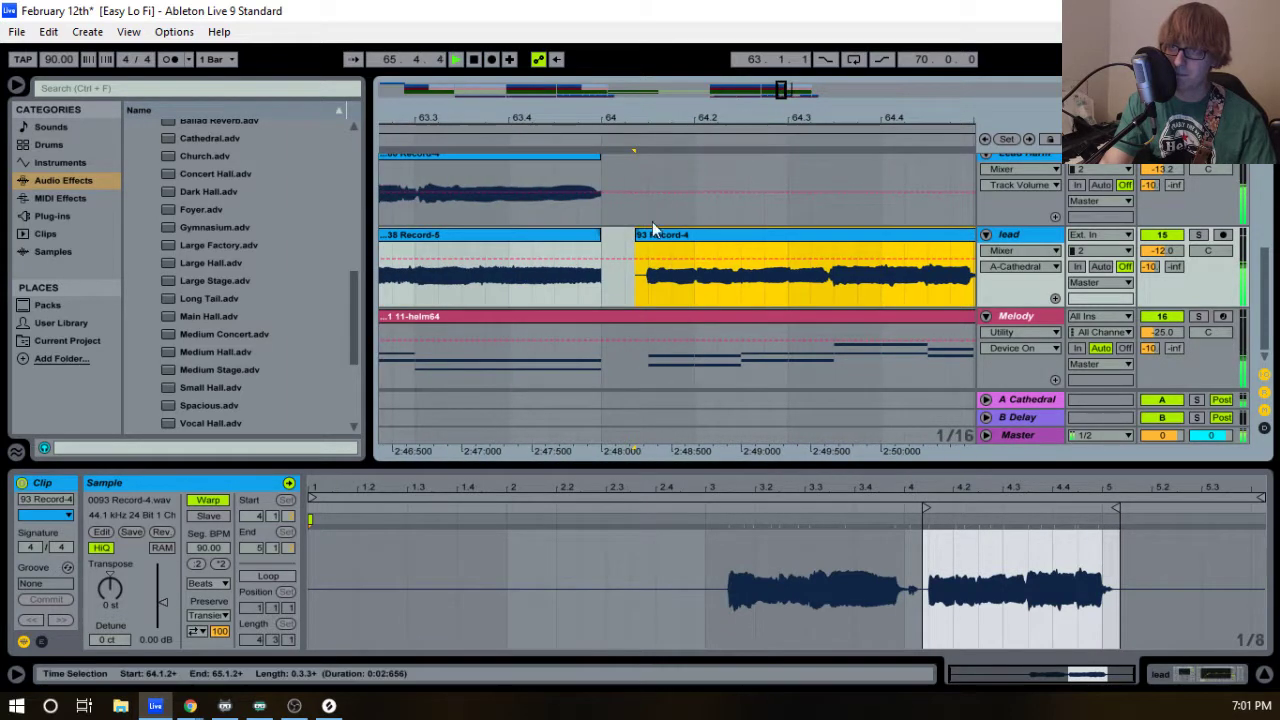
drag(601, 237, 637, 237)
drag(647, 123, 686, 80)
click(543, 141)
key(space)
scroll(694, 216, up, 1)
click(645, 123)
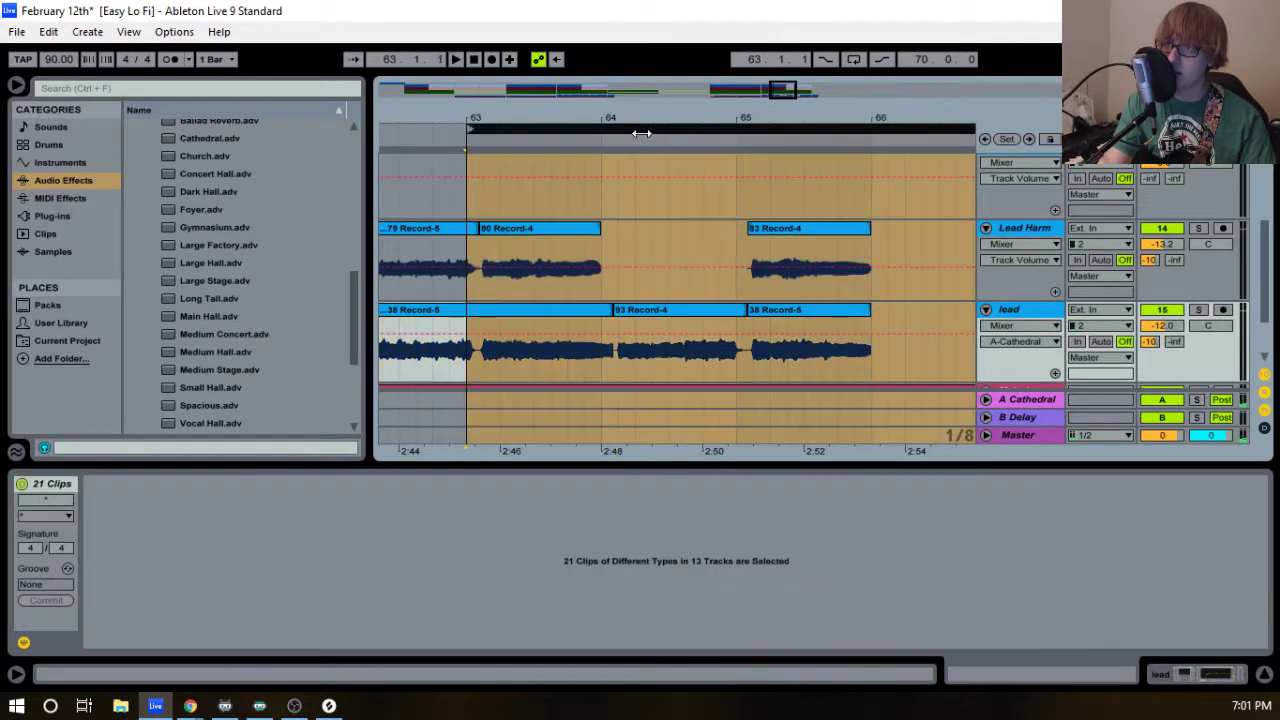
- Open the Melody clip around bar 63 and enlarge its note editor to show the full note range
scroll(651, 197, down, 2)
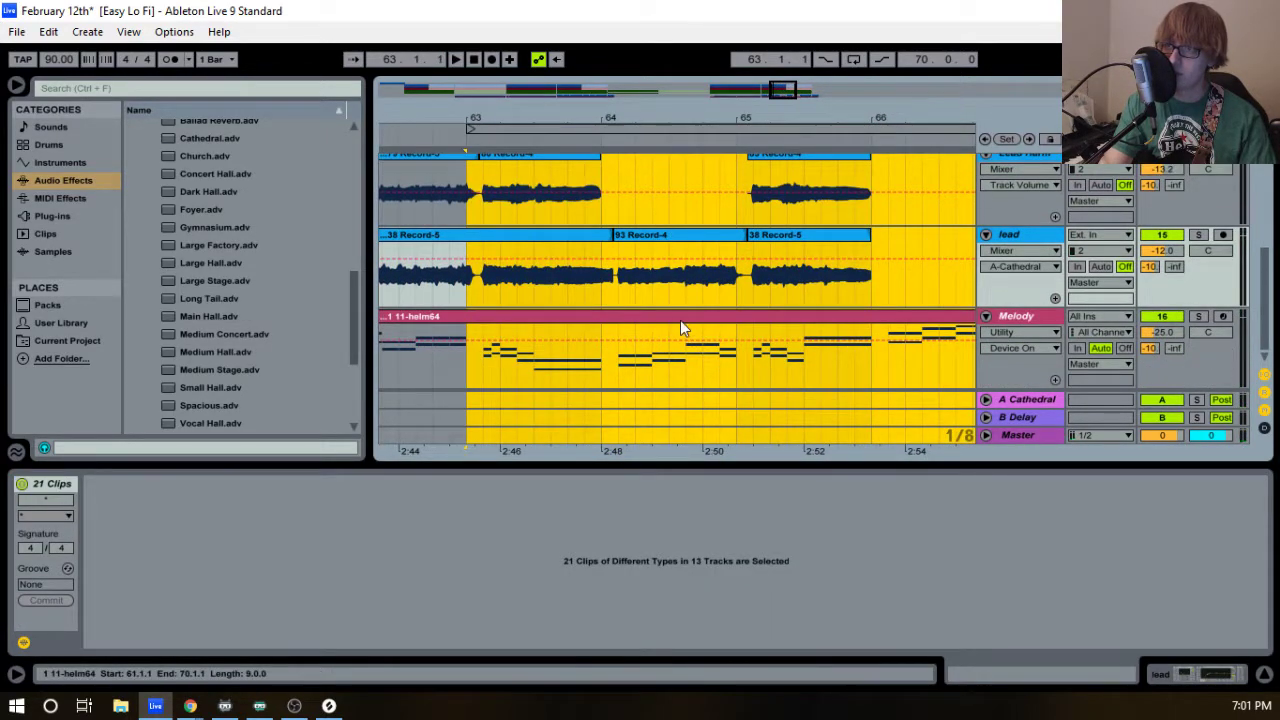
click(672, 318)
key(space)
drag(764, 462, 764, 209)
key(space)
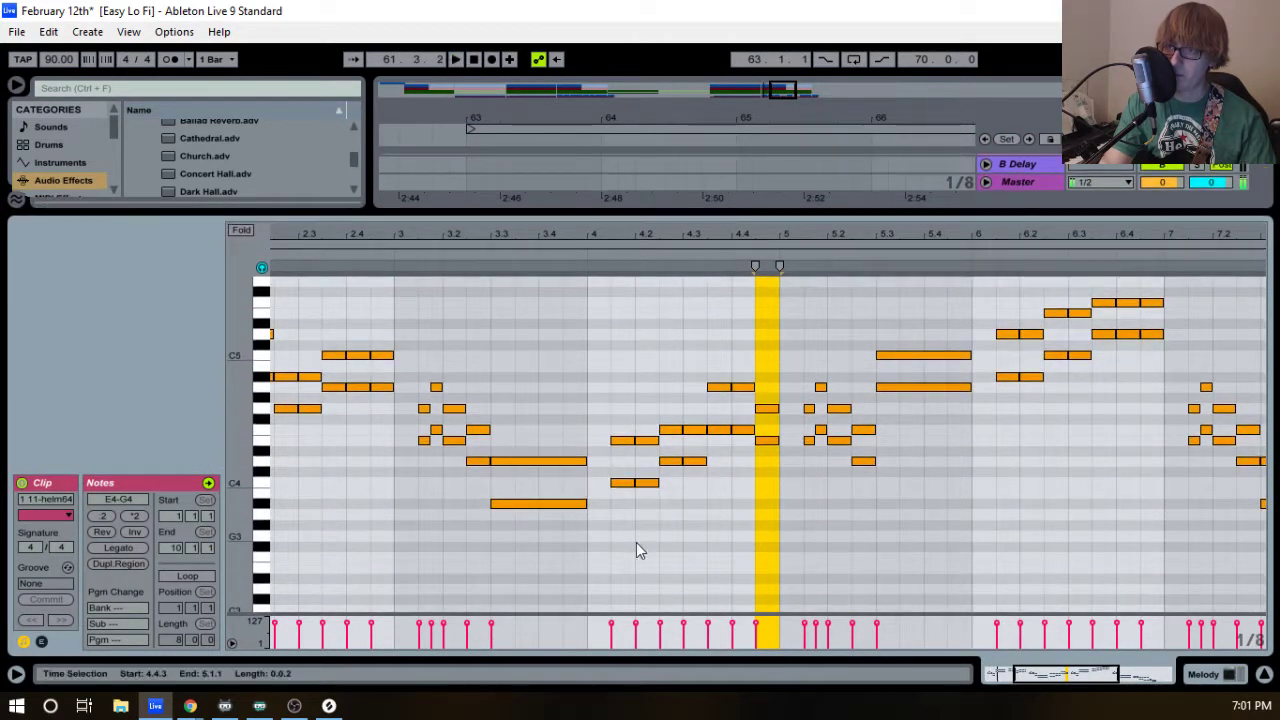
- Audition the upper notes in bar 4 of the Melody clip and record a new take on the Record track
click(625, 482)
click(619, 441)
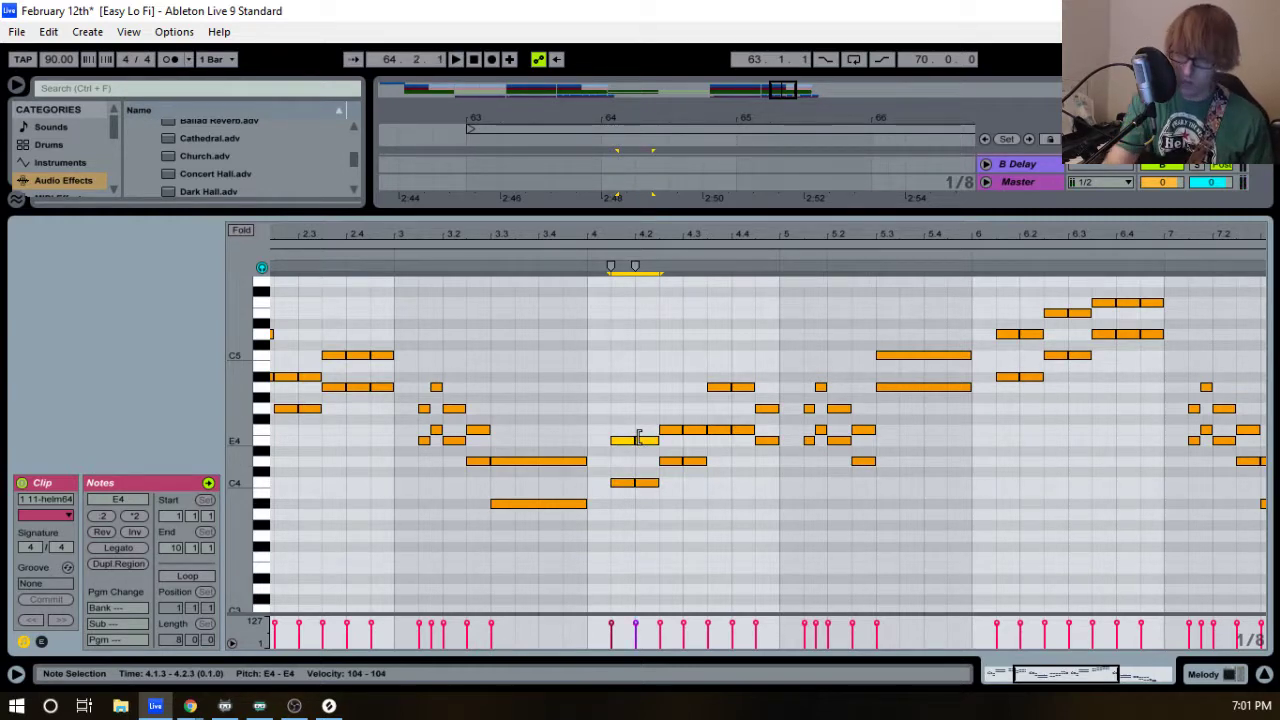
drag(603, 408, 629, 447)
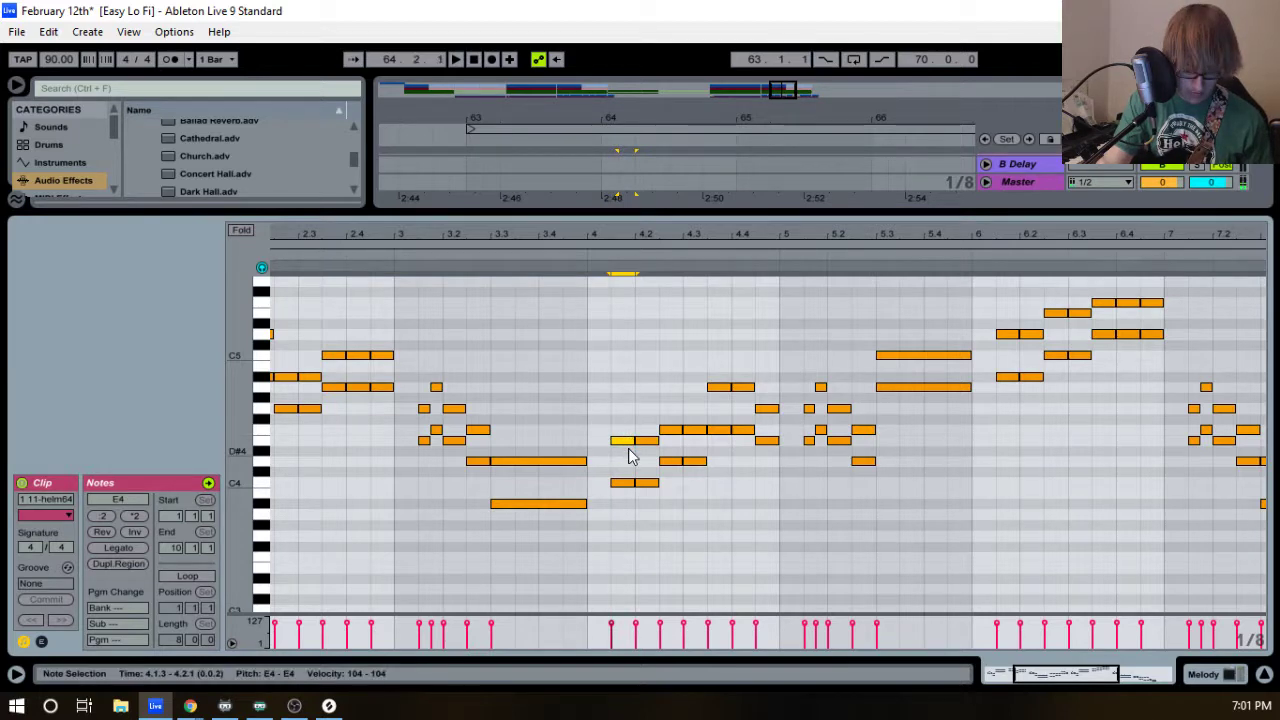
drag(612, 394, 622, 453)
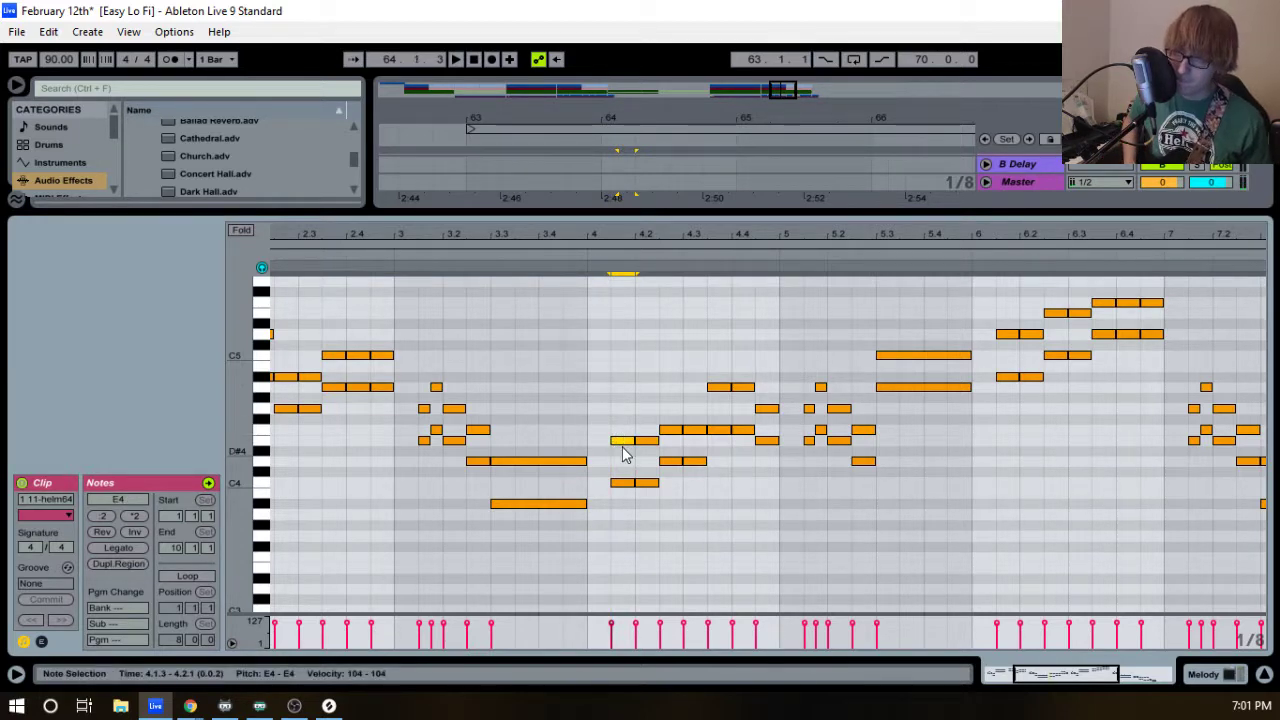
drag(640, 406, 652, 459)
drag(650, 406, 699, 434)
drag(717, 349, 720, 394)
drag(749, 360, 771, 411)
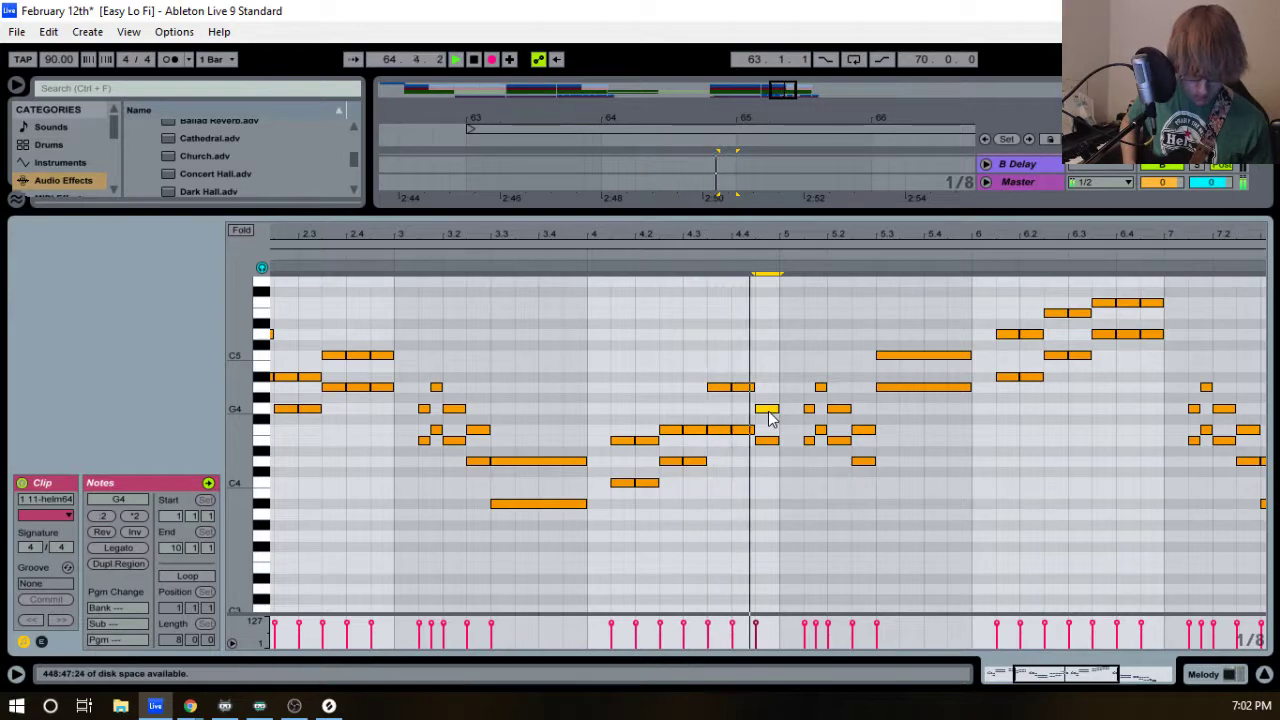
key(space)
key(space)
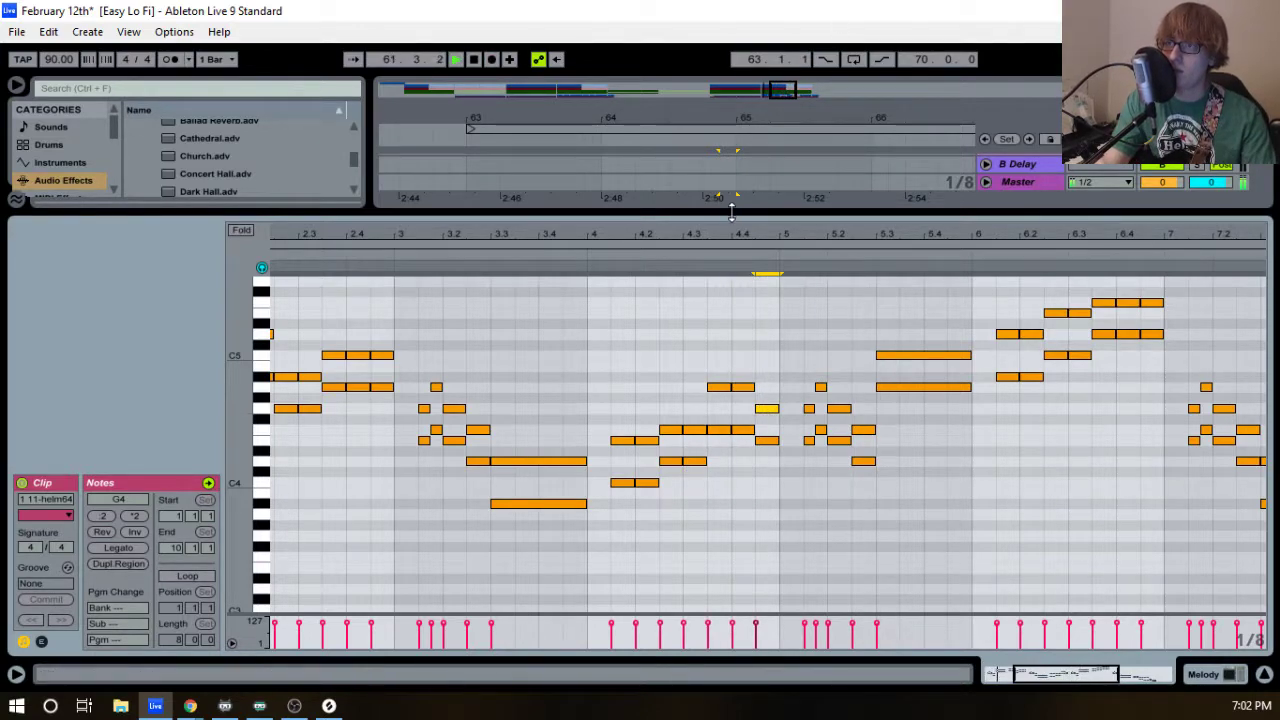
- Shrink the note editor and trim both ends of the 94 Record-4 take on the Record track to keep only the bar 64 phrase
drag(731, 207, 697, 490)
scroll(647, 320, up, 3)
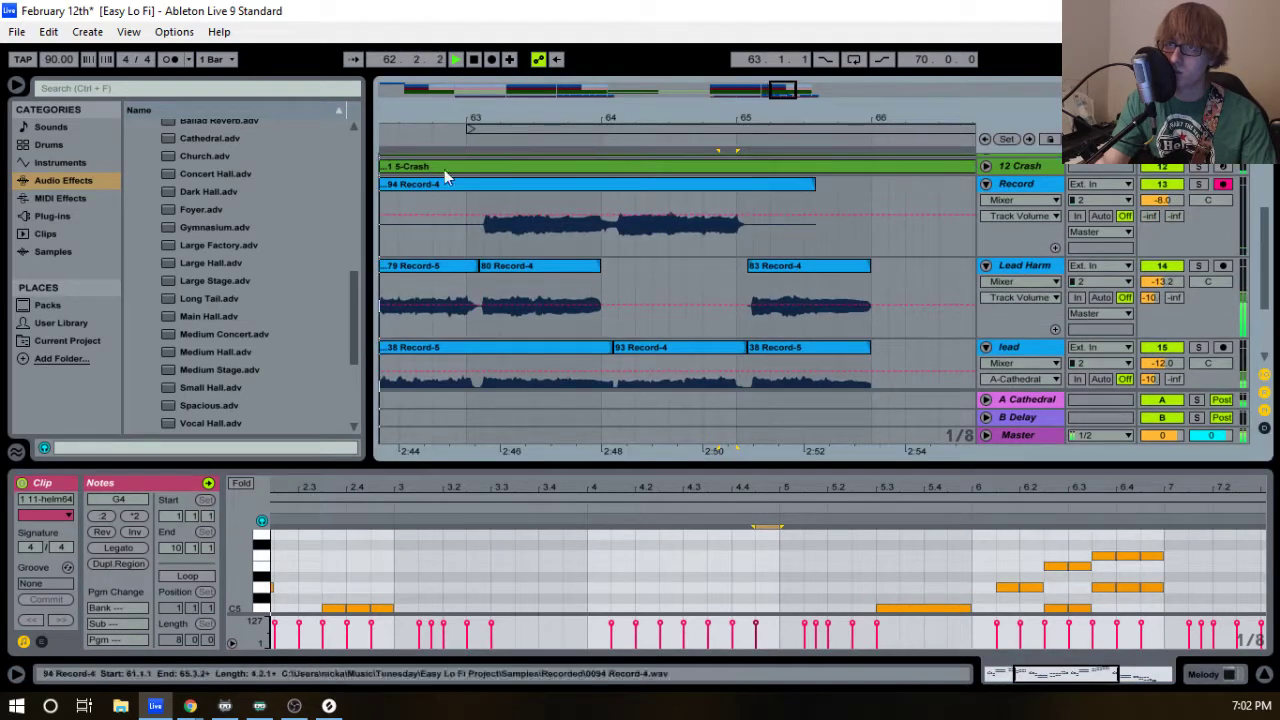
drag(473, 200, 717, 202)
key(space)
drag(734, 122, 734, 195)
drag(440, 200, 850, 200)
key(space)
drag(890, 115, 458, 115)
mouse_move(438, 200)
mouse_down()
mouse_move(623, 200)
mouse_move(603, 200)
mouse_up()
key(space)
drag(914, 210, 816, 210)
- Move the trimmed 94 Record-4 clip onto the Lead Harm track at bar 64 and extend the 80 Record-4 clip to meet it
drag(643, 190, 646, 276)
click(403, 140)
drag(619, 118, 618, 234)
drag(515, 267, 650, 267)
drag(697, 119, 476, 68)
key(space)
key(space)
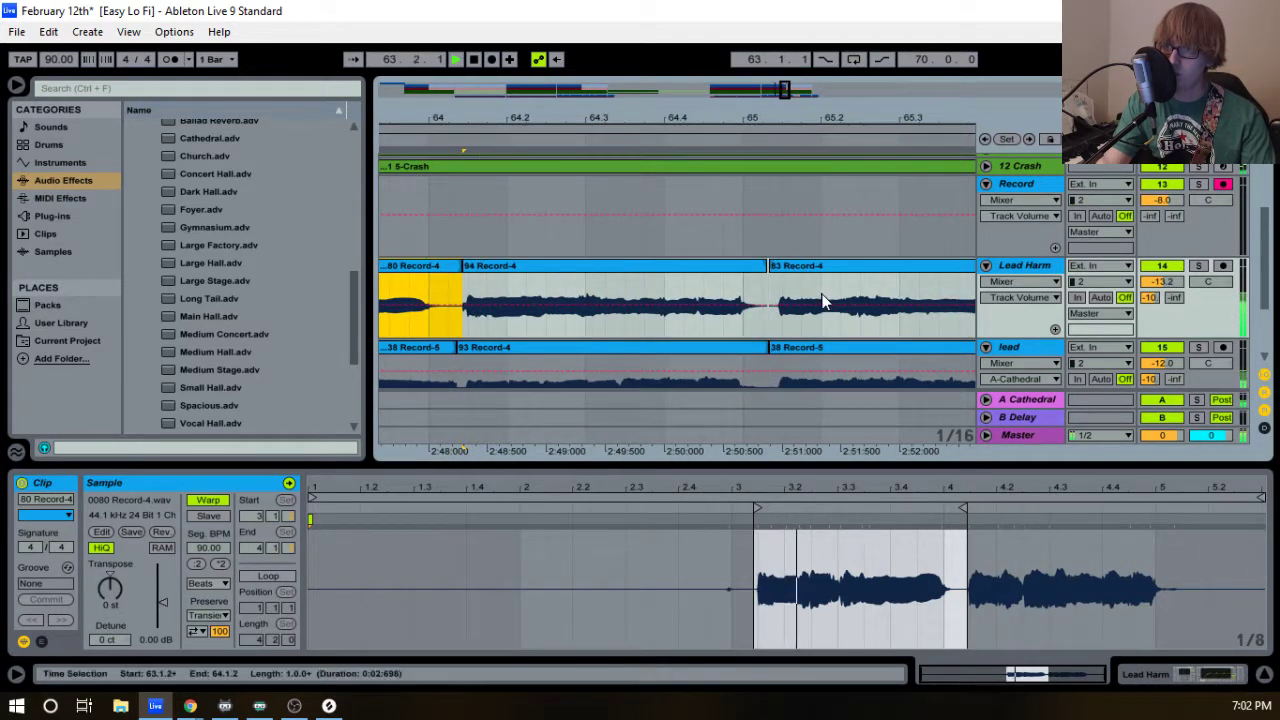
click(775, 270)
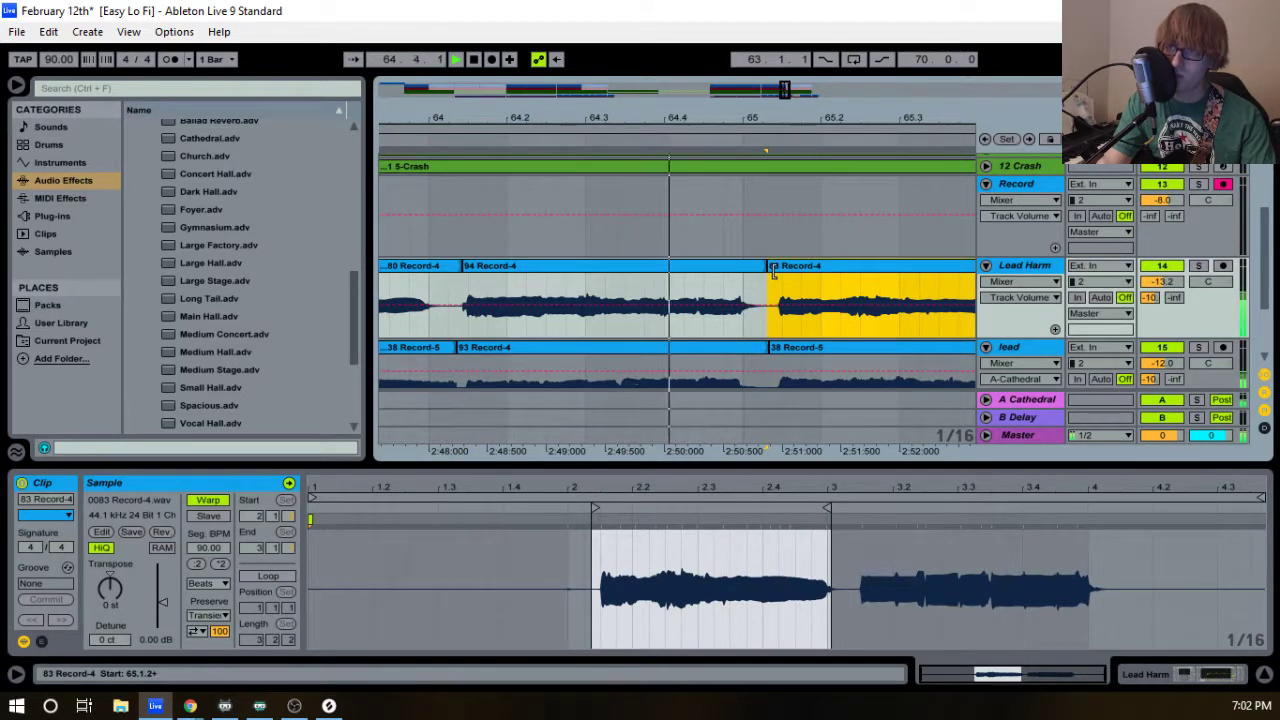
- Move the arrangement loop start to bar 65 and open the Melody clip in an enlarged note editor around bar 6
drag(791, 118, 558, 48)
drag(564, 127, 644, 134)
key(space)
scroll(684, 302, down, 3)
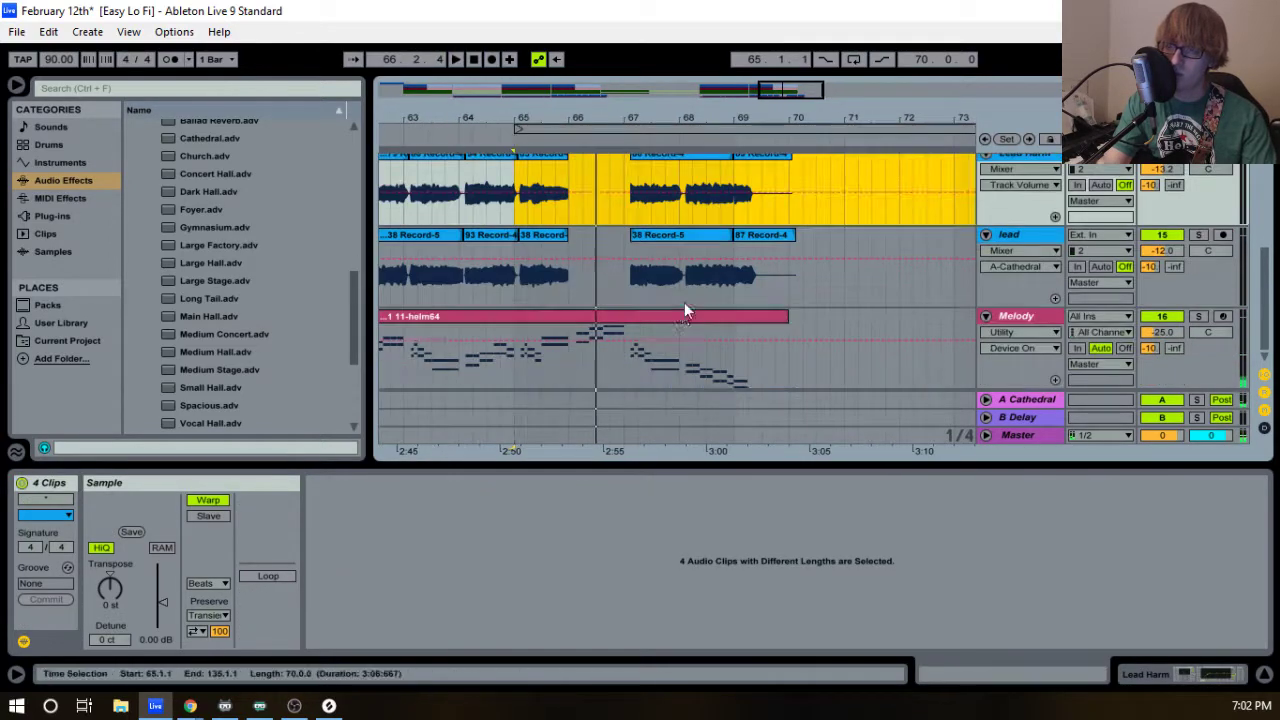
click(619, 315)
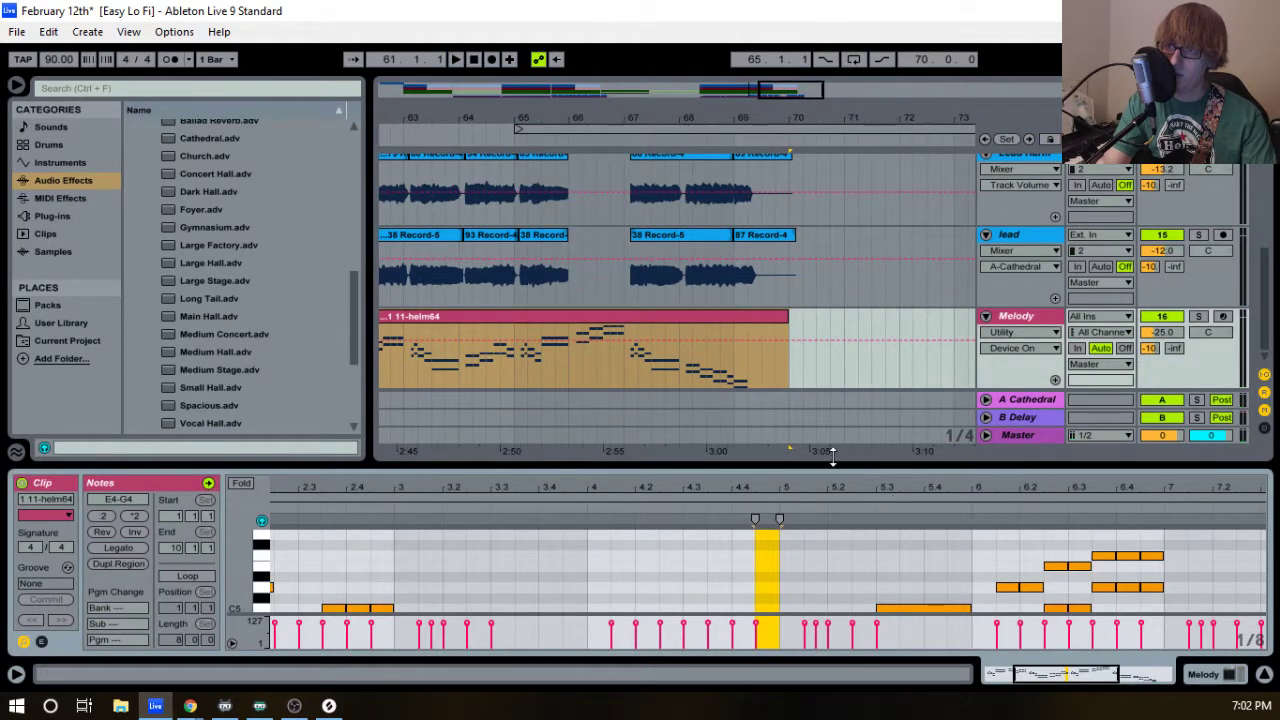
drag(831, 465, 843, 248)
click(976, 294)
drag(1063, 266, 594, 320)
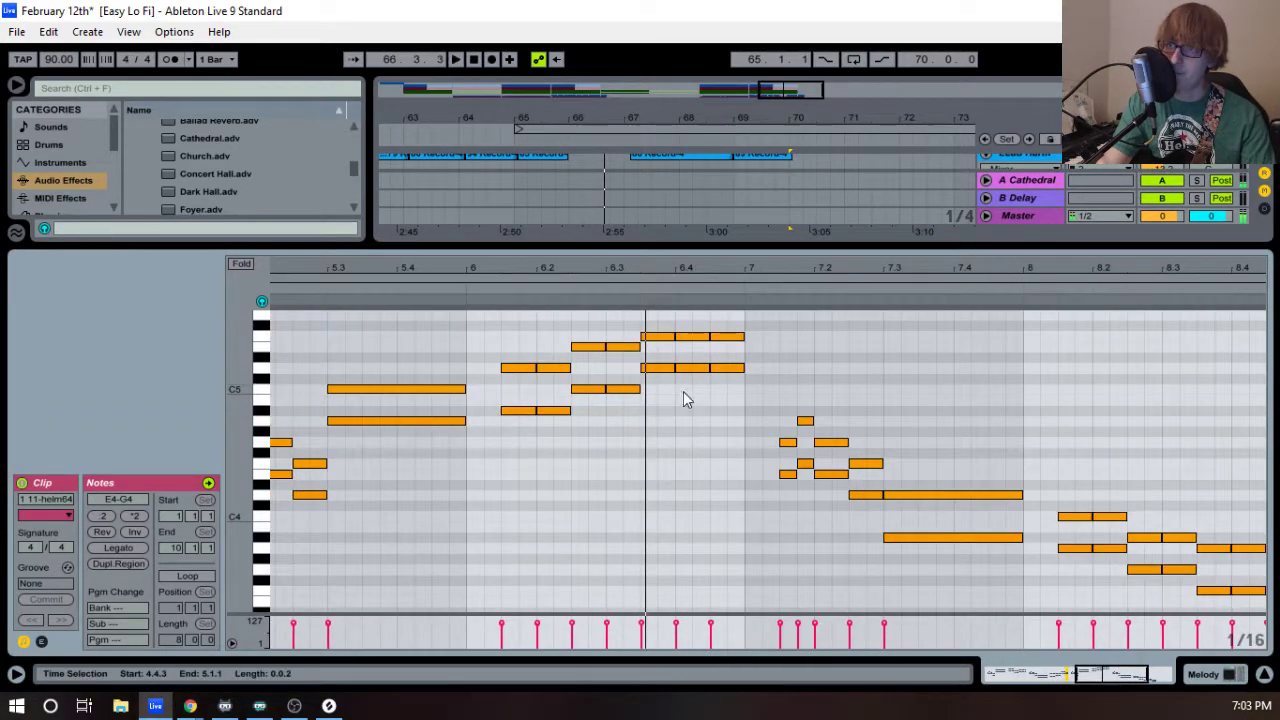
- Replace the repeated D5 and F5 notes from 6.3.3 in the Melody clip with two consecutive sixteenth-note pairs
scroll(680, 386, up, 3)
drag(667, 479, 660, 393)
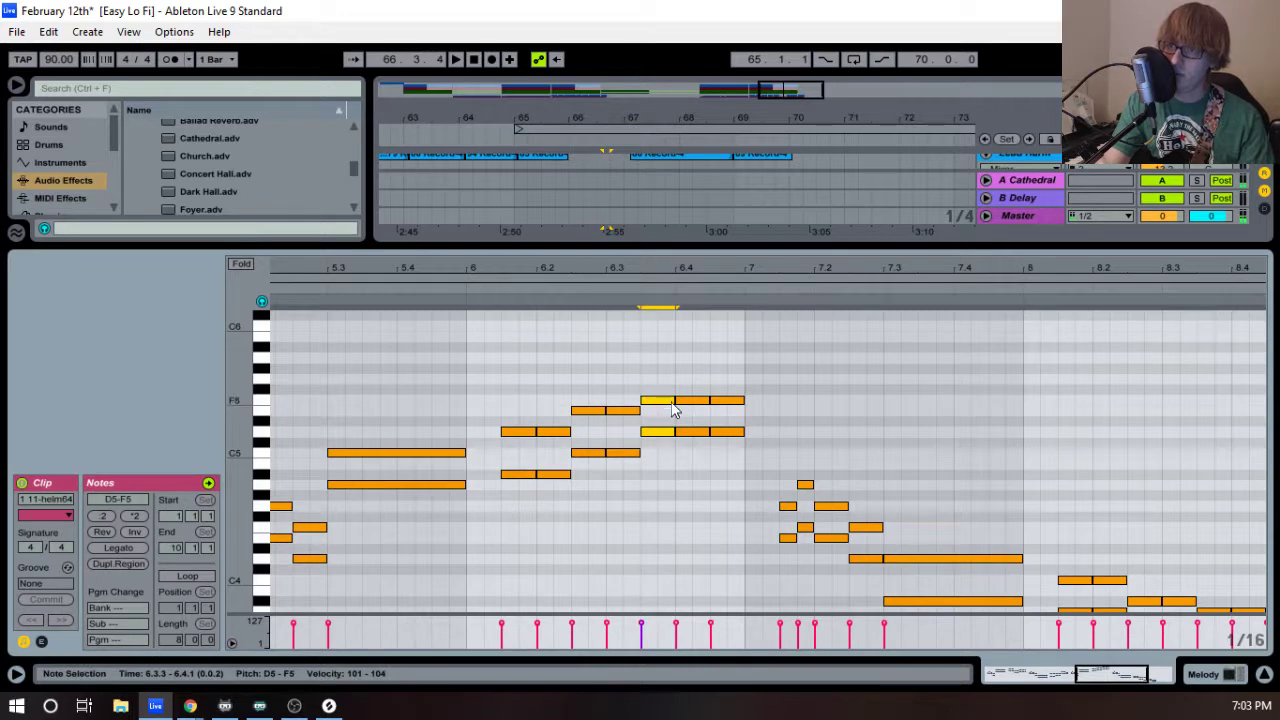
drag(678, 462, 743, 381)
key(Delete)
drag(657, 462, 648, 372)
key(ctrl+d)
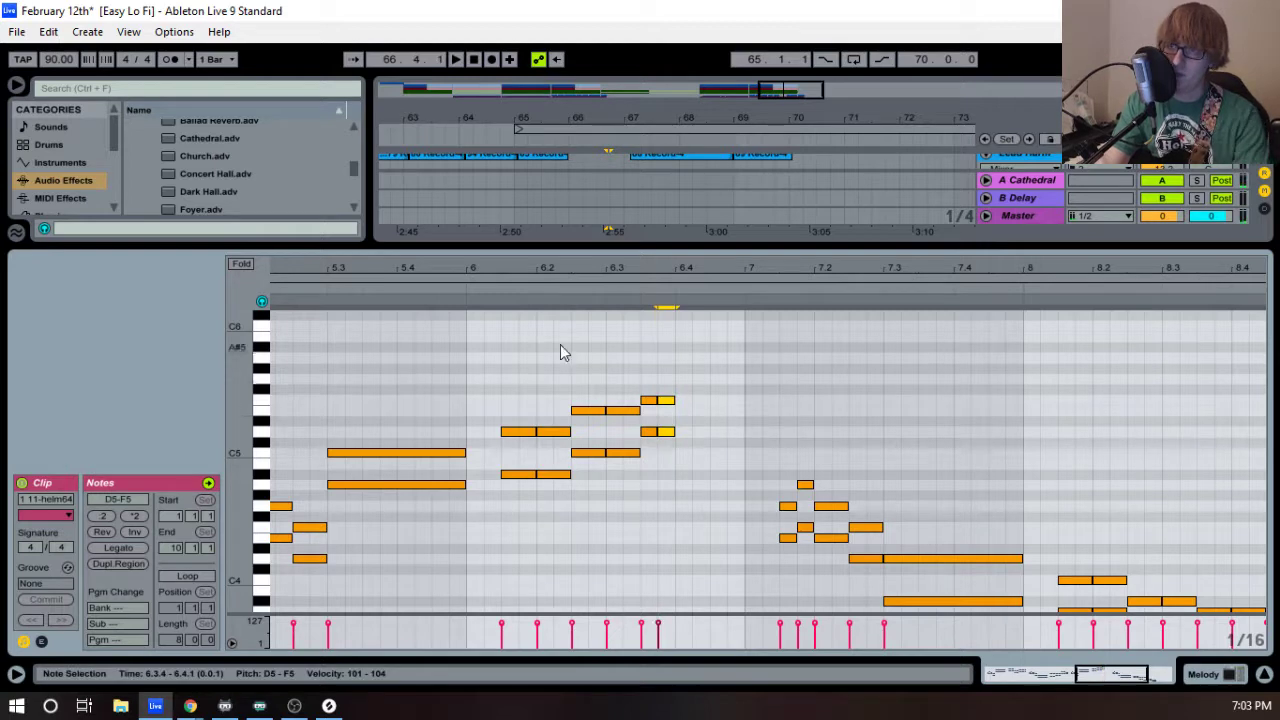
- Lower the second sixteenth-note pair at 6.3.4 to C5 and E5 and play back the phrase
click(463, 284)
click(469, 285)
click(770, 356)
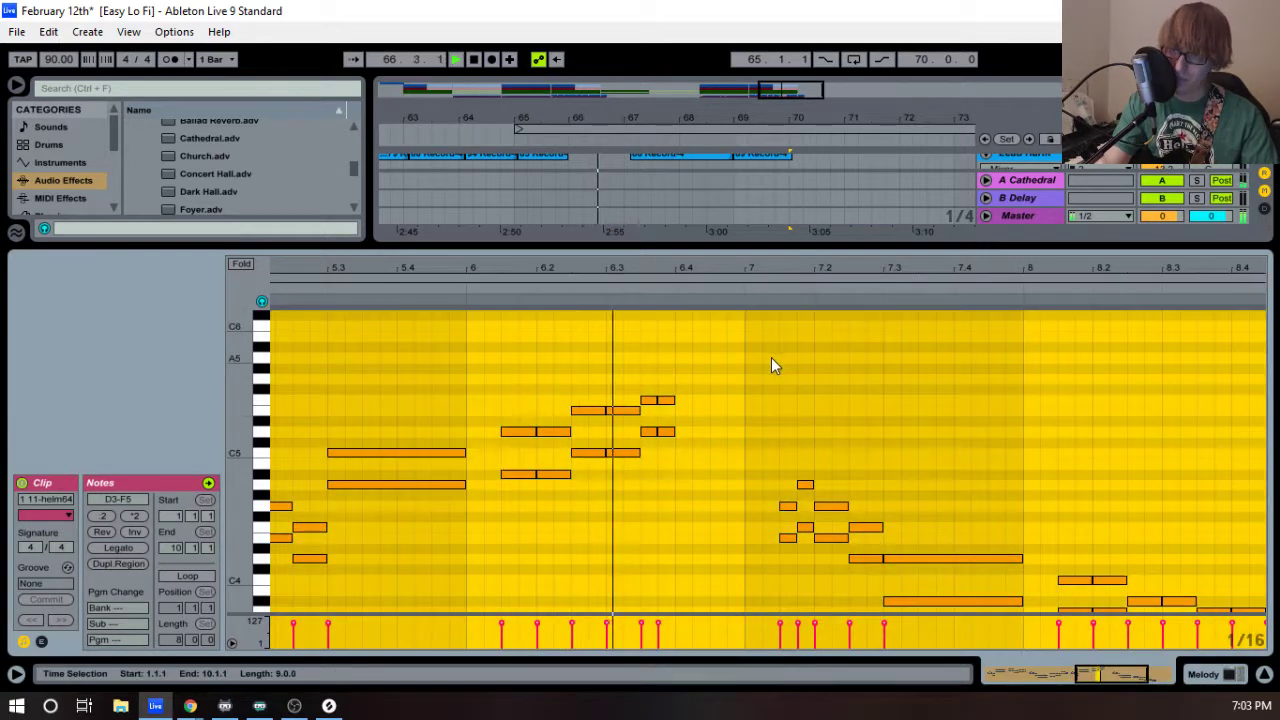
key(space)
drag(689, 479, 667, 413)
key(Down)
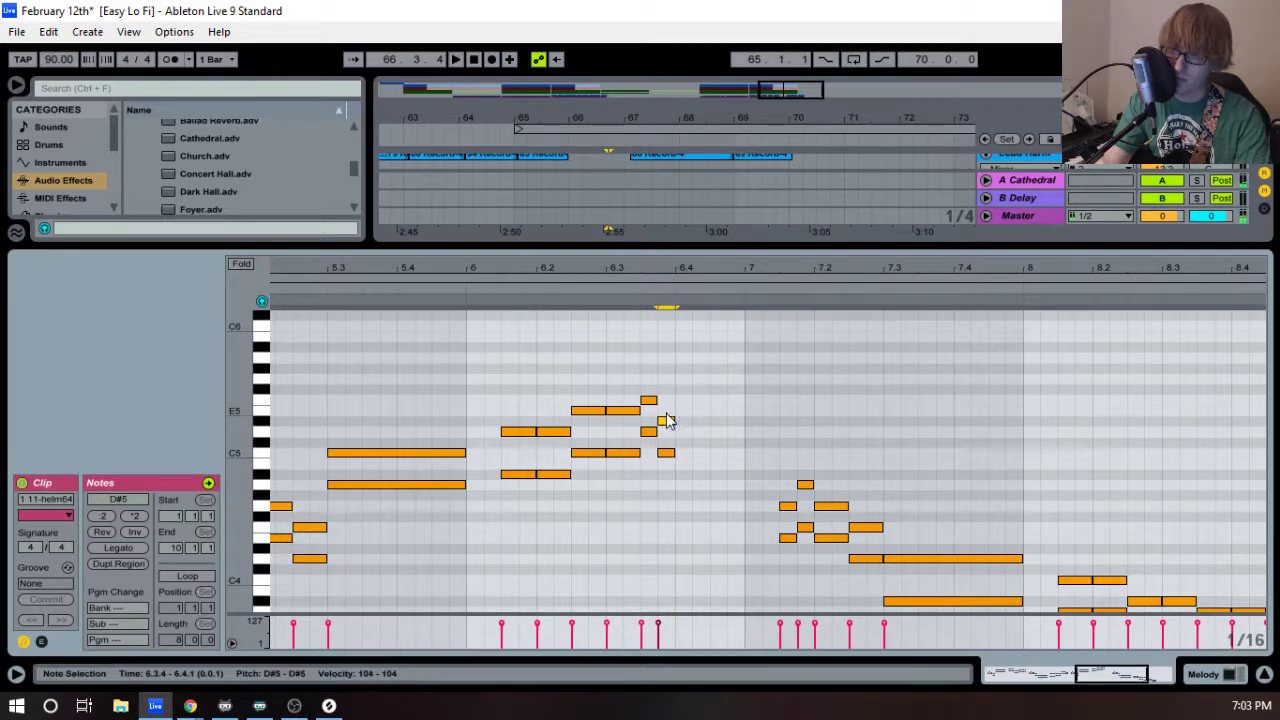
click(546, 296)
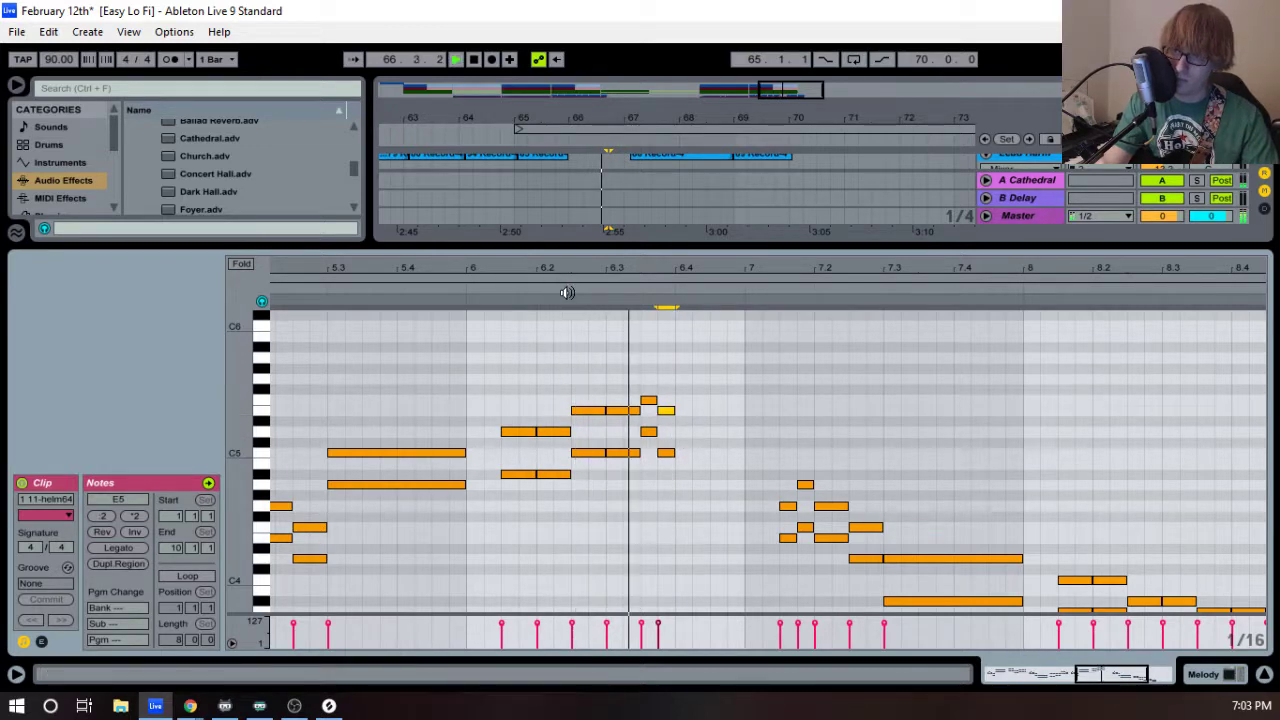
click(667, 490)
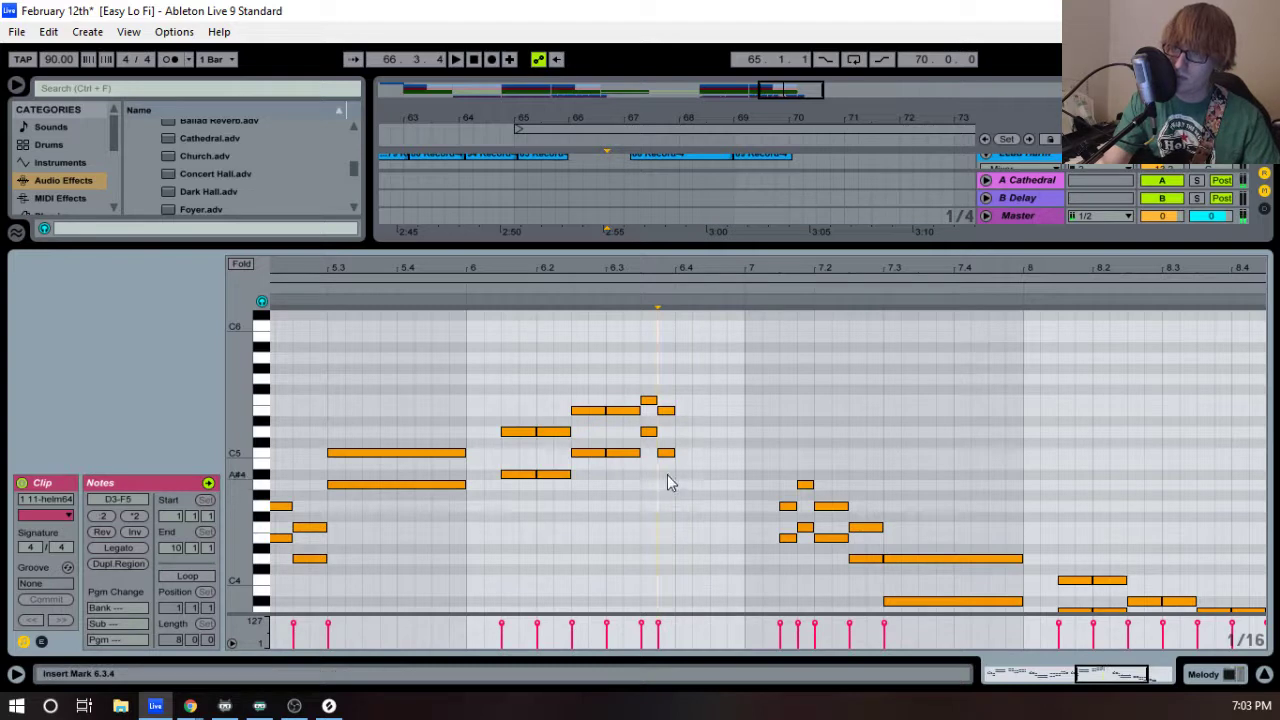
- Duplicate the C5 and E5 pair to 6.4.1, change its notes to A#4 and D5, and play back the phrase
drag(663, 477, 688, 400)
key(ctrl+d)
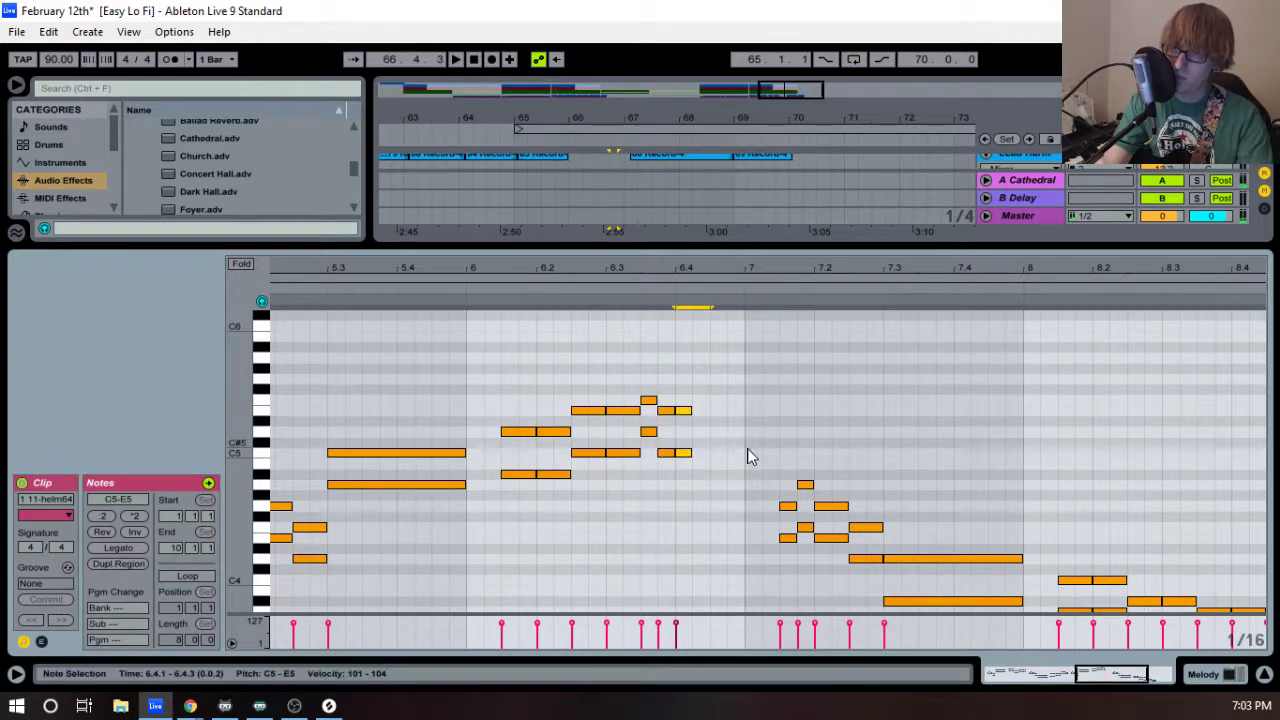
click(686, 421)
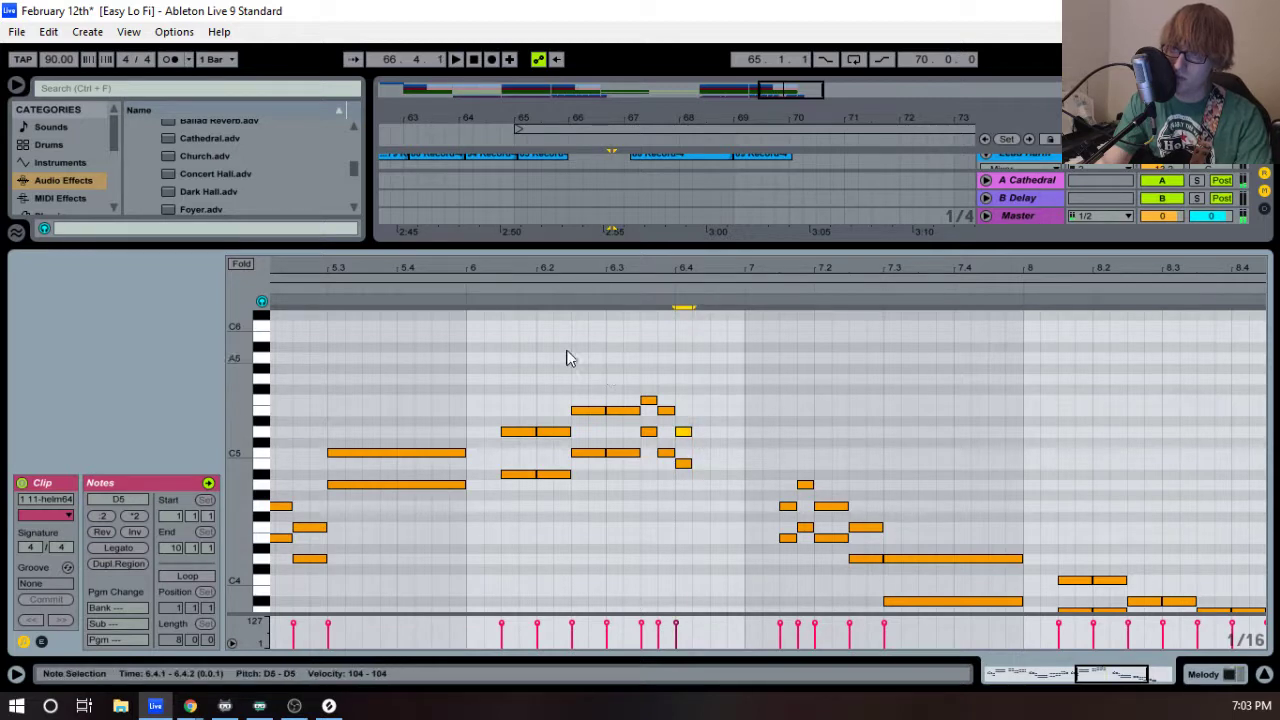
key(space)
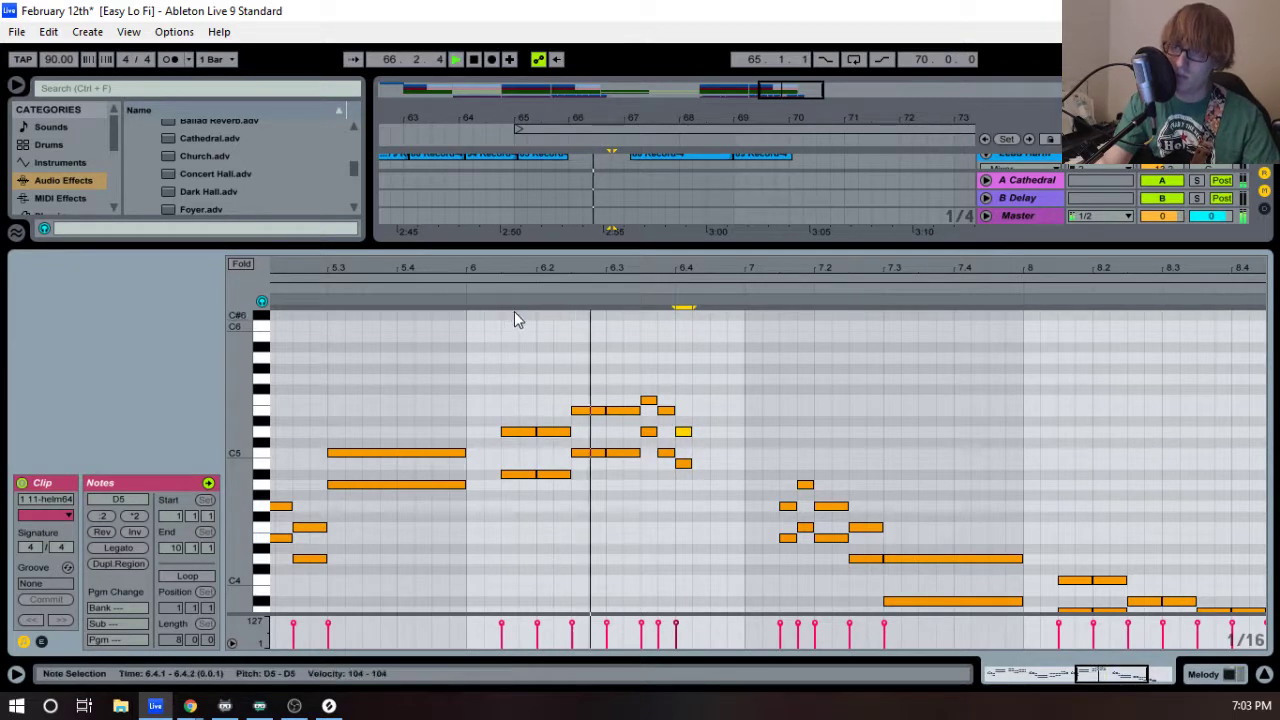
key(space)
click(684, 464)
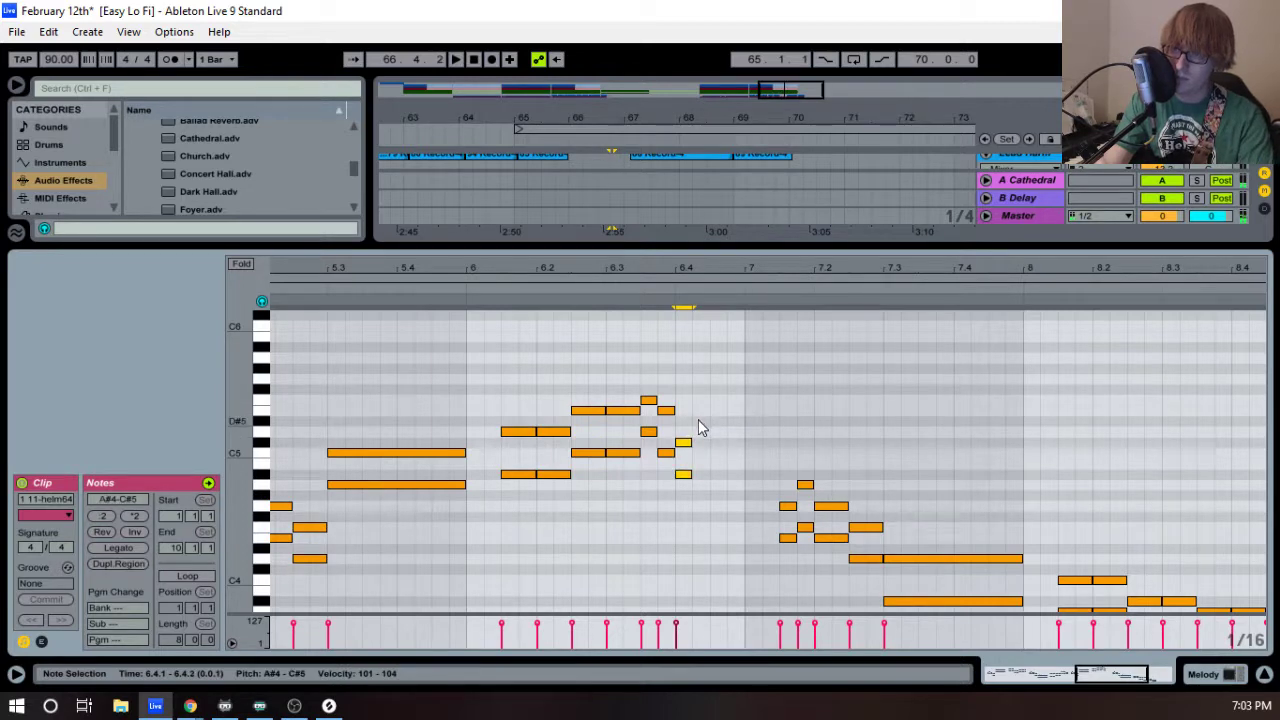
click(684, 443)
click(543, 291)
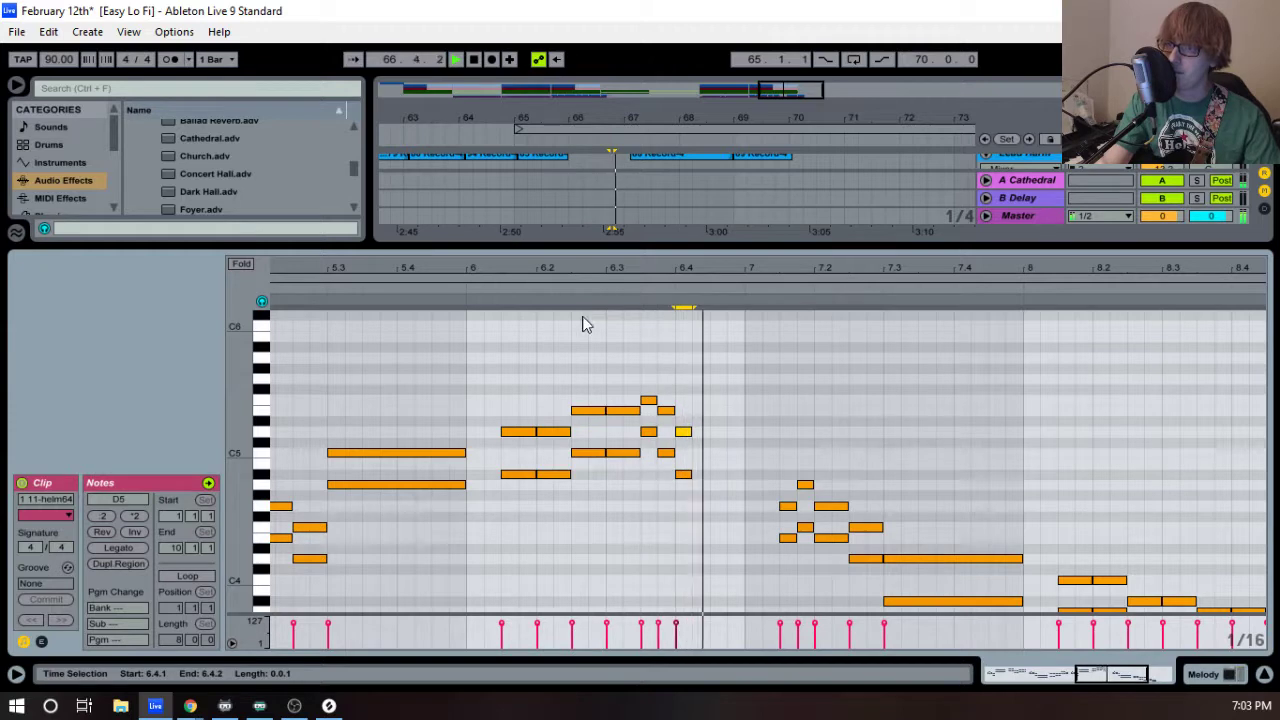
key(space)
- Duplicate the A#4 and D5 pair to 6.4.2, change its notes to A4 and C5, and play back the phrase
drag(717, 421, 692, 492)
key(ctrl+d)
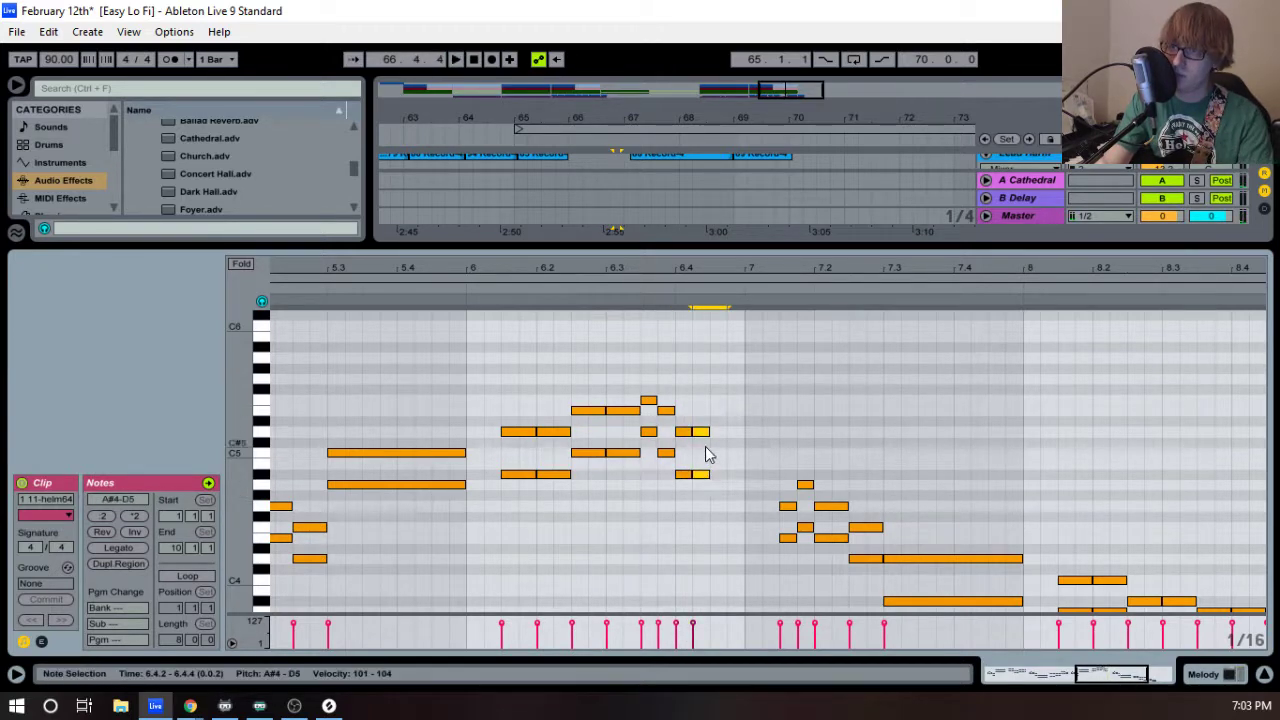
key(Down)
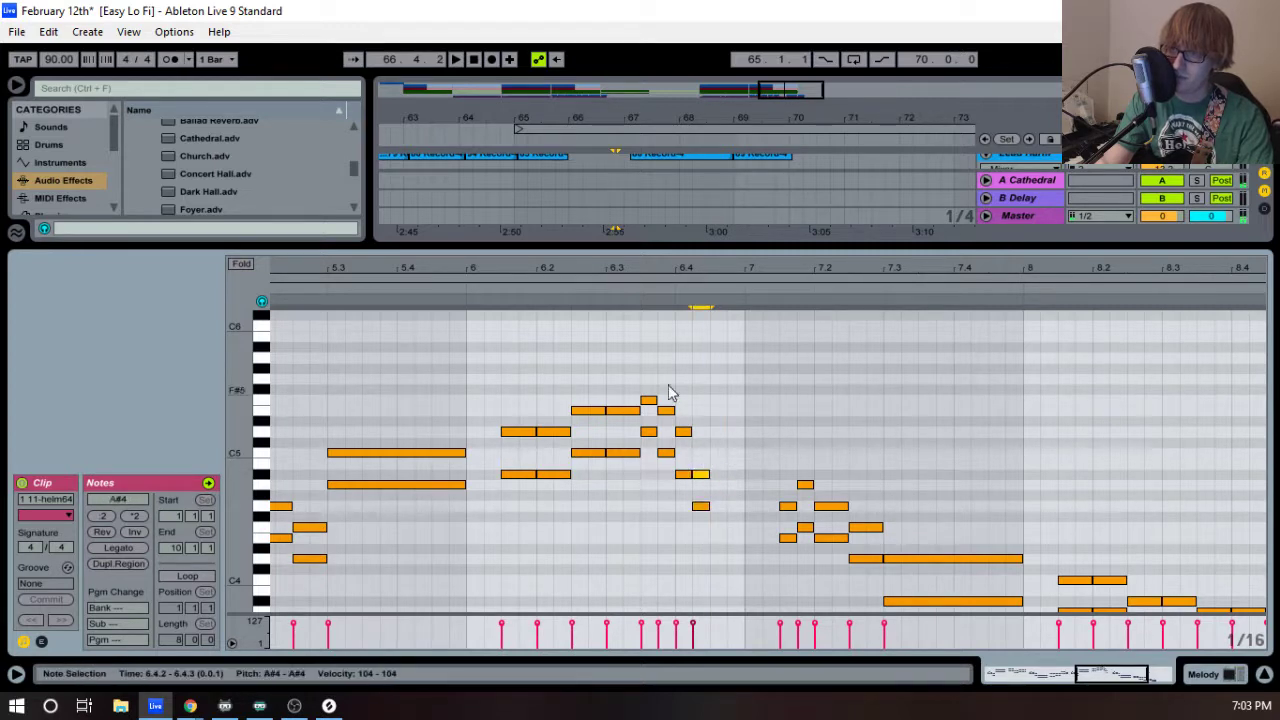
click(571, 290)
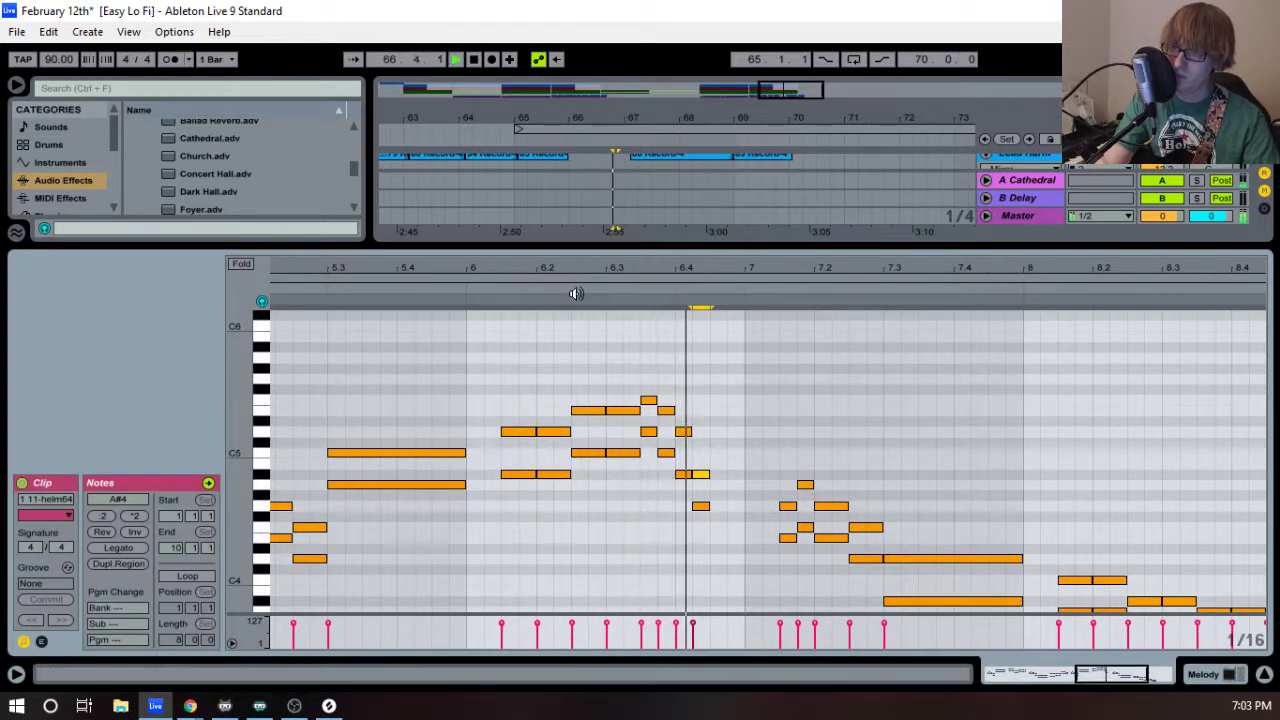
drag(723, 493, 706, 460)
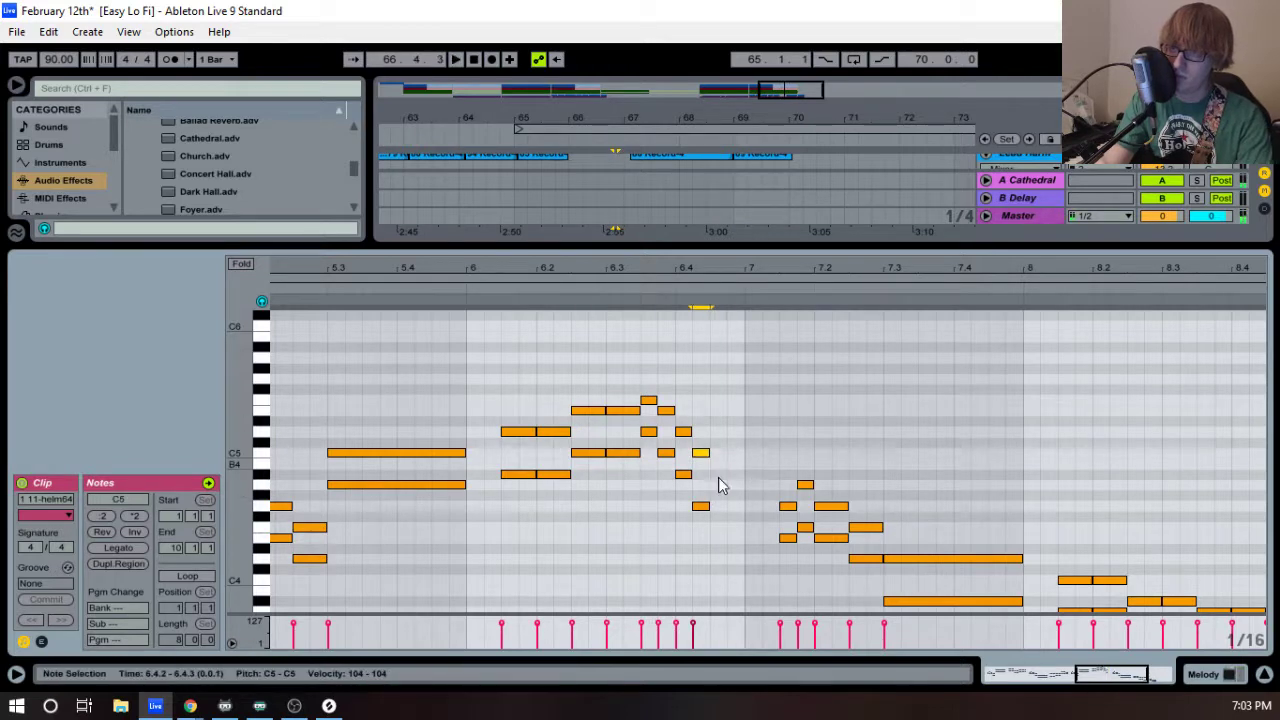
click(613, 298)
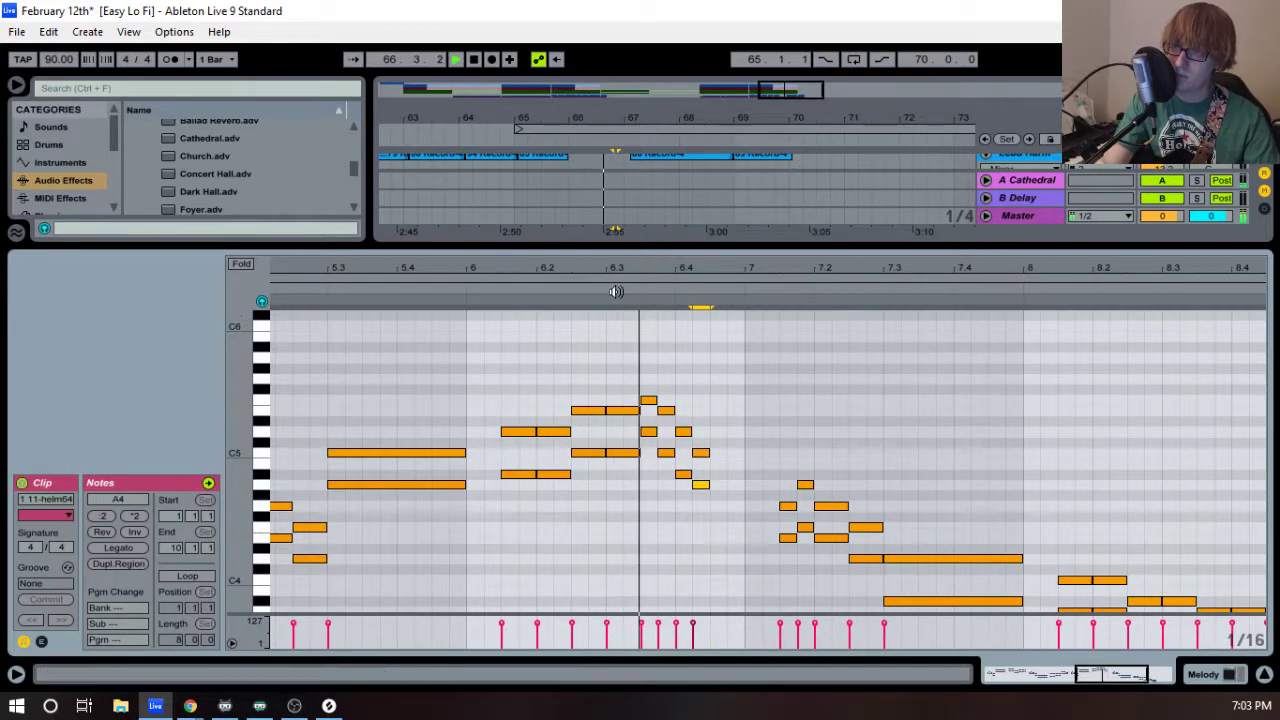
- Finish bar 6 of the Melody clip with sixteenth-note pairs A#4 and D5 at 6.4.3 and C5 and E5 at 6.4.4
click(722, 455)
drag(715, 475, 697, 497)
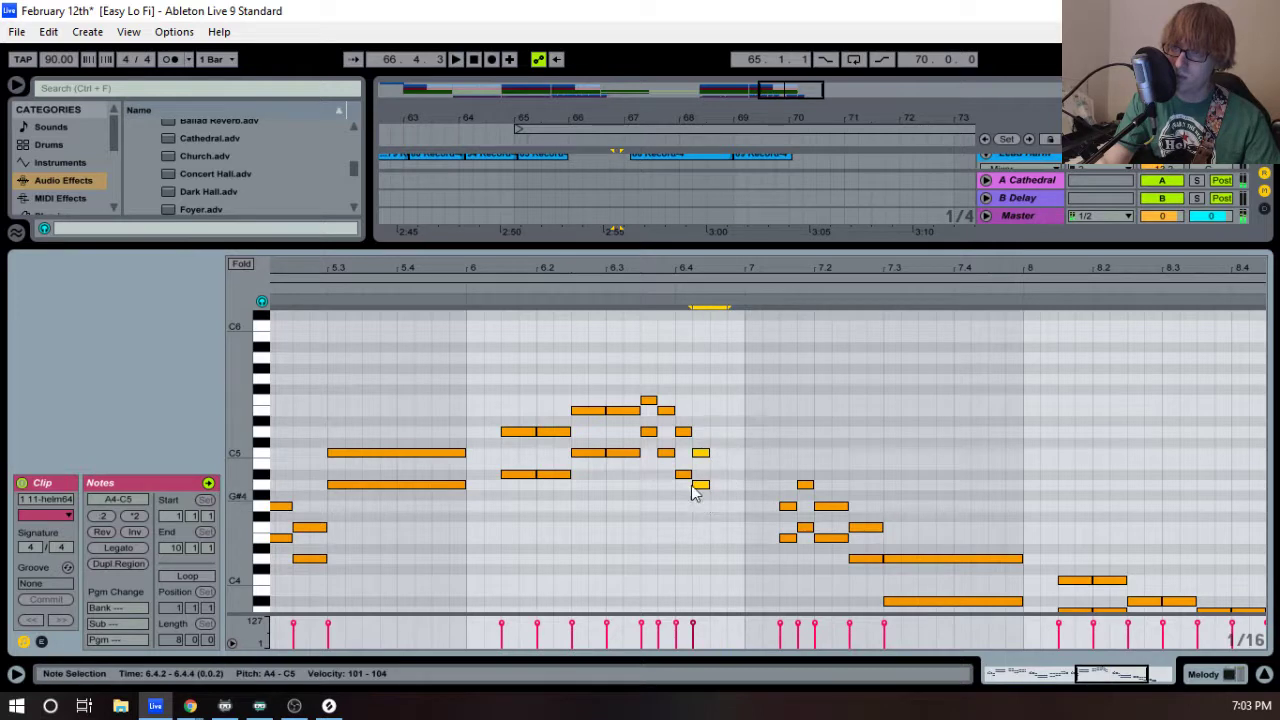
key(ctrl+d)
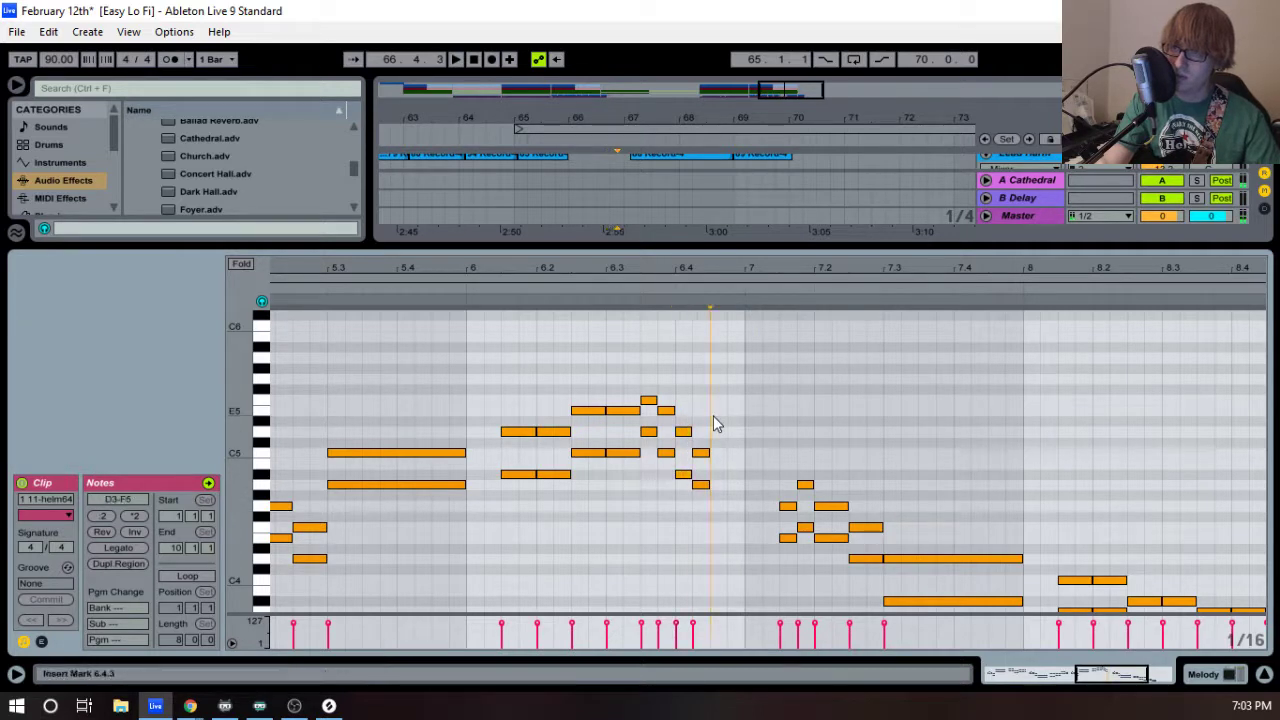
drag(668, 394, 666, 470)
click(740, 400)
key(ctrl+v)
click(468, 289)
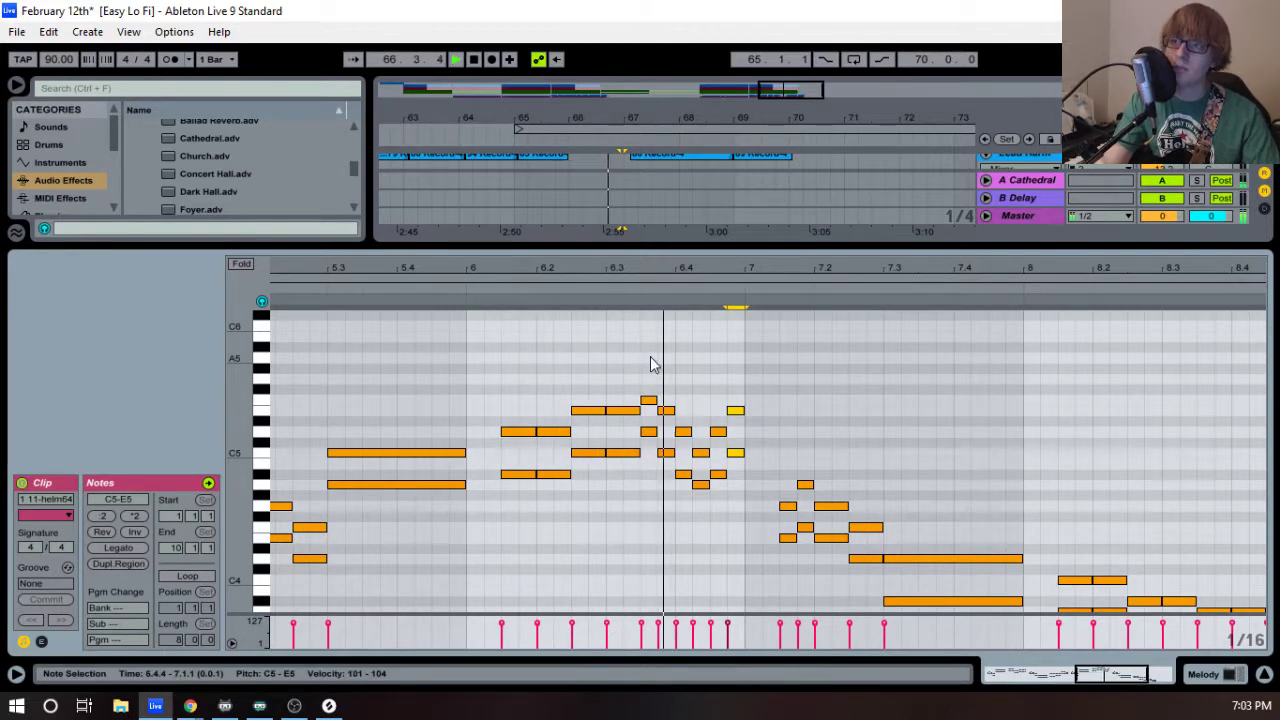
- Play back the rewritten Melody phrase from just before bar 6 into bar 7
drag(755, 264, 755, 245)
click(744, 270)
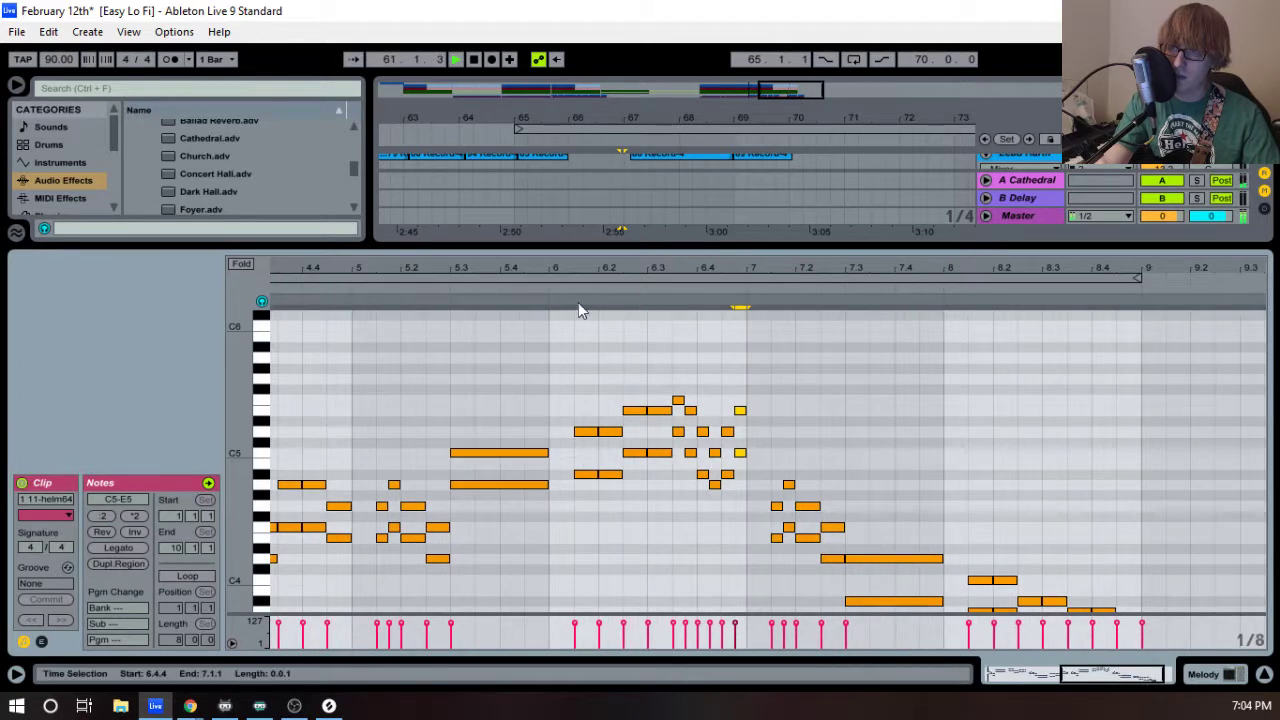
click(529, 291)
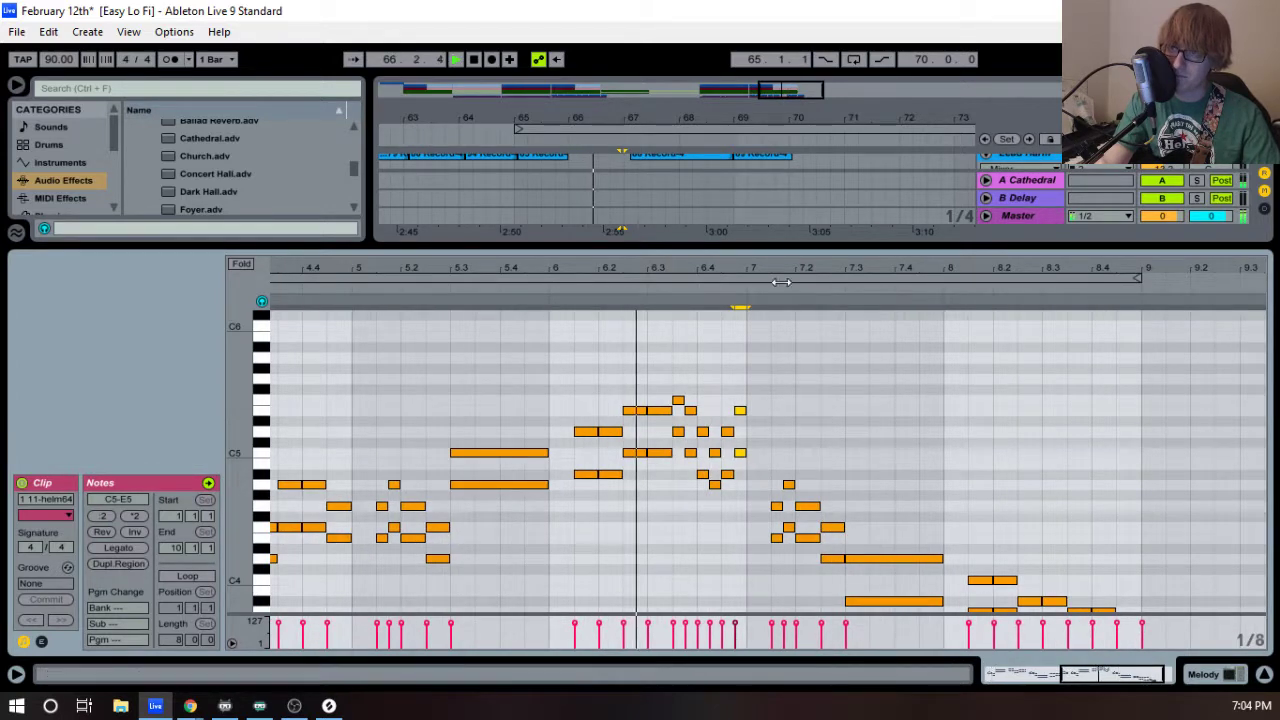
key(space)
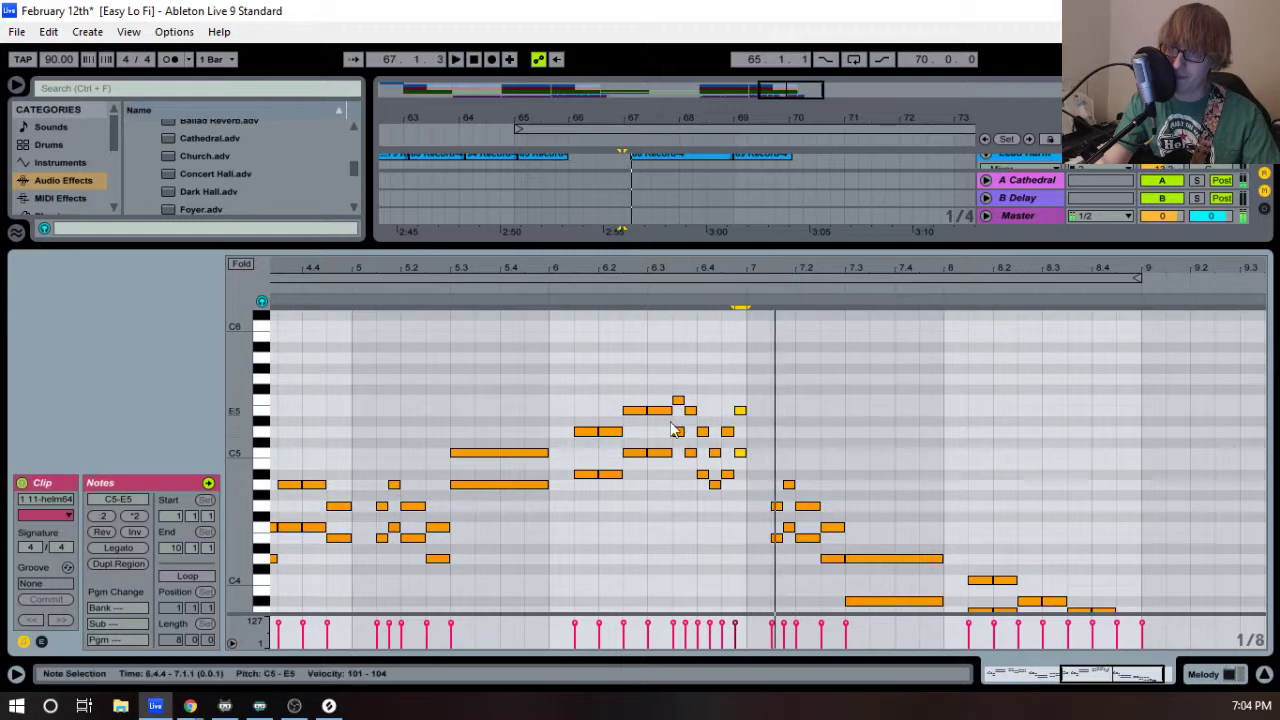
- Audition the lower-voice notes of the Melody phrase in bar 6 one after another
drag(577, 502, 586, 479)
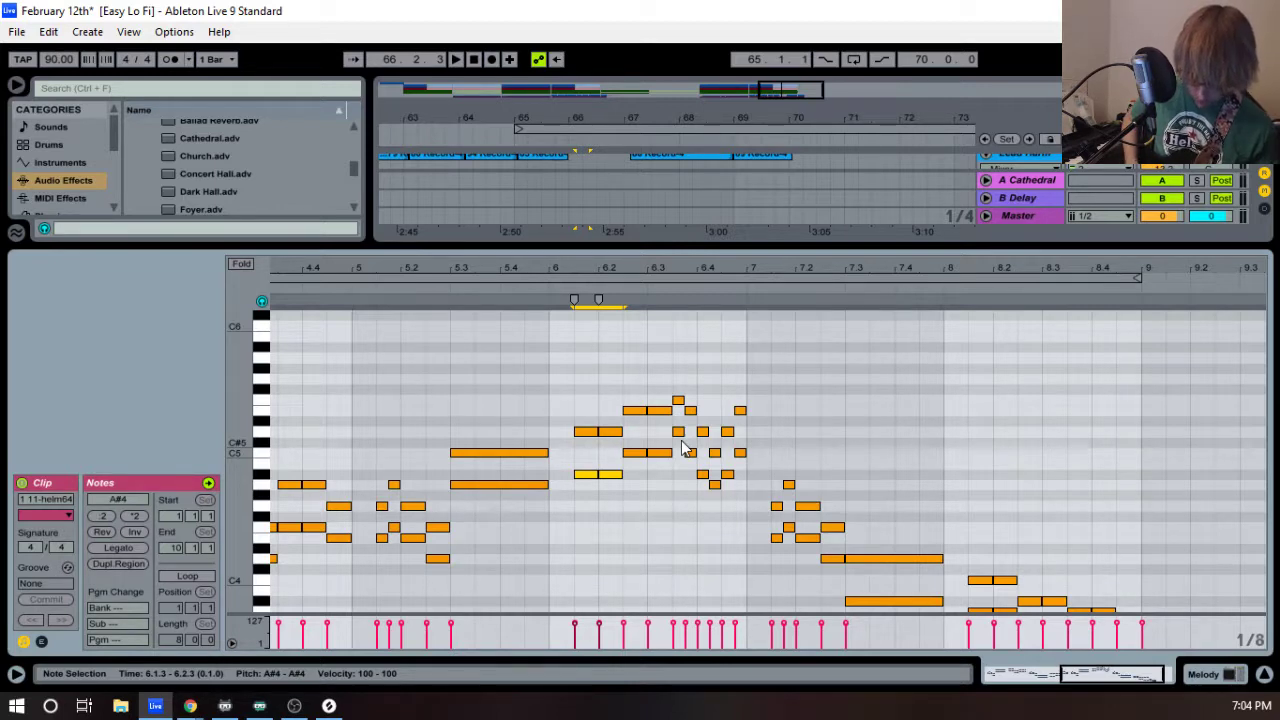
click(587, 476)
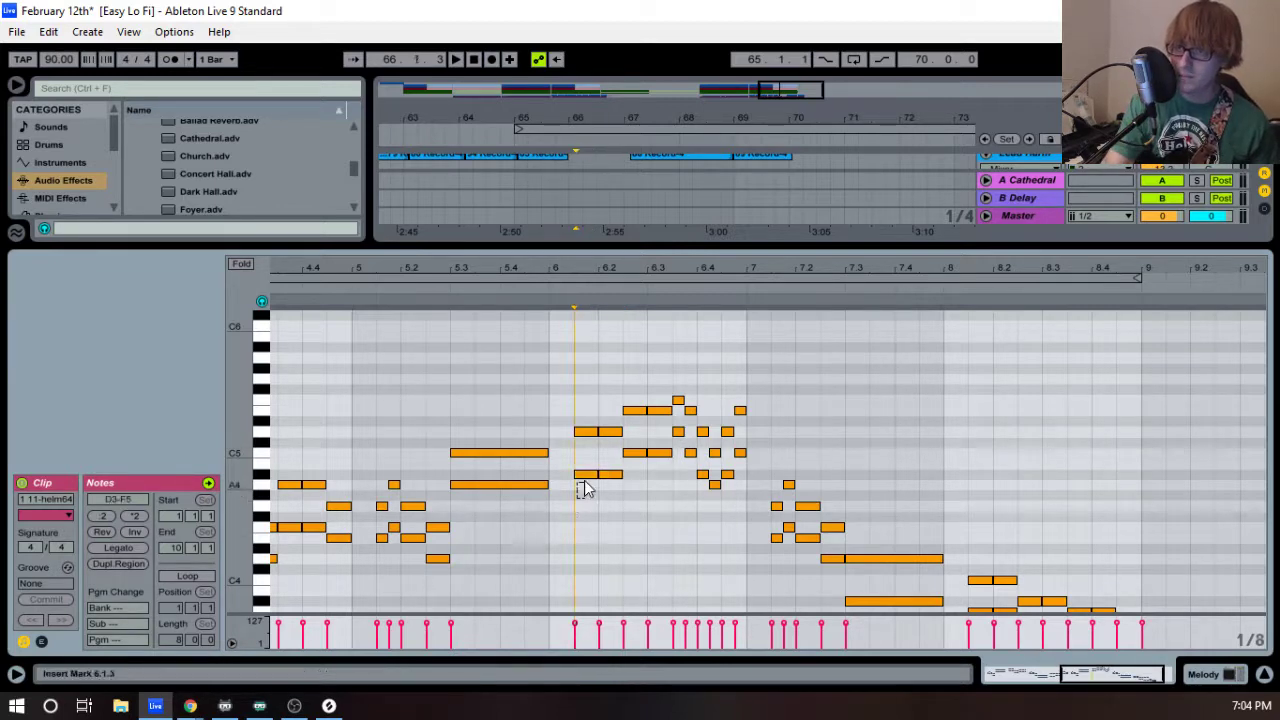
click(666, 453)
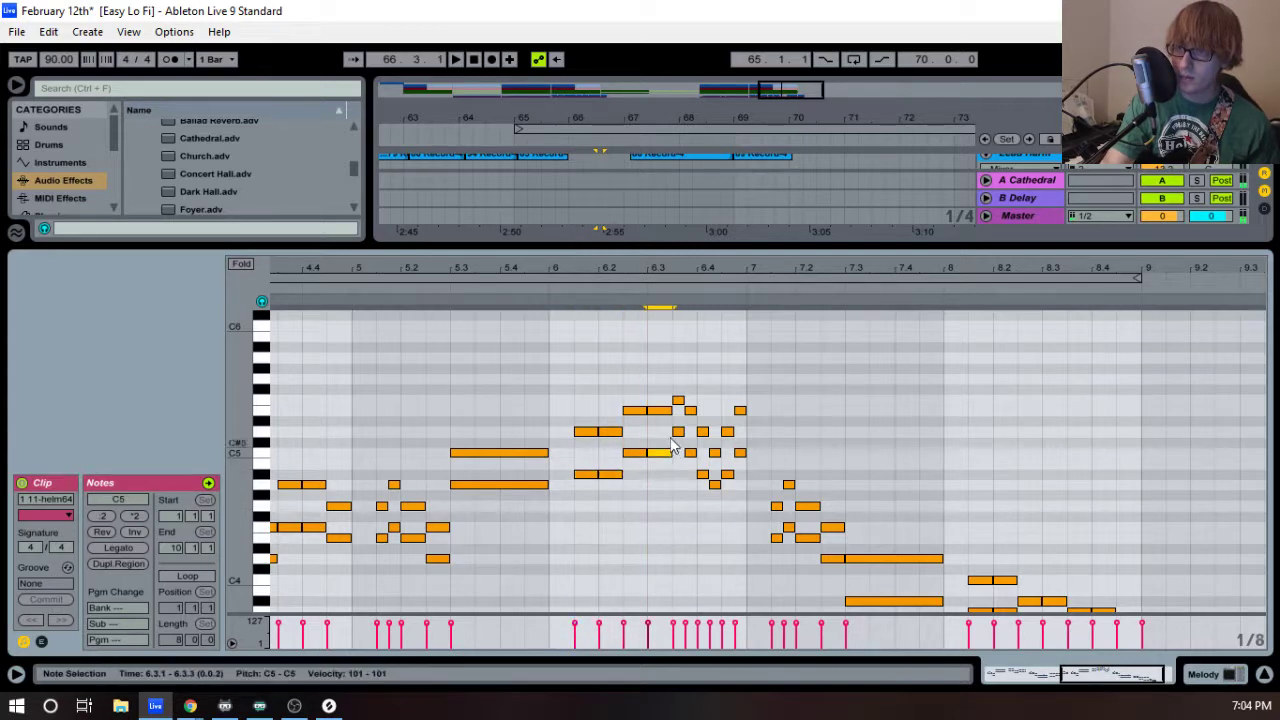
click(701, 475)
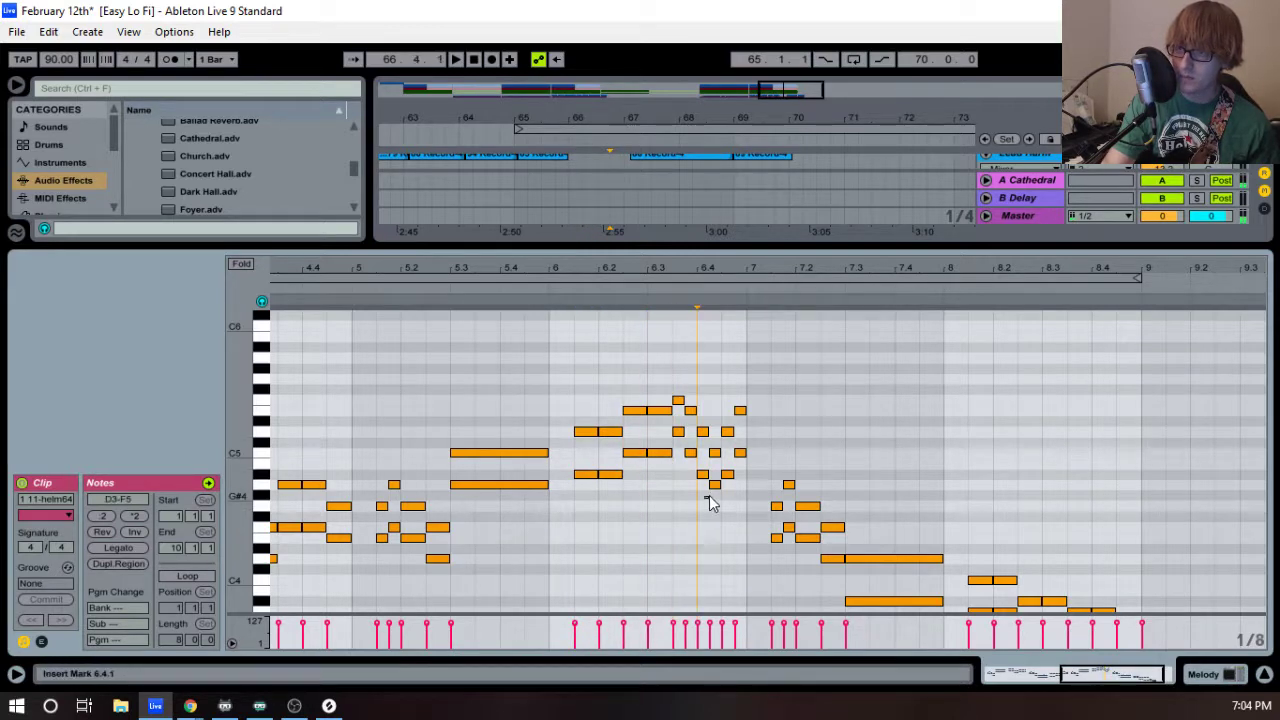
click(728, 474)
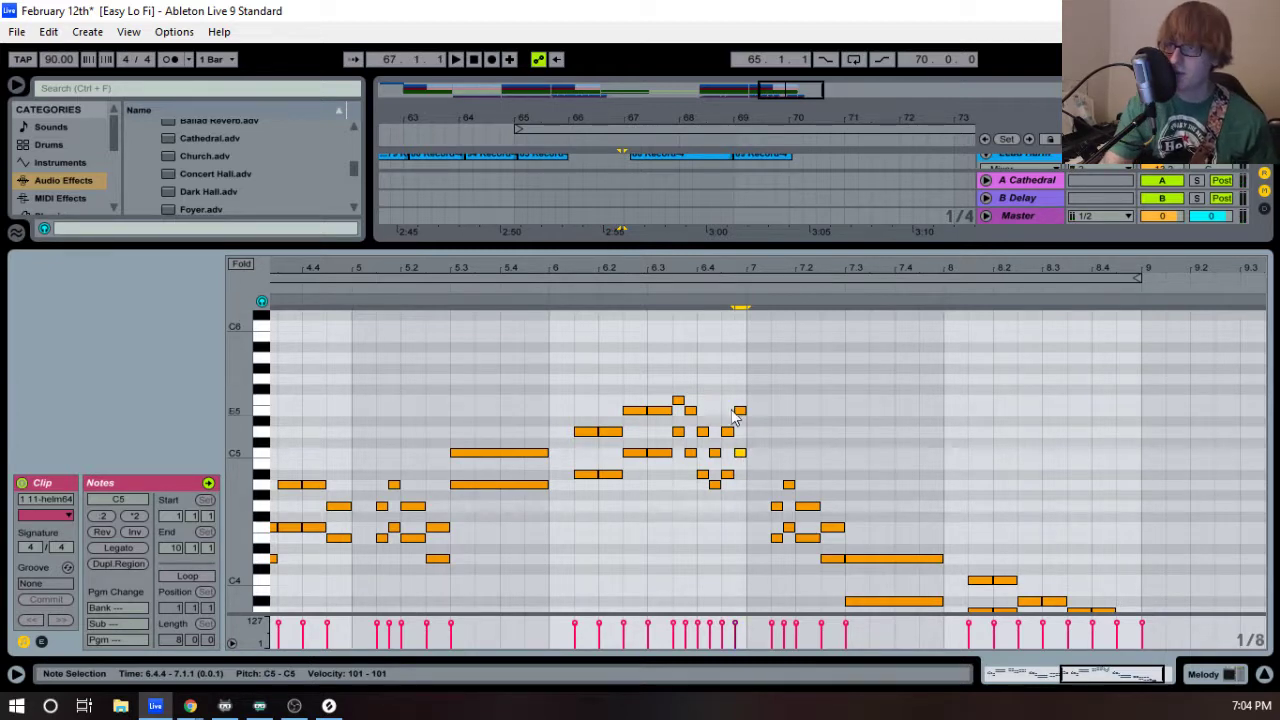
- Enlarge the arrangement, record a take on the Record track from bar 65 past bar 67, and play it back
drag(736, 244, 723, 450)
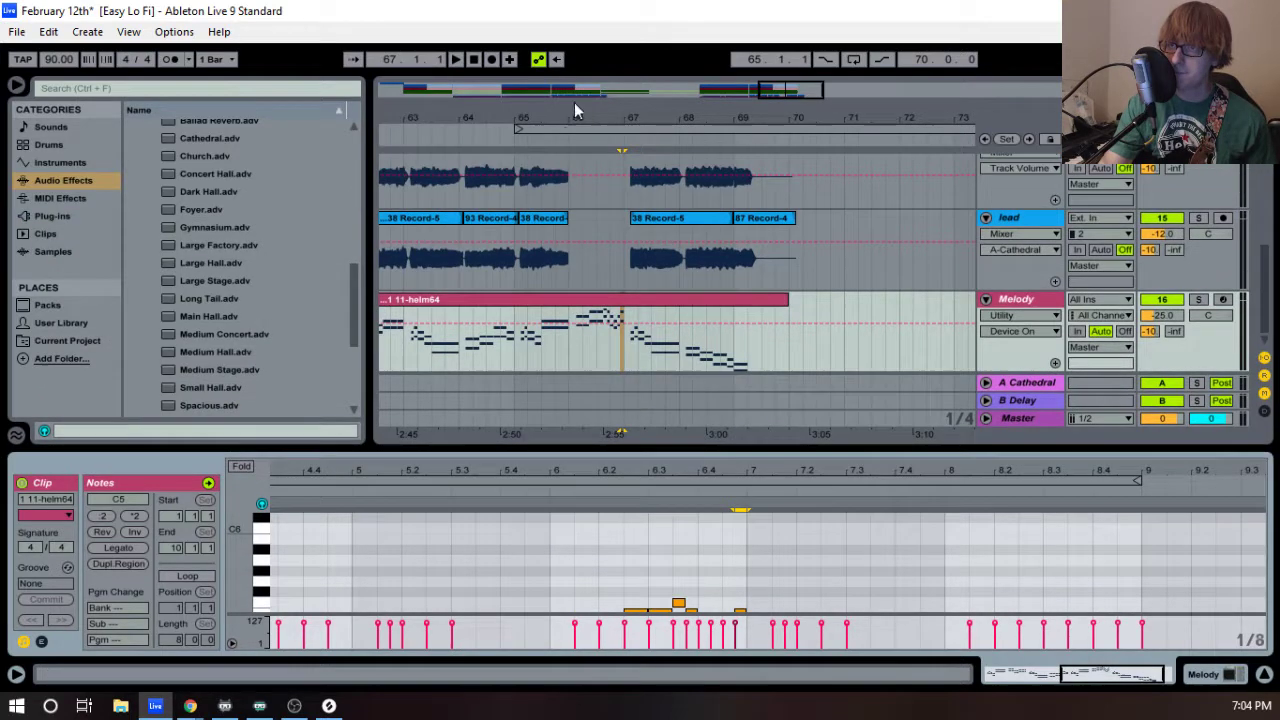
click(571, 130)
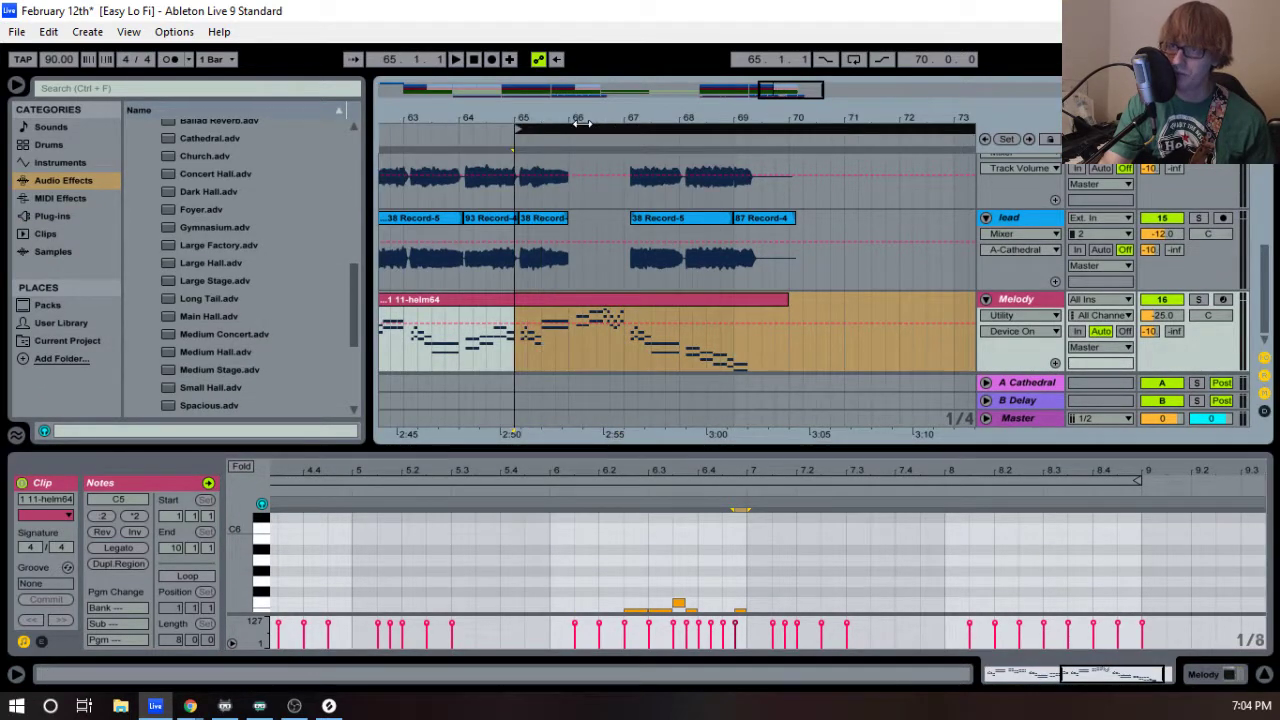
key(space)
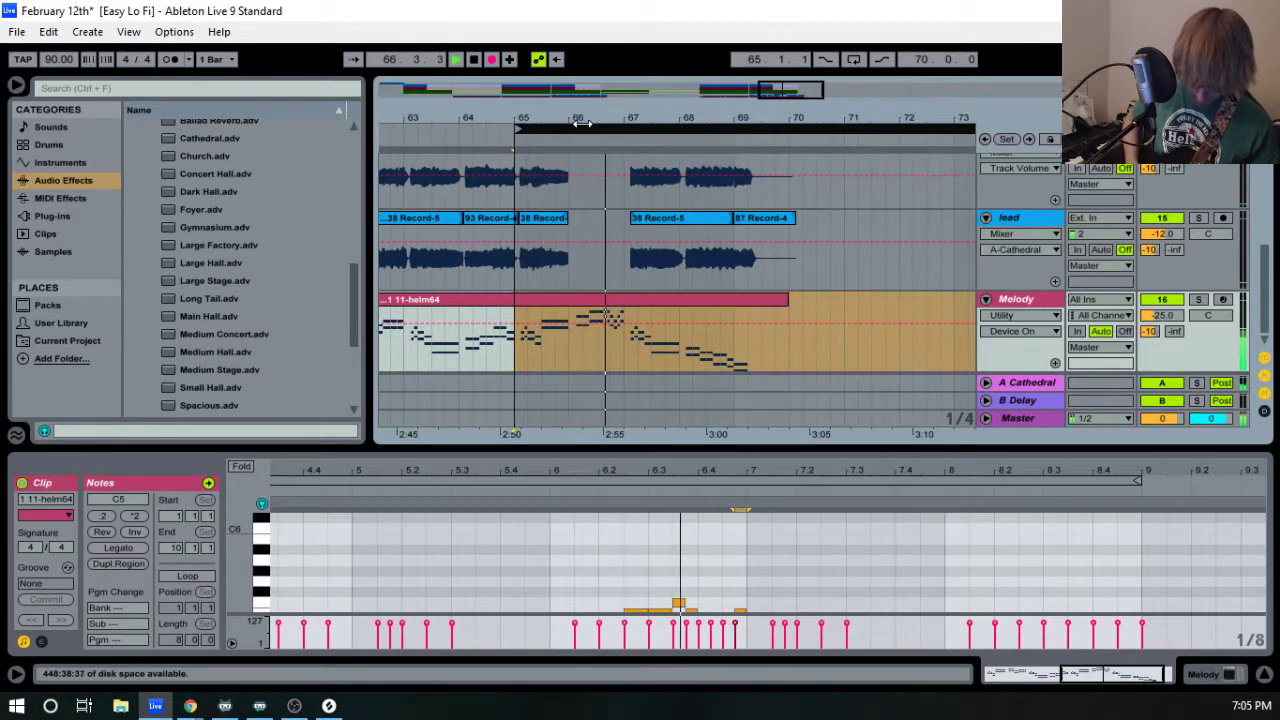
key(space)
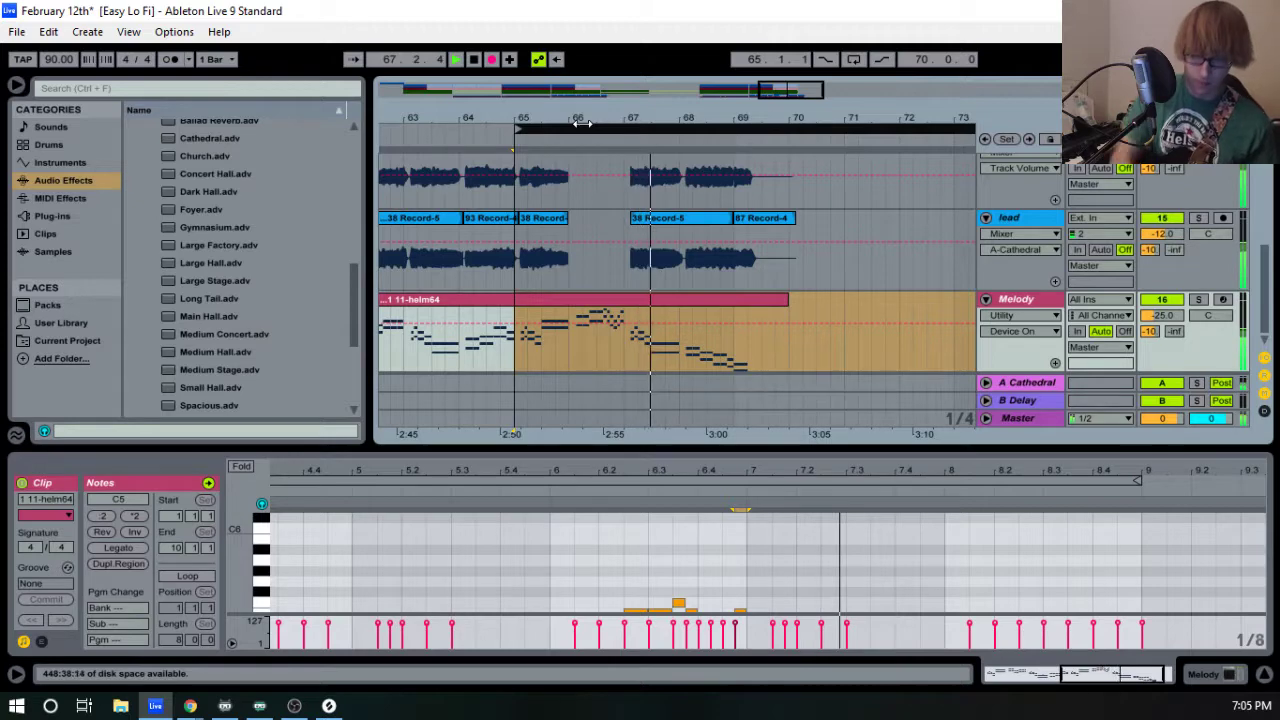
click(580, 125)
- Trim the new take on the Record track to bar 66 and delete it
scroll(660, 230, up, 2)
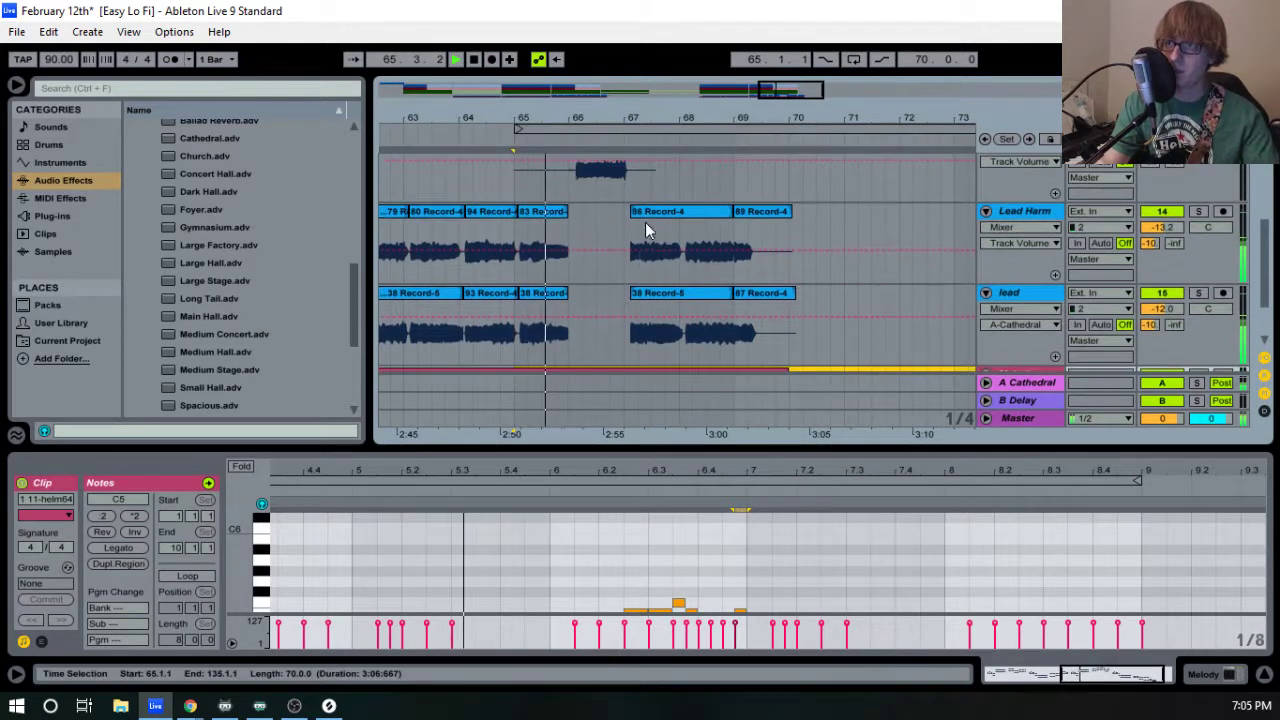
scroll(514, 180, up, 2)
drag(516, 200, 568, 200)
drag(655, 195, 627, 195)
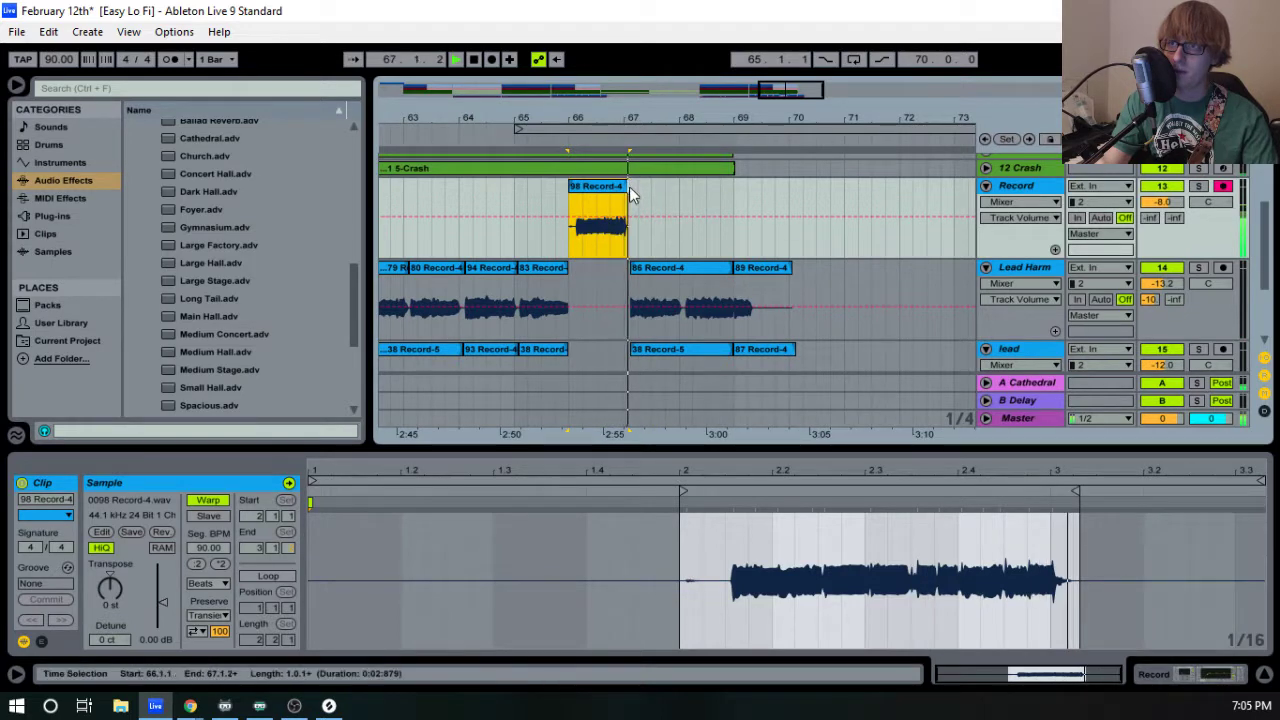
key(Delete)
- Record a fresh take on the Record track from bar 65 past bar 67 and play it back
click(570, 128)
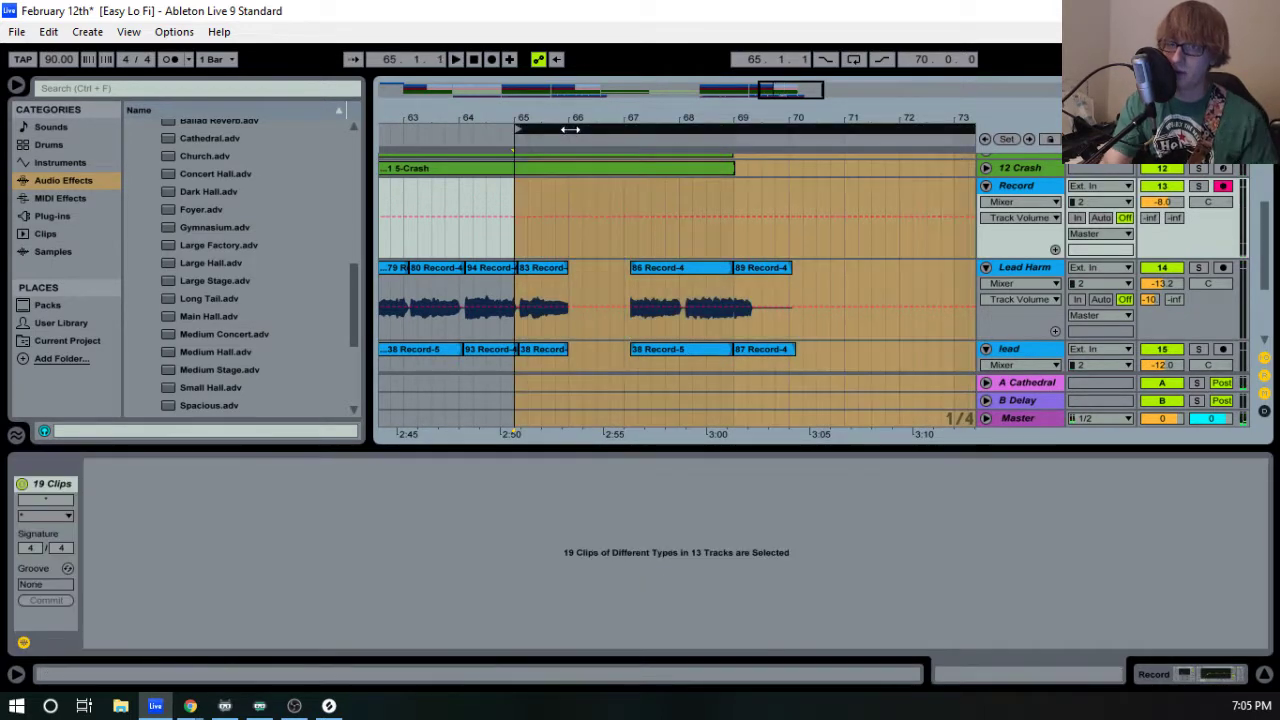
key(F9)
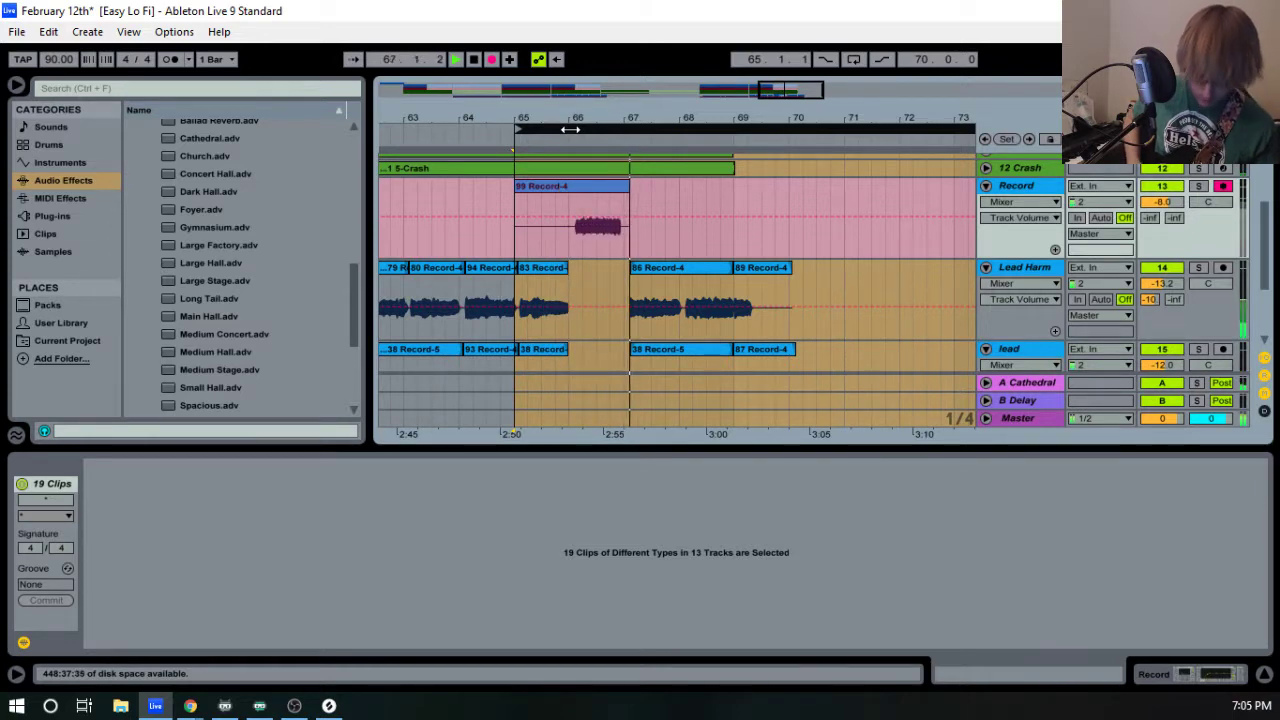
key(space)
key(space)
- Trim the fresh take to bar 66 and move it from the Record track into the gap on the lead track
drag(517, 189, 571, 194)
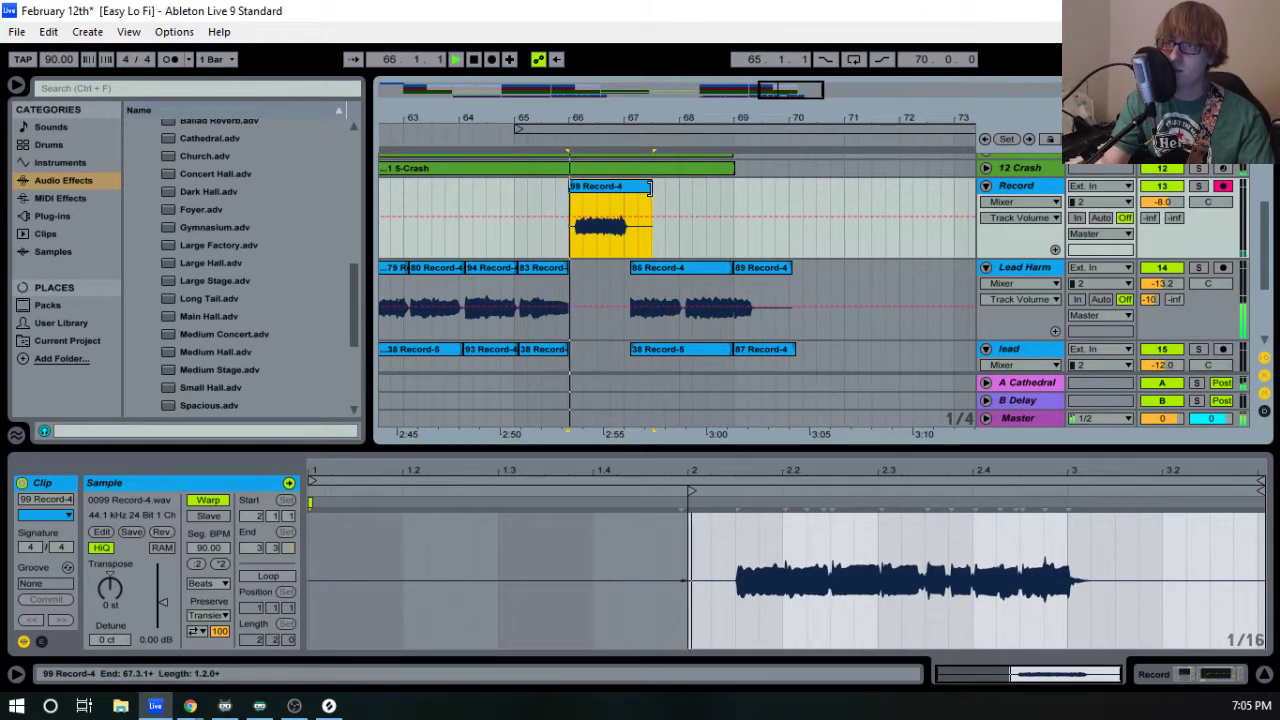
drag(651, 190, 624, 190)
drag(587, 125, 665, 222)
key(space)
drag(537, 195, 532, 349)
scroll(569, 290, down, 3)
- Trim the lead take's start to about 66.1.2 and shift the clip so its first note lines up with the Melody note at 66.1.3
drag(540, 120, 555, 165)
drag(478, 220, 643, 220)
drag(707, 118, 687, 232)
key(space)
drag(688, 120, 688, 170)
key(space)
drag(665, 218, 685, 221)
key(space)
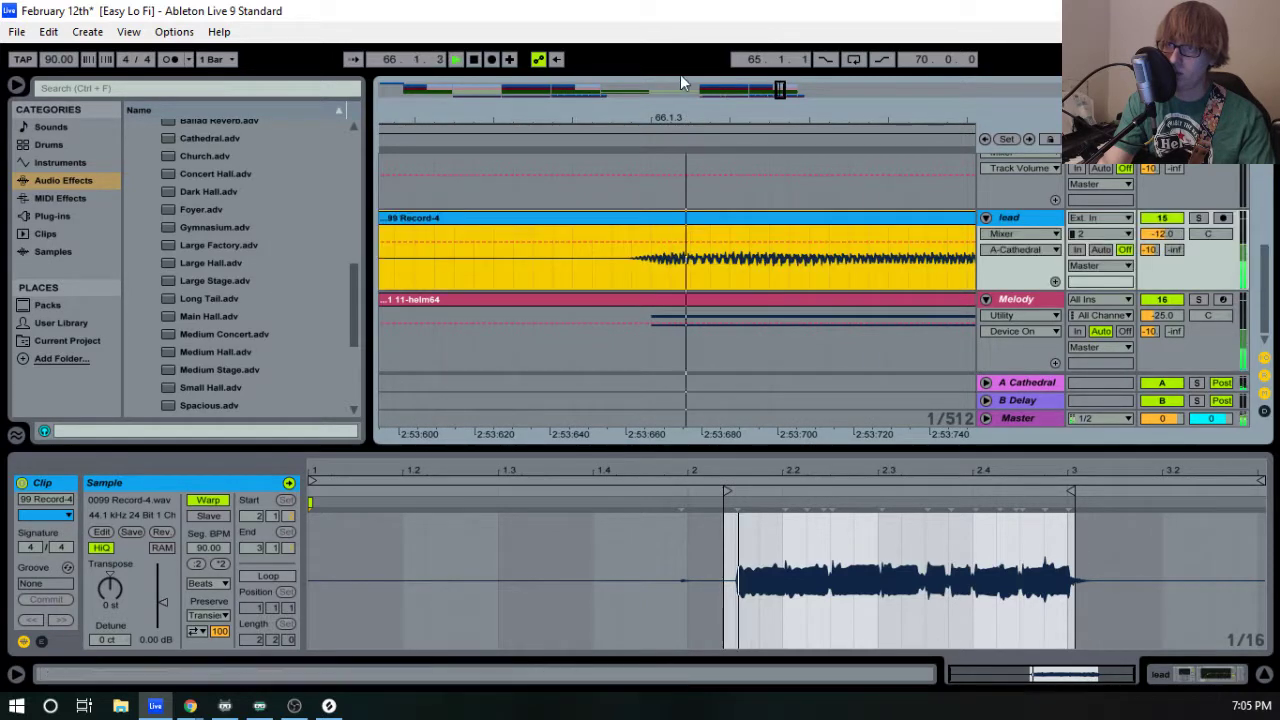
- Extend the start of the bar 66 lead take back to the end of the preceding clip and play back the join
drag(671, 112, 671, 68)
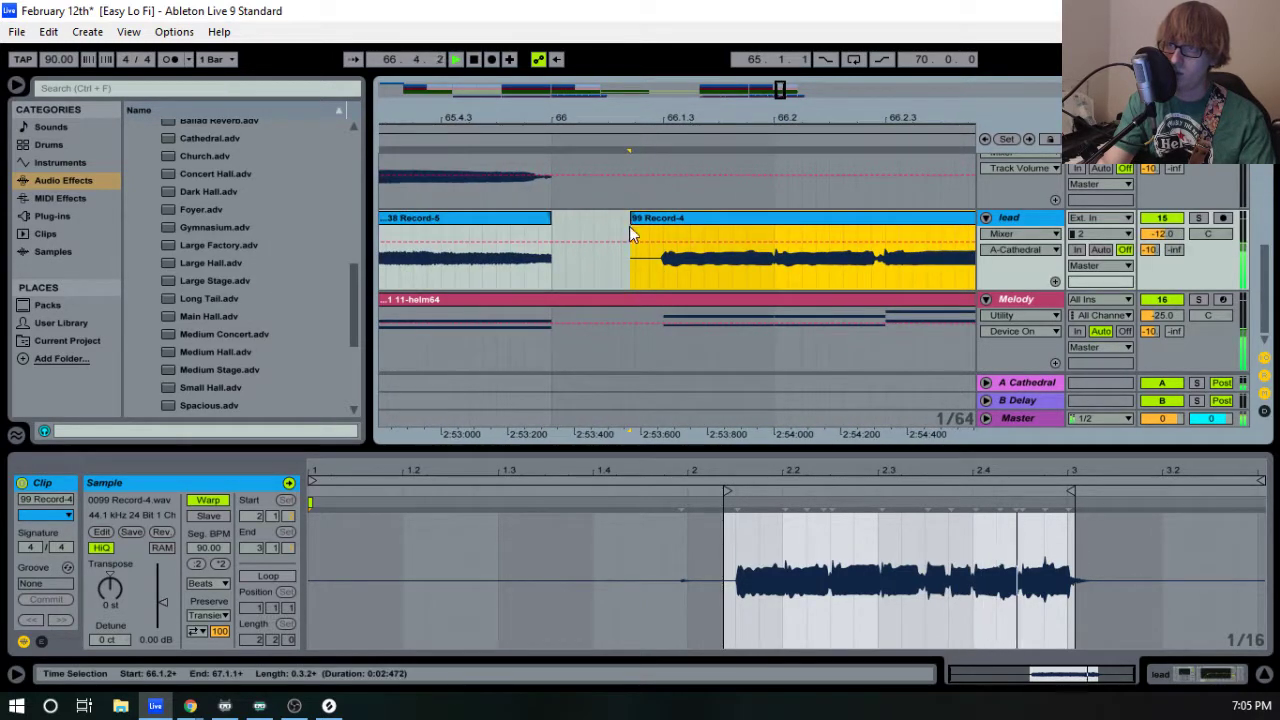
drag(632, 220, 551, 222)
drag(506, 119, 525, 60)
key(space)
drag(572, 121, 515, 148)
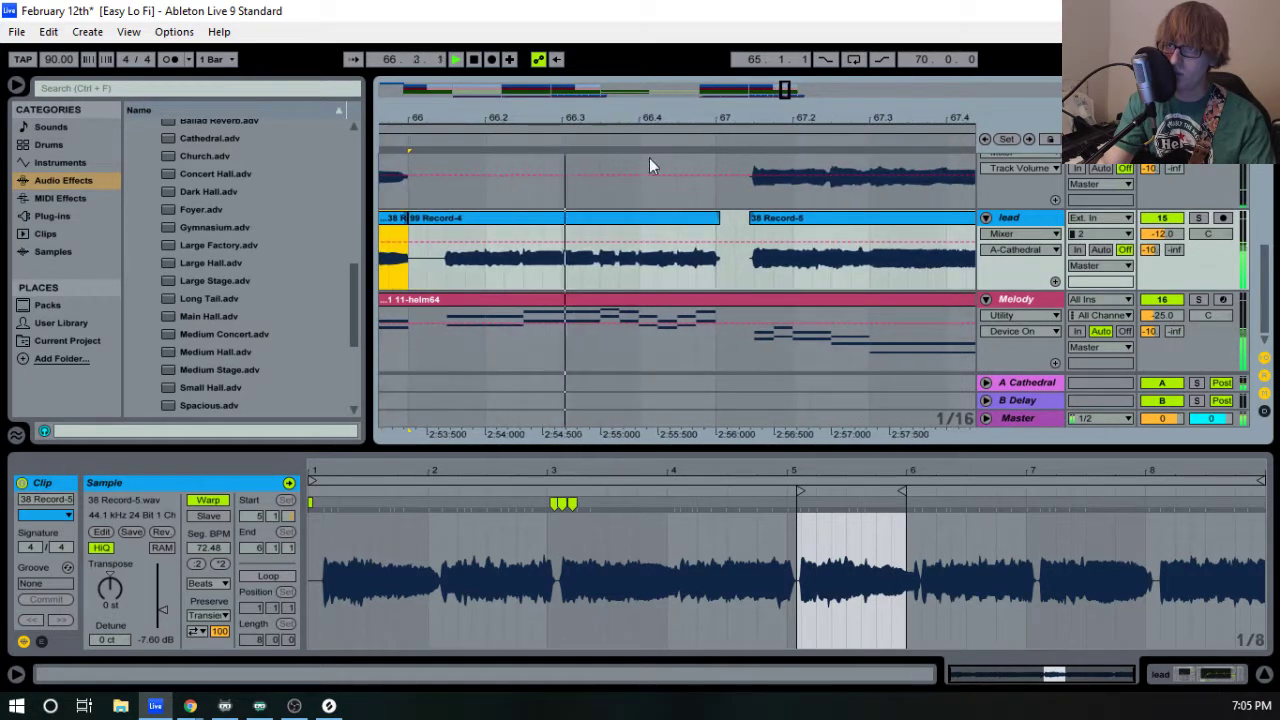
- Extend the bar 66 lead take past bar 67 and pull the starts of the following lead and Lead Harm clips slightly earlier
drag(757, 120, 757, 172)
drag(690, 218, 724, 218)
scroll(762, 202, up, 1)
drag(757, 275, 735, 275)
drag(753, 194, 745, 194)
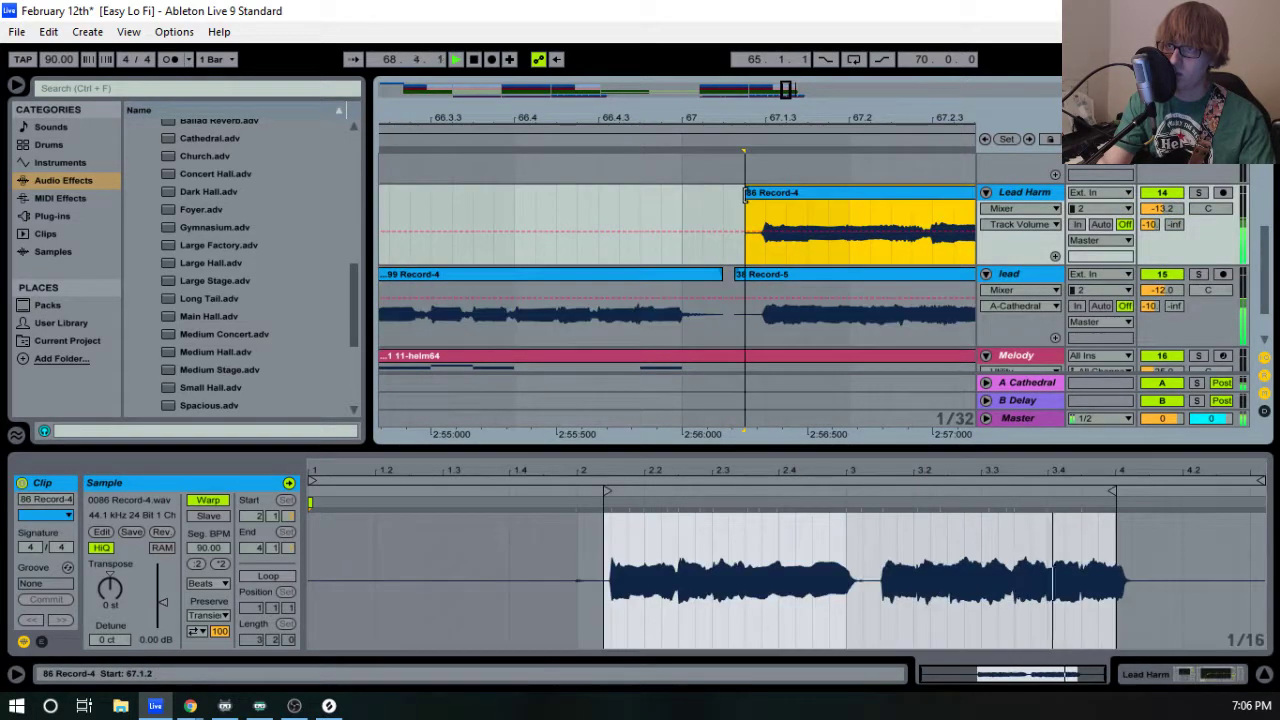
- Delete the leftover clips after bar 69 on the Lead Harm and lead tracks and play back from bar 65
drag(746, 118, 491, 85)
key(space)
click(612, 128)
click(617, 194)
key(Delete)
click(613, 274)
key(Delete)
drag(463, 135, 602, 123)
click(585, 131)
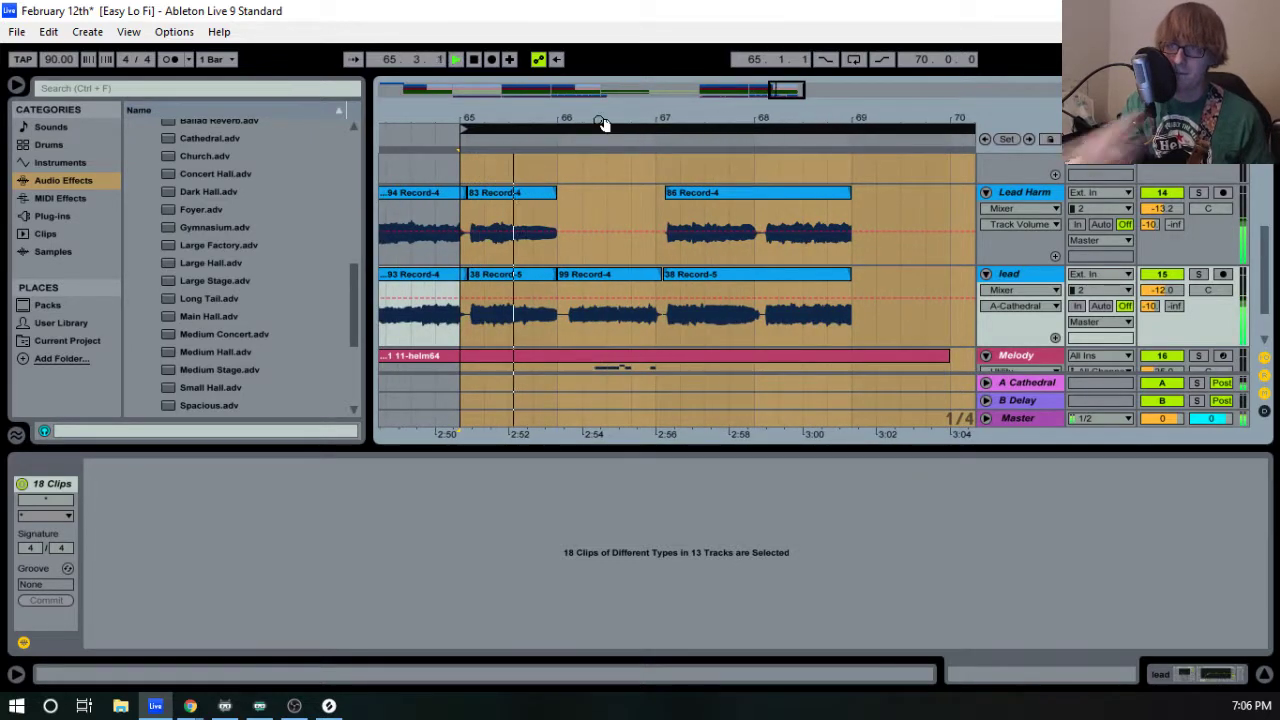
- Open the Melody clip in an enlarged note editor and audition the upper-voice notes D5, E5 and F5 in bar 6
scroll(620, 220, down, 2)
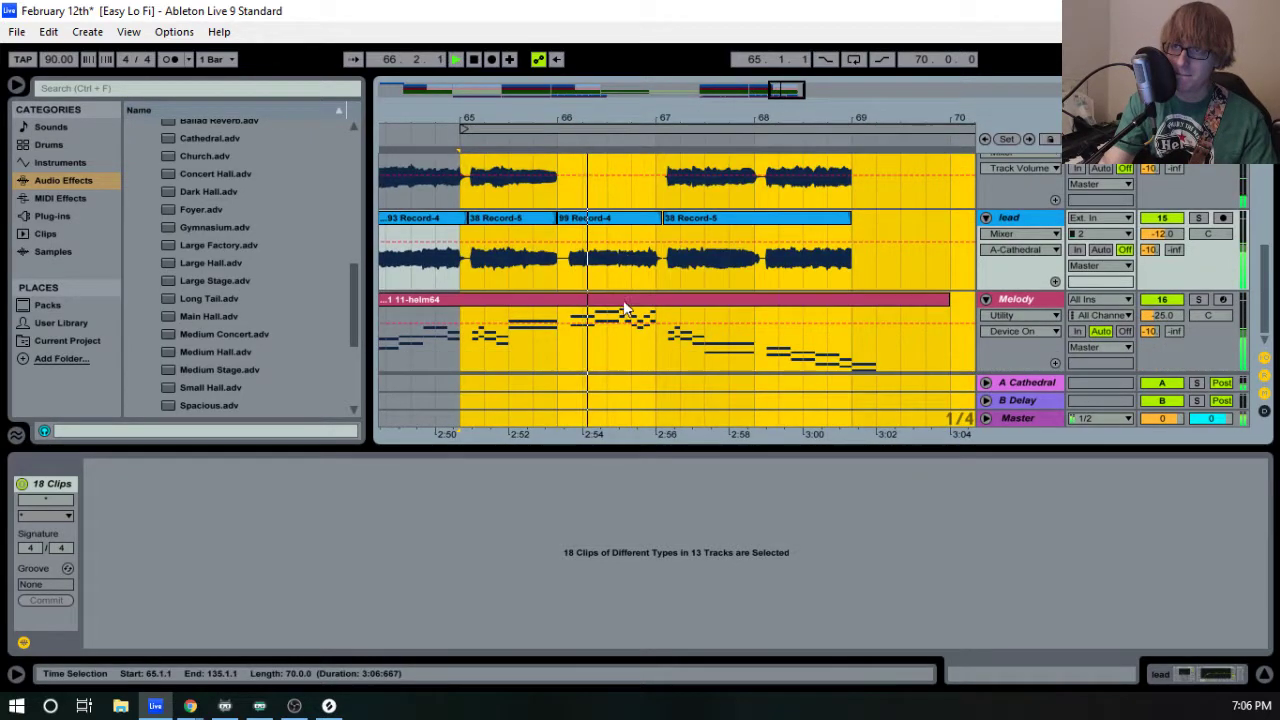
double_click(631, 302)
drag(800, 438, 795, 242)
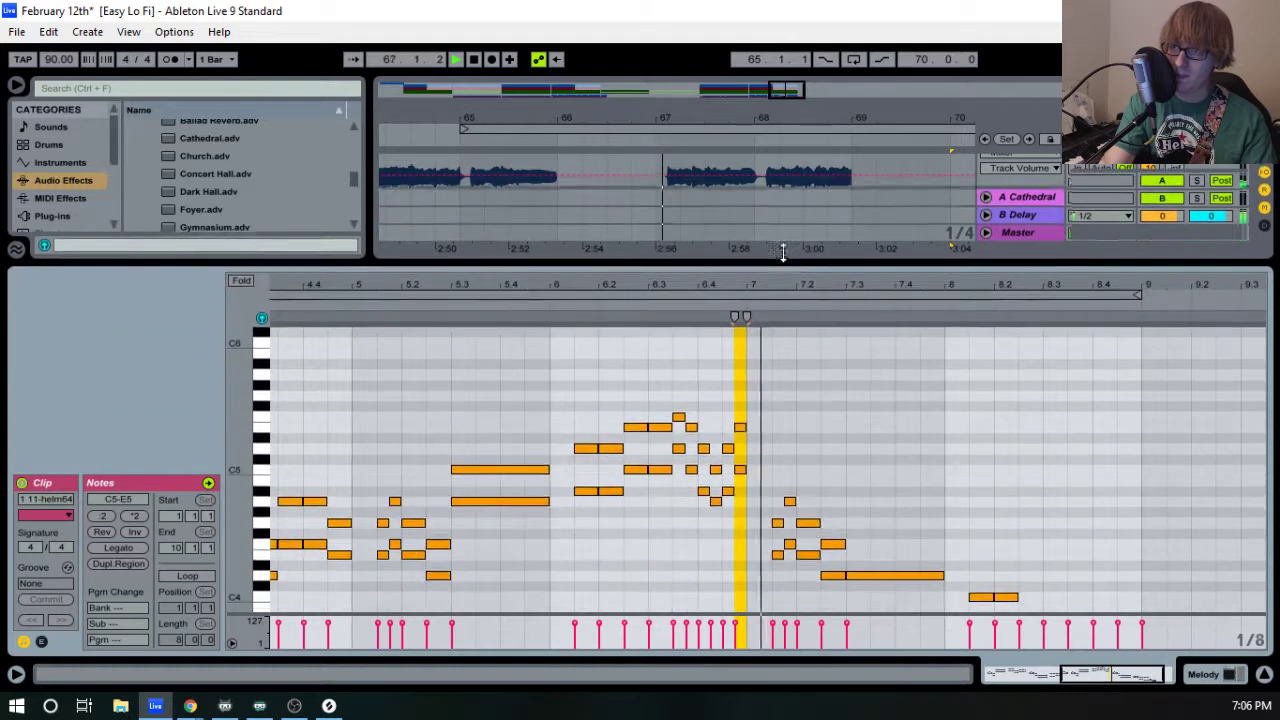
drag(568, 400, 583, 437)
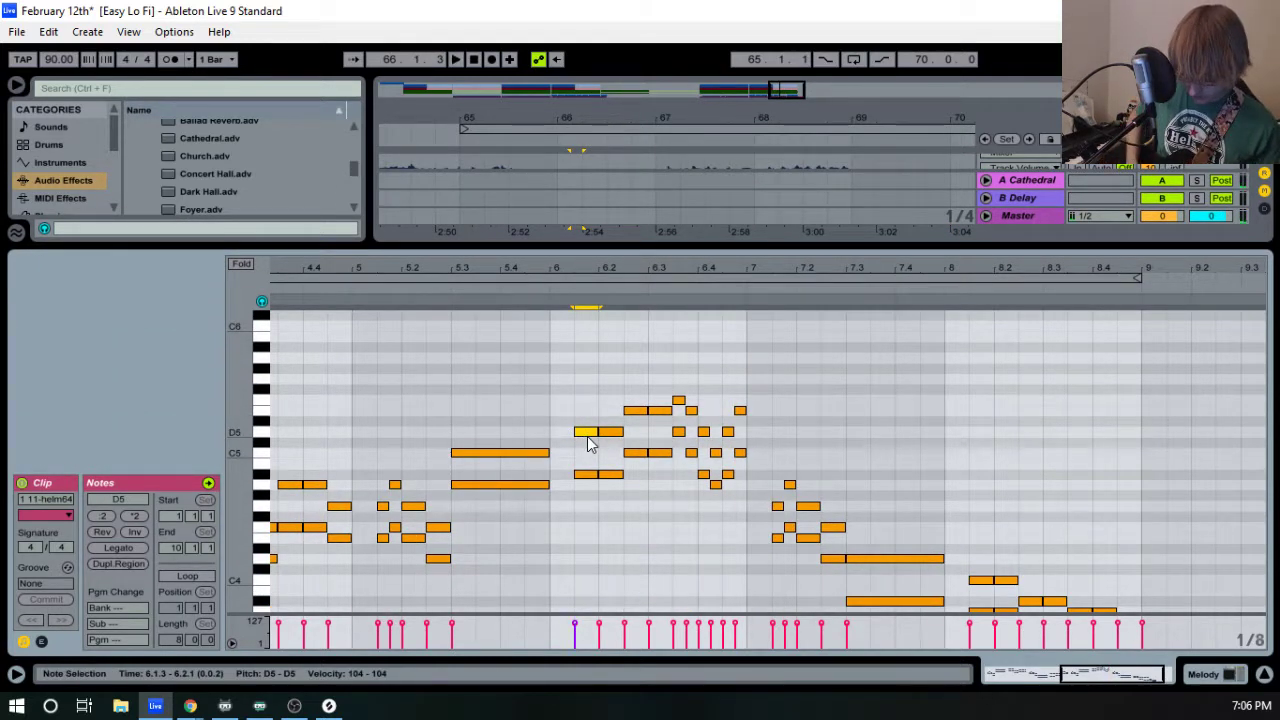
drag(577, 412, 579, 437)
drag(627, 398, 641, 422)
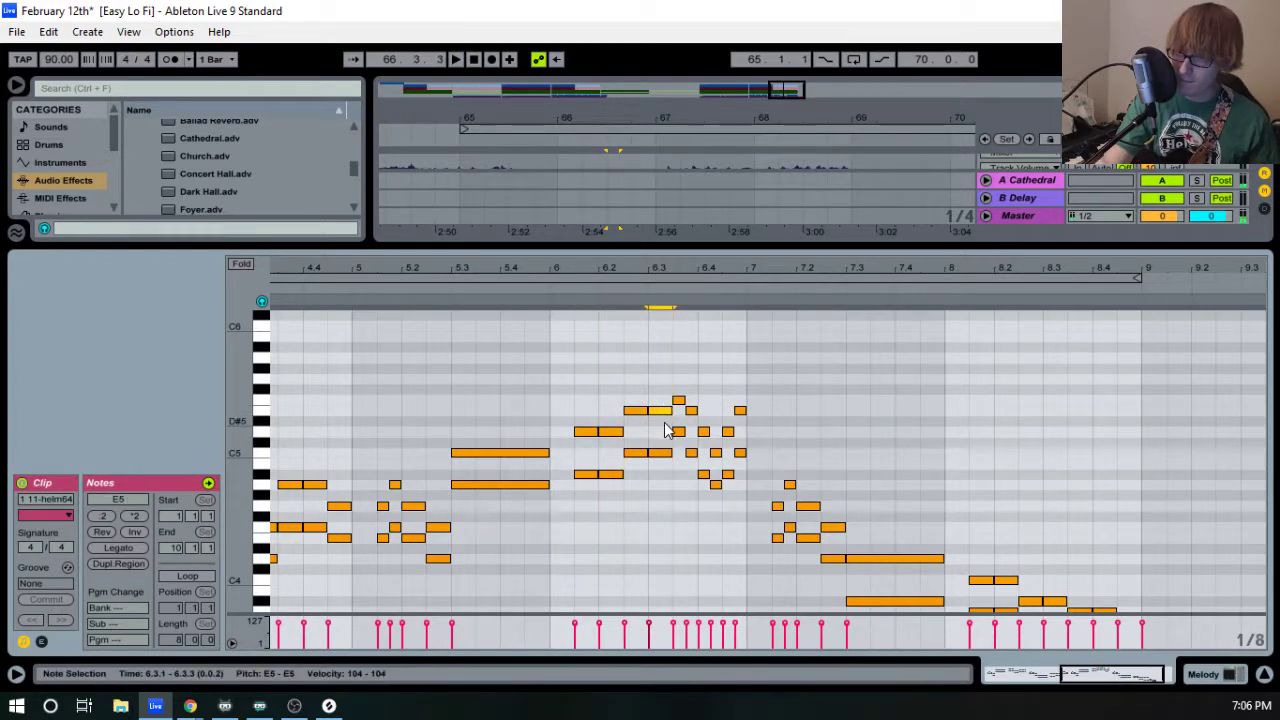
drag(680, 384, 680, 404)
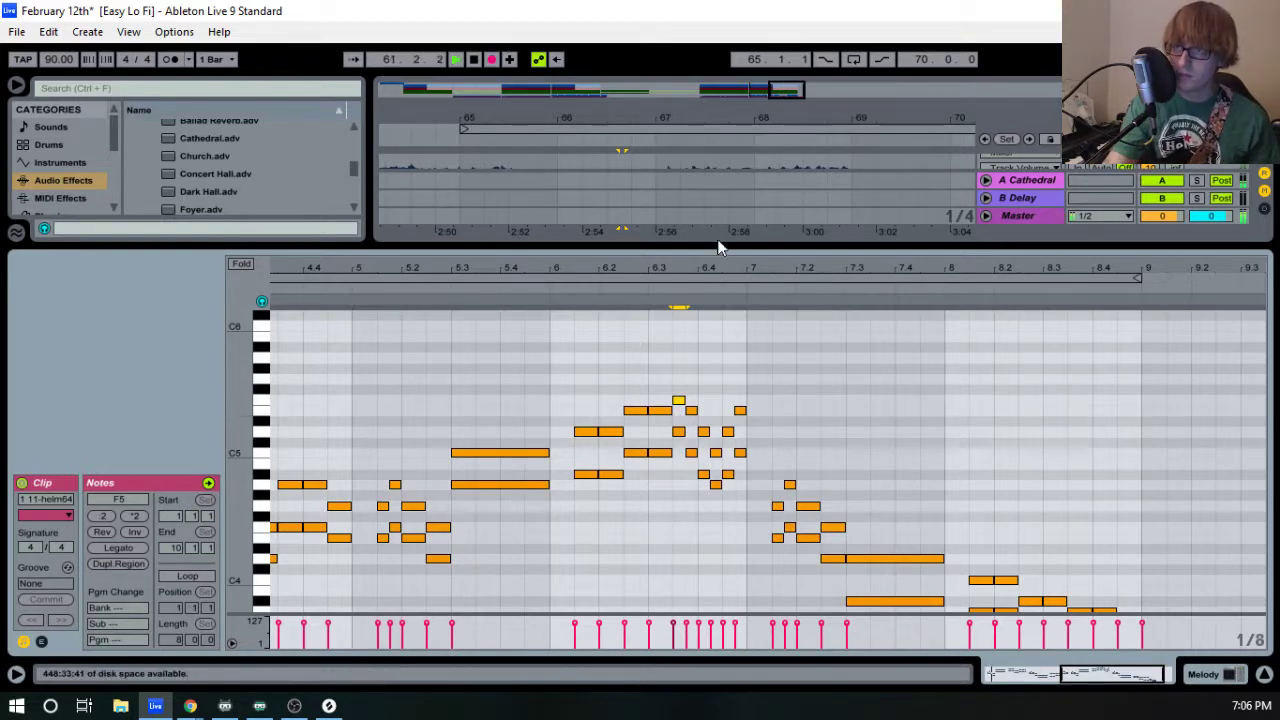
- Record a harmony take on the Record track from bar 65 and trim it to bar 66
click(658, 128)
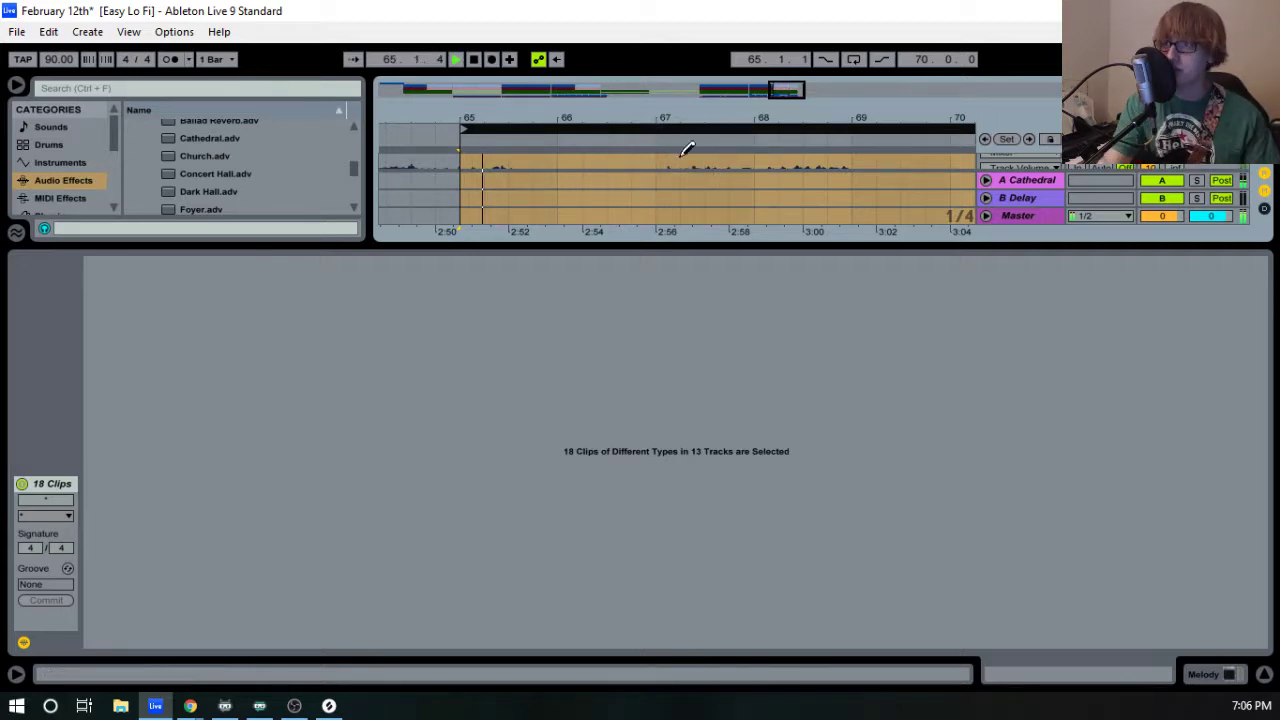
drag(731, 245, 731, 640)
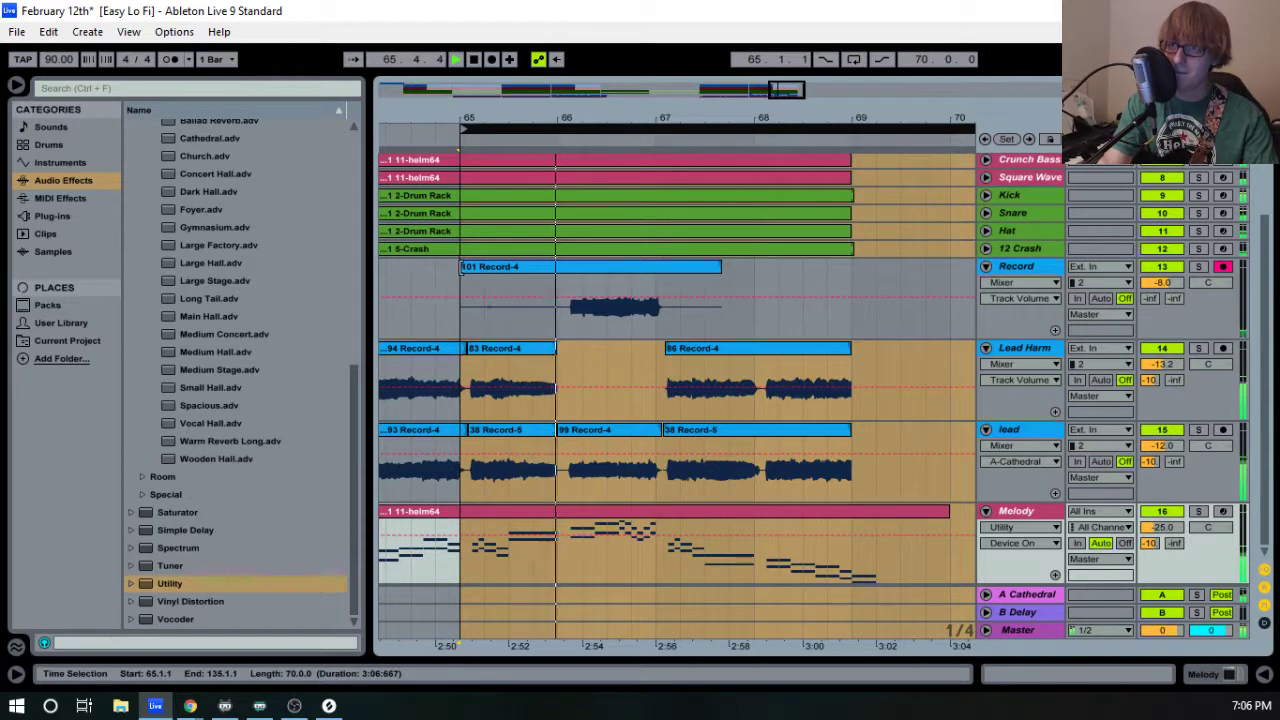
click(549, 270)
drag(549, 276, 562, 270)
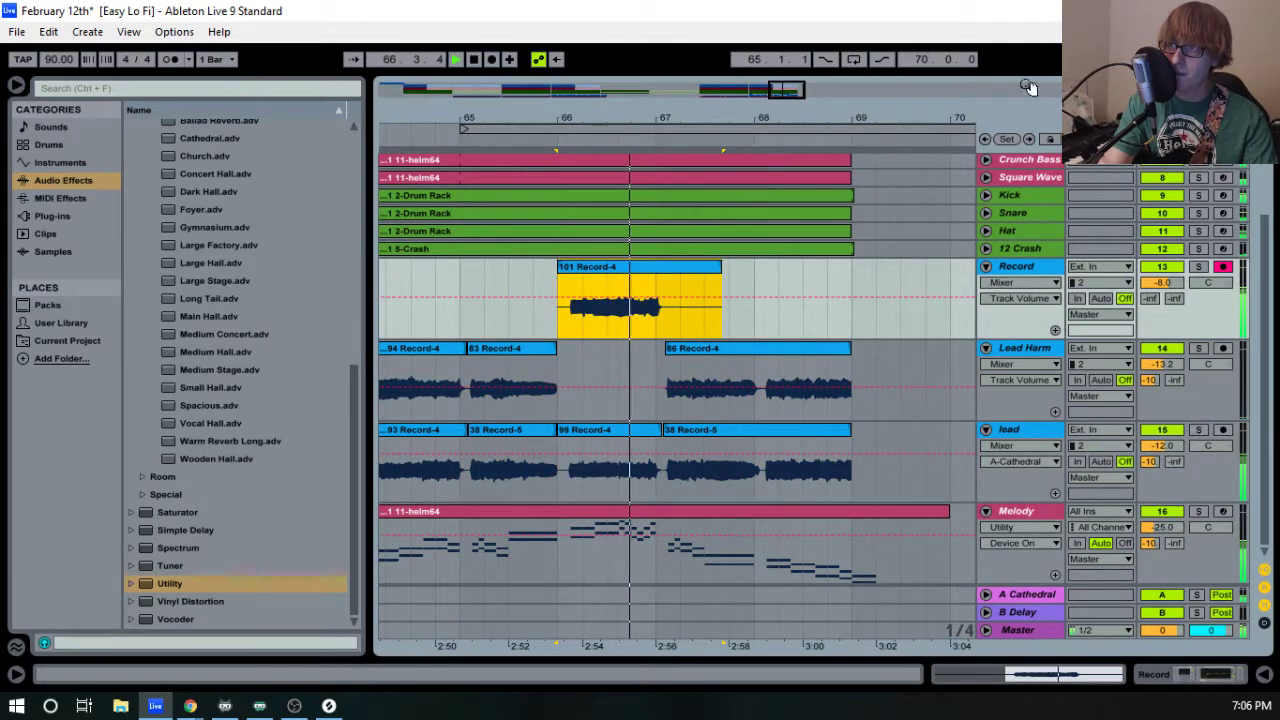
drag(720, 283, 655, 283)
key(space)
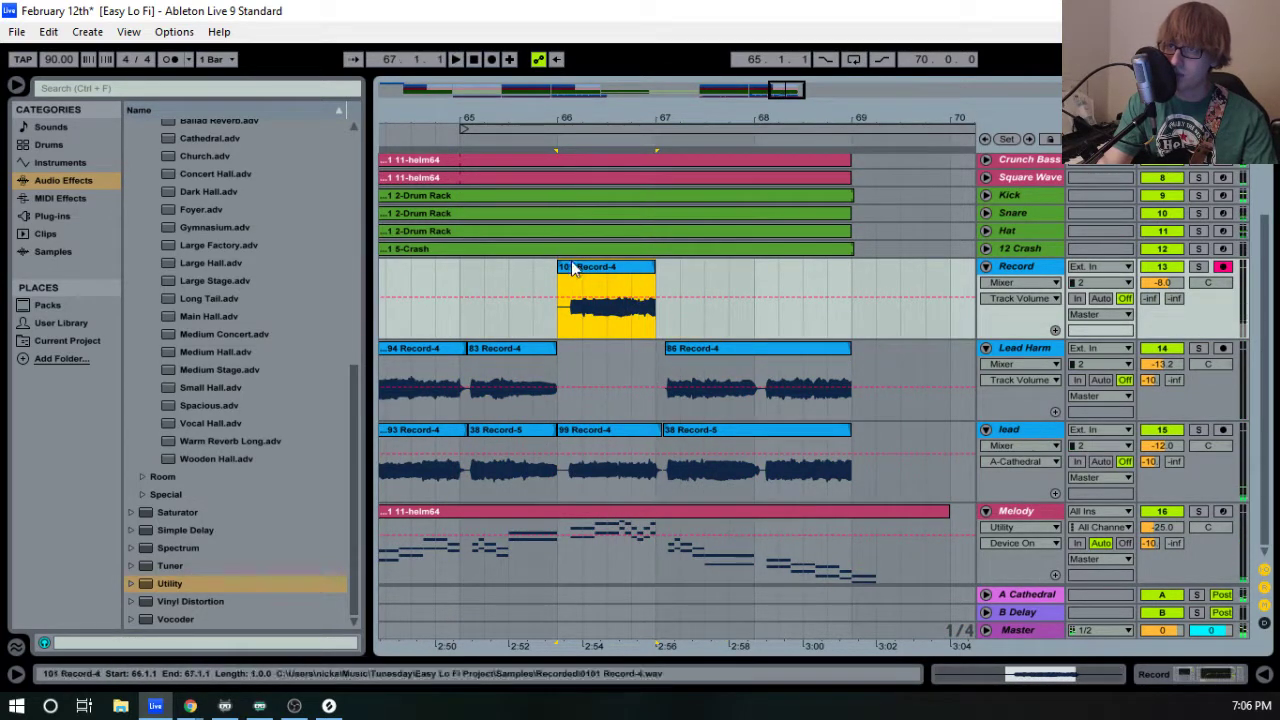
- Move the trimmed harmony take to the bar 66 gap on the Lead Harm track and trim its start to 66.1.2
drag(585, 112, 643, 152)
drag(600, 270, 604, 370)
drag(507, 112, 555, 107)
drag(450, 350, 580, 352)
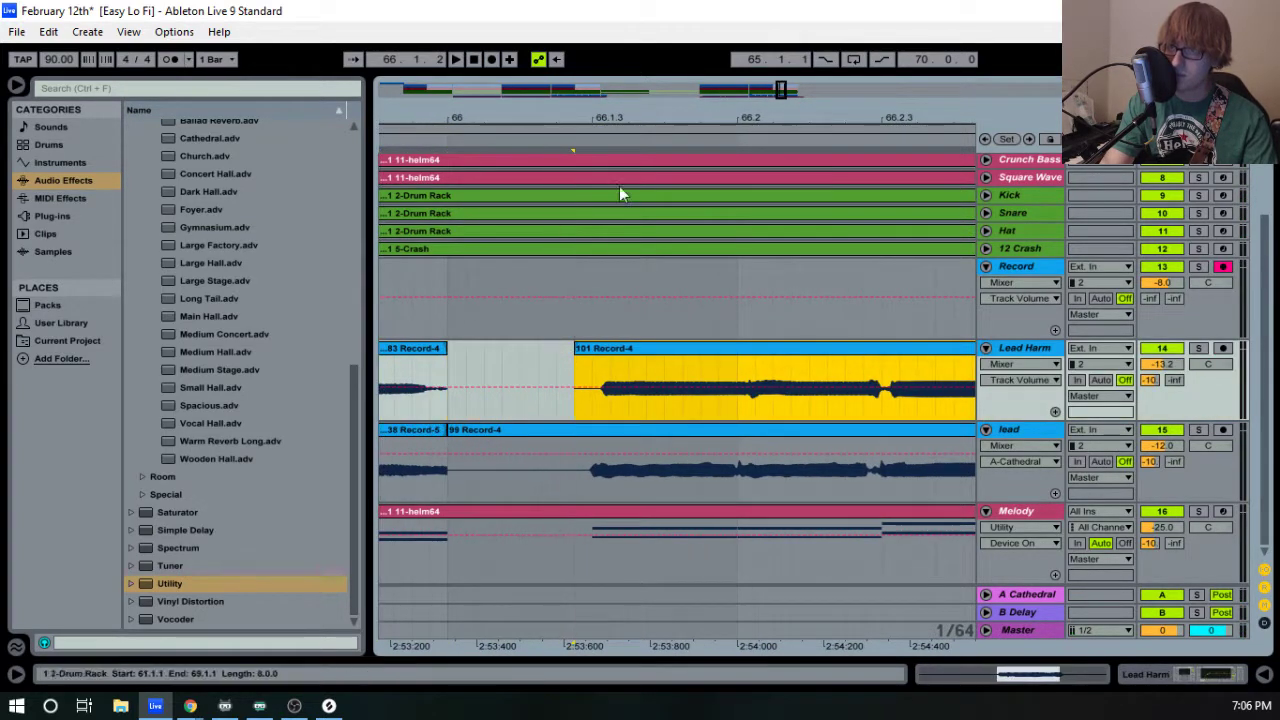
- Extend the bar 66 clip on the Lead Harm track to start near bar 66 and end just past 67.1.1
drag(611, 122, 606, 190)
drag(583, 352, 518, 354)
click(650, 117)
drag(650, 118, 647, 56)
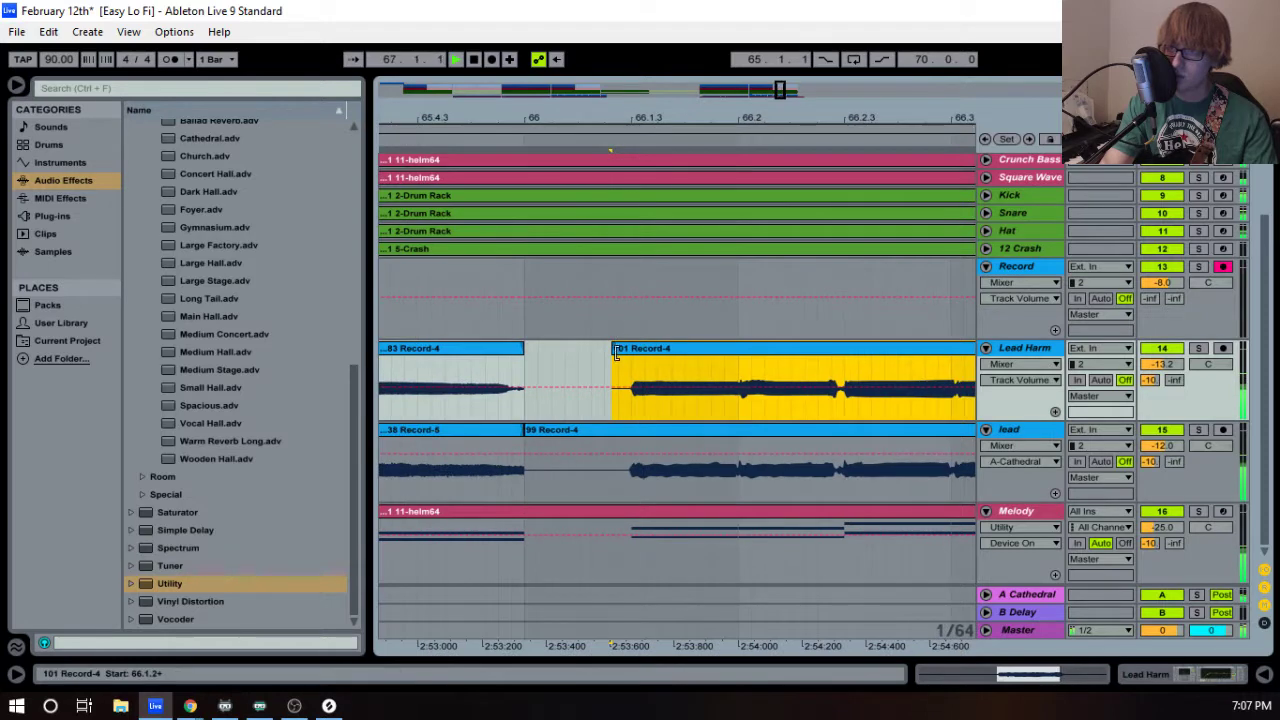
drag(579, 353, 541, 350)
key(space)
drag(752, 121, 398, 90)
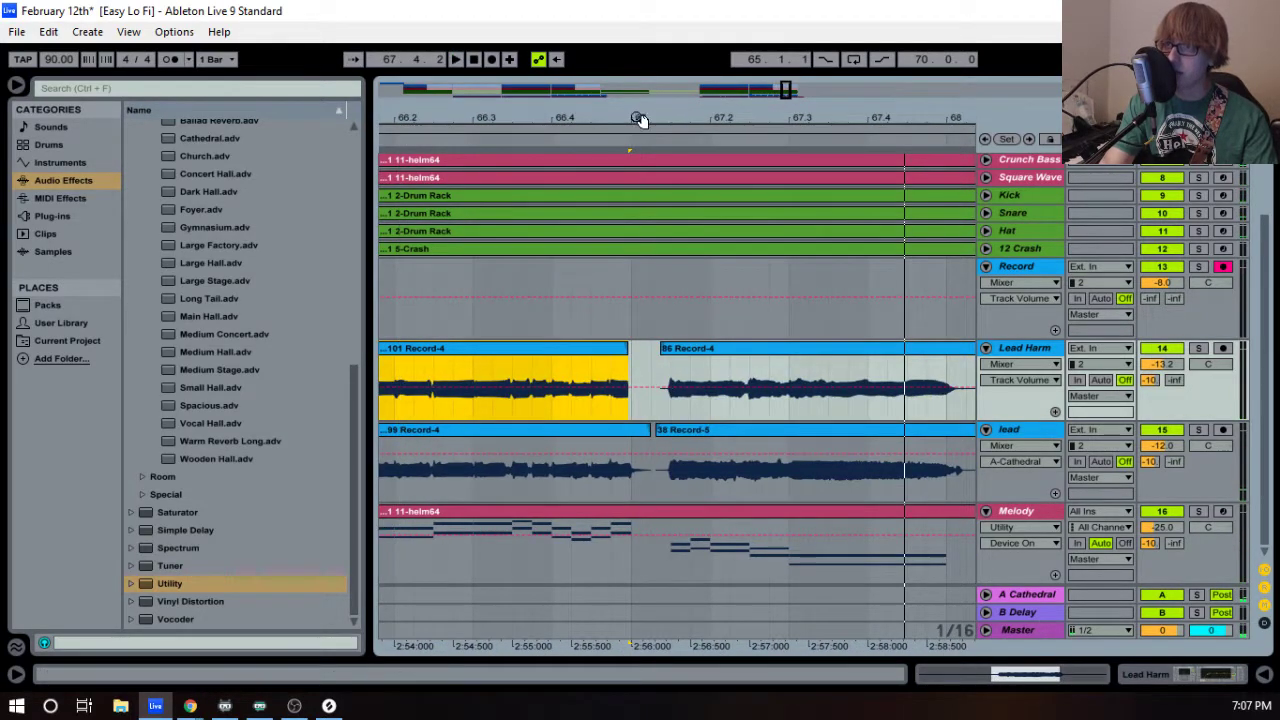
drag(640, 118, 643, 215)
drag(610, 352, 661, 354)
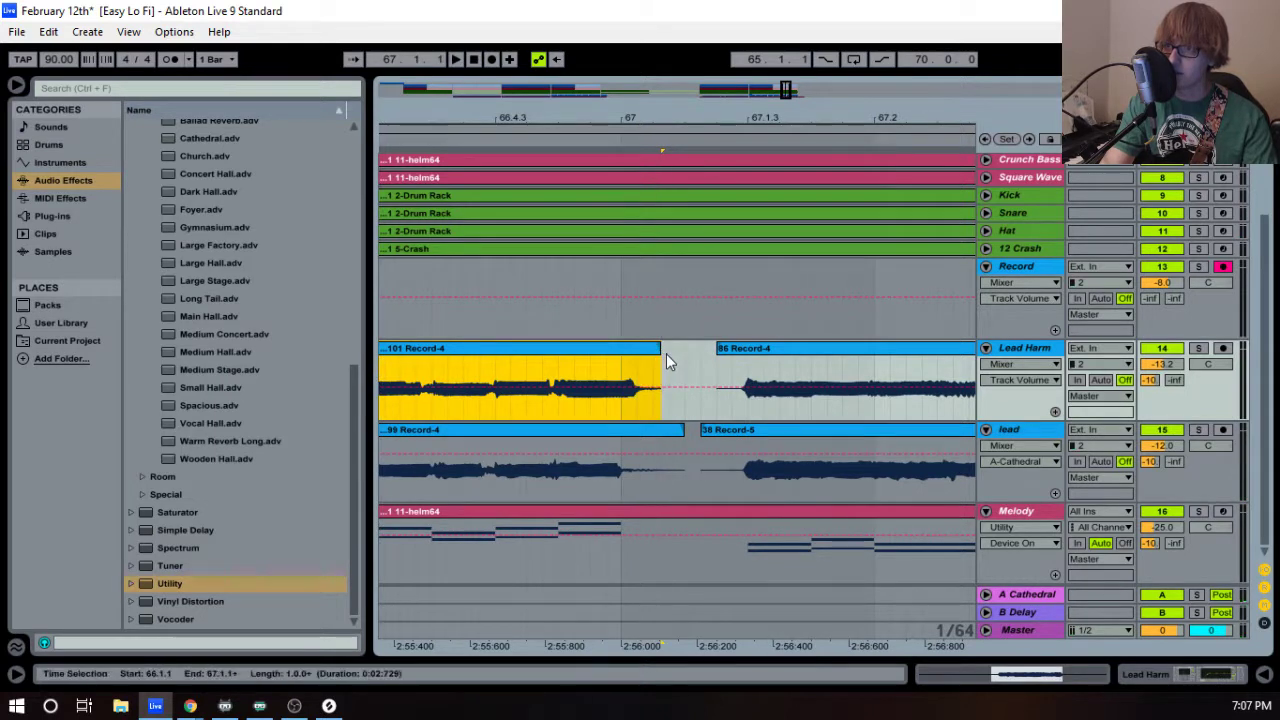
- Set the loop start to bar 68 and record a take on the Record track from there
key(space)
drag(717, 121, 462, 48)
drag(486, 119, 736, 171)
drag(688, 129, 617, 134)
key(space)
key(F9)
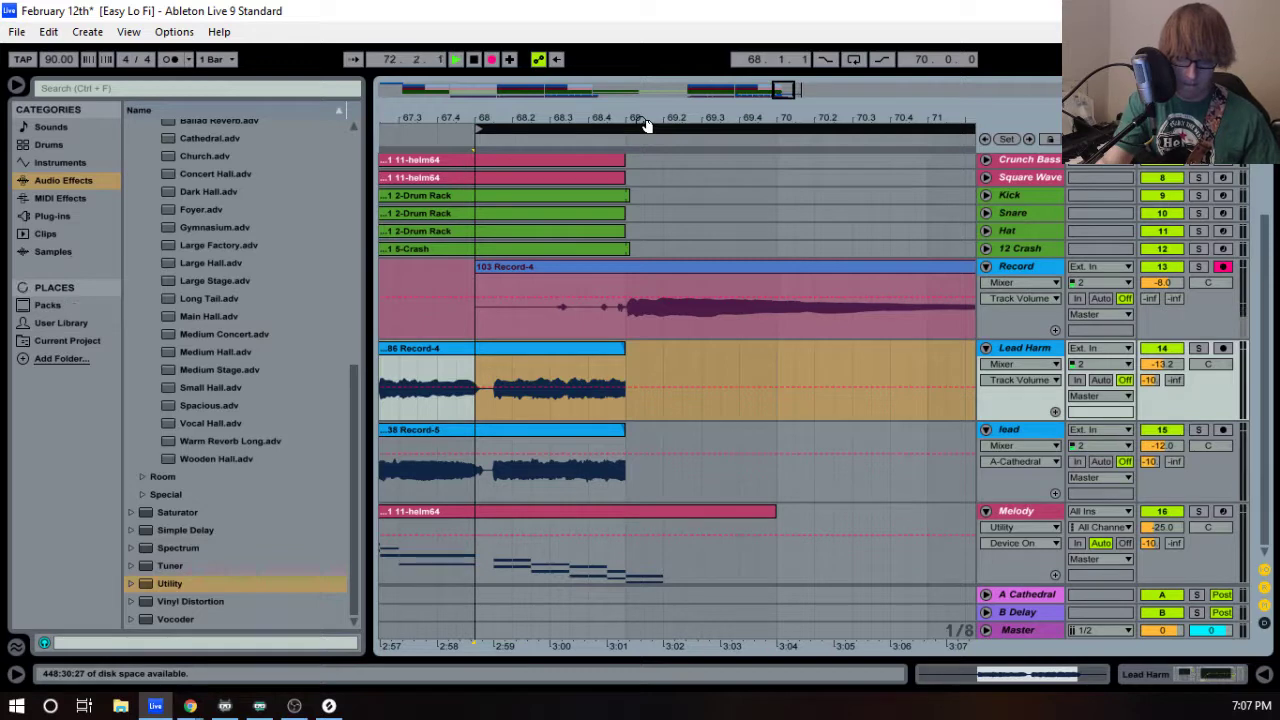
key(space)
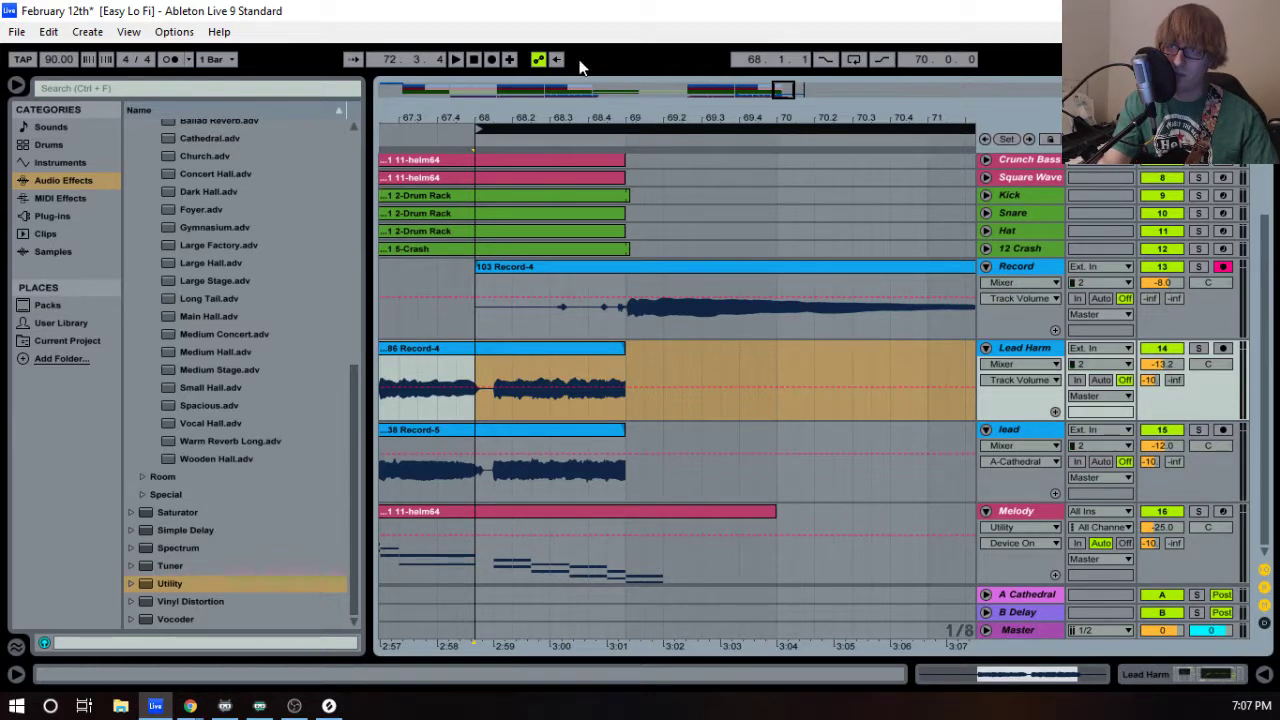
- Play back the ending from bar 64 and delete the leftover takes at bars 68 and 61 on the Record track
mouse_move(565, 118)
mouse_down()
mouse_move(590, 78)
mouse_move(690, 68)
mouse_up()
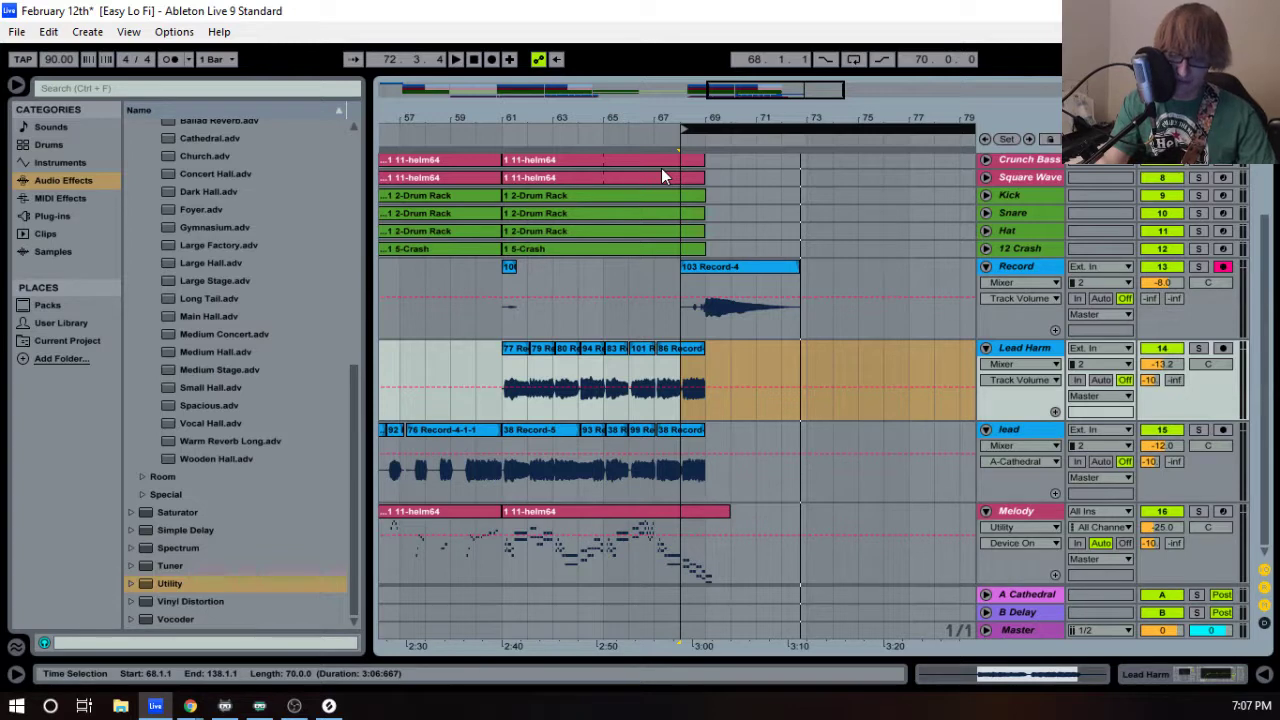
click(560, 133)
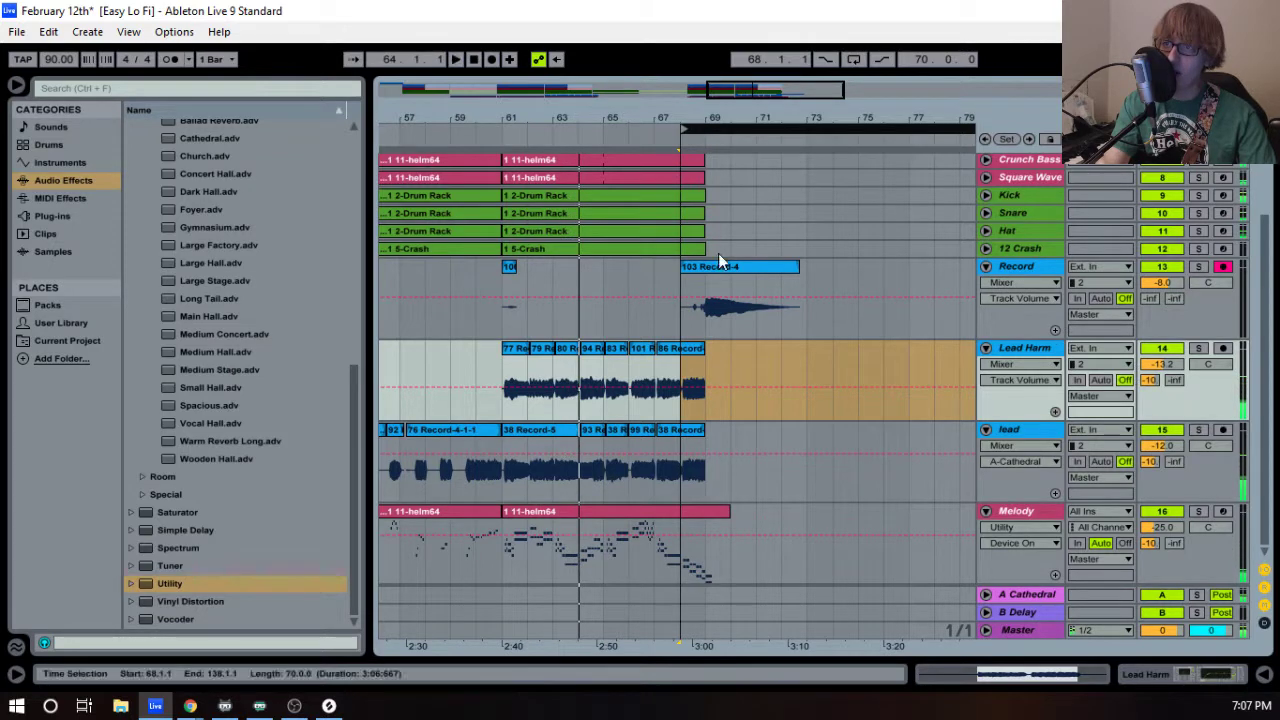
drag(515, 108, 711, 115)
key(space)
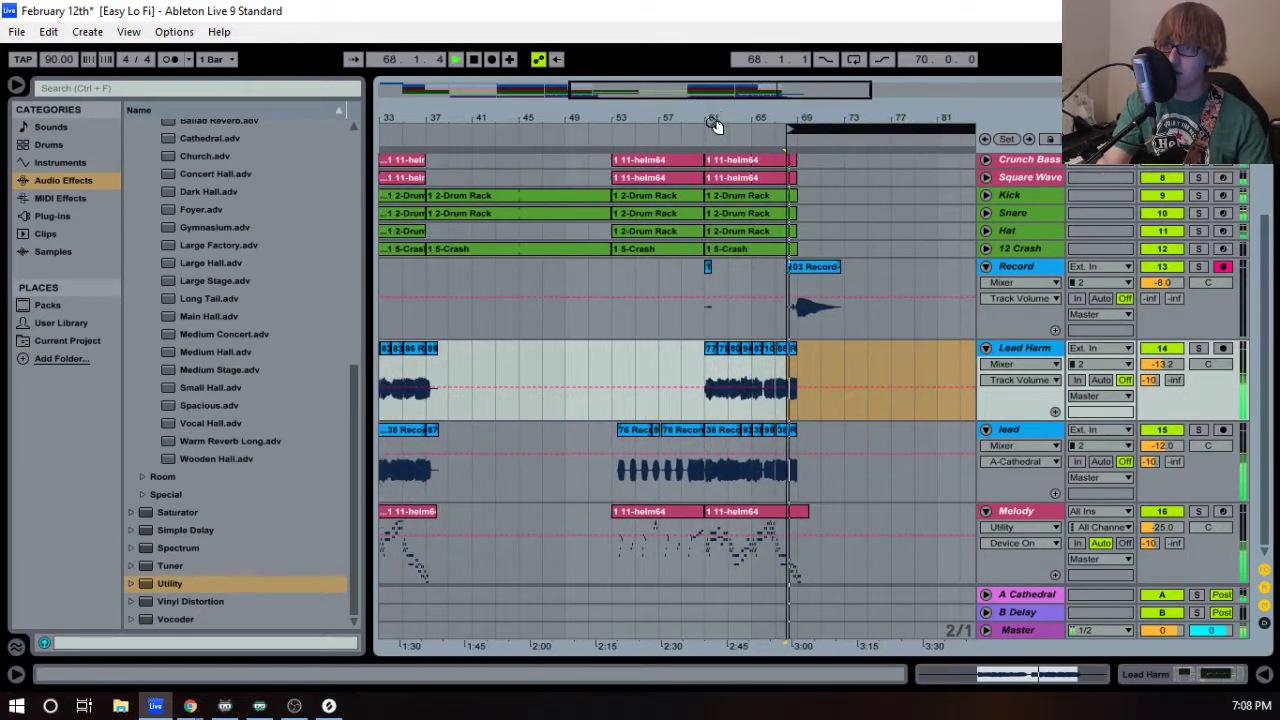
click(815, 266)
drag(800, 126, 798, 123)
click(514, 142)
drag(572, 111, 671, 100)
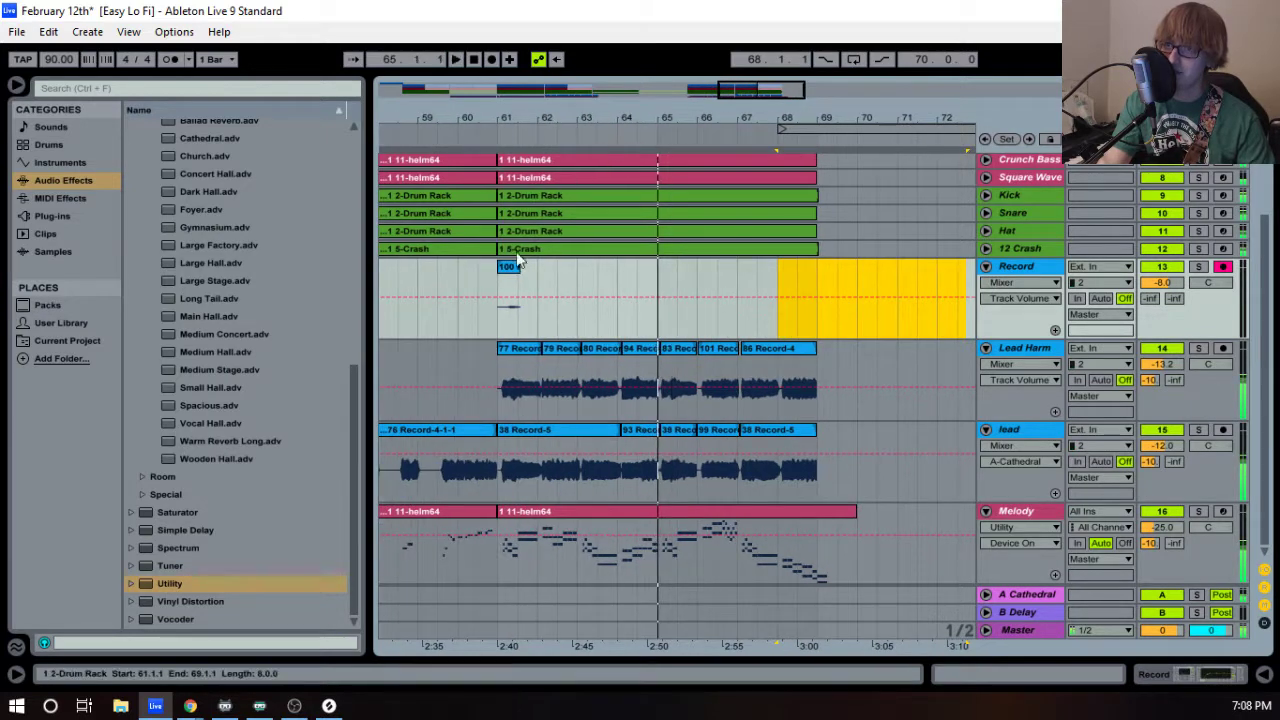
click(515, 349)
click(510, 268)
key(Delete)
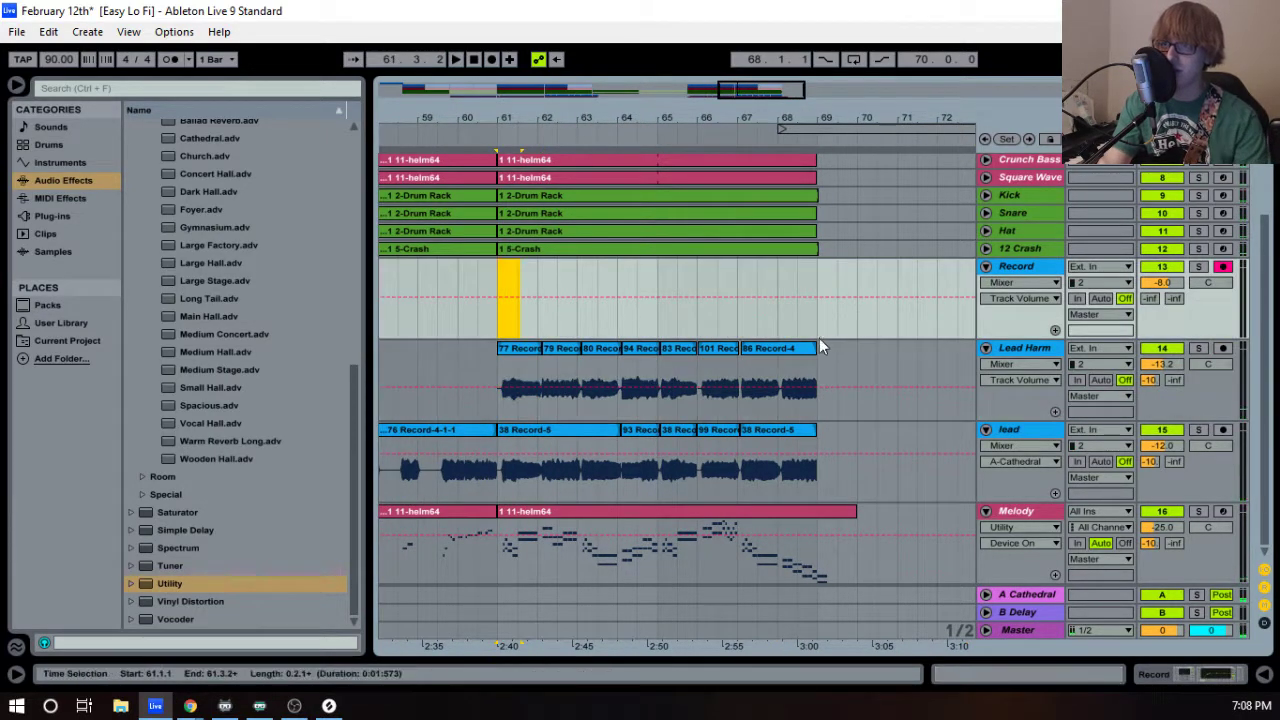
- Audition the final section from bar 61 with the Lead Harm and lead tracks soloed, and clear the solos
click(520, 348)
key(space)
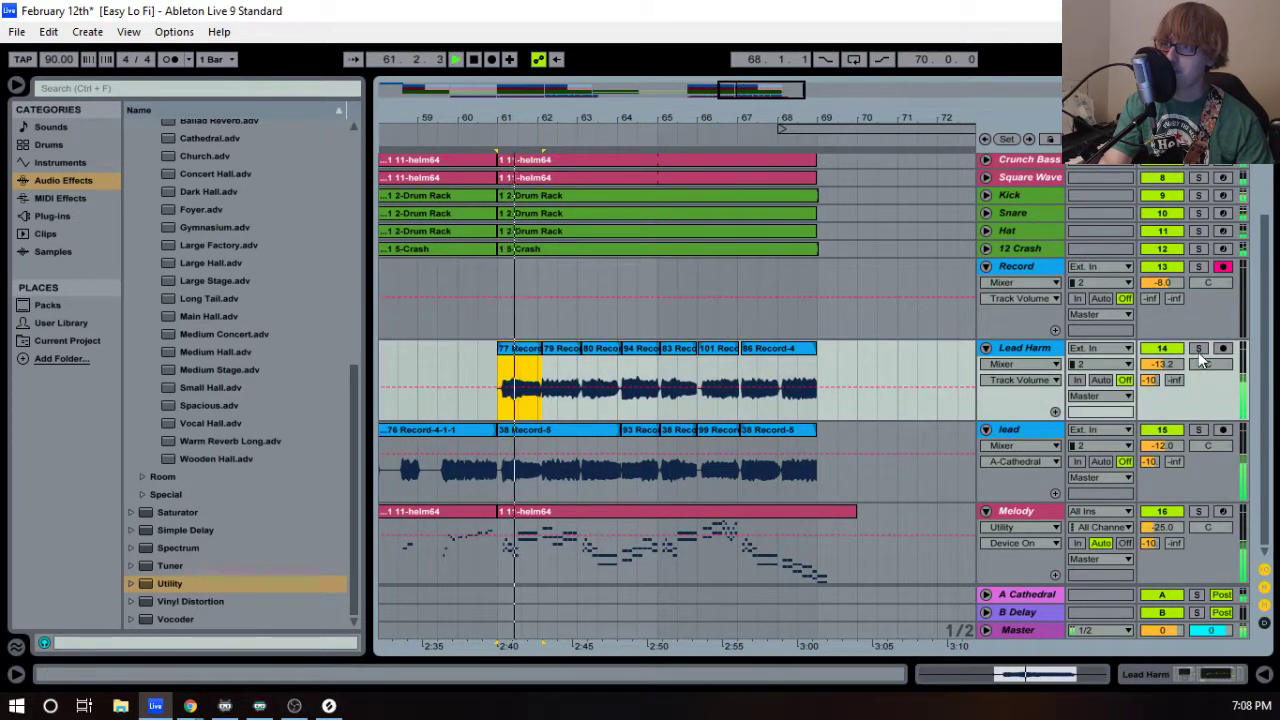
click(1198, 348)
click(1199, 430)
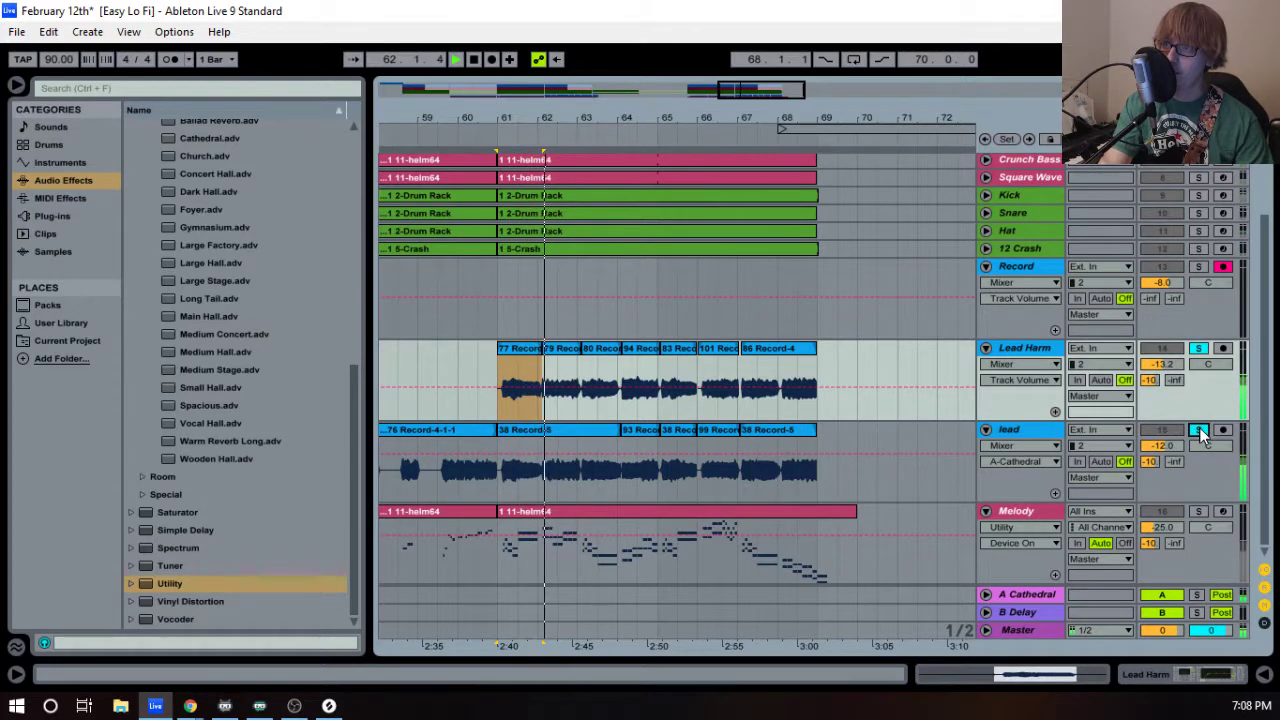
click(1198, 349)
click(1198, 349)
drag(624, 120, 484, 123)
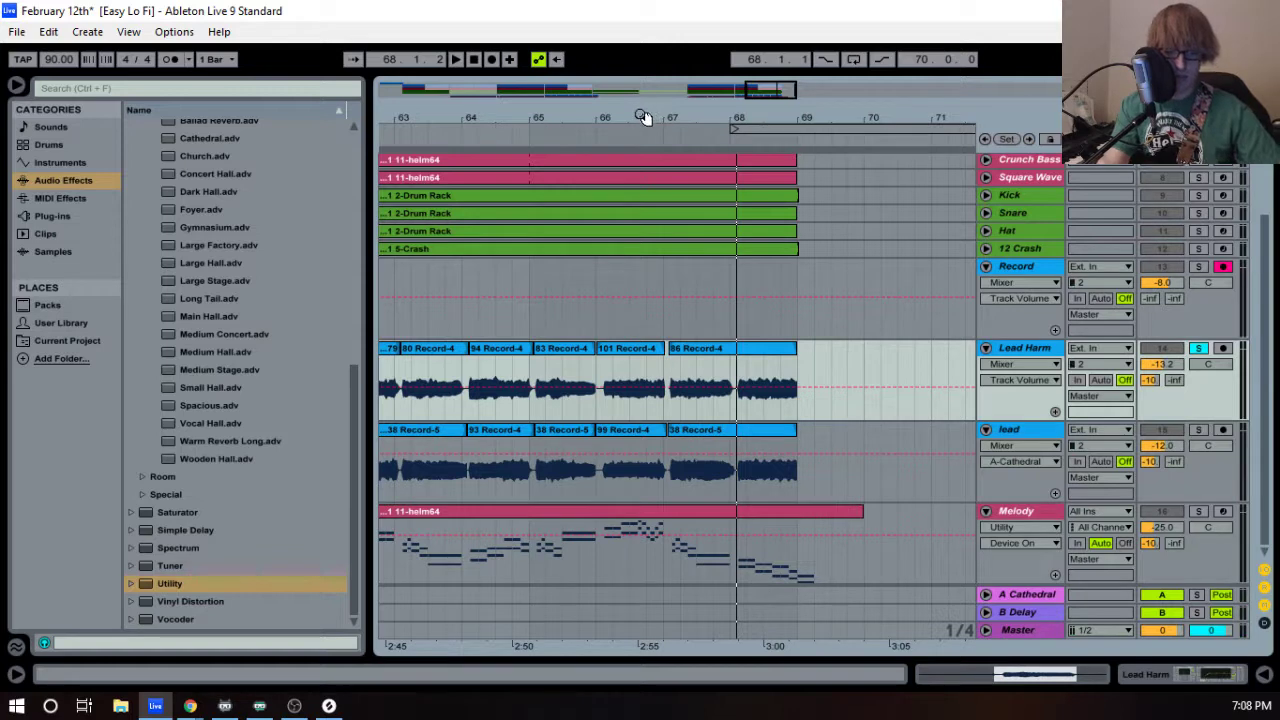
click(733, 139)
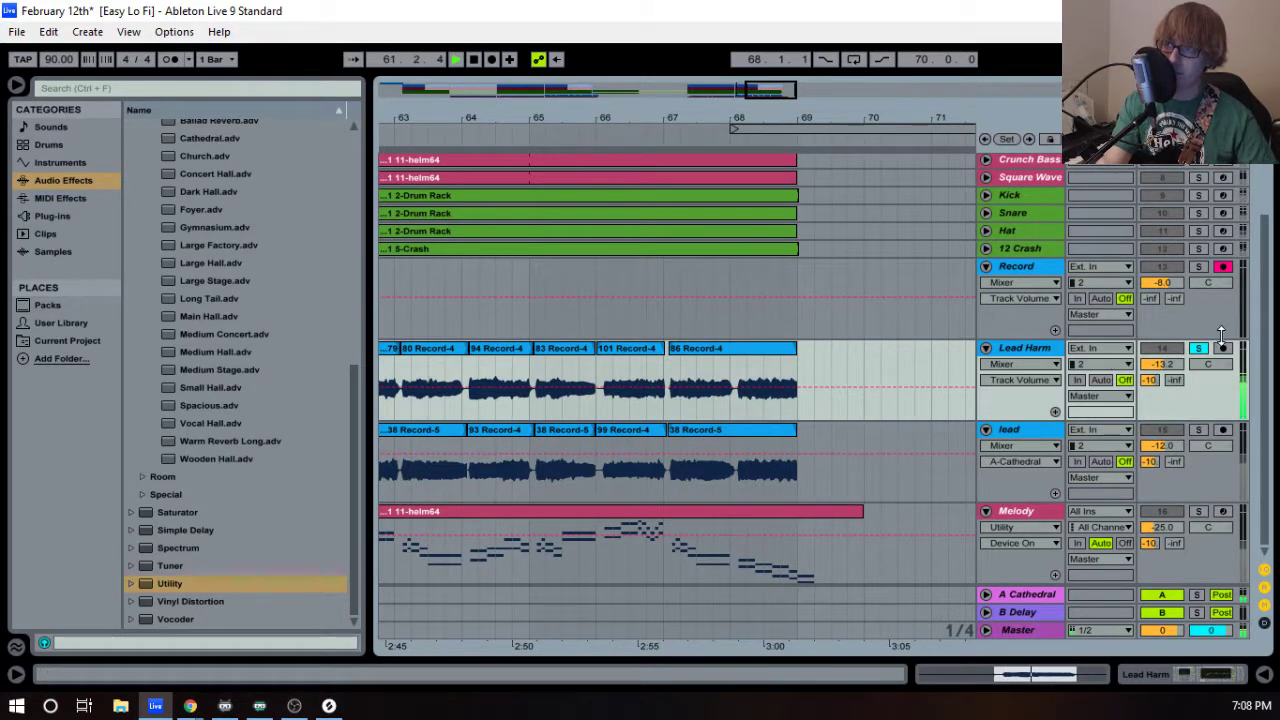
drag(537, 118, 675, 165)
drag(562, 150, 519, 145)
drag(609, 118, 644, 75)
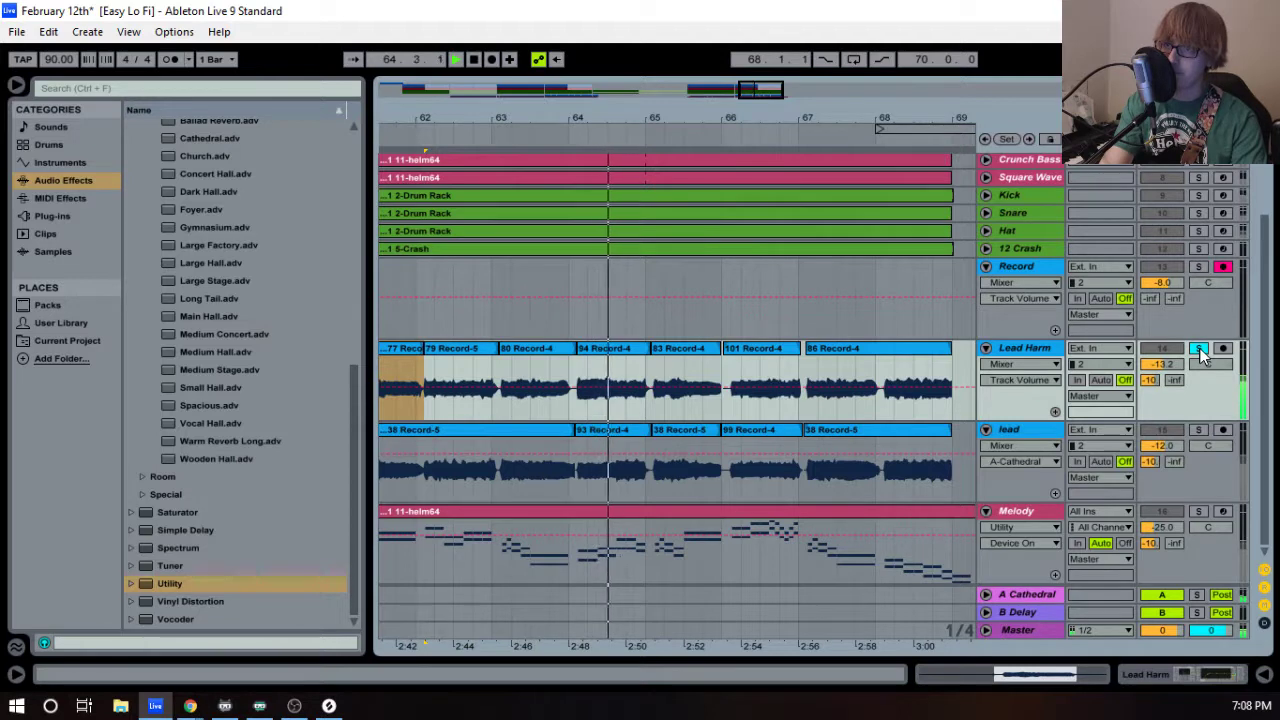
click(1199, 350)
key(space)
- Delete the bar 64 and bar 66 clips on the Lead Harm and lead tracks, and trim the last Lead Harm clip to end at bar 68
click(608, 351)
drag(607, 351, 612, 434)
drag(772, 347, 776, 430)
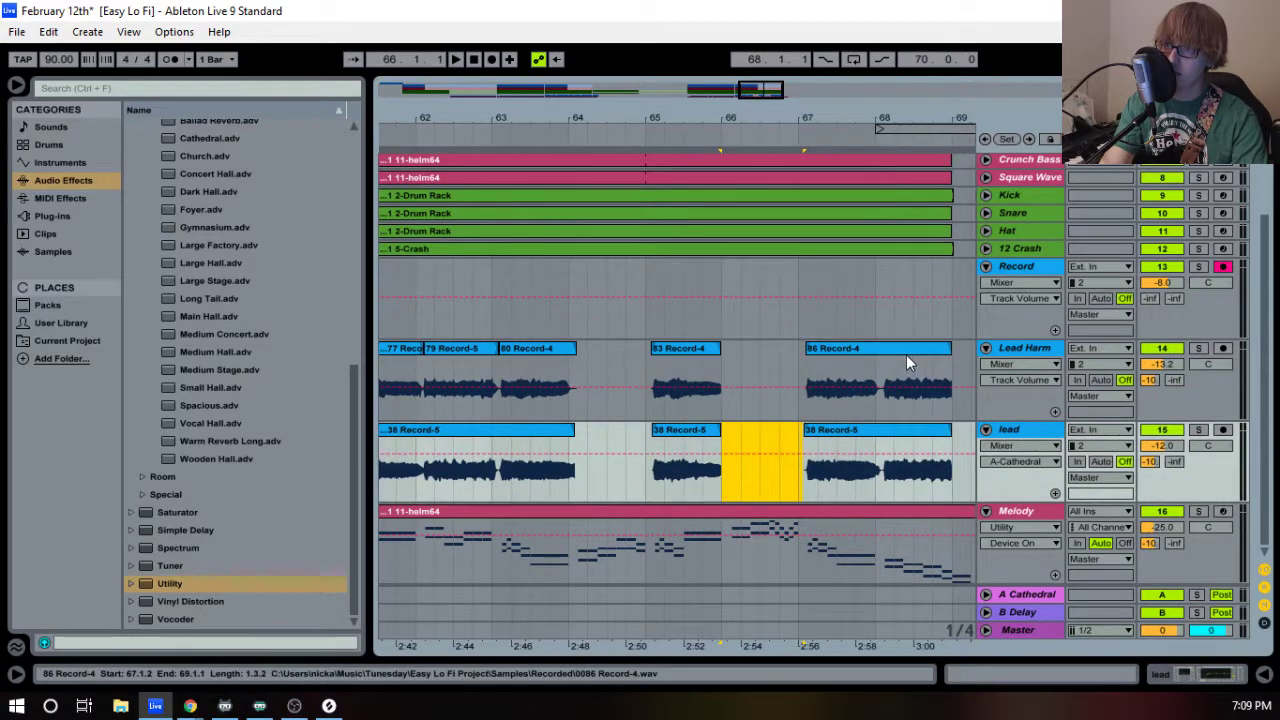
drag(950, 360, 875, 360)
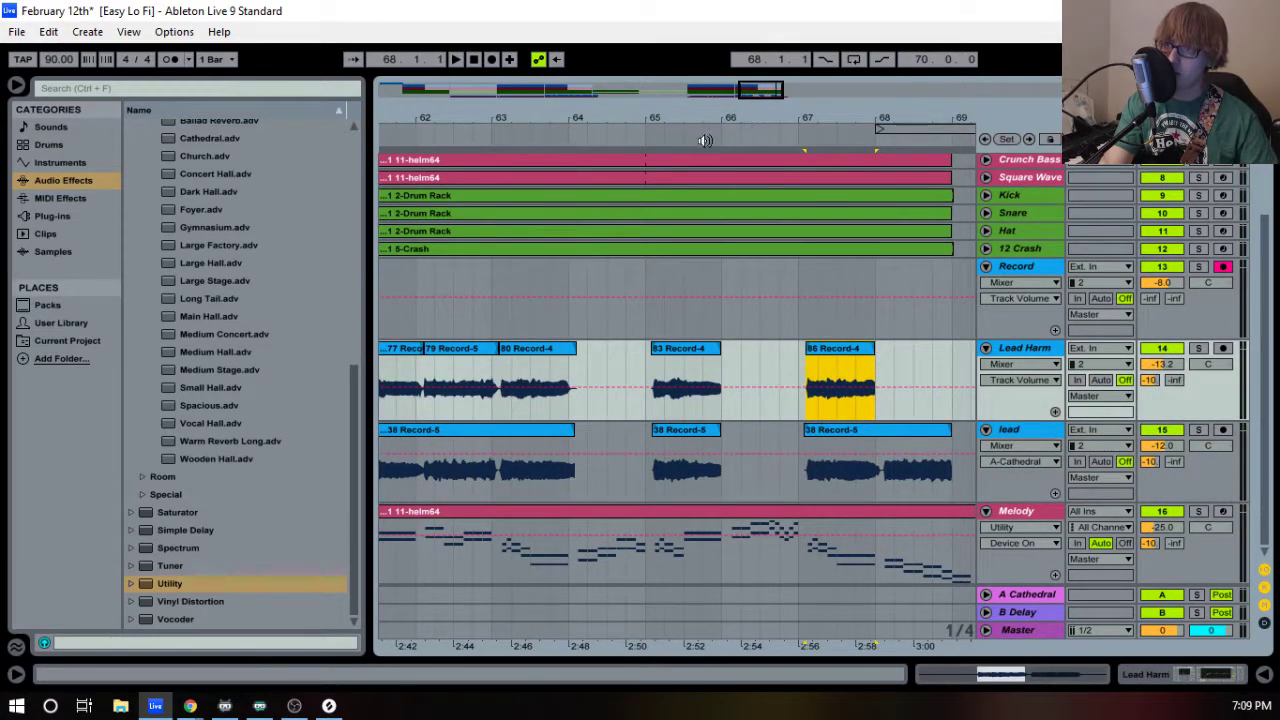
- Set the loop start to bar 63 and play back the passage leading into the empty bar 64
drag(478, 123, 526, 119)
click(490, 131)
drag(956, 130, 567, 124)
key(space)
key(space)
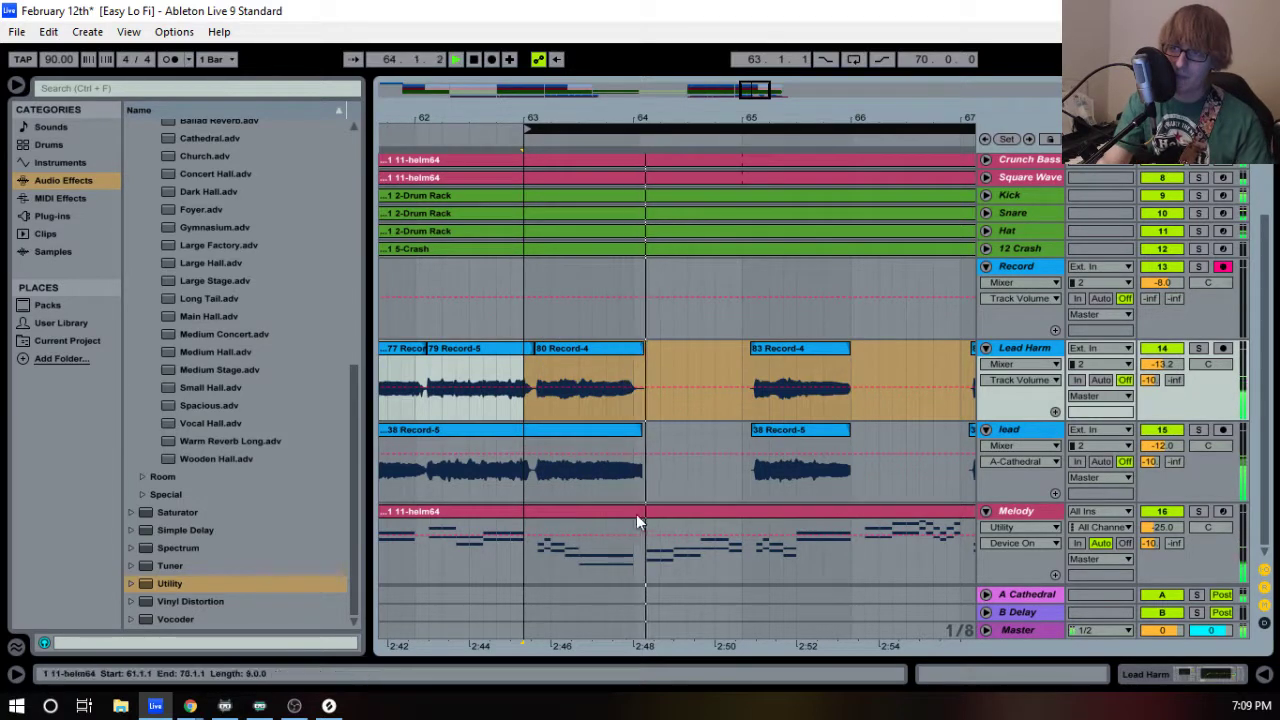
drag(725, 120, 726, 126)
- Record lead takes for bar 64 on the Record track, starting from bar 63
key(space)
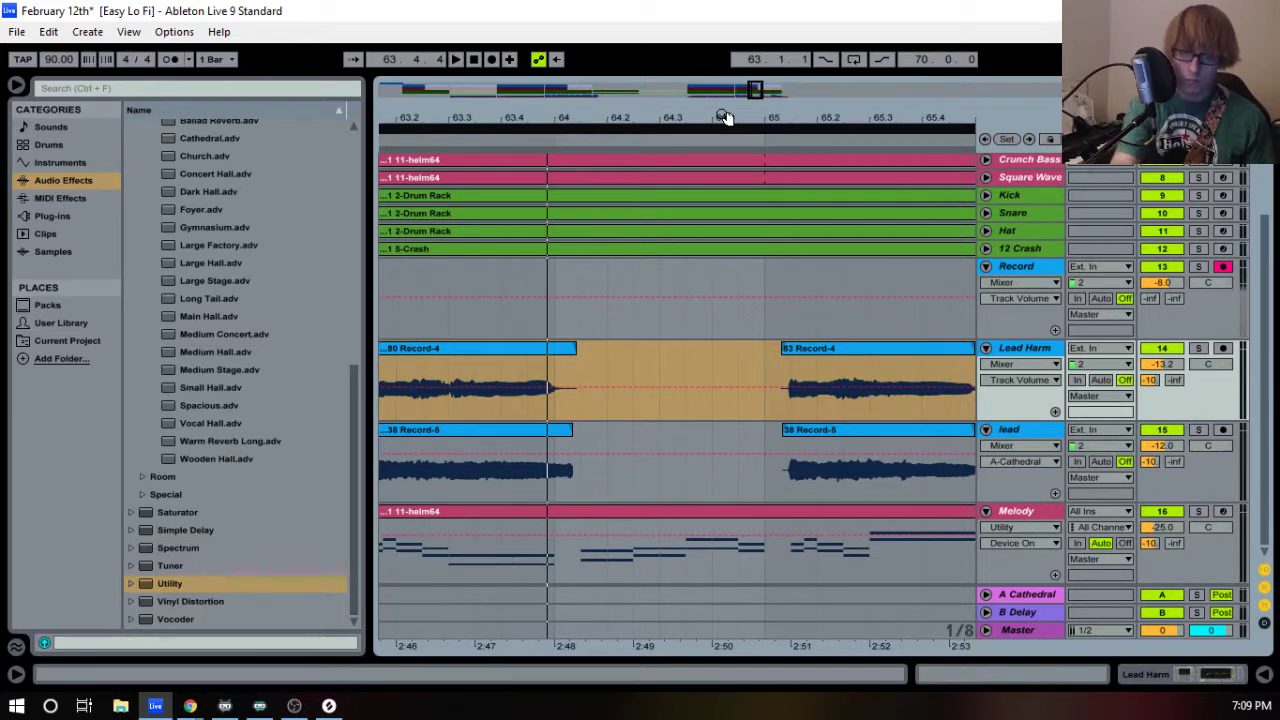
key(F9)
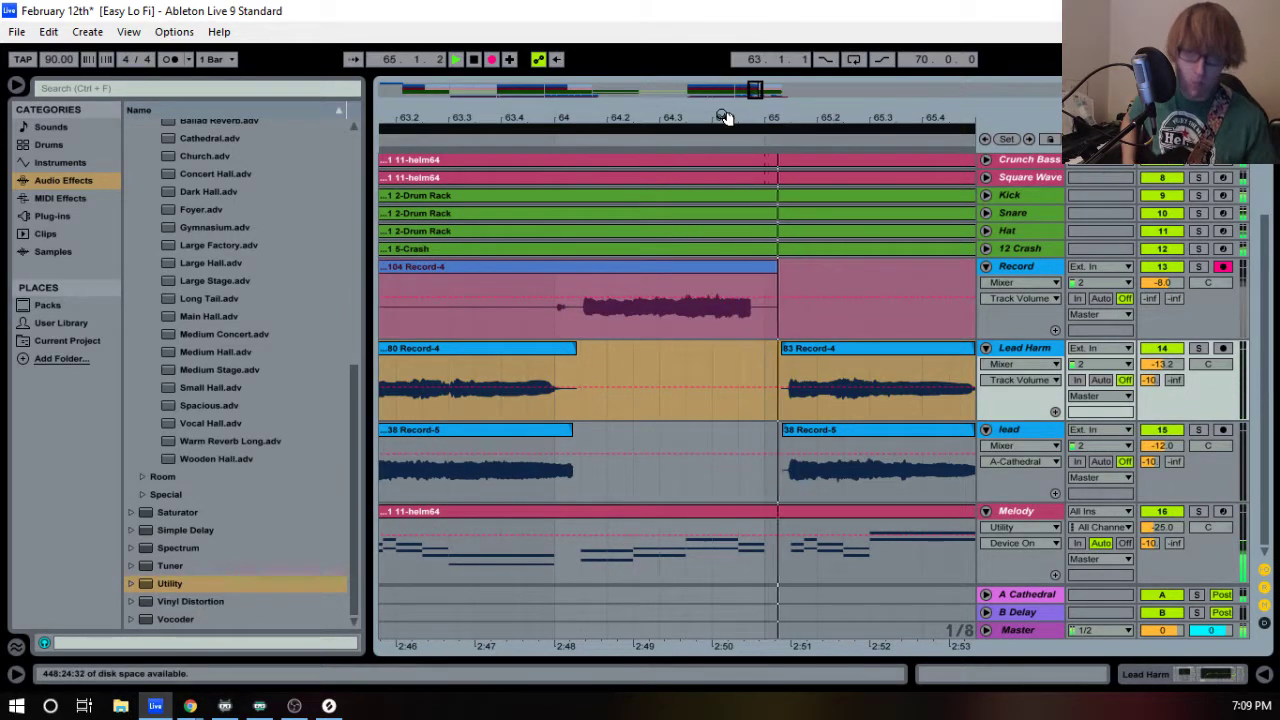
key(space)
key(space)
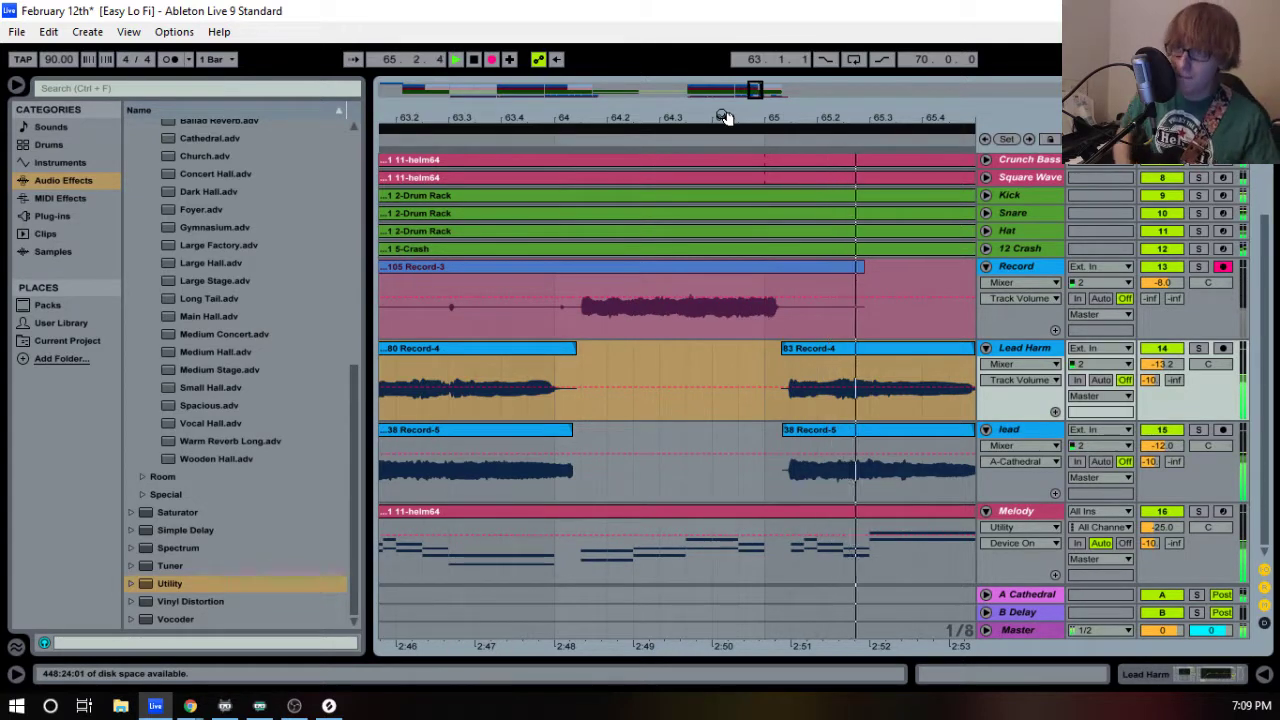
key(space)
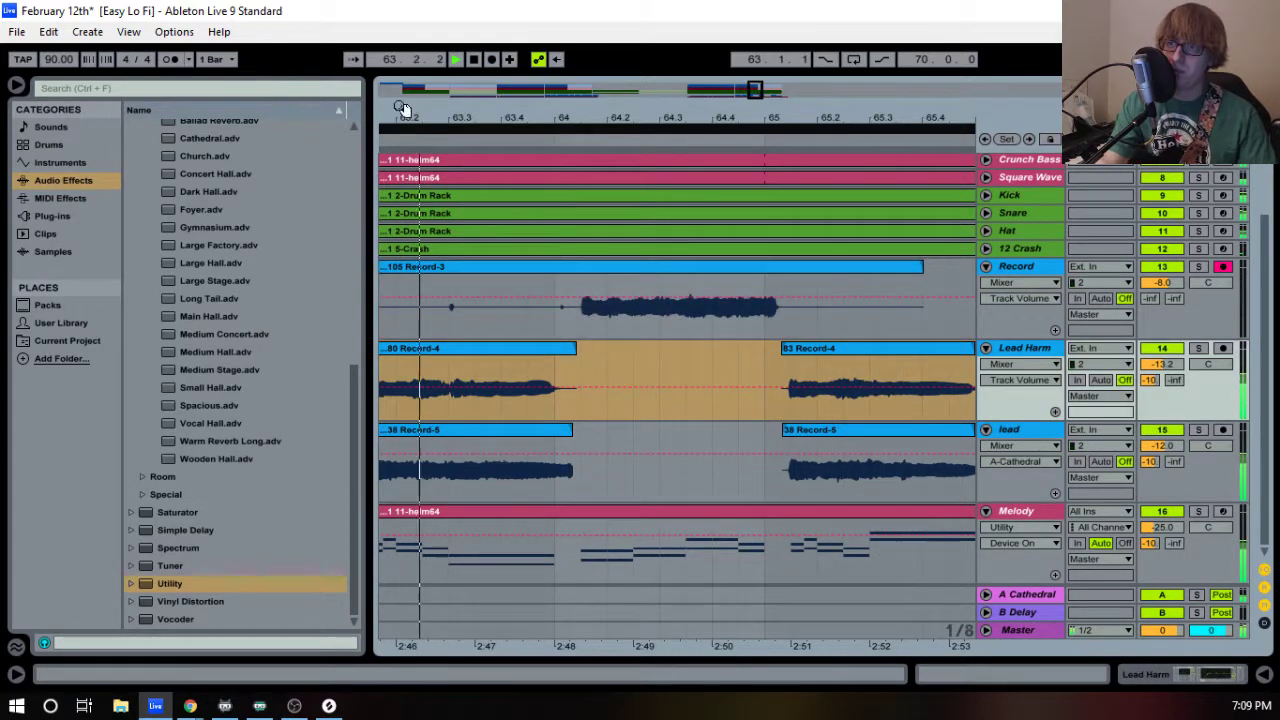
- Trim the new lead take on the Record track to run from 64.1.2 to 65.1.2
drag(526, 119, 537, 98)
drag(437, 268, 569, 282)
drag(763, 268, 680, 267)
key(space)
drag(575, 118, 597, 162)
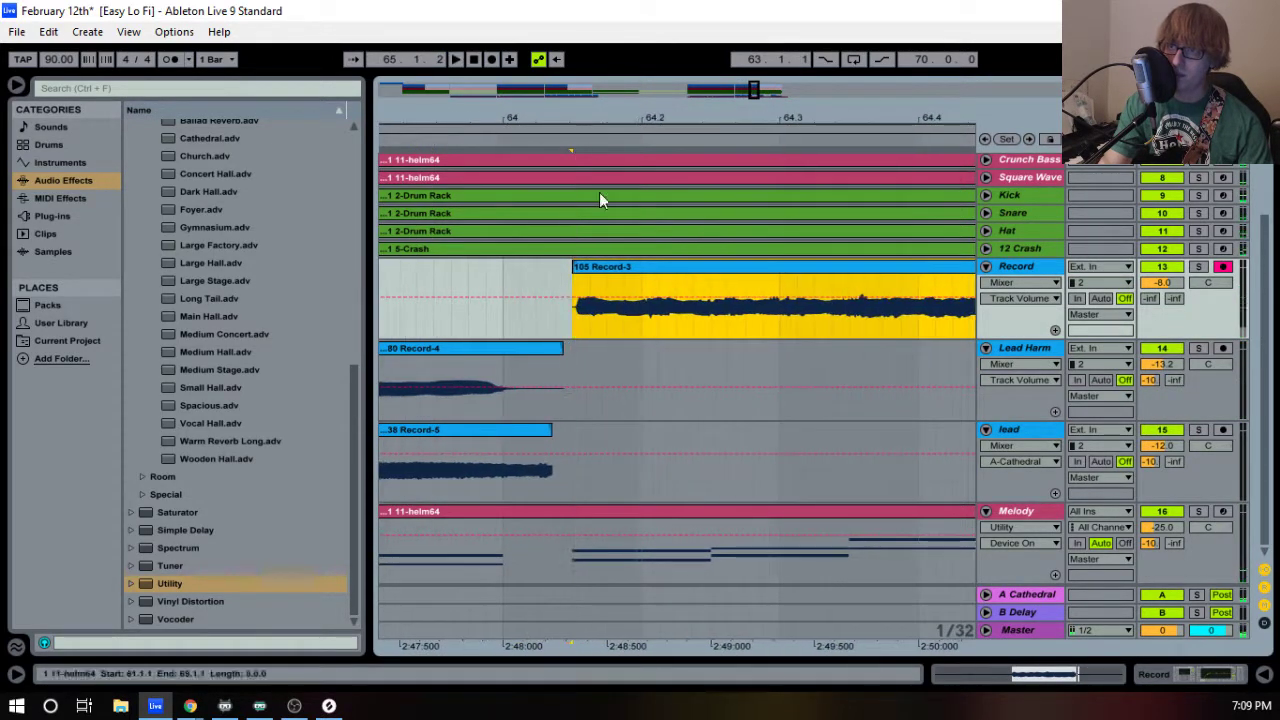
drag(572, 267, 555, 266)
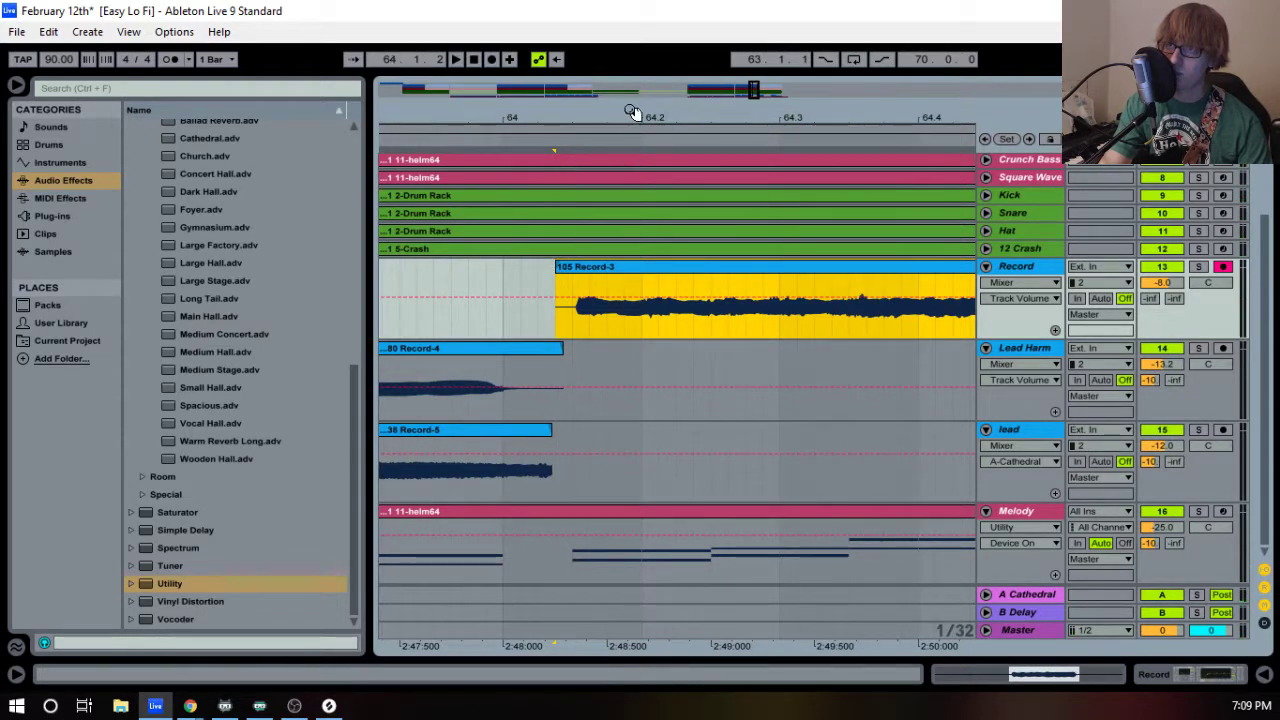
drag(632, 113, 520, 95)
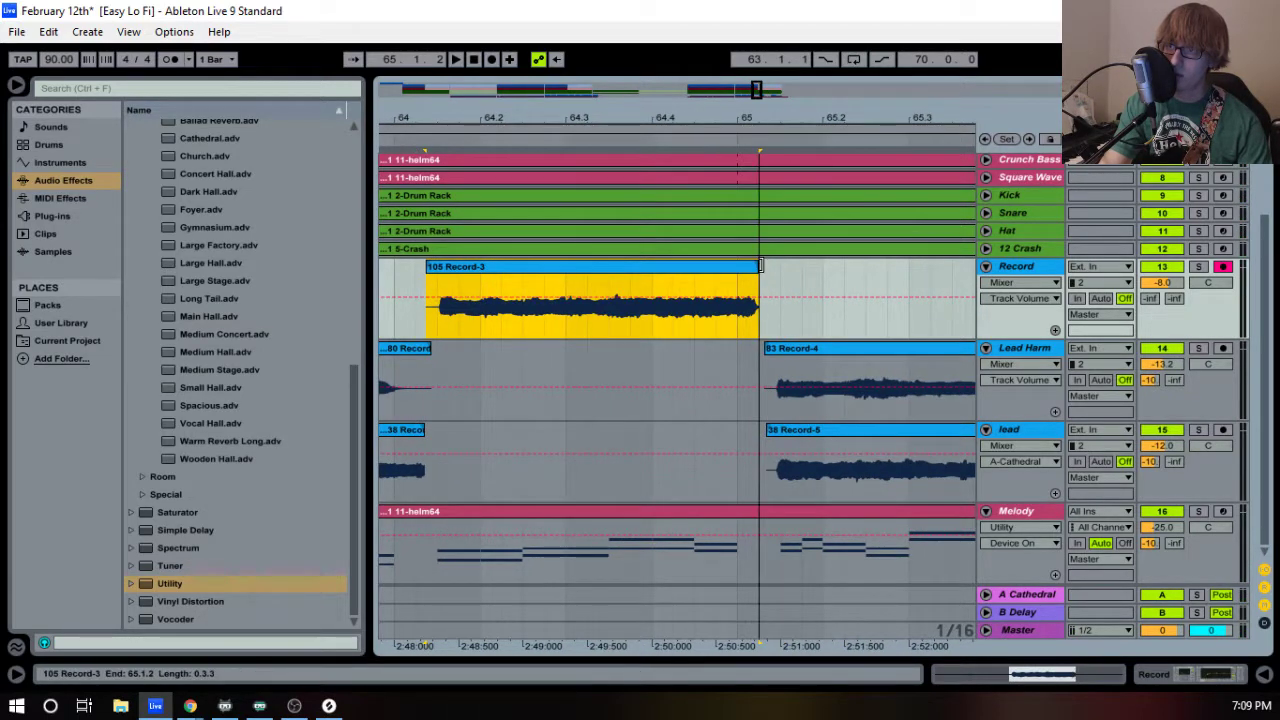
- Move the trimmed take into the bar 64 gap on the lead track and fit its start and end to the neighbouring clips
drag(447, 276, 446, 445)
key(space)
key(space)
drag(436, 115, 516, 117)
mouse_move(505, 430)
mouse_down()
mouse_move(591, 432)
mouse_move(533, 426)
mouse_up()
key(space)
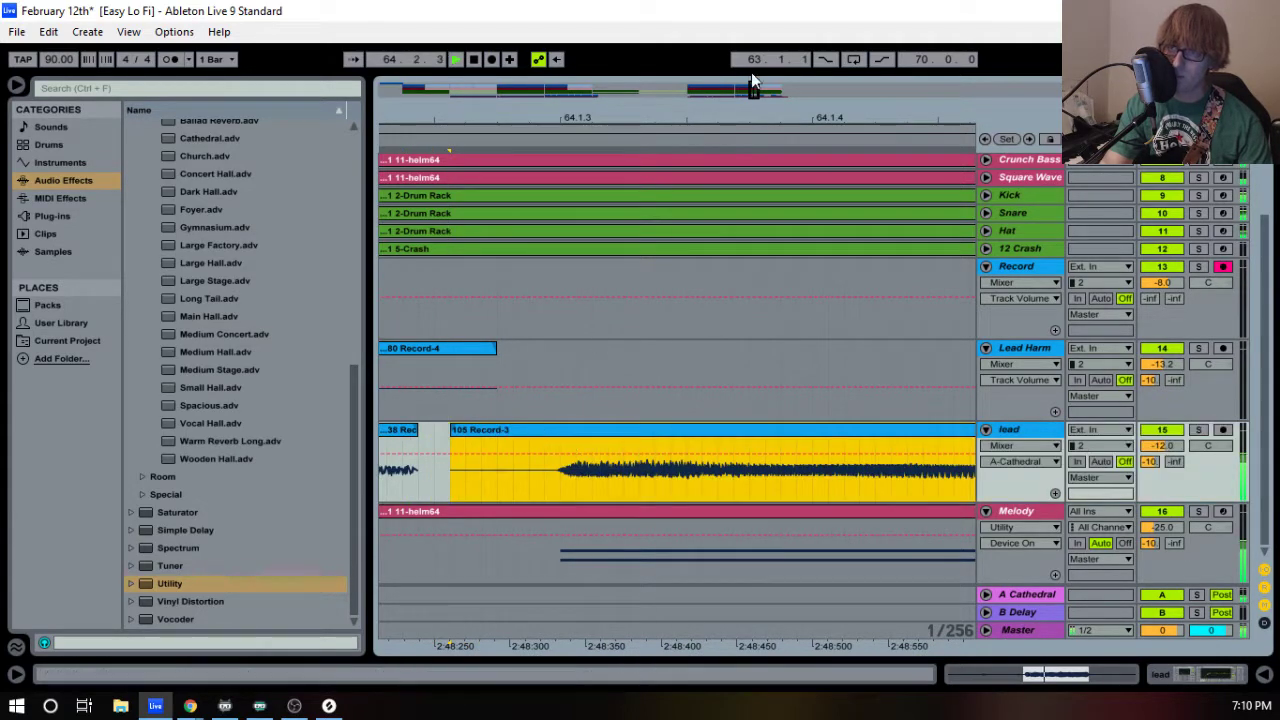
drag(560, 116, 293, 68)
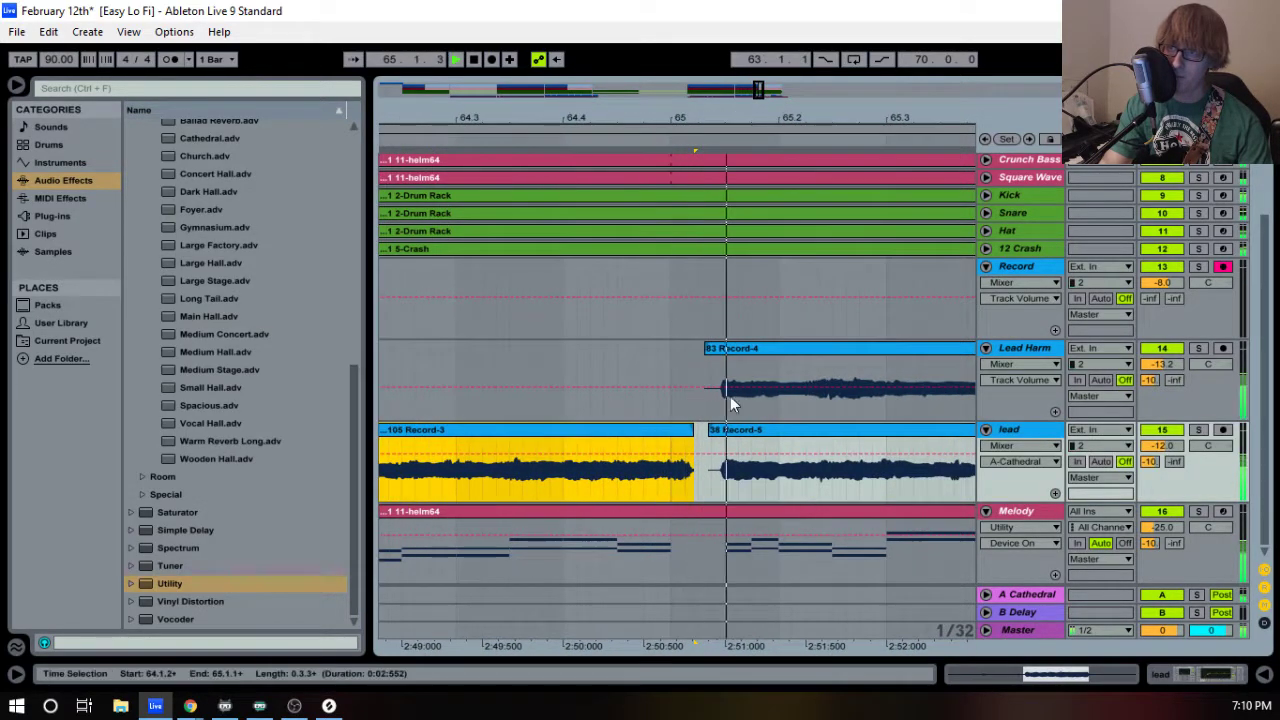
drag(686, 430, 708, 430)
drag(596, 122, 757, 124)
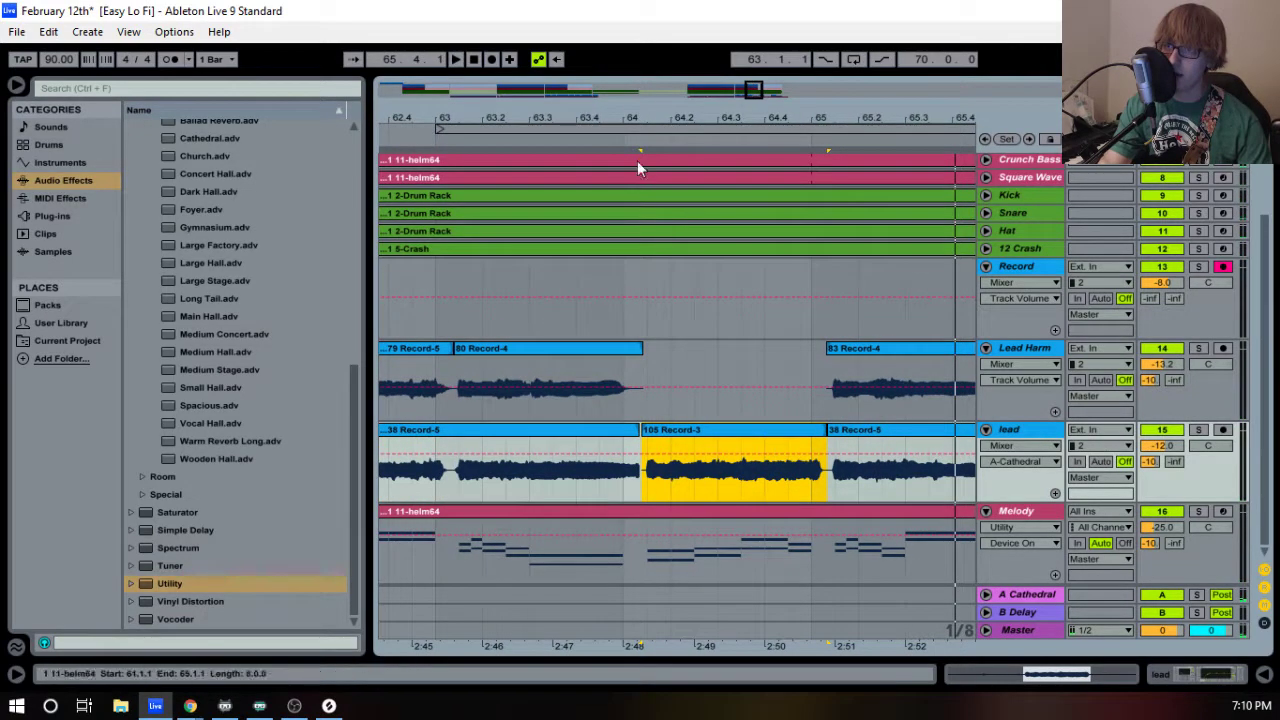
- Record harmony takes for bar 64 on the Record track, starting from bar 63
click(640, 128)
key(F9)
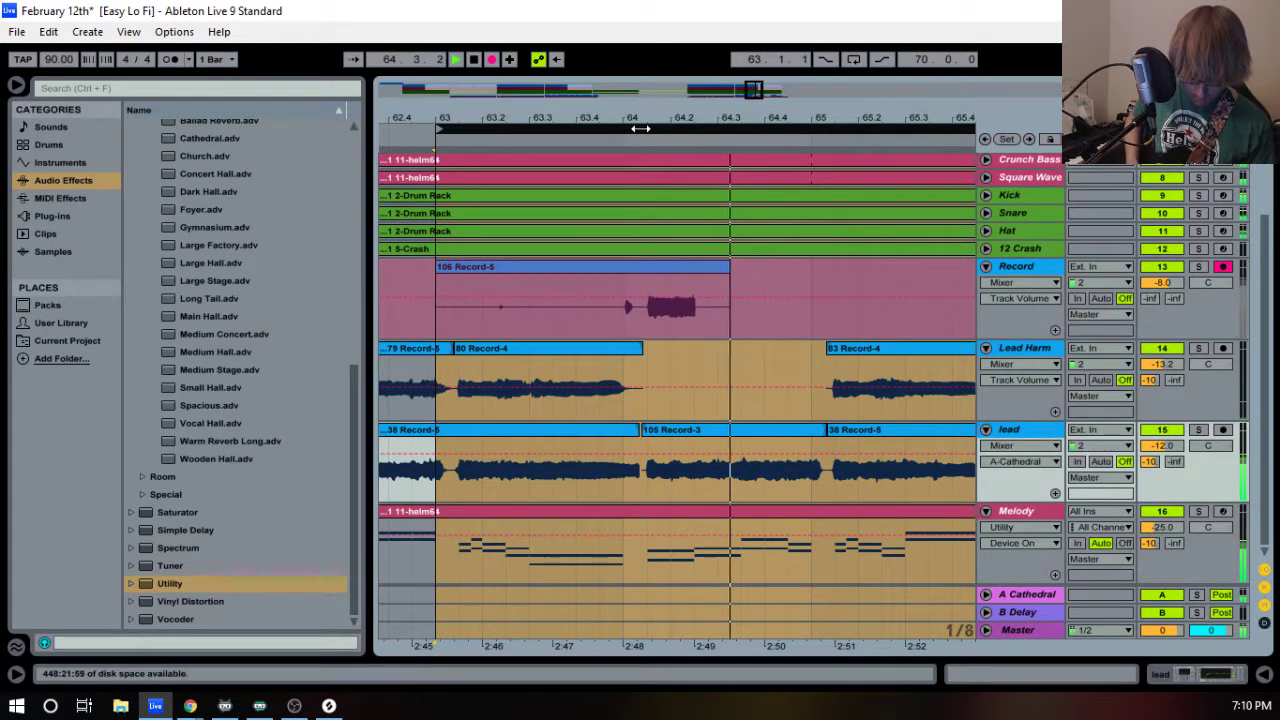
key(space)
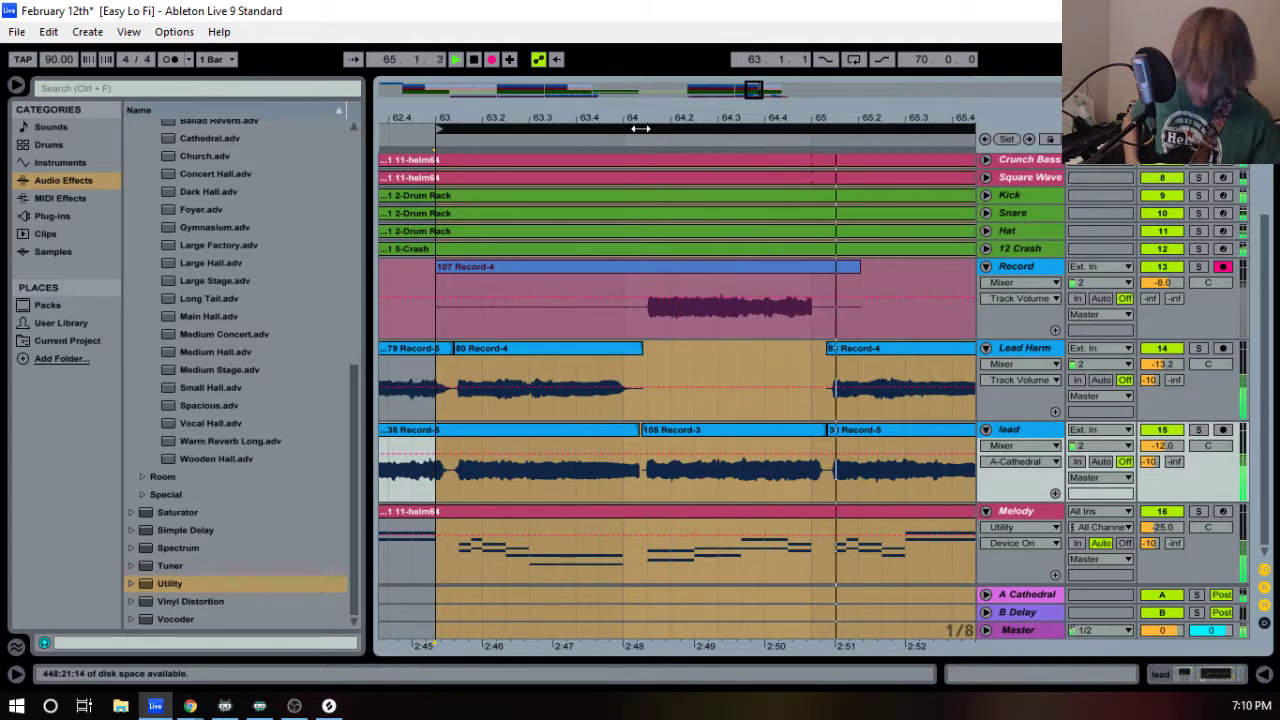
key(space)
key(space)
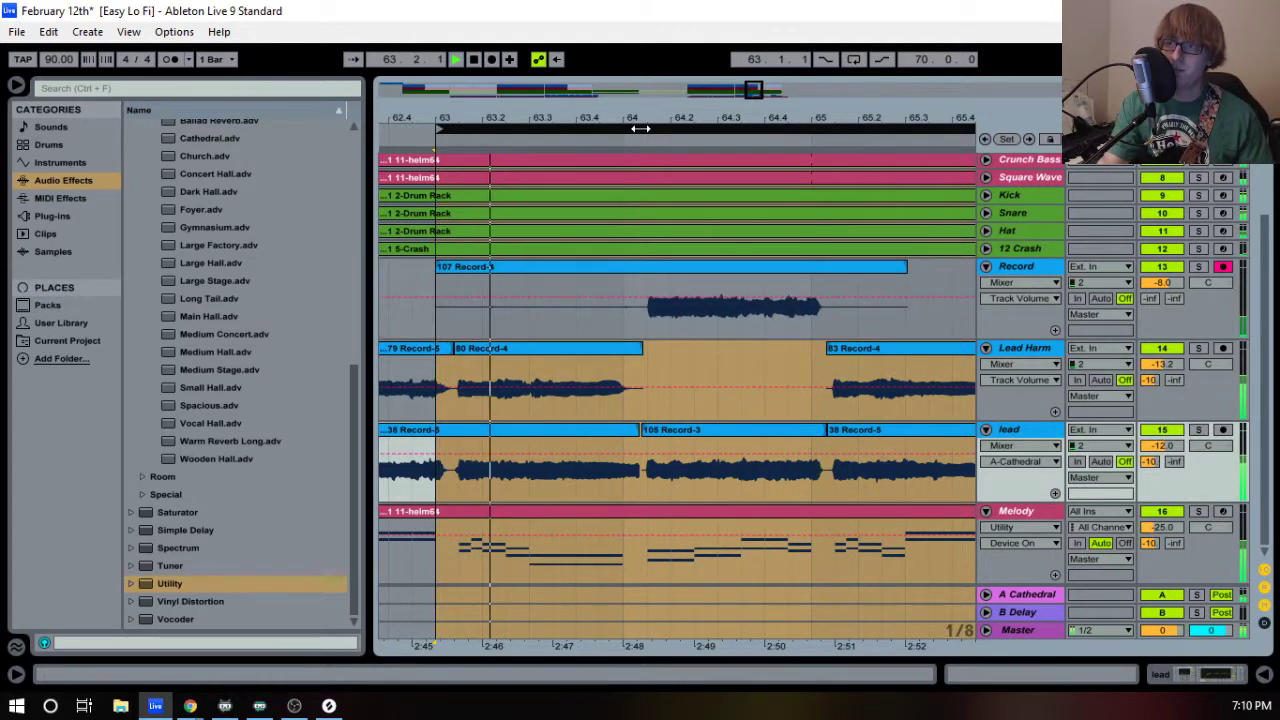
- Trim the harmony take on the Record track to start just after 64.1.2 and end at 65.1.3
drag(440, 270, 621, 270)
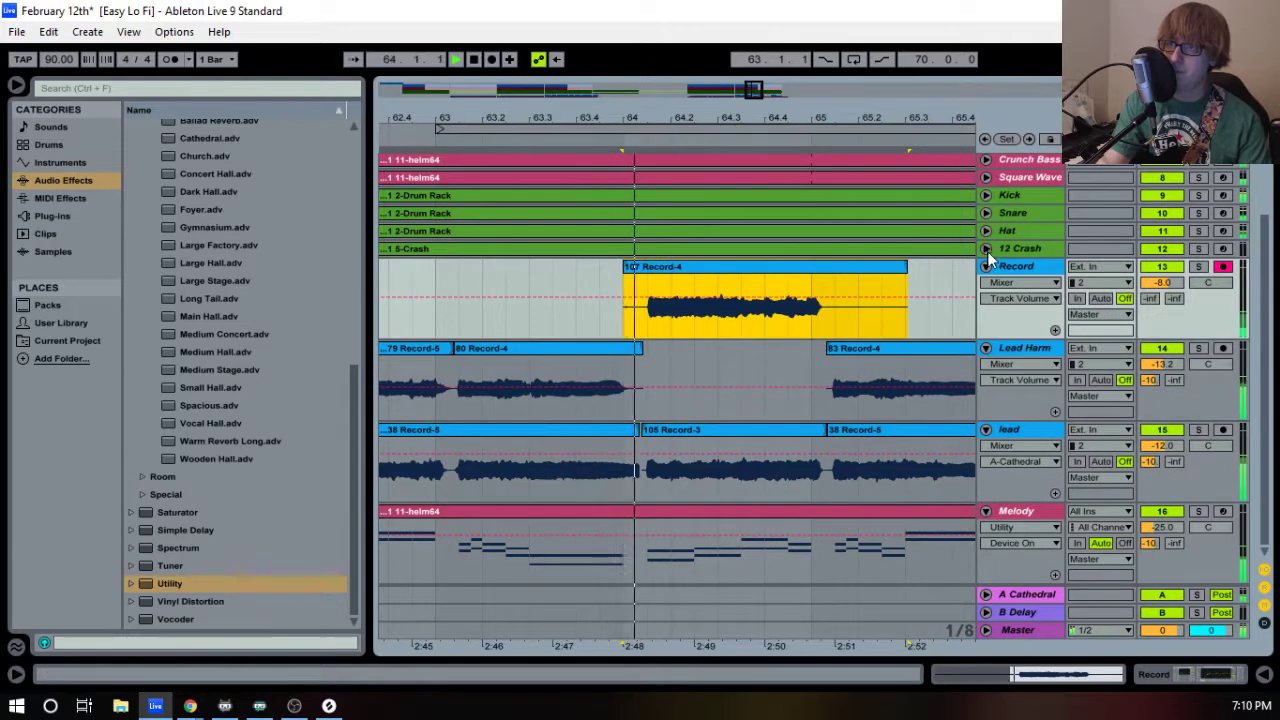
drag(902, 267, 834, 276)
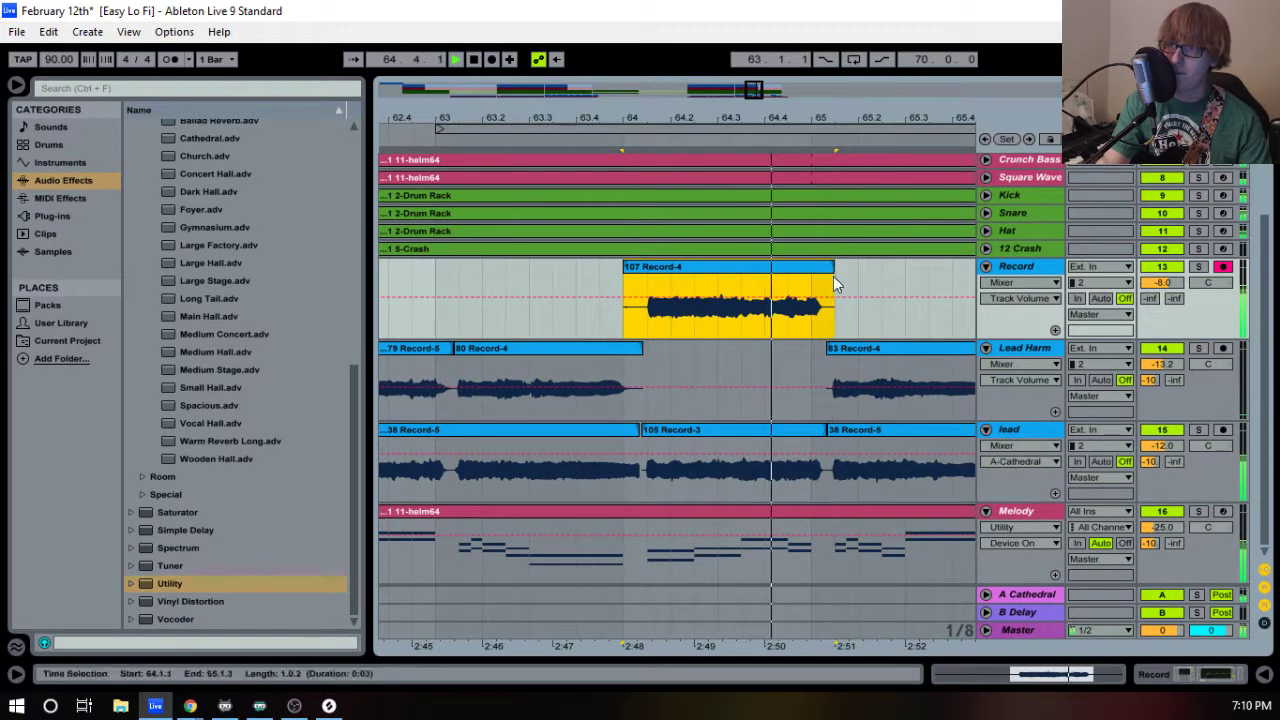
key(space)
drag(637, 118, 601, 235)
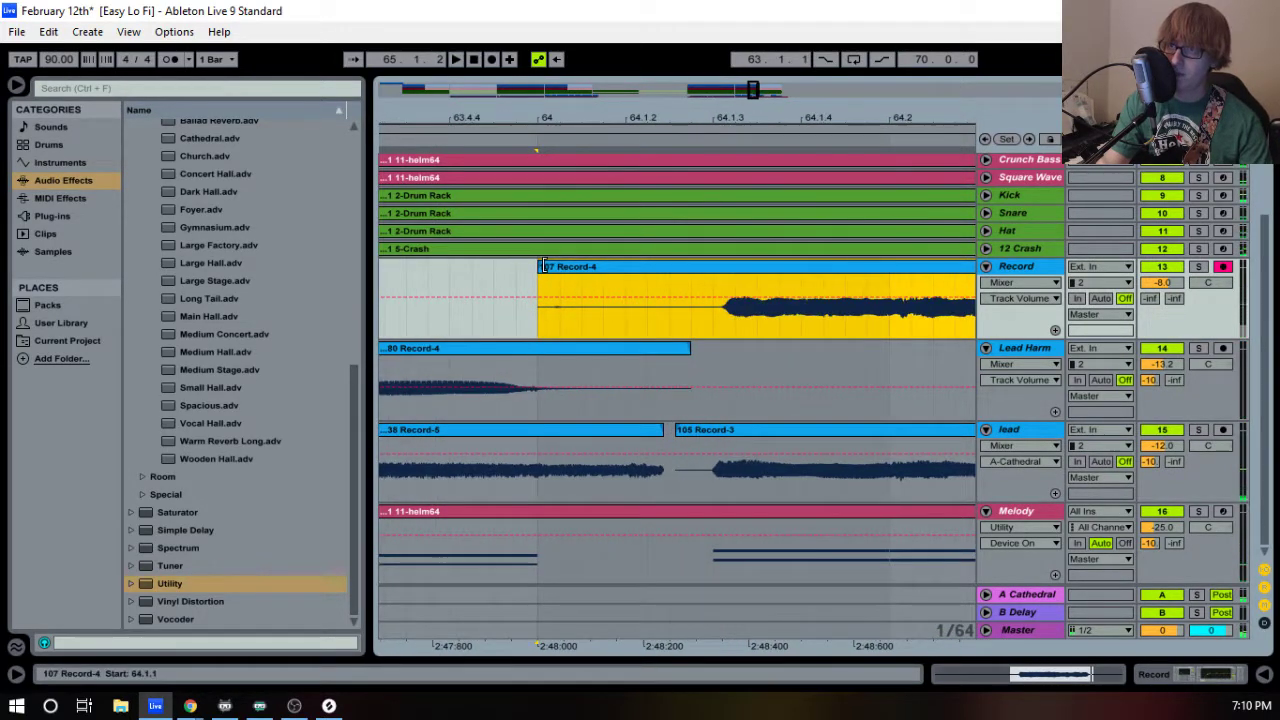
drag(543, 266, 700, 280)
- Nudge the harmony take earlier to align with the lead, move it to the bar 64 gap on the Lead Harm track and play it
mouse_move(811, 118)
mouse_down()
mouse_move(580, 118)
mouse_move(526, 98)
mouse_move(477, 272)
mouse_move(632, 264)
mouse_up()
key(Left)
key(Left)
drag(588, 348, 588, 352)
key(space)
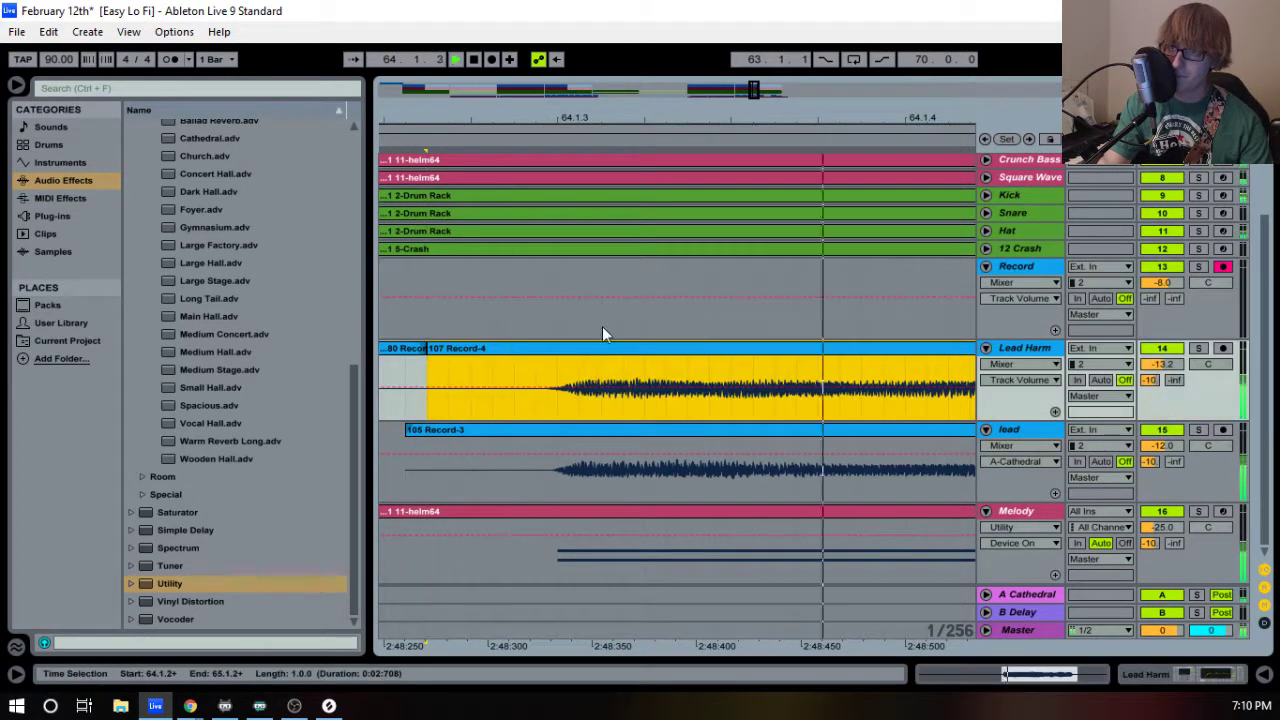
- Extend the start of the bar 65 Lead Harm clip back to meet the bar 64 take at 65.1.2, and play across it
drag(506, 125, 94, 6)
drag(670, 370, 656, 345)
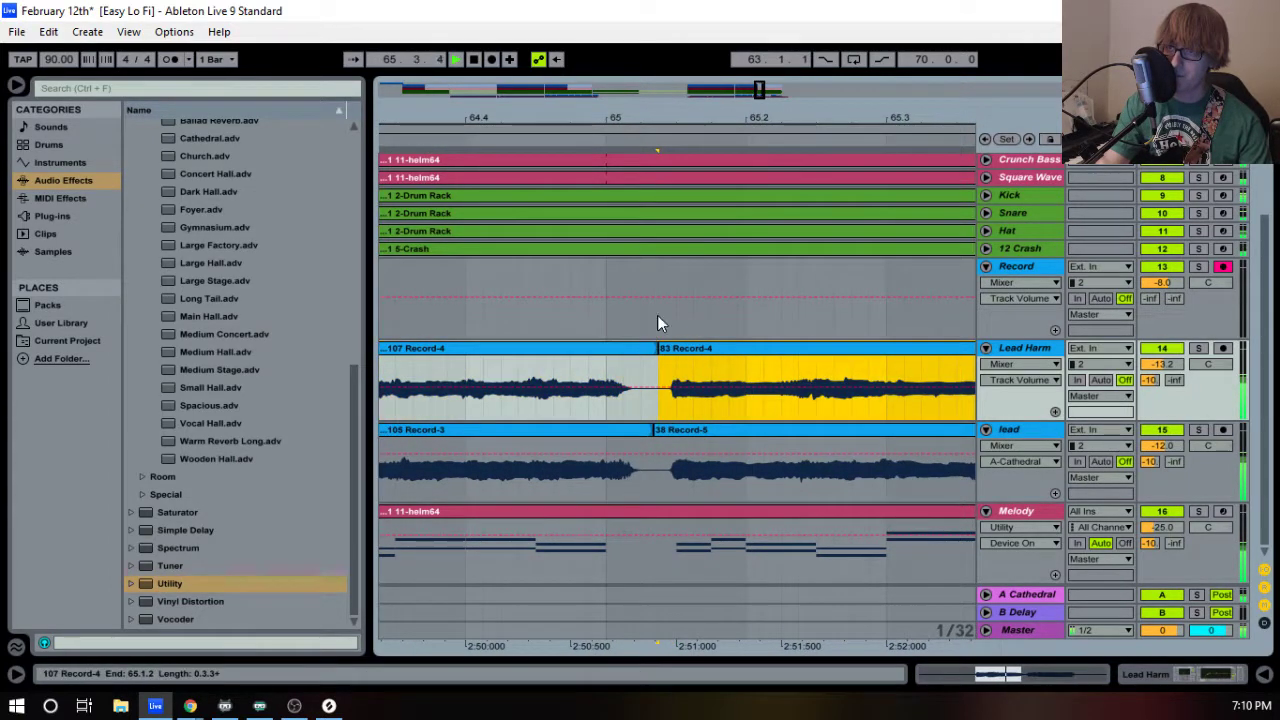
drag(784, 117, 486, 66)
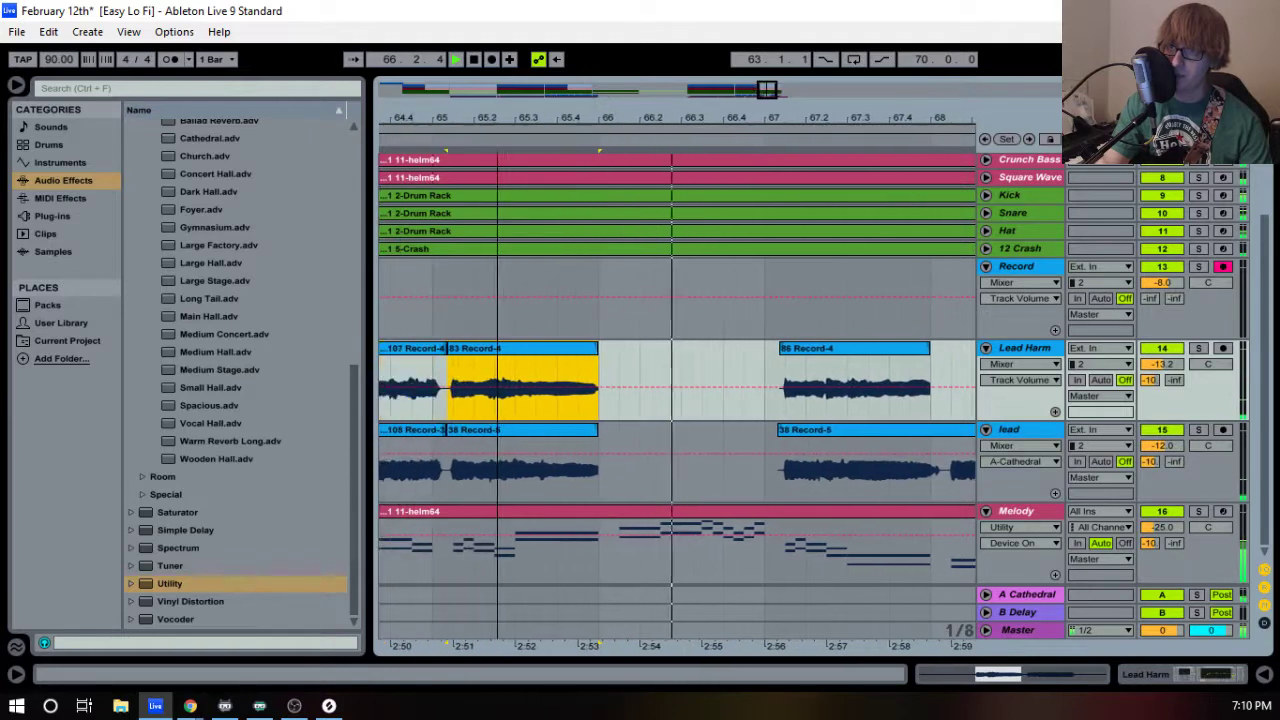
key(space)
- Record lead takes for bar 66 on the Record track, starting from 65.1.1
drag(566, 130, 938, 131)
mouse_move(518, 128)
mouse_down()
mouse_move(534, 127)
mouse_move(516, 131)
mouse_up()
key(F9)
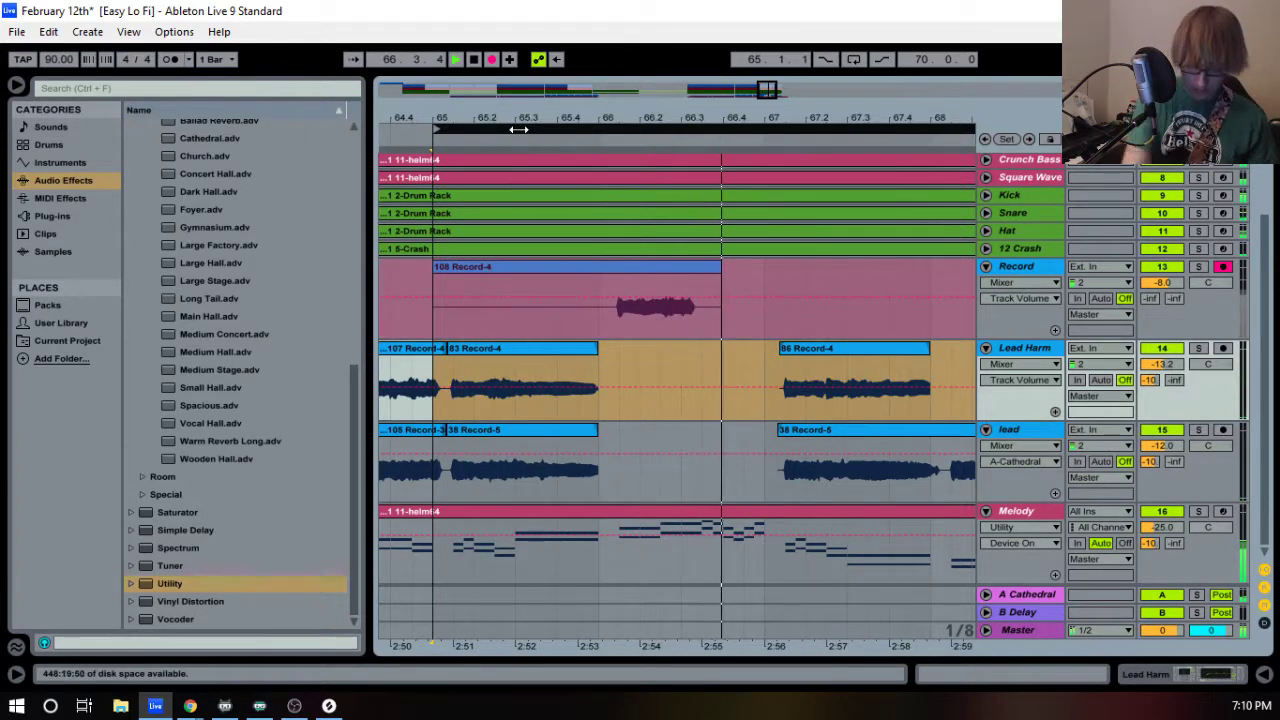
key(space)
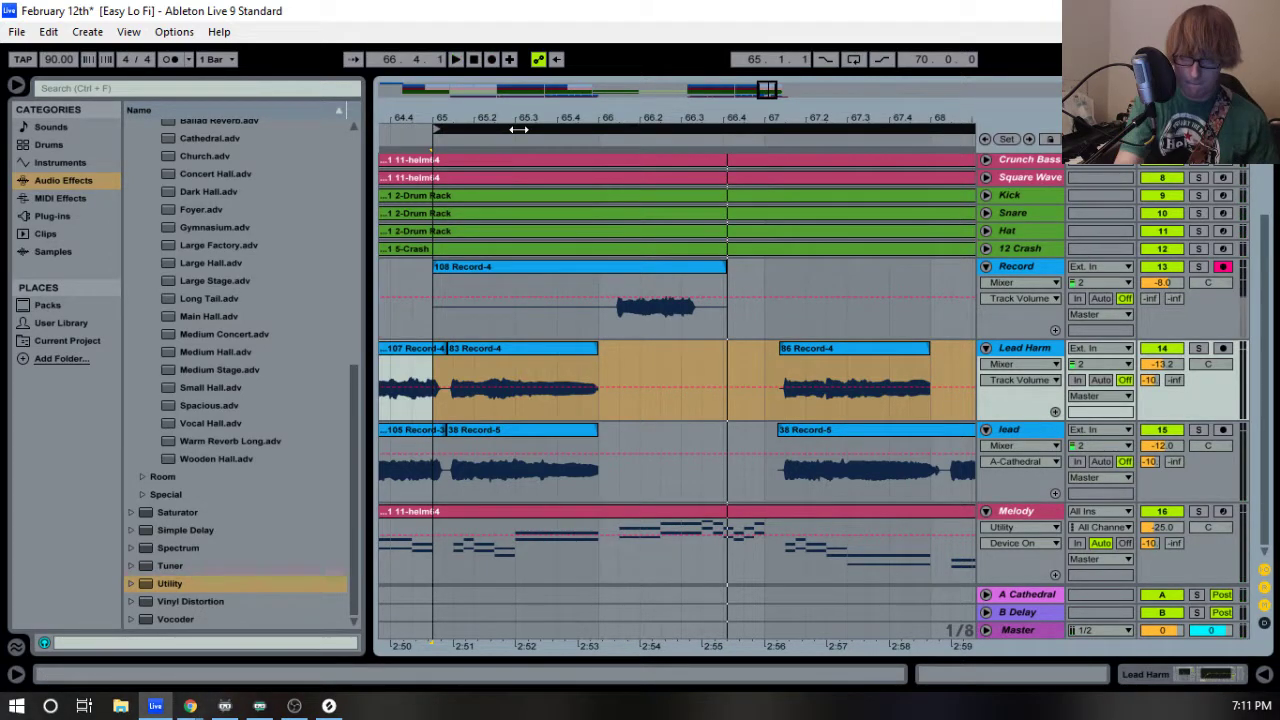
key(F9)
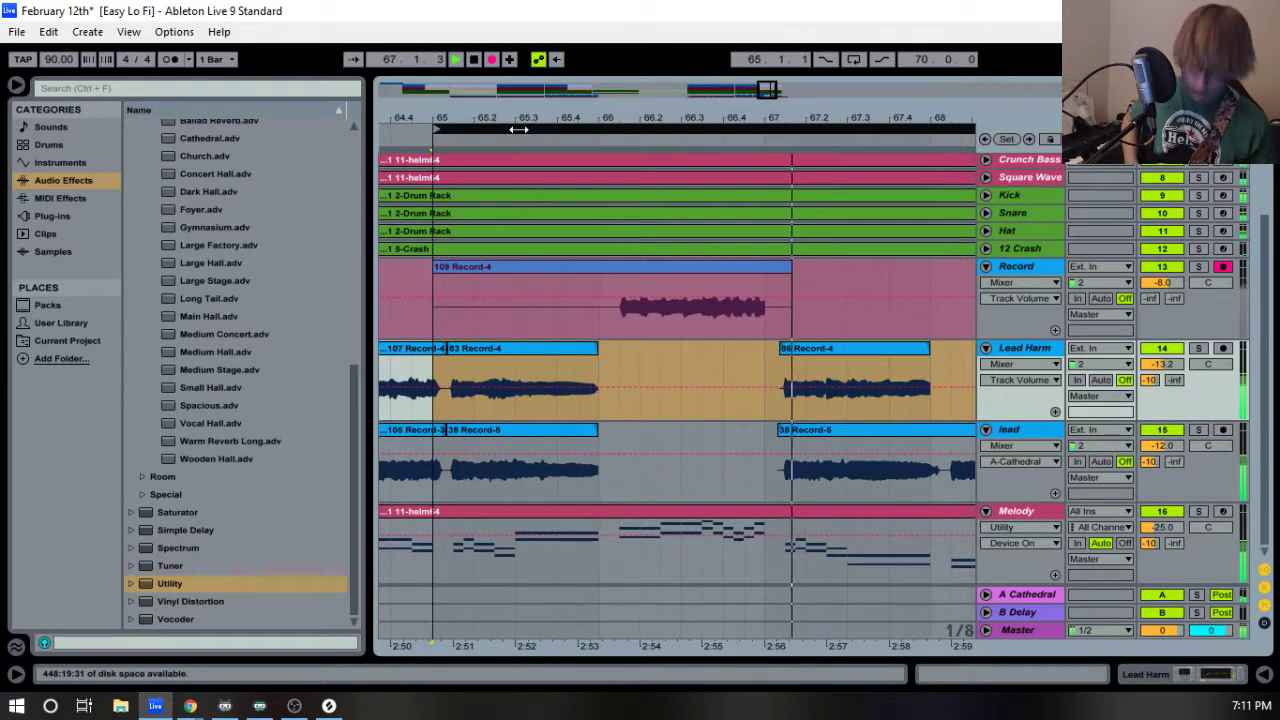
key(space)
- Trim the new lead take on the Record track to start just after bar 66 and end near bar 67
key(space)
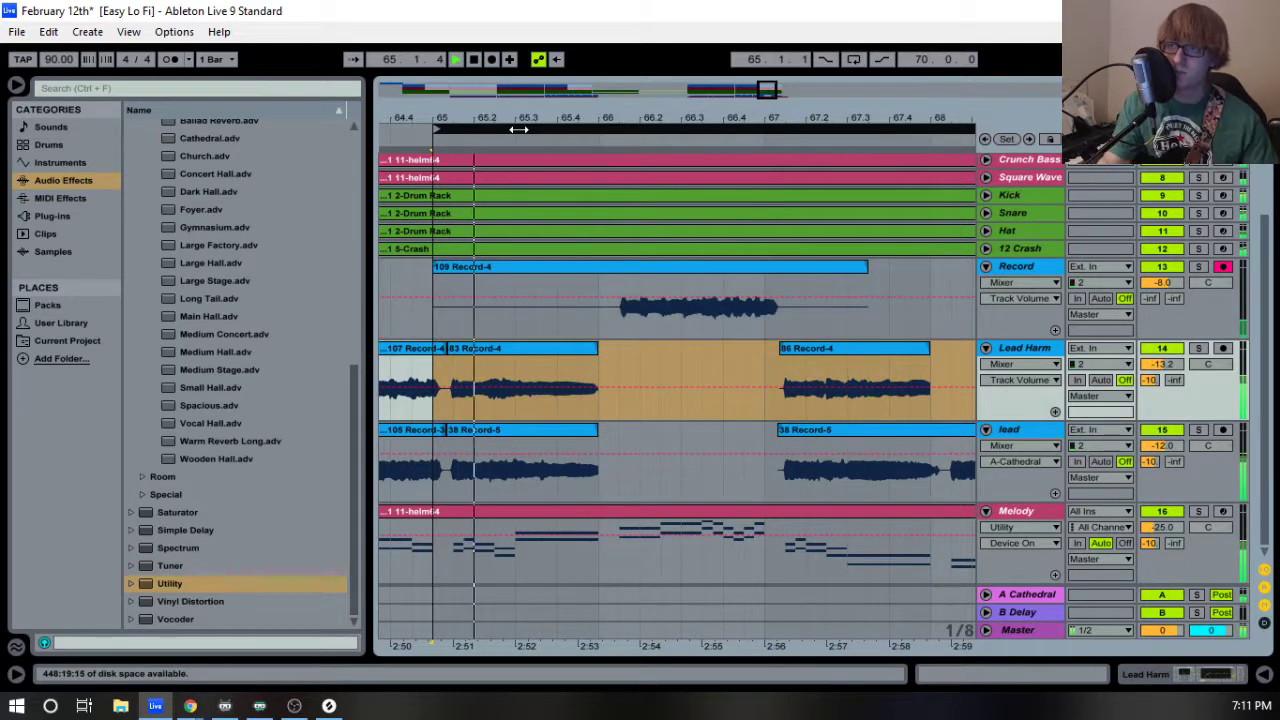
drag(434, 285, 600, 289)
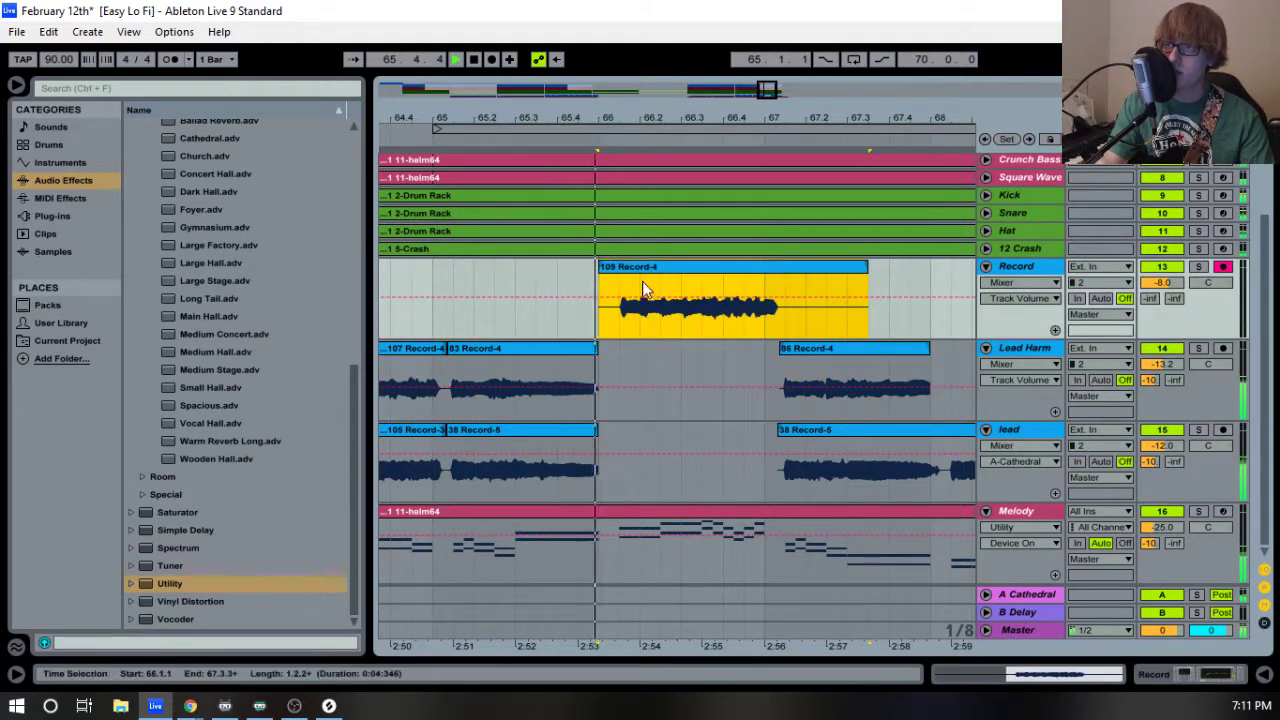
drag(866, 267, 765, 268)
key(space)
drag(597, 122, 600, 313)
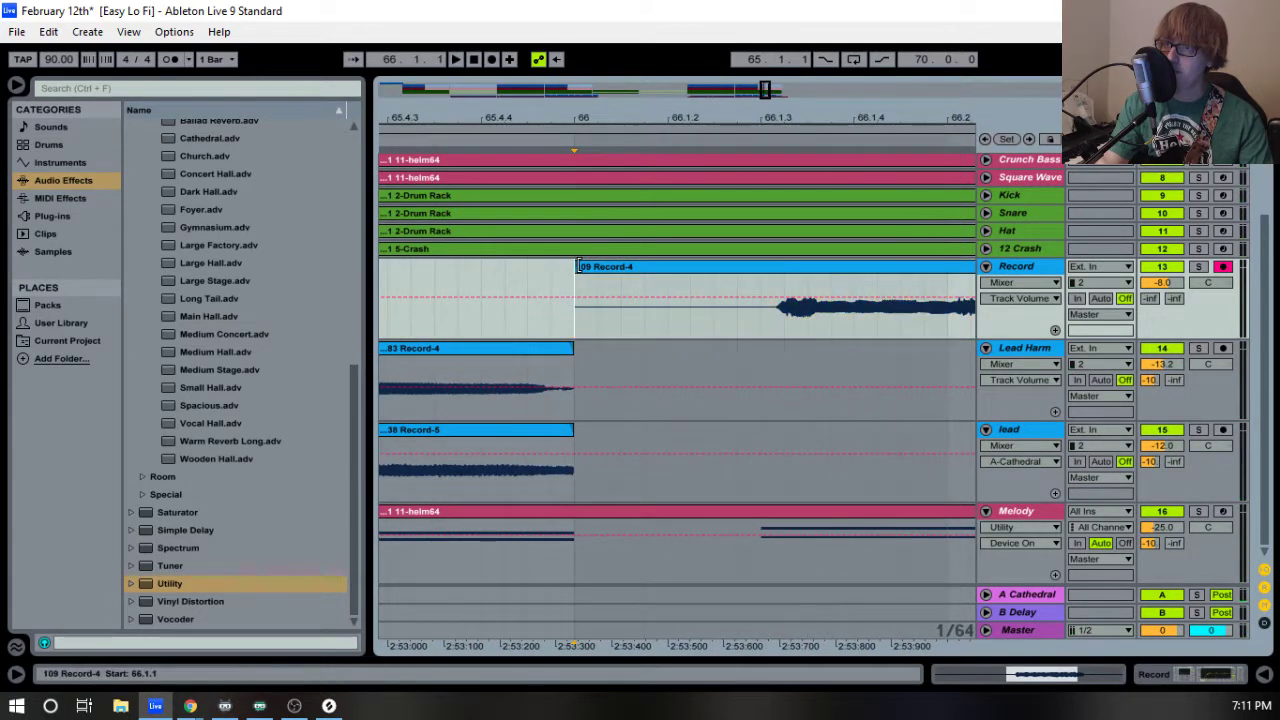
drag(575, 267, 691, 267)
- Move the trimmed take into the bar 66 gap on the lead track, fit its ends to the neighbouring clips and play it
click(669, 303)
drag(783, 432, 779, 440)
key(space)
drag(841, 121, 420, 60)
key(space)
drag(683, 430, 718, 432)
click(540, 177)
key(space)
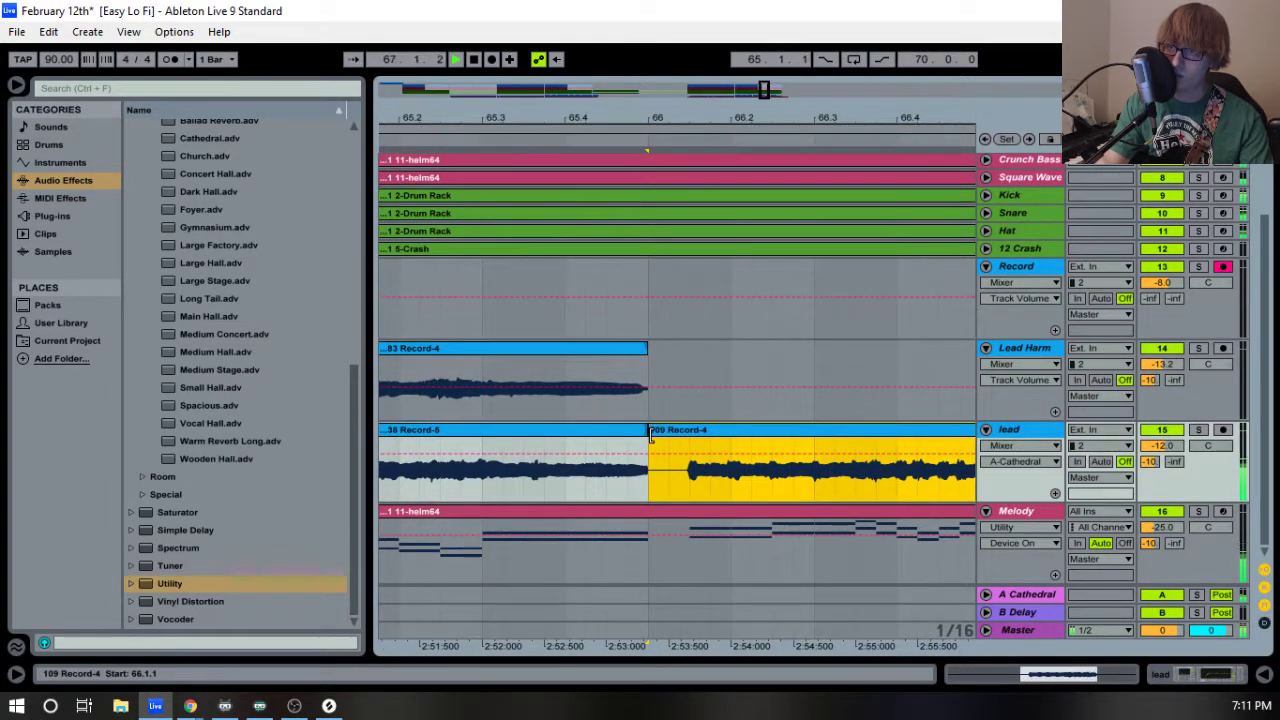
drag(649, 432, 671, 432)
key(space)
- Try to record a harmony take for bar 66 on the Record track, starting from 65.1.1
drag(648, 119, 624, 128)
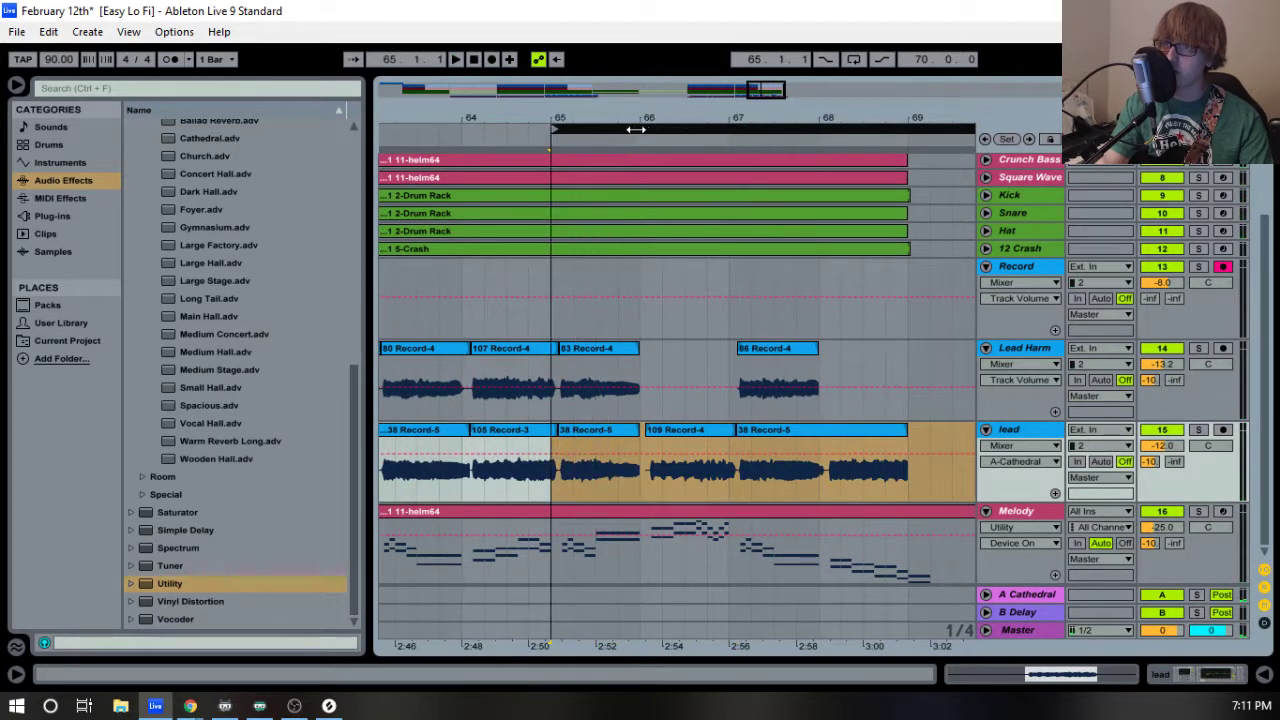
key(F9)
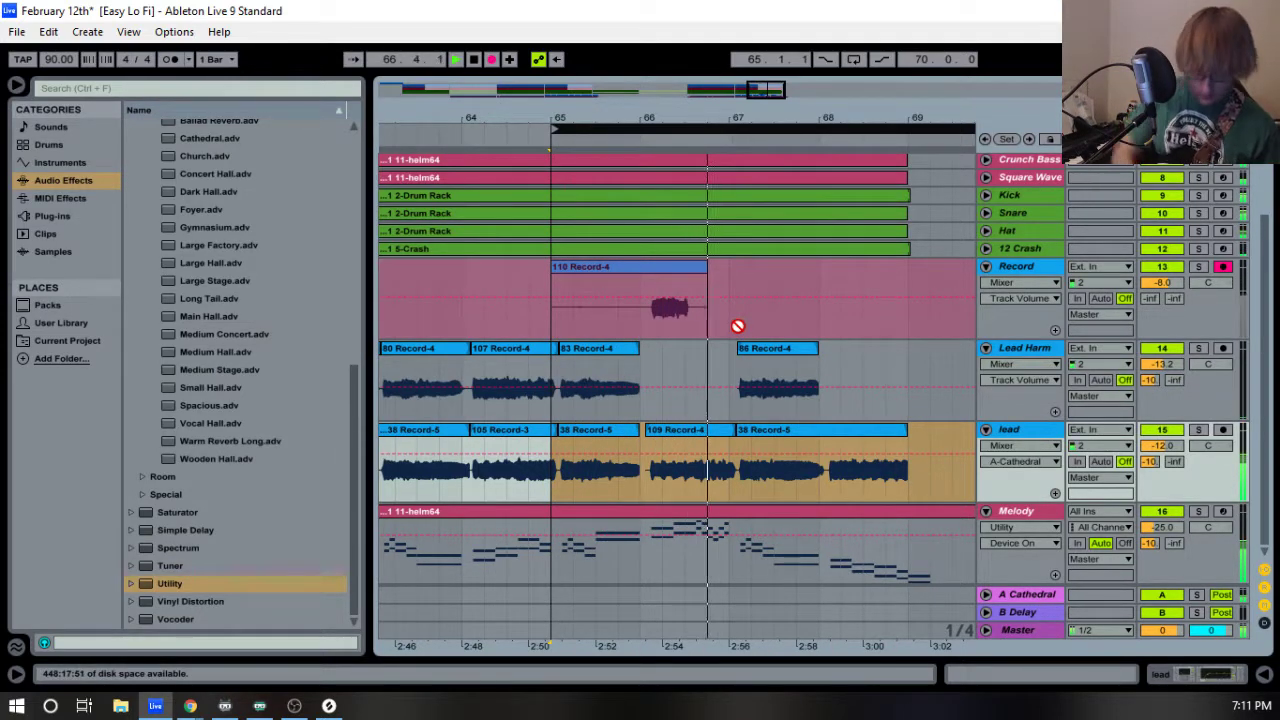
key(space)
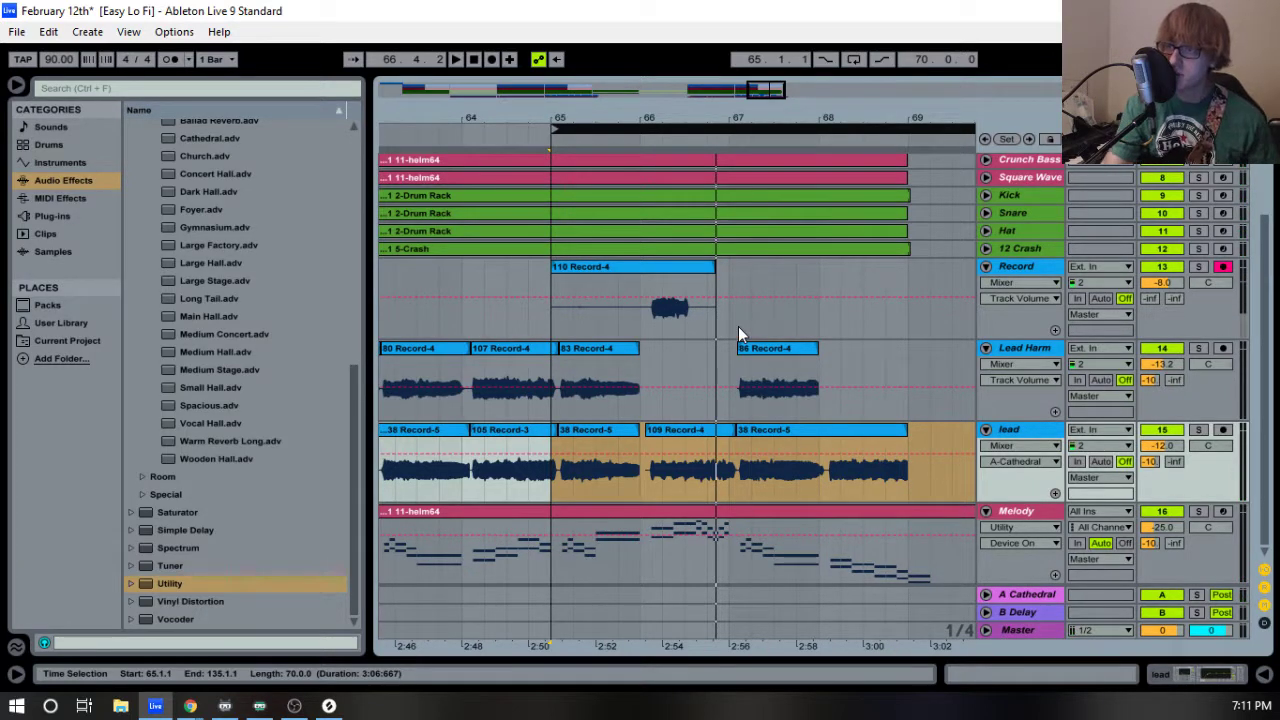
- Open the Melody clip in an enlarged note editor and audition the upper harmony notes at the start of its bar 6
double_click(723, 523)
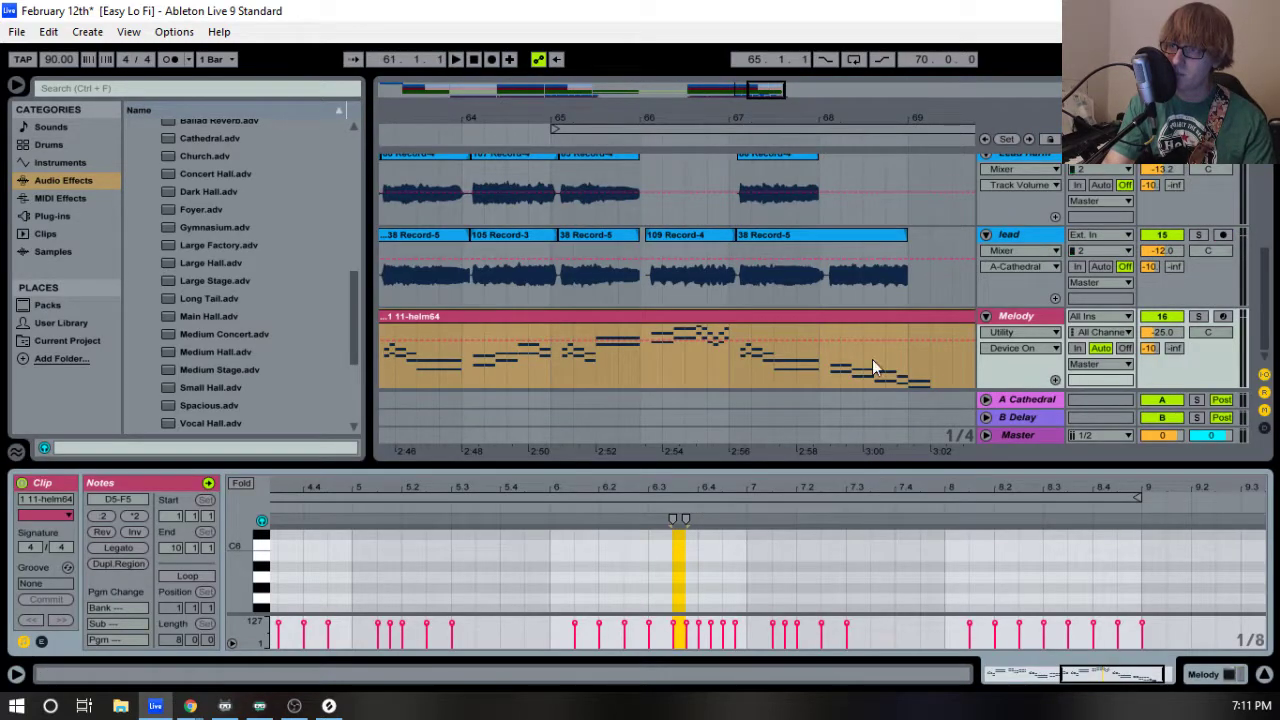
drag(856, 465, 856, 185)
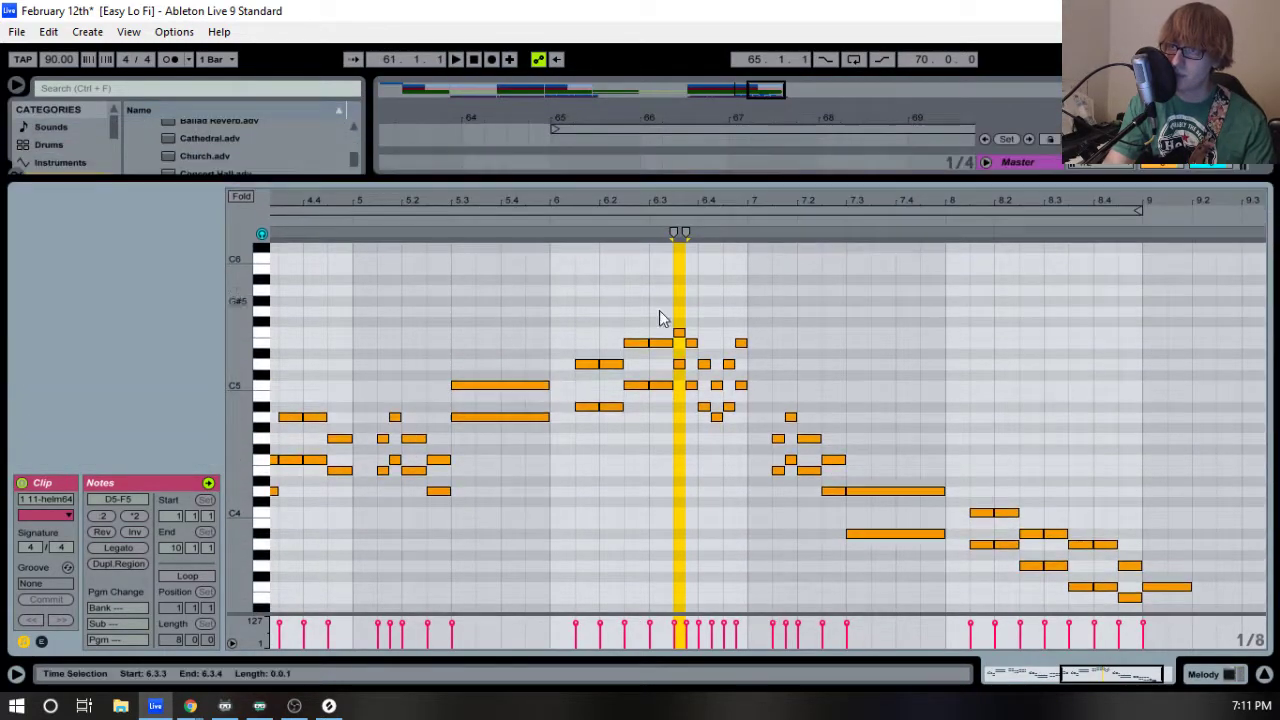
click(580, 350)
click(584, 364)
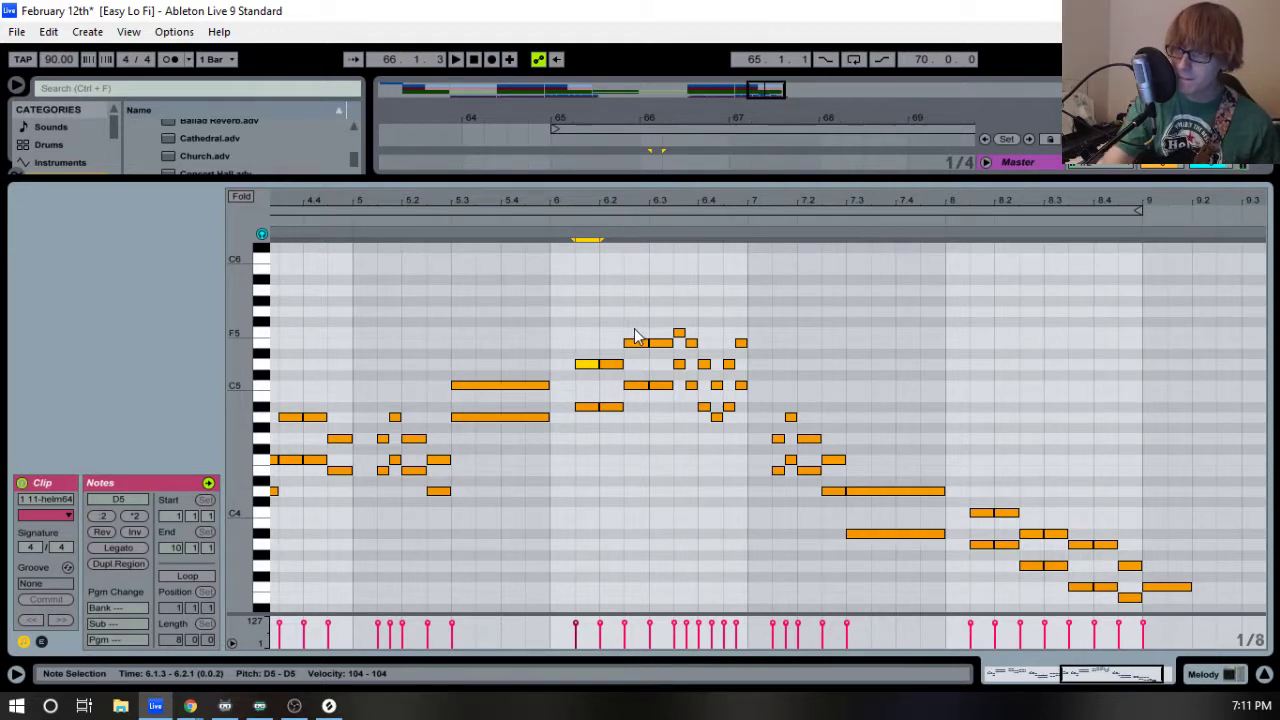
click(610, 365)
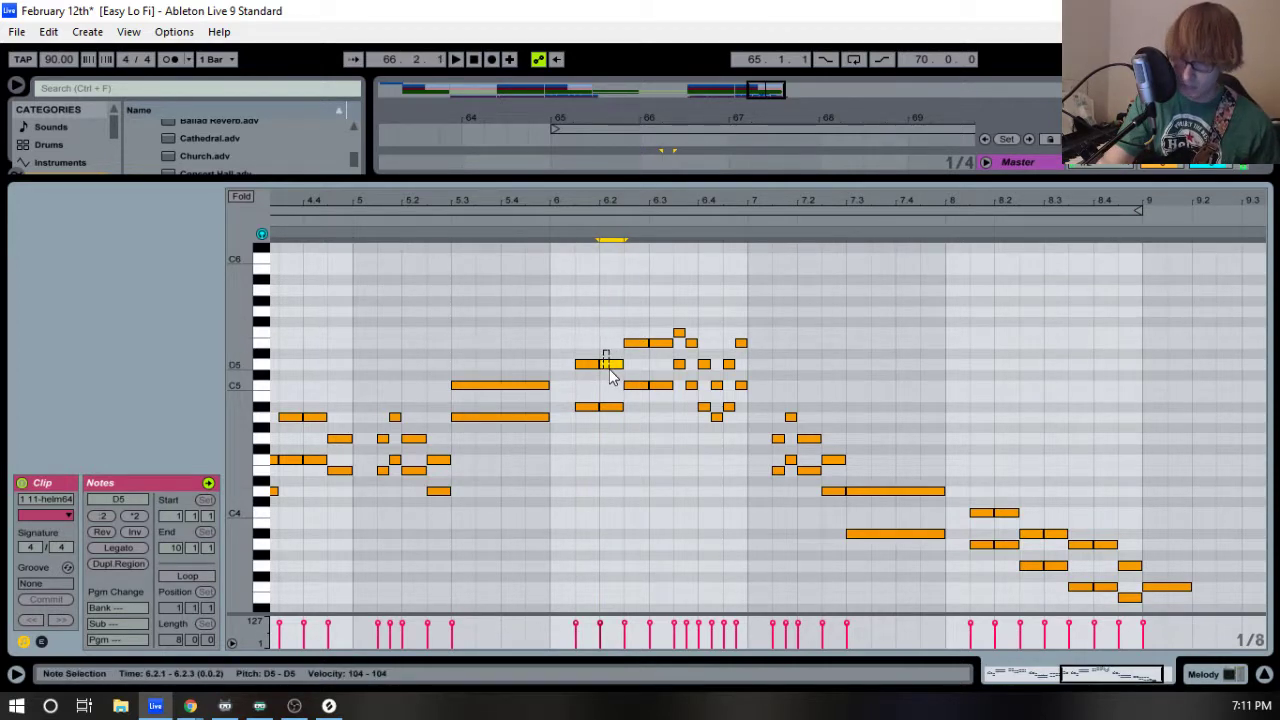
click(632, 343)
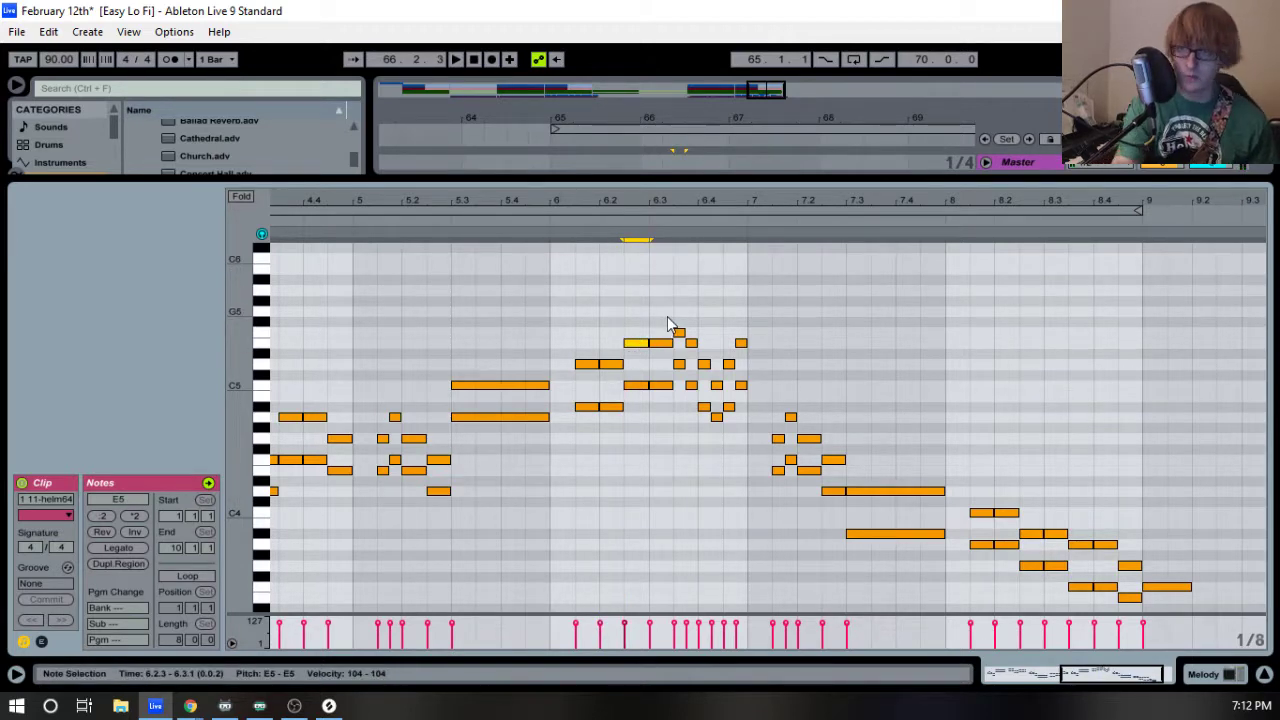
- Collapse the clip editor and trim the latest harmony take on the Record track to start at bar 66 and end just after bar 67
click(688, 123)
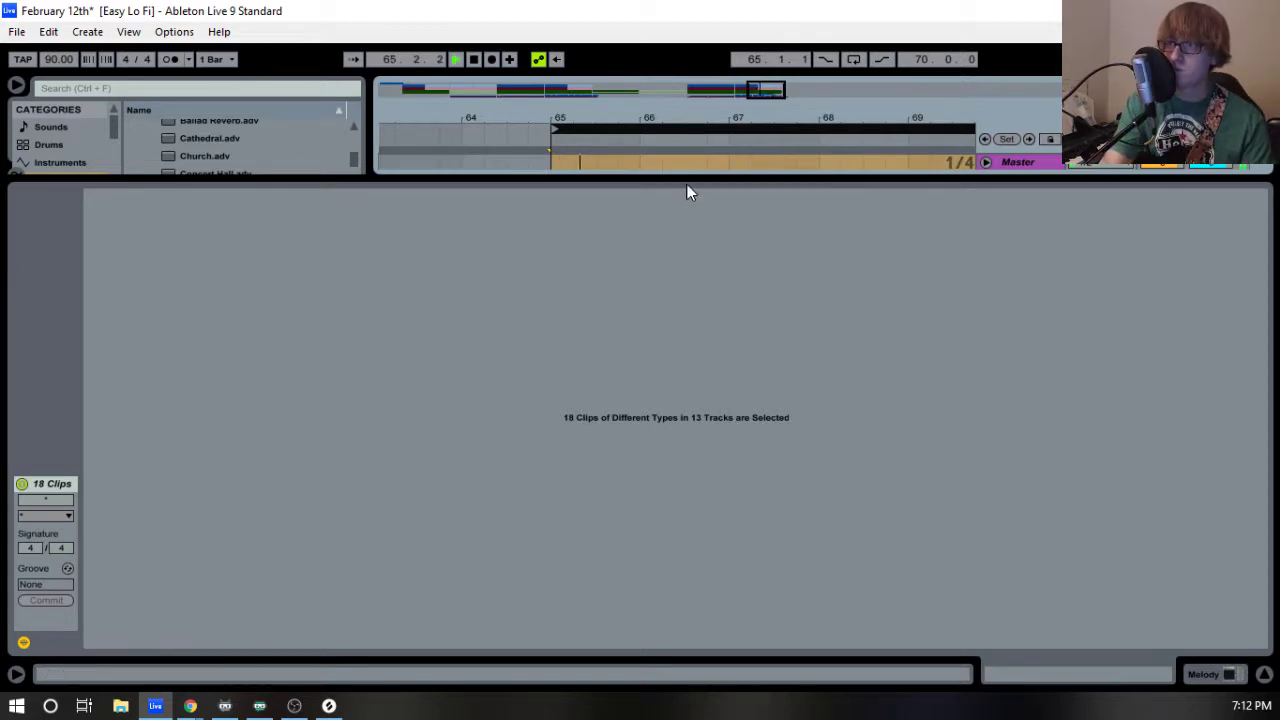
drag(688, 181, 669, 674)
drag(562, 266, 640, 266)
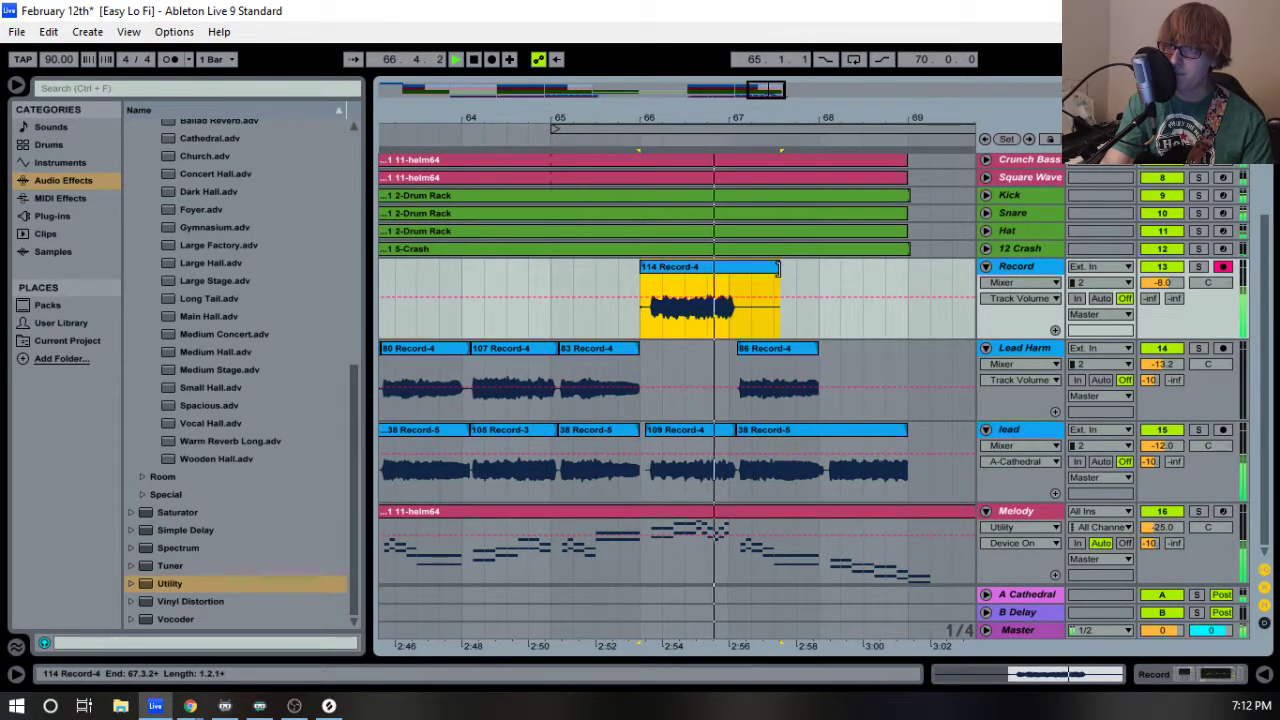
drag(778, 268, 750, 268)
key(space)
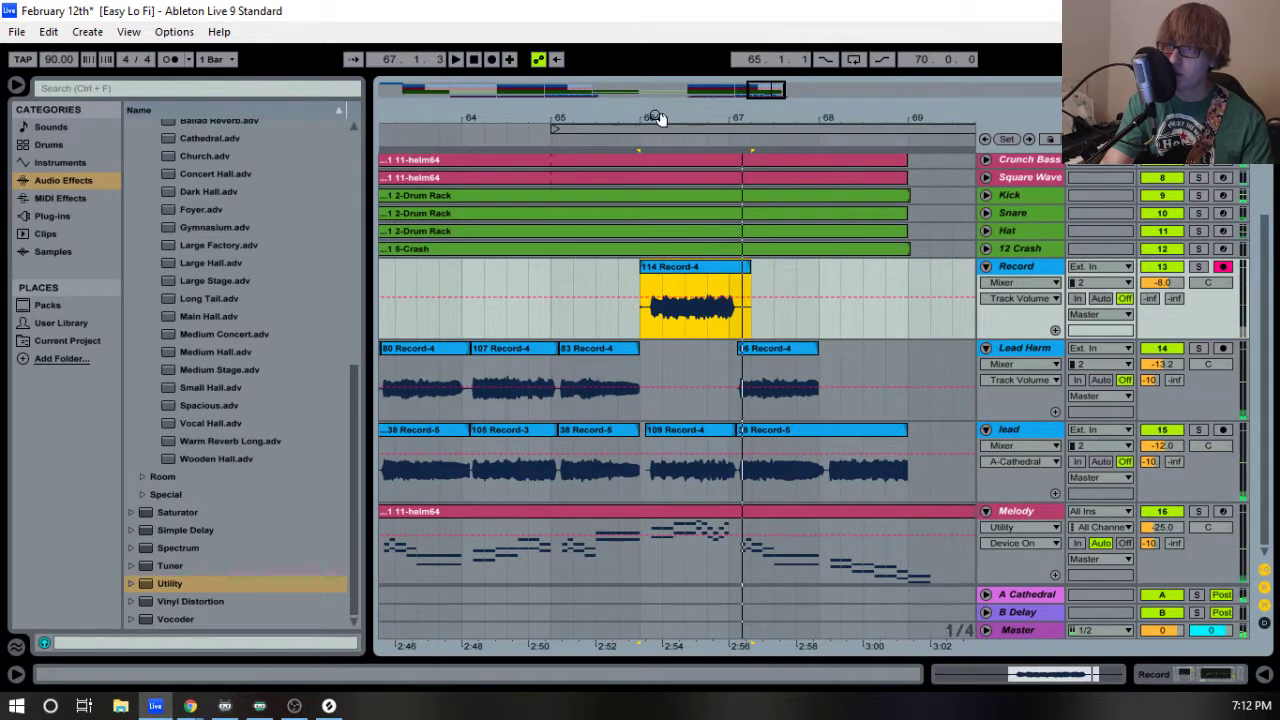
- Move the harmony take into the bar 66 gap on the Lead Harm track and pull its end back toward bar 67
drag(655, 117, 655, 160)
drag(570, 267, 620, 352)
key(space)
key(space)
drag(800, 119, 556, 102)
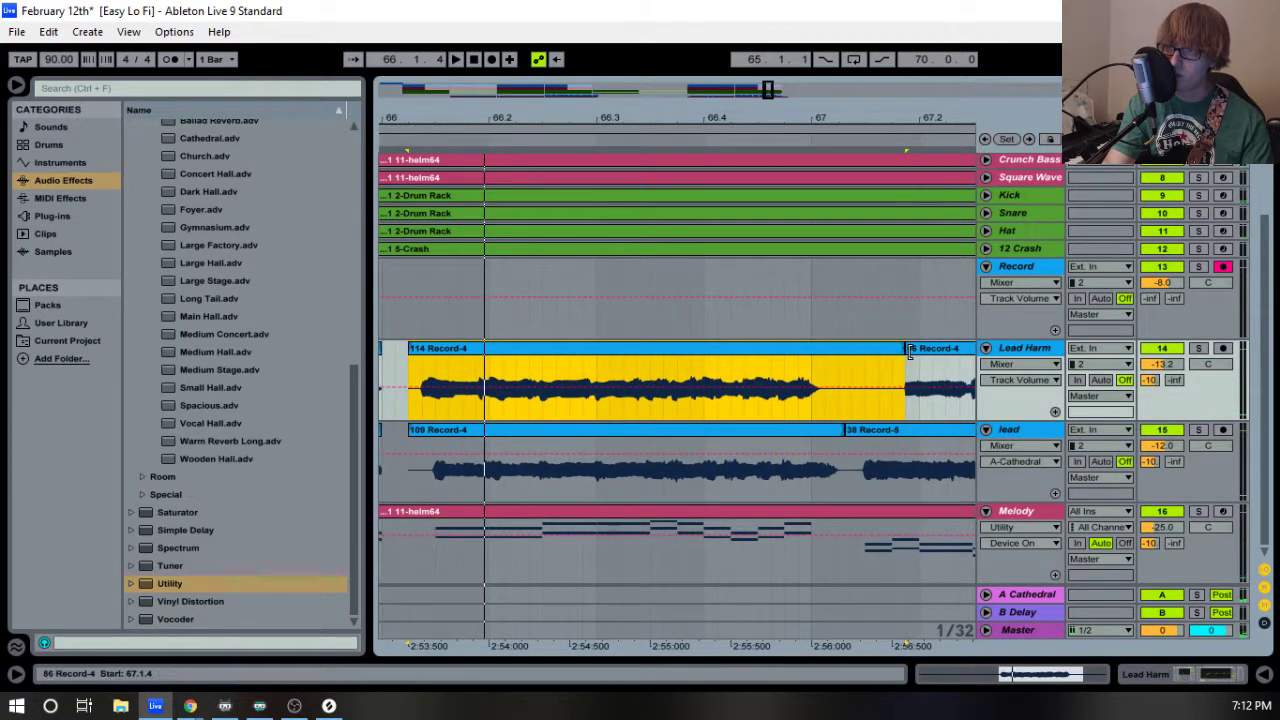
drag(899, 358, 840, 360)
- Fit the boundary between the bar 66 and bar 67 Lead Harm clips to match the lead clips, and play through it
mouse_move(427, 127)
mouse_down()
mouse_move(506, 303)
mouse_move(631, 317)
mouse_move(632, 353)
mouse_move(696, 355)
mouse_move(680, 343)
mouse_up()
mouse_move(606, 117)
mouse_down()
mouse_move(606, 95)
mouse_move(635, 383)
mouse_move(670, 352)
mouse_move(700, 364)
mouse_up()
key(space)
drag(677, 117, 440, 20)
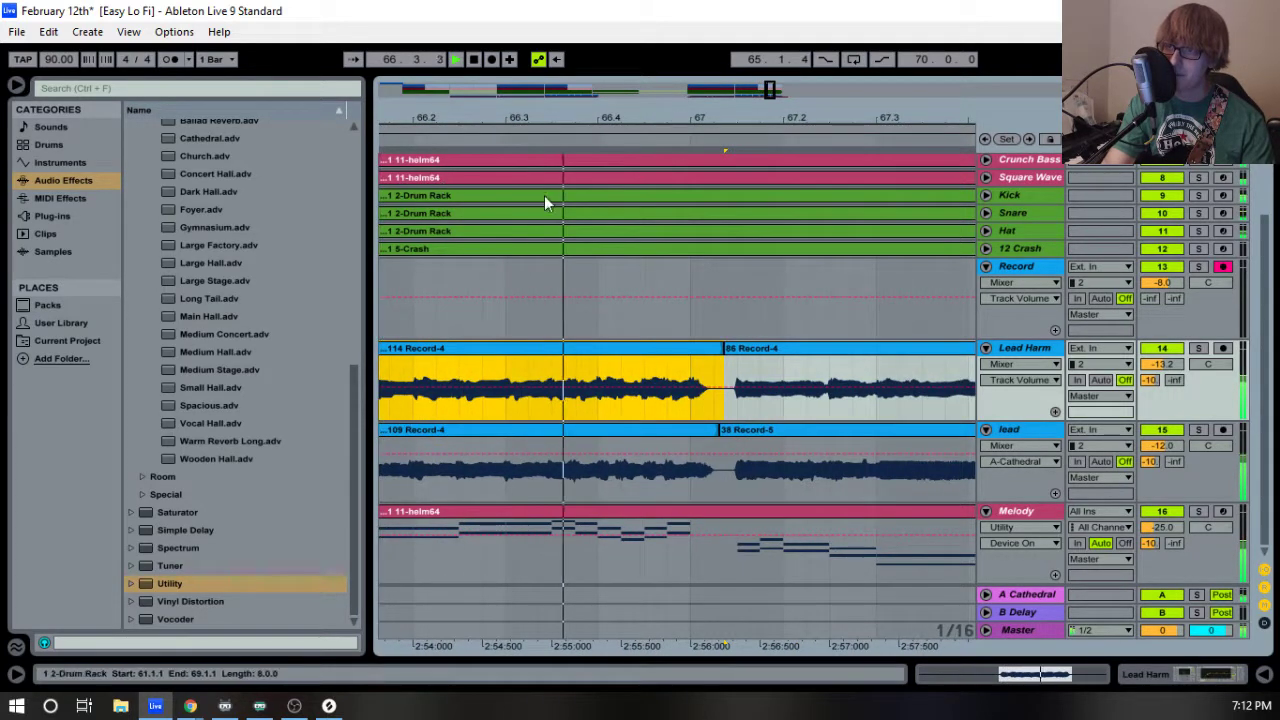
drag(748, 117, 743, 215)
drag(698, 349, 677, 350)
drag(746, 118, 543, 15)
key(space)
key(space)
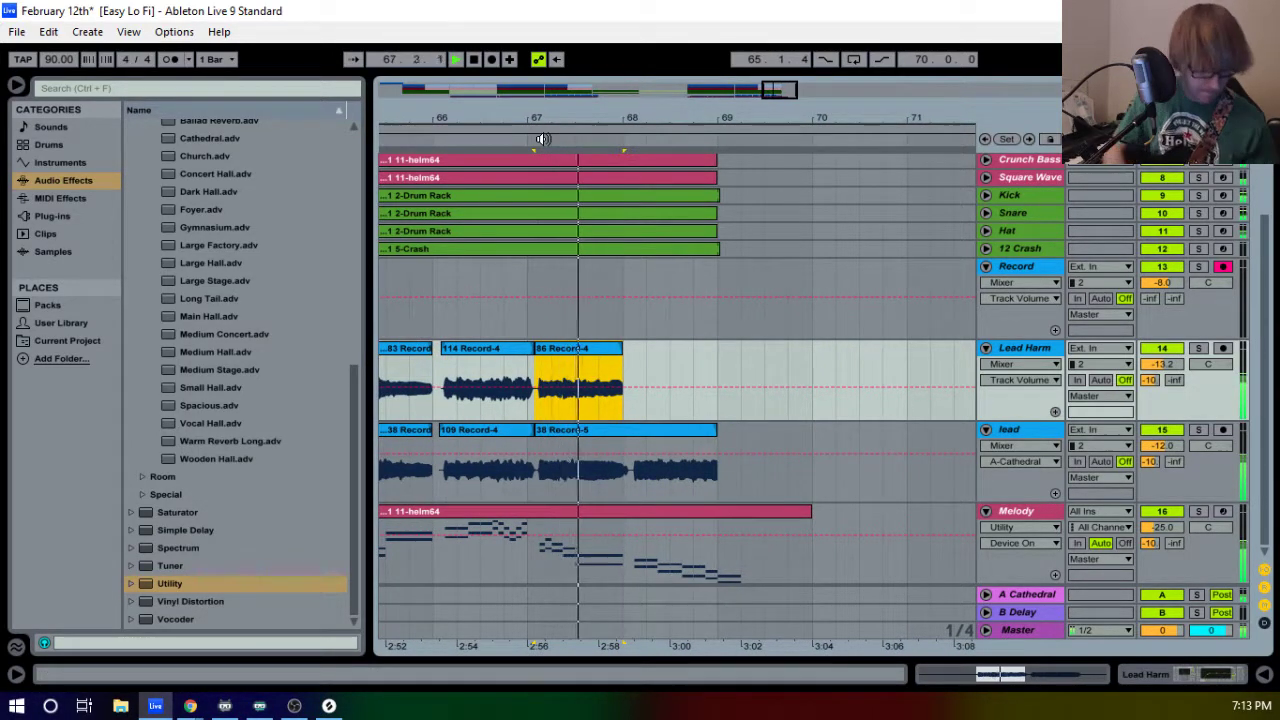
key(space)
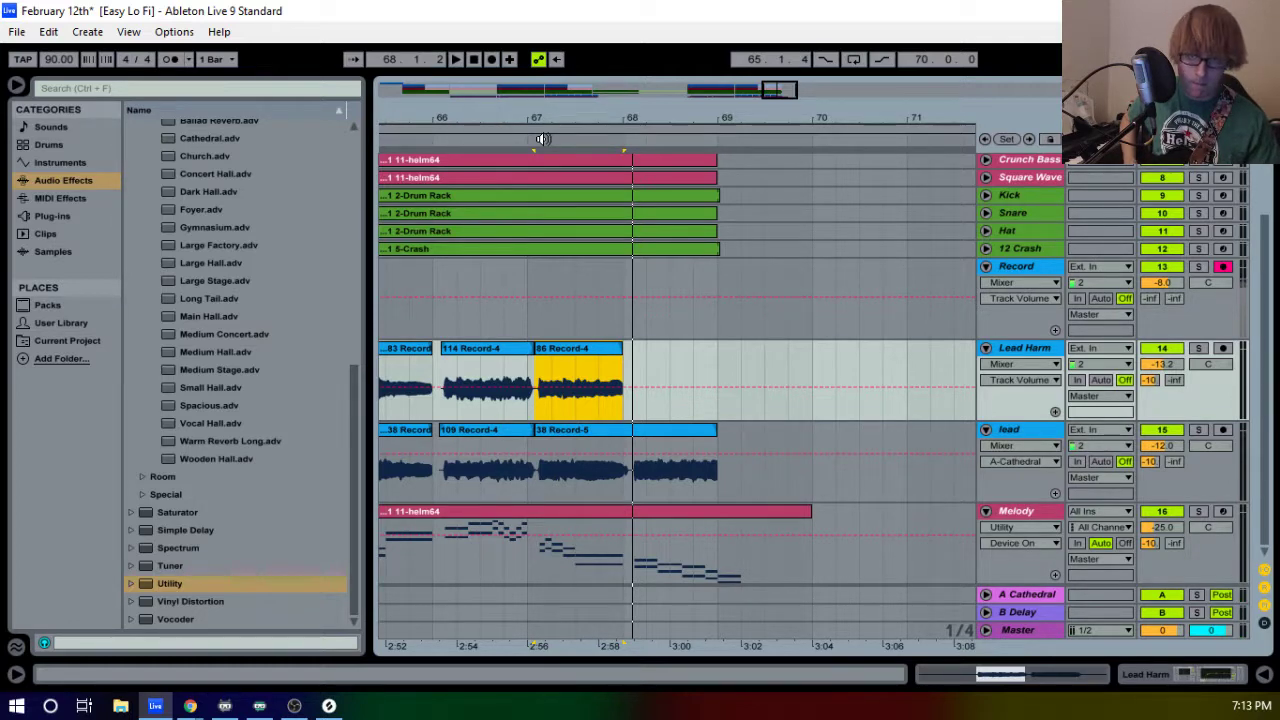
- Record a harmony take for bar 68 on the Record track, starting from 67.1.1
drag(519, 127, 709, 128)
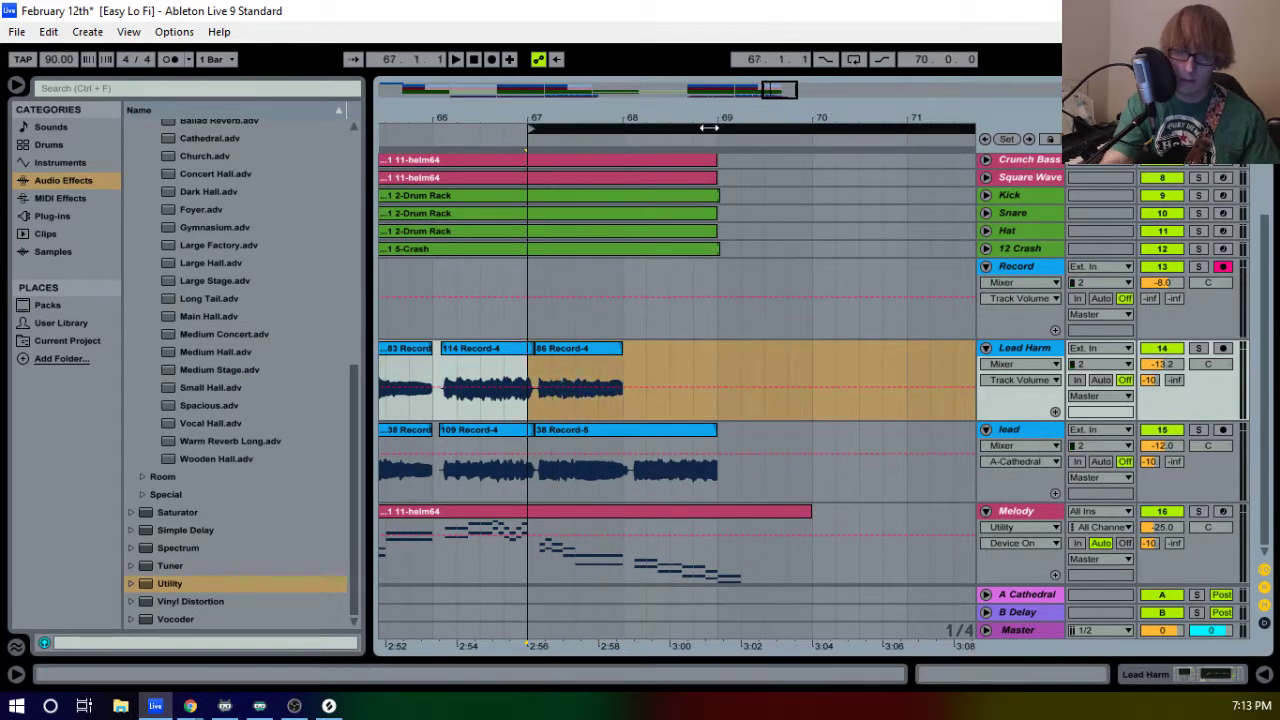
key(F9)
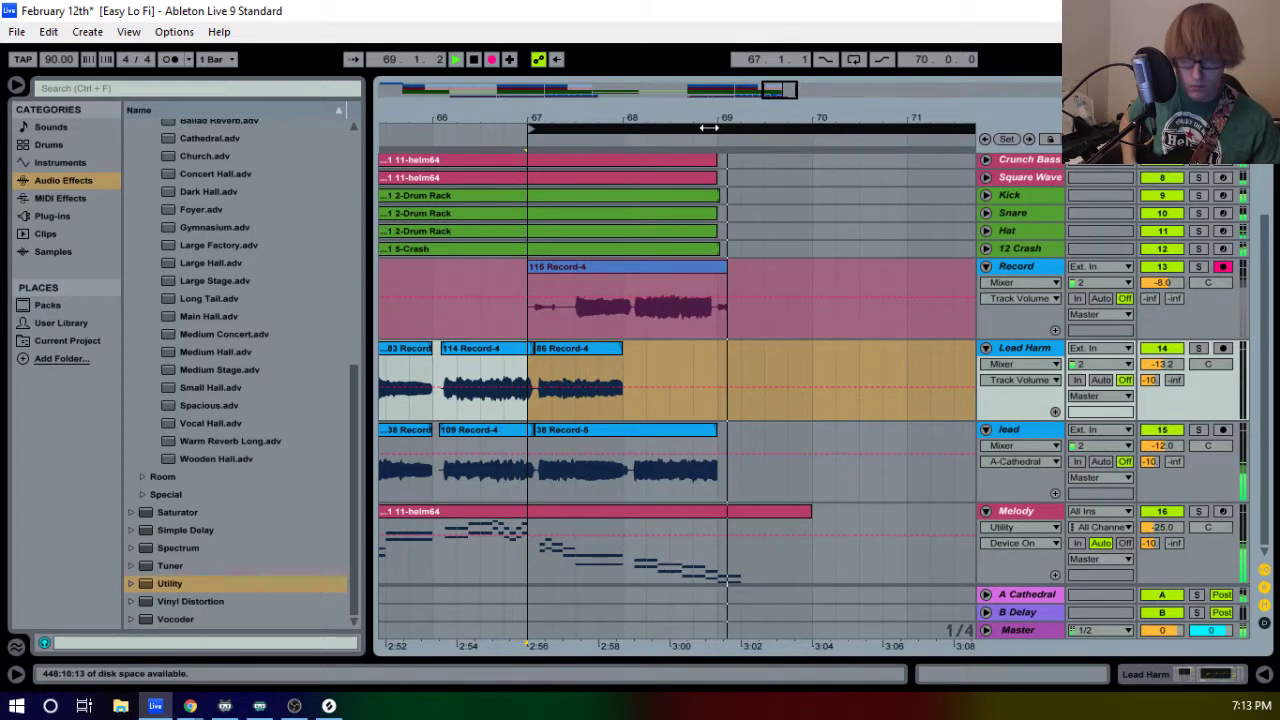
key(space)
- Trim the new harmony take to start at bar 68 and move it to the Lead Harm track after the bar 67 clip
key(space)
drag(531, 267, 626, 267)
drag(645, 119, 622, 215)
key(space)
drag(520, 266, 692, 350)
key(space)
- Trim the start of the bar 68 Lead Harm take to just before its first note and play it
drag(697, 119, 673, 236)
drag(666, 349, 689, 350)
key(space)
key(space)
drag(692, 119, 626, 30)
- Copy the Lead Harm section from 68.1.1 to 69.1.1, paste it at bar 36 on the same track and play it
drag(580, 363, 873, 380)
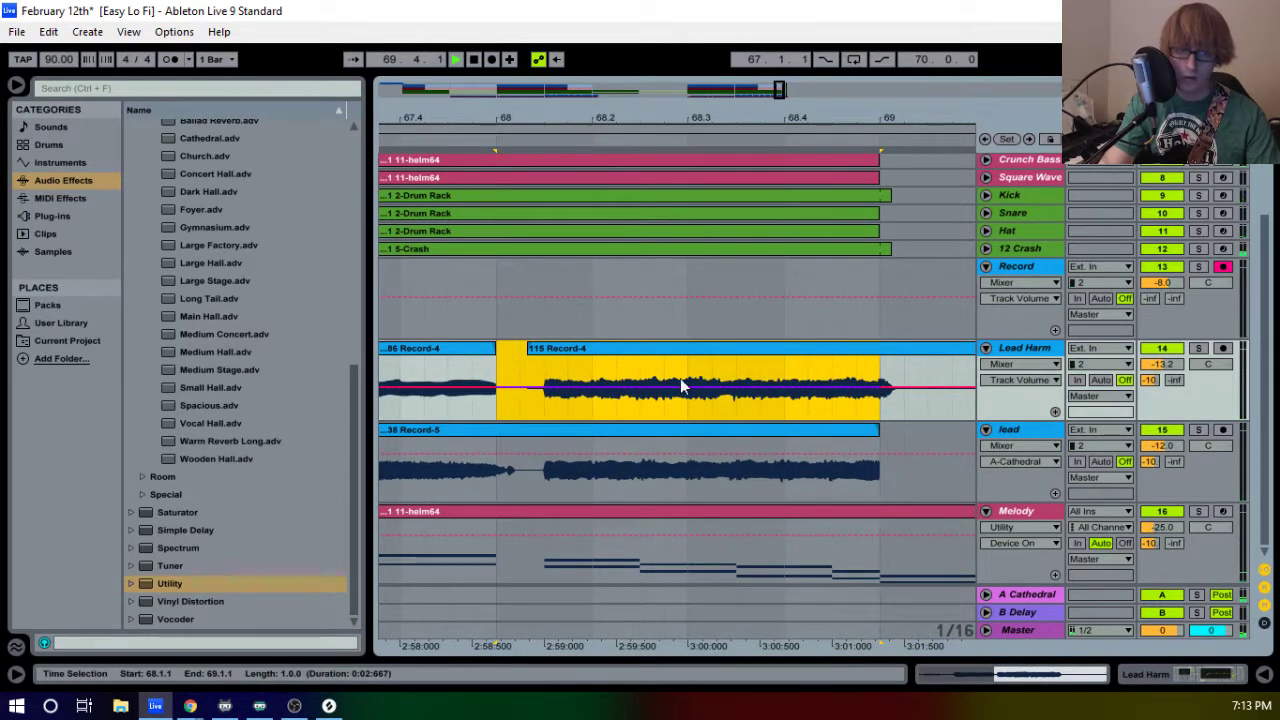
key(space)
drag(612, 120, 655, 45)
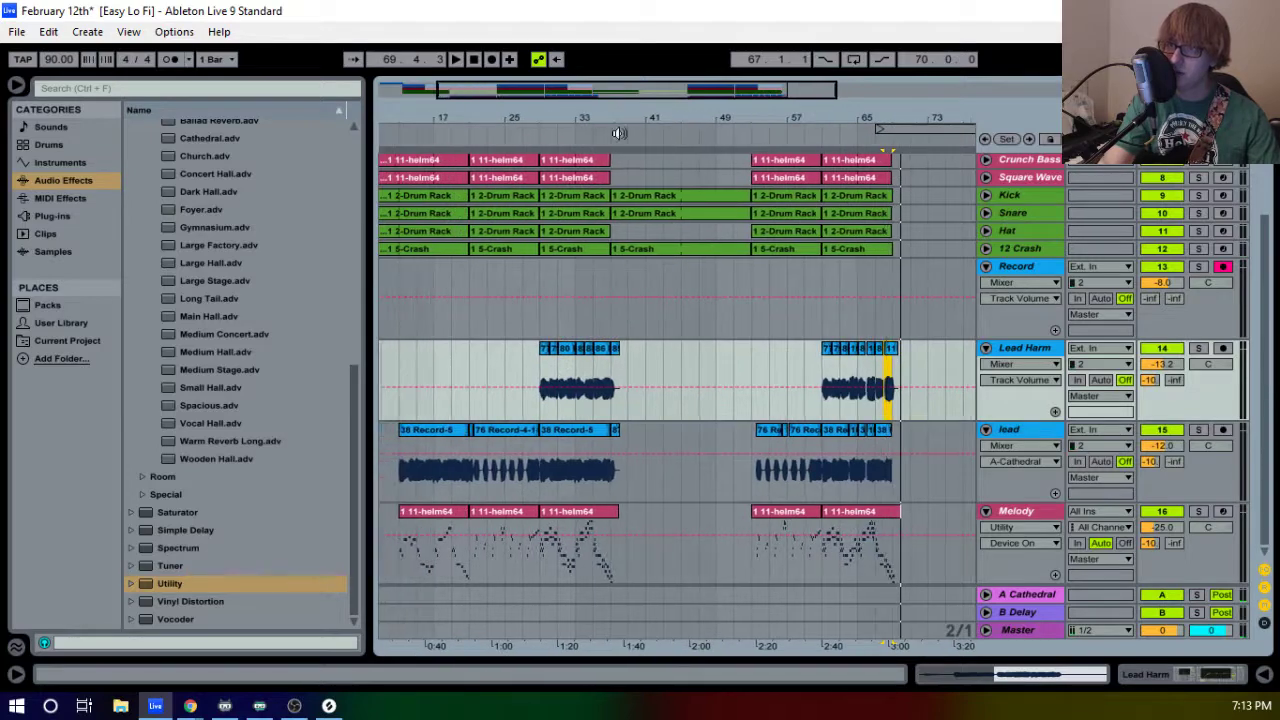
drag(591, 118, 550, 280)
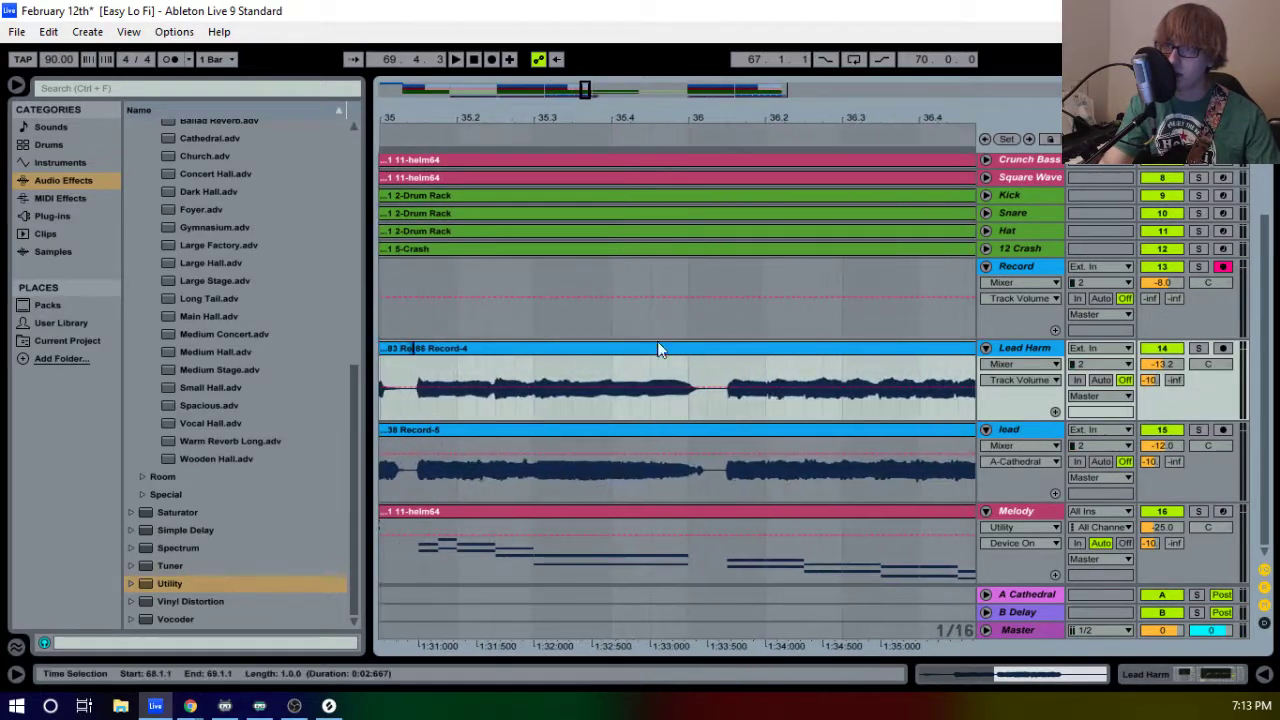
click(688, 413)
key(ctrl+v)
key(space)
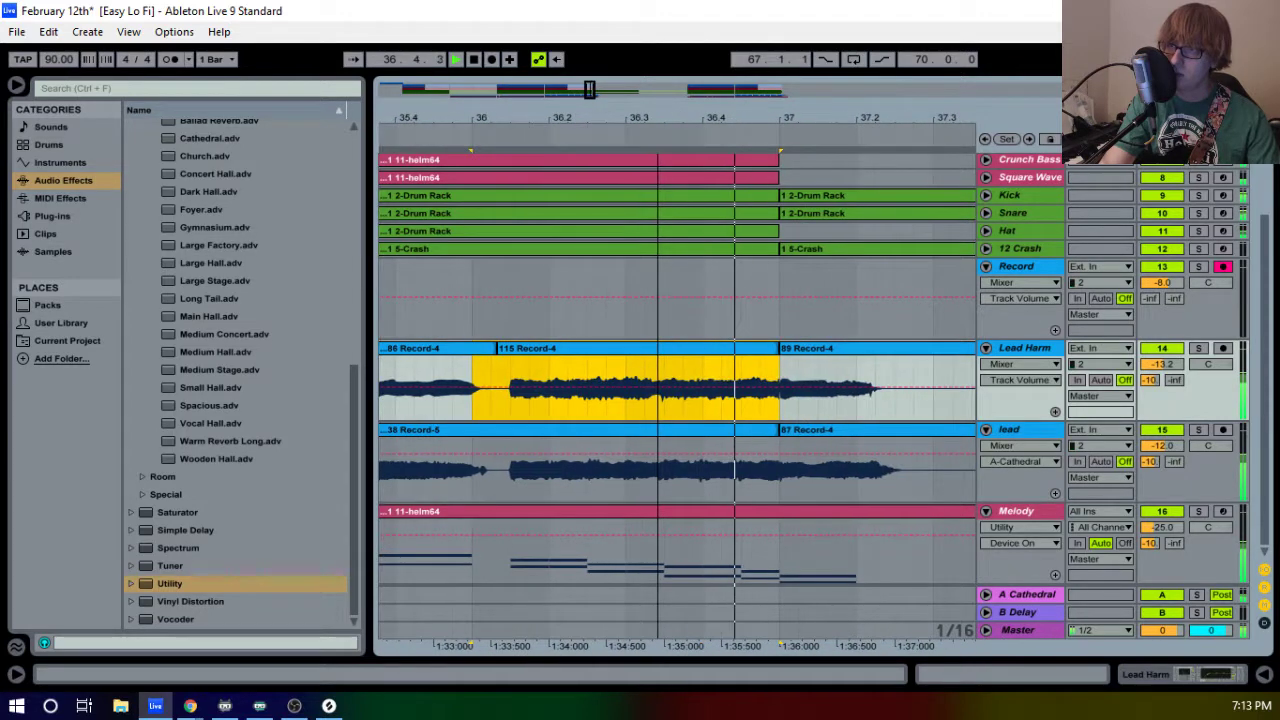
drag(627, 118, 530, 64)
key(space)
- Delete the final clips starting at bar 37 on the Lead Harm and lead tracks
click(623, 345)
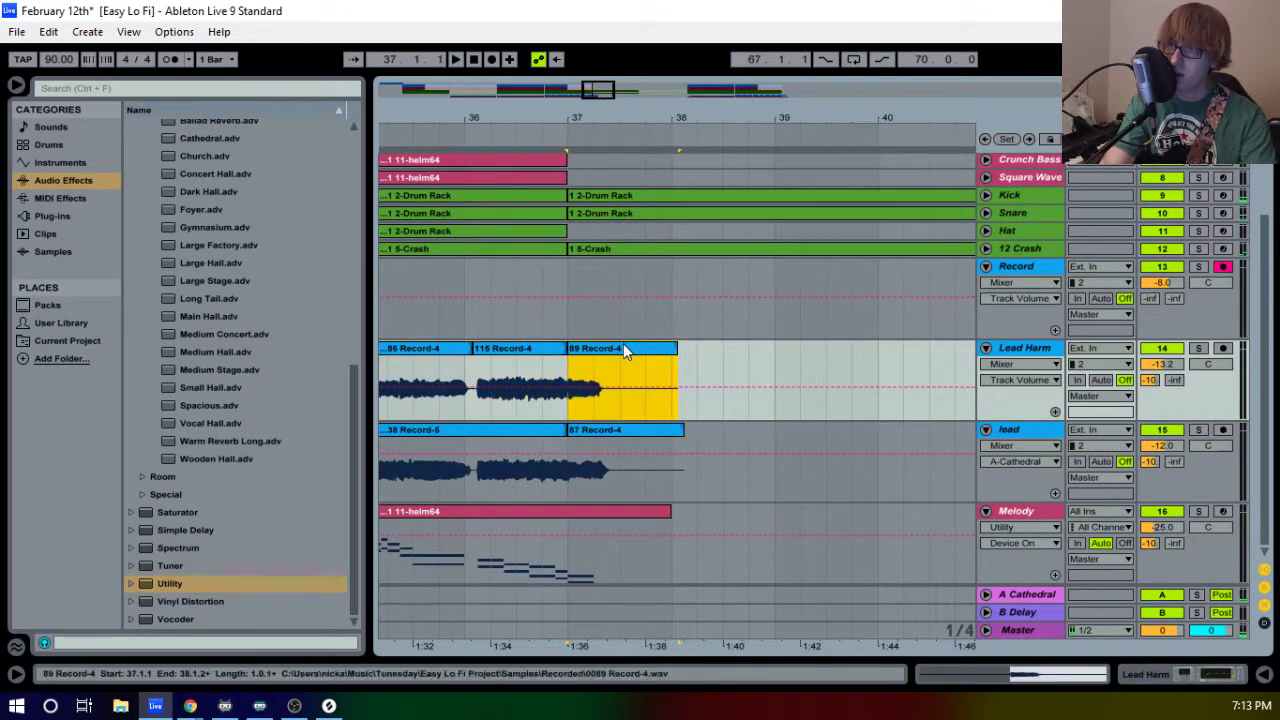
click(617, 433)
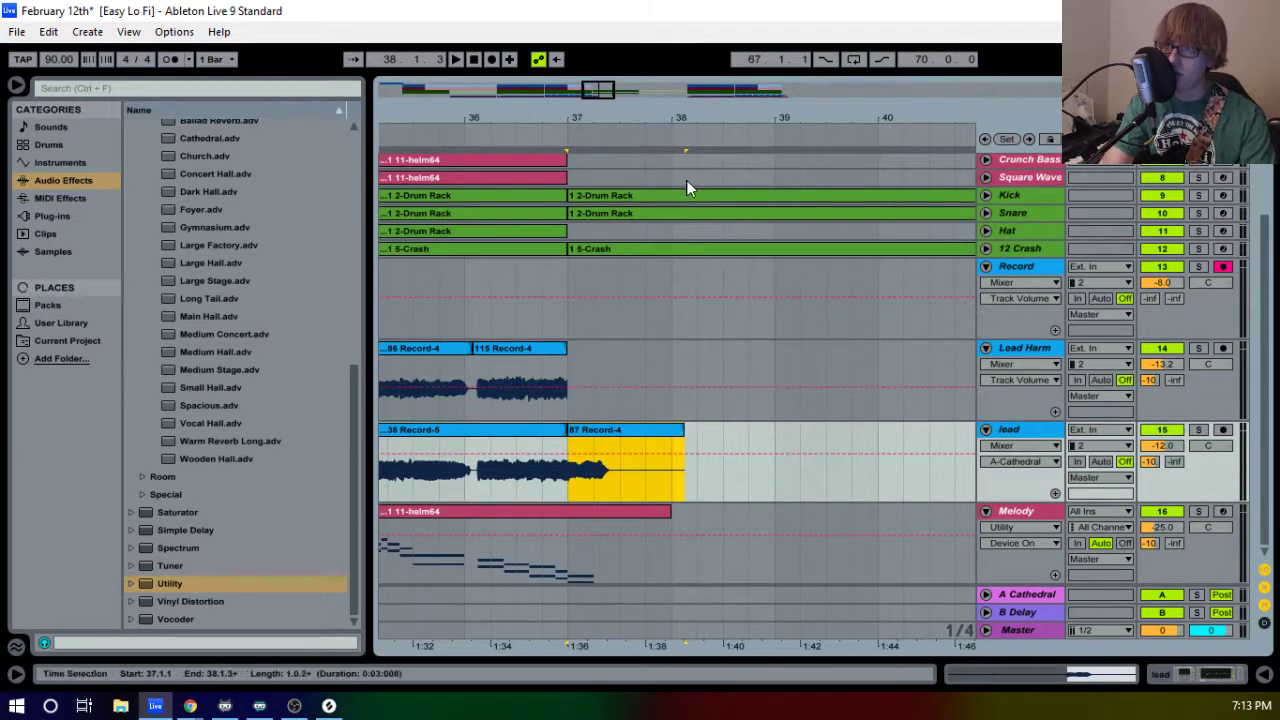
- Record a new take of the ending note at bar 37 on the Record track, starting from 35.1.1
mouse_move(634, 122)
mouse_down()
mouse_move(634, 70)
mouse_move(715, 87)
mouse_move(655, 144)
mouse_move(672, 95)
mouse_move(935, 115)
mouse_move(933, 129)
mouse_move(648, 130)
mouse_up()
drag(647, 119, 718, 148)
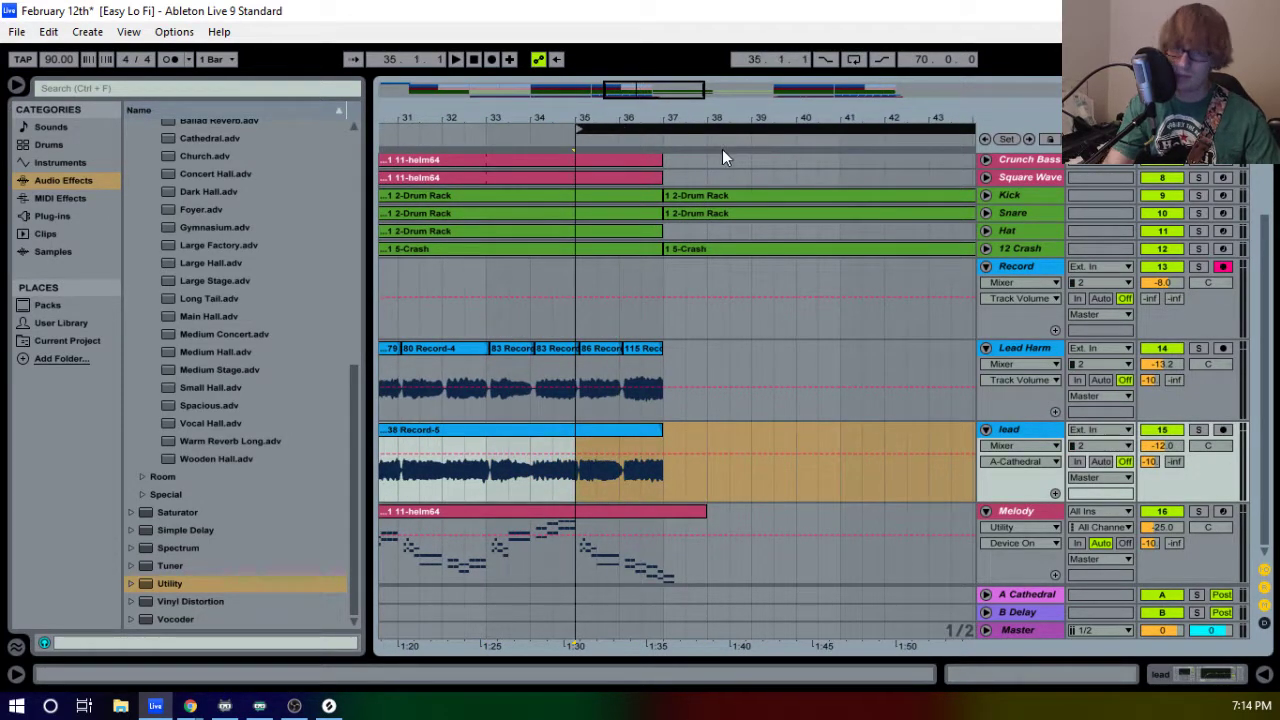
key(F9)
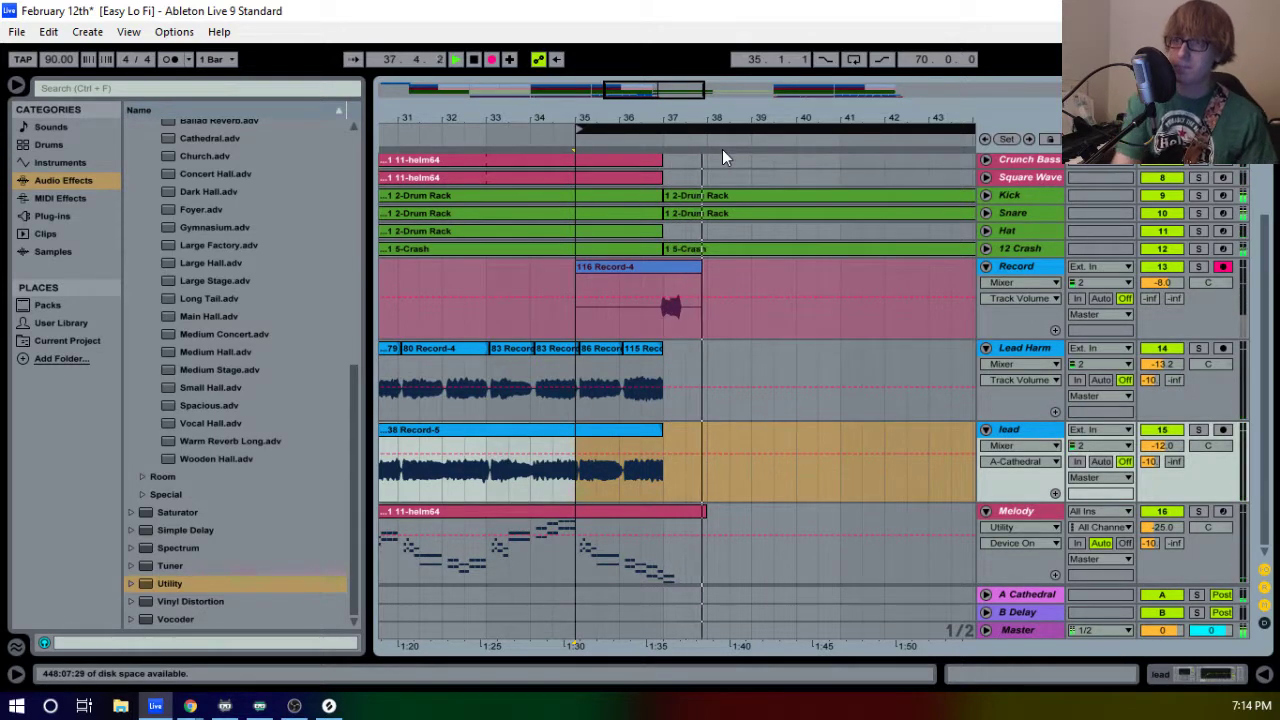
key(space)
- Trim the new take's start to 37.1.1, move it from the Record track to the lead track and play it
key(space)
drag(578, 274, 666, 278)
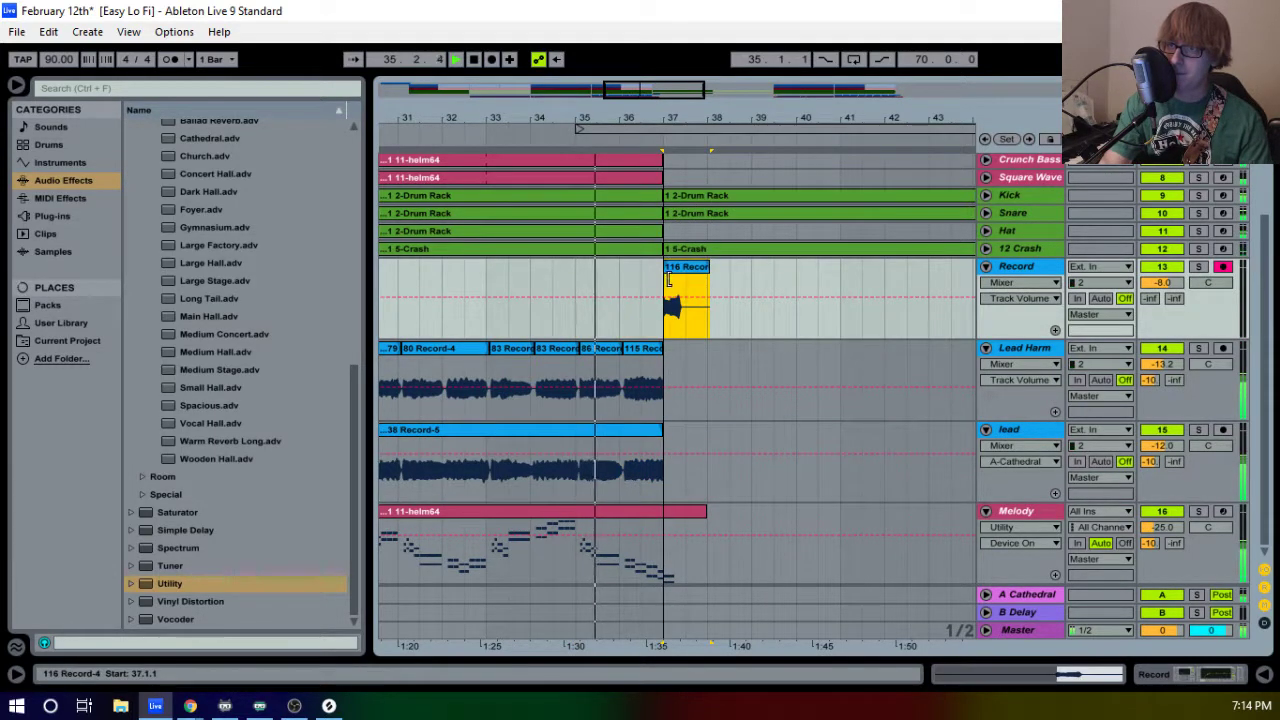
drag(677, 120, 672, 220)
drag(646, 268, 647, 456)
drag(700, 122, 700, 65)
click(571, 126)
key(space)
- Try to record the bar 37 harmony ending note on the Record track, starting from 36.4.3
drag(571, 126, 809, 151)
key(space)
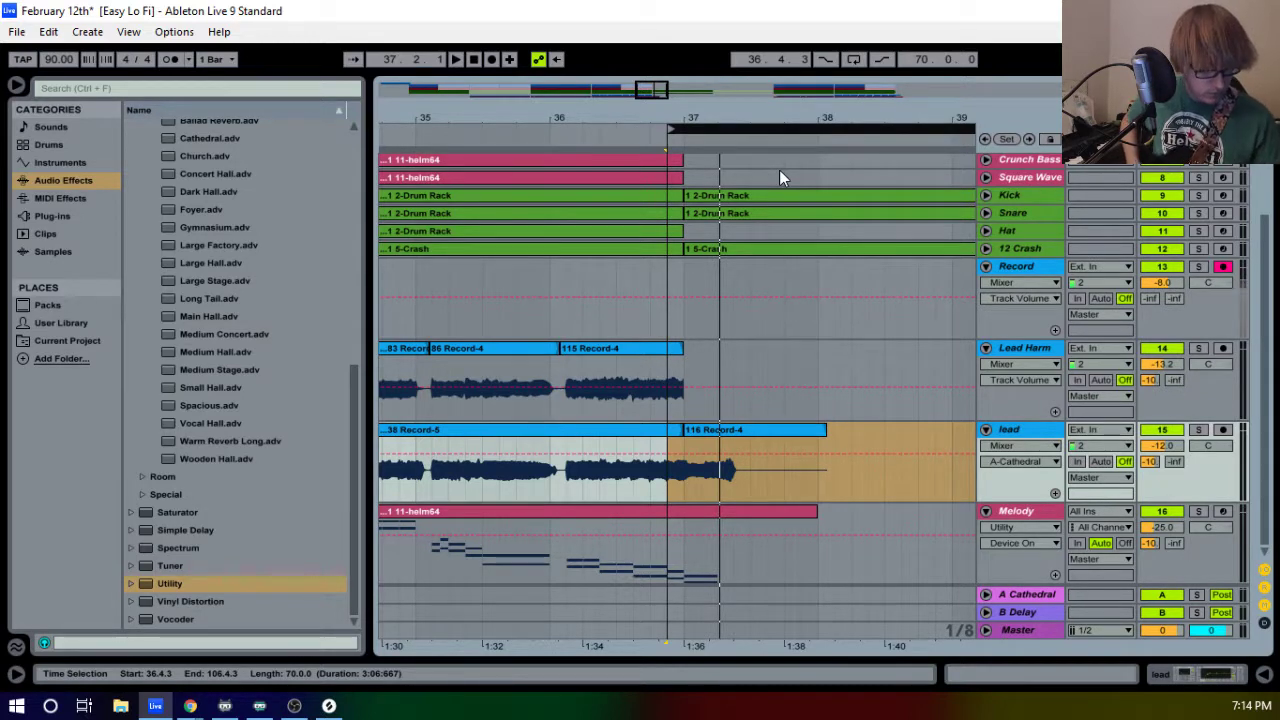
click(621, 137)
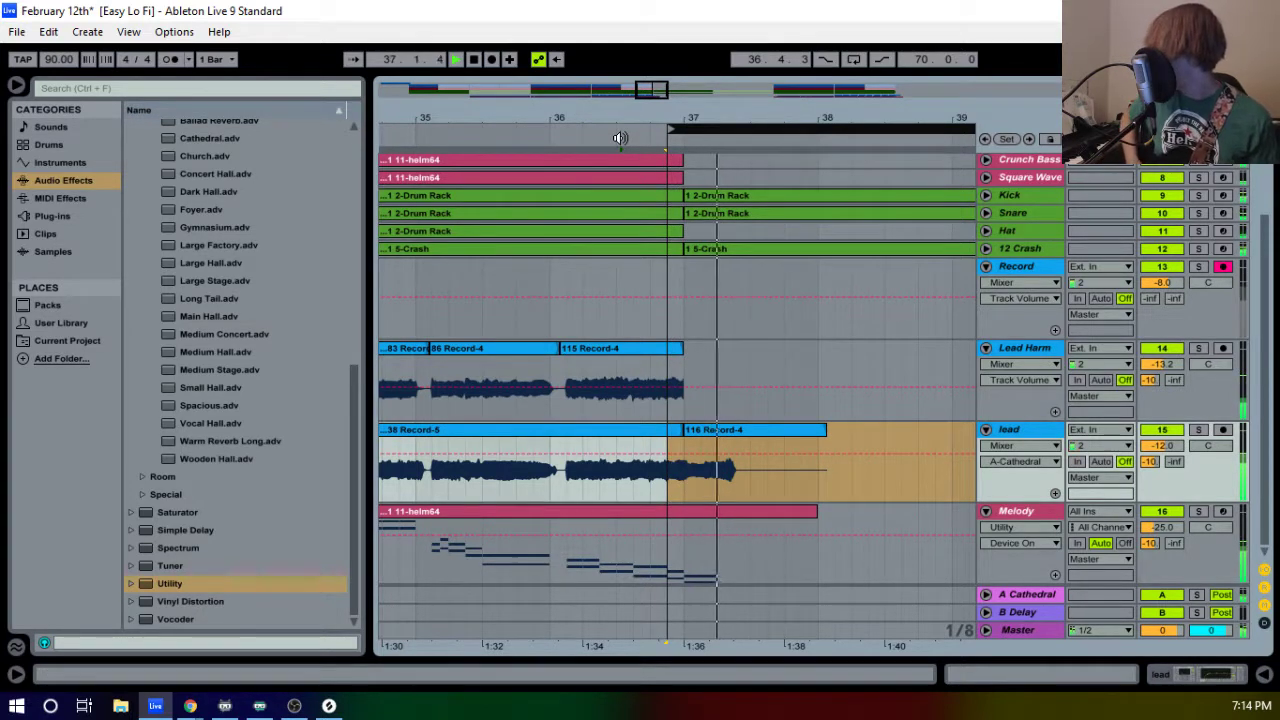
click(621, 137)
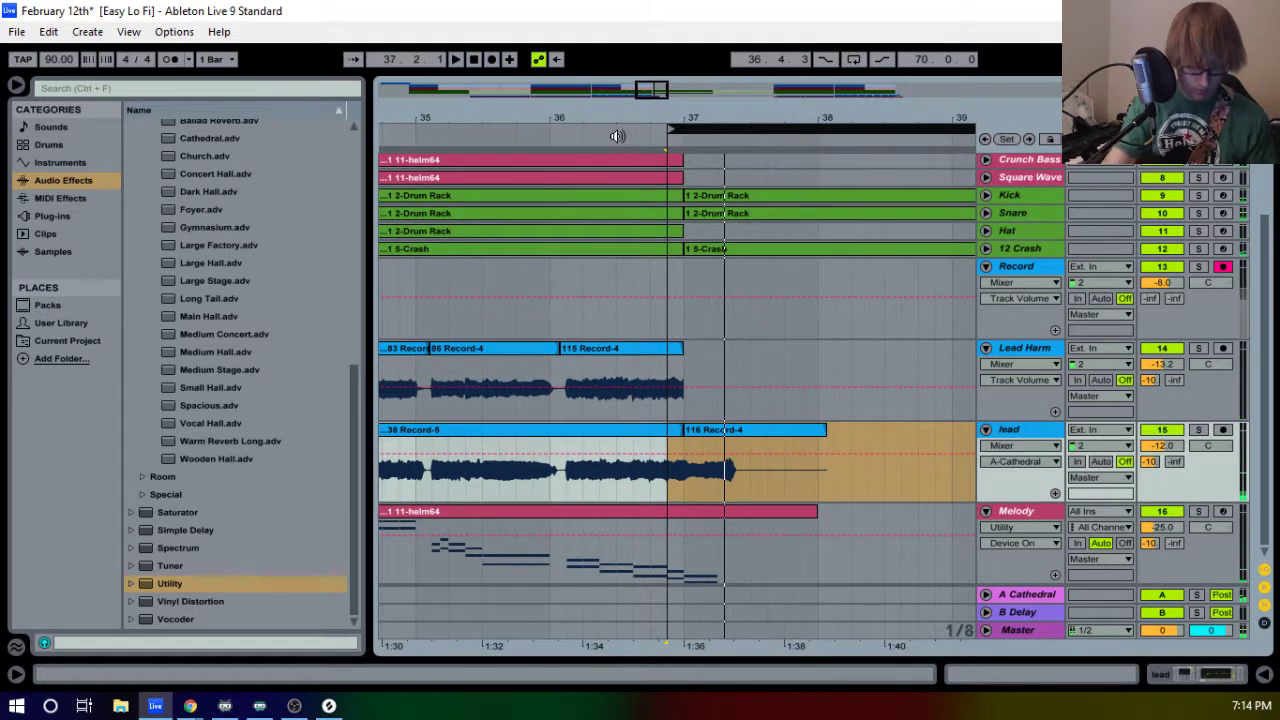
click(689, 132)
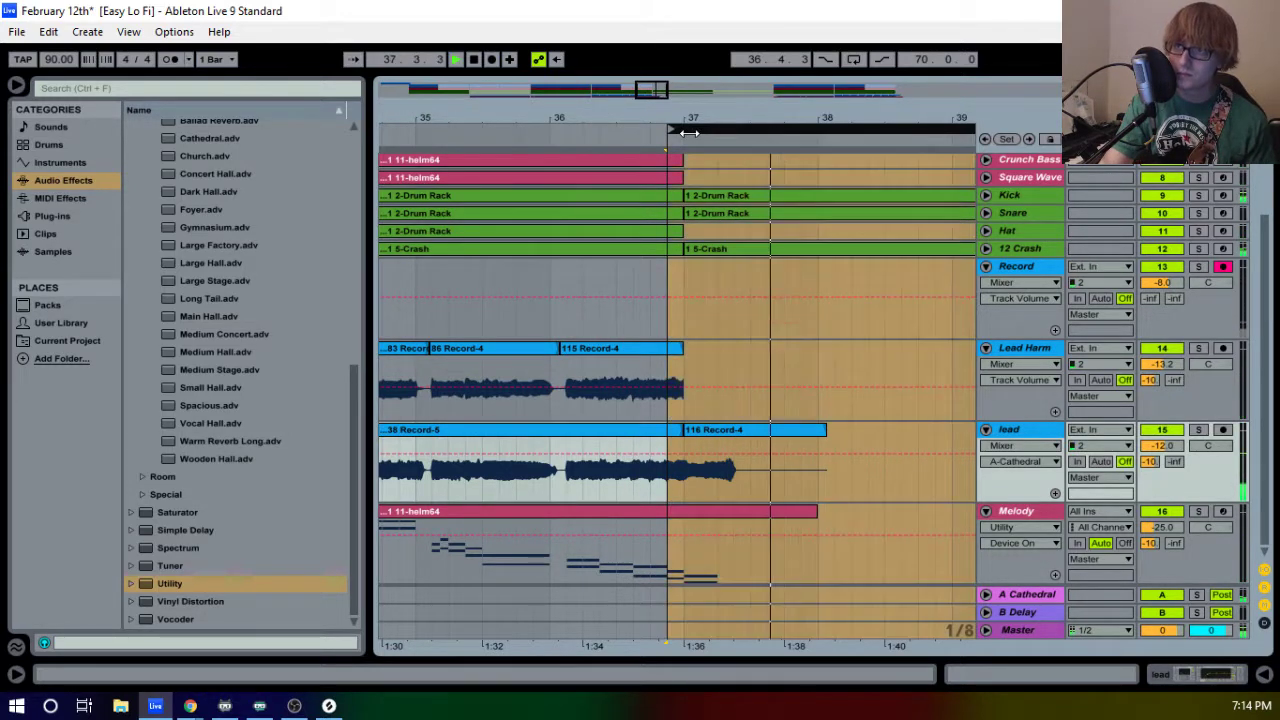
key(F9)
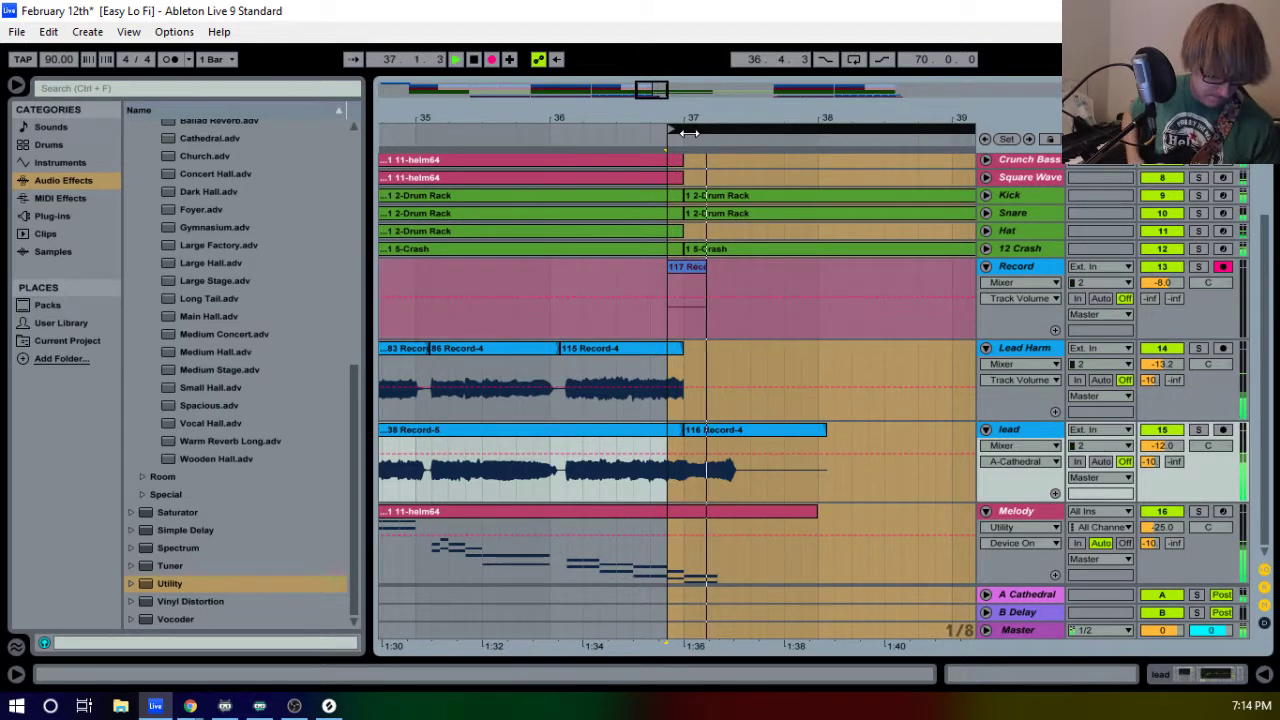
key(space)
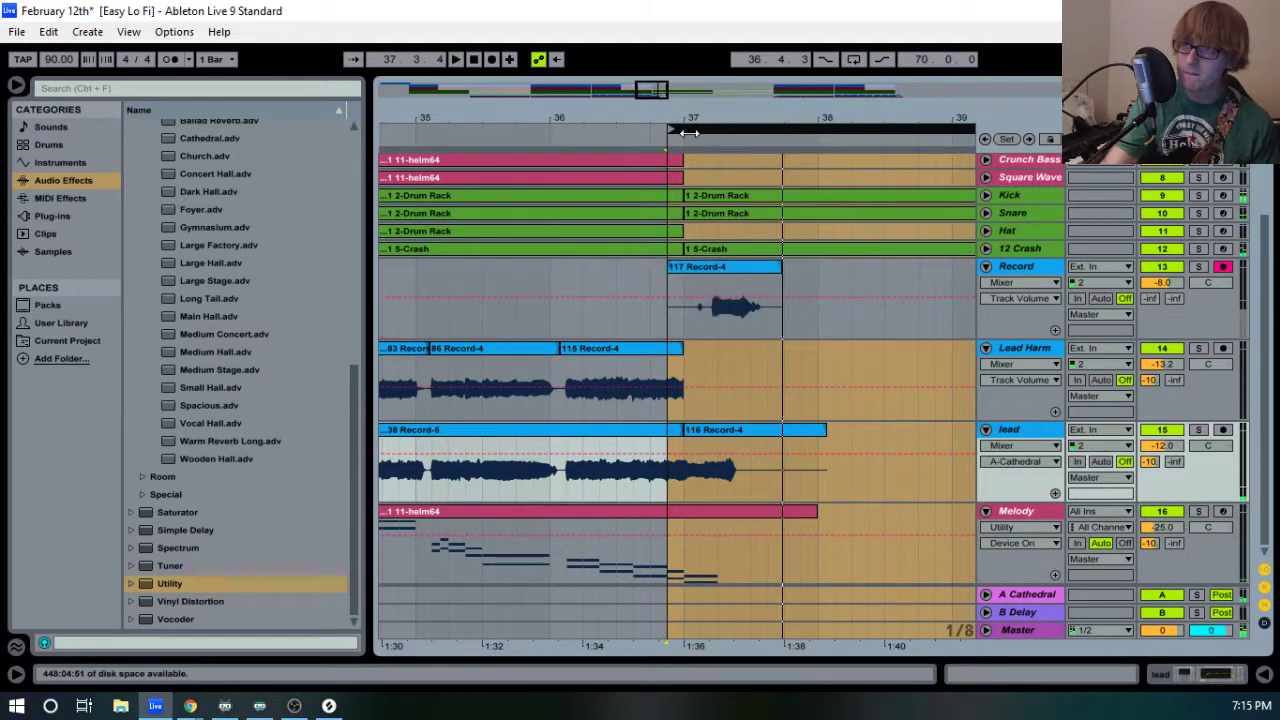
- Record the bar 37 harmony ending note on the Record track from 36.2.3, repeating the take until it is clean
drag(717, 123, 666, 127)
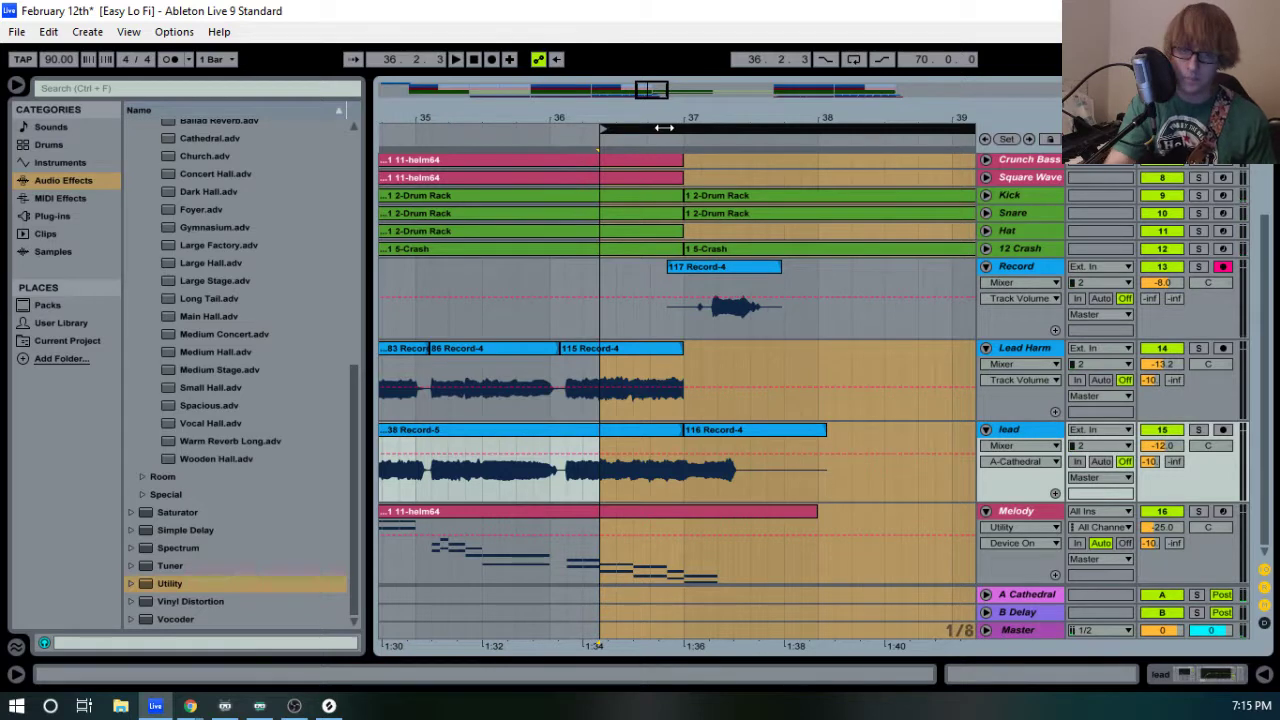
key(F9)
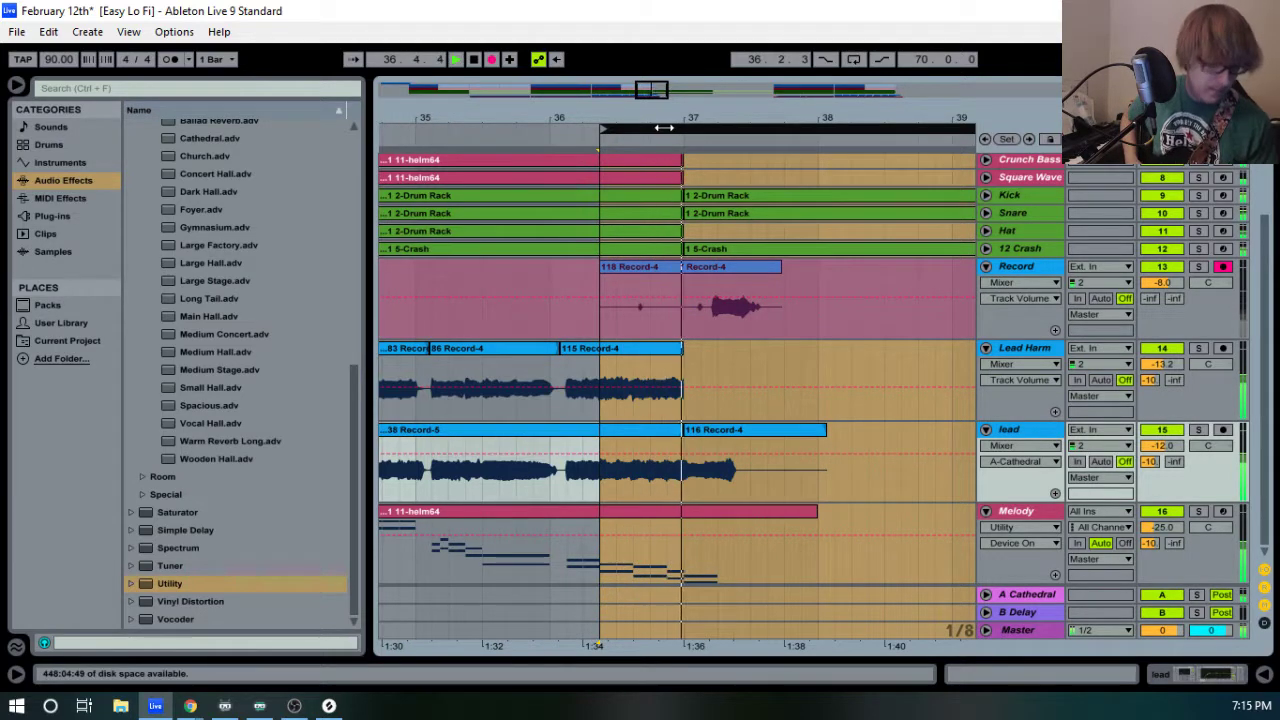
key(space)
key(F9)
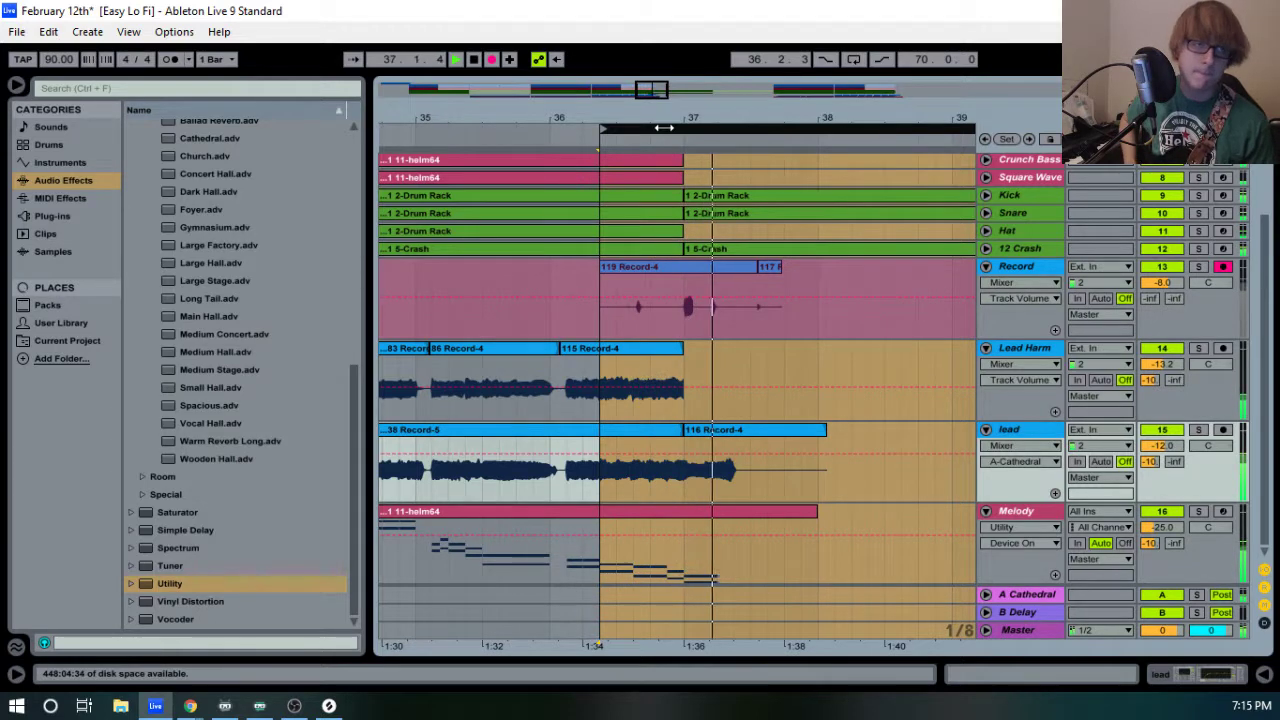
key(space)
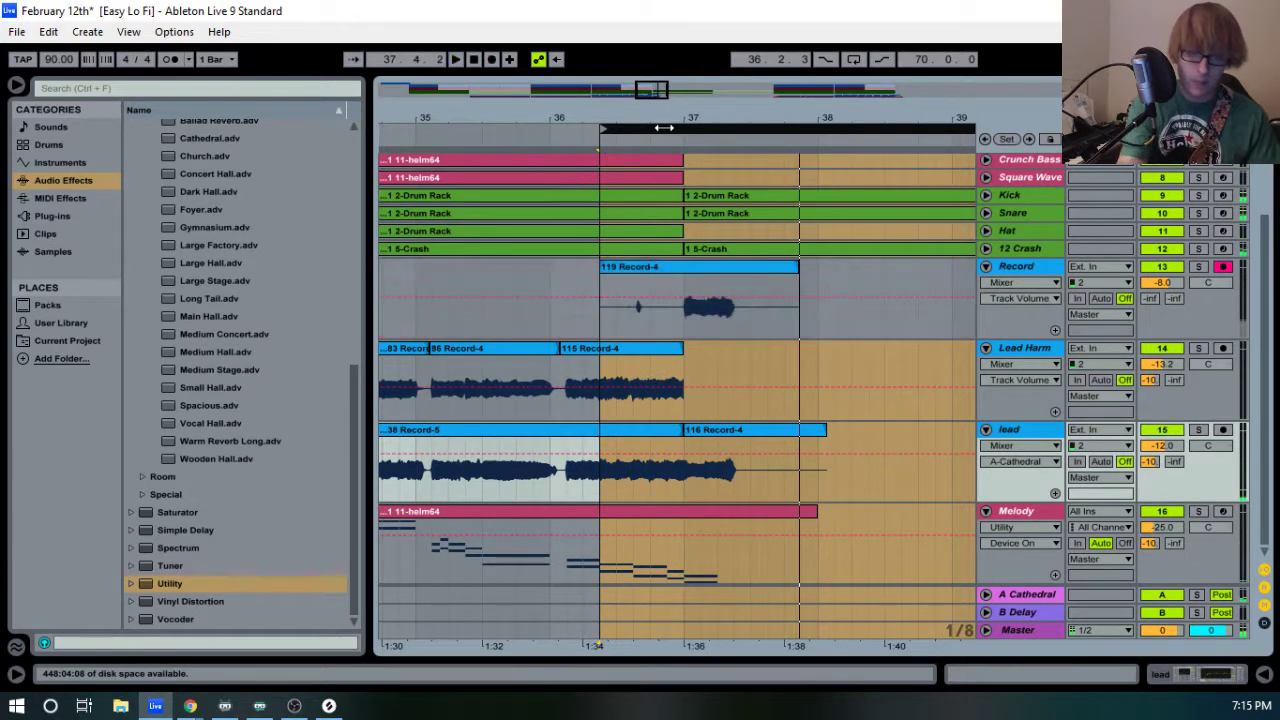
key(F9)
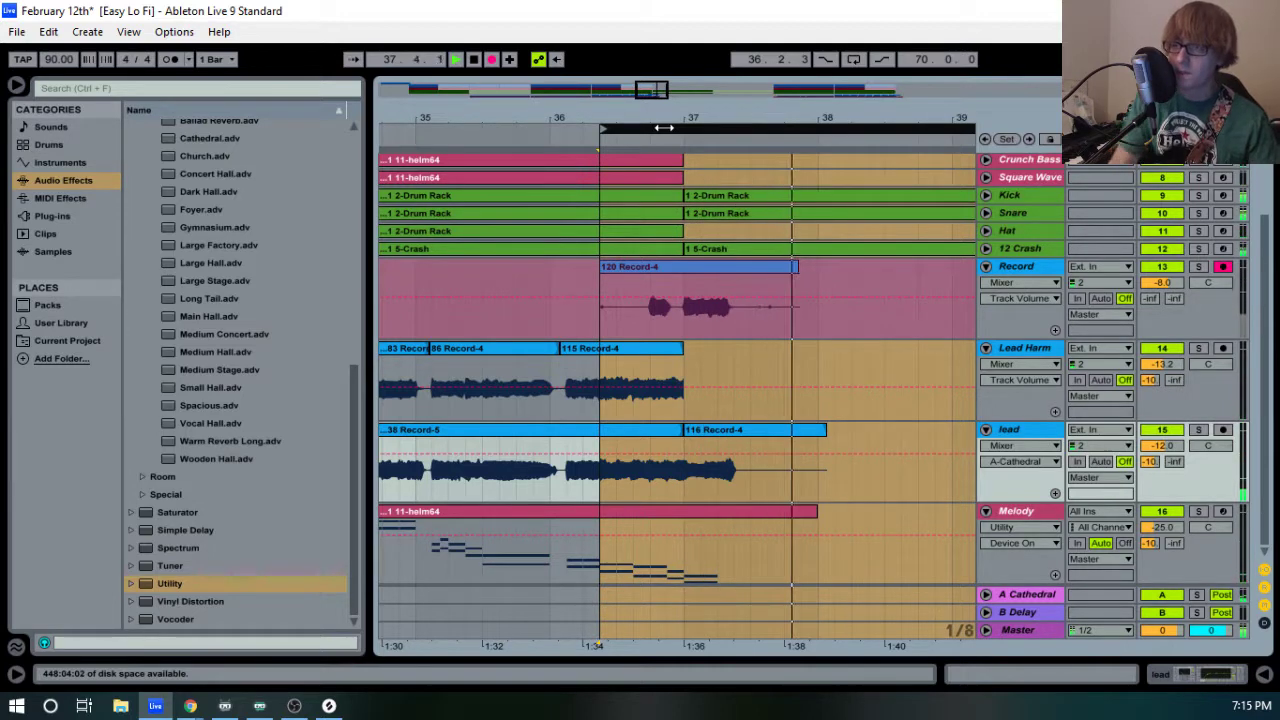
key(space)
- Trim the harmony take's start to 37.1.1 and move it from the Record track to the Lead Harm track
key(space)
drag(604, 269, 685, 269)
key(space)
drag(701, 119, 654, 181)
drag(552, 268, 544, 362)
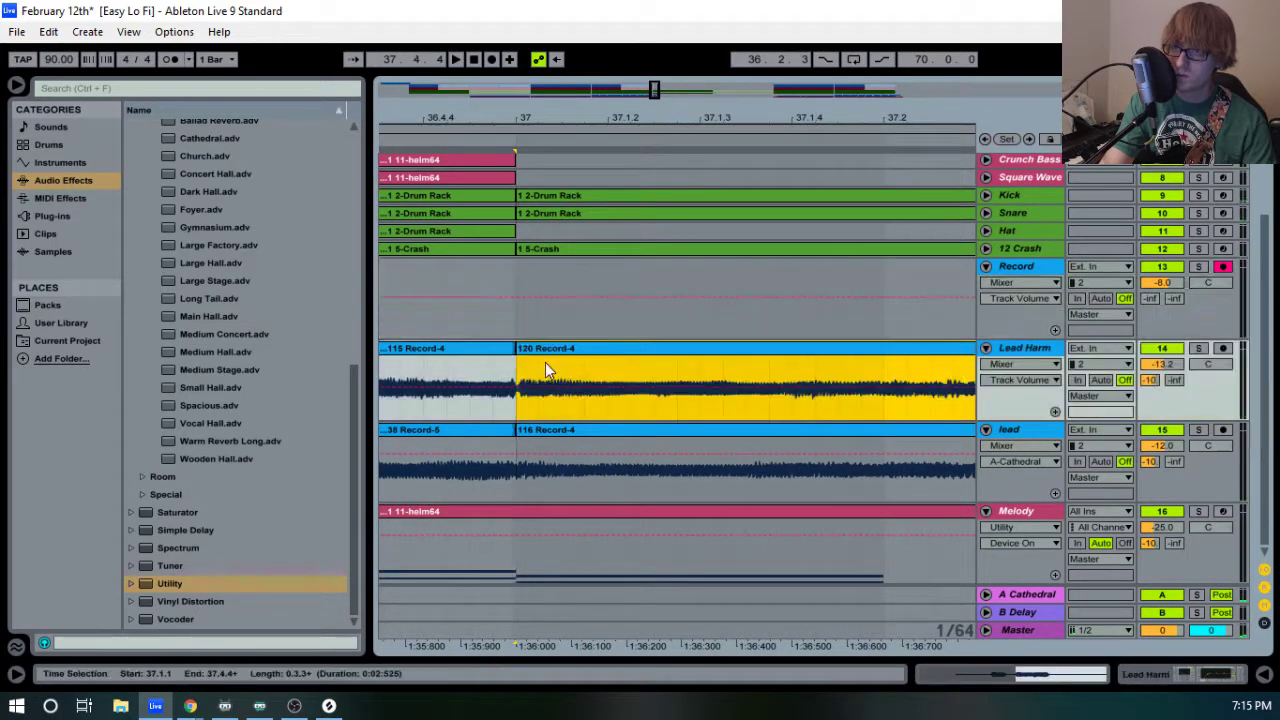
- Solo the Lead Harm track and listen to the transition into its bar 37 clip
key(space)
drag(529, 122, 670, 110)
click(563, 140)
key(space)
click(1199, 348)
click(567, 144)
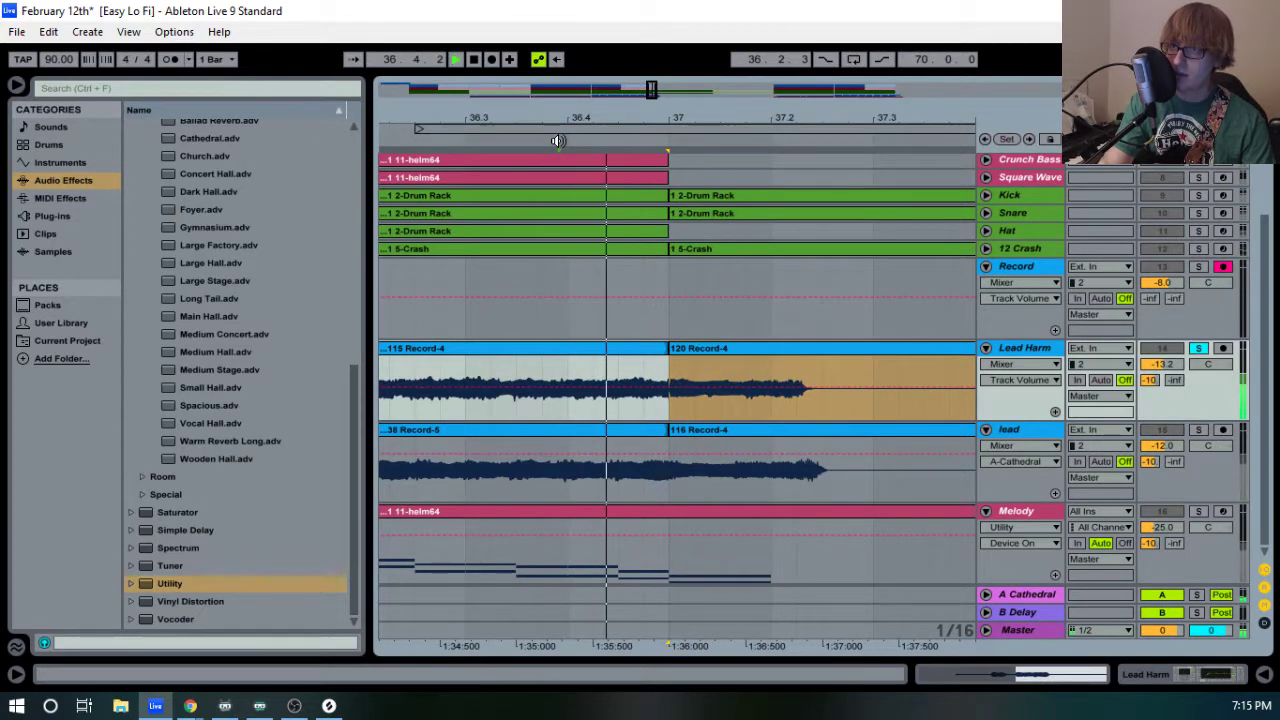
click(714, 355)
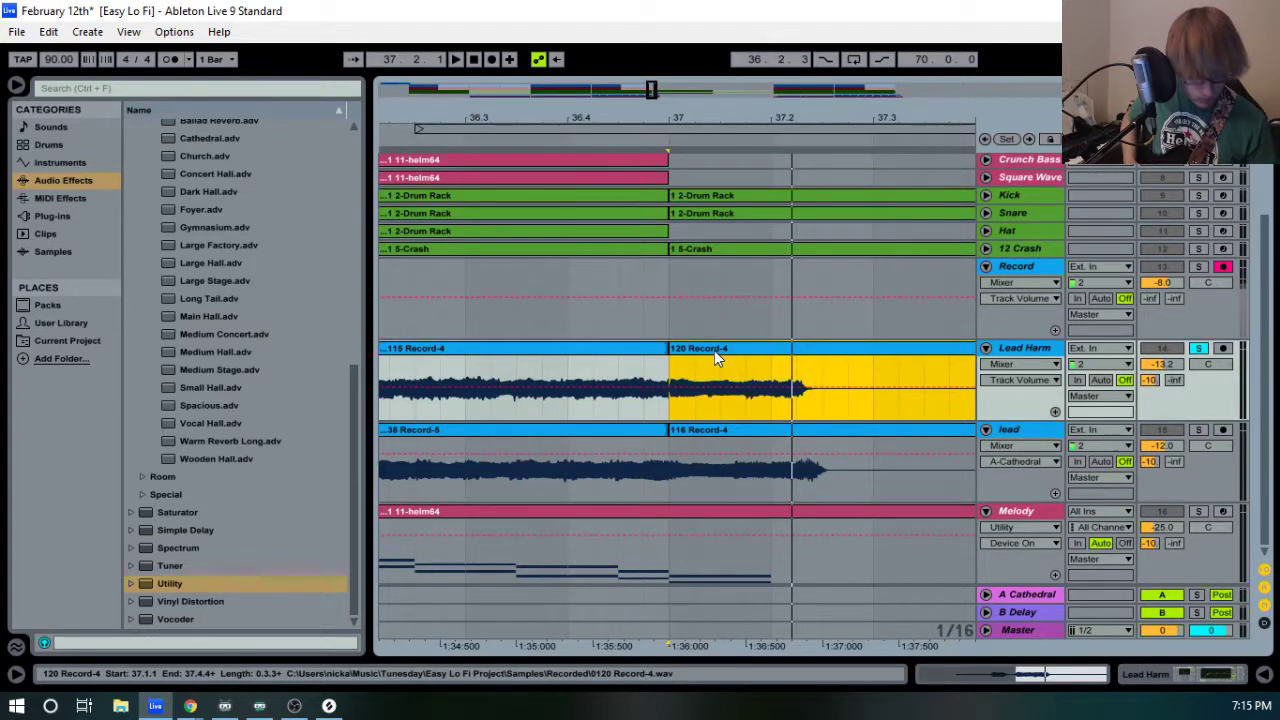
- Adjust the join between the two Lead Harm clips at bar 37 and play it back with the track unsoloed
click(556, 138)
drag(679, 118, 749, 215)
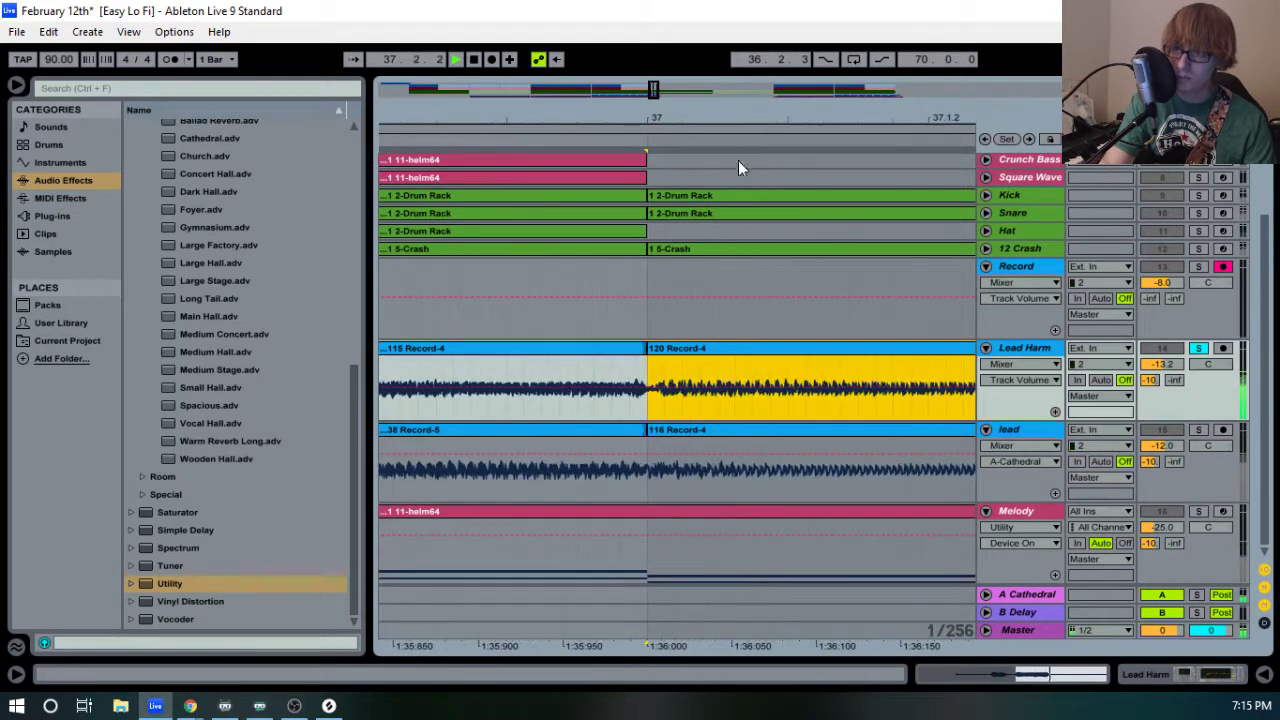
key(space)
mouse_move(650, 348)
mouse_down()
mouse_move(670, 348)
mouse_move(631, 348)
mouse_move(648, 348)
mouse_up()
key(space)
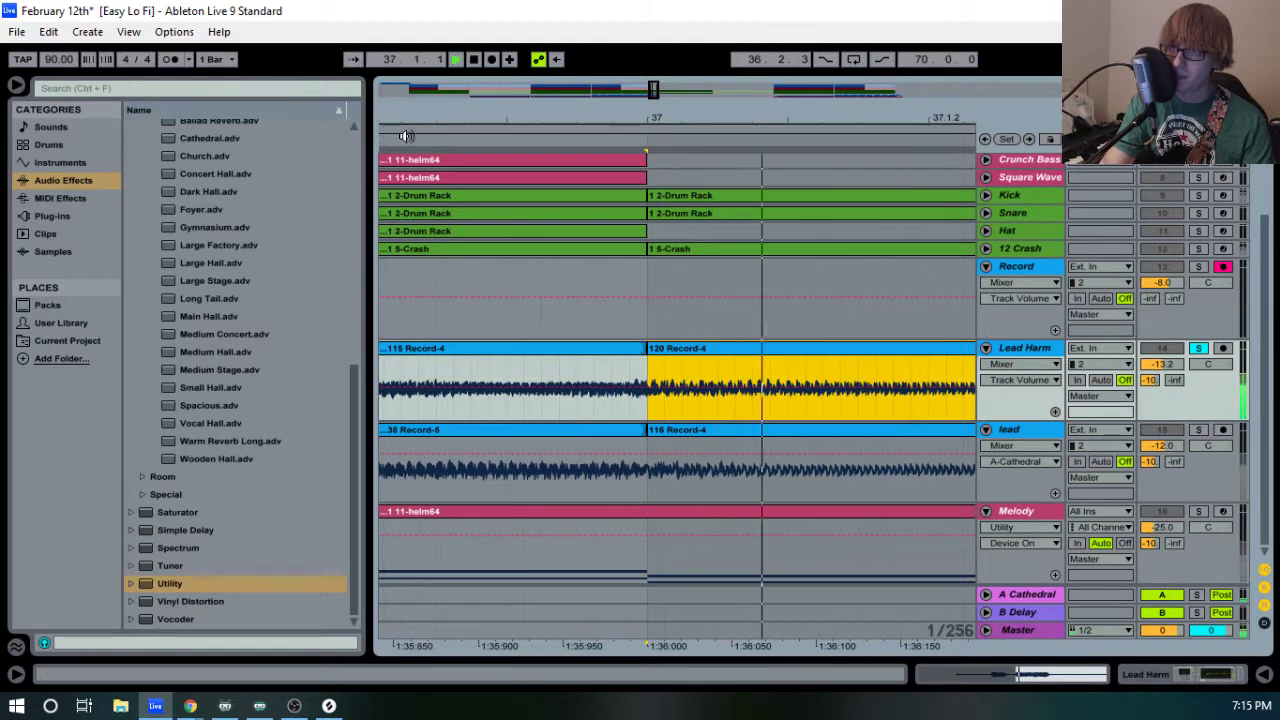
drag(604, 120, 604, 27)
click(524, 143)
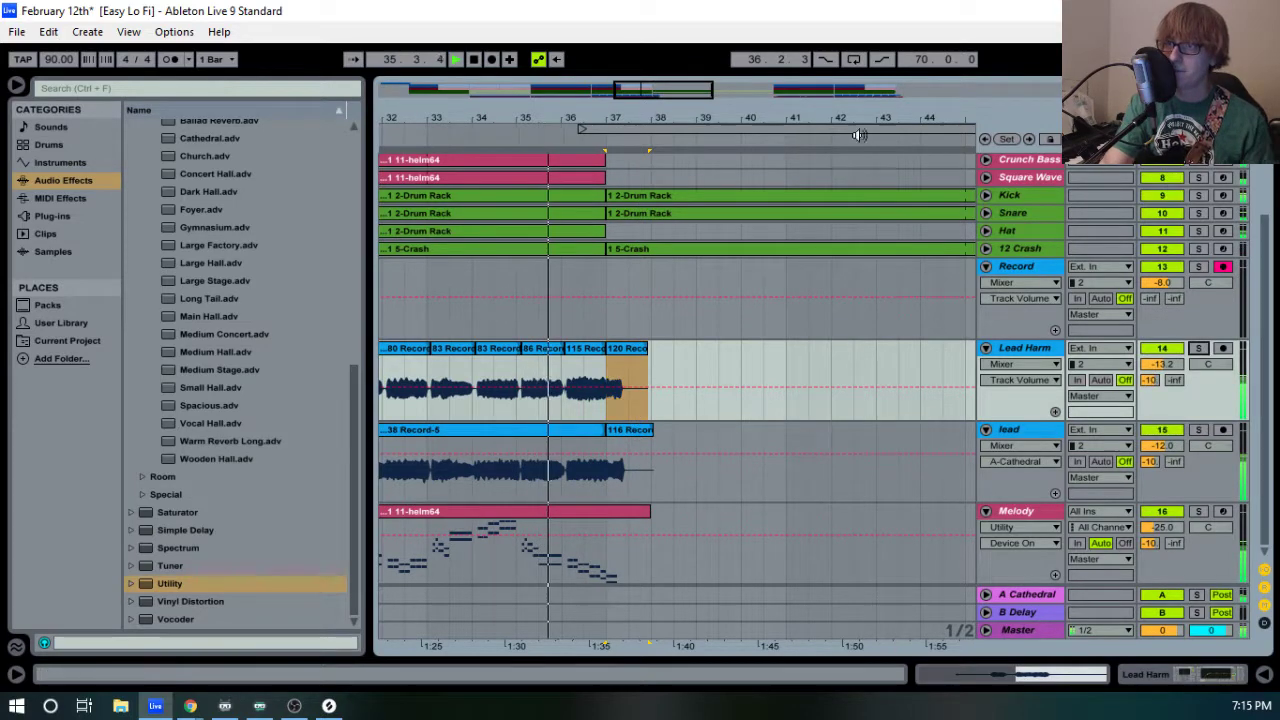
- Record the sustained lead note that closes the song at bar 69 on the Record track, starting from 67.1.1
drag(732, 119, 380, 72)
drag(673, 120, 670, 260)
key(space)
drag(733, 349, 651, 349)
drag(548, 120, 625, 128)
key(F9)
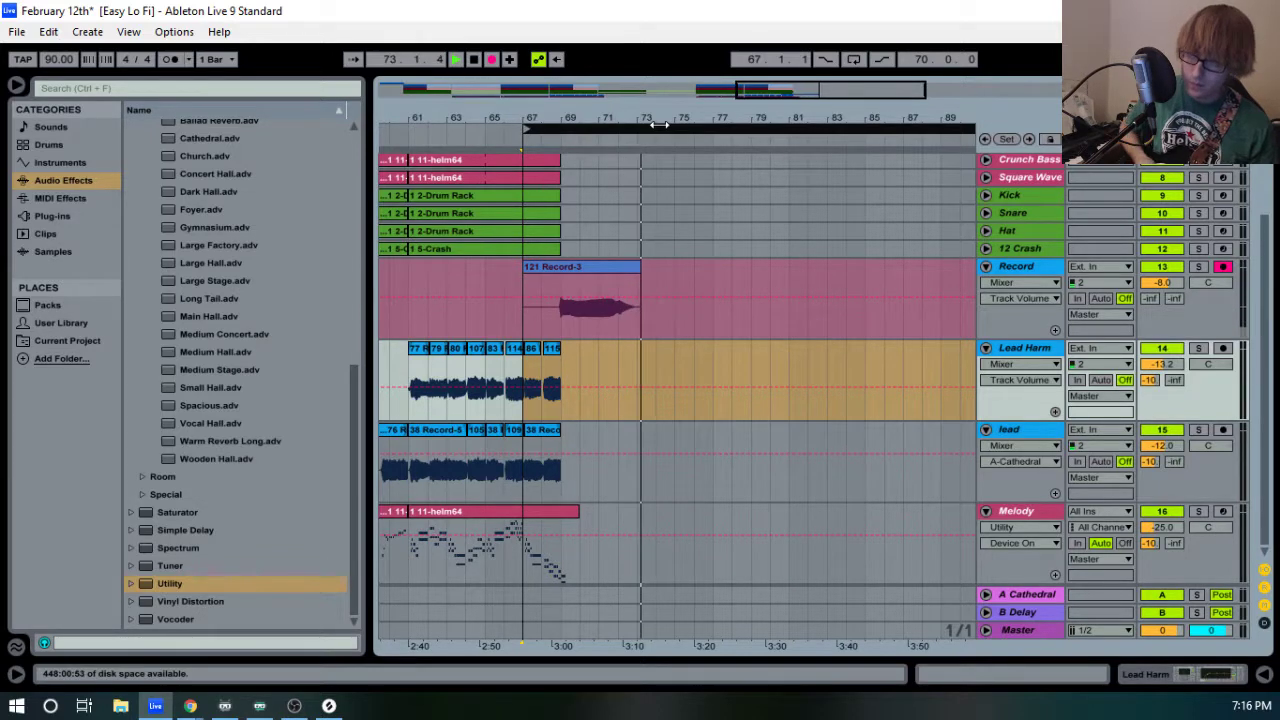
key(space)
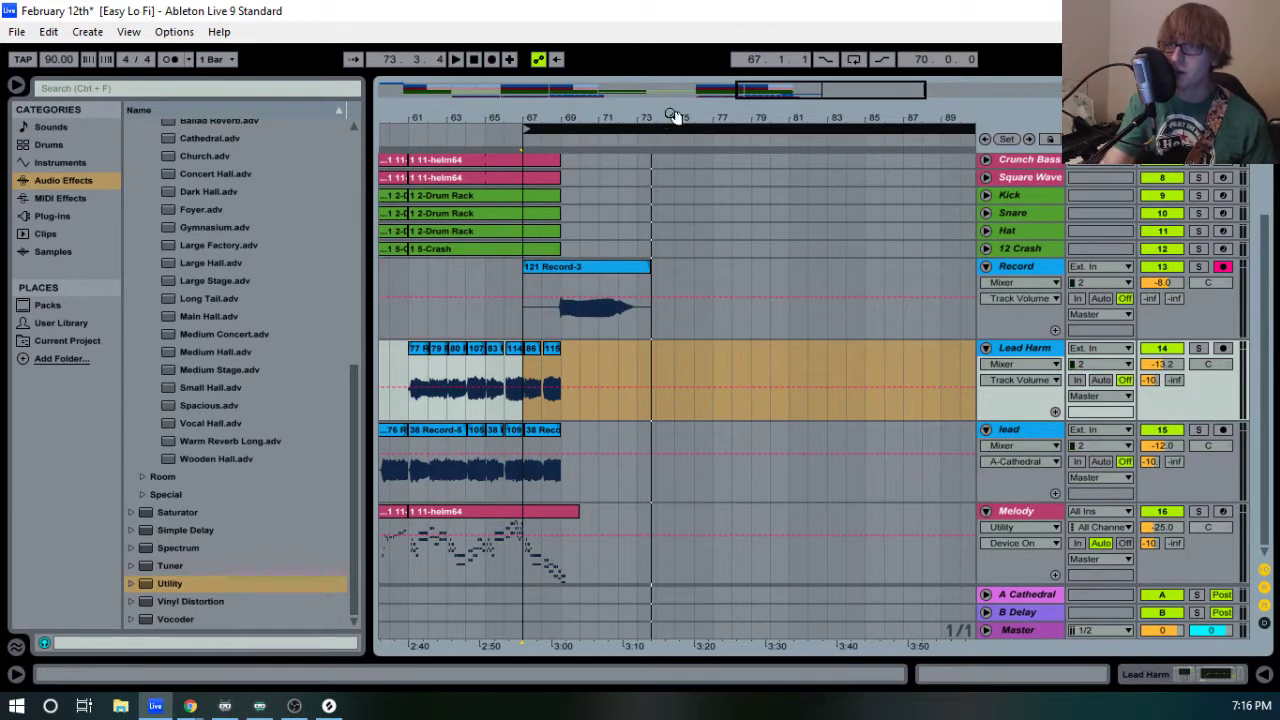
- Trim the closing lead take's start to 69.1.1 and move it to the lead track
key(space)
drag(524, 267, 562, 267)
drag(561, 118, 698, 458)
- Record the sustained harmony note for bar 69 on the Record track, starting from 68.1.1
drag(566, 124, 655, 129)
key(space)
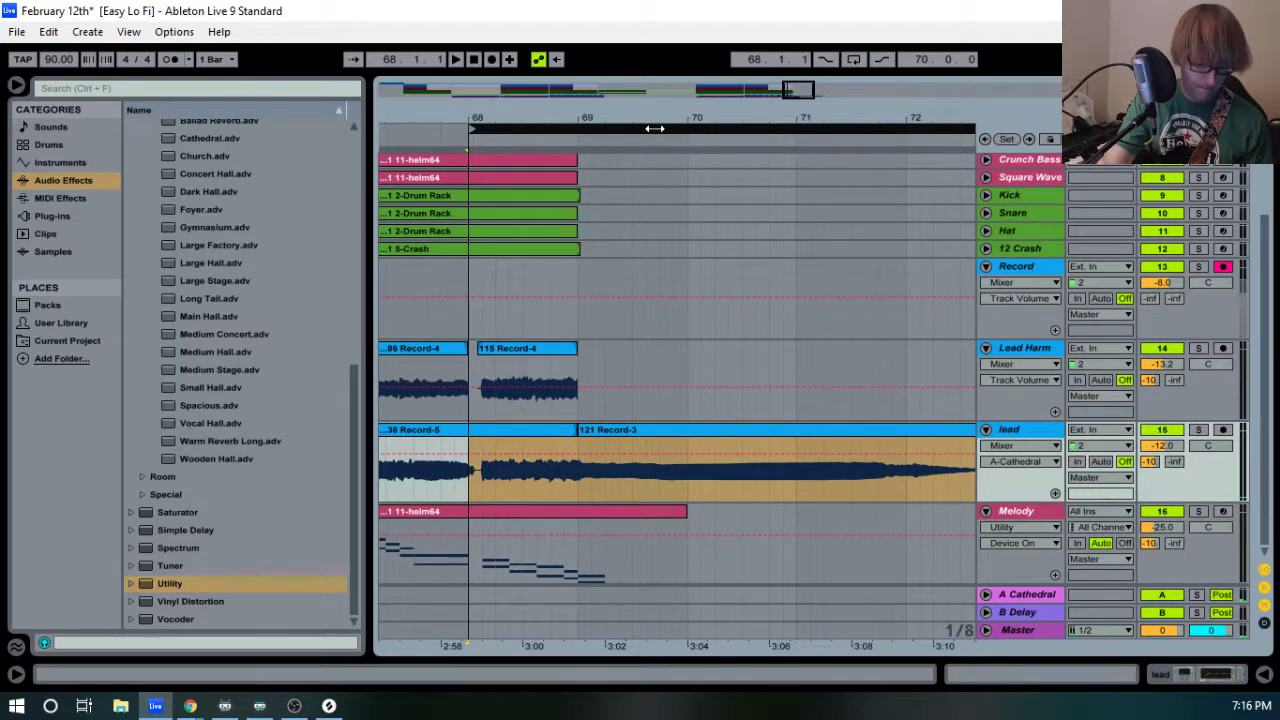
key(F9)
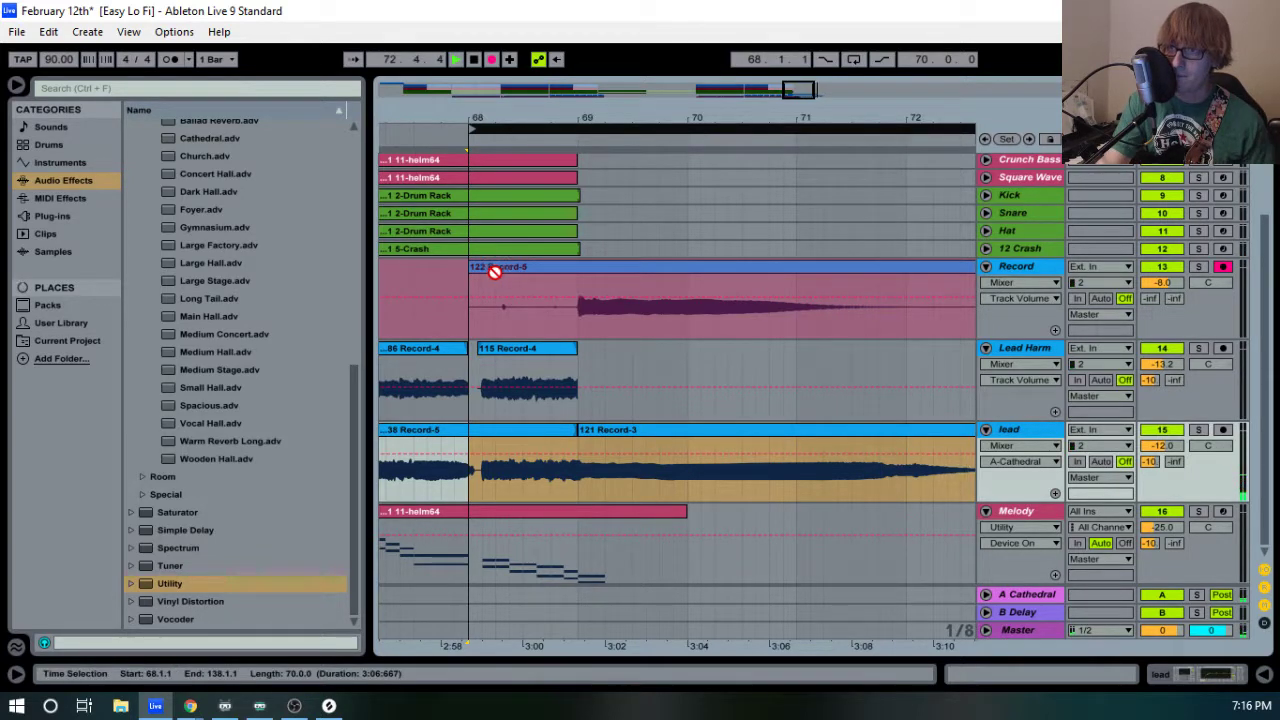
- Stop recording, trim the harmony take's start to 69.1.1 and move it to the Lead Harm track
key(space)
drag(472, 285, 602, 360)
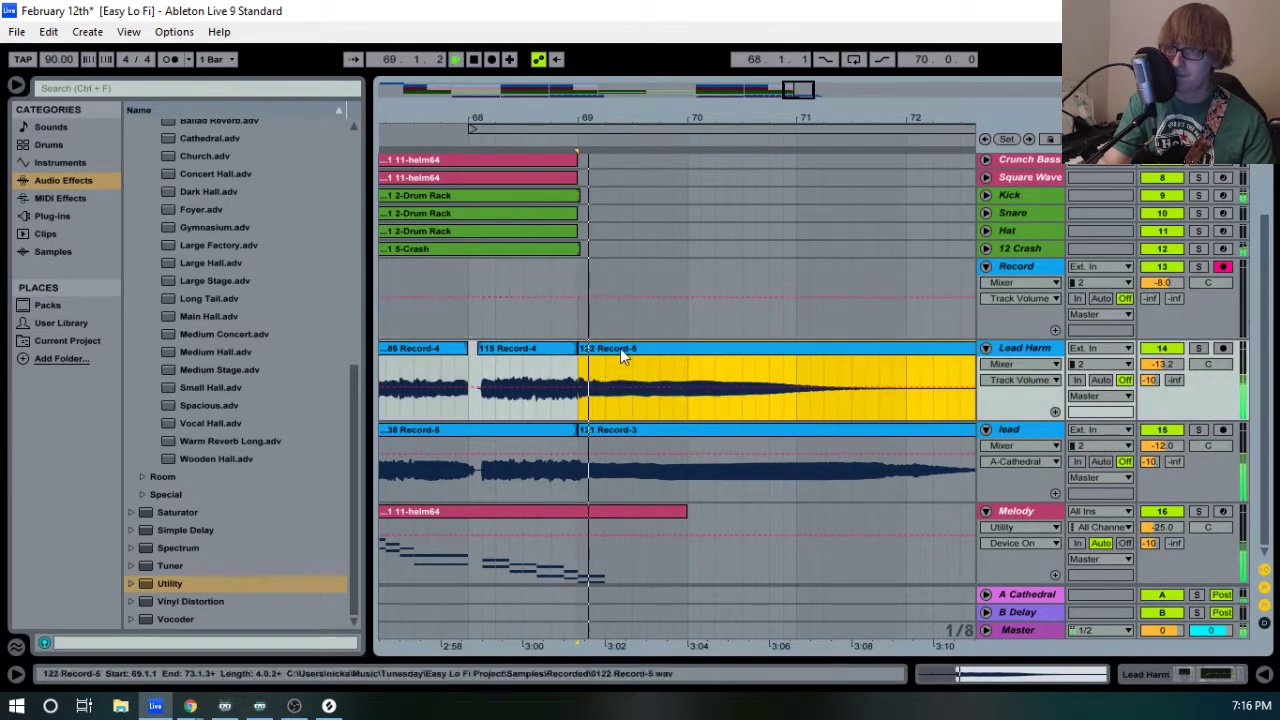
drag(674, 115, 674, 58)
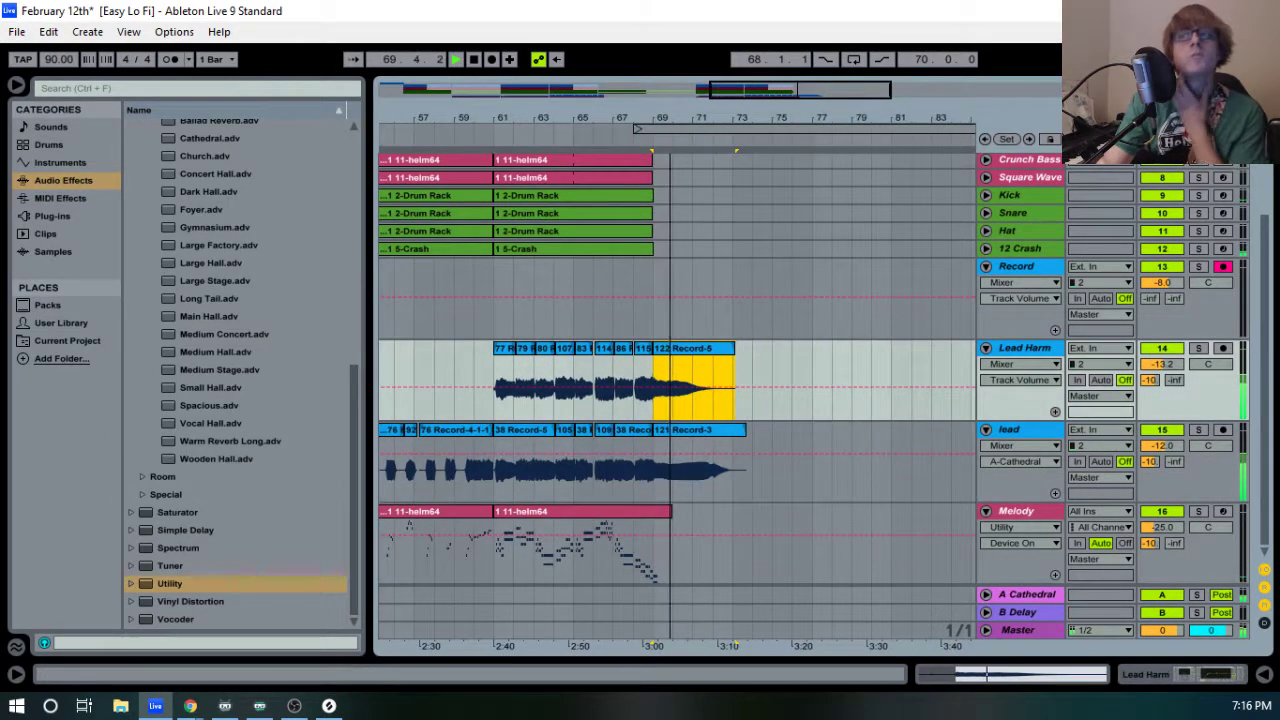
- Collapse the Lead Harm and Record tracks and play the arrangement from 33.1.1
click(985, 347)
click(986, 266)
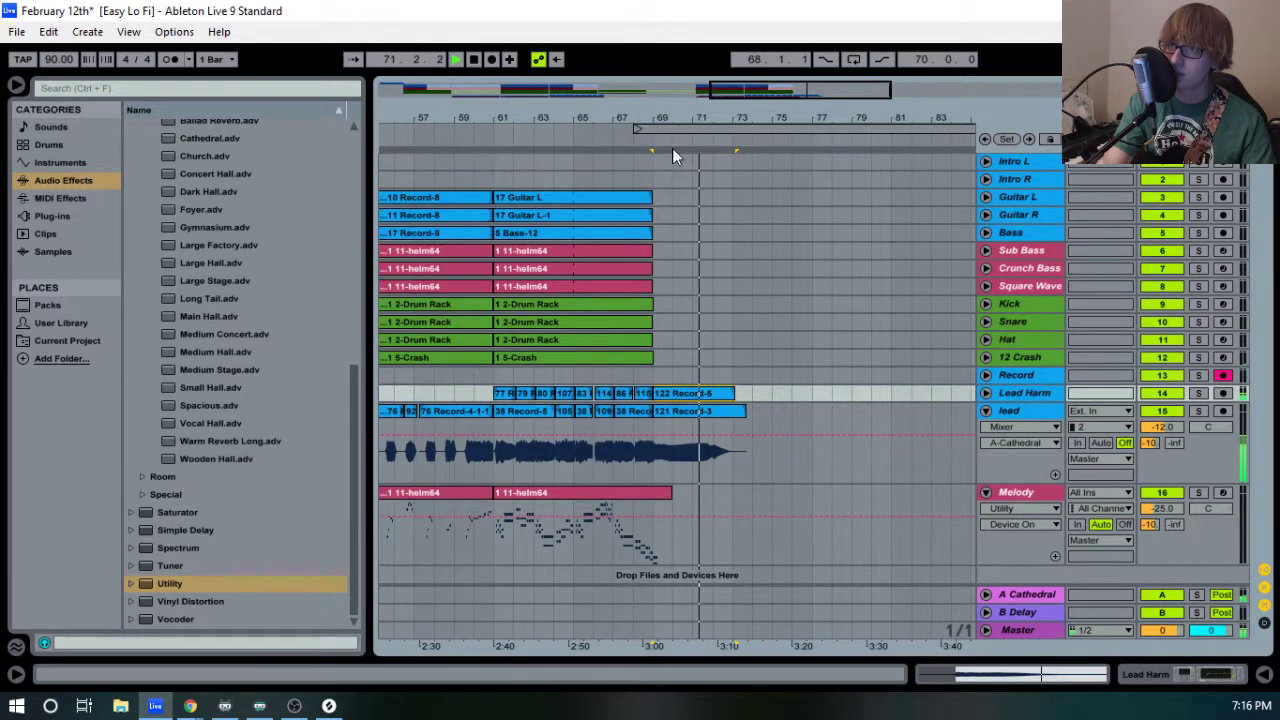
mouse_move(650, 122)
mouse_down()
mouse_move(650, 230)
mouse_move(667, 115)
mouse_up()
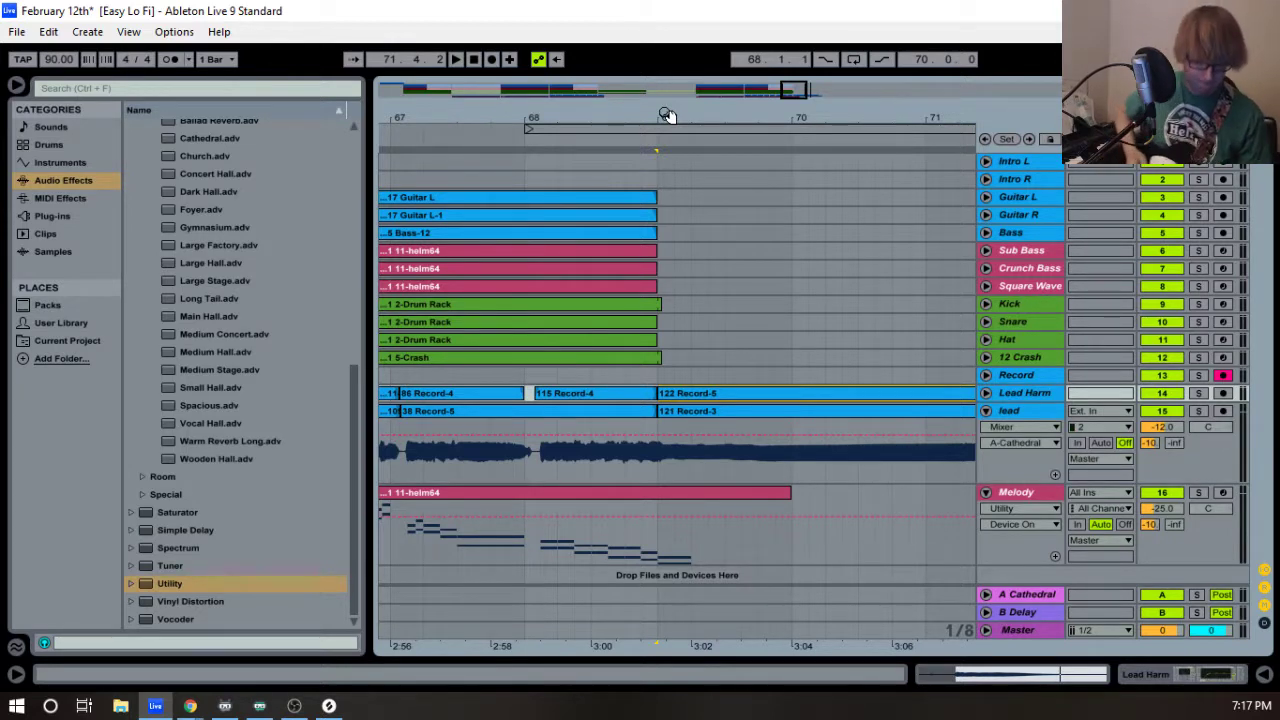
drag(667, 116, 526, 165)
key(space)
drag(519, 115, 556, 143)
drag(768, 124, 545, 140)
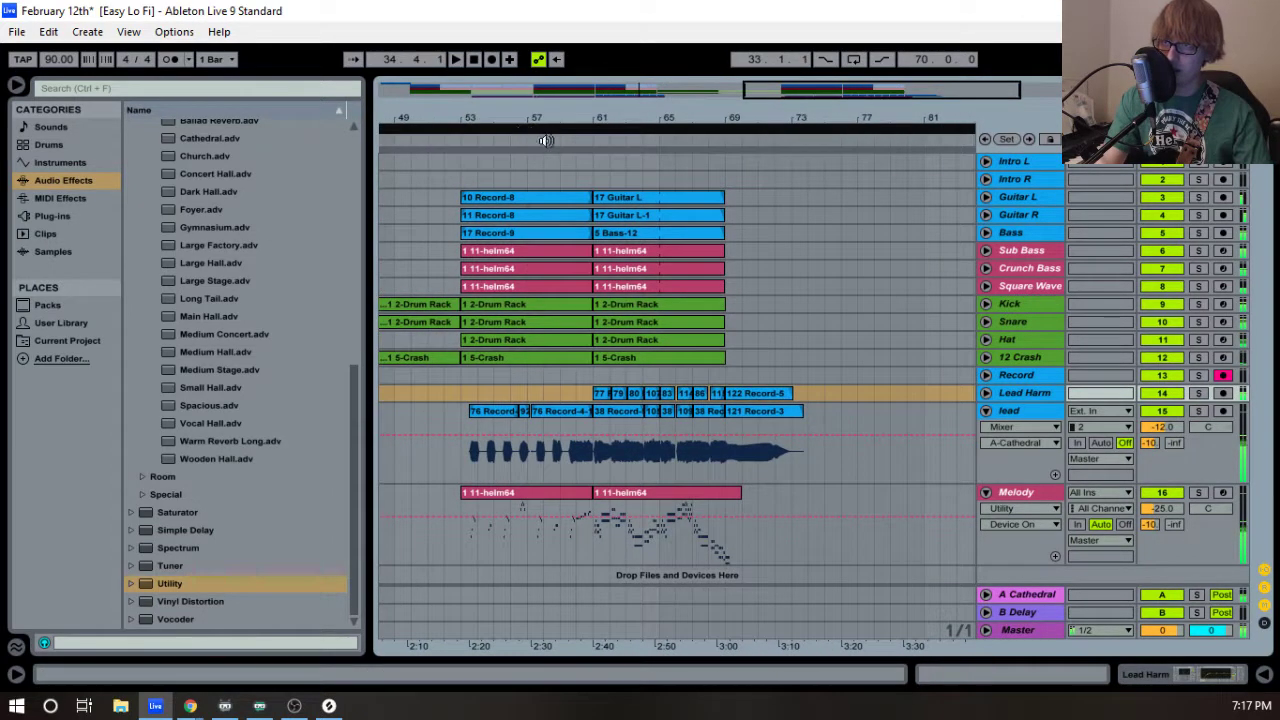
- Record a sustained closing guitar part for bar 69 from 67.1.1, expanding the Record track to show the waveform
click(643, 128)
drag(811, 133, 822, 131)
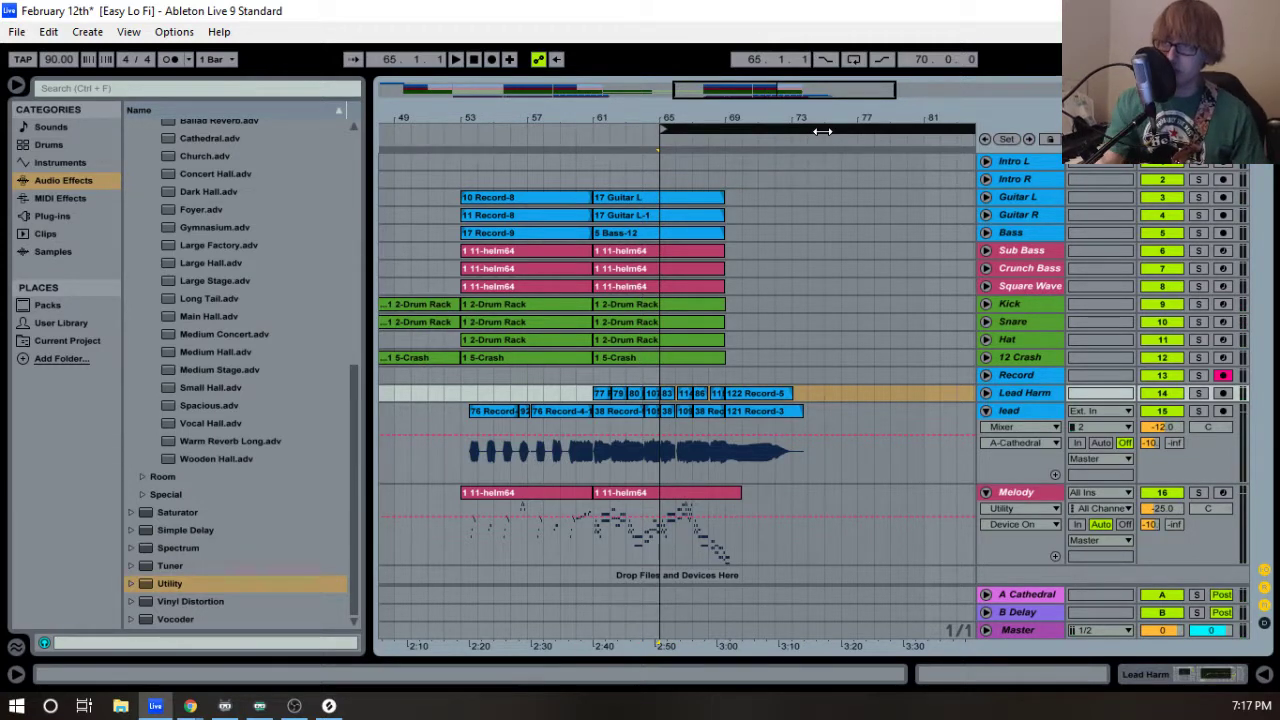
drag(728, 131, 728, 121)
key(F9)
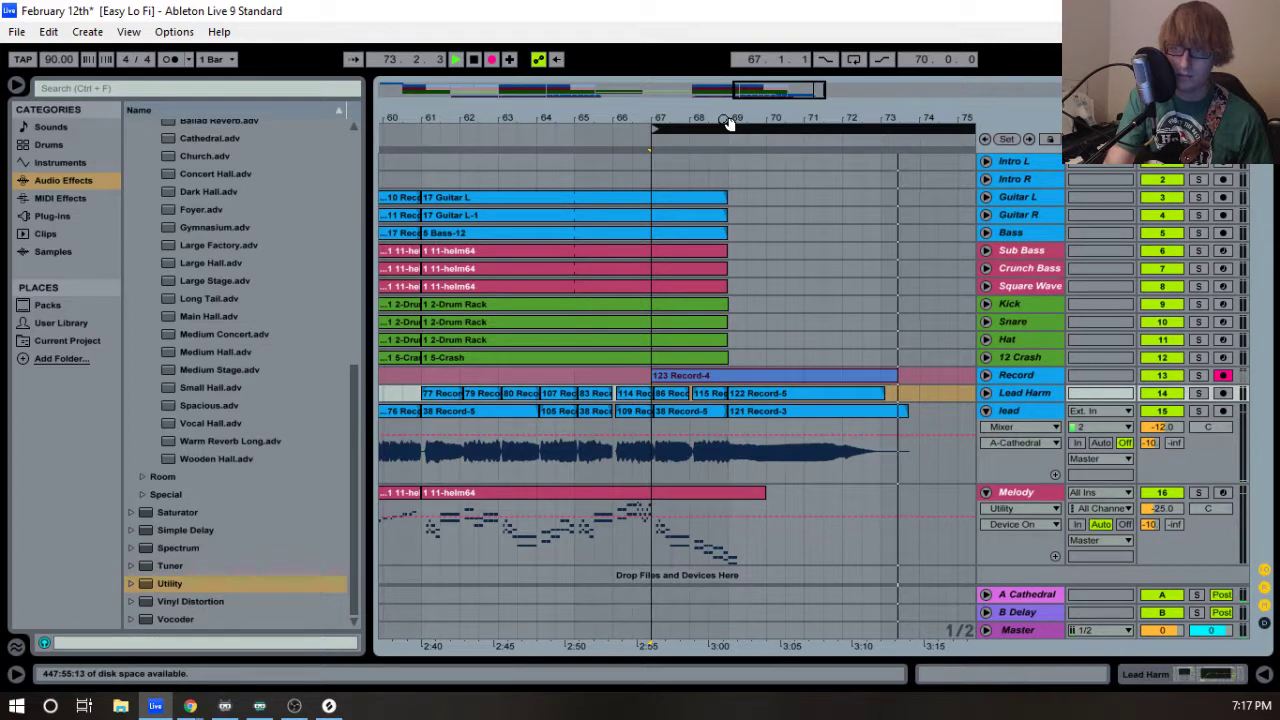
click(985, 374)
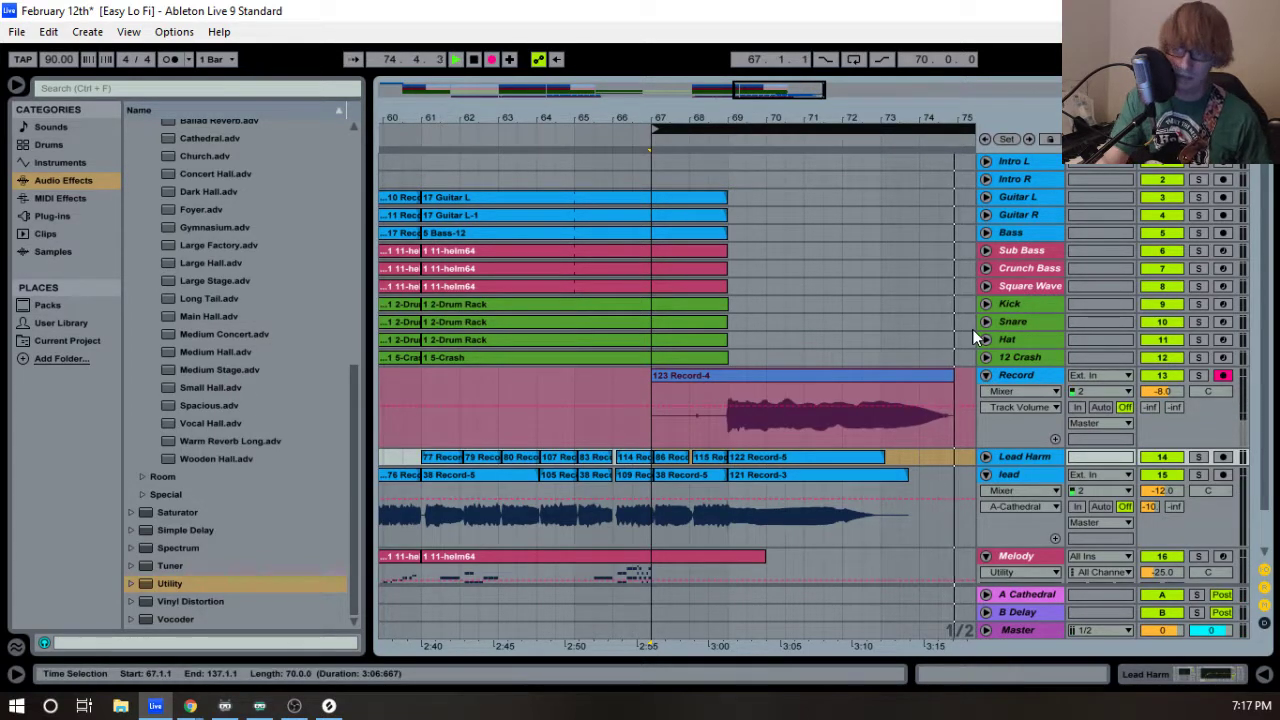
key(space)
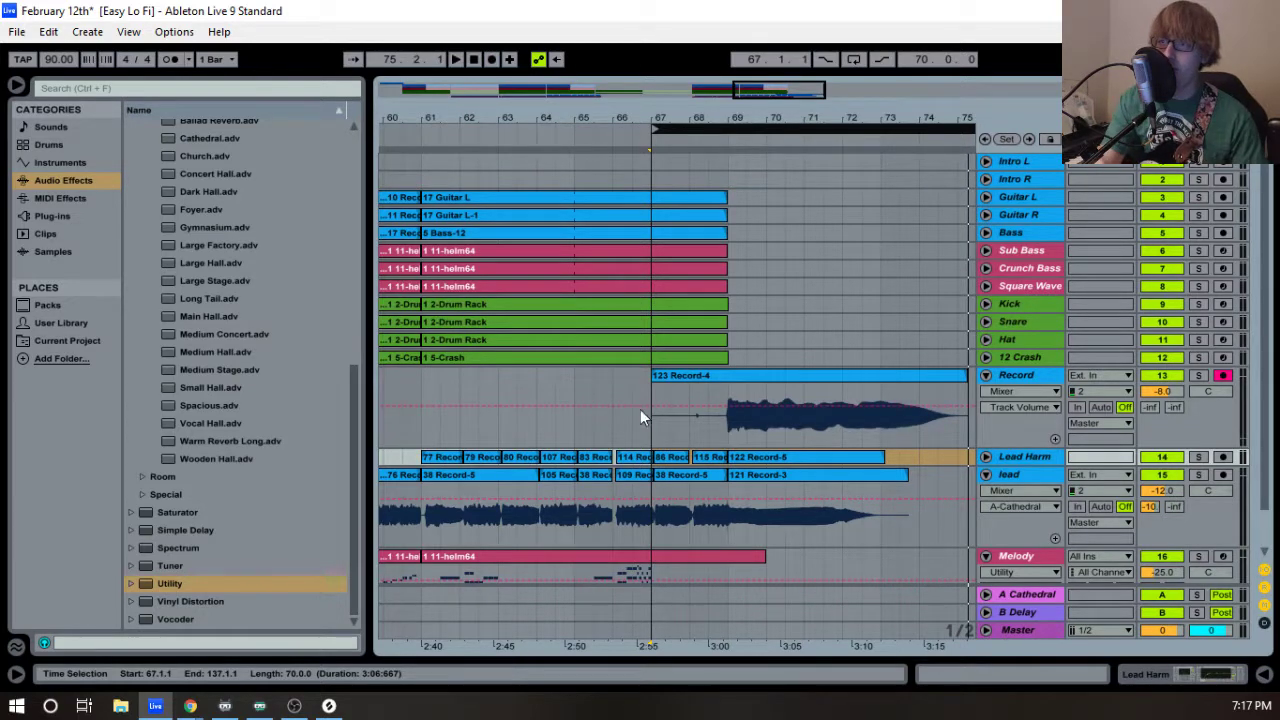
- Trim the closing guitar take's start to 69.1.1 and move it to the Guitar R track
drag(663, 390, 728, 386)
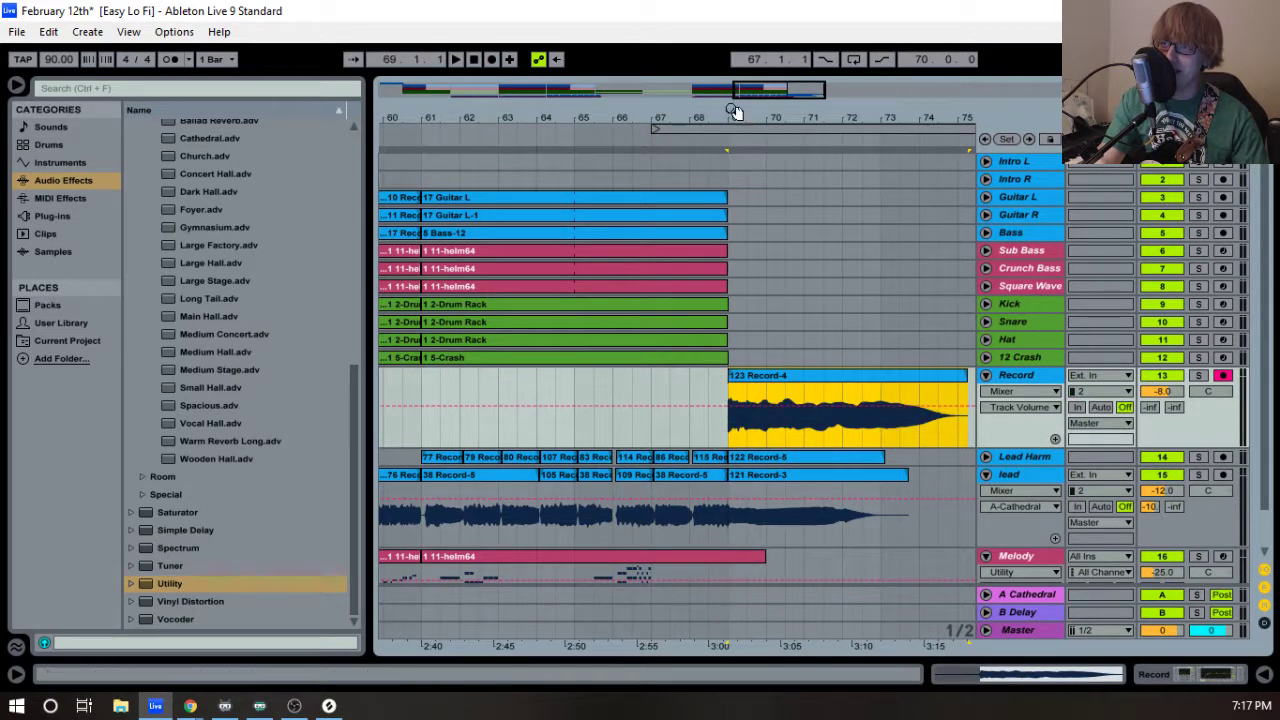
drag(735, 112, 560, 175)
drag(812, 118, 819, 118)
mouse_move(558, 378)
mouse_down()
mouse_move(599, 269)
mouse_move(591, 212)
mouse_up()
mouse_move(569, 112)
mouse_down()
mouse_move(575, 54)
mouse_move(591, 118)
mouse_up()
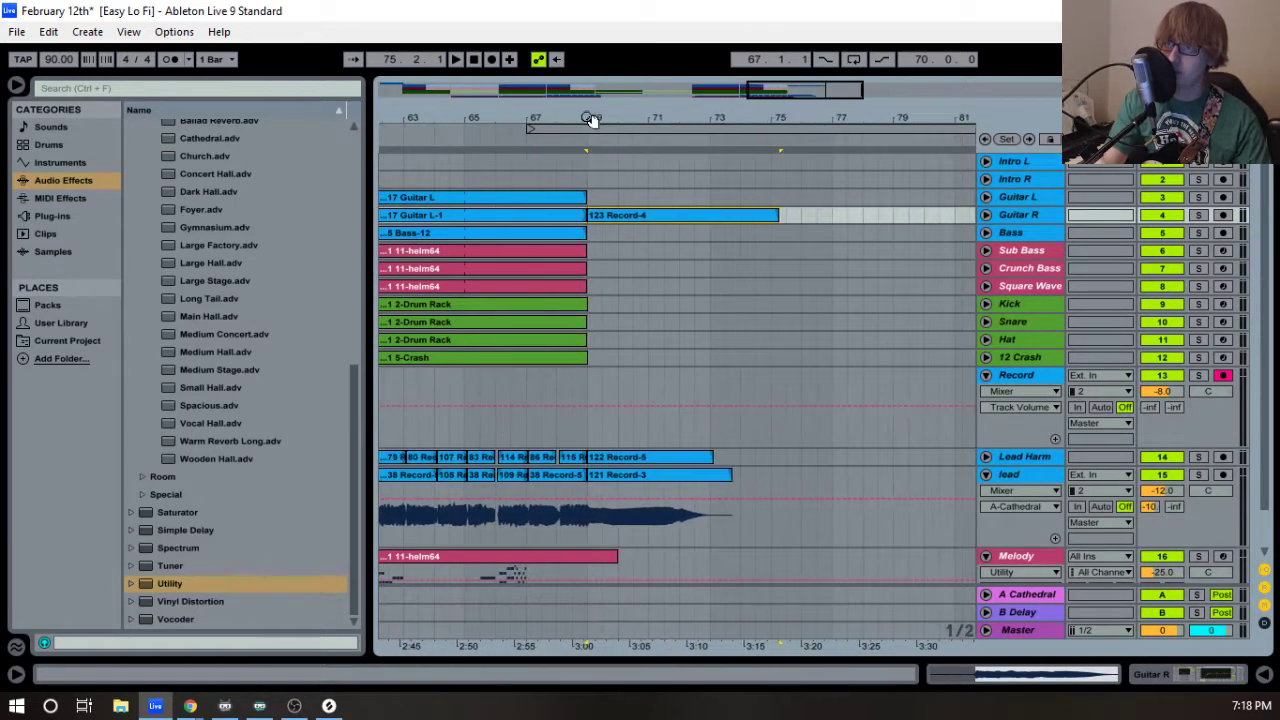
- Record another closing guitar take on the Record track, starting from 67.1.1
click(589, 133)
key(F9)
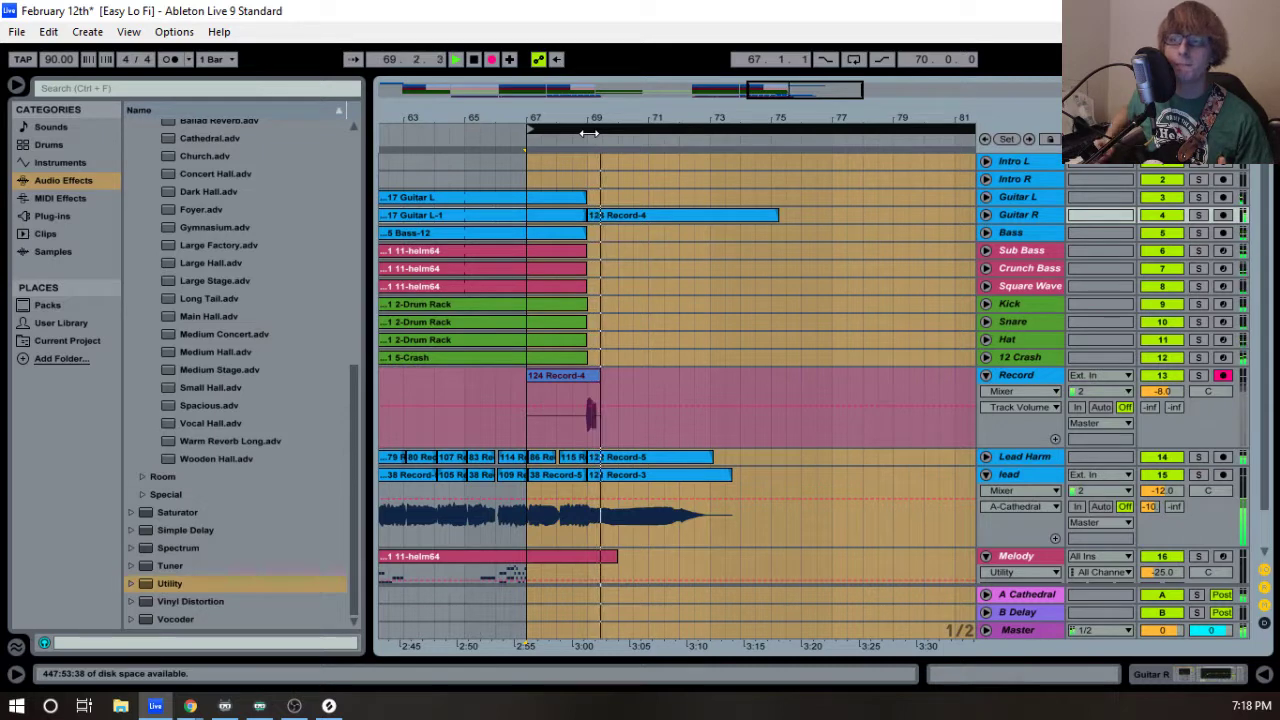
key(space)
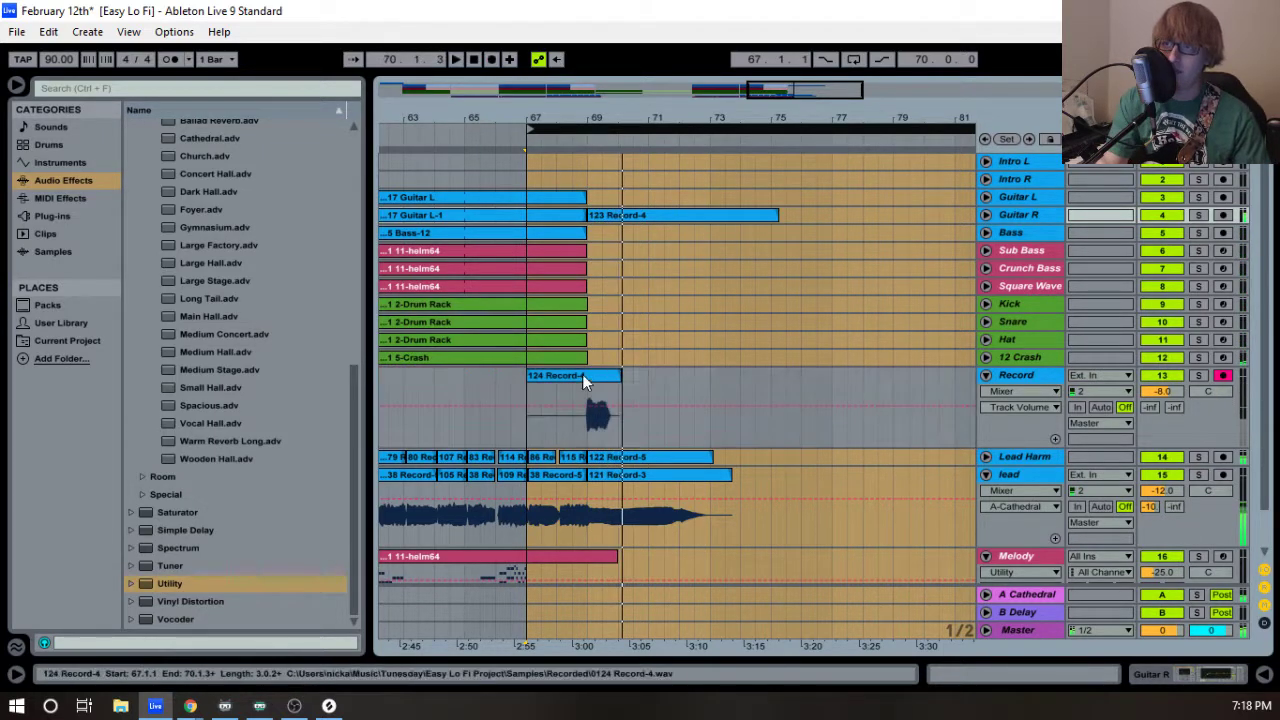
- Replace the flawed guitar take on the Record track with a new sustained closing take recorded from 68.1.1
click(591, 374)
key(Delete)
drag(575, 128, 598, 126)
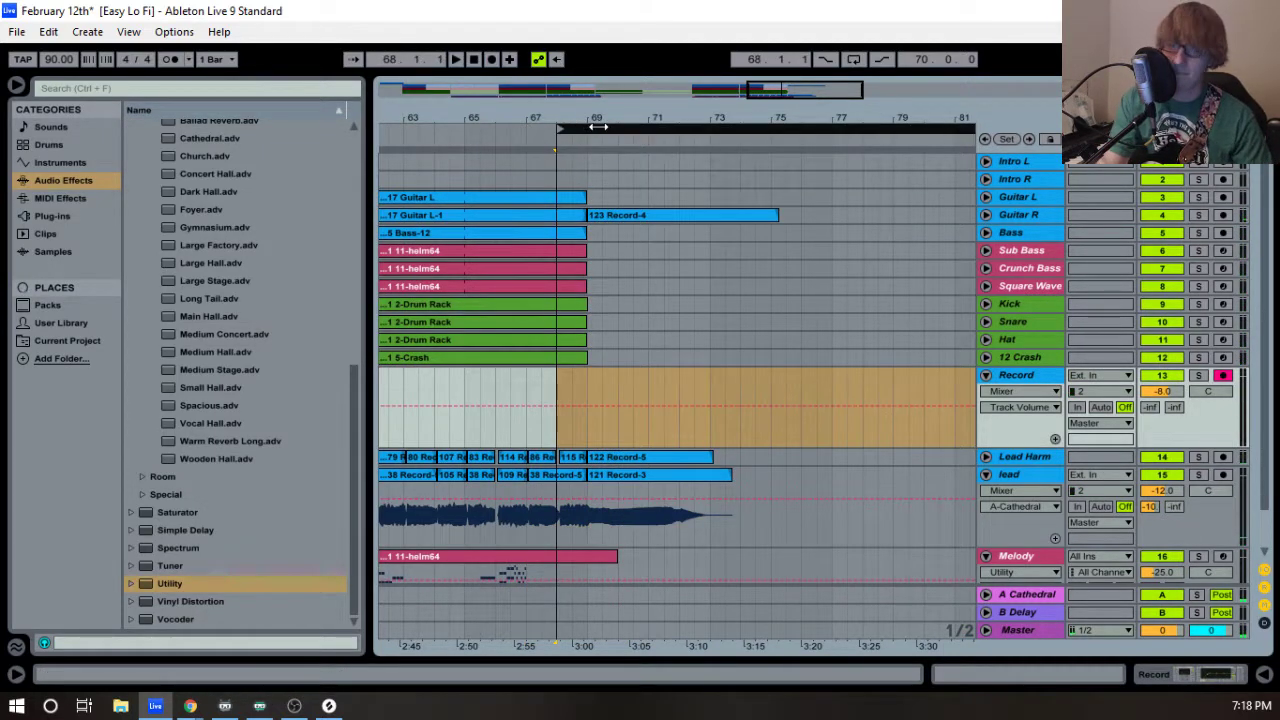
key(F9)
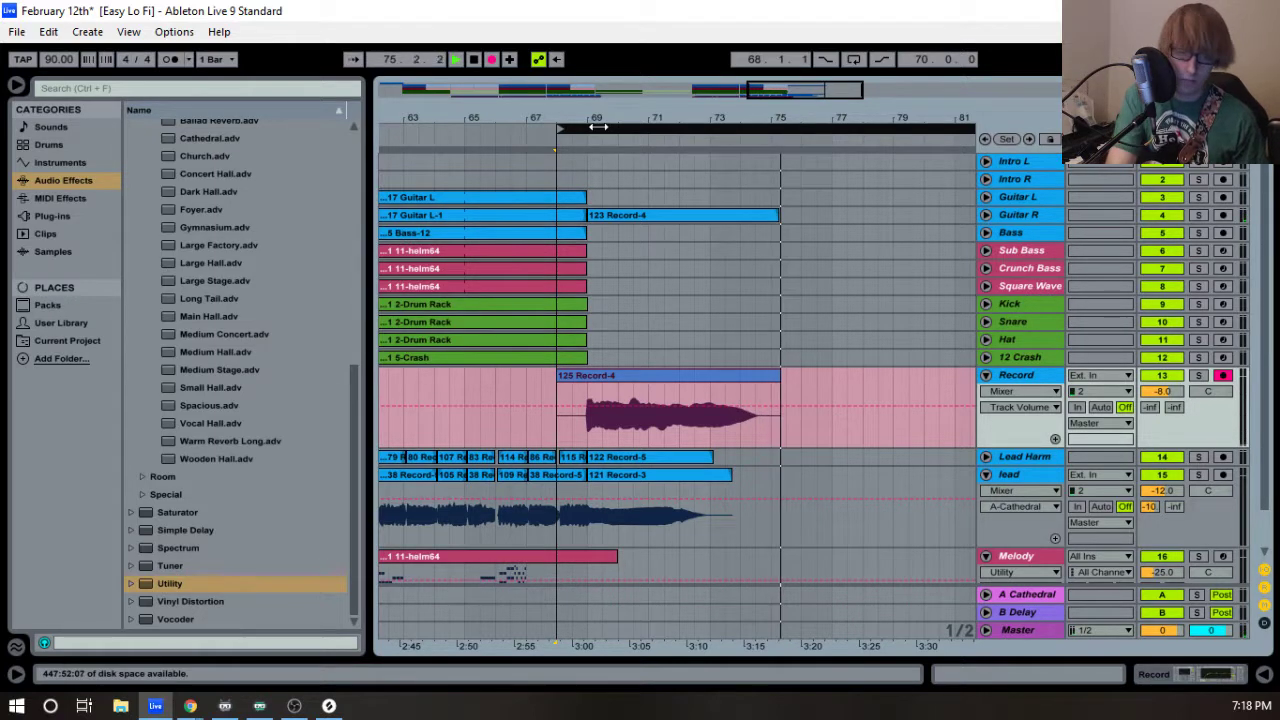
key(space)
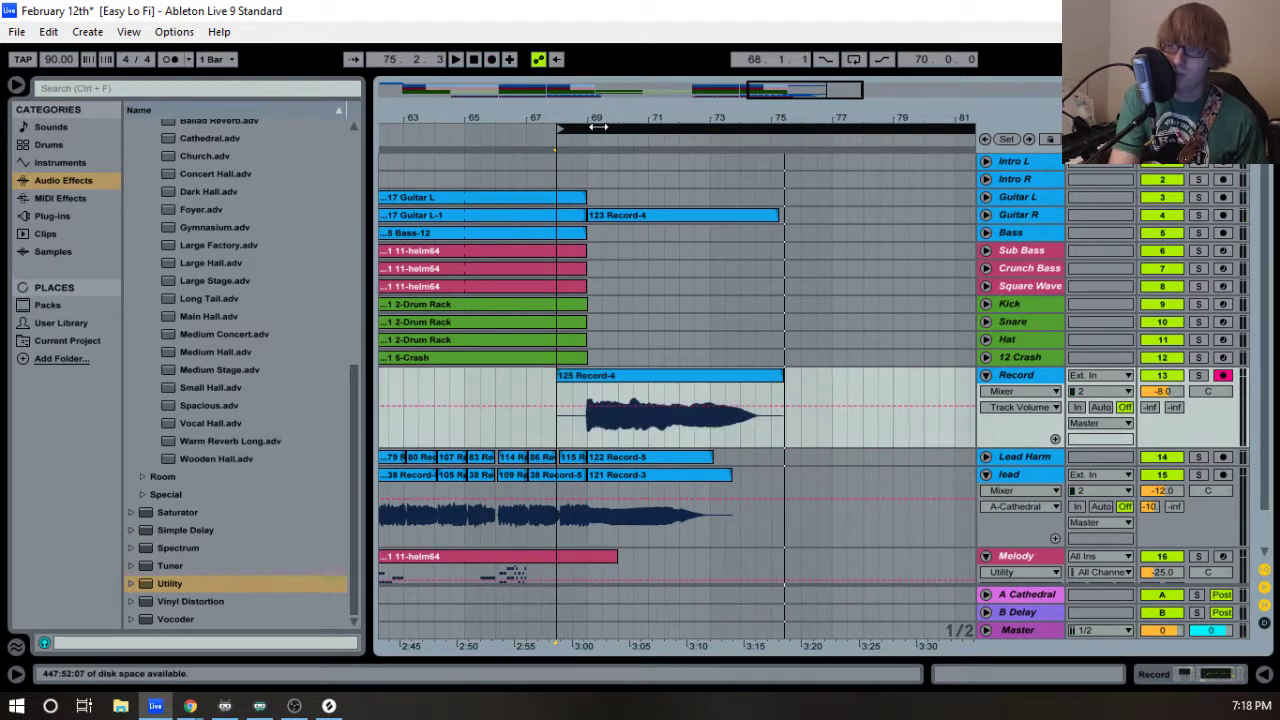
- Trim the new closing take's start to 69.1.1 and place it on the Bass track to compare its waveform with the Guitar R take
click(985, 216)
drag(559, 448, 588, 450)
drag(600, 135, 573, 337)
drag(557, 449, 571, 297)
key(space)
drag(850, 119, 410, 10)
click(985, 296)
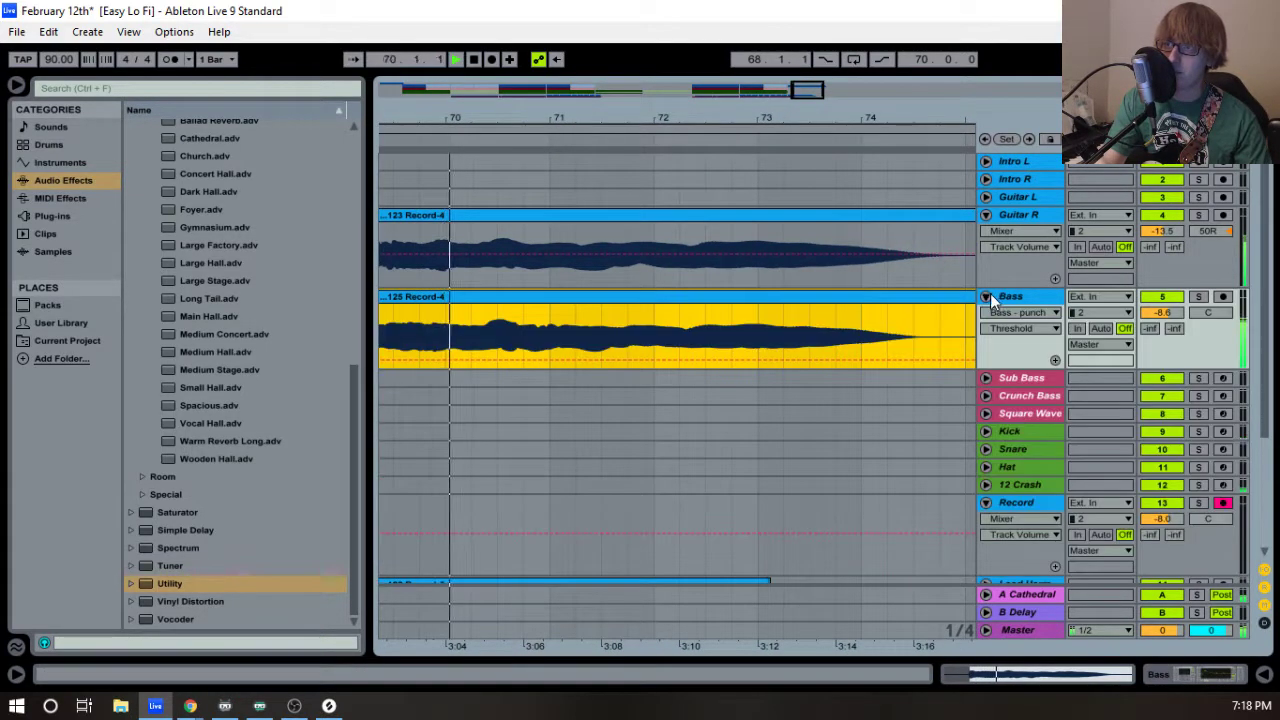
- Move the trimmed closing take from the Bass track to Guitar L at 69.1.1 and play the ending from 68.1.1
drag(512, 138, 720, 120)
key(space)
drag(727, 324, 731, 190)
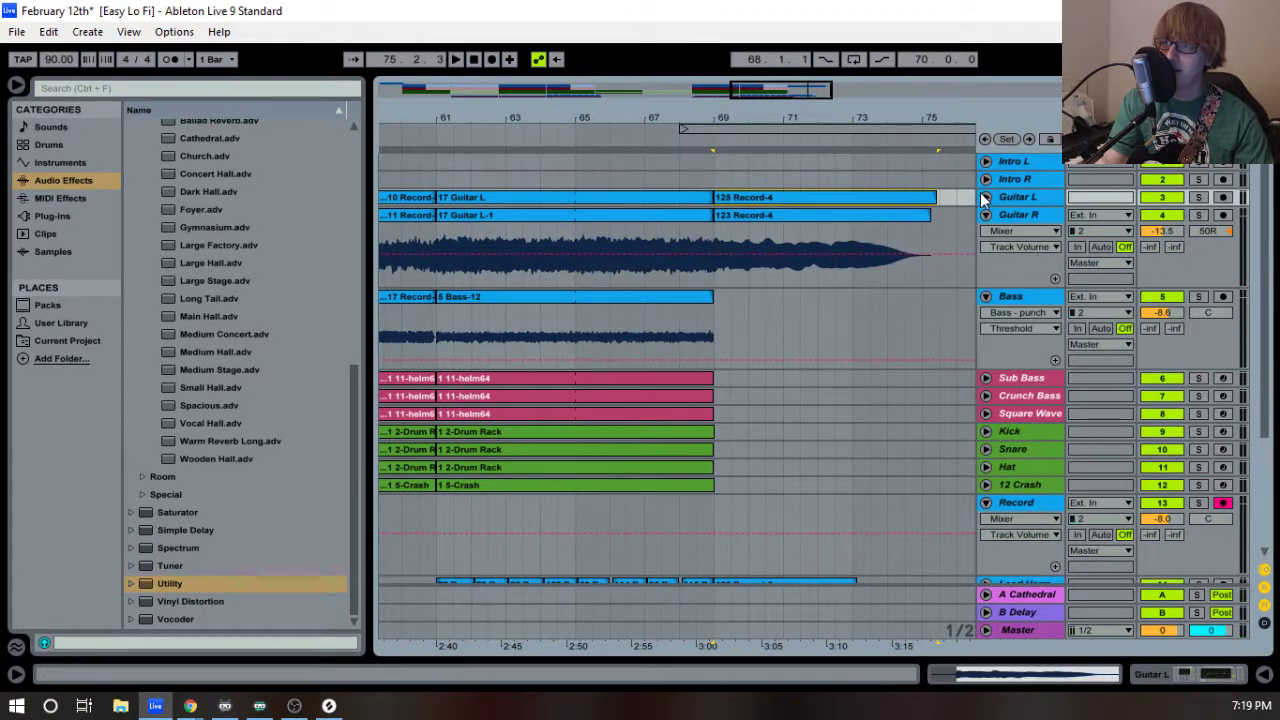
click(985, 197)
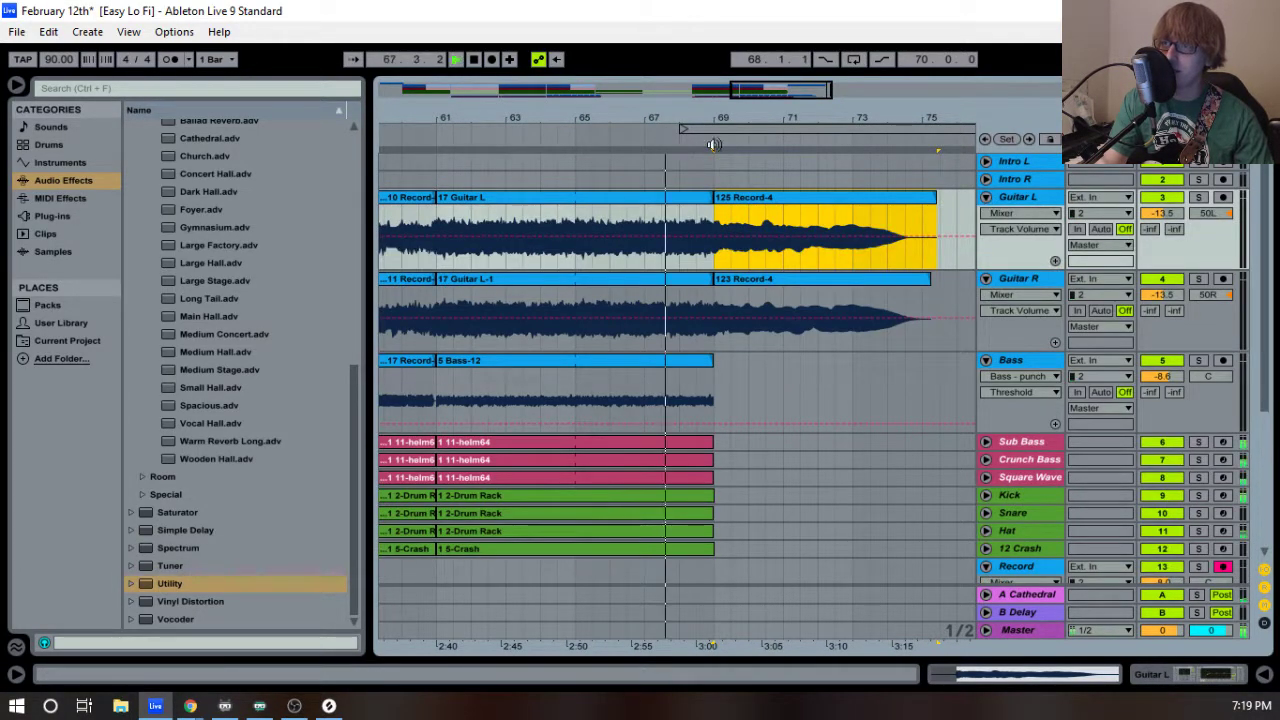
click(986, 198)
drag(759, 118, 733, 118)
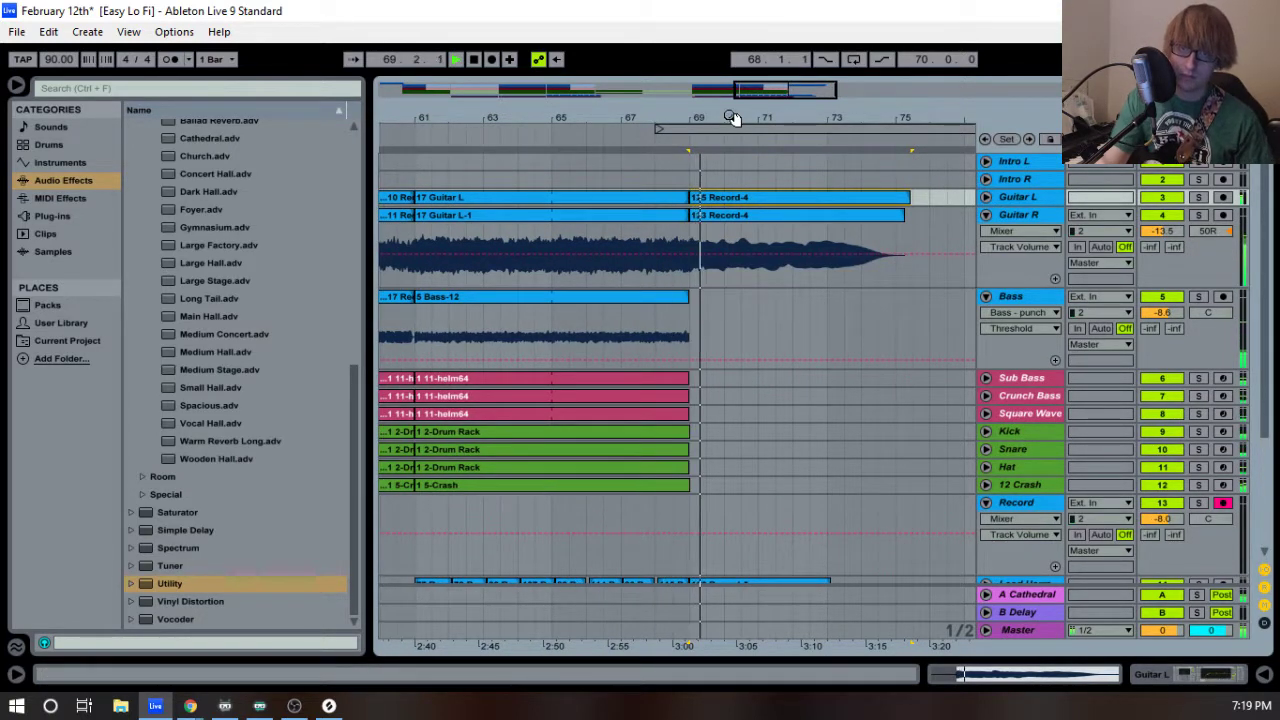
- Play the arrangement from 35.1.1 to hear the transition into the section at bar 37
drag(709, 119, 618, 127)
key(space)
key(space)
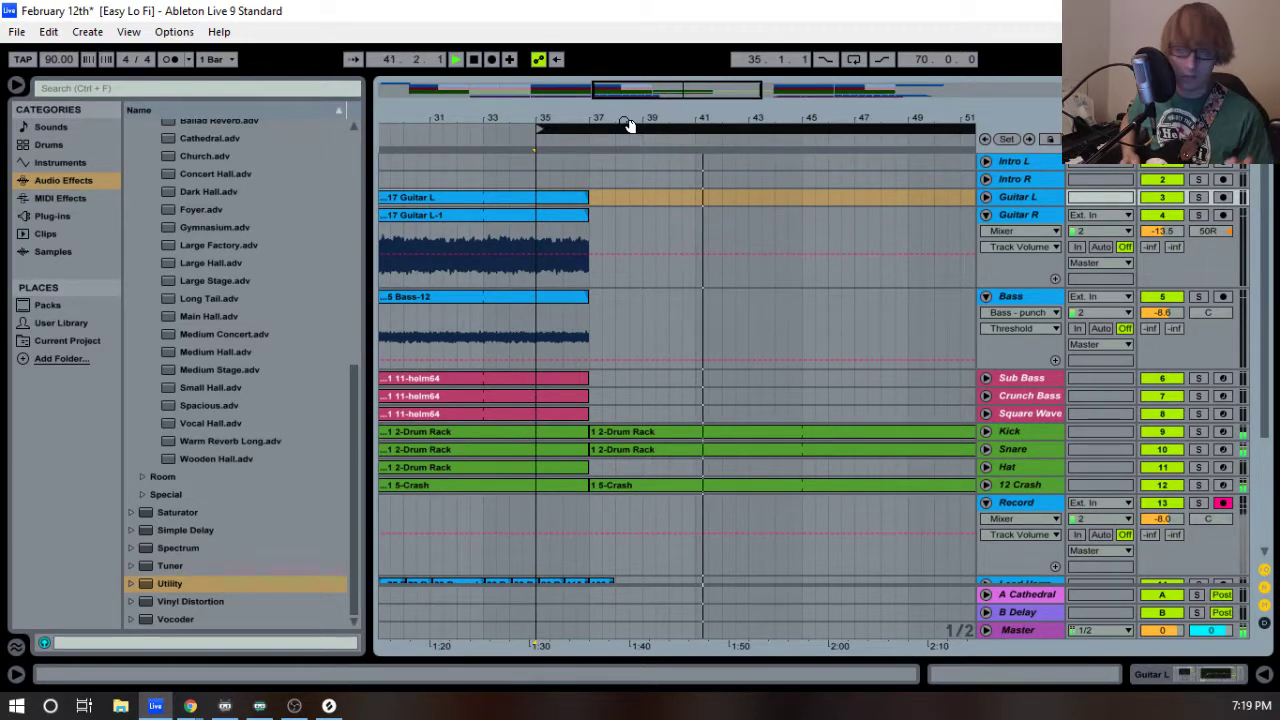
- Move the Record track above Intro L at the head of the track list and save the set
scroll(893, 431, down, 3)
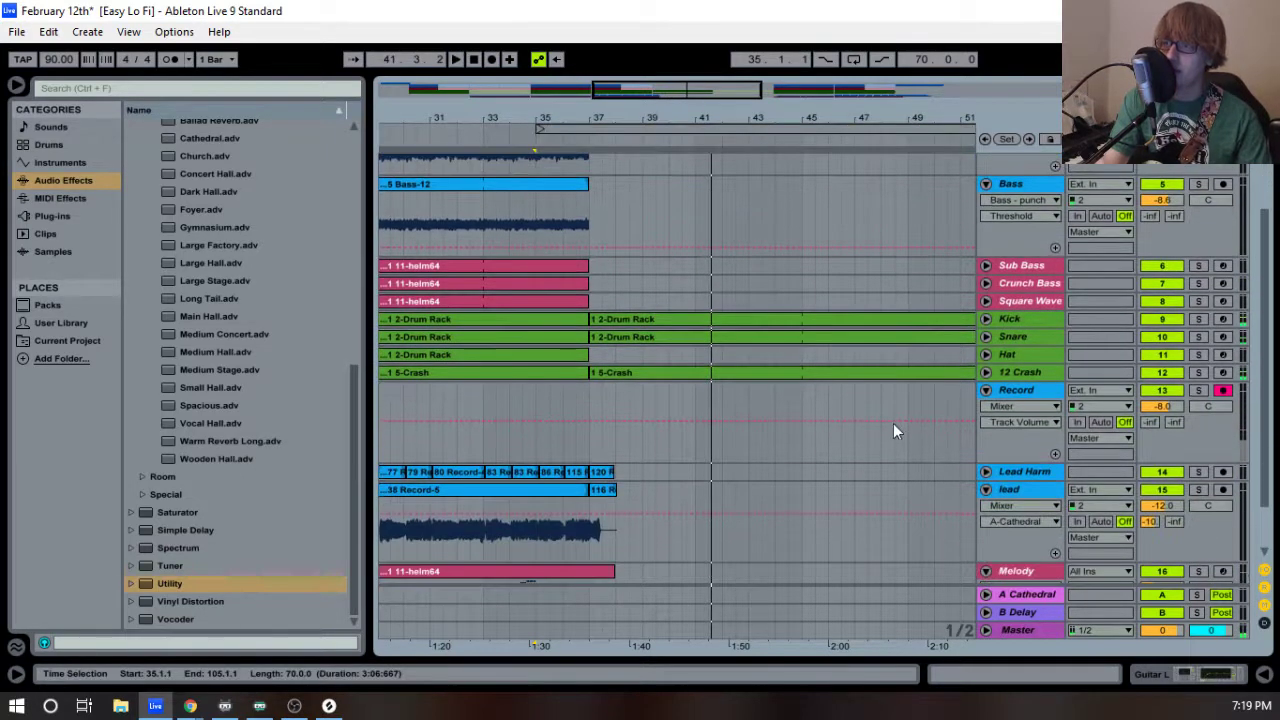
click(1018, 392)
scroll(1018, 392, up, 1)
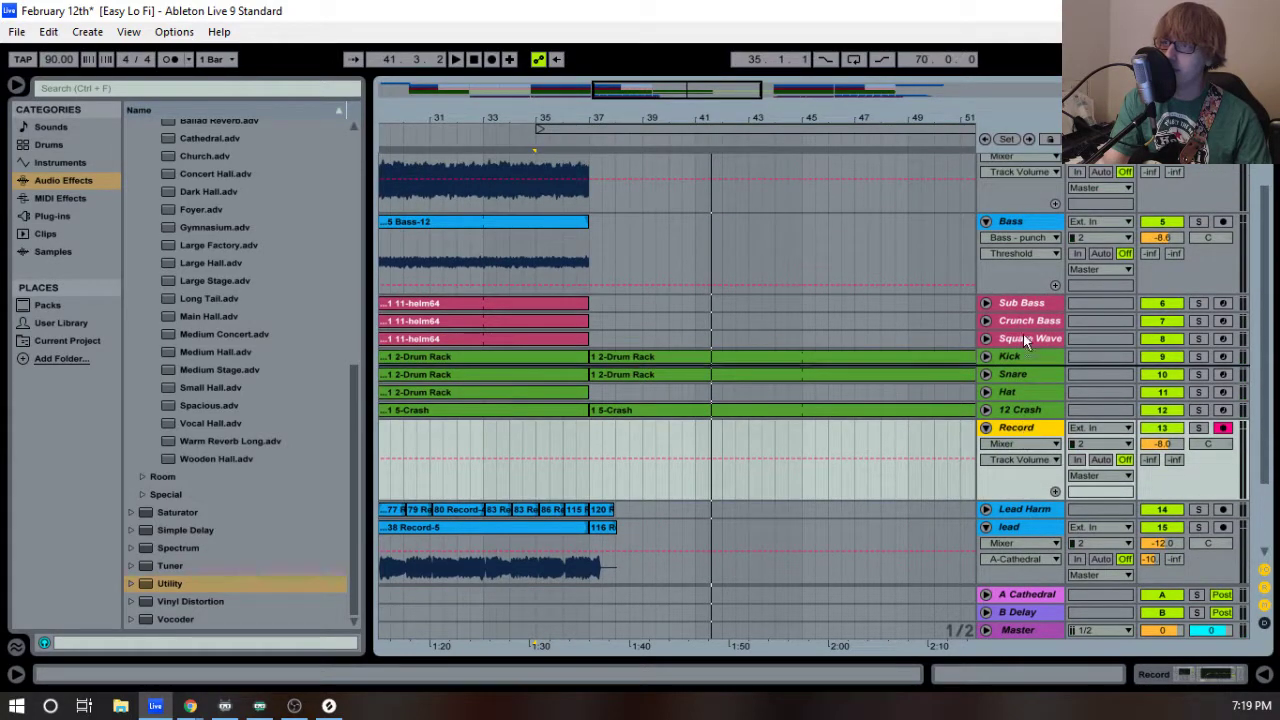
scroll(1020, 150, up, 2)
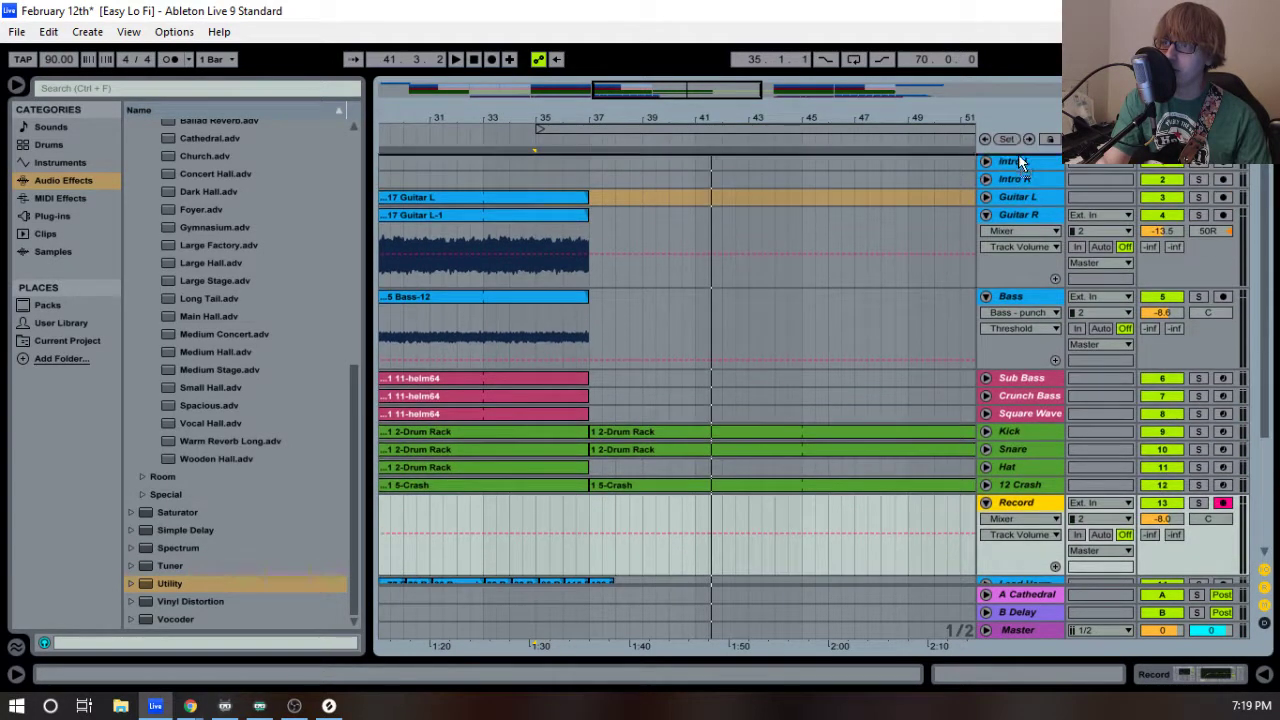
drag(1022, 160, 1008, 168)
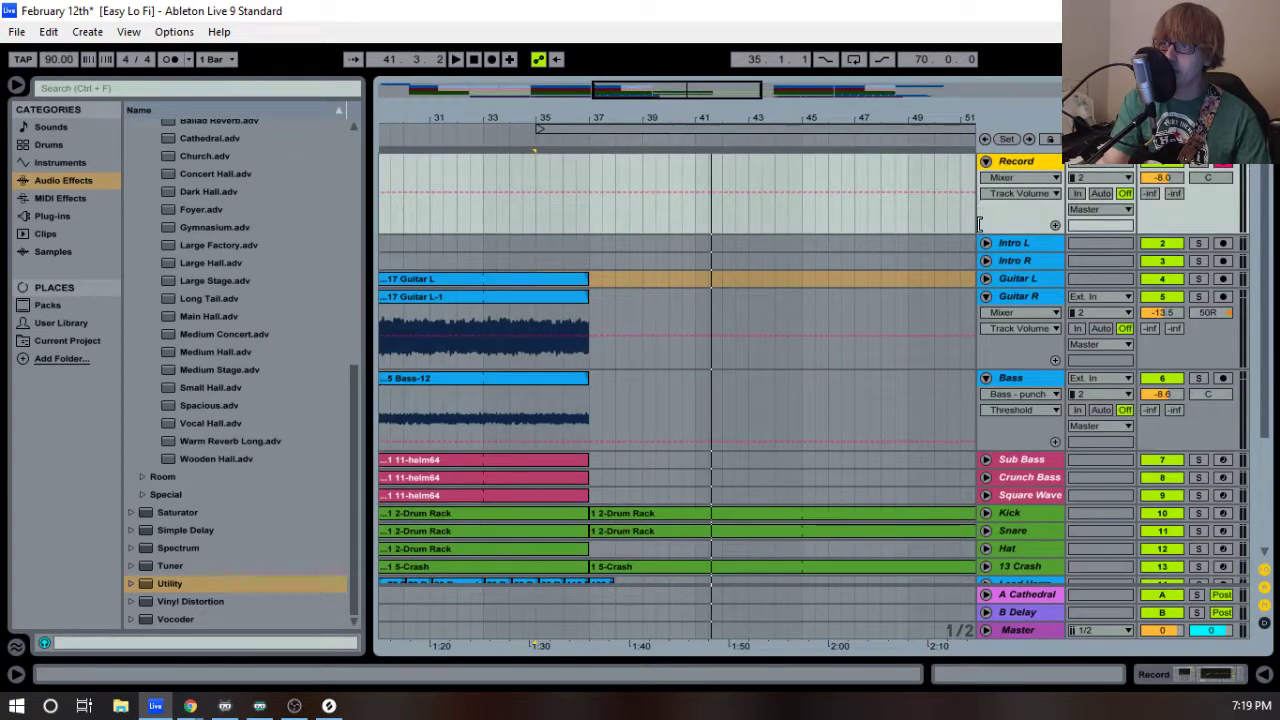
scroll(976, 300, down, 5)
click(986, 429)
scroll(697, 284, up, 5)
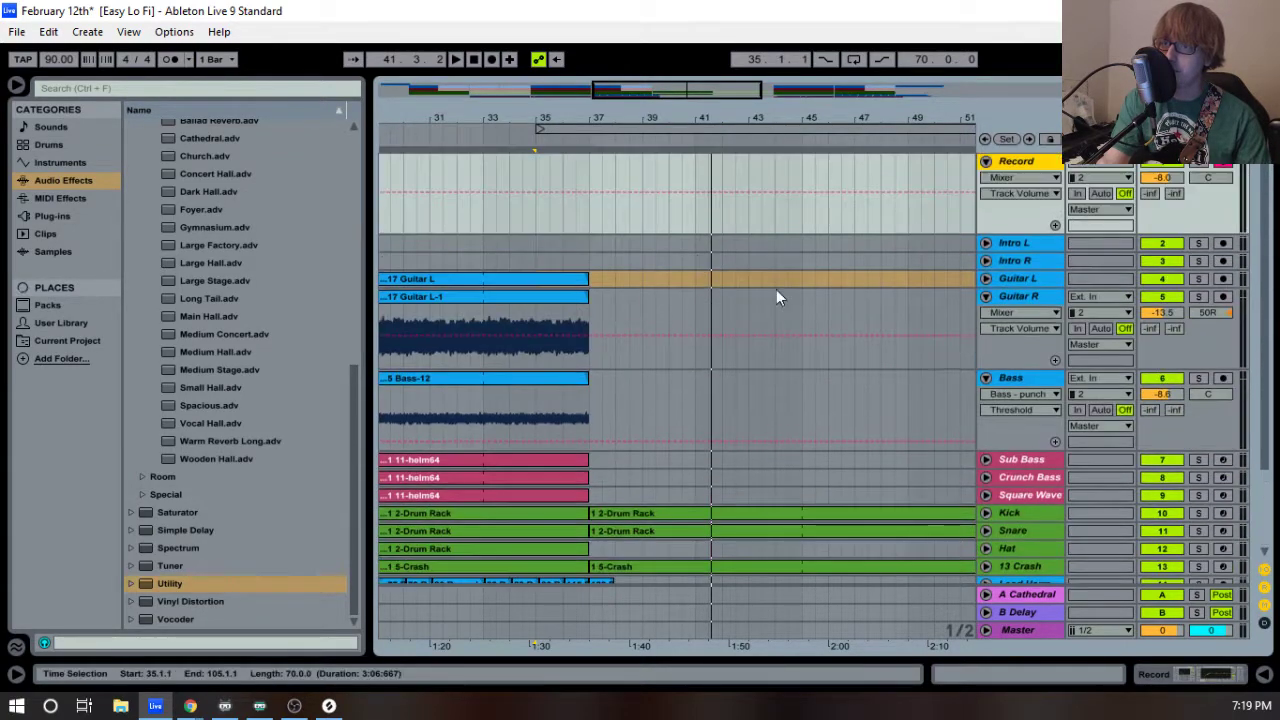
click(17, 32)
click(72, 196)
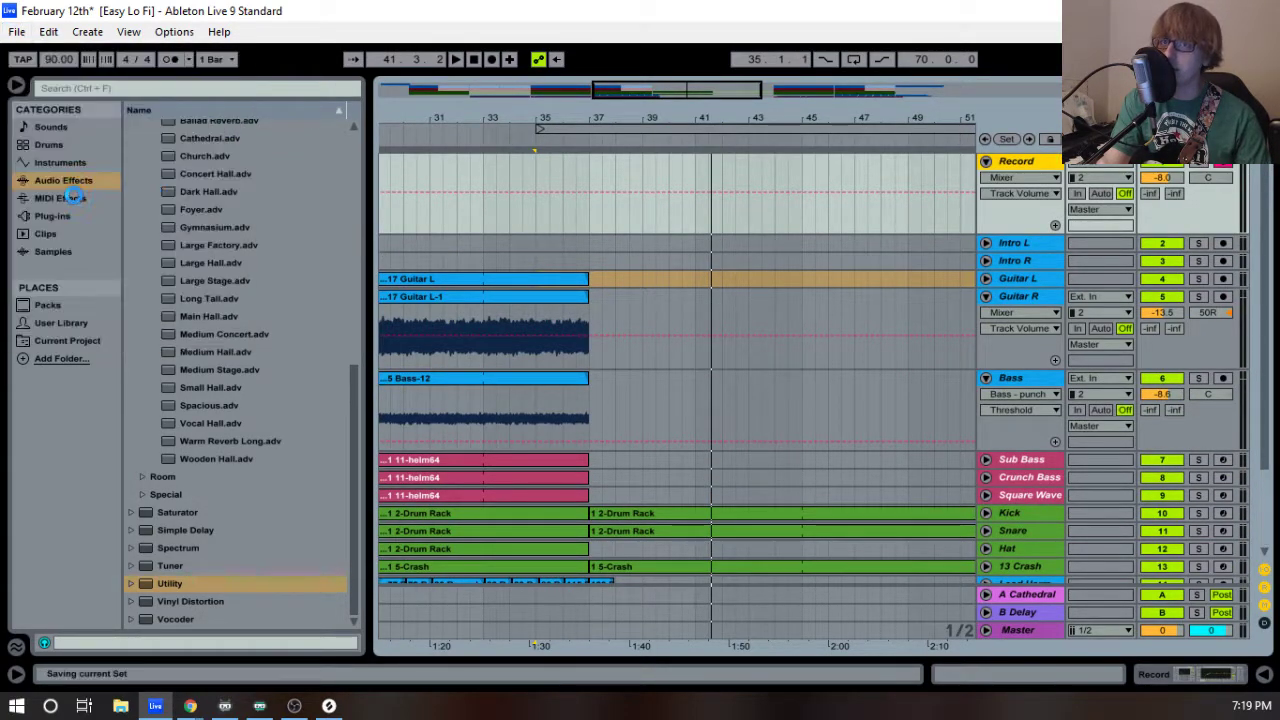
- Record a trial guitar take for the bar 37 section on the Record track from 35.1.1 and discard it
click(604, 126)
key(space)
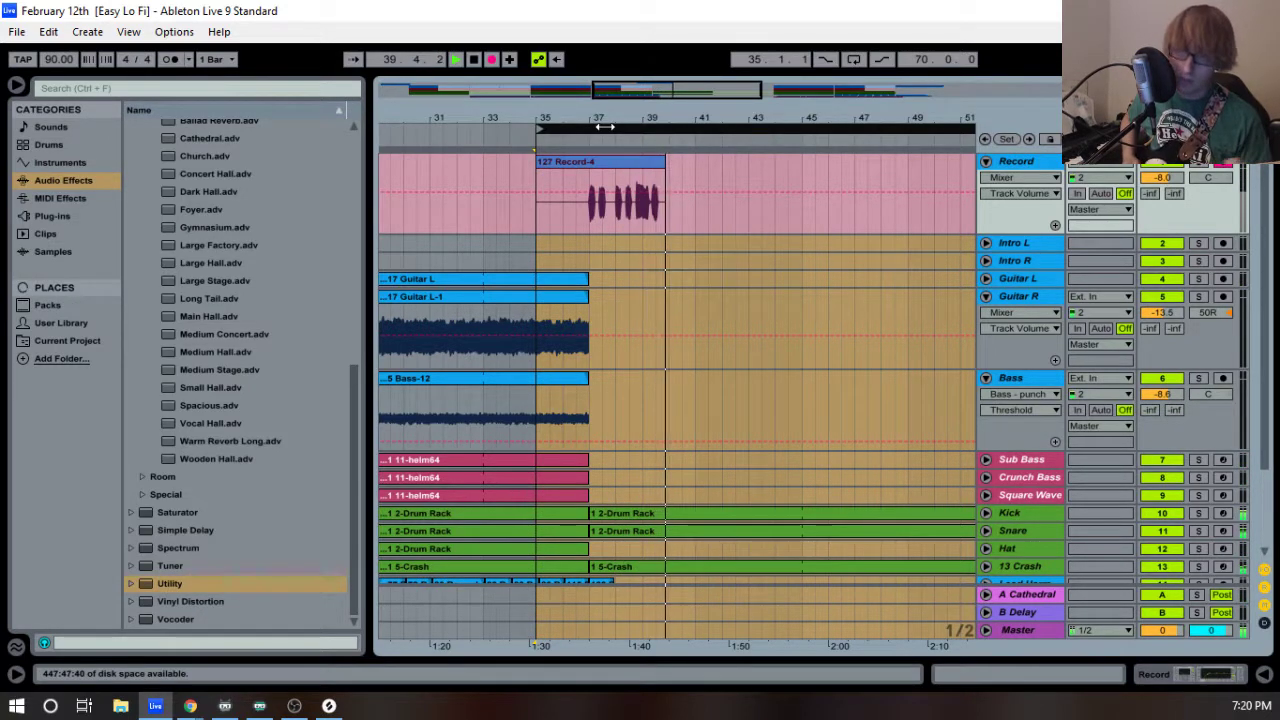
key(space)
drag(591, 127, 653, 125)
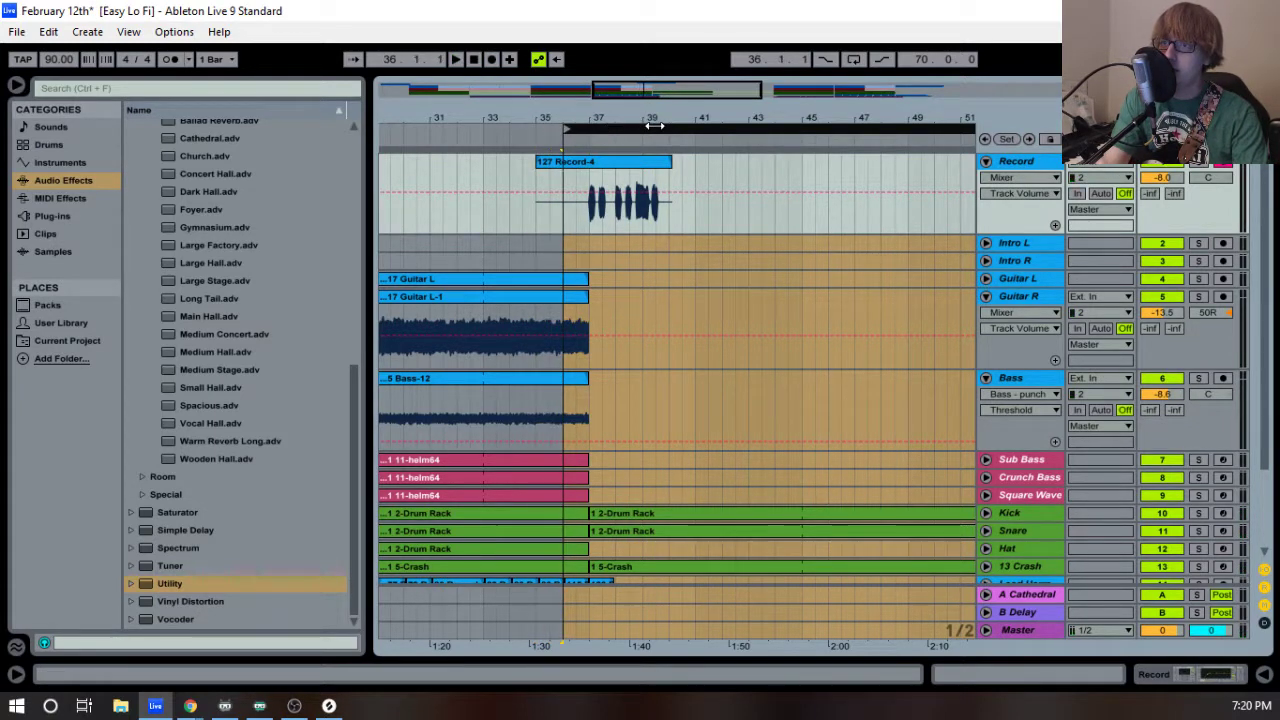
click(631, 162)
key(Delete)
- Record a muted, rhythmic guitar take for the bar 37 section on the Record track, starting from 36.1.1
click(631, 130)
key(F9)
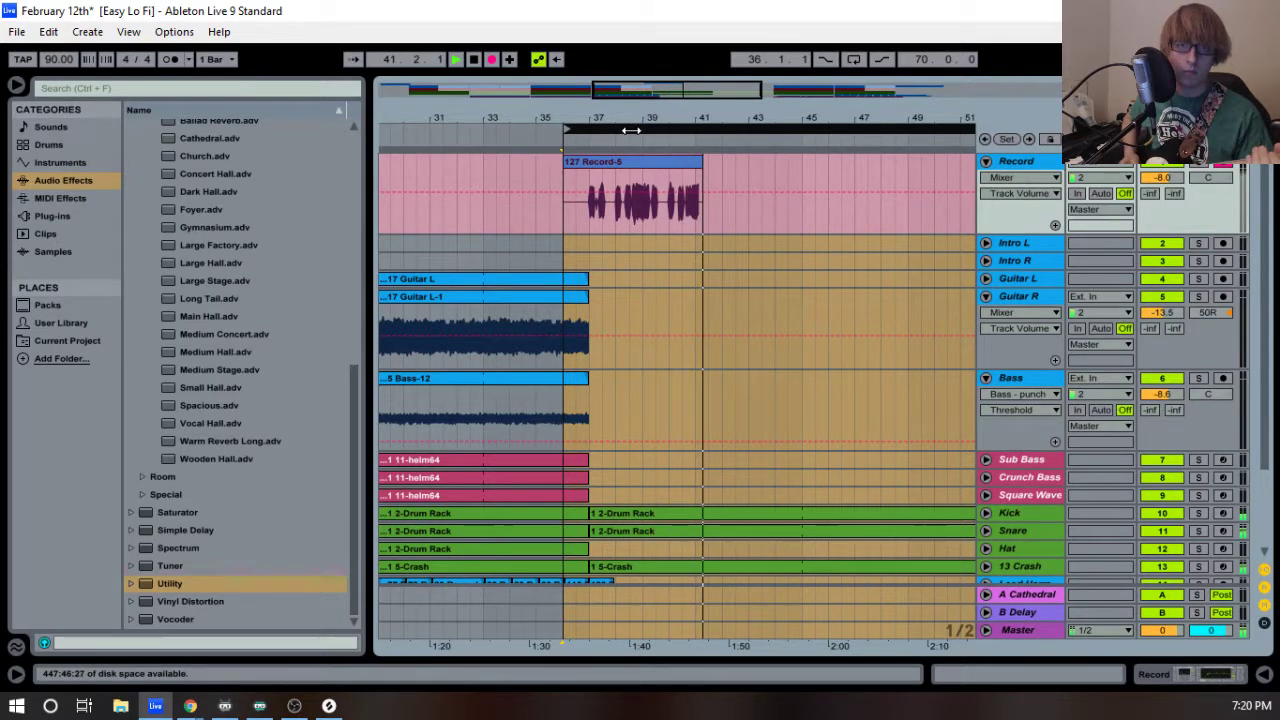
key(space)
- Trim the rhythmic guitar take to start at 37.1.1 and end at about 38.3.2, keeping only the opening phrase
key(space)
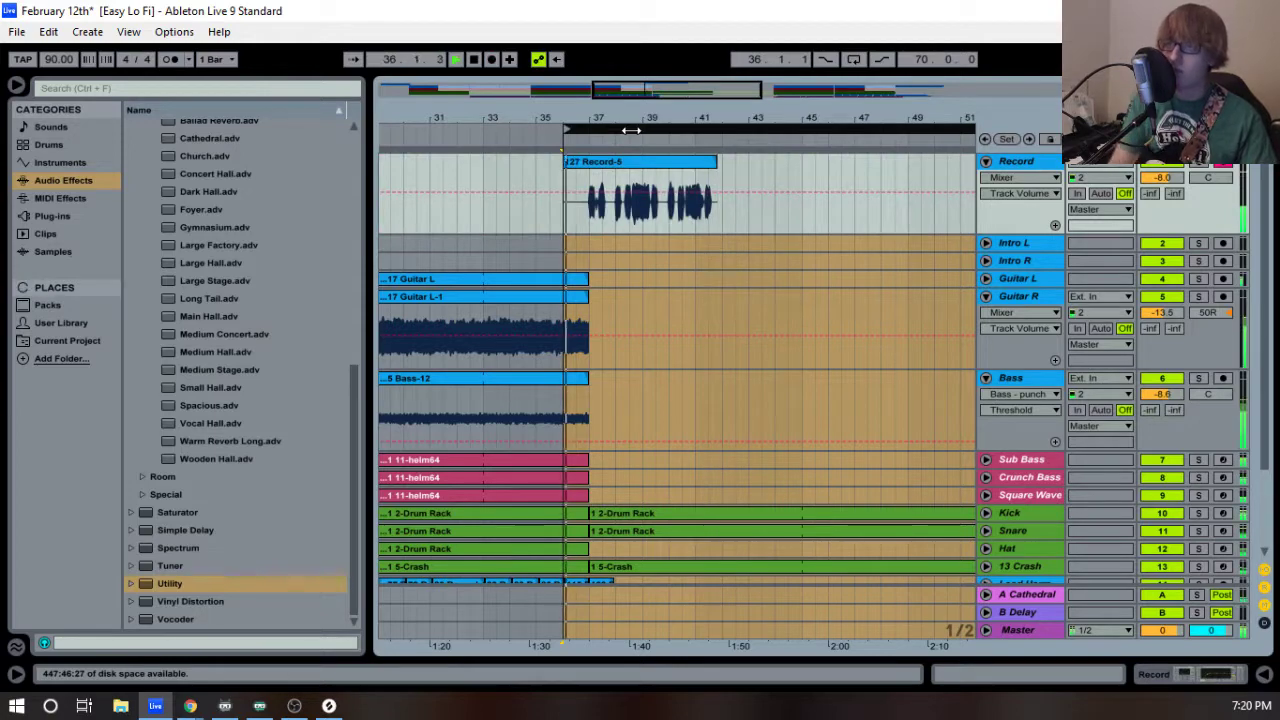
drag(566, 162, 589, 161)
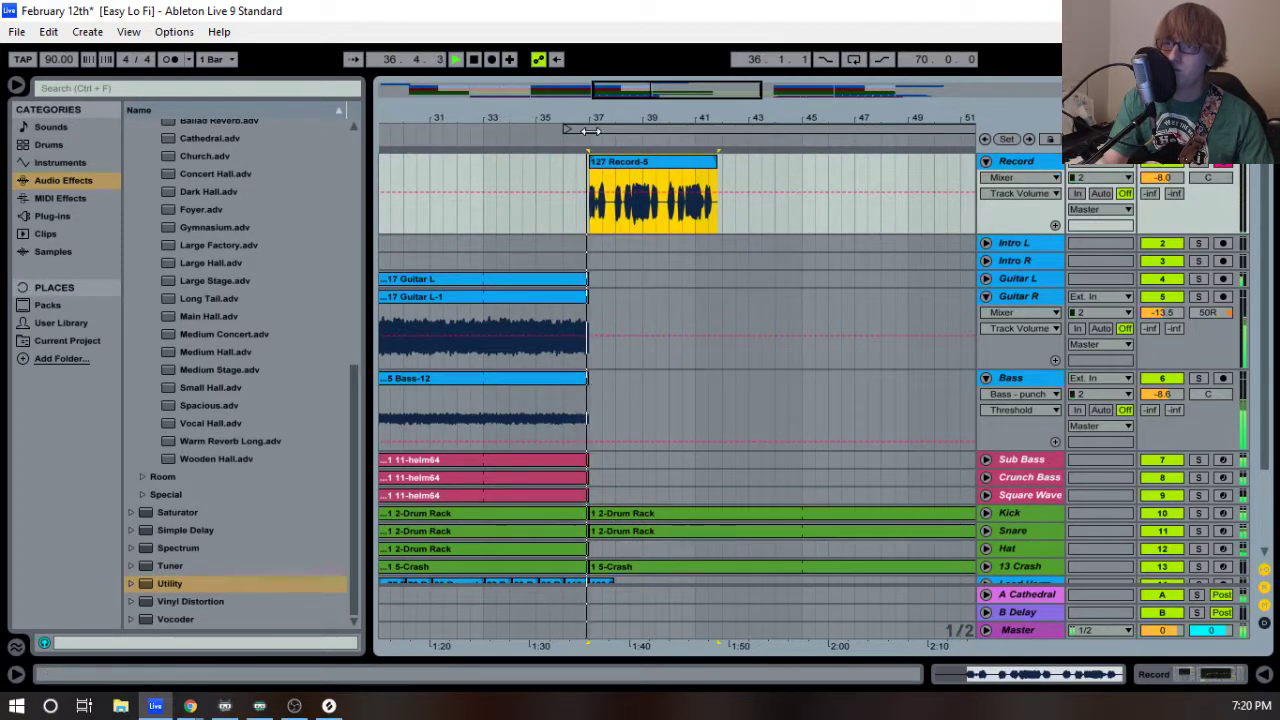
drag(591, 116, 416, 186)
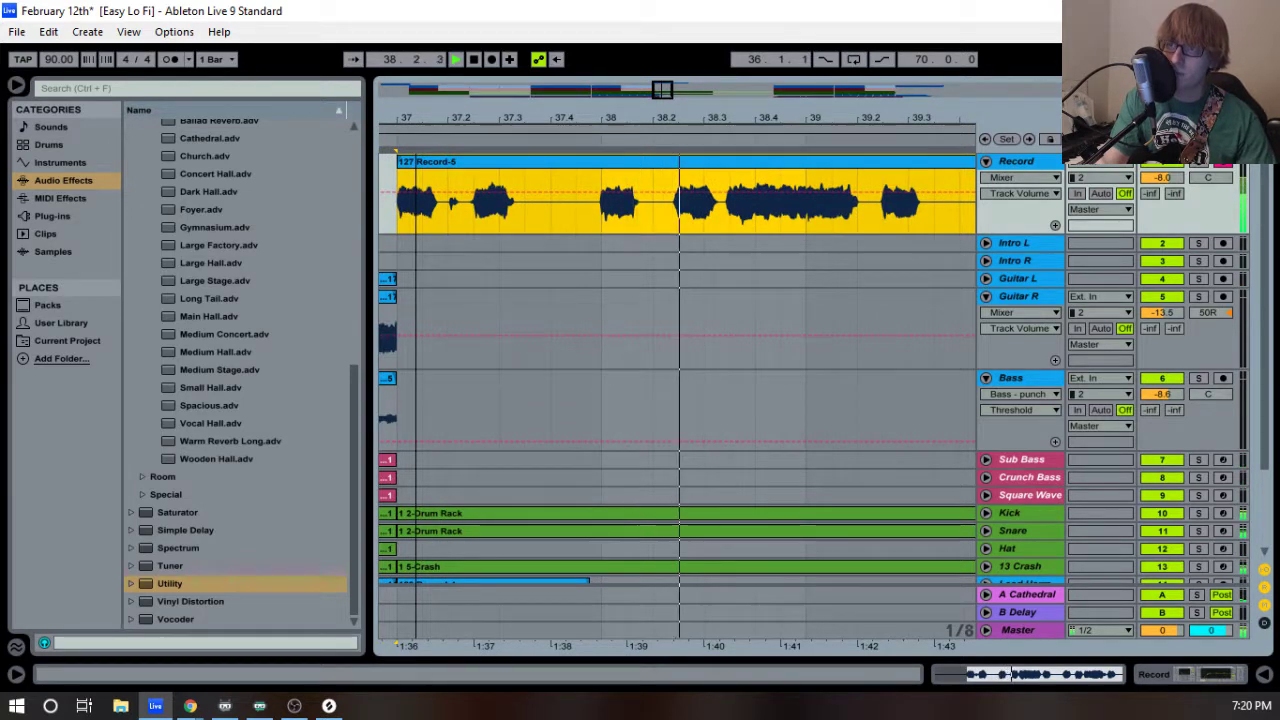
drag(927, 118, 751, 96)
key(space)
drag(727, 170, 536, 172)
click(533, 157)
- Play the trimmed phrase in context and move it to the Guitar R track at 37.1.1
key(space)
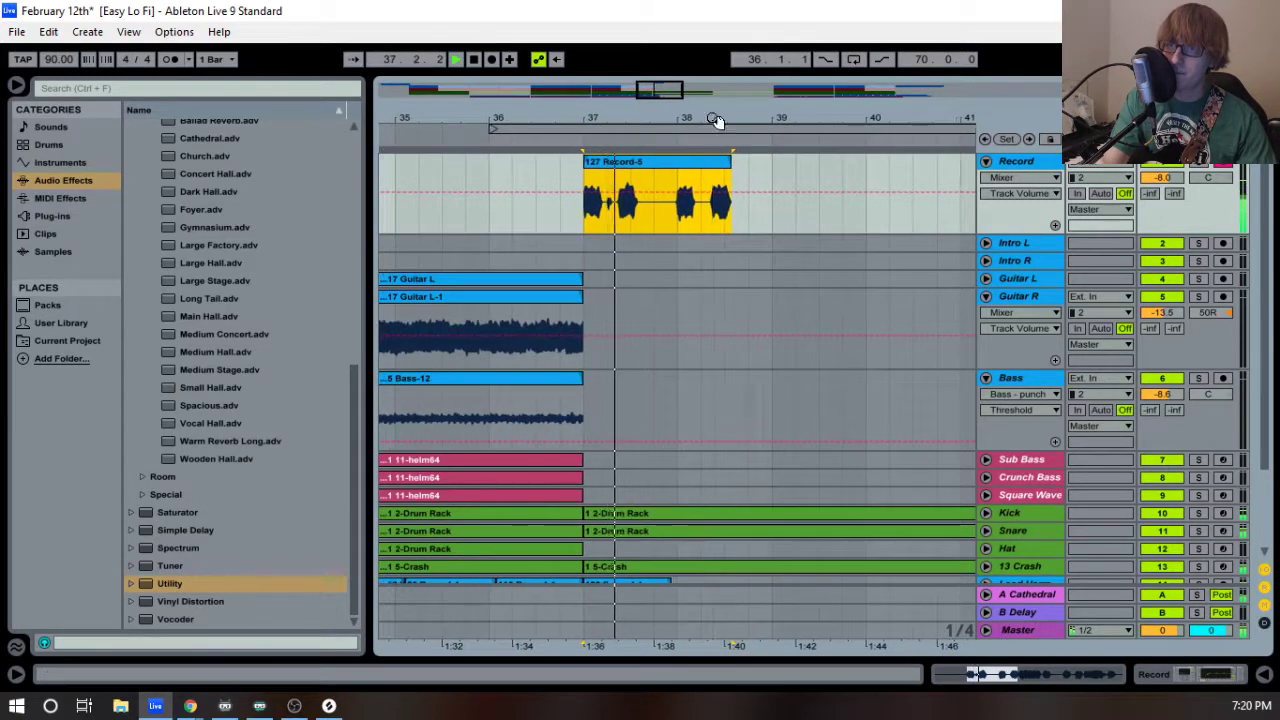
click(632, 168)
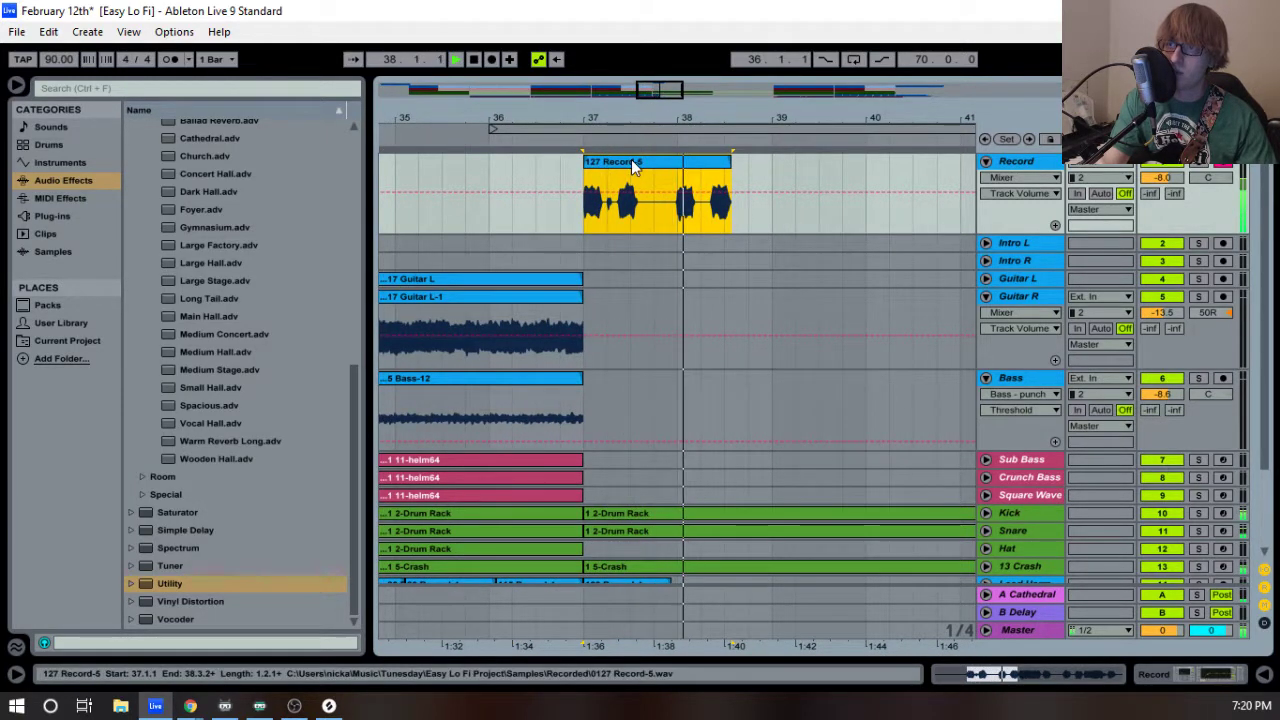
drag(732, 118, 738, 155)
key(space)
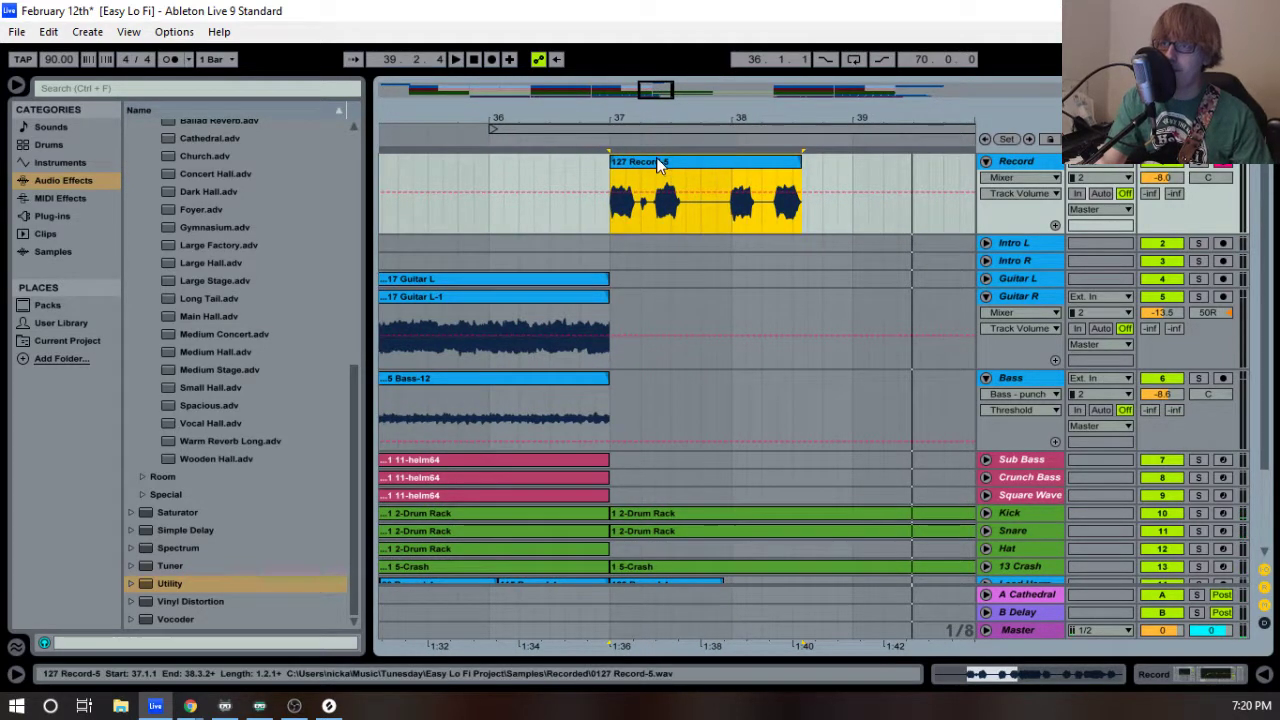
drag(658, 165, 651, 342)
- Expand the Guitar L track and record a doubling take of the guitar phrase on the Record track from 36.1.1
click(987, 280)
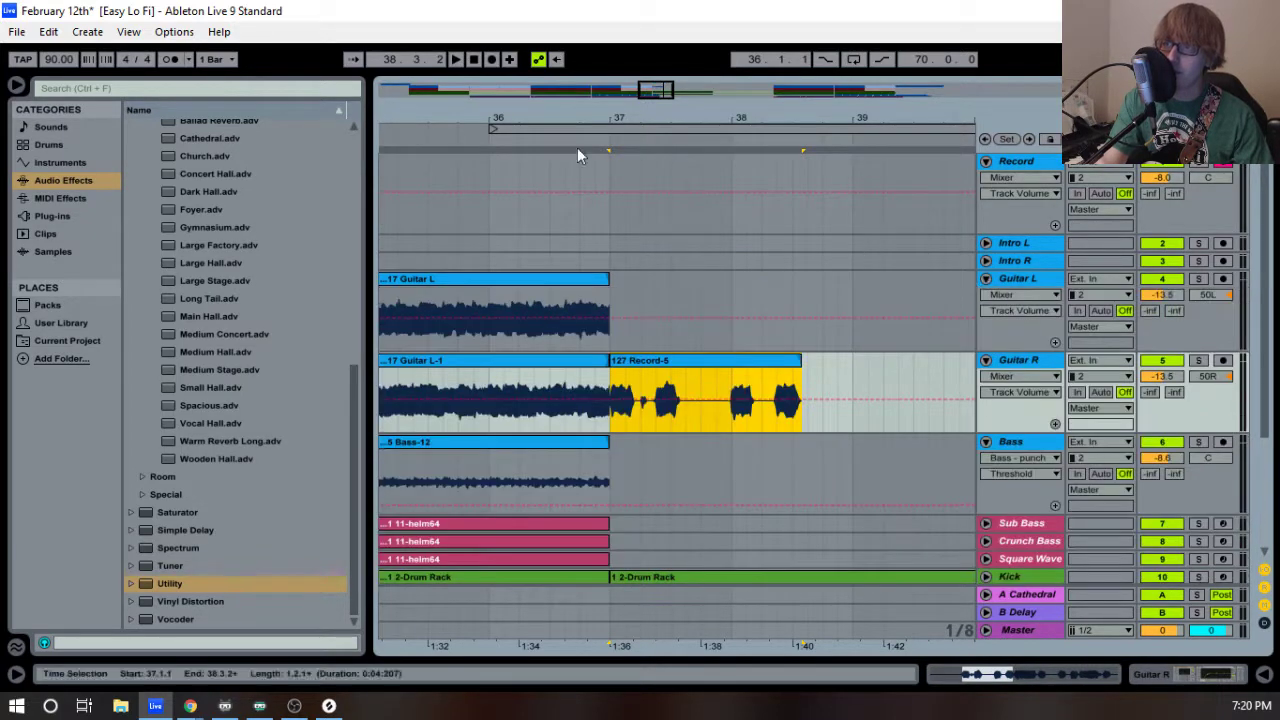
key(F9)
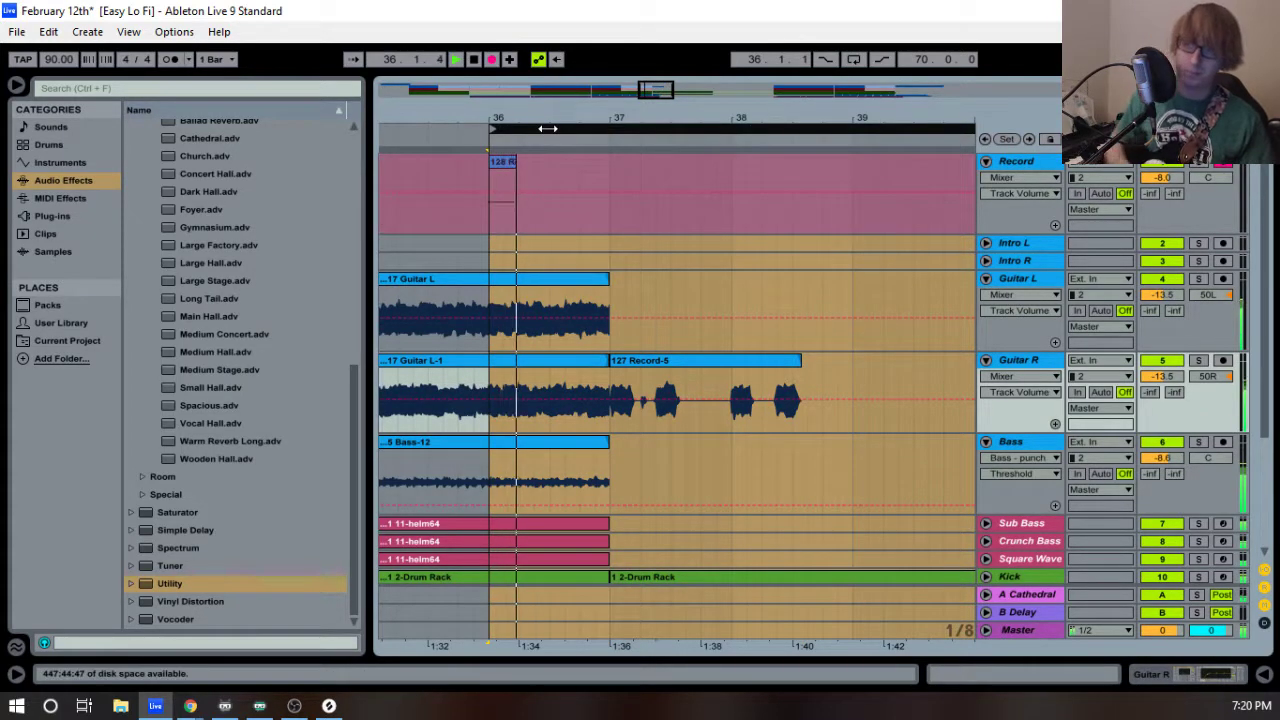
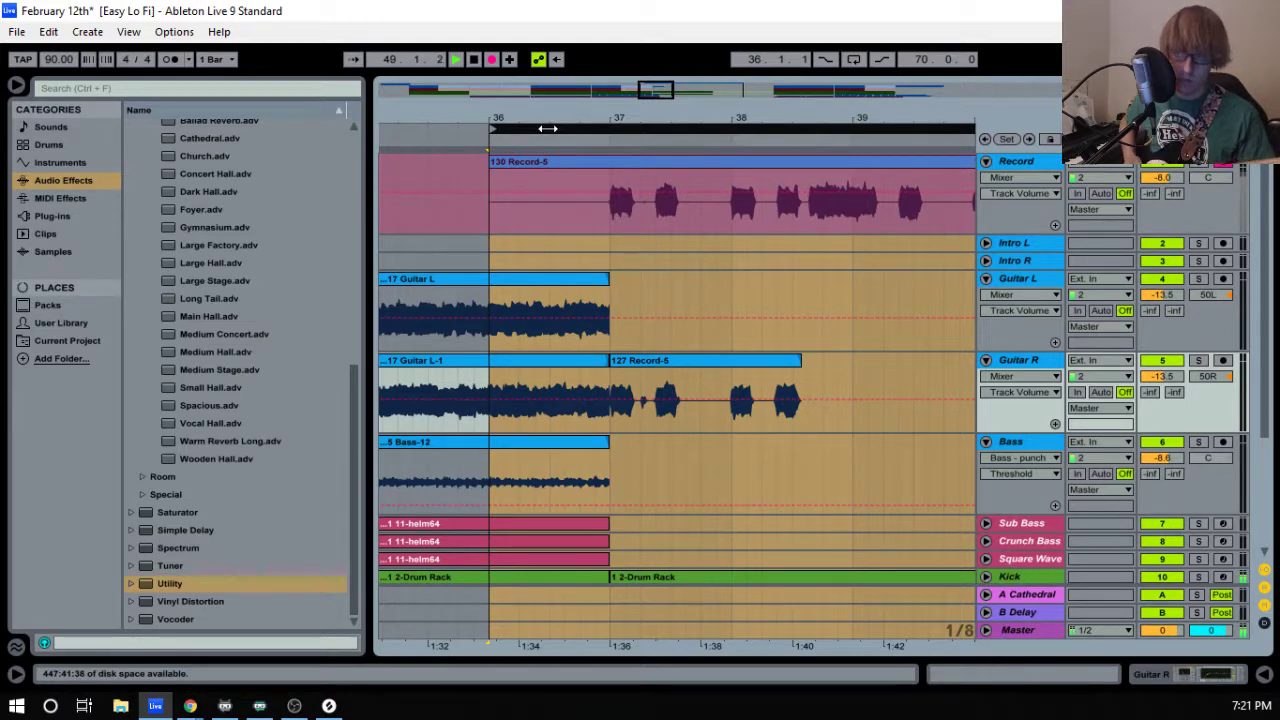
key(space)
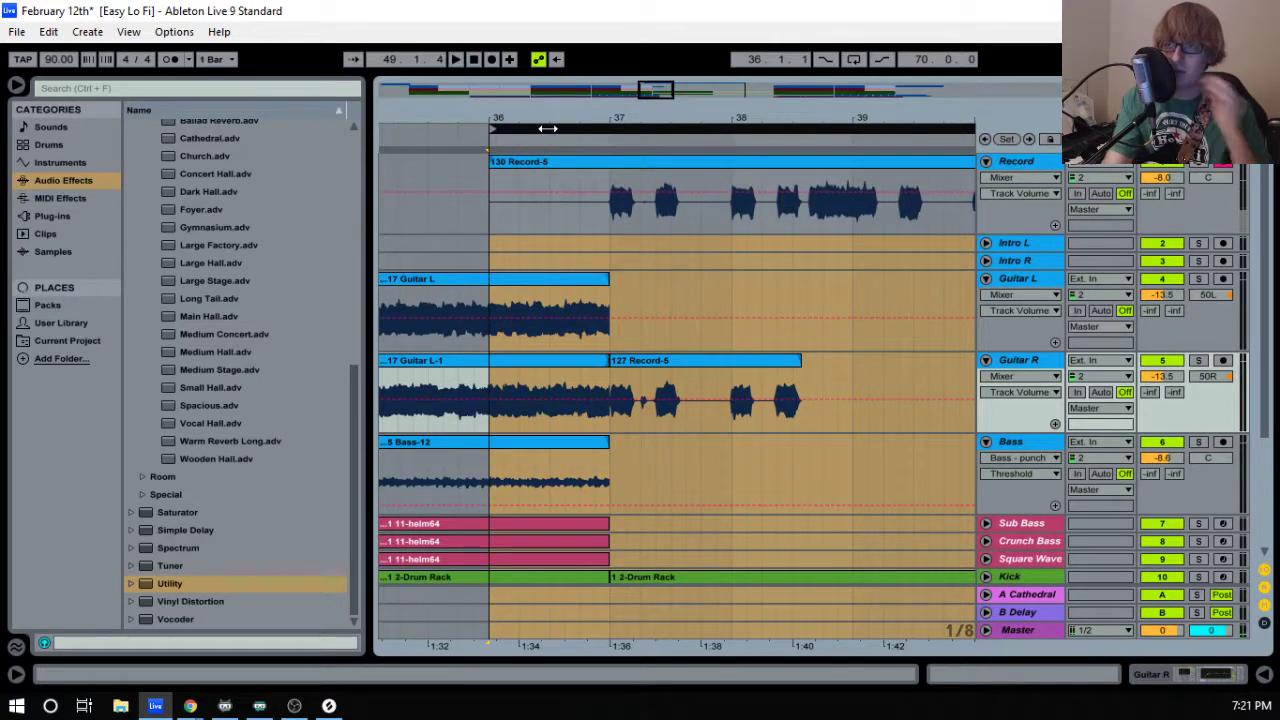
- Trim the doubling take's start to 37.1.1 and shorten its end to roughly match the Guitar R phrase
key(space)
drag(492, 161, 611, 161)
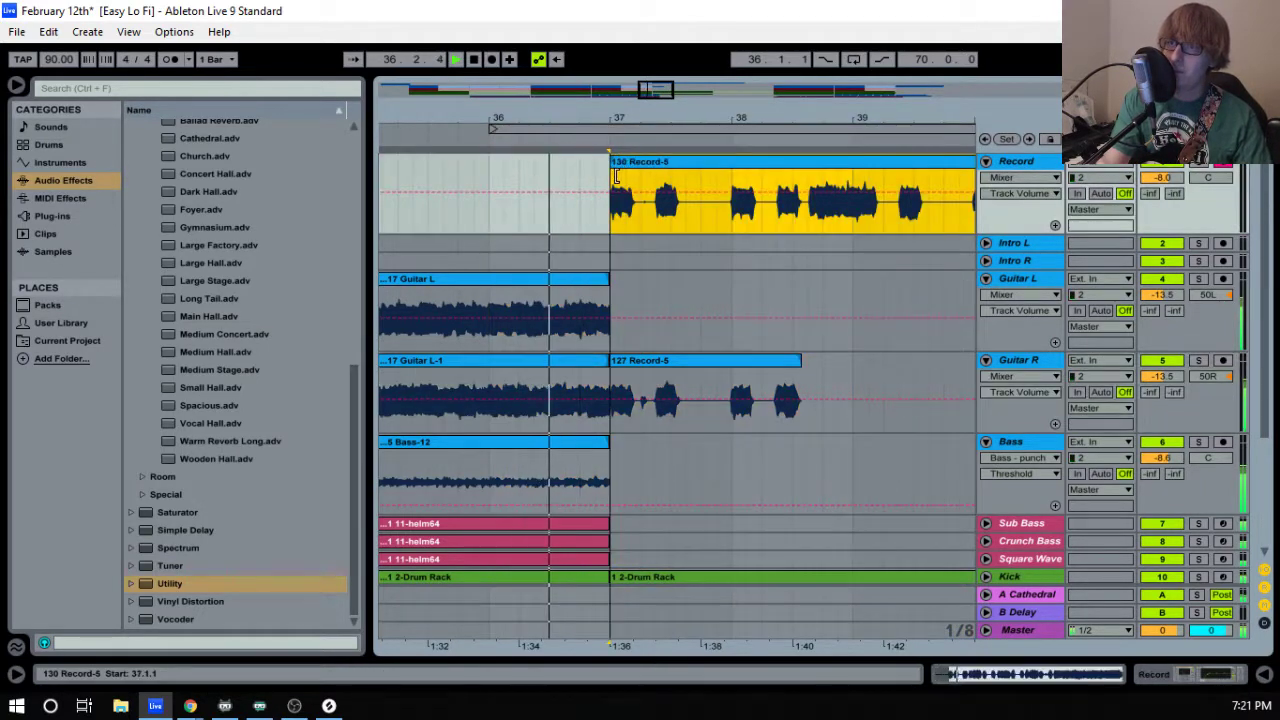
drag(668, 124, 497, 90)
drag(918, 120, 752, 98)
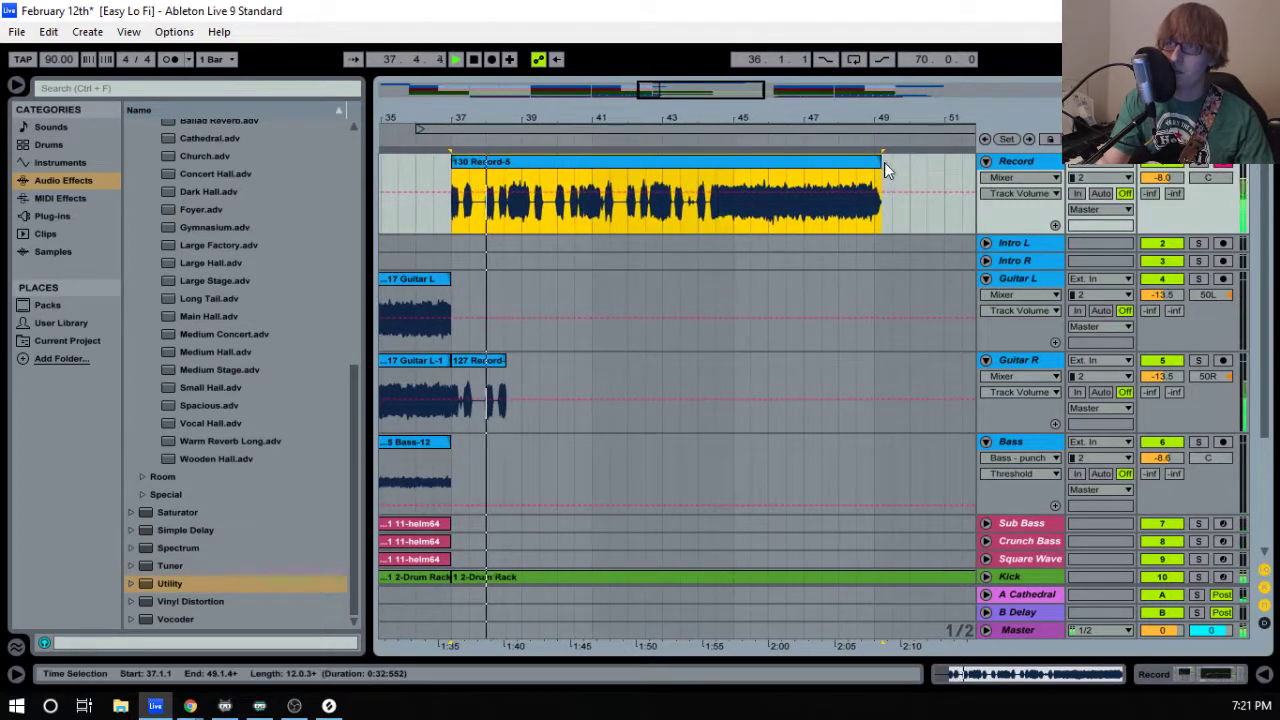
drag(883, 168, 511, 168)
- Compare the note onsets of the doubling take and the Guitar R clip, and trim the doubling take's end slightly further
key(space)
drag(463, 124, 288, 271)
drag(819, 128, 817, 160)
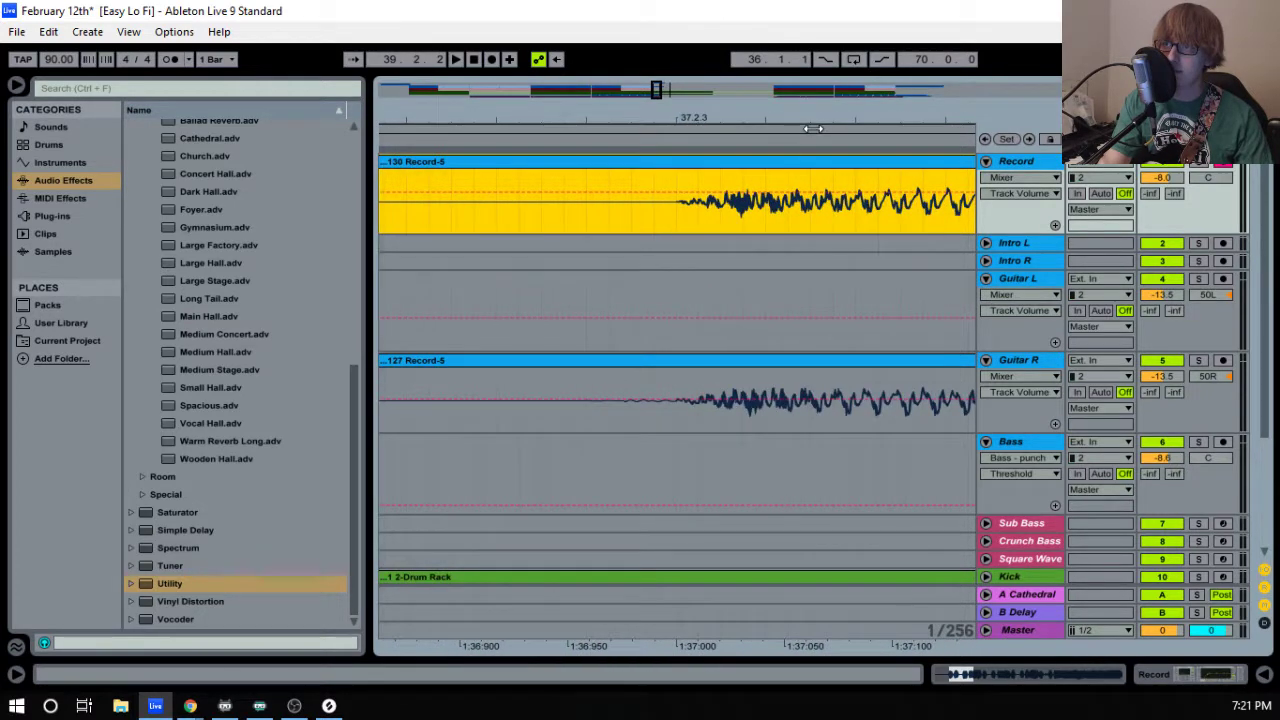
key(space)
mouse_move(759, 128)
mouse_down()
mouse_move(759, 60)
mouse_move(440, 44)
mouse_move(442, 6)
mouse_up()
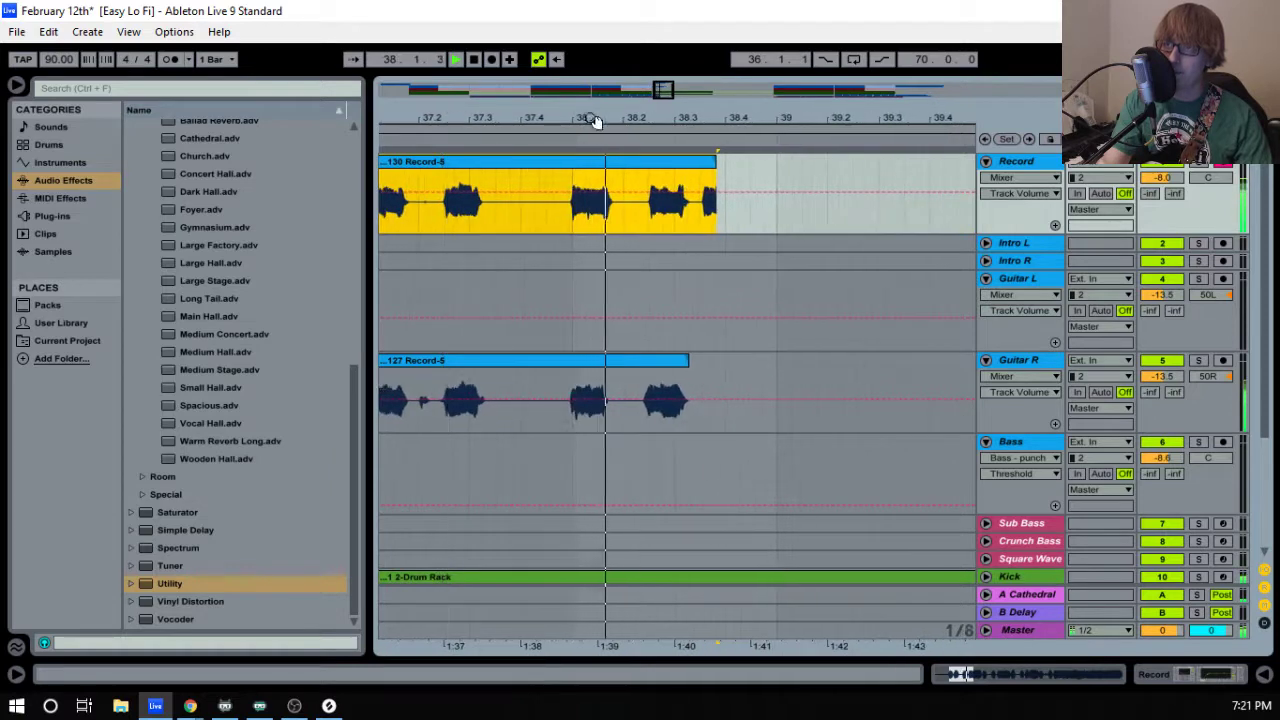
mouse_move(716, 160)
mouse_down()
mouse_move(681, 166)
mouse_move(699, 161)
mouse_up()
- Move the trimmed doubling take to the Guitar L track at 37.1.1
key(space)
drag(425, 120, 653, 122)
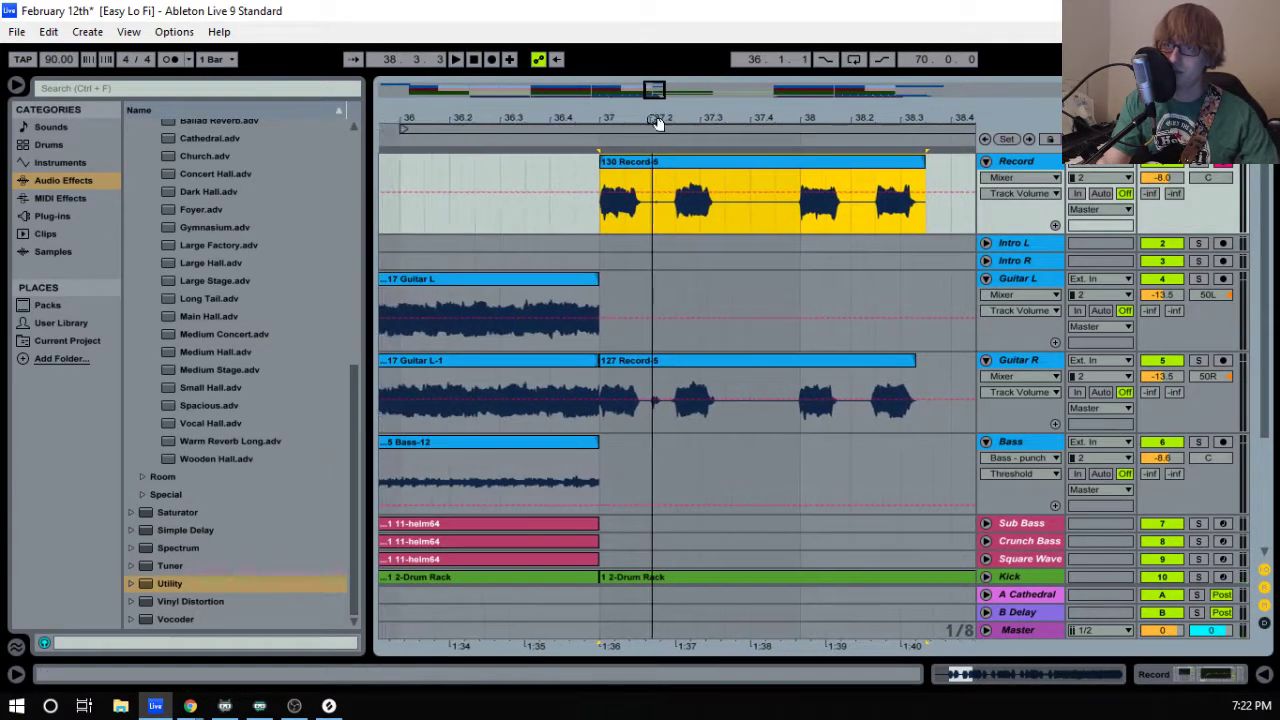
drag(619, 161, 625, 286)
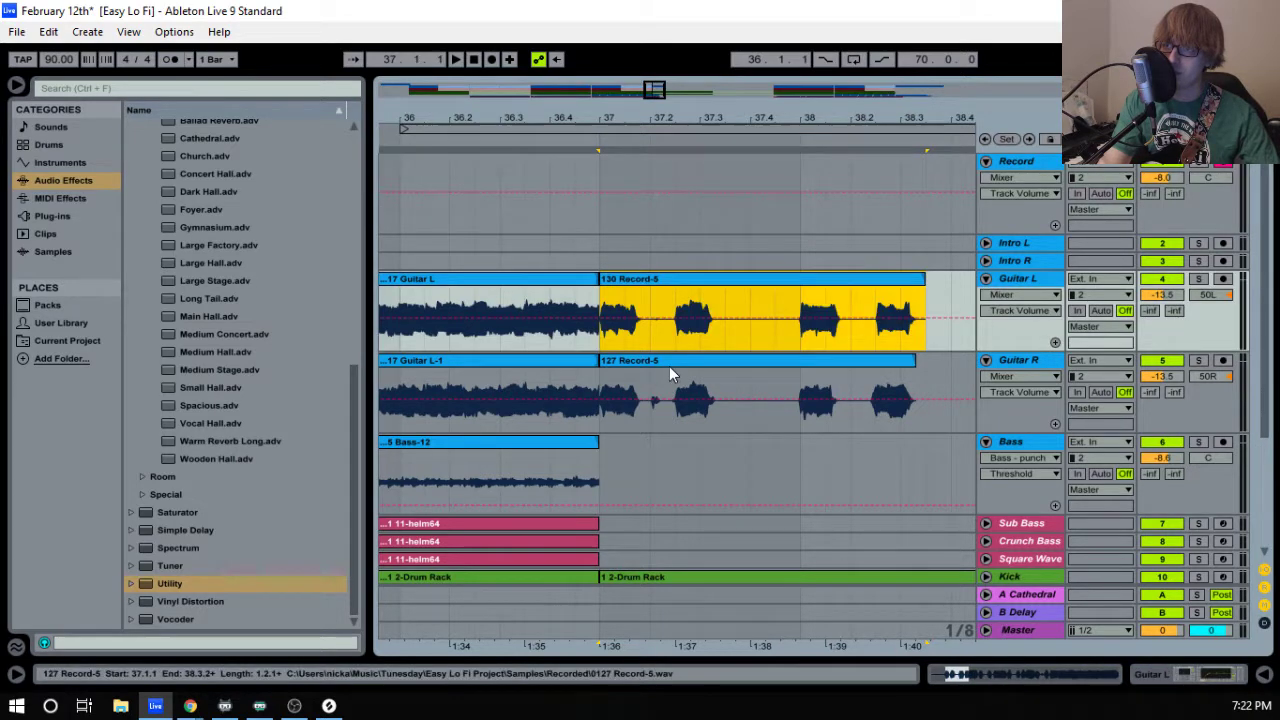
- Shift the new Guitar L and Guitar R clips together slightly earlier, starting just before 37.1.1, so their note onsets sit closer to bar 38
key(space)
click(670, 365)
shift+click(818, 281)
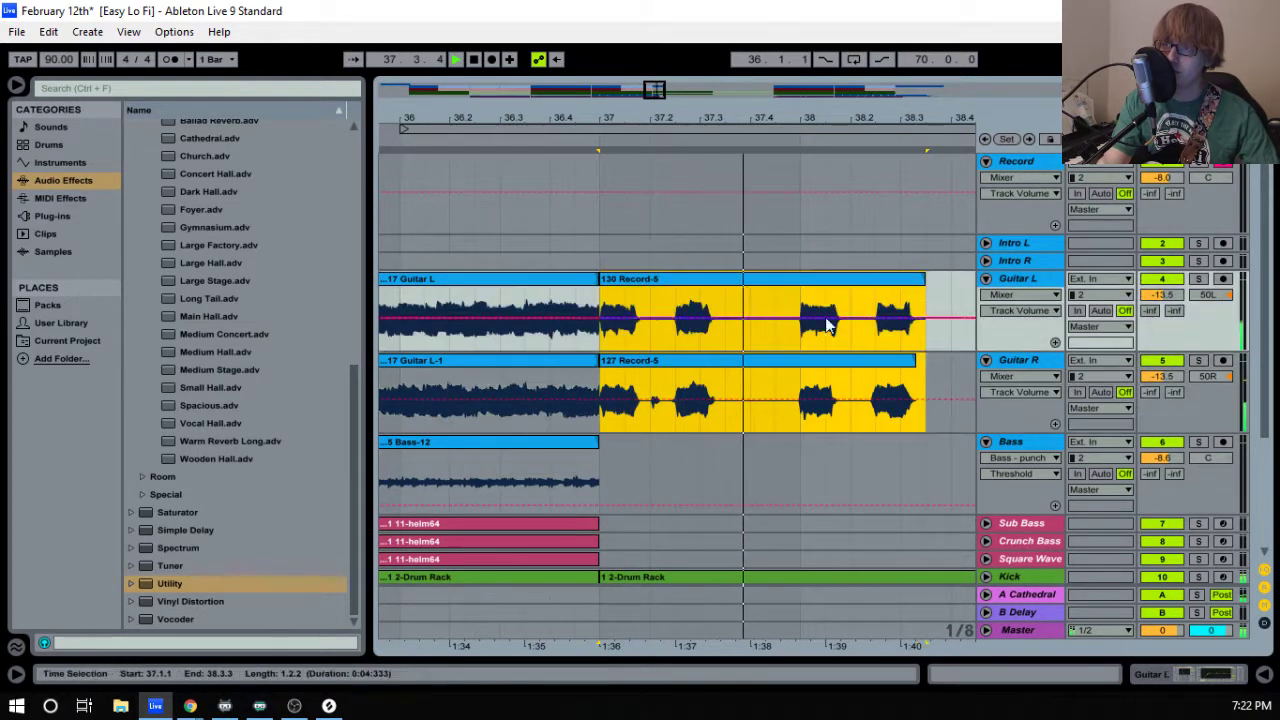
shift+click(827, 360)
drag(863, 118, 781, 170)
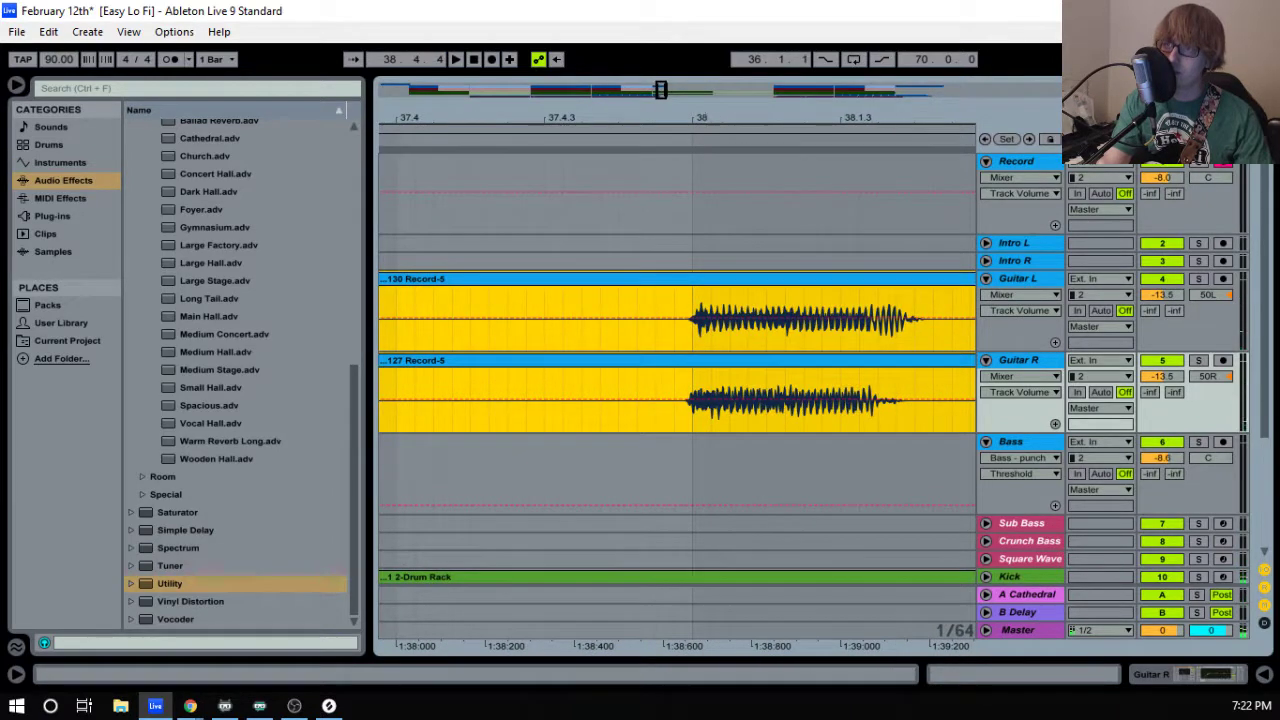
drag(709, 118, 700, 170)
drag(697, 292, 672, 284)
drag(675, 121, 675, 170)
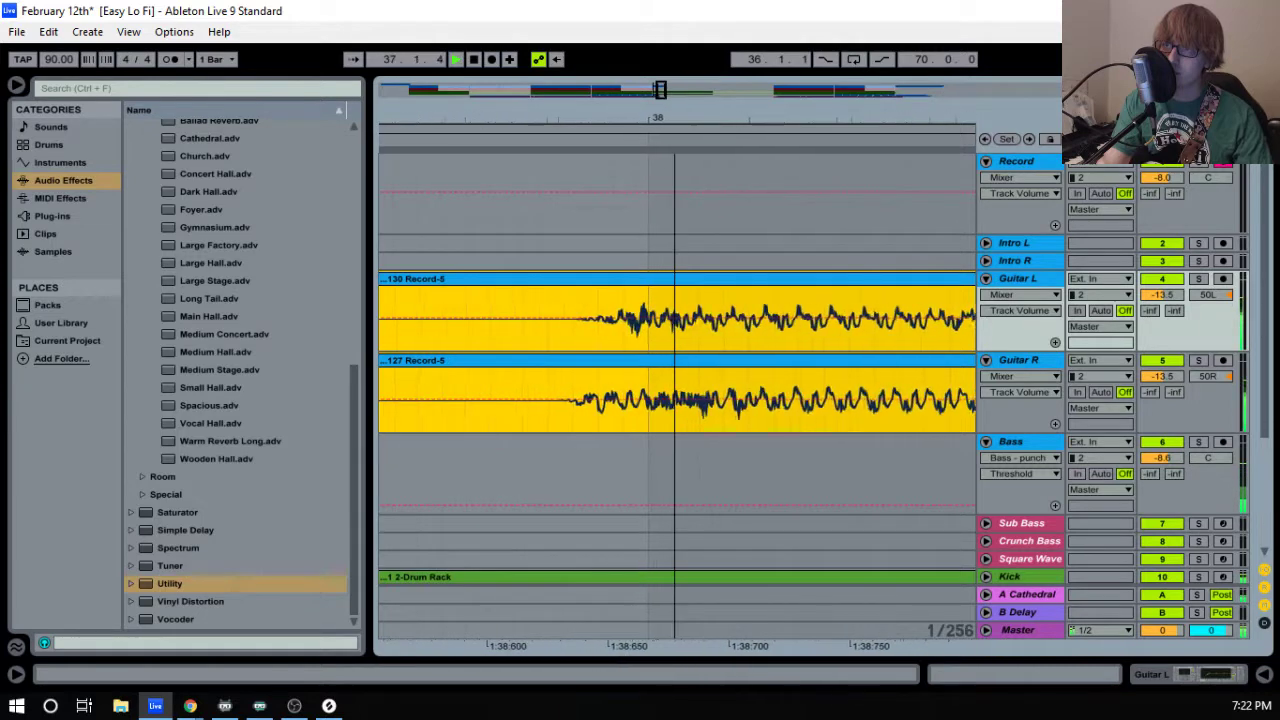
drag(659, 282, 678, 282)
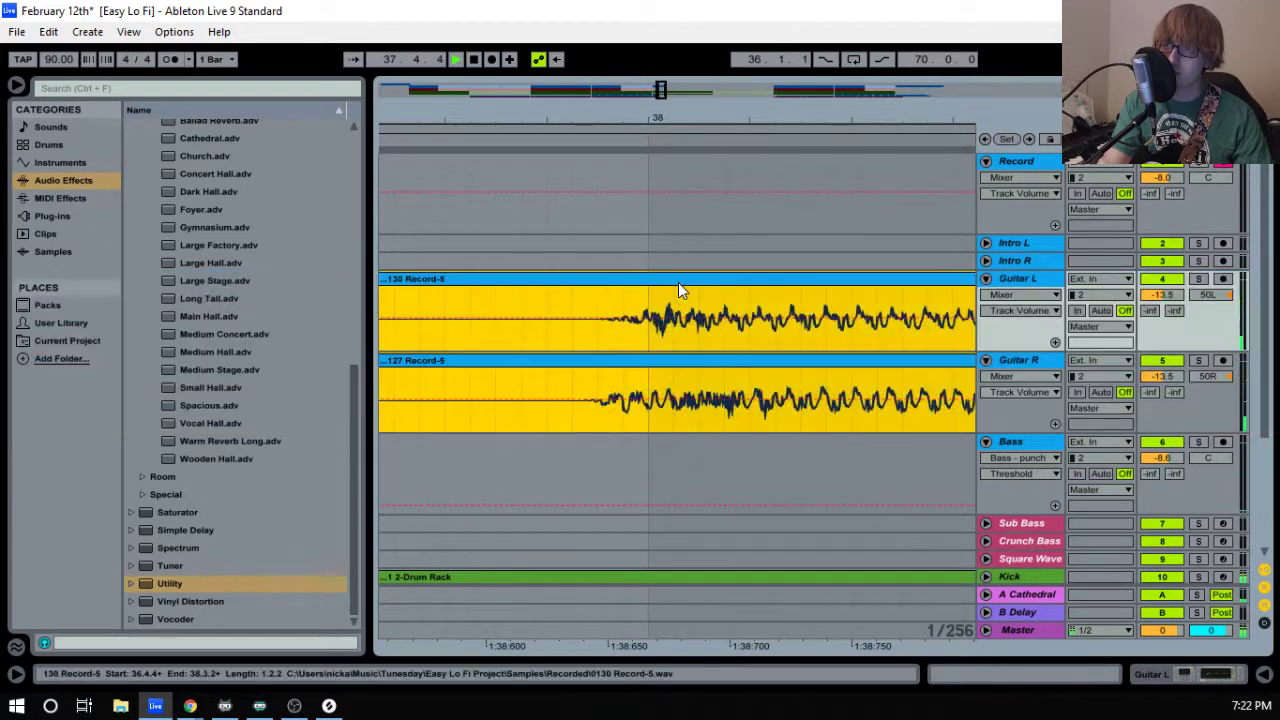
drag(686, 132, 686, 100)
drag(929, 116, 929, 82)
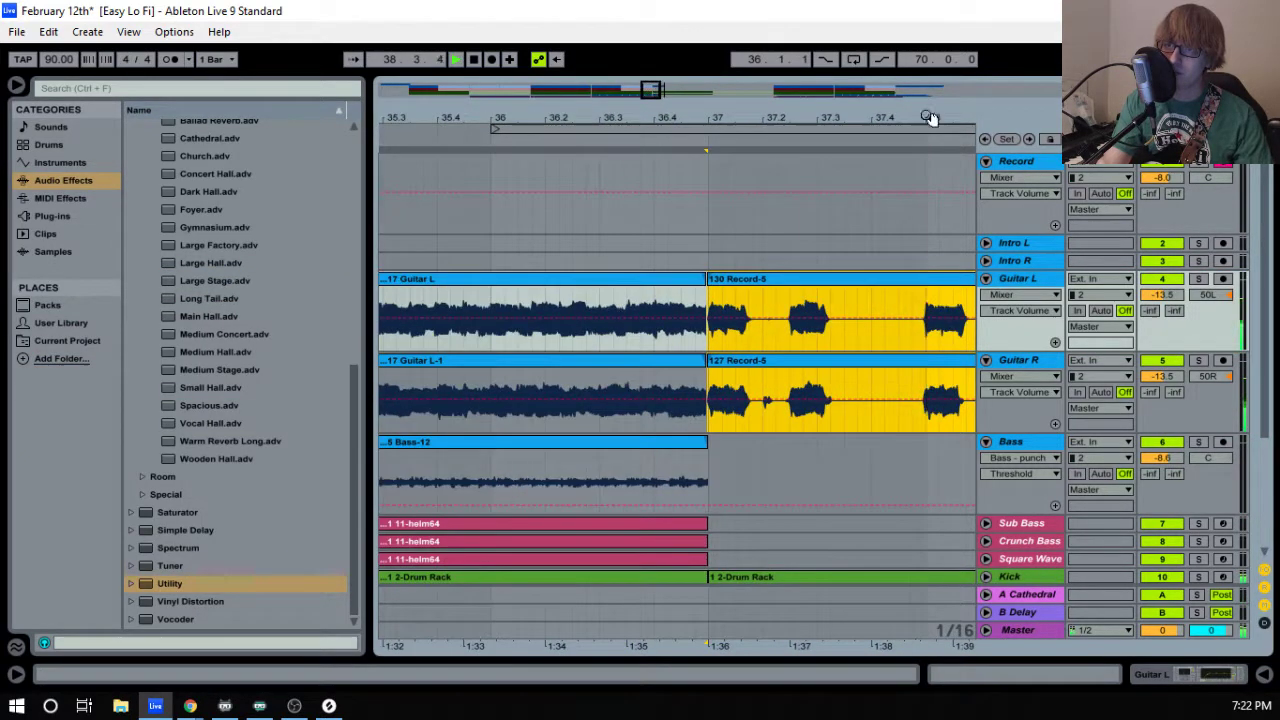
key(space)
- Extend the ends of the preceding long Guitar L and Guitar R clips together to 37.1.1
drag(712, 120, 712, 172)
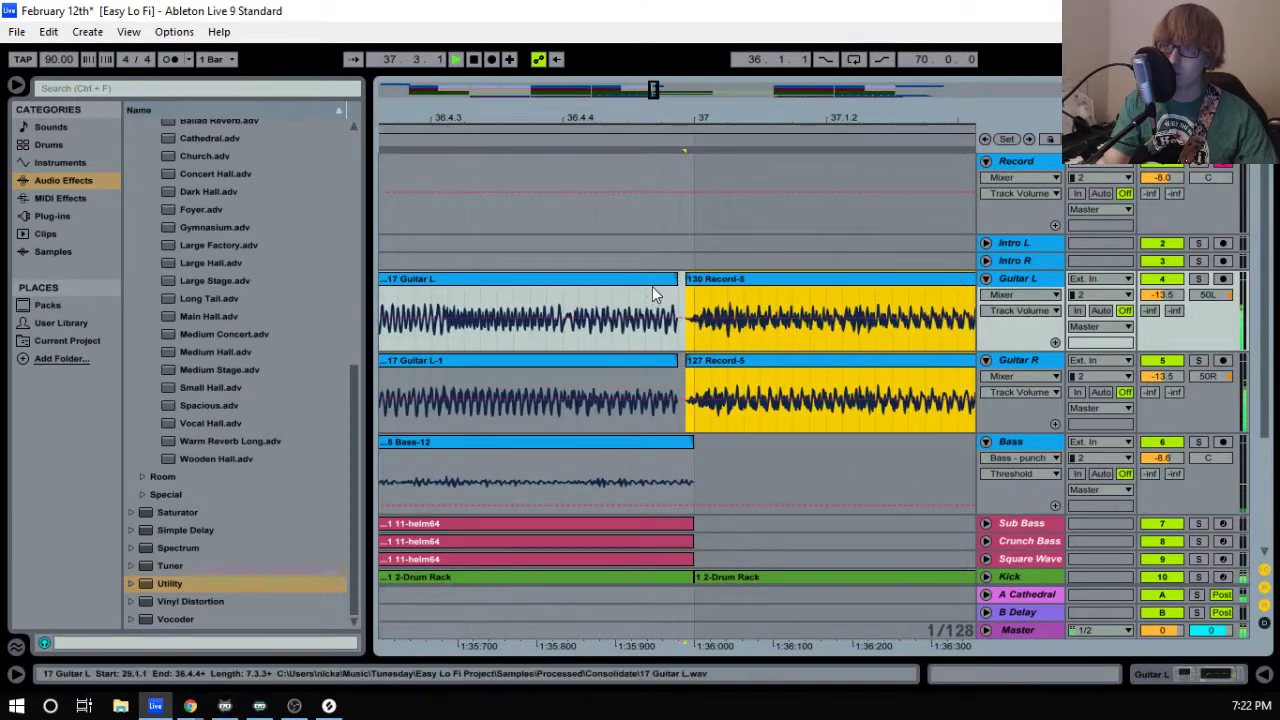
click(652, 286)
shift+click(660, 363)
drag(677, 365, 692, 366)
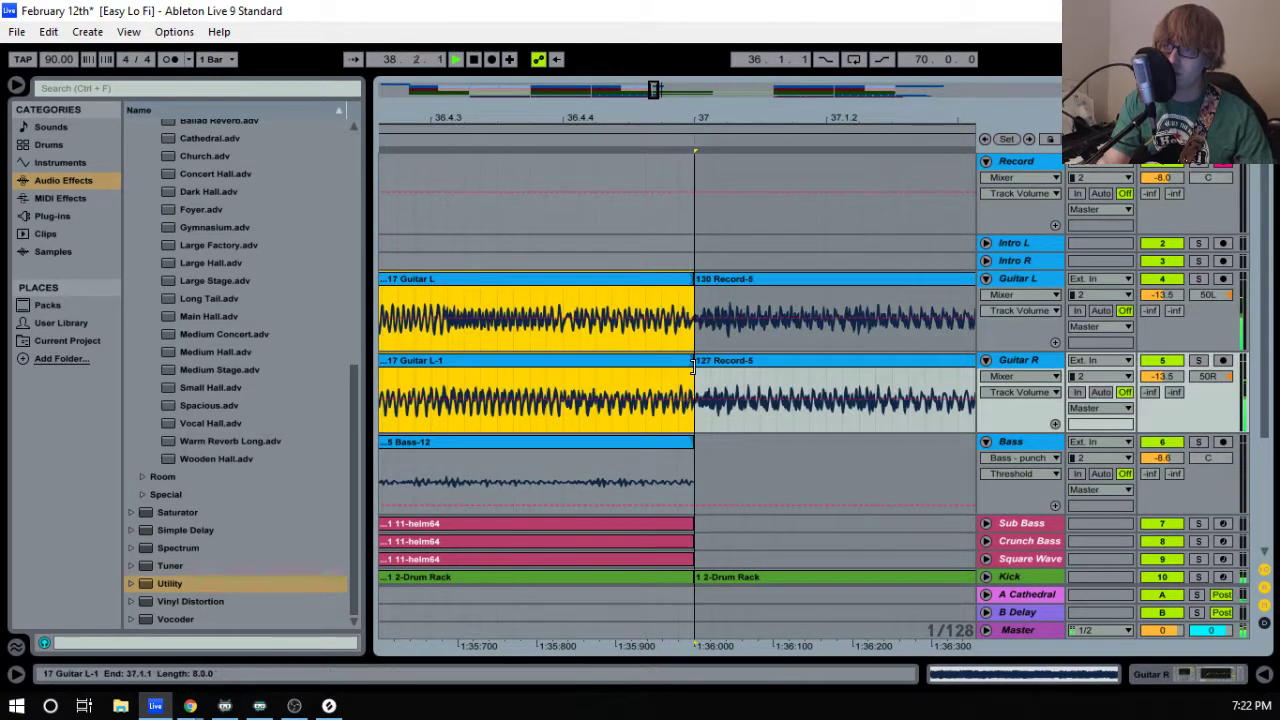
drag(737, 118, 730, 62)
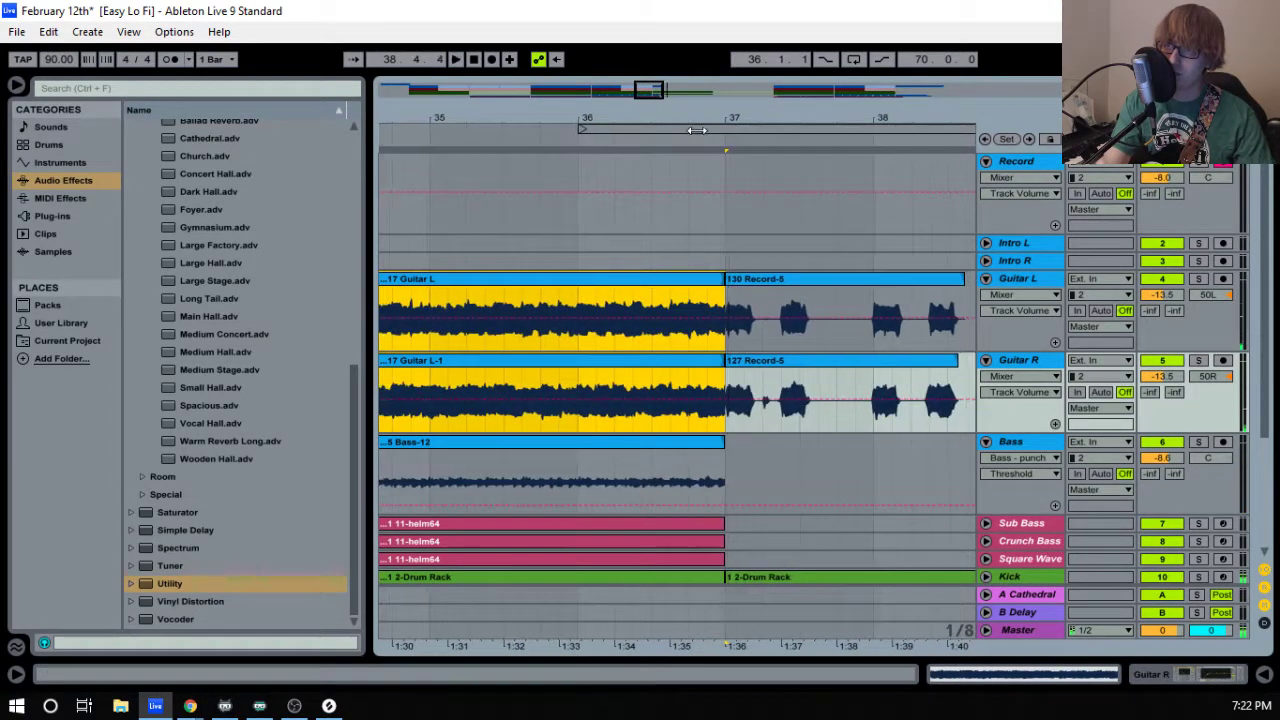
- Set the loop start to 36.3.3 and listen to the transition into the new guitar phrase
click(697, 128)
key(space)
drag(698, 127, 489, 122)
key(space)
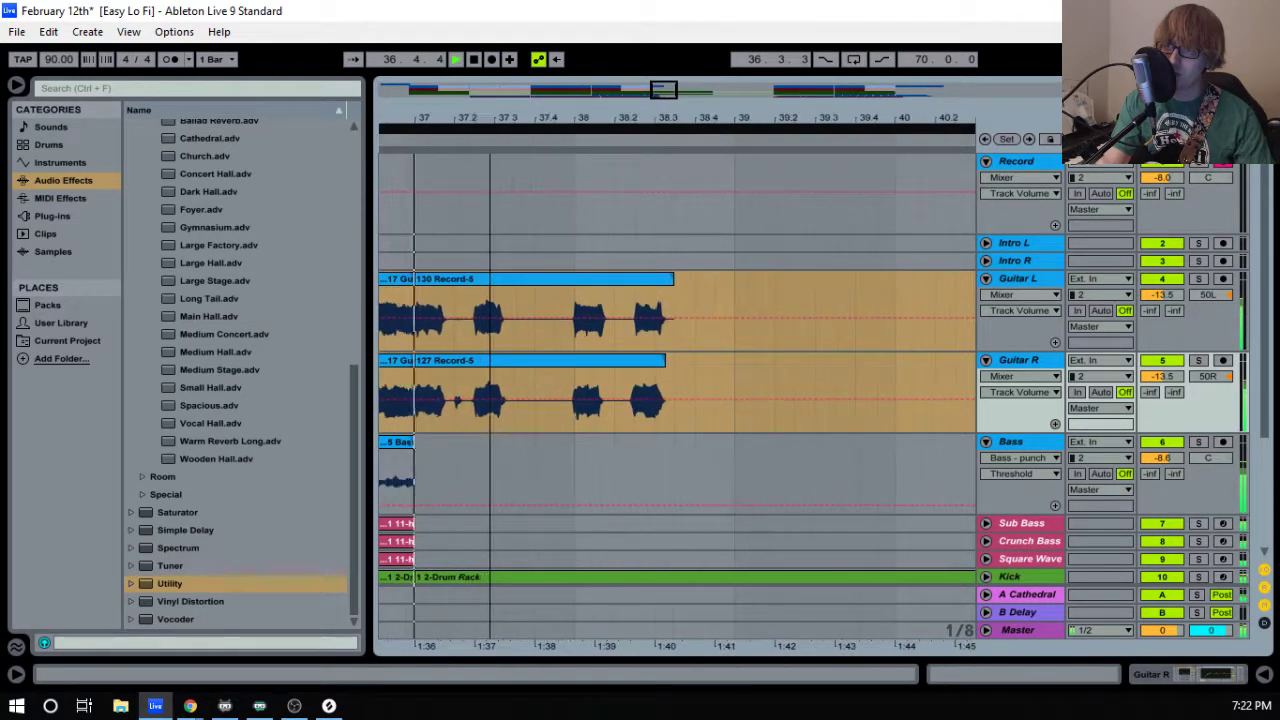
drag(645, 114, 728, 117)
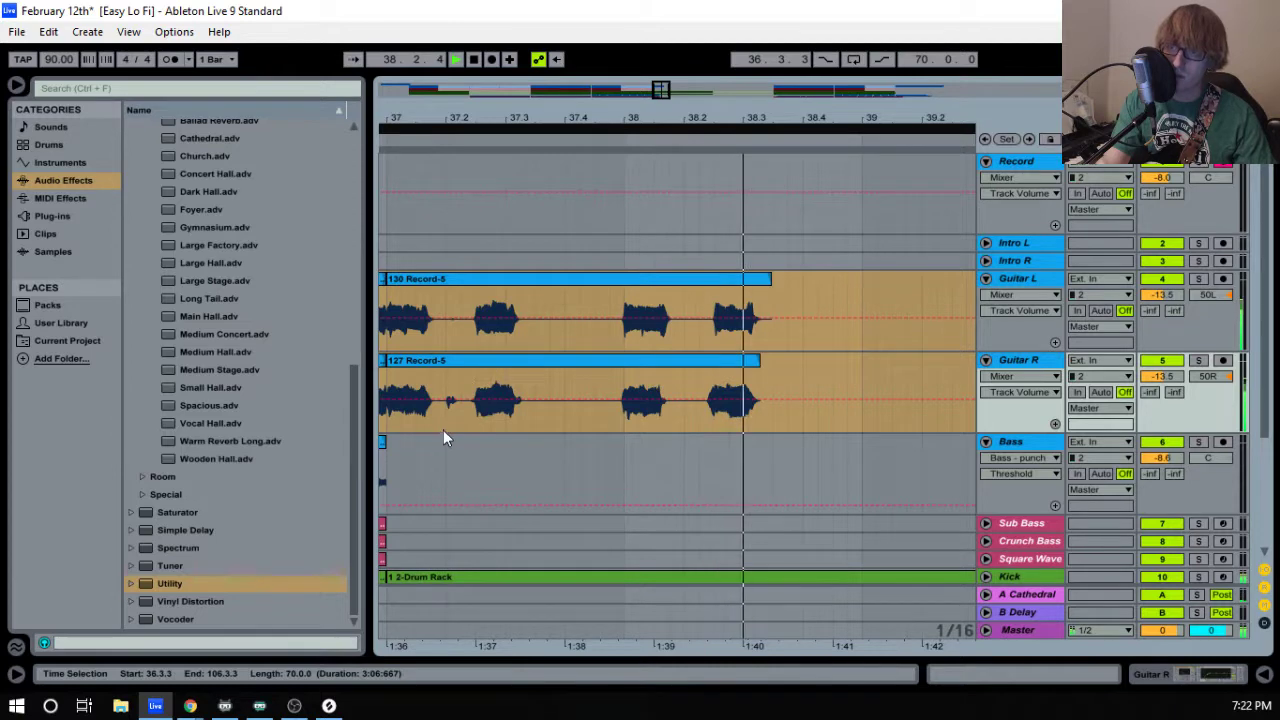
- Cut the stray noise between 37.2.1 and 37.2.2 out of the Guitar R phrase and play the phrase
drag(446, 428, 459, 420)
key(space)
key(ctrl+e)
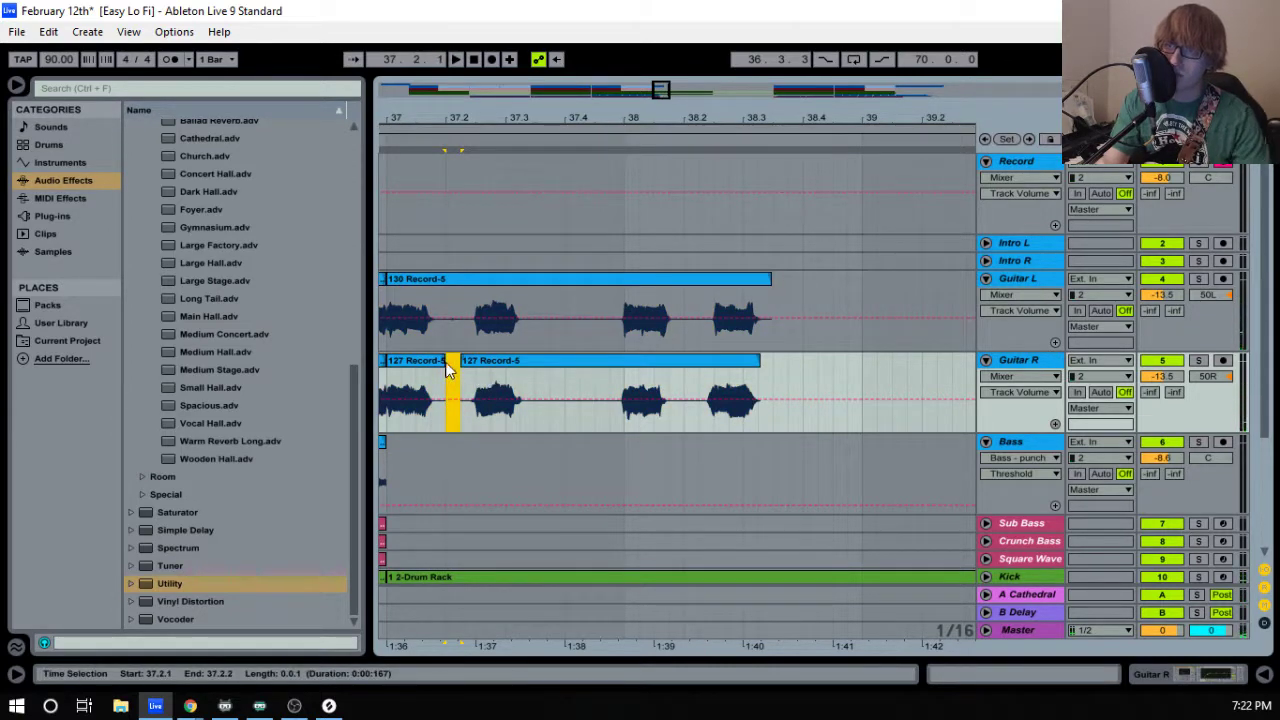
click(436, 277)
key(space)
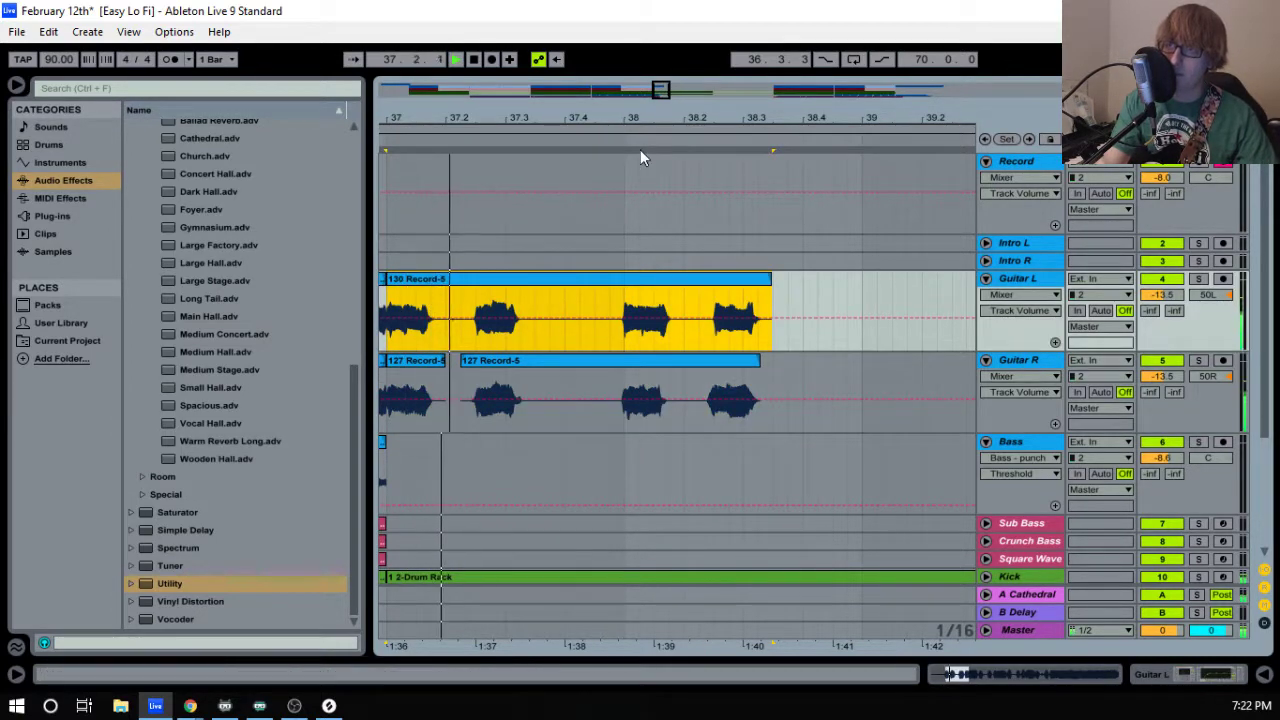
- Split off the last note of the Guitar R phrase, shift it slightly later toward the Guitar L note, and extend its start to 38.2.2
drag(743, 117, 744, 166)
key(space)
drag(614, 403, 803, 409)
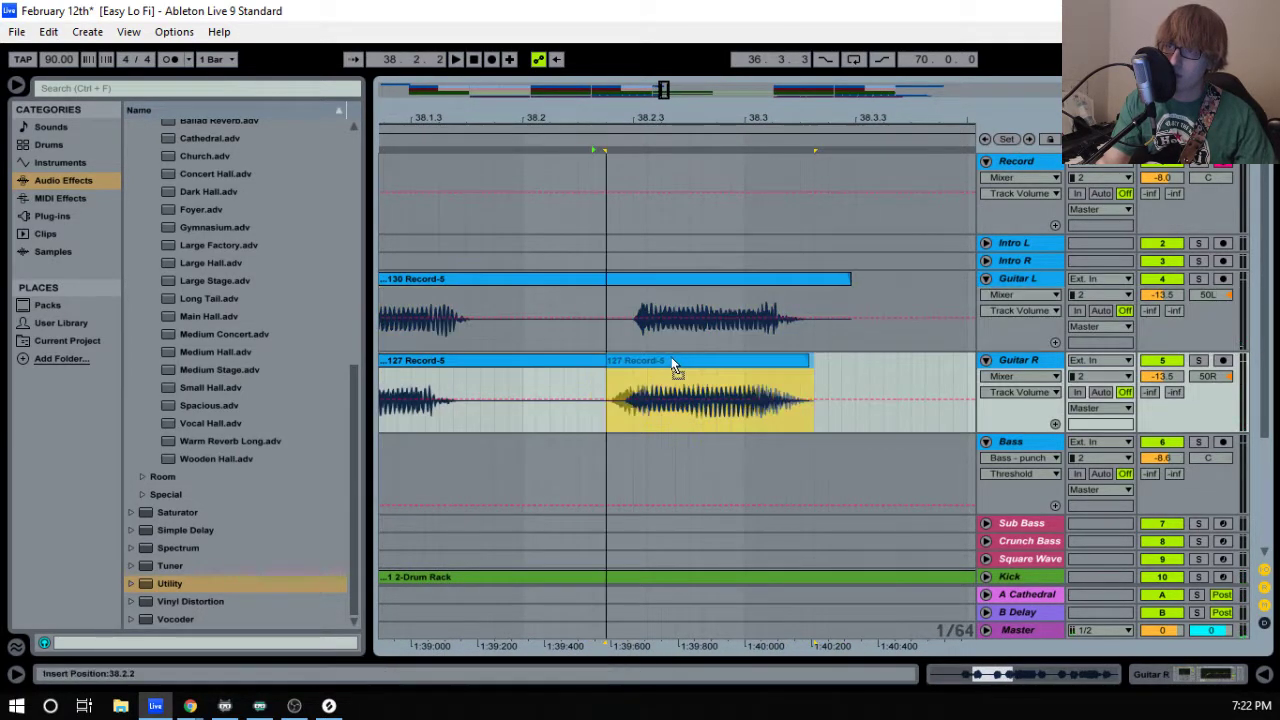
key(ctrl+e)
drag(609, 365, 585, 361)
click(421, 143)
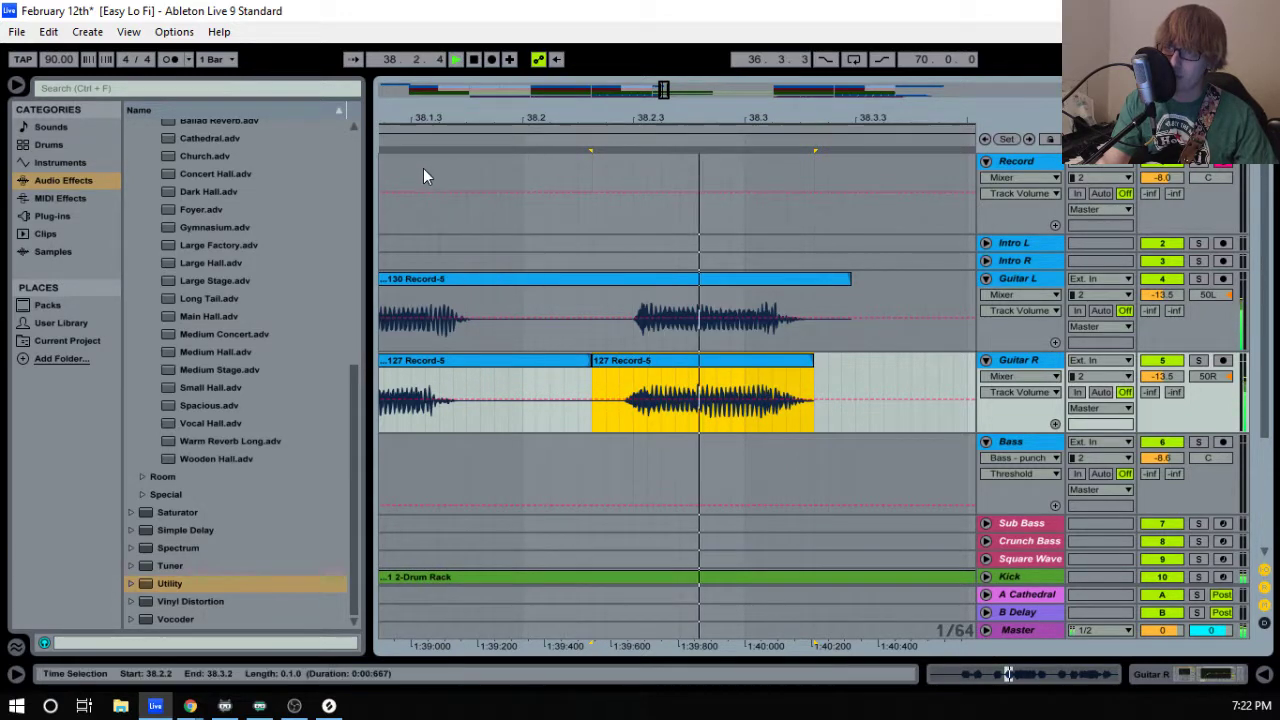
drag(727, 117, 727, 70)
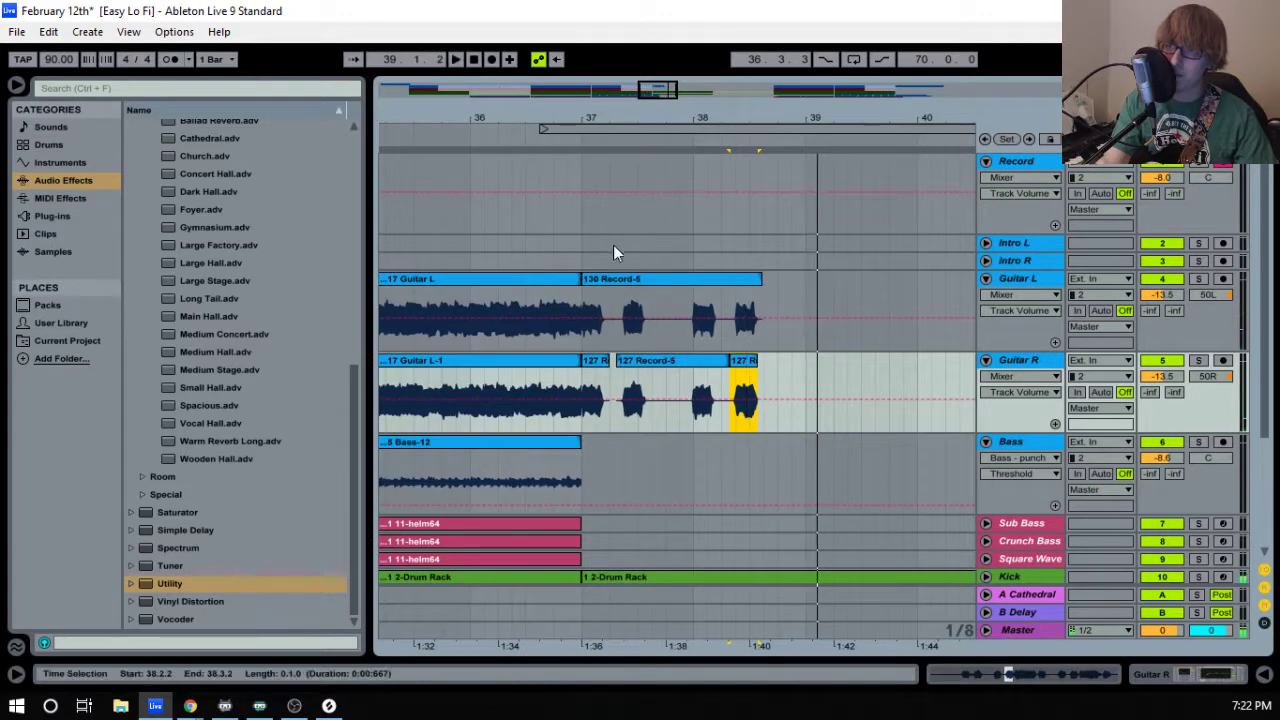
- Move the loop start to 37.1.1 and record a new guitar take on the Record track
click(614, 278)
drag(655, 129, 698, 129)
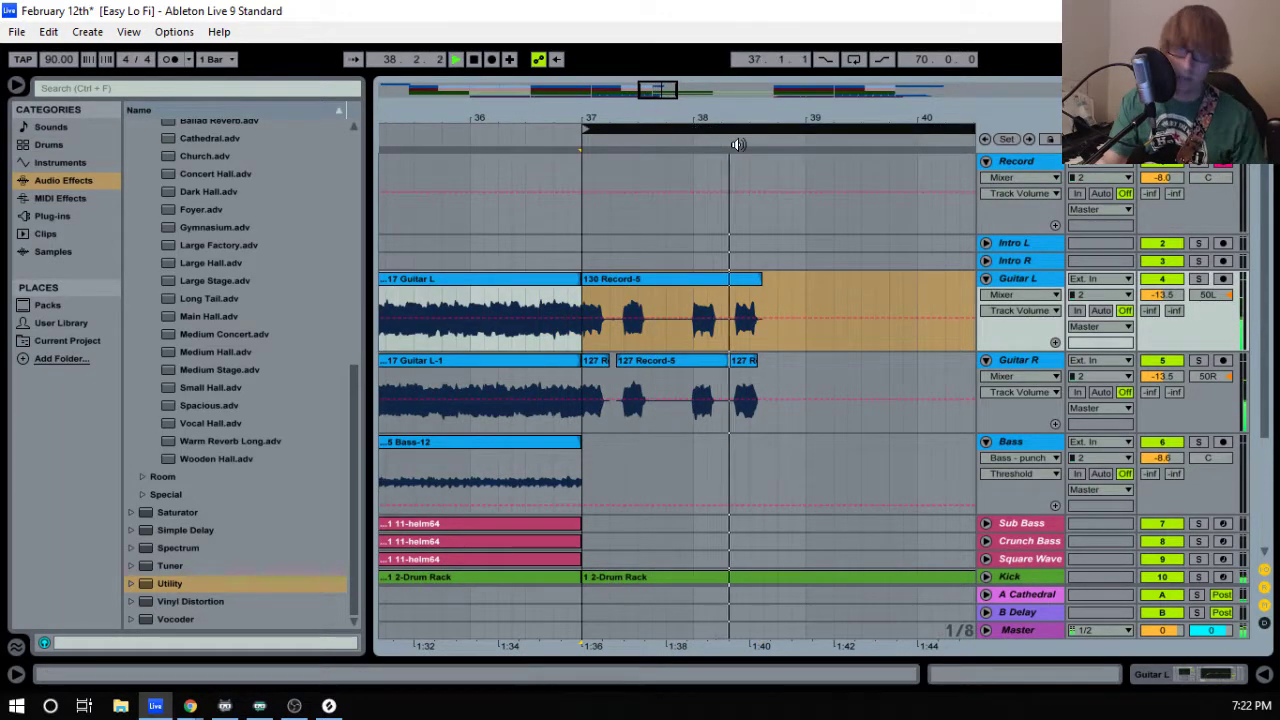
key(F9)
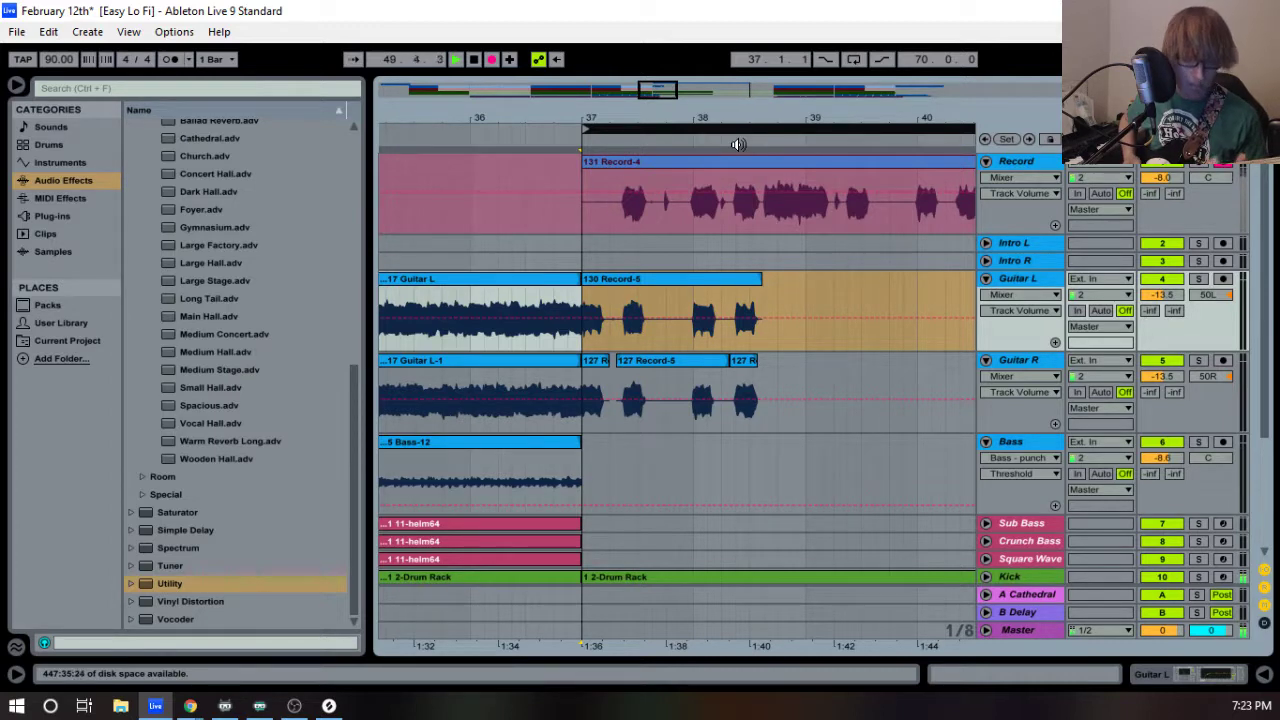
key(space)
key(space)
key(space)
- Trim the start of the new take to the long note just after 38.3.2, where the Guitar L phrase ends
drag(585, 162, 696, 162)
key(space)
drag(737, 118, 567, 182)
key(space)
drag(403, 178, 648, 176)
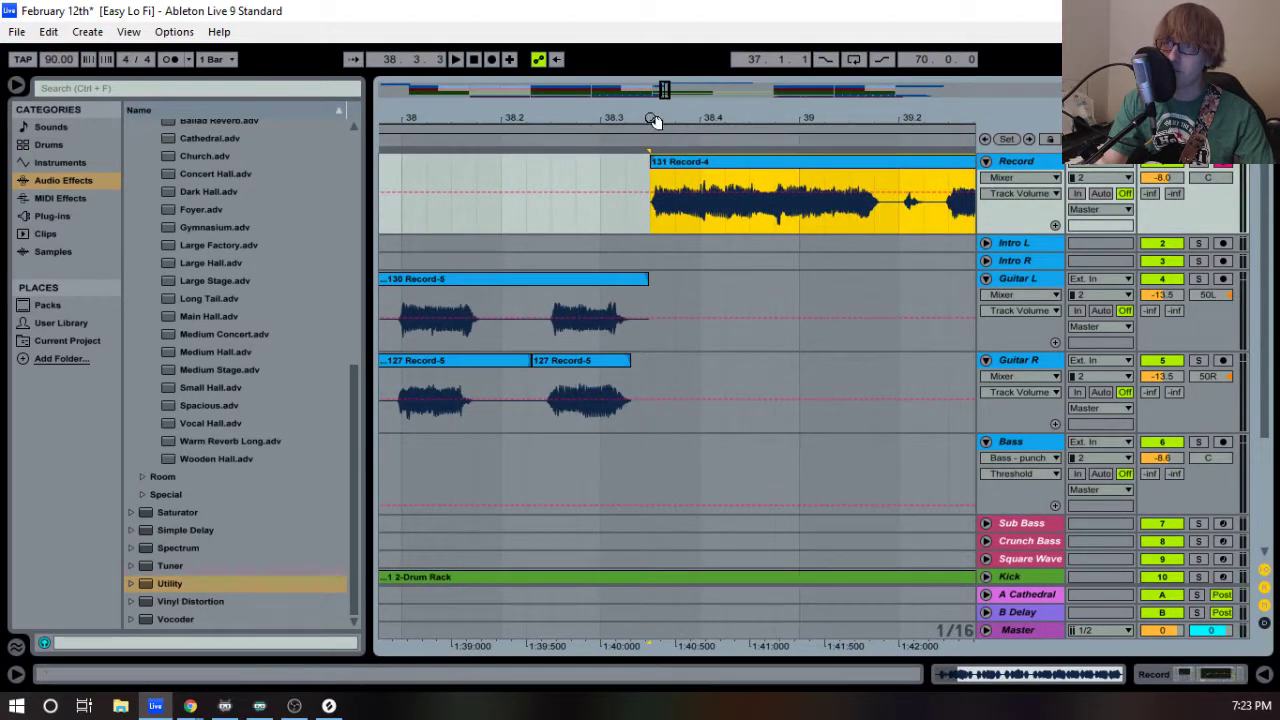
drag(653, 121, 653, 180)
drag(668, 121, 648, 166)
key(space)
drag(665, 120, 562, 67)
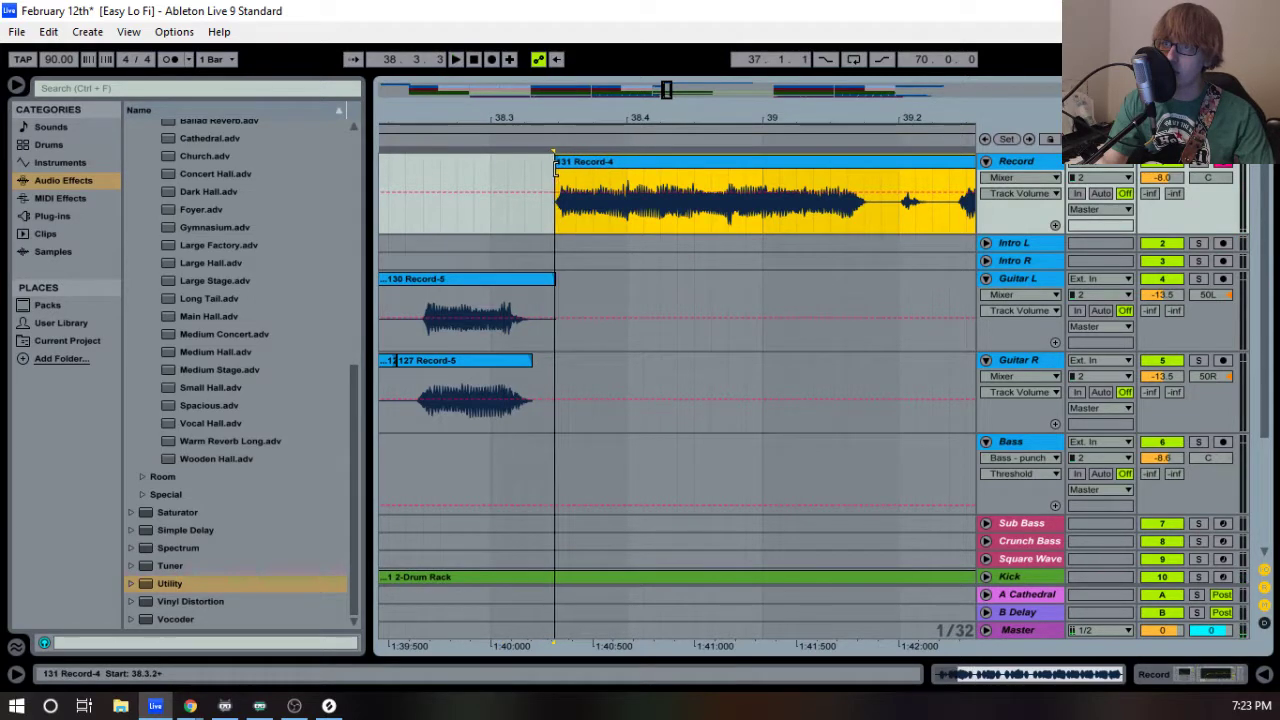
click(557, 177)
- Move the new take's section from 38.3.2 to 39.2.1 to the Guitar L track and play it
drag(900, 220, 653, 224)
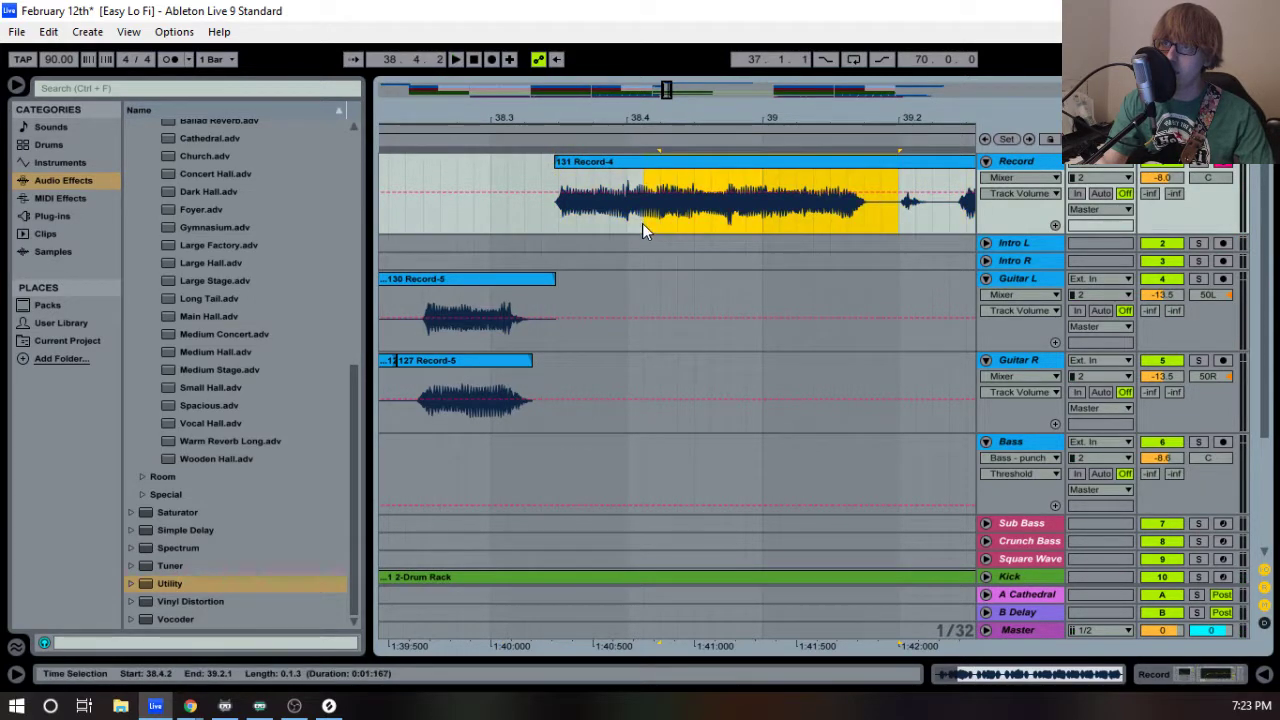
mouse_move(557, 222)
mouse_down()
mouse_move(527, 219)
mouse_move(547, 219)
mouse_up()
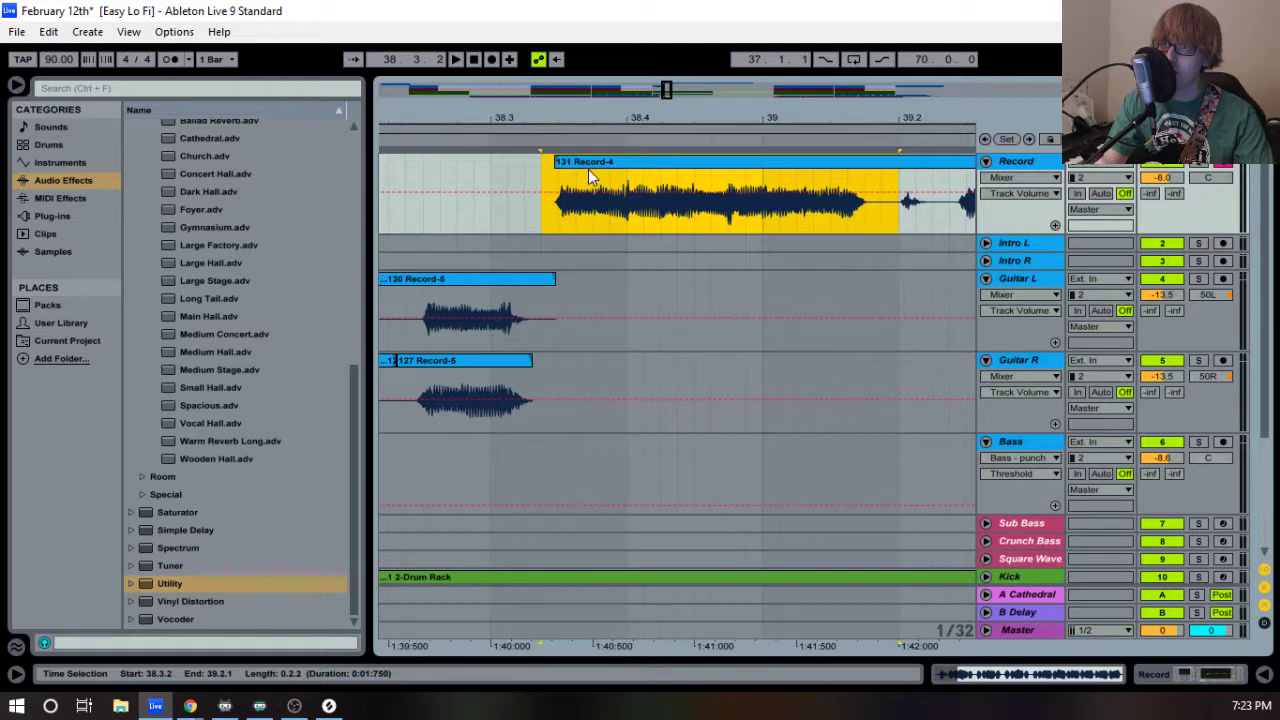
drag(595, 177, 596, 307)
key(space)
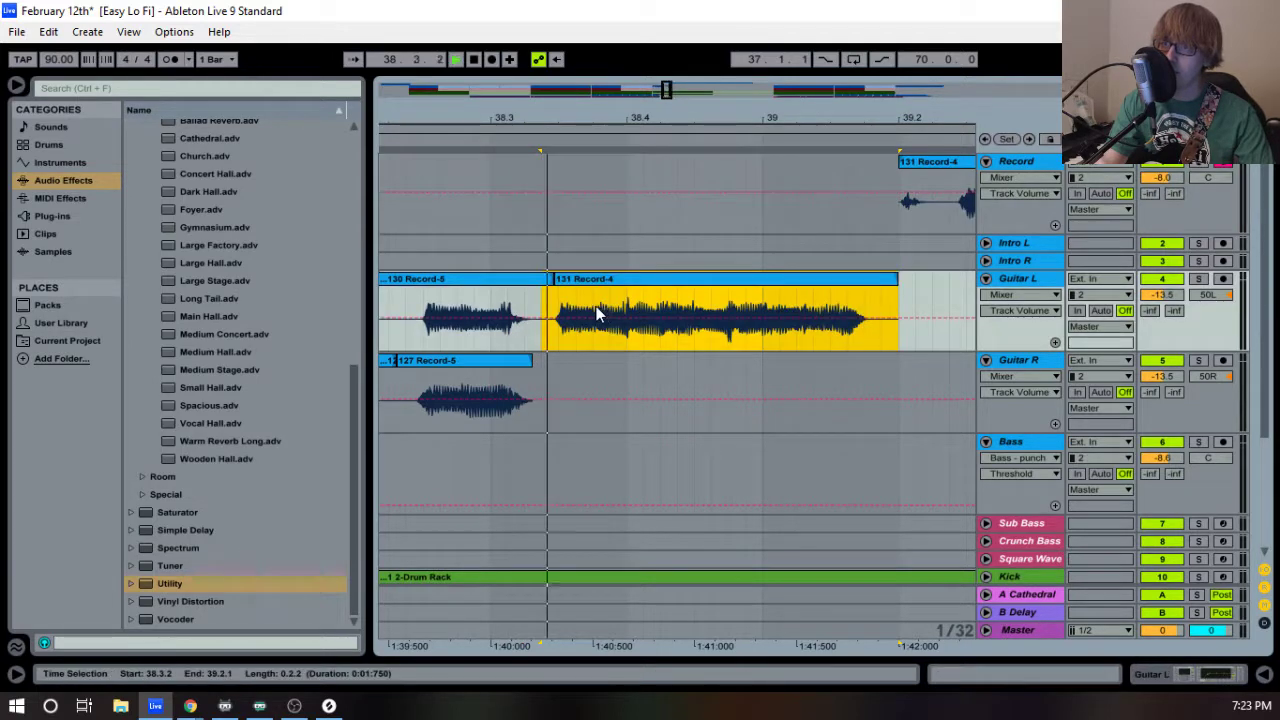
- Trim the remaining take to another repetition of the phrase and reposition it at 38.1.1 in line with the Guitar L notes
drag(890, 119, 452, 98)
drag(464, 161, 652, 161)
key(space)
drag(751, 119, 774, 97)
drag(726, 165, 471, 165)
key(space)
drag(574, 120, 826, 140)
drag(671, 120, 470, 119)
key(space)
click(637, 135)
mouse_move(635, 120)
mouse_down()
mouse_move(541, 164)
mouse_move(472, 160)
mouse_move(551, 124)
mouse_move(660, 120)
mouse_up()
key(space)
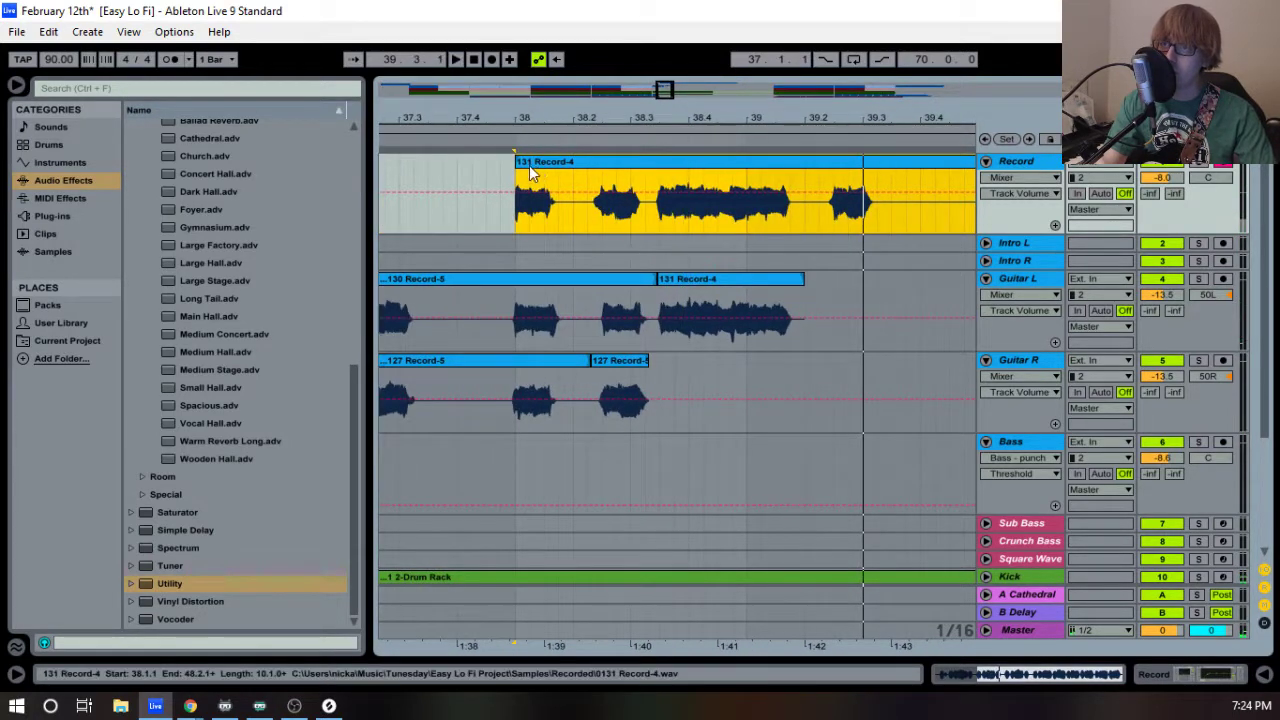
- Trim the repositioned take's start to 38.3.2 and move its section up to 39.2.1 to the Guitar R track
drag(517, 172, 644, 171)
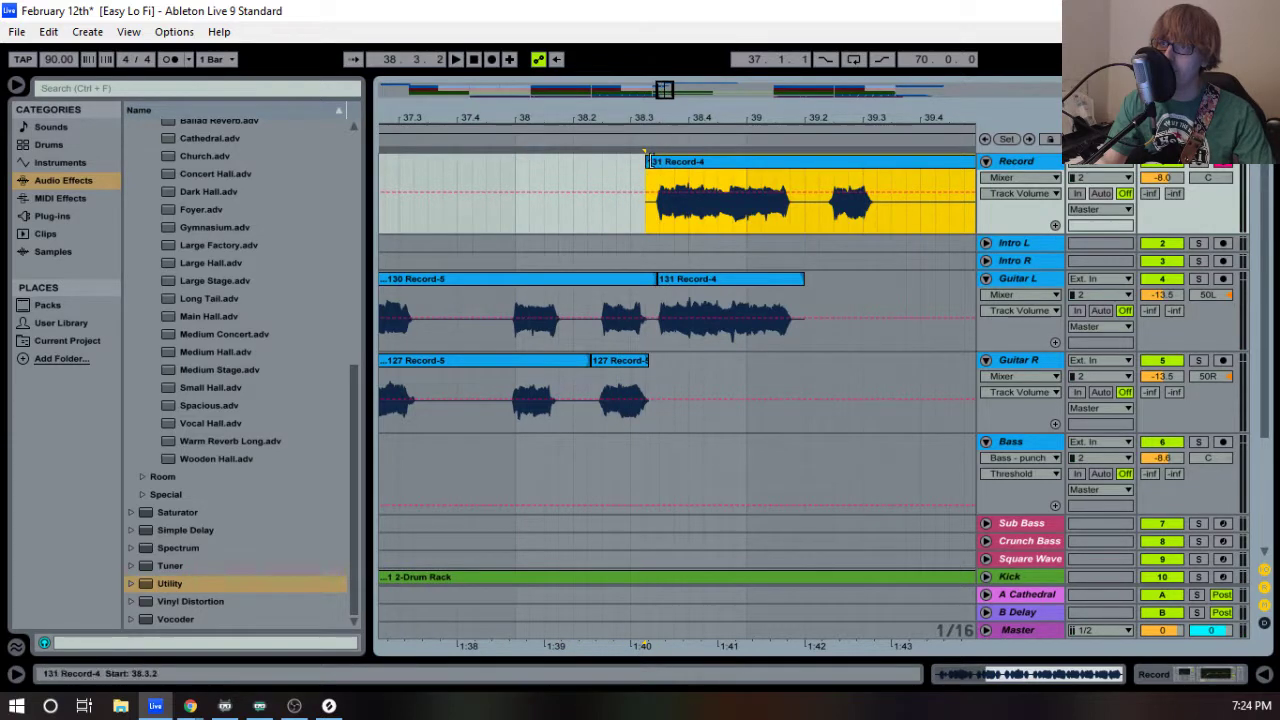
scroll(640, 195, up, 5)
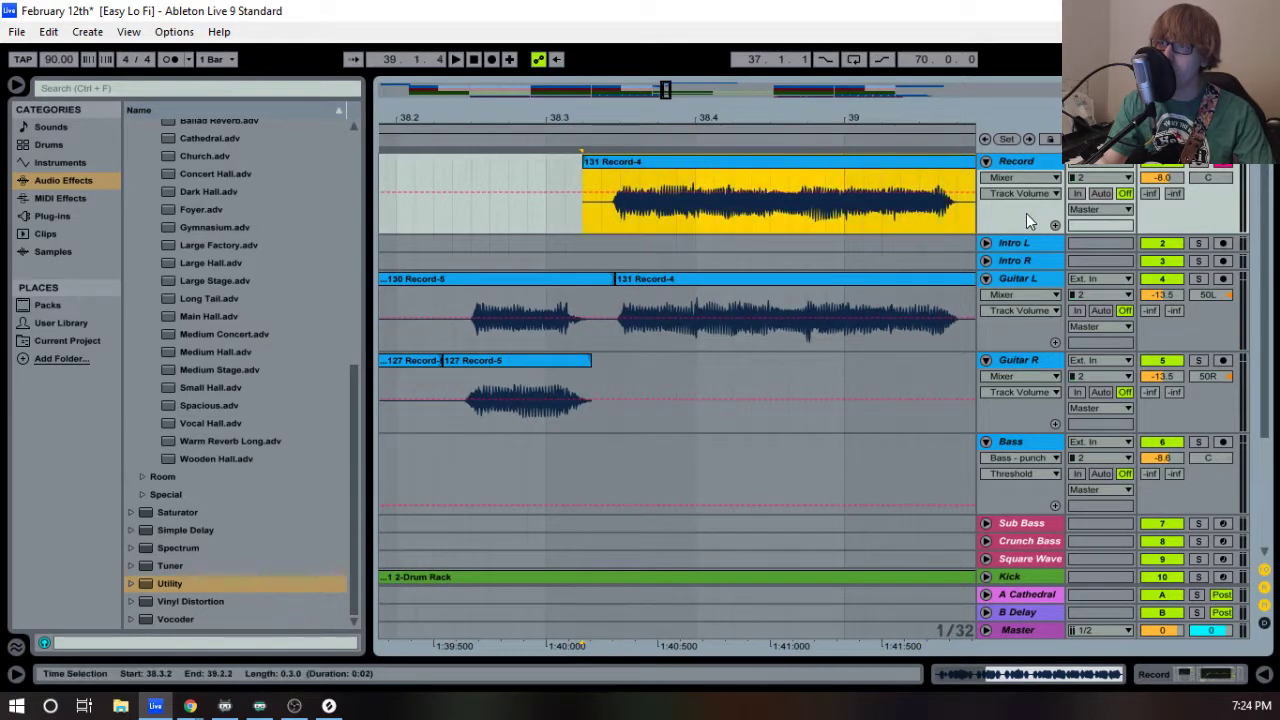
drag(1023, 213, 953, 215)
drag(637, 183, 624, 374)
key(space)
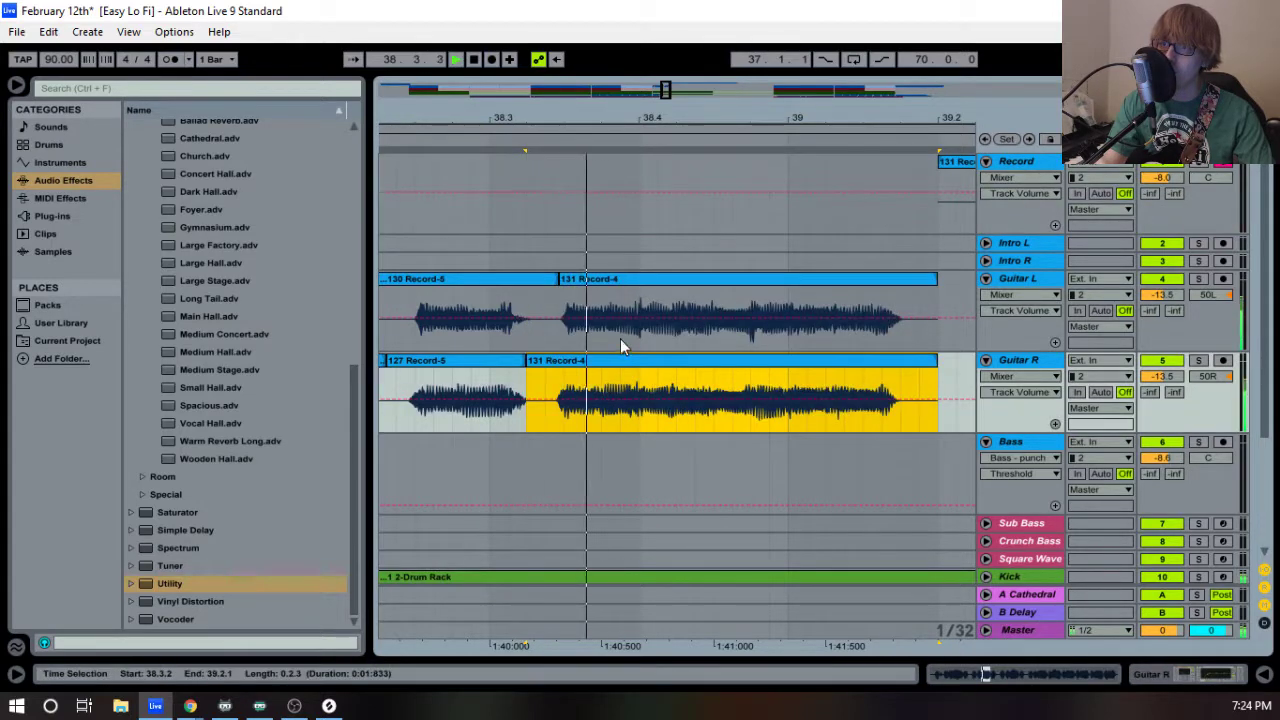
- Adjust the join between the two Guitar R clips around 38.3.2 and play the phrase from 37.1.1
drag(580, 118, 580, 223)
drag(526, 357, 538, 362)
key(space)
drag(566, 124, 576, 50)
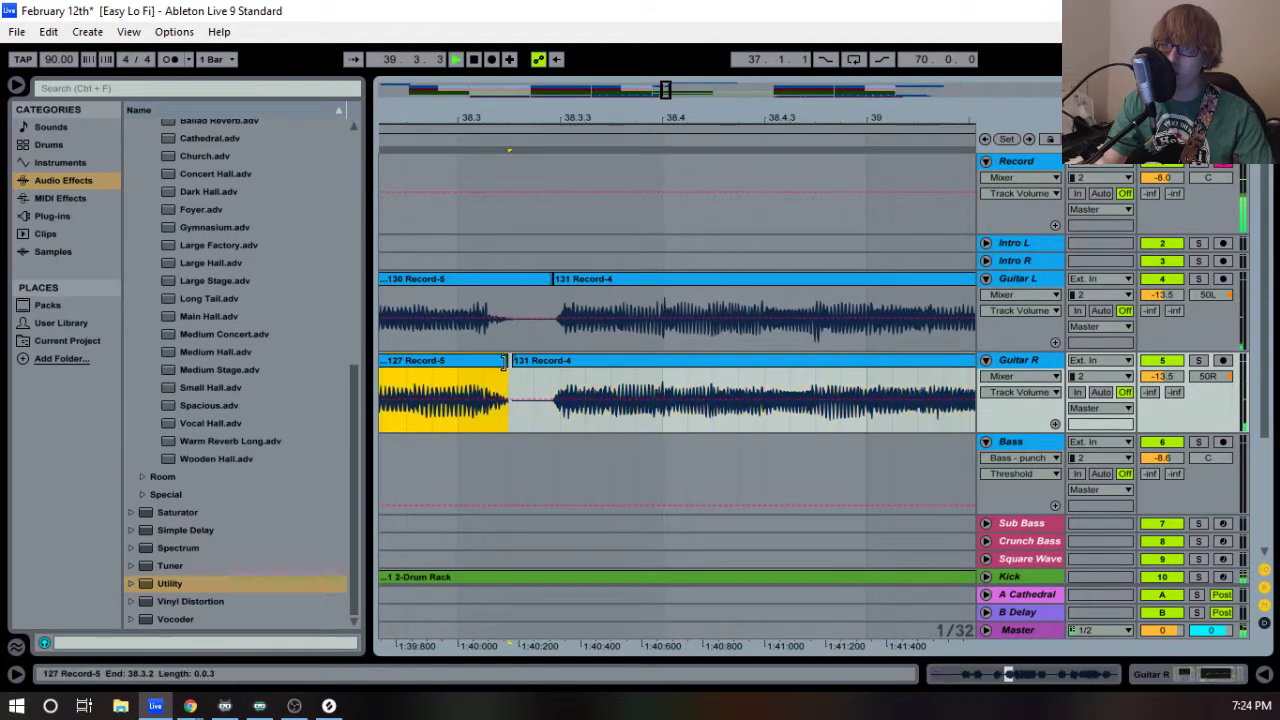
key(space)
key(space)
drag(587, 119, 600, 55)
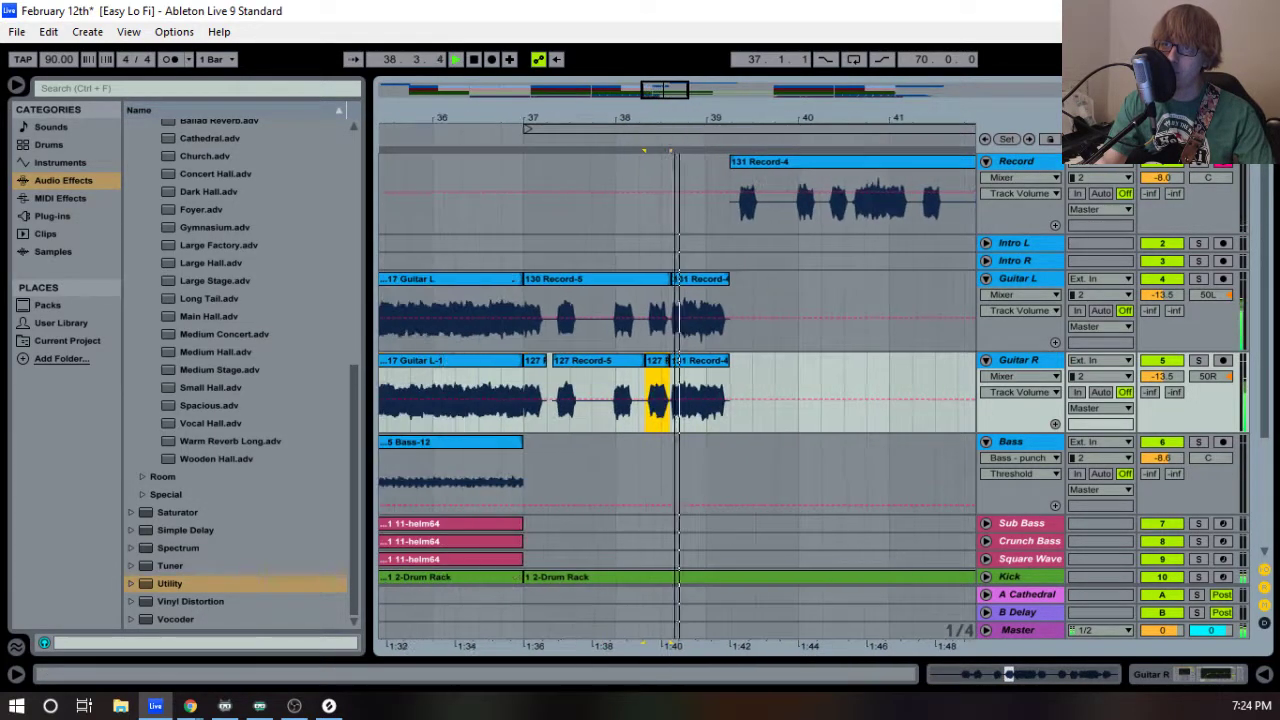
click(554, 281)
key(space)
key(space)
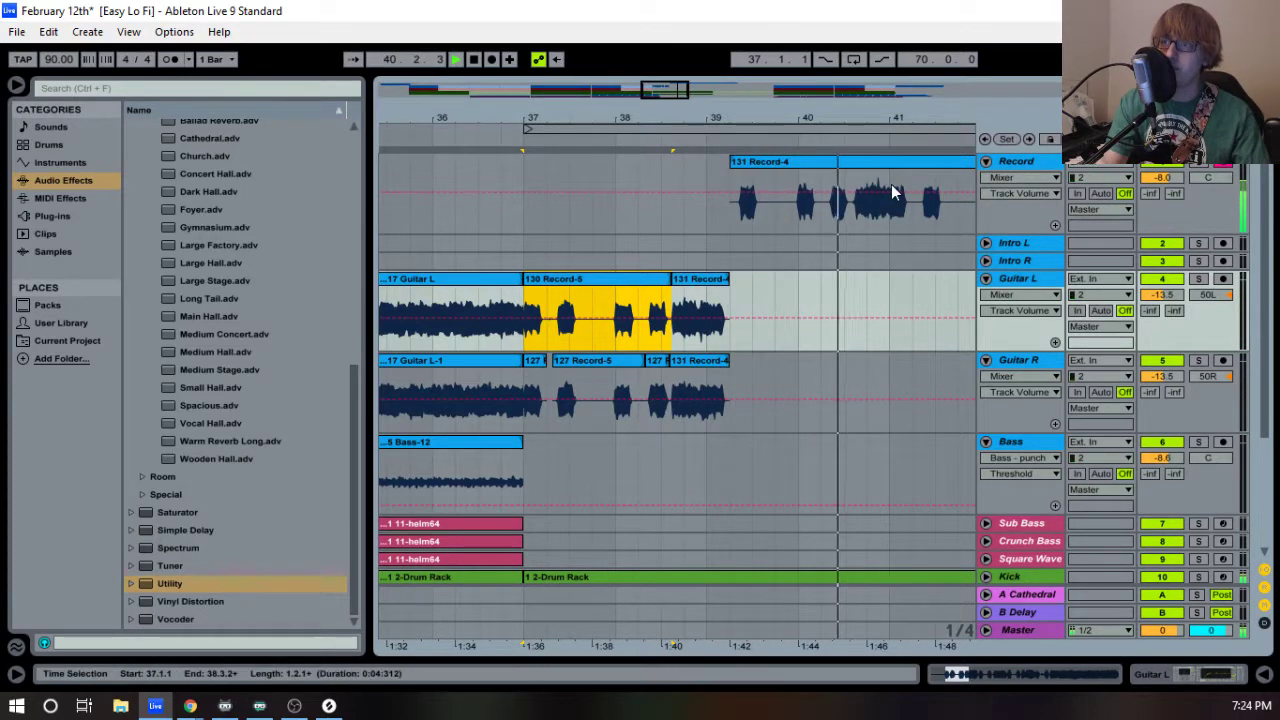
- Move the Record take's section from 39.2.1 to 40.3.3 to the Guitar L track
drag(860, 120, 801, 120)
key(space)
drag(560, 220, 789, 224)
drag(573, 171, 578, 302)
key(space)
- Look over the arrangement after bar 37 and play back the extended Guitar L phrase
drag(754, 117, 716, 79)
scroll(878, 286, down, 3)
scroll(858, 284, up, 1)
drag(818, 118, 656, 78)
scroll(653, 235, up, 2)
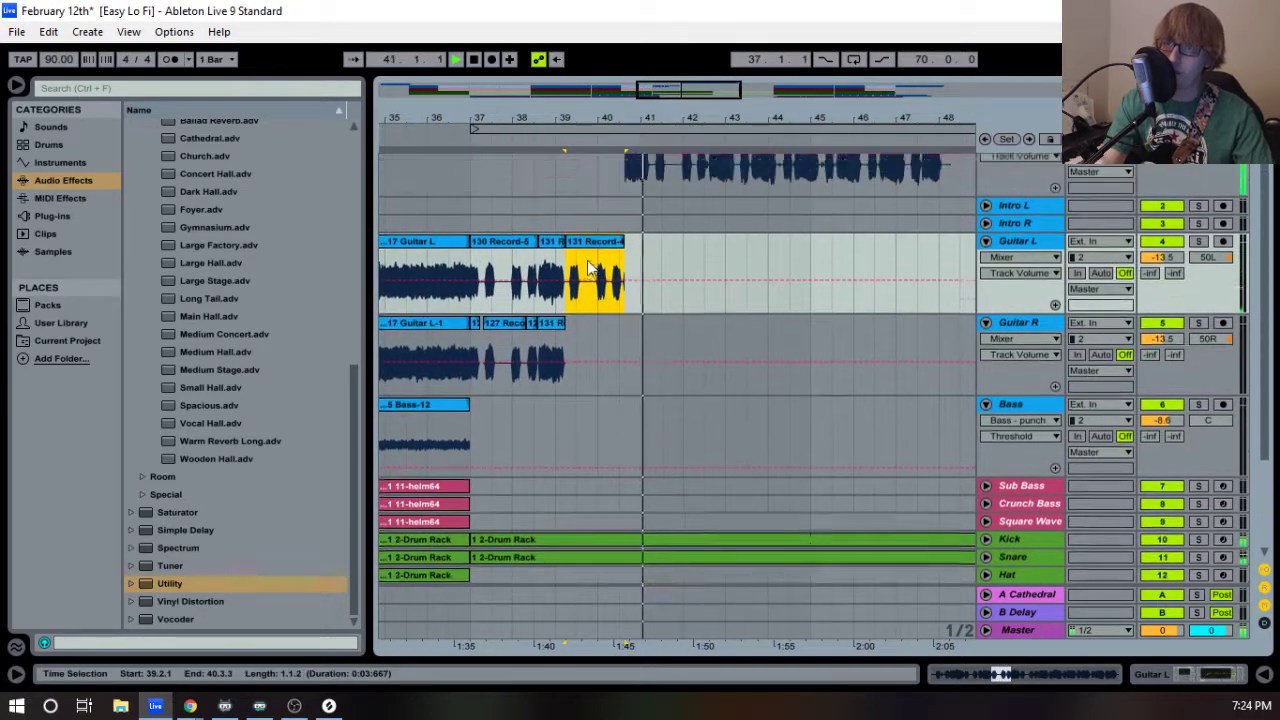
click(506, 280)
key(space)
key(space)
drag(554, 116, 538, 186)
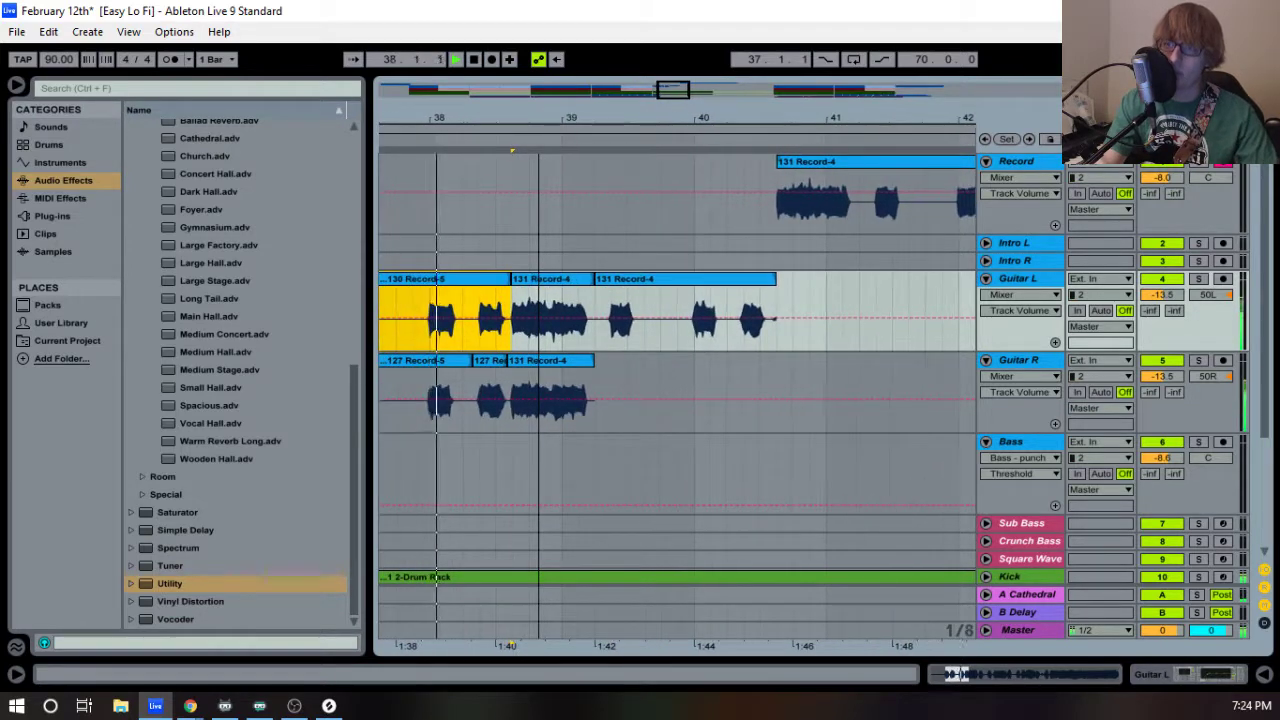
- Try a copy of the Guitar R clip from 37.2.2 at 39.2.1, remove it, and replay the phrase from 37.1.1
click(429, 364)
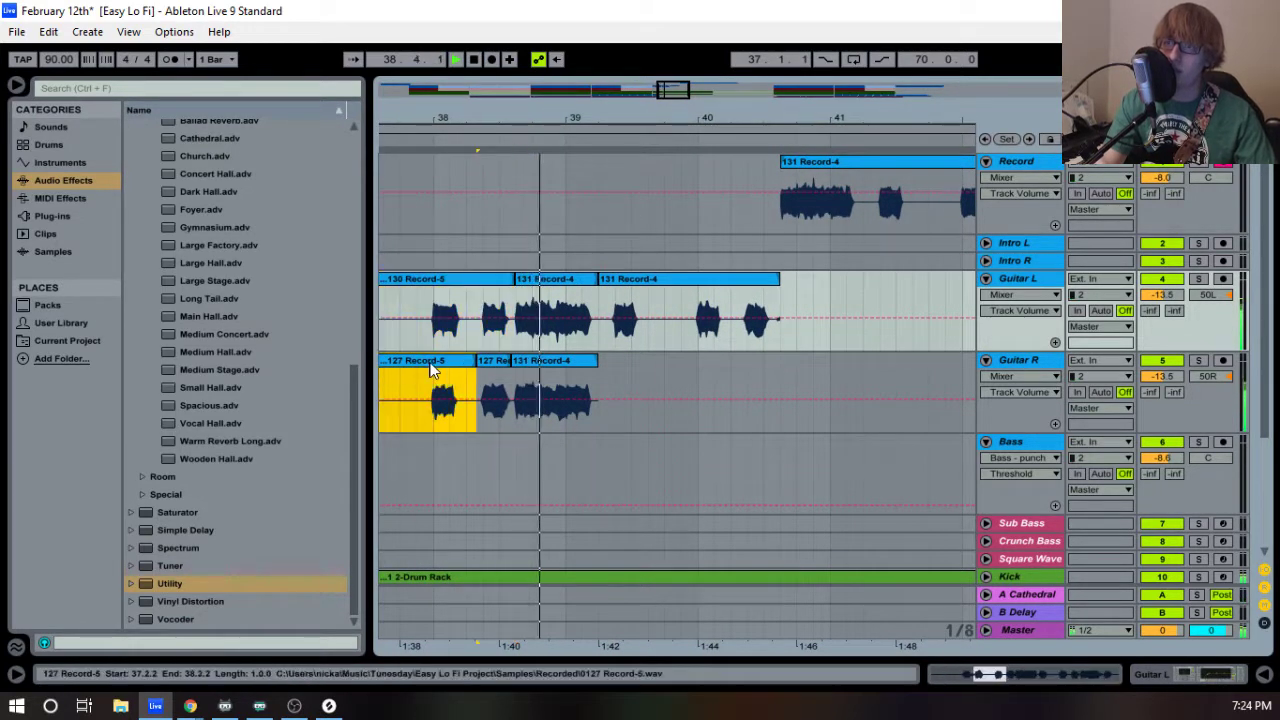
click(601, 385)
key(ctrl+v)
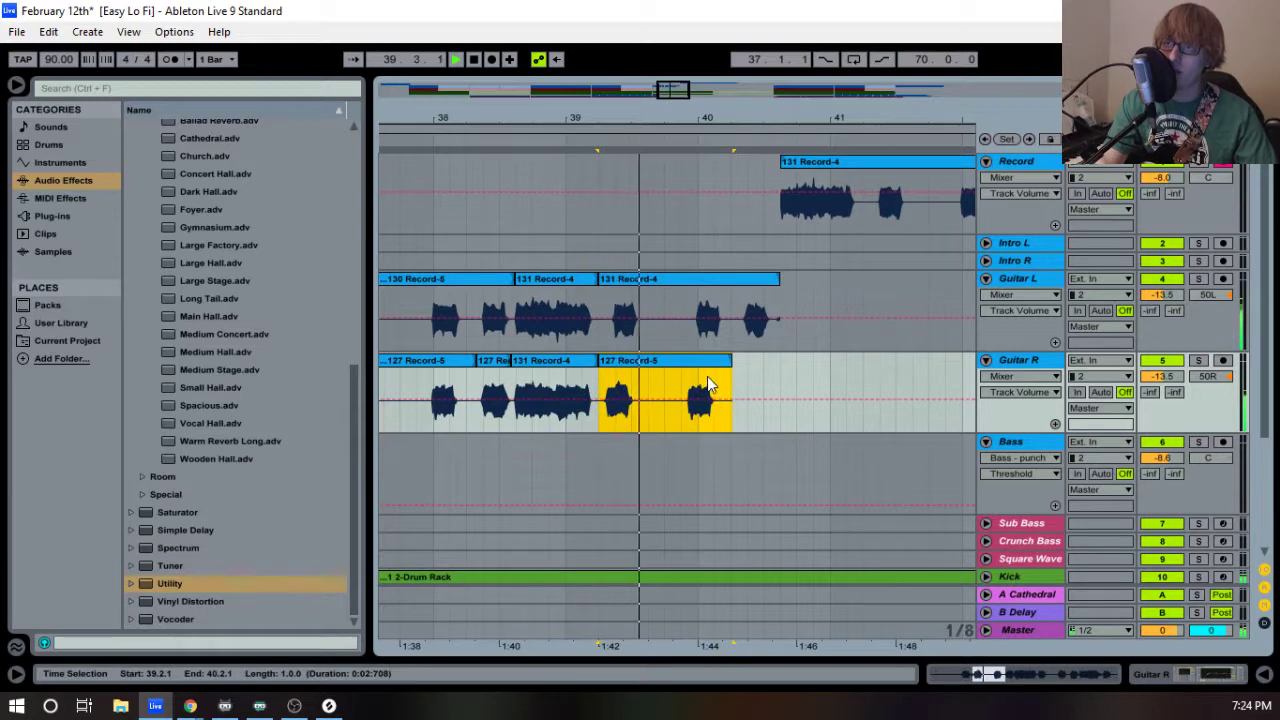
key(space)
drag(640, 120, 845, 115)
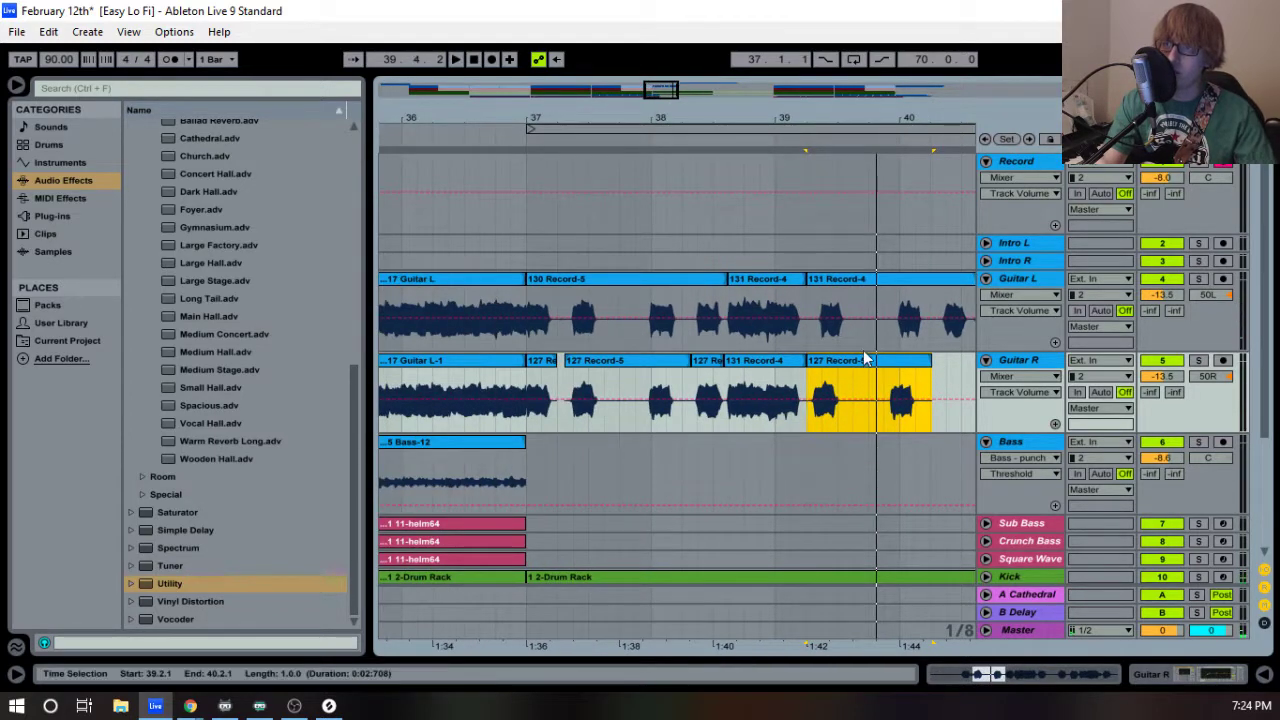
key(Delete)
click(539, 360)
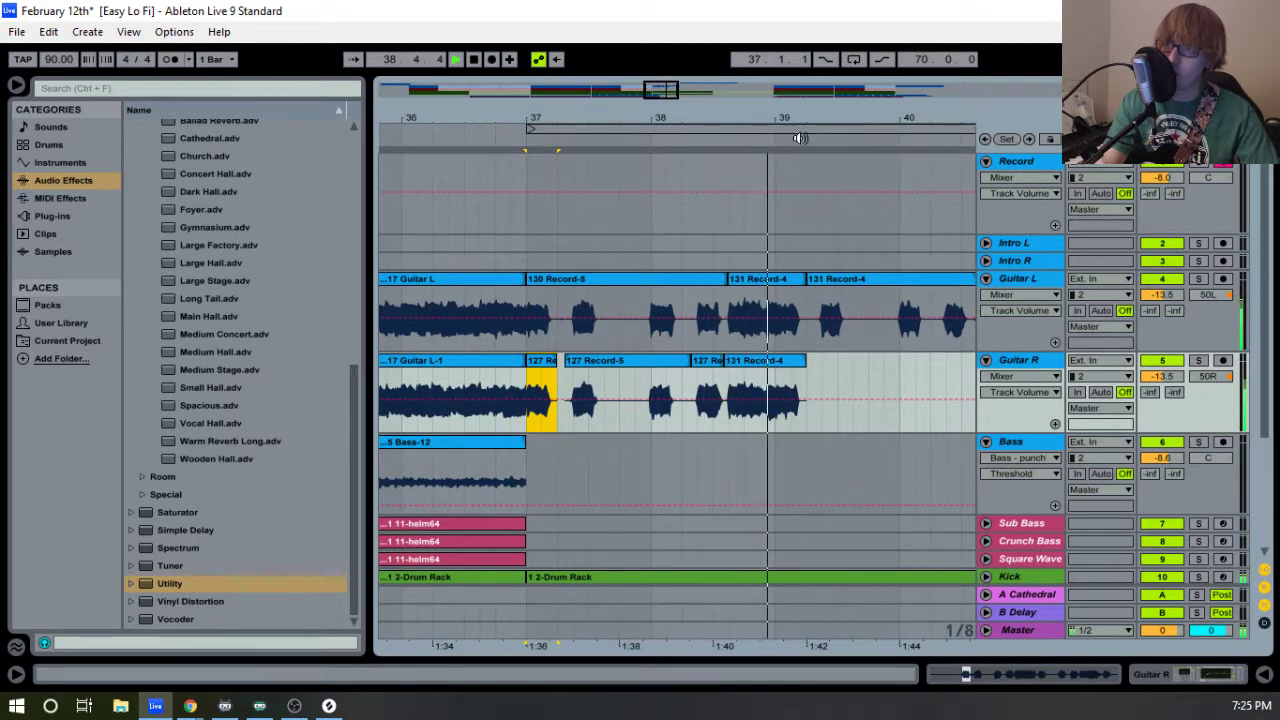
- Copy the first two Guitar R clips after 37.1.1 to 39.1.1 and extend the preceding 131 Record-4 clip's end to 39.2.2
shift+click(657, 371)
click(776, 383)
key(ctrl+v)
drag(773, 360, 814, 360)
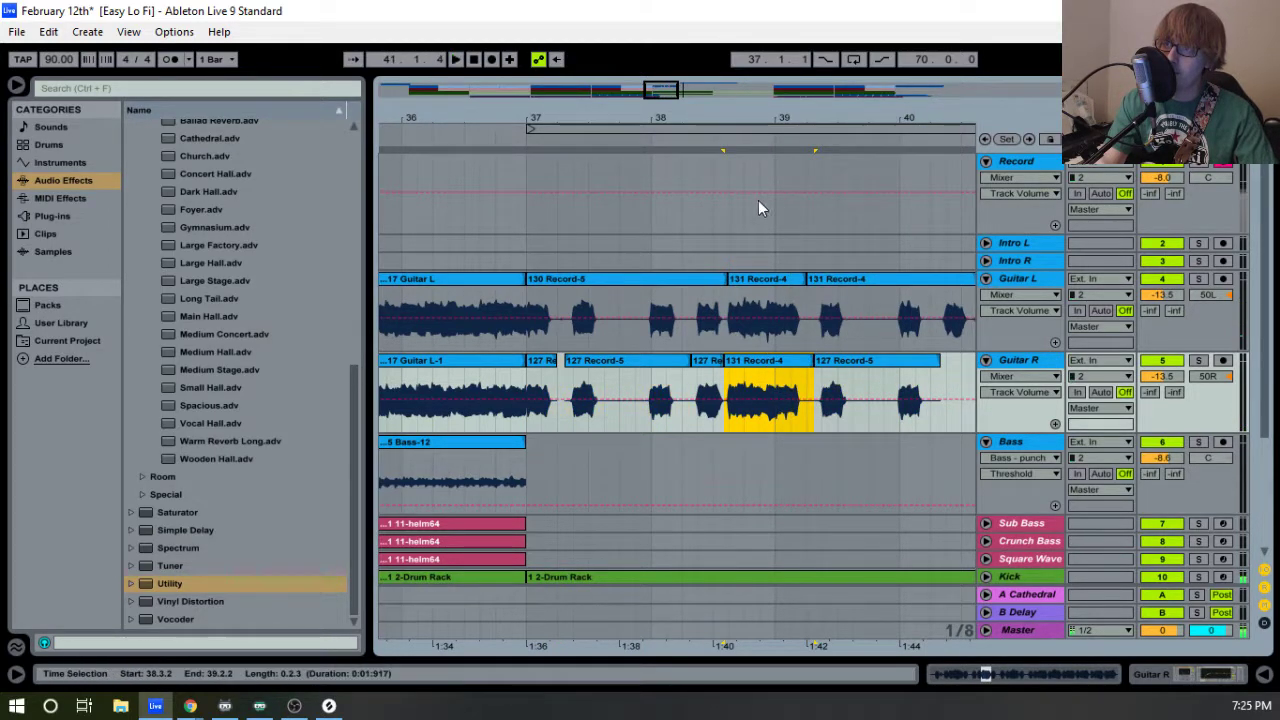
- Move the Record take's section from 40.3.3 to 41.2.1 to Guitar L and extend its start back to 40.3.2
drag(898, 112, 538, 160)
mouse_move(690, 165)
mouse_down()
mouse_move(623, 165)
mouse_move(710, 168)
mouse_up()
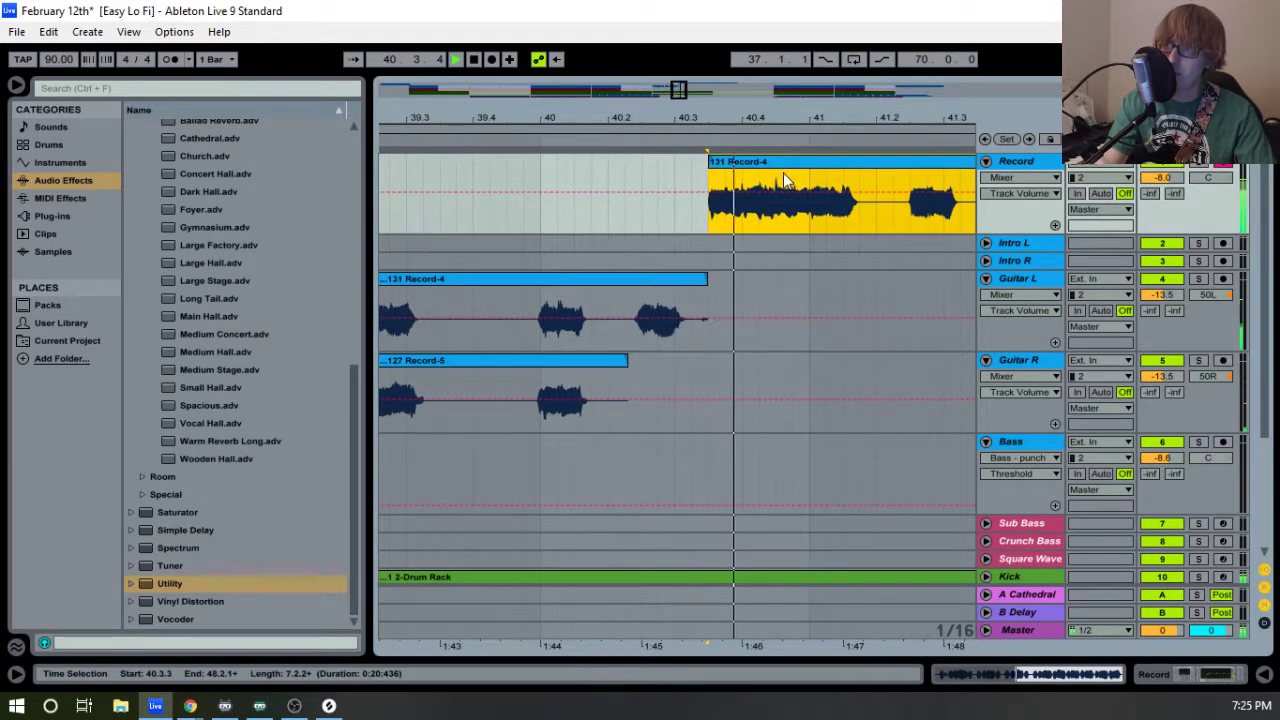
key(space)
drag(880, 222, 712, 222)
drag(720, 178, 720, 289)
drag(715, 118, 714, 190)
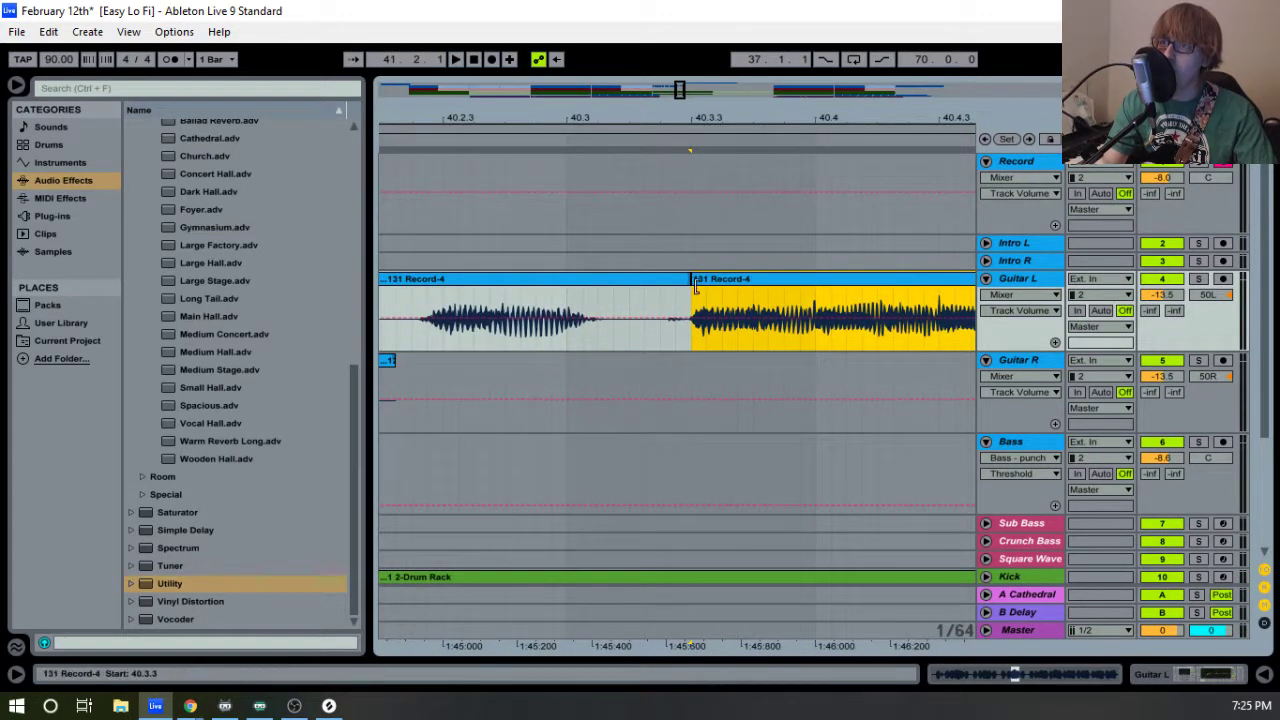
drag(722, 118, 845, 121)
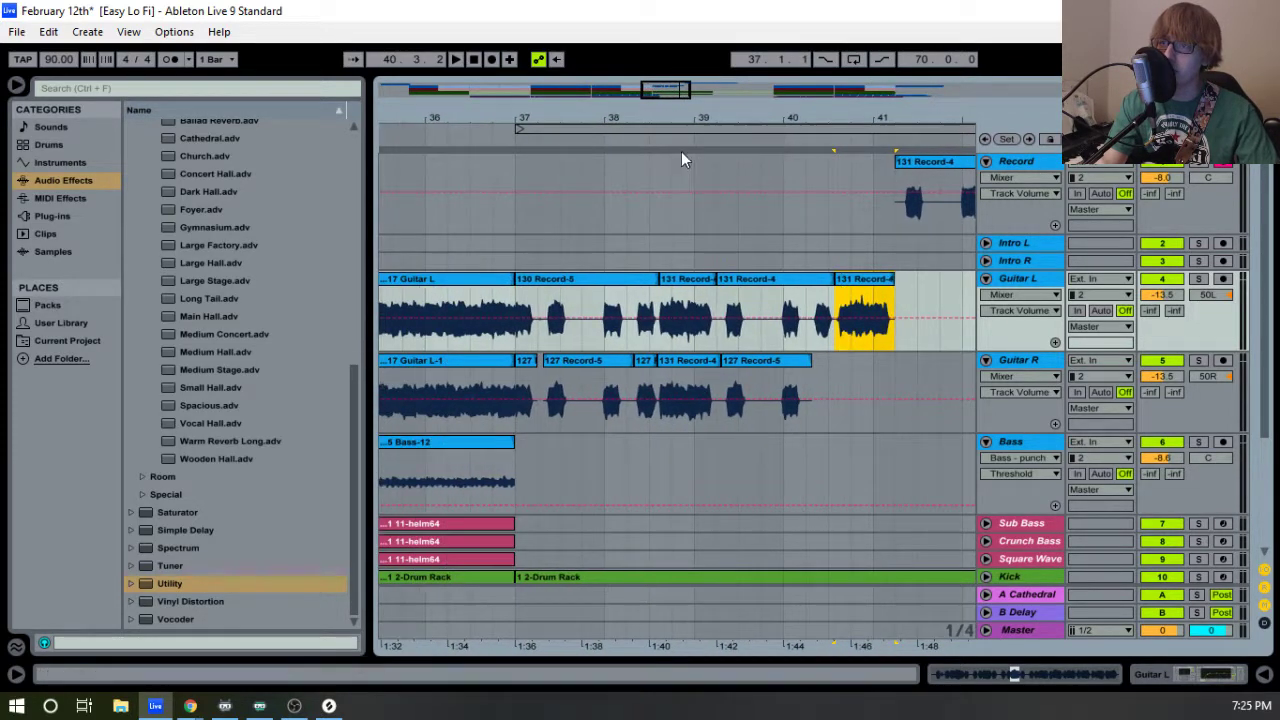
- Play back the phrase, then copy the Guitar L section from 38.1.1 to 39.2.1 onto Guitar R at 40.1.1
drag(625, 140, 626, 157)
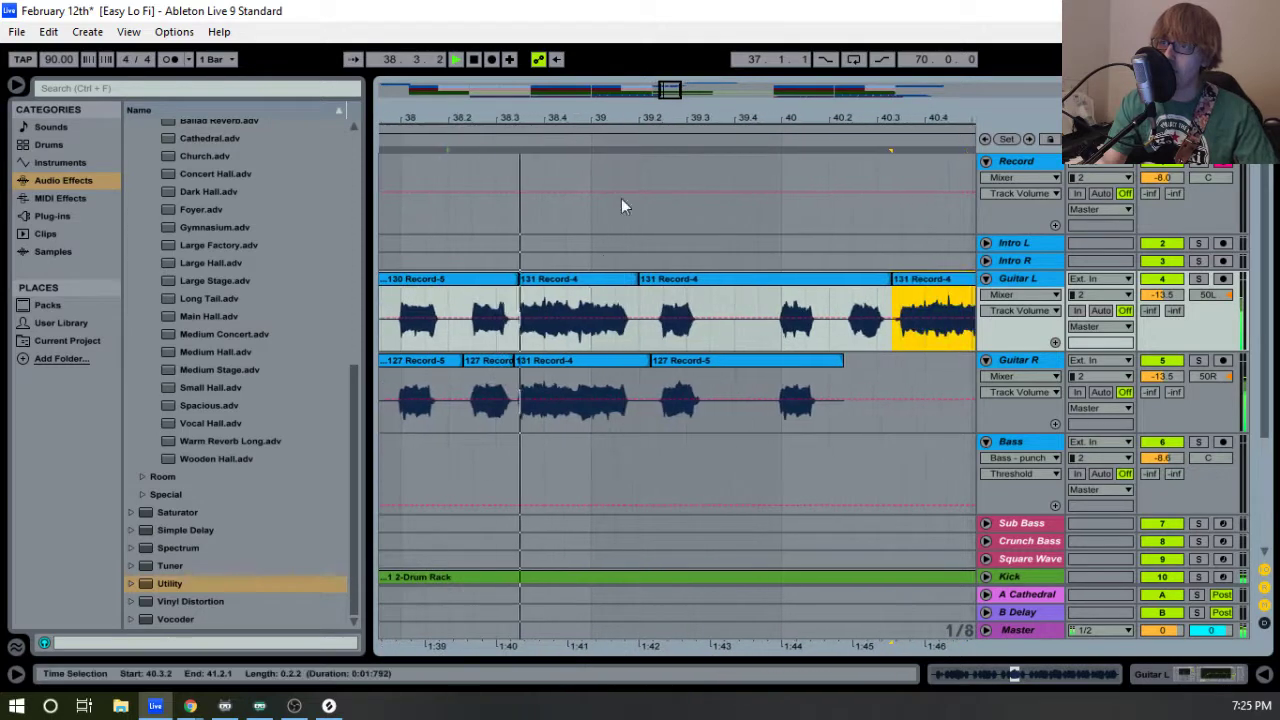
key(space)
key(space)
click(475, 337)
key(space)
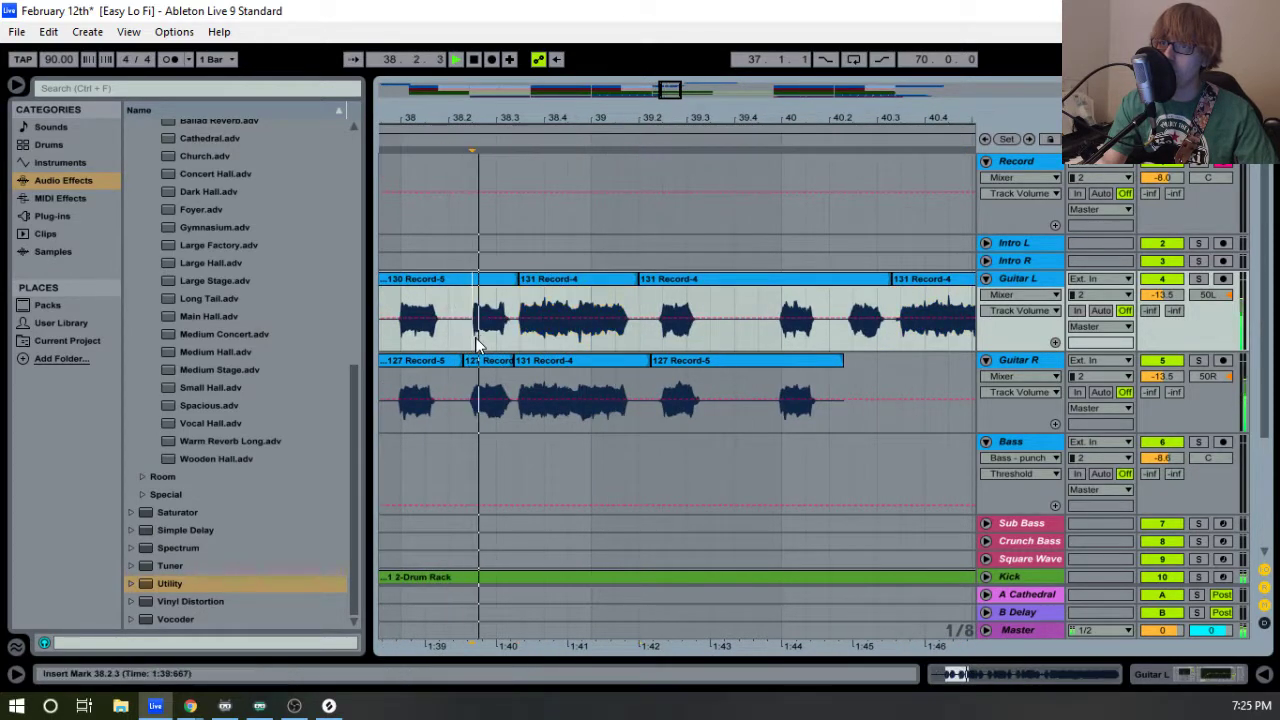
click(399, 338)
drag(398, 337, 604, 337)
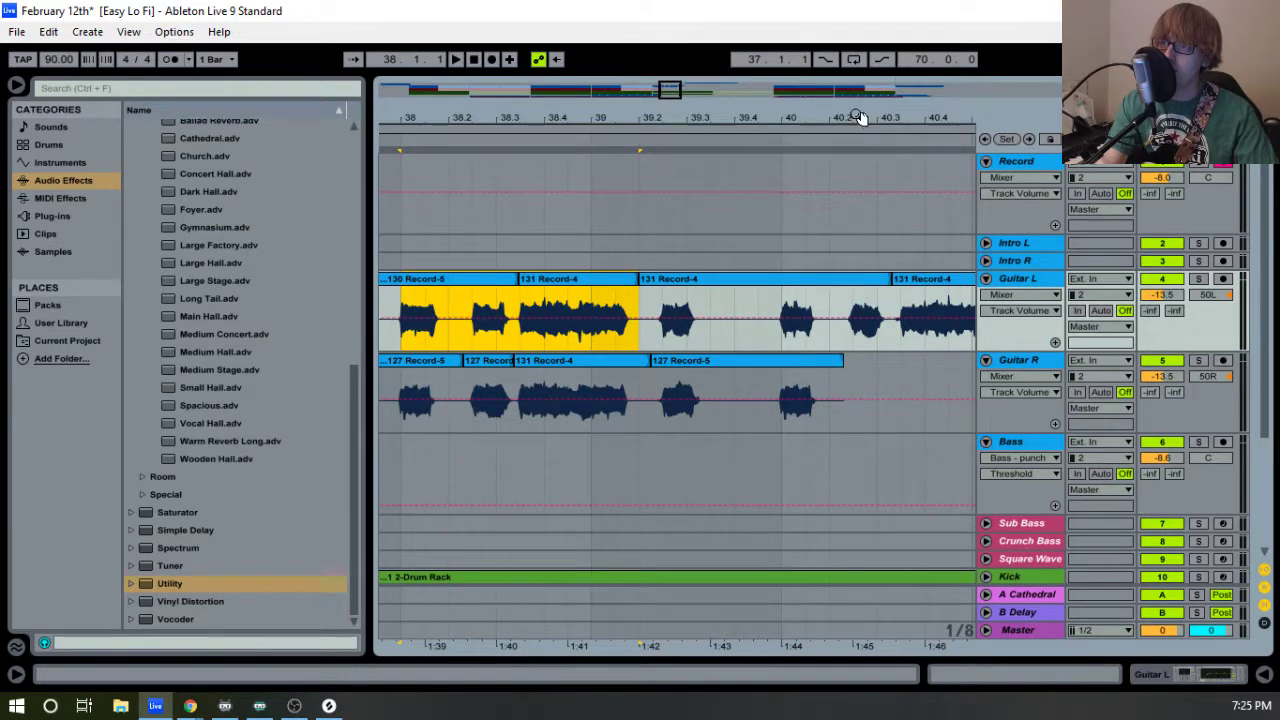
drag(857, 118, 667, 118)
click(596, 429)
key(ctrl+v)
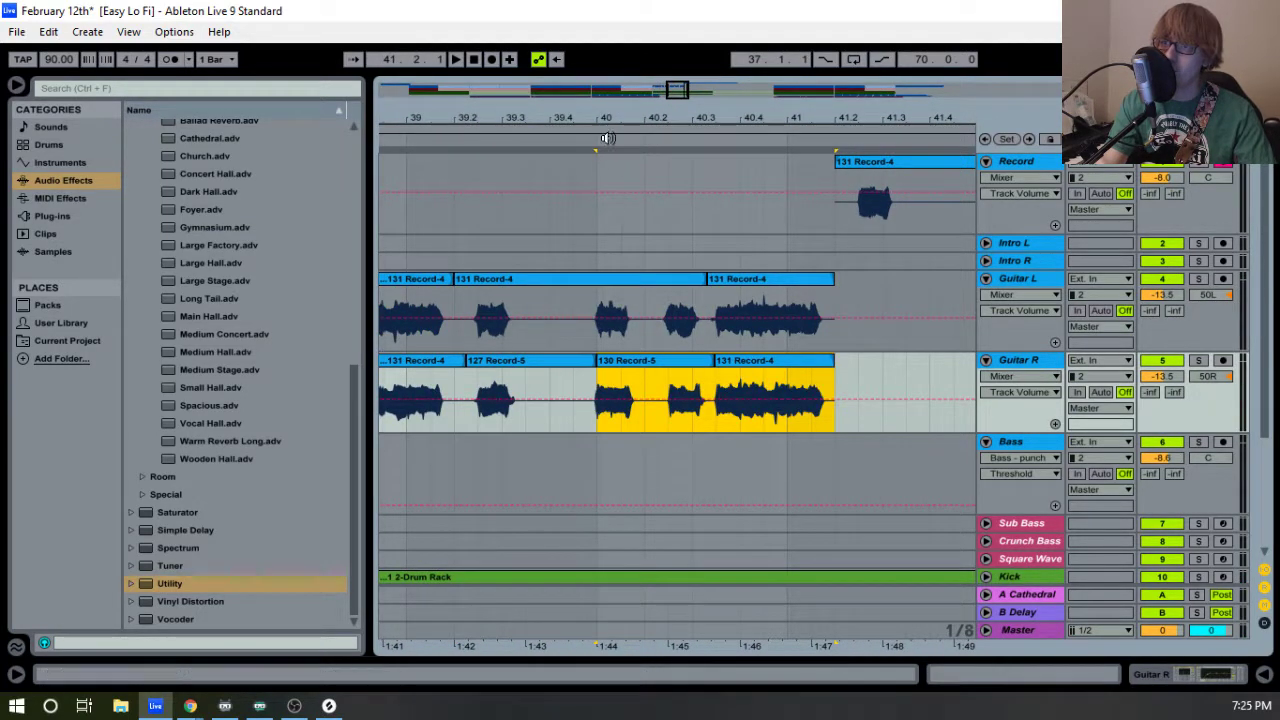
- Extend the Guitar R 127 Record-5 clip over the 40.1.1 hit to just past 40.2.1, checking the join by playback
drag(608, 140, 813, 368)
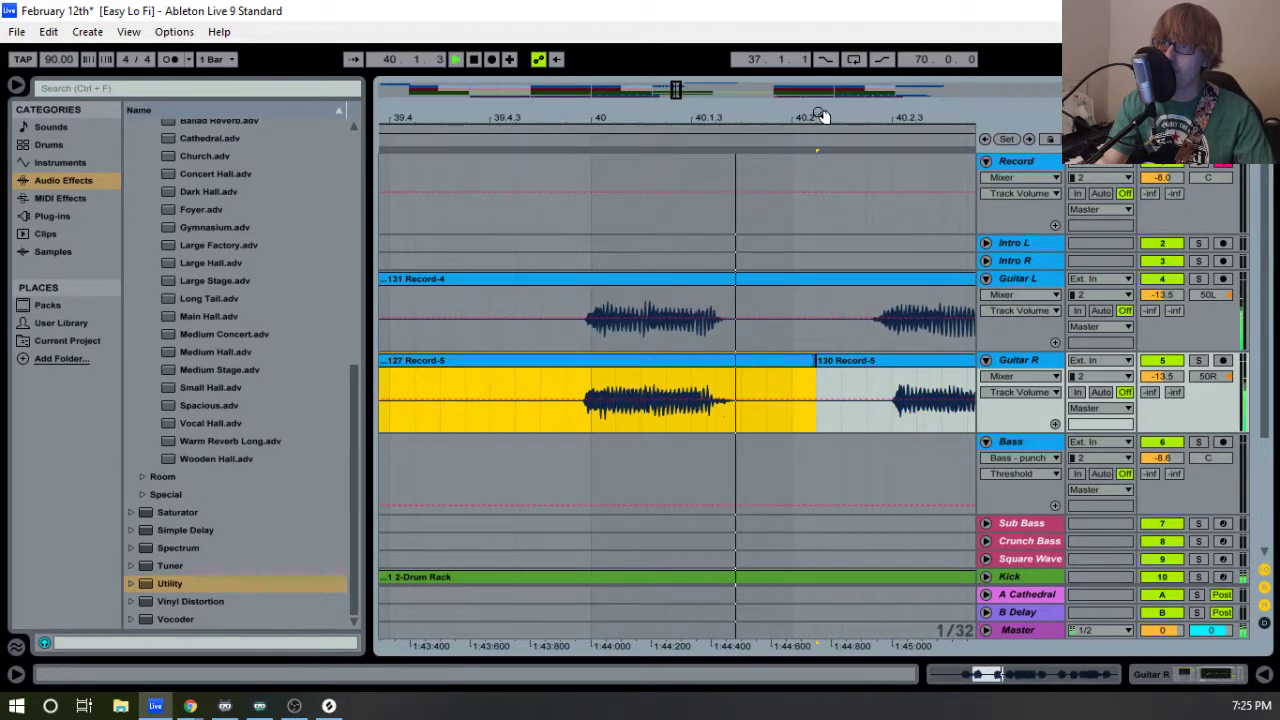
drag(878, 110, 568, 121)
key(space)
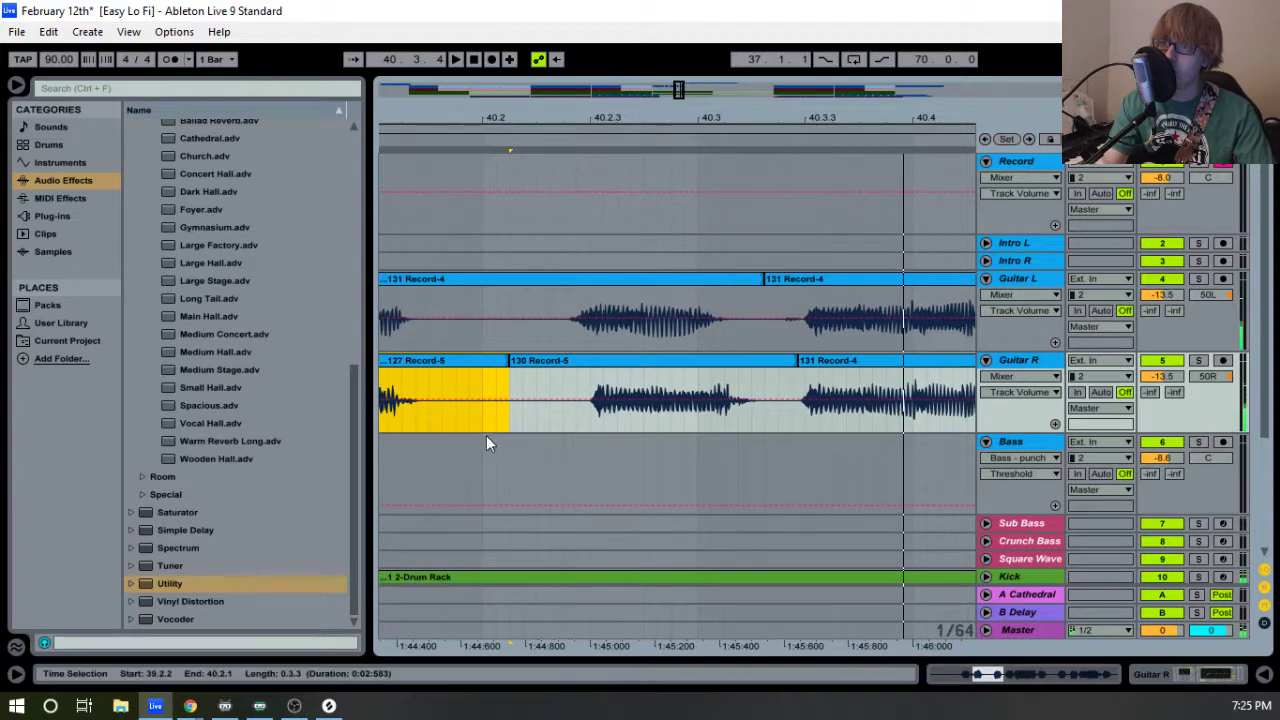
drag(533, 365, 516, 390)
- Nudge the Guitar L hit between 40.2.2 and 40.3.1 slightly later and extend its clip's end to 40.3.2
drag(535, 325, 724, 325)
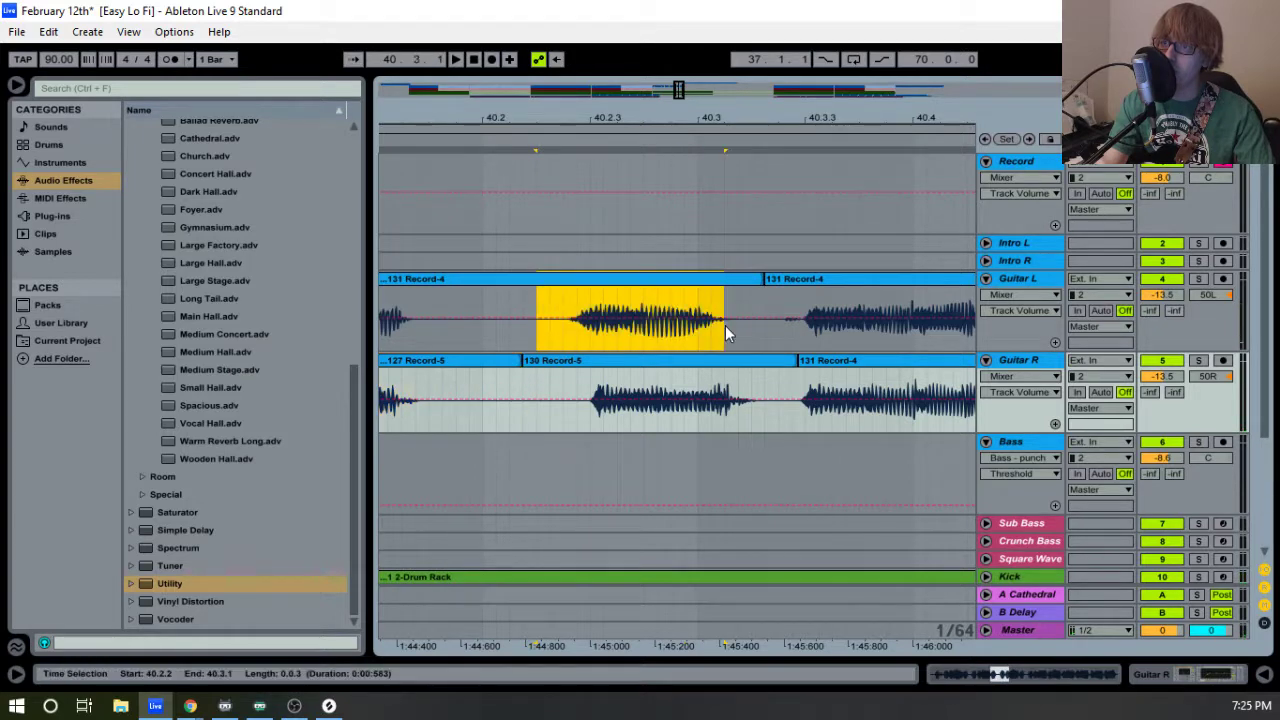
drag(580, 114, 580, 145)
drag(622, 277, 639, 277)
key(space)
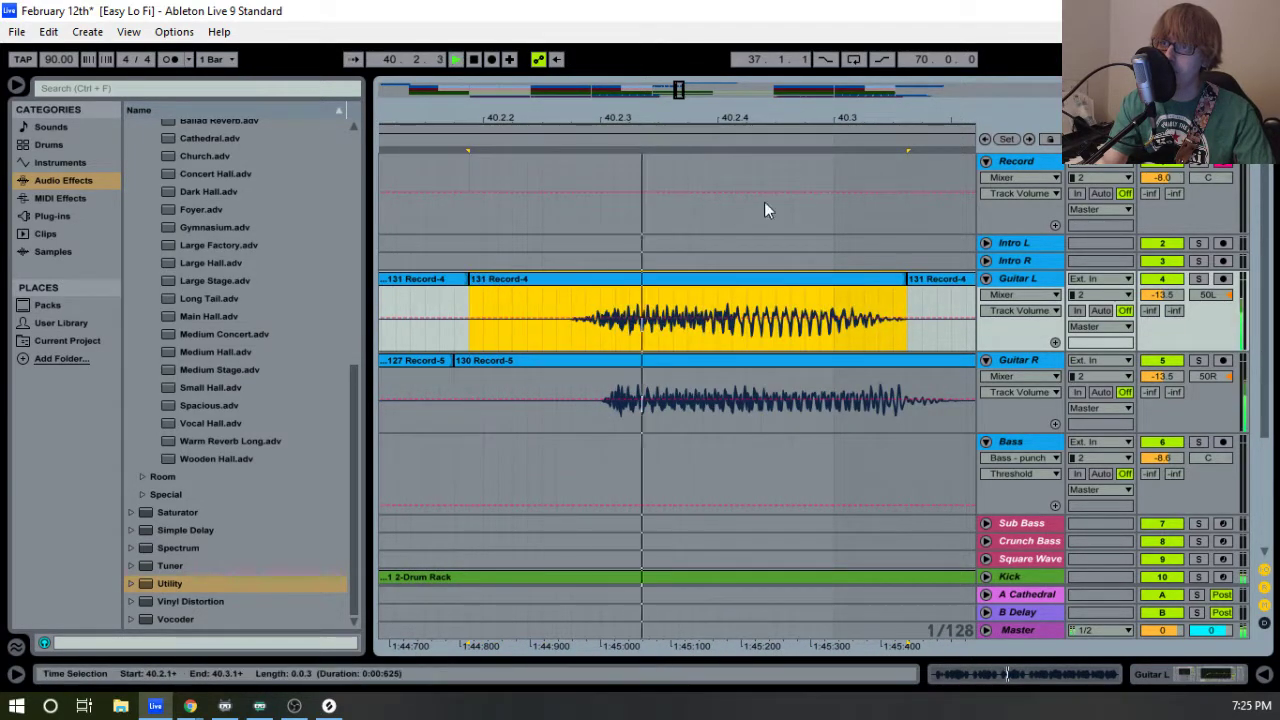
drag(777, 115, 471, 98)
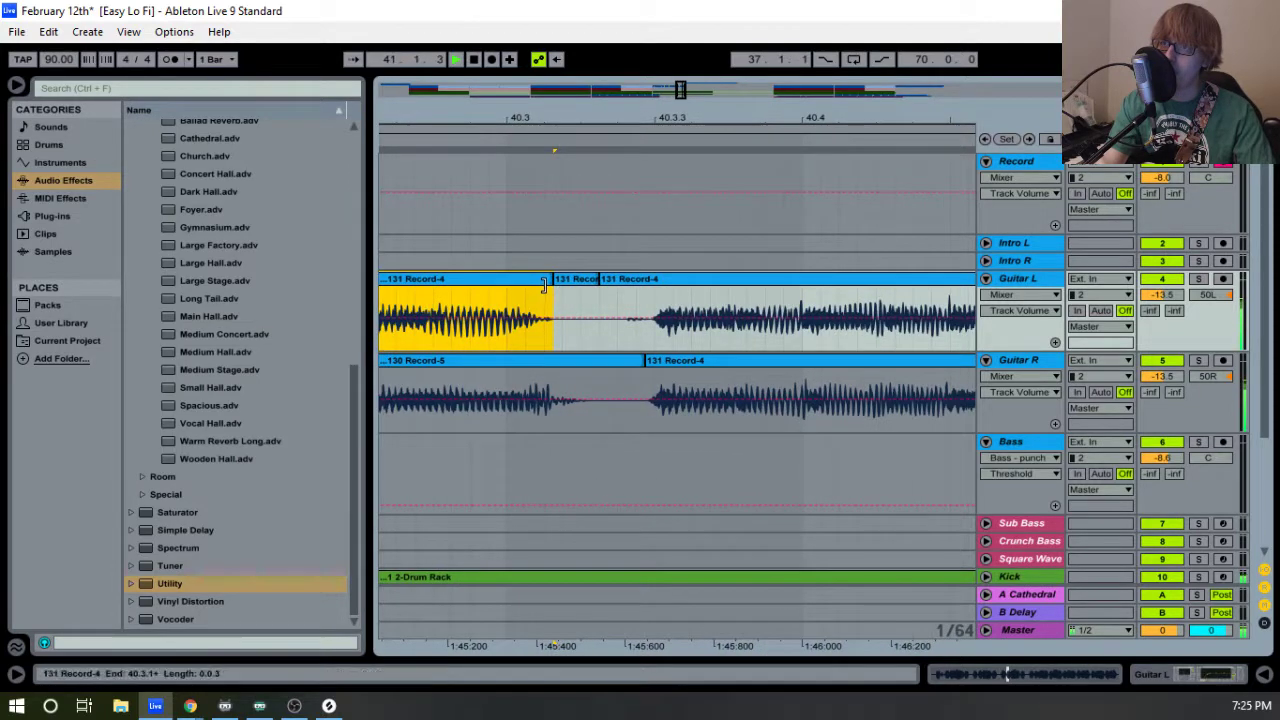
drag(548, 280, 598, 279)
key(space)
- Play back the Guitar L and R phrase from 37.1.1 and look over the remaining Record take after 41.2.1
drag(711, 119, 771, 64)
key(space)
drag(503, 116, 545, 120)
click(508, 141)
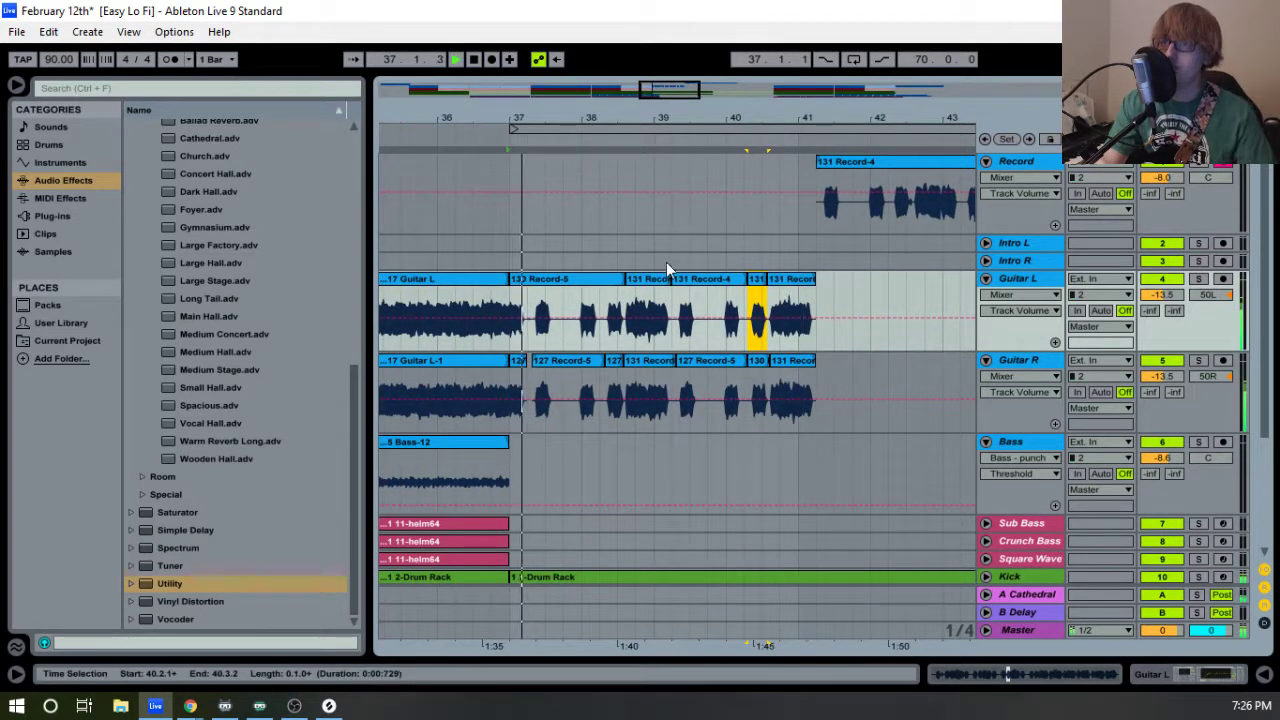
click(563, 282)
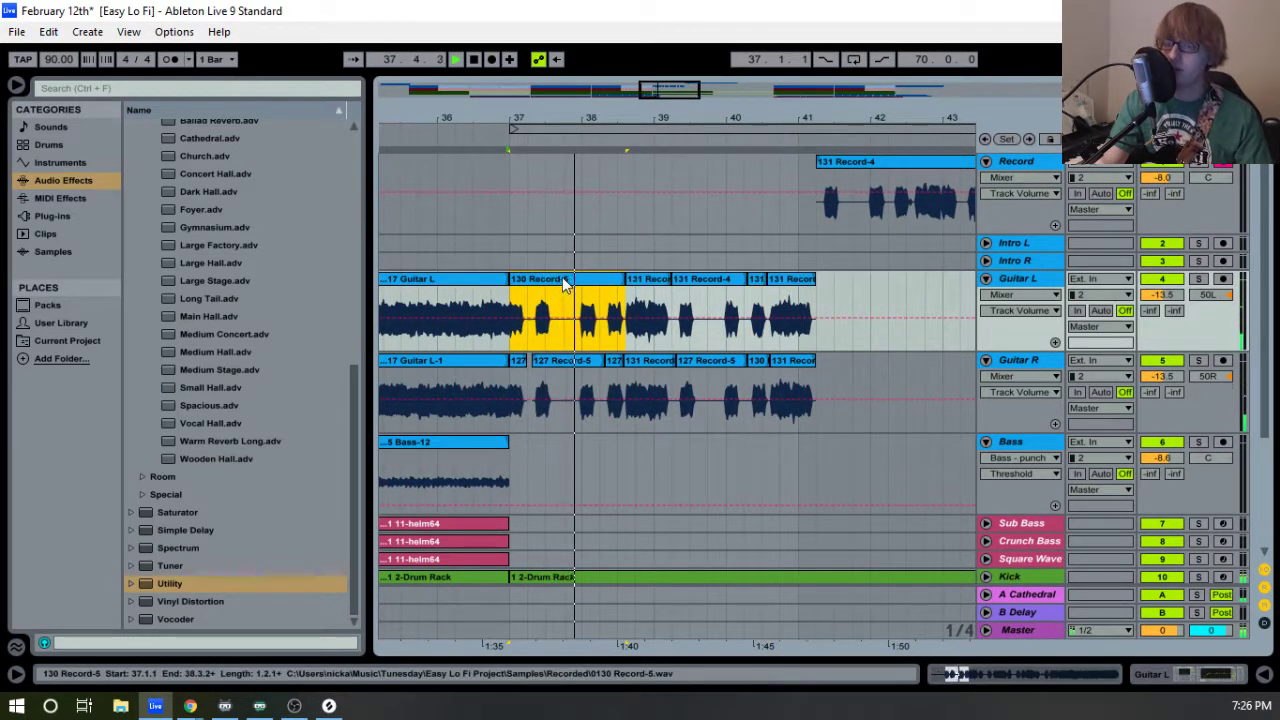
key(space)
key(space)
drag(797, 115, 542, 115)
drag(648, 121, 632, 121)
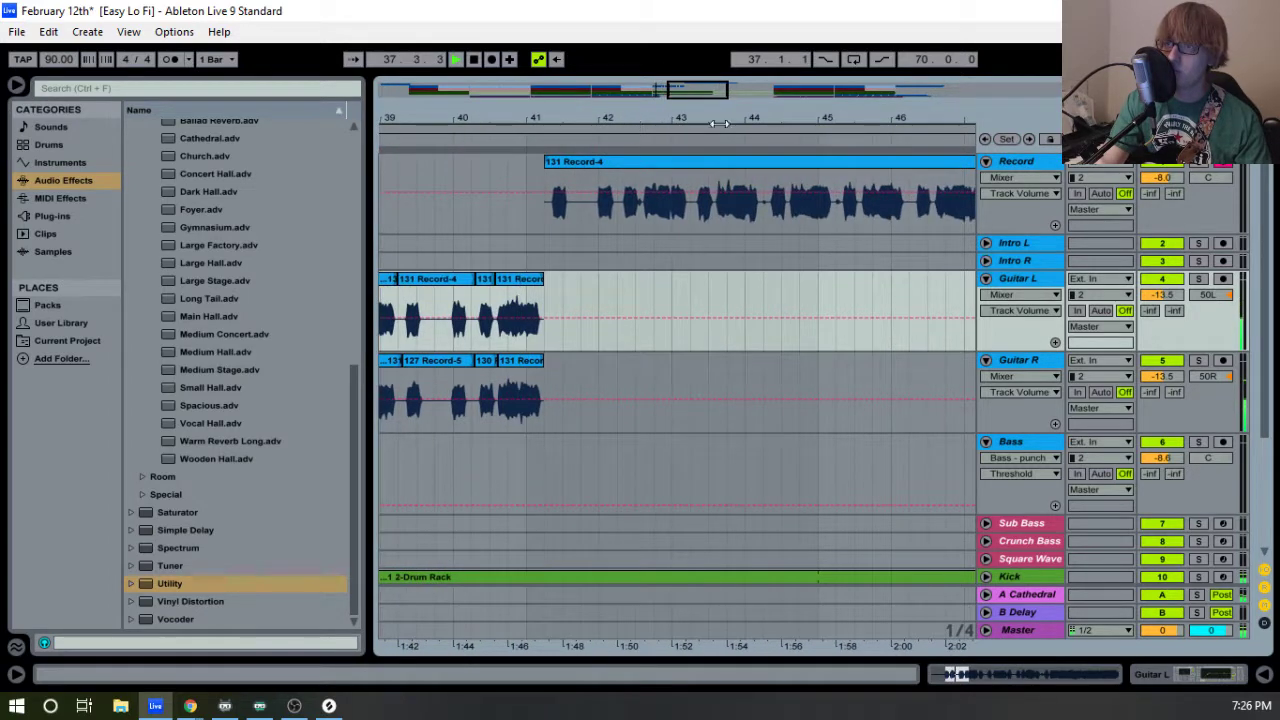
drag(802, 107, 953, 107)
drag(620, 120, 556, 118)
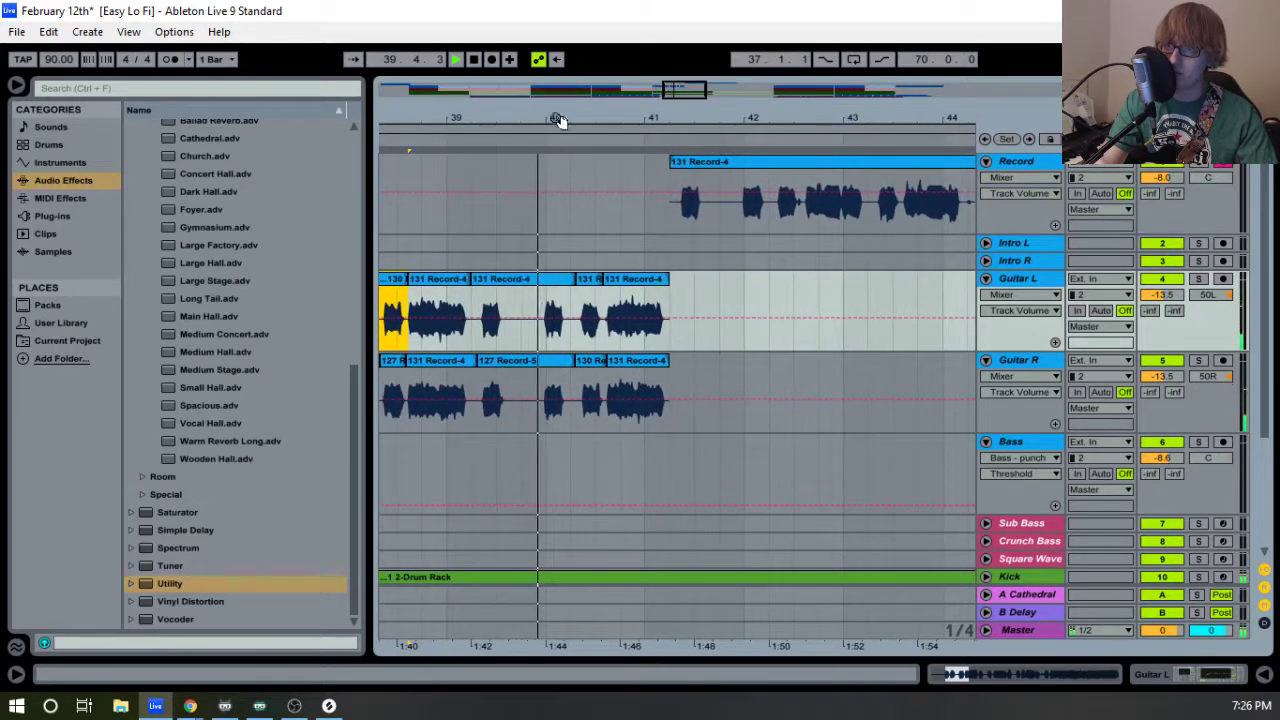
key(space)
- Move the Guitar L and Guitar R section from 39.4.1 to 41.2.1 so that it starts at 41.3.1
drag(522, 425, 673, 330)
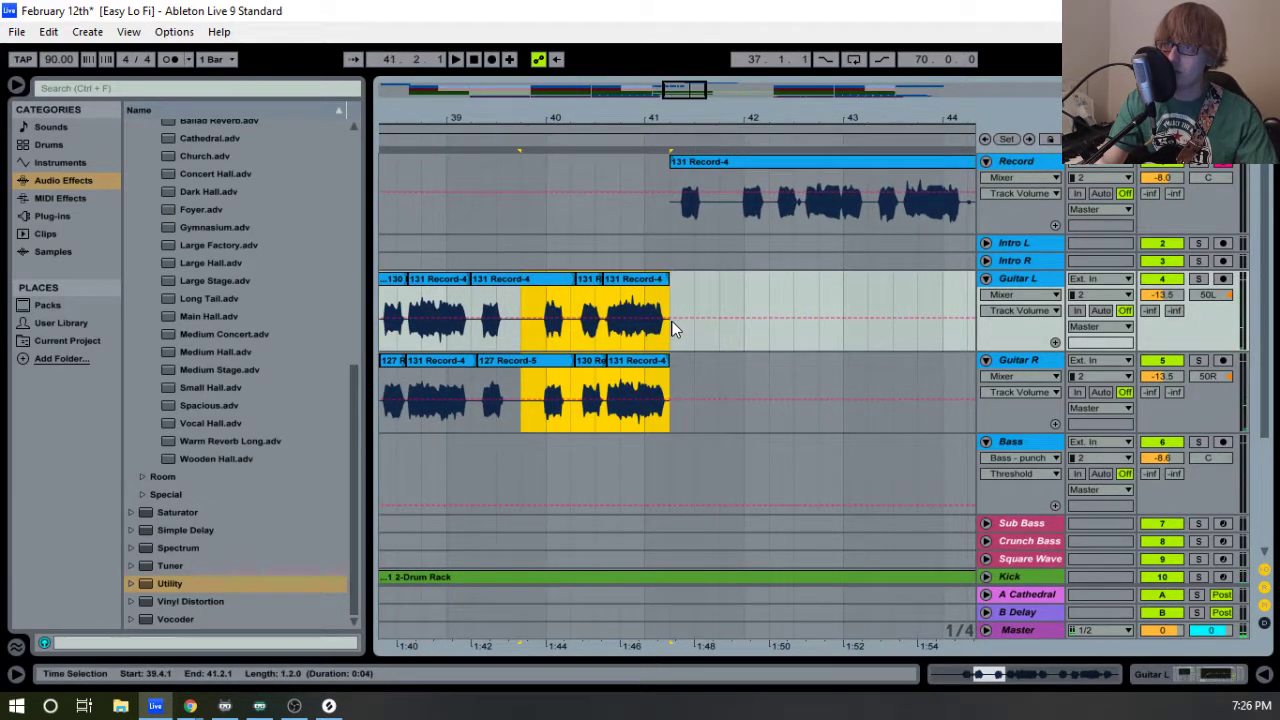
drag(602, 307, 725, 299)
click(696, 139)
drag(697, 122, 667, 122)
drag(782, 120, 572, 100)
- Trim the start of the Record take to 44.1.1 while auditioning it
drag(491, 161, 606, 175)
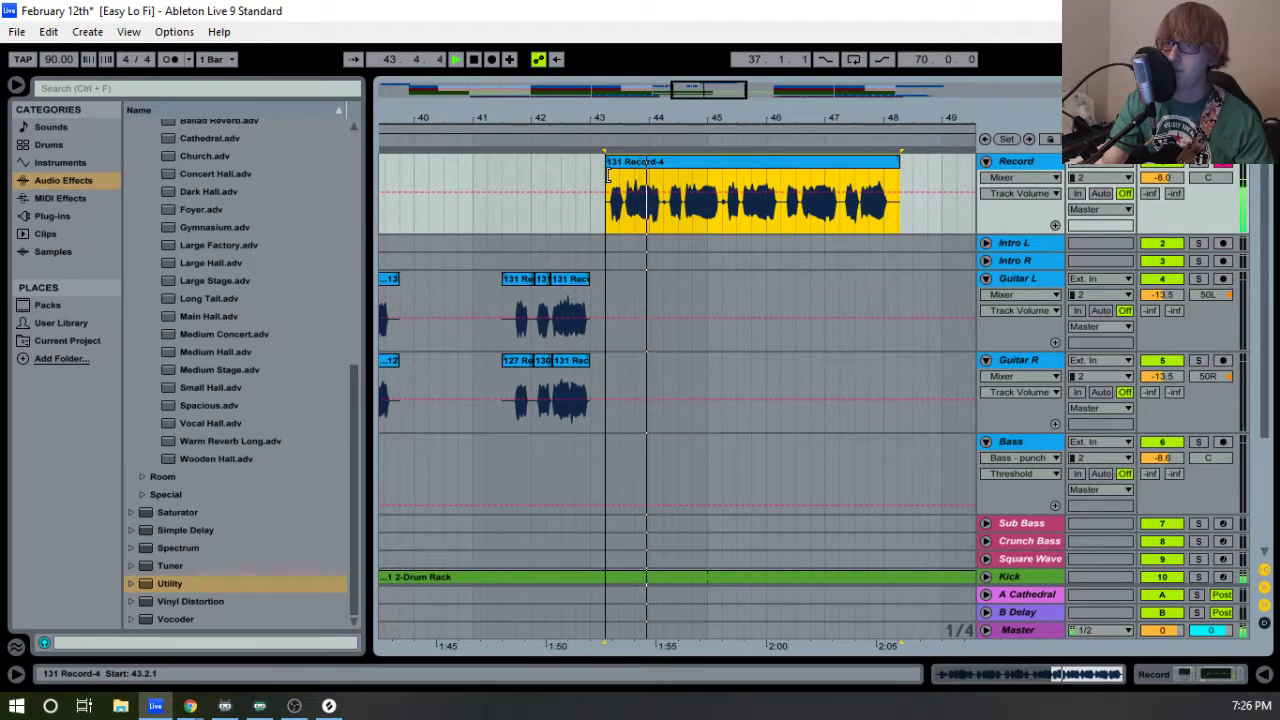
drag(611, 175, 652, 177)
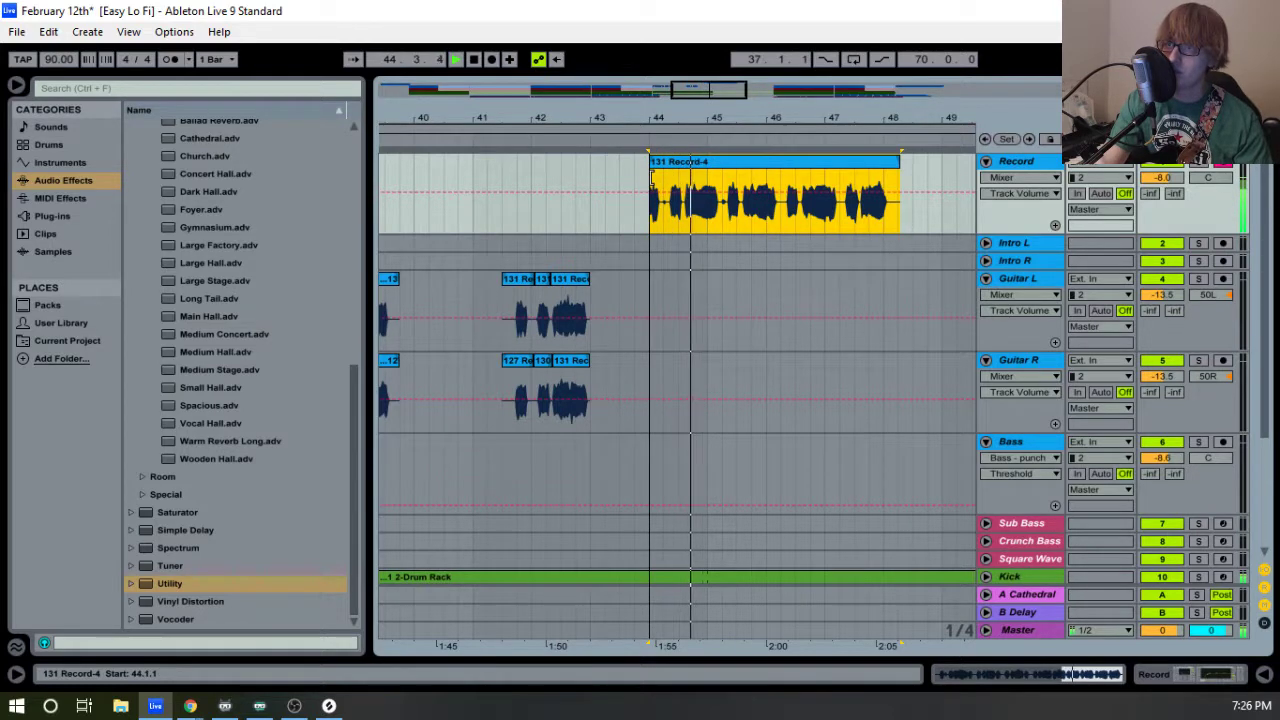
click(716, 143)
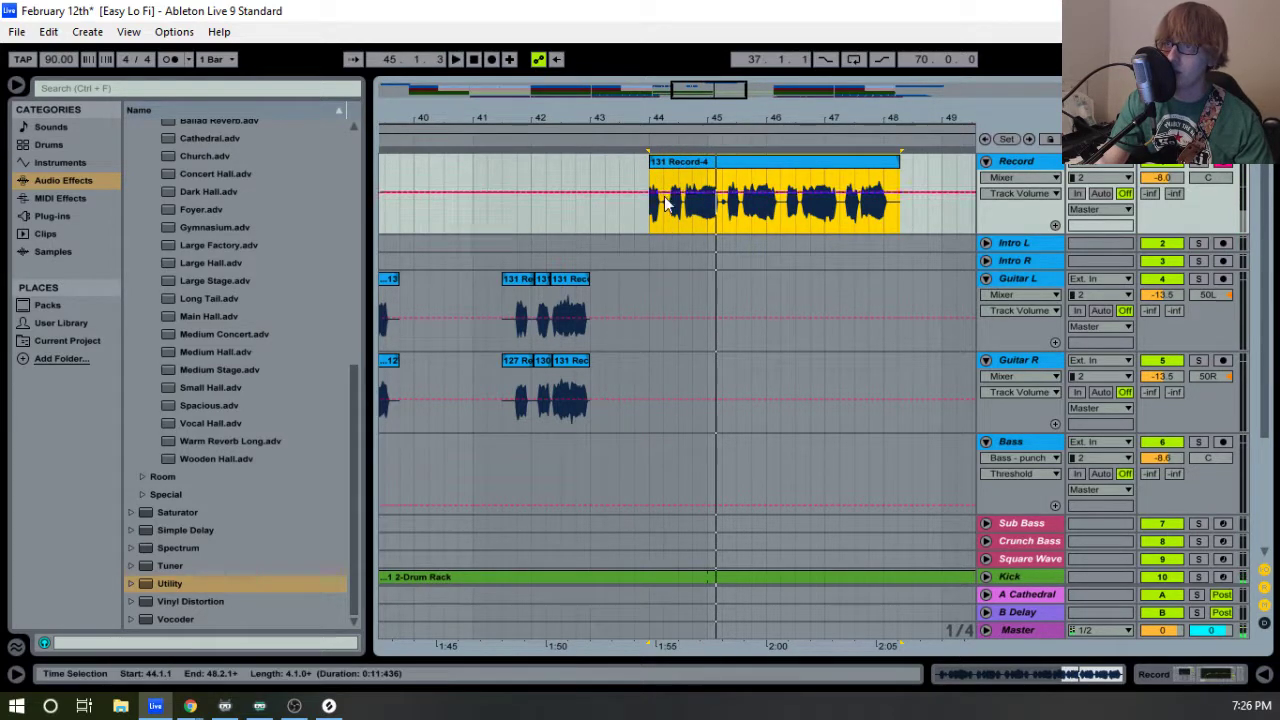
- Copy the Record take's section from 44.1.1 to 45.2.1 to Guitar L at 40.1.1 and extend its end slightly past 41.2.1
drag(649, 223, 720, 218)
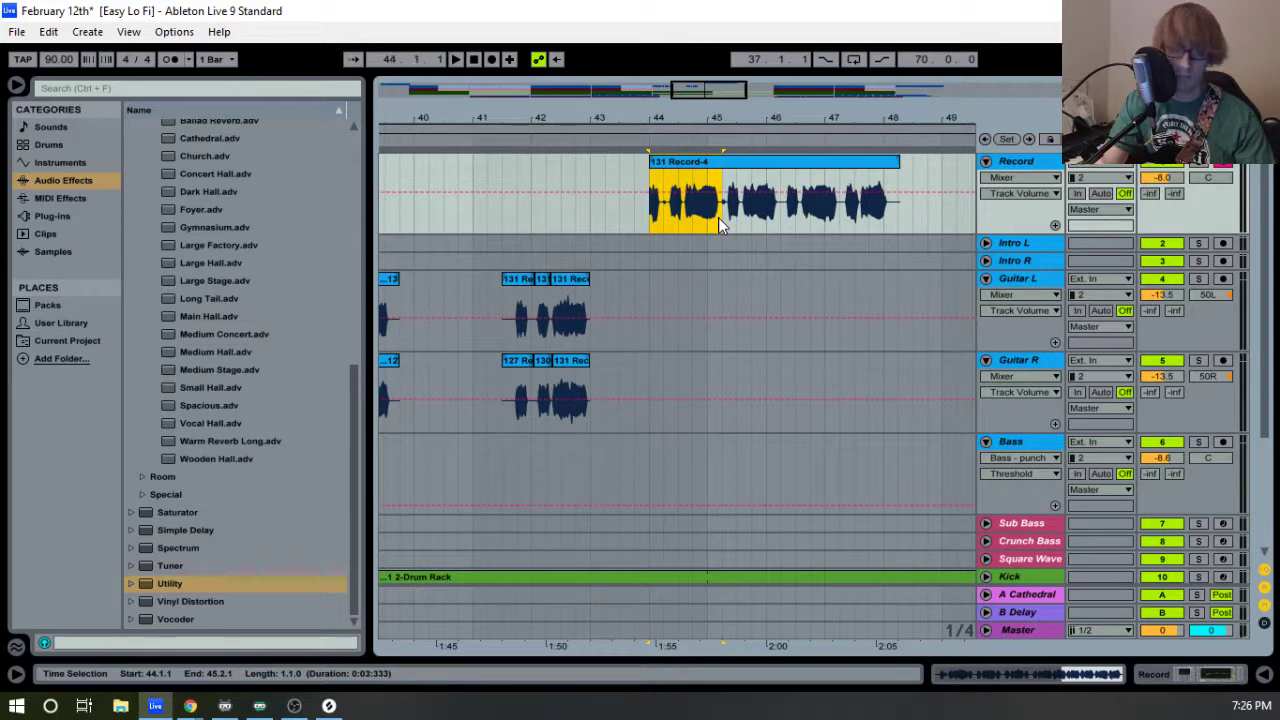
key(space)
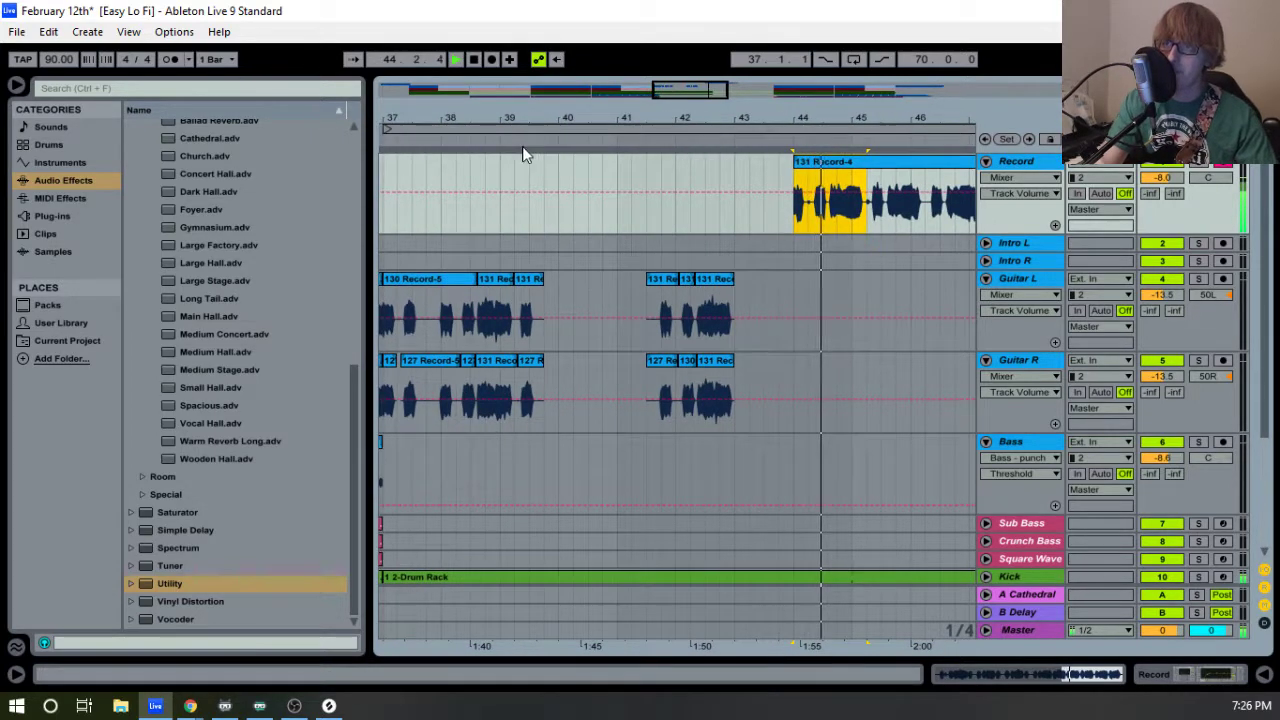
click(459, 145)
drag(488, 119, 490, 190)
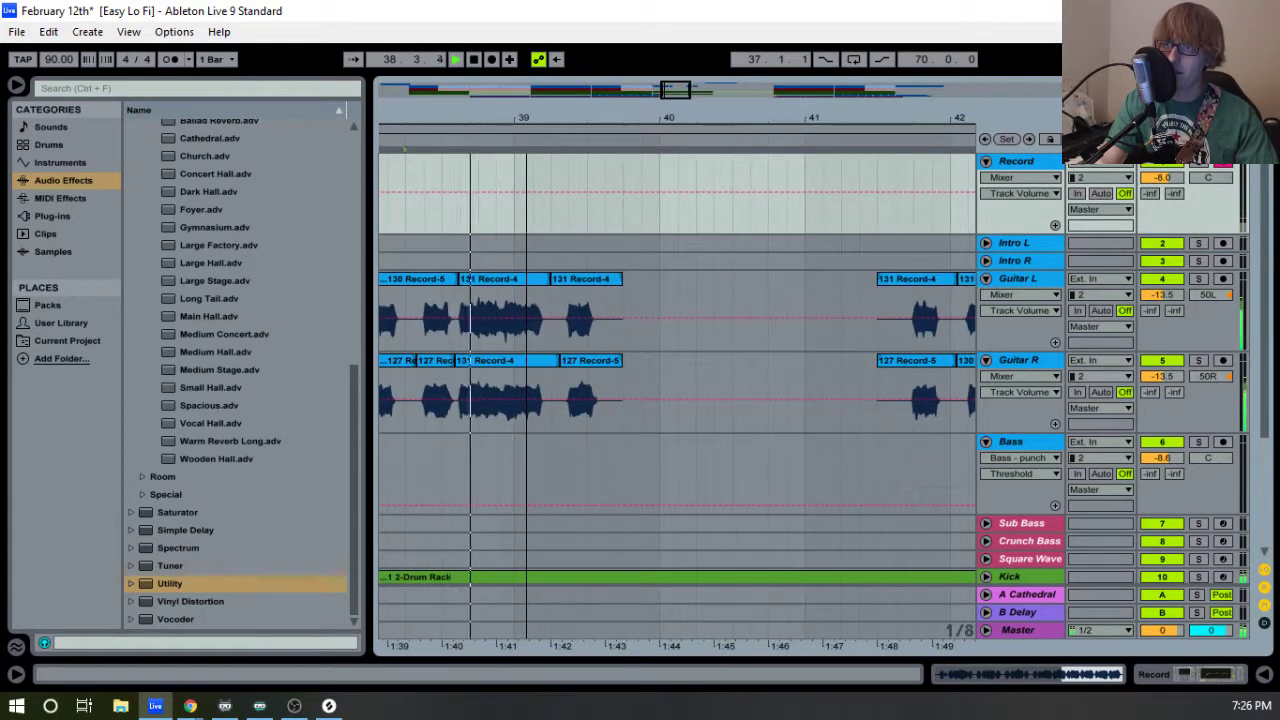
click(666, 296)
key(ctrl+v)
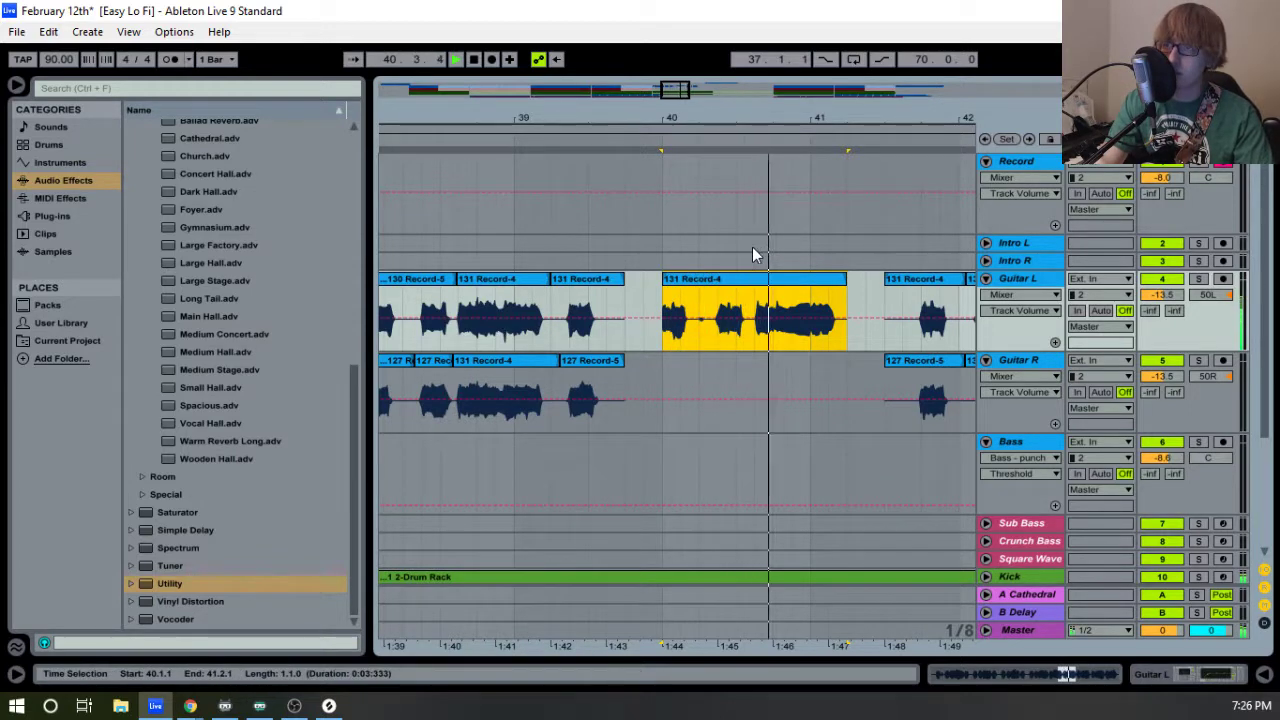
key(space)
mouse_move(722, 283)
mouse_down()
mouse_move(750, 286)
mouse_move(676, 288)
mouse_move(708, 290)
mouse_up()
- Move the Guitar L and Guitar R clips that start at 41.3.1 to 42.1.1
click(735, 283)
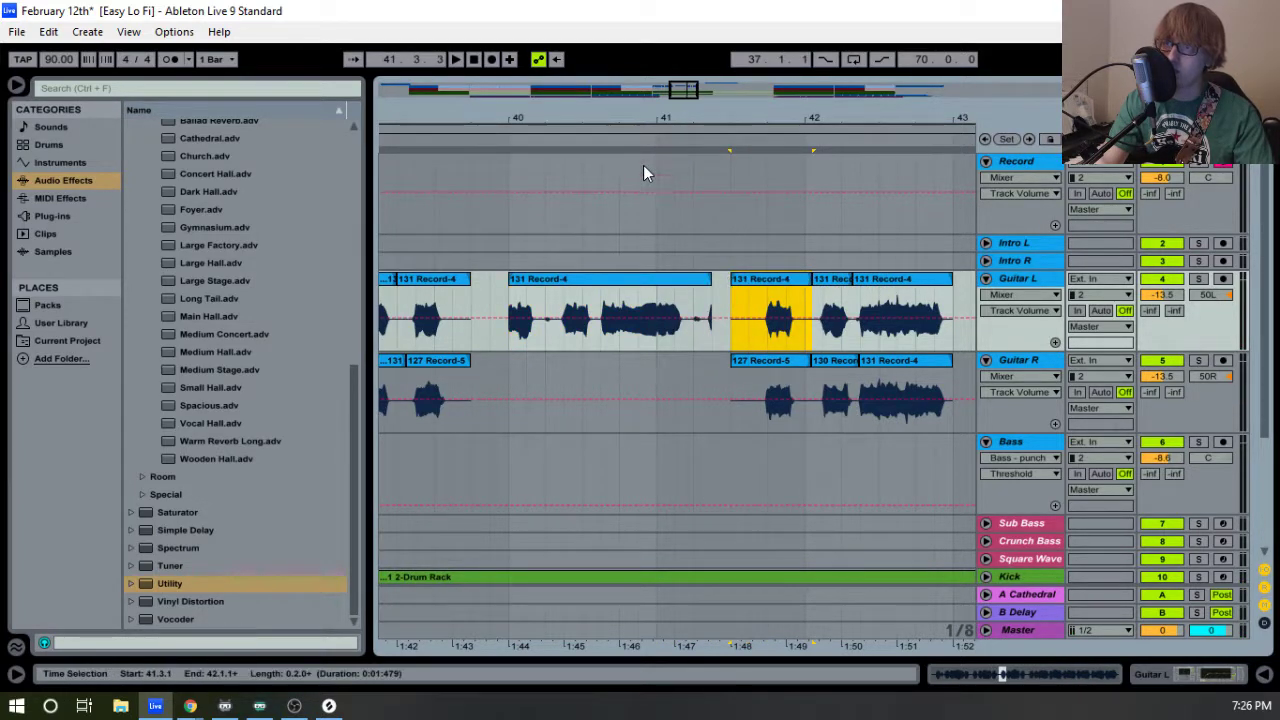
drag(786, 118, 630, 112)
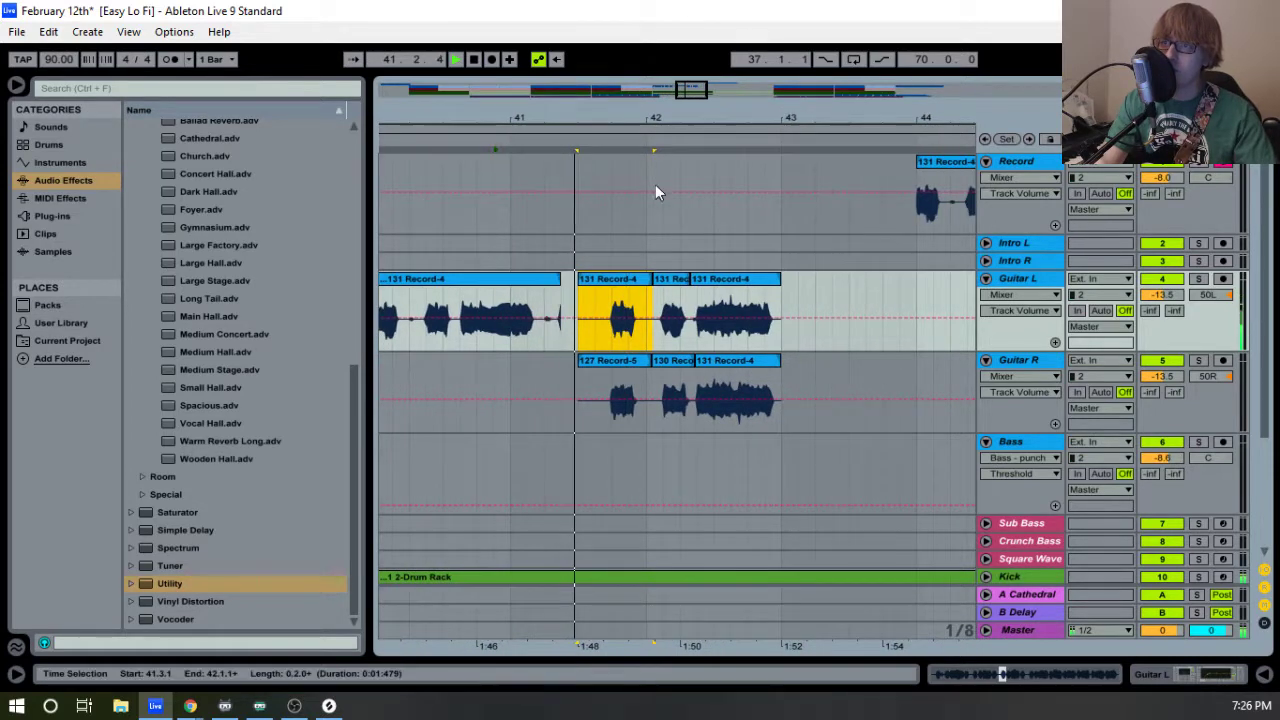
click(616, 288)
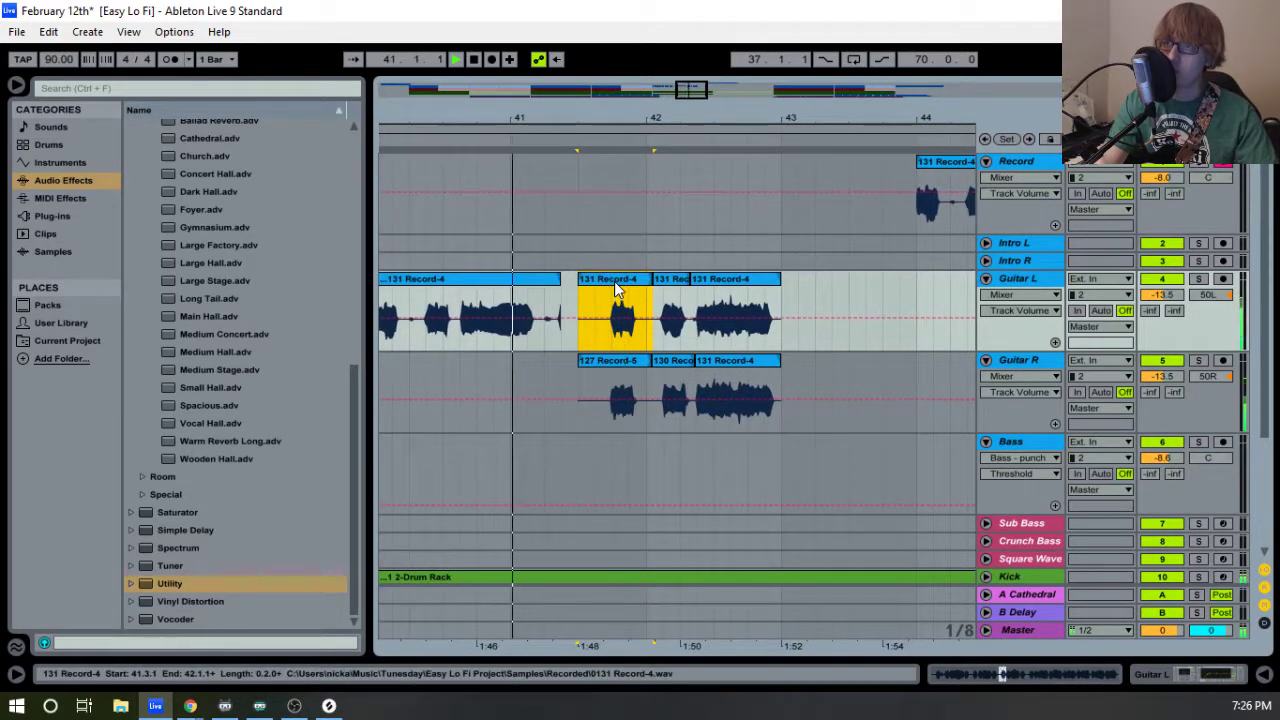
shift+click(706, 363)
drag(620, 363, 701, 350)
key(space)
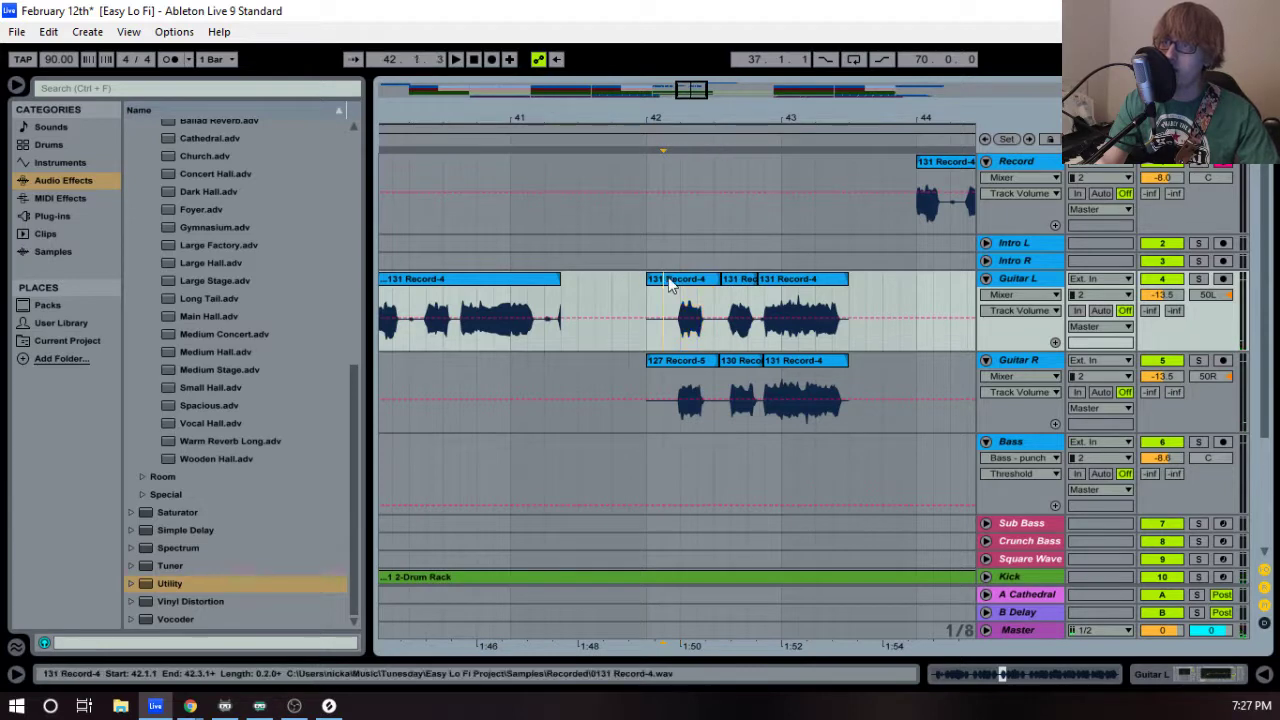
- Play back the phrase from 37.1.1 and examine the start of the Guitar L clip at 40.1.1
click(668, 280)
drag(582, 118, 701, 66)
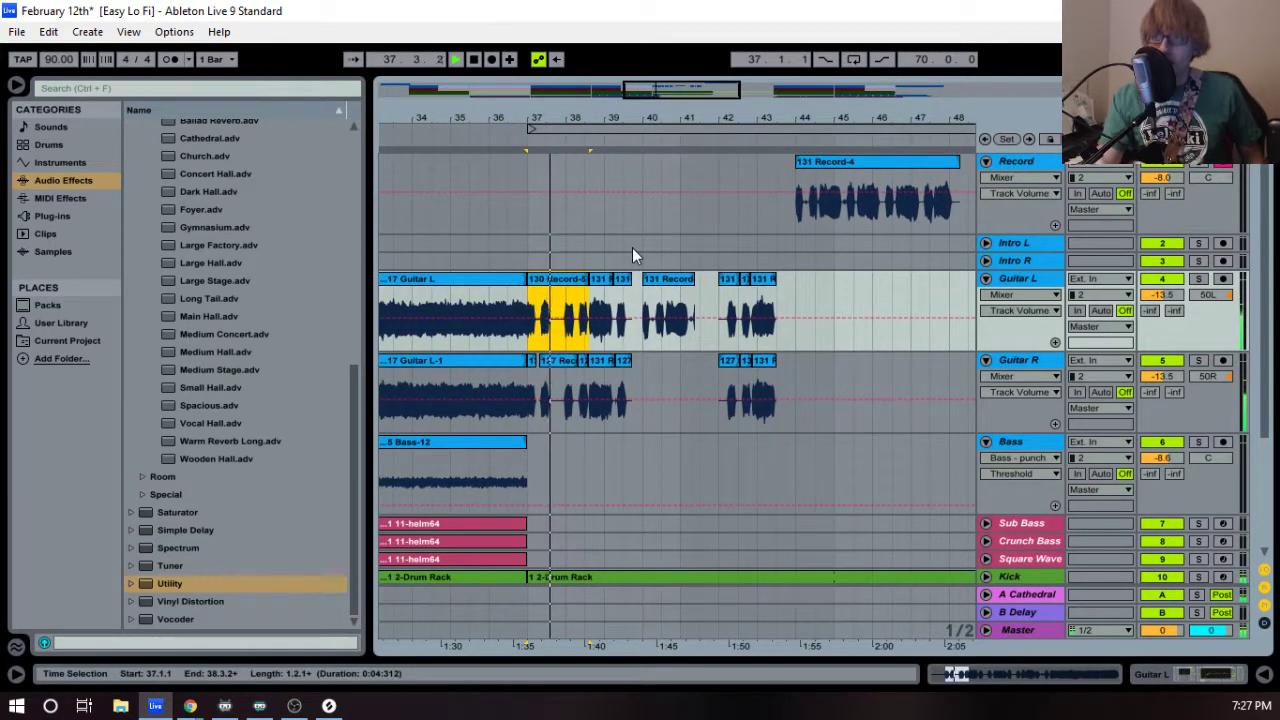
drag(676, 121, 757, 186)
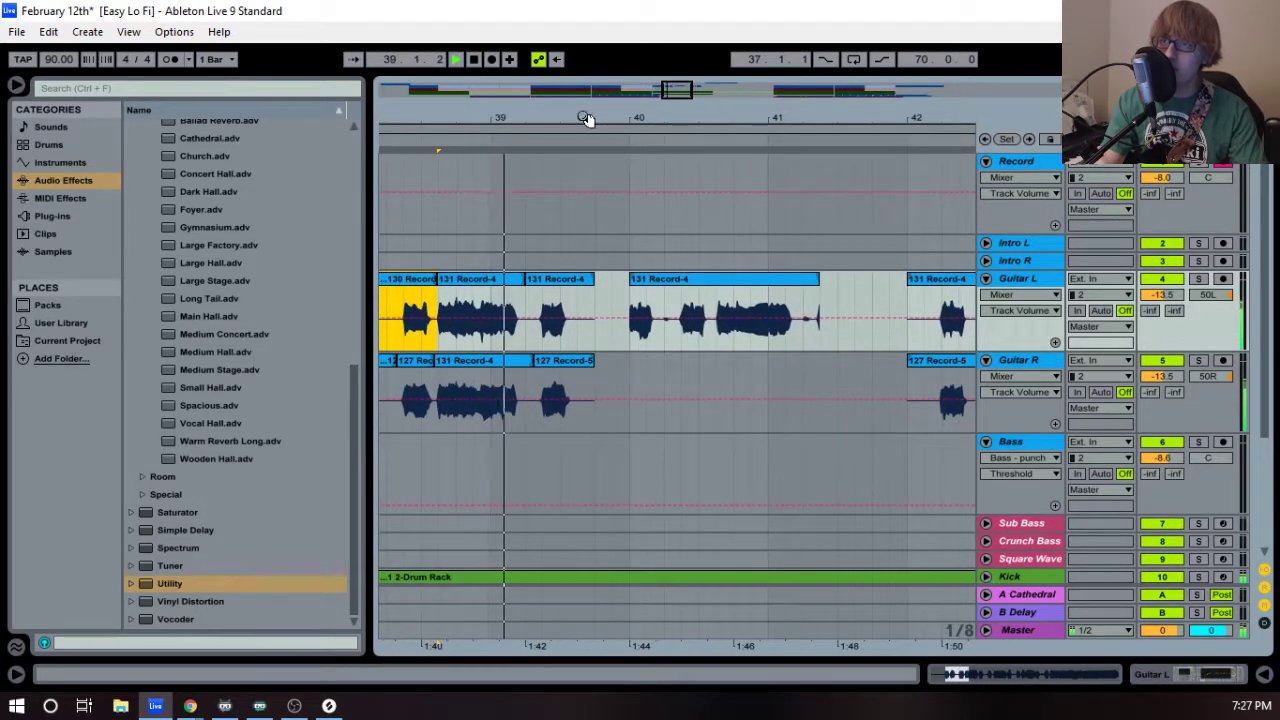
drag(590, 119, 608, 160)
mouse_move(699, 293)
mouse_down()
mouse_move(608, 293)
mouse_move(700, 293)
mouse_up()
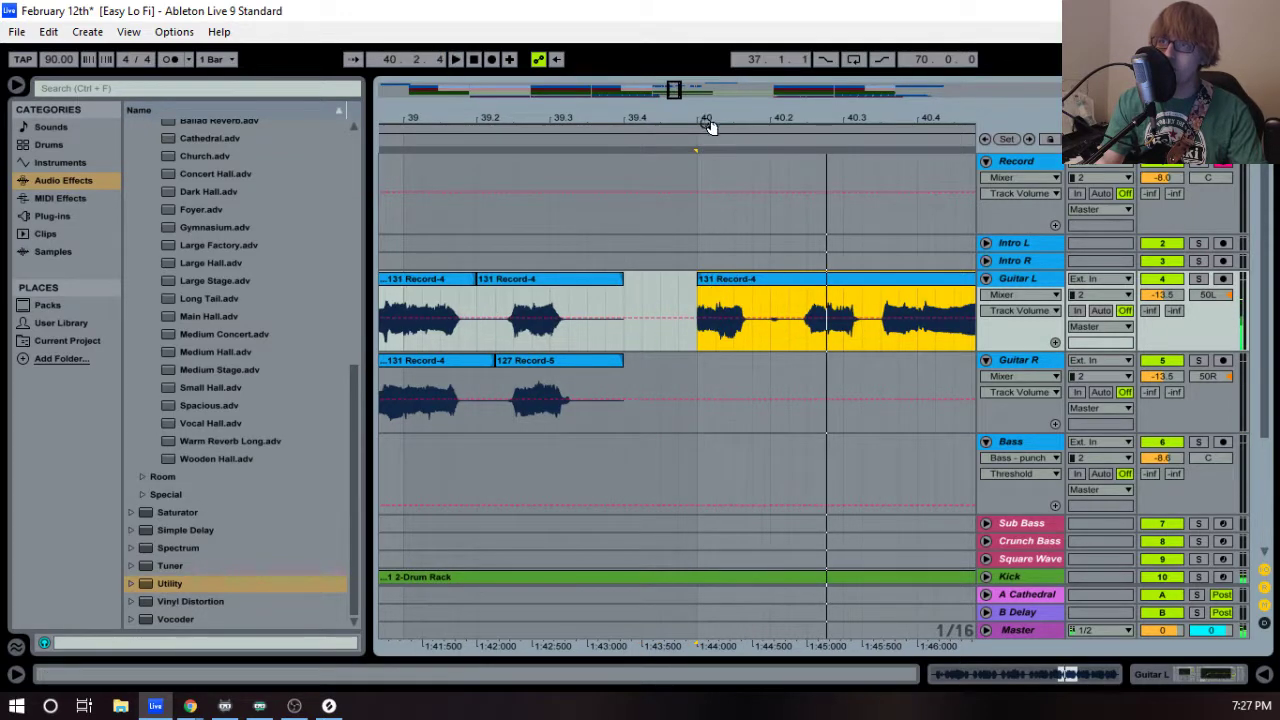
drag(722, 118, 690, 105)
- Copy the Guitar L hit from 37.4.3 to 38.2.1 to 39.4.3 on the same track and play it back
drag(586, 118, 577, 99)
key(space)
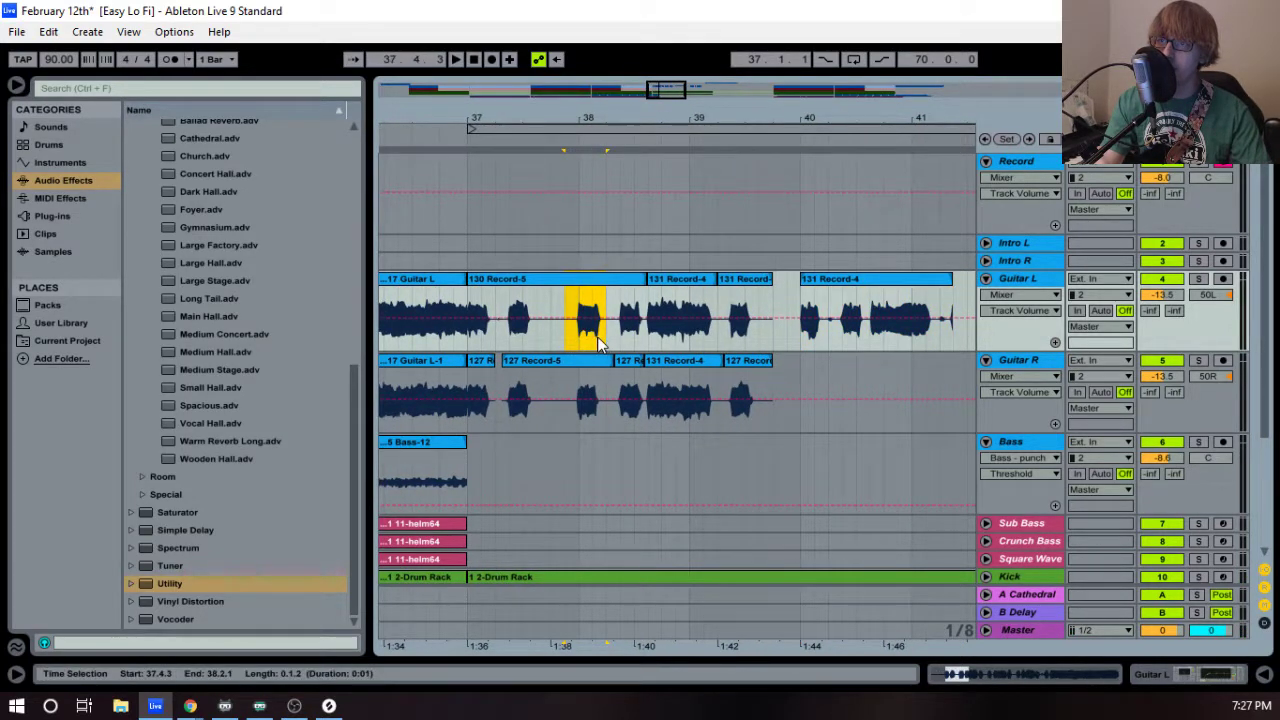
click(786, 336)
key(ctrl+v)
key(space)
drag(878, 126, 878, 185)
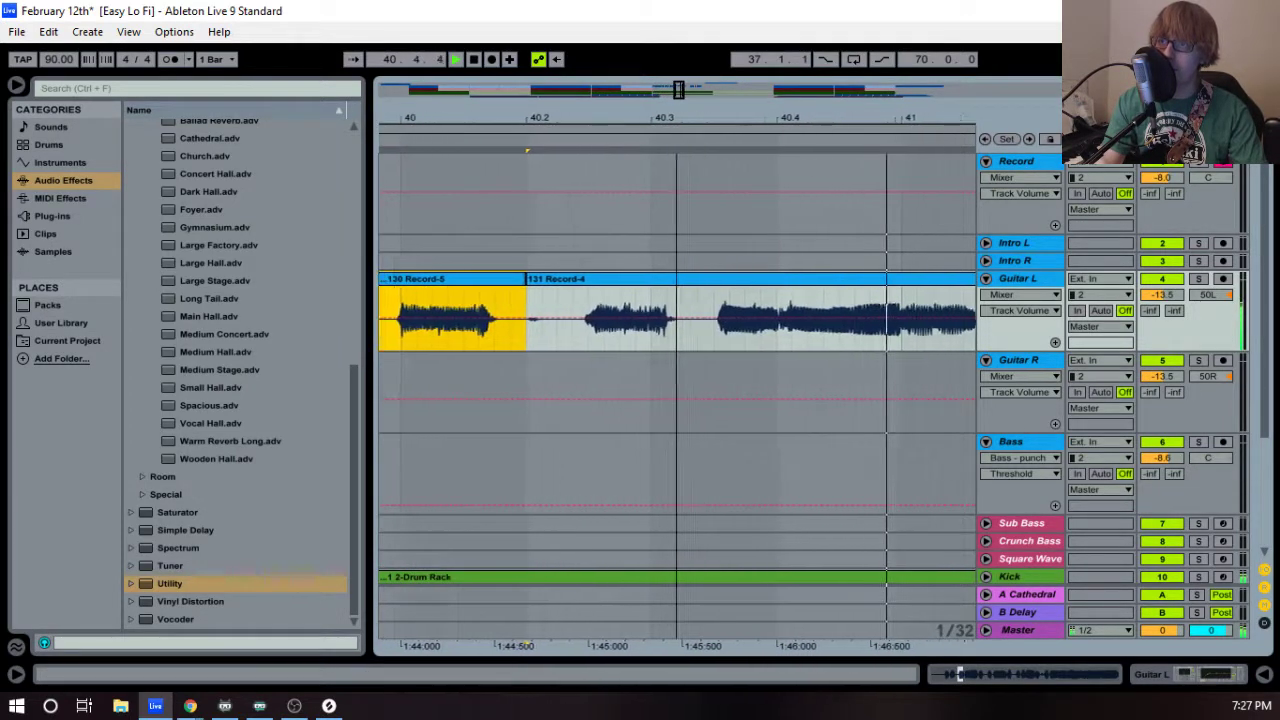
- Split the Guitar L clip at 40.3.3, nudge its second part slightly earlier and play it back
key(space)
drag(594, 343, 805, 342)
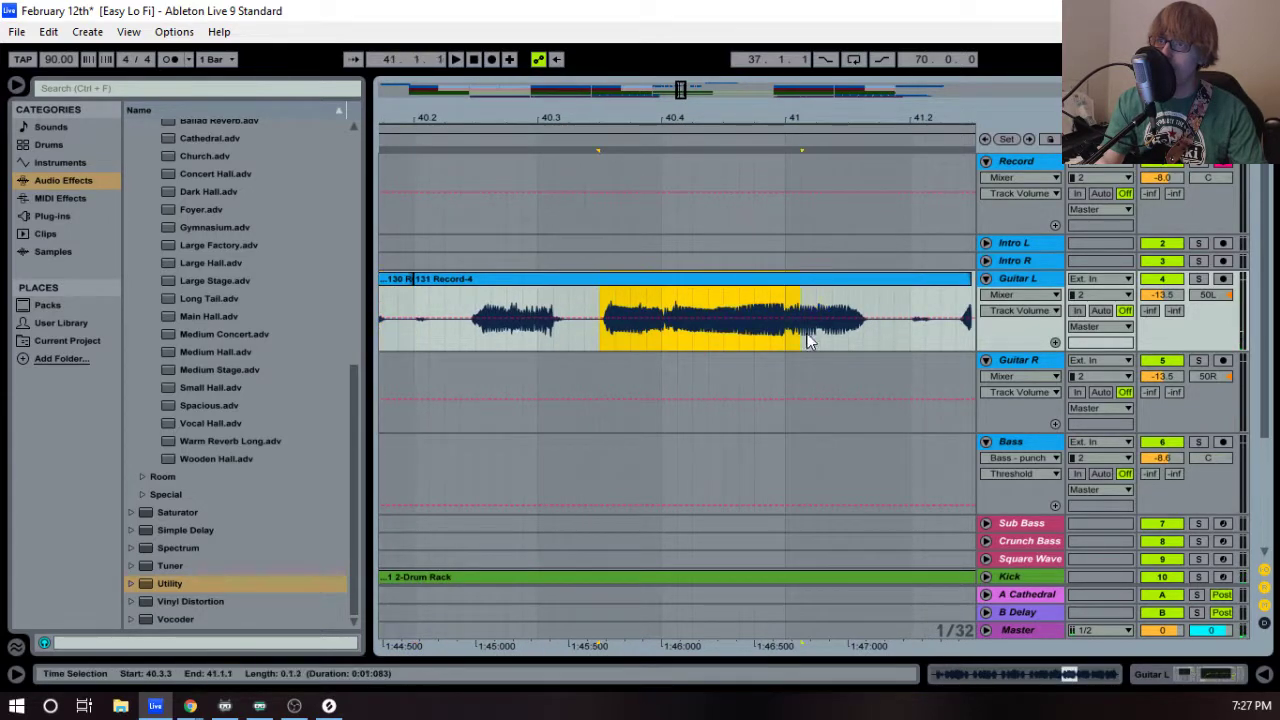
drag(605, 119, 640, 158)
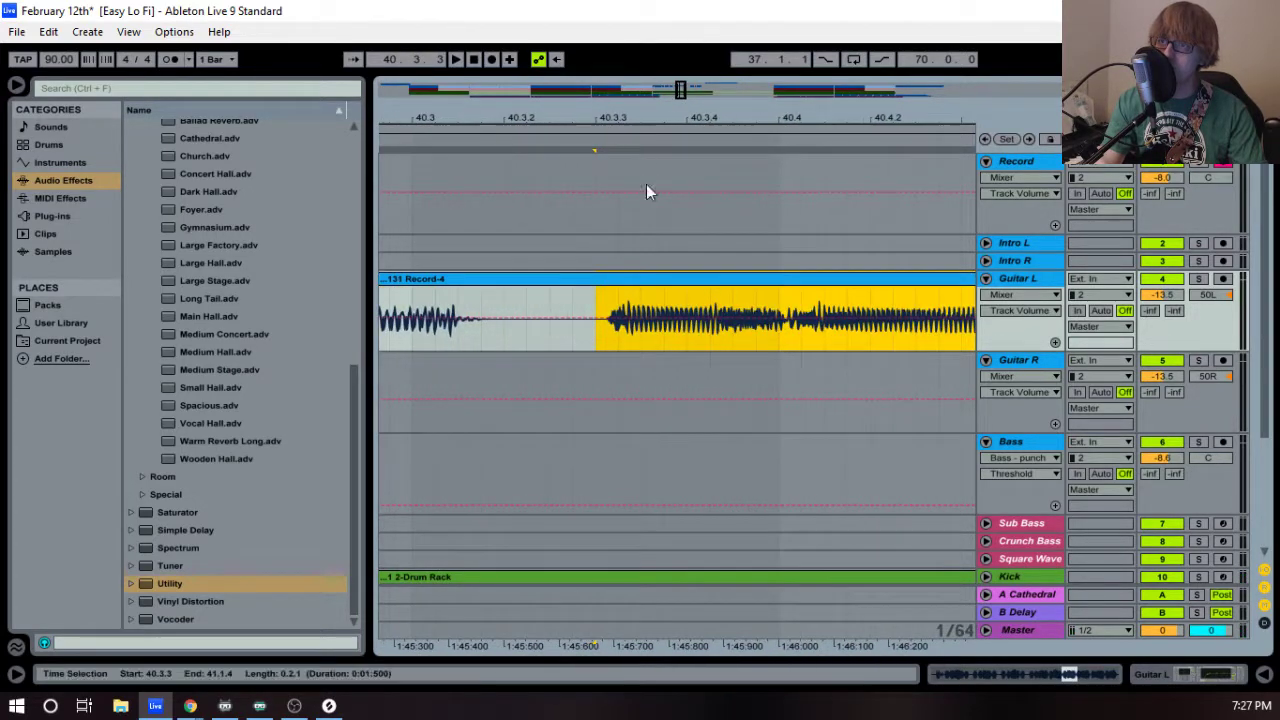
key(ctrl+e)
drag(635, 285, 619, 287)
key(space)
drag(720, 117, 645, 115)
key(space)
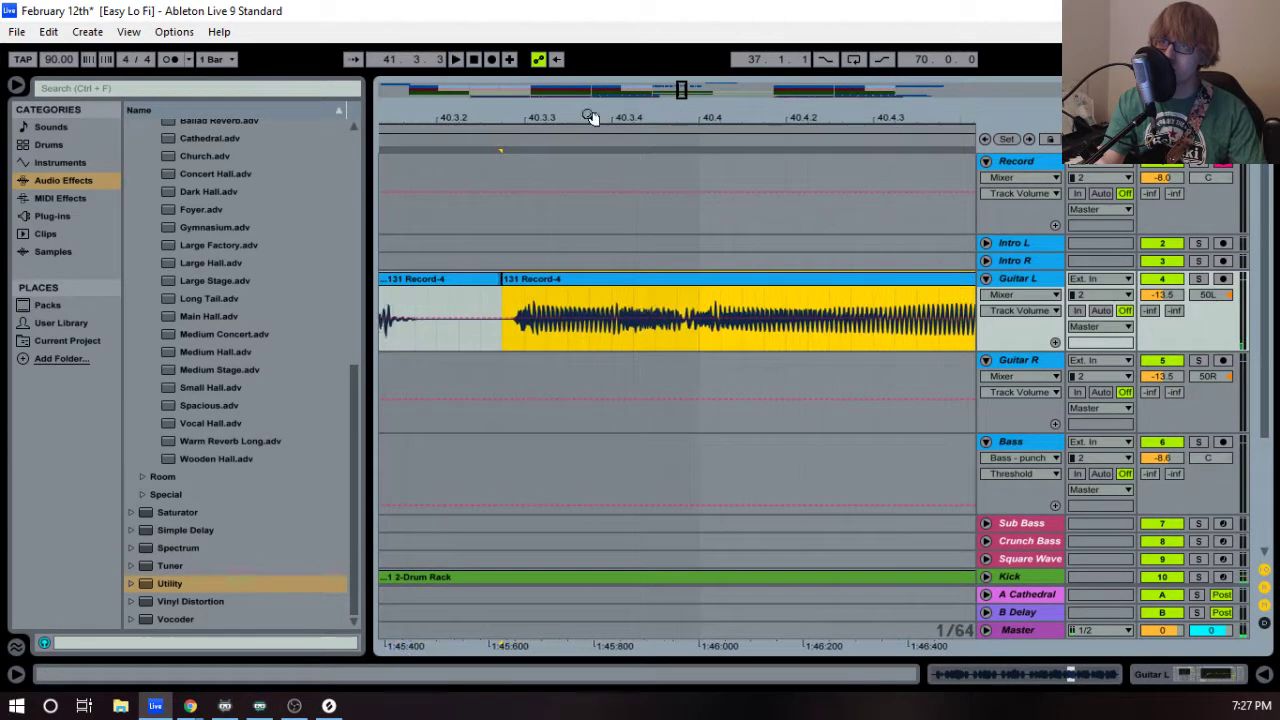
- Nudge the split-off Guitar L clip near 40.3.3 slightly earlier again and check its timing by playback
drag(512, 117, 514, 135)
drag(524, 285, 495, 281)
key(space)
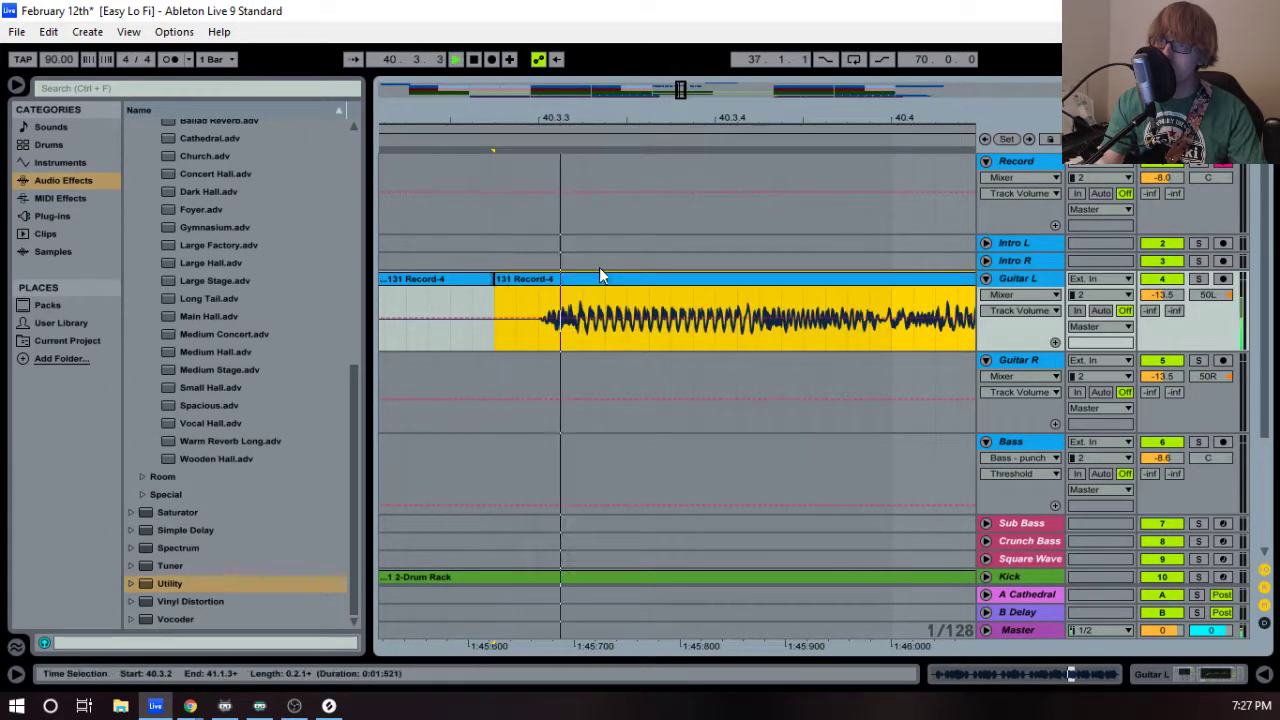
drag(722, 112, 335, 68)
key(space)
key(space)
- Extend the split-off Guitar L clip to hear more of it, trim its end to 41.1.4 and play it back
drag(605, 278, 812, 287)
key(space)
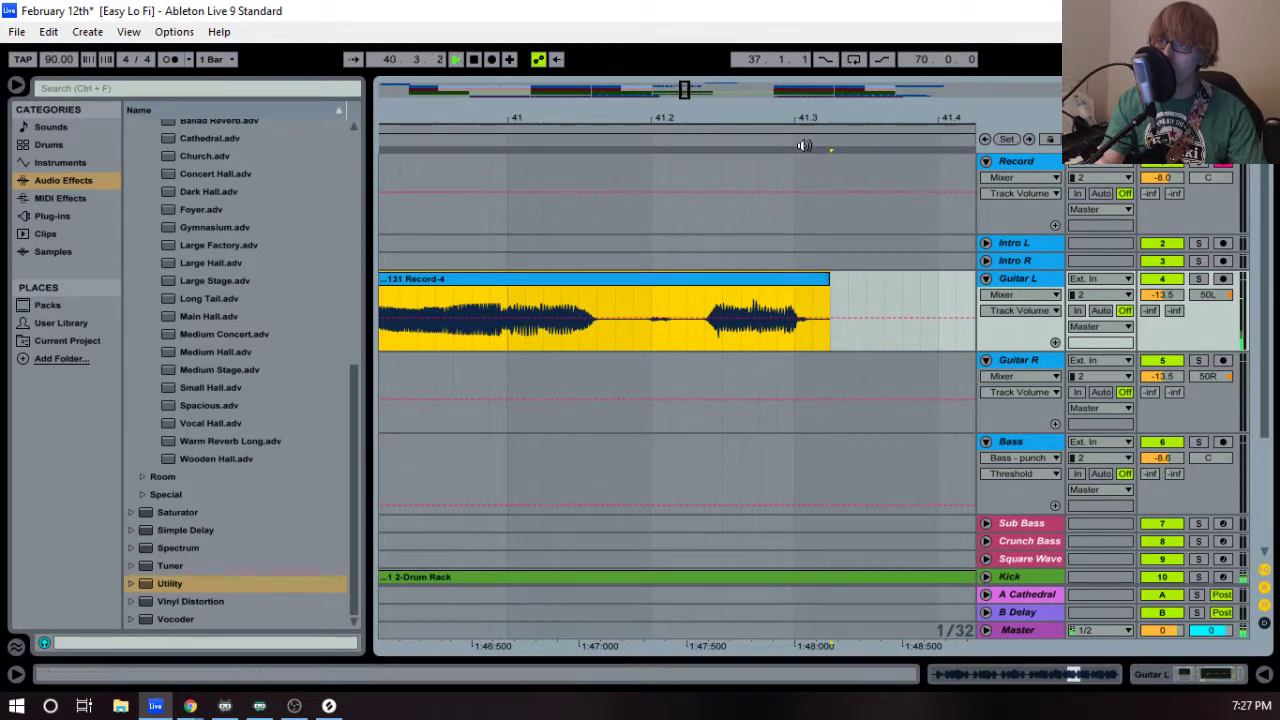
drag(795, 124, 725, 98)
key(space)
key(space)
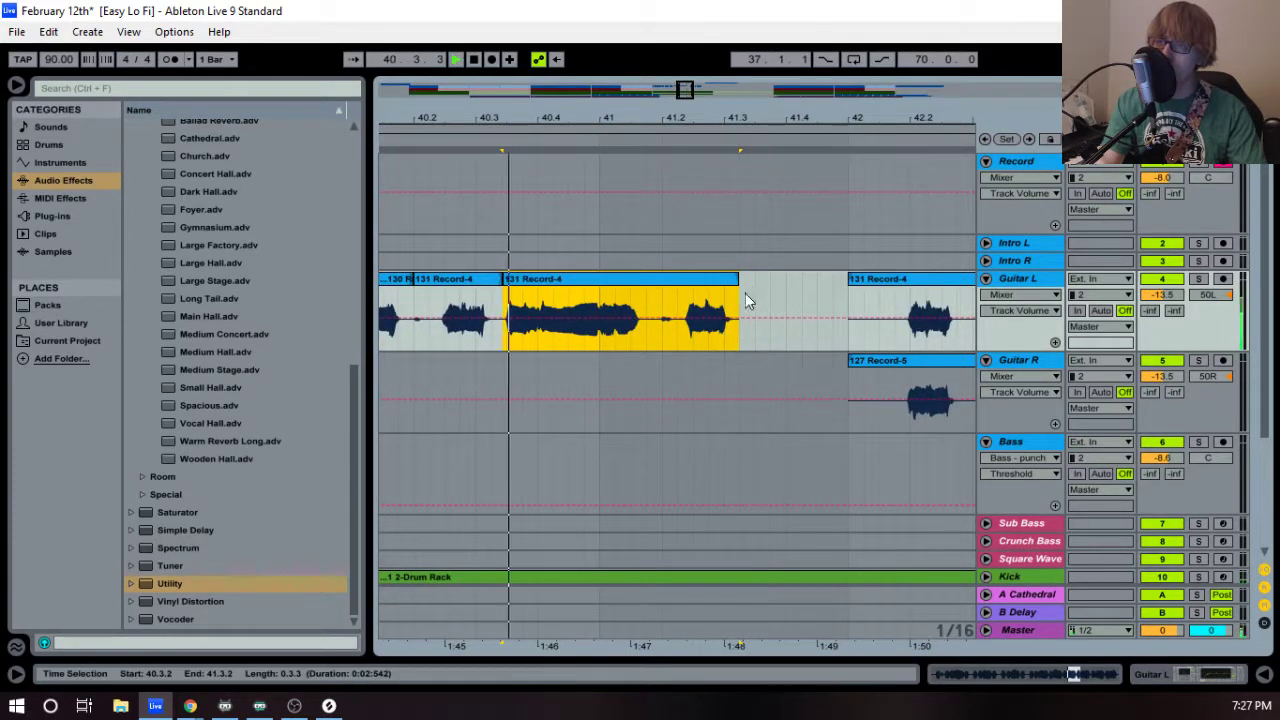
drag(740, 290, 645, 284)
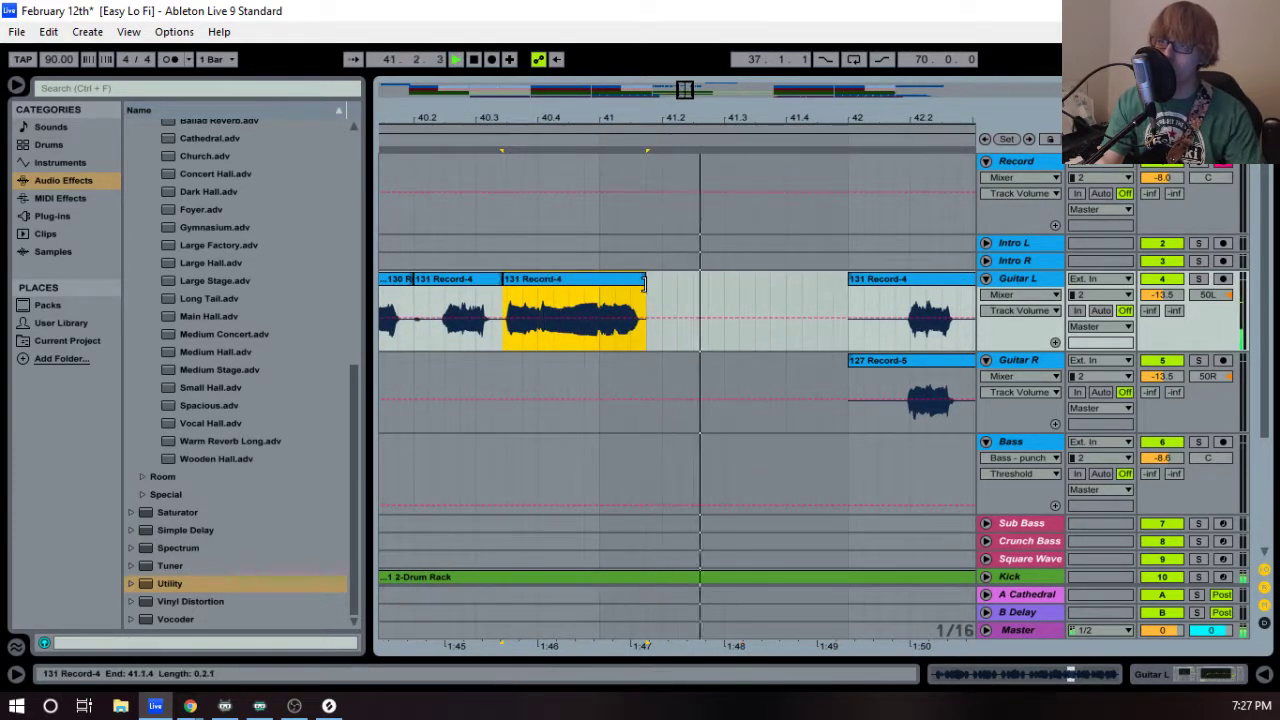
key(space)
drag(674, 113, 751, 99)
key(space)
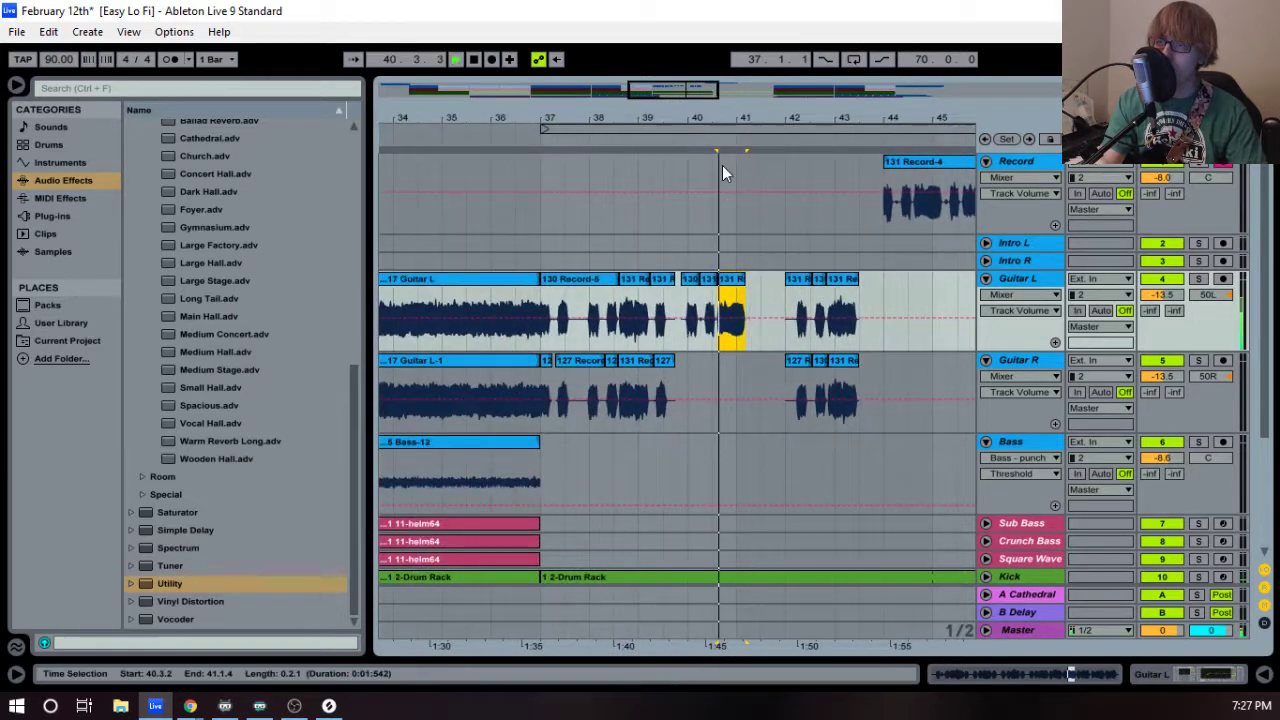
- Listen to the Record take and trim its start to 46.1.1
drag(918, 110, 706, 121)
click(681, 161)
key(space)
key(space)
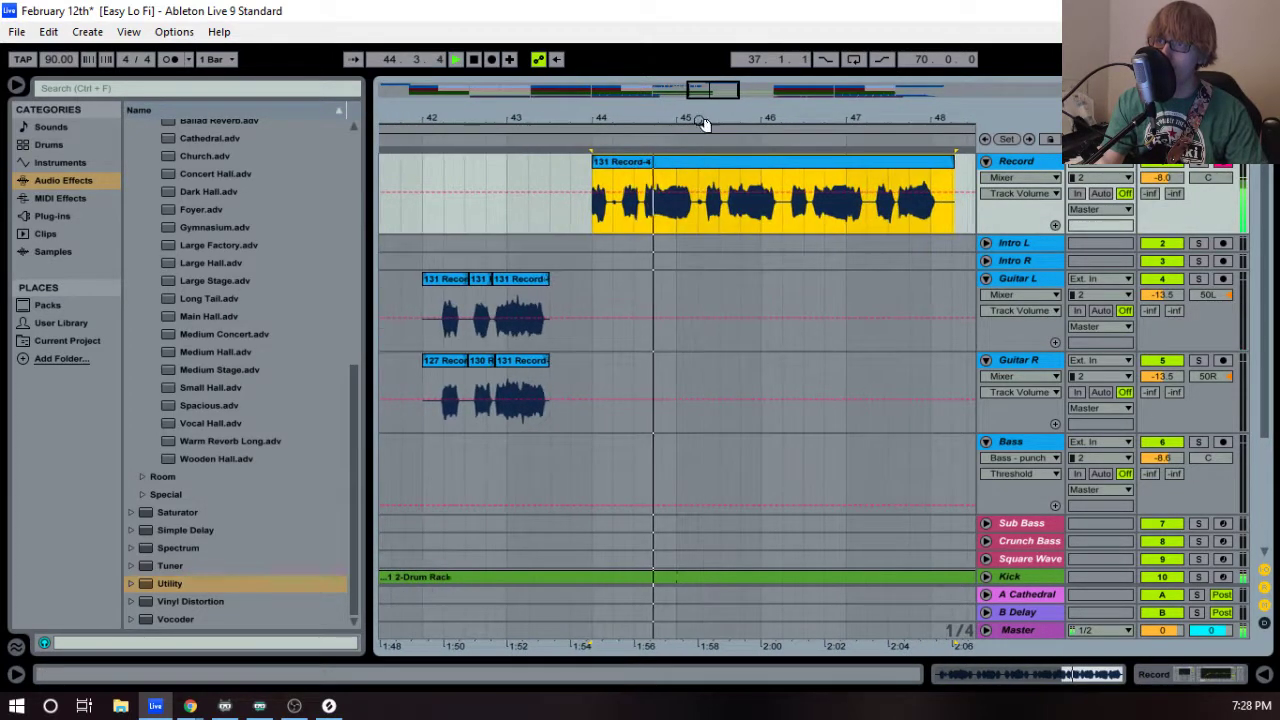
drag(593, 177, 694, 177)
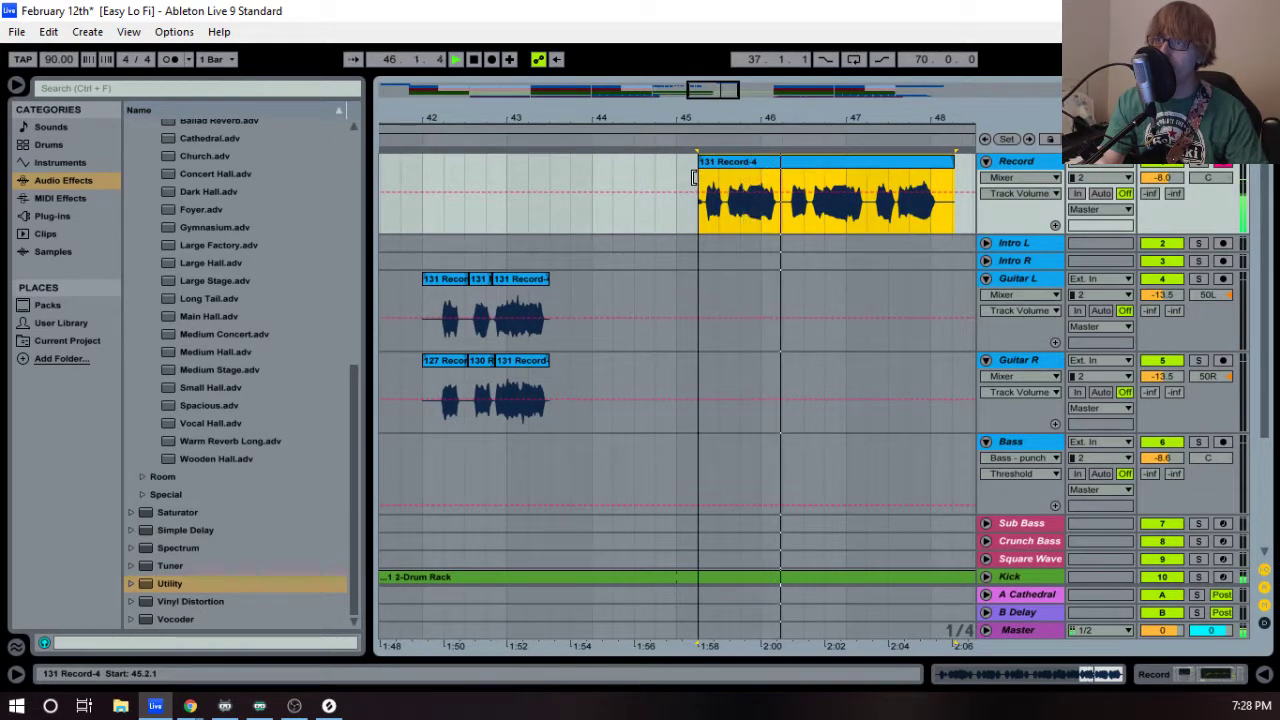
drag(693, 177, 771, 180)
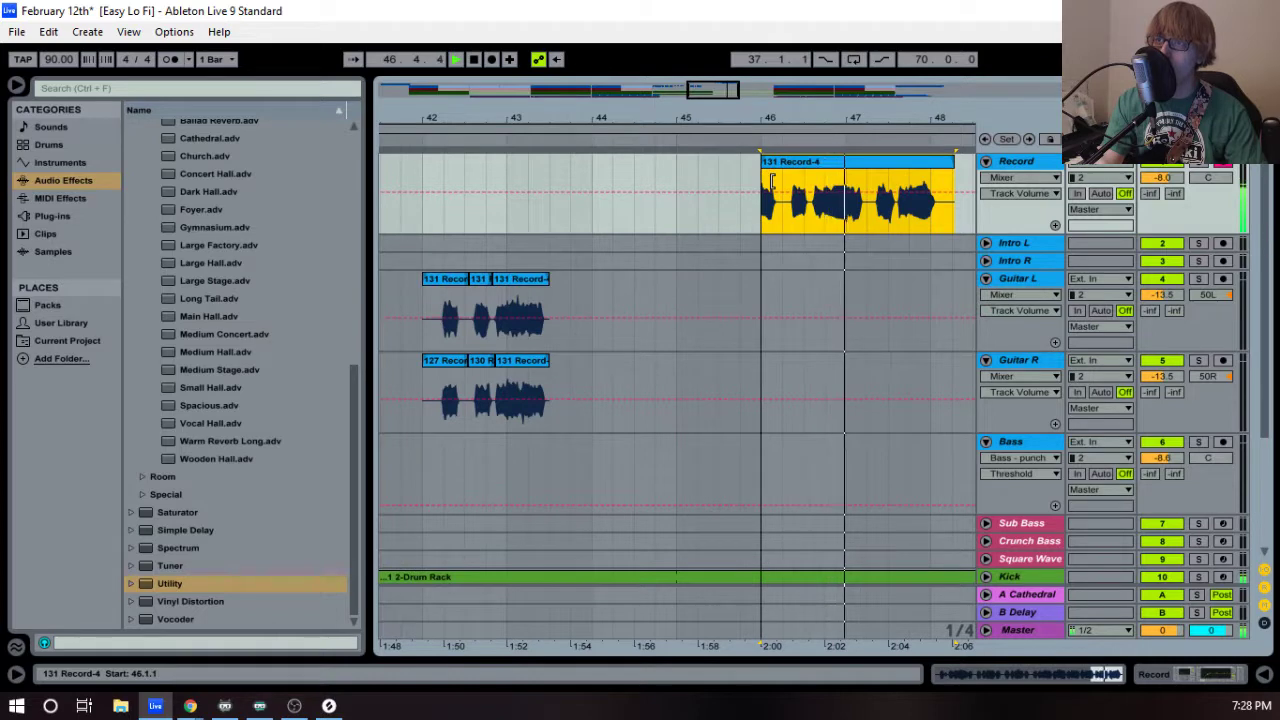
key(space)
key(space)
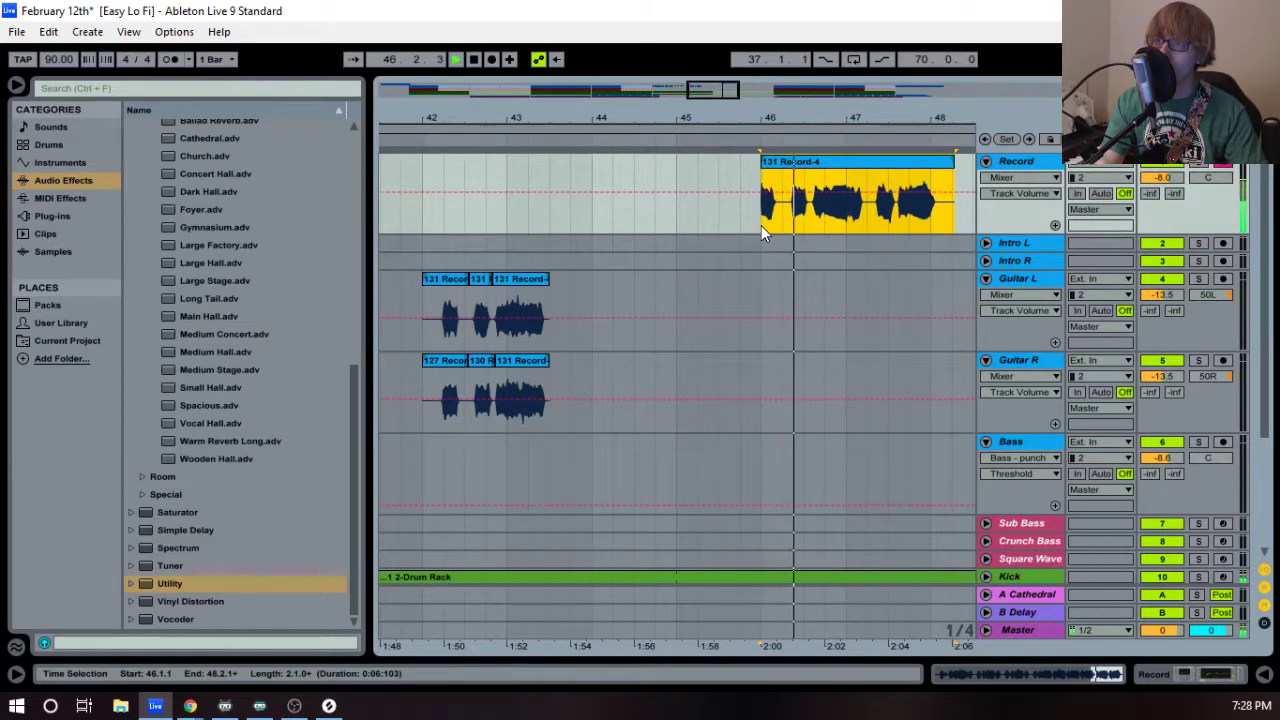
- Copy the Record take's 1.1.0-long section from 46.1.1 to Guitar R at 40.1.1 and extend its start to 39.4.3
drag(761, 225, 854, 222)
key(space)
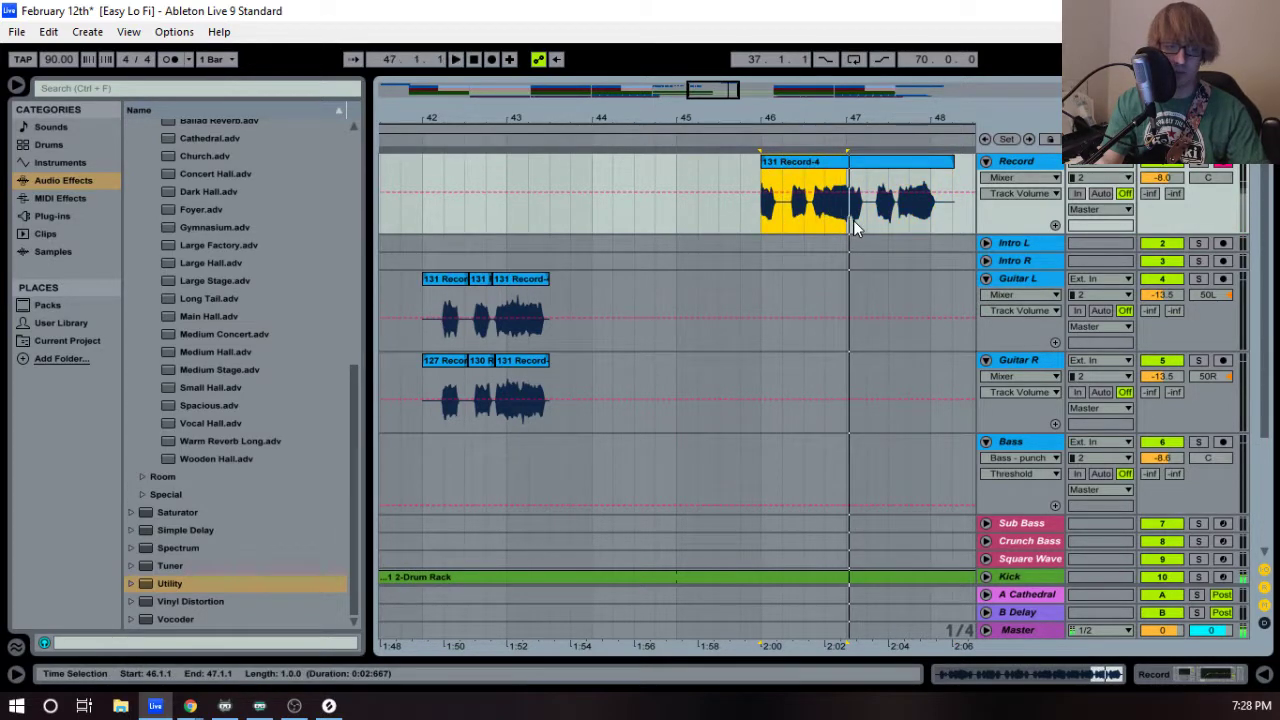
drag(685, 121, 1000, 117)
click(581, 378)
key(ctrl+v)
drag(657, 361, 686, 362)
drag(658, 123, 918, 119)
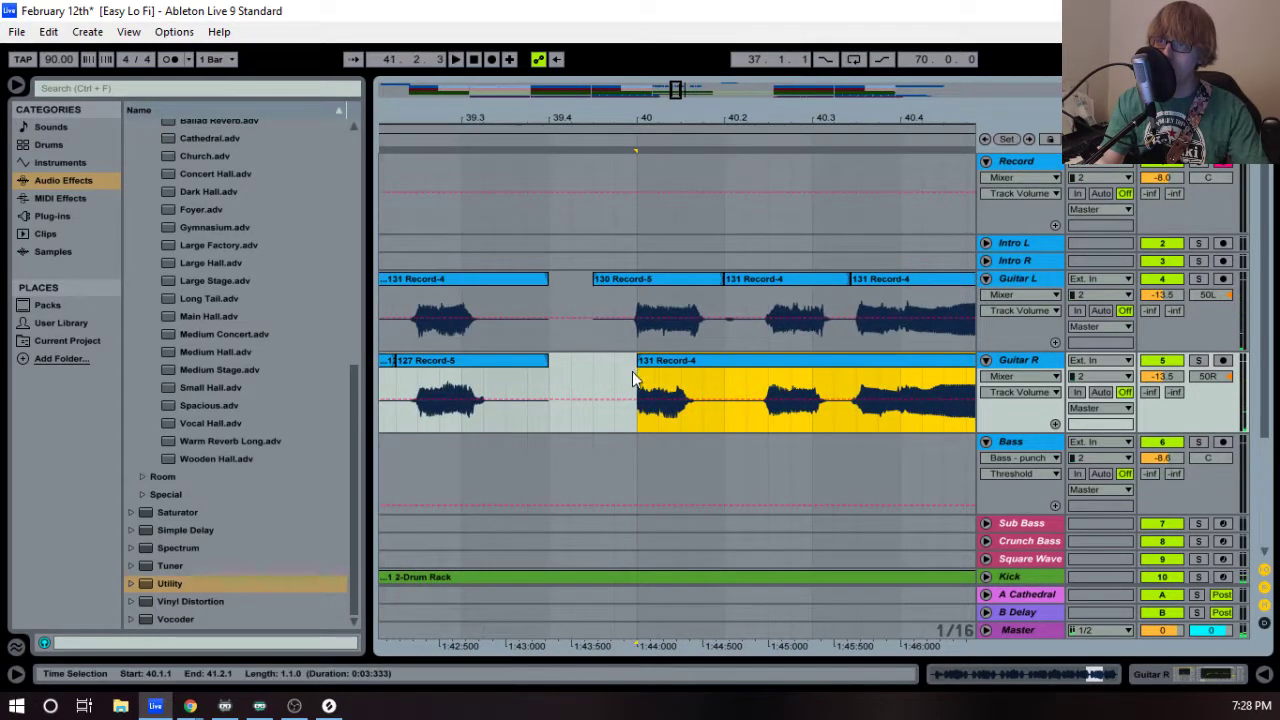
drag(639, 364, 588, 370)
- Copy the Guitar R hit from 37.2.1 to 37.3.3 to 39.4.3 on the same track and play it back
drag(618, 117, 918, 133)
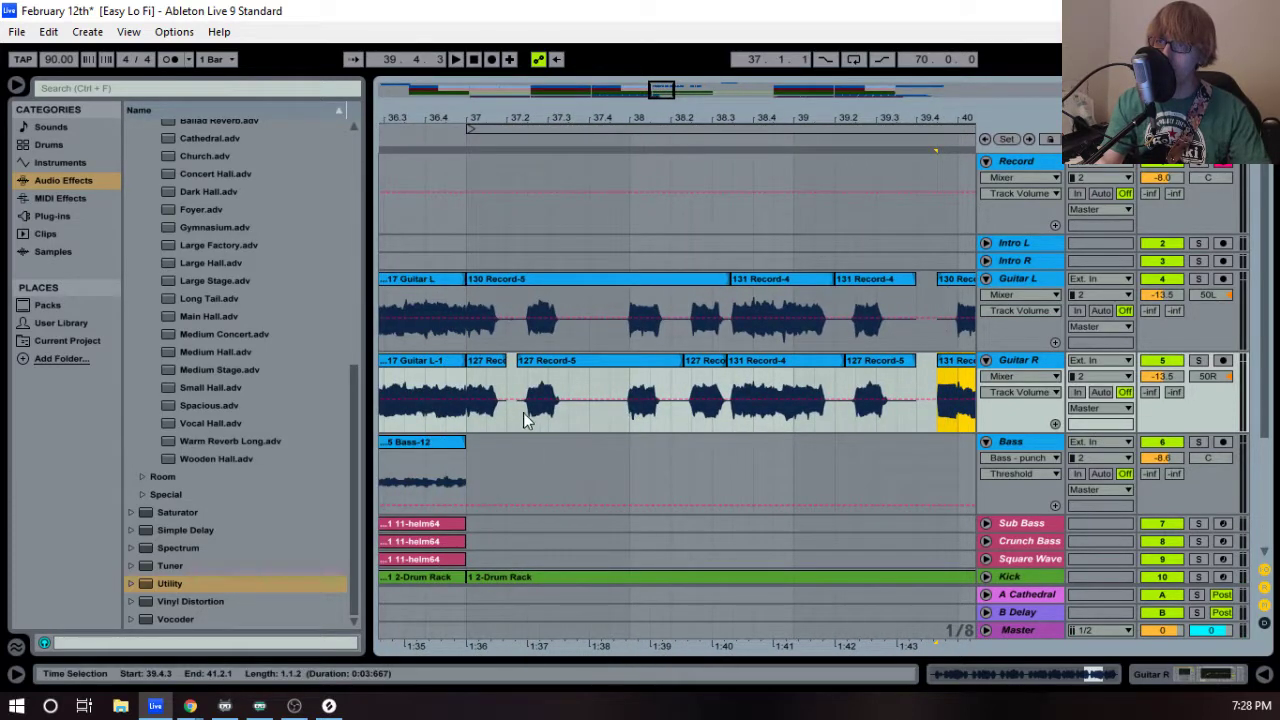
drag(508, 412, 570, 414)
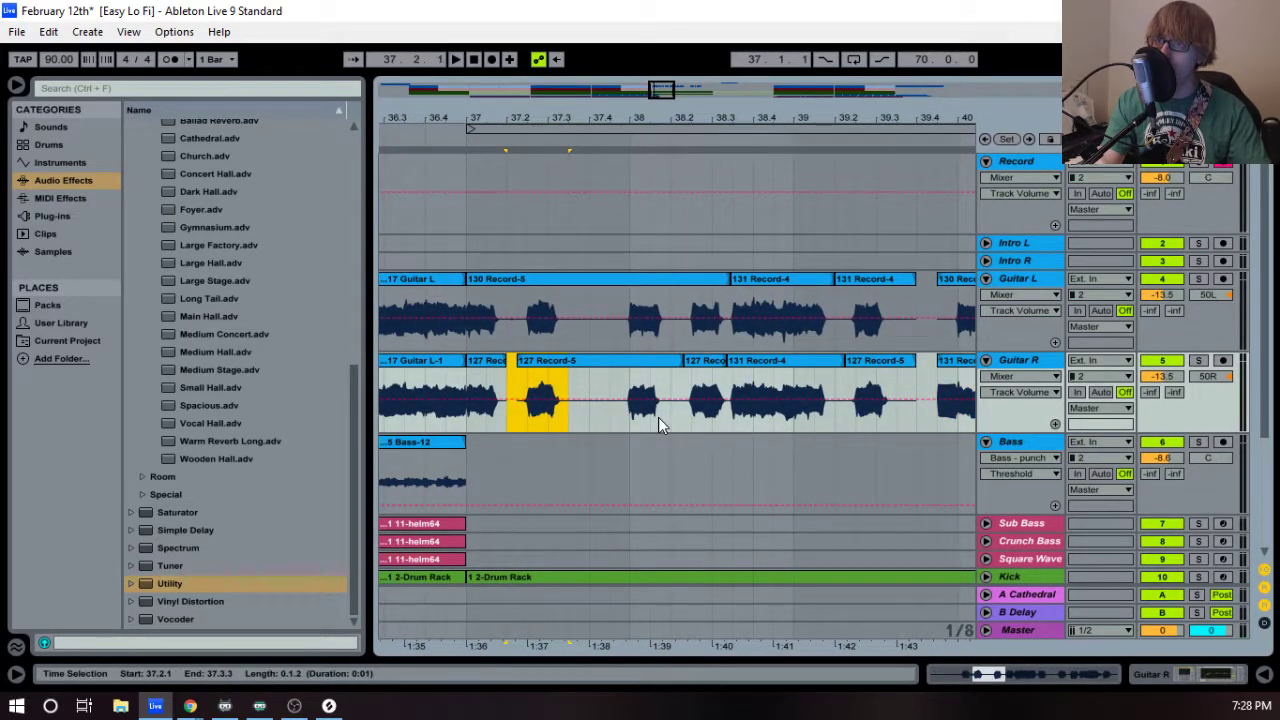
drag(826, 108, 671, 112)
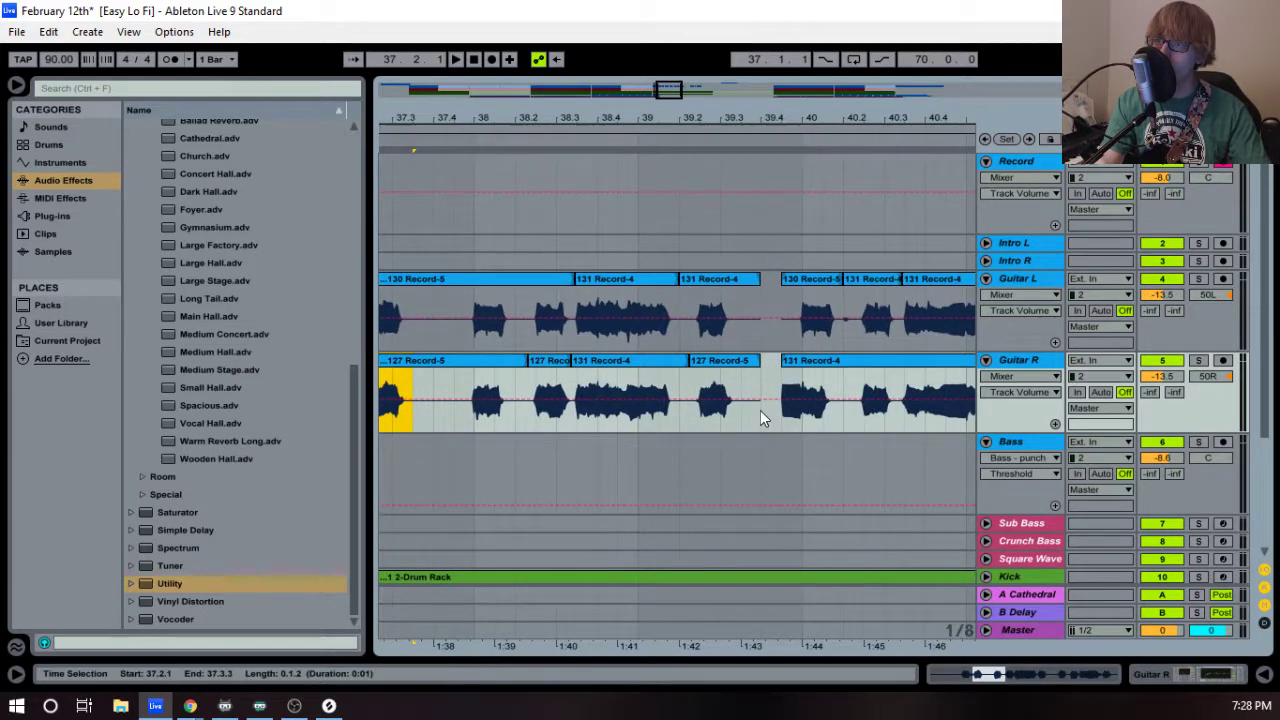
drag(767, 416, 830, 417)
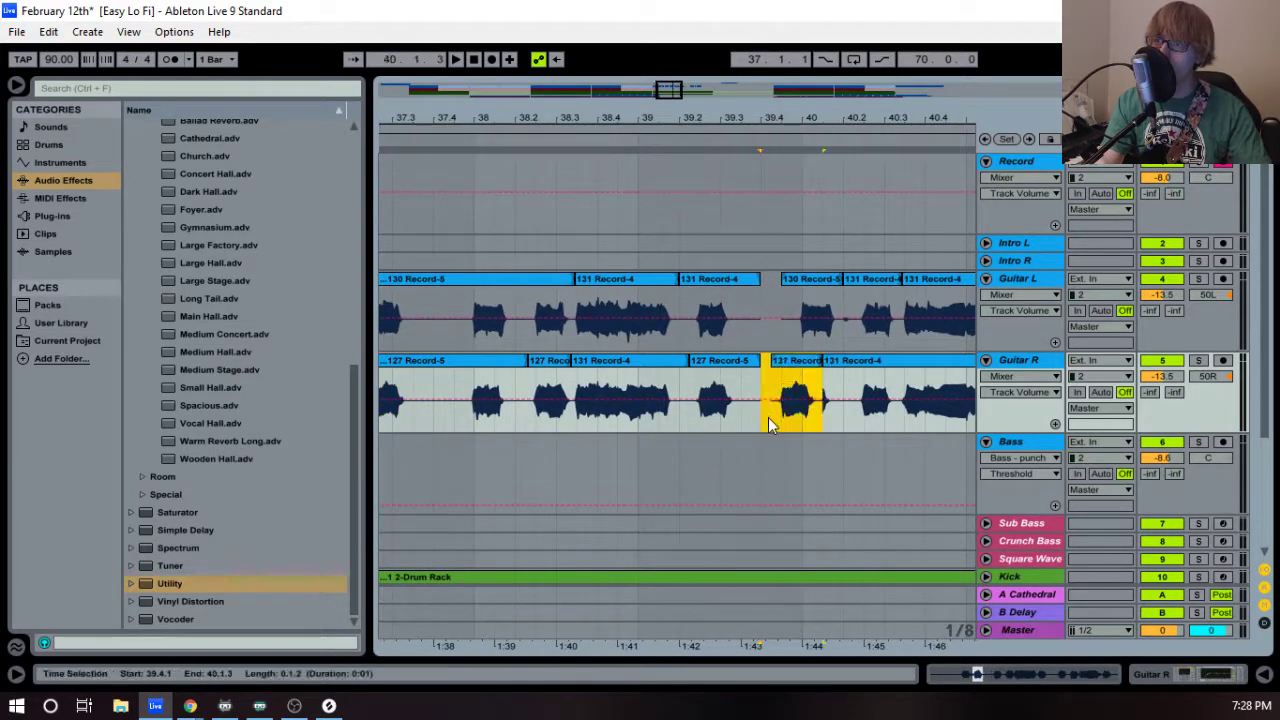
click(806, 371)
drag(810, 370, 821, 369)
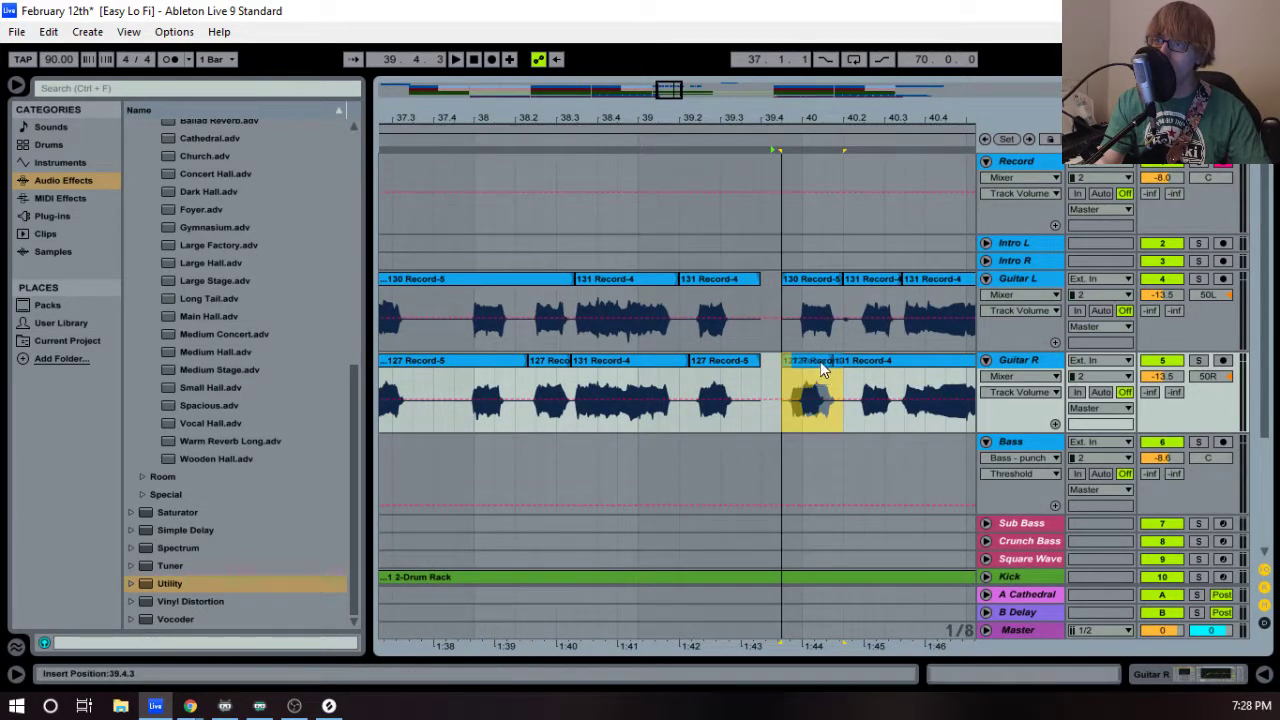
key(space)
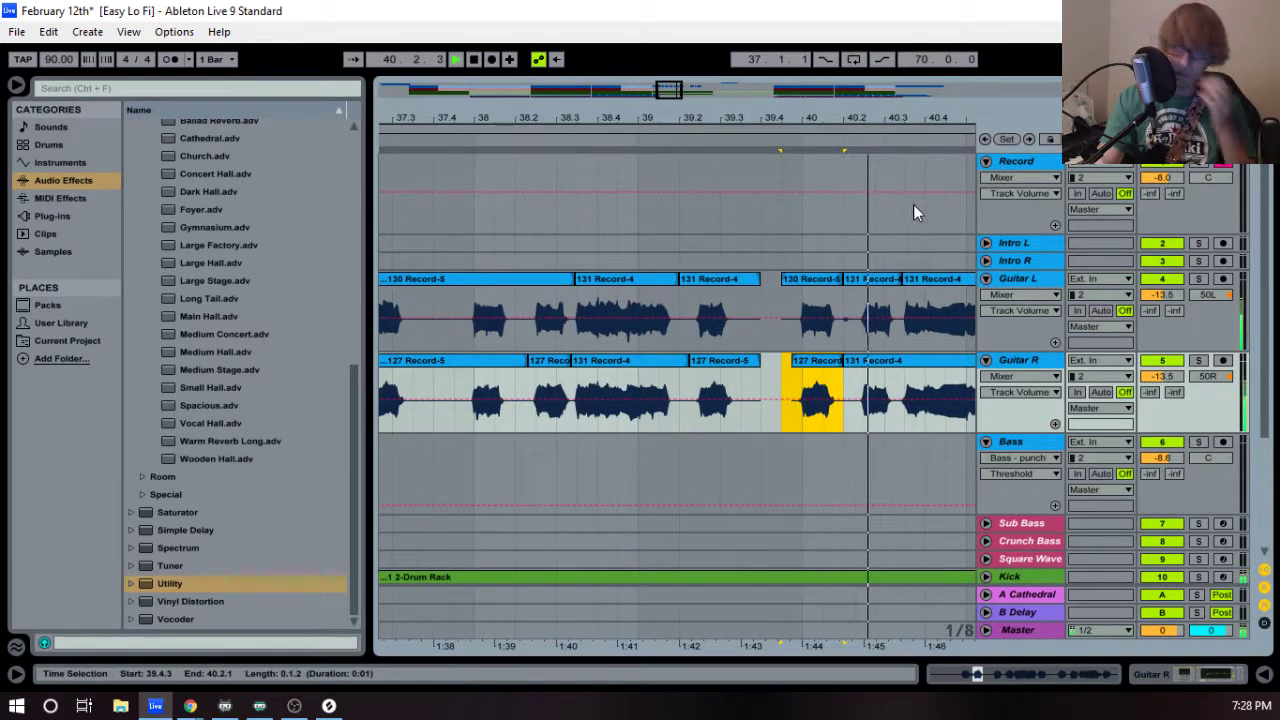
- Copy the Guitar L and Guitar R hits from 39.4.3 to 40.2.1 to 41.2.1 on both tracks and play them back
drag(879, 118, 586, 118)
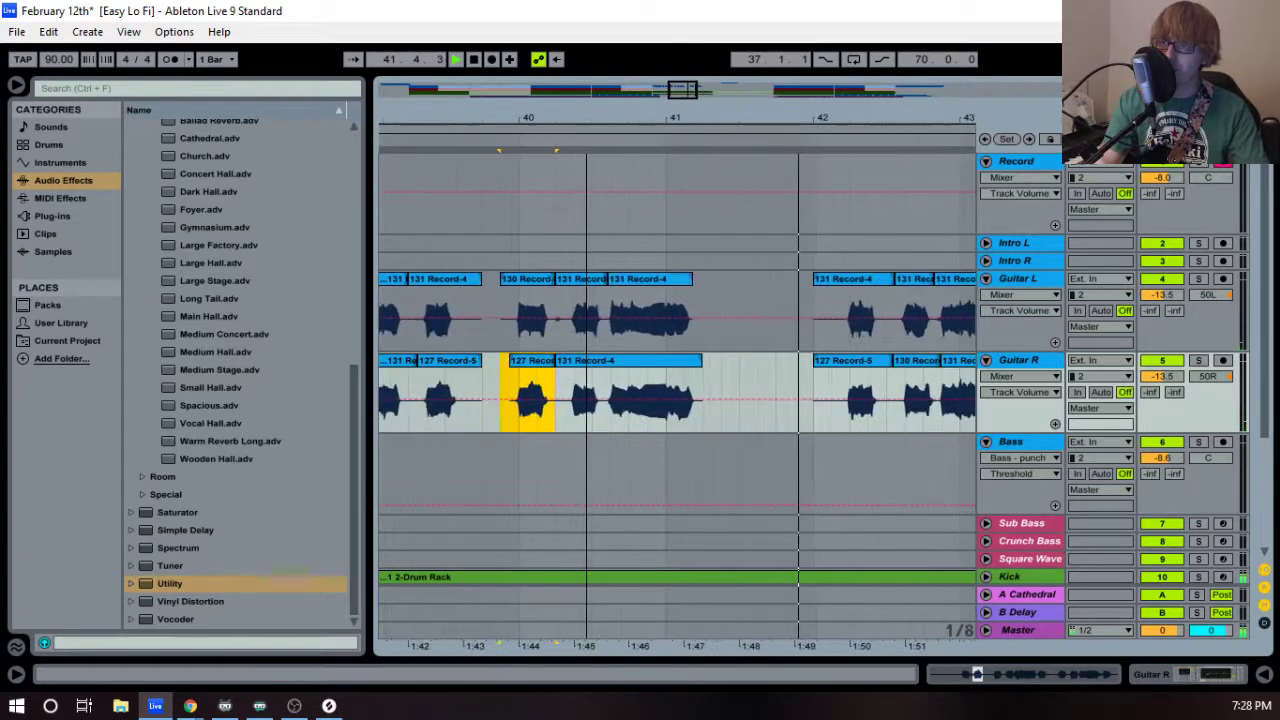
shift+click(530, 284)
key(space)
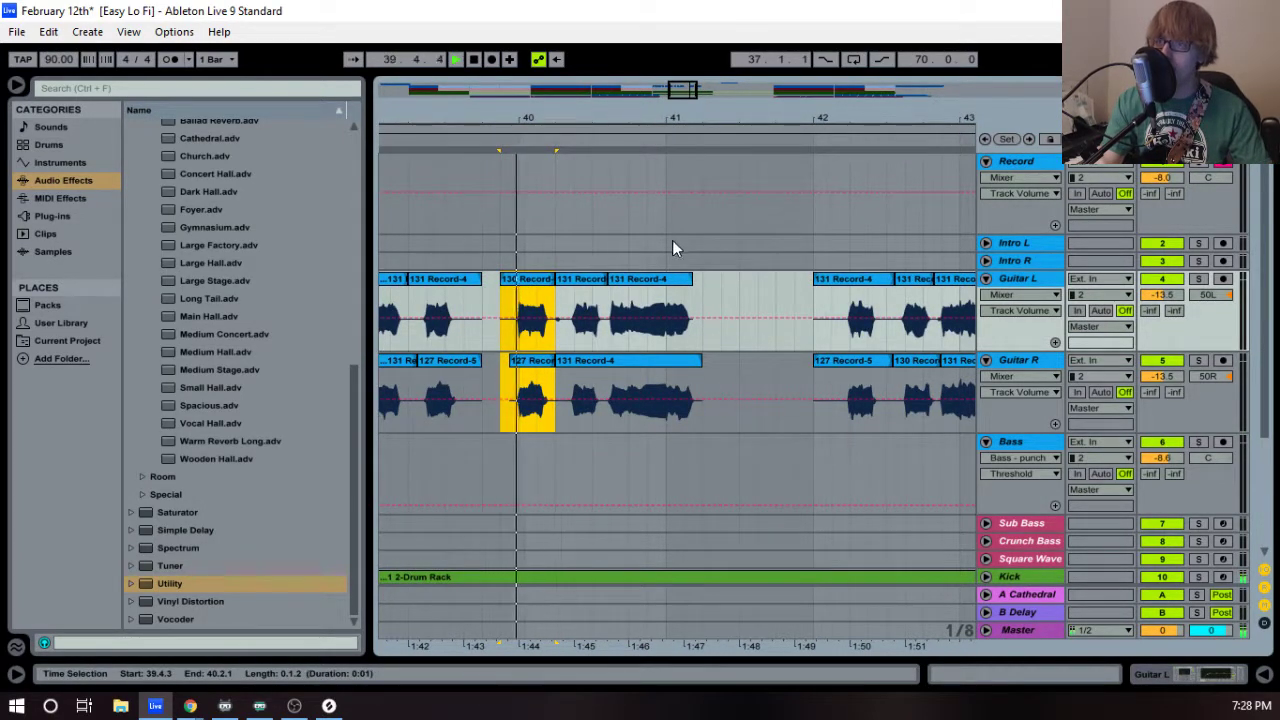
click(705, 343)
key(ctrl+v)
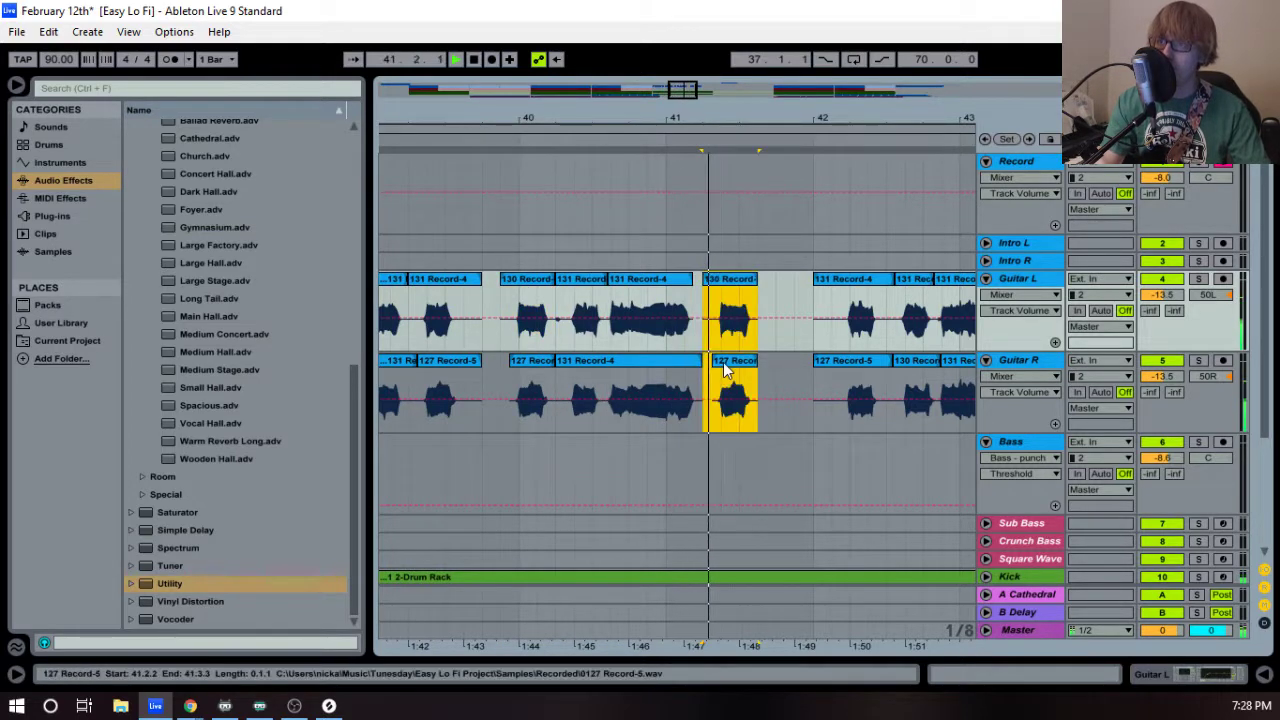
key(space)
- Move the Guitar L and Guitar R clips that start at 42.1.1 to 41.4.1 and play back the phrase
drag(893, 123, 738, 127)
click(704, 280)
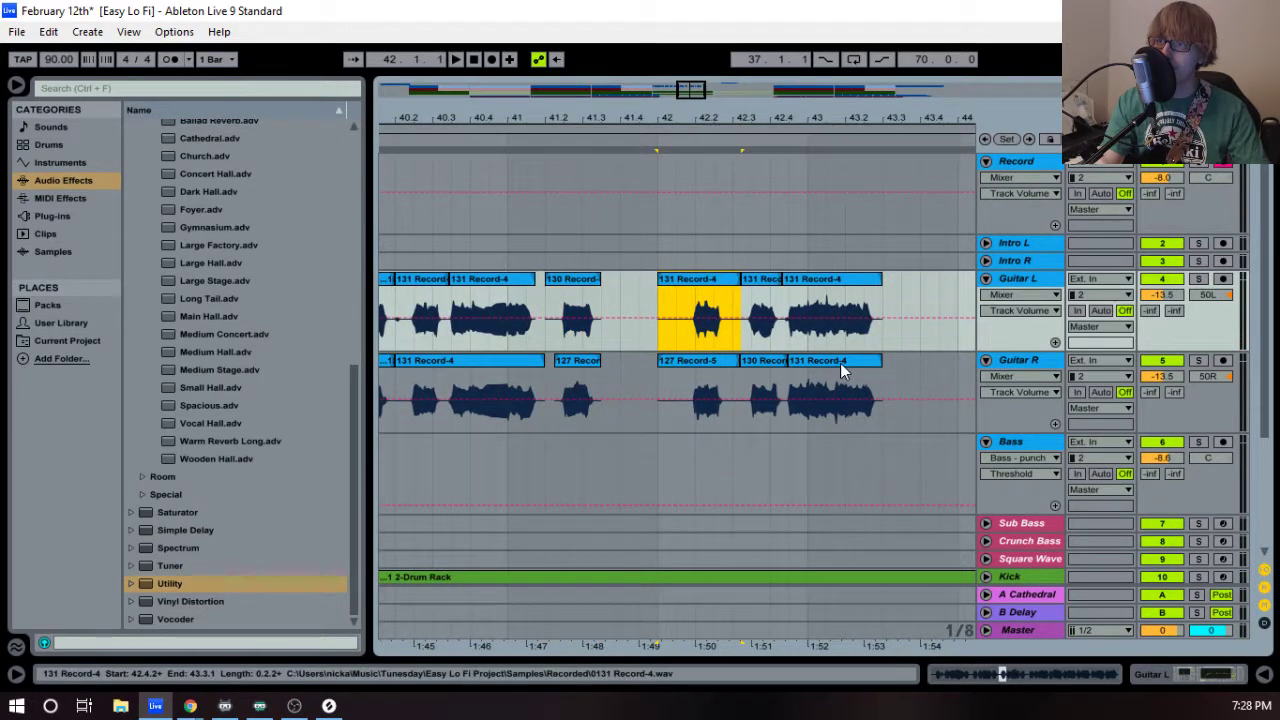
shift+click(841, 367)
drag(704, 284, 668, 287)
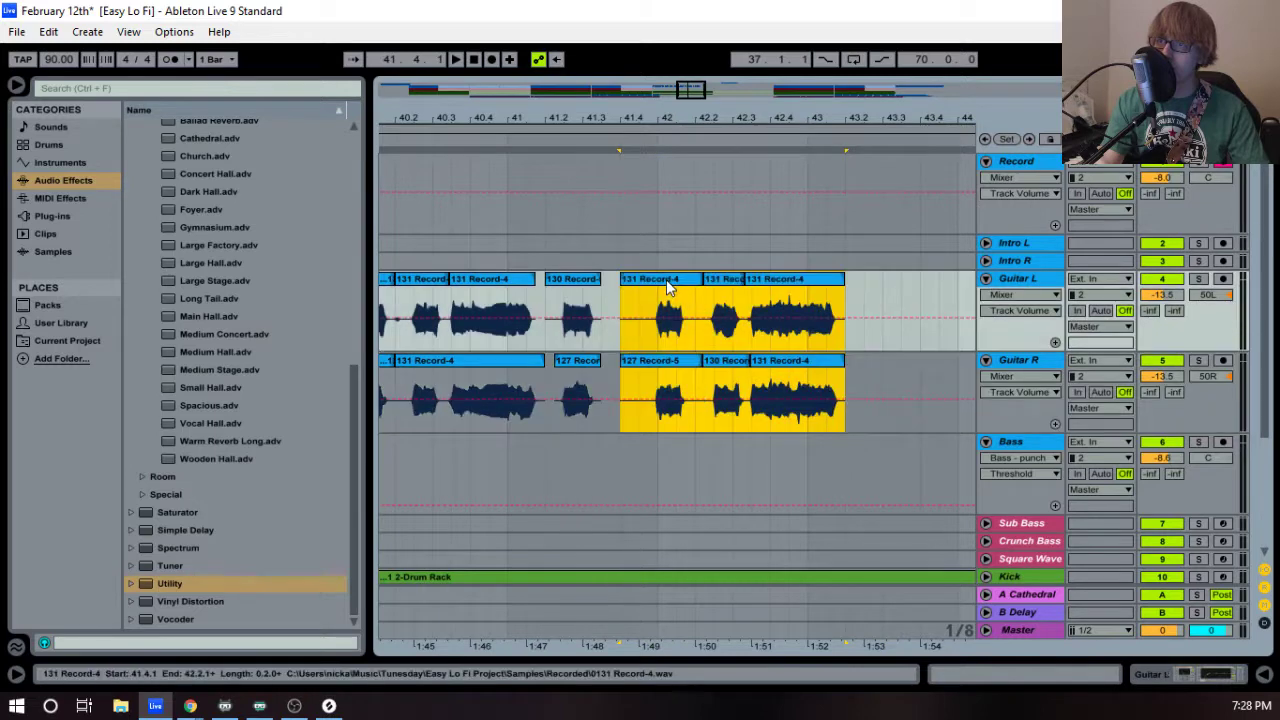
drag(811, 119, 832, 91)
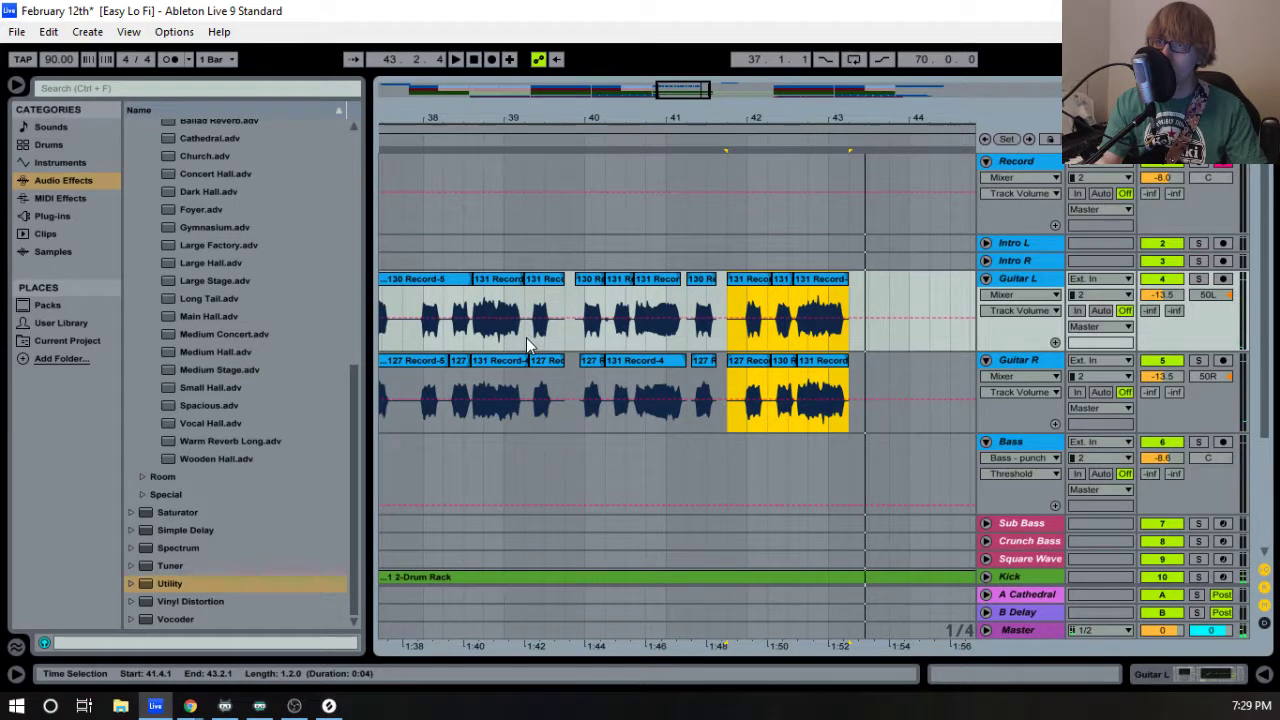
- Copy the Guitar L and Guitar R phrase from 39.2.1 to 41.3.3 to 43.2.1 on both tracks
click(548, 290)
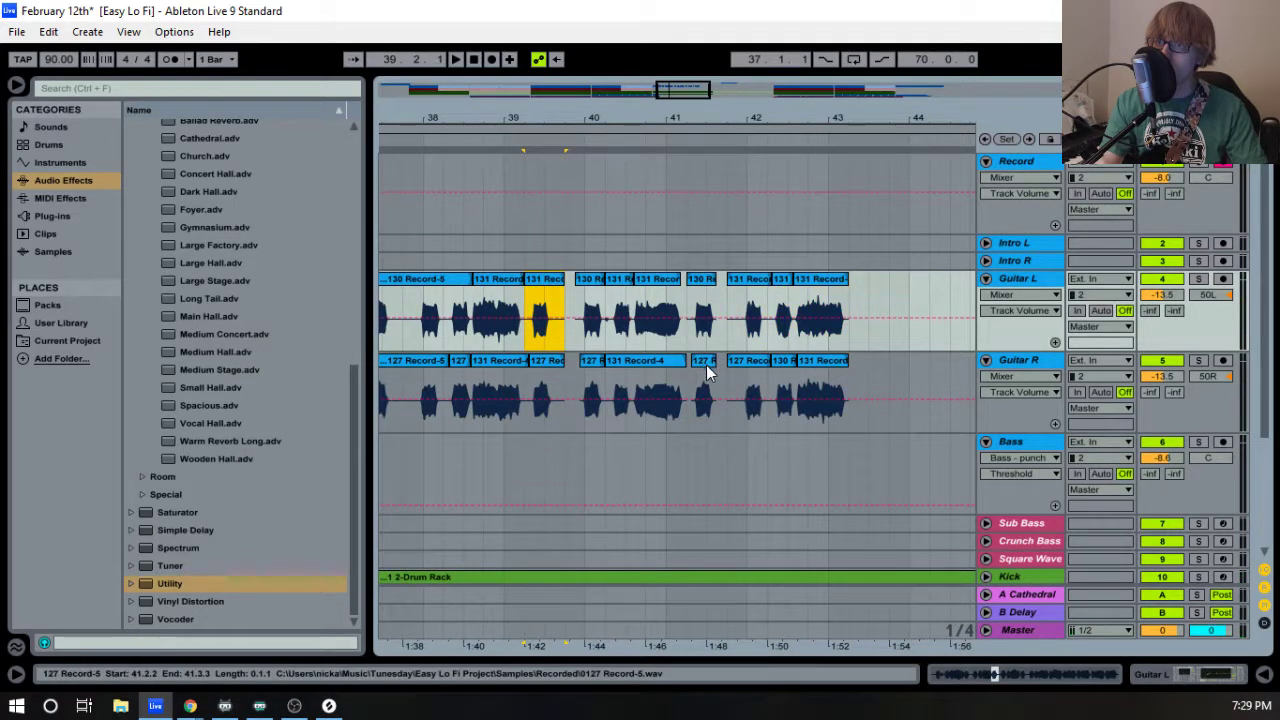
drag(550, 124, 550, 147)
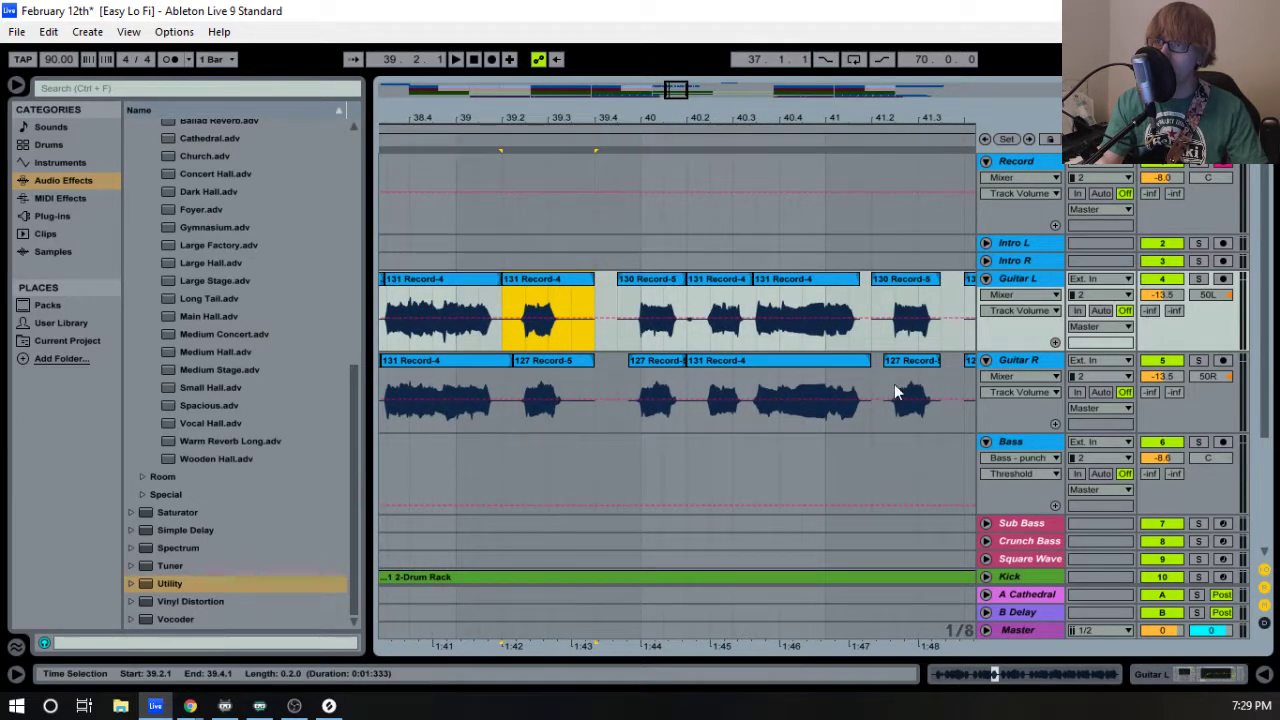
shift+click(925, 370)
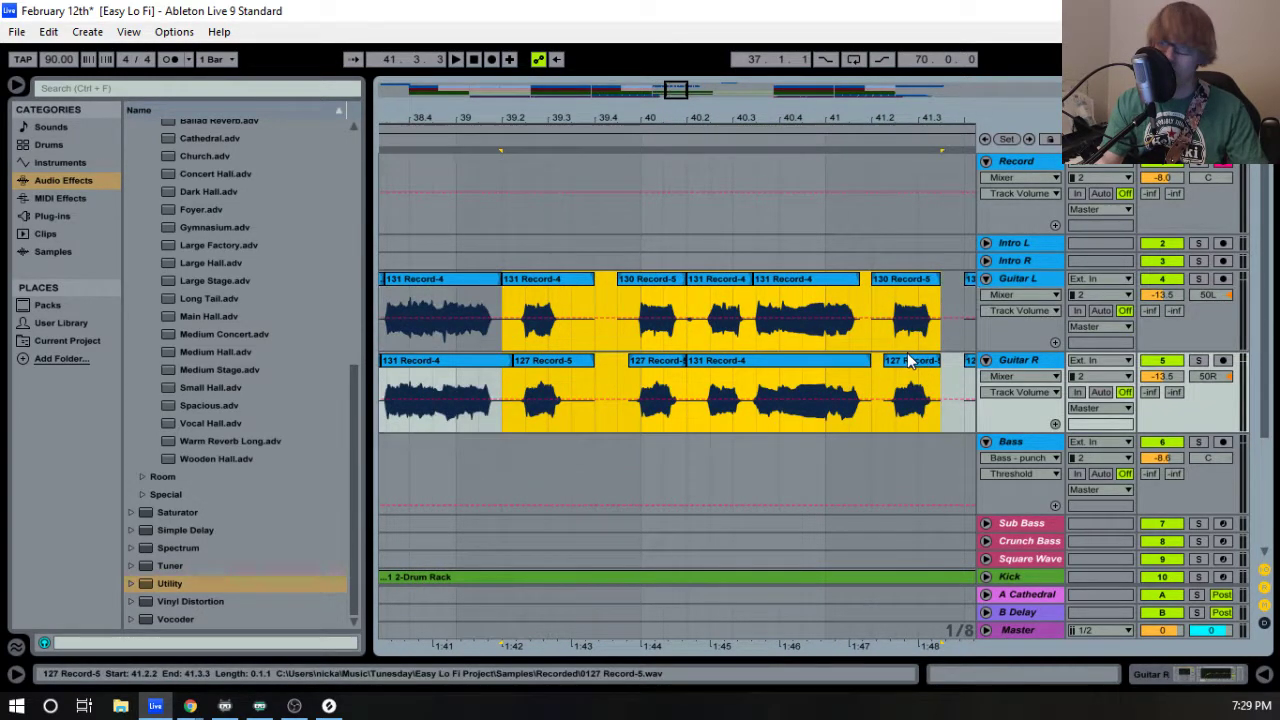
drag(918, 118, 436, 120)
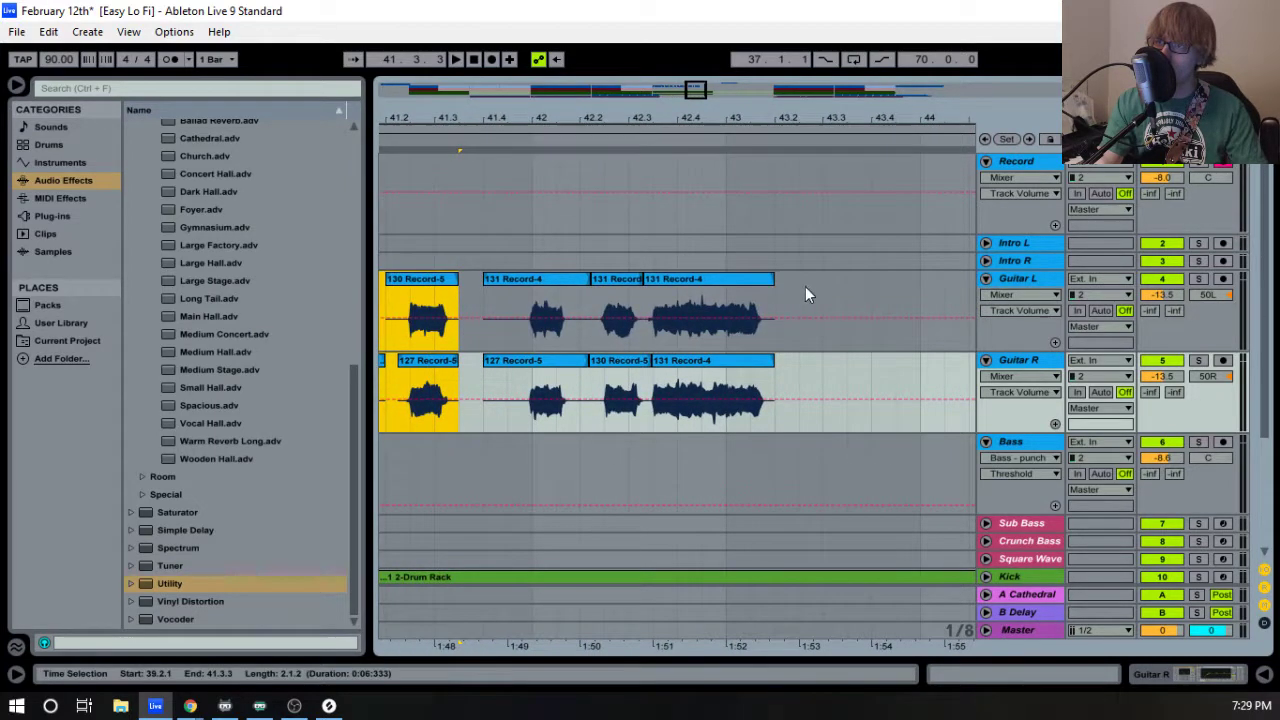
click(779, 287)
key(ctrl+v)
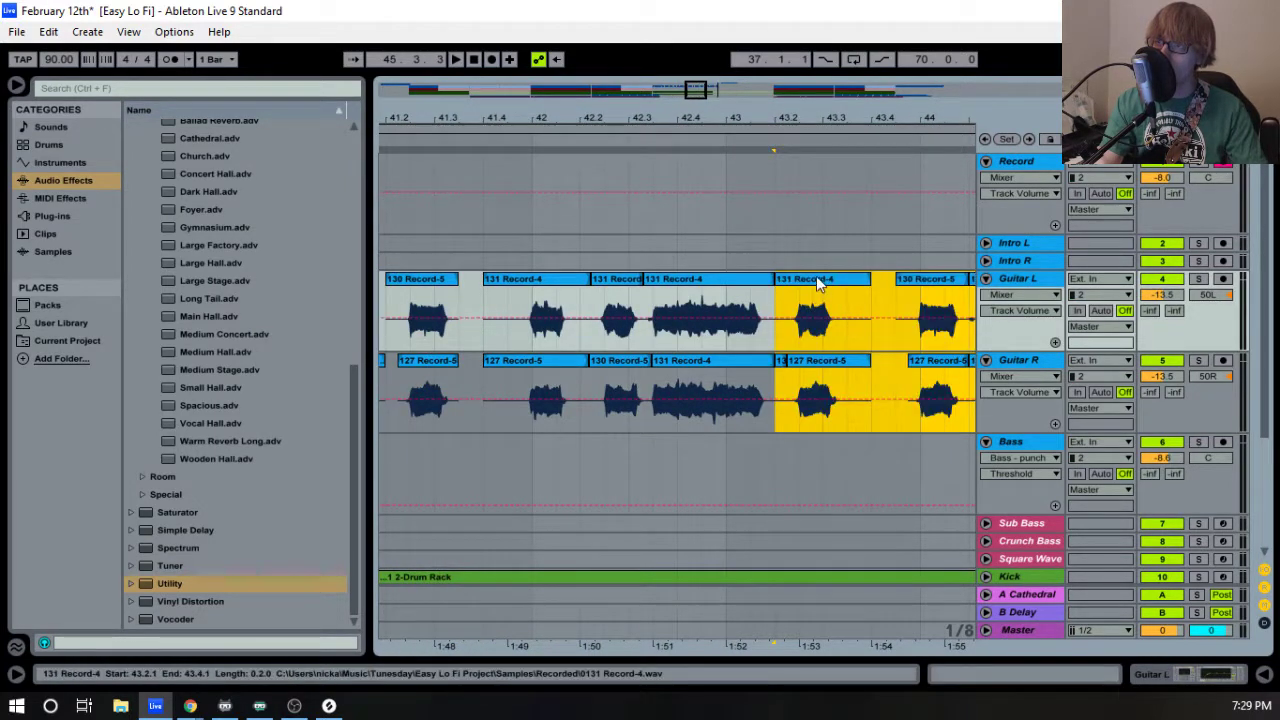
- Try shifting the pasted Guitar L and Guitar R phrase slightly later, play it back, and return it to 43.2.1
drag(818, 285, 842, 287)
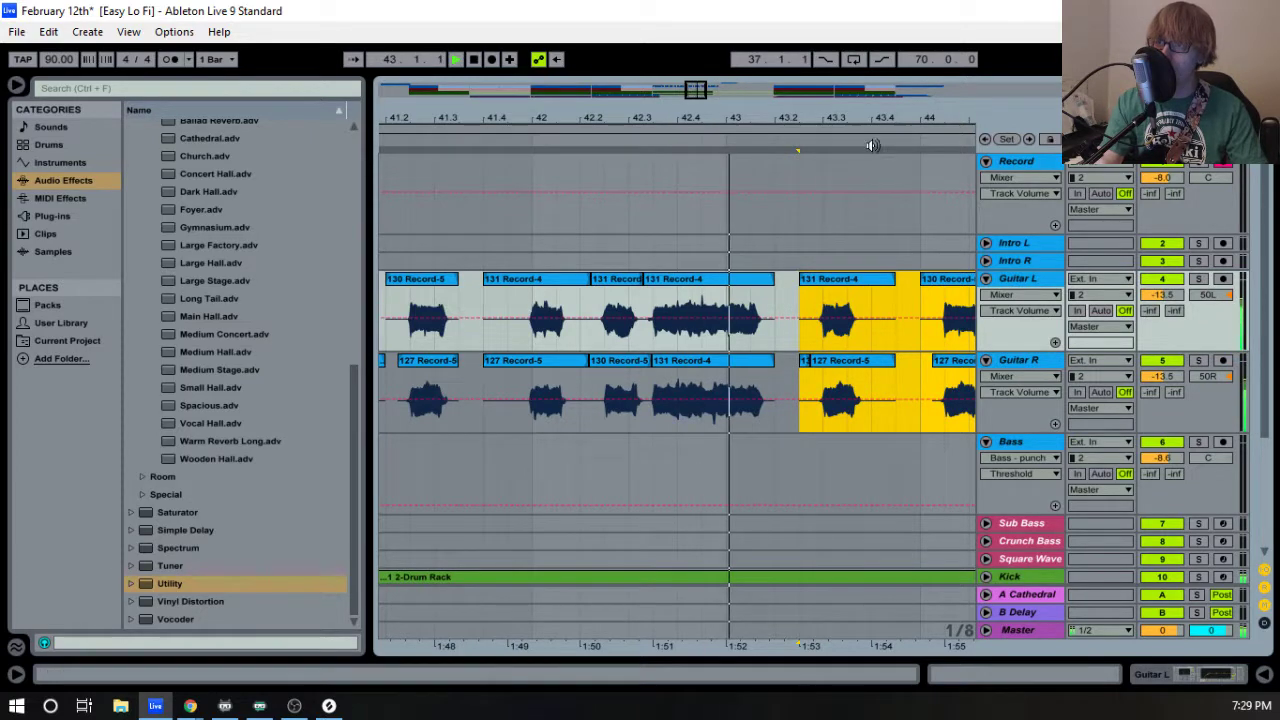
key(space)
drag(830, 289, 812, 289)
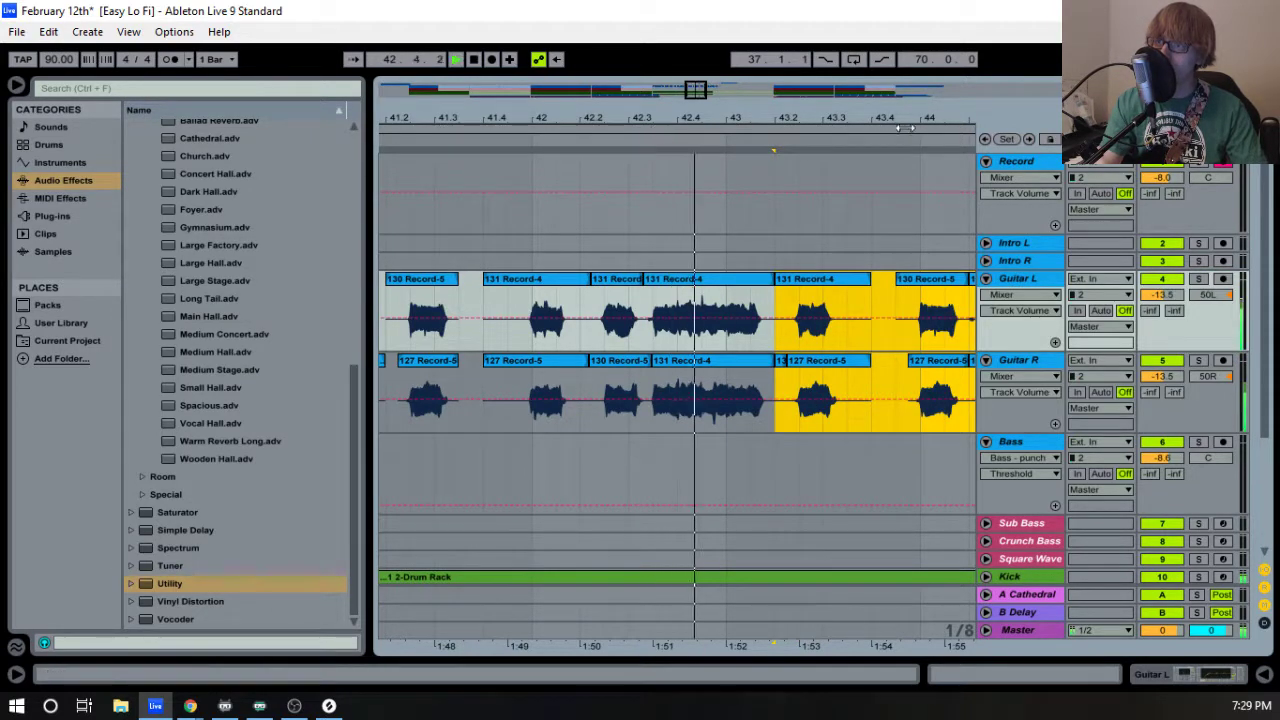
- Delete the leftover take at 46.1.1 on the Record track and stop playback
drag(865, 120, 599, 119)
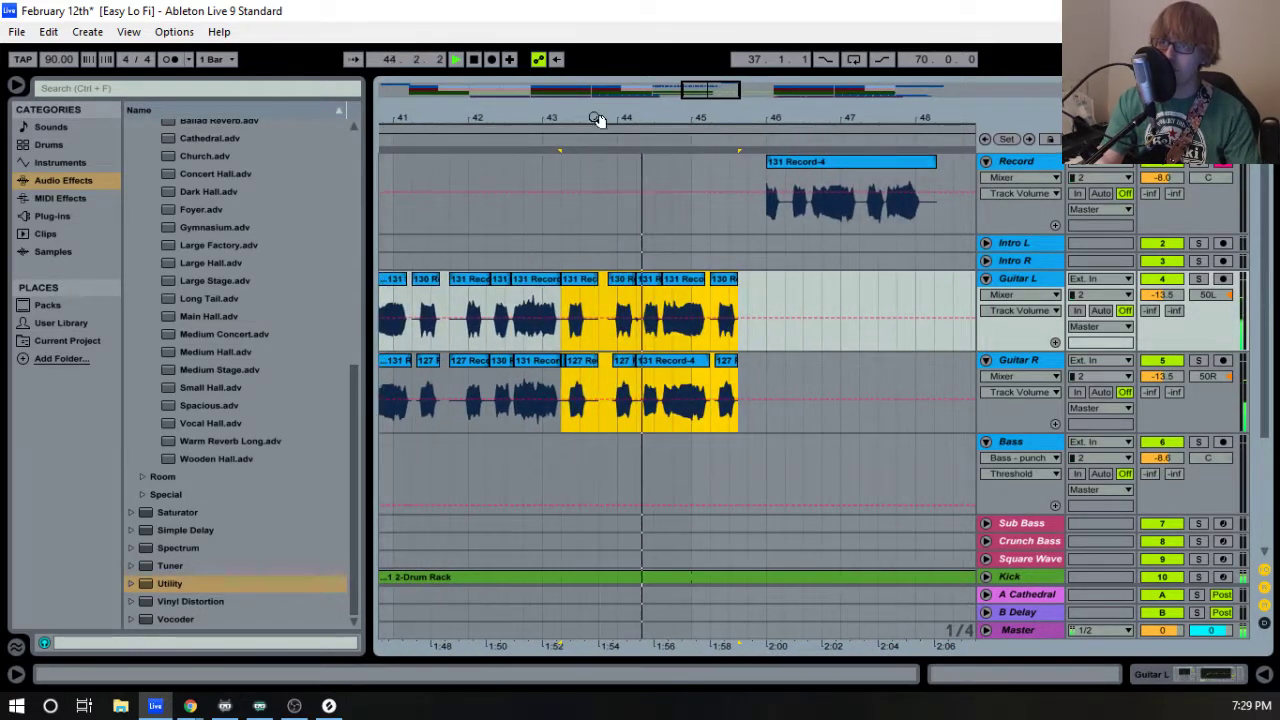
click(798, 176)
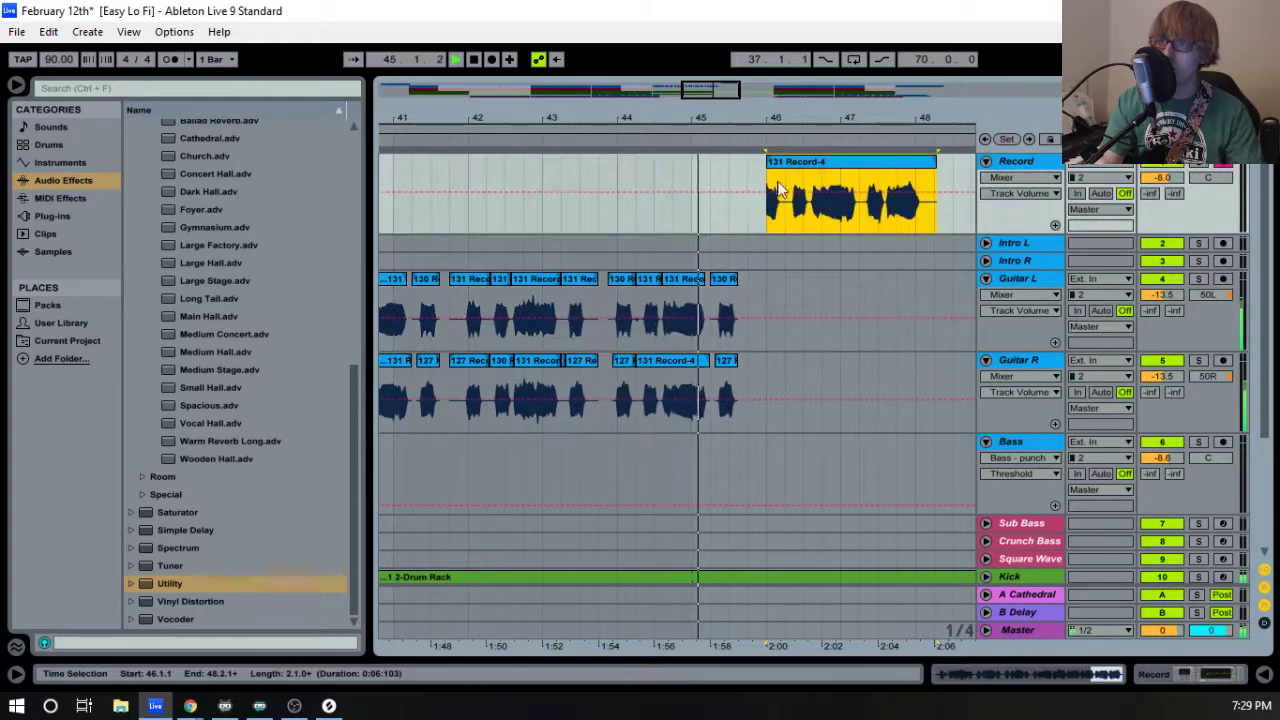
key(Delete)
key(space)
- Delete the Guitar L and Guitar R clips from 44.2.1 to the end of the pasted phrase at 45.3.3
click(650, 290)
key(Delete)
click(729, 378)
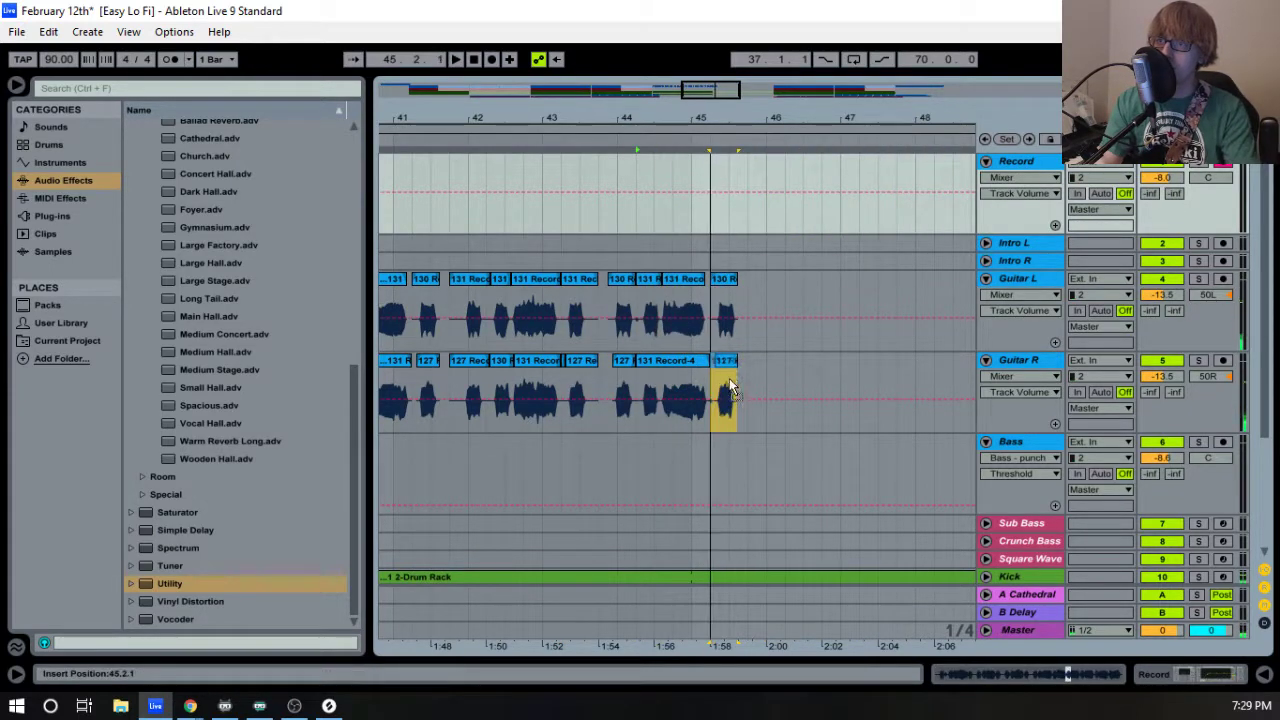
key(Delete)
click(678, 282)
key(Delete)
click(722, 281)
key(Delete)
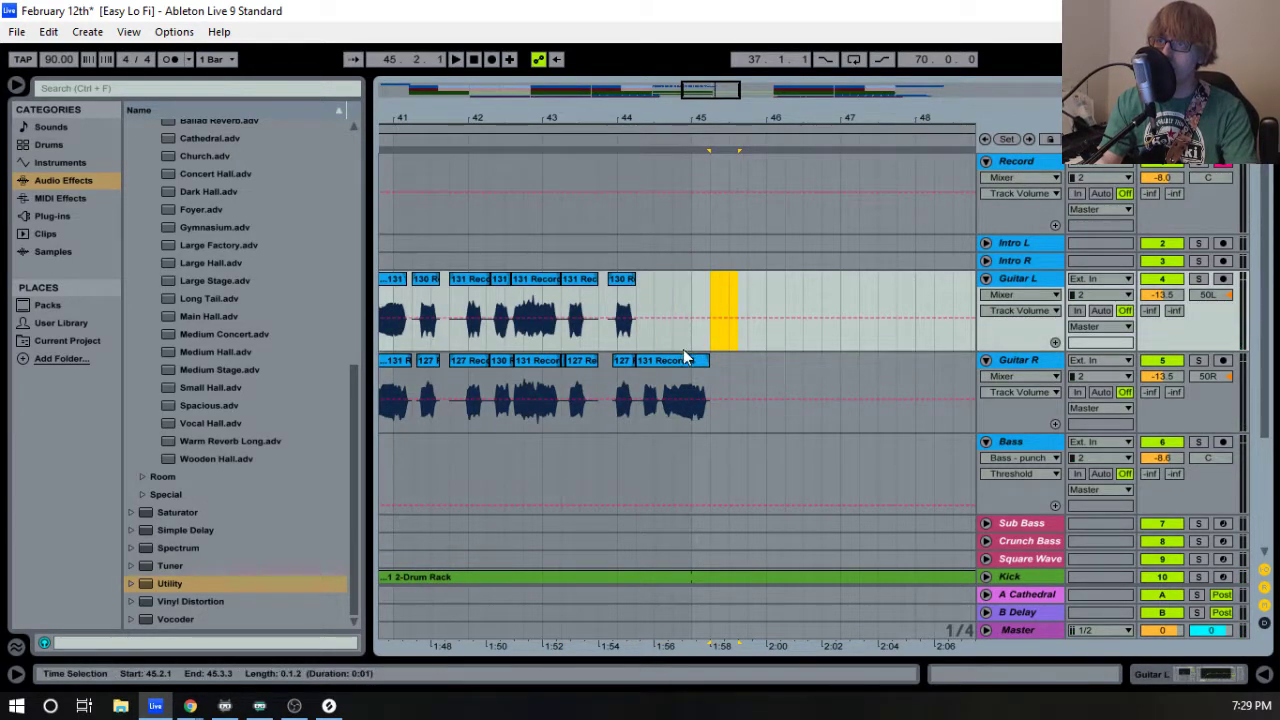
click(681, 365)
key(Delete)
- Play back the guitar arrangement from 37.1.1 and again from 43.1.1
drag(674, 118, 690, 60)
click(649, 129)
key(space)
drag(610, 118, 596, 158)
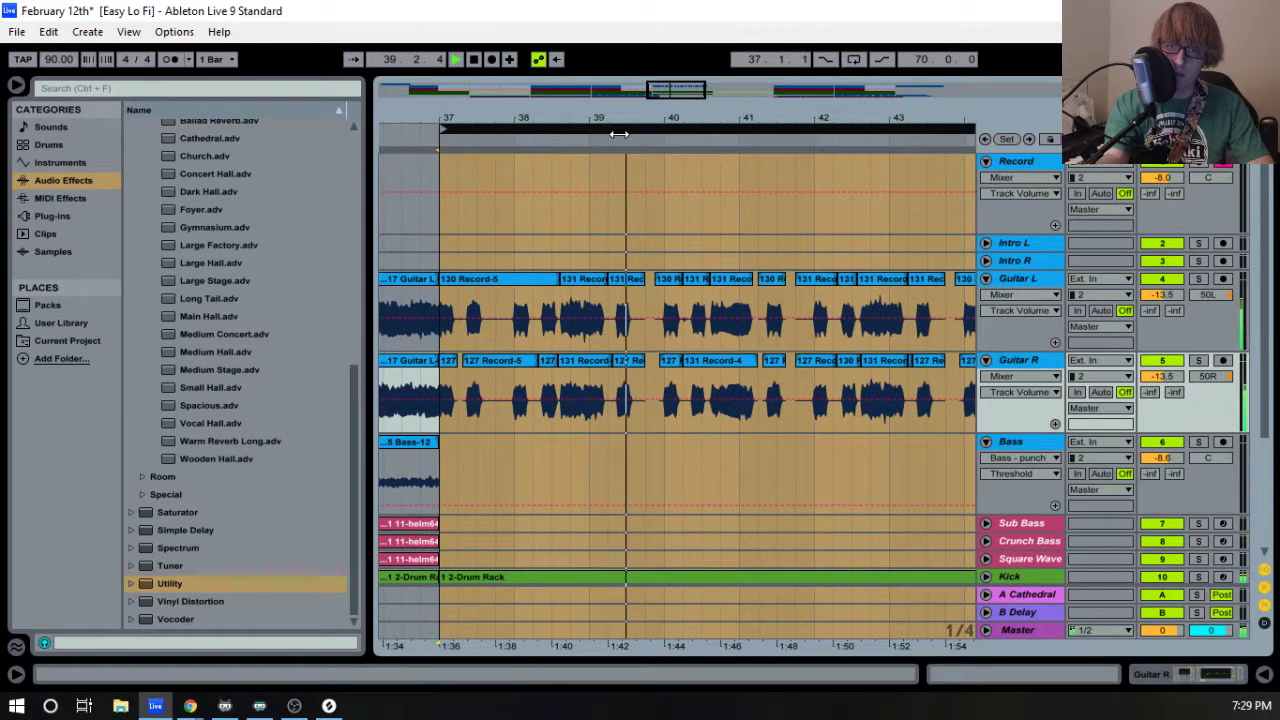
drag(707, 137, 667, 95)
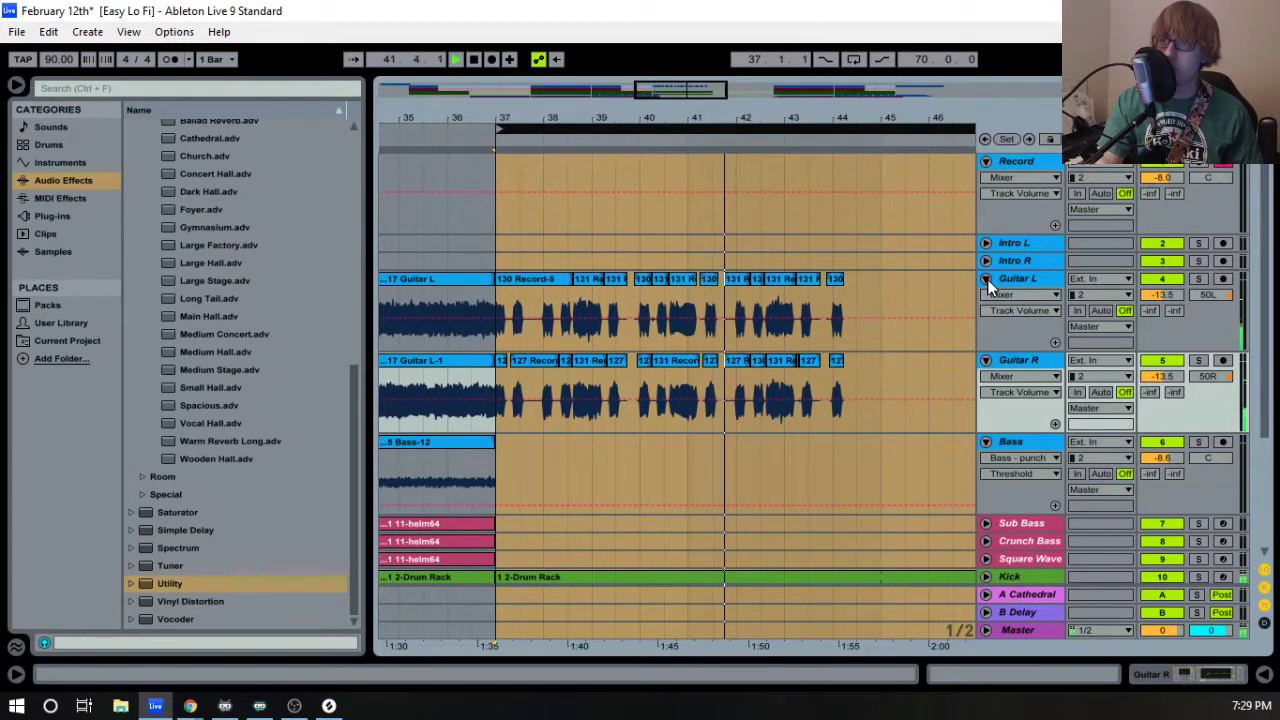
drag(846, 121, 910, 145)
mouse_move(728, 119)
mouse_down()
mouse_move(698, 129)
mouse_move(750, 124)
mouse_move(692, 141)
mouse_move(725, 129)
mouse_move(722, 117)
mouse_up()
key(space)
key(space)
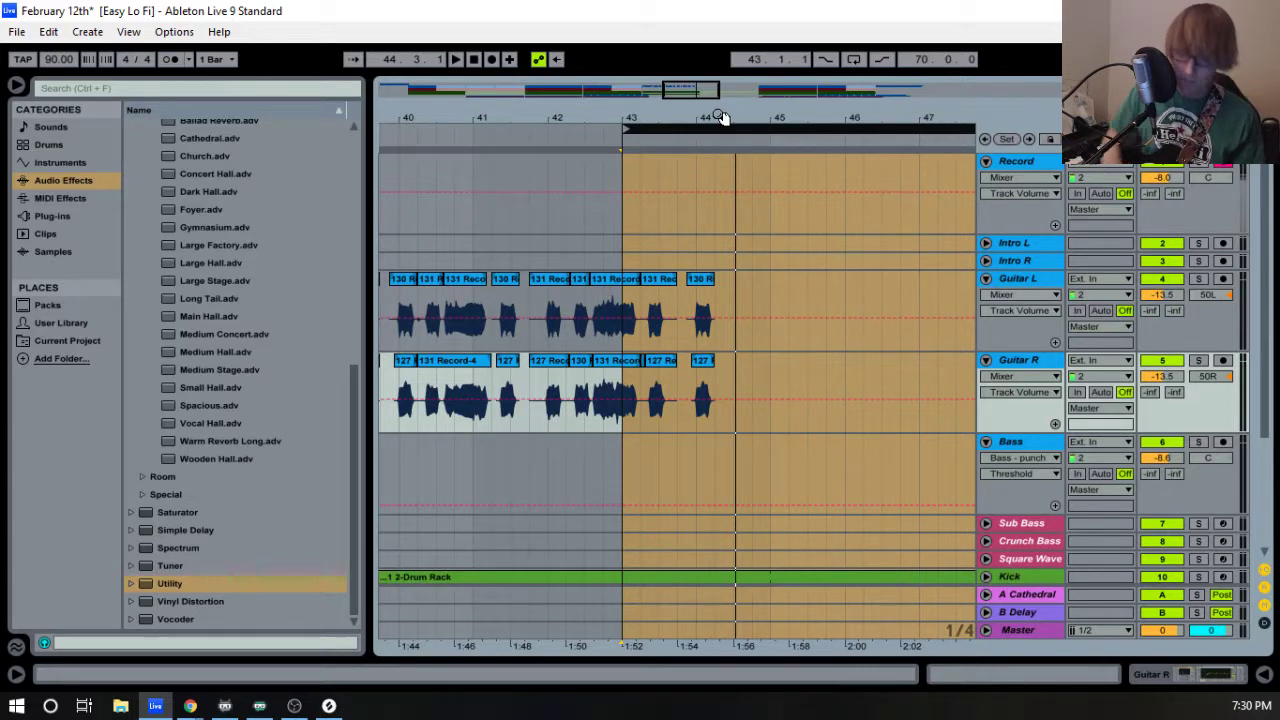
- Record a new guitar take on the Record track from 43.1.1 and play it back
key(F9)
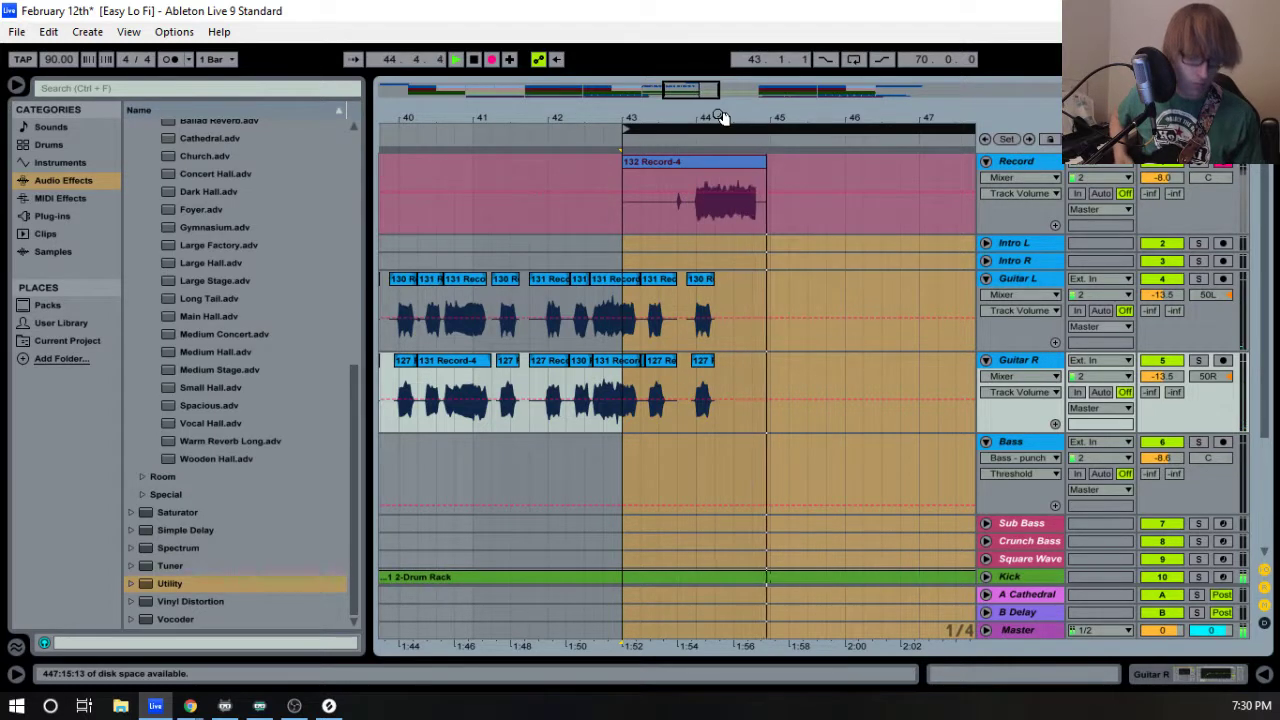
key(space)
key(space)
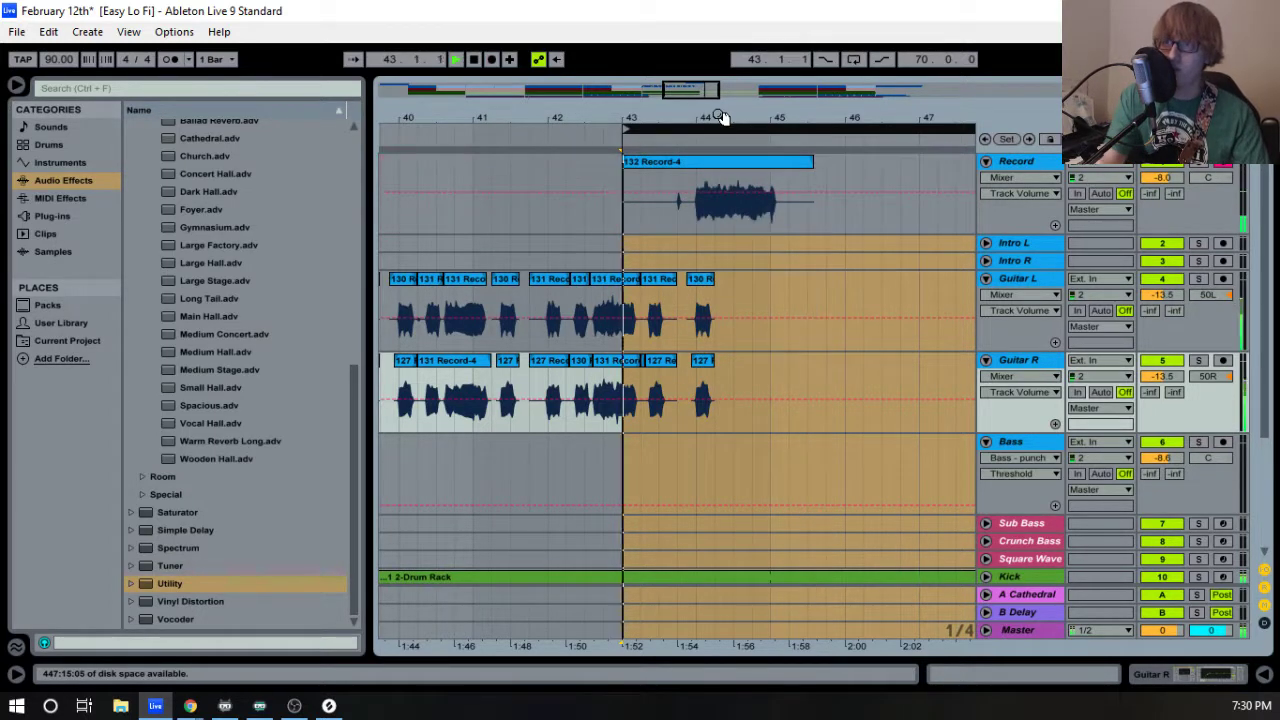
- Trim away the new take's lead-in and move it onto Guitar L so that the clip starts at 43.4.4
drag(626, 163, 697, 163)
drag(708, 116, 706, 180)
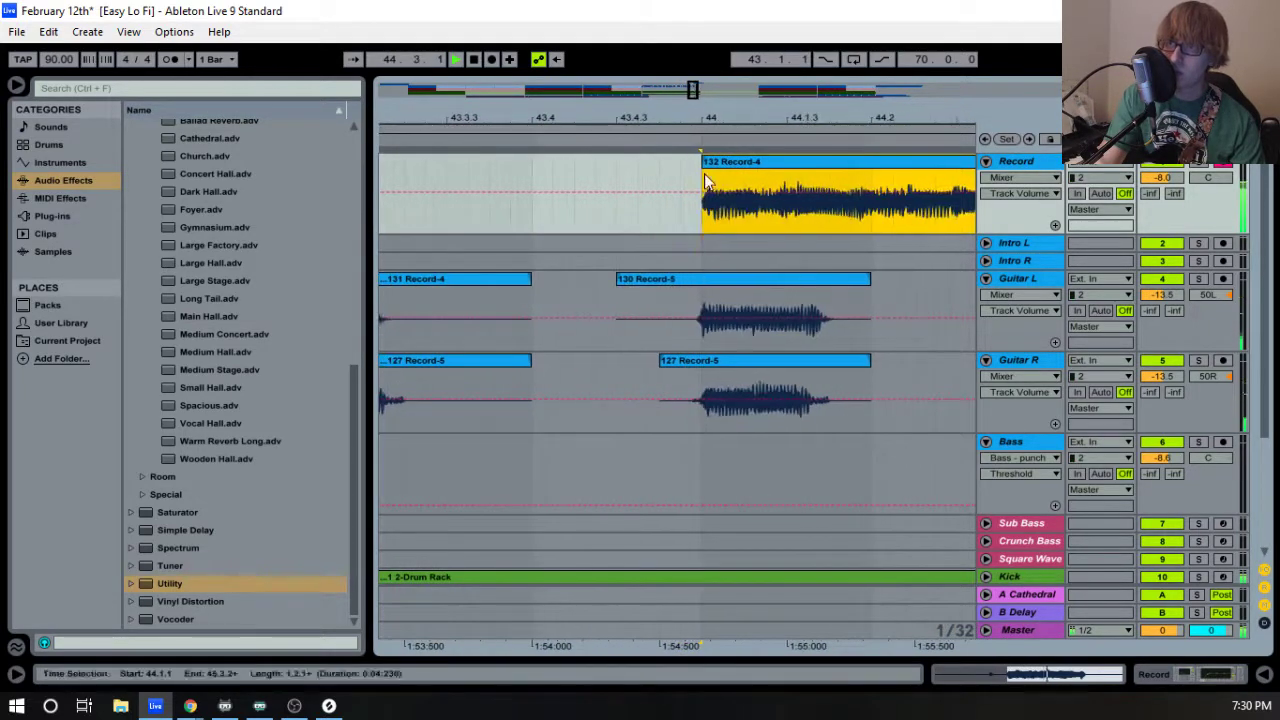
drag(722, 118, 678, 165)
key(space)
click(657, 165)
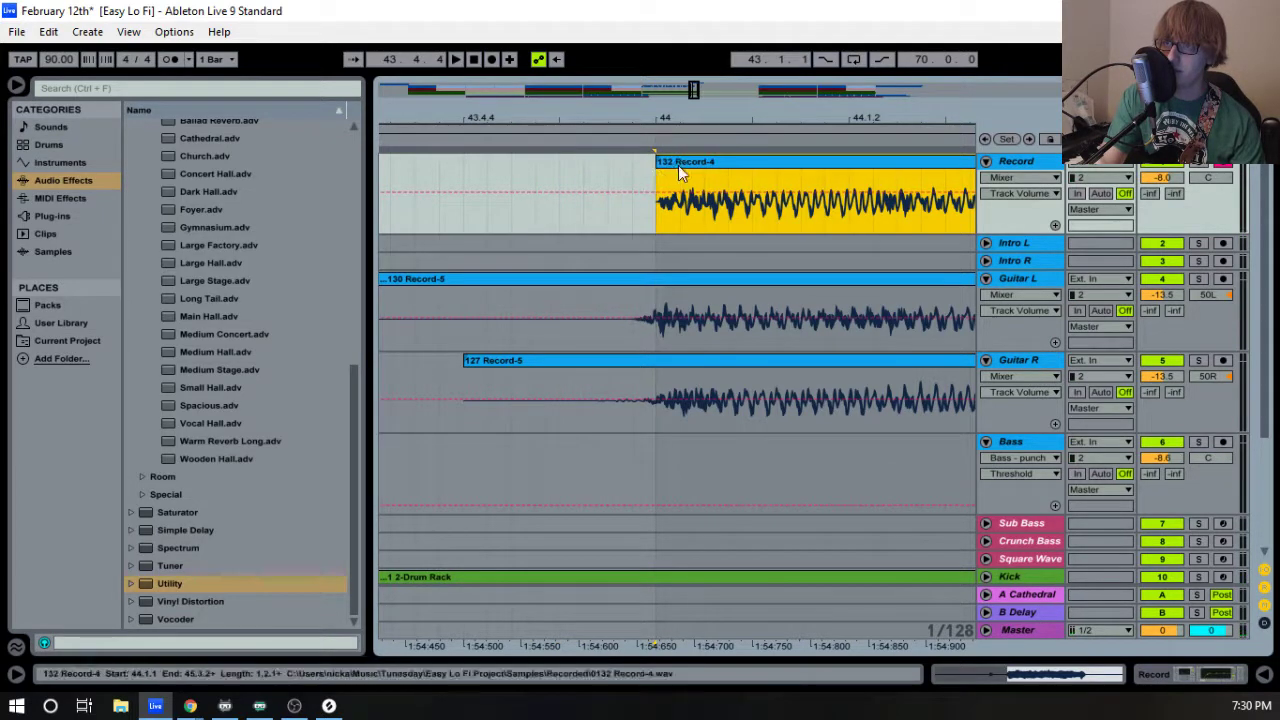
drag(682, 245, 659, 286)
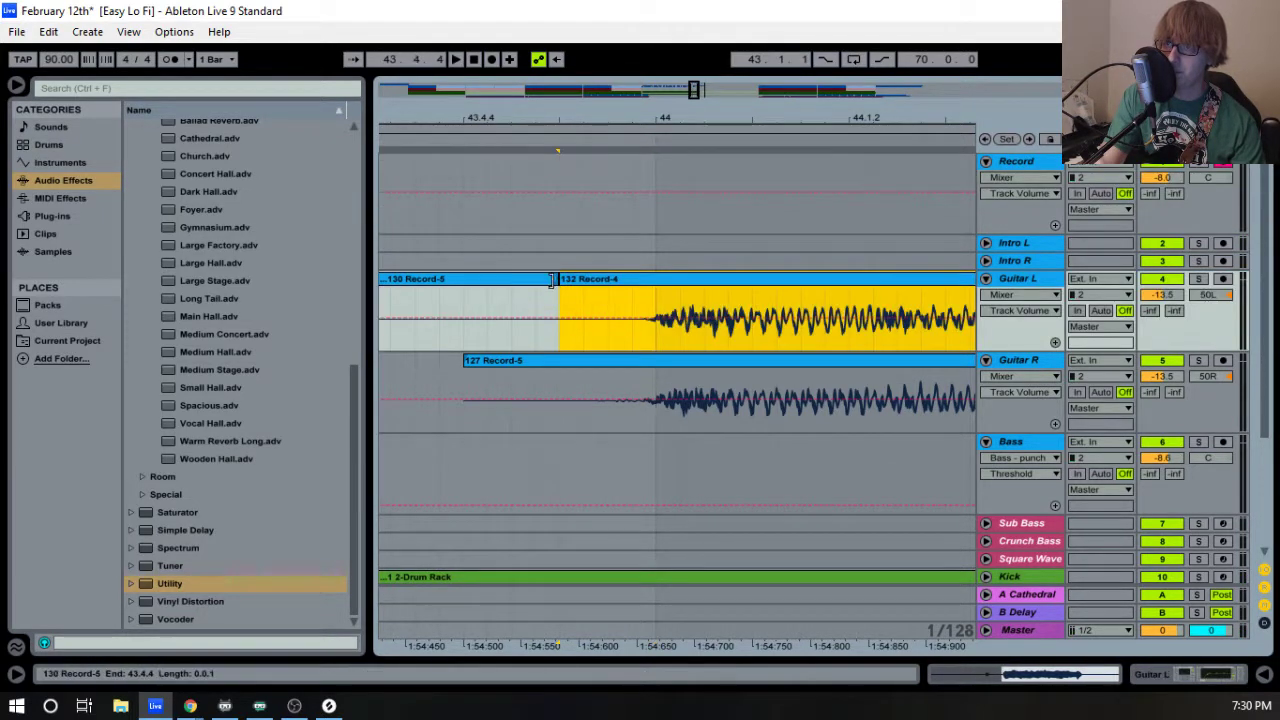
key(space)
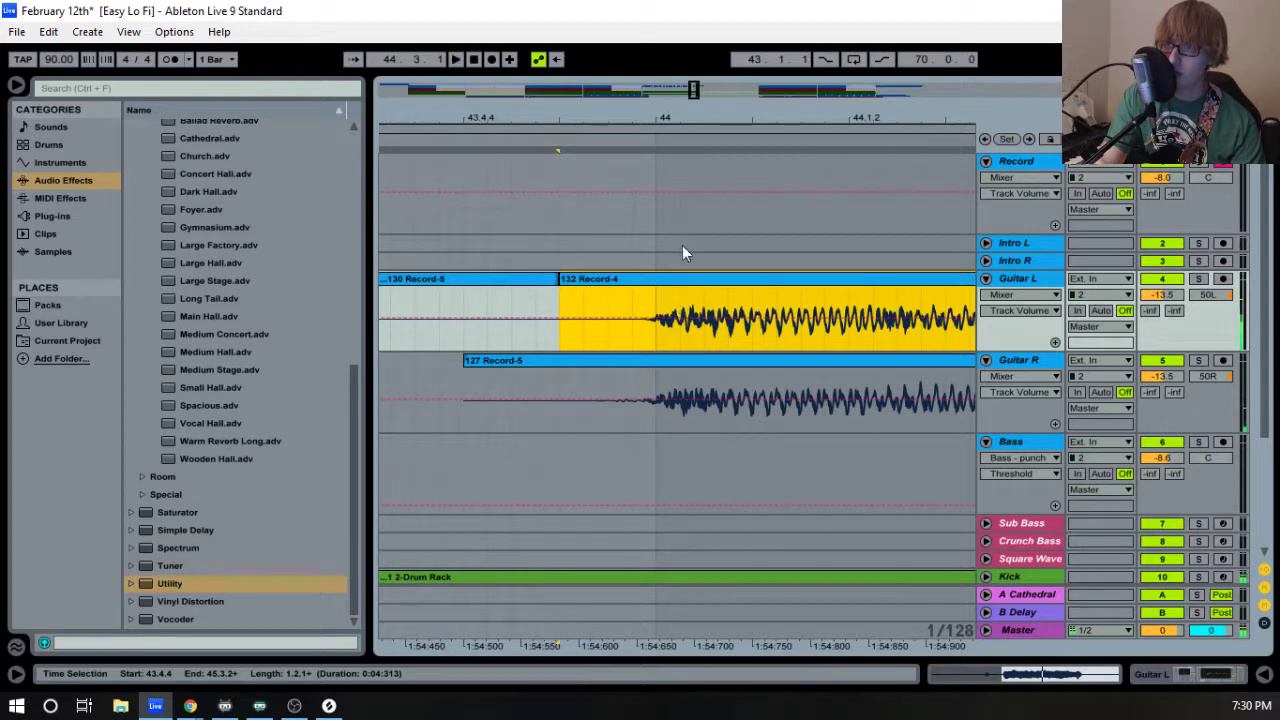
- Play back the Guitar L transition into bar 44 and trim the end of the sustained clip to 45.1.1
drag(666, 122, 664, 119)
drag(682, 283, 667, 284)
key(space)
drag(712, 112, 698, 86)
drag(619, 112, 637, 124)
key(space)
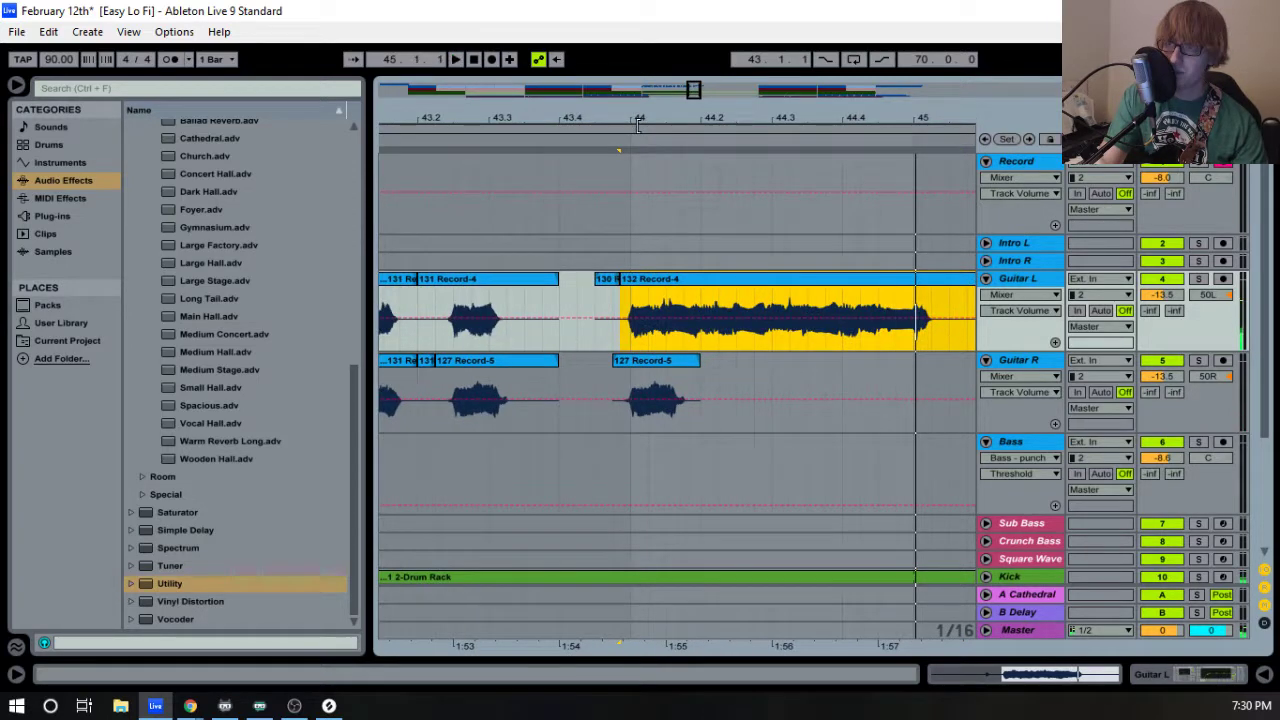
key(space)
drag(751, 118, 645, 94)
key(space)
drag(815, 287, 731, 289)
- Record a second guitar take on the Record track from 43.1.1, redo it, and play it back
drag(624, 118, 644, 102)
click(606, 132)
key(F9)
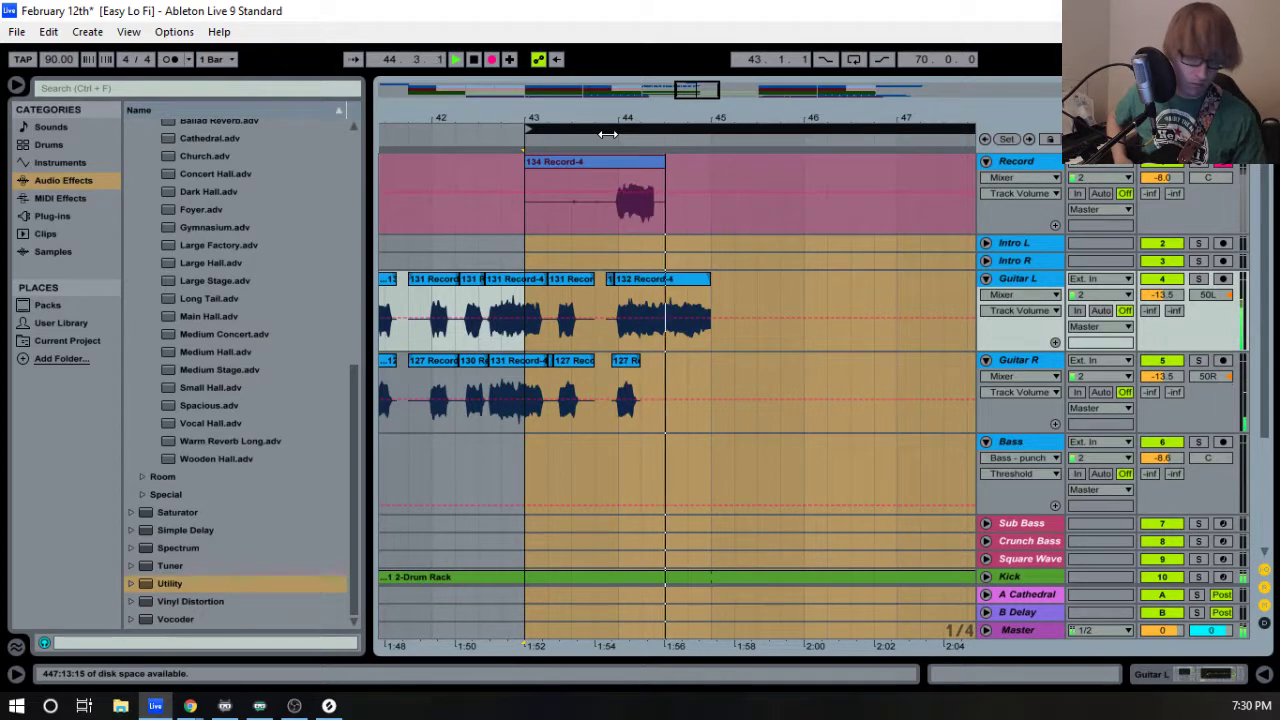
key(space)
key(F9)
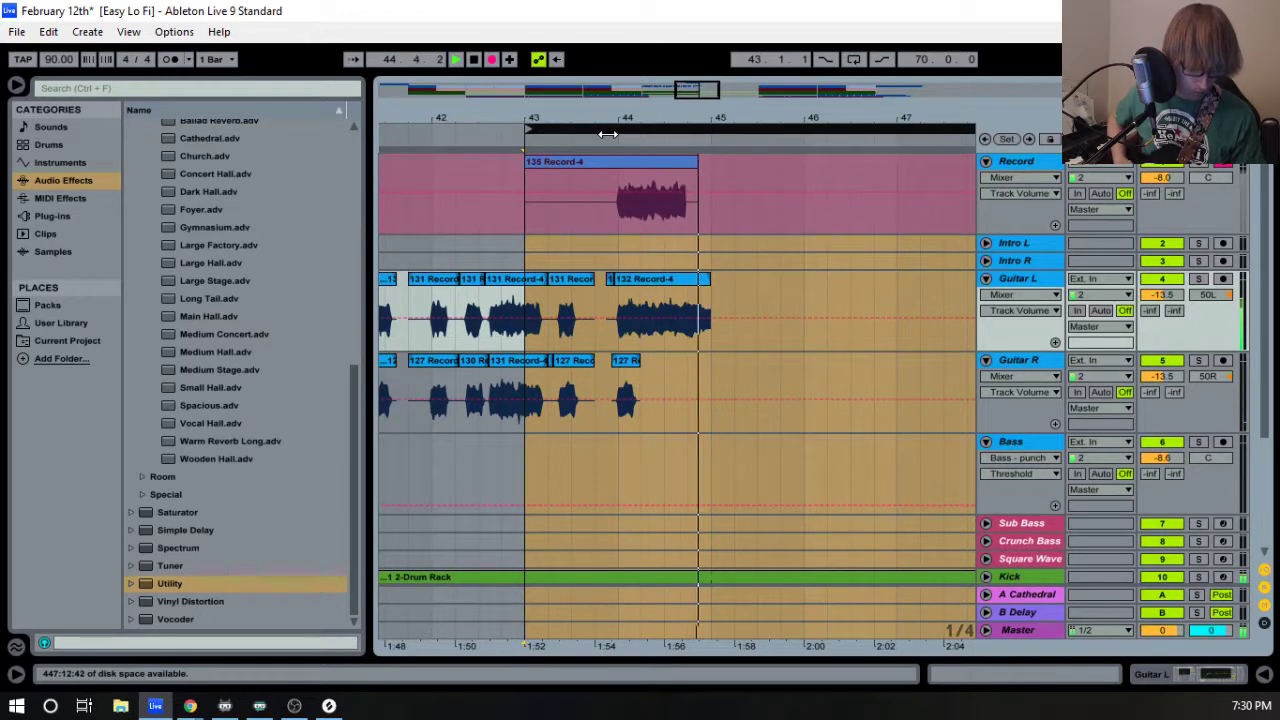
key(space)
key(space)
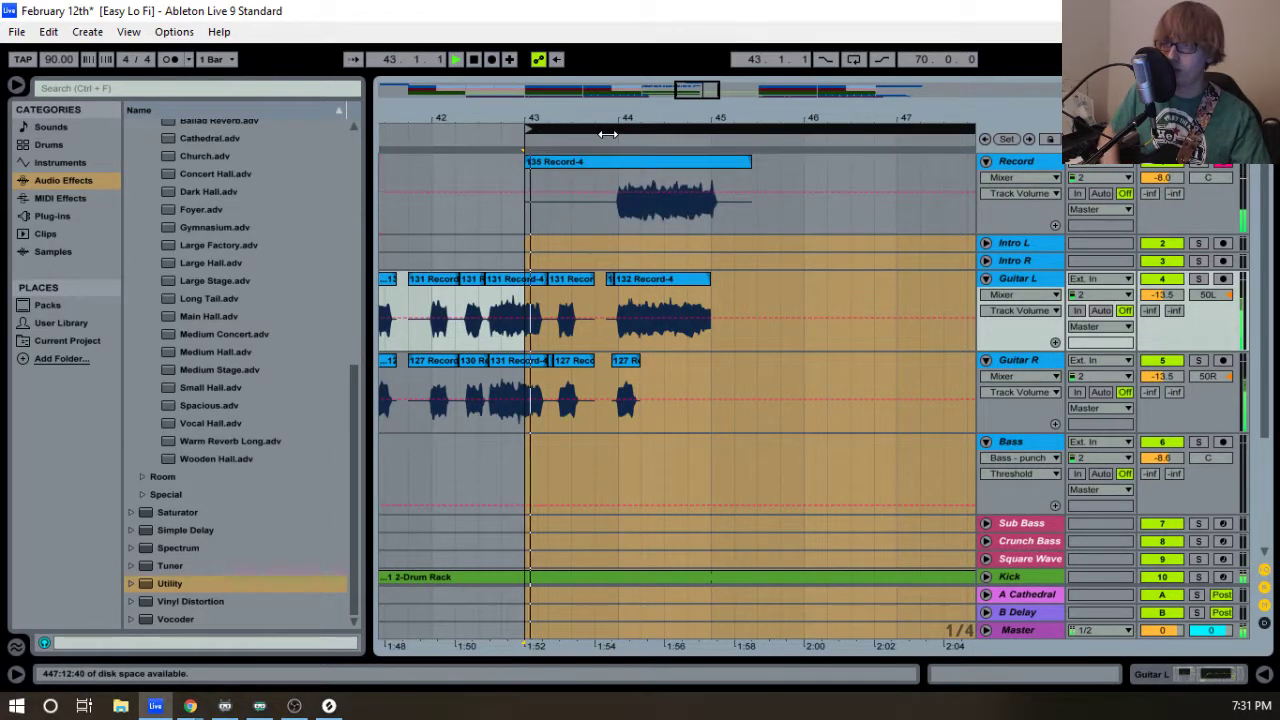
- Trim the second take's start to 44.1.1 and move it onto Guitar R at the same position
drag(527, 162, 614, 164)
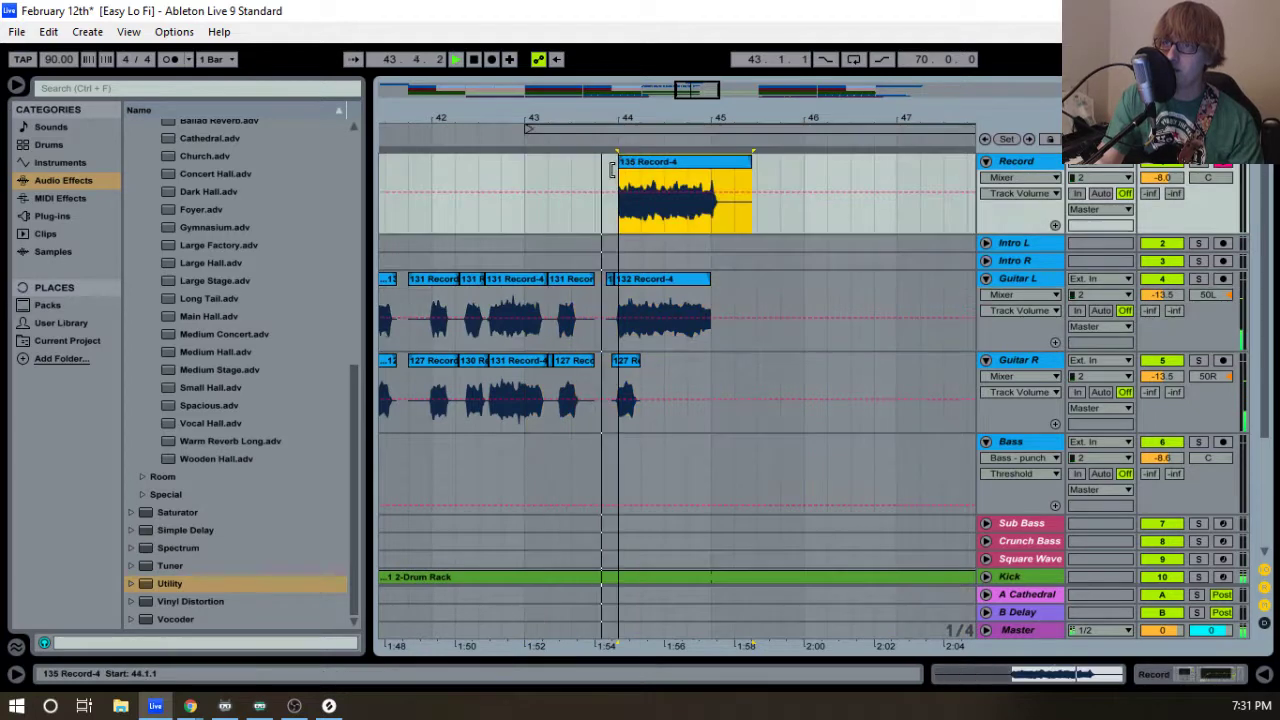
drag(630, 117, 630, 215)
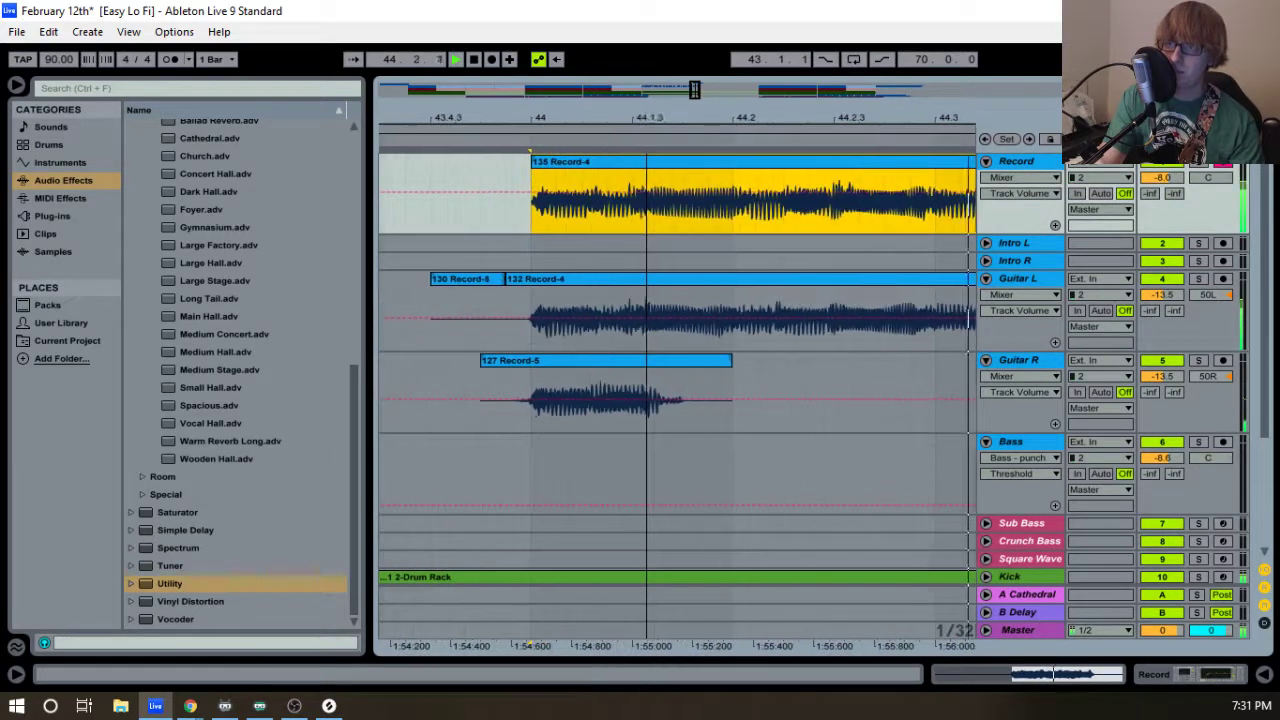
drag(567, 170, 567, 368)
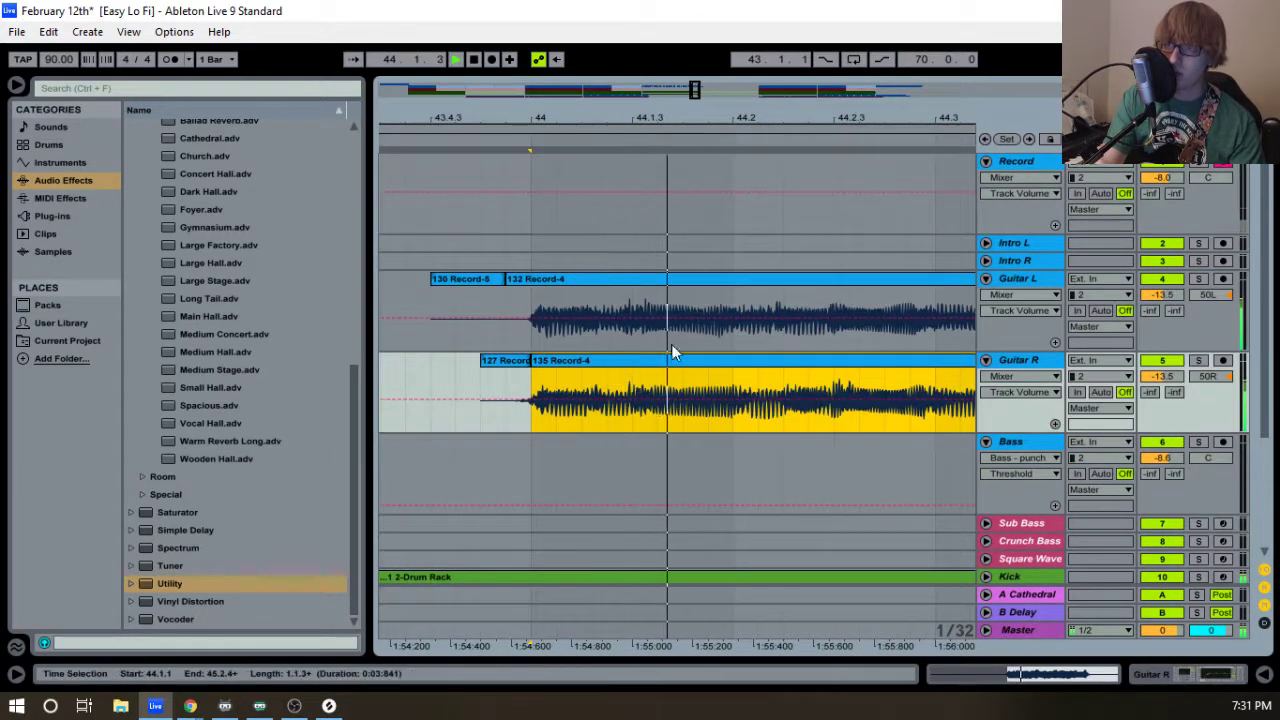
- Clean up the leftover clip fragments just before 44.1.1 on Guitar R and Guitar L and play back the transition
drag(754, 117, 726, 158)
drag(516, 366, 468, 363)
click(494, 281)
key(space)
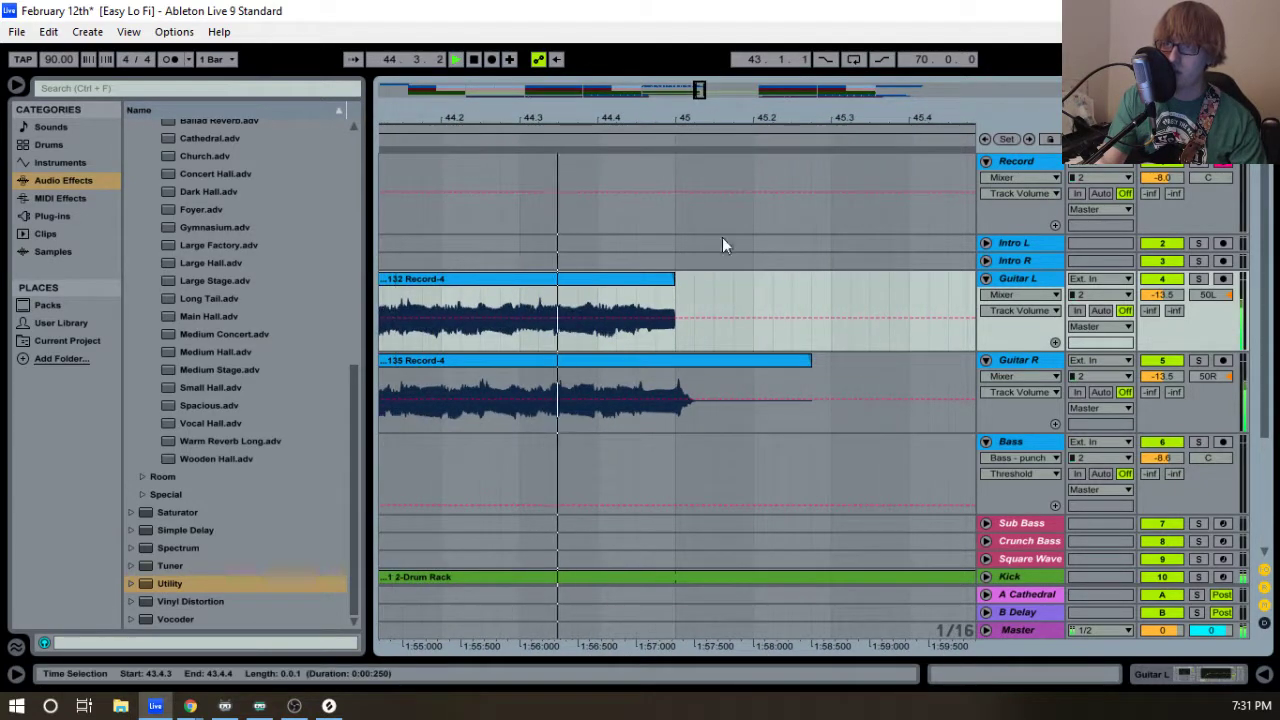
- Trim the end of the sustained Guitar R clip to 45.1.1 and play back from 44.1.1
key(space)
drag(812, 361, 664, 364)
drag(545, 120, 617, 71)
key(space)
key(space)
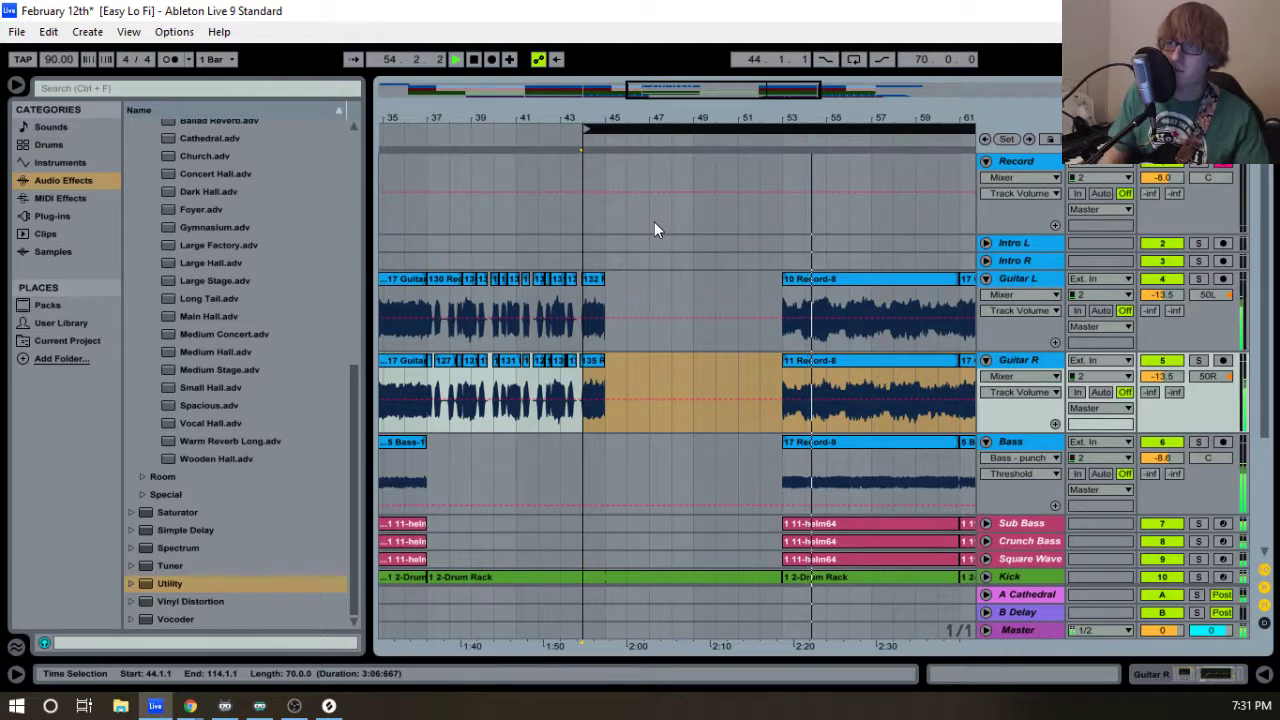
- Collapse the Melody track, switch off its Utility device, and hide the device view
scroll(710, 268, down, 4)
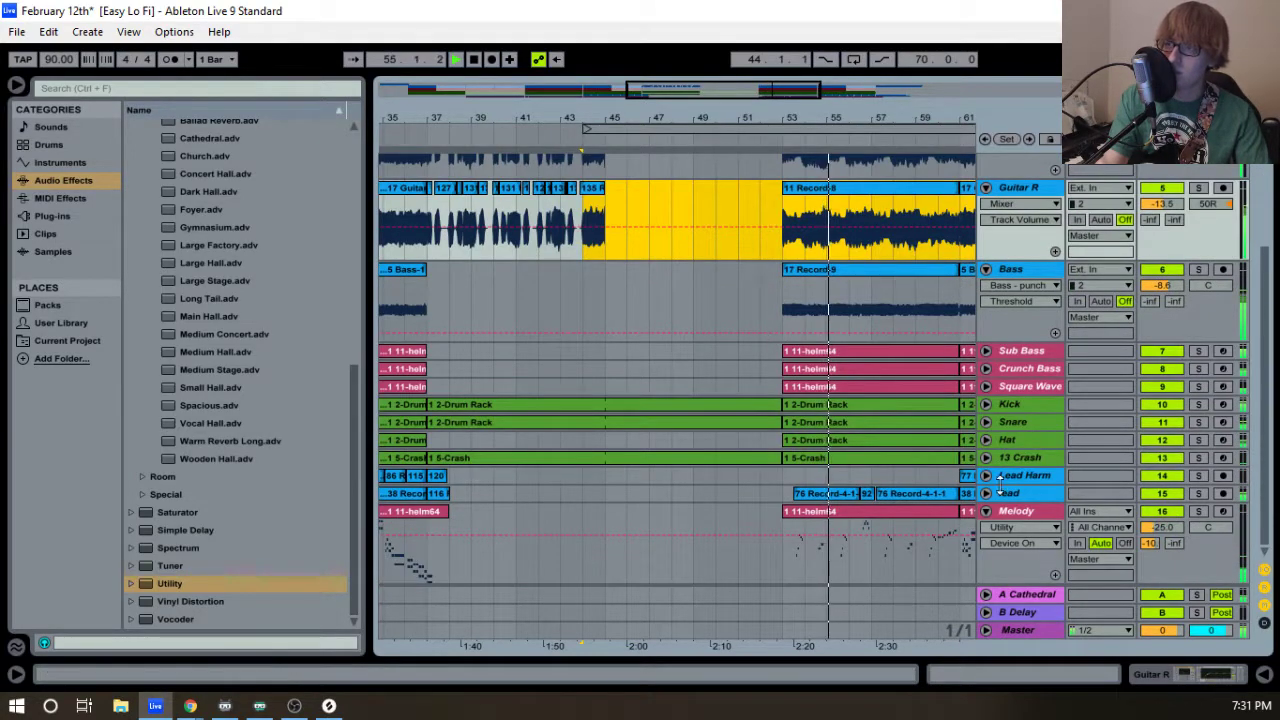
click(985, 511)
double_click(1022, 511)
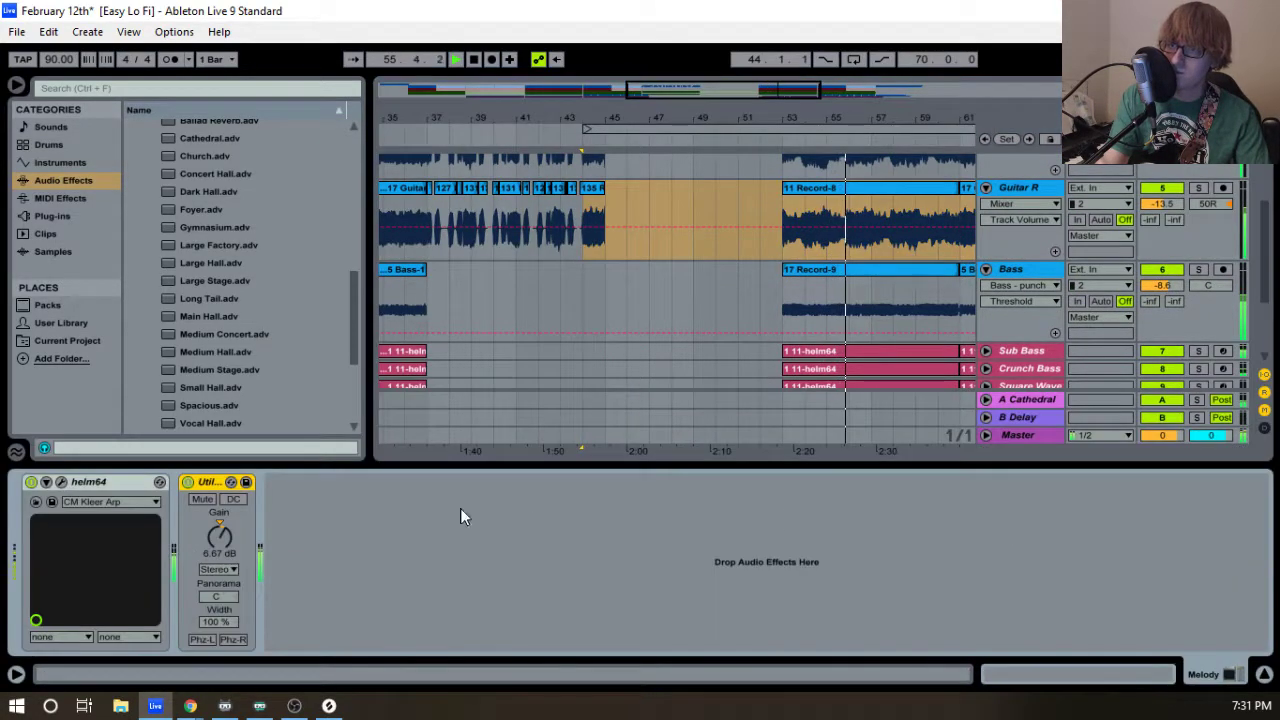
click(187, 482)
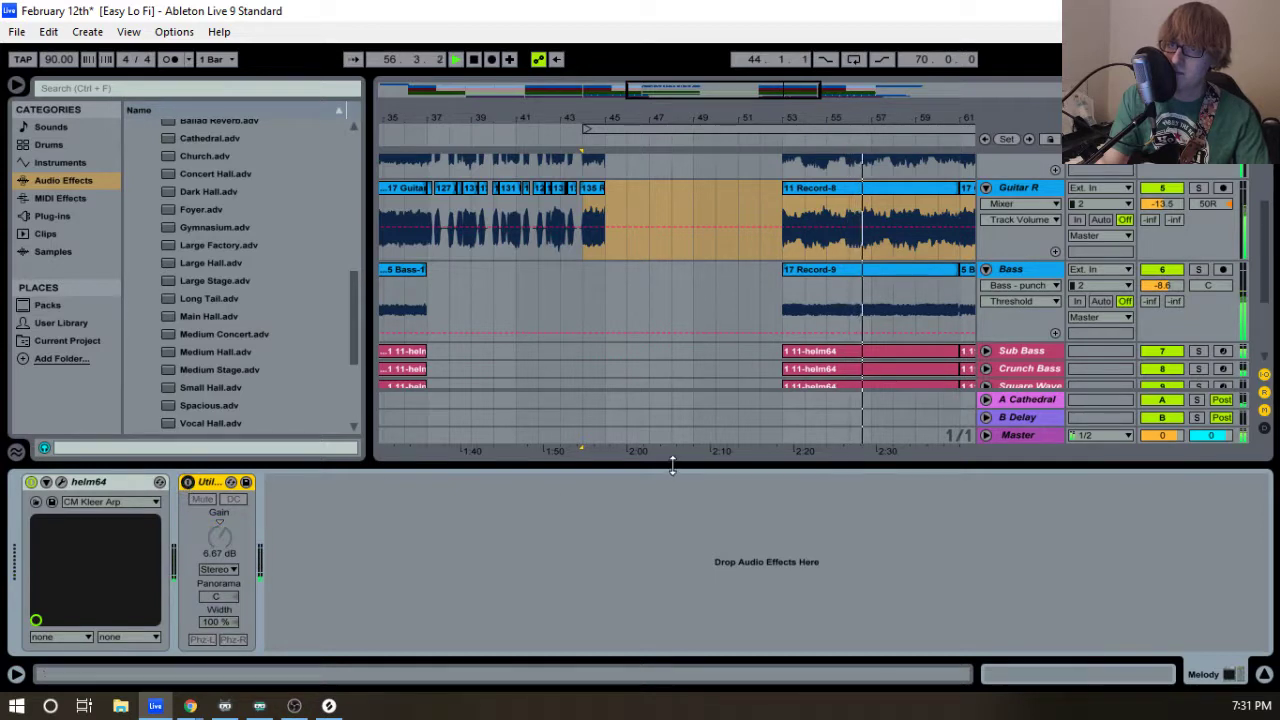
drag(672, 466, 672, 630)
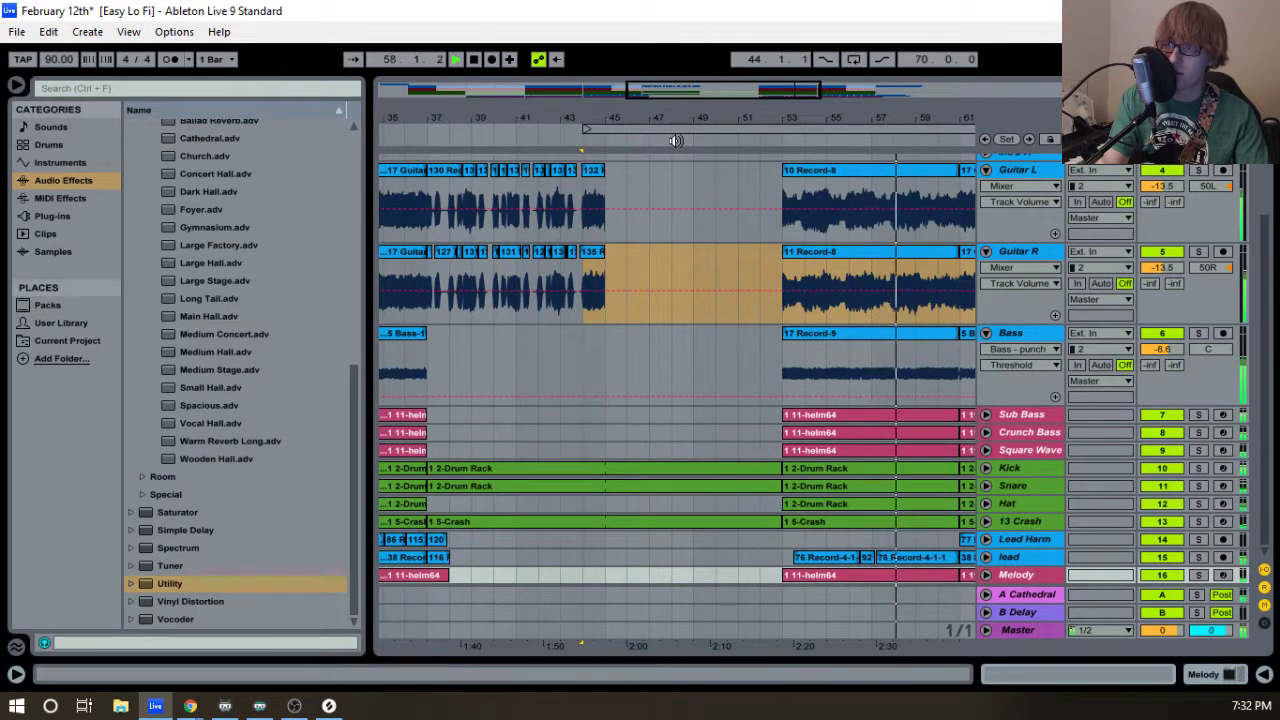
click(633, 128)
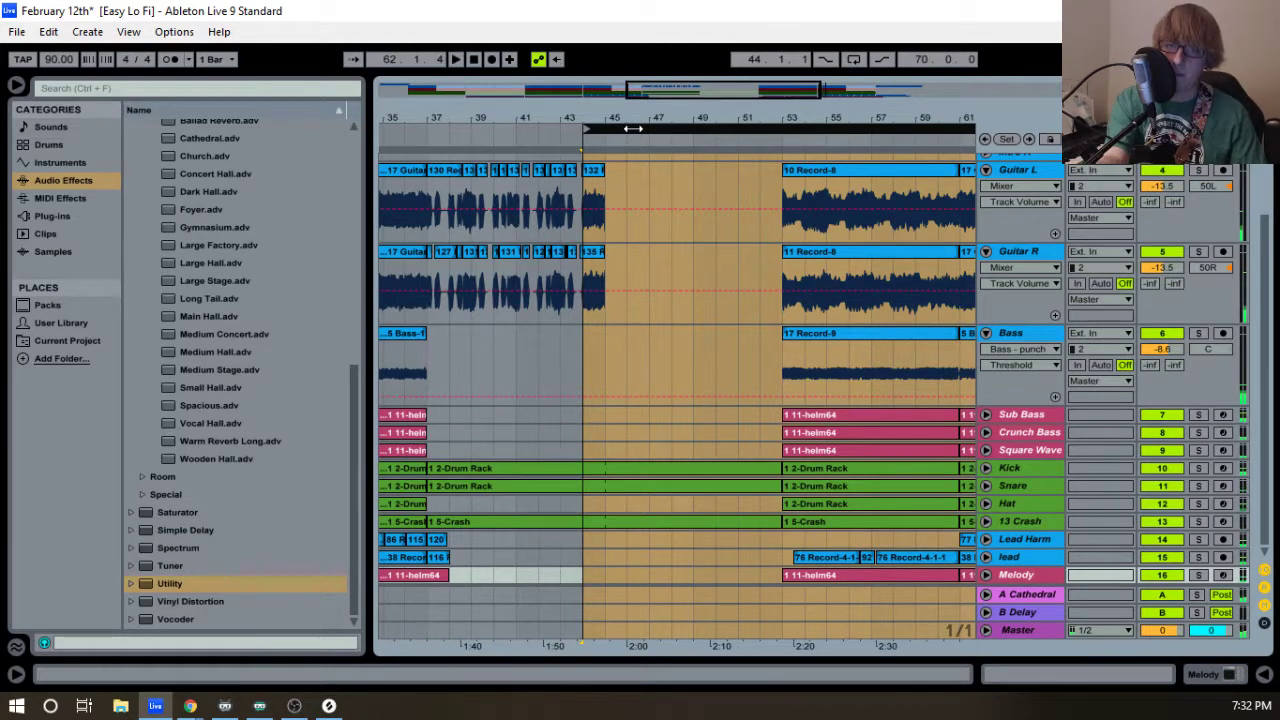
key(space)
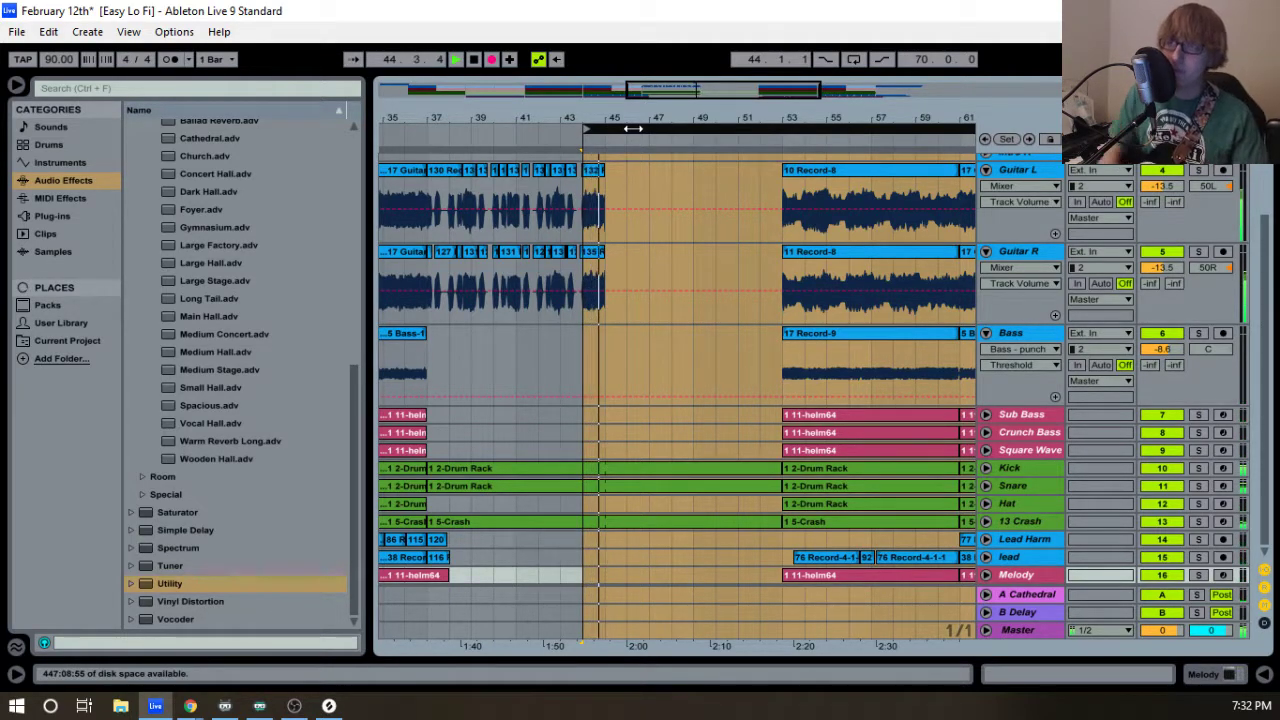
key(space)
scroll(653, 255, up, 3)
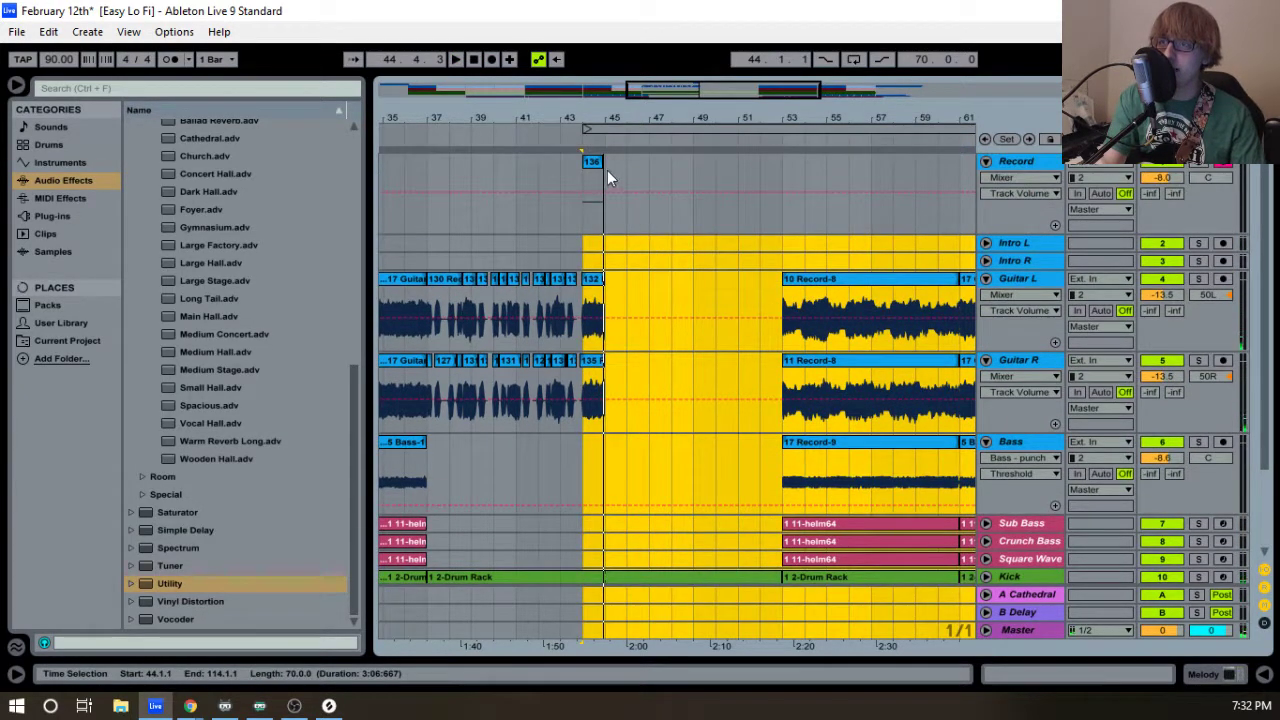
click(597, 163)
key(Delete)
- Play back the arrangement from 44.1.1 through the empty guitar section into bar 53
click(608, 128)
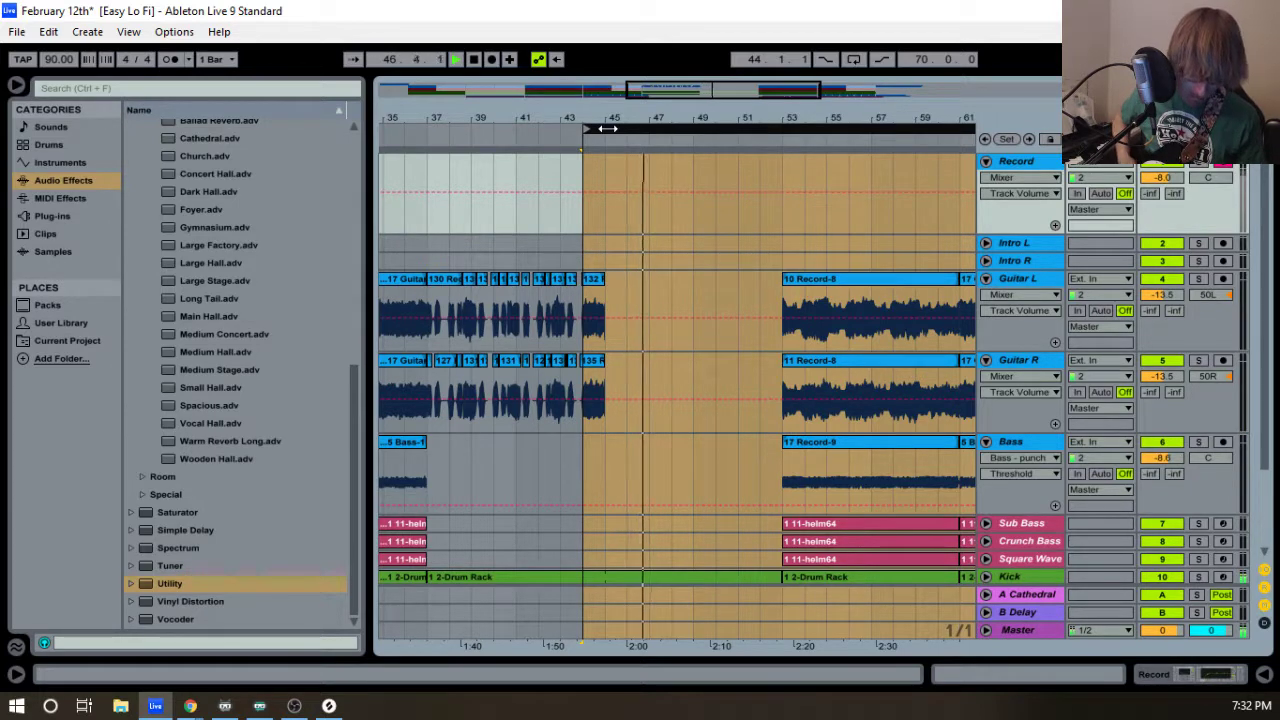
key(space)
key(space)
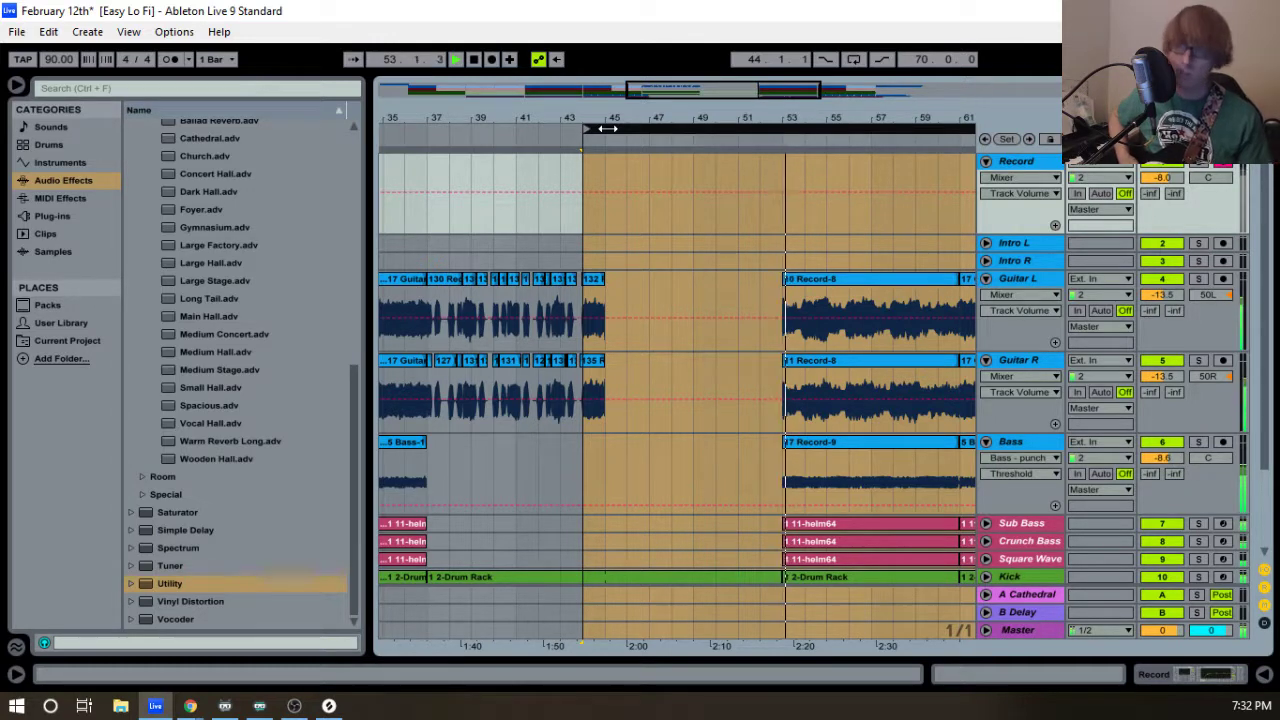
key(space)
- Try recording the guitar part on the Record track from 44.1.1, then delete the take
key(F9)
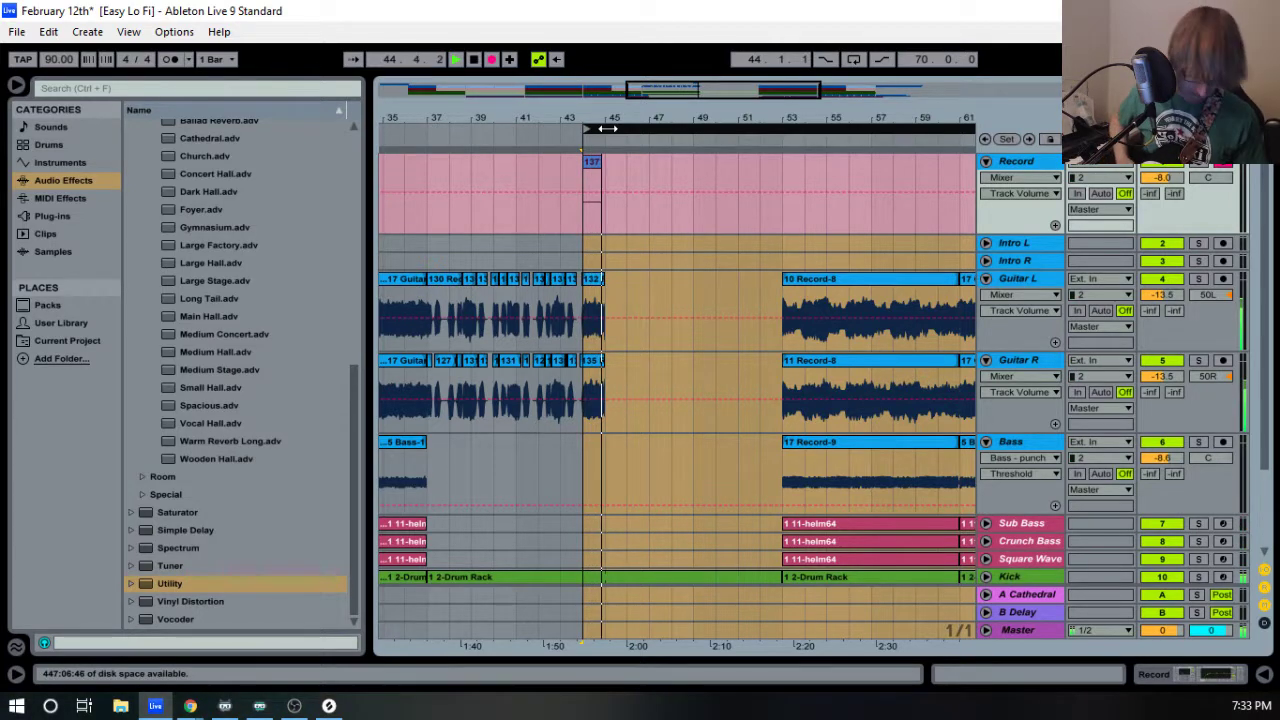
key(space)
key(F9)
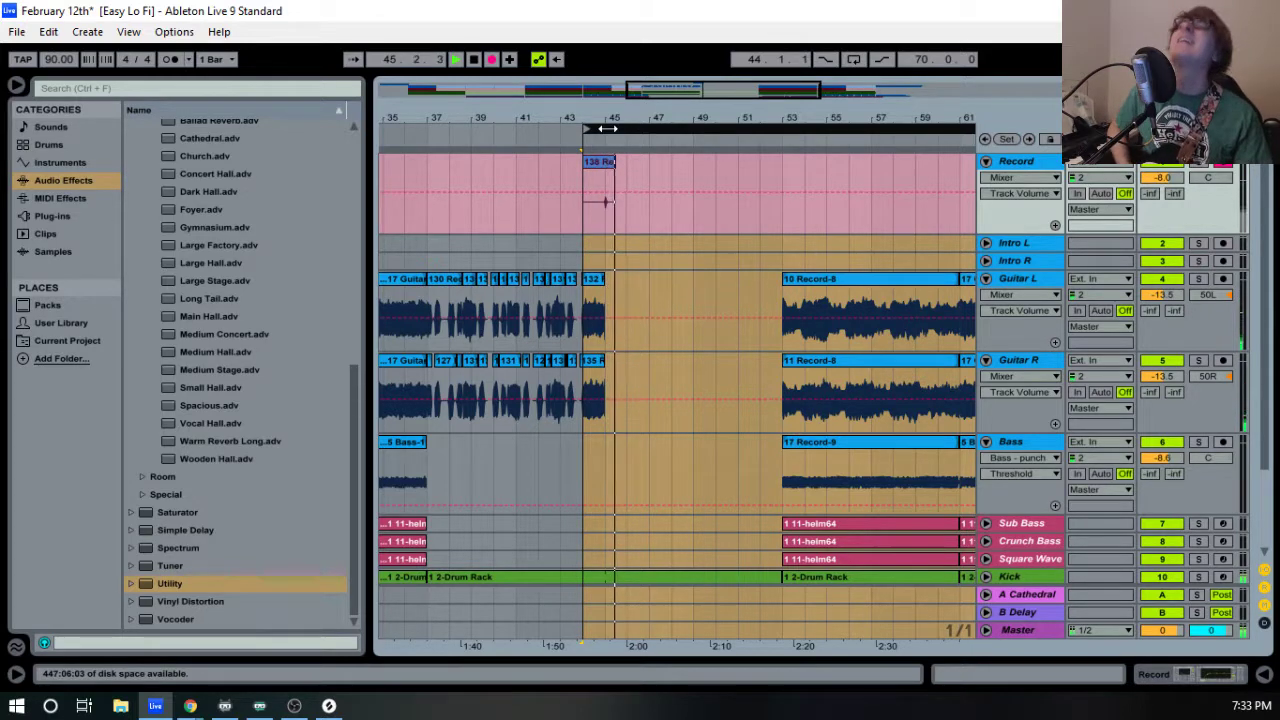
key(space)
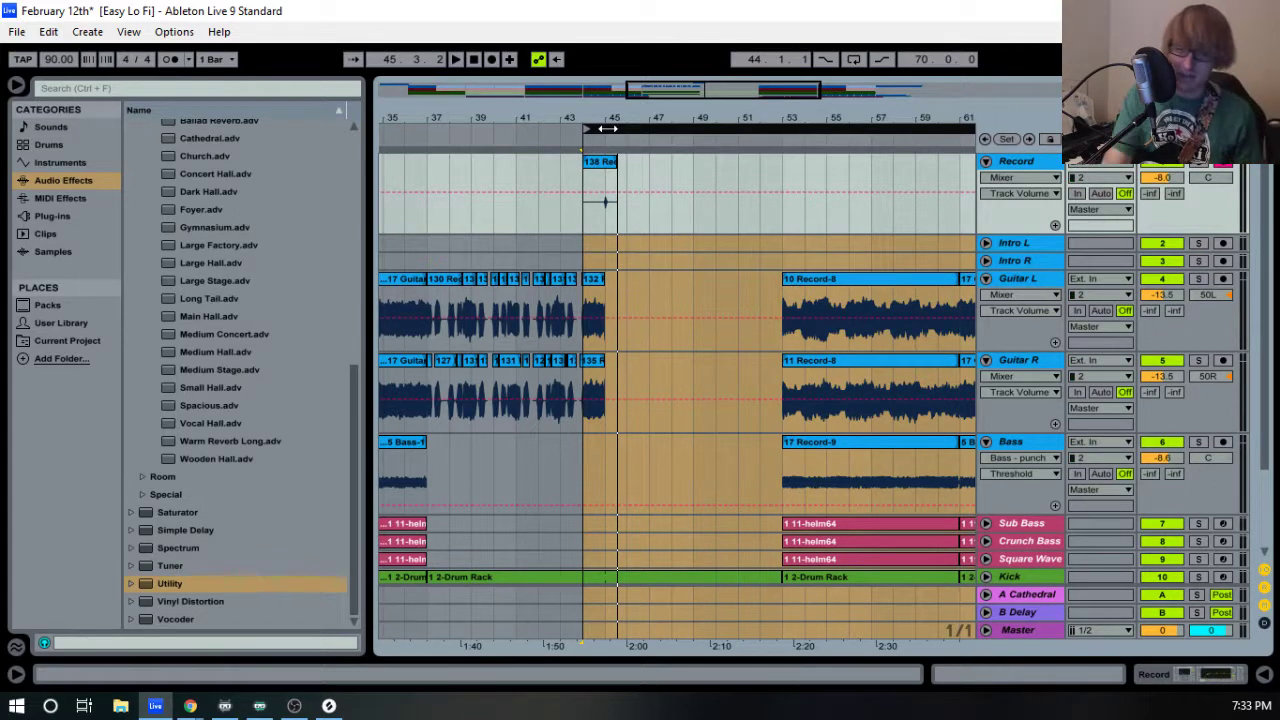
key(F9)
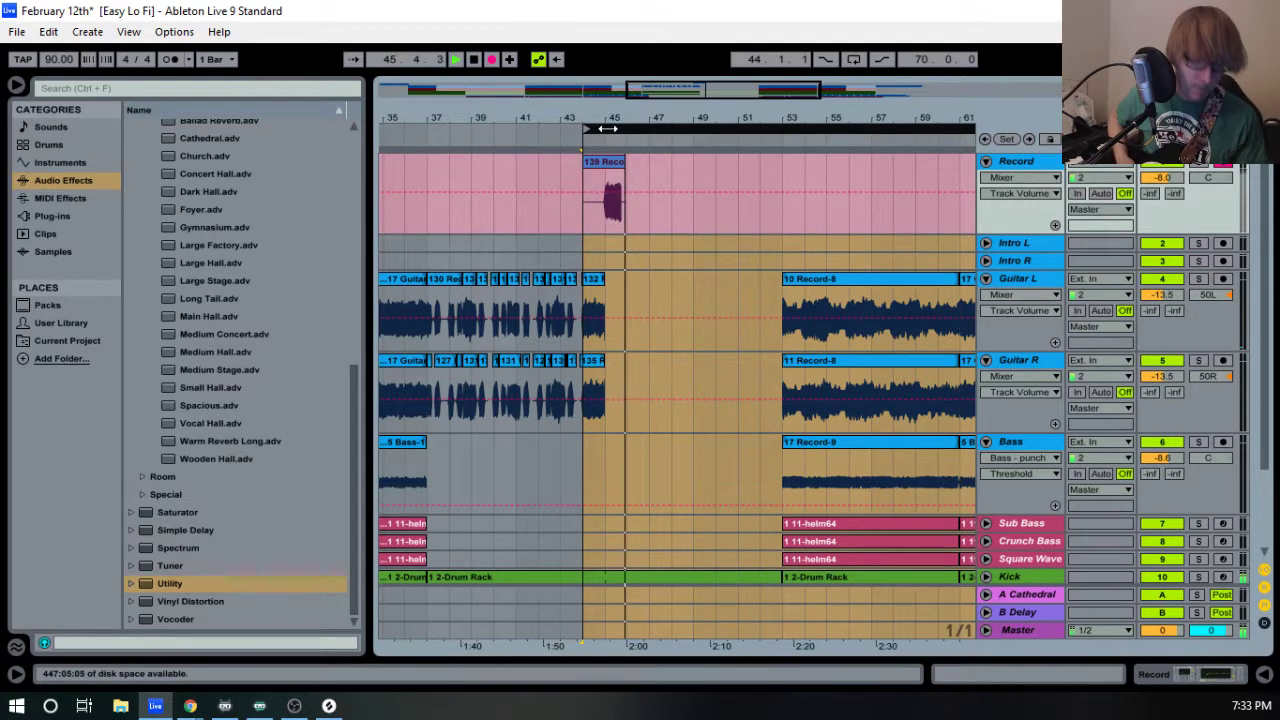
key(space)
key(space)
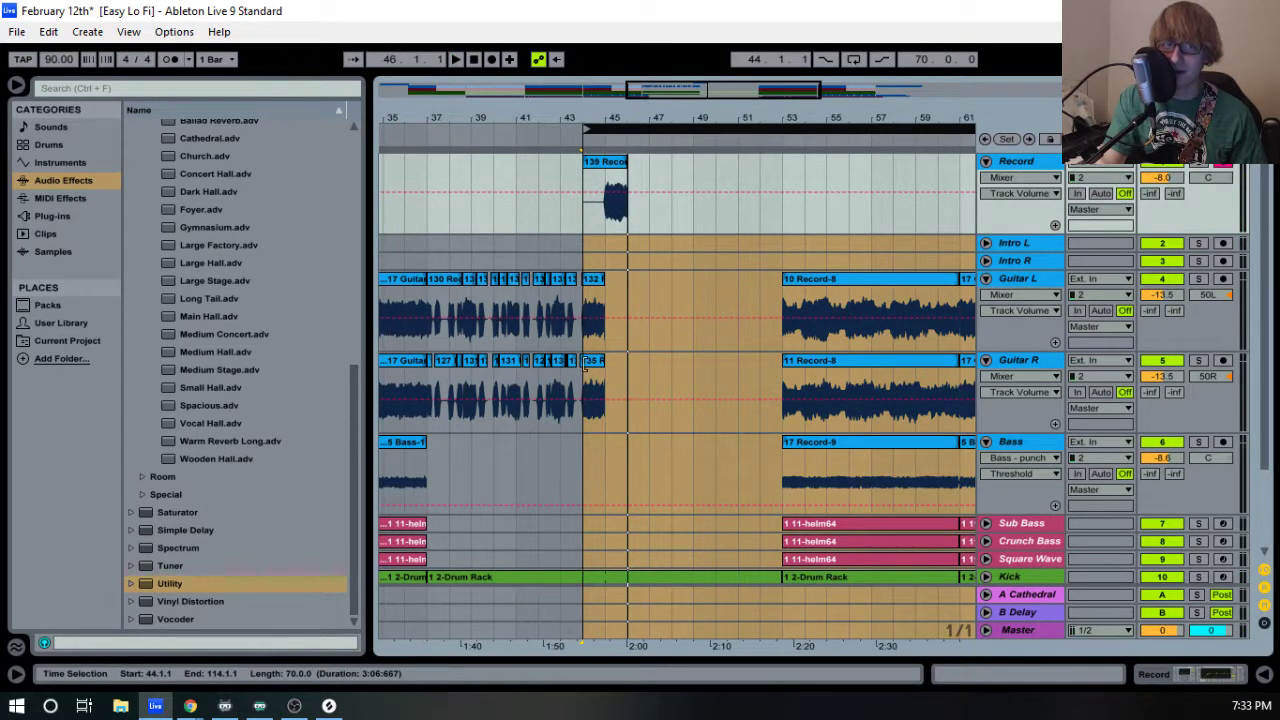
click(612, 168)
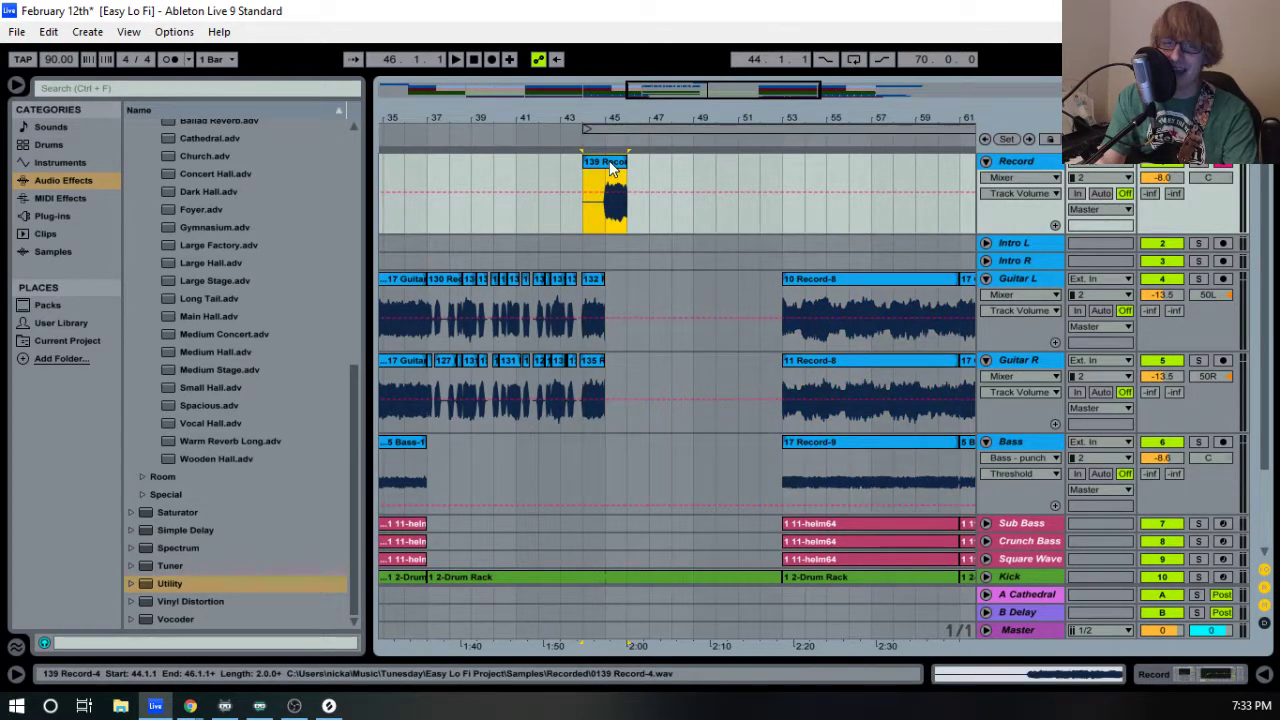
key(Delete)
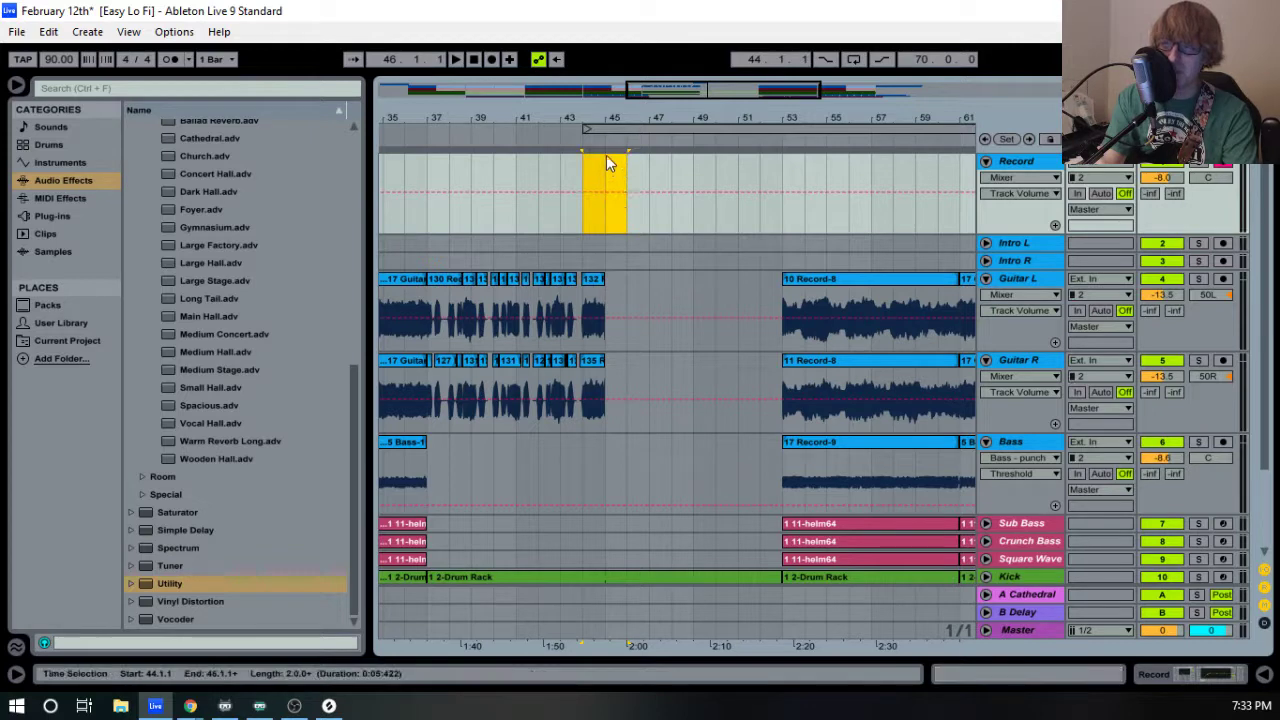
- Retry the guitar part on the Record track from 44.1.1, restarting the recording after each flawed take
click(615, 131)
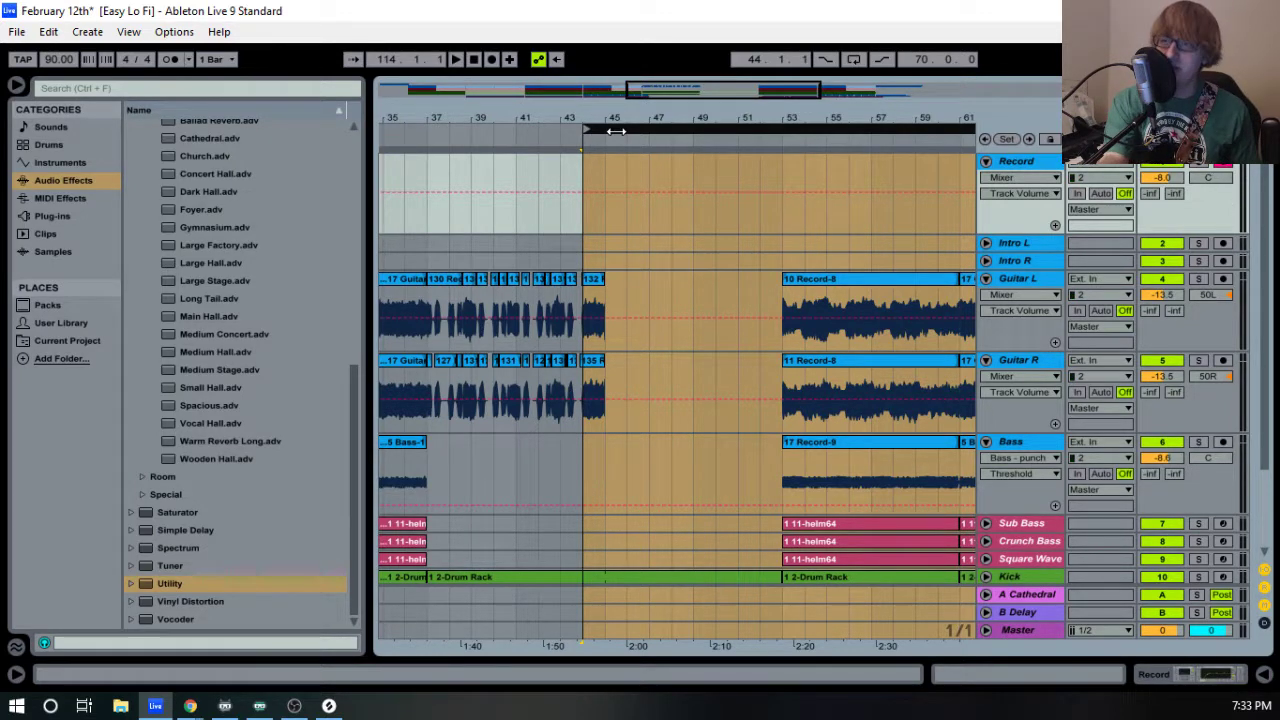
key(F9)
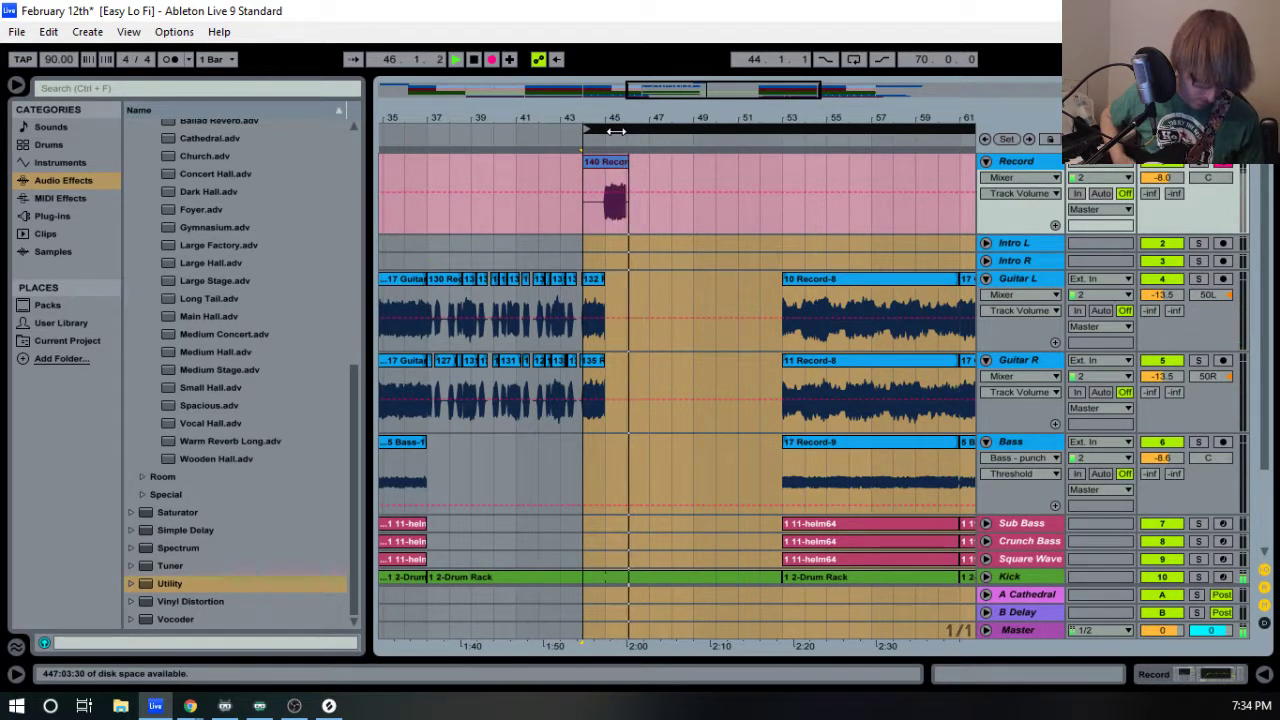
key(space)
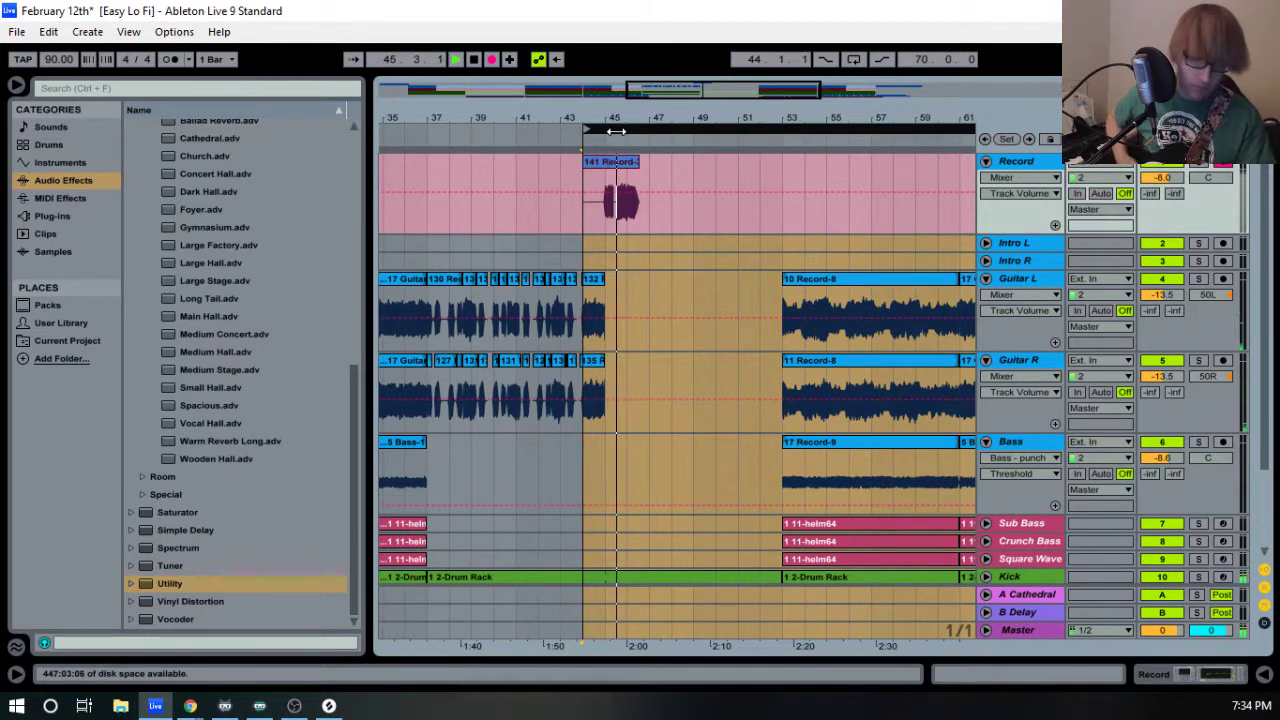
key(space)
key(F9)
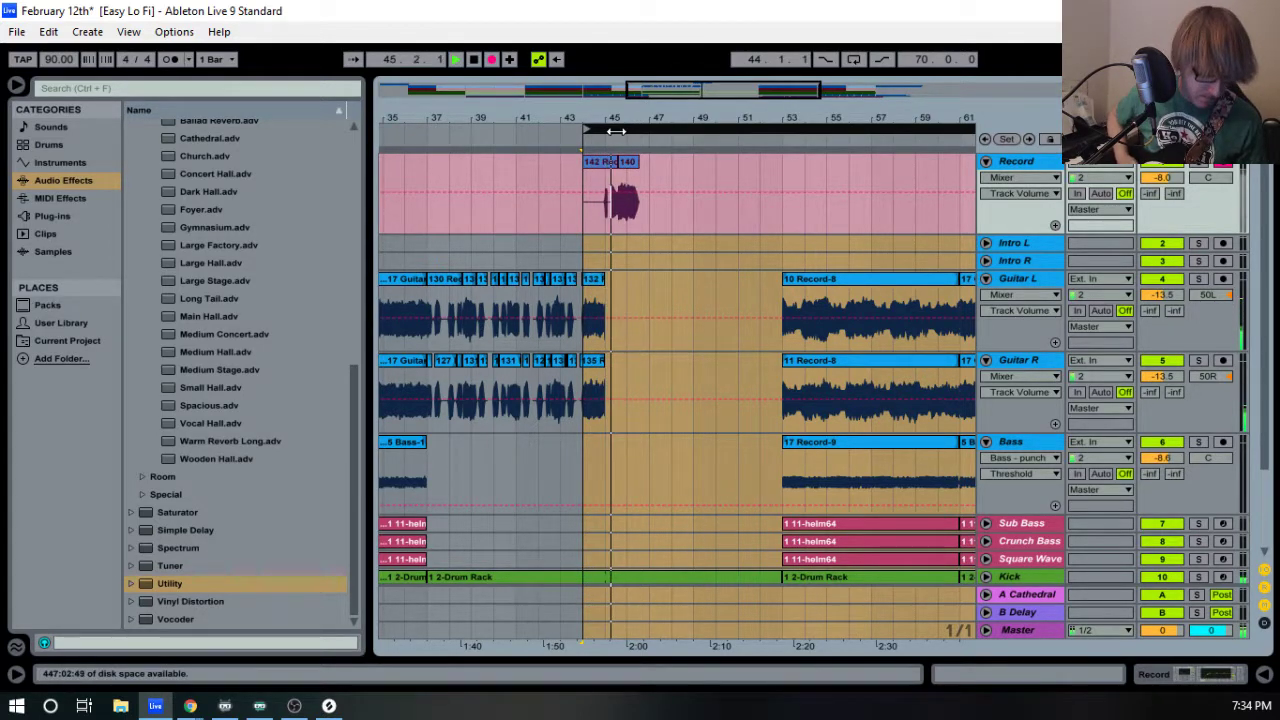
key(space)
key(F9)
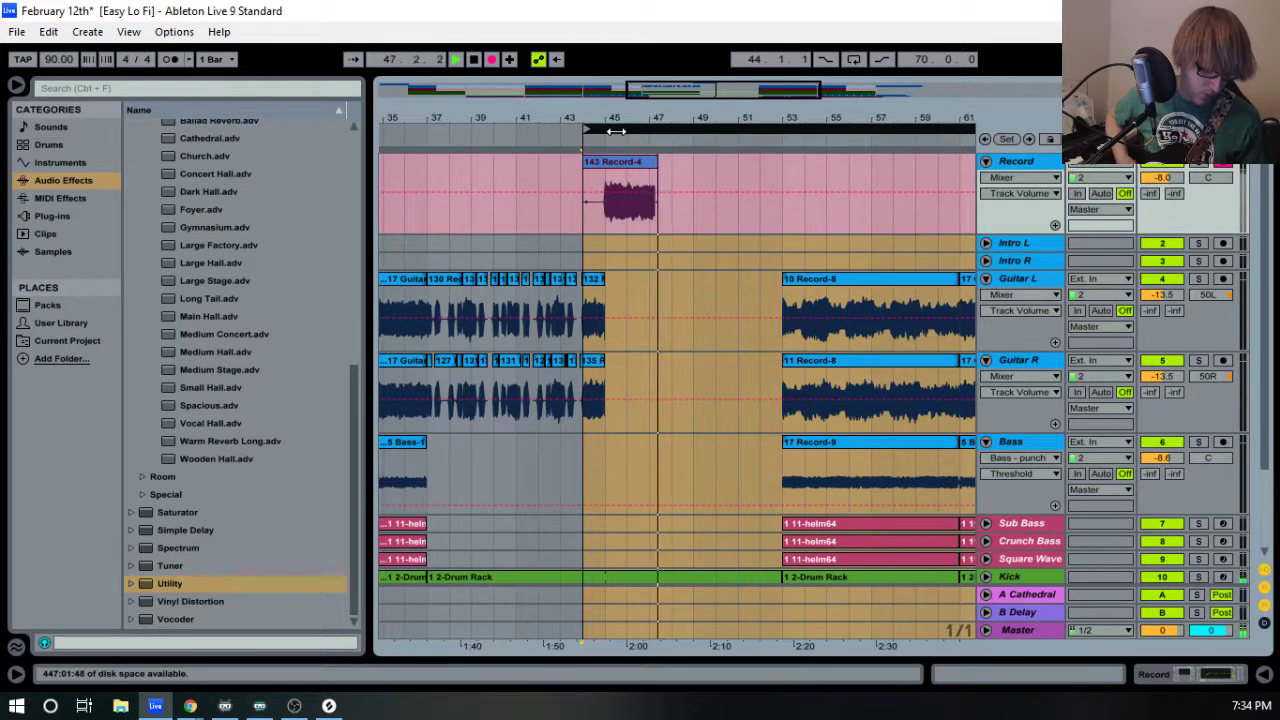
key(space)
key(F9)
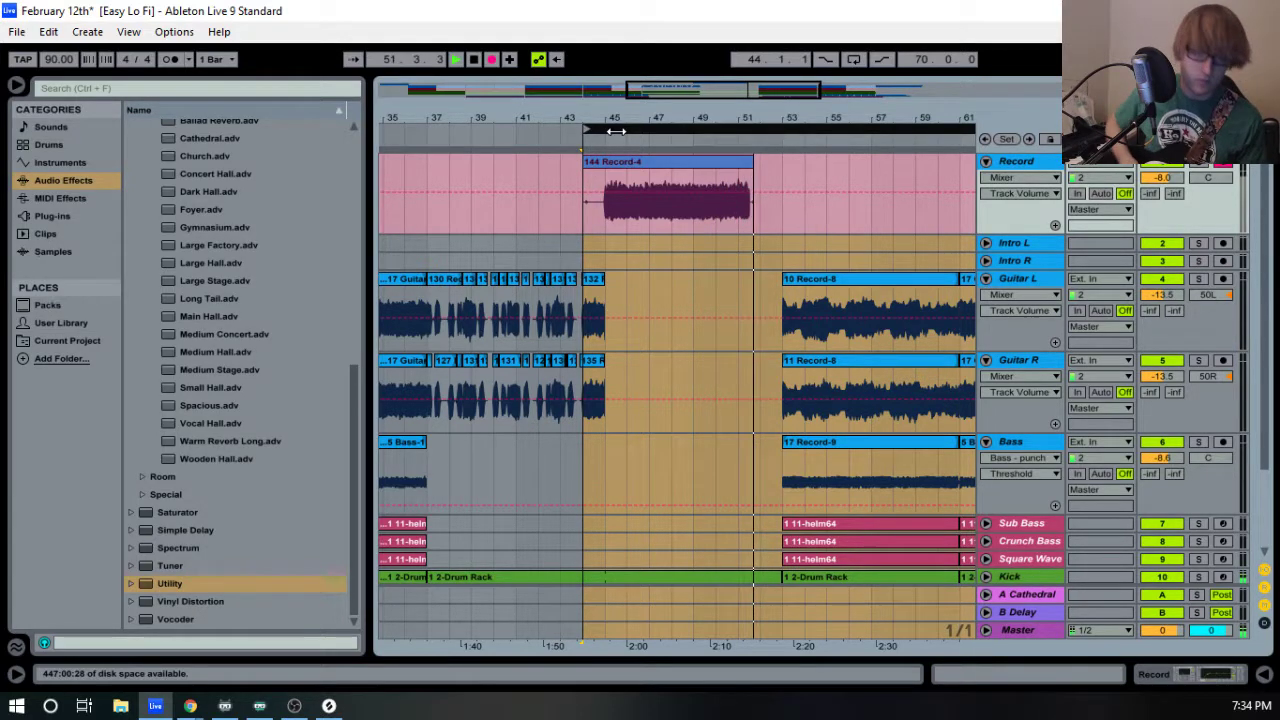
key(space)
key(F9)
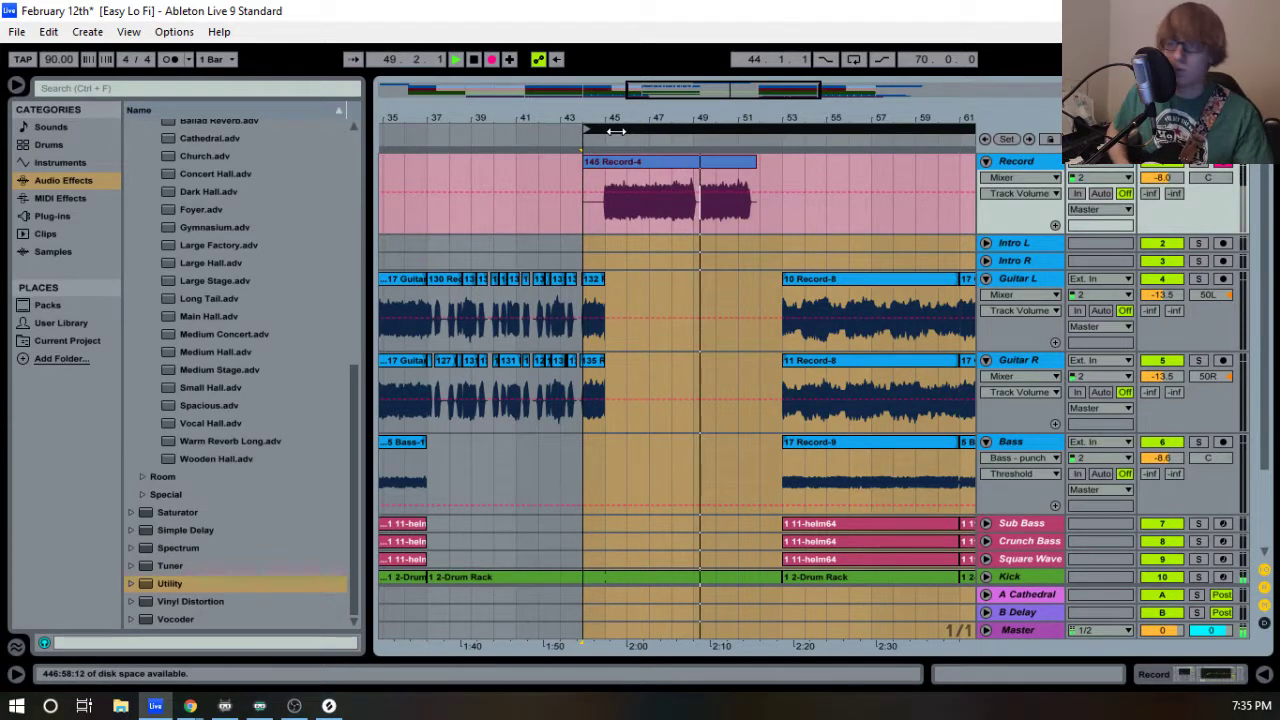
key(space)
- Remove the leftover recording after the new take, trim its start to 45.1.1, and move it onto Guitar L
click(742, 172)
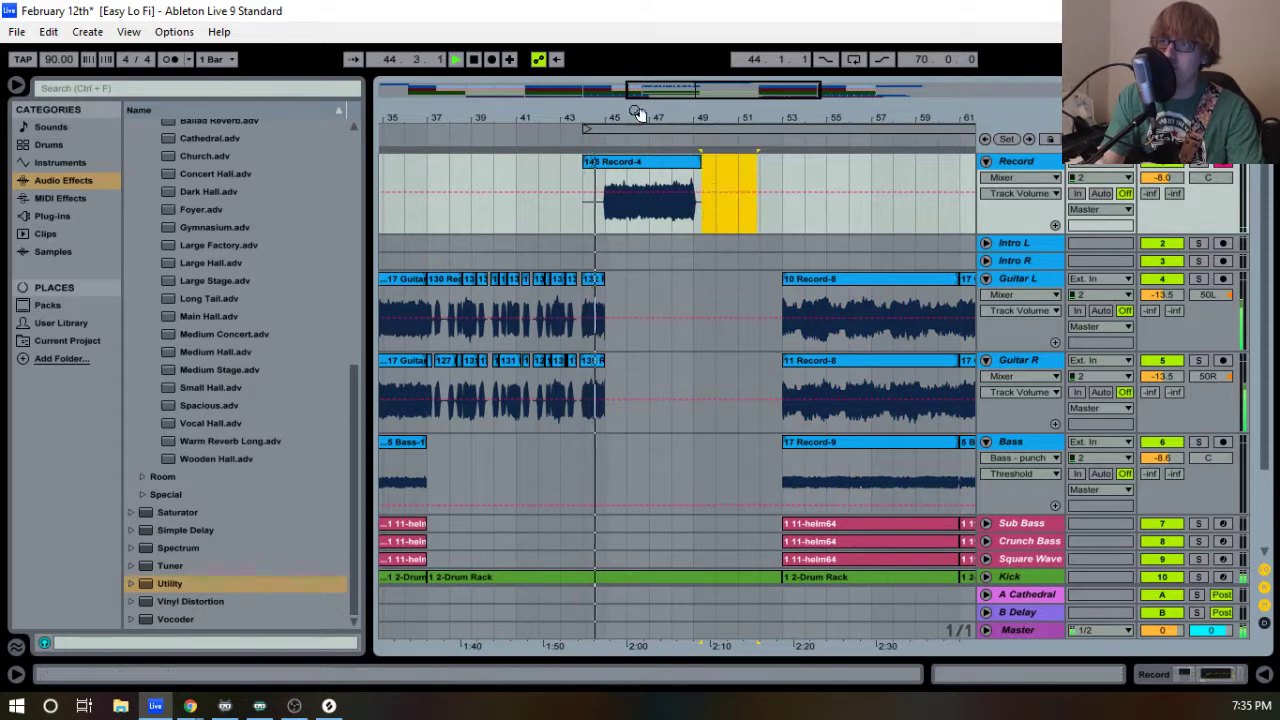
drag(643, 123, 634, 126)
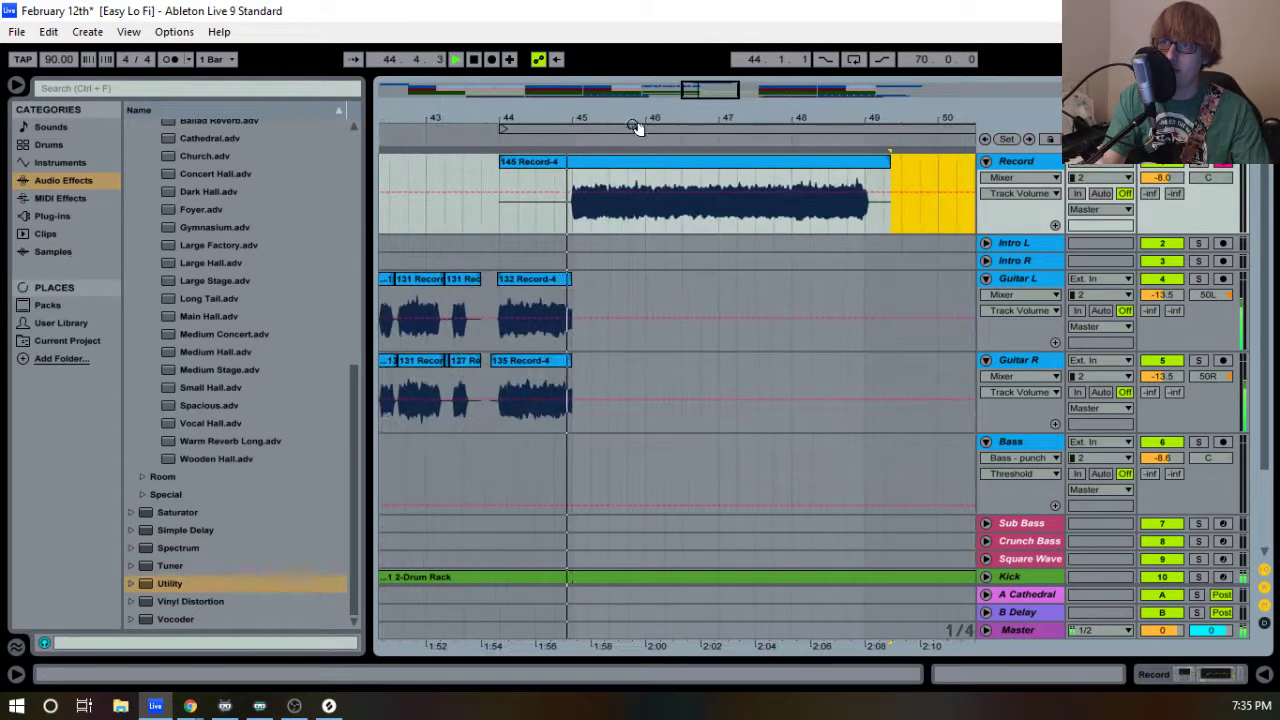
click(582, 170)
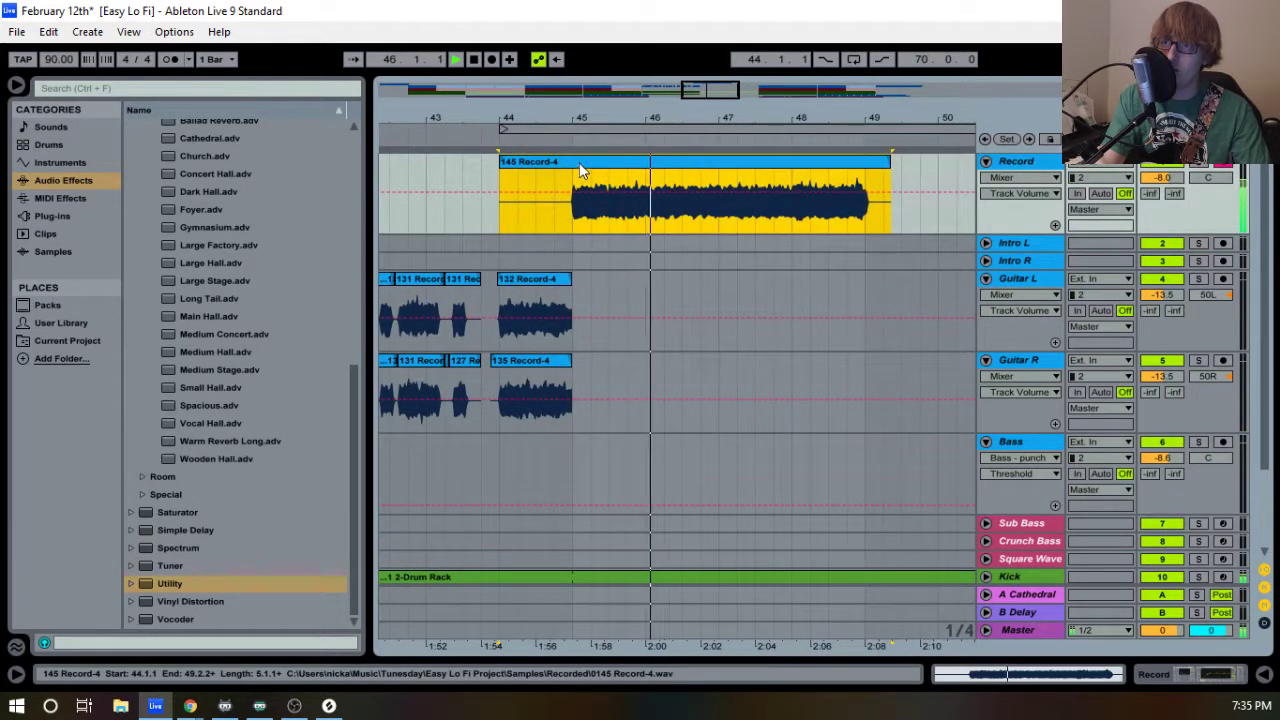
drag(512, 172, 605, 302)
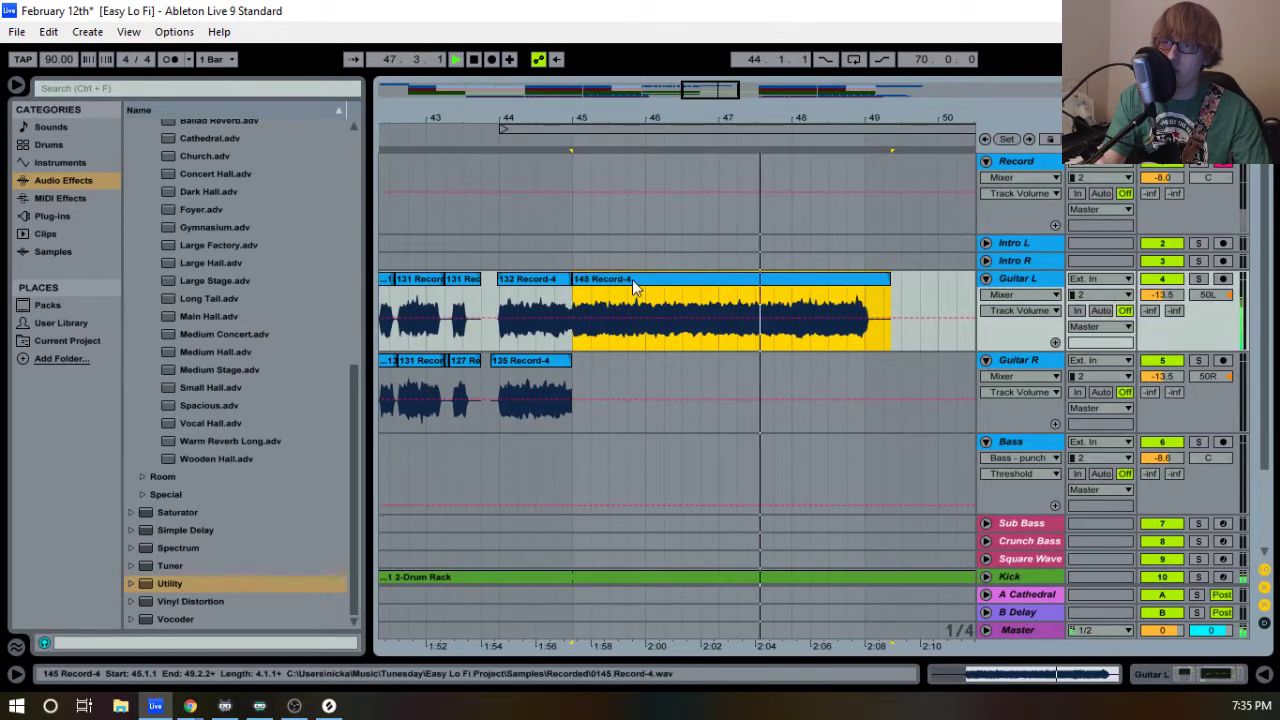
drag(540, 117, 600, 160)
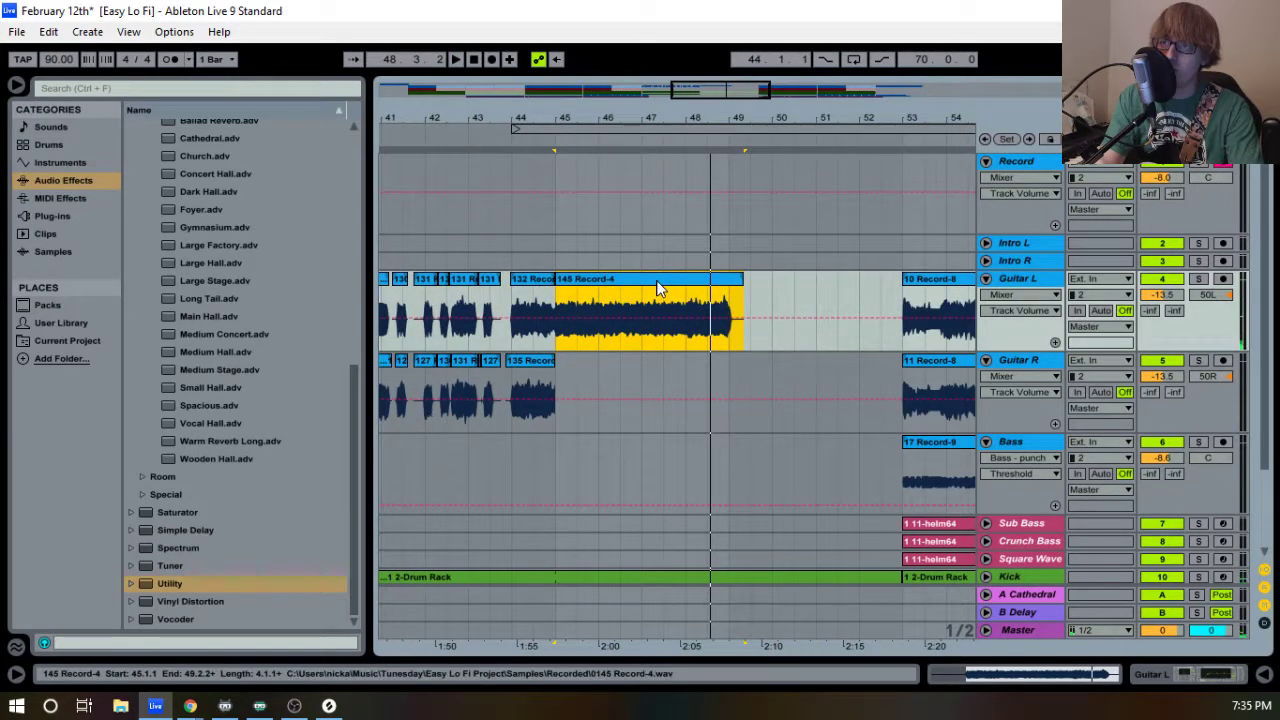
- Delete the trimmed take from Guitar L and attempt new guitar takes on the Record track from 44.1.1
key(Delete)
click(558, 131)
key(F9)
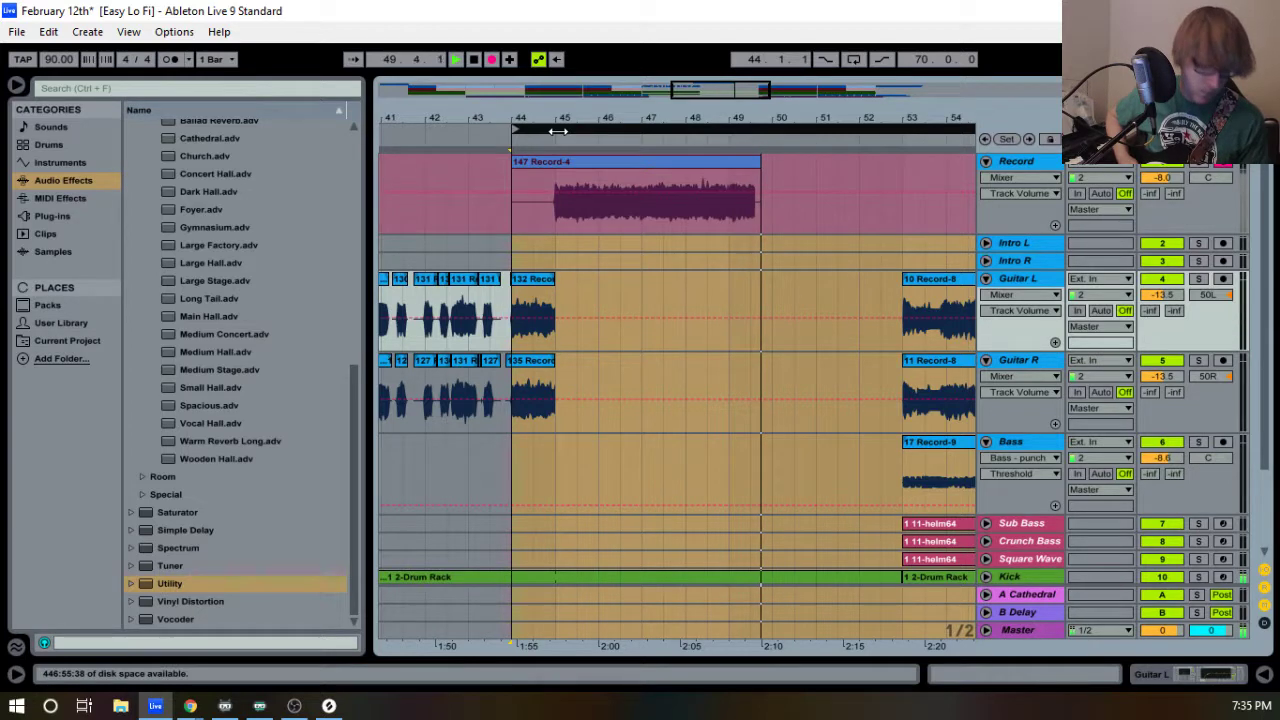
key(space)
key(F9)
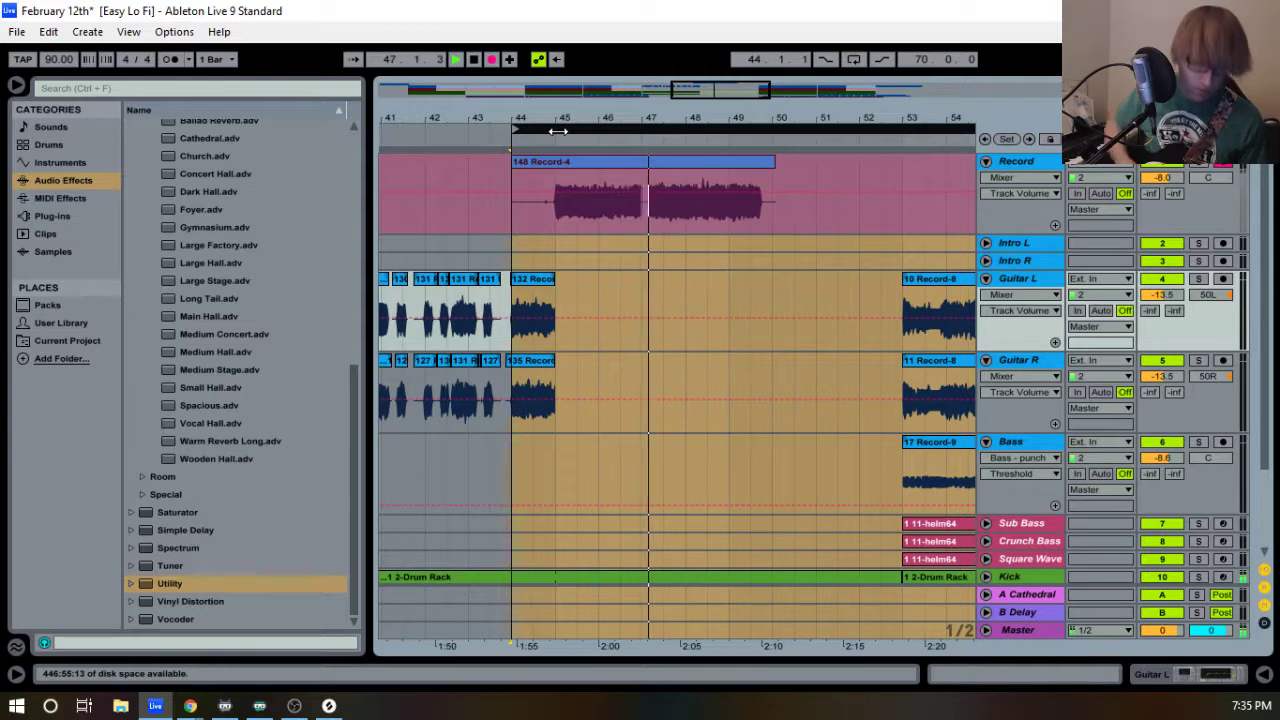
key(space)
key(F9)
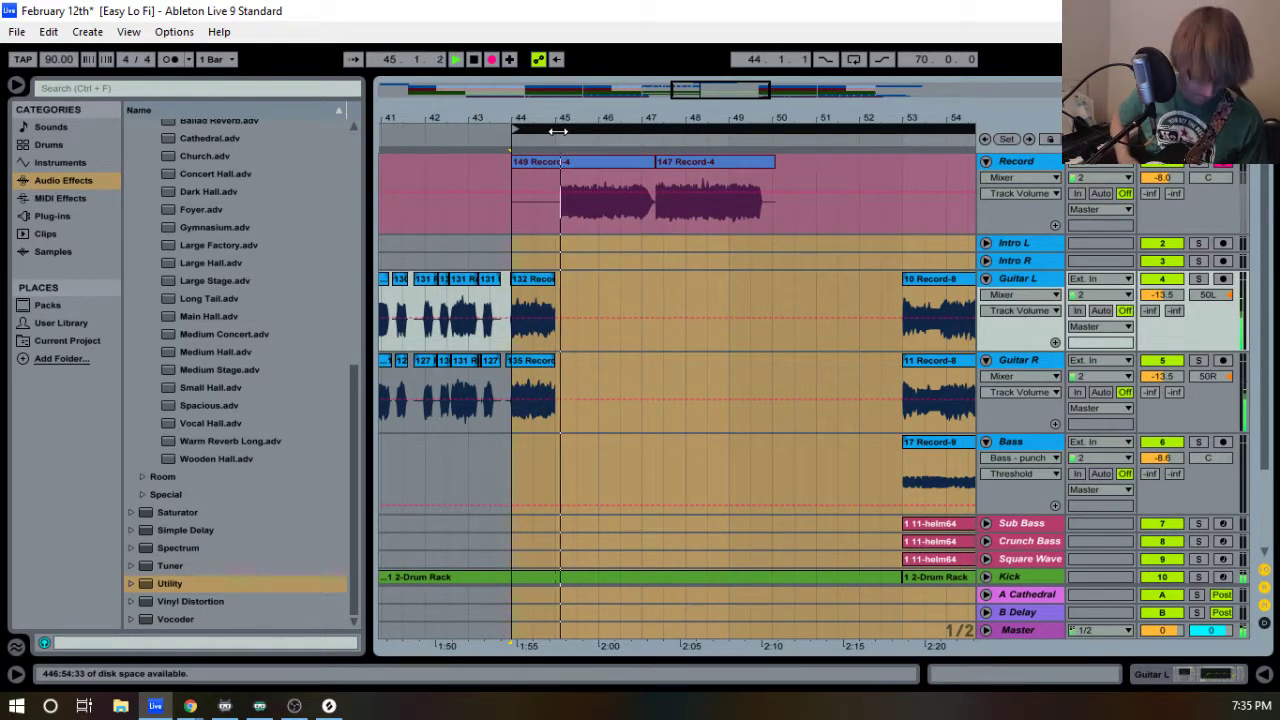
key(space)
key(F9)
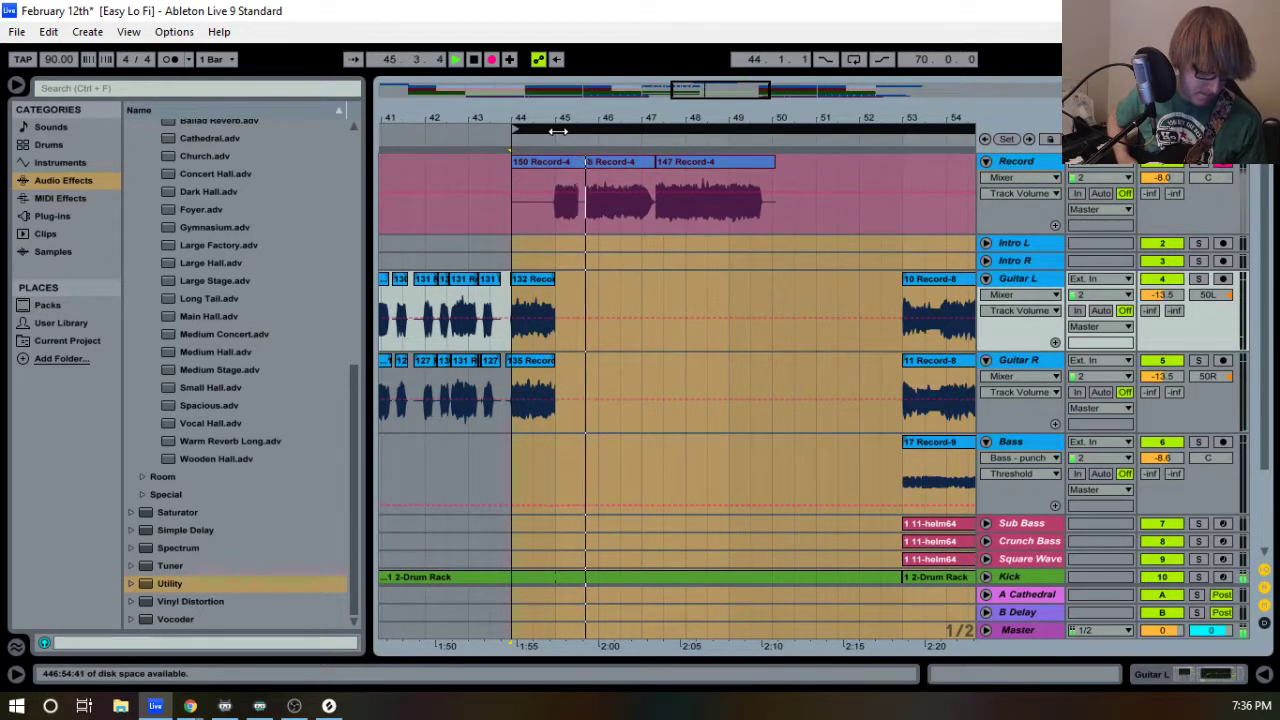
key(space)
key(F9)
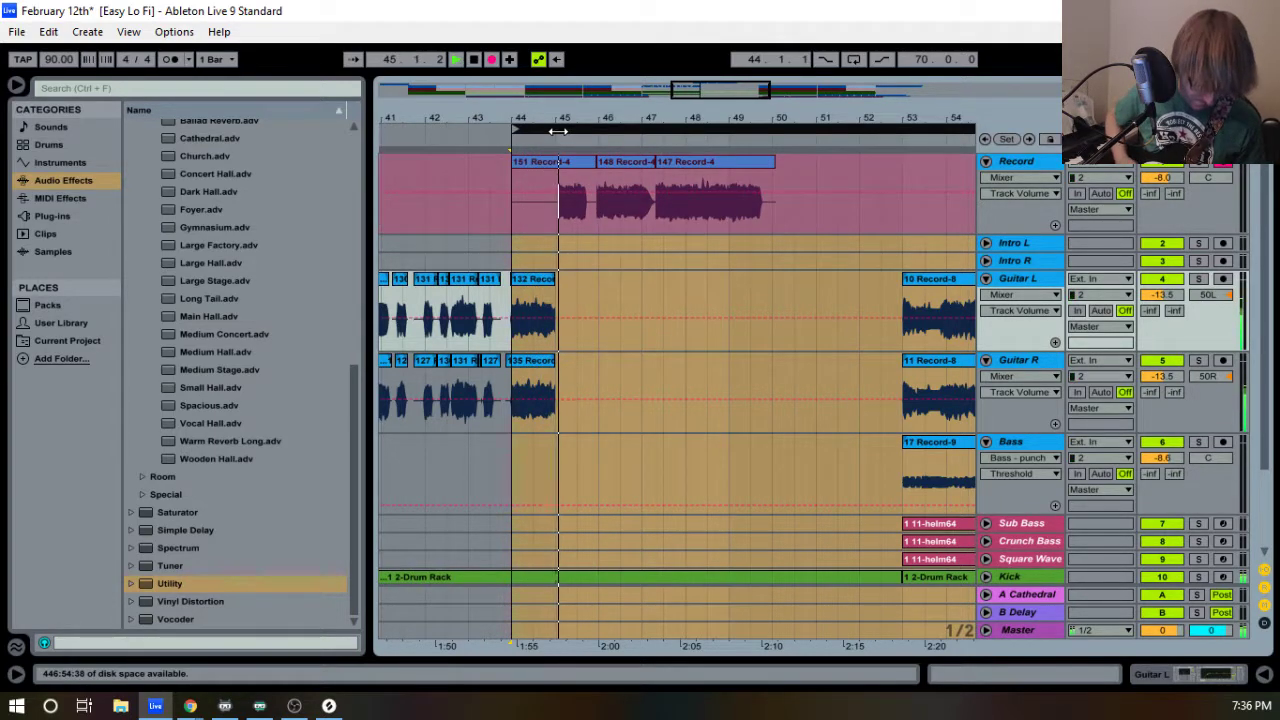
key(space)
key(F9)
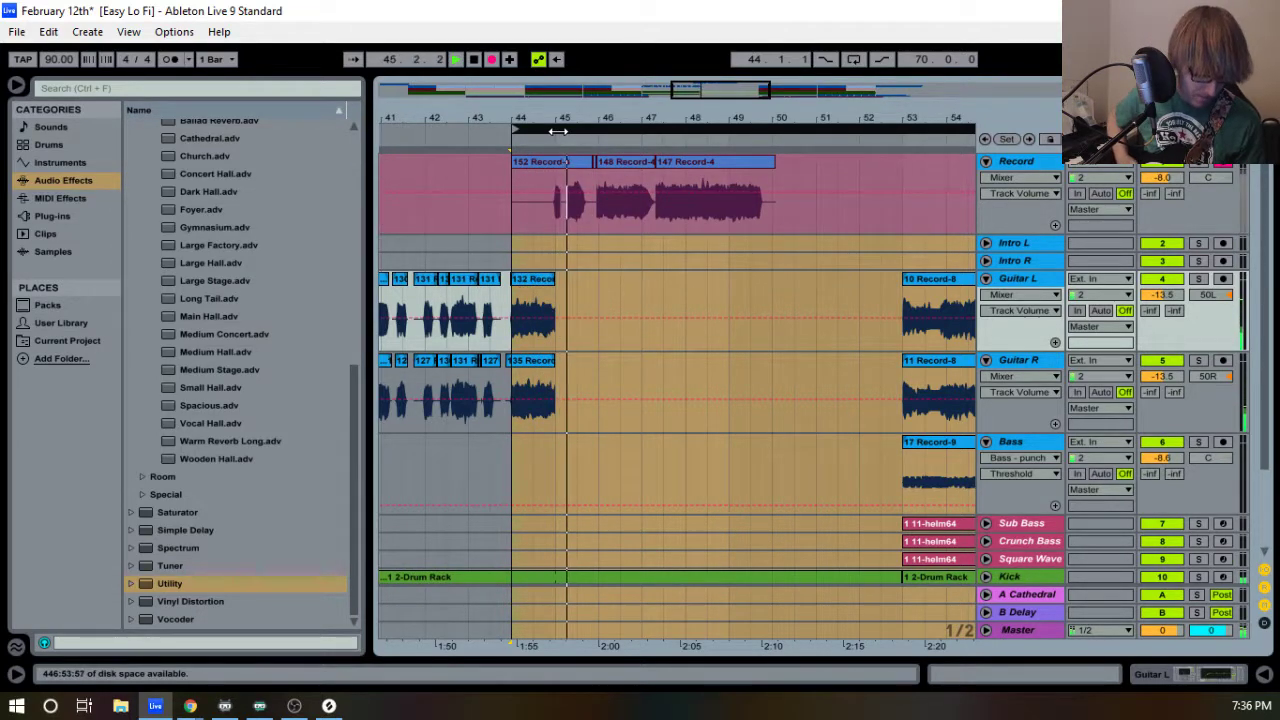
key(space)
- Record a full guitar take on the Record track from 44.1.1 to just past 53.1.1 and play it back
key(F9)
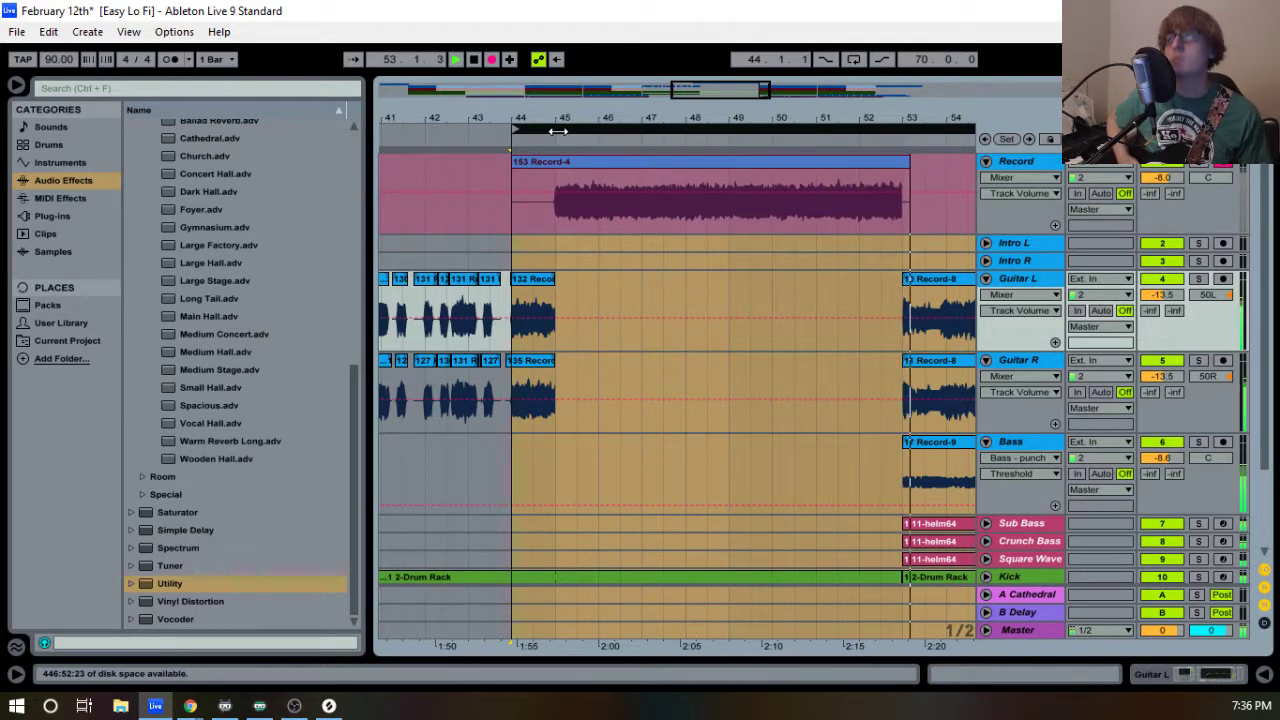
key(space)
key(space)
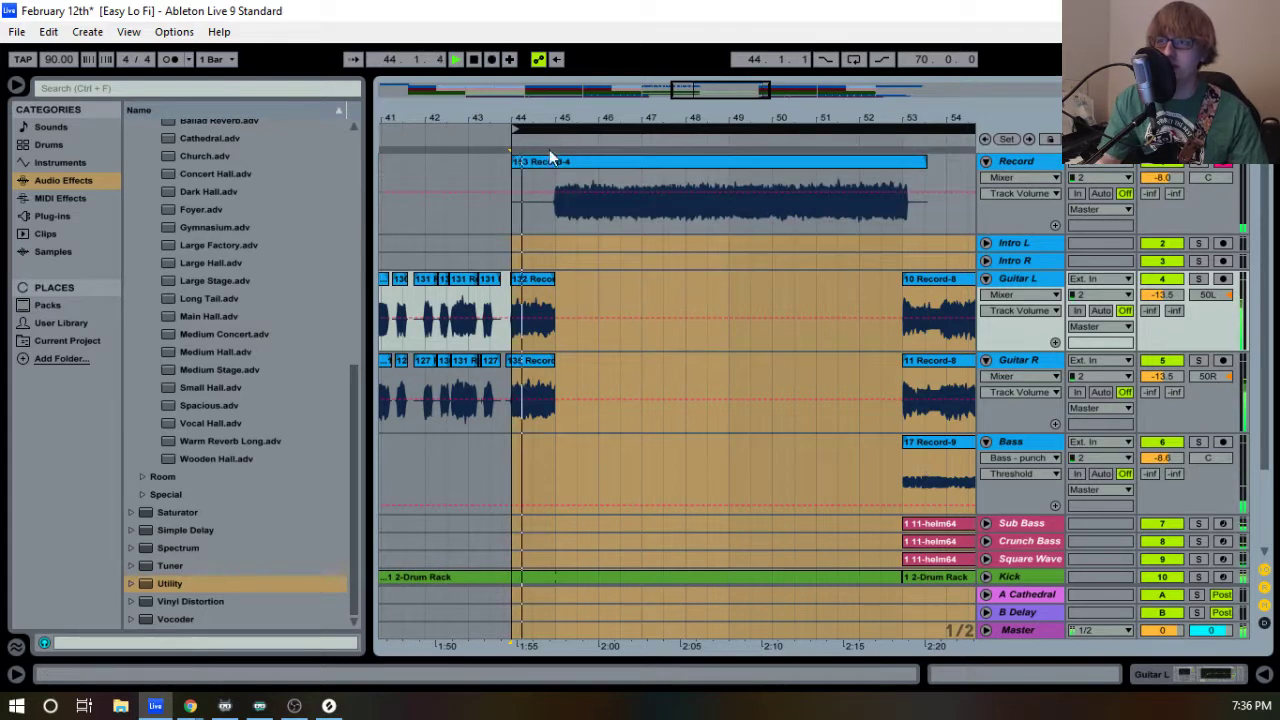
- Trim the Record track take to start at 45.1.1 and end at bar 53, and play it back
drag(514, 162, 556, 162)
drag(565, 119, 446, 117)
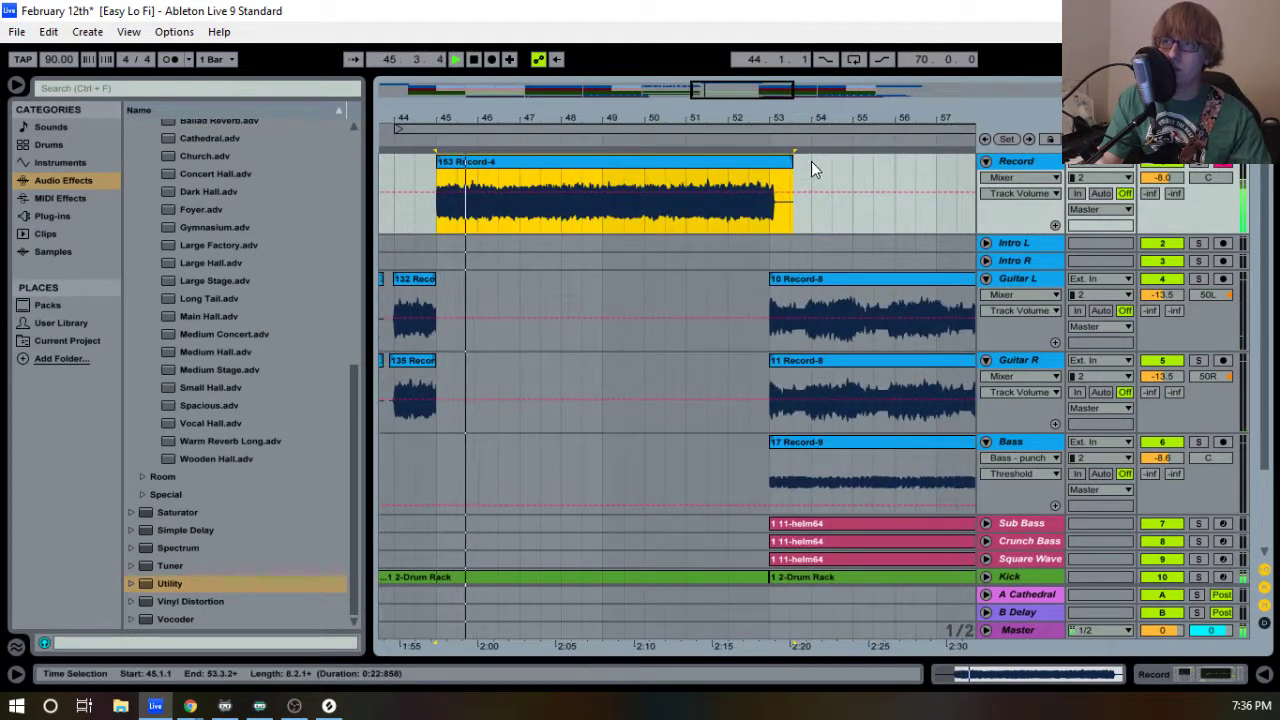
mouse_move(793, 160)
mouse_down()
mouse_move(751, 162)
mouse_move(769, 162)
mouse_up()
drag(491, 113, 524, 123)
drag(553, 164, 534, 164)
key(space)
click(501, 162)
key(space)
drag(548, 118, 490, 117)
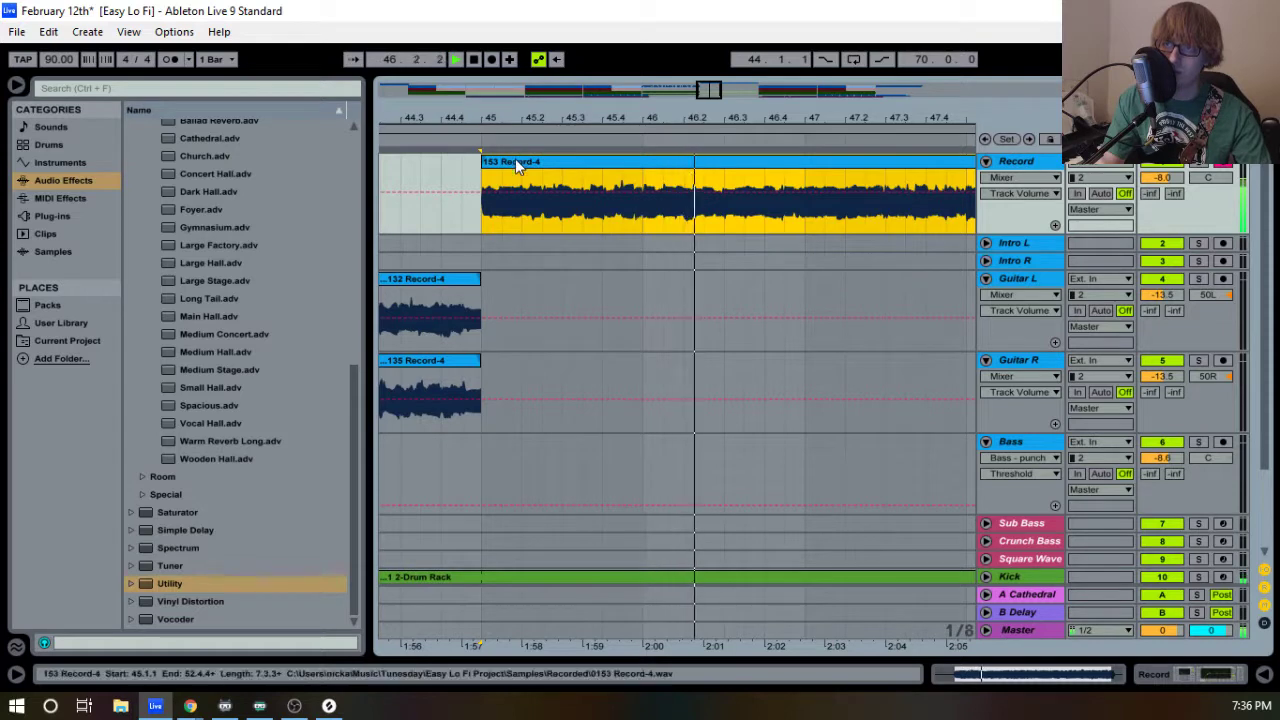
- Move the trimmed take onto Guitar L at 45.1.1 and inspect its join with the next clip at bar 53
drag(514, 161, 519, 316)
drag(598, 118, 443, 115)
drag(783, 117, 752, 185)
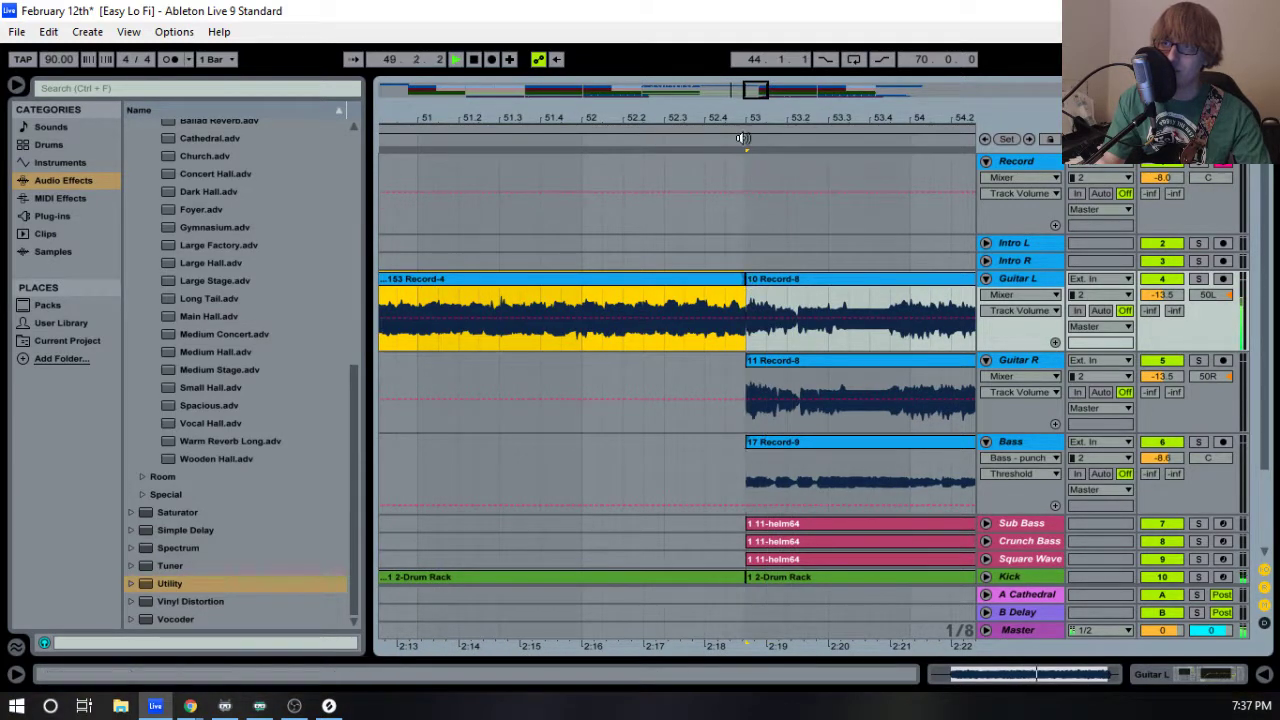
- Play the end of the Guitar L take up to bar 53 with that track soloed, and unsolo it
drag(705, 118, 740, 116)
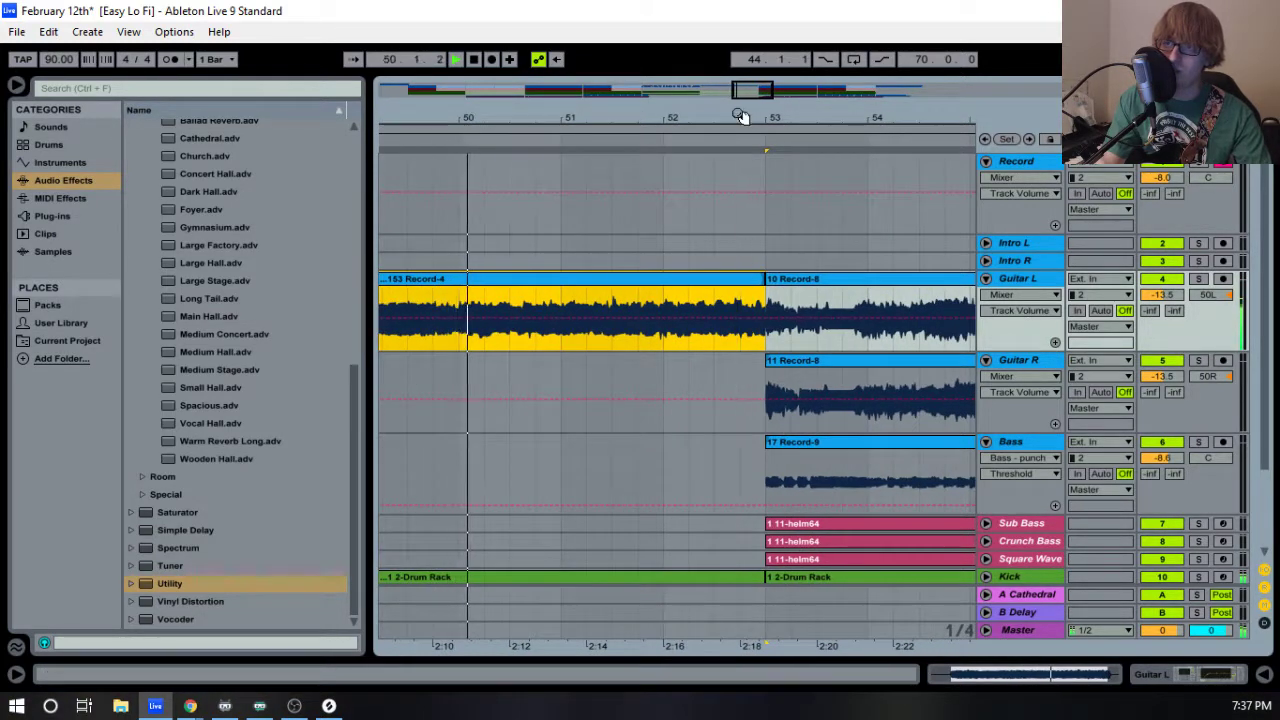
drag(596, 113, 680, 110)
click(1197, 278)
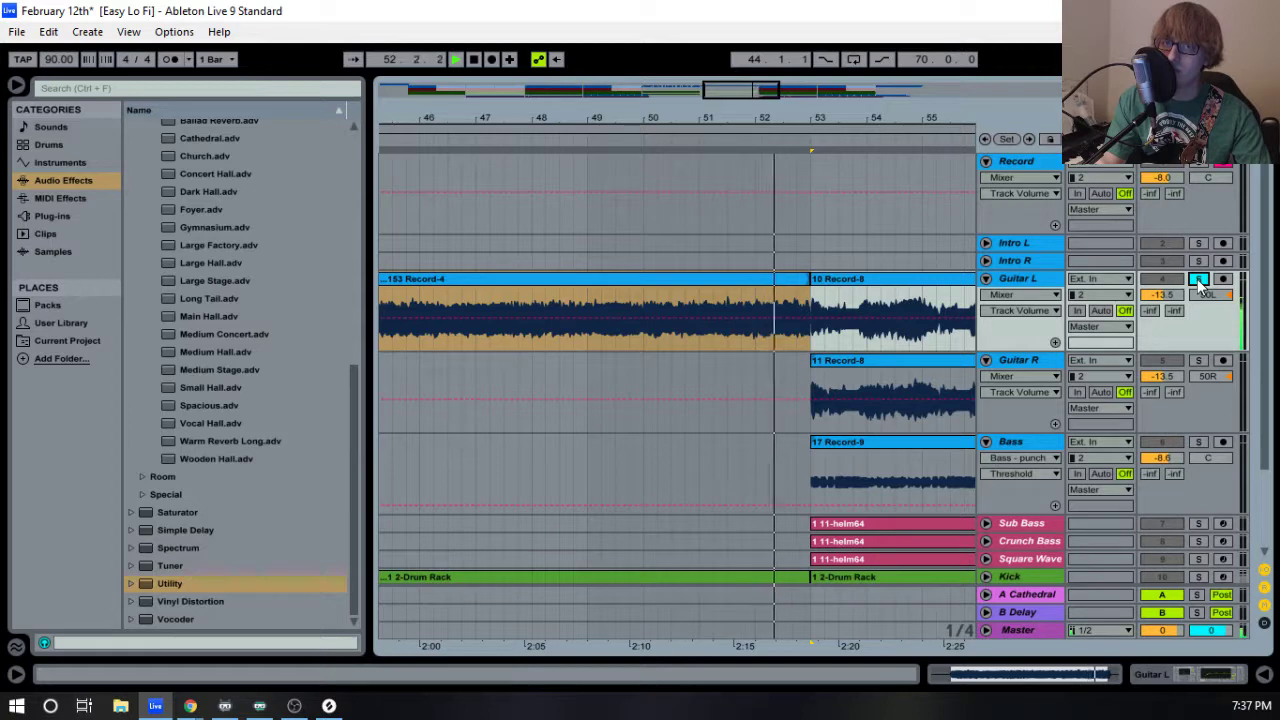
key(space)
click(1197, 279)
- Record a replacement guitar take on the Record track, starting playback from bar 49
drag(543, 131, 828, 134)
key(F9)
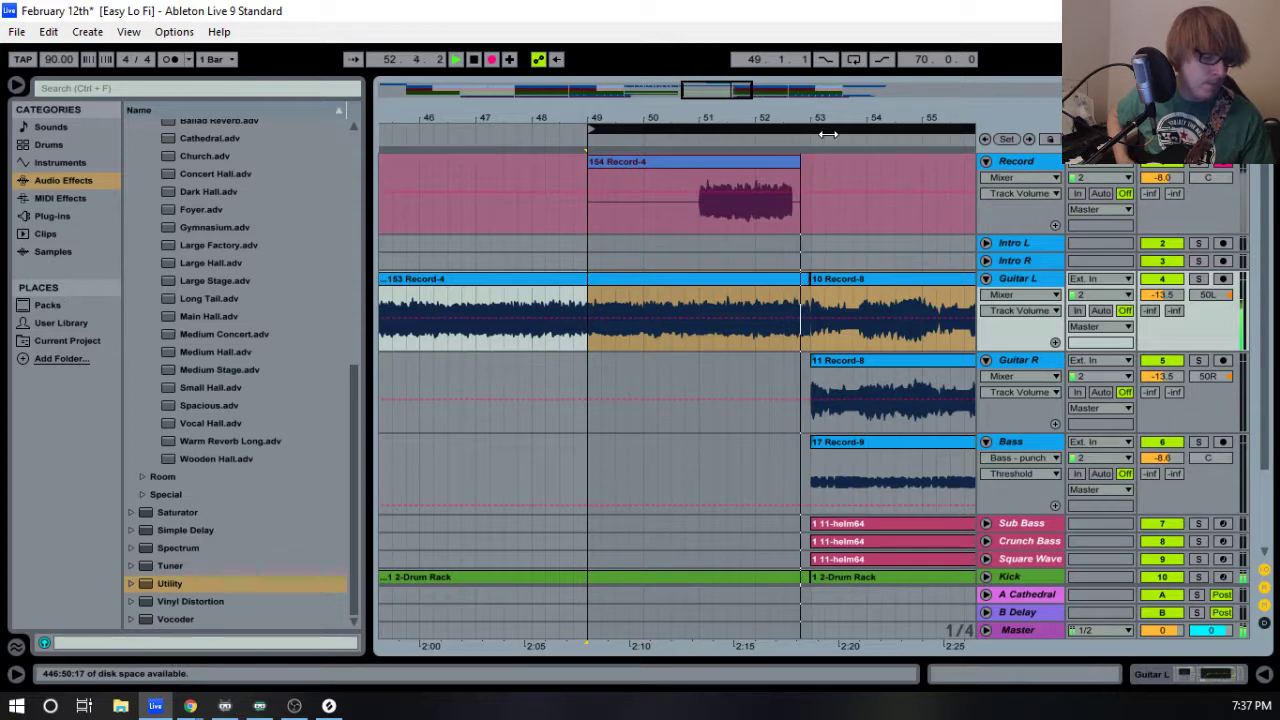
key(F9)
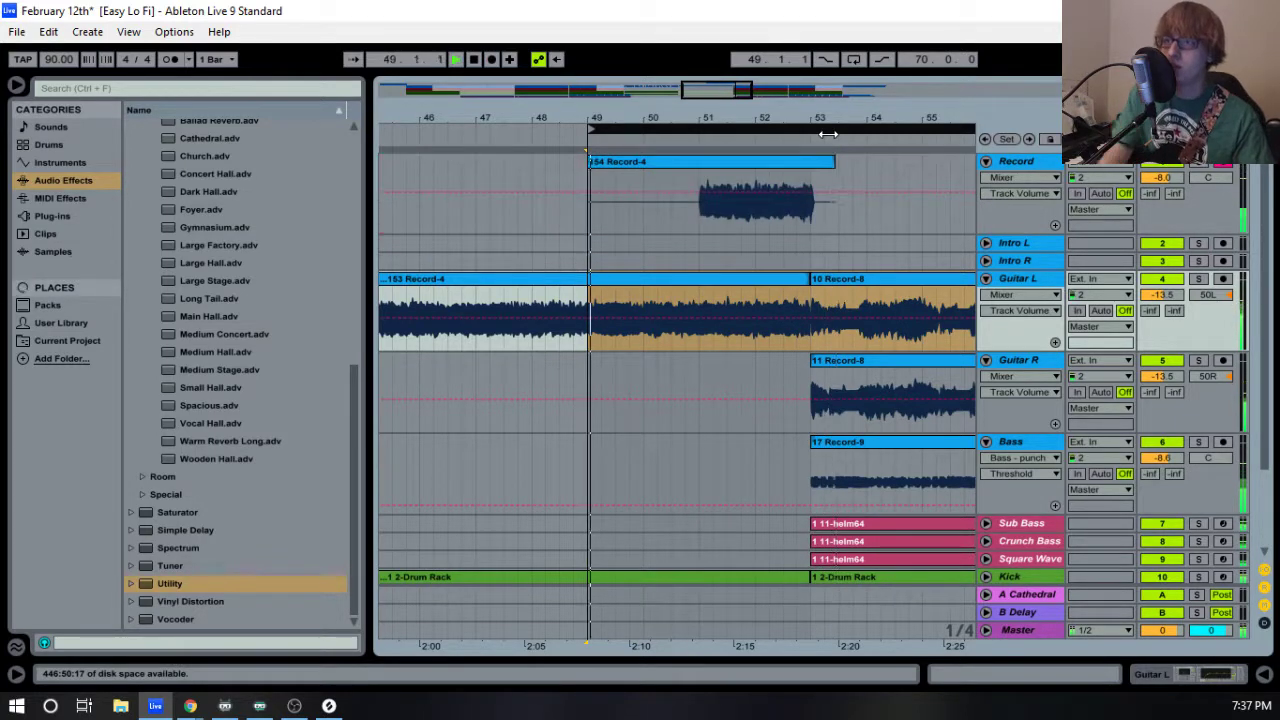
- Trim the new take on the Record track to run from just before bar 52 to bar 53
drag(592, 167, 703, 167)
drag(703, 119, 618, 170)
drag(611, 117, 579, 165)
drag(582, 117, 494, 122)
key(space)
drag(486, 166, 600, 178)
drag(771, 167, 720, 167)
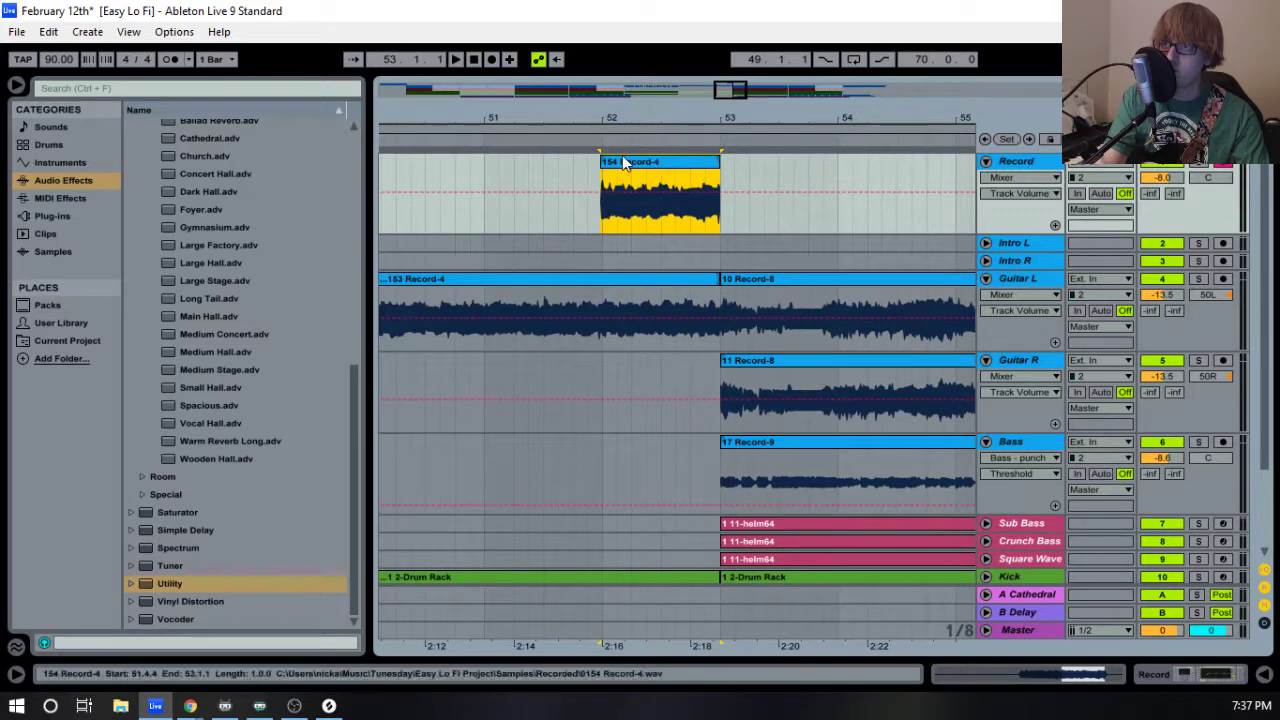
- Try the trimmed take on the Guitar L track at bar 52, play it back, and undo the move
drag(606, 118, 640, 284)
key(space)
drag(738, 120, 625, 102)
key(space)
key(ctrl+z)
- Delete the 153 Record-4 clip from Guitar L and the short take from the Record track, and set the playback start to bar 44
click(563, 302)
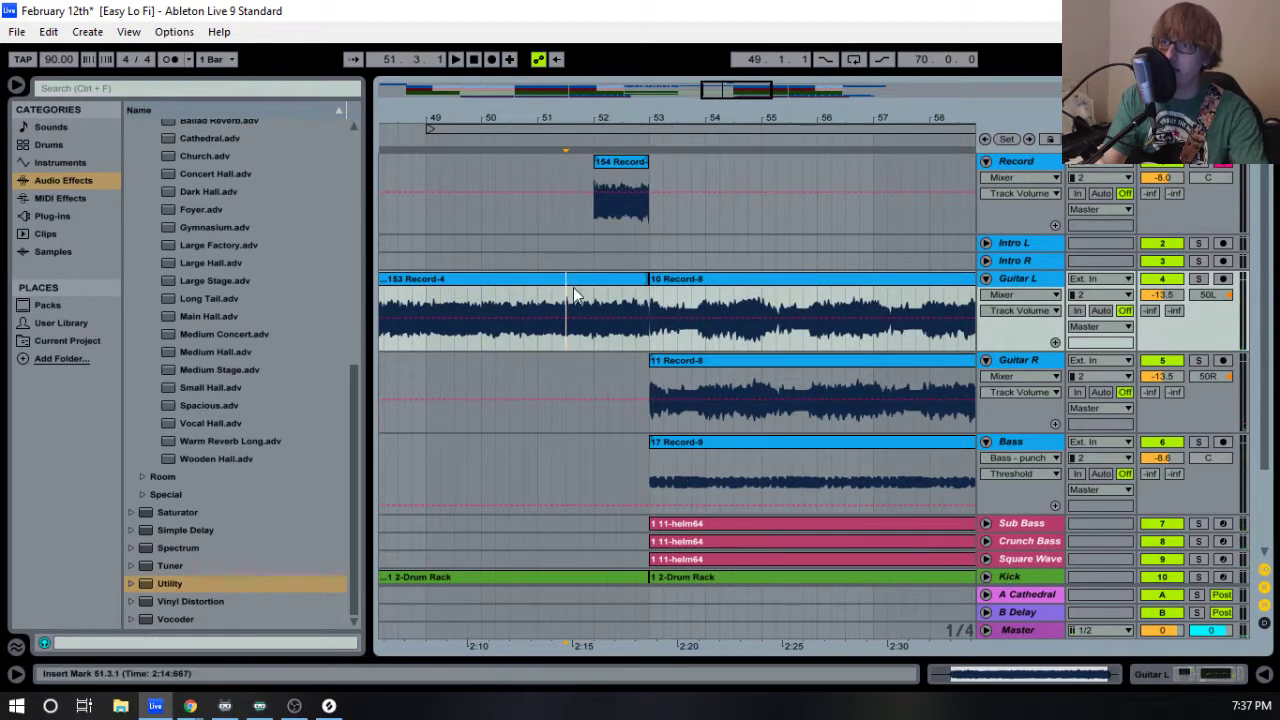
click(577, 280)
key(Delete)
click(624, 170)
key(Delete)
mouse_move(626, 122)
mouse_down()
mouse_move(797, 117)
mouse_move(791, 129)
mouse_move(630, 136)
mouse_up()
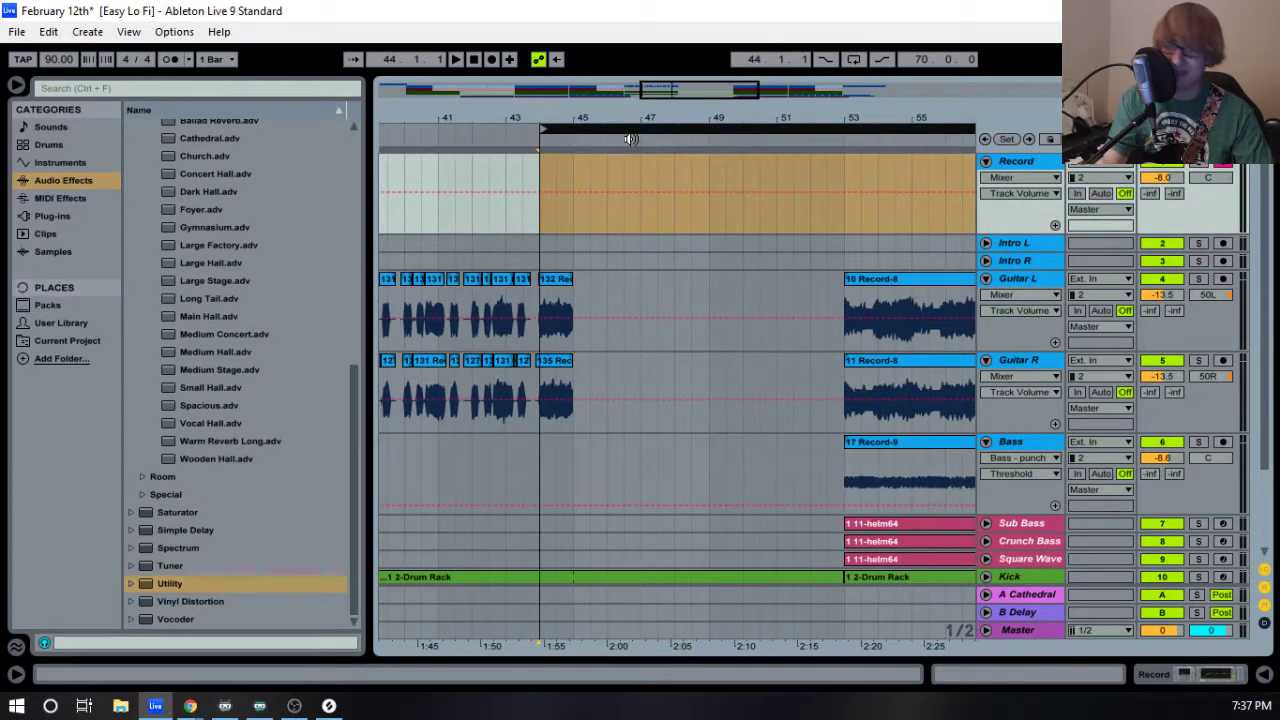
- Try to record the sustained guitar part on the Record track from bar 44, restarting after each false take
key(F9)
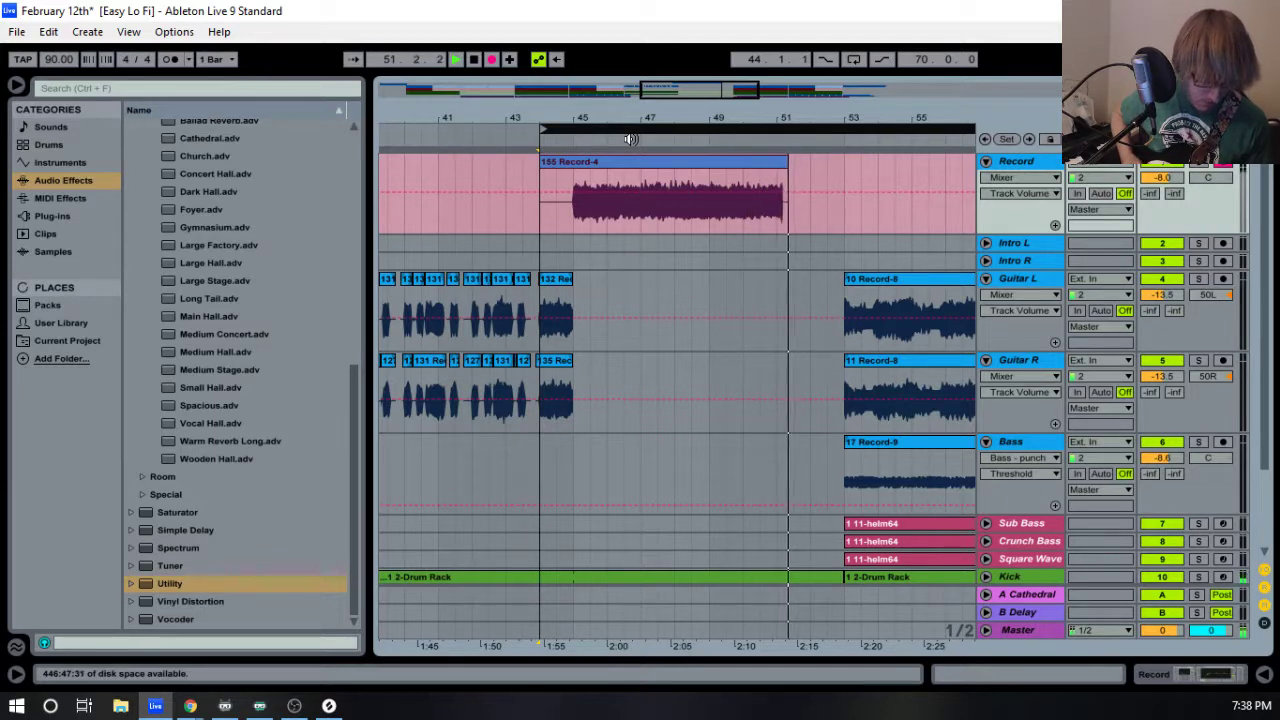
key(space)
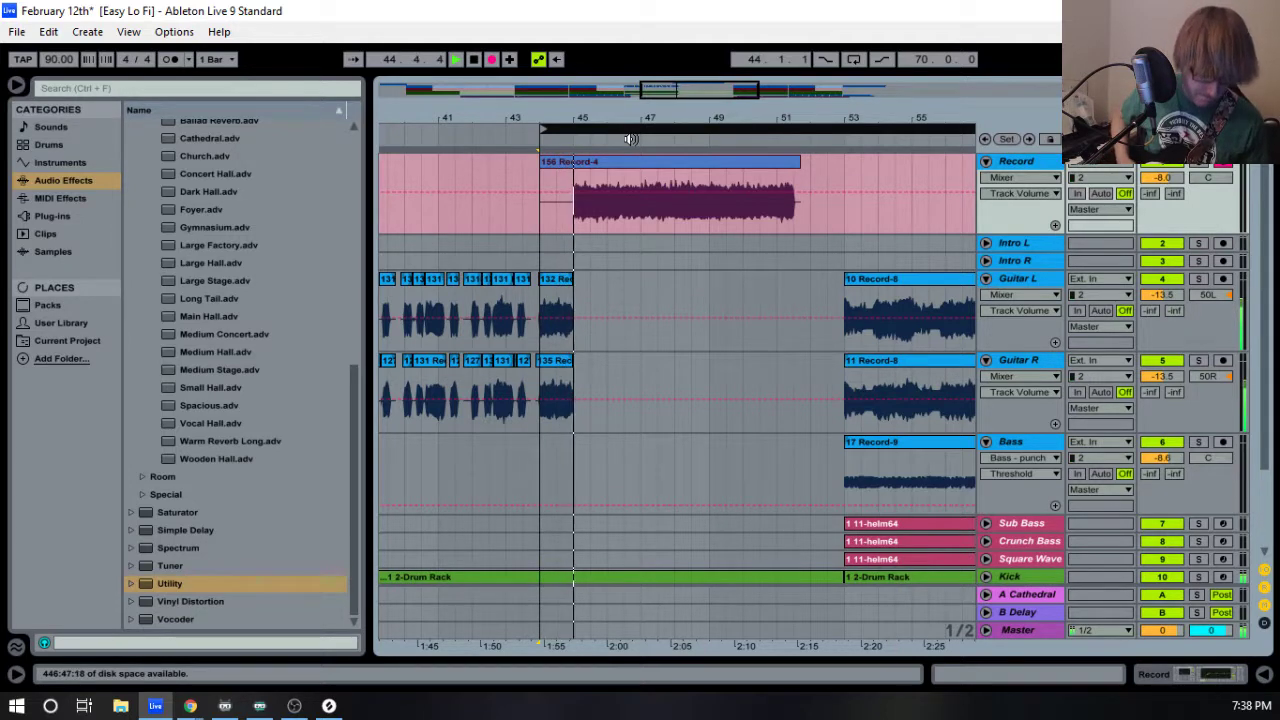
key(space)
key(F9)
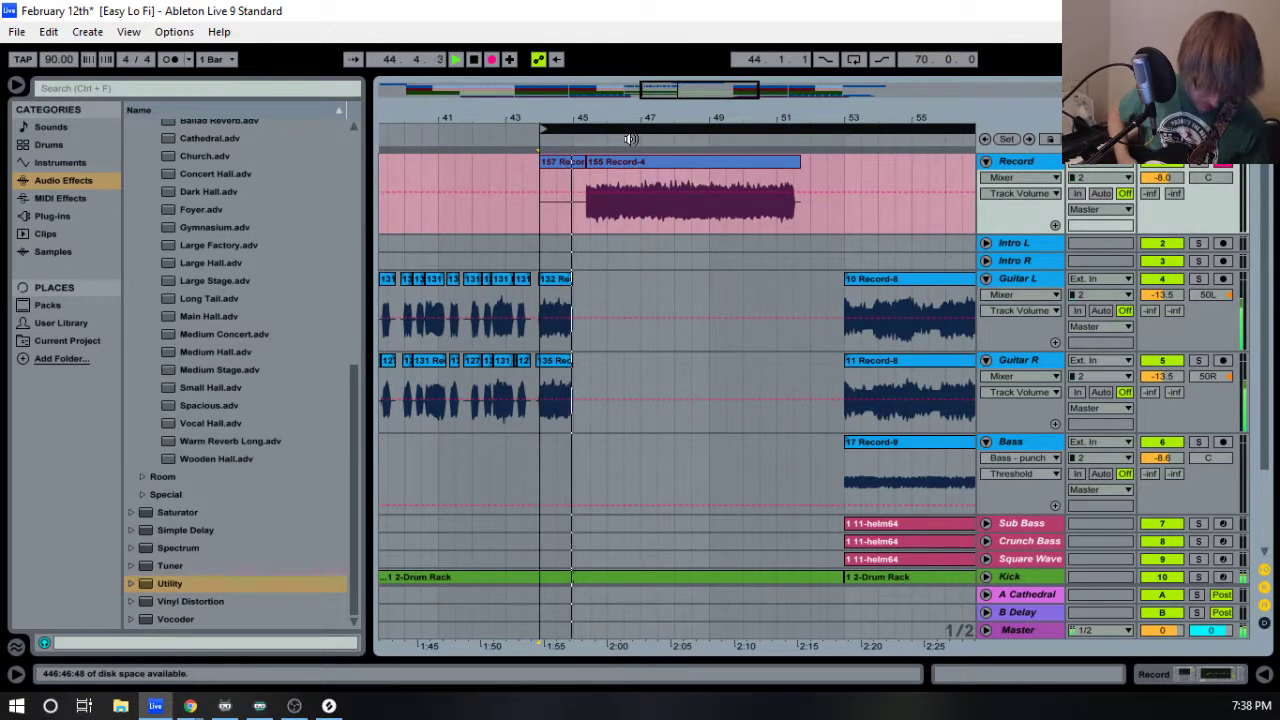
key(space)
key(F9)
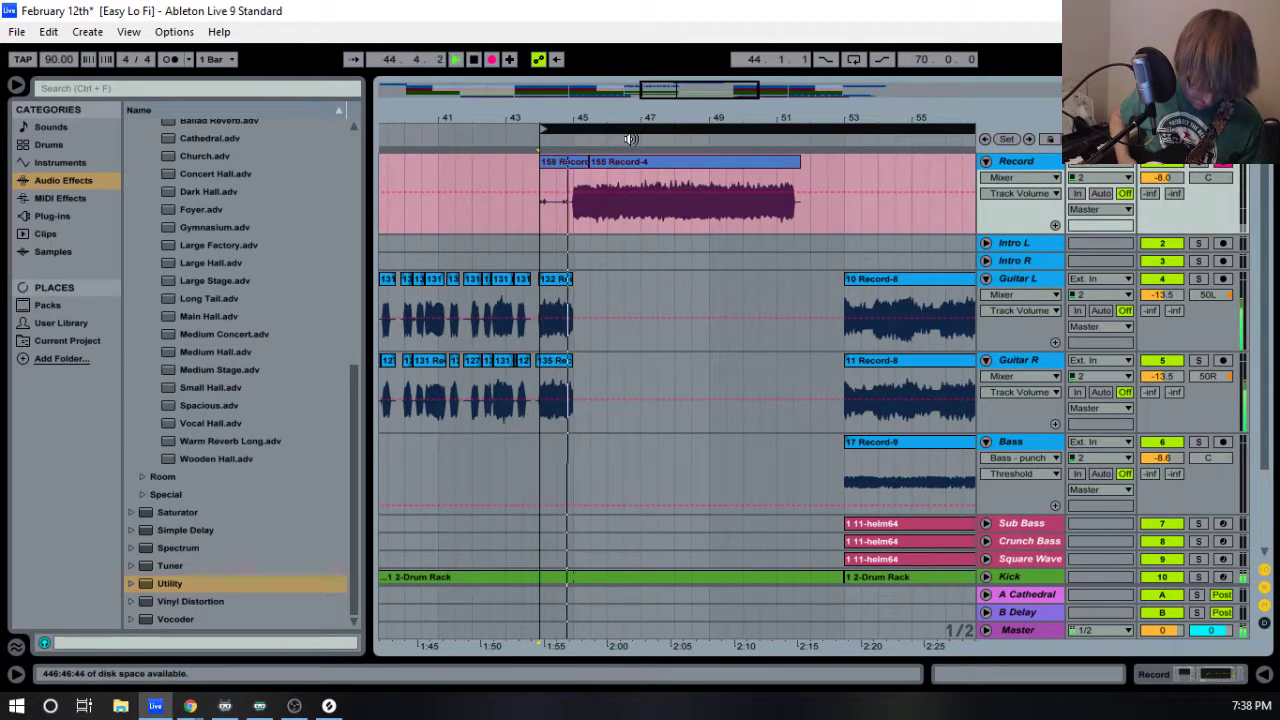
key(space)
key(F9)
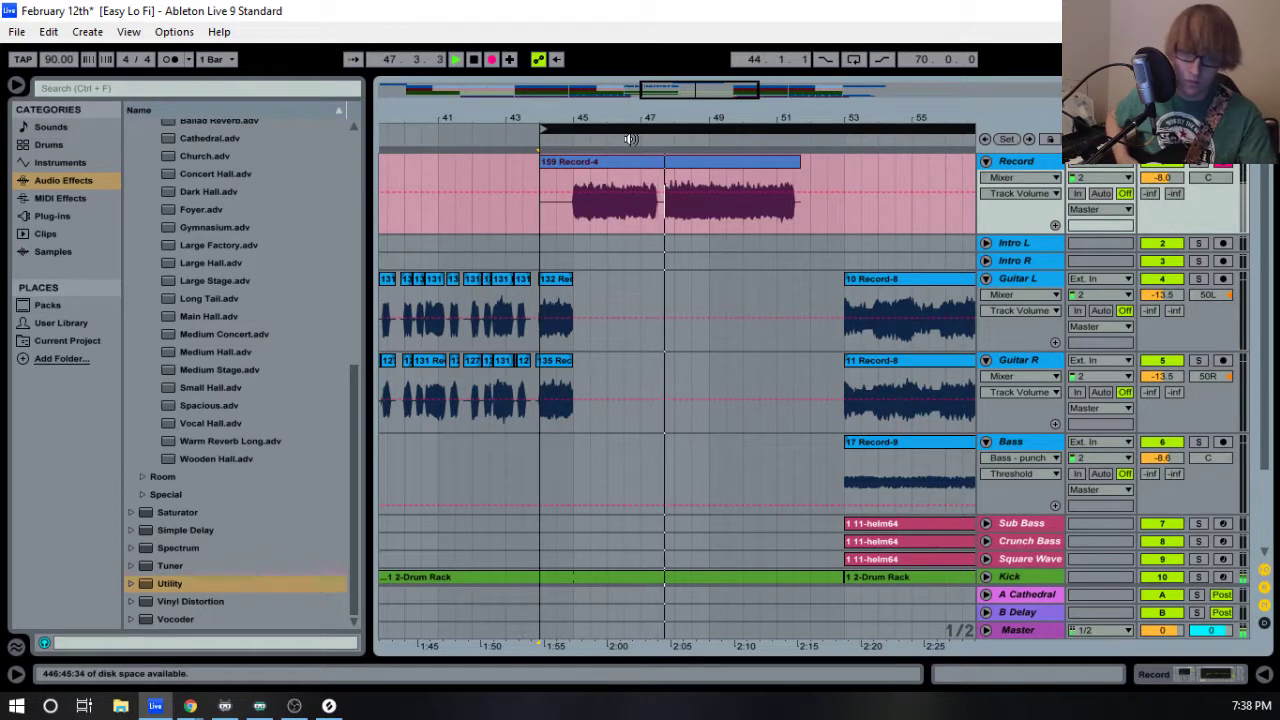
key(space)
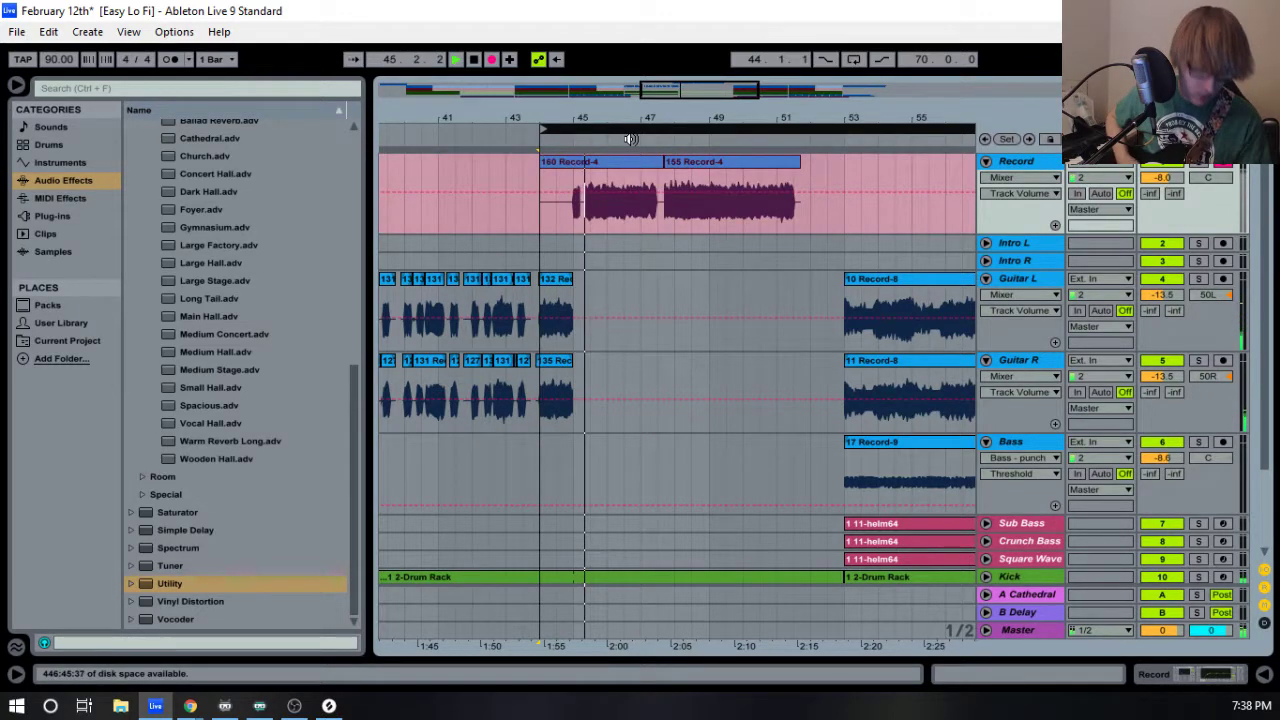
key(space)
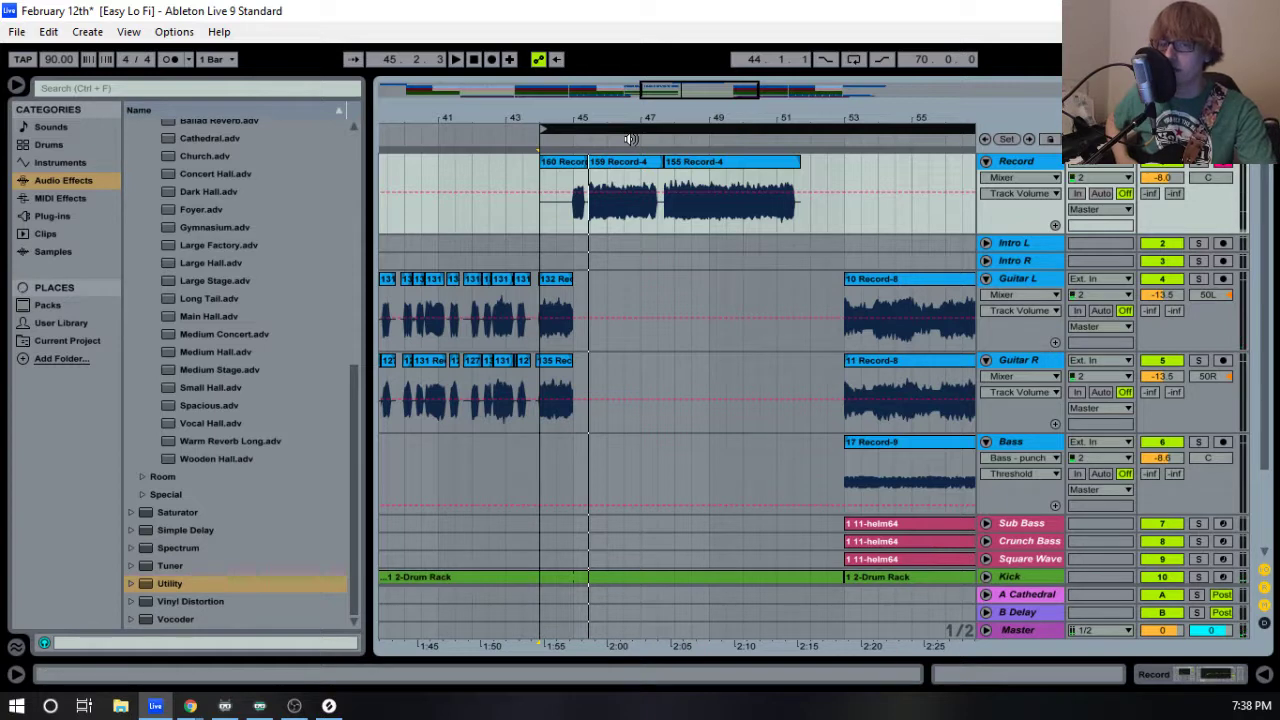
- Record a full guitar take on the Record track from bar 44 and trim the clip to bars 45–53
key(F9)
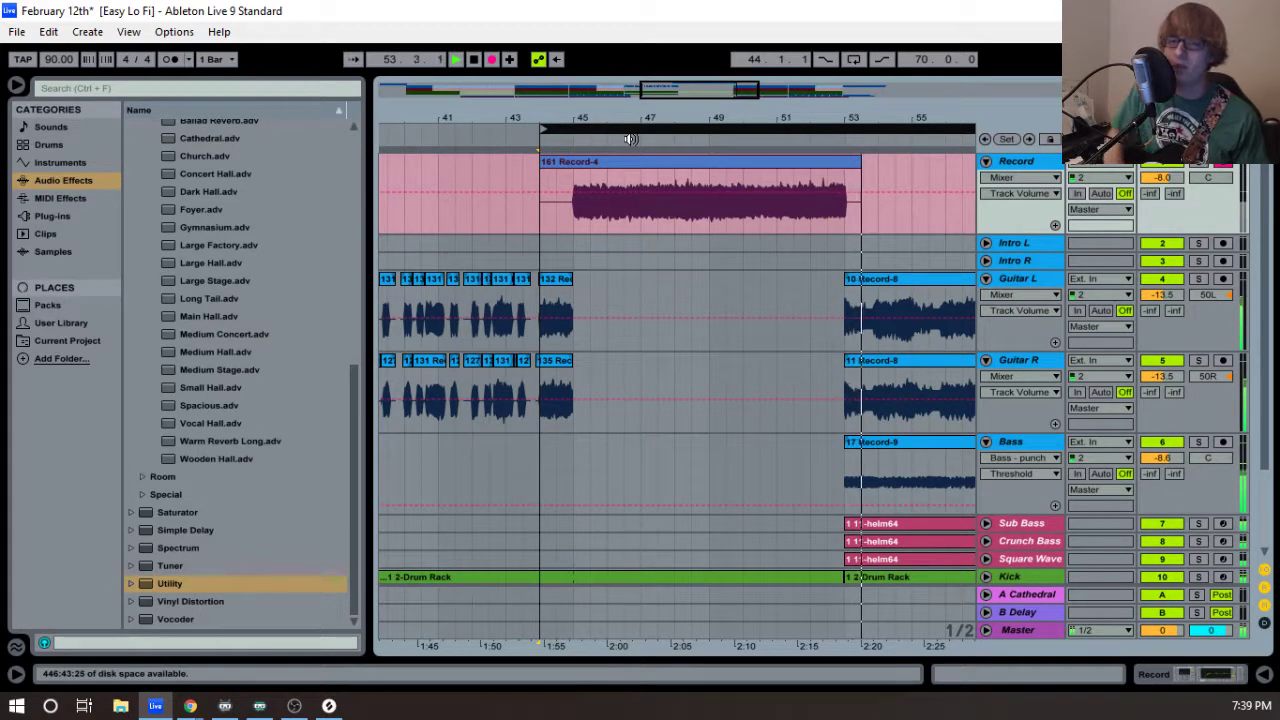
key(space)
drag(545, 161, 405, 104)
drag(704, 161, 680, 161)
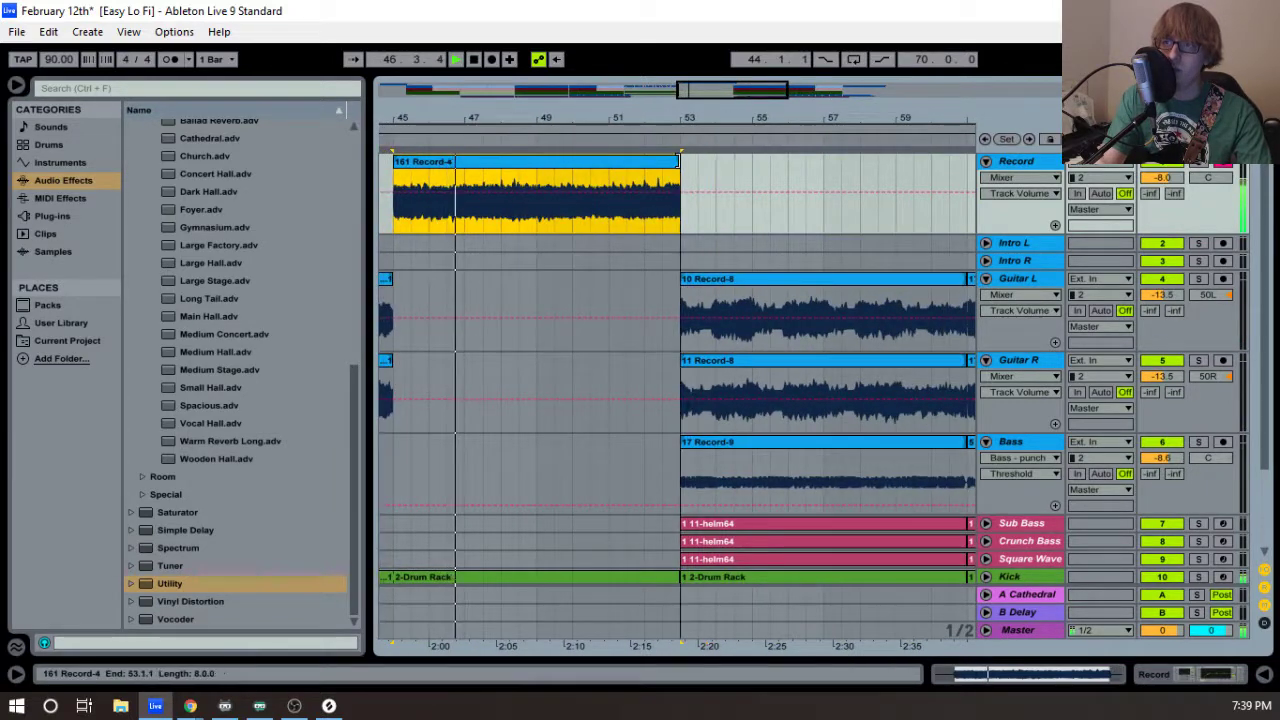
- Check the start of the trimmed take and move the clip from the Record track to Guitar L at bar 45
drag(445, 121, 568, 165)
drag(556, 121, 490, 57)
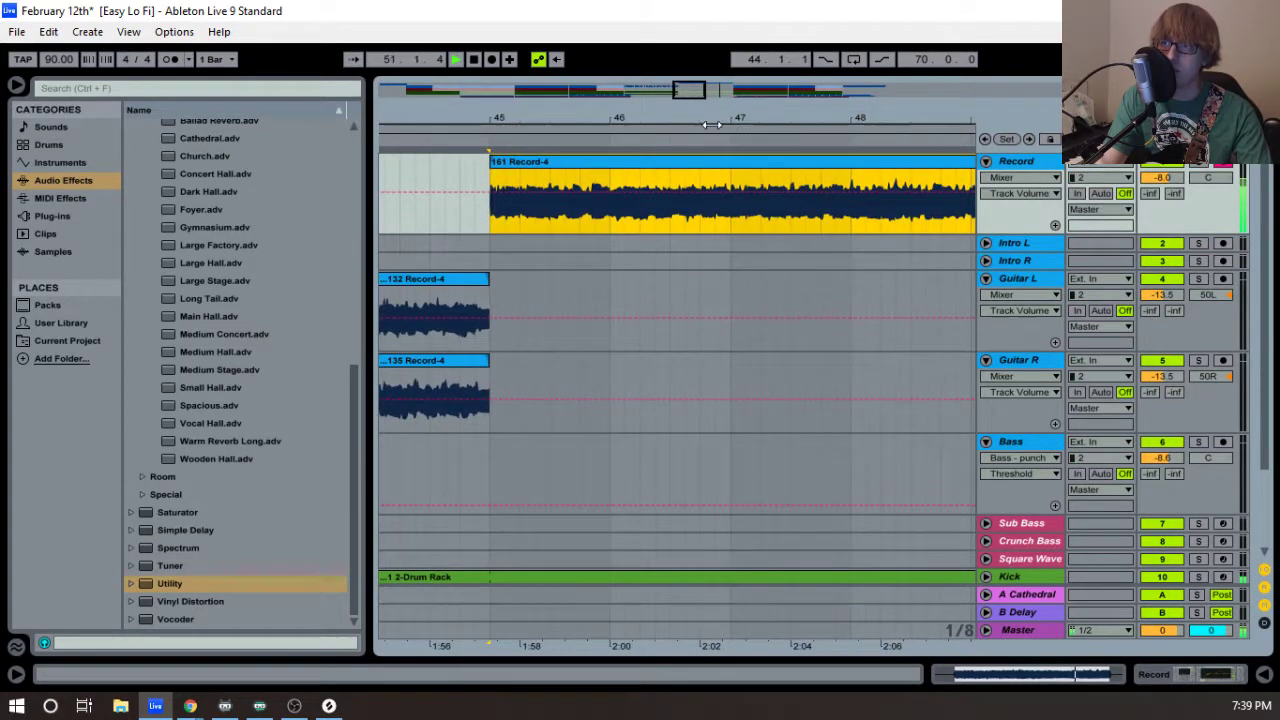
drag(551, 160, 551, 292)
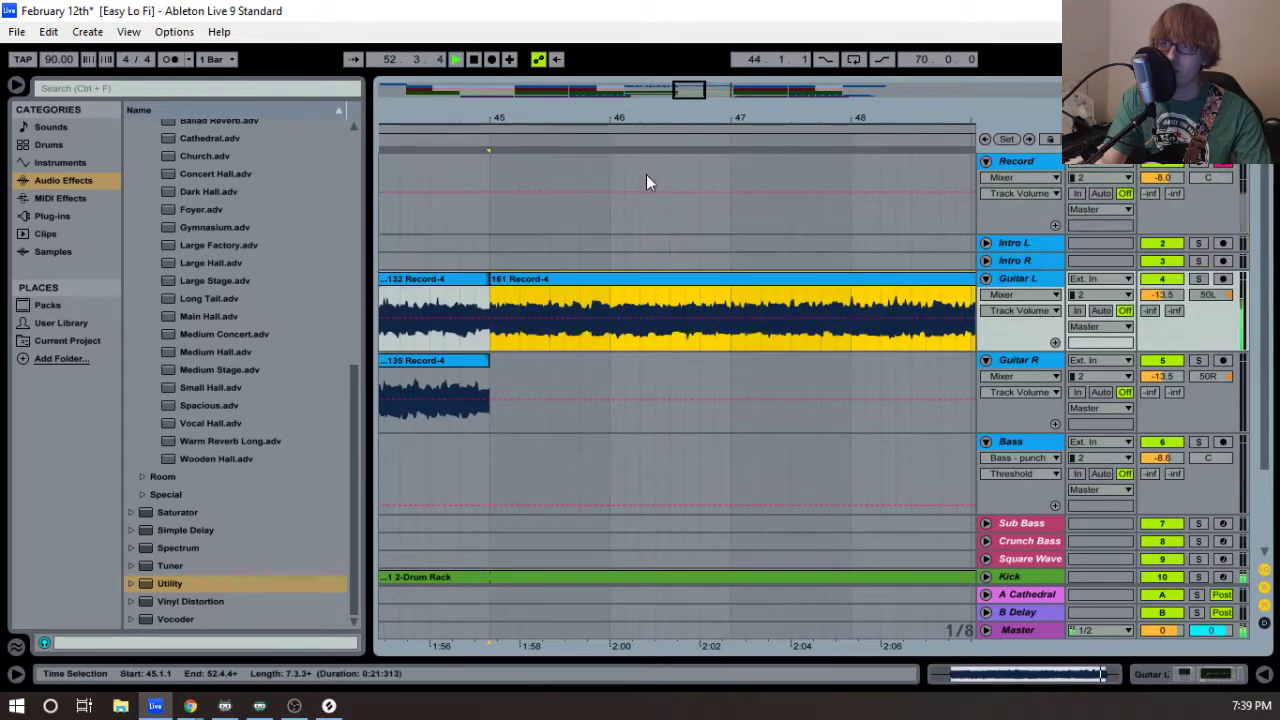
- Record a second guitar take on the Record track from bar 44 to past bar 53
drag(677, 120, 663, 176)
click(653, 128)
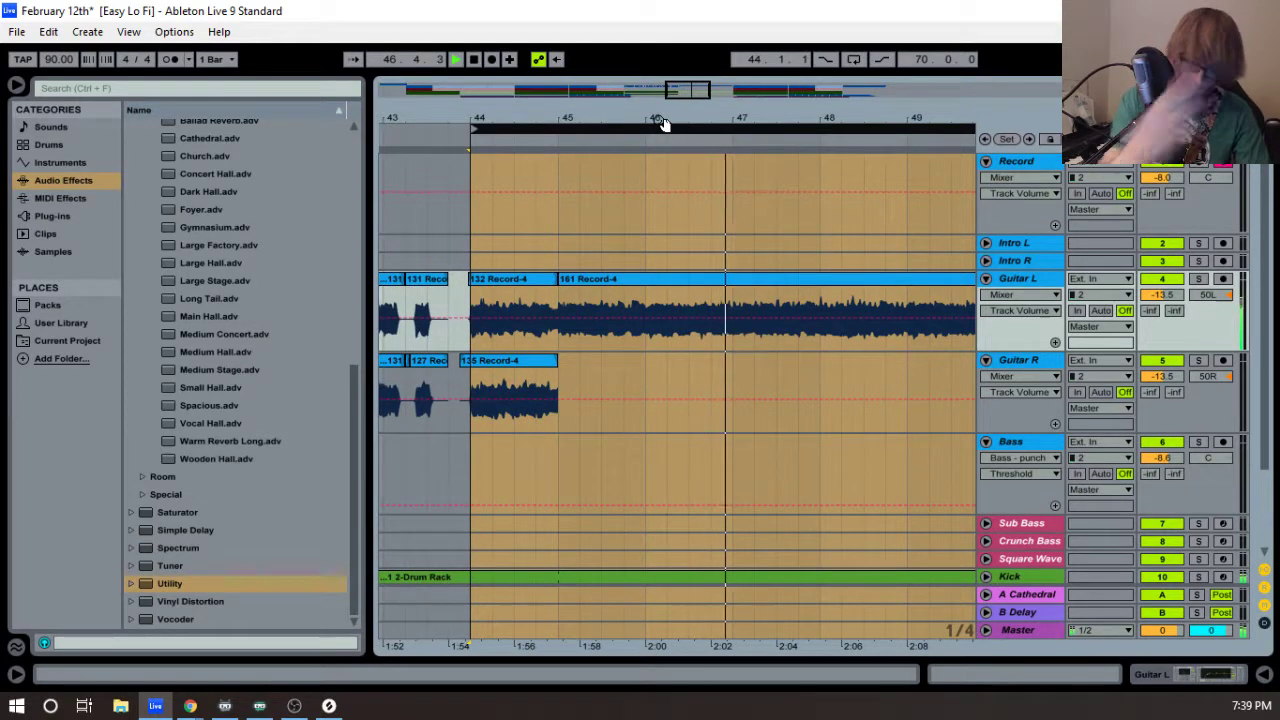
key(F9)
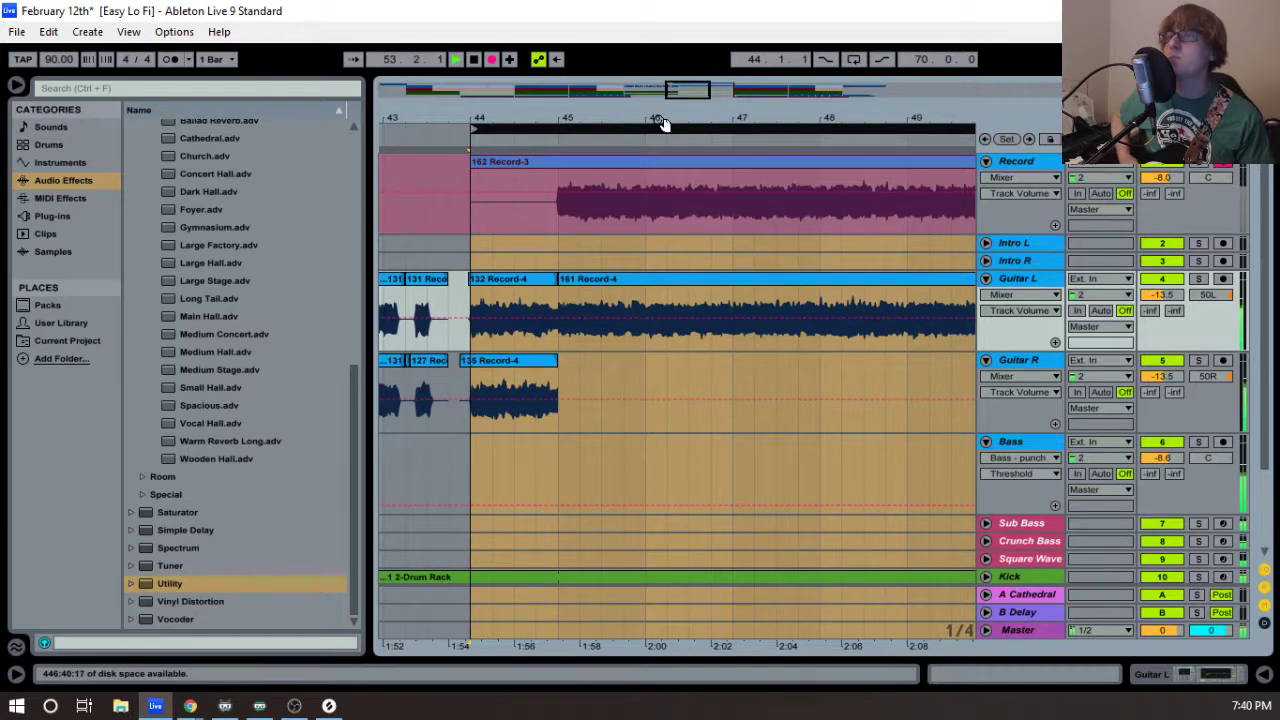
key(space)
key(space)
- Trim the second take's start to just before bar 45 and move the clip to the Guitar R track
drag(473, 164, 558, 166)
mouse_move(558, 118)
mouse_down()
mouse_move(558, 220)
mouse_move(497, 190)
mouse_move(534, 121)
mouse_up()
drag(503, 163, 488, 163)
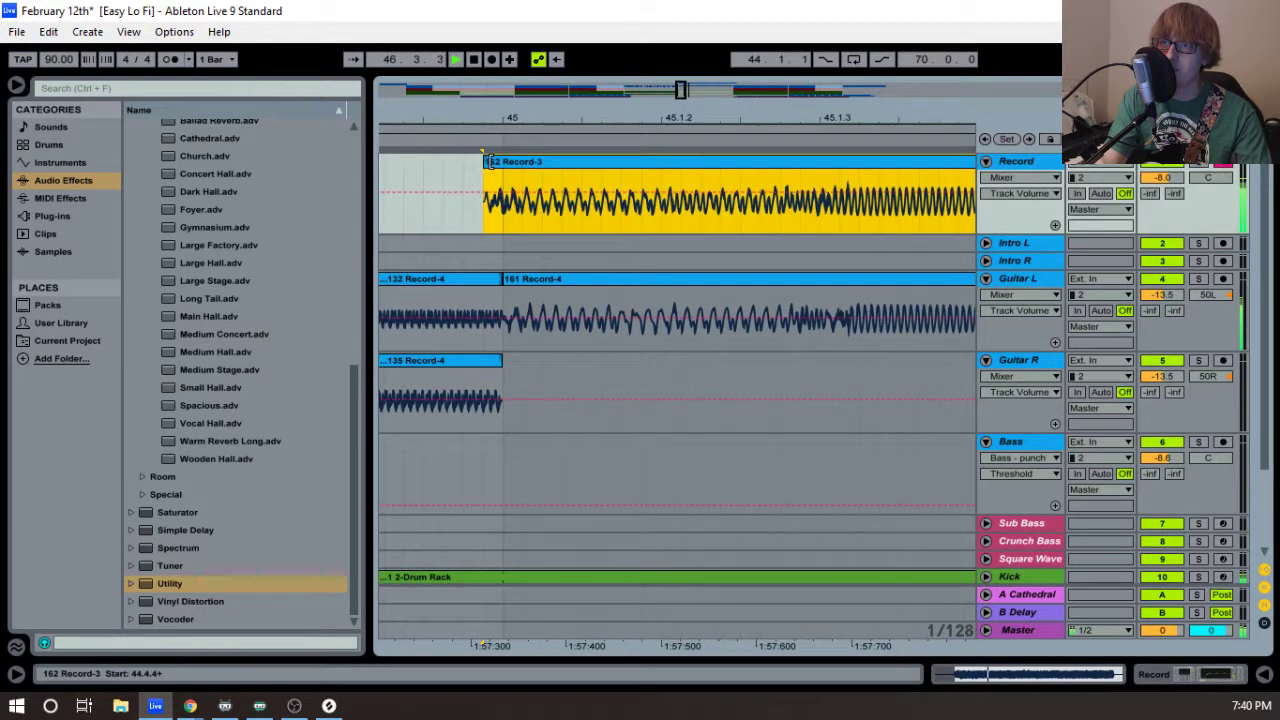
drag(547, 118, 548, 104)
drag(556, 164, 564, 365)
- Extend the start of the 11 Record-8 clip on Guitar R back to bar 53, covering the new take's tail
drag(743, 119, 434, 120)
click(671, 147)
drag(678, 118, 680, 125)
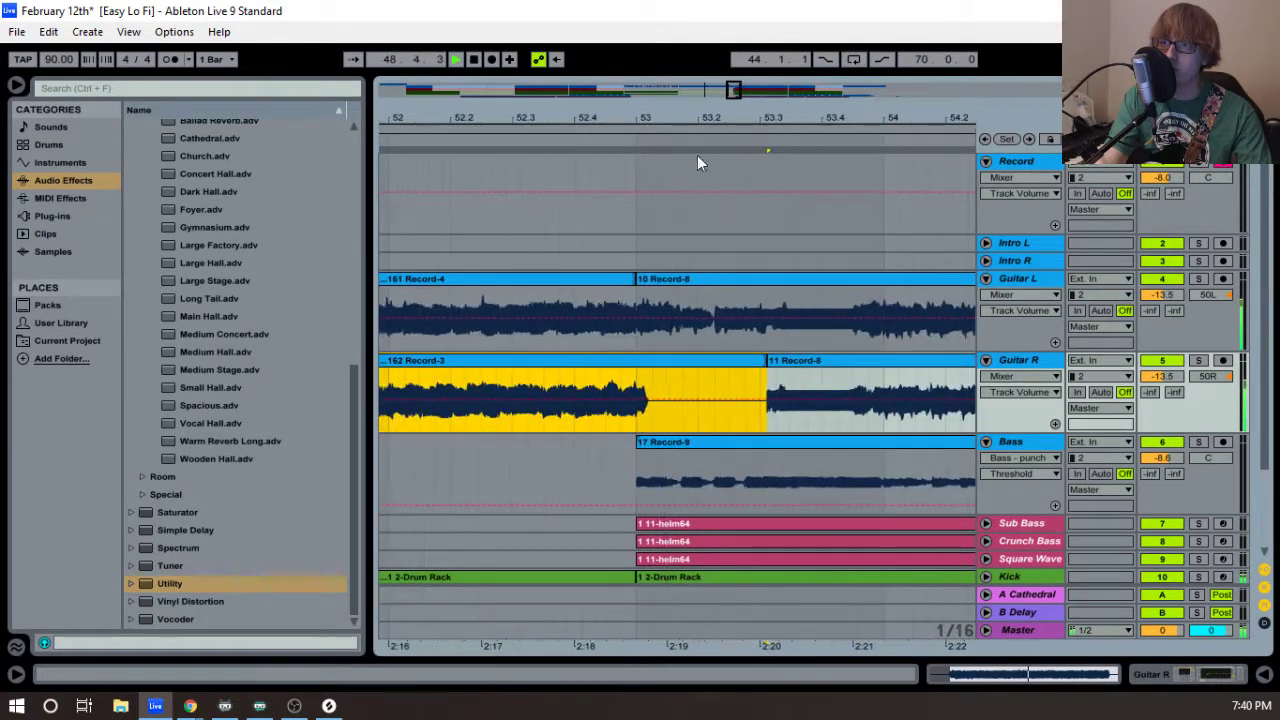
drag(768, 365, 636, 365)
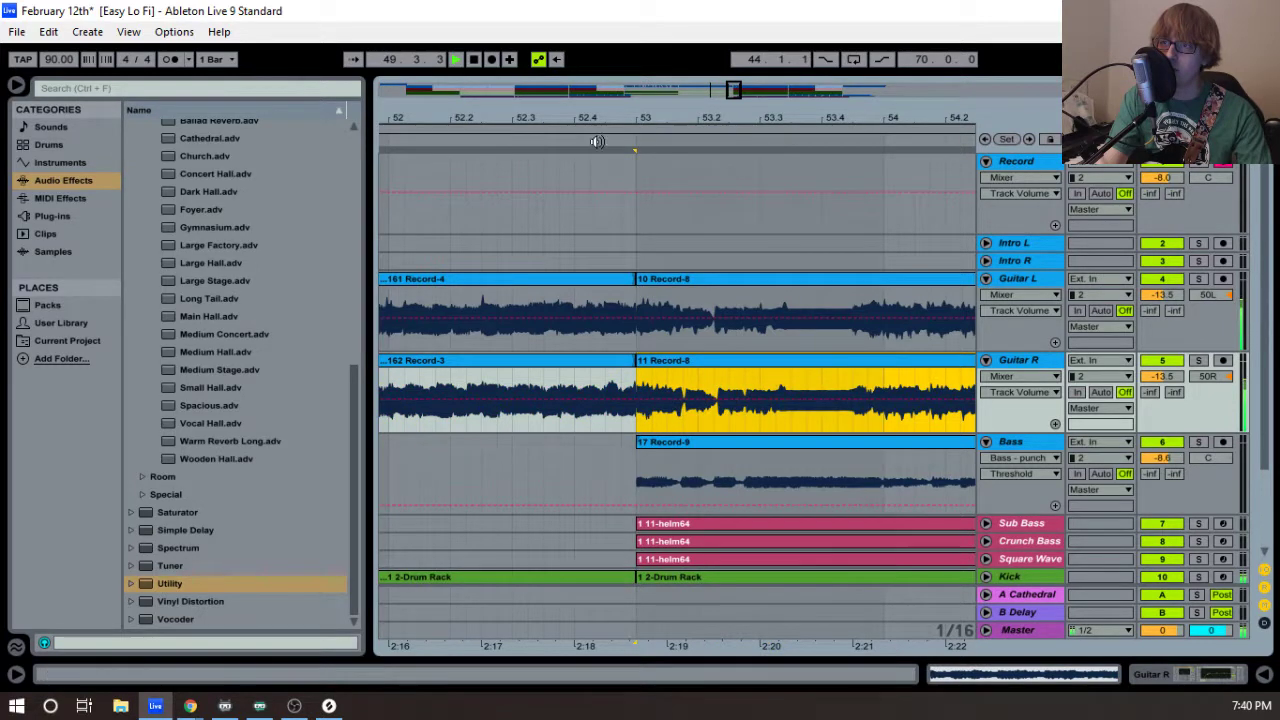
drag(636, 135, 600, 123)
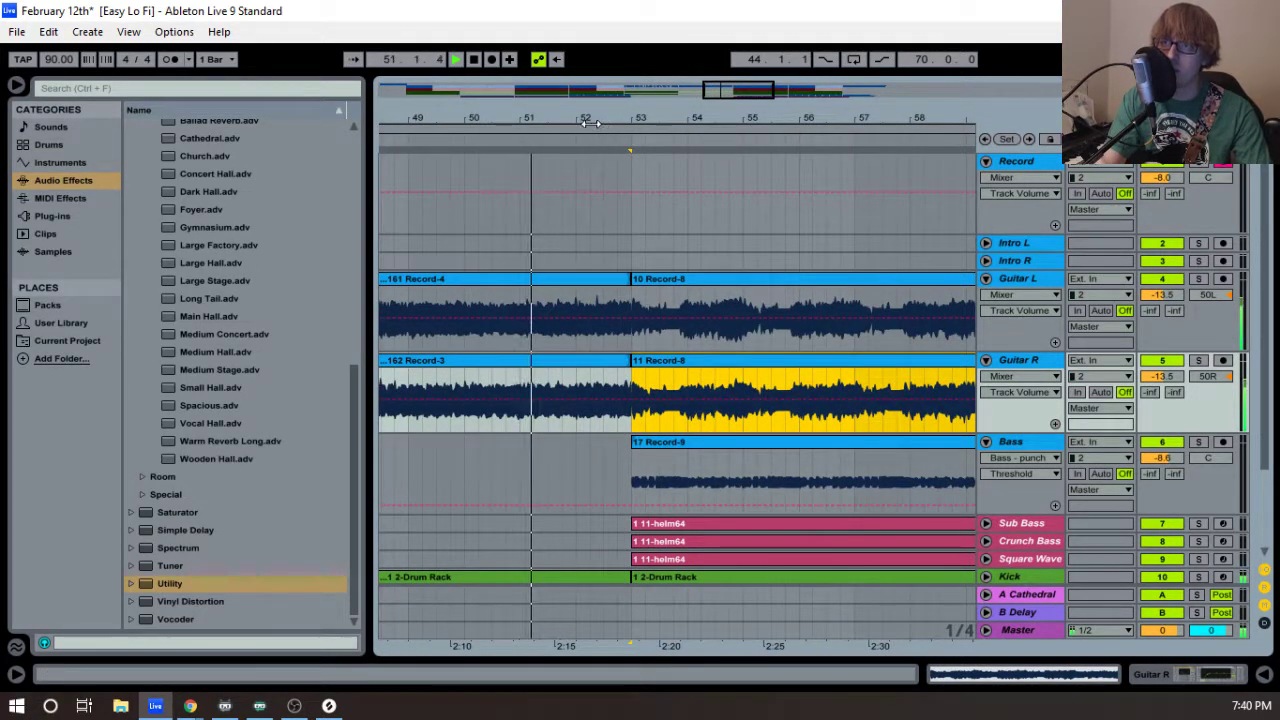
- Delete the chopped guitar clips on Guitar L and Guitar R from bar 37 to 43.4
drag(600, 117, 834, 80)
drag(693, 119, 540, 124)
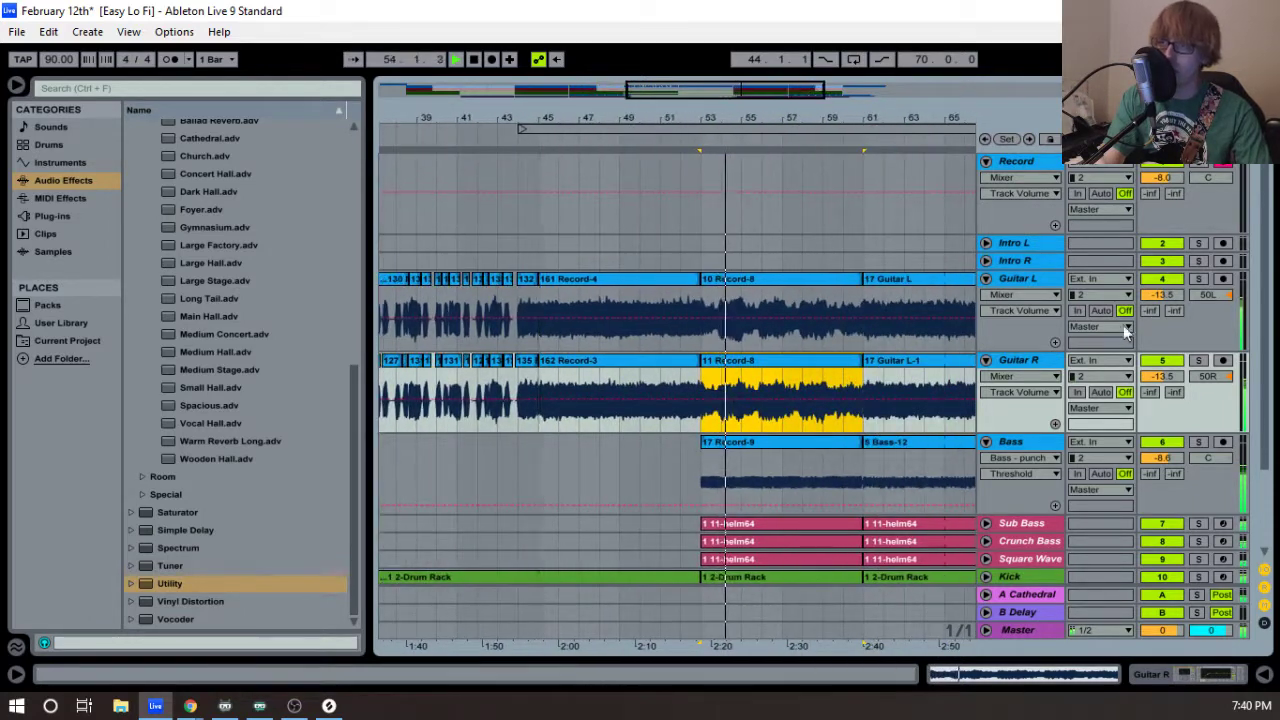
drag(631, 122, 893, 122)
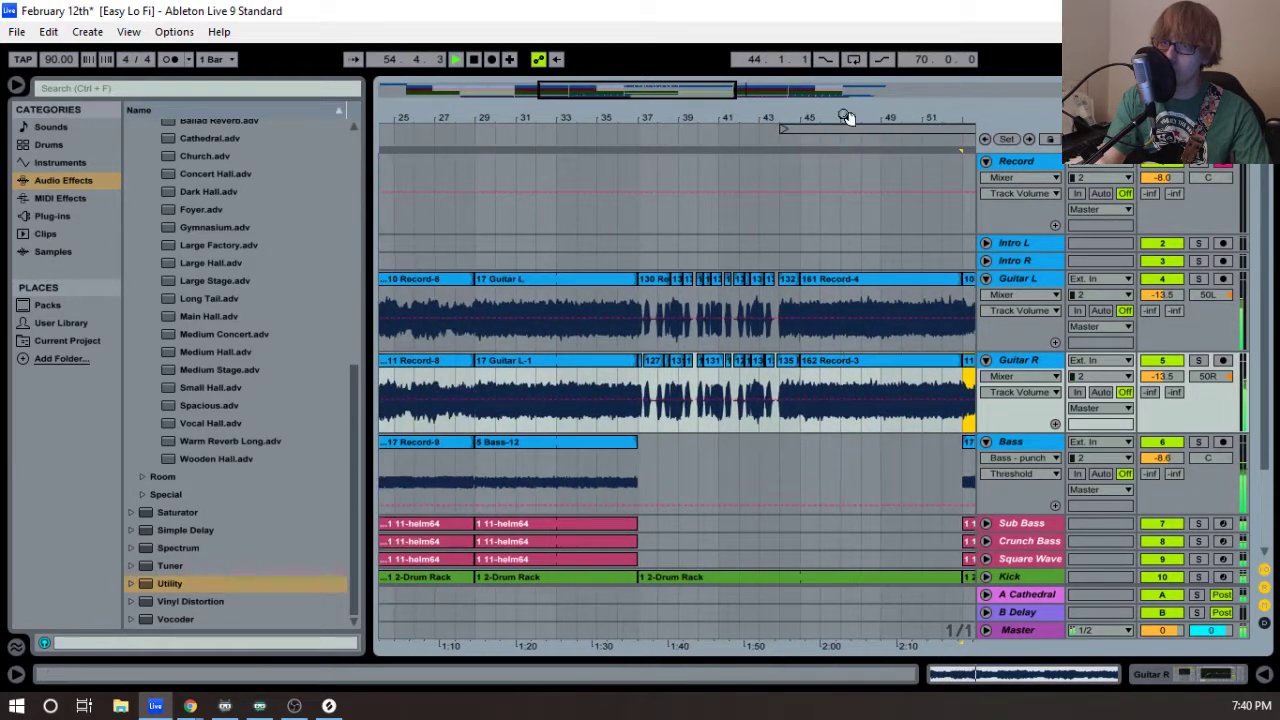
drag(660, 117, 489, 191)
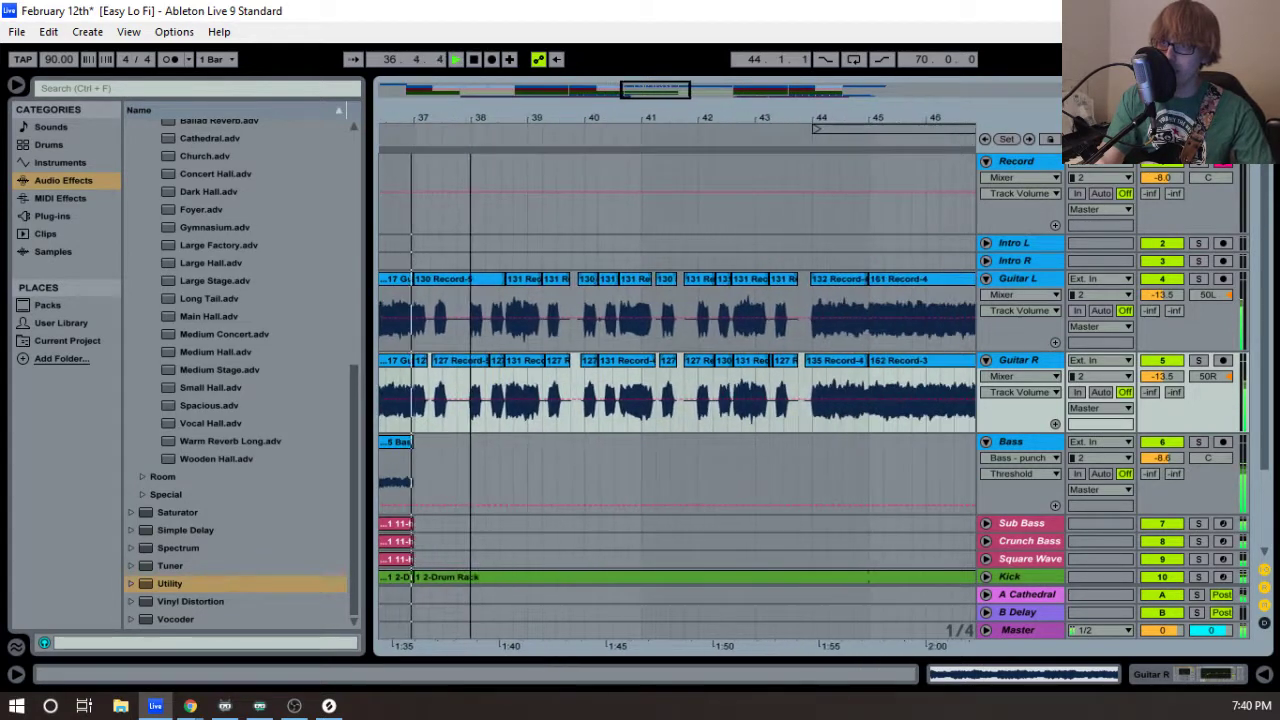
click(455, 277)
shift+click(786, 370)
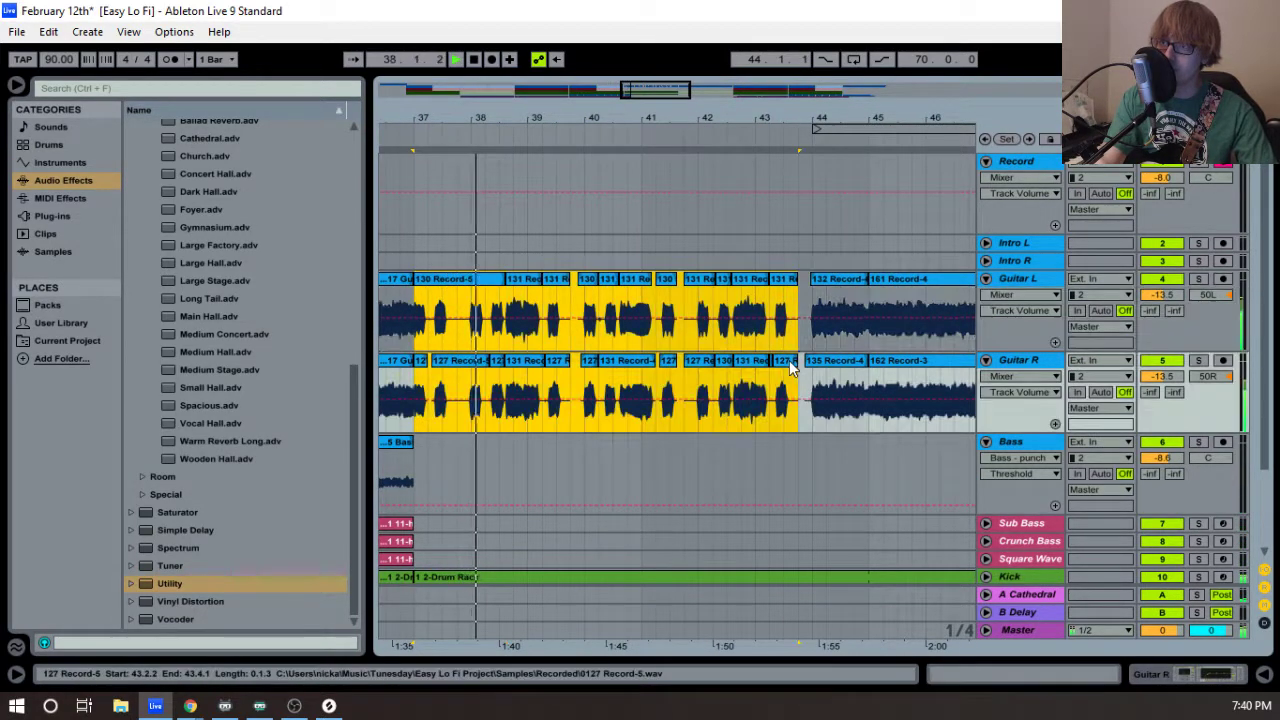
key(Delete)
- Record a new staccato guitar take on the Record track, starting from bar 36 and stopping just past bar 45
key(space)
drag(925, 145, 490, 130)
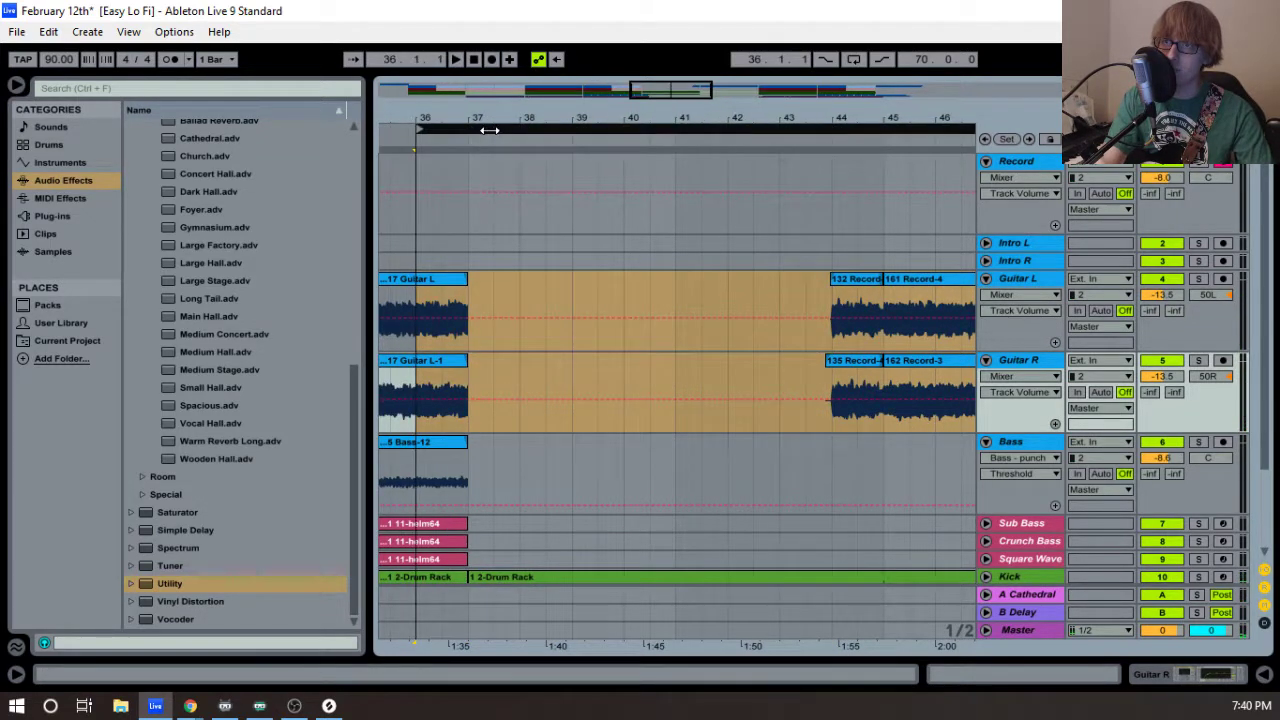
key(F9)
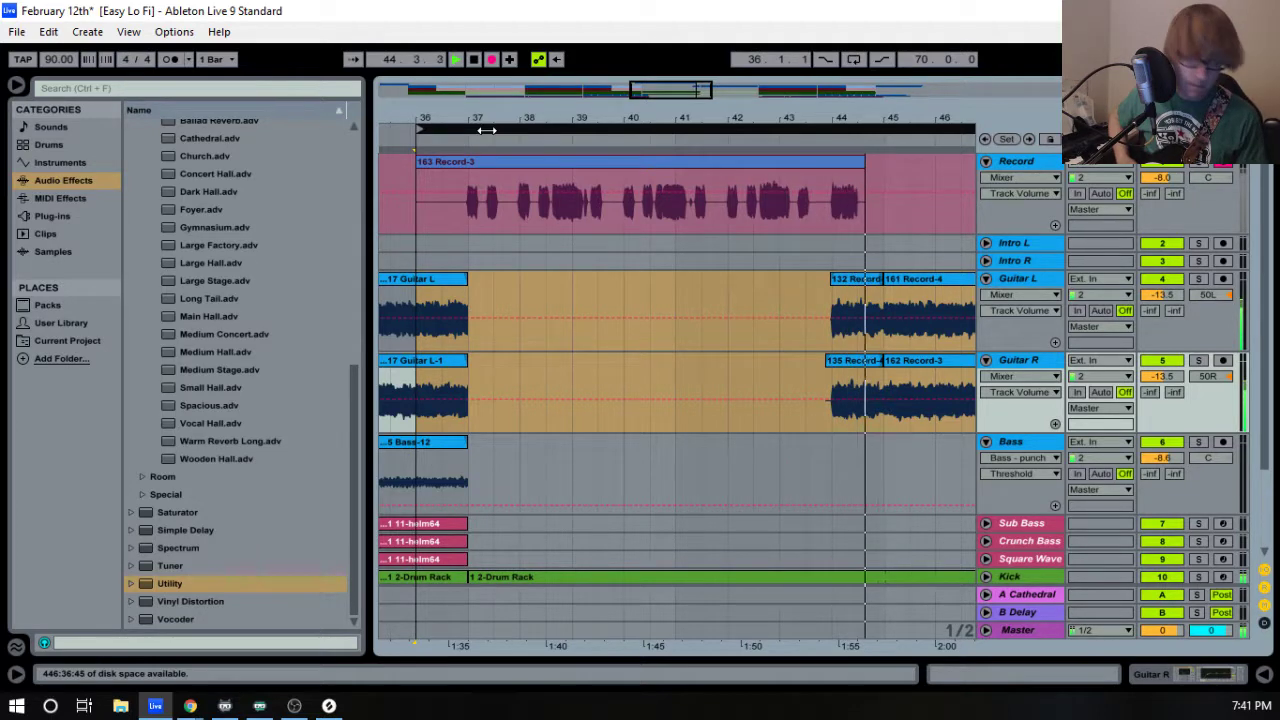
key(space)
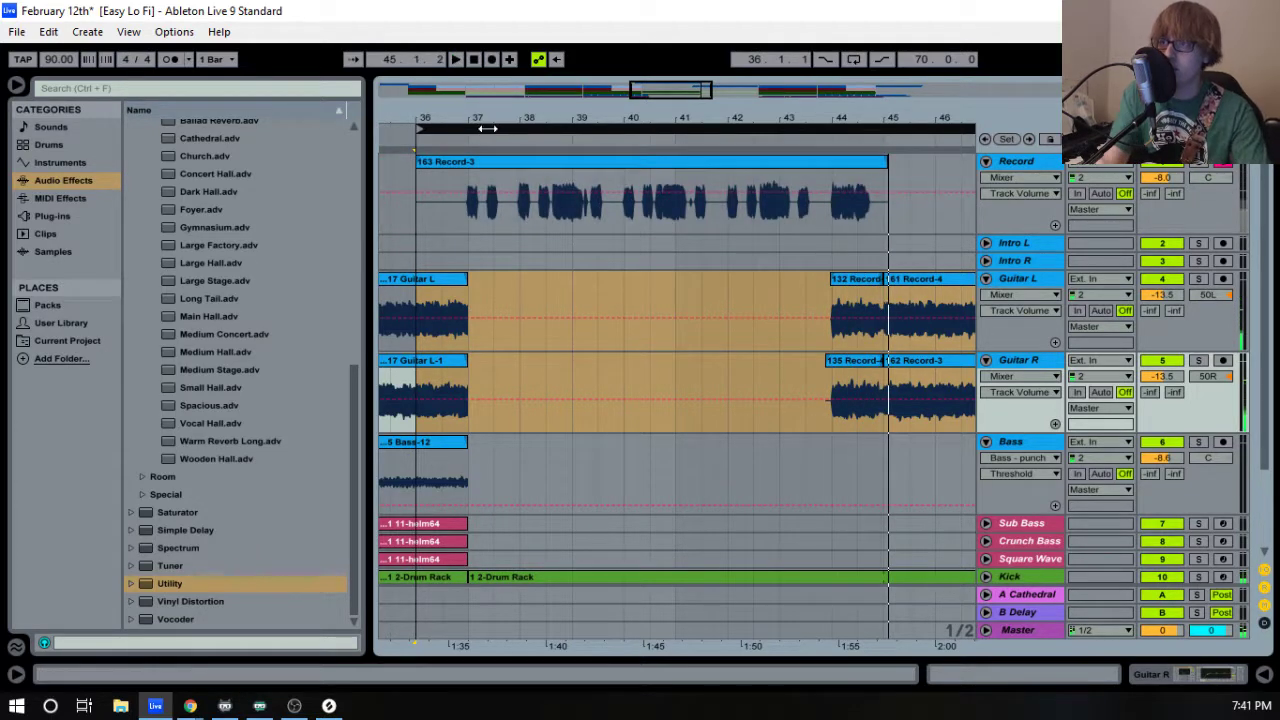
- Delete the leftover 132 Record clip on Guitar L and 135 Record clip on Guitar R before bar 45
click(856, 300)
key(Delete)
click(858, 375)
key(Delete)
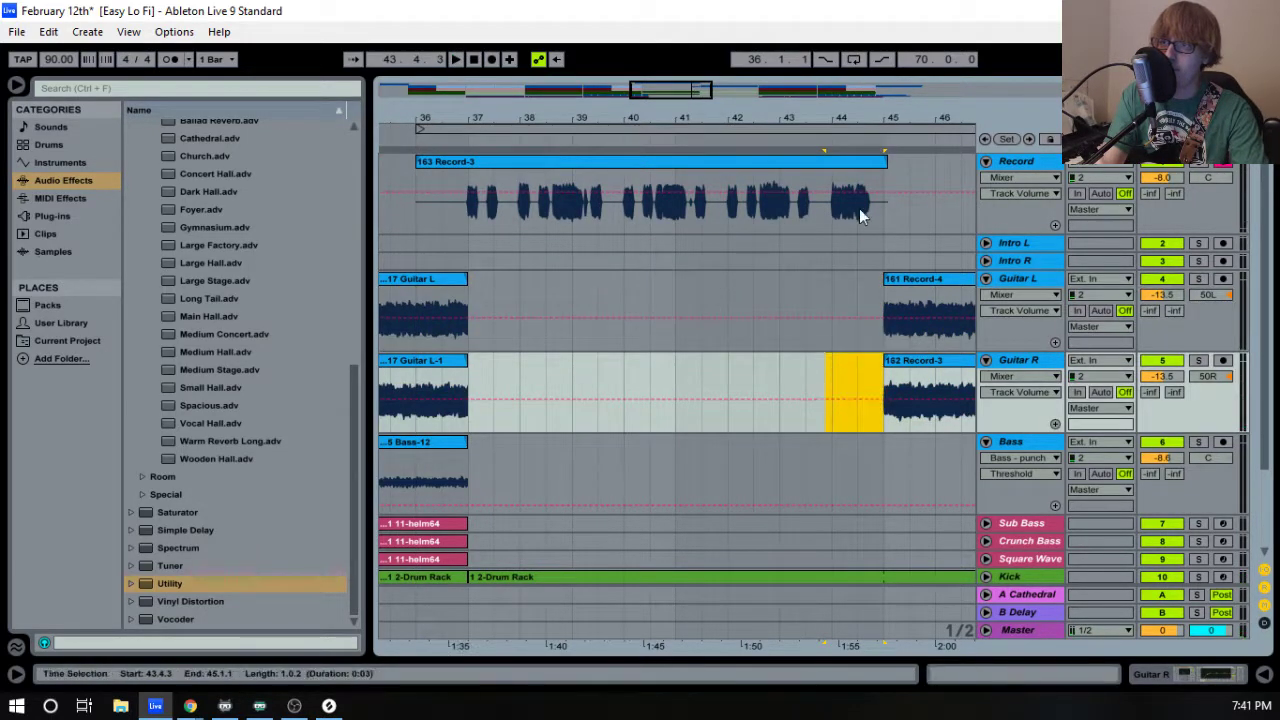
- Trim the new staccato take to bars 37–44 and move it from the Record track to Guitar L
drag(887, 163, 826, 163)
drag(446, 162, 500, 190)
key(space)
drag(521, 118, 561, 172)
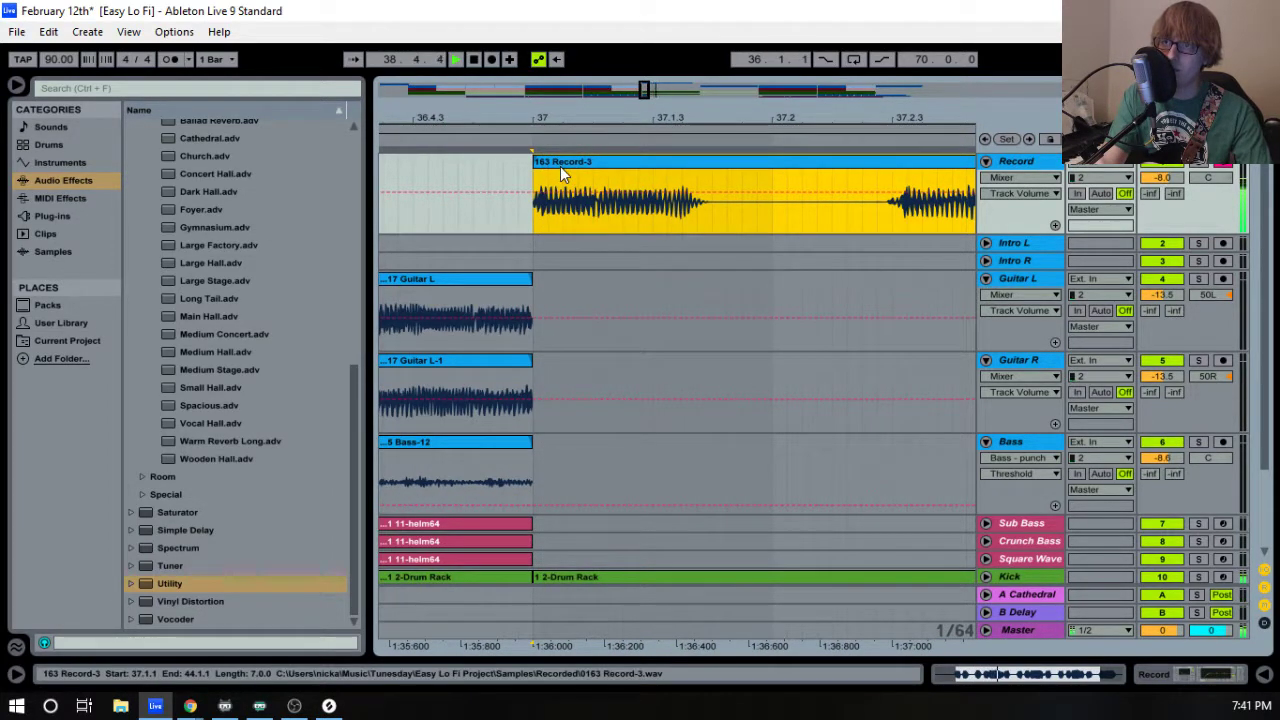
drag(560, 166, 562, 283)
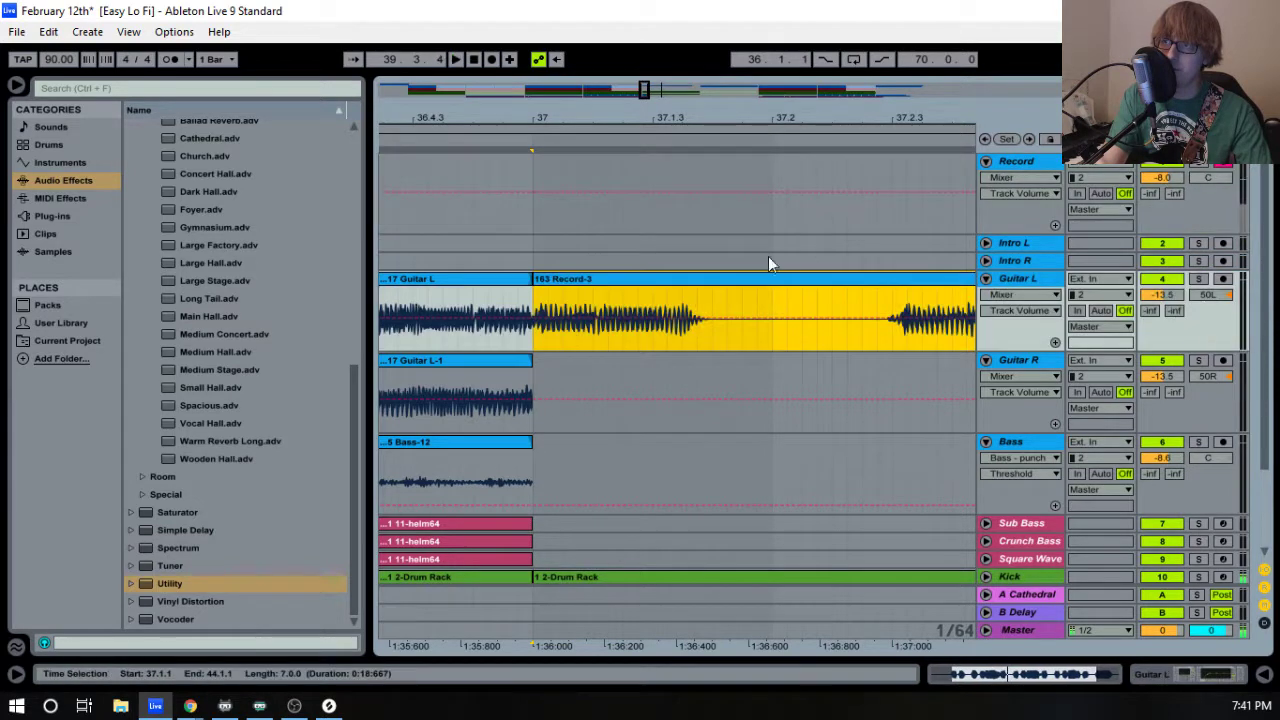
drag(600, 118, 390, 88)
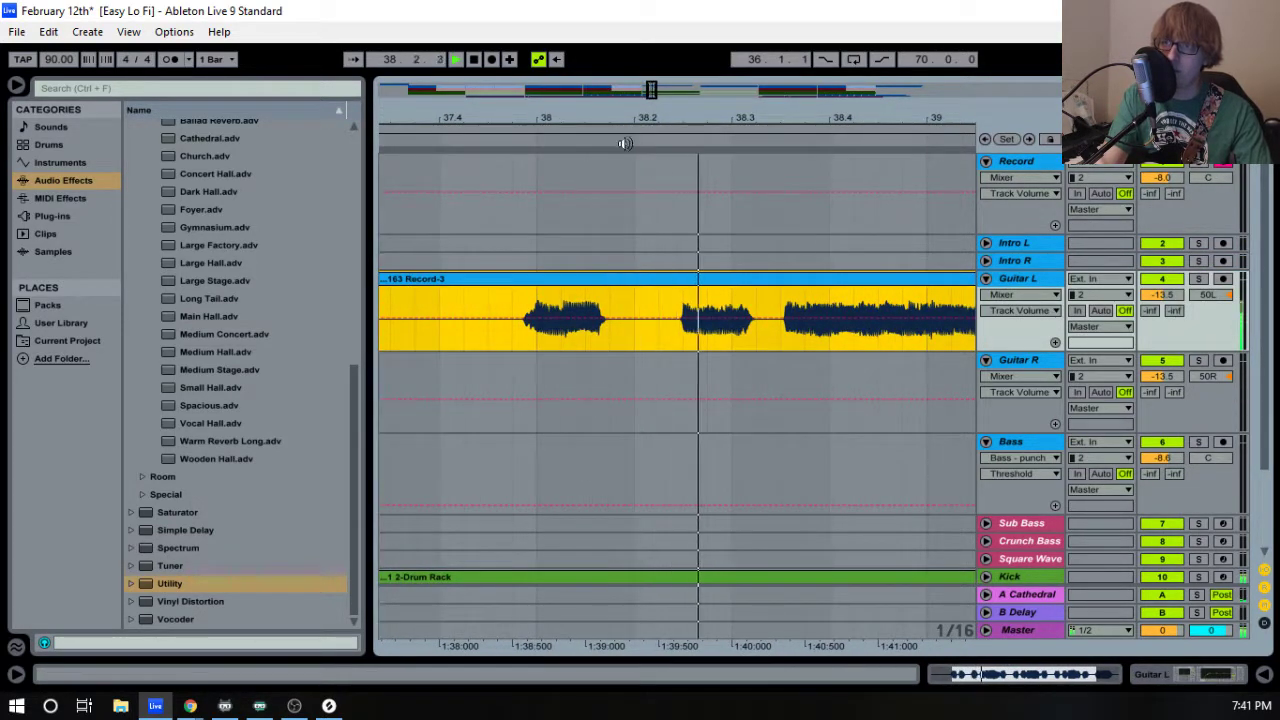
- Split off the start of the held note near 38.3.3 on Guitar L and nudge it slightly earlier
mouse_move(557, 118)
mouse_down()
mouse_move(555, 150)
mouse_move(552, 127)
mouse_up()
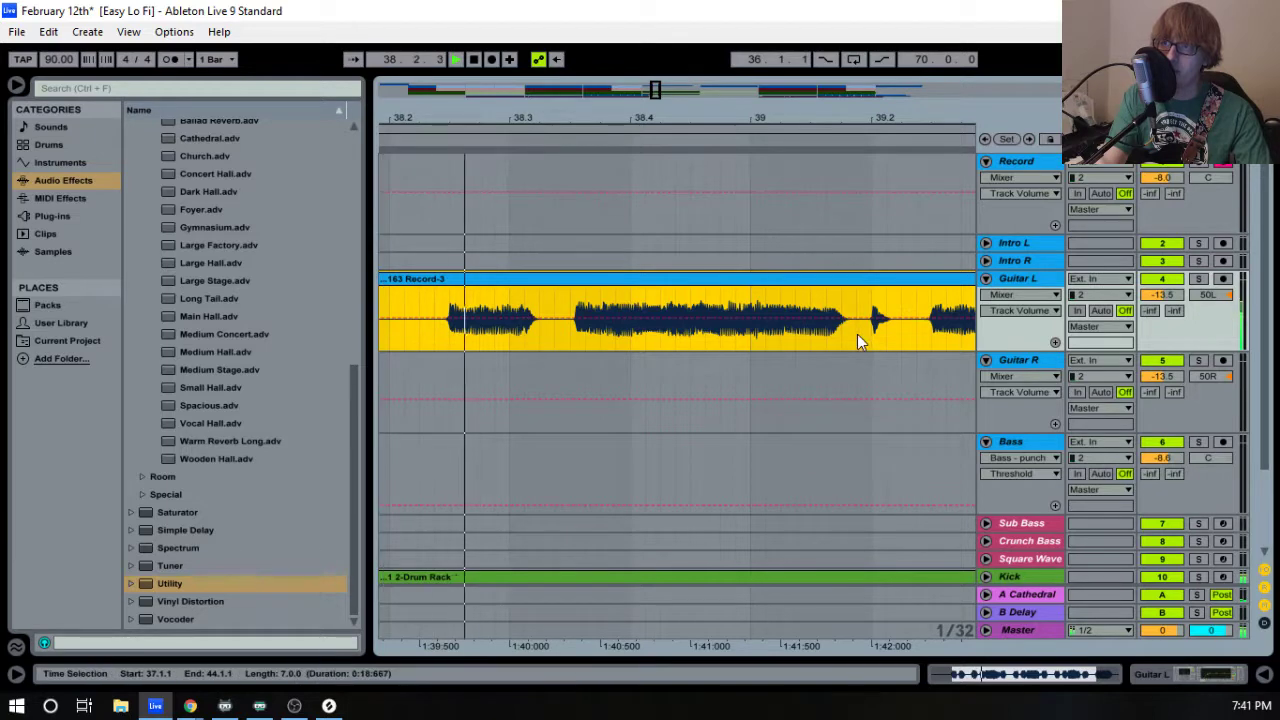
key(space)
drag(858, 340, 904, 342)
drag(568, 122, 593, 291)
drag(574, 338, 819, 300)
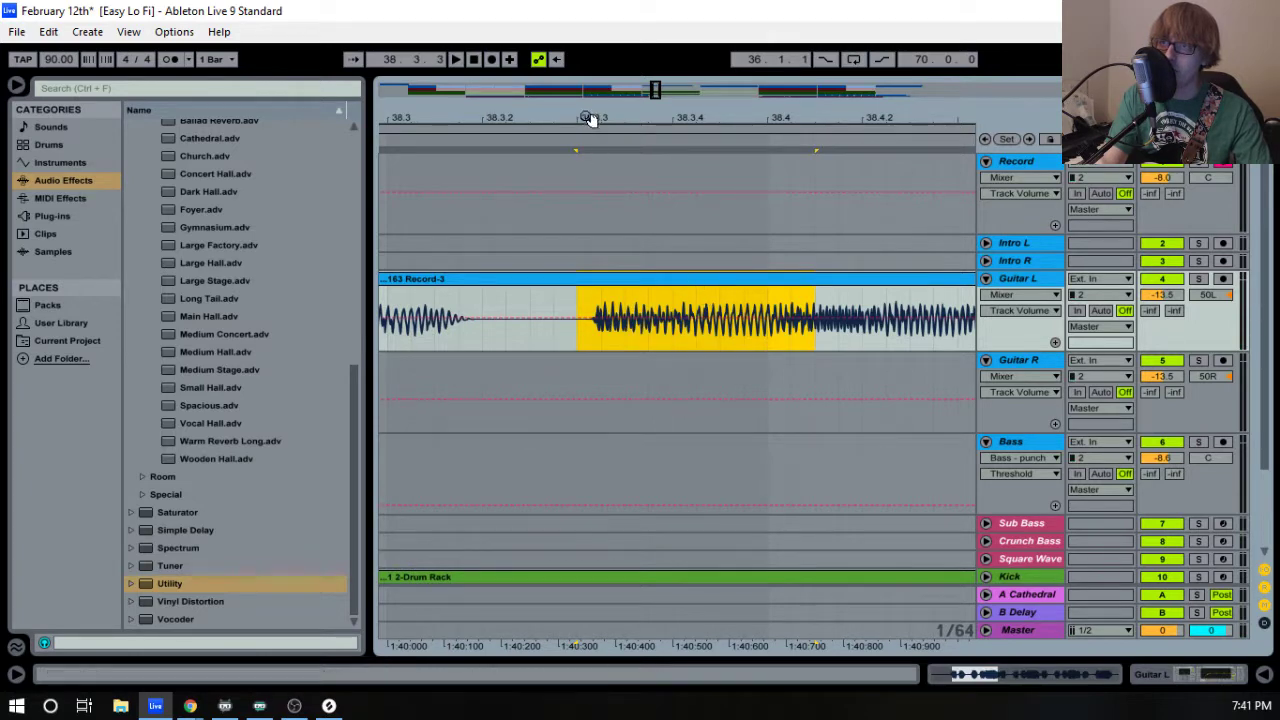
drag(589, 116, 589, 140)
key(ctrl+e)
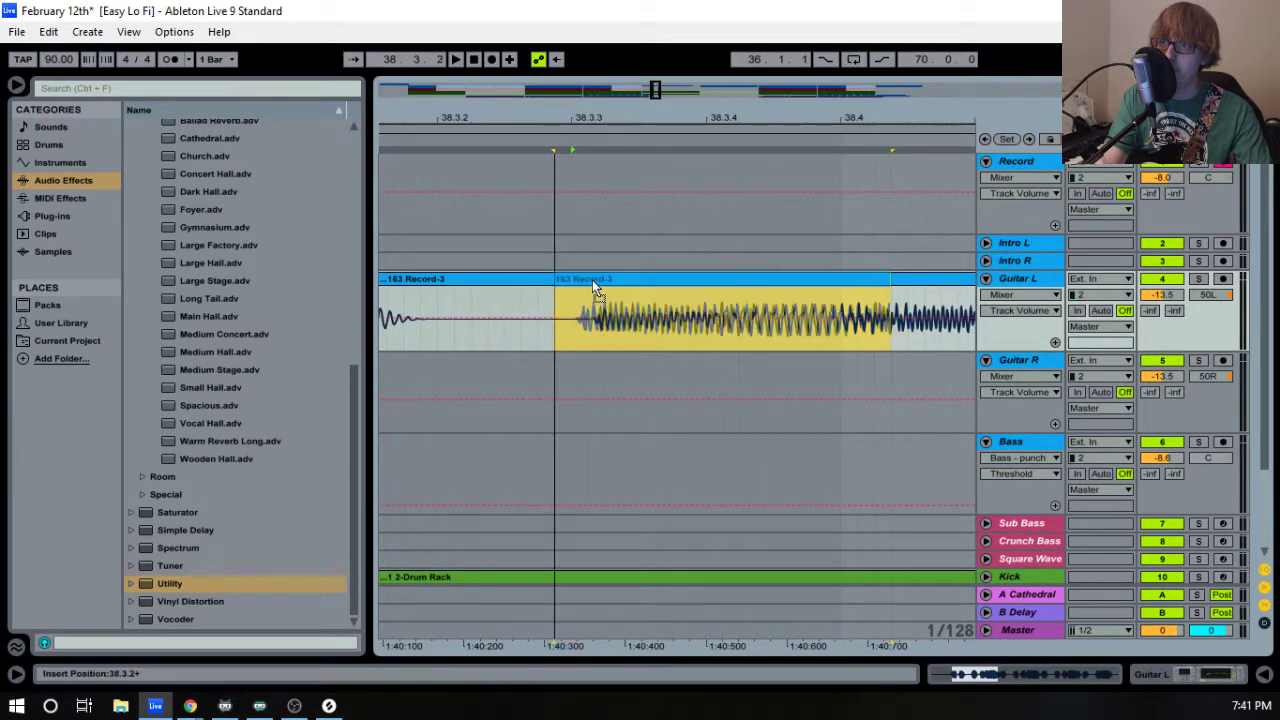
key(space)
key(space)
- Extend the nudged Guitar L clip over the rest of the held note to about 39.1.4 and audition it
drag(740, 112, 603, 114)
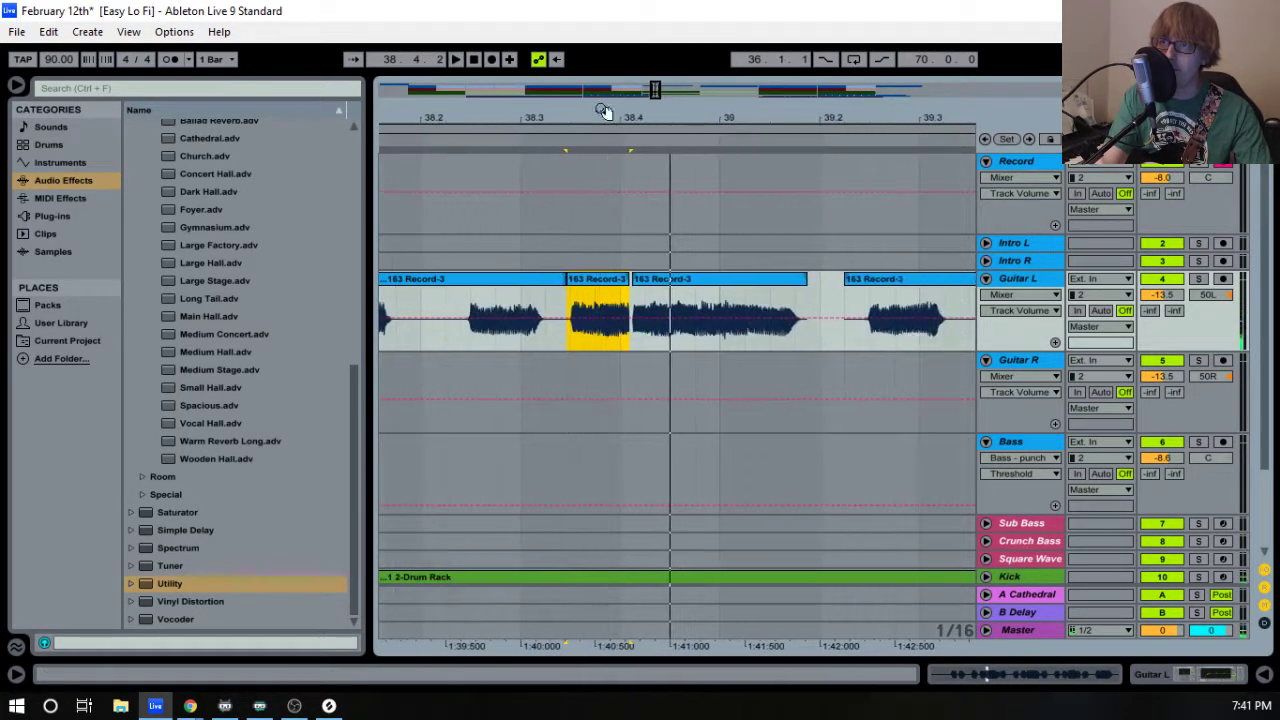
drag(625, 278, 803, 280)
key(space)
key(space)
- Split the Guitar L take shortly after bar 41 and shift the part that follows slightly earlier
drag(811, 112, 793, 86)
key(space)
drag(905, 119, 509, 125)
drag(851, 118, 696, 132)
drag(685, 327, 703, 329)
key(ctrl+e)
drag(800, 117, 445, 117)
drag(716, 279, 688, 279)
key(space)
drag(629, 118, 938, 74)
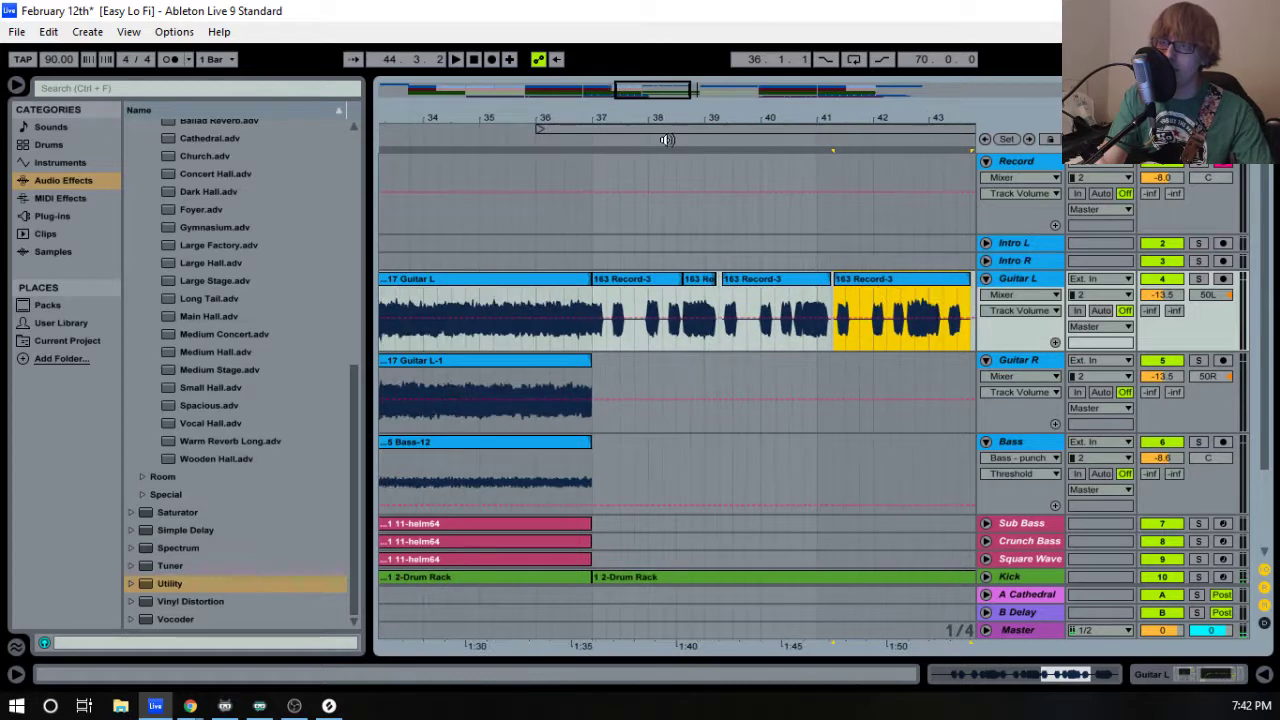
- Record a second staccato guitar take on the Record track, starting from bar 36 and stopping just past bar 45
click(663, 131)
key(F9)
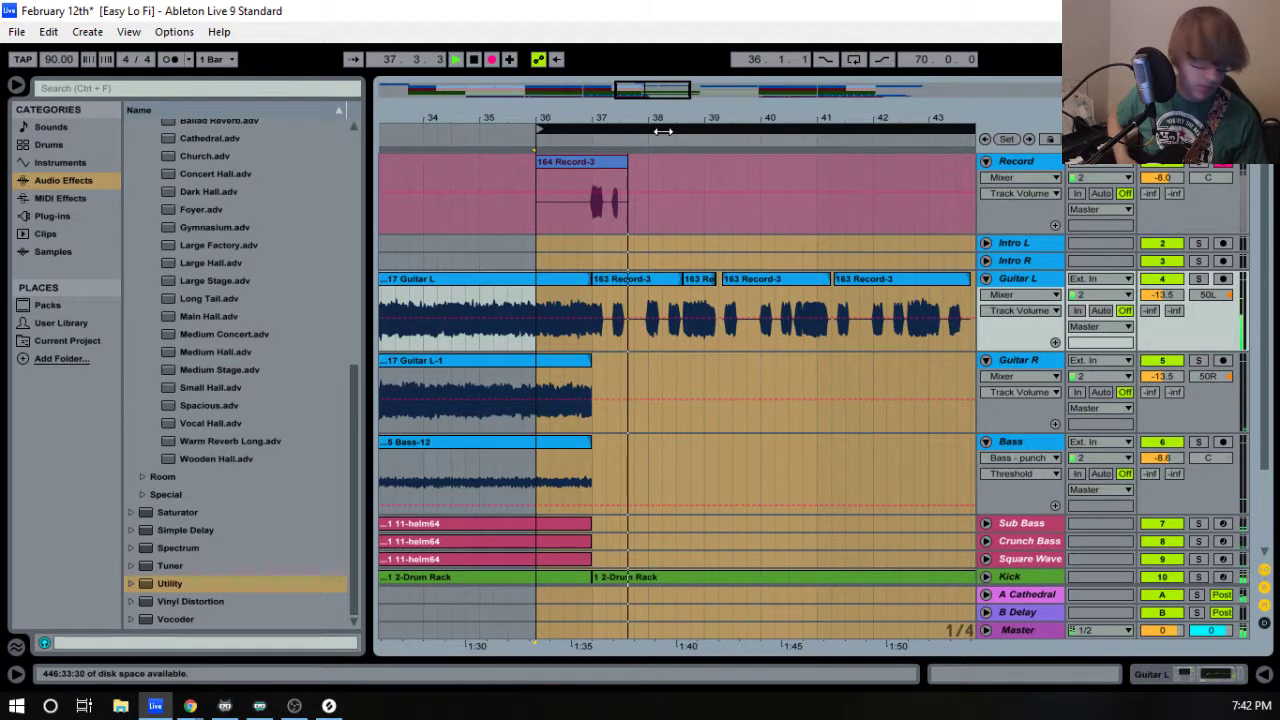
key(space)
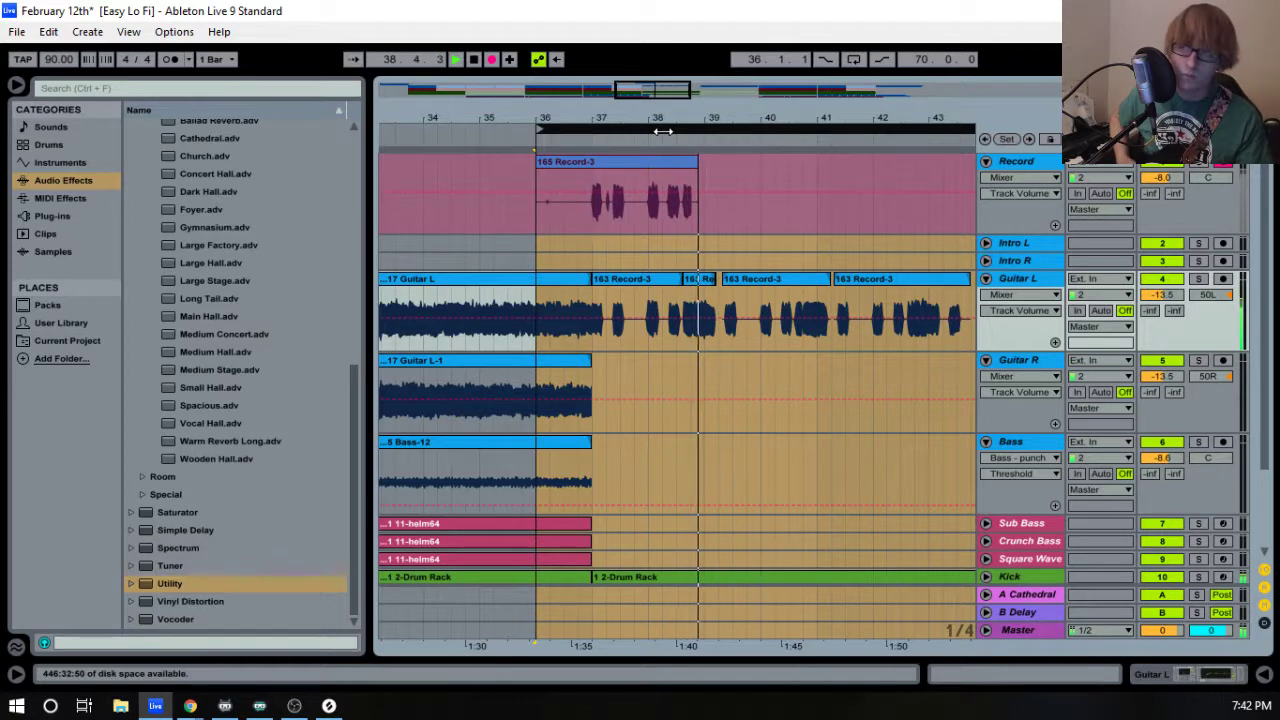
key(space)
key(F9)
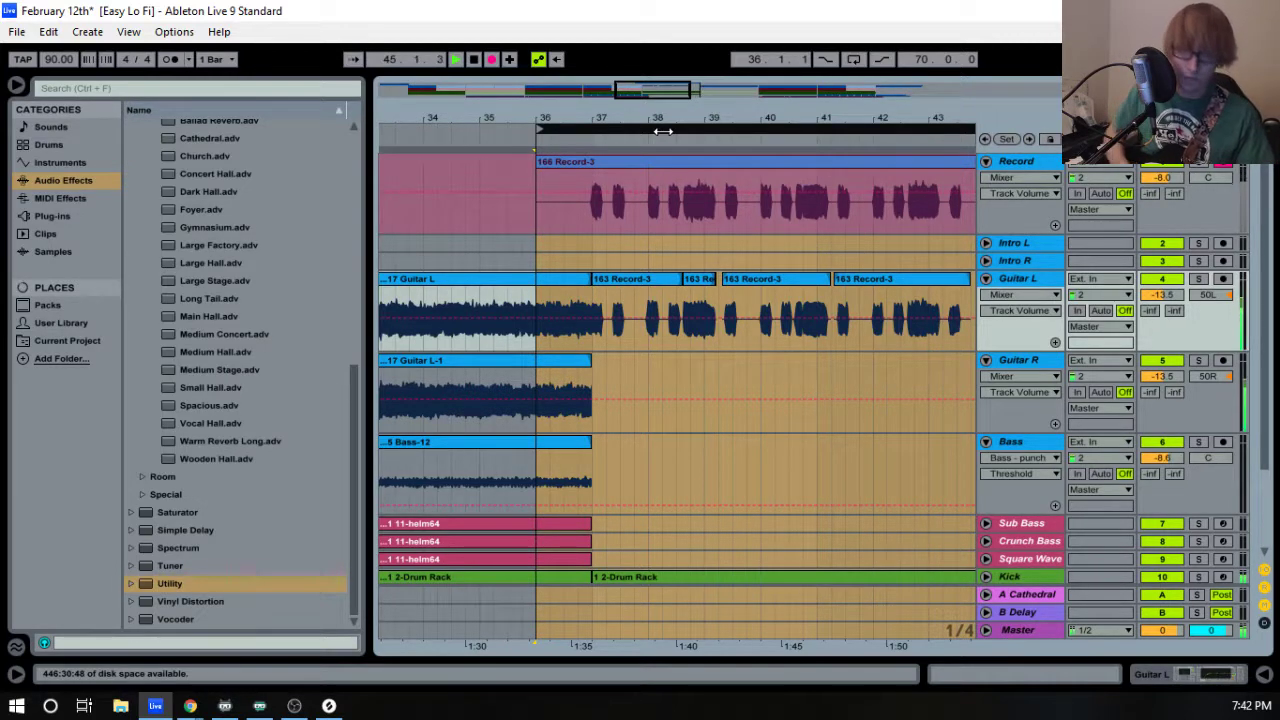
key(space)
- Trim the second staccato take to run from 37.1.1 to about 43.4.2 and move it to Guitar R
key(space)
drag(583, 119, 580, 180)
drag(403, 162, 635, 176)
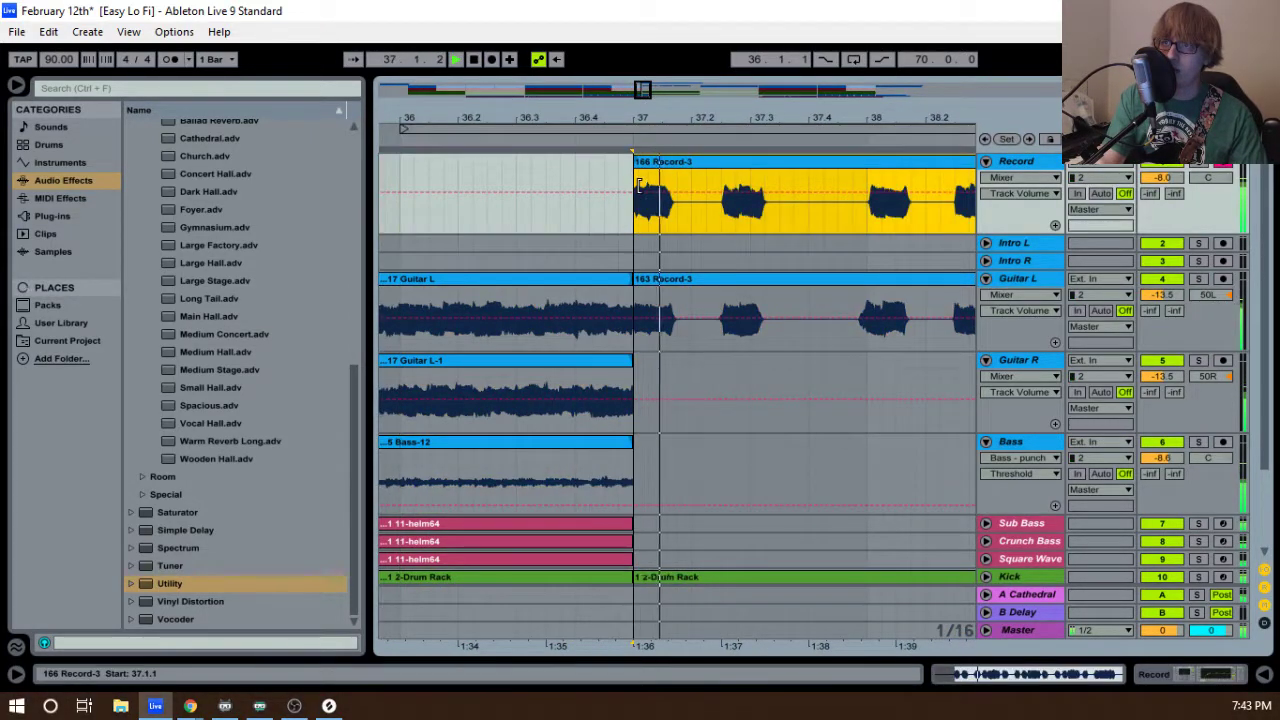
drag(743, 121, 468, 38)
drag(779, 172, 726, 172)
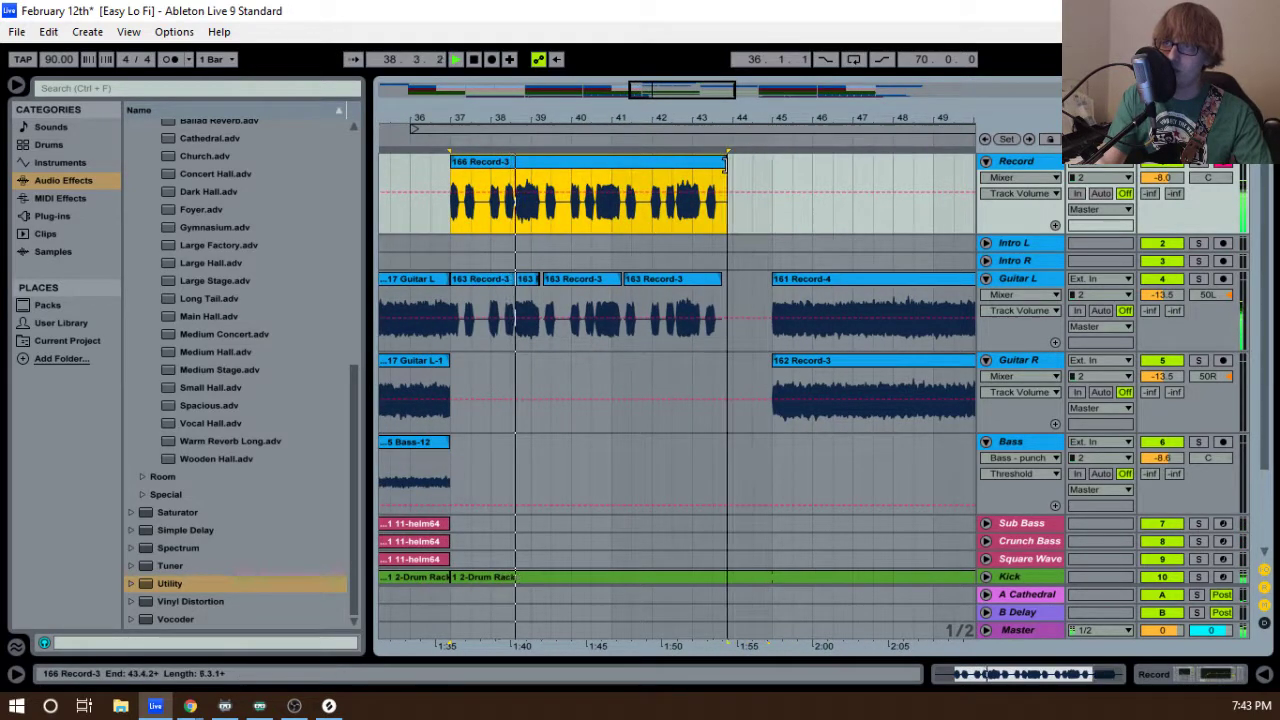
drag(478, 172, 483, 370)
key(space)
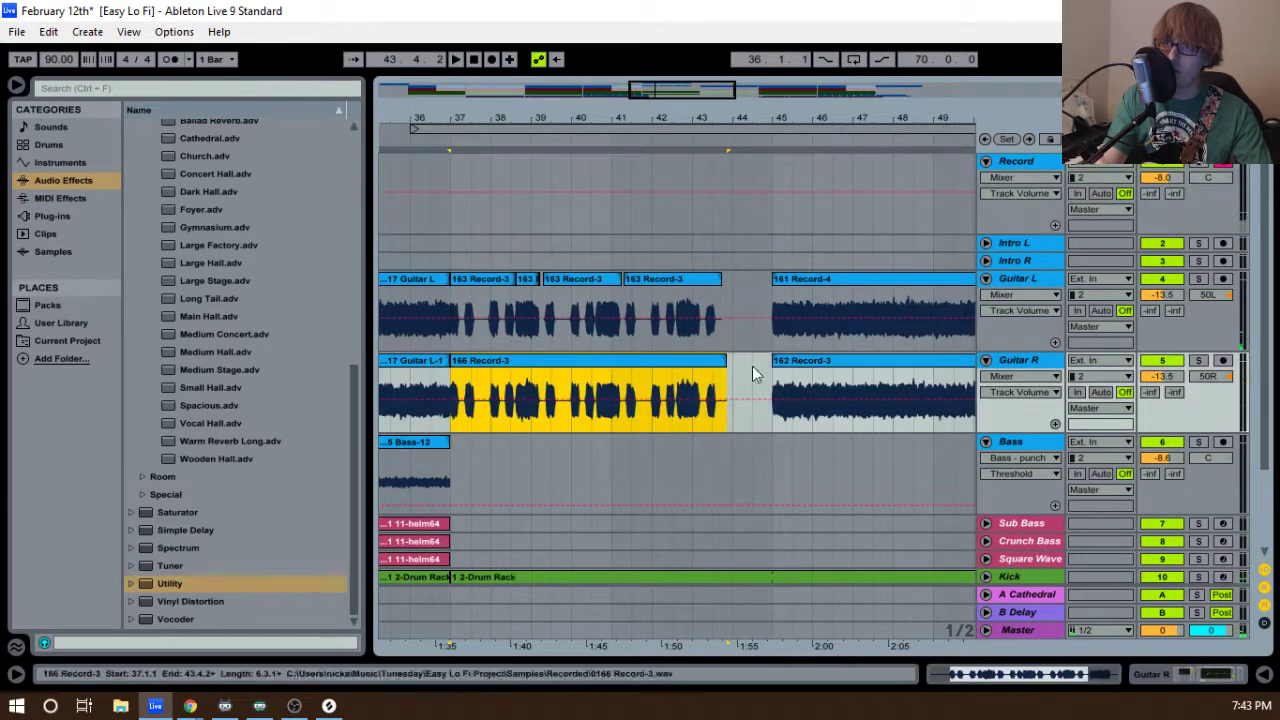
- Isolate the Guitar R note at bar 38 as its own clip and nudge it slightly earlier
drag(468, 120, 395, 122)
key(space)
drag(645, 120, 630, 180)
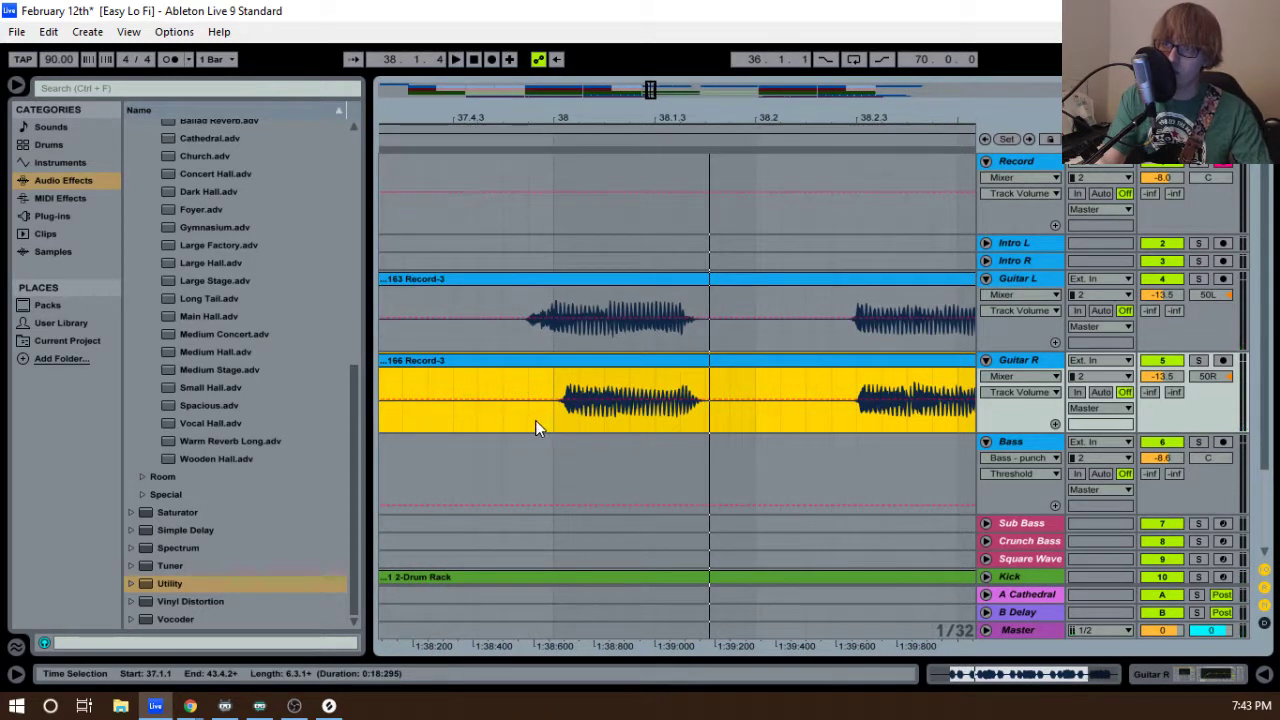
drag(552, 423, 741, 407)
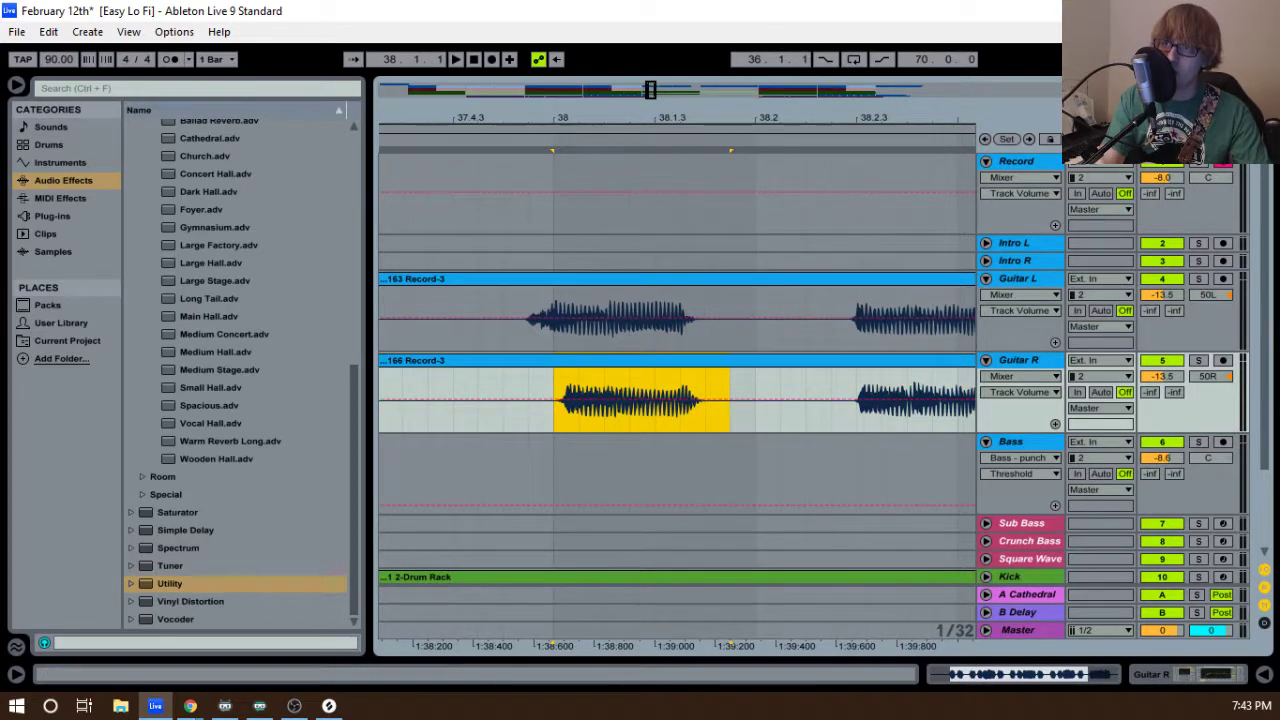
drag(565, 123, 595, 287)
drag(543, 362, 516, 361)
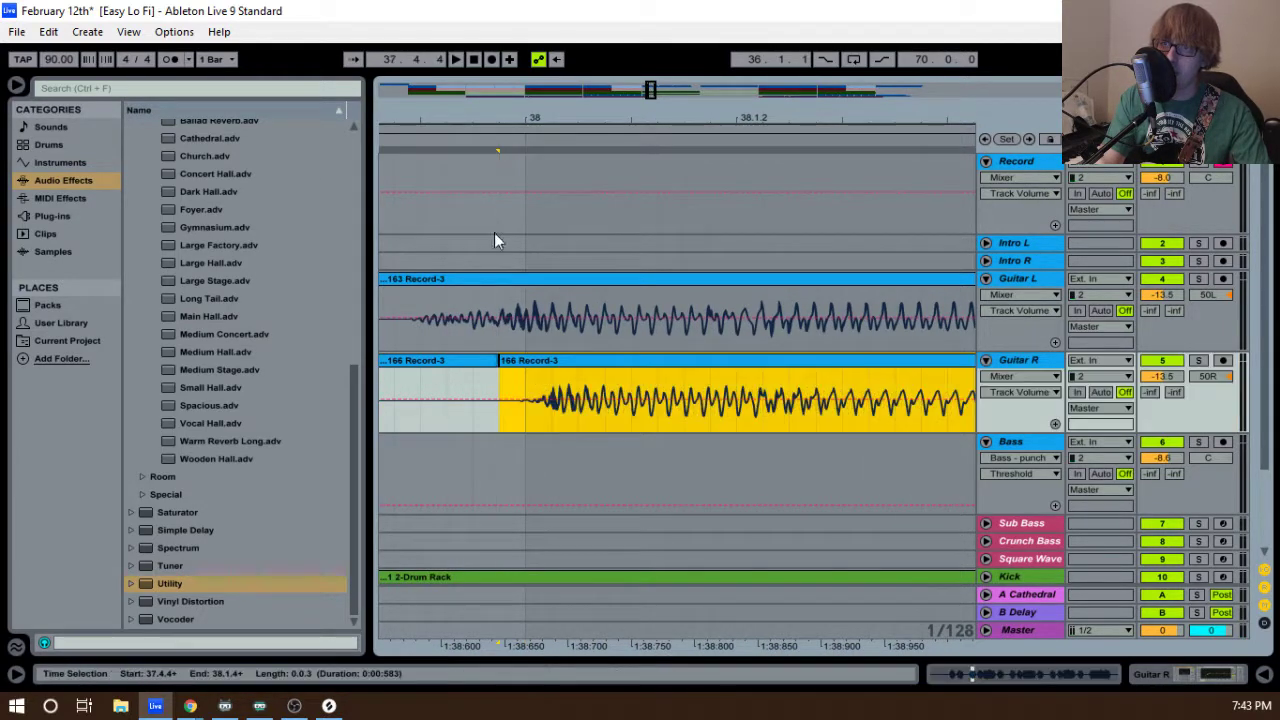
mouse_move(530, 123)
mouse_down()
mouse_move(525, 110)
mouse_move(519, 134)
mouse_up()
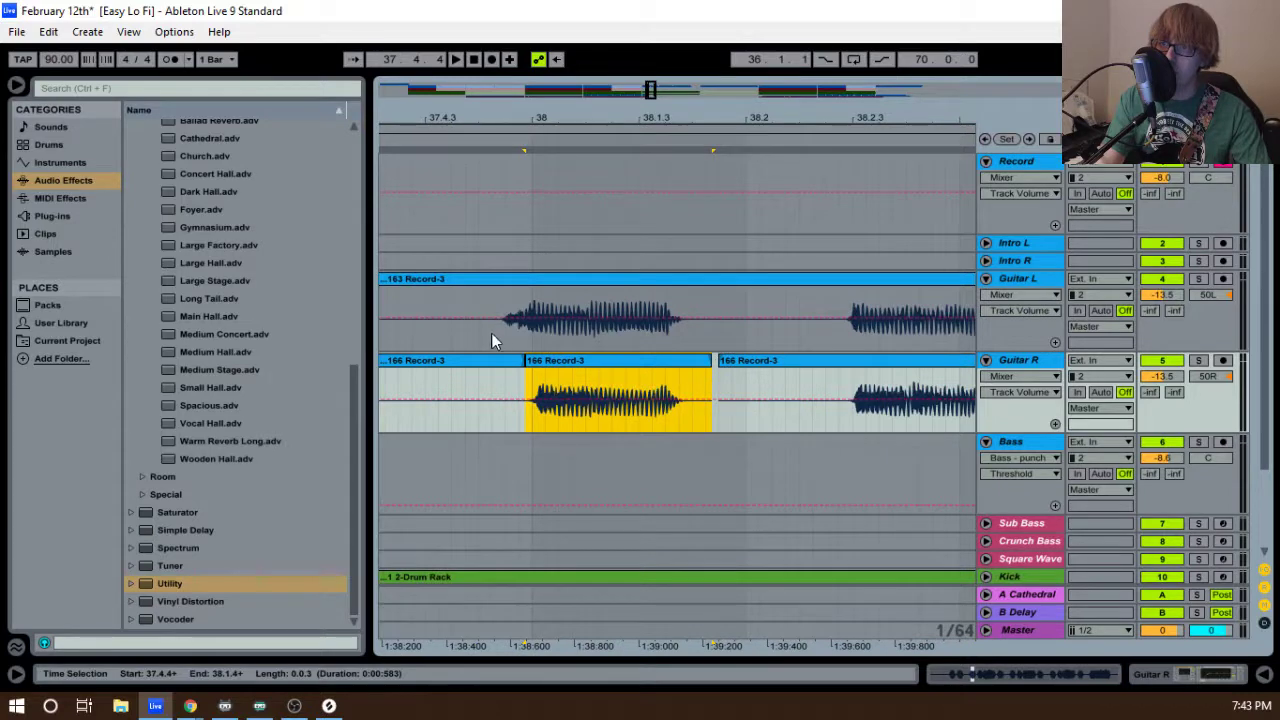
- Shift the Guitar L note at bar 38 slightly later and close the clip gaps around that note on both guitar tracks
drag(494, 342, 715, 318)
drag(671, 276, 685, 279)
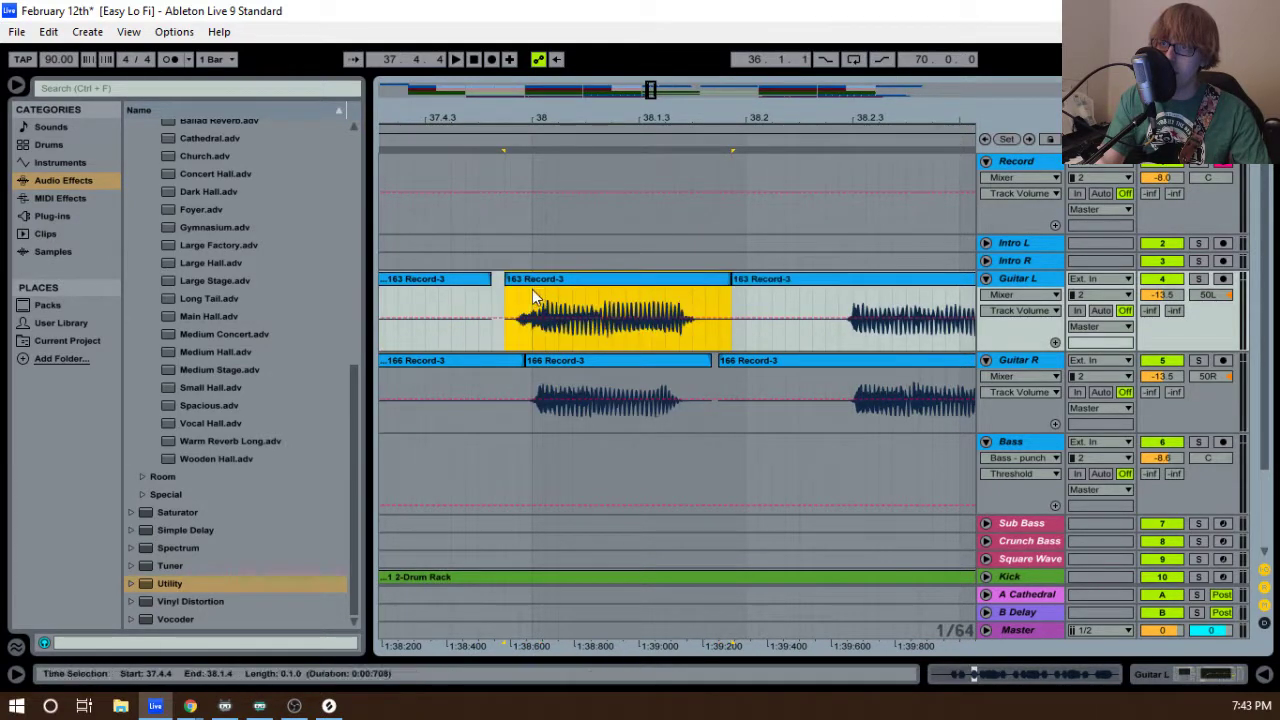
key(space)
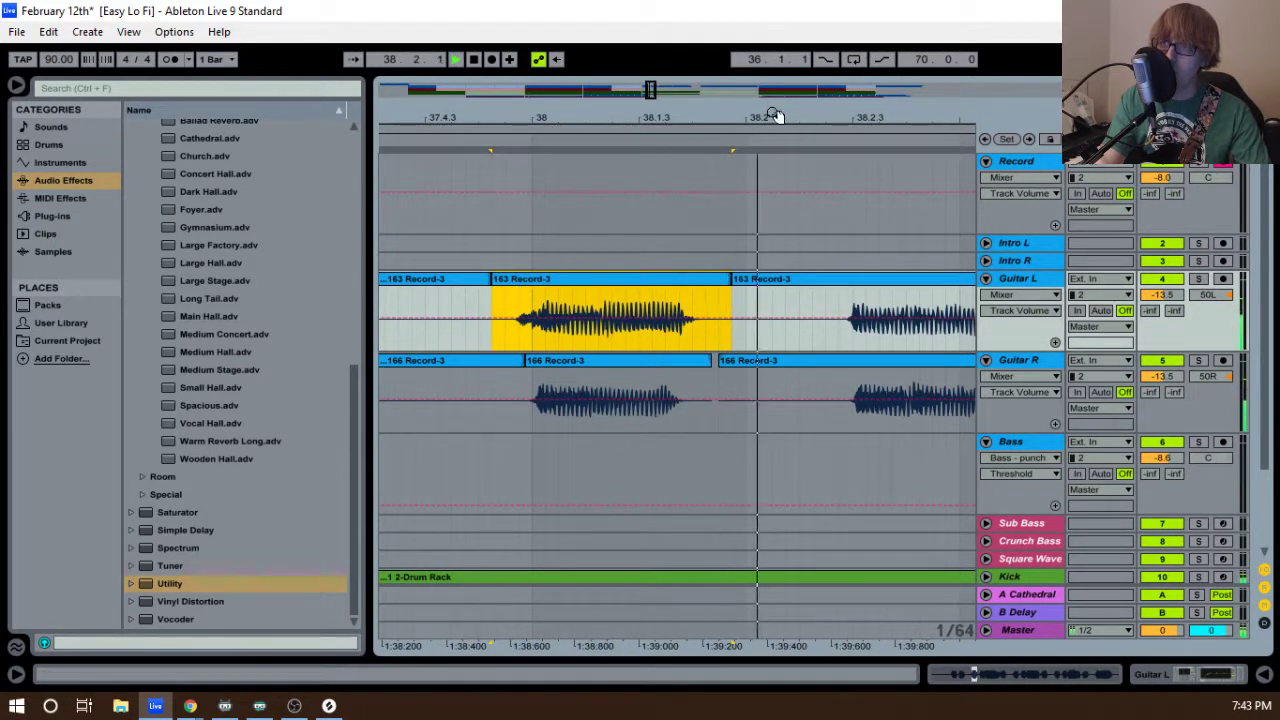
drag(456, 122, 529, 124)
key(space)
click(477, 363)
drag(477, 363, 503, 363)
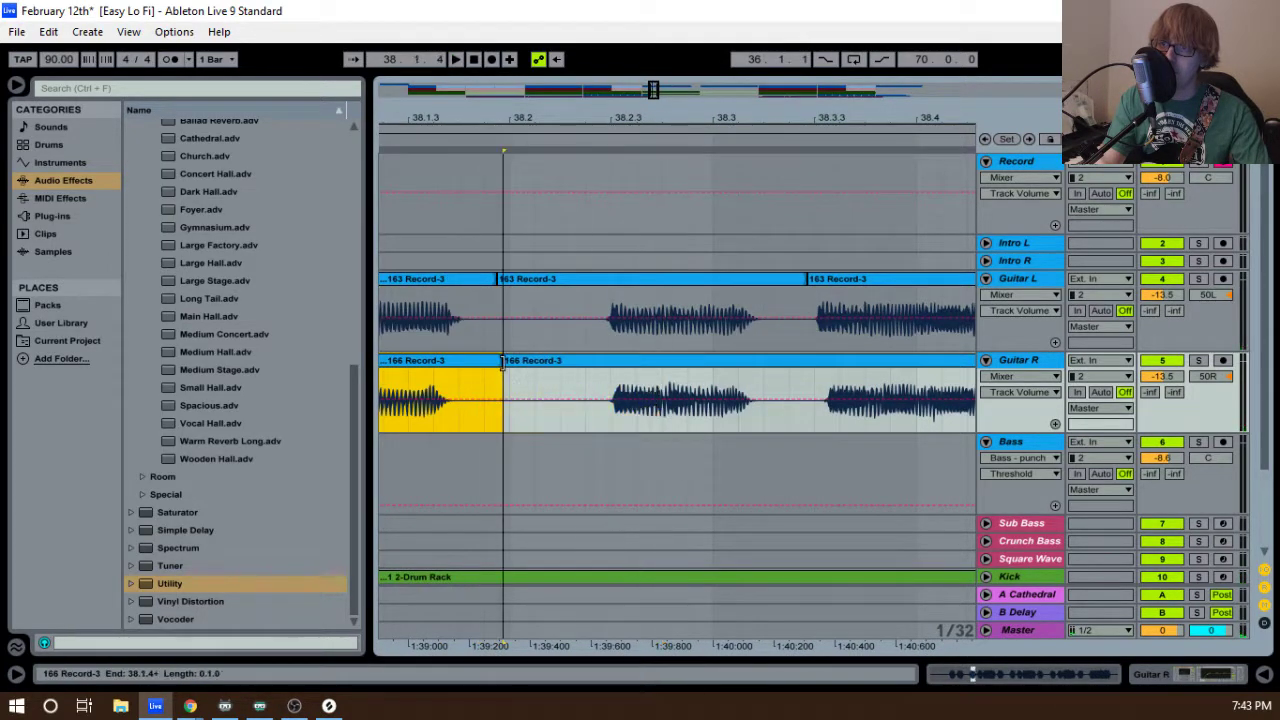
- Nudge the held Guitar R note from 38.3.3 to 39.1.4 slightly earlier and close the gap behind it
drag(880, 124, 559, 121)
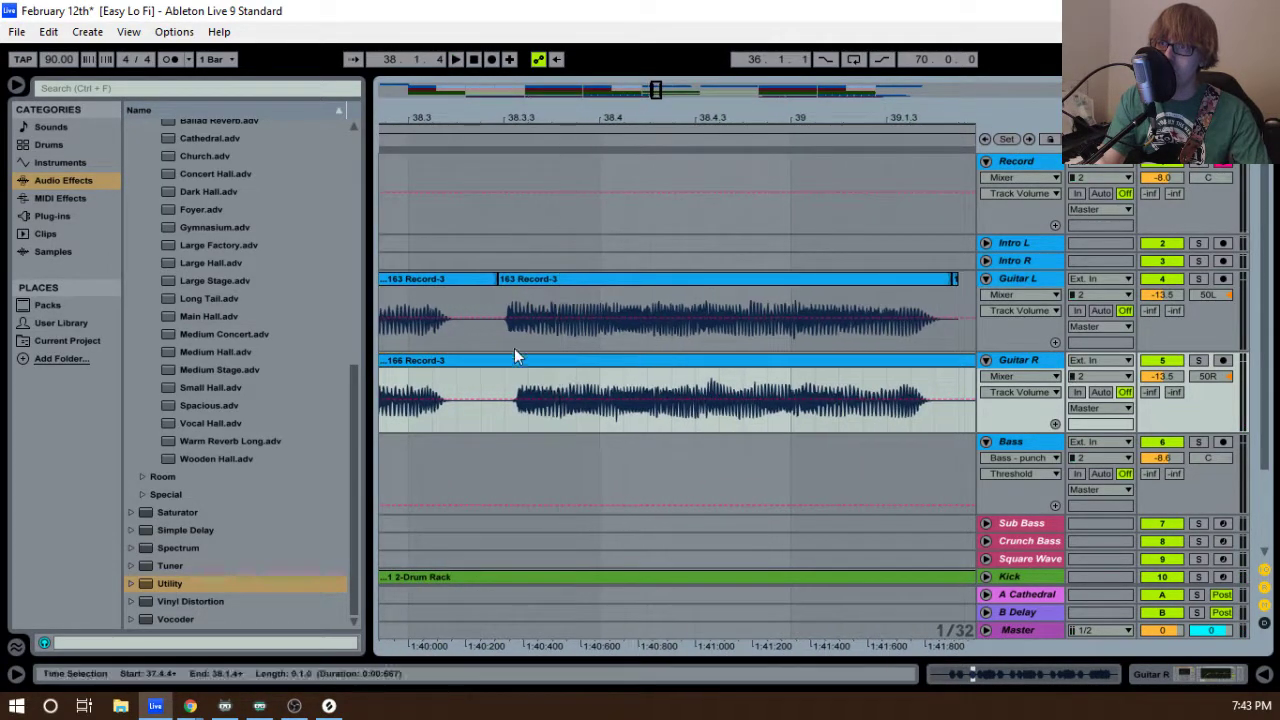
drag(509, 411, 949, 392)
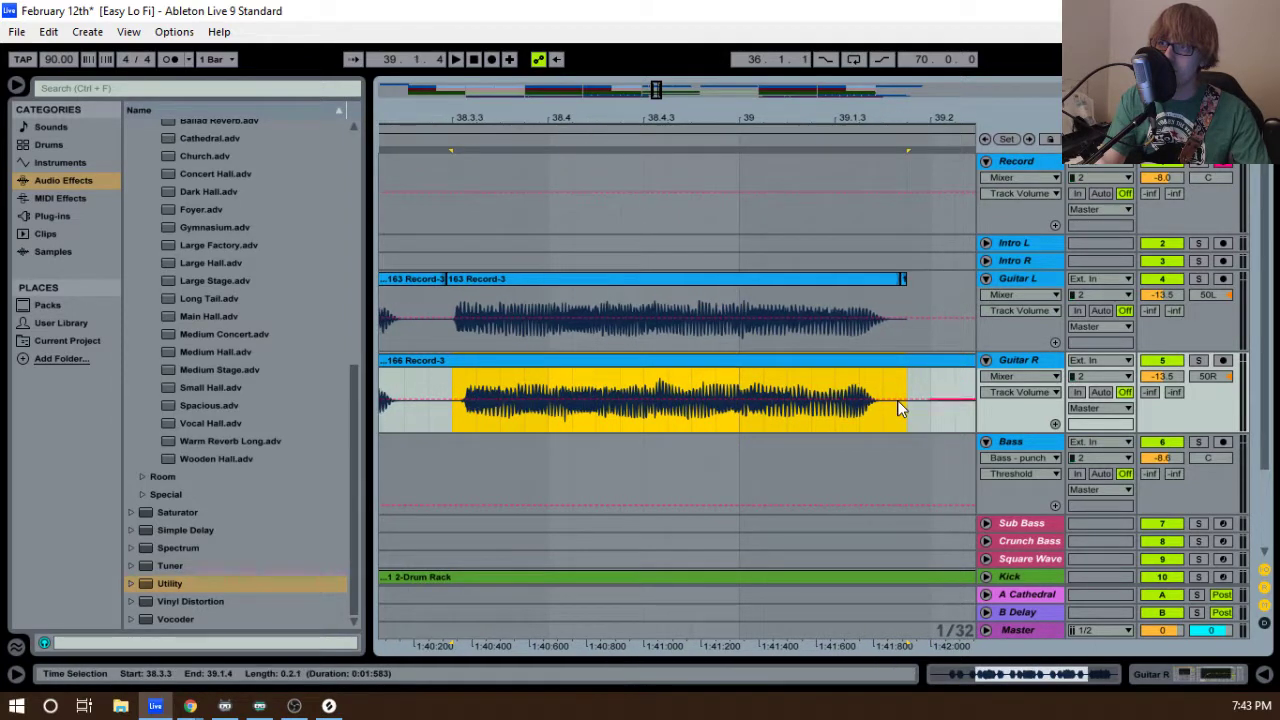
drag(469, 125, 524, 200)
drag(518, 365, 503, 364)
key(space)
drag(734, 112, 410, 187)
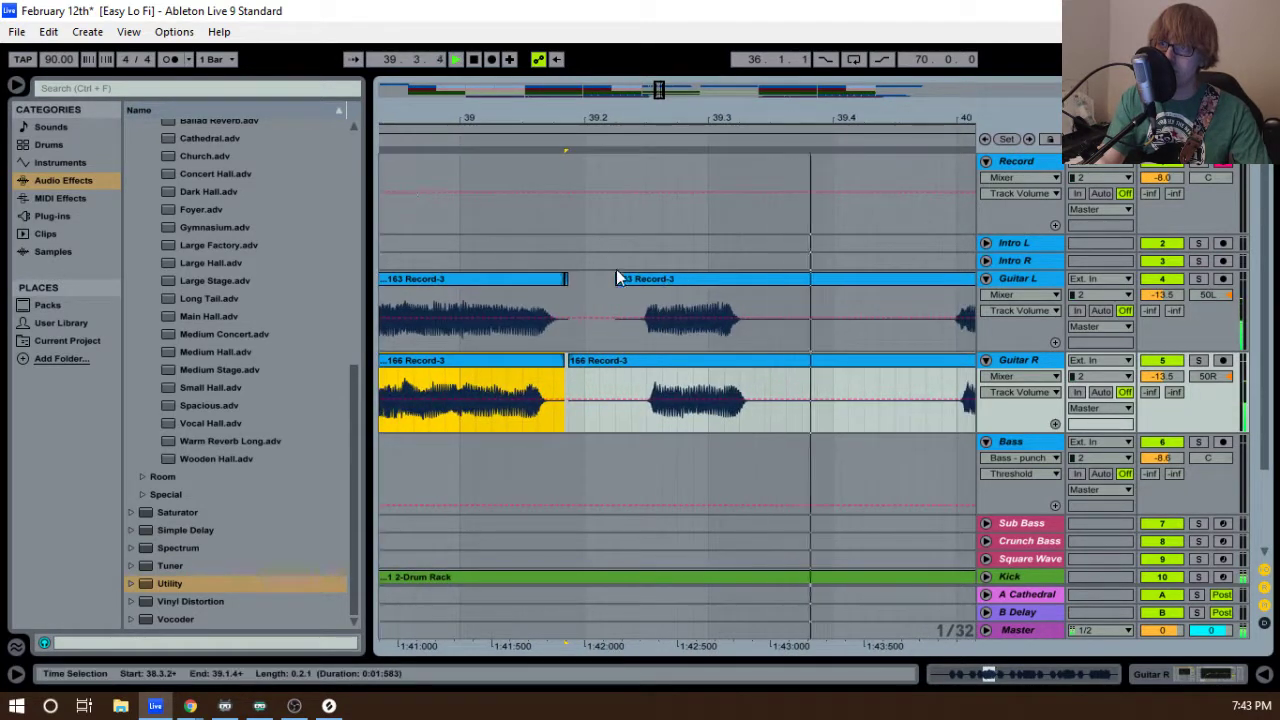
drag(566, 366, 783, 366)
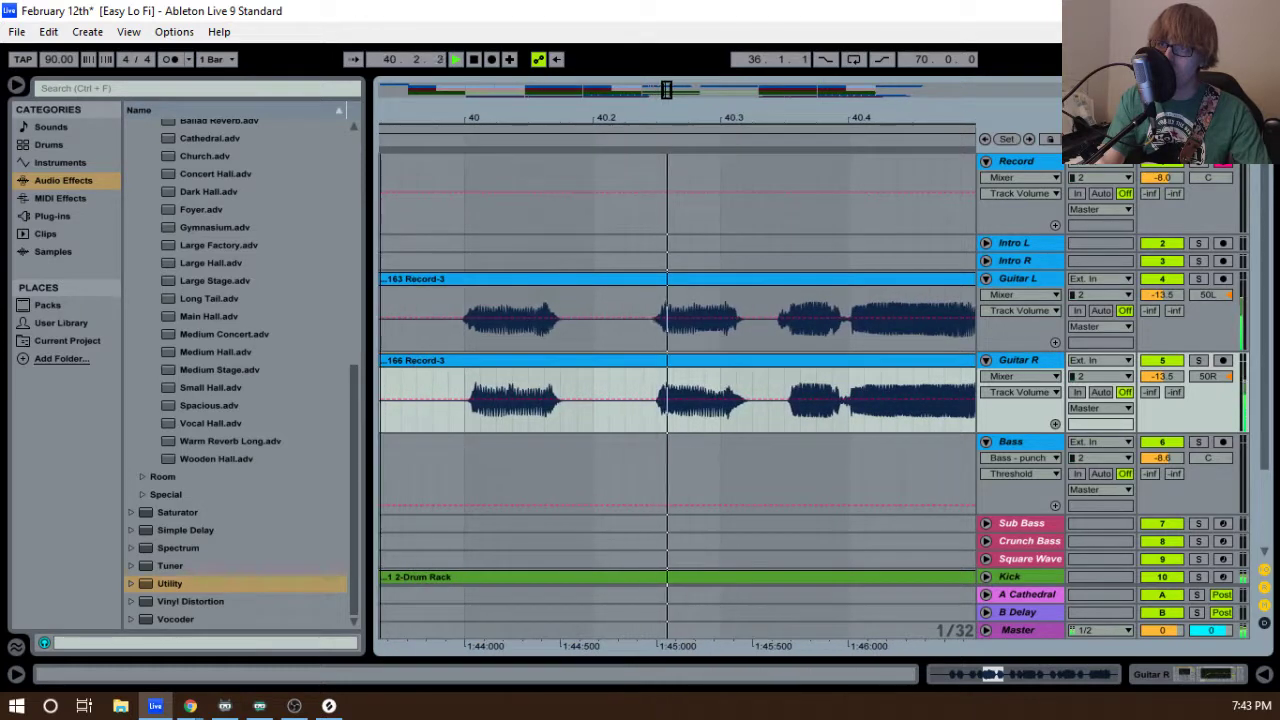
- Adjust the Guitar R clip around bar 40 to match Guitar L and play back the following bars
key(space)
drag(565, 118, 614, 114)
drag(504, 362, 693, 373)
key(space)
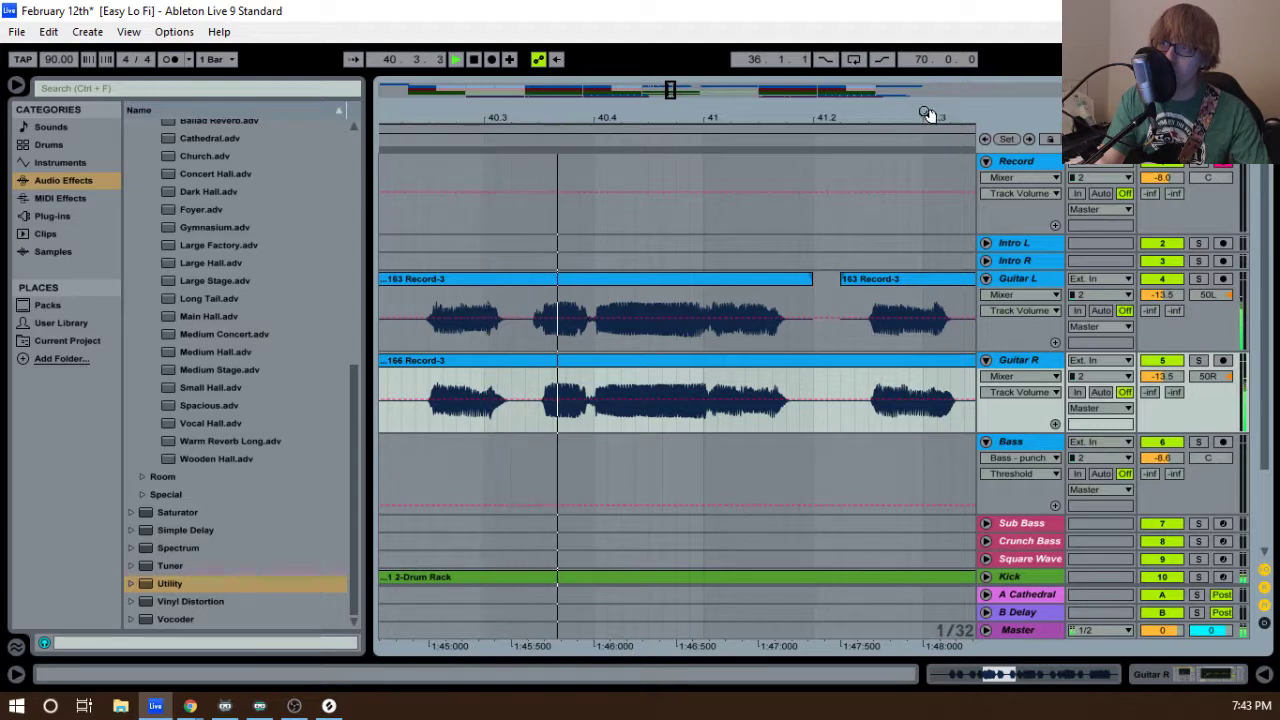
drag(920, 113, 946, 114)
key(space)
click(442, 144)
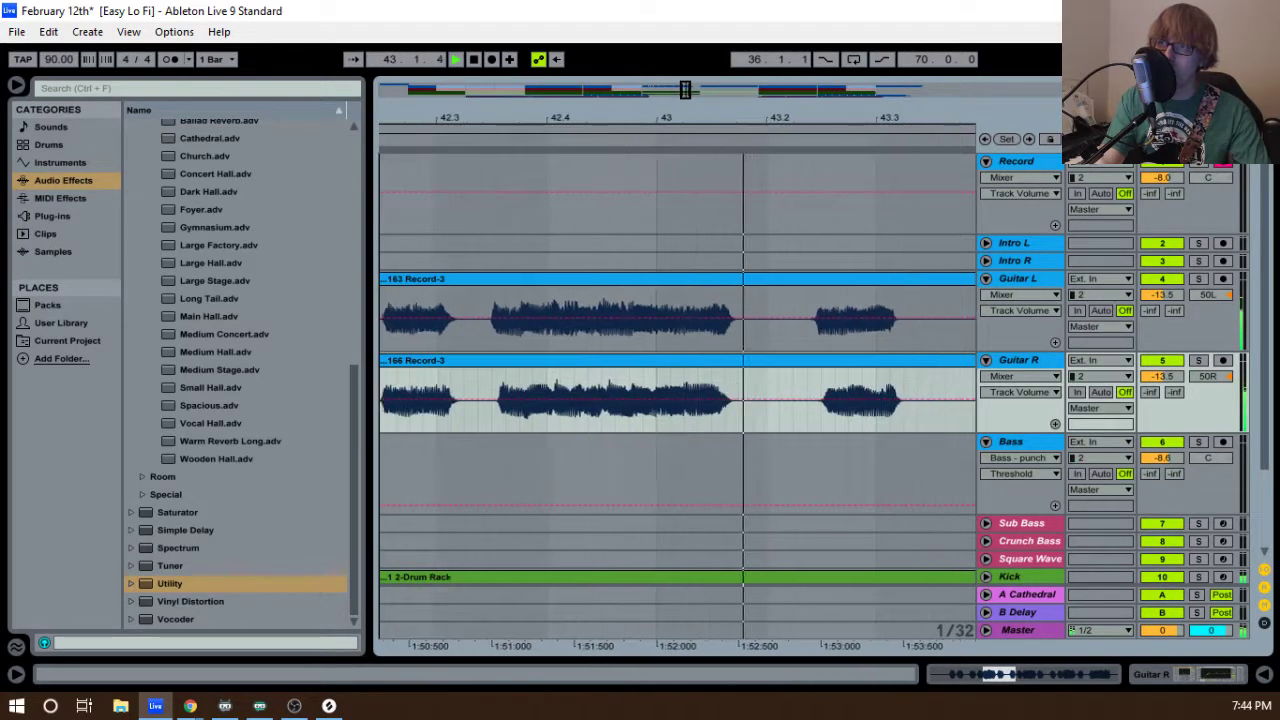
- Record a sustained guitar note for bar 44 on the Record track, starting from bar 43
drag(828, 118, 642, 44)
key(space)
drag(557, 131, 664, 130)
key(space)
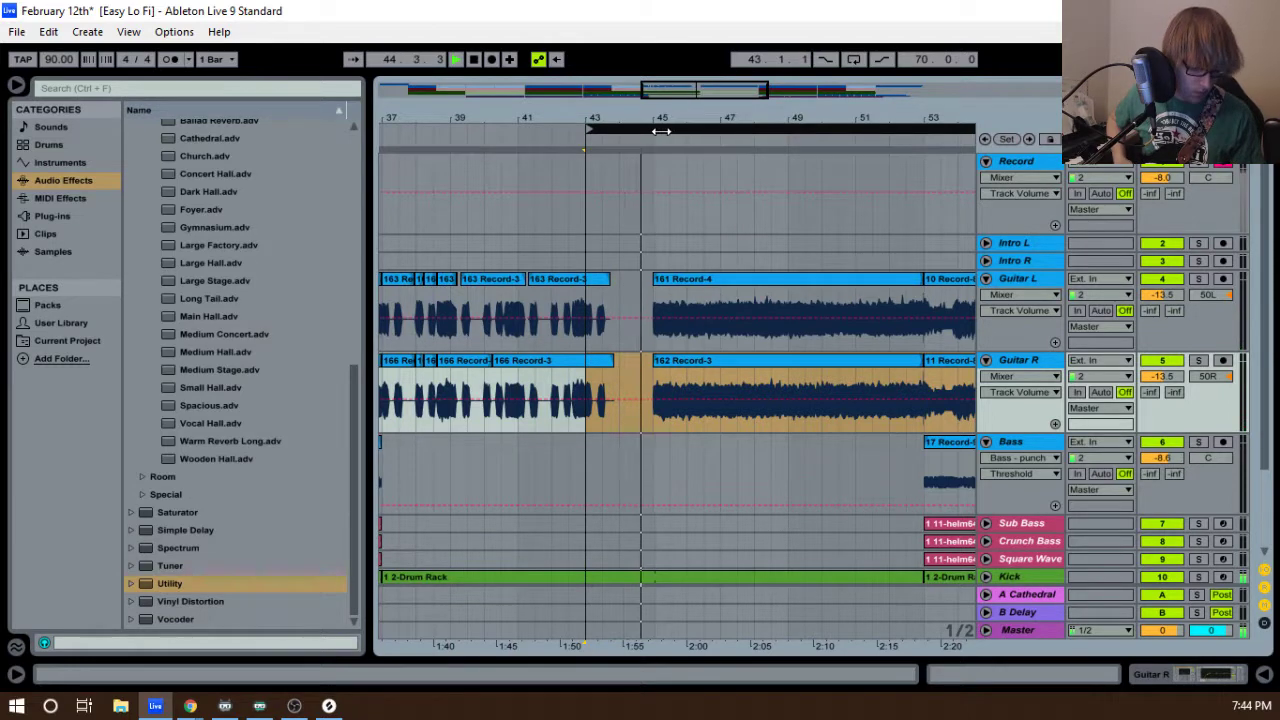
key(space)
key(F9)
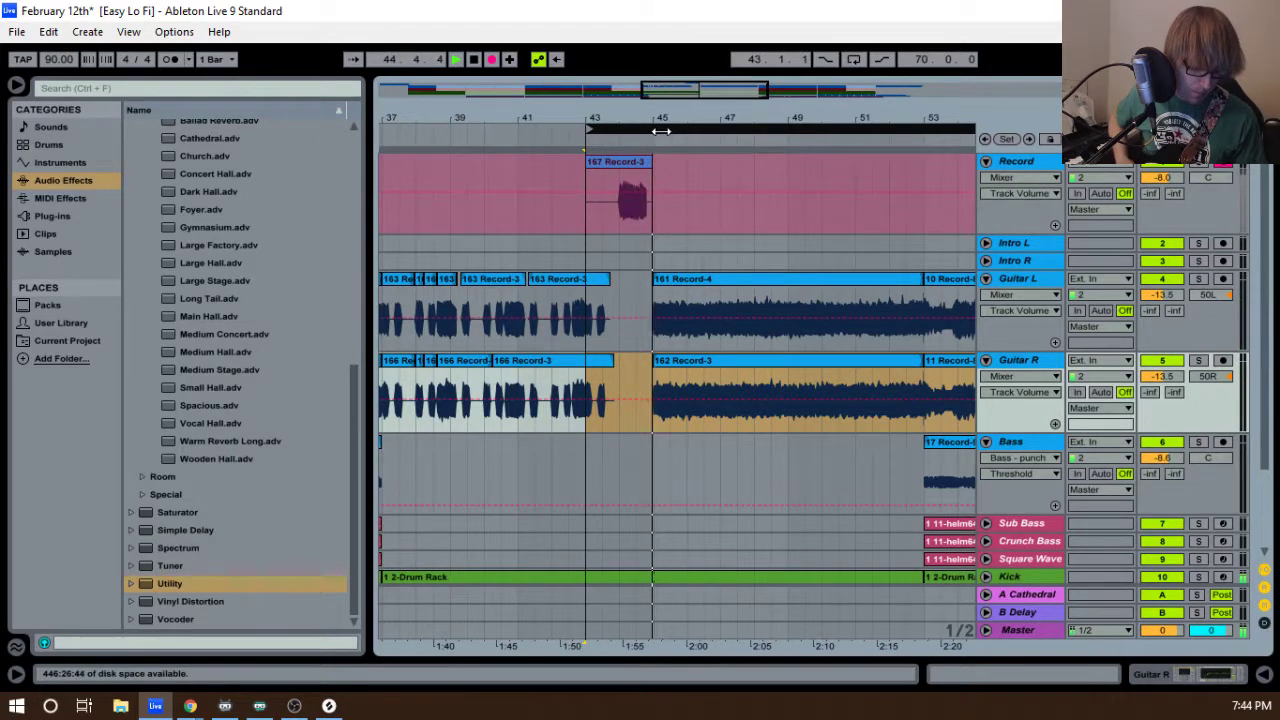
key(space)
- Trim the silence before bar 44 from the start of the sustained take
key(space)
drag(587, 162, 653, 162)
drag(626, 118, 653, 190)
key(space)
drag(471, 162, 593, 162)
drag(594, 114, 613, 338)
key(space)
- Fit the sustained take on Guitar L from just before bar 44 up to the next clip at 45.1.1
drag(791, 120, 628, 283)
key(space)
key(space)
drag(459, 283, 572, 283)
drag(764, 121, 411, 45)
key(space)
drag(704, 281, 713, 281)
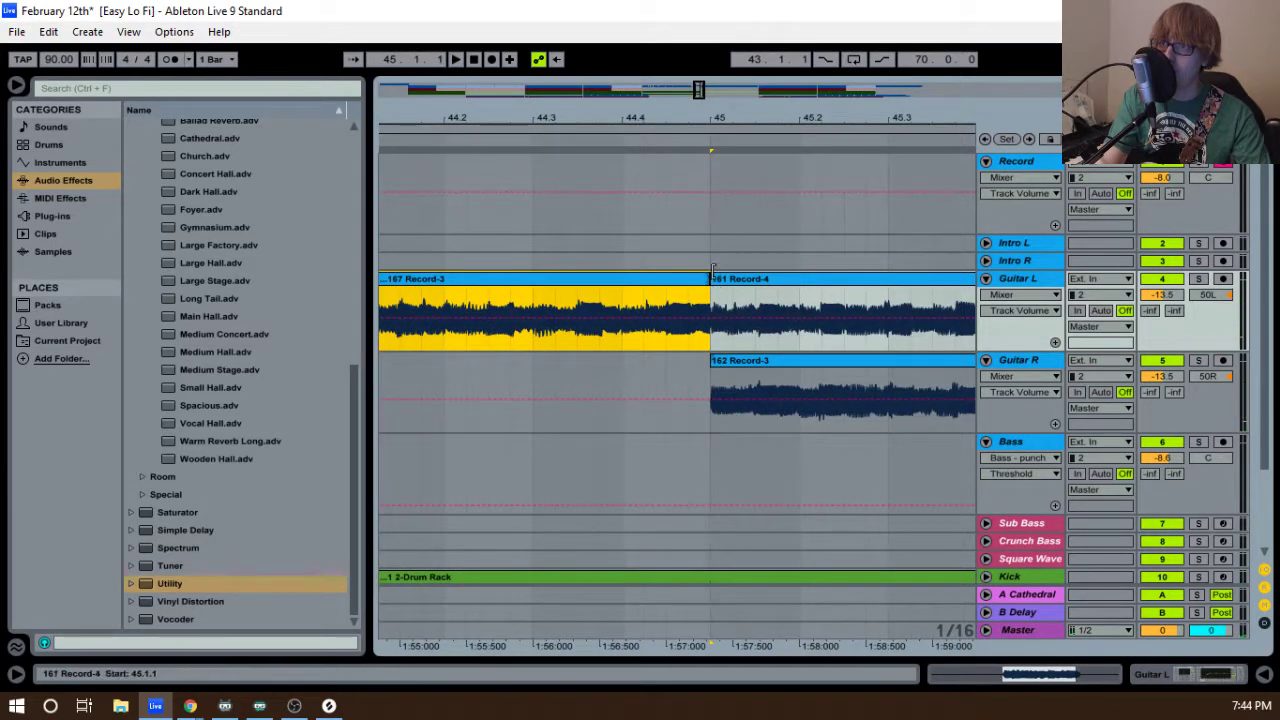
- Record a second sustained guitar note on the Record track, starting from bar 43 and stopping past bar 45
drag(603, 120, 732, 105)
click(626, 132)
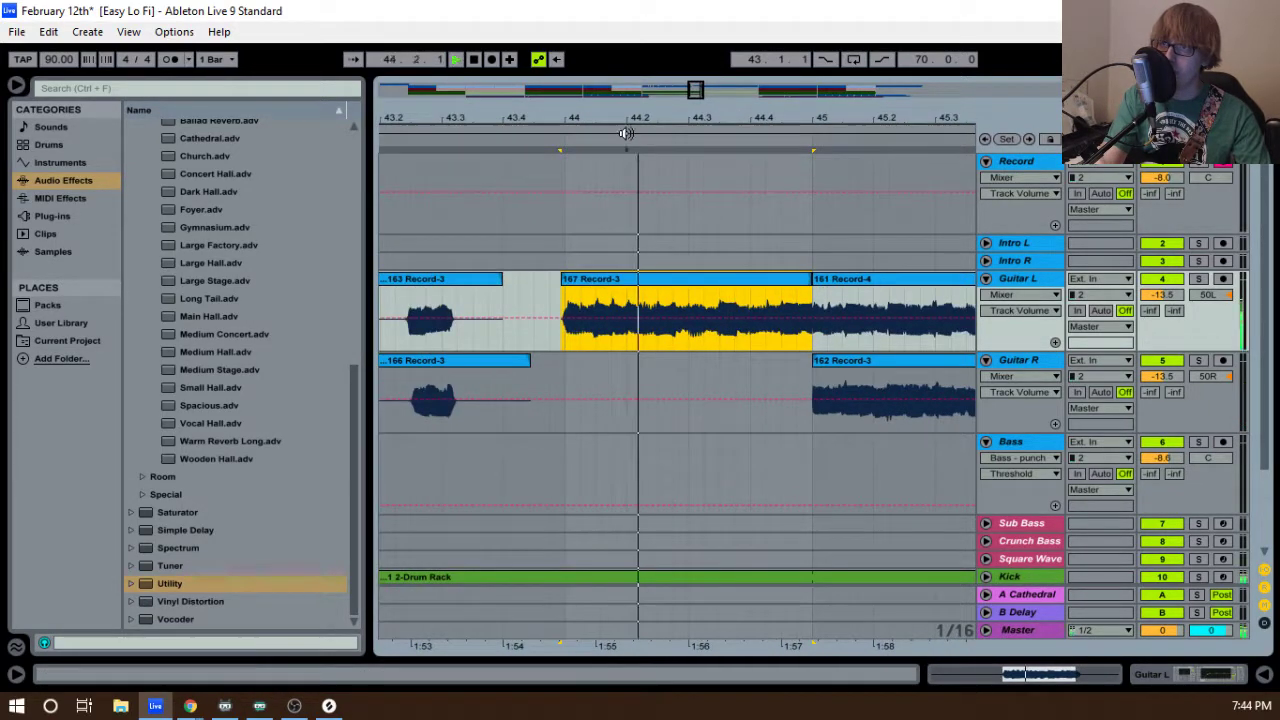
click(624, 131)
key(F9)
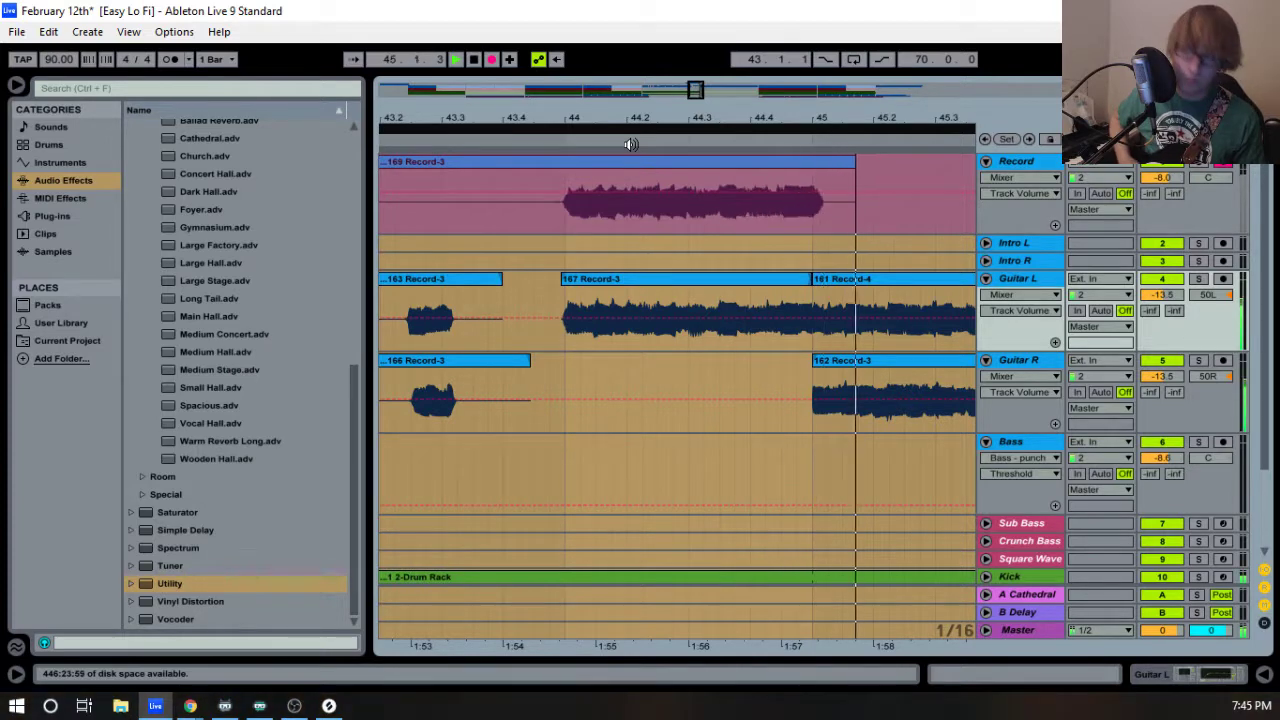
key(space)
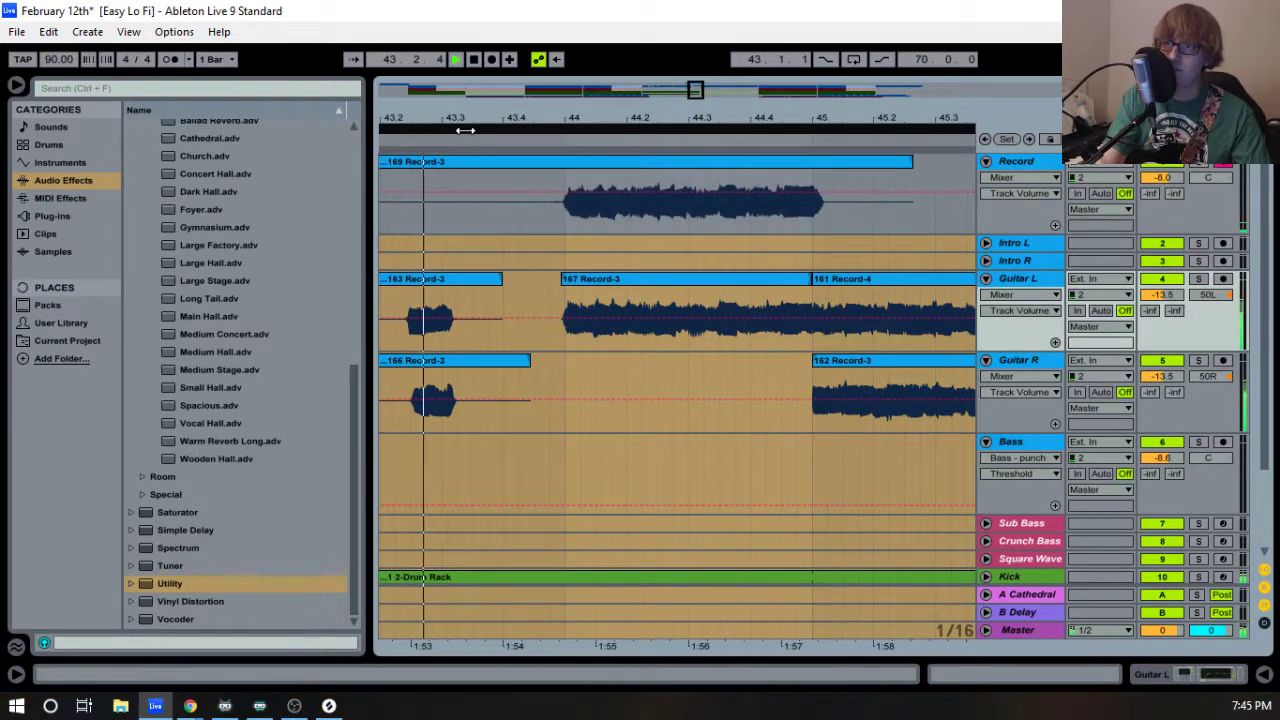
key(space)
- Trim the second sustained take to run from about 43.4.2 to just before bar 45 and move it to Guitar R
drag(466, 120, 492, 80)
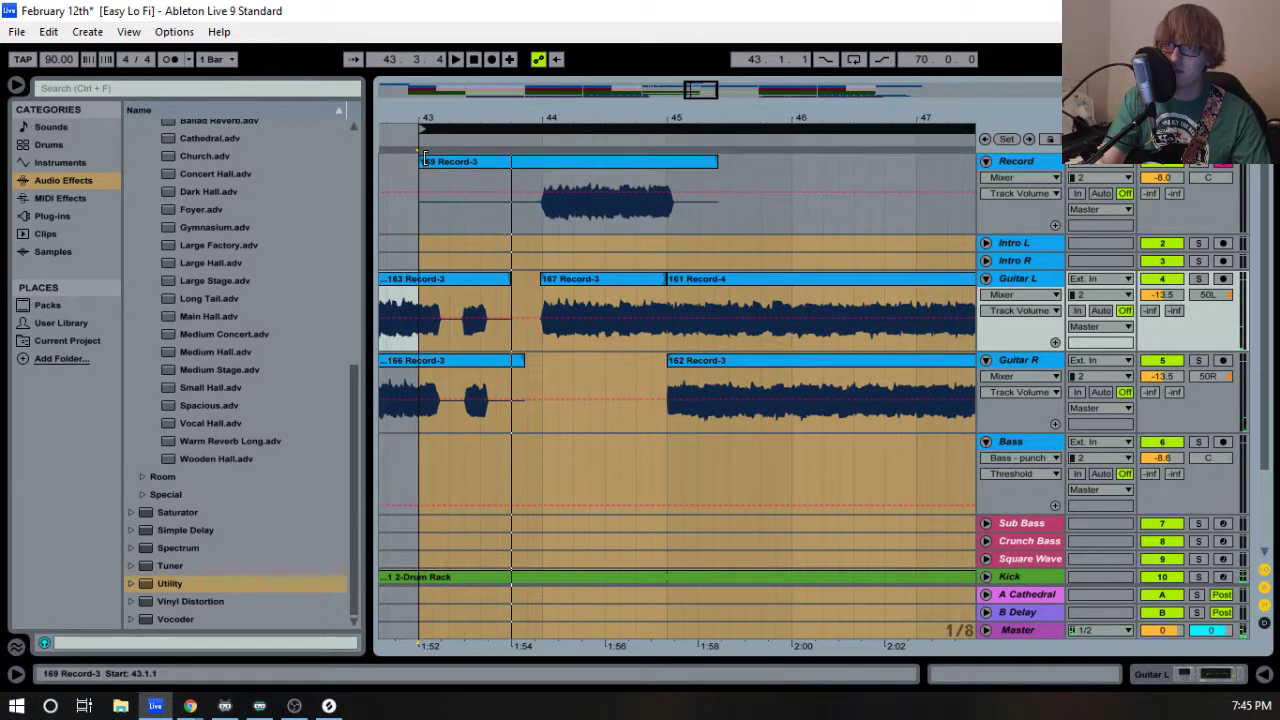
drag(420, 162, 527, 162)
drag(713, 160, 666, 161)
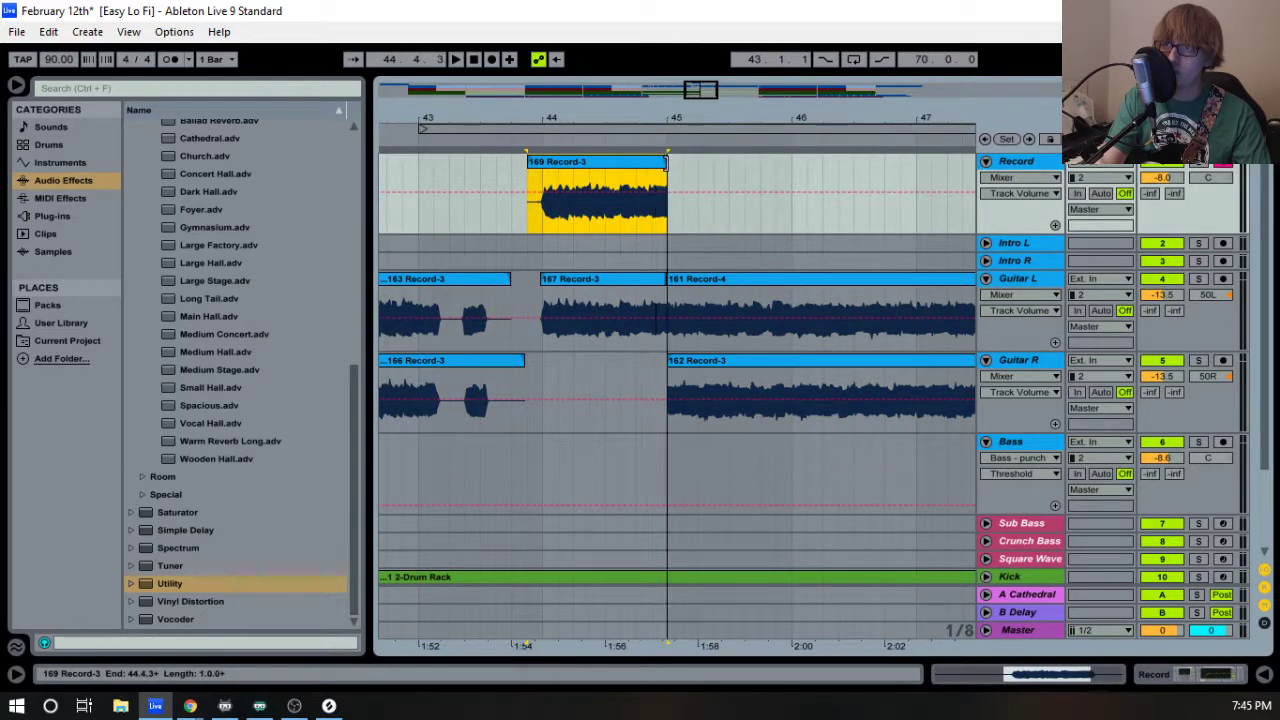
drag(549, 123, 577, 87)
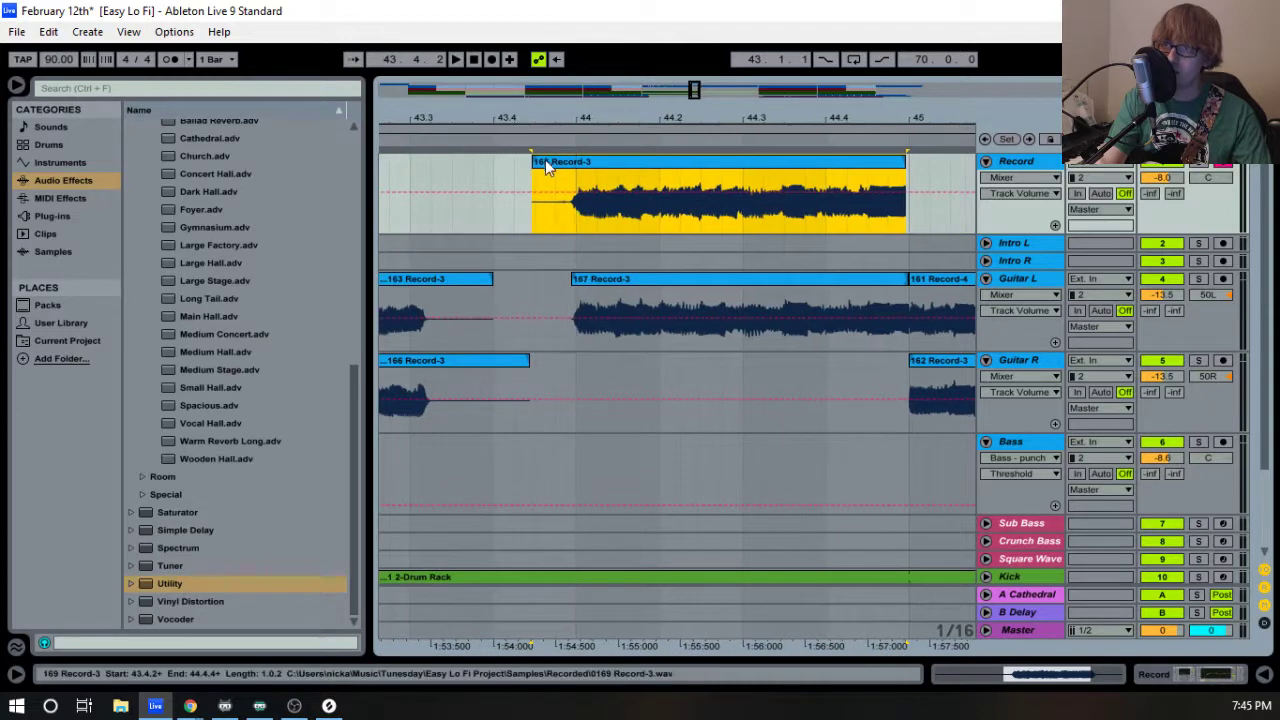
drag(547, 163, 554, 361)
- Extend the end of the sustained Guitar R clip to 45.1.1 so it meets the next clip
key(space)
drag(934, 112, 937, 118)
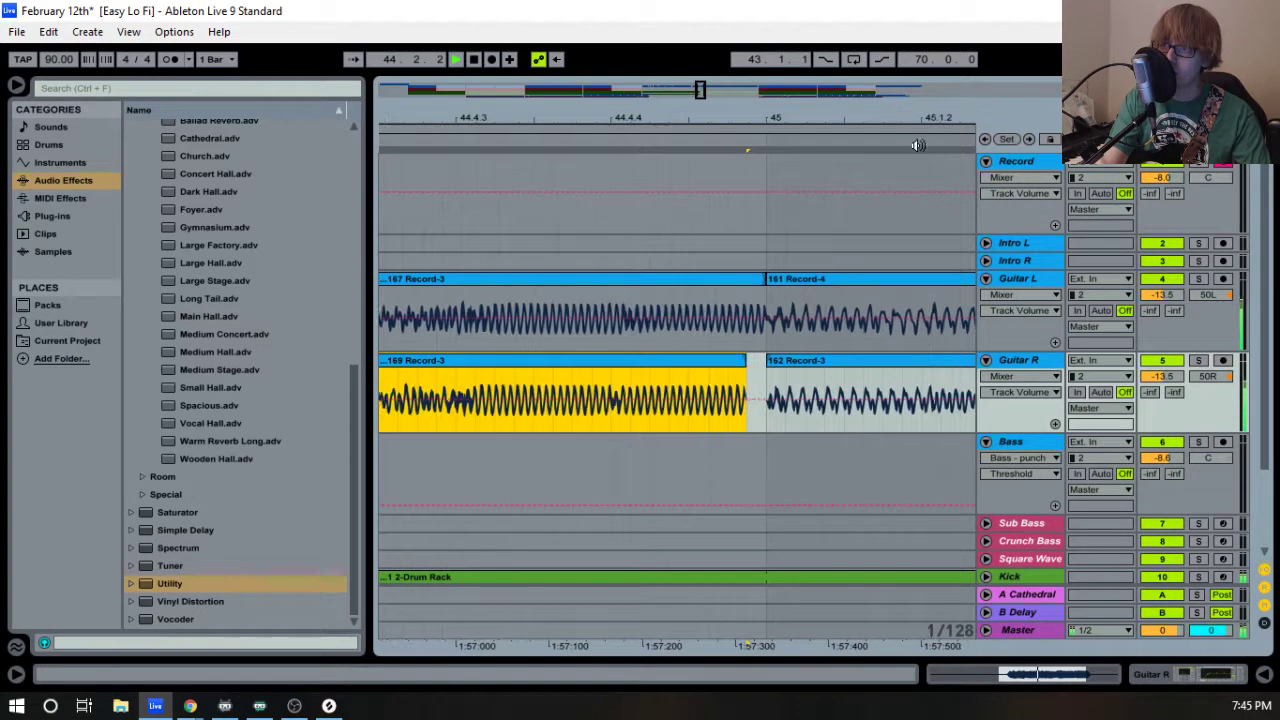
drag(741, 362, 766, 362)
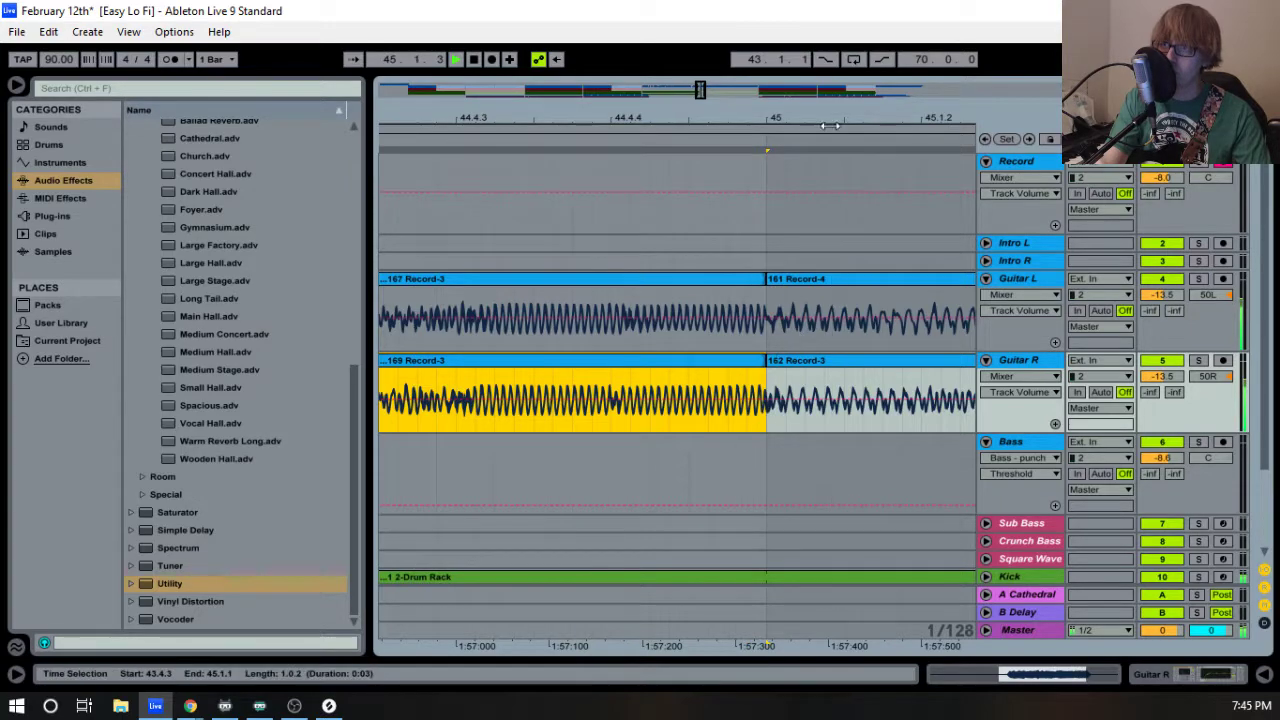
- Collapse the Guitar L and Guitar R tracks and play the arrangement from bar 35
drag(808, 117, 630, 42)
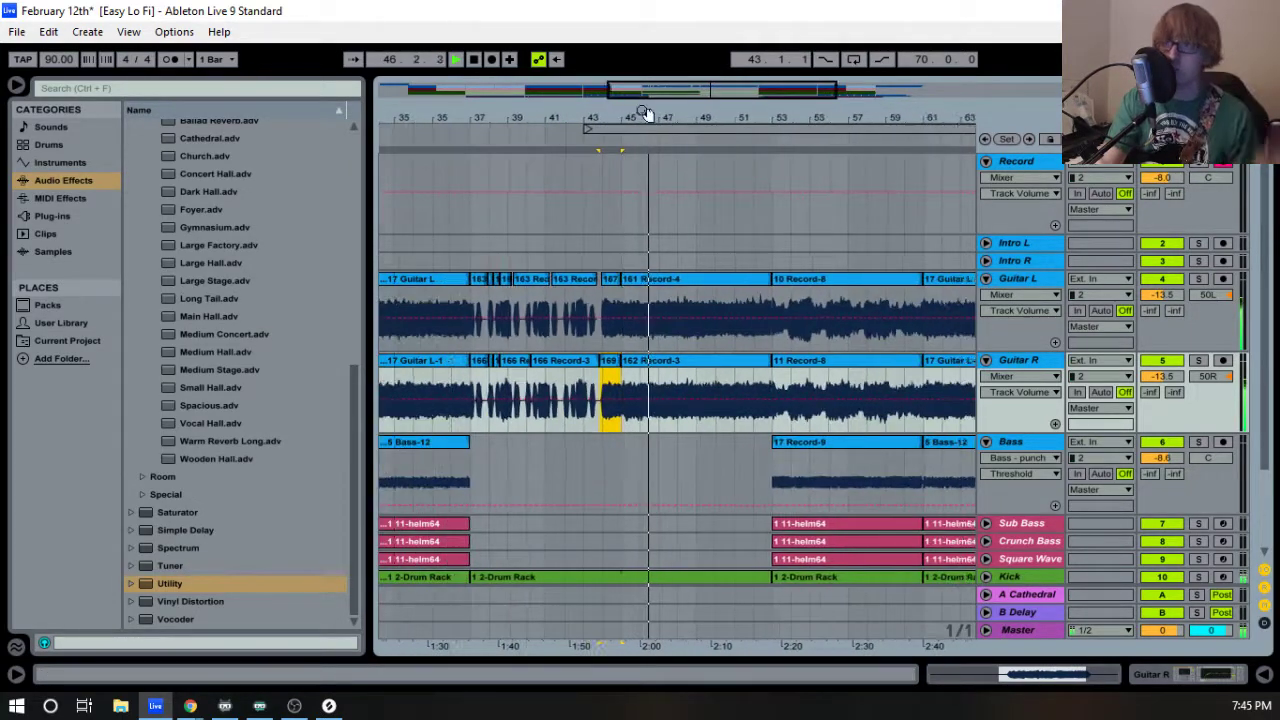
click(985, 278)
click(985, 297)
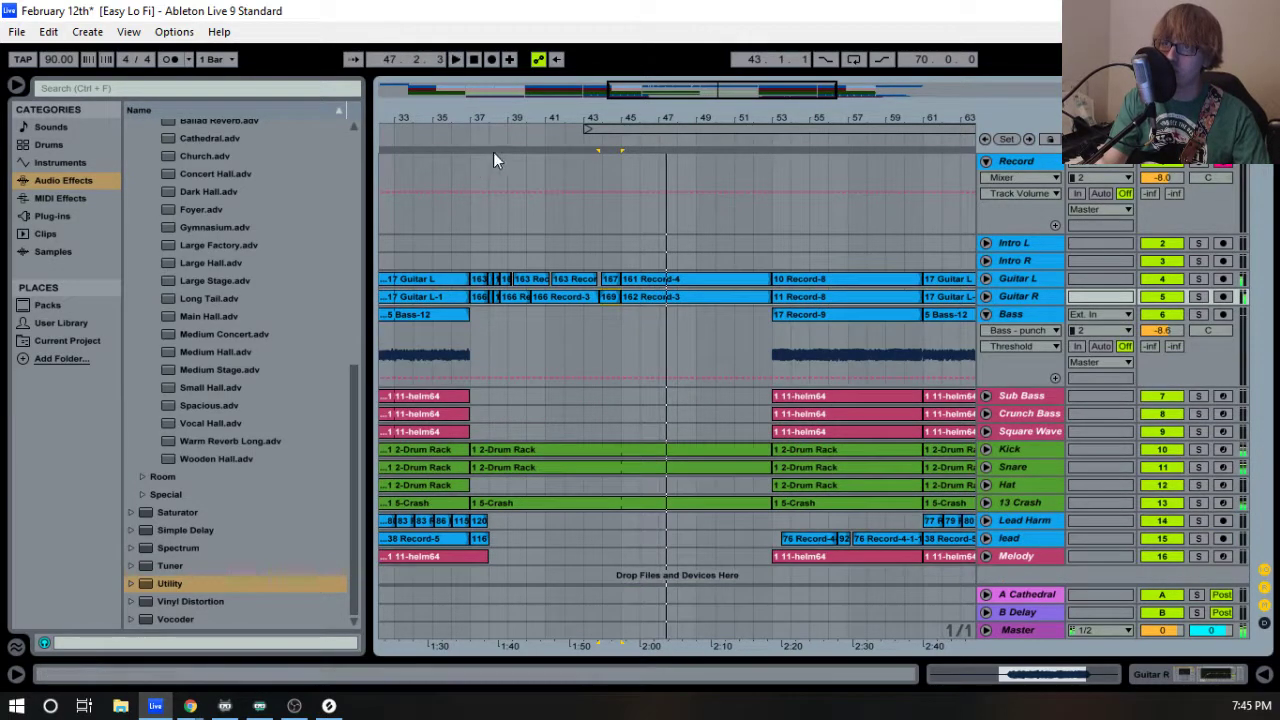
drag(649, 126, 494, 124)
key(space)
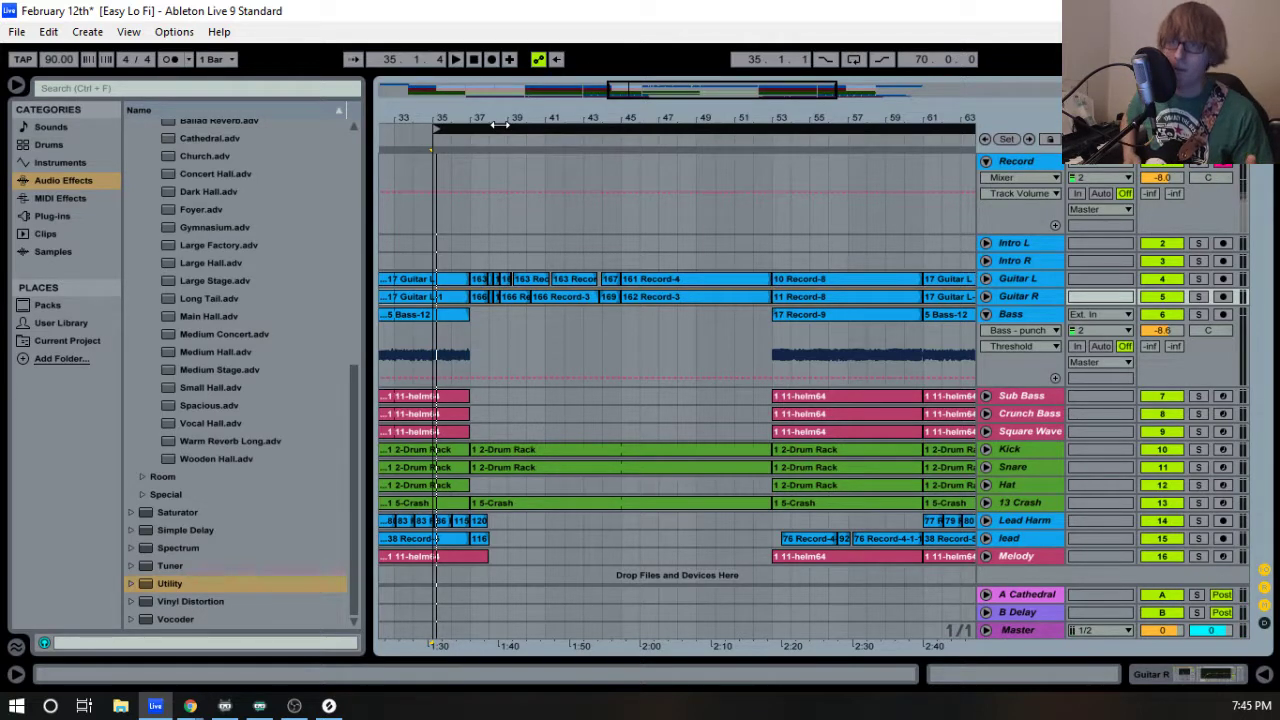
key(space)
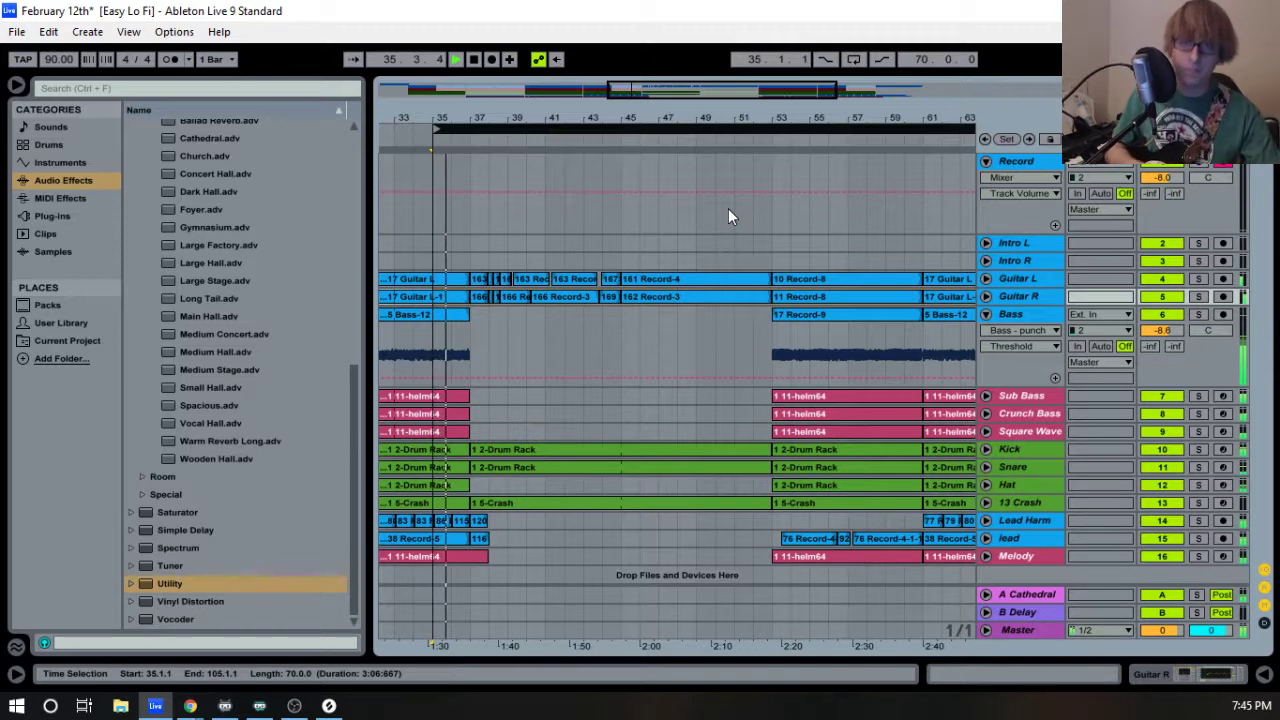
- Solo the Bass track to hear its existing part alone, then turn the solo off
click(1198, 315)
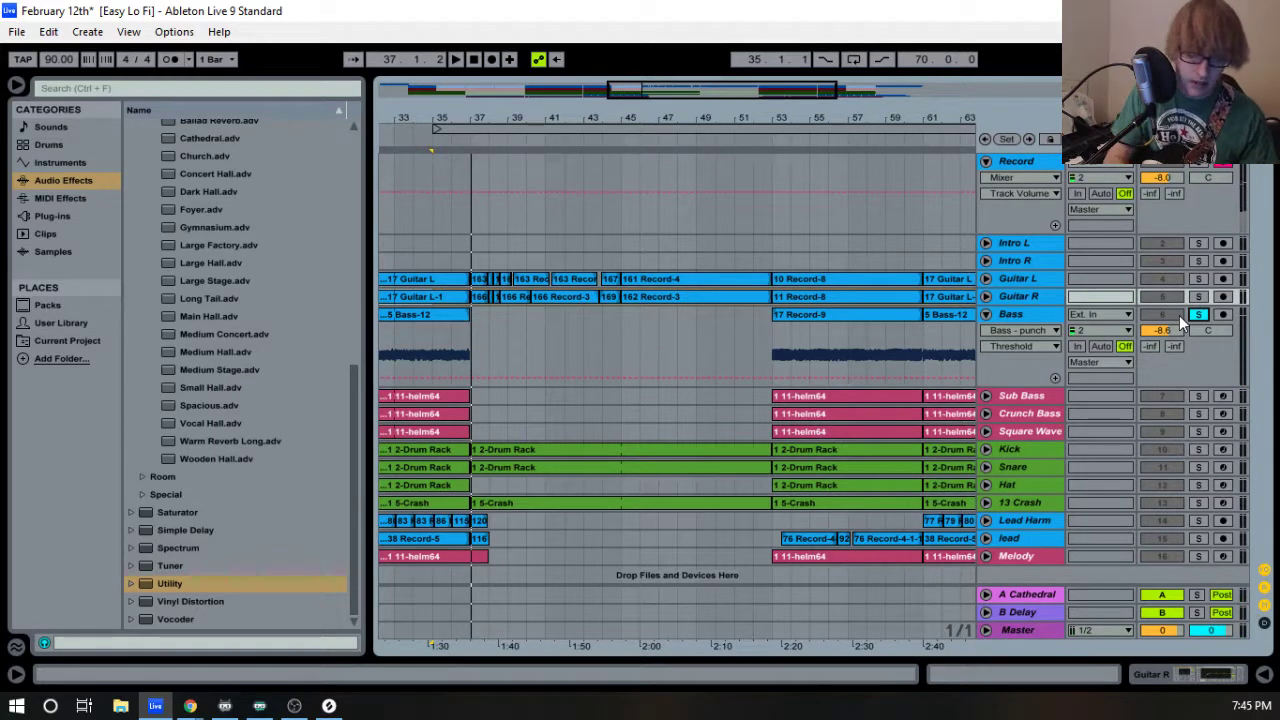
key(space)
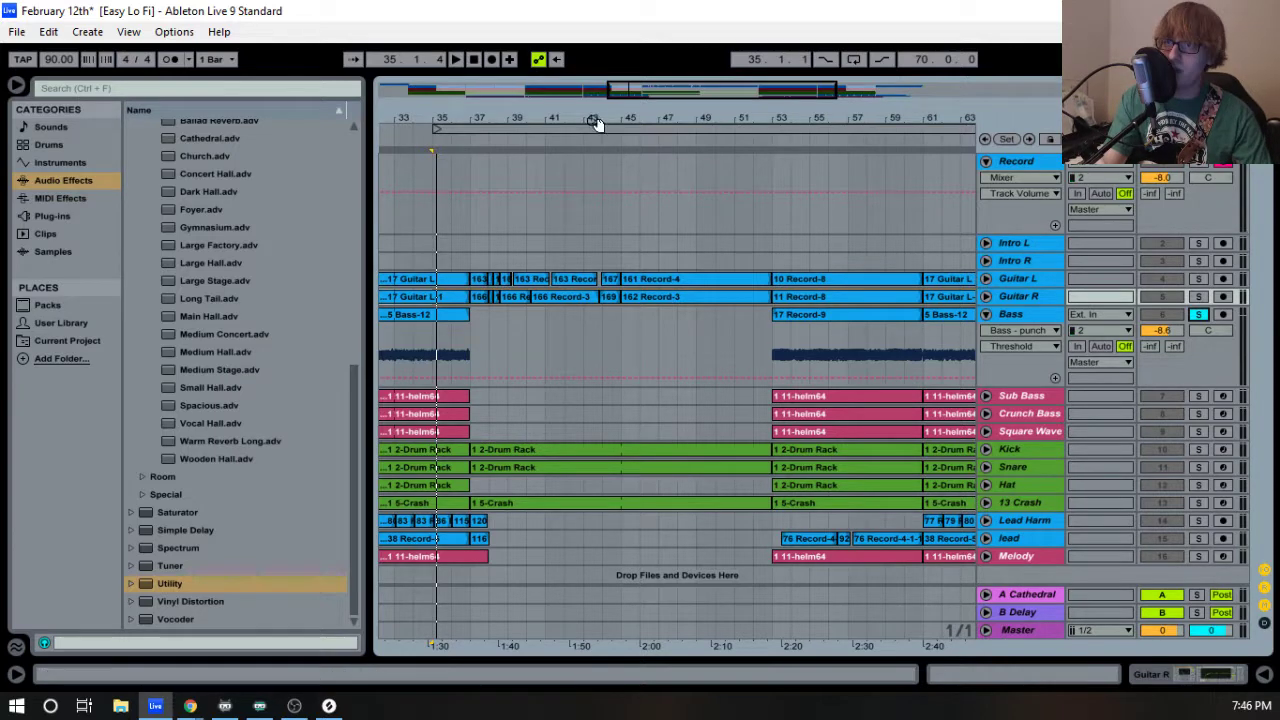
drag(462, 131, 460, 147)
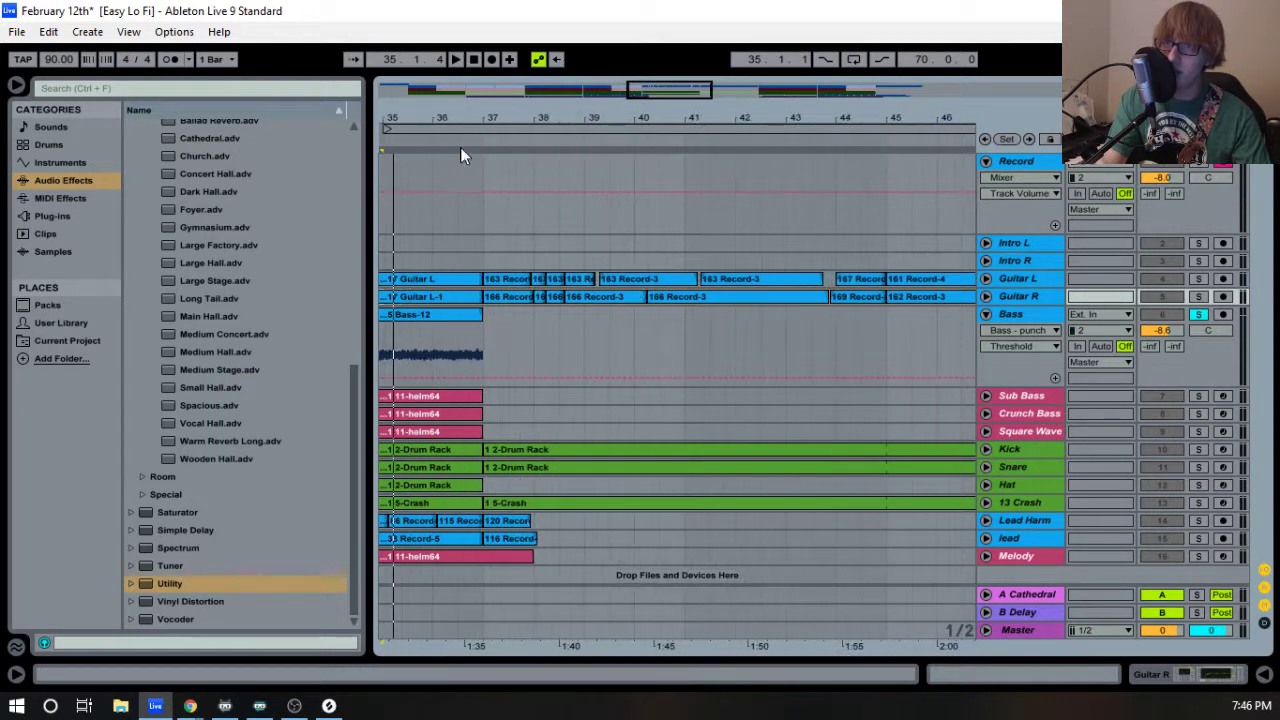
click(1198, 314)
- Record a bass take on the Record track, starting from bar 36 and stopping past bar 43
drag(472, 116, 552, 125)
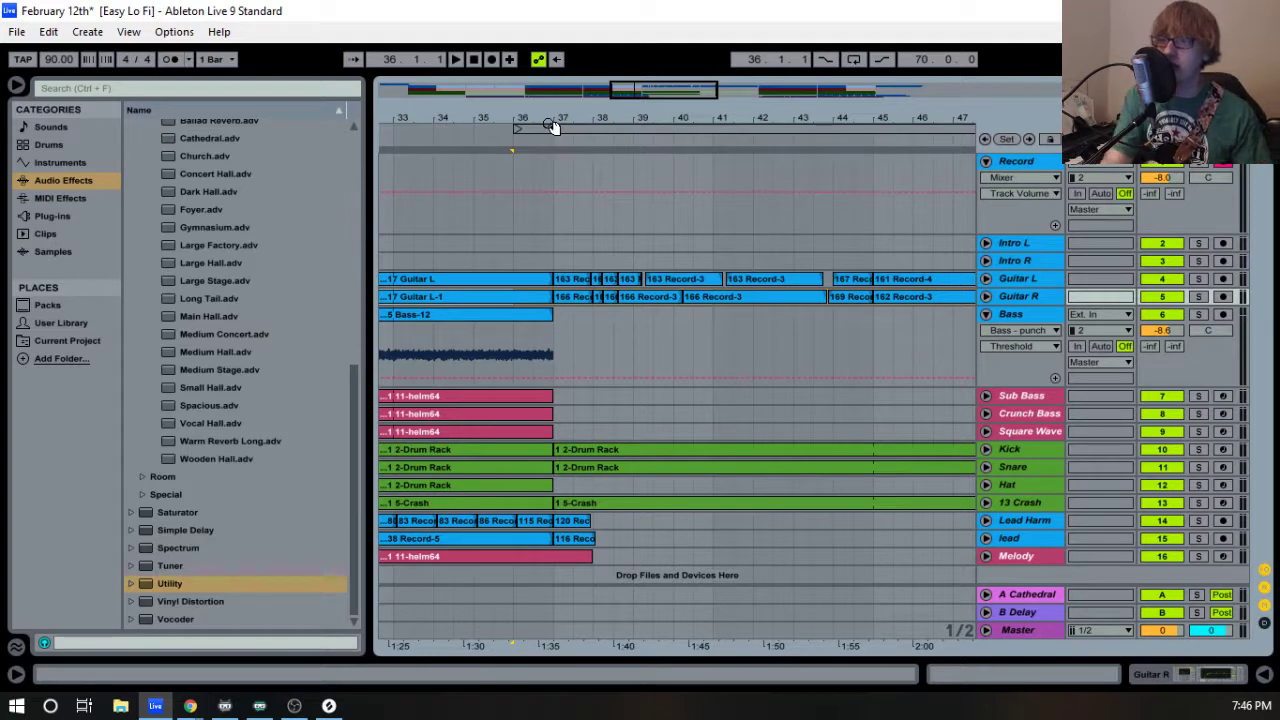
drag(766, 116, 730, 102)
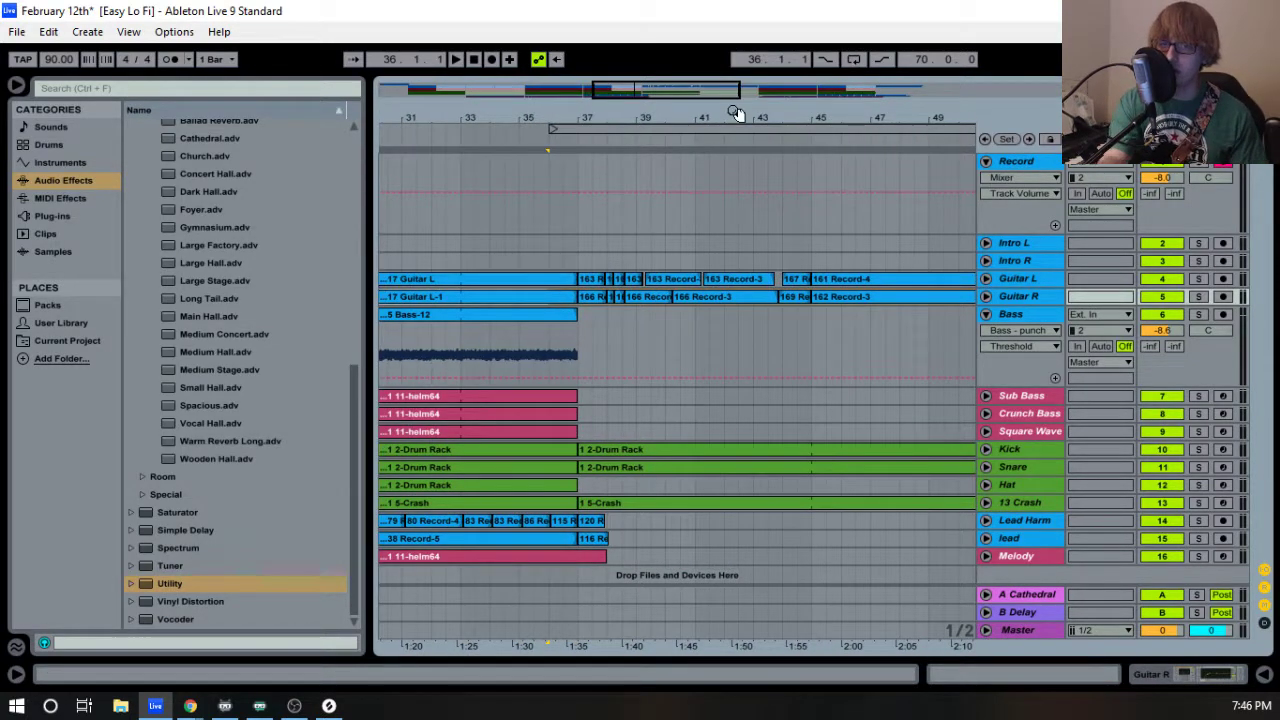
key(F9)
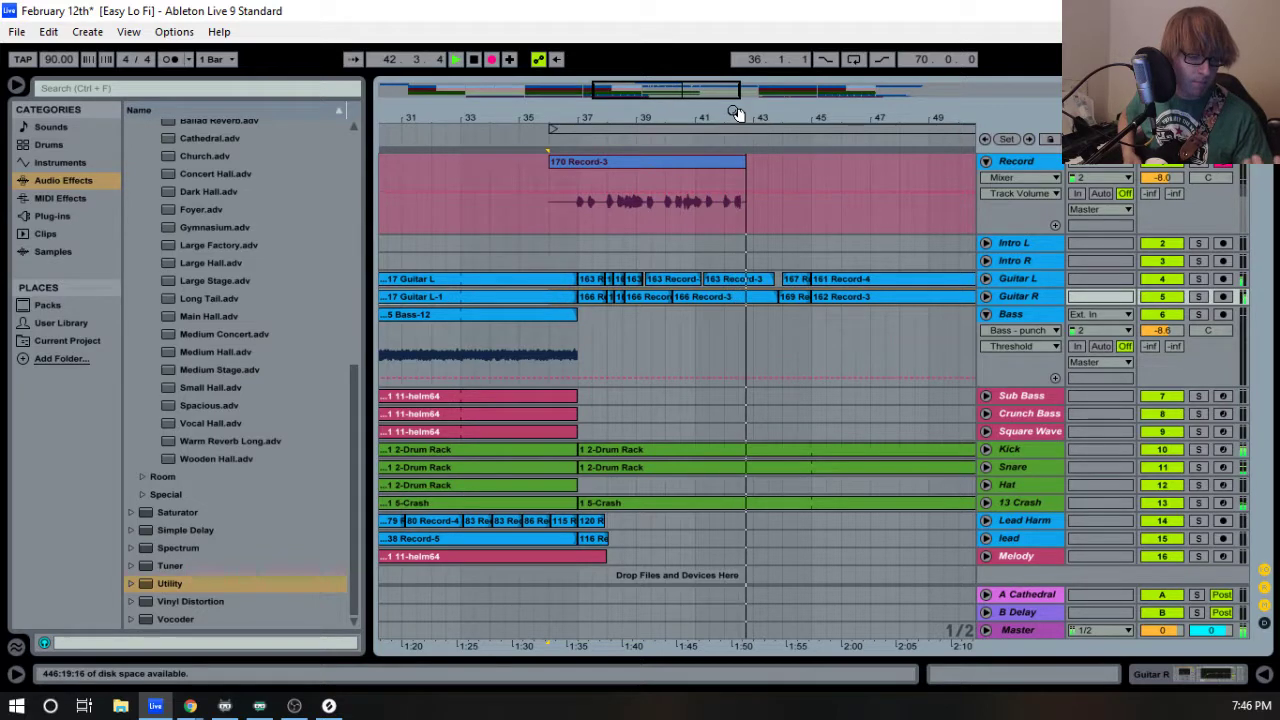
key(space)
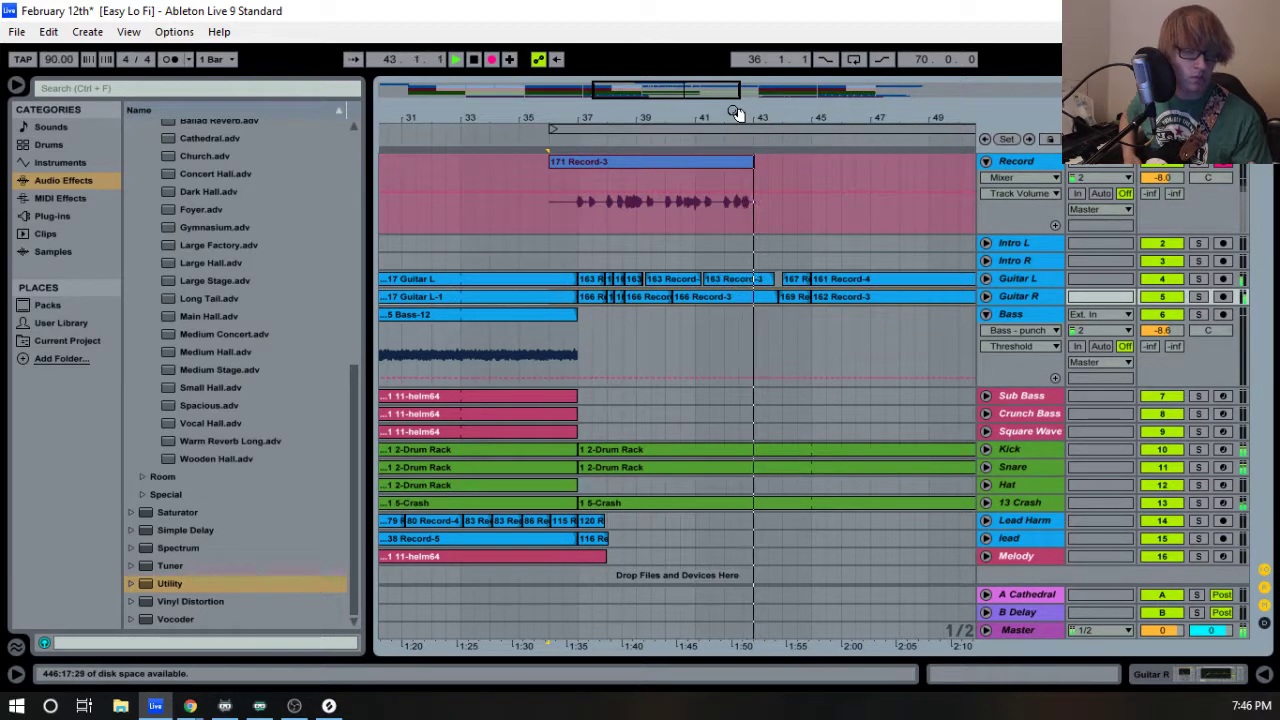
key(space)
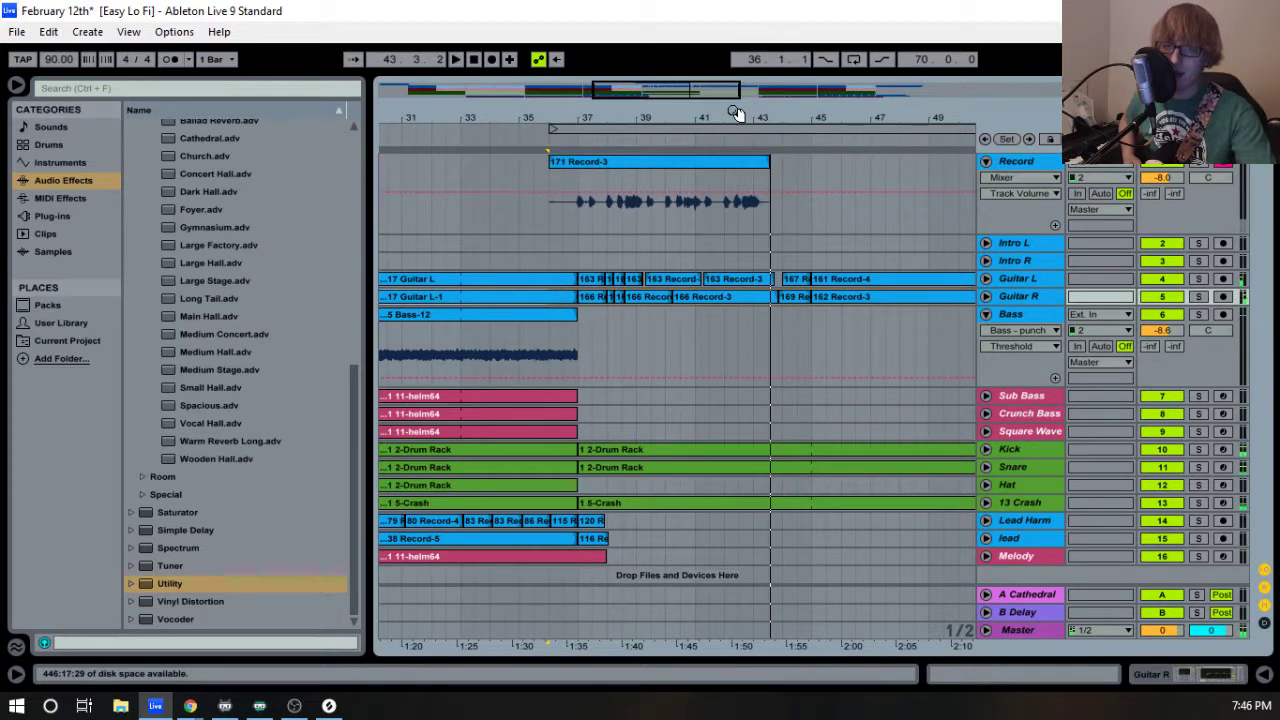
- Retake the bass part on the Record track from bar 36, stopping just after 39.1.1
key(space)
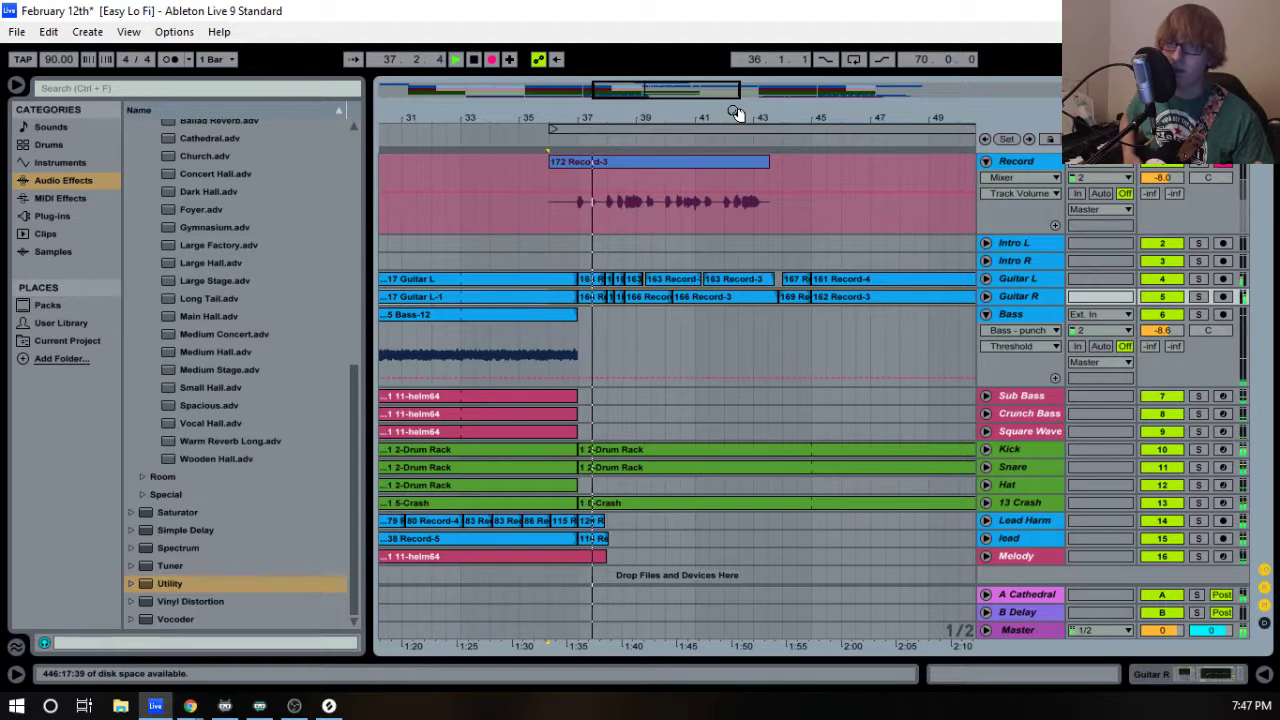
key(space)
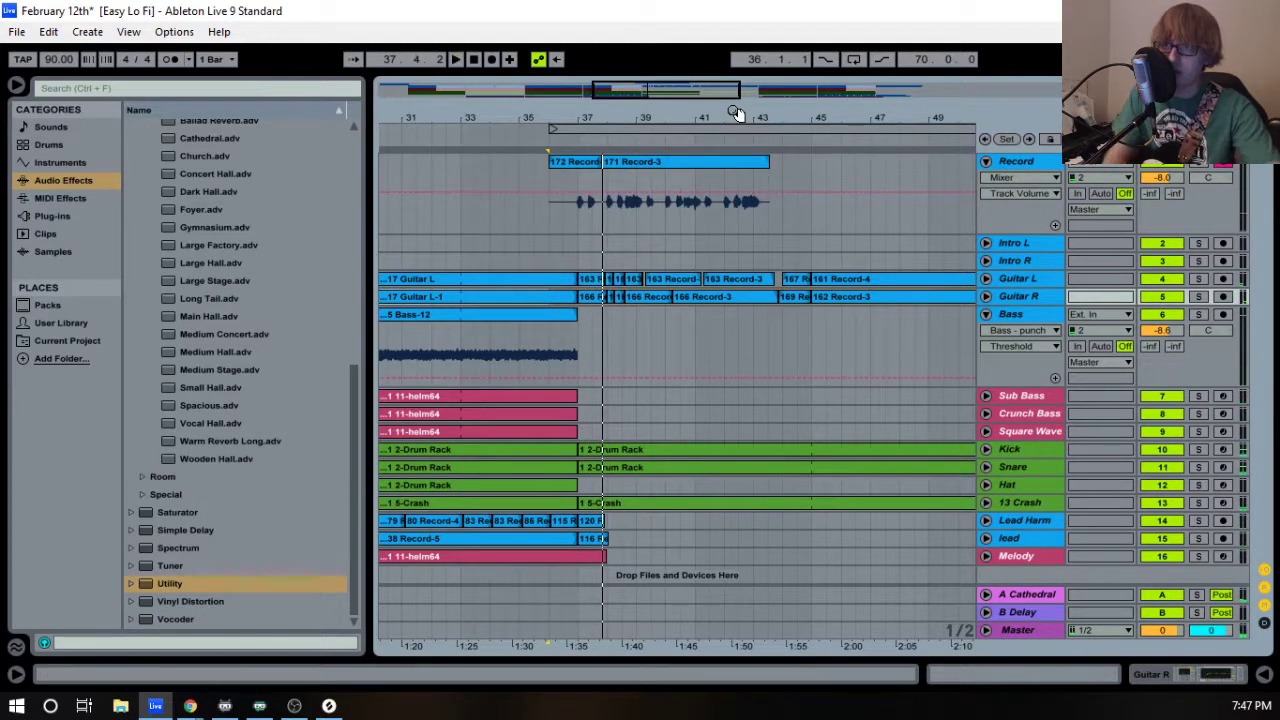
drag(637, 119, 664, 113)
key(F9)
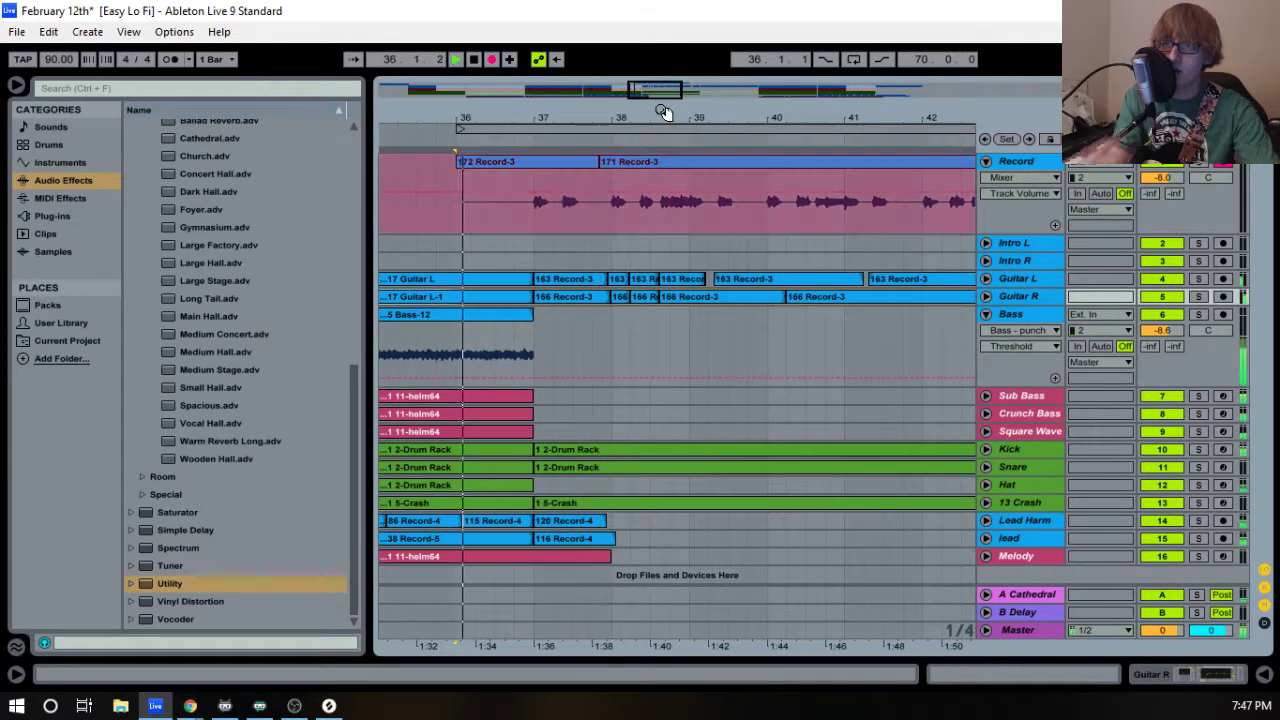
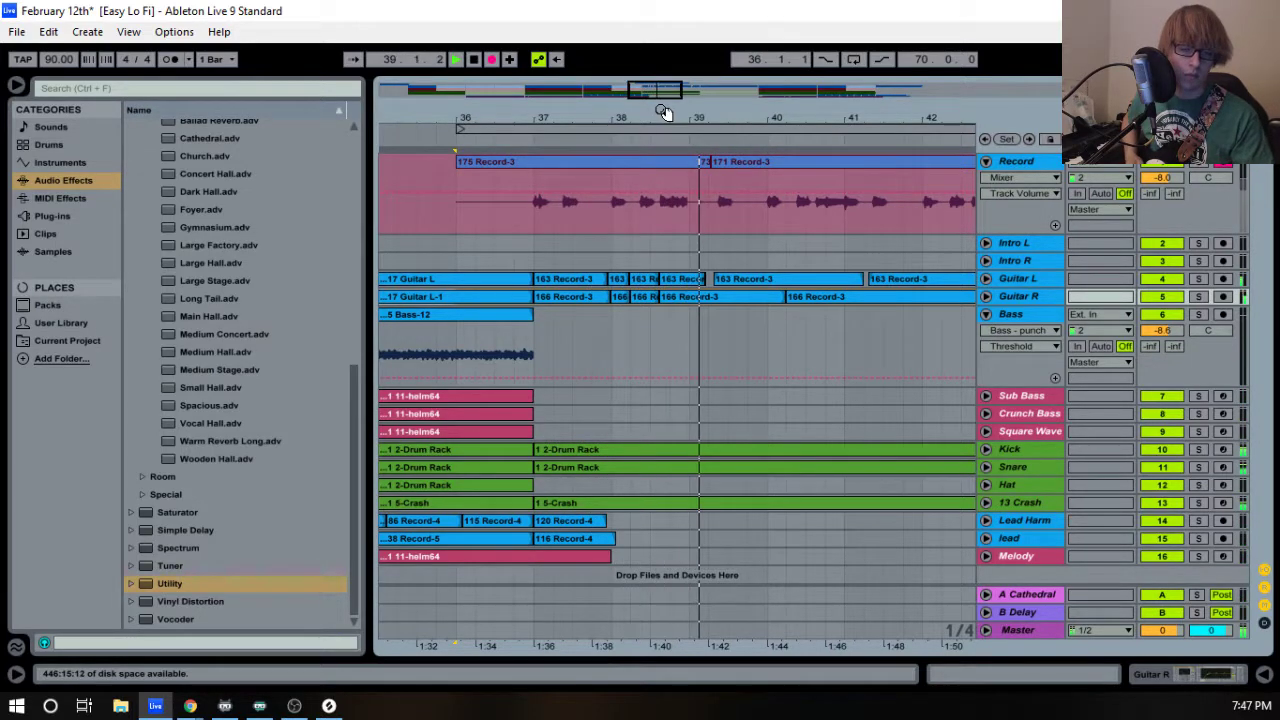
key(space)
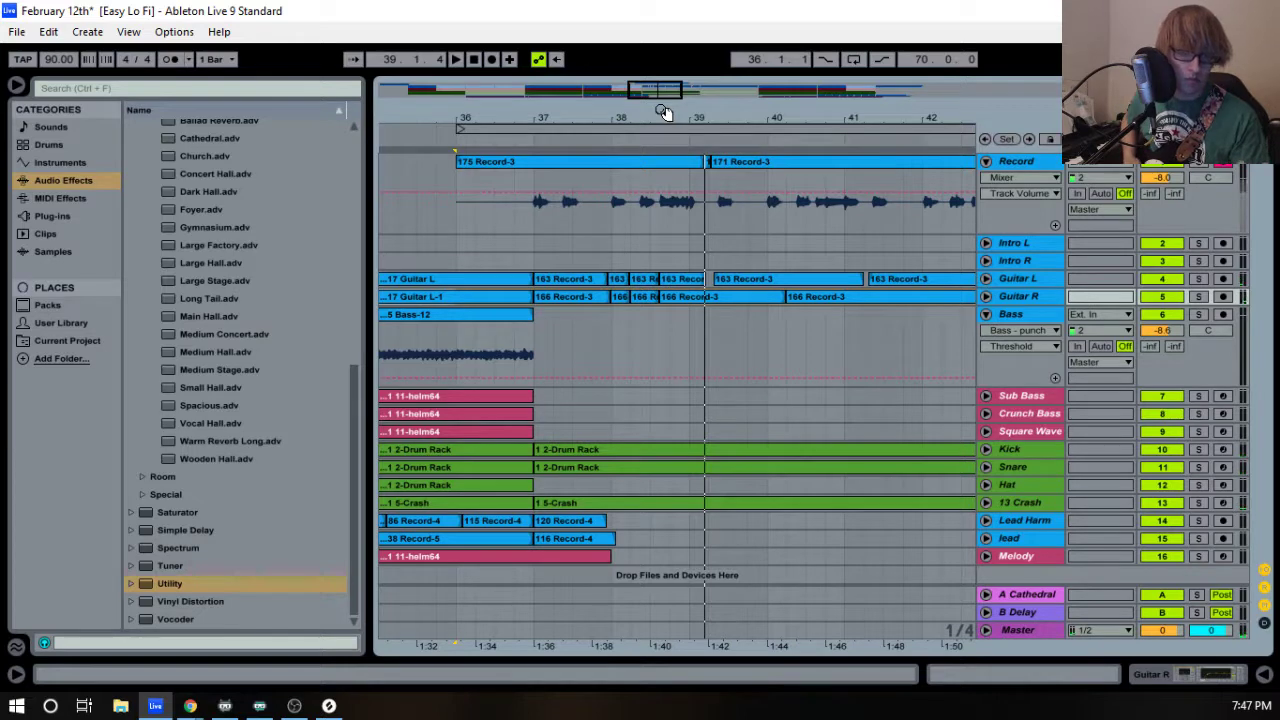
- Record a full bass take from bar 36 to 45.1.1 and trim its start to 37.1.1
key(F9)
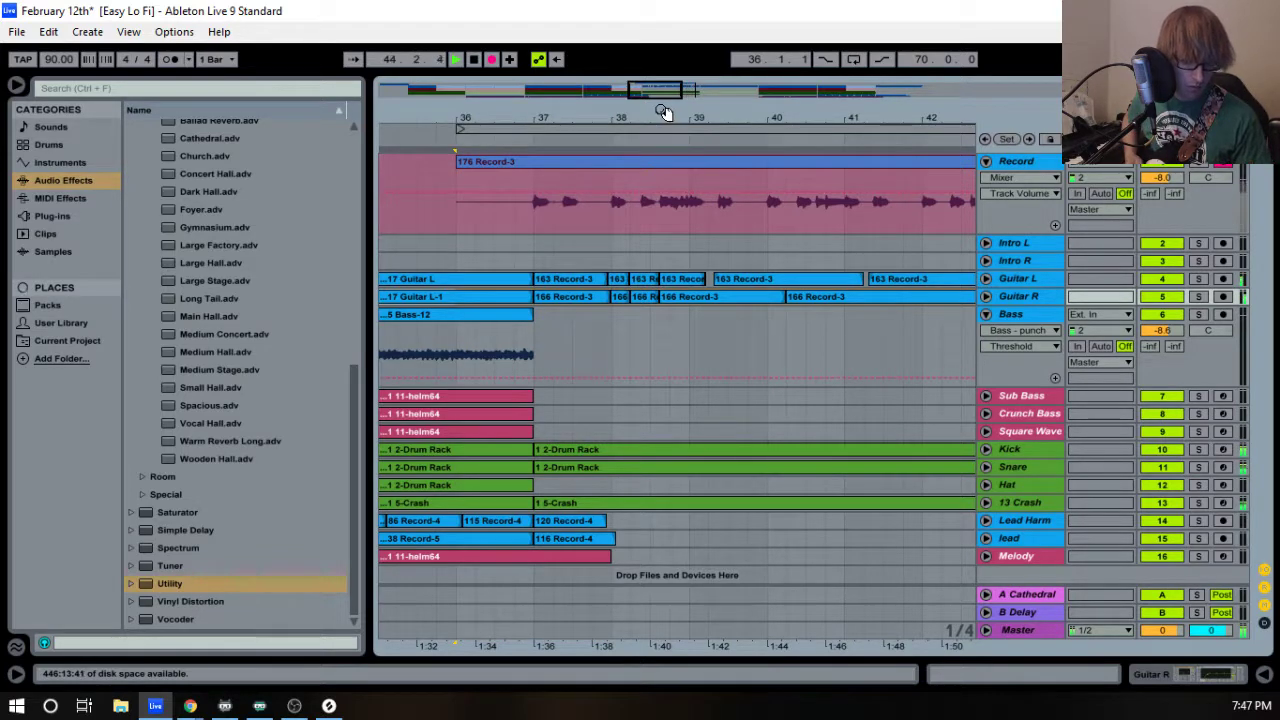
key(space)
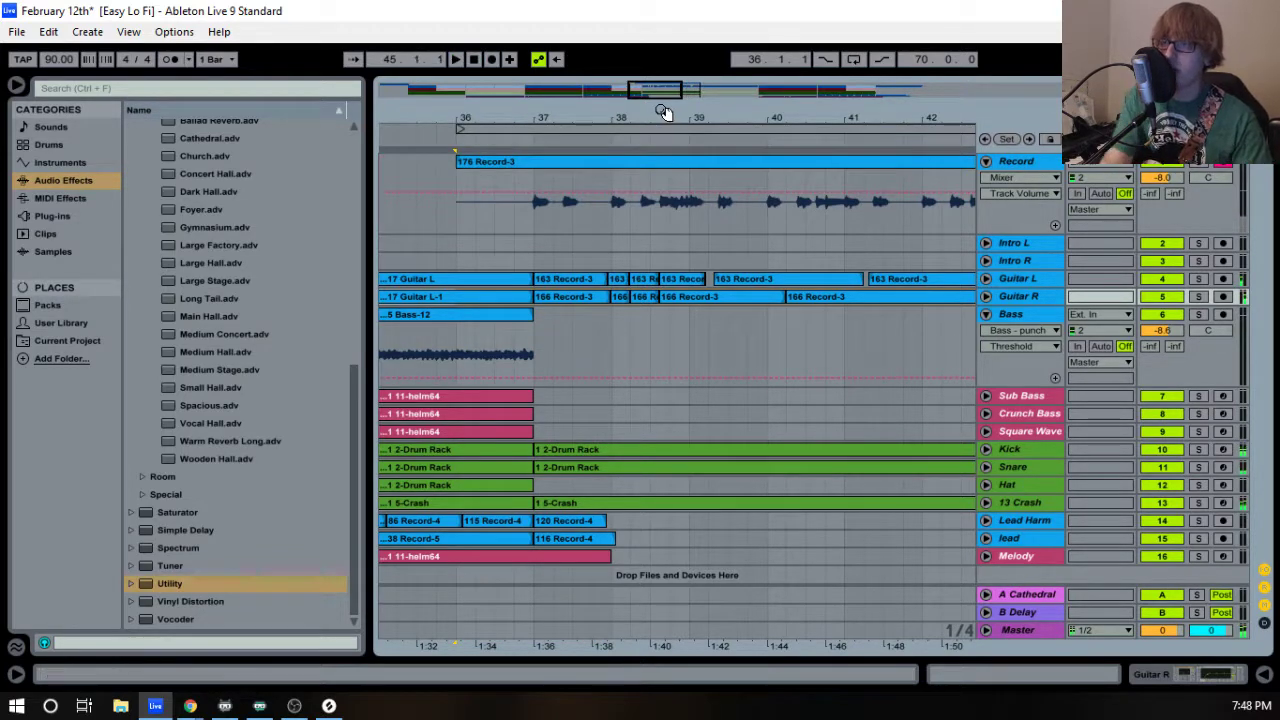
key(space)
drag(458, 162, 551, 115)
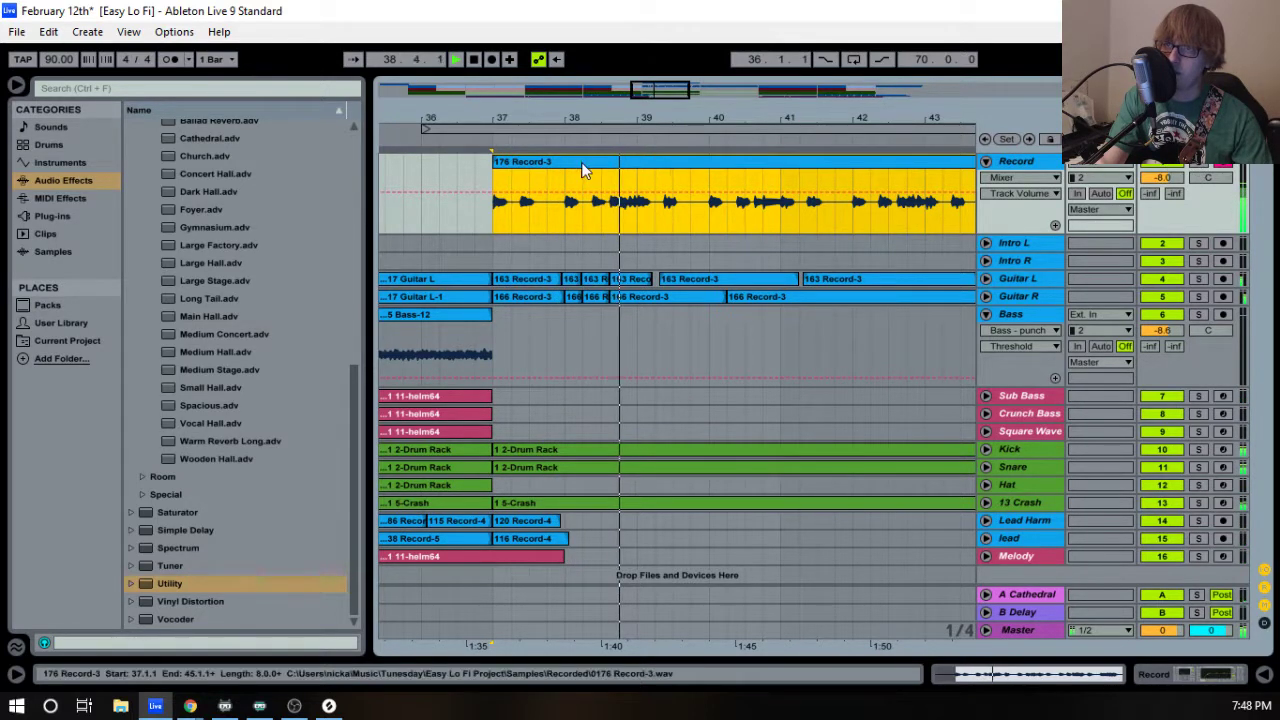
- Expand the Guitar R track and move the trimmed take from the Record track to the Bass track at 37.1.1
click(987, 297)
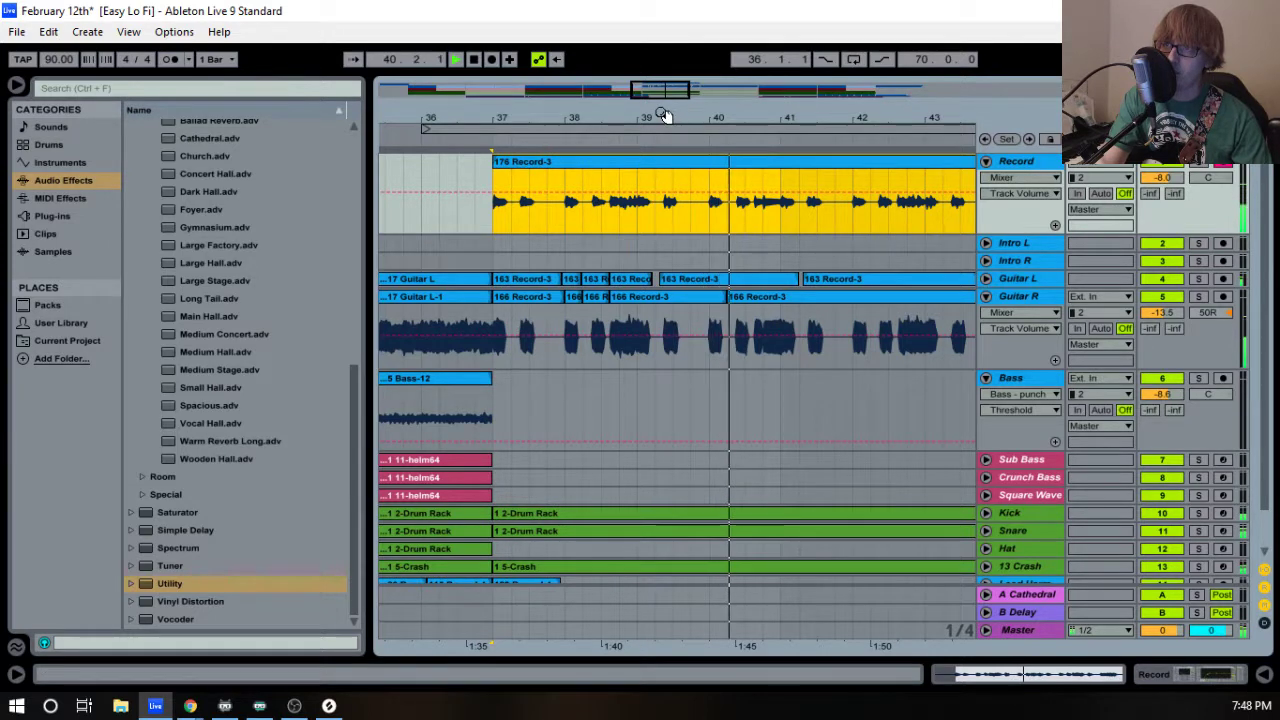
drag(781, 118, 758, 104)
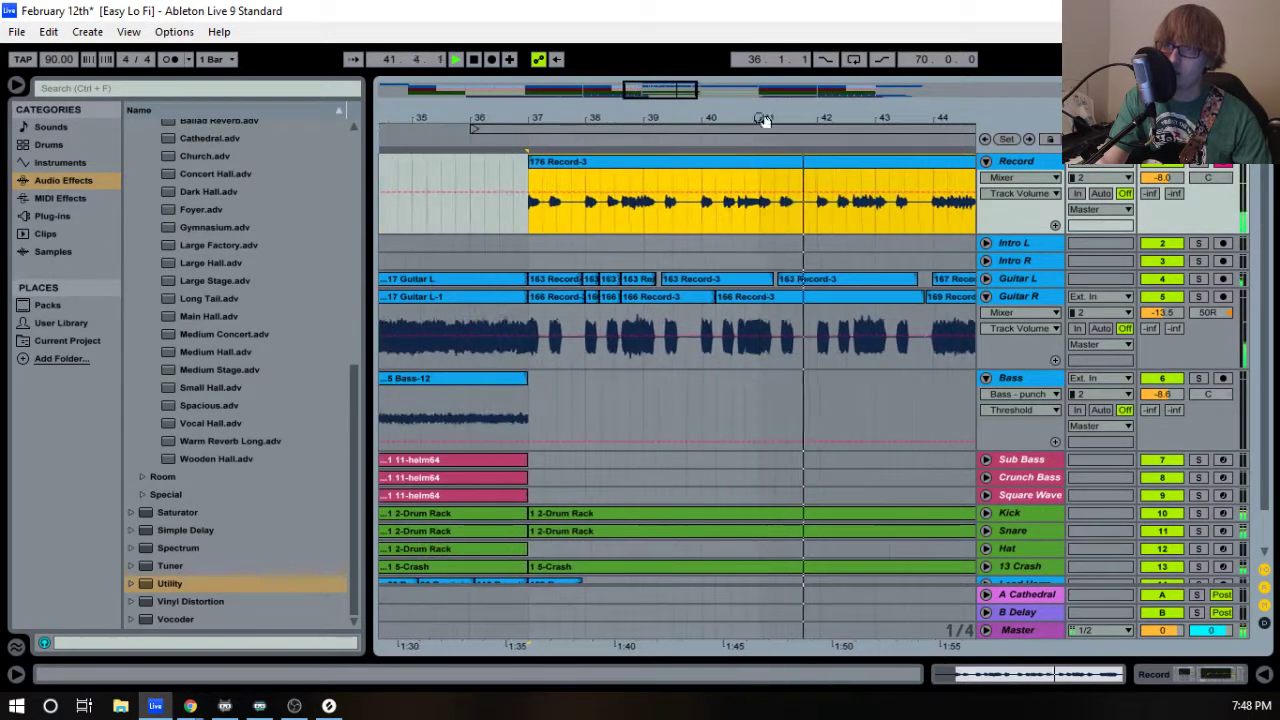
drag(591, 163, 598, 376)
drag(859, 118, 726, 120)
- Play back the bass take, both soloed and in the mix, and compare its timing with the Guitar R waveform
key(space)
click(1199, 378)
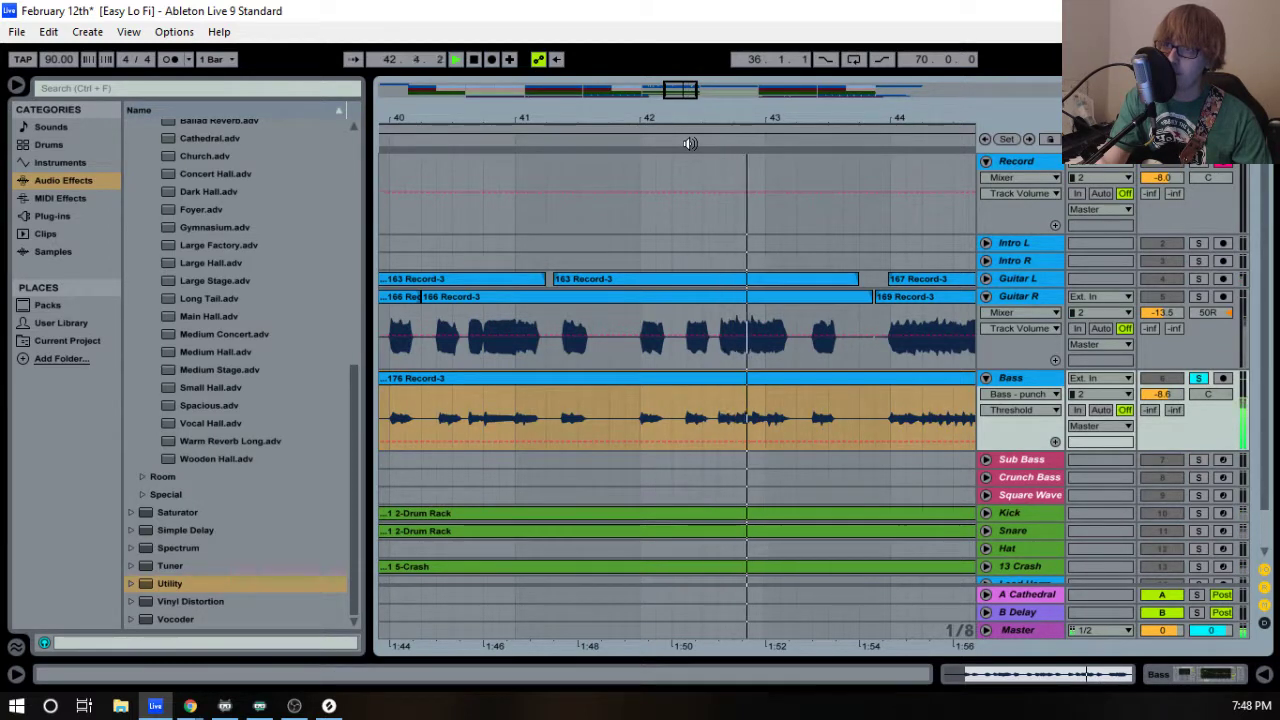
click(1199, 378)
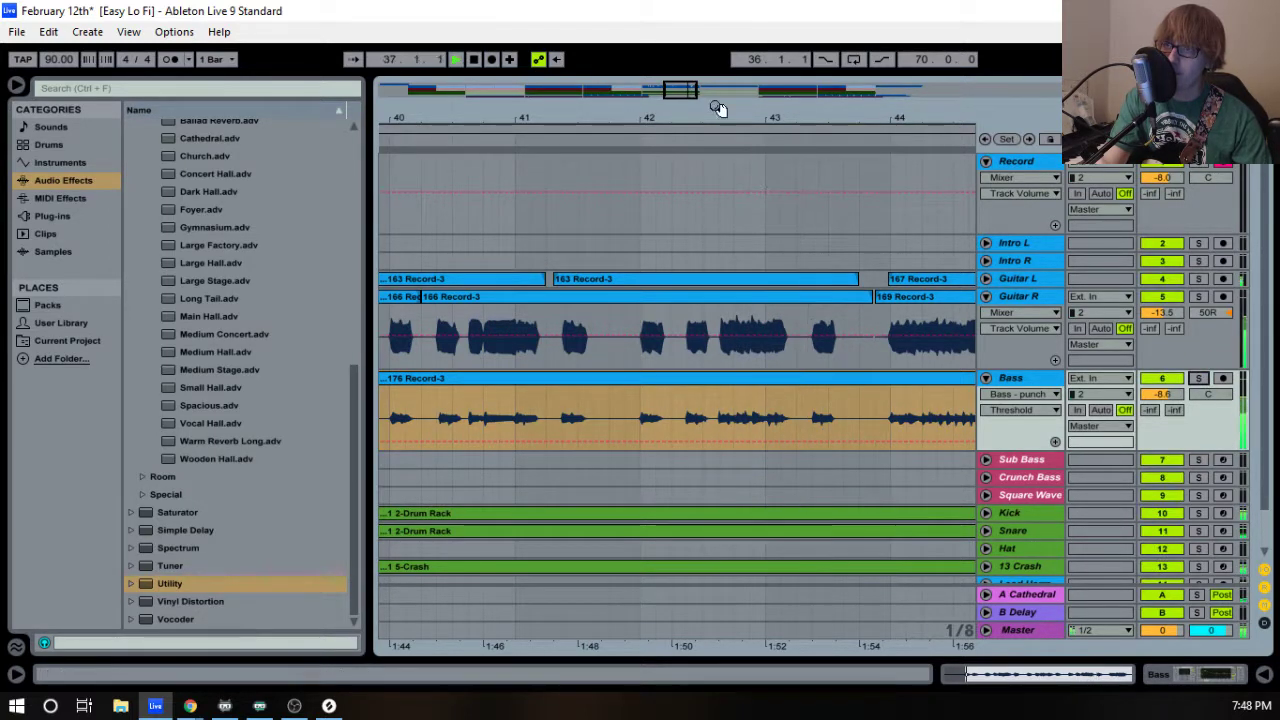
drag(652, 119, 974, 112)
drag(551, 112, 343, 175)
key(space)
drag(540, 118, 381, 113)
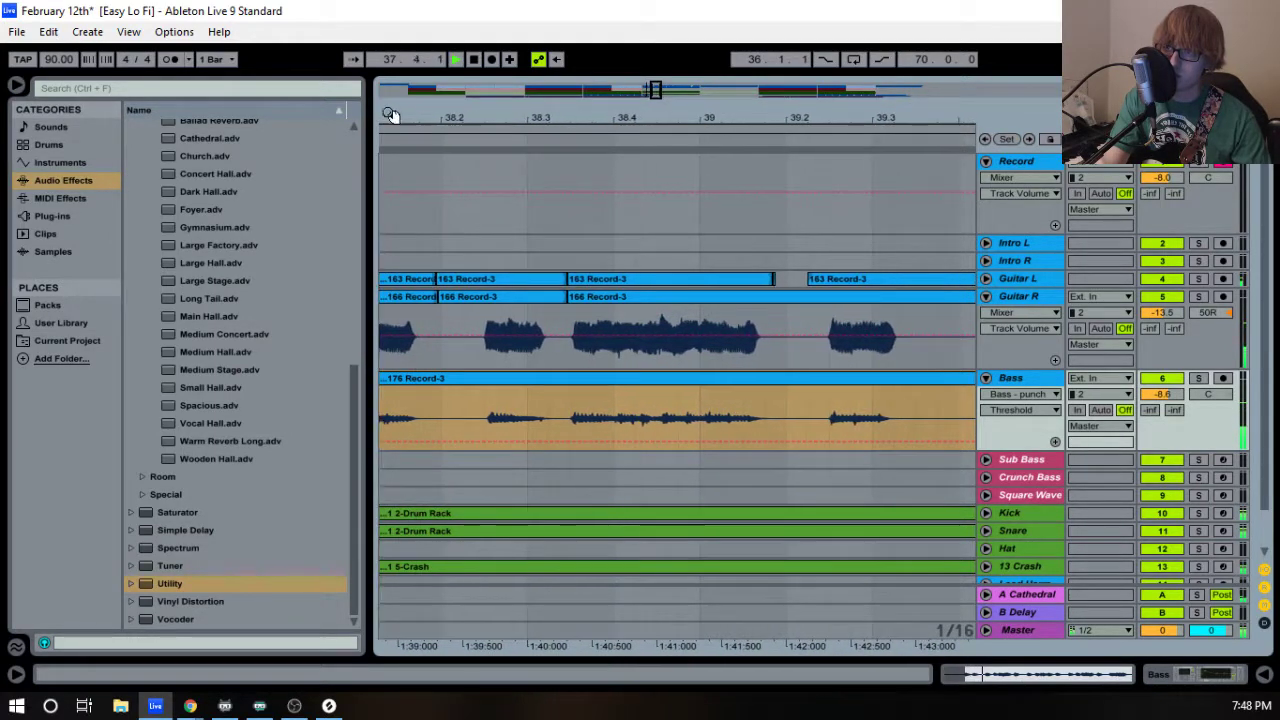
drag(641, 114, 335, 64)
key(space)
- Copy the bass take's section from 42.1.1 to 43.2.1 and paste it over the Bass track at 38.1.1
drag(659, 441, 794, 406)
key(ctrl+z)
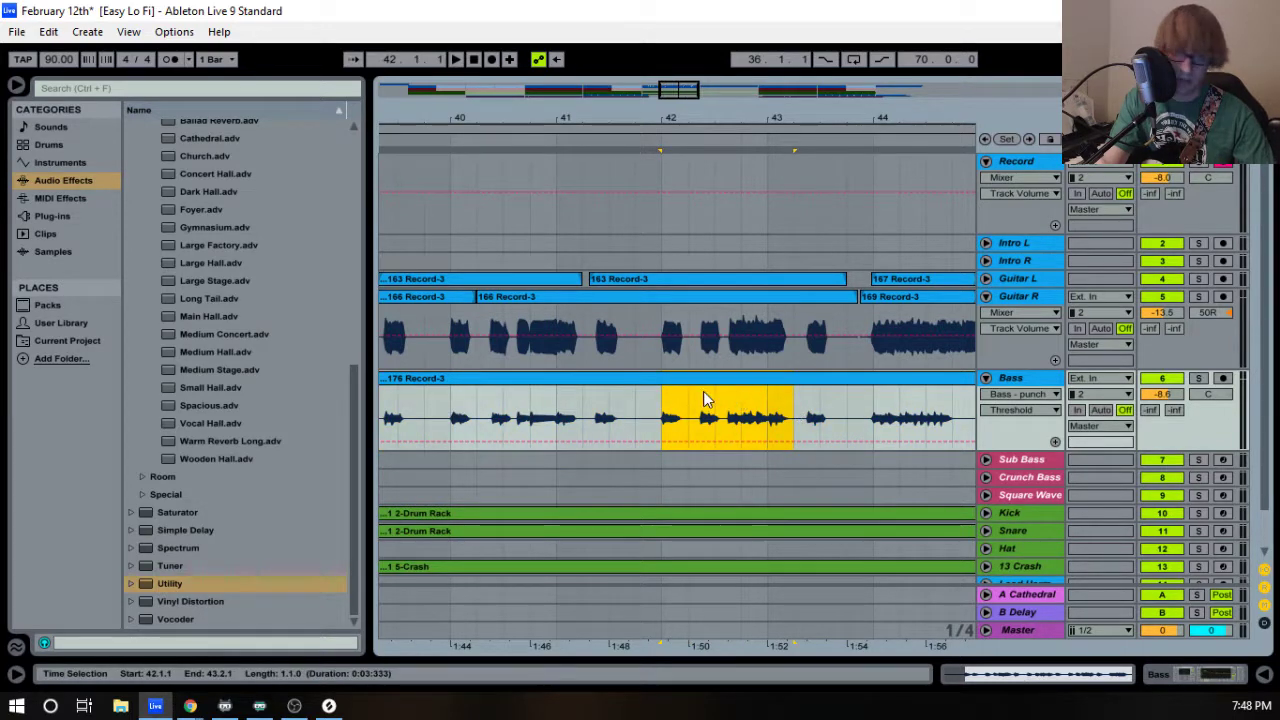
key(space)
drag(592, 122, 947, 128)
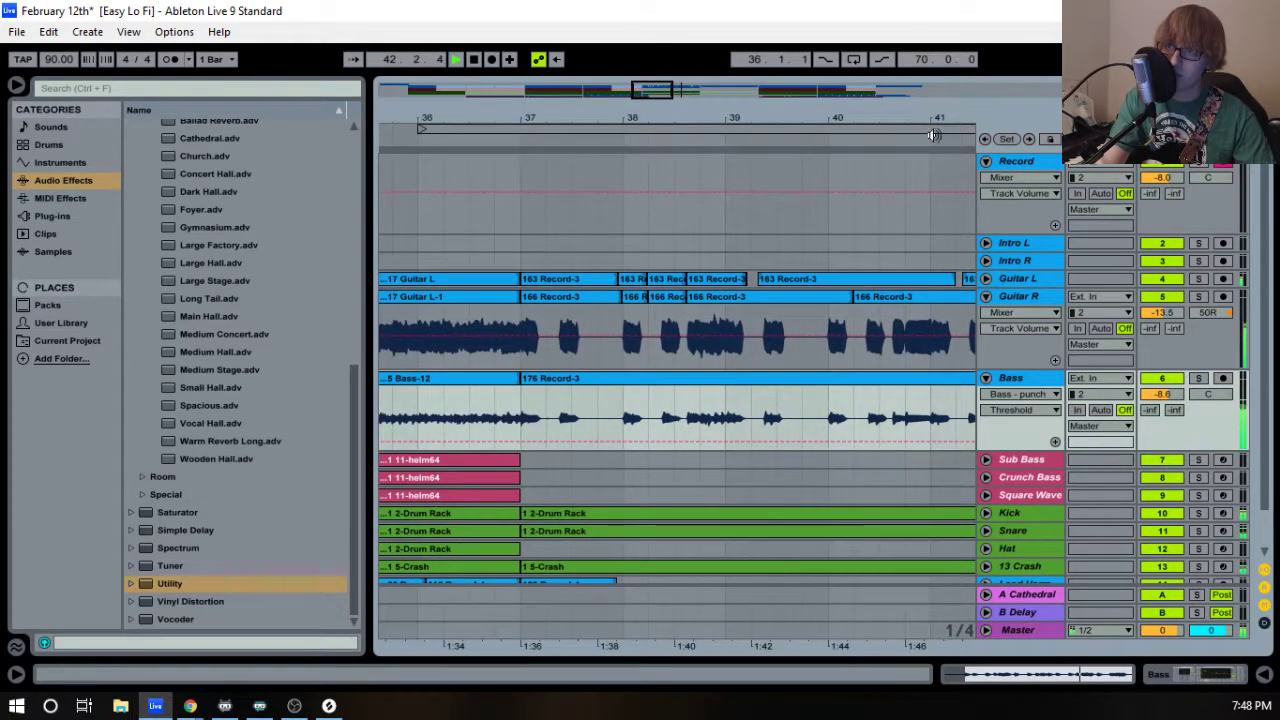
key(space)
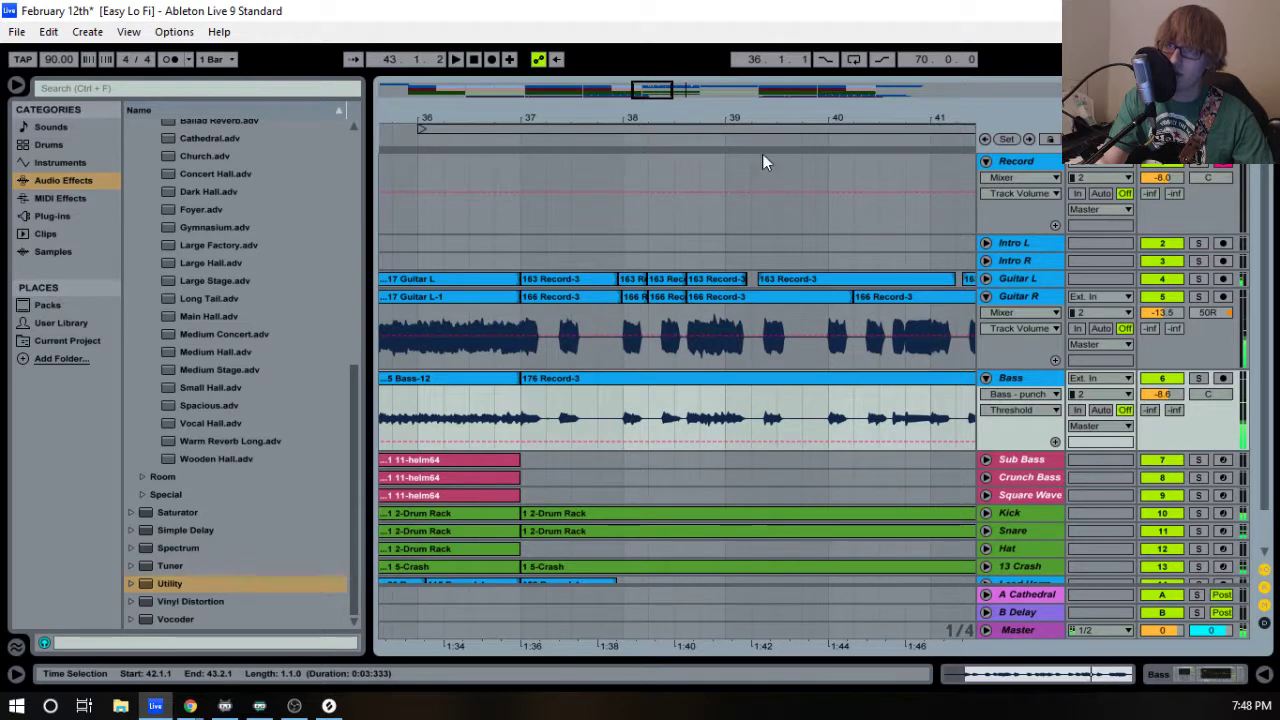
click(624, 402)
key(ctrl+v)
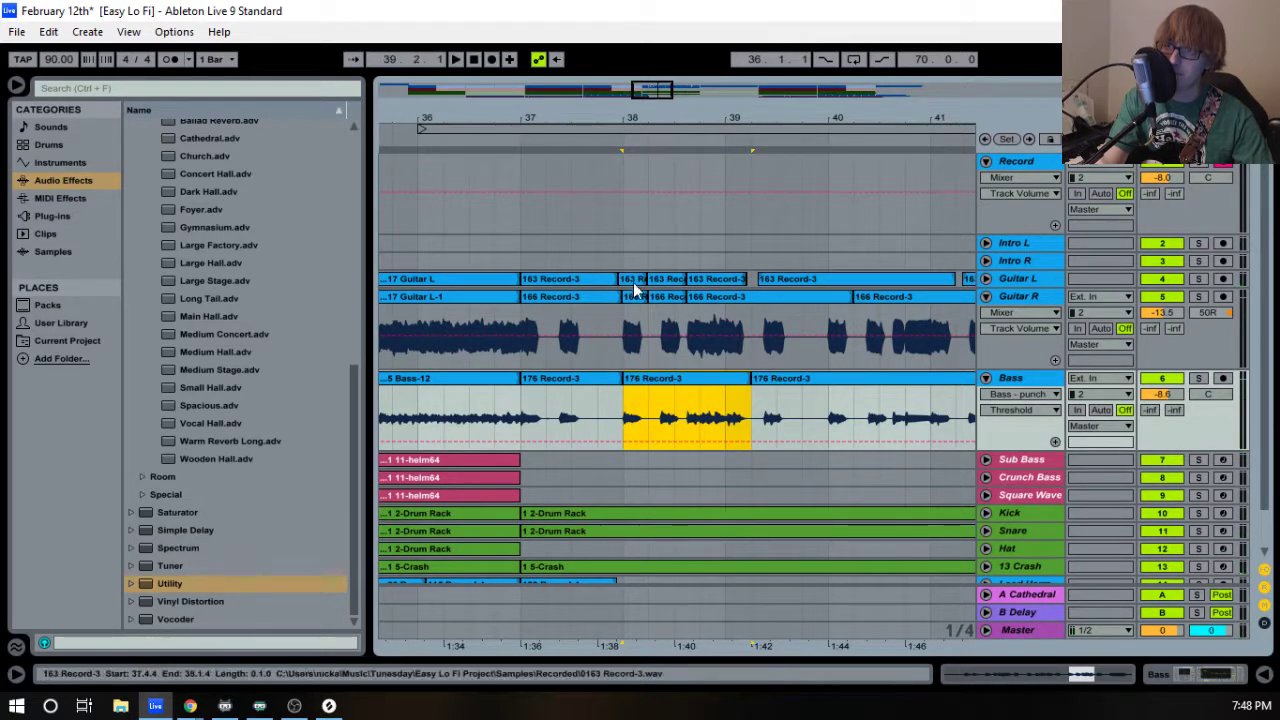
key(space)
- Extend the start of the pasted bass clip back to 37.4.3
click(556, 380)
key(space)
key(space)
drag(660, 121, 662, 245)
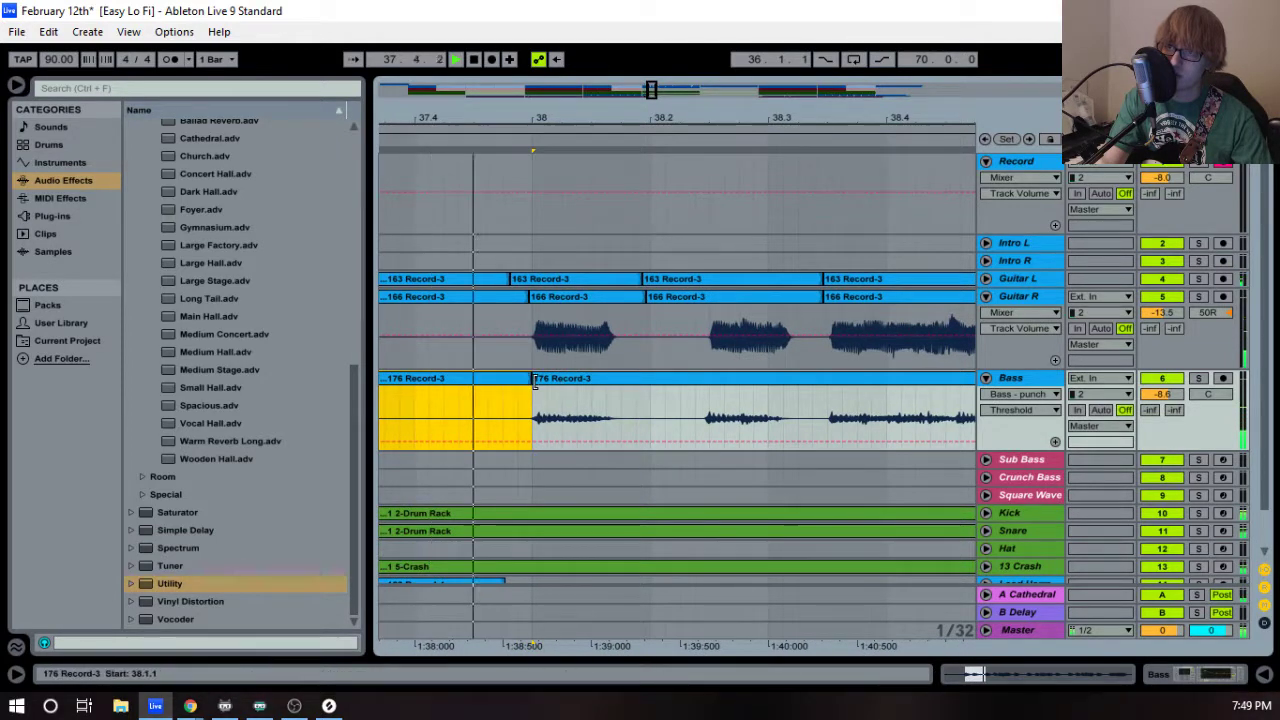
drag(535, 410, 487, 410)
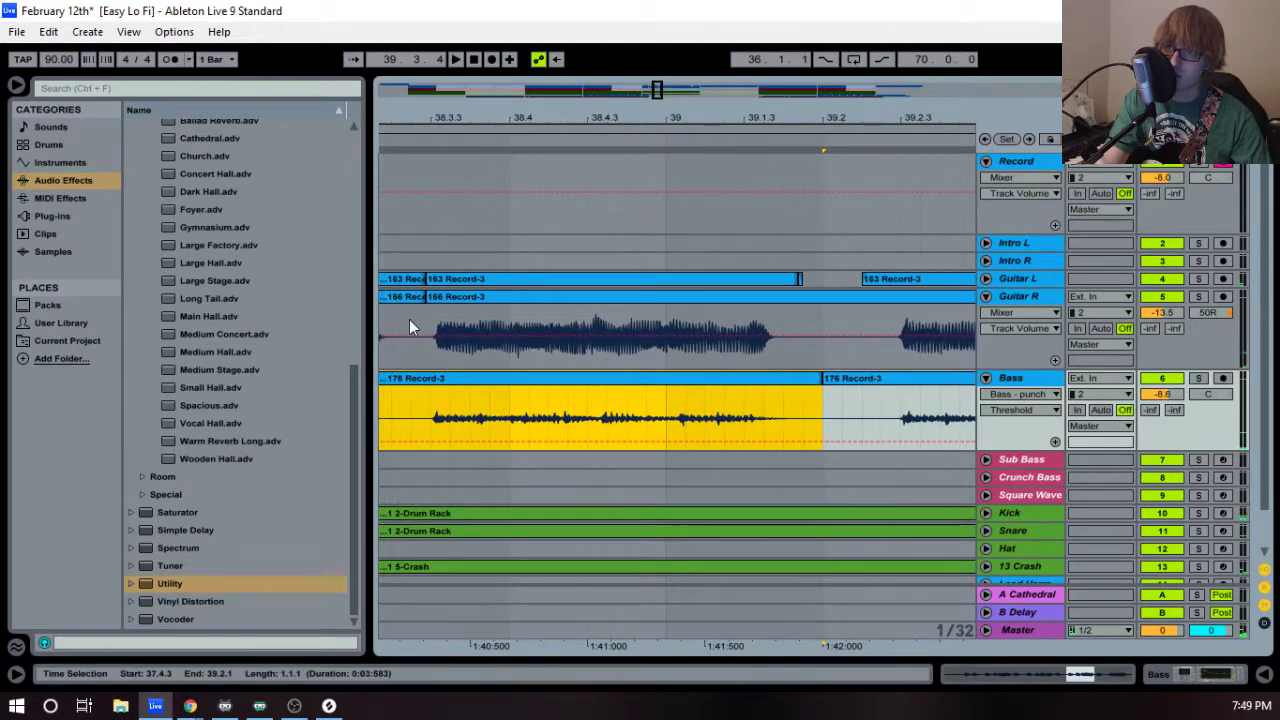
- Expand the Guitar L track and compare the bass note starting at 38.3.3 with both guitars, playing the section back
drag(428, 394, 704, 410)
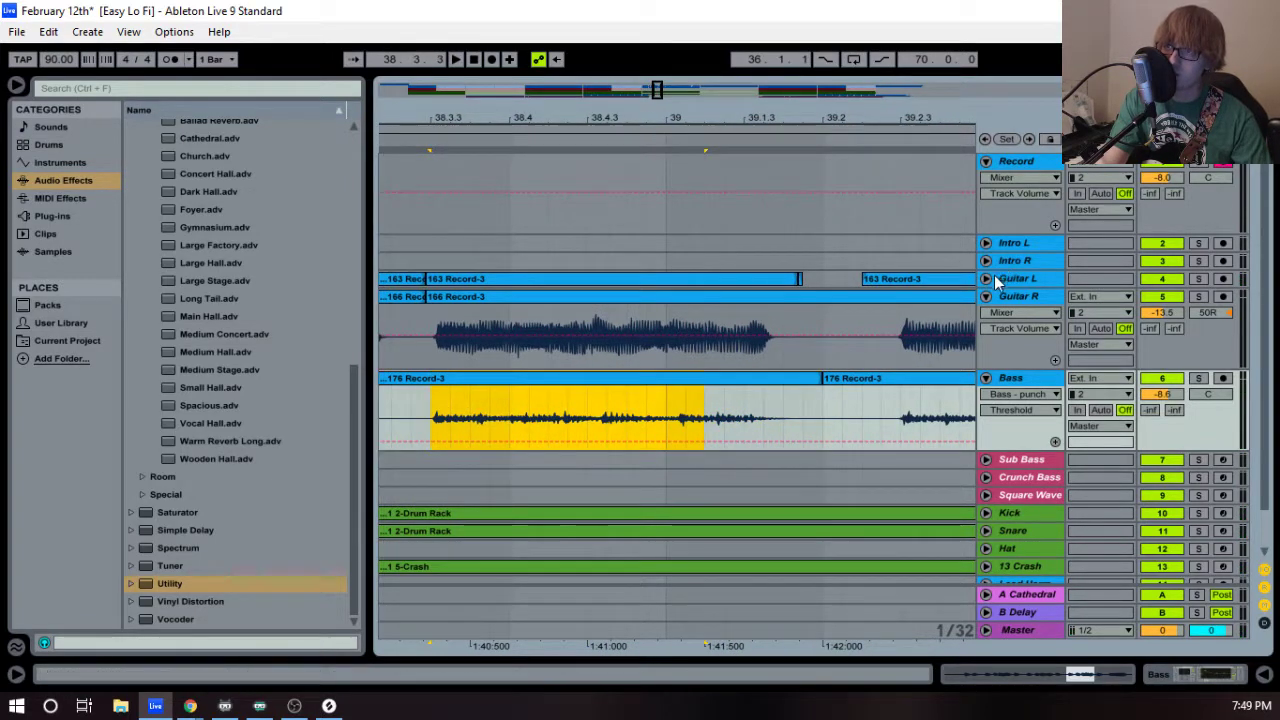
click(987, 279)
scroll(700, 305, down, 1)
drag(437, 118, 475, 190)
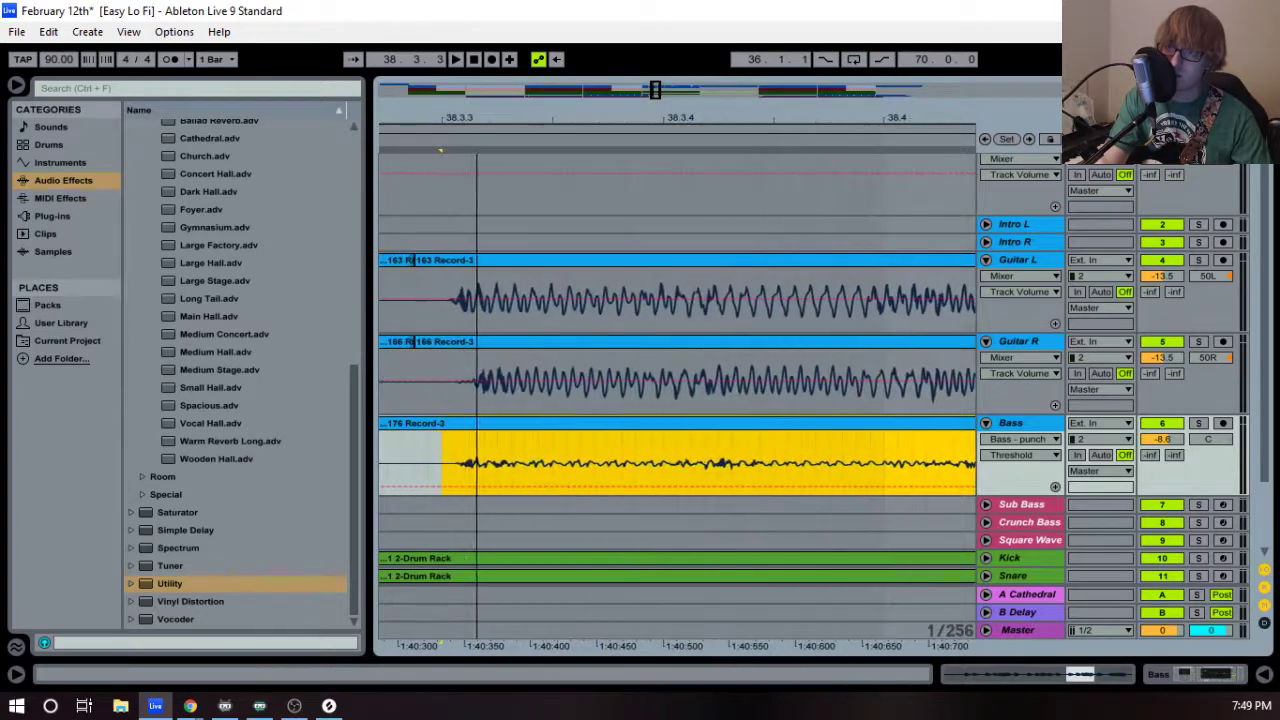
key(space)
drag(664, 119, 555, 124)
key(space)
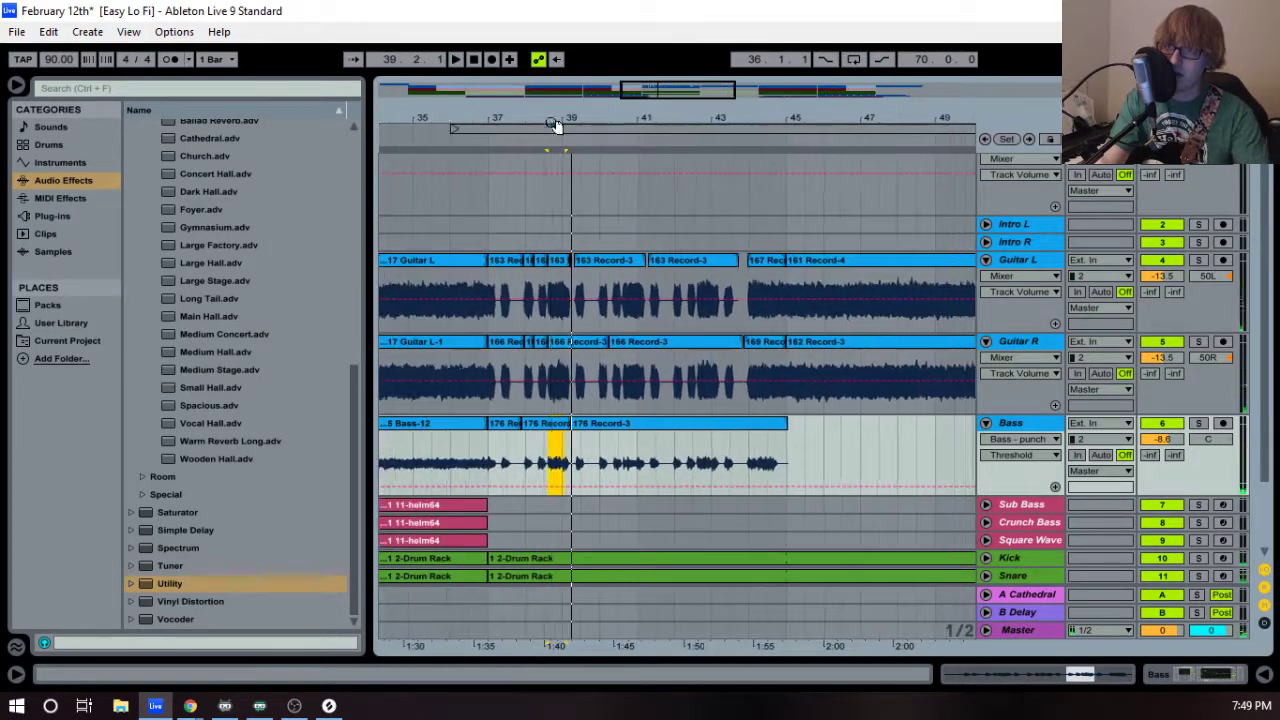
- Delete the three recorded bass clips between bars 37 and 45 on the Bass track
click(634, 424)
key(Delete)
click(531, 423)
key(Delete)
click(513, 423)
key(Delete)
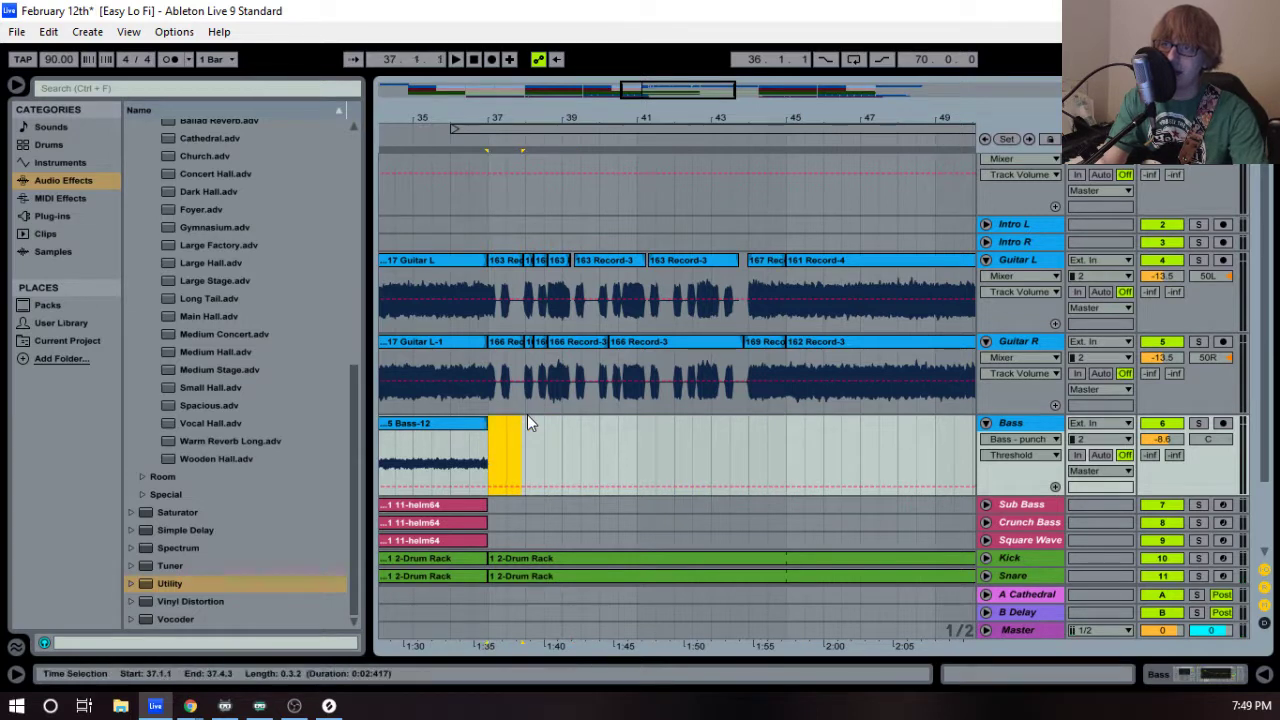
- Record a new bass take on the Record track from 36.1.1 to about 45.3.1
click(512, 129)
key(F9)
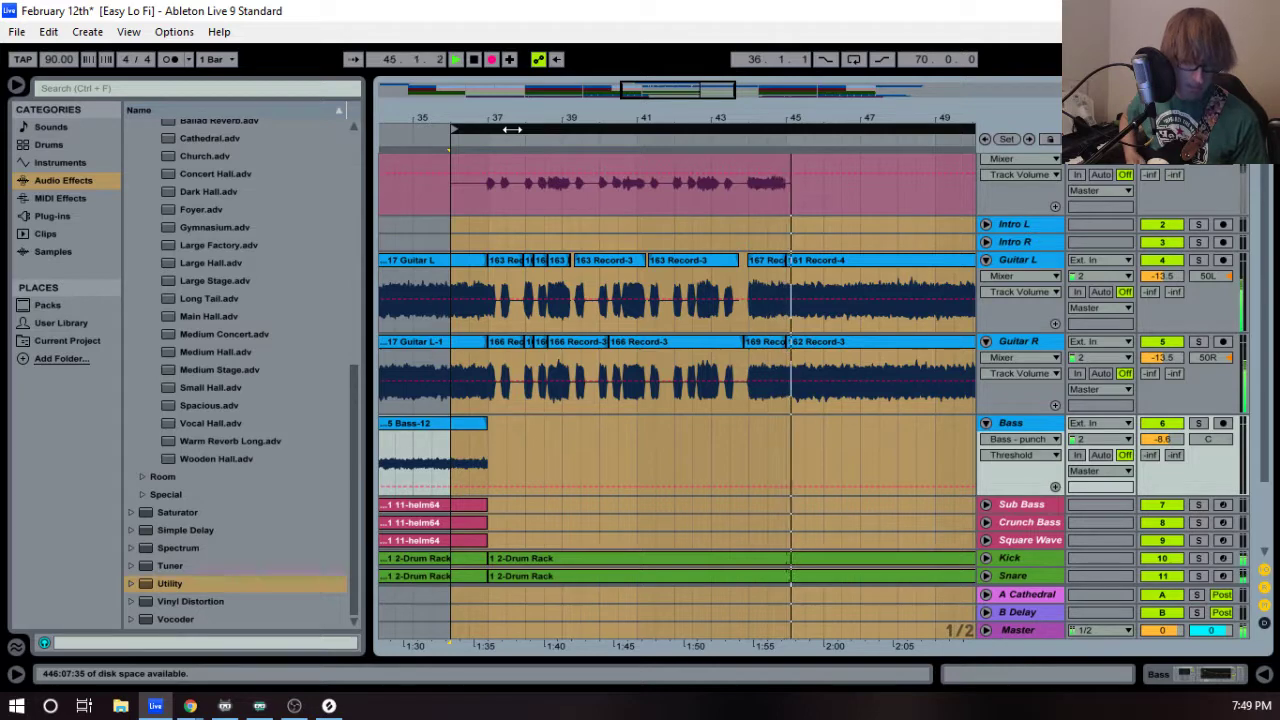
key(space)
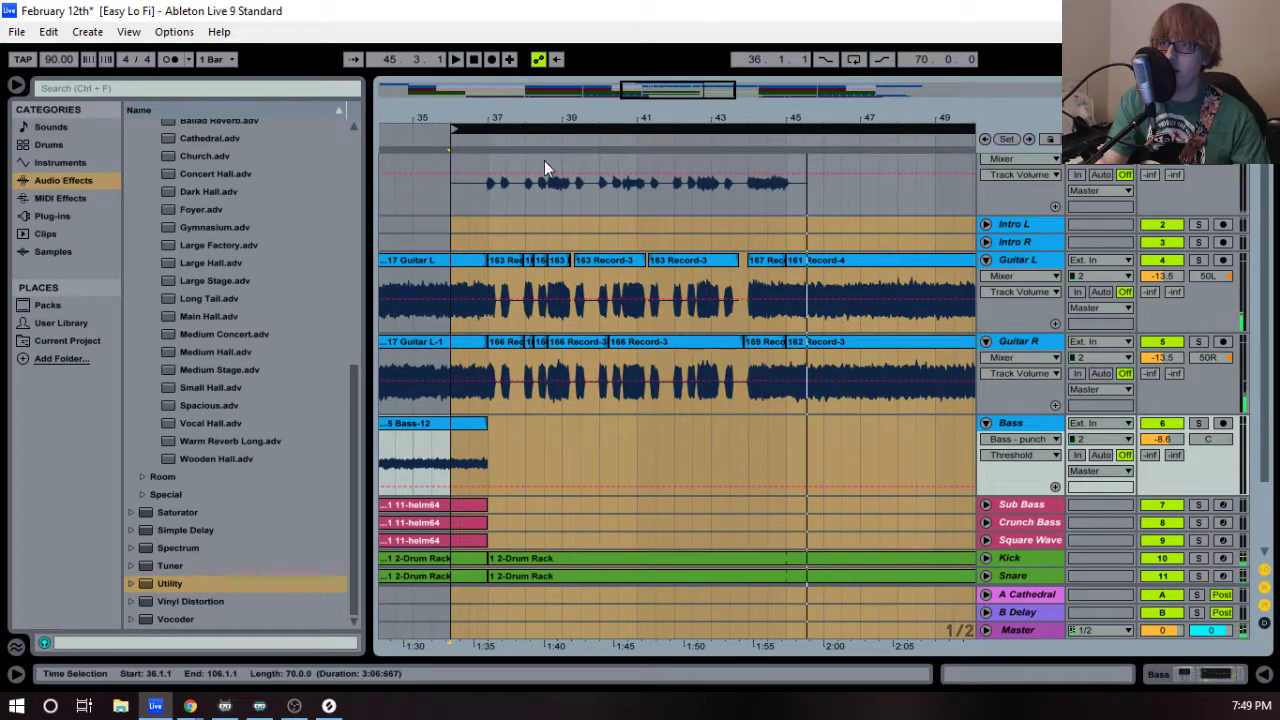
- Trim the new take's start to 37.1.1 and move it onto the Bass track, playing it against the guitars
drag(480, 118, 517, 190)
scroll(517, 190, up, 1)
key(space)
drag(512, 118, 540, 95)
drag(439, 163, 582, 455)
drag(737, 124, 578, 156)
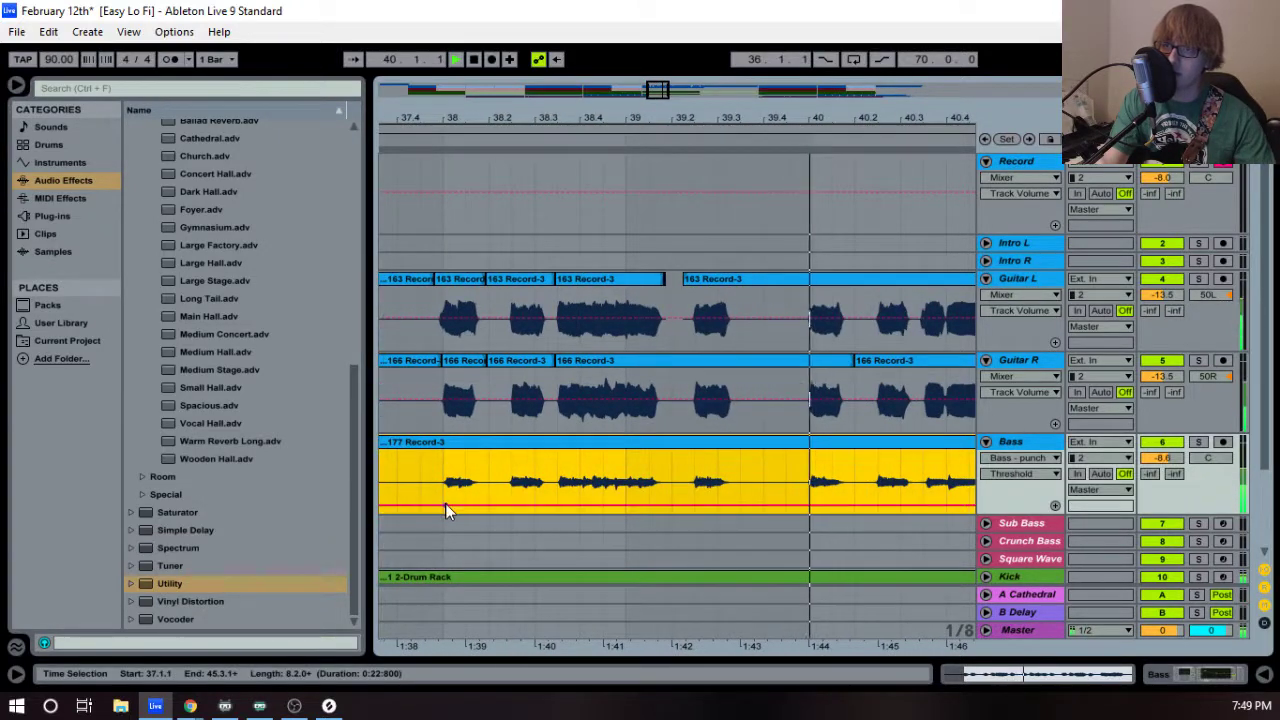
- Copy the bass take's section from 38.1.1 to 39.2.1, paste it at 42.1.1 and extend its start back to 41.4.4
drag(444, 484, 663, 478)
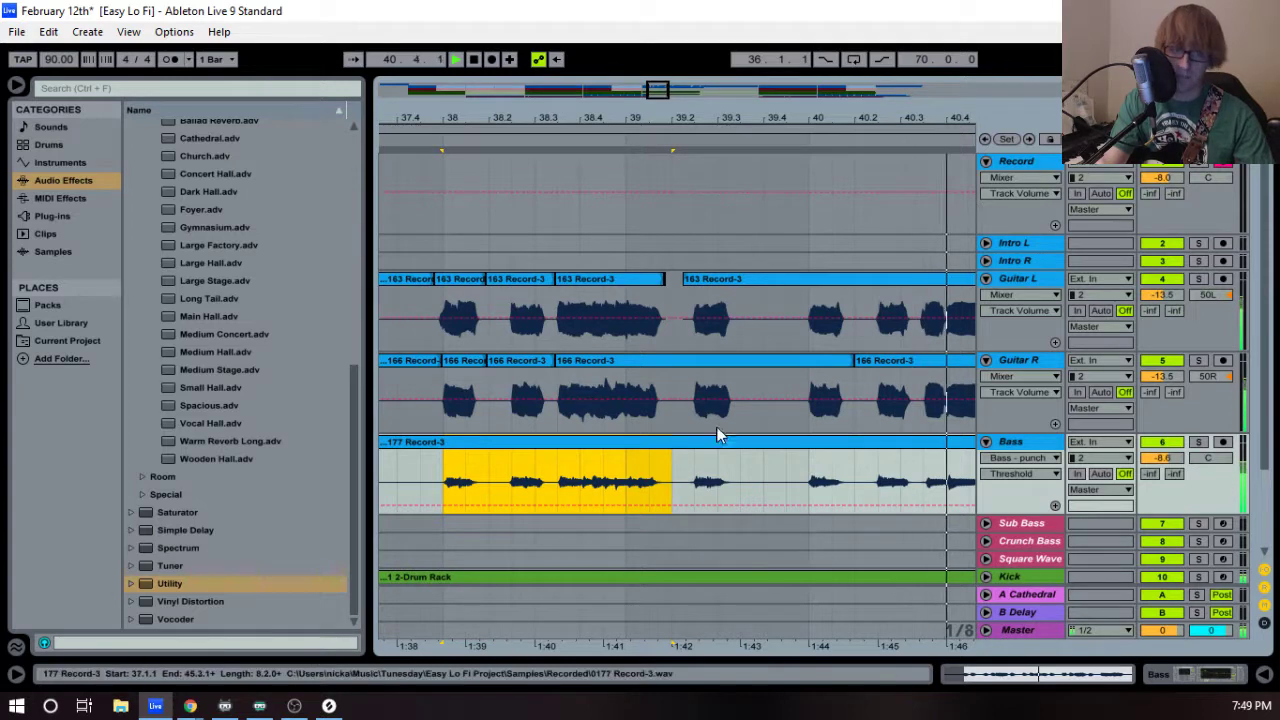
drag(900, 118, 40, 134)
click(431, 465)
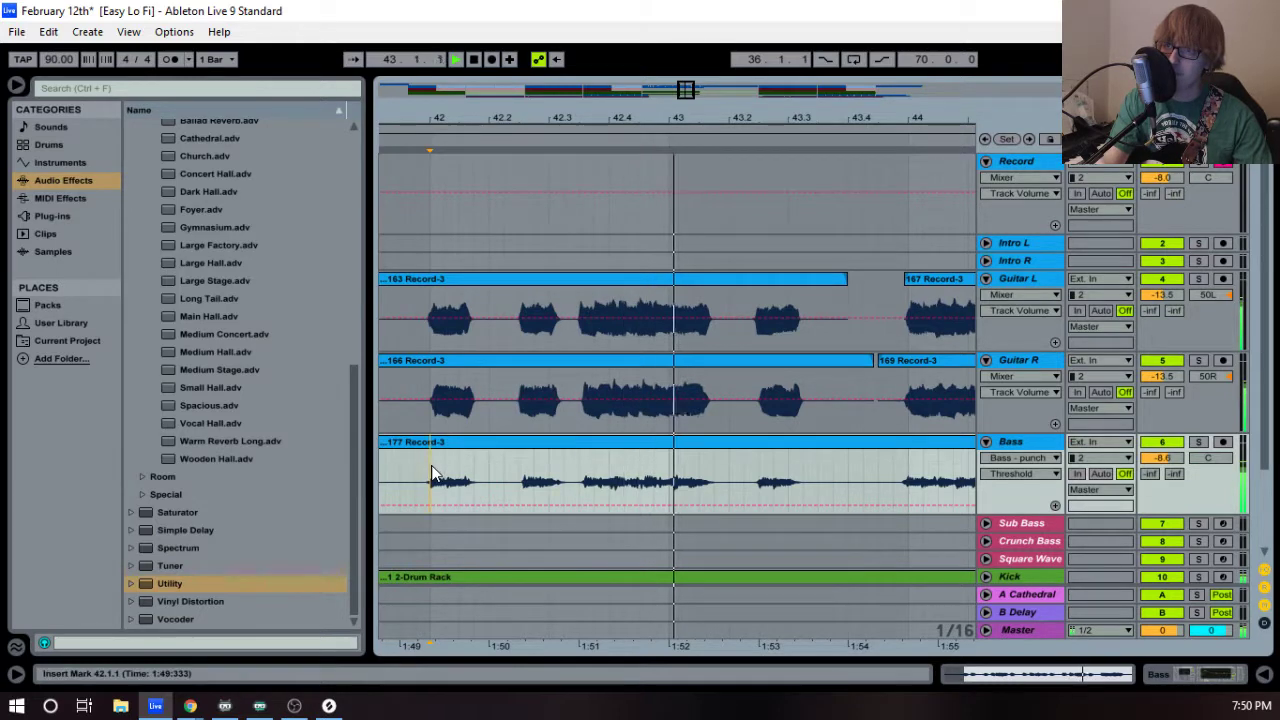
key(space)
key(ctrl+v)
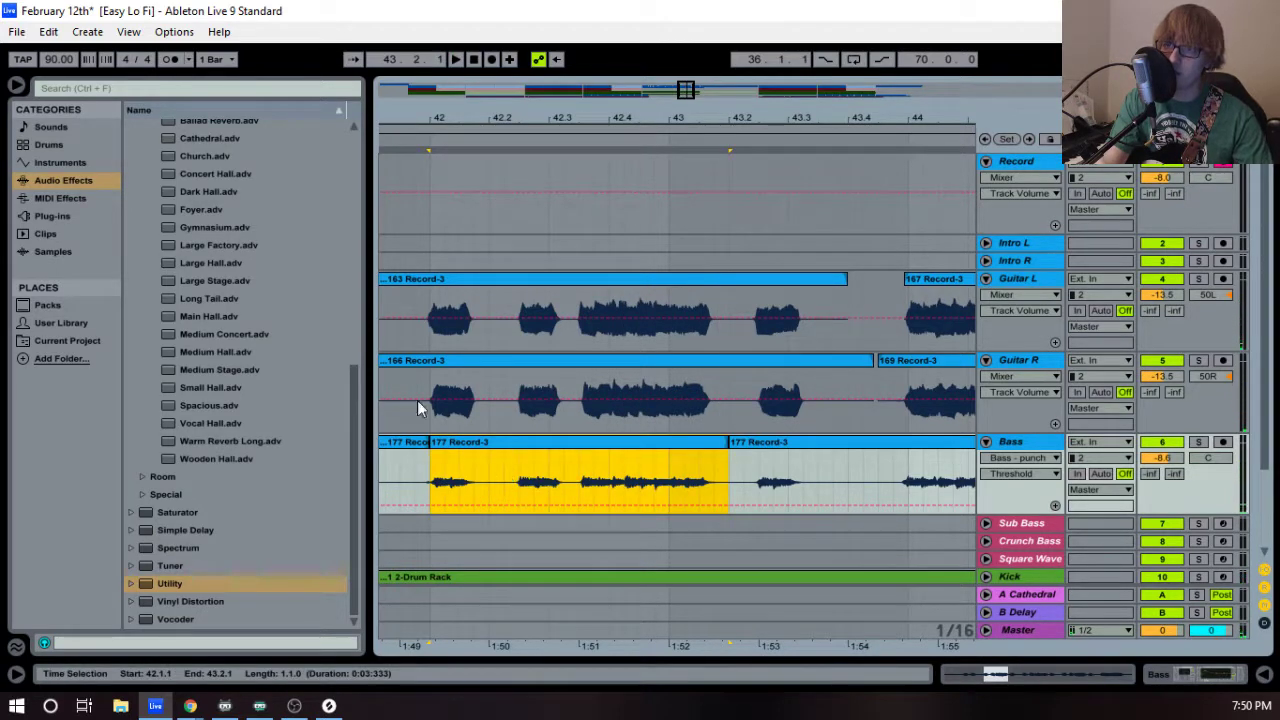
drag(455, 121, 471, 398)
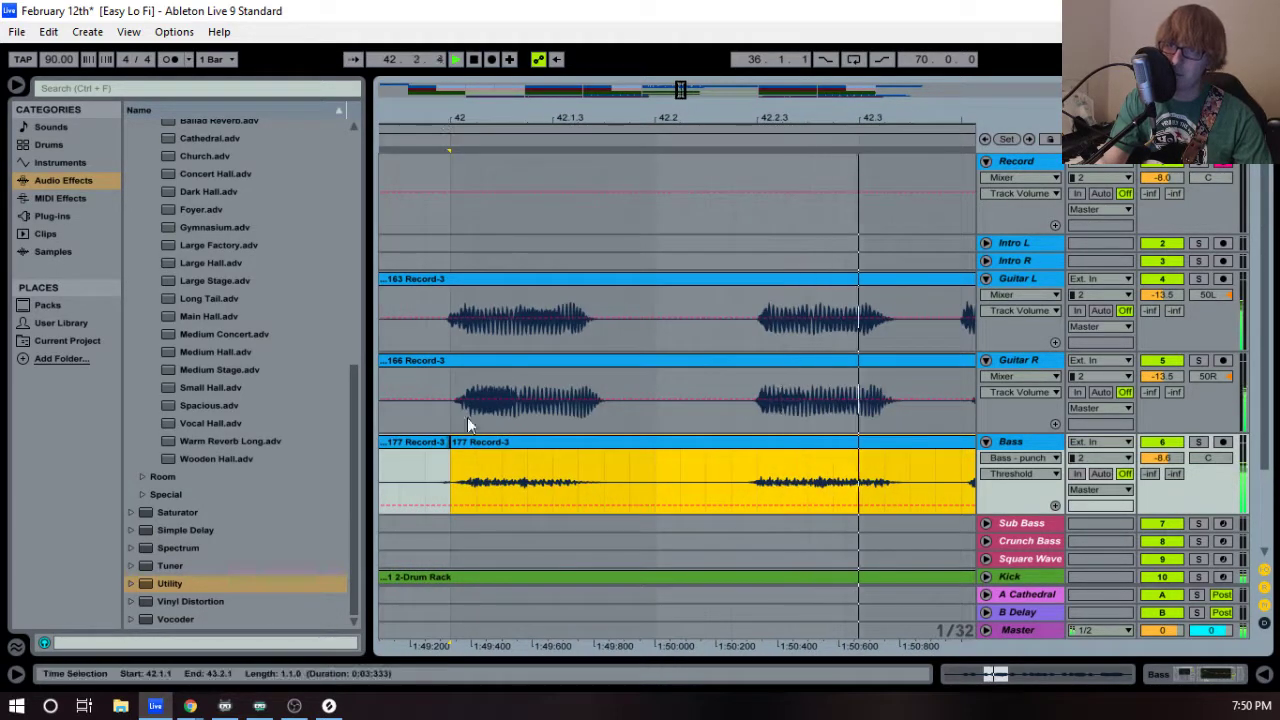
drag(595, 122, 295, 29)
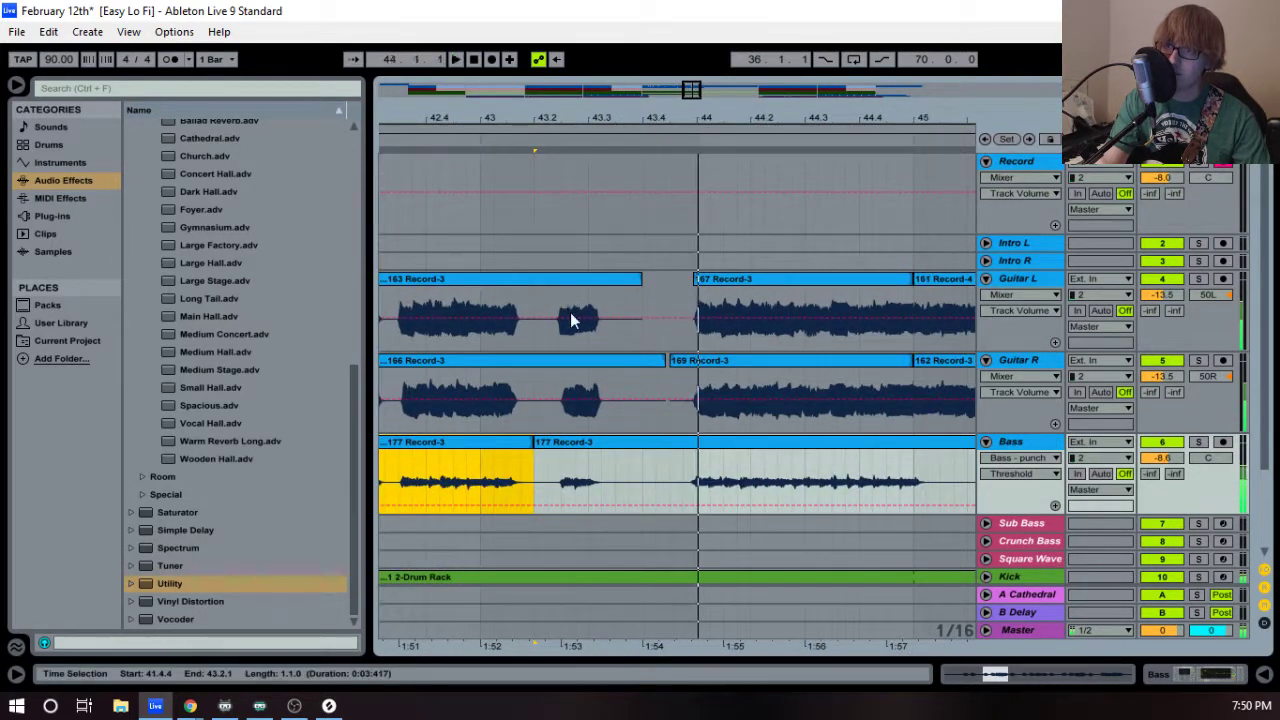
- Separate the Guitar R note from 43.2.2, nudge it slightly earlier and extend its end to 43.4.3
drag(573, 130, 480, 528)
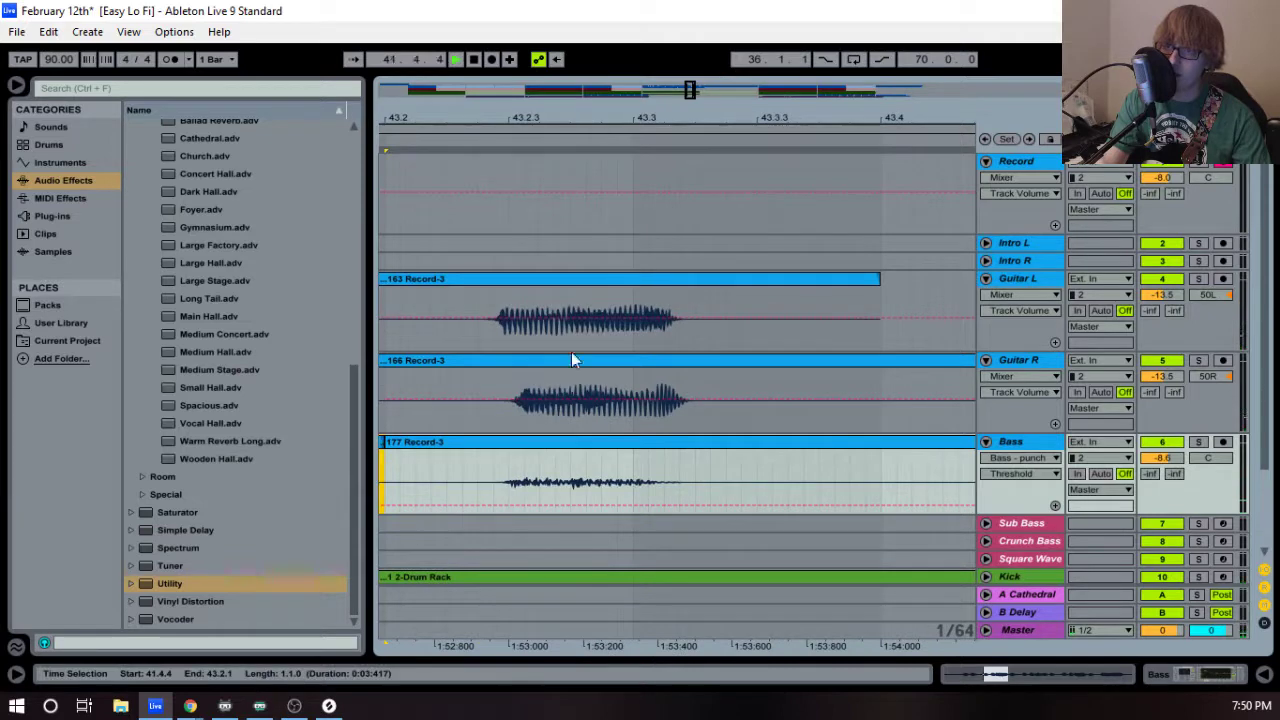
drag(495, 420, 789, 400)
drag(686, 366, 674, 372)
drag(766, 128, 418, 129)
drag(410, 367, 505, 370)
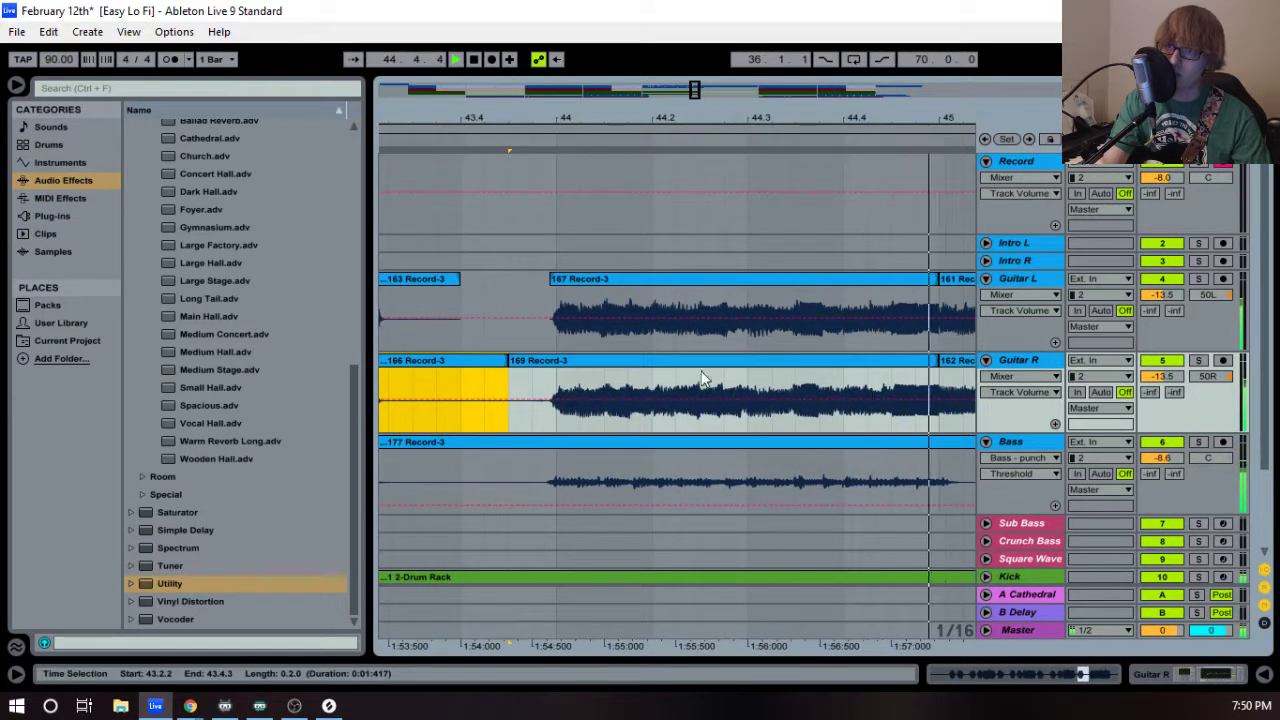
- Audition the bass take's held note at bar 44 and delete everything from 43.4.3 to the take's end
click(508, 490)
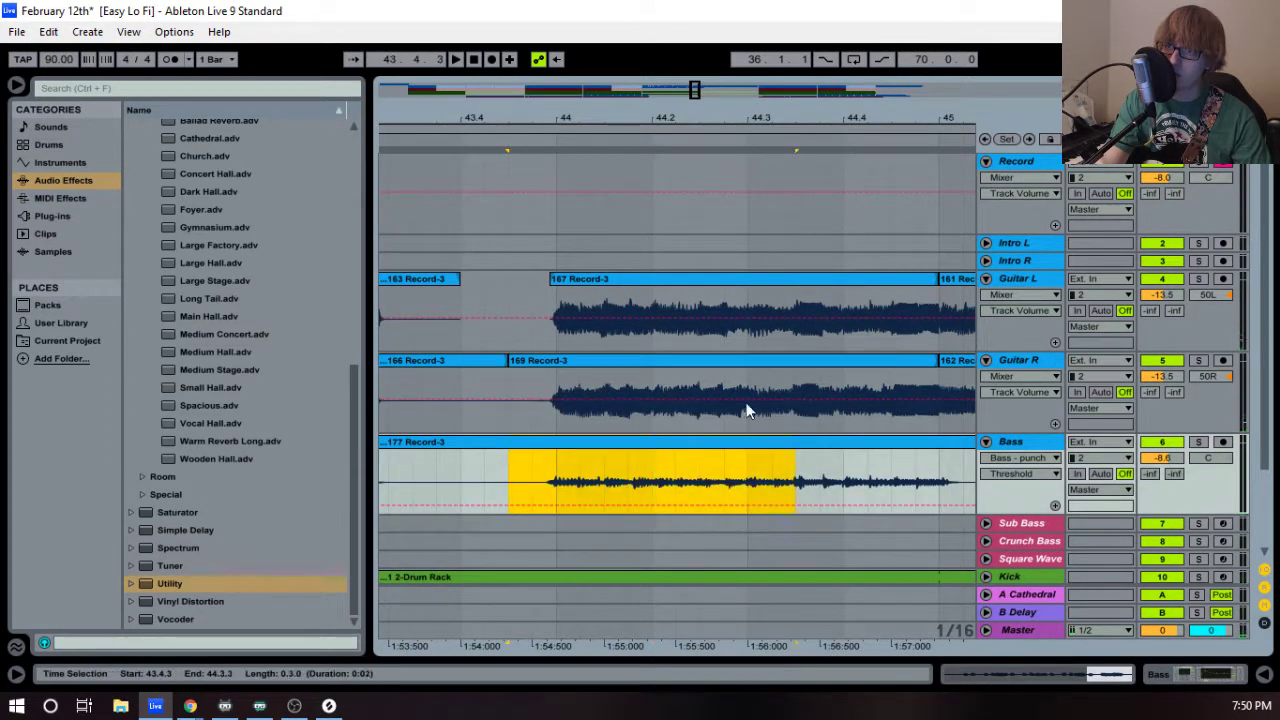
drag(576, 110, 540, 130)
key(space)
drag(703, 126, 460, 80)
key(space)
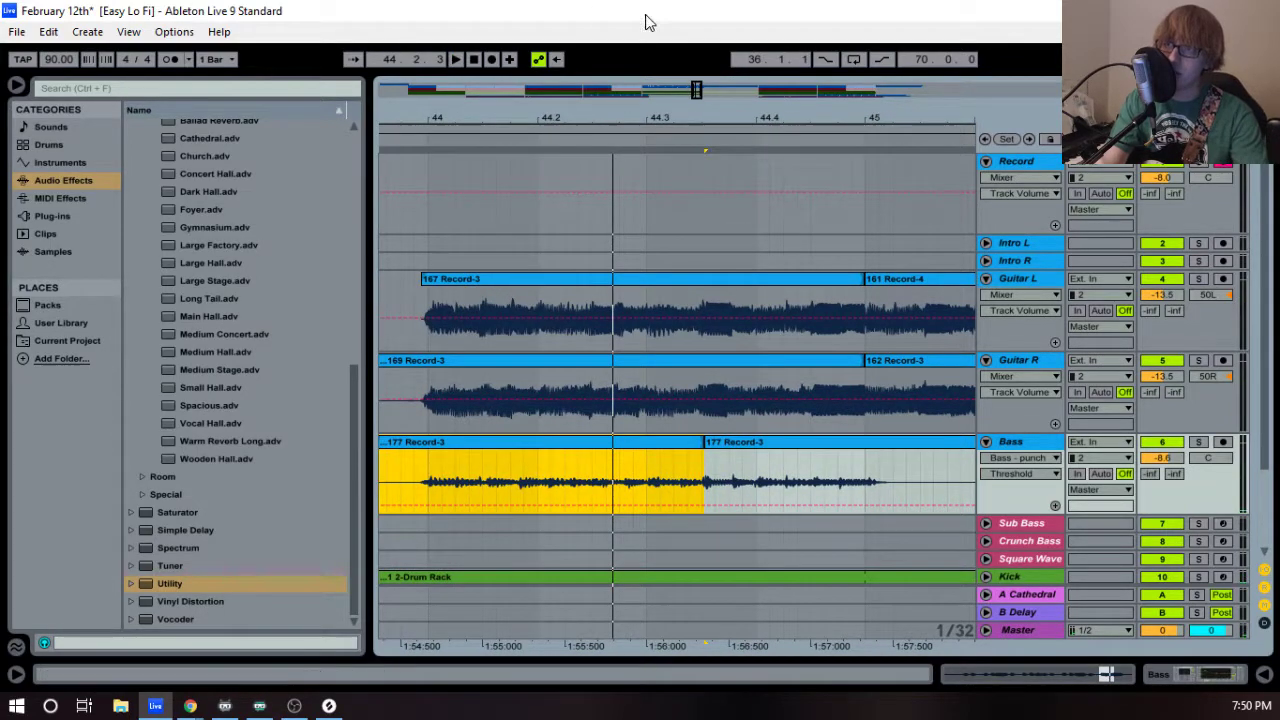
drag(657, 116, 657, 90)
key(Delete)
click(724, 441)
key(Delete)
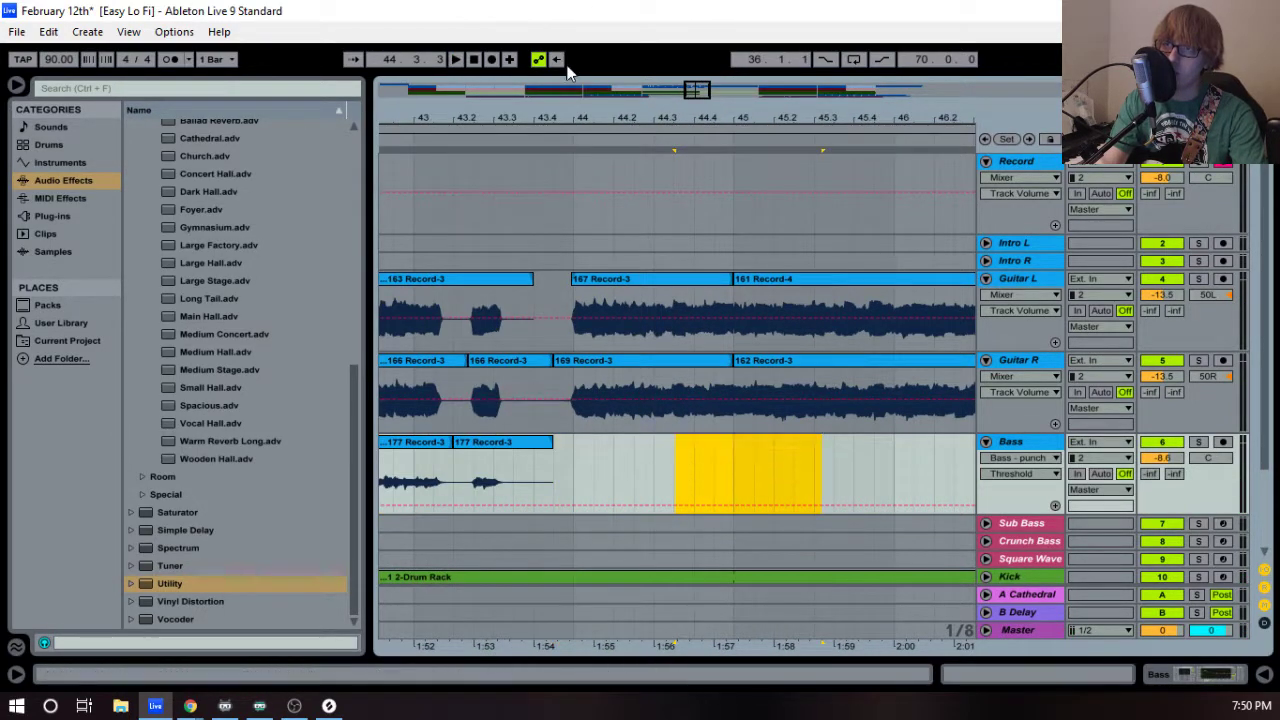
- Shift the loop region's start to 43.1.1 and record the bass note at bar 44, retaking it twice
drag(553, 114, 793, 132)
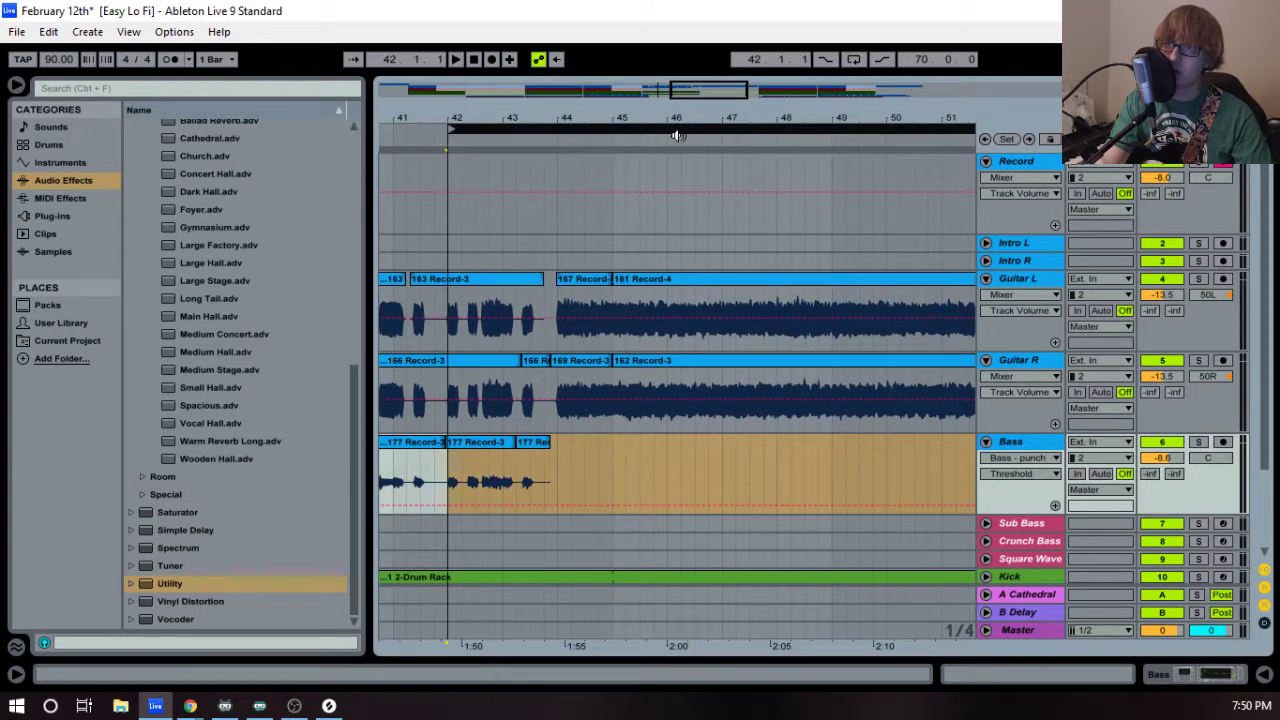
drag(516, 129, 582, 128)
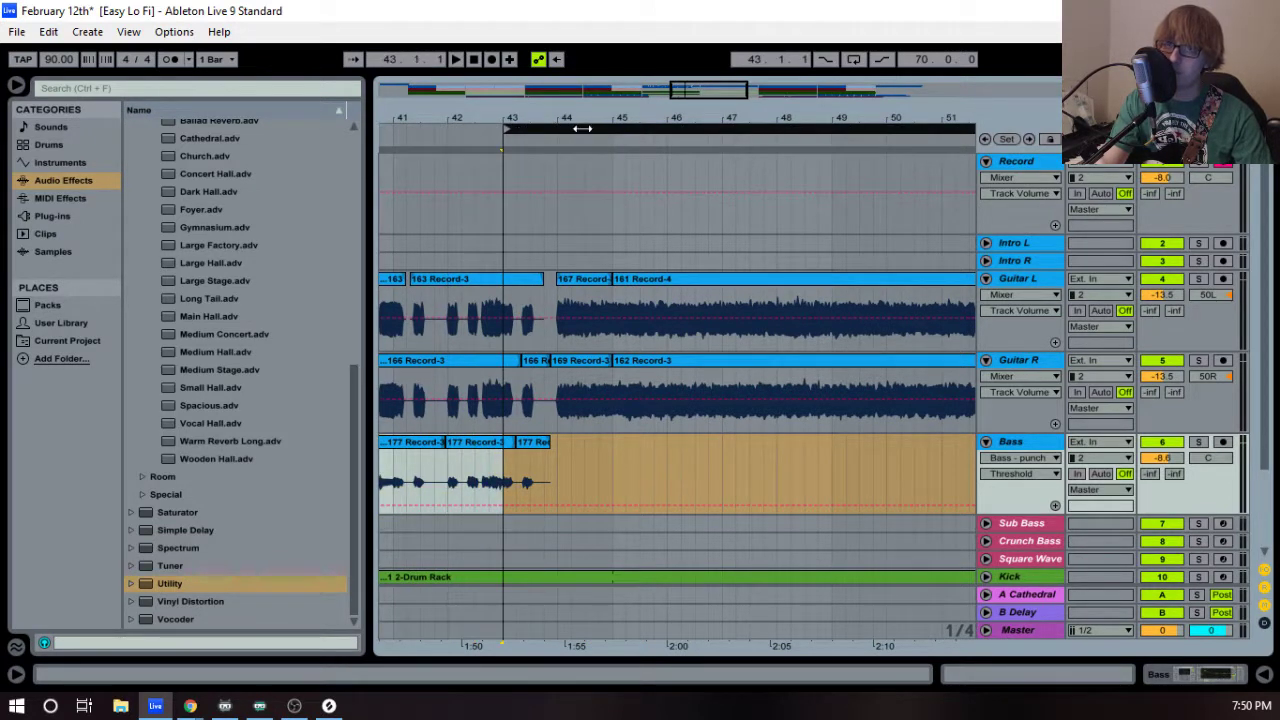
key(F9)
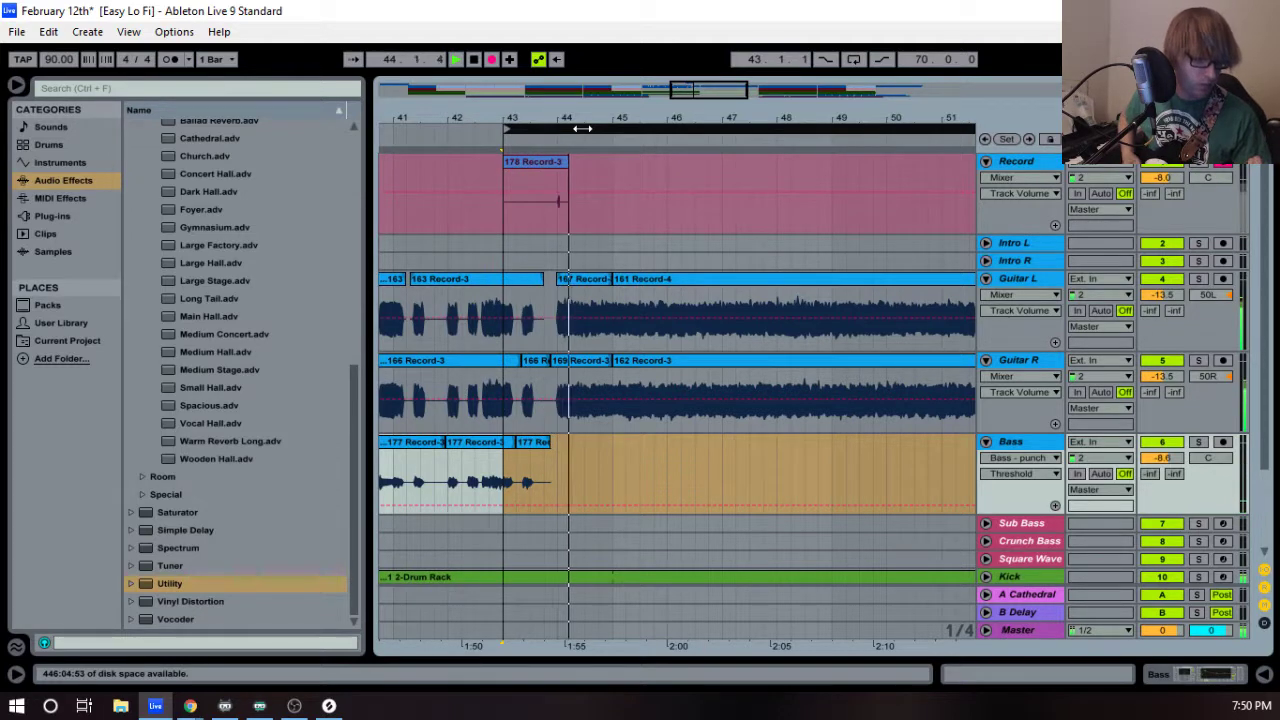
key(space)
key(F9)
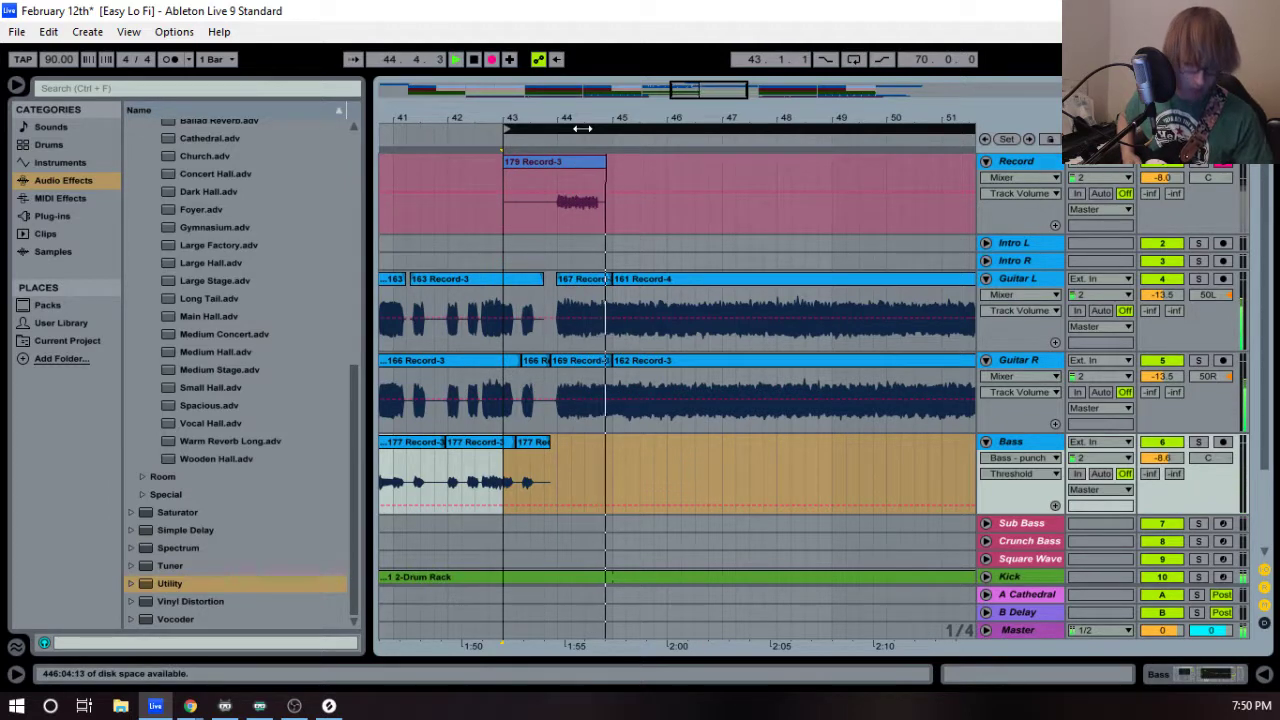
key(space)
key(F9)
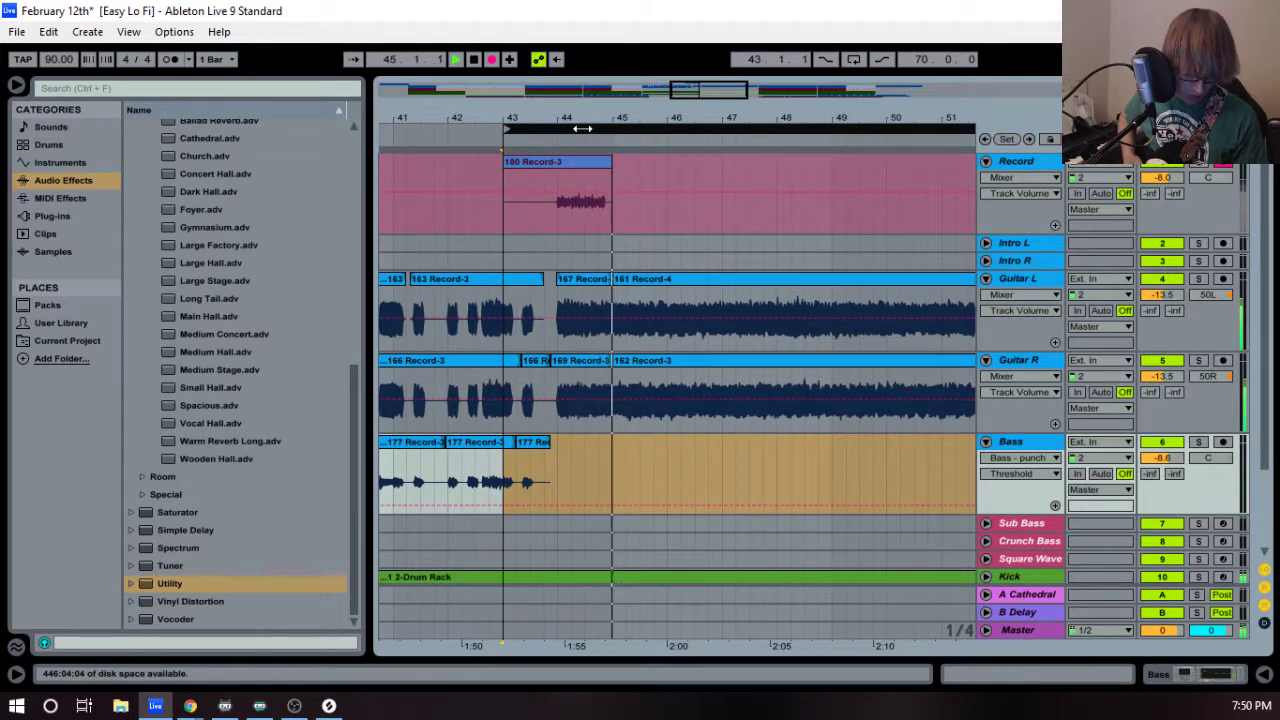
key(space)
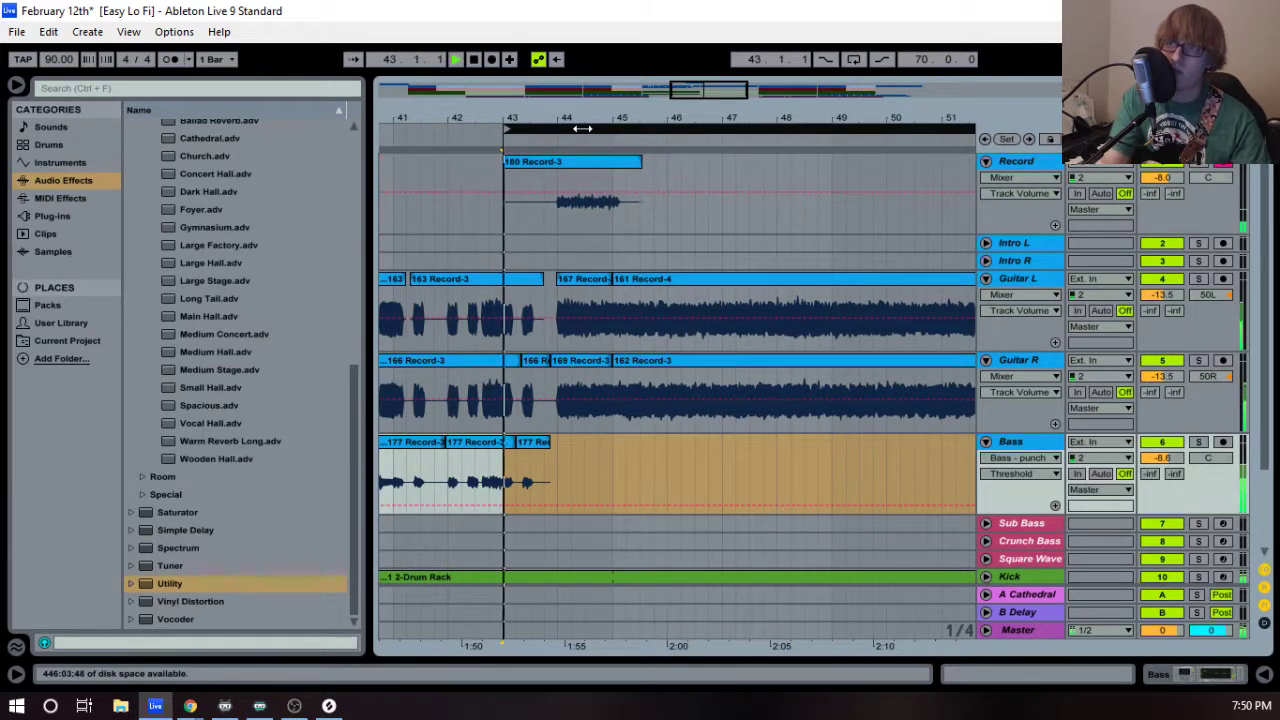
- Trim the start of the newest bass take to 44.1.1 and move it down to the Bass track
key(space)
drag(505, 173, 560, 173)
drag(557, 118, 557, 222)
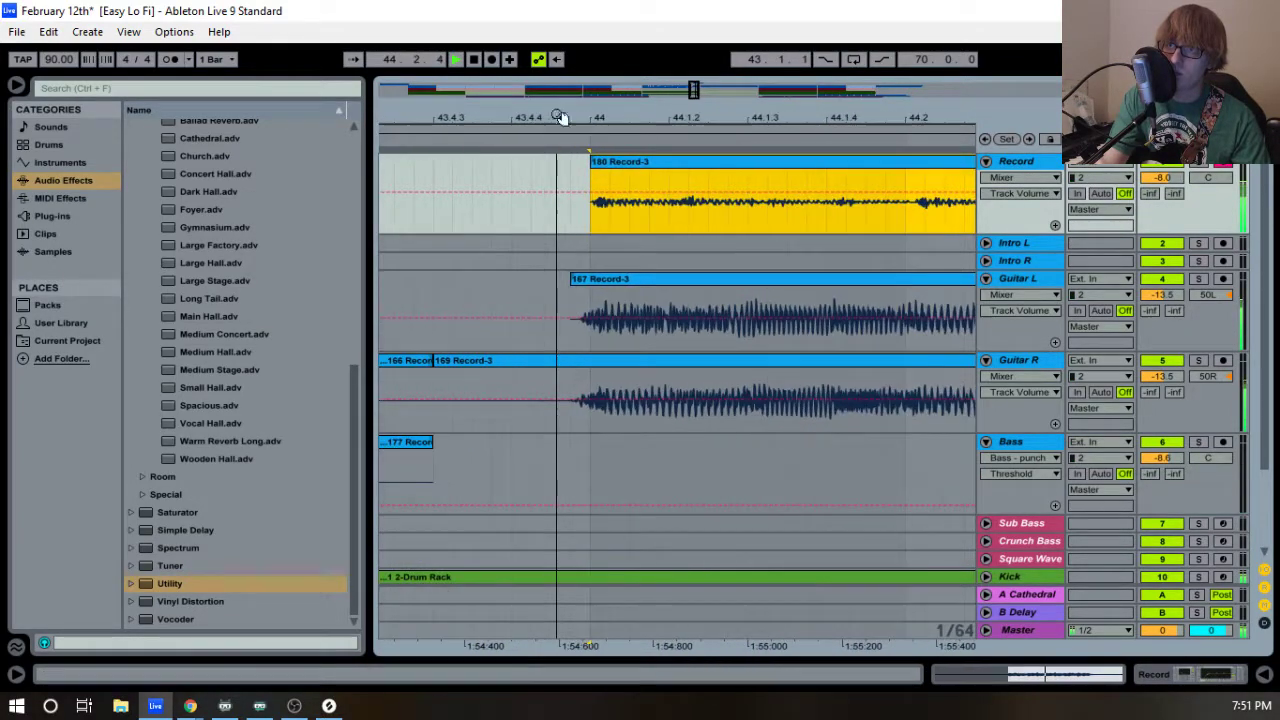
drag(594, 156, 600, 470)
key(space)
drag(596, 118, 596, 175)
- Extend the moved bass clip's start back to 43.4.2 and shorten its end to 45.1.1
drag(594, 446, 479, 451)
drag(732, 118, 498, 62)
key(space)
drag(795, 445, 686, 439)
drag(474, 119, 517, 258)
drag(557, 459, 510, 459)
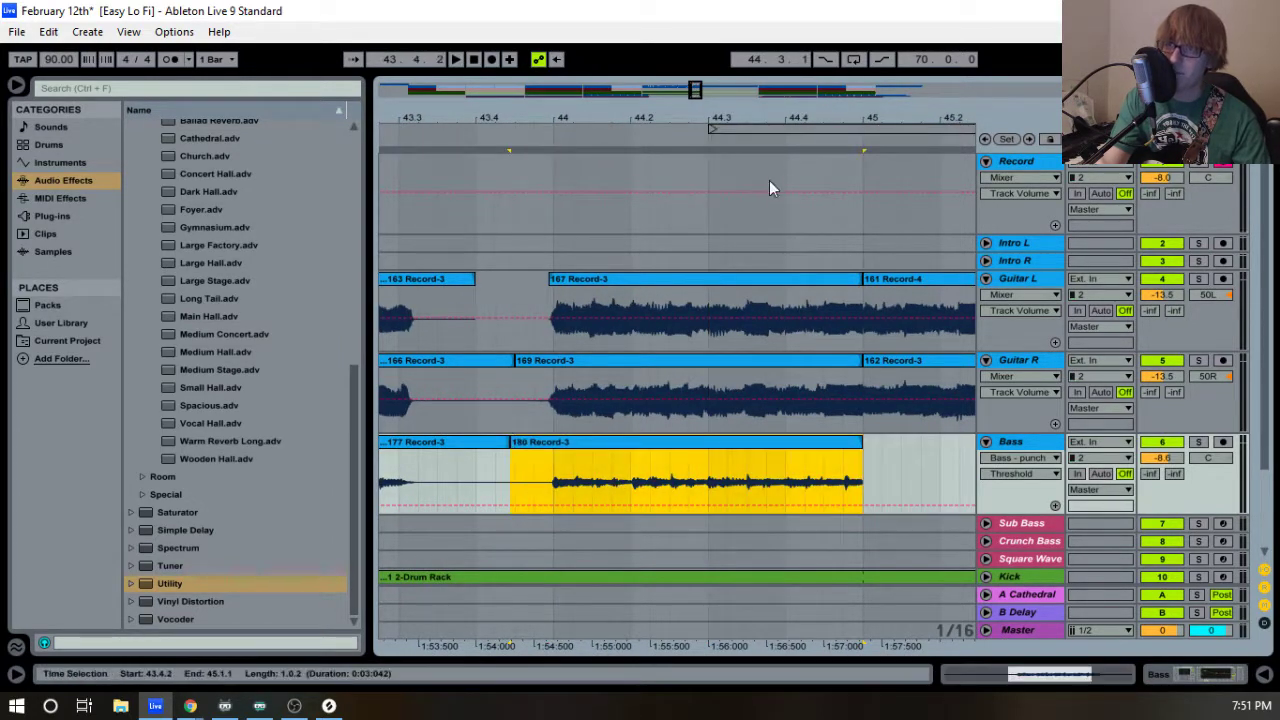
- Play the section back from 44.3.1 through bar 50
click(738, 128)
key(space)
drag(743, 118, 474, 119)
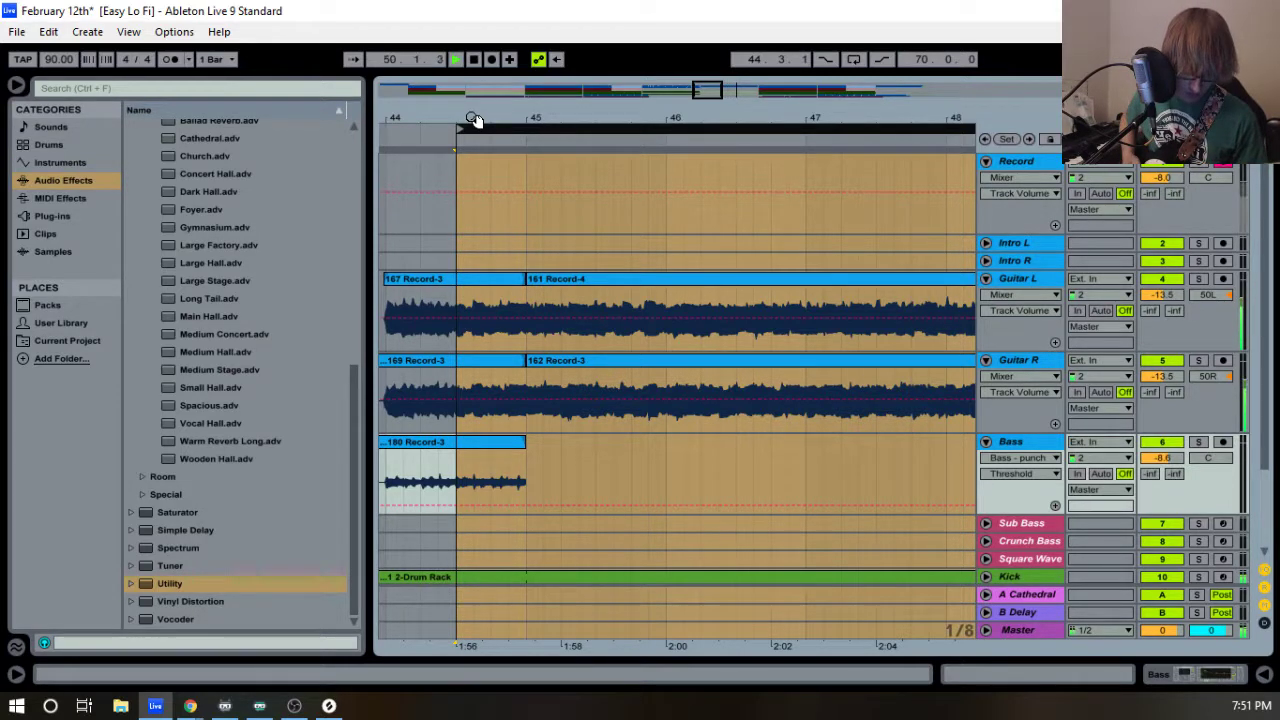
key(space)
- Copy the Bass track's section from 37.1.1 to 38.1.1 and paste it at 45.1.1
drag(493, 115, 920, 114)
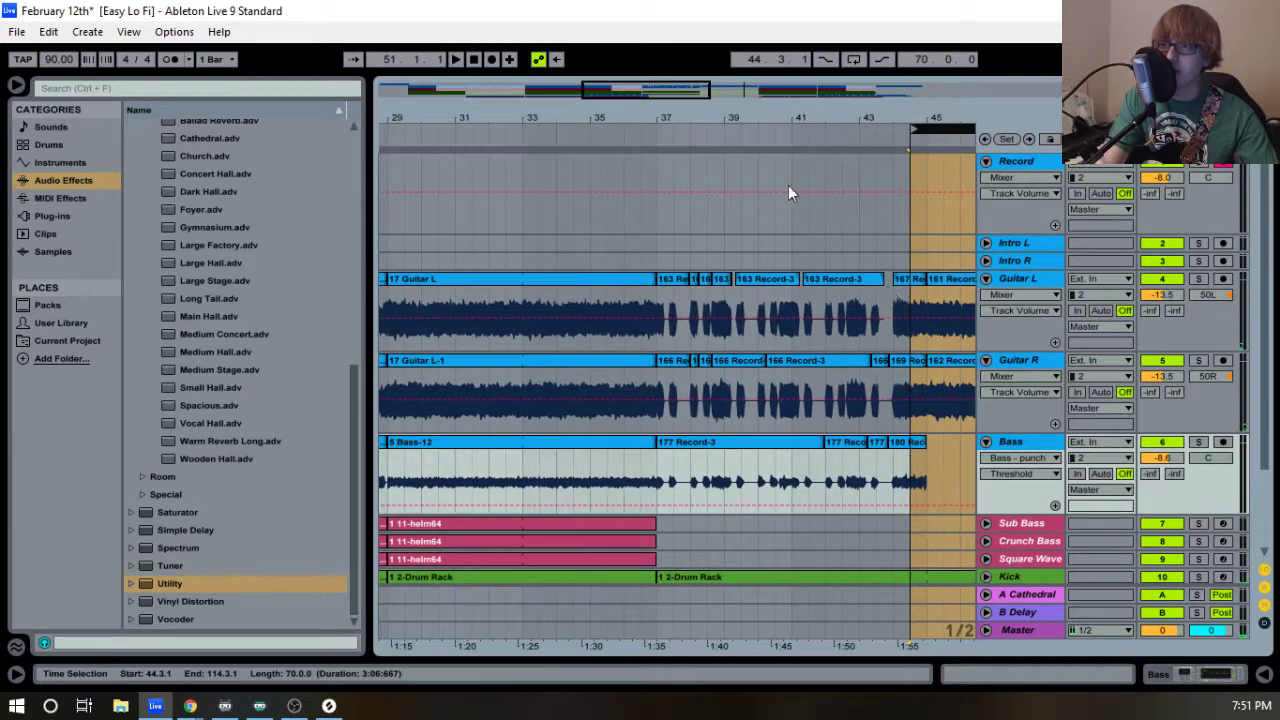
drag(697, 112, 714, 507)
key(space)
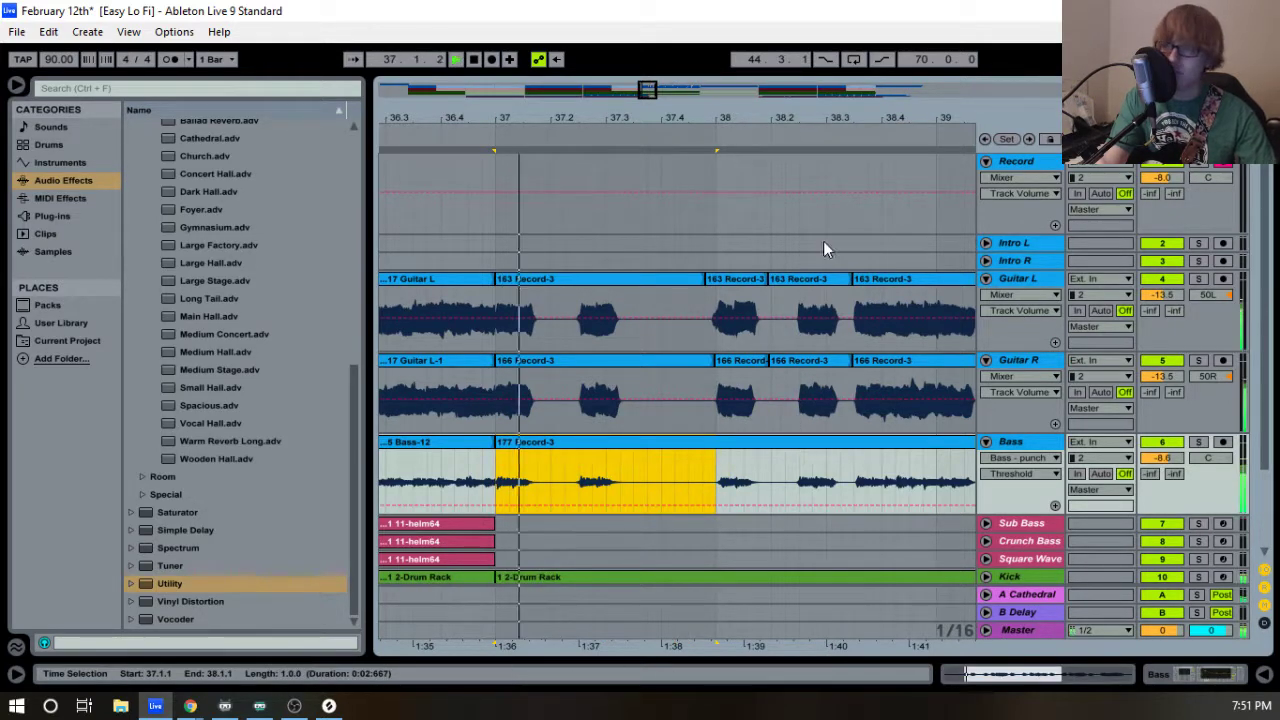
drag(780, 118, 340, 118)
key(space)
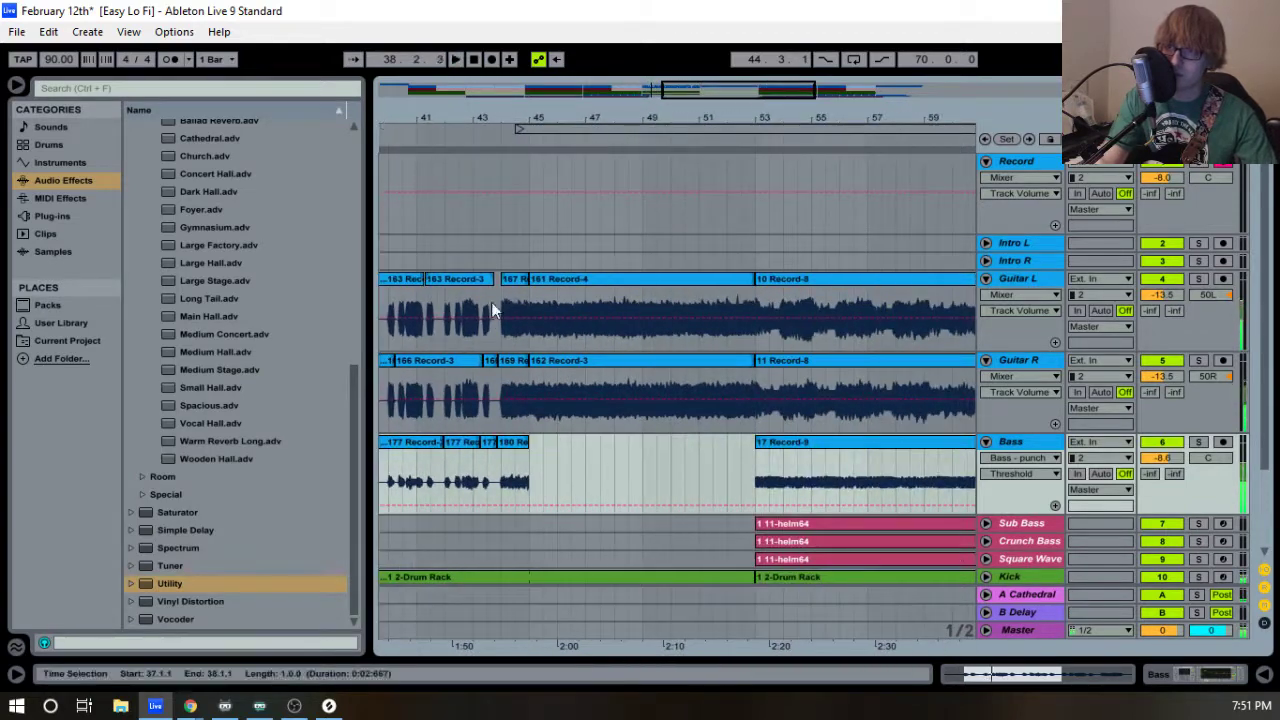
click(534, 461)
key(ctrl+v)
key(space)
- Nudge the pasted bass note between about 45.2.2 and 45.3.2 slightly earlier to match the guitars
mouse_move(549, 118)
mouse_down()
mouse_move(558, 205)
mouse_move(640, 228)
mouse_move(668, 118)
mouse_move(692, 192)
mouse_up()
key(space)
key(space)
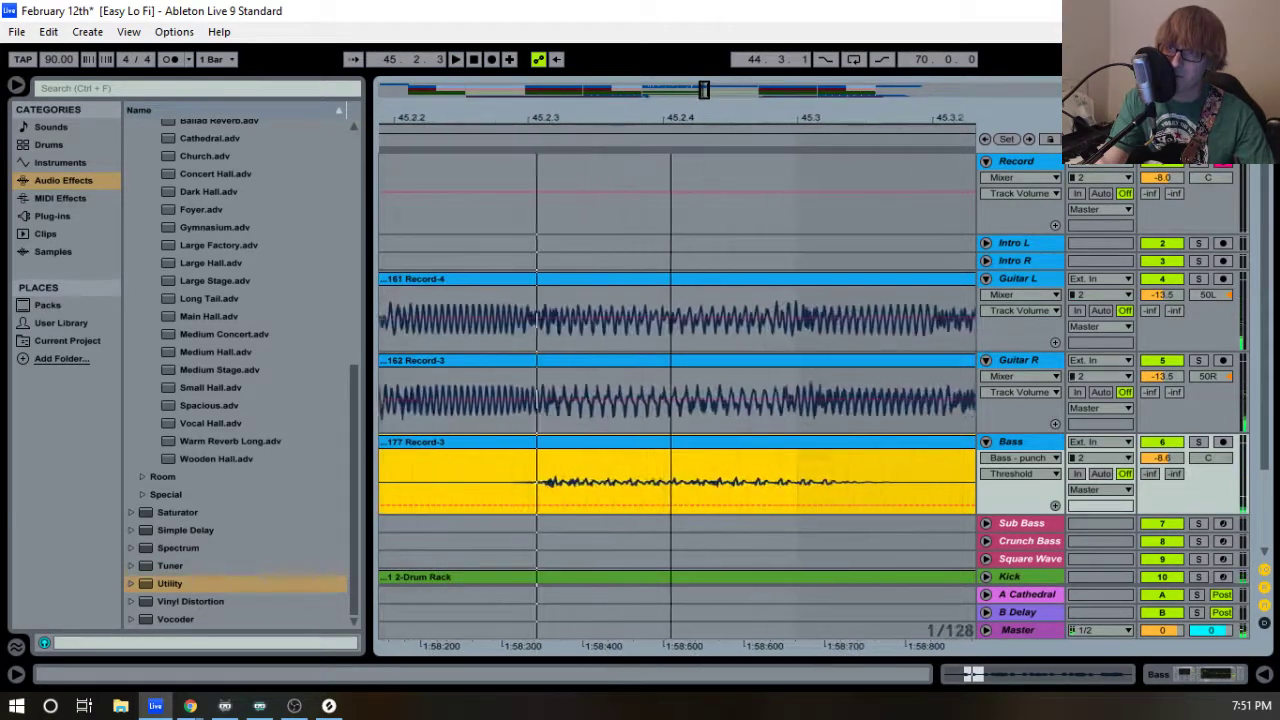
drag(458, 476, 882, 458)
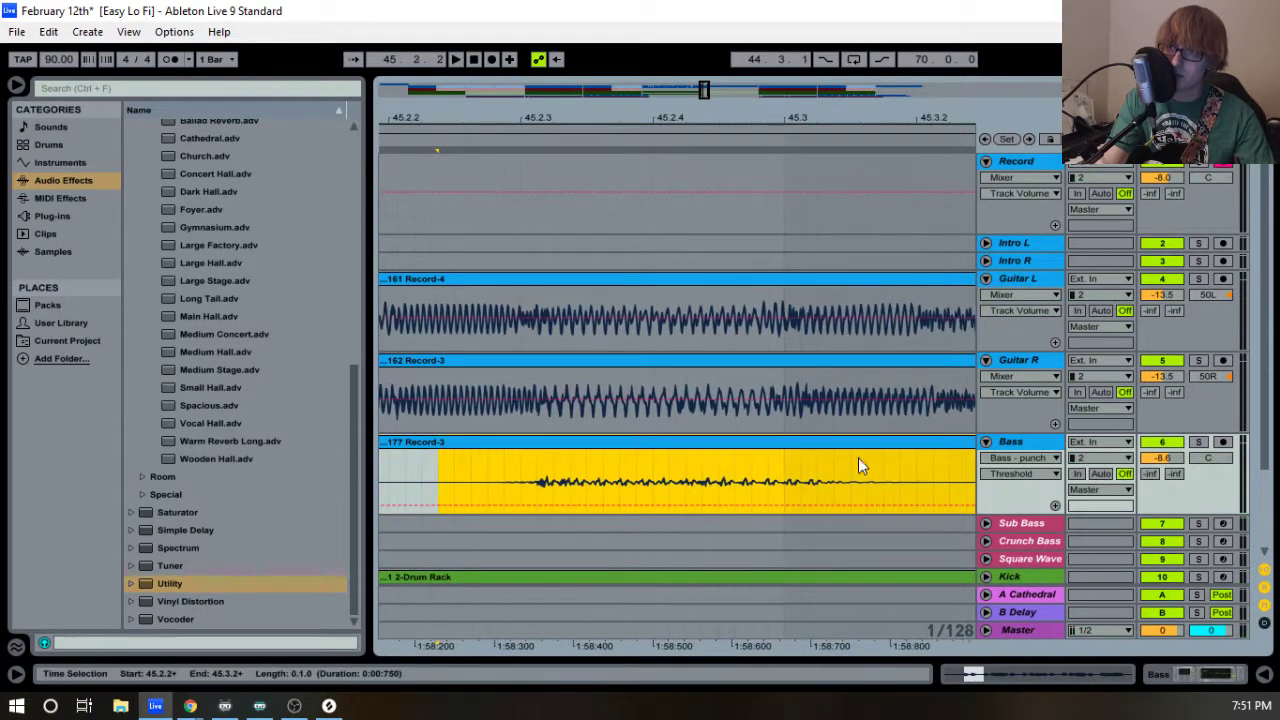
drag(803, 449, 783, 445)
key(space)
key(space)
drag(677, 120, 677, 58)
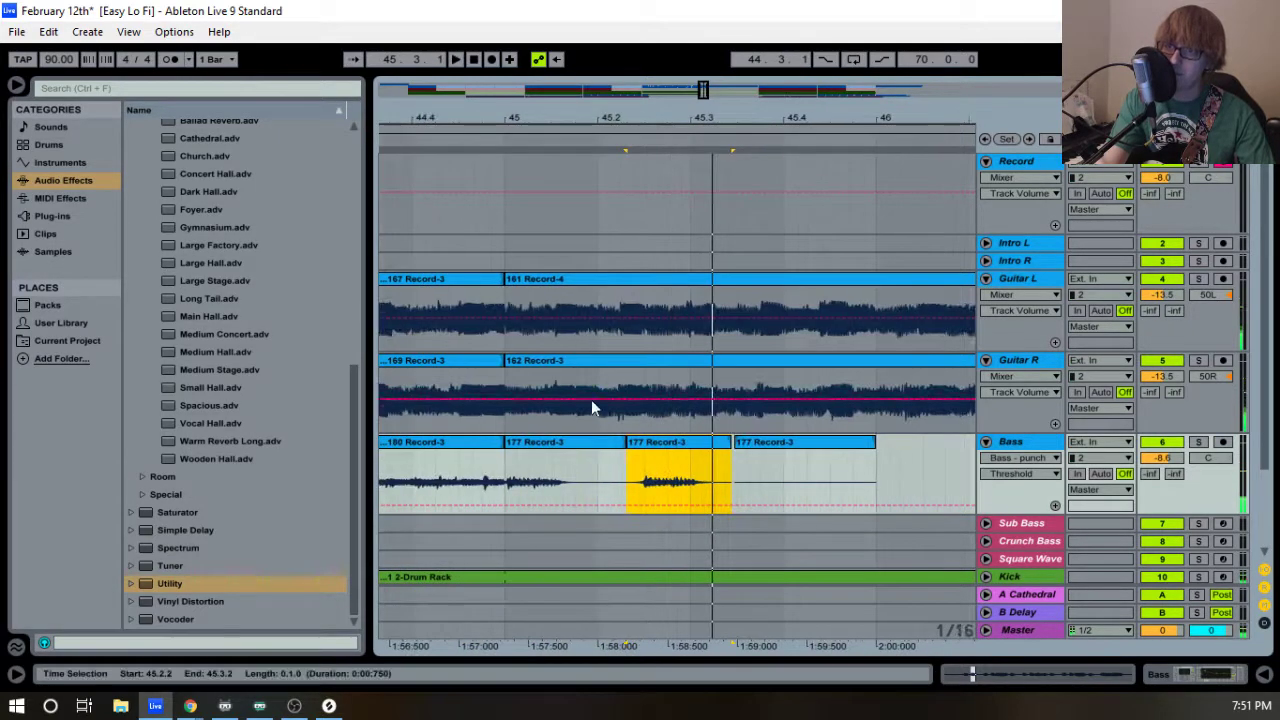
- Delete the leftover silent bass clip before 46.1.1 and extend the nudged note's clip to 46.1.1
click(578, 444)
key(space)
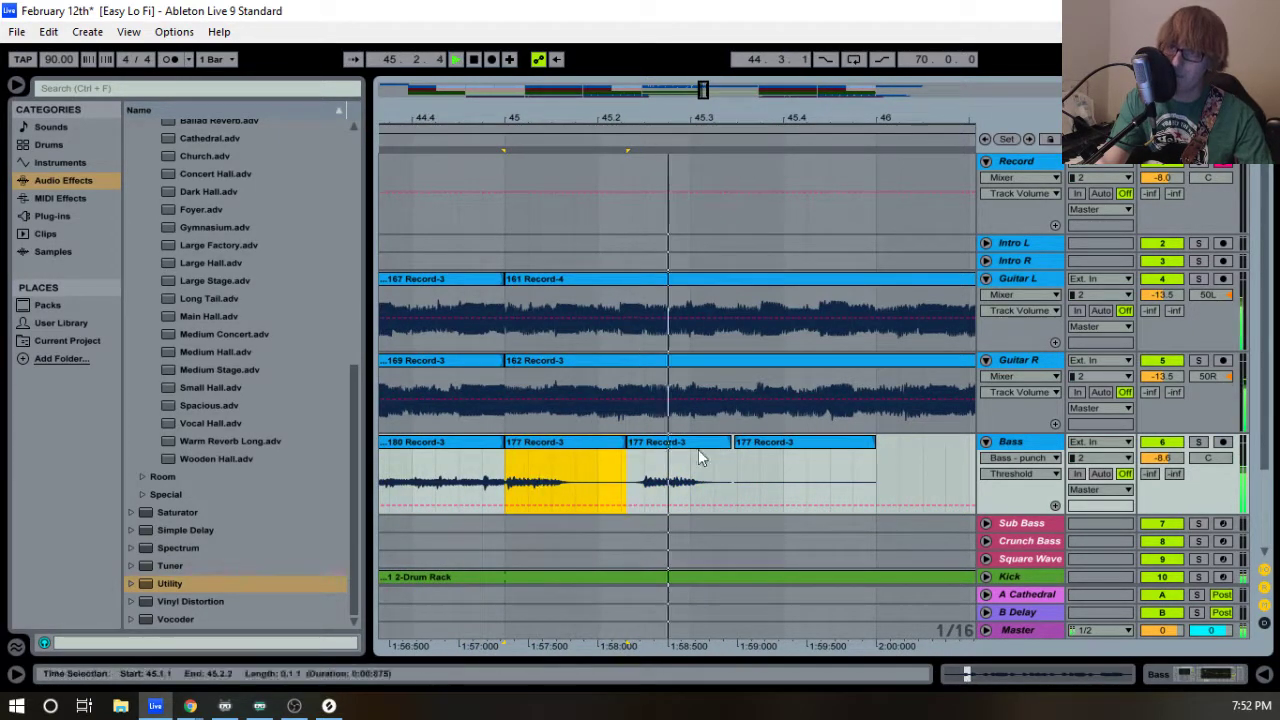
click(791, 451)
key(space)
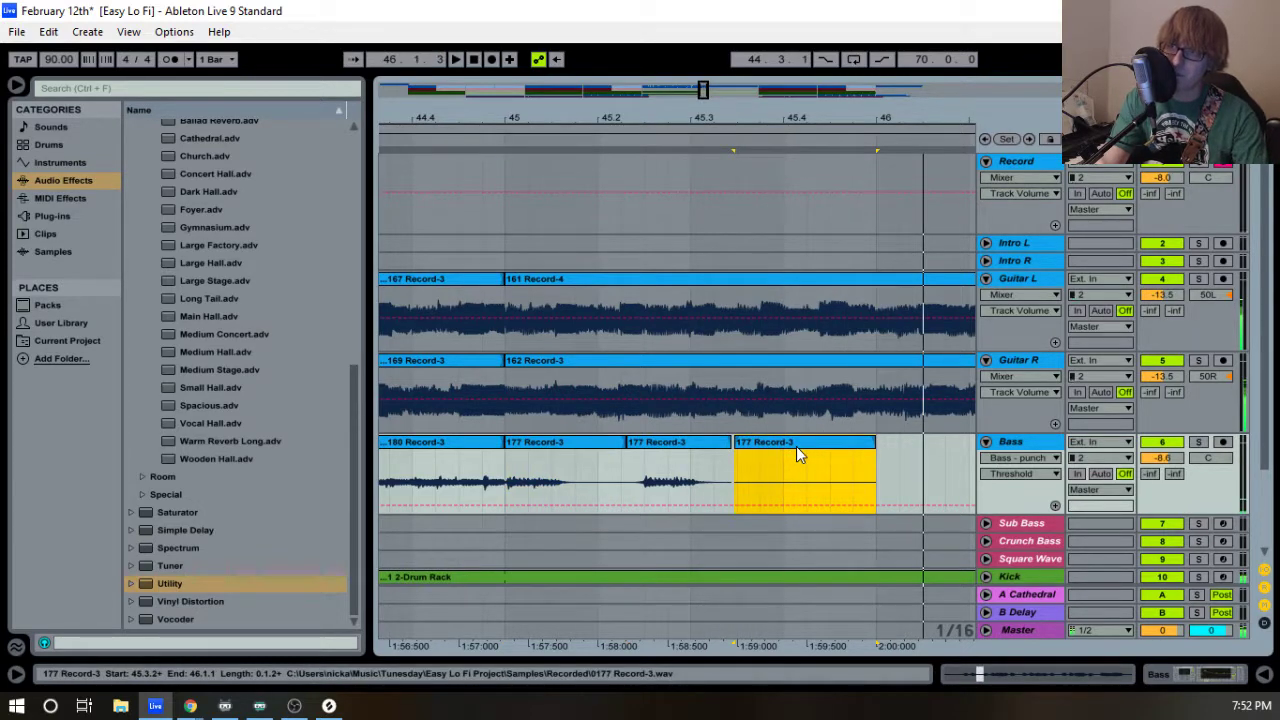
key(Delete)
drag(731, 446, 880, 448)
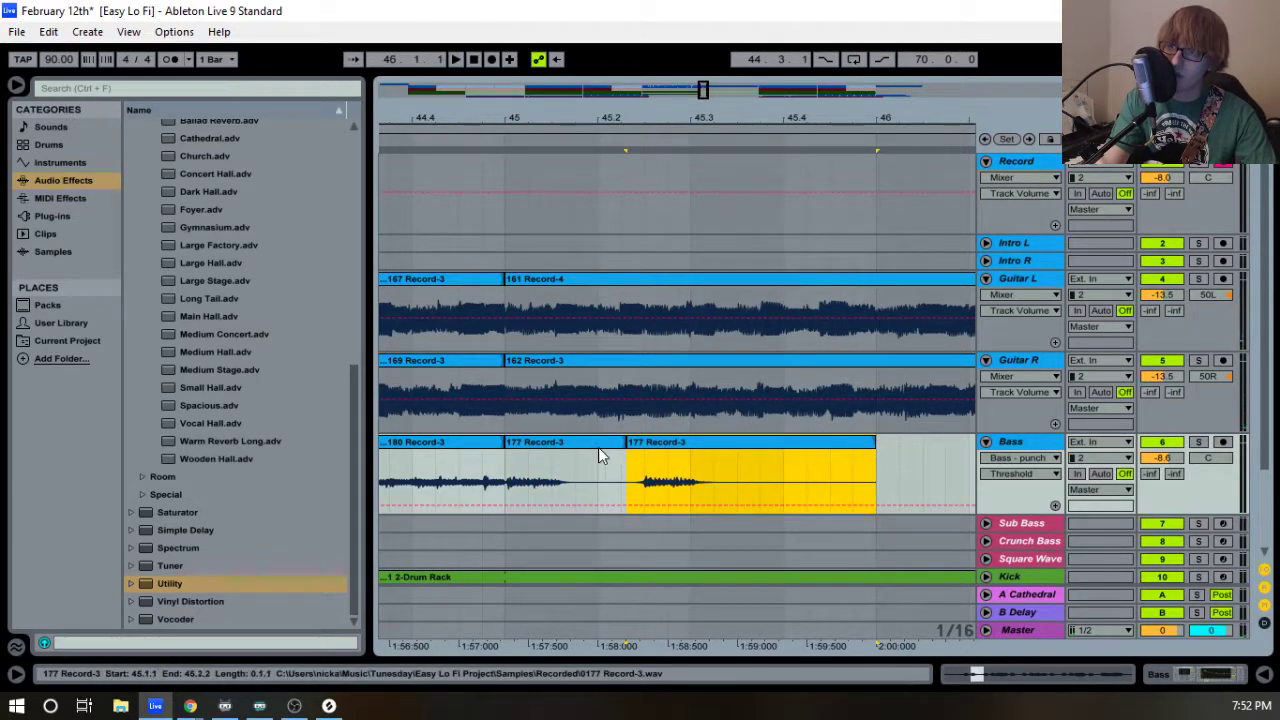
- Try to shift the two bass clips between 45.1.1 and 46.1.1 slightly later
shift+click(720, 443)
key(space)
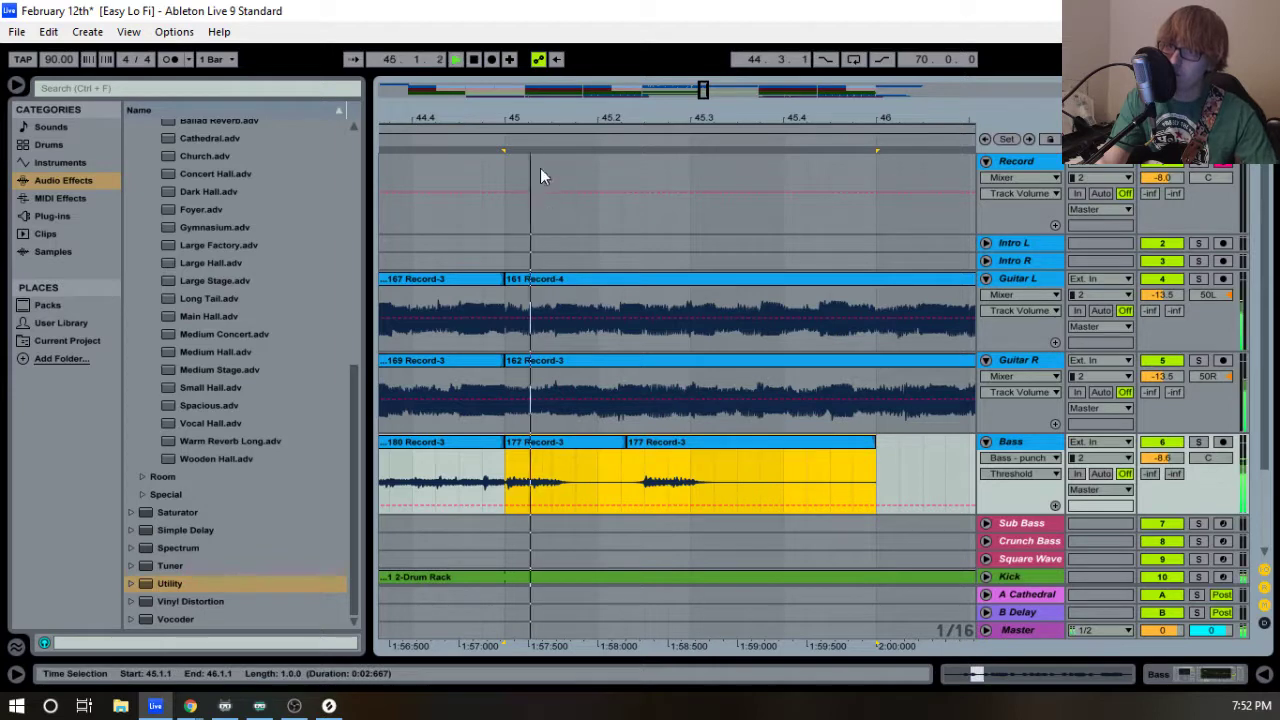
drag(512, 114, 527, 231)
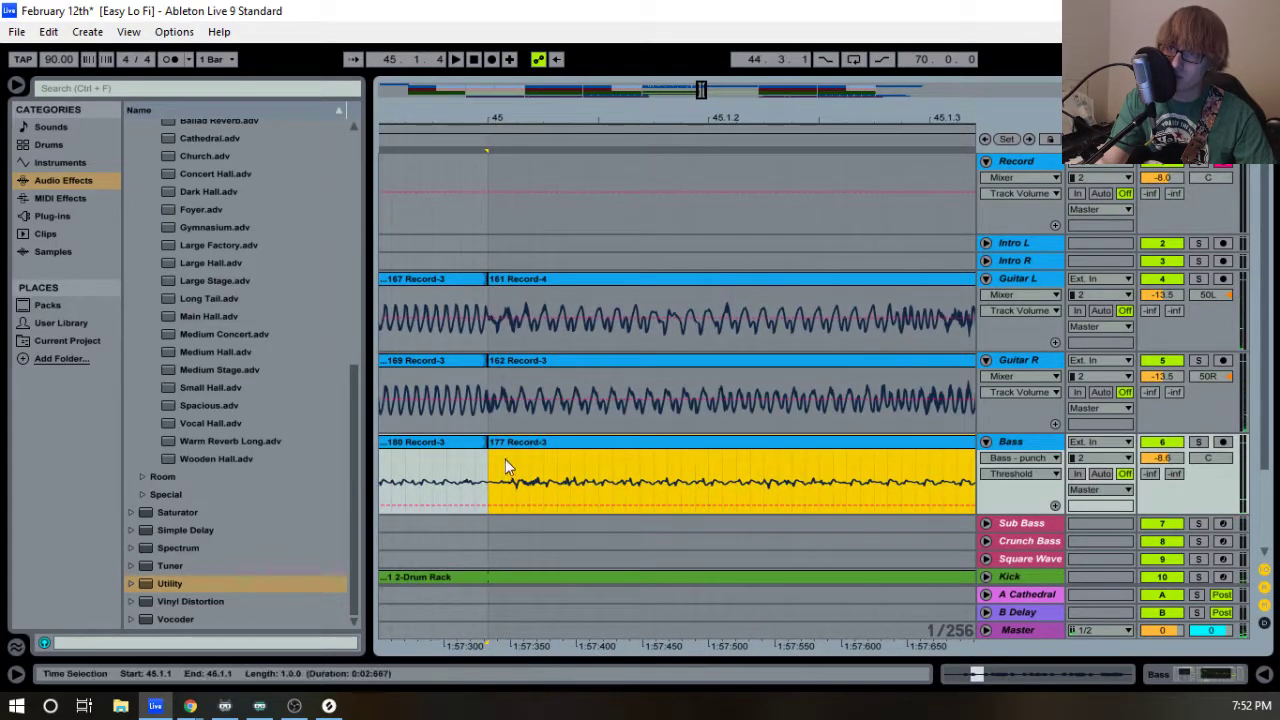
drag(498, 443, 512, 443)
key(ctrl+z)
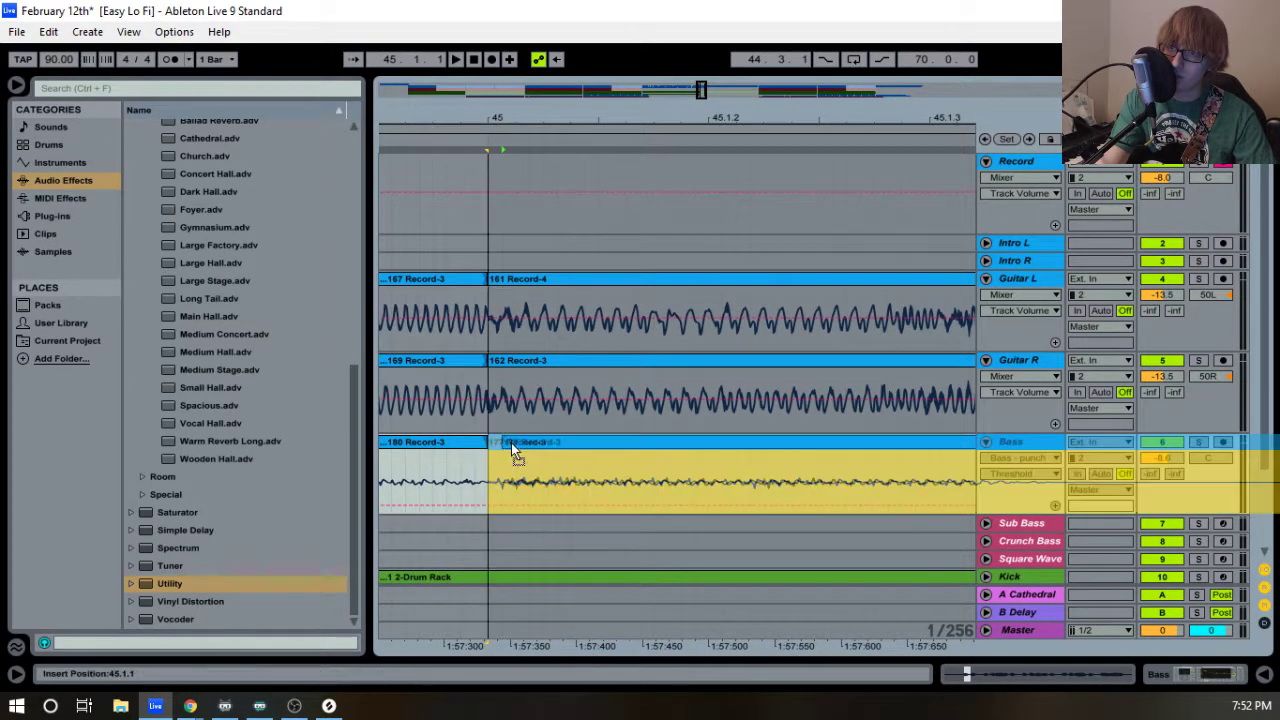
- Audition the bass from 45.1.1 and move the boundary between the two clips near 45.2.2 slightly later
key(space)
key(space)
key(space)
drag(716, 118, 660, 45)
key(space)
key(space)
drag(602, 441, 612, 441)
key(space)
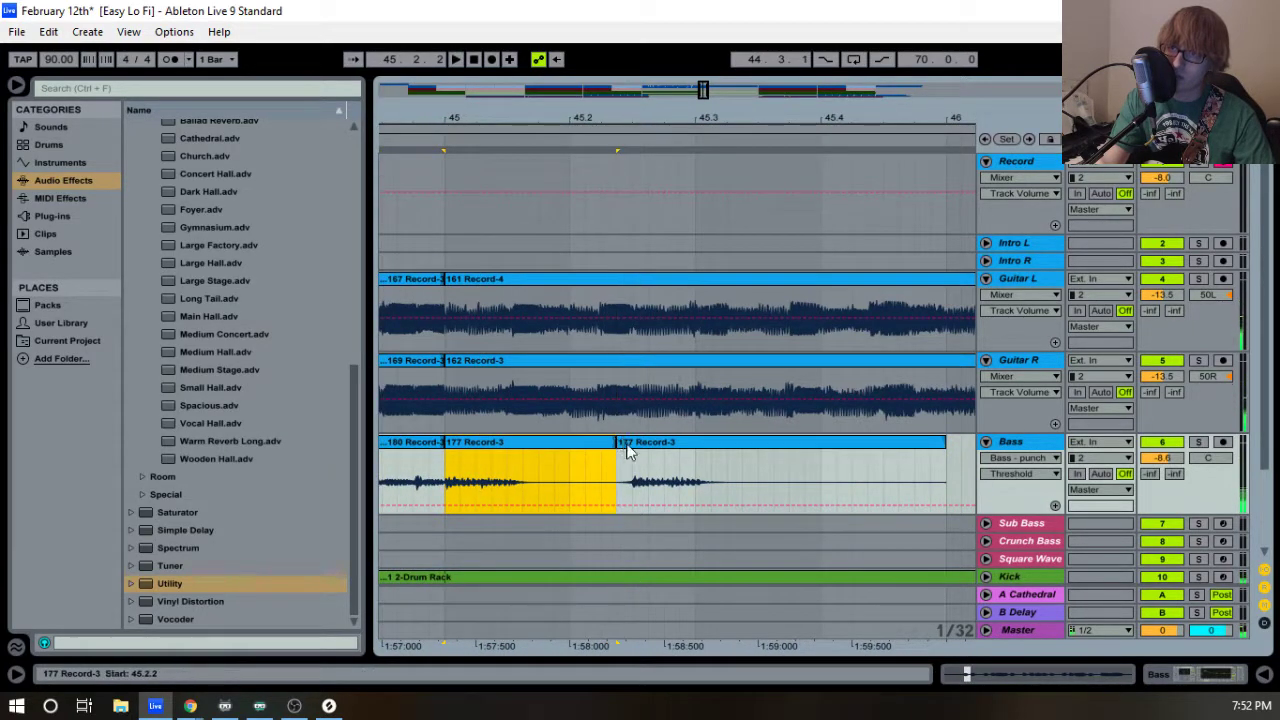
- Consolidate the bass clips between 45.1.1 and 46.1.1 into one clip, open it and audition it
right_click(634, 439)
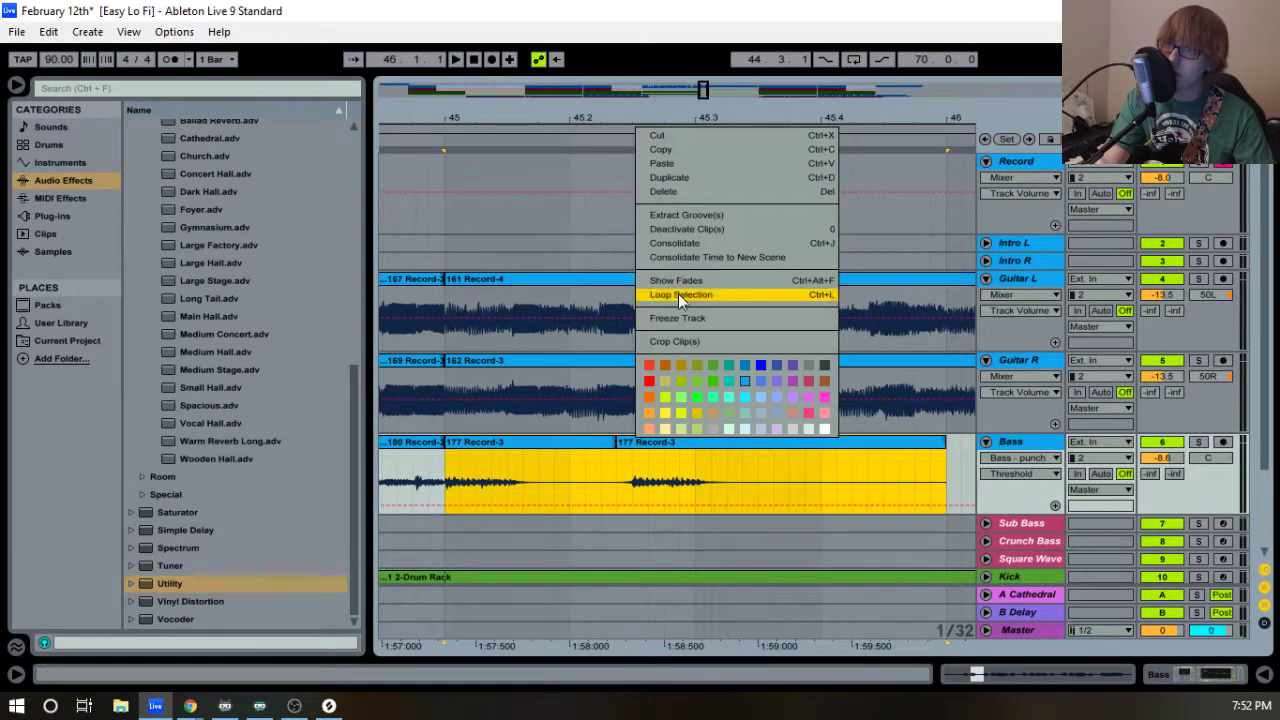
click(688, 246)
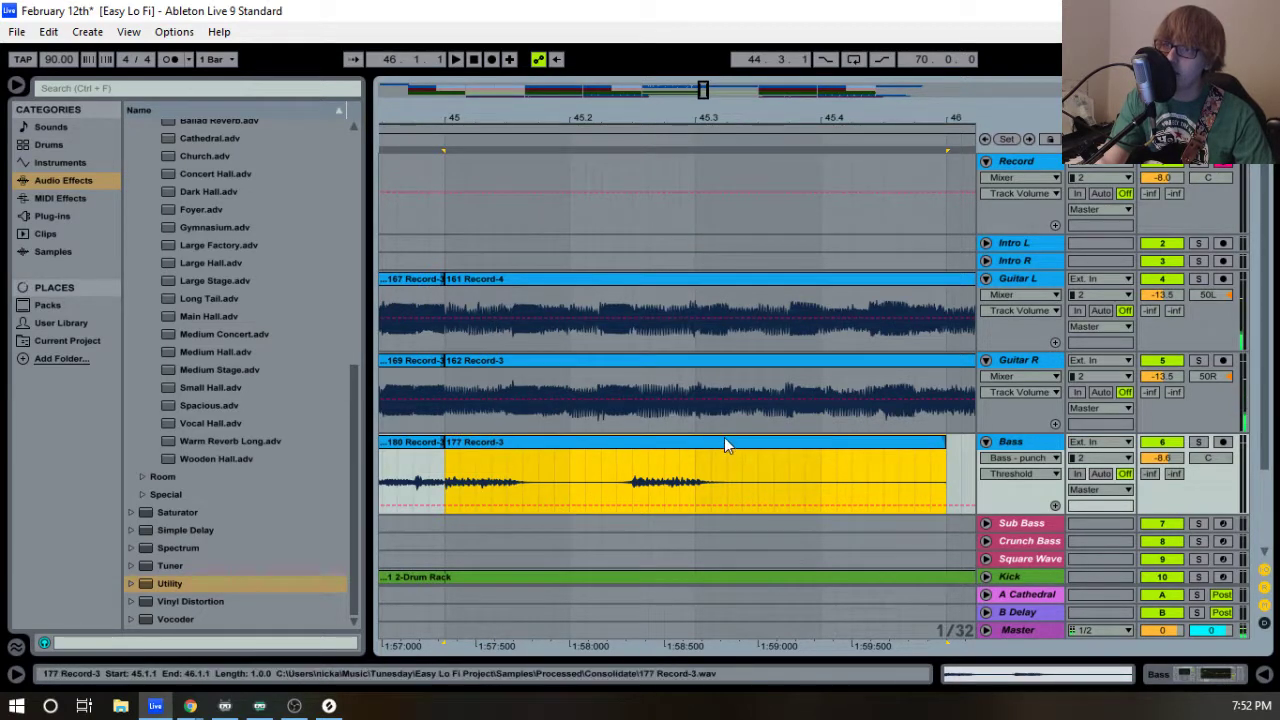
double_click(724, 441)
key(space)
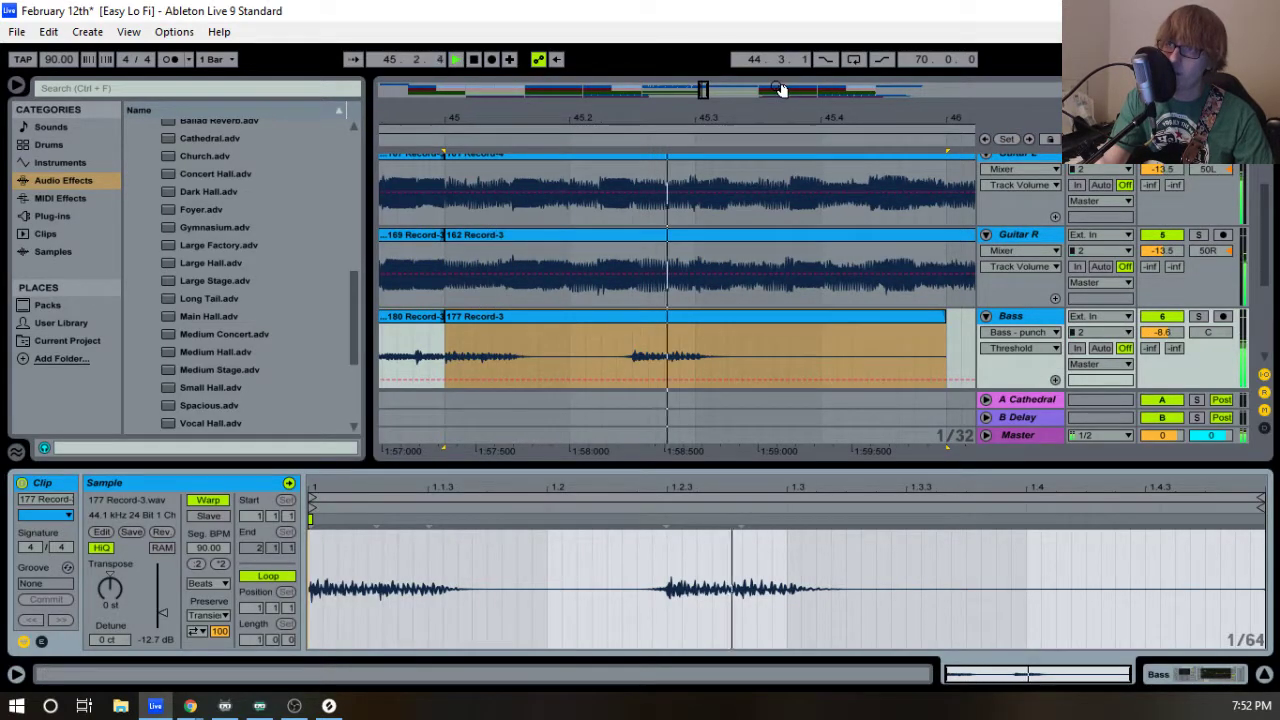
- Extend the consolidated bass clip with looping enabled from 45.1.1 to 53.1.1
click(274, 575)
drag(804, 321, 975, 310)
drag(916, 113, 683, 105)
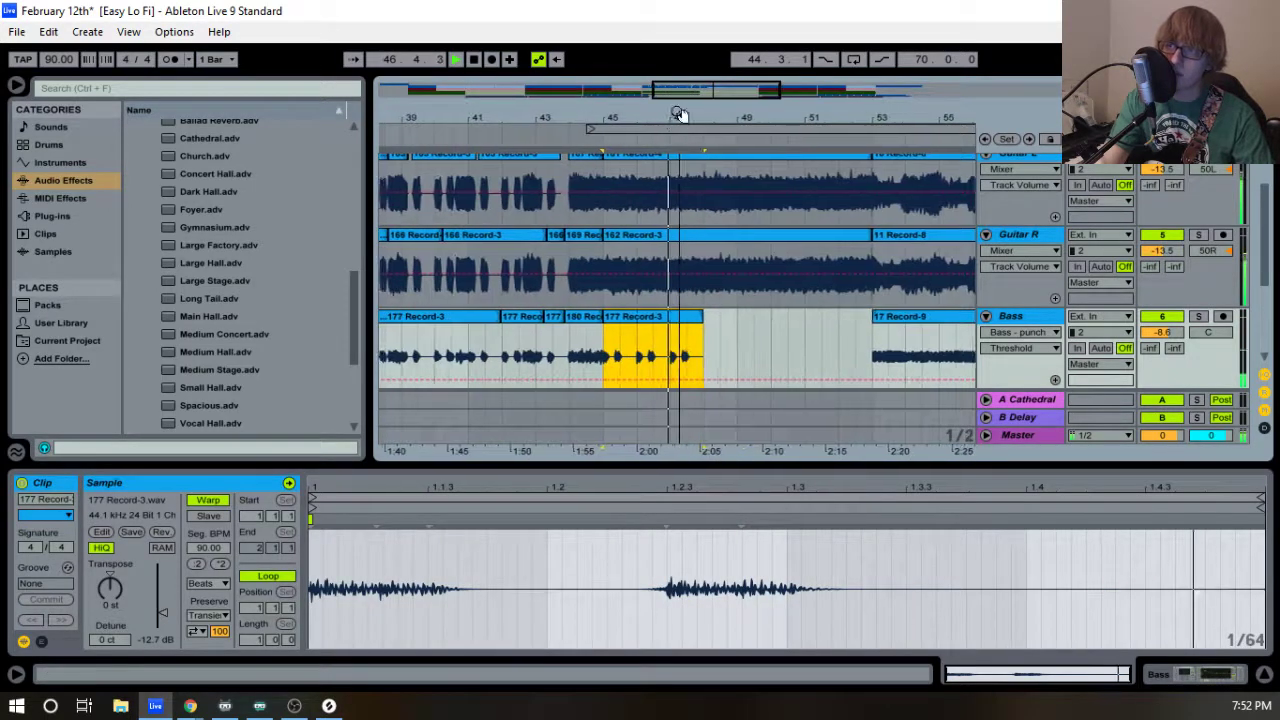
drag(705, 338, 869, 338)
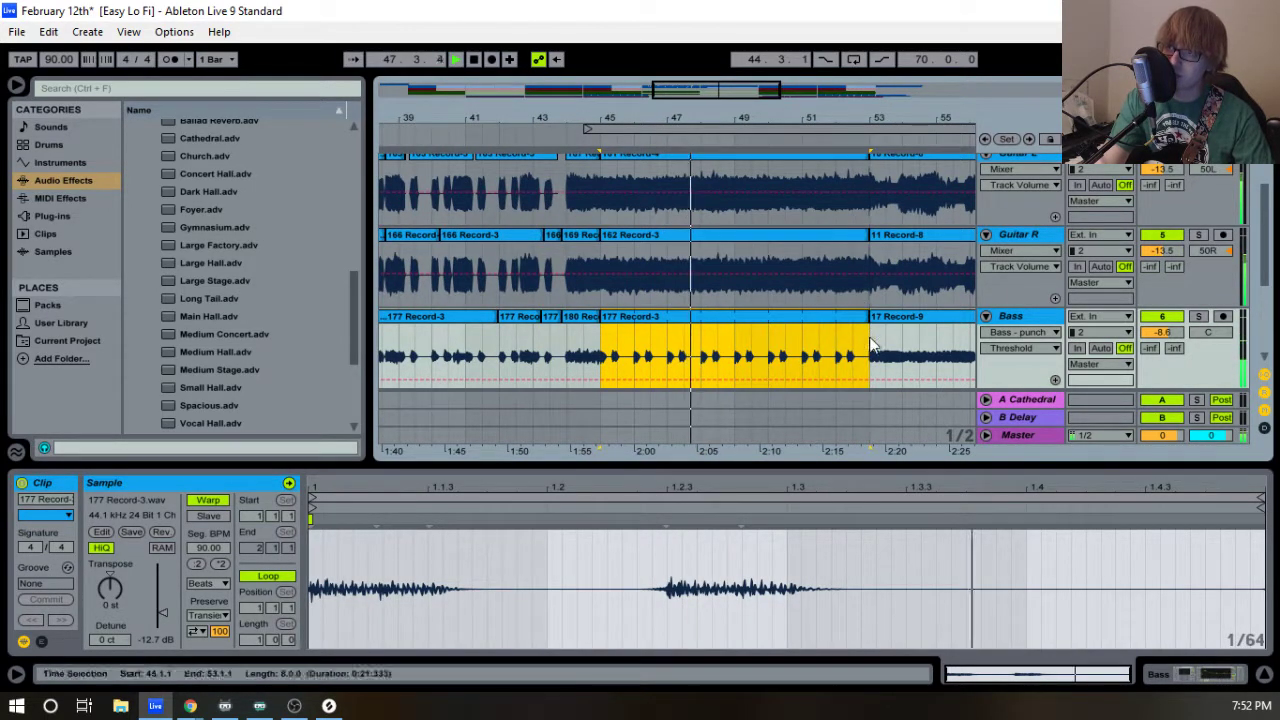
- Listen through the looped bass part and check its transition into bar 53
drag(680, 117, 595, 105)
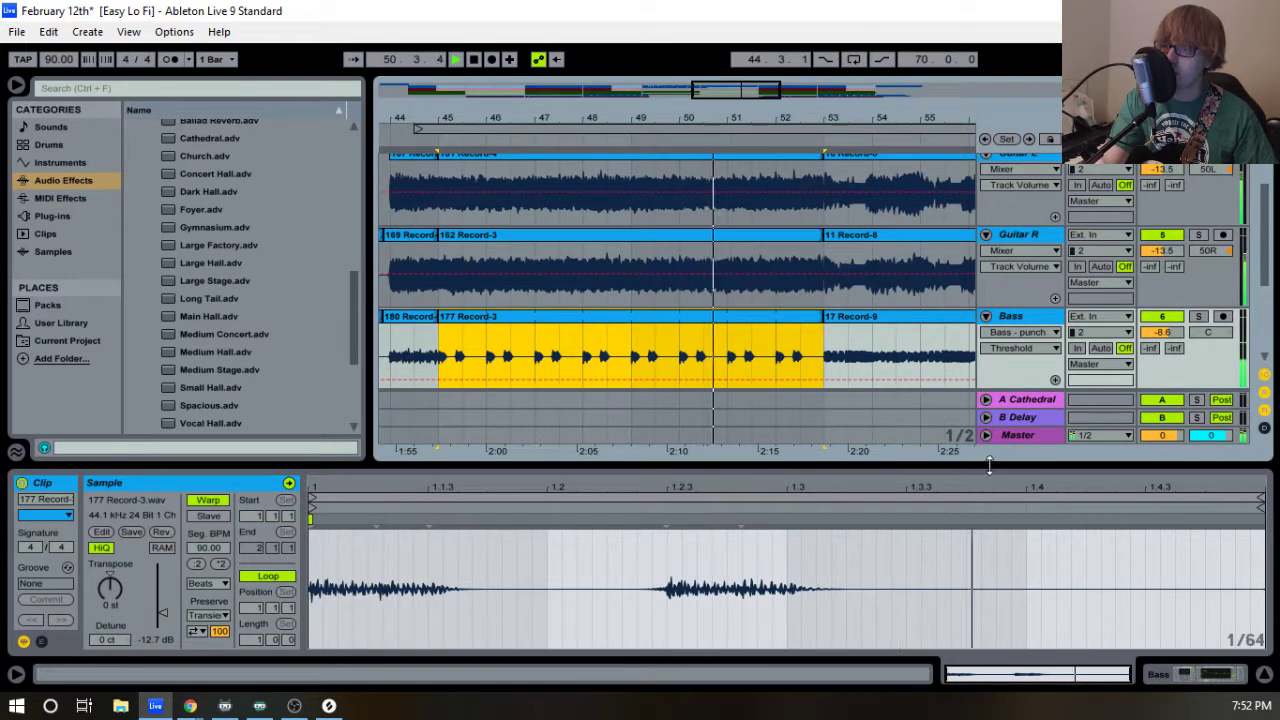
drag(989, 466, 935, 580)
drag(600, 128, 869, 118)
key(space)
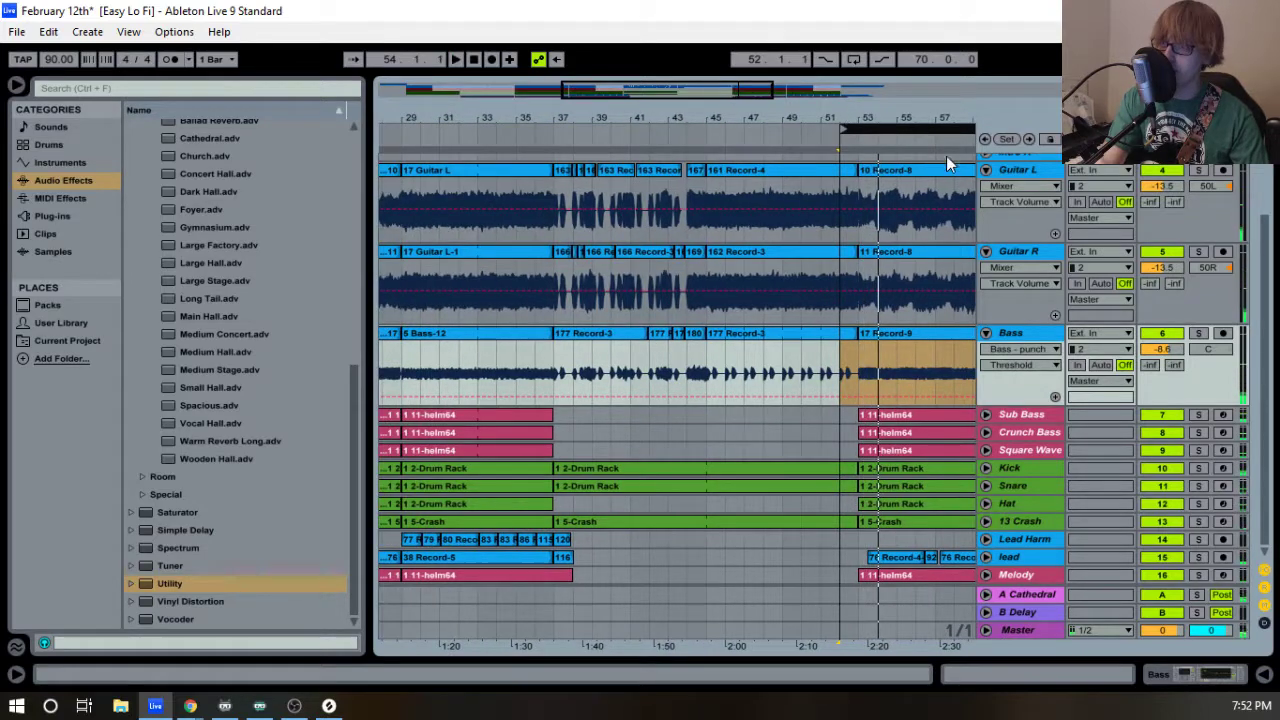
- Fold the Guitar L and Guitar R tracks and copy the Crunch Bass clip from bar 29 to 37.1.1
click(985, 170)
click(985, 188)
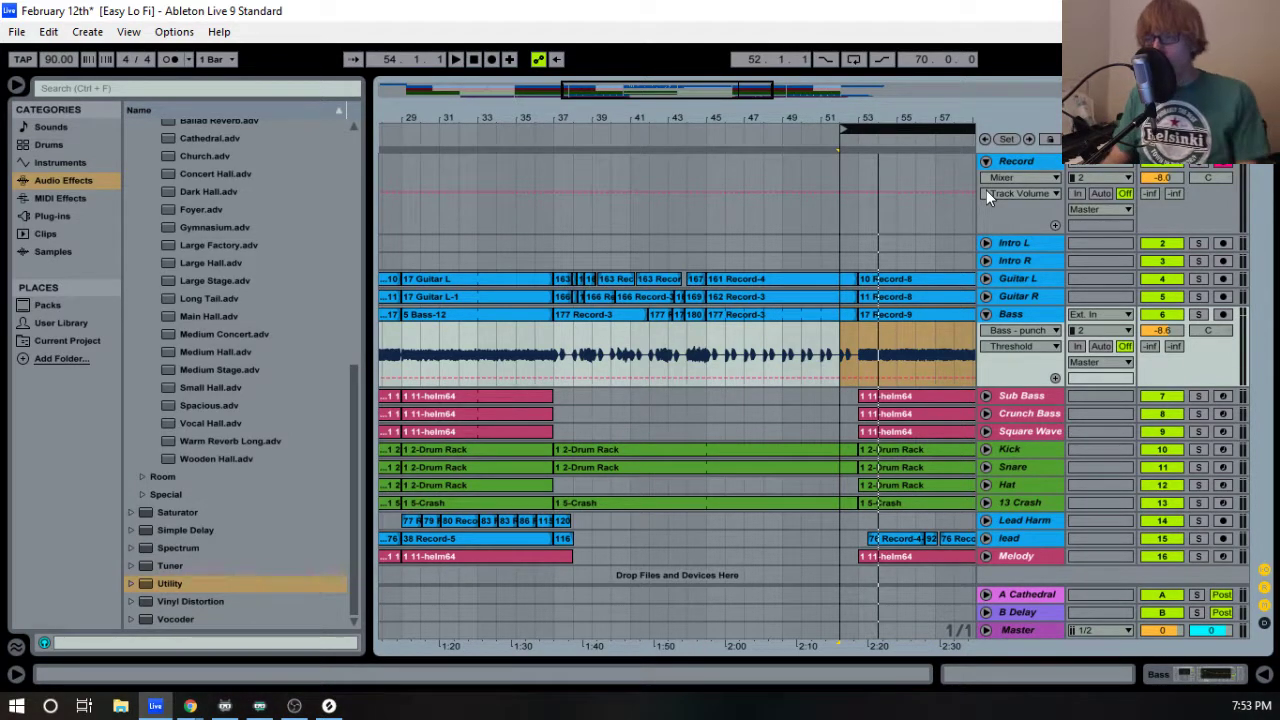
click(497, 397)
click(504, 433)
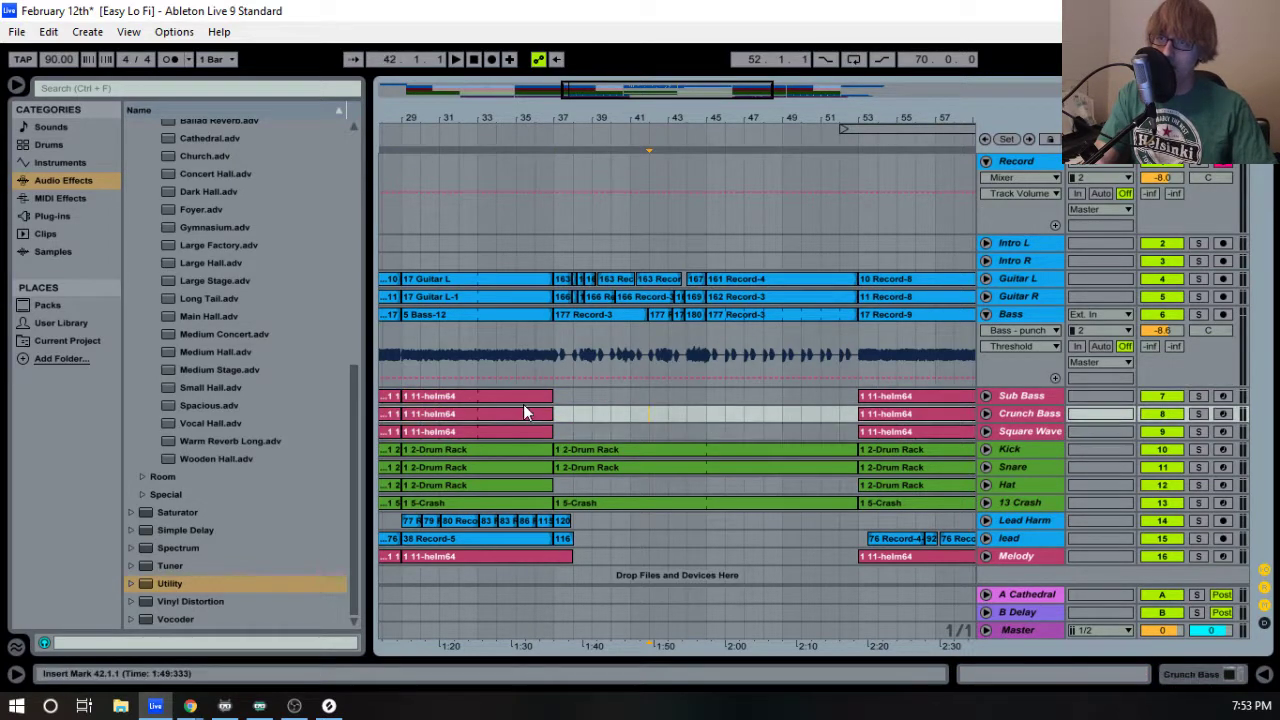
click(522, 396)
click(560, 414)
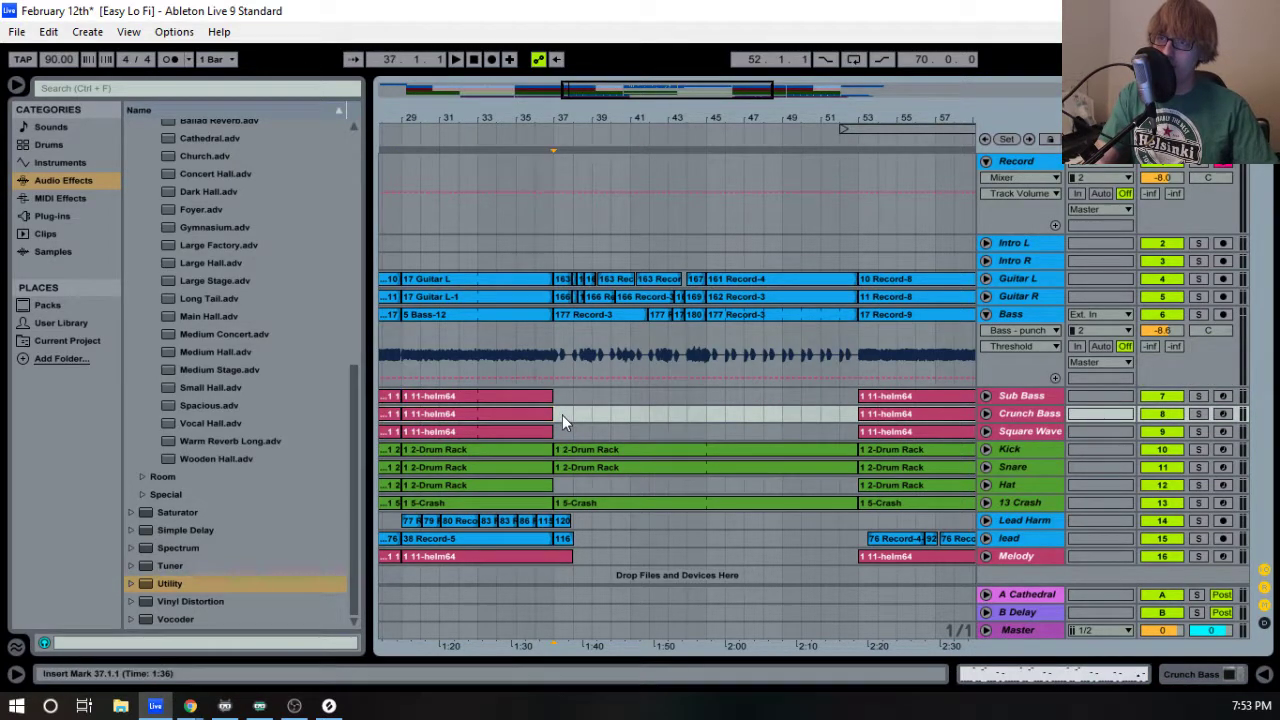
key(ctrl+v)
- Solo Crunch Bass, audition the pasted clip at bar 37 and open its notes in an enlarged editor
key(space)
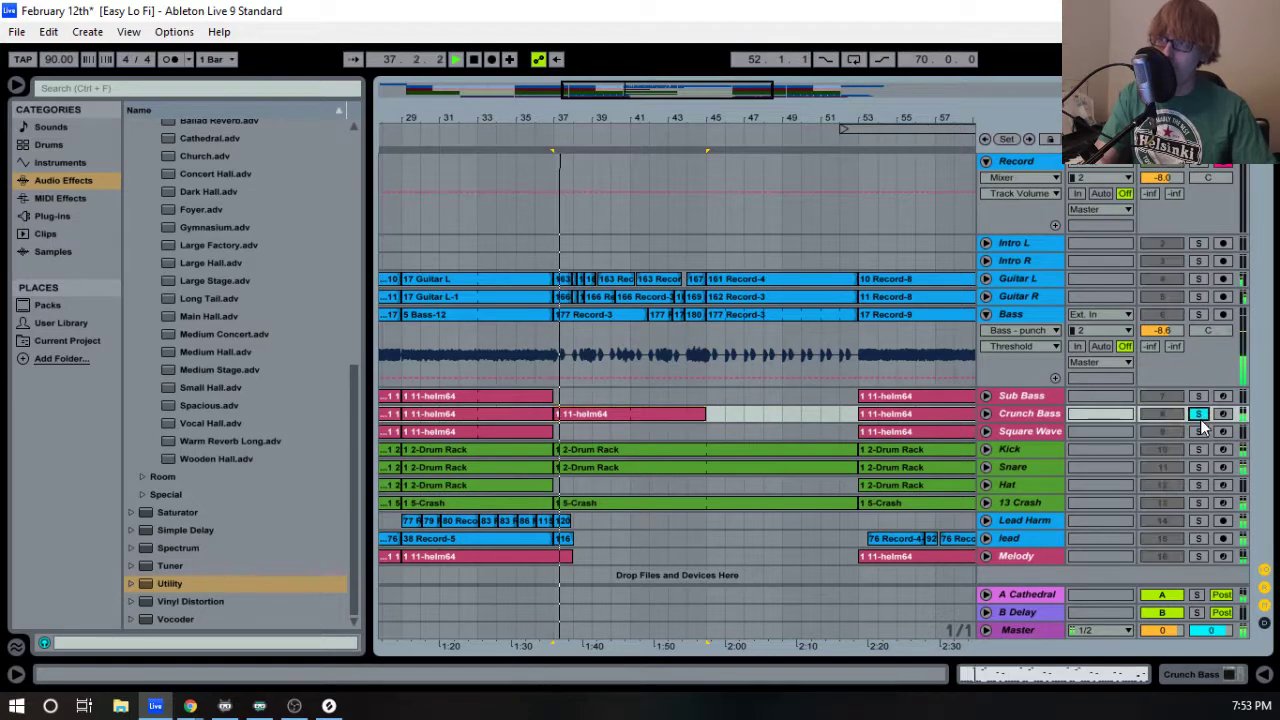
key(space)
double_click(590, 413)
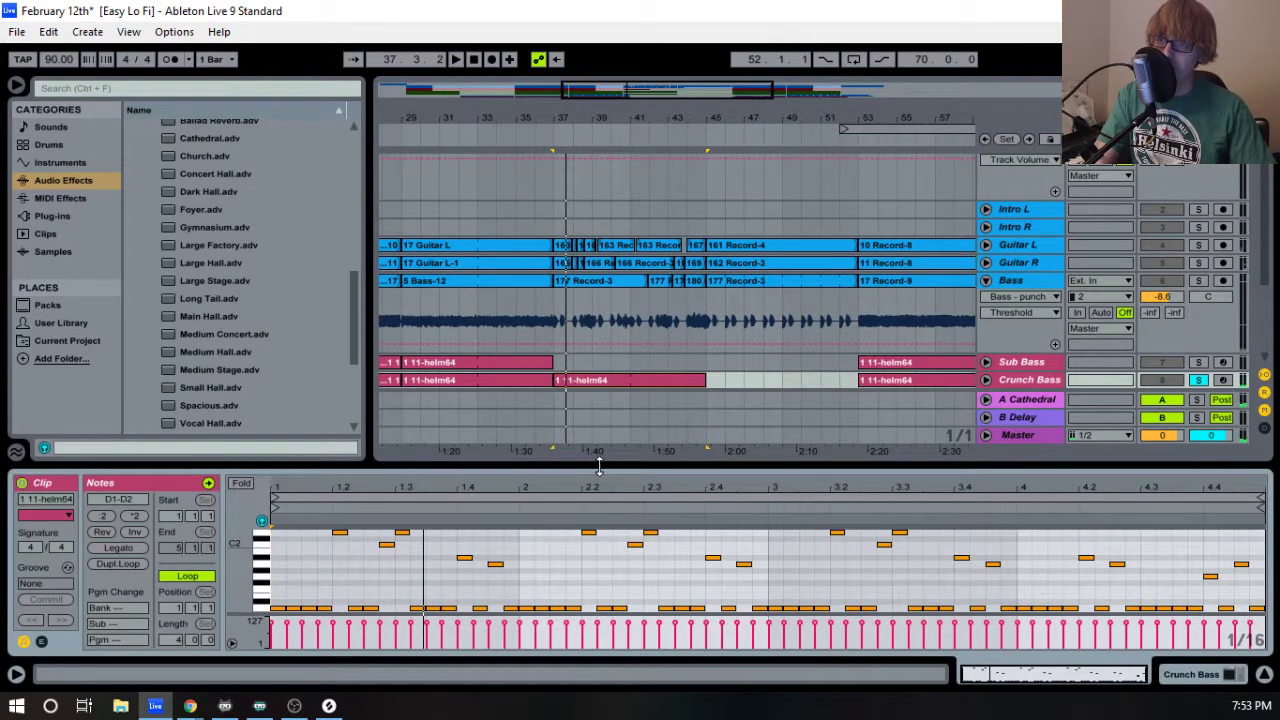
drag(598, 465, 598, 297)
key(space)
scroll(330, 450, up, 3)
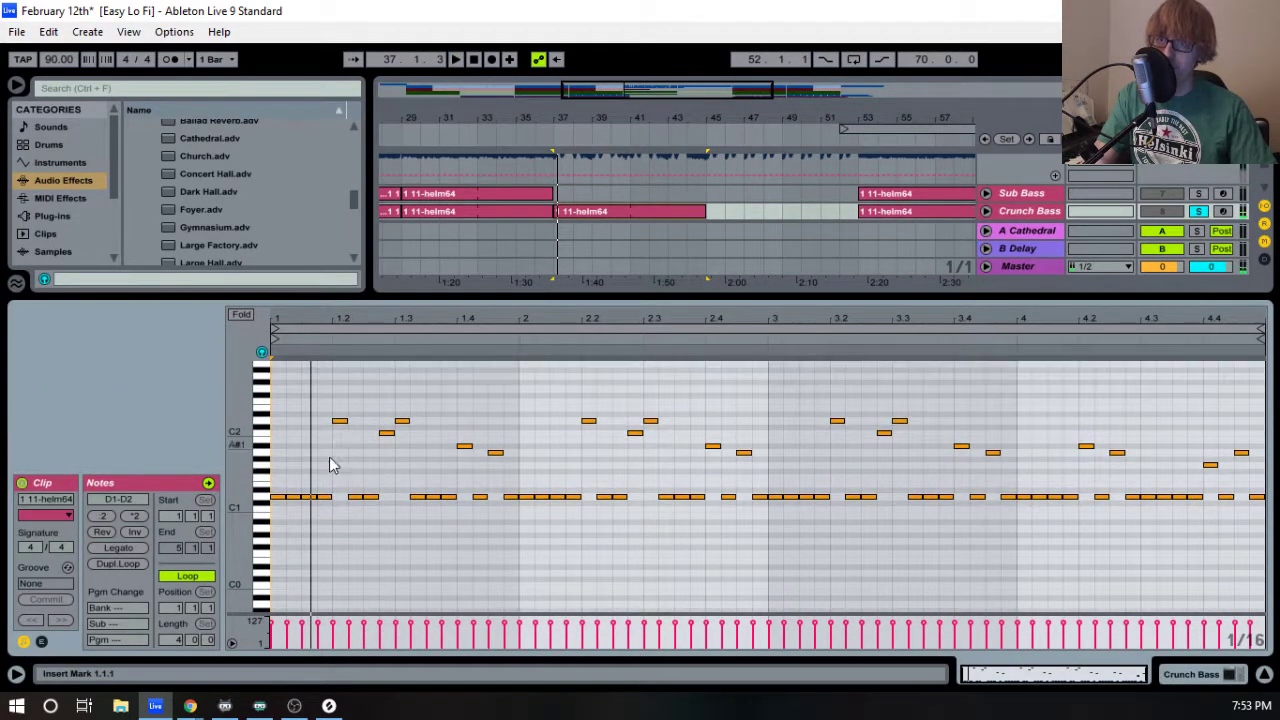
- Delete the Crunch Bass notes from 1.1.3 up to 1.3.2 and play the clip
drag(313, 515, 343, 415)
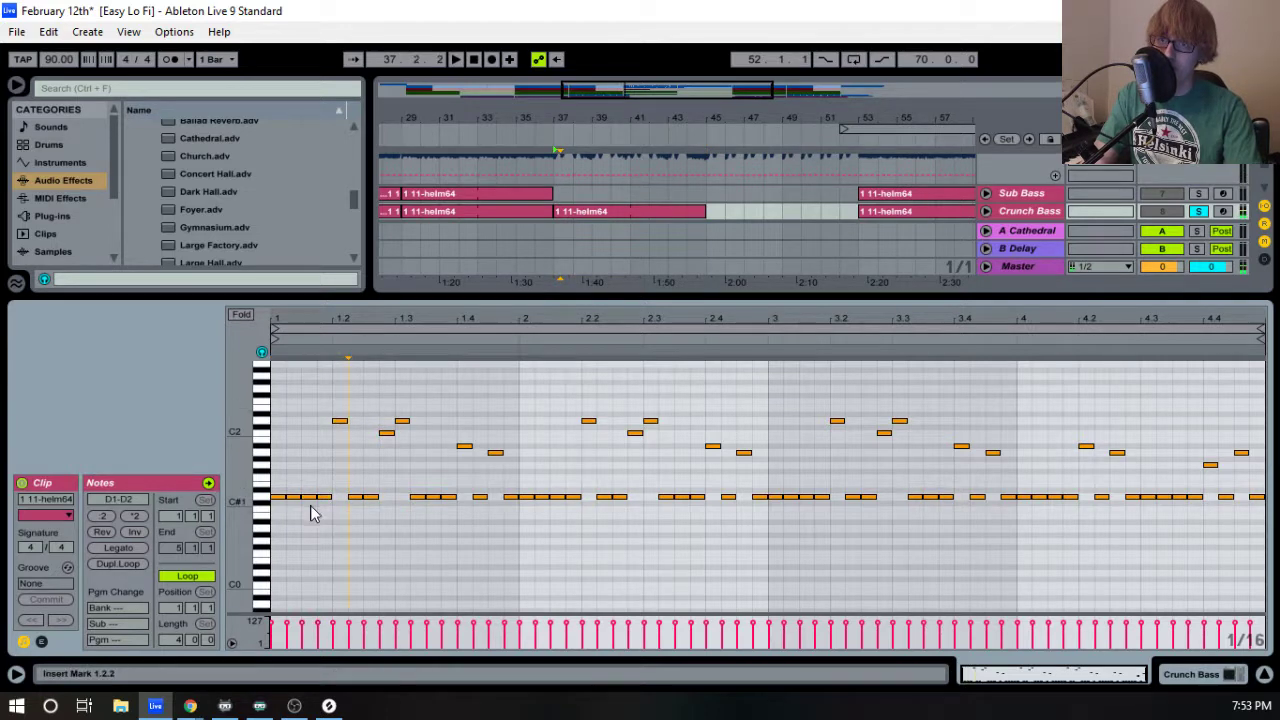
drag(310, 507, 427, 408)
key(Delete)
key(space)
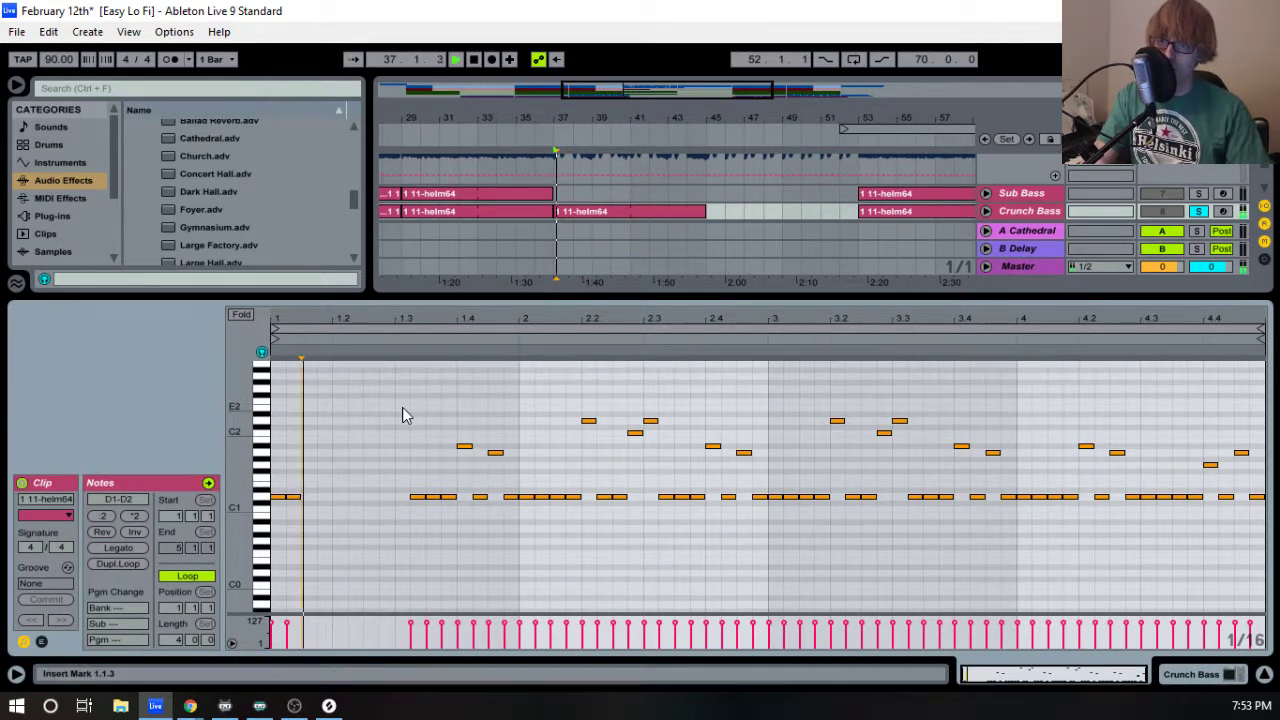
- Solo Guitar R for reference and move the two D1 notes at 1.3.2 and 1.3.3 to 1.2.3 and 1.2.4
drag(848, 174, 850, 396)
scroll(775, 250, up, 2)
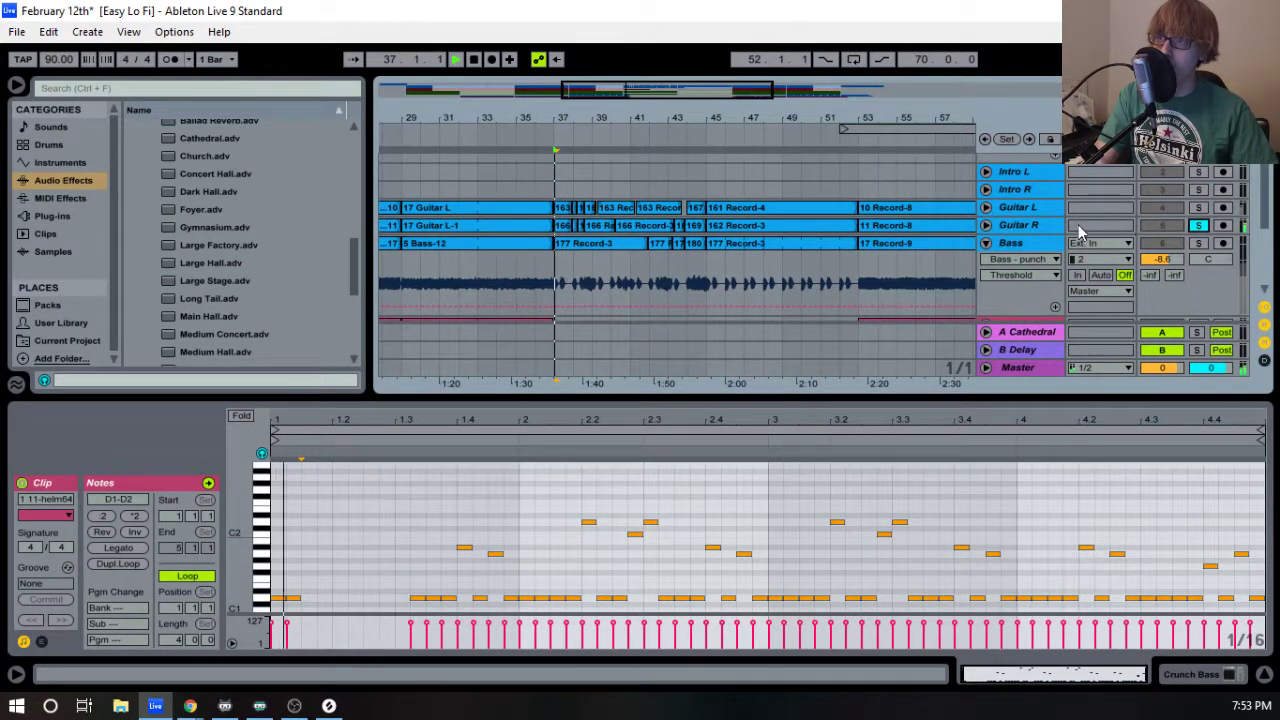
drag(574, 397, 620, 247)
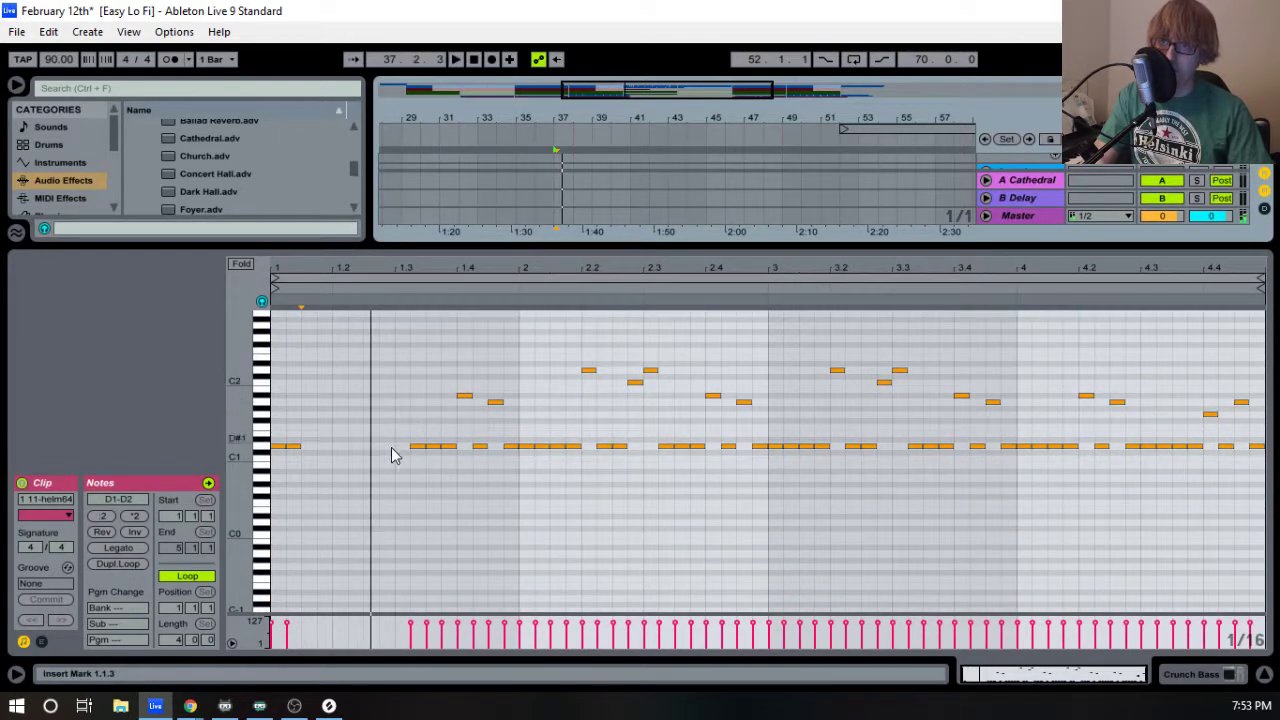
drag(380, 467, 423, 441)
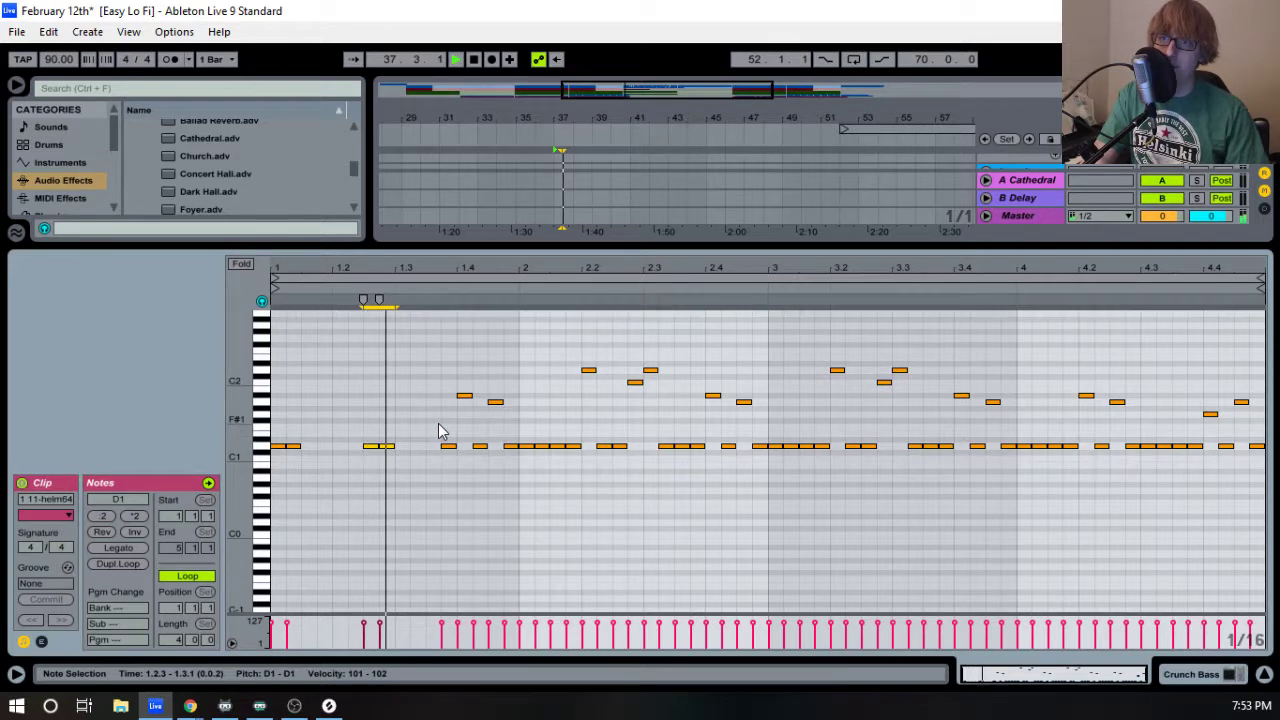
- Delete all the remaining Crunch Bass notes after the two moved D1 notes
key(space)
drag(433, 479, 1252, 343)
key(Delete)
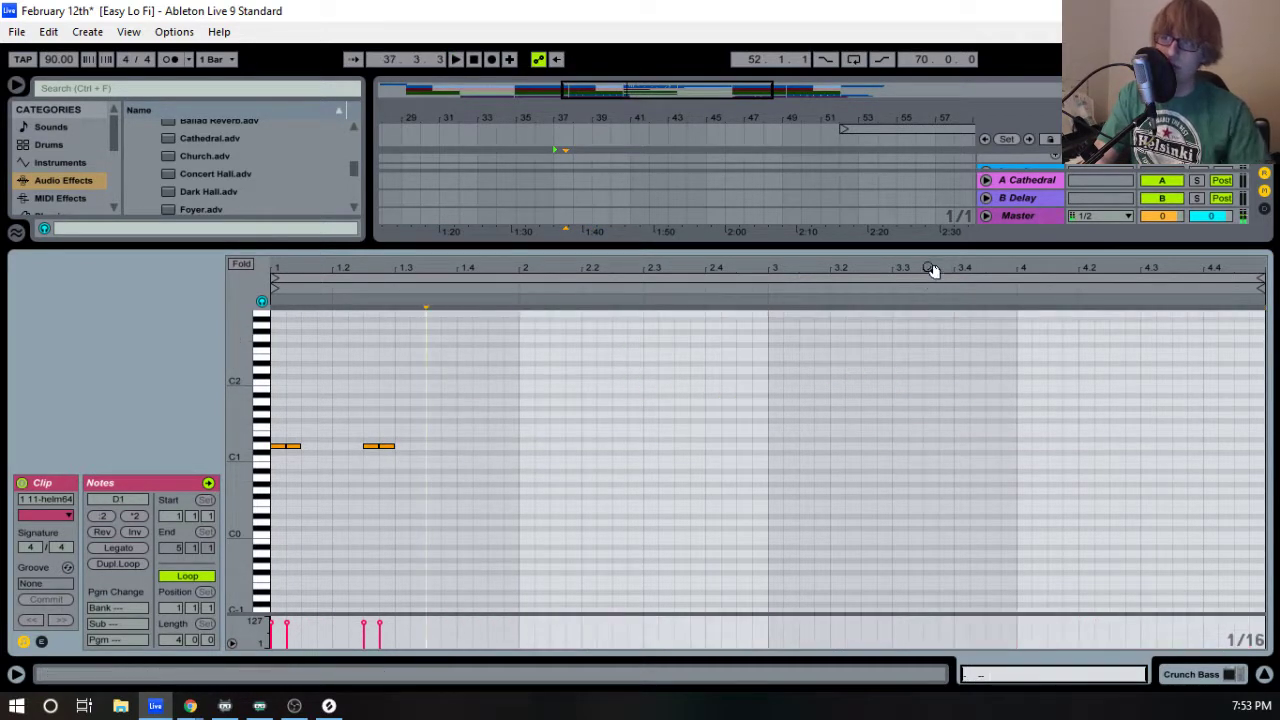
- Duplicate the four-note D1 pattern of bar 1 into bars 2, 3 and 4 of the clip
drag(286, 423, 413, 500)
key(space)
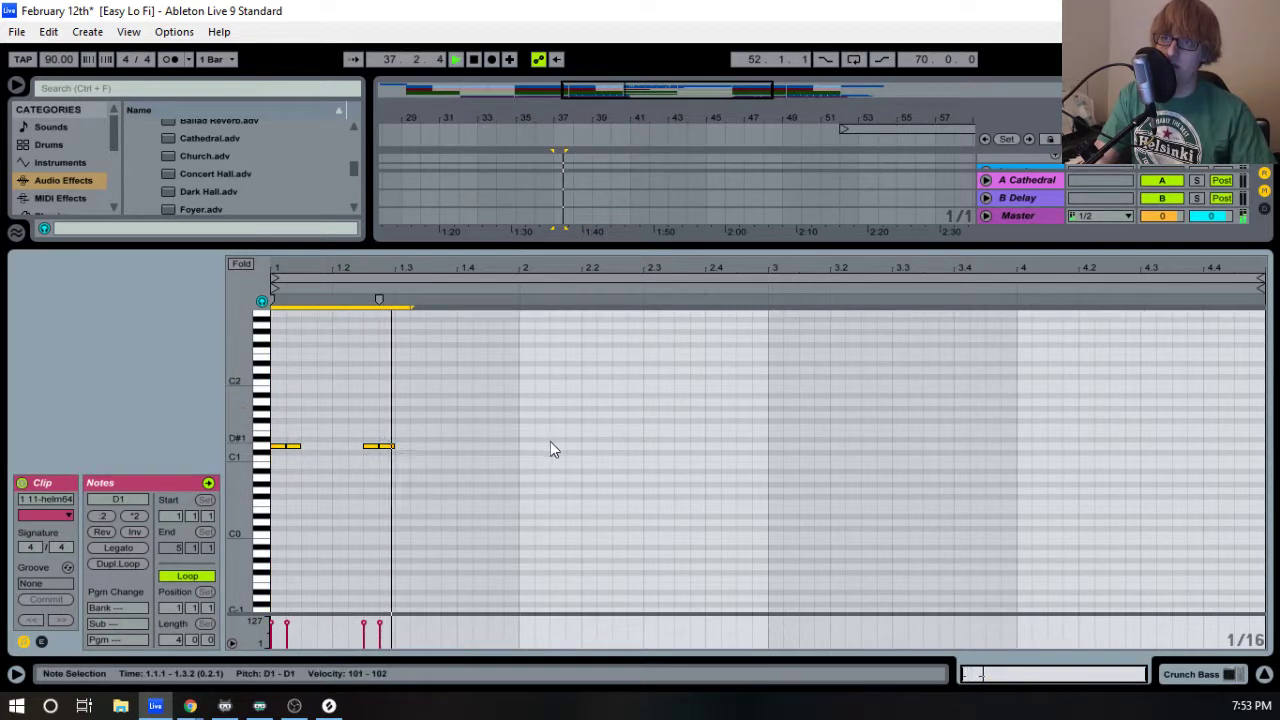
key(ctrl+d)
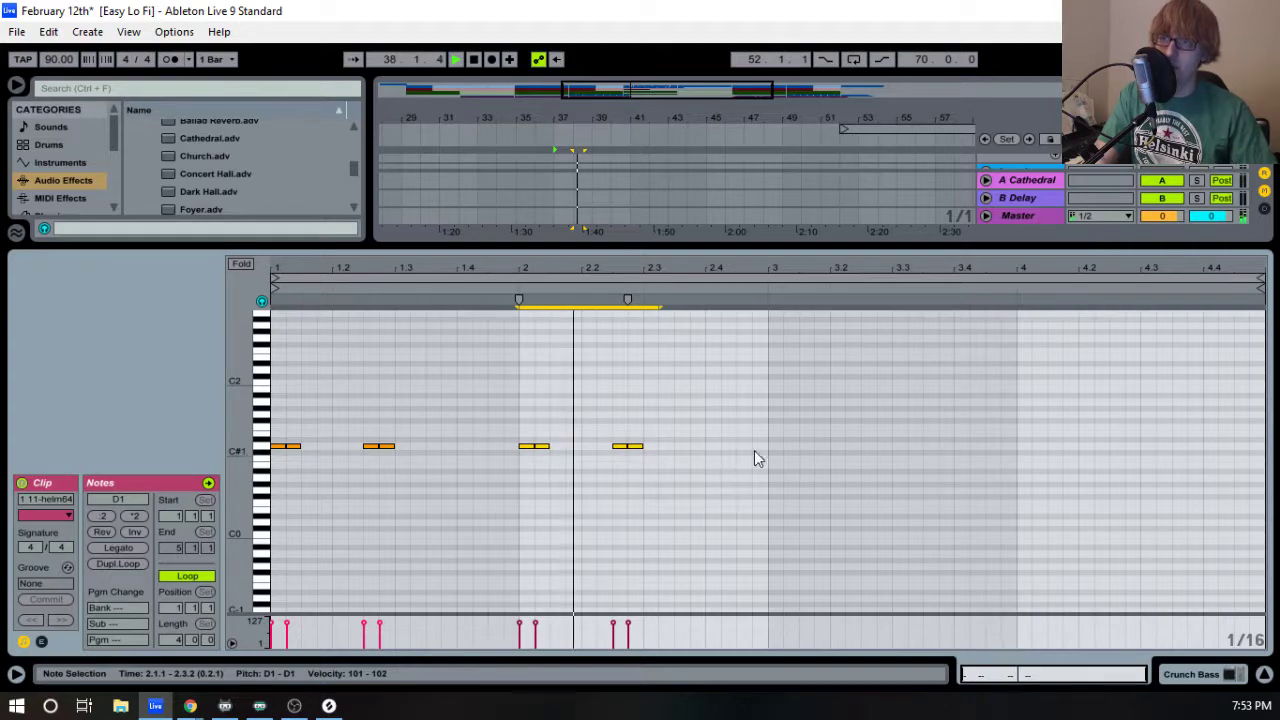
key(ctrl+d)
click(1015, 387)
key(ctrl+v)
- Consolidate the Crunch Bass clip from 37.1.1 to 45.1.1 into a single eight-bar clip
drag(975, 246, 942, 528)
click(677, 344)
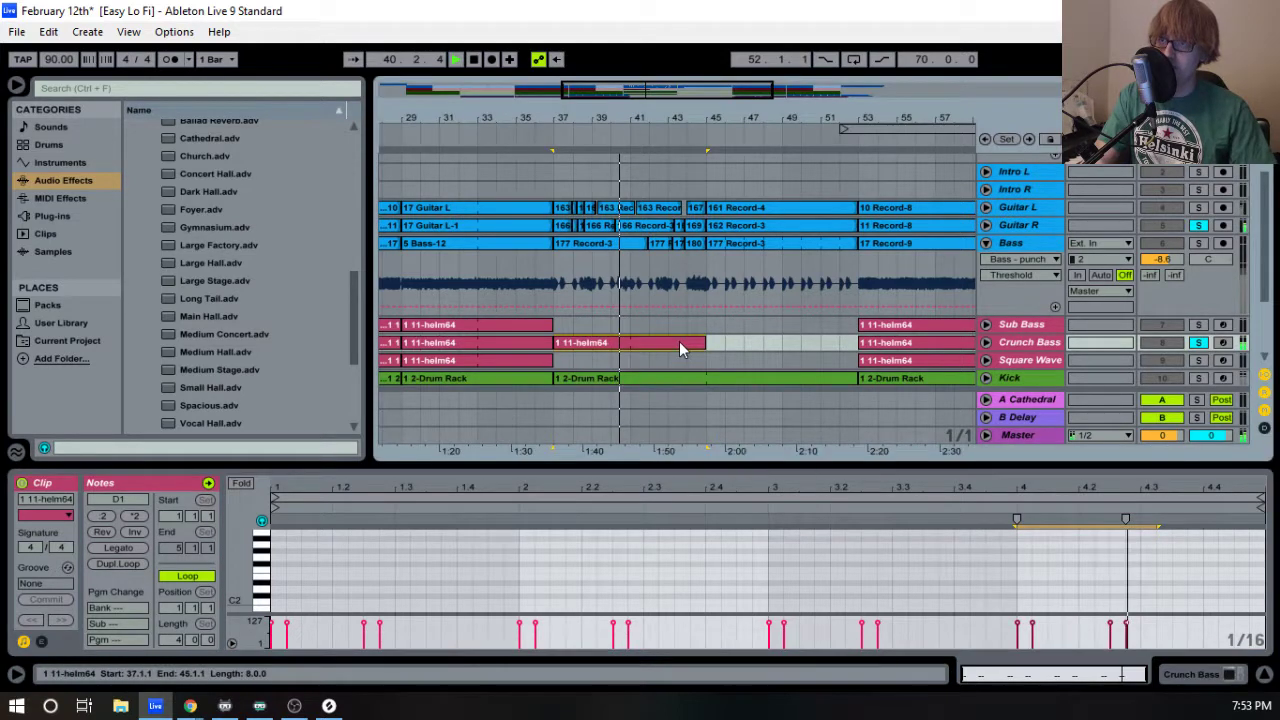
right_click(679, 341)
click(742, 473)
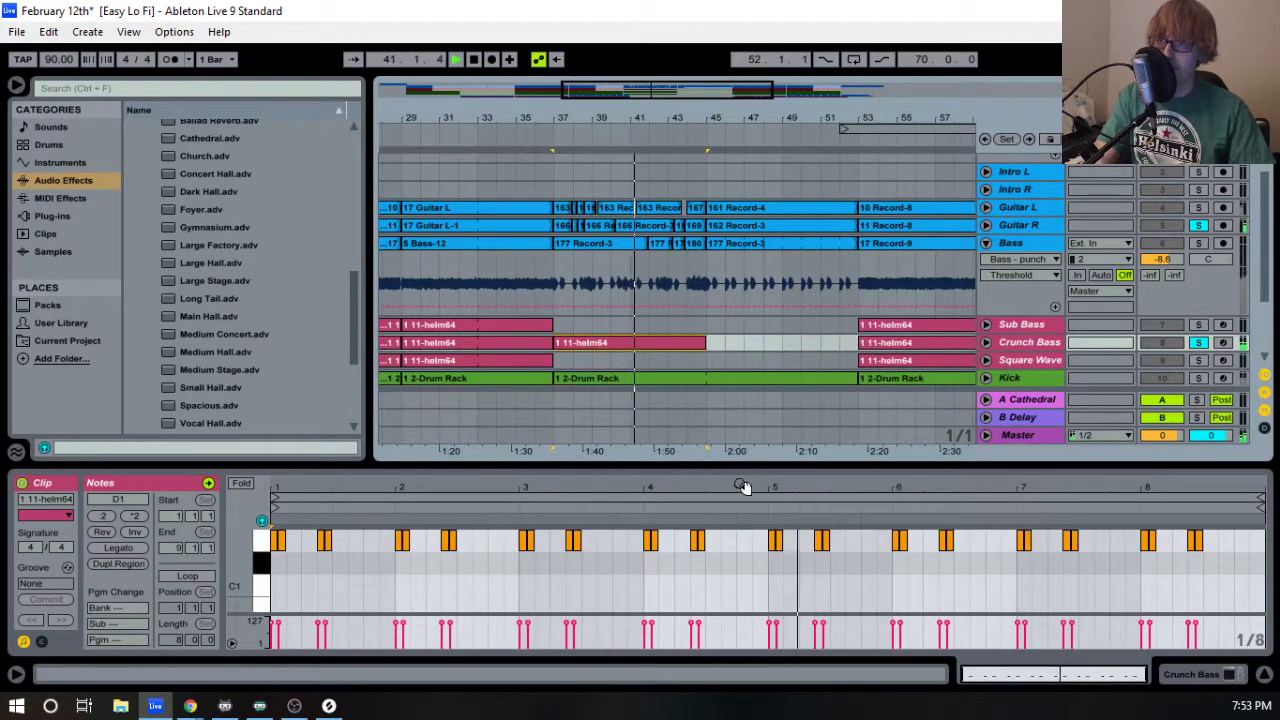
- Audition the eight-bar clip around bar 2 and add a D1 sixteenth note at 2.3.3
click(737, 568)
scroll(690, 542, up, 3)
drag(668, 463, 685, 253)
key(space)
key(space)
drag(521, 256, 584, 263)
key(space)
double_click(563, 463)
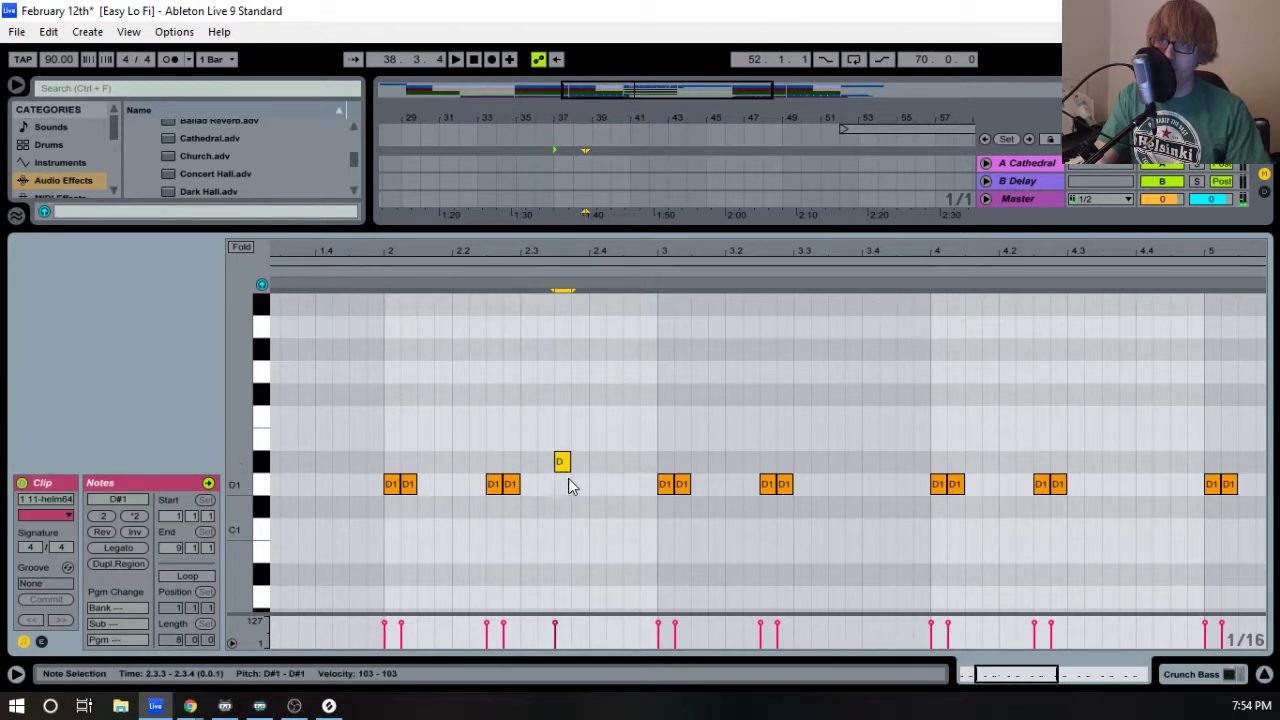
key(Down)
- Continue the run with sixteenth notes E1, F1, G1, F1 and E1 from 2.3.4 to 3.1.1, auditioning it
double_click(580, 462)
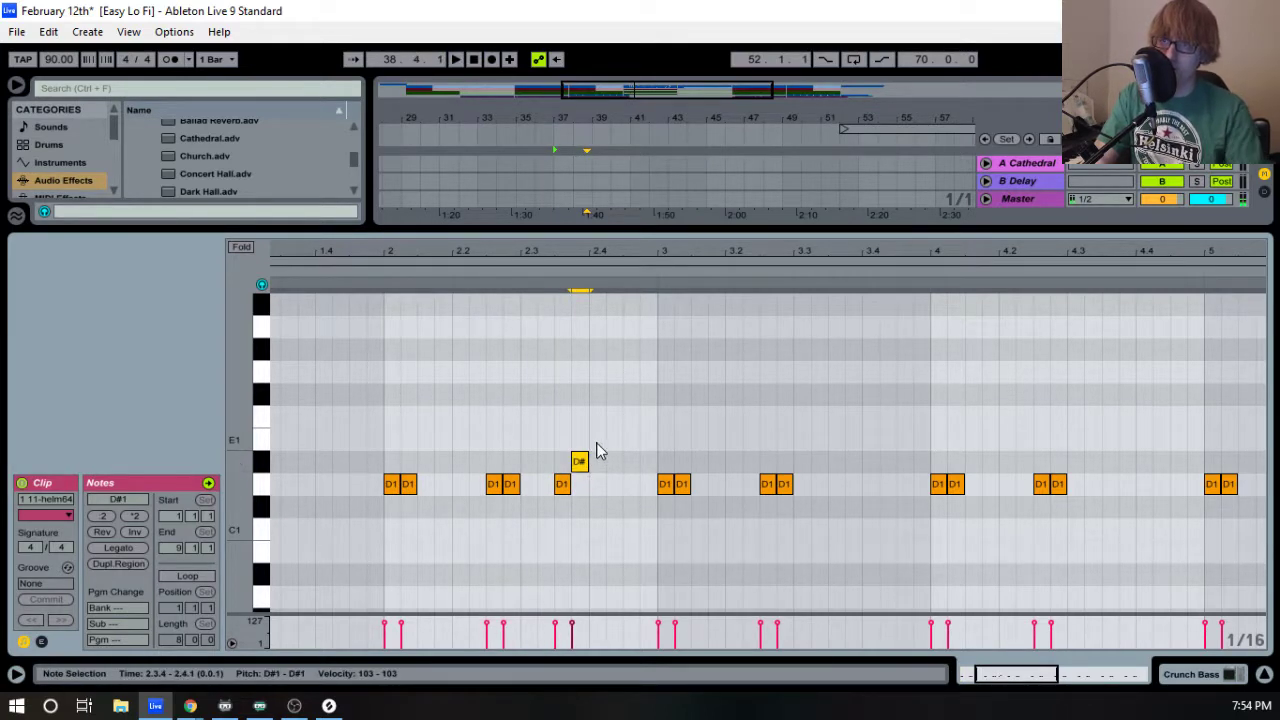
key(Up)
double_click(597, 418)
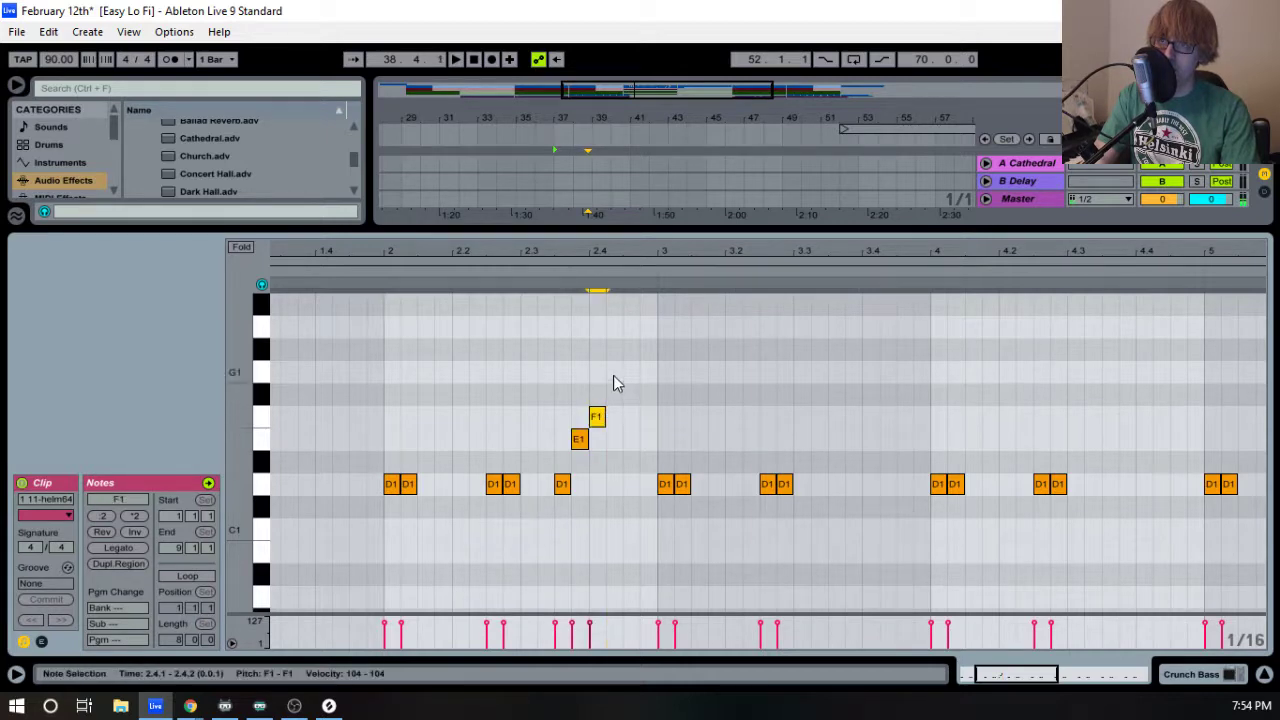
click(460, 289)
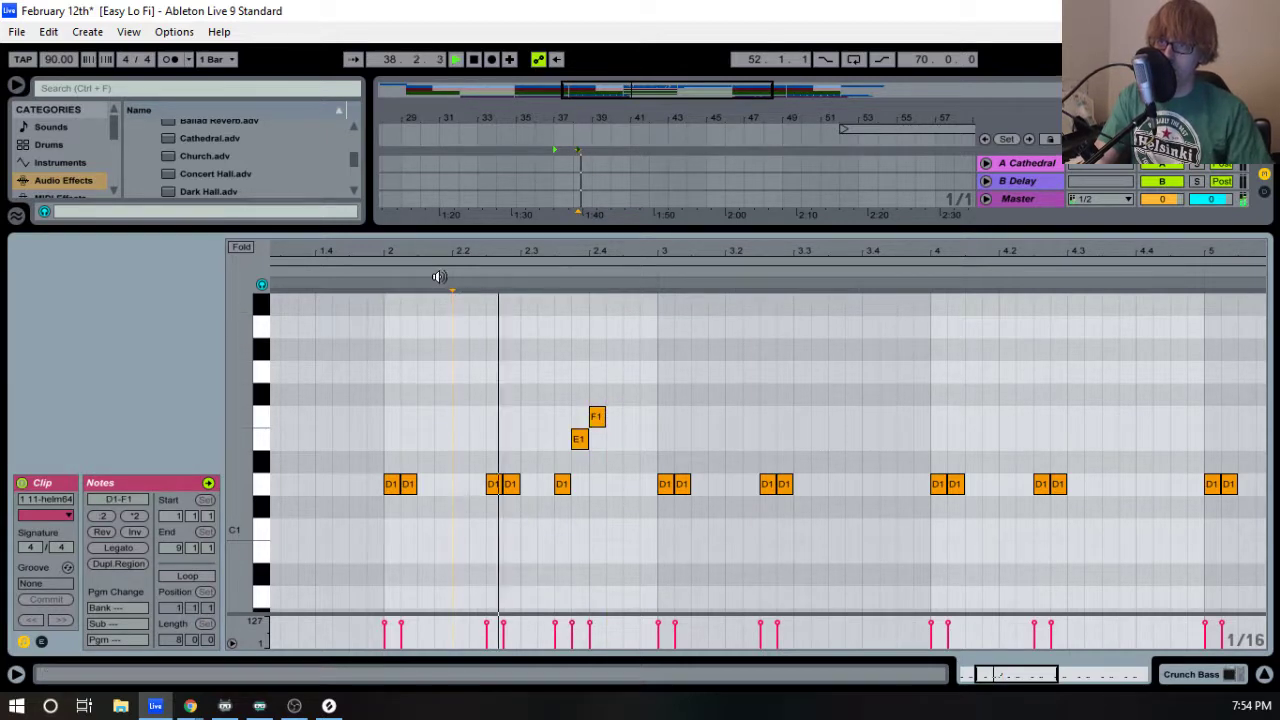
key(space)
double_click(616, 378)
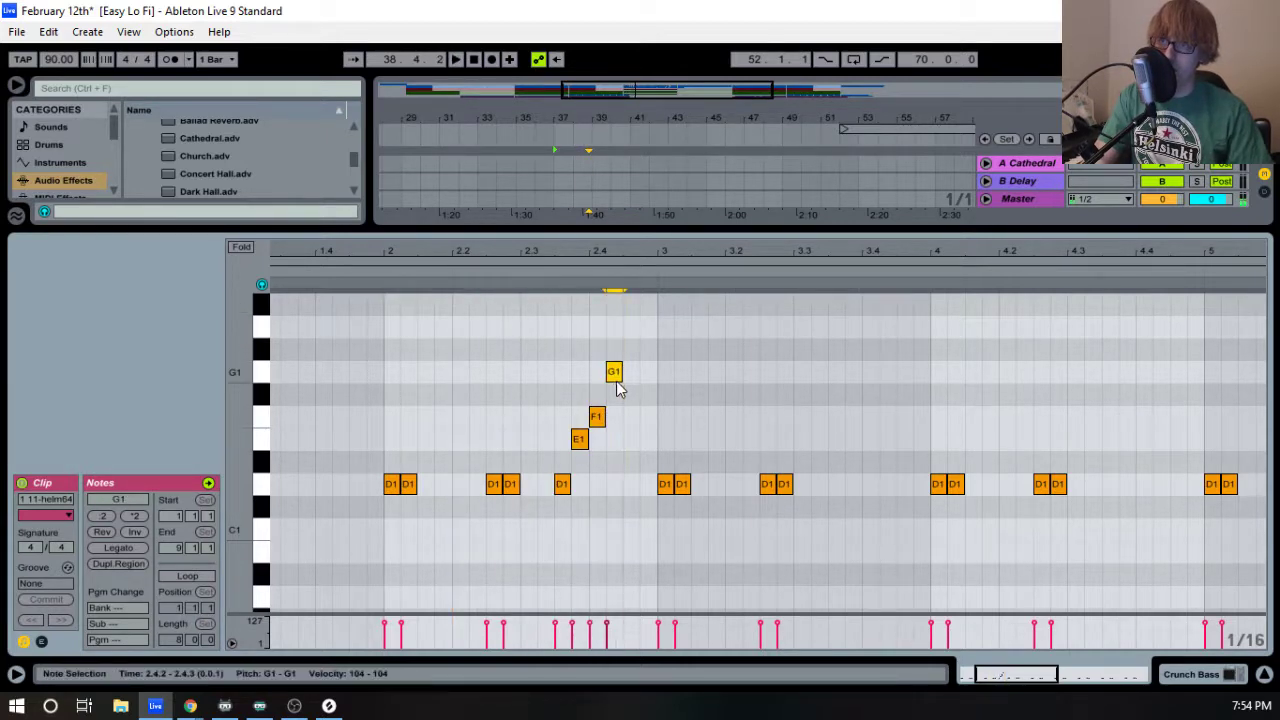
key(space)
- Copy the six-note run between 2.3.3 and 3.1.1
drag(589, 256, 589, 205)
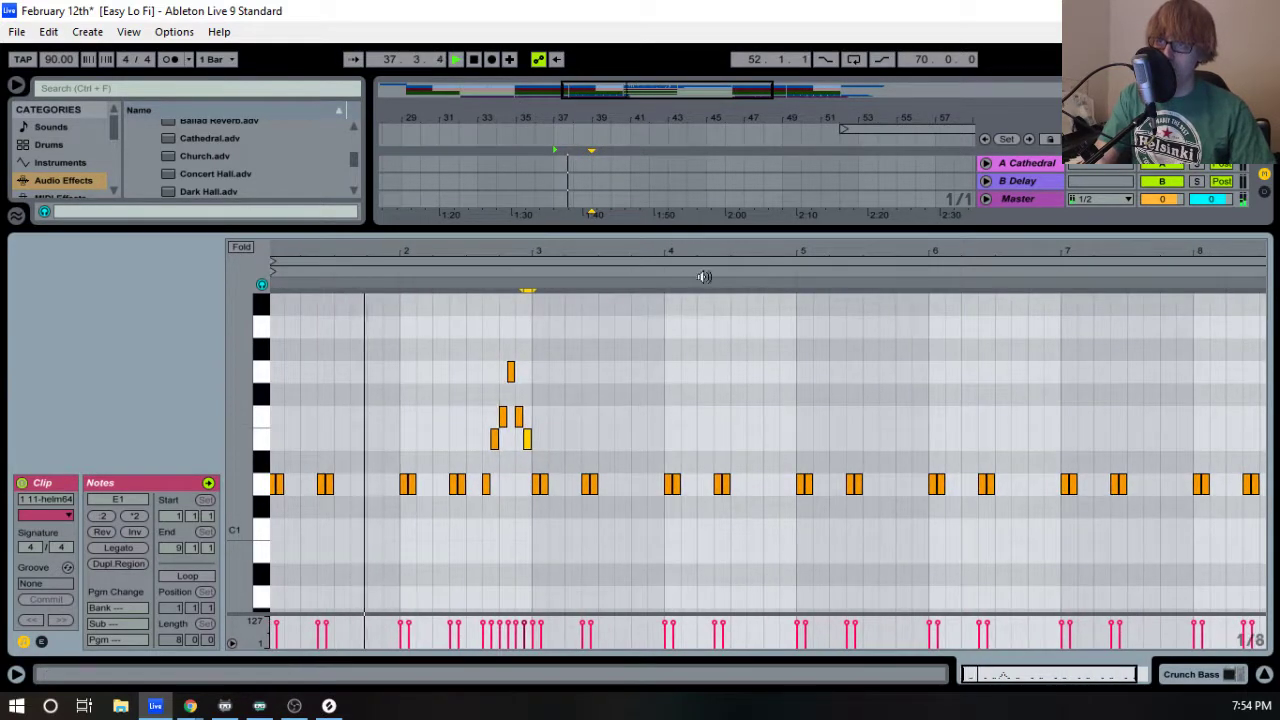
drag(720, 254, 720, 215)
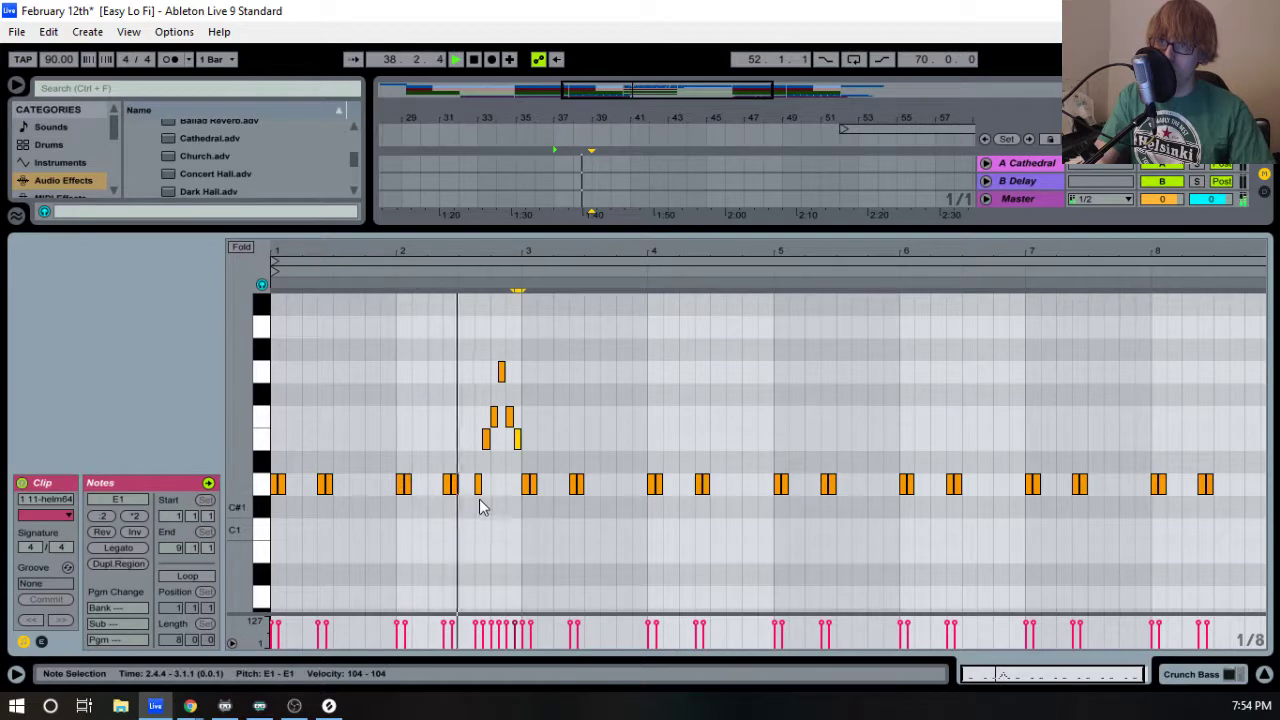
drag(477, 500, 524, 365)
- Add an A1 sixteenth note at 4.3.3 and an A#1 note held from 4.4.1 to 5.1.1, and audition them
drag(789, 250, 789, 300)
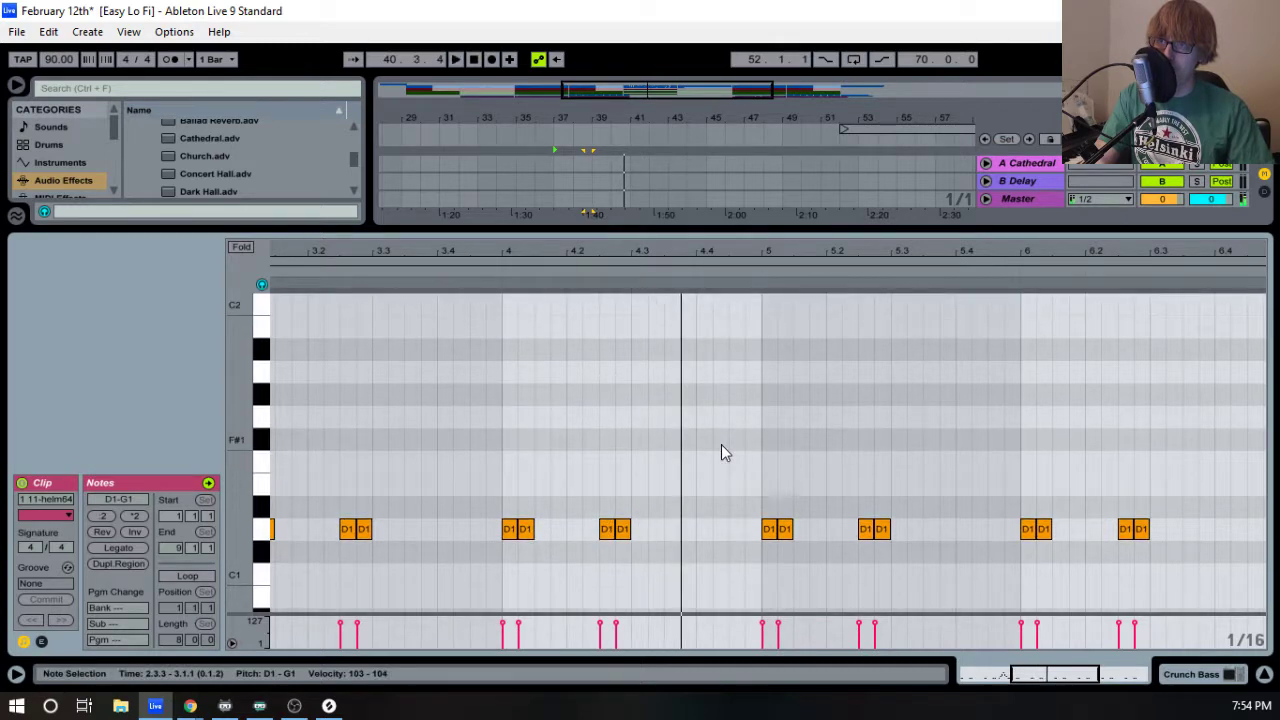
double_click(671, 373)
click(580, 287)
key(space)
drag(676, 371, 705, 350)
double_click(703, 328)
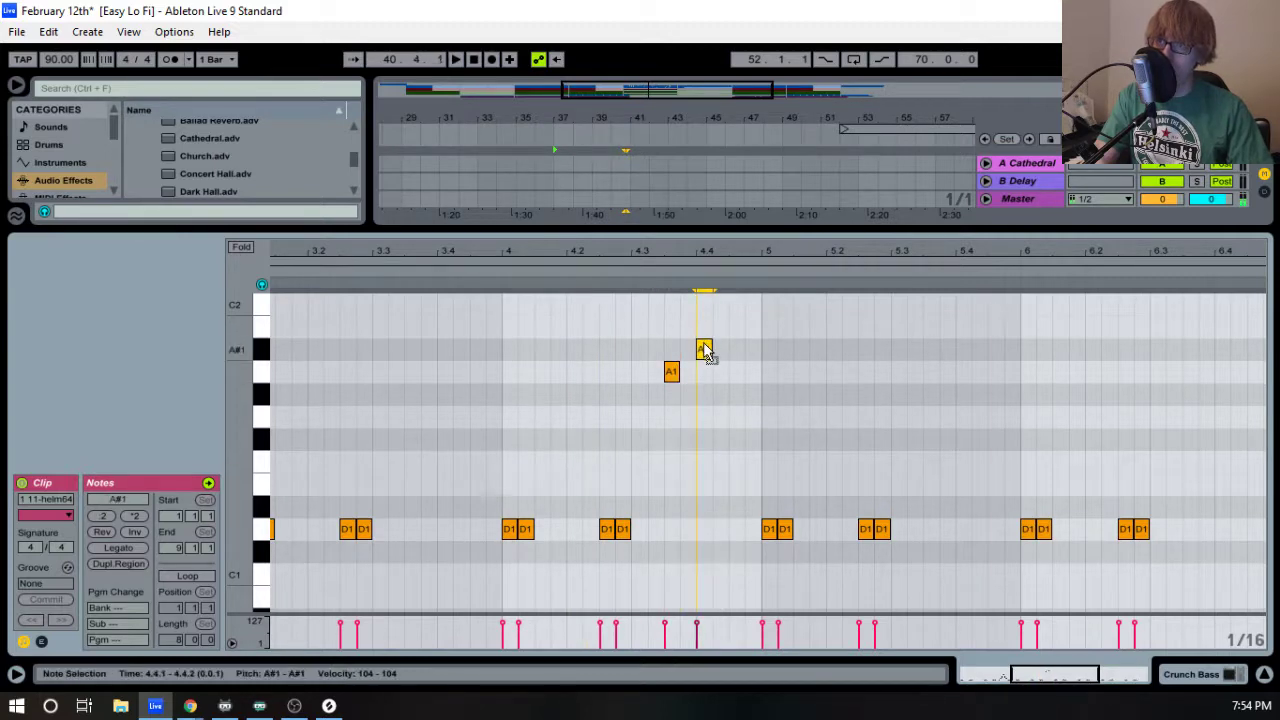
click(590, 276)
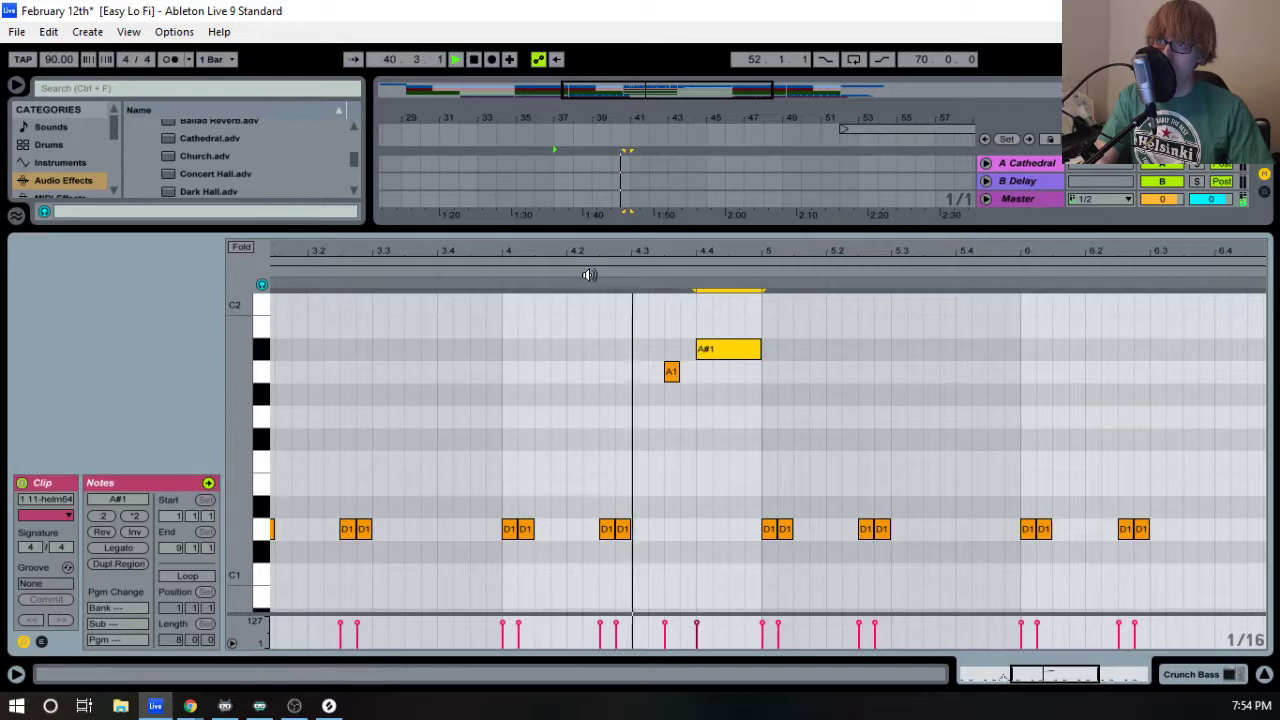
- Paste the six-note run at 6.3.3 in the Crunch Bass clip
drag(820, 253, 583, 250)
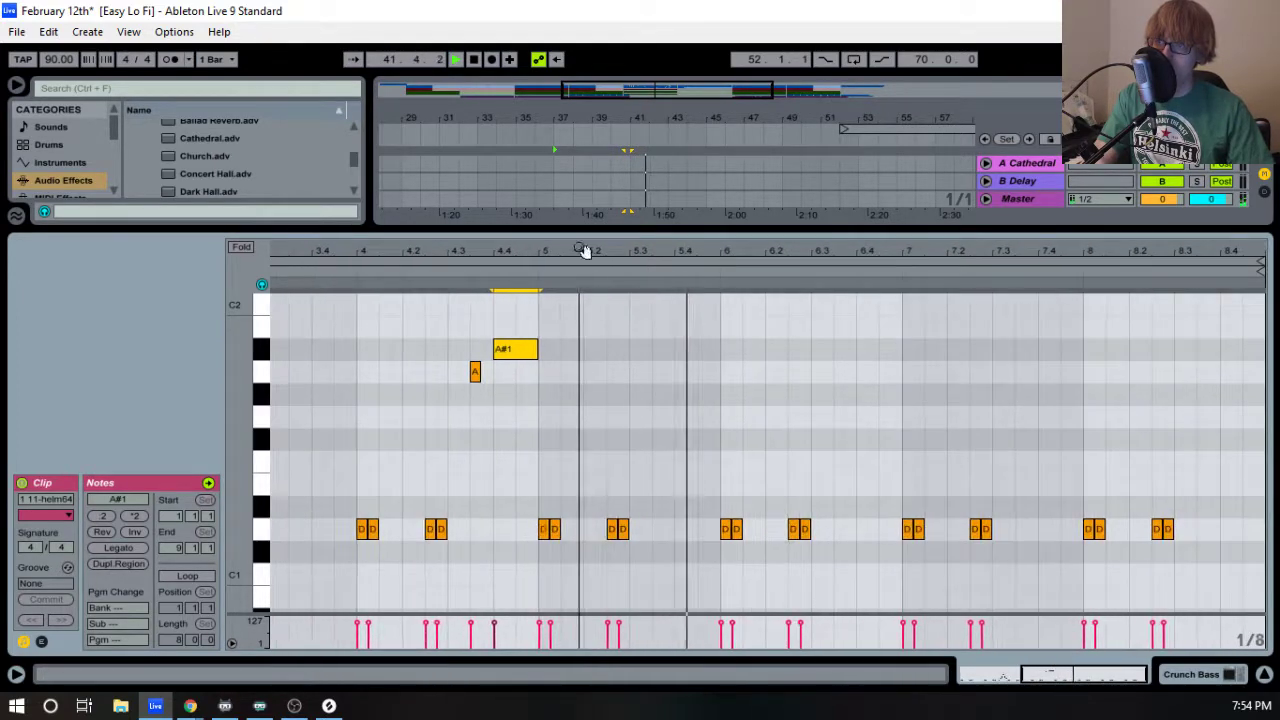
click(837, 467)
key(ctrl+v)
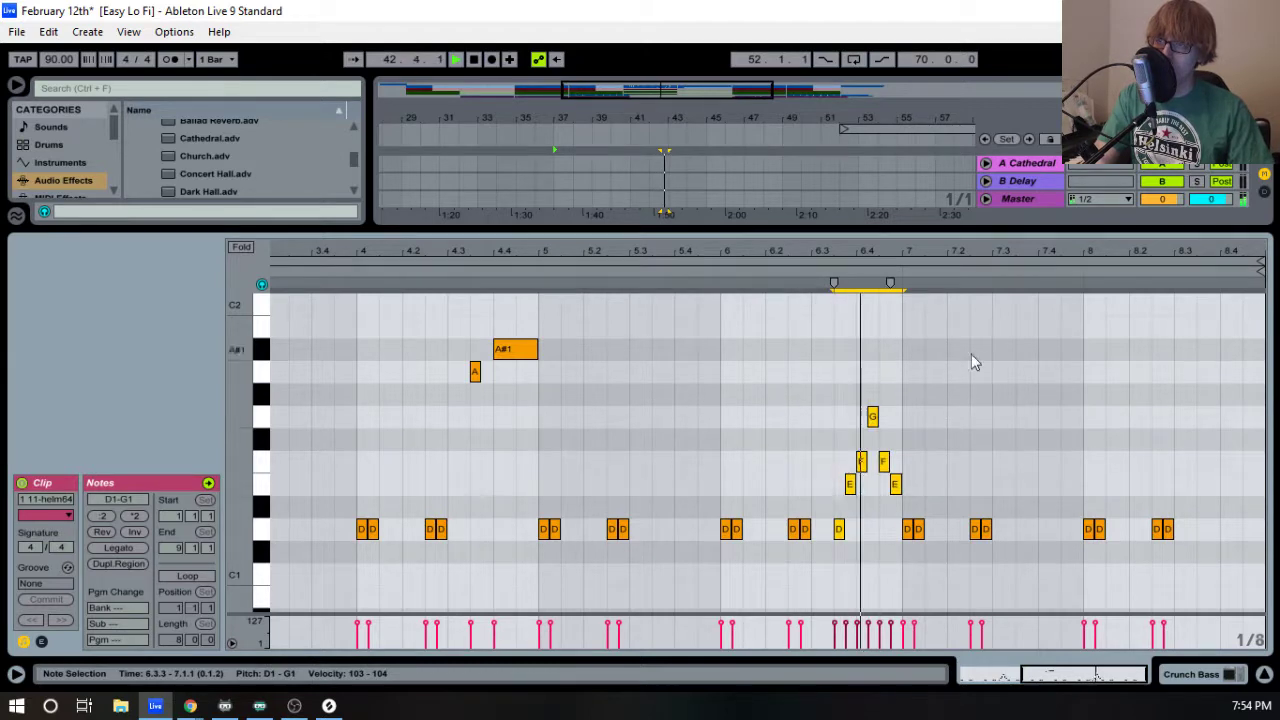
- Copy the D1 pair at 8.1.1 to 8.1.3 and raise the copied pair to G1
drag(1055, 250, 963, 278)
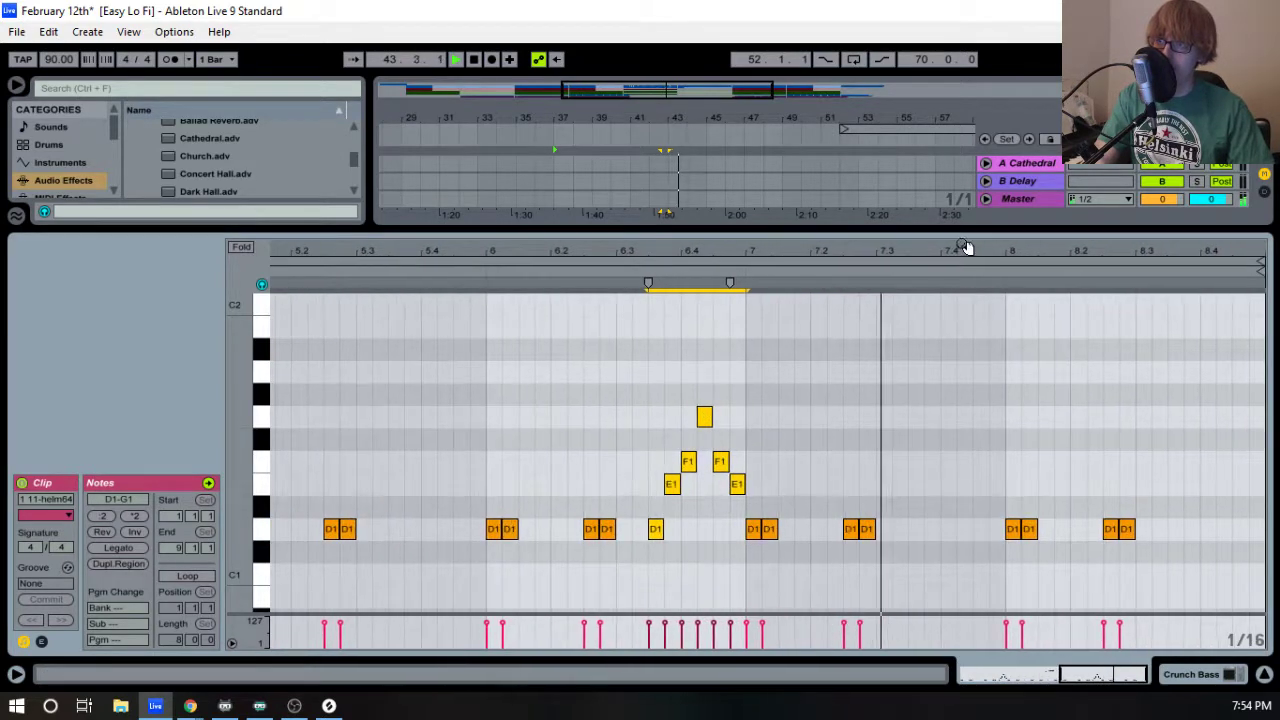
key(space)
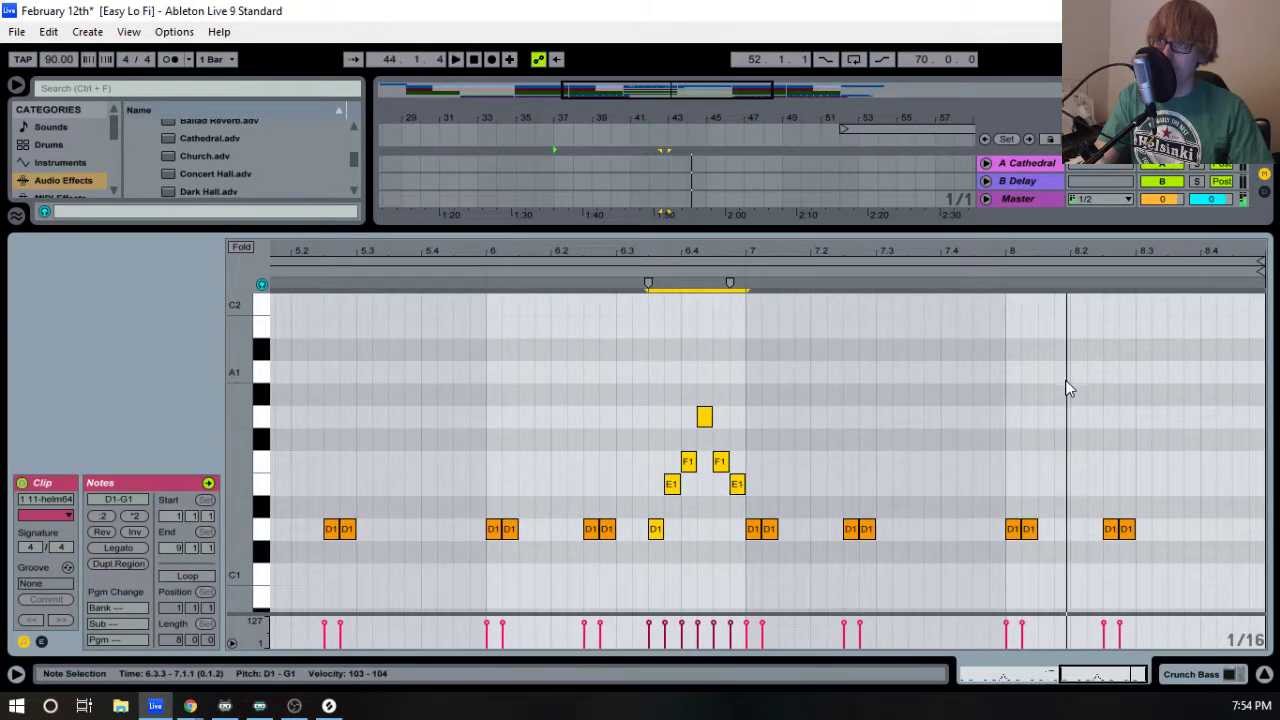
click(1000, 566)
drag(1013, 557, 1042, 468)
key(ctrl+c)
click(1044, 467)
key(ctrl+v)
key(Left)
key(Up)
key(Up)
key(Up)
key(Up)
key(Up)
key(Up)
key(Up)
key(Up)
key(Down)
key(Down)
key(Down)
drag(1052, 452, 1071, 428)
click(982, 285)
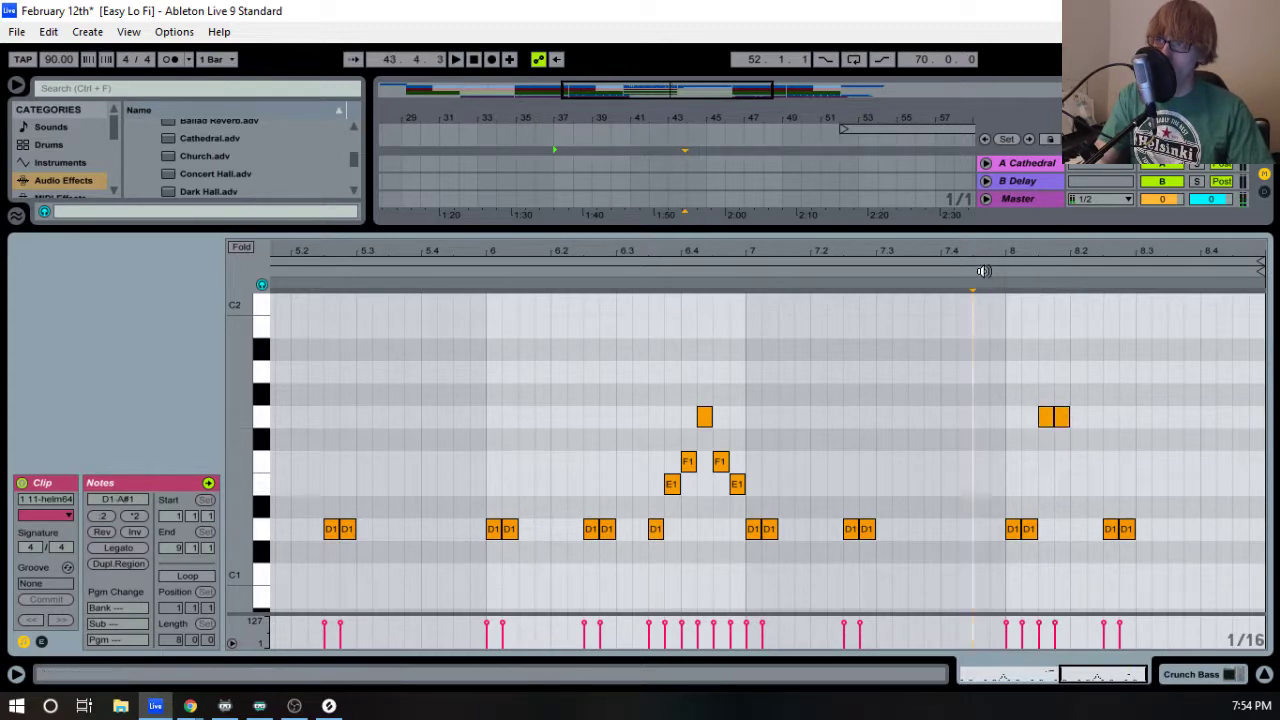
- Delete the D1 pair in beat 8.2 and fill bar 8 with repeats of the four-note D1–G1 pattern
drag(1080, 568, 1160, 530)
key(Delete)
drag(1012, 548, 1068, 420)
key(ctrl+d)
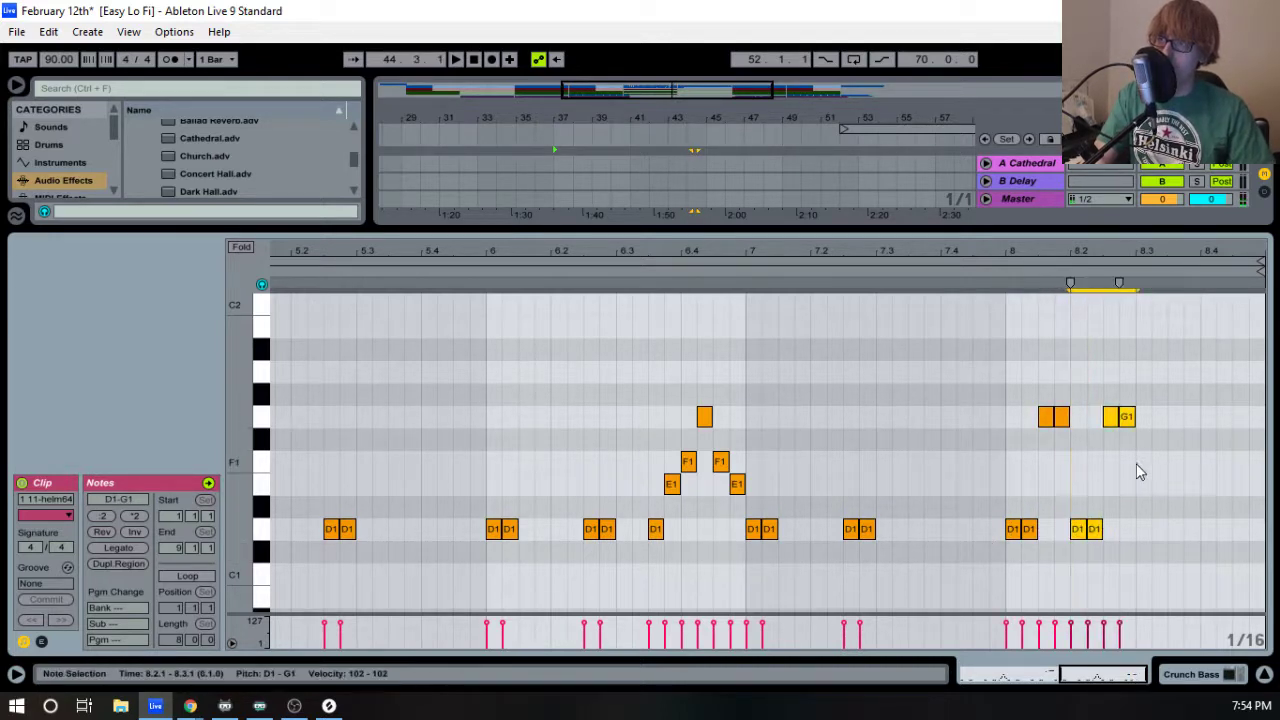
key(ctrl+d)
click(1199, 469)
key(ctrl+v)
- Raise the upper note pairs in beats 2, 3 and 4 of bar 8 to A1, A#1 and C2, auditioning them
drag(1105, 432, 1260, 395)
key(Up)
key(Up)
key(Up)
key(Up)
key(Up)
key(Up)
key(Up)
key(Up)
key(Up)
key(Up)
key(Up)
key(Down)
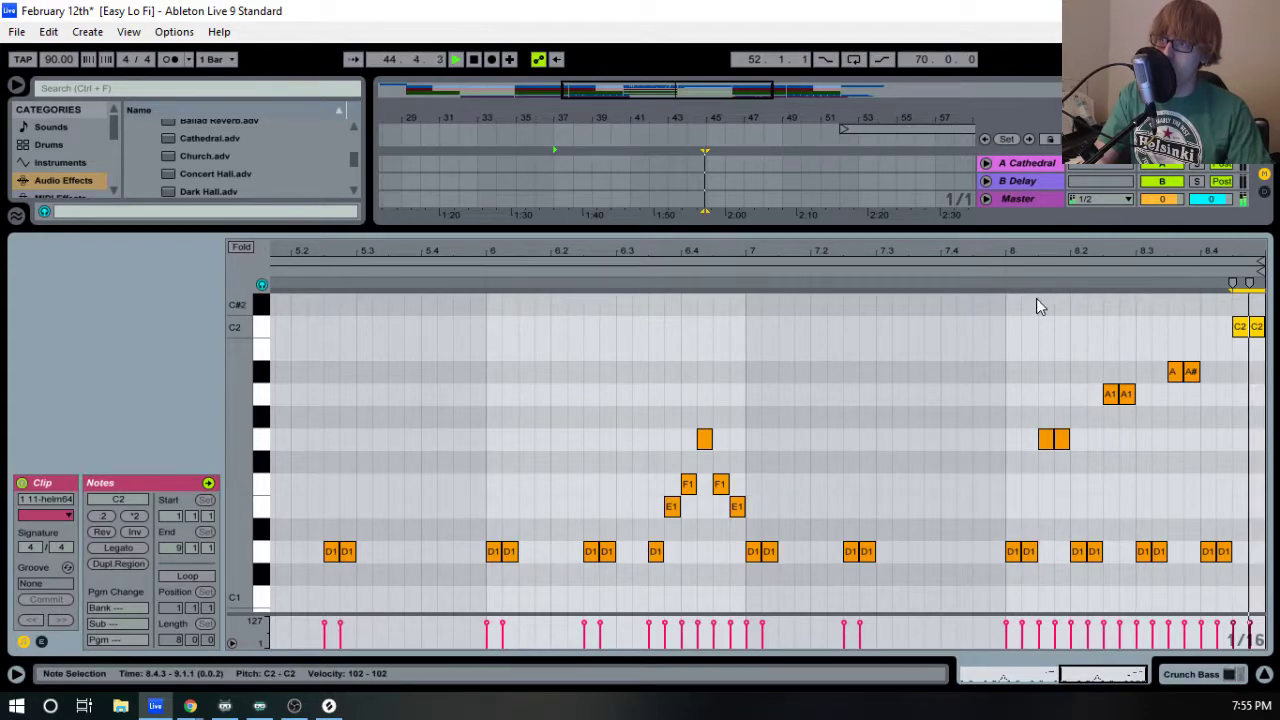
key(space)
- Duplicate the Crunch Bass clip into bars 45–53 and consolidate both clips into one spanning bars 37–53
drag(979, 228, 970, 620)
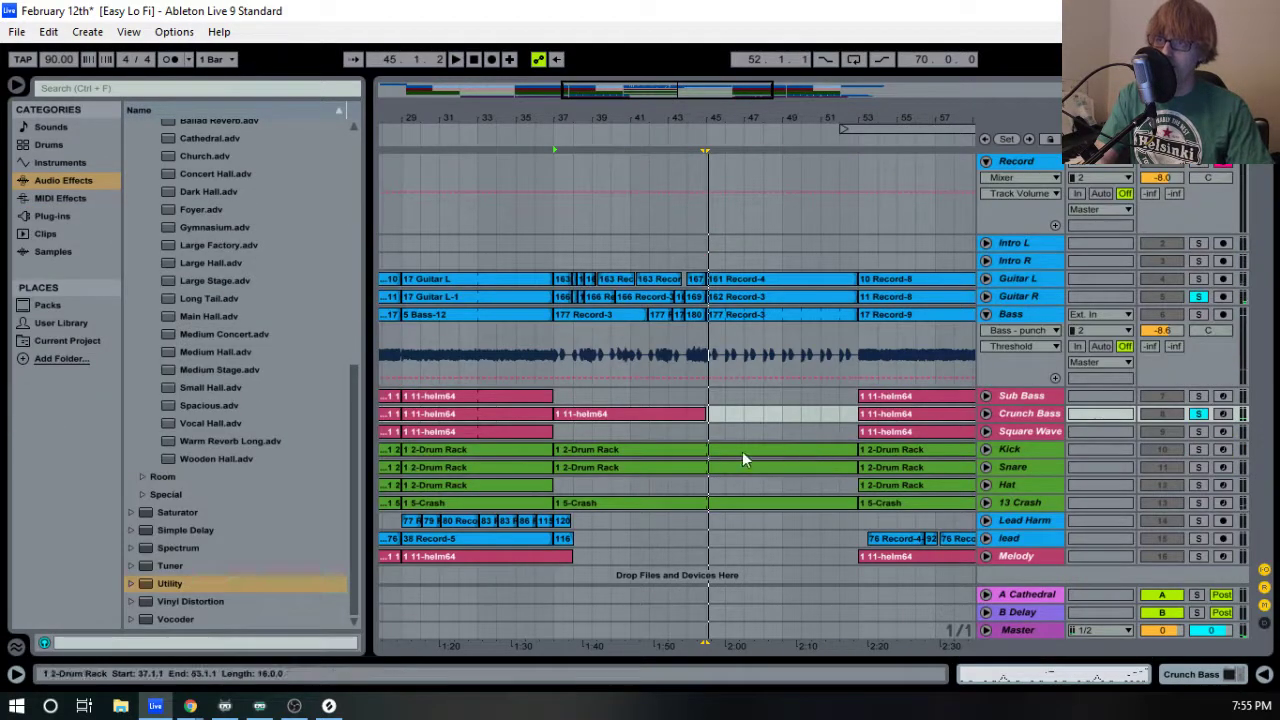
click(652, 415)
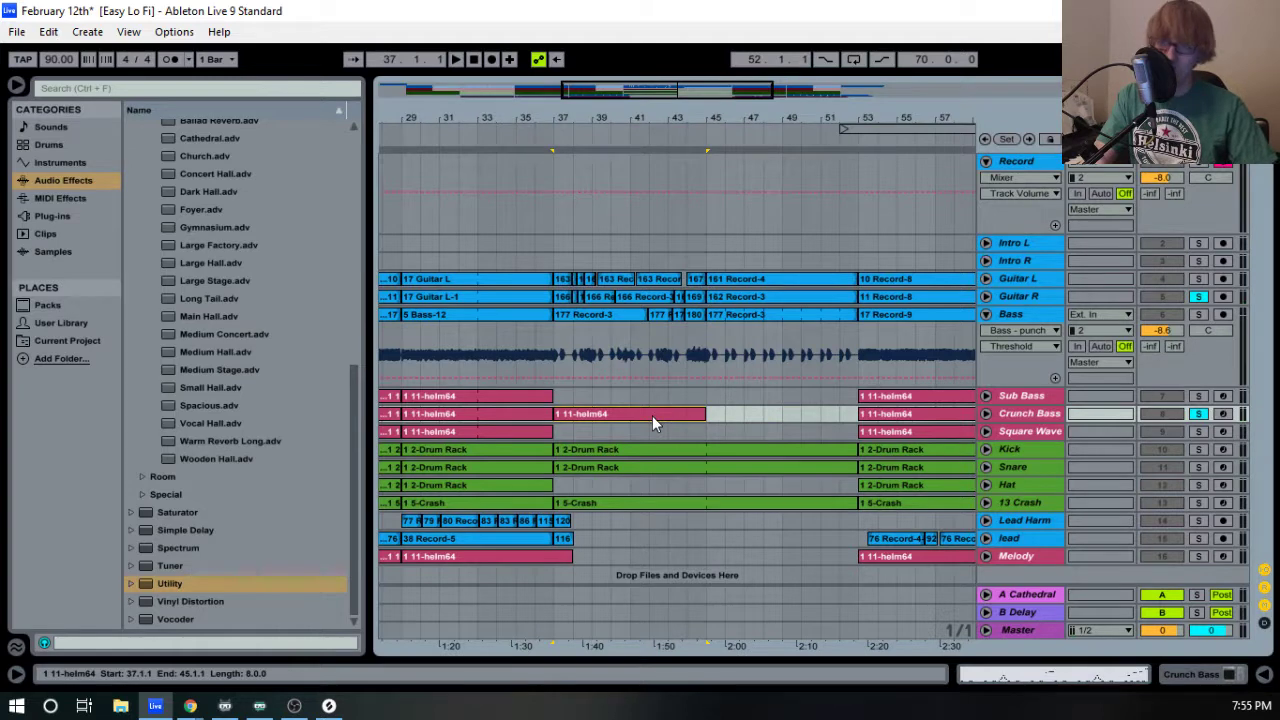
key(ctrl+d)
right_click(728, 413)
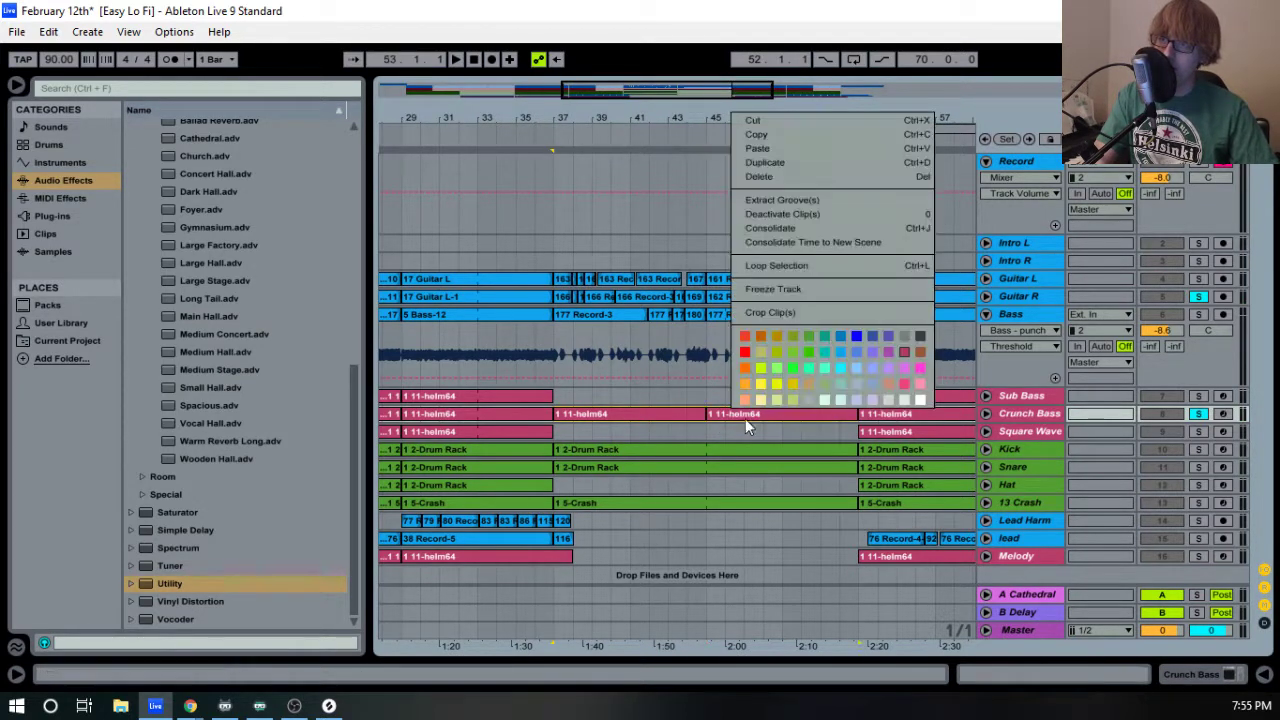
click(795, 226)
key(space)
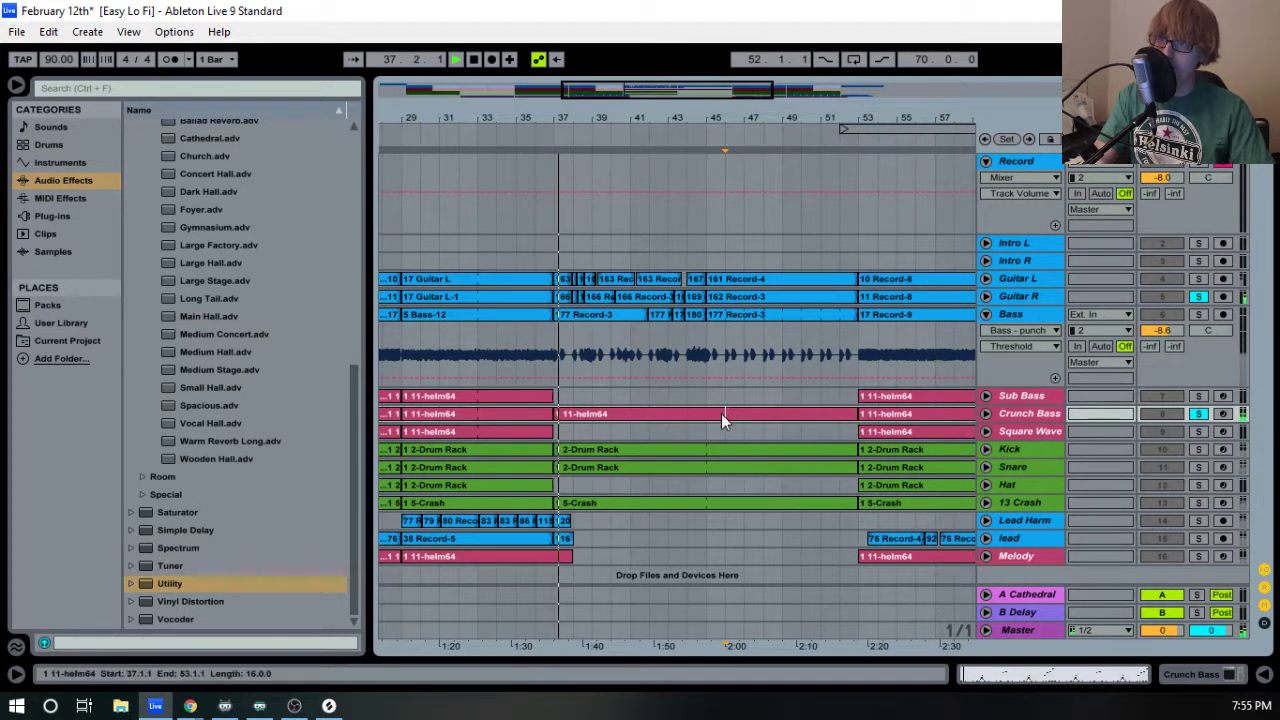
- Open the consolidated Crunch Bass clip and delete all notes from bar 9 onward
double_click(722, 411)
key(space)
drag(773, 452, 793, 193)
mouse_move(872, 218)
mouse_down()
mouse_move(769, 270)
mouse_move(715, 250)
mouse_move(863, 216)
mouse_up()
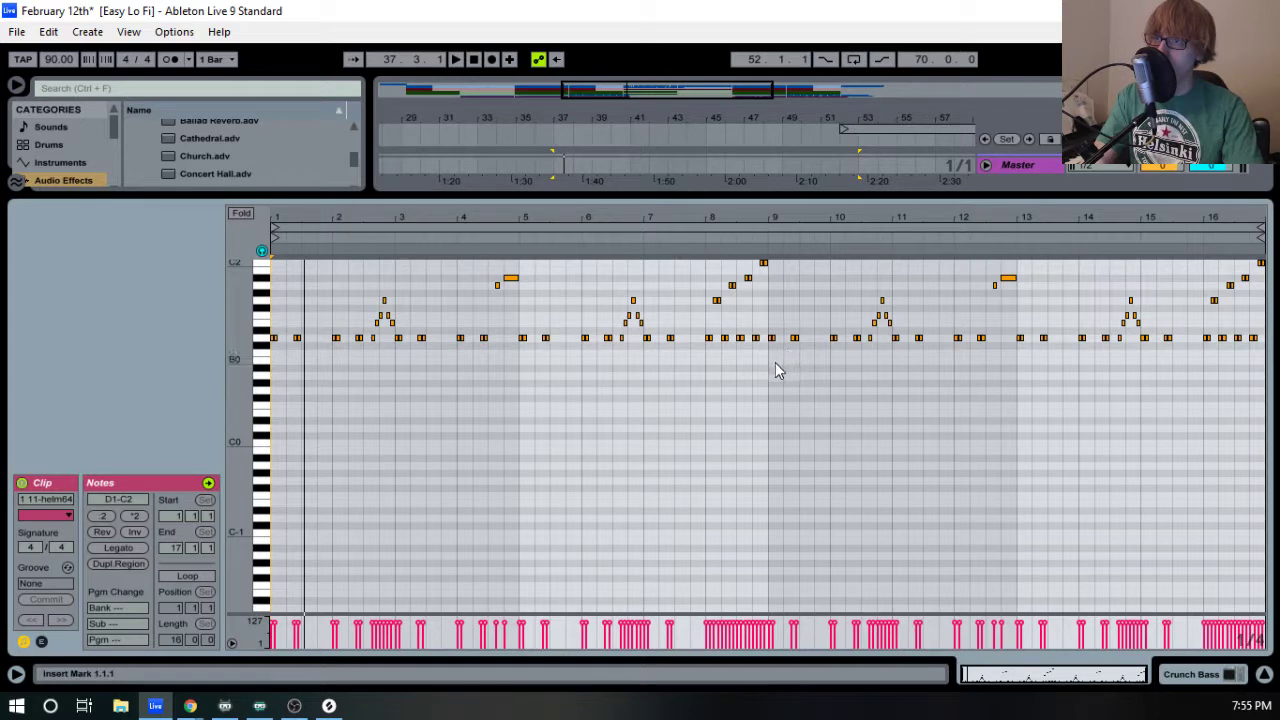
drag(775, 361, 1265, 252)
key(Delete)
scroll(955, 320, up, 3)
drag(805, 392, 776, 419)
key(Delete)
- Duplicate the climbing pattern of bar 8 into bar 9 and audition it
drag(743, 214, 649, 305)
drag(528, 467, 853, 282)
key(ctrl+d)
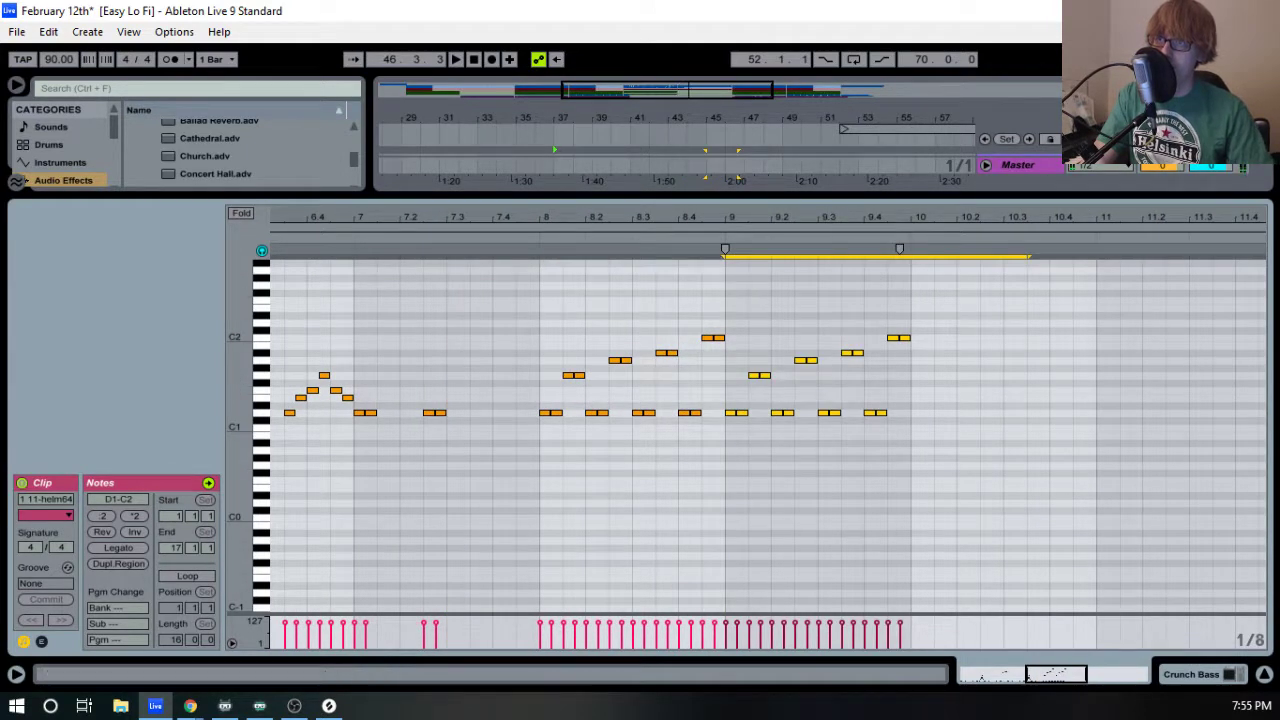
drag(836, 220, 668, 284)
key(space)
- Split the Crunch Bass clip at bar 45 and consolidate bars 45–53 as a separate clip
drag(747, 200, 728, 468)
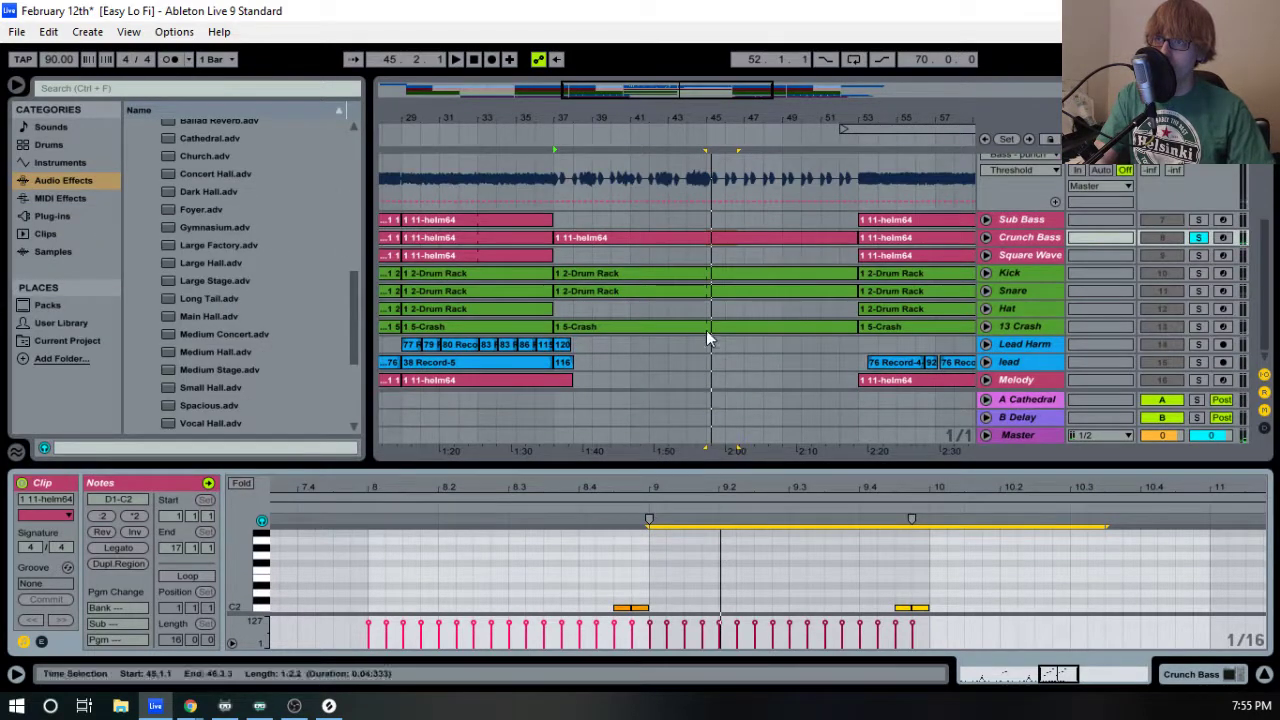
drag(704, 254, 813, 239)
double_click(760, 239)
key(space)
click(750, 236)
key(space)
right_click(750, 236)
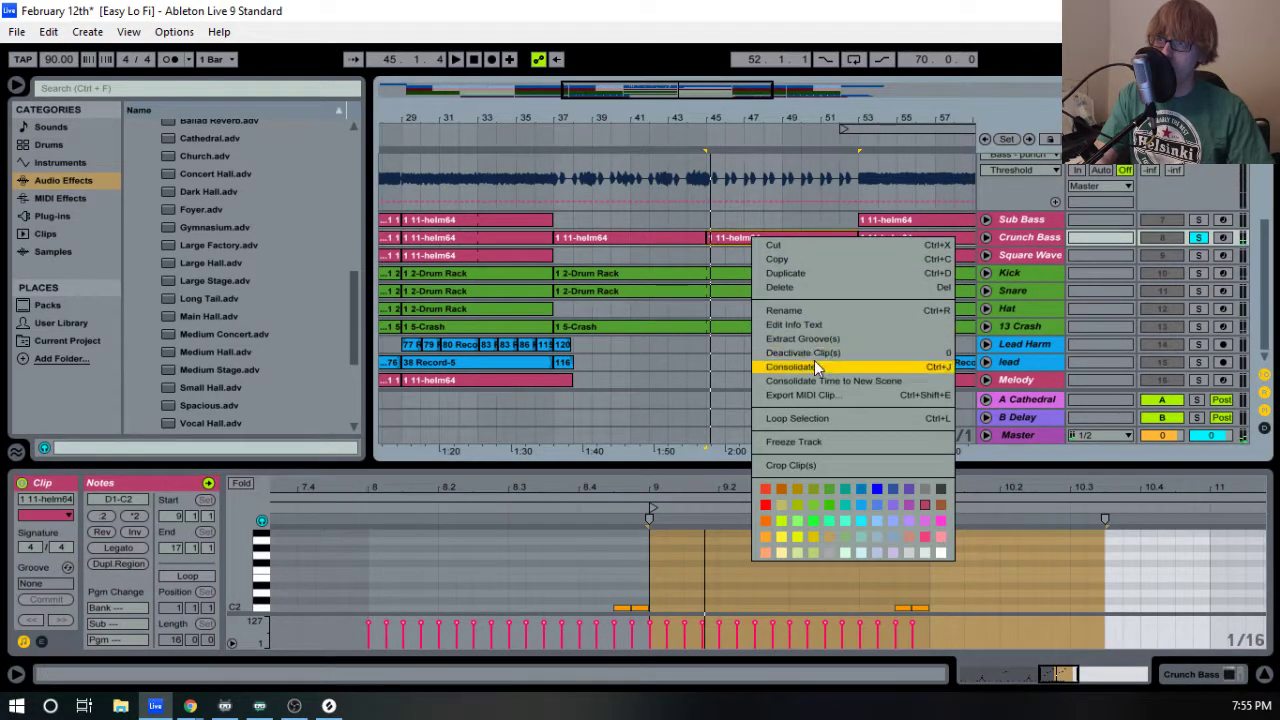
click(812, 361)
- In the bar 45 clip, change the note at 1.1.3 to D2 and the one at 1.1.4 to D1, auditioning the result
double_click(755, 239)
key(space)
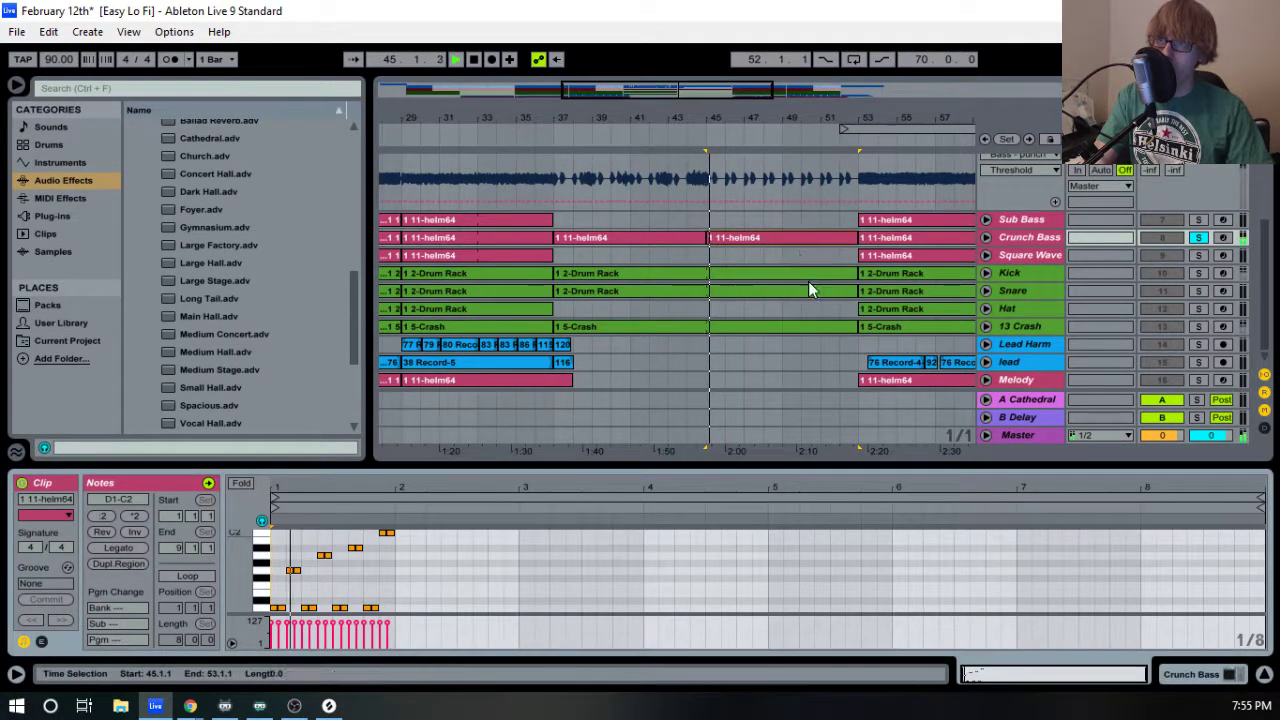
drag(741, 464, 705, 143)
key(space)
scroll(424, 330, up, 4)
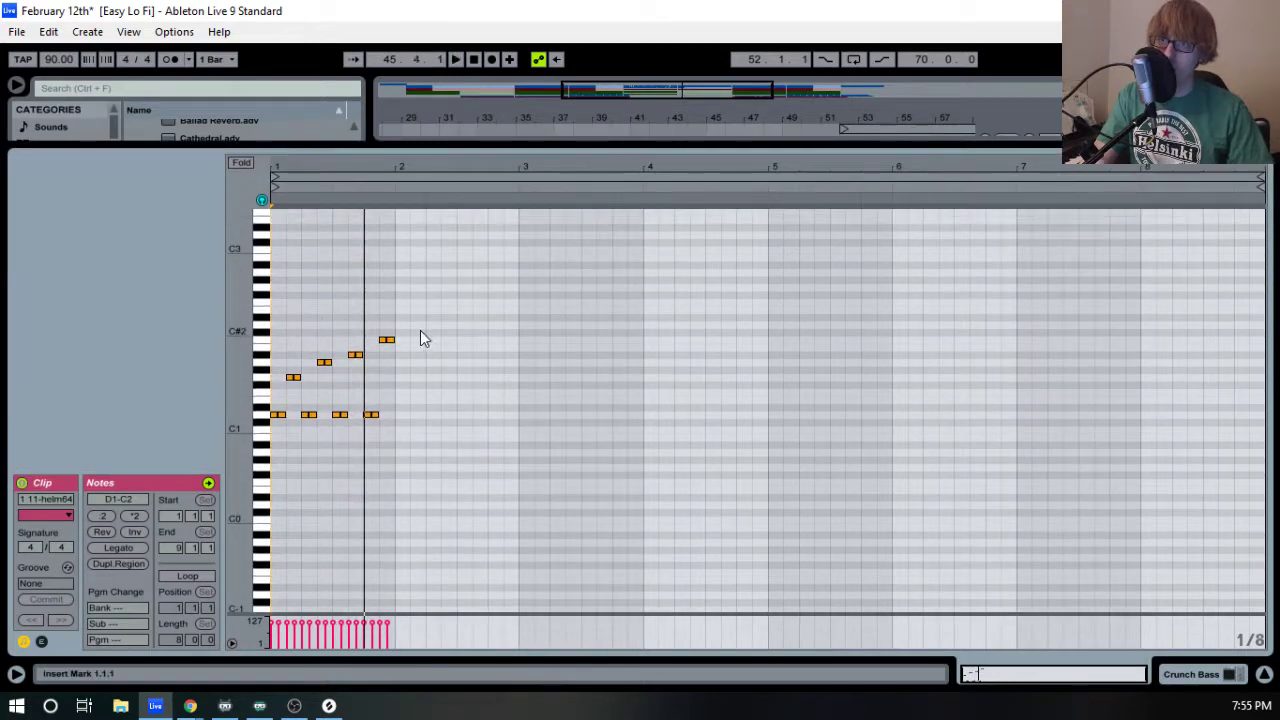
drag(307, 168, 307, 235)
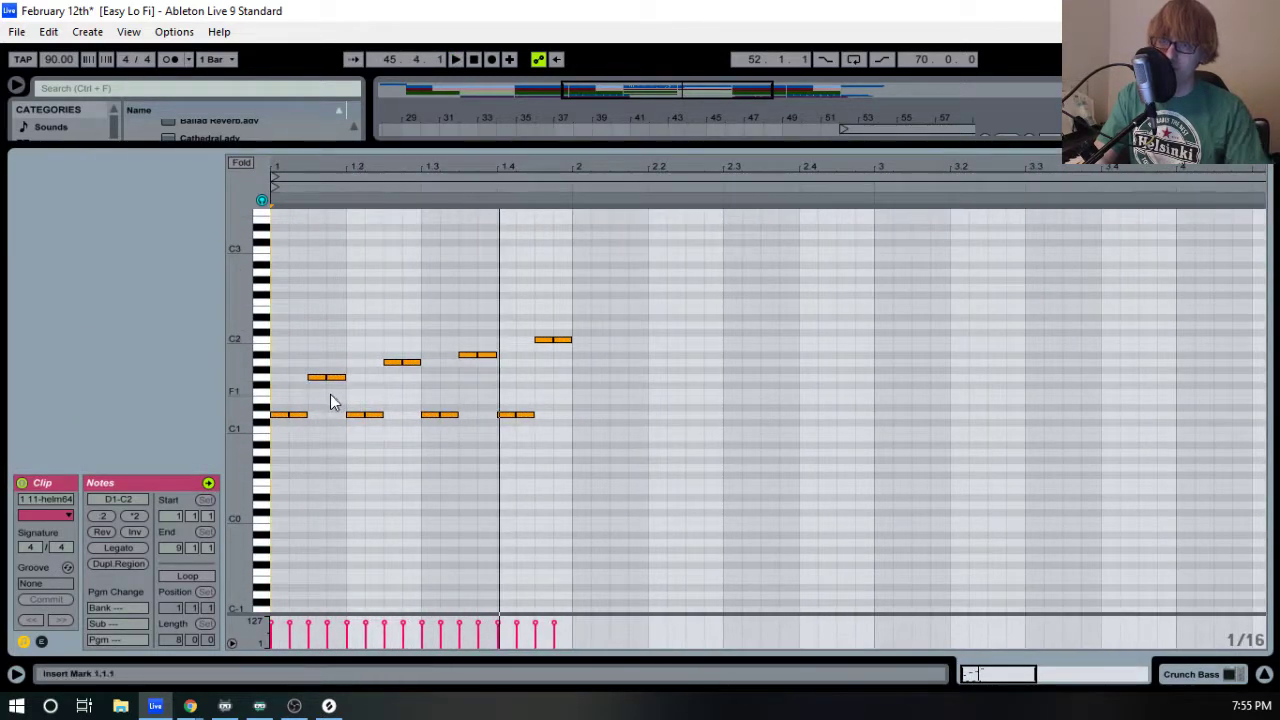
drag(337, 377, 340, 384)
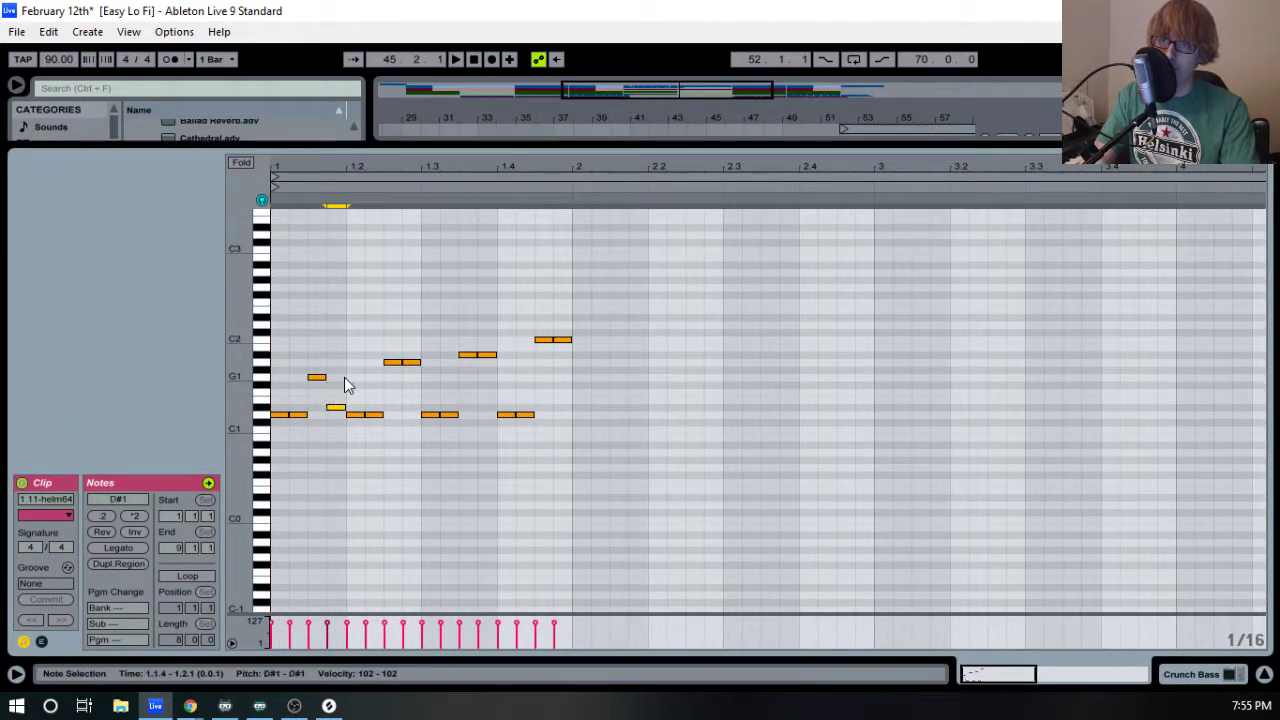
click(317, 377)
key(Down)
key(Down)
key(Down)
key(Down)
key(Down)
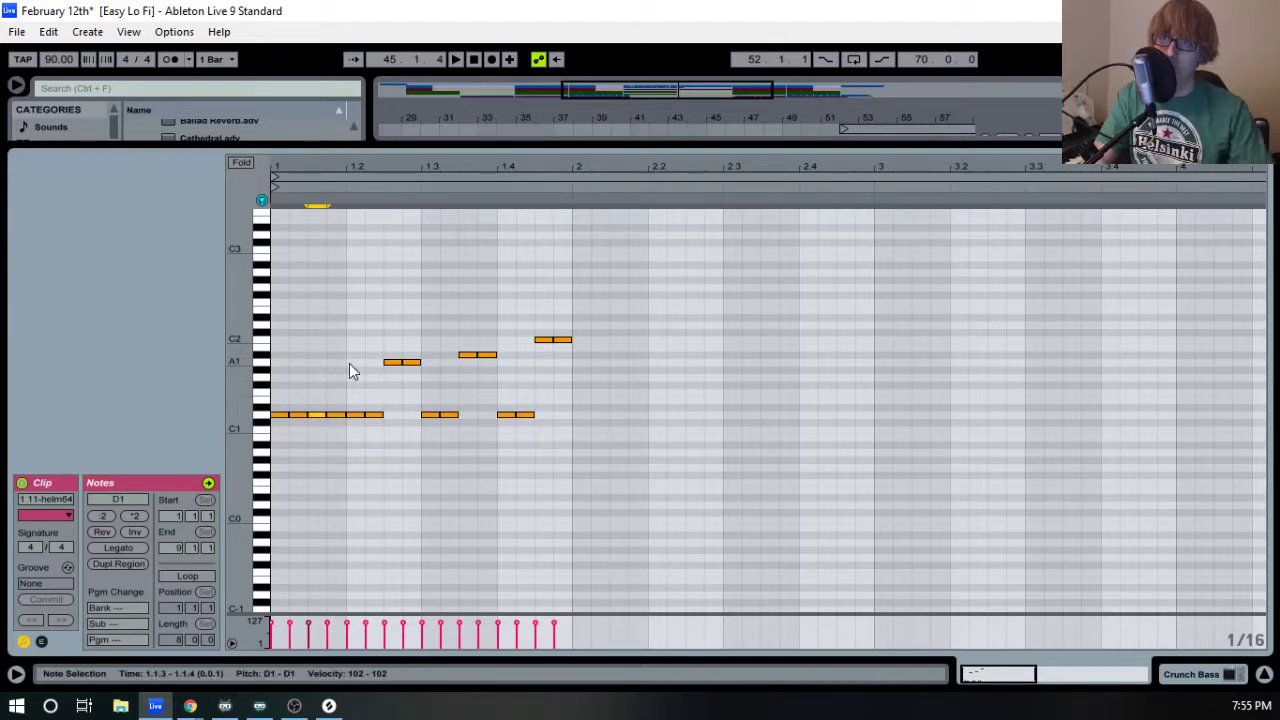
key(shift+Up)
key(space)
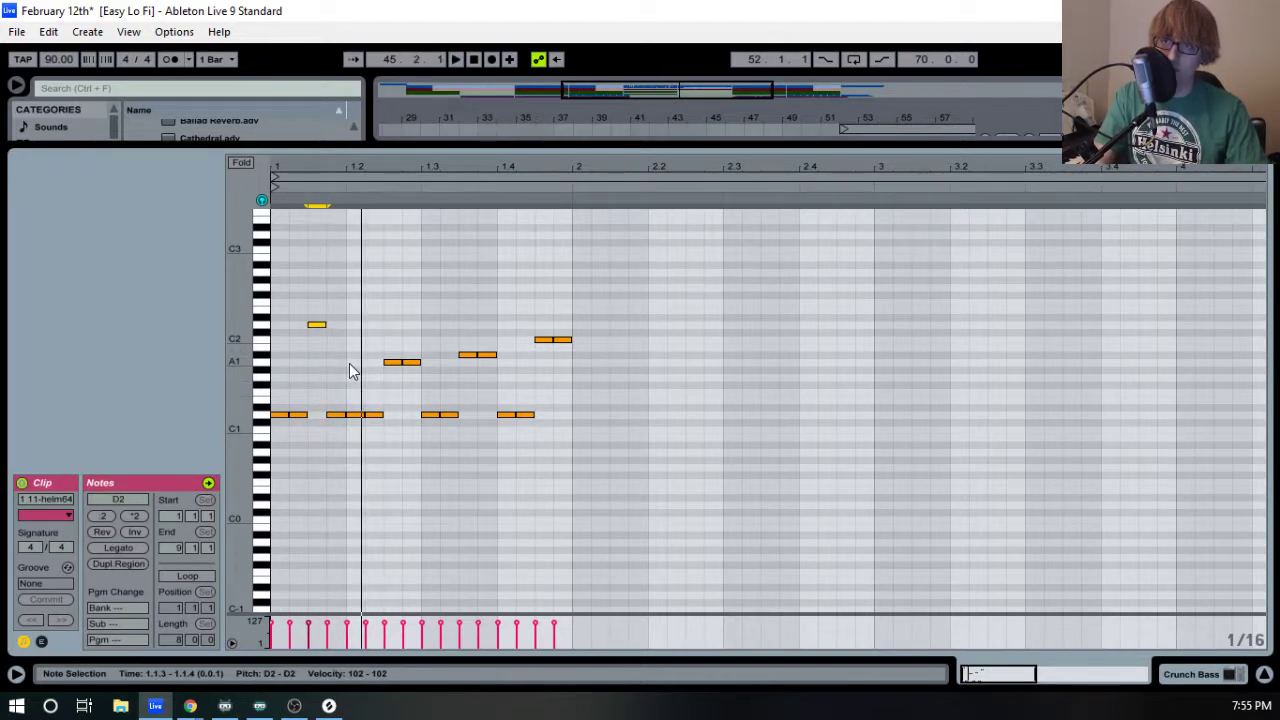
- Raise the note at 1.2.3 to C2 and replace everything after it with a D1 sixteenth note at 1.2.4
click(396, 364)
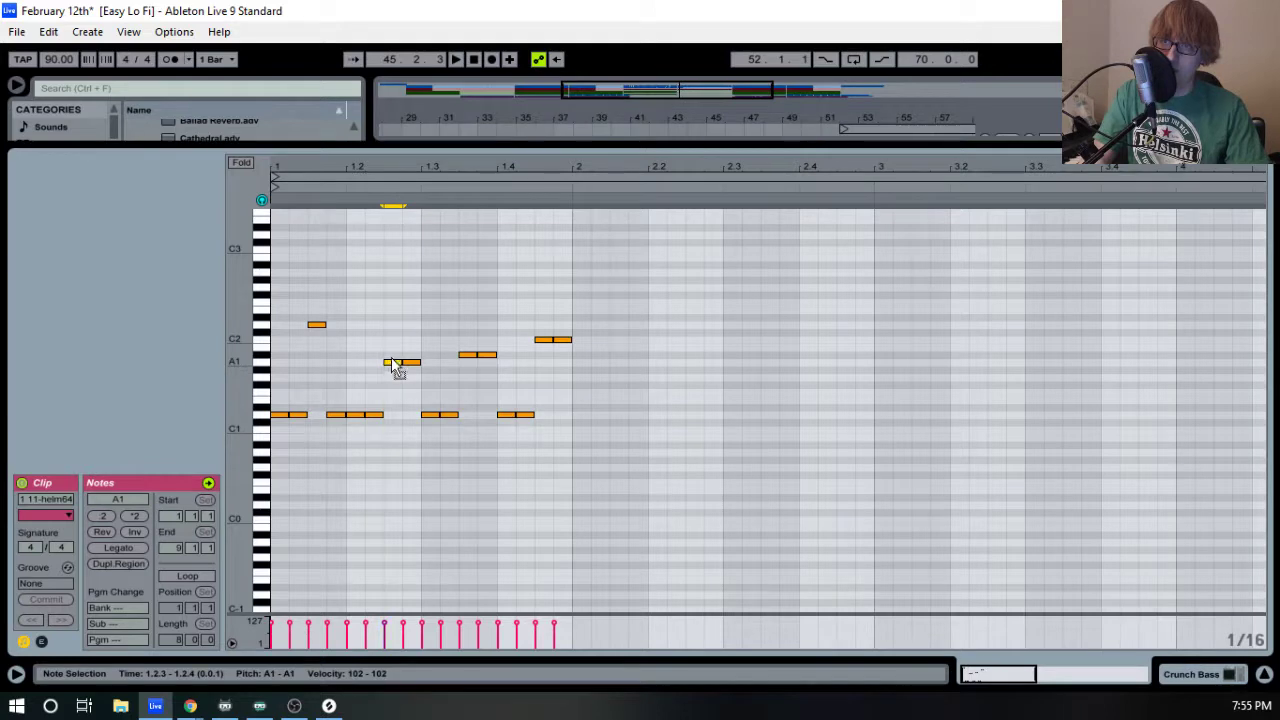
drag(414, 451, 615, 320)
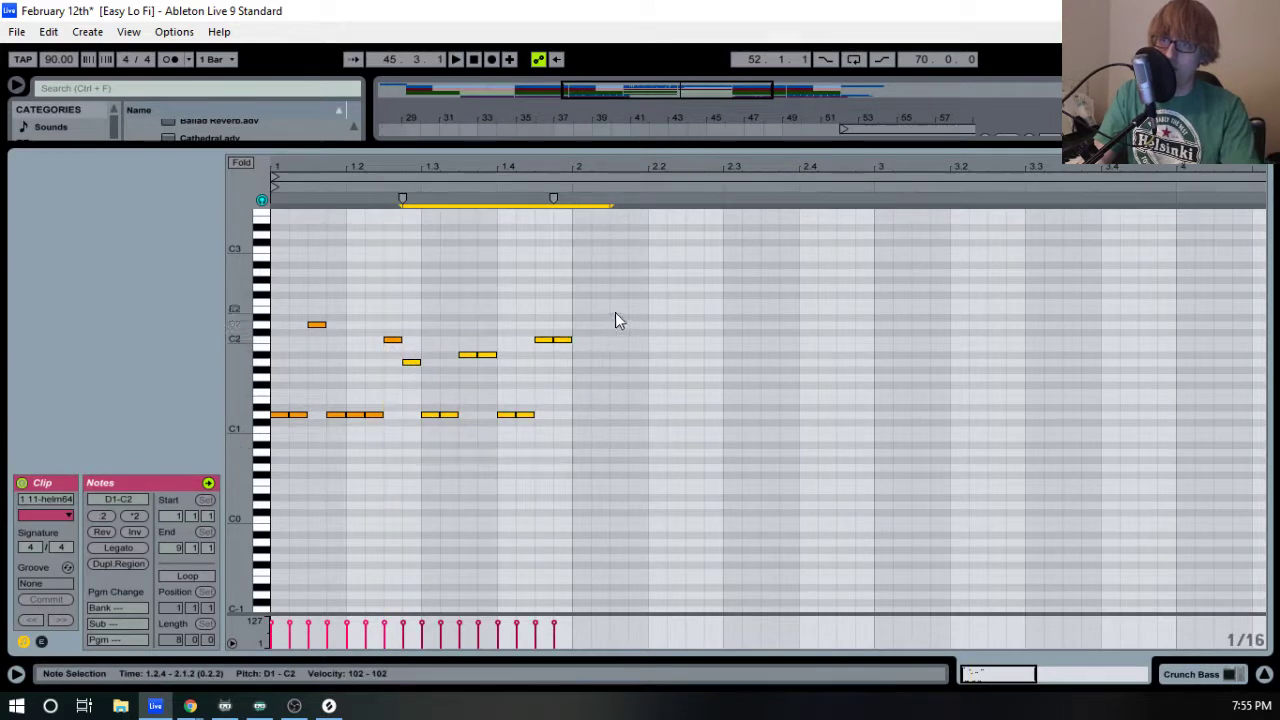
key(Delete)
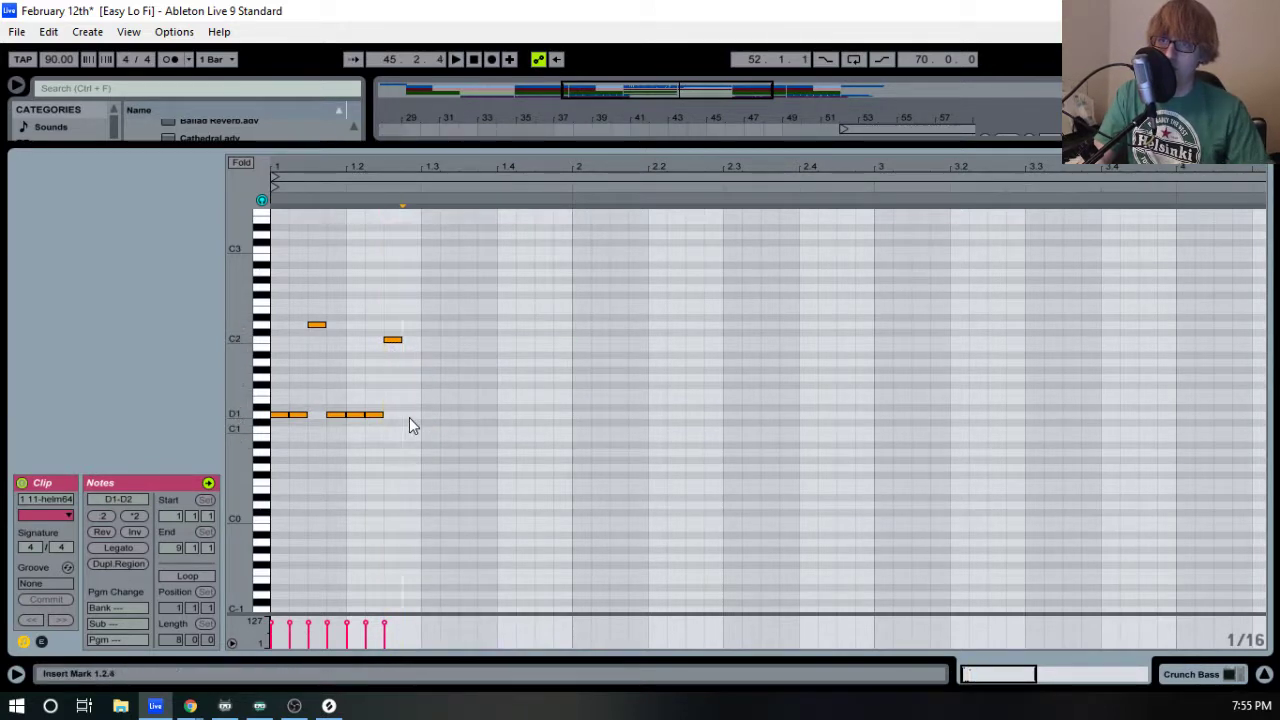
double_click(409, 417)
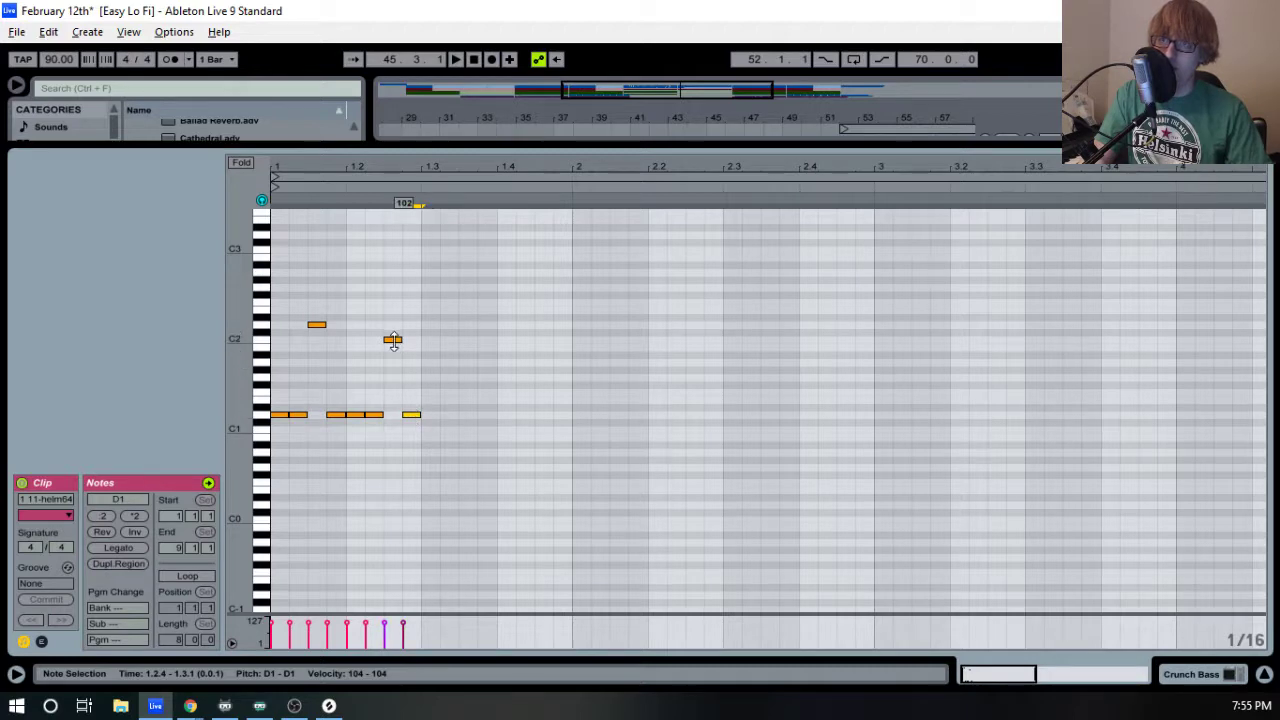
- Level all notes in the clip to a velocity of 101 and play the phrase
key(ctrl+a)
drag(373, 417, 373, 517)
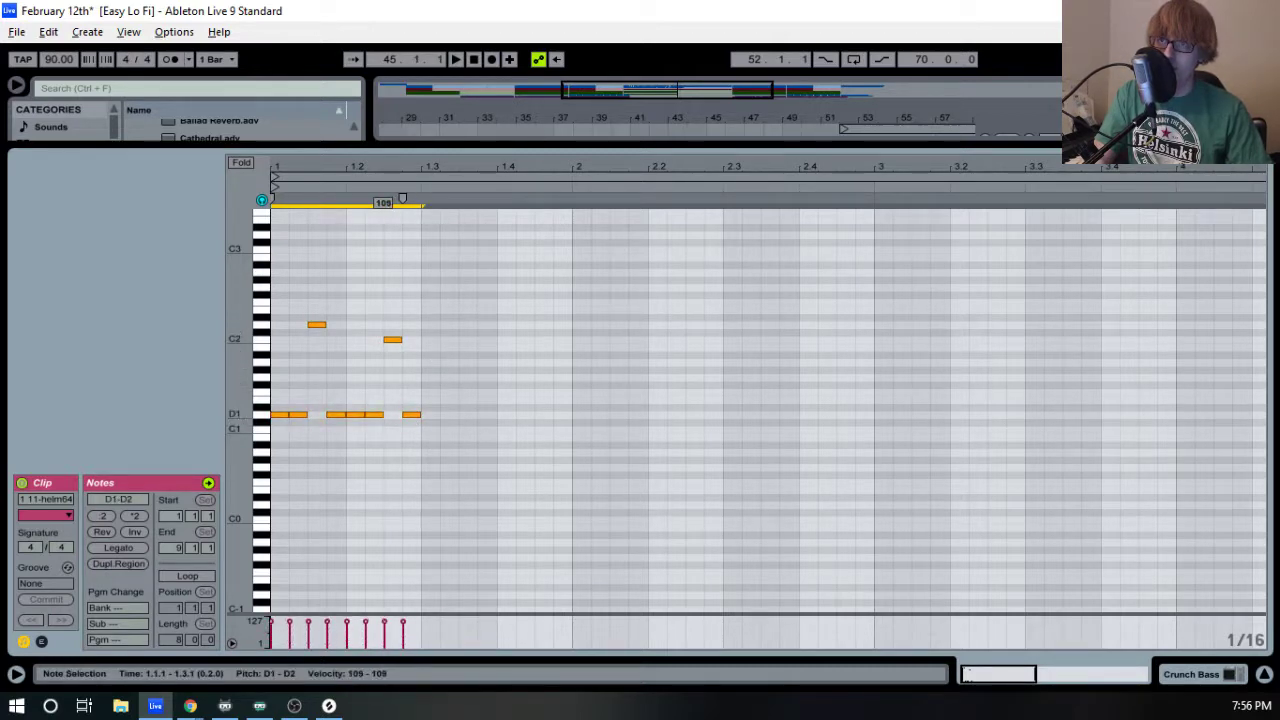
key(space)
click(509, 357)
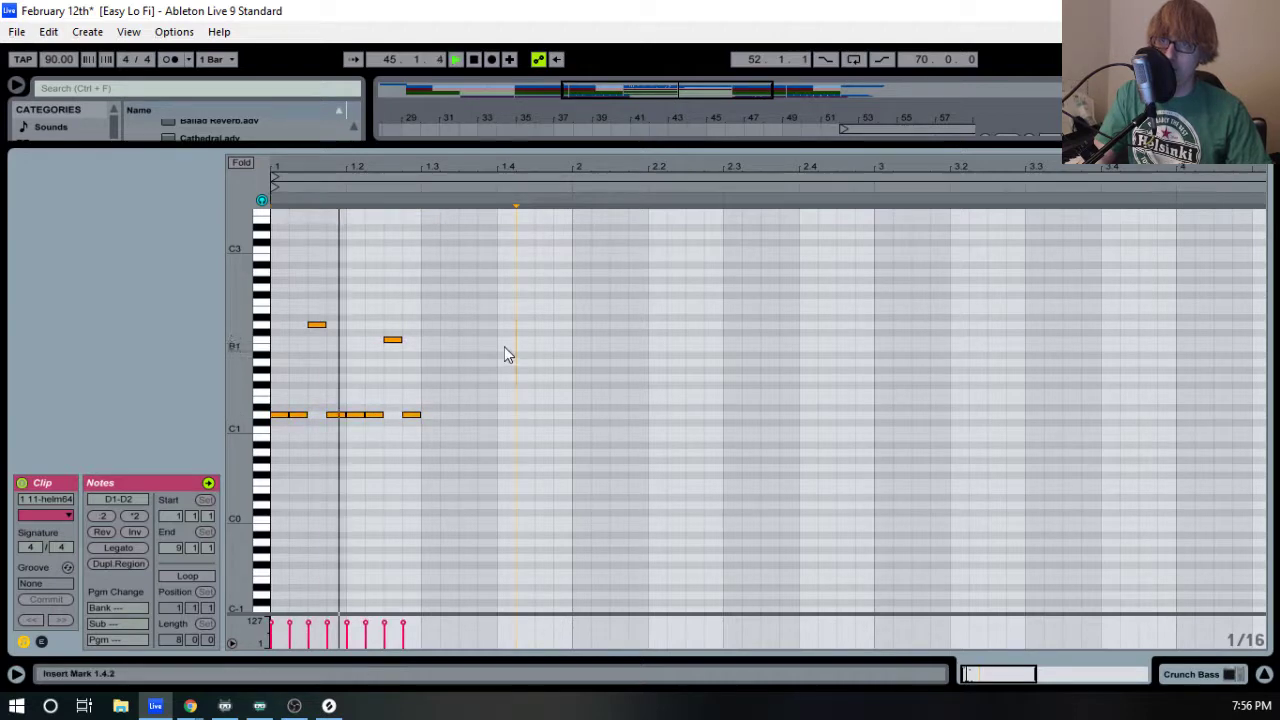
- Move the C2 note to 1.2.2 in place of the D1 there, and add a D1 sixteenth note at 1.2.3
drag(392, 340, 373, 341)
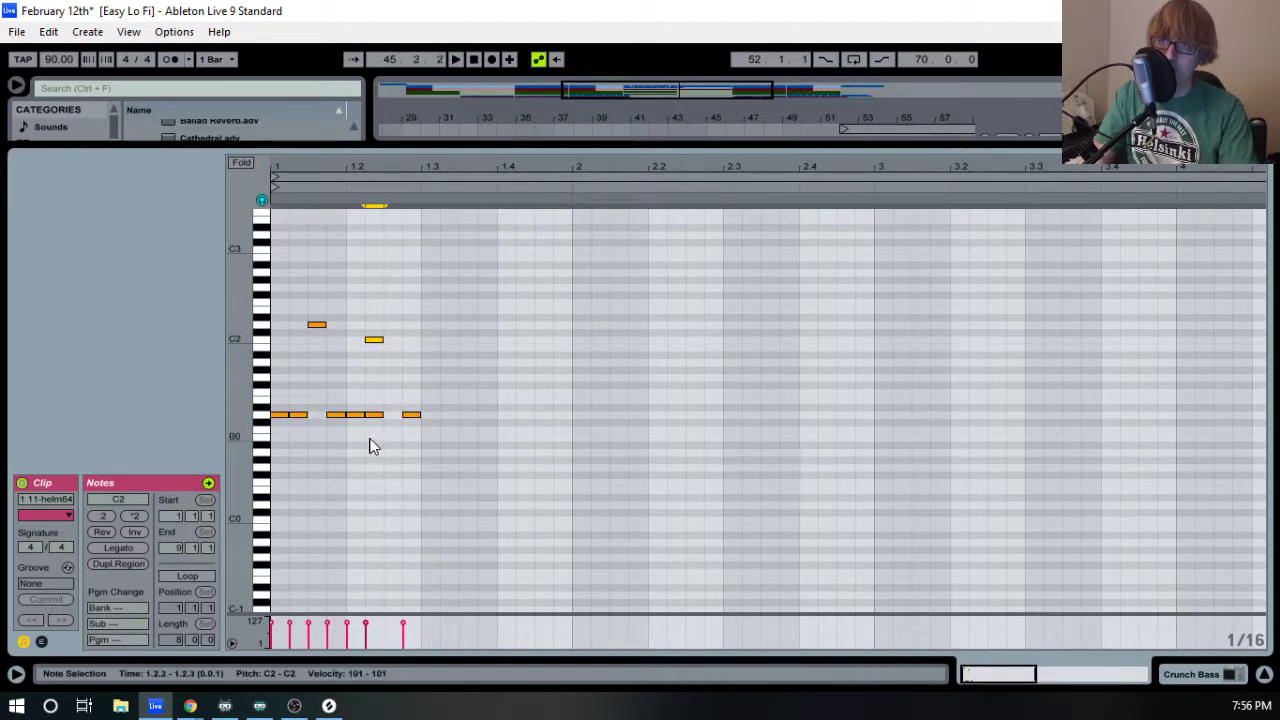
double_click(374, 414)
key(space)
double_click(393, 414)
key(space)
click(547, 362)
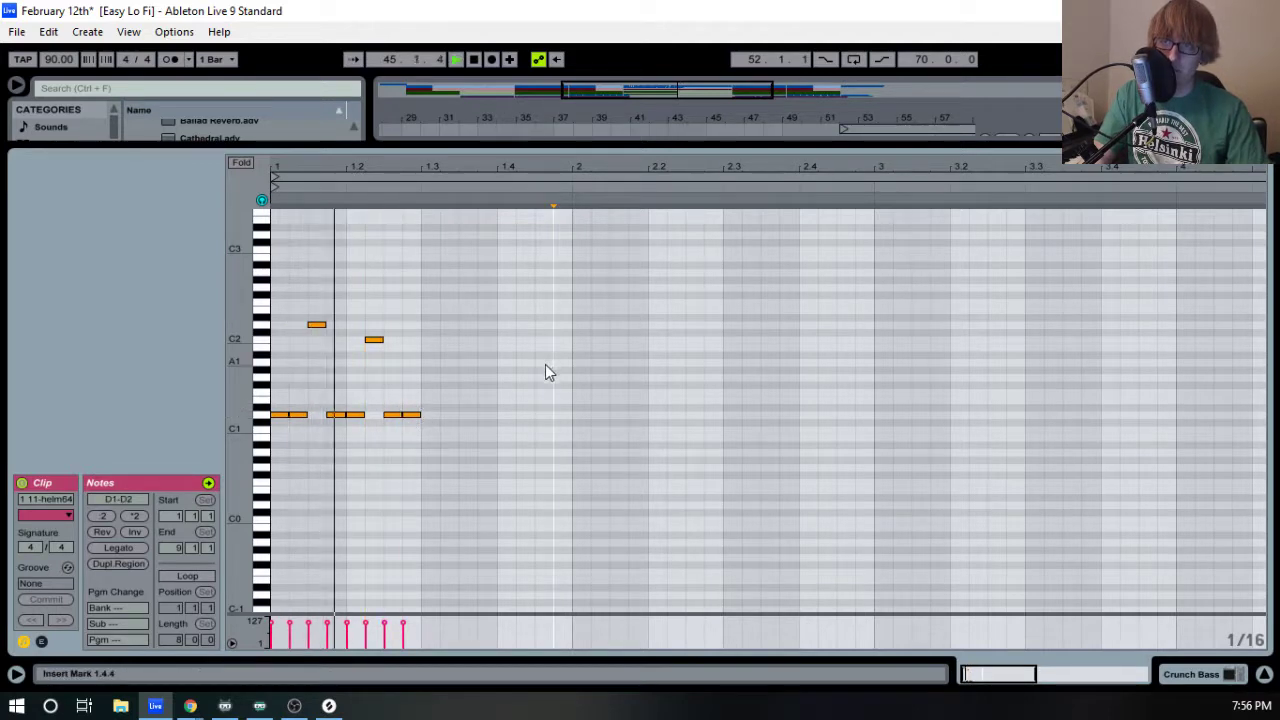
- Add an A1 sixteenth note at 1.3.1 followed by D1 notes at 1.3.2 and 1.3.3, auditioning them
double_click(429, 347)
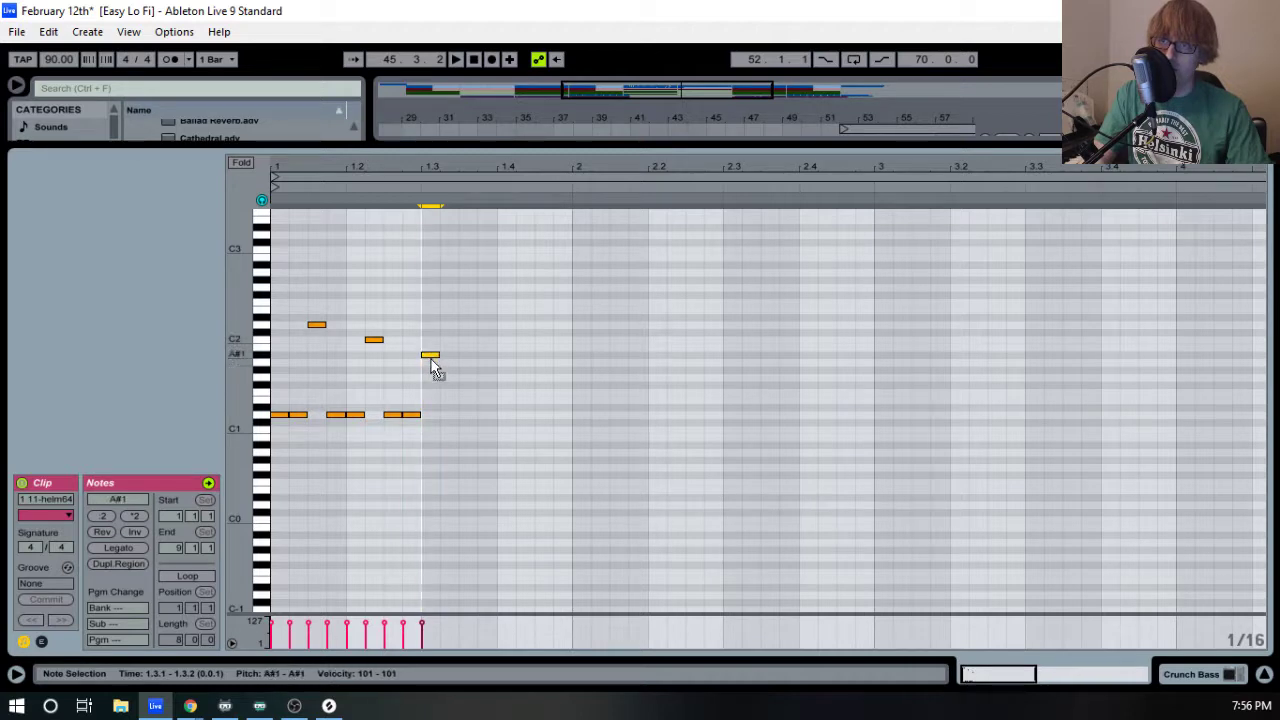
key(space)
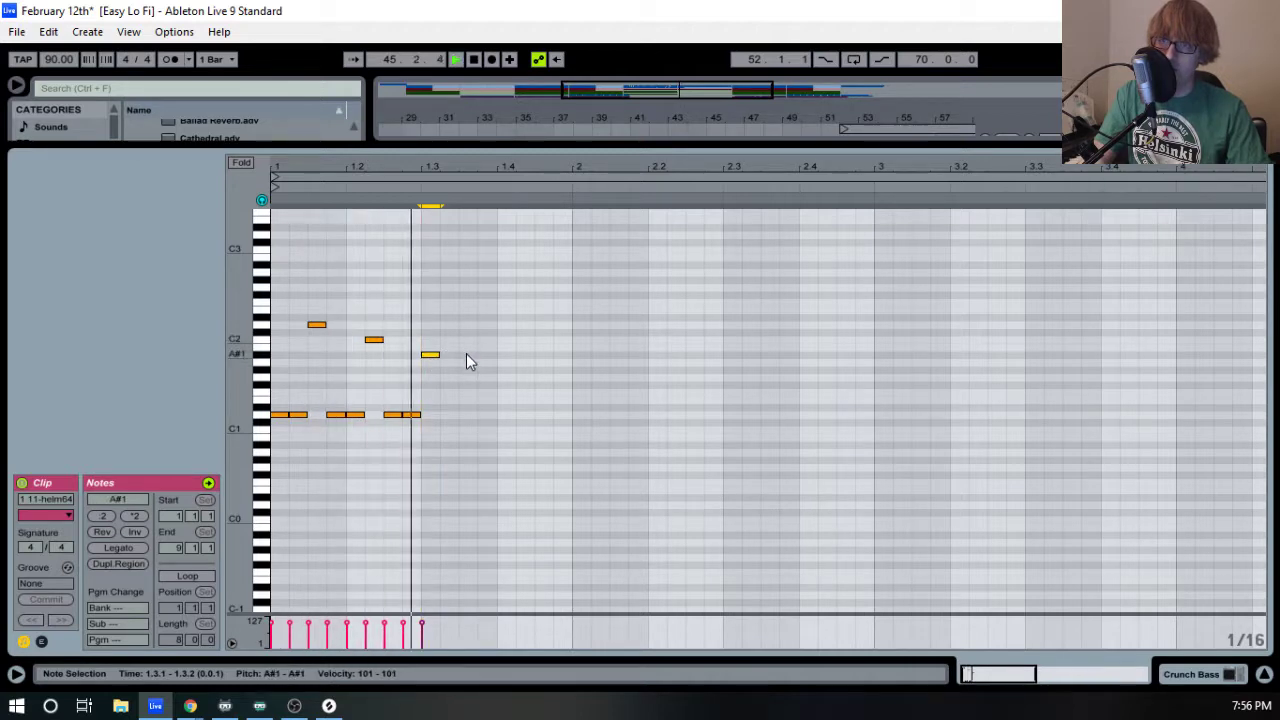
drag(429, 355, 430, 363)
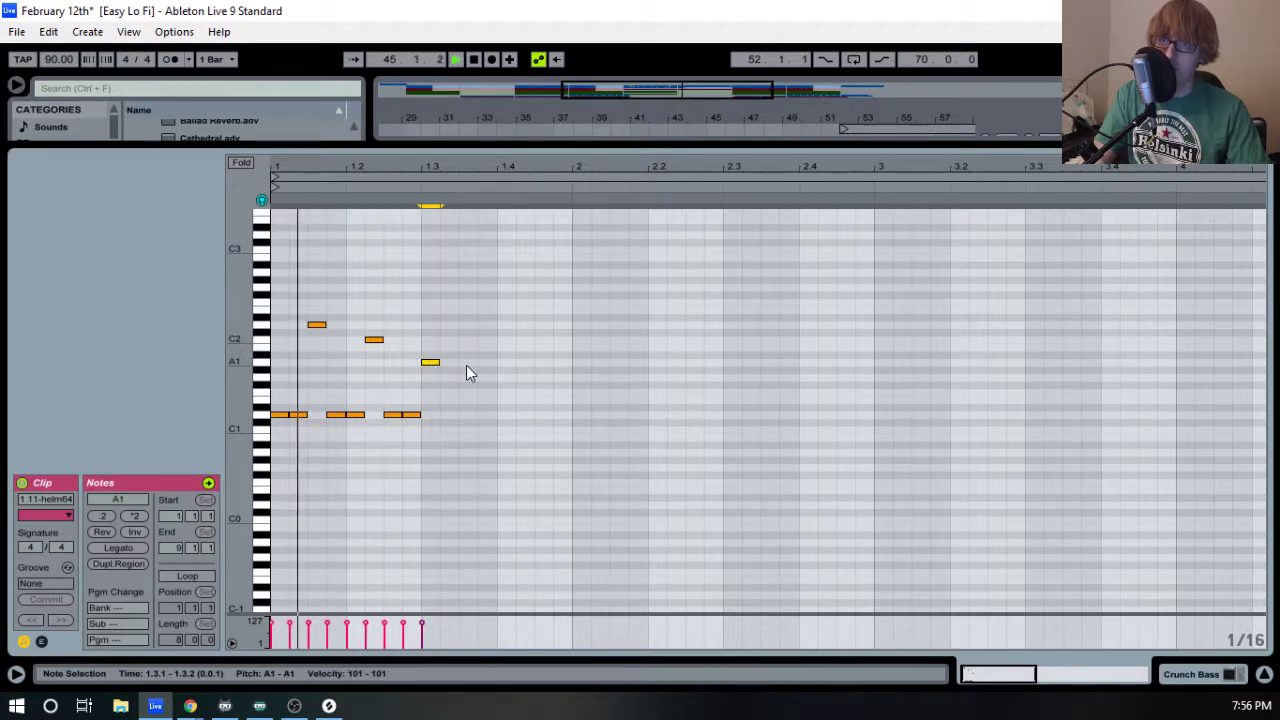
key(space)
click(446, 414)
double_click(447, 414)
key(space)
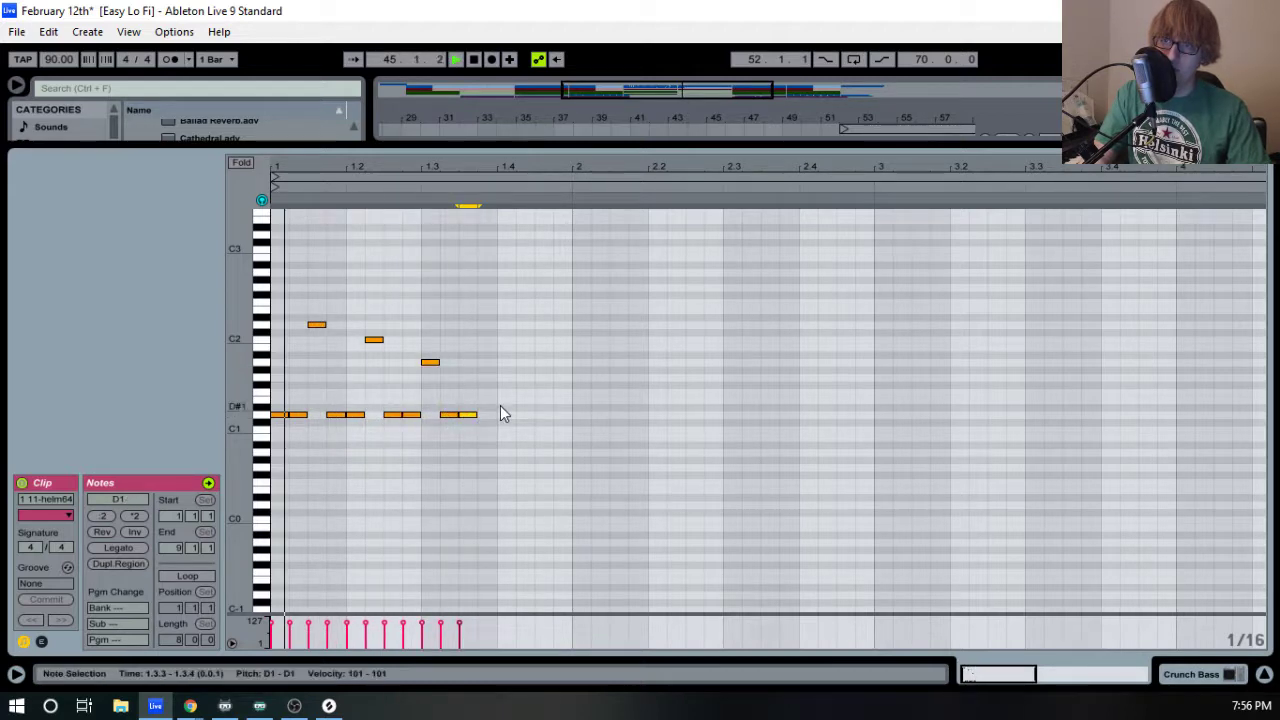
- Add an A#1 sixteenth note at 1.3.4 and D1 notes at 1.4.1, 1.4.2 and 1.4.3, and audition the bar
double_click(486, 355)
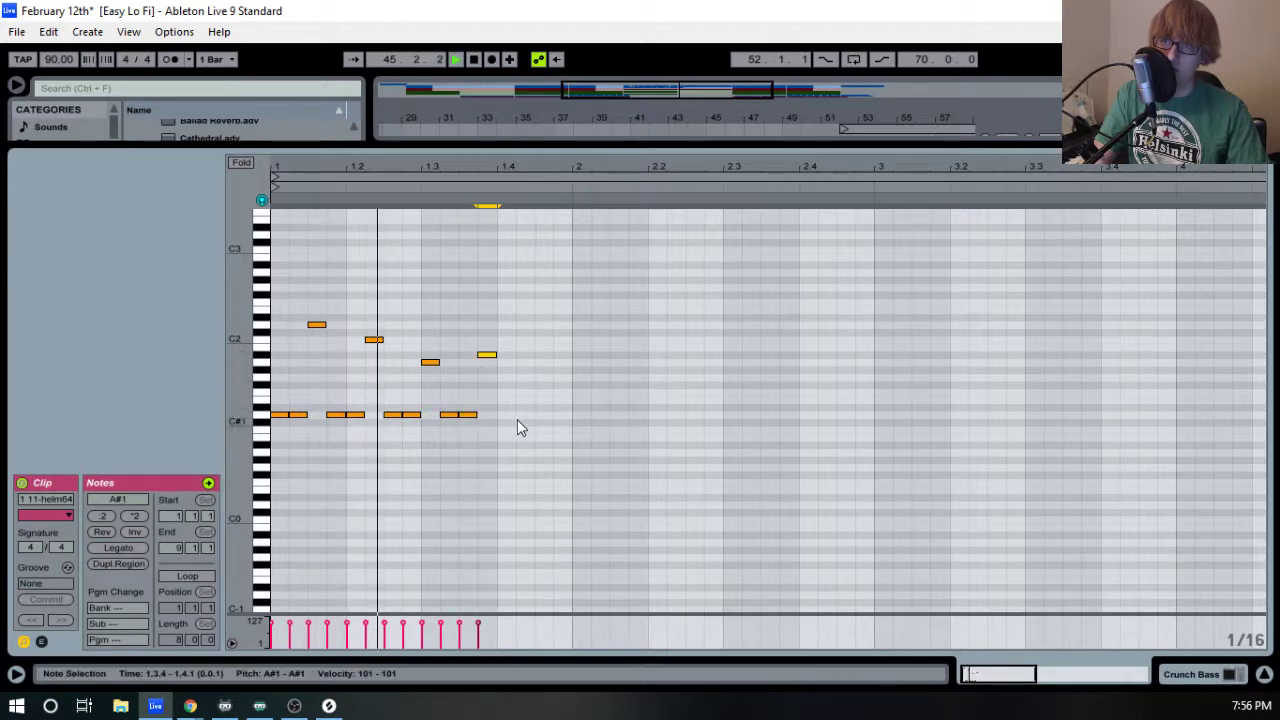
key(space)
double_click(503, 417)
double_click(525, 417)
double_click(541, 417)
key(space)
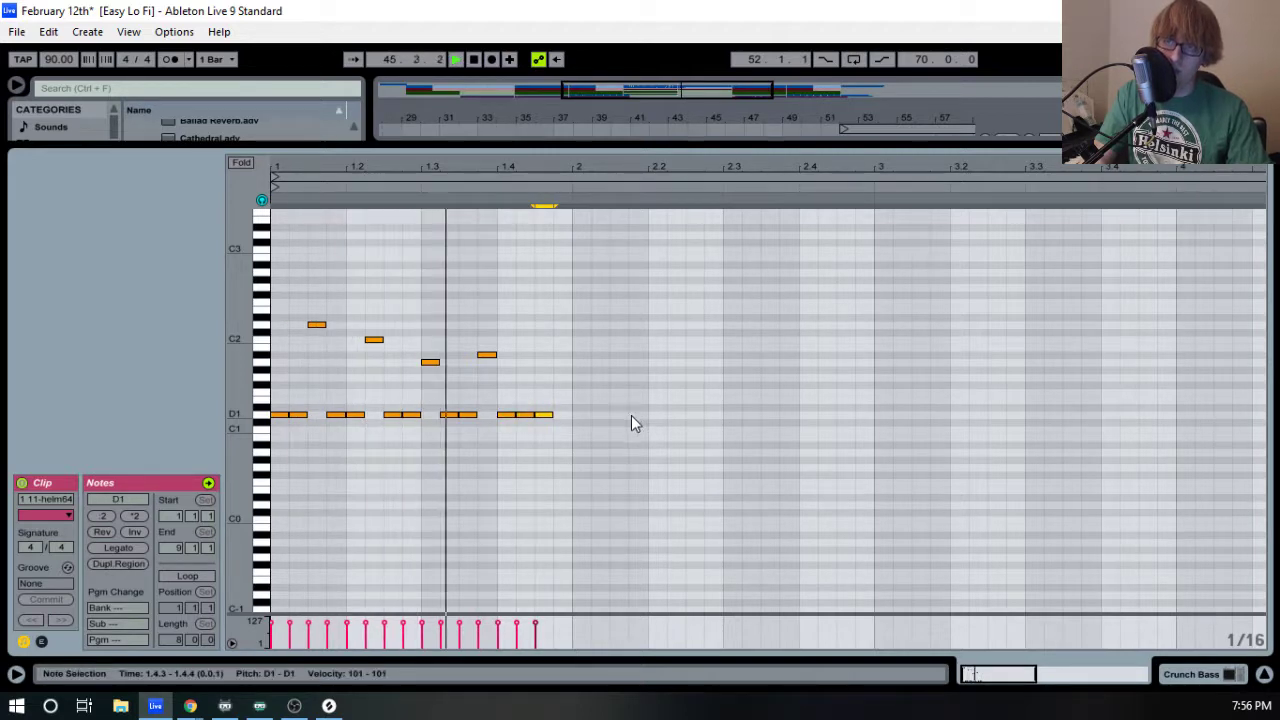
key(space)
click(538, 374)
key(space)
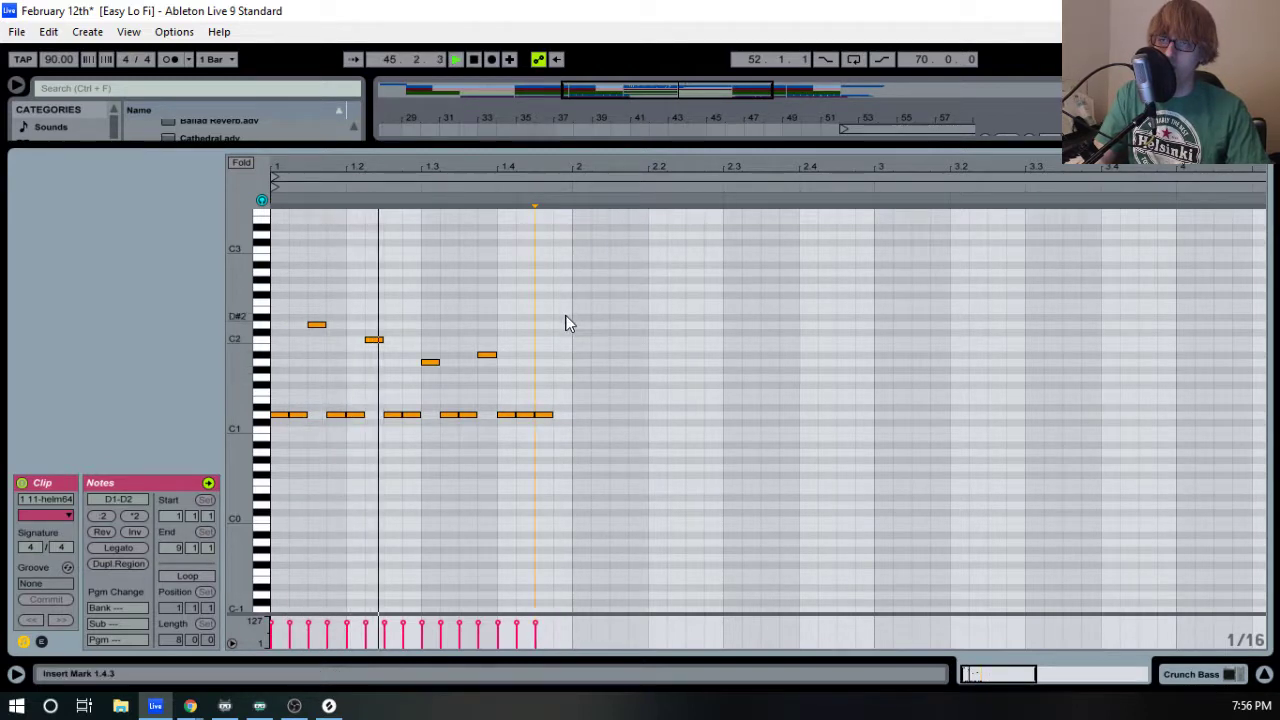
key(space)
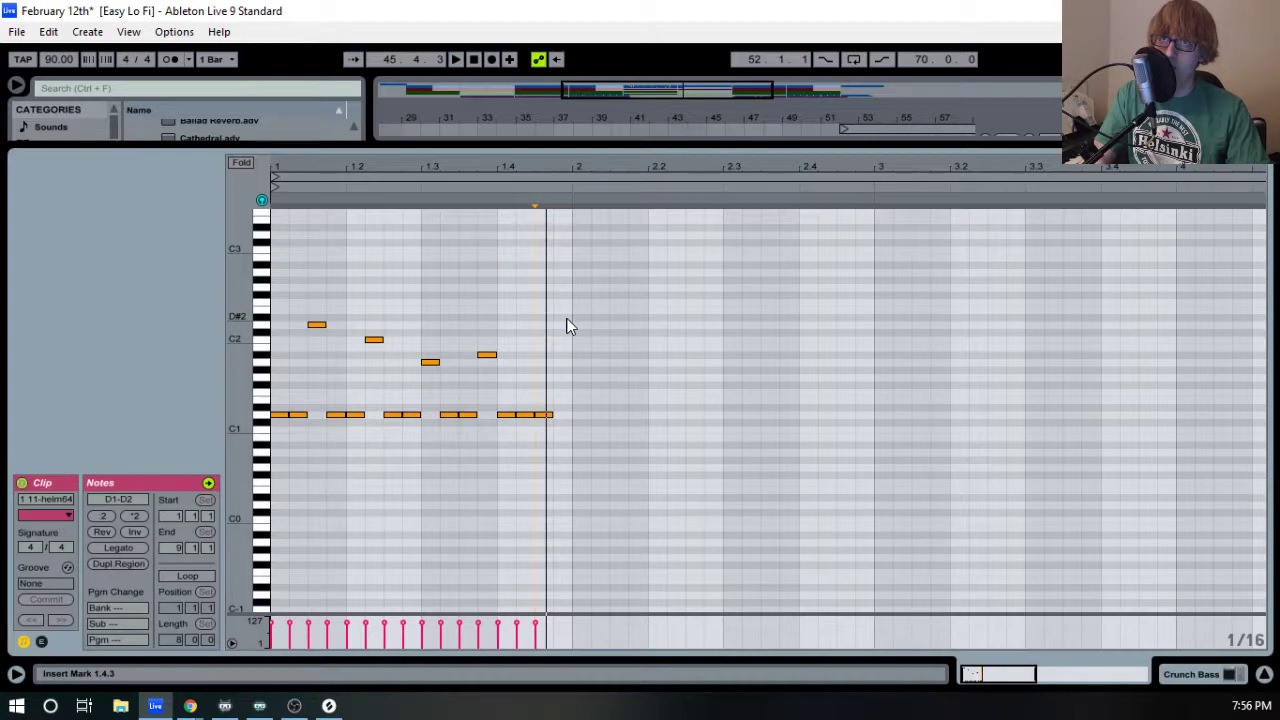
- Solo the Guitar L track and play the arrangement from bar 45
drag(571, 442, 548, 411)
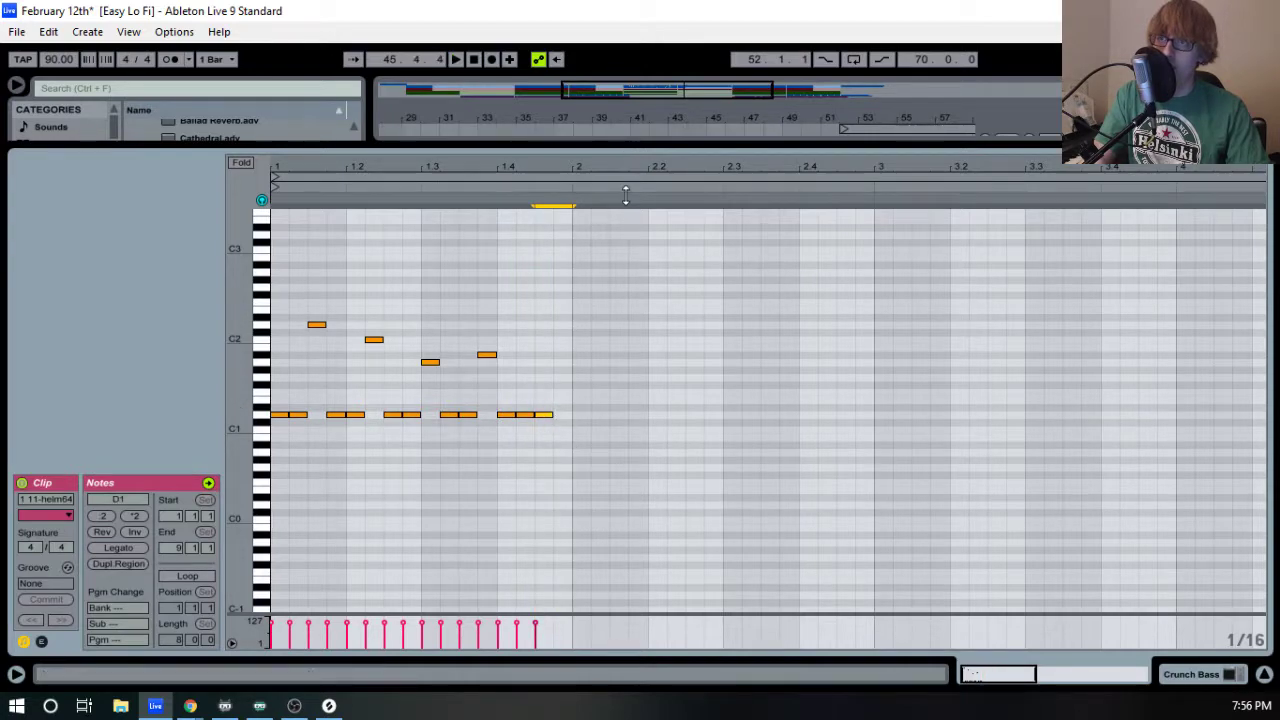
click(627, 154)
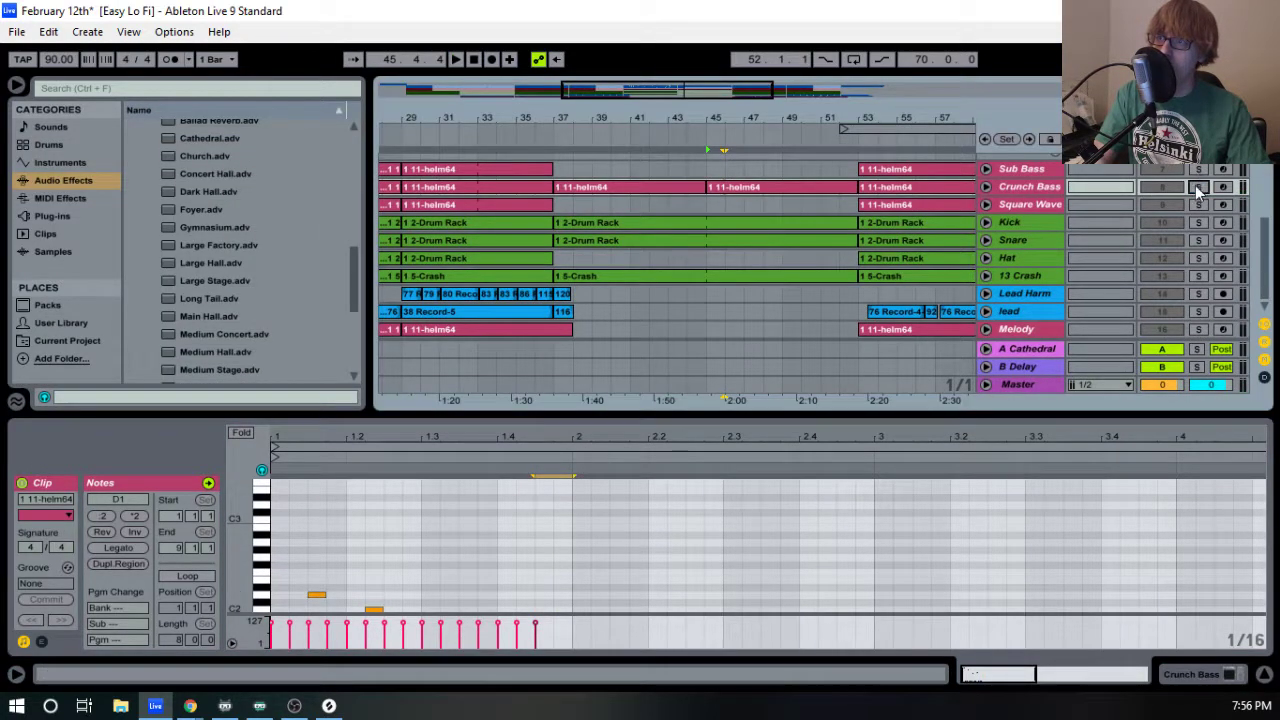
scroll(1190, 198, down, 5)
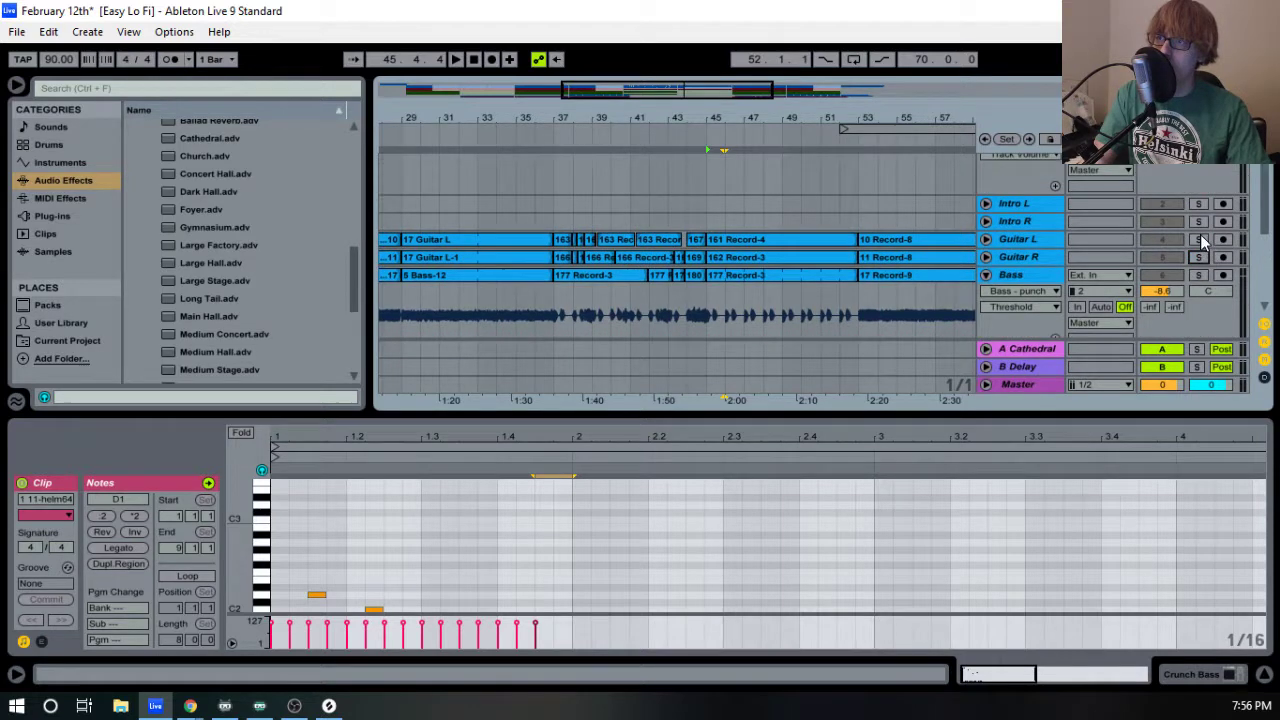
click(1198, 239)
key(space)
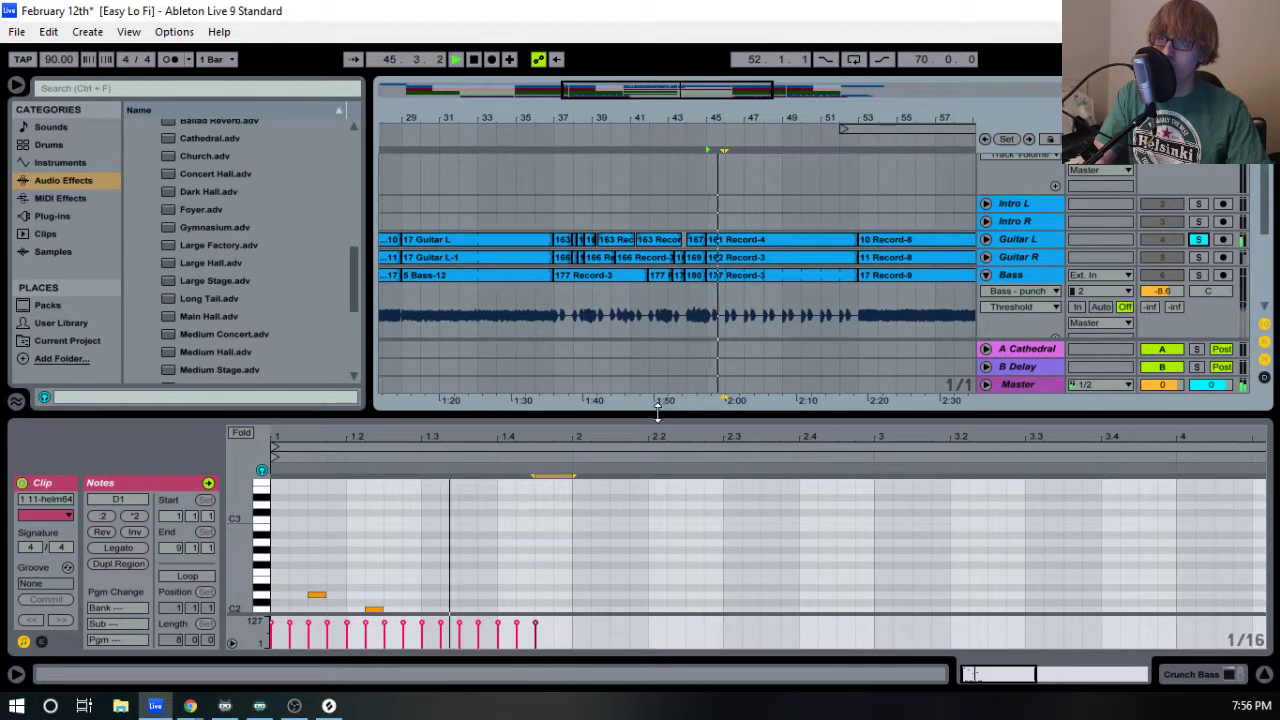
key(space)
- Solo the Guitar R track in place of Guitar L and listen from bar 45
click(1200, 257)
click(1200, 257)
click(1202, 241)
click(1202, 241)
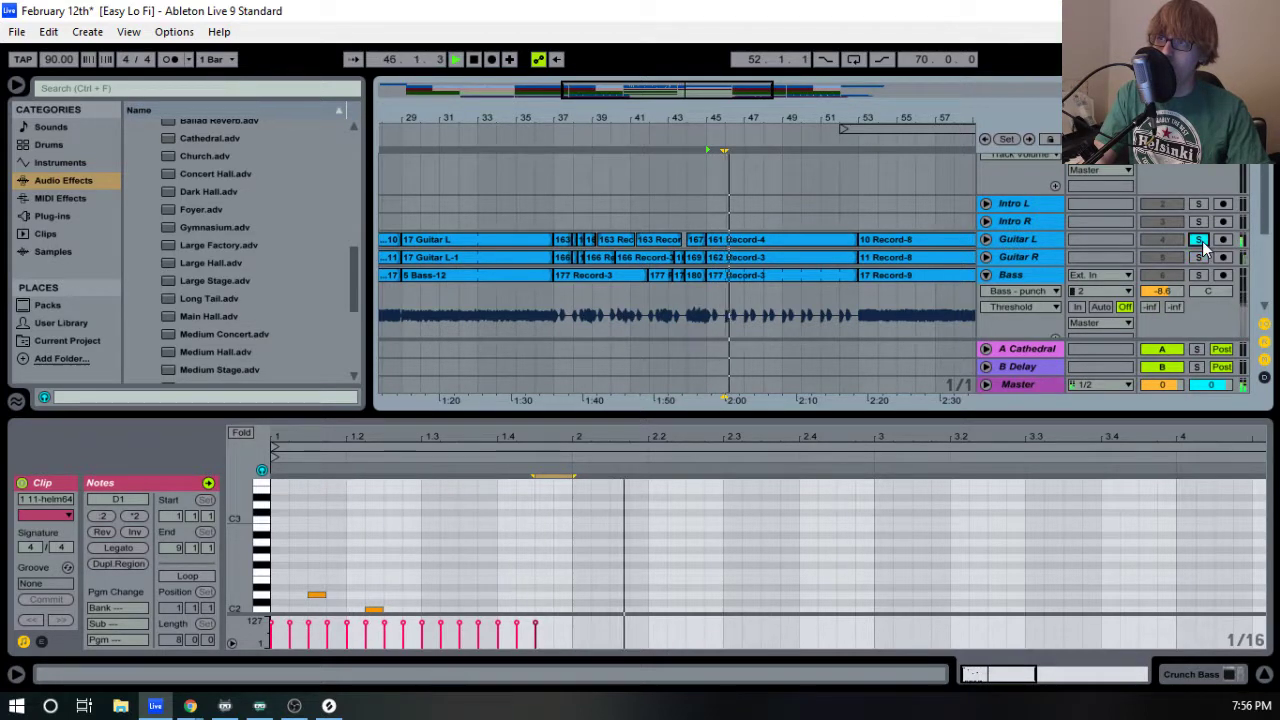
click(1200, 258)
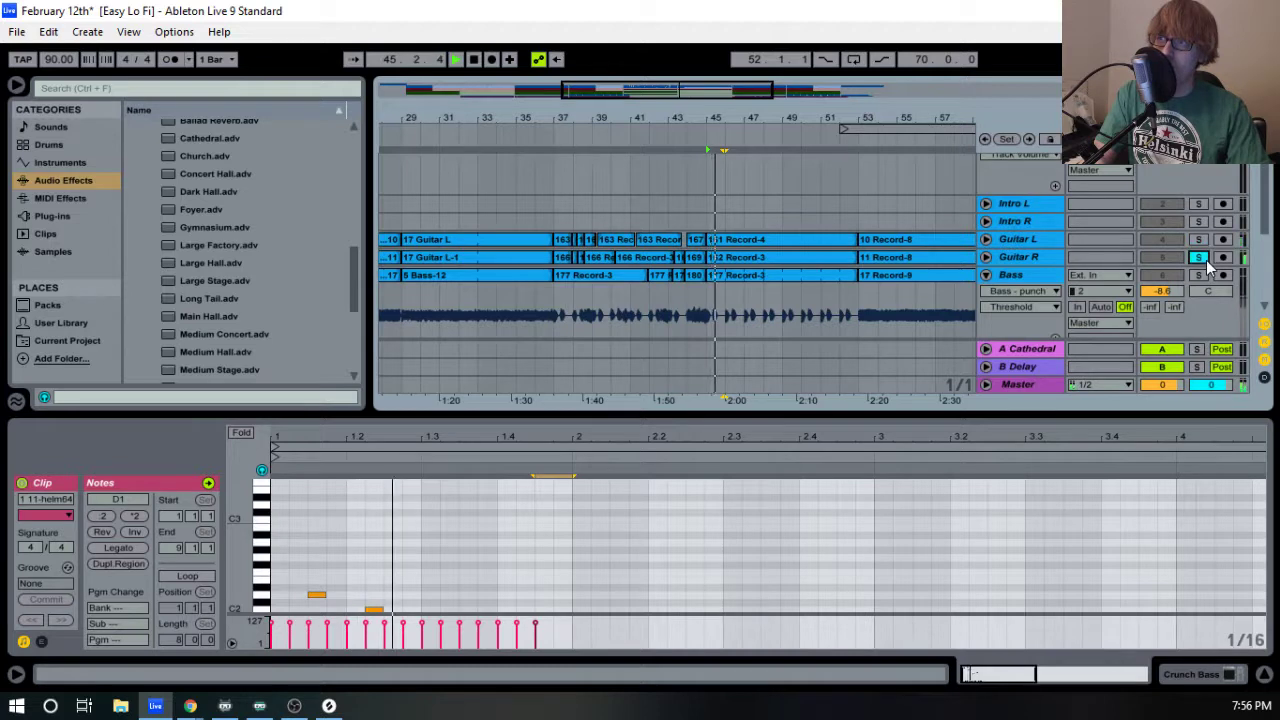
click(1020, 241)
click(1025, 262)
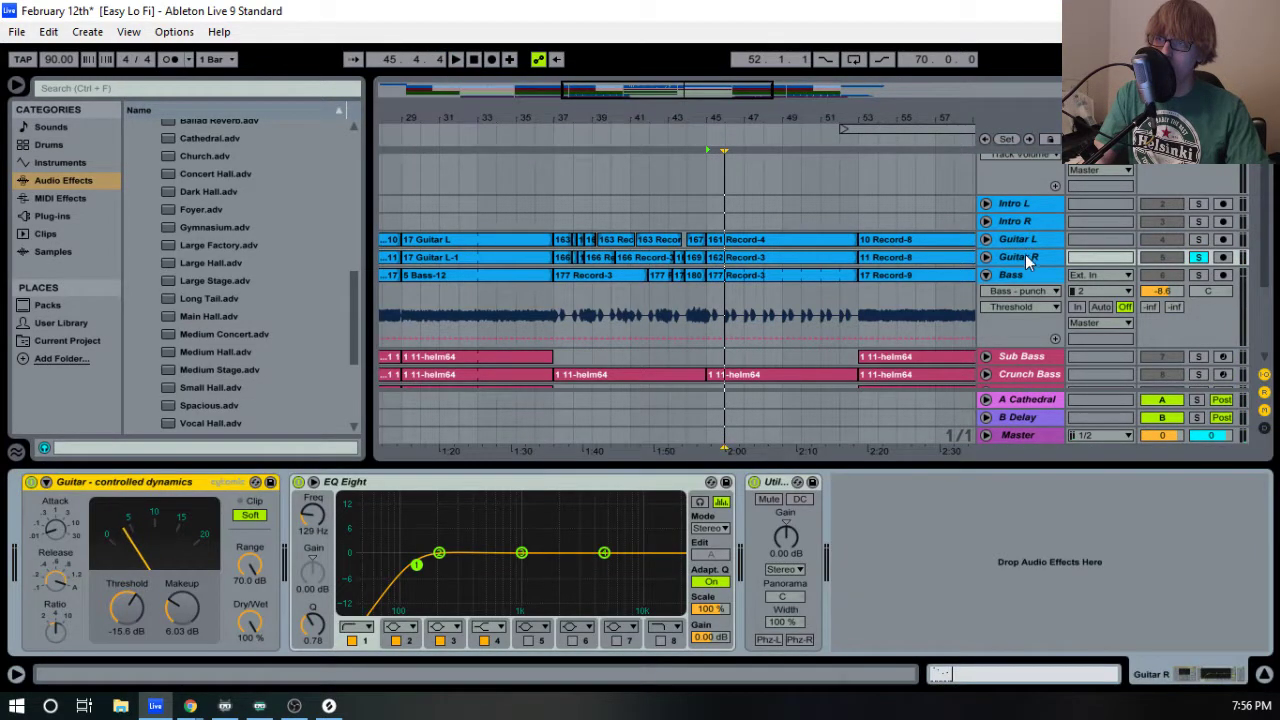
- Open the Guitar L clip at bar 45 and play that guitar soloed for comparison
key(space)
click(1019, 235)
click(1198, 239)
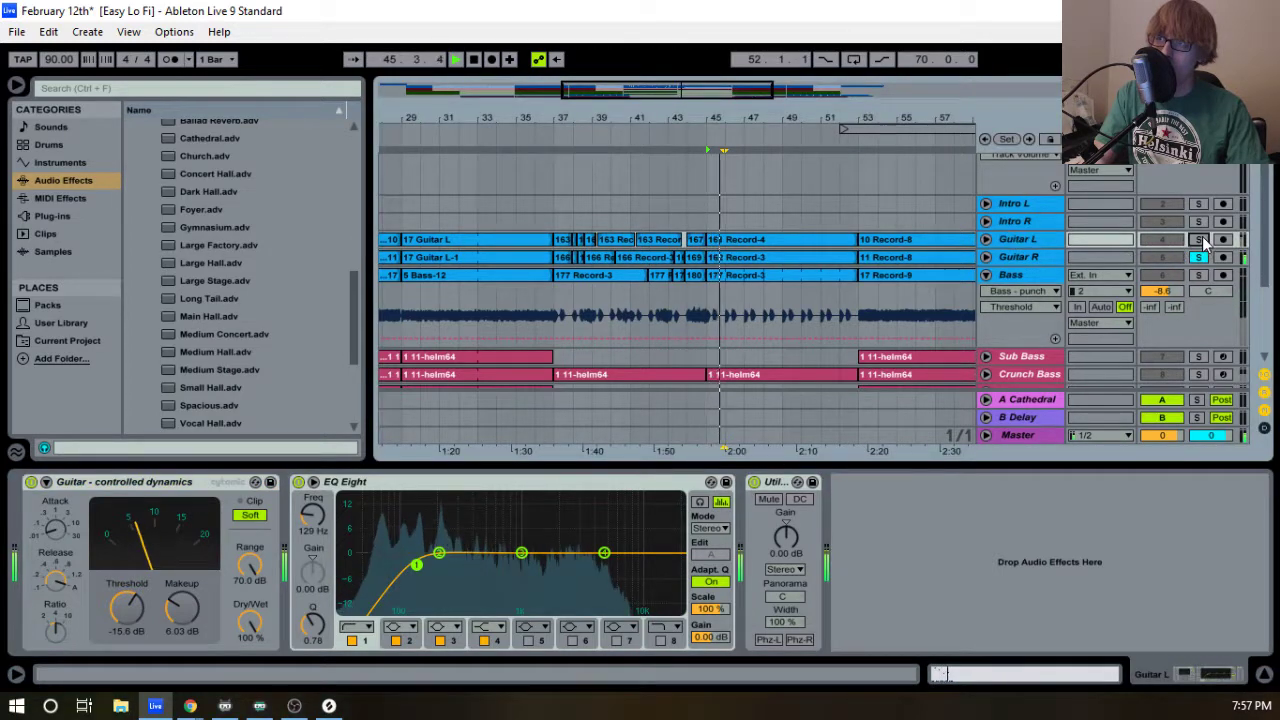
click(1199, 239)
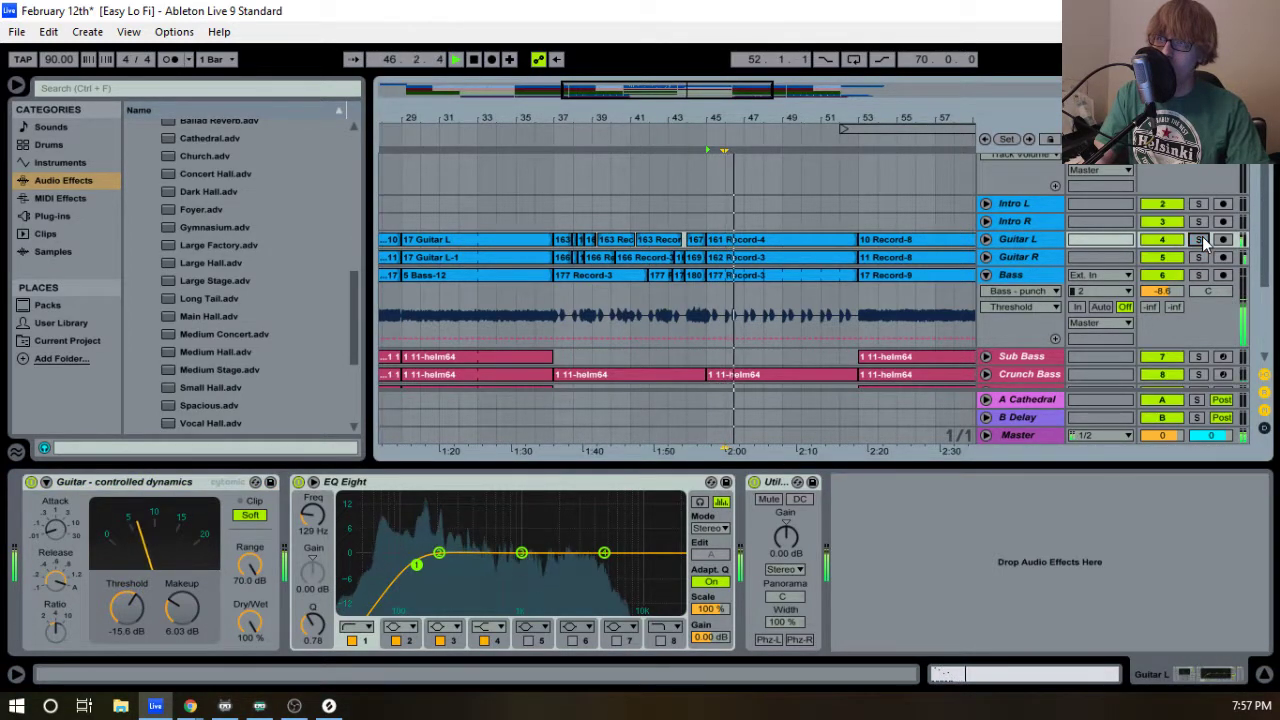
double_click(724, 239)
key(space)
key(space)
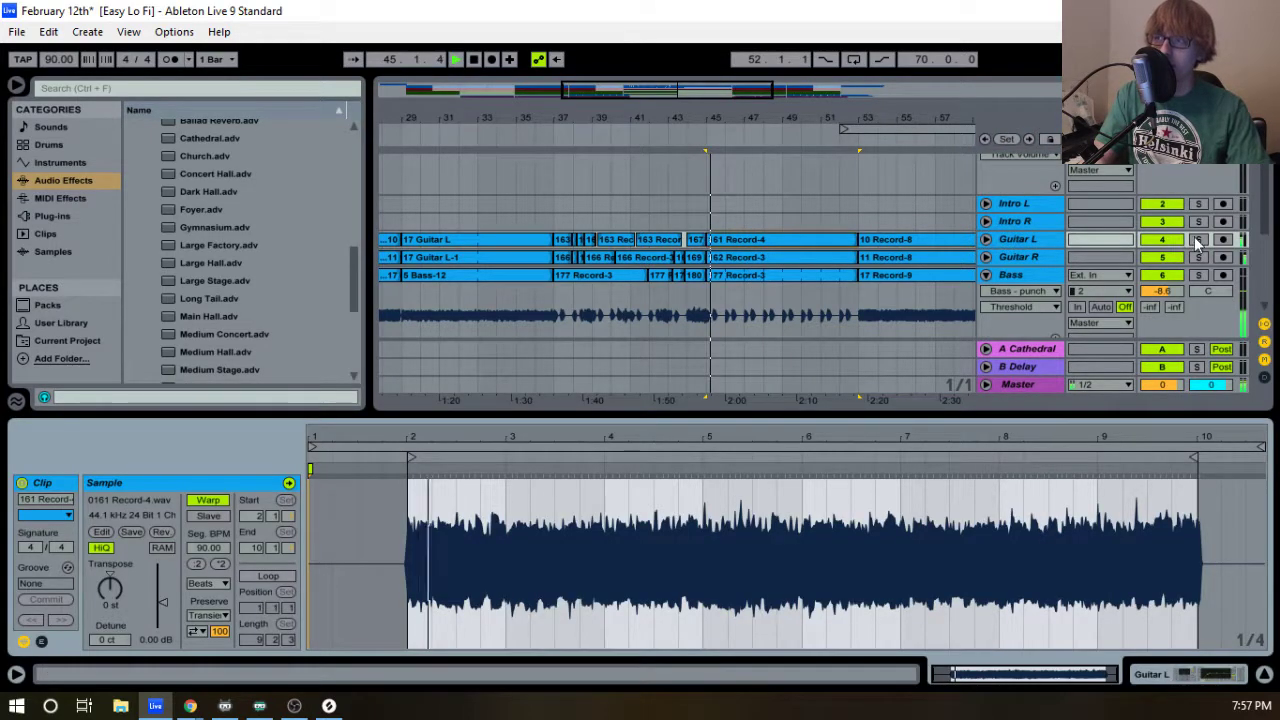
click(1198, 239)
- Solo the Crunch Bass track, reopen its bar 45 clip in an enlarged note editor, and play it
drag(704, 410, 724, 450)
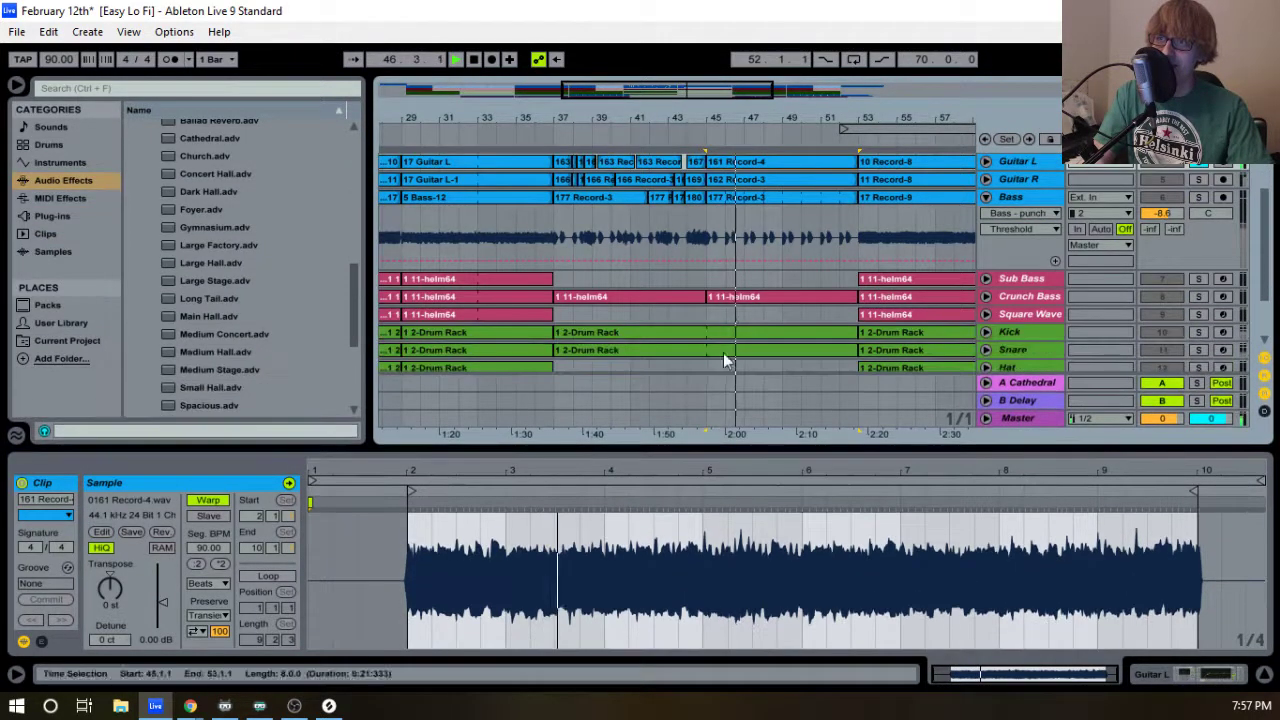
click(743, 299)
click(1198, 296)
drag(616, 447, 616, 262)
key(space)
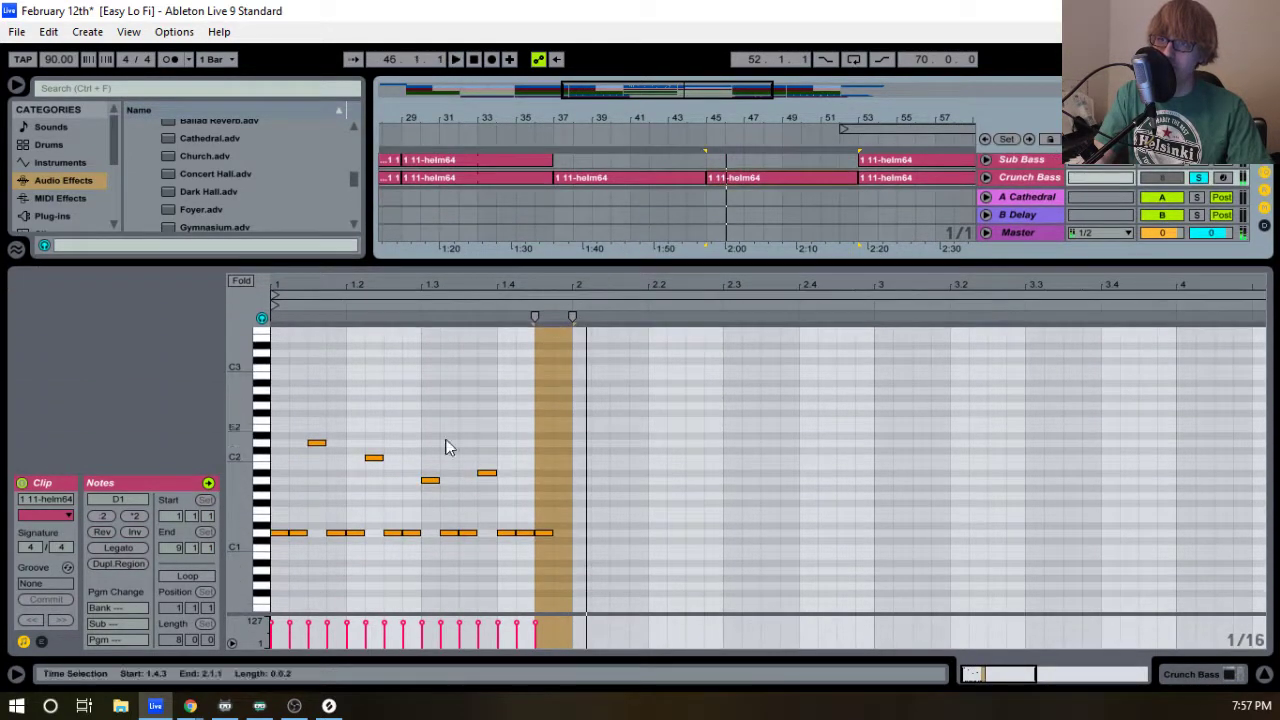
key(space)
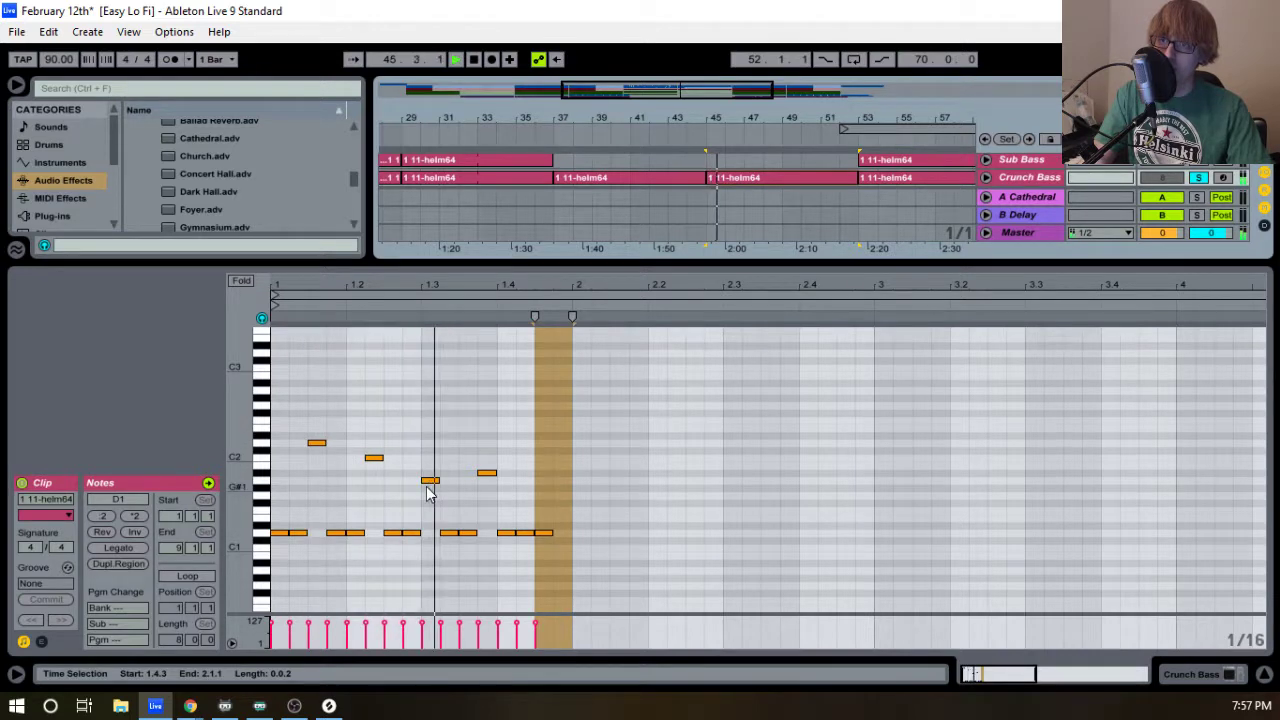
- Add an A1 sixteenth note at 1.4.3 and shift the D1 note there to 1.4.4
click(542, 488)
key(space)
click(542, 488)
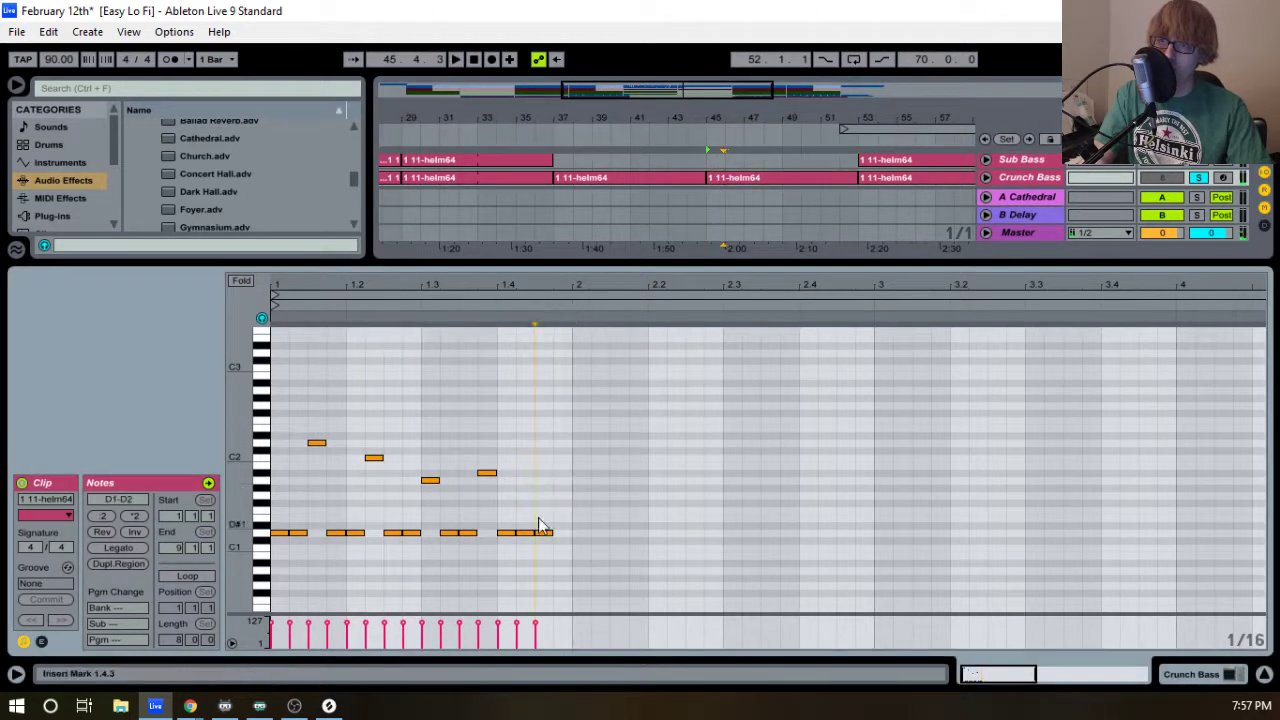
double_click(544, 481)
drag(548, 533, 566, 533)
- Duplicate all the notes of the clip's first bar into bar 2 and play the result
drag(627, 400, 274, 588)
key(ctrl+d)
key(space)
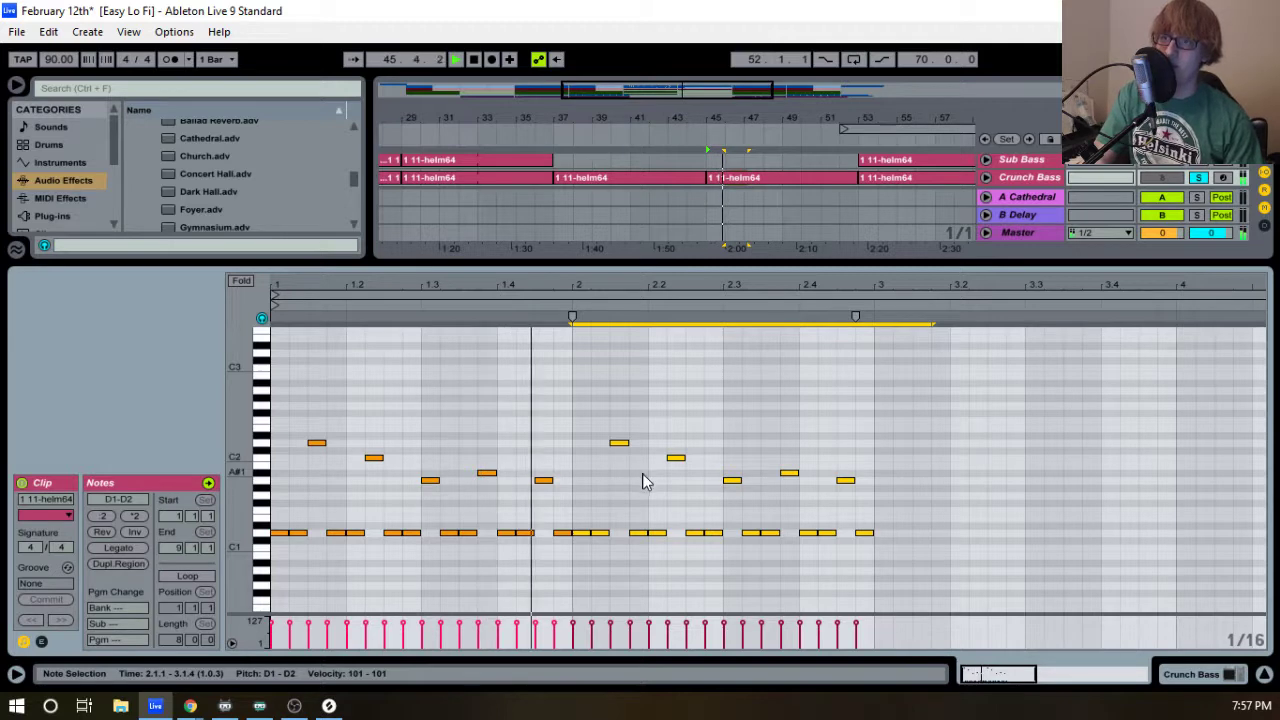
key(space)
- Raise the C2 note at 2.2.2 to E2 and the A1 note at 2.3.1 to F2, and audition bar 2
click(623, 483)
click(680, 458)
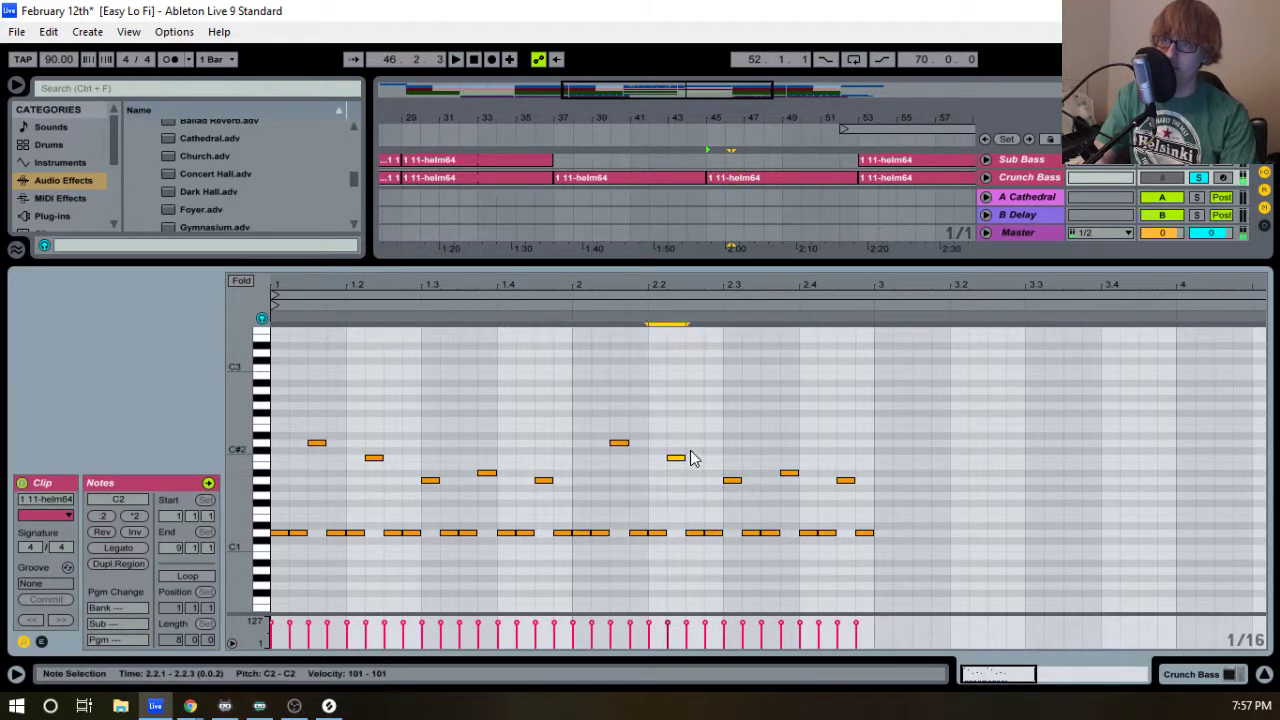
click(730, 480)
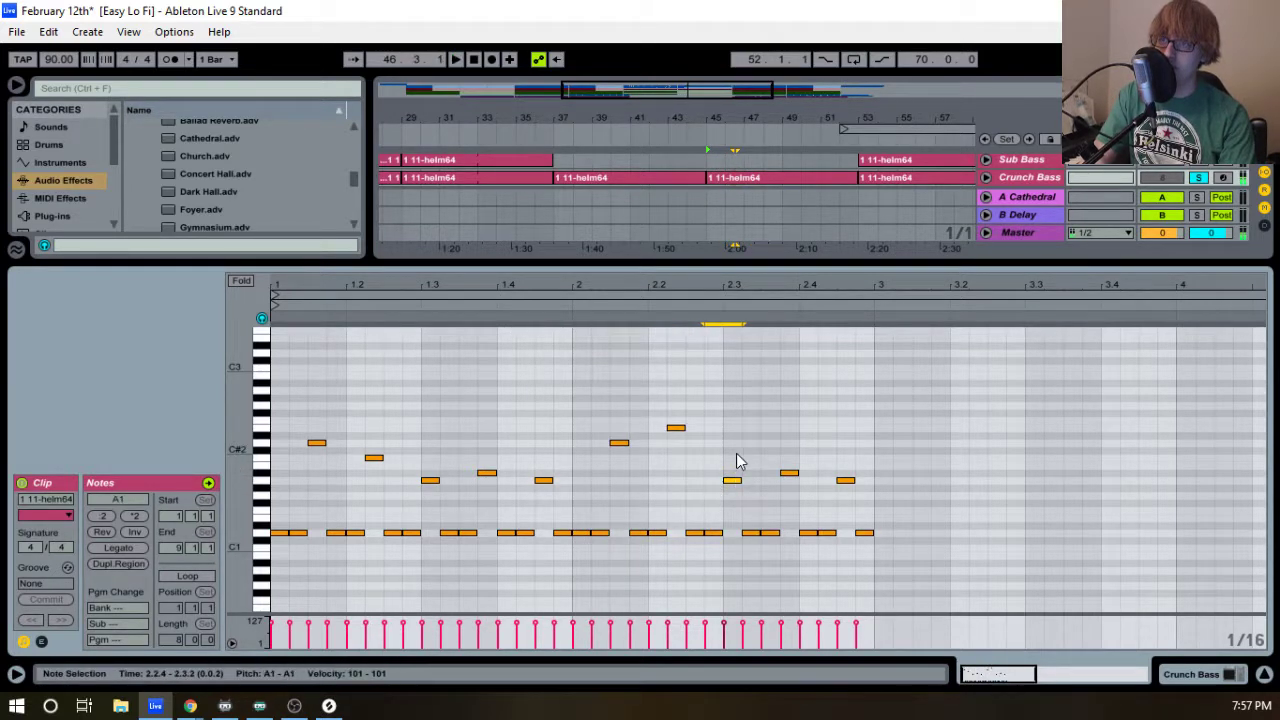
click(548, 320)
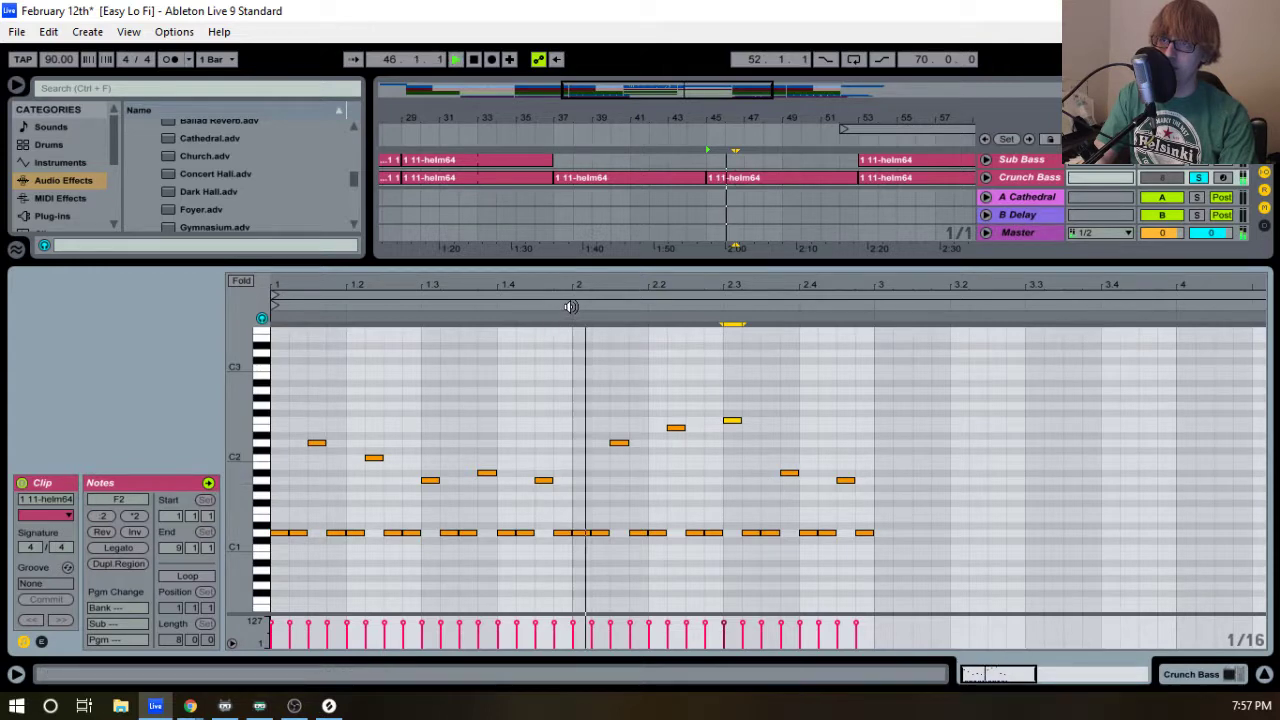
- Raise the A#1 note at 2.3.4 to E2 and replay the end of the phrase
click(789, 472)
key(space)
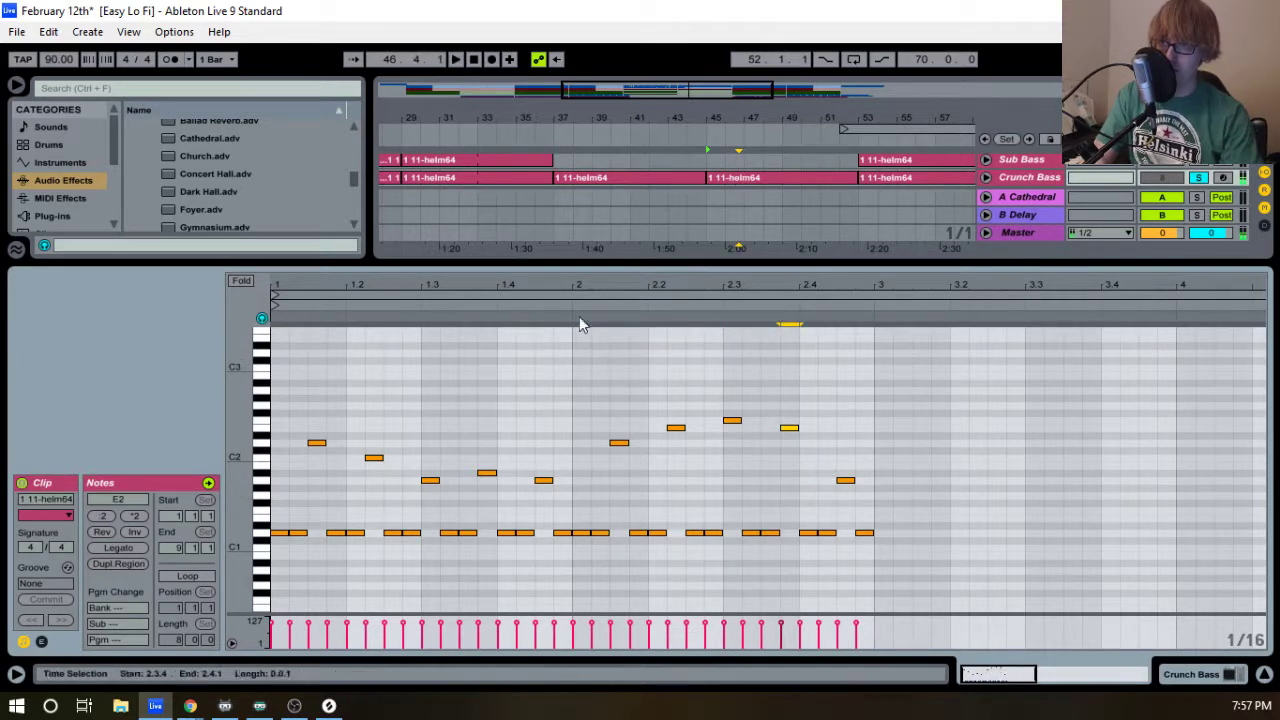
click(532, 300)
click(551, 316)
- Raise the A1 note at 2.4.3 to D2 and audition bar 2
click(848, 358)
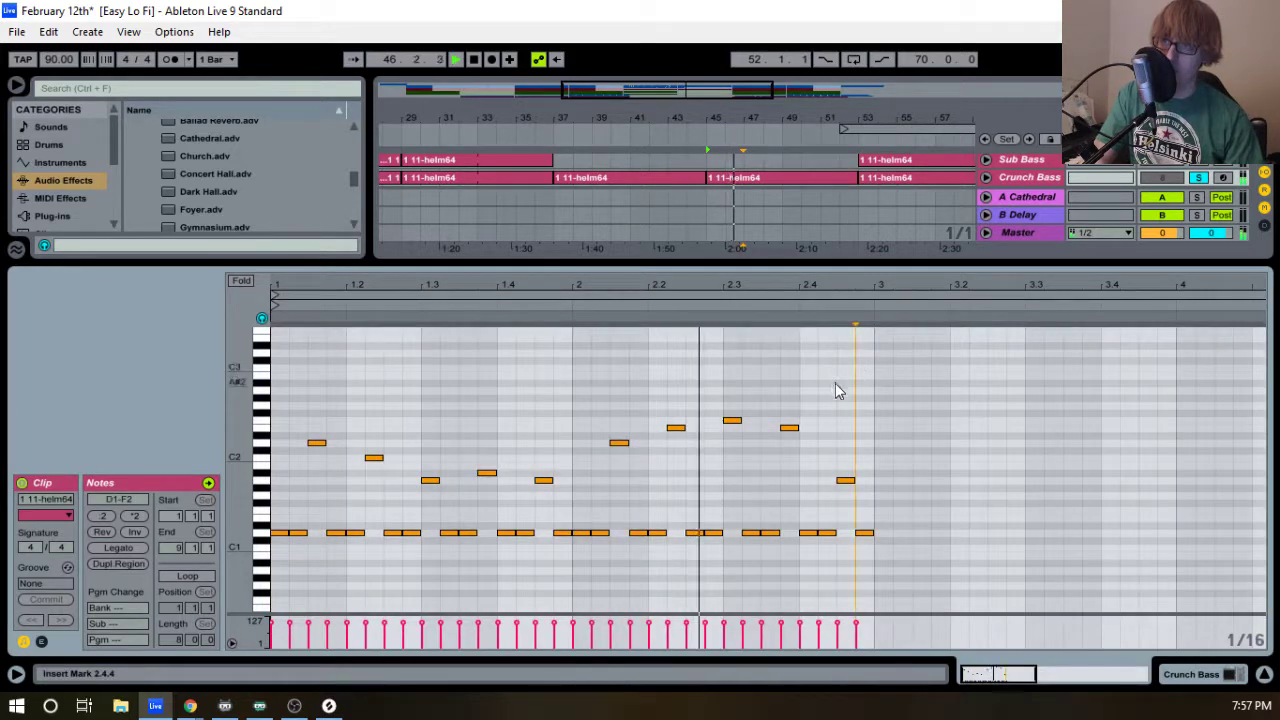
key(space)
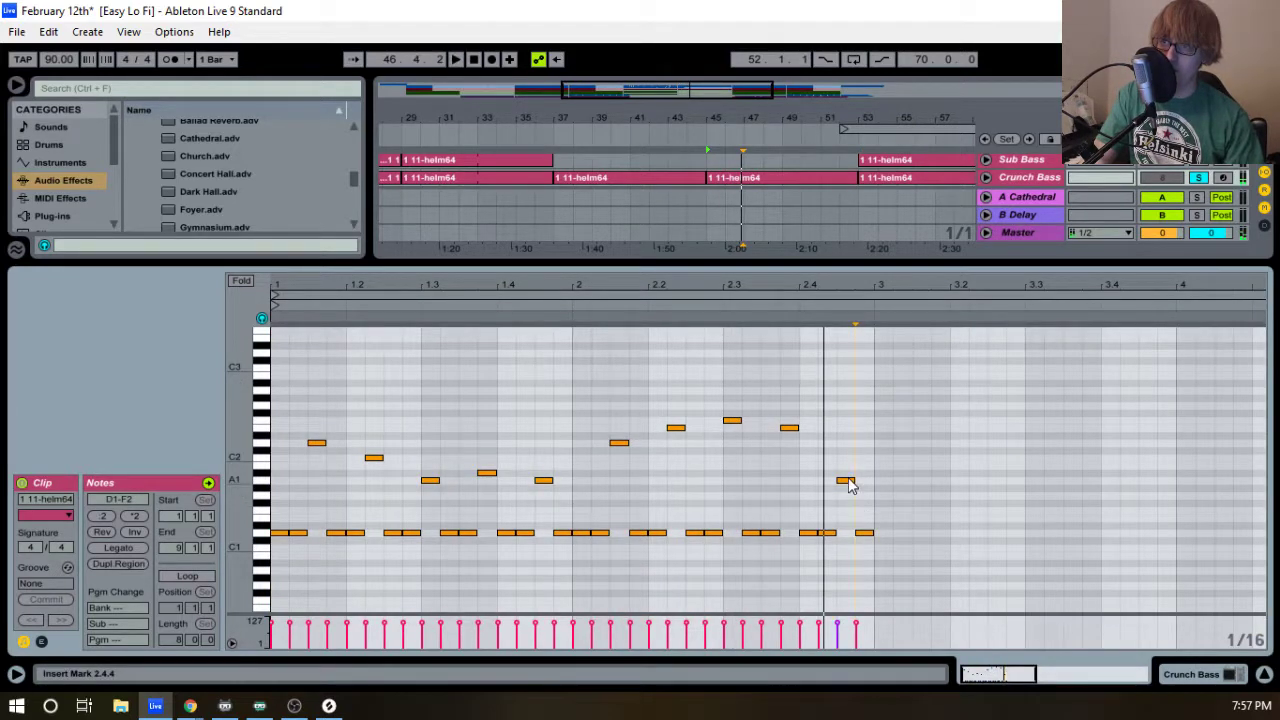
drag(848, 484, 855, 476)
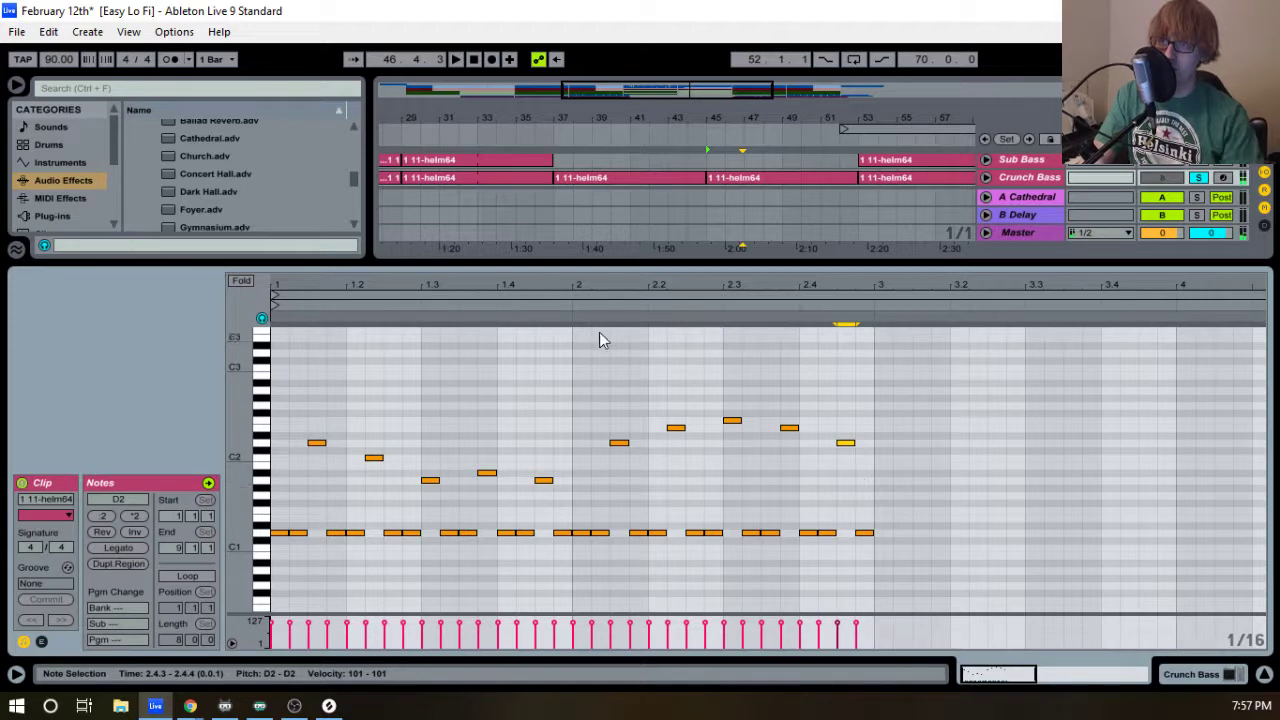
click(555, 307)
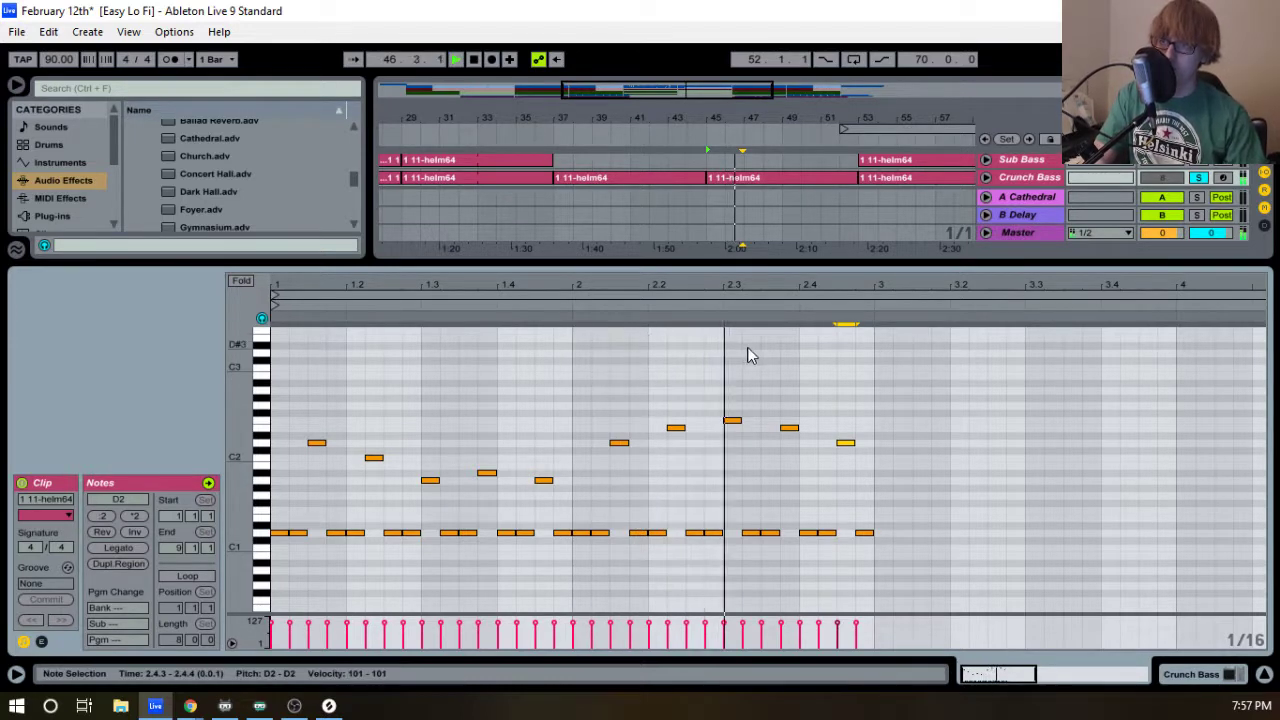
key(space)
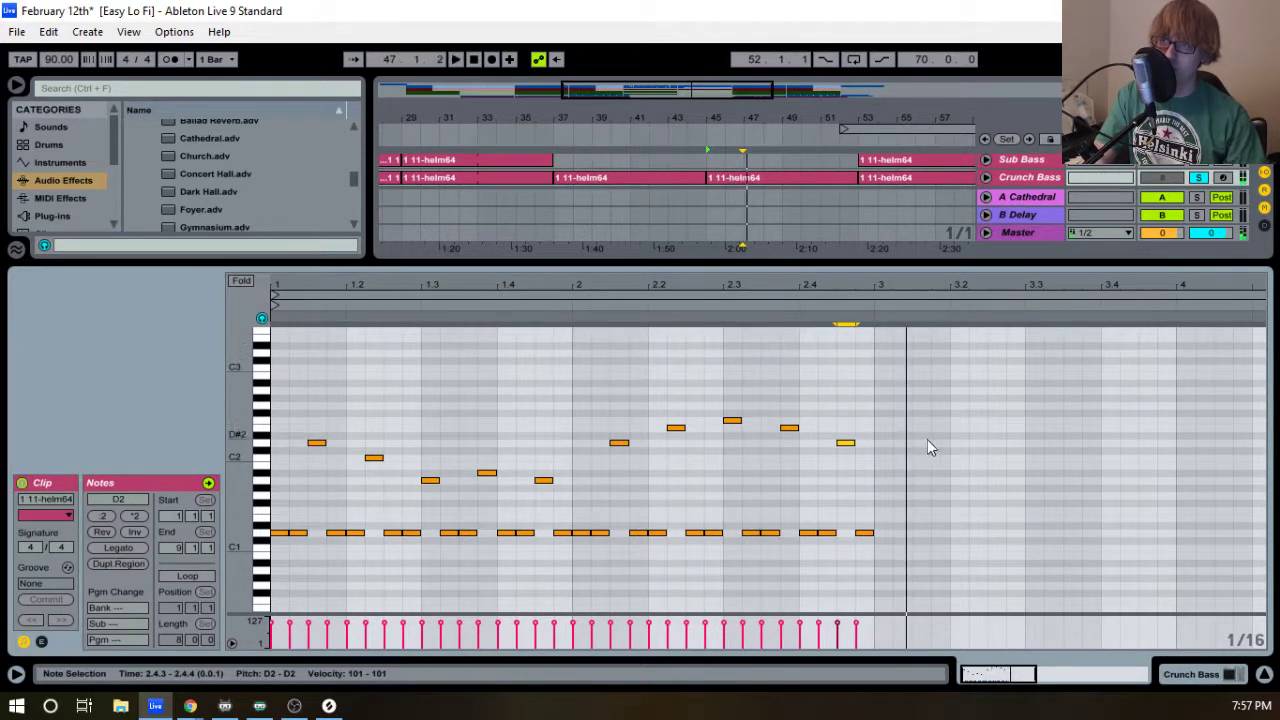
- Copy the first bar's notes into bars 3 and 4 of the clip and play it from the start
drag(551, 285, 551, 265)
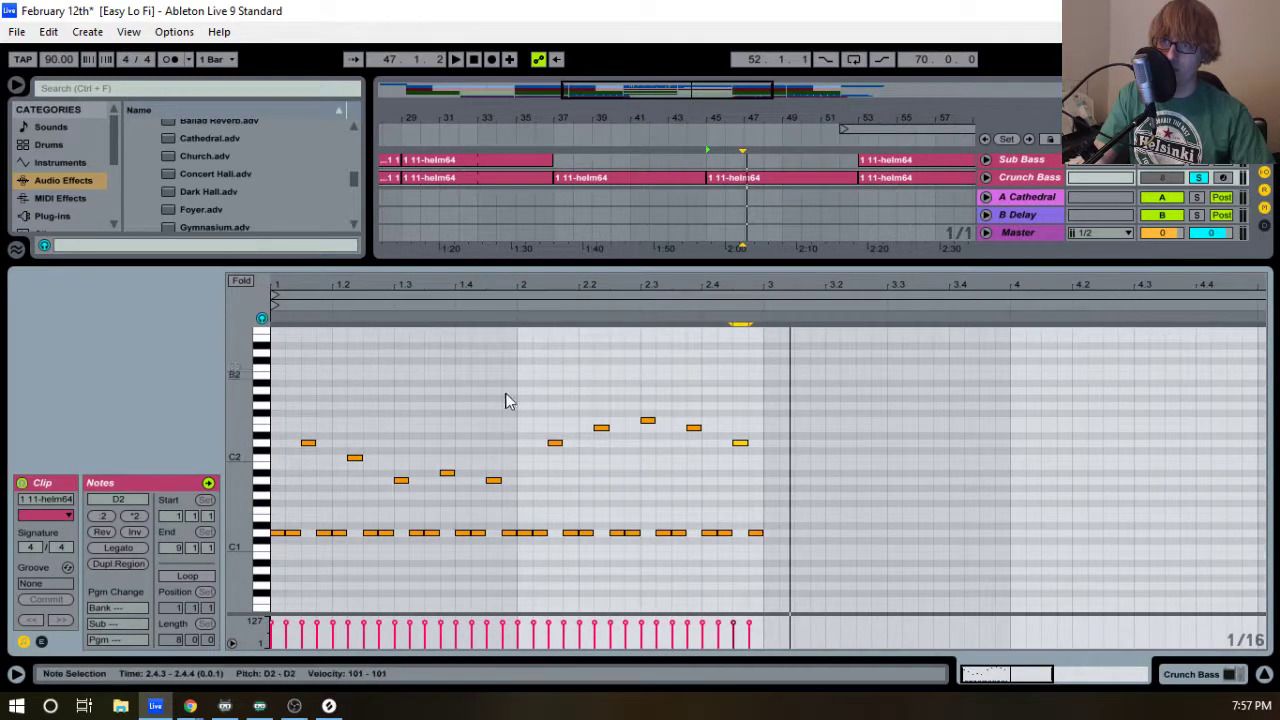
drag(498, 400, 279, 580)
key(ctrl+c)
click(758, 484)
key(ctrl+v)
key(space)
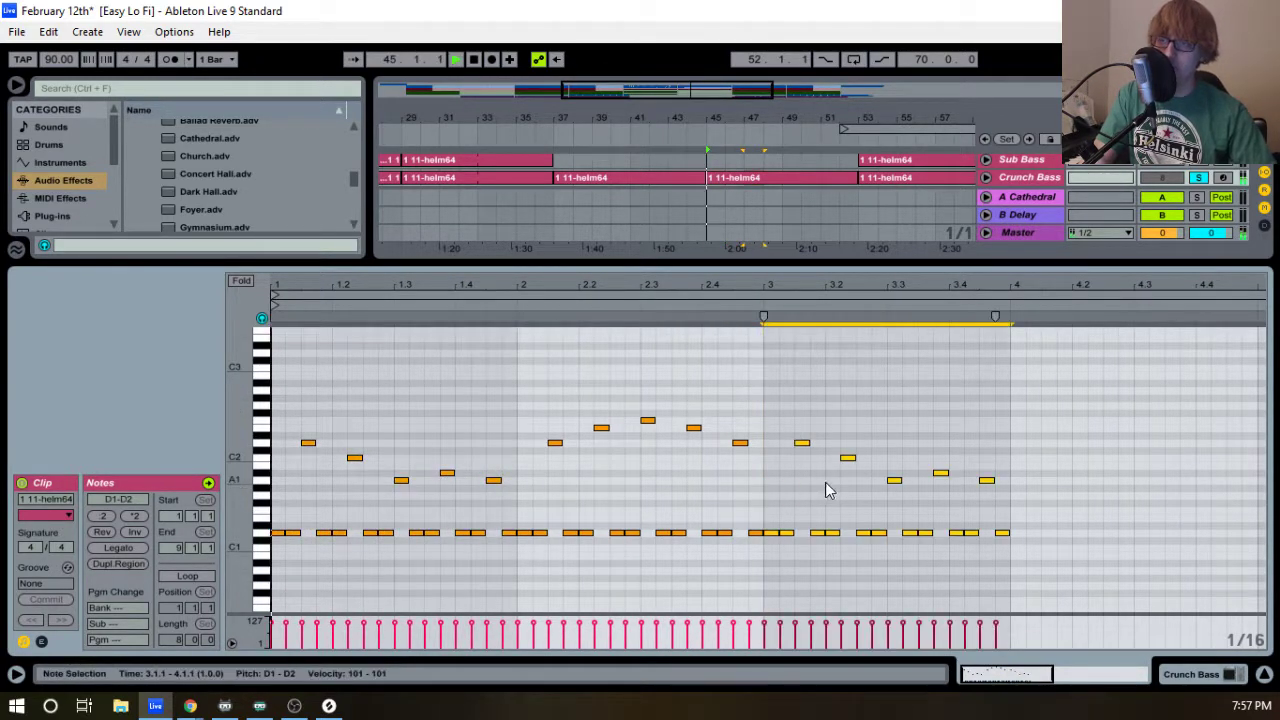
drag(863, 287, 536, 287)
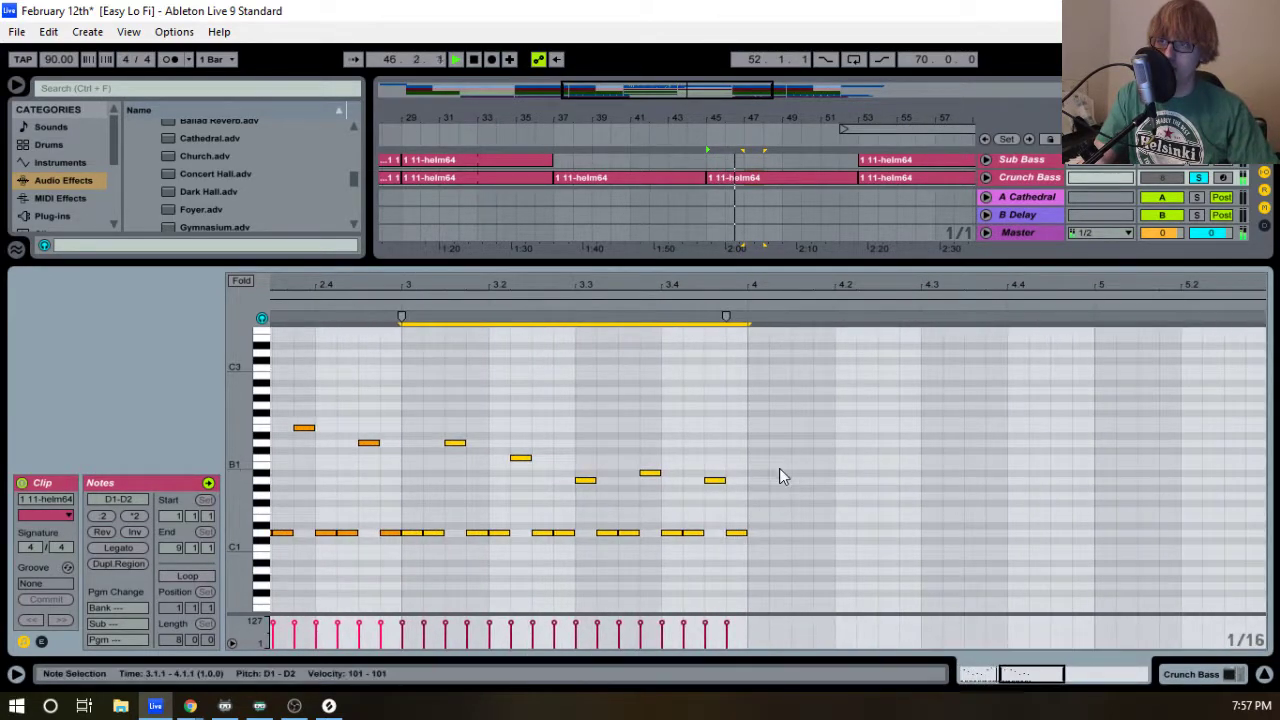
key(ctrl+v)
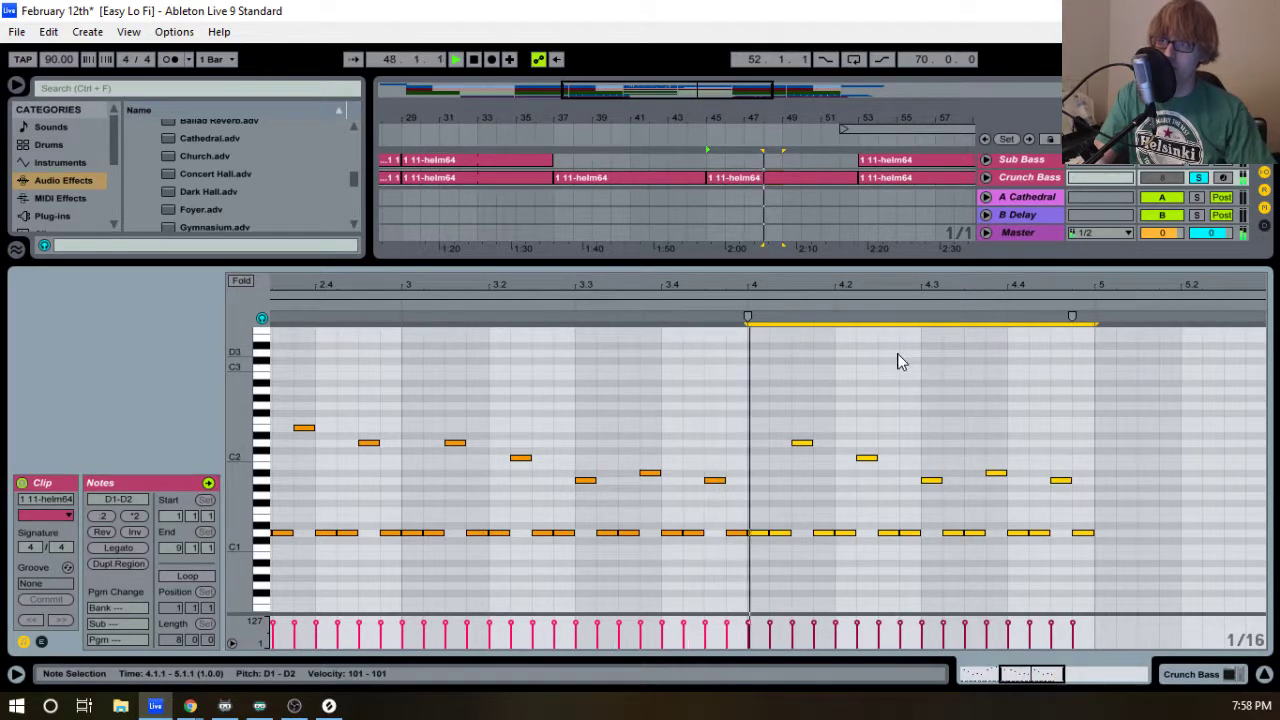
- Raise the D1 note at 4.1.1 to G1, lower the D2 at 4.1.3 to D1, and audition the change
click(753, 532)
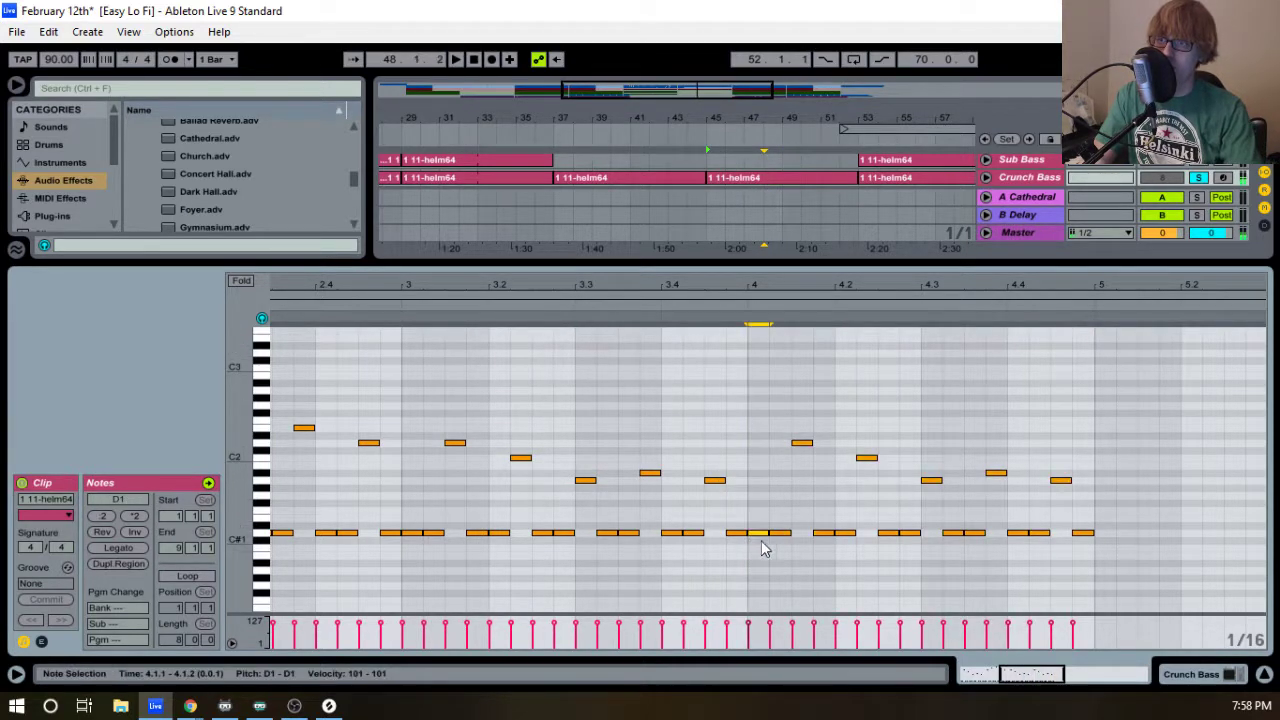
click(781, 556)
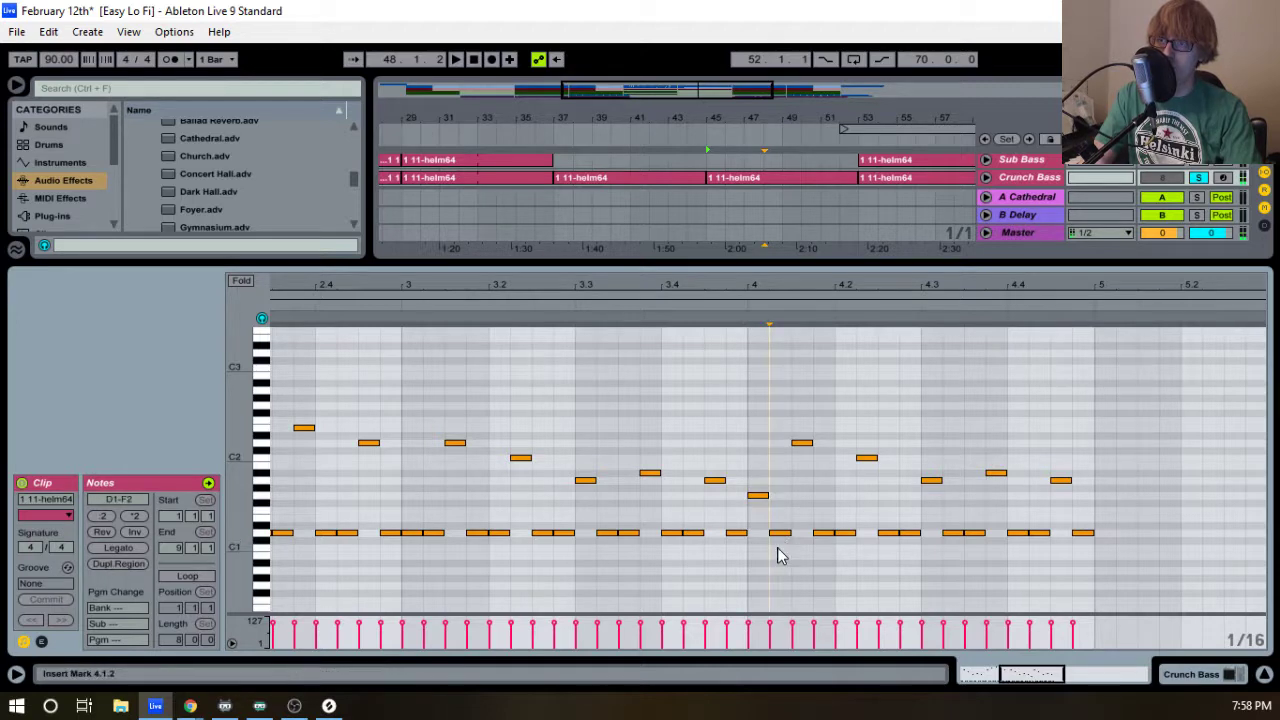
drag(800, 444, 806, 536)
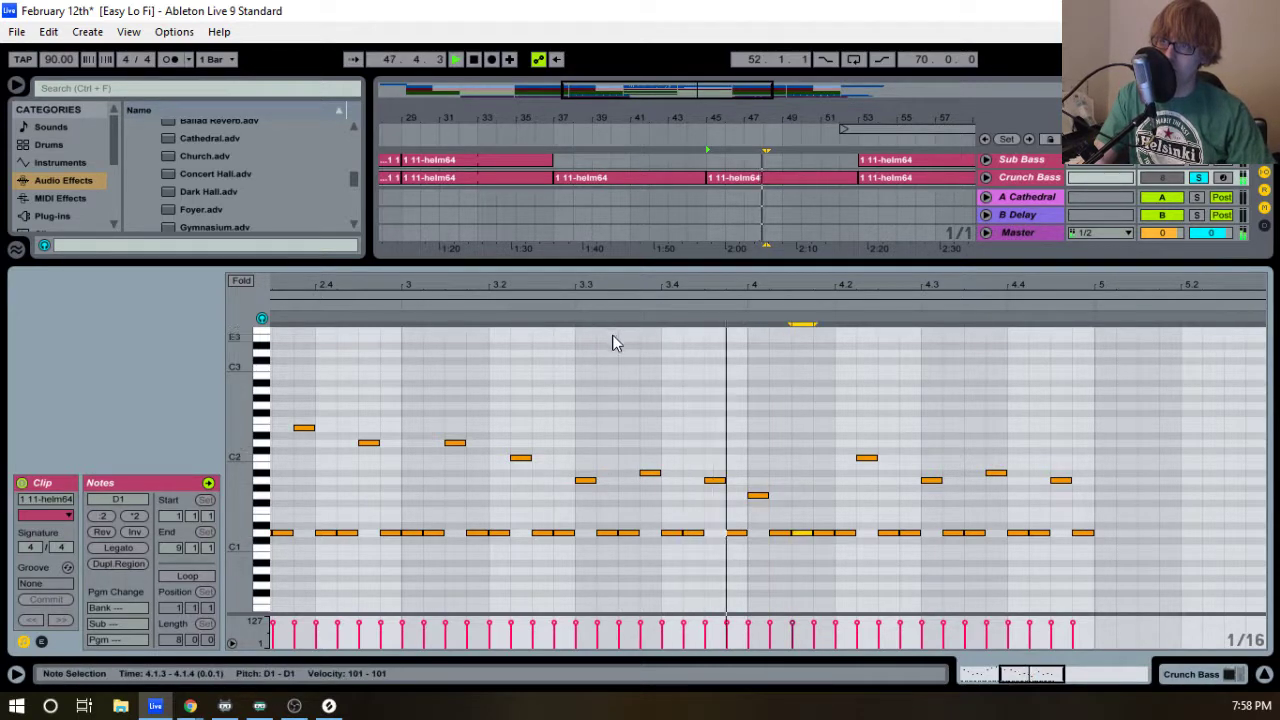
key(space)
- Place G1 notes at 4.1.4 and 4.2.3 among the D1 notes, and delete the old notes from 4.3.1 onward
double_click(824, 519)
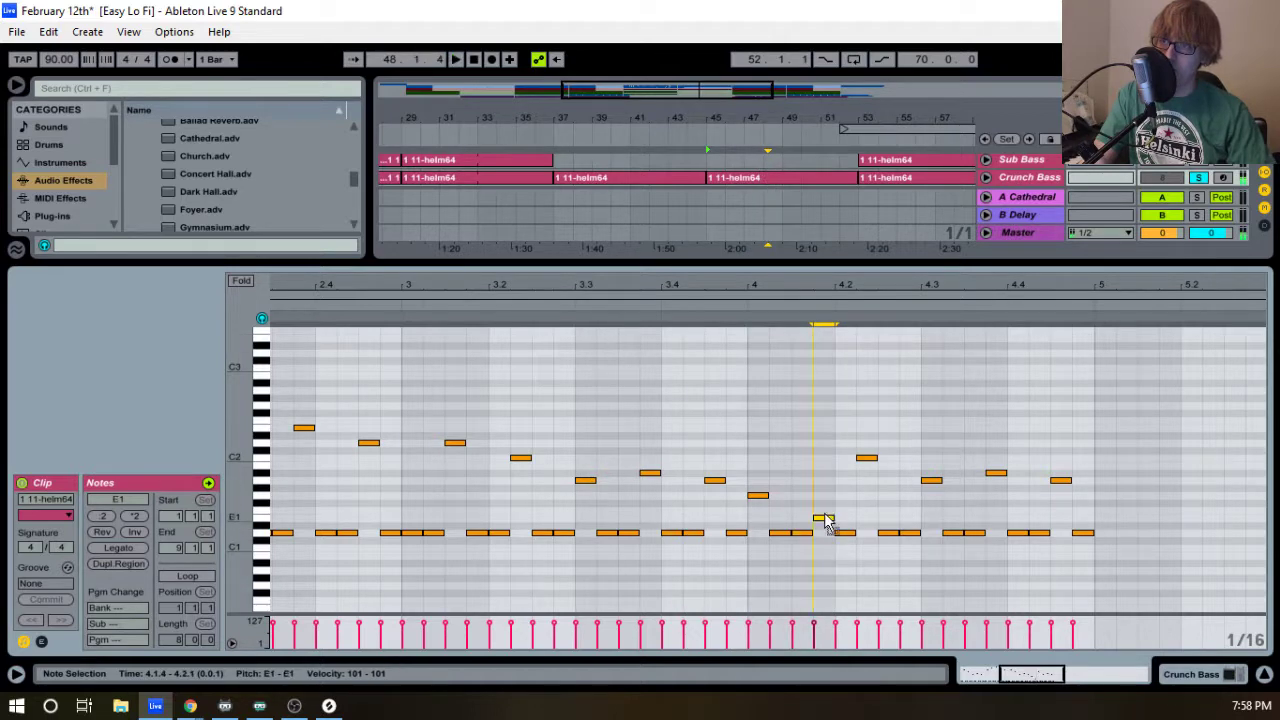
drag(867, 461, 1229, 434)
key(Delete)
- Duplicate the first half of bar 4 into its second half, and raise the duplicated G1 notes to A1
drag(981, 462, 758, 577)
key(ctrl+d)
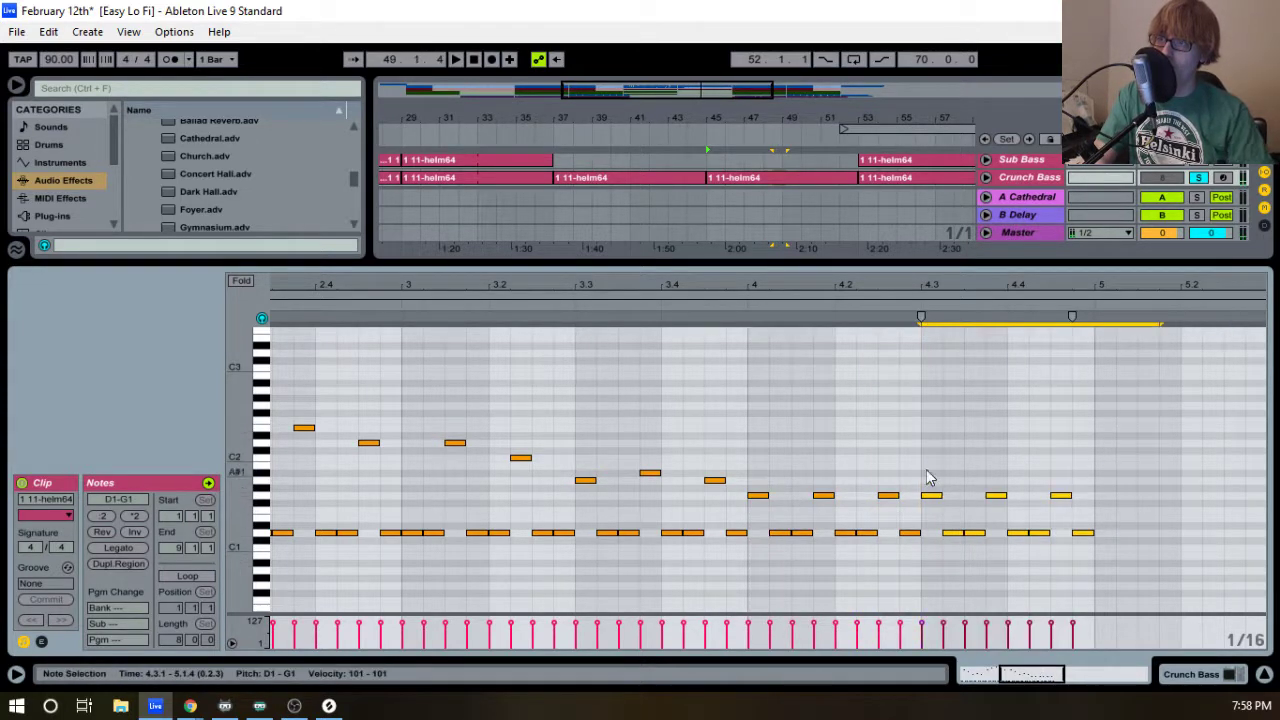
drag(922, 466, 1085, 502)
key(Up)
key(Up)
click(730, 308)
drag(958, 286, 958, 203)
key(space)
- Duplicate the complete four-bar pattern into bars 5 to 8 of the clip and play from the start
click(829, 414)
key(ctrl+a)
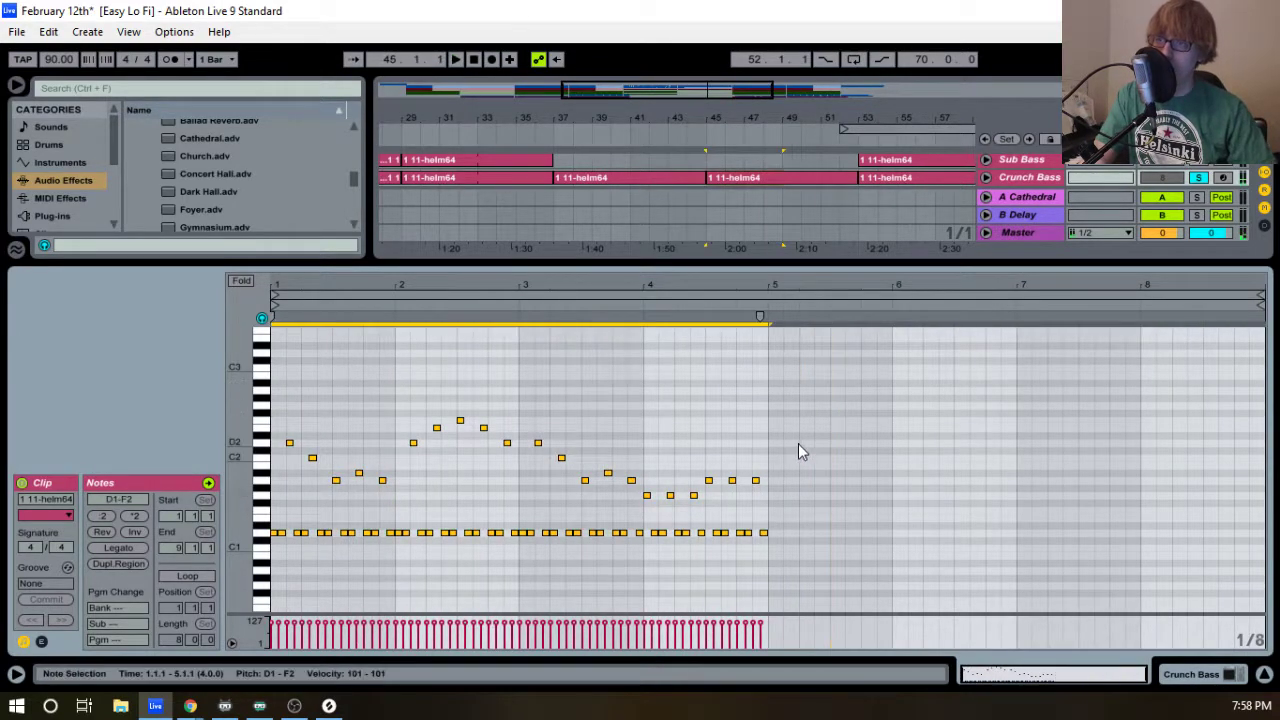
key(ctrl+d)
key(space)
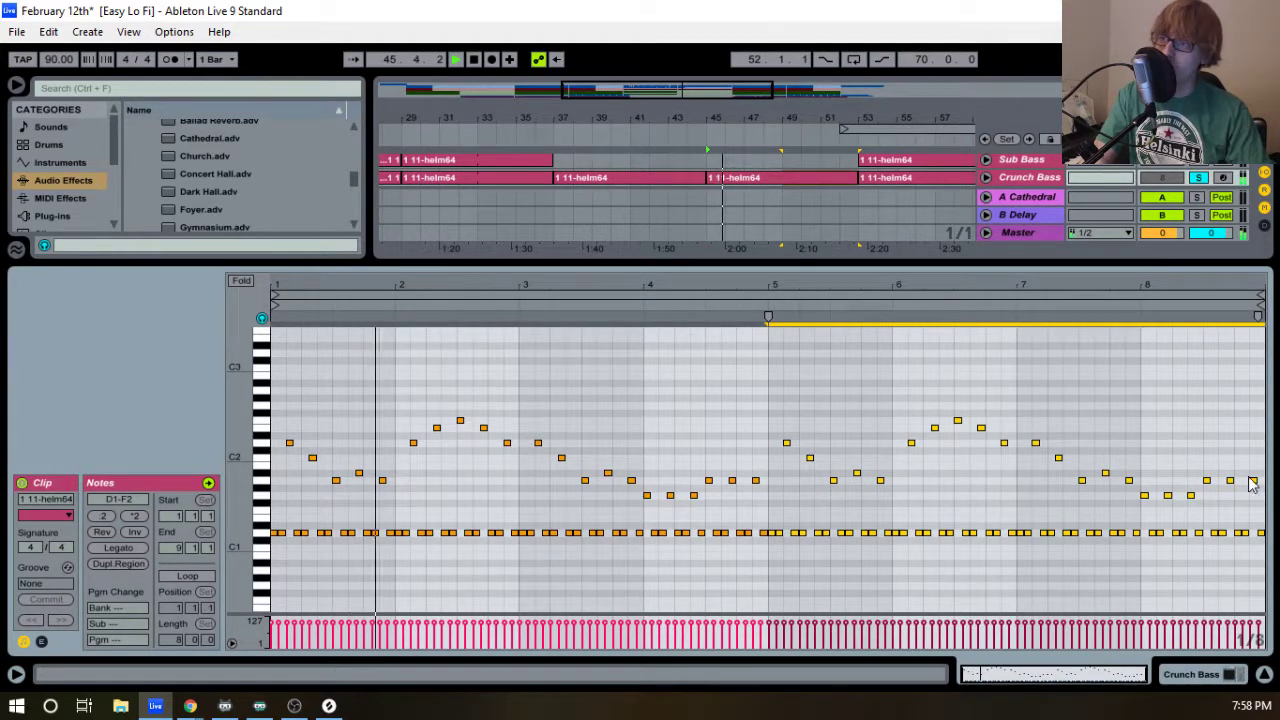
- Lower the last three A1 notes of bar 8 to F1 and listen through the change
drag(1204, 461, 1268, 488)
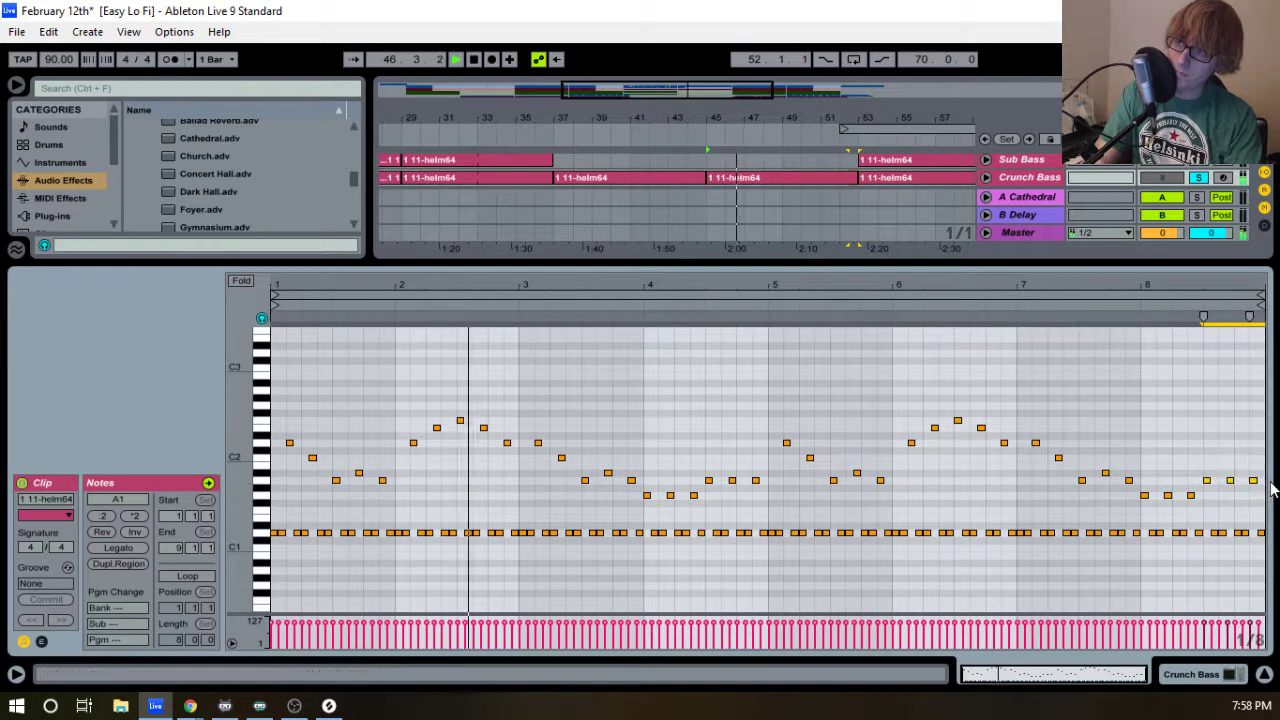
key(Down)
key(Down)
key(Down)
key(Down)
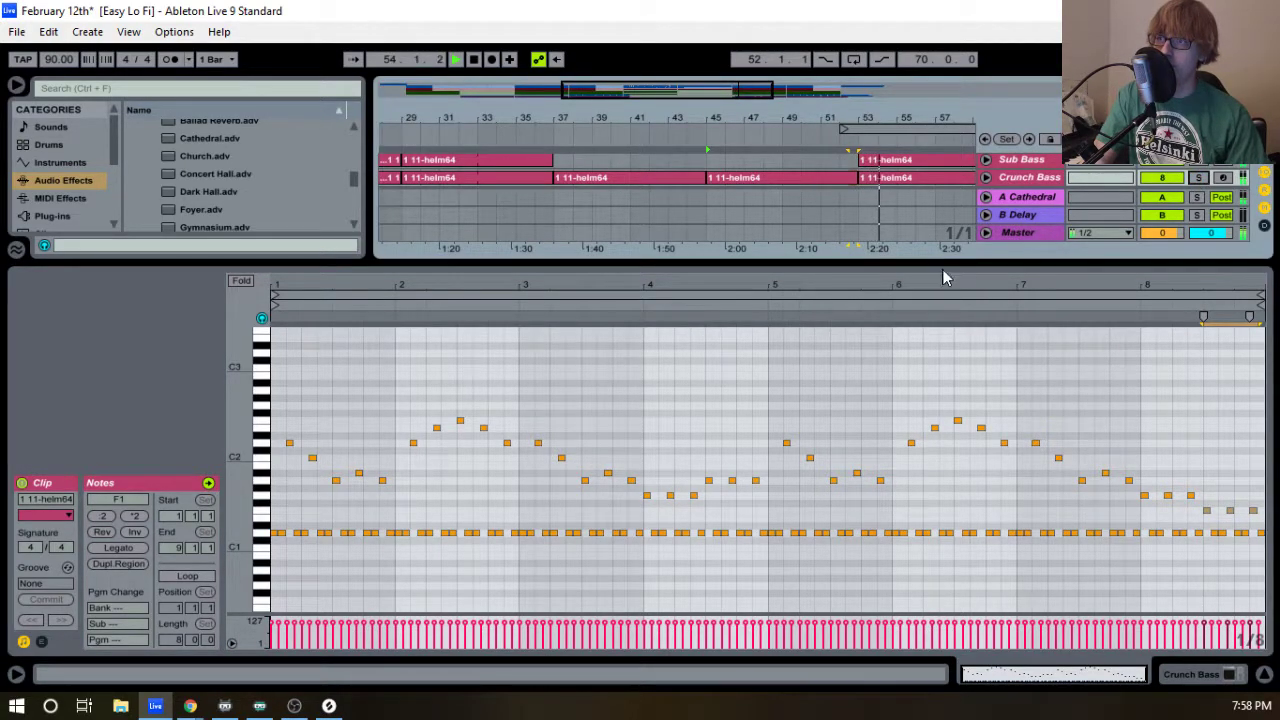
- Copy both Crunch Bass clips from bars 37–53 to bar 37 of the Sub Bass track and expand that track
drag(942, 268, 1010, 466)
click(986, 238)
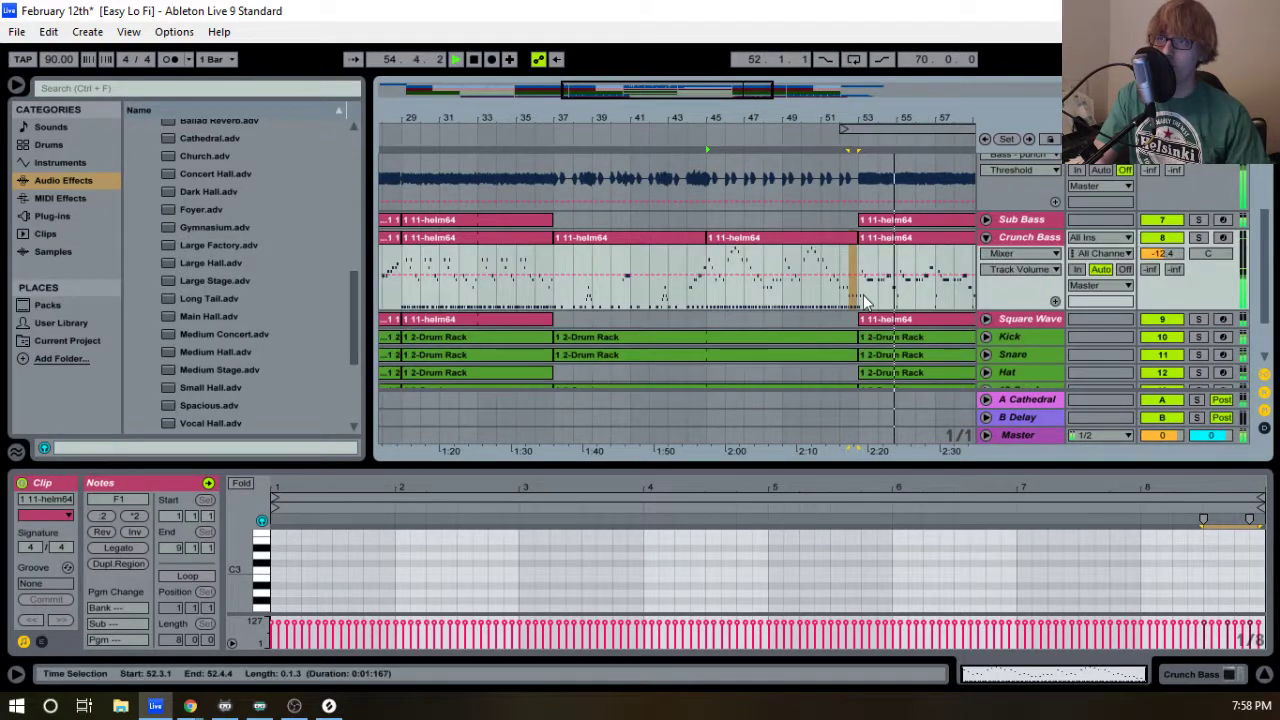
click(660, 245)
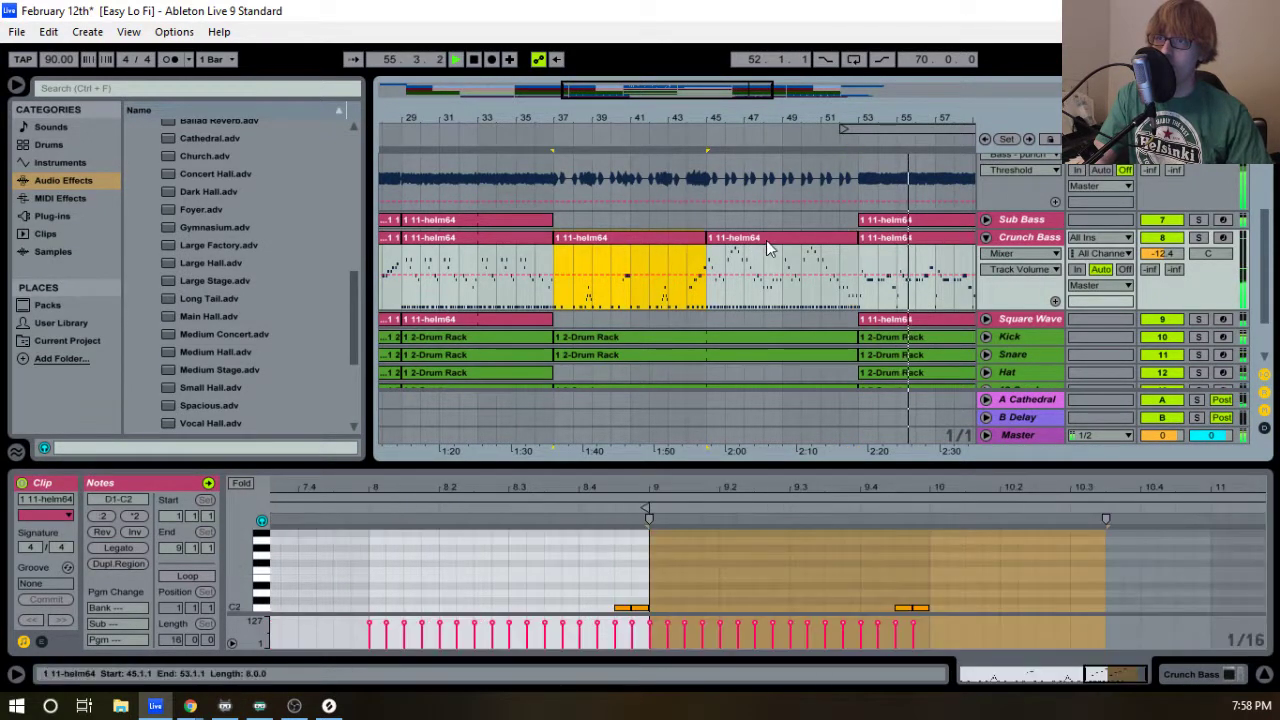
shift+click(783, 248)
click(566, 220)
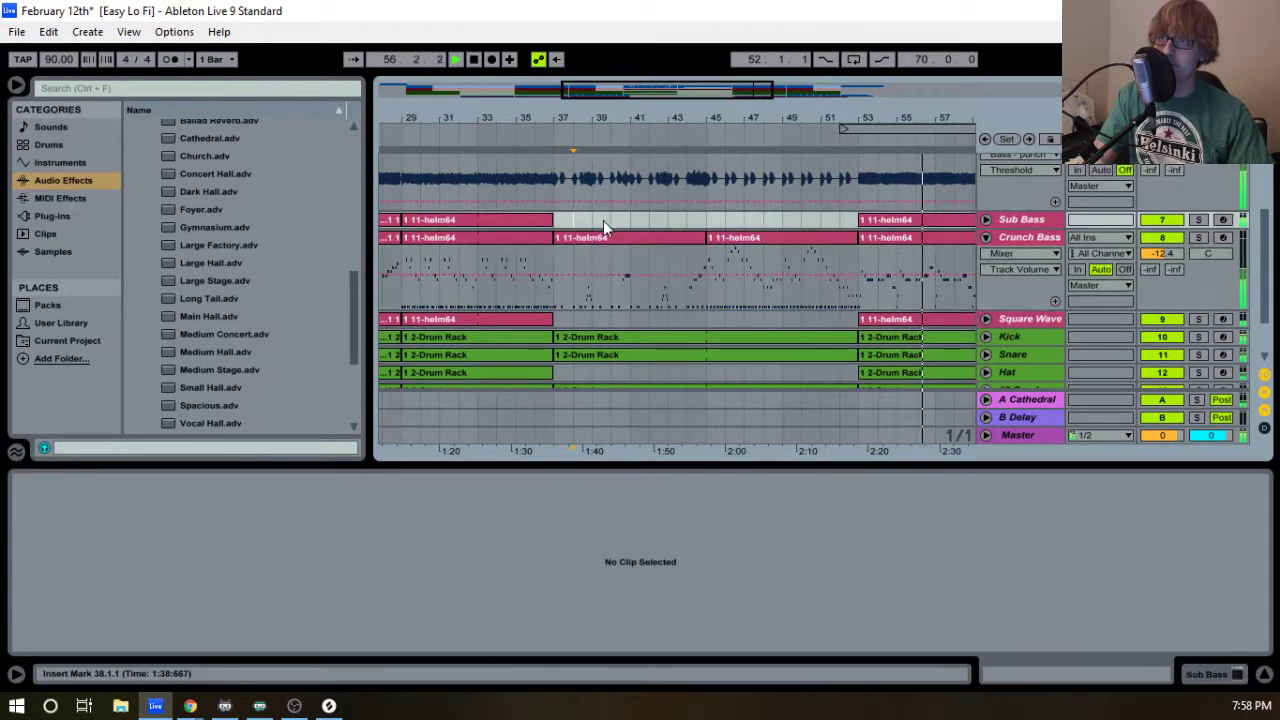
key(ctrl+v)
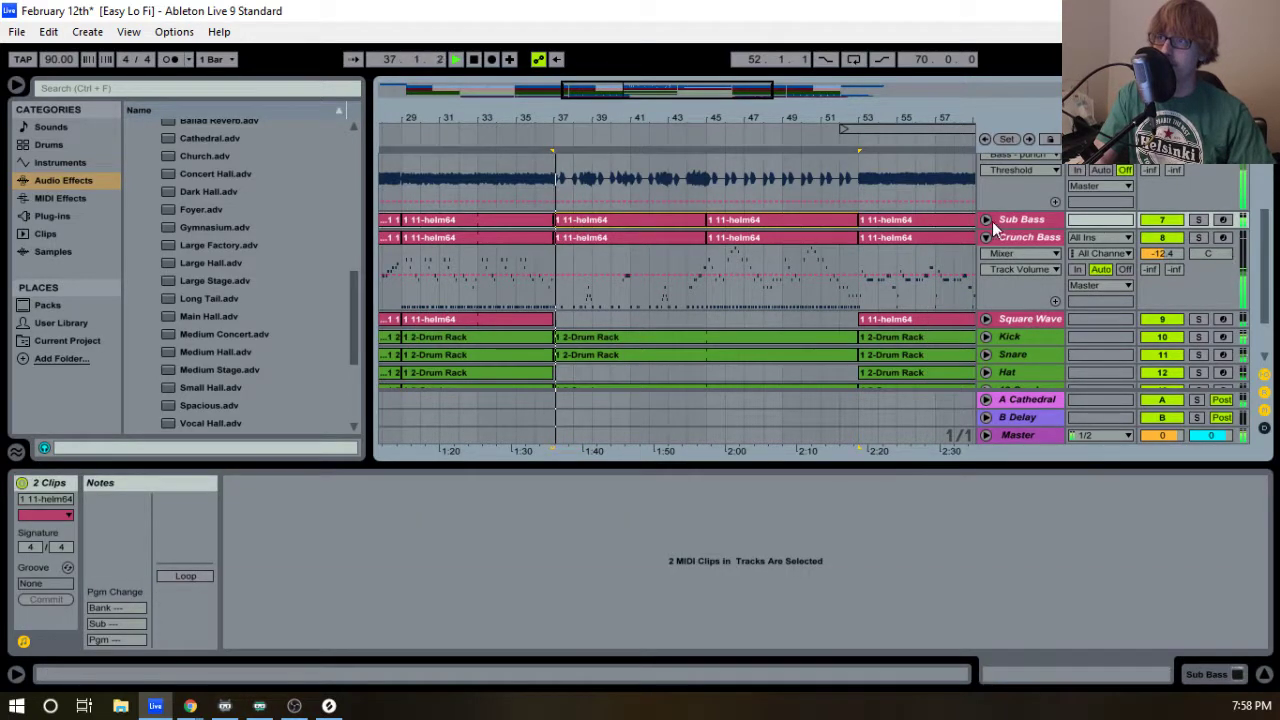
click(986, 220)
scroll(649, 258, down, 3)
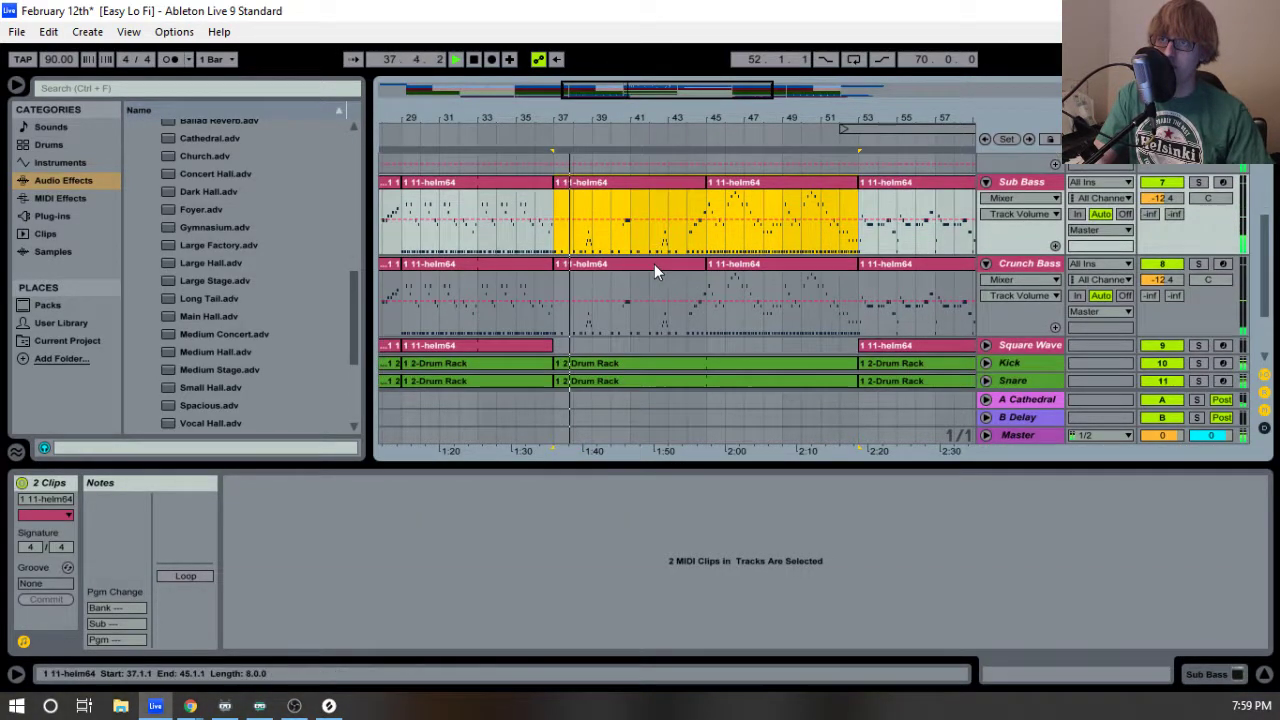
- Copy the Crunch Bass clip at bar 37 to the same position on Square Wave and transpose all its notes up an octave
click(658, 246)
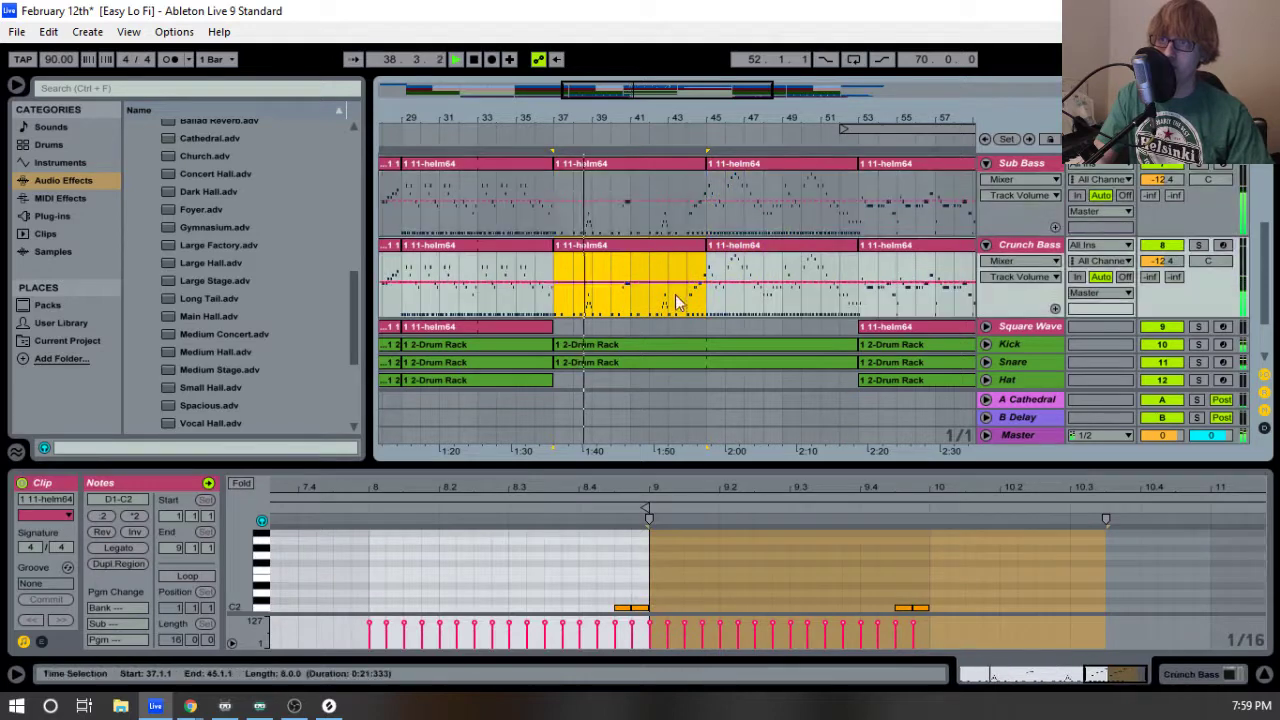
click(815, 328)
key(ctrl+v)
click(987, 327)
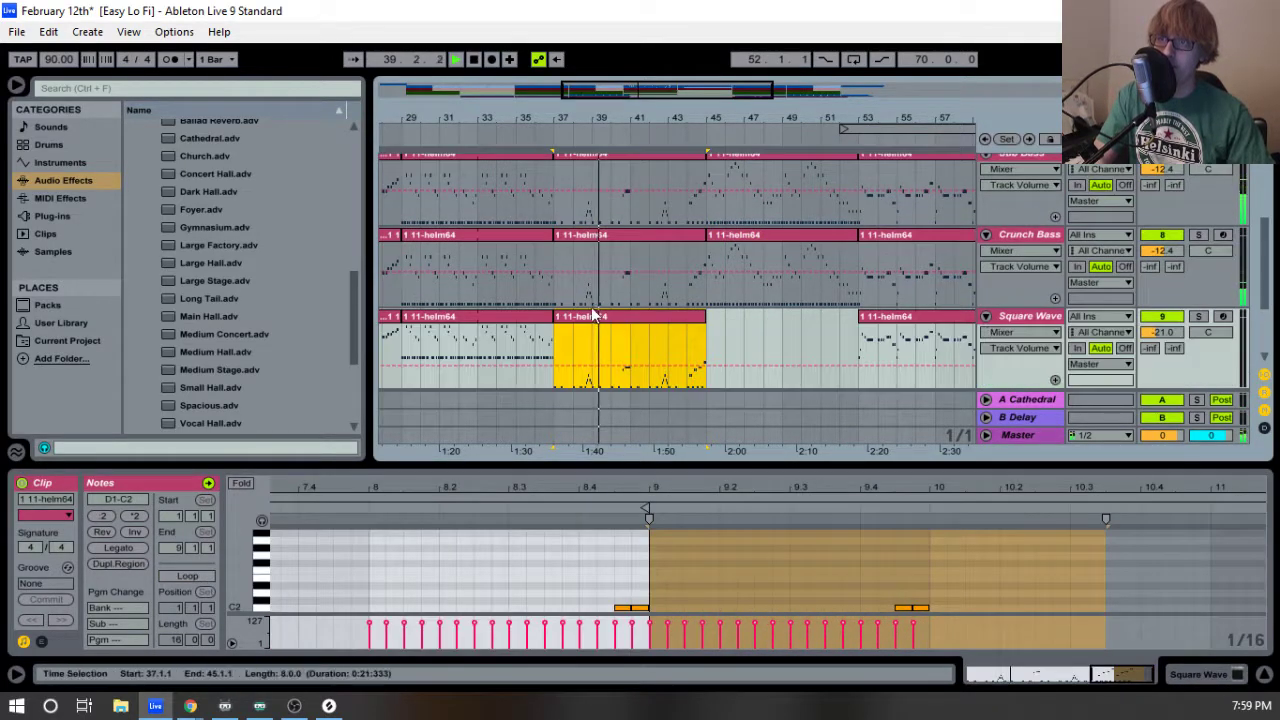
click(573, 571)
key(ctrl+a)
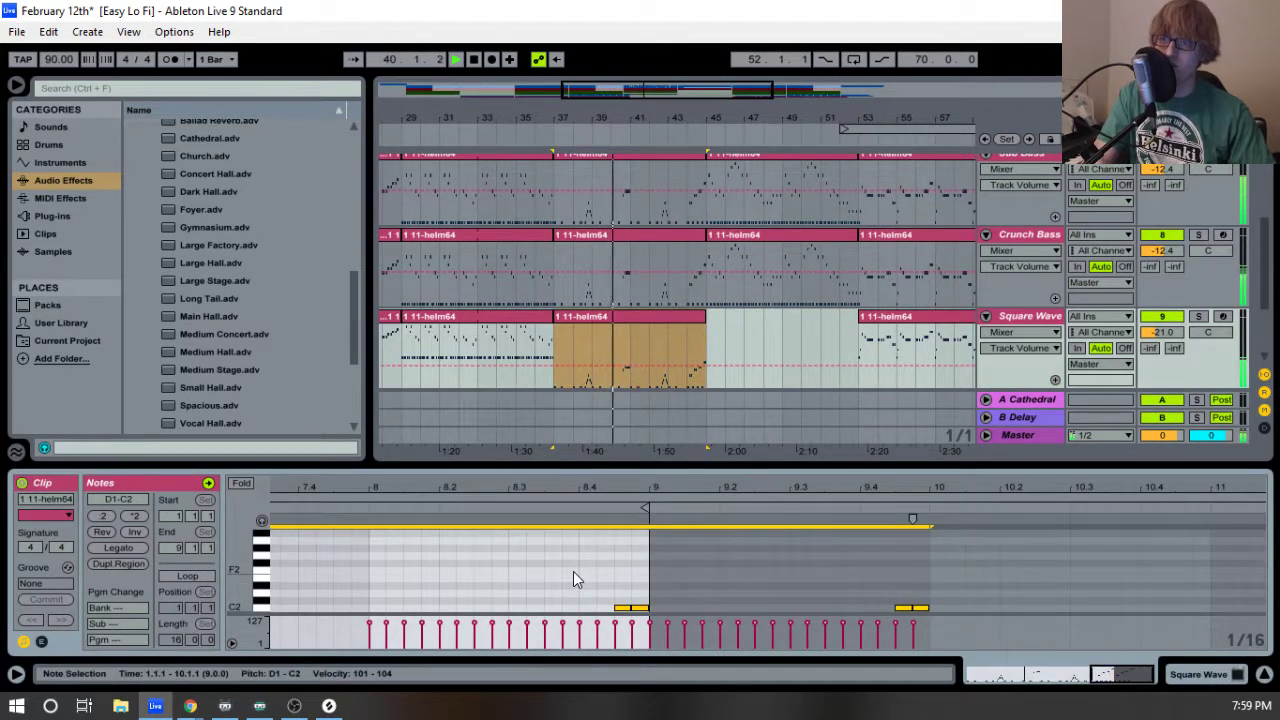
- Copy the Sub Bass clip at bar 45 to the same position on Square Wave and transpose all its notes up an octave
click(751, 330)
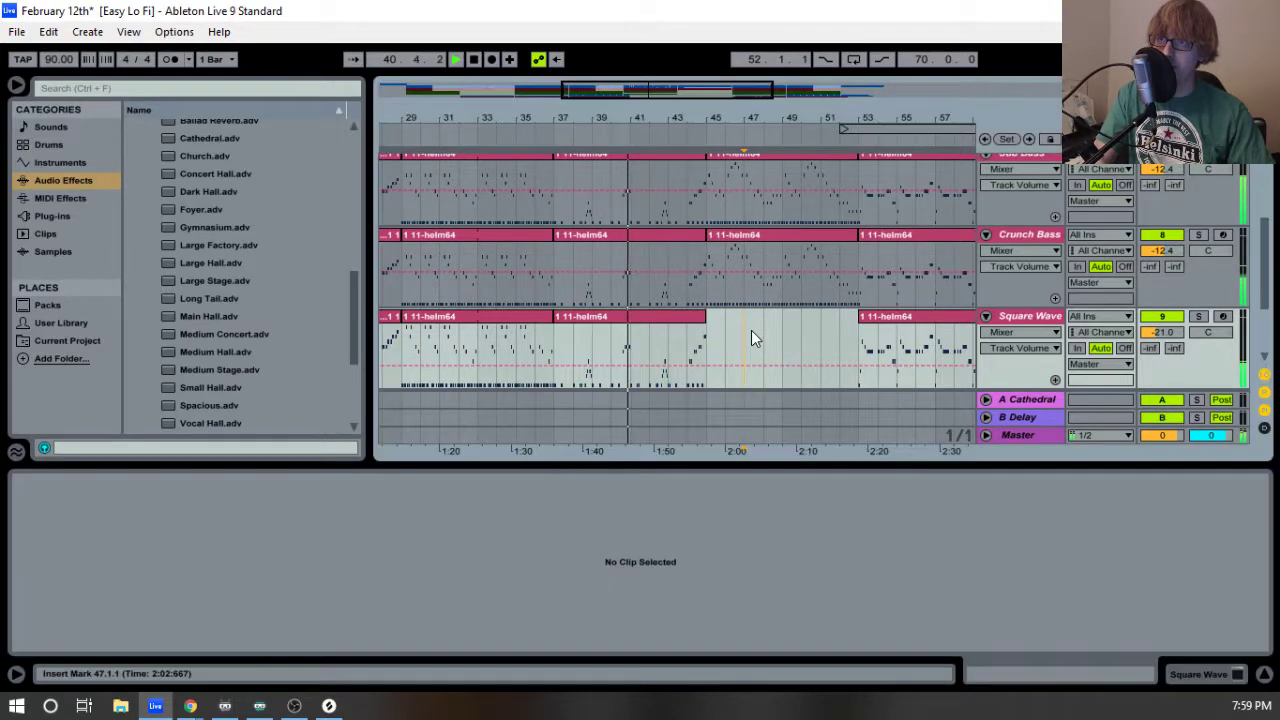
scroll(702, 272, up, 1)
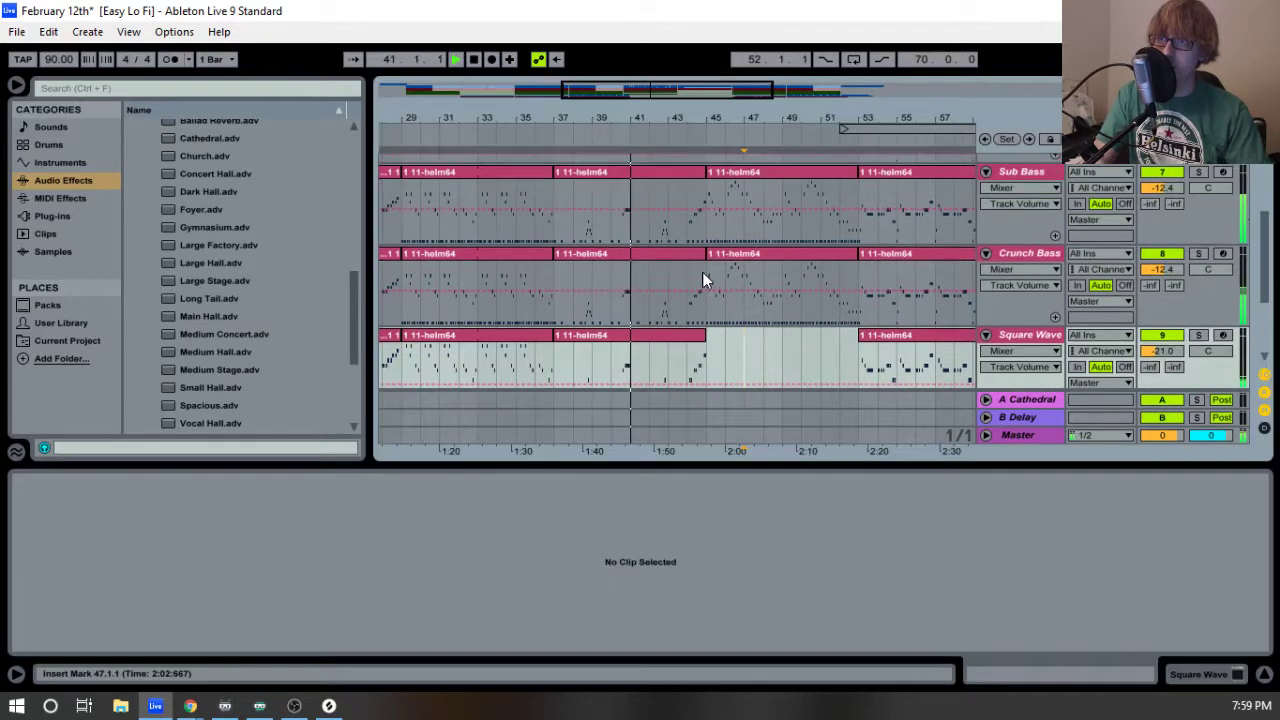
click(763, 174)
key(ctrl+c)
click(711, 355)
key(ctrl+v)
click(742, 578)
key(ctrl+a)
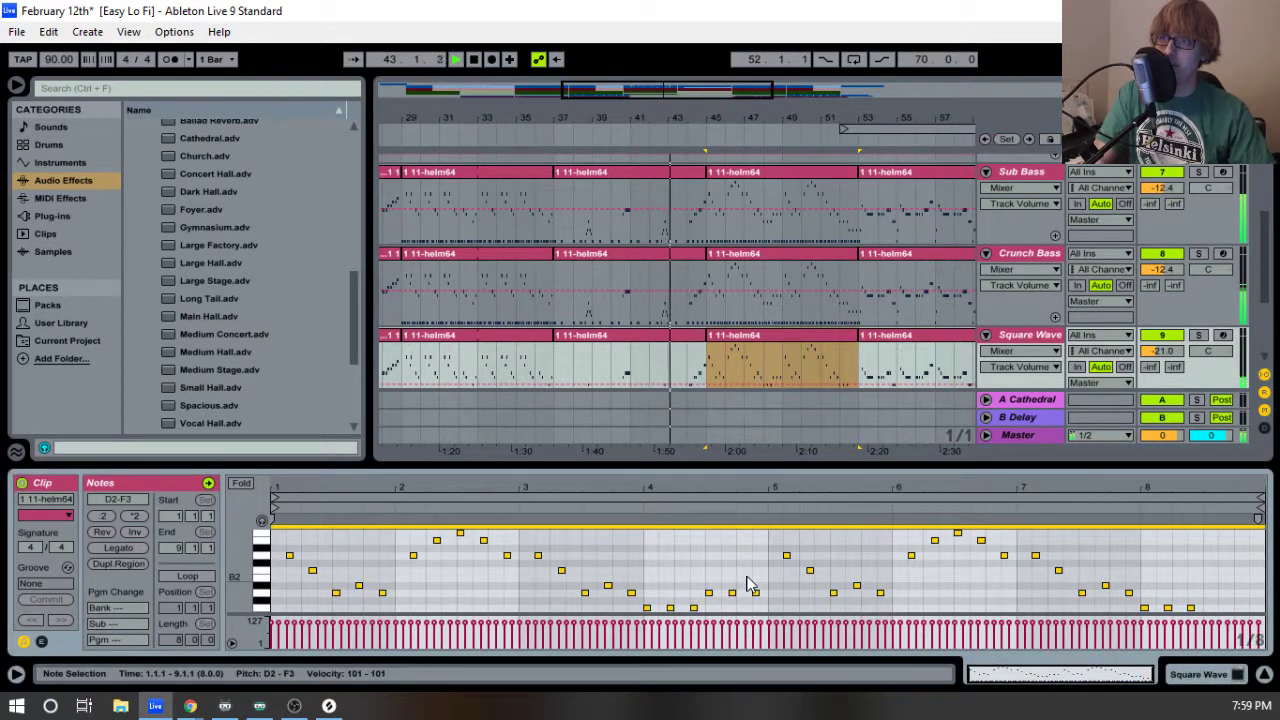
- Hide the note editor and collapse the Square Wave, Crunch Bass, Sub Bass and Bass tracks
drag(767, 468, 767, 660)
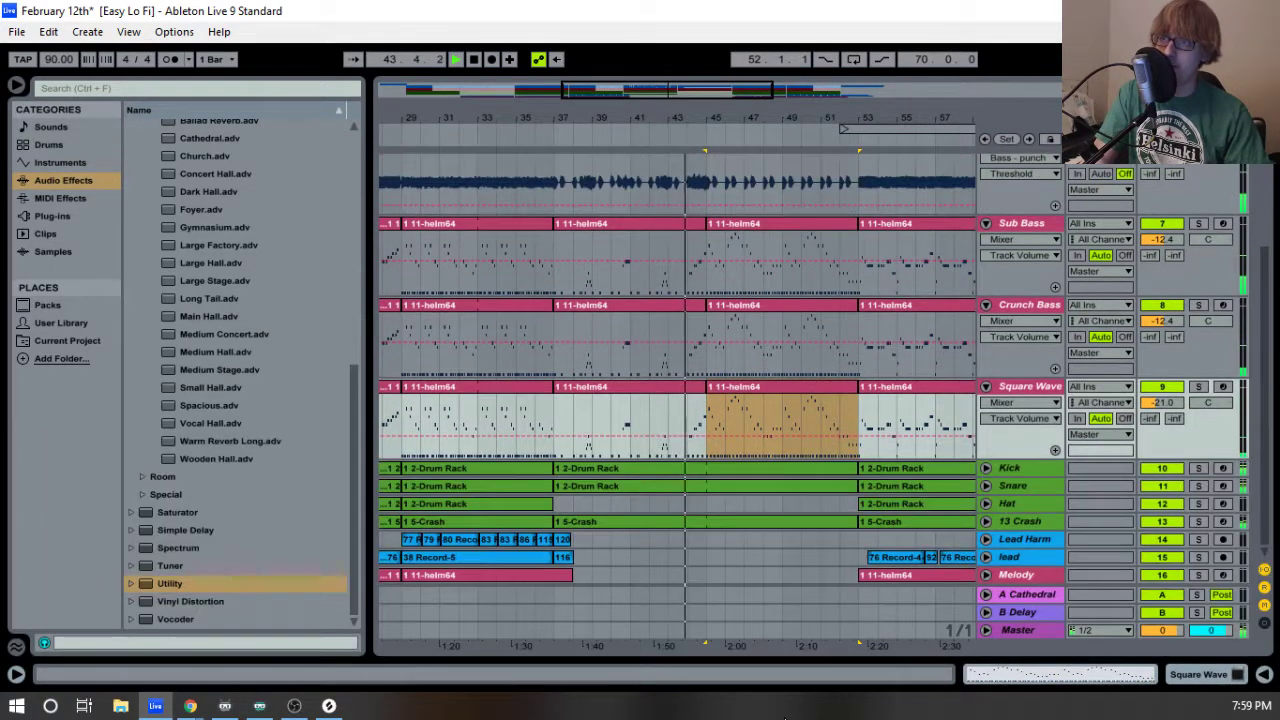
click(985, 387)
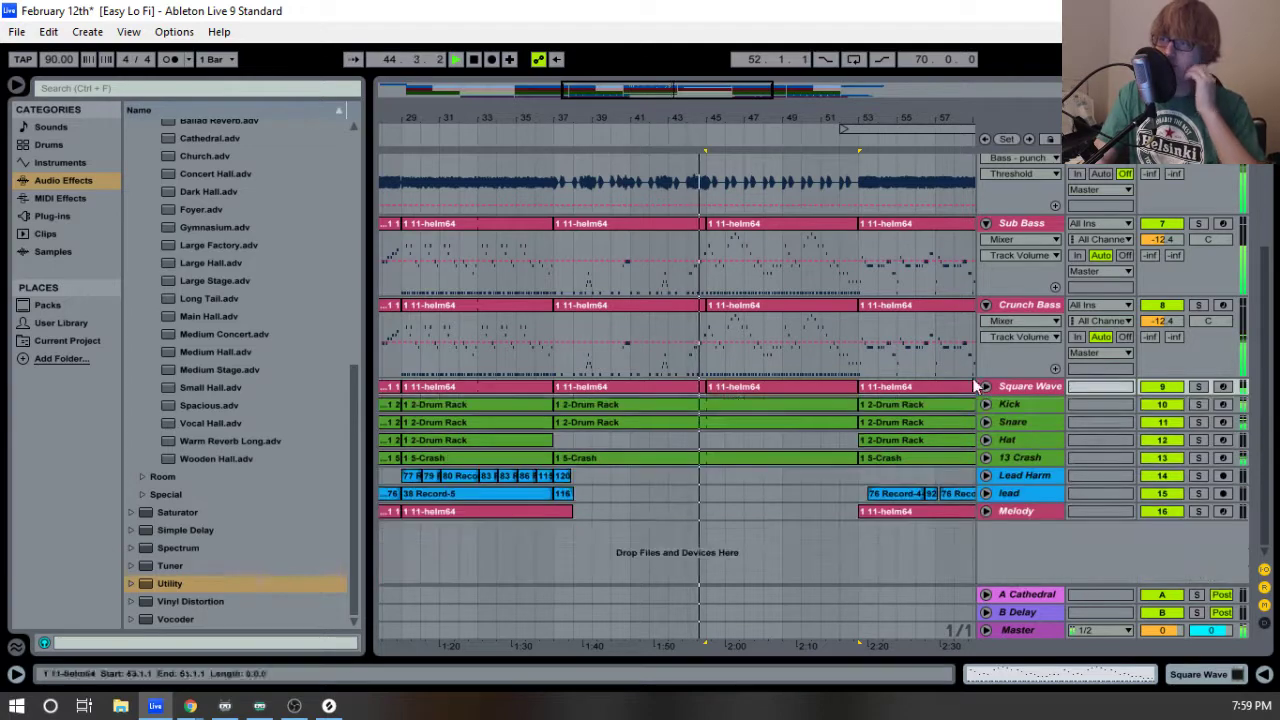
click(985, 306)
click(985, 224)
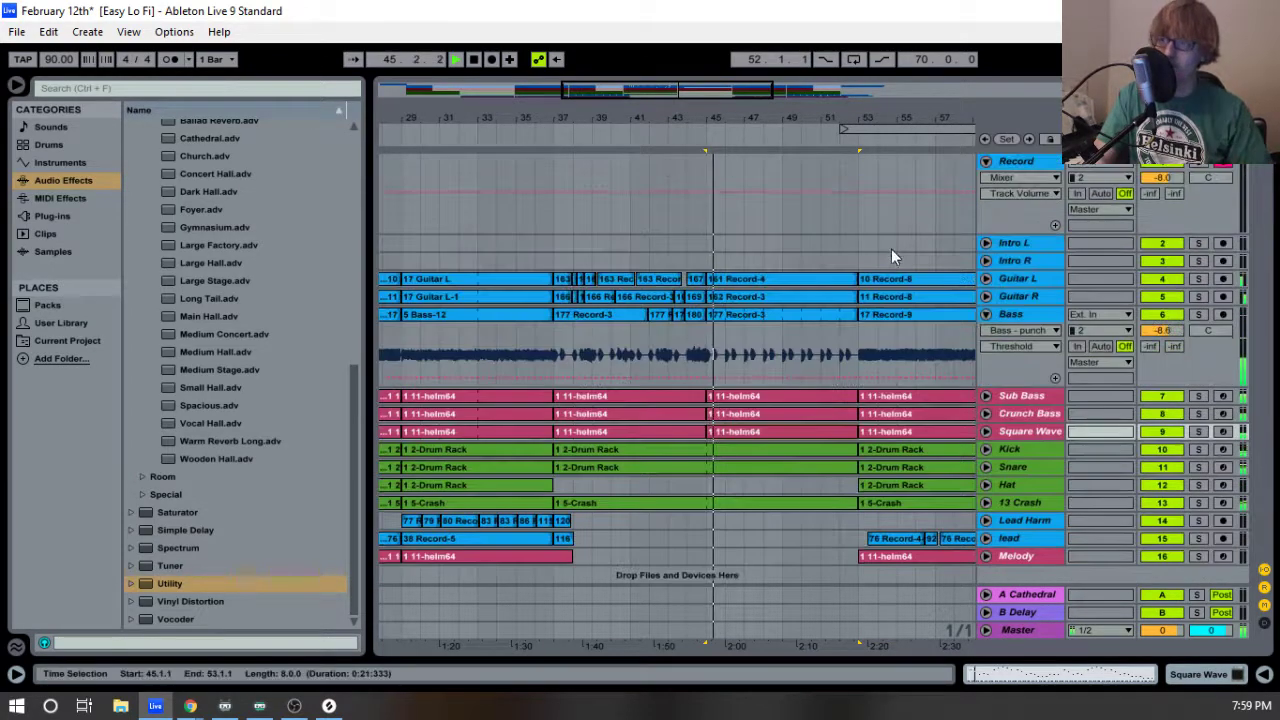
click(985, 314)
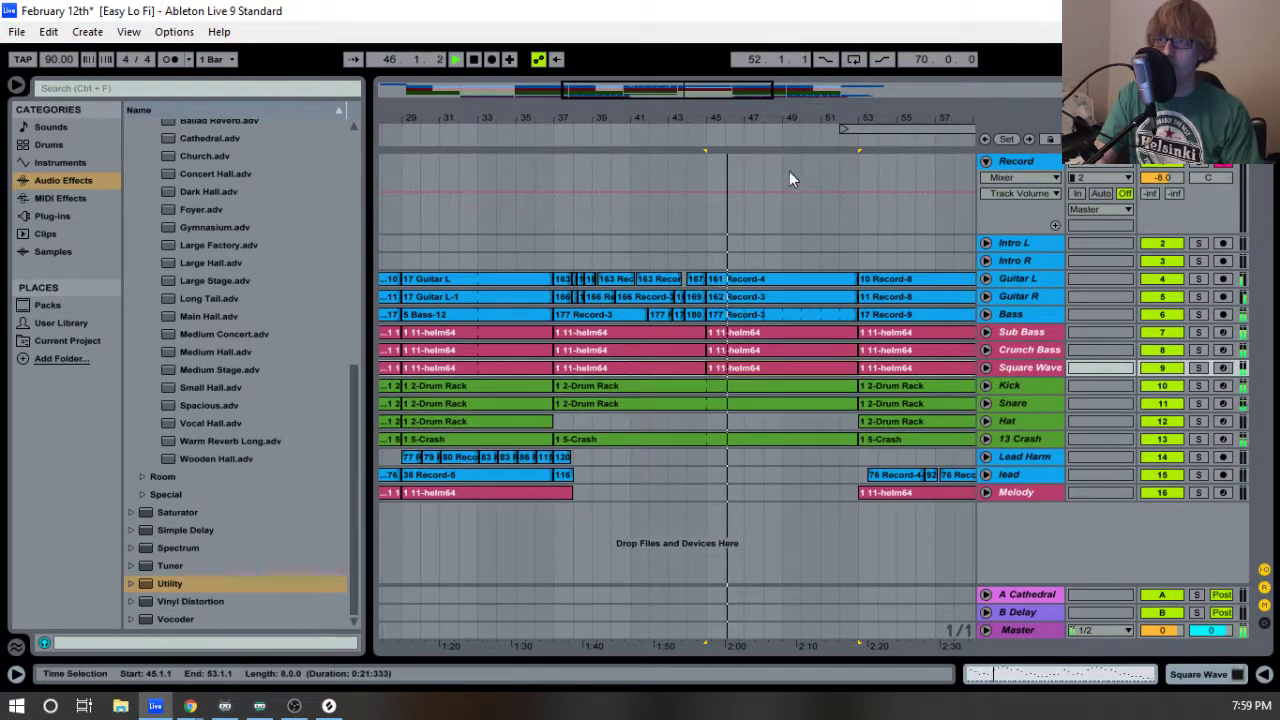
- Expand the Sub Bass track and open its bar 45 clip in an enlarged note editor
click(985, 332)
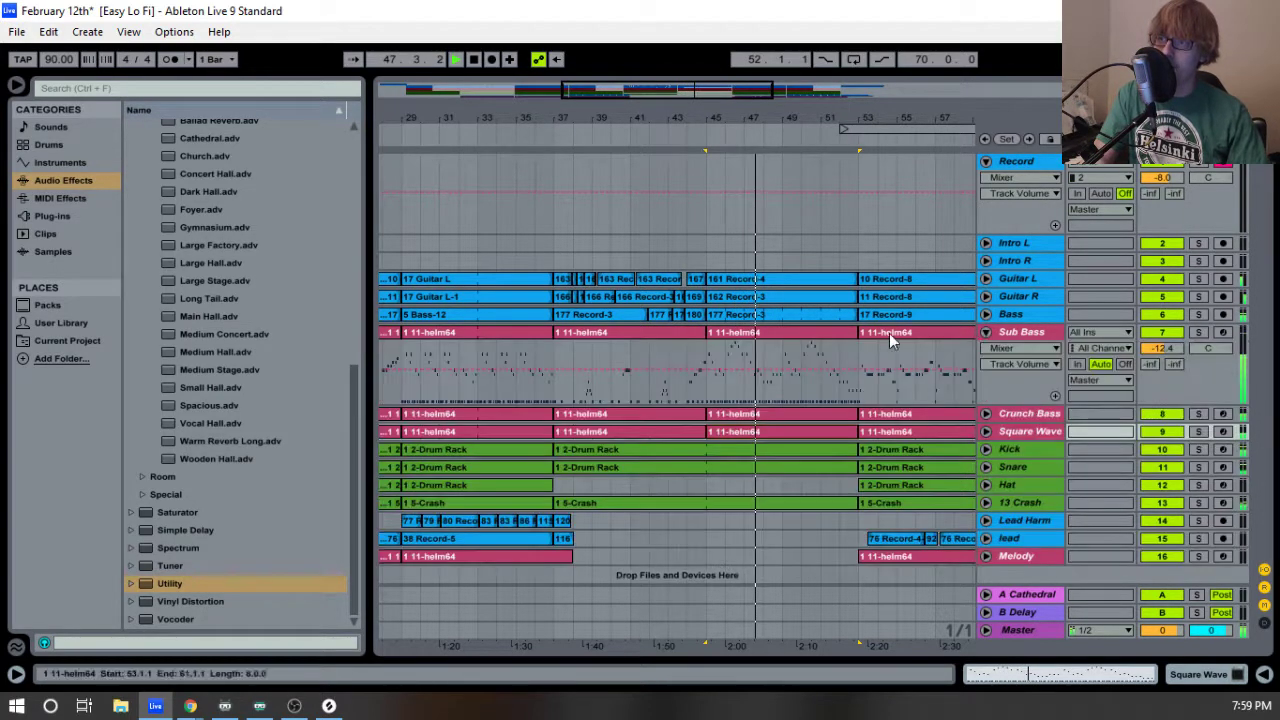
click(776, 335)
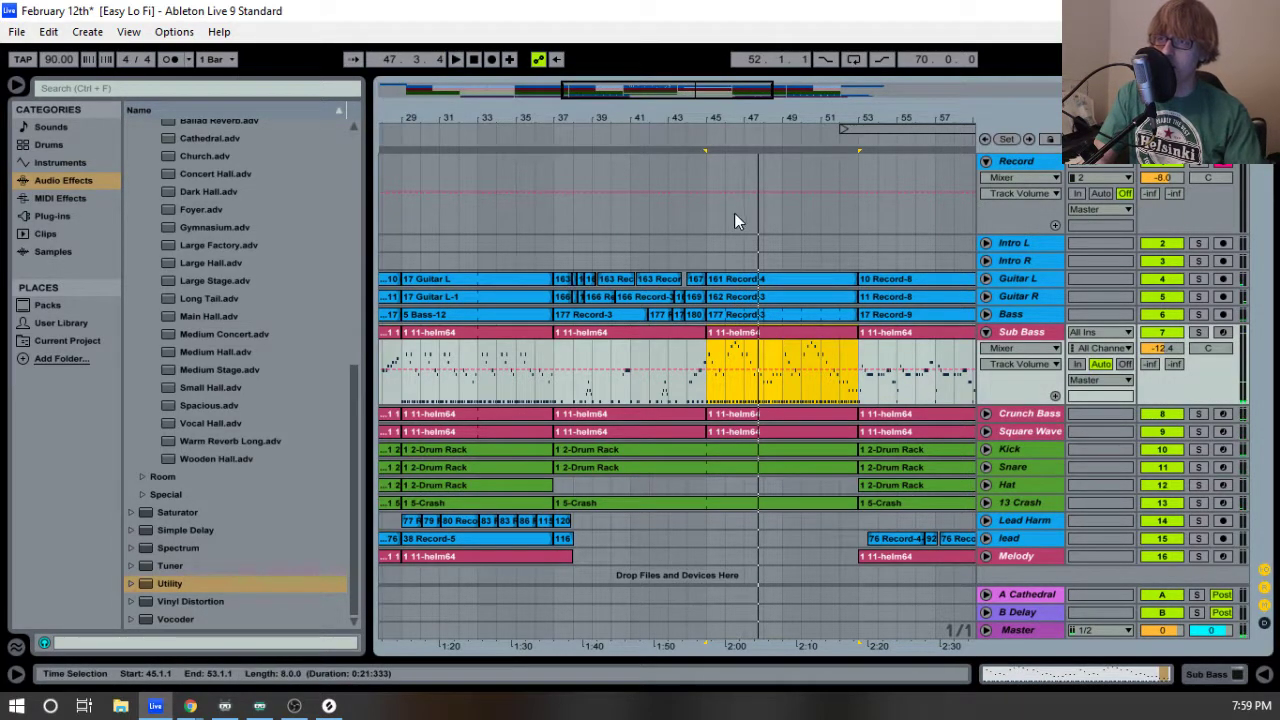
drag(728, 112, 692, 373)
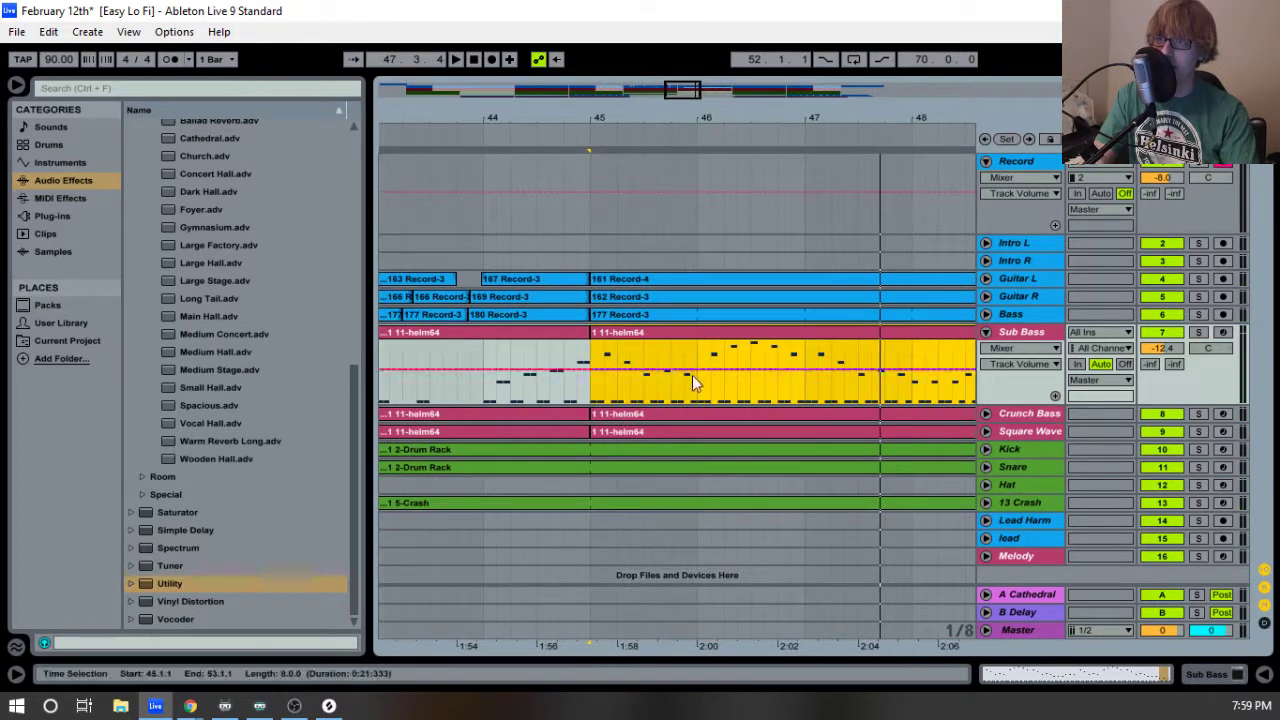
double_click(672, 343)
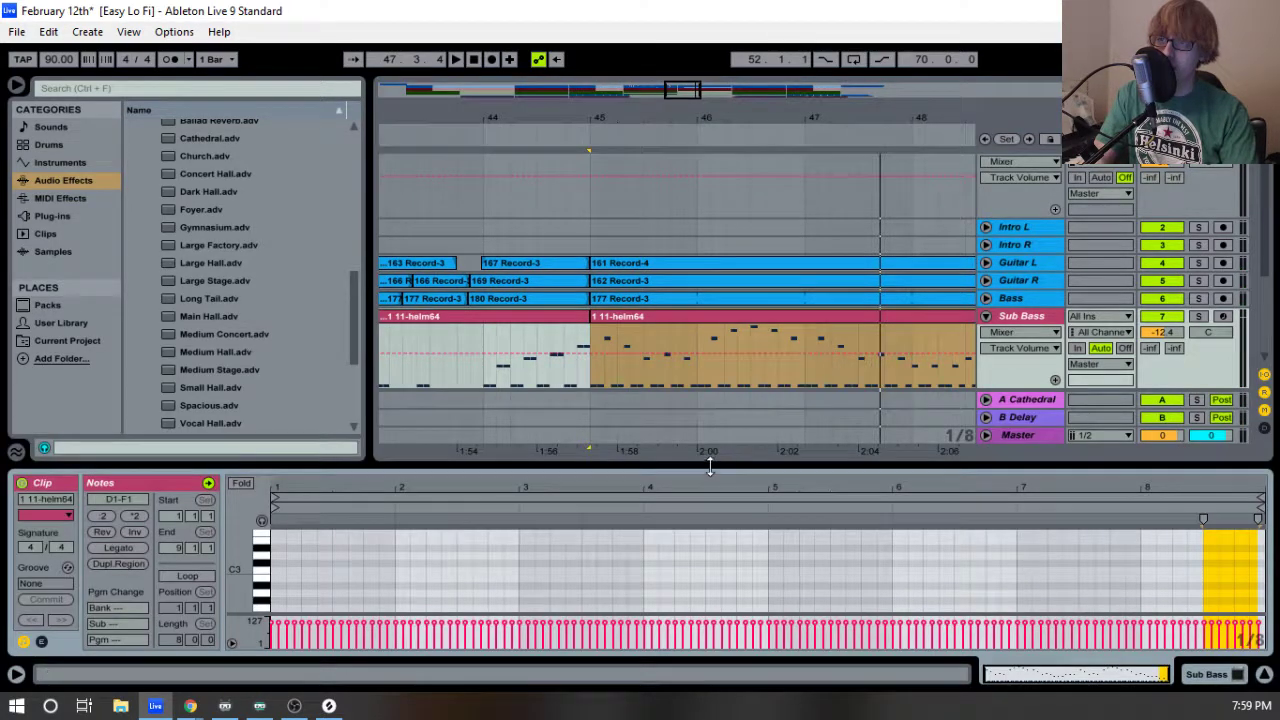
drag(709, 468, 697, 178)
- Try stripping the Sub Bass clip down to its first two D1 notes and audition it
drag(290, 328, 1255, 434)
key(Delete)
drag(921, 363, 976, 280)
key(Delete)
drag(441, 354, 516, 287)
key(Delete)
click(369, 219)
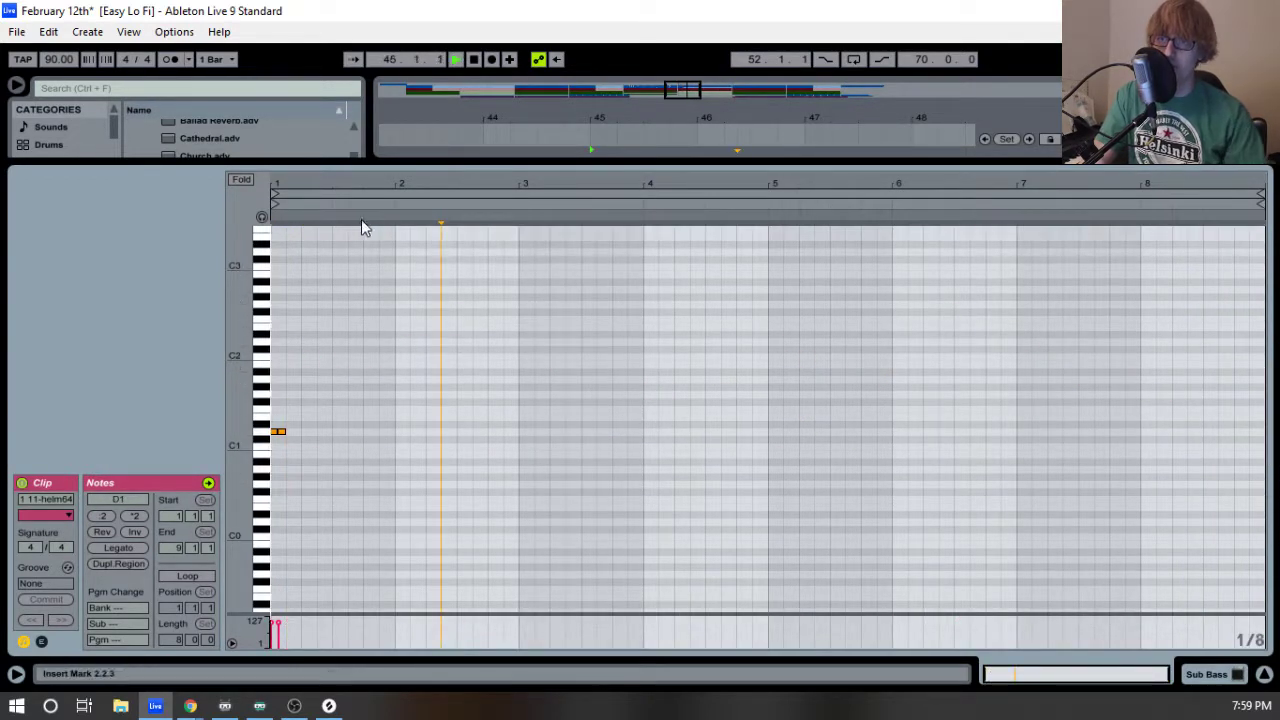
click(326, 193)
key(space)
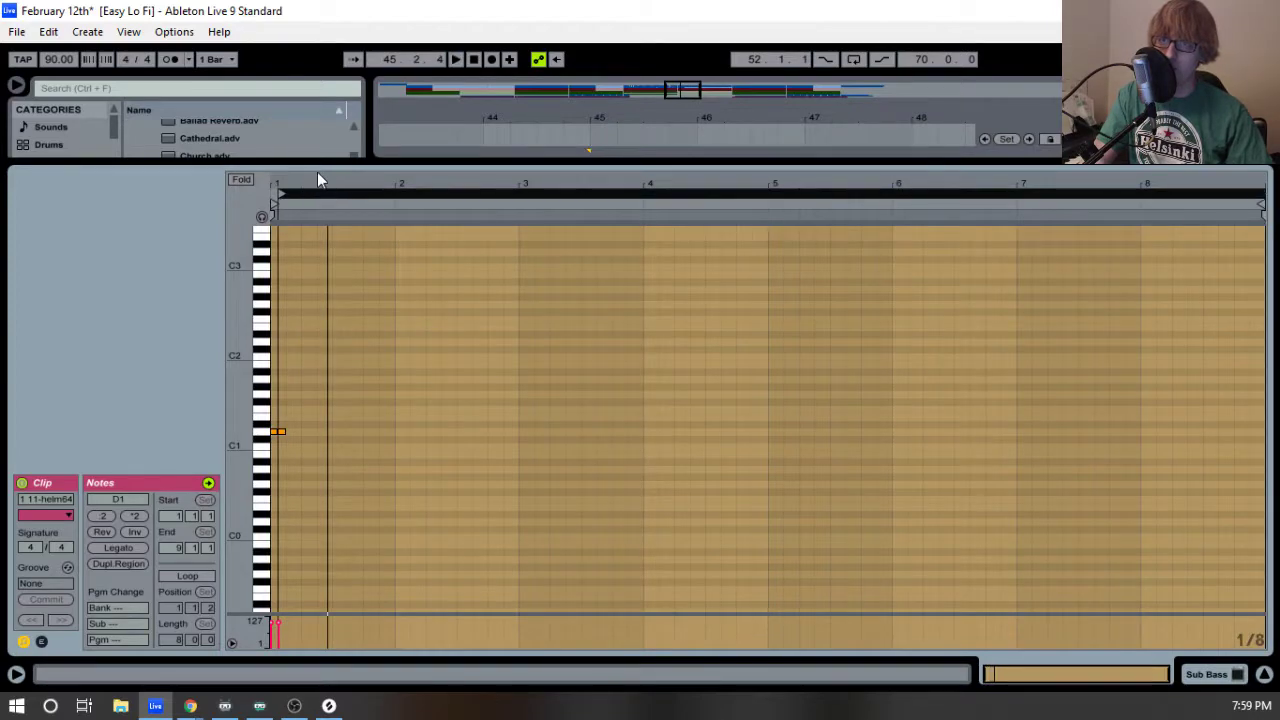
- Replace the Sub Bass clip at bar 45 with a copy of the bar 37 clip, trimmed to one bar
drag(376, 160, 511, 442)
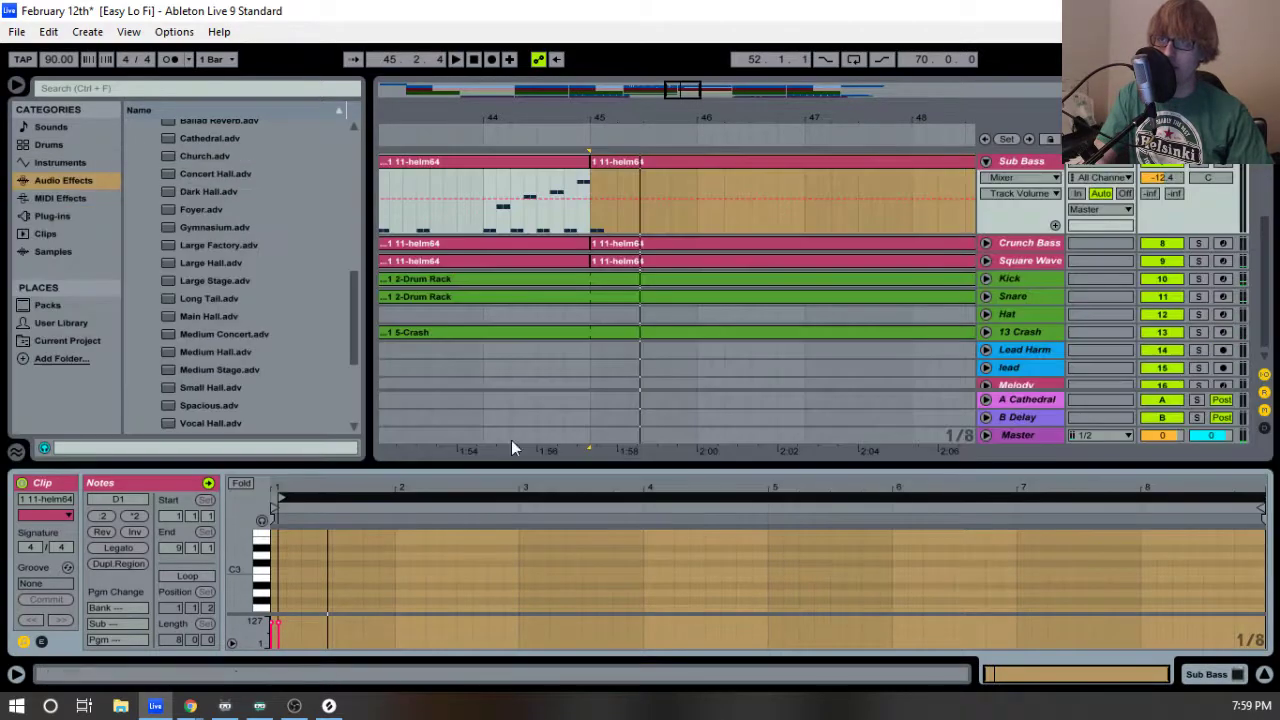
click(633, 163)
key(Delete)
drag(608, 122, 744, 66)
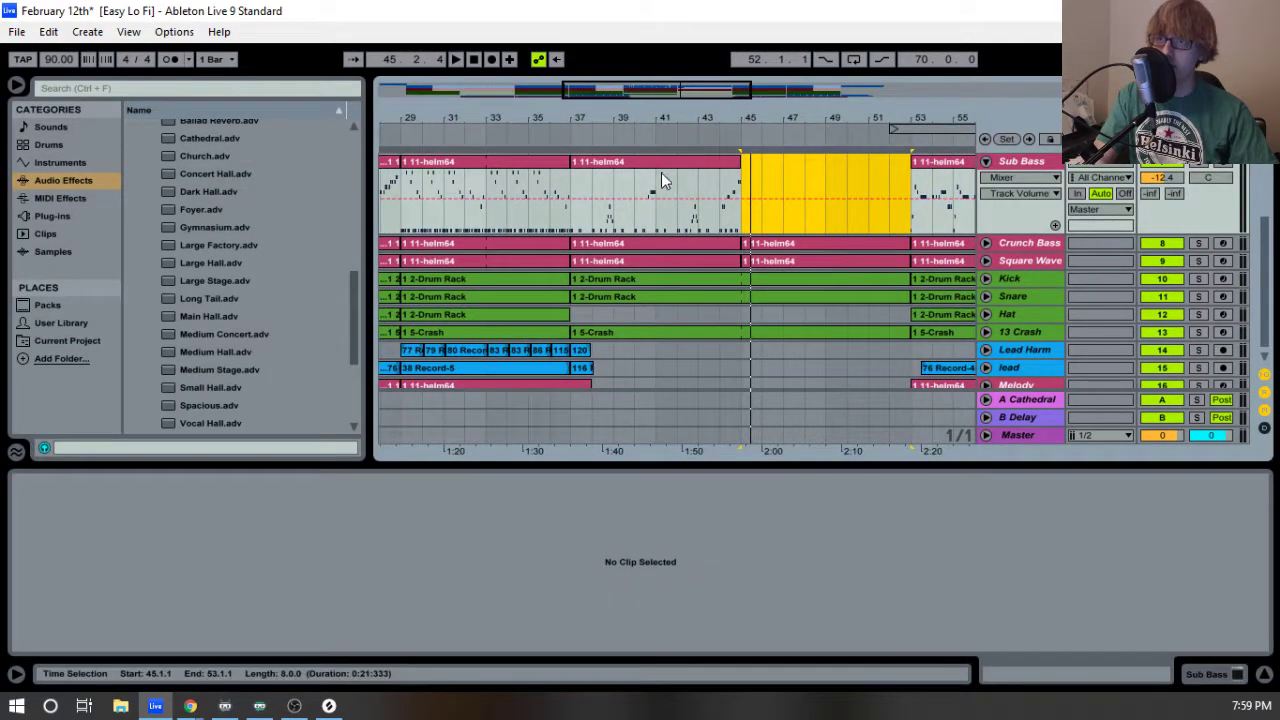
click(661, 165)
key(ctrl+c)
click(743, 180)
key(ctrl+v)
drag(904, 160, 760, 190)
key(space)
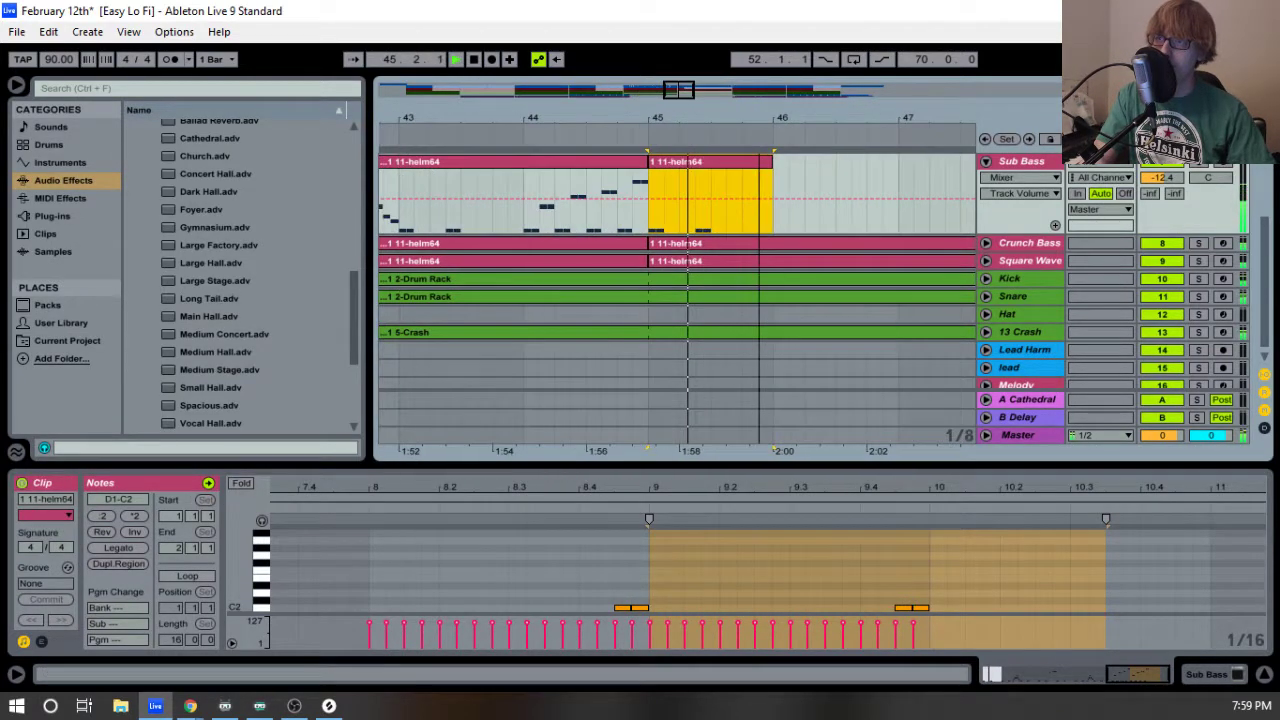
- Consolidate the one-bar Sub Bass clip at bar 45 and turn on its loop
right_click(734, 165)
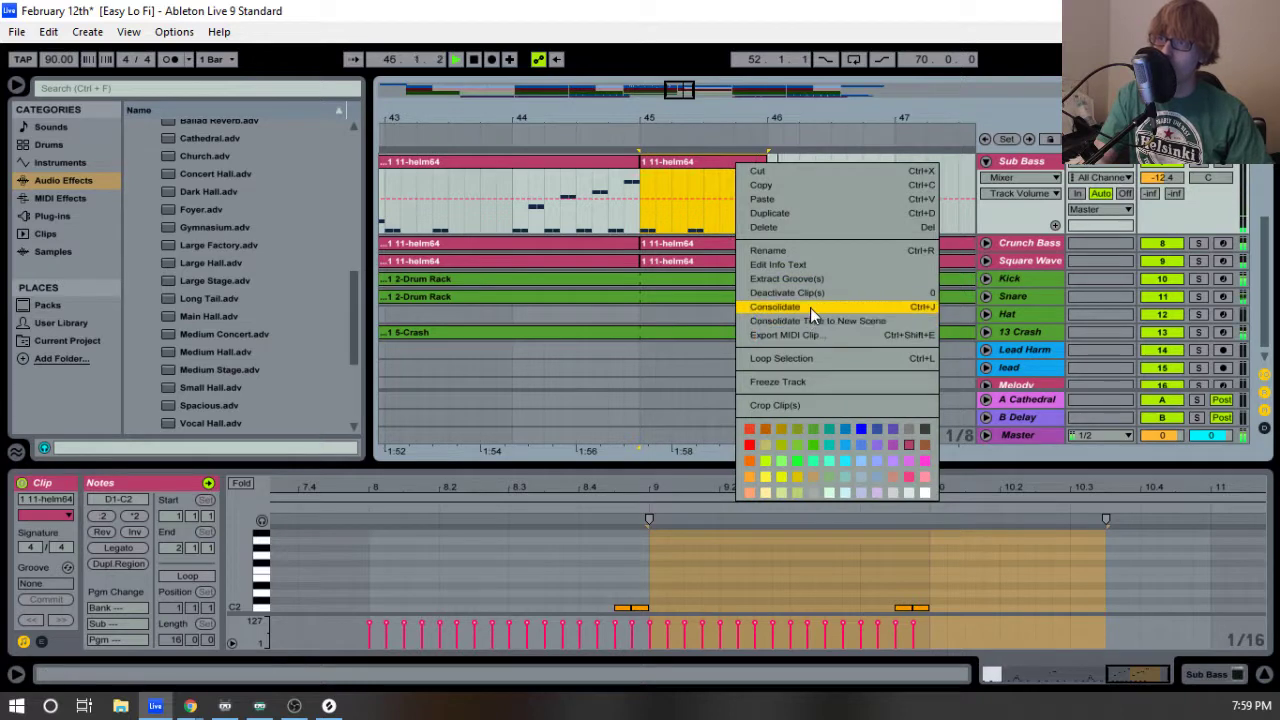
click(811, 312)
click(401, 507)
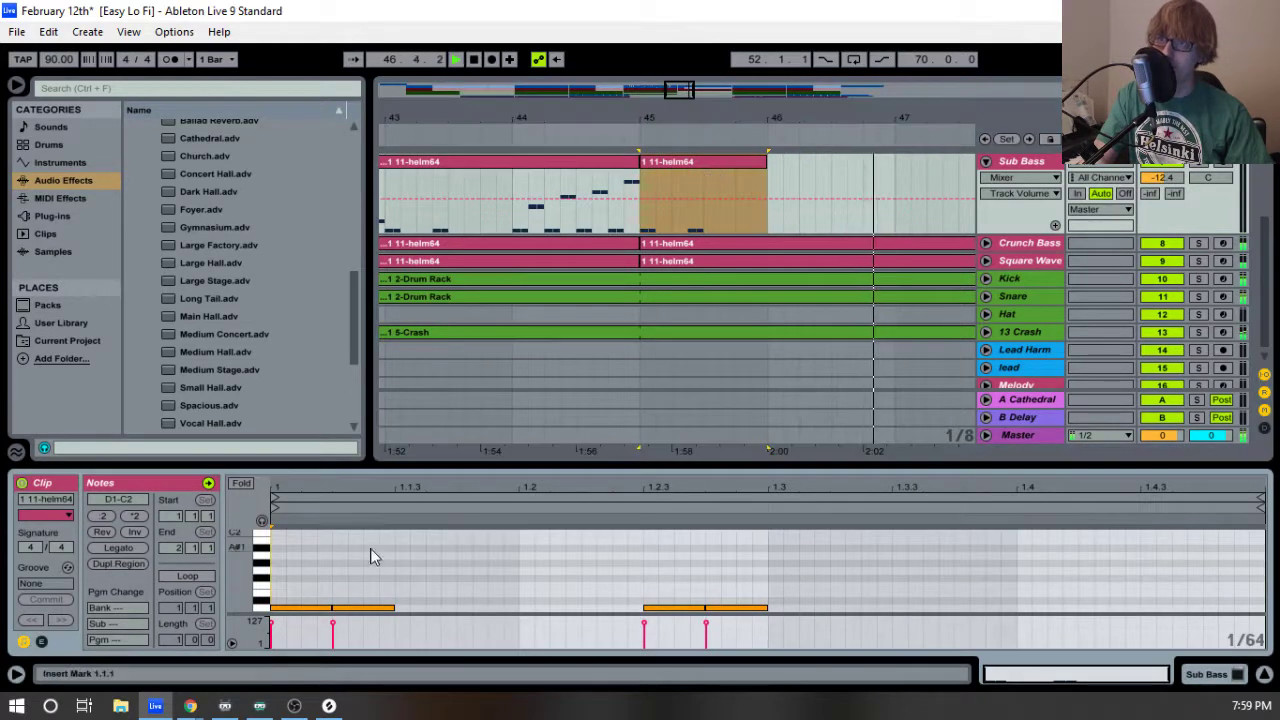
click(187, 576)
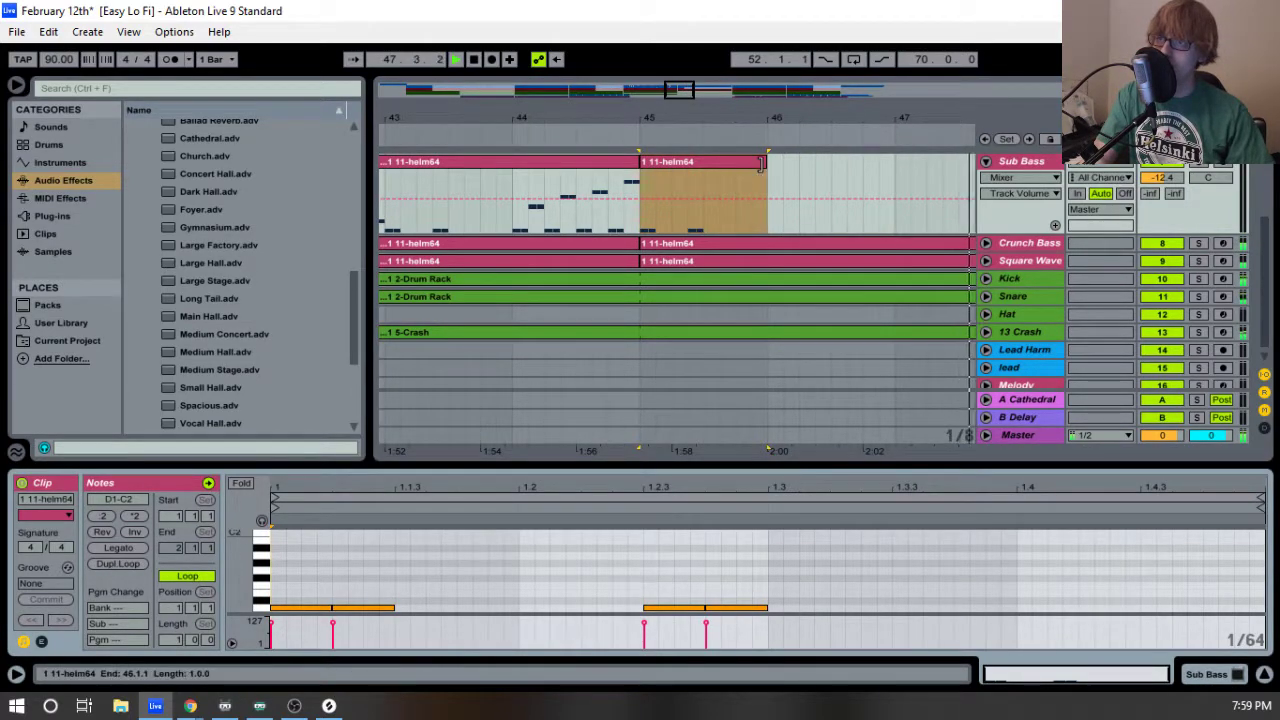
- Extend the looped Sub Bass clip from bar 45 so that it ends at bar 53
drag(767, 170, 1030, 167)
drag(933, 118, 603, 70)
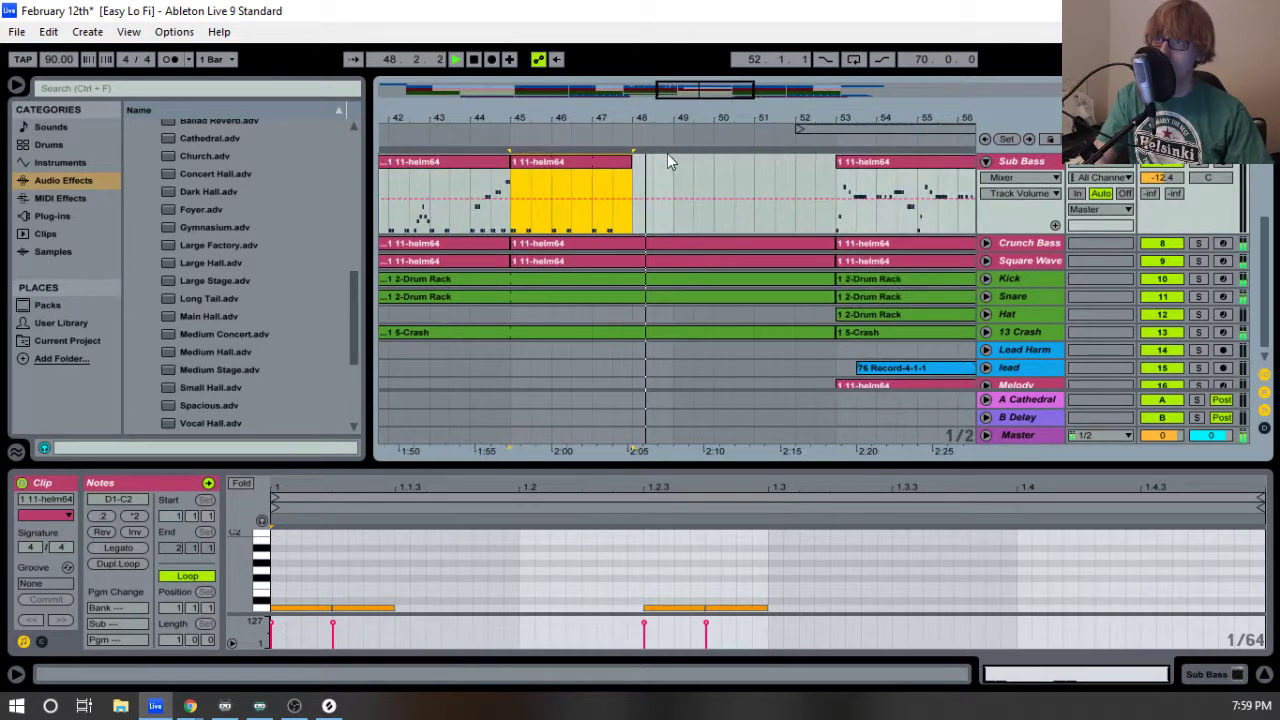
drag(632, 170, 837, 172)
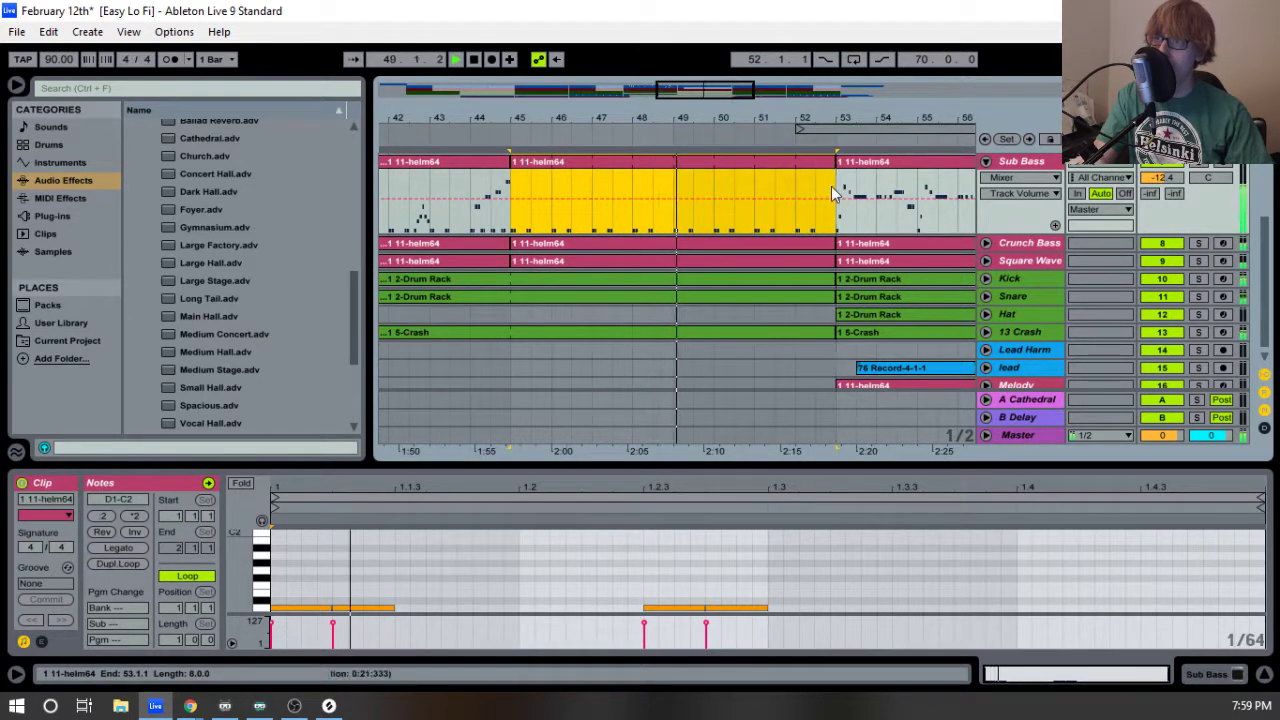
- Hide the note editor, collapse the Record track, and show the Sub Bass track expanded across the whole arrangement
click(985, 161)
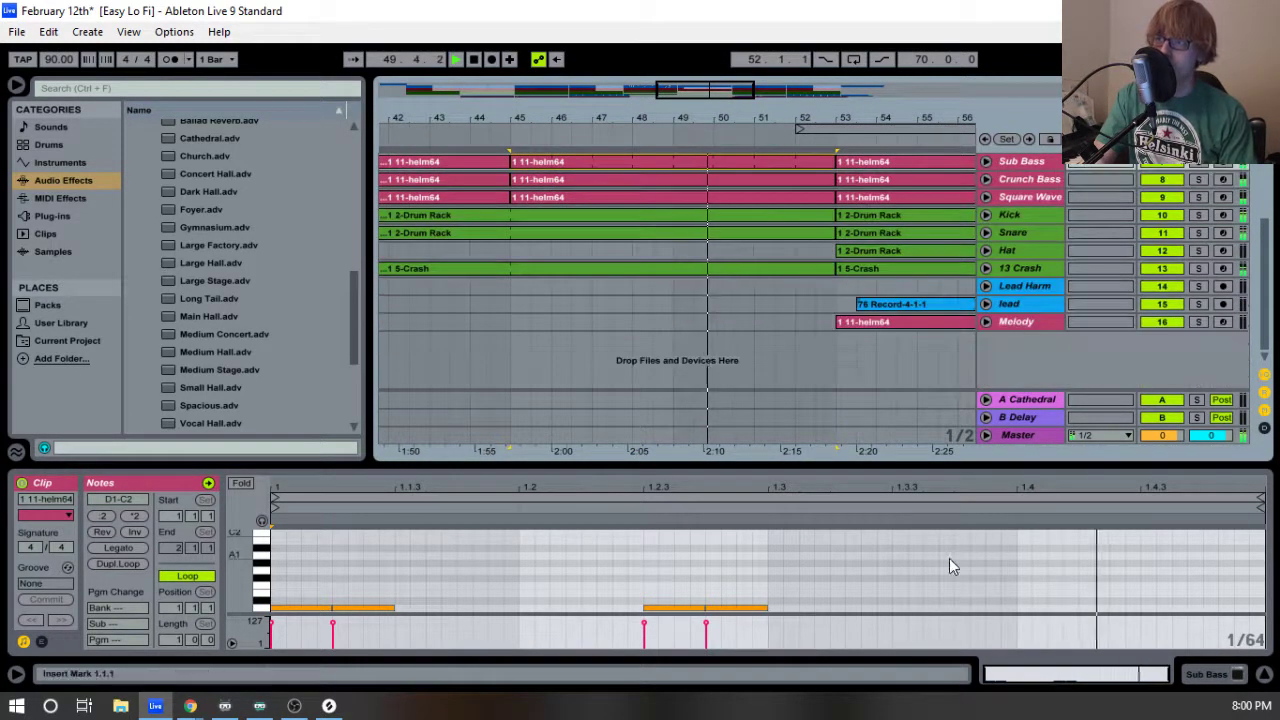
drag(914, 465, 869, 714)
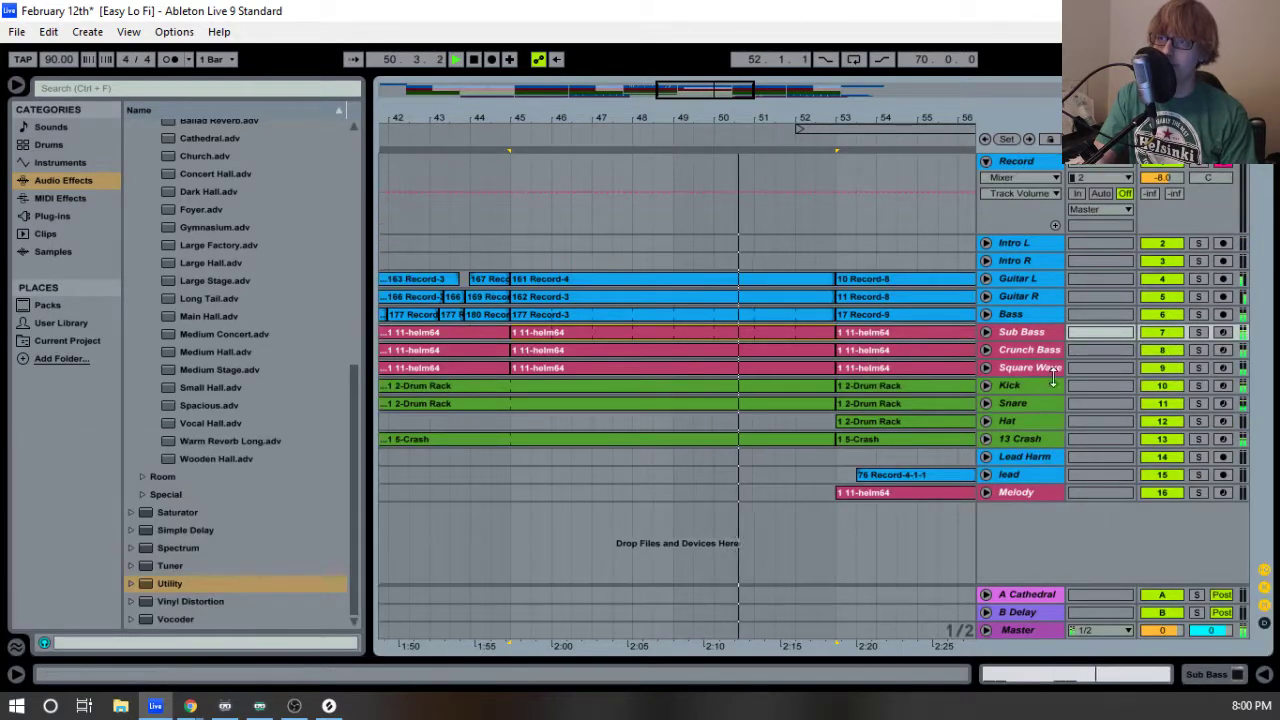
click(995, 167)
click(986, 161)
drag(858, 118, 852, 34)
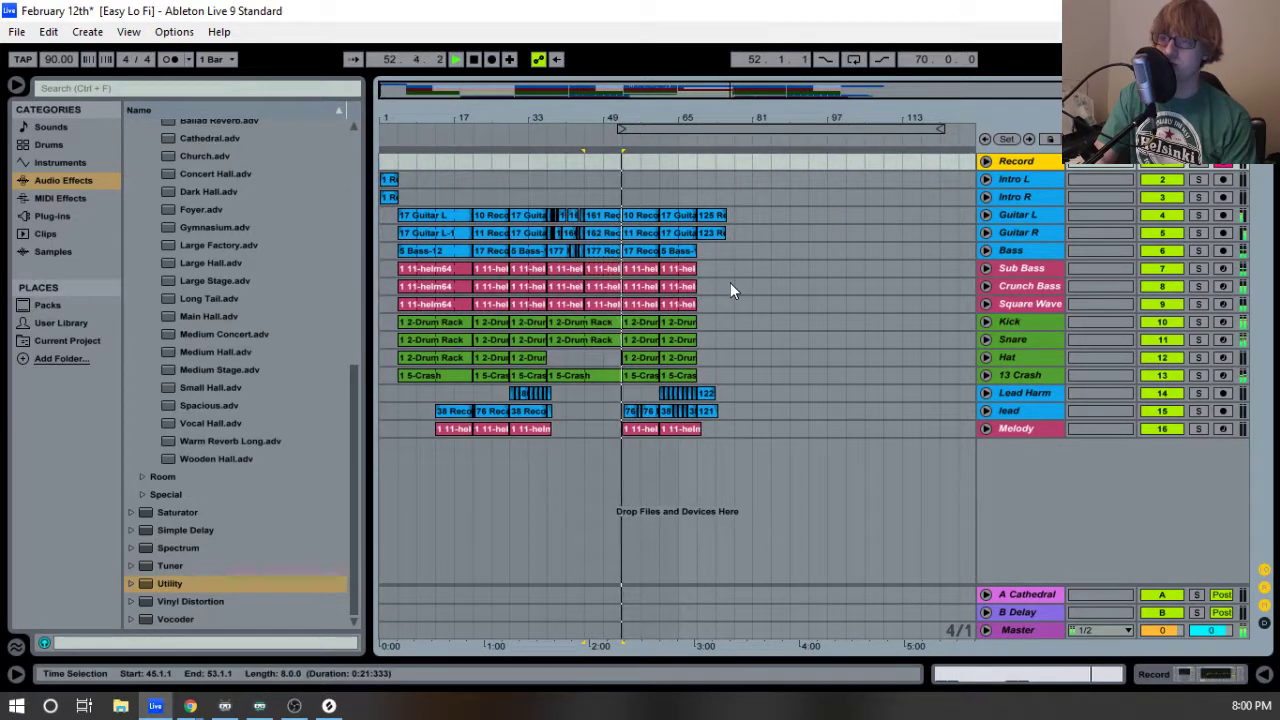
click(986, 268)
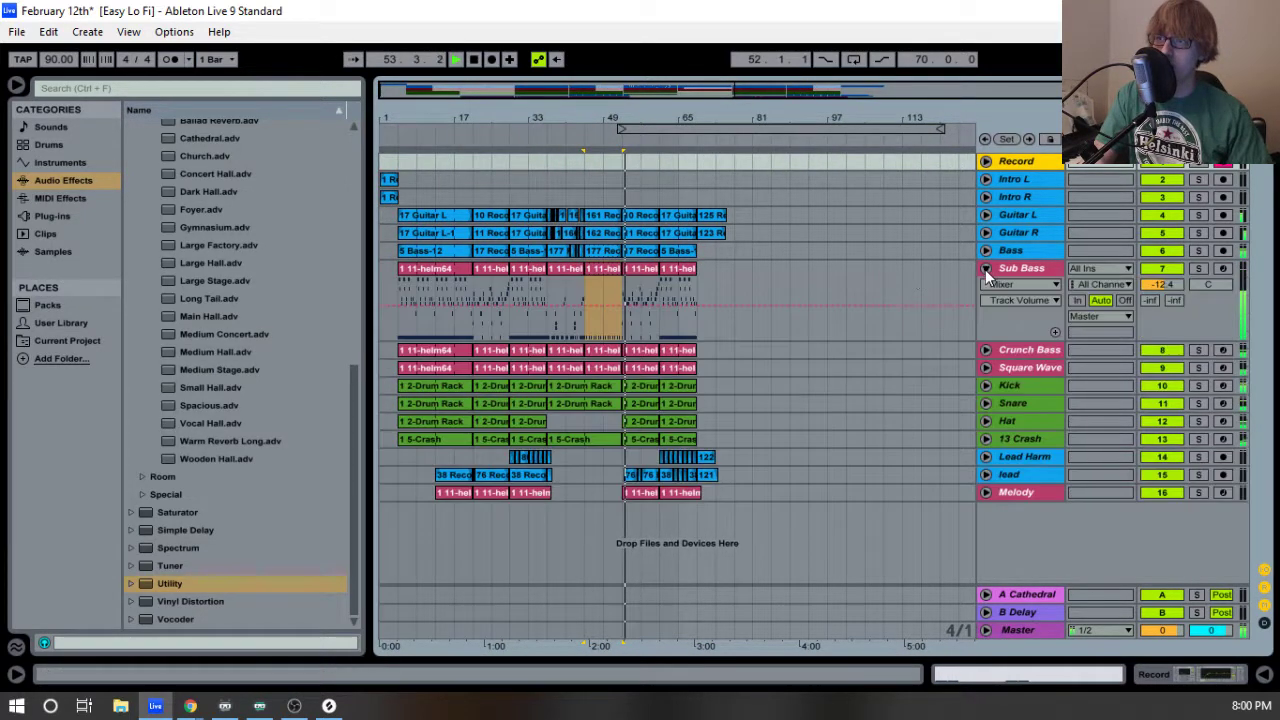
- Paste a copy of the Sub Bass clip at bar 69 and open its notes for editing
click(697, 288)
key(ctrl+v)
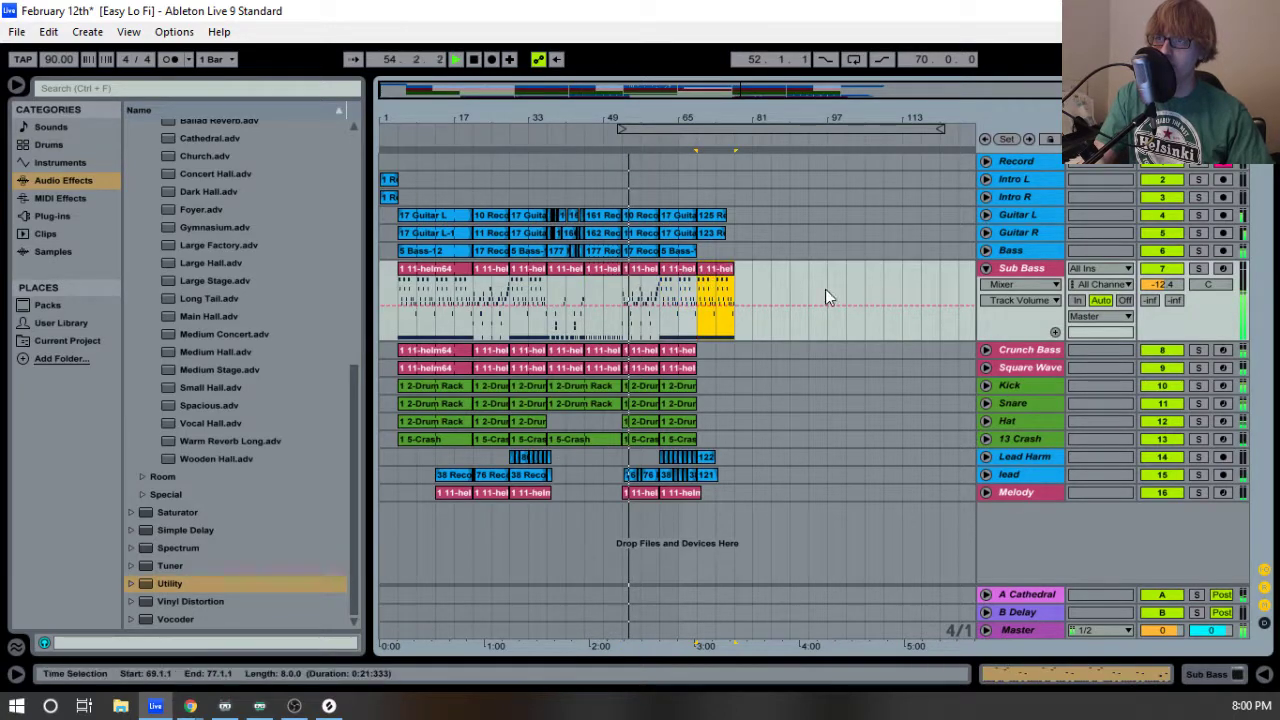
drag(714, 117, 716, 117)
double_click(669, 279)
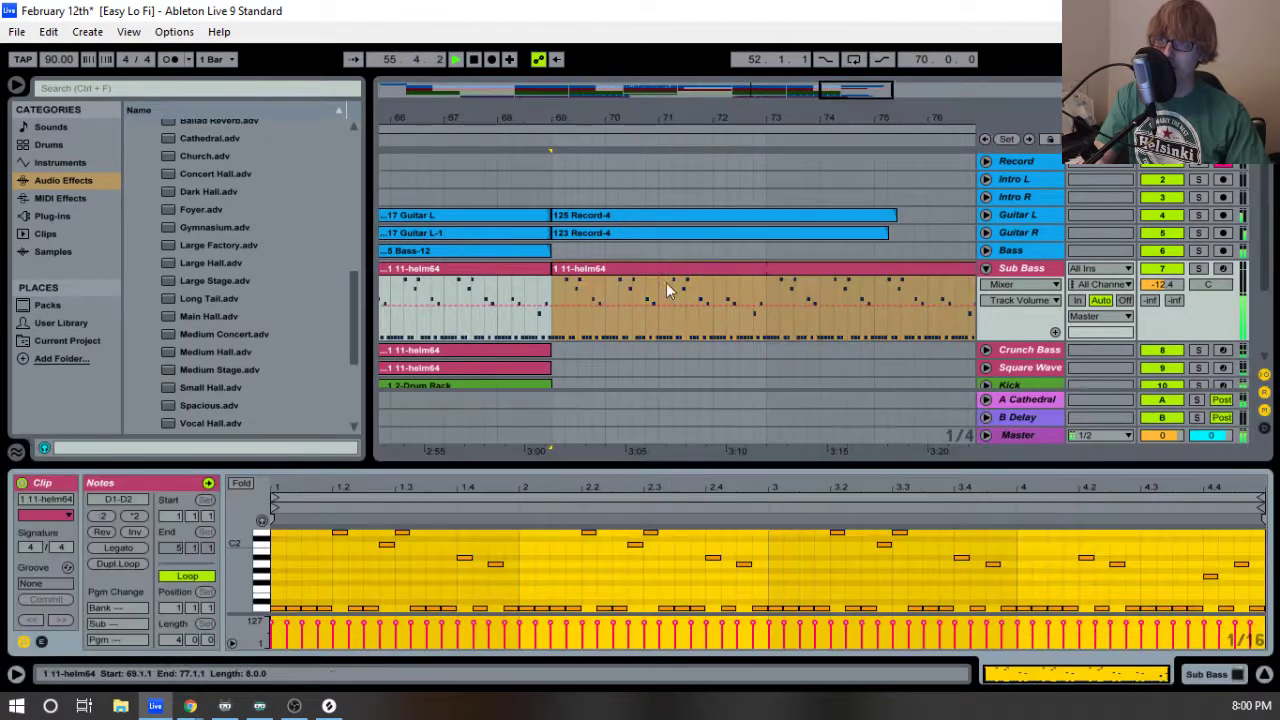
- Replace all notes in the Sub Bass clip at bar 69 with one long D1 note starting at the clip's beginning
drag(628, 468, 628, 164)
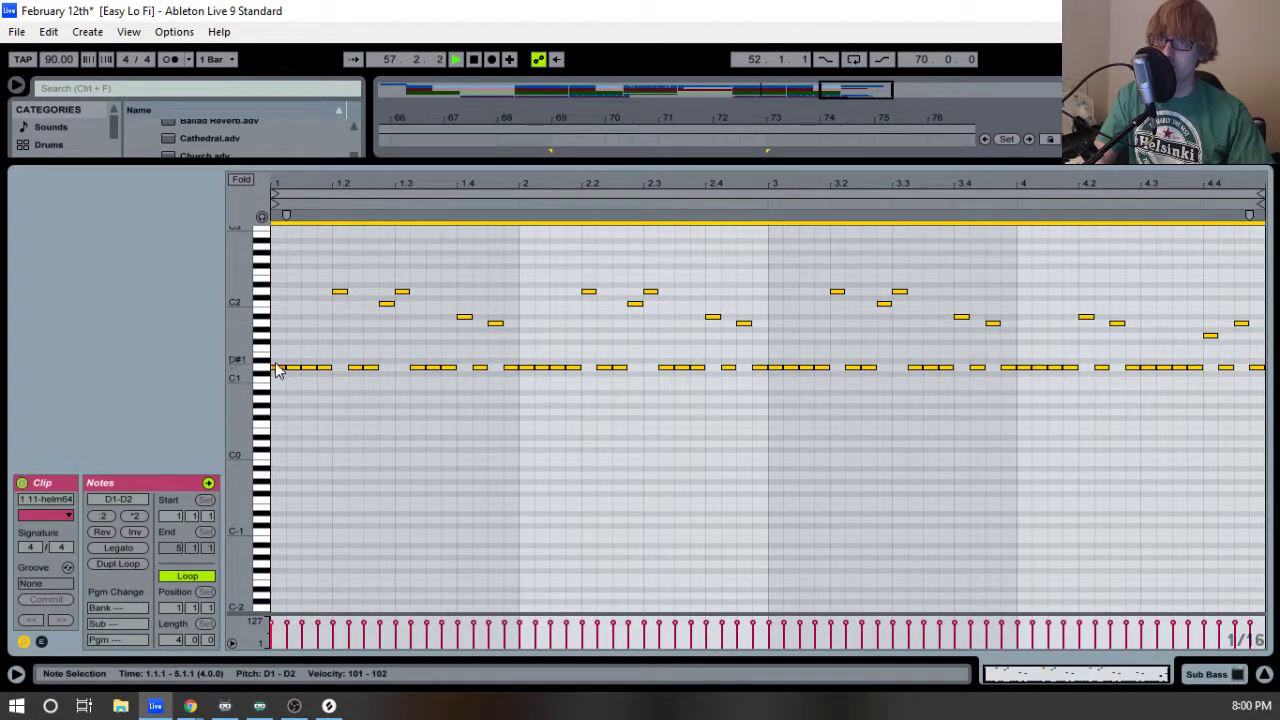
key(Delete)
drag(279, 368, 853, 405)
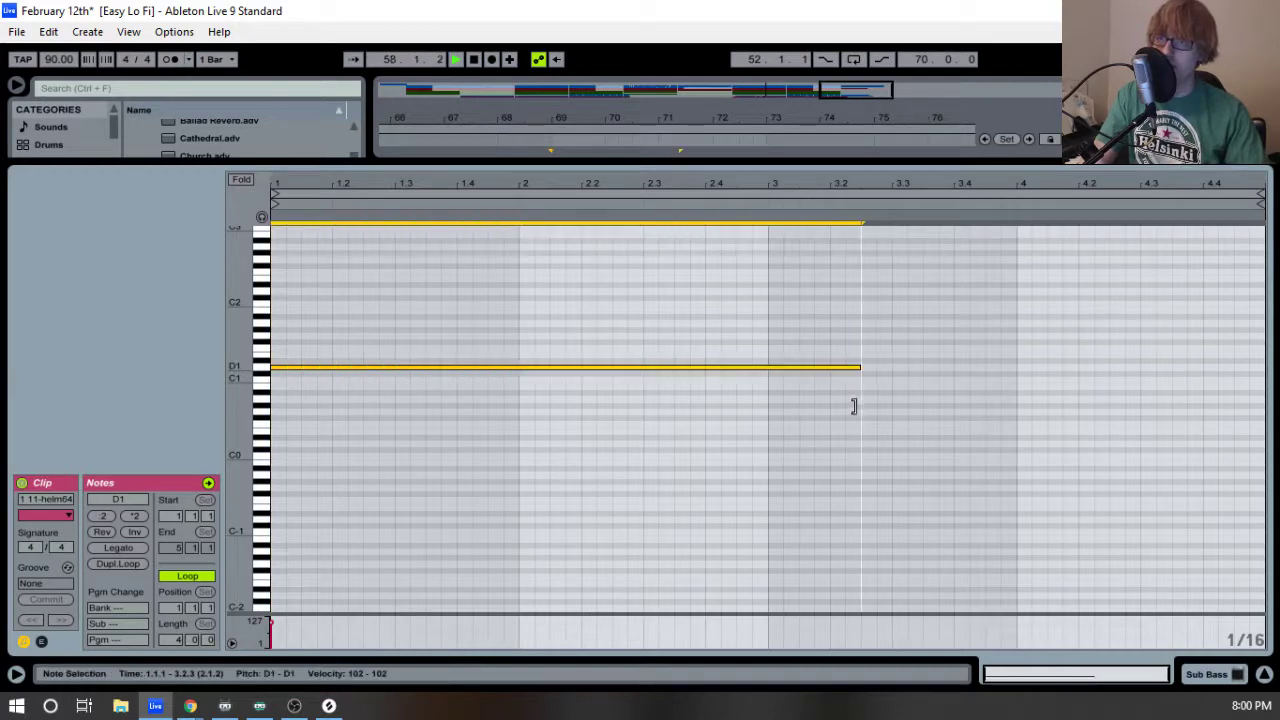
- Trim the Sub Bass clip to end at bar 73 and make the D1 note last all four bars
drag(784, 162, 771, 362)
drag(821, 104, 790, 85)
drag(776, 162, 689, 168)
click(689, 168)
click(604, 163)
click(816, 513)
mouse_move(765, 553)
mouse_down()
mouse_move(1214, 586)
mouse_move(727, 514)
mouse_move(779, 572)
mouse_up()
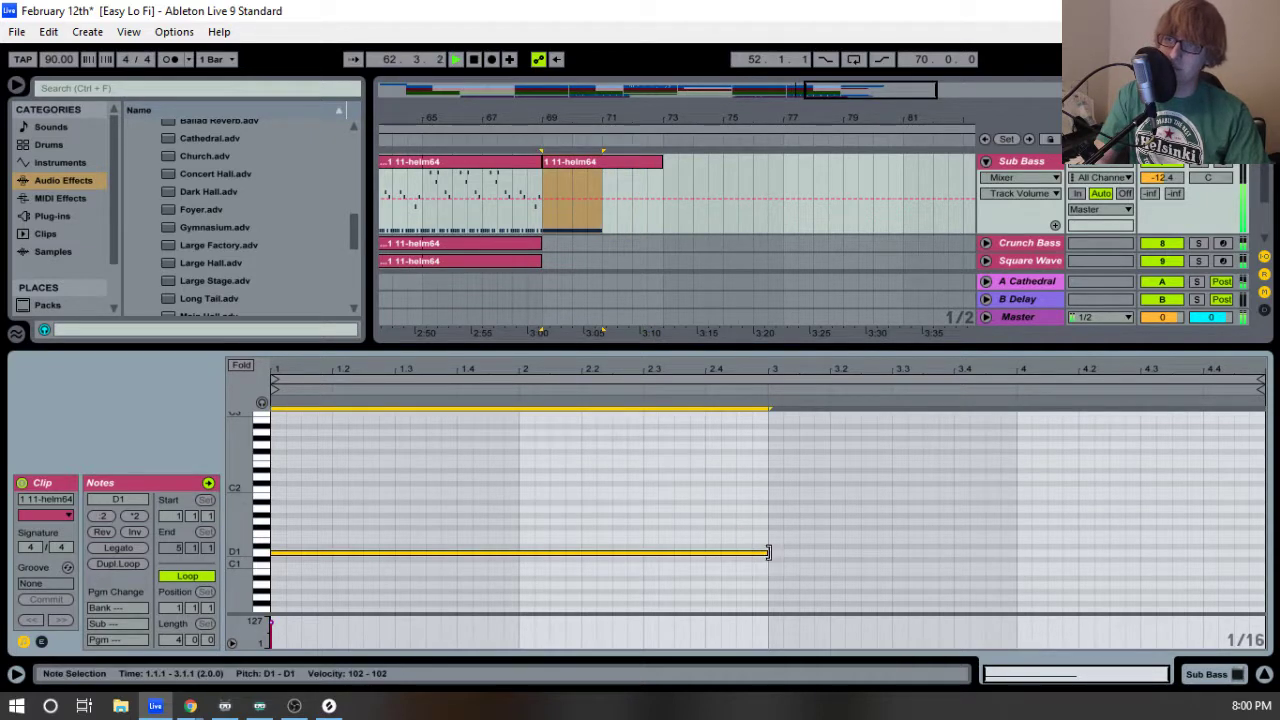
drag(880, 553, 1200, 563)
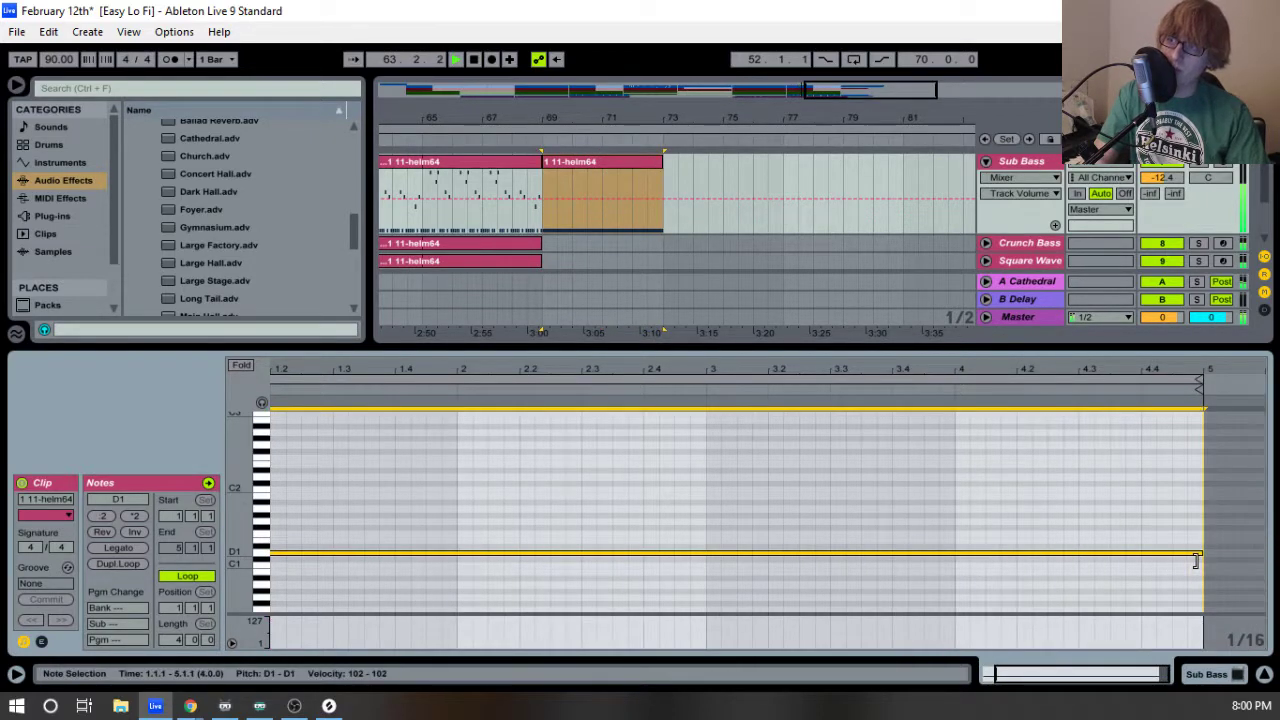
- Copy the four-bar Sub Bass clip to the Crunch Bass track at bar 69 and show that track expanded
click(567, 165)
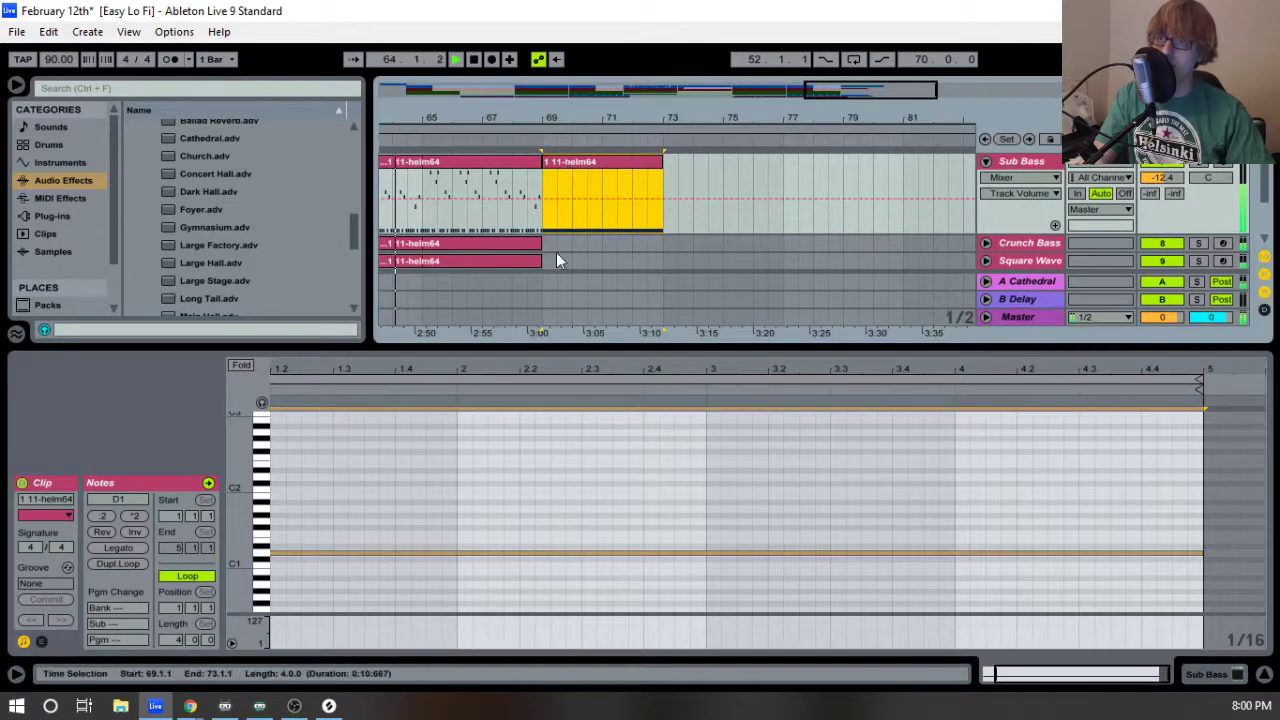
click(551, 250)
key(ctrl+v)
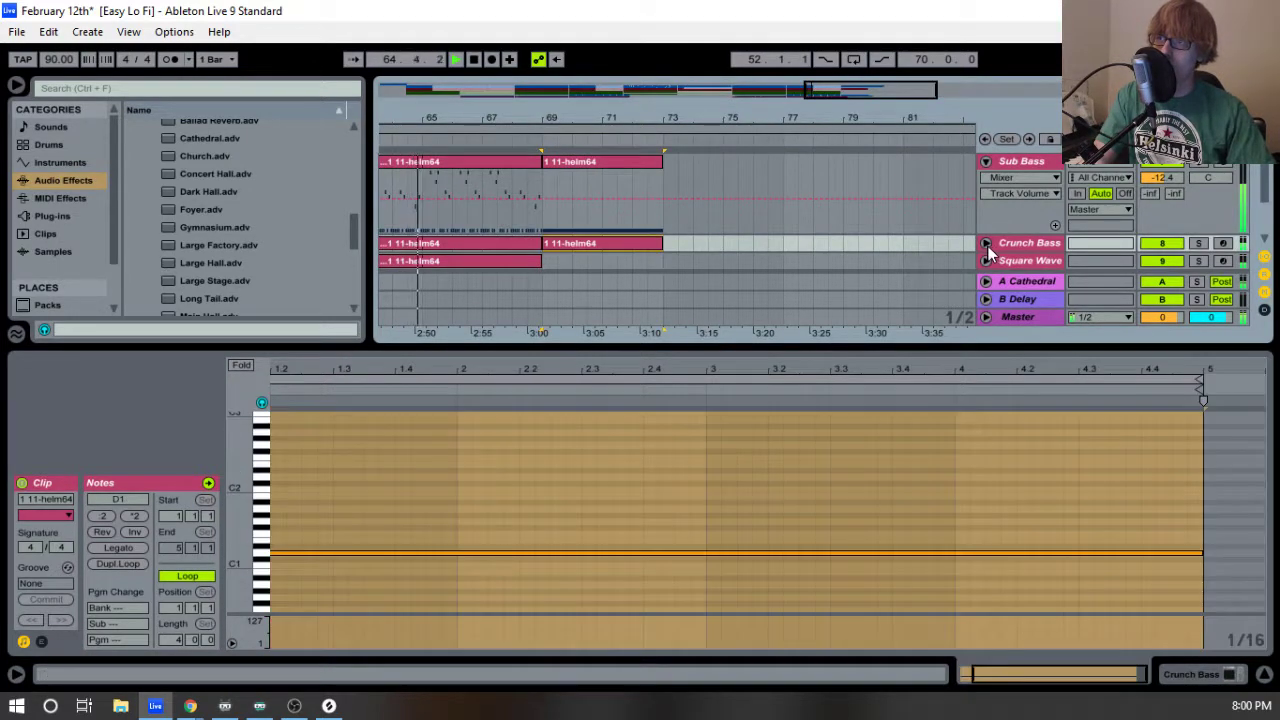
click(987, 245)
scroll(690, 215, down, 2)
scroll(685, 238, up, 2)
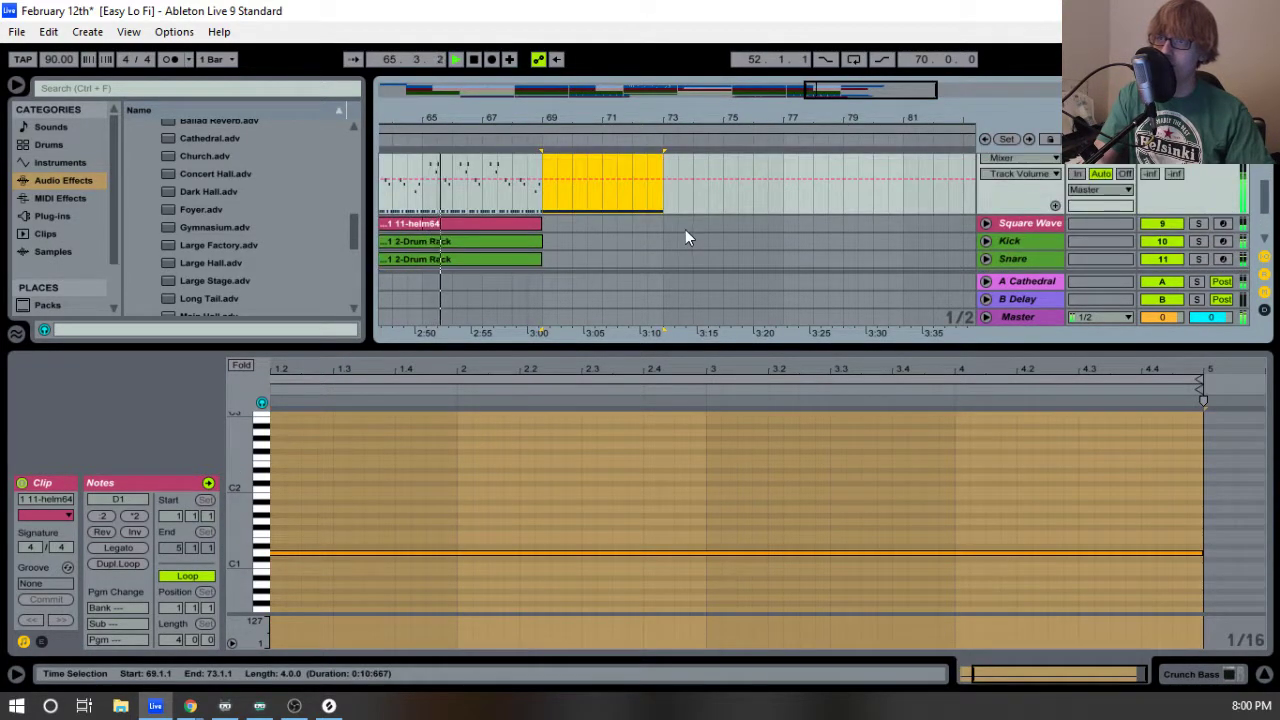
scroll(827, 207, up, 1)
click(585, 177)
scroll(585, 183, down, 1)
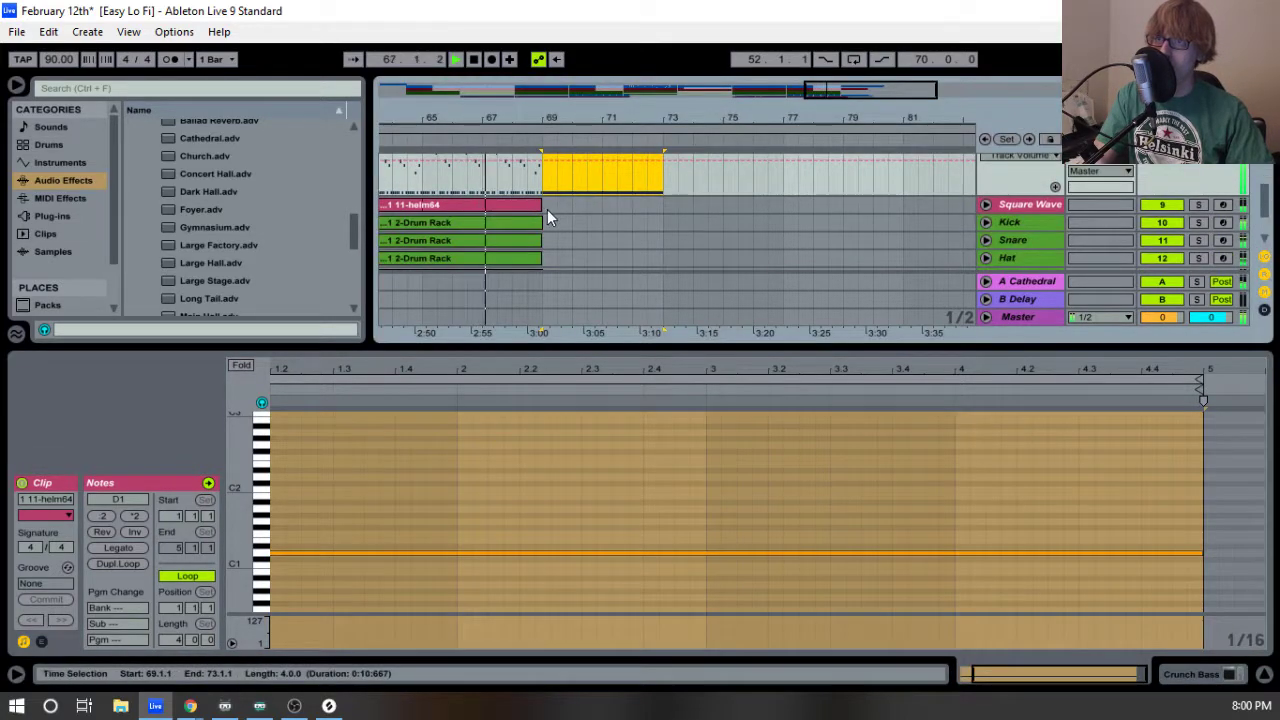
- Paste the sustained-note clip onto the Square Wave track at bar 69 and transpose its note up an octave to D2
click(550, 209)
key(ctrl+v)
double_click(597, 202)
click(630, 474)
key(ctrl+a)
key(shift+Up)
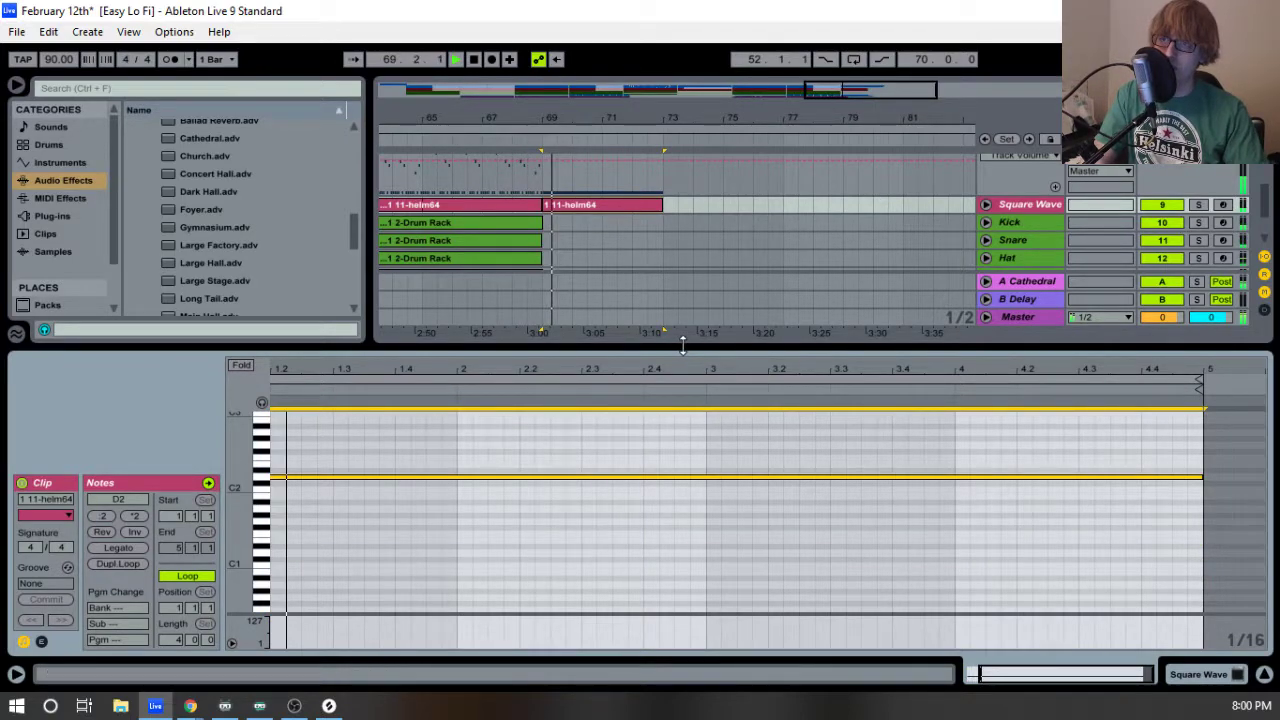
- Hide the note editor, expand the Square Wave track, and play back the transition into bar 69
drag(683, 344, 652, 688)
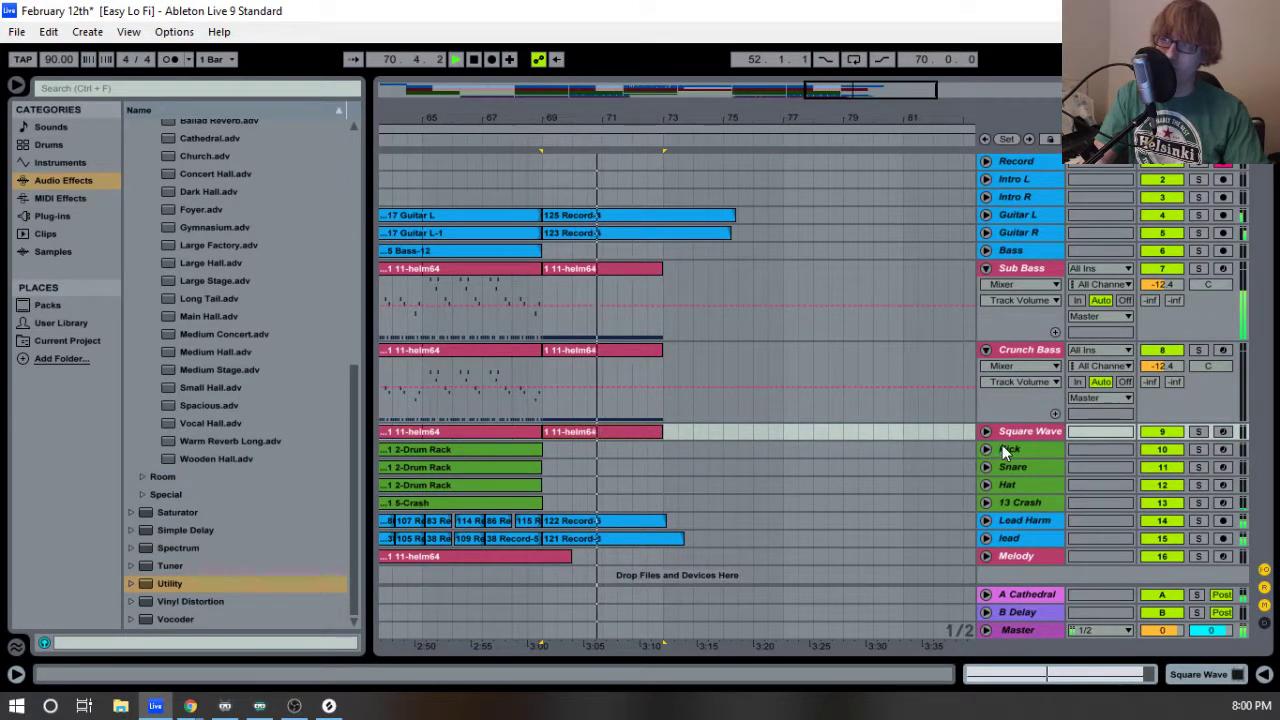
click(986, 431)
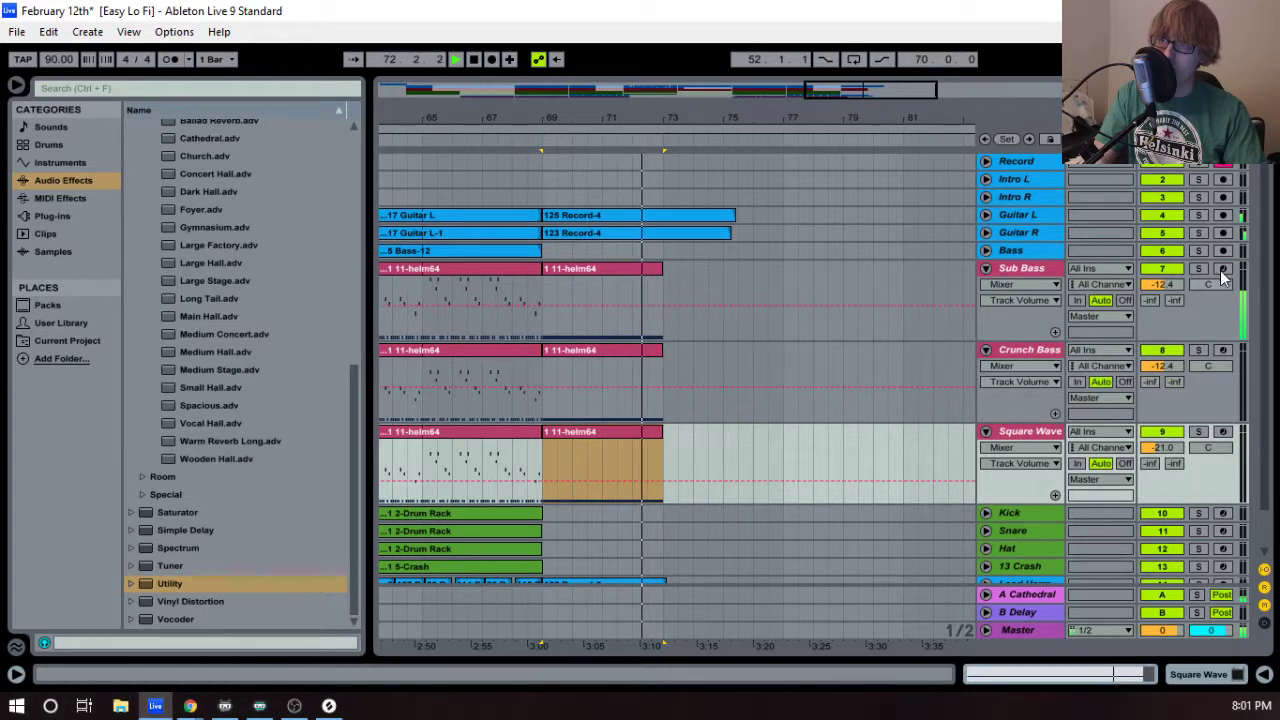
click(1199, 269)
click(1201, 270)
click(519, 147)
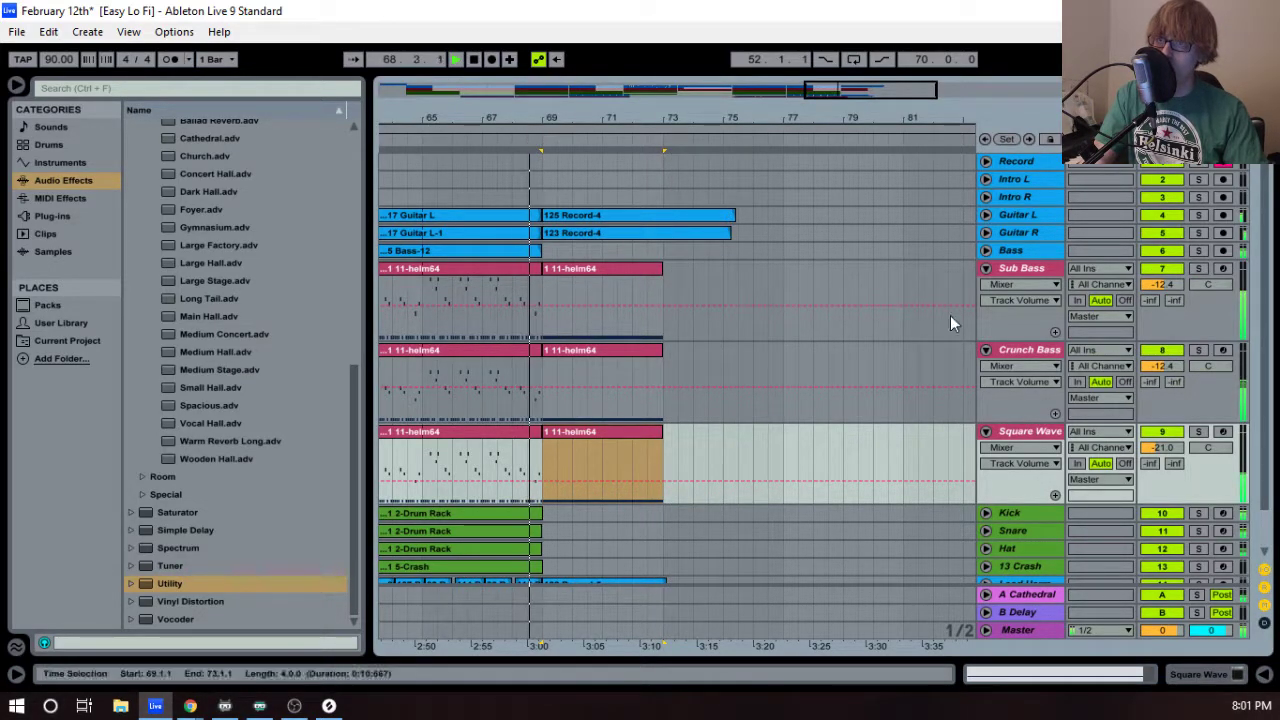
- Set the Sub Bass synth's amplitude envelope to full decay and zero sustain, and audition the track soloed and in the mix
double_click(1022, 269)
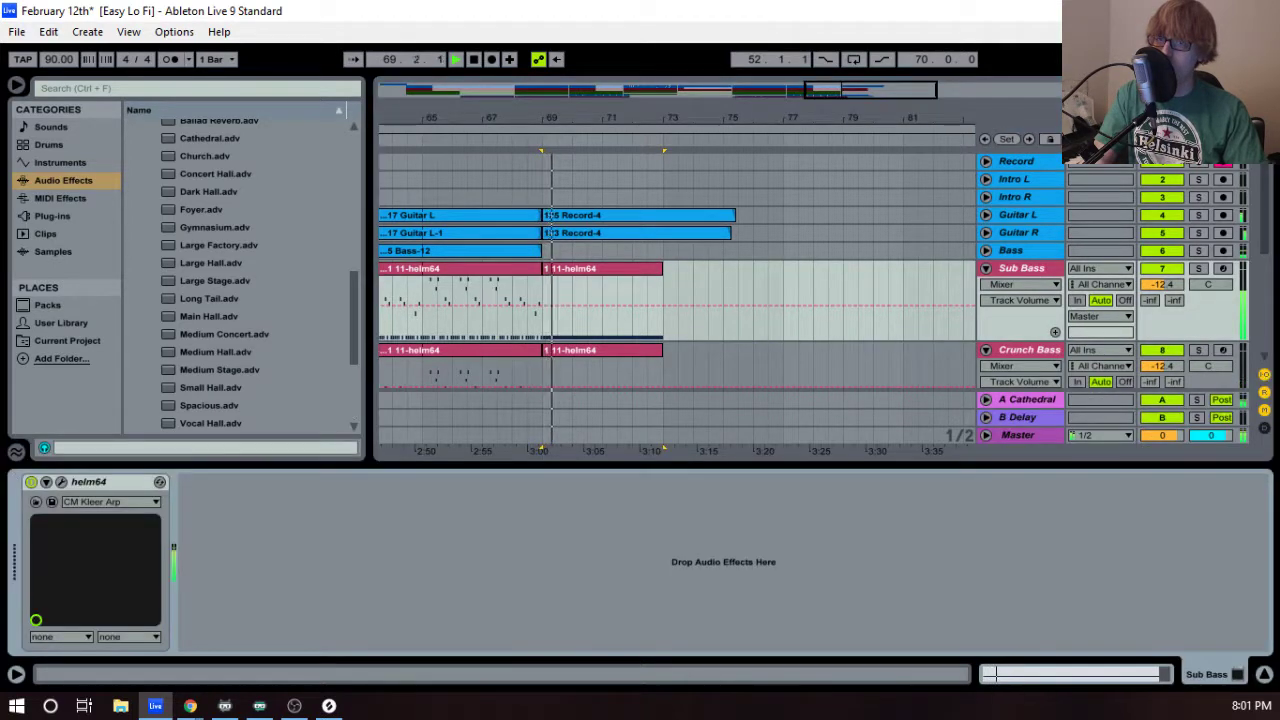
click(61, 483)
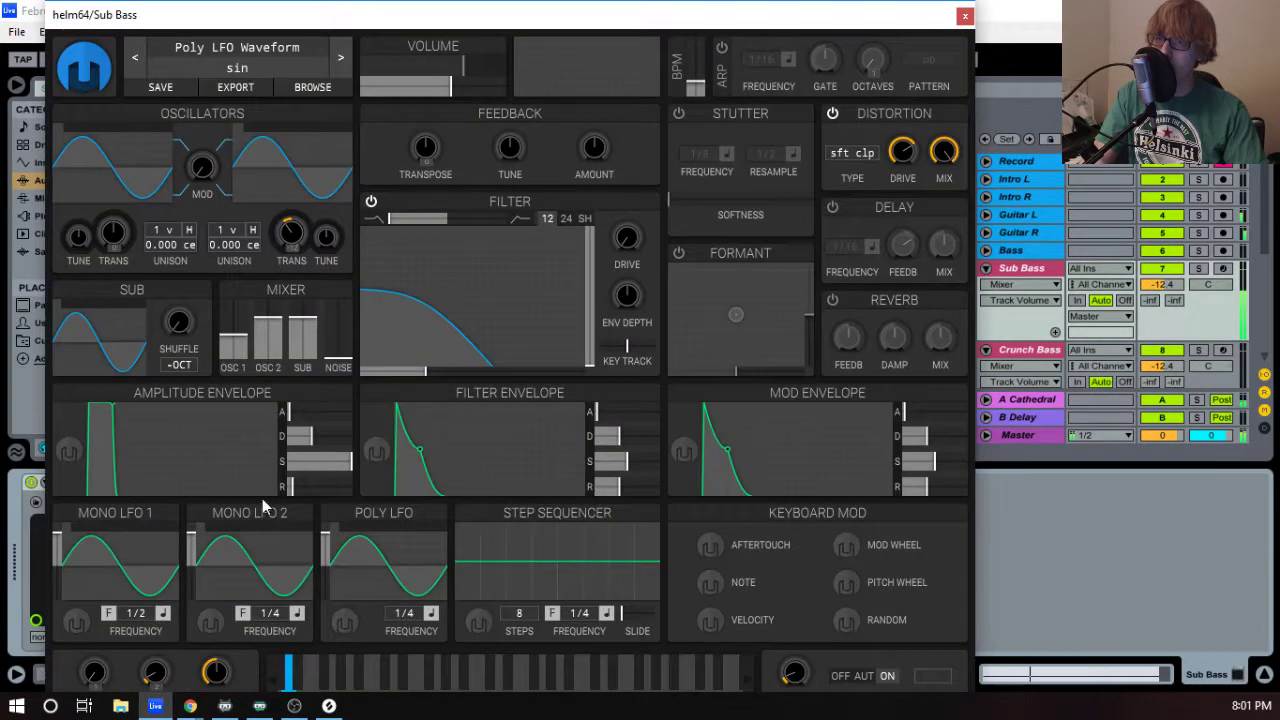
drag(350, 468, 369, 449)
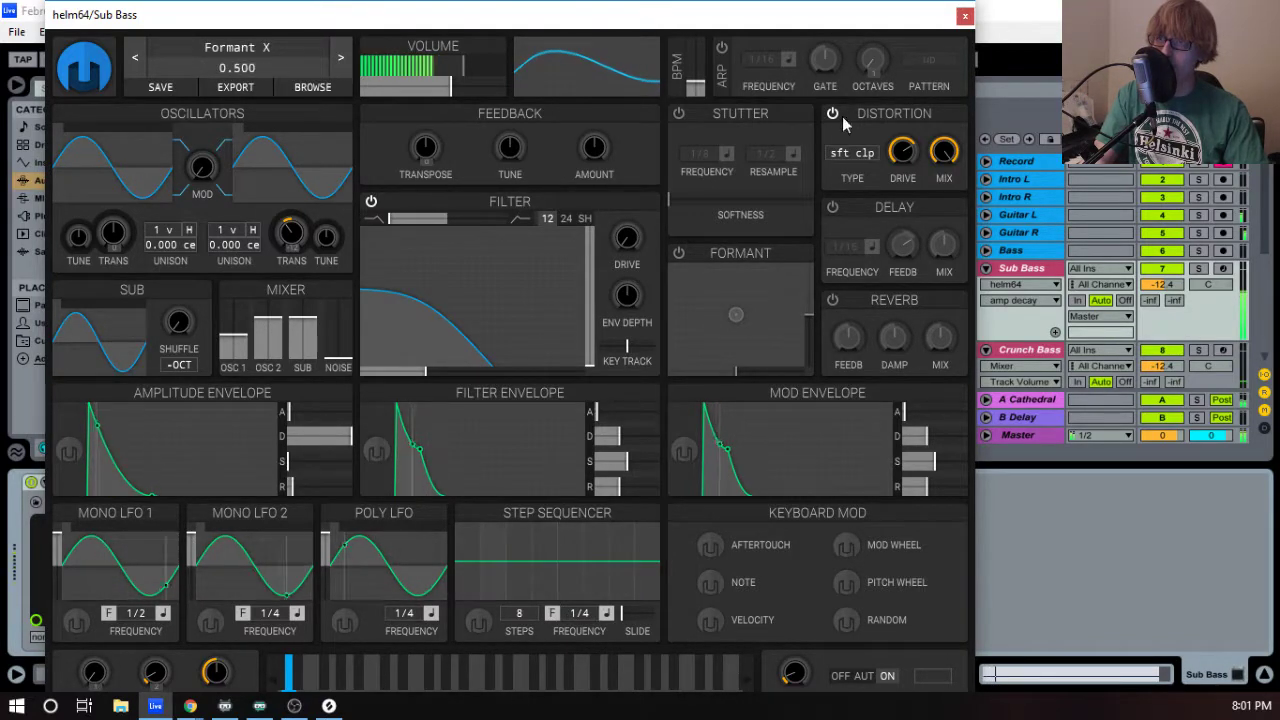
click(964, 17)
click(1199, 269)
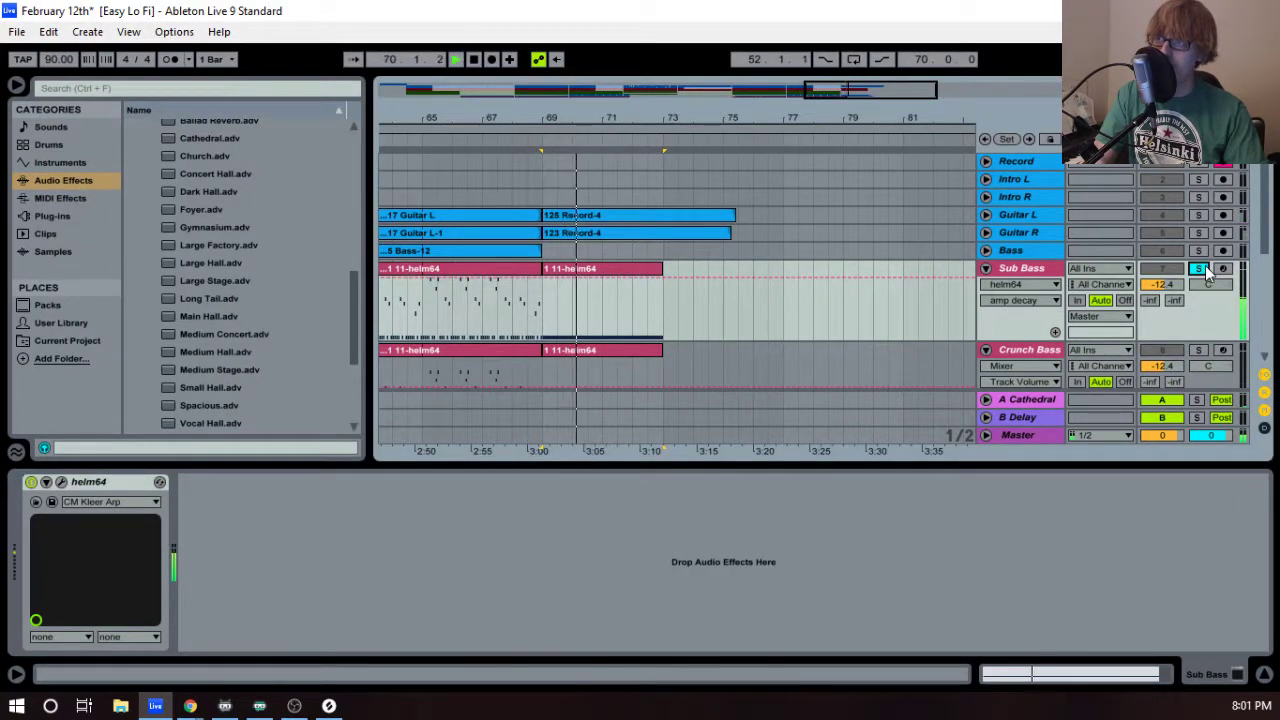
click(1200, 269)
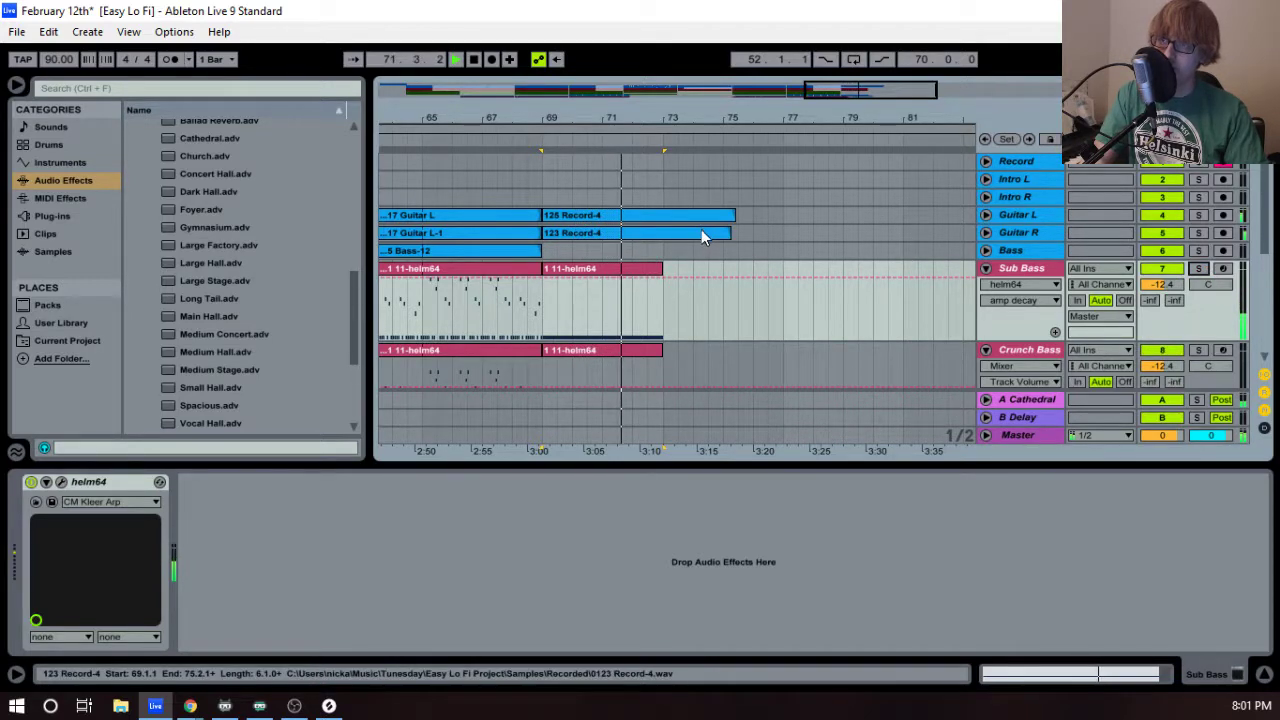
- Collapse the Crunch Bass and Square Wave tracks and hide the device view
scroll(735, 272, down, 3)
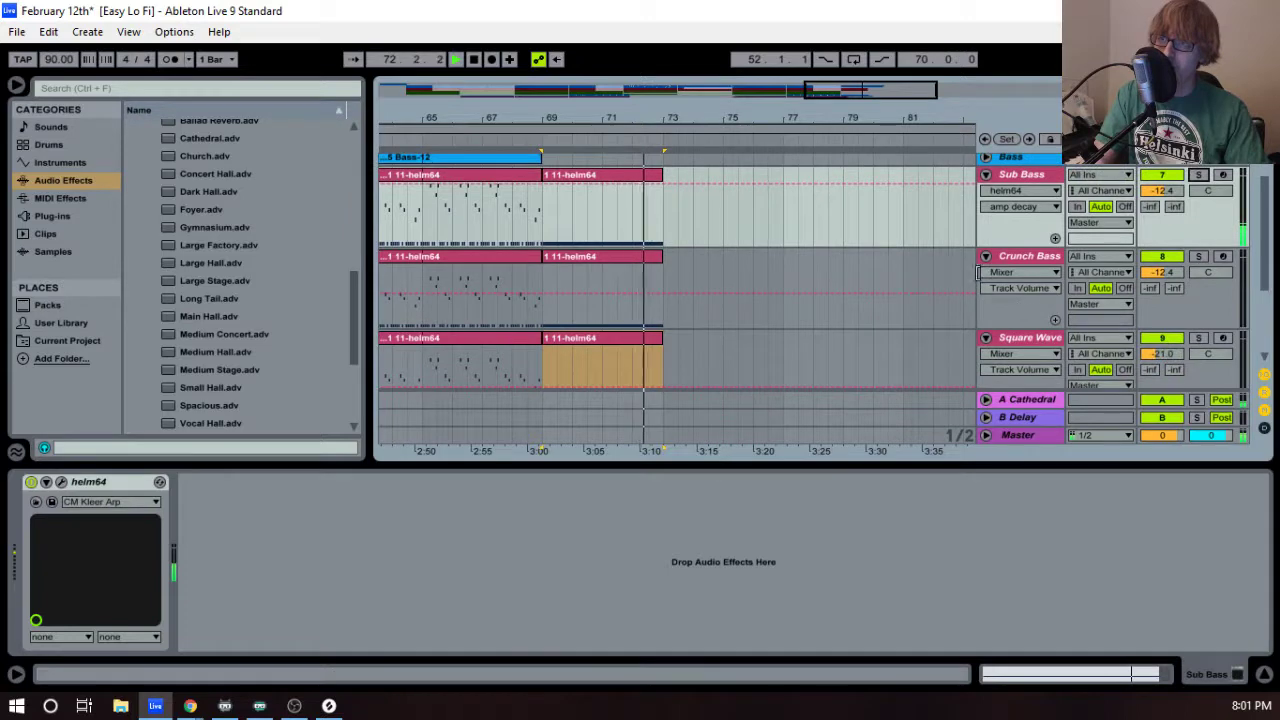
click(986, 256)
click(986, 274)
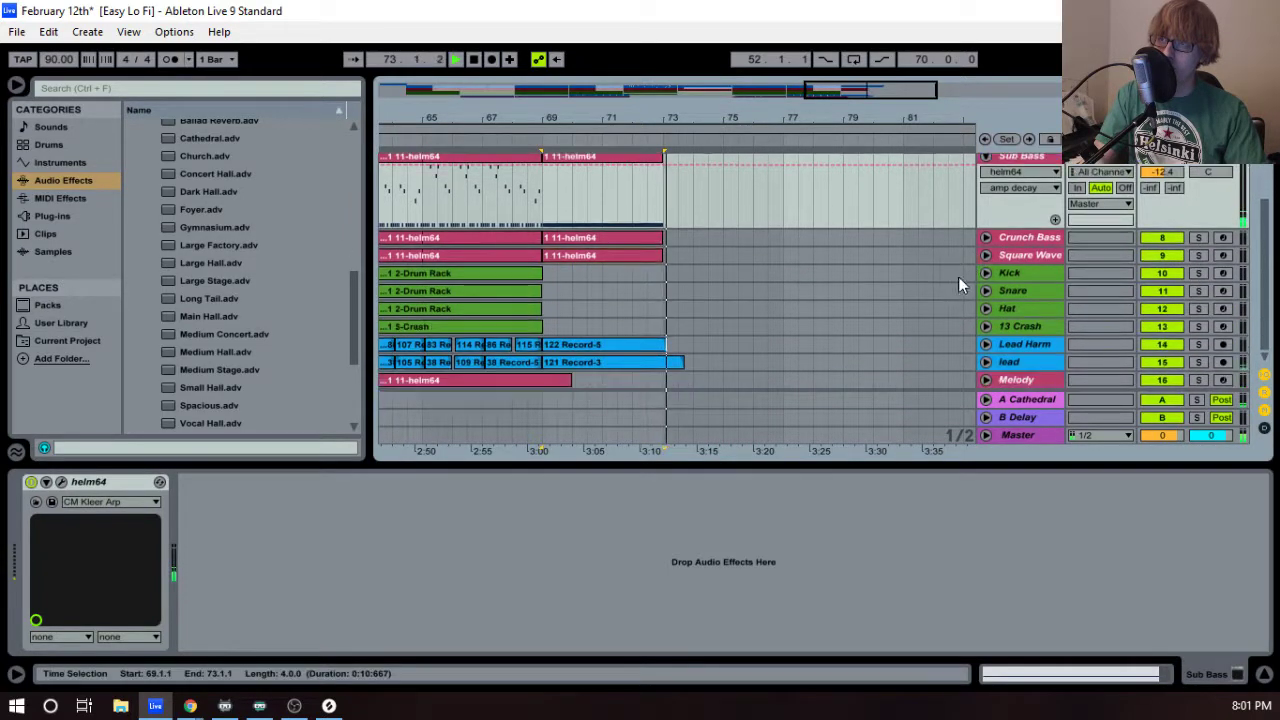
scroll(850, 282, up, 3)
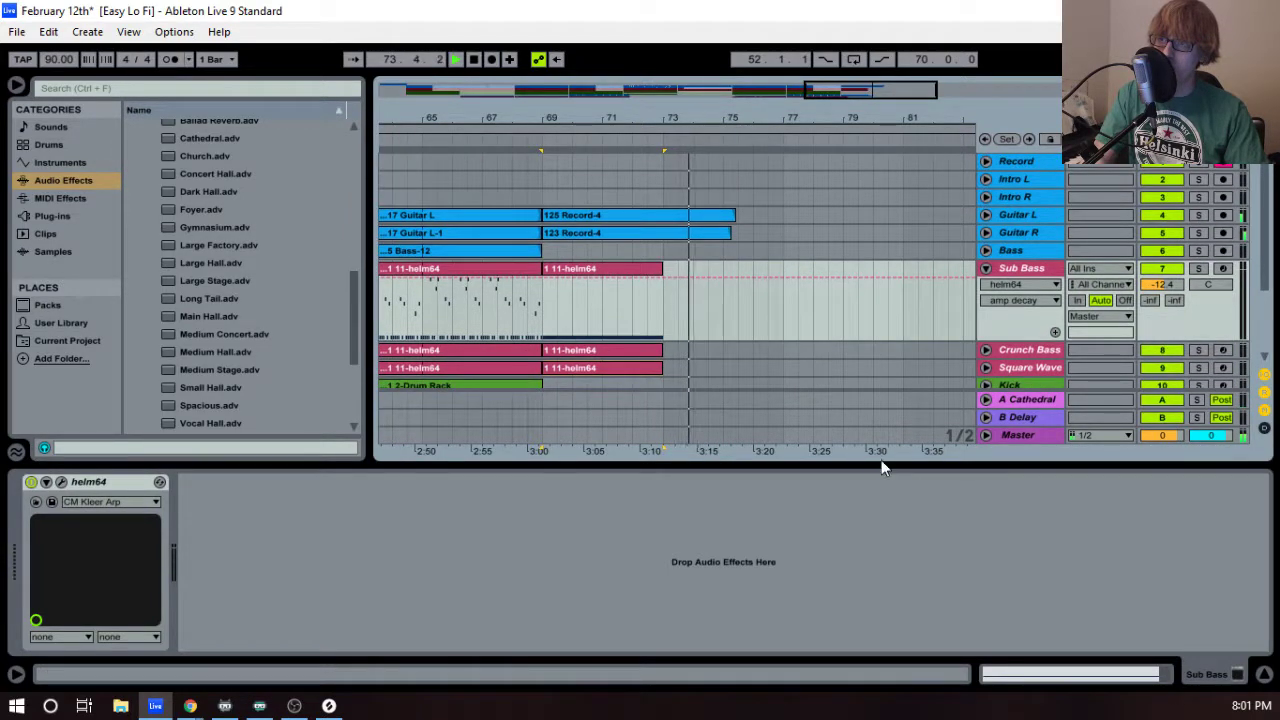
drag(878, 468, 857, 704)
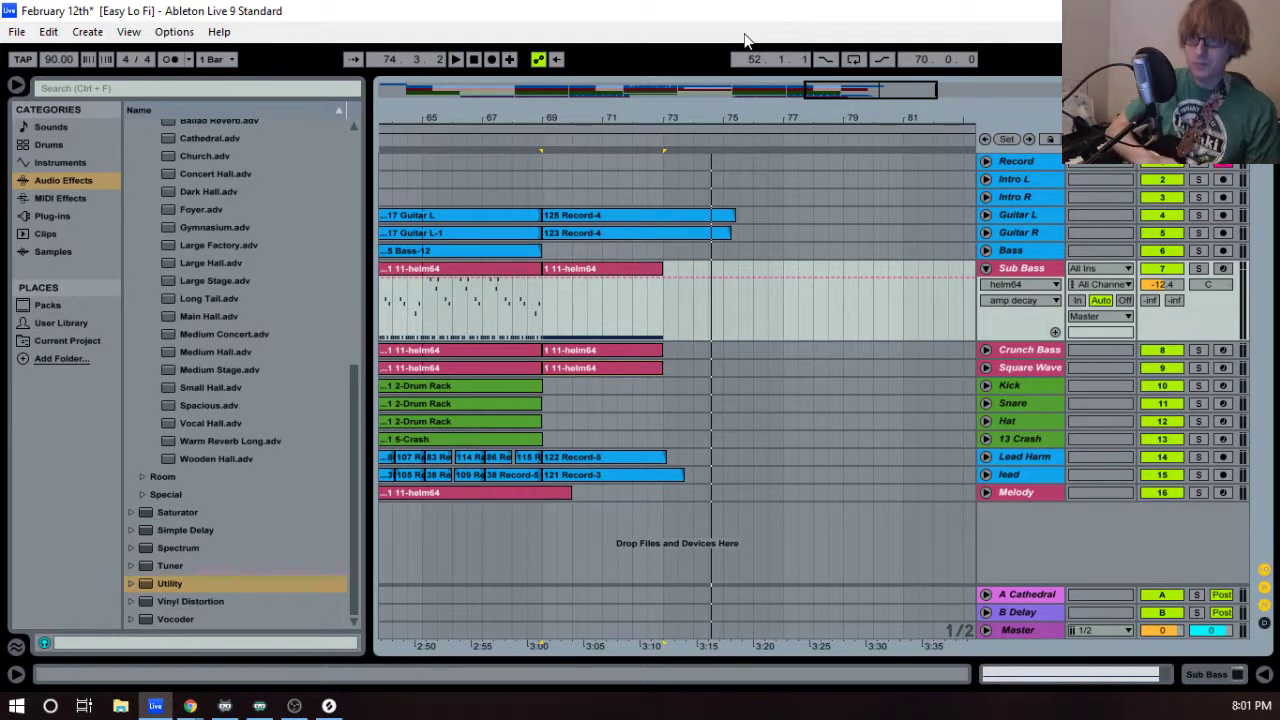
- Record a sustained bass note on the Record track from bar 68 to about bar 75, retaking it once
drag(522, 129, 594, 129)
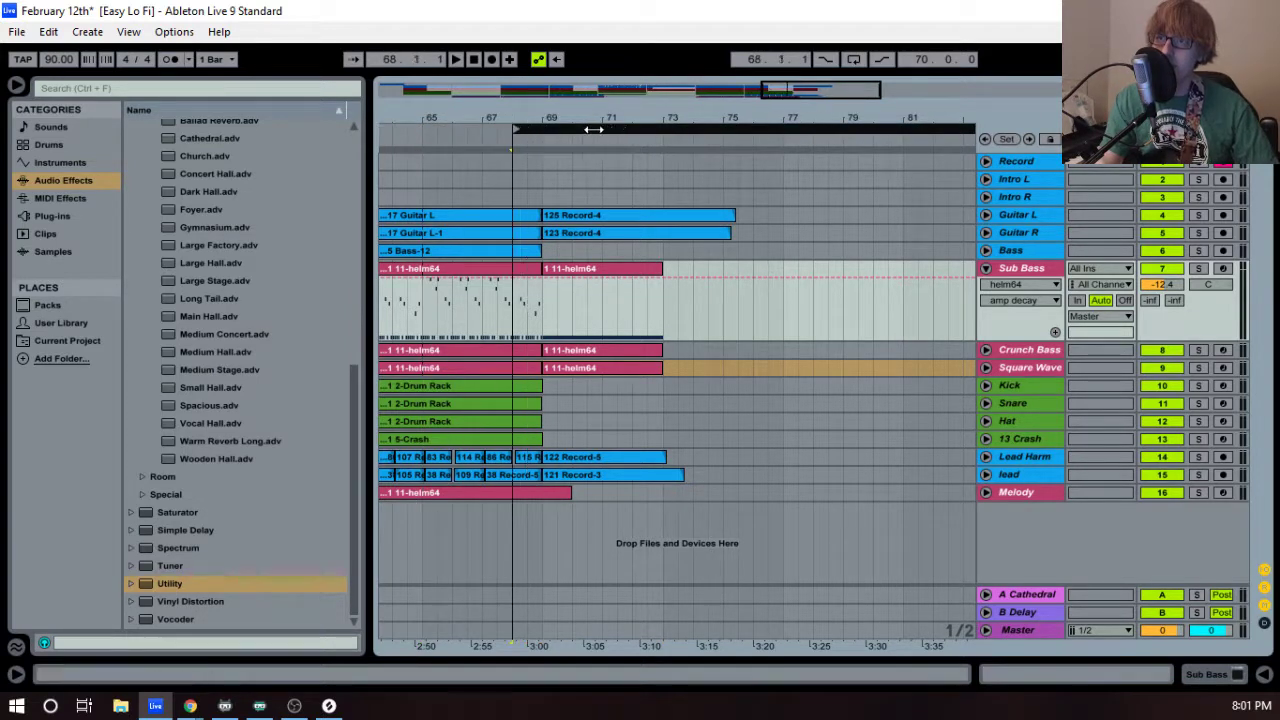
key(F9)
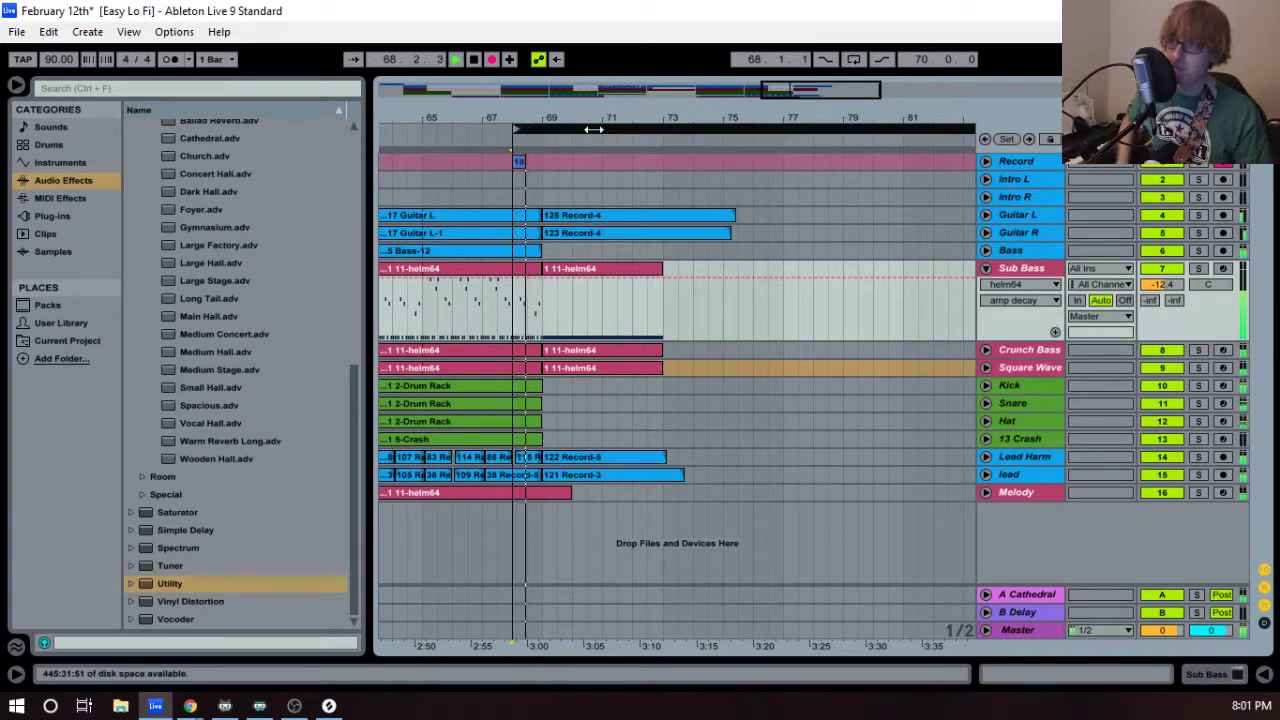
key(space)
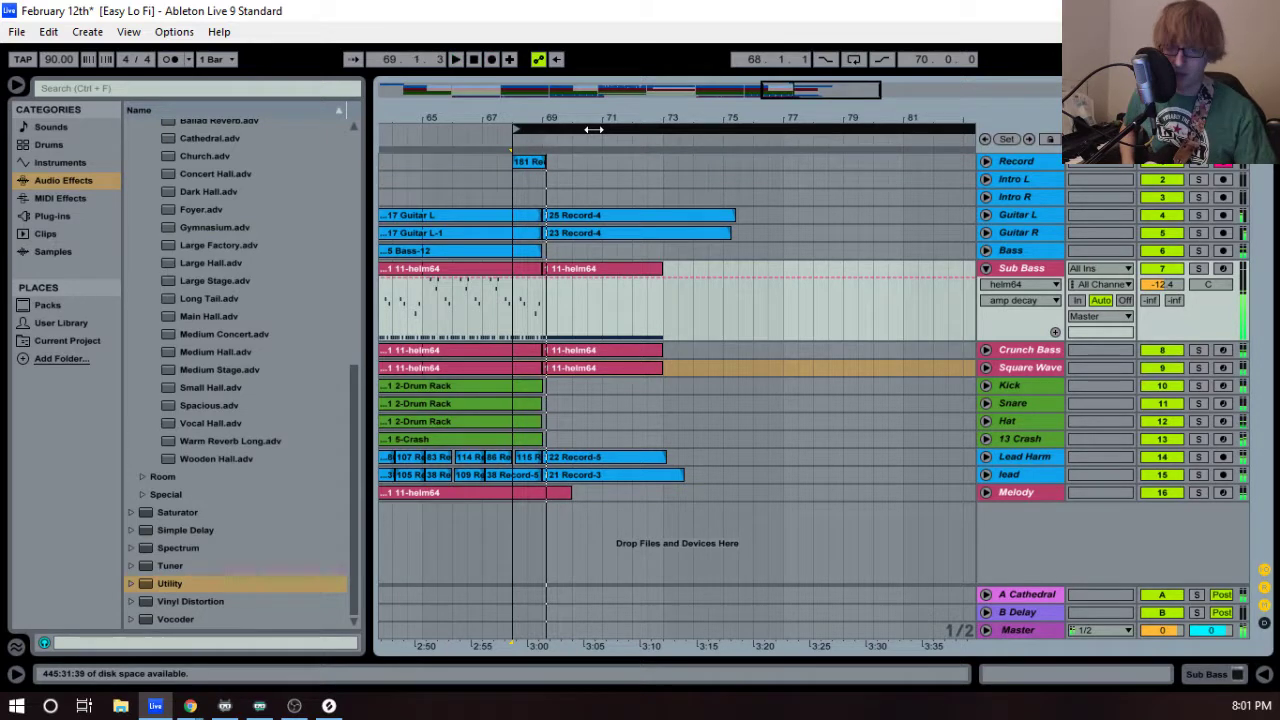
key(F9)
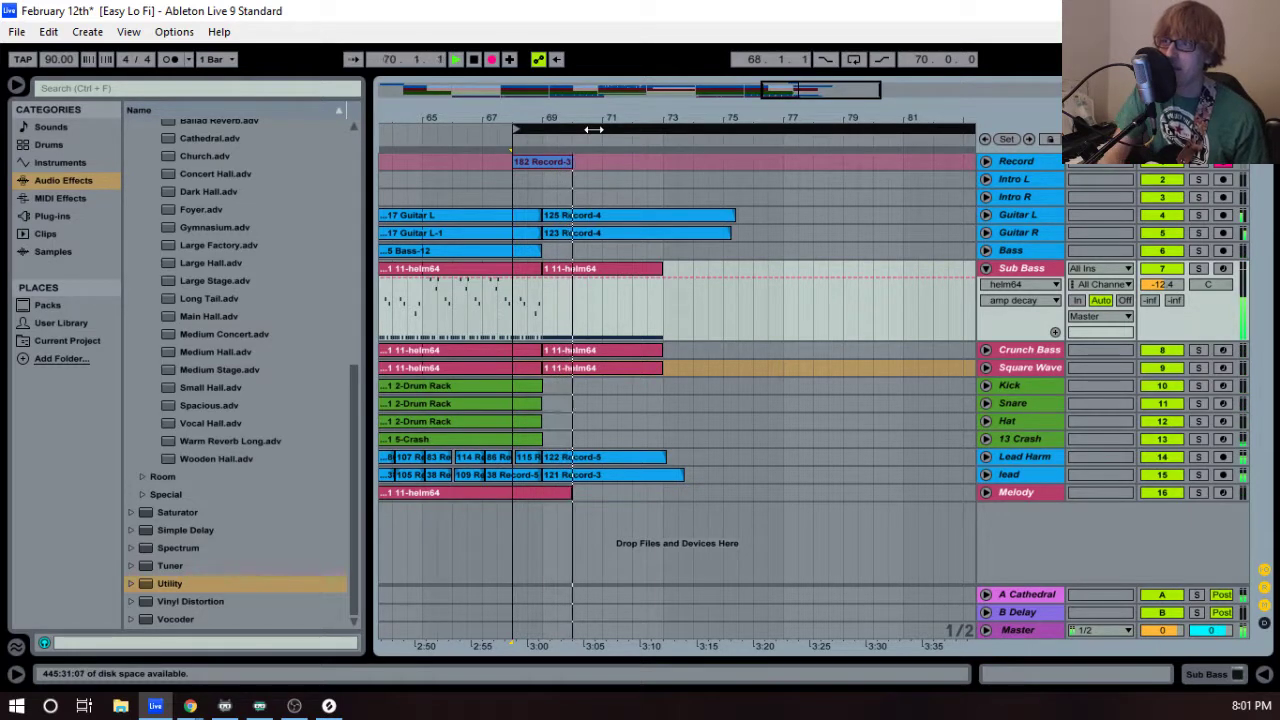
click(984, 162)
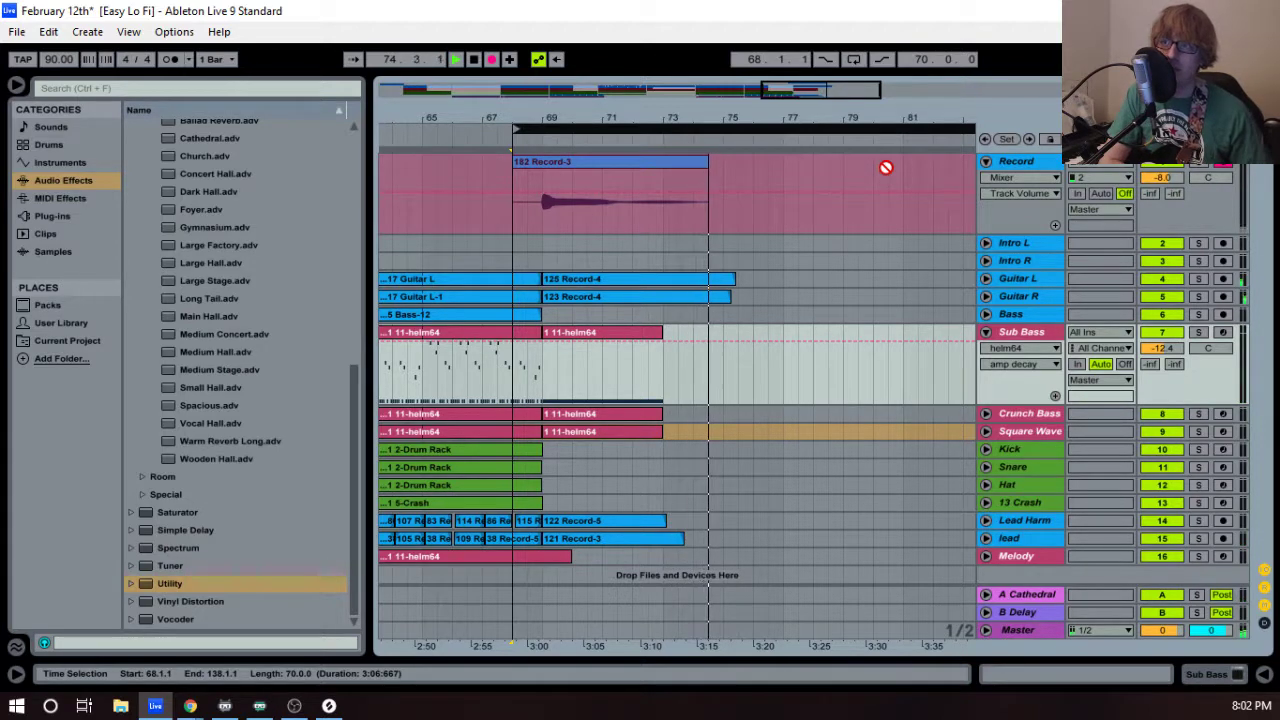
key(space)
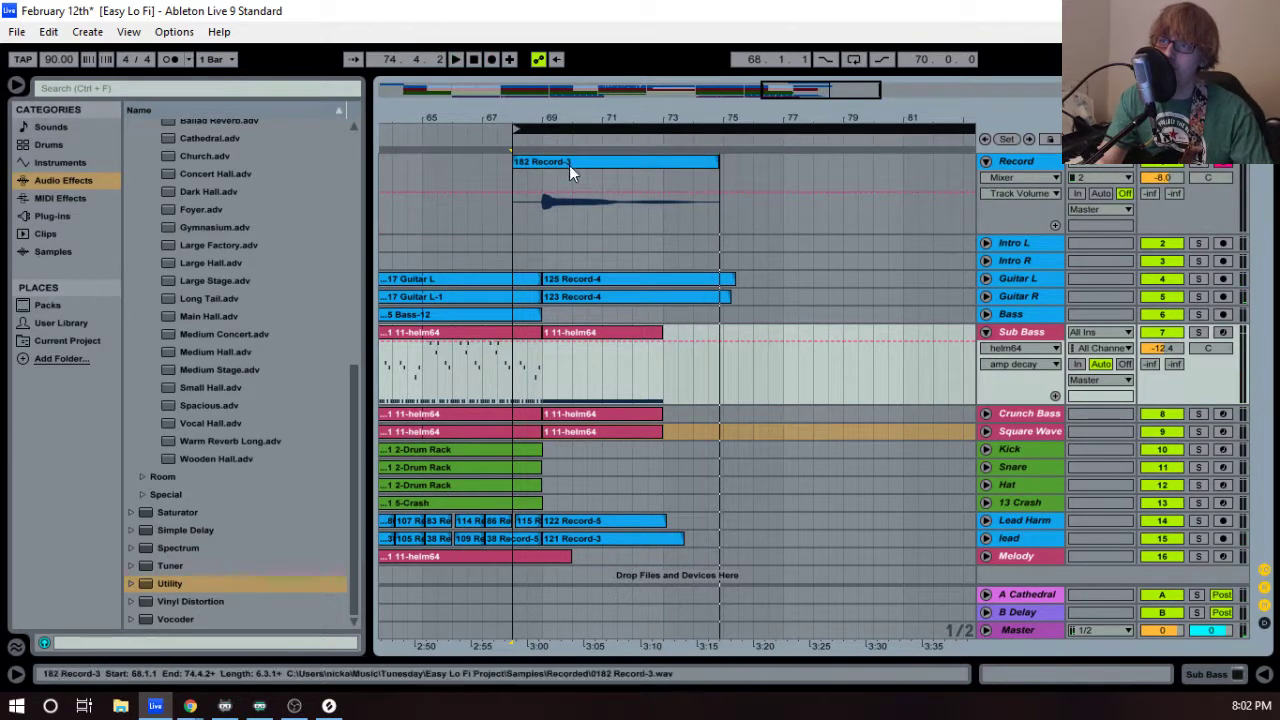
- Trim the start of the new bass take to bar 69 and move it to the Bass track
drag(514, 165, 542, 165)
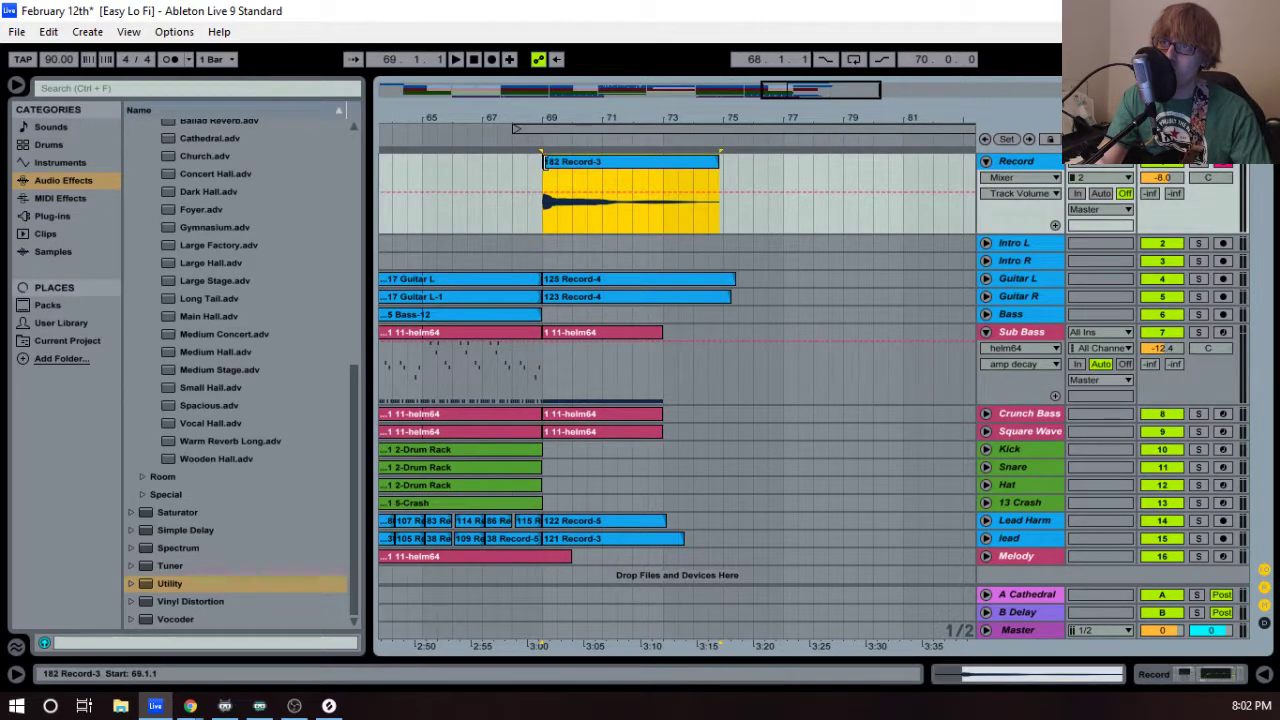
drag(537, 115, 658, 316)
key(space)
click(985, 314)
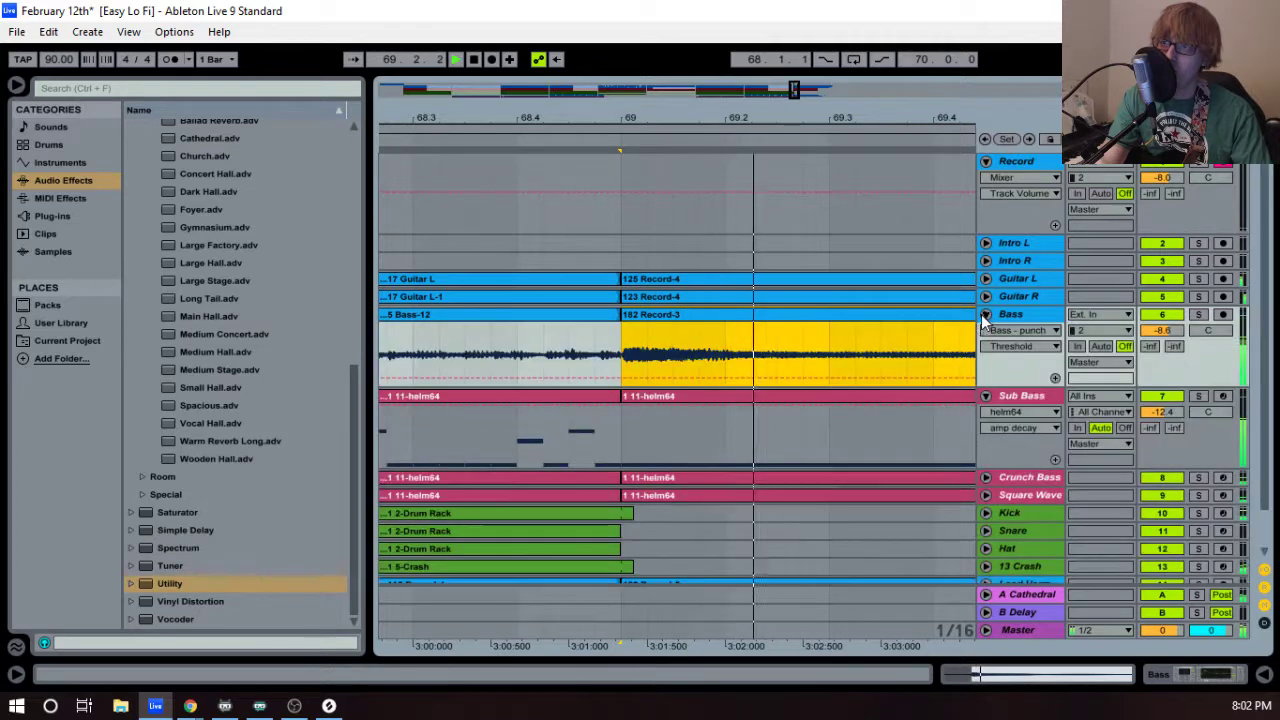
- Lower the gain of the new bass clip at bar 69 to -1.68 dB
key(space)
double_click(679, 318)
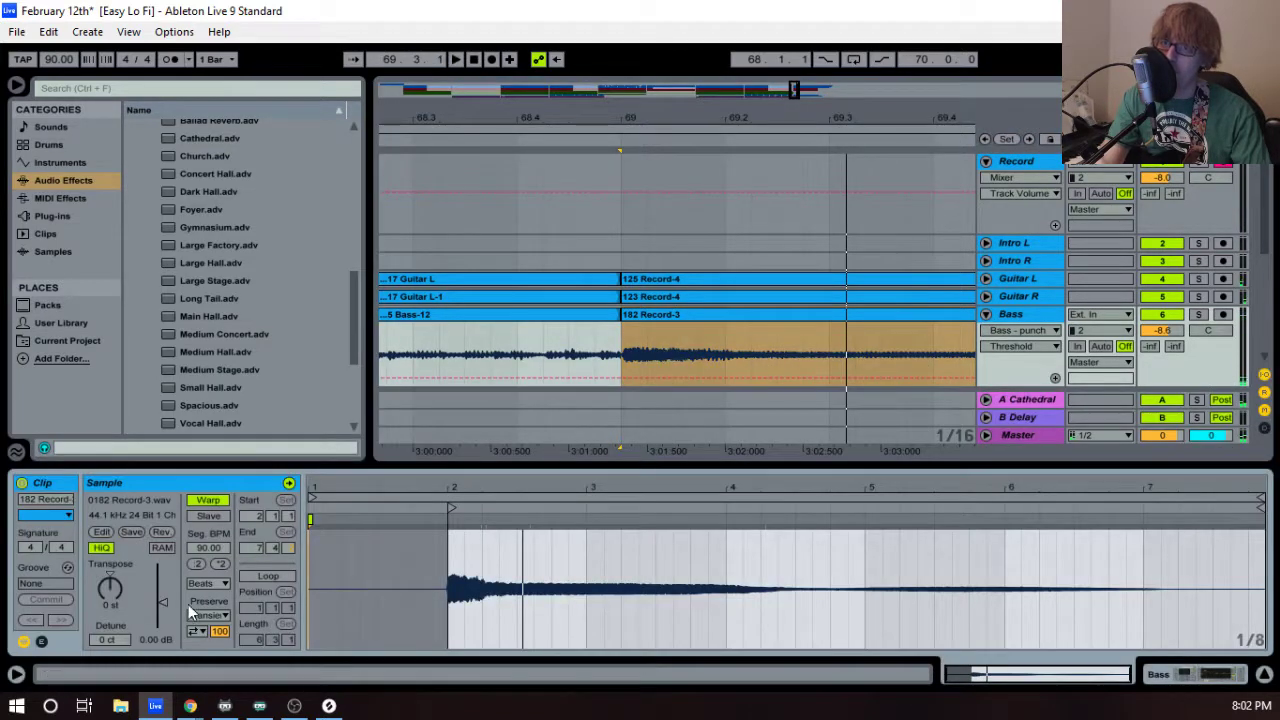
drag(163, 601, 163, 603)
key(space)
drag(627, 120, 627, 70)
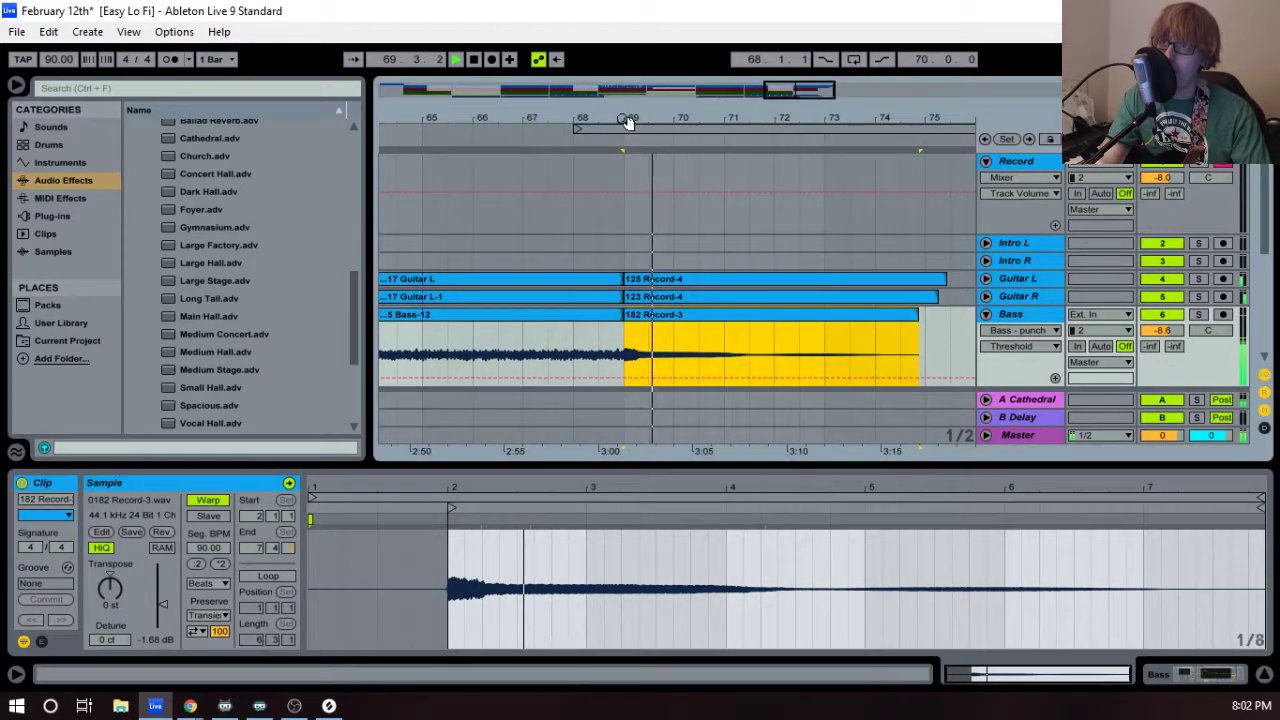
- Play the ending from the middle of bar 67, collapse the Bass track, and hide the clip view
click(552, 135)
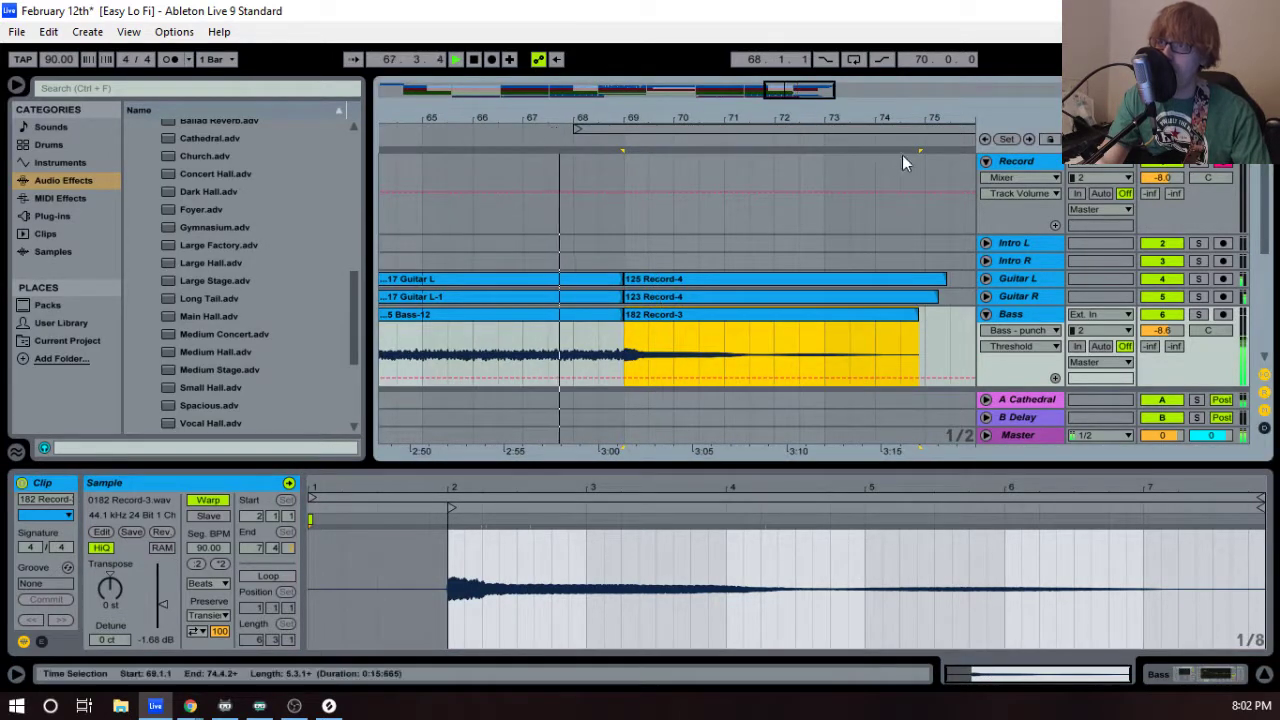
click(987, 315)
drag(972, 563, 946, 685)
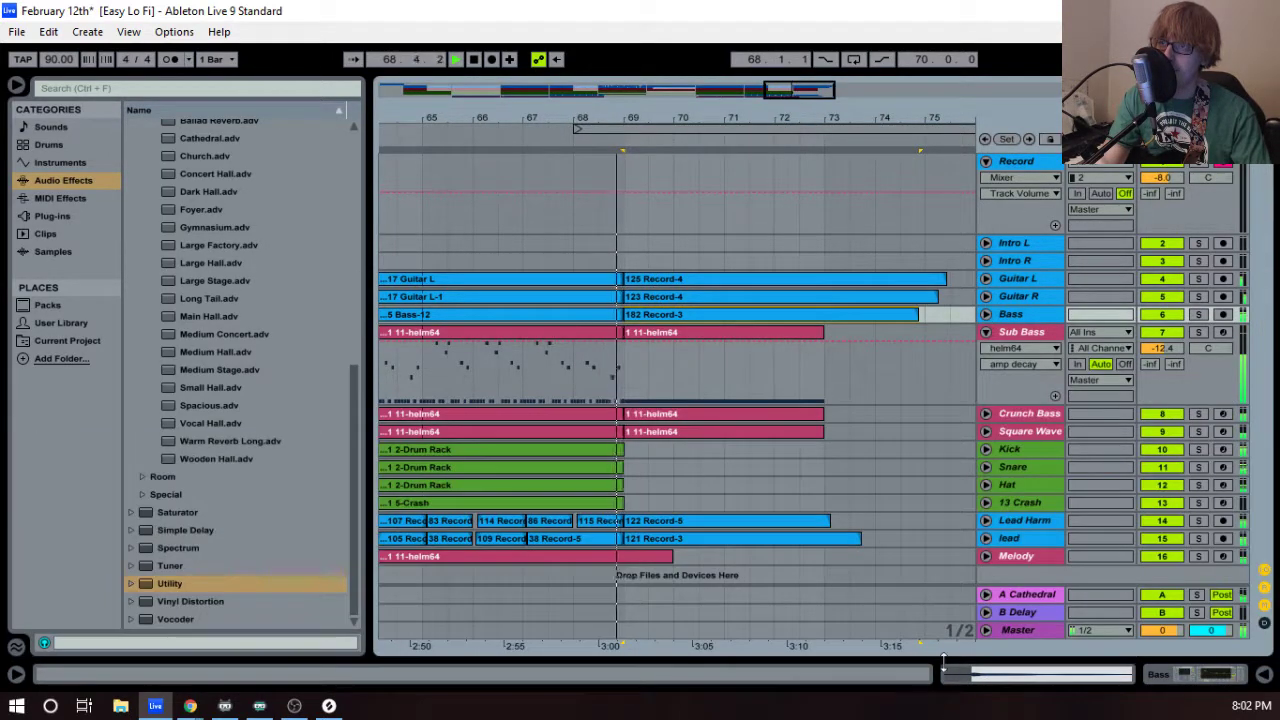
- Play the song from the beginning and collapse the Sub Bass and Record tracks in the arrangement
drag(664, 120, 664, 35)
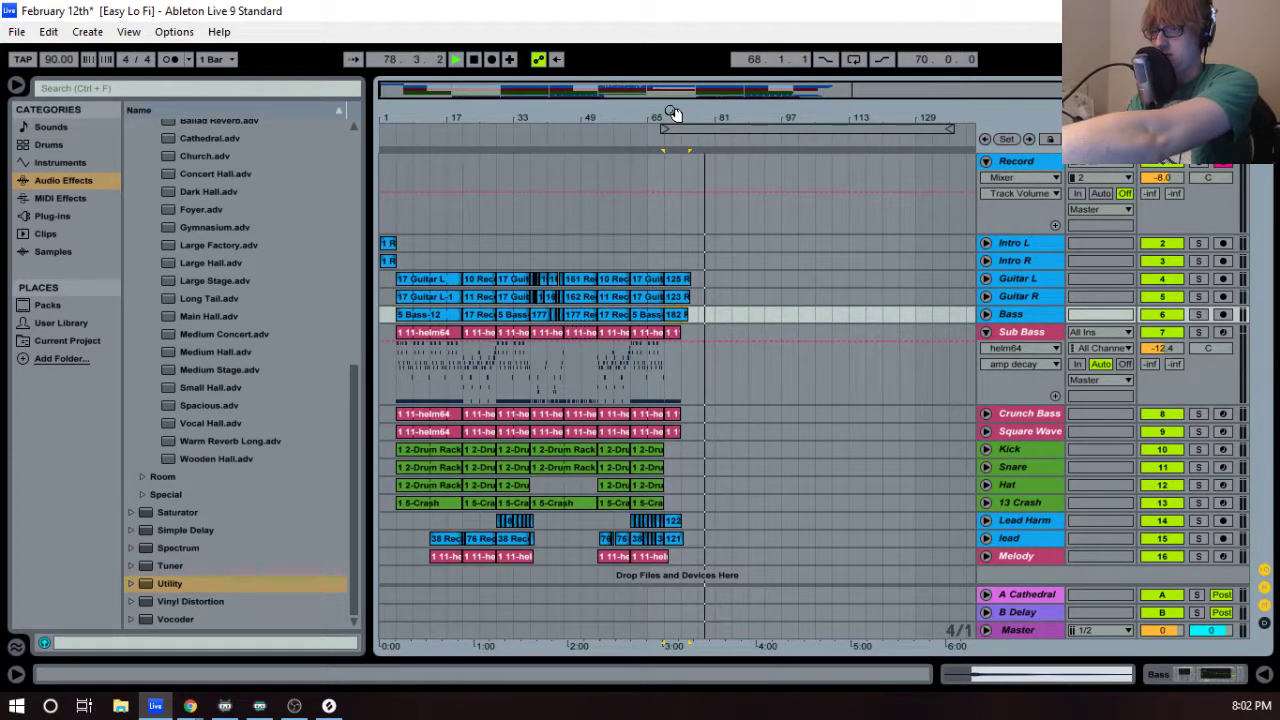
double_click(477, 60)
click(457, 60)
click(987, 333)
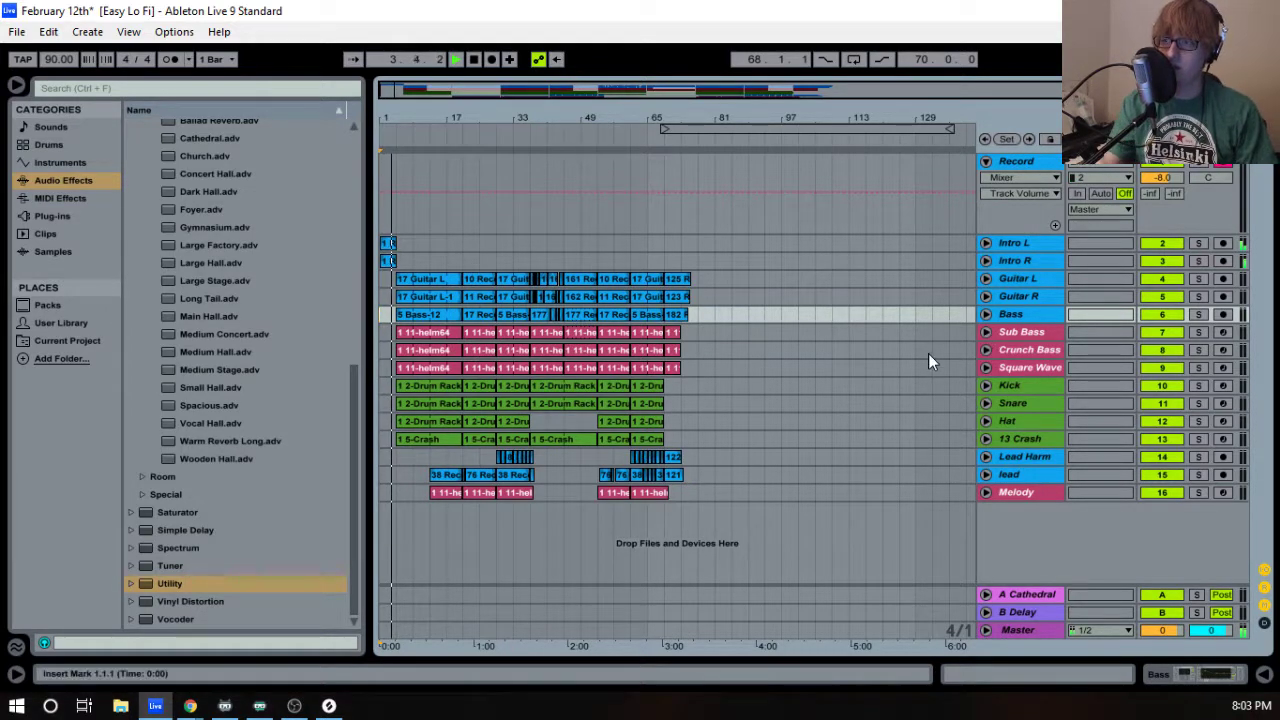
click(986, 163)
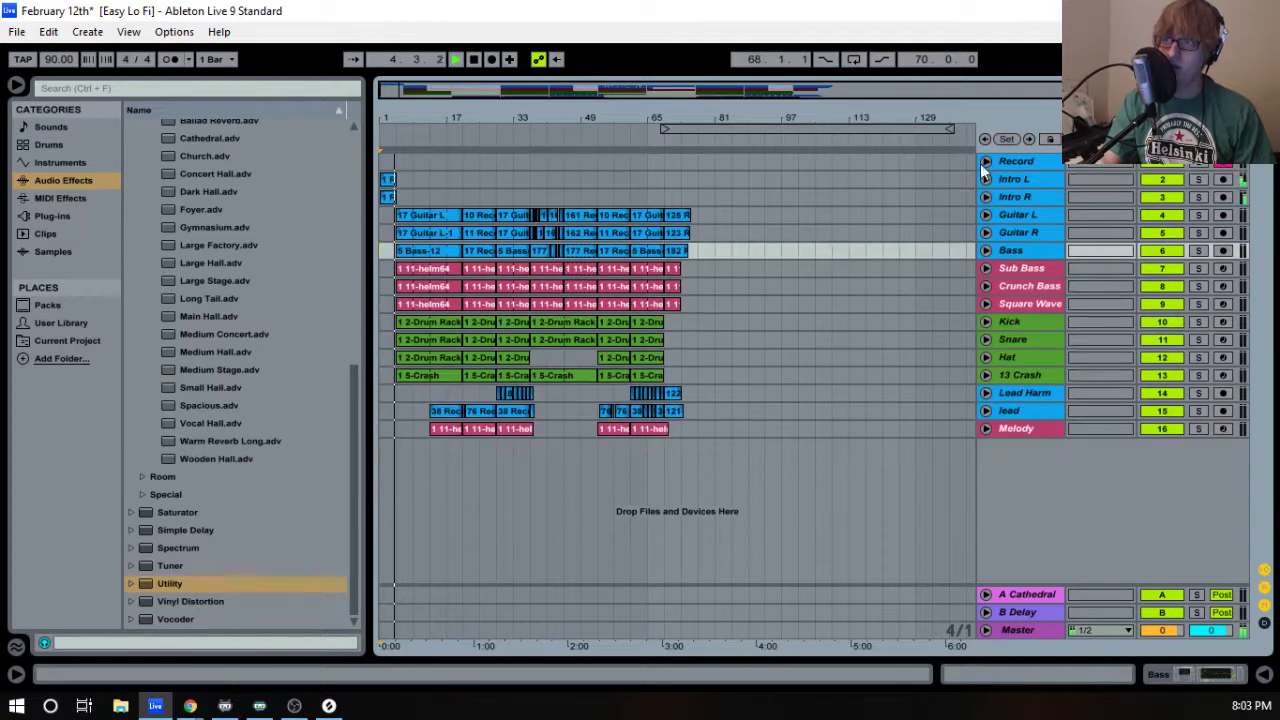
drag(408, 122, 449, 123)
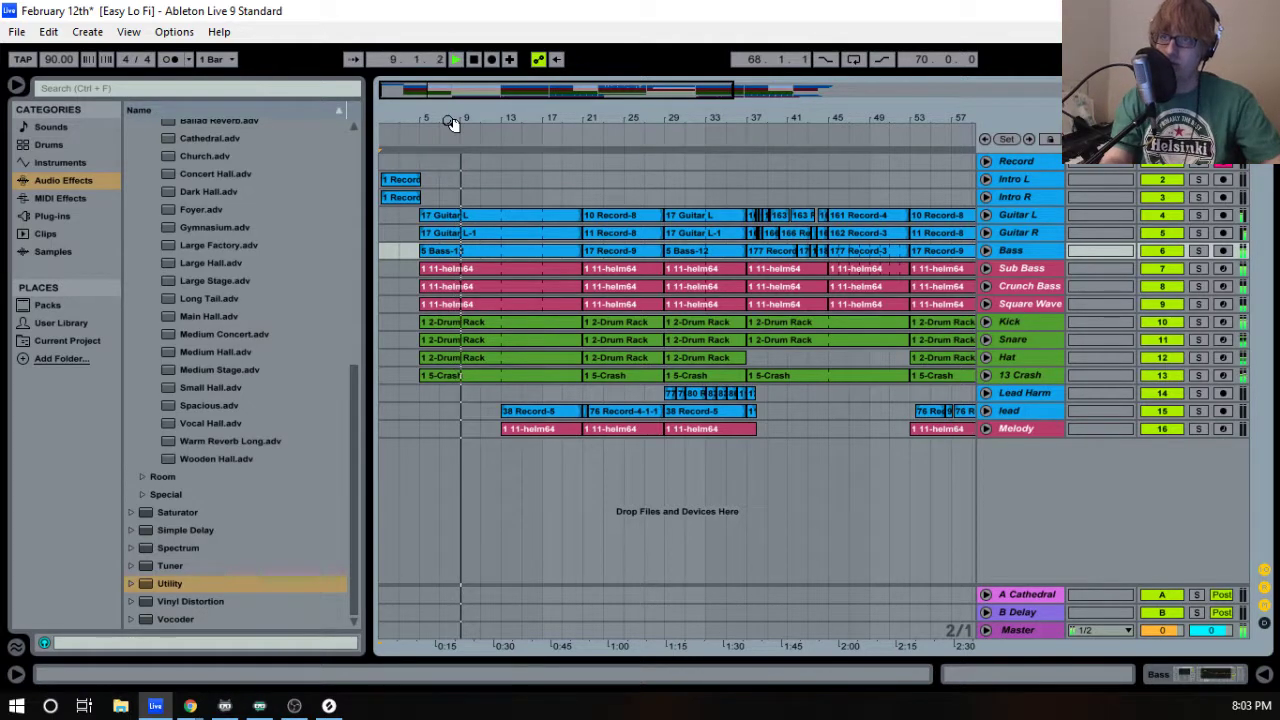
drag(450, 120, 544, 114)
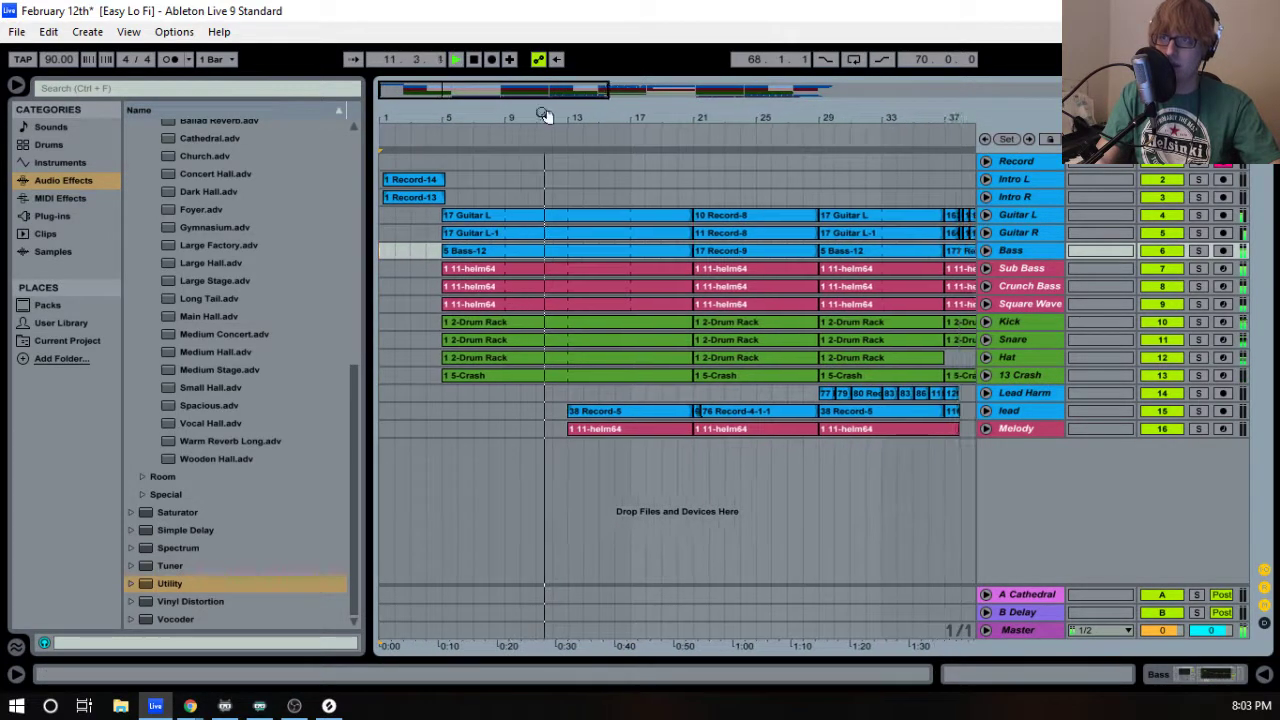
- Set the Hat track's A-Cathedral send to -10.0 dB in the mixer and return to the arrangement
click(1019, 320)
key(Tab)
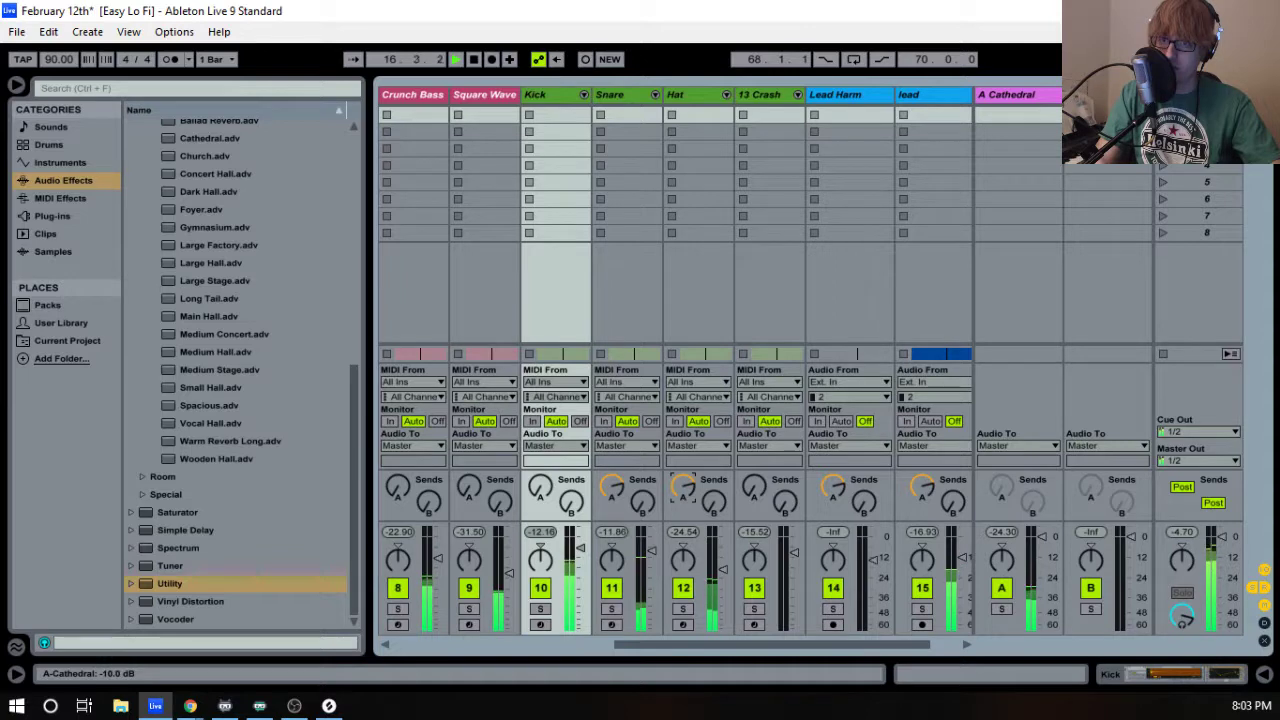
key(Tab)
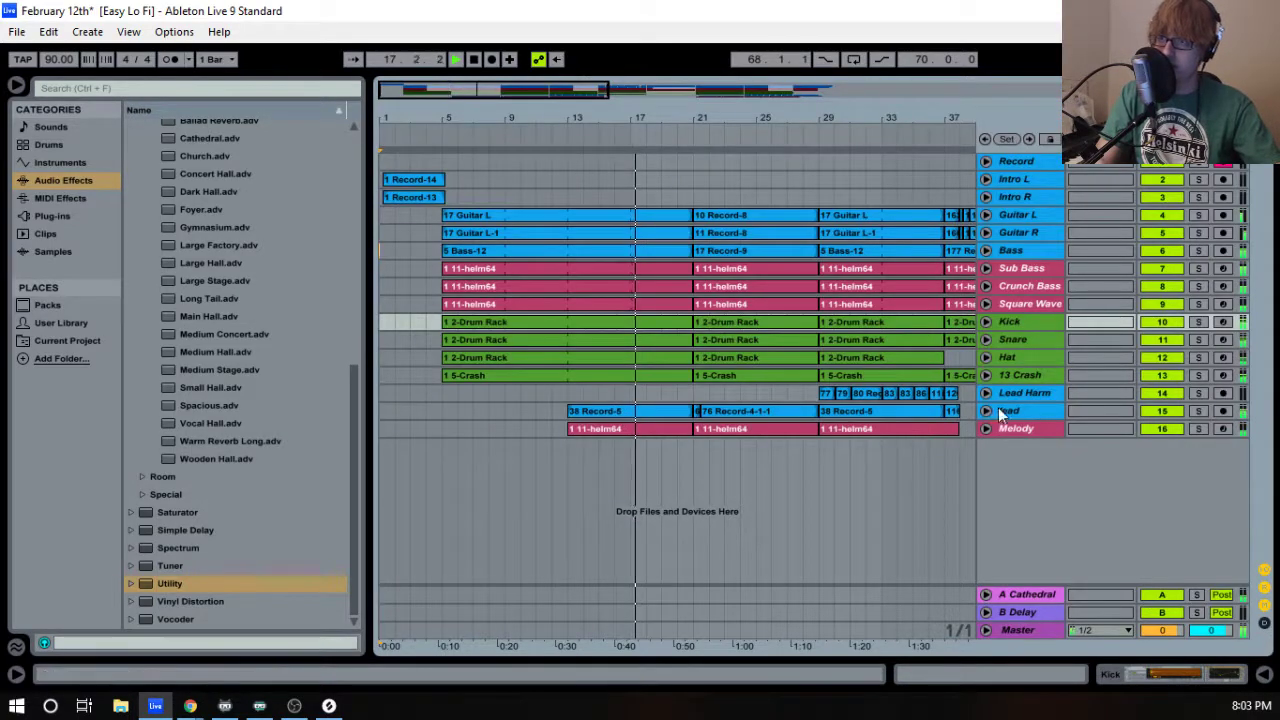
- Set the A-Cathedral send of both Guitar L and Guitar R to -10.0 dB in the mixer
click(1070, 412)
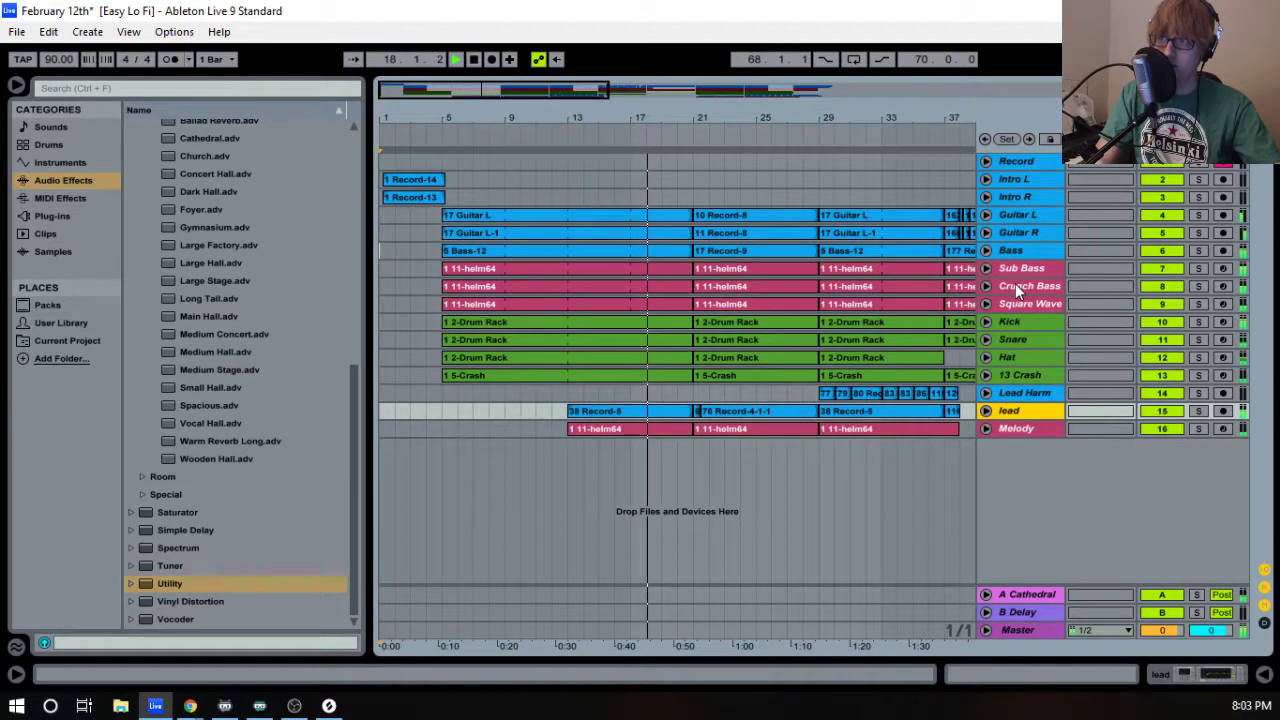
click(1023, 215)
key(Tab)
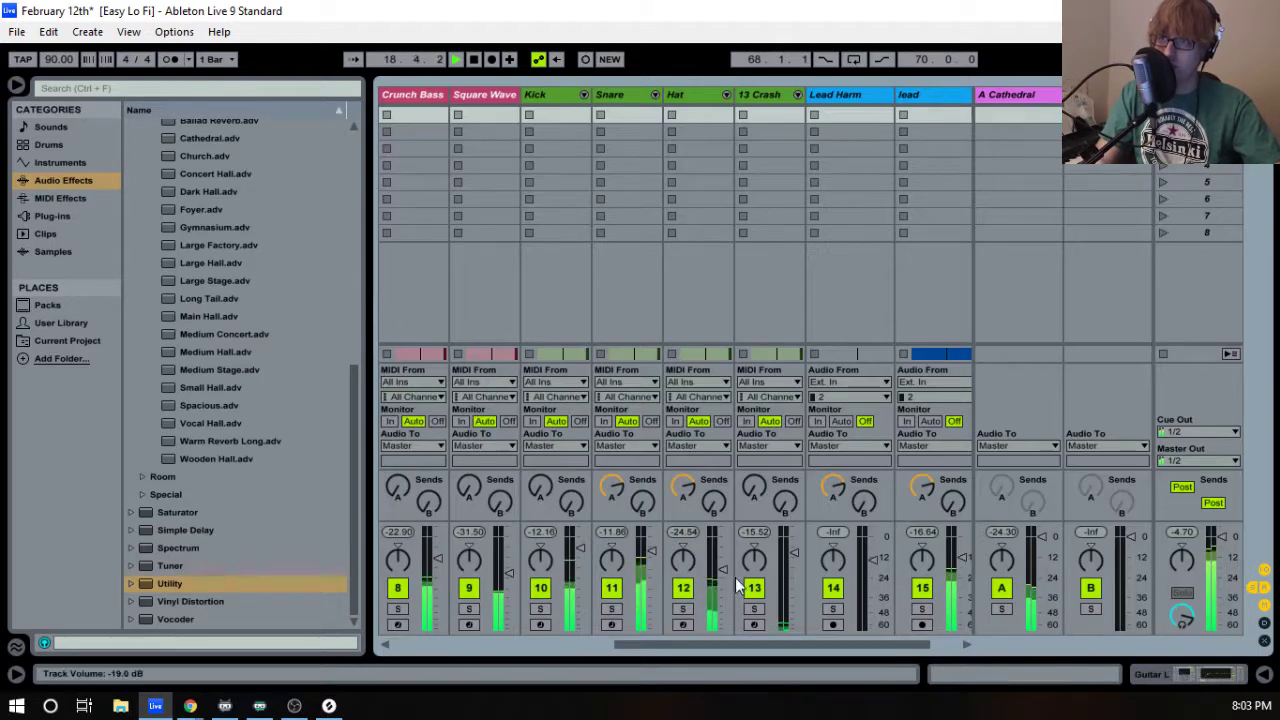
drag(765, 644, 465, 612)
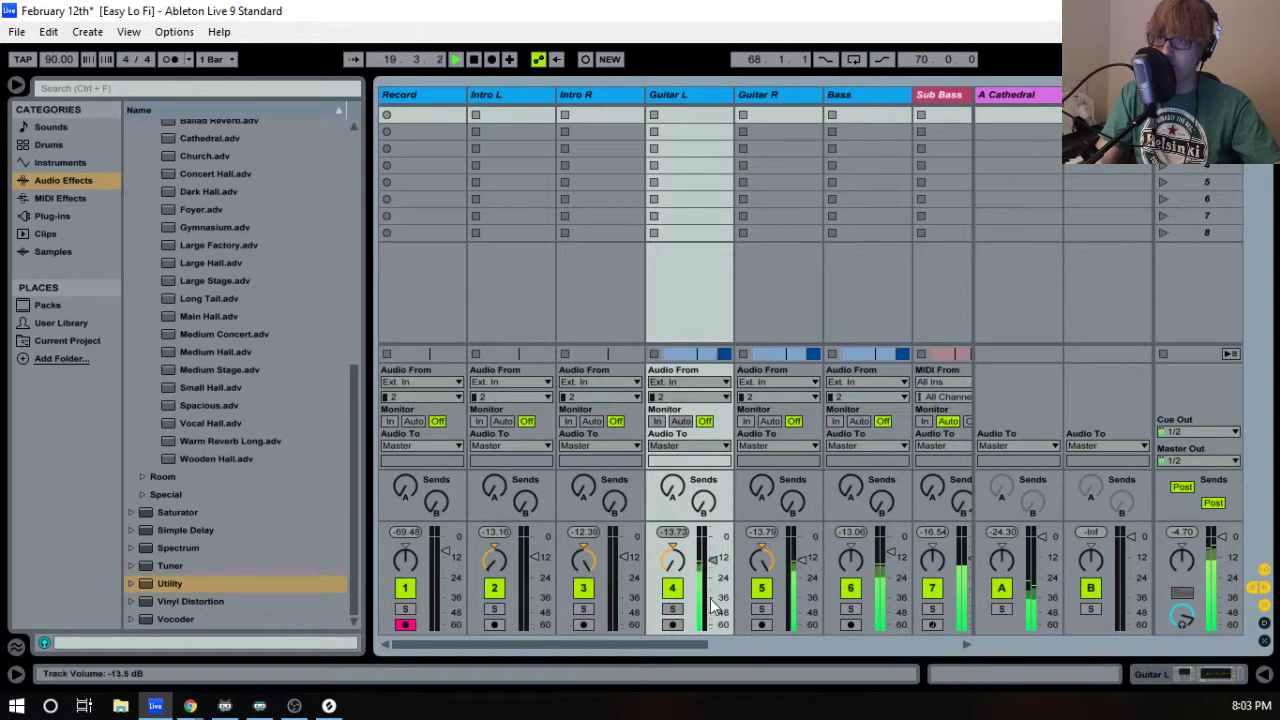
click(780, 94)
click(672, 94)
click(764, 93)
click(685, 97)
shift+click(766, 97)
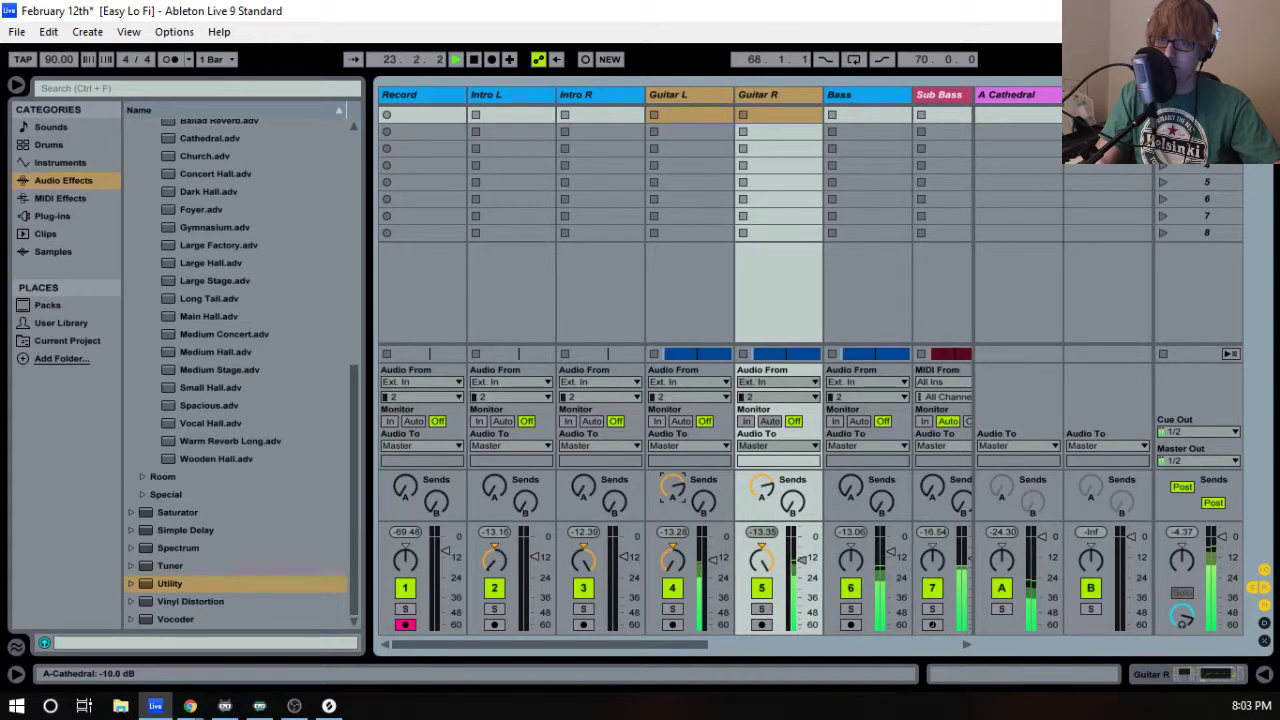
- Raise the A-Cathedral send of the 13 Crash track and return to the arrangement
drag(682, 643, 977, 606)
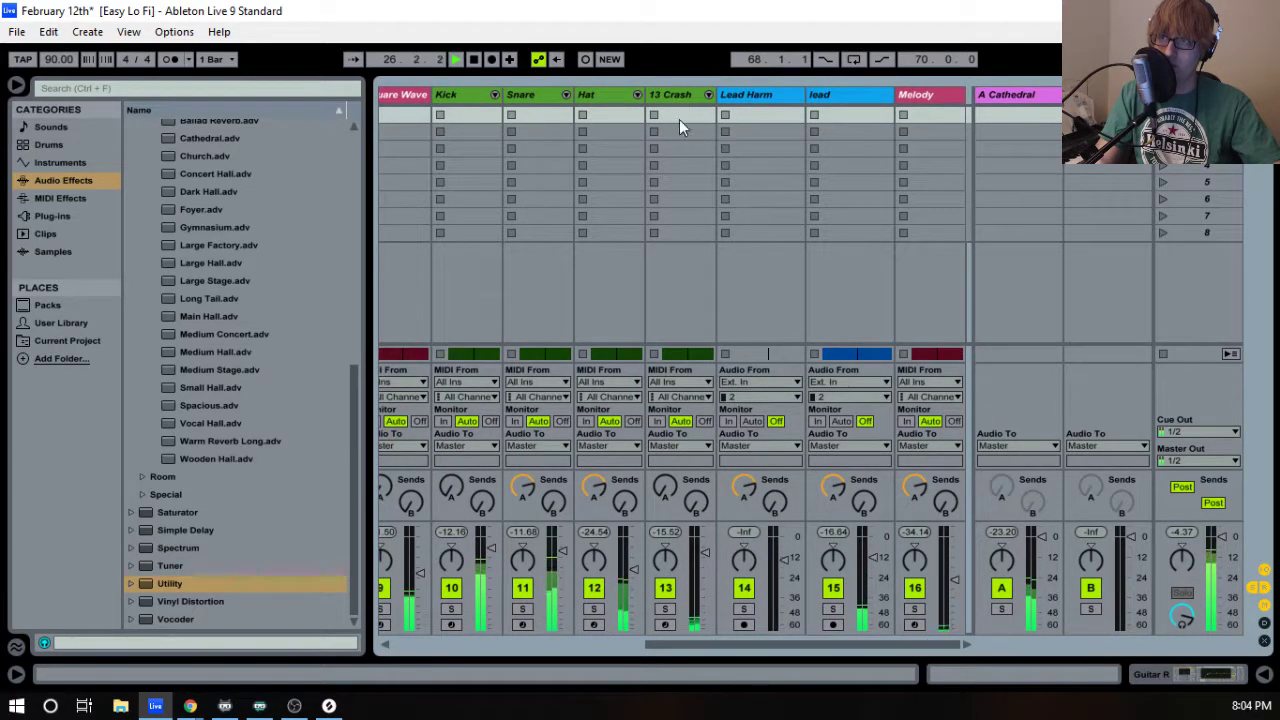
click(666, 96)
drag(671, 496, 671, 470)
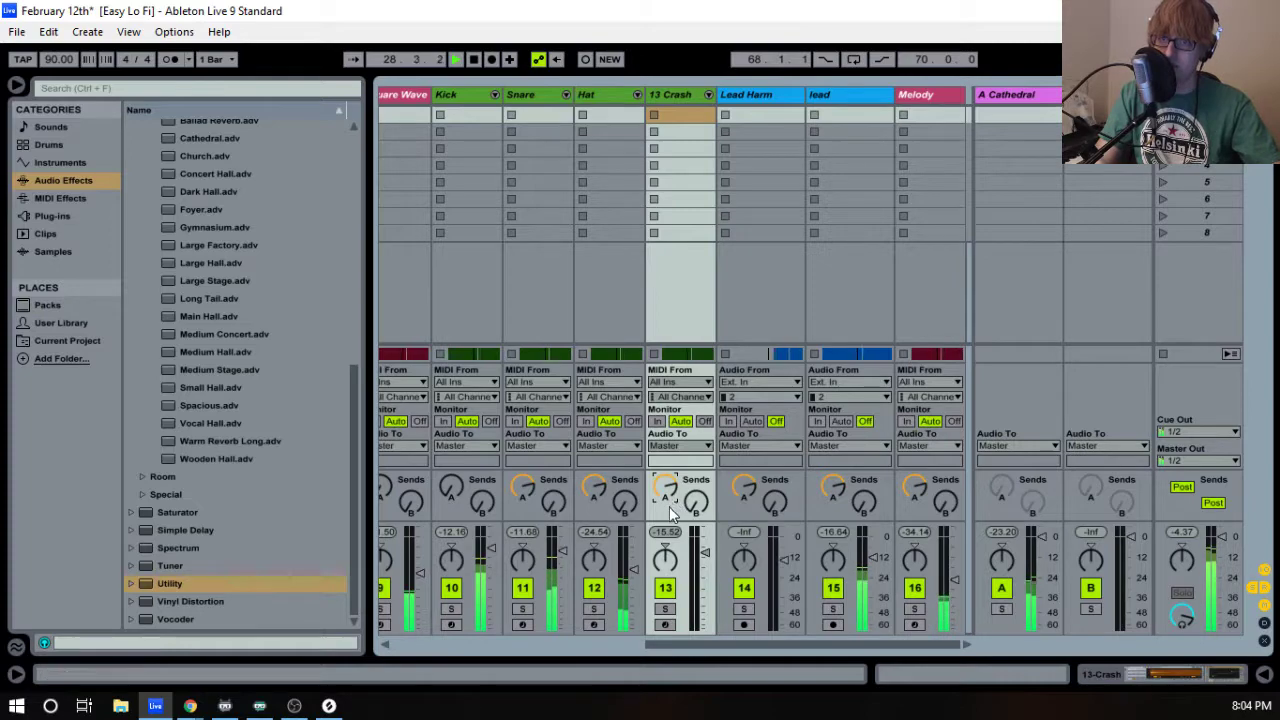
key(Tab)
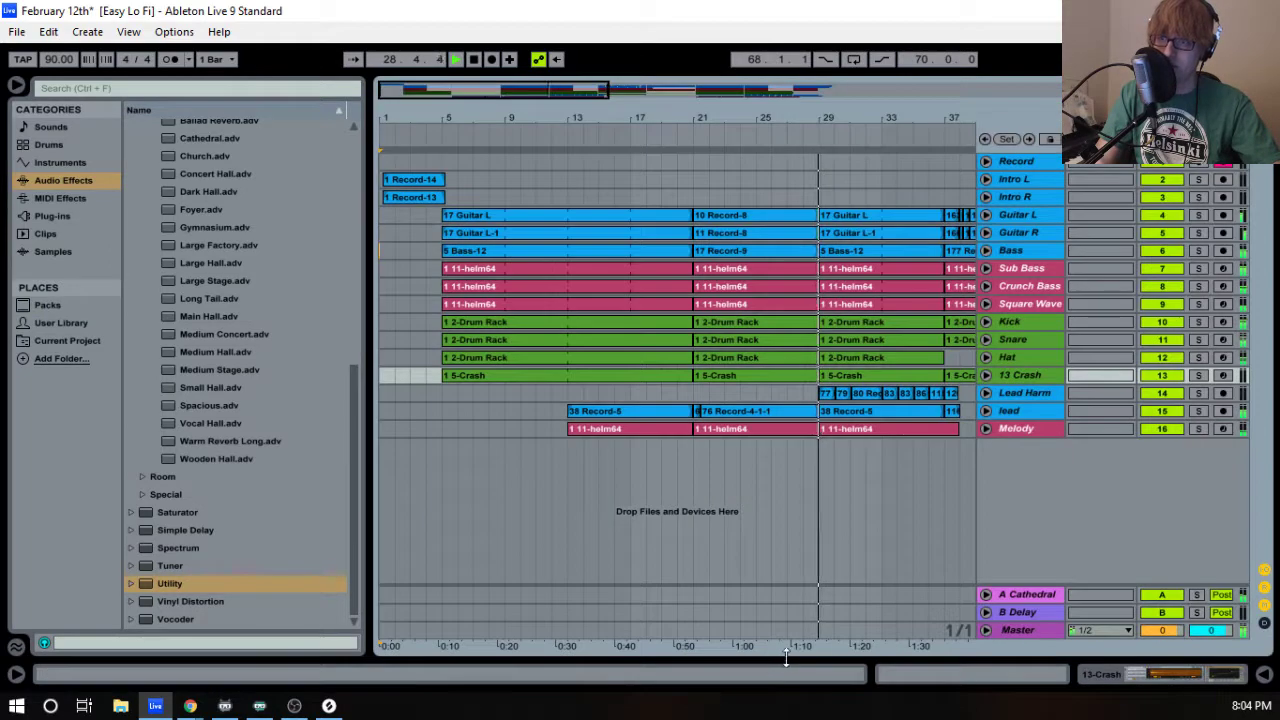
- Check the Crunch Bass track in solo and lower its volume slightly in the mixer
click(1019, 286)
key(Tab)
drag(766, 632, 643, 632)
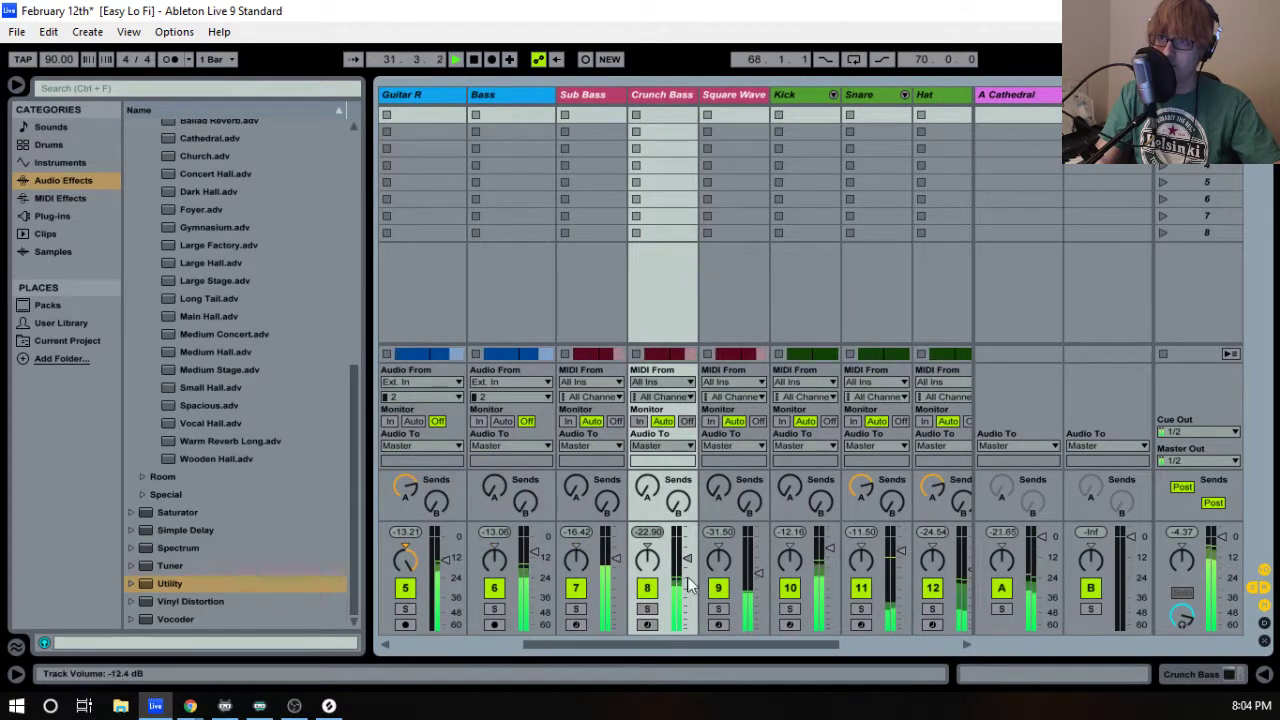
click(647, 609)
click(647, 609)
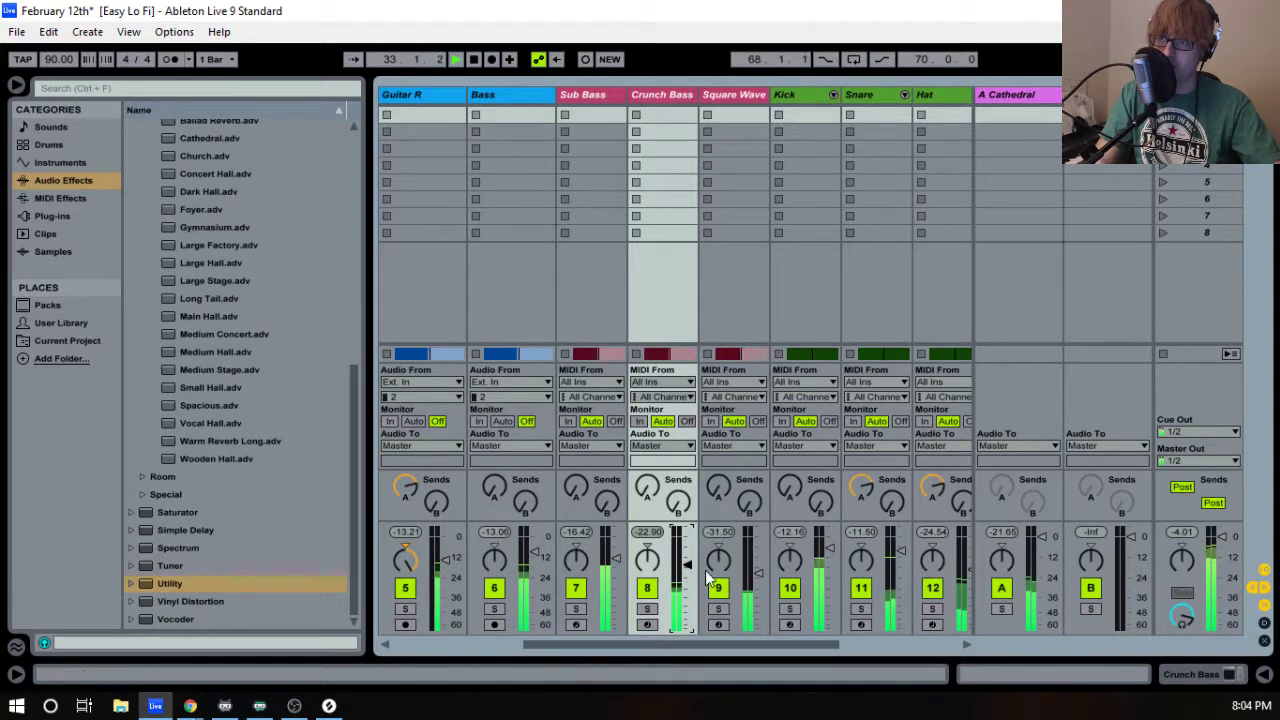
- Set the Square Wave volume to -22.6 dB and the Melody volume to -26.0 dB
drag(760, 576, 760, 578)
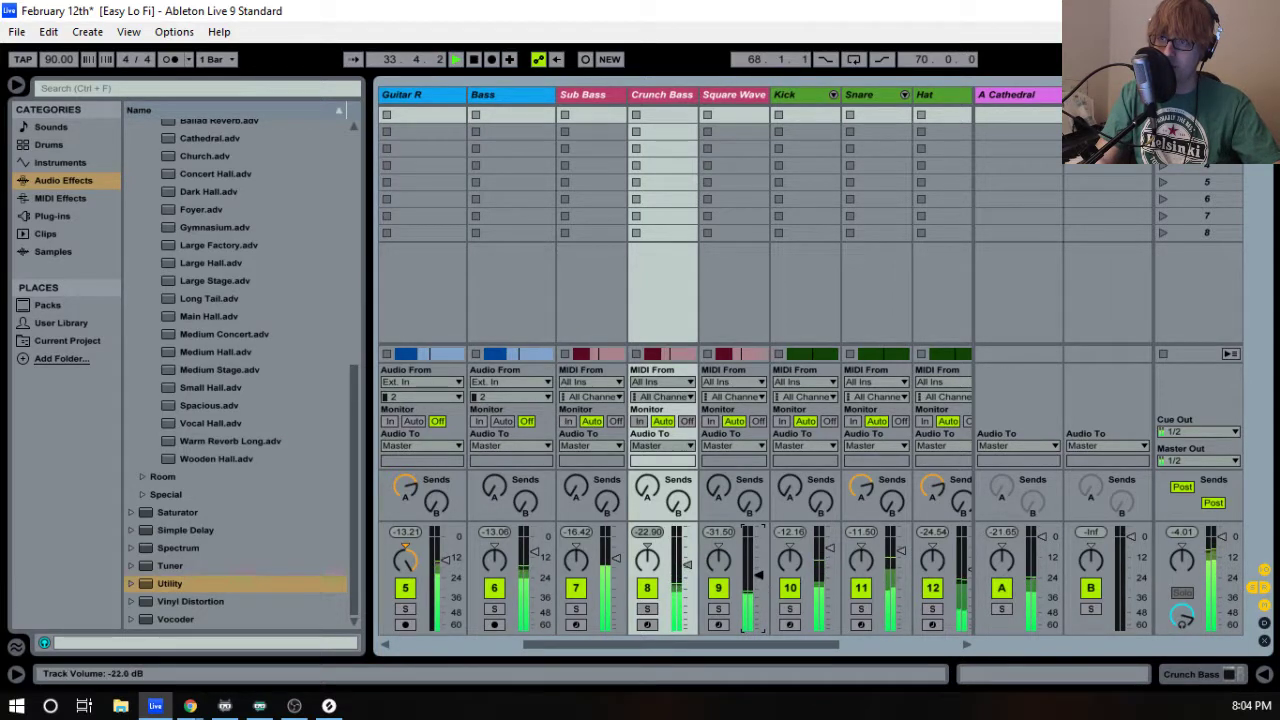
drag(678, 639, 956, 581)
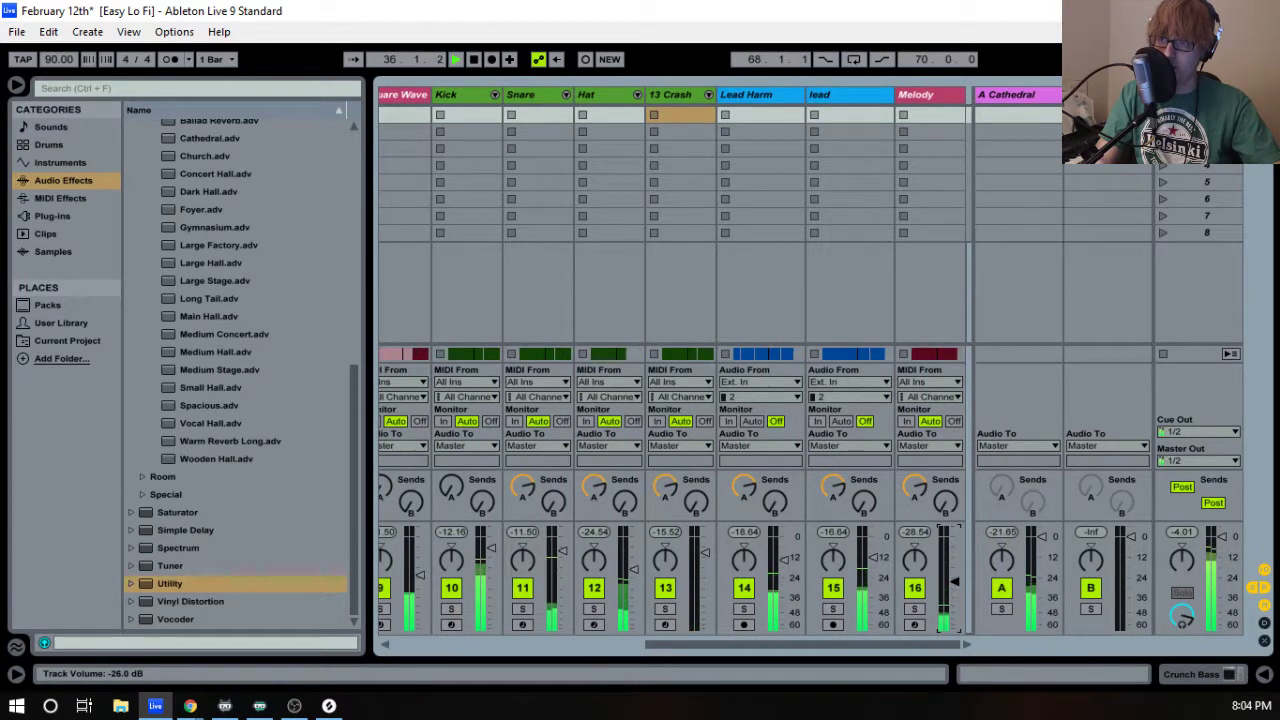
key(Tab)
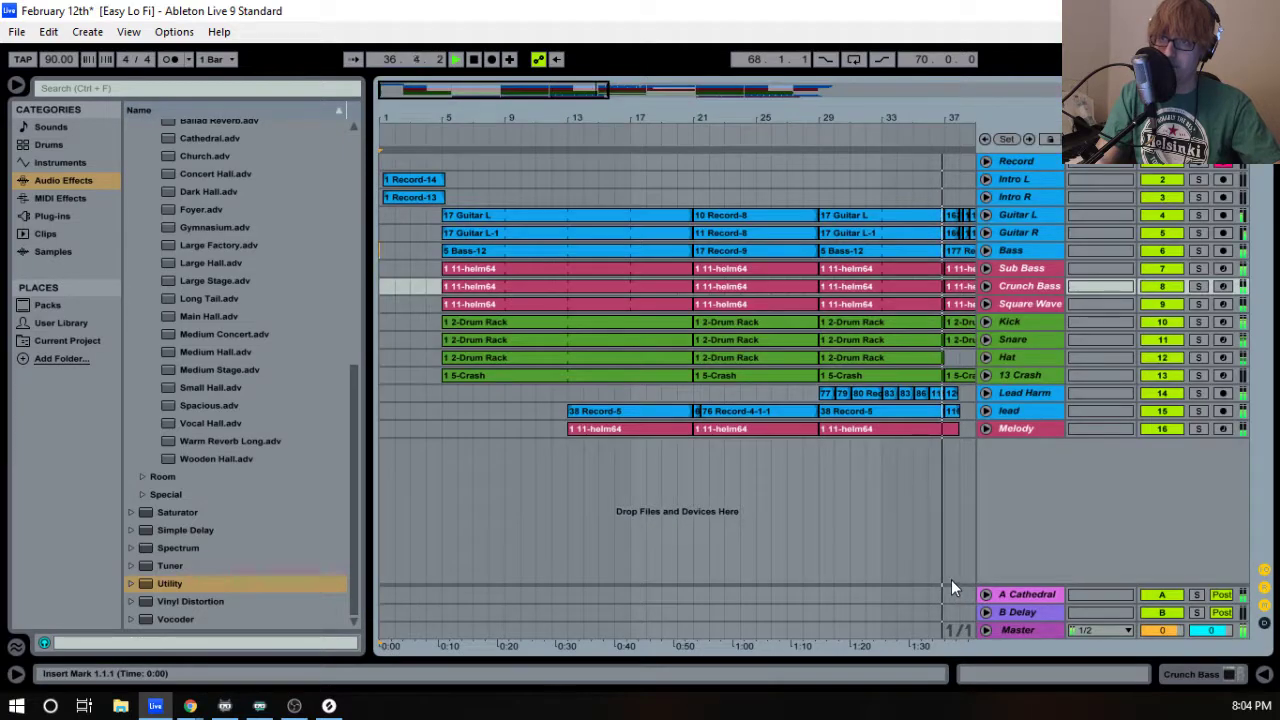
- Unfold the Guitar L and Guitar R tracks and play their edits closely from around bar 37
drag(851, 120, 597, 135)
click(543, 138)
click(986, 233)
click(986, 215)
drag(592, 117, 447, 114)
key(space)
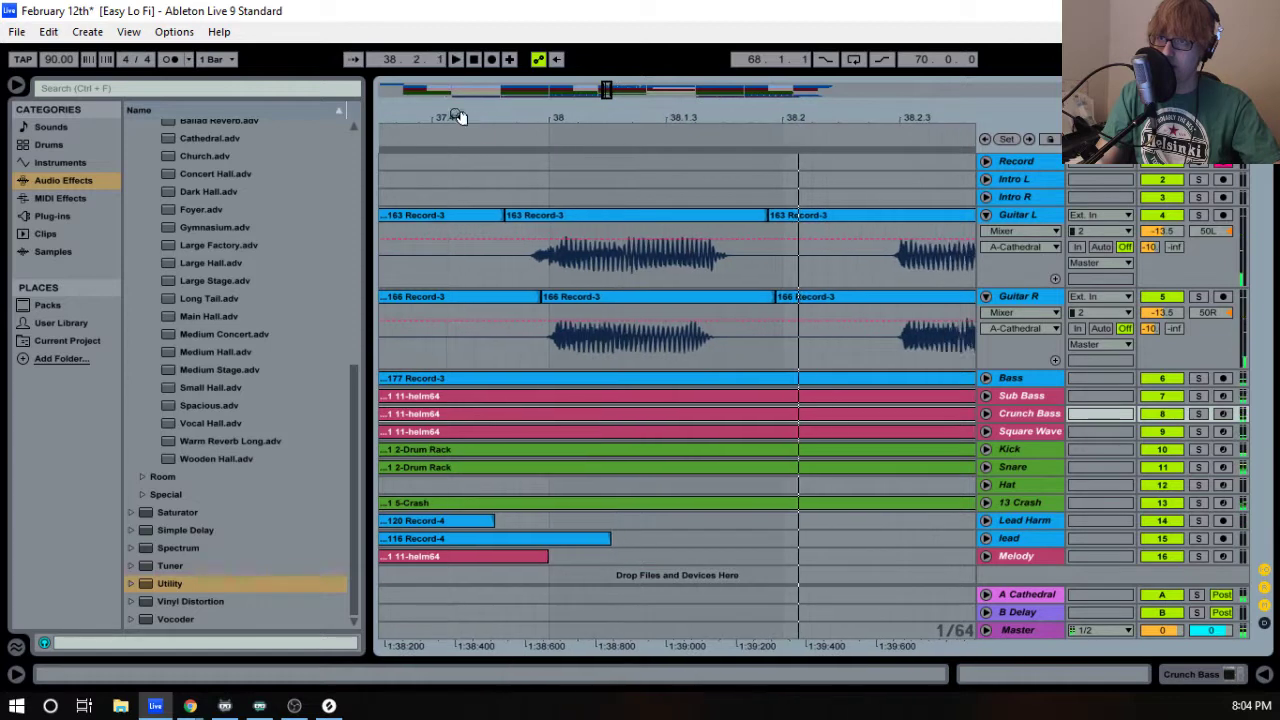
drag(541, 111, 540, 106)
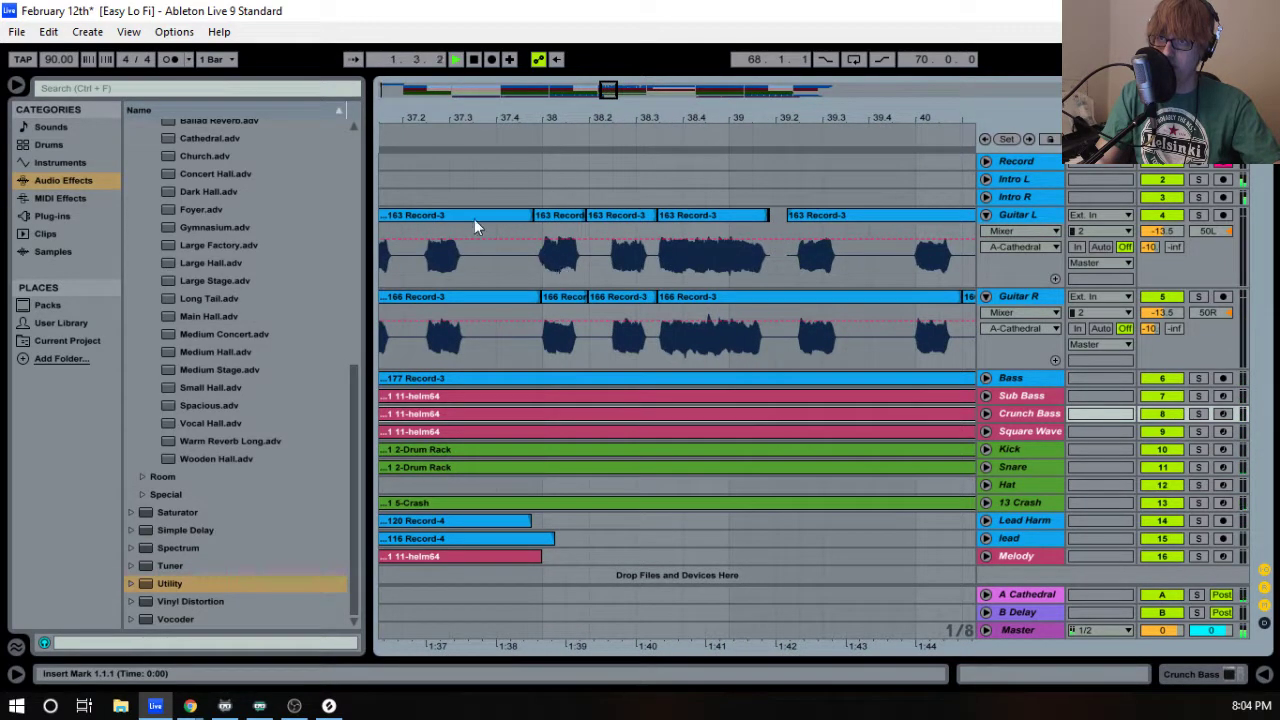
click(404, 139)
drag(434, 110, 283, 117)
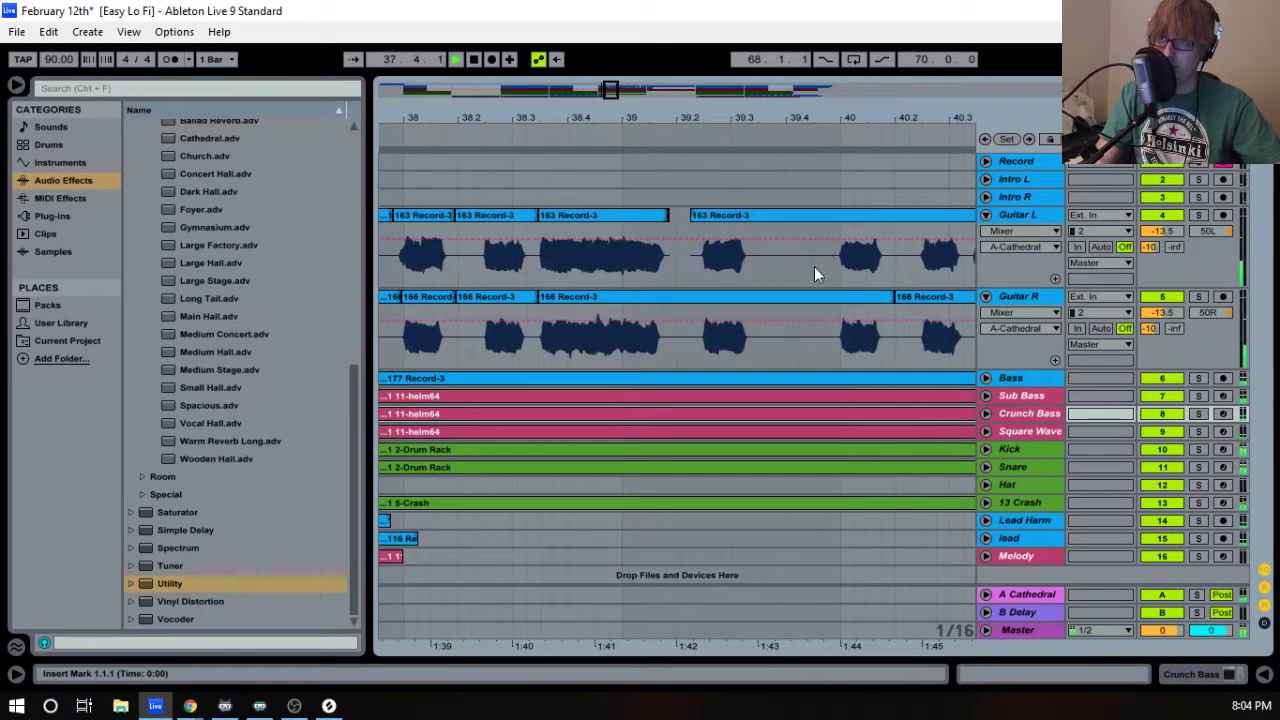
- Copy the Guitar L hit from 39.2.2 to 39.3.3 and paste it at 37.4.4 over the early hit at bar 38
drag(691, 270, 758, 272)
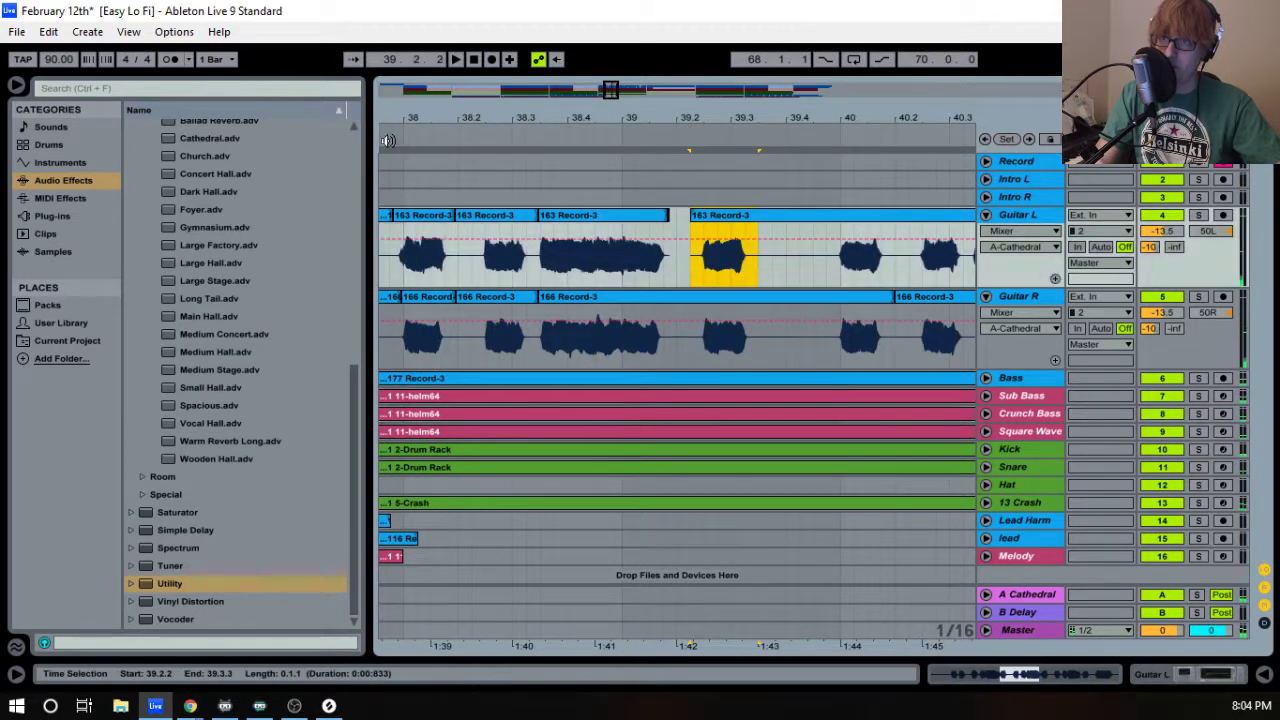
key(space)
drag(405, 112, 541, 122)
click(516, 271)
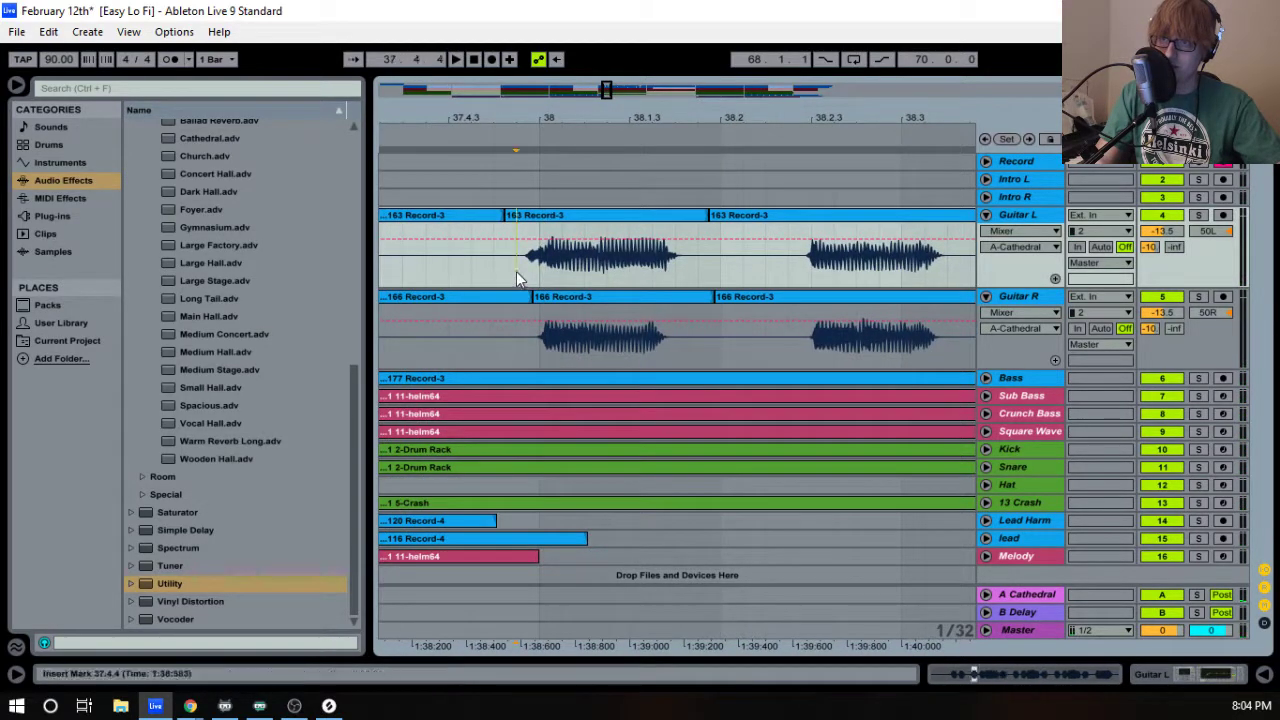
click(505, 270)
key(ctrl+v)
click(496, 268)
key(ctrl+v)
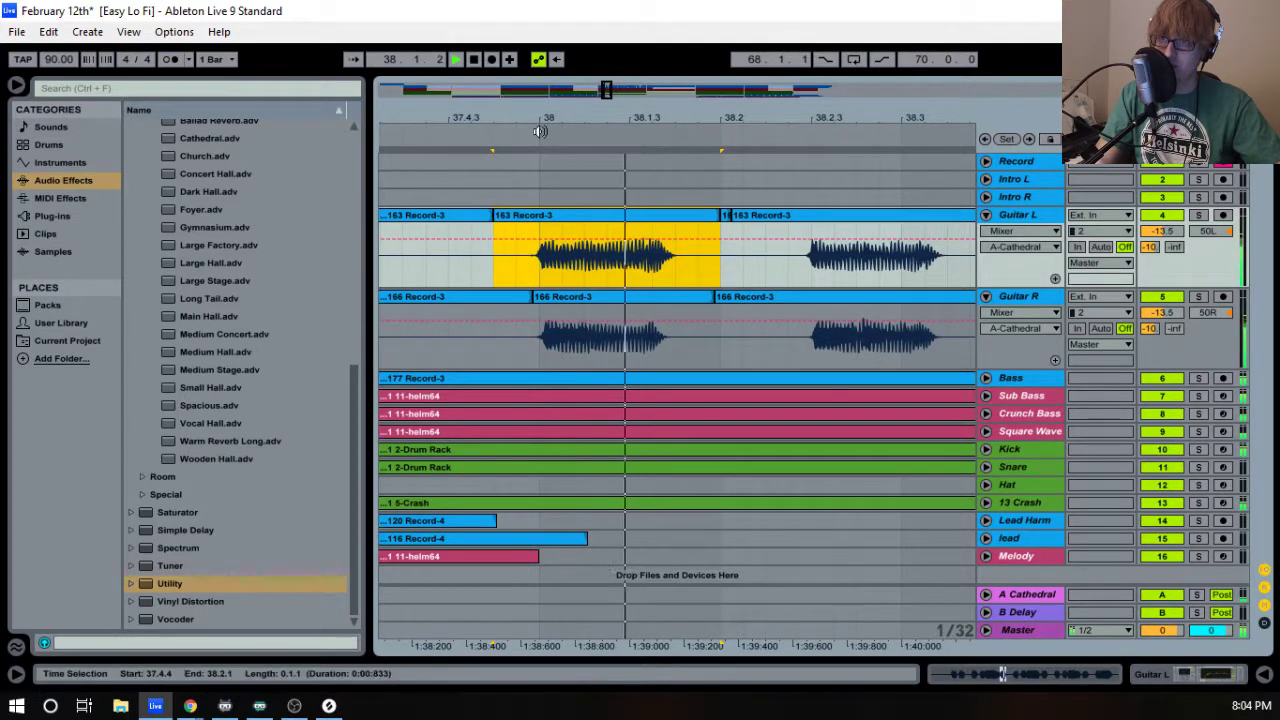
- Play the guitars on through bar 41, replay from about 40.2, and stop playback
drag(591, 111, 379, 95)
drag(743, 107, 450, 105)
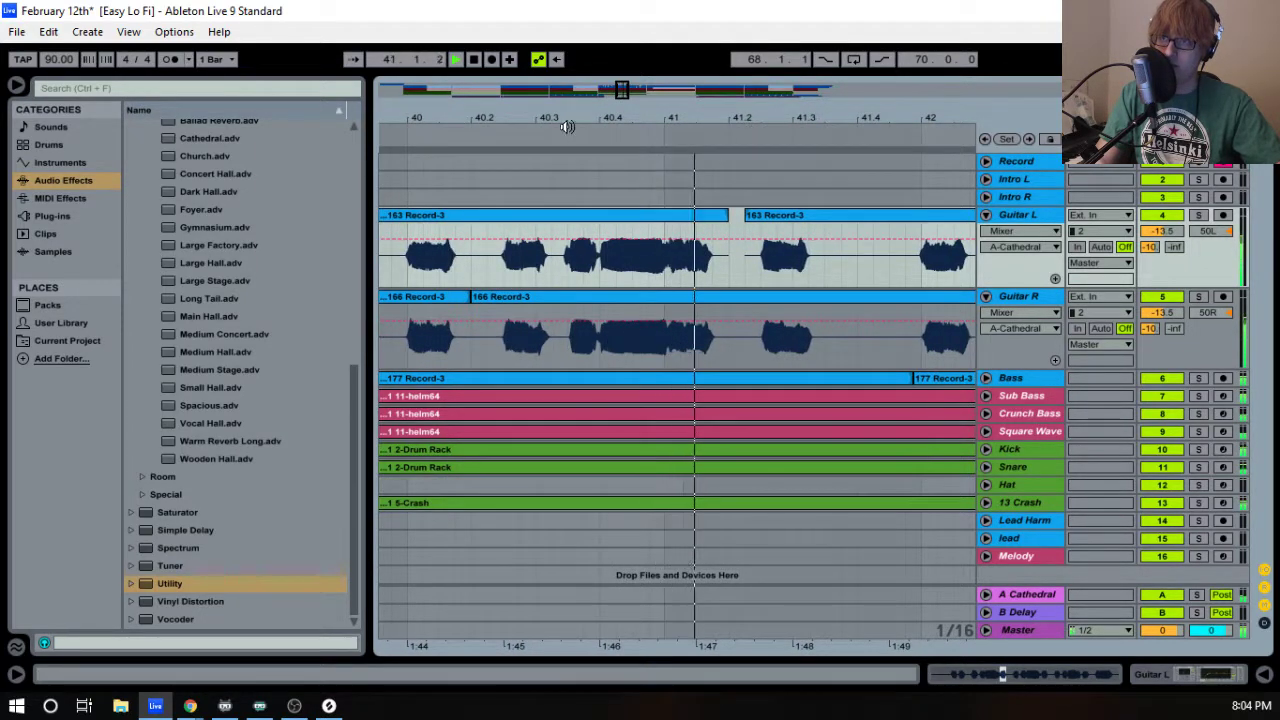
click(456, 144)
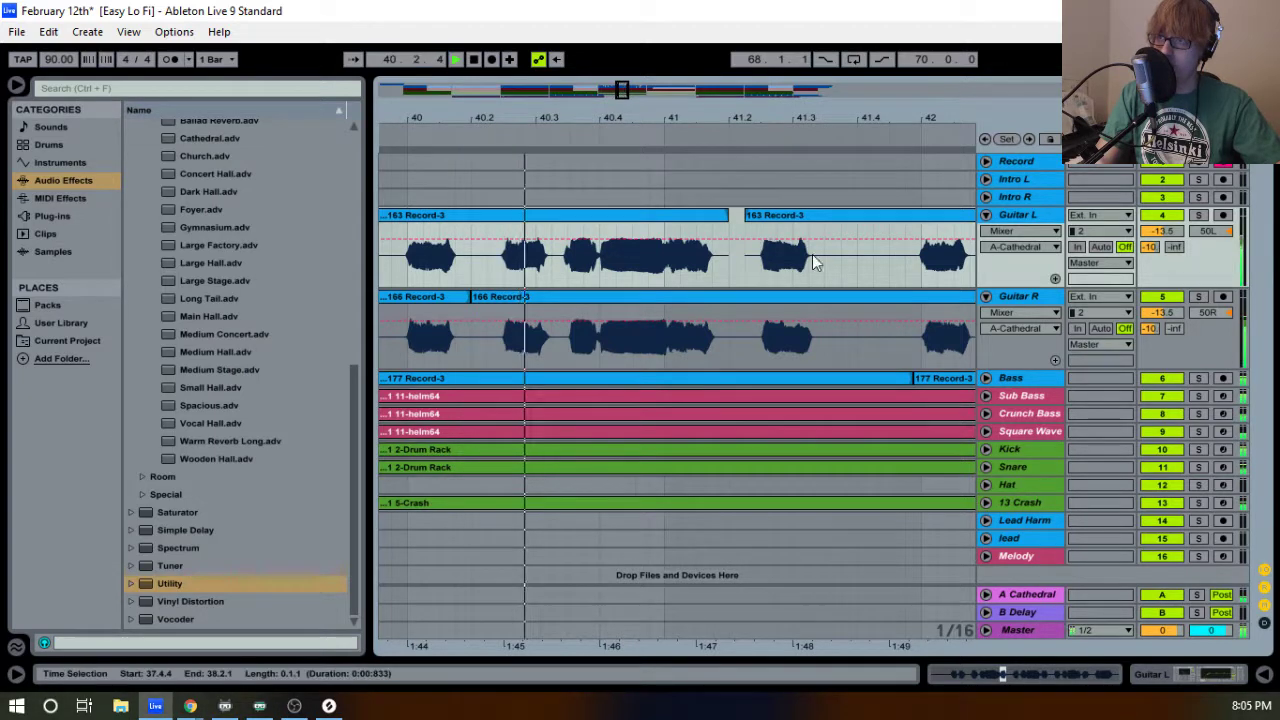
key(space)
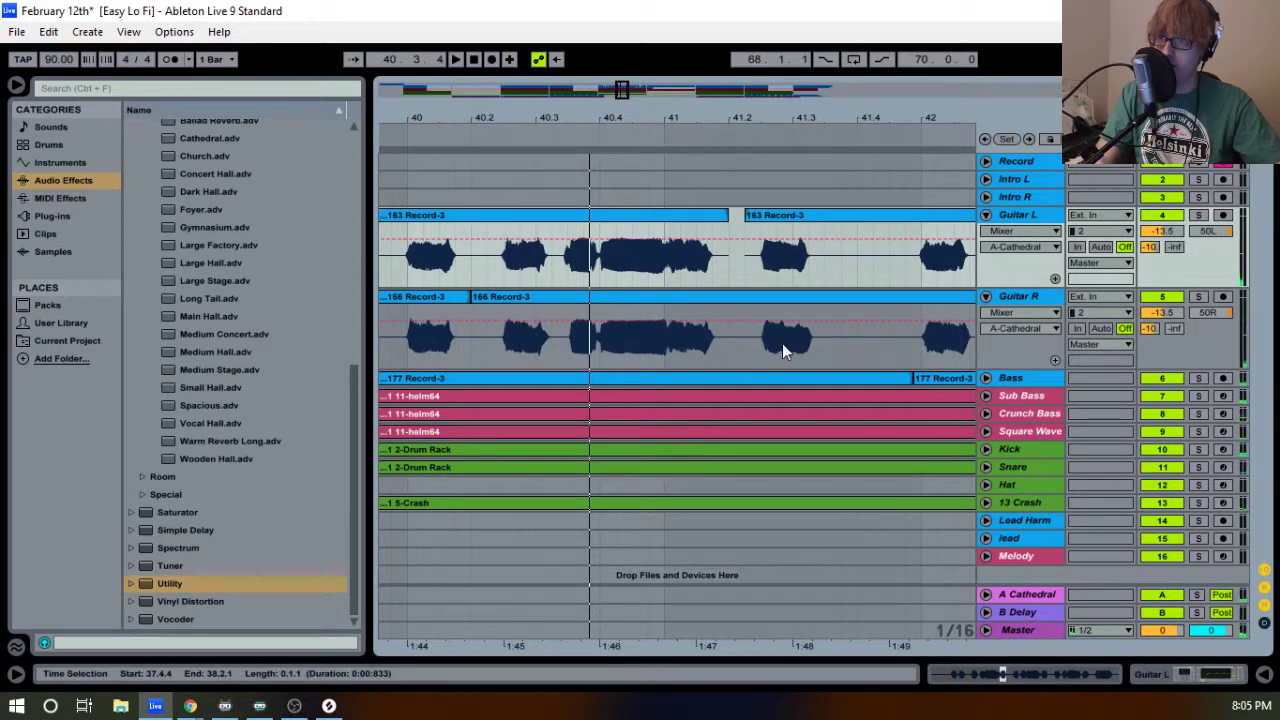
- Replace the Guitar R hit at 40.2 with a copy of 41.4.3 to 42.2.1, and start the following clip at 40.3.2
mouse_move(888, 354)
mouse_down()
mouse_move(988, 348)
mouse_move(898, 355)
mouse_up()
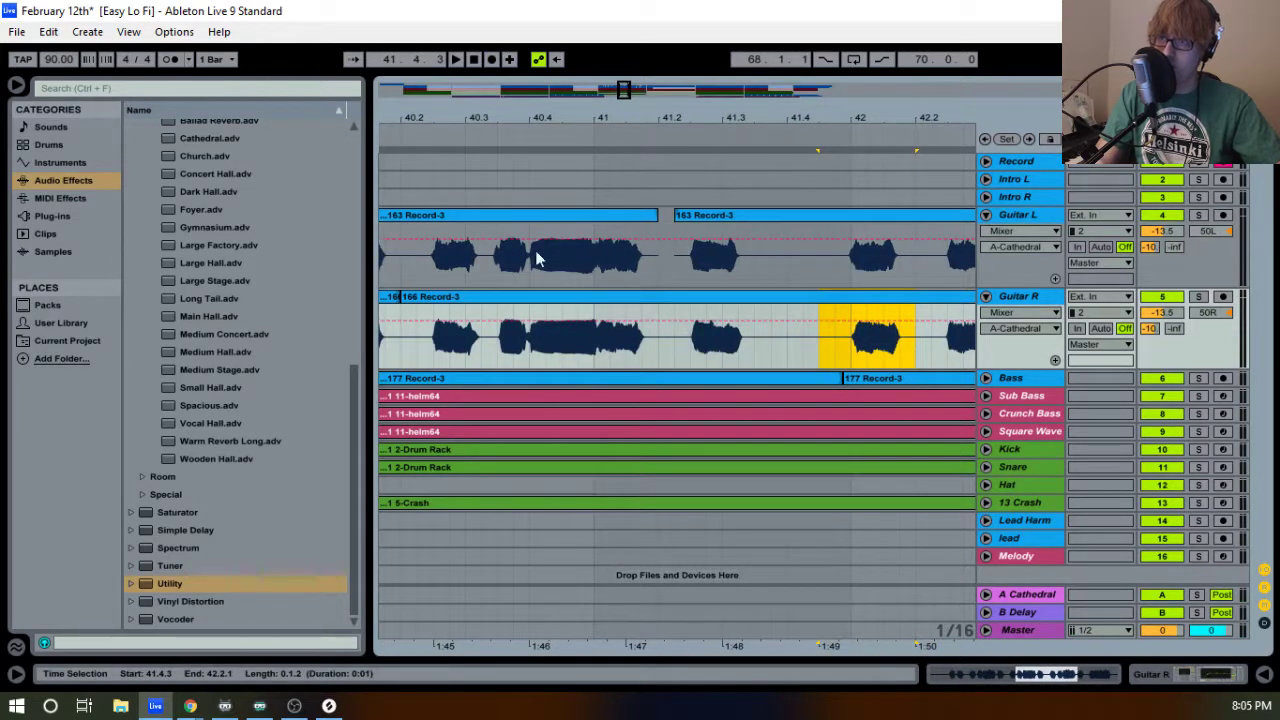
key(ctrl+e)
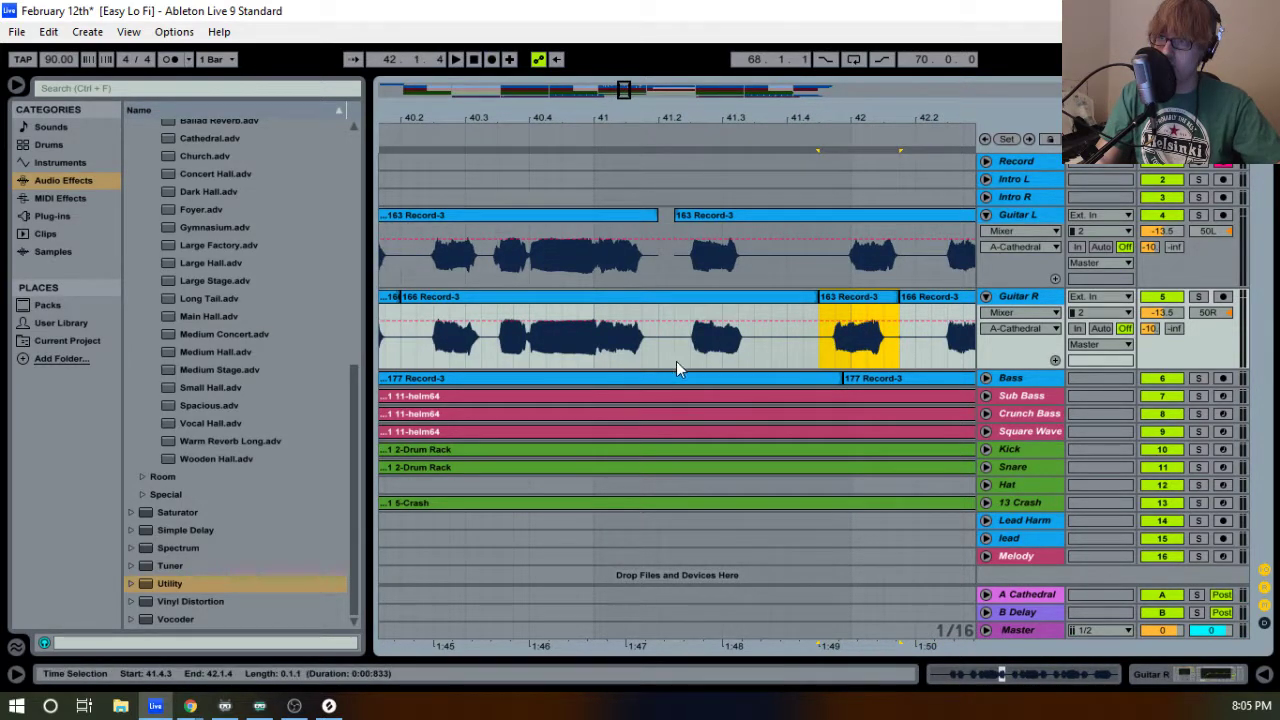
key(Right)
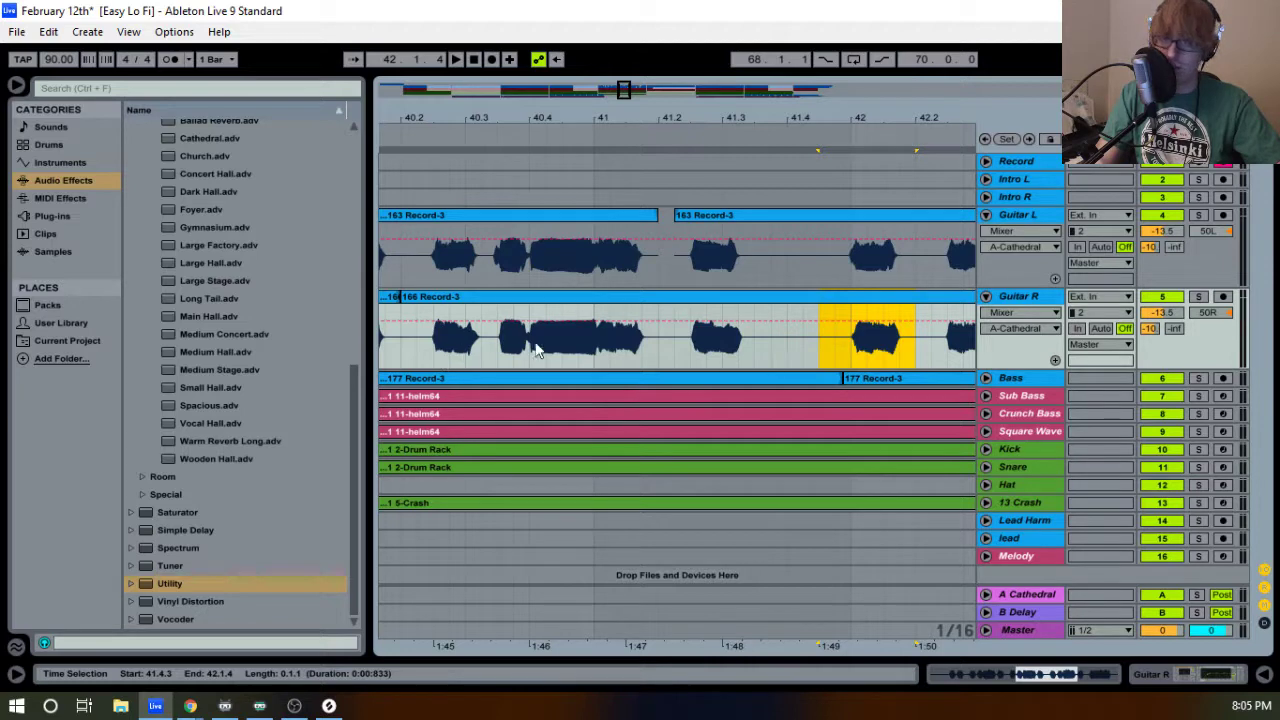
click(402, 348)
key(ctrl+v)
key(space)
drag(461, 120, 461, 175)
drag(562, 297, 541, 297)
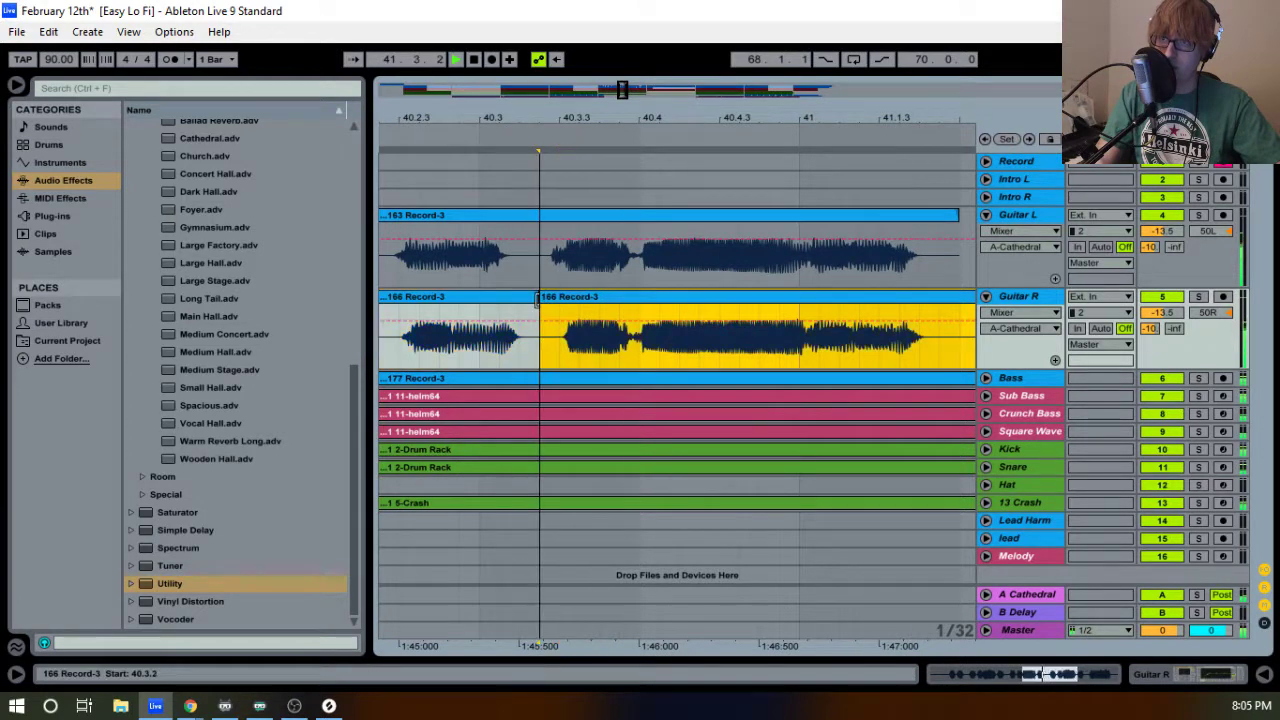
- Listen to the guitar edits through to bar 47 and collapse the Guitar L track
drag(693, 120, 478, 22)
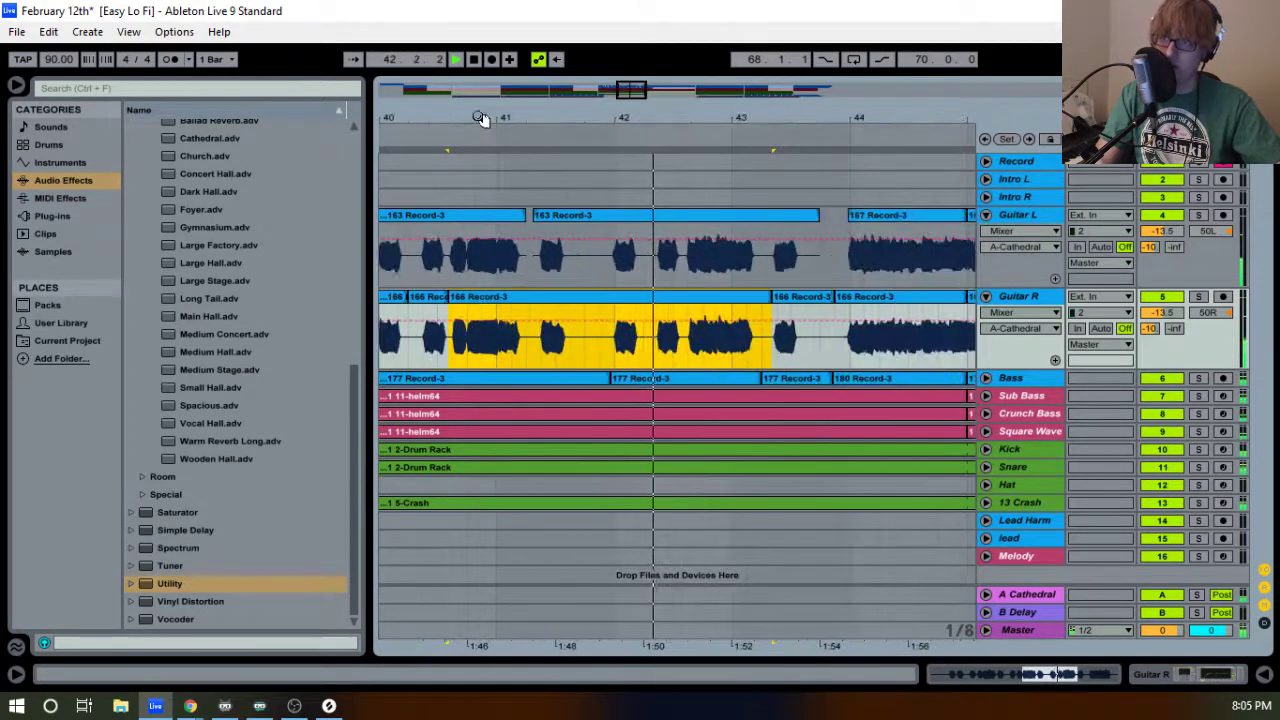
drag(773, 120, 606, 114)
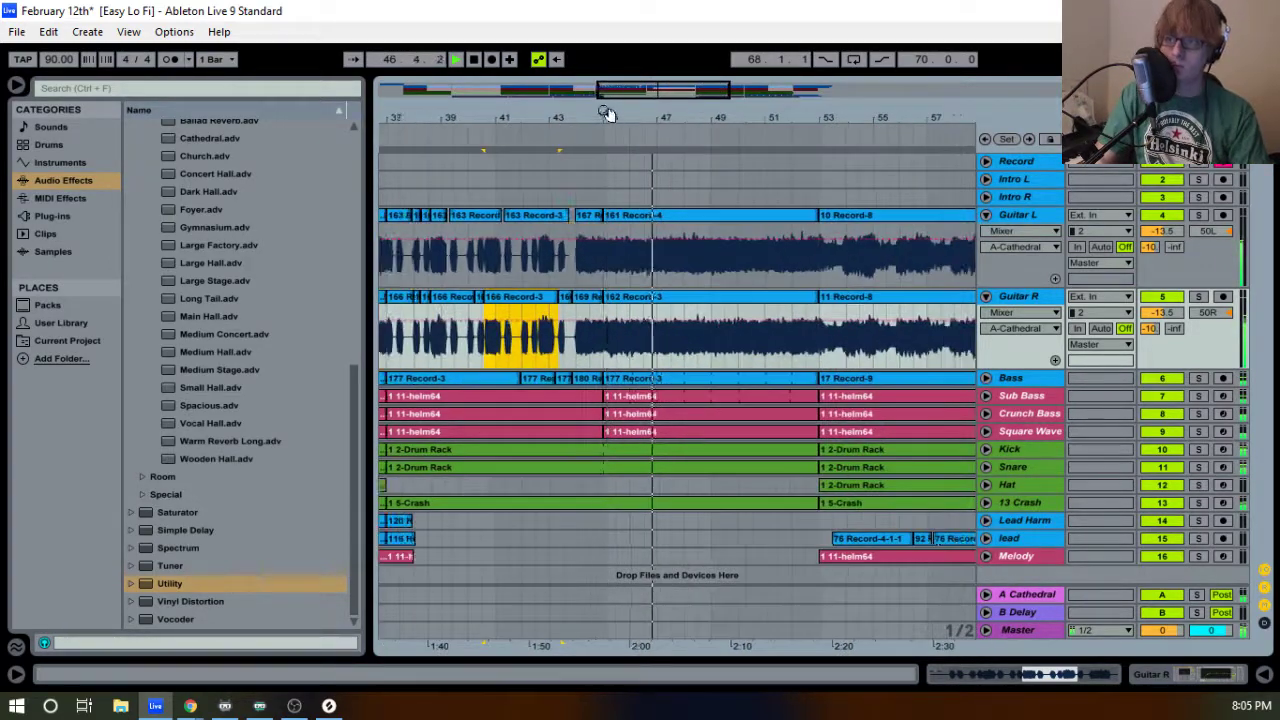
click(985, 215)
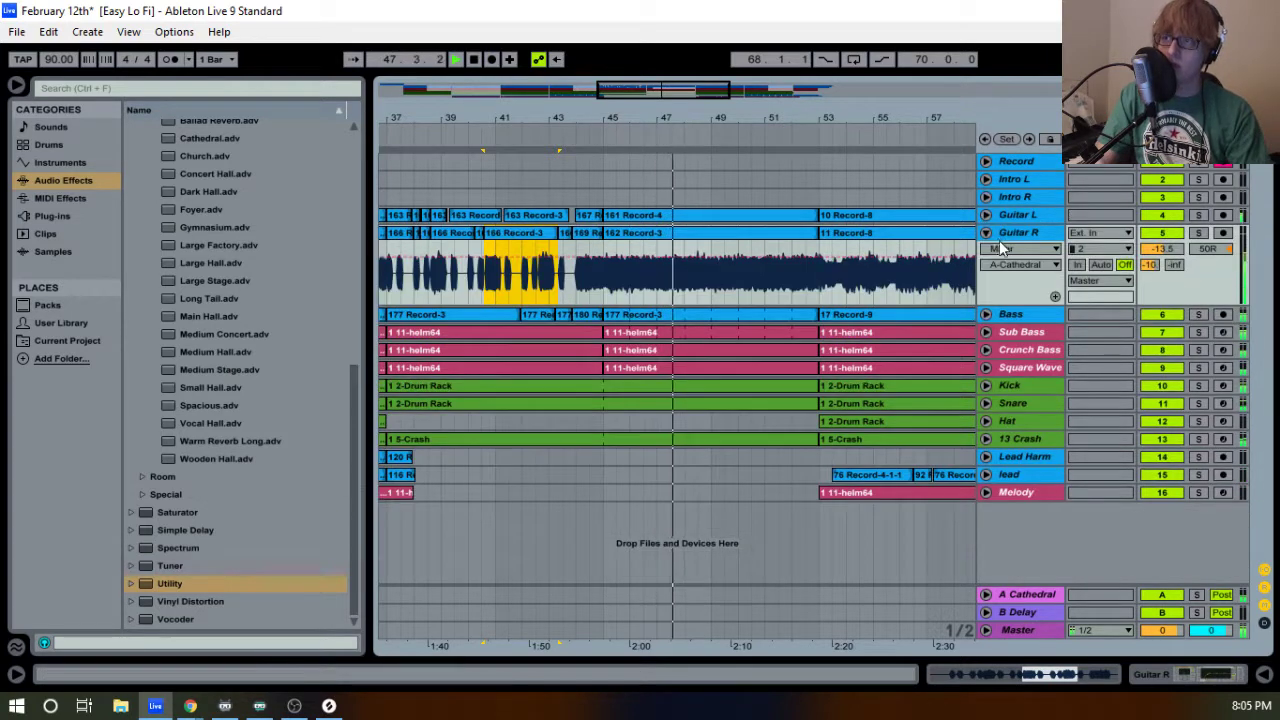
- Collapse the Guitar R track, then briefly solo the guitar and listen on in the full mix past bar 53
click(986, 233)
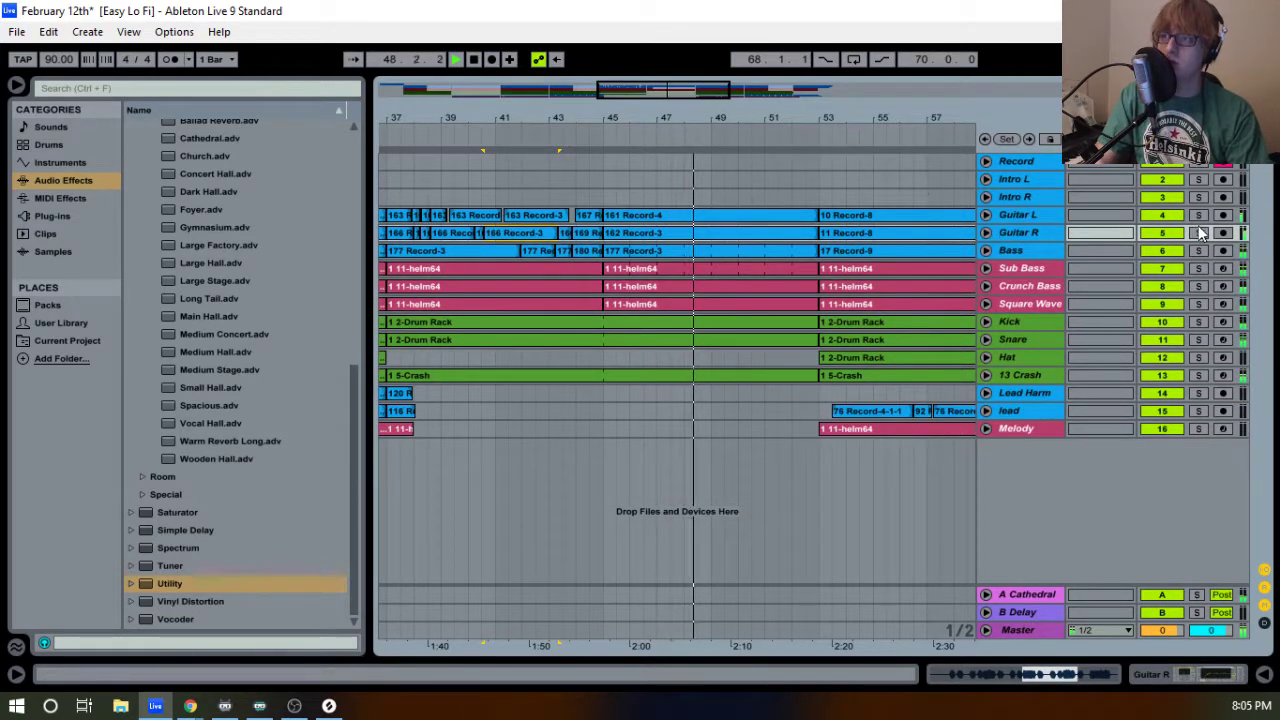
click(1198, 215)
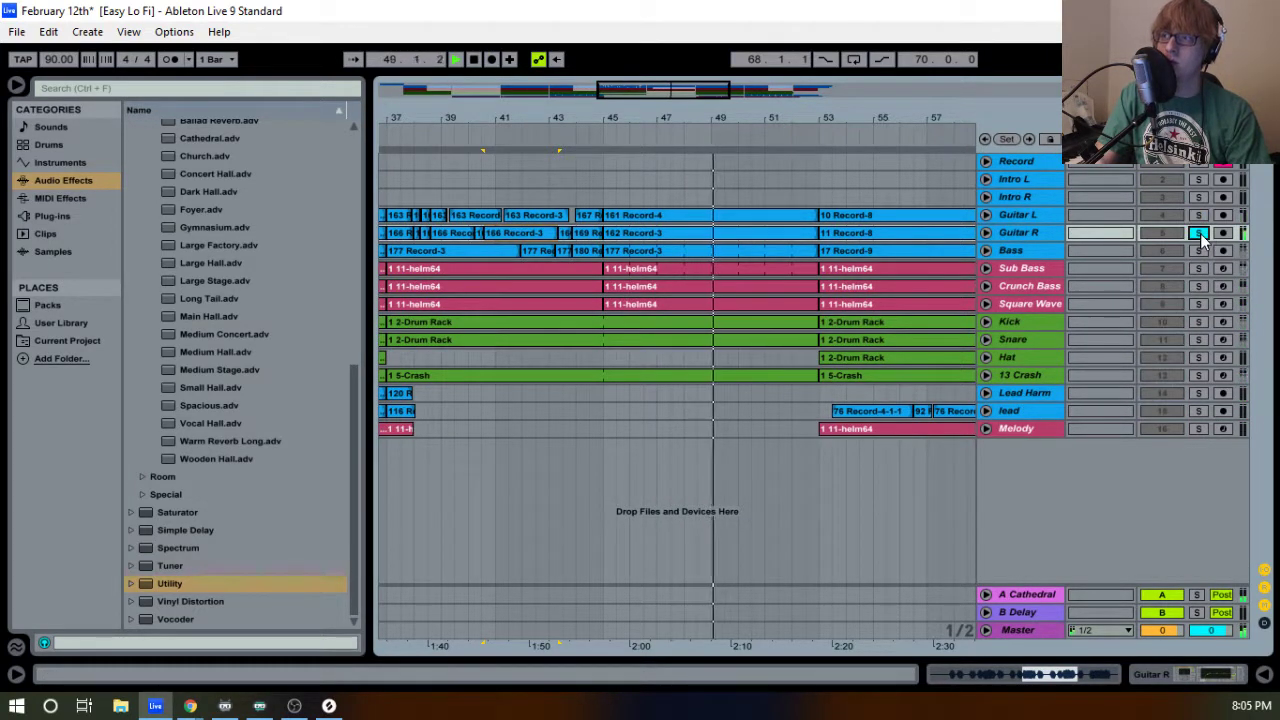
click(1198, 215)
drag(825, 133, 778, 125)
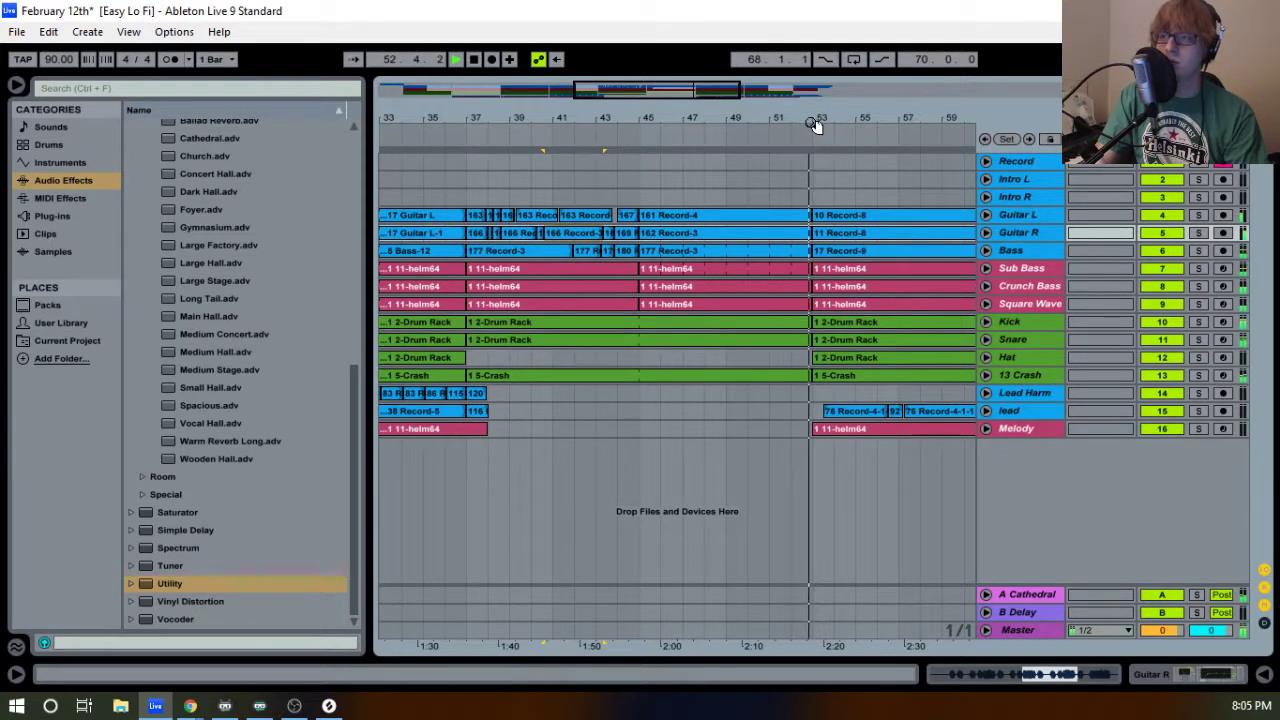
drag(815, 124, 671, 142)
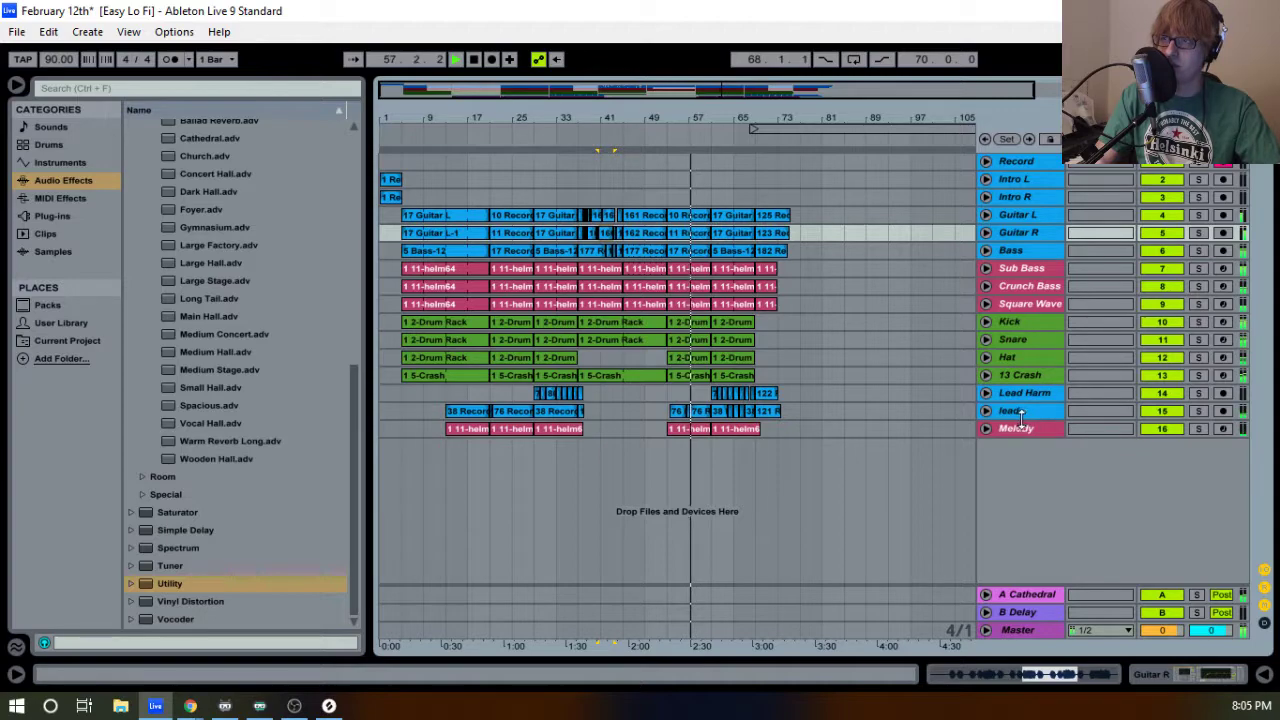
- Check the track levels in the mixer during playback and set the Melody track's volume to -28.0 dB
key(Tab)
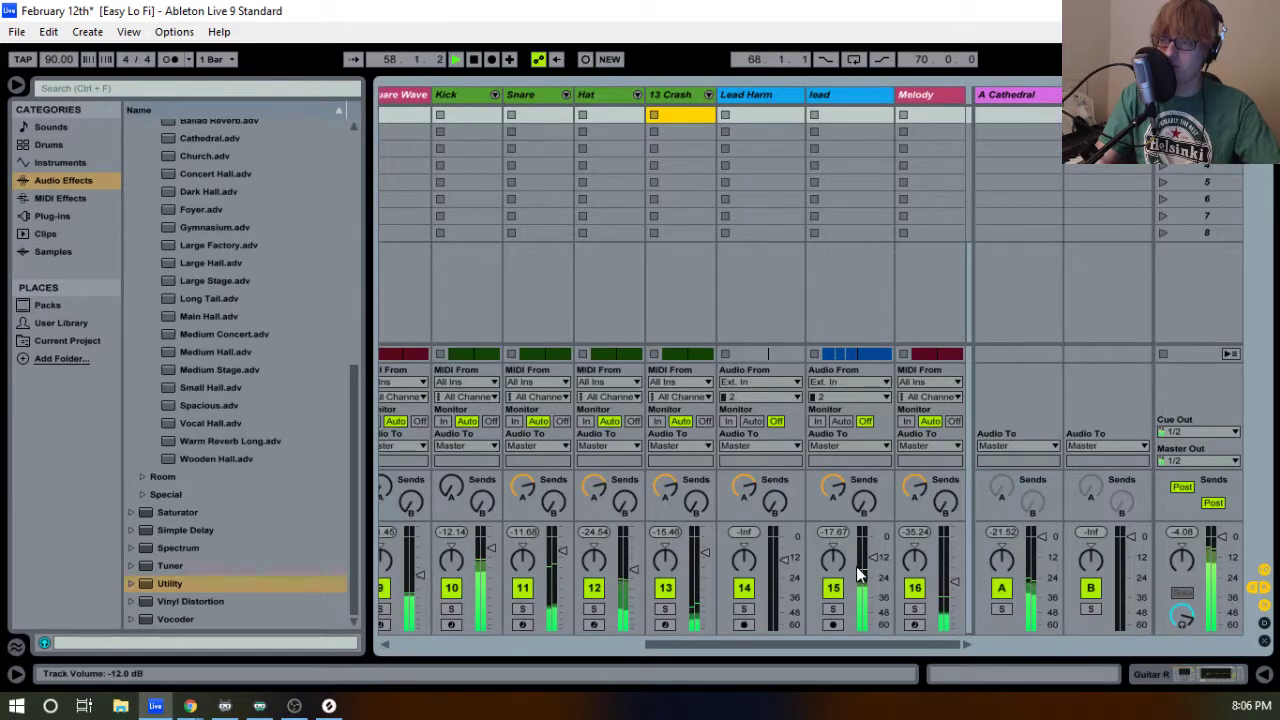
drag(895, 651, 808, 643)
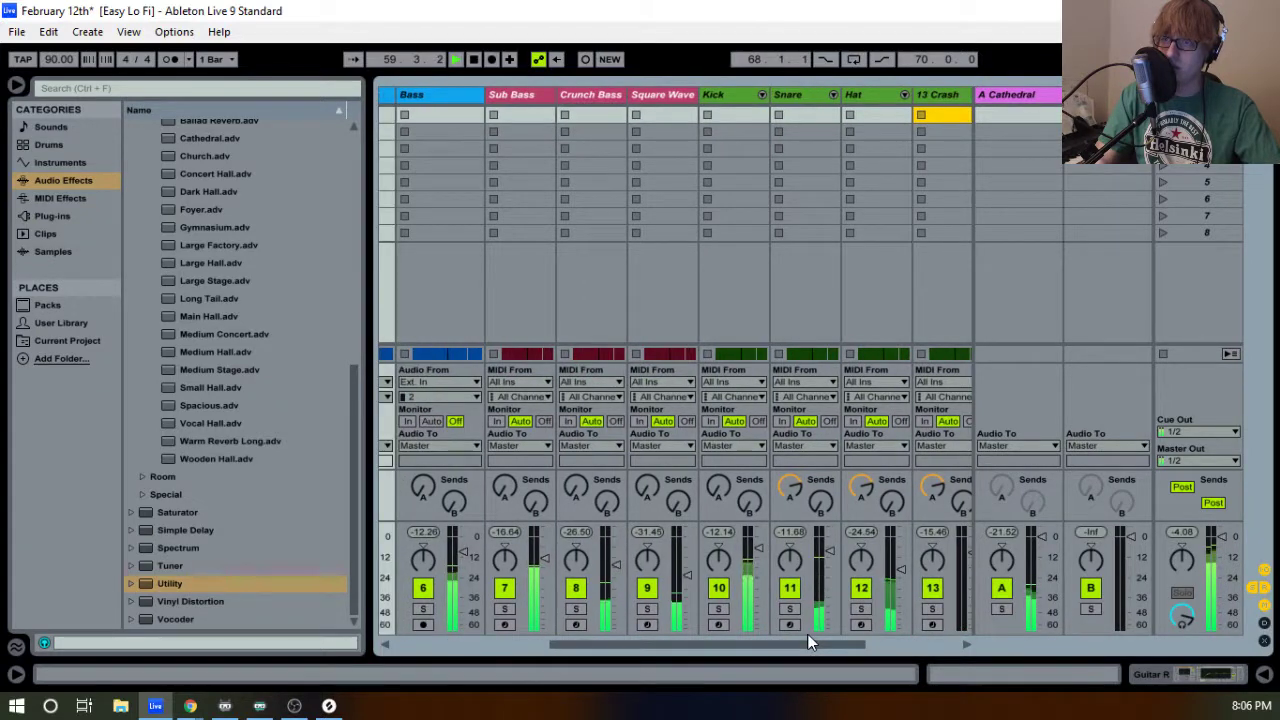
click(648, 487)
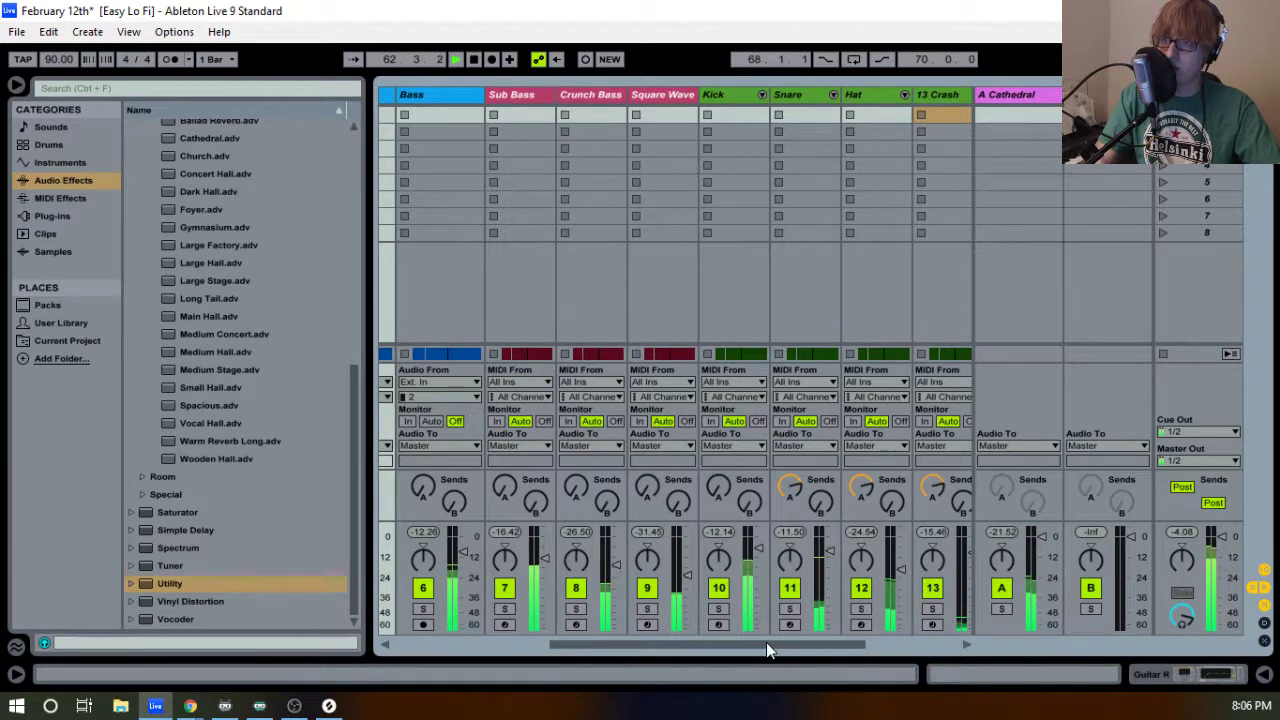
drag(766, 642, 1076, 614)
key(Tab)
click(1009, 414)
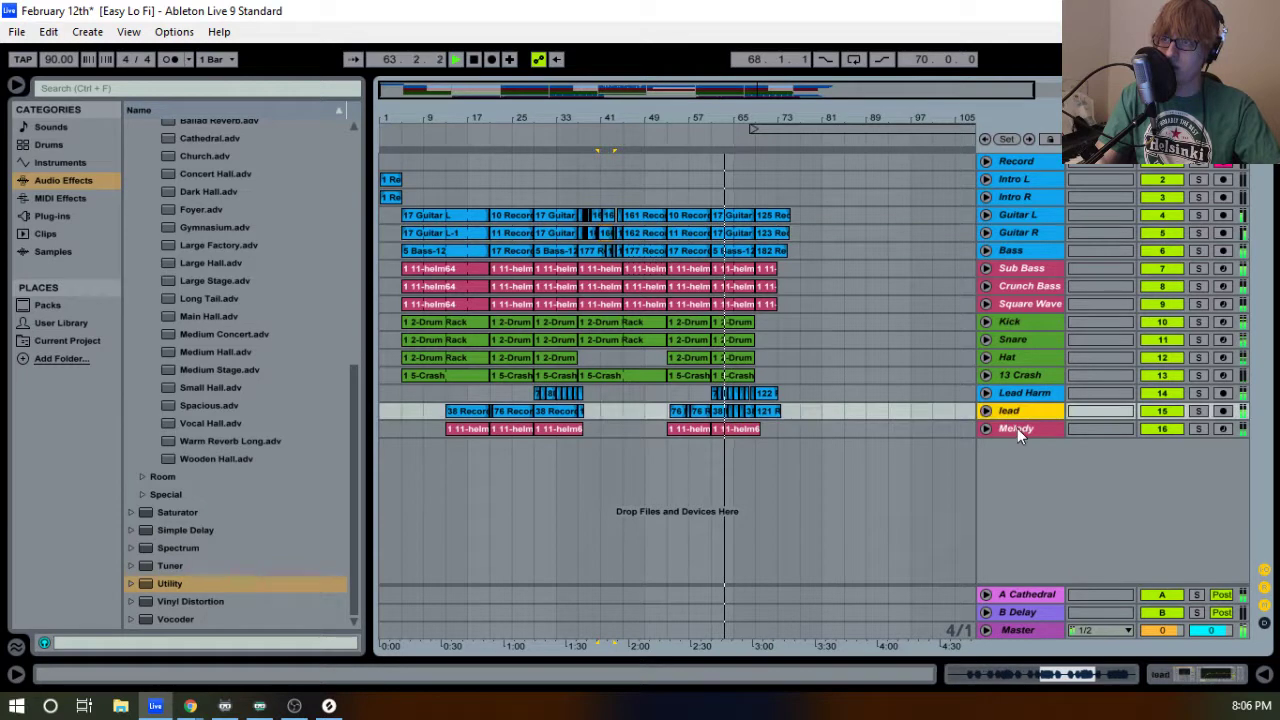
click(1017, 428)
key(Tab)
drag(958, 588, 958, 589)
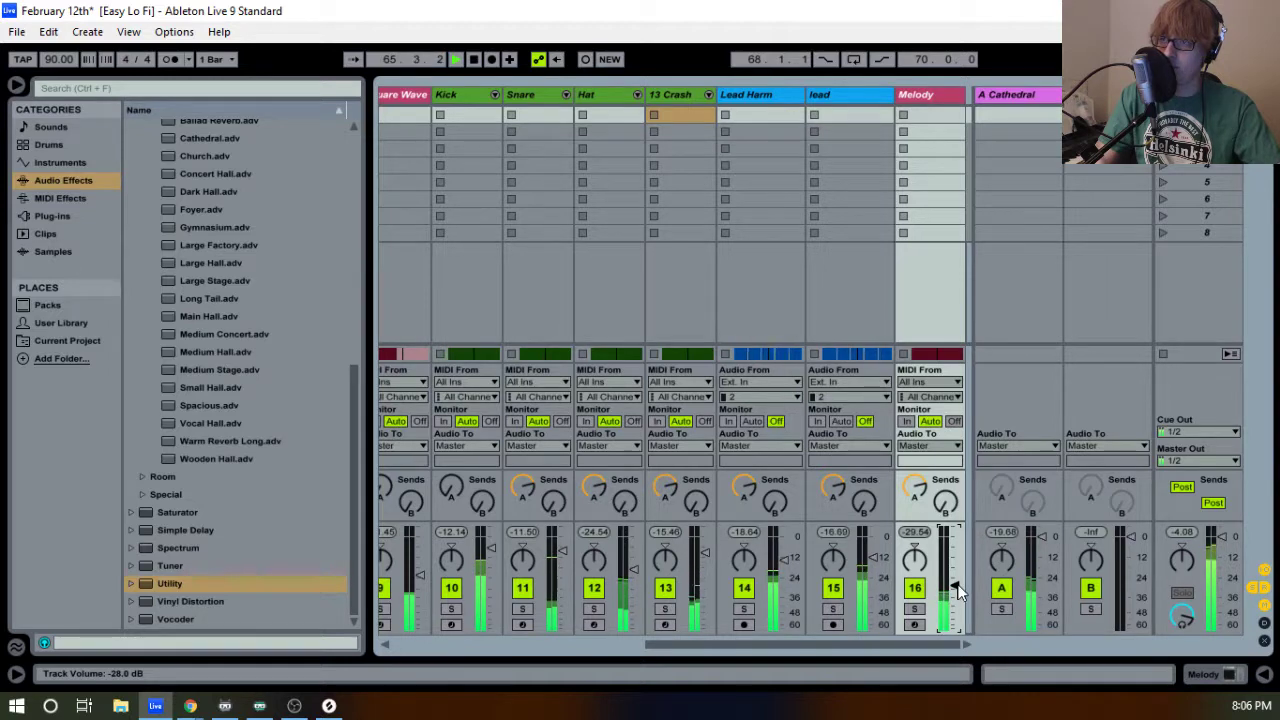
key(Tab)
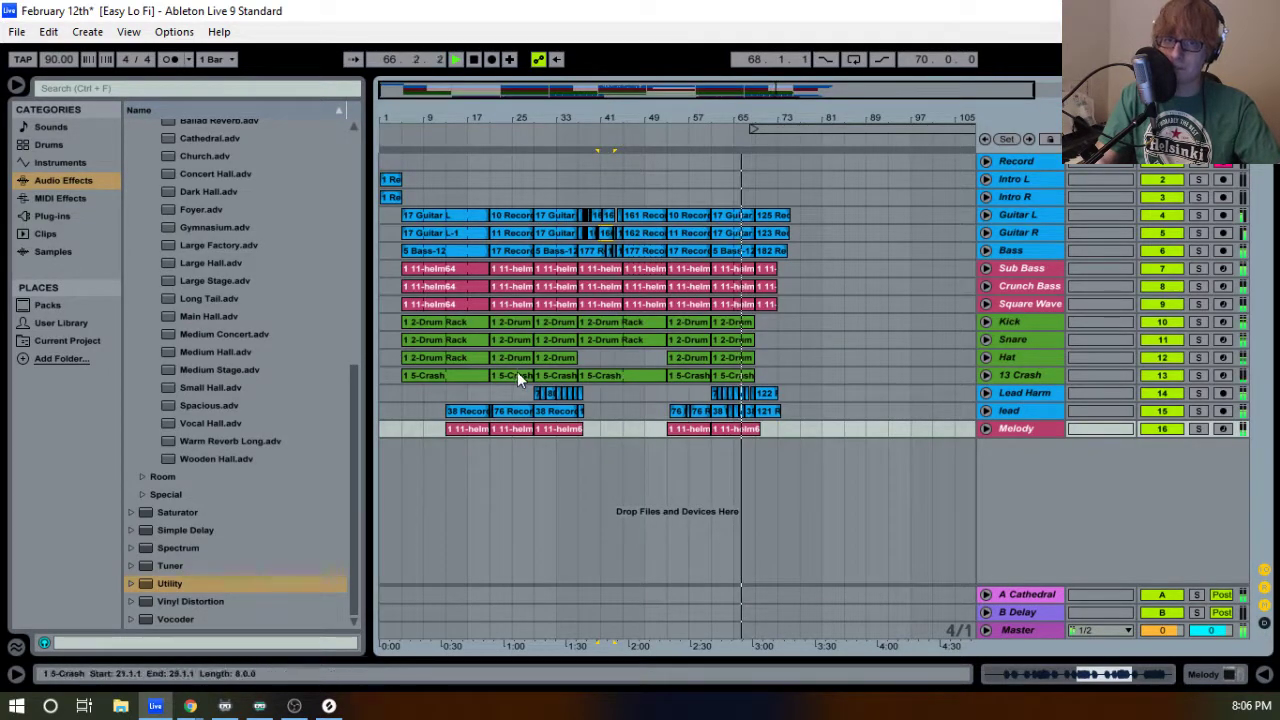
- Listen through the song's ending to bar 75, stop playback and return to the start of the arrangement
drag(769, 118, 698, 213)
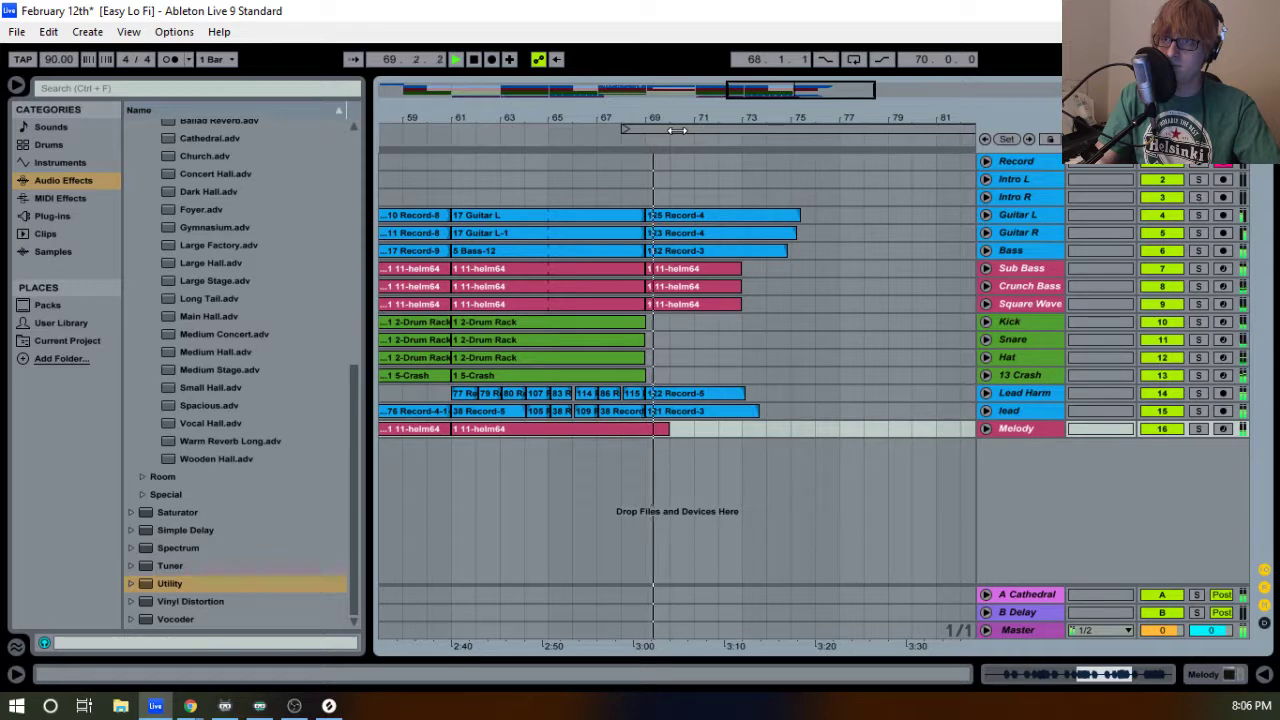
drag(724, 121, 674, 106)
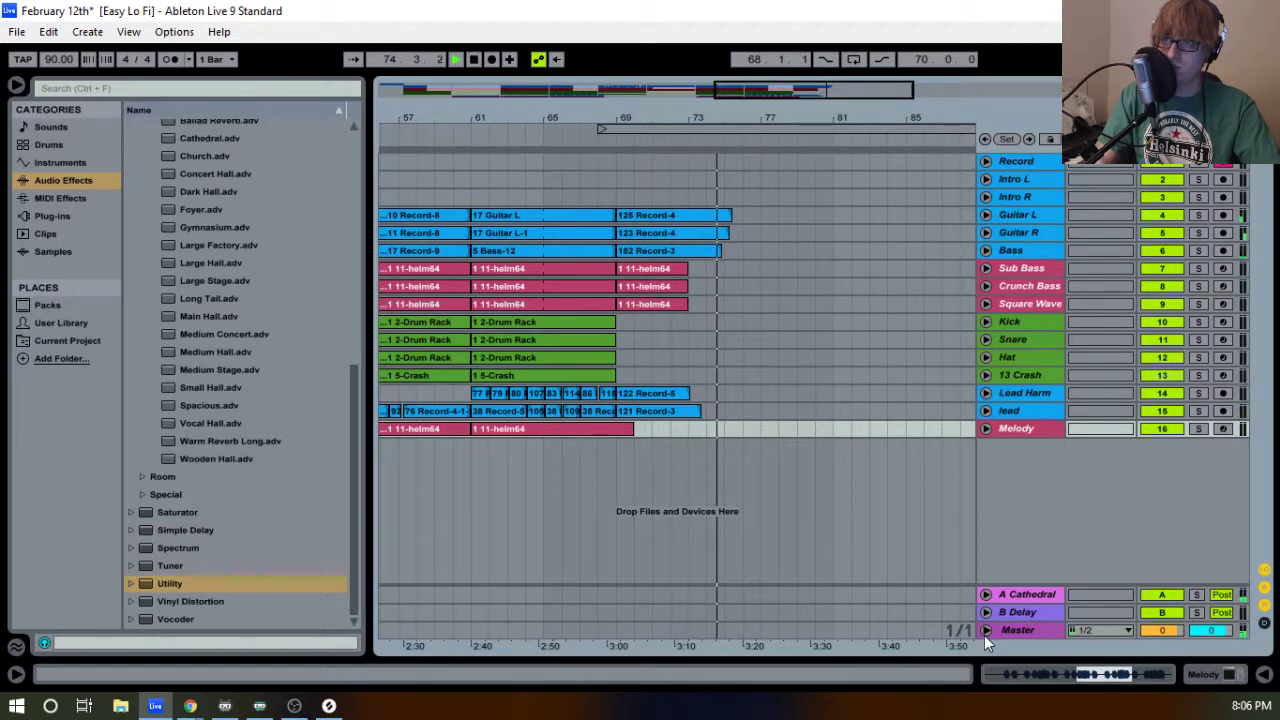
key(space)
drag(691, 106, 677, 107)
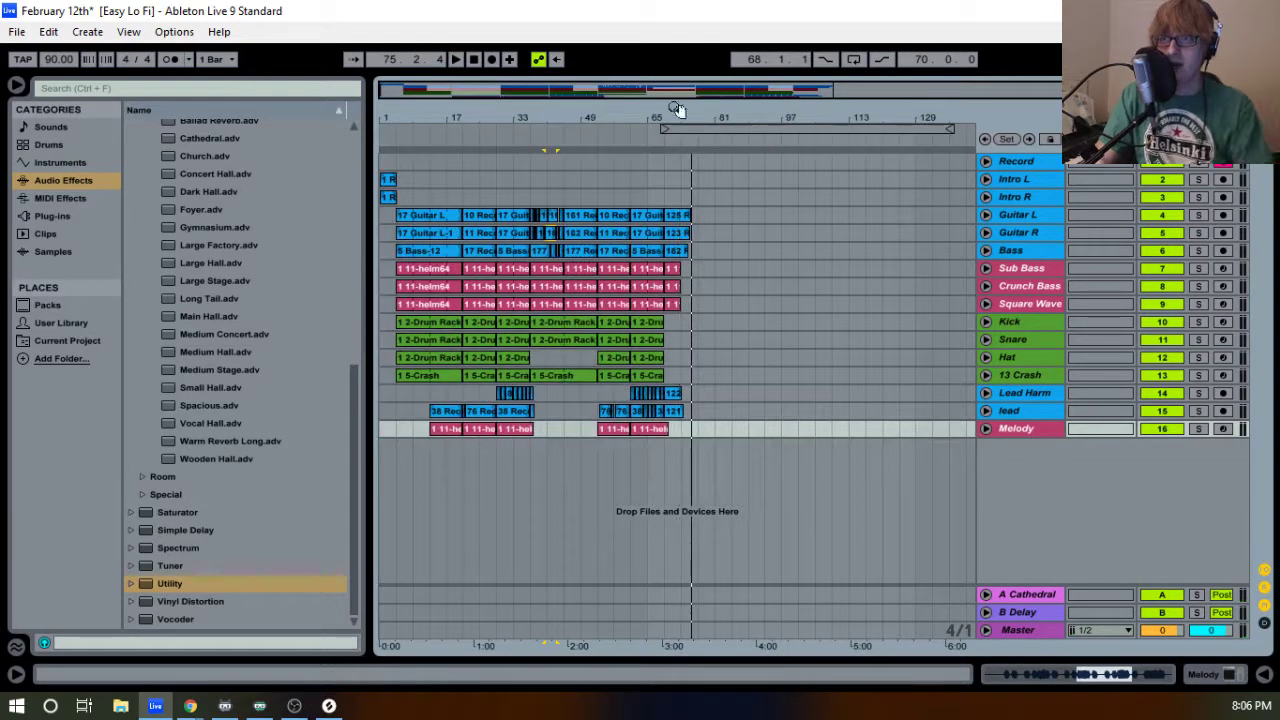
click(474, 60)
- Save the Live Set, set the loop brace to start at 13.1.1 with a length of 17 bars, and save again
click(18, 34)
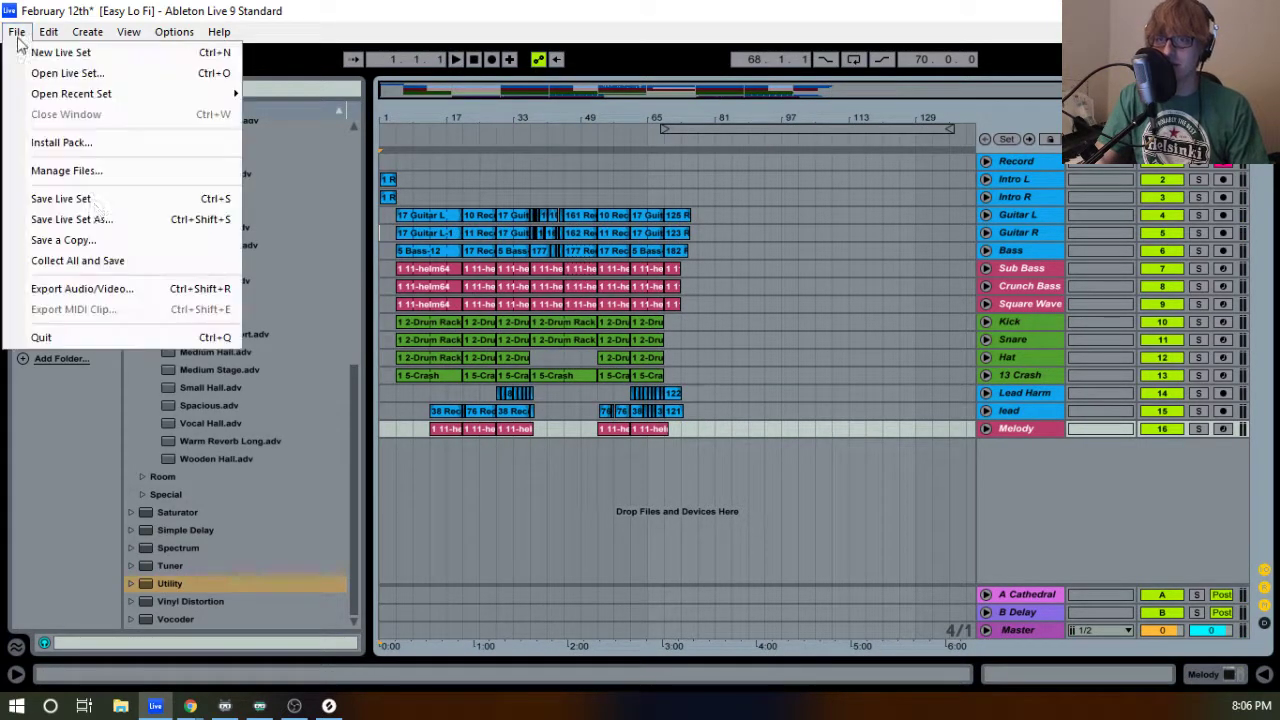
click(88, 197)
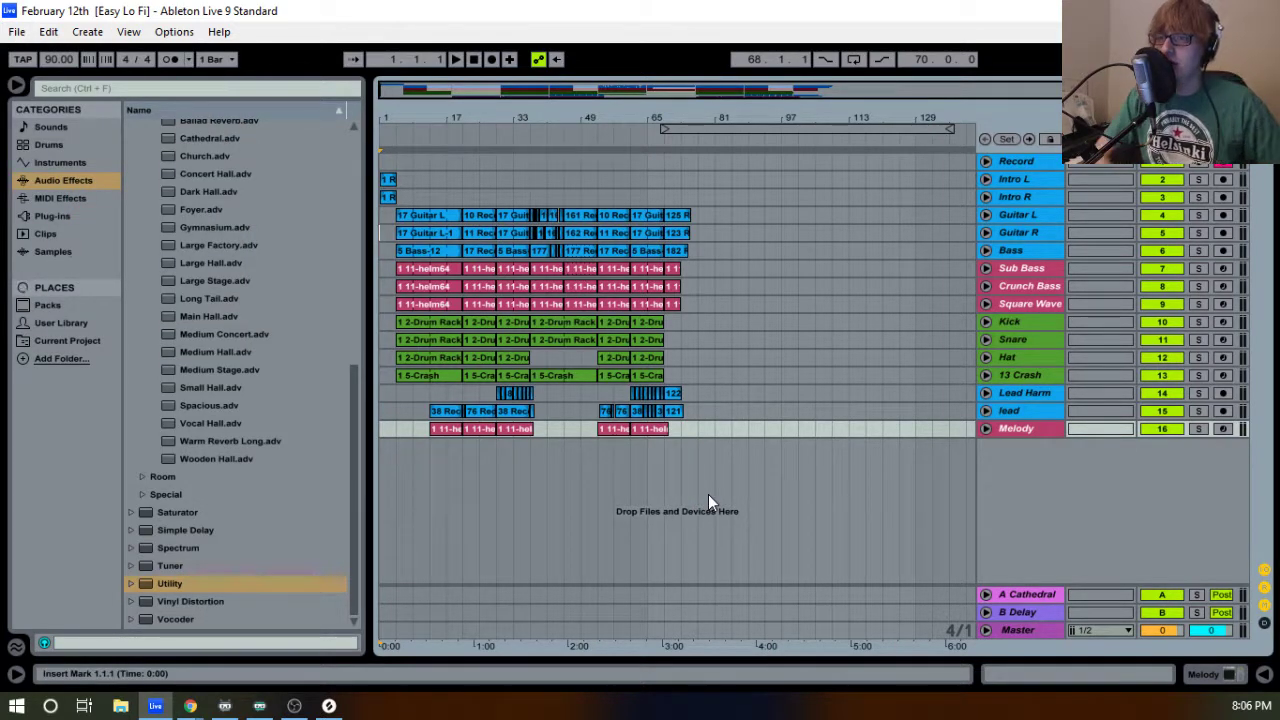
drag(946, 130, 508, 118)
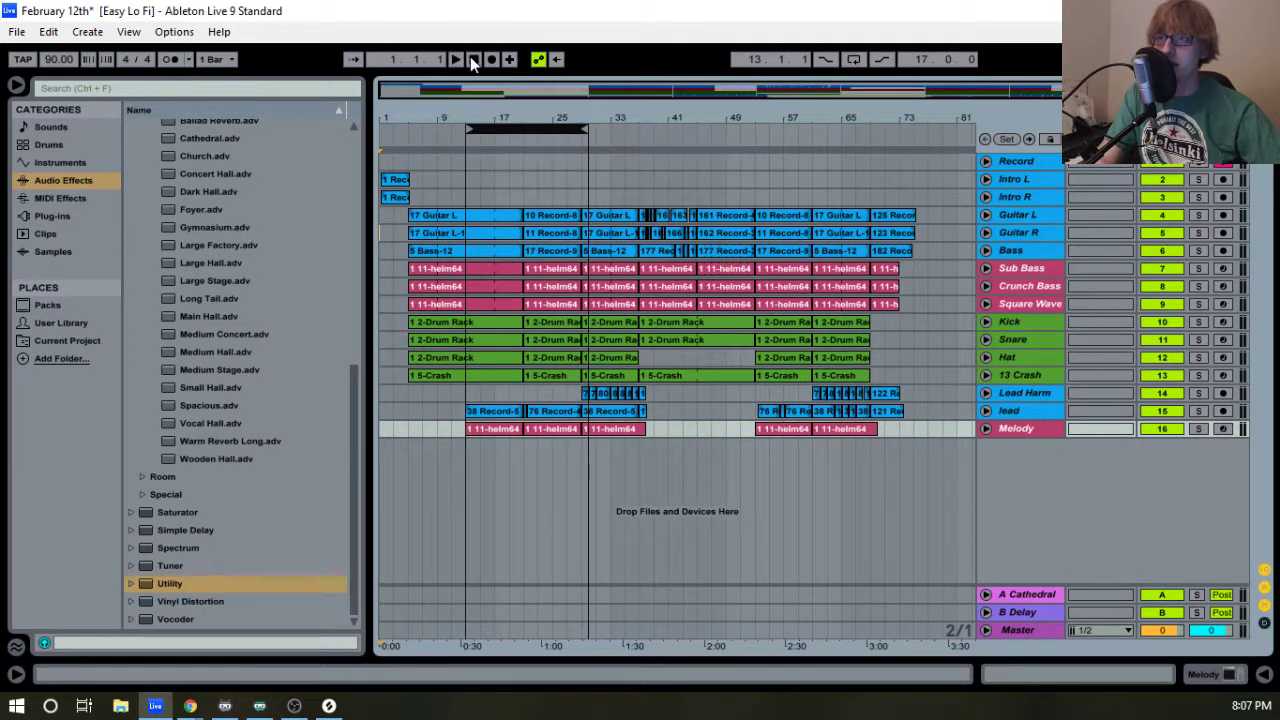
click(20, 35)
click(50, 198)
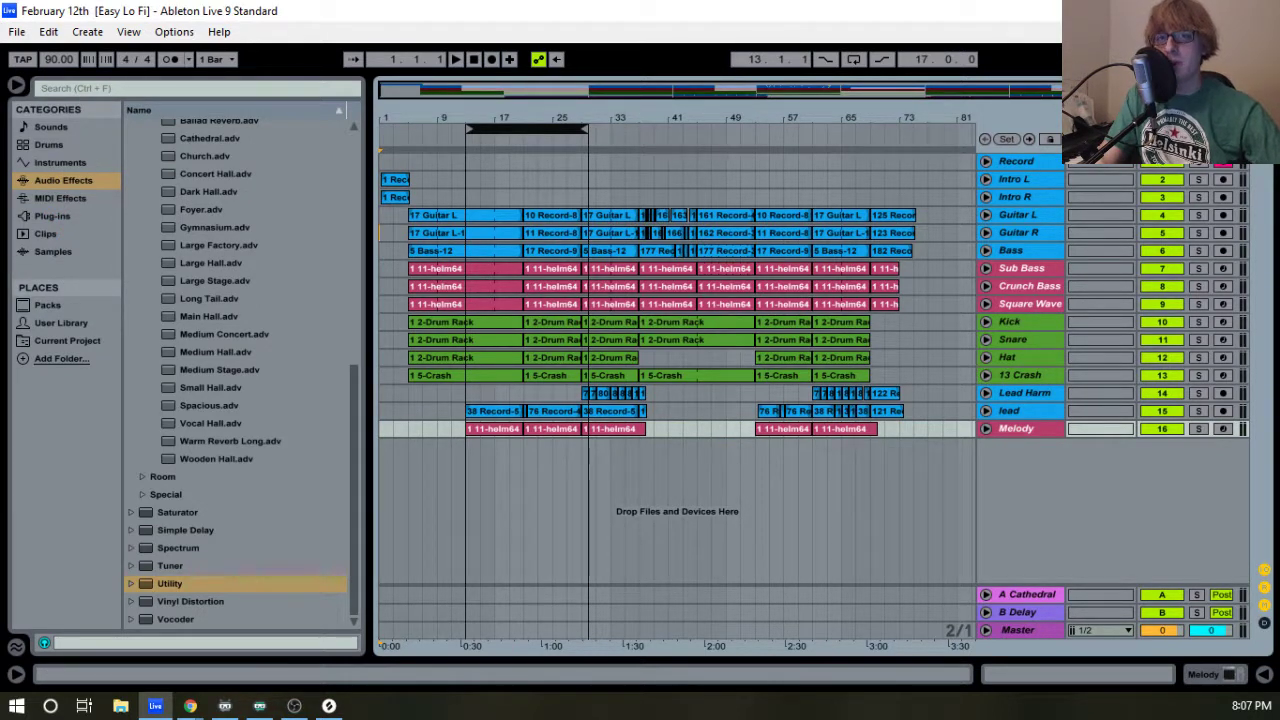
- Return to the Live Set and start playing the finished song from 1.1.1
key(alt+Tab)
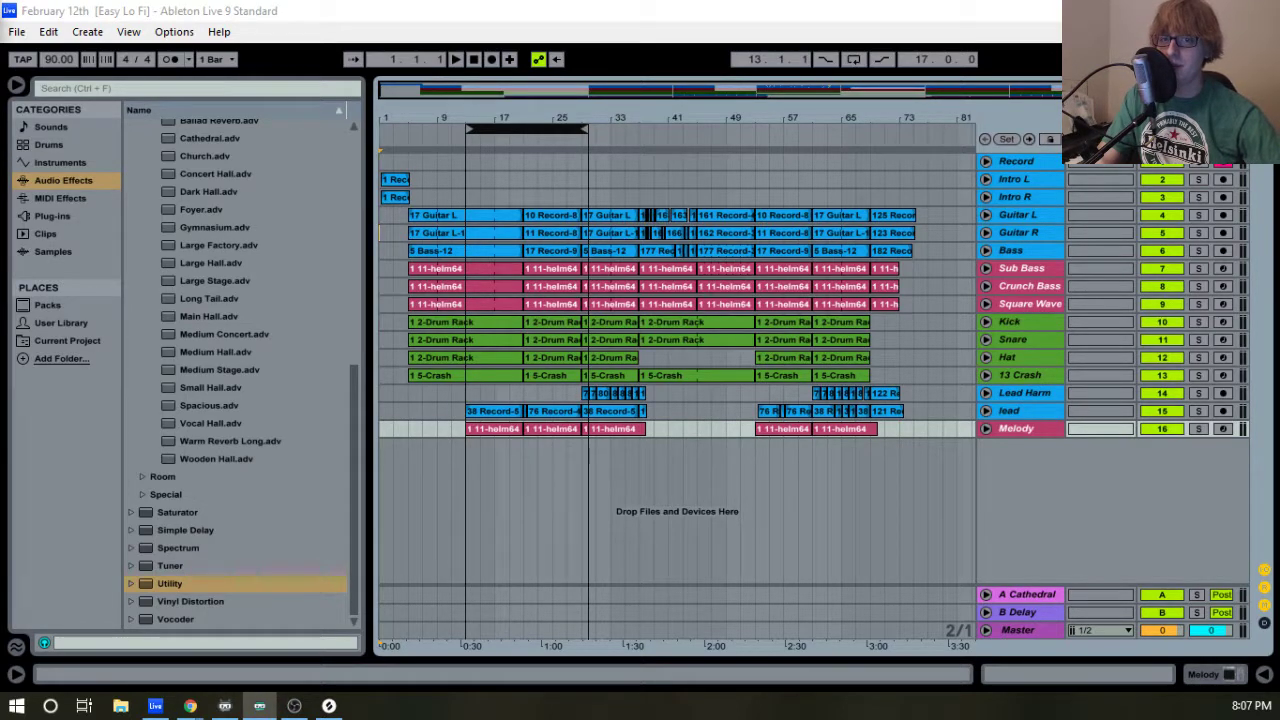
key(alt+Tab)
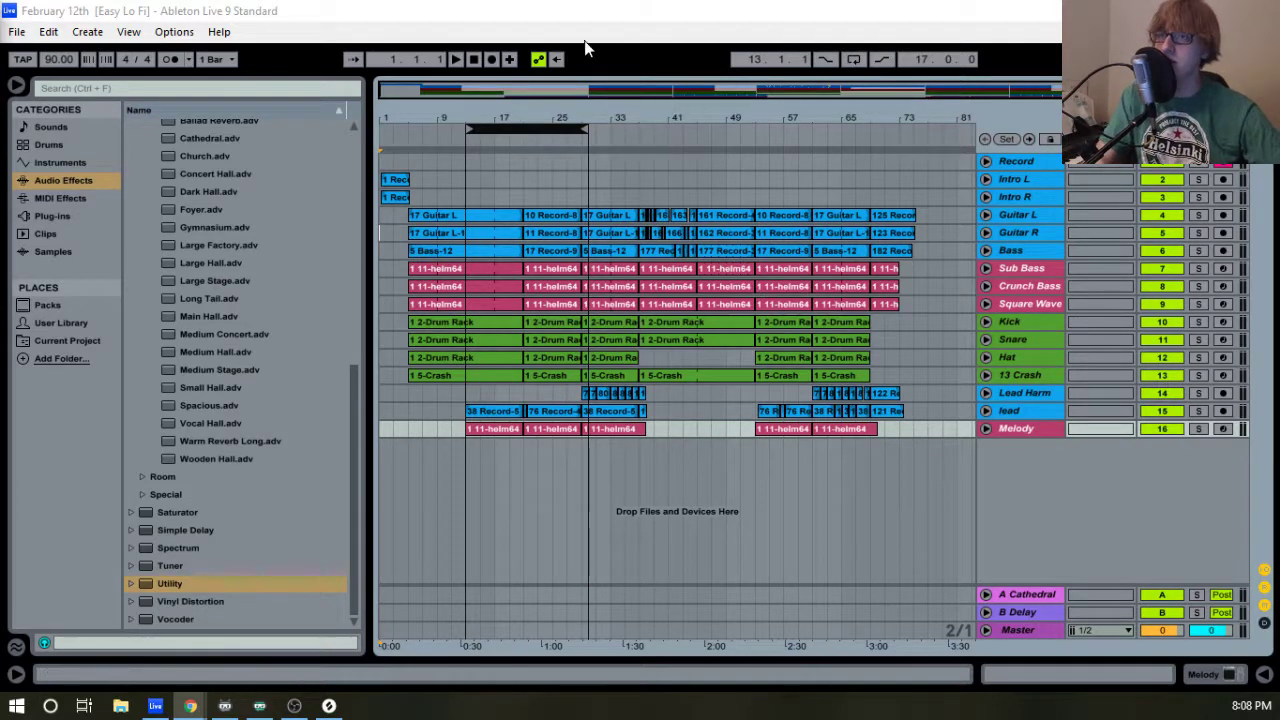
click(475, 61)
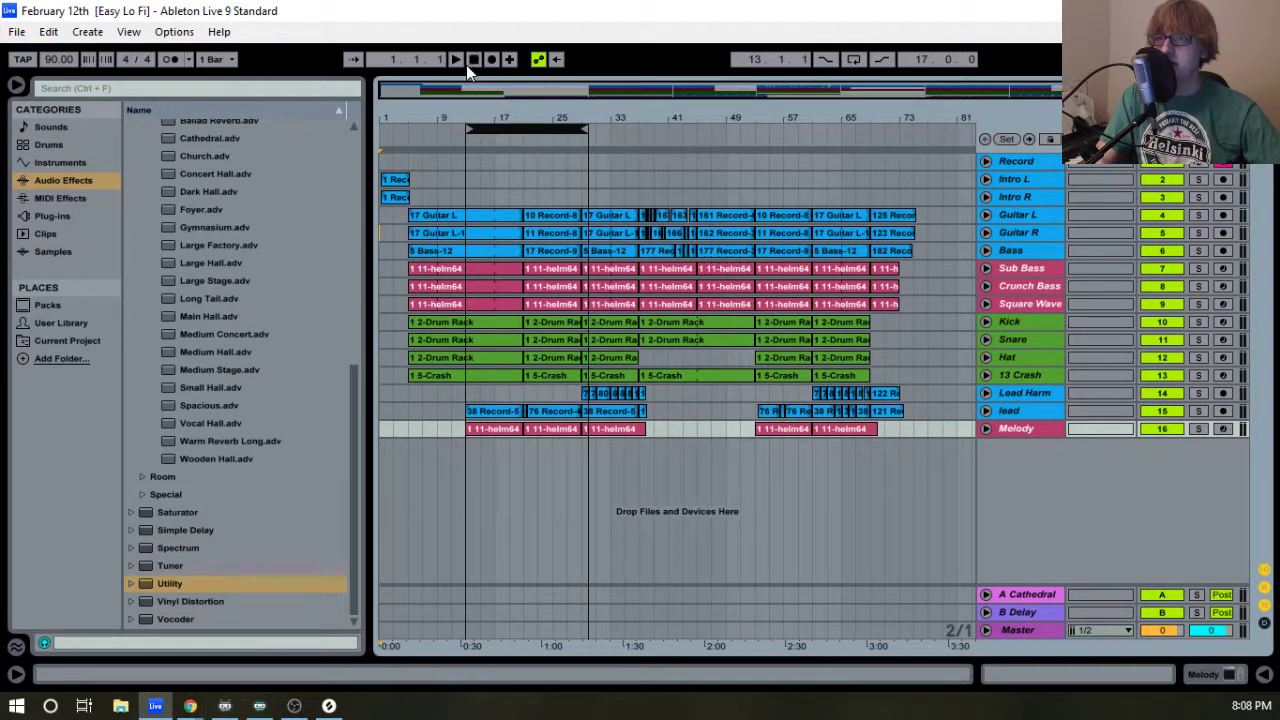
click(457, 60)
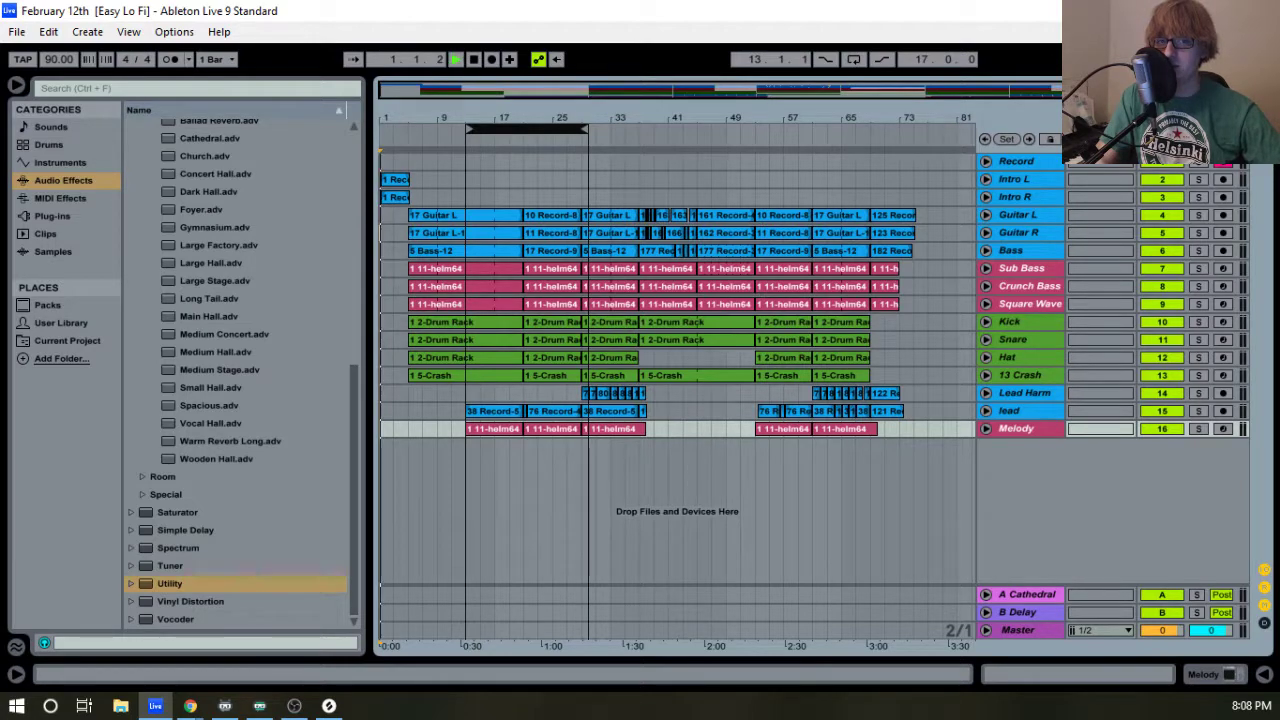